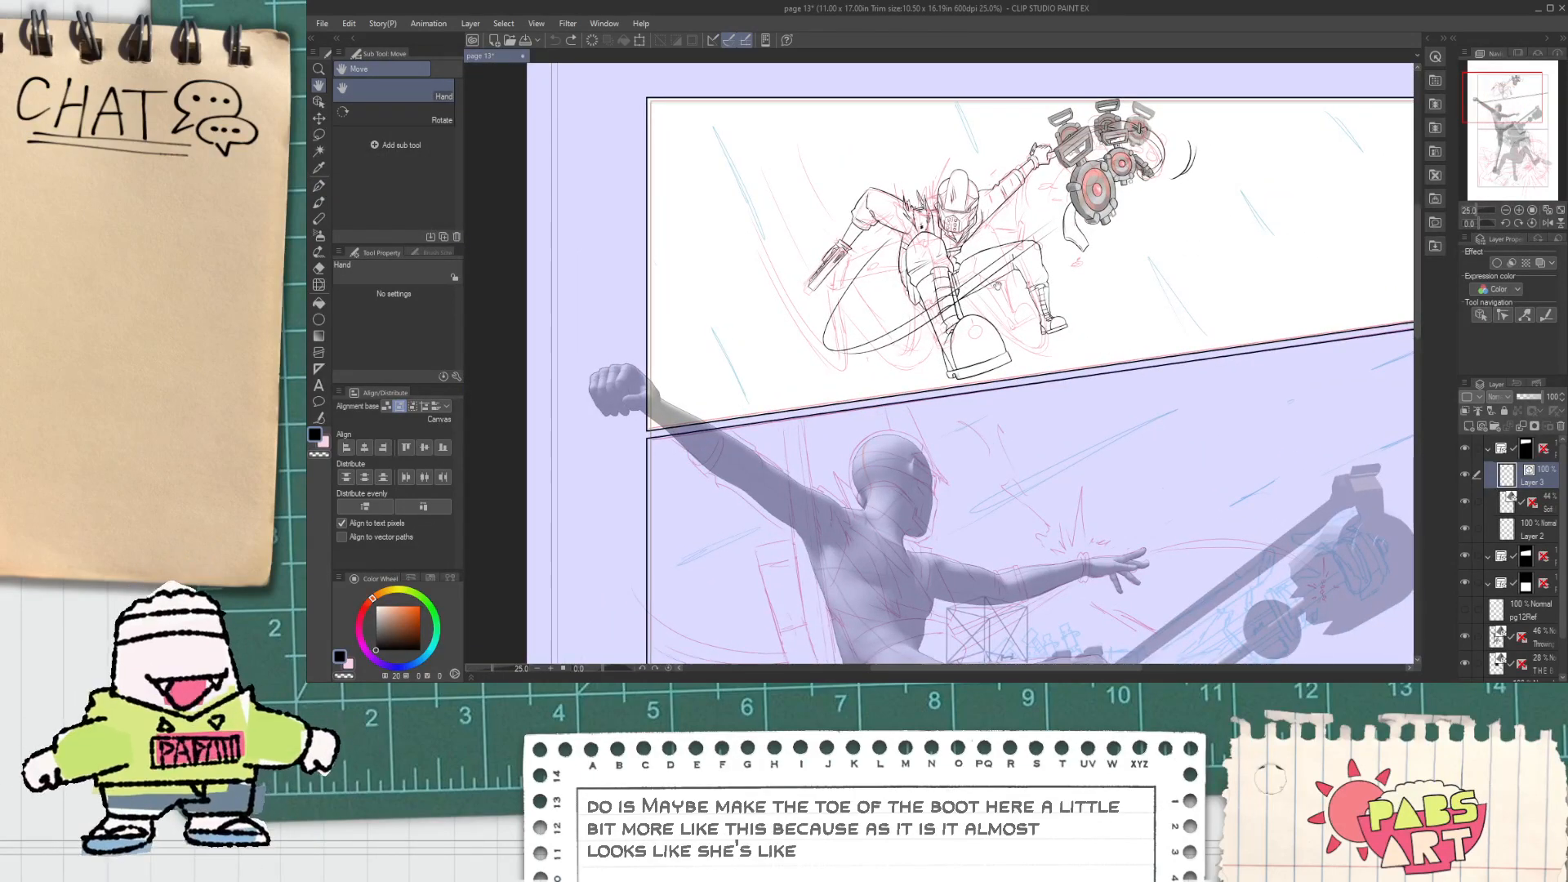
scroll(998, 286, up, 1)
scroll(1063, 287, down, 3)
scroll(1123, 278, up, 3)
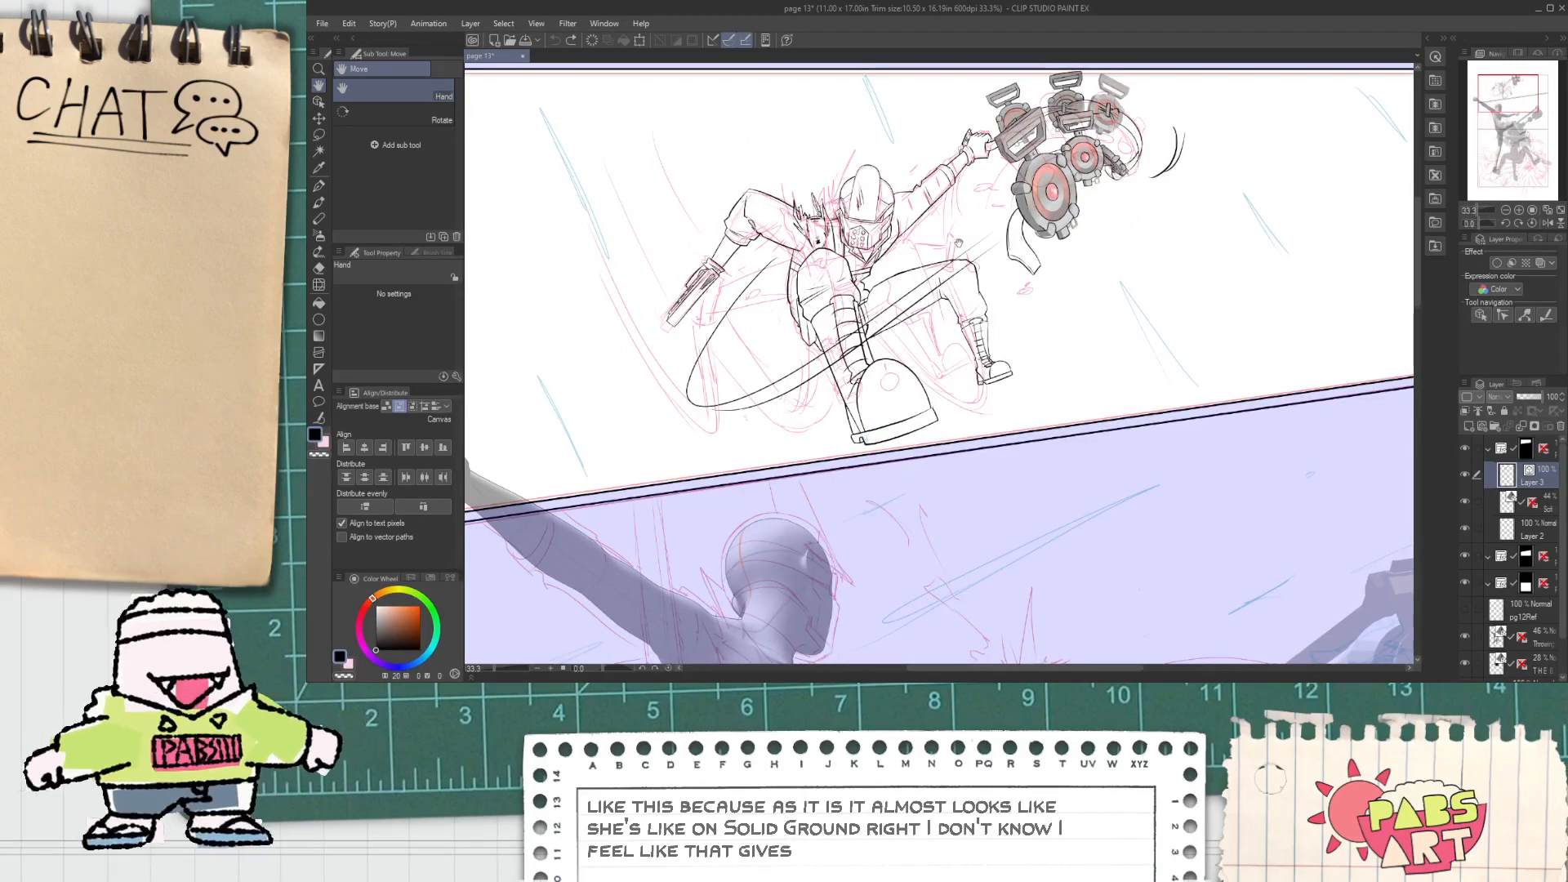
scroll(974, 250, down, 1)
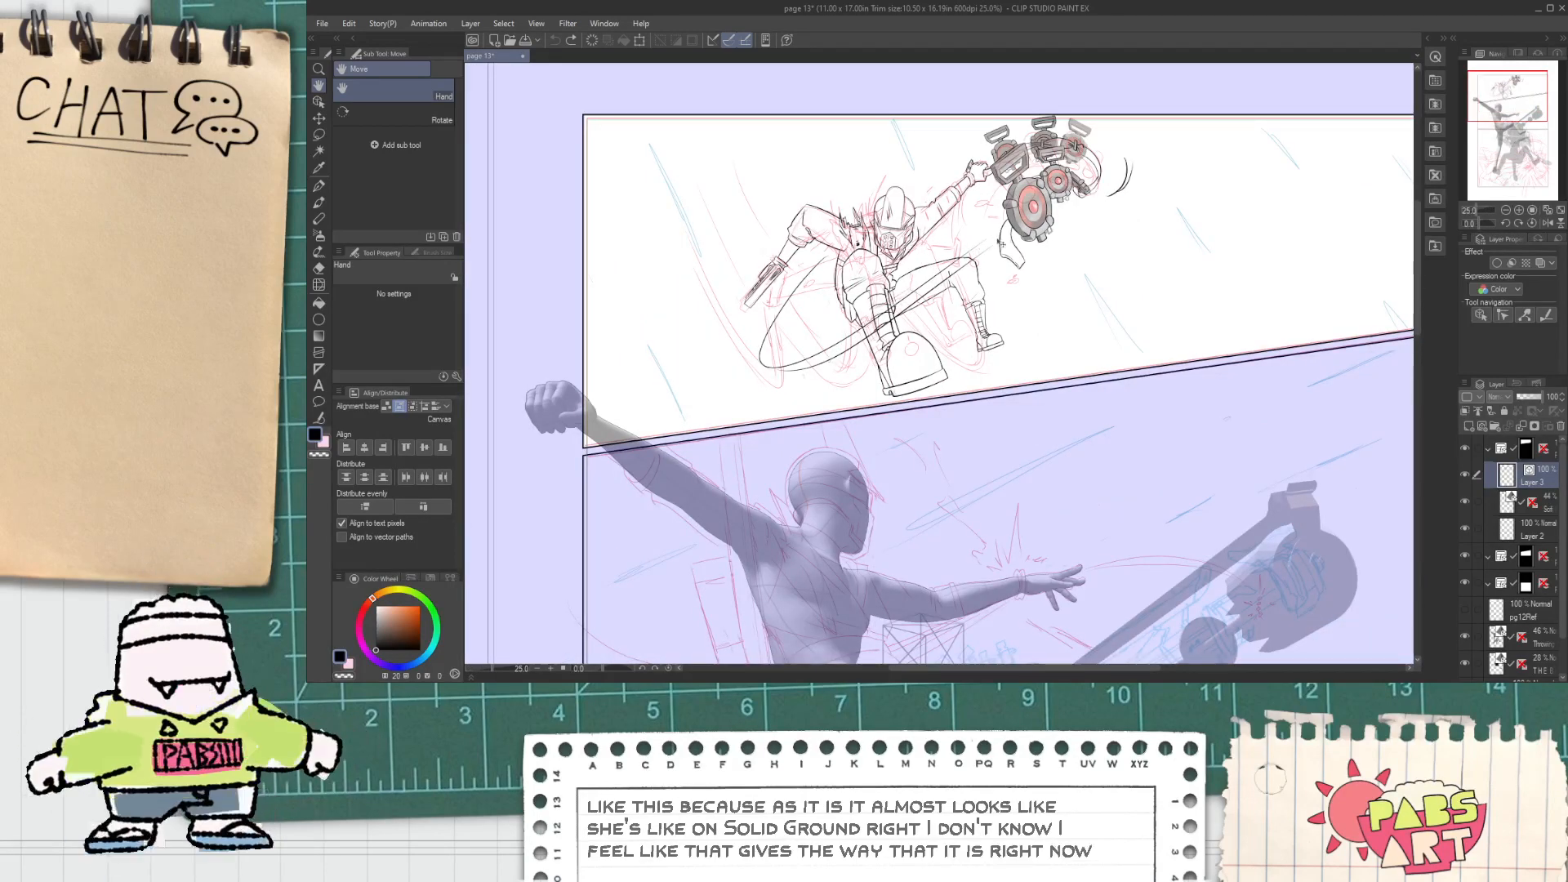
key(ctrl+t)
key(Return)
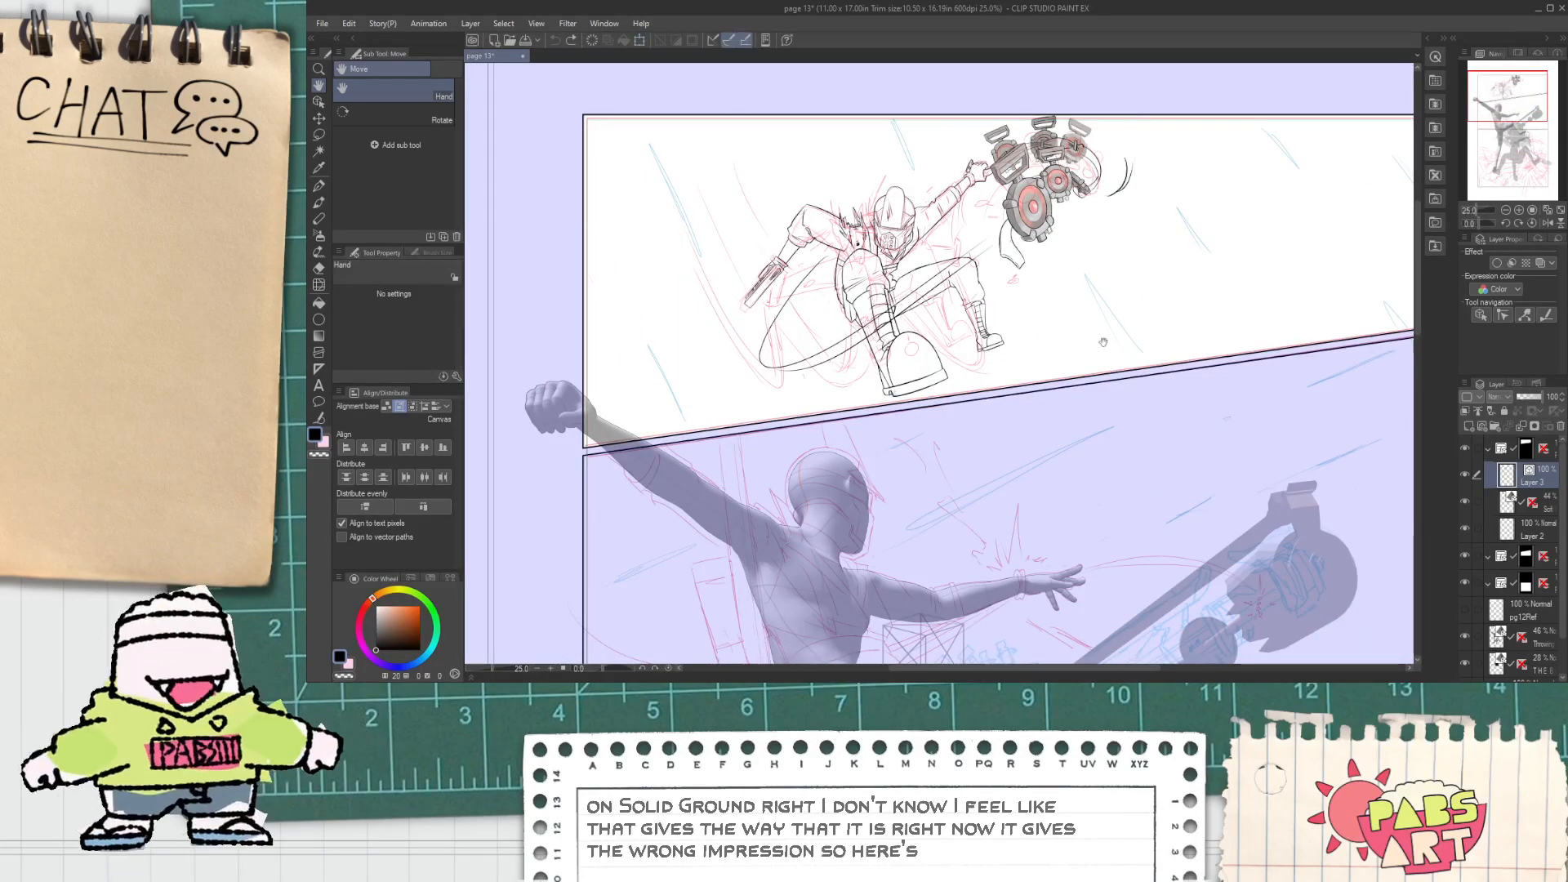
Step: Ink the outline of the lug at the upper-left rim of the right-hand red-ringed disc with the G-pen
scroll(1076, 140, up, 5)
scroll(1076, 141, up, 3)
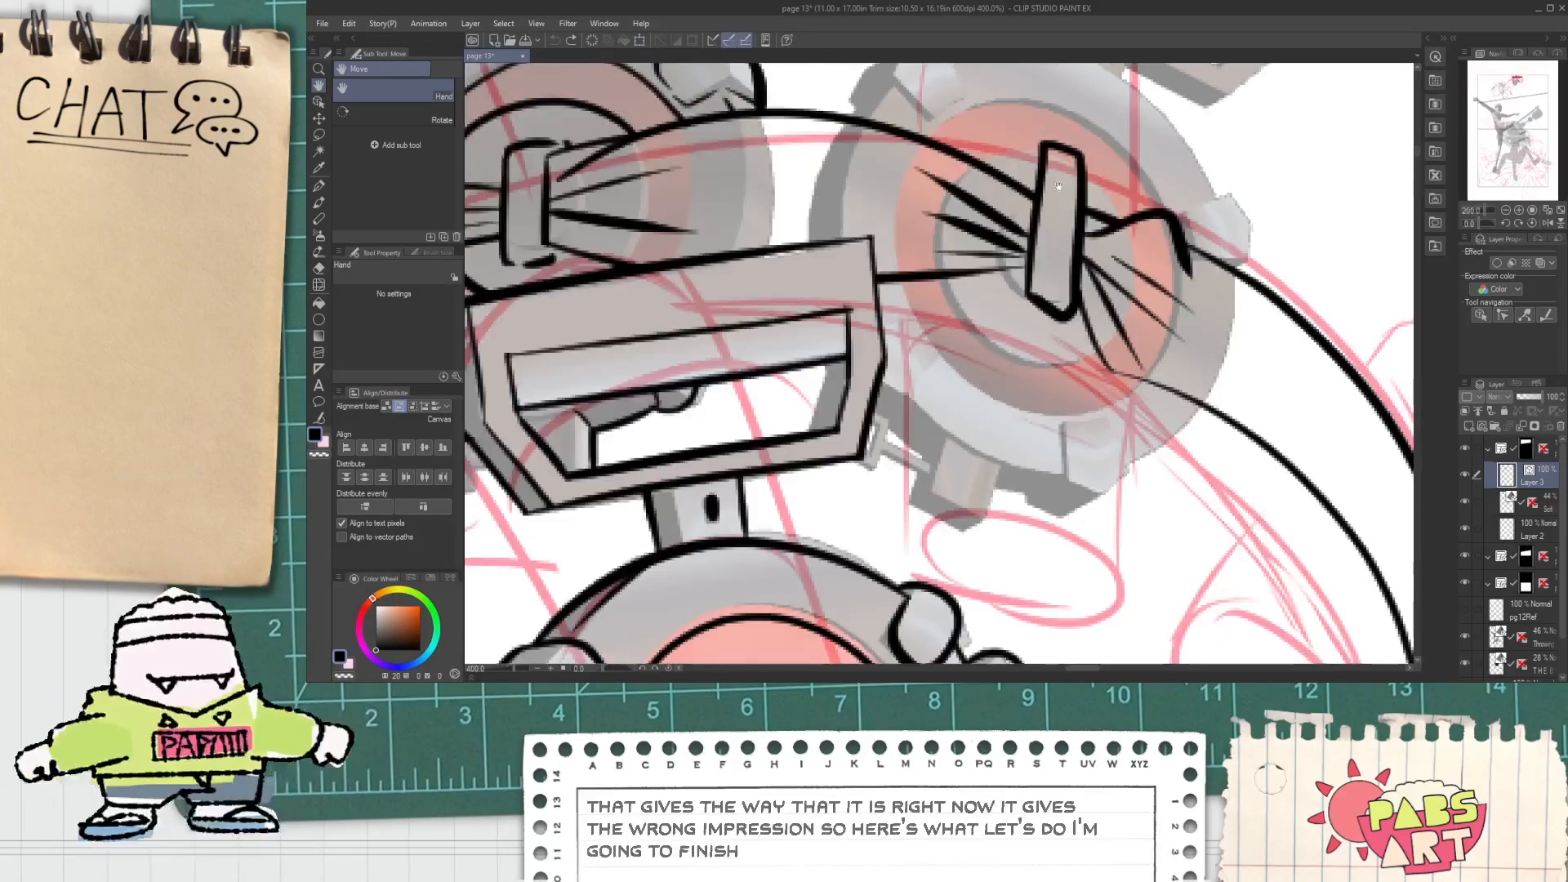
scroll(833, 393, up, 2)
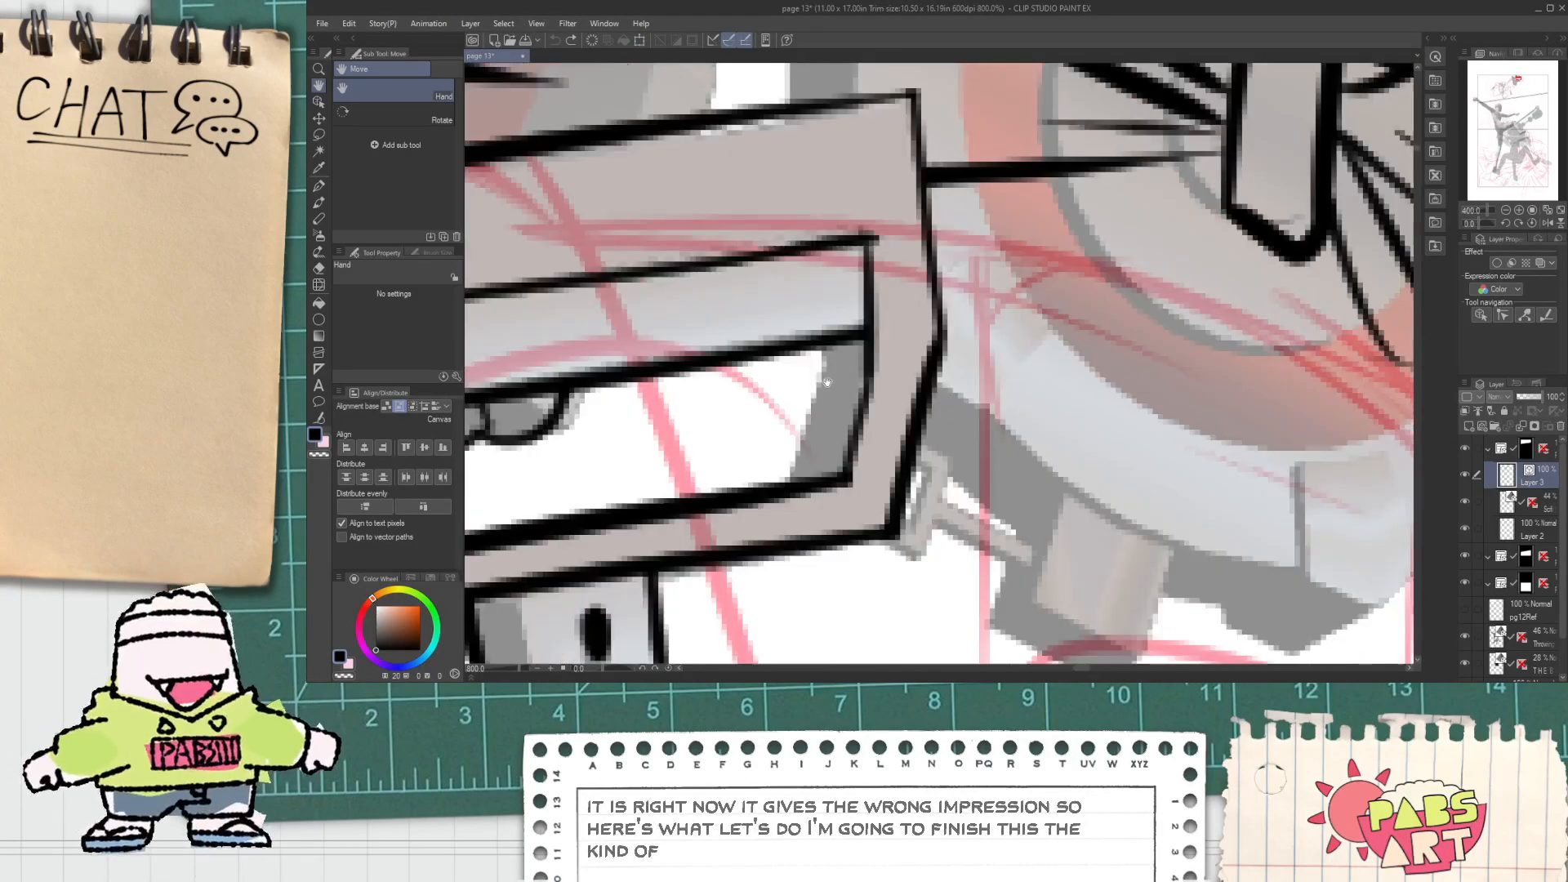
scroll(836, 393, down, 2)
drag(931, 437, 845, 417)
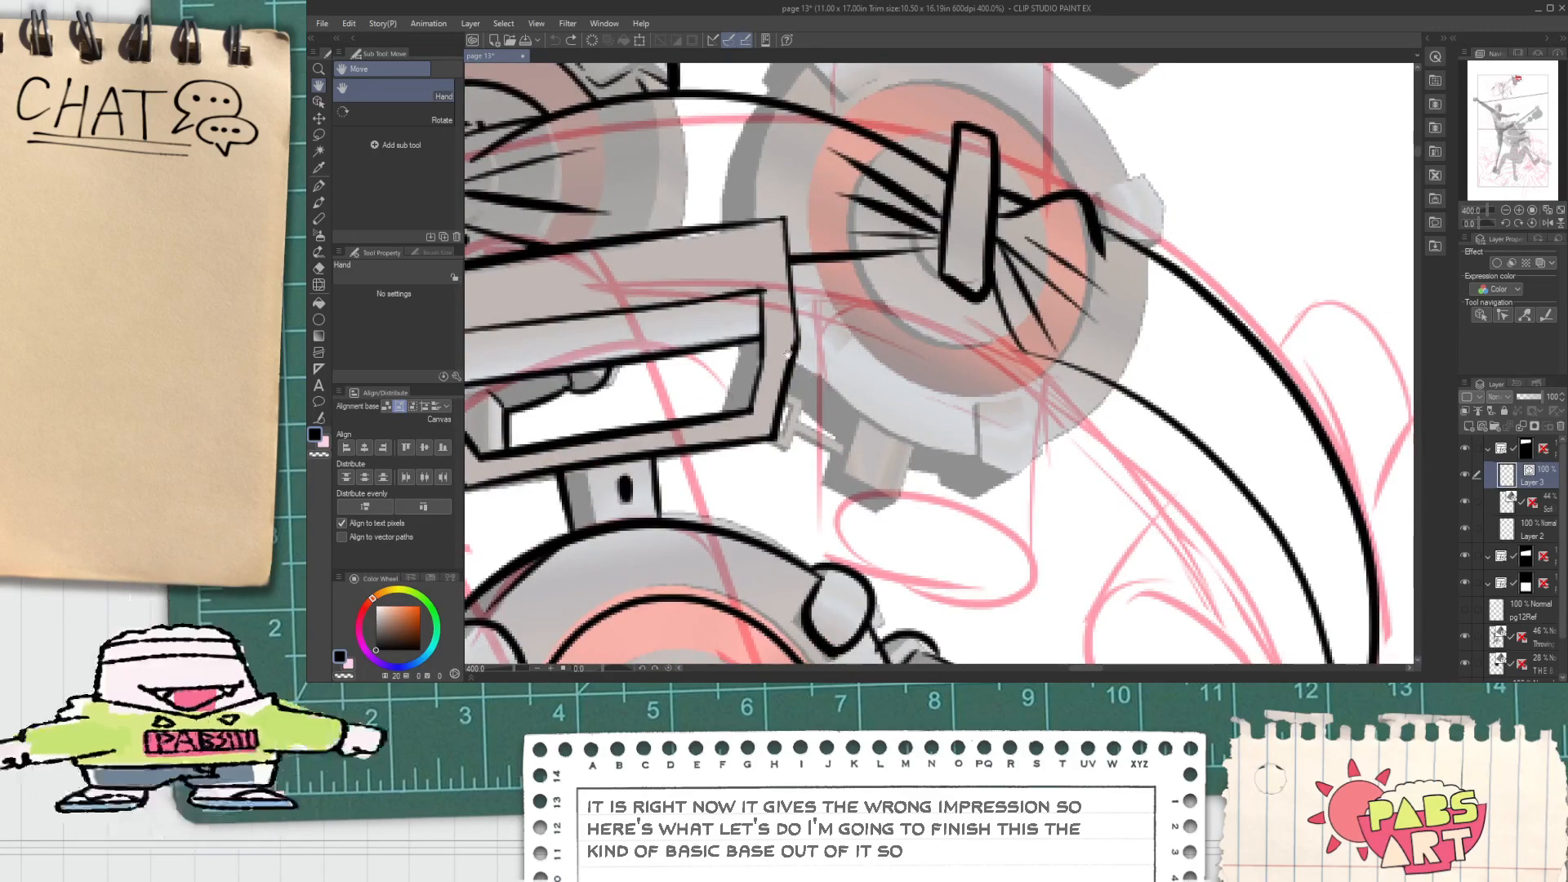
drag(790, 302, 812, 460)
scroll(776, 269, up, 2)
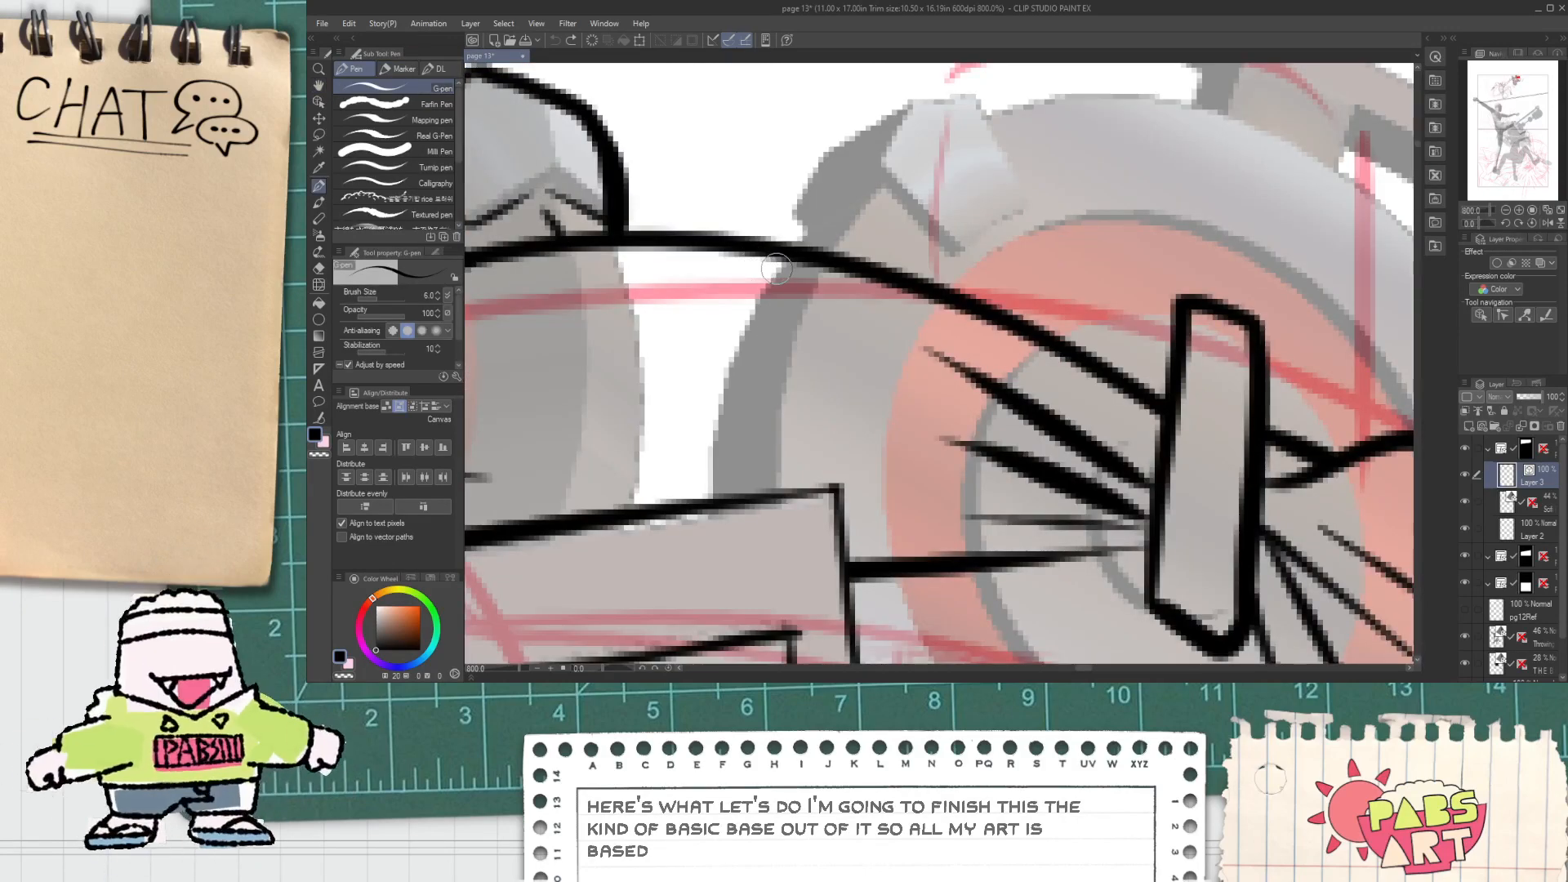
mouse_move(841, 204)
mouse_down()
mouse_move(782, 254)
mouse_move(820, 214)
mouse_move(837, 131)
mouse_move(989, 132)
mouse_move(900, 213)
mouse_move(940, 219)
mouse_move(972, 210)
mouse_up()
key(ctrl+z)
key(e)
drag(833, 284, 490, 388)
Step: Ink the disc's upper outer rim from the upper-left lug around to the right side, and erase the overlap at the lug
key(p)
mouse_move(642, 227)
mouse_down()
mouse_move(1100, 434)
mouse_move(1104, 459)
mouse_up()
key(ctrl+z)
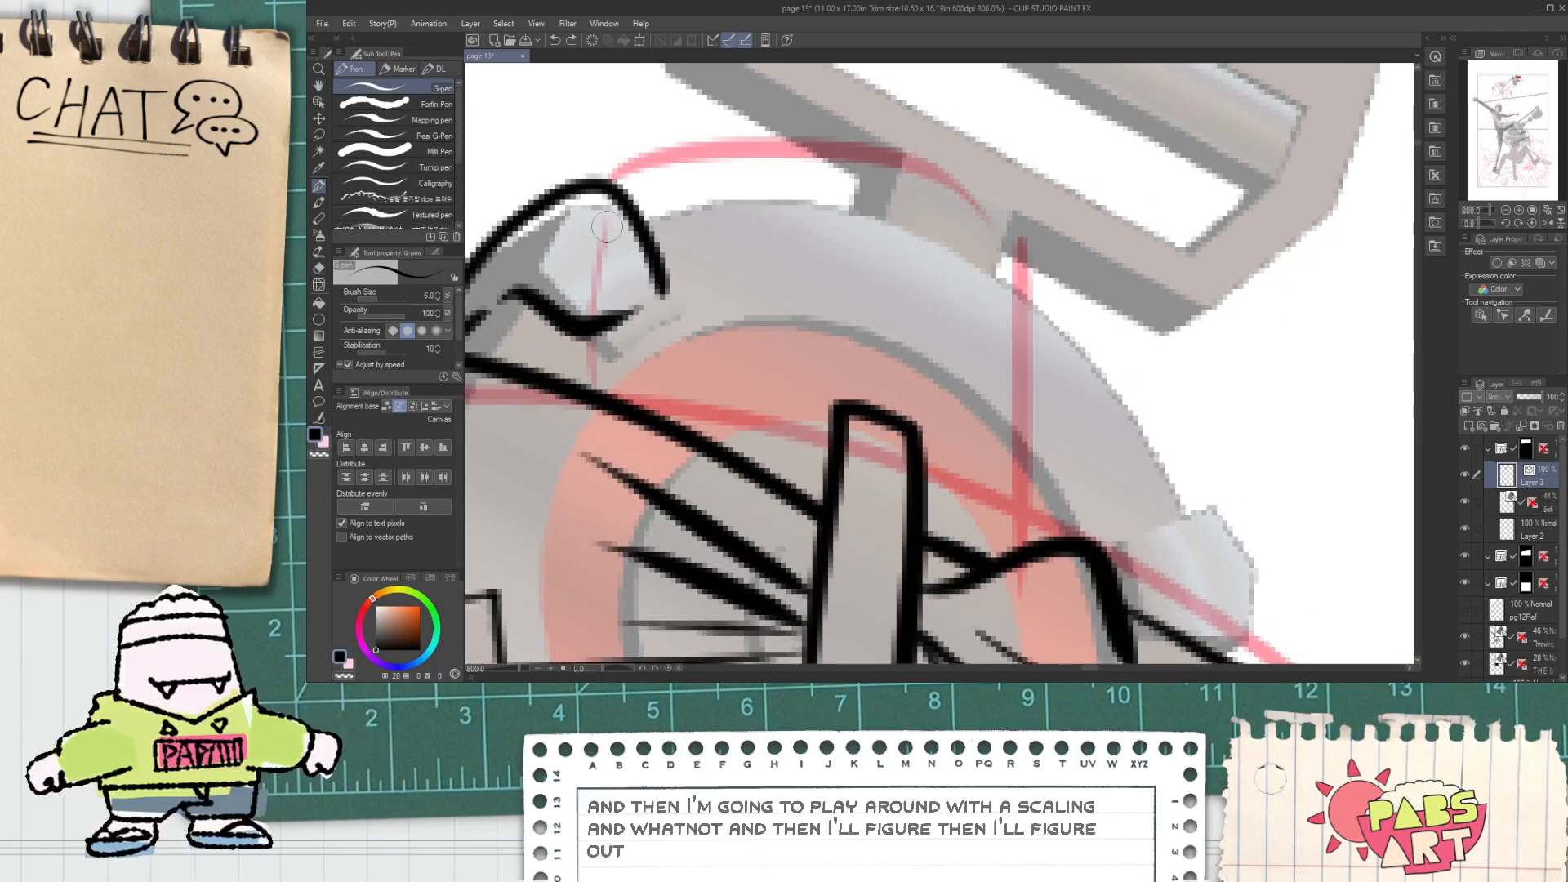
drag(612, 221, 1248, 562)
key(ctrl+z)
drag(645, 196, 1170, 546)
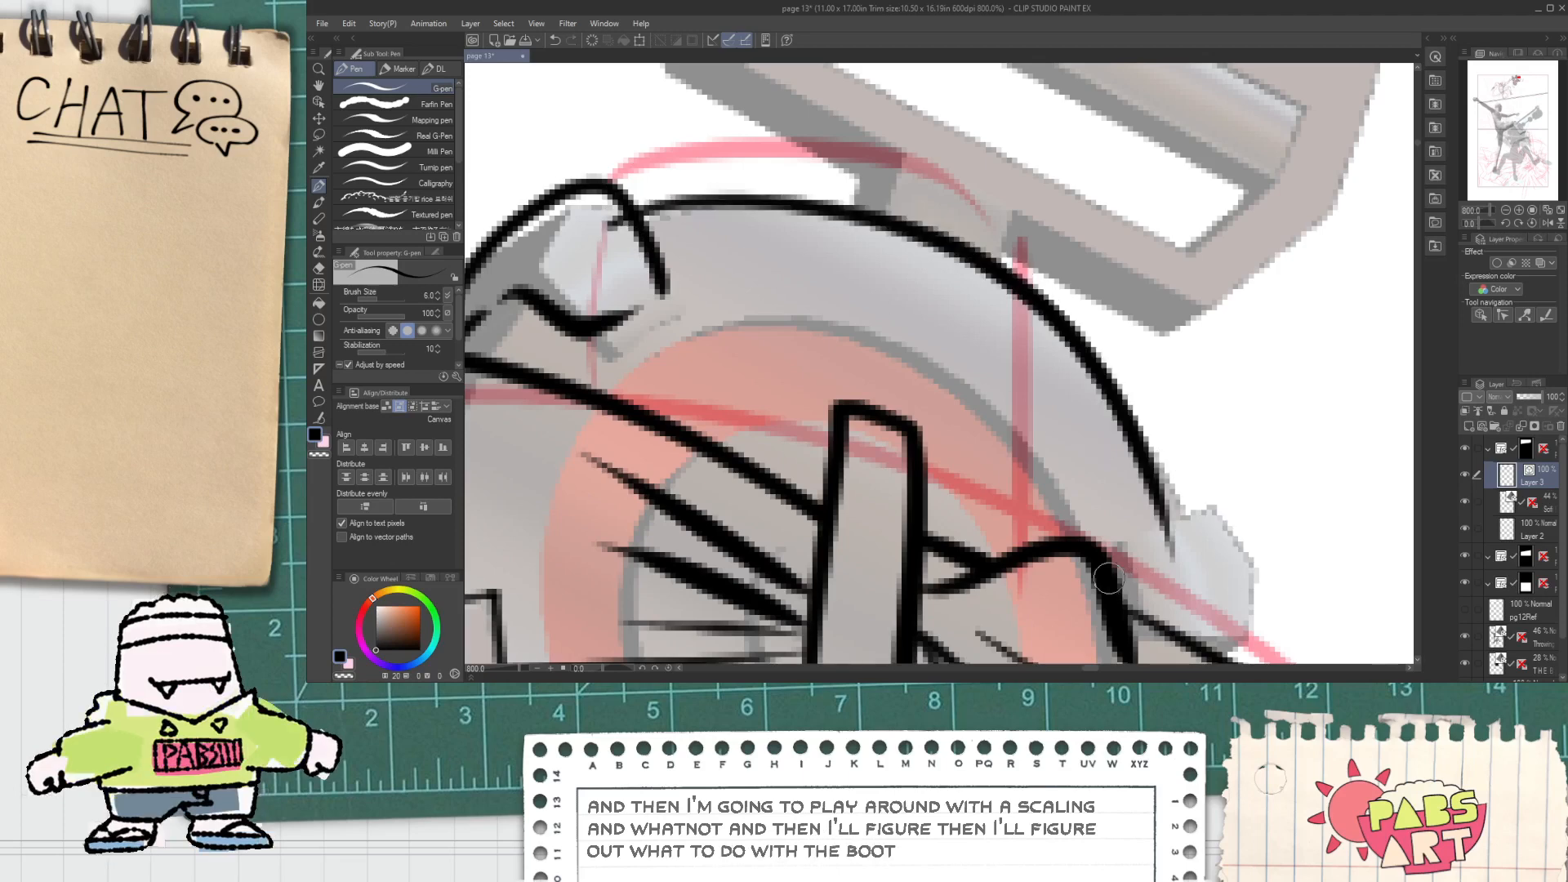
key(e)
drag(609, 232, 617, 215)
Step: Ink the small squarish lug on the disc's right rim and trim the rim line running into it
scroll(652, 278, down, 2)
key(space)
drag(961, 427, 895, 390)
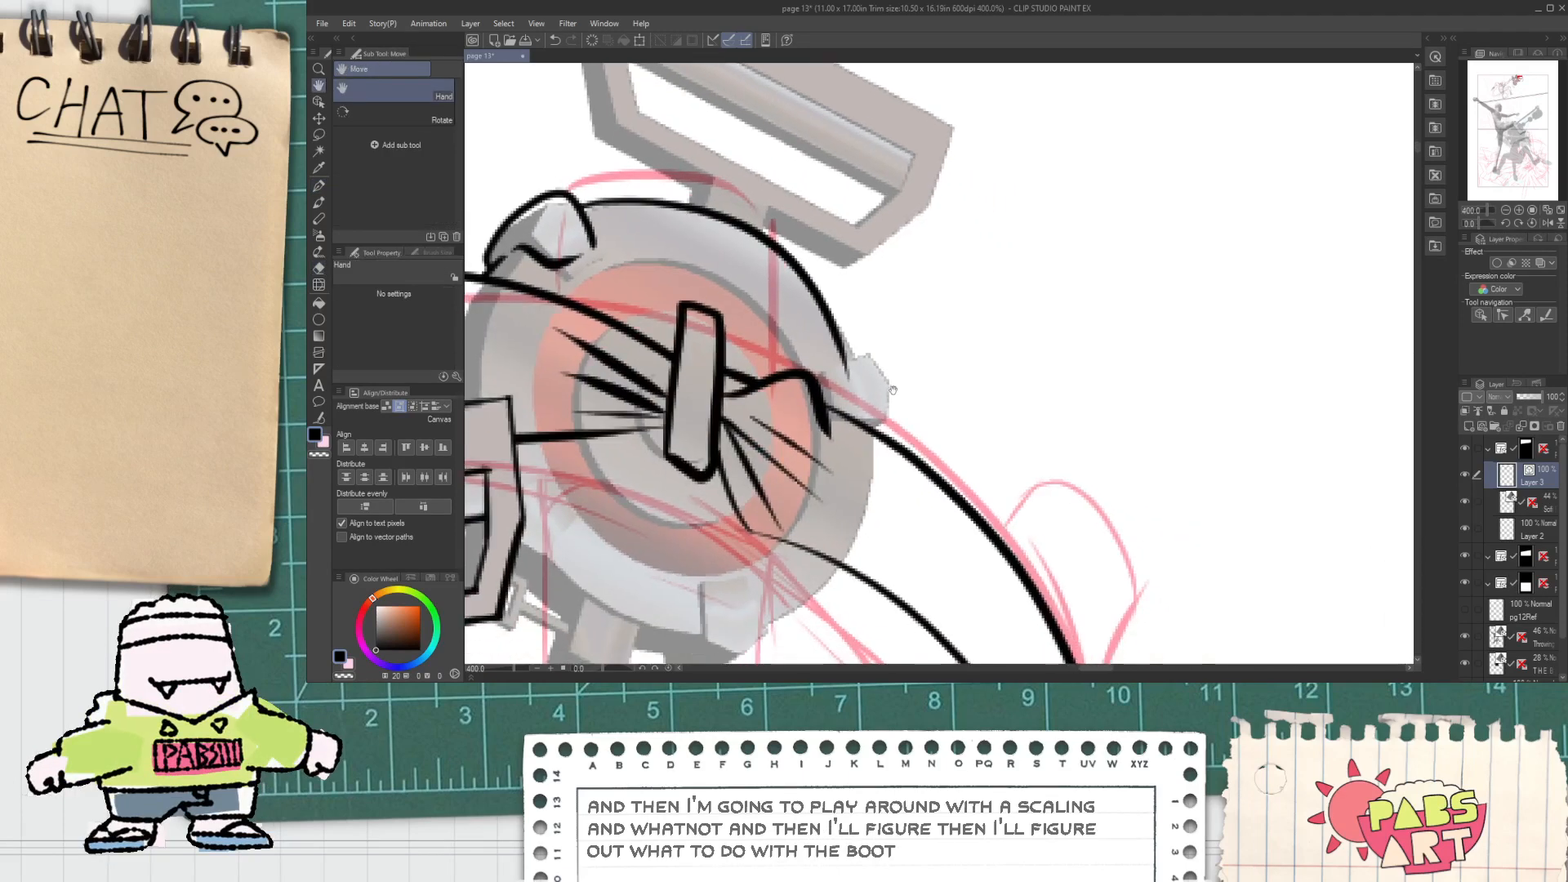
scroll(846, 358, up, 2)
key(p)
mouse_move(785, 351)
mouse_down()
mouse_move(888, 332)
mouse_move(915, 493)
mouse_up()
key(ctrl+z)
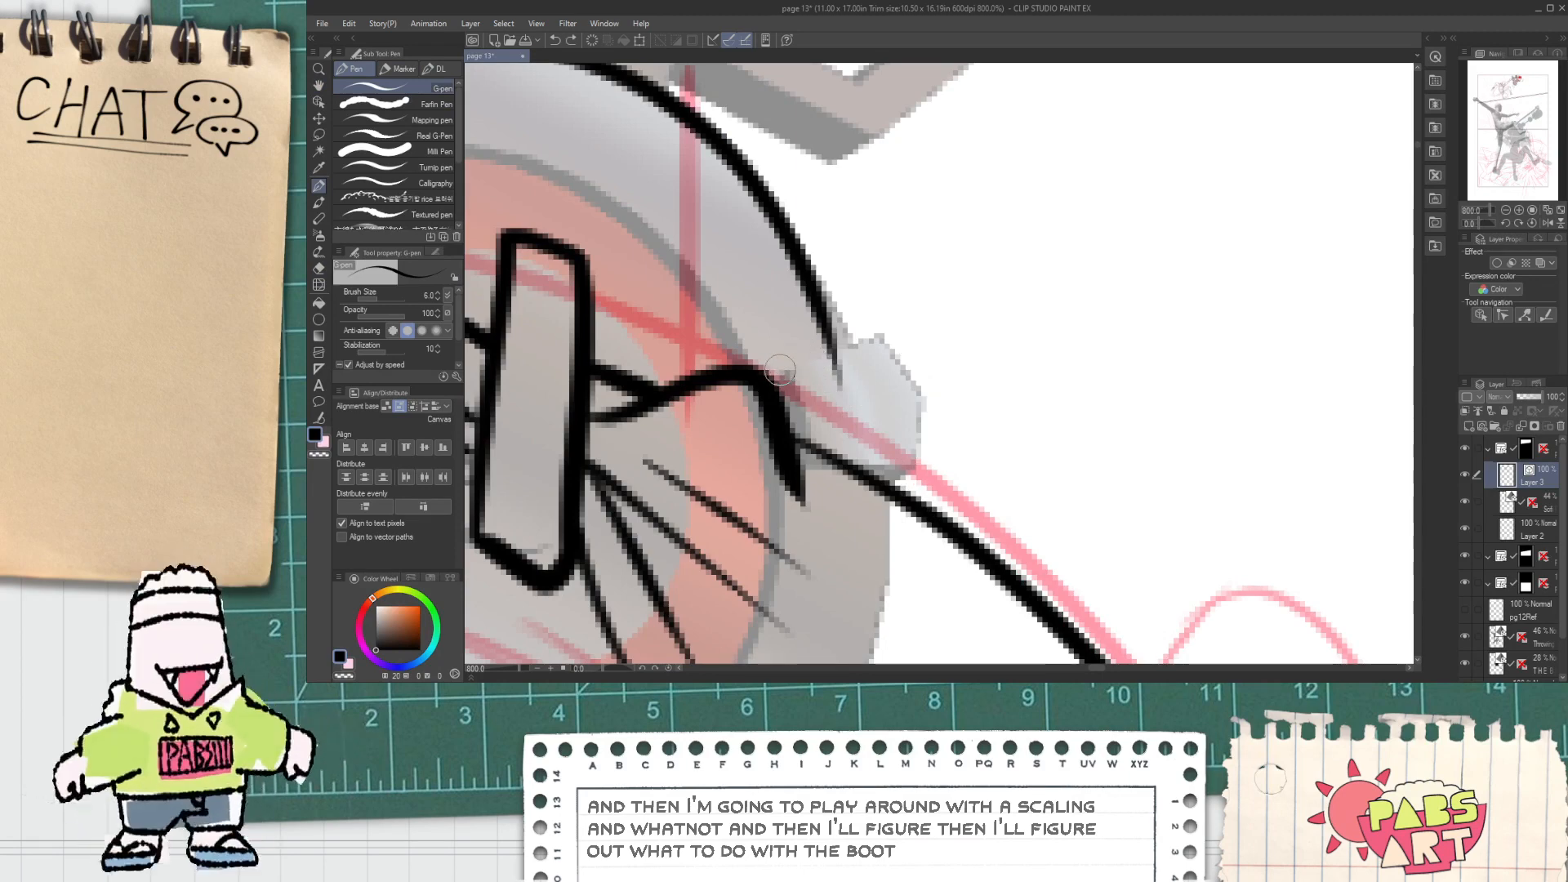
mouse_move(786, 385)
mouse_down()
mouse_move(896, 341)
mouse_move(913, 494)
mouse_up()
key(ctrl+z)
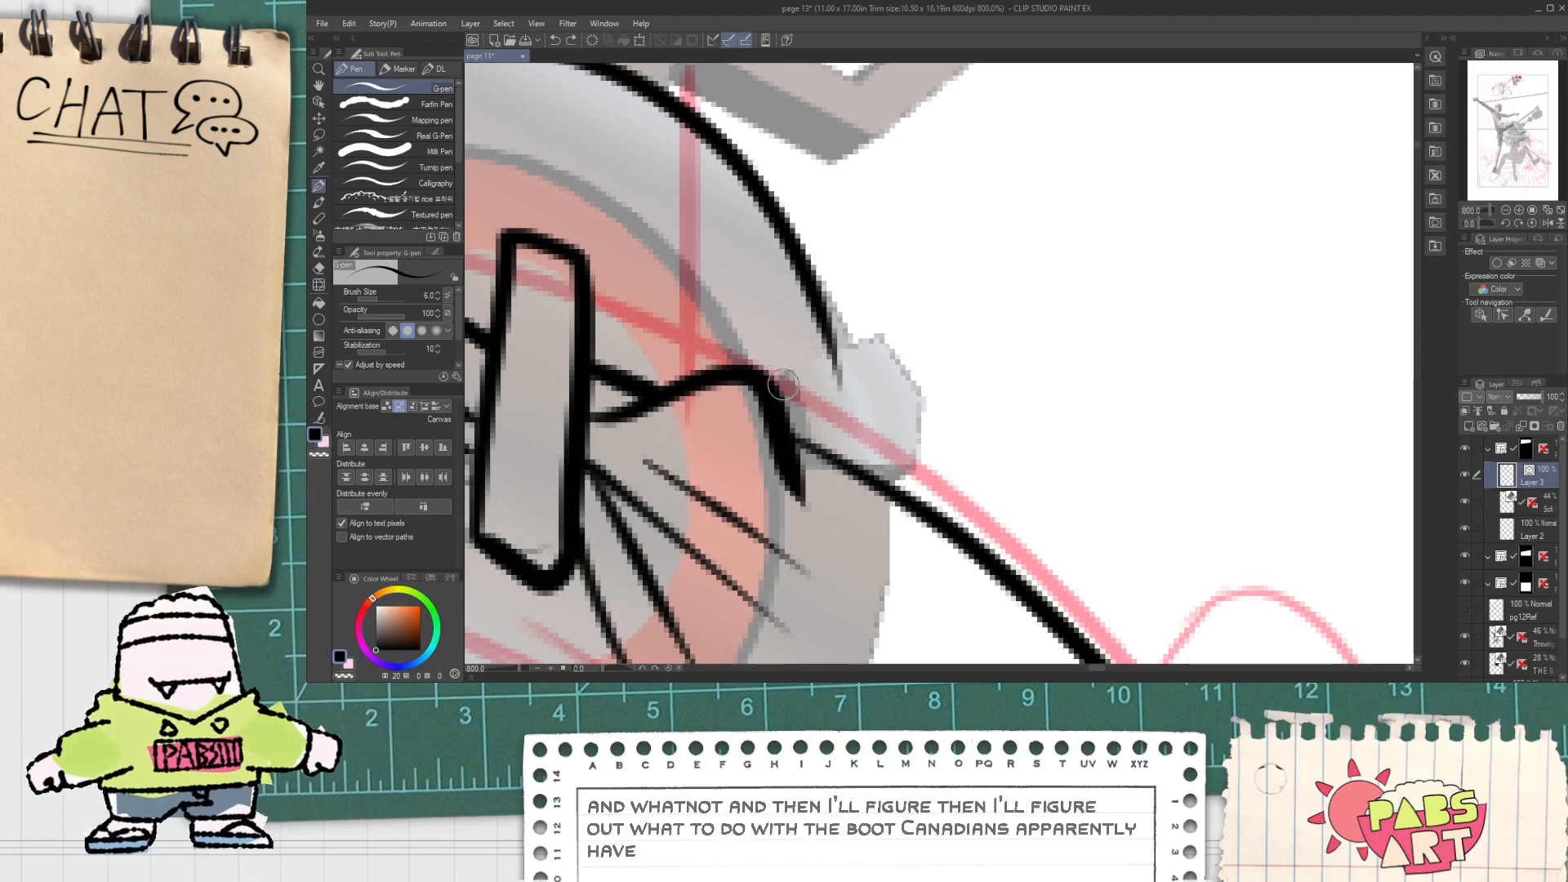
mouse_move(782, 378)
mouse_down()
mouse_move(812, 357)
mouse_move(904, 398)
mouse_move(907, 489)
mouse_up()
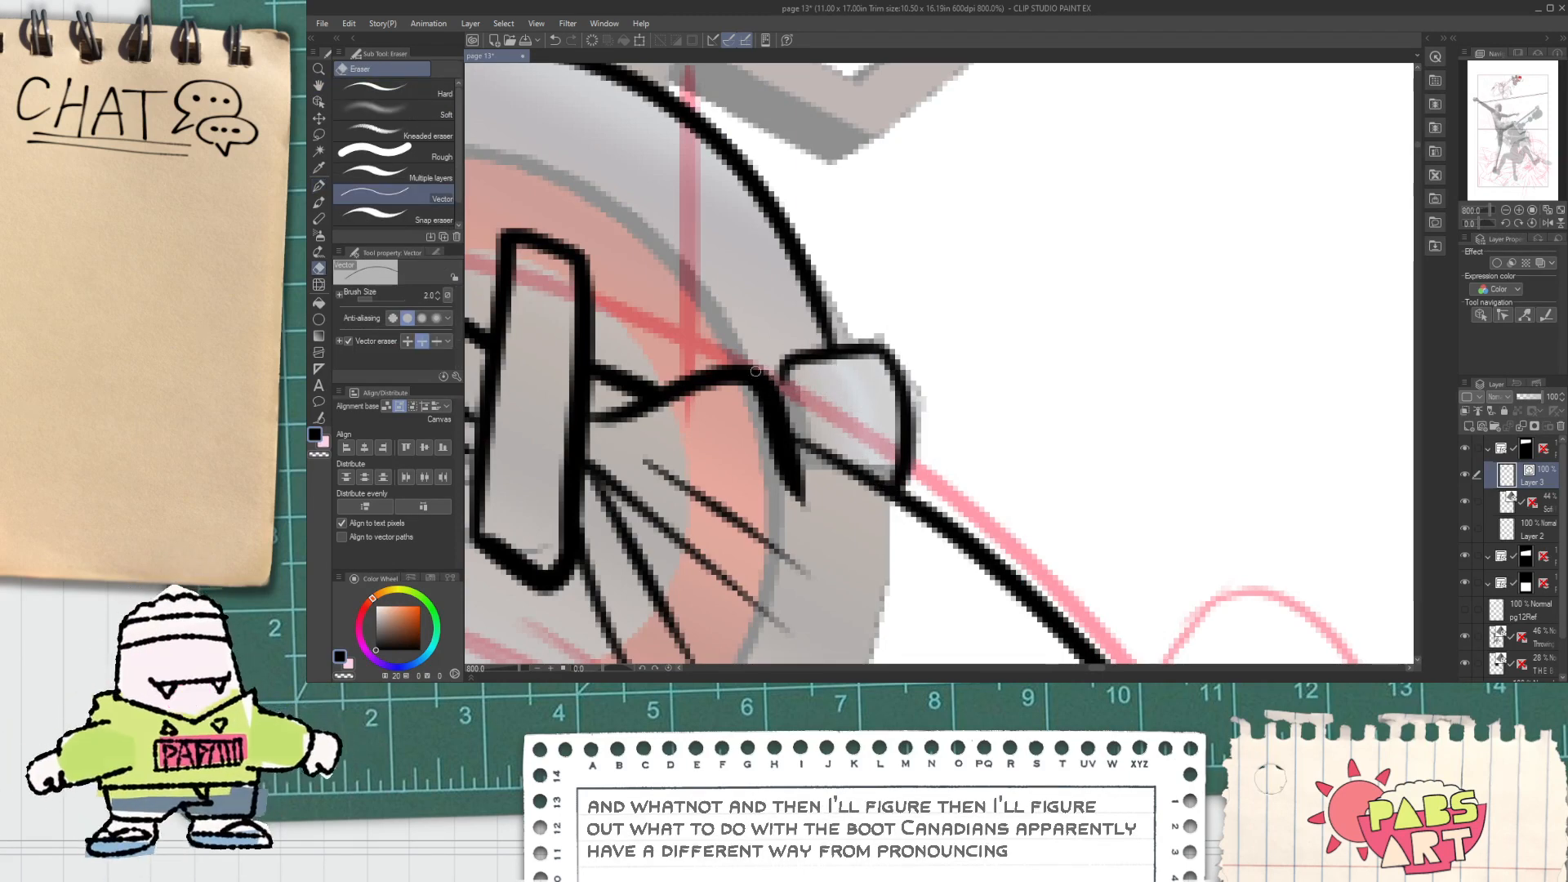
scroll(735, 343, down, 2)
Step: Ink the lower outer arc of the disc's red ring, from beside the bracket to past the cable line
key(h)
drag(540, 251, 749, 319)
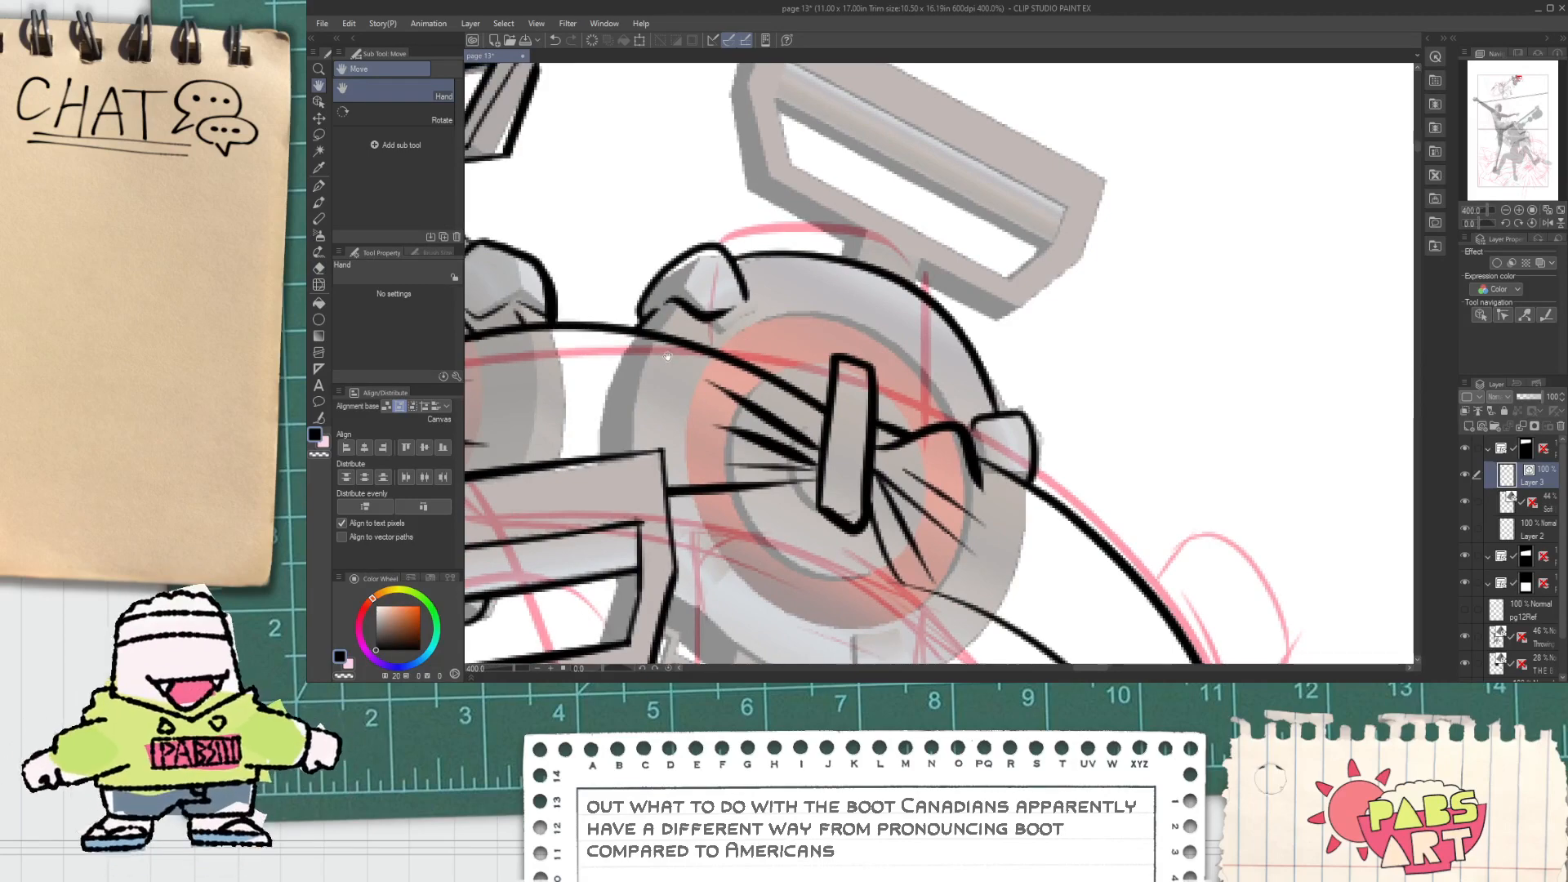
scroll(663, 347, up, 4)
drag(652, 333, 693, 276)
scroll(709, 312, down, 4)
key(space)
drag(764, 503, 762, 344)
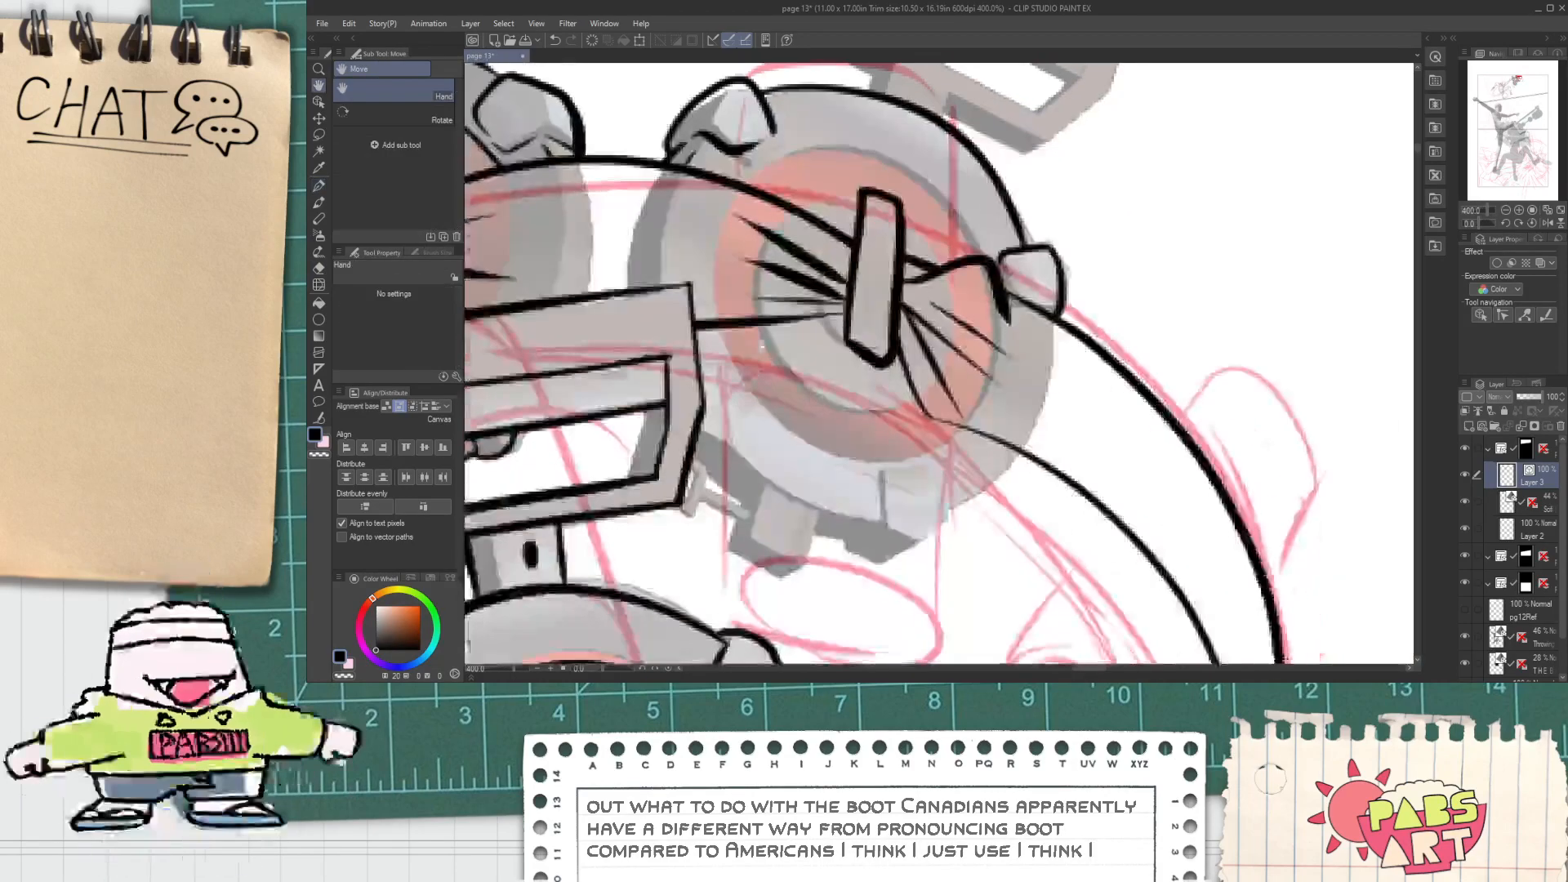
scroll(695, 446, up, 2)
scroll(702, 438, down, 2)
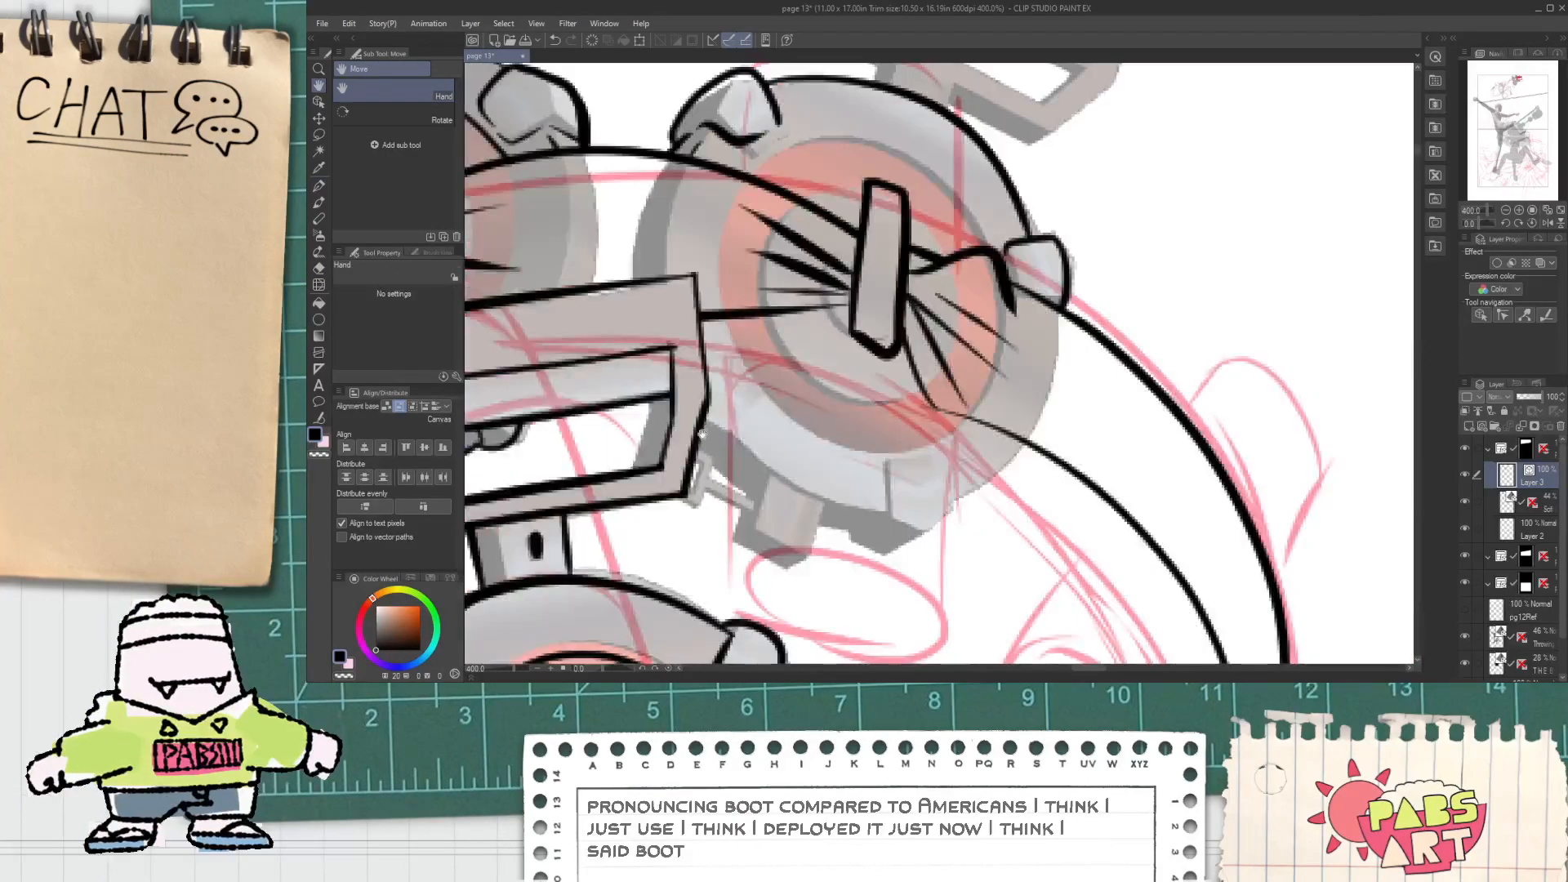
drag(709, 372, 738, 423)
key(ctrl+z)
scroll(703, 375, up, 2)
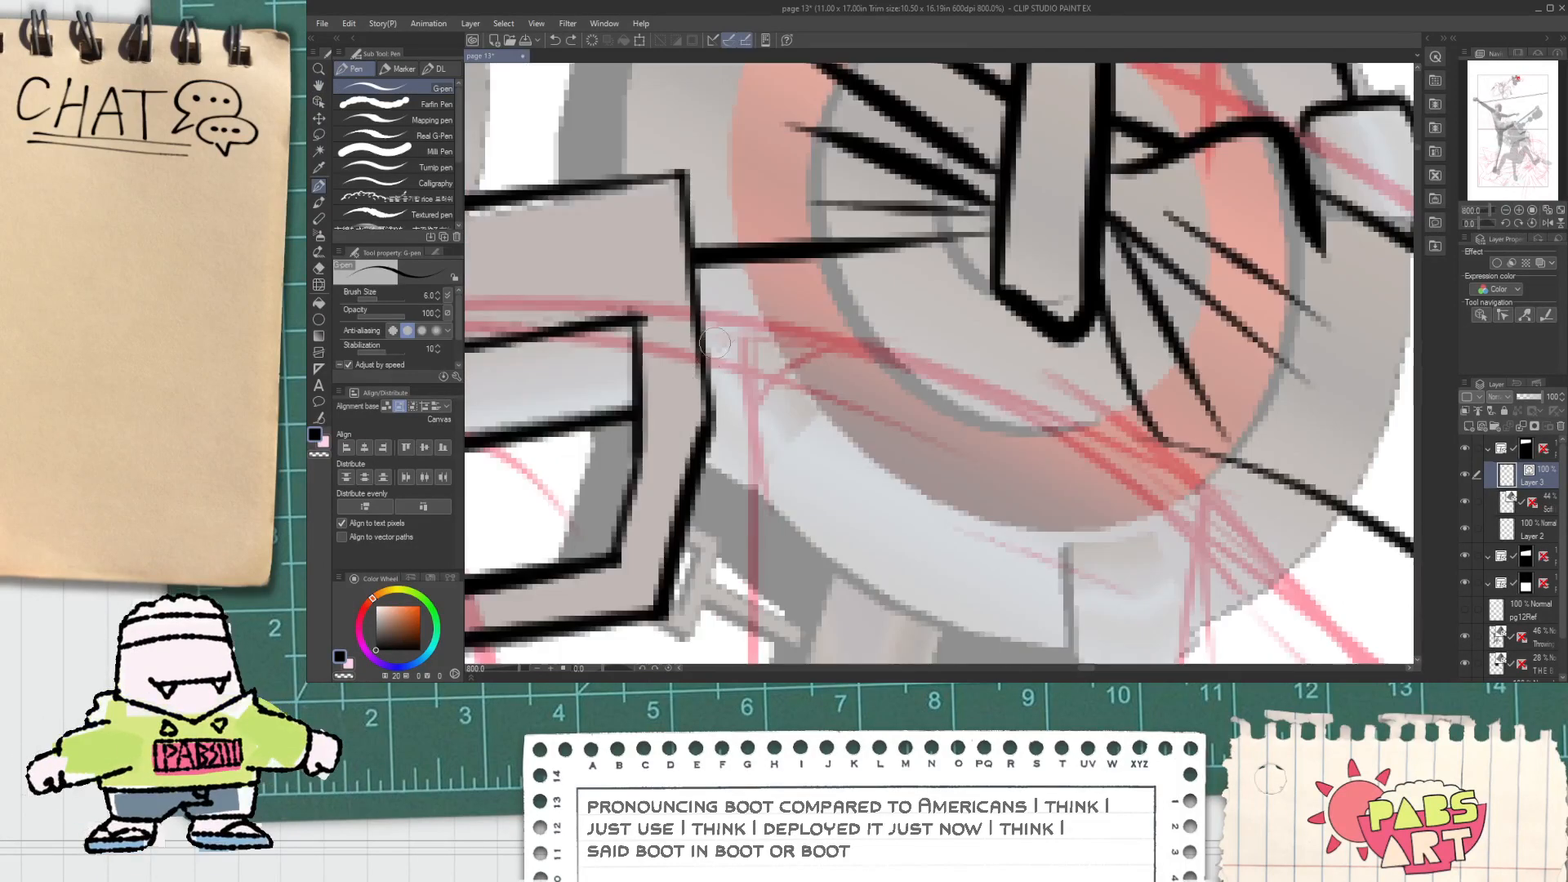
scroll(754, 312, down, 2)
scroll(715, 292, up, 2)
mouse_move(765, 293)
mouse_down()
mouse_move(714, 293)
mouse_move(1281, 421)
mouse_up()
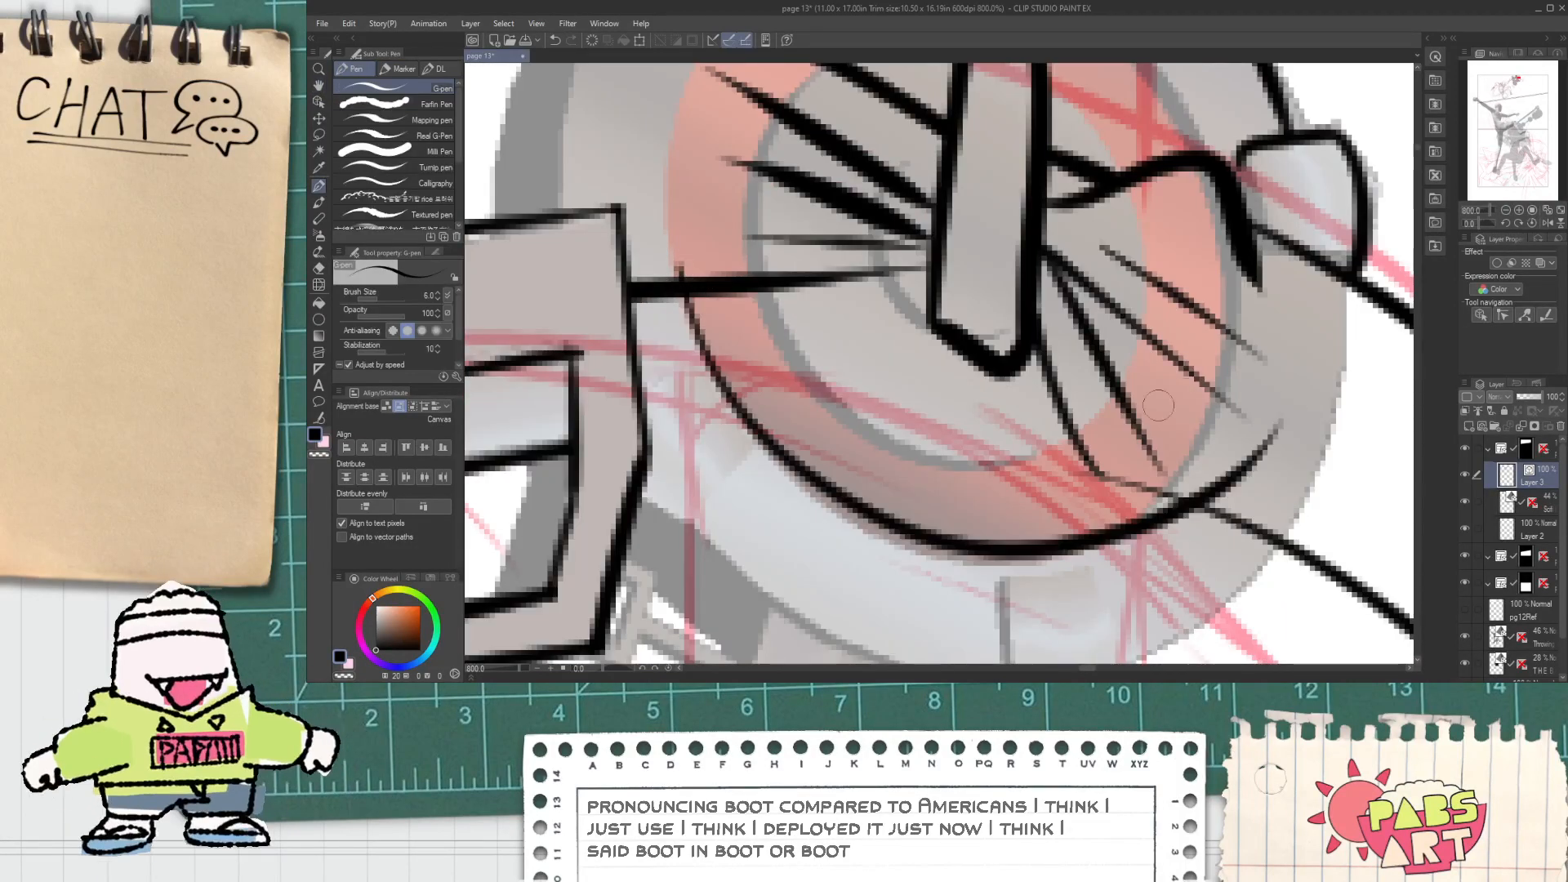
Step: Narrow the inked arc to fit the red ring and erase its ends beyond the crossing lines
key(e)
key(o)
click(1258, 484)
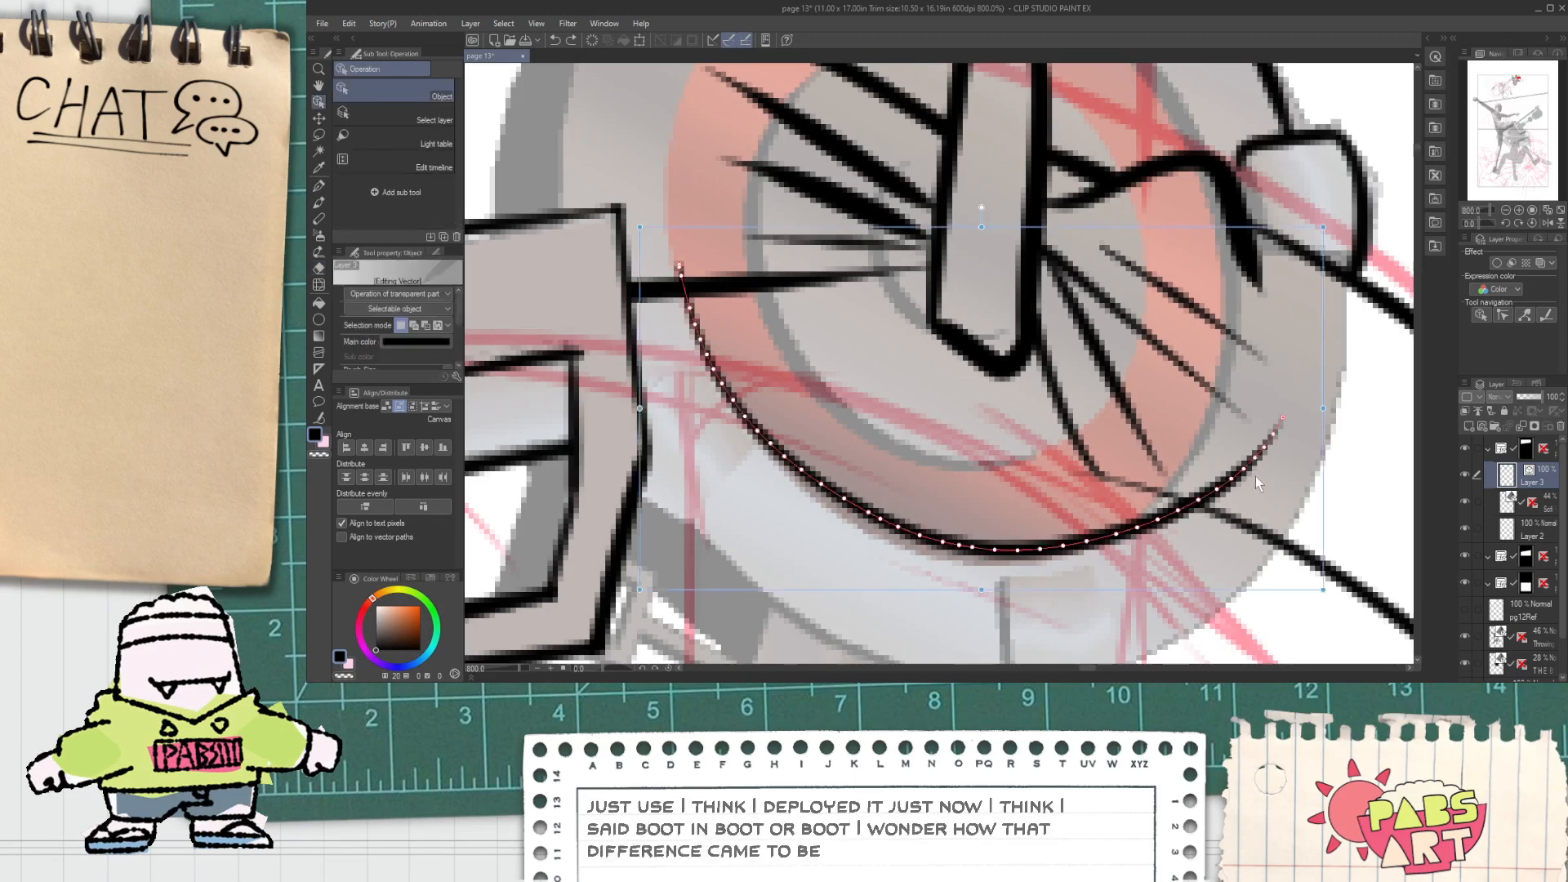
drag(1324, 409, 1258, 419)
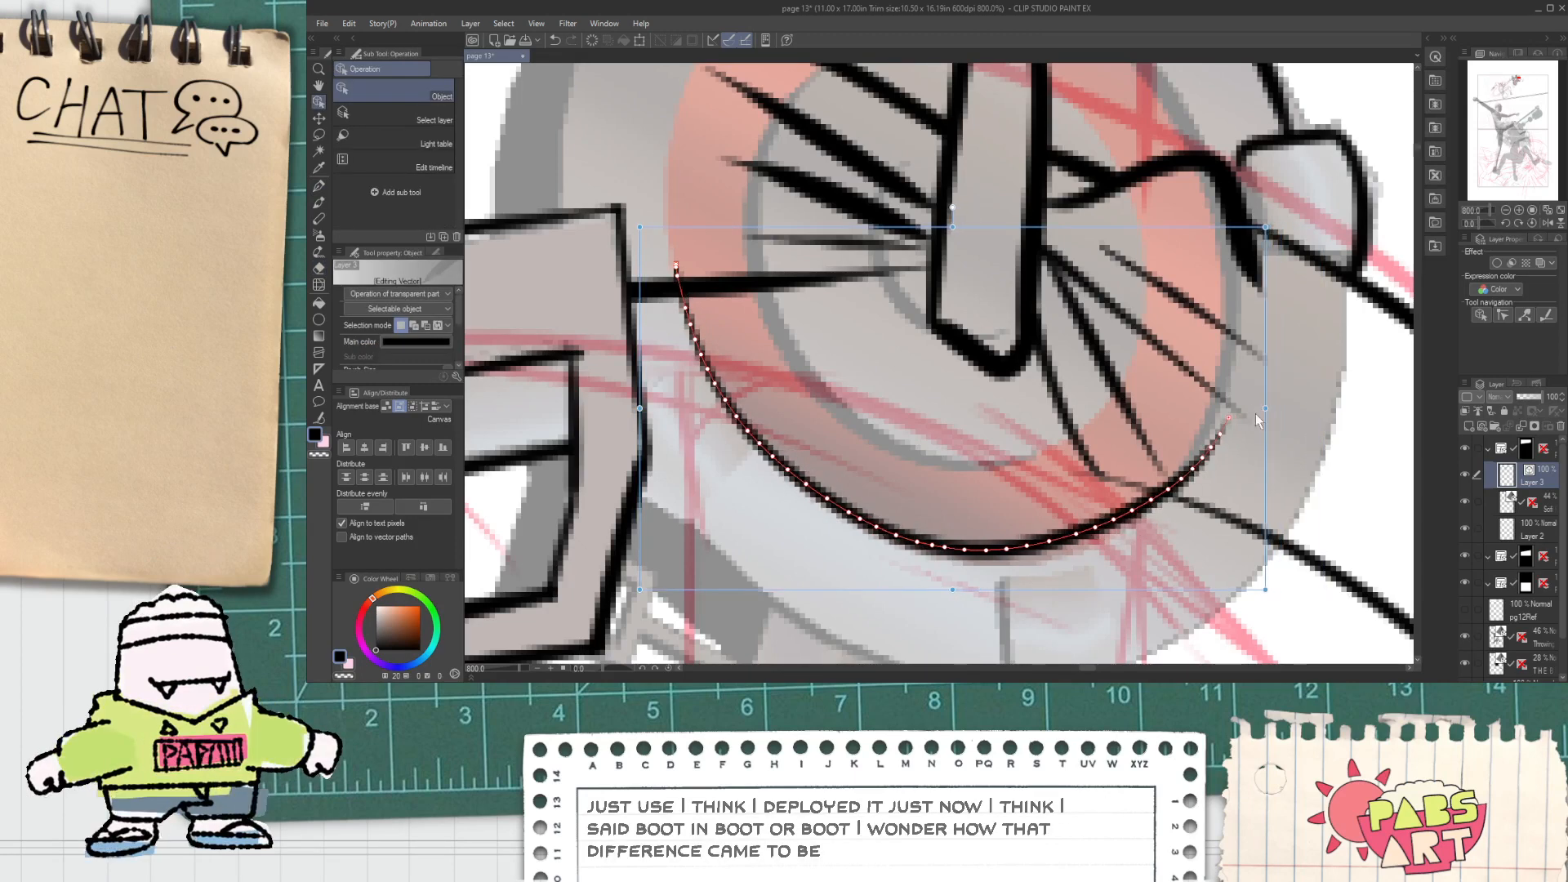
key(e)
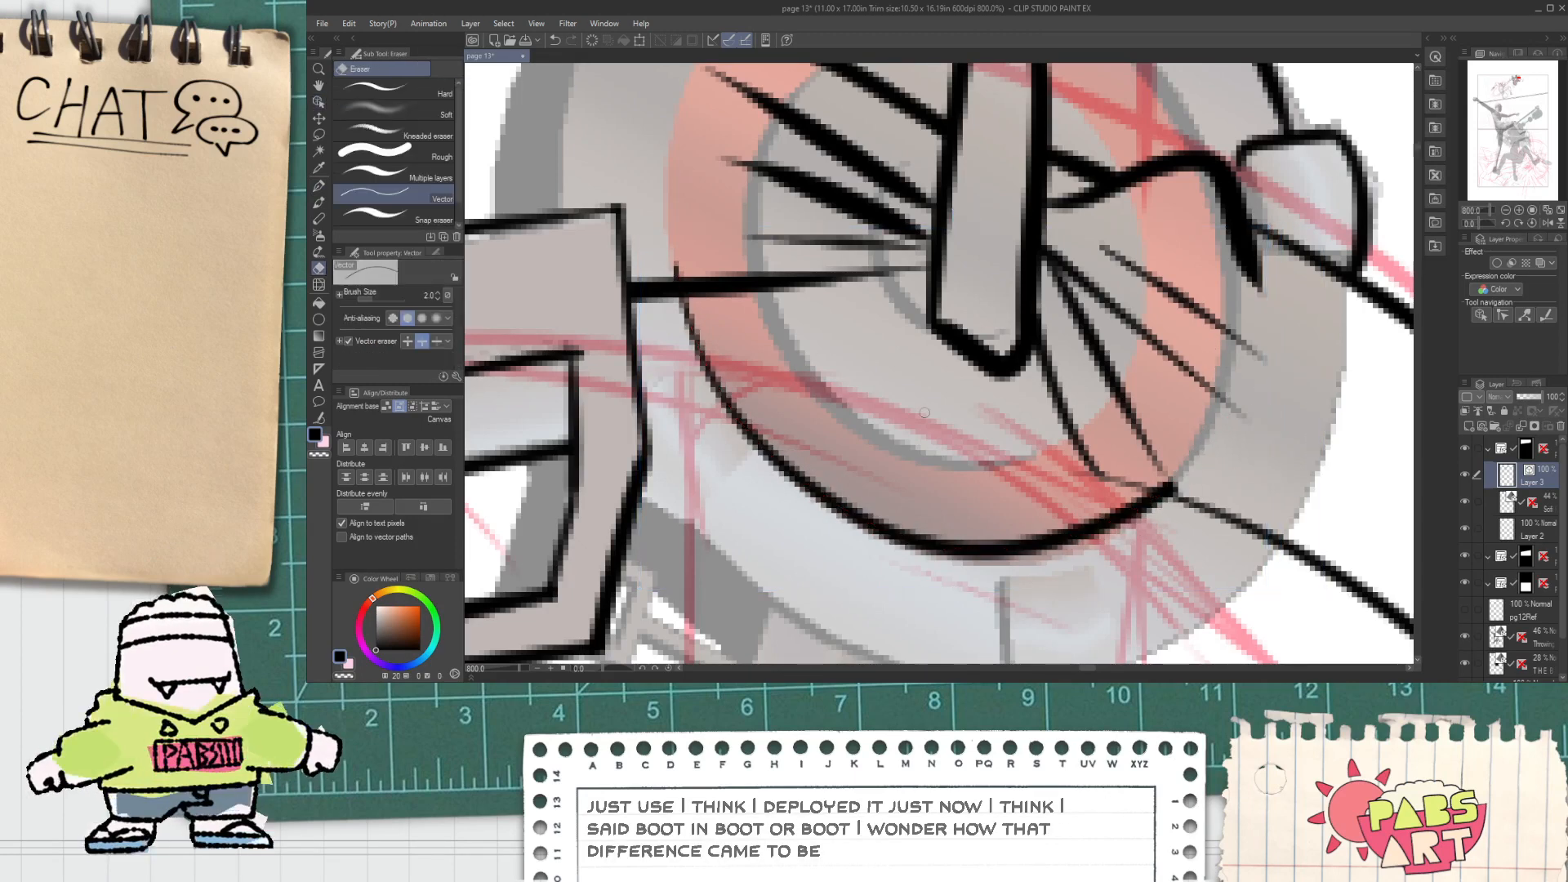
drag(663, 263, 688, 269)
Step: Try inking the small lug between the bracket and the disc's lower-left rim, and erase the strokes
scroll(688, 265, down, 2)
key(space)
drag(791, 442, 776, 440)
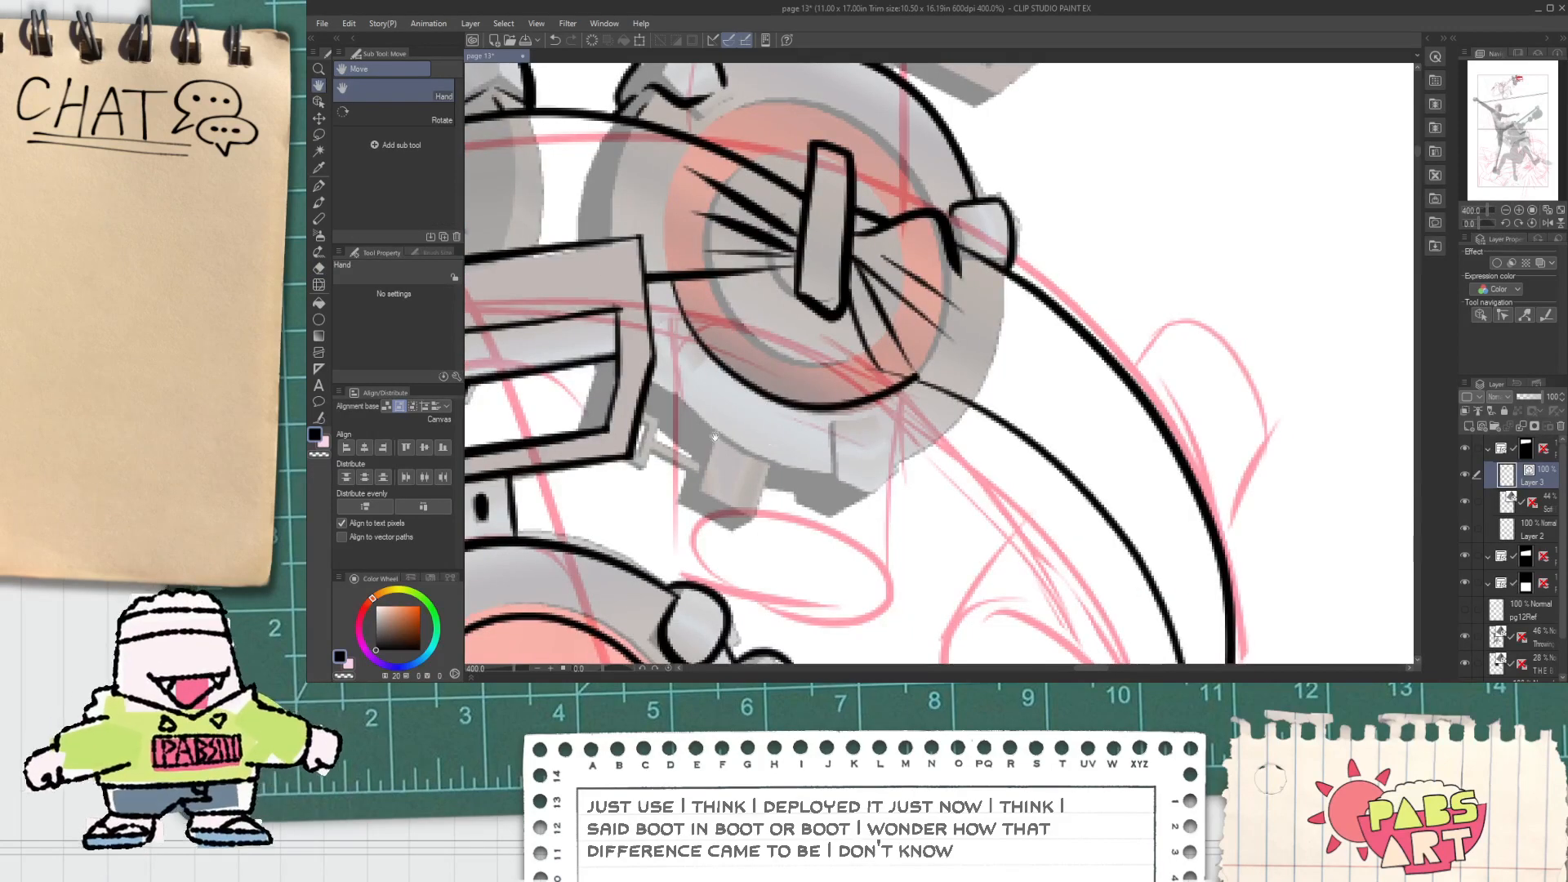
scroll(715, 437, up, 2)
key(p)
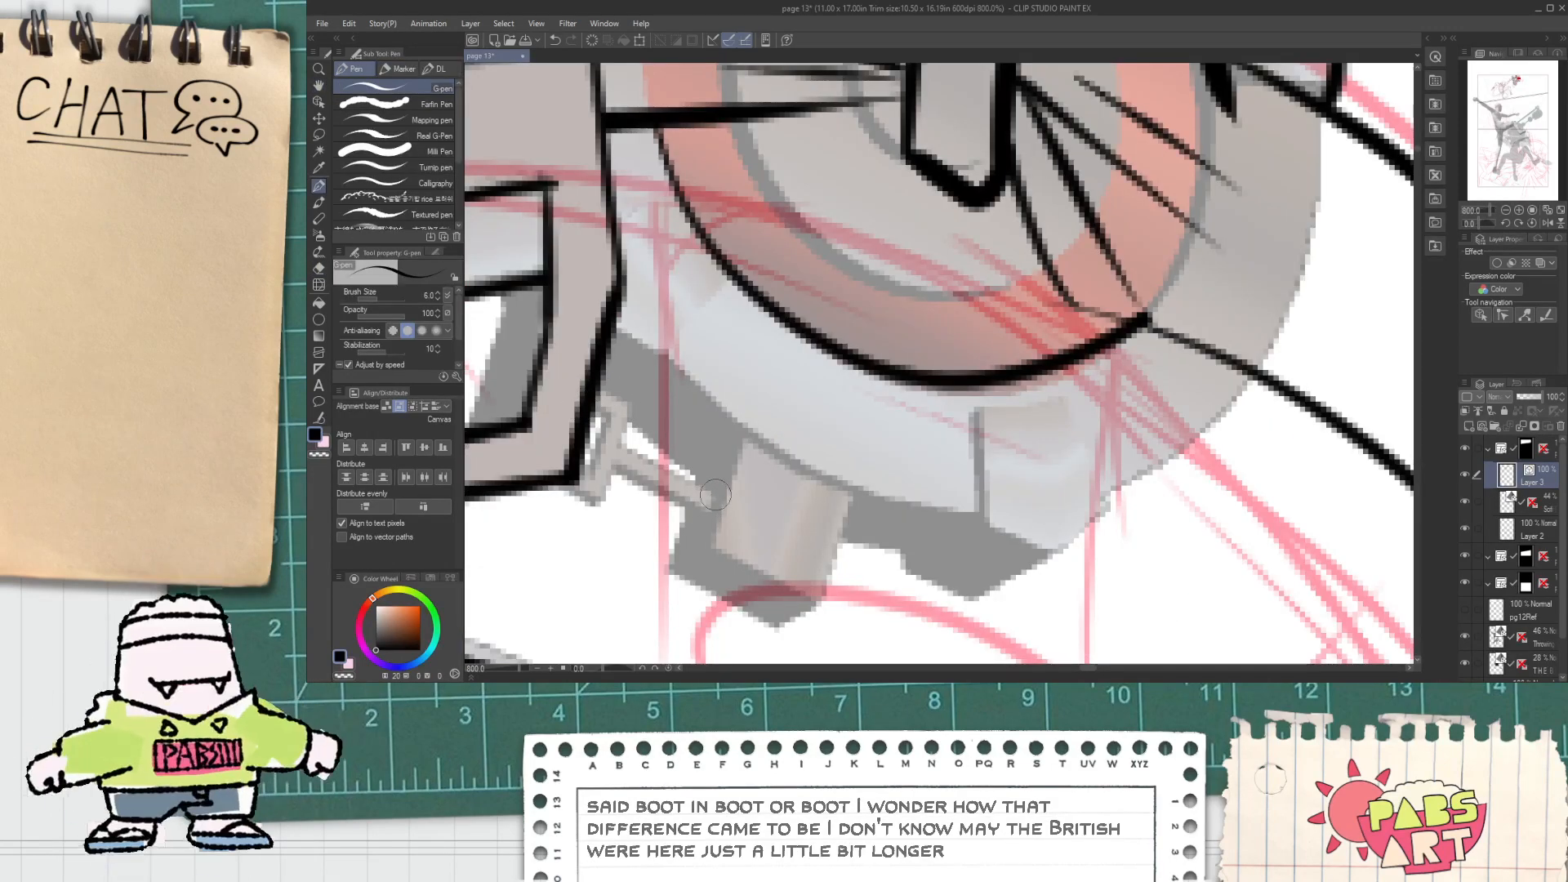
drag(570, 410, 643, 397)
key(ctrl+z)
mouse_move(645, 322)
mouse_down()
mouse_move(660, 291)
mouse_move(633, 245)
mouse_up()
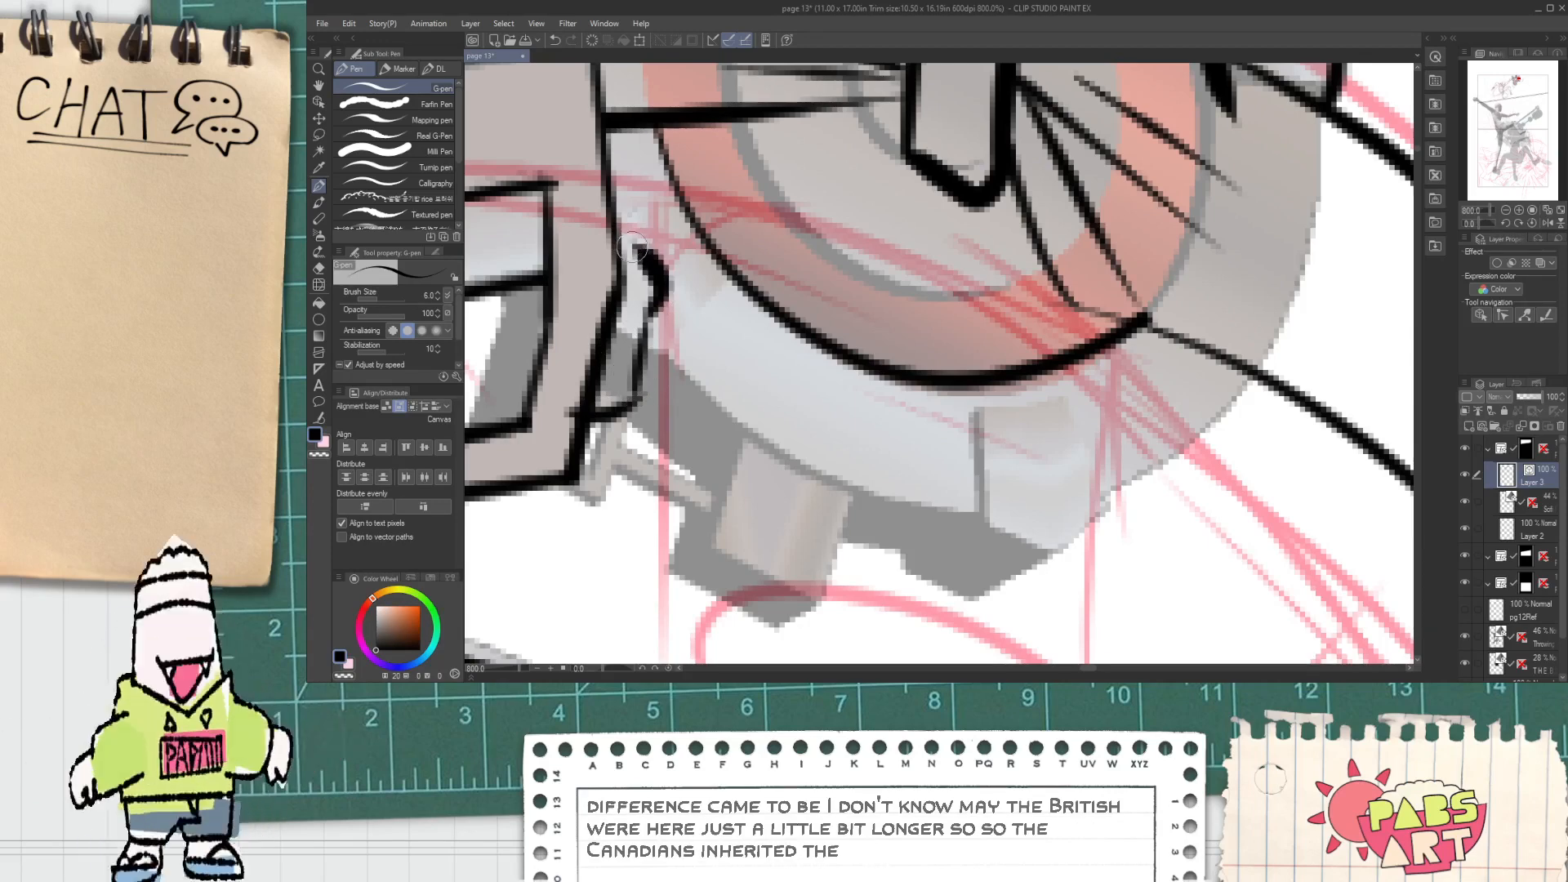
key(e)
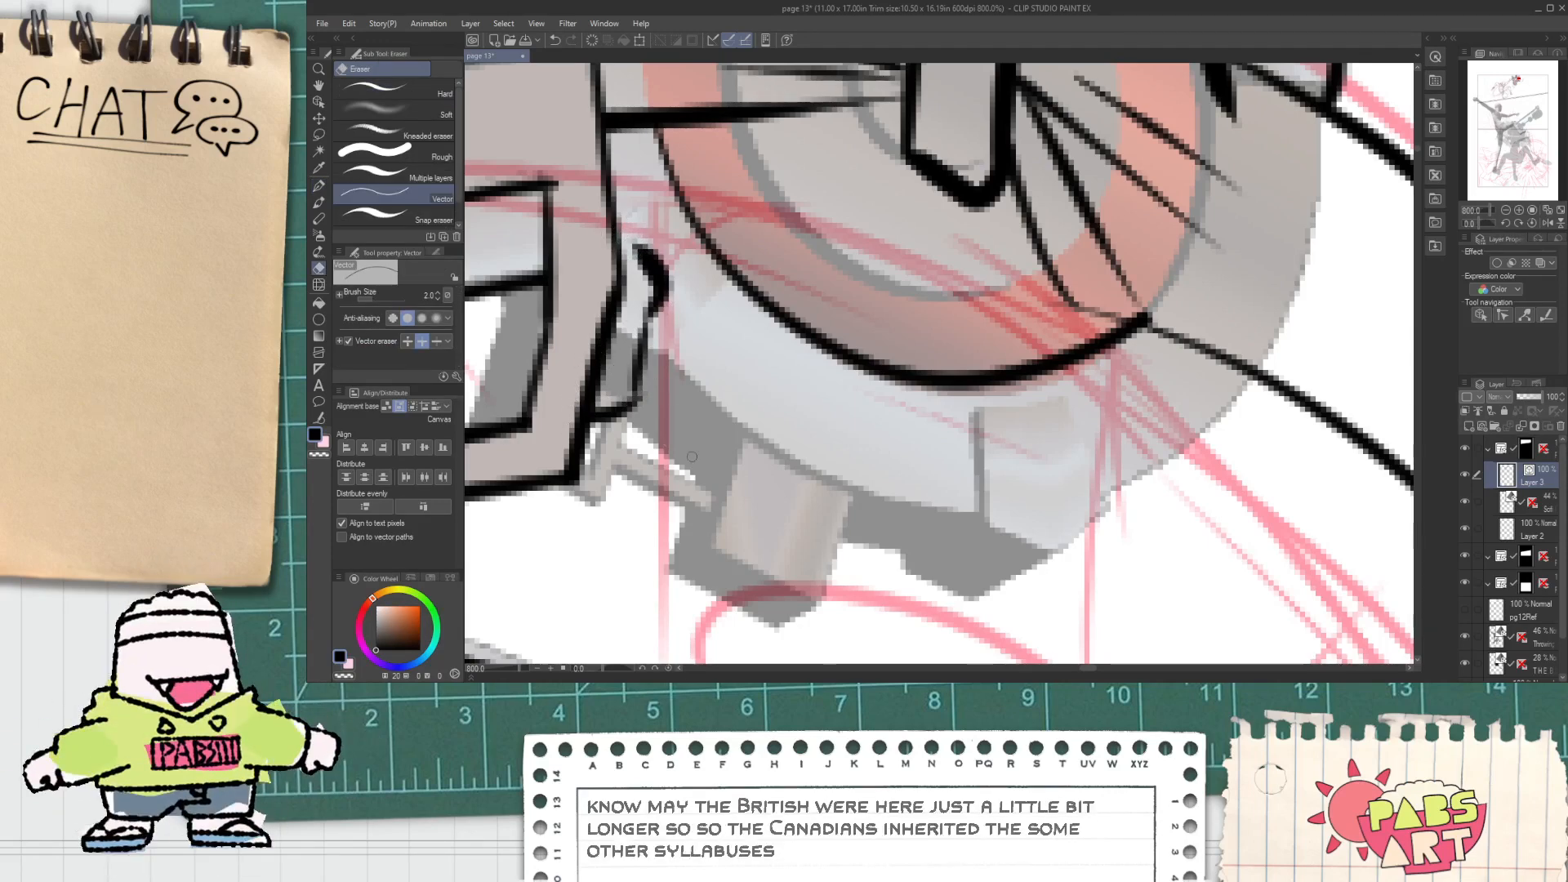
key(space)
drag(691, 458, 626, 429)
key(p)
drag(570, 376, 634, 452)
key(ctrl+z)
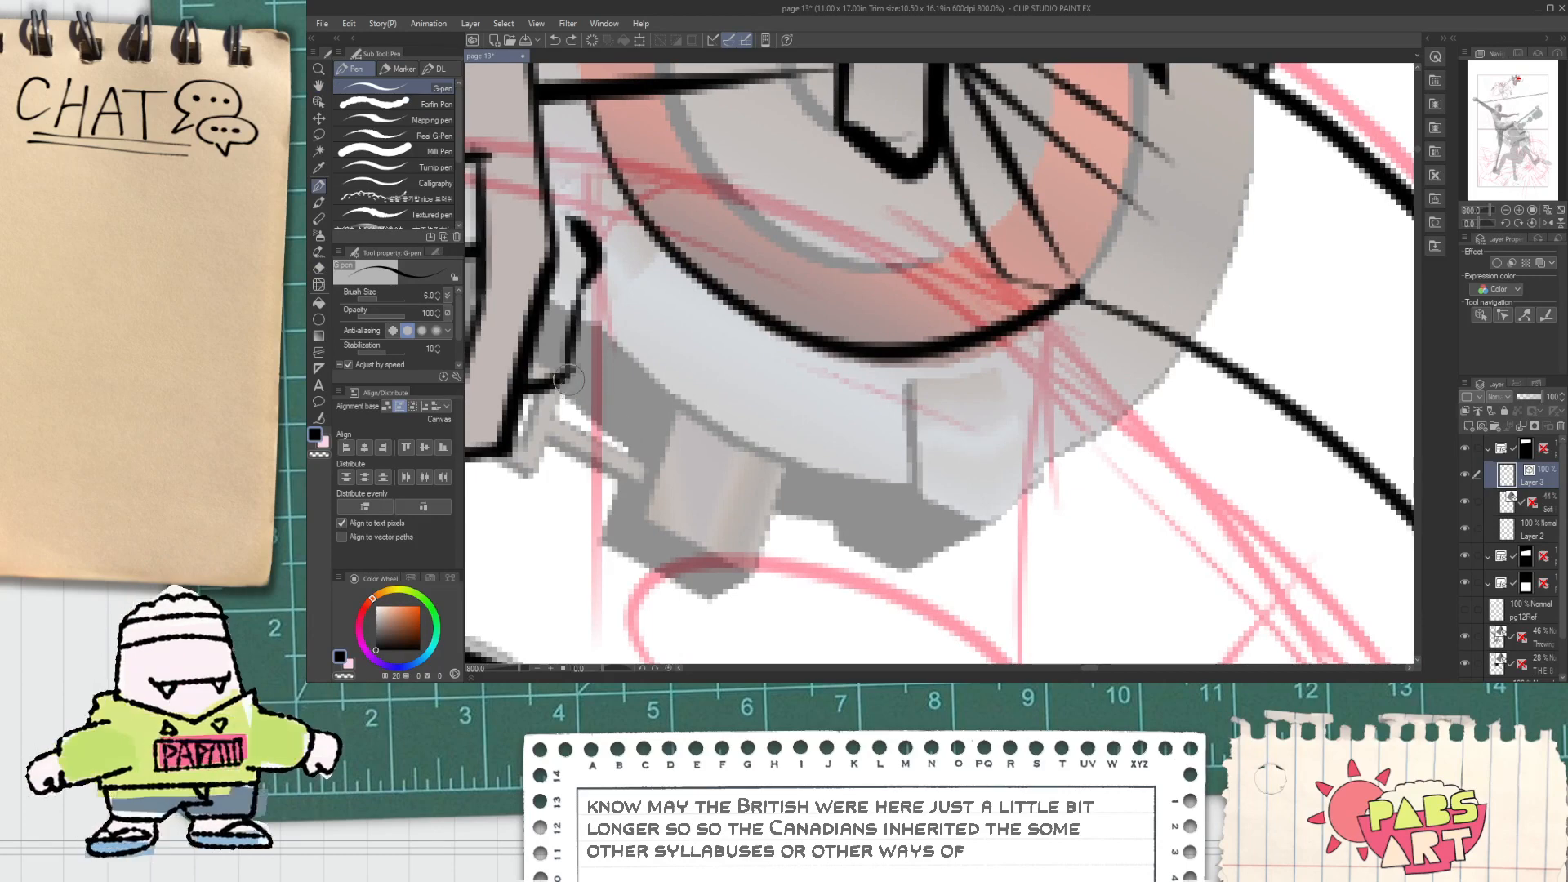
key(e)
drag(561, 386, 576, 277)
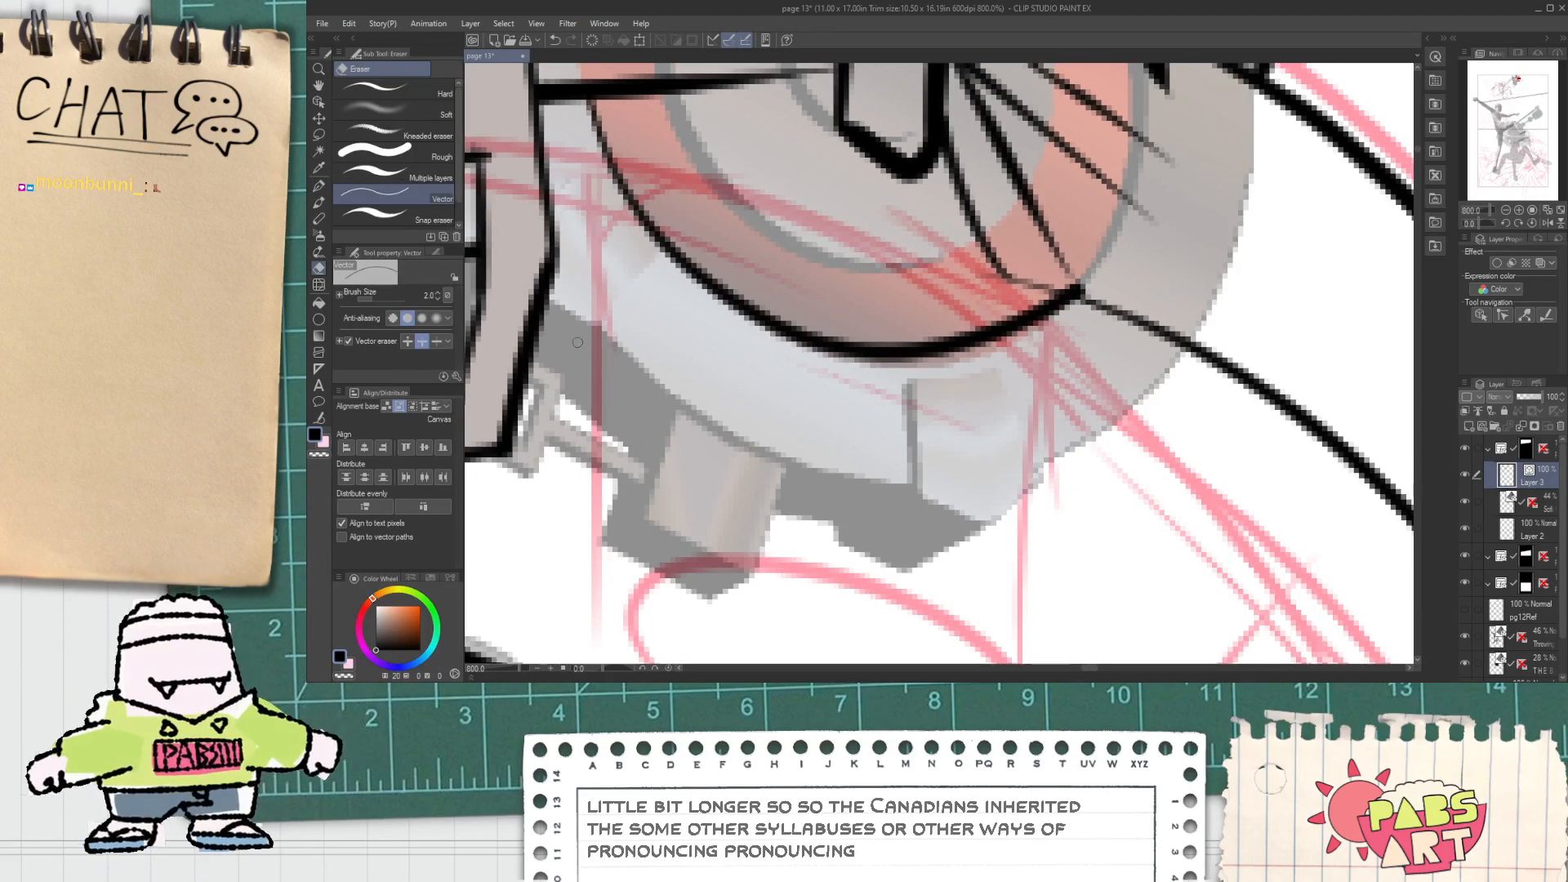
Step: Try a rounder outline for the small lug beside the bracket and undo its strokes
key(p)
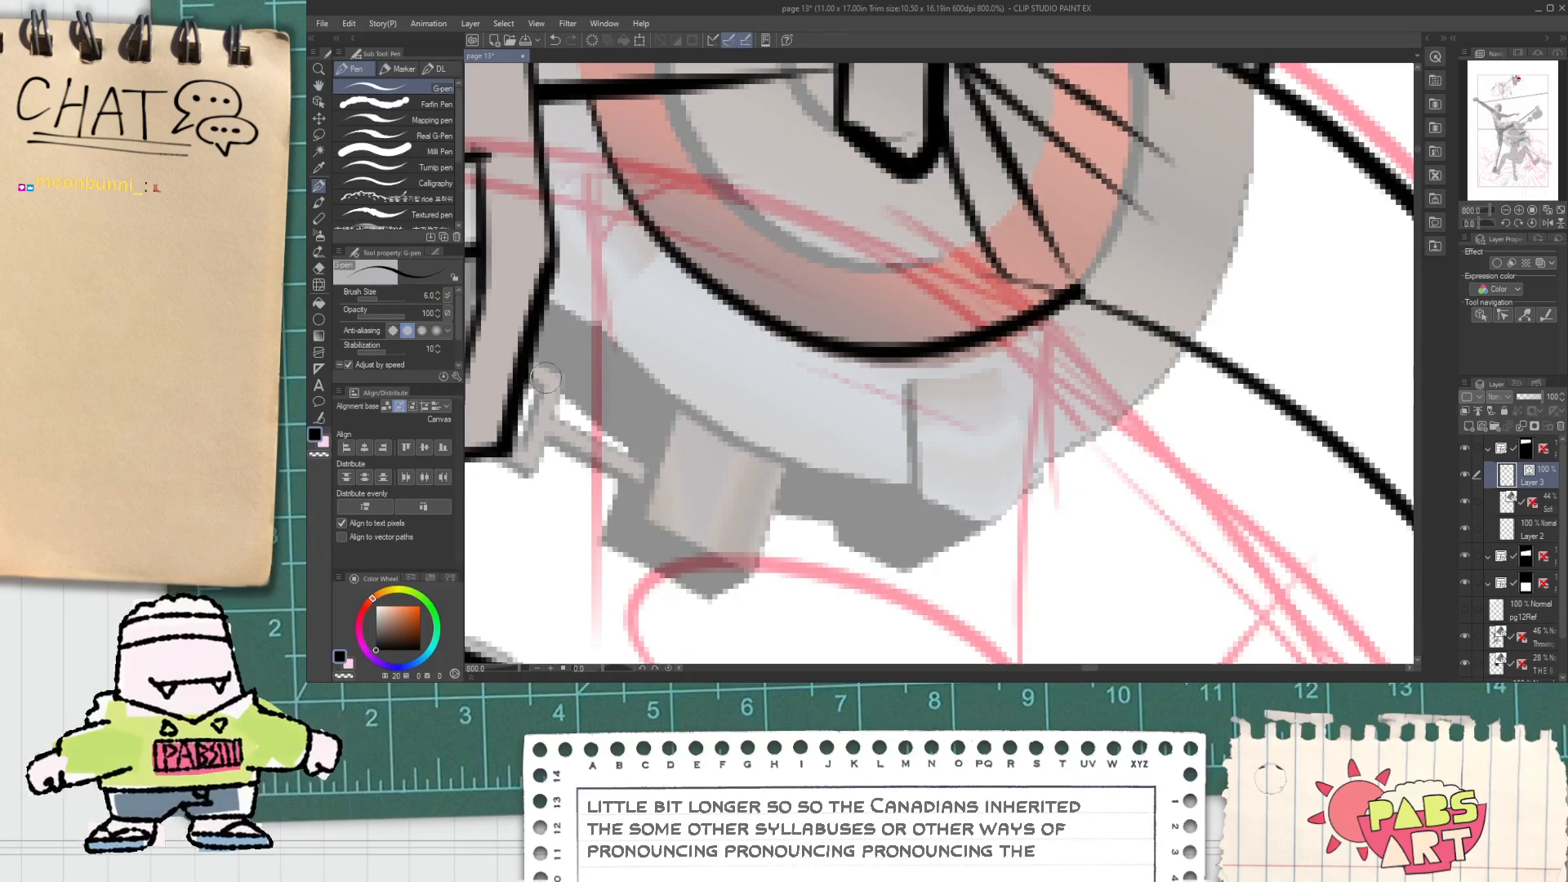
drag(531, 379, 585, 353)
drag(587, 254, 584, 339)
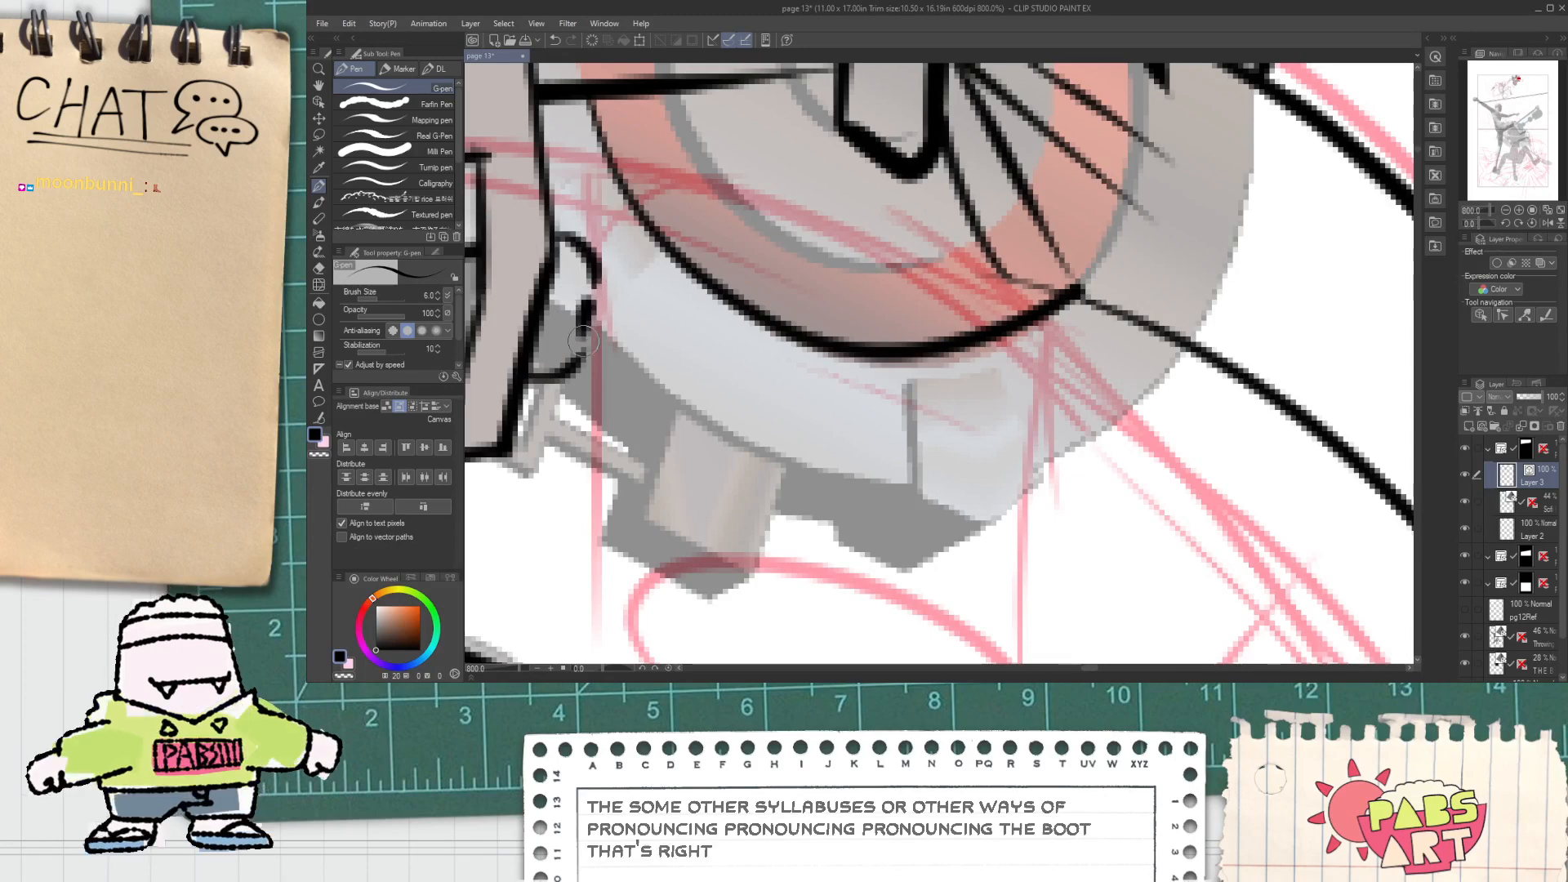
scroll(606, 288, down, 3)
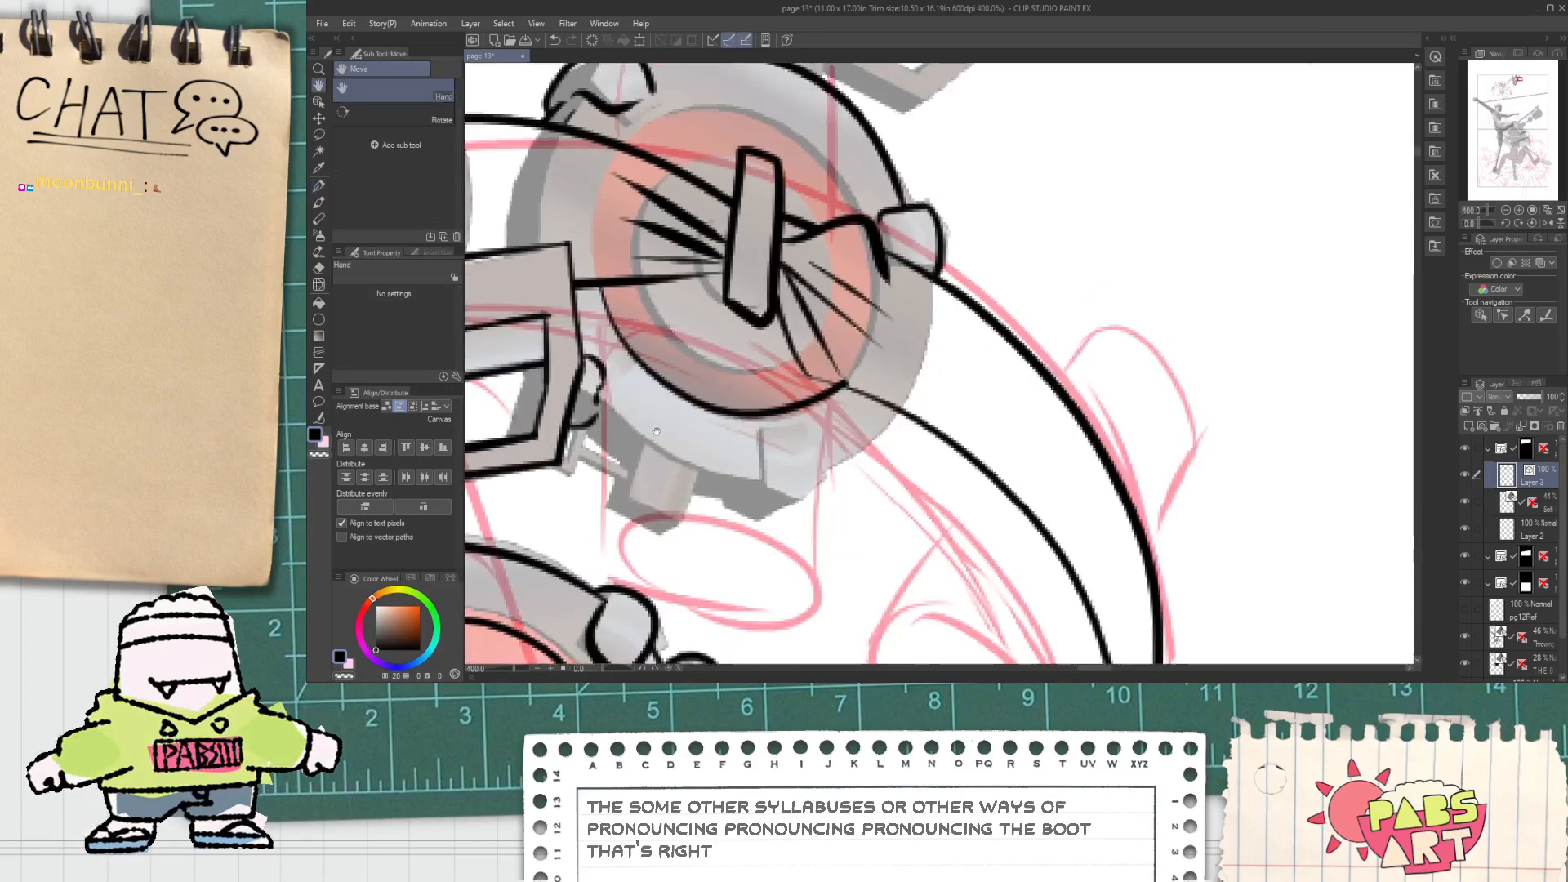
scroll(590, 413, up, 3)
key(ctrl+z)
key(ctrl+z)
key(ctrl+z)
key(ctrl+z)
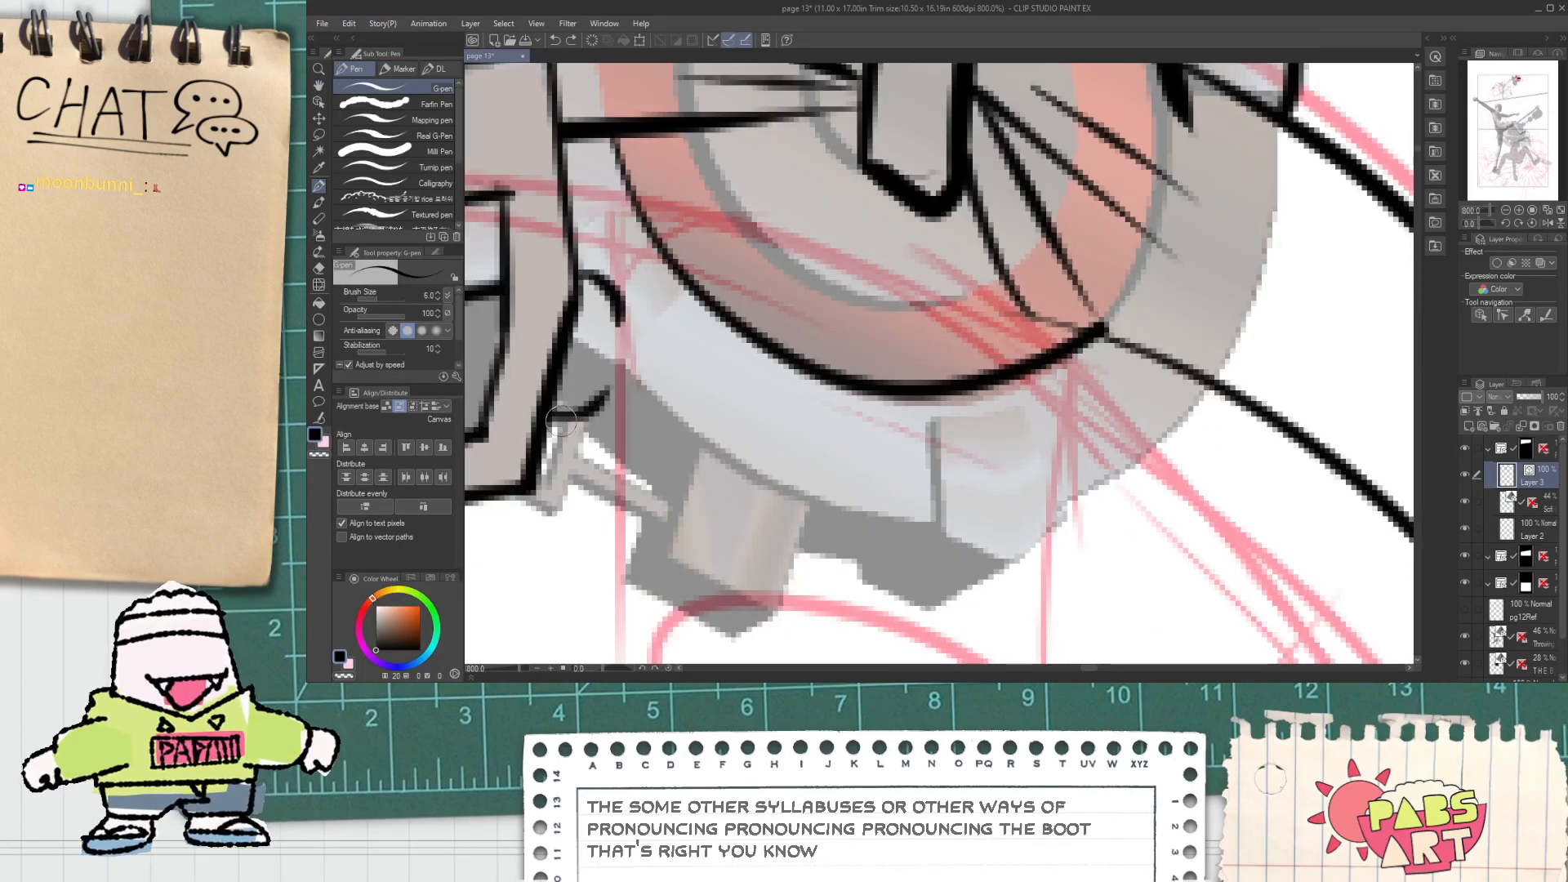
Step: Ink the small lug beside the bracket with a flat base, a slanted side and a curved top
drag(541, 435, 600, 436)
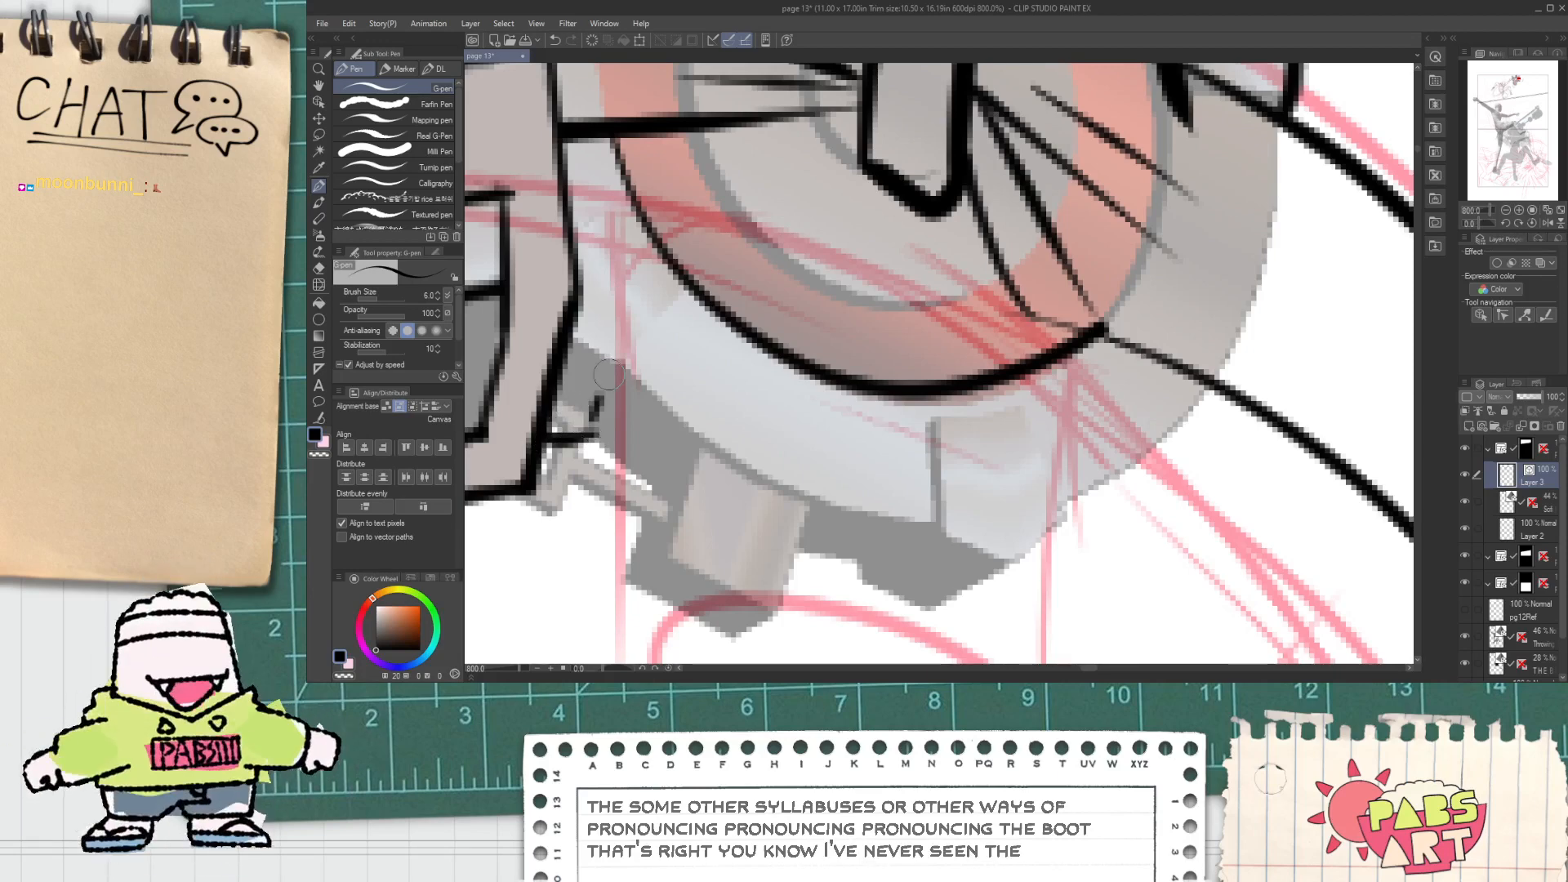
drag(608, 375, 622, 347)
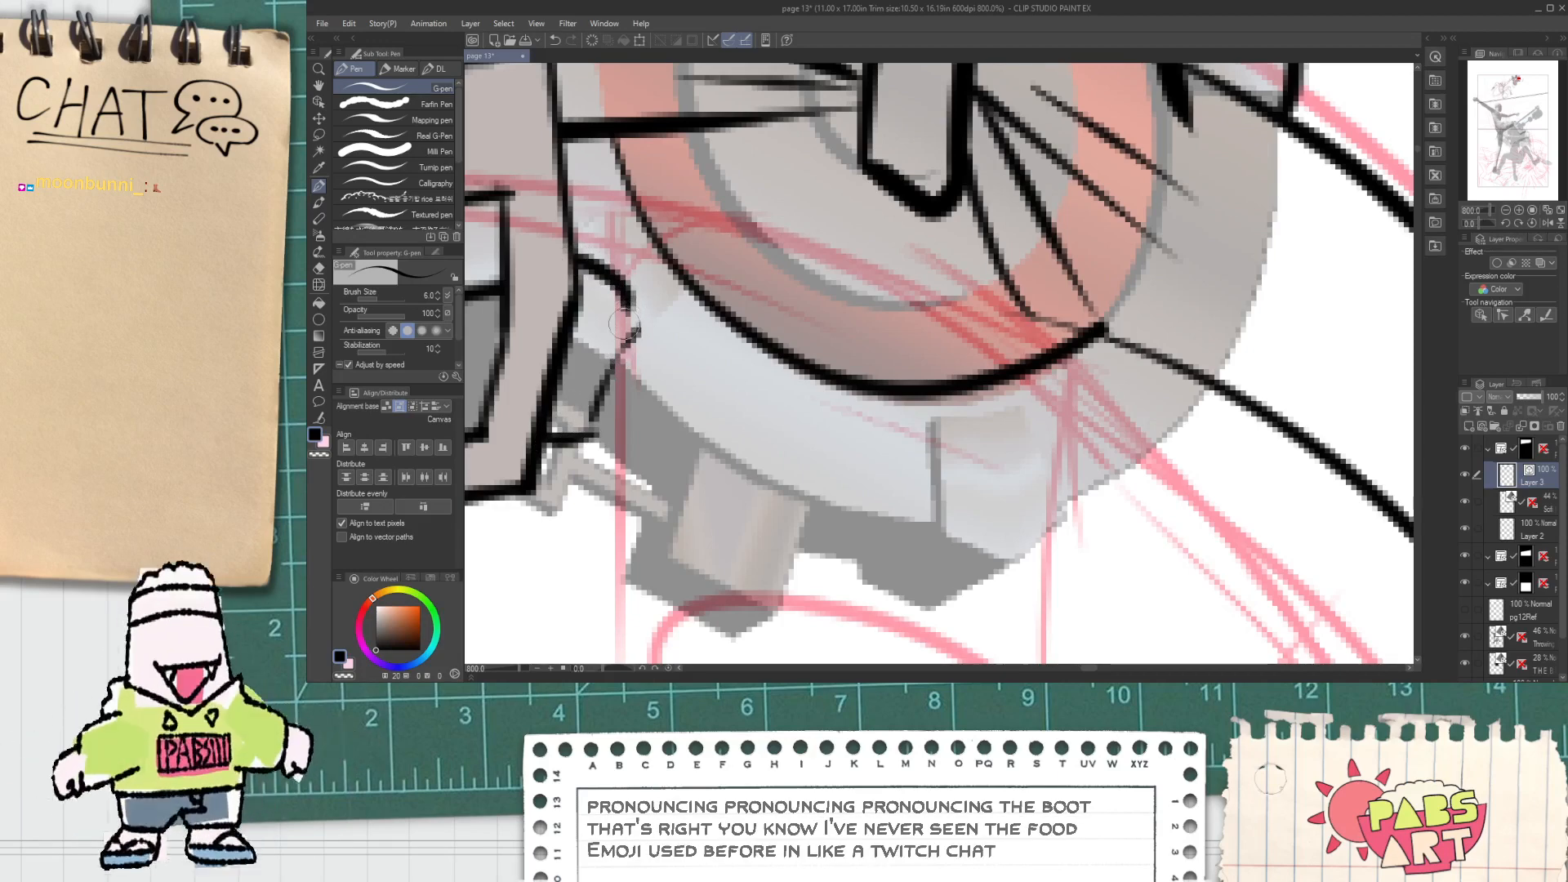
mouse_move(585, 267)
mouse_down()
mouse_move(640, 308)
mouse_move(605, 327)
mouse_up()
mouse_move(555, 410)
mouse_down()
mouse_move(653, 489)
mouse_move(598, 423)
mouse_up()
Step: Ink the rounded block protruding below the disc's lower-left rim, redrawing its bottom edge until the outline closes
mouse_move(555, 494)
mouse_down()
mouse_move(580, 413)
mouse_move(626, 383)
mouse_move(713, 426)
mouse_move(690, 541)
mouse_up()
drag(557, 489, 691, 540)
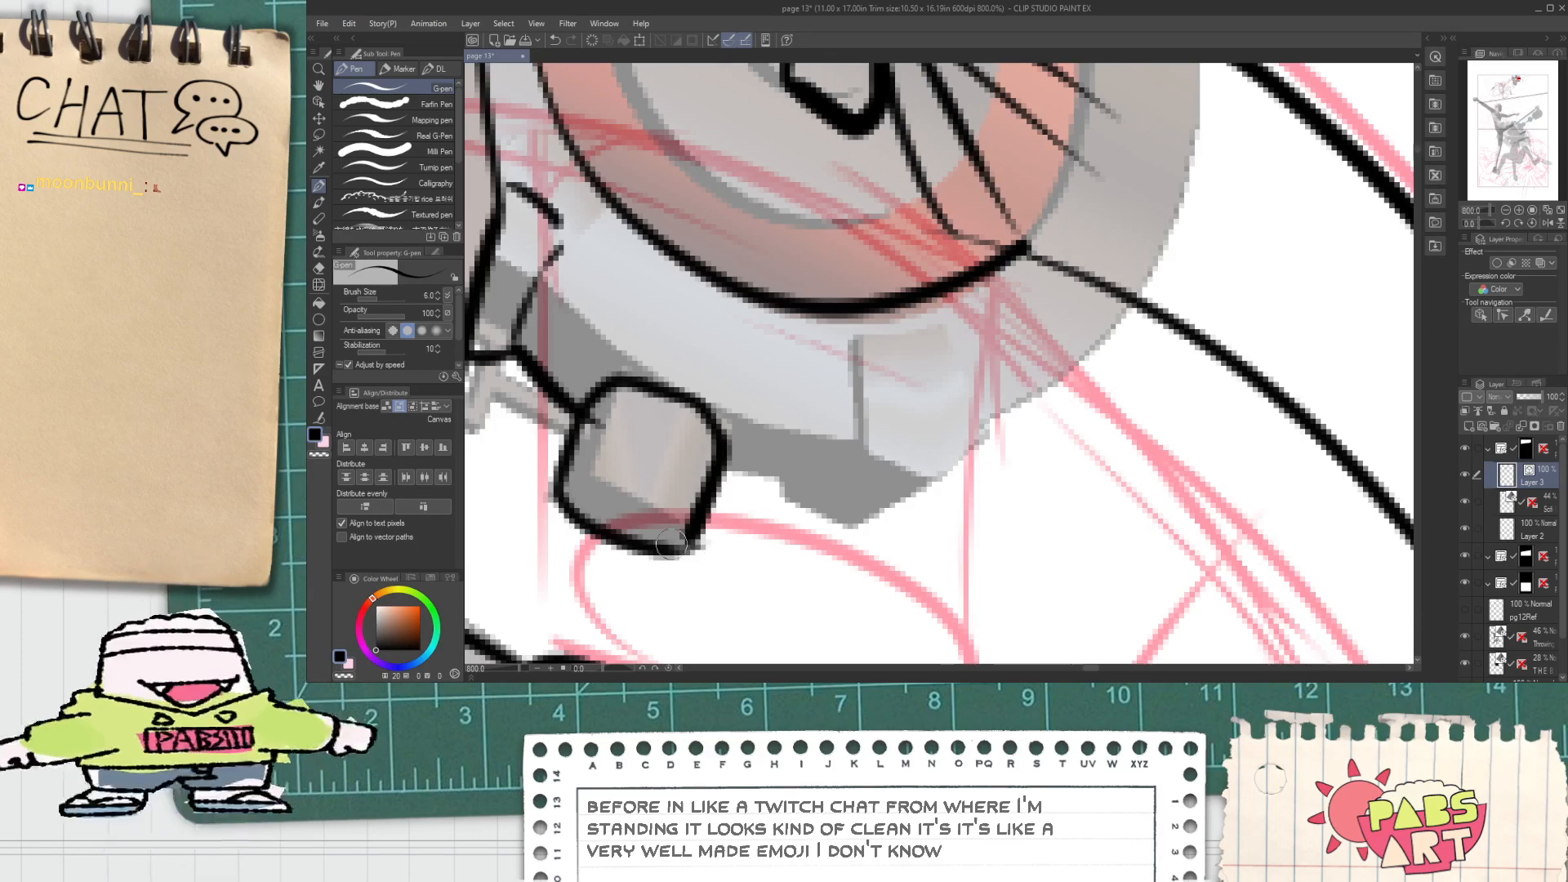
key(ctrl+z)
drag(553, 490, 690, 540)
key(ctrl+z)
mouse_move(557, 495)
mouse_down()
mouse_move(573, 519)
mouse_move(688, 540)
mouse_up()
key(ctrl+z)
drag(559, 493, 690, 540)
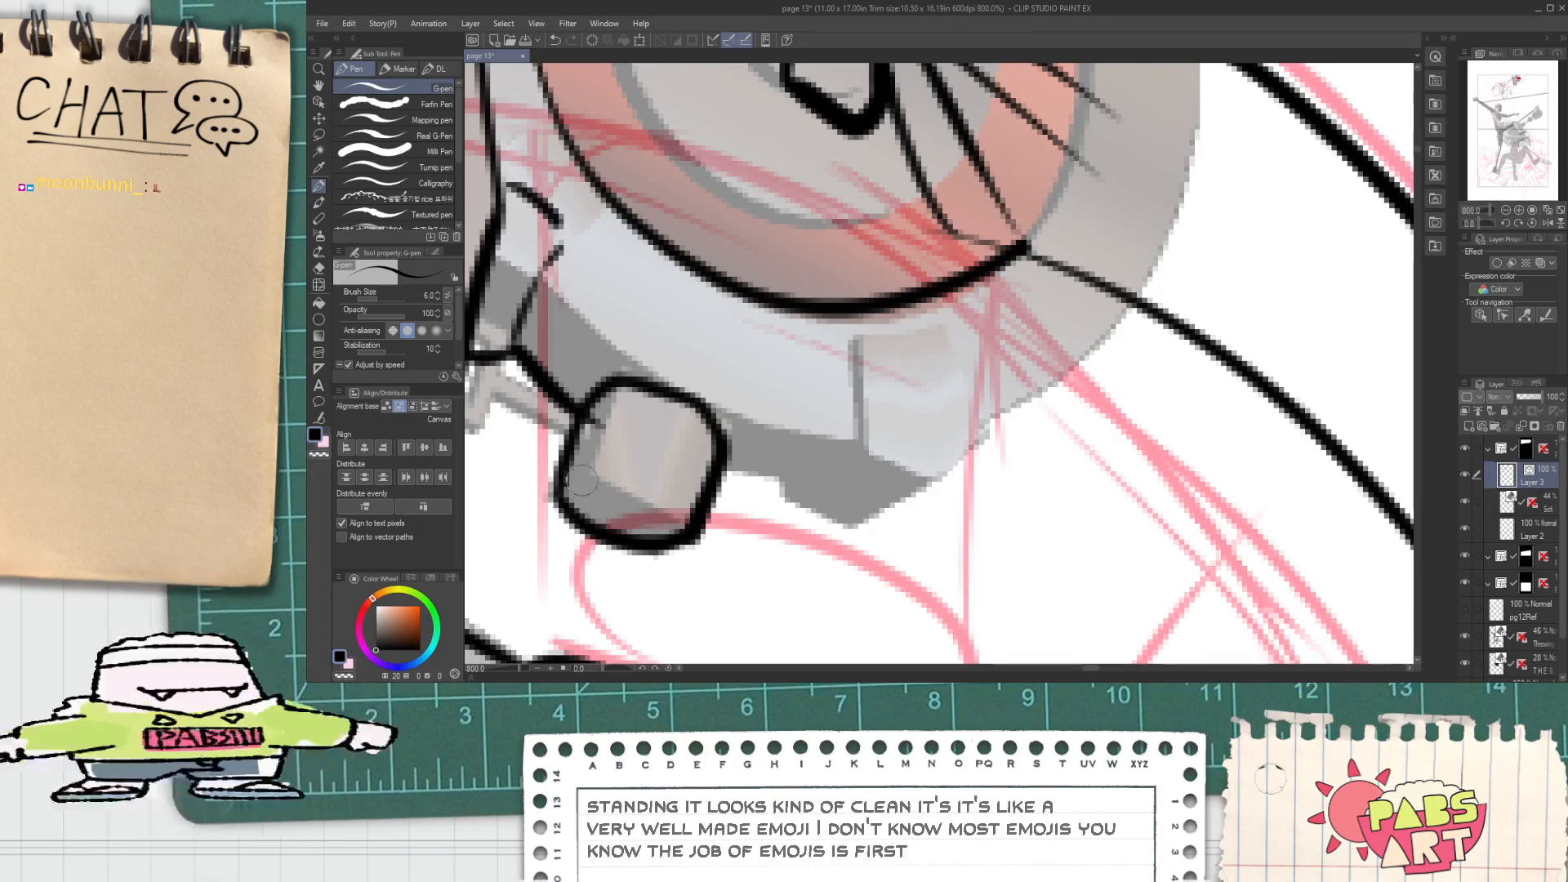
Step: Ink the short inner line across the rounded block and the thin curve running from the lug behind it along the disc's side
mouse_move(579, 478)
mouse_down()
mouse_move(655, 492)
mouse_move(686, 525)
mouse_move(612, 508)
mouse_up()
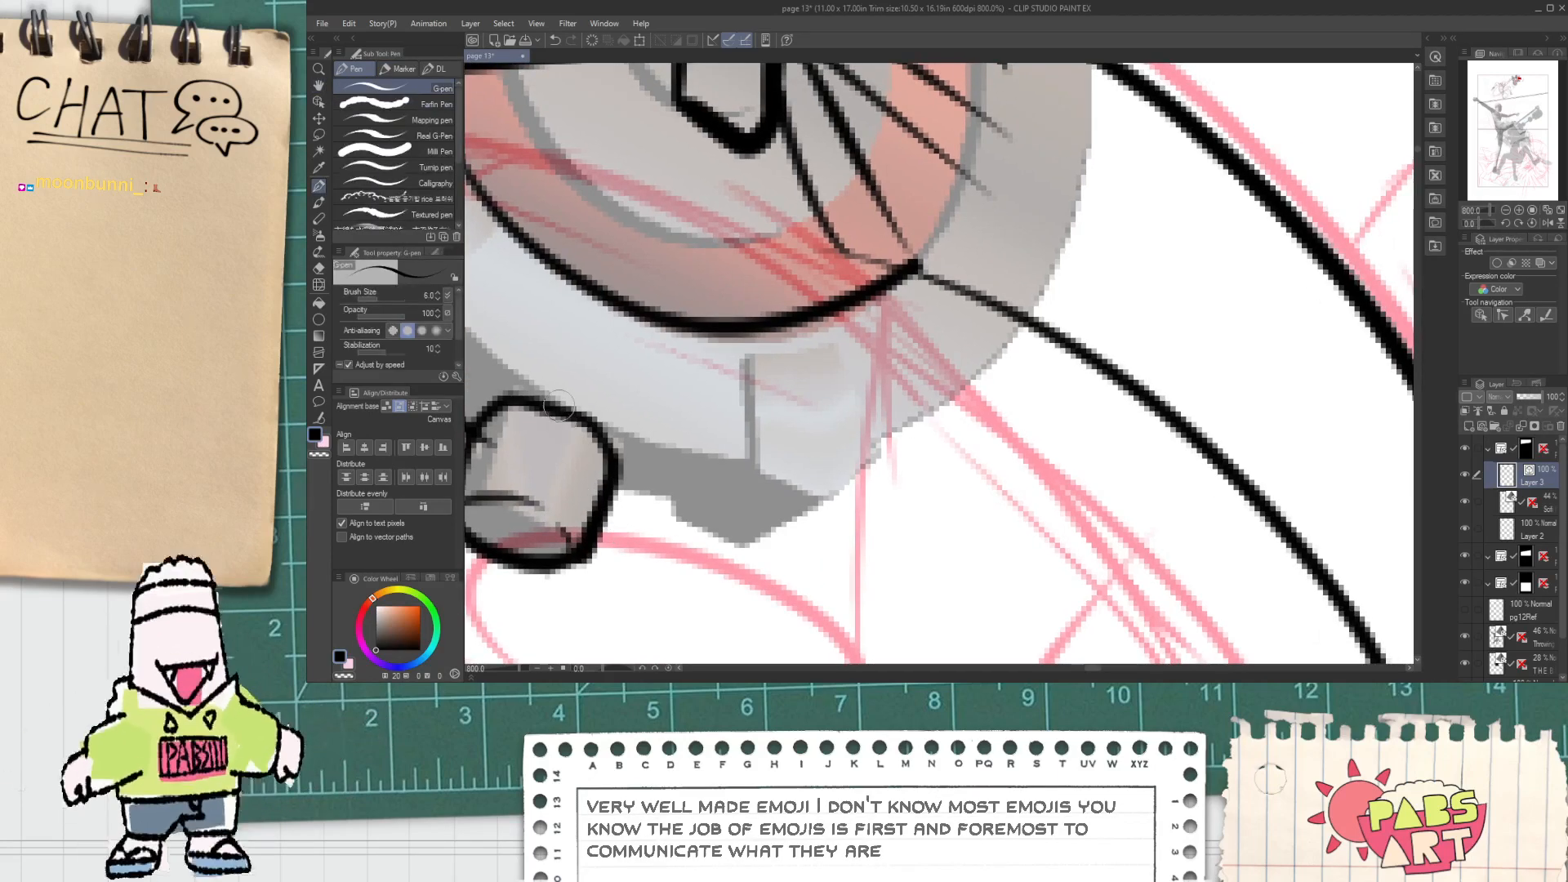
drag(674, 438, 780, 524)
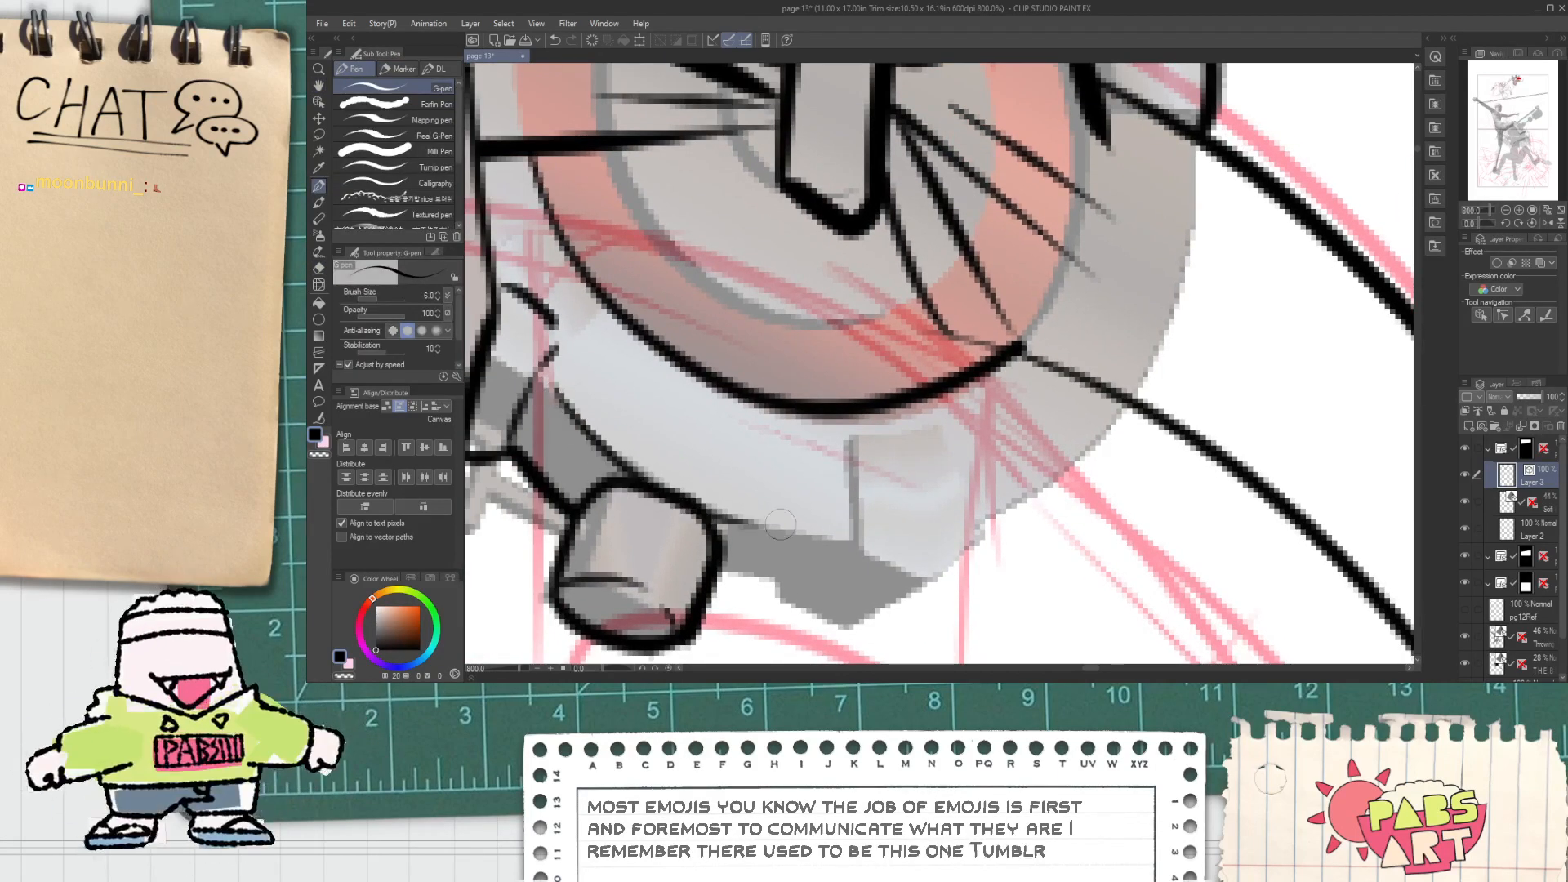
key(ctrl+z)
drag(549, 390, 808, 528)
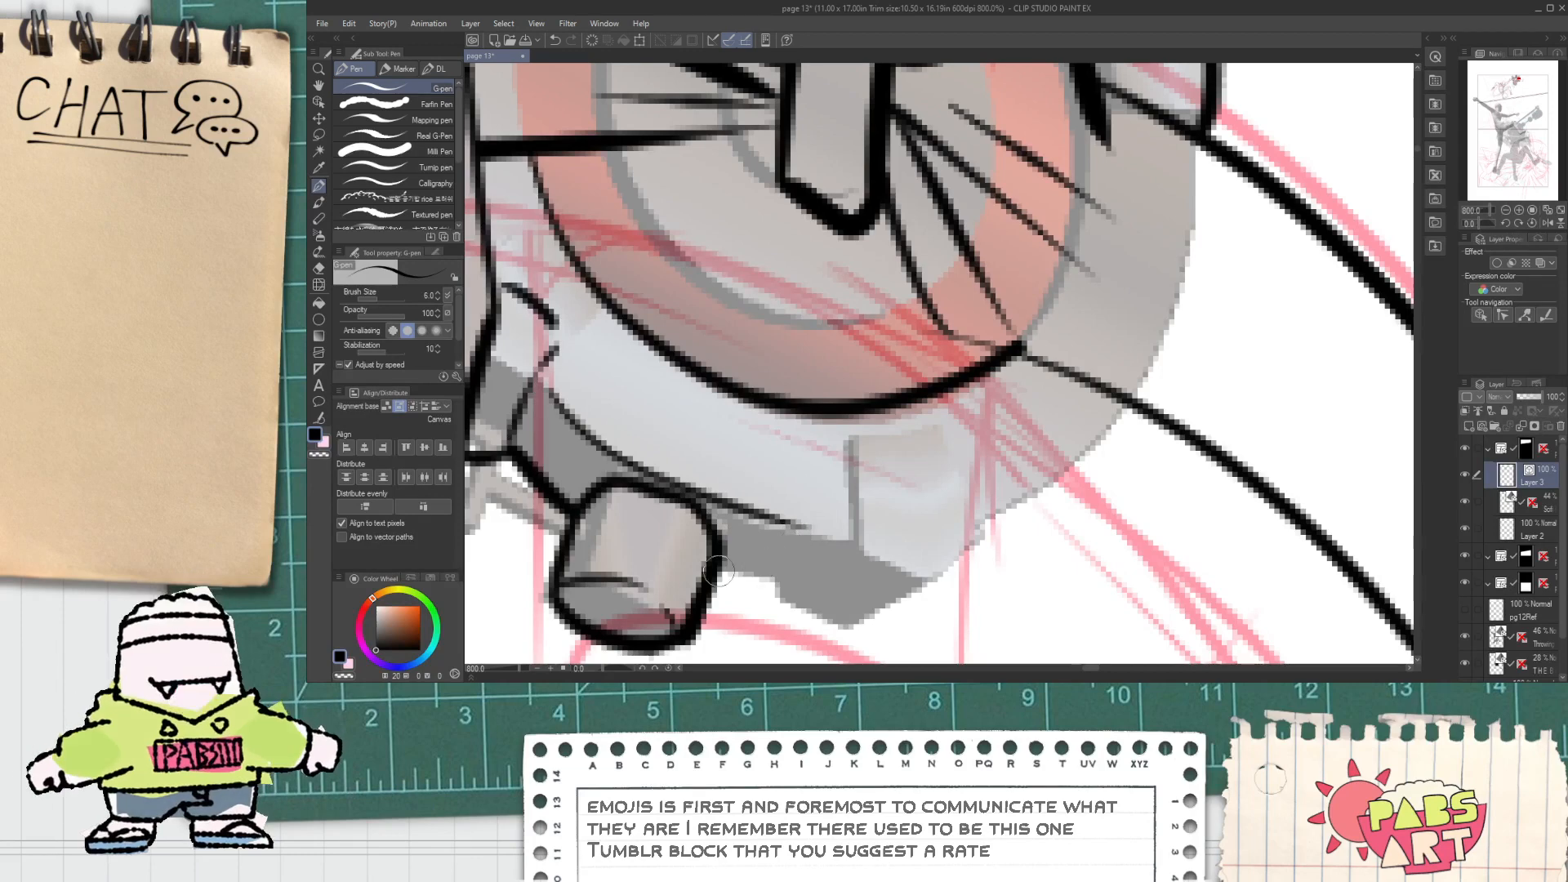
Step: Ink the flat lower edge of the disc's side extending from the rounded block towards the next block
mouse_move(719, 573)
mouse_down()
mouse_move(803, 568)
mouse_move(793, 560)
mouse_move(797, 579)
mouse_move(860, 577)
mouse_move(710, 553)
mouse_move(760, 565)
mouse_up()
key(ctrl+z)
scroll(638, 560, up, 1)
key(ctrl+z)
drag(634, 558, 776, 562)
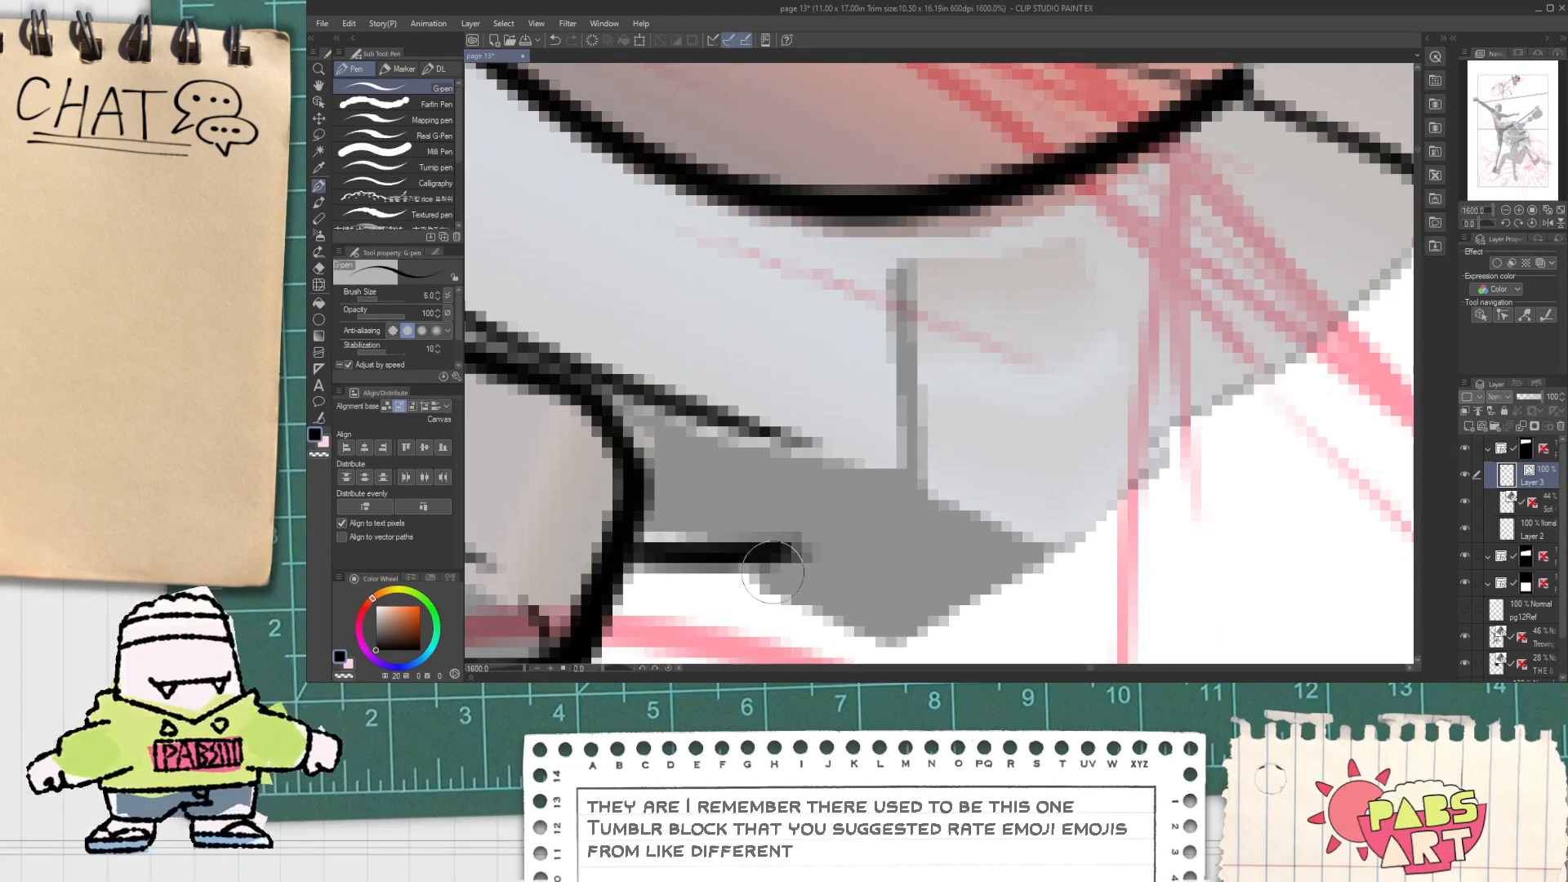
mouse_move(637, 558)
mouse_down()
mouse_move(838, 556)
mouse_move(711, 516)
mouse_up()
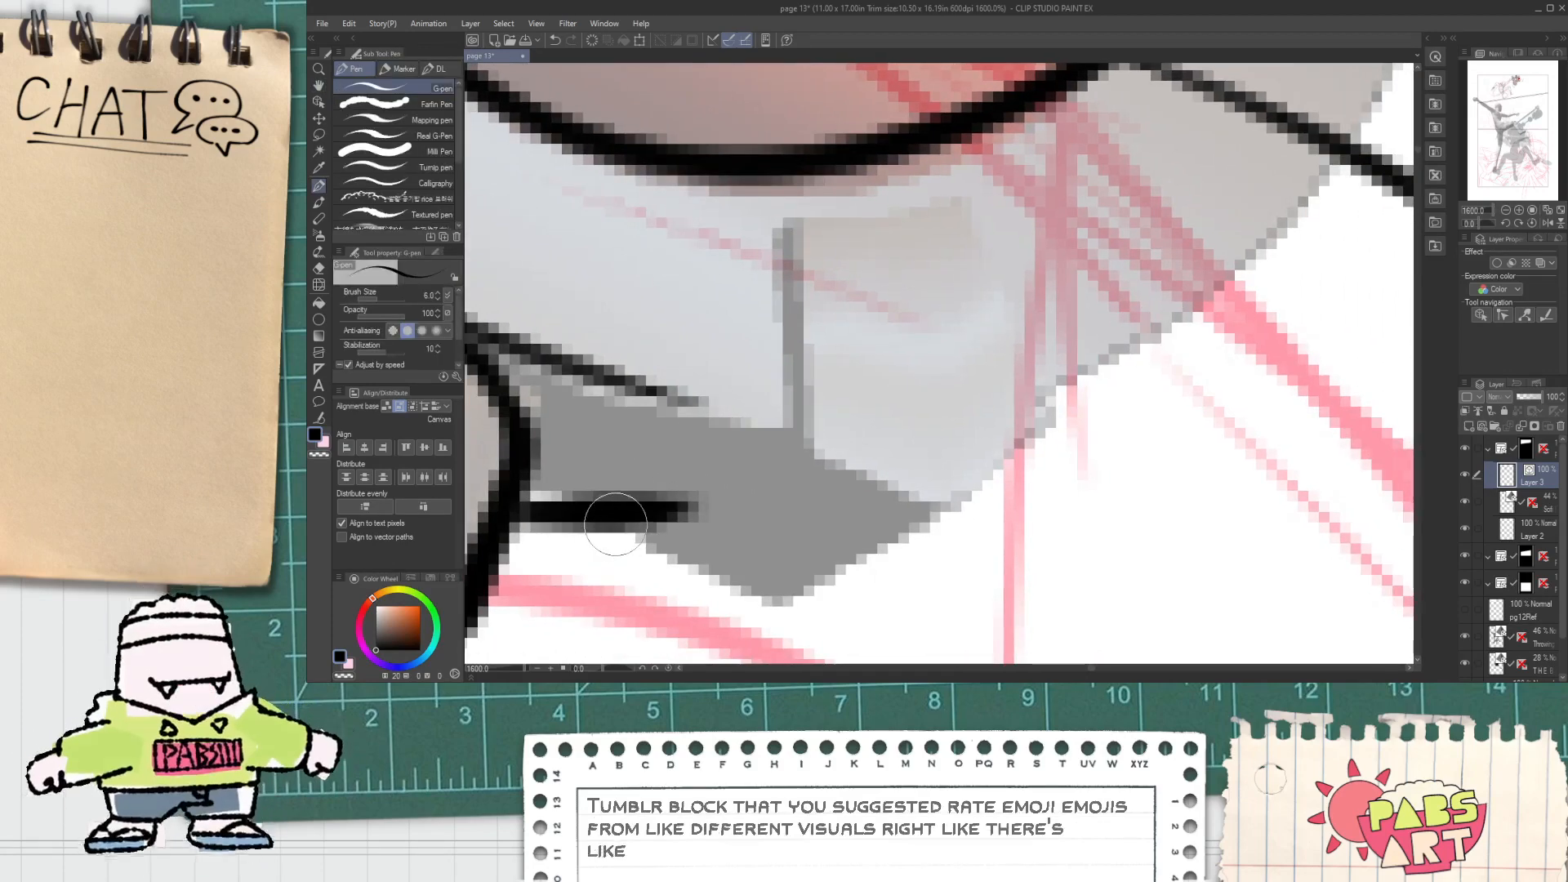
Step: Outline the second rounded block below the disc's rim and ink the short edges joining it to the disc's side
mouse_move(616, 524)
mouse_down()
mouse_move(649, 549)
mouse_move(849, 559)
mouse_move(1006, 433)
mouse_move(971, 256)
mouse_move(864, 207)
mouse_move(784, 236)
mouse_move(792, 433)
mouse_up()
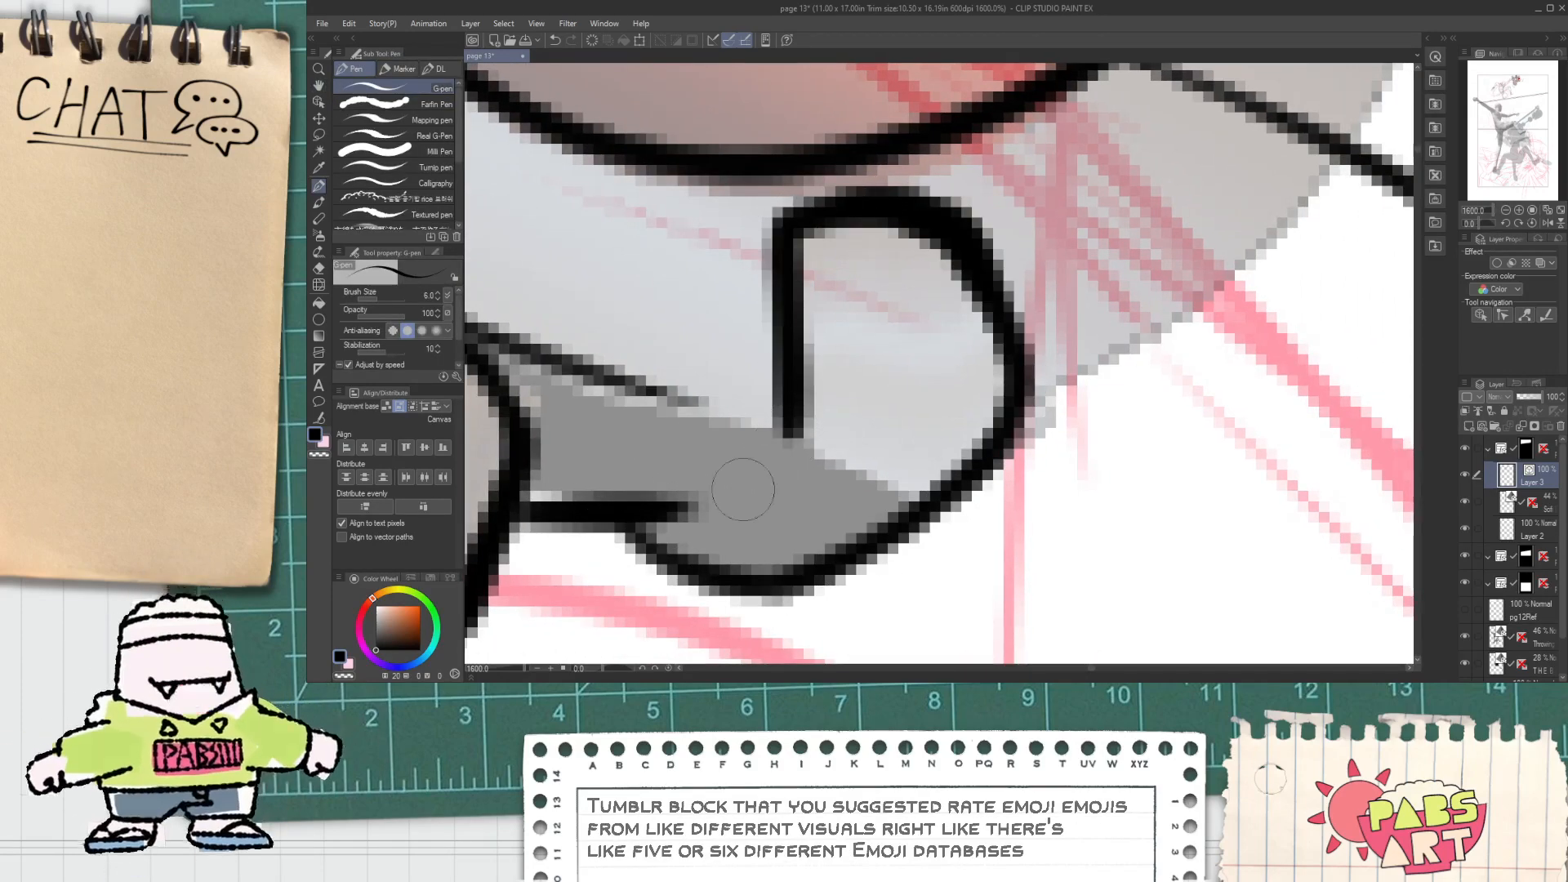
drag(696, 513, 782, 457)
drag(708, 405, 761, 420)
Step: Ink the disc's outer rim from the second block up to the thin diagonal curve
scroll(761, 424, down, 1)
mouse_move(890, 453)
mouse_down()
mouse_move(707, 527)
mouse_move(727, 572)
mouse_move(912, 369)
mouse_up()
key(ctrl+z)
mouse_move(679, 577)
mouse_down()
mouse_move(956, 343)
mouse_move(931, 384)
mouse_move(689, 556)
mouse_up()
key(e)
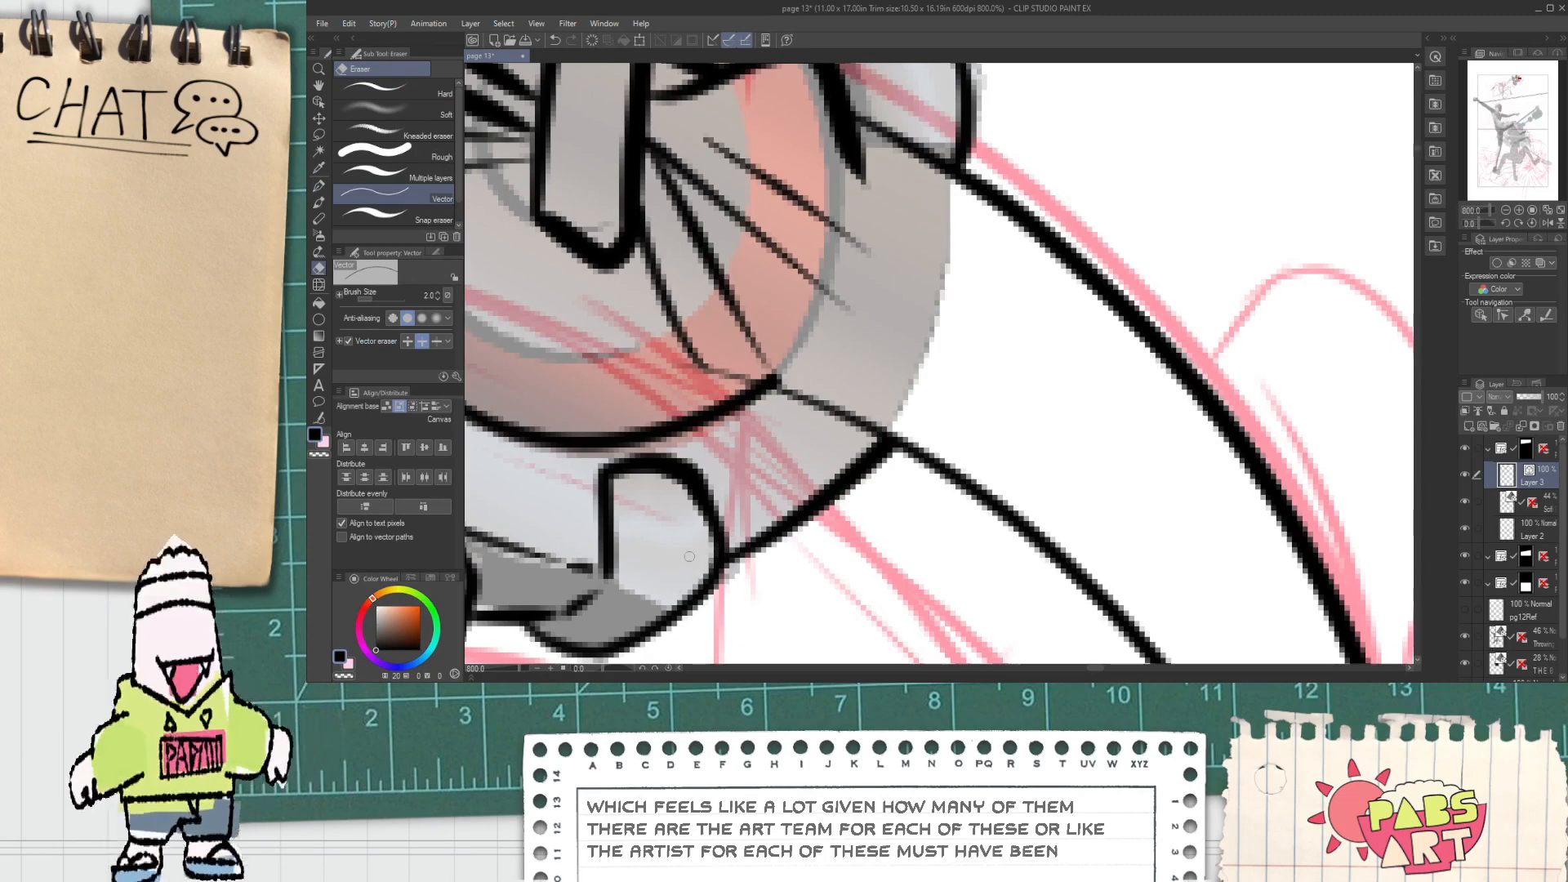
Step: Ink the lower arc of the disc's inner ring and trim its overshoot at the radiating line
scroll(750, 413, down, 4)
drag(668, 372, 654, 423)
scroll(705, 457, up, 4)
drag(581, 320, 923, 494)
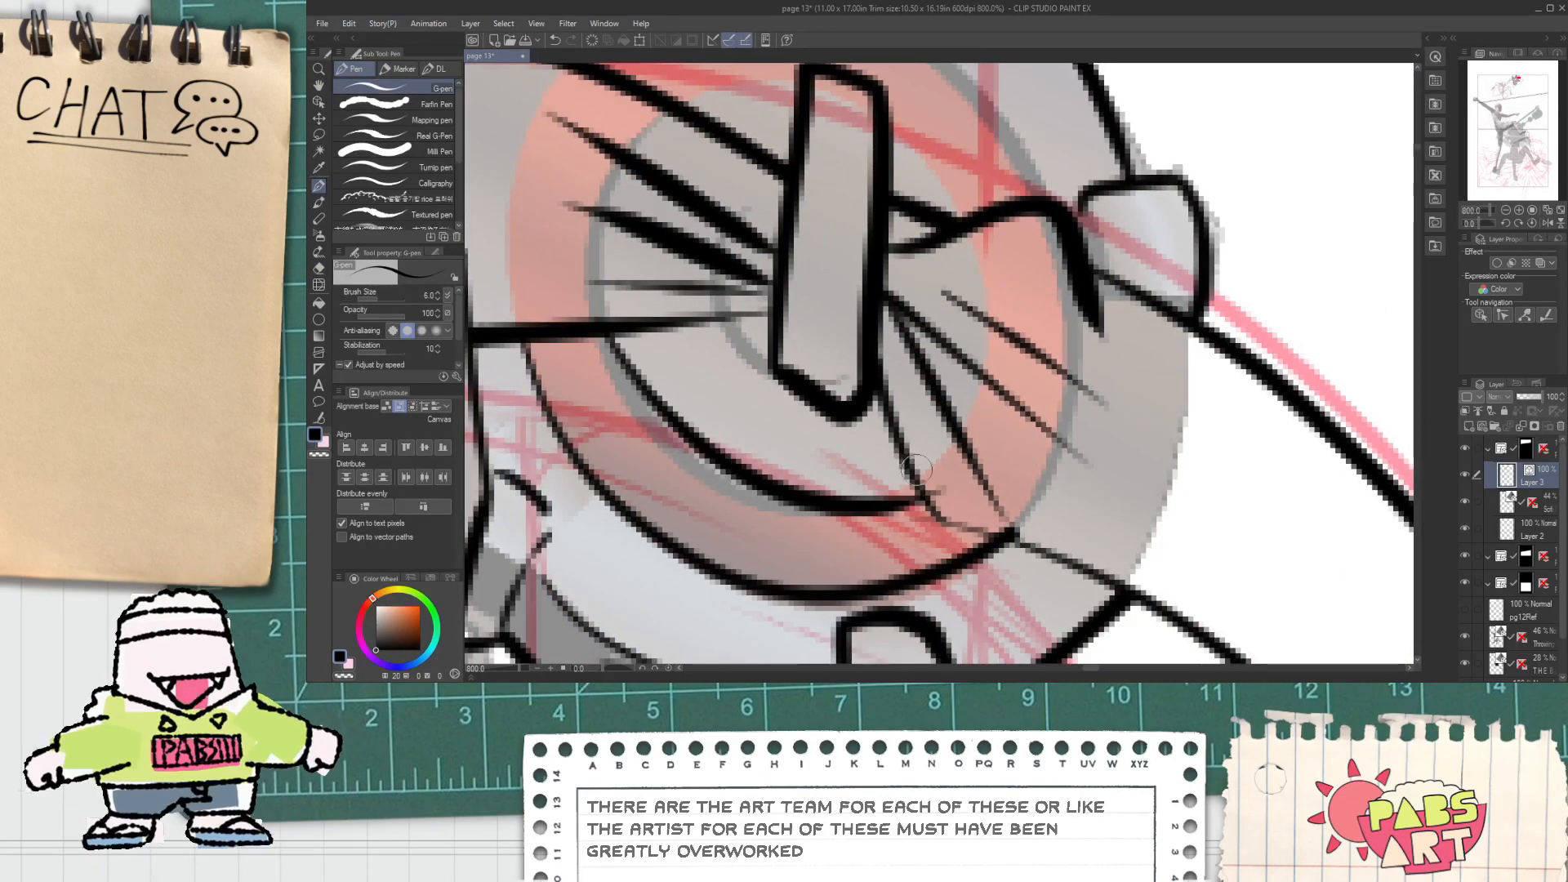
key(ctrl+z)
drag(610, 352, 934, 455)
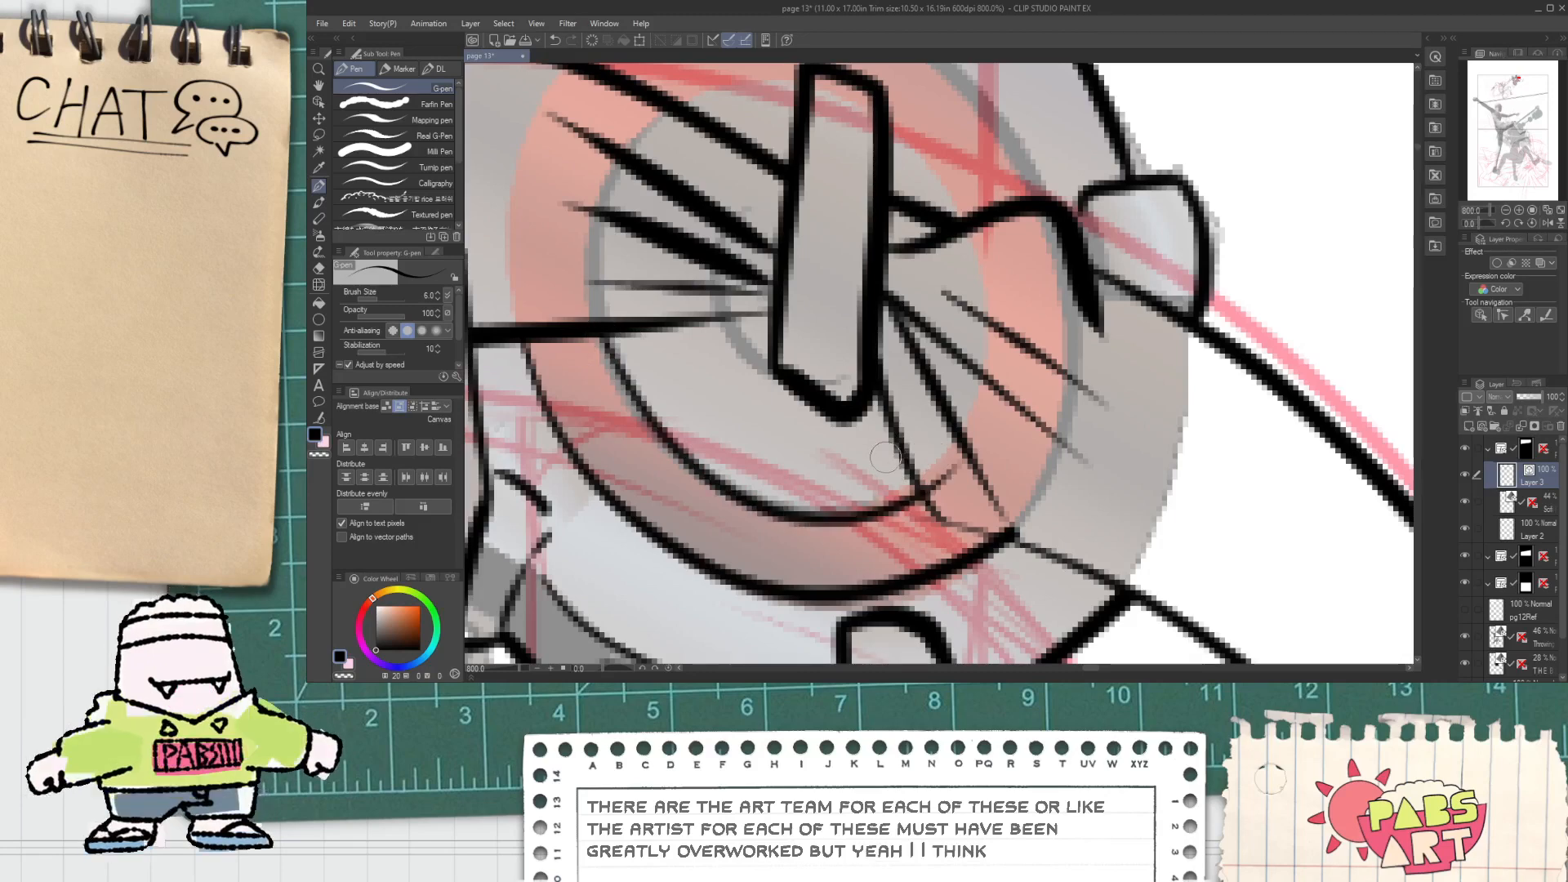
scroll(887, 462, up, 2)
key(e)
click(998, 490)
scroll(998, 482, down, 2)
Step: Ink the inner ring's upper arc on both sides of the central bar, redrawing the right part until it fits
key(space)
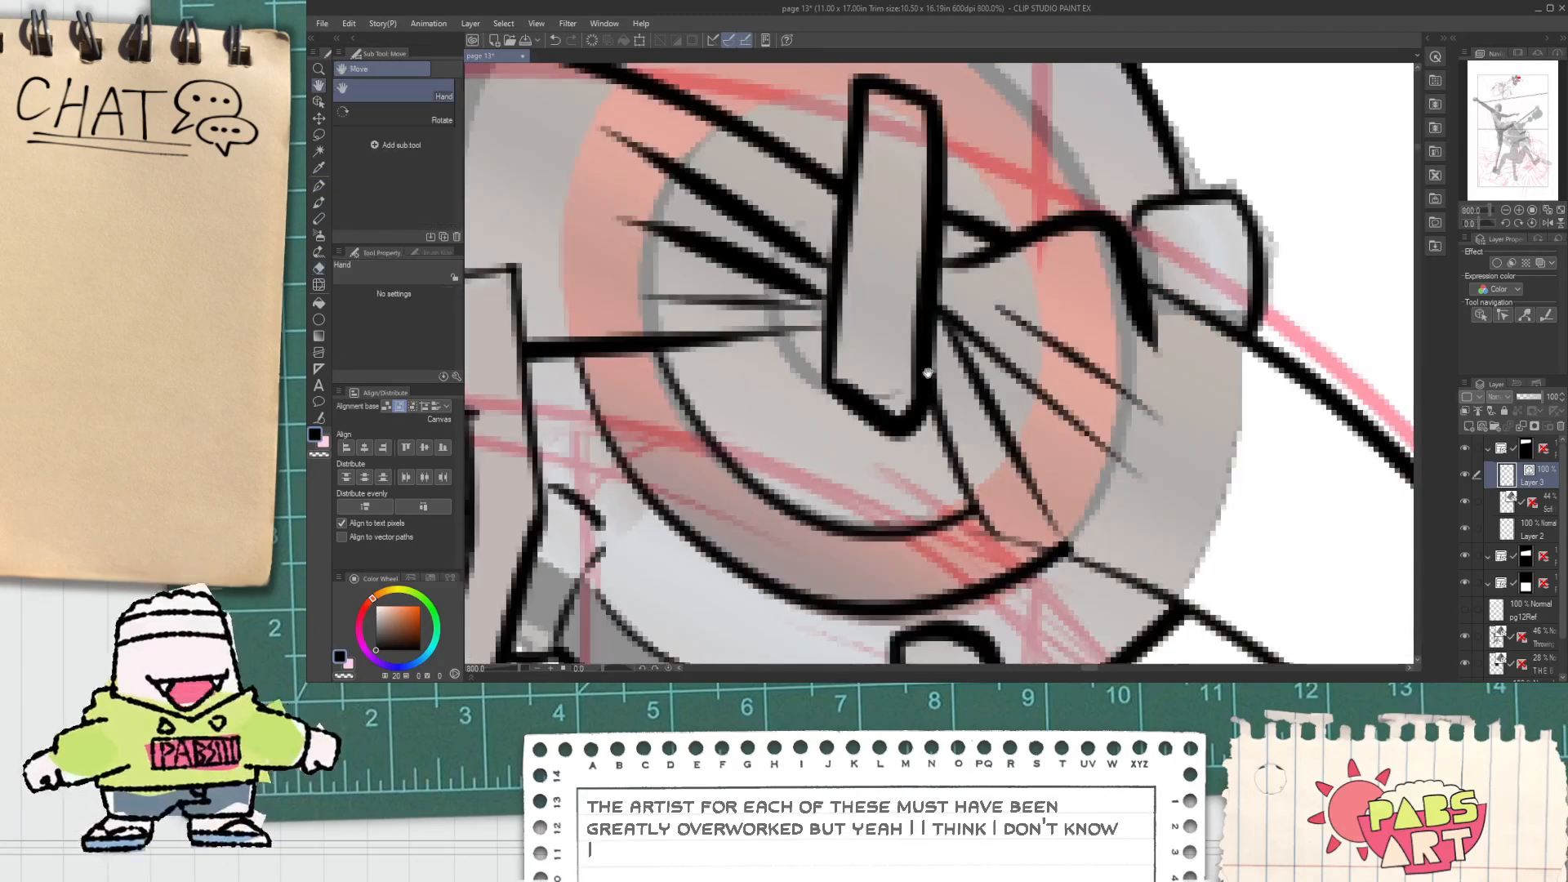
mouse_move(723, 115)
mouse_down()
mouse_move(727, 246)
mouse_move(858, 230)
mouse_up()
key(p)
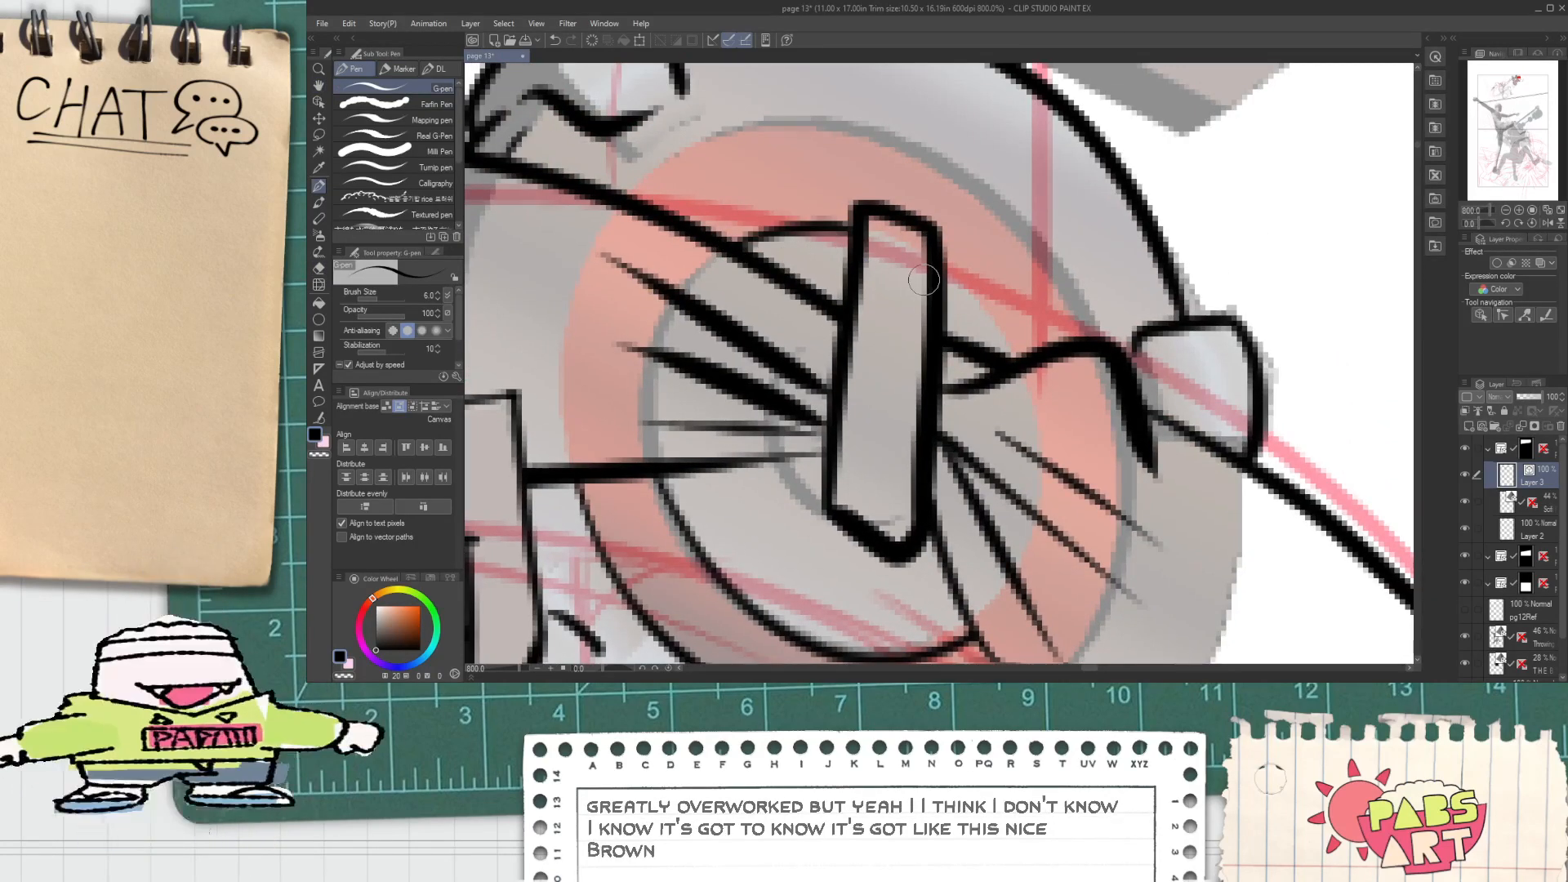
drag(936, 266, 987, 378)
key(ctrl+z)
drag(921, 237, 1025, 358)
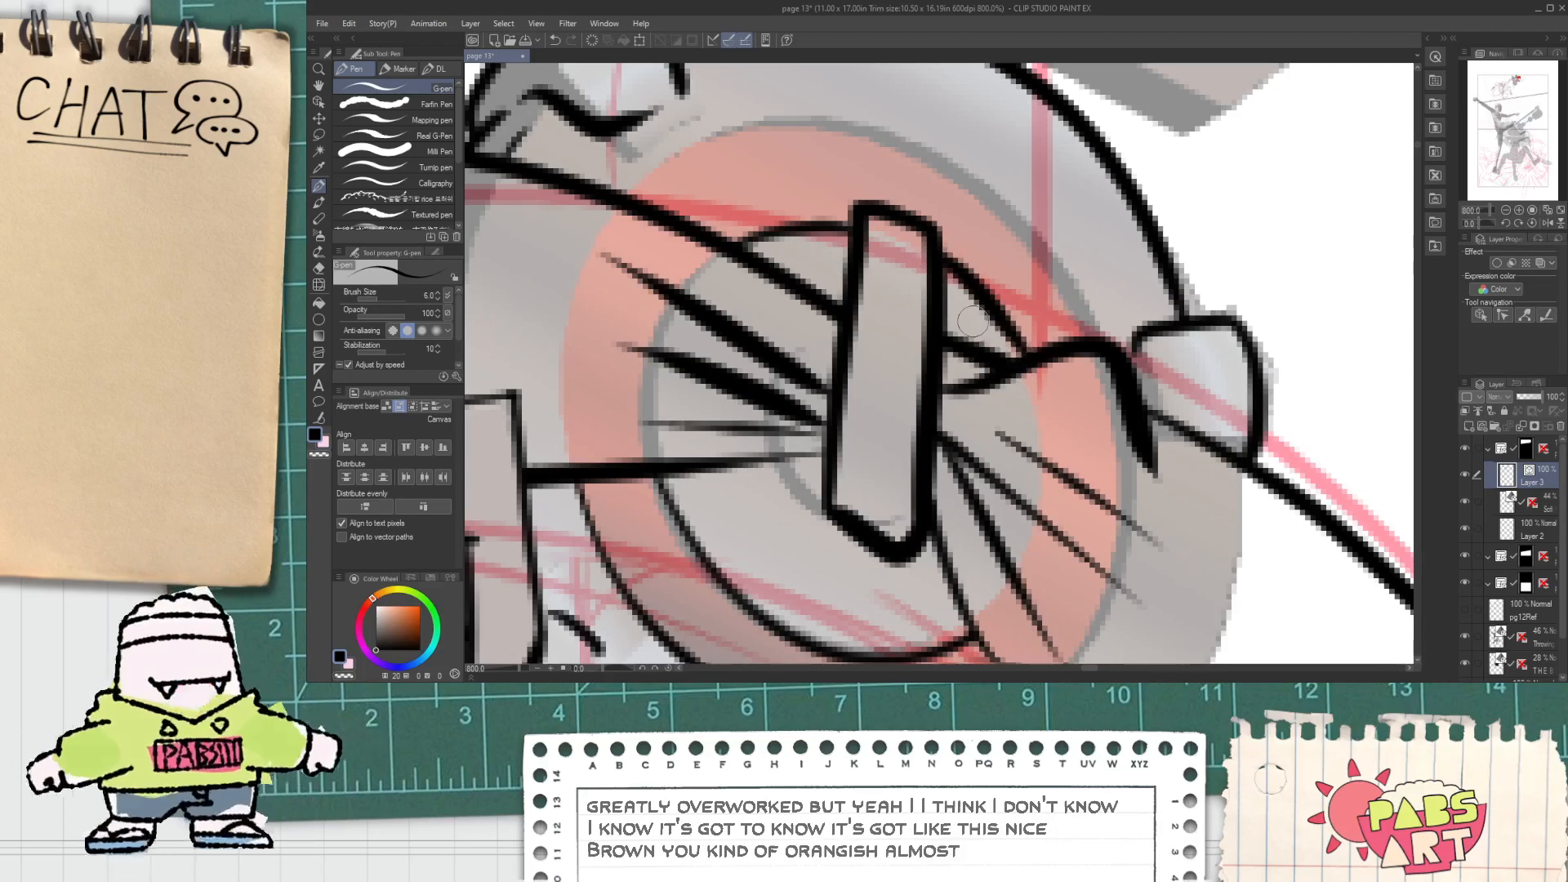
key(ctrl+z)
drag(930, 247, 1024, 357)
key(ctrl+z)
drag(935, 252, 1020, 366)
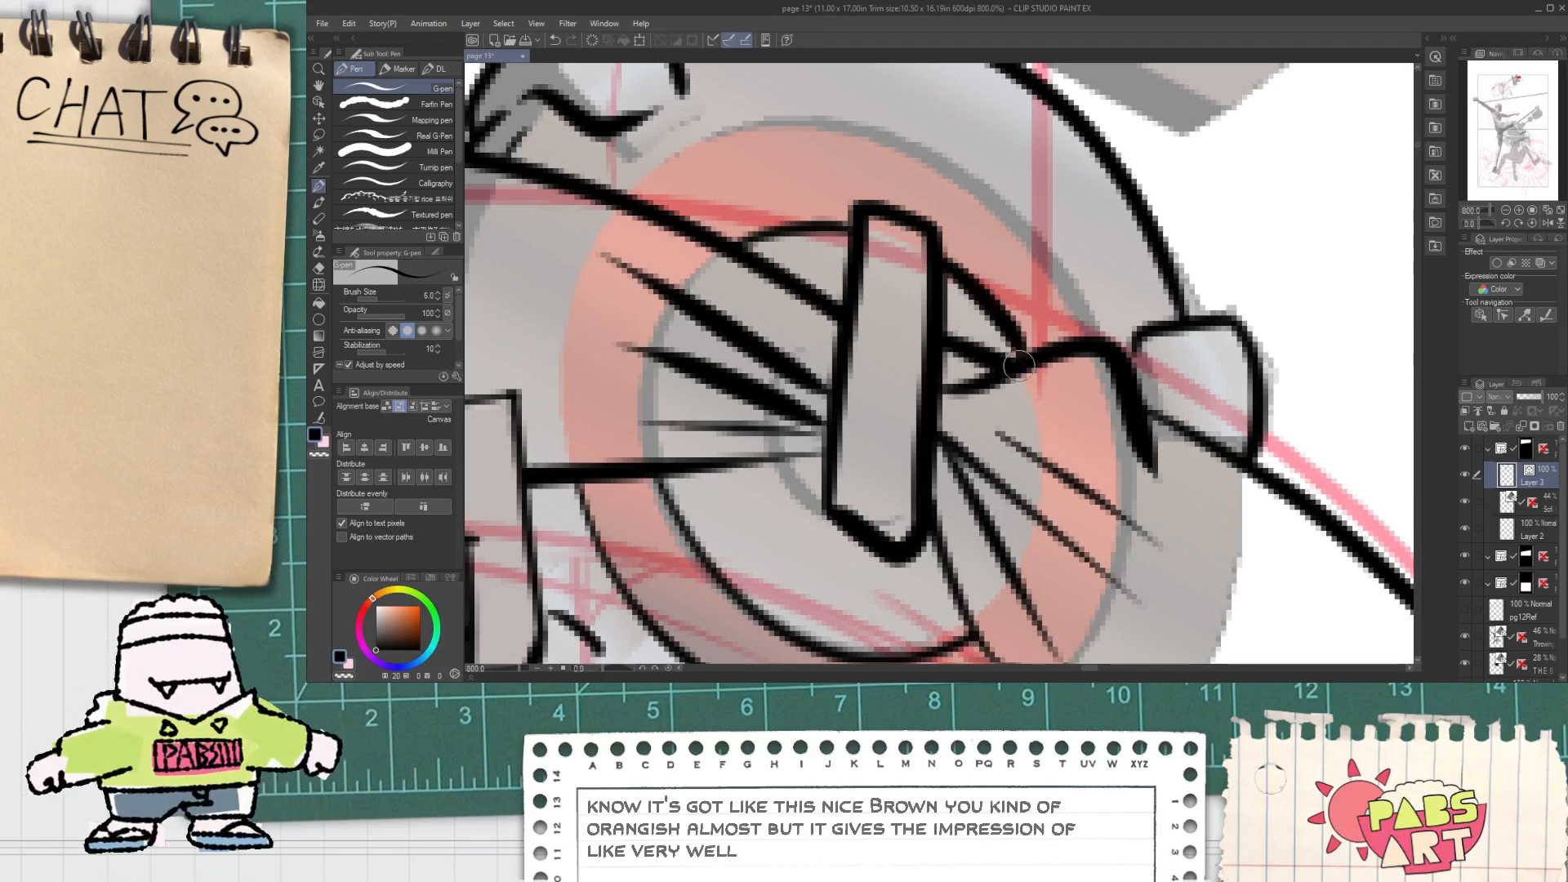
key(ctrl+z)
drag(936, 263, 993, 317)
Step: Ink the small rounded lug on top of the disc's rim where the upper handle attaches
scroll(1005, 354, down, 5)
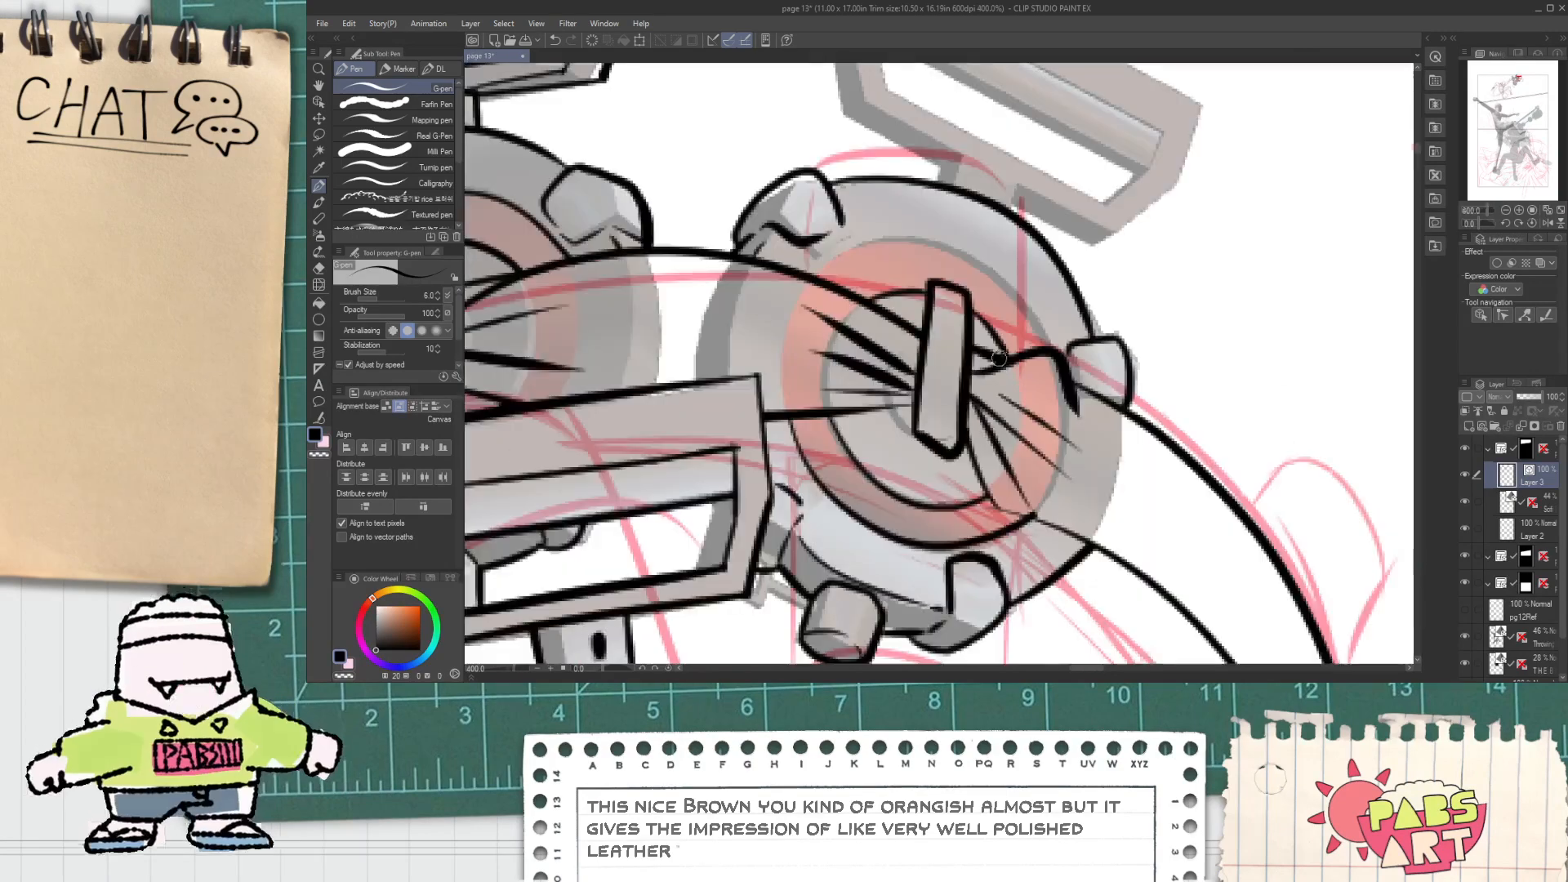
key(space)
drag(880, 485, 859, 408)
scroll(944, 241, up, 5)
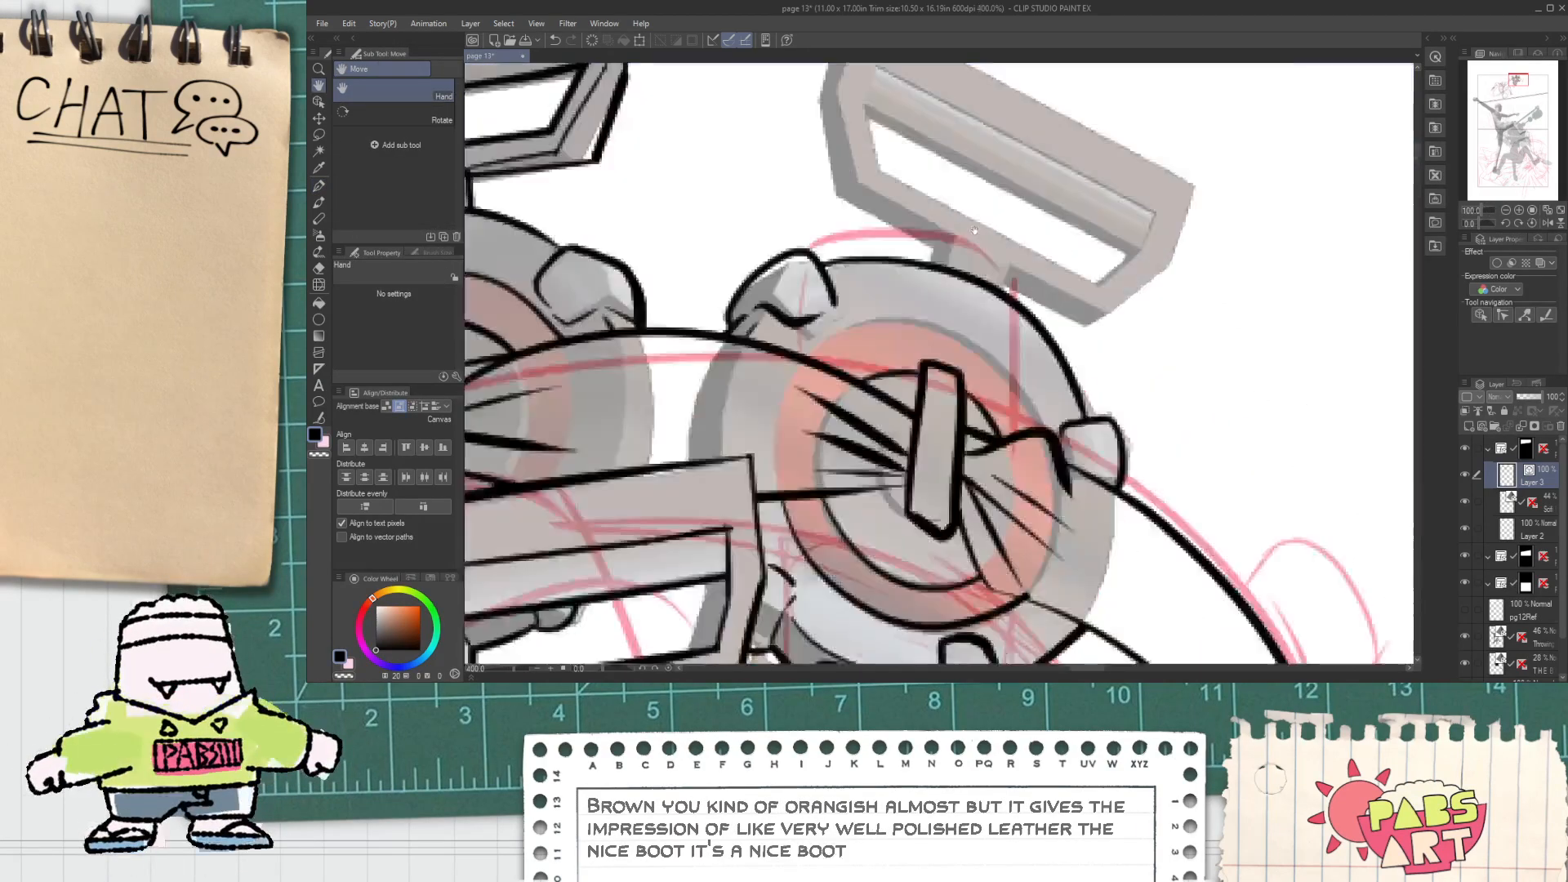
mouse_move(894, 233)
mouse_down()
mouse_move(857, 392)
mouse_move(1037, 310)
mouse_move(1030, 359)
mouse_move(1006, 398)
mouse_move(841, 360)
mouse_up()
key(e)
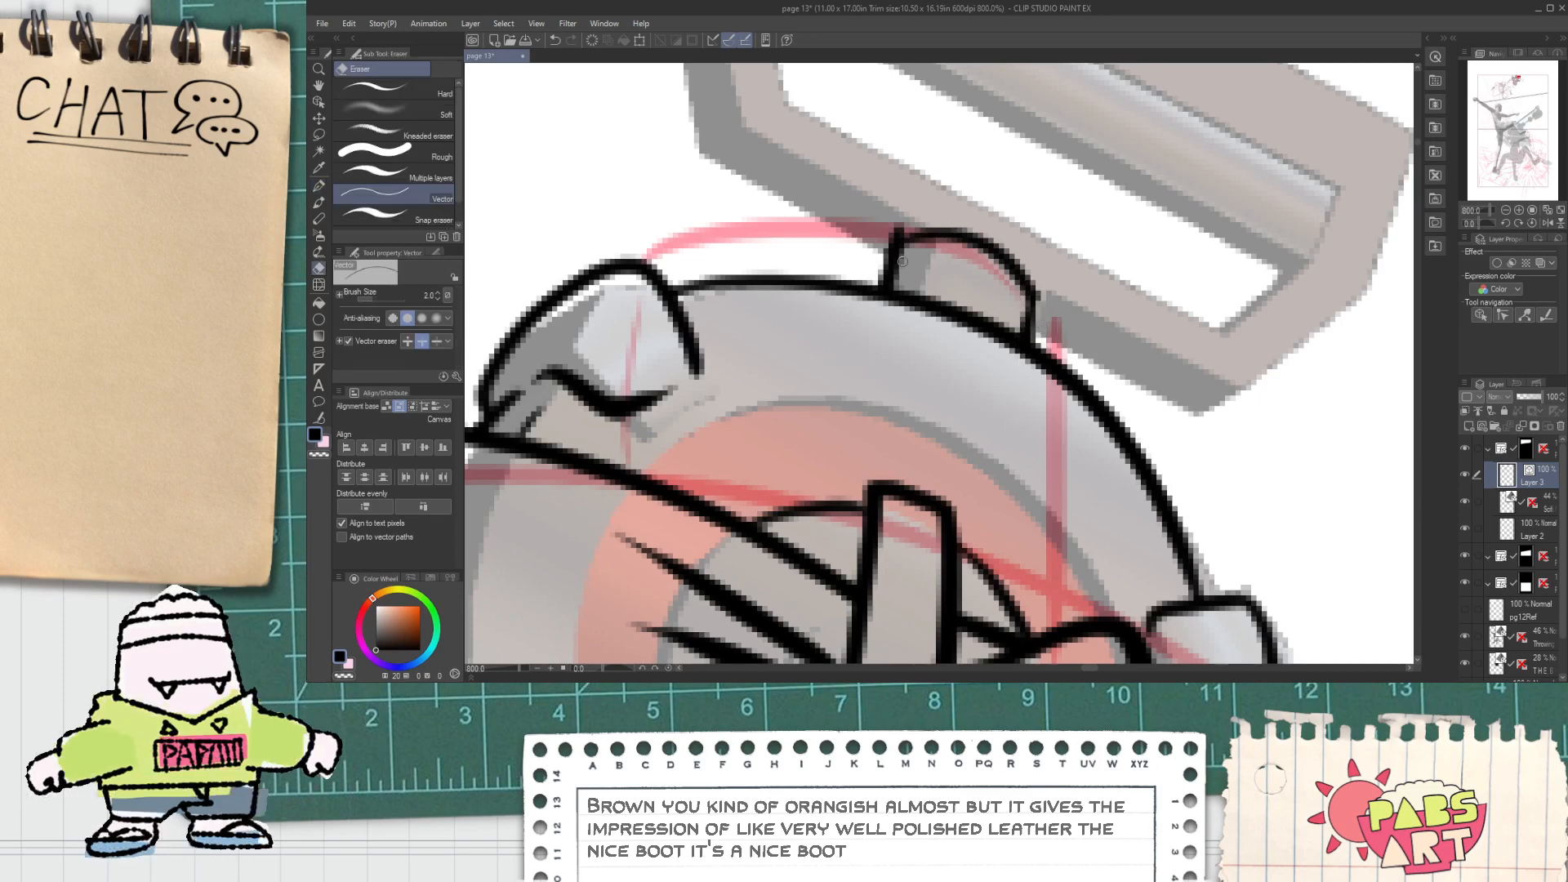
Step: Ink the upper handle's lower edge on both sides of the small lug
key(space)
drag(900, 230, 815, 448)
key(p)
drag(566, 343, 1143, 662)
key(ctrl+z)
drag(915, 528, 1147, 663)
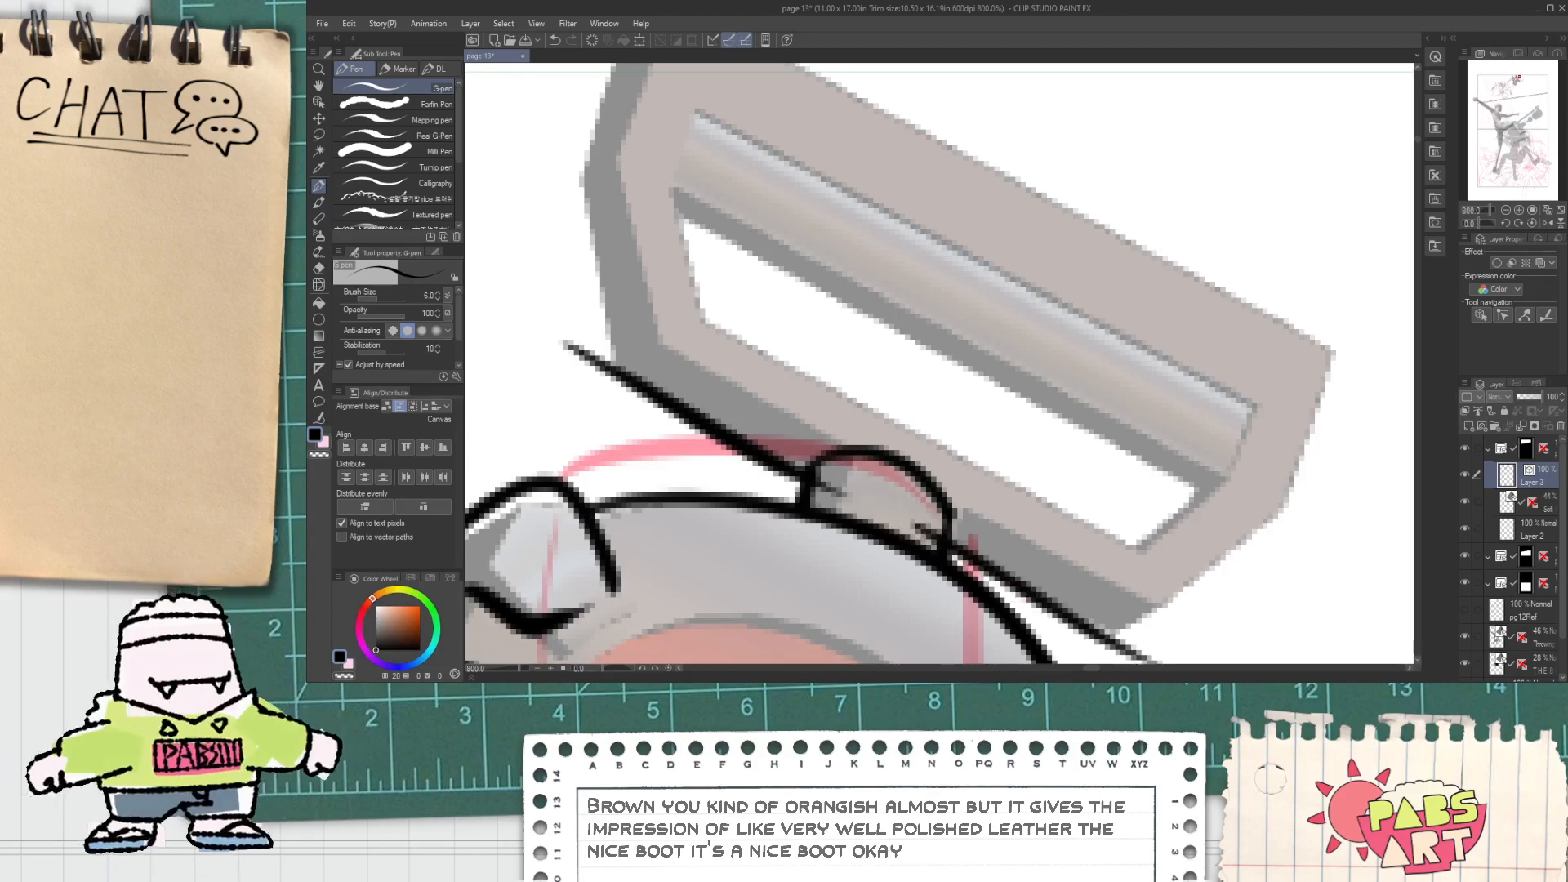
Step: Ink the angled edges of the upper handle's left end with strokes that cross at the corners
key(space)
drag(730, 372, 671, 500)
scroll(671, 500, down, 1)
drag(584, 374, 623, 539)
Step: Ink the upper handle's long upper edge, redrawing it until it follows the grey reference past the right corner
mouse_move(588, 413)
mouse_down()
mouse_move(622, 293)
mouse_move(995, 523)
mouse_up()
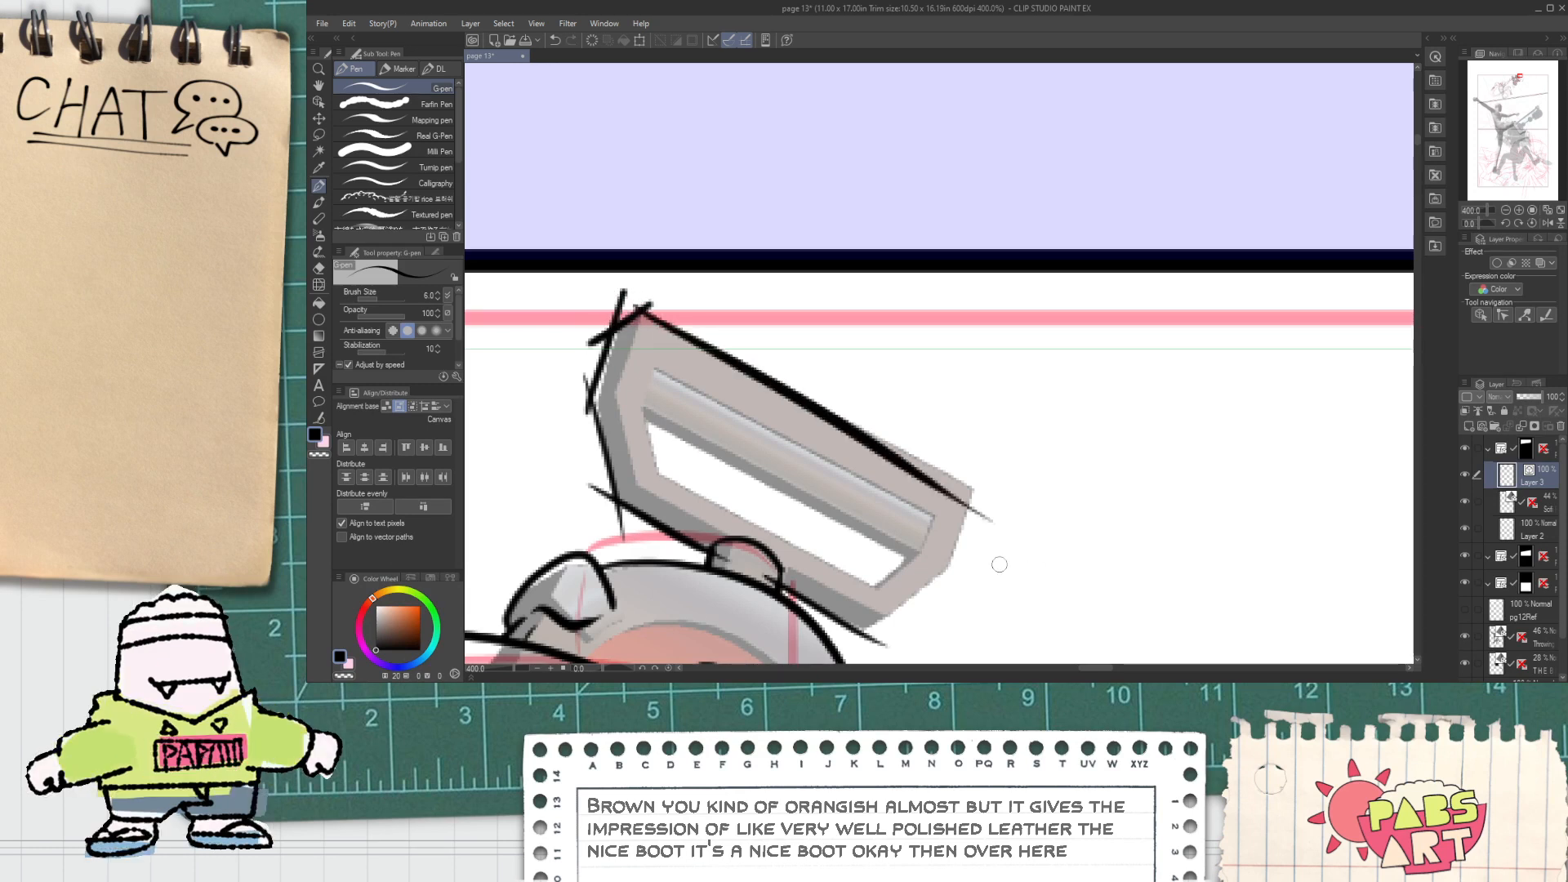
key(ctrl+z)
drag(633, 297, 907, 422)
drag(974, 461, 1086, 525)
key(ctrl+z)
drag(629, 300, 1078, 529)
Step: Ink the two angled edges of the upper handle's right end, redrawing the steeper one
drag(851, 641, 991, 550)
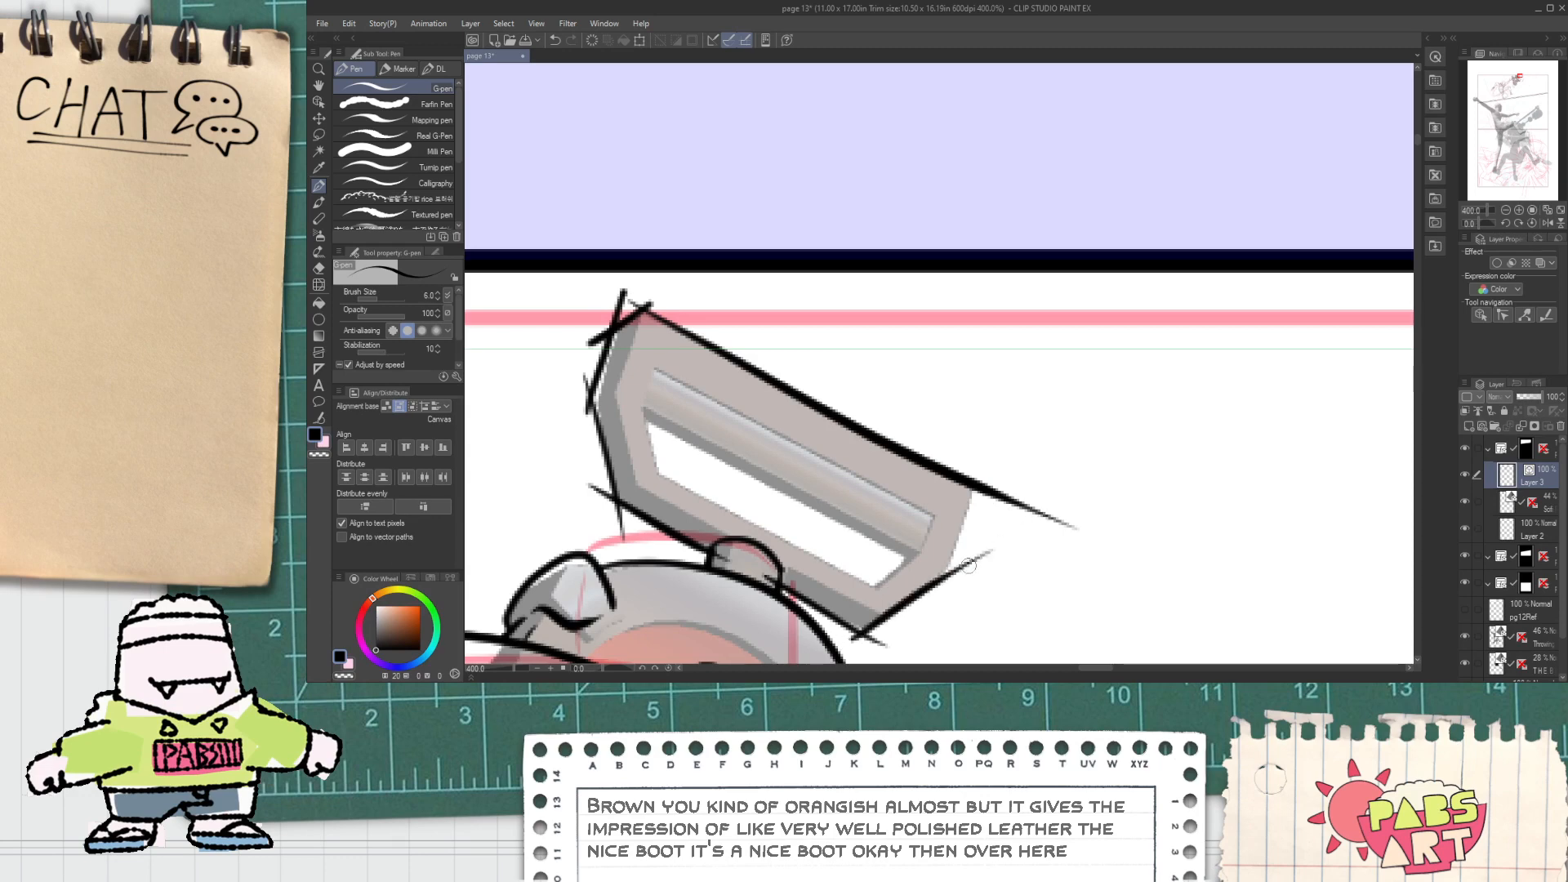
drag(1011, 436, 1024, 418)
key(ctrl+z)
drag(919, 639, 1033, 381)
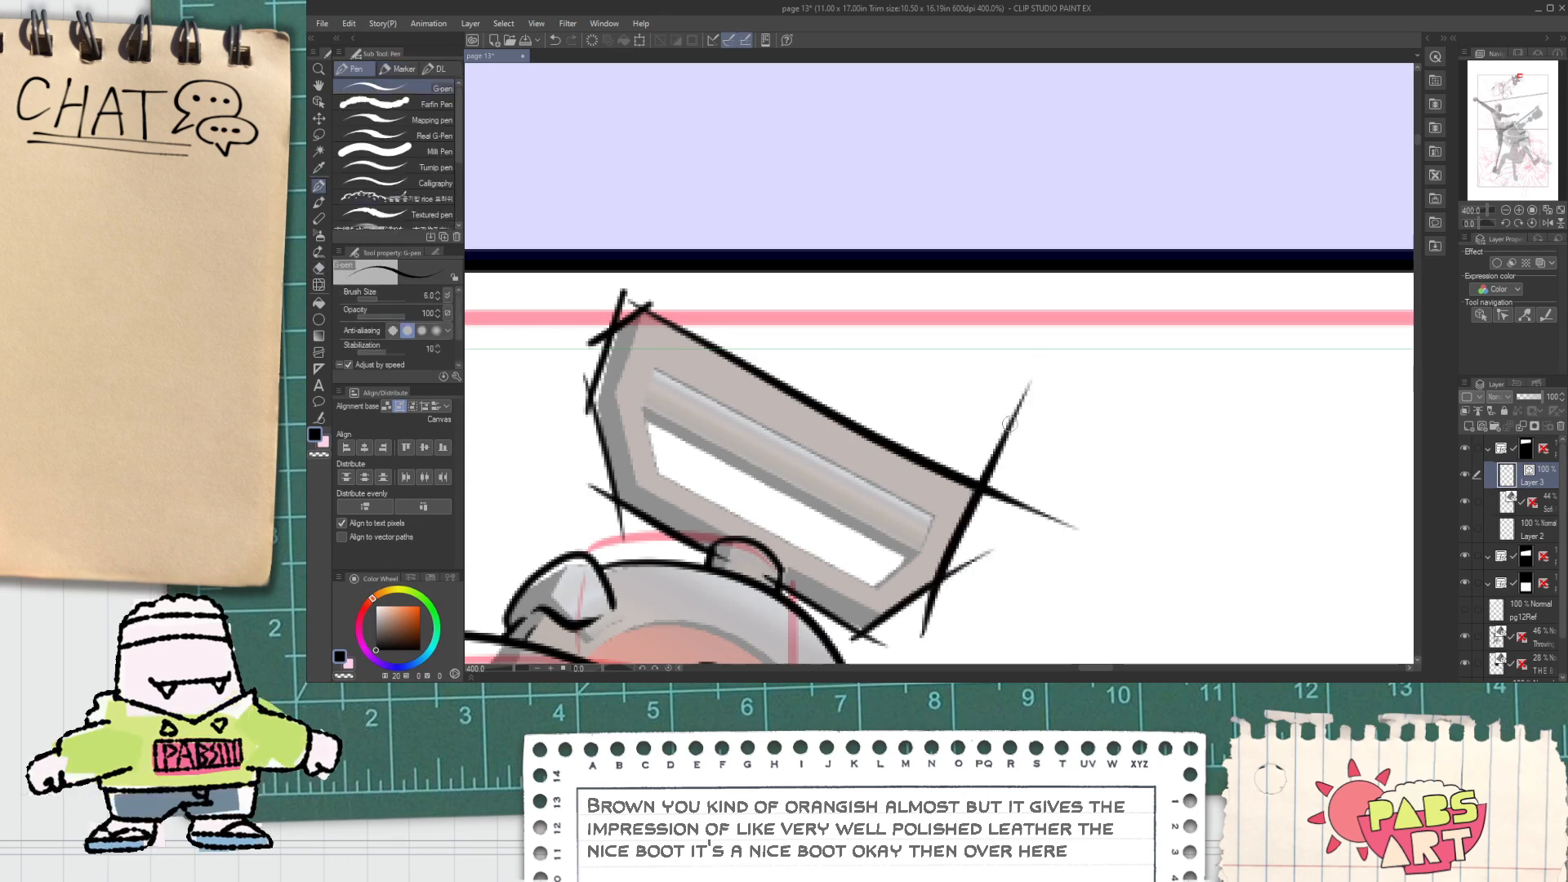
key(ctrl+z)
drag(993, 438, 924, 658)
Step: Trim the overshooting stroke ends at the upper handle's outer corners with the Vector eraser
key(e)
drag(997, 502, 1021, 540)
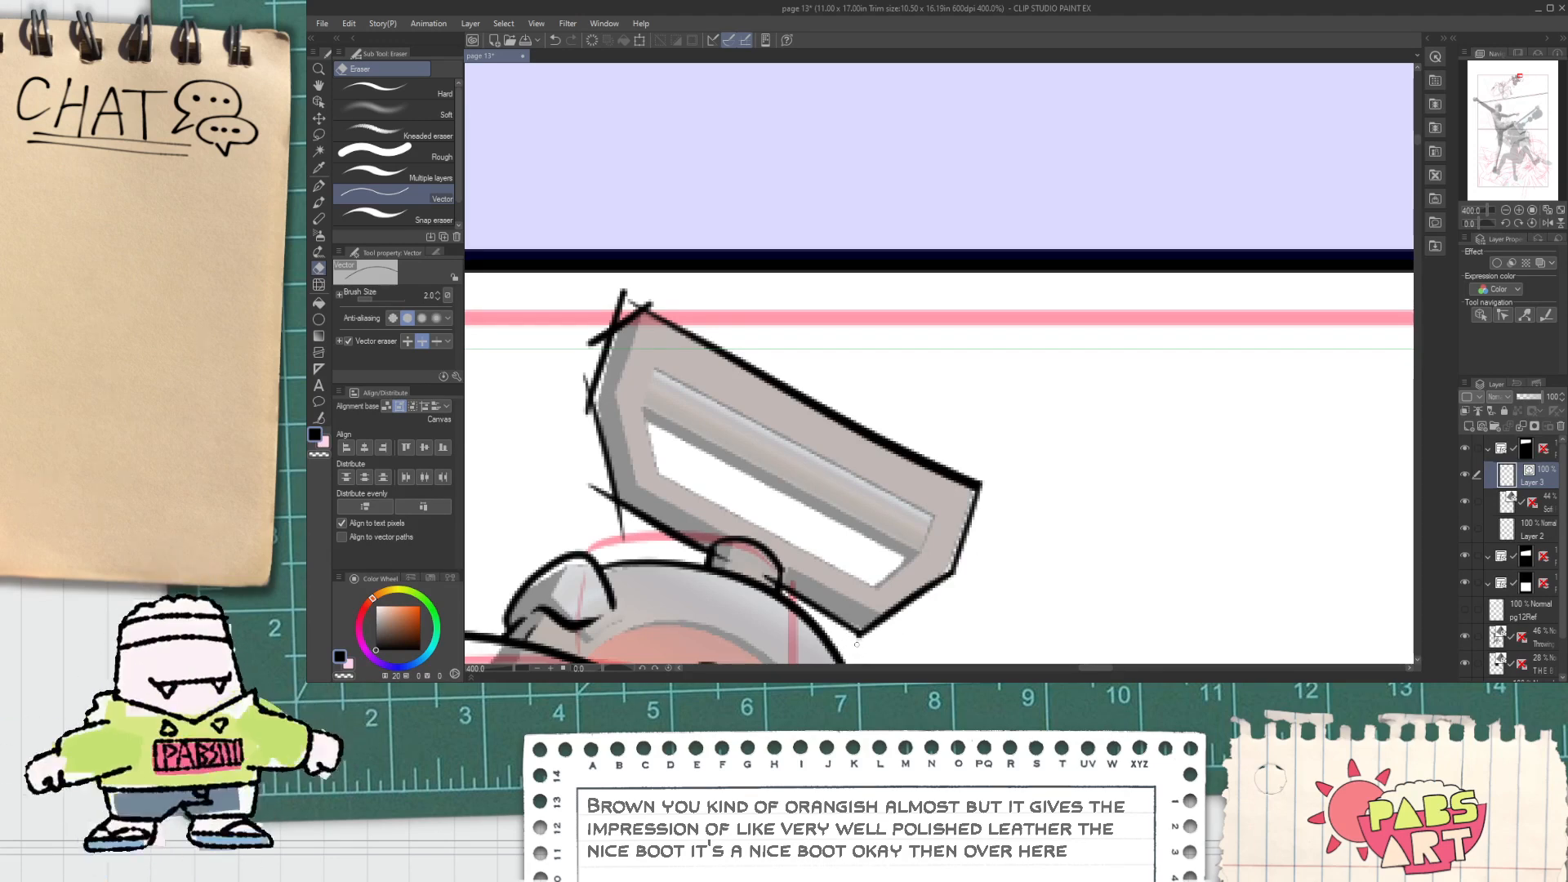
scroll(630, 496, up, 2)
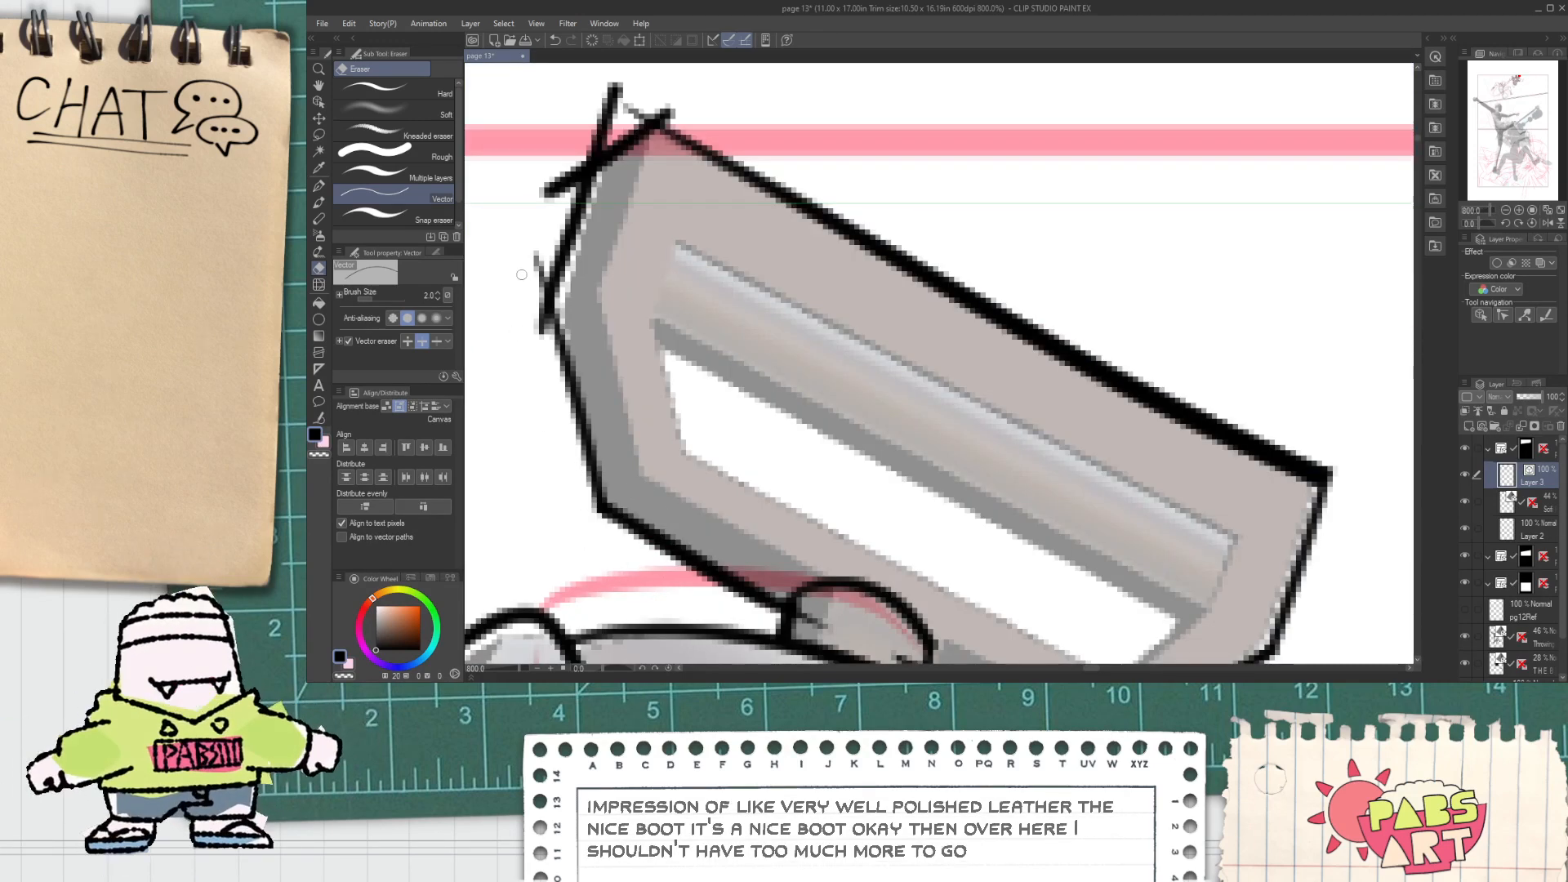
drag(521, 275, 539, 339)
mouse_move(526, 274)
mouse_down()
mouse_move(569, 147)
mouse_move(641, 97)
mouse_move(590, 119)
mouse_move(650, 123)
mouse_up()
Step: Ink the two short angled edges at the left end of the upper handle's slot
key(p)
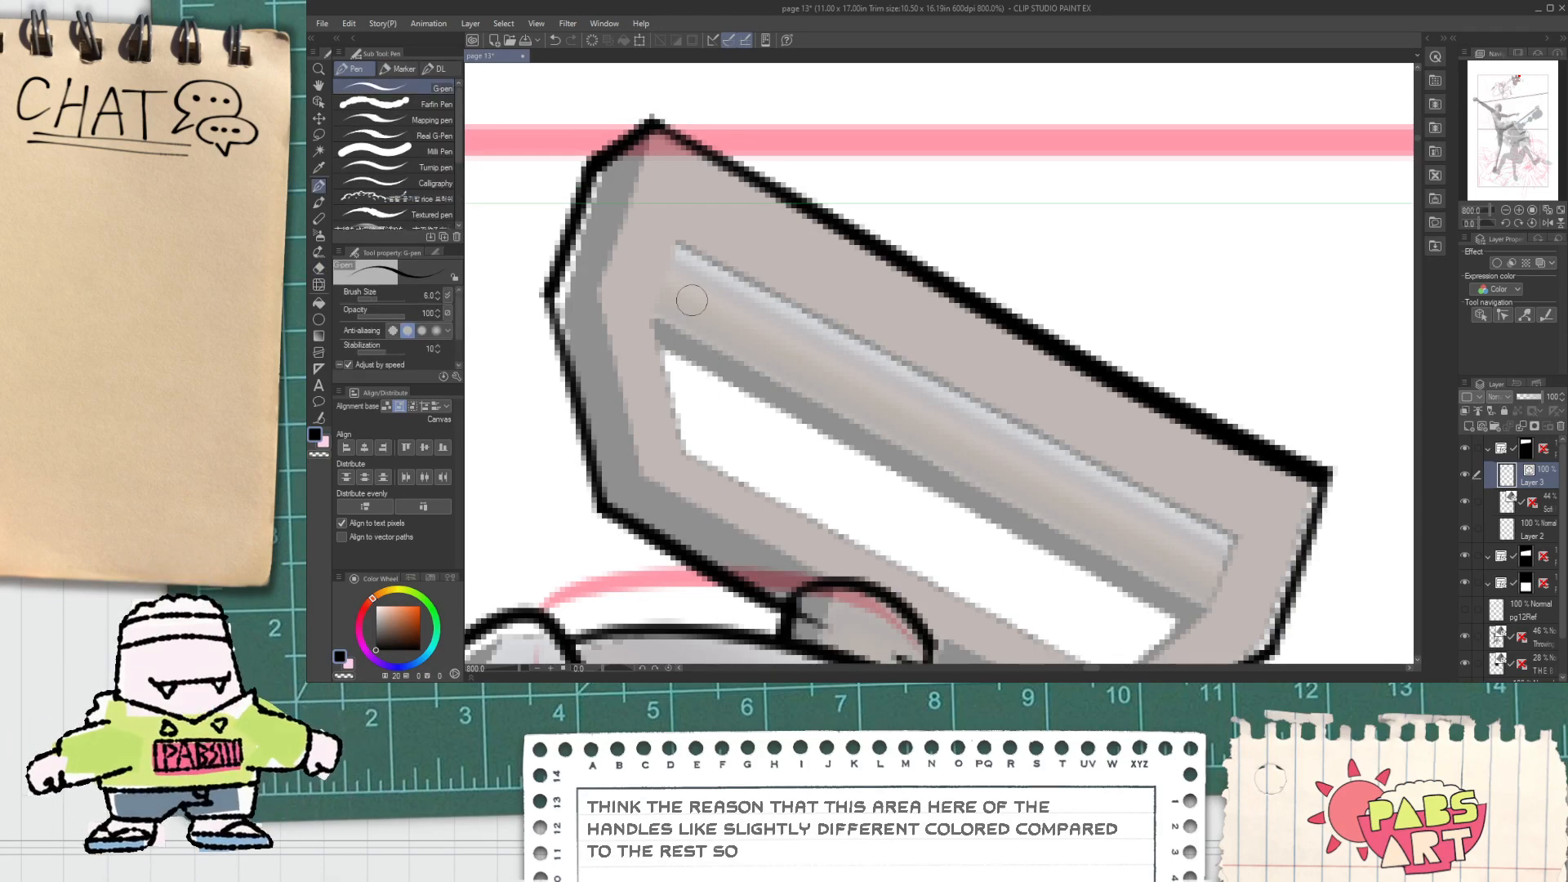
drag(693, 298, 1163, 596)
key(ctrl+z)
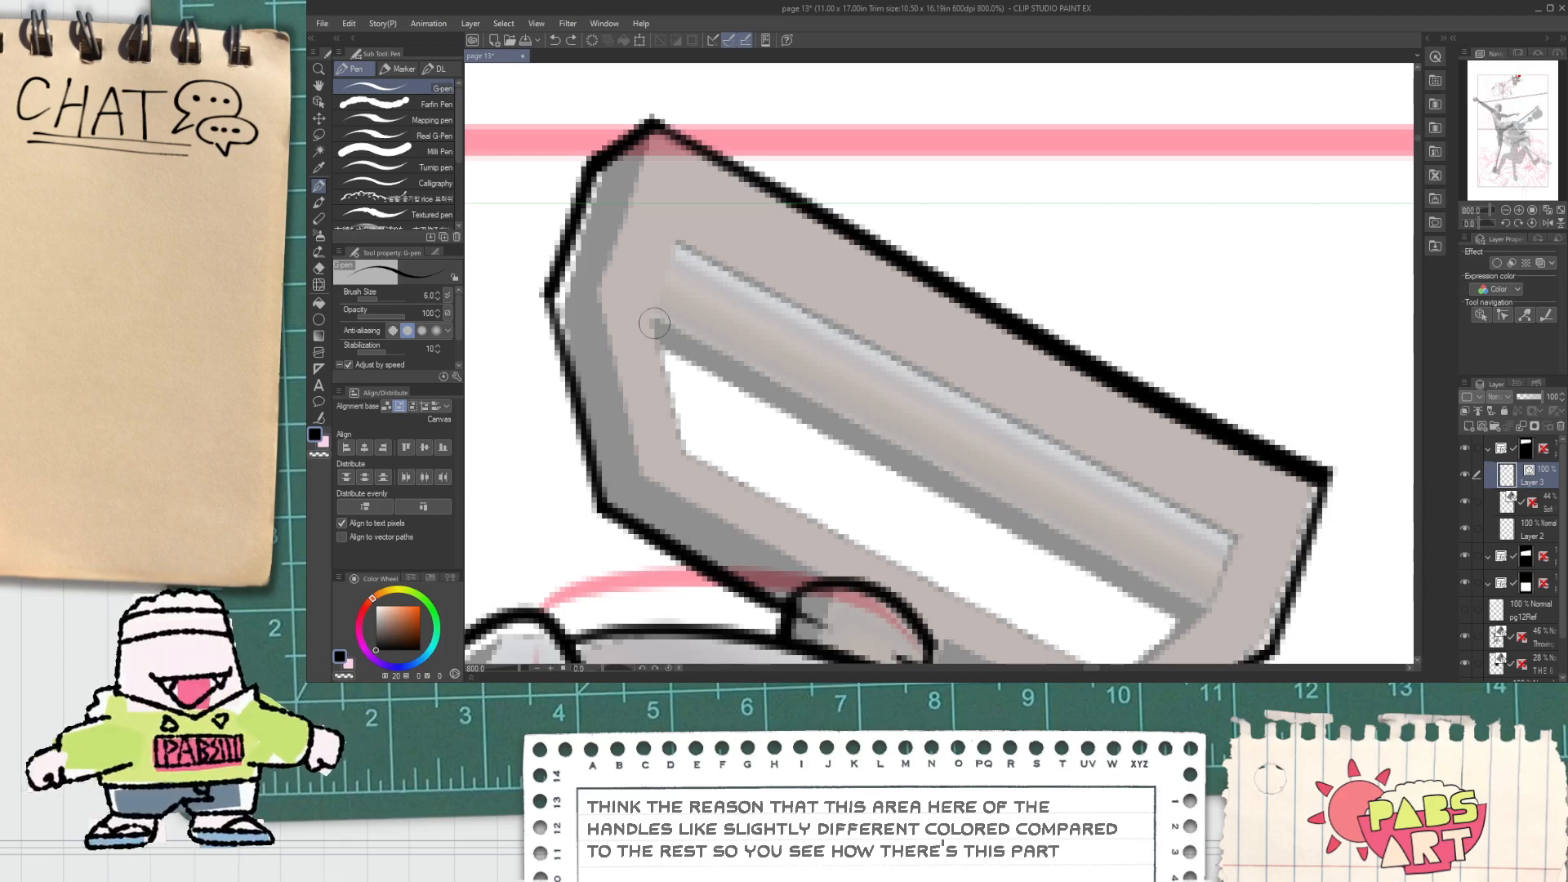
key(ctrl+z)
drag(687, 232, 642, 335)
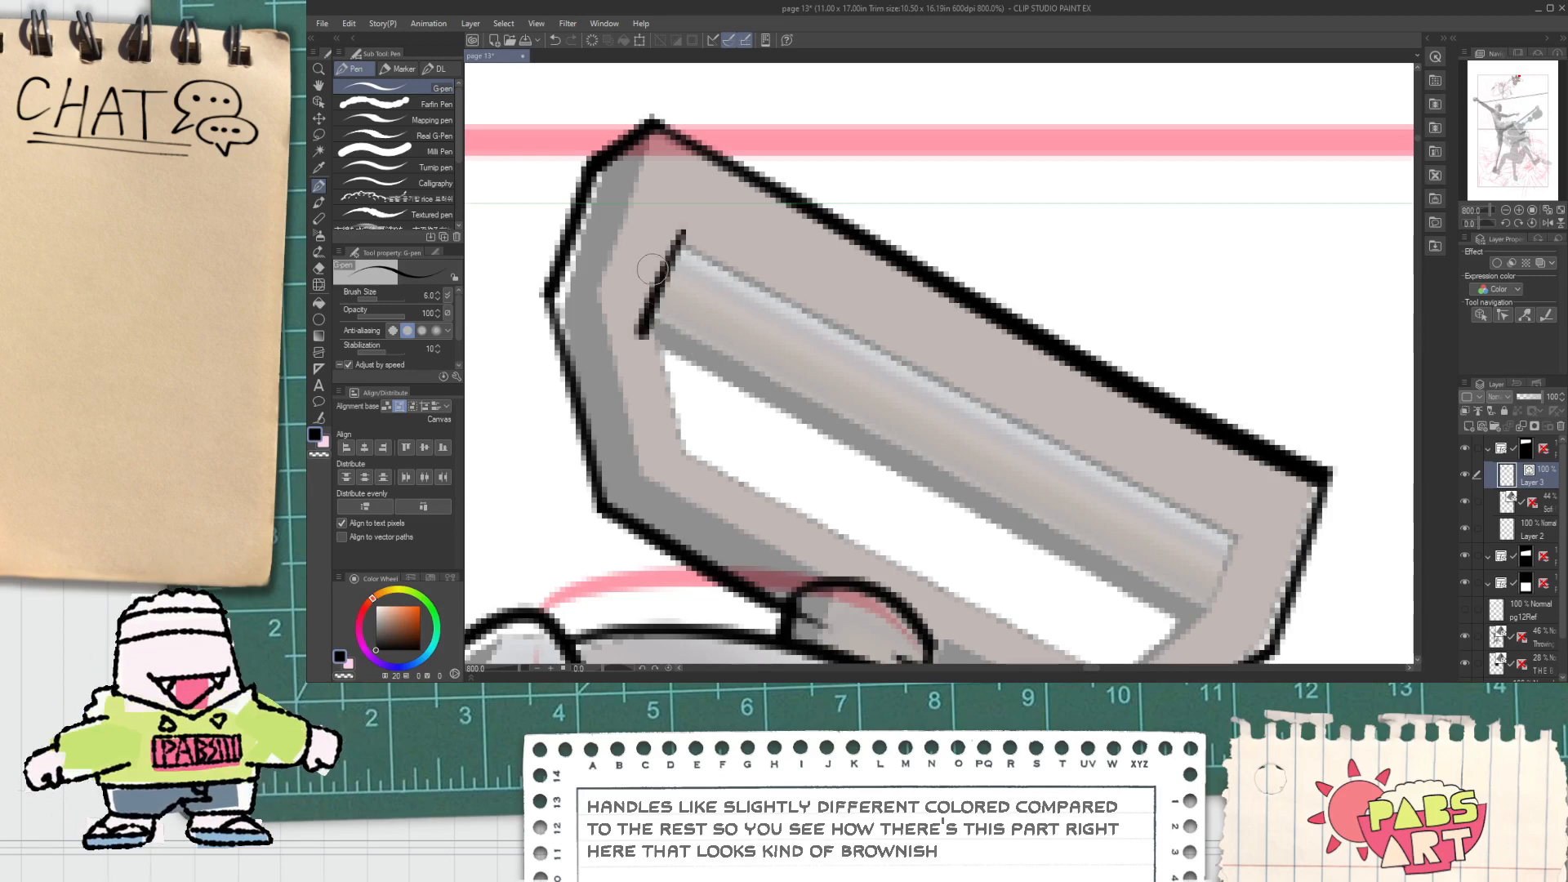
mouse_move(653, 268)
mouse_down()
mouse_move(701, 489)
mouse_move(548, 391)
mouse_move(993, 535)
mouse_up()
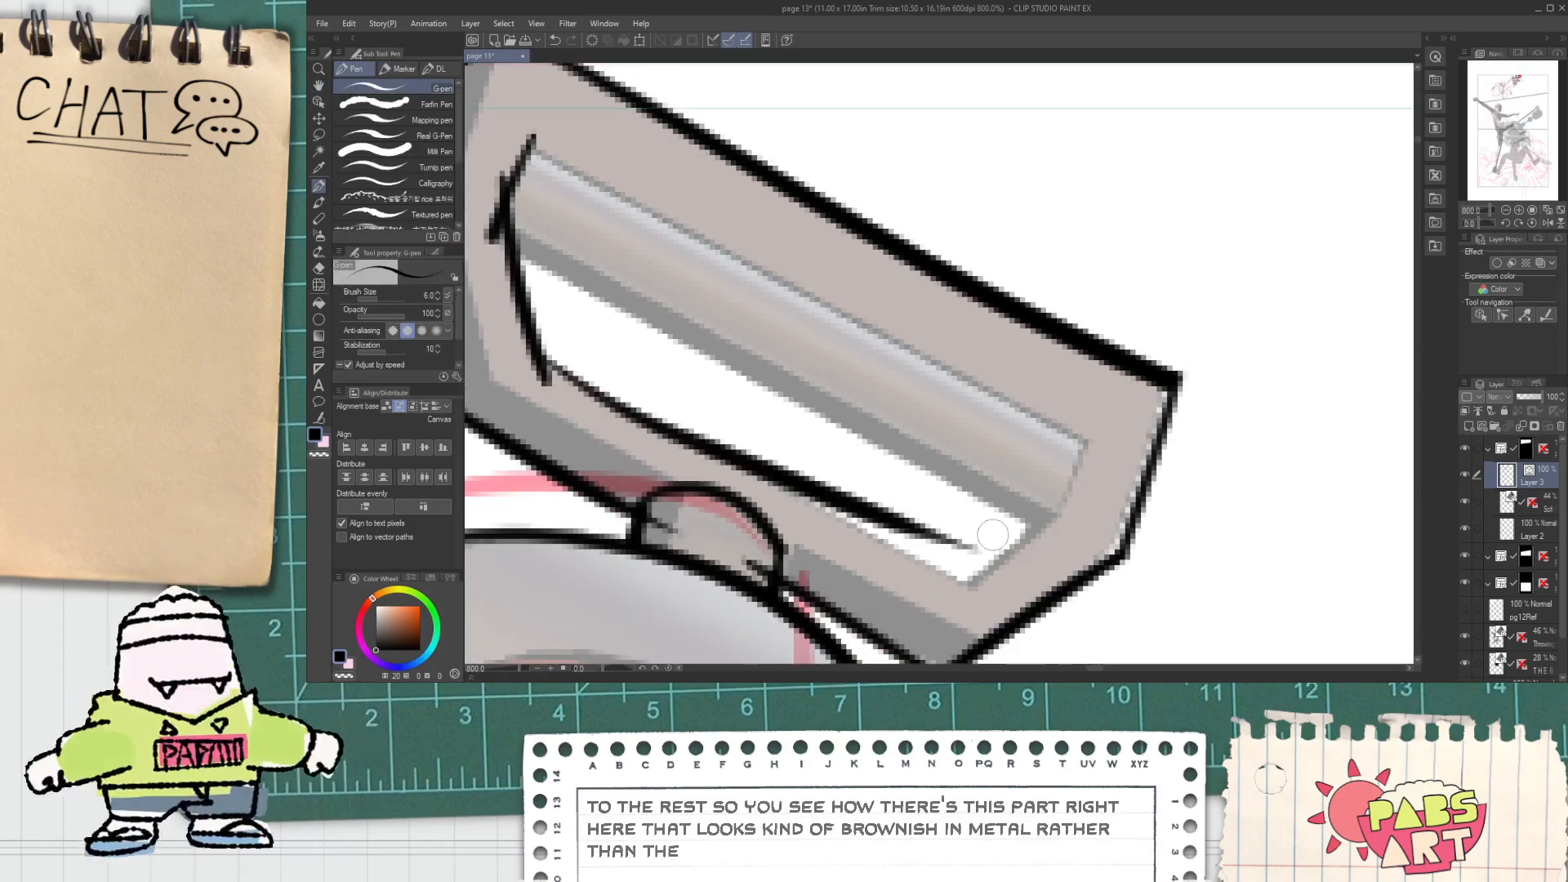
Step: Ink the slot's long lower edge and the angled edges of its right end, redrawing the lower edge until it is straight
key(ctrl+z)
drag(540, 360, 1016, 552)
key(ctrl+z)
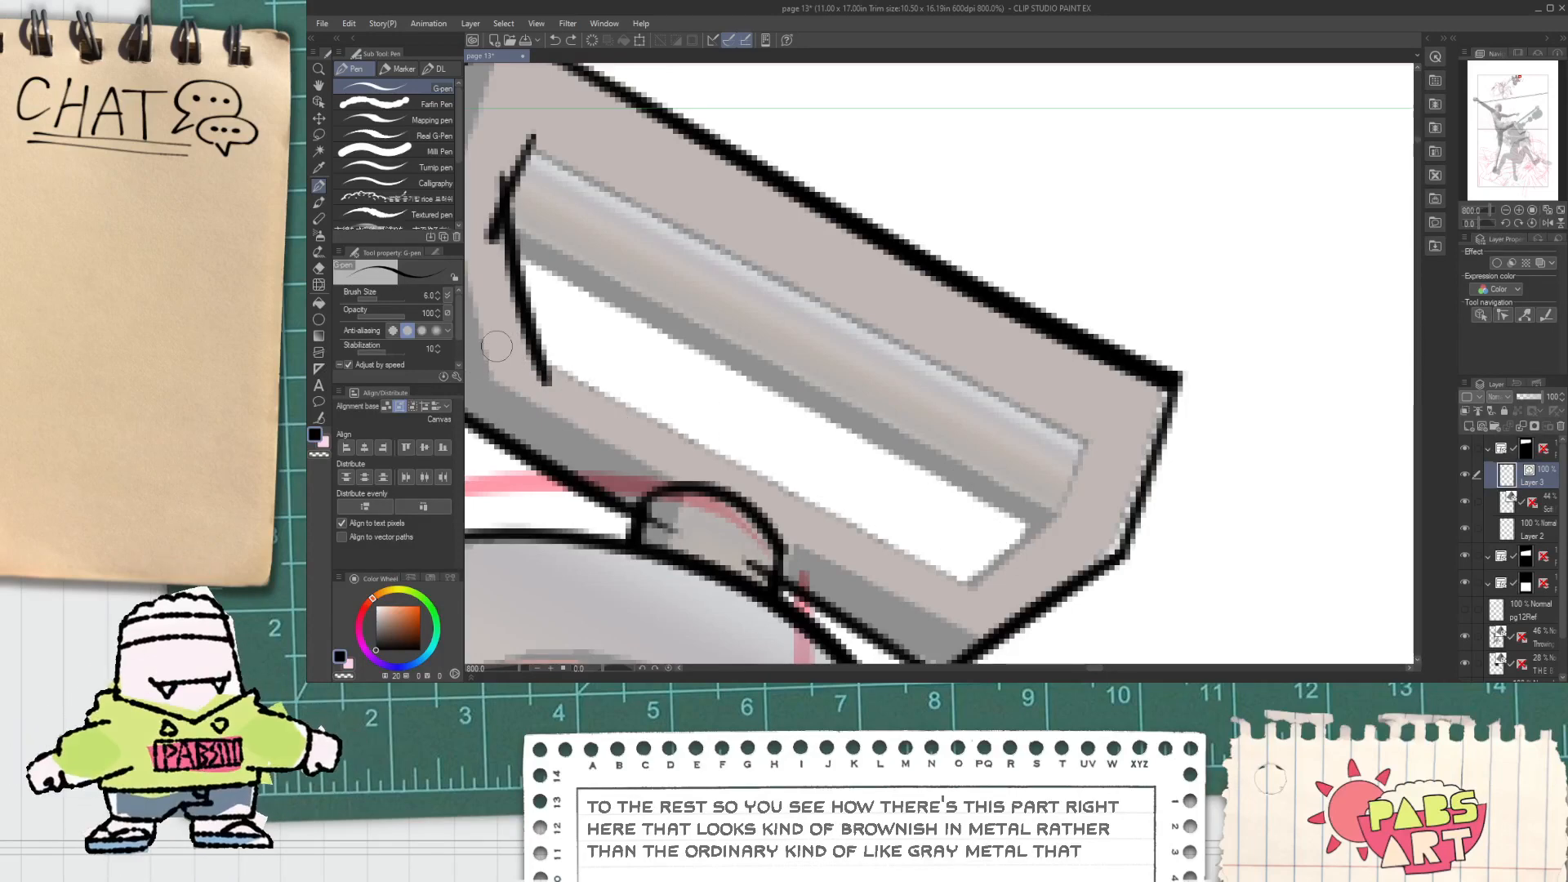
drag(523, 349, 1033, 565)
key(ctrl+z)
mouse_move(523, 347)
mouse_down()
mouse_move(968, 583)
mouse_move(1058, 503)
mouse_move(1076, 441)
mouse_up()
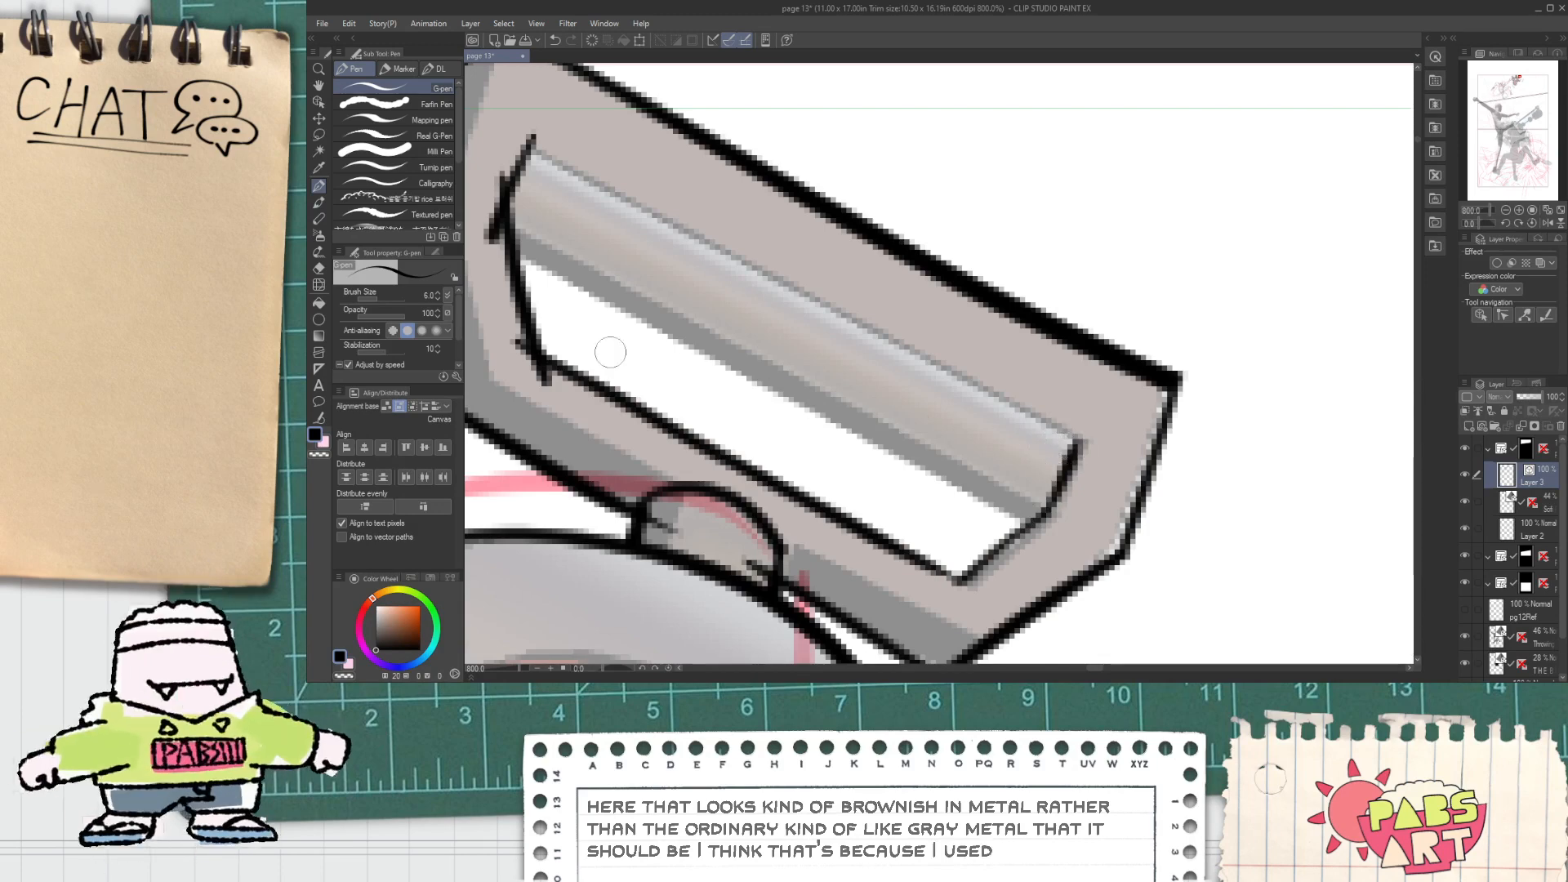
Step: Try inking the long upper edge of the handle's slot and undo the strokes
mouse_move(524, 150)
mouse_down()
mouse_move(755, 257)
mouse_move(1140, 379)
mouse_up()
key(ctrl+z)
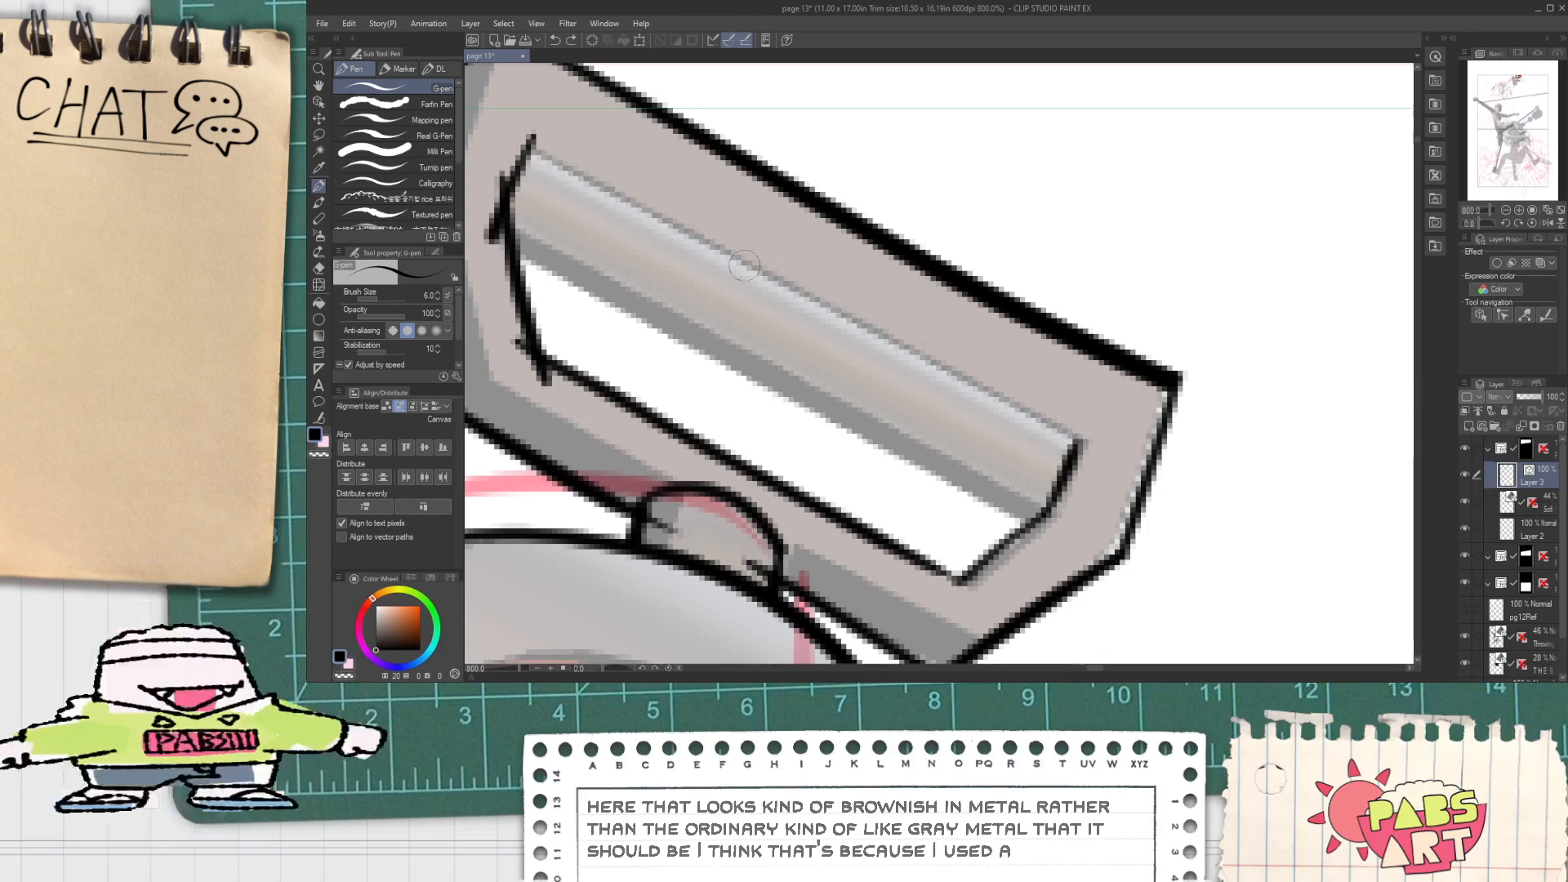
mouse_move(515, 145)
mouse_down()
mouse_move(911, 343)
mouse_move(1193, 454)
mouse_up()
key(ctrl+z)
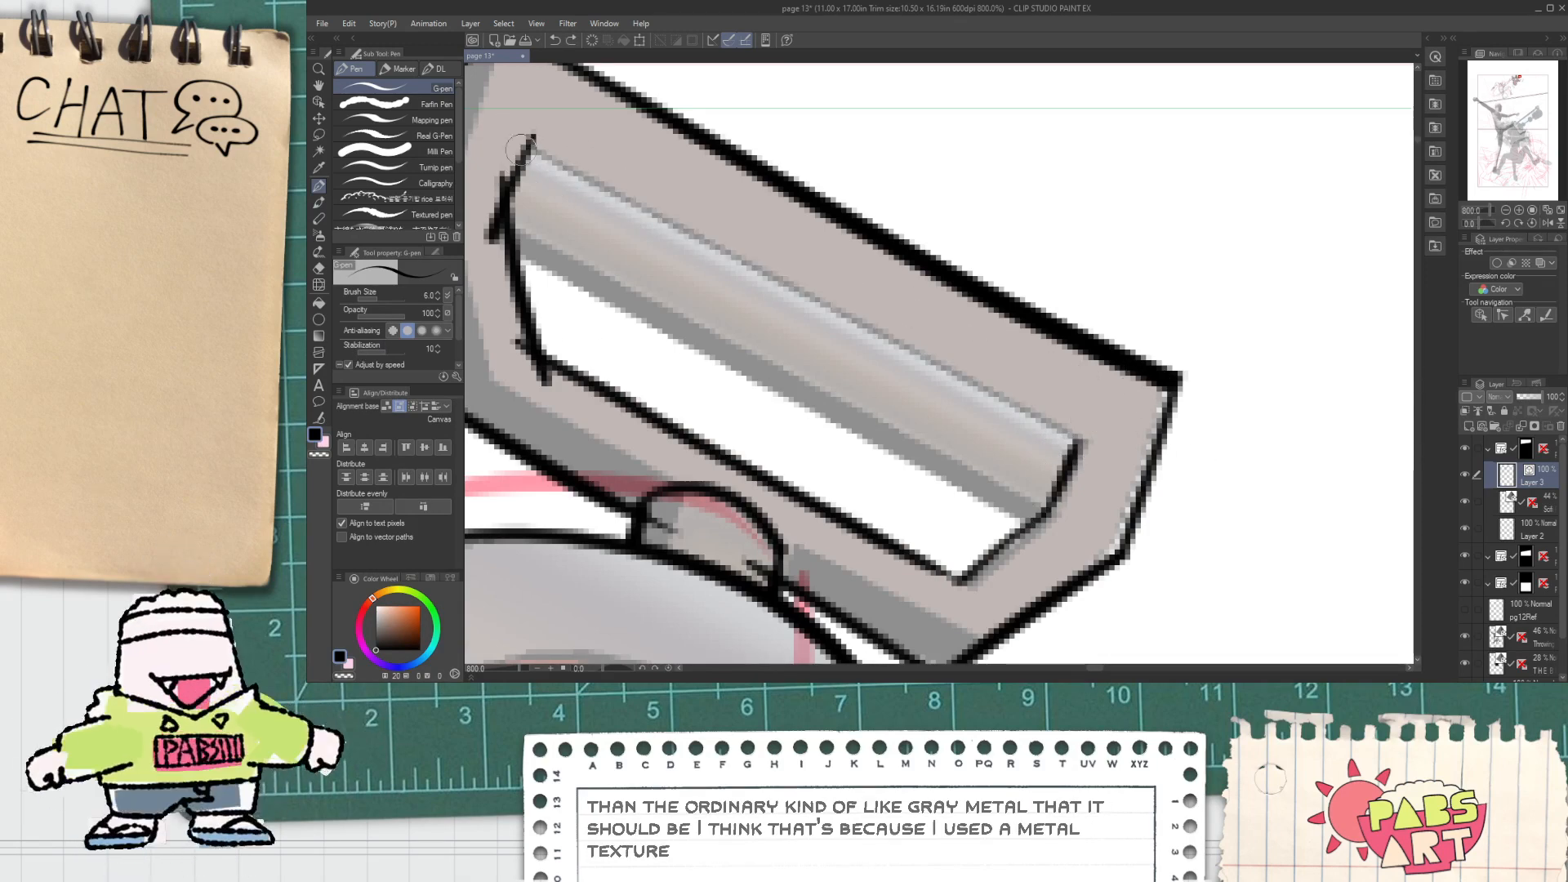
drag(523, 147, 1062, 478)
scroll(1011, 456, down, 5)
key(space)
drag(907, 560, 866, 492)
scroll(865, 492, up, 3)
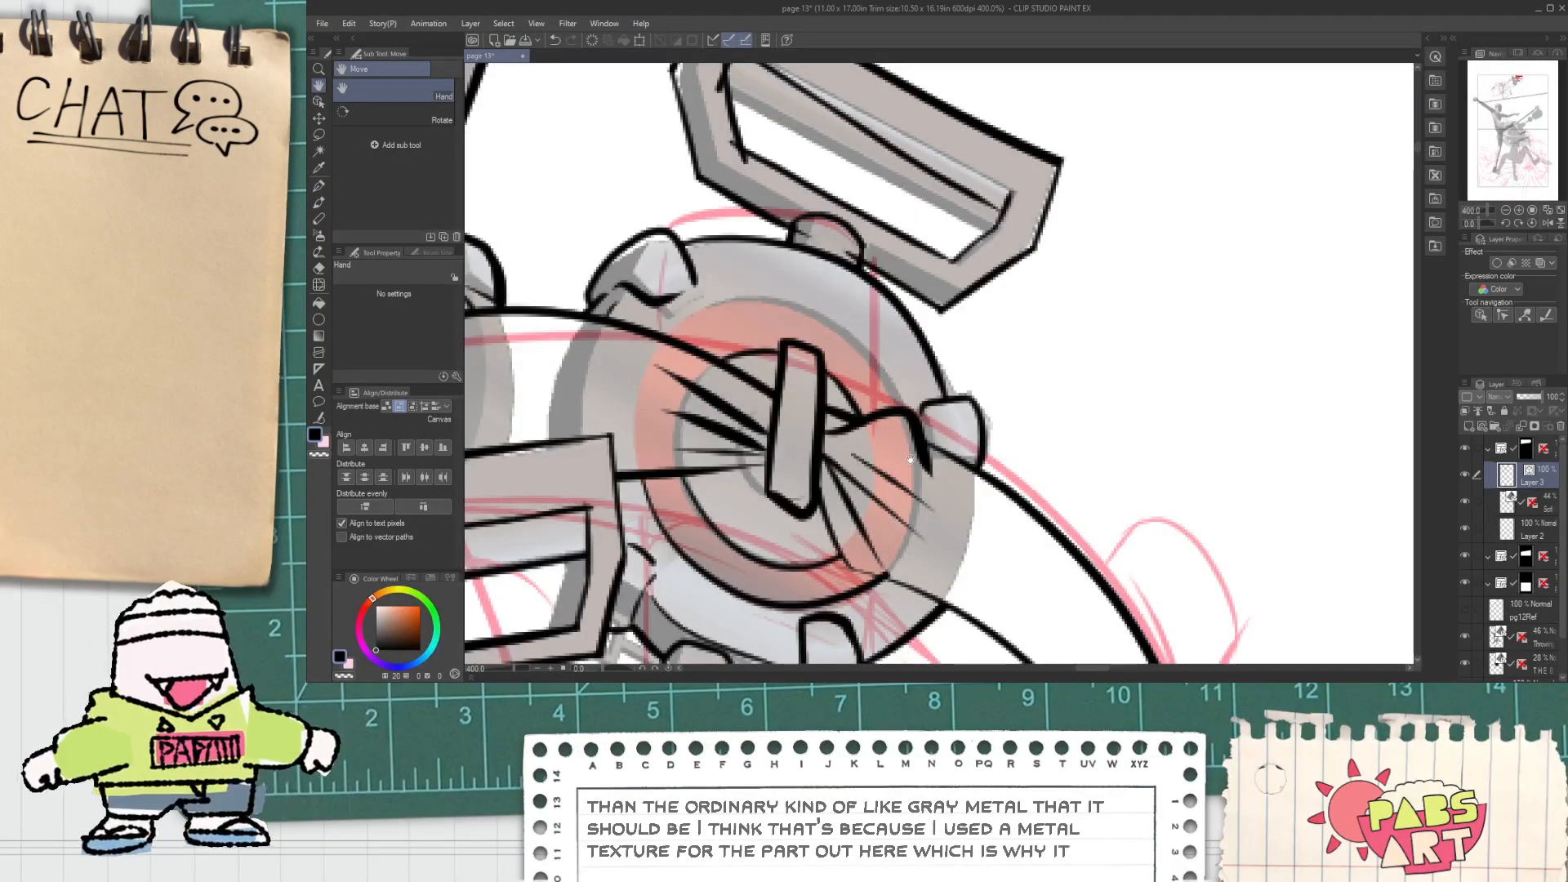
drag(939, 246, 885, 488)
key(ctrl+z)
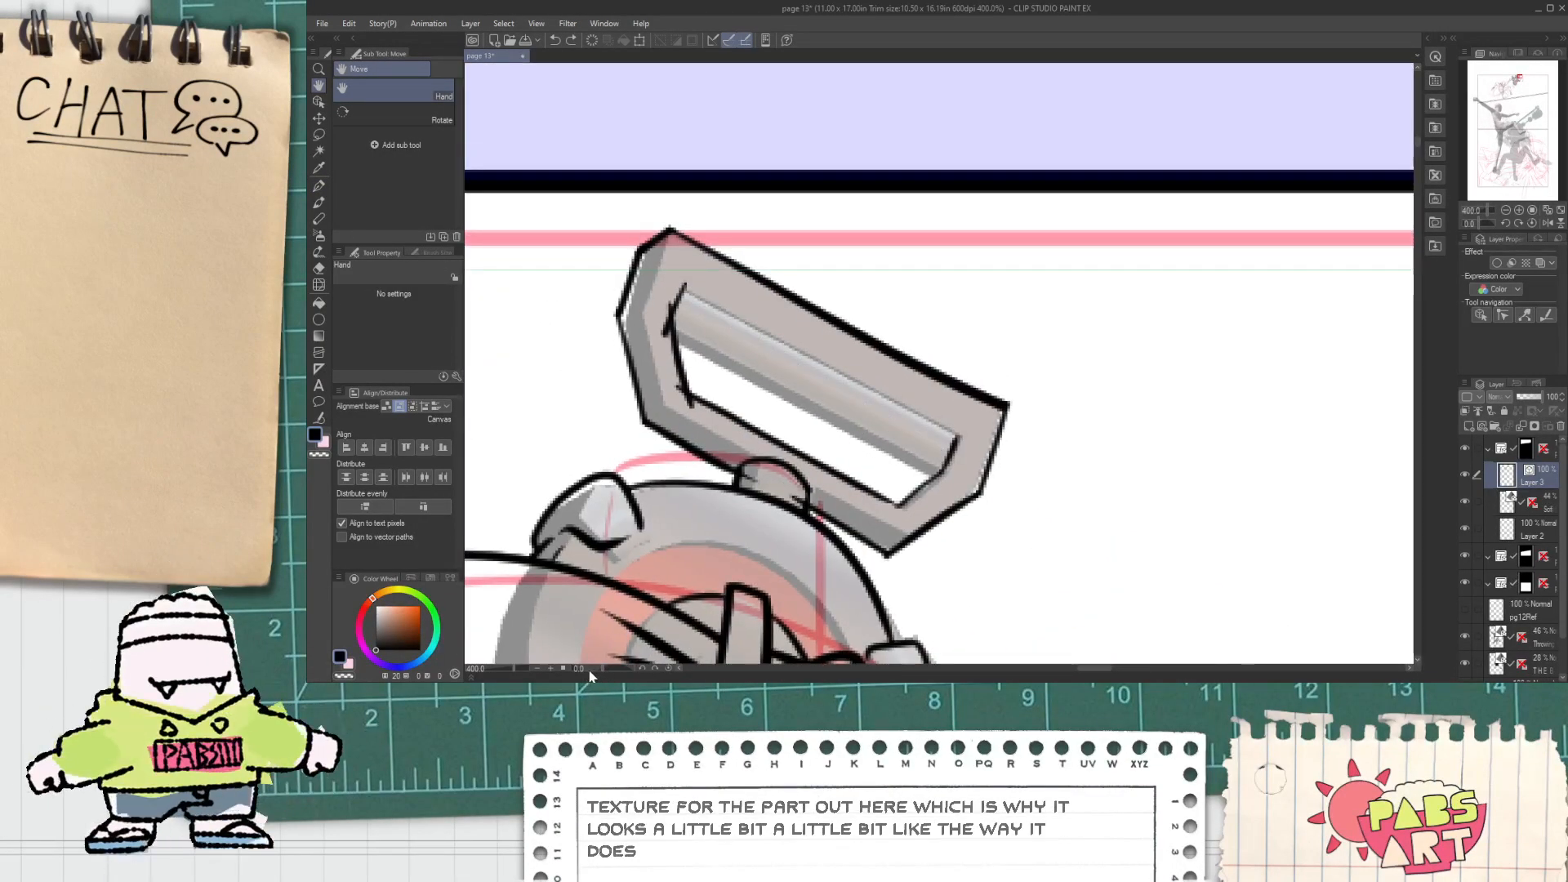
Step: Ink the handle slot's long edge farthest from the disc, redrawing it until straight and adjusting the stroke as a vector object
drag(589, 668, 584, 668)
drag(978, 555, 807, 443)
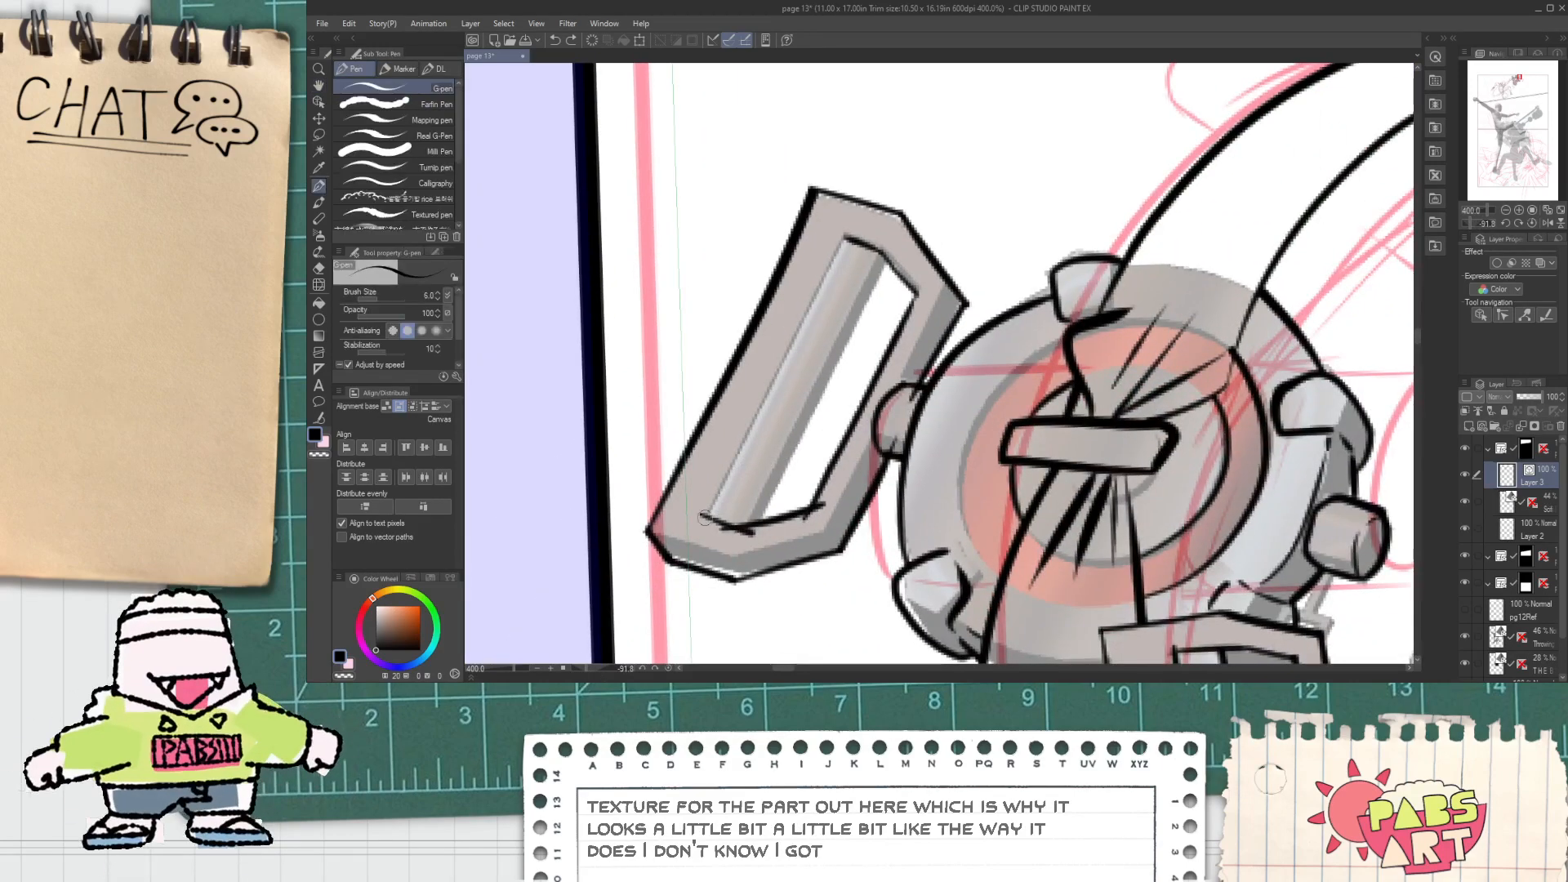
drag(702, 530, 869, 209)
key(ctrl+z)
drag(704, 527, 837, 236)
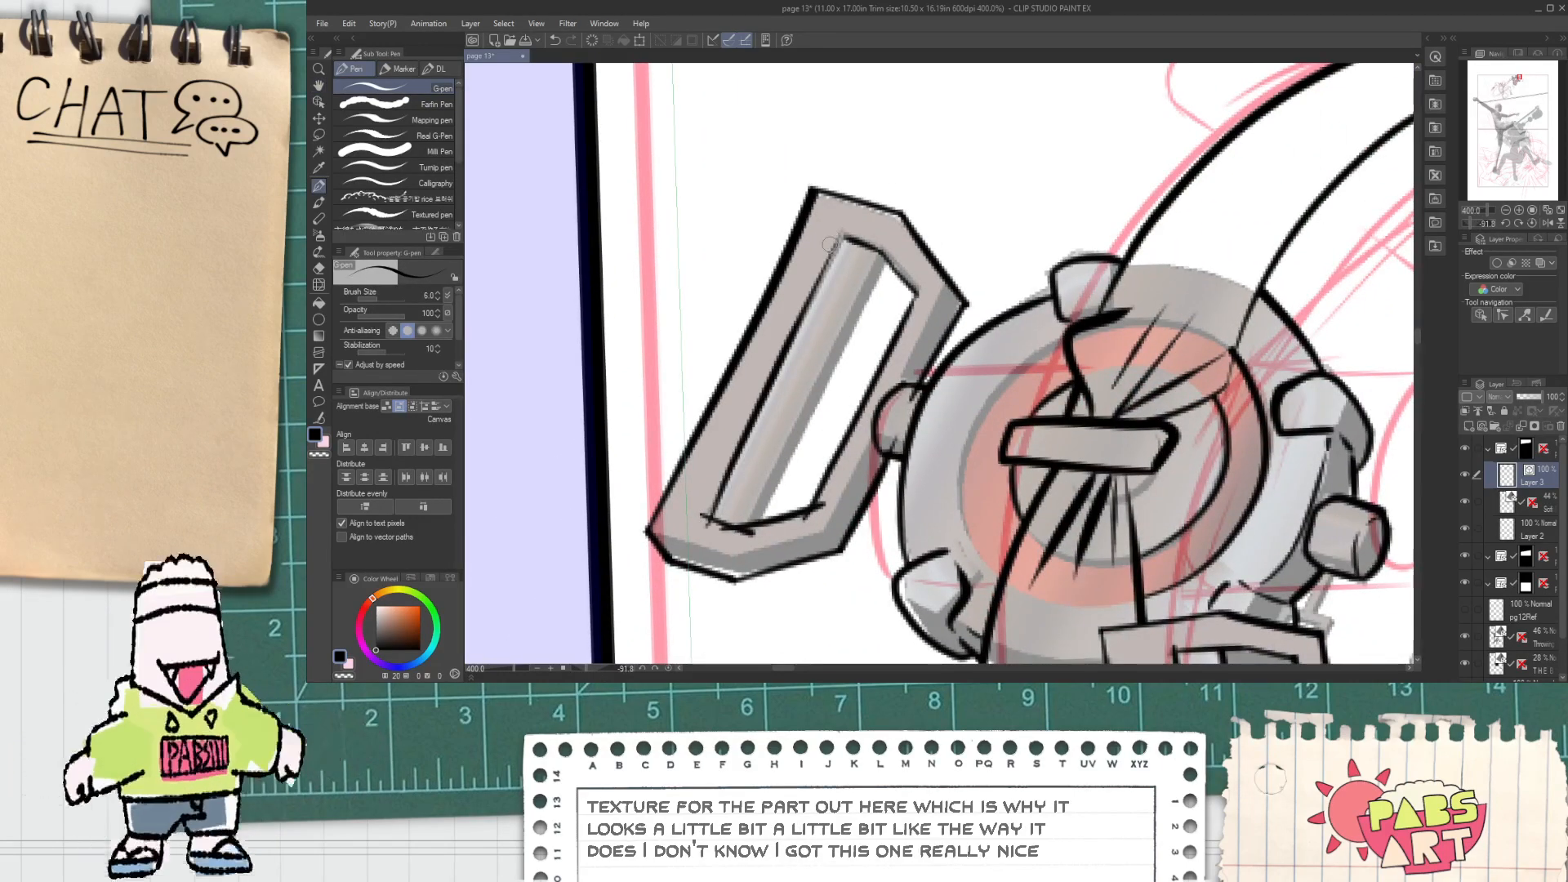
key(ctrl+z)
drag(703, 524, 833, 238)
key(ctrl+z)
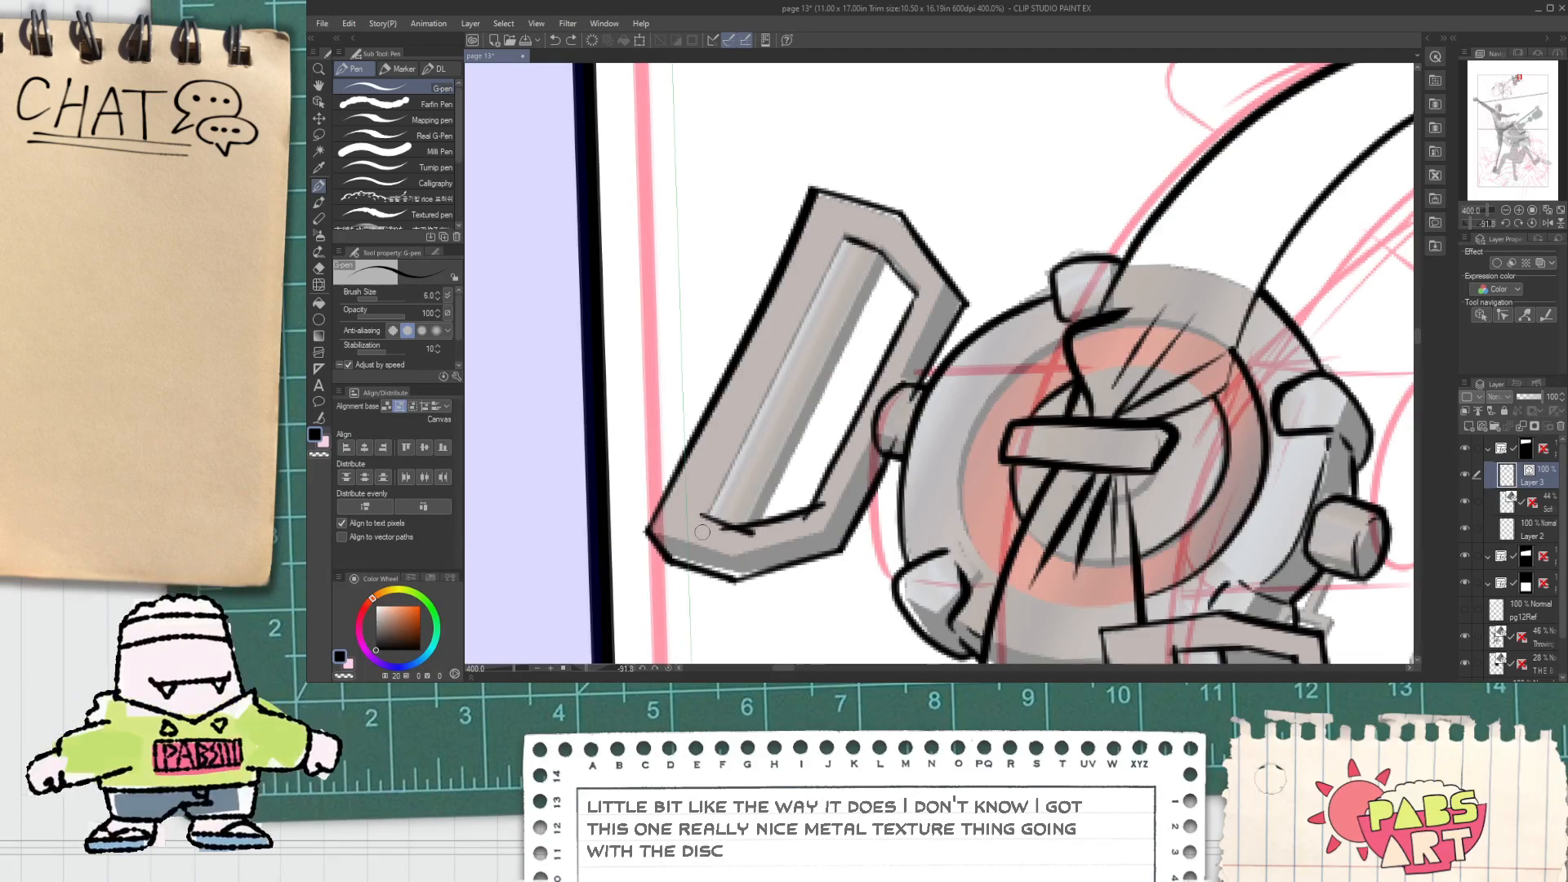
drag(703, 532, 849, 269)
key(o)
click(776, 420)
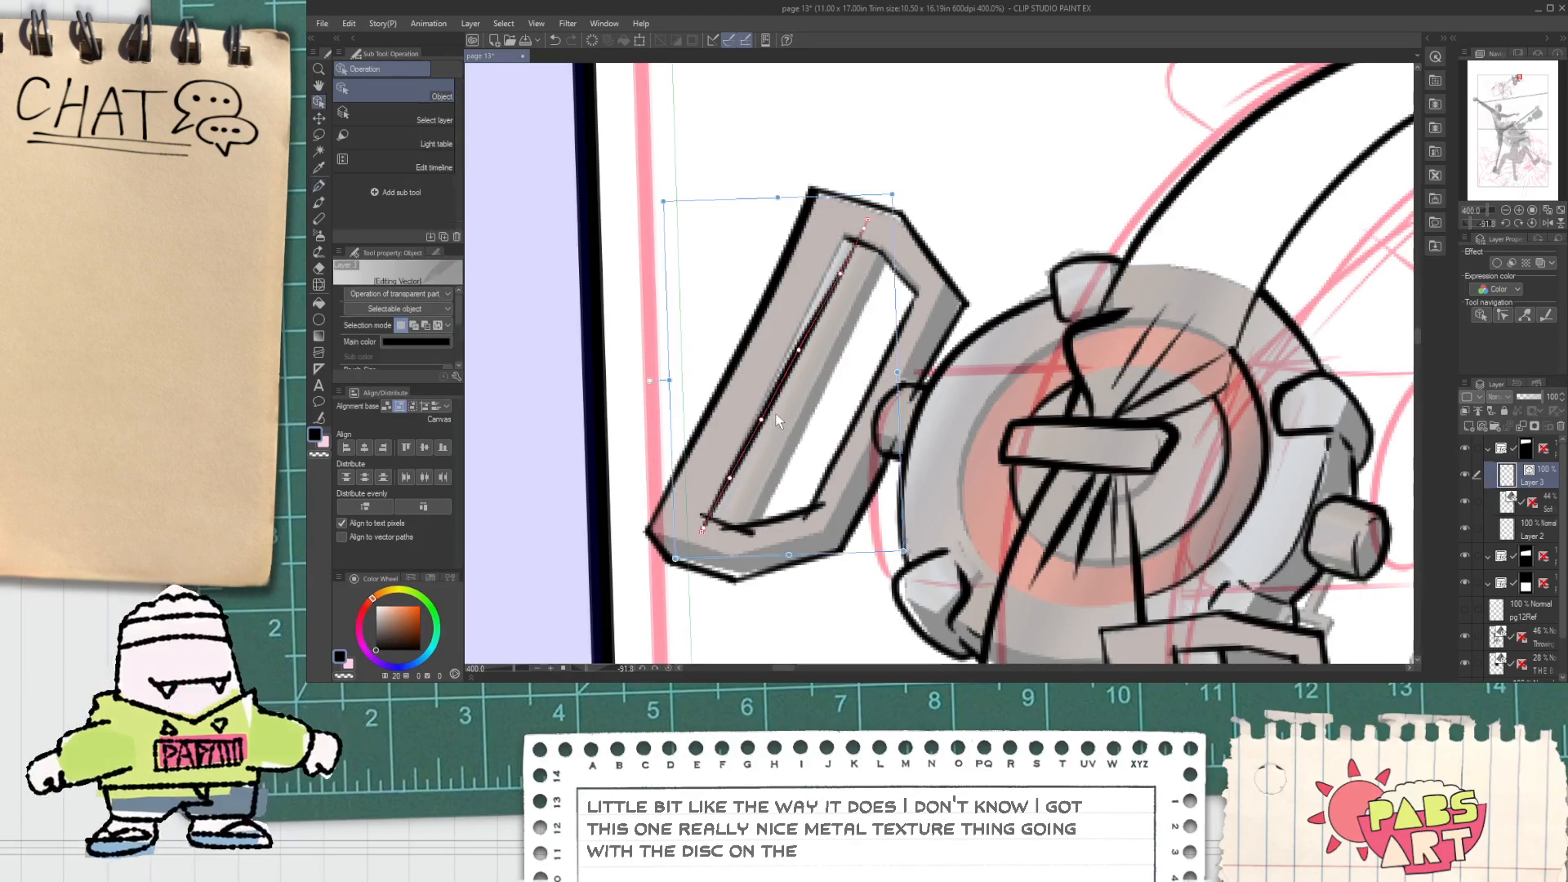
drag(893, 194, 892, 151)
Step: Trim the overshooting stroke ends at the corners of the handle's slot with the Vector eraser
key(e)
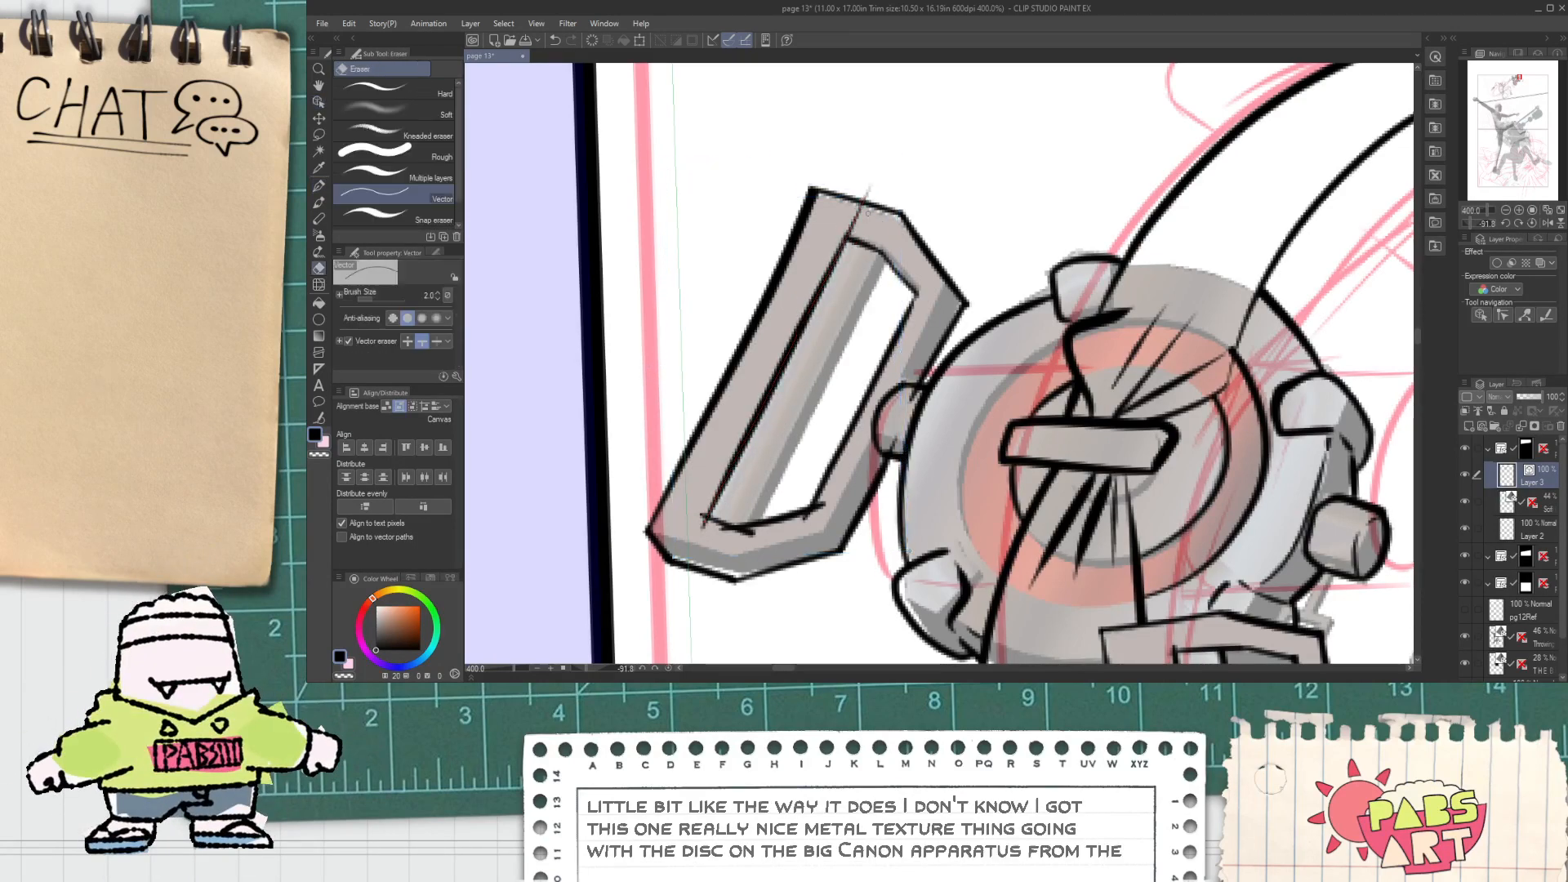
scroll(713, 529, up, 2)
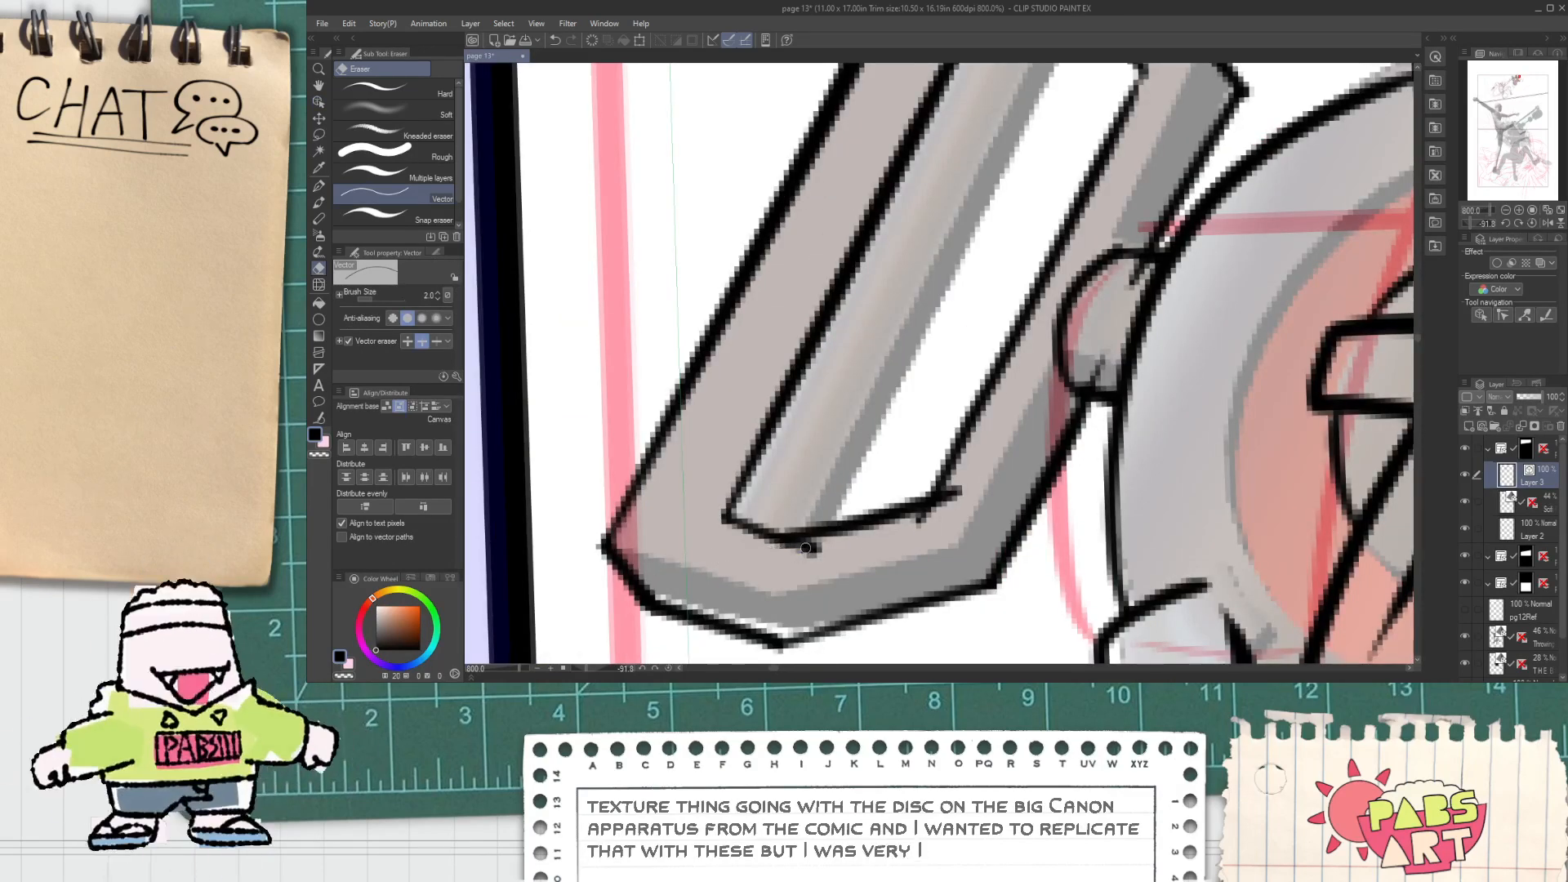
drag(982, 447, 964, 331)
Step: Ink the angled thickness edge along the handle's lower end, following the border of the grey shading and redrawing unsatisfactory strokes
key(p)
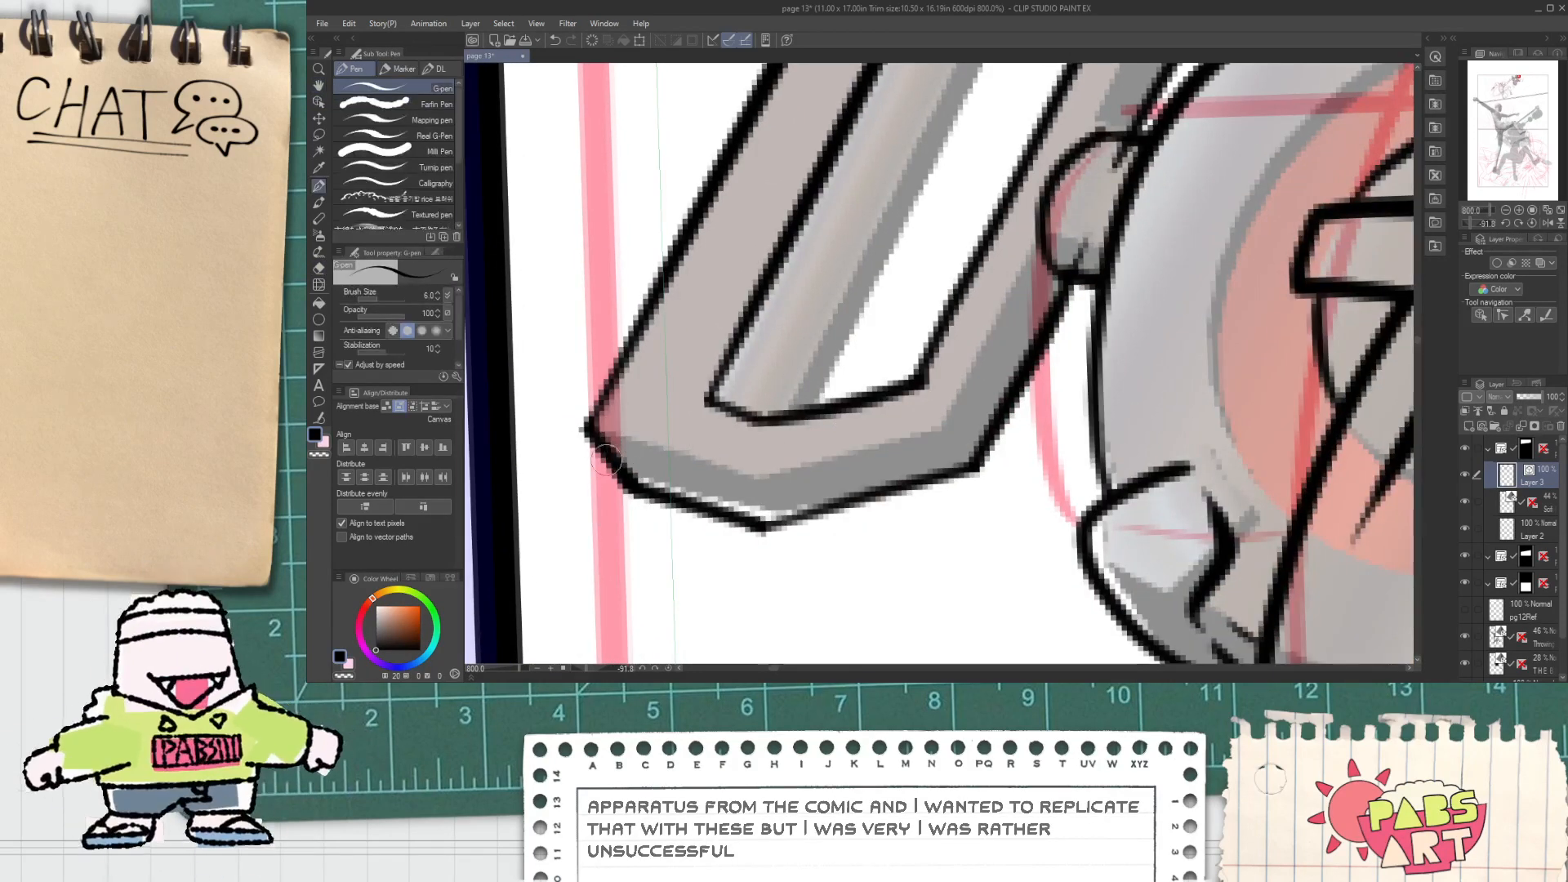
drag(588, 428, 787, 480)
key(ctrl+z)
drag(588, 427, 759, 488)
key(ctrl+z)
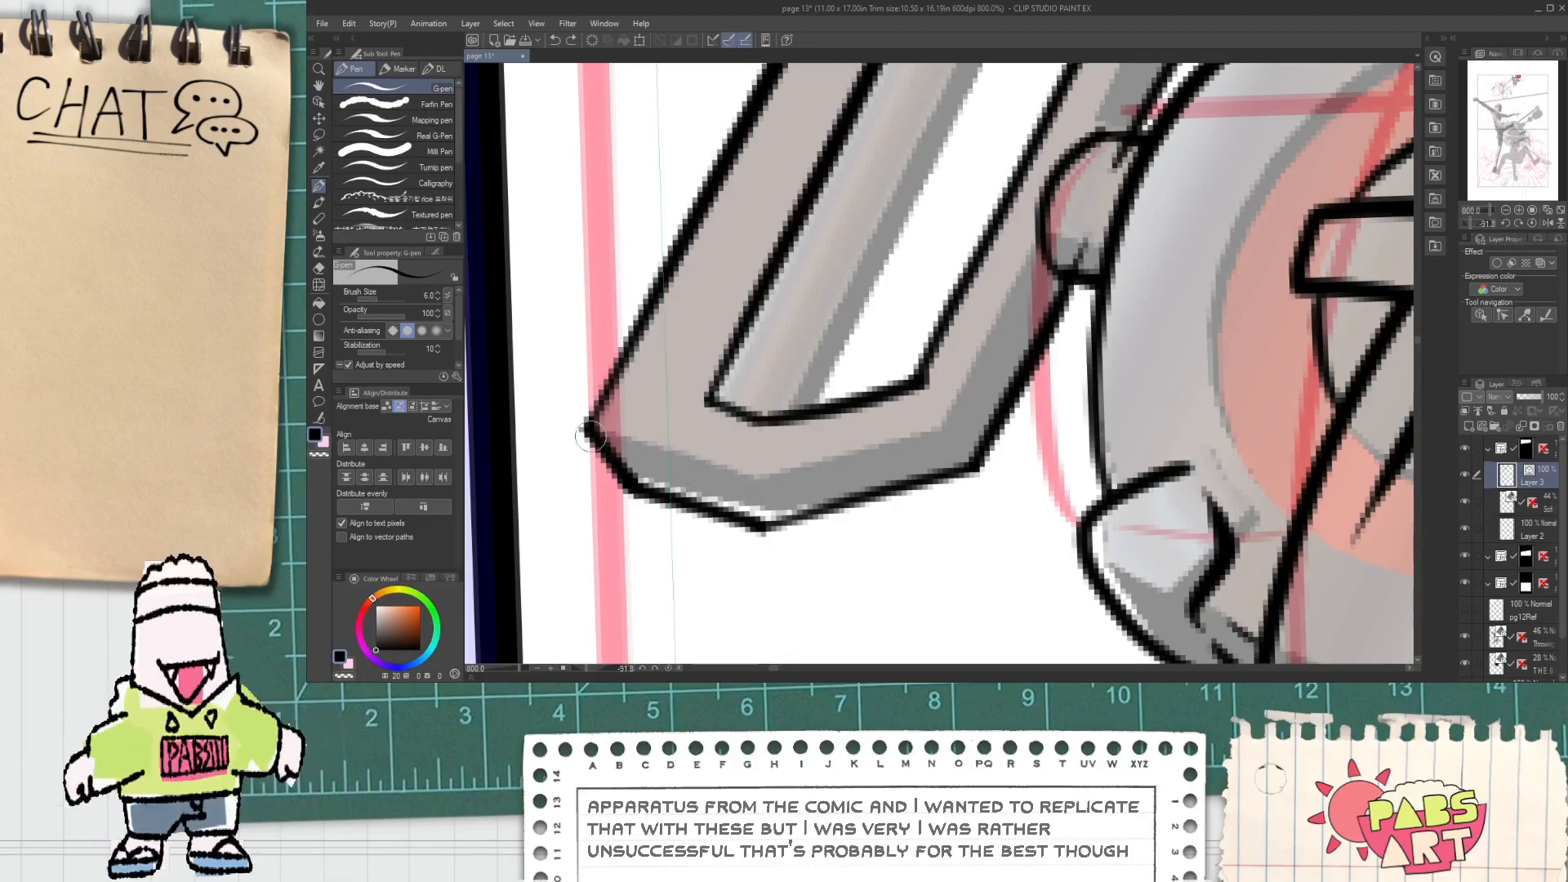
drag(590, 433, 788, 452)
key(ctrl+z)
mouse_move(590, 428)
mouse_down()
mouse_move(796, 477)
mouse_move(779, 477)
mouse_move(984, 417)
mouse_up()
key(ctrl+z)
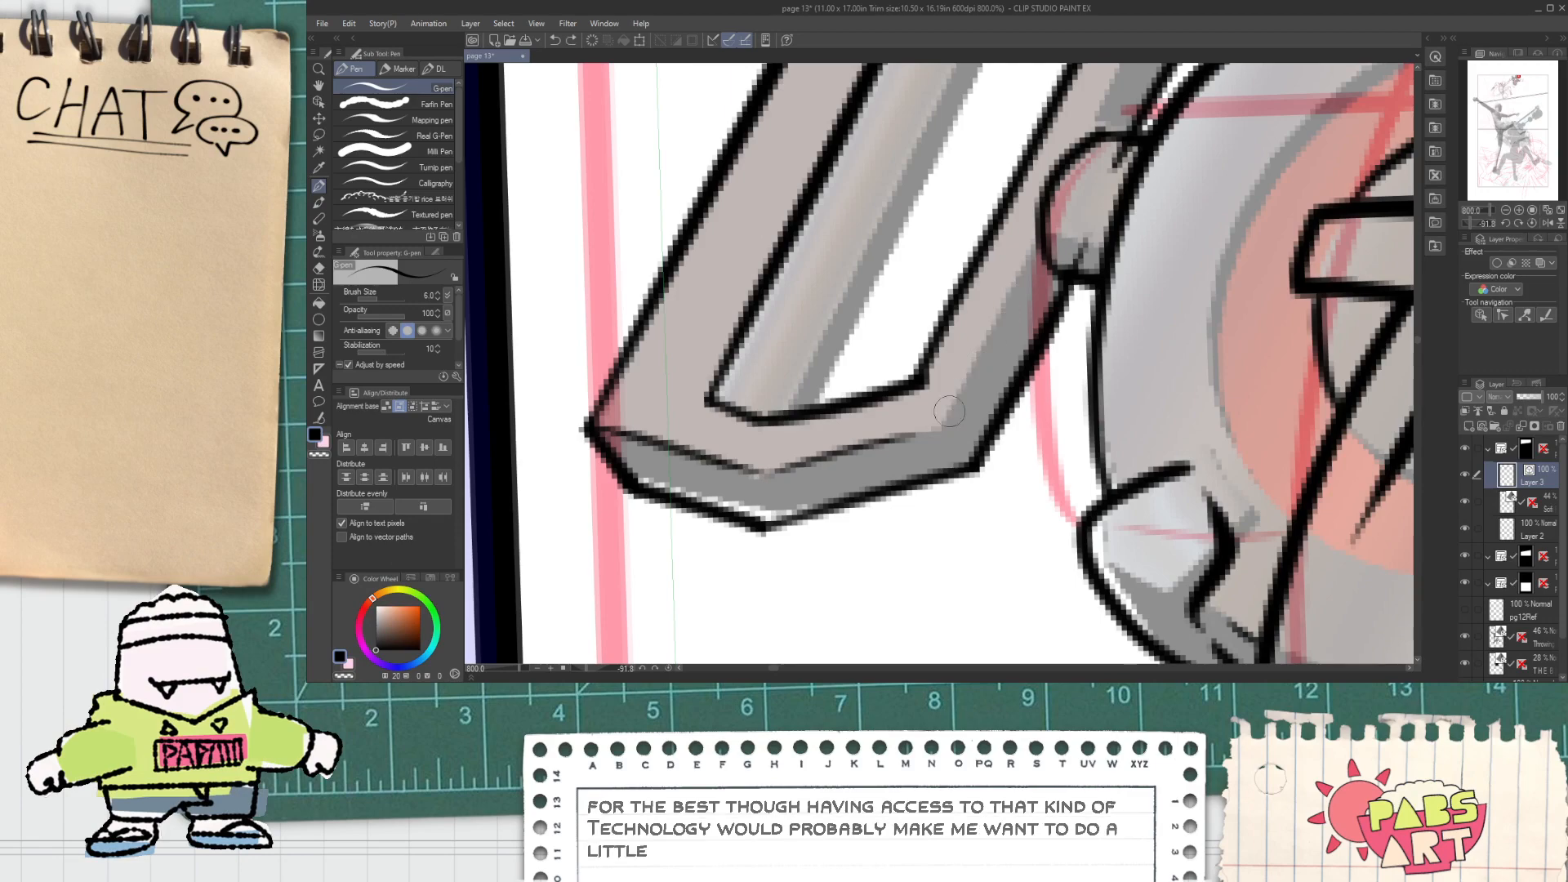
key(h)
drag(1066, 254, 890, 576)
key(p)
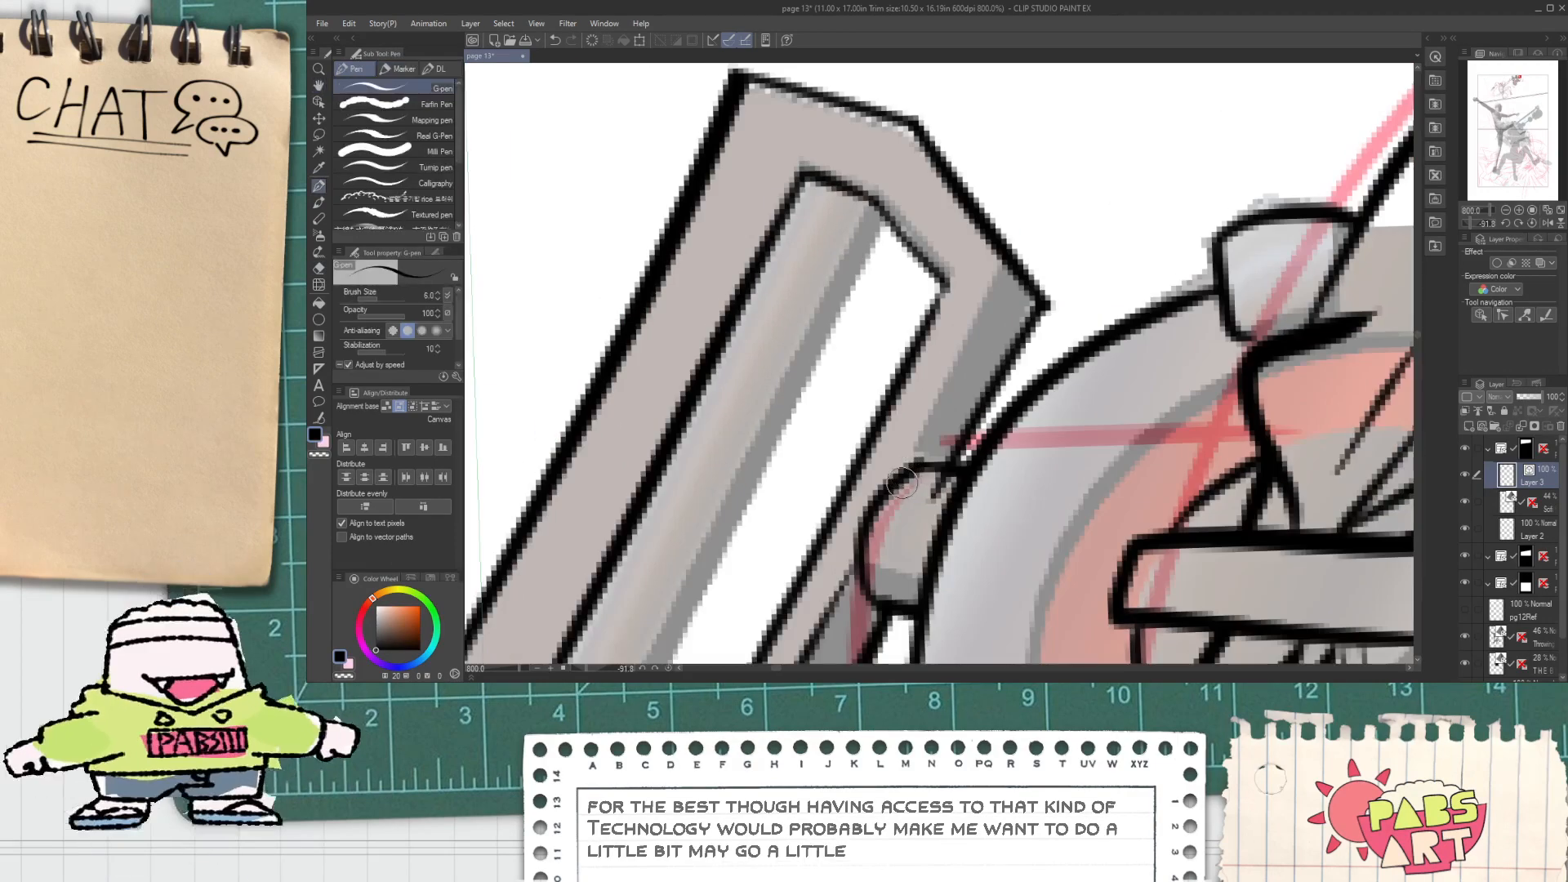
key(e)
scroll(909, 469, down, 5)
mouse_move(946, 475)
mouse_down()
mouse_move(884, 504)
mouse_move(823, 470)
mouse_up()
Step: Ink the left arc of the disc's red ring and select the stroke to check its control points
key(h)
scroll(823, 469, up, 1)
scroll(823, 470, up, 2)
key(p)
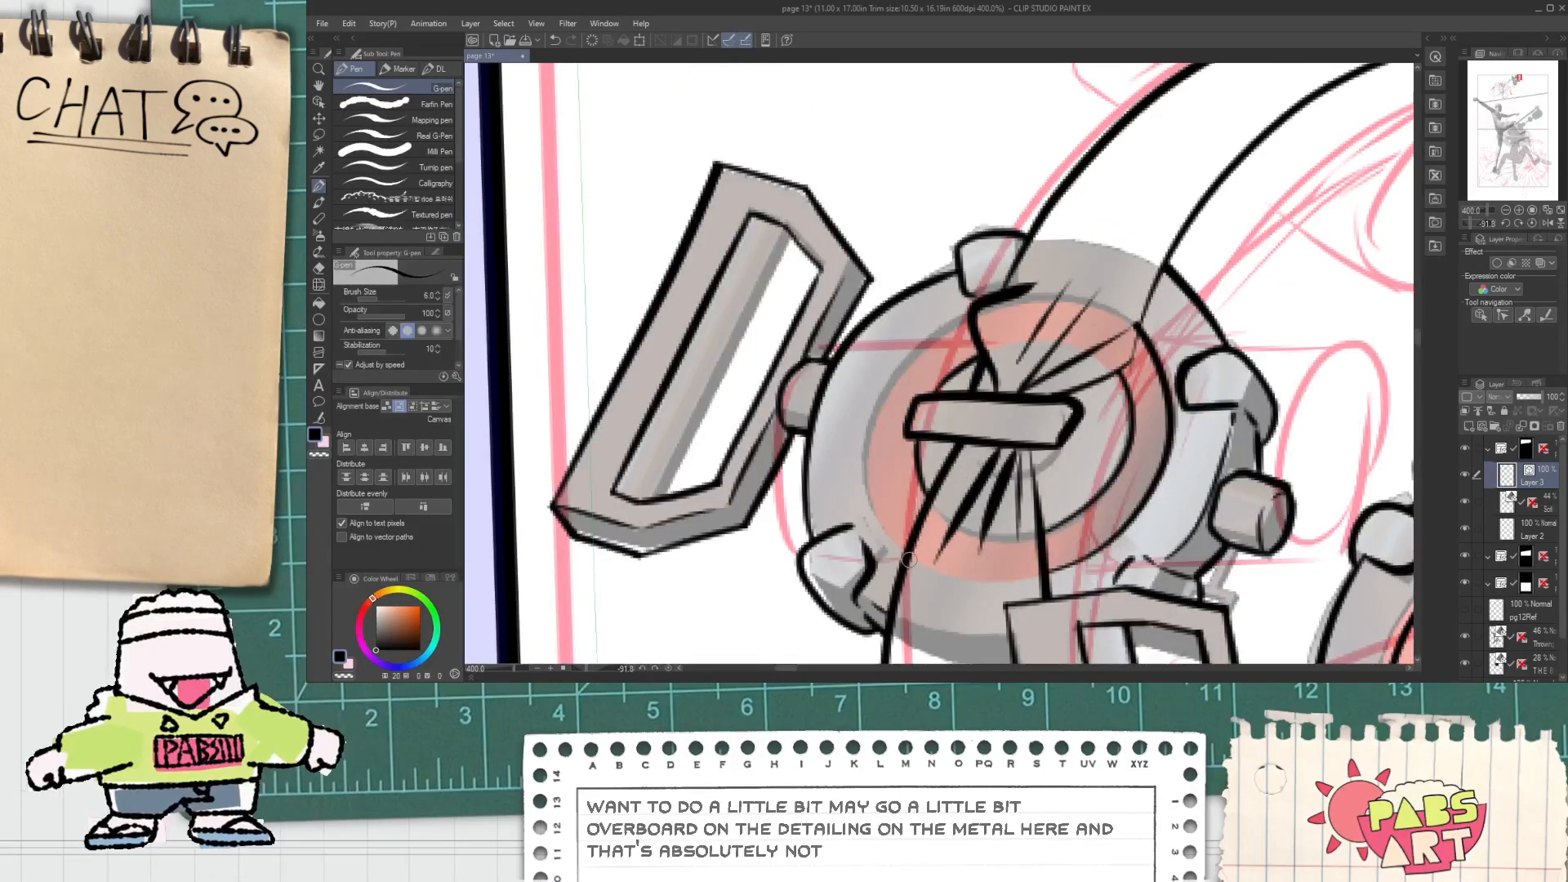
mouse_move(900, 555)
mouse_down()
mouse_move(864, 347)
mouse_move(956, 273)
mouse_up()
key(ctrl+z)
drag(915, 576, 972, 301)
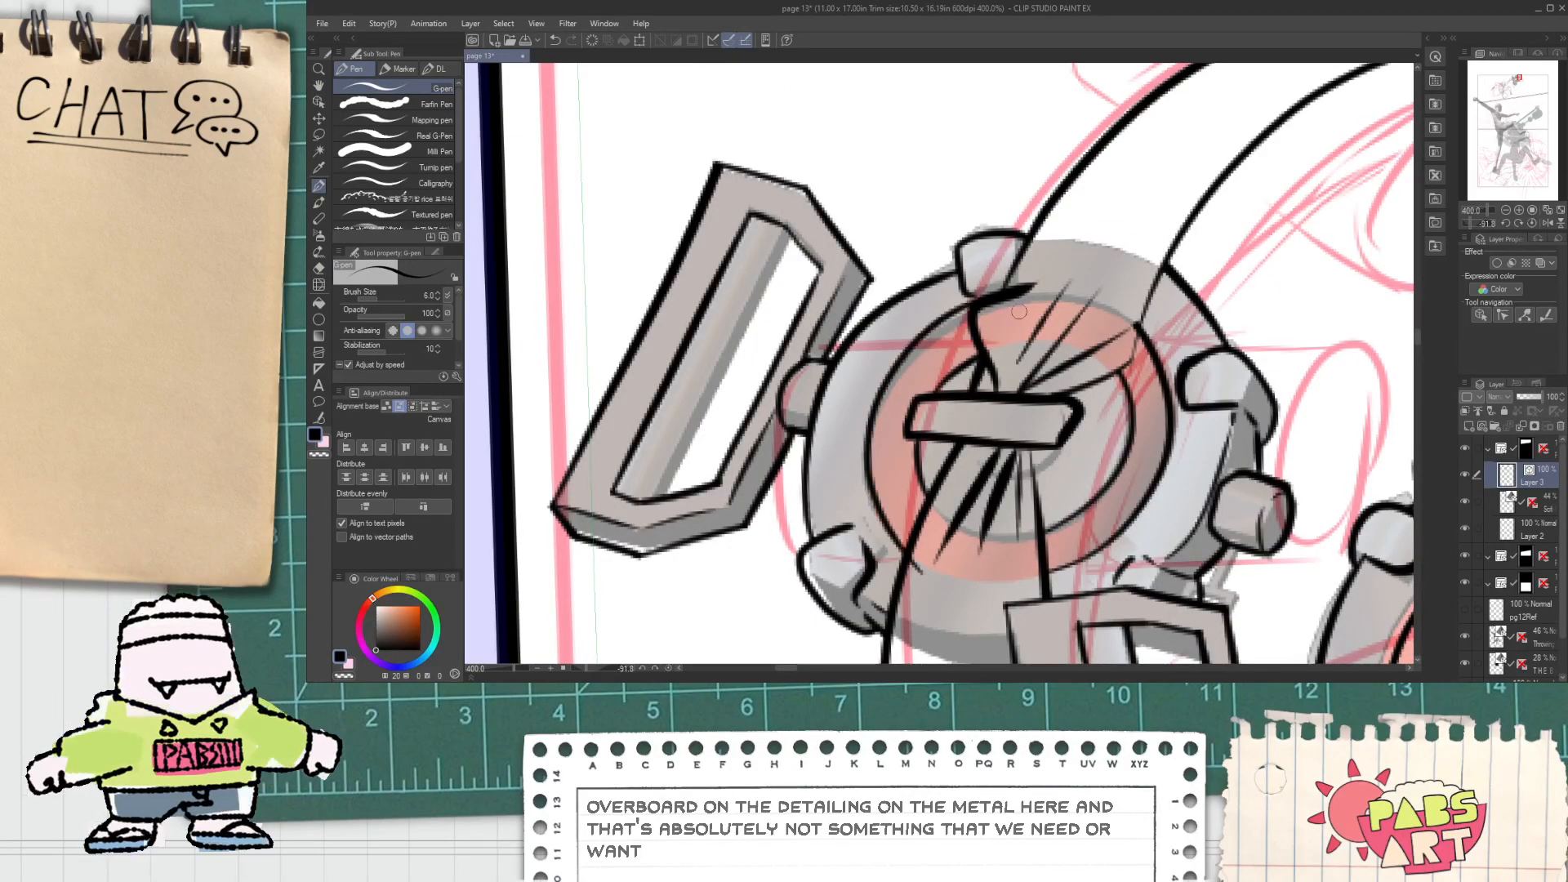
key(o)
click(923, 355)
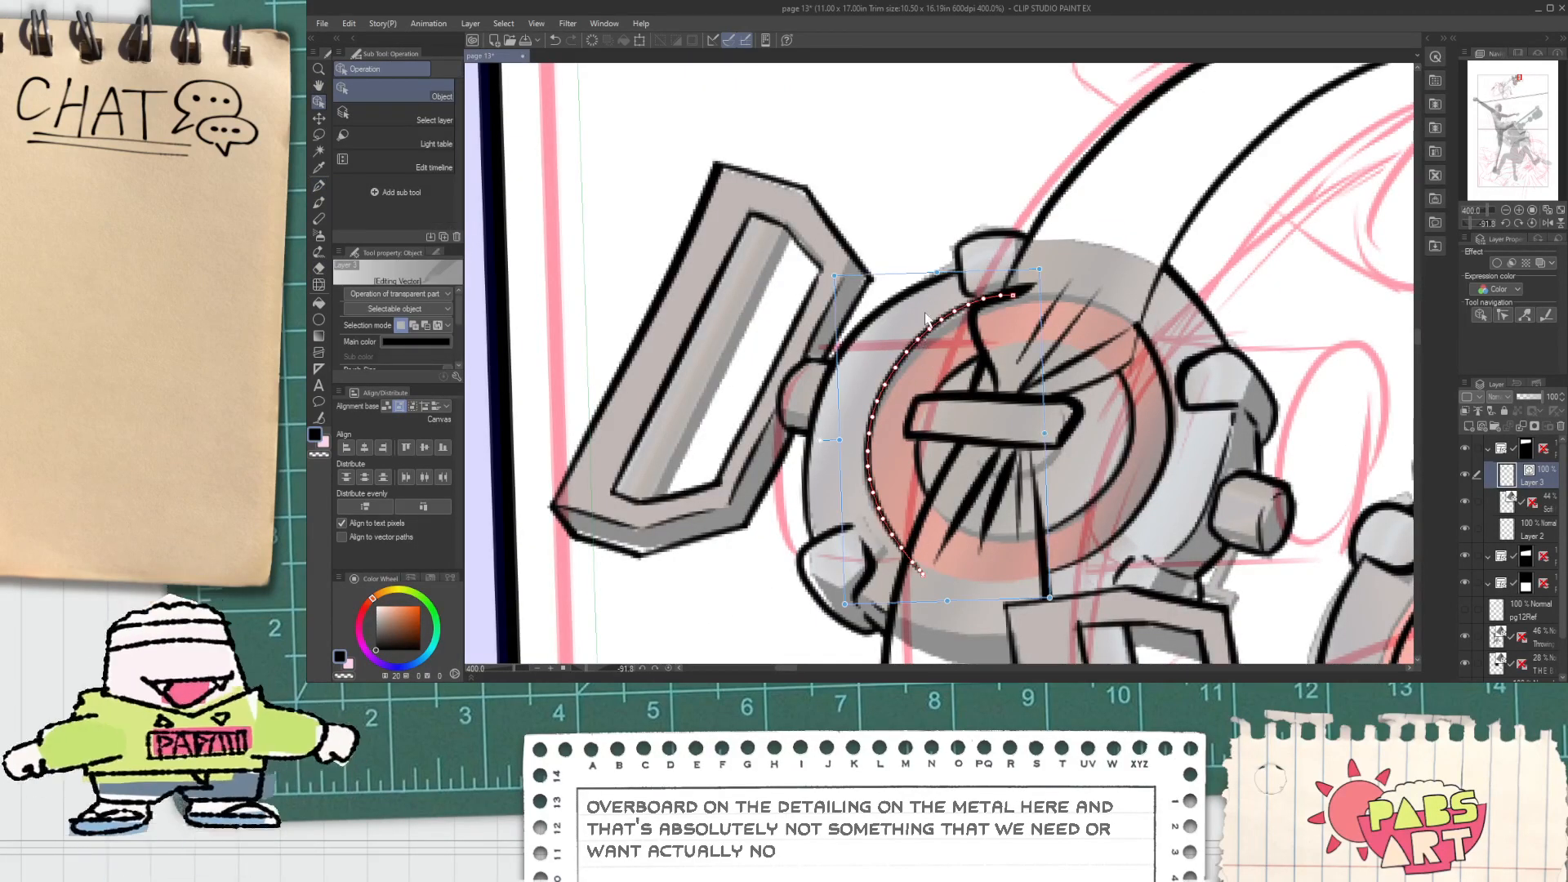
key(e)
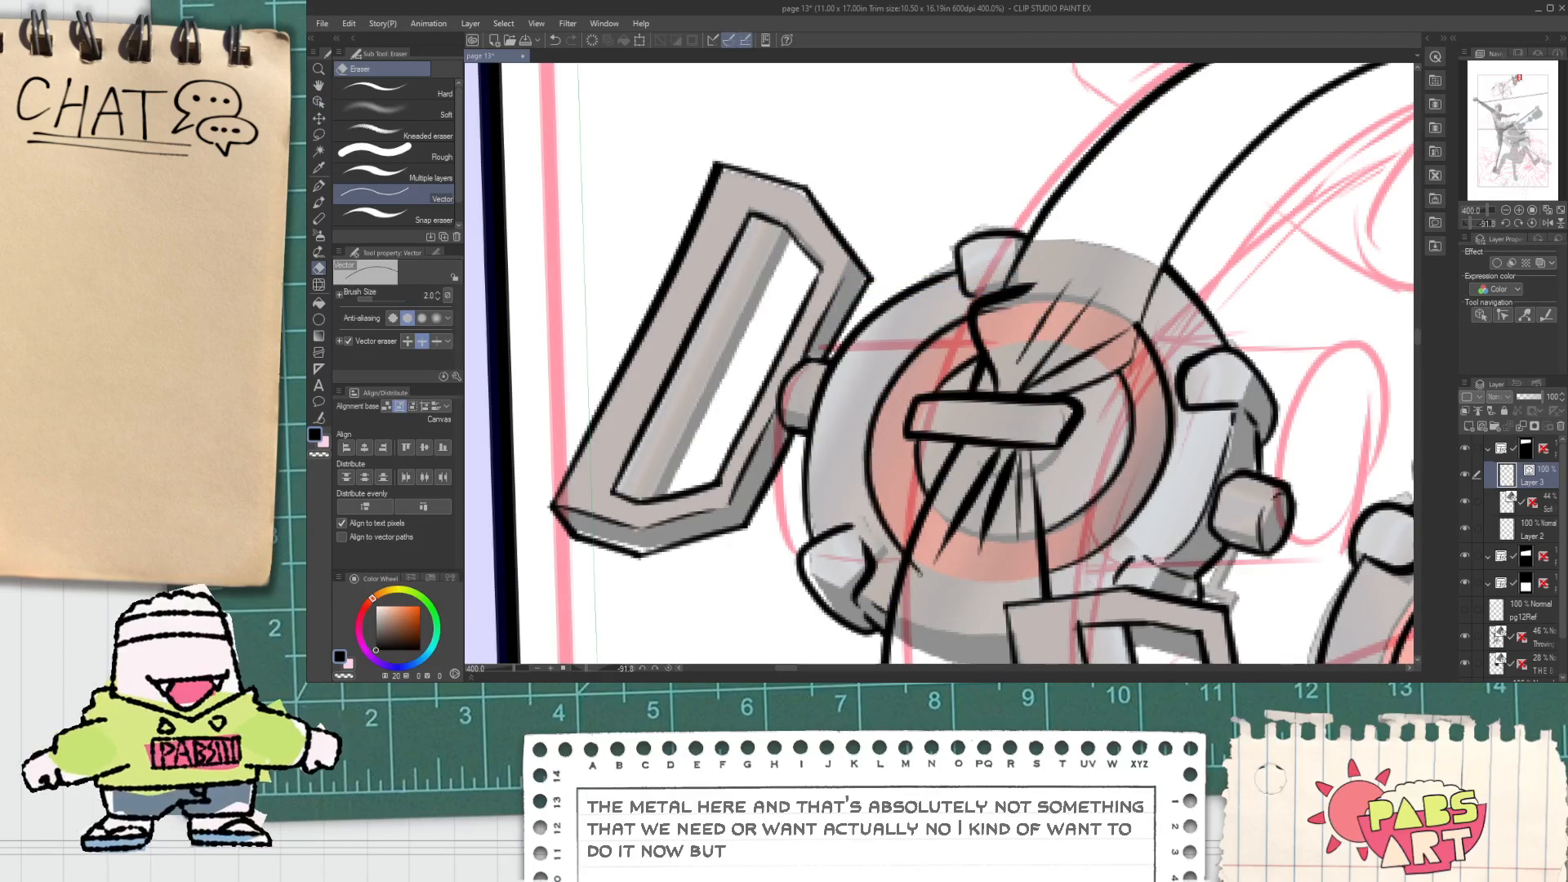
Step: Reset the canvas rotation and hide the grey device reference layer and Layer 2 to show only line art and sketch
scroll(985, 325, down, 2)
scroll(986, 325, up, 2)
scroll(986, 324, down, 4)
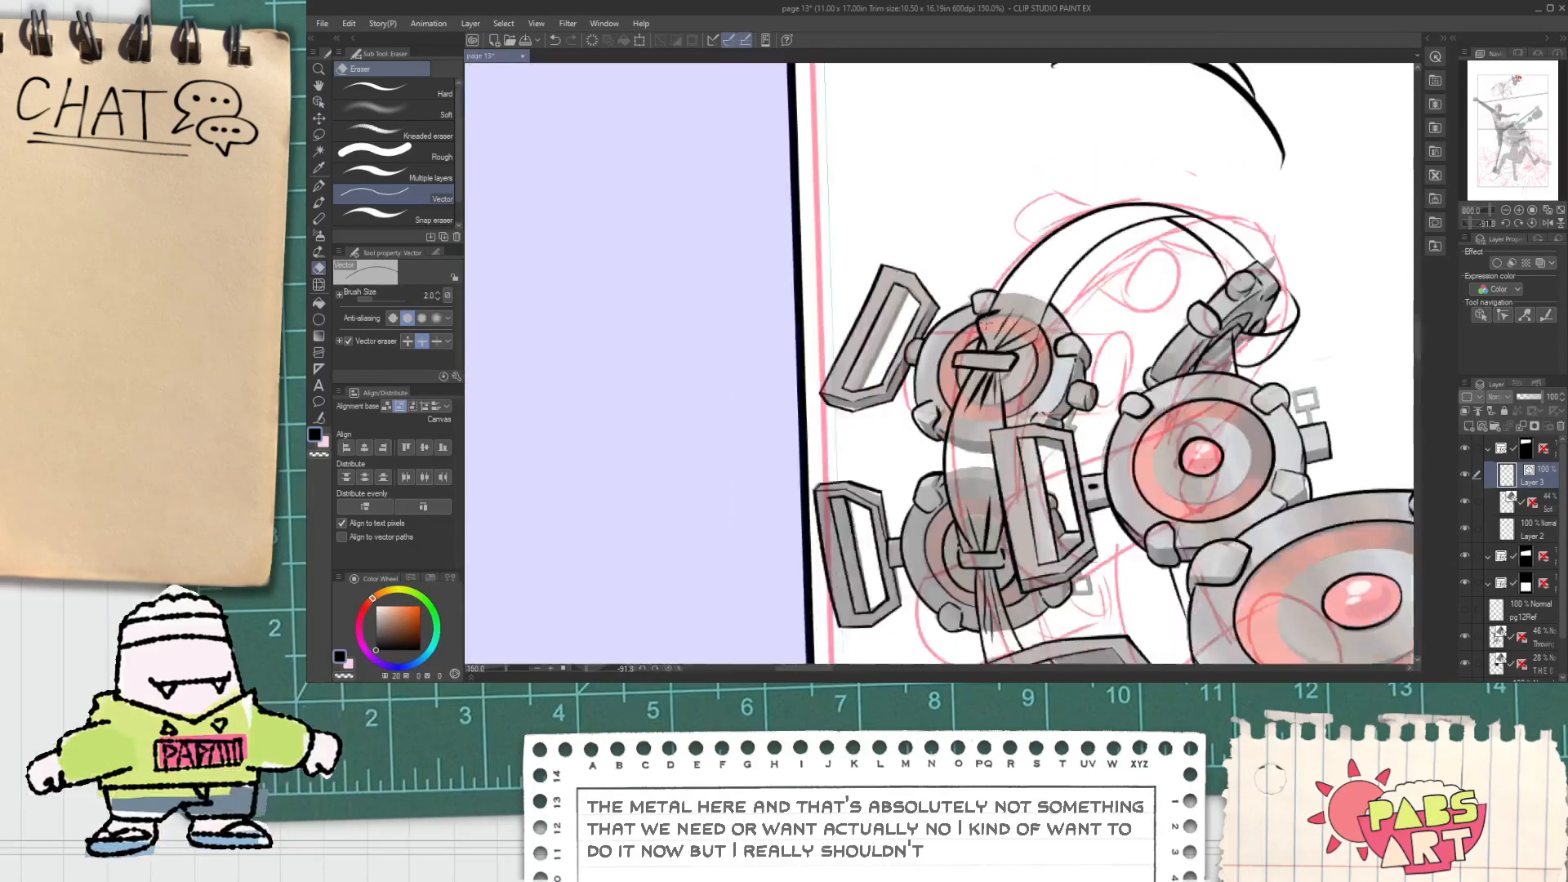
key(h)
scroll(986, 325, down, 3)
mouse_move(1135, 503)
mouse_down()
mouse_move(1078, 416)
mouse_move(1021, 411)
mouse_up()
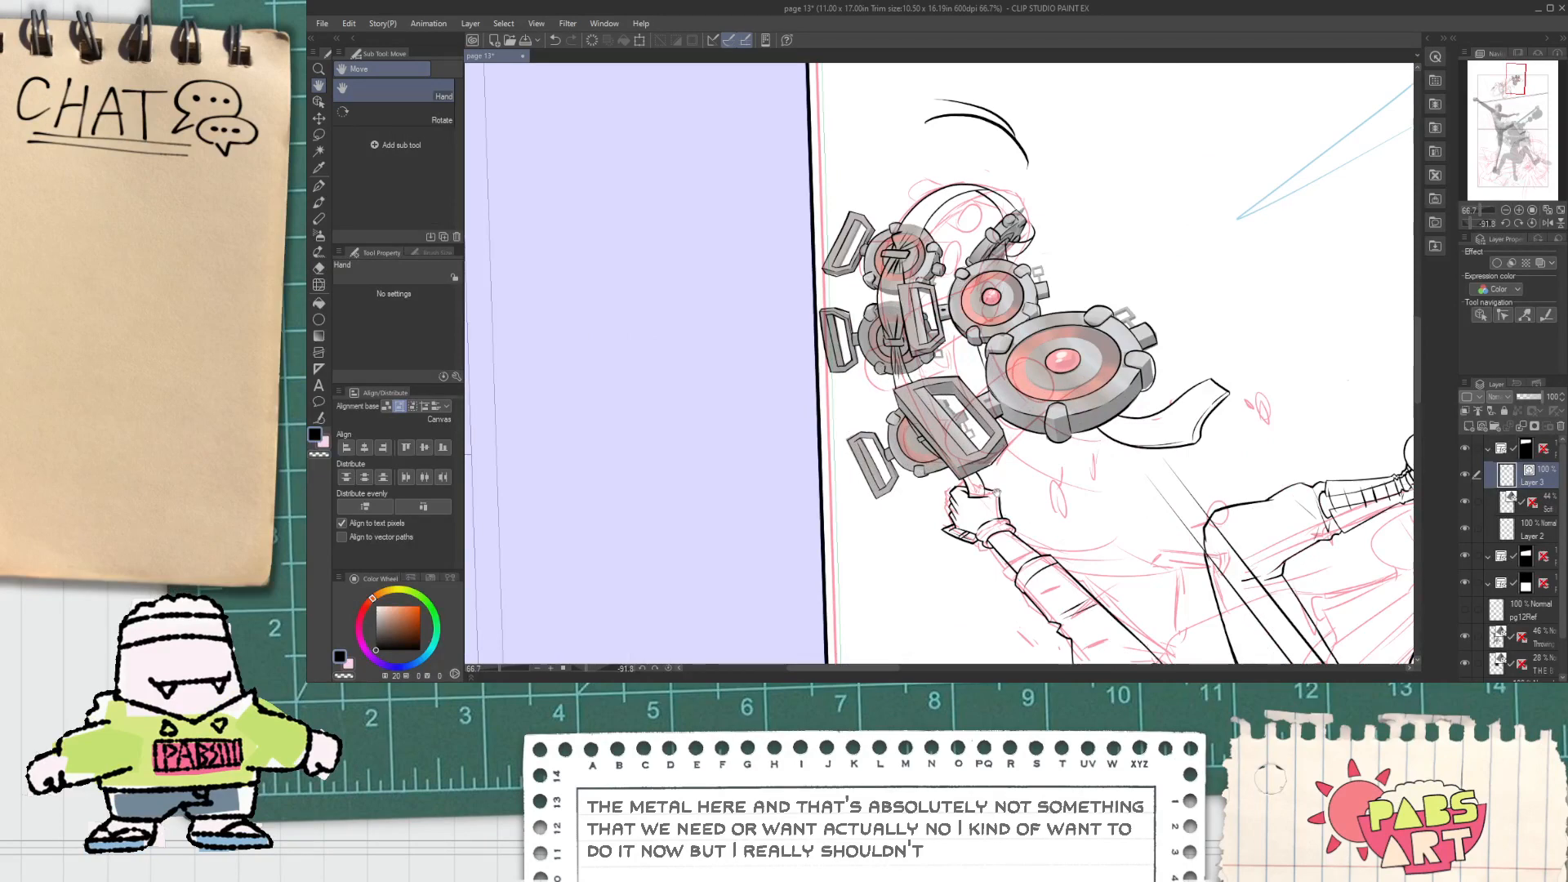
scroll(986, 325, down, 3)
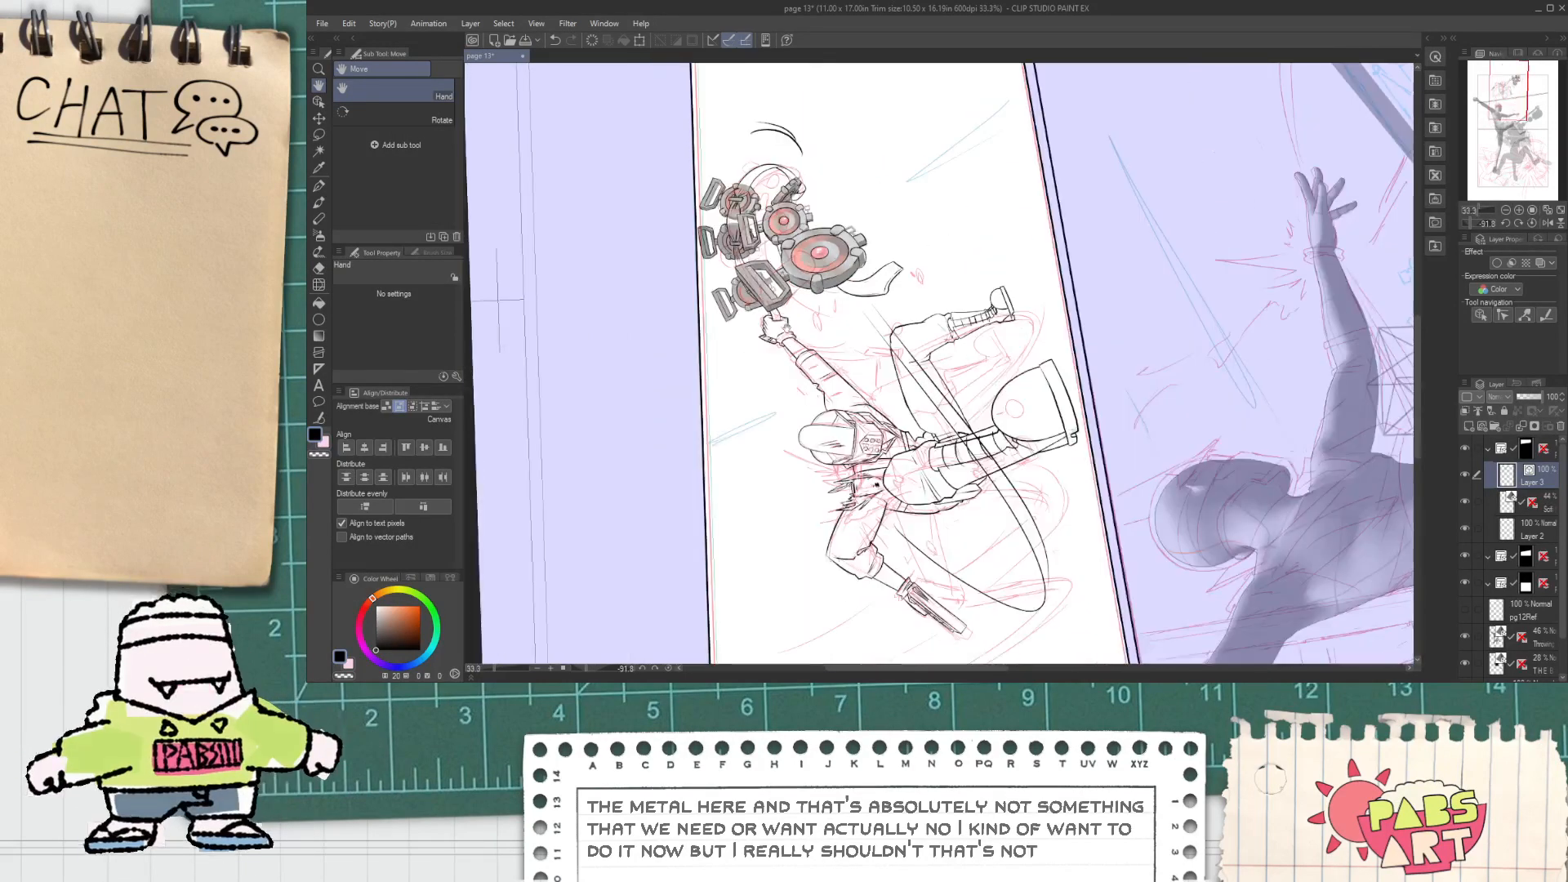
click(1532, 223)
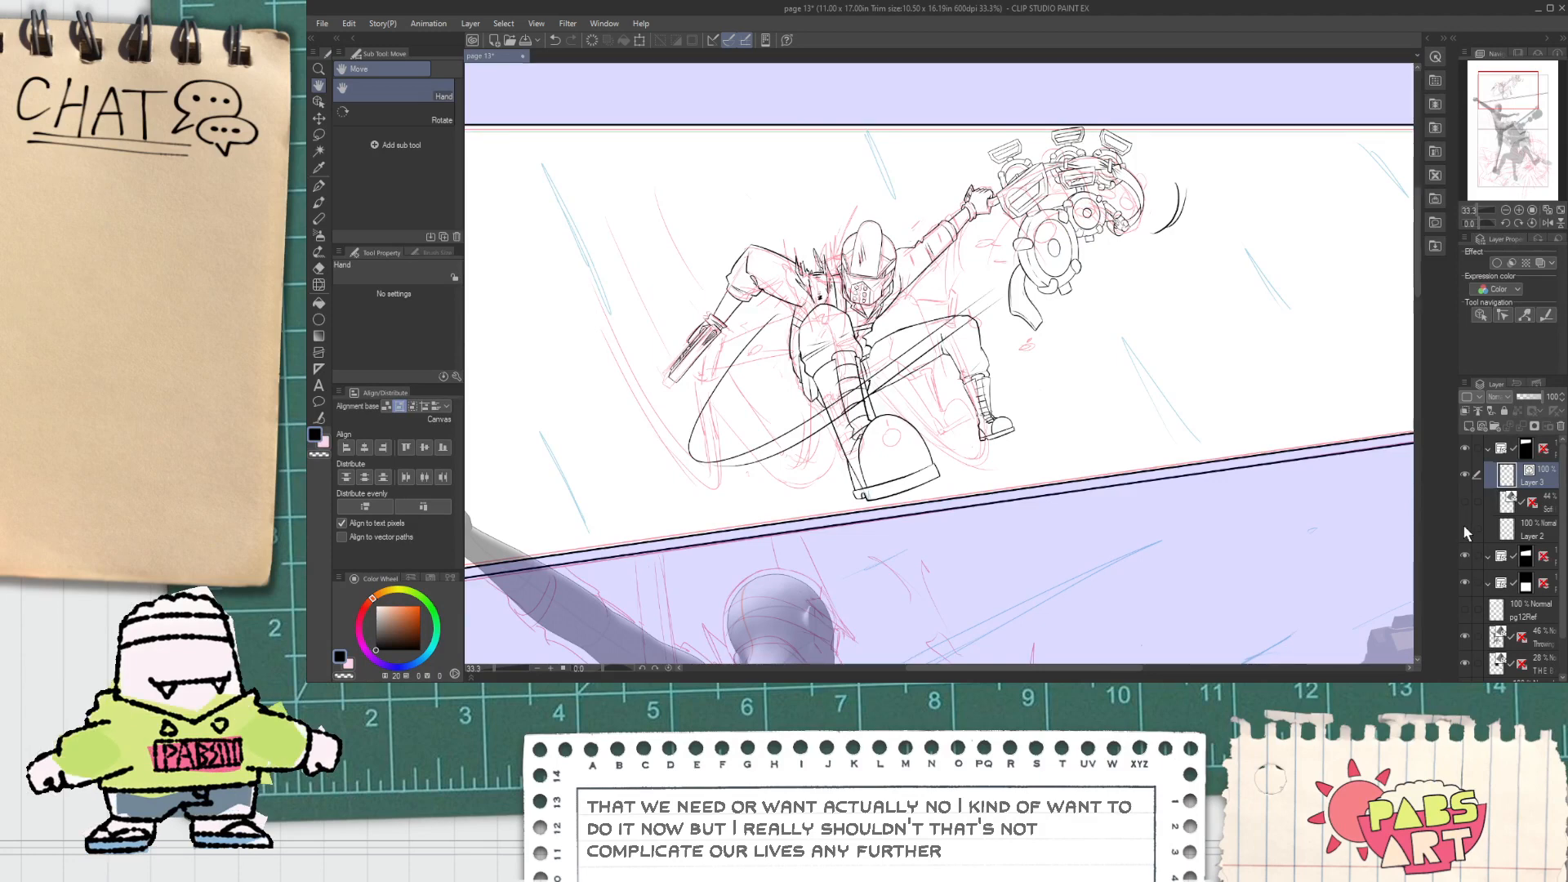
scroll(1247, 481, down, 1)
drag(1247, 482, 1235, 452)
scroll(1168, 267, up, 2)
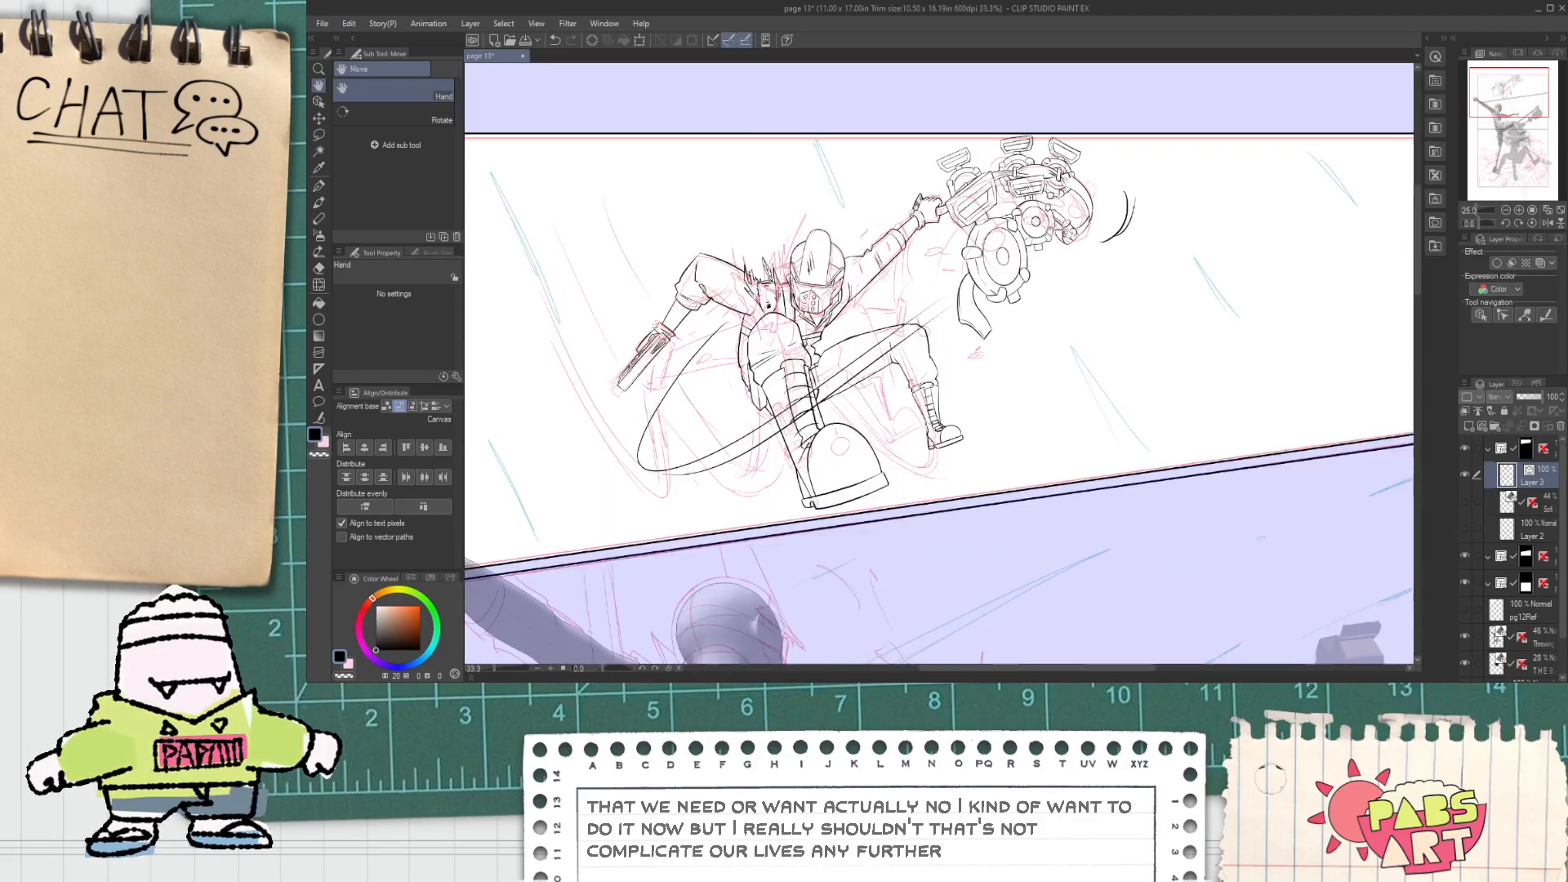
Step: Erase the curved motion lines beside the device and ink new motion arcs around the underside of the large disc
key(e)
drag(1177, 207, 1166, 194)
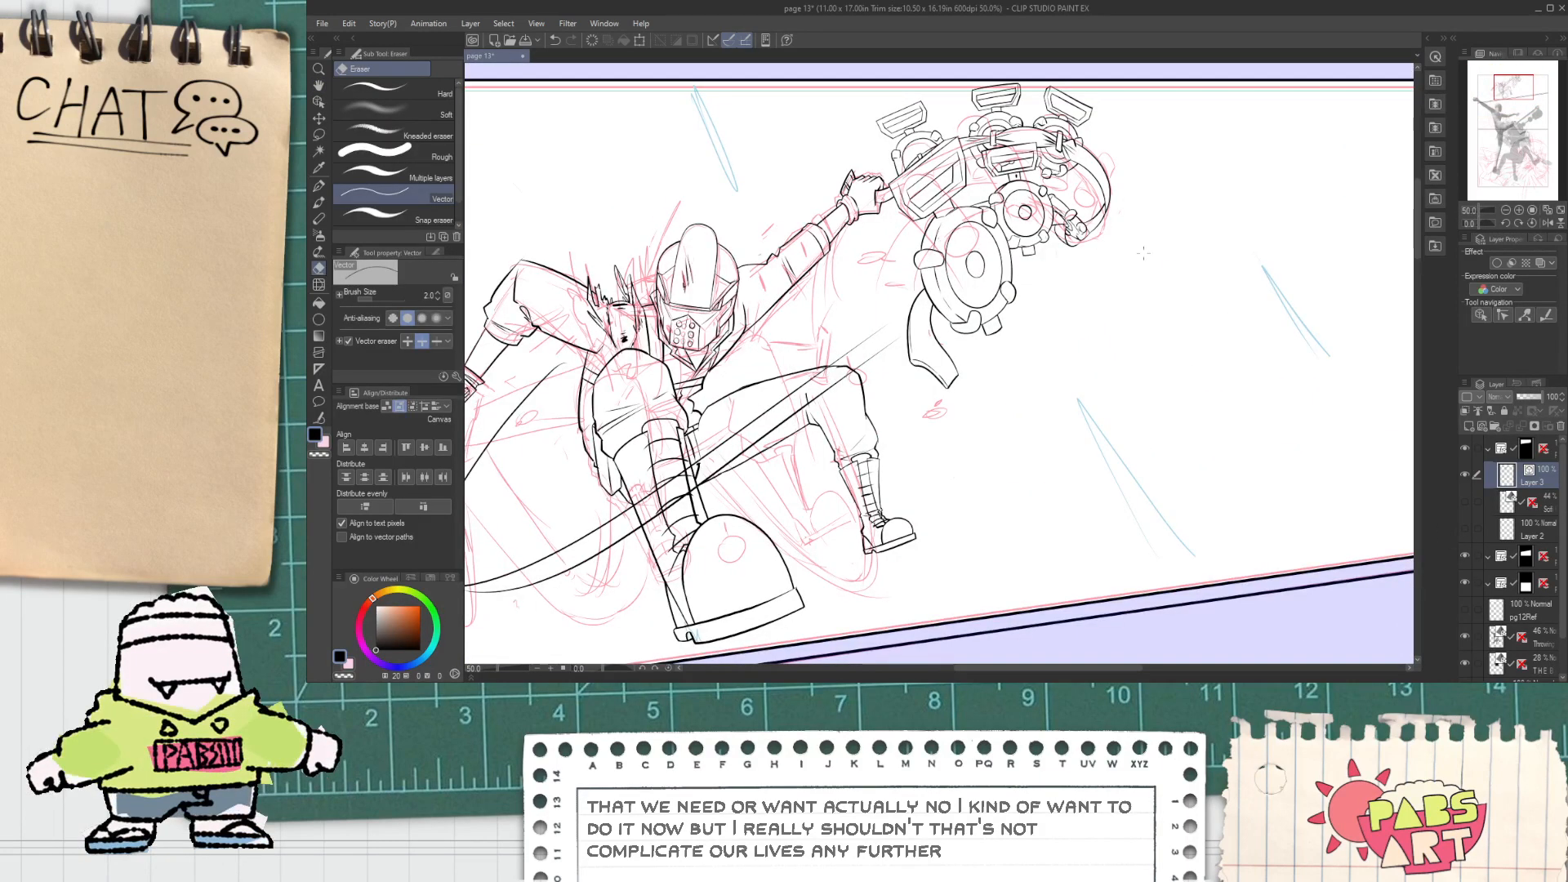
key(p)
drag(1049, 269, 985, 379)
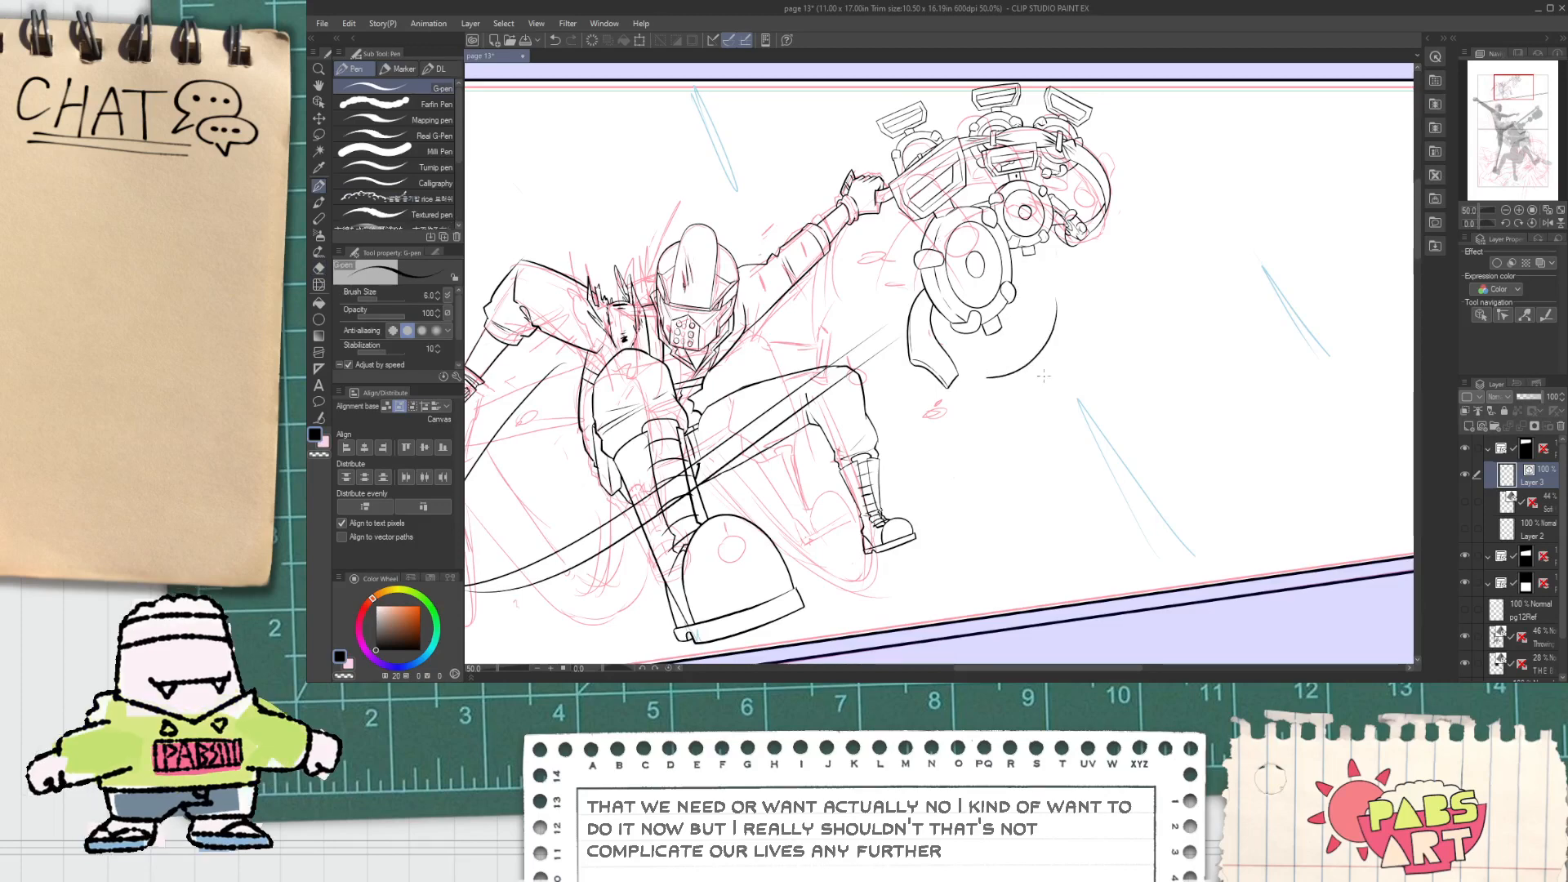
Step: Examine the inked figure and device within the whole top panel, up close and from a distance
scroll(1035, 350, down, 2)
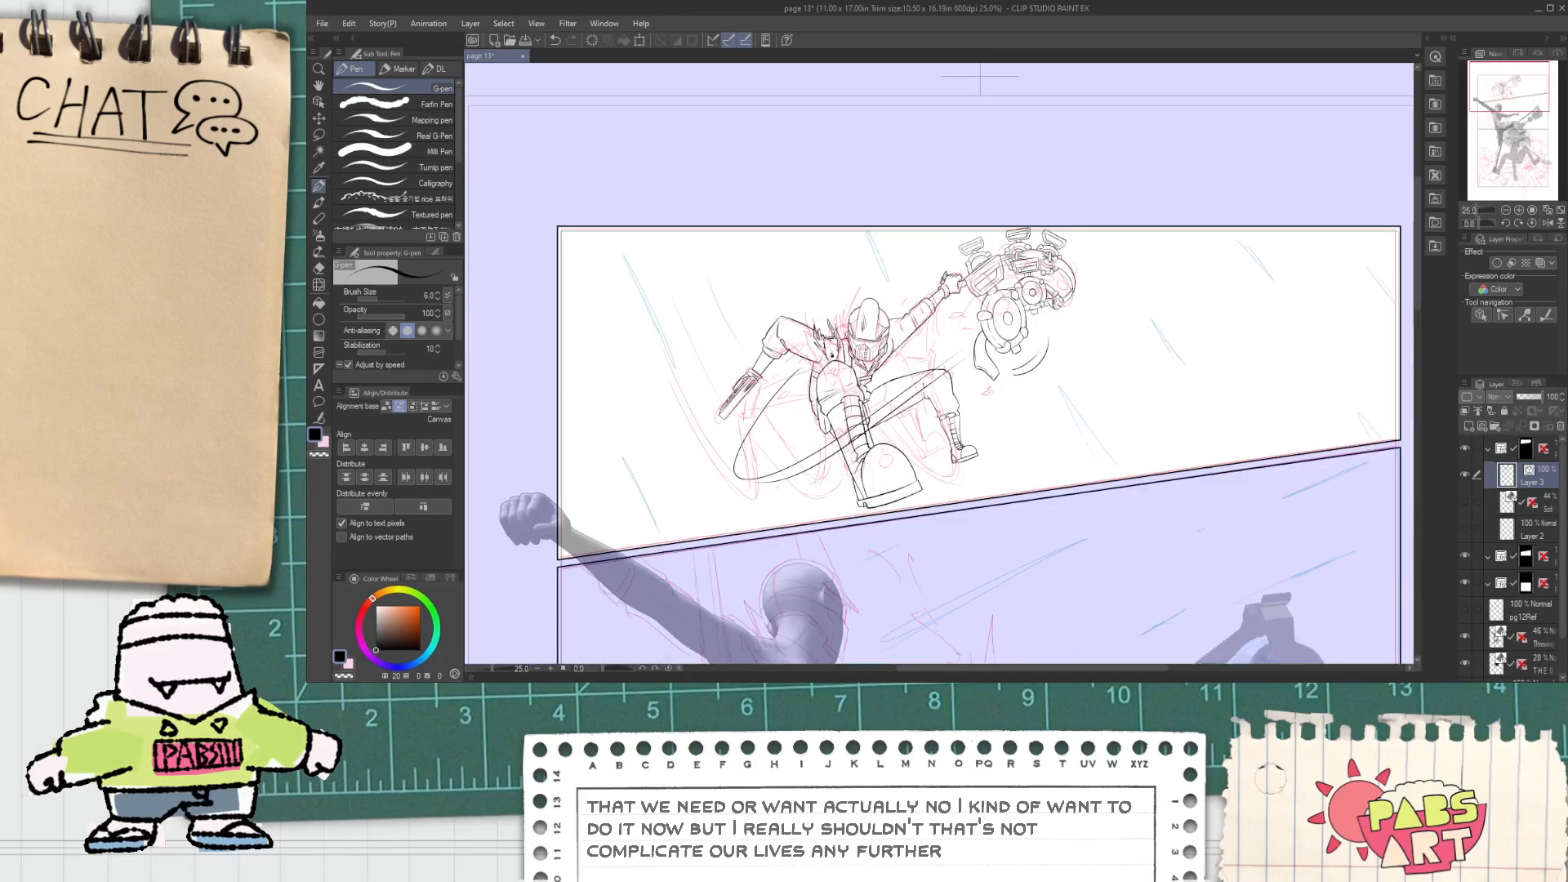
scroll(939, 310, up, 3)
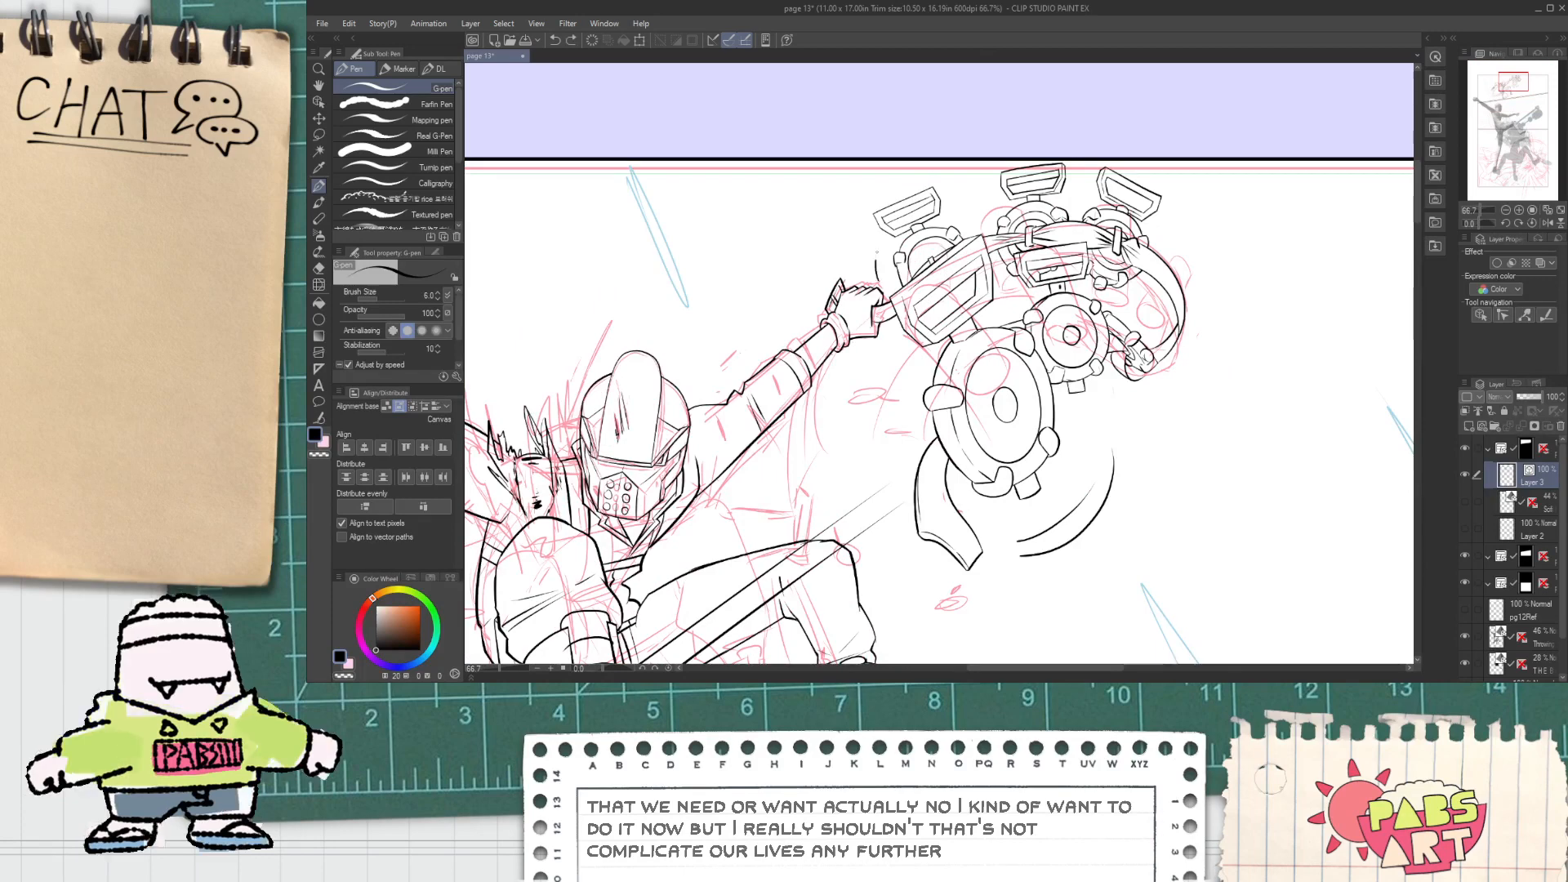
scroll(974, 377, down, 3)
key(space)
drag(980, 409, 1046, 370)
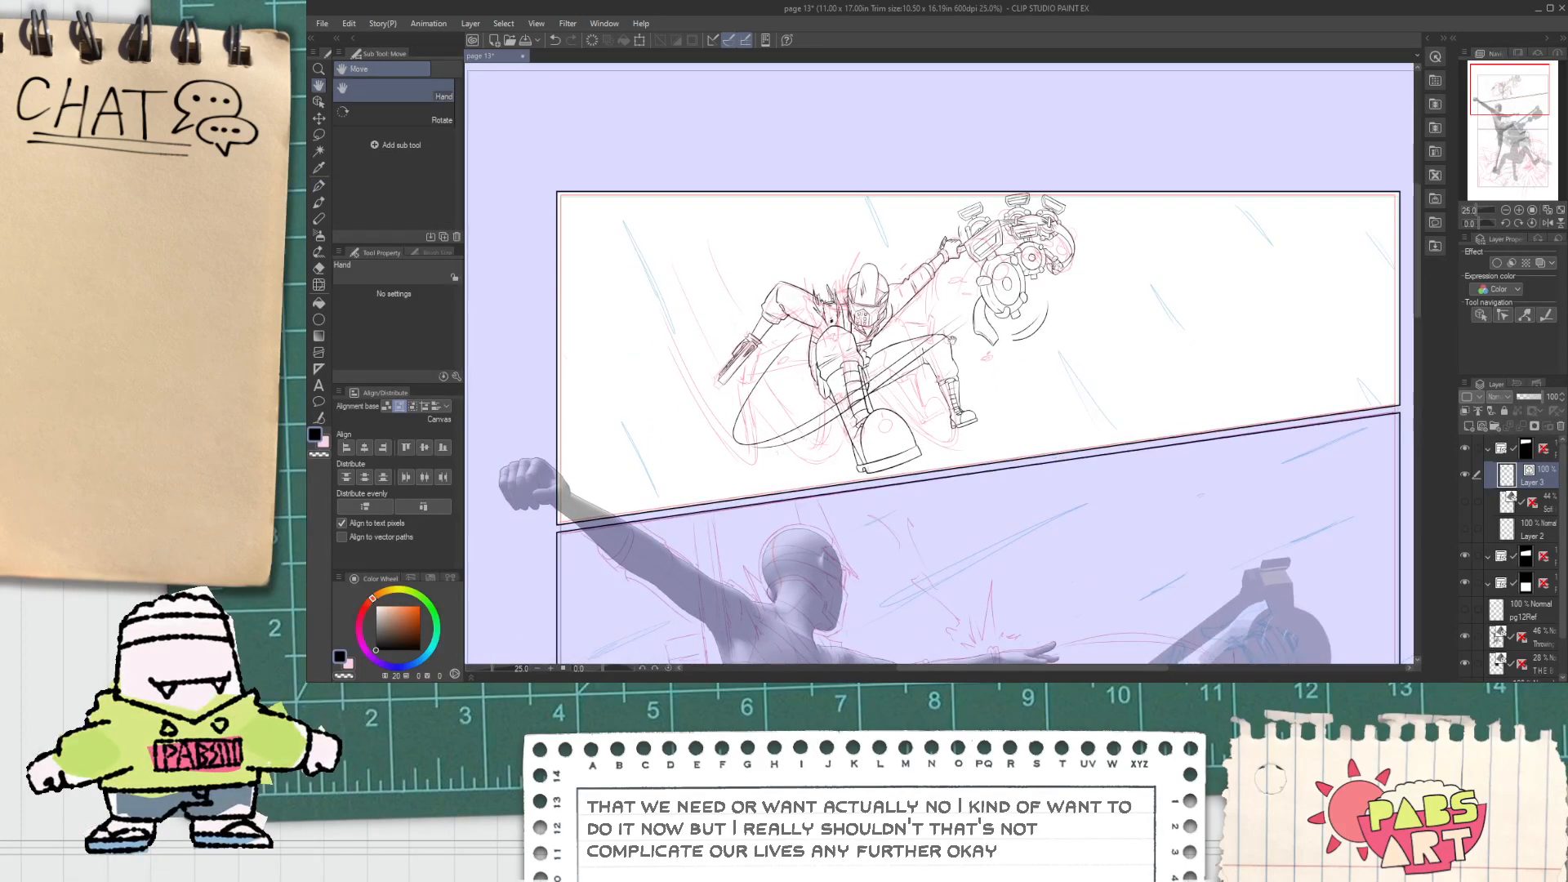
scroll(745, 392, up, 2)
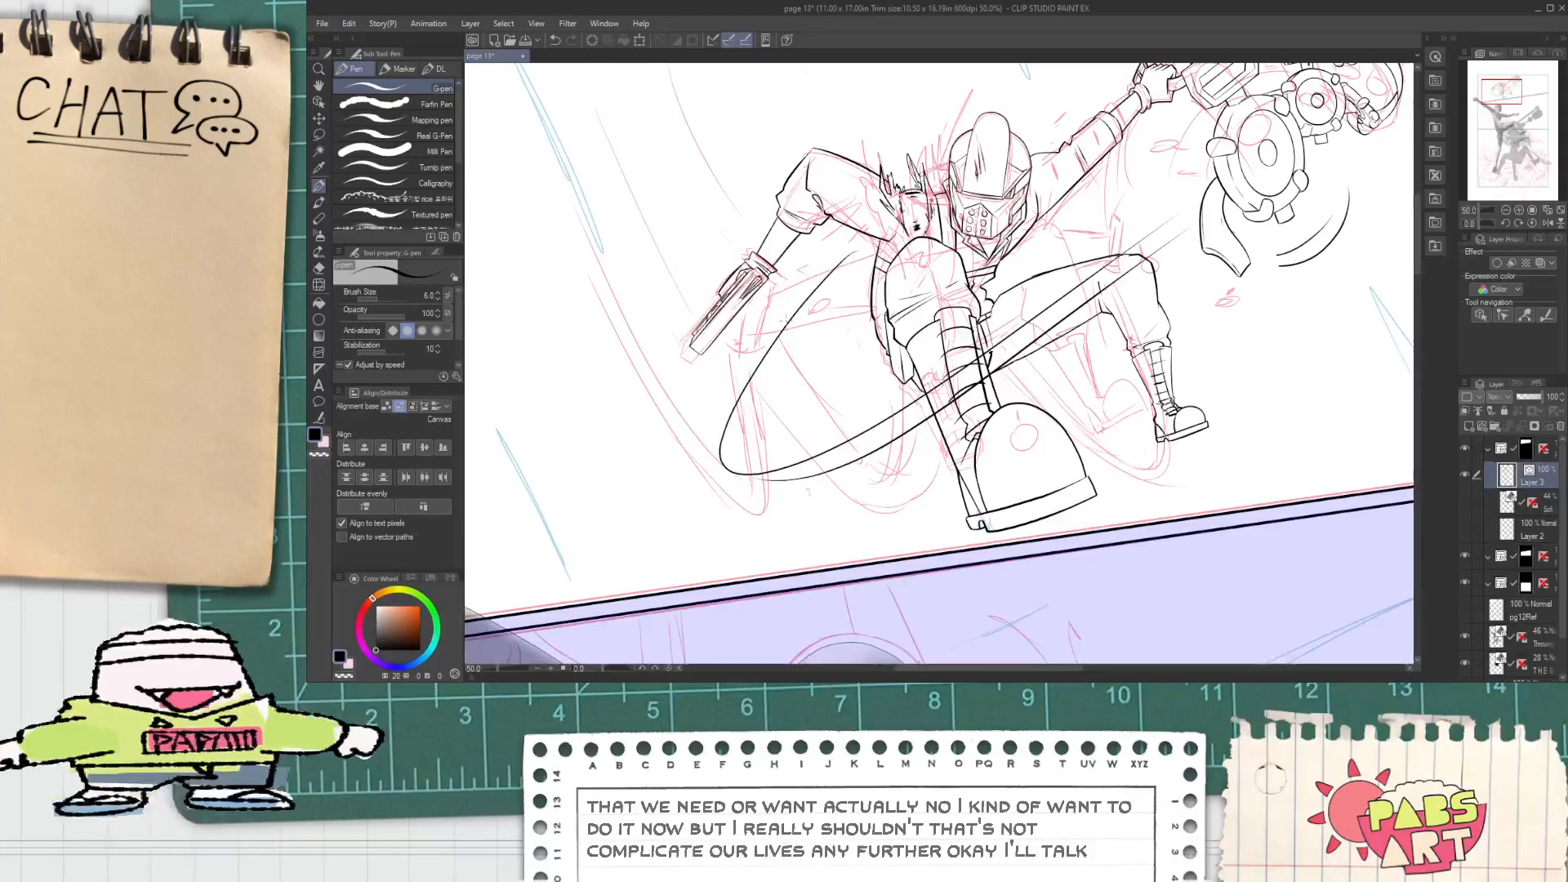
scroll(786, 323, down, 2)
key(space)
drag(913, 366, 875, 373)
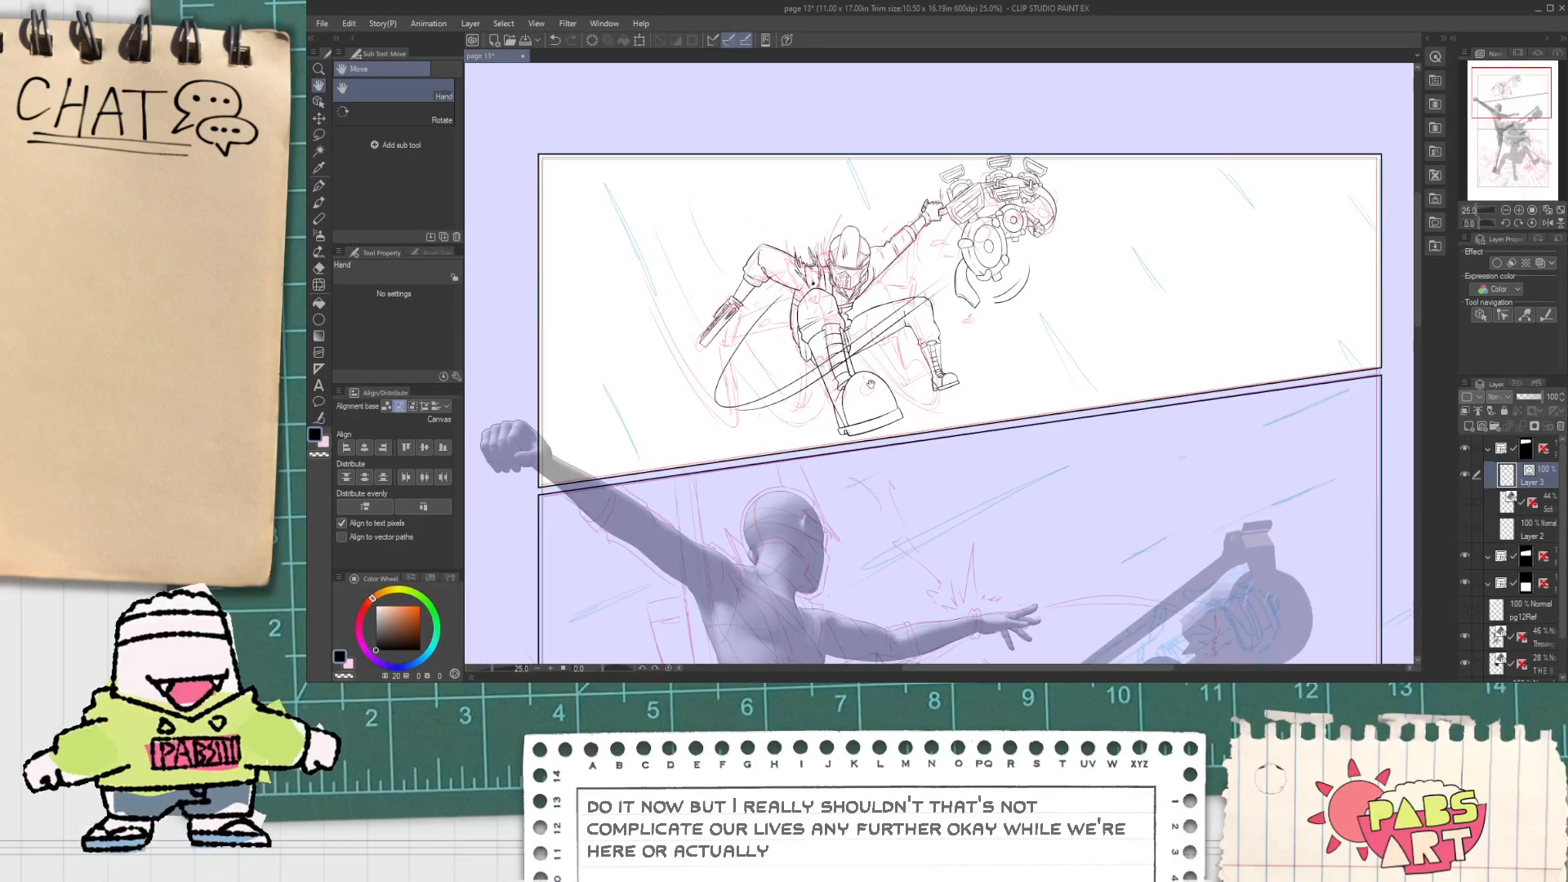
Step: Rotate the inked figure and device counterclockwise with a free transform so the pose leans more steeply
key(ctrl+t)
drag(1039, 213, 1057, 274)
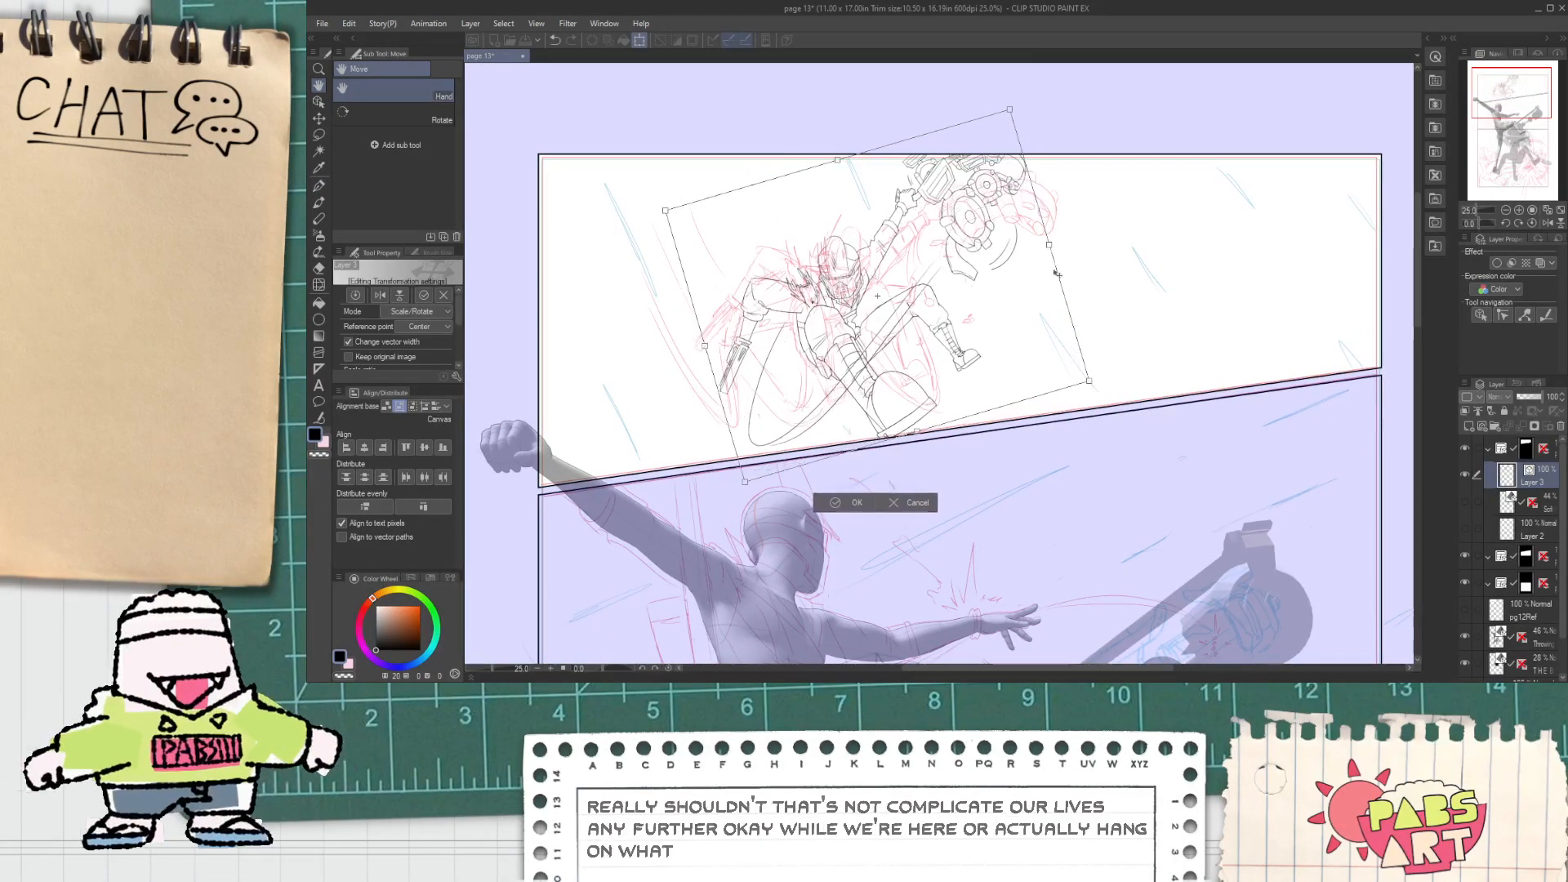
click(856, 505)
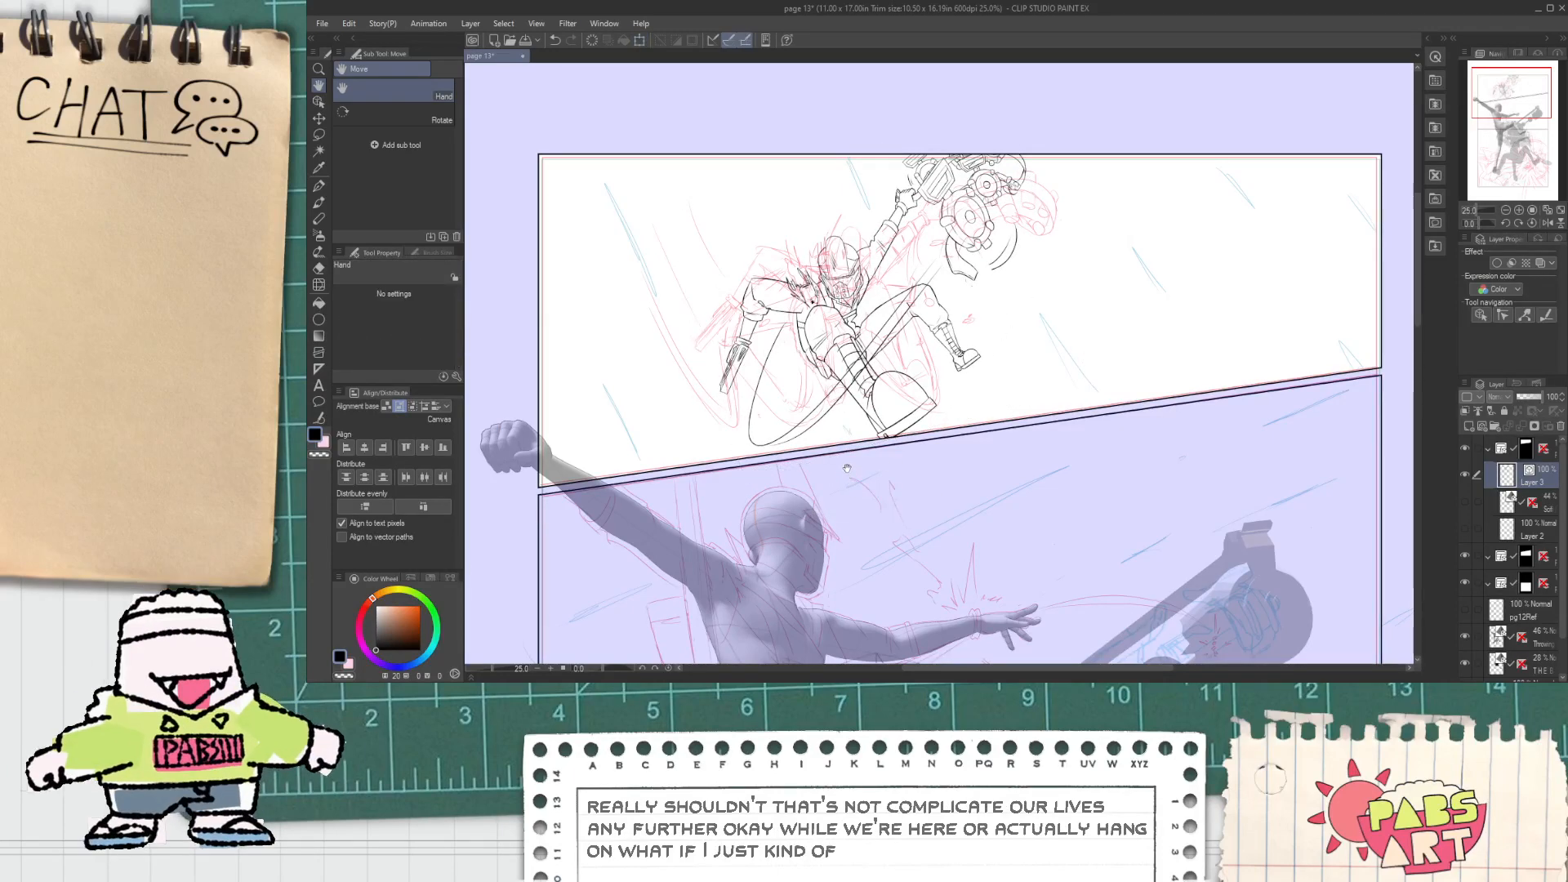
Step: Scale the inked figure and device down, rotate them slightly clockwise and reposition them so the device fits inside the top panel
key(ctrl+t)
drag(982, 296, 916, 295)
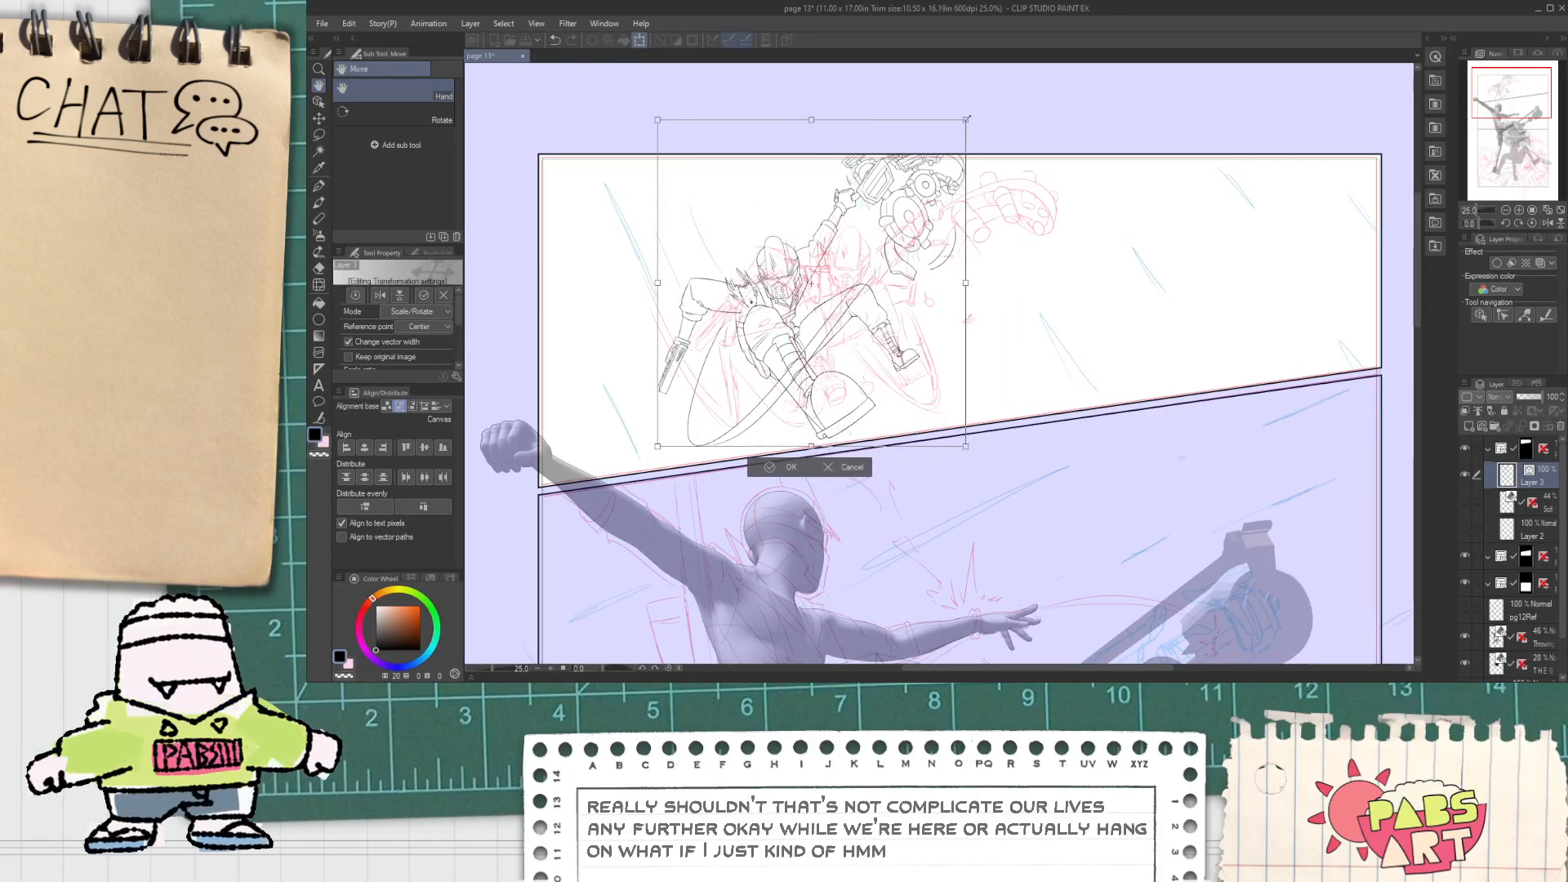
drag(964, 120, 924, 164)
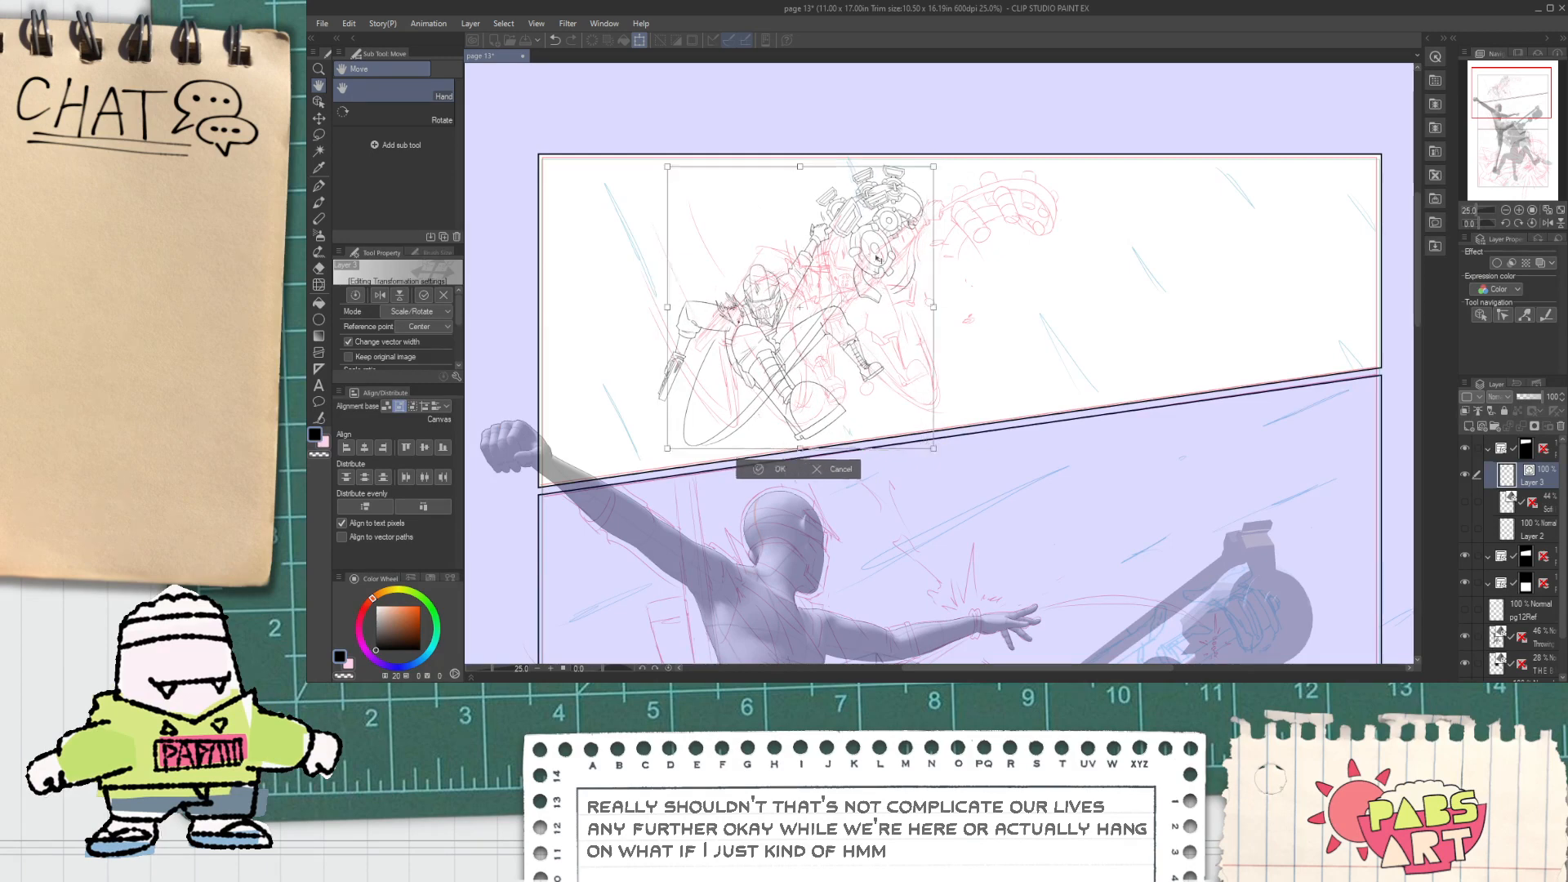
mouse_move(870, 258)
mouse_down()
mouse_move(941, 258)
mouse_move(893, 255)
mouse_up()
drag(1002, 305, 992, 347)
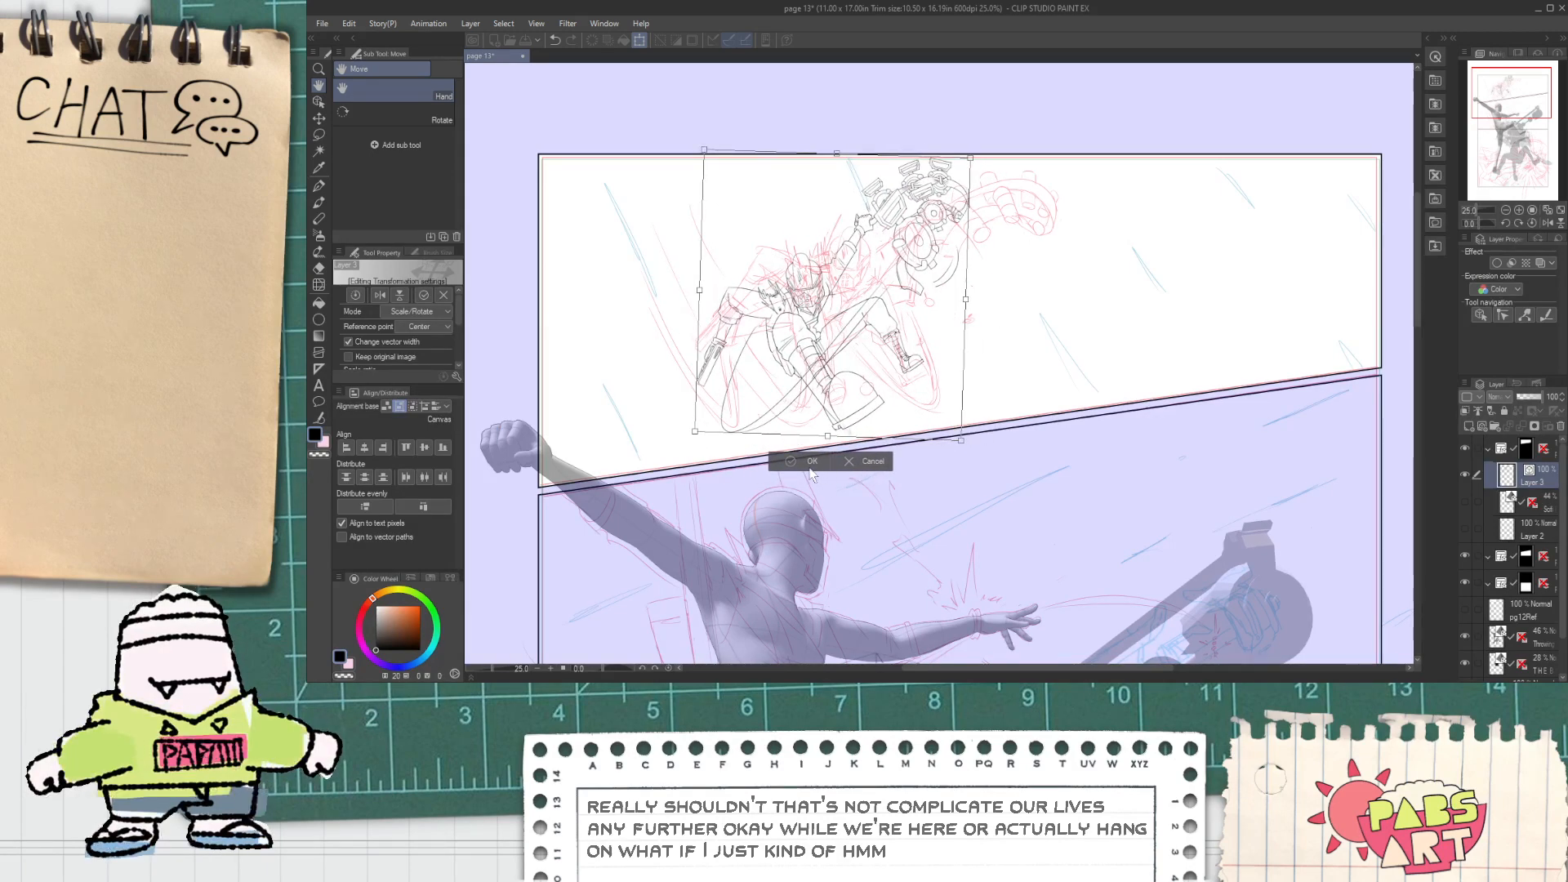
click(784, 467)
scroll(810, 282, up, 2)
scroll(810, 281, down, 2)
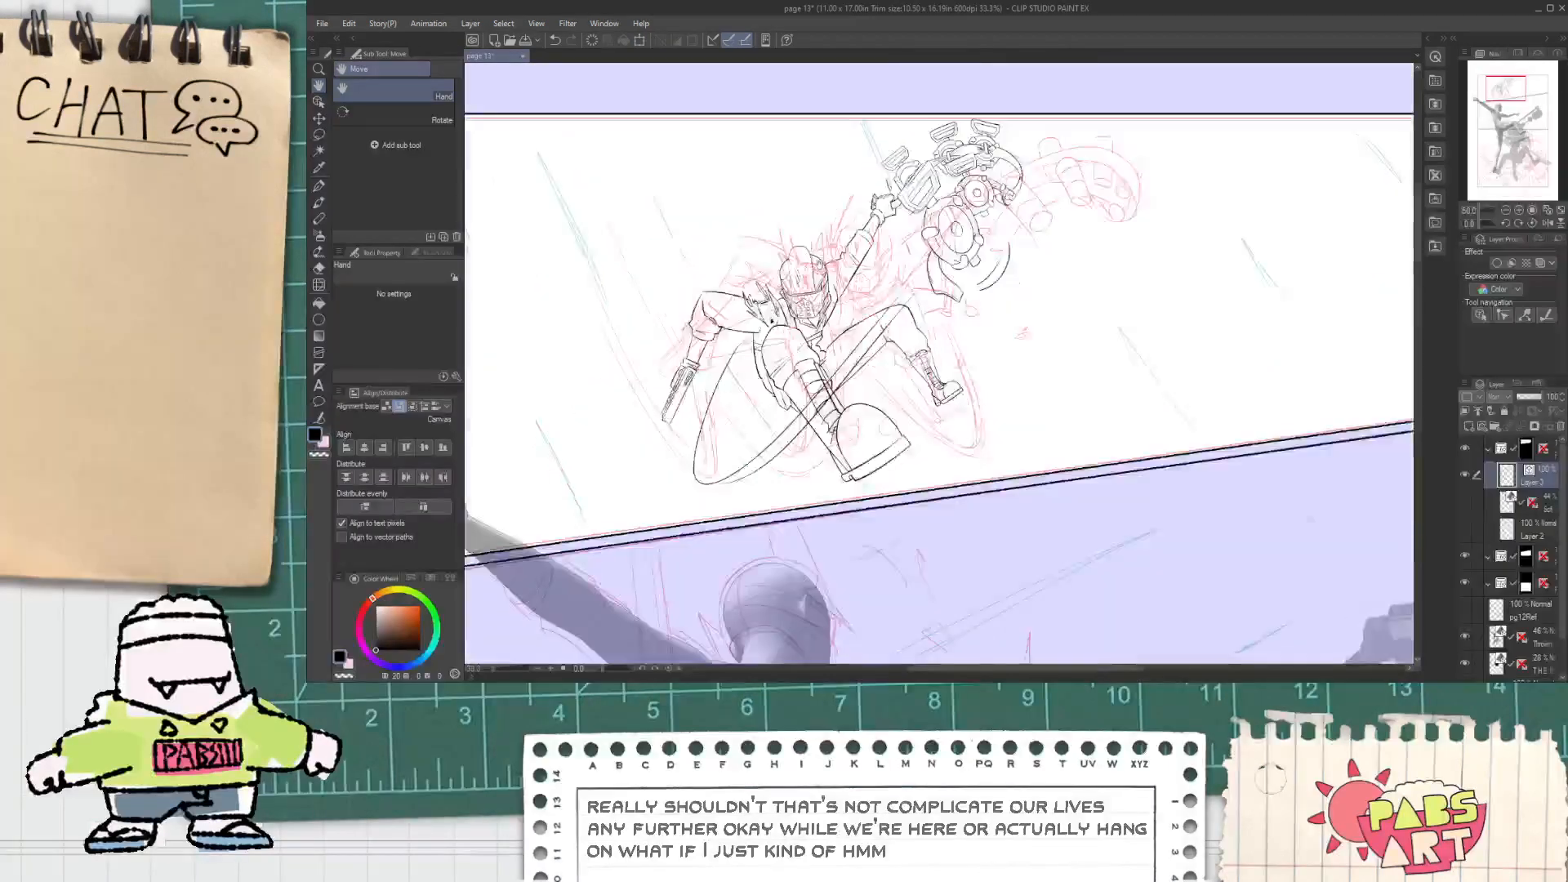
drag(907, 336, 843, 299)
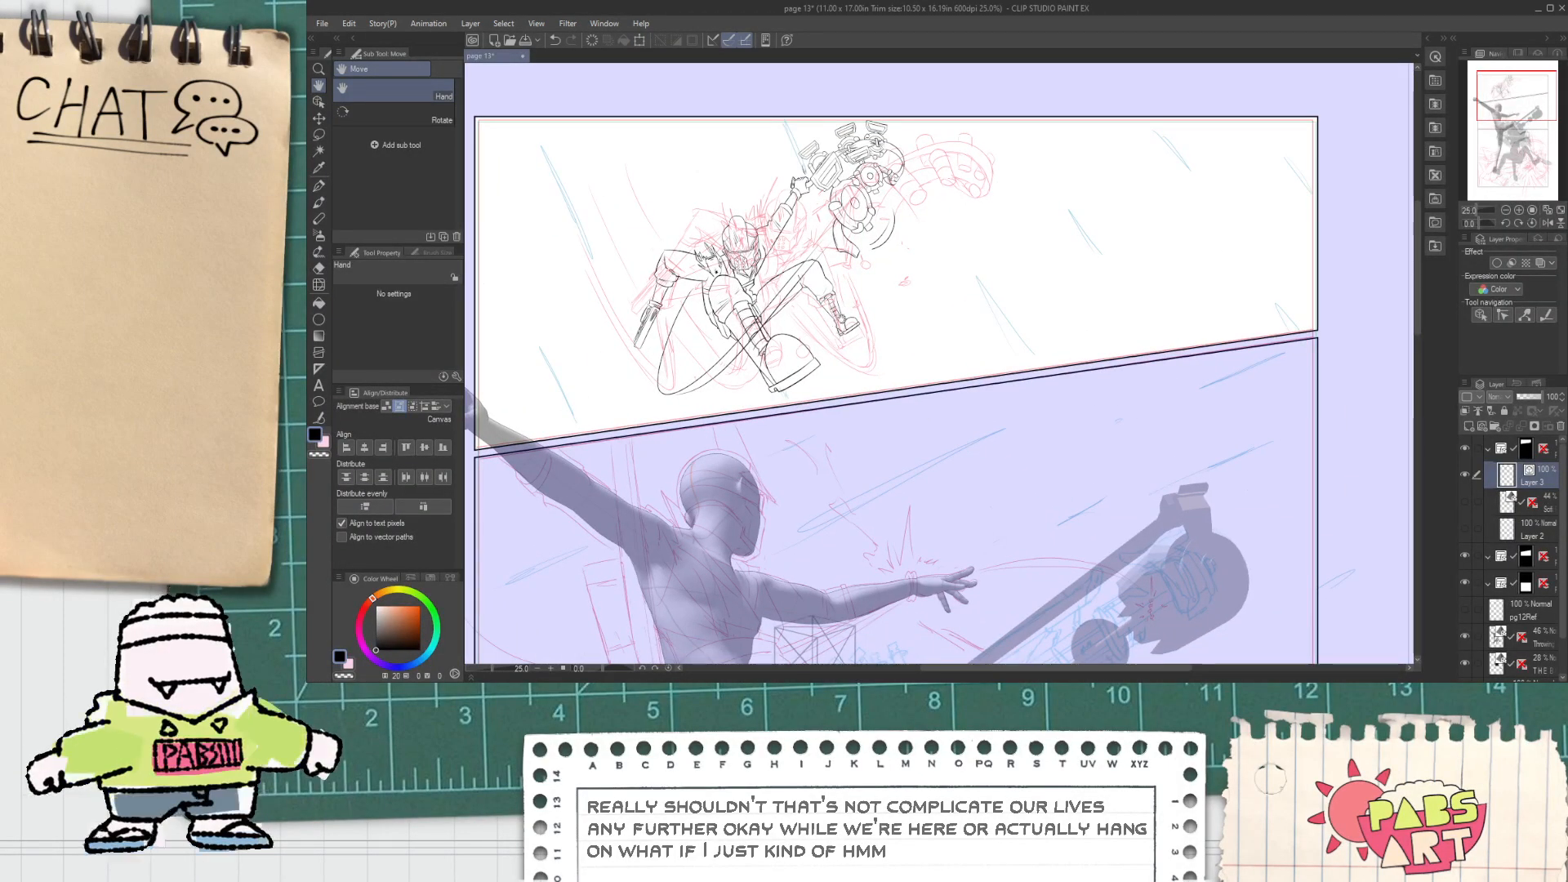
scroll(767, 295, up, 3)
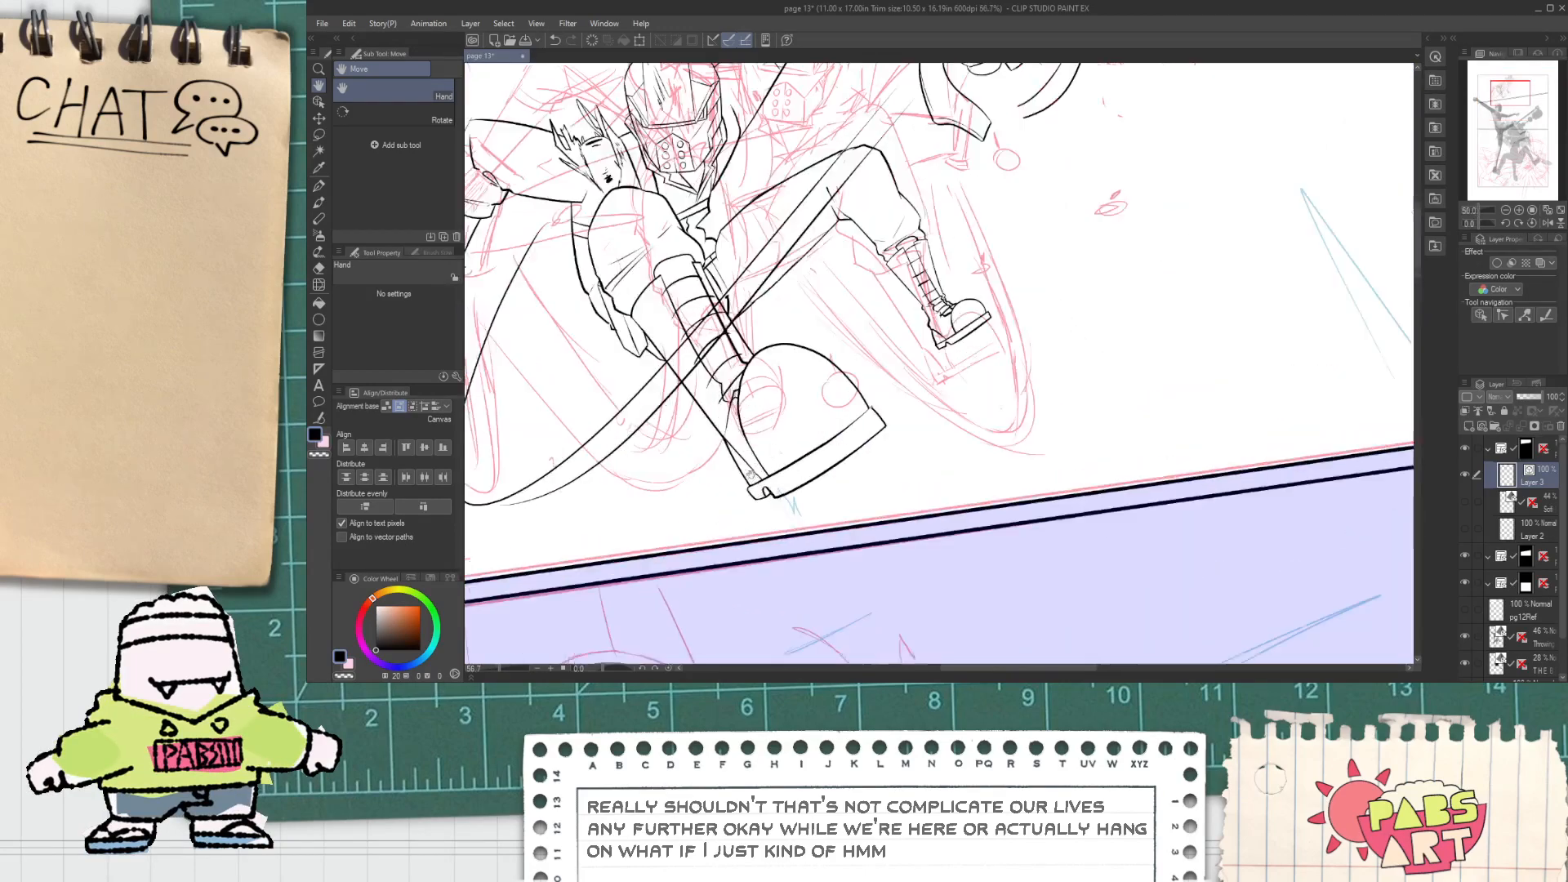
scroll(751, 475, down, 2)
scroll(683, 445, up, 3)
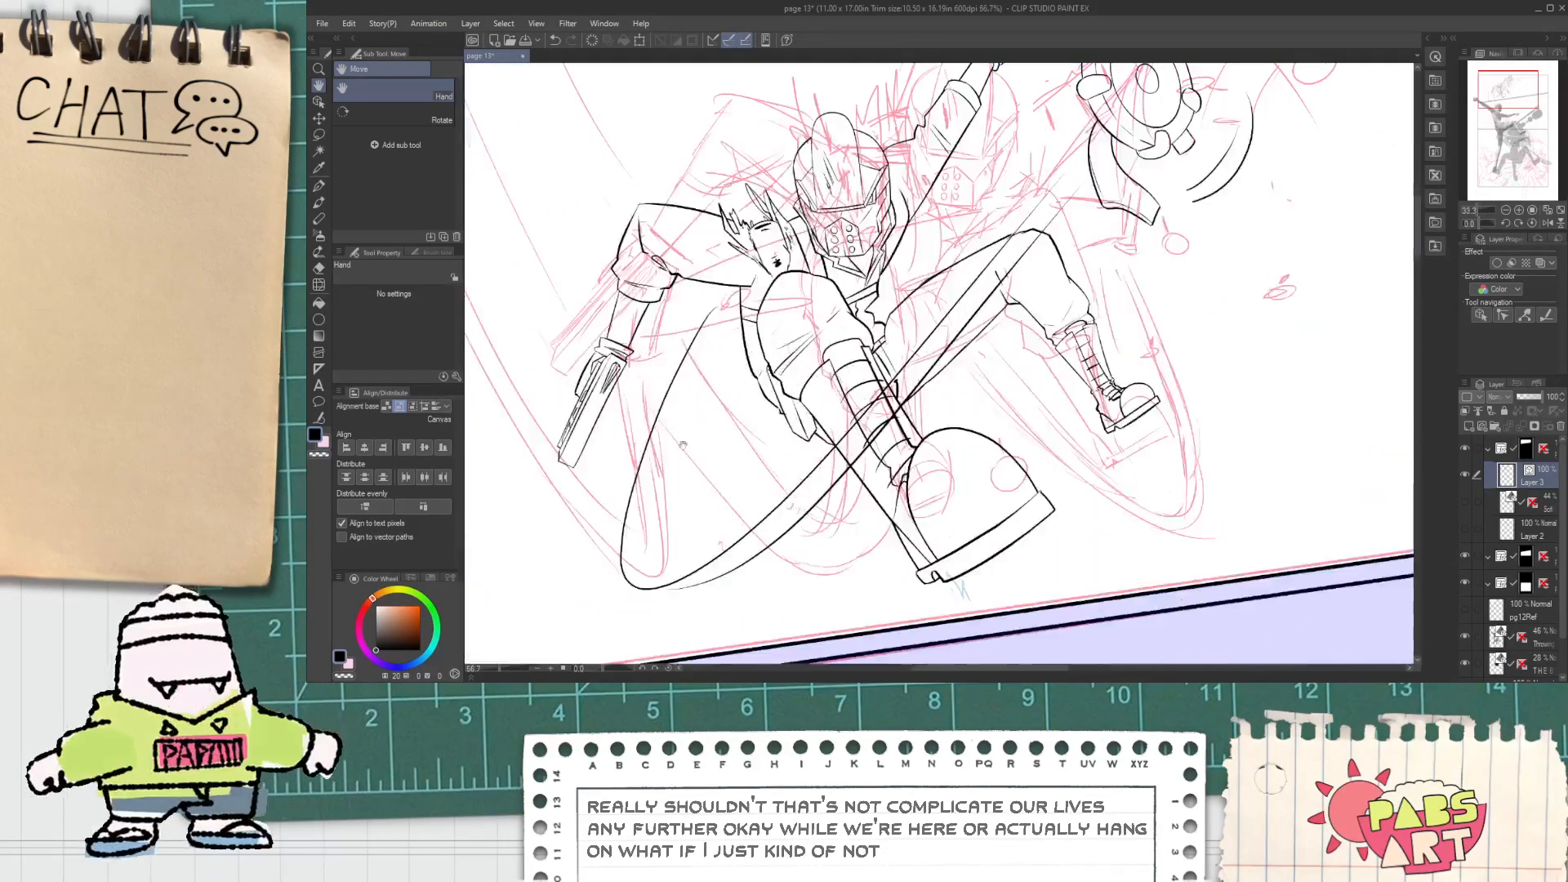
Step: Examine the repositioned figure and device within the top panel and against the whole page layout
key(p)
scroll(499, 501, down, 2)
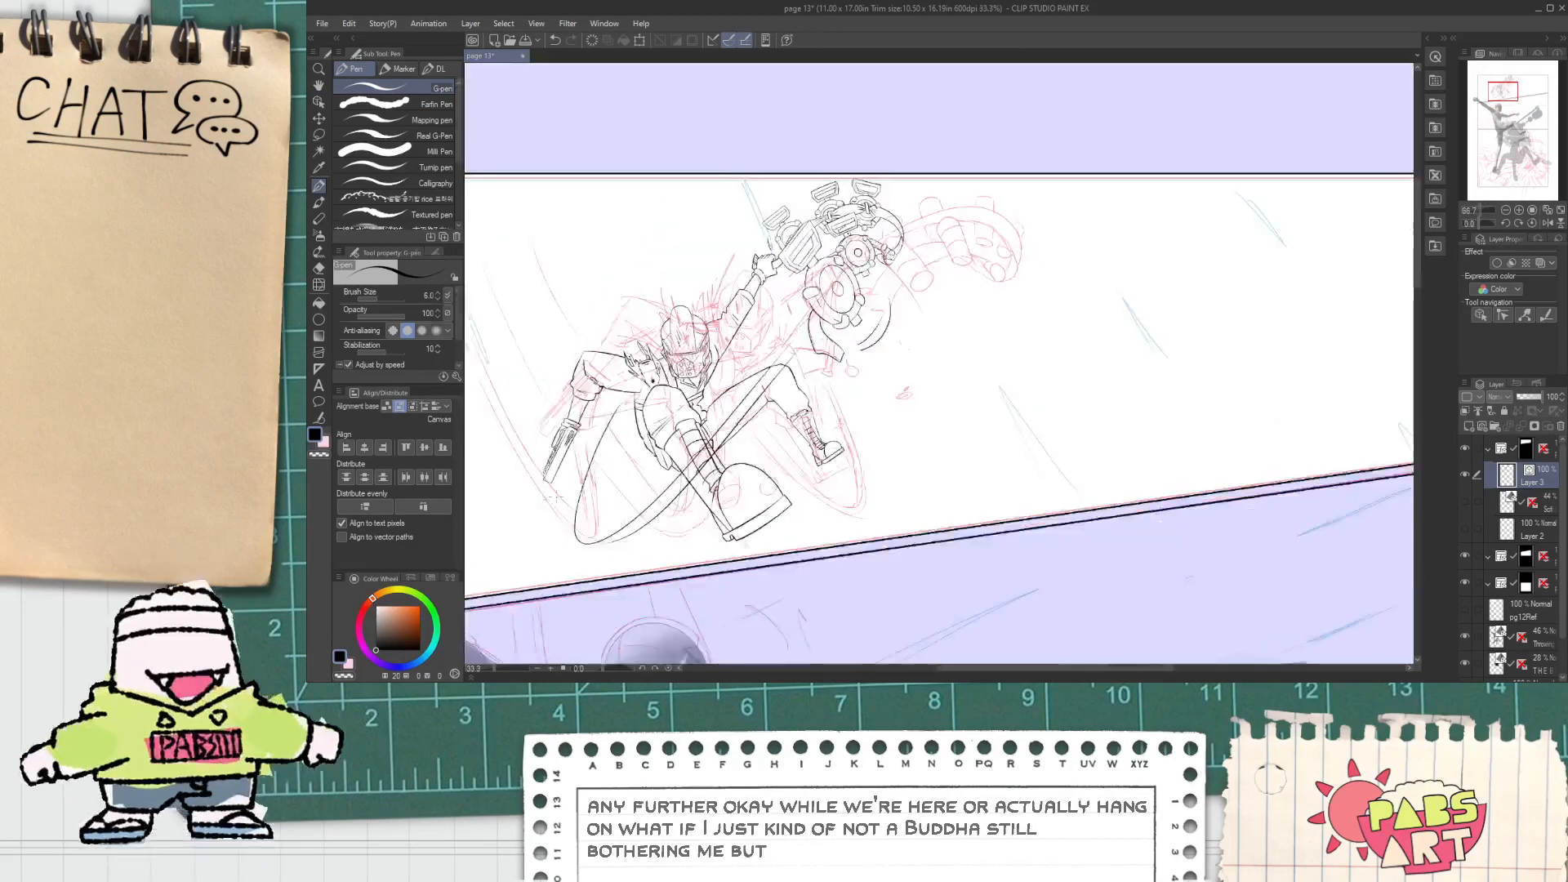
key(space)
mouse_move(660, 479)
mouse_down()
mouse_move(679, 436)
mouse_move(814, 368)
mouse_move(696, 390)
mouse_move(850, 351)
mouse_up()
key(k)
scroll(715, 408, down, 1)
key(space)
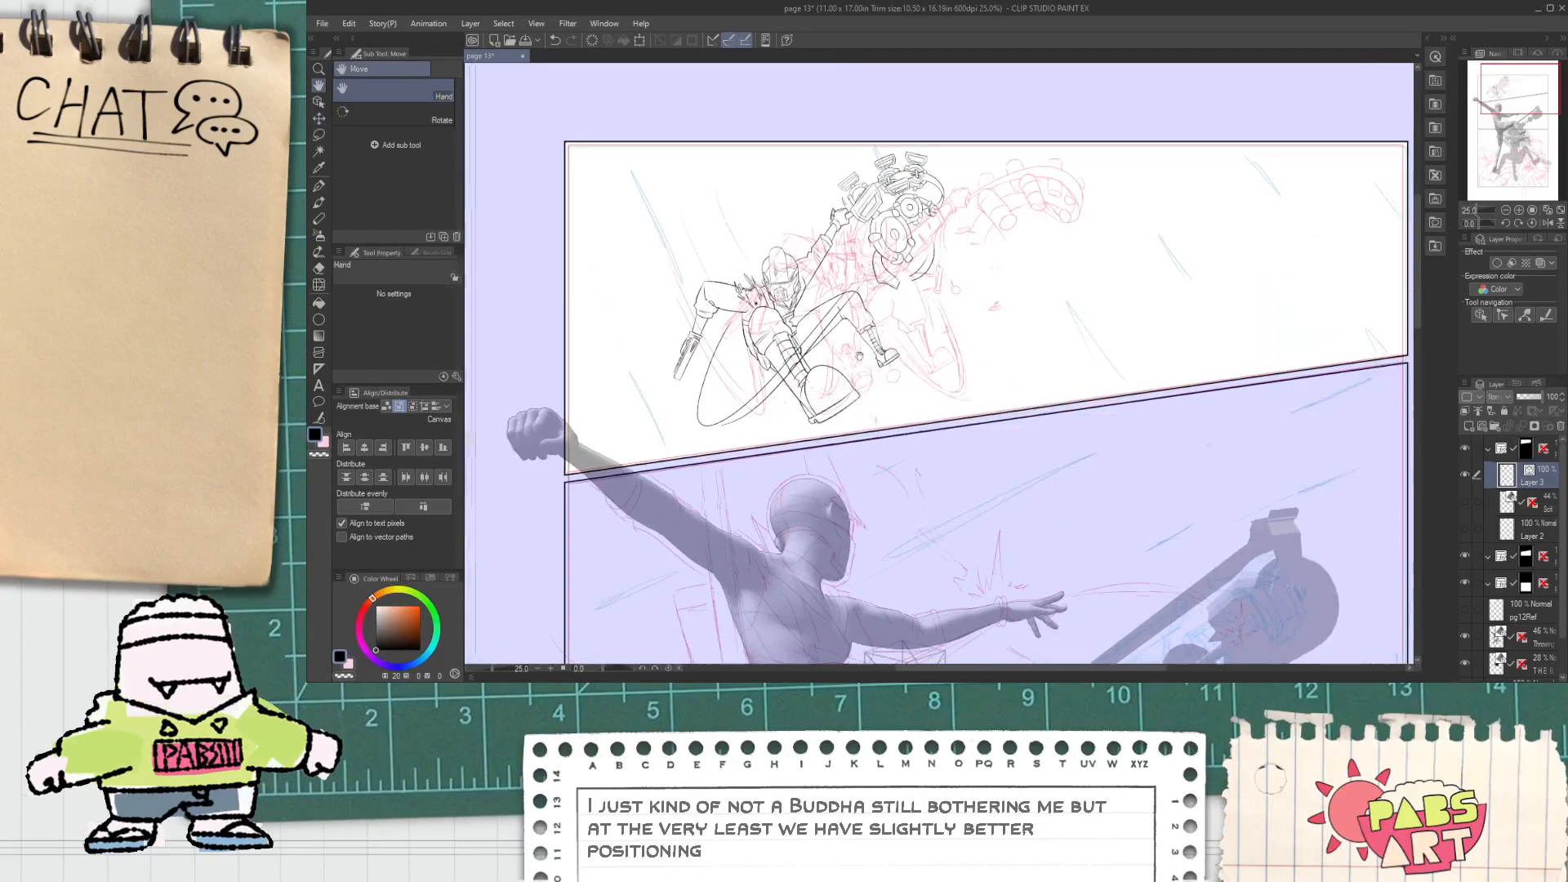
scroll(850, 343, down, 4)
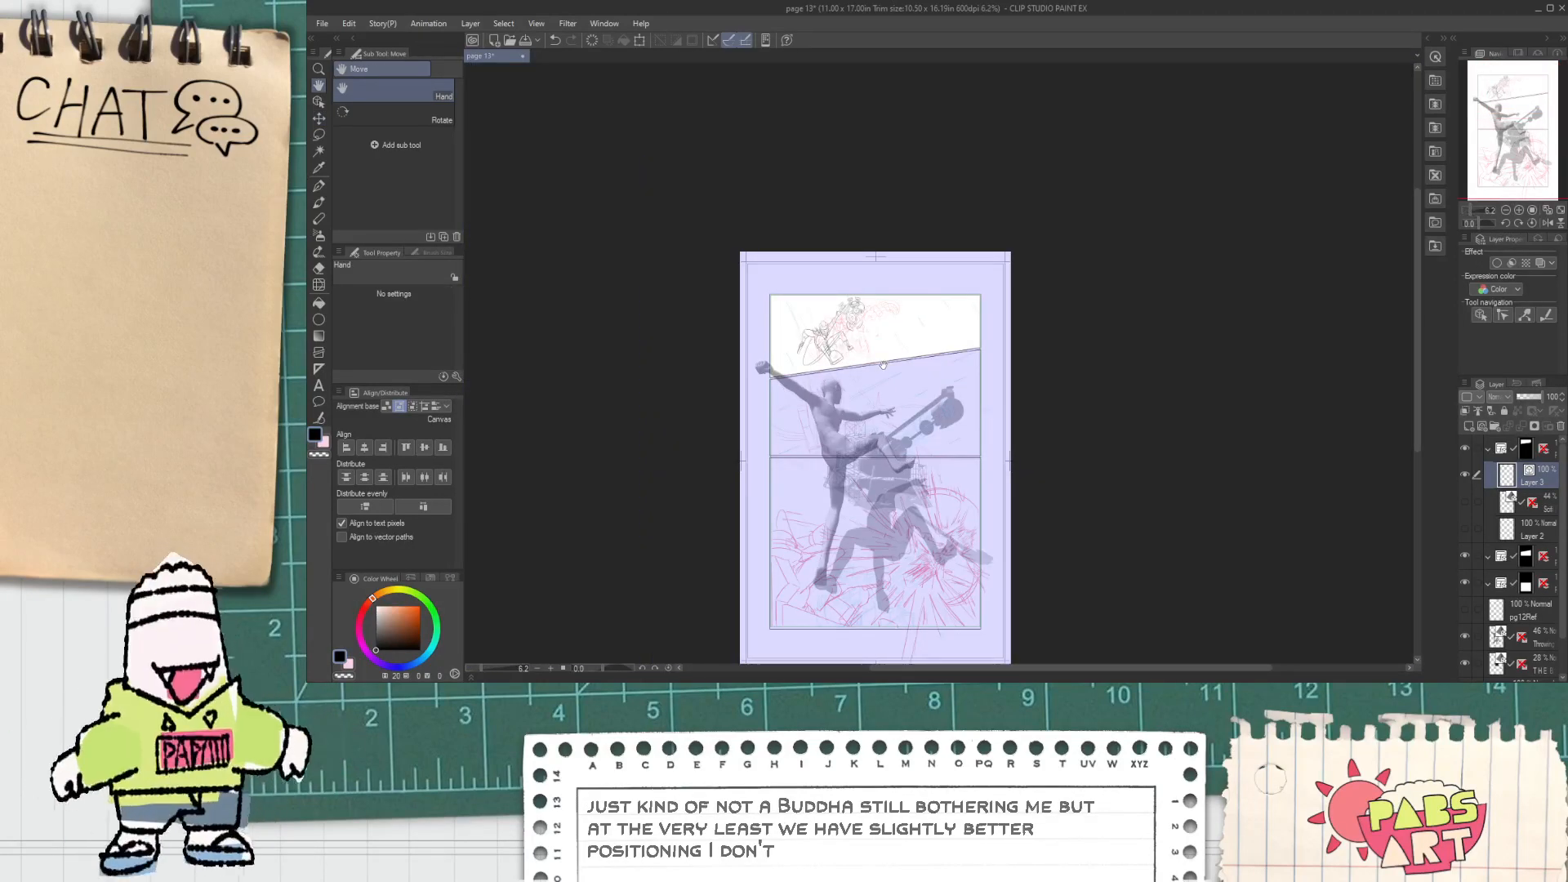
scroll(876, 362, up, 4)
scroll(907, 351, down, 4)
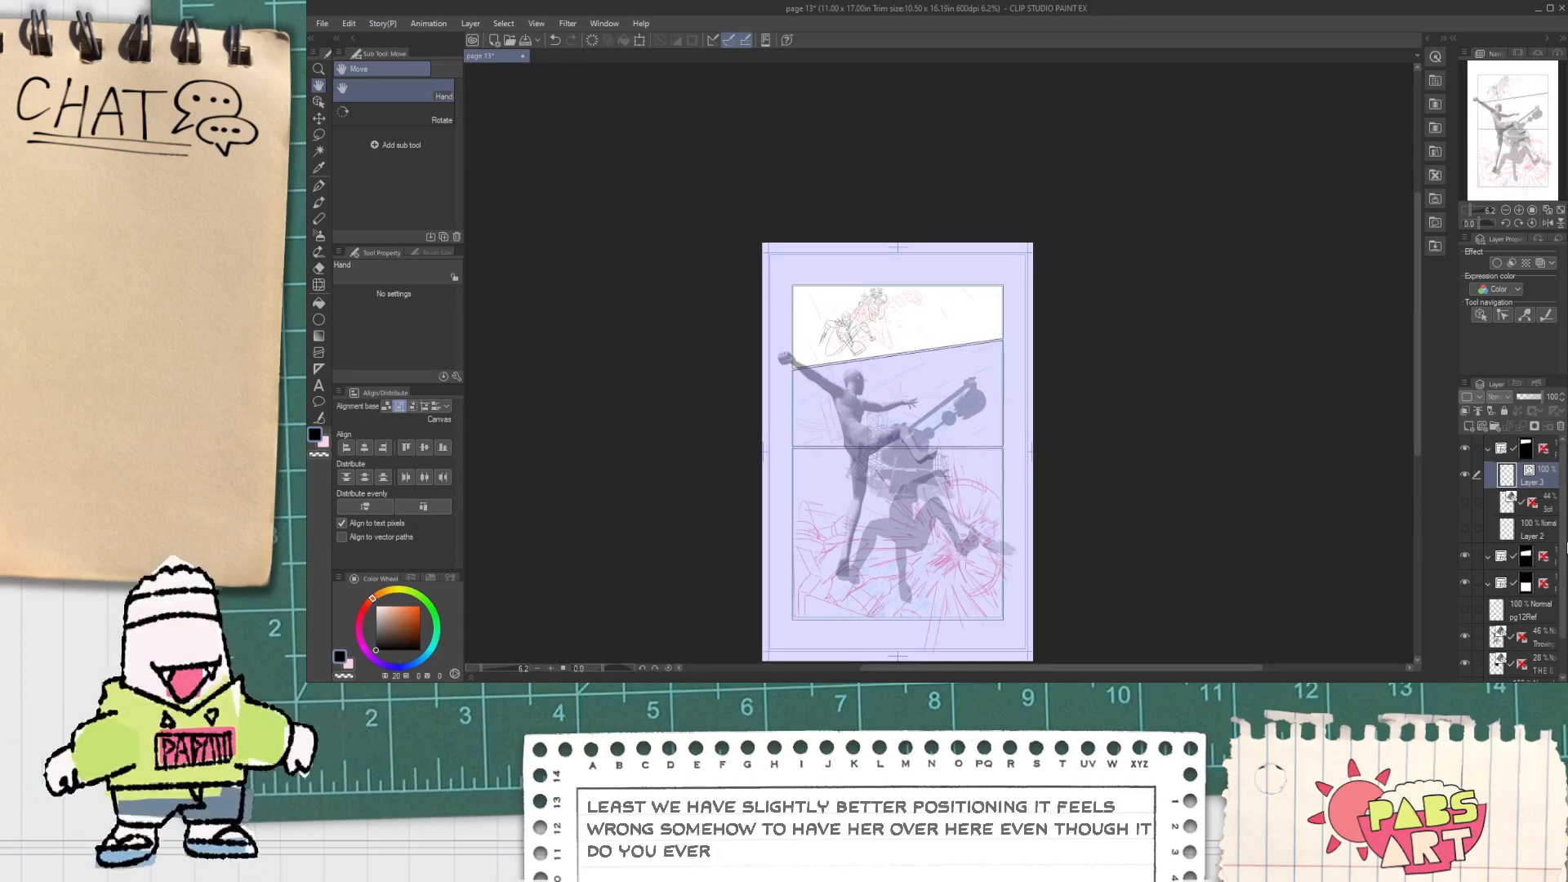
Step: Add a new raster layer above the top panel's frame folder
click(1549, 456)
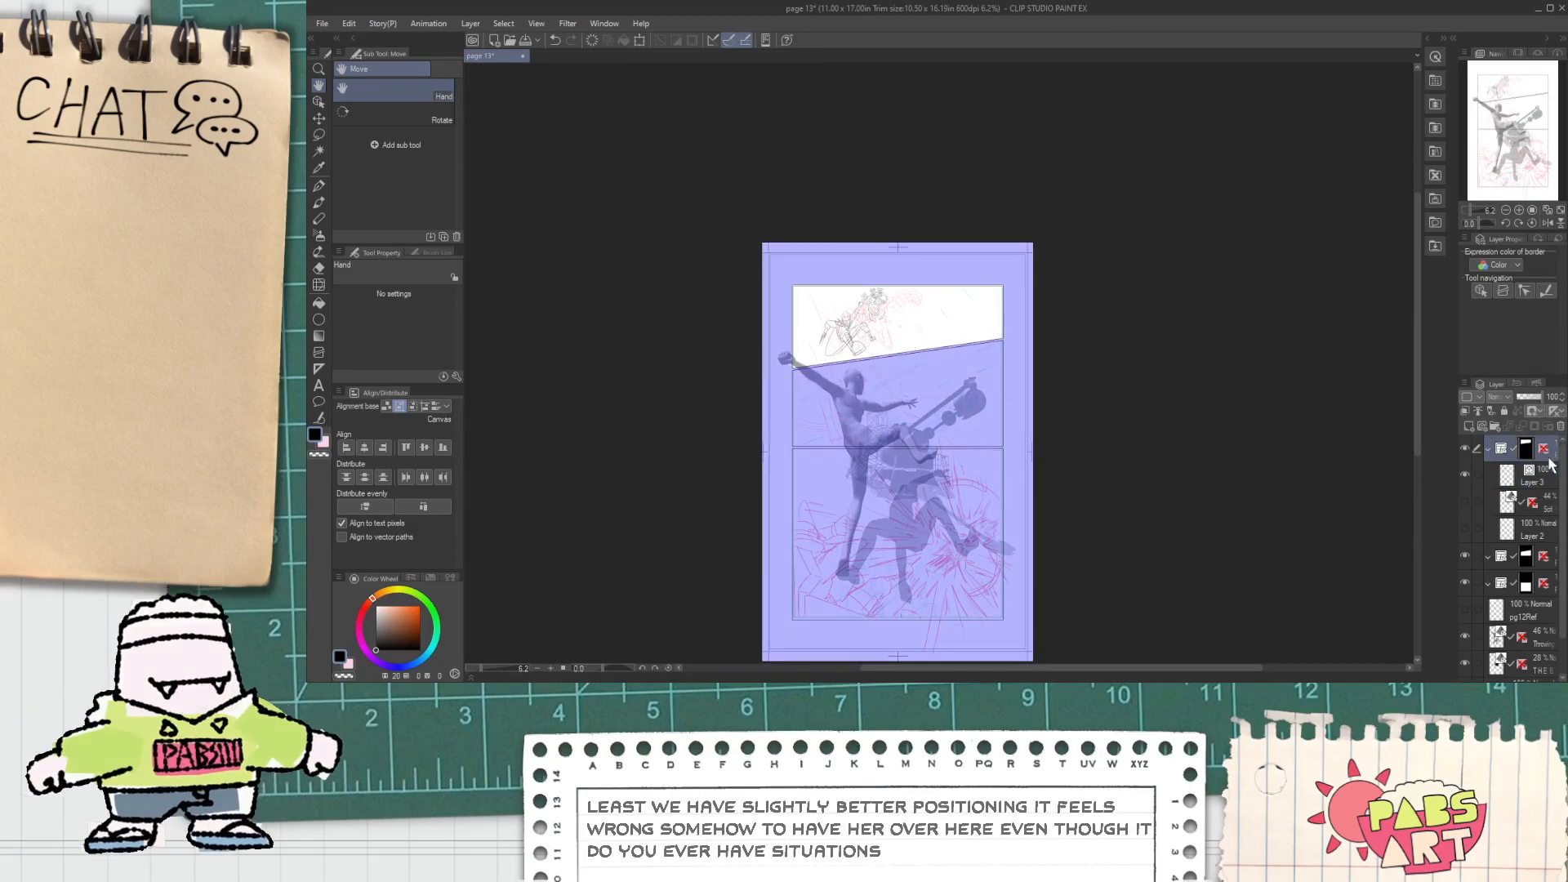
click(1468, 426)
drag(1533, 442, 1532, 445)
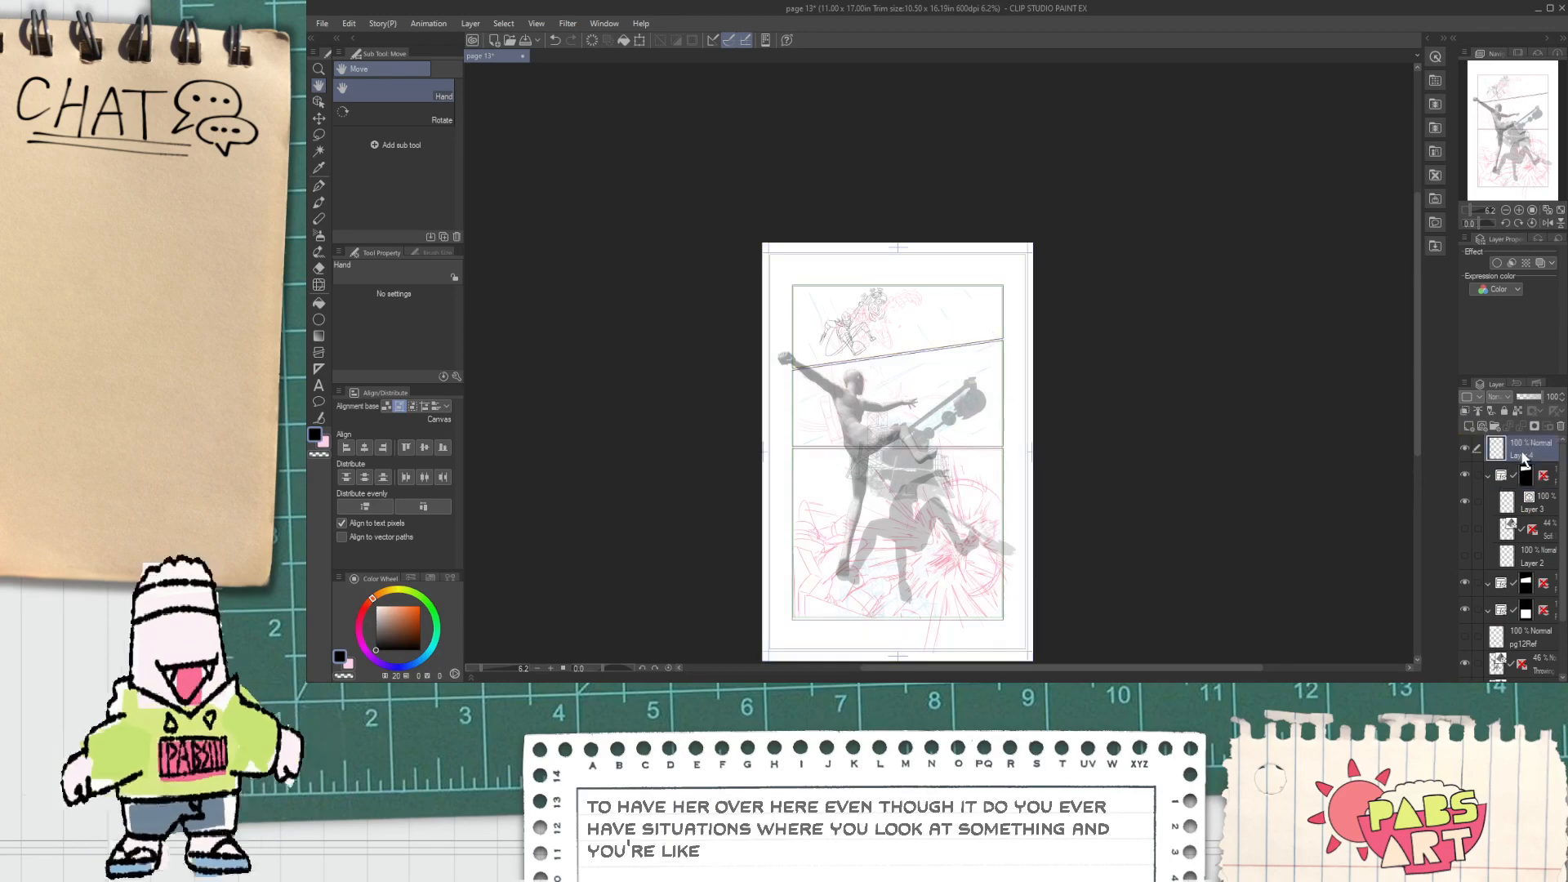
Step: Examine how the top panel's figure relates to the poses and action in the panels below
scroll(869, 377, up, 4)
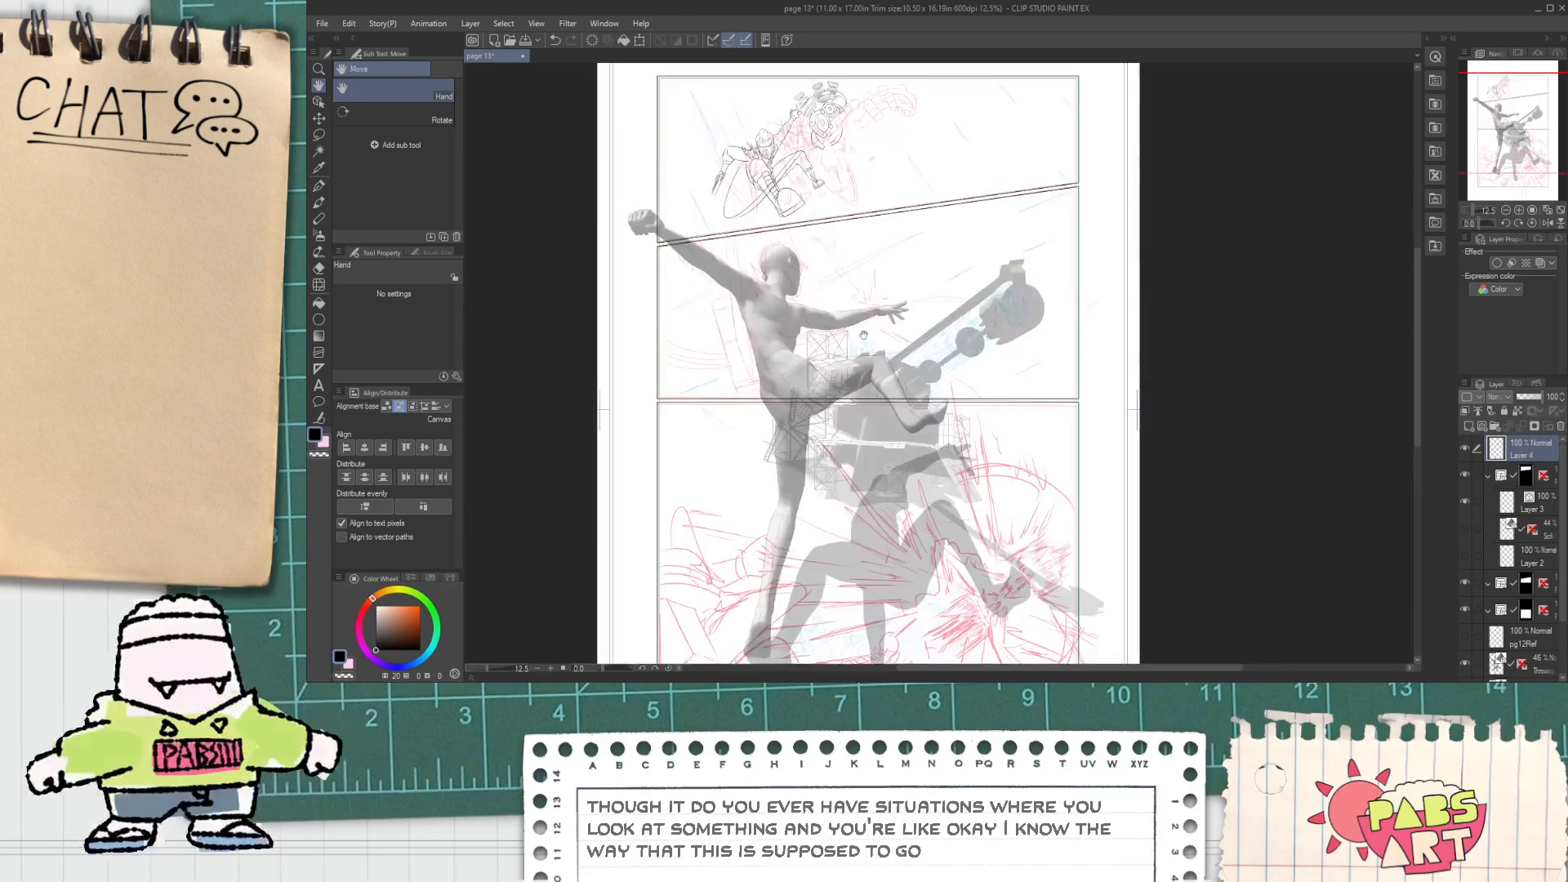
drag(869, 377, 867, 419)
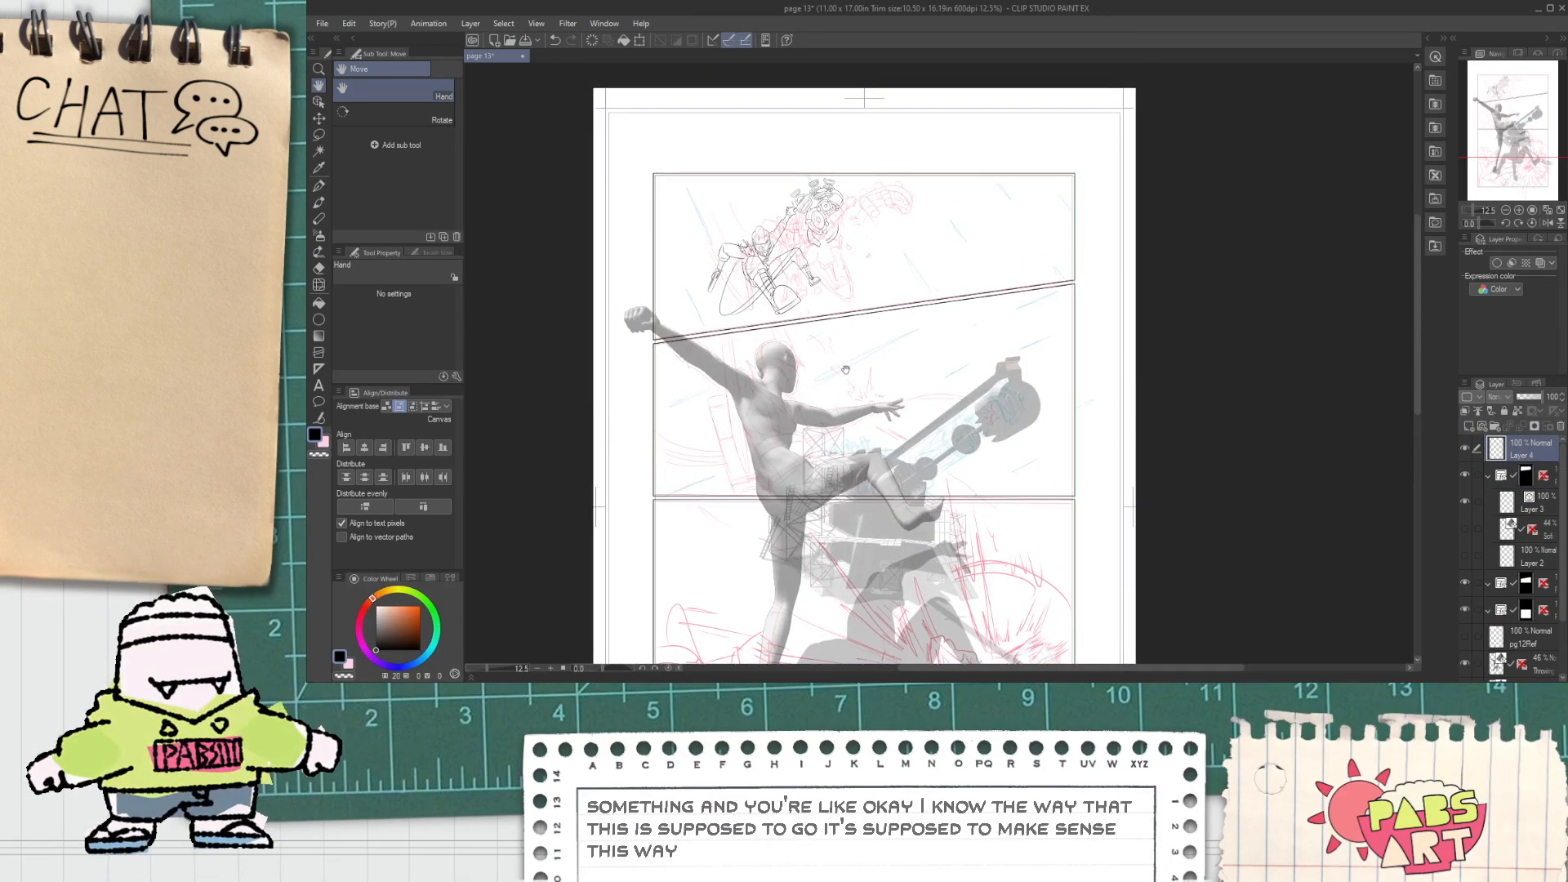
scroll(789, 305, up, 3)
scroll(800, 309, down, 3)
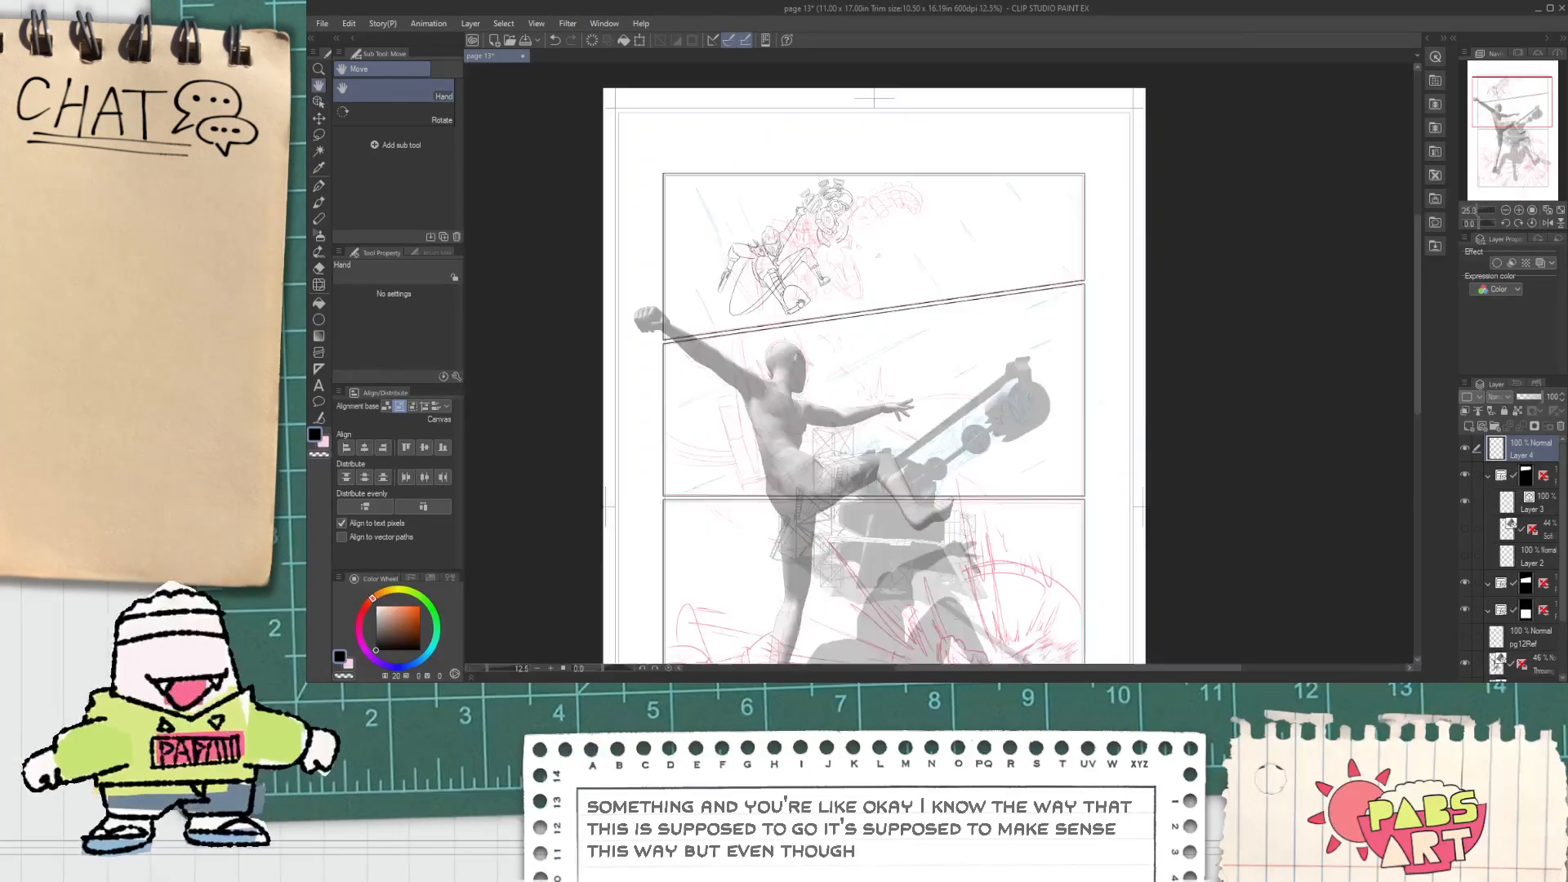
drag(842, 401, 837, 321)
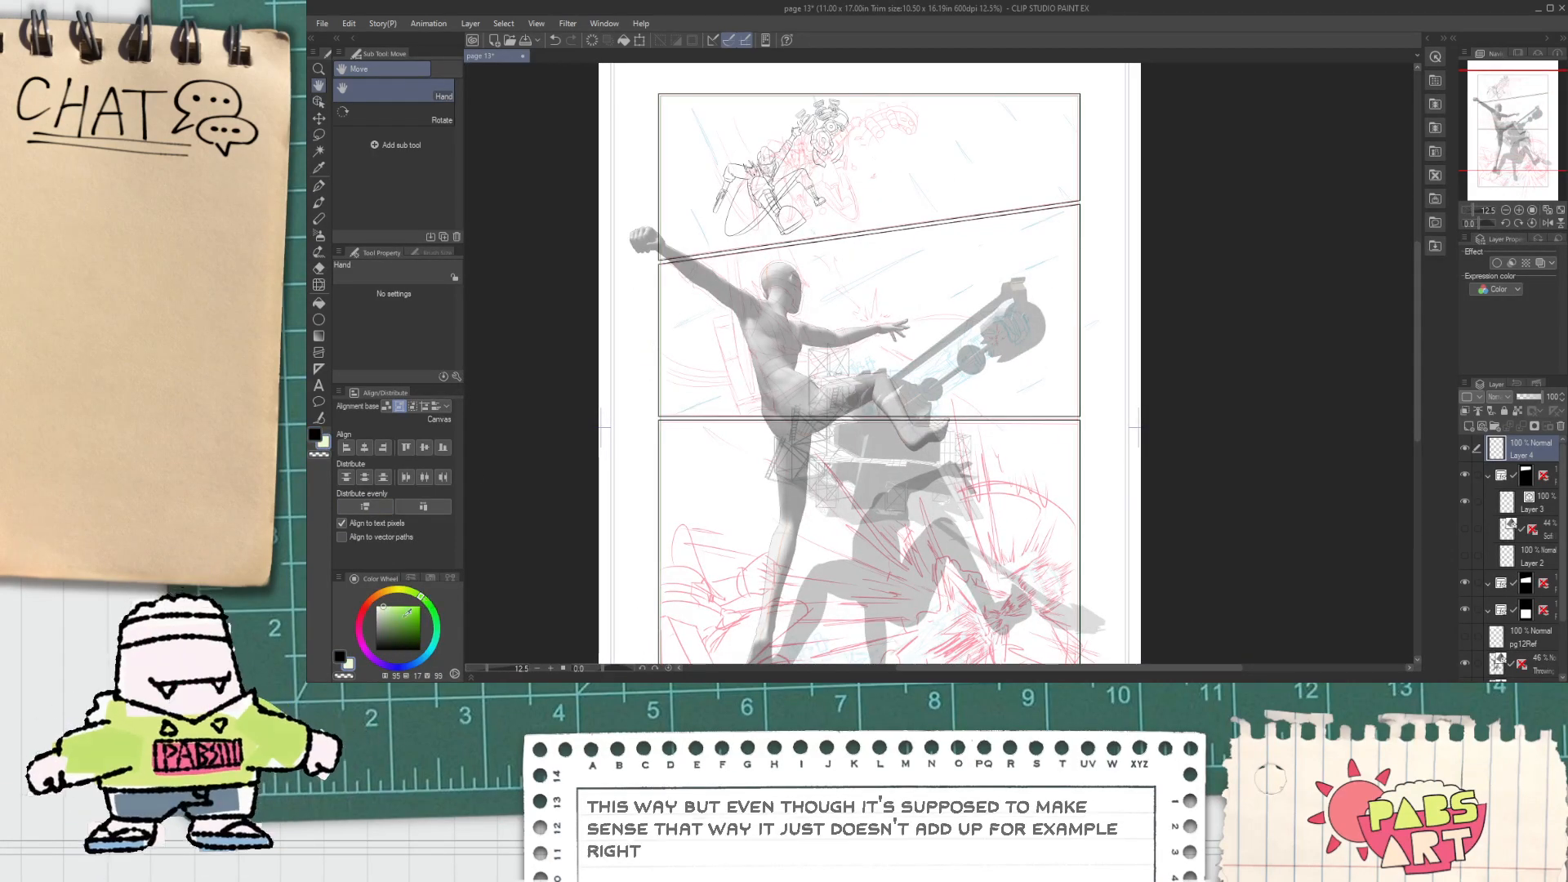
scroll(408, 609, down, 2)
drag(898, 270, 764, 266)
scroll(743, 228, up, 4)
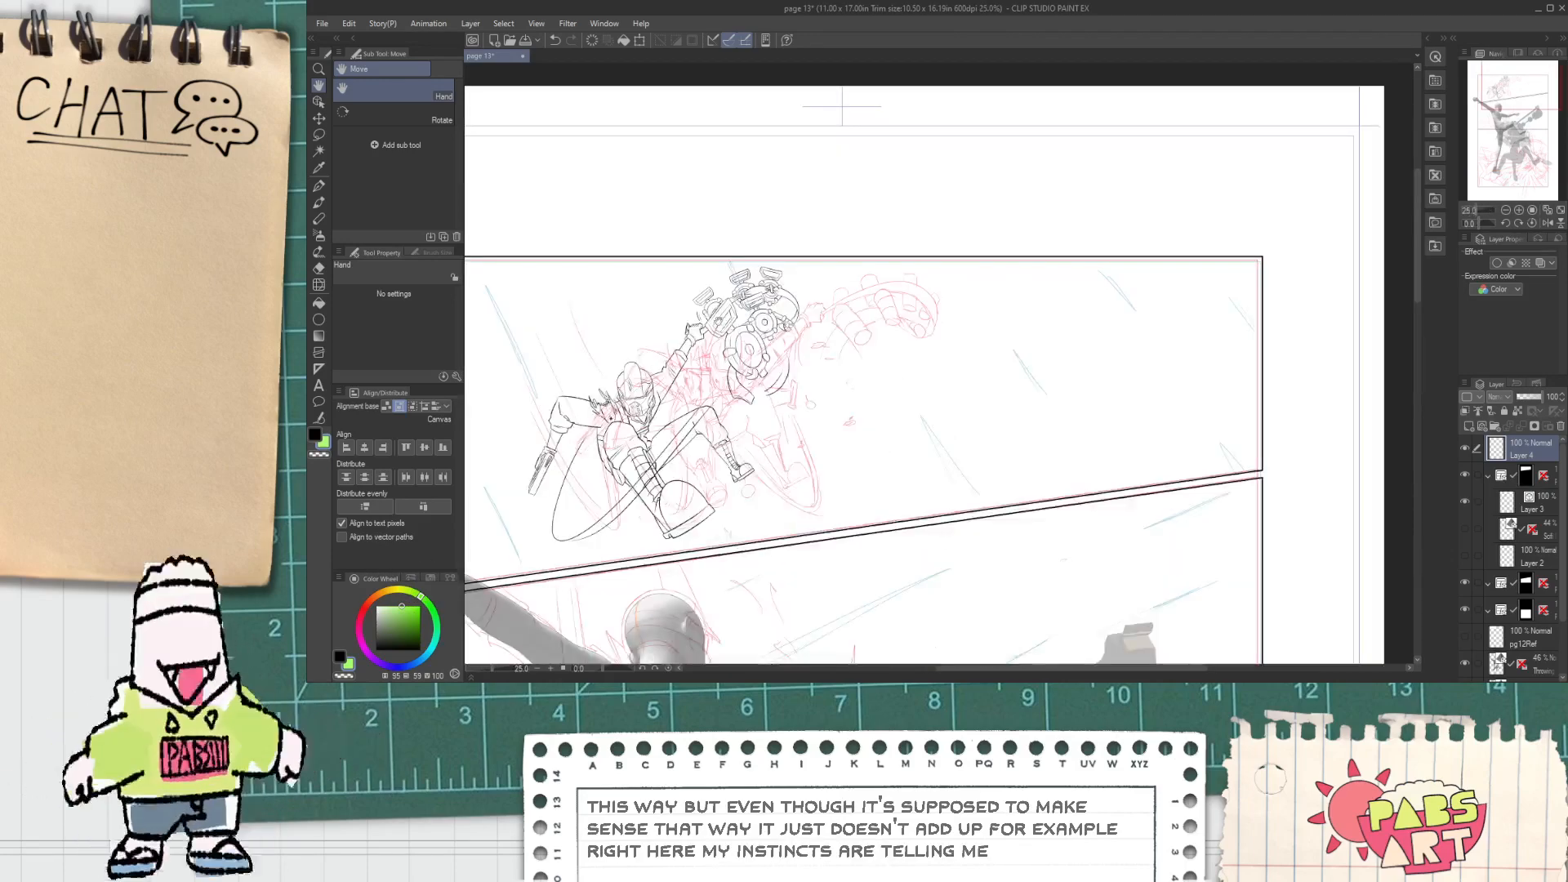
scroll(708, 364, down, 2)
scroll(686, 294, down, 2)
Step: Hide the grey mannequin reference and try a thick green Milk Pen spiral from the top panel's device into the bottom panel
key(p)
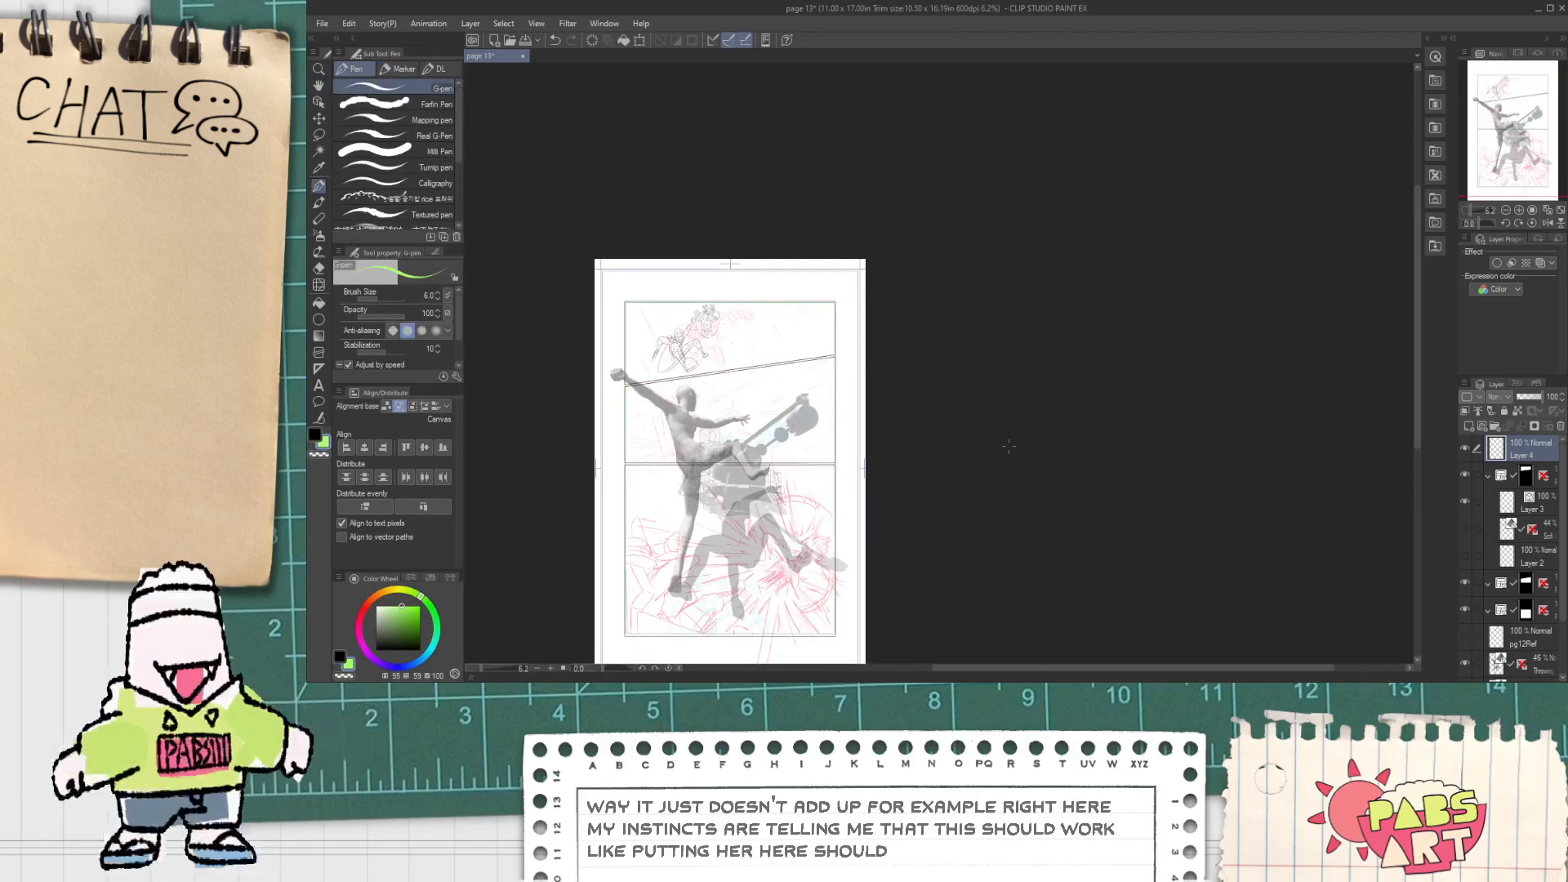
click(1464, 664)
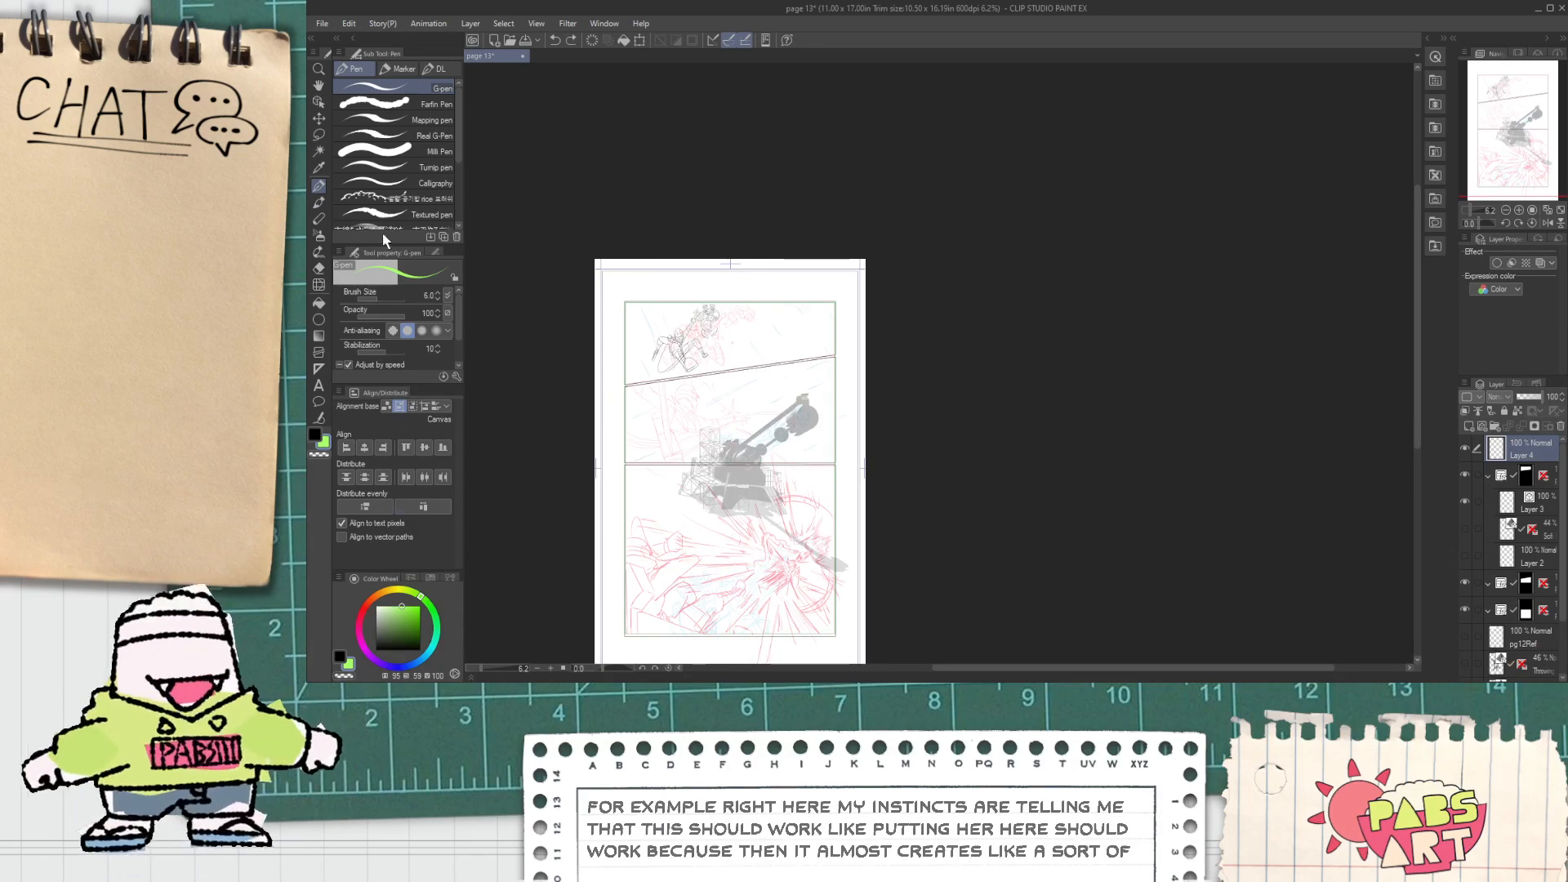
click(404, 153)
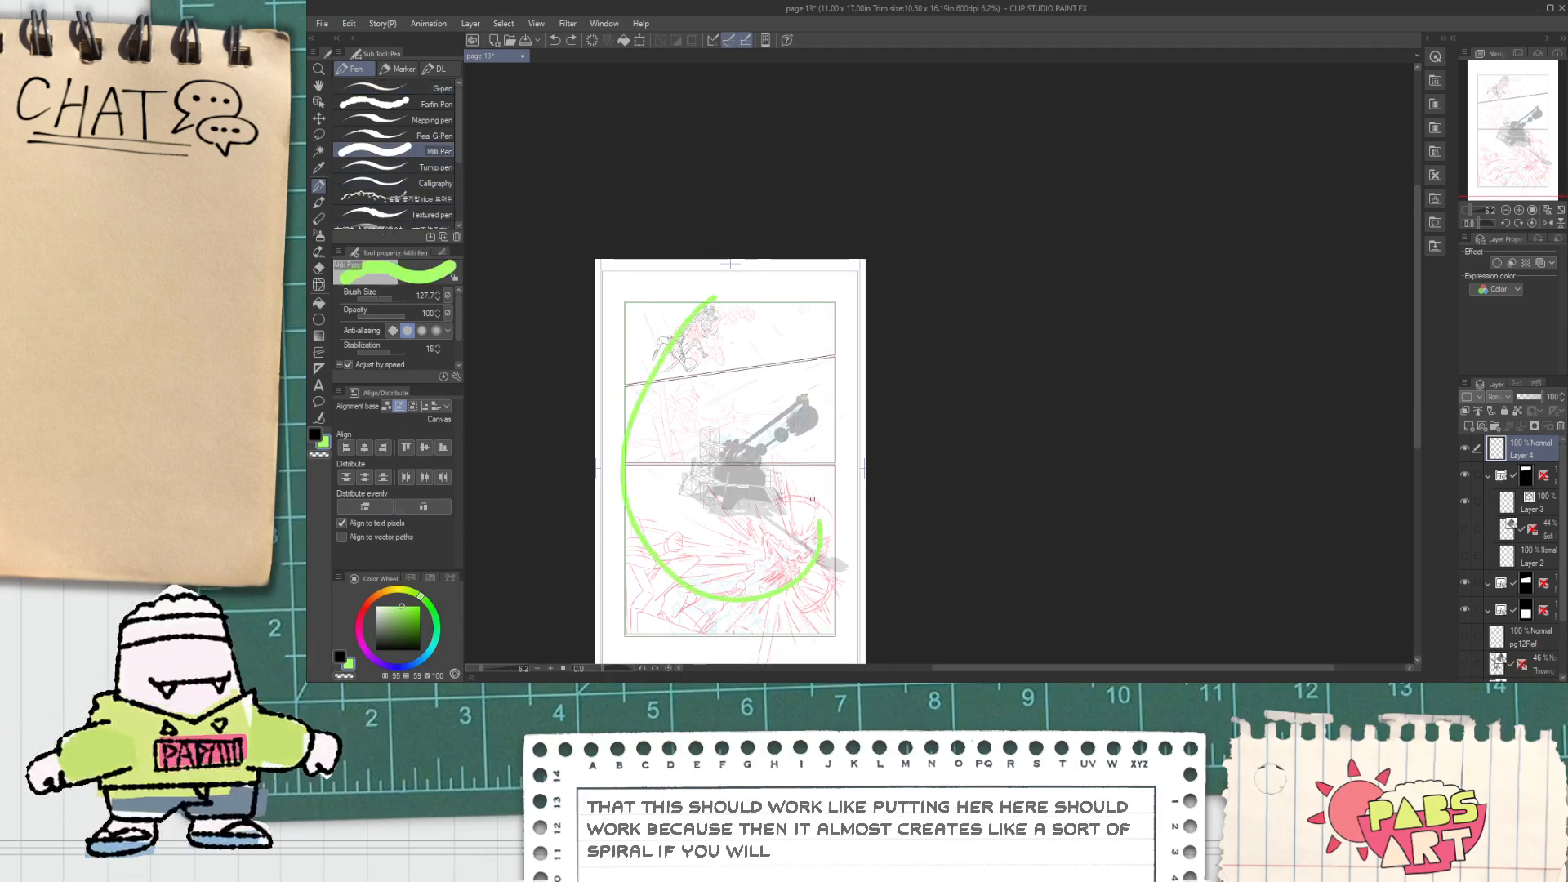
key(space)
drag(745, 559, 766, 506)
scroll(767, 506, up, 2)
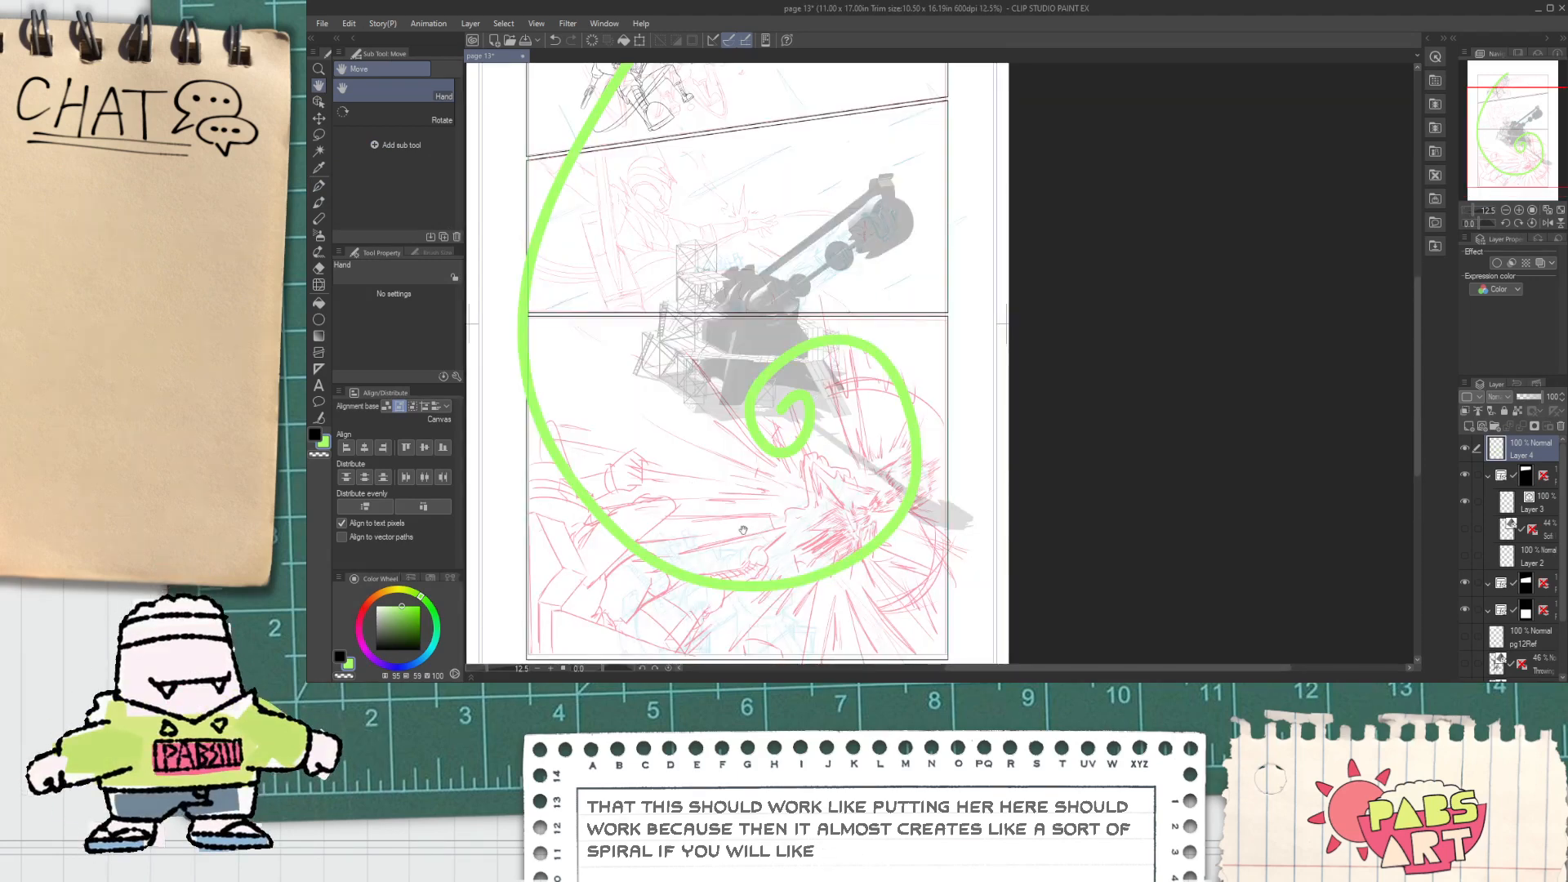
key(ctrl+z)
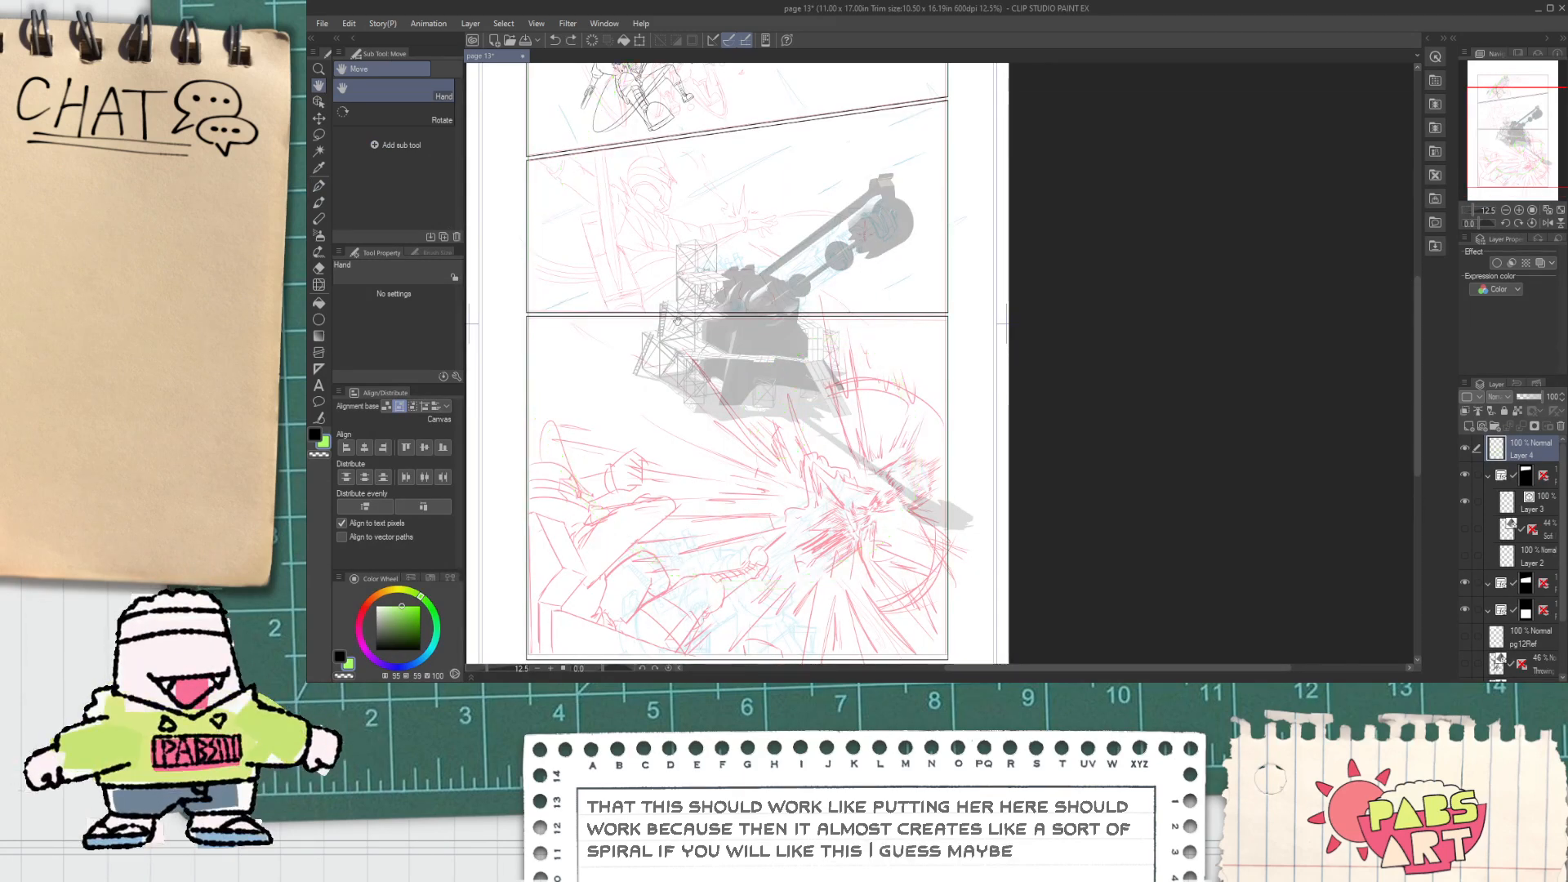
Step: Try several differently shaped green spirals sweeping from the top panel through the page, undoing each one
scroll(663, 300, down, 1)
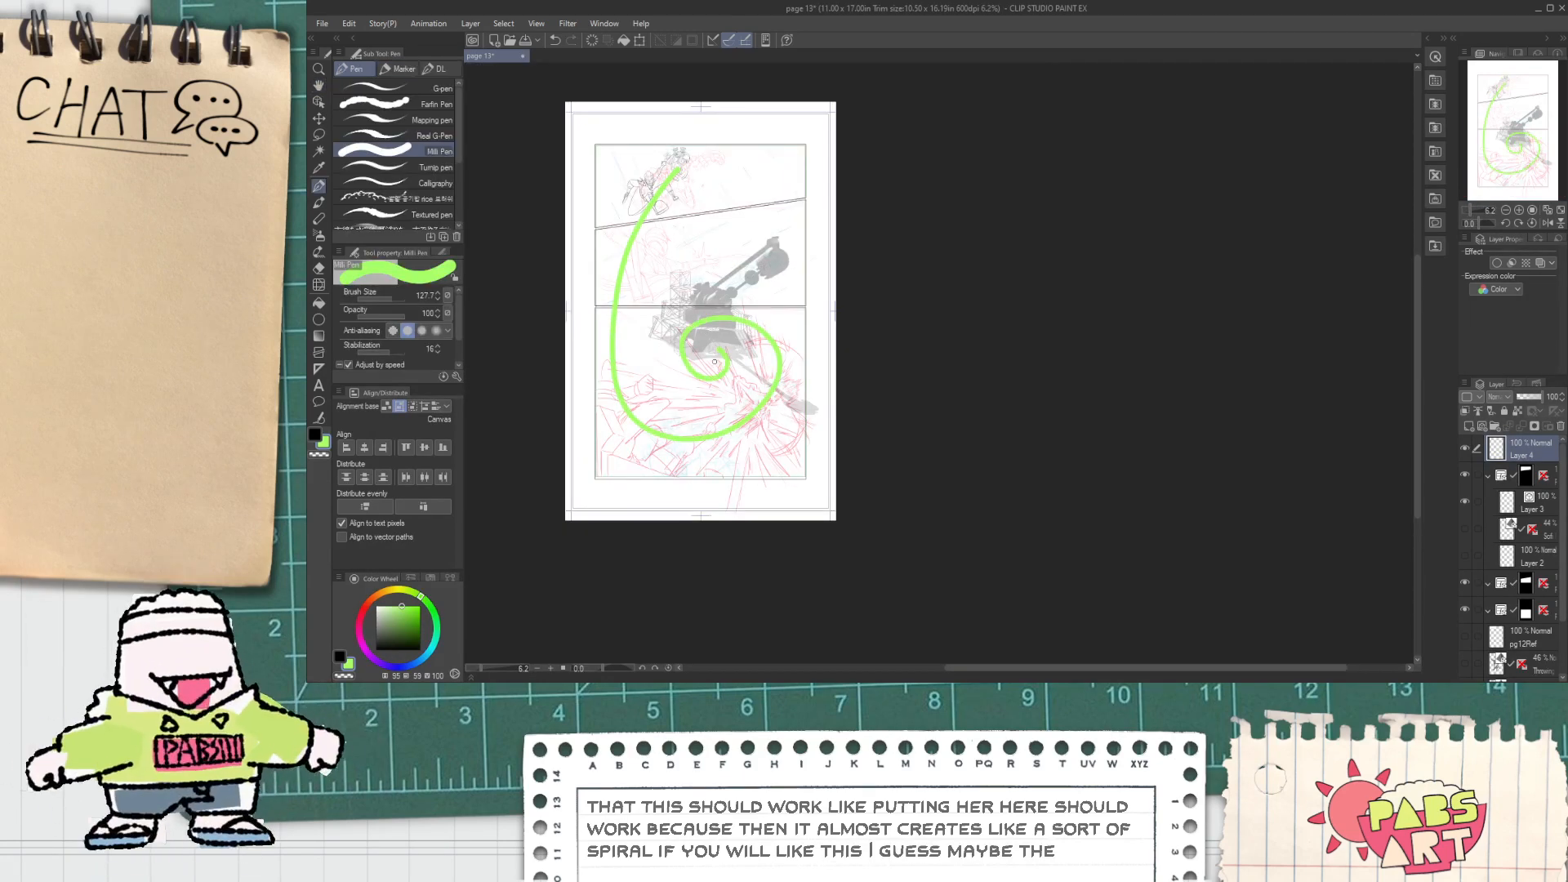
key(ctrl+z)
drag(762, 166, 806, 350)
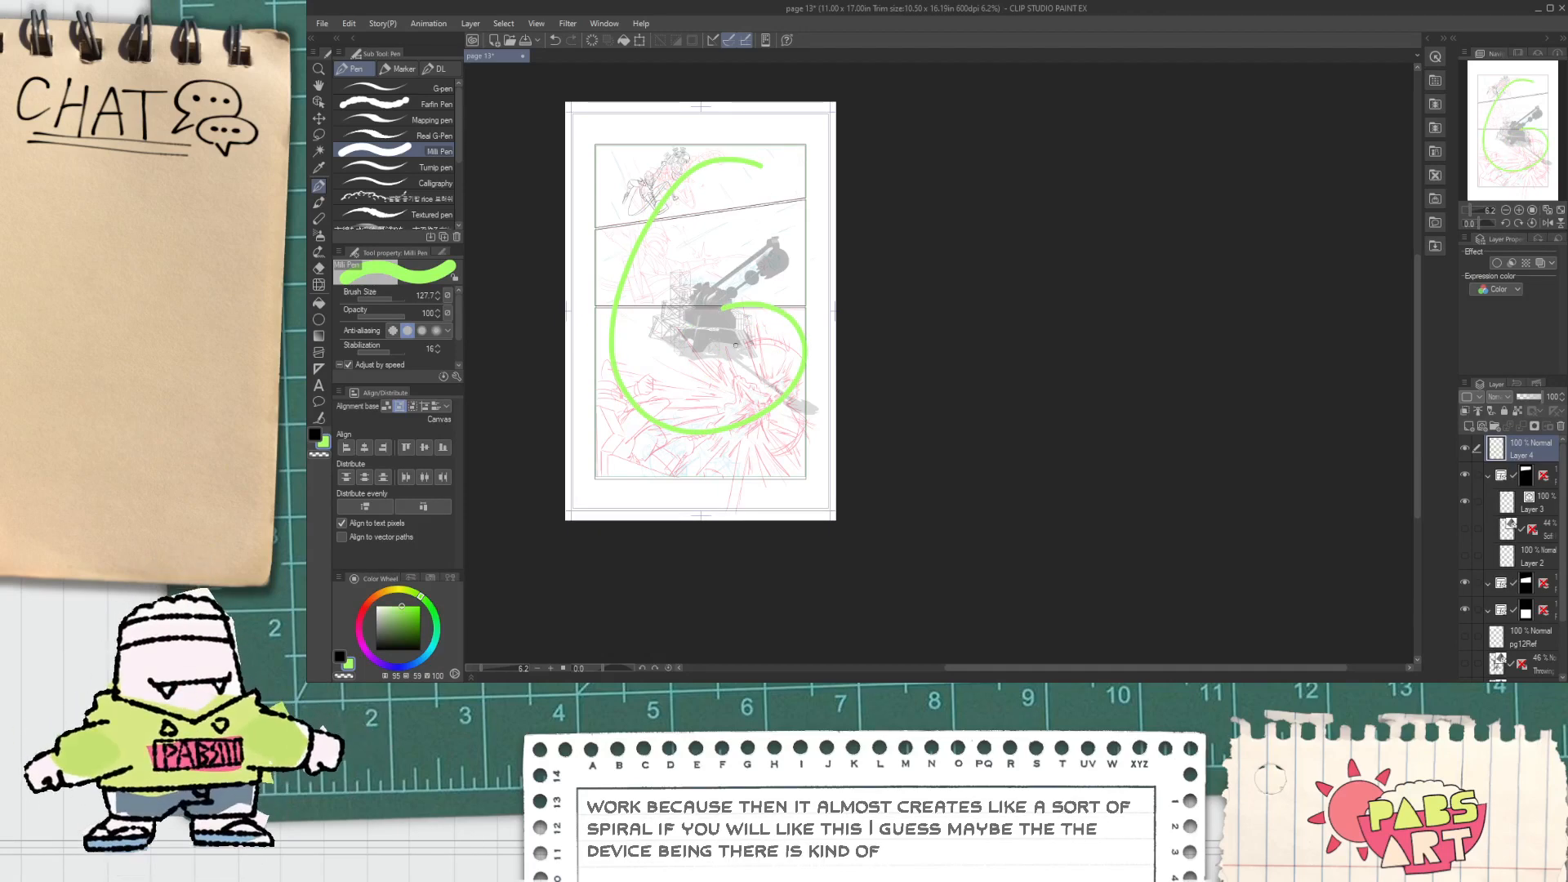
key(ctrl+z)
key(ctrl+z)
drag(772, 161, 668, 298)
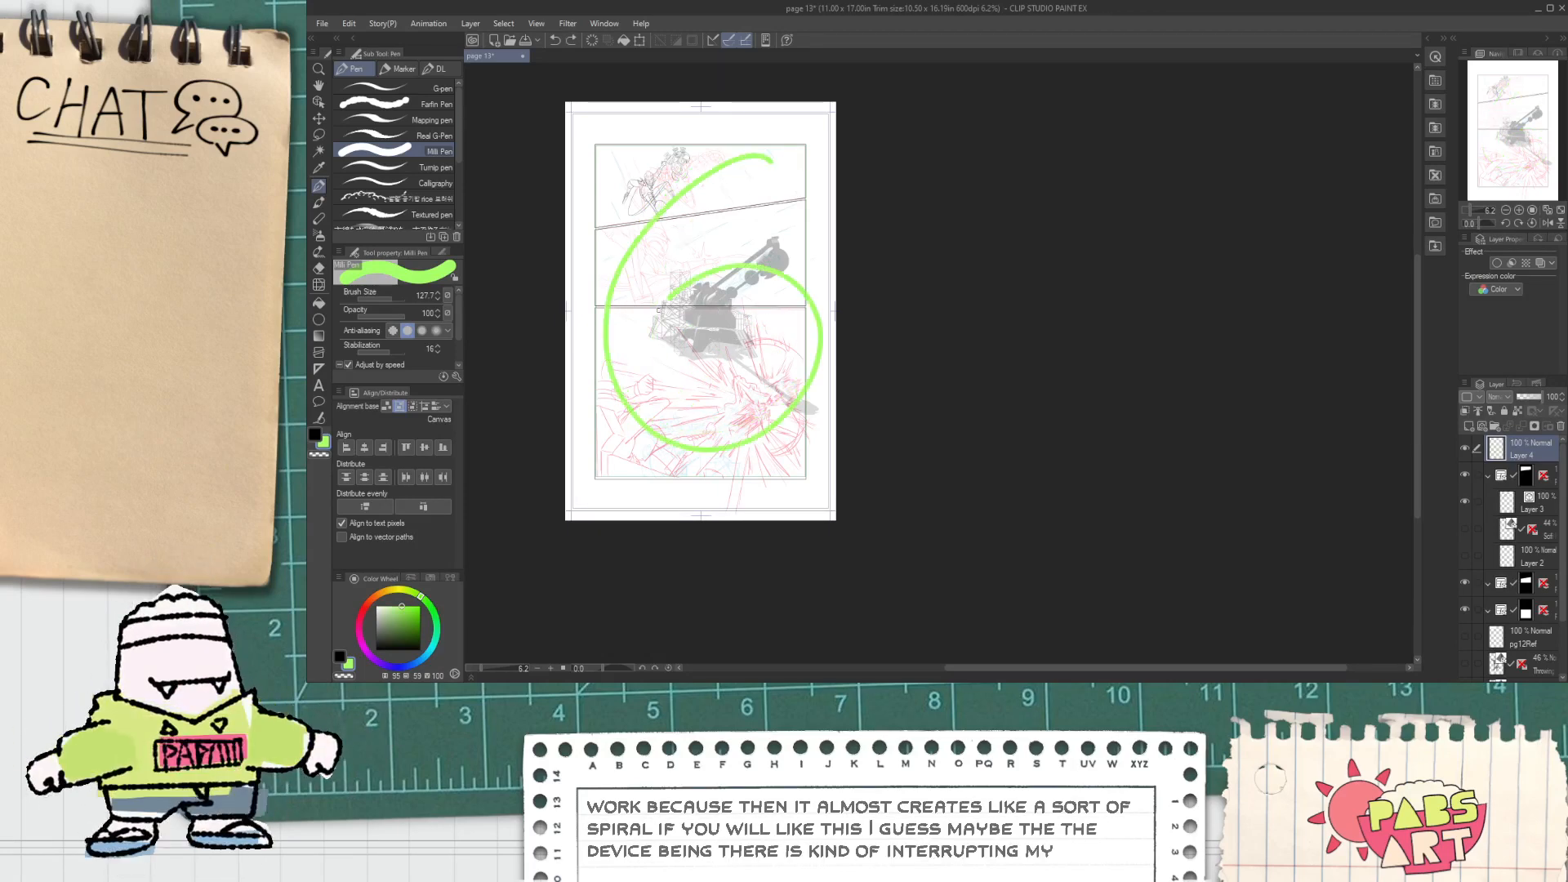
key(ctrl+z)
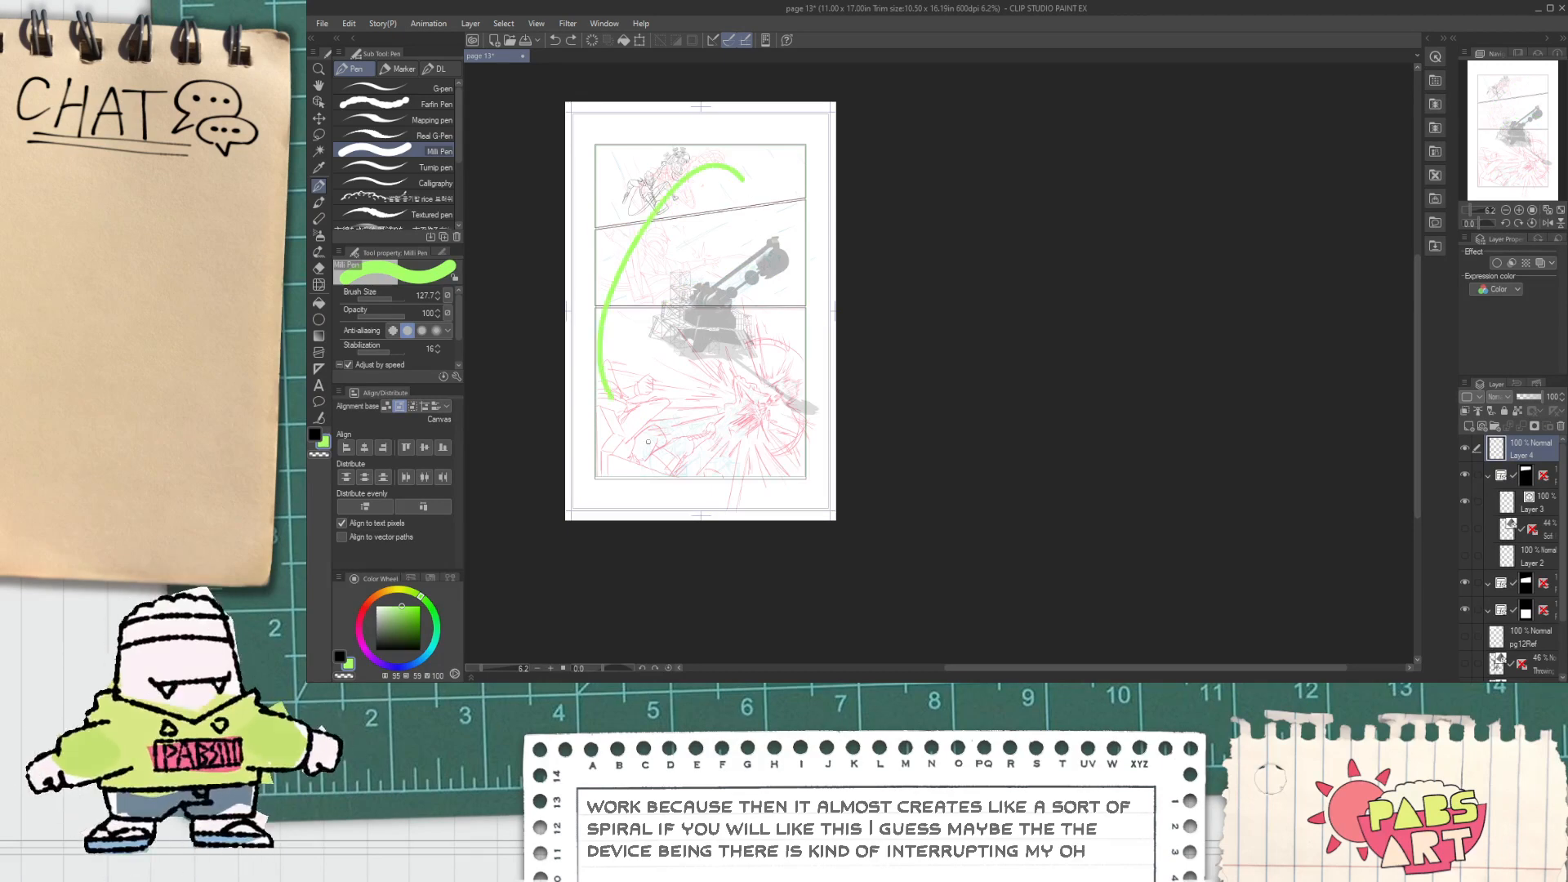
drag(649, 442, 688, 378)
key(ctrl+z)
Step: Draw a green composition spiral from the empty right part of the top panel down around the bottom panel's burst
mouse_move(782, 176)
mouse_down()
mouse_move(632, 347)
mouse_move(766, 382)
mouse_up()
scroll(667, 177, up, 2)
scroll(666, 175, up, 2)
scroll(753, 373, down, 2)
key(space)
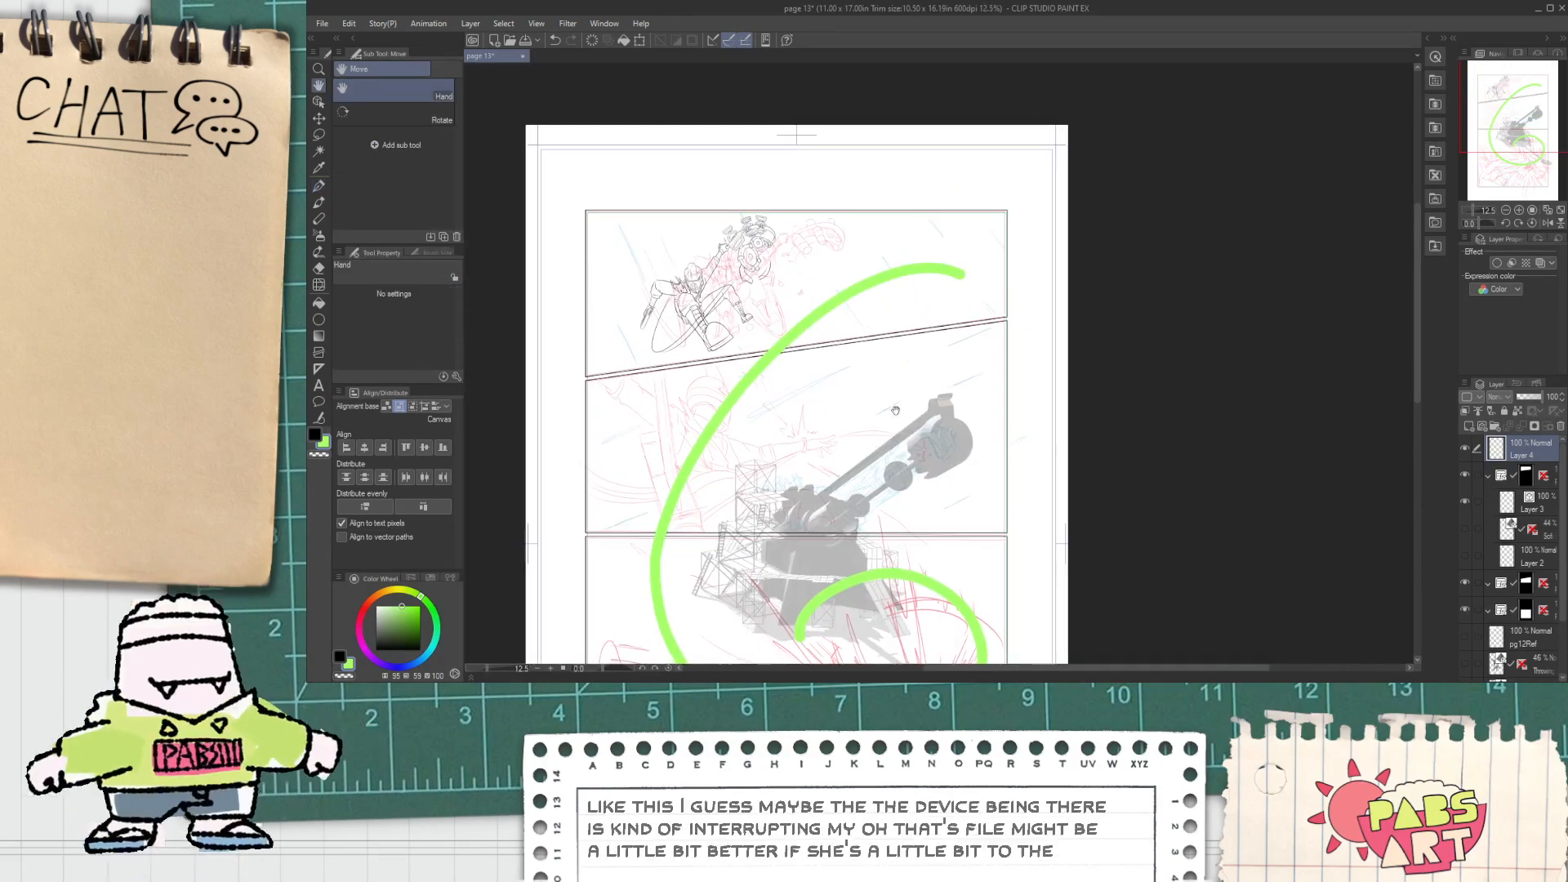
Step: Hide the green spiral layer and move the inked figure and device slightly to the right within the top panel
click(1464, 447)
click(1528, 502)
scroll(823, 315, up, 2)
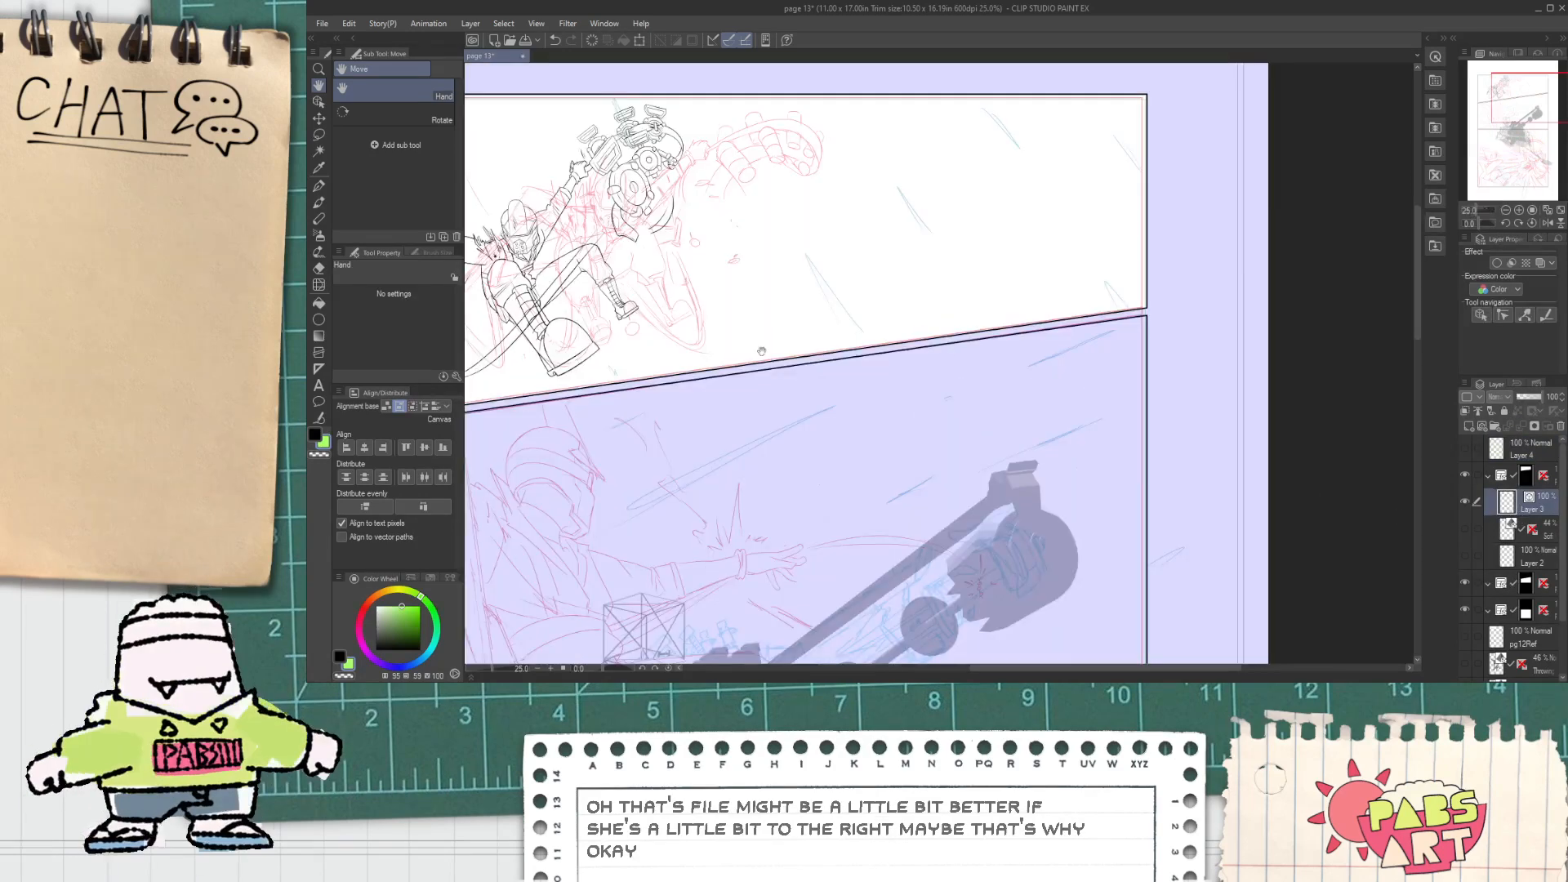
drag(761, 351, 878, 398)
key(ctrl+t)
drag(945, 336, 938, 359)
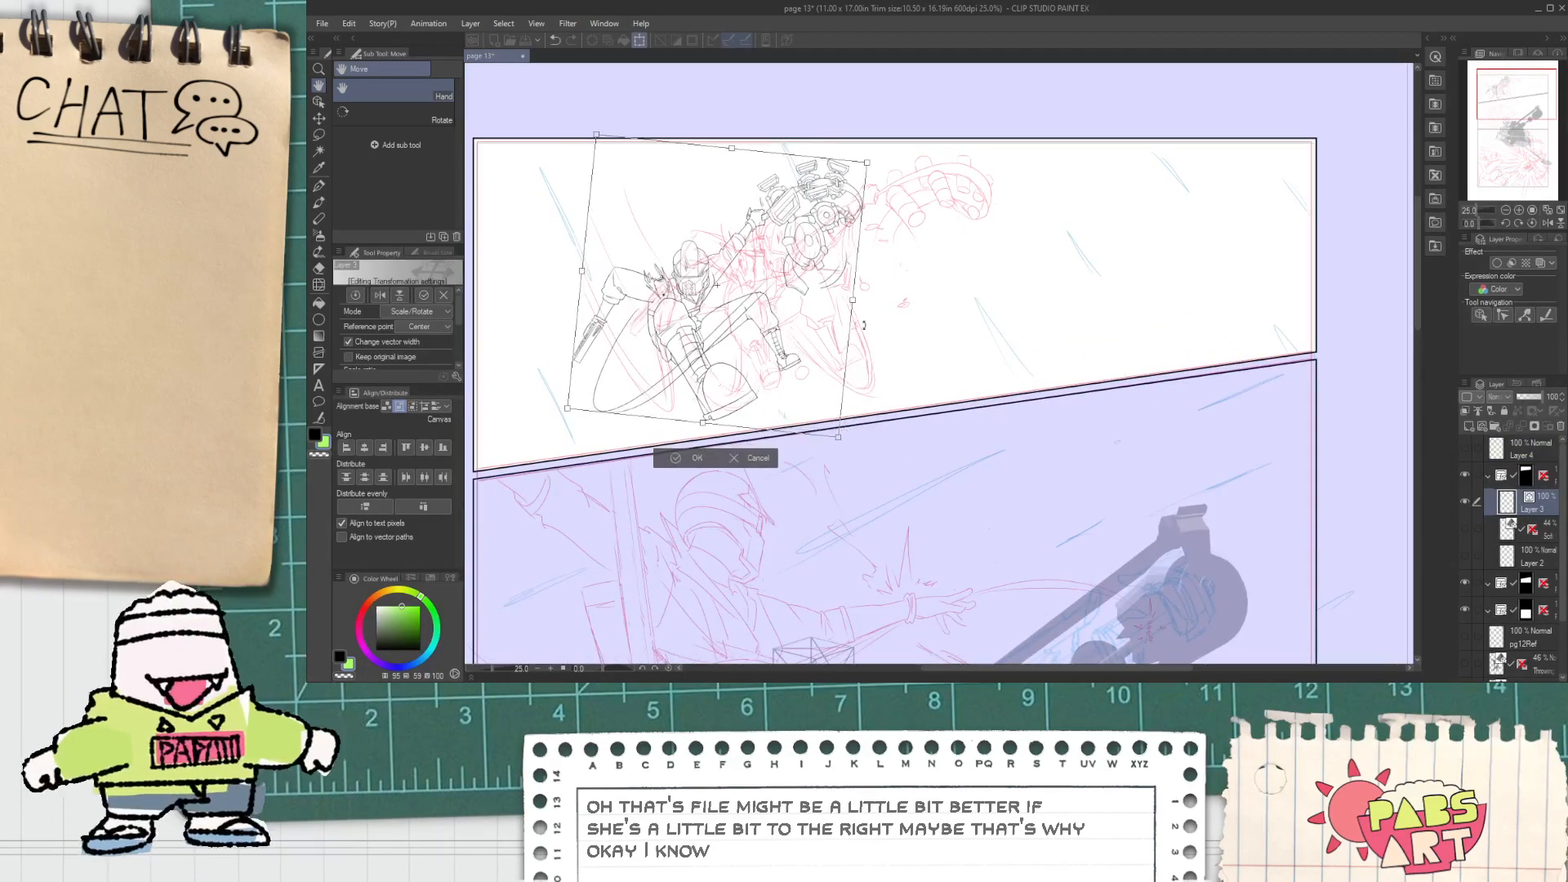
drag(793, 362, 852, 357)
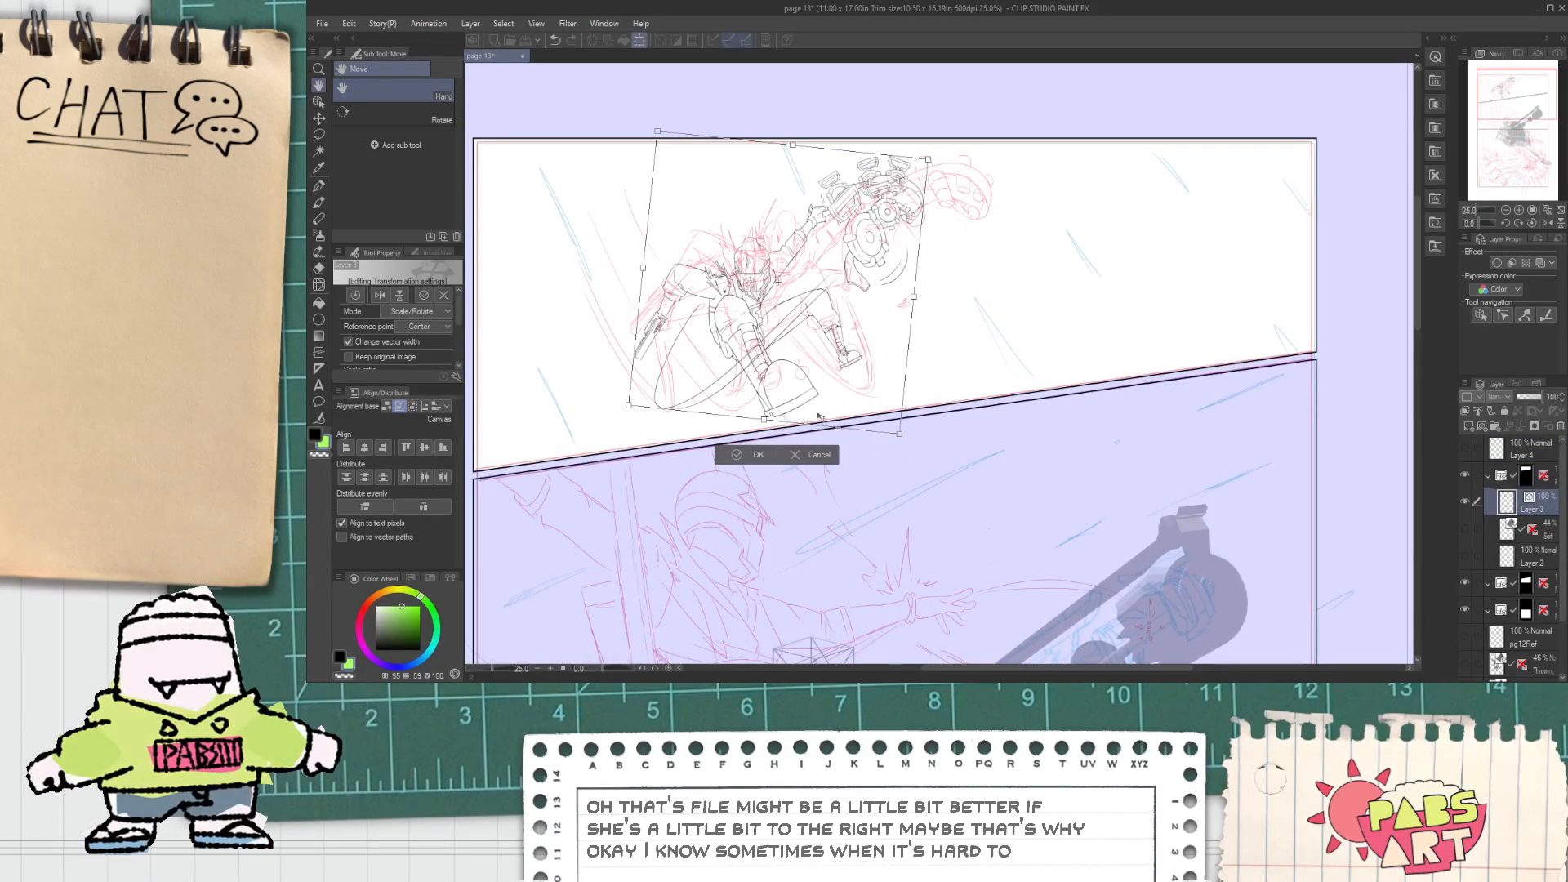
click(753, 459)
Step: Ink a curved lower edge beneath the large foreground boot's sole with the G-pen in black
key(p)
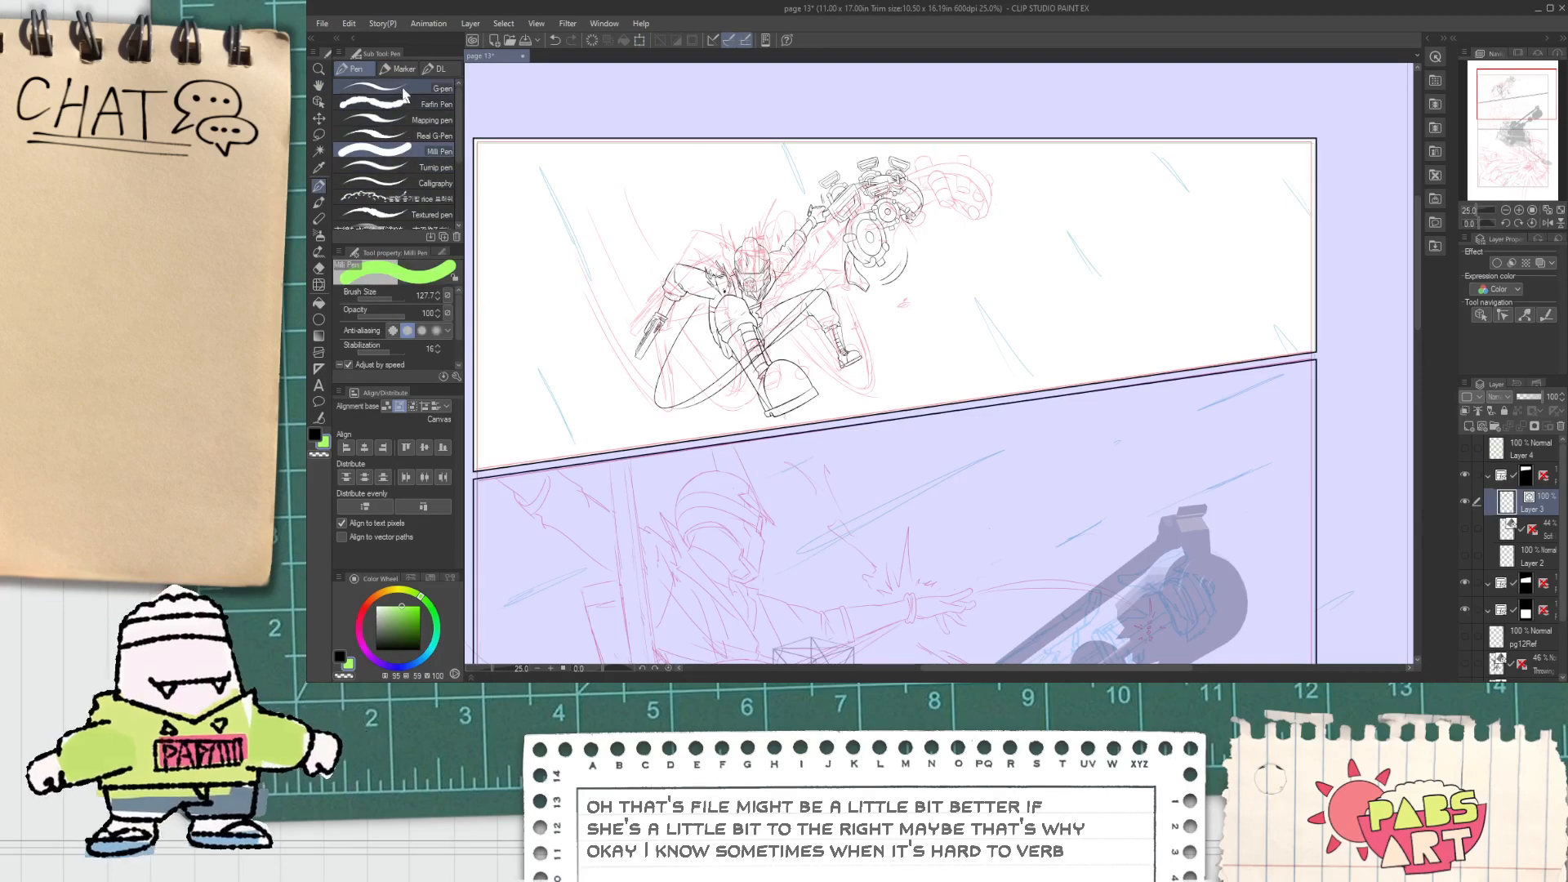
click(375, 650)
scroll(700, 332, up, 3)
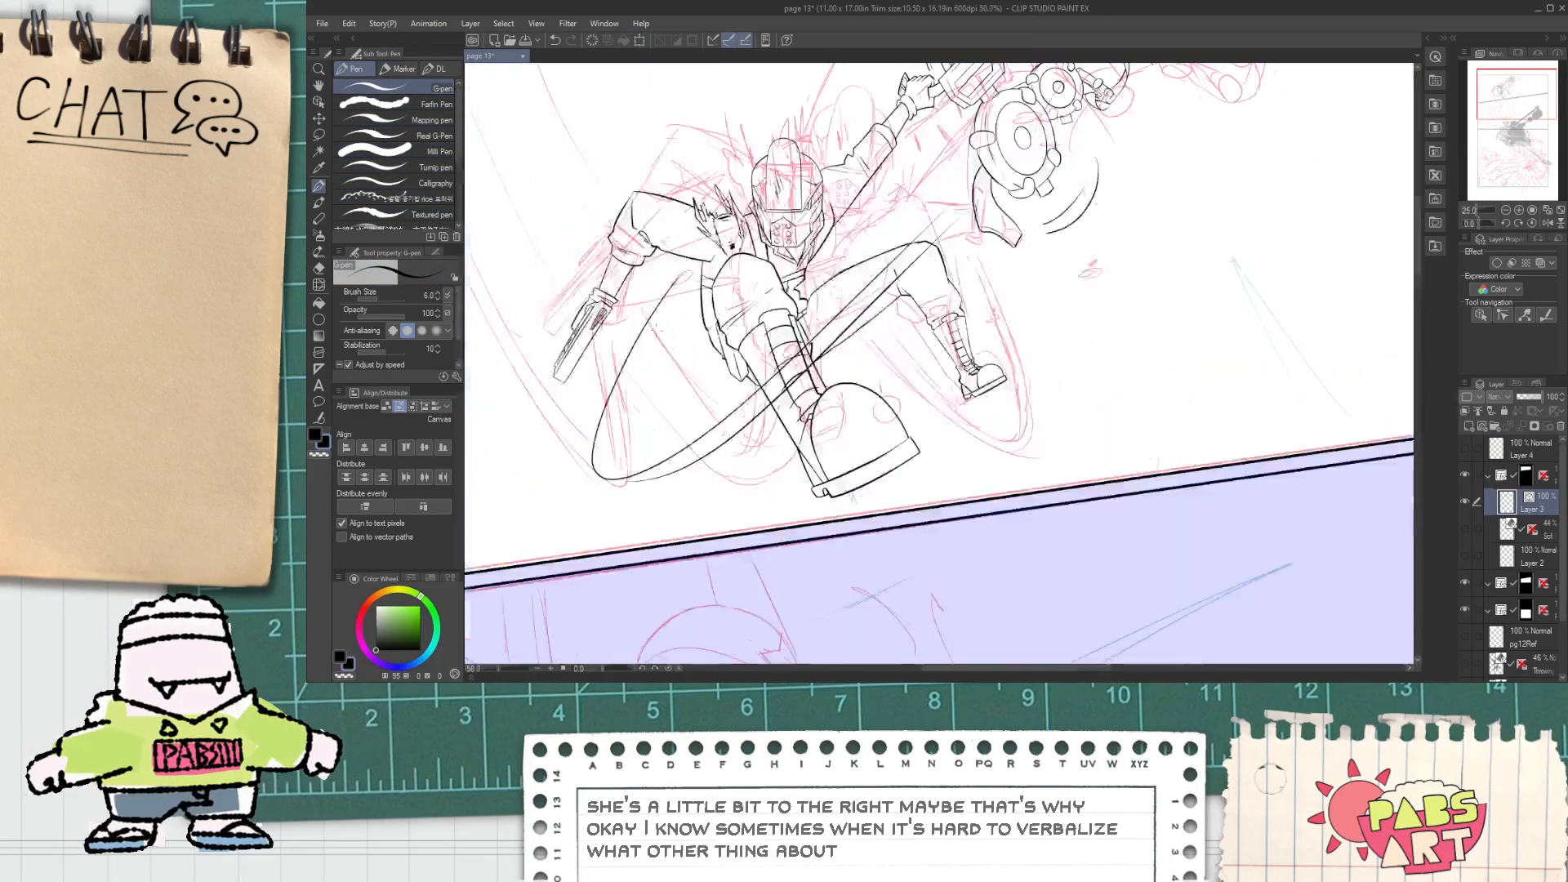
scroll(658, 327, down, 1)
key(space)
drag(841, 481, 863, 485)
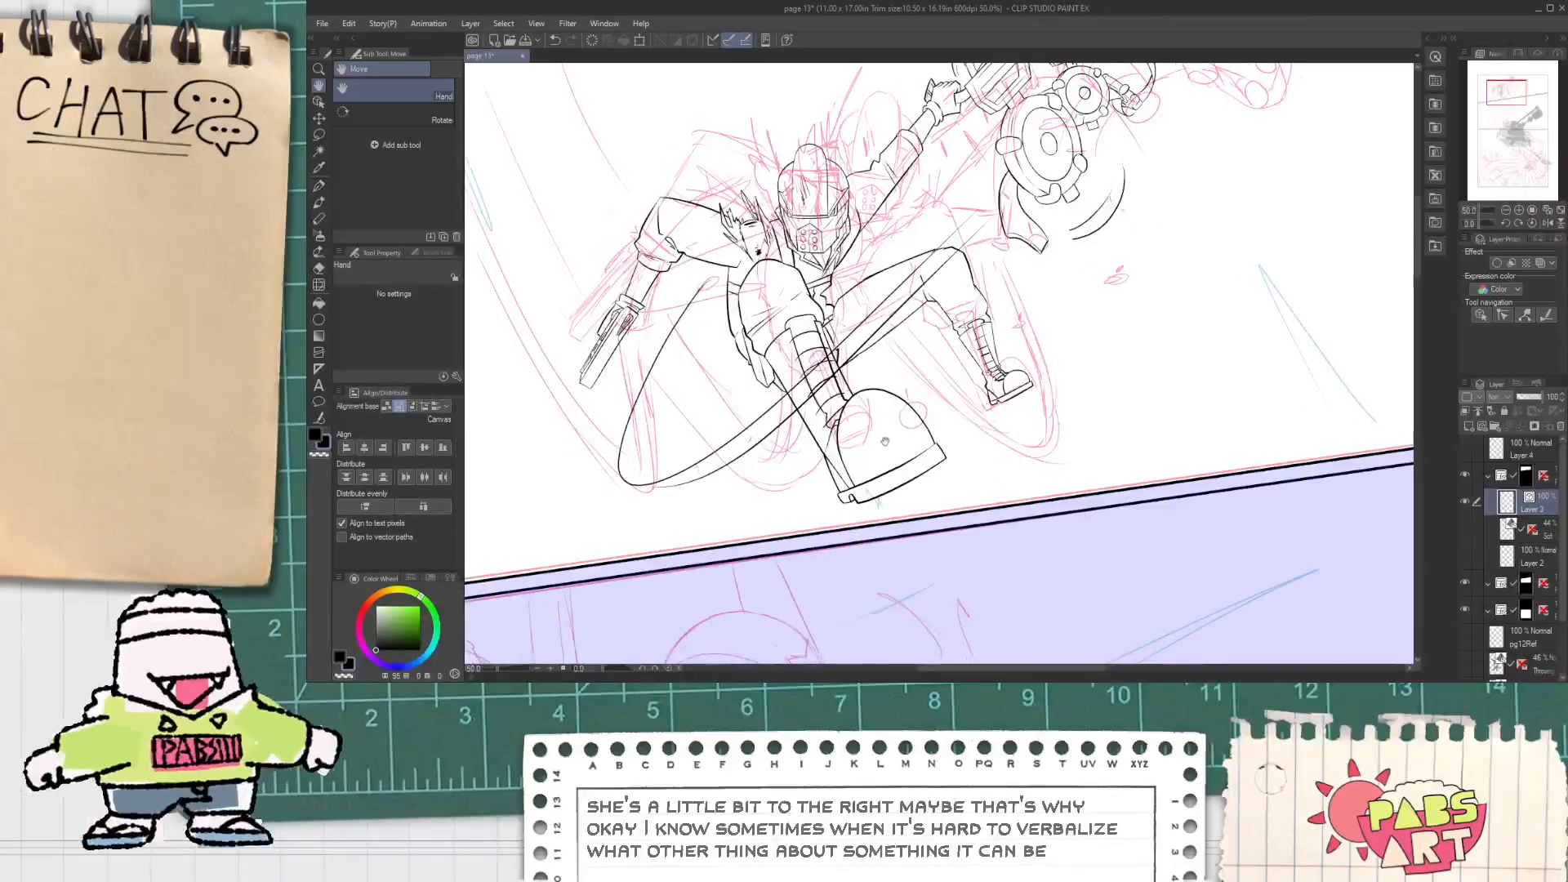
scroll(867, 487, up, 2)
scroll(805, 504, up, 1)
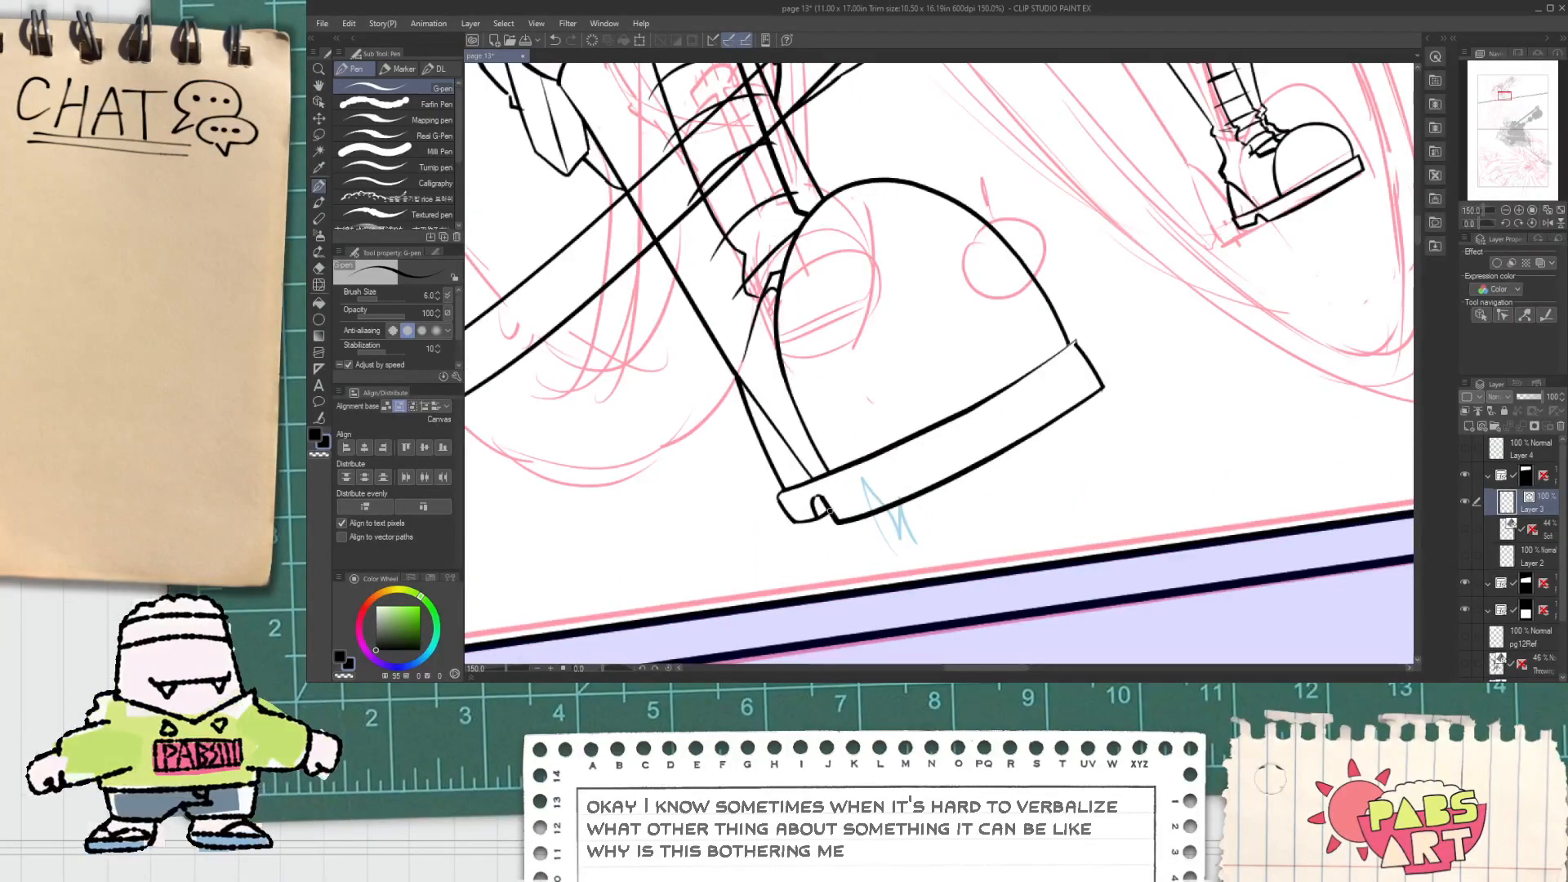
scroll(819, 517, up, 1)
key(space)
scroll(783, 508, down, 2)
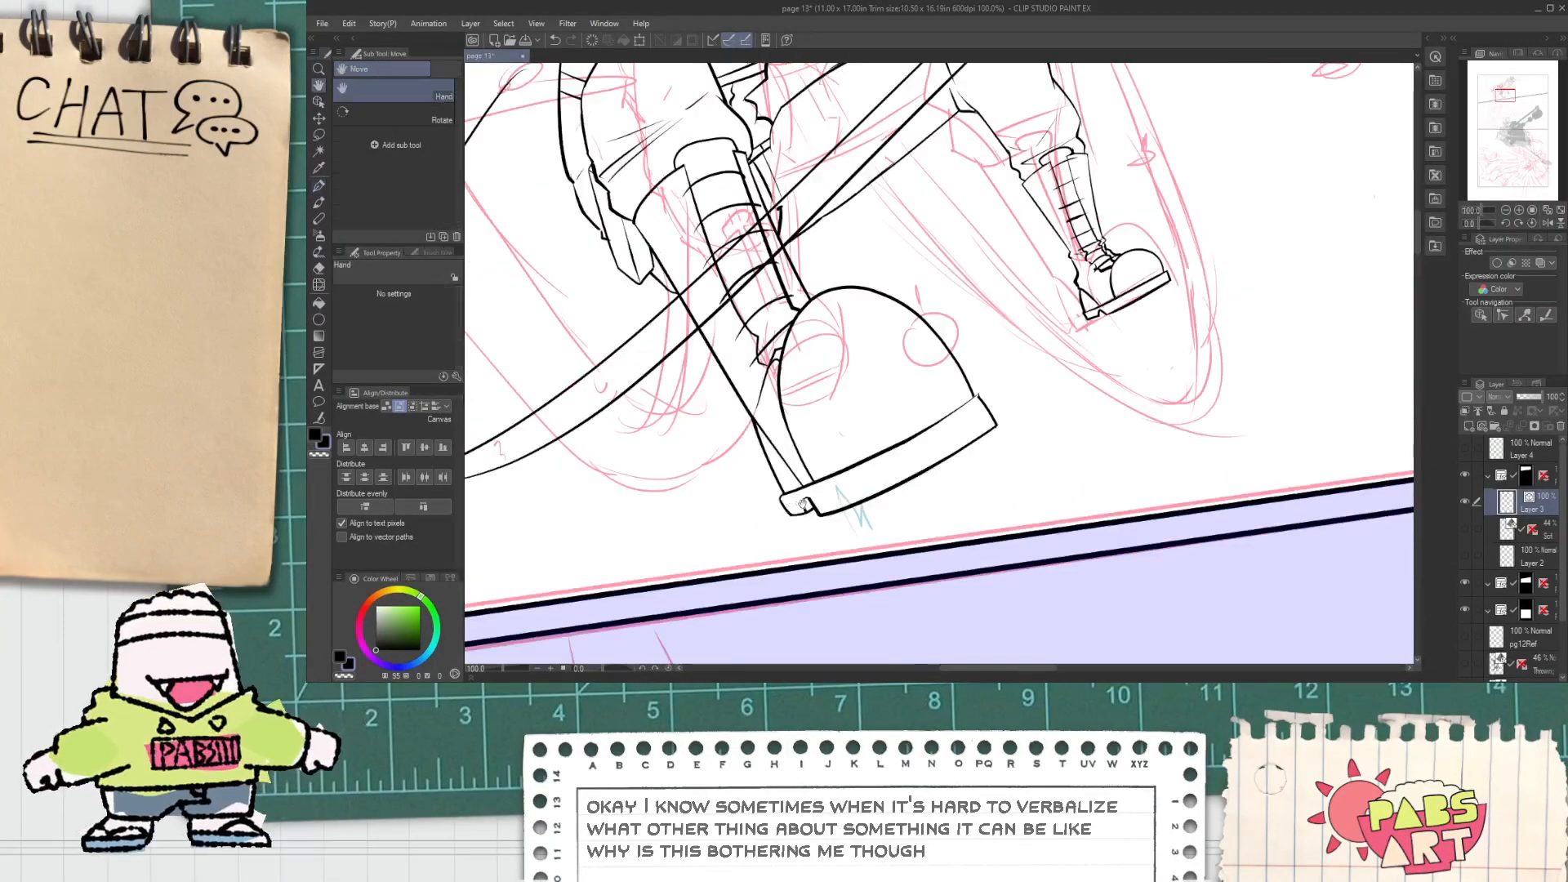
scroll(818, 502, up, 1)
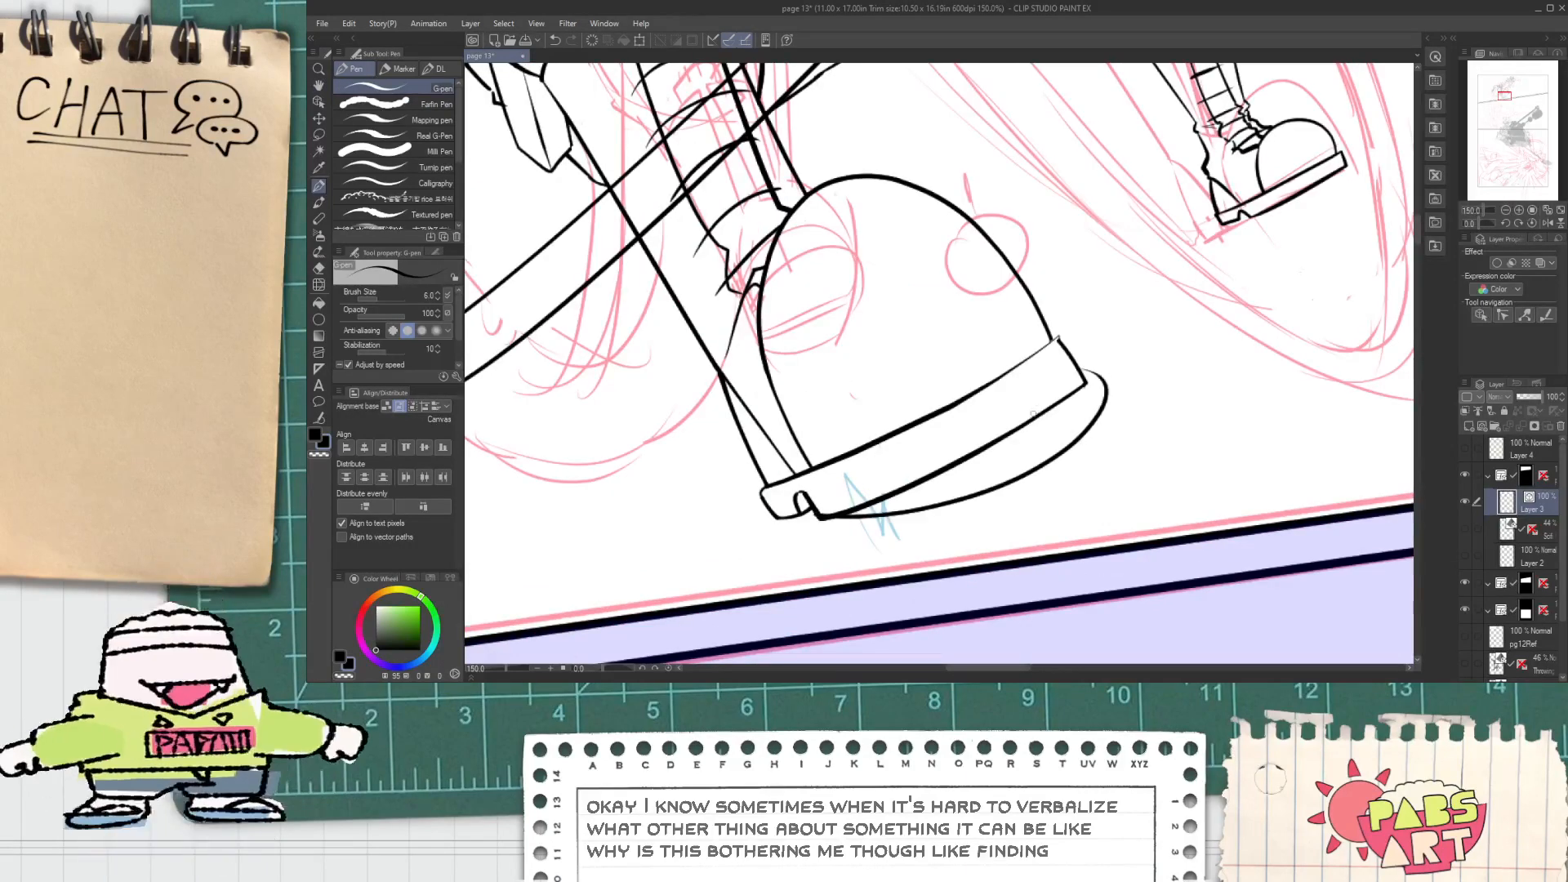
scroll(1086, 380, up, 1)
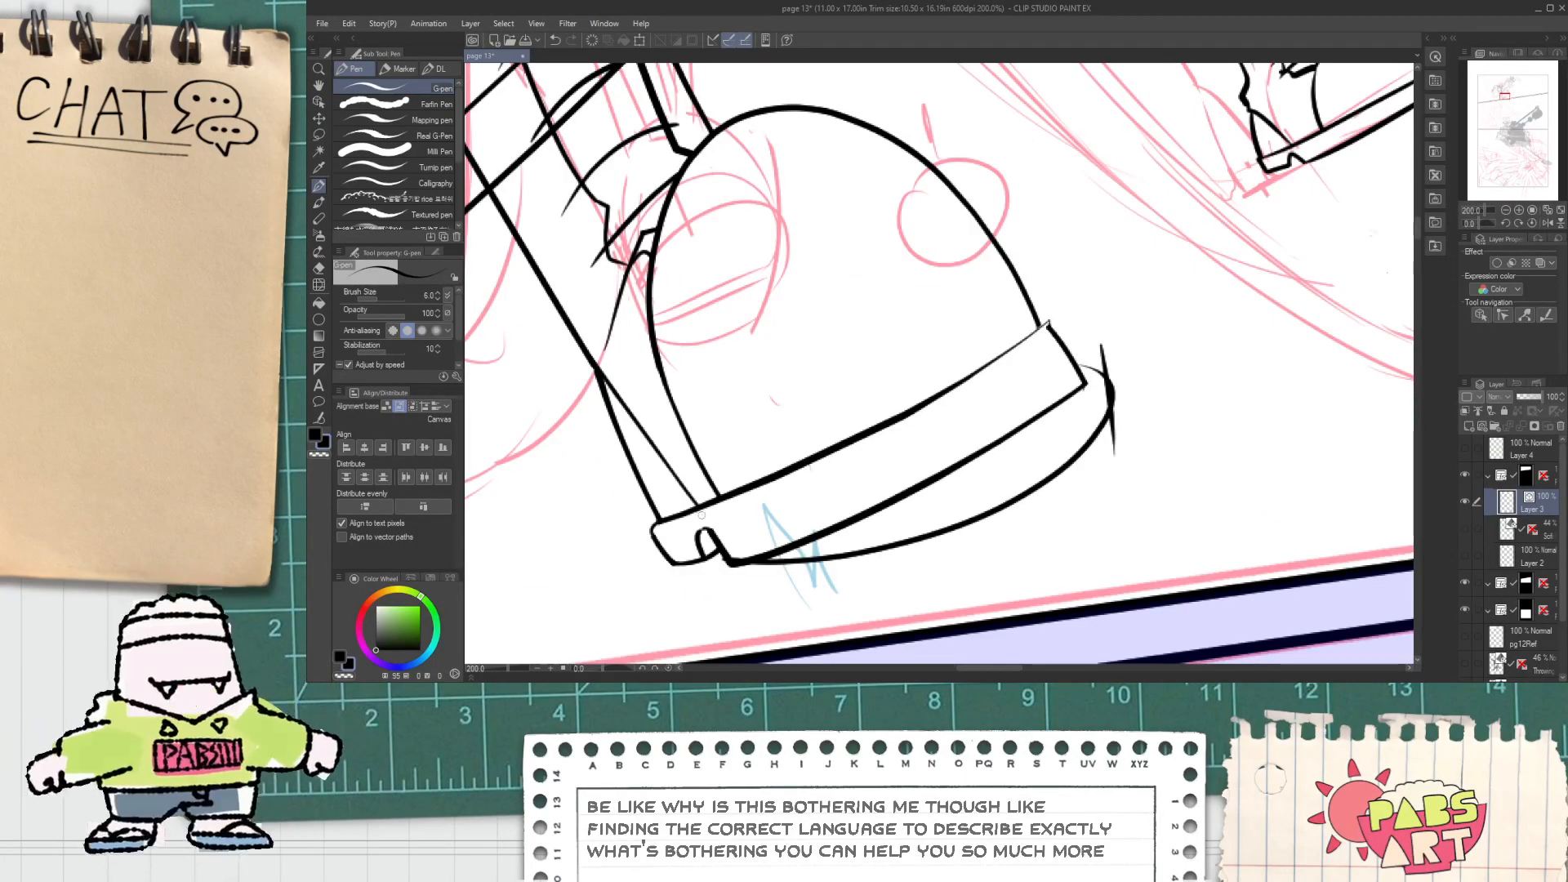
Step: Try new lines across the large boot's sole and around its heel, undoing each stroke
drag(764, 502, 1103, 380)
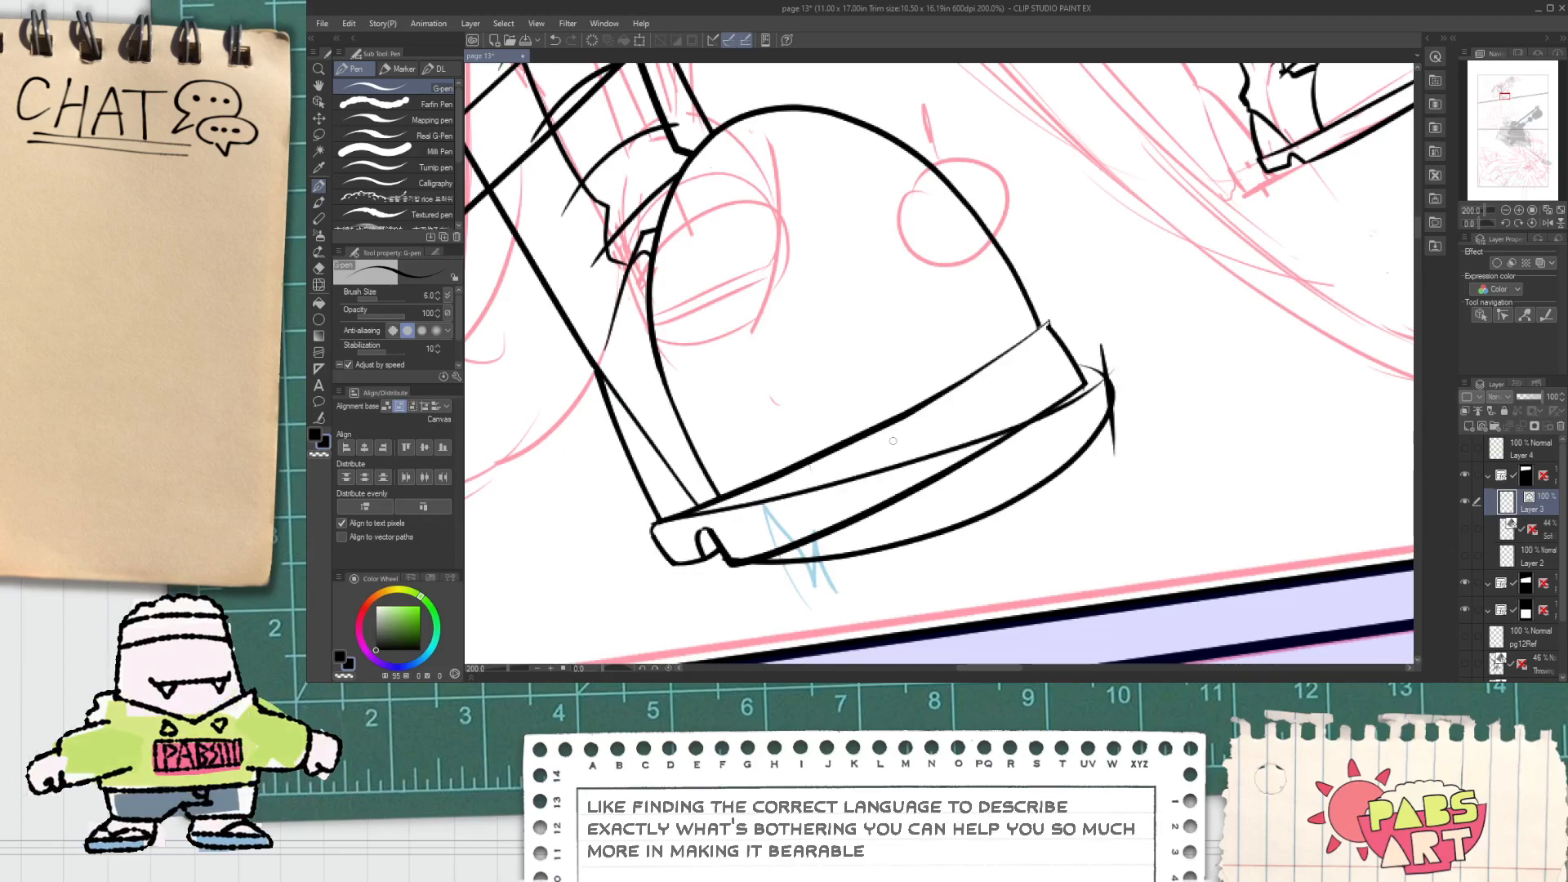
key(ctrl+z)
drag(641, 526, 1083, 320)
key(ctrl+z)
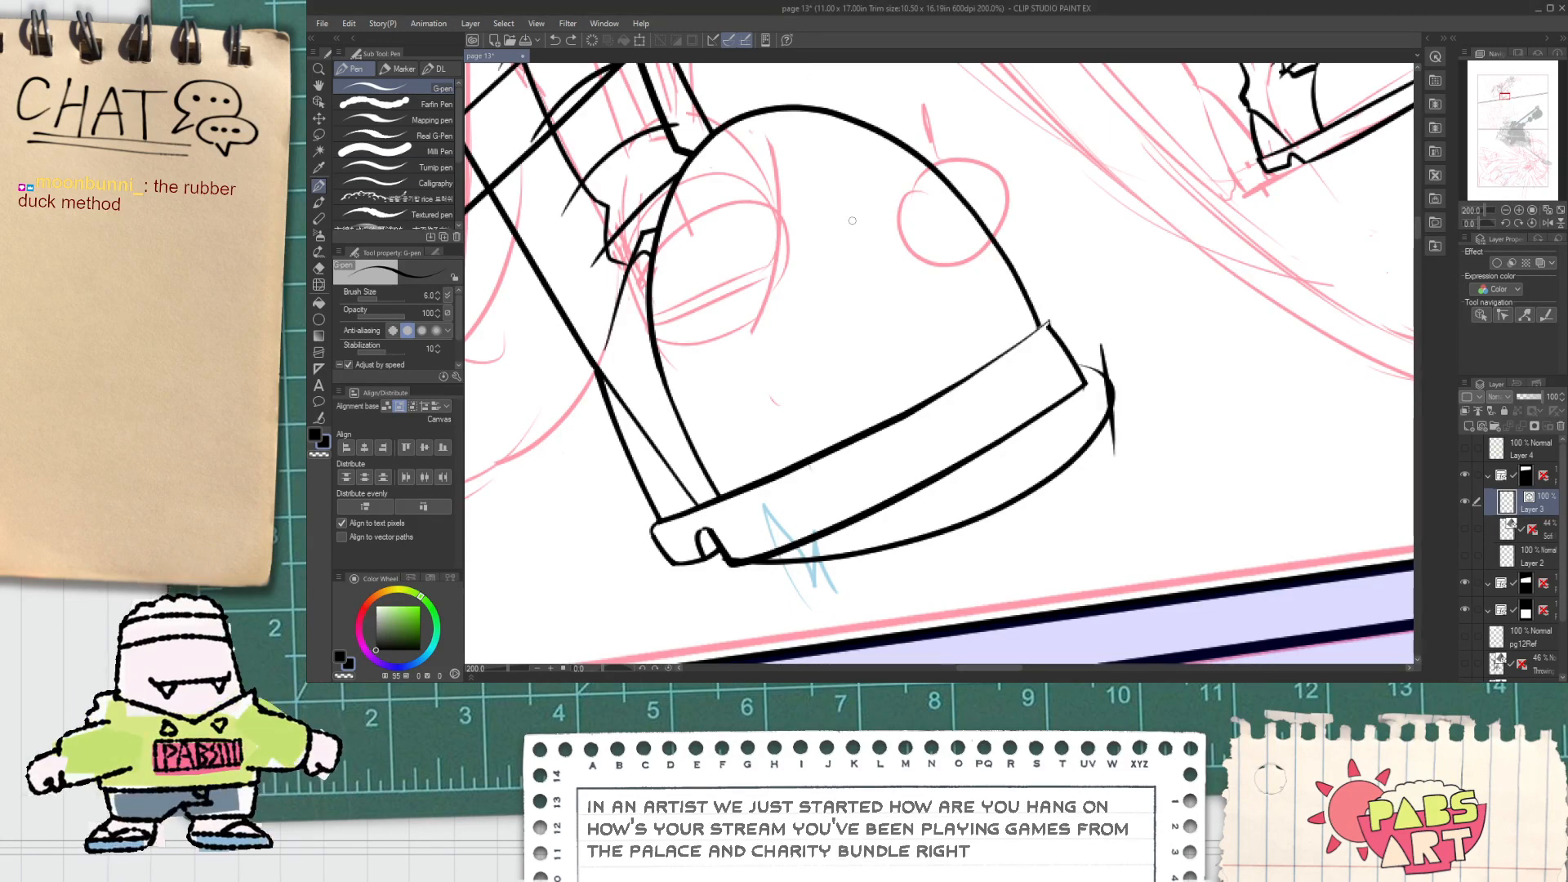
scroll(731, 562, down, 2)
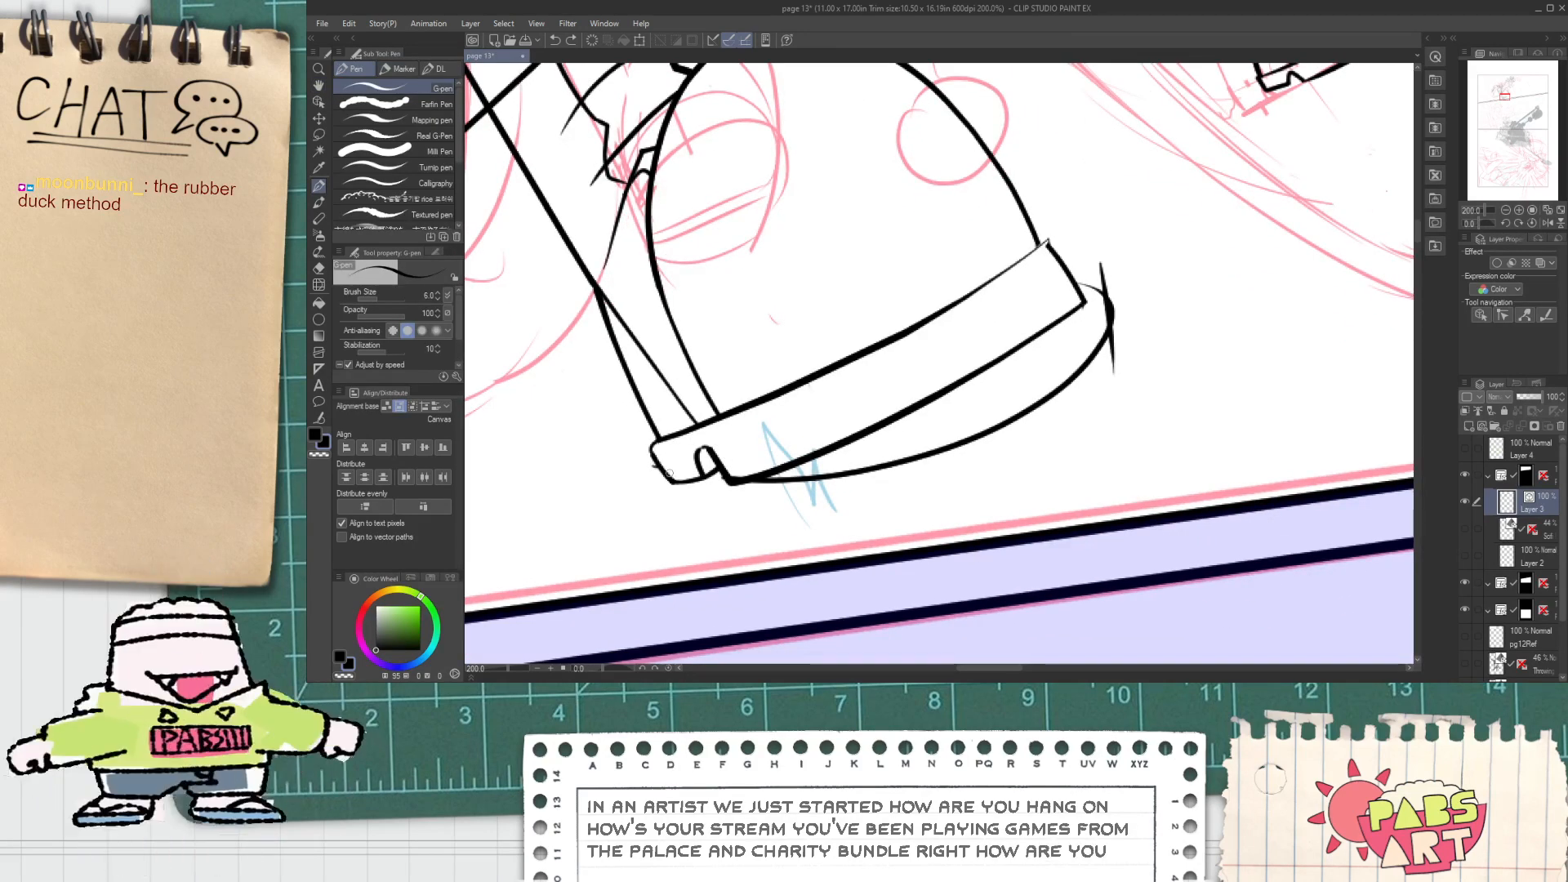
mouse_move(673, 482)
mouse_down()
mouse_move(745, 487)
mouse_move(731, 482)
mouse_up()
key(ctrl+z)
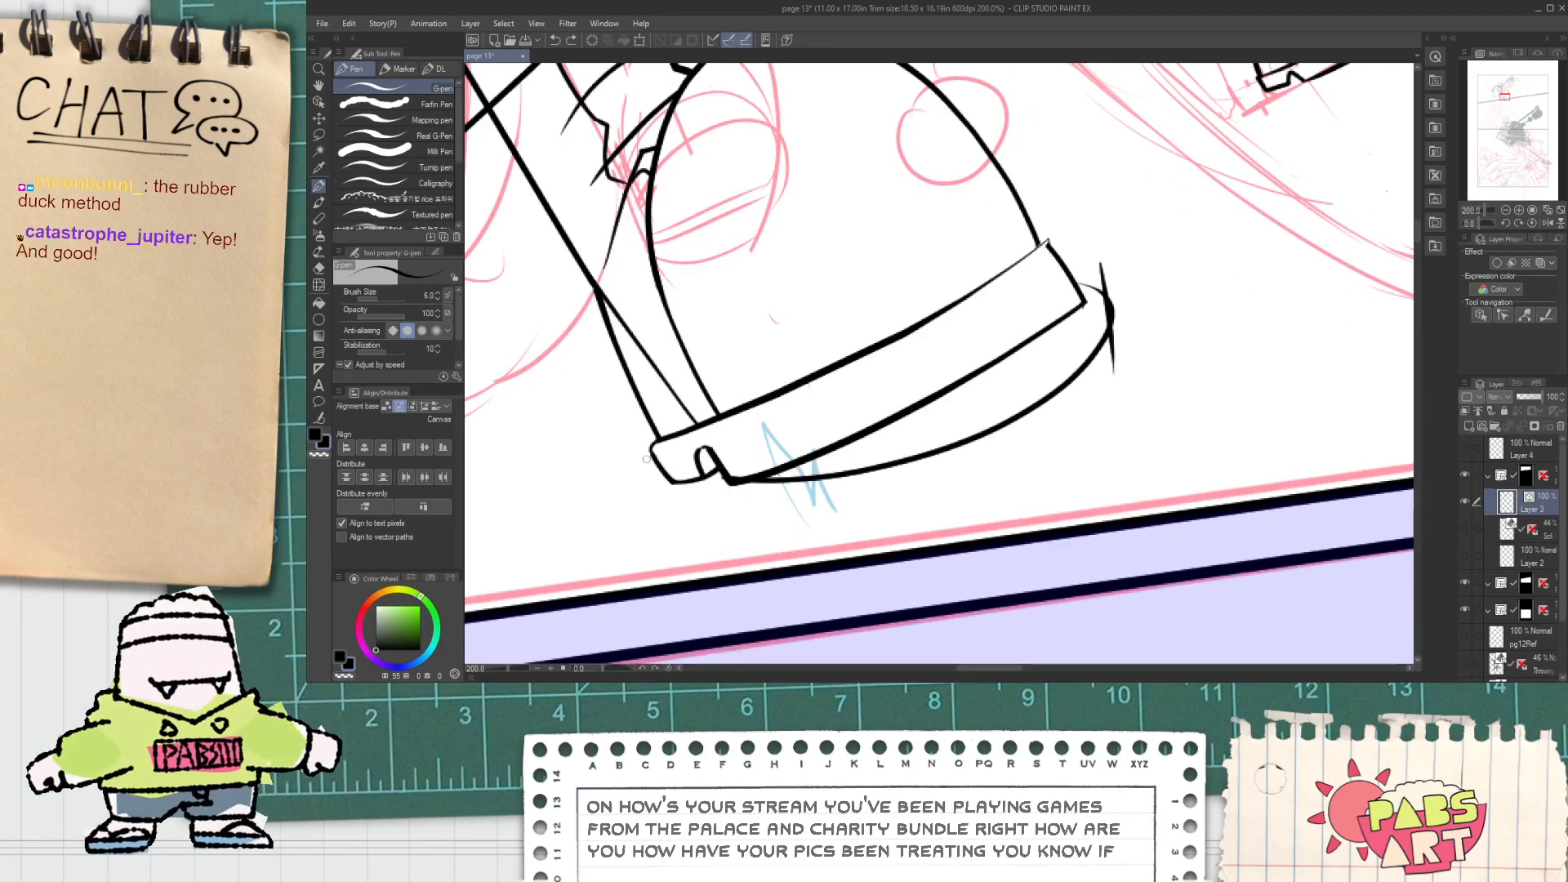
Step: Ink a curved line across the large boot's sole from heel to toe and remove the straight lower sole line it replaces
drag(646, 459, 714, 485)
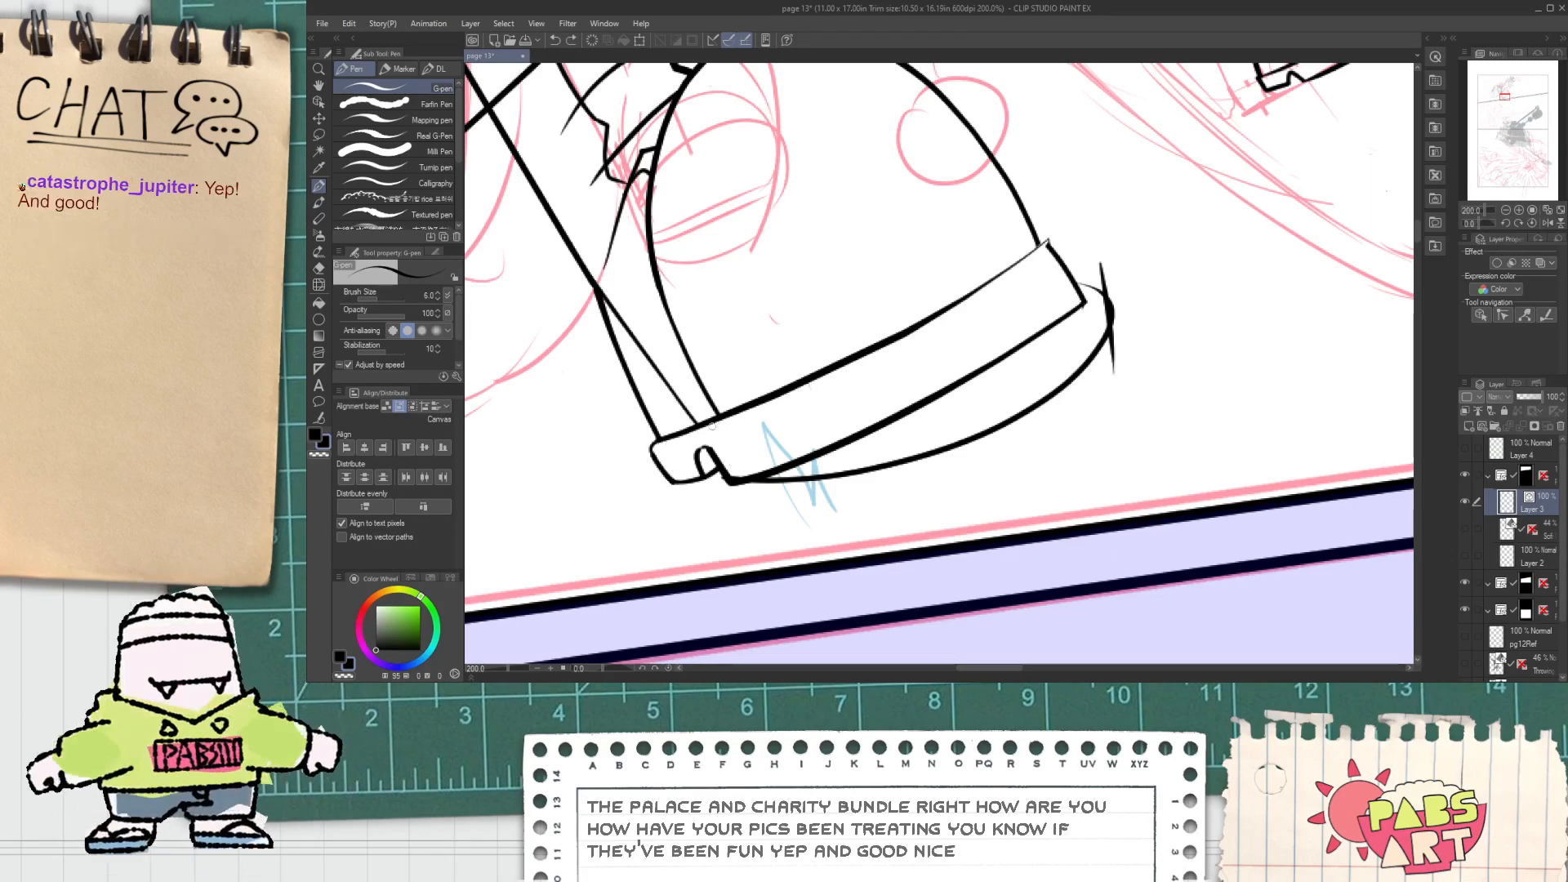
drag(693, 424, 1172, 250)
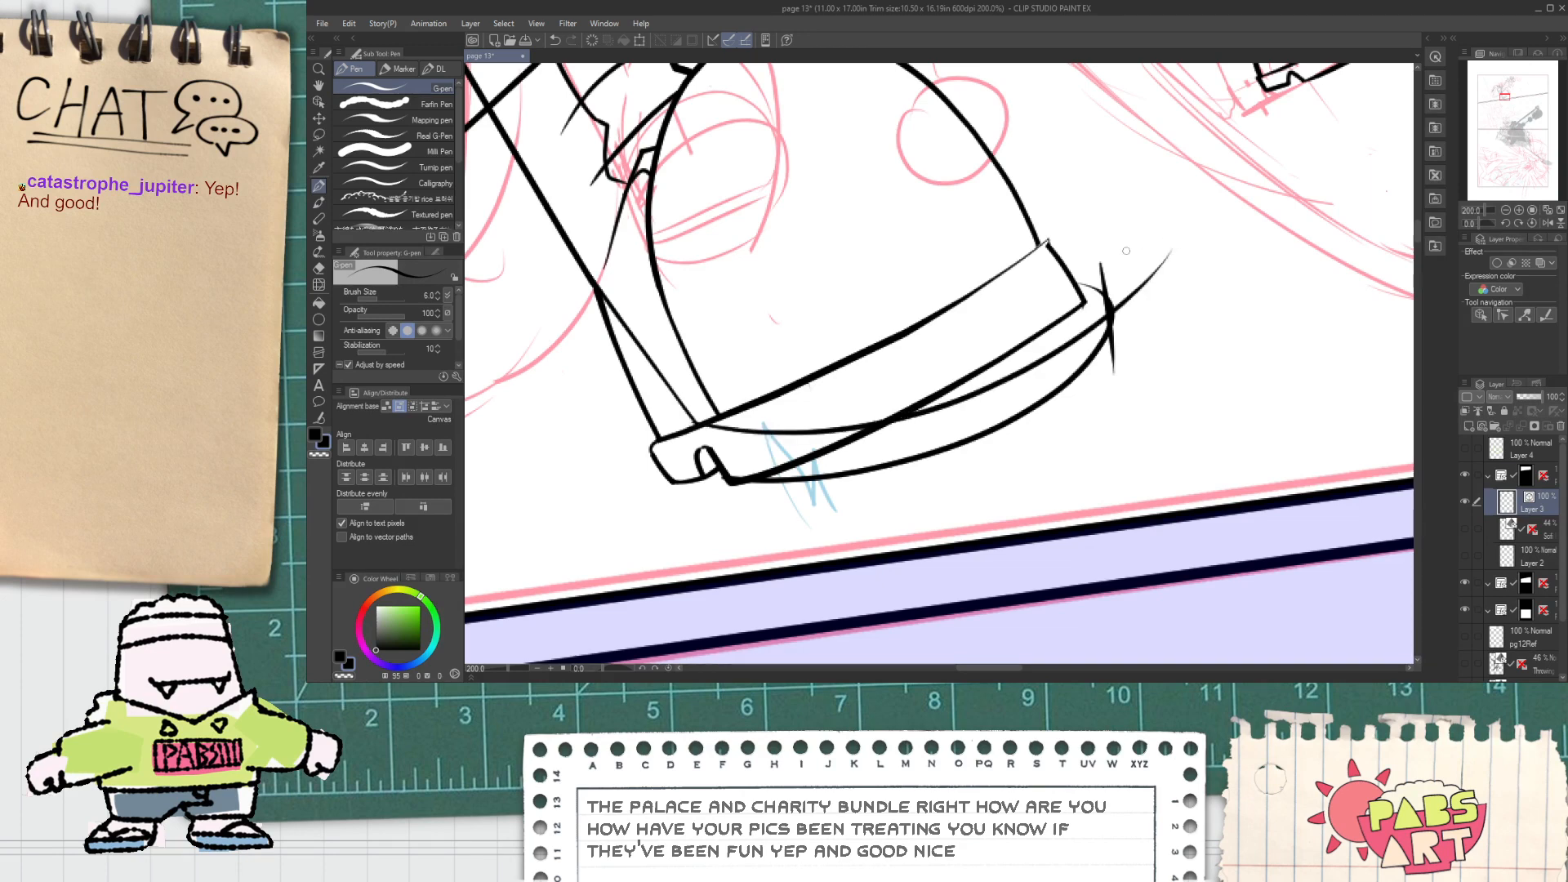
key(o)
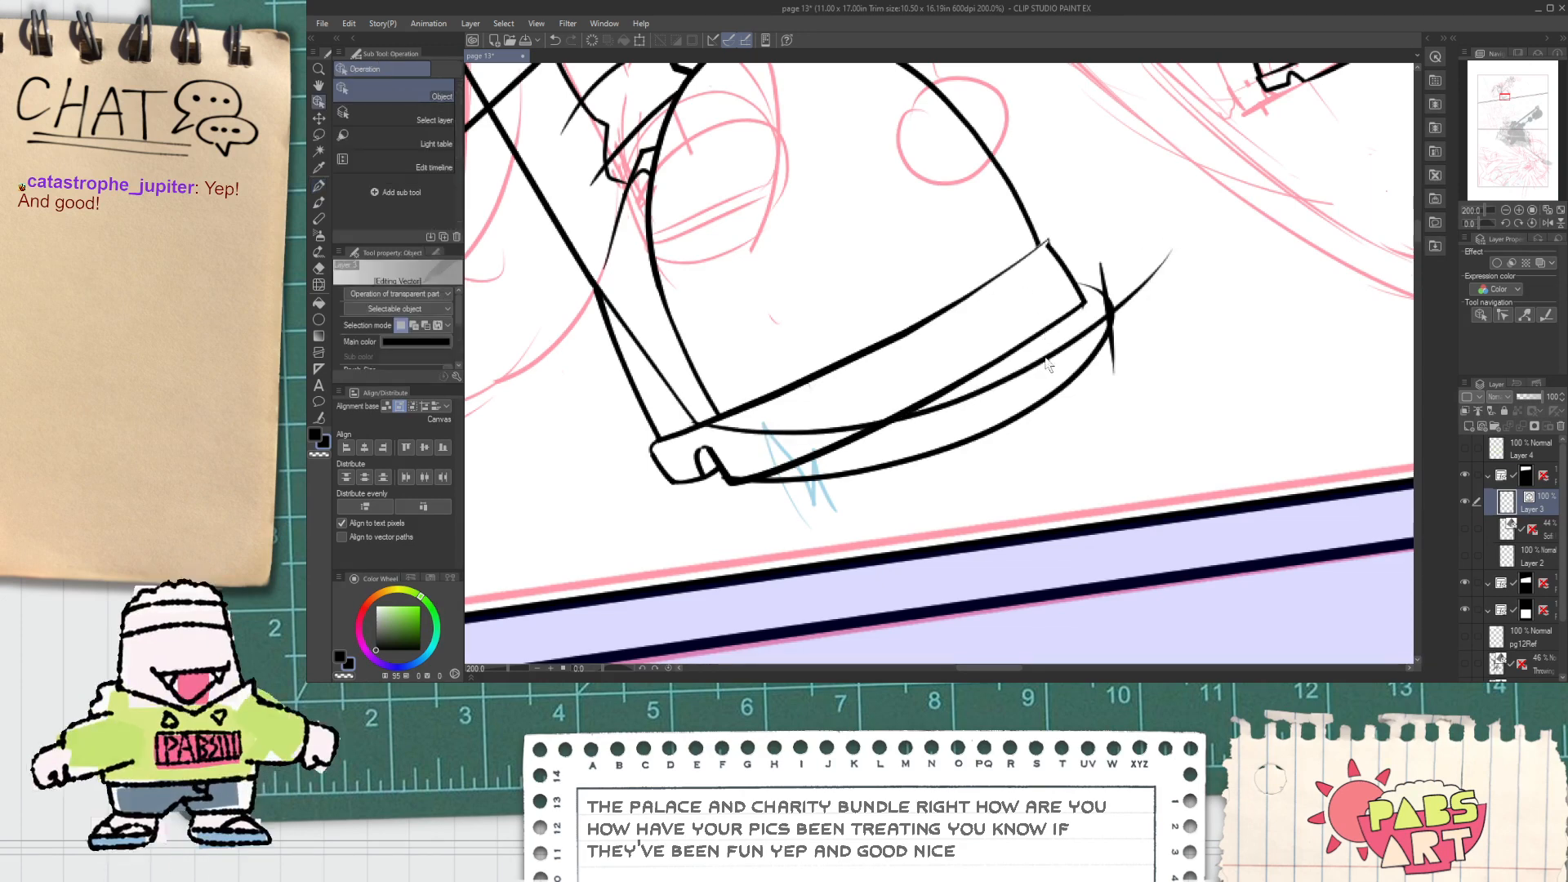
click(1049, 353)
drag(1191, 338, 1129, 338)
key(e)
drag(782, 467, 794, 479)
scroll(695, 420, up, 2)
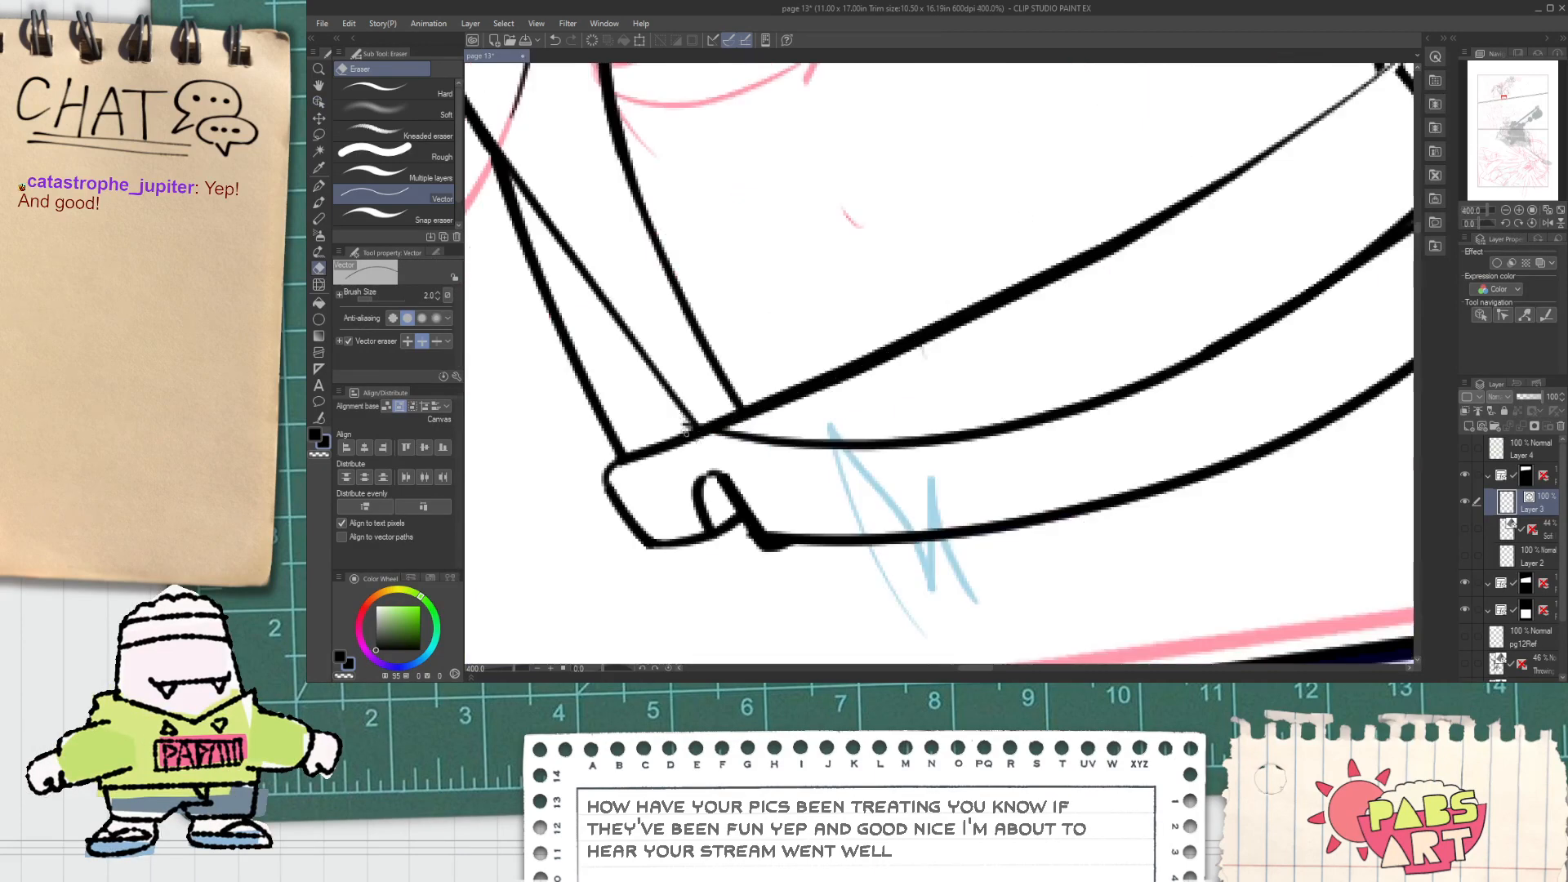
scroll(761, 497, down, 3)
scroll(1012, 343, up, 1)
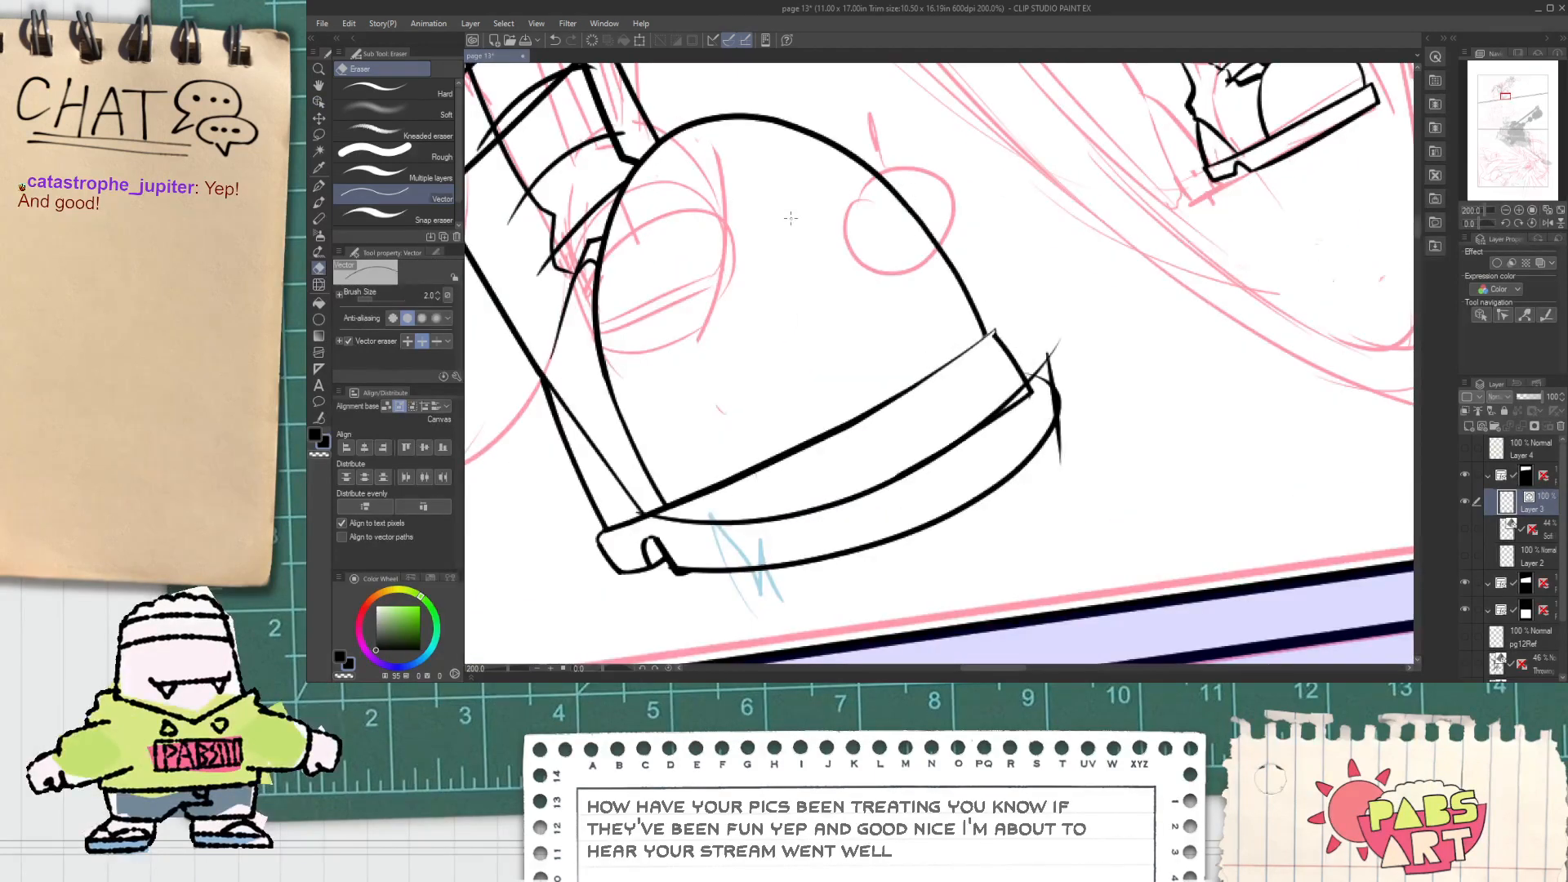
Step: Select both vector strokes of the large boot's toe cap outline, then widen, rotate and move them to meet the sole's outer edge
key(o)
click(811, 331)
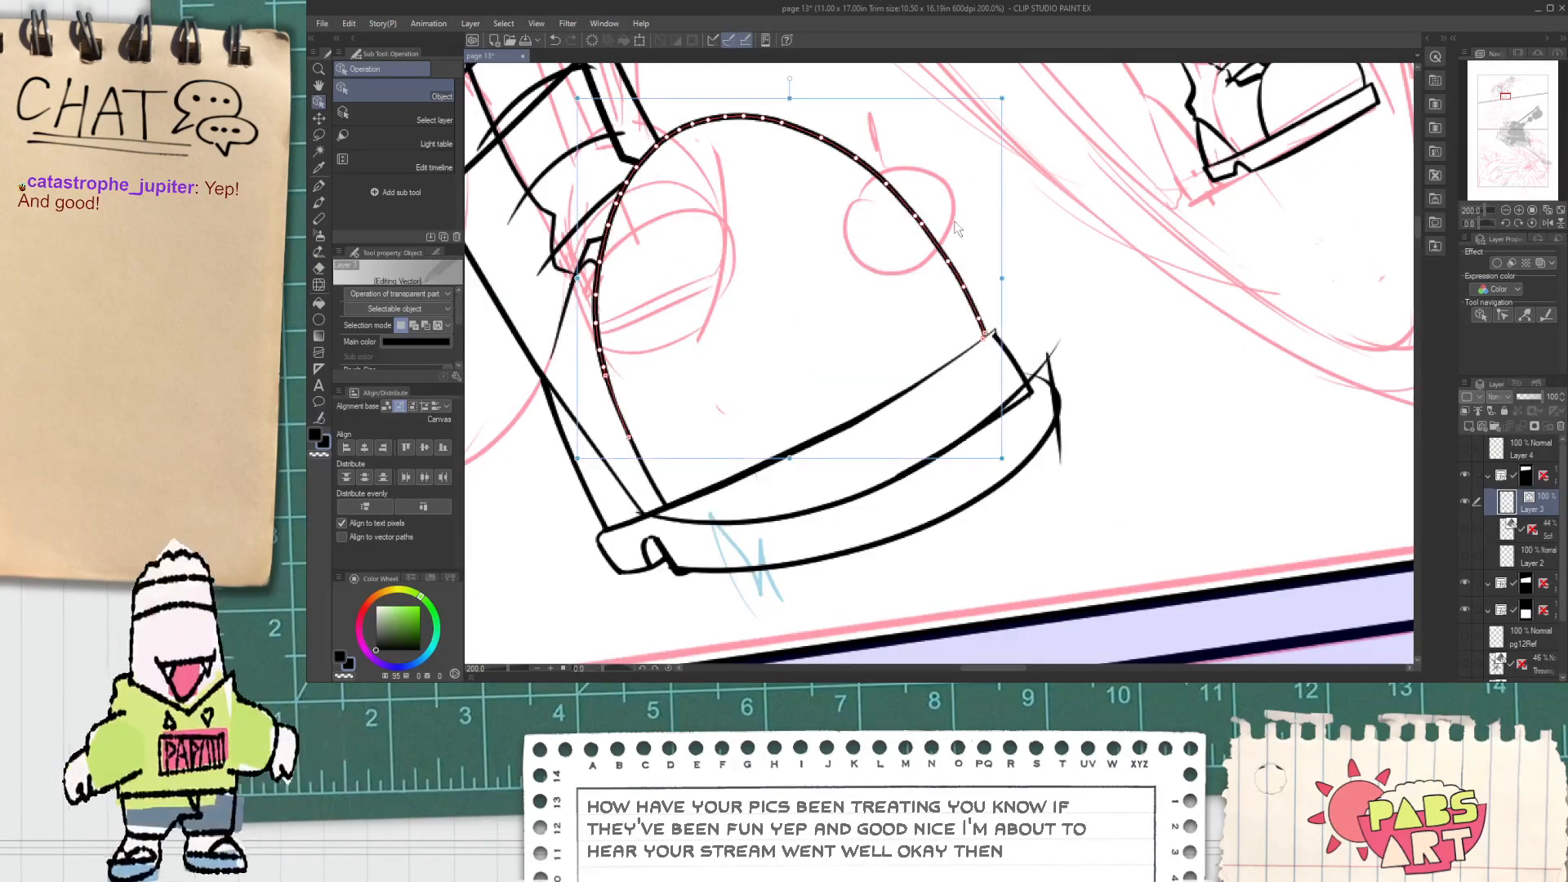
shift+click(649, 474)
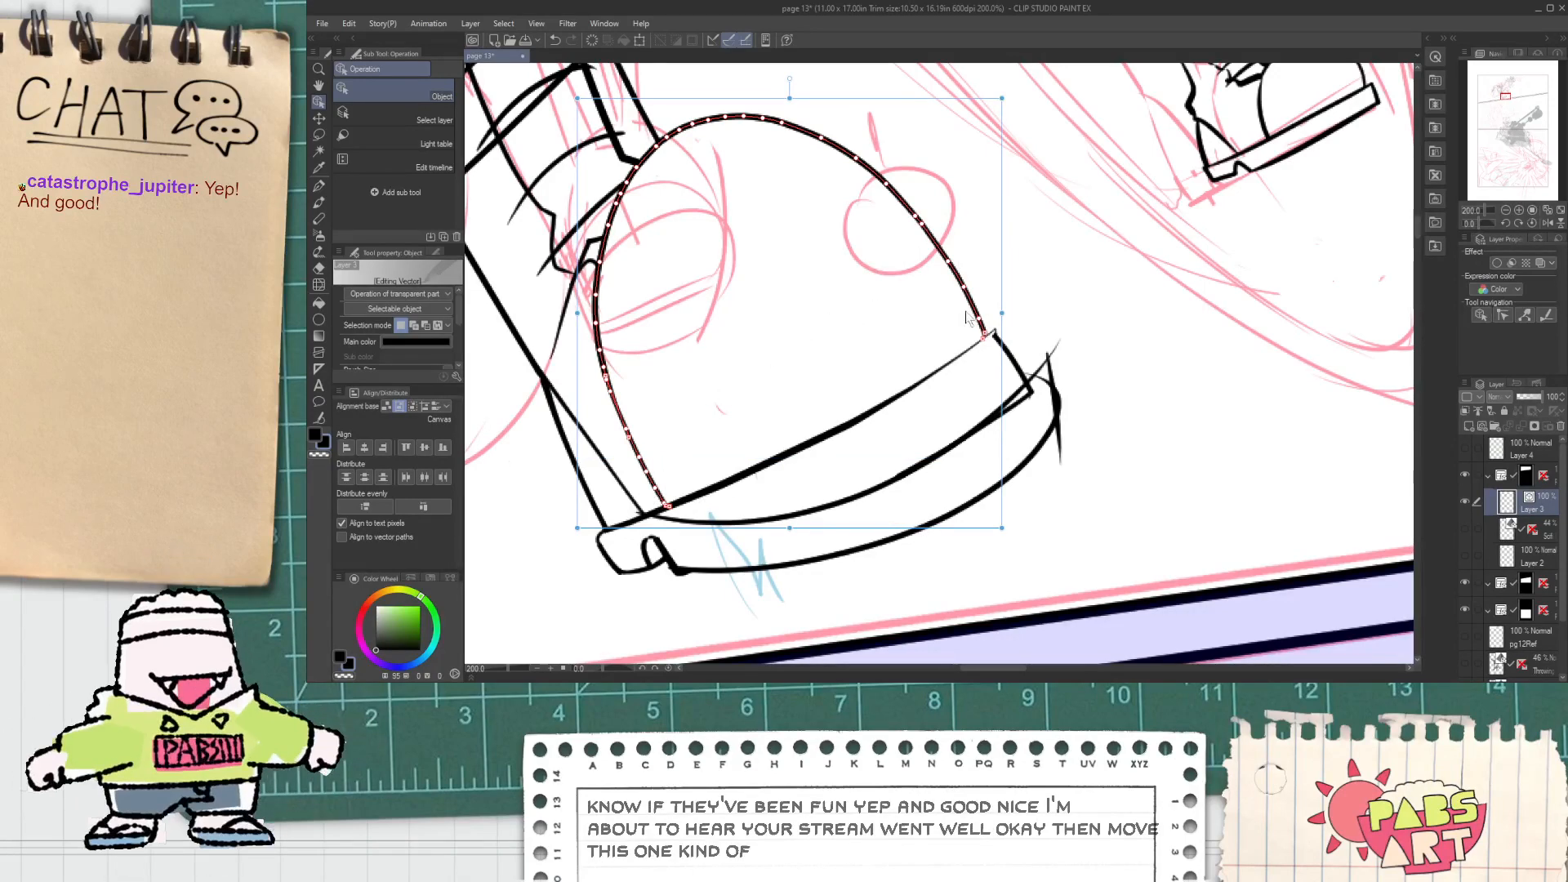
drag(1001, 316, 1135, 236)
drag(1146, 256, 1159, 349)
drag(1123, 444, 1075, 430)
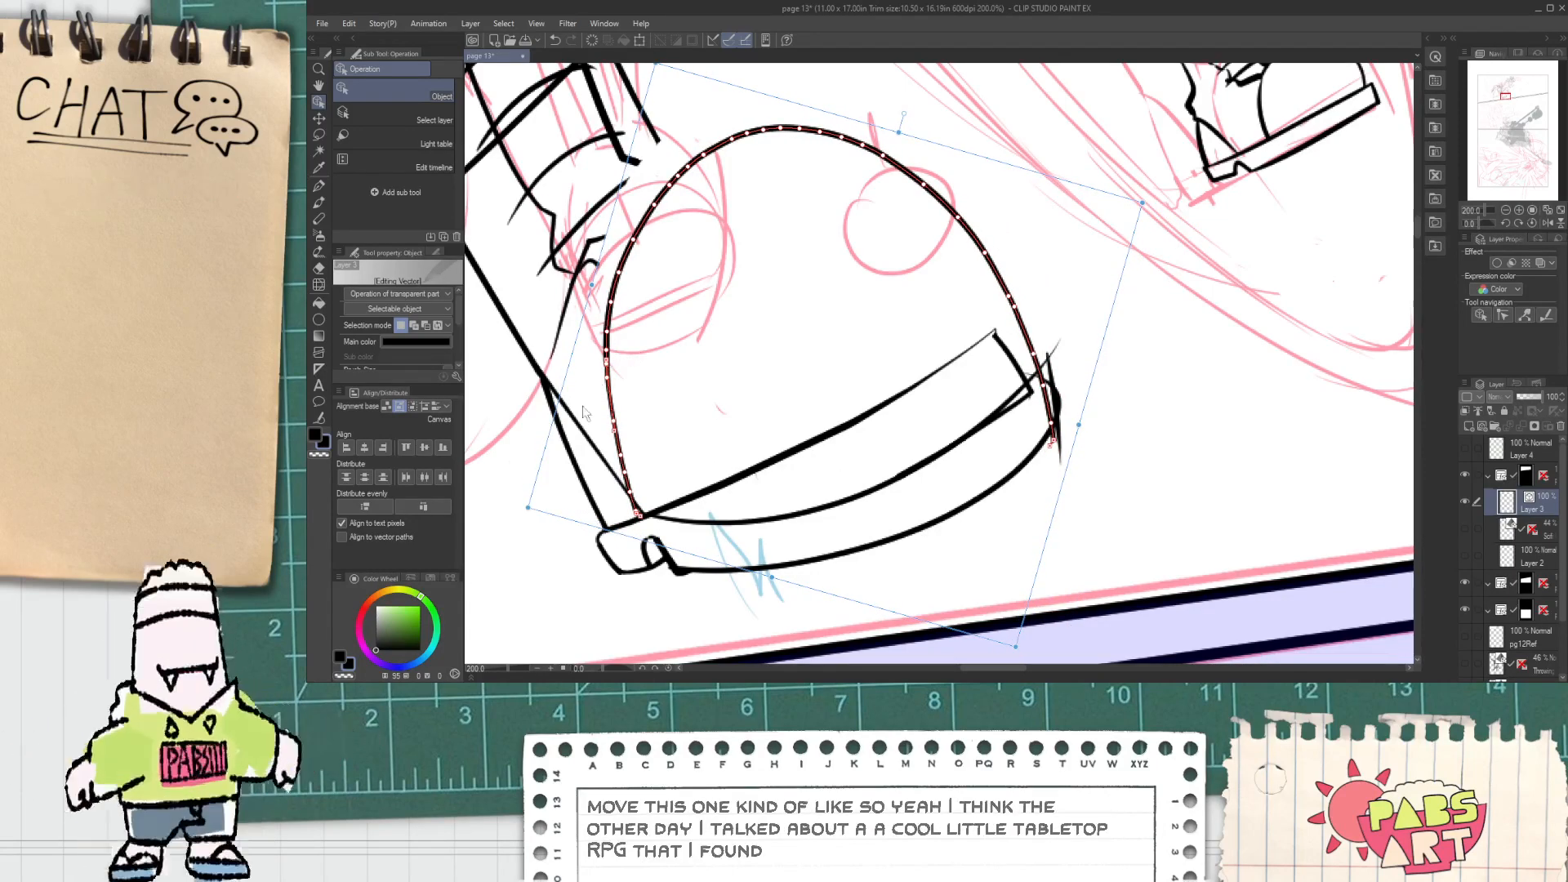
Step: Narrow and shorten the toe cap outline, then rotate and lower it slightly so both ends rest on the sole
click(884, 237)
click(988, 211)
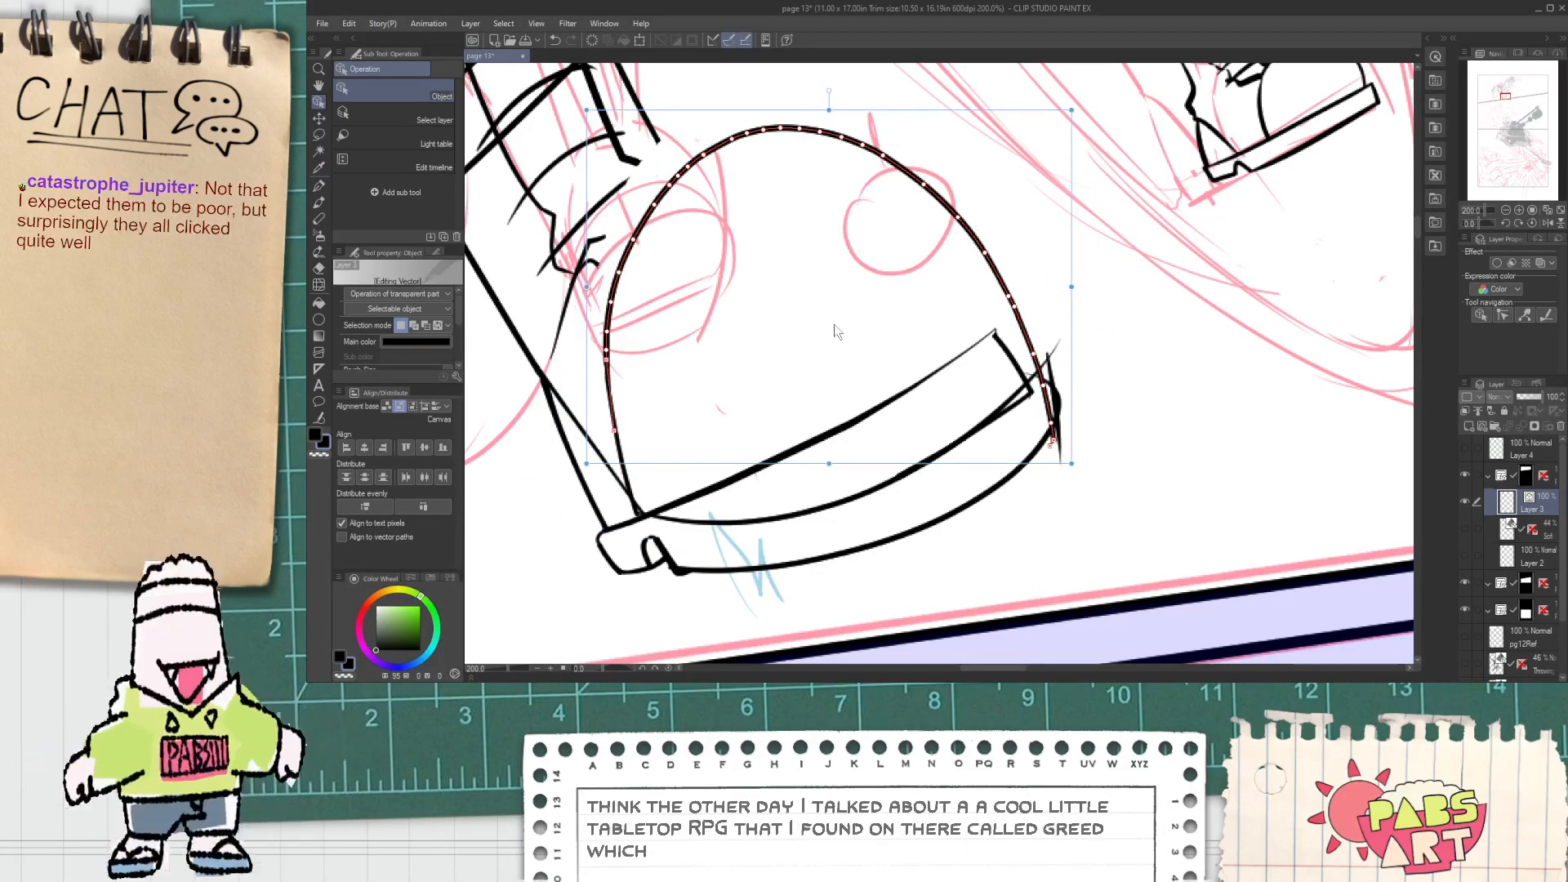
shift+click(594, 384)
drag(585, 324, 609, 327)
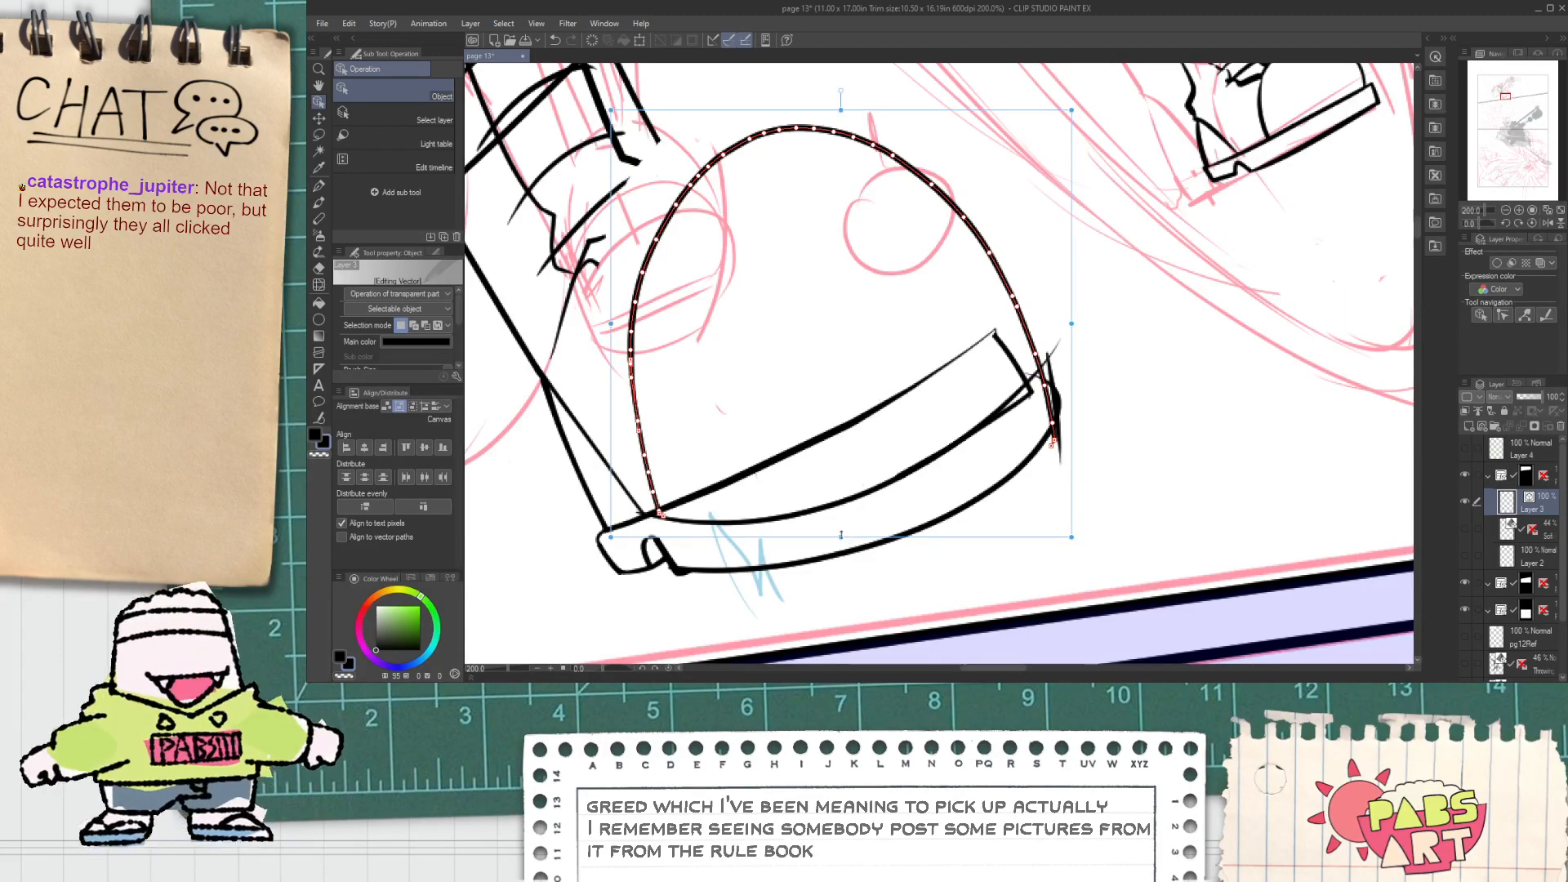
drag(840, 535, 841, 501)
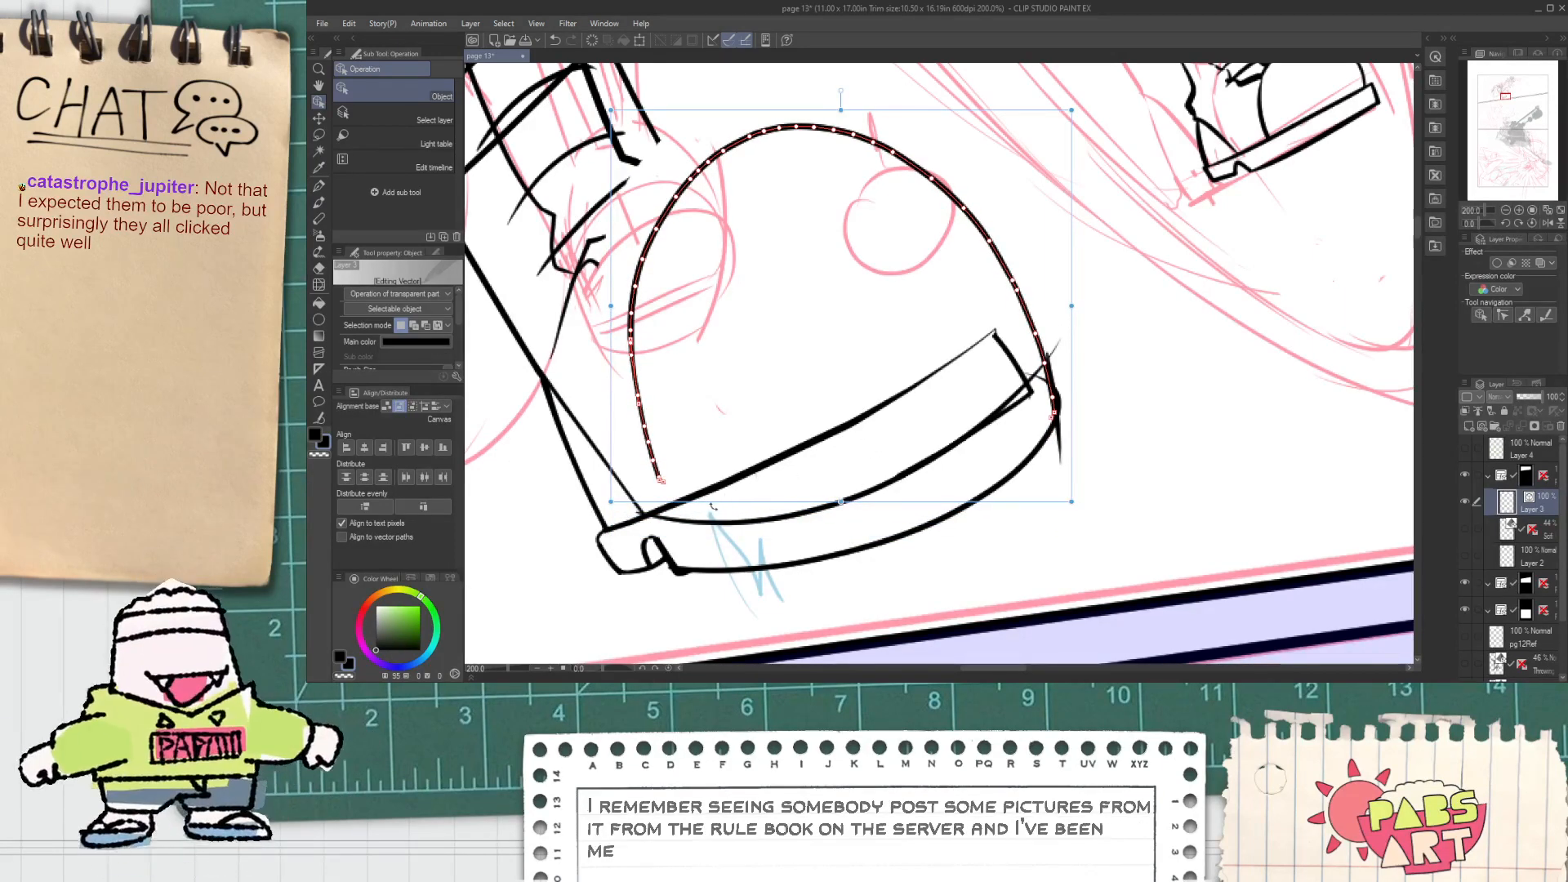
drag(712, 506, 733, 540)
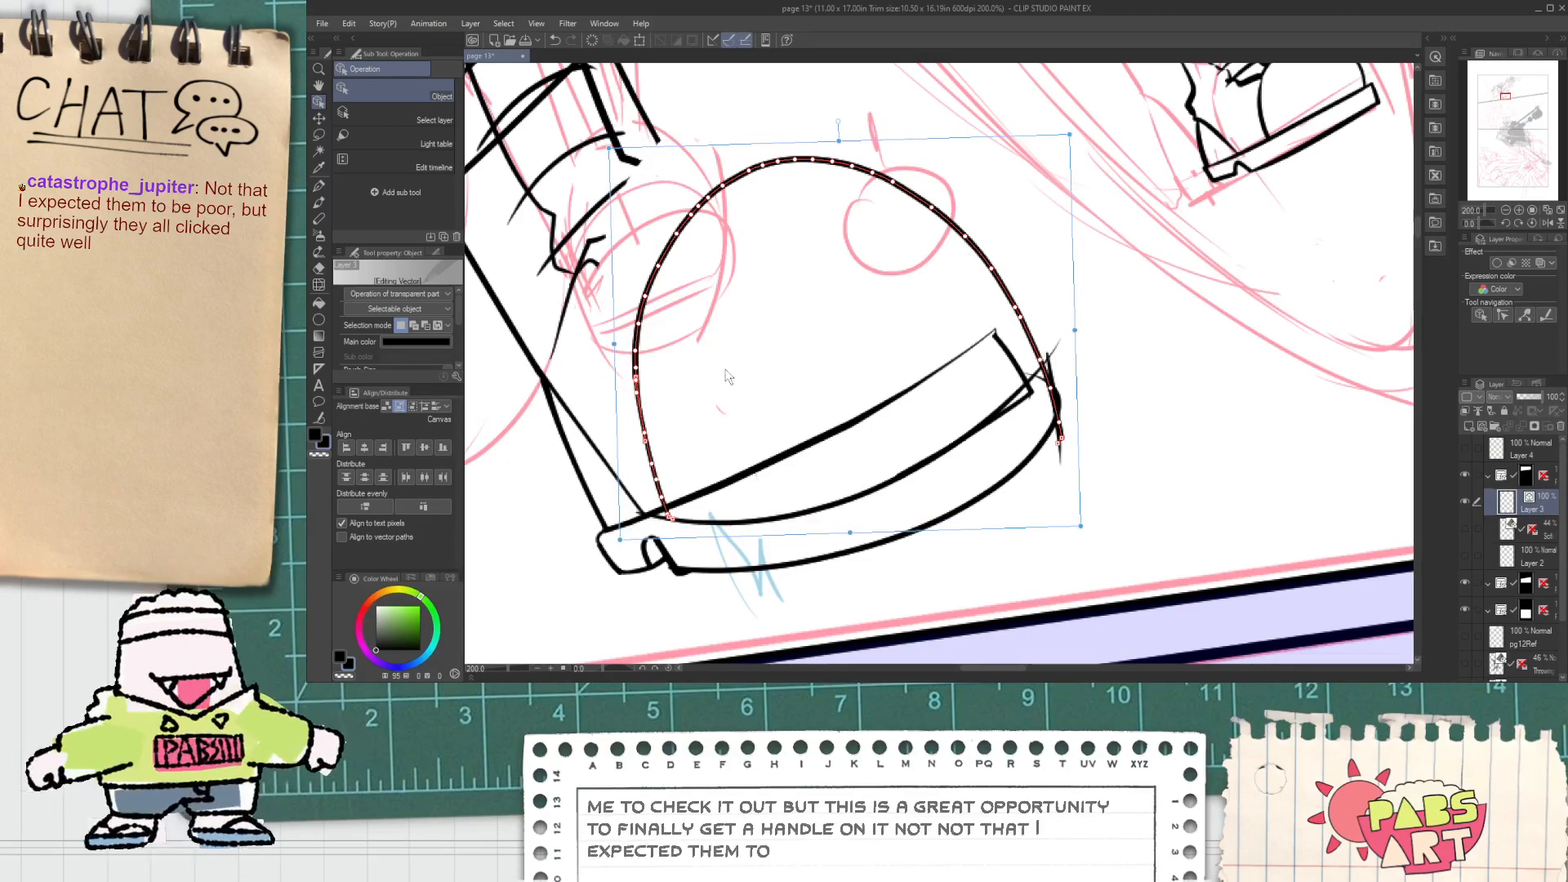
Step: Erase the overshooting and overlapping lines where the toe cap meets the front tip of the large boot's sole
key(e)
scroll(1059, 416, up, 2)
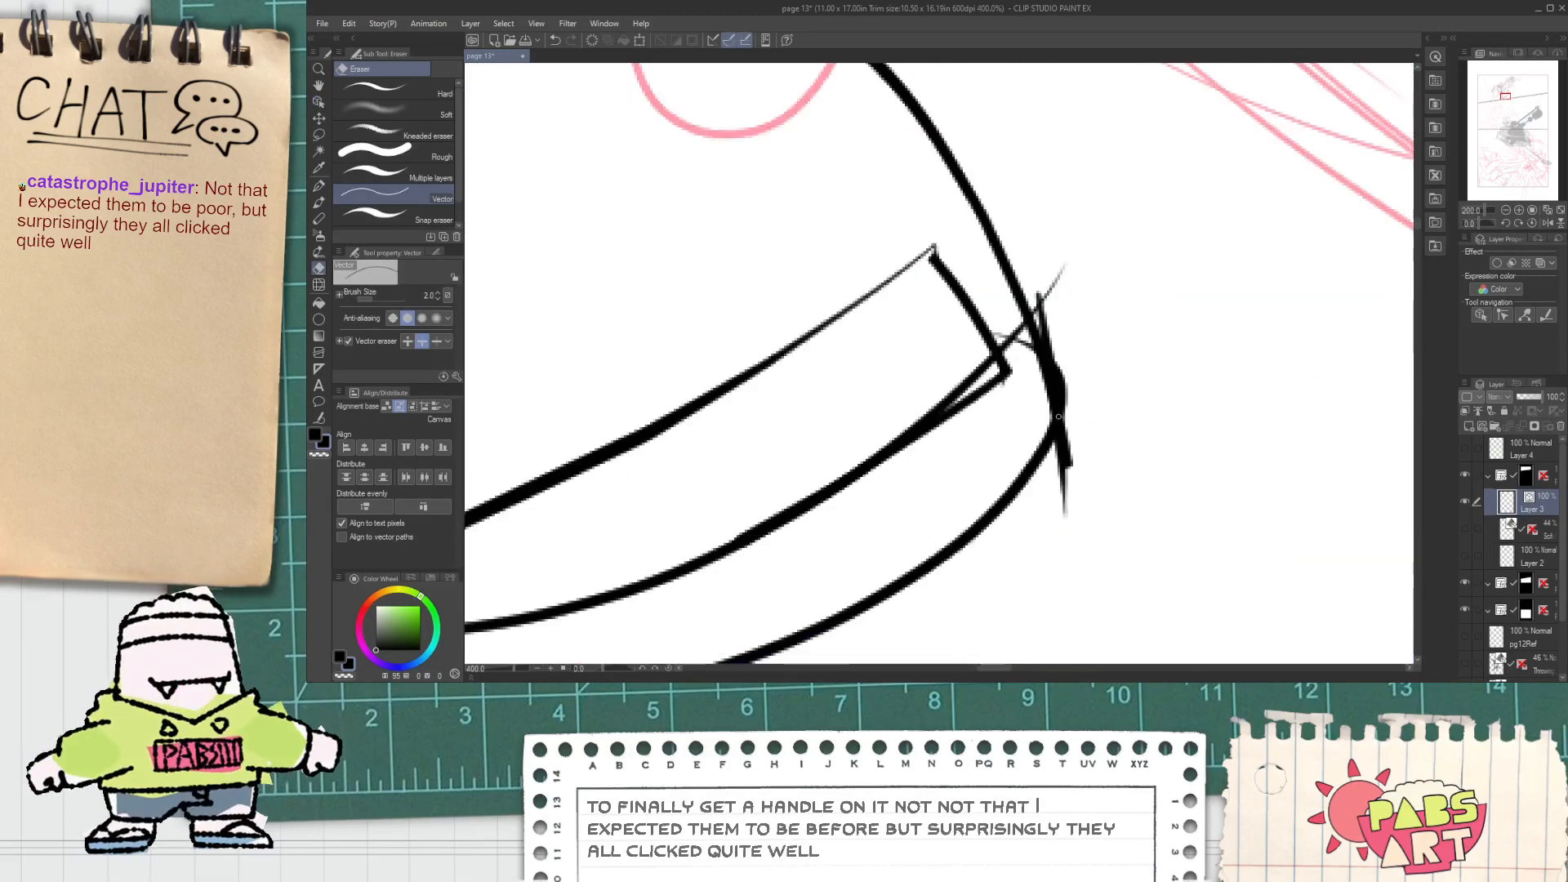
mouse_move(1082, 441)
mouse_down()
mouse_move(1064, 461)
mouse_move(1061, 425)
mouse_up()
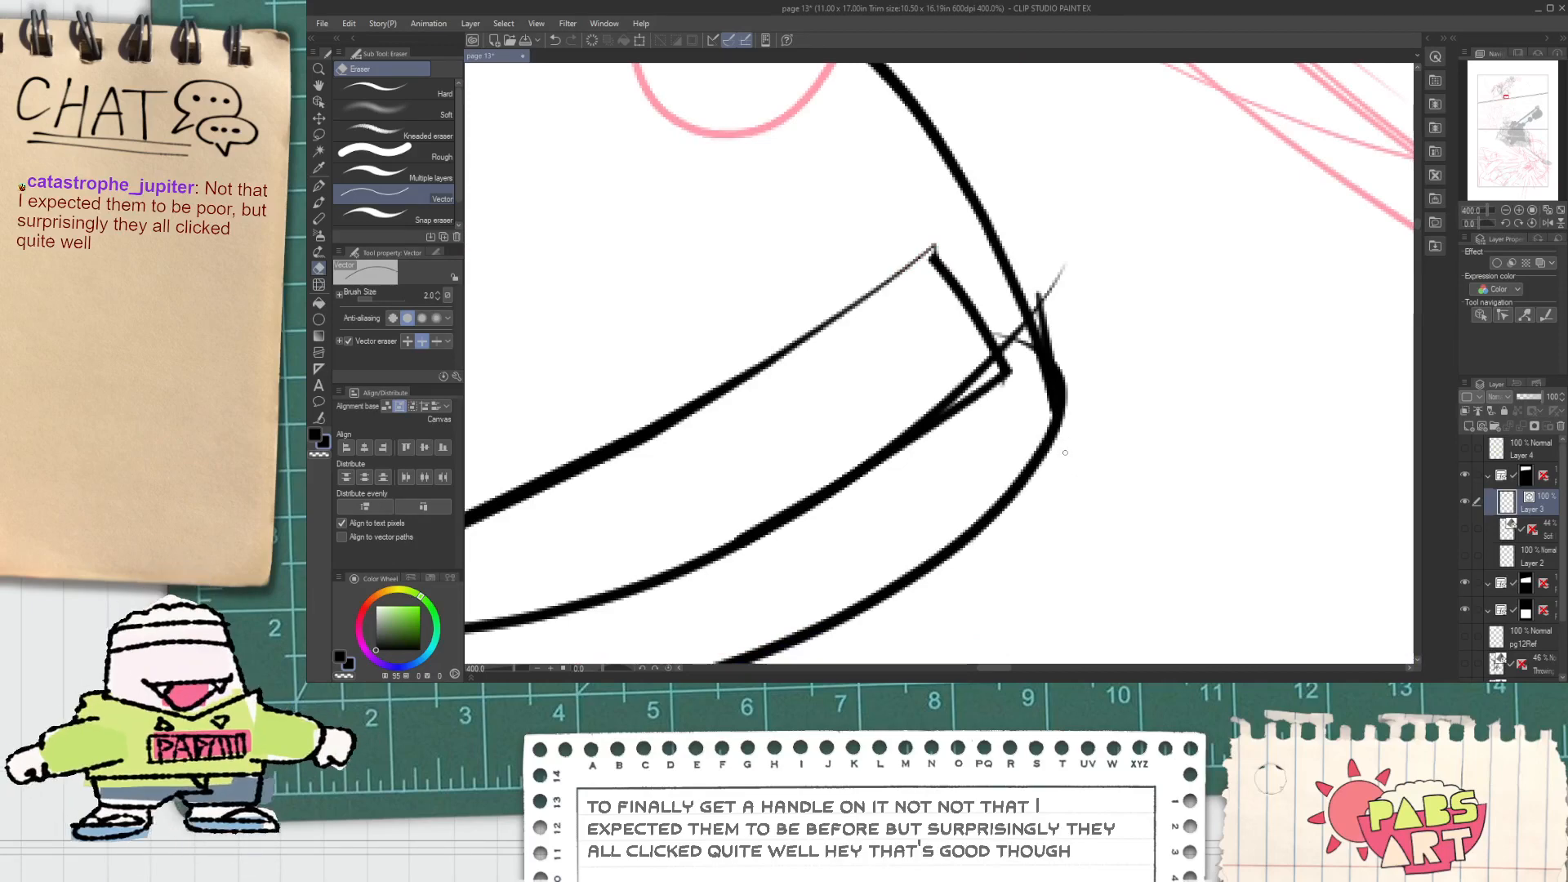
drag(1043, 326, 1062, 417)
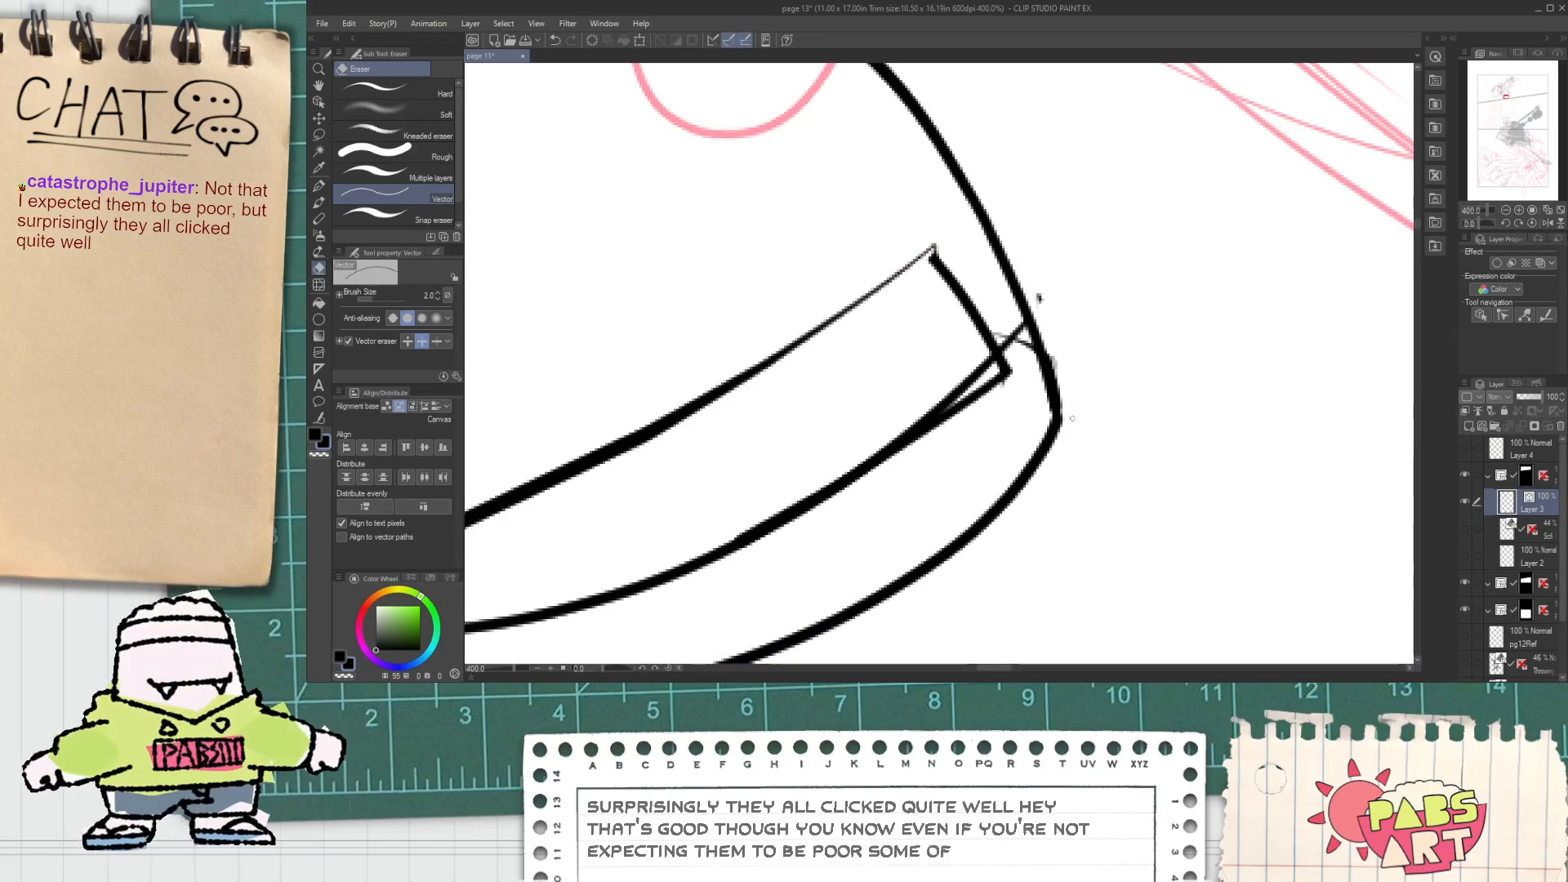
mouse_move(1055, 360)
mouse_down()
mouse_move(1053, 374)
mouse_move(915, 424)
mouse_up()
drag(1014, 338, 1030, 353)
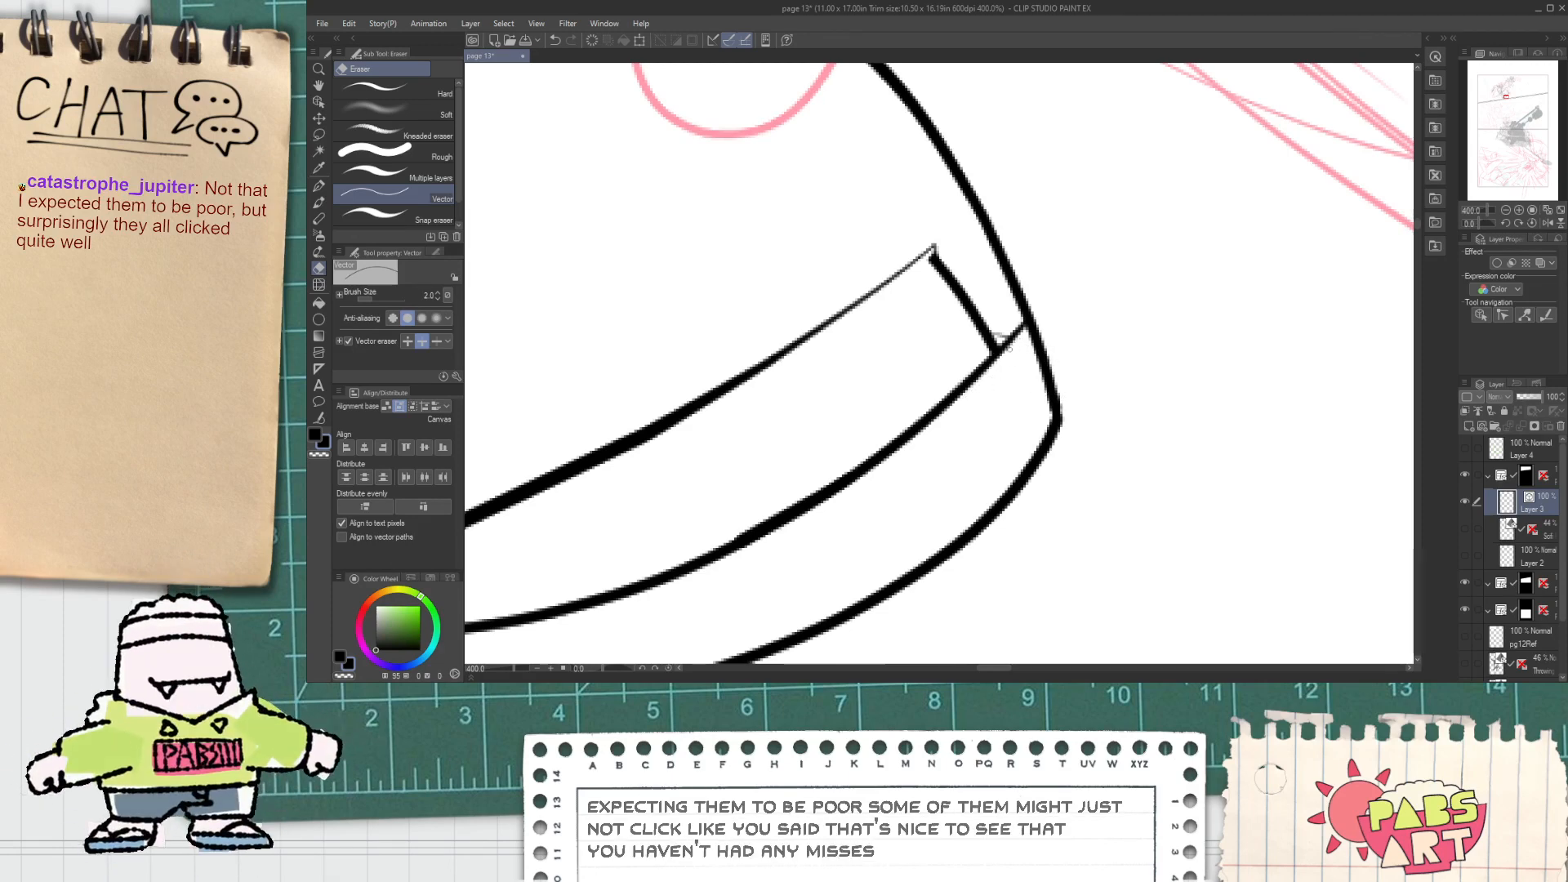
Step: Erase the old straight band lines inside the toe cap and clean up the overshoots around the heel notch
scroll(940, 329, down, 2)
mouse_move(967, 311)
mouse_down()
mouse_move(936, 348)
mouse_move(977, 349)
mouse_up()
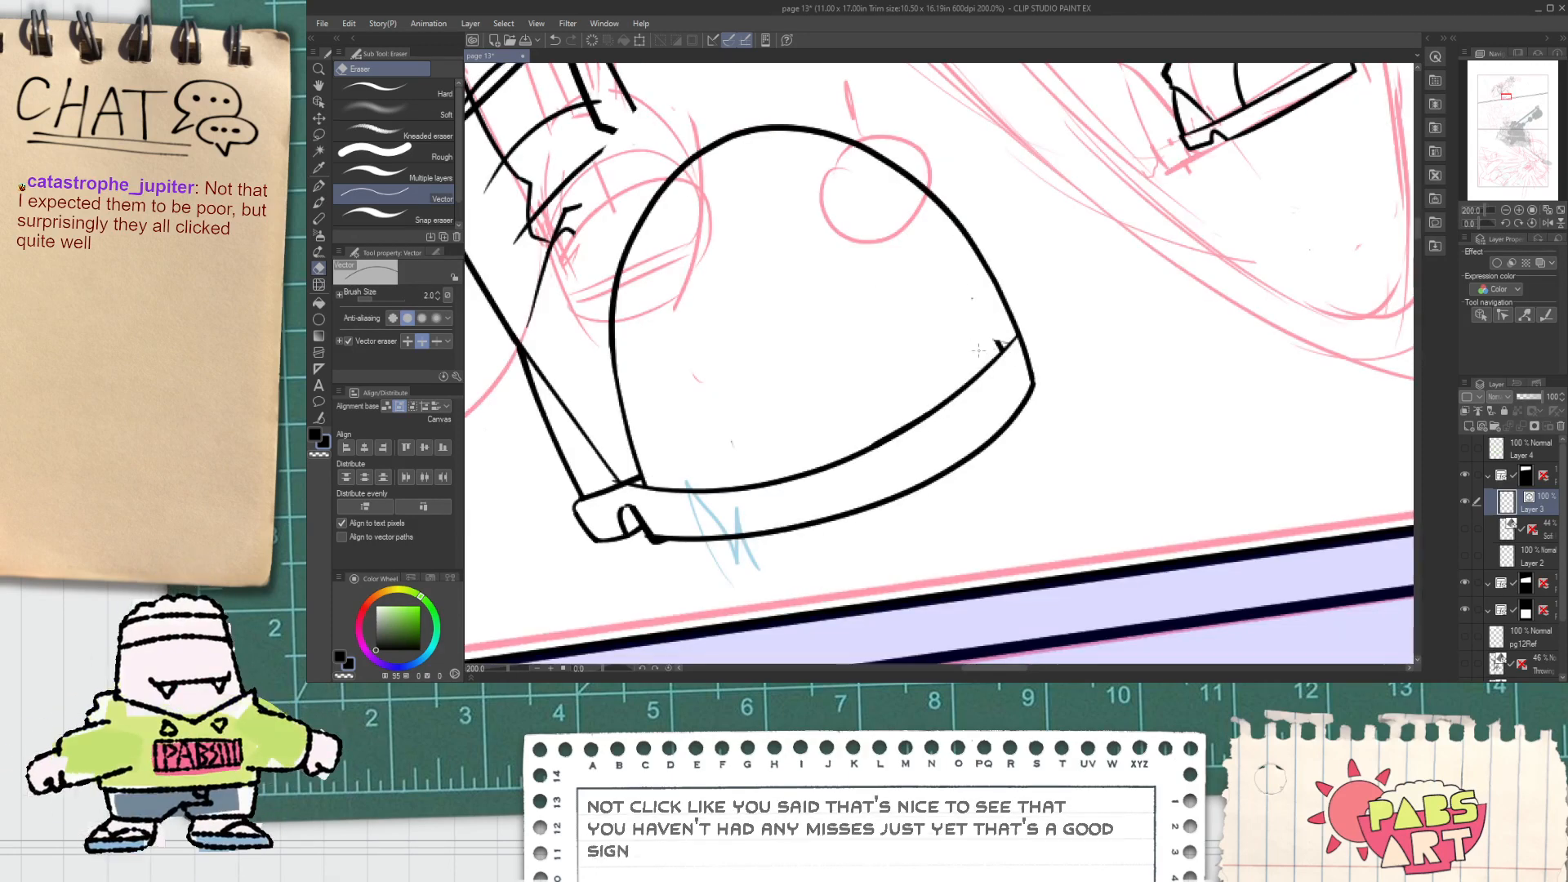
scroll(727, 423, up, 2)
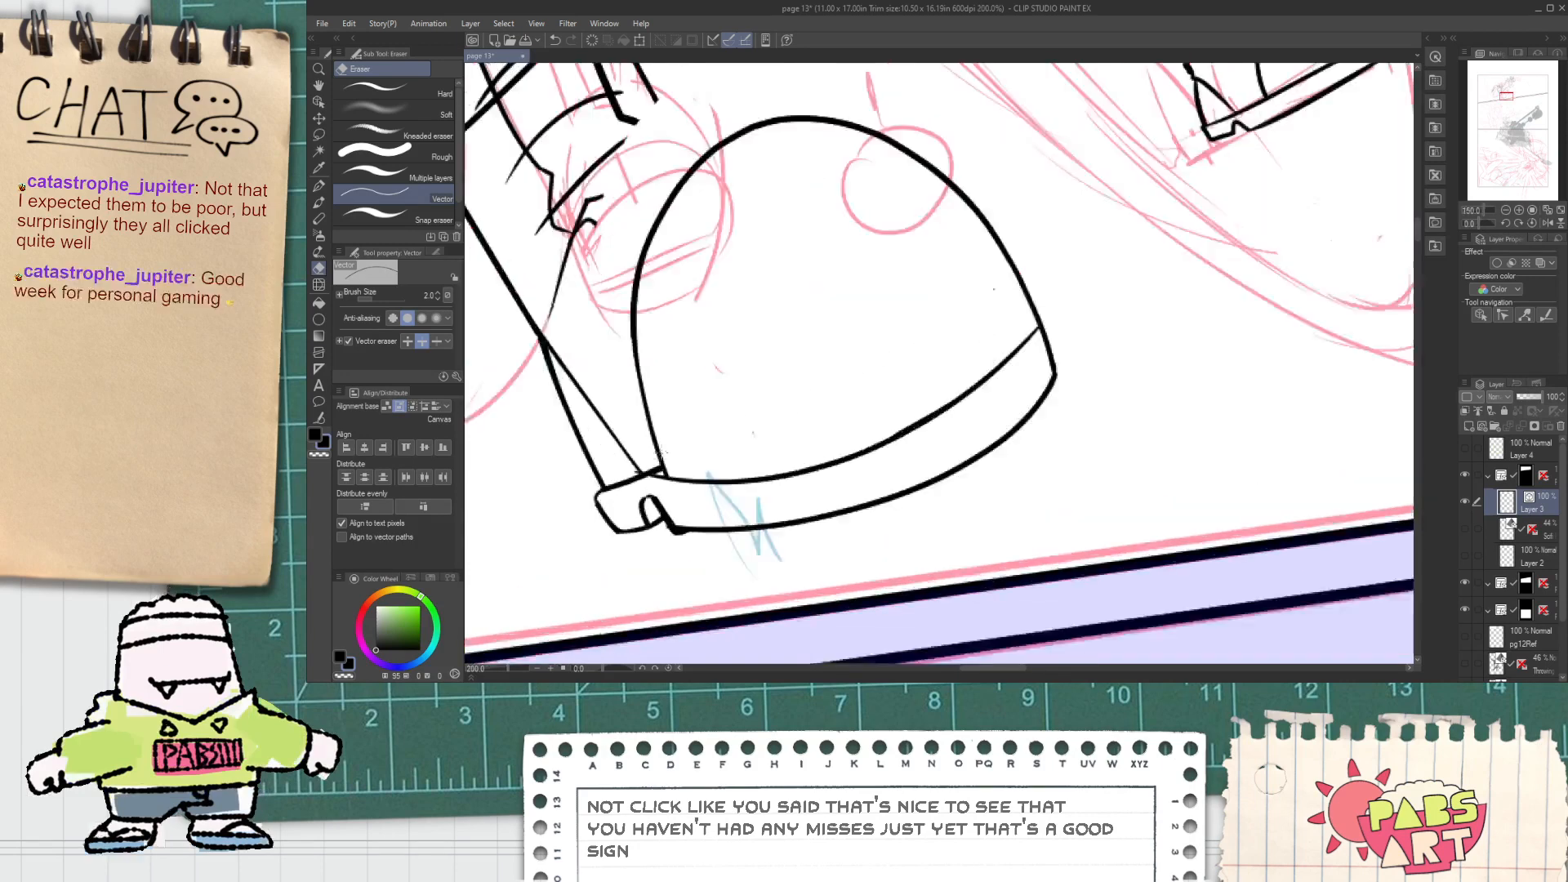
scroll(868, 310, down, 2)
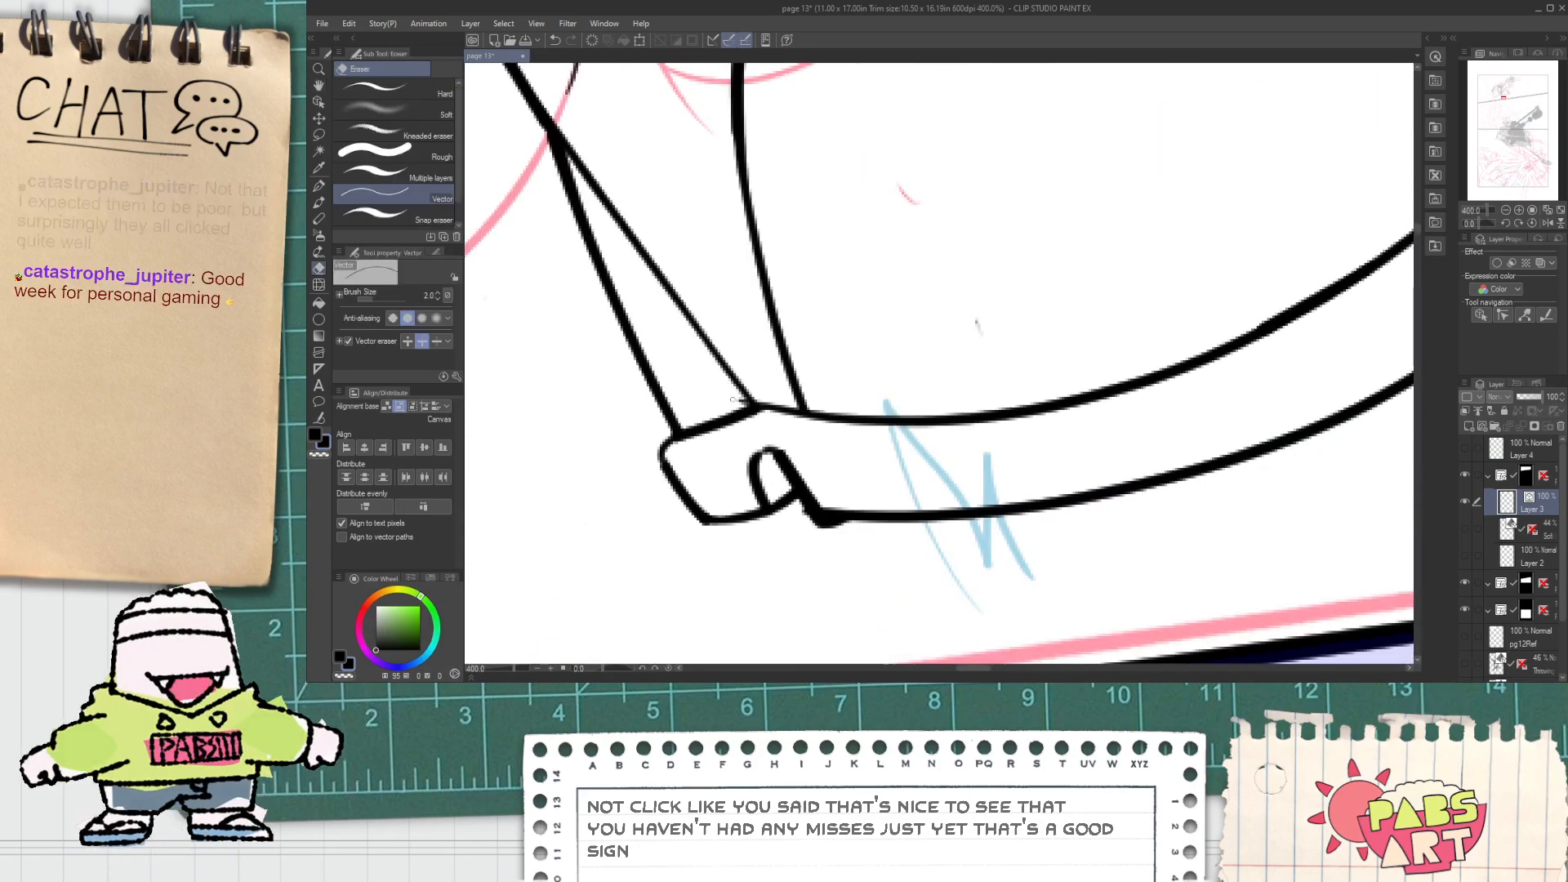
scroll(749, 412, down, 1)
scroll(777, 454, up, 3)
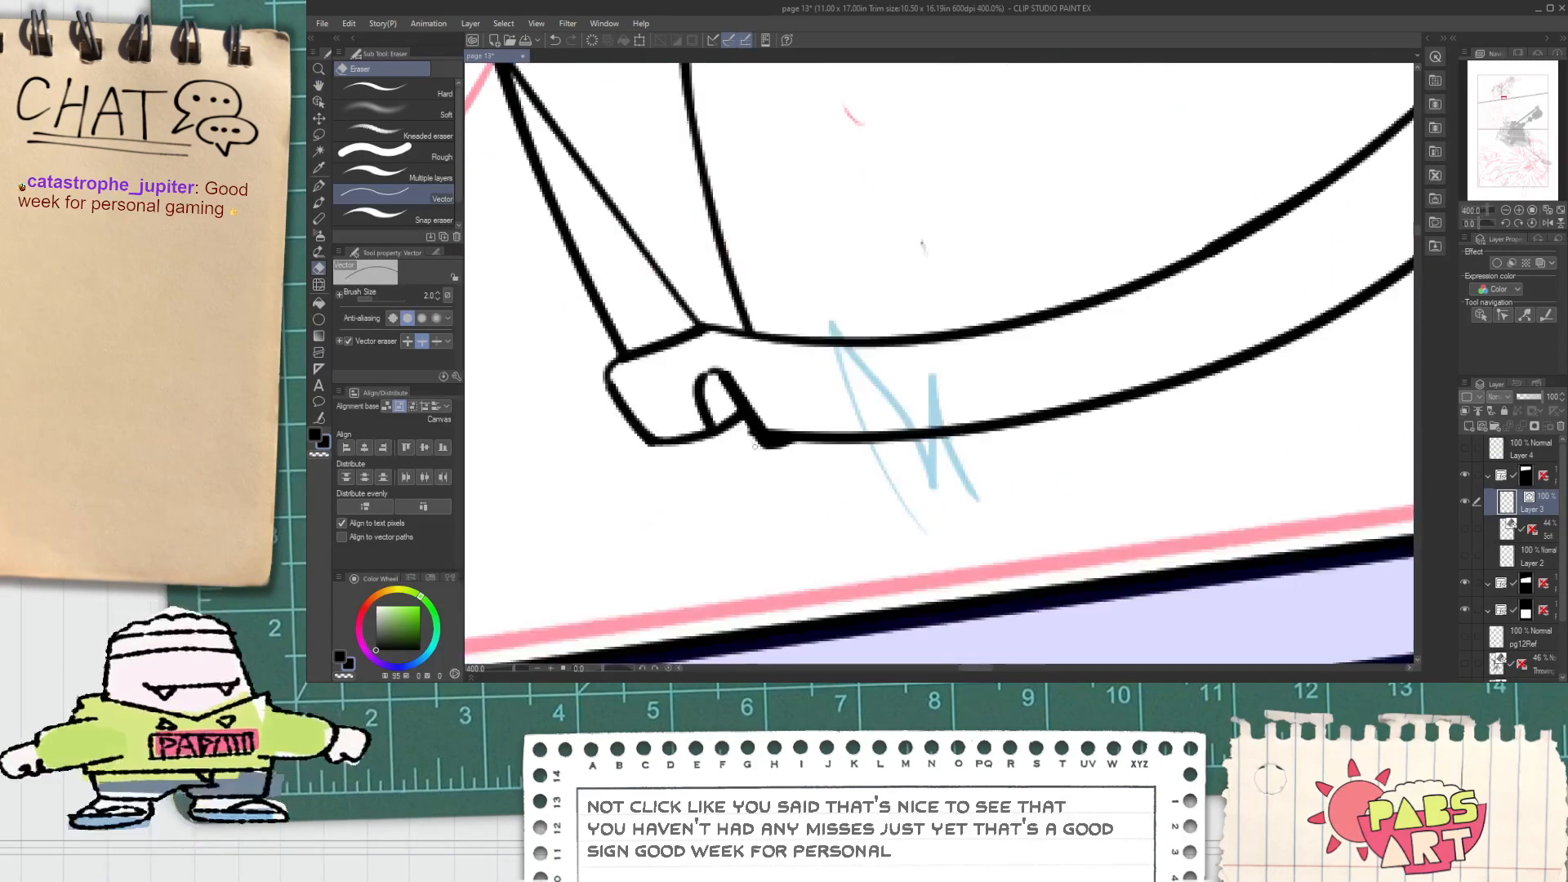
drag(778, 454, 764, 442)
Step: Ink a wavy fold line from the back of the large boot's ankle to the toe cap and trim its overshoot
scroll(753, 436, down, 2)
scroll(755, 424, down, 2)
key(space)
drag(740, 214, 811, 368)
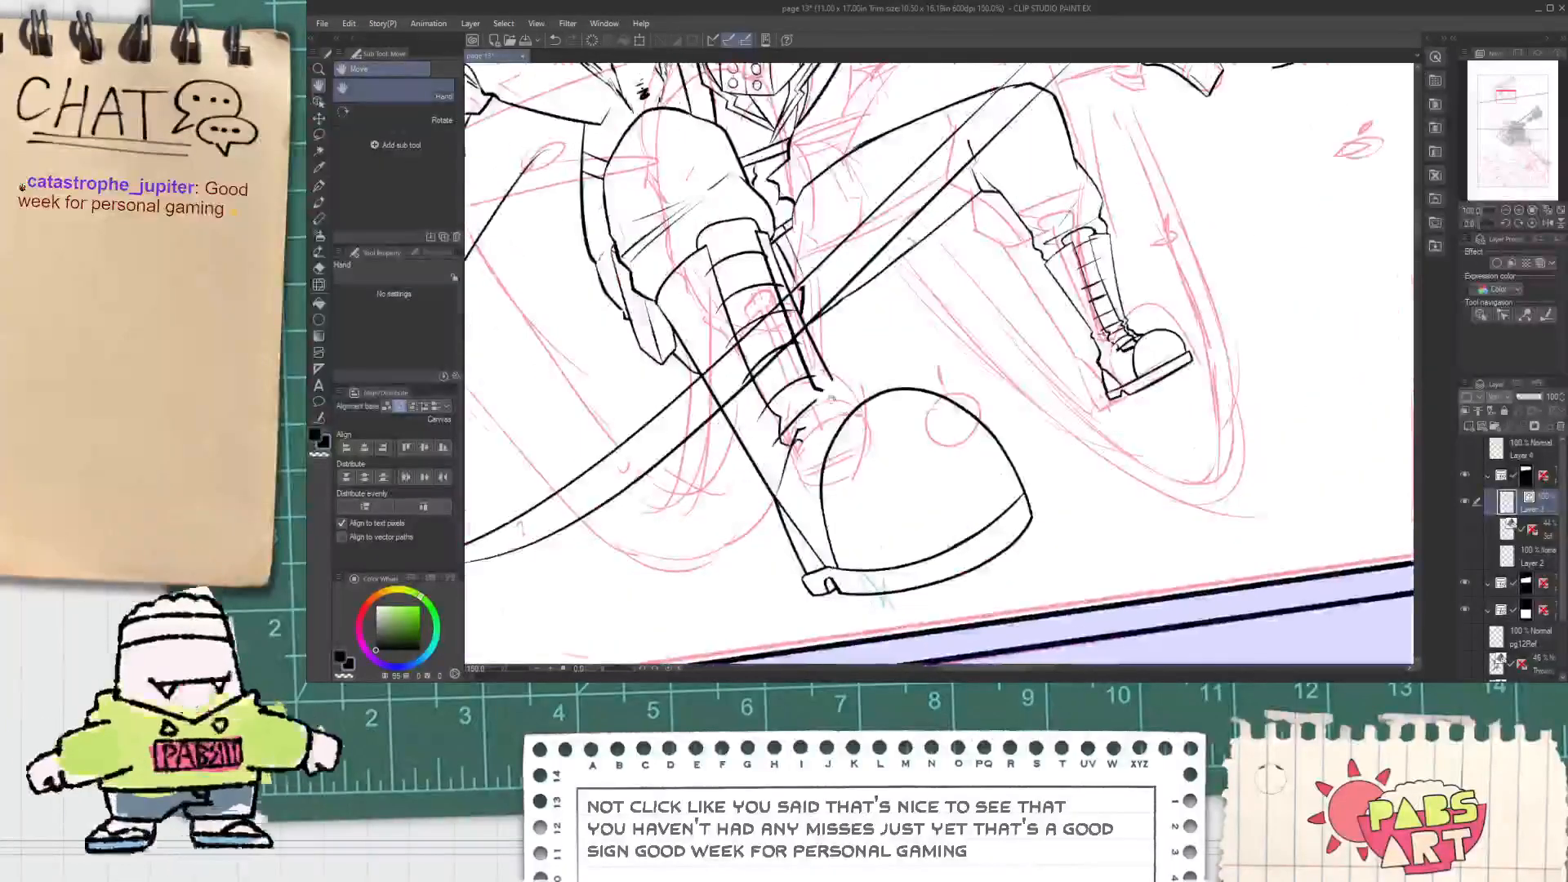
scroll(807, 365, up, 2)
scroll(805, 329, down, 2)
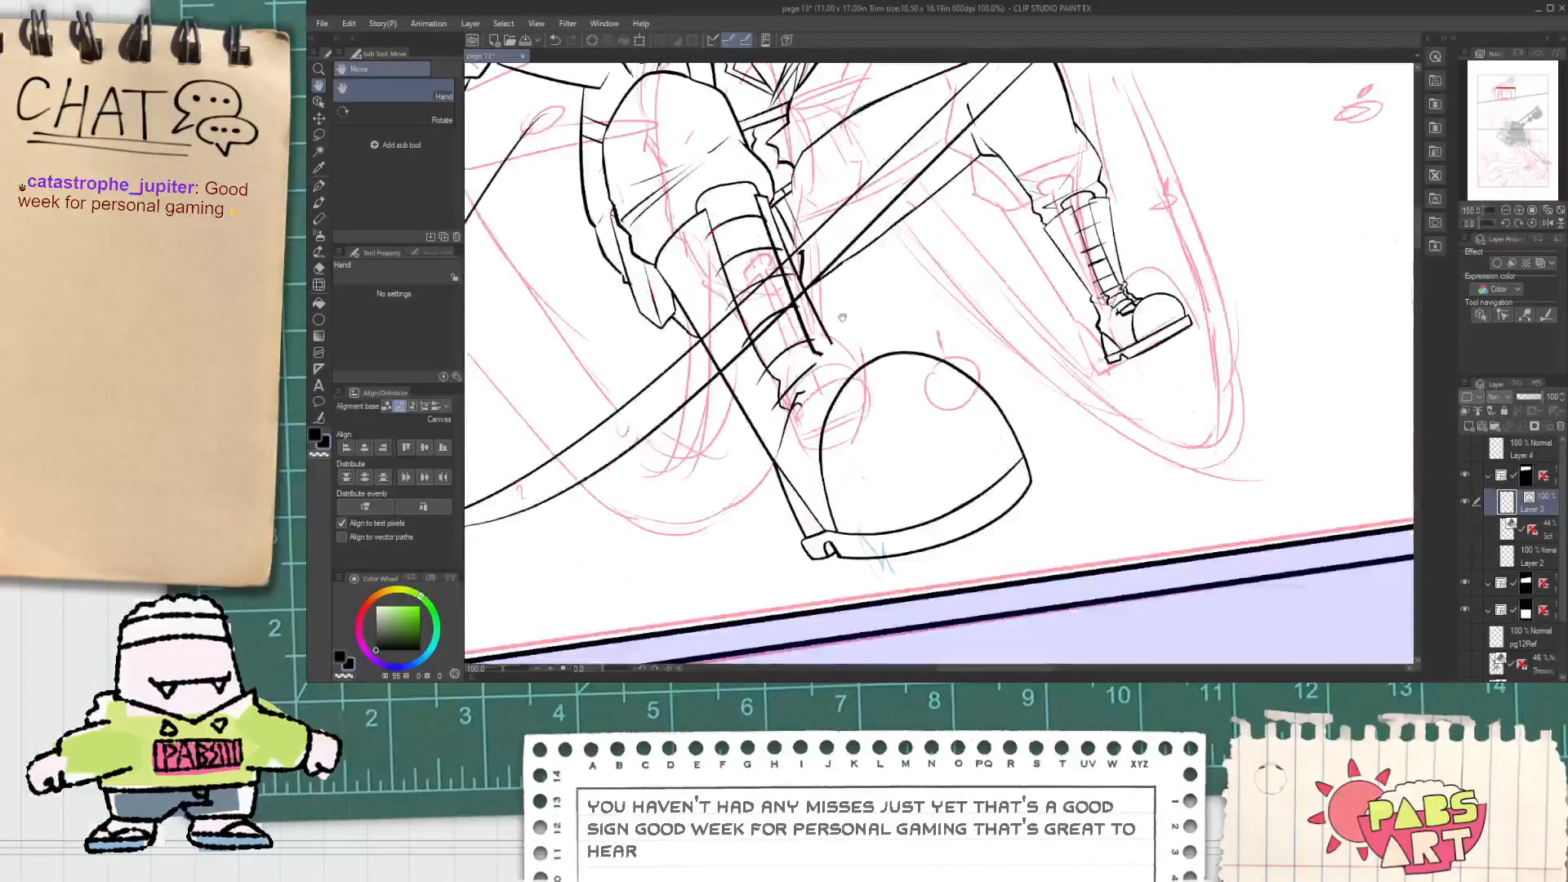
drag(833, 300, 876, 428)
scroll(884, 447, up, 3)
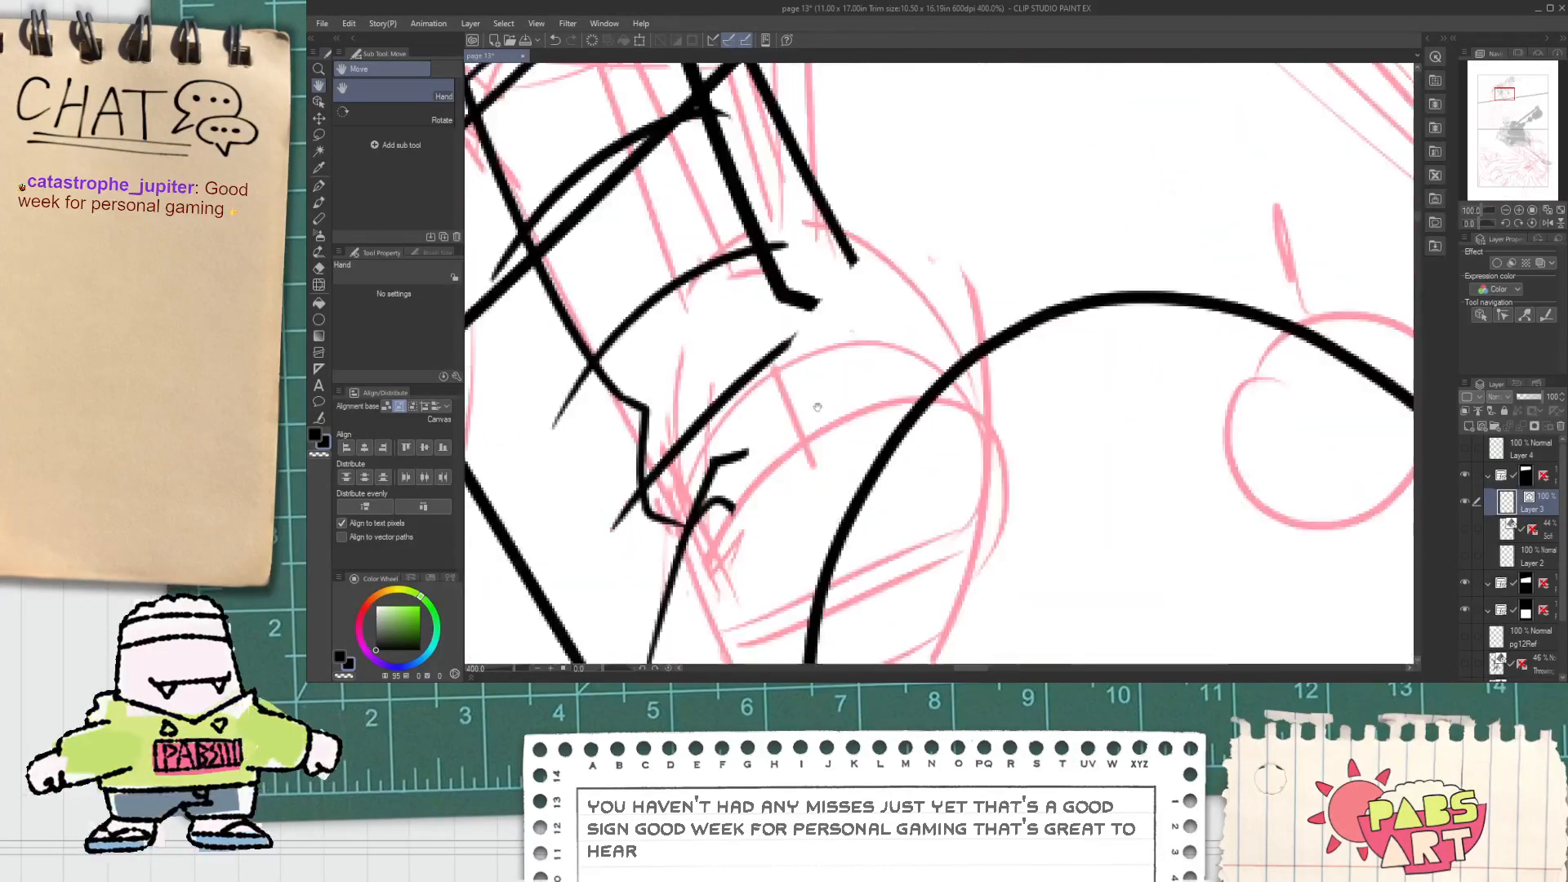
drag(739, 512, 858, 492)
key(e)
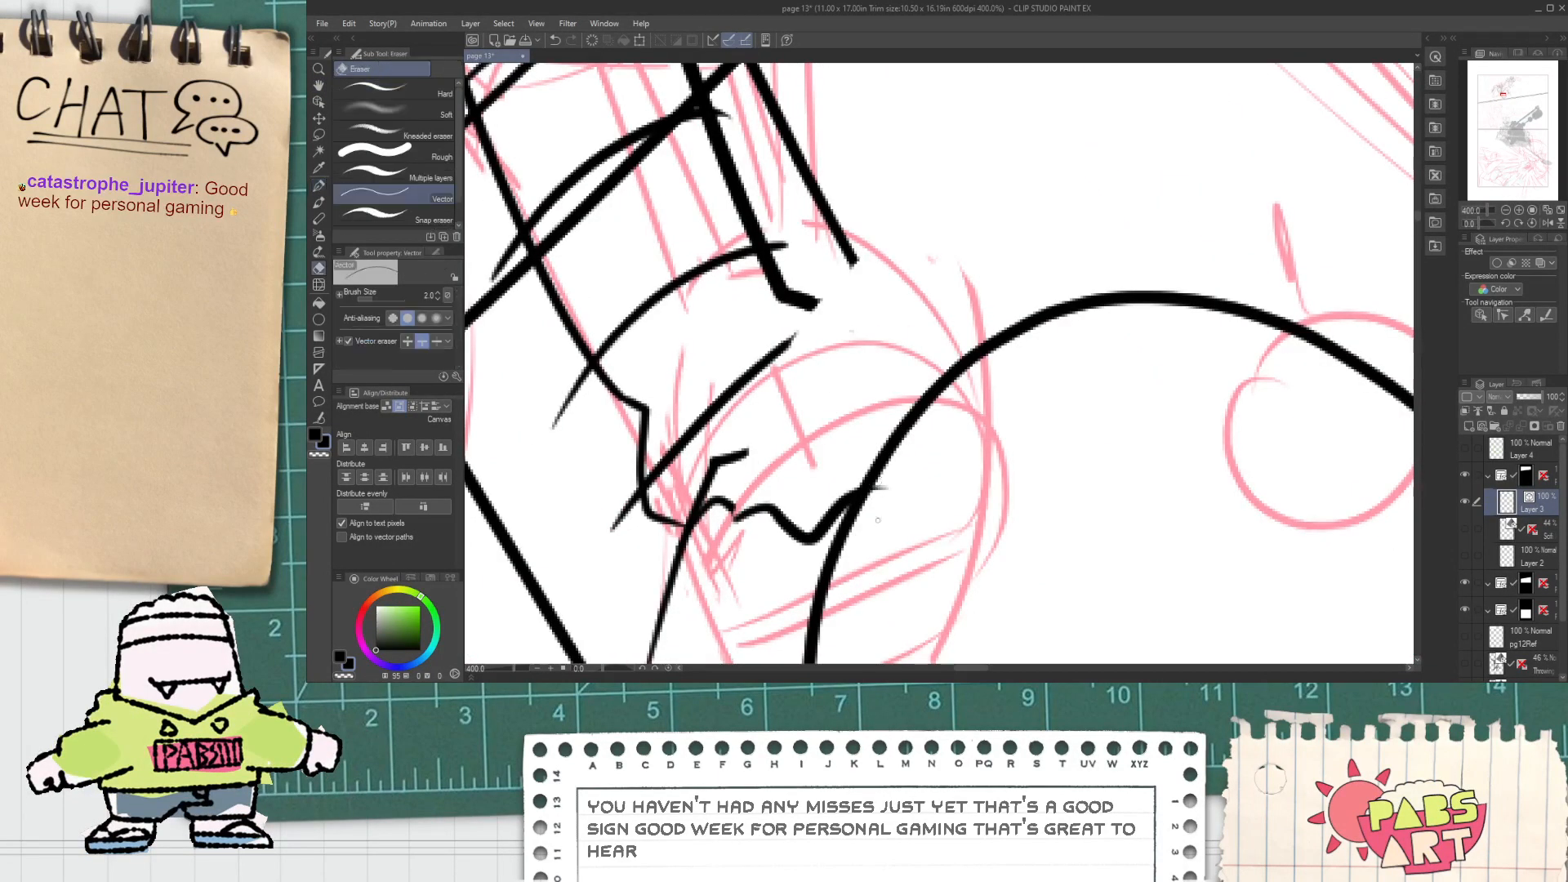
Step: Ink a bent fold line from the front of the ankle to the toe cap, undoing the unsuitable attempts
key(p)
mouse_move(817, 306)
mouse_down()
mouse_move(878, 362)
mouse_move(1021, 422)
mouse_up()
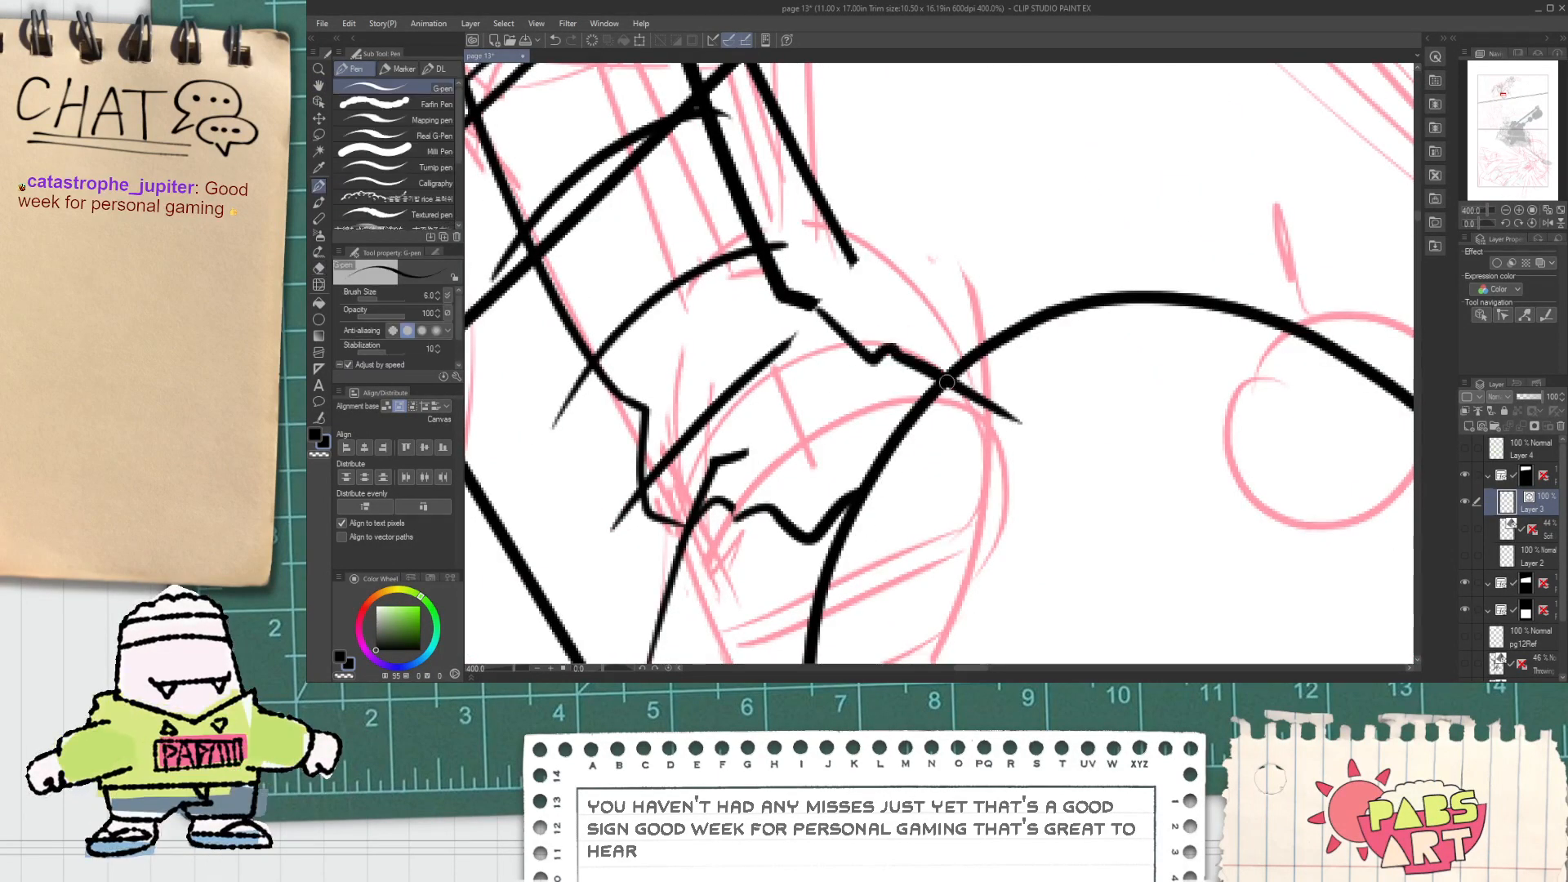
key(ctrl+z)
mouse_move(809, 308)
mouse_down()
mouse_move(880, 276)
mouse_move(1076, 357)
mouse_up()
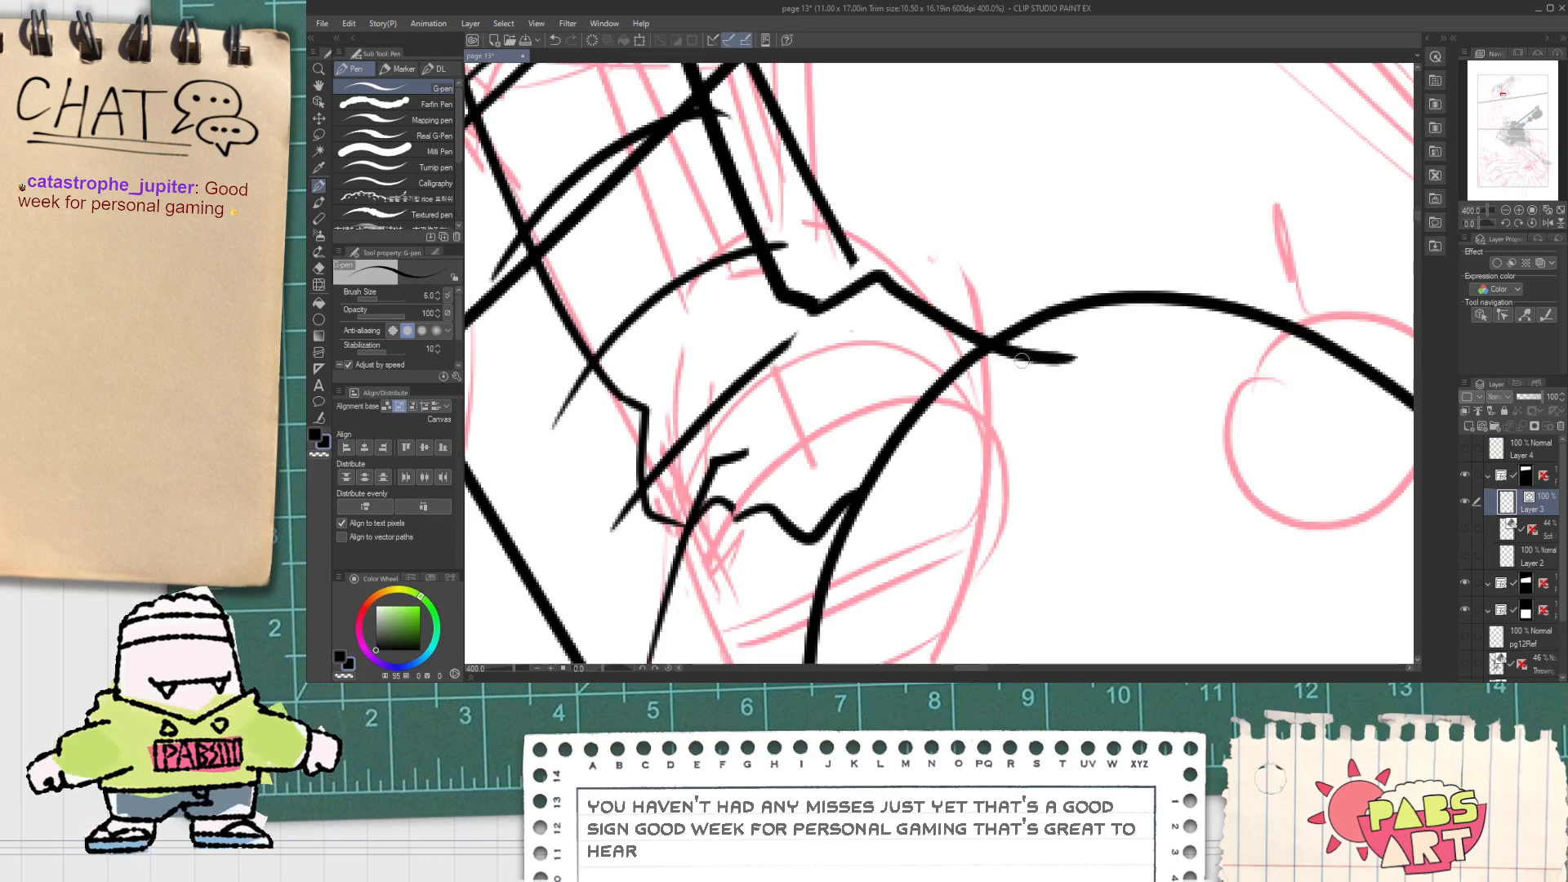
scroll(1013, 359, down, 2)
key(ctrl+z)
mouse_move(905, 346)
mouse_down()
mouse_move(946, 377)
mouse_move(1000, 377)
mouse_up()
key(e)
scroll(966, 351, up, 2)
Step: Ink short jagged lines joining the inner and outer shin lines to the fold at the front of the ankle
key(p)
mouse_move(861, 309)
mouse_down()
mouse_move(864, 339)
mouse_move(847, 338)
mouse_move(873, 357)
mouse_move(847, 338)
mouse_up()
key(e)
key(ctrl+z)
key(p)
key(e)
key(p)
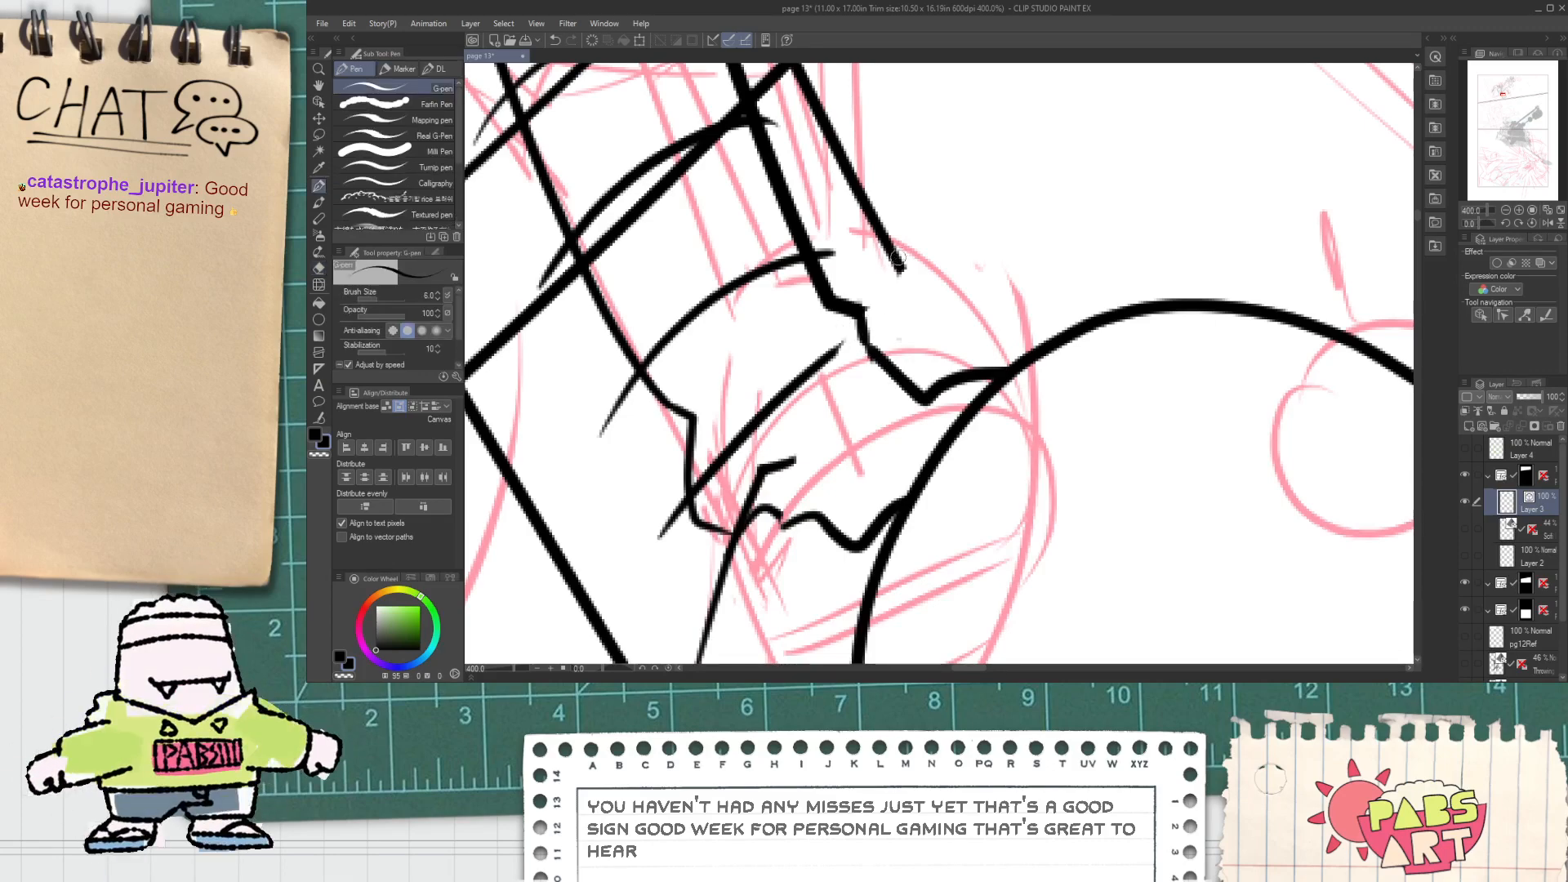
mouse_move(943, 353)
mouse_down()
mouse_move(949, 372)
mouse_move(924, 362)
mouse_up()
Step: Delete the old stray vector strokes across and below the large boot's ankle
scroll(946, 371, down, 5)
key(space)
scroll(924, 362, up, 5)
key(e)
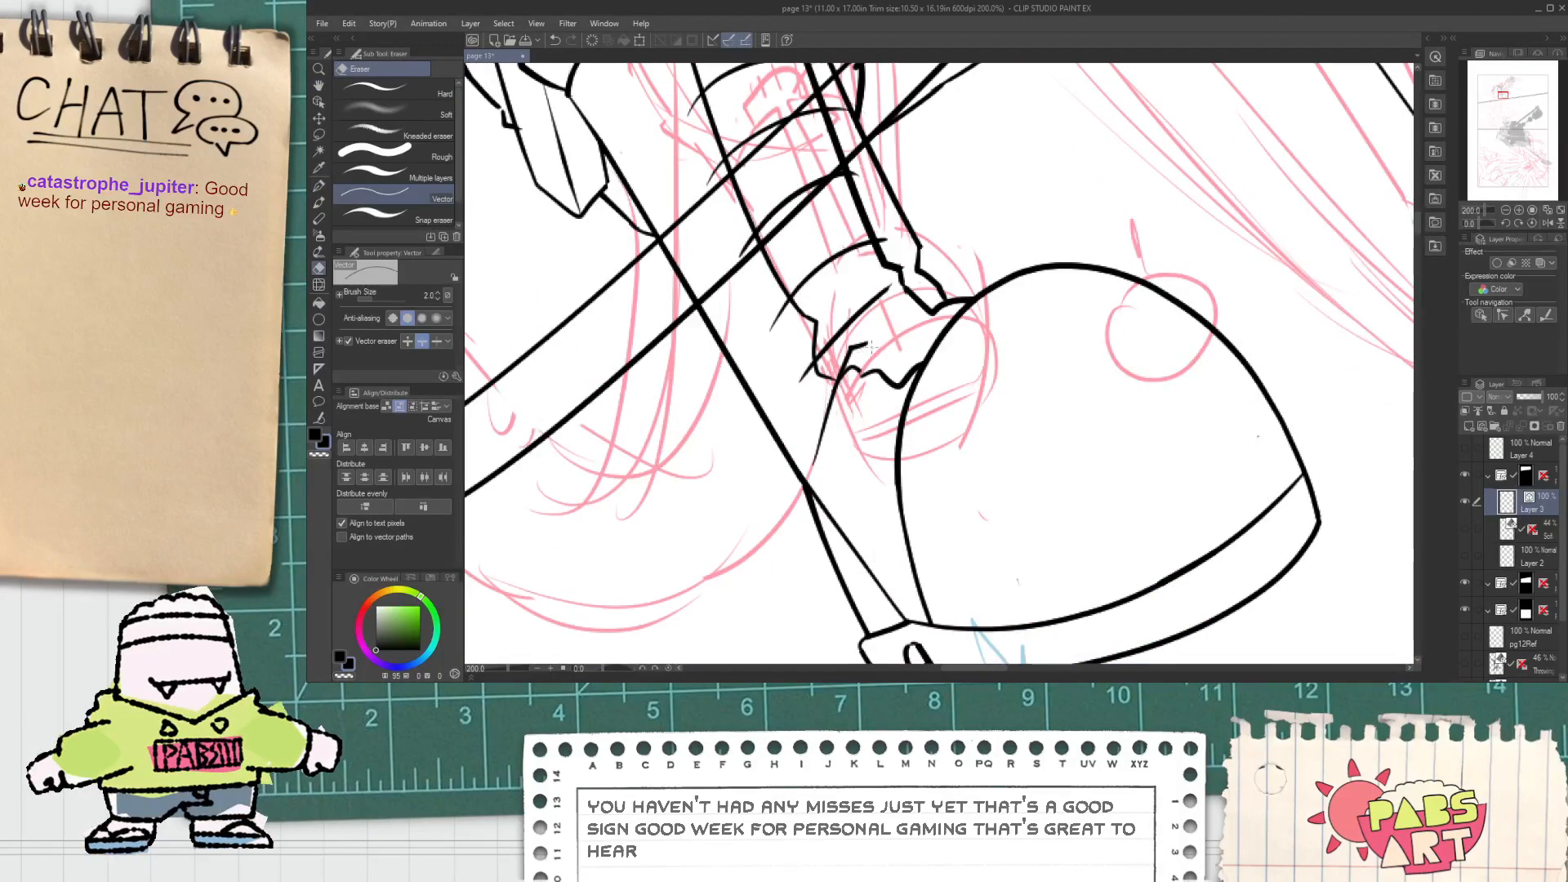
key(o)
click(865, 342)
key(Delete)
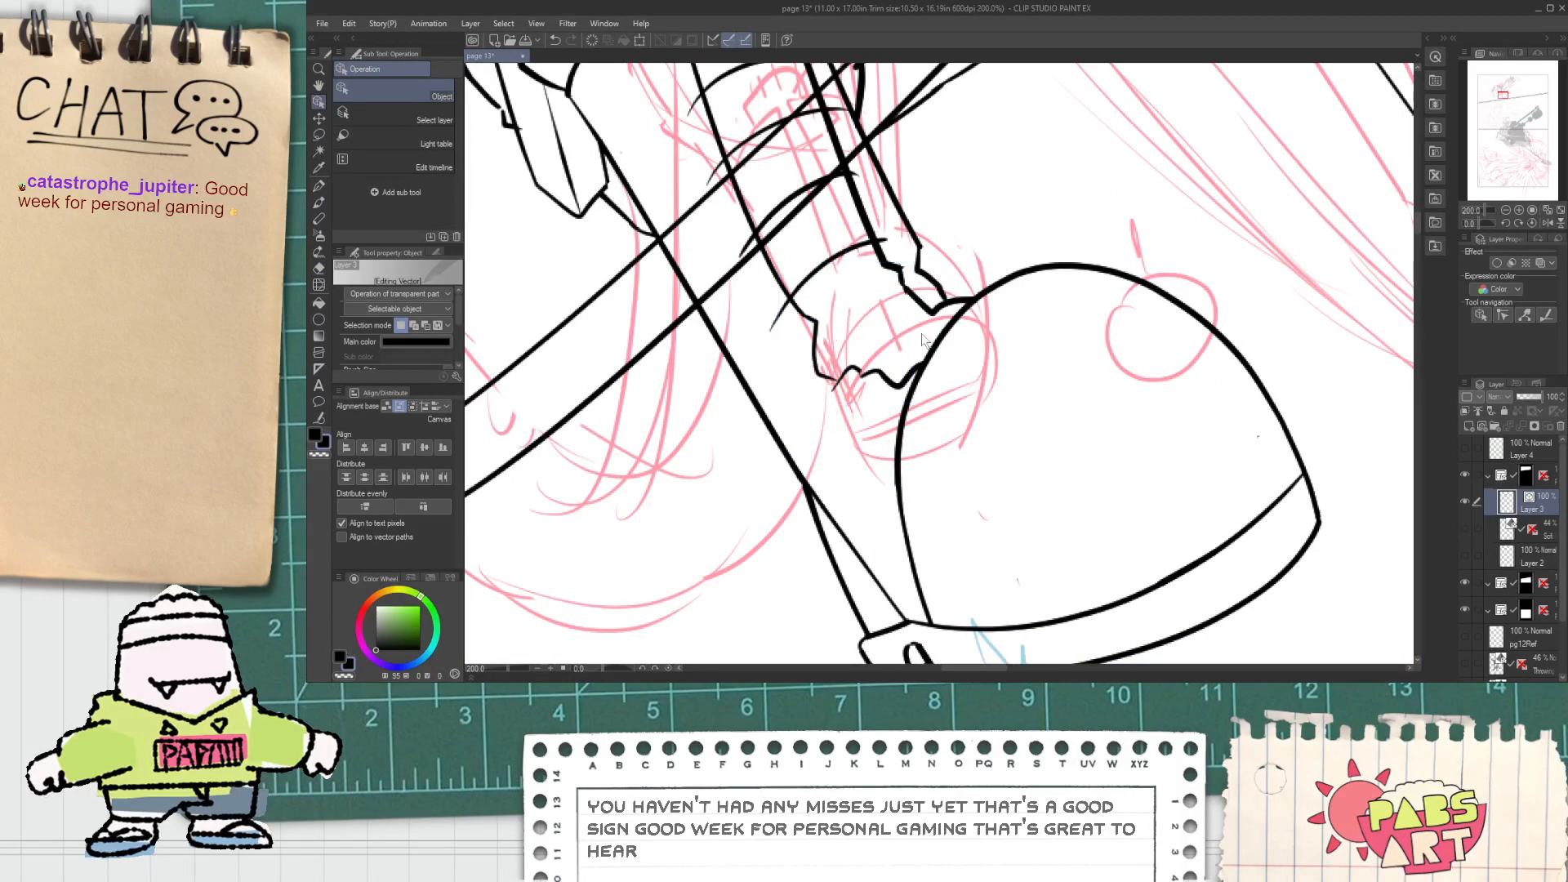
Step: Ink new curved fold lines around the large boot's ankle, above the toe cap
key(p)
mouse_move(806, 382)
mouse_down()
mouse_move(840, 340)
mouse_move(935, 289)
mouse_up()
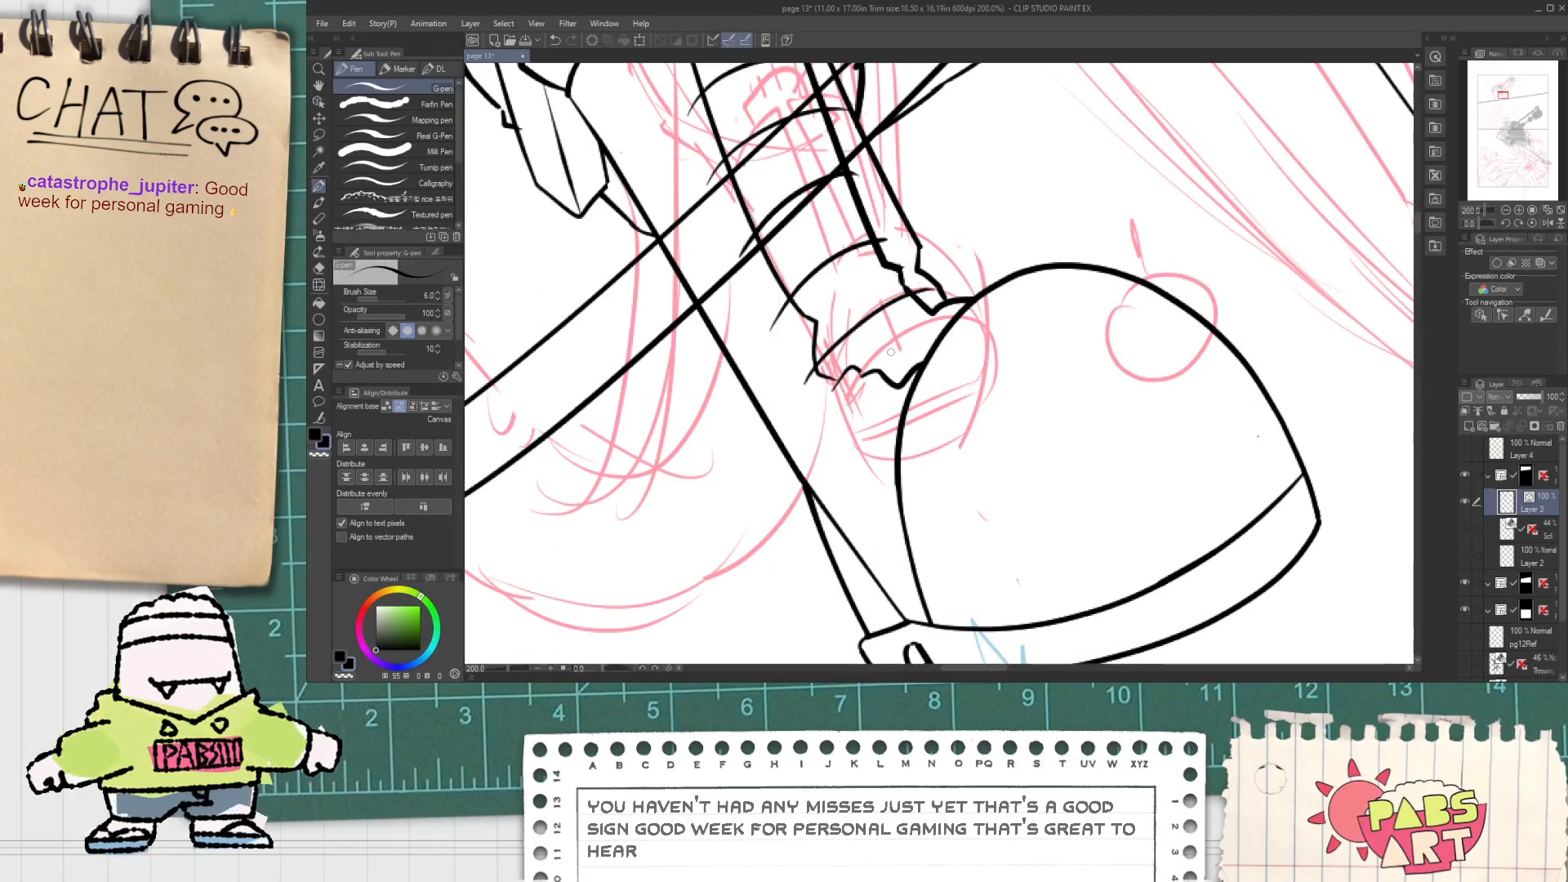
scroll(873, 426, down, 4)
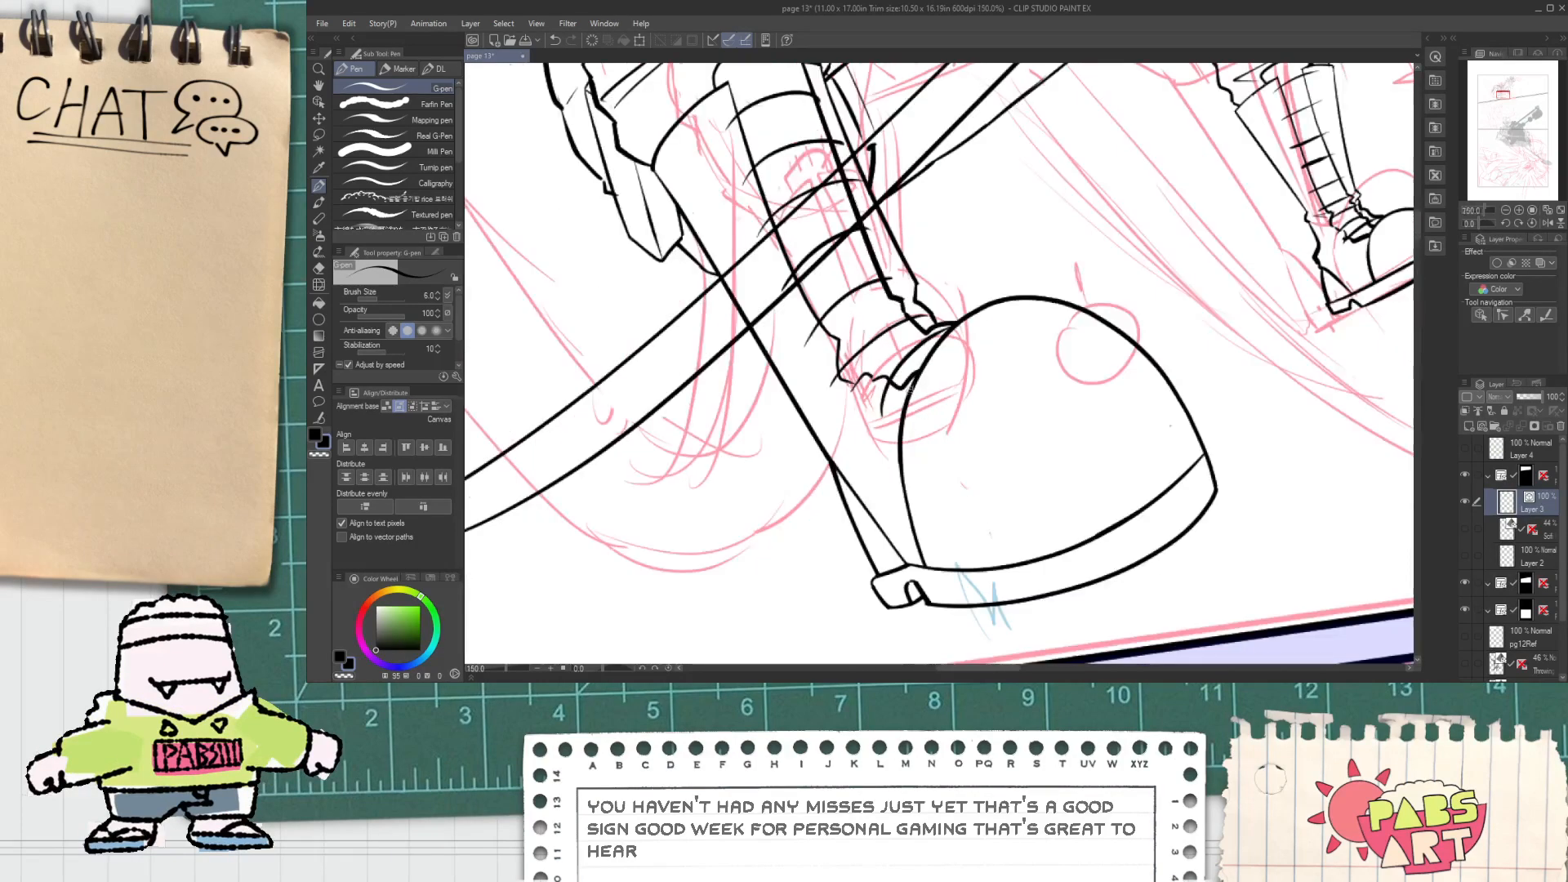
Step: Try to ink a curved lower edge and a straight side hanging from the forearm beside the weapon hand
key(space)
drag(934, 273, 1039, 431)
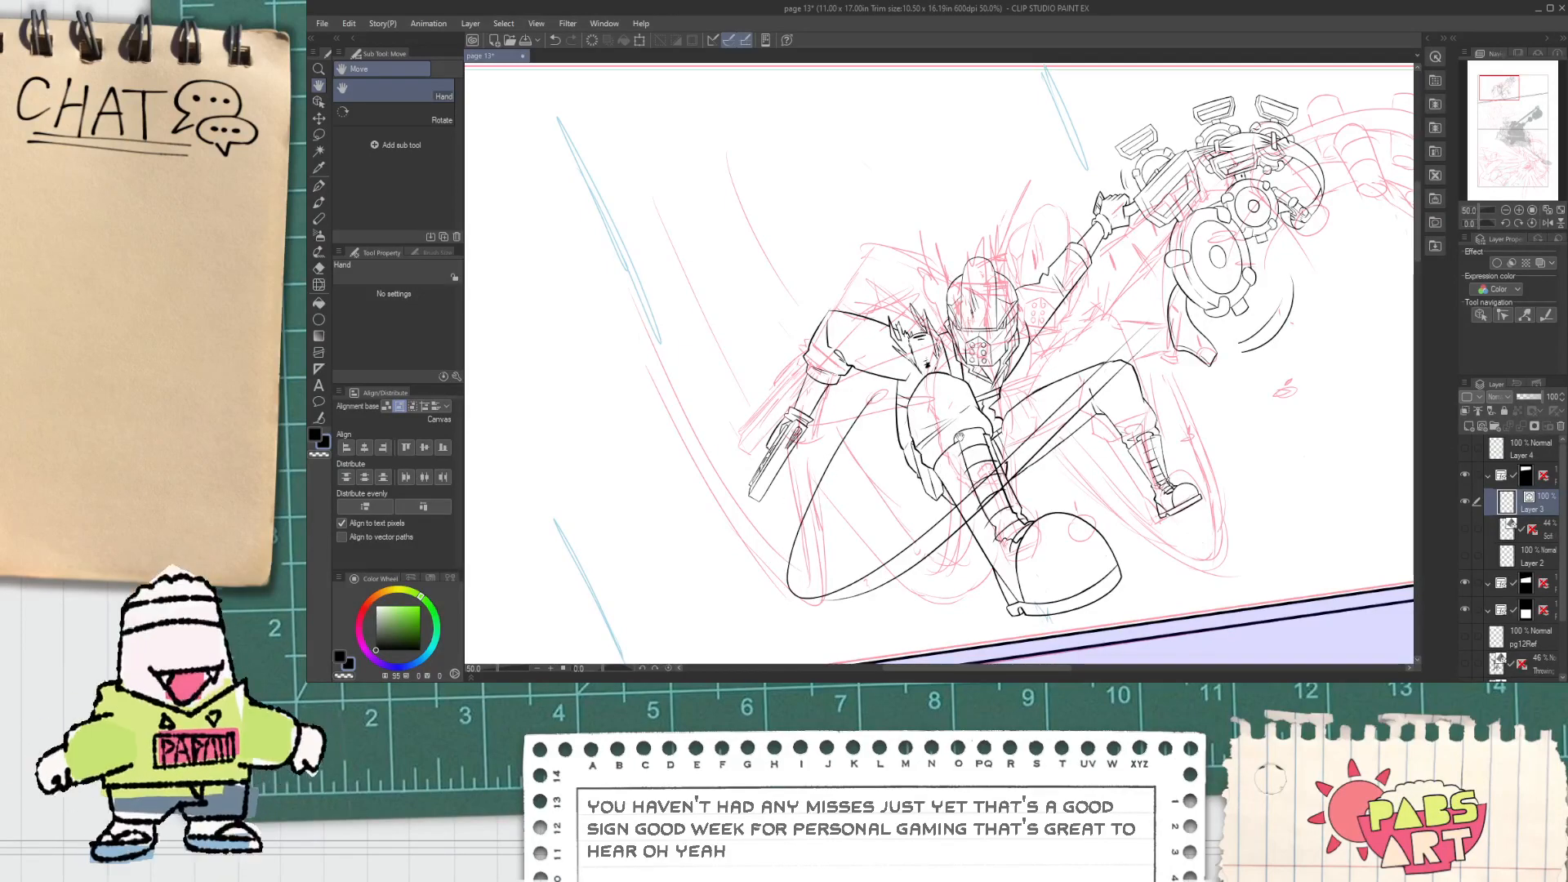
scroll(833, 432, up, 3)
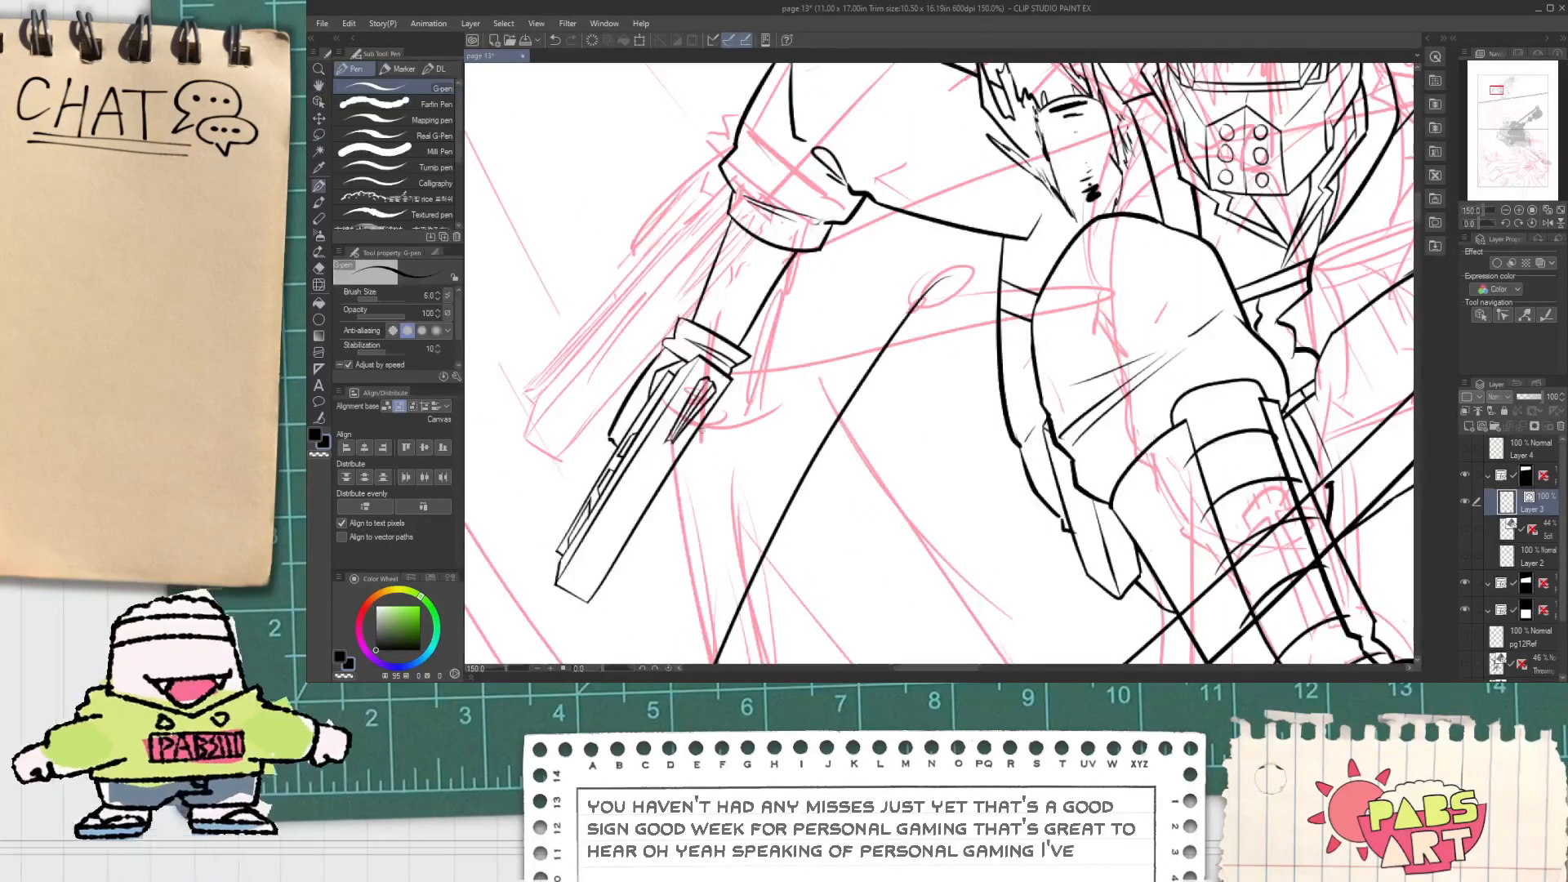
scroll(700, 437, down, 1)
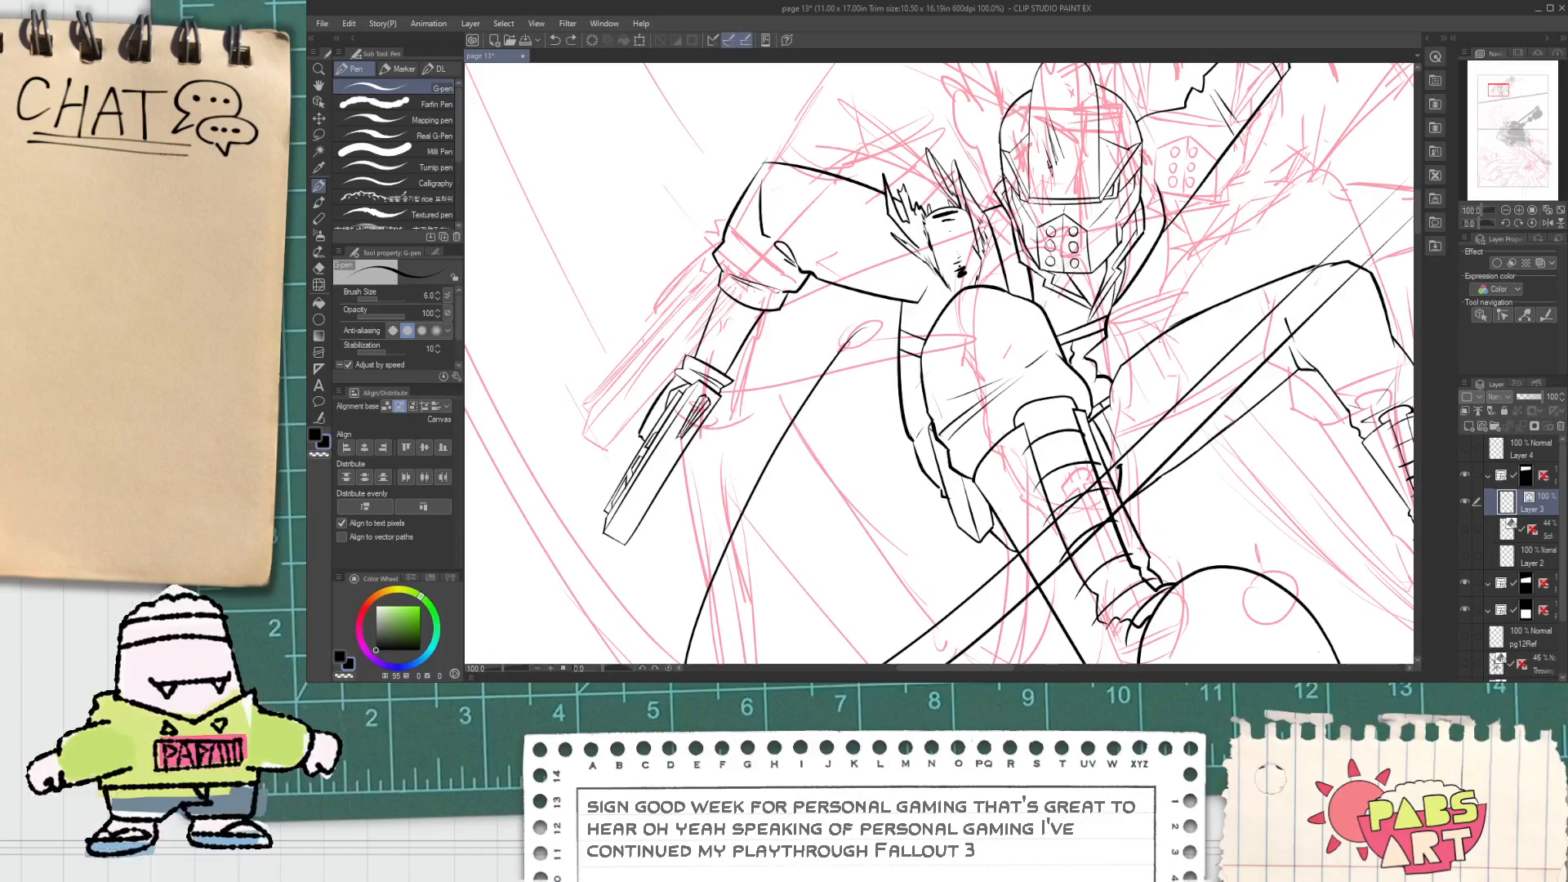
scroll(704, 433, up, 1)
drag(698, 427, 783, 413)
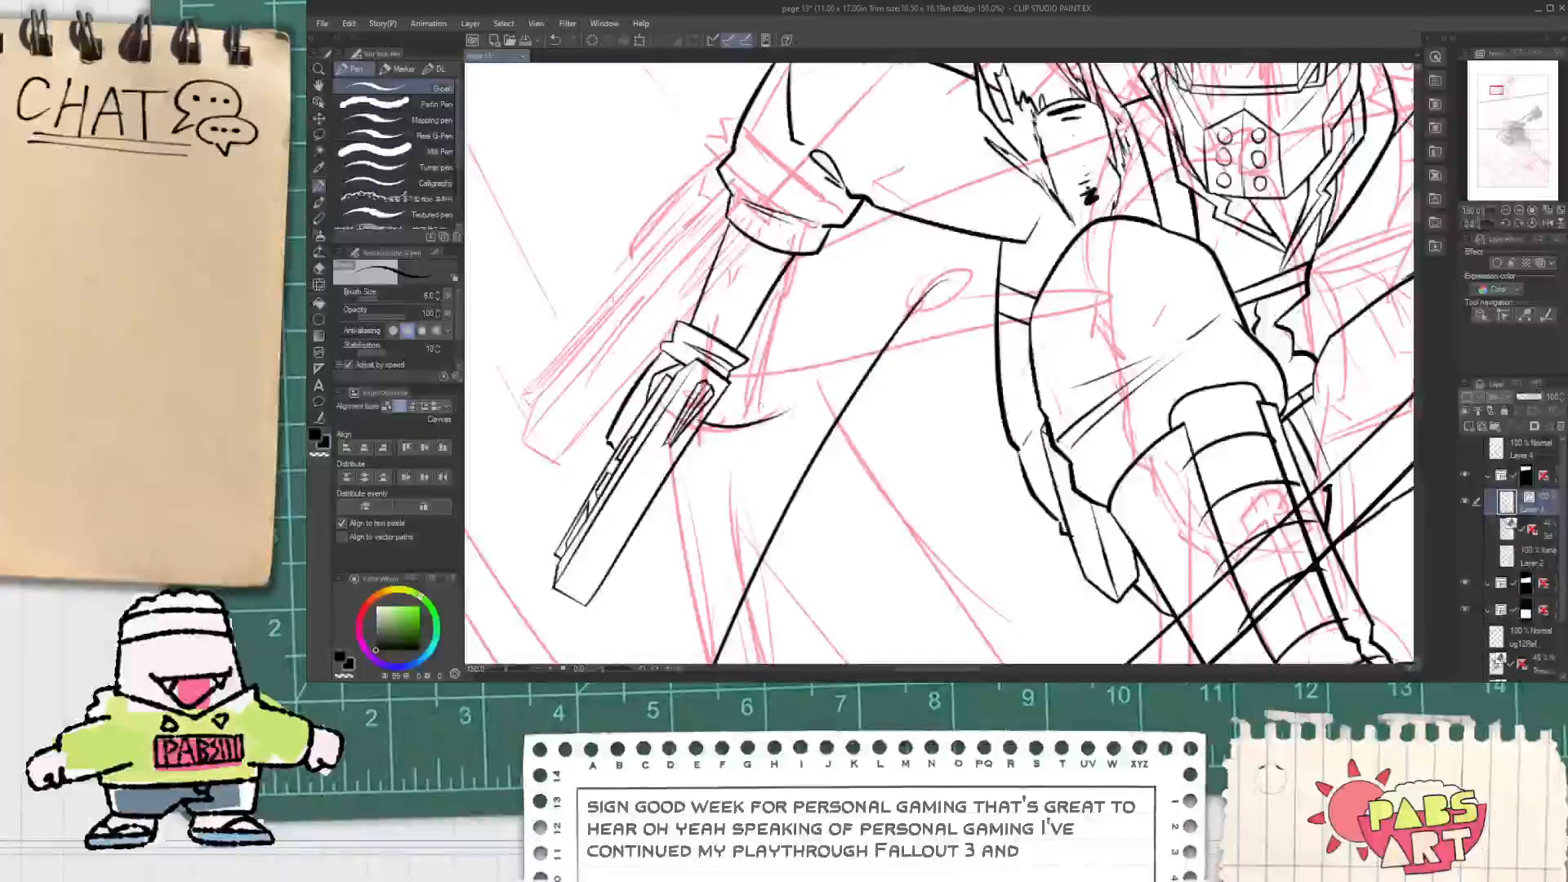
drag(781, 237, 752, 432)
key(ctrl+z)
drag(779, 286, 751, 491)
key(ctrl+z)
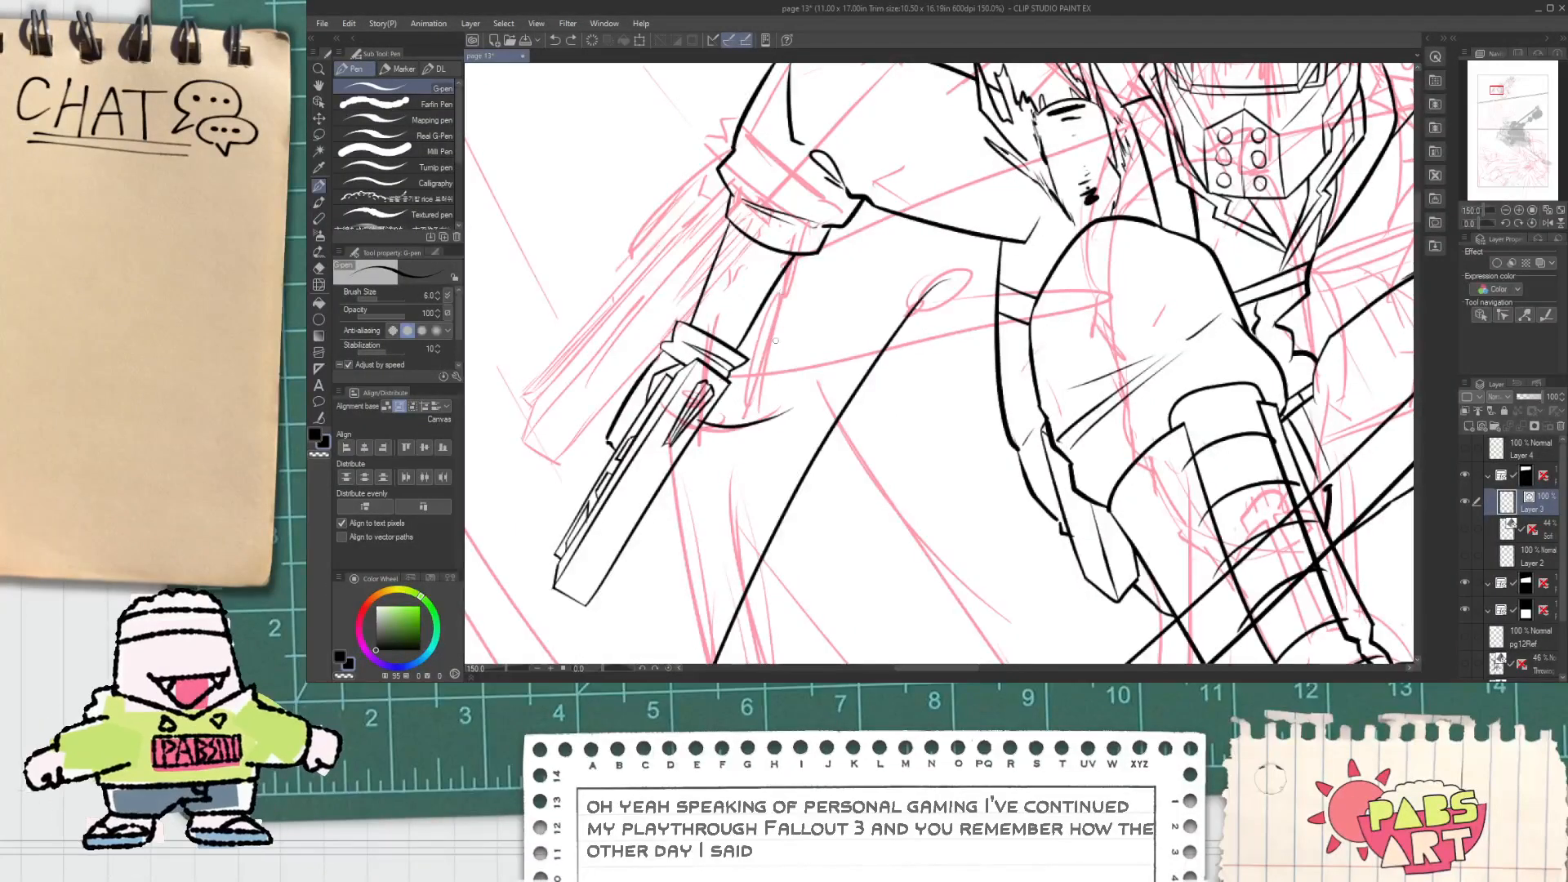
Step: Trim the overshooting ends of the new lines beside the forearm with the vector eraser
key(e)
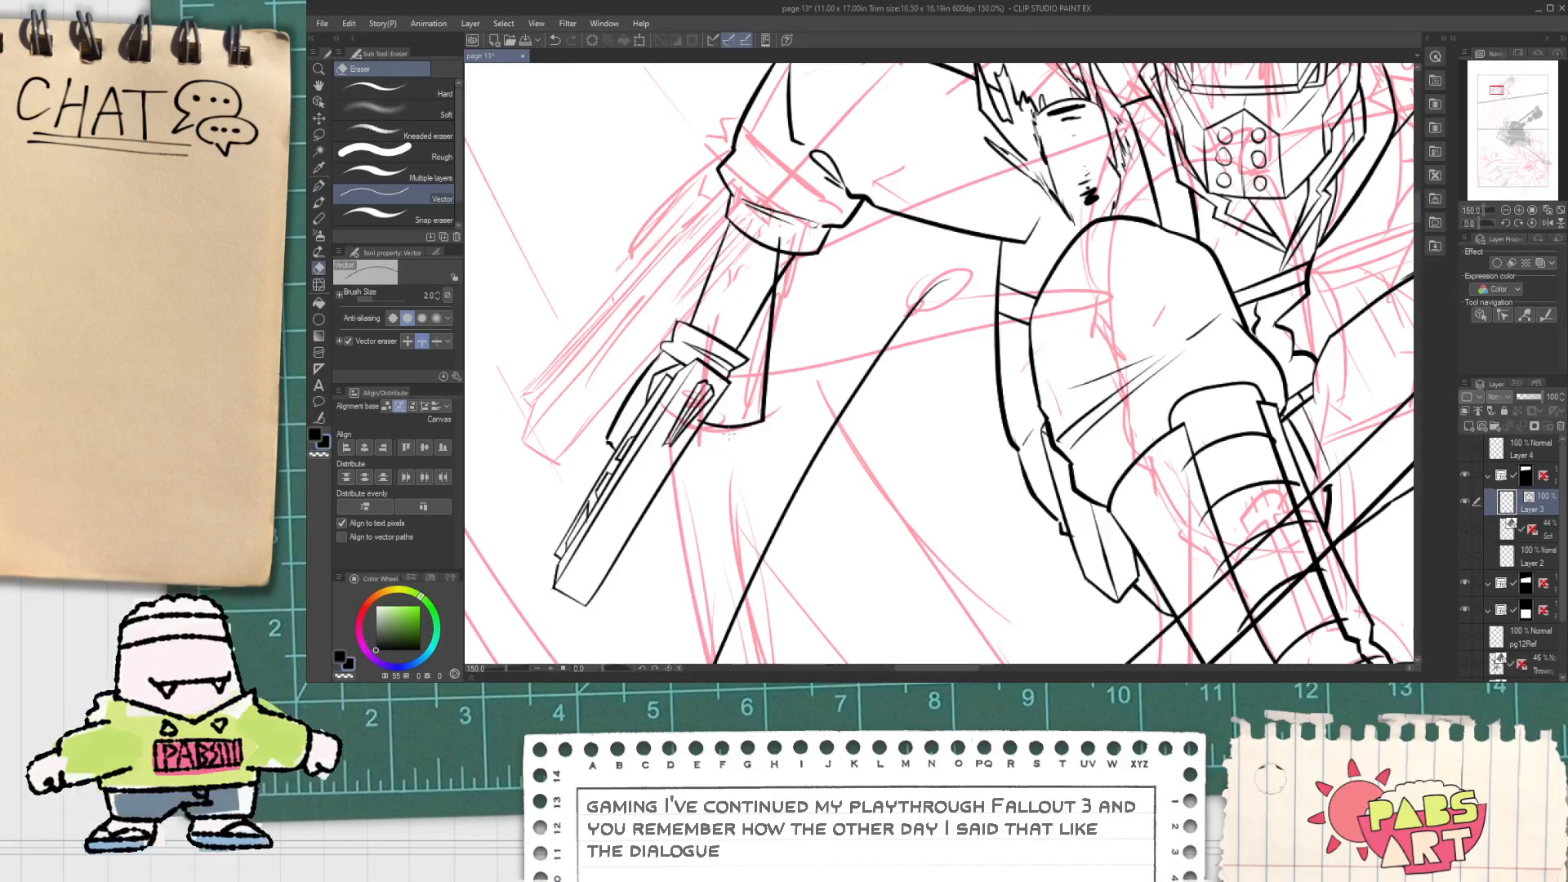
scroll(694, 429, up, 1)
key(ctrl+z)
drag(696, 417, 704, 425)
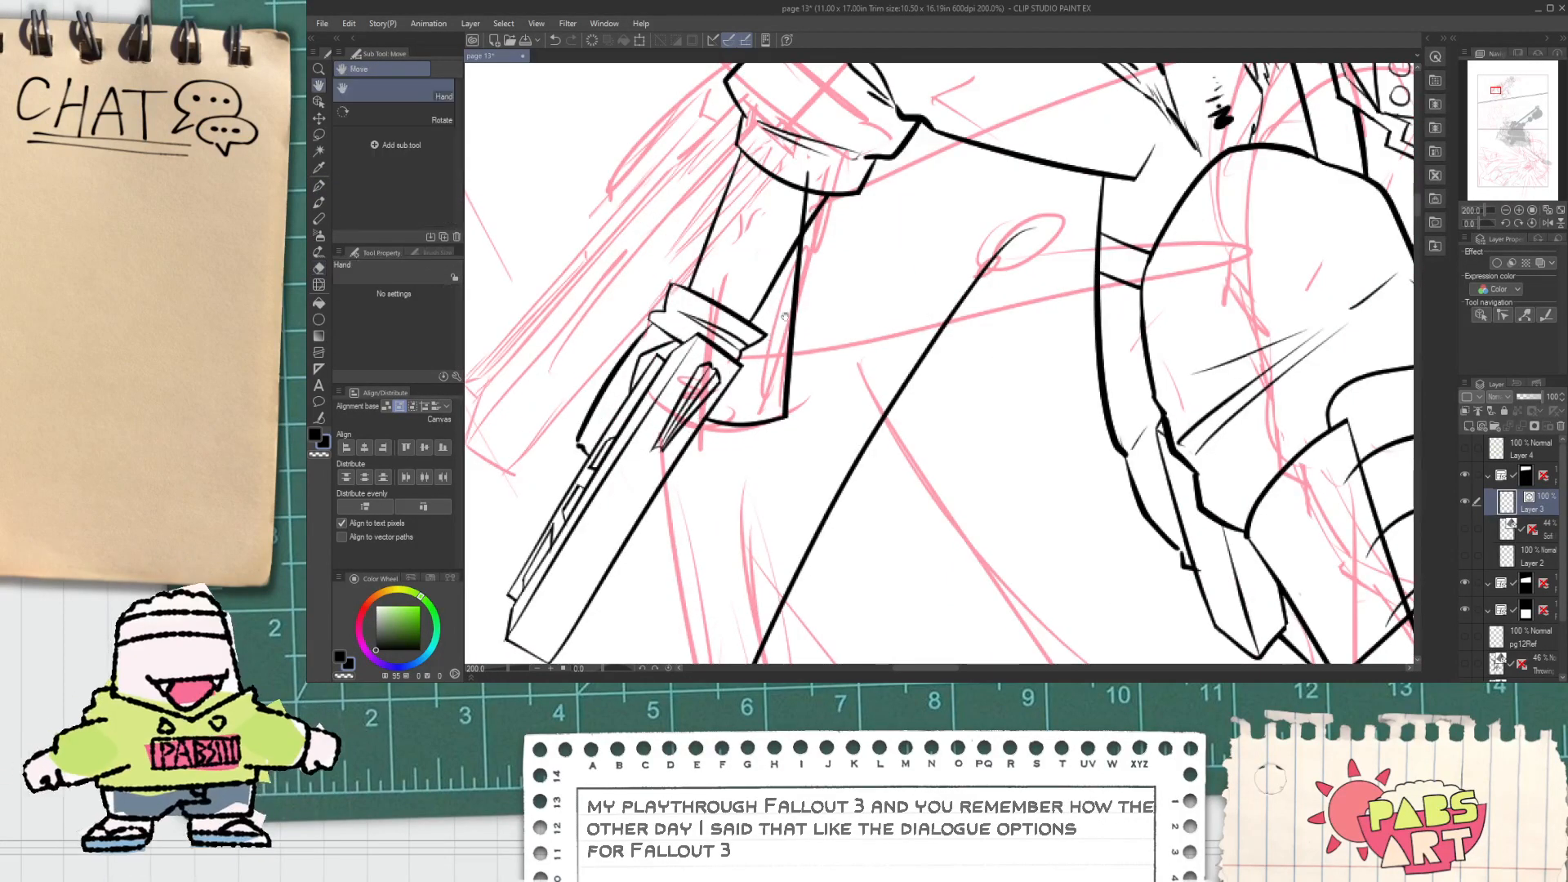
drag(796, 227, 758, 385)
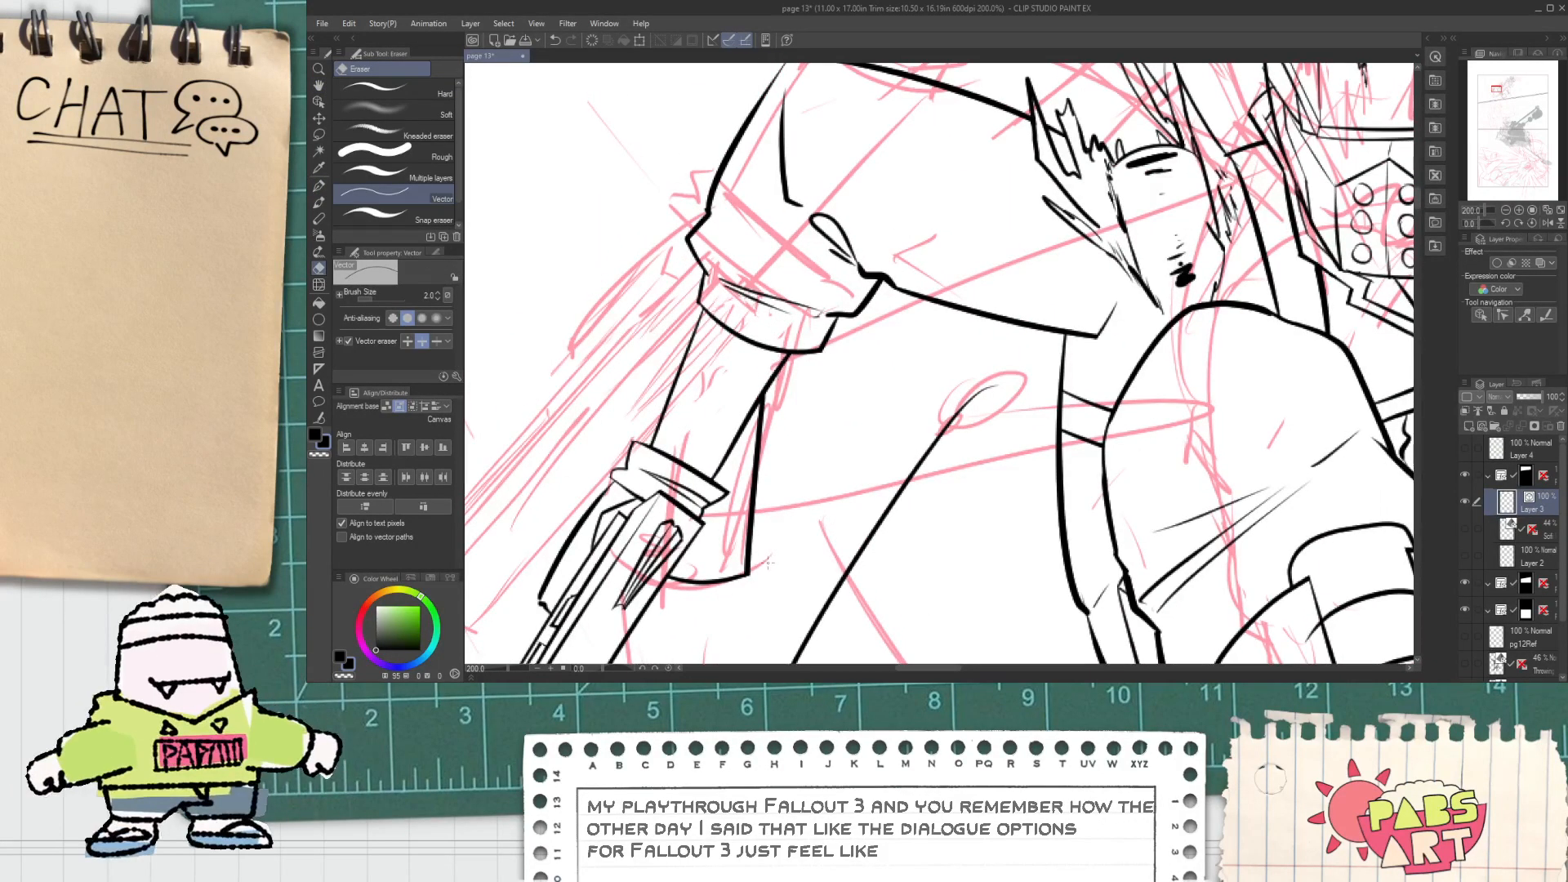
scroll(768, 562, down, 1)
key(h)
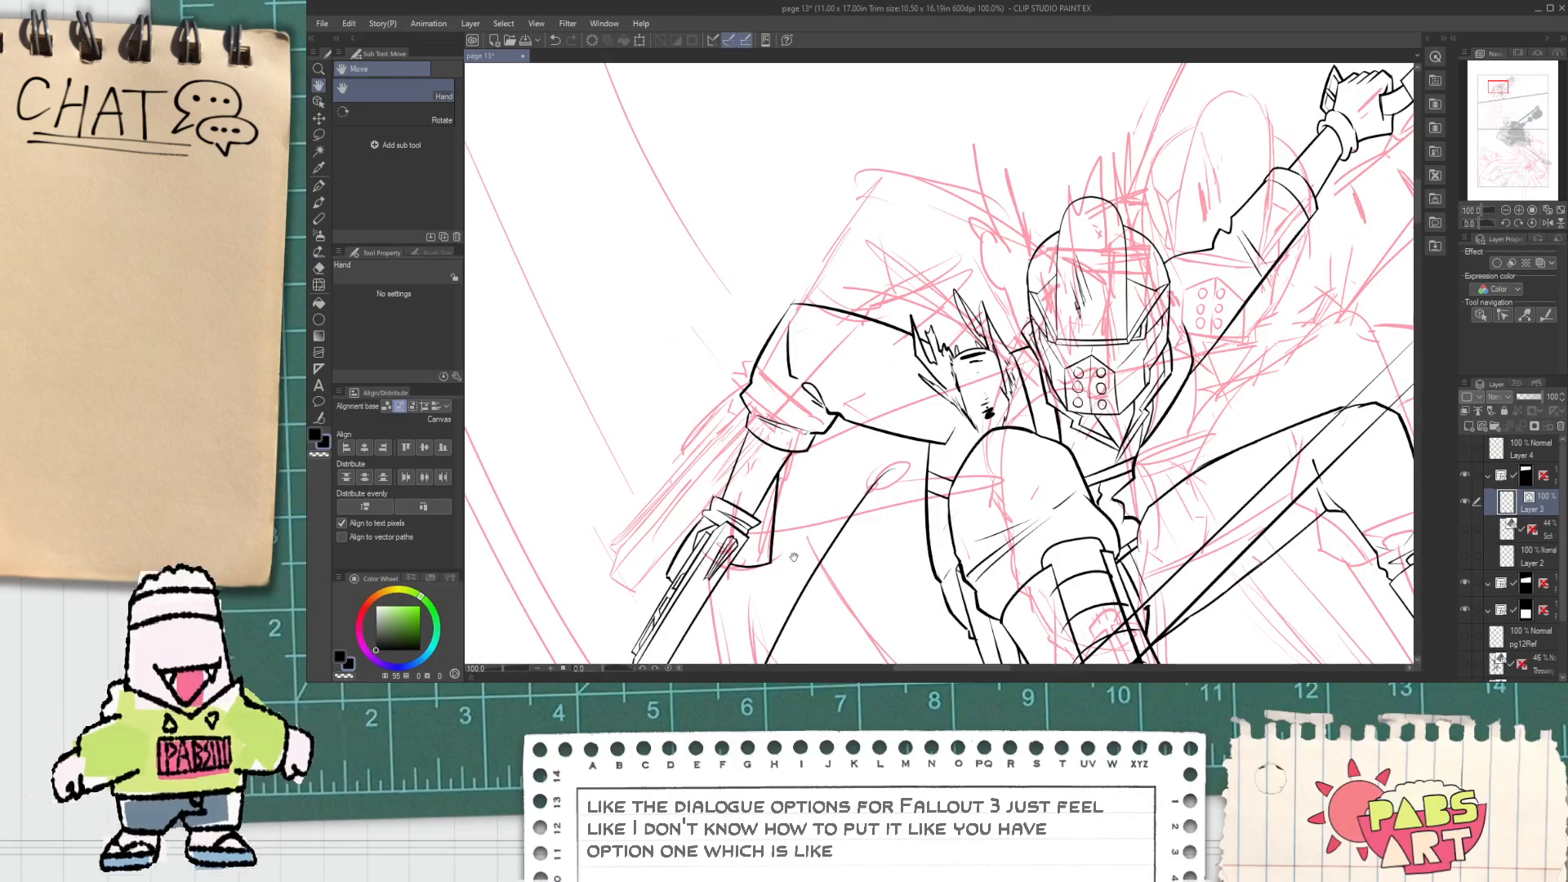
Step: Delete the newly inked curved and straight vector lines beside the forearm
scroll(781, 549, up, 1)
key(p)
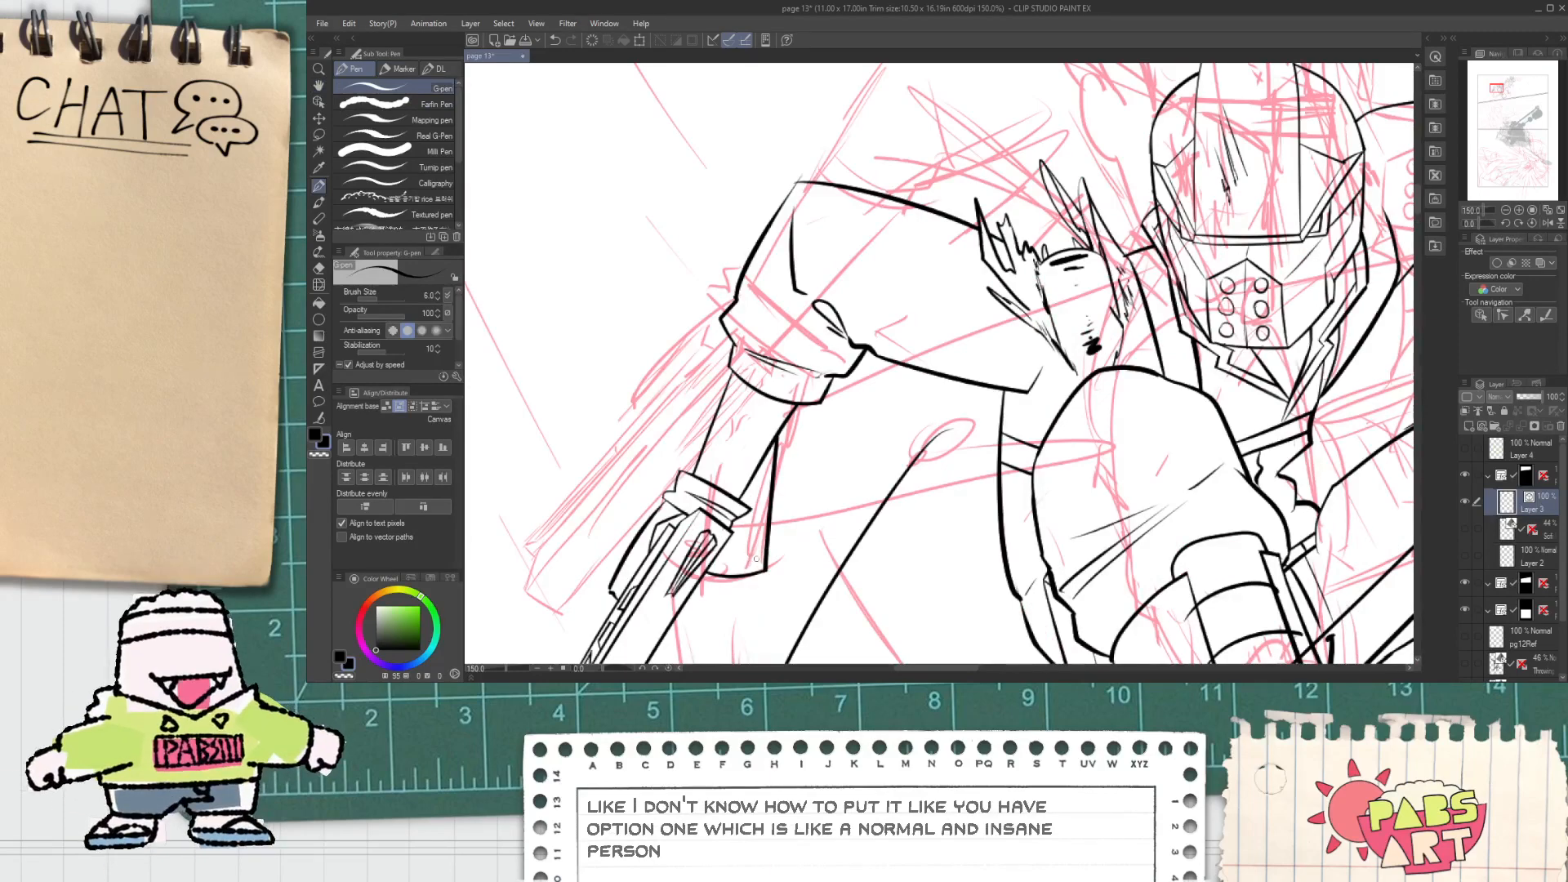
scroll(755, 559, down, 3)
scroll(761, 581, up, 4)
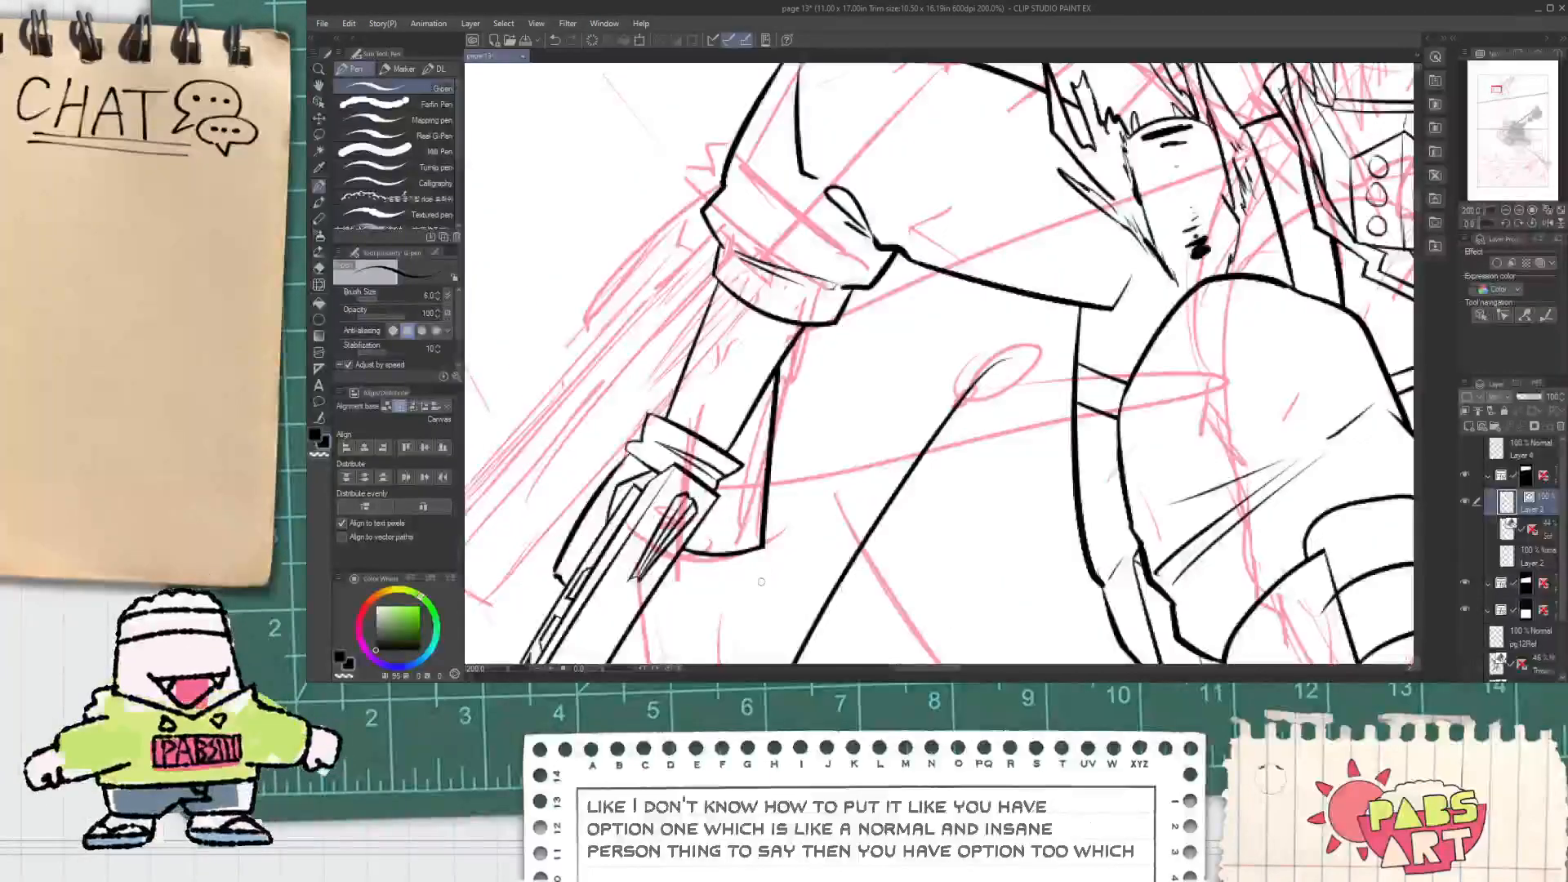
key(o)
click(747, 557)
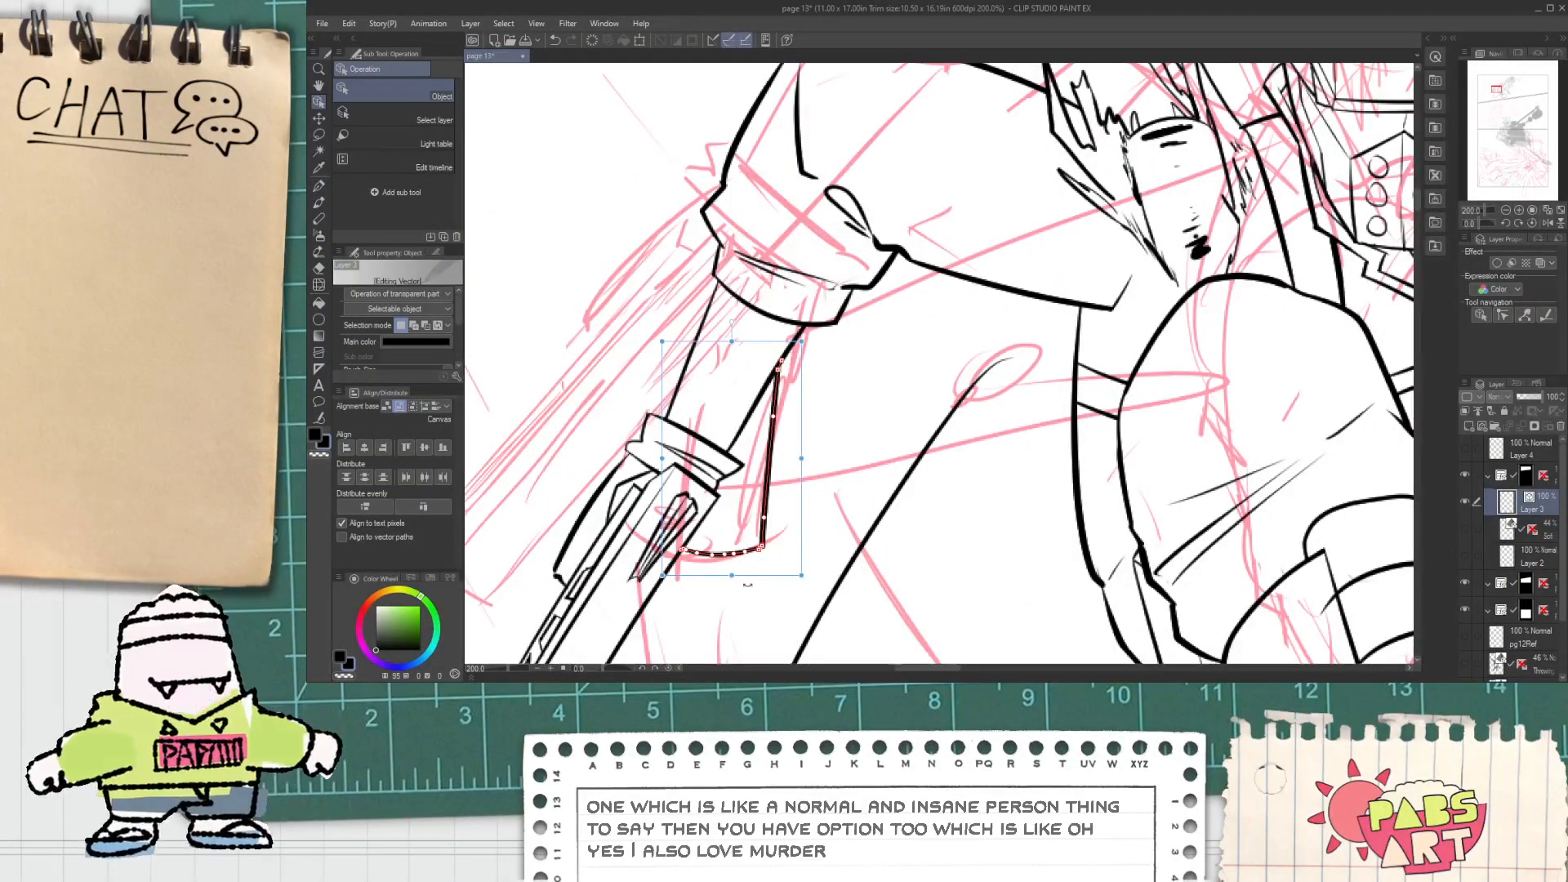
key(Delete)
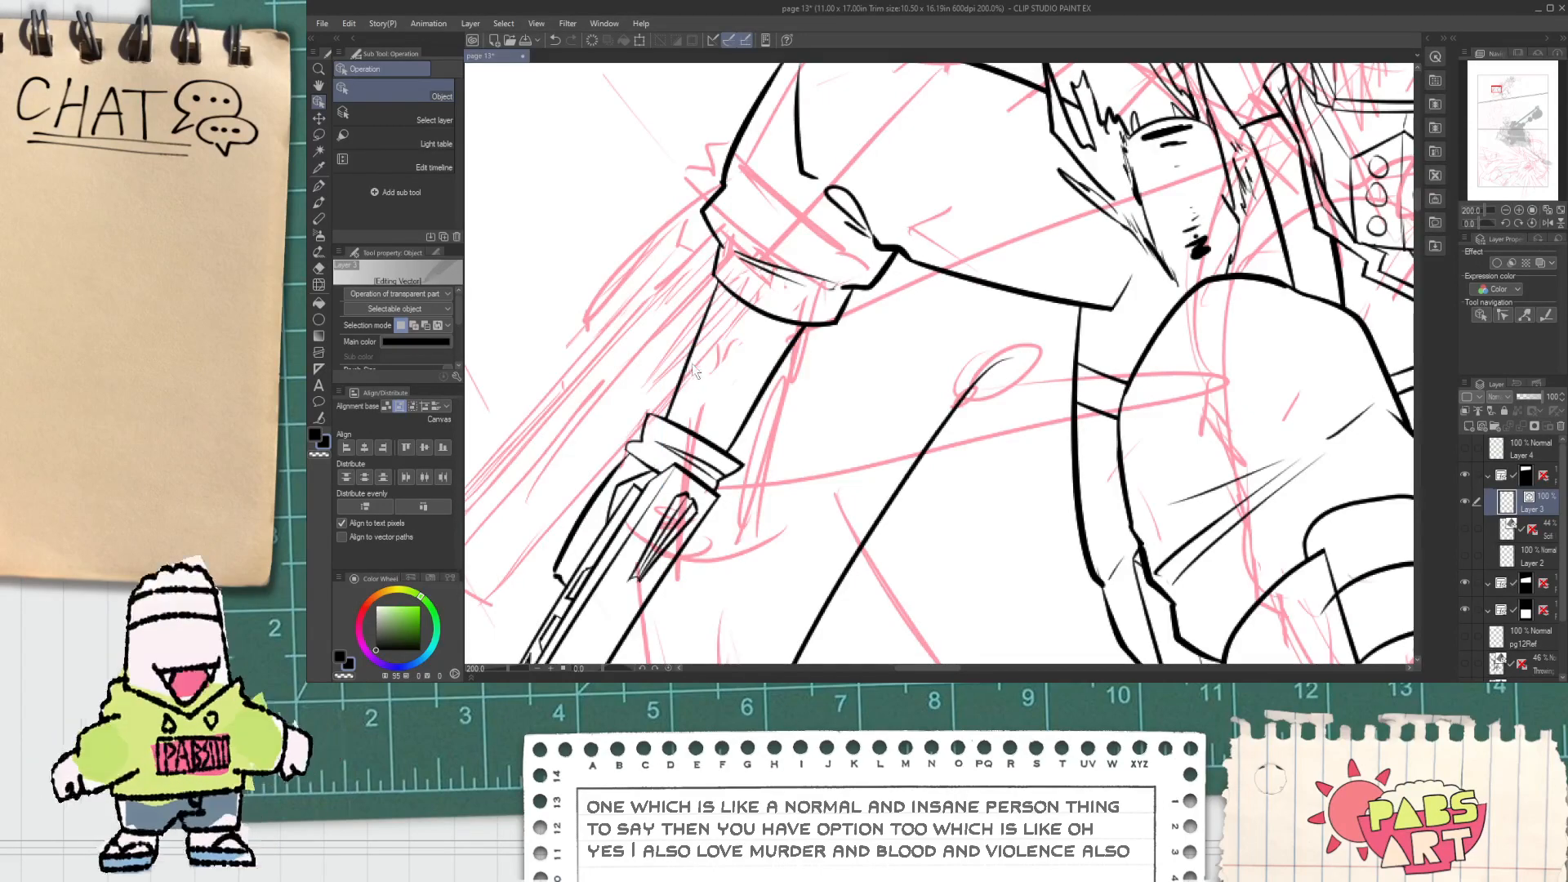
Step: Ink a slanted straight line below the weapon as an elongated cylinder's outer side, undoing the unsuitable attempts
scroll(750, 370, down, 2)
key(space)
drag(739, 558, 702, 439)
scroll(695, 374, down, 1)
scroll(711, 387, up, 1)
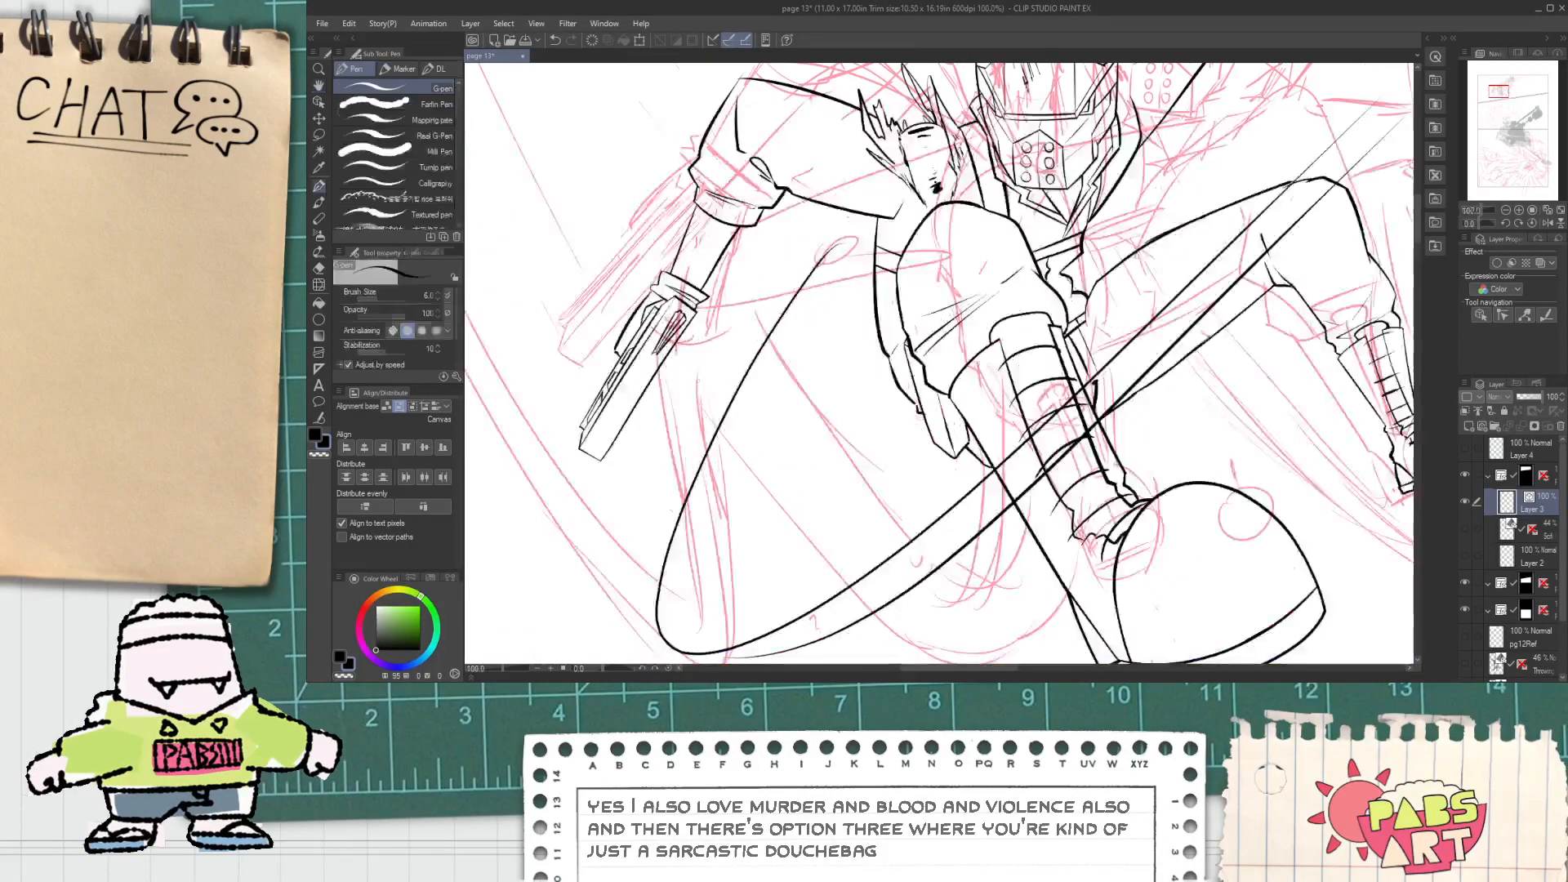
drag(701, 369, 718, 433)
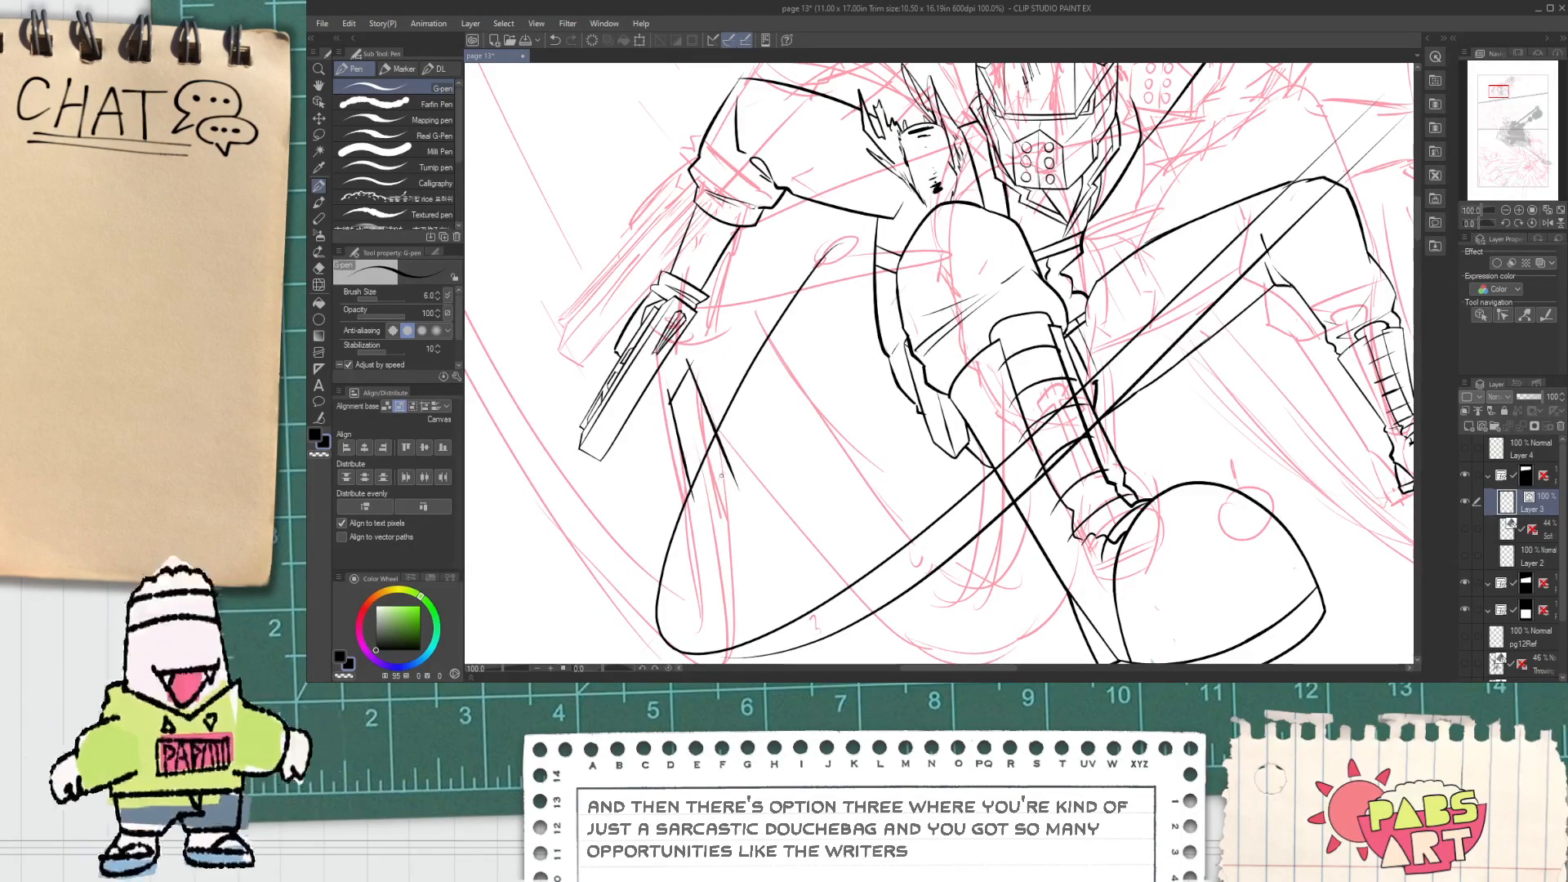
scroll(686, 359, up, 1)
drag(638, 340, 725, 529)
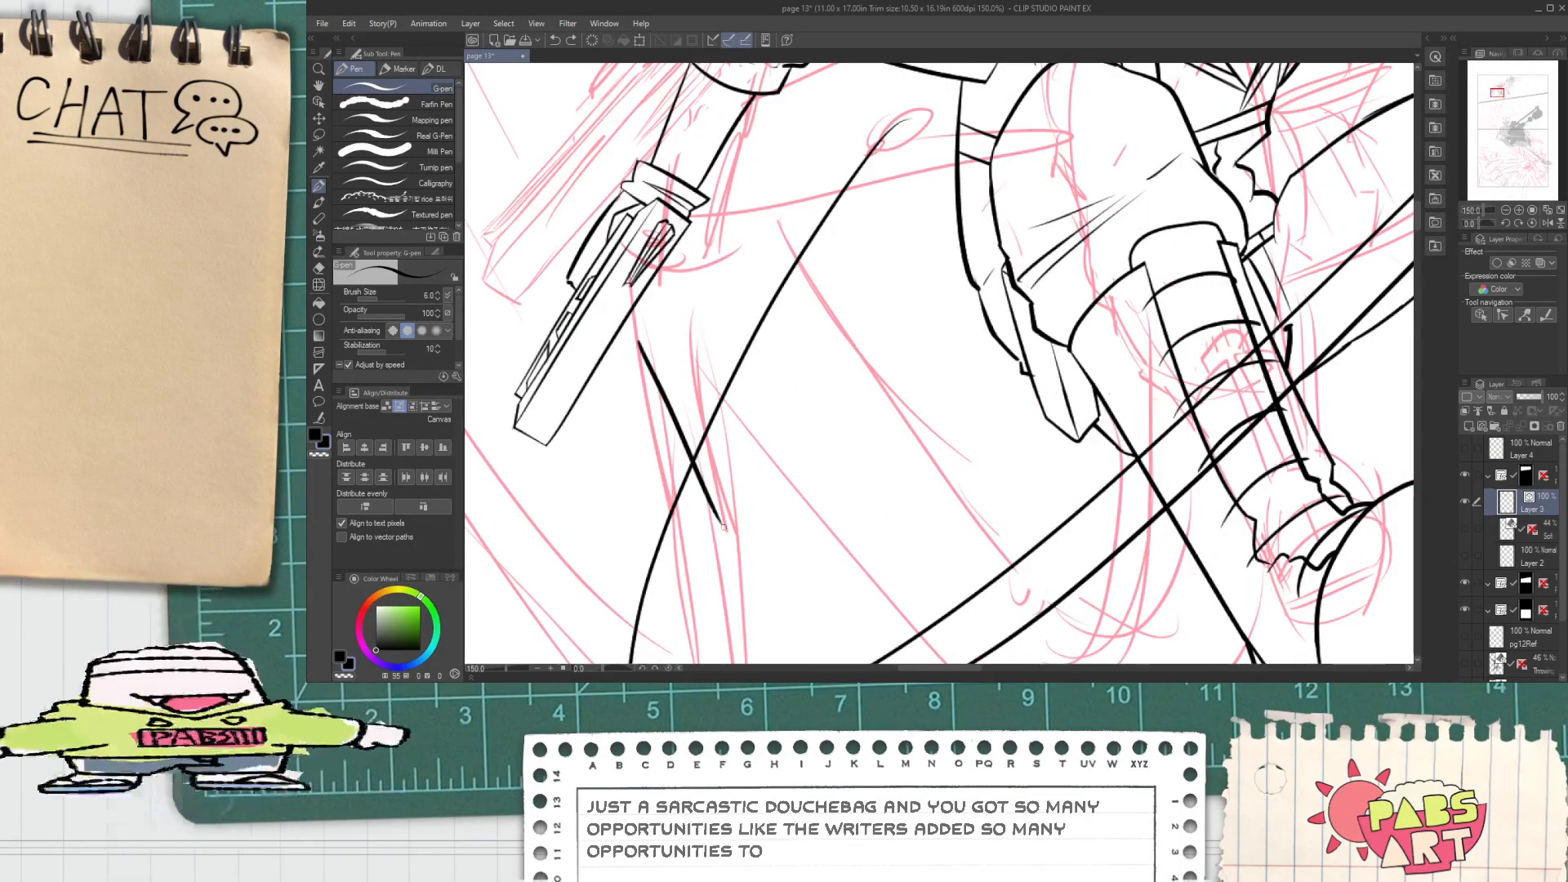
key(ctrl+z)
drag(639, 368, 726, 554)
key(ctrl+z)
drag(637, 369, 735, 553)
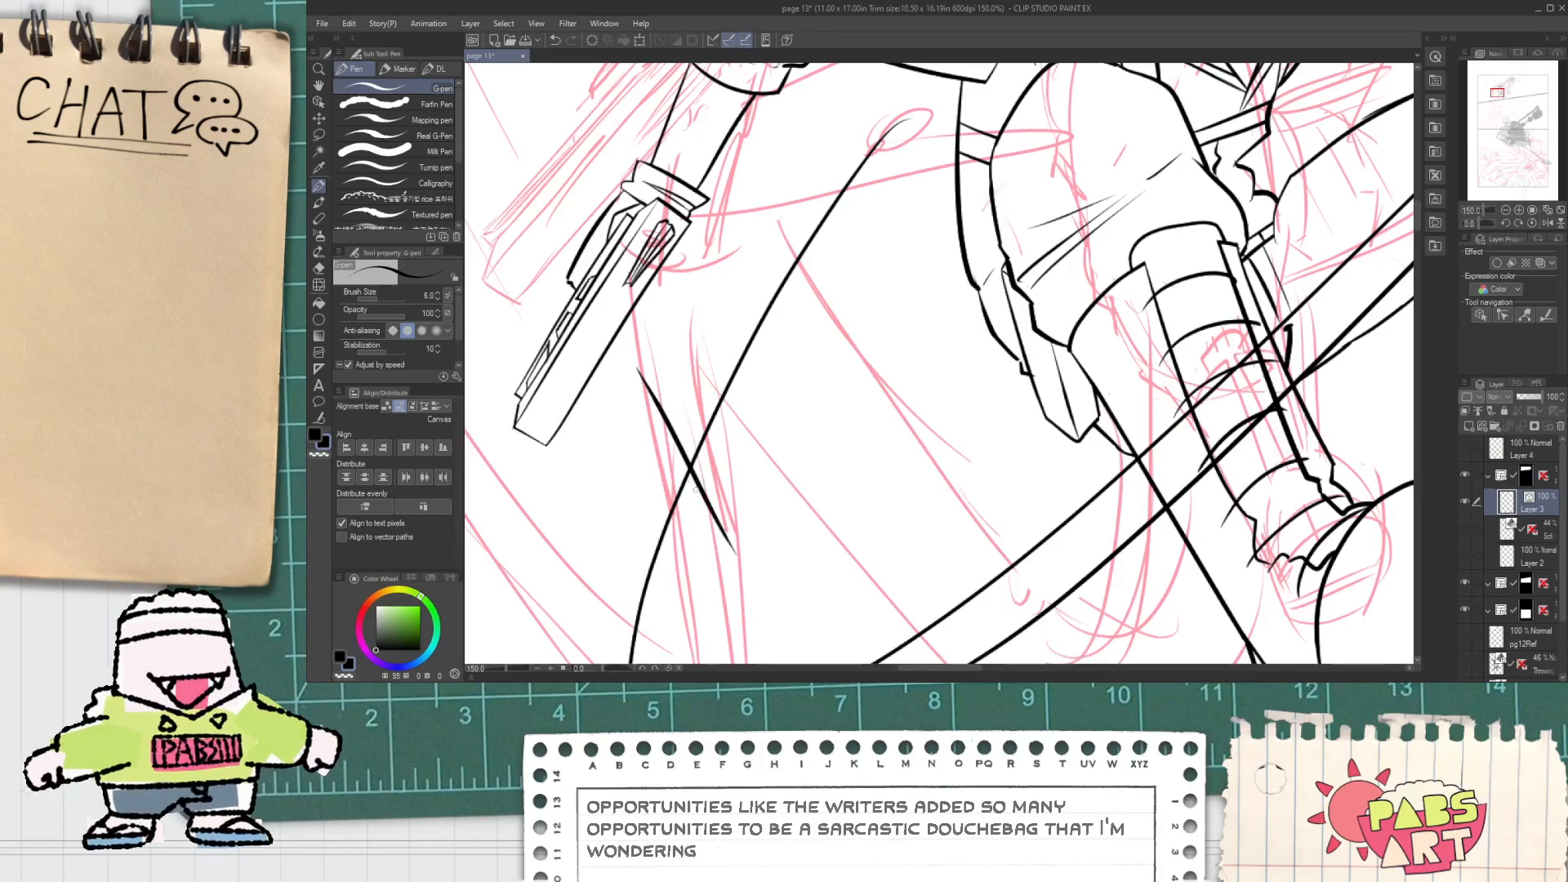
Step: Ink the cylinder's curved upper end, its long second side and its curved lower end, redoing the side until it fits
mouse_move(650, 394)
mouse_down()
mouse_move(646, 349)
mouse_move(690, 301)
mouse_move(810, 506)
mouse_up()
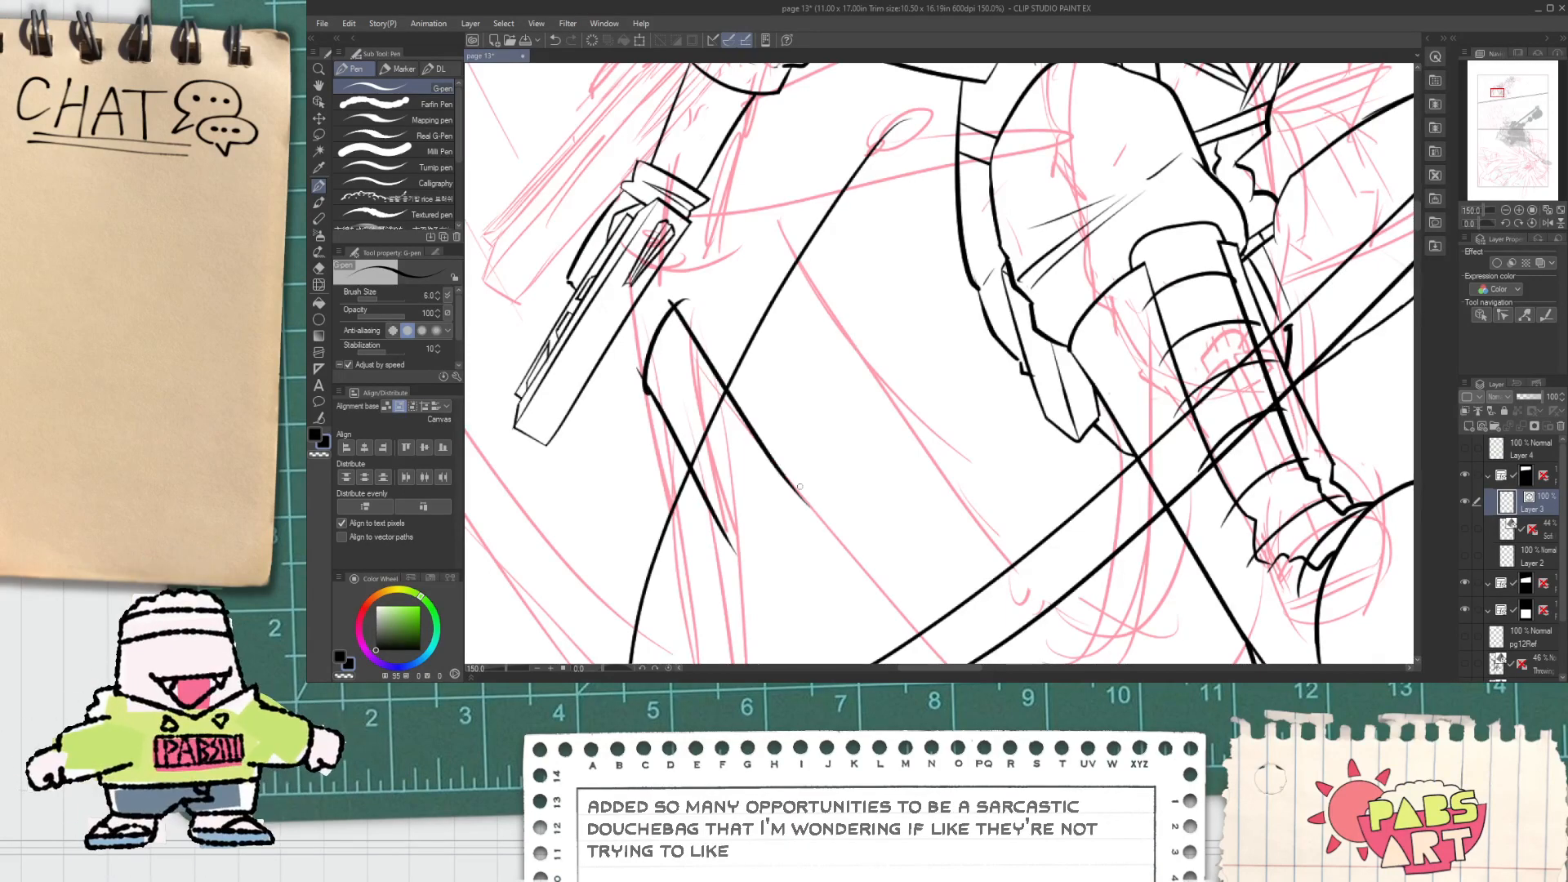
key(ctrl+z)
drag(677, 291, 833, 553)
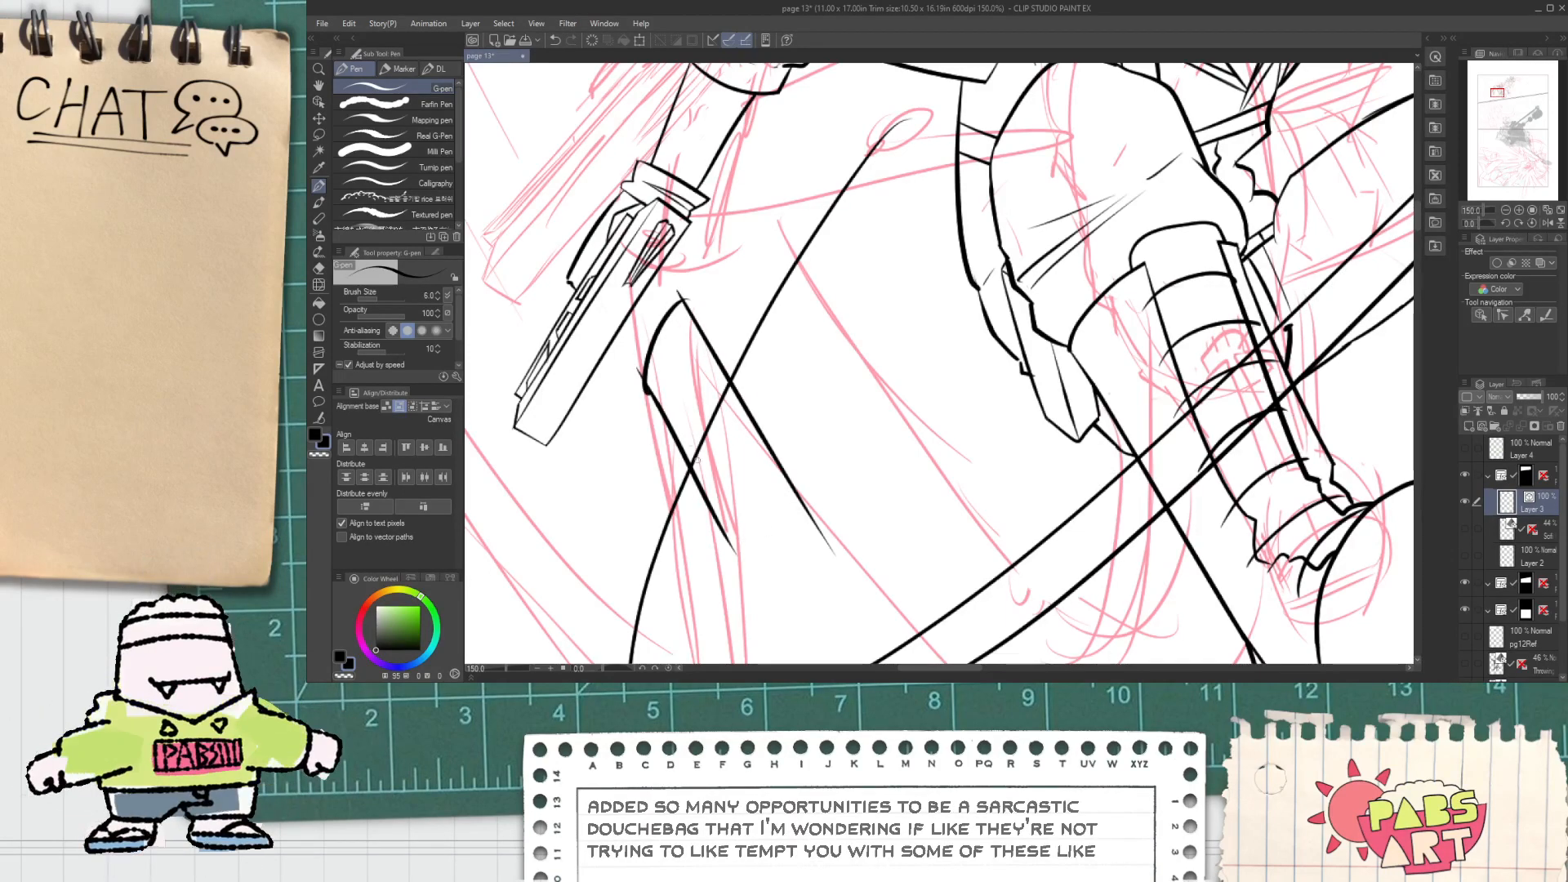
key(ctrl+z)
drag(668, 295, 809, 555)
key(ctrl+z)
drag(670, 296, 842, 580)
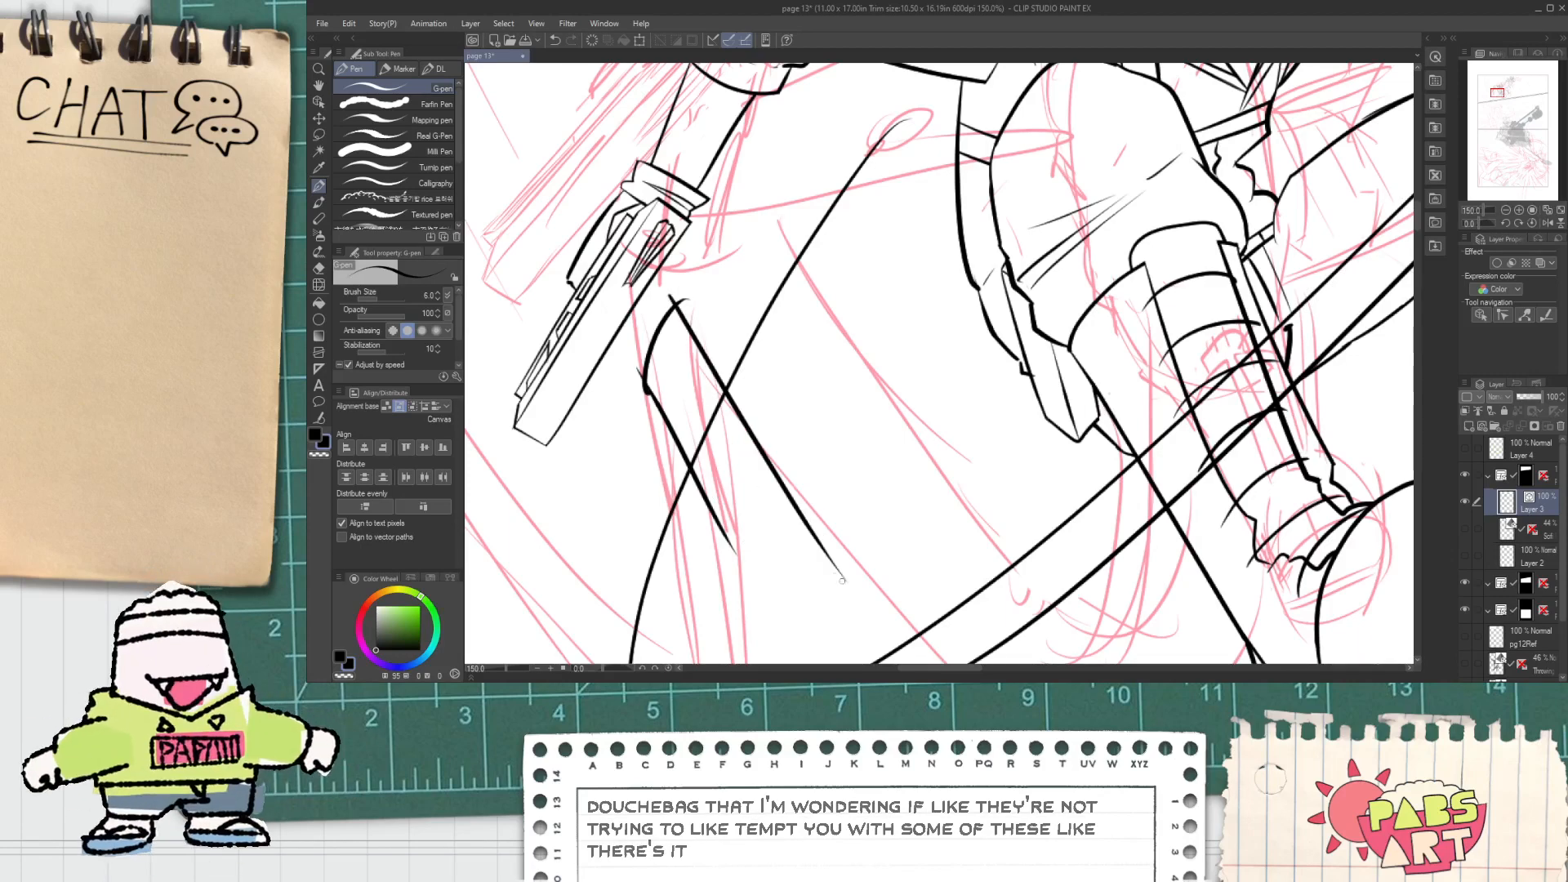
drag(736, 555, 813, 512)
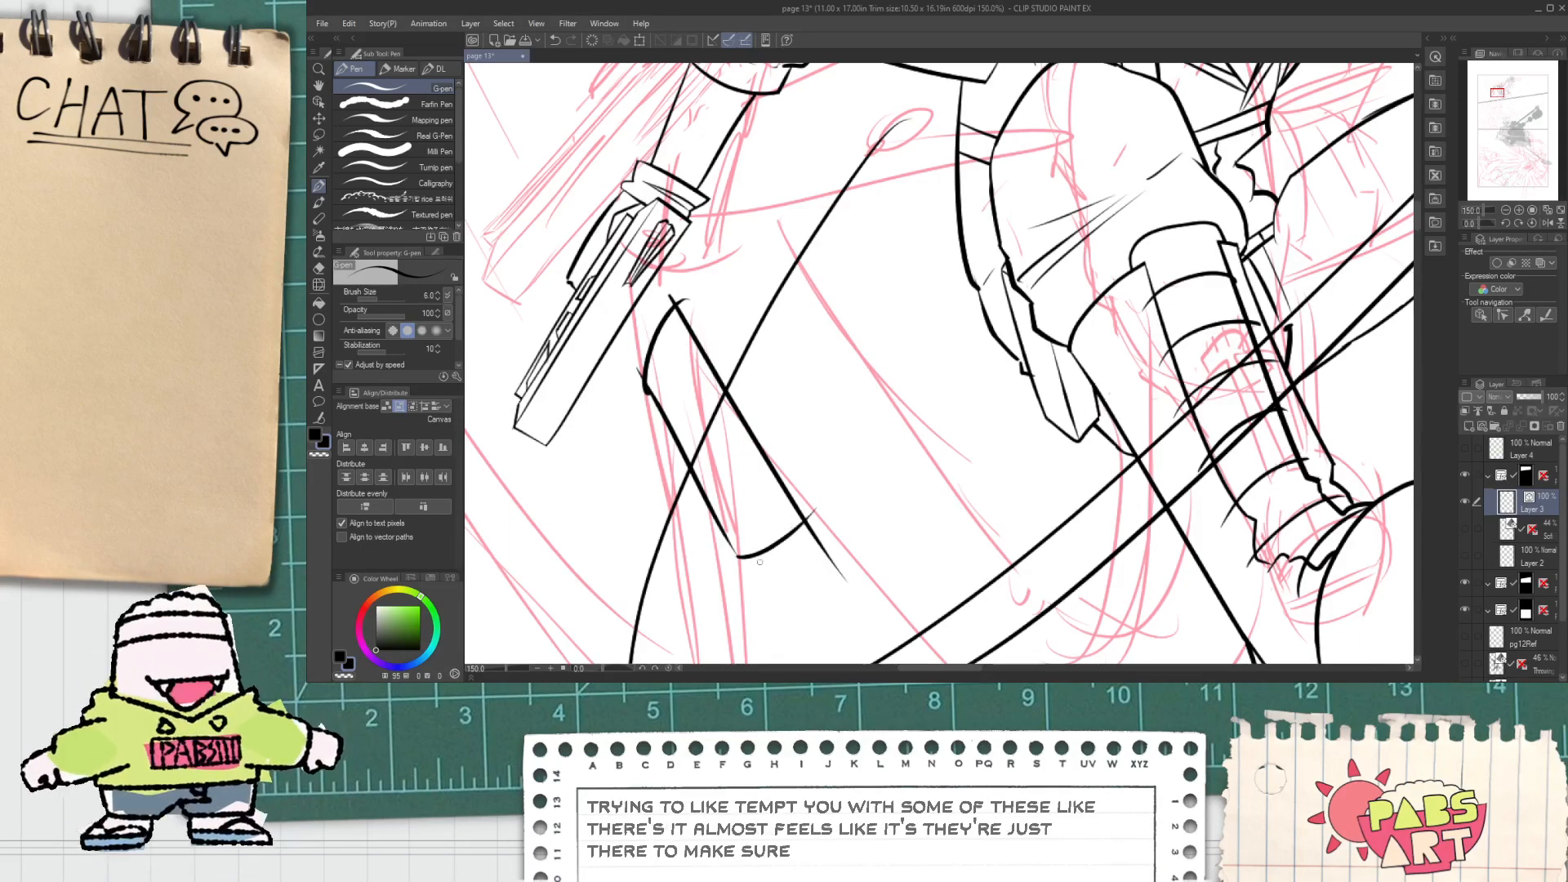
Step: Ink a thin inner curve across the cylinder's lower end to form an oval face, undoing the unsuitable attempts
key(space)
scroll(729, 496, up, 3)
mouse_move(770, 569)
mouse_down()
mouse_move(755, 513)
mouse_move(859, 416)
mouse_up()
key(ctrl+z)
drag(713, 506, 836, 423)
key(ctrl+z)
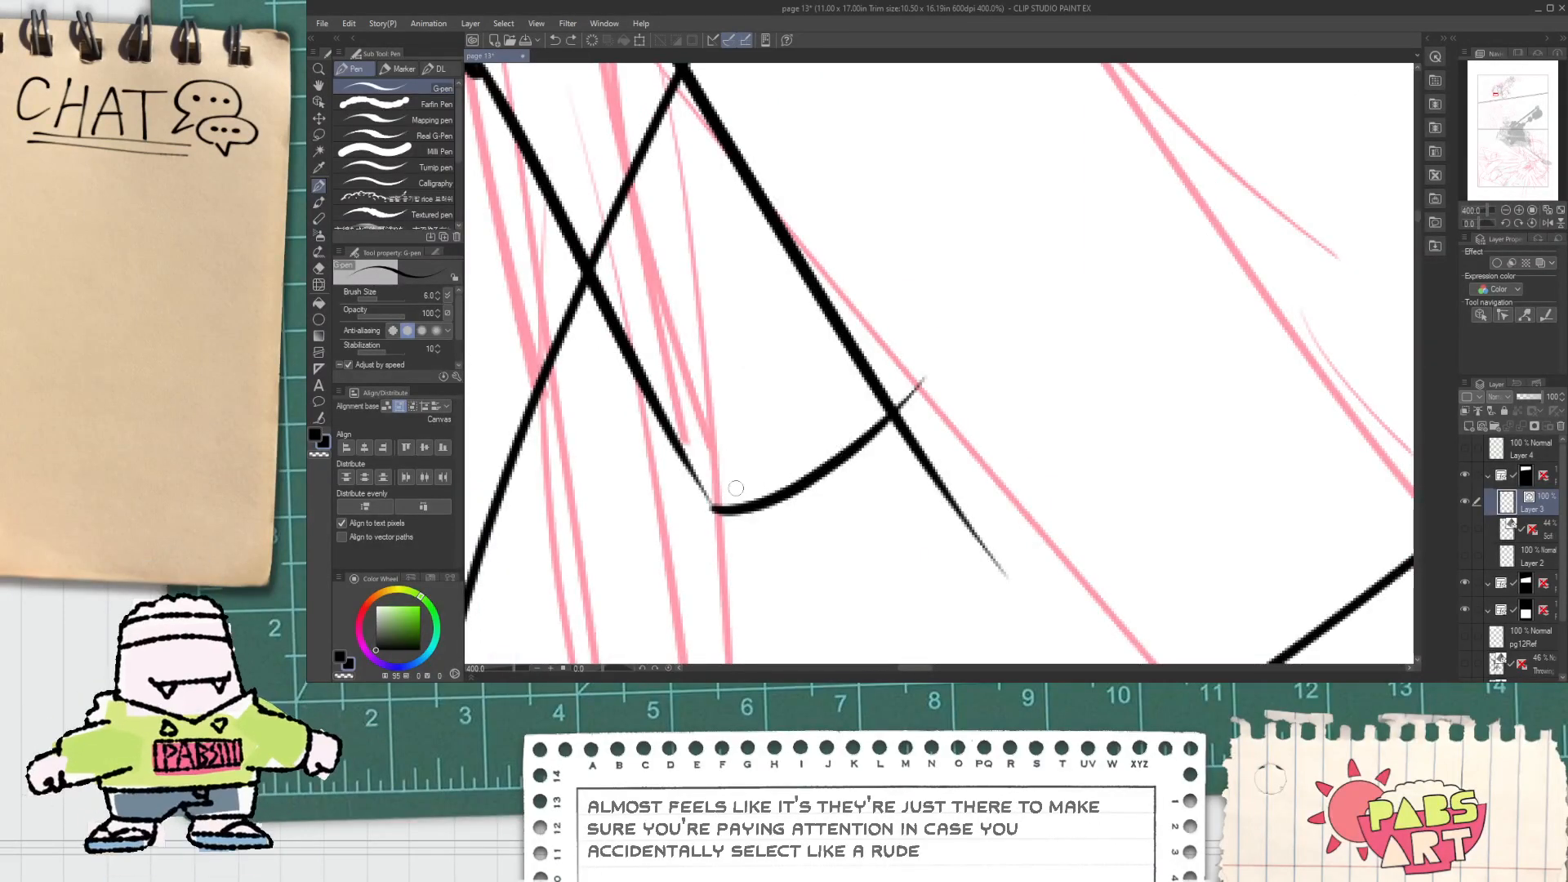
drag(713, 503, 886, 395)
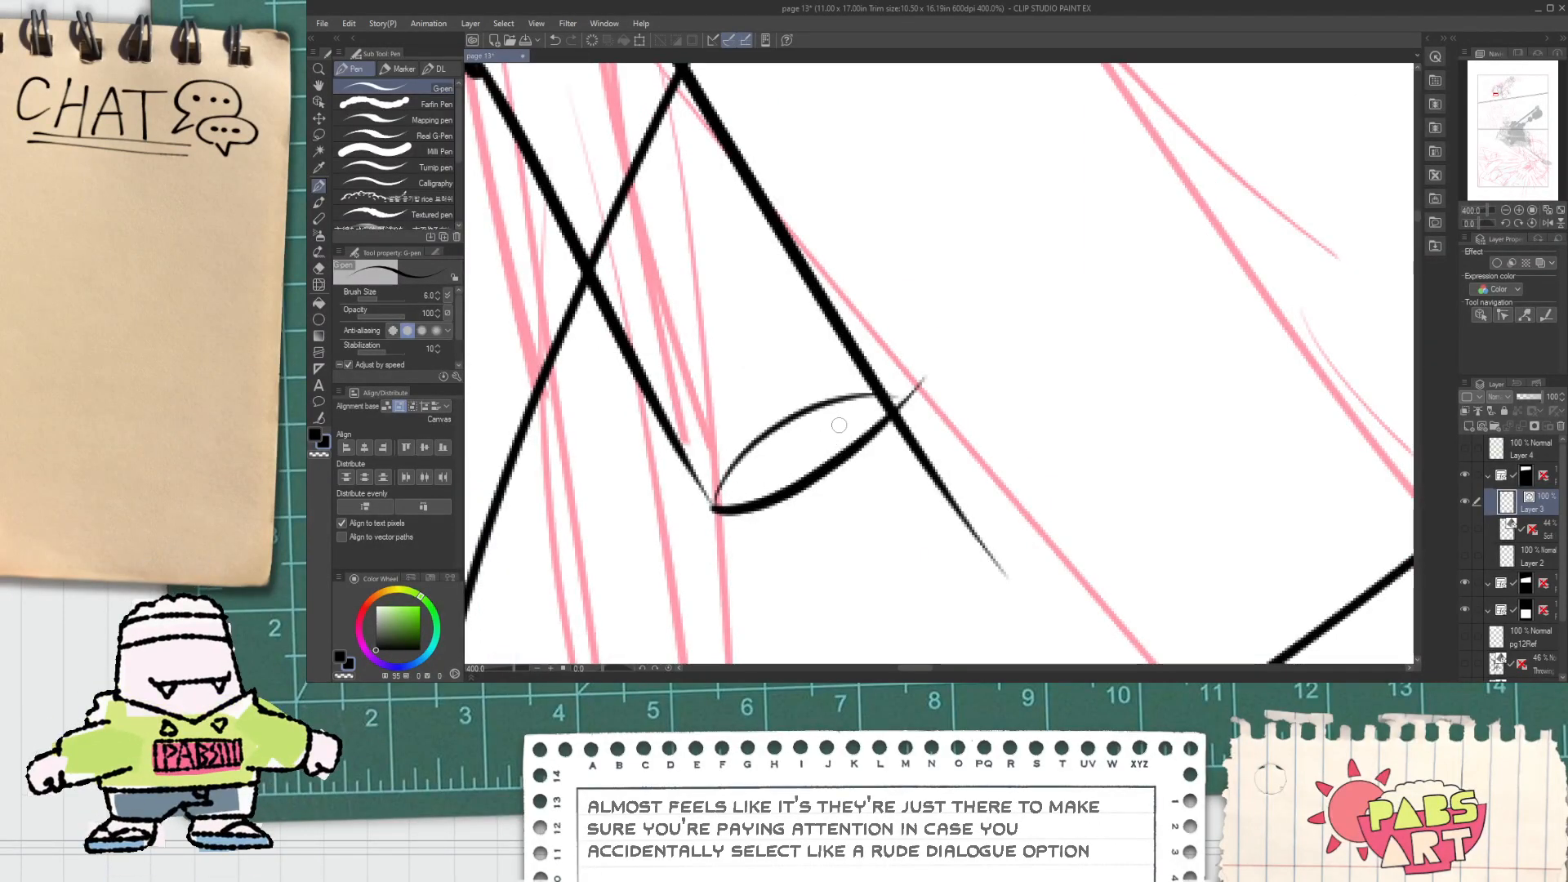
Step: Trim the line ends that overshoot the cylinder's lower and upper corners with the vector eraser
key(ctrl)
mouse_move(923, 372)
mouse_down()
mouse_move(898, 377)
mouse_move(915, 484)
mouse_up()
key(e)
scroll(910, 503, down, 3)
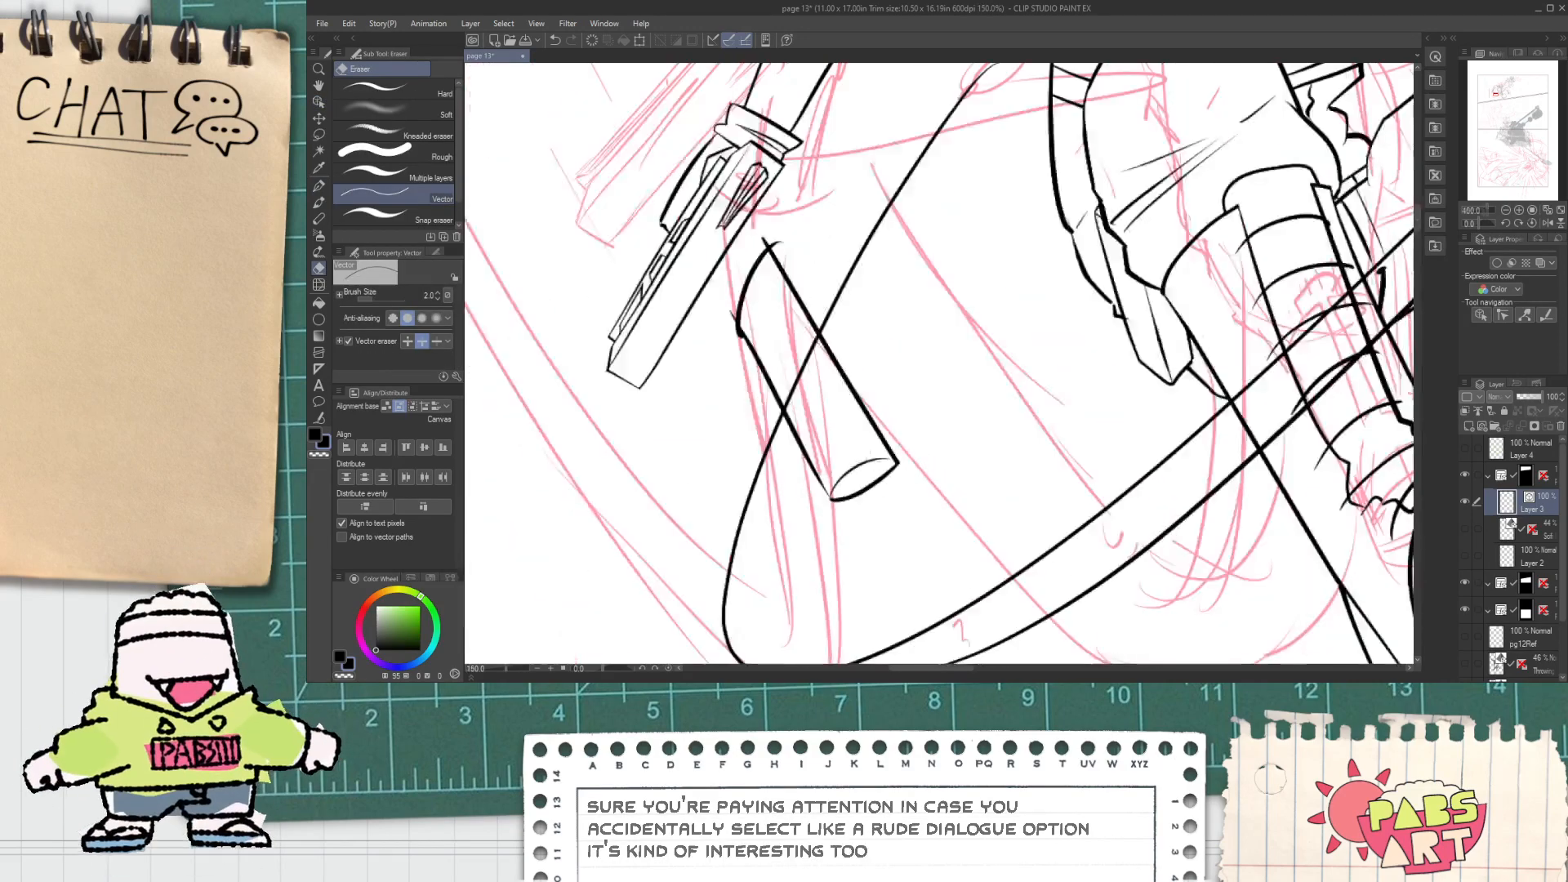
drag(803, 302, 811, 368)
scroll(810, 368, up, 3)
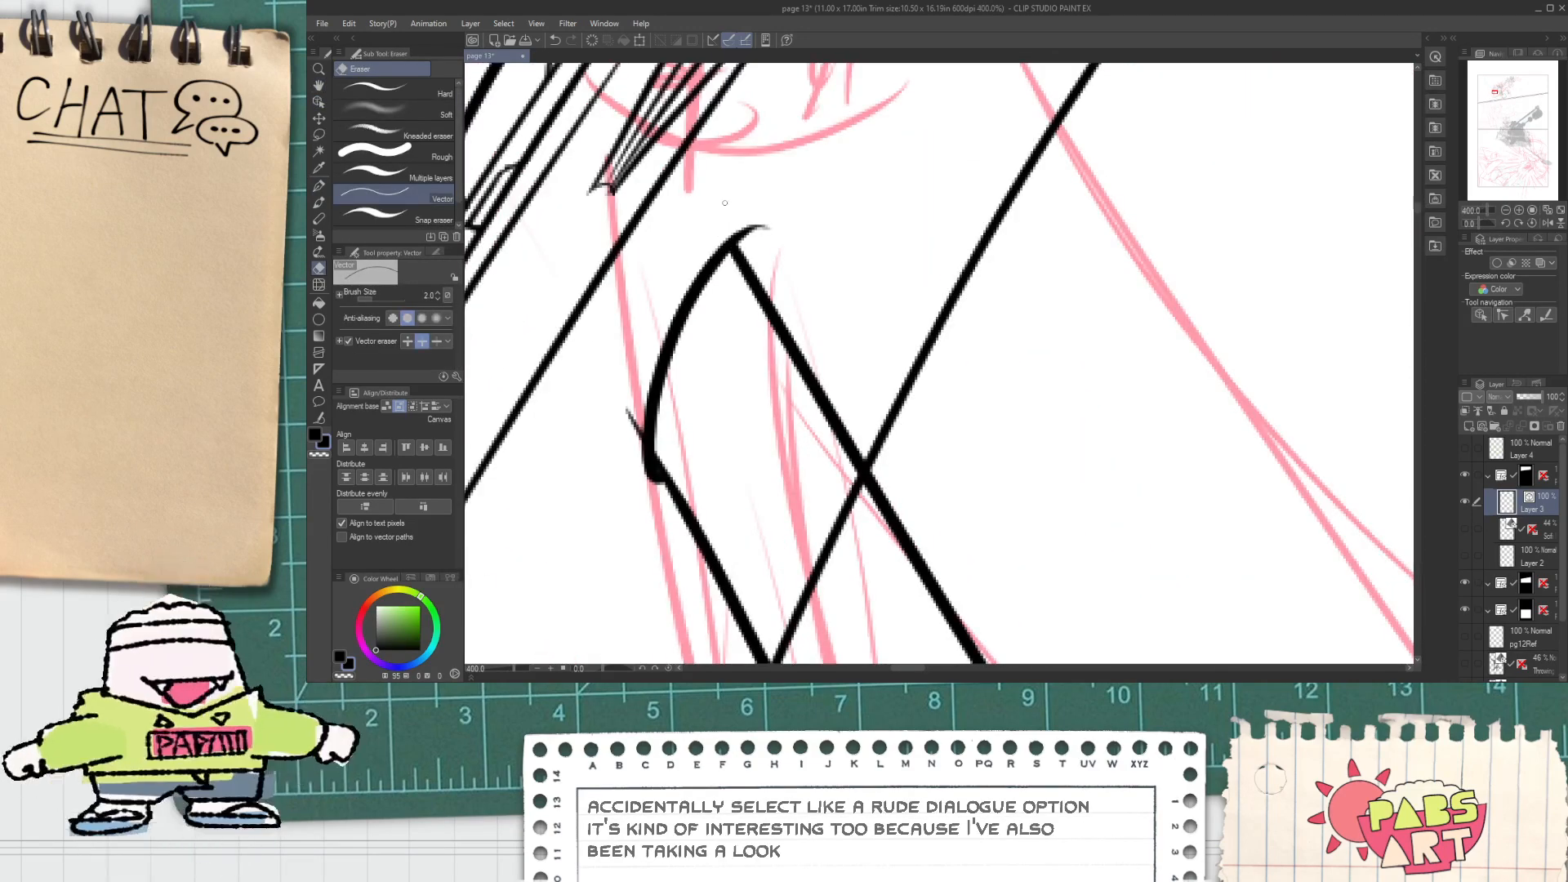
click(758, 229)
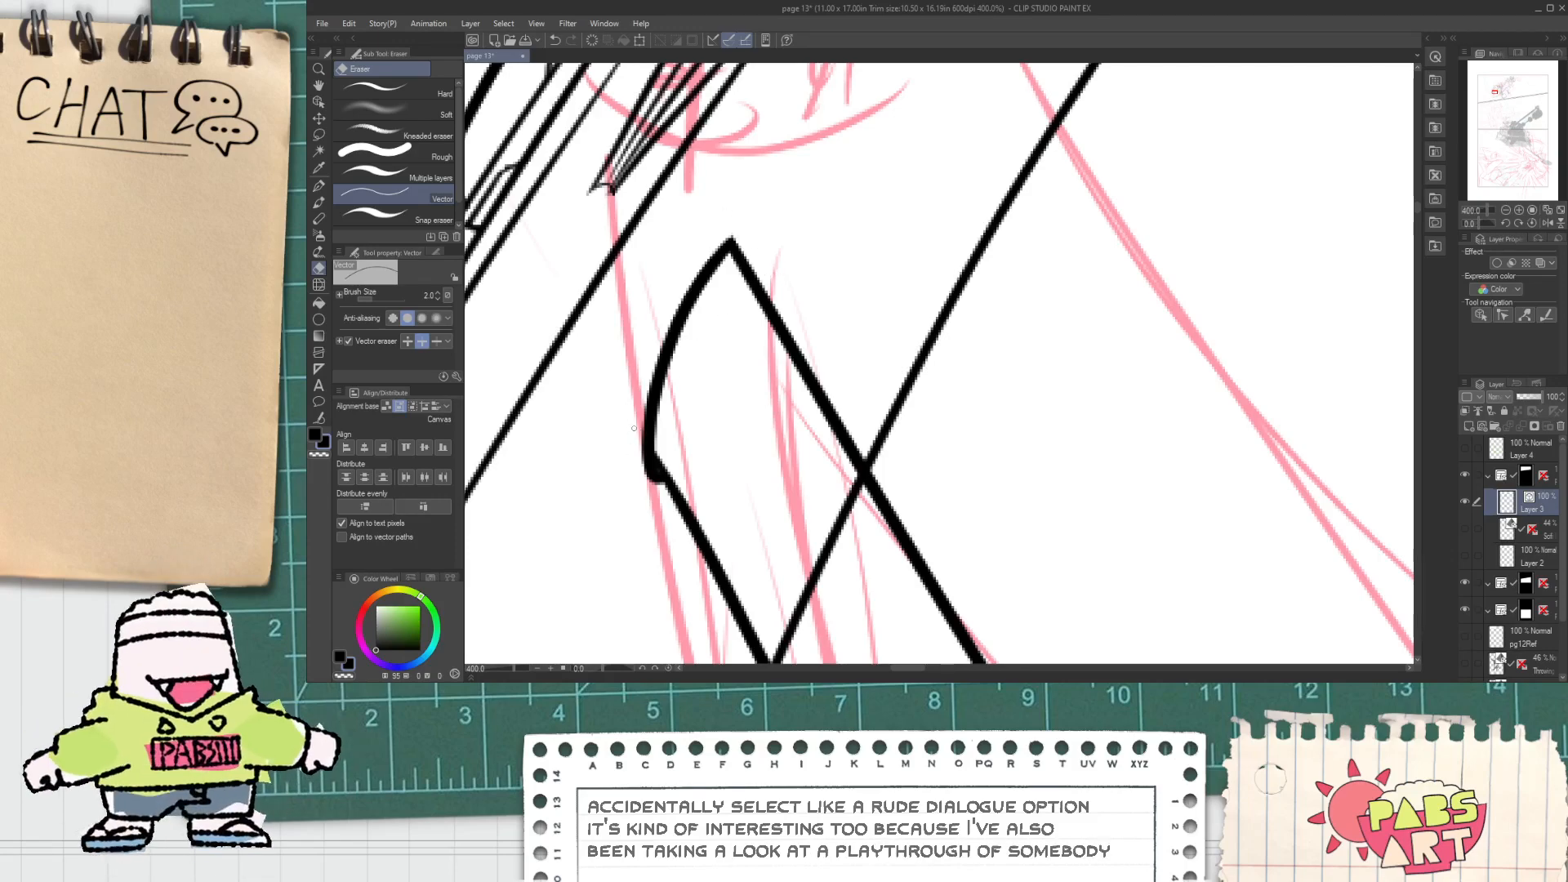
scroll(669, 485, down, 3)
Step: Erase the thin inner curve across the cylinder's lower end
drag(844, 494, 836, 344)
scroll(799, 315, down, 2)
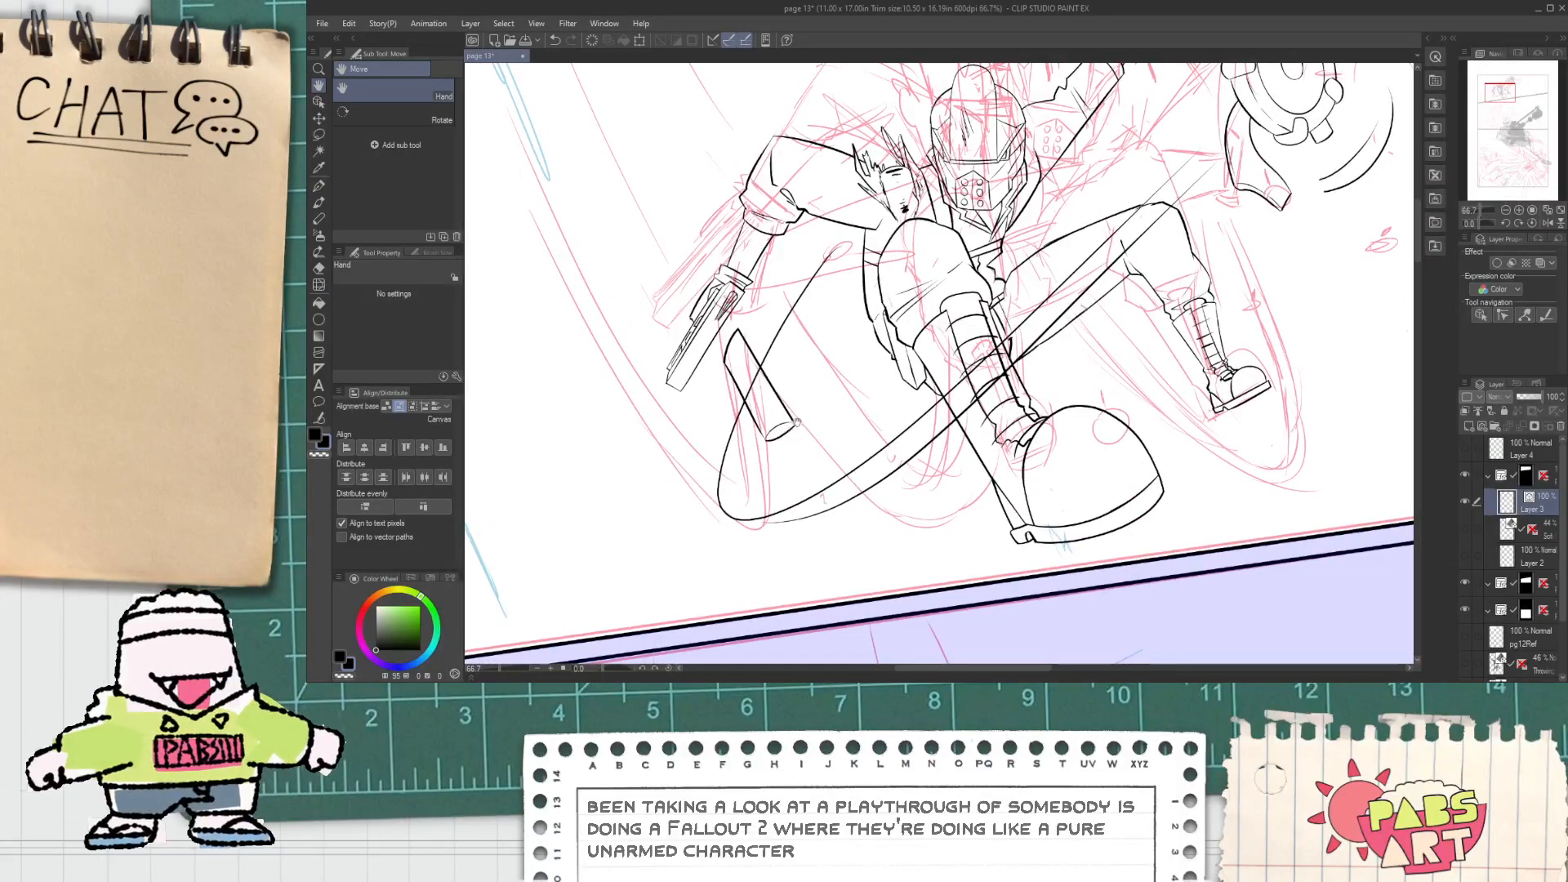
drag(809, 443, 747, 367)
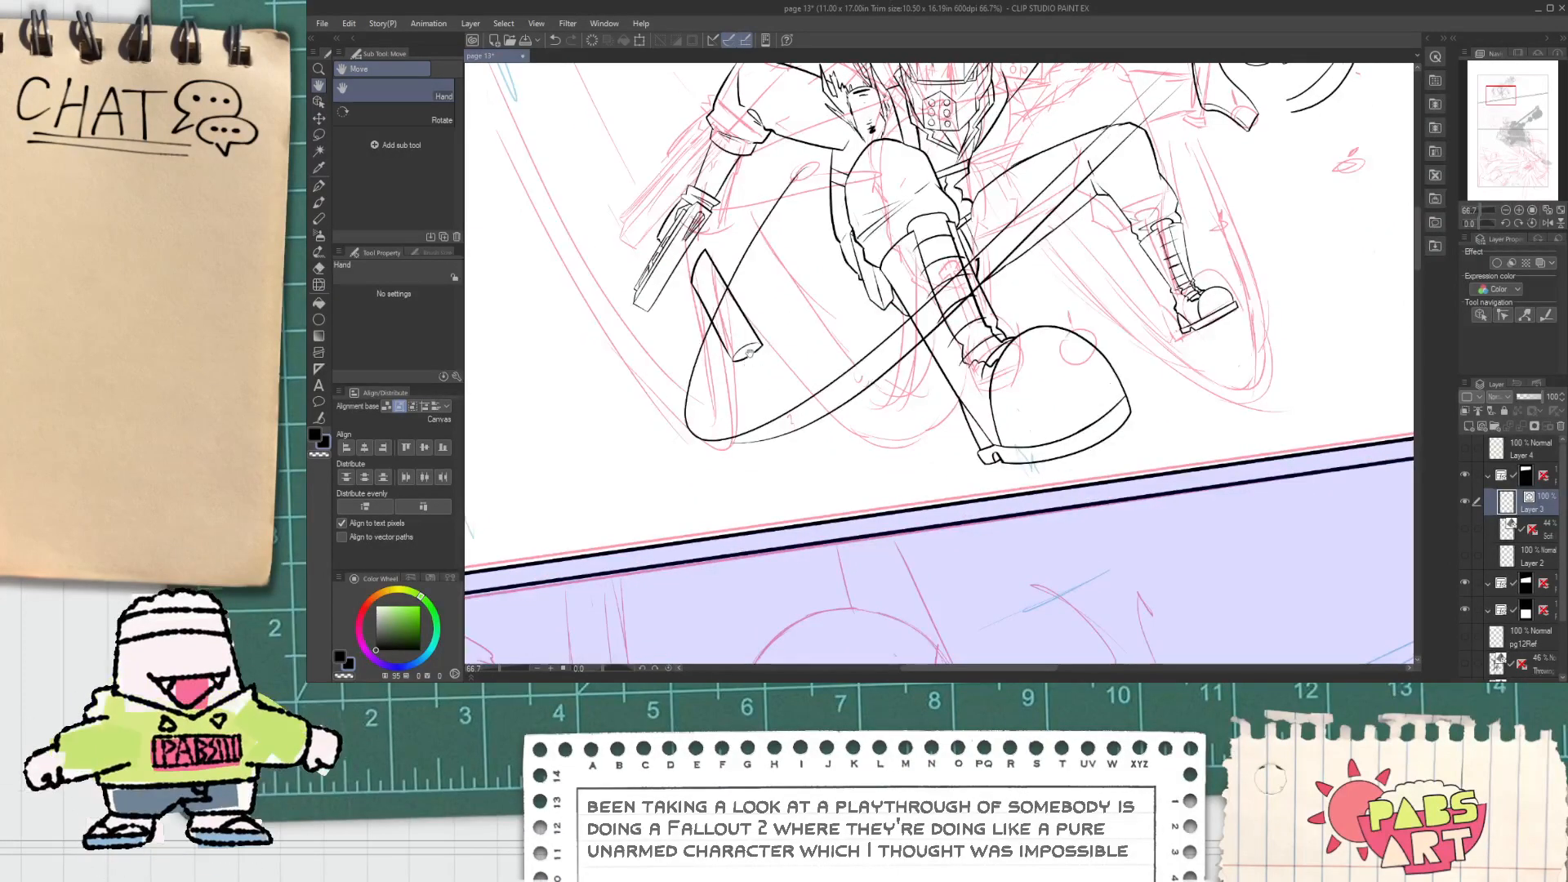
scroll(752, 362, up, 2)
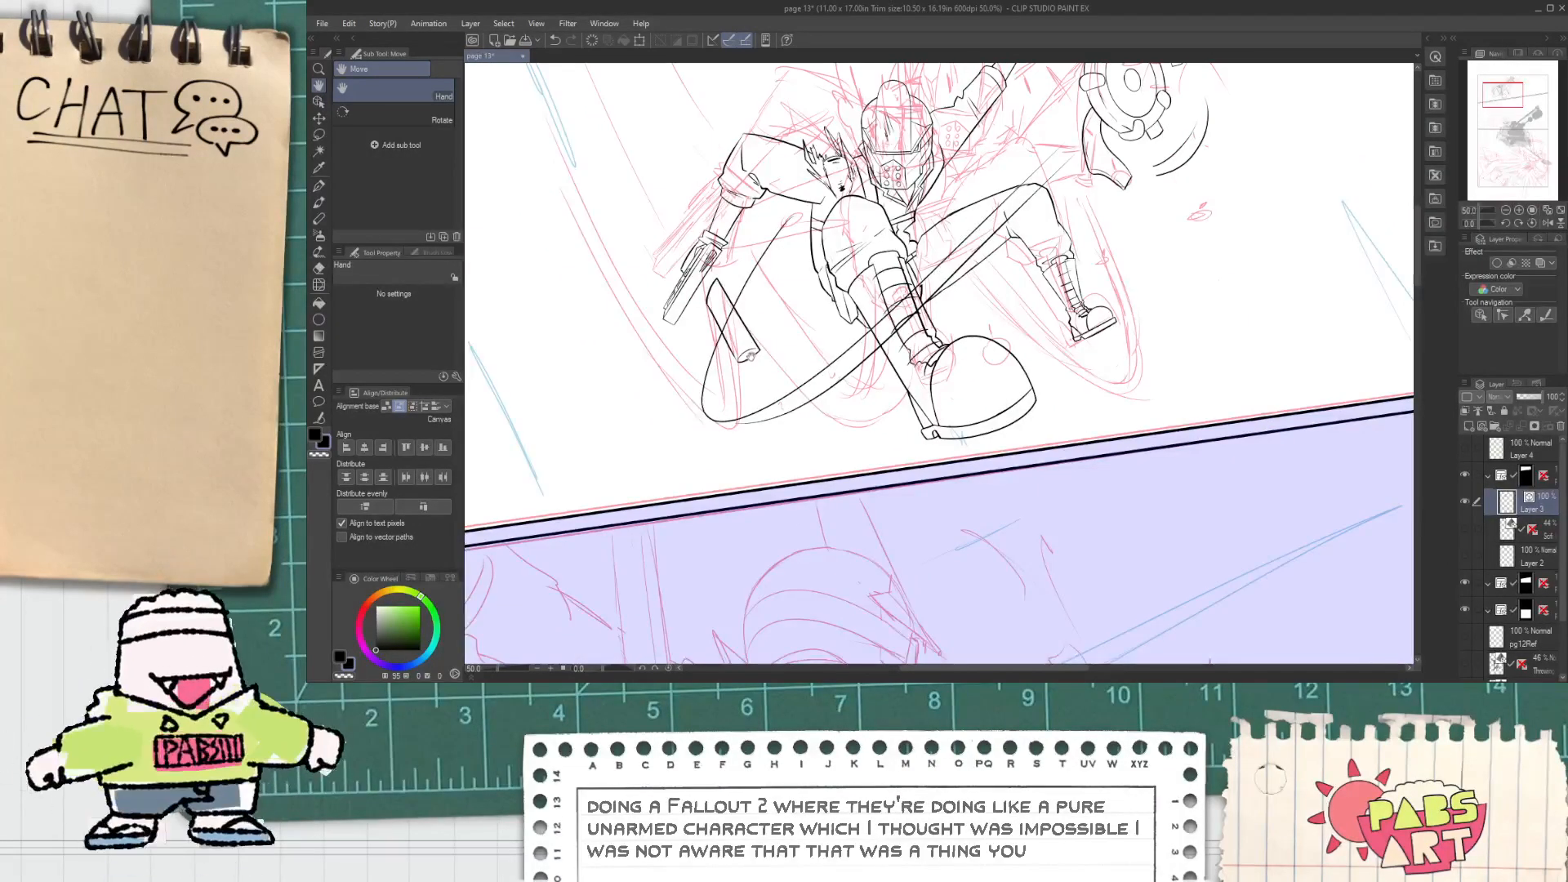
key(e)
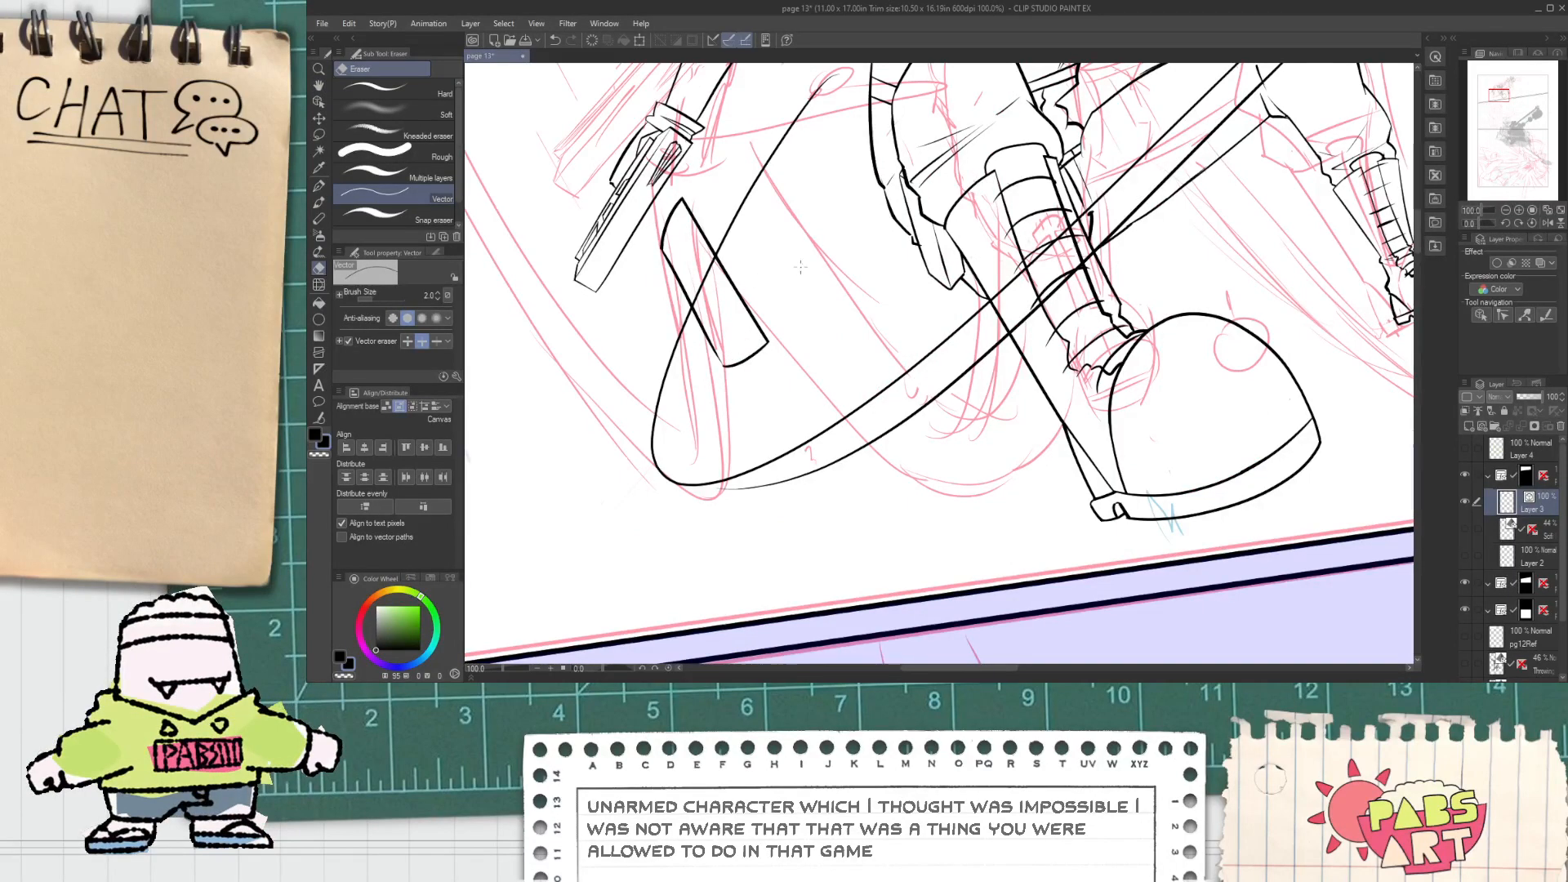
Step: Ink two long straight lines connecting the cylinder's inner side to the strap along the figure's torso and hip
key(space)
scroll(800, 267, down, 1)
mouse_move(800, 267)
mouse_down()
mouse_move(829, 363)
mouse_move(821, 463)
mouse_up()
scroll(817, 482, up, 2)
key(p)
drag(744, 542, 1015, 351)
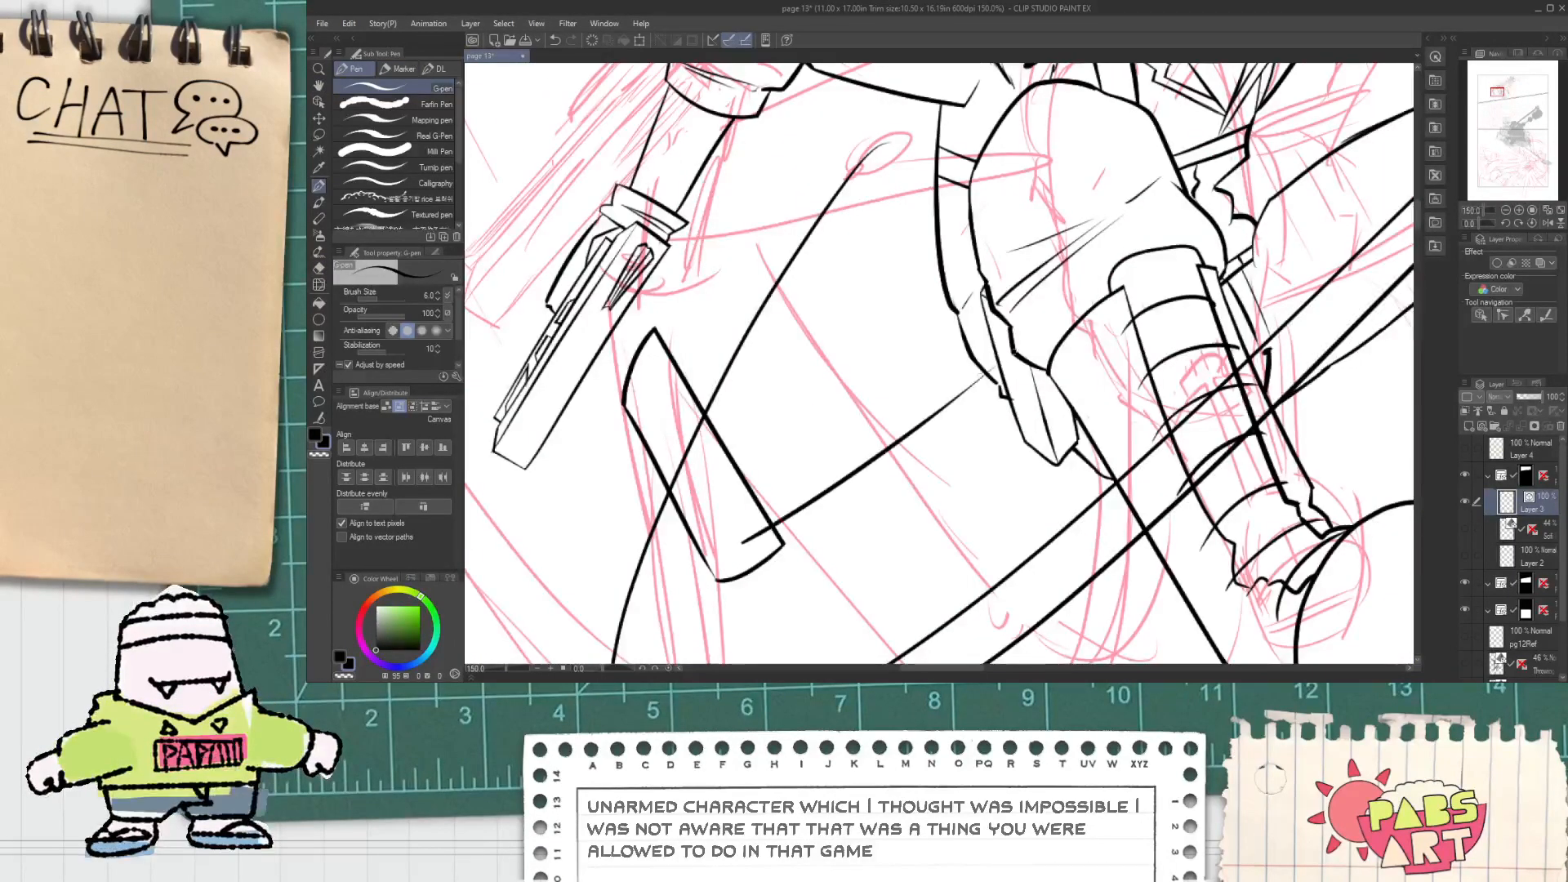
key(ctrl+z)
drag(741, 562, 995, 356)
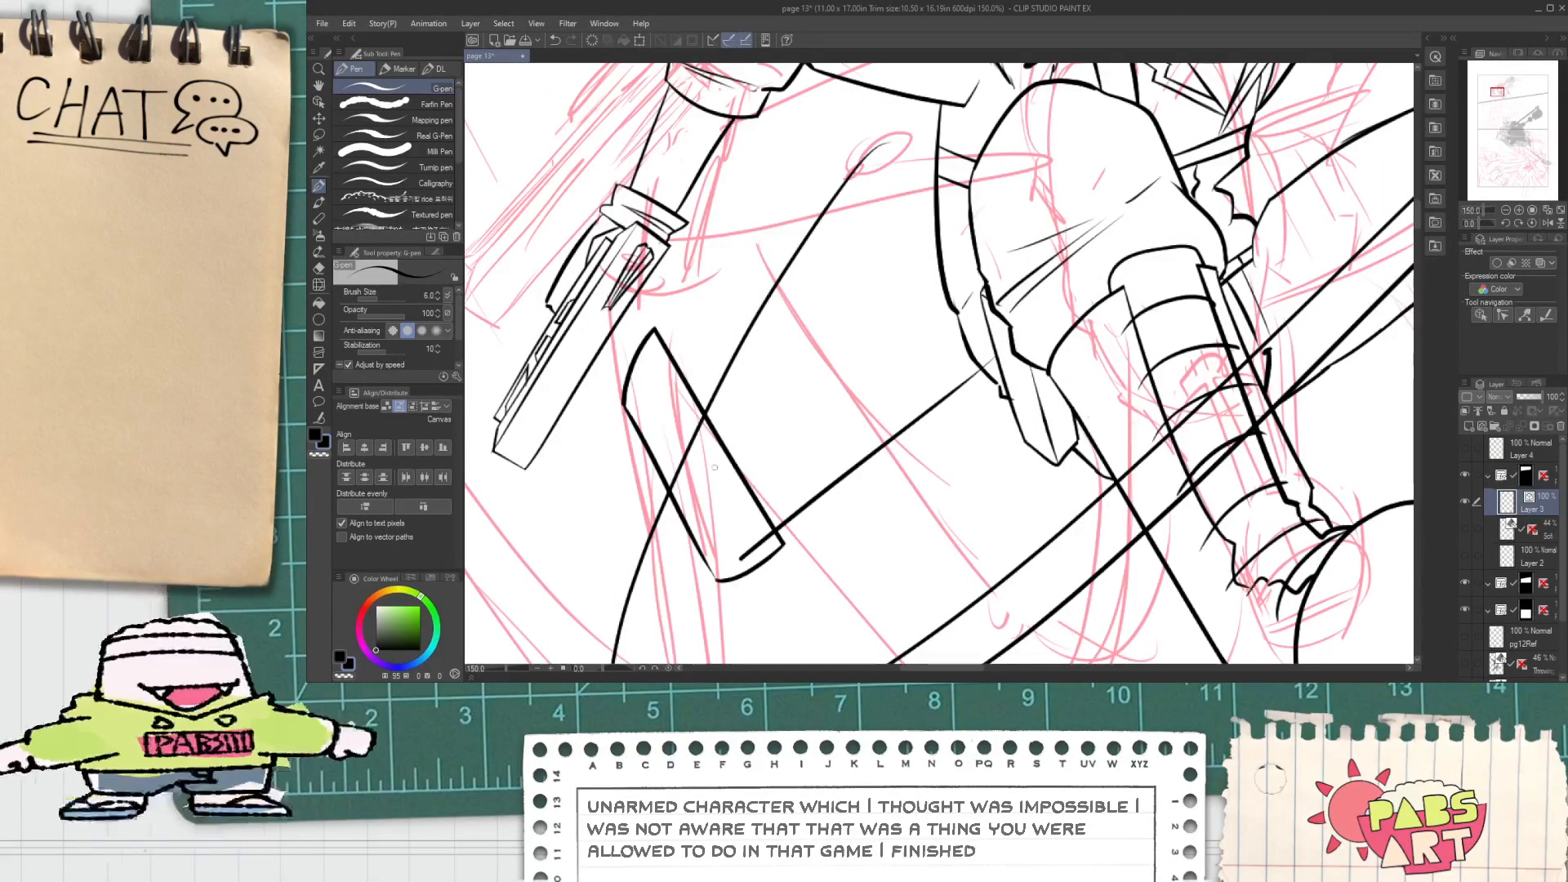
drag(703, 472, 936, 191)
Step: Trim the ends of the two connecting lines that overshoot into the cylinder with the vector eraser
key(e)
scroll(950, 178, up, 1)
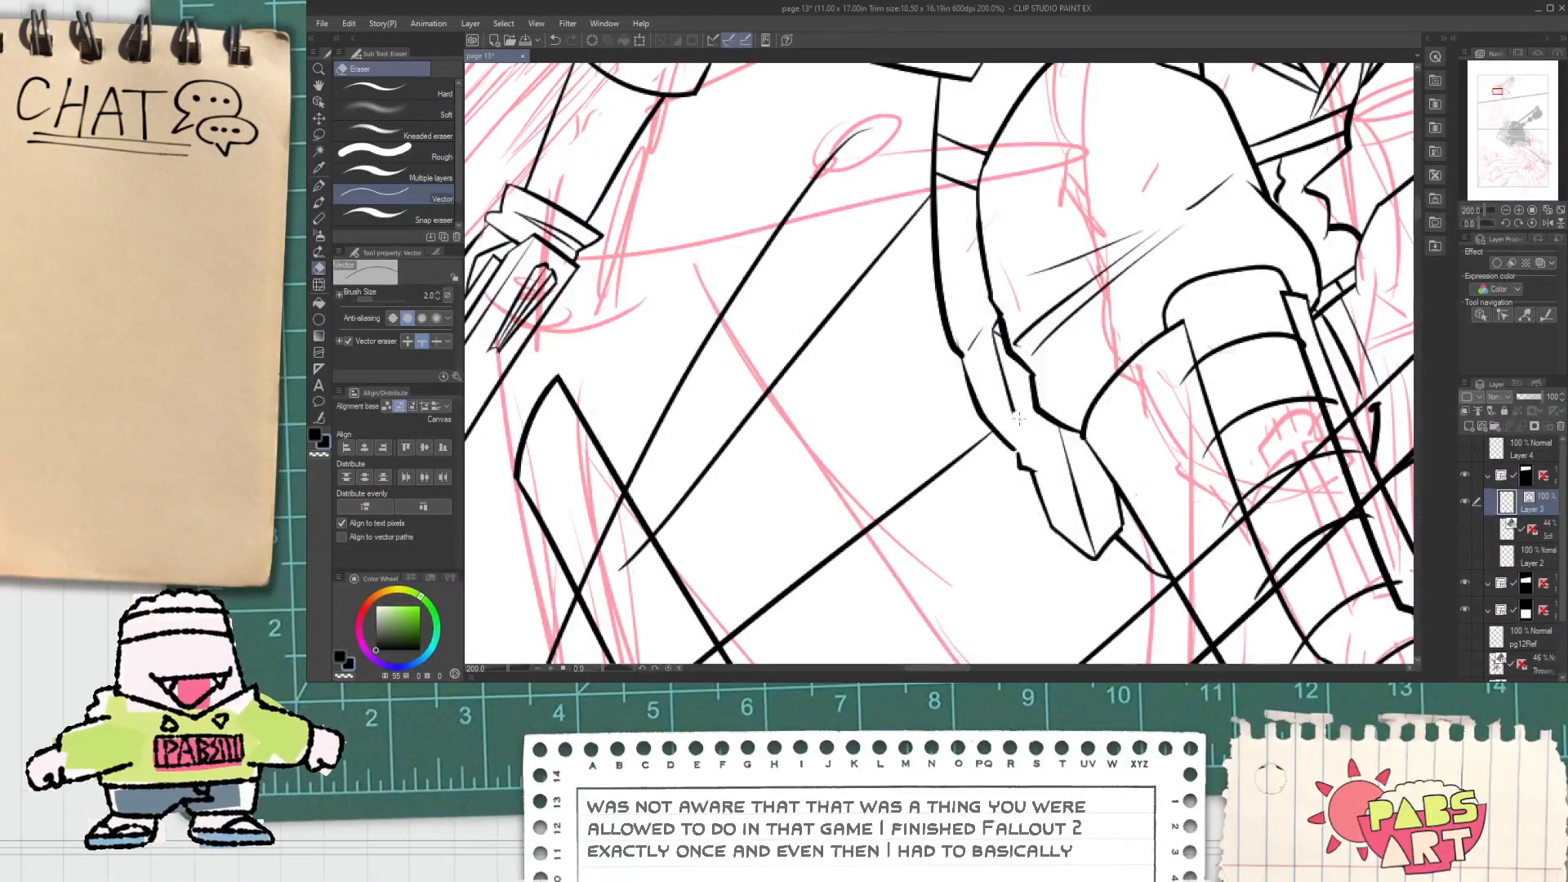
scroll(1026, 439, up, 1)
drag(1042, 478, 1038, 494)
scroll(1039, 517, down, 1)
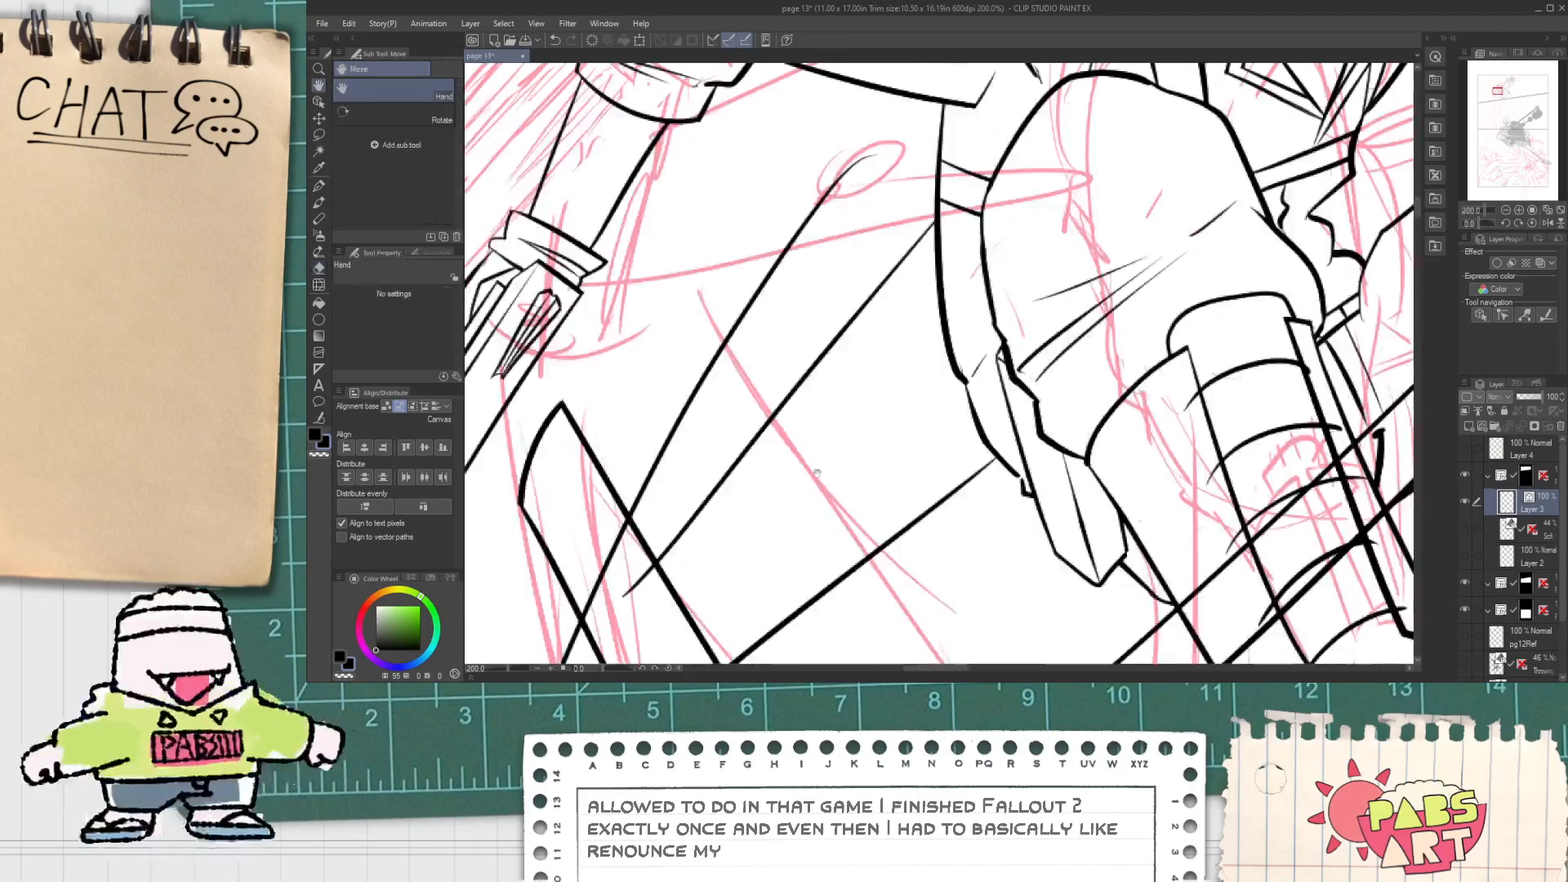
drag(733, 509, 795, 343)
click(757, 530)
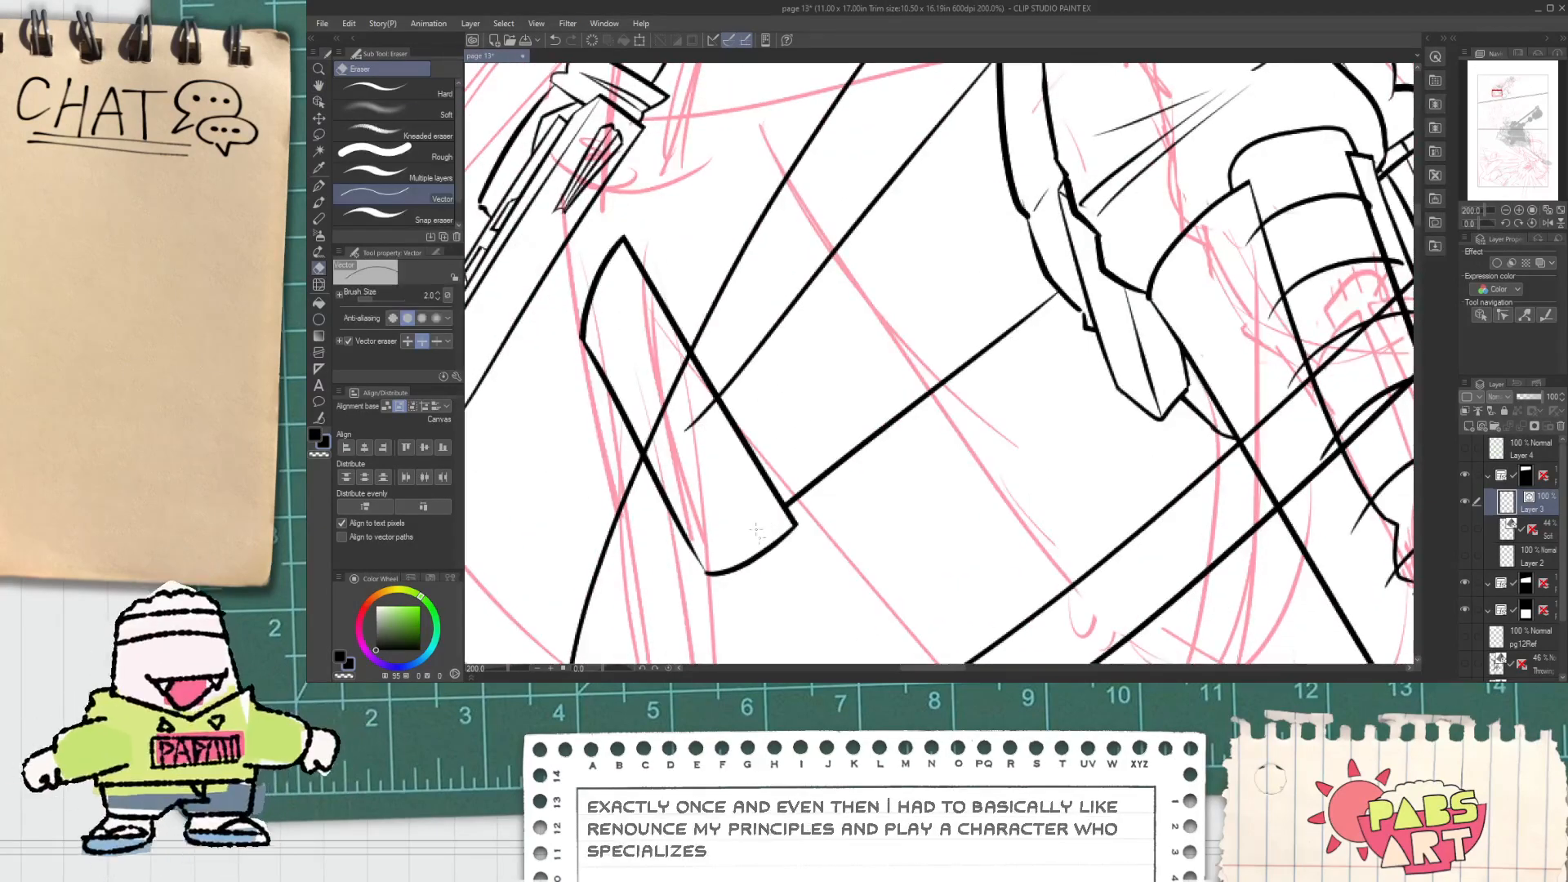
drag(944, 271, 738, 406)
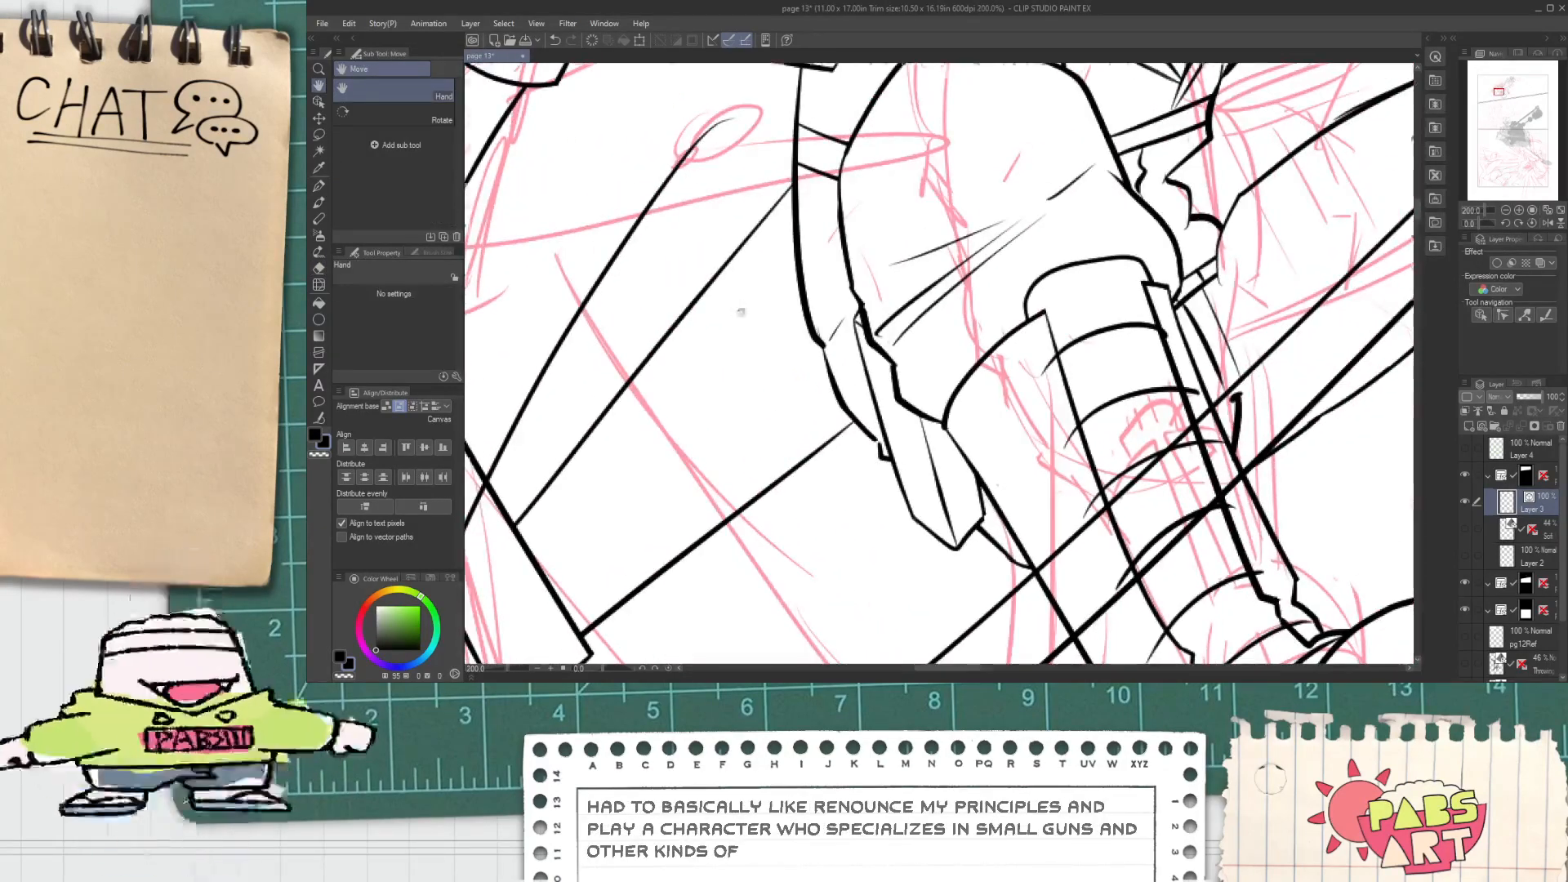
scroll(749, 317, down, 3)
Step: Ink a thin line parallel to the strap between the two connecting lines, plus a small oval beside the strap
key(p)
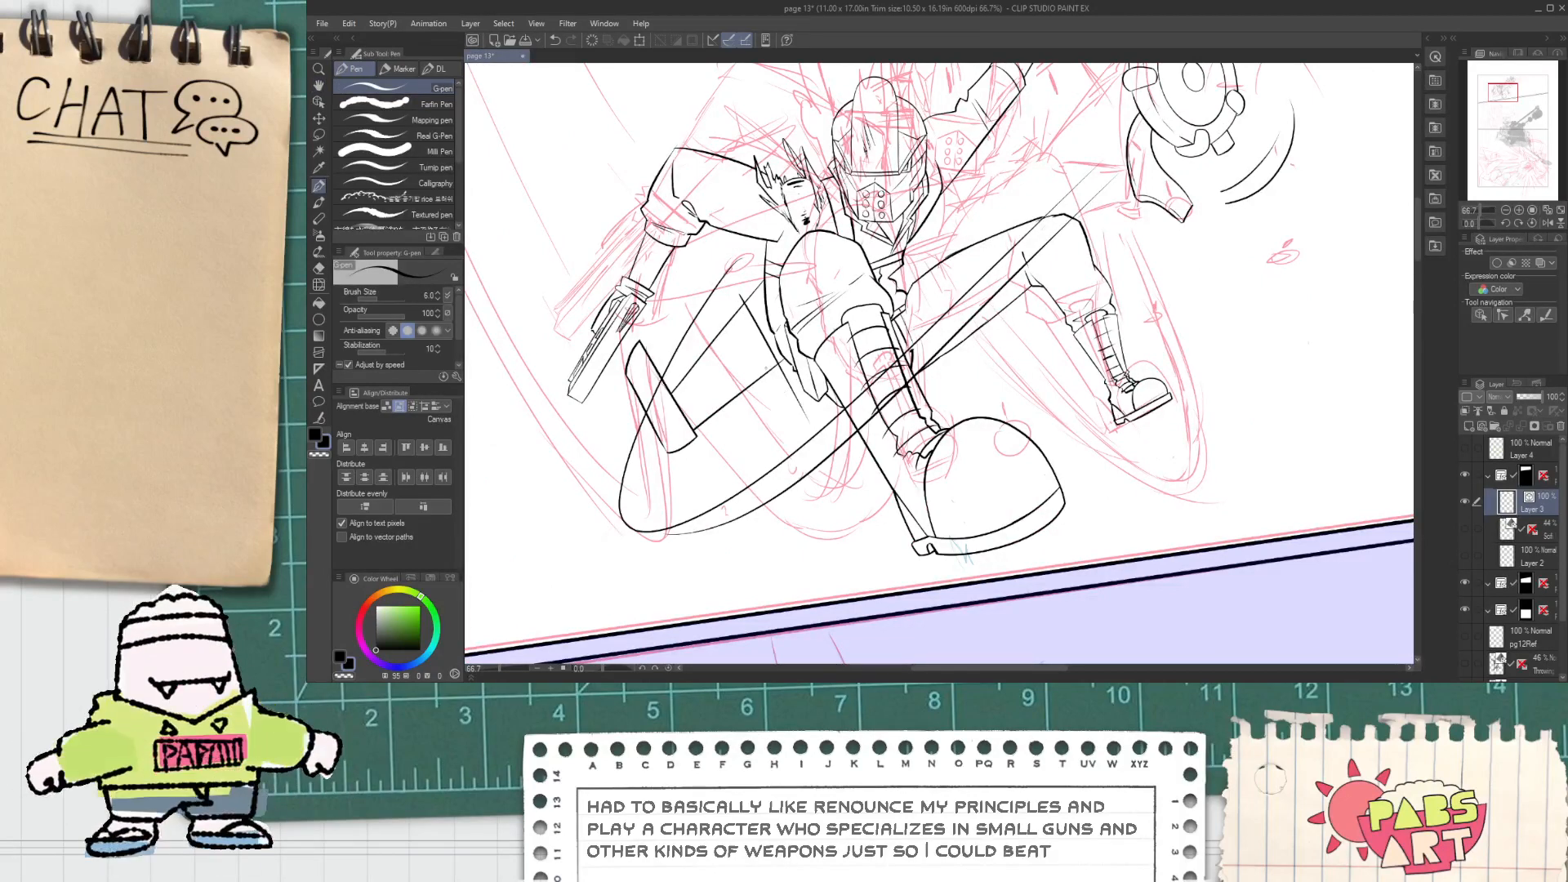
scroll(770, 274, up, 2)
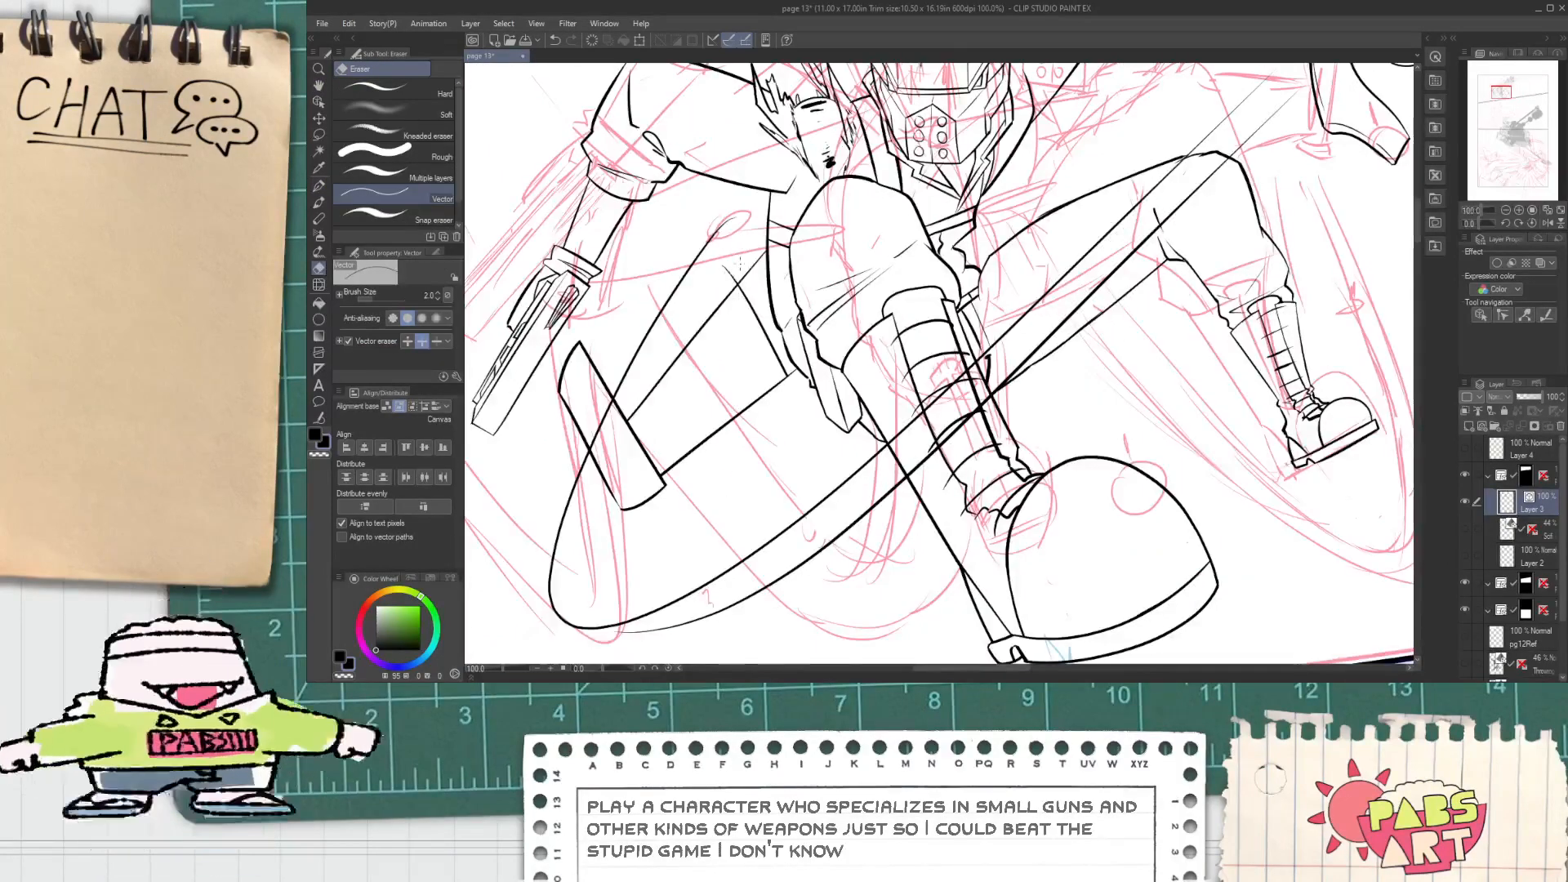
scroll(769, 274, up, 4)
drag(769, 260, 780, 253)
key(ctrl+z)
Step: Ink two small rounded loops along the strap's outer edge, erasing and redrawing the upper one
drag(880, 503, 833, 414)
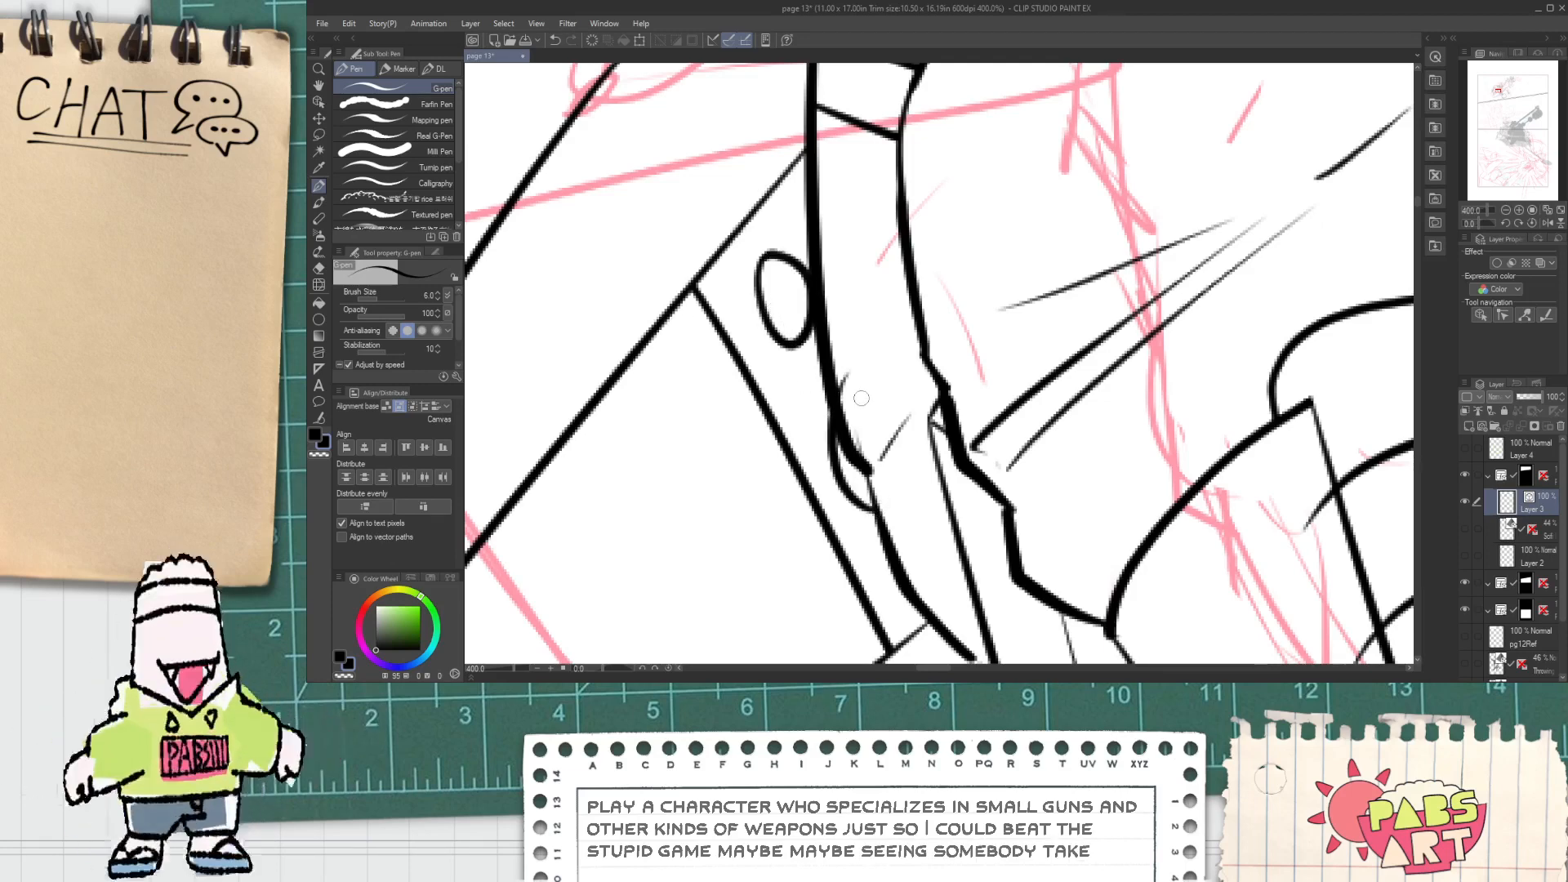
key(e)
key(p)
drag(918, 604, 886, 545)
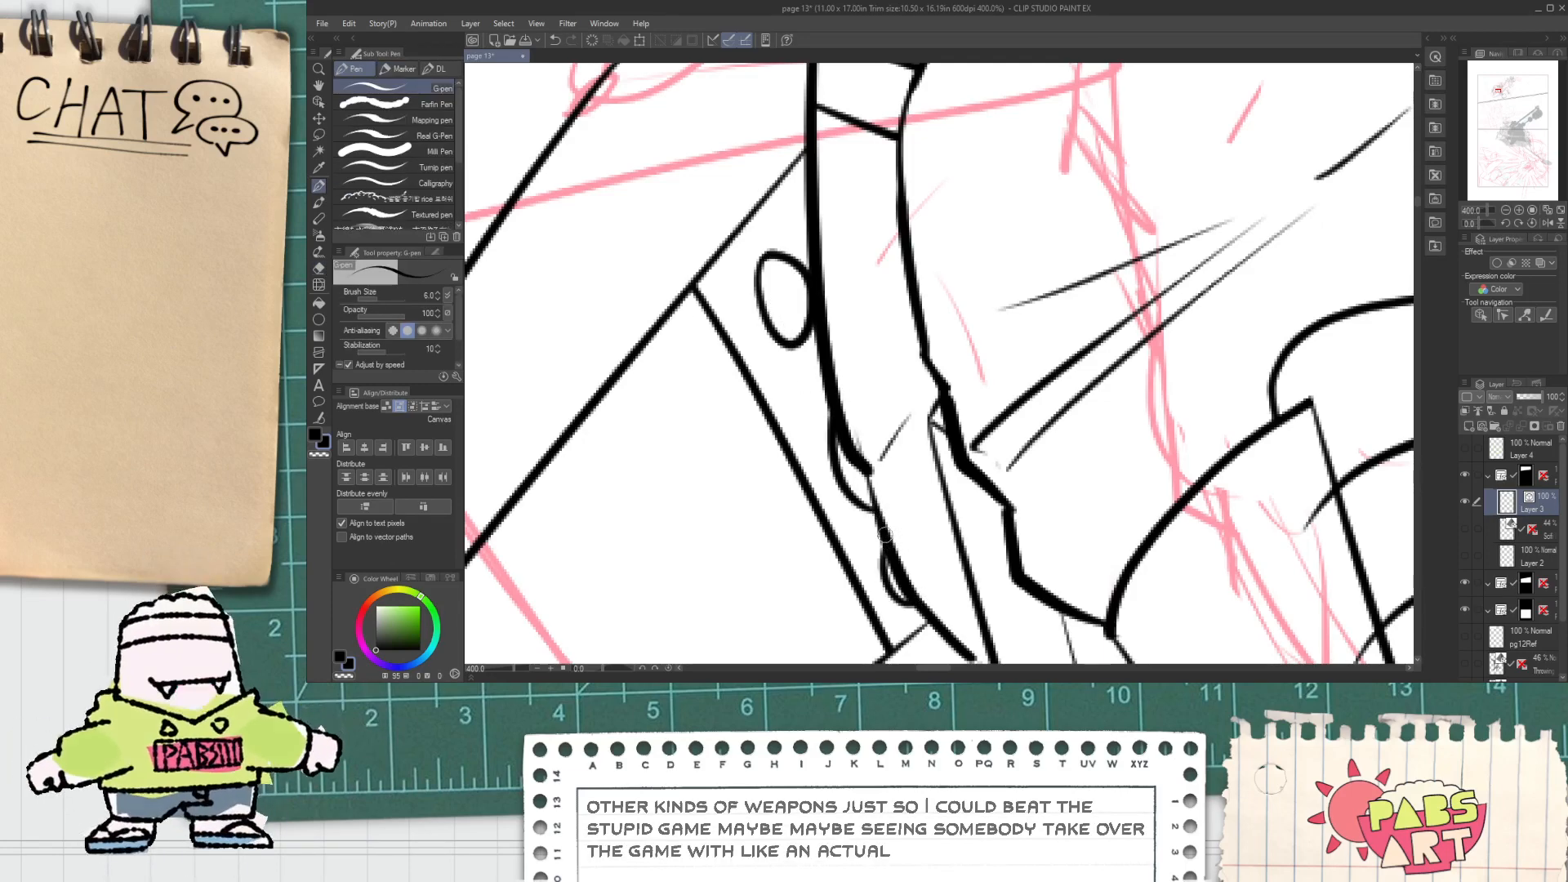
key(e)
click(872, 508)
key(p)
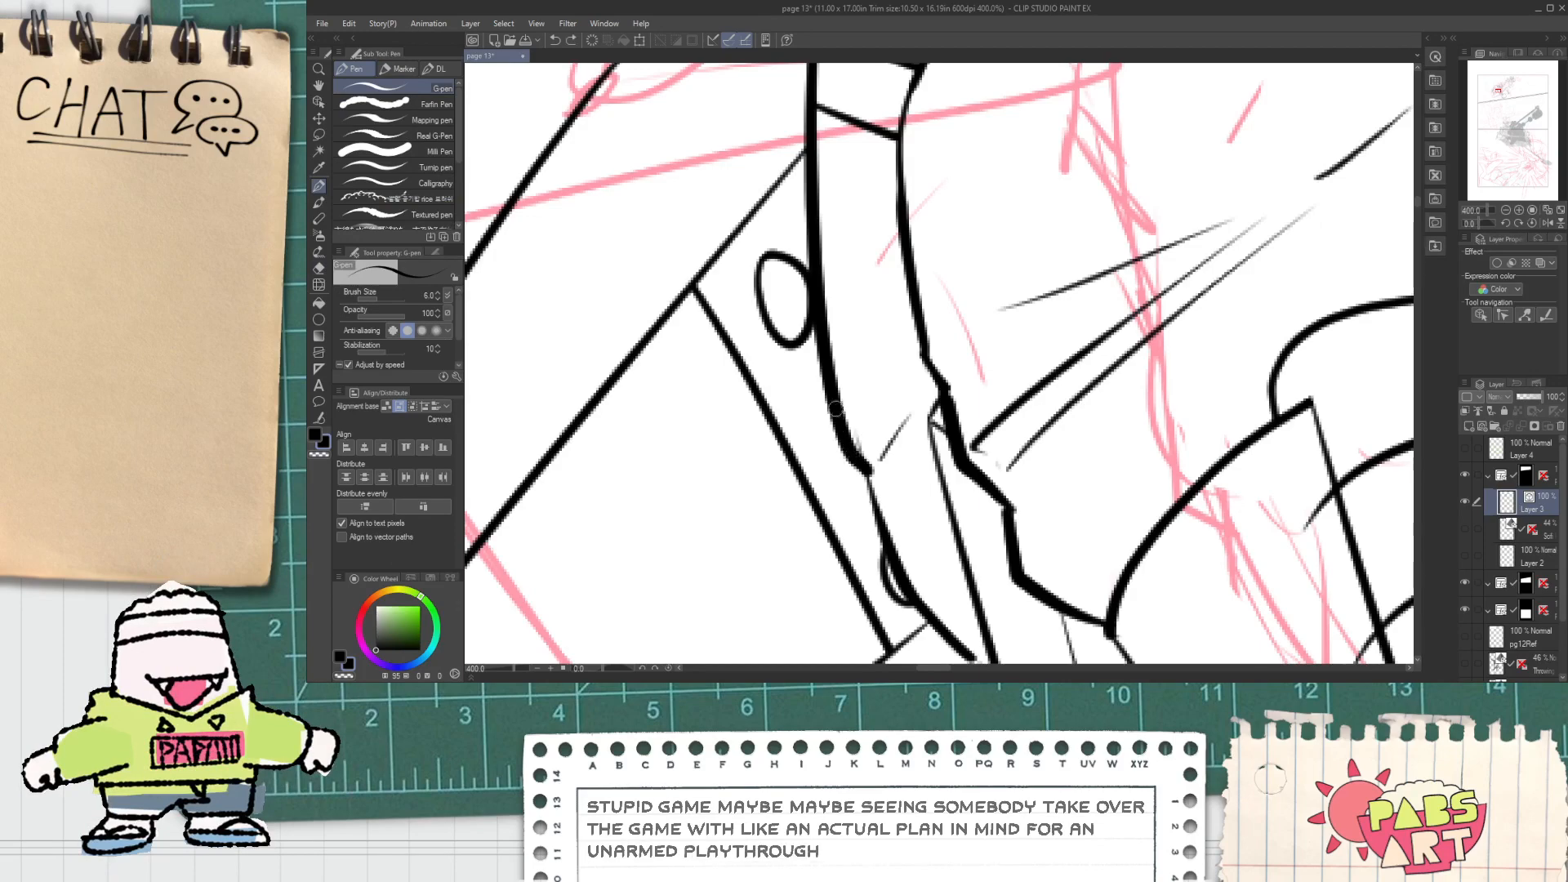
drag(872, 490, 856, 412)
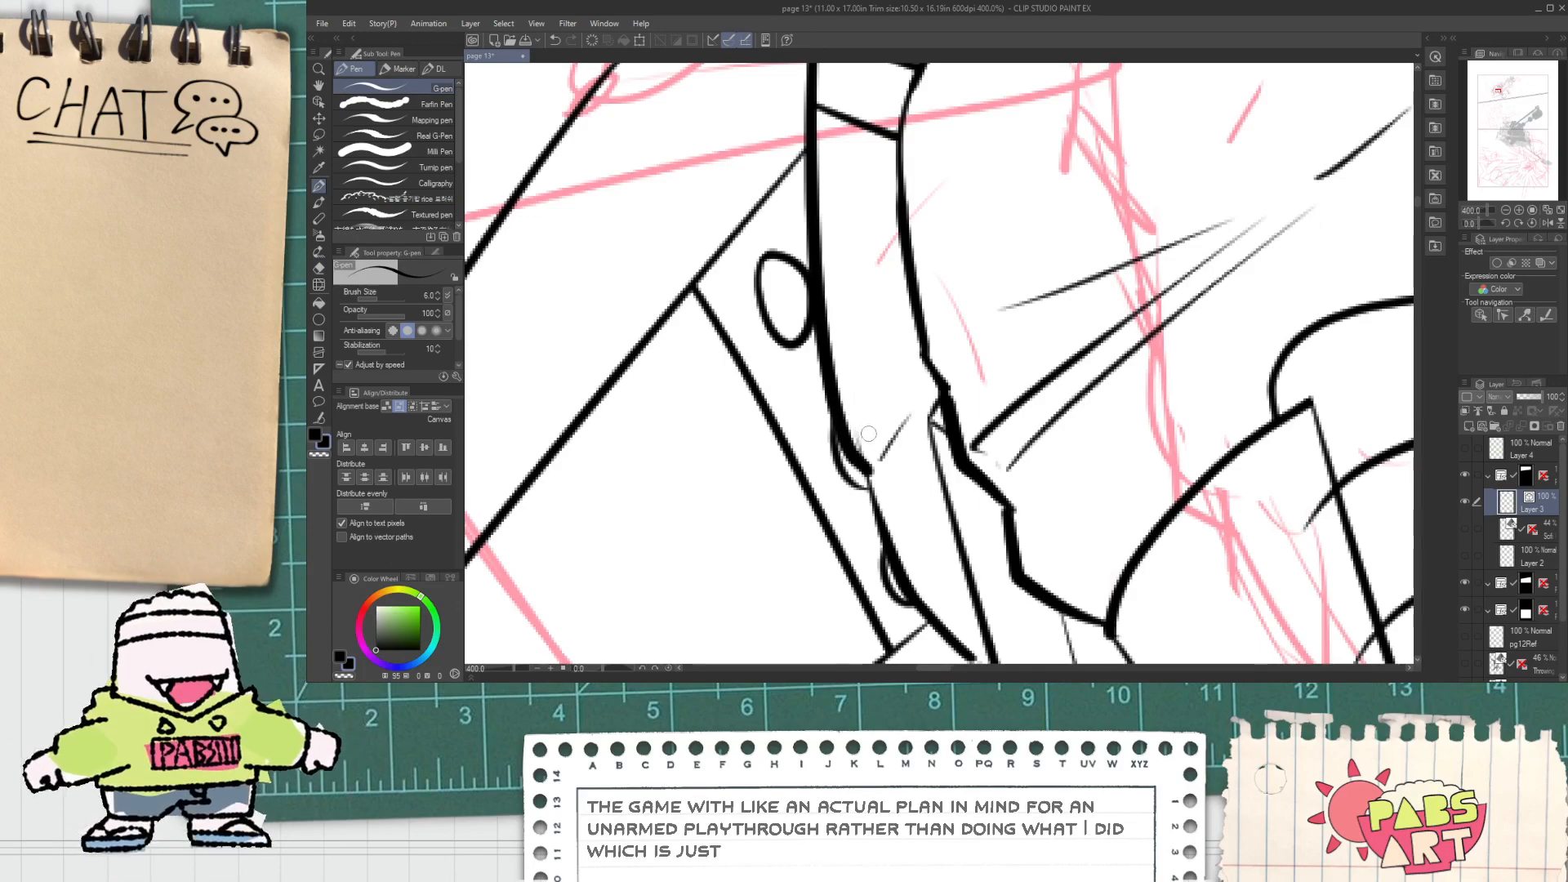
Step: Ink a short flared cap with a curved edge onto the cylinder's lower end, redoing the unsuitable stroke
scroll(869, 434, down, 4)
key(space)
mouse_move(737, 601)
mouse_down()
mouse_move(706, 413)
mouse_move(696, 501)
mouse_move(786, 400)
mouse_move(821, 451)
mouse_up()
scroll(707, 412, up, 1)
scroll(697, 498, up, 1)
key(ctrl+z)
drag(727, 377, 823, 435)
key(e)
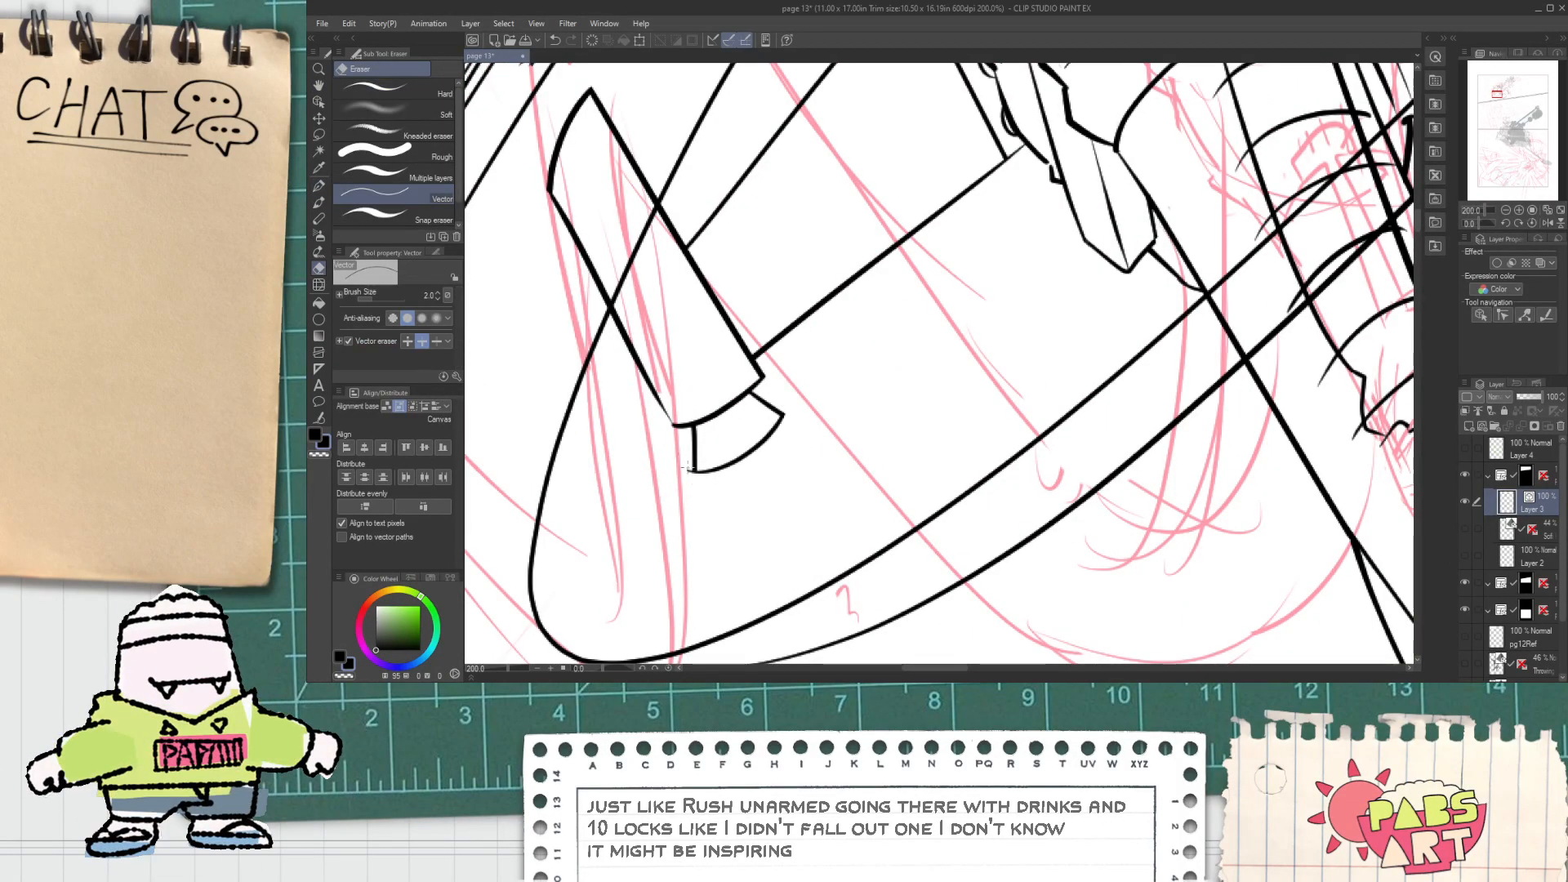
scroll(688, 459, down, 4)
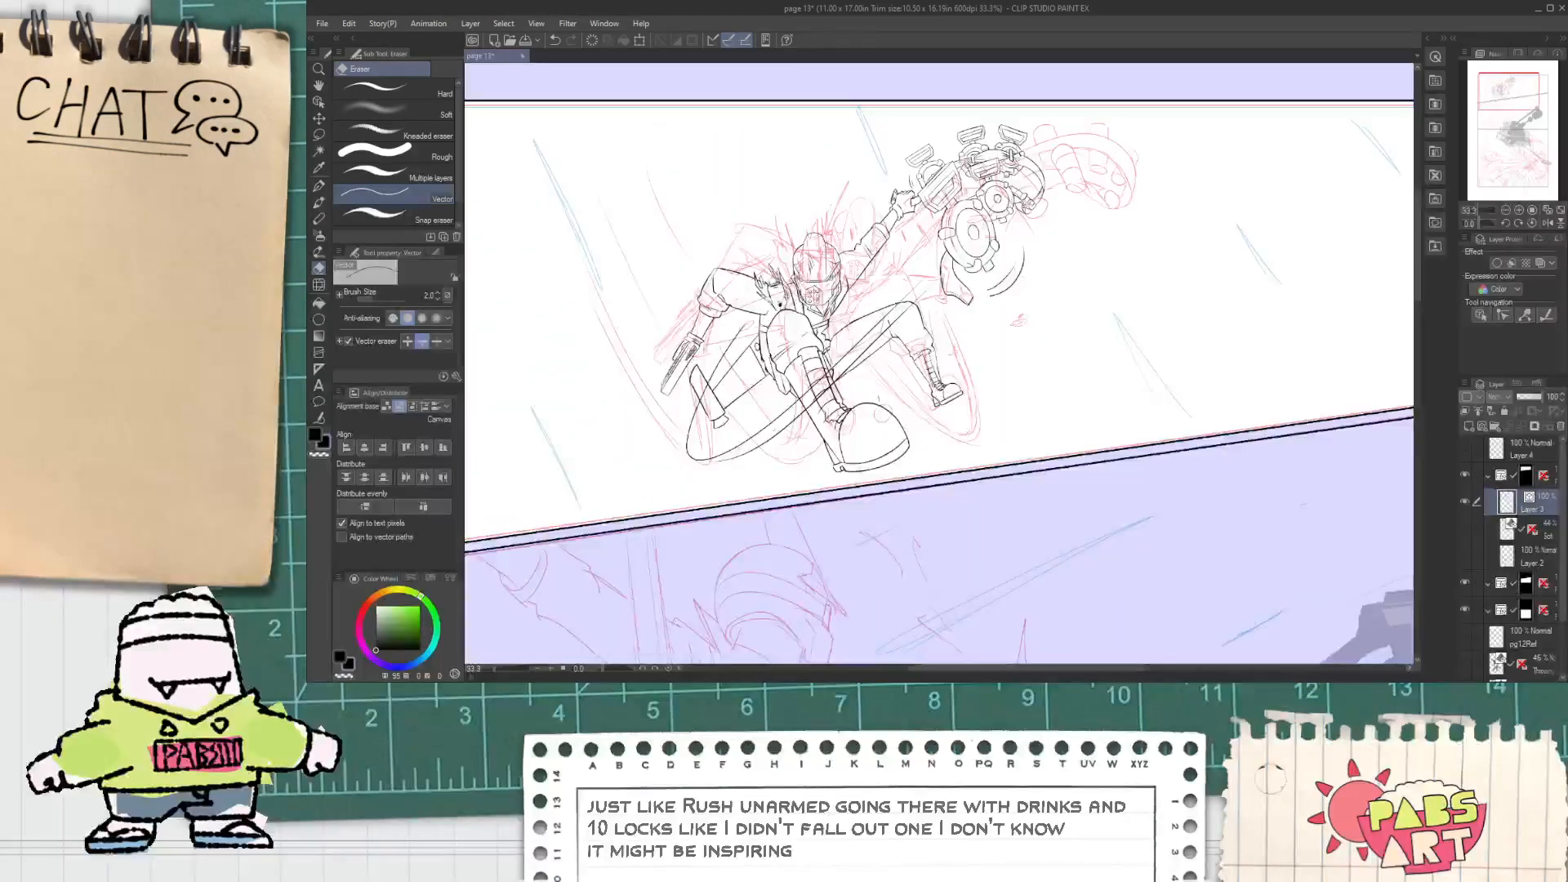
Step: Reinforce the far thigh's upper contour where its strokes meet, and erase the stray line end beside it
scroll(823, 324, up, 2)
key(p)
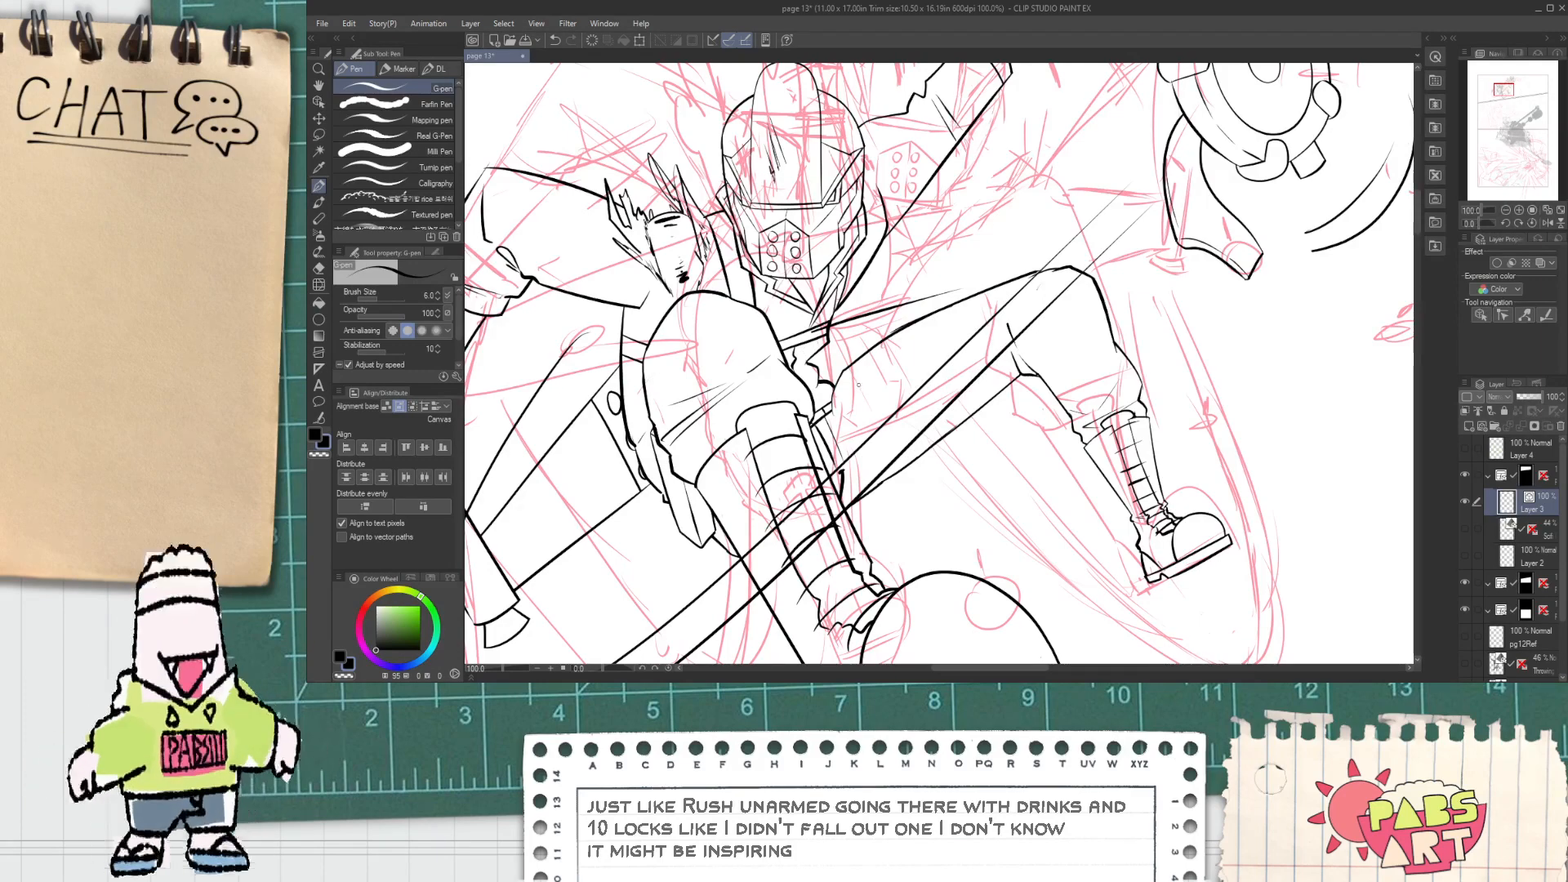
scroll(893, 355, up, 2)
key(e)
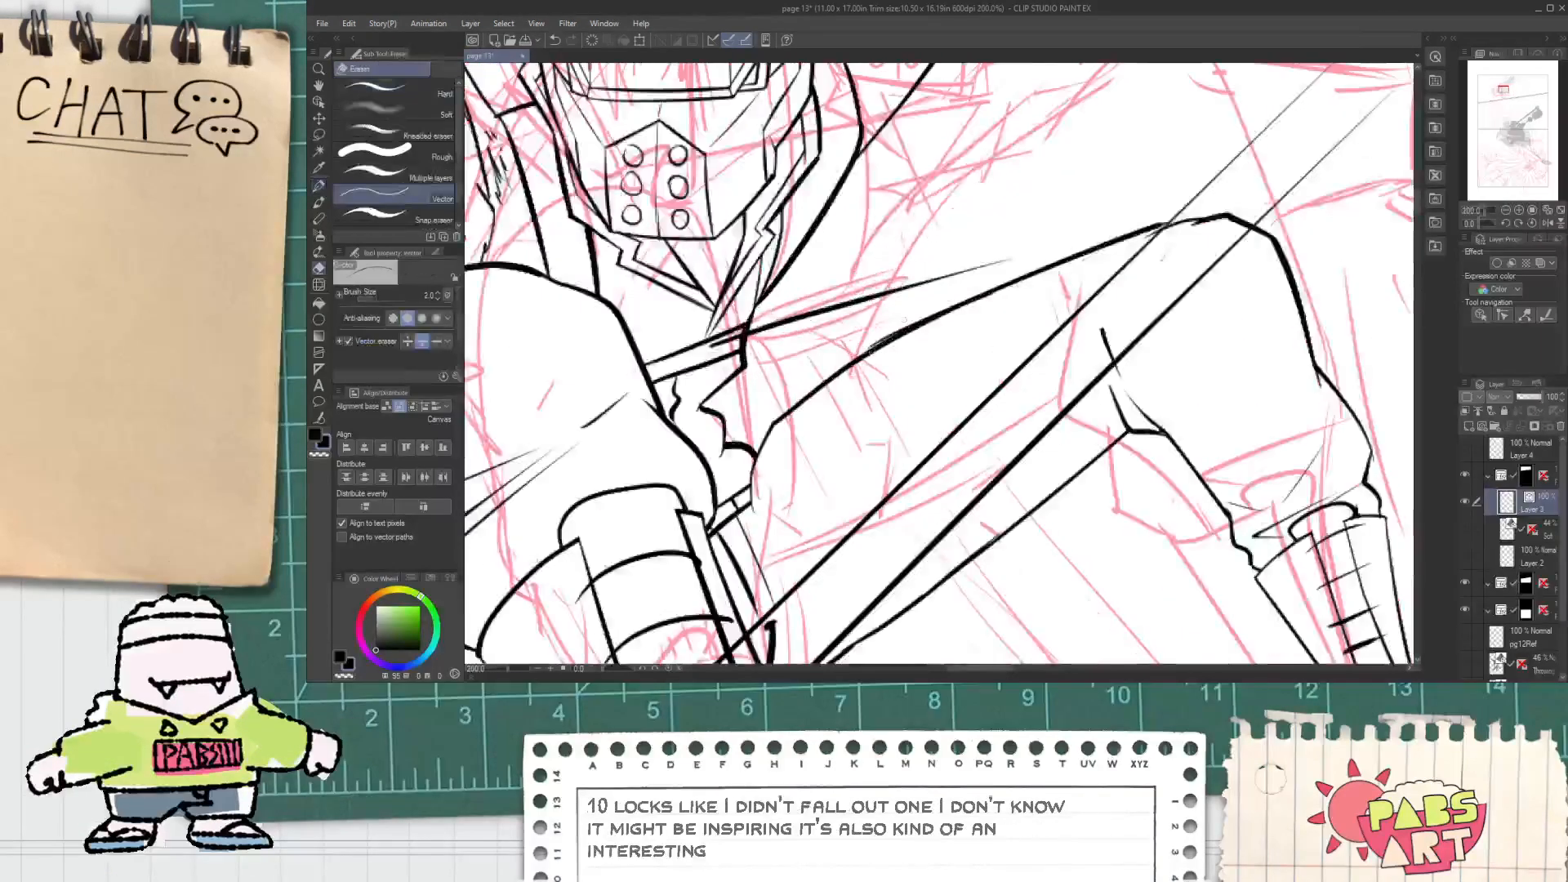
key(p)
scroll(910, 328, up, 3)
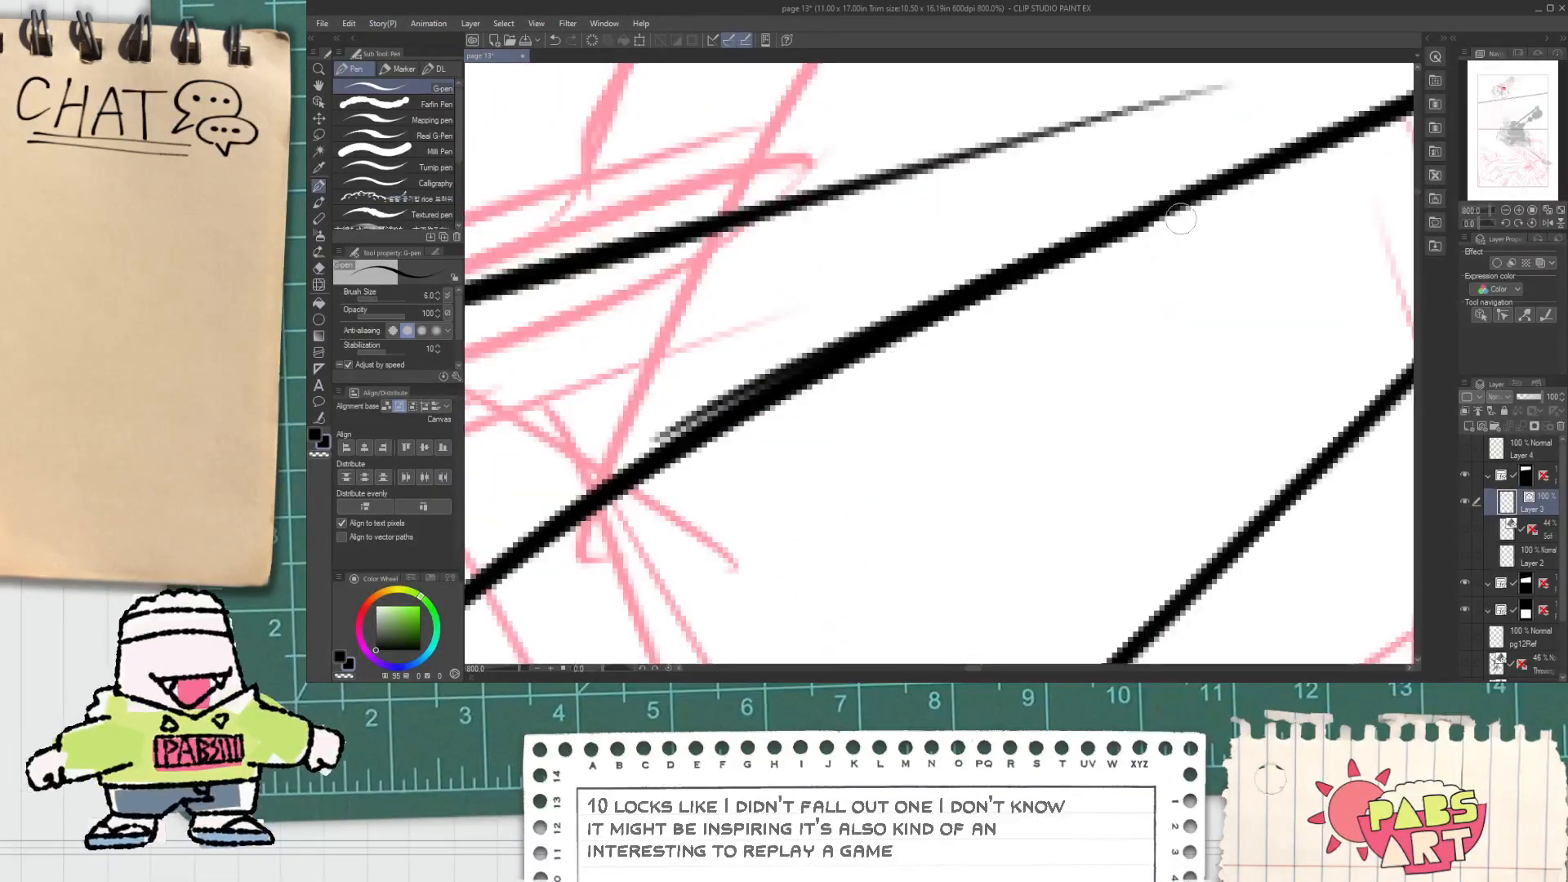
drag(911, 328, 1323, 134)
key(ctrl+z)
drag(938, 318, 1256, 164)
key(e)
click(753, 385)
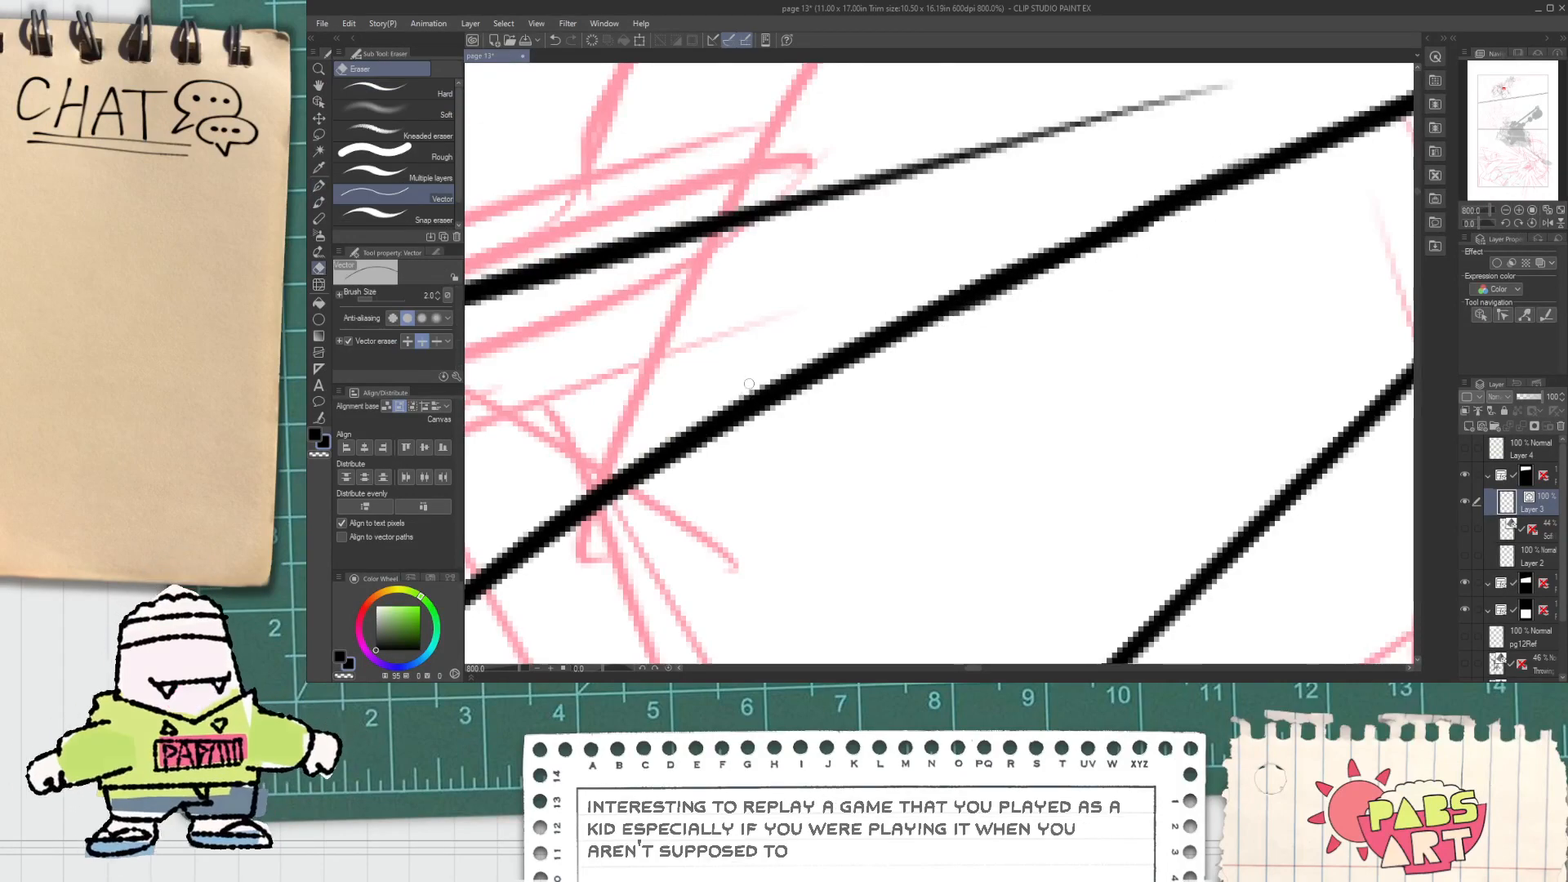
Step: Select the line running from below the helmet's chin toward the far thigh and clean it up with the vector eraser
scroll(748, 384, down, 9)
key(space)
drag(746, 384, 861, 333)
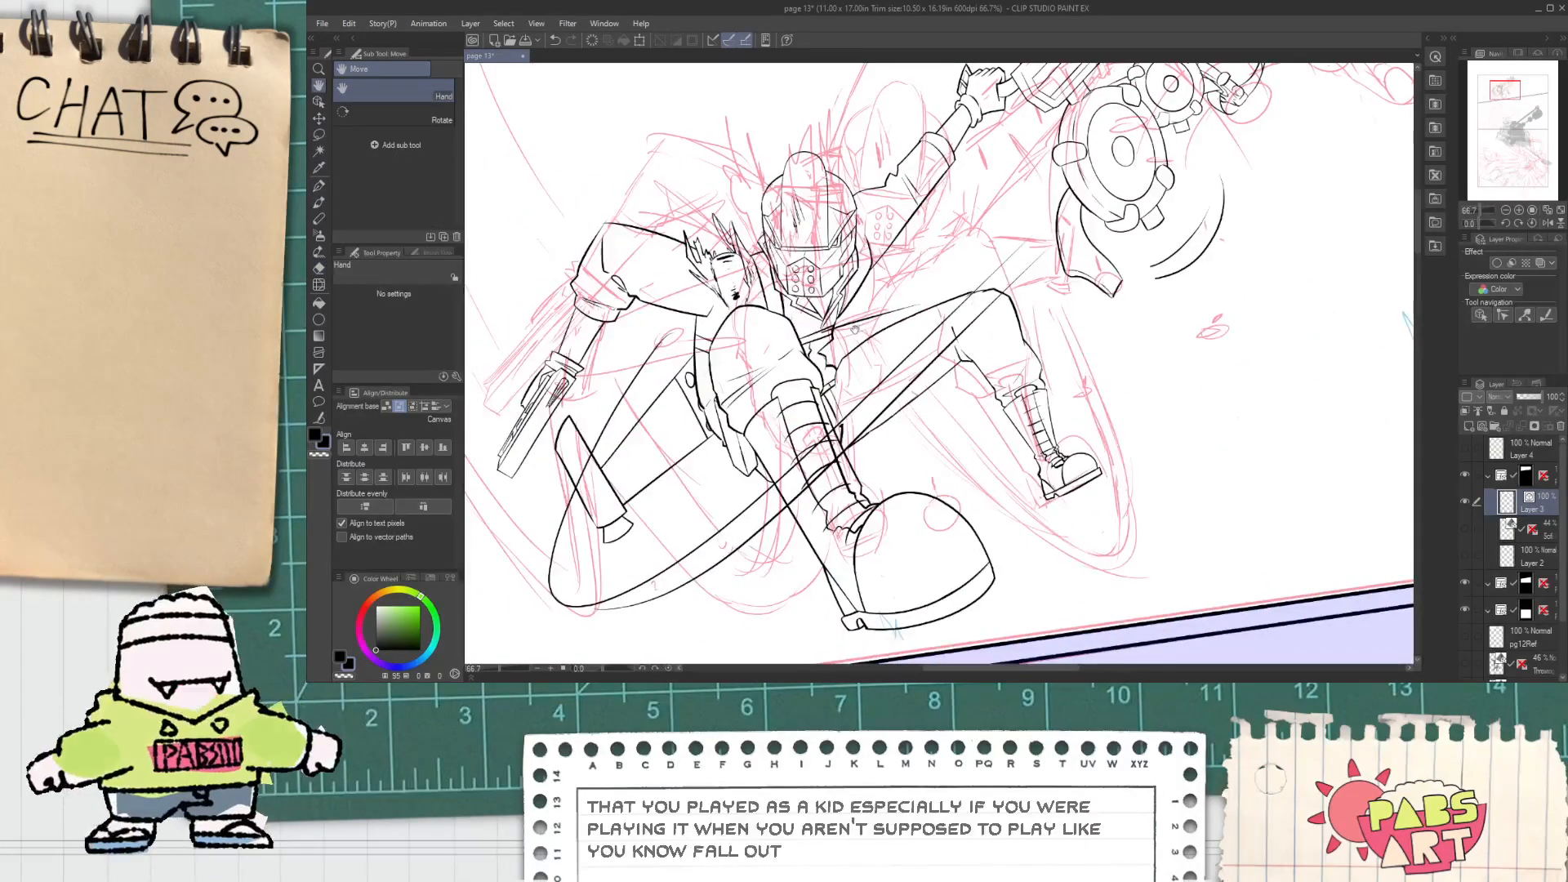
scroll(861, 333, up, 4)
scroll(847, 330, down, 2)
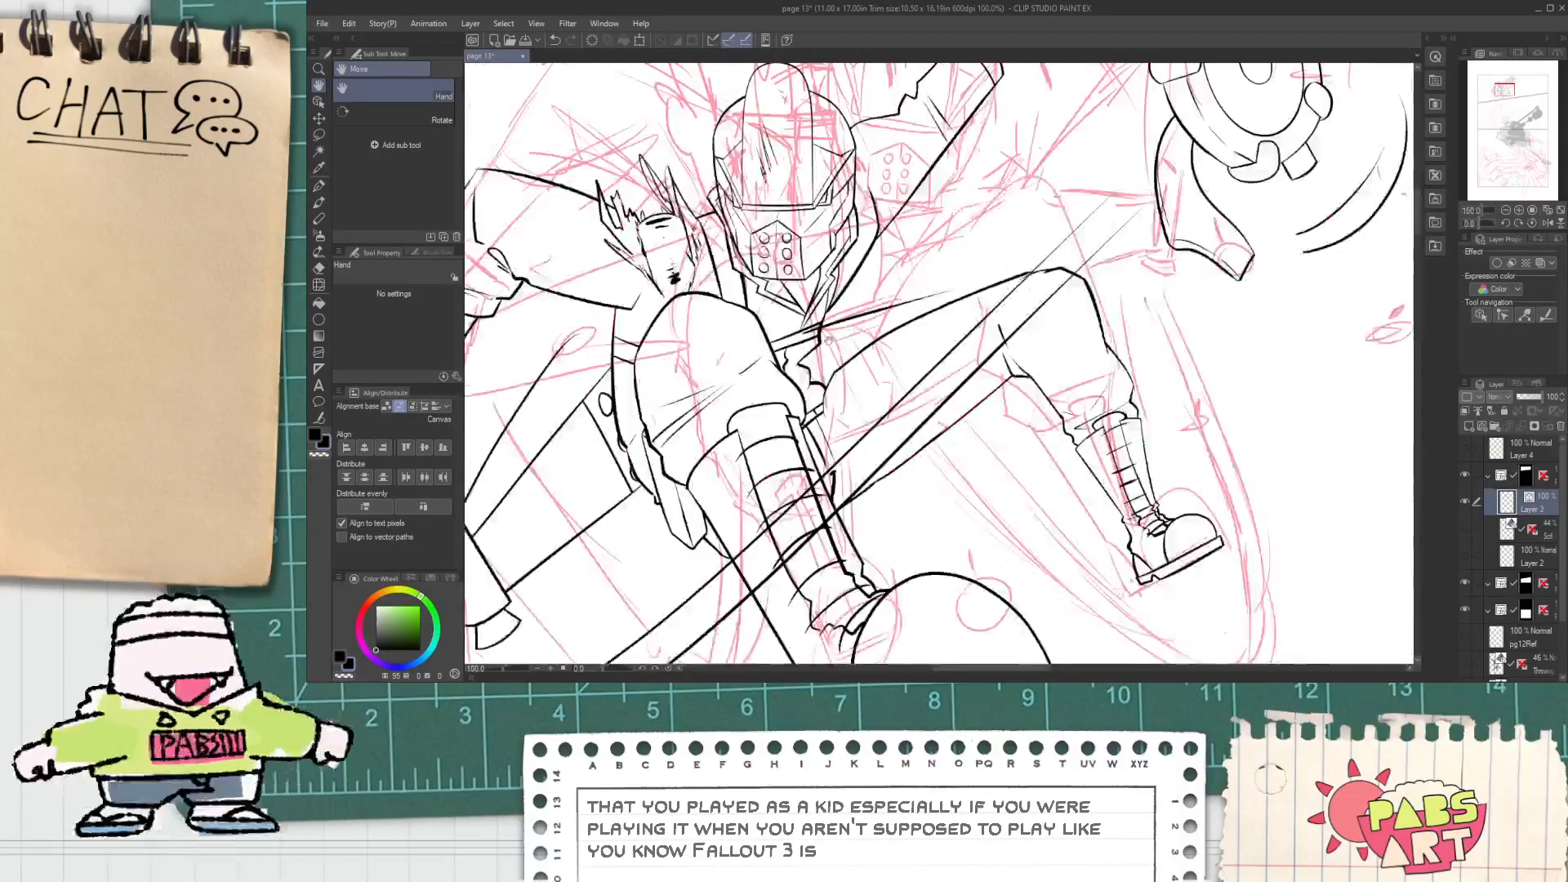
drag(879, 327, 921, 341)
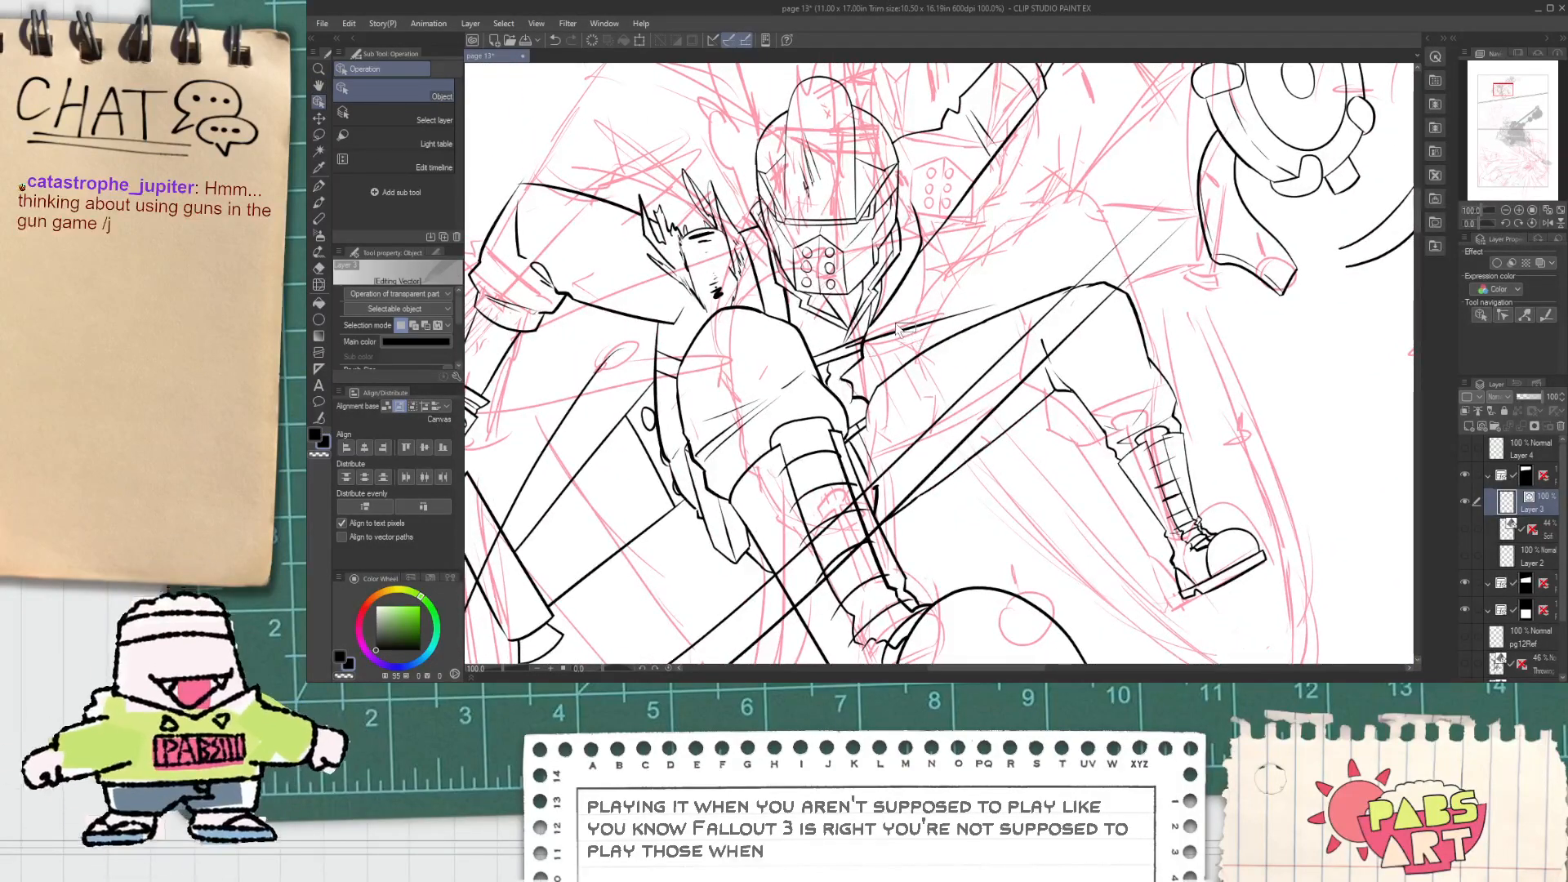
click(884, 331)
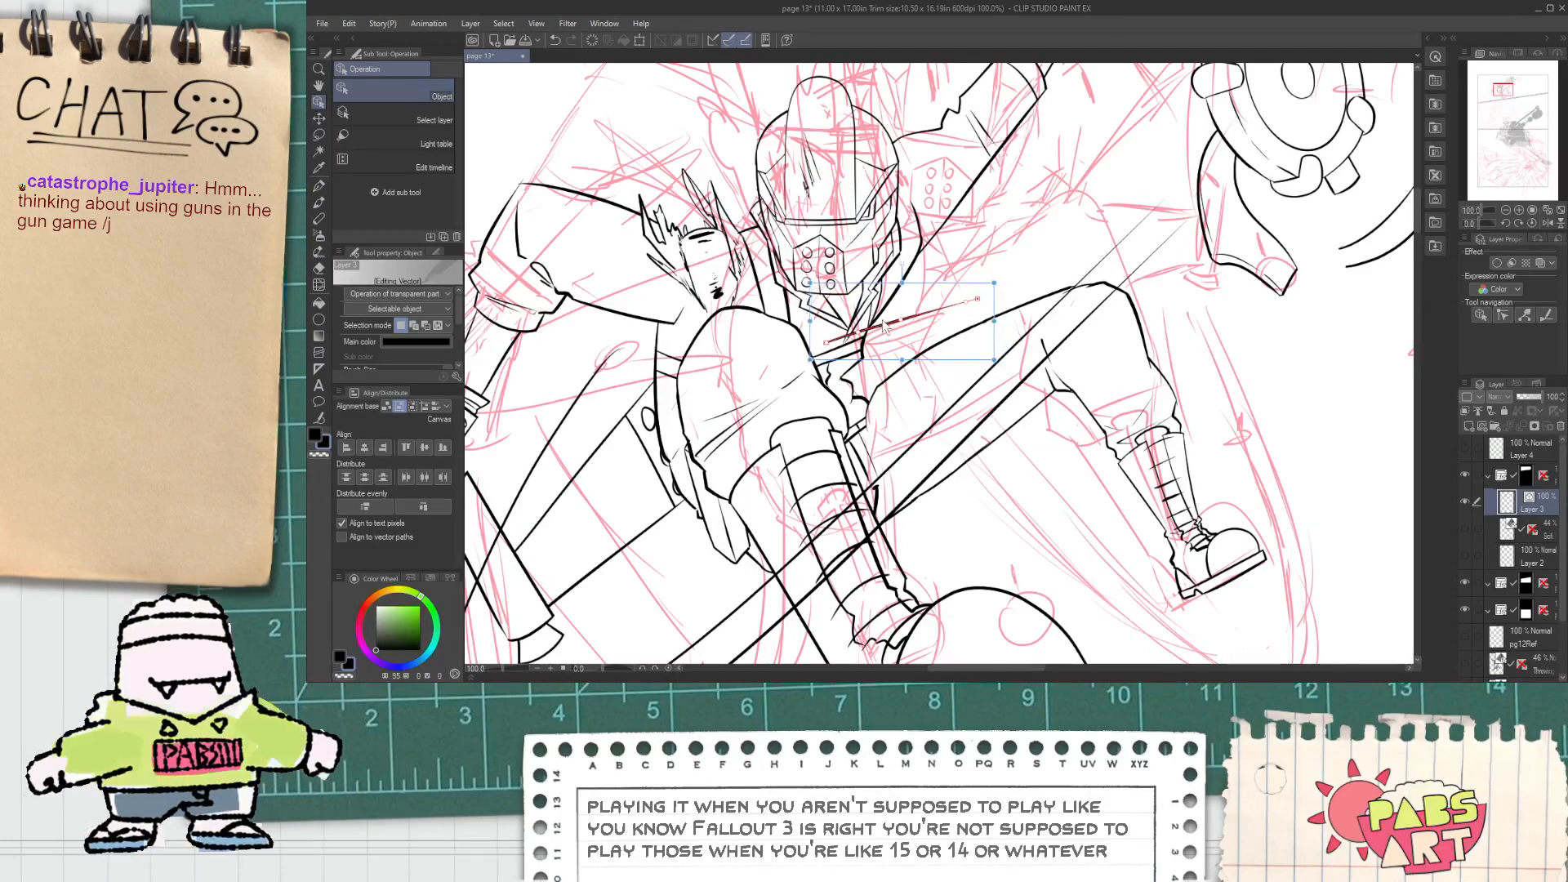
key(e)
scroll(878, 333, up, 2)
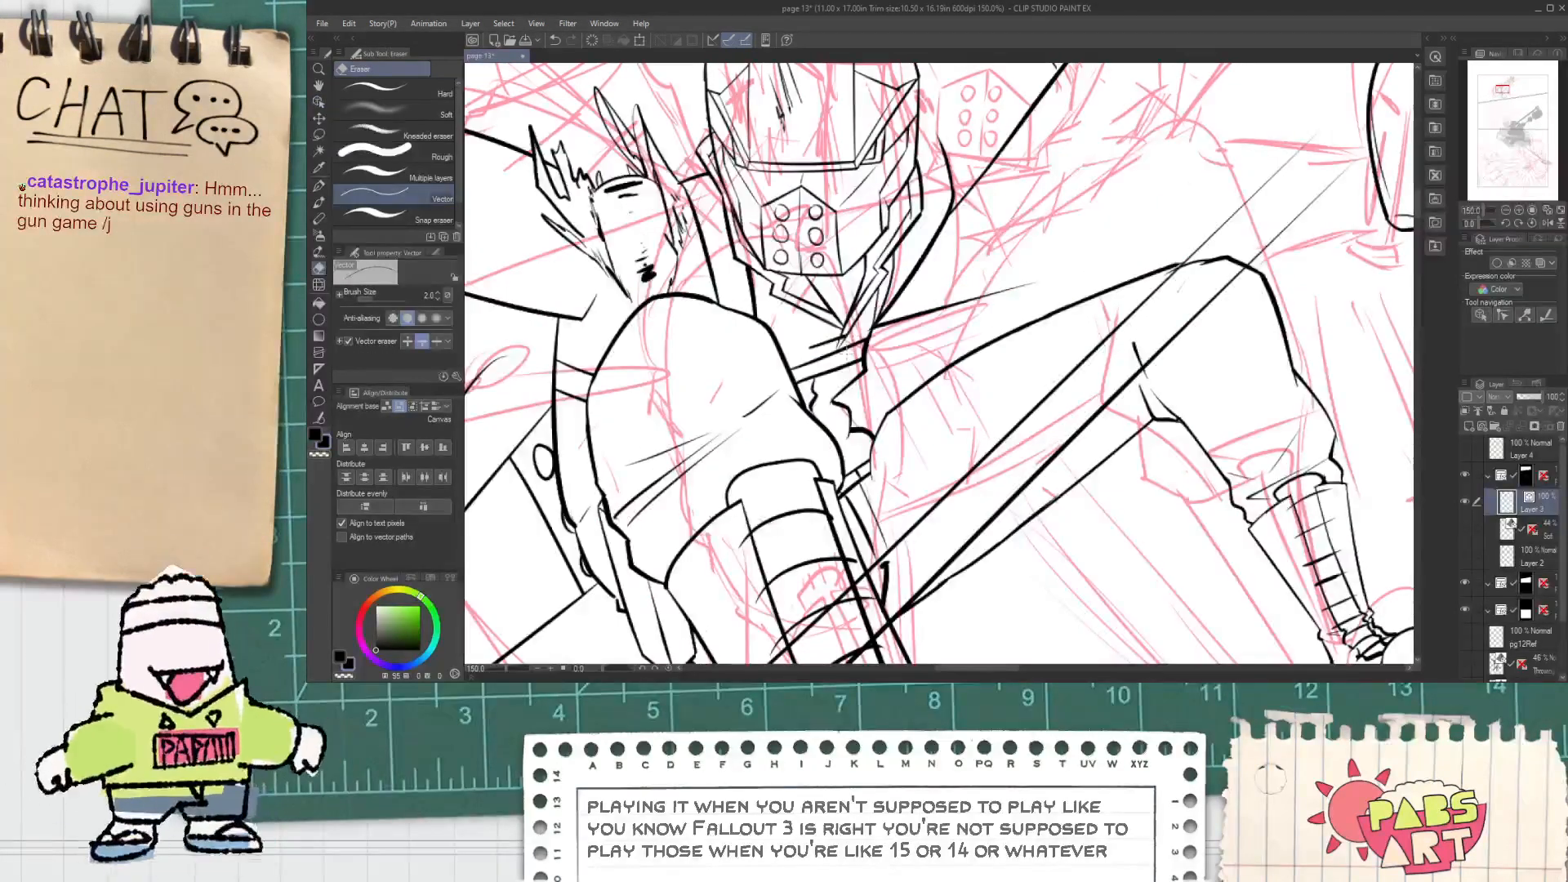
key(o)
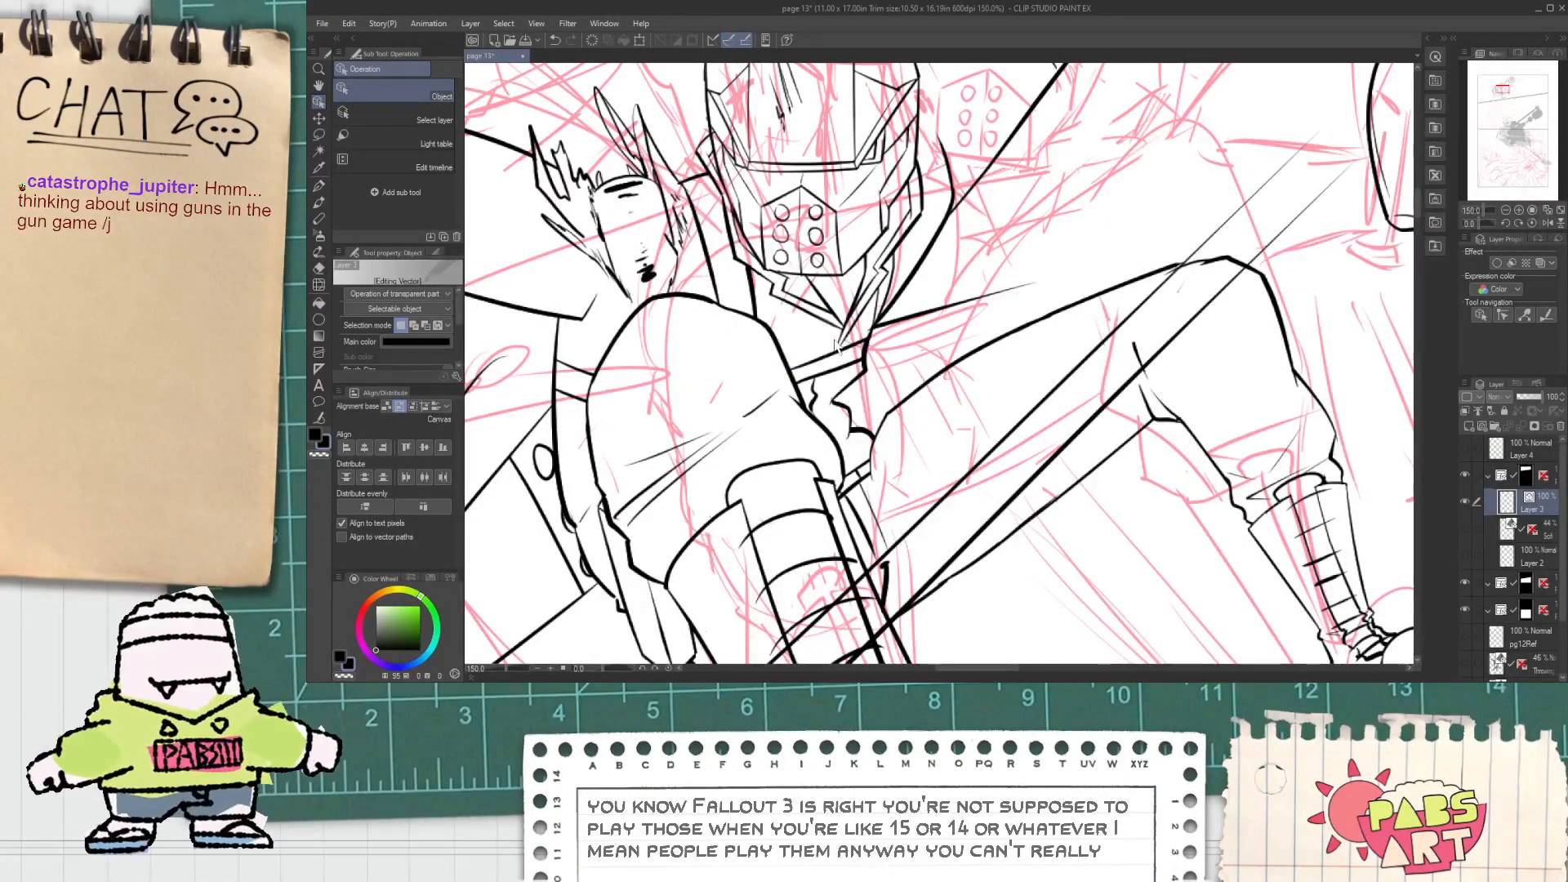
Step: Try to select and move the cylinder together with its cap and connecting lines away from the body, and undo the changes
key(h)
scroll(879, 345, down, 4)
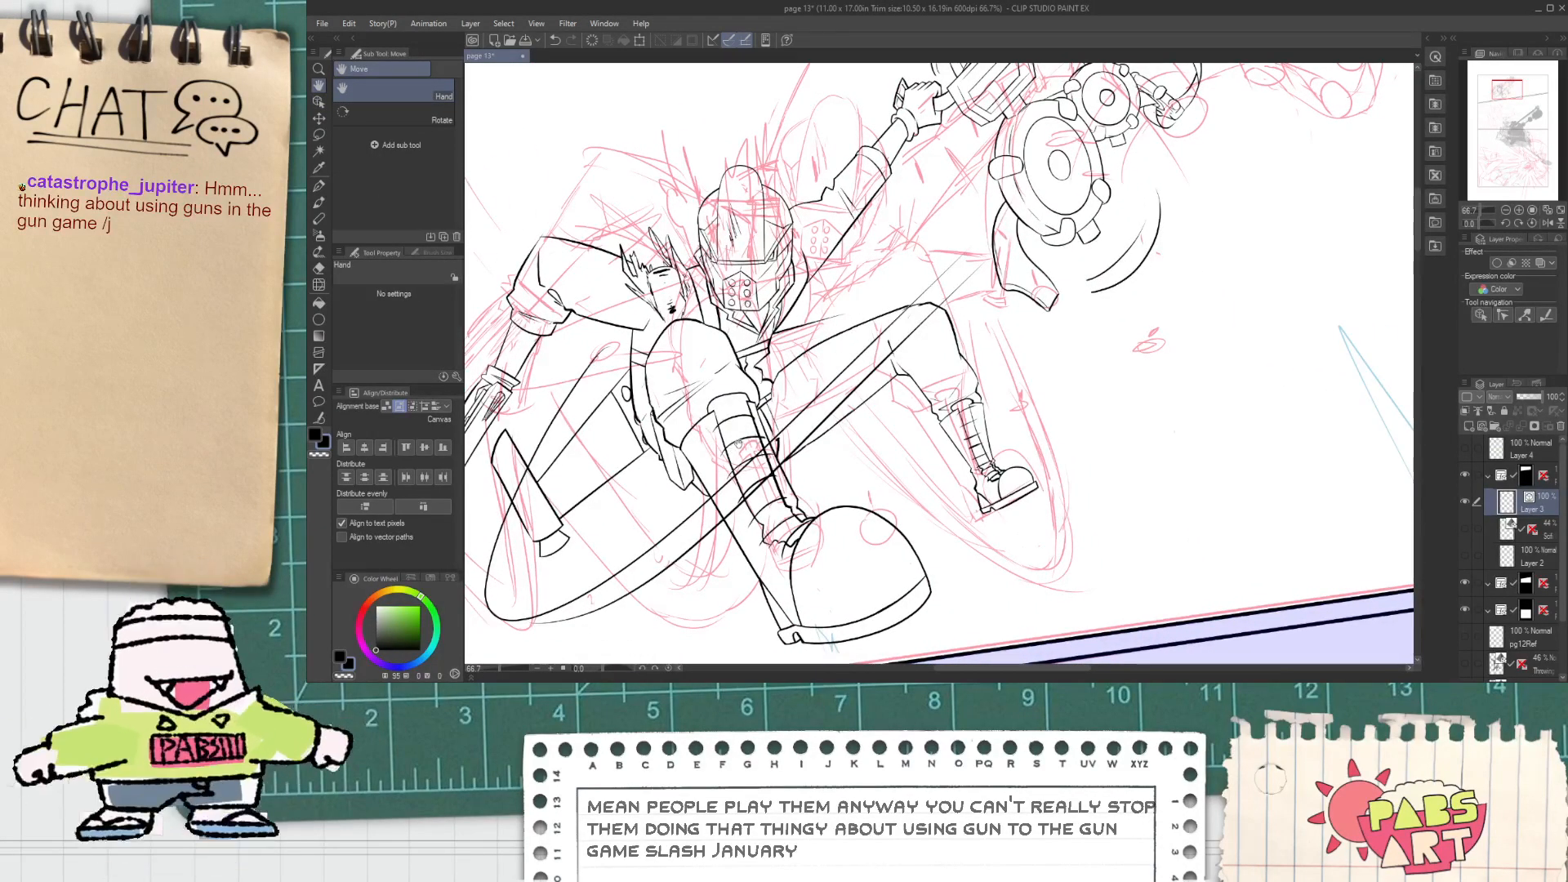
scroll(743, 446, up, 5)
scroll(570, 513, down, 1)
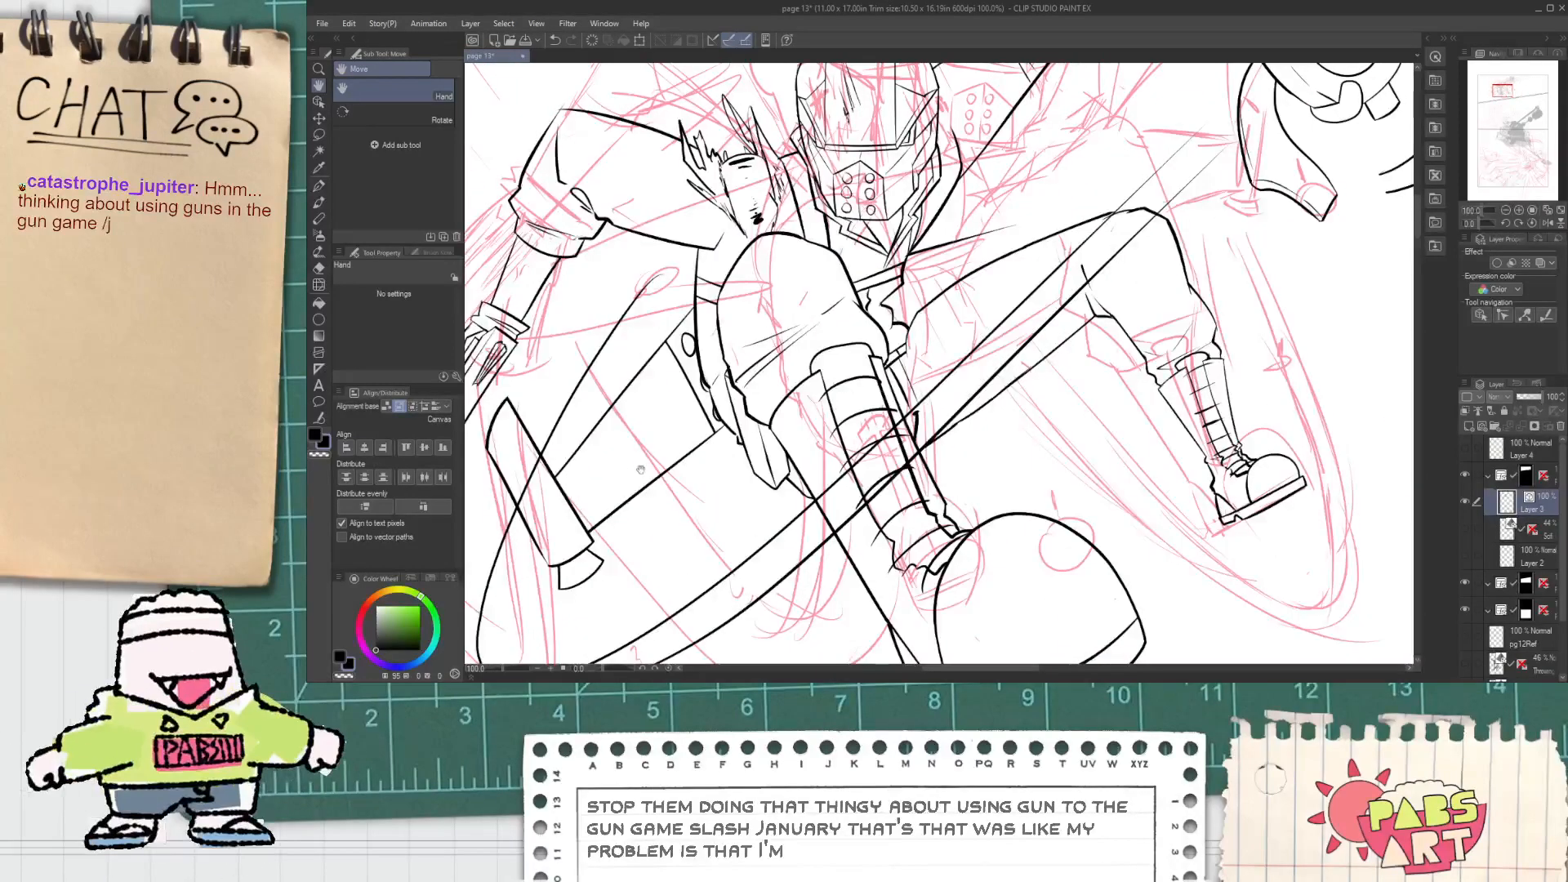
drag(570, 513, 892, 355)
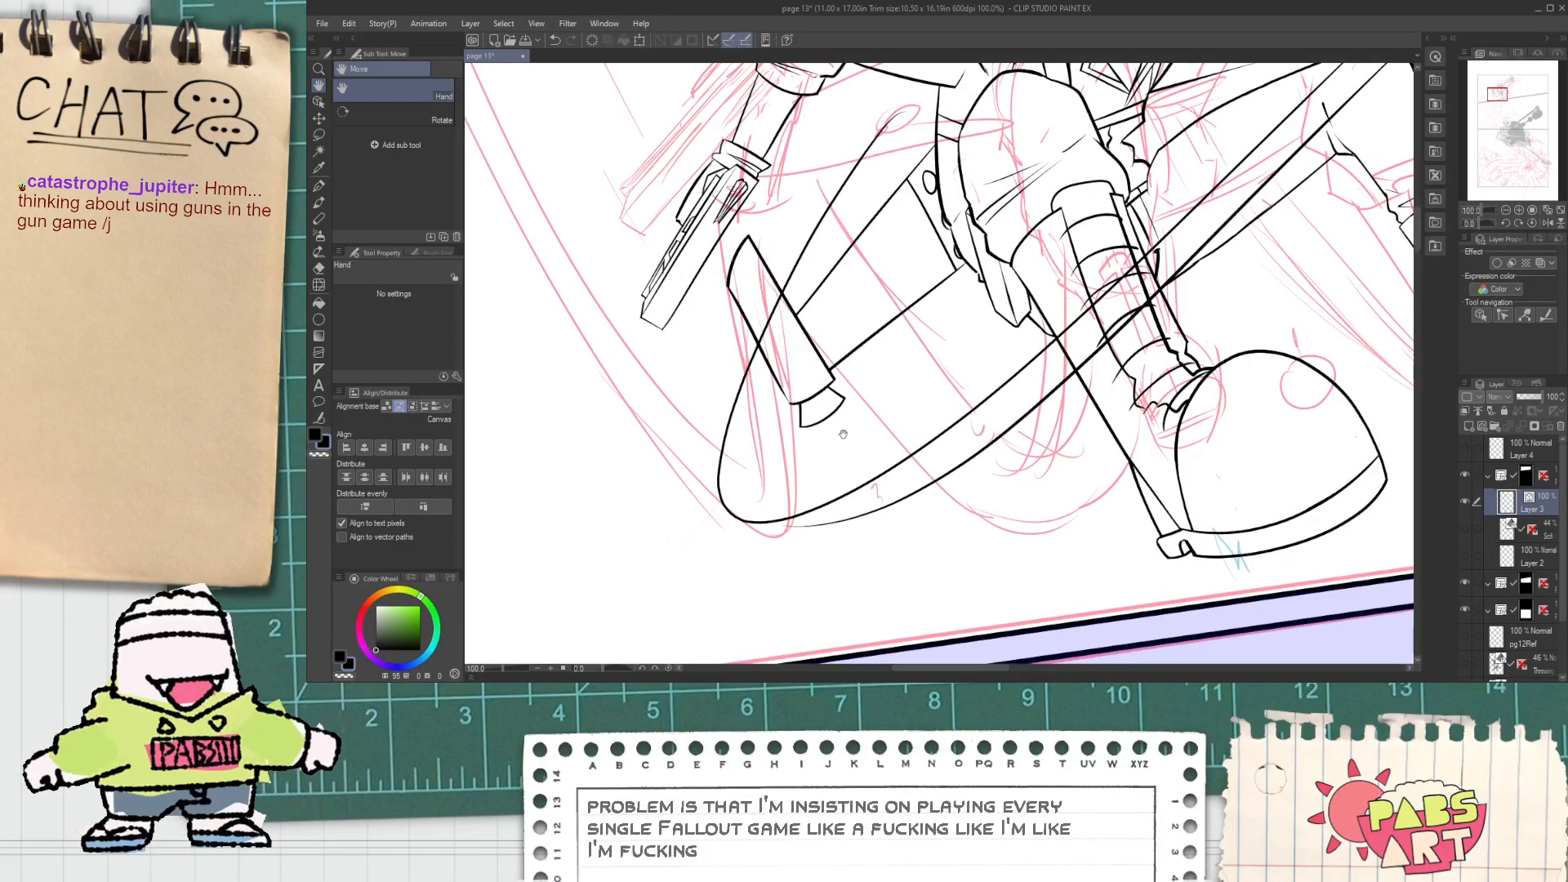
key(o)
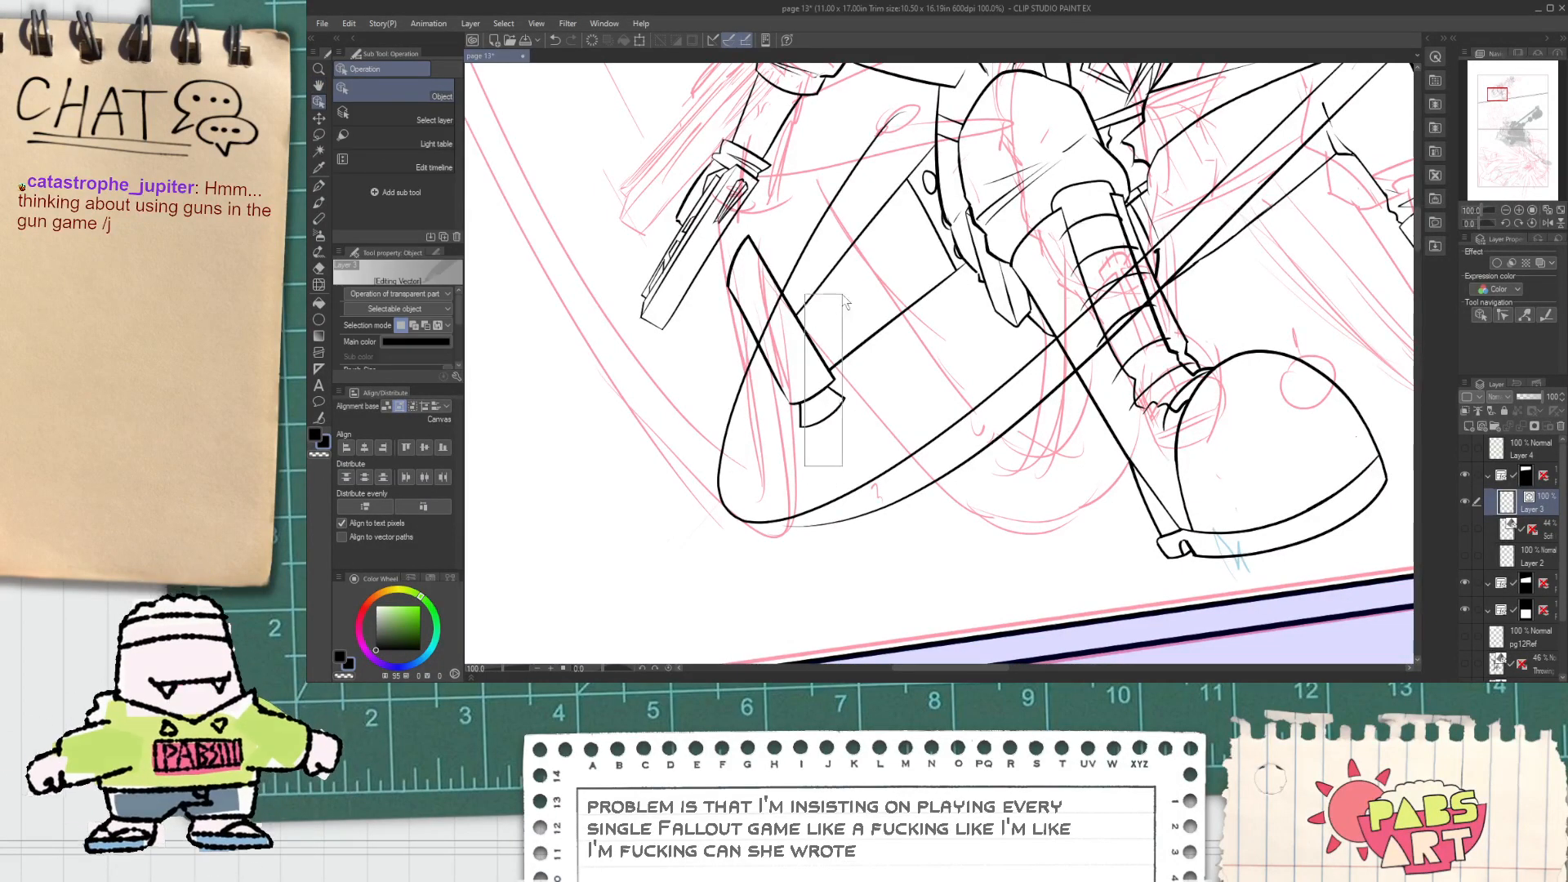
click(843, 398)
shift+click(780, 393)
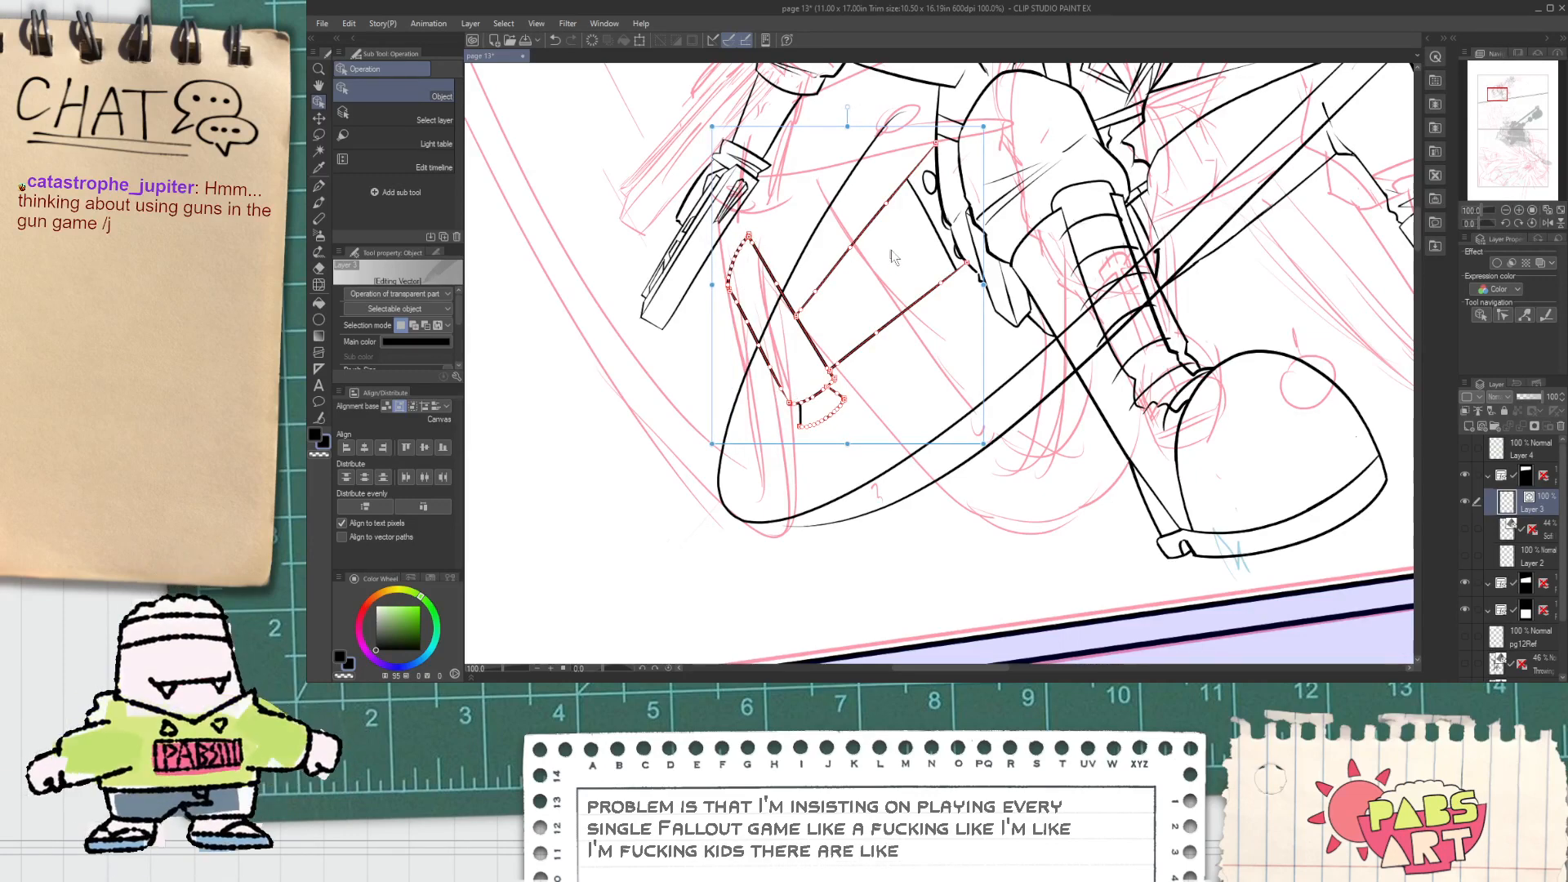
mouse_move(891, 258)
mouse_down()
mouse_move(917, 204)
mouse_move(995, 219)
mouse_move(923, 315)
mouse_move(737, 414)
mouse_up()
key(ctrl+z)
key(ctrl+z)
key(ctrl+z)
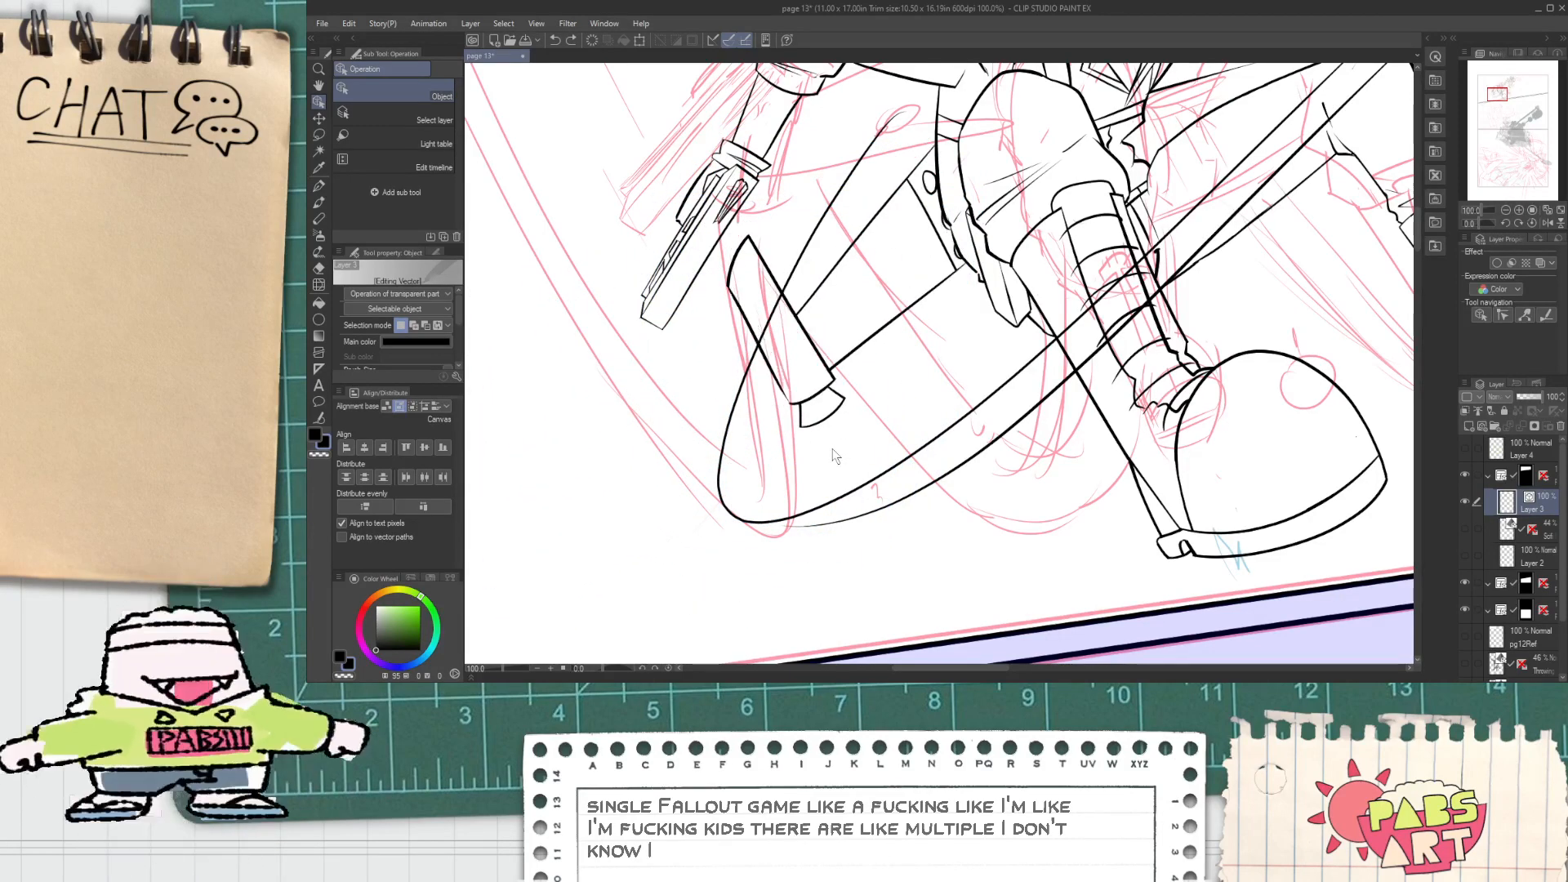
Step: Select the cylinder, its cap and both connecting lines, shift them away from the body and rotate them slightly clockwise
click(764, 292)
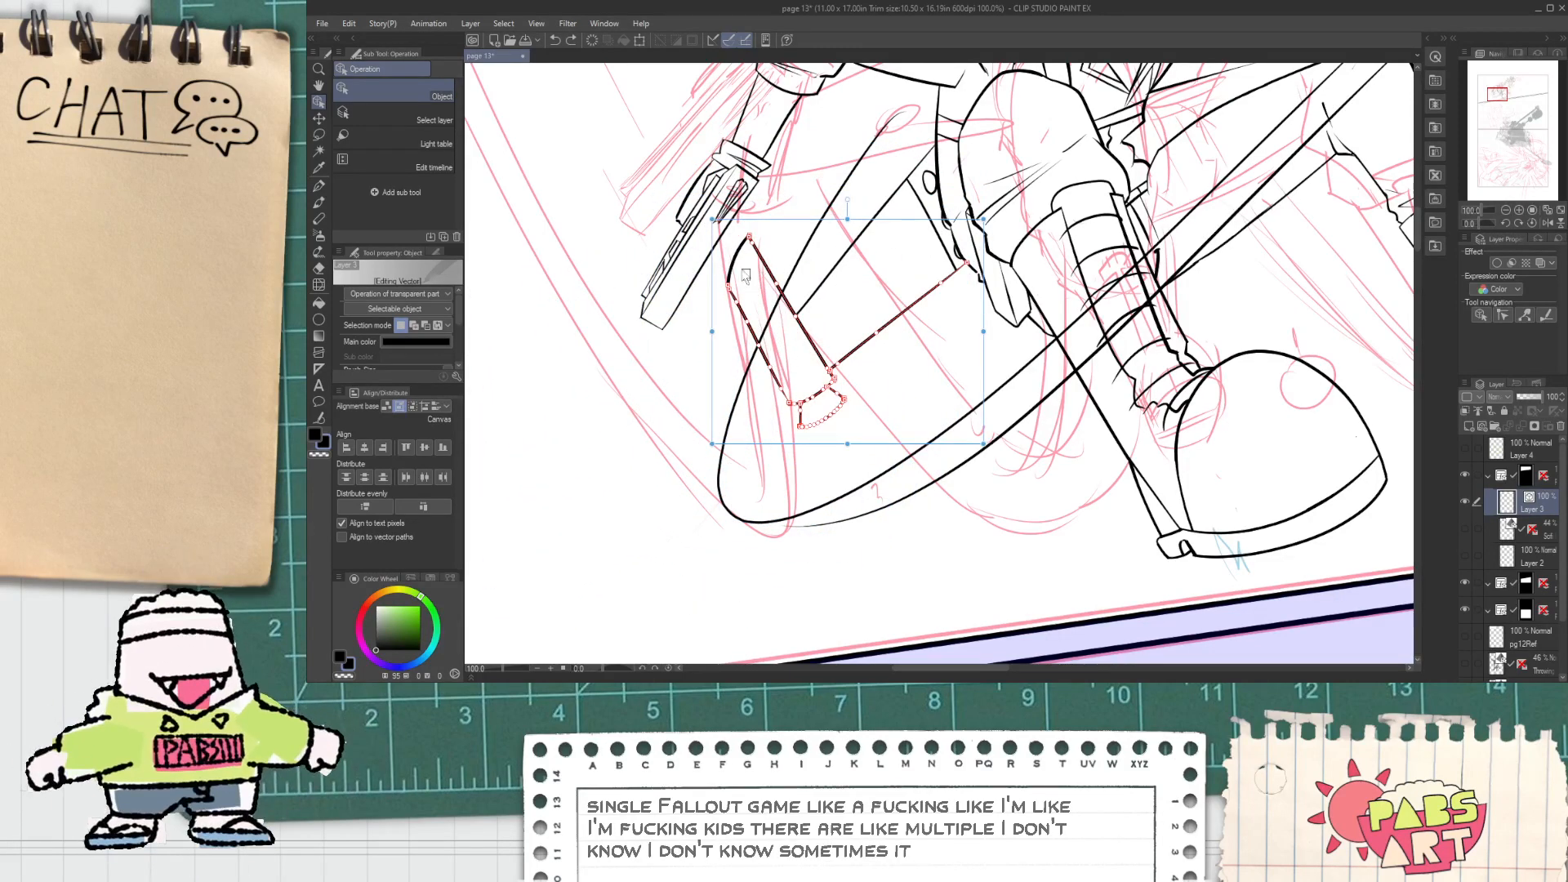
shift+click(734, 265)
shift+click(862, 236)
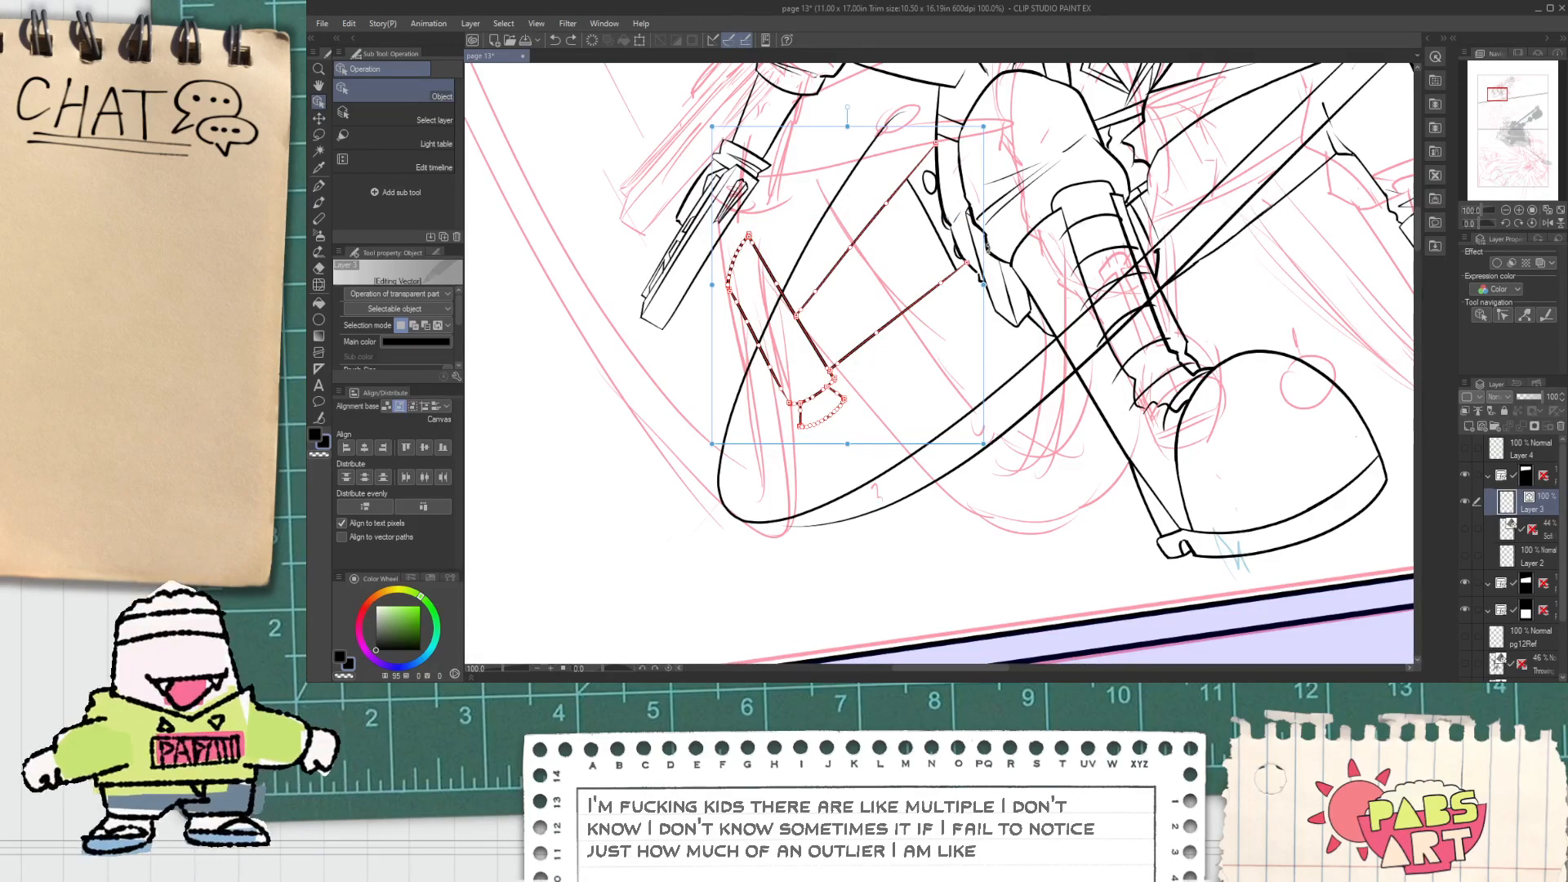
mouse_move(987, 246)
mouse_down()
mouse_move(963, 281)
mouse_move(937, 284)
mouse_up()
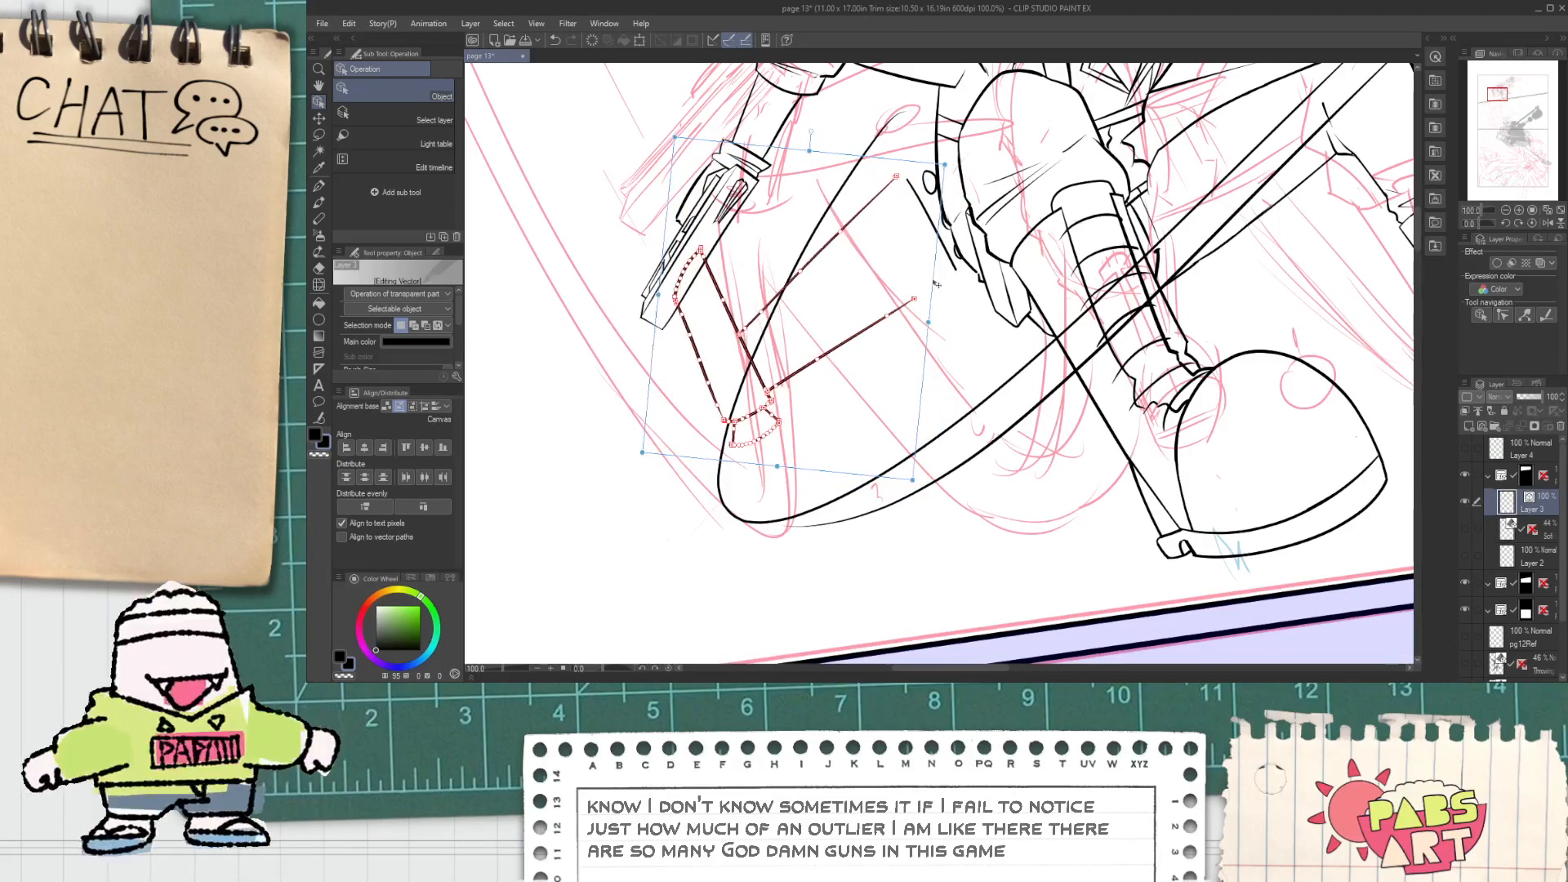
Step: Delete the thin parallel line, the small oval and the loops beside the strap
click(881, 382)
click(947, 249)
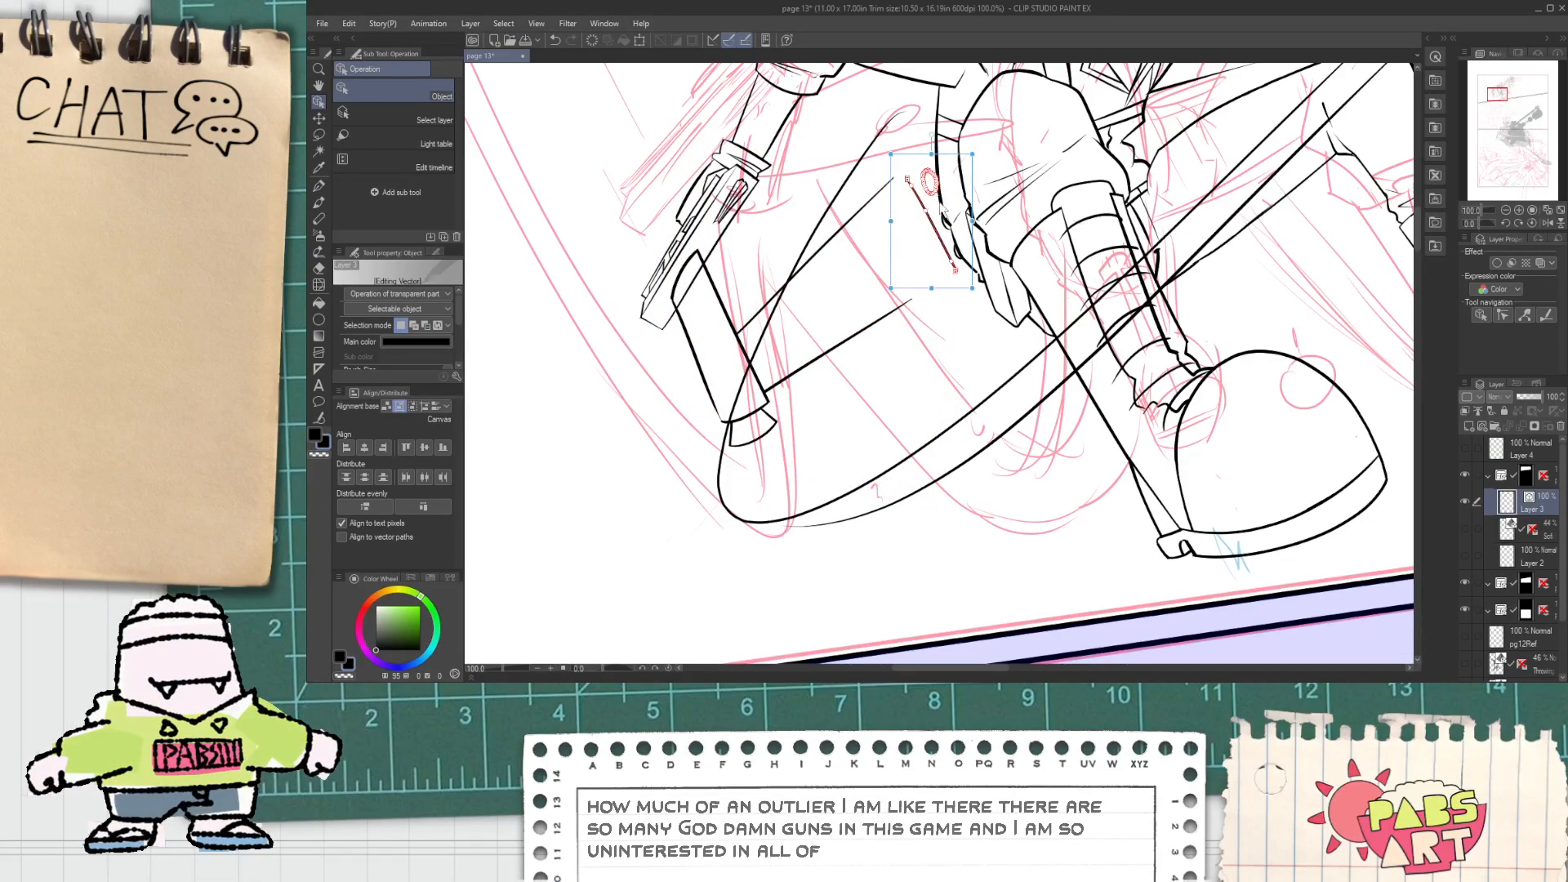
key(Delete)
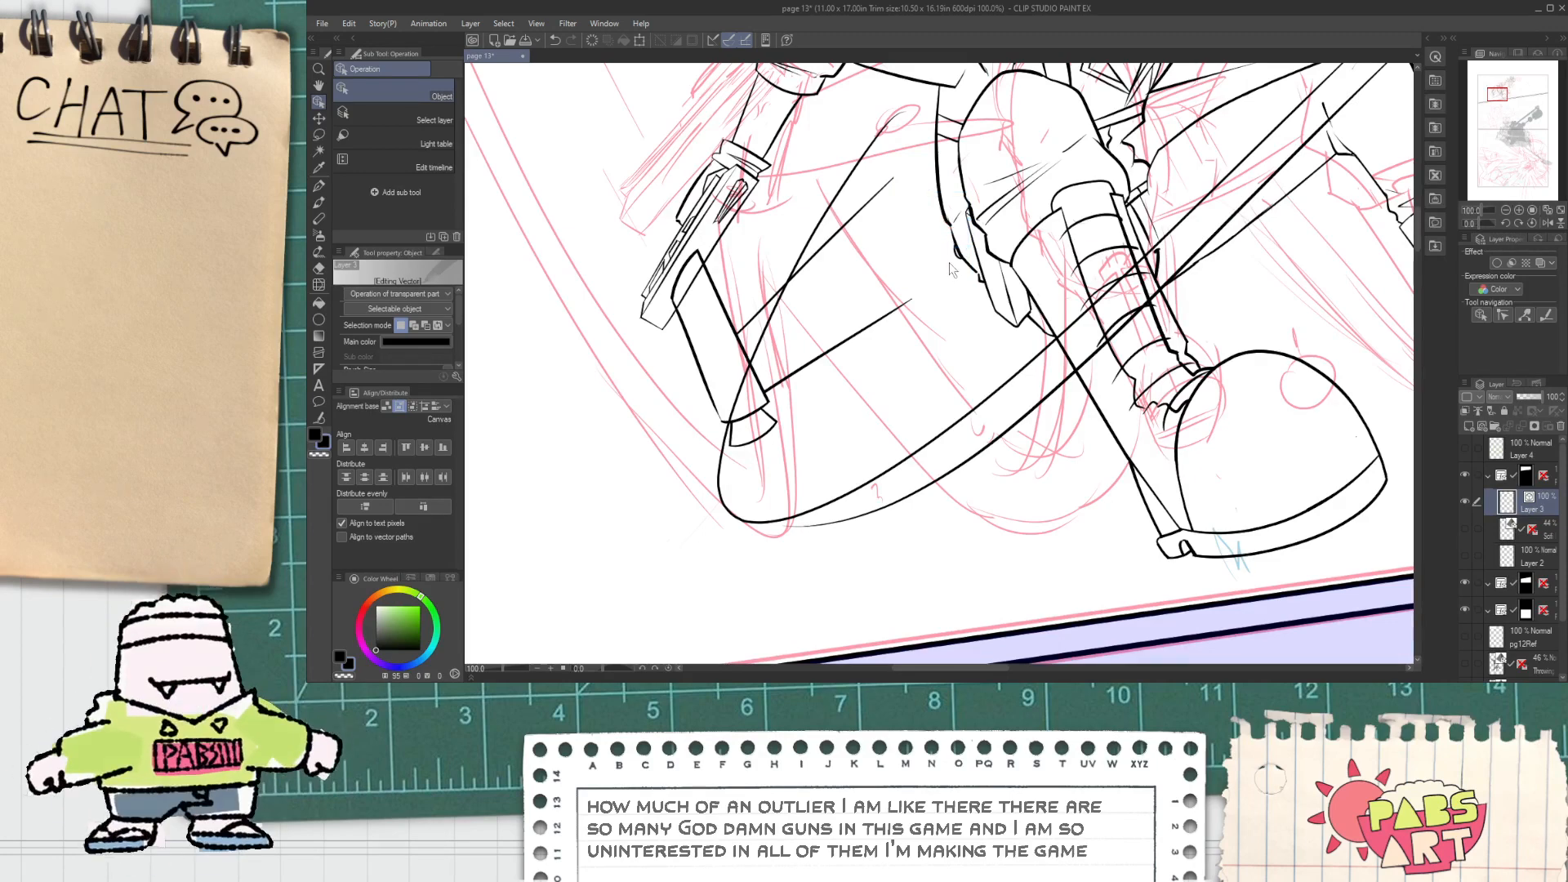
Step: Extend the lower connecting line from the cylinder back to the strap by moving its end point
click(907, 307)
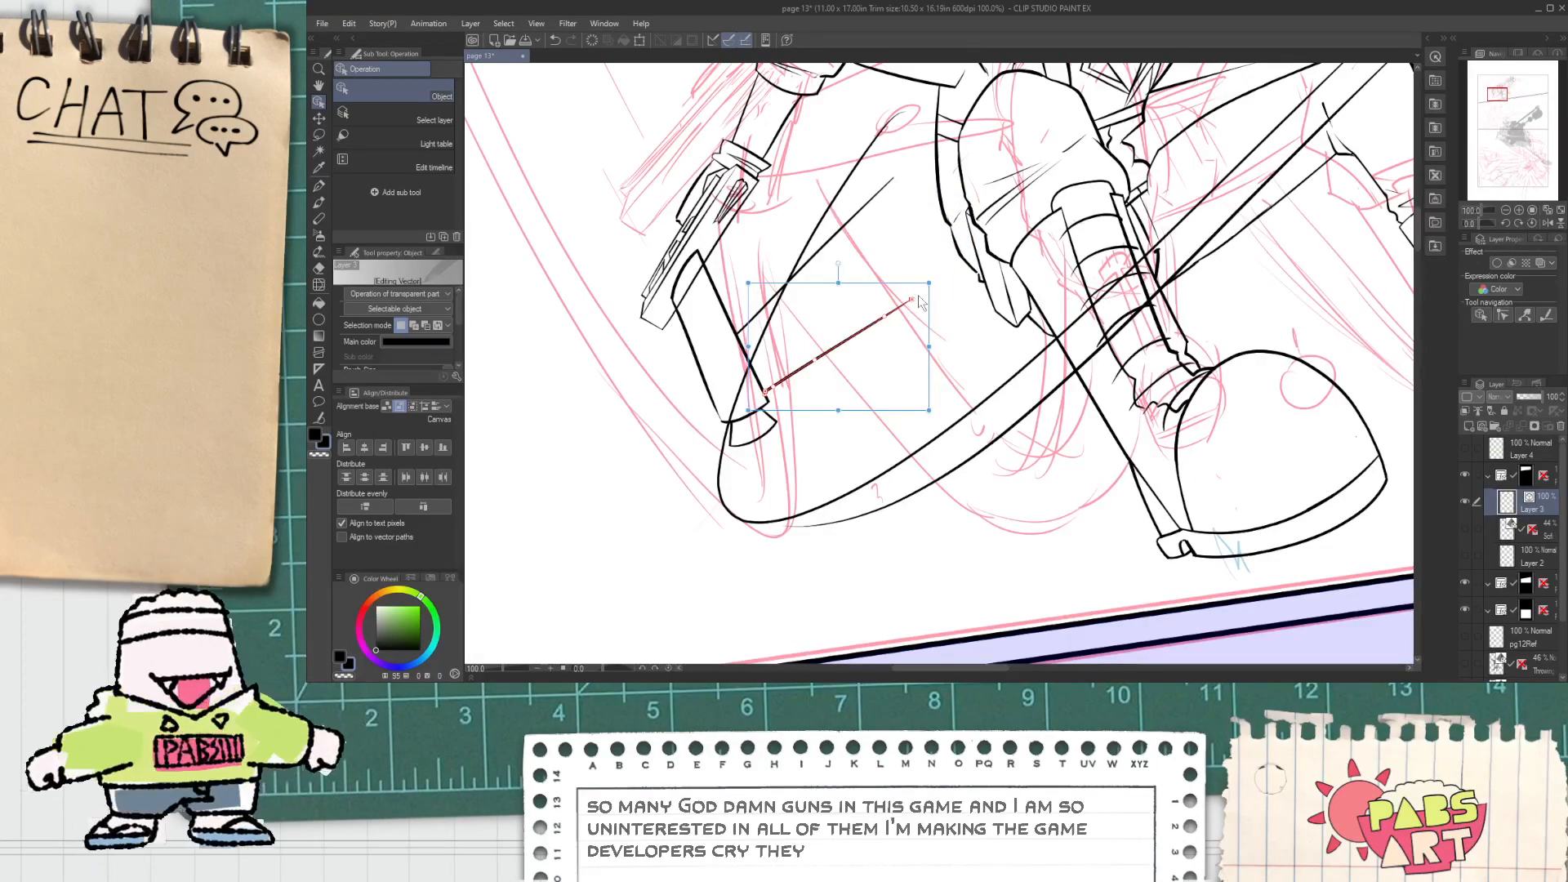
scroll(919, 302, up, 1)
drag(909, 300, 1001, 242)
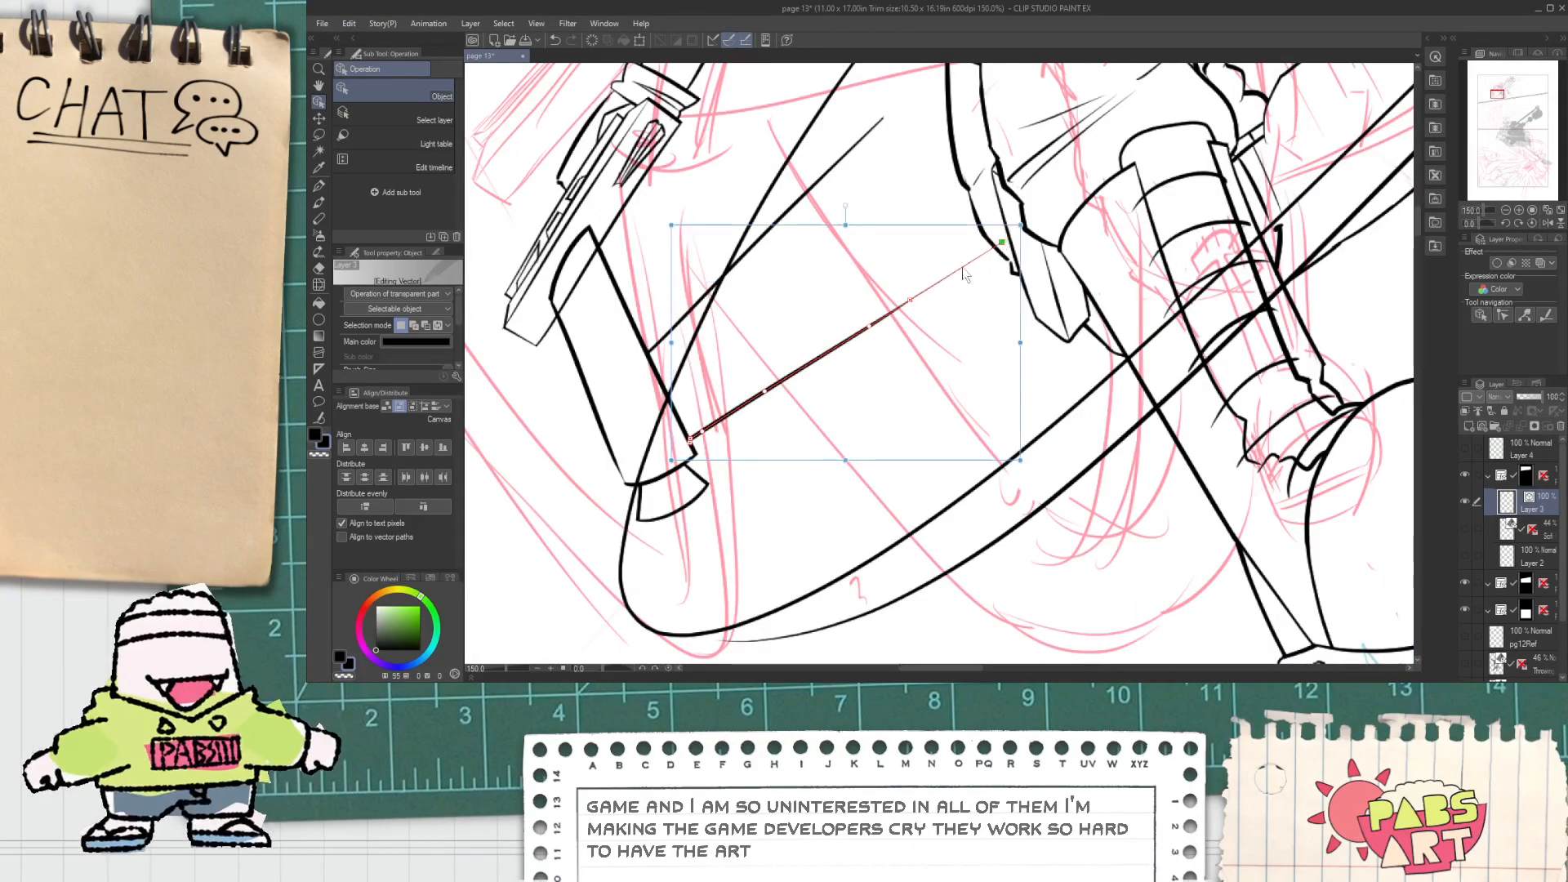
Step: Extend the upper connecting line from the cylinder to the strap at the waist by moving its end point
mouse_move(909, 300)
mouse_down()
mouse_move(1003, 240)
mouse_move(892, 321)
mouse_up()
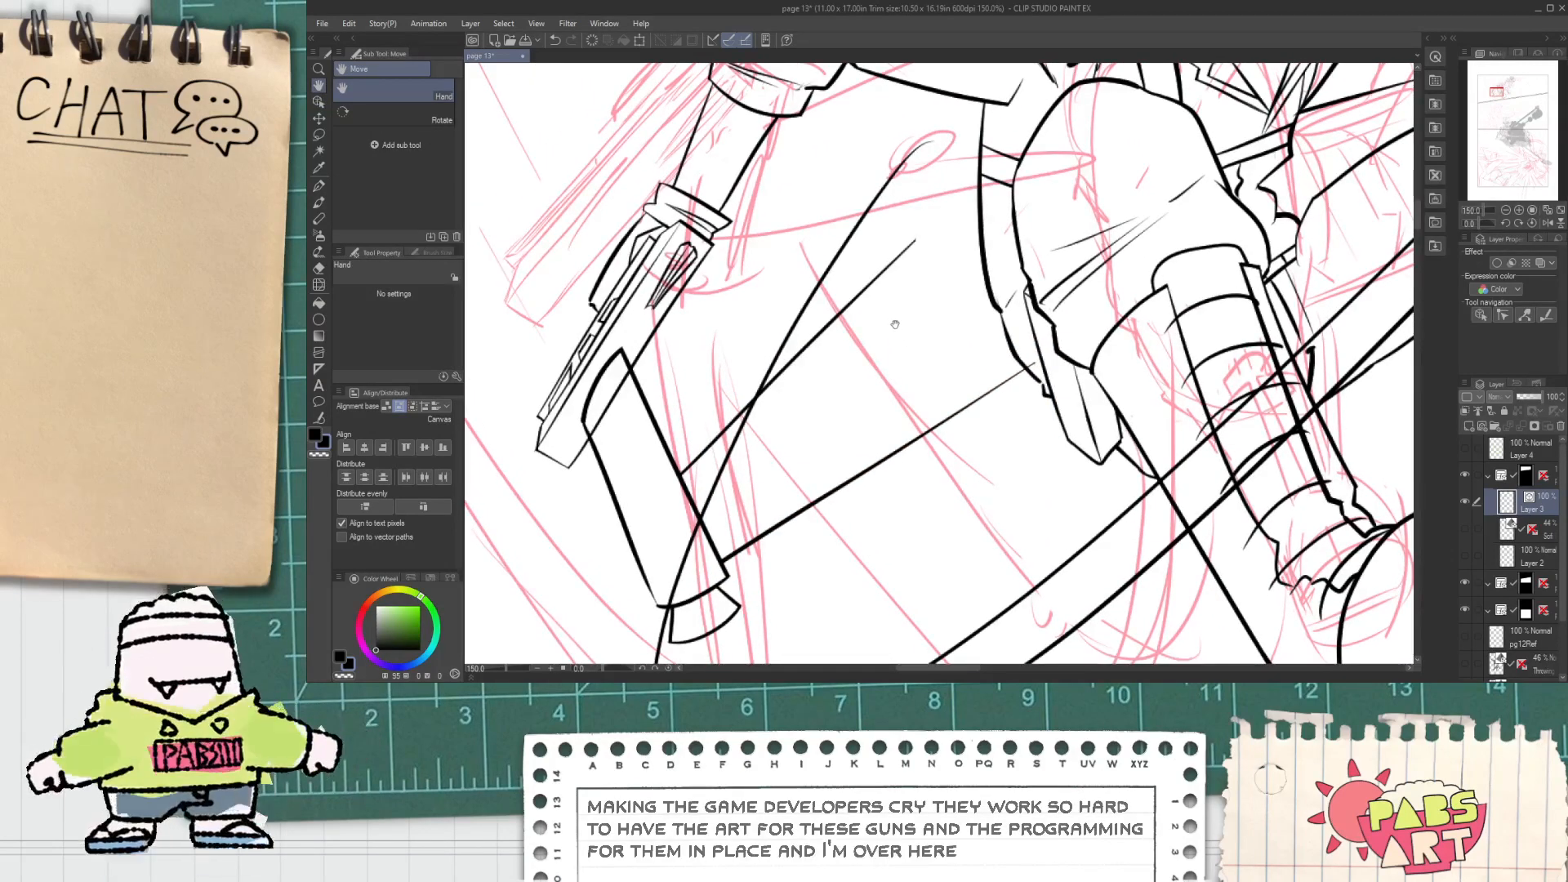
click(910, 256)
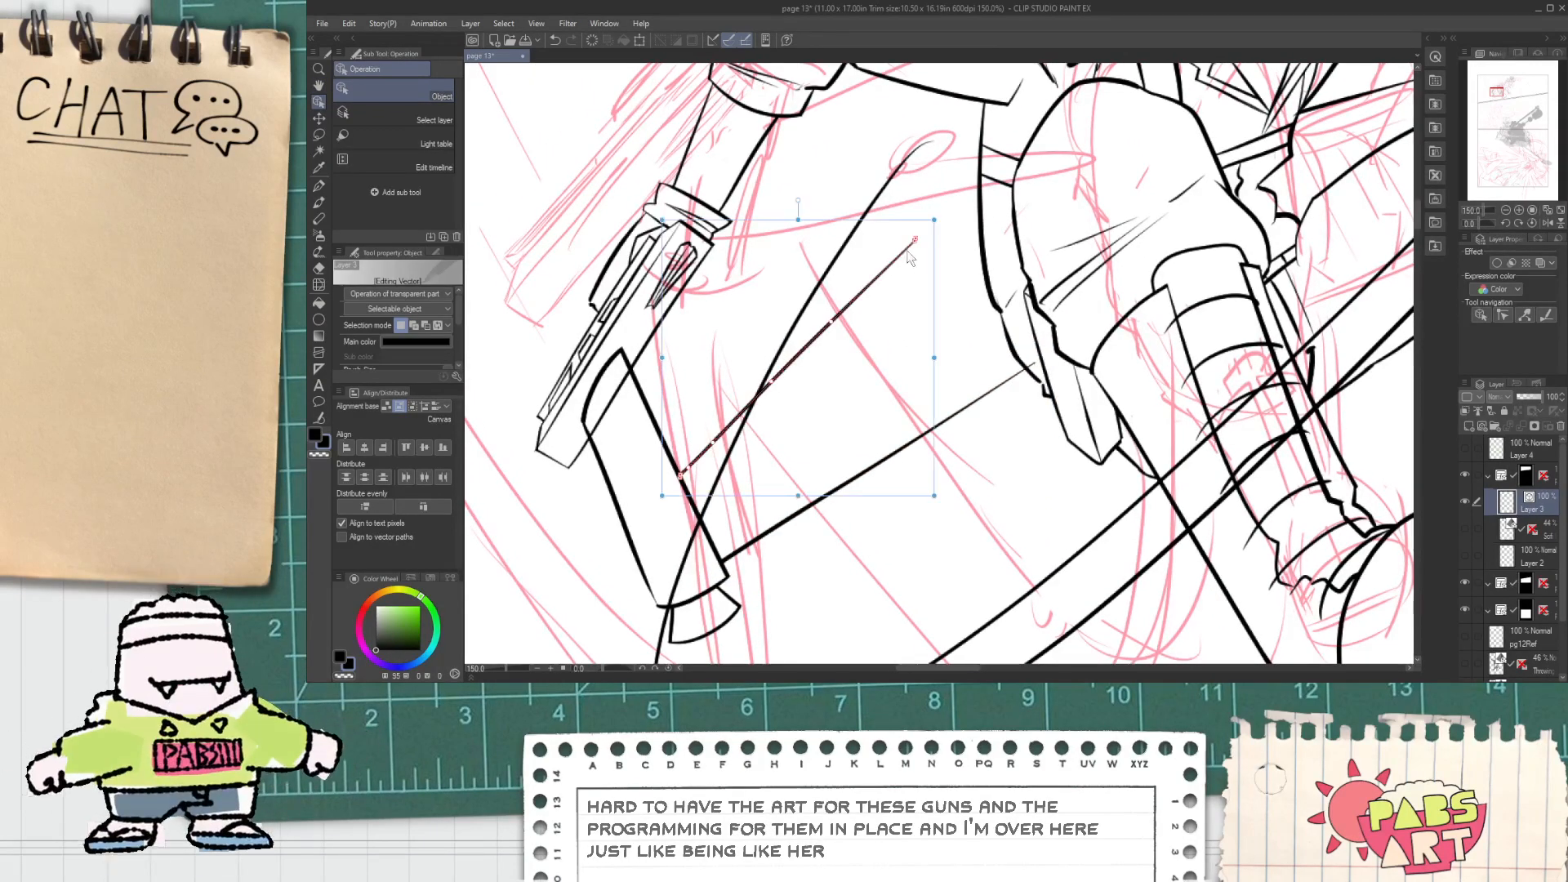
drag(916, 240, 990, 166)
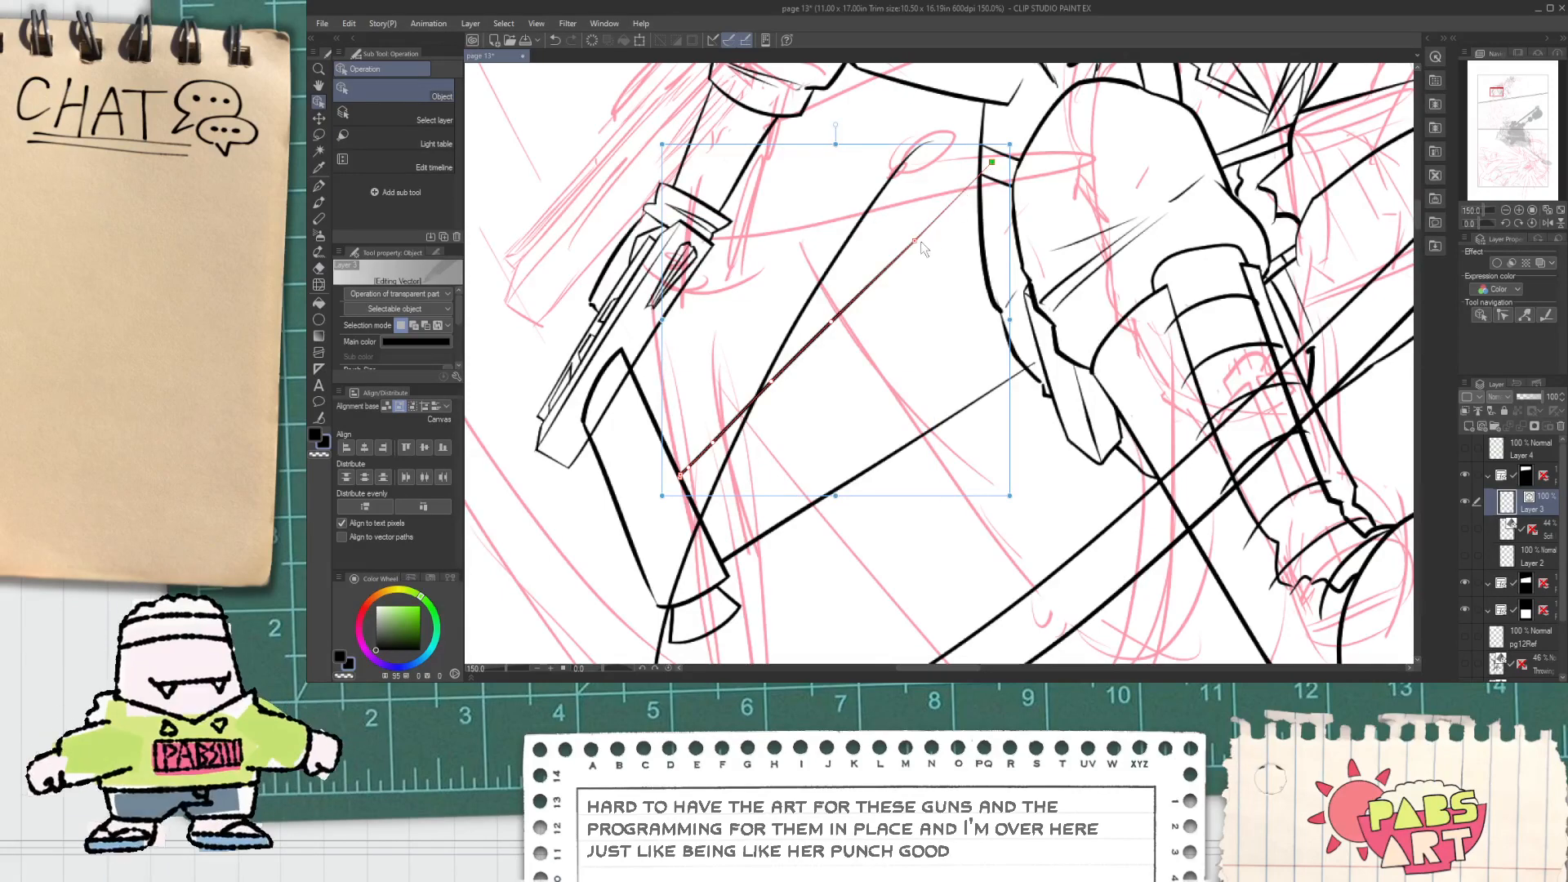
key(e)
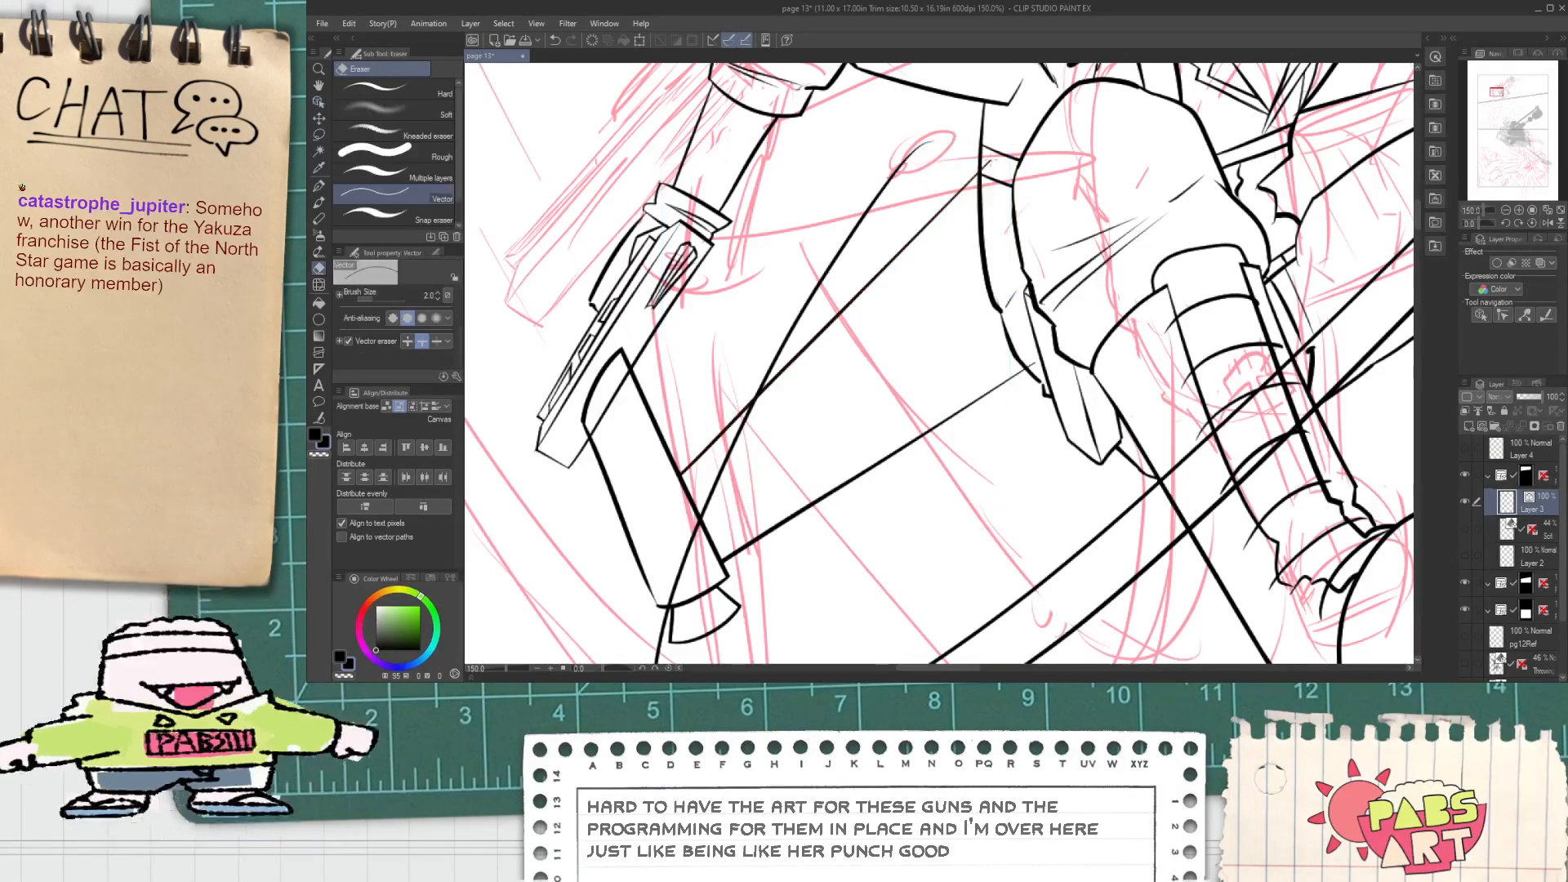
Step: Ink a slanted crossbar between the two connecting lines near the strap and trim its overshoot below the lower line
key(p)
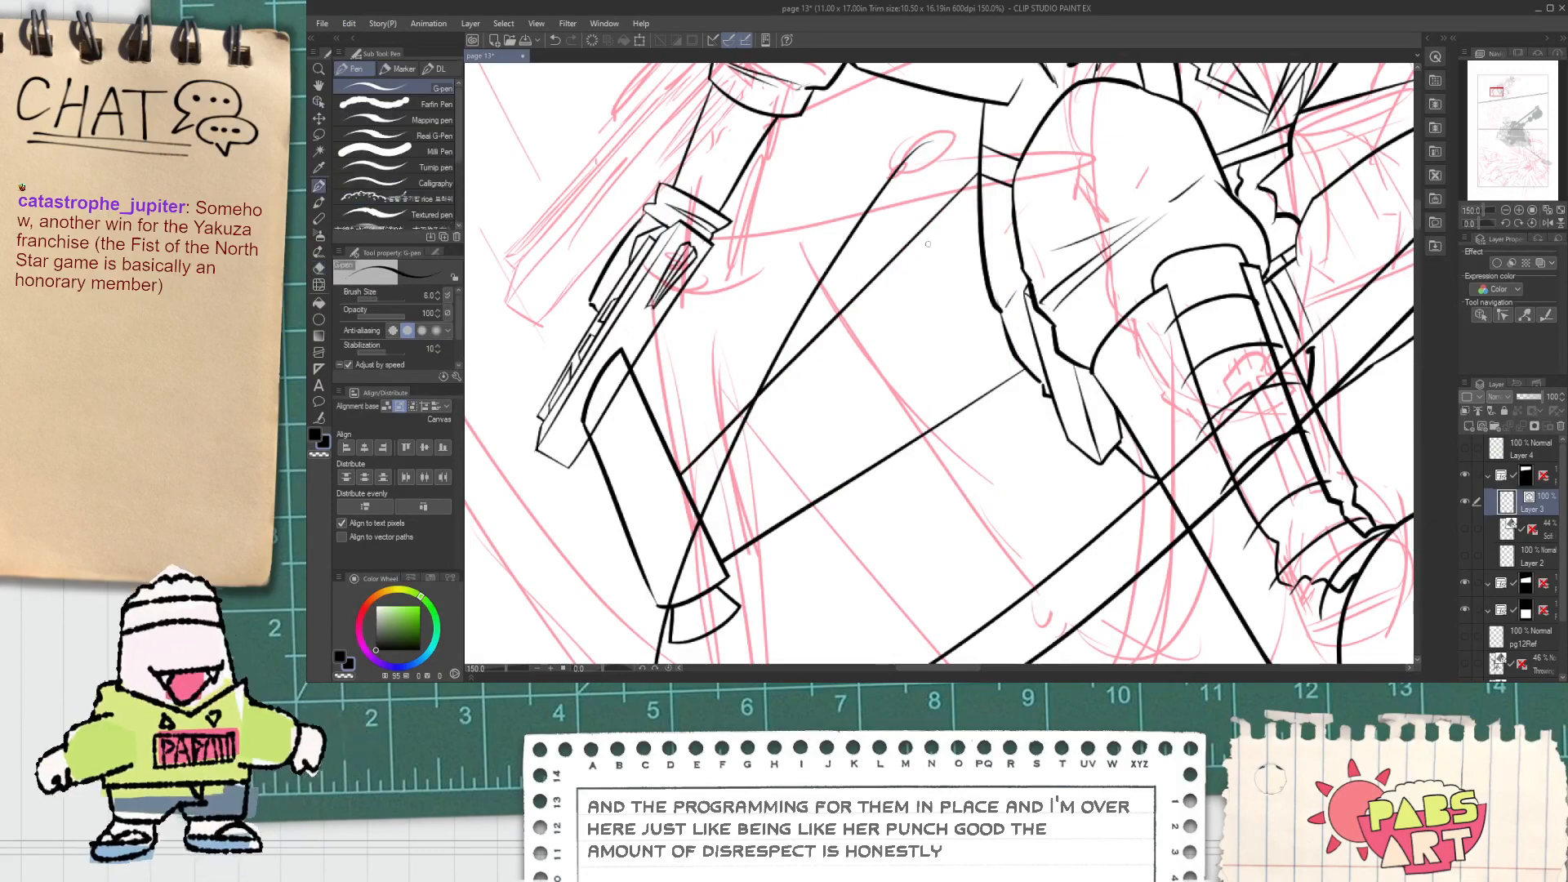
drag(918, 215, 998, 418)
key(ctrl+z)
drag(904, 234, 1006, 495)
key(e)
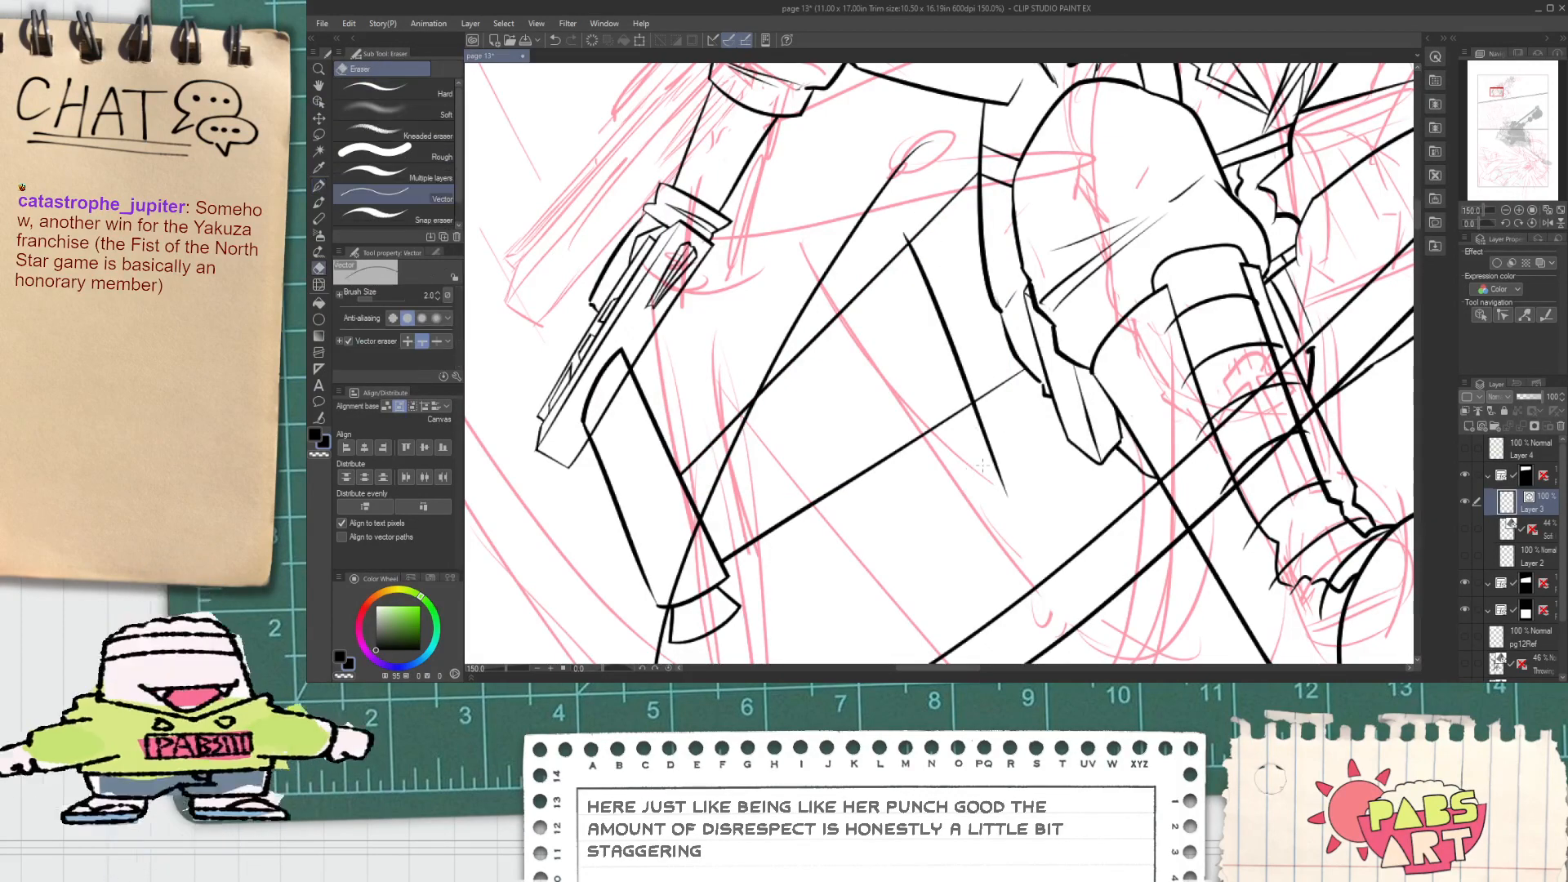
key(space)
drag(969, 406, 872, 422)
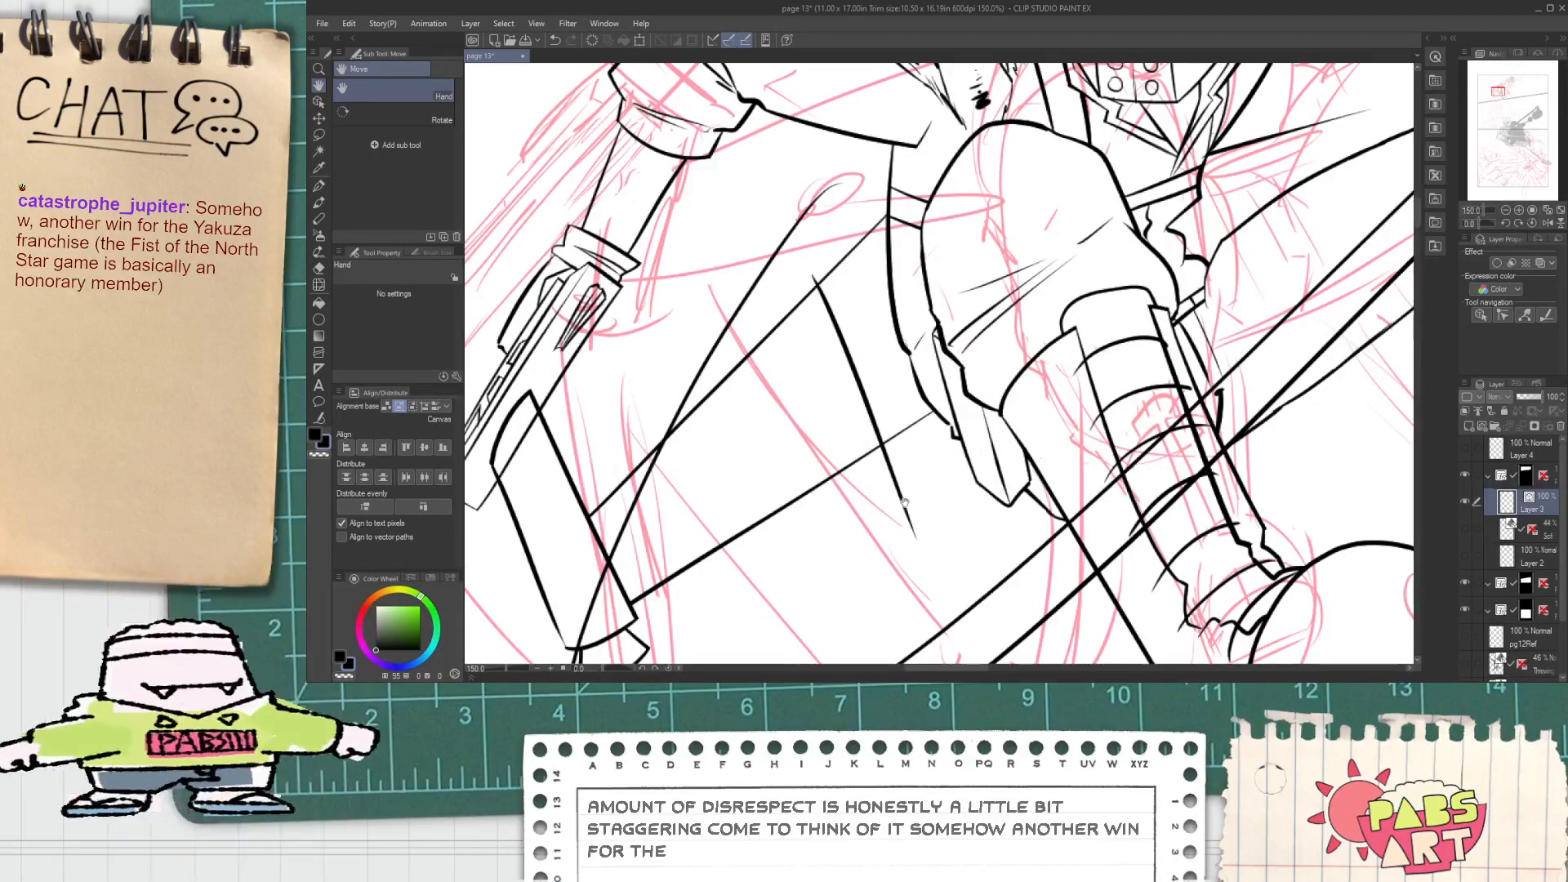
click(907, 503)
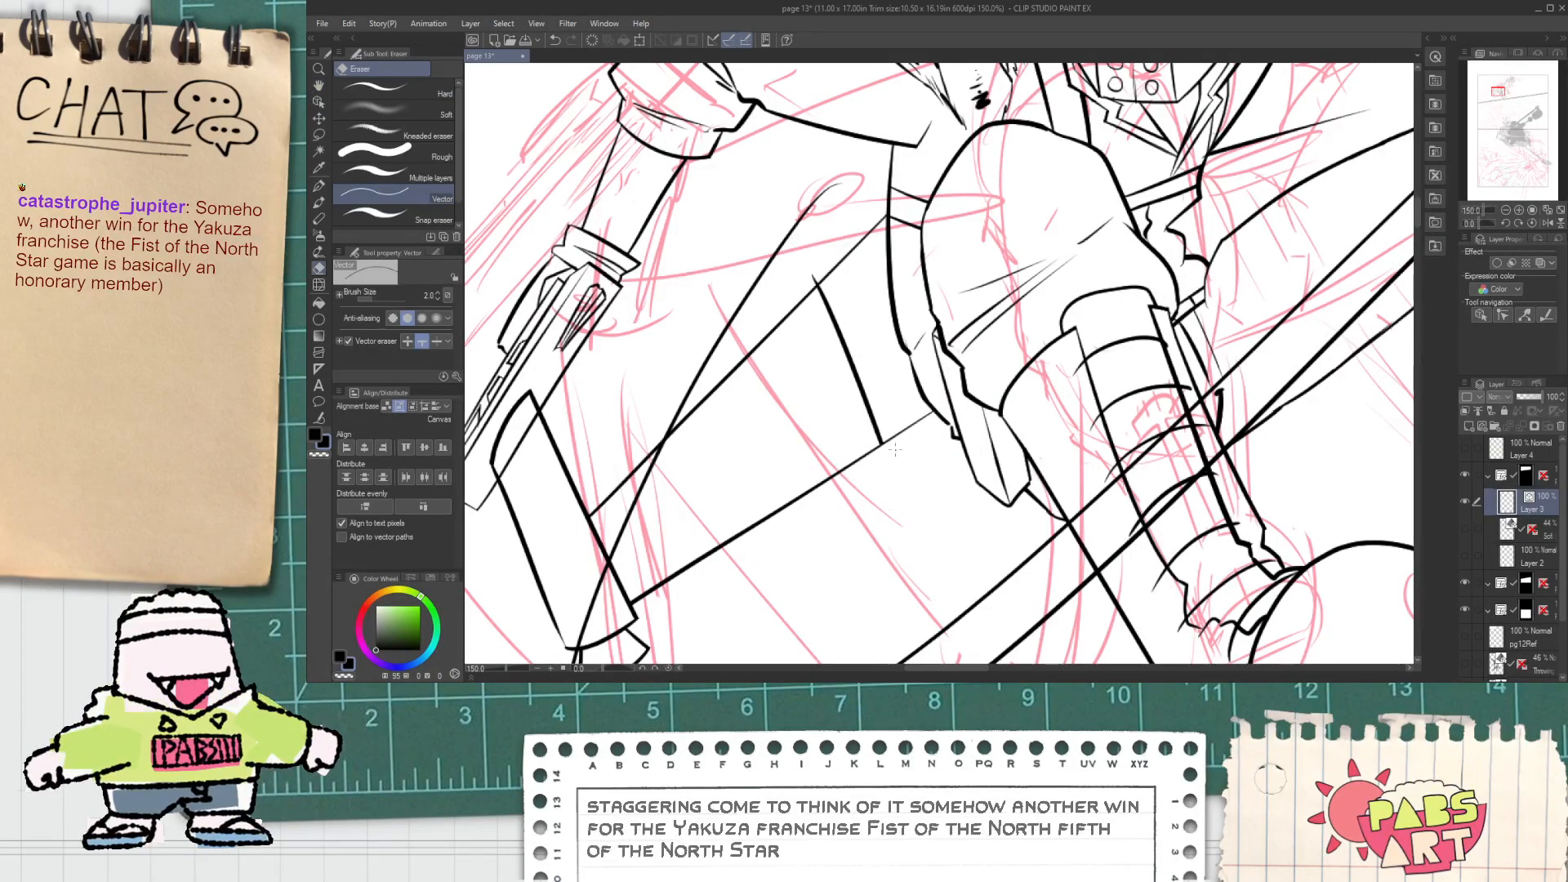
Step: Erase the cylinder's curved upper end and the line ends overlapping the weapon
scroll(484, 478, up, 1)
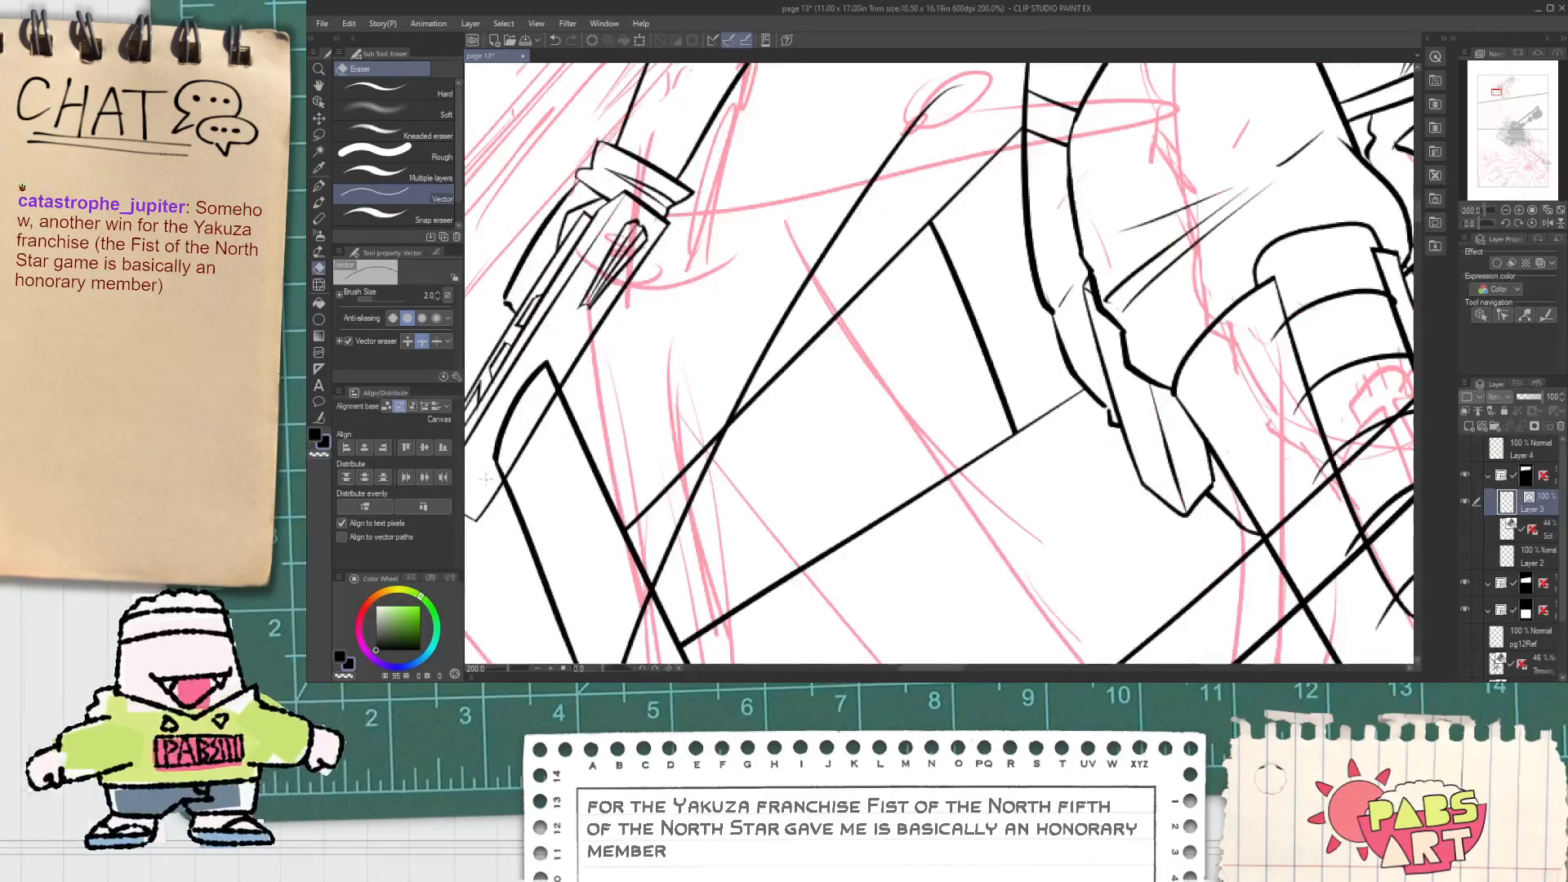
drag(499, 445, 513, 420)
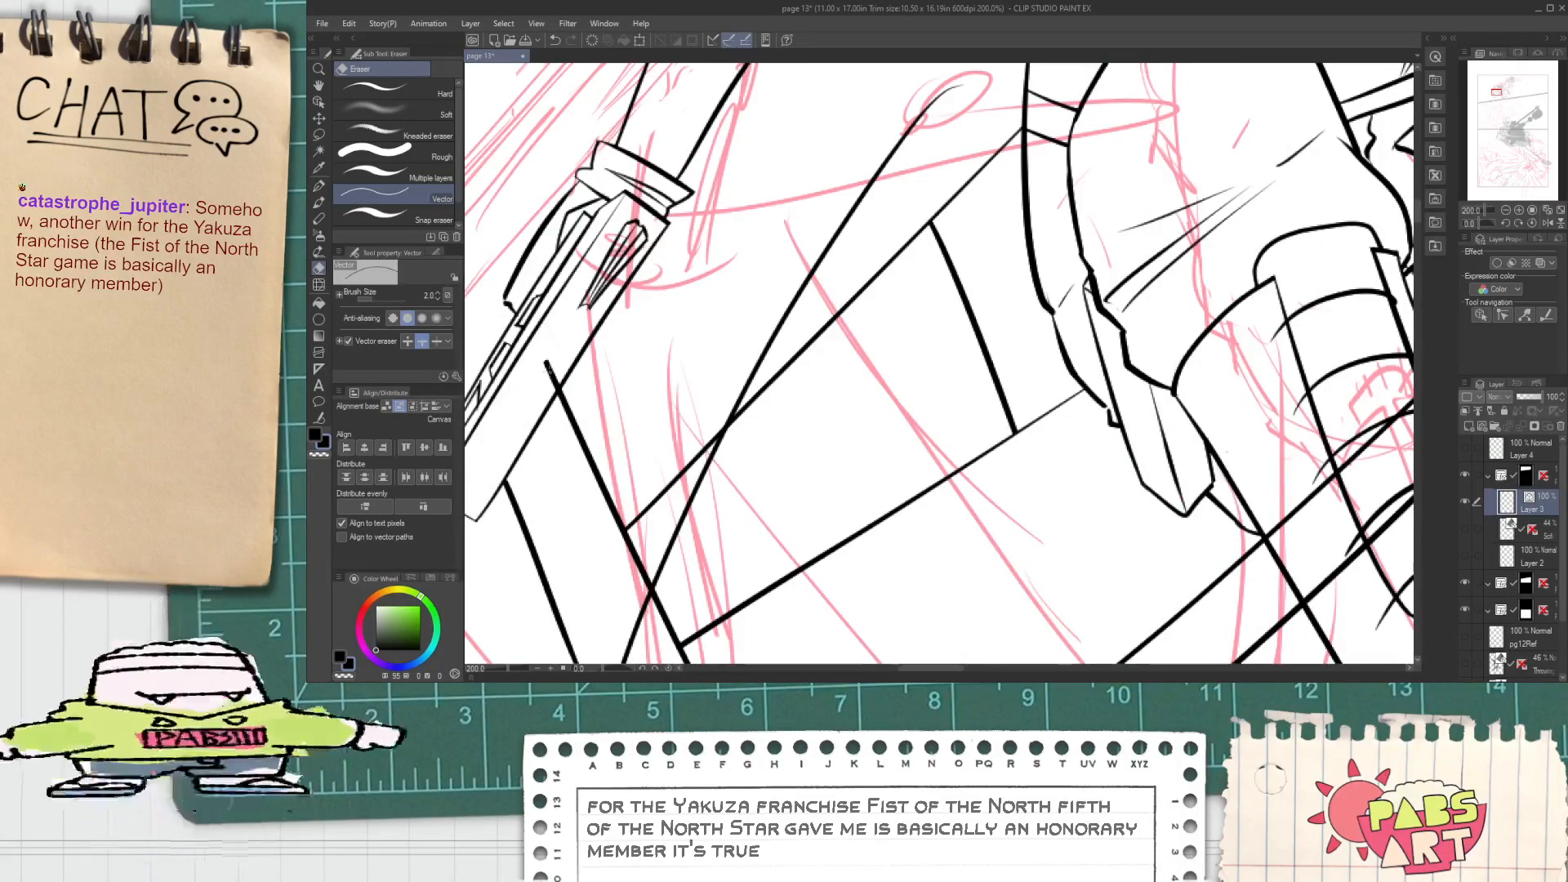
click(549, 371)
scroll(546, 359, down, 2)
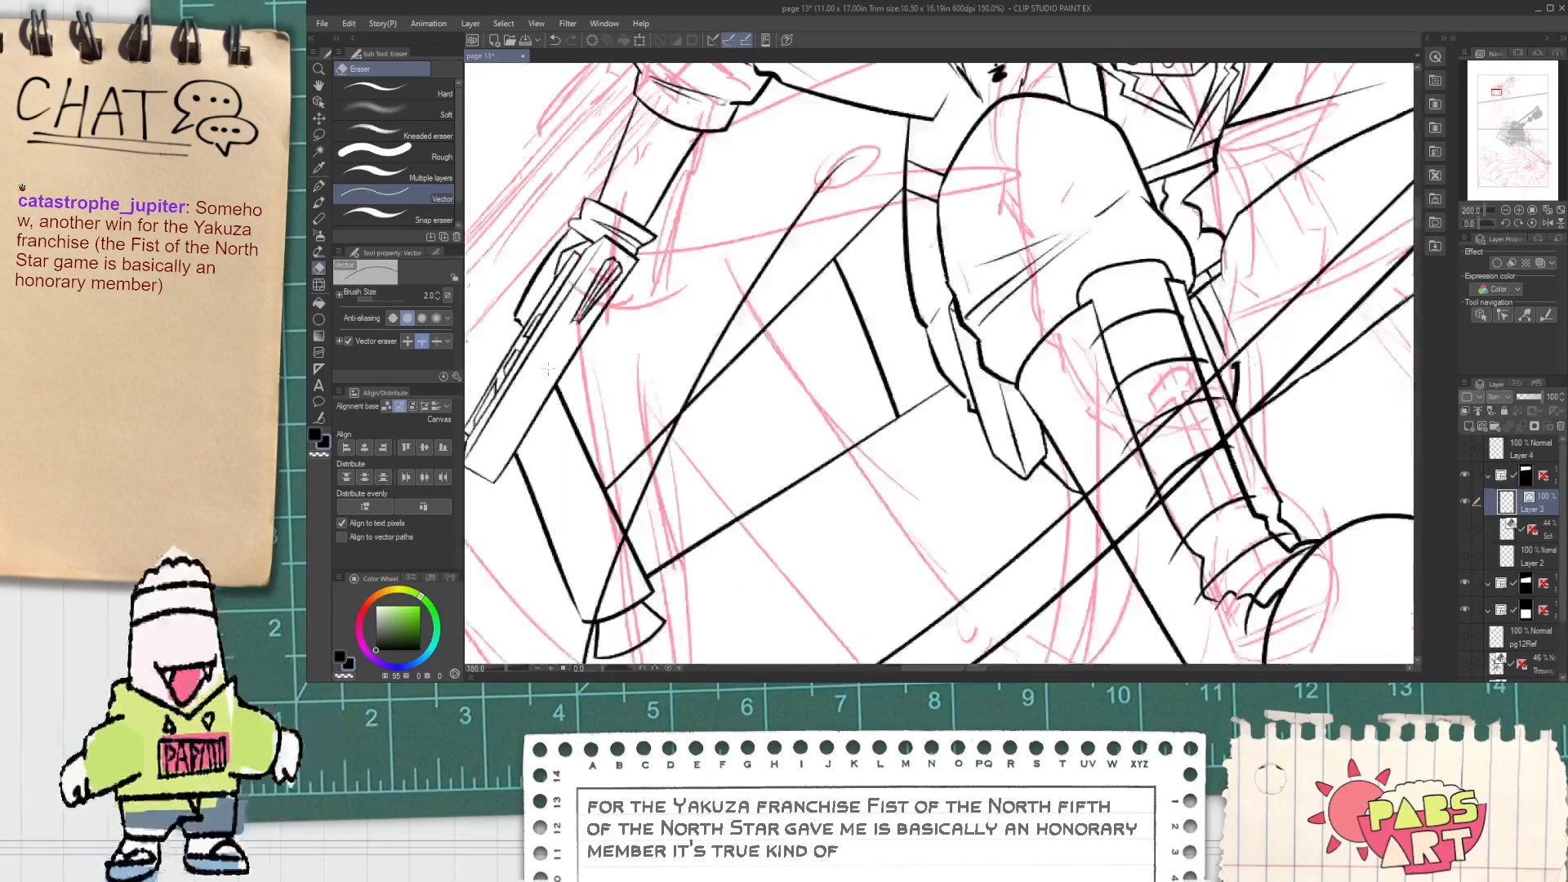
Step: Reshape the cylinder's outer side line by moving its control points so it runs straight from the weapon to the end cap
key(space)
mouse_move(561, 518)
mouse_down()
mouse_move(554, 474)
mouse_move(667, 422)
mouse_up()
scroll(553, 474, up, 1)
key(o)
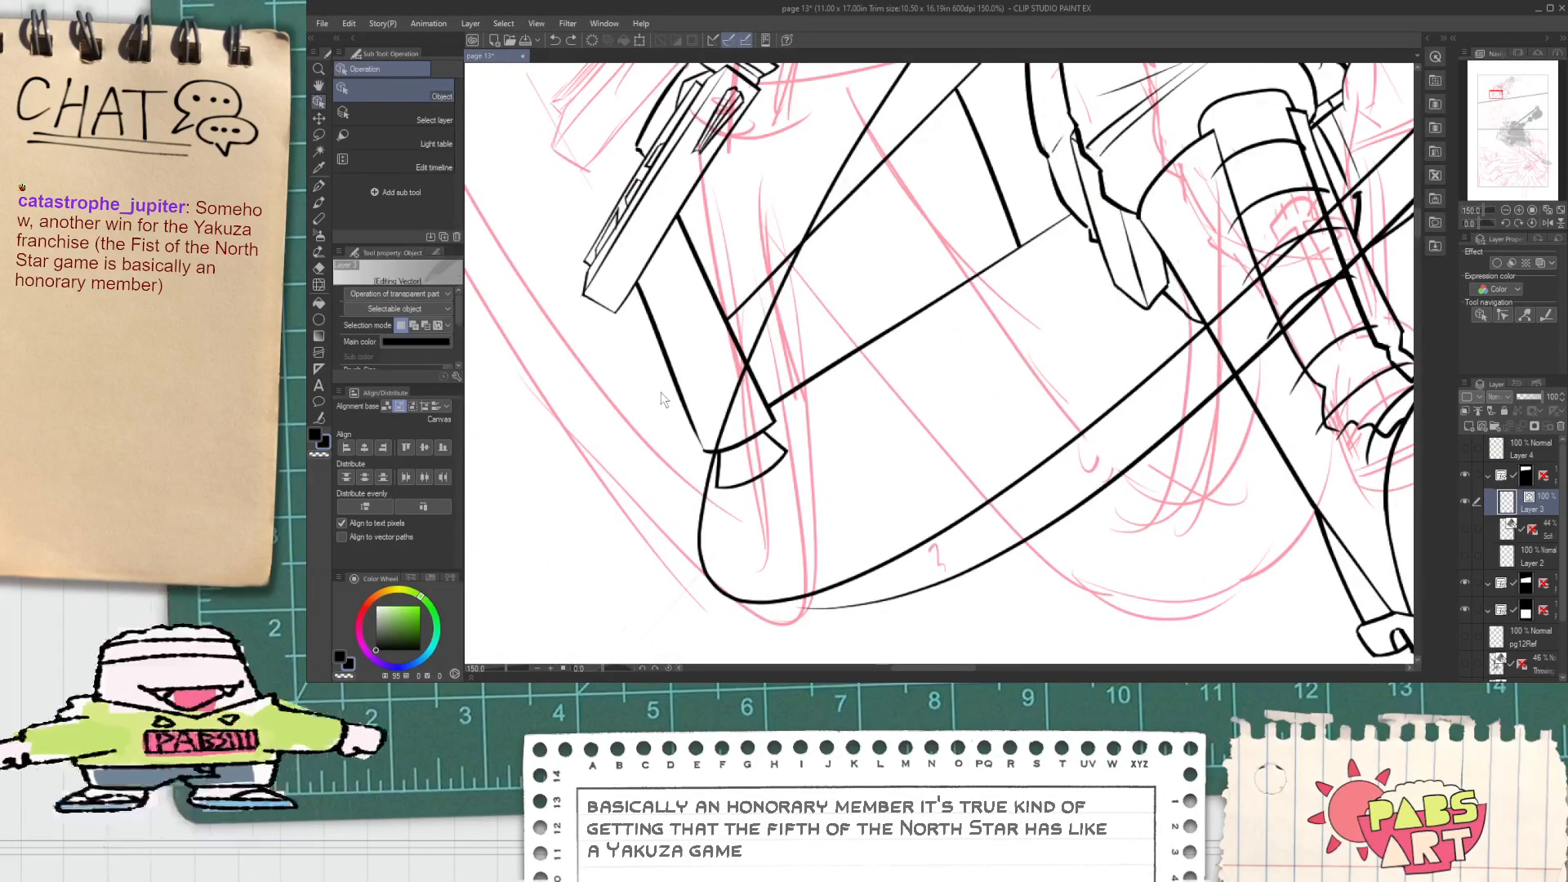
click(652, 321)
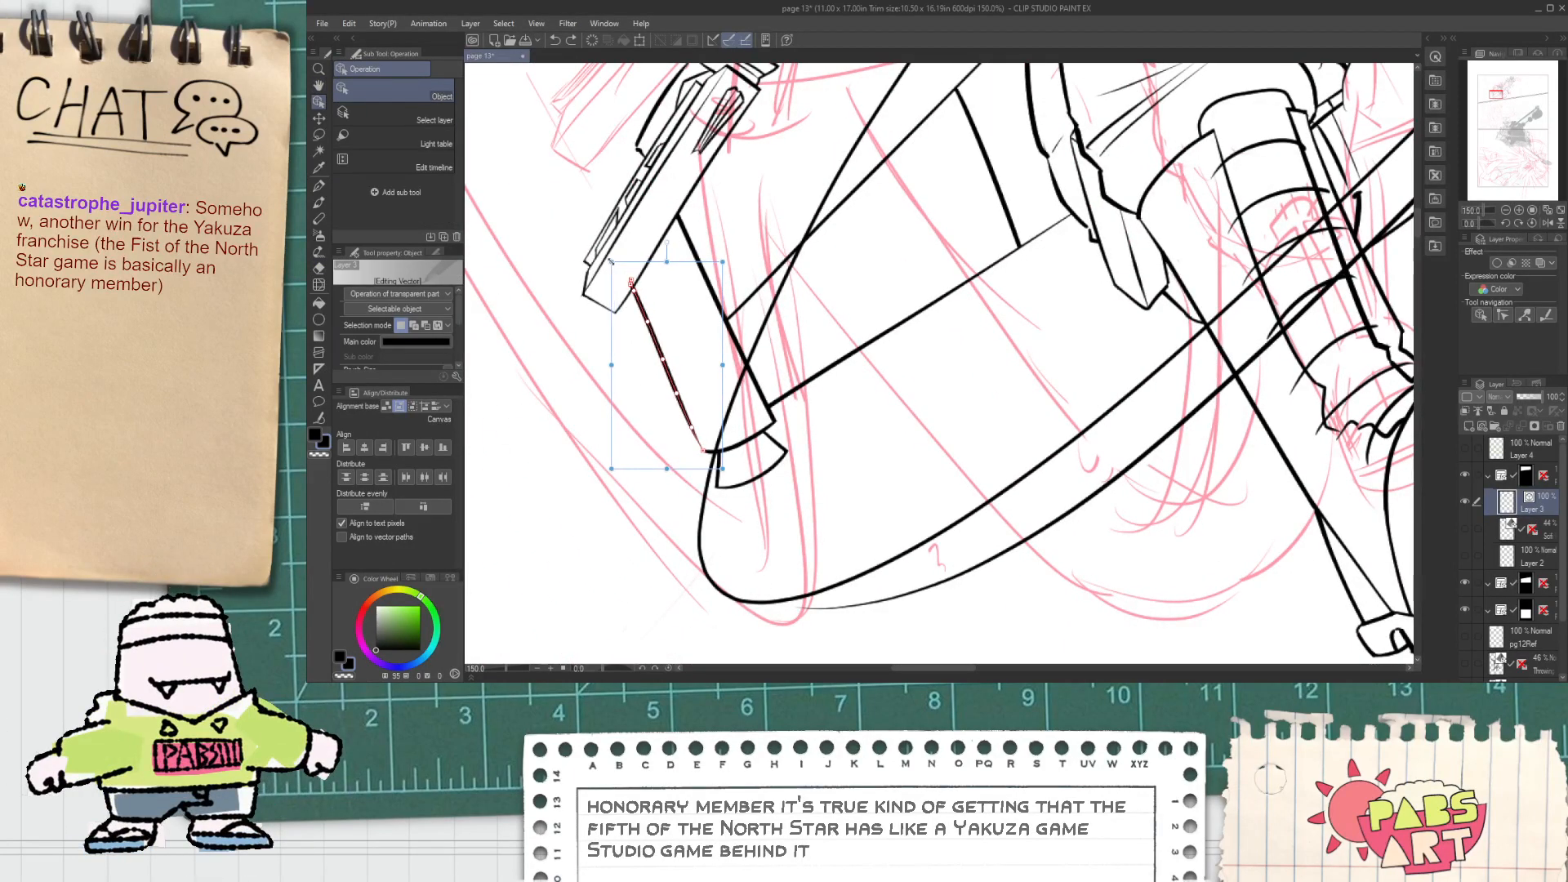
drag(618, 276, 612, 270)
scroll(689, 431, up, 1)
drag(690, 429, 707, 458)
drag(670, 383, 683, 402)
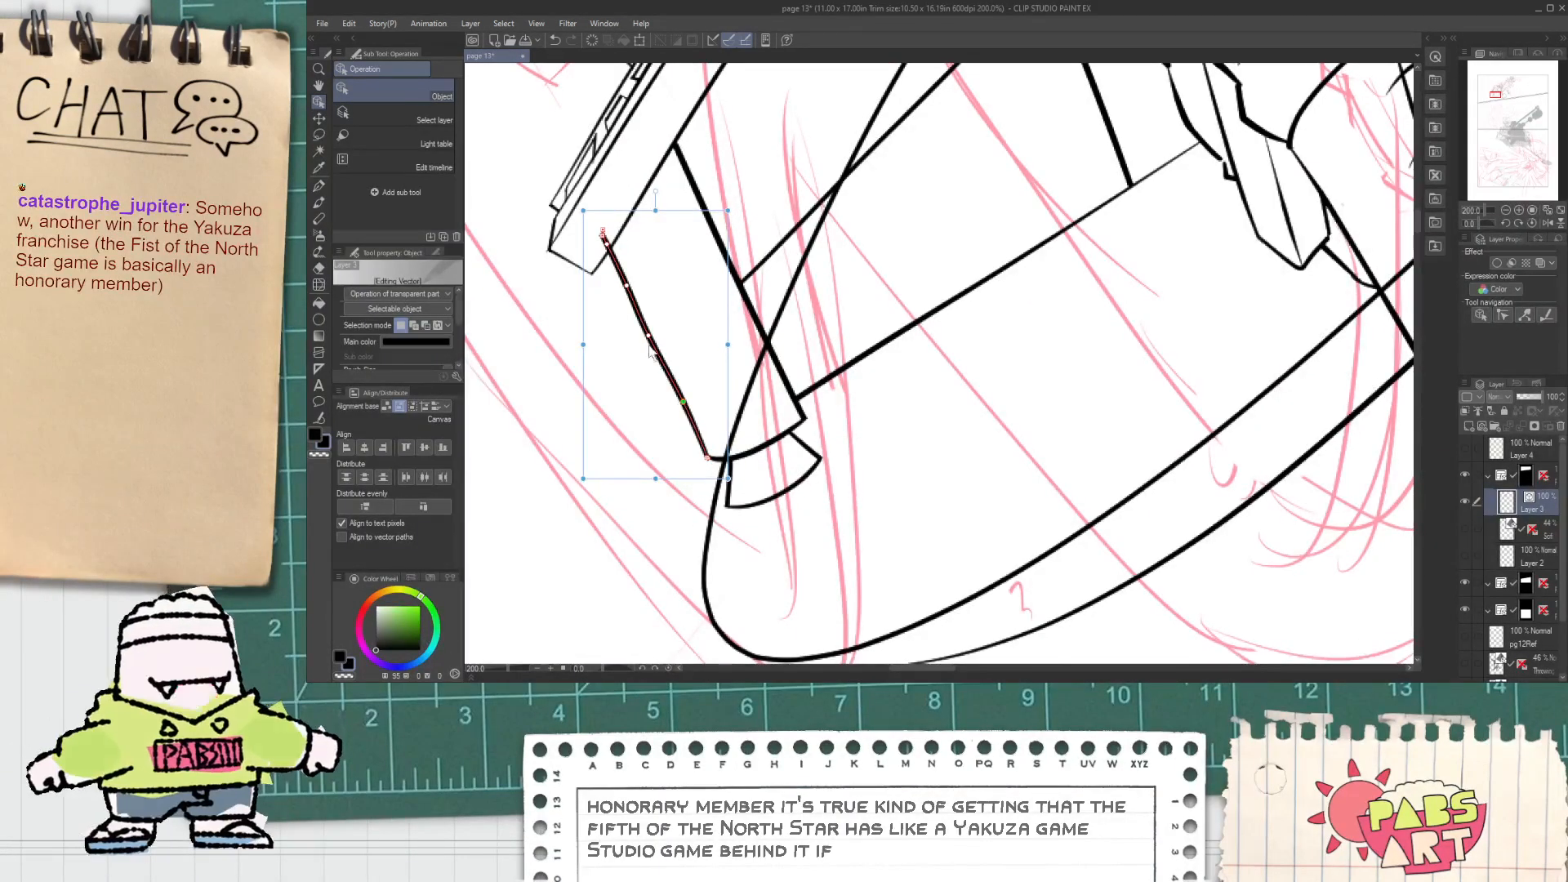
drag(649, 336, 652, 338)
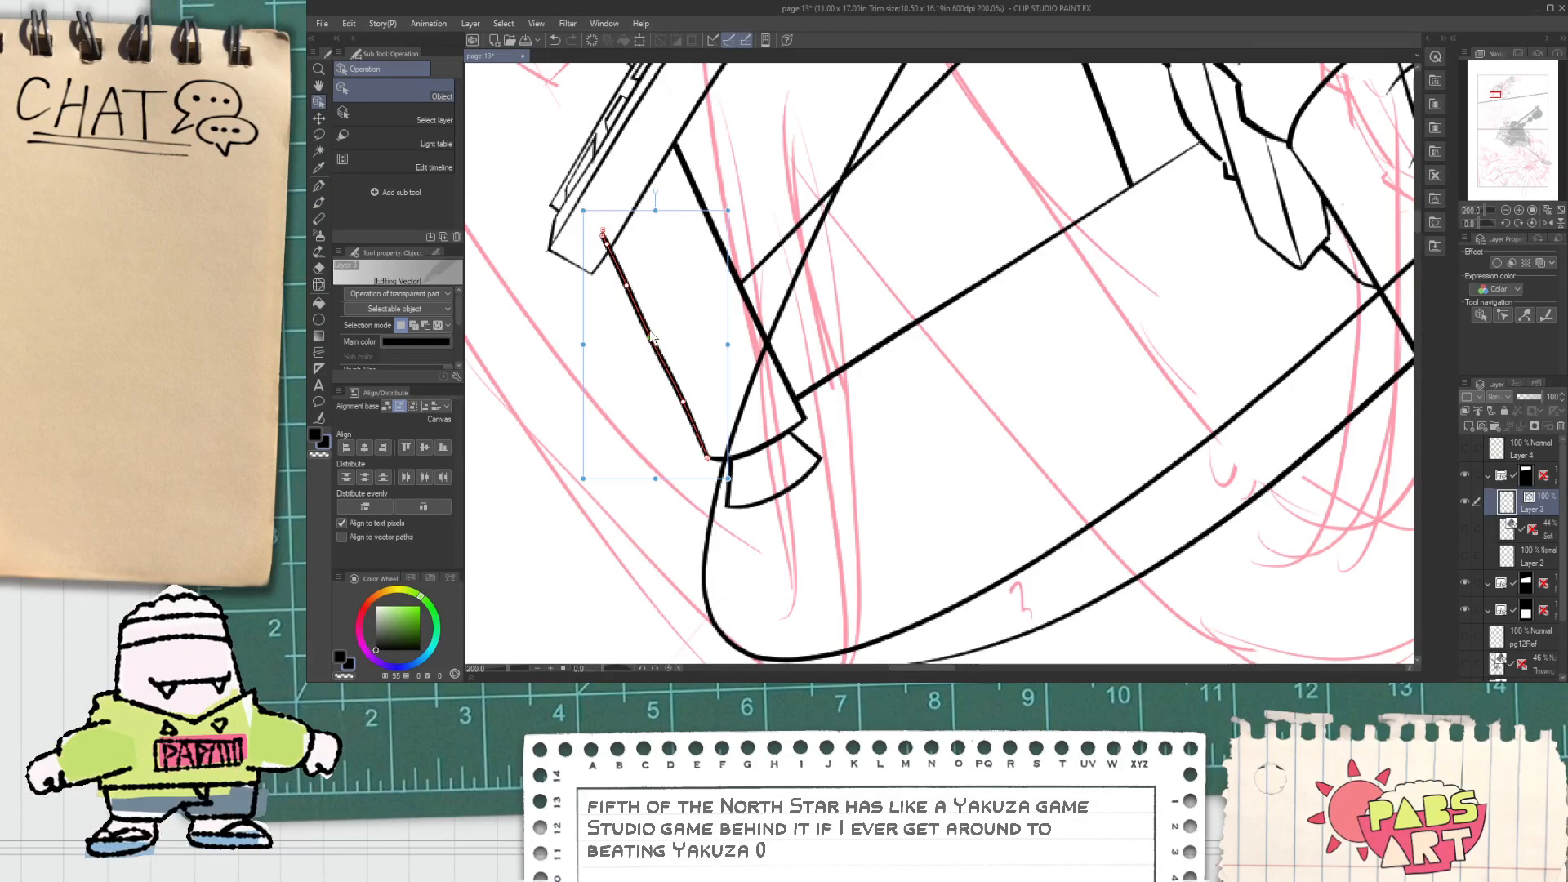
click(683, 338)
click(655, 345)
drag(652, 339, 654, 342)
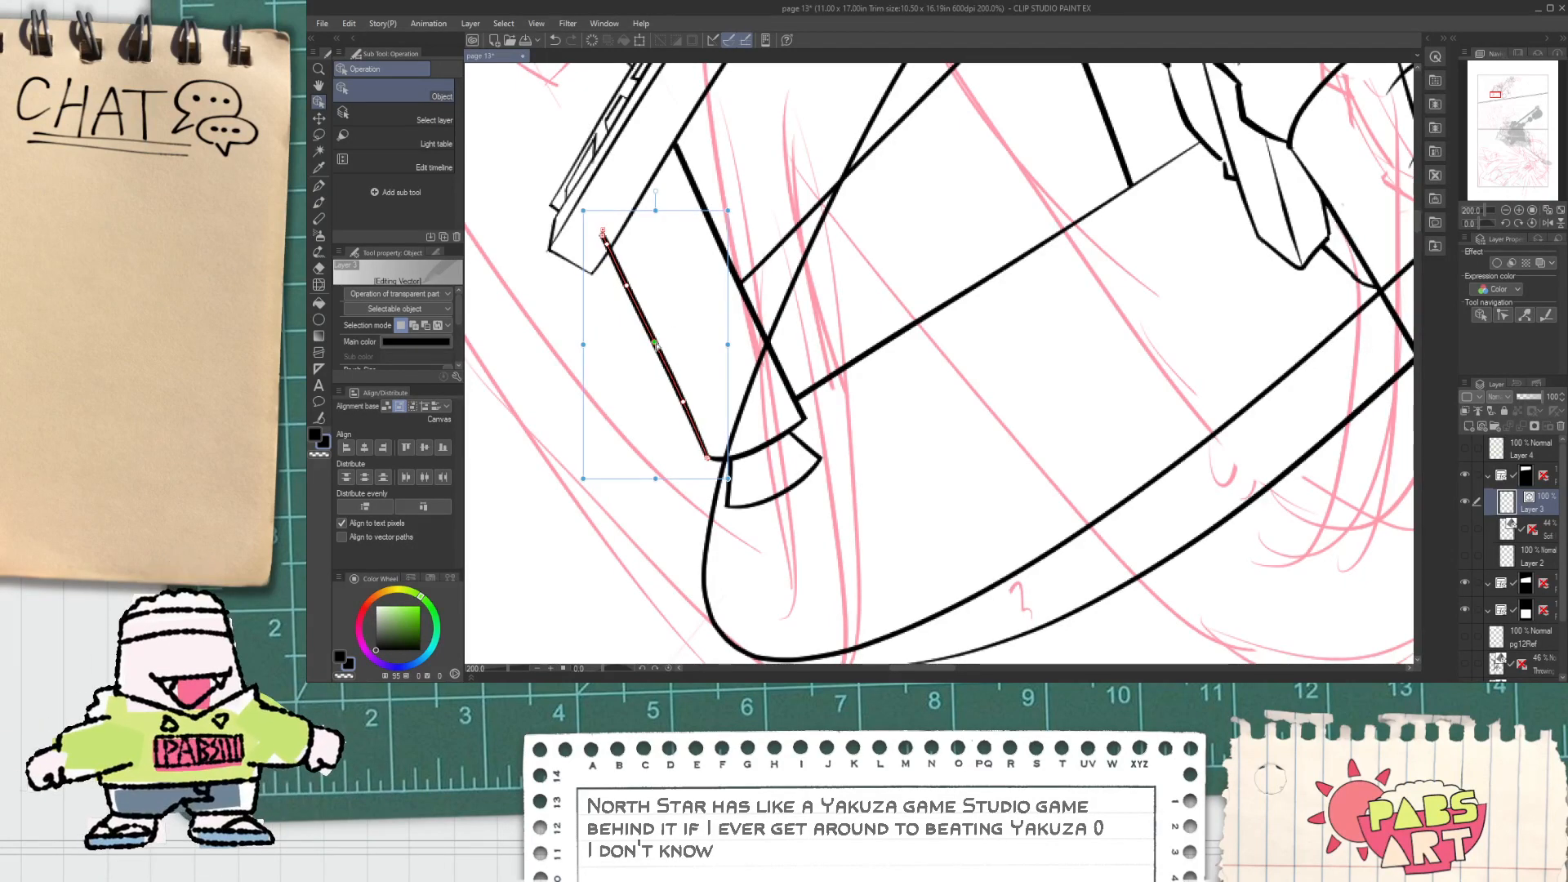
key(e)
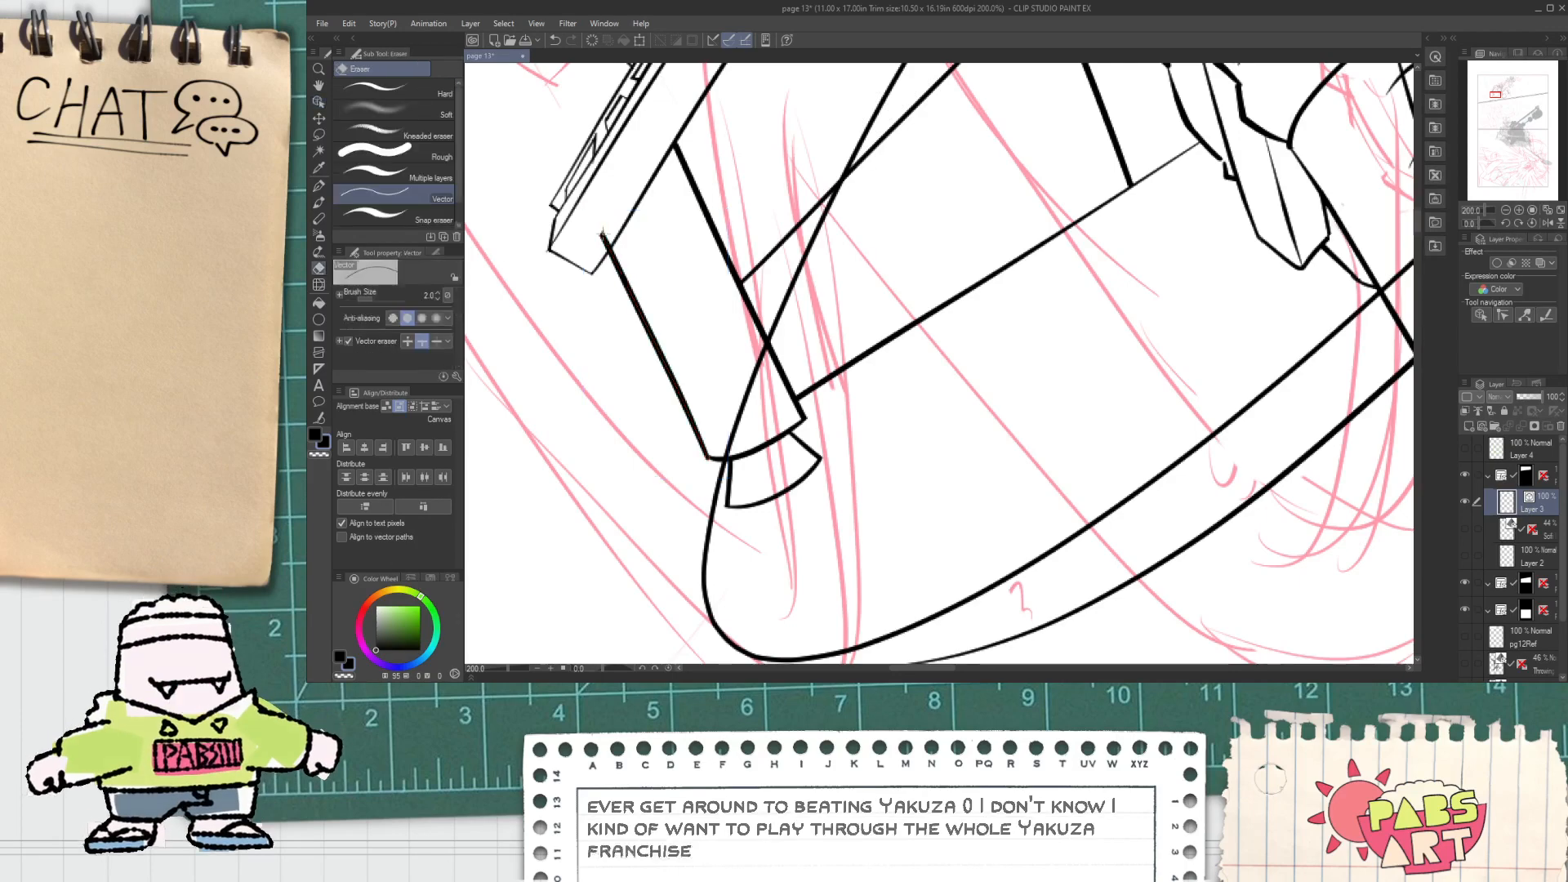
Step: Draw three small oval holes in a row between the slanted crossbar and the strap, redoing strokes that miss
scroll(600, 229, down, 2)
key(space)
drag(856, 103, 846, 162)
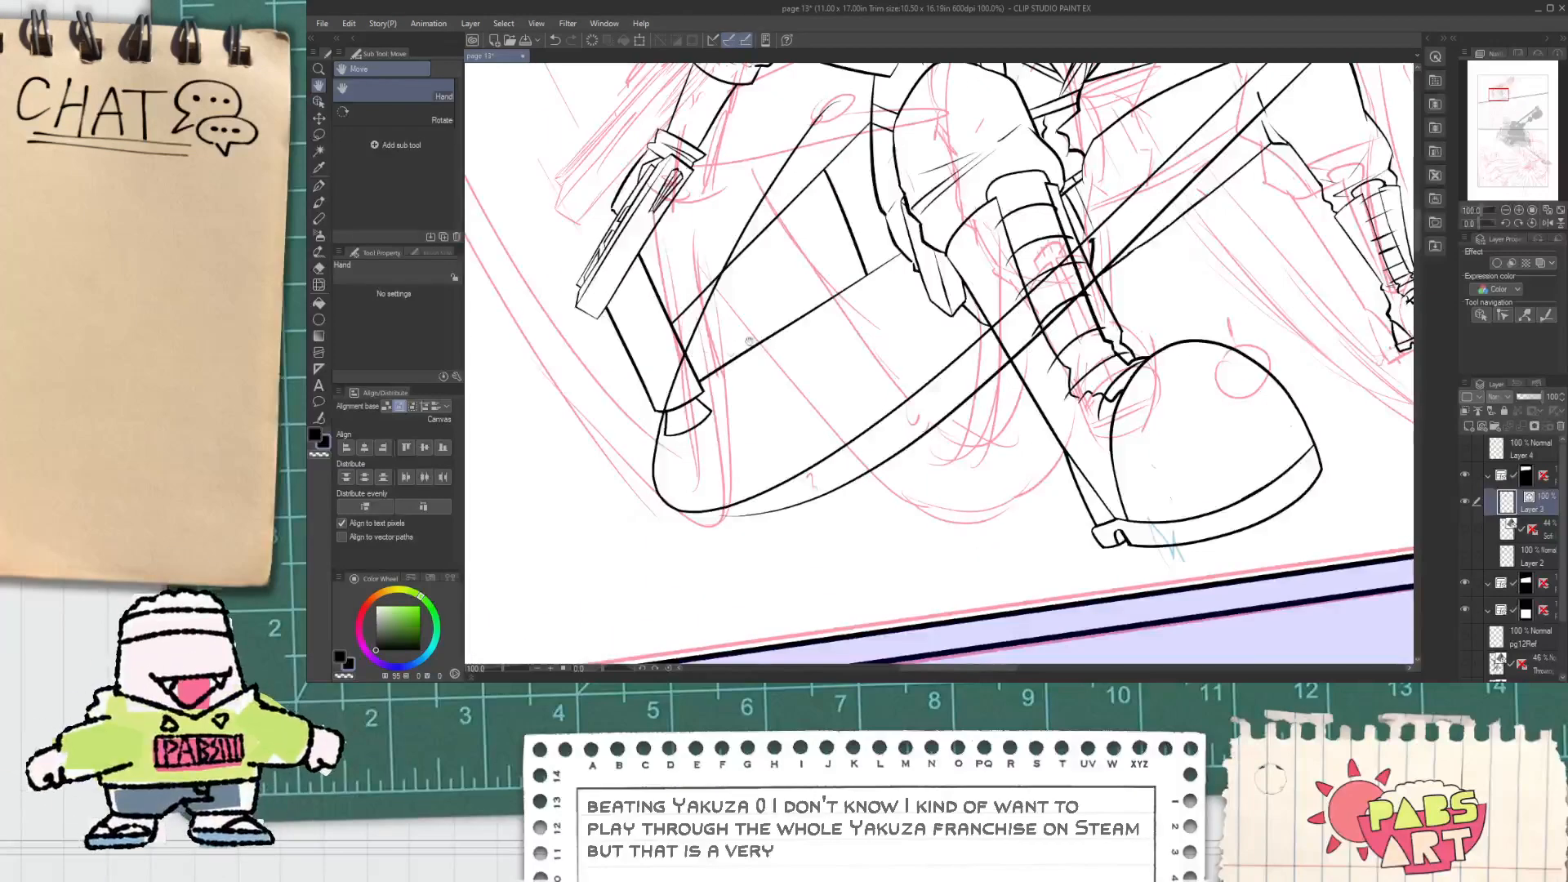
scroll(846, 162, up, 2)
scroll(846, 162, up, 3)
key(p)
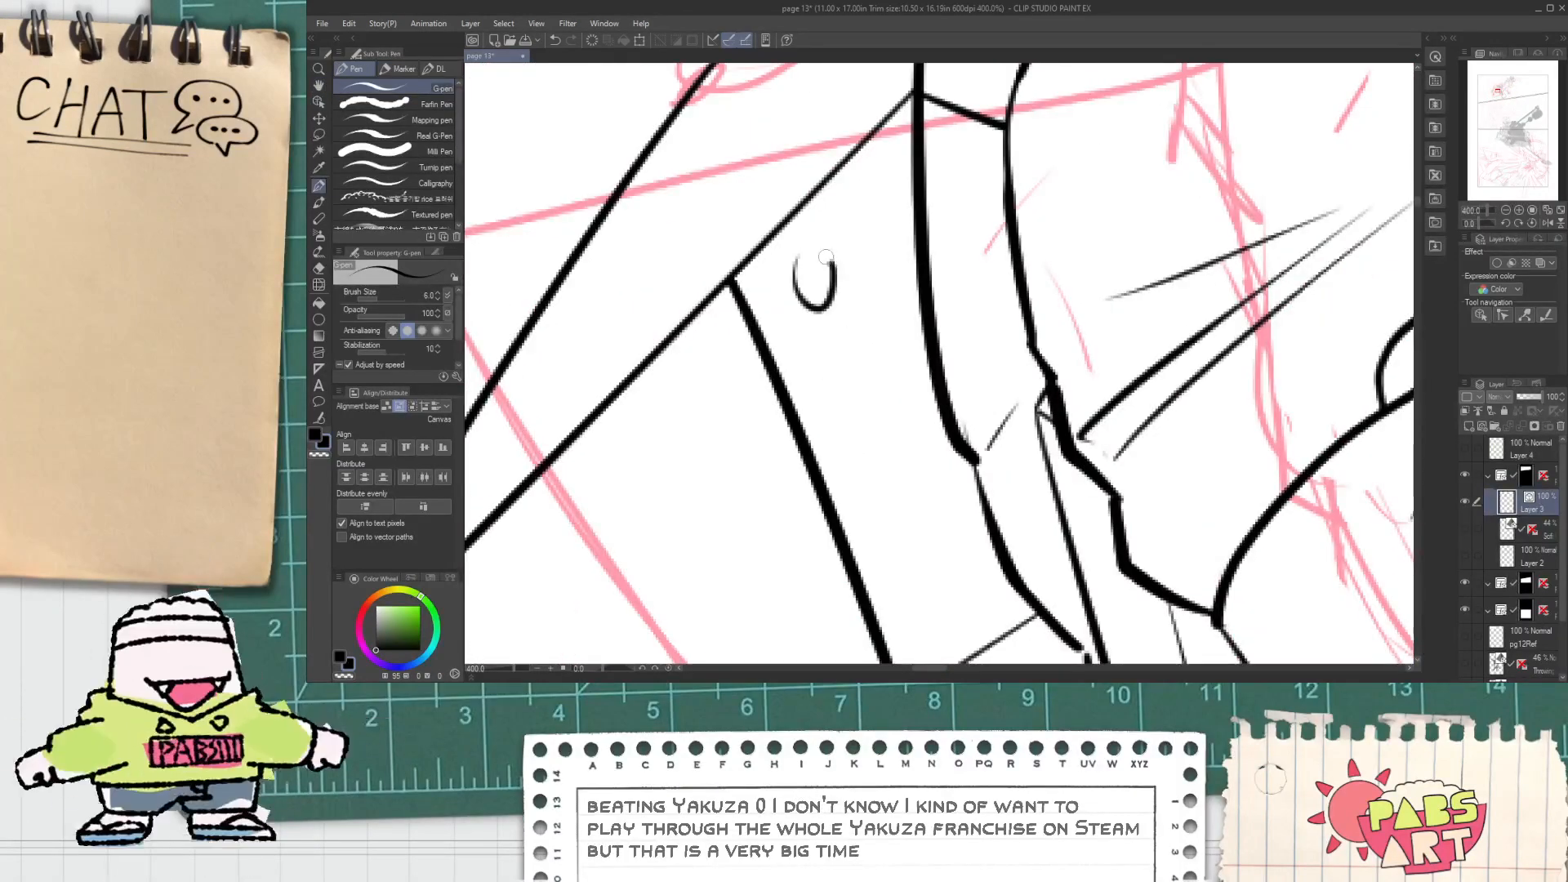
mouse_move(804, 292)
mouse_down()
mouse_move(810, 333)
mouse_move(797, 276)
mouse_move(810, 269)
mouse_up()
key(ctrl+z)
key(ctrl+z)
key(space)
mouse_move(877, 486)
mouse_down()
mouse_move(807, 338)
mouse_move(823, 411)
mouse_move(822, 392)
mouse_up()
key(ctrl+z)
drag(858, 527, 861, 482)
key(ctrl+z)
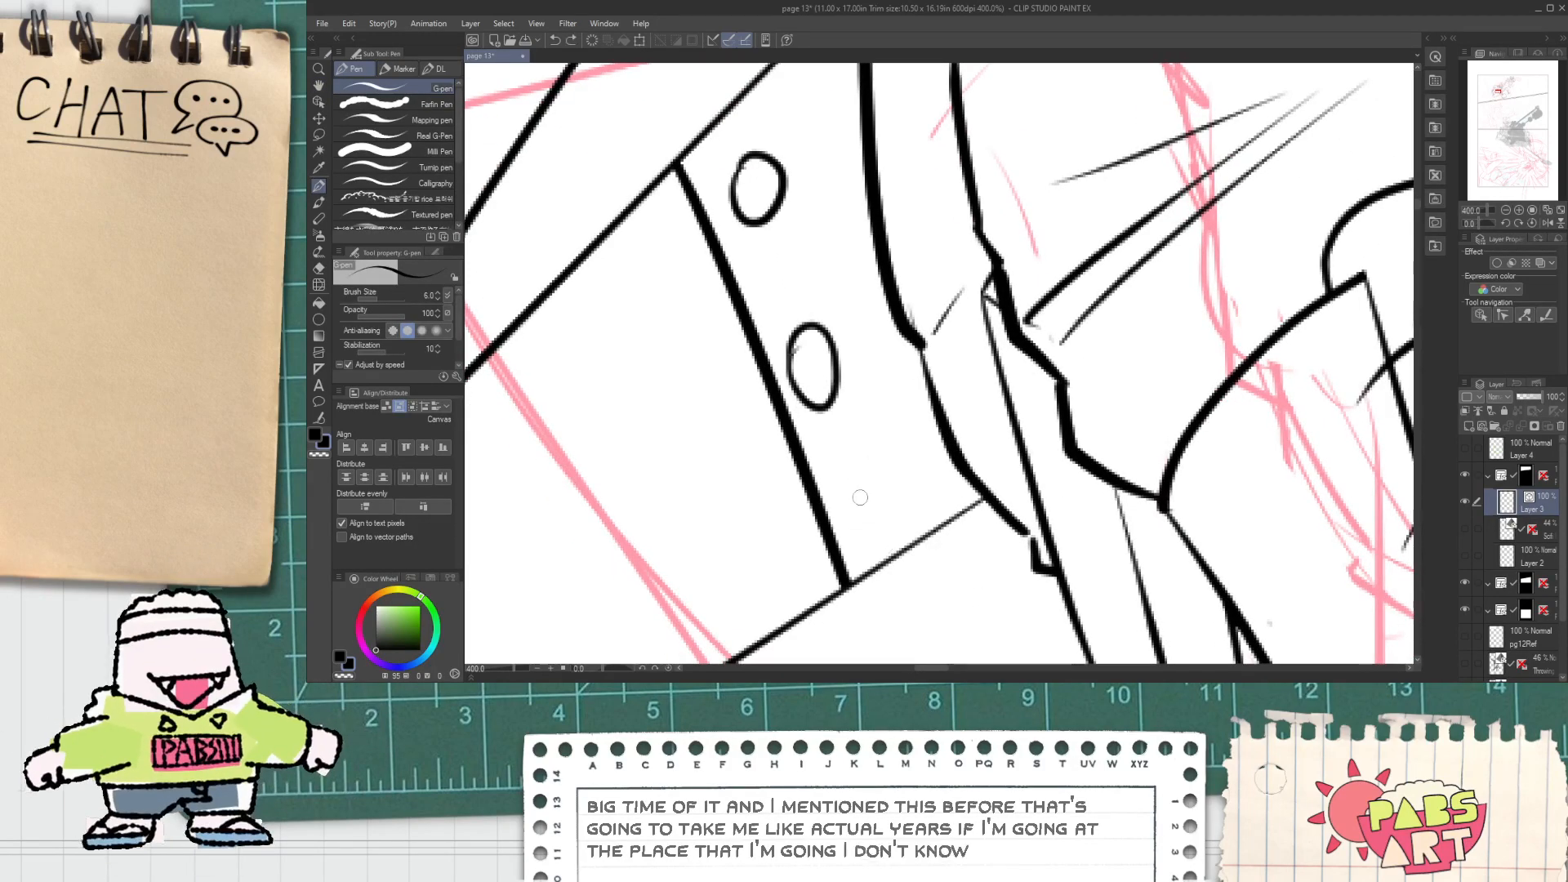
key(ctrl+z)
mouse_move(793, 320)
mouse_down()
mouse_move(815, 378)
mouse_move(832, 380)
mouse_move(793, 366)
mouse_move(811, 335)
mouse_up()
key(ctrl+z)
mouse_move(846, 474)
mouse_down()
mouse_move(853, 531)
mouse_move(882, 490)
mouse_move(852, 480)
mouse_up()
key(e)
scroll(880, 446, down, 2)
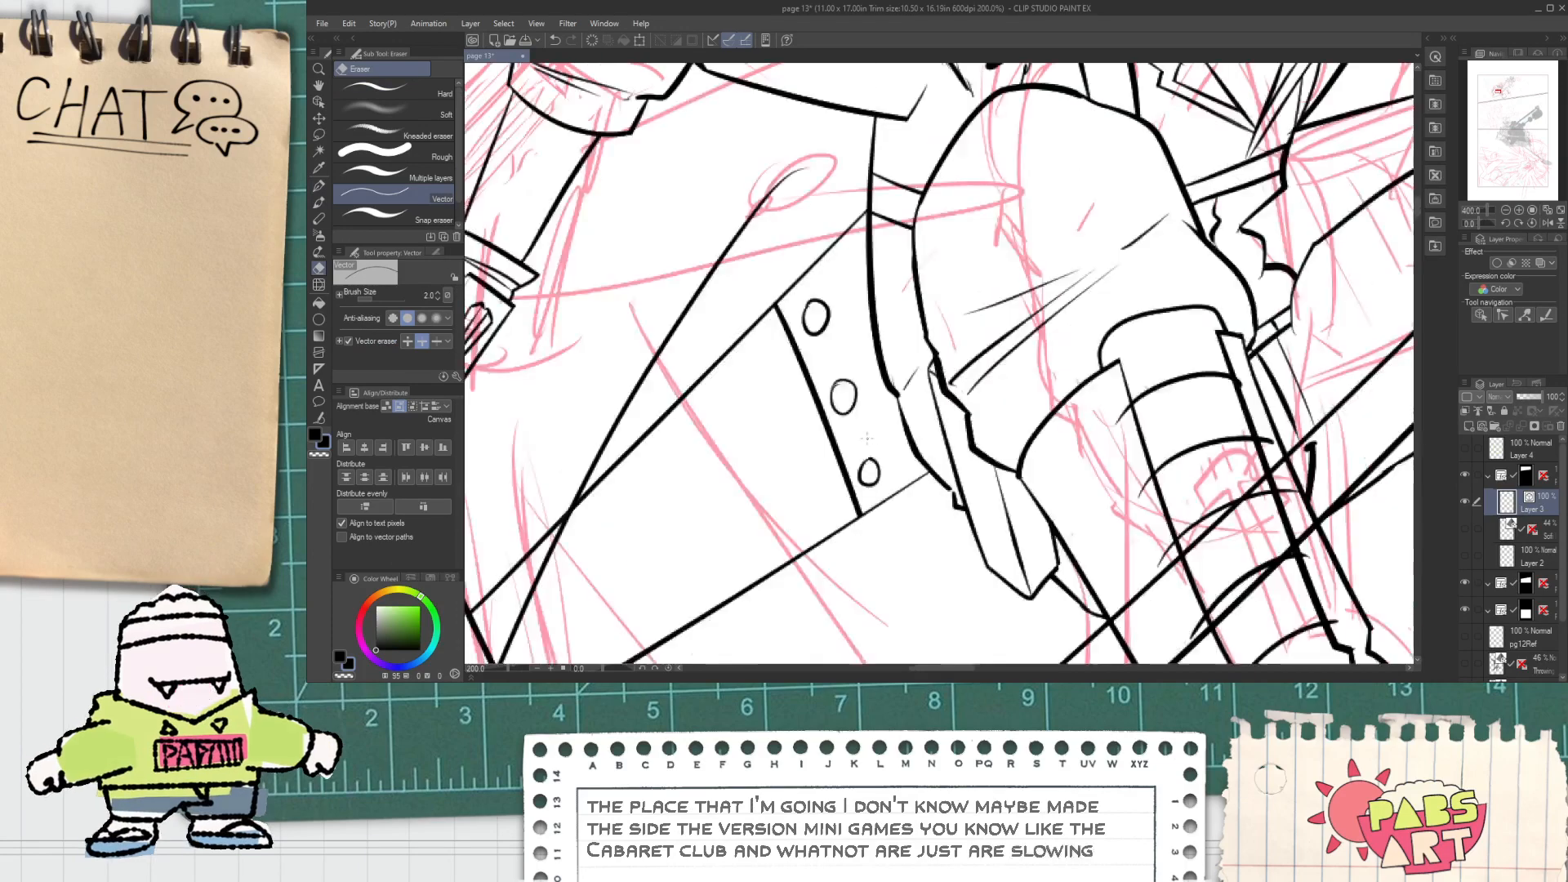
Step: Touch up the outline of the middle oval hole and erase the stray stroke end inside it
scroll(847, 392, up, 4)
key(p)
drag(824, 356, 833, 443)
key(e)
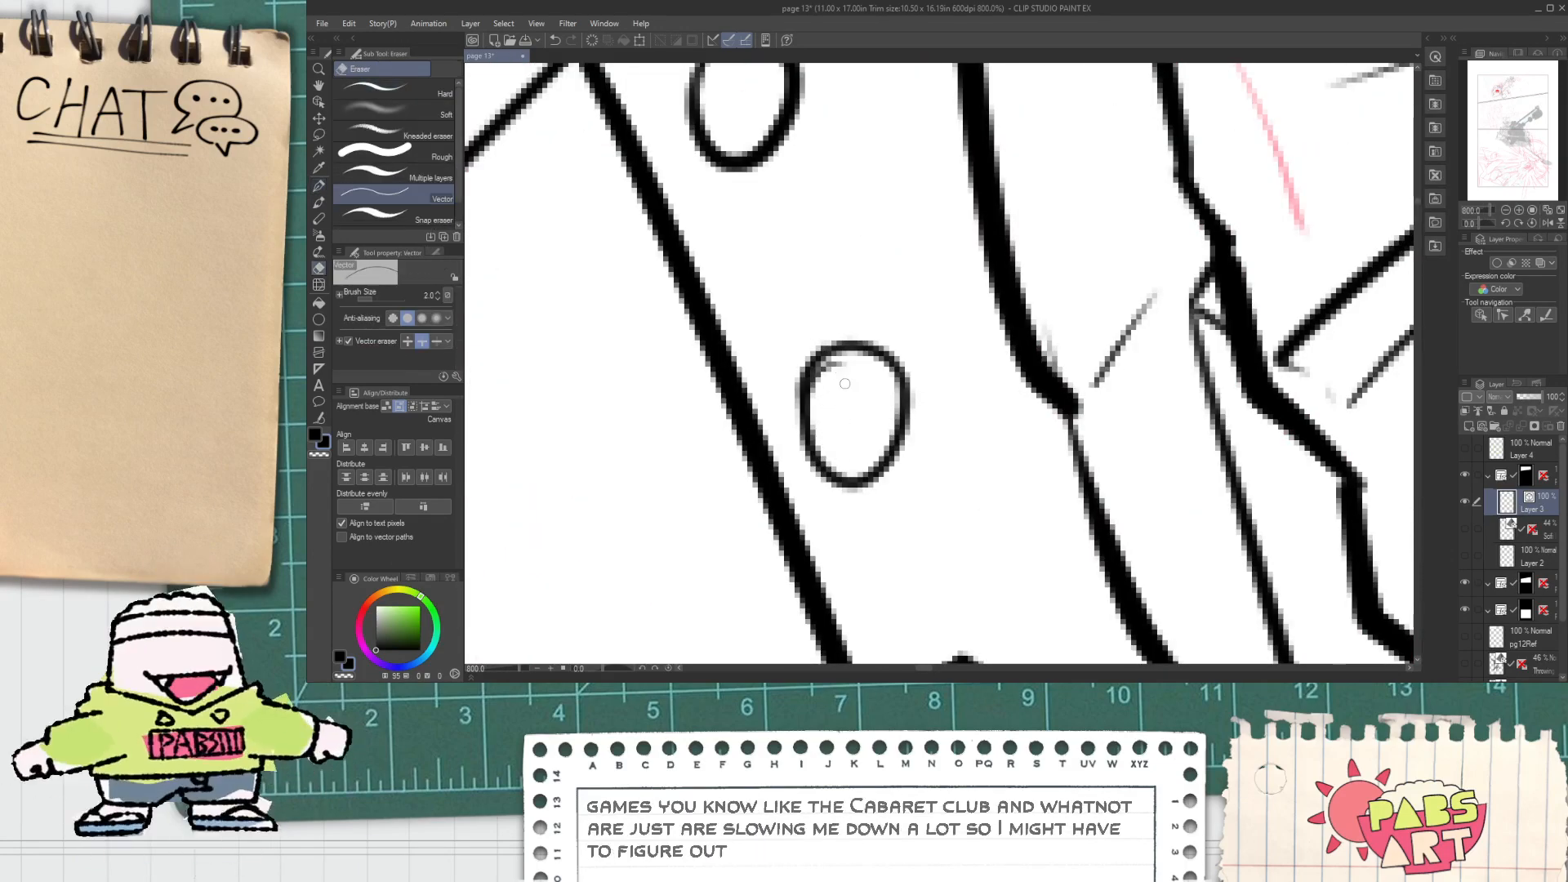
drag(838, 357, 841, 384)
Step: Close the end of the band above the raised thigh with a short cross stroke and trim its overshoots
scroll(835, 381, down, 6)
key(space)
drag(951, 369, 742, 398)
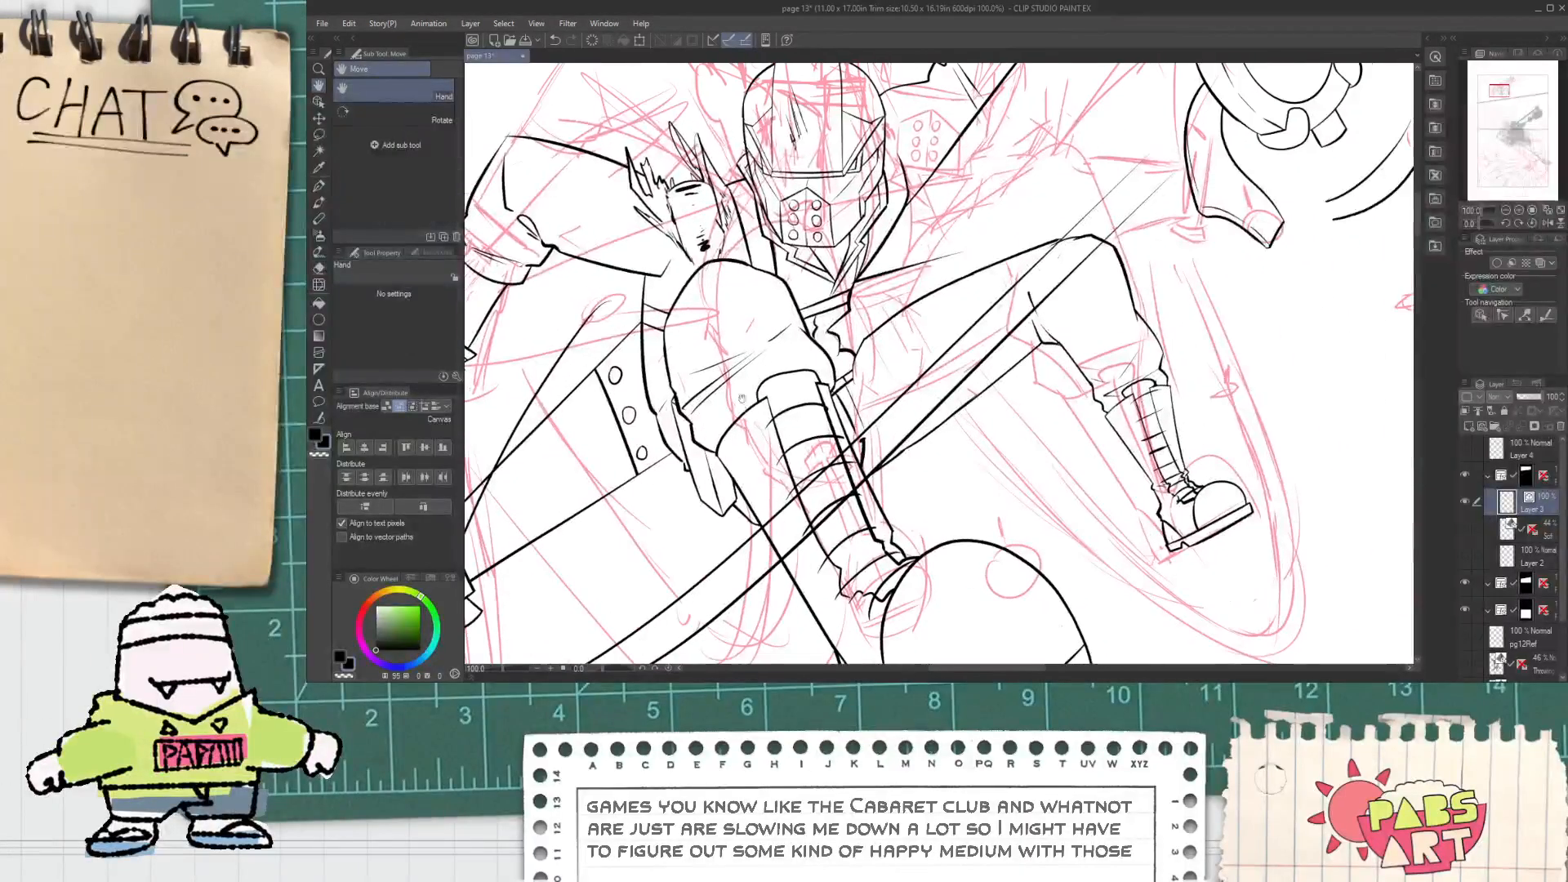
scroll(954, 253, up, 2)
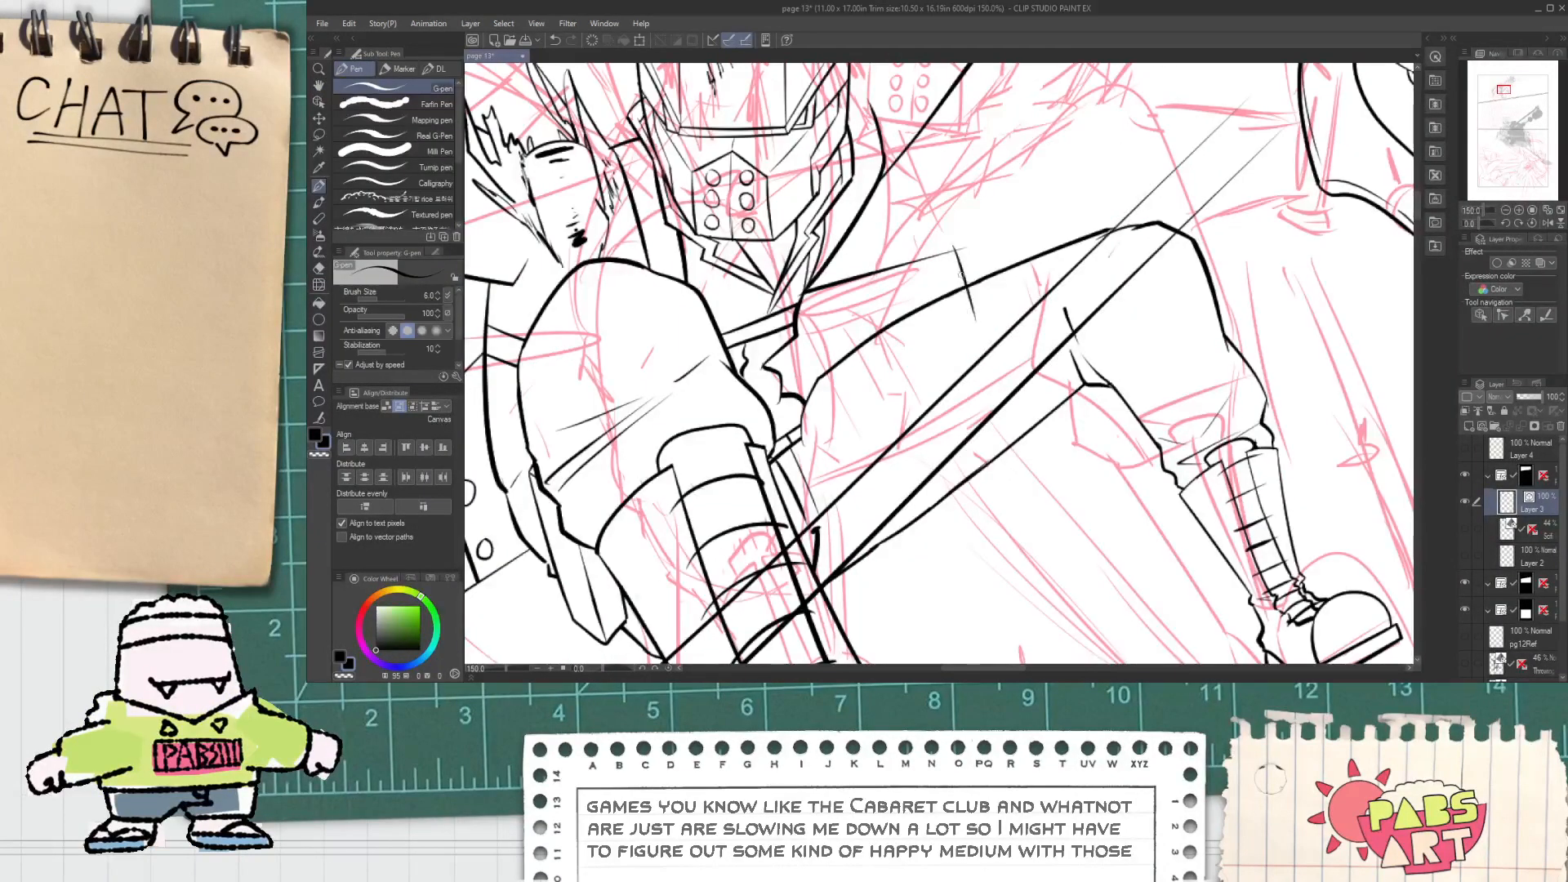
key(e)
scroll(955, 258, up, 1)
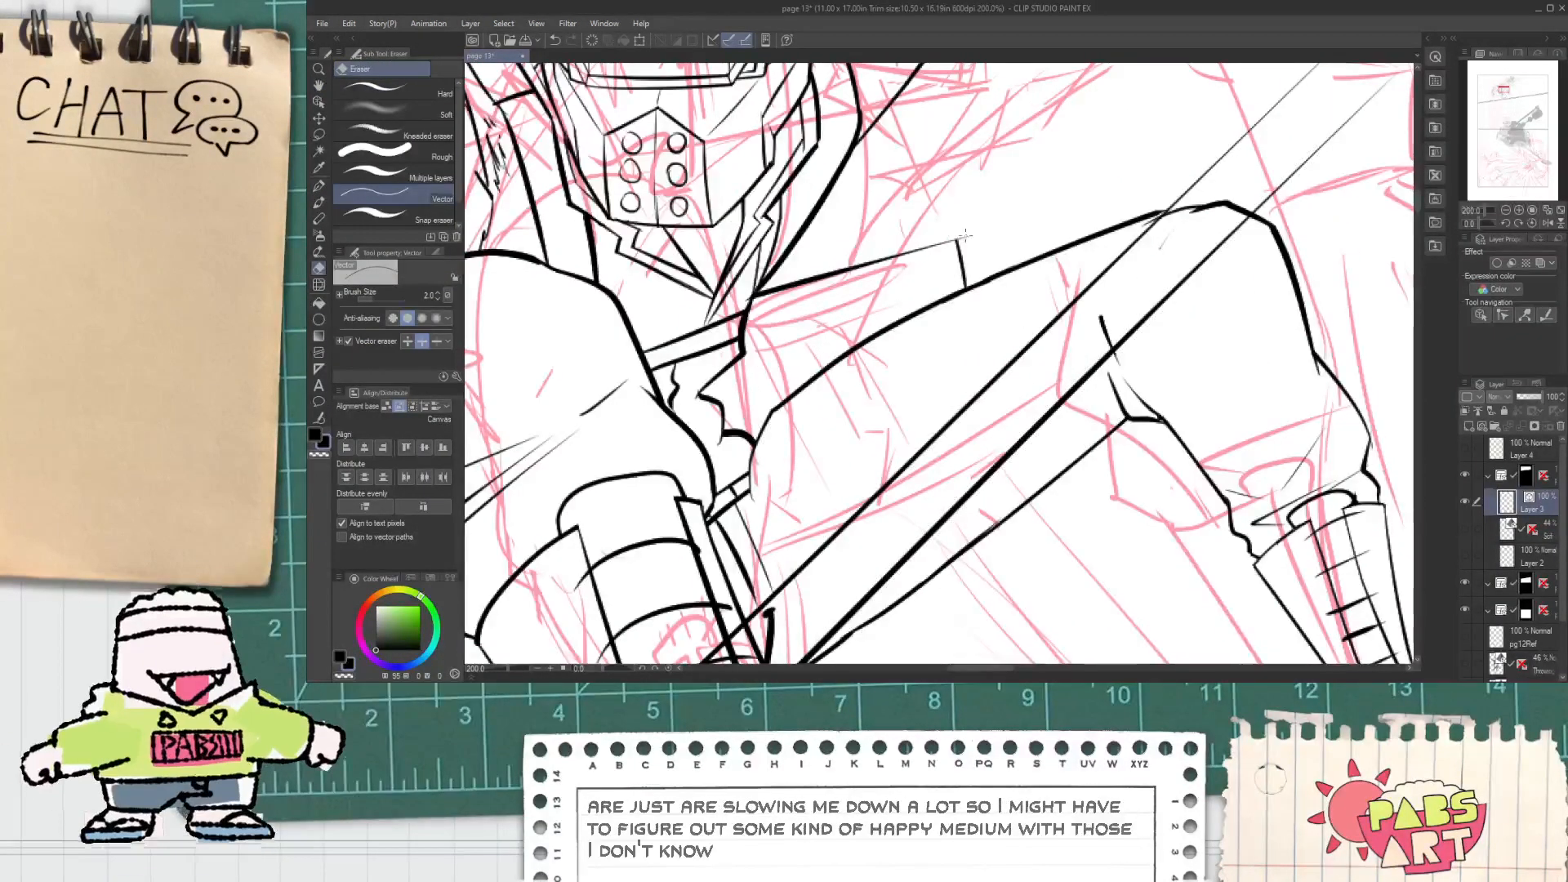
Step: Draw a narrow round-topped tab standing at the end of the band above the thigh and trim its excess lines
key(p)
drag(922, 189, 953, 332)
key(ctrl+z)
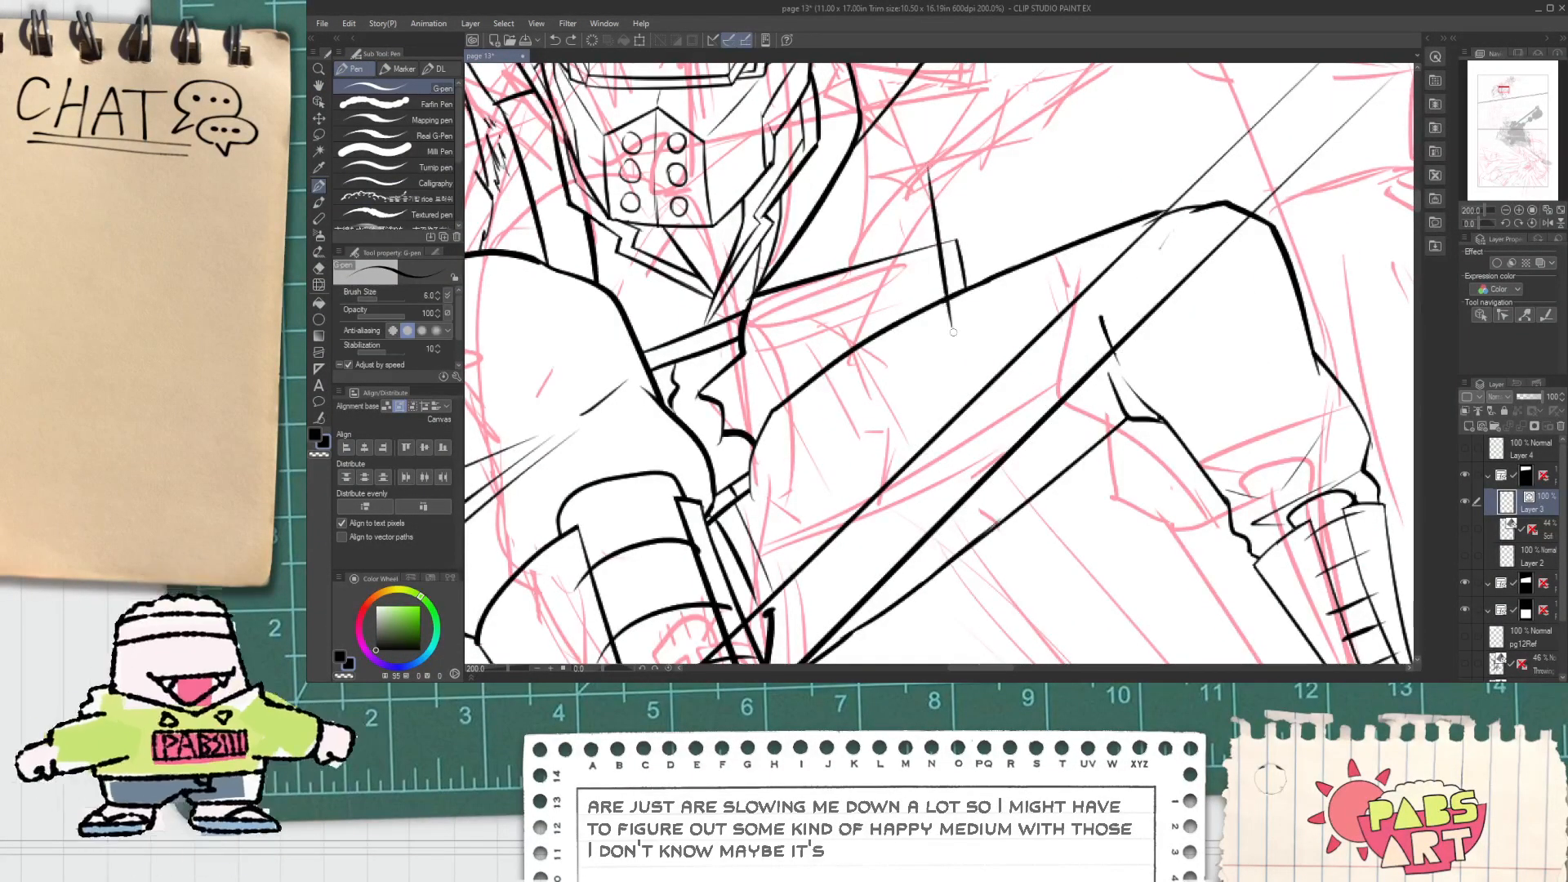
key(ctrl+z)
mouse_move(913, 178)
mouse_down()
mouse_move(991, 208)
mouse_move(1007, 238)
mouse_move(1001, 316)
mouse_up()
key(ctrl+z)
key(ctrl+z)
drag(972, 170, 994, 328)
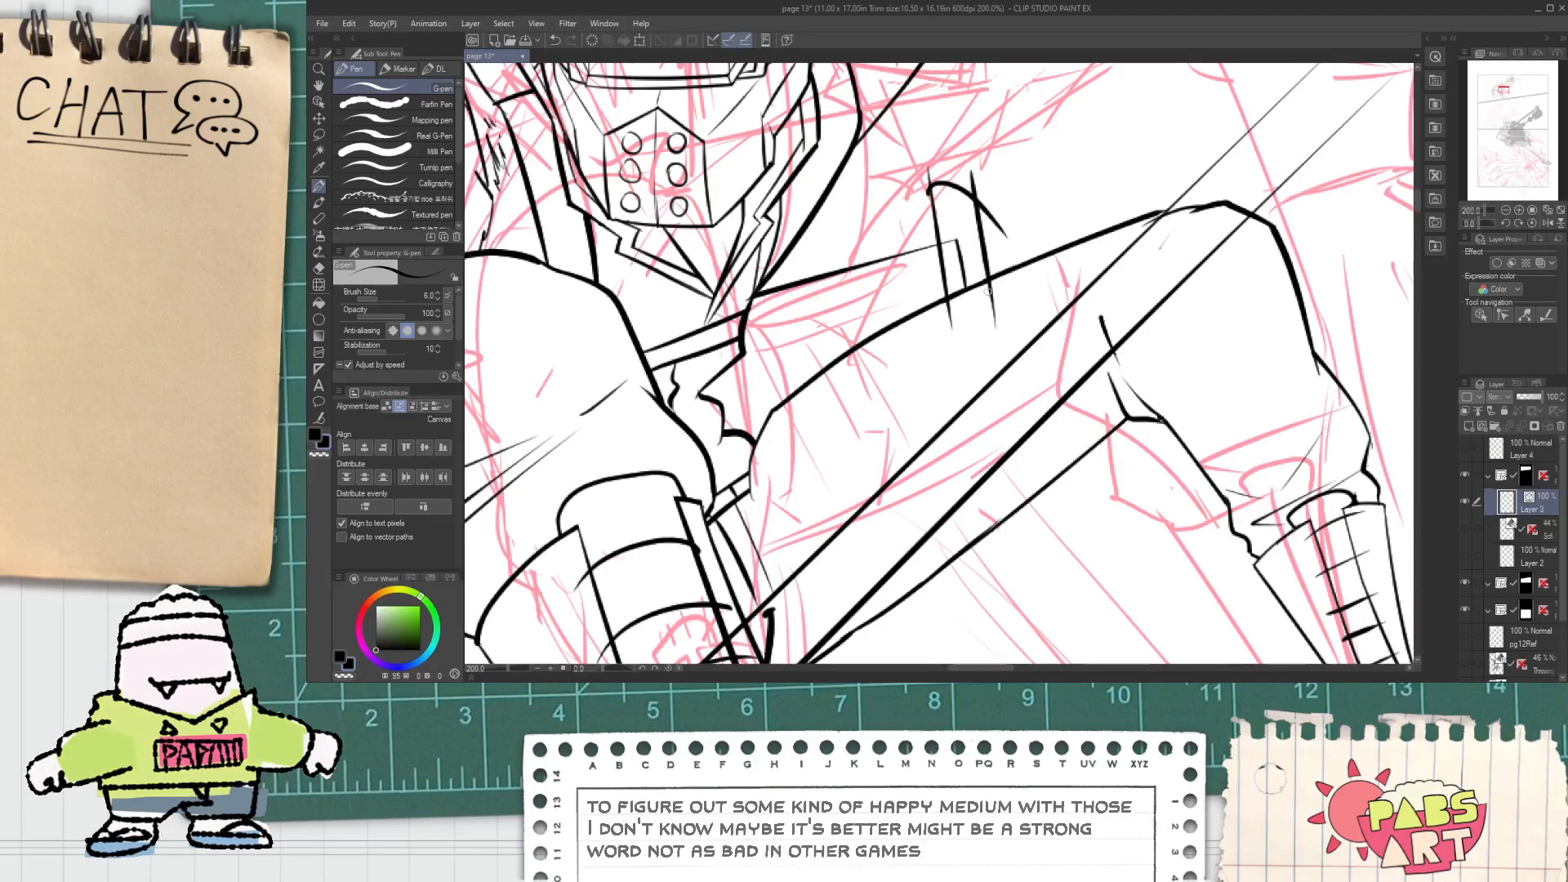
key(e)
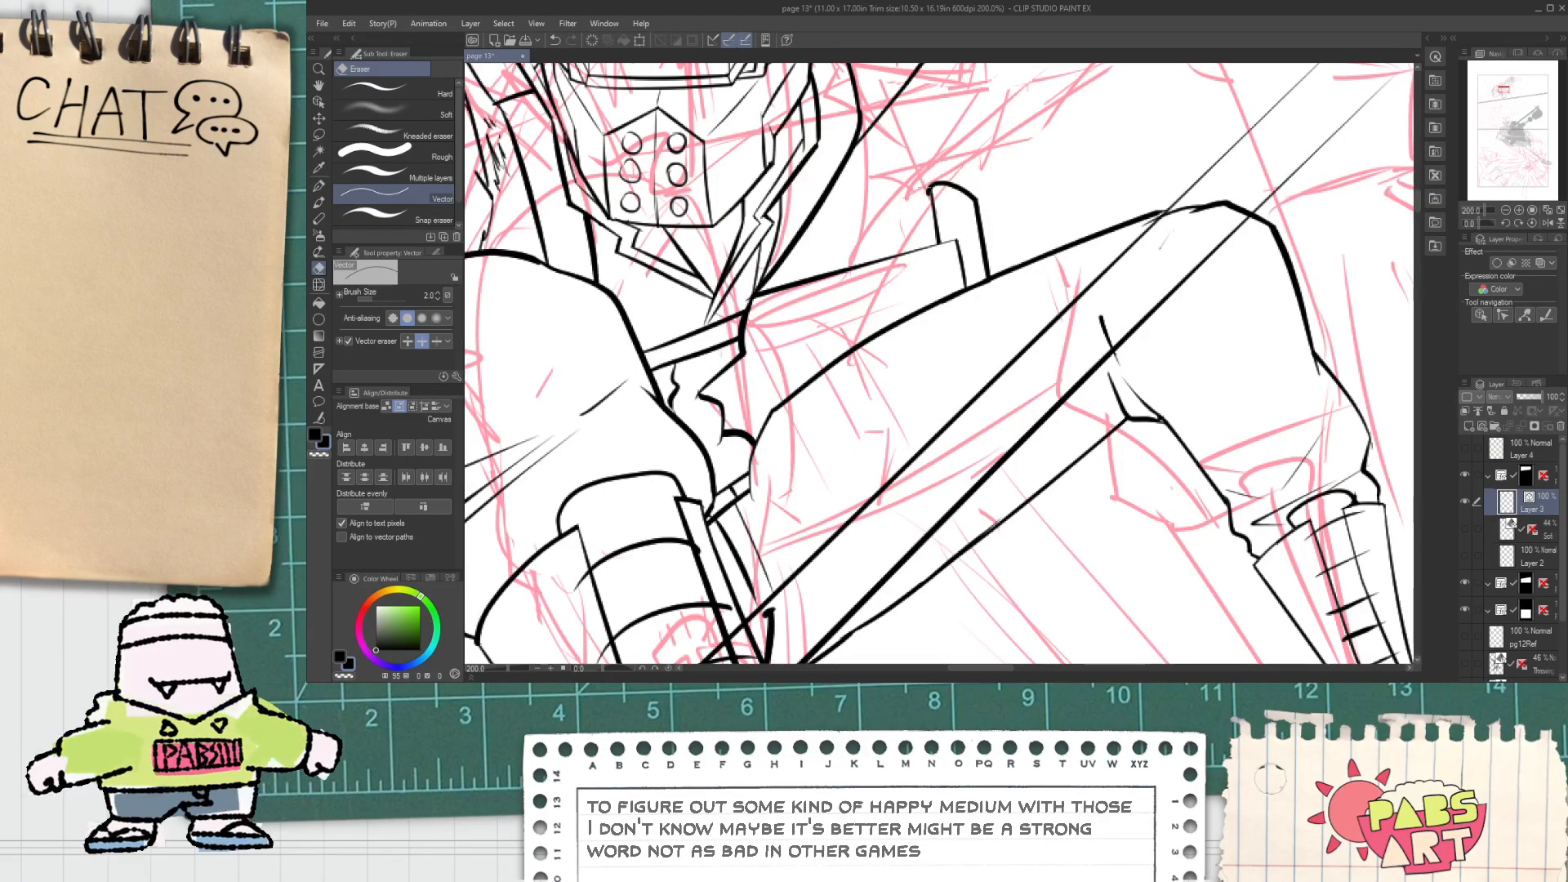
Step: Ink a short line from the waist strap down to the start of the raised thigh and trim its overshoot
scroll(941, 229, down, 4)
key(space)
drag(944, 301, 941, 292)
drag(782, 324, 905, 466)
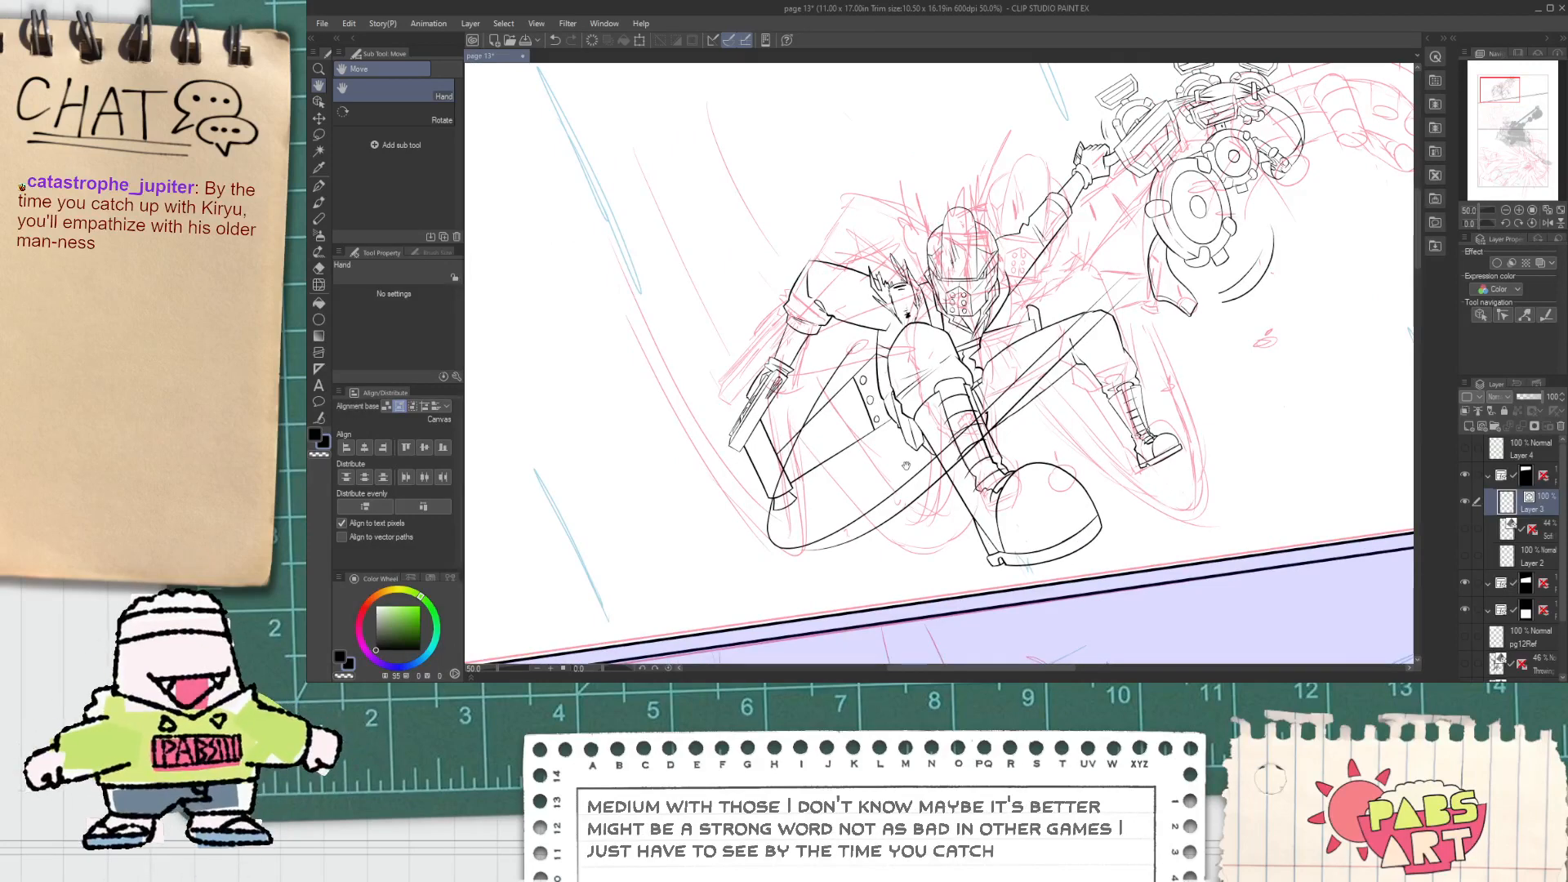
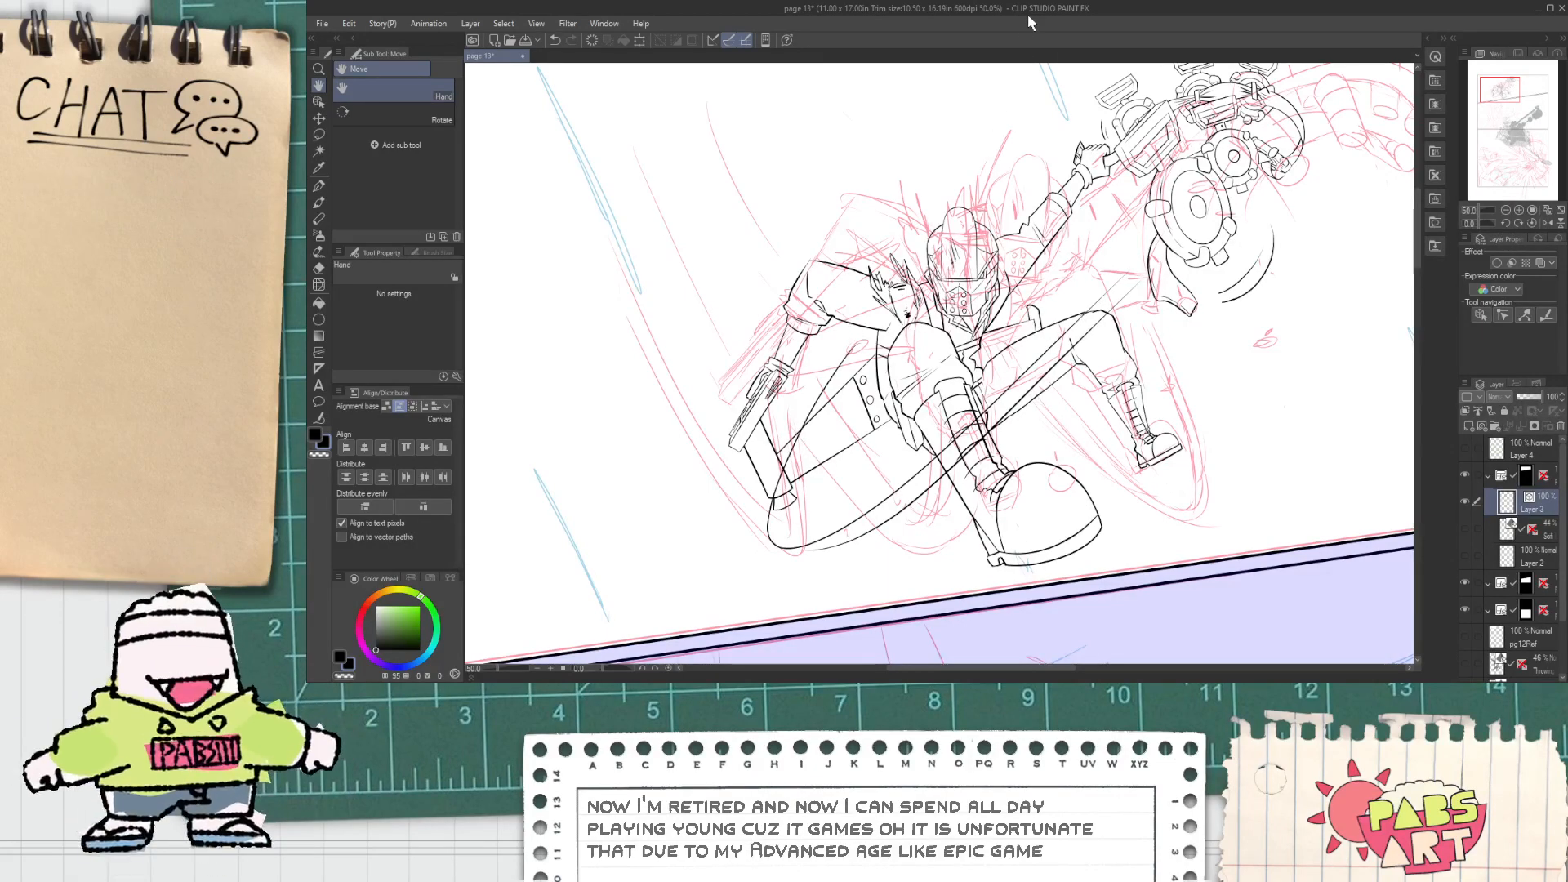
scroll(990, 354, up, 6)
key(p)
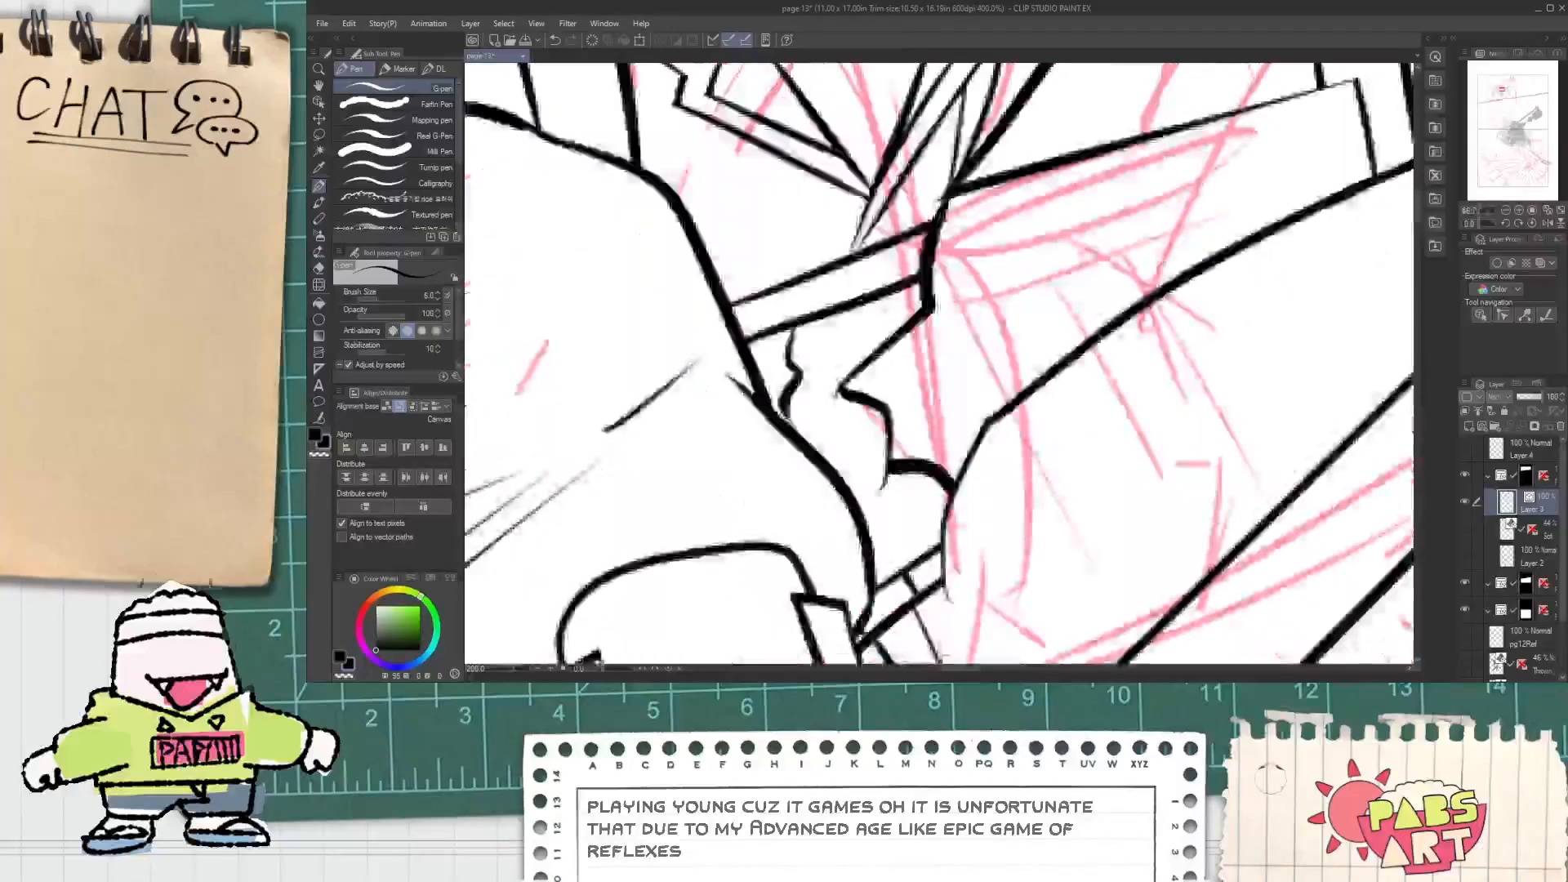
key(e)
key(p)
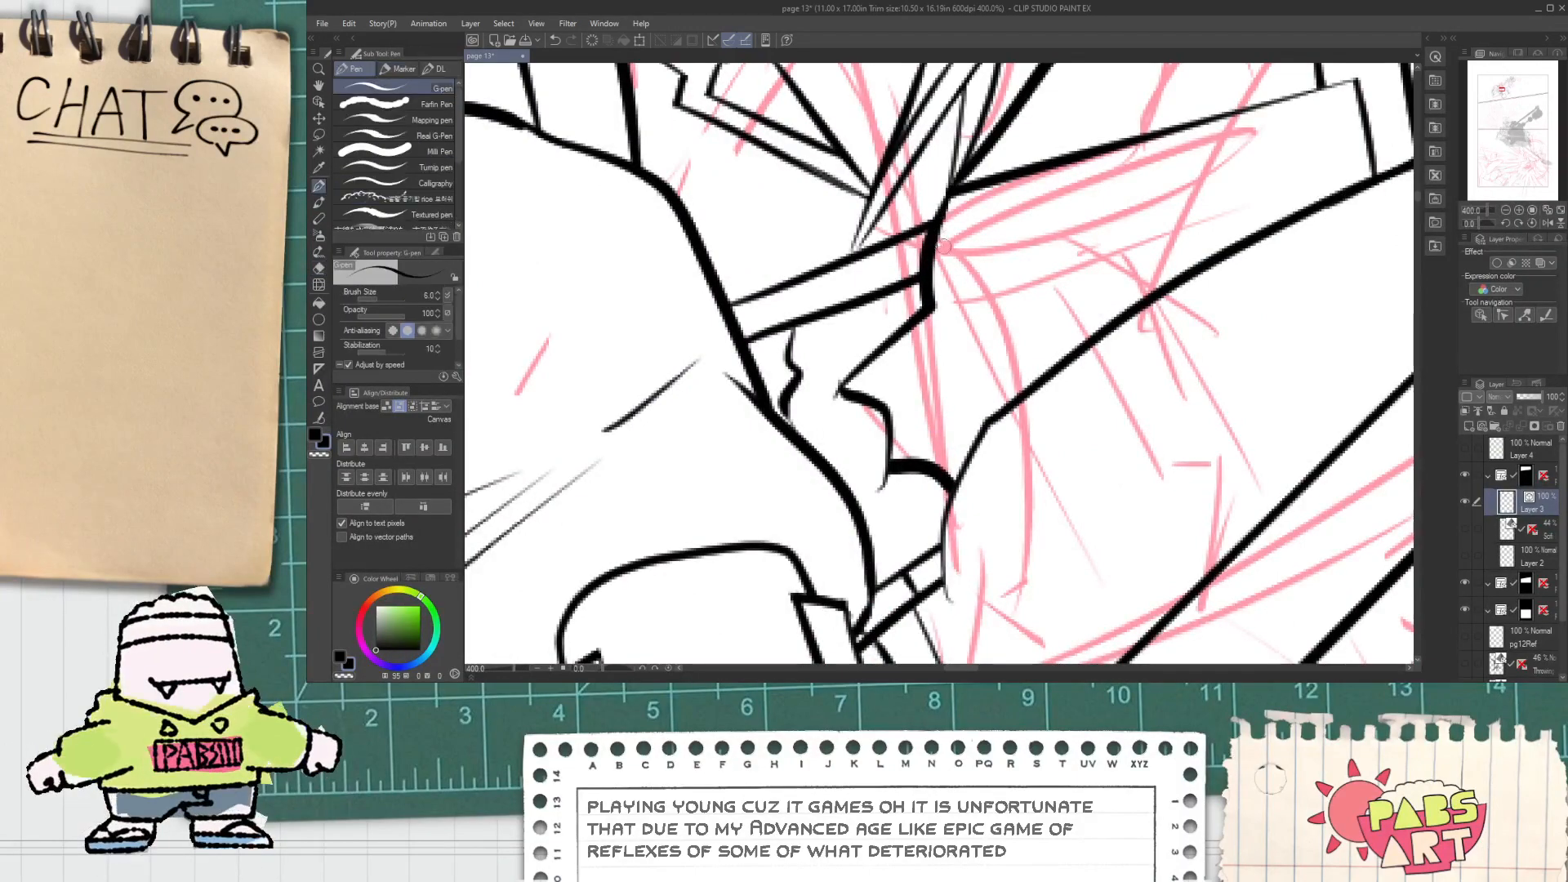
key(e)
mouse_move(939, 243)
mouse_down()
mouse_move(1003, 487)
mouse_move(984, 460)
mouse_up()
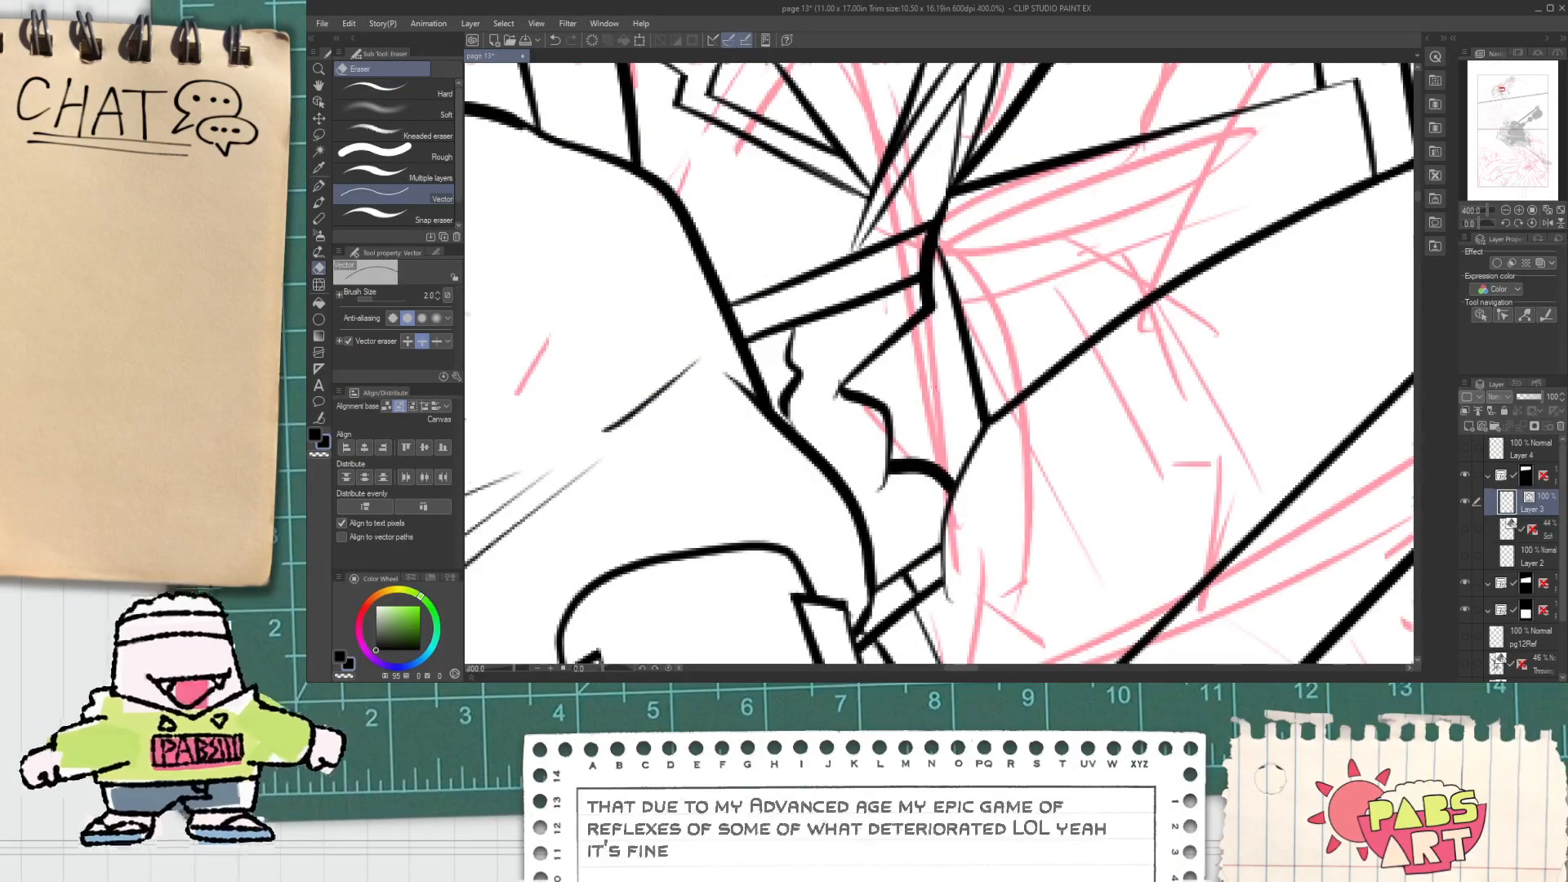
scroll(966, 460, down, 4)
key(h)
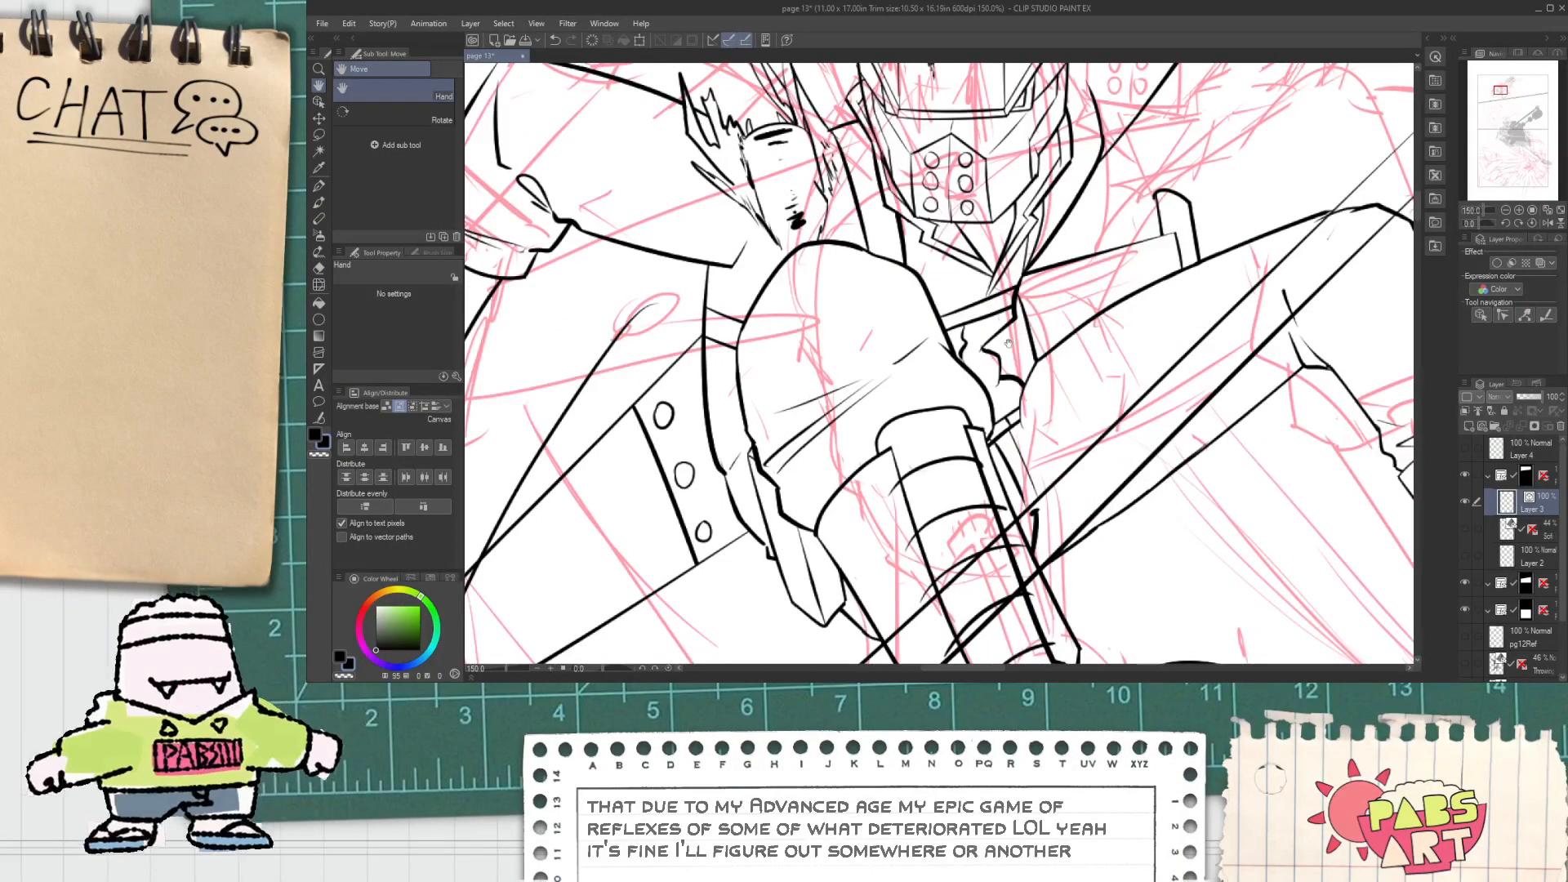
scroll(1012, 343, up, 2)
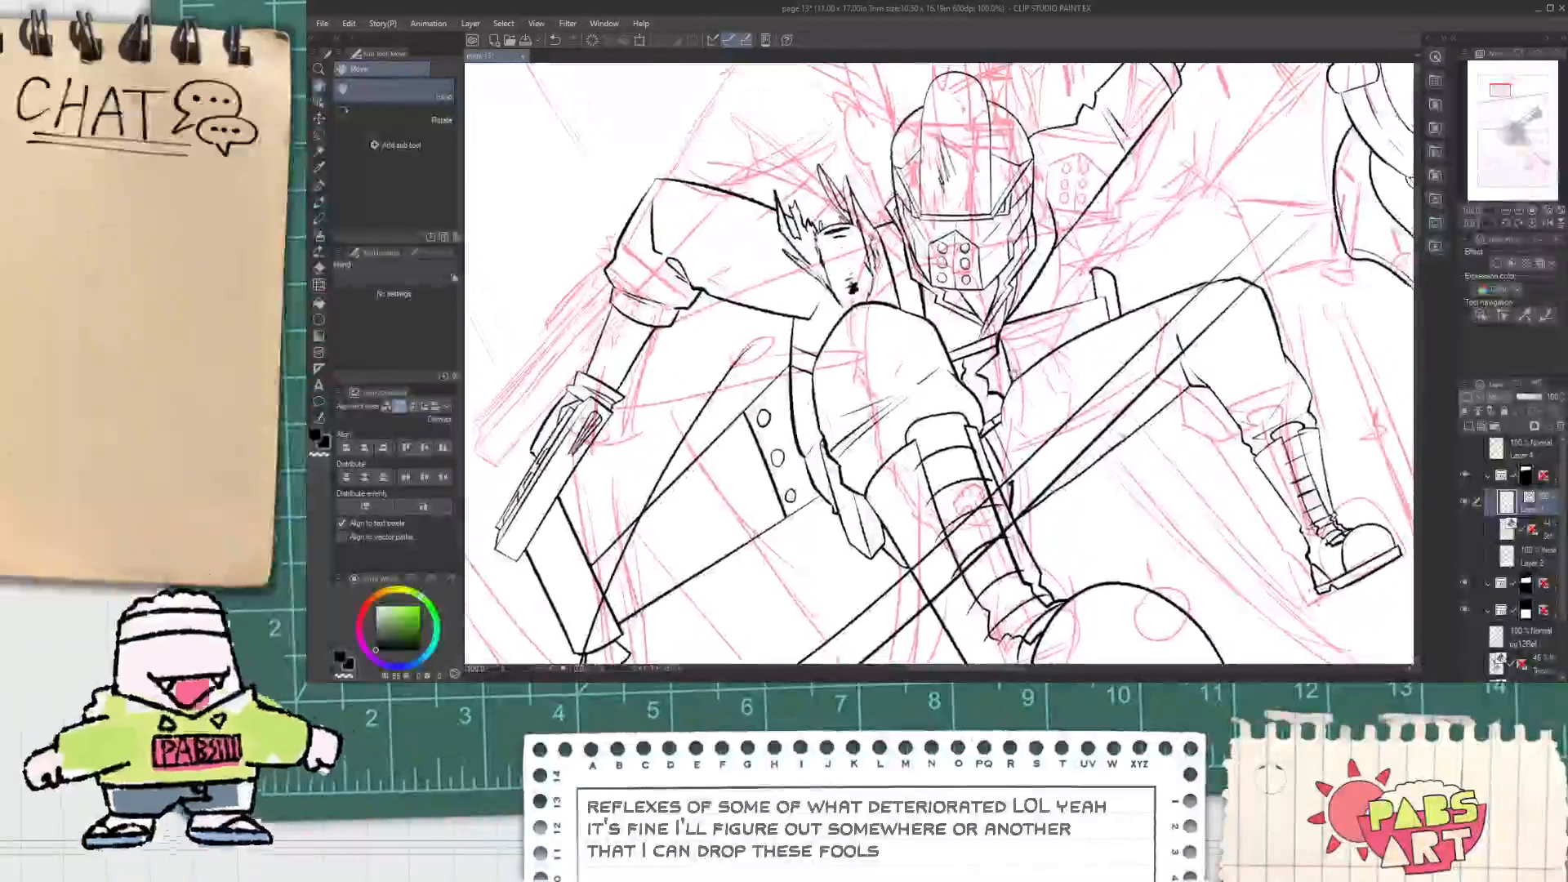
Step: Draw a small oval hole inside the jagged waist piece just below the slanted strap
scroll(988, 372, up, 2)
key(p)
mouse_move(972, 366)
mouse_down()
mouse_move(1006, 382)
mouse_move(971, 402)
mouse_move(958, 374)
mouse_up()
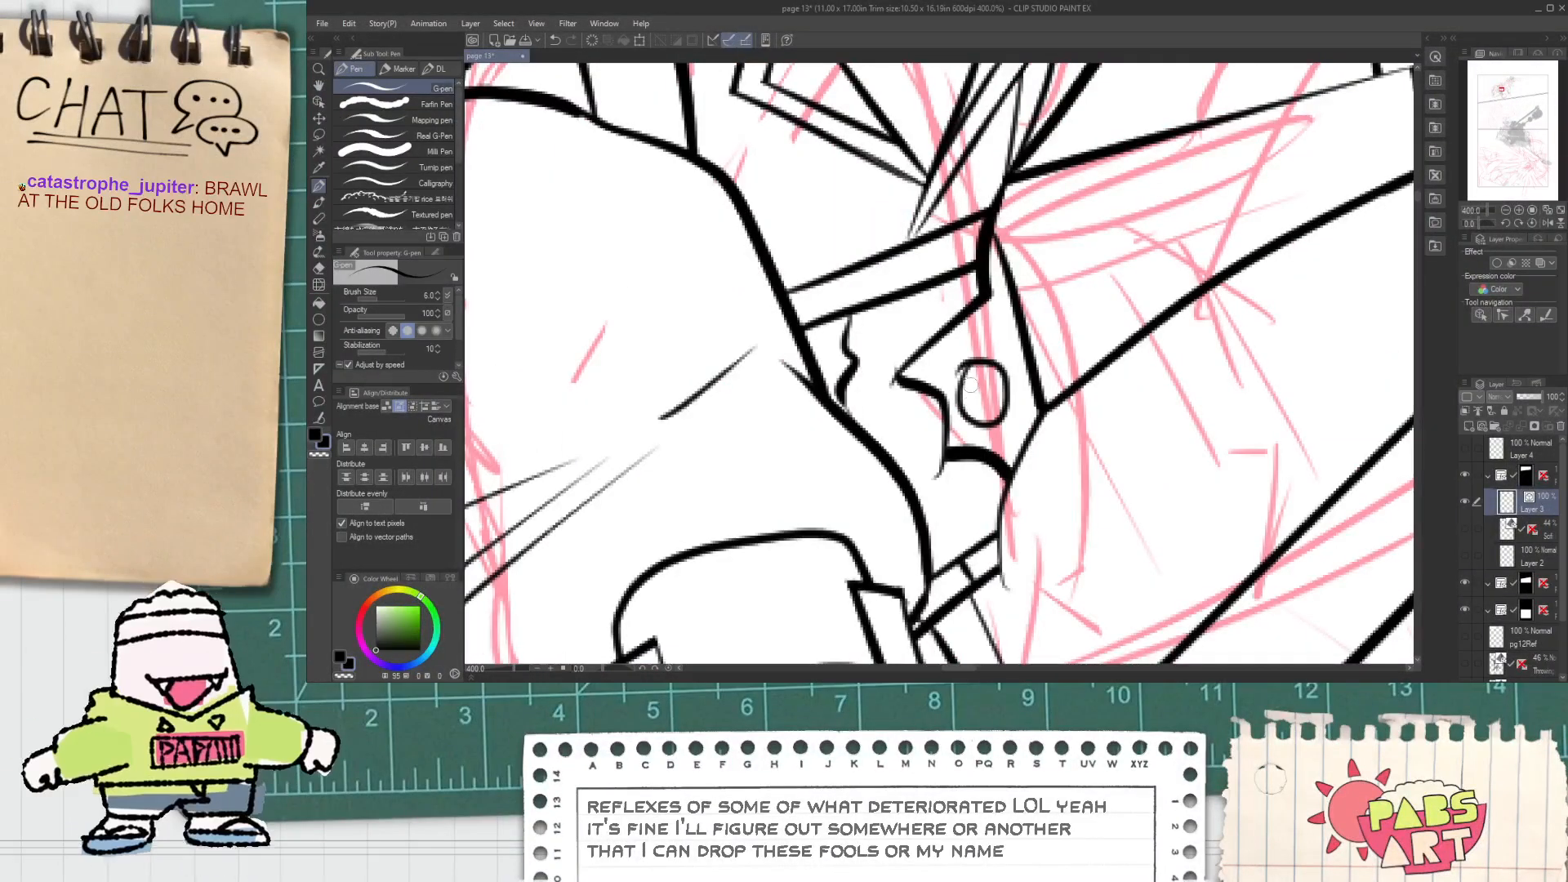
key(e)
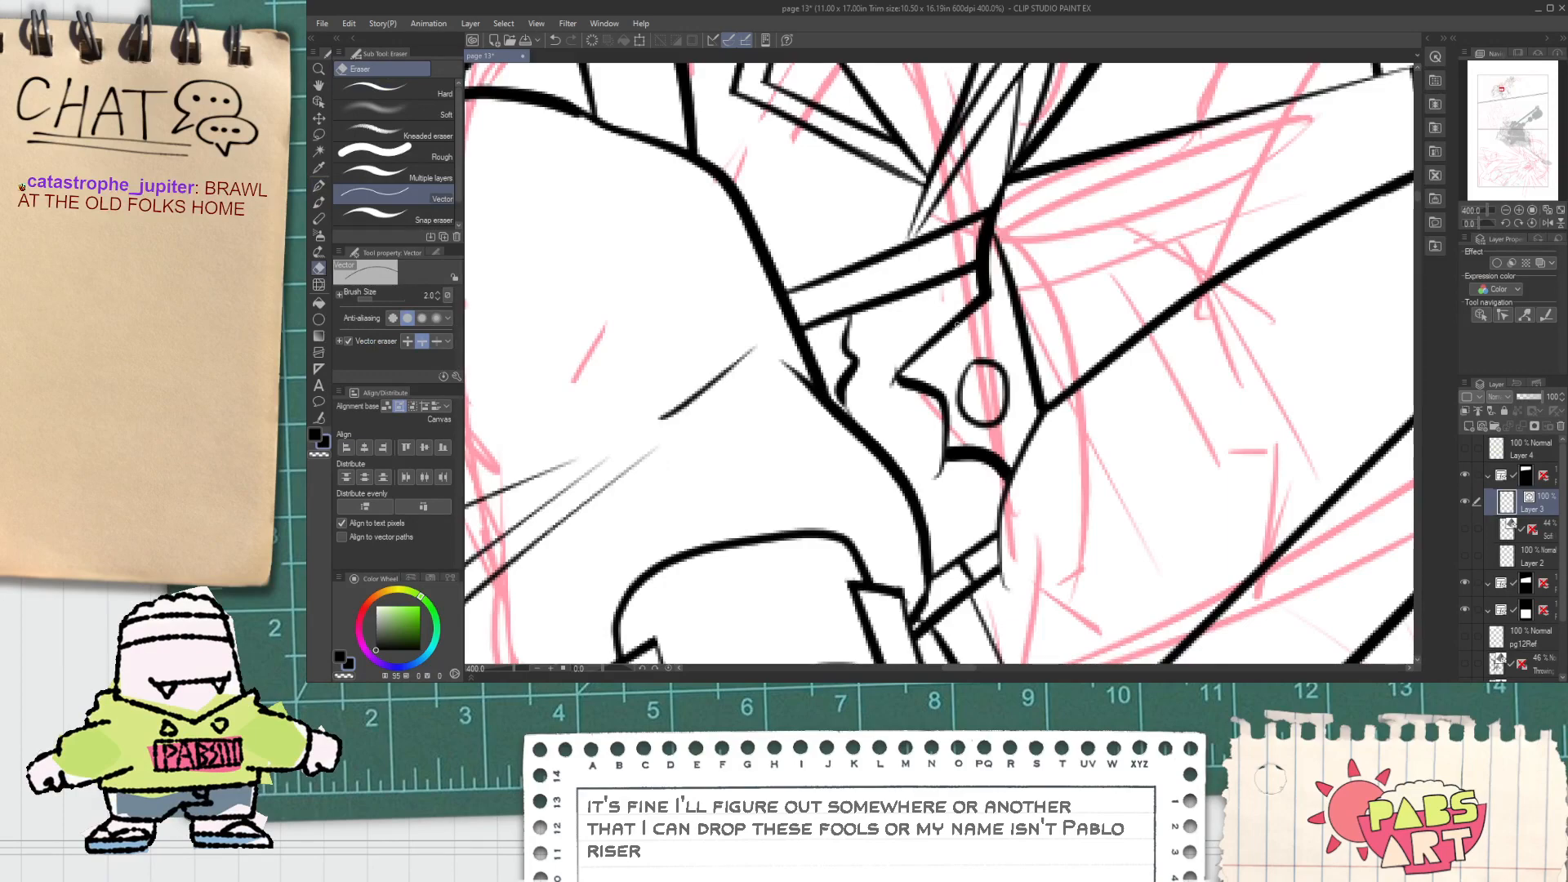
scroll(901, 355, down, 3)
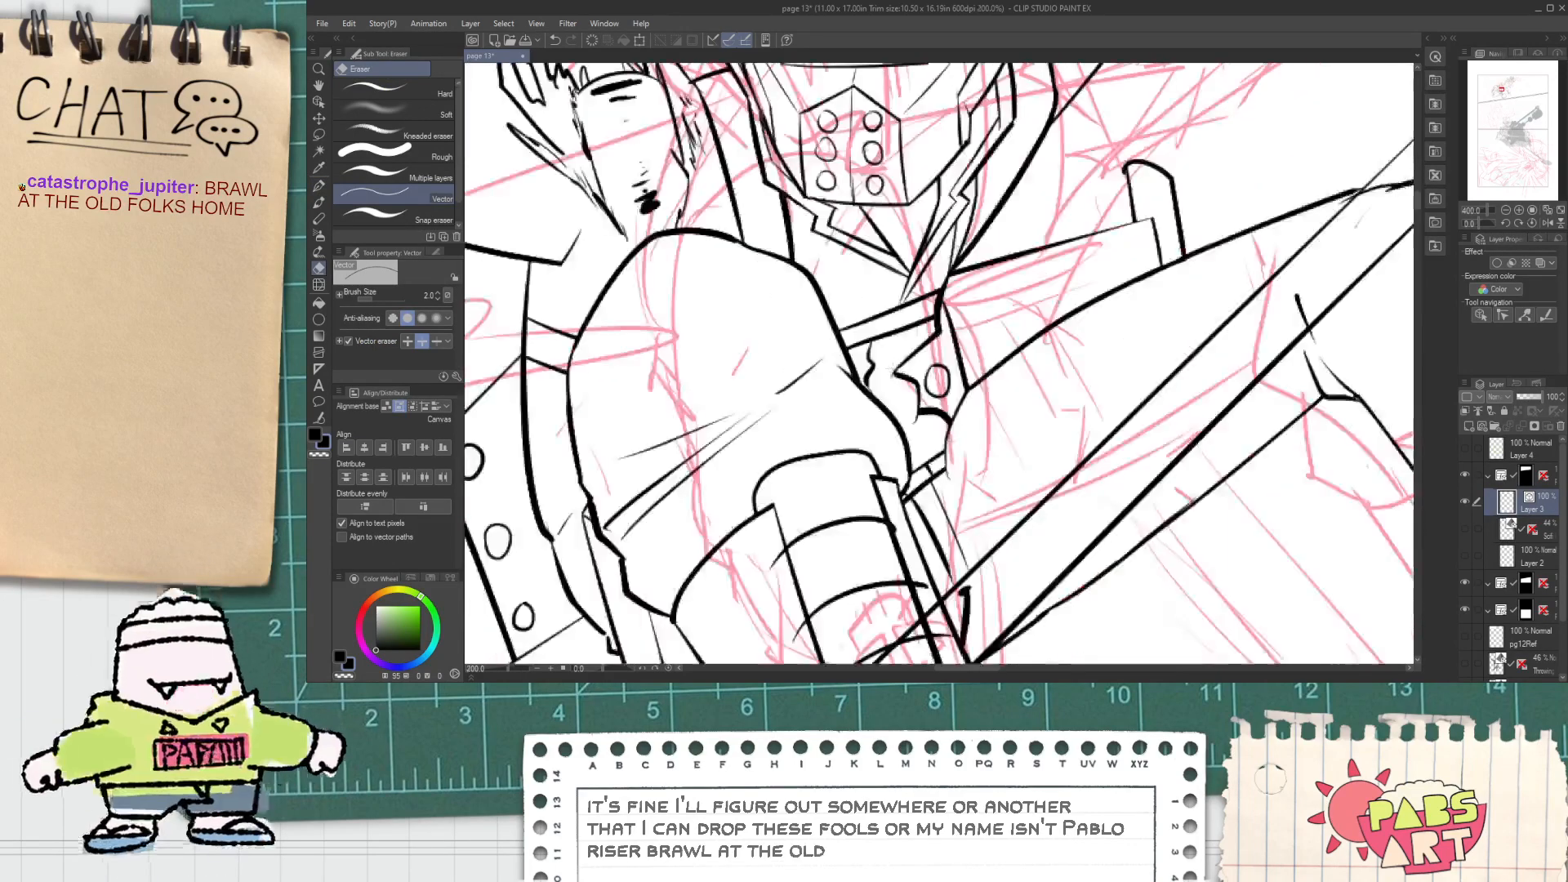
Step: Thicken the jagged upper edge beside the small waist oval and clean up its stray stroke ends
scroll(909, 360, up, 3)
key(p)
scroll(912, 361, up, 1)
mouse_move(904, 353)
mouse_down()
mouse_move(1028, 361)
mouse_move(1016, 297)
mouse_up()
key(e)
drag(948, 380, 929, 399)
scroll(1011, 322, down, 5)
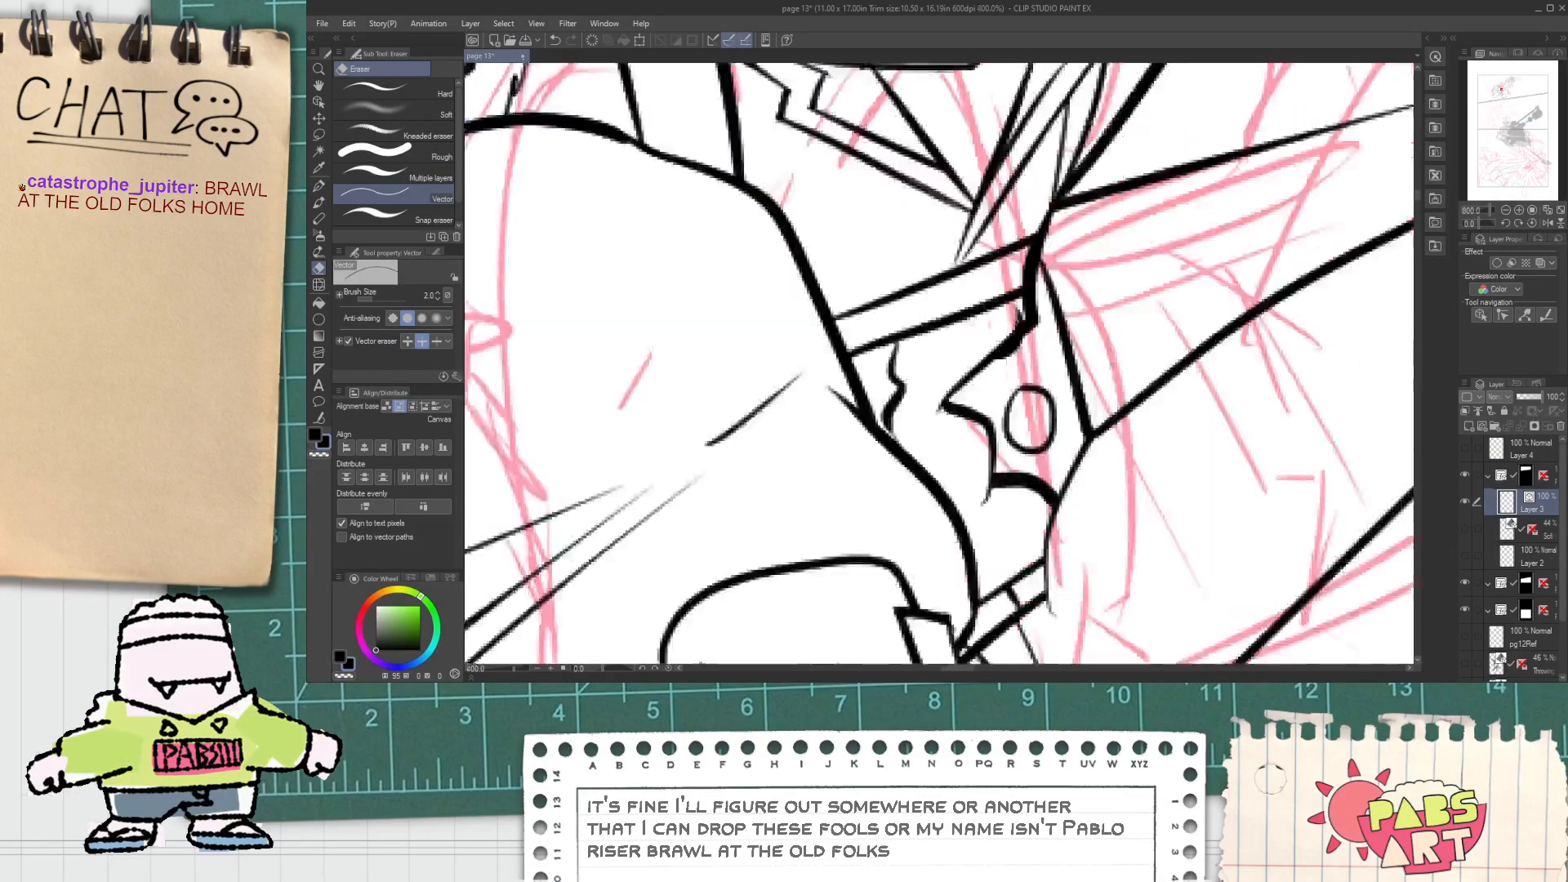
scroll(1021, 335, up, 3)
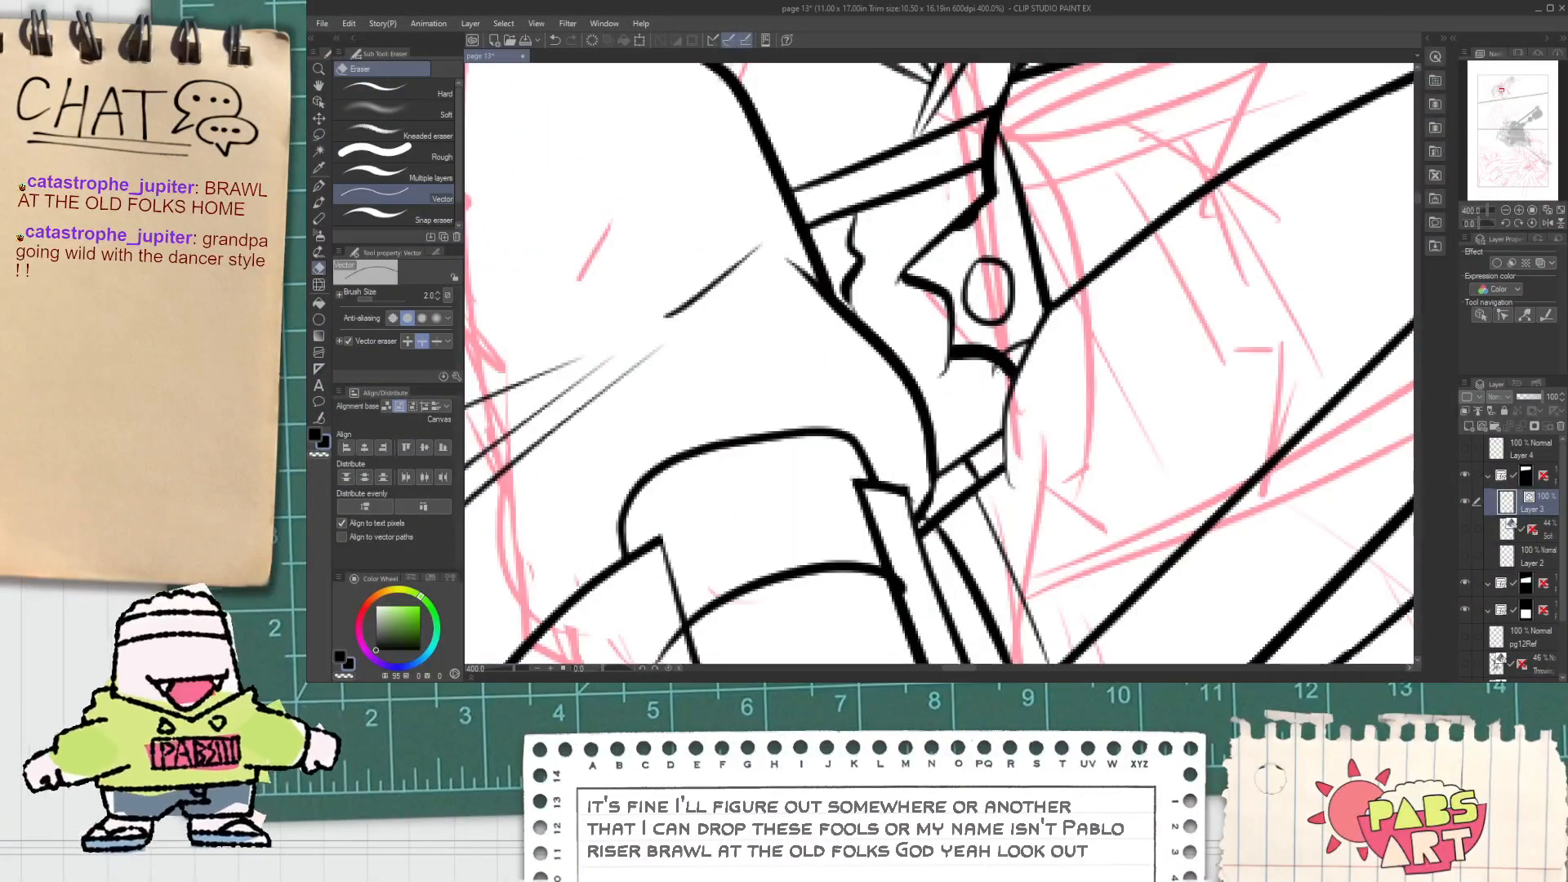
scroll(992, 367, down, 4)
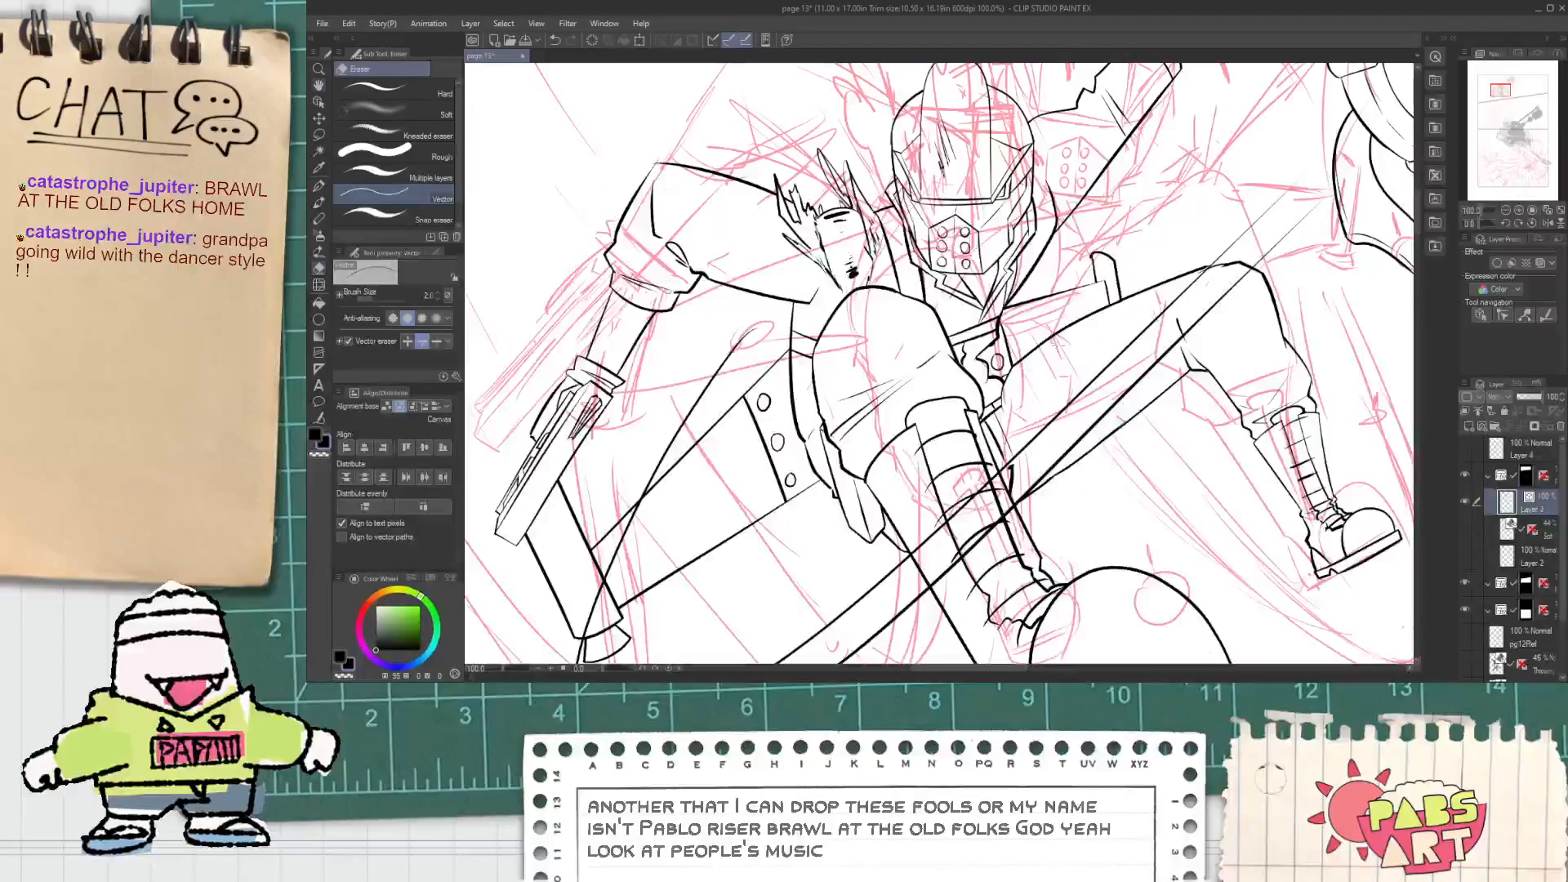
key(space)
key(p)
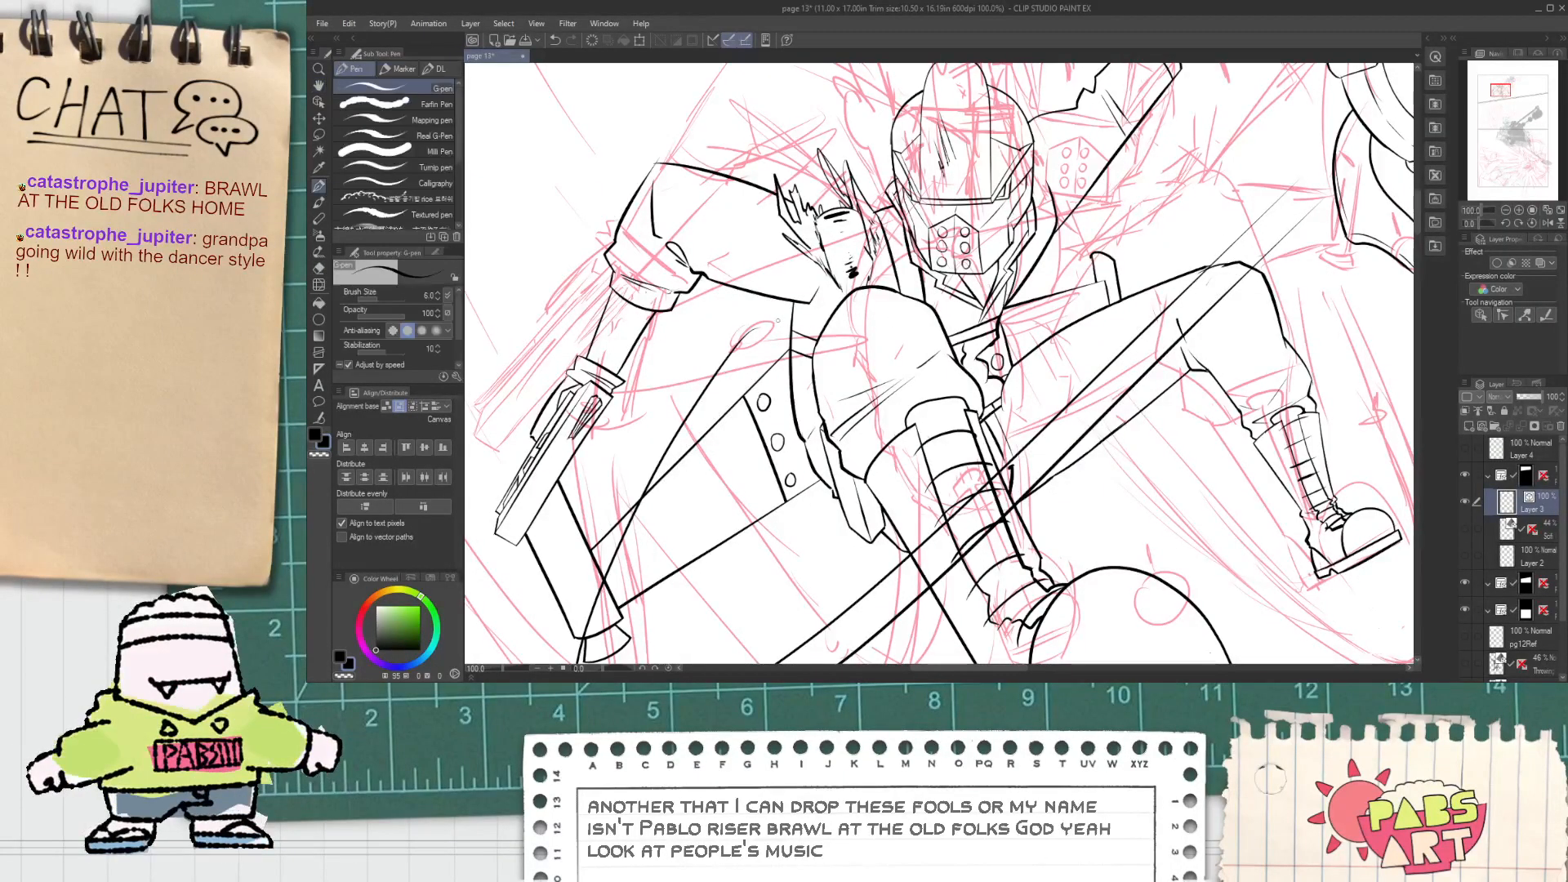
key(ctrl+z)
mouse_move(768, 328)
mouse_down()
mouse_move(790, 450)
mouse_move(788, 390)
mouse_up()
key(e)
key(p)
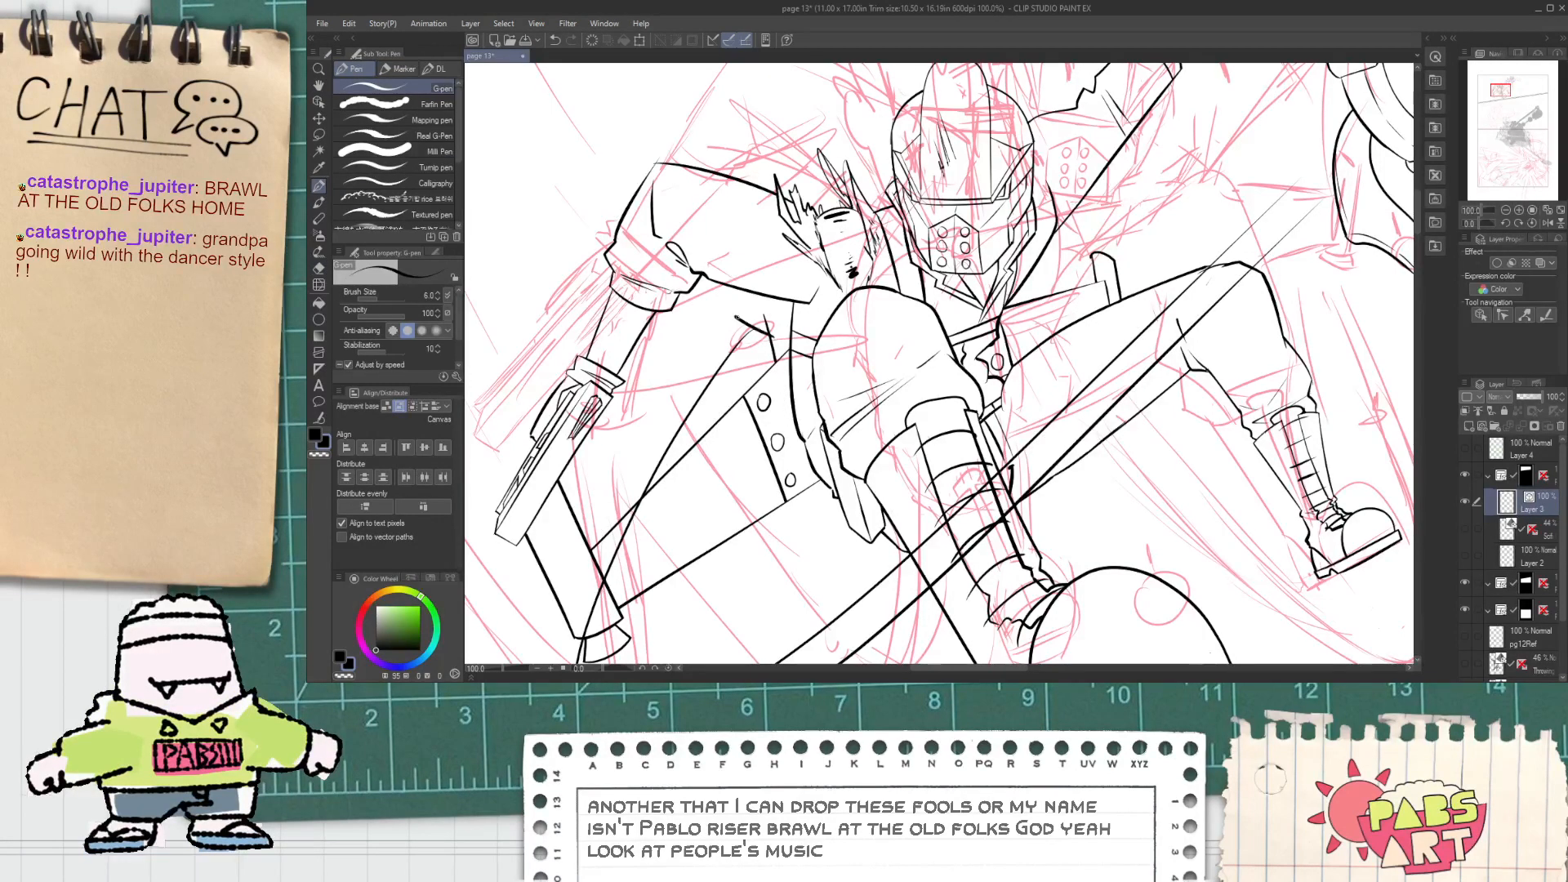
key(ctrl+z)
scroll(775, 378, down, 2)
scroll(775, 378, up, 1)
scroll(786, 322, up, 1)
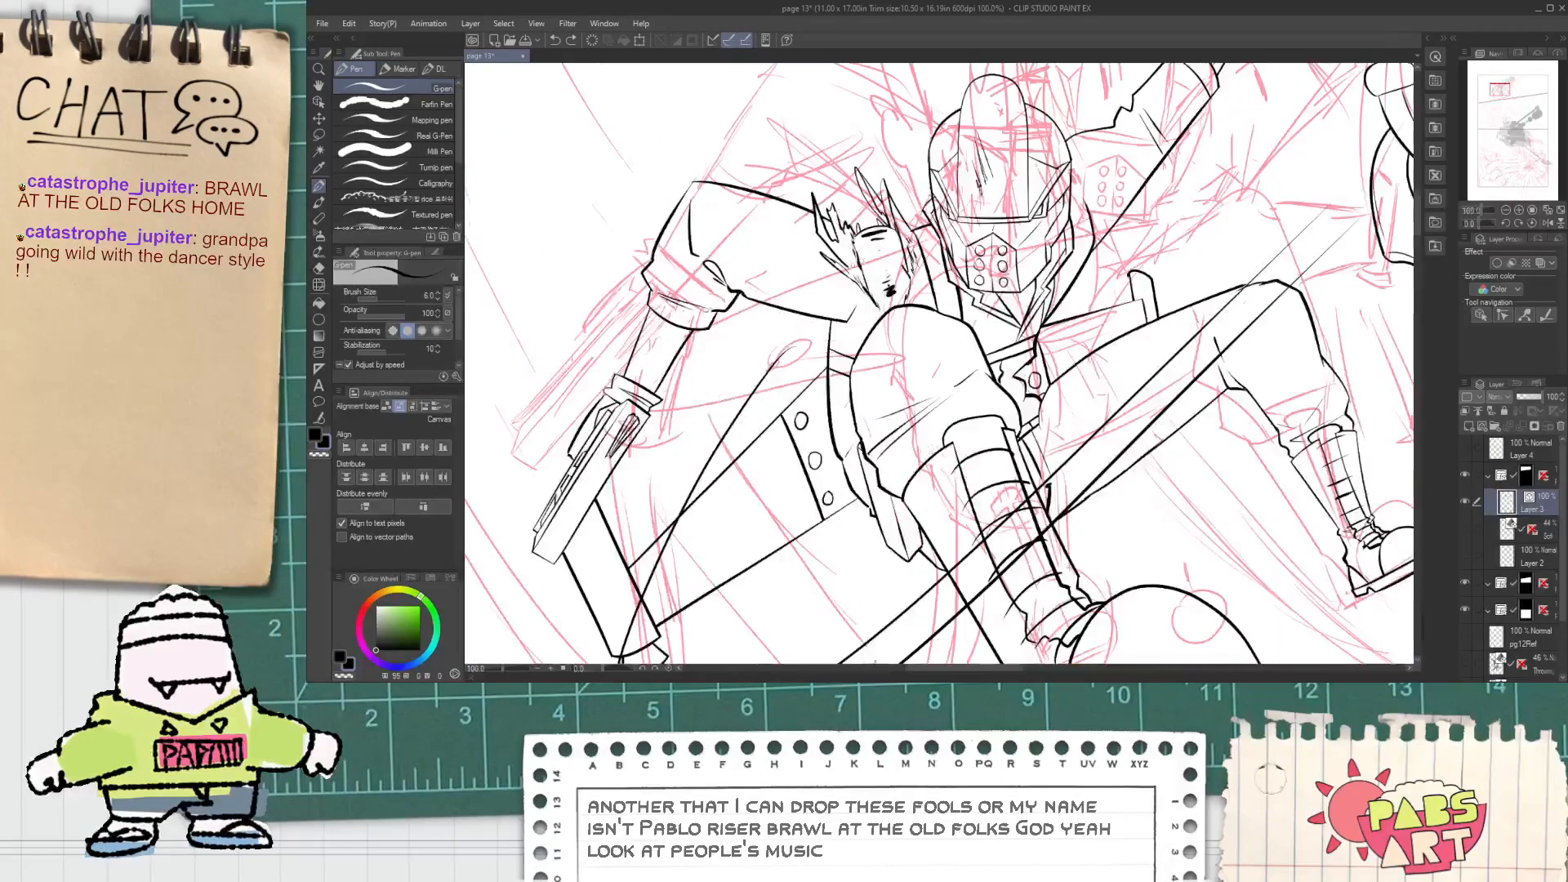
scroll(923, 209, up, 2)
scroll(909, 237, down, 2)
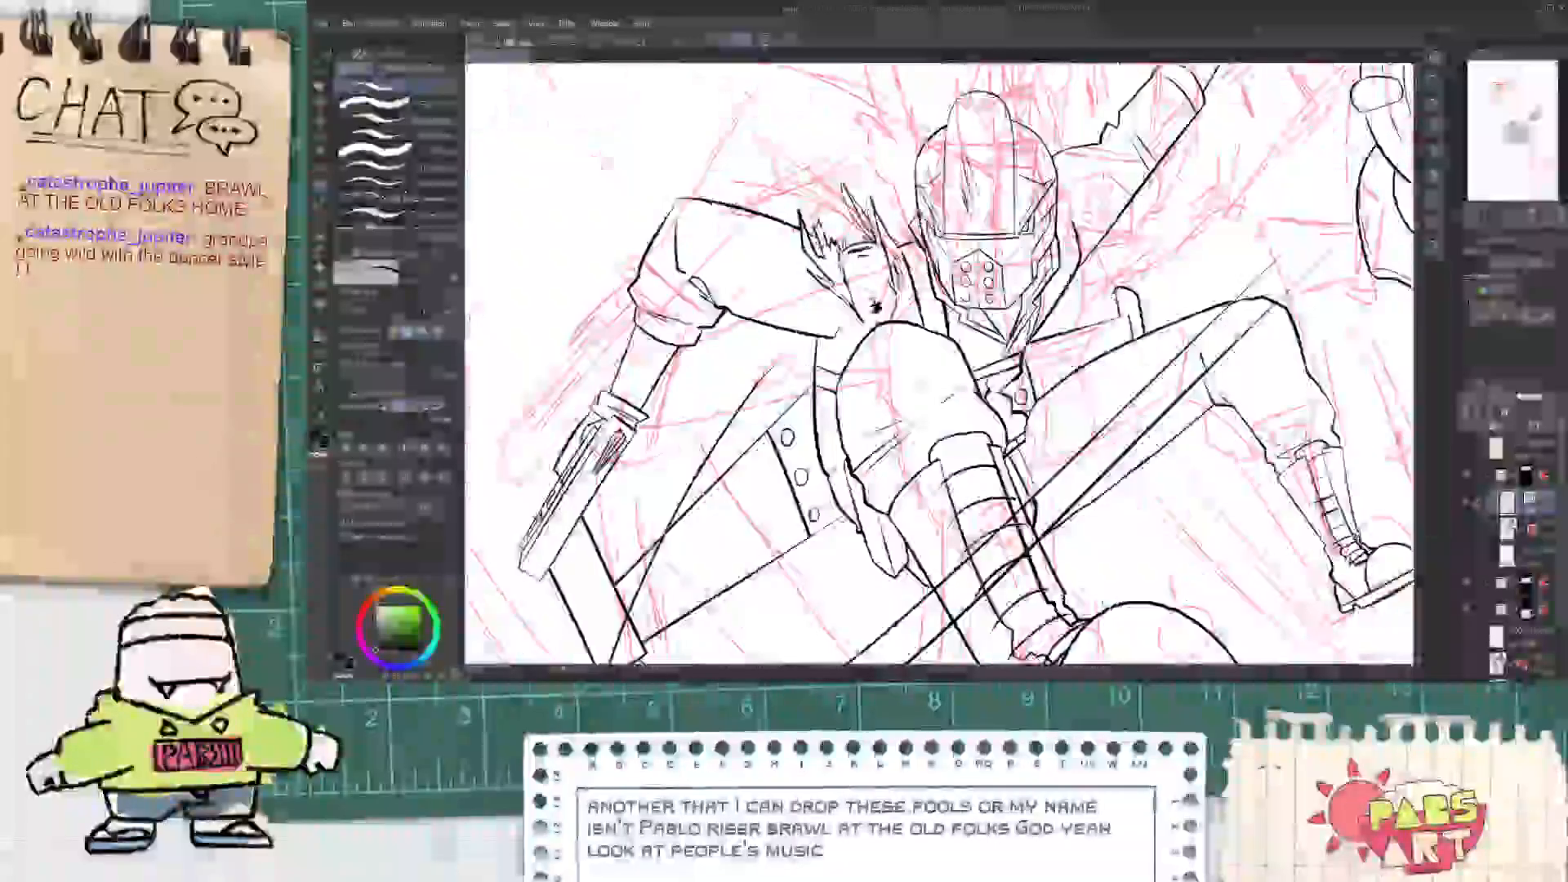
key(ctrl+z)
Step: Ink a long slanted line beside the three-hole panel, running from below the arm past the panel's lower corner
key(])
drag(765, 351, 844, 589)
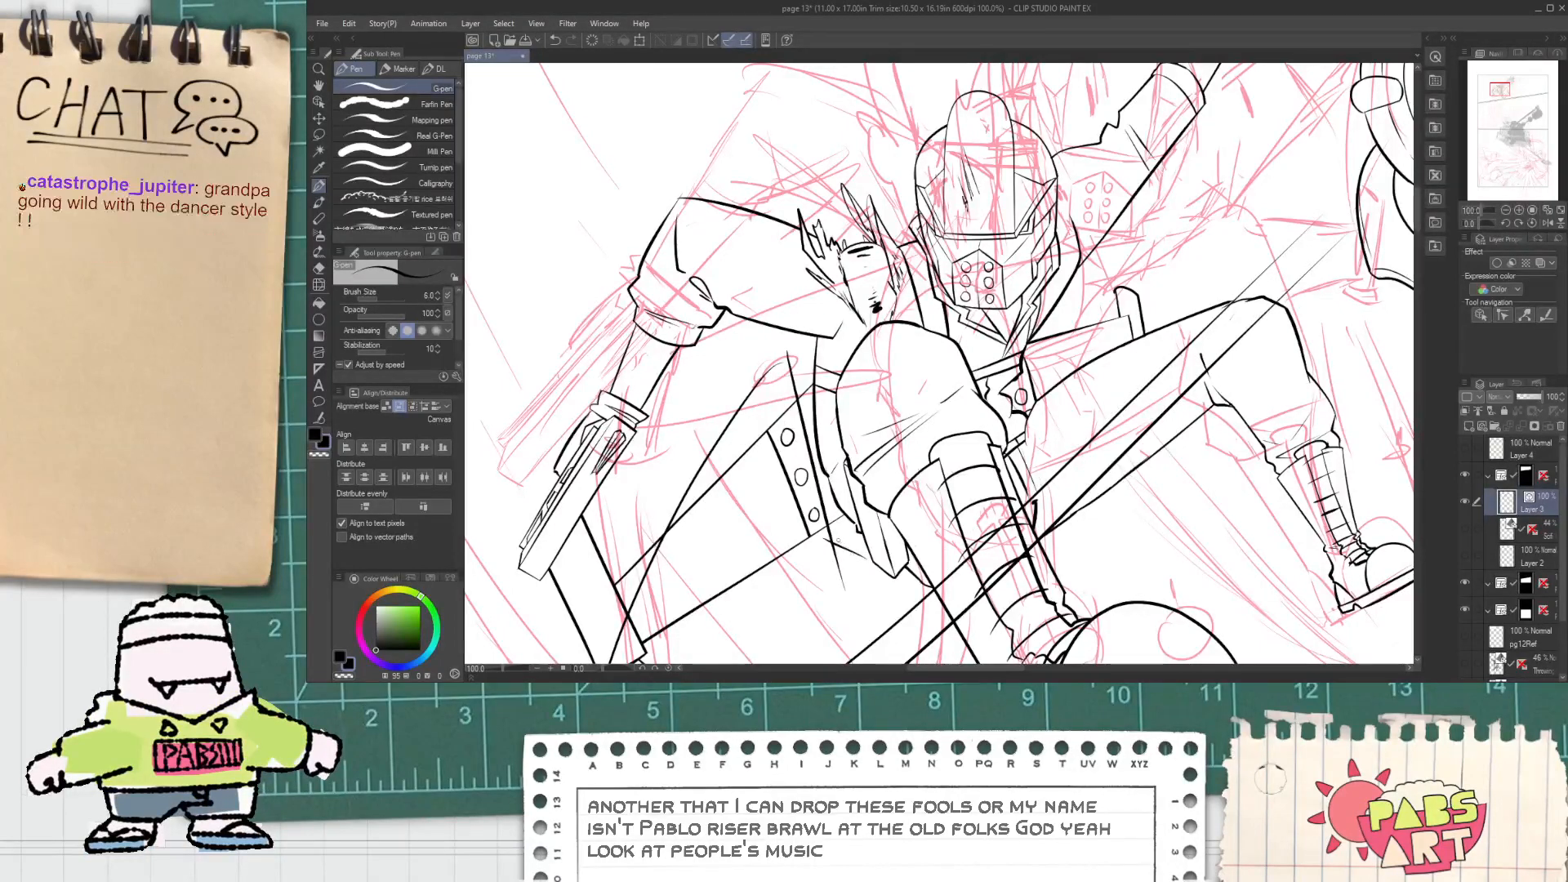
scroll(833, 535, up, 1)
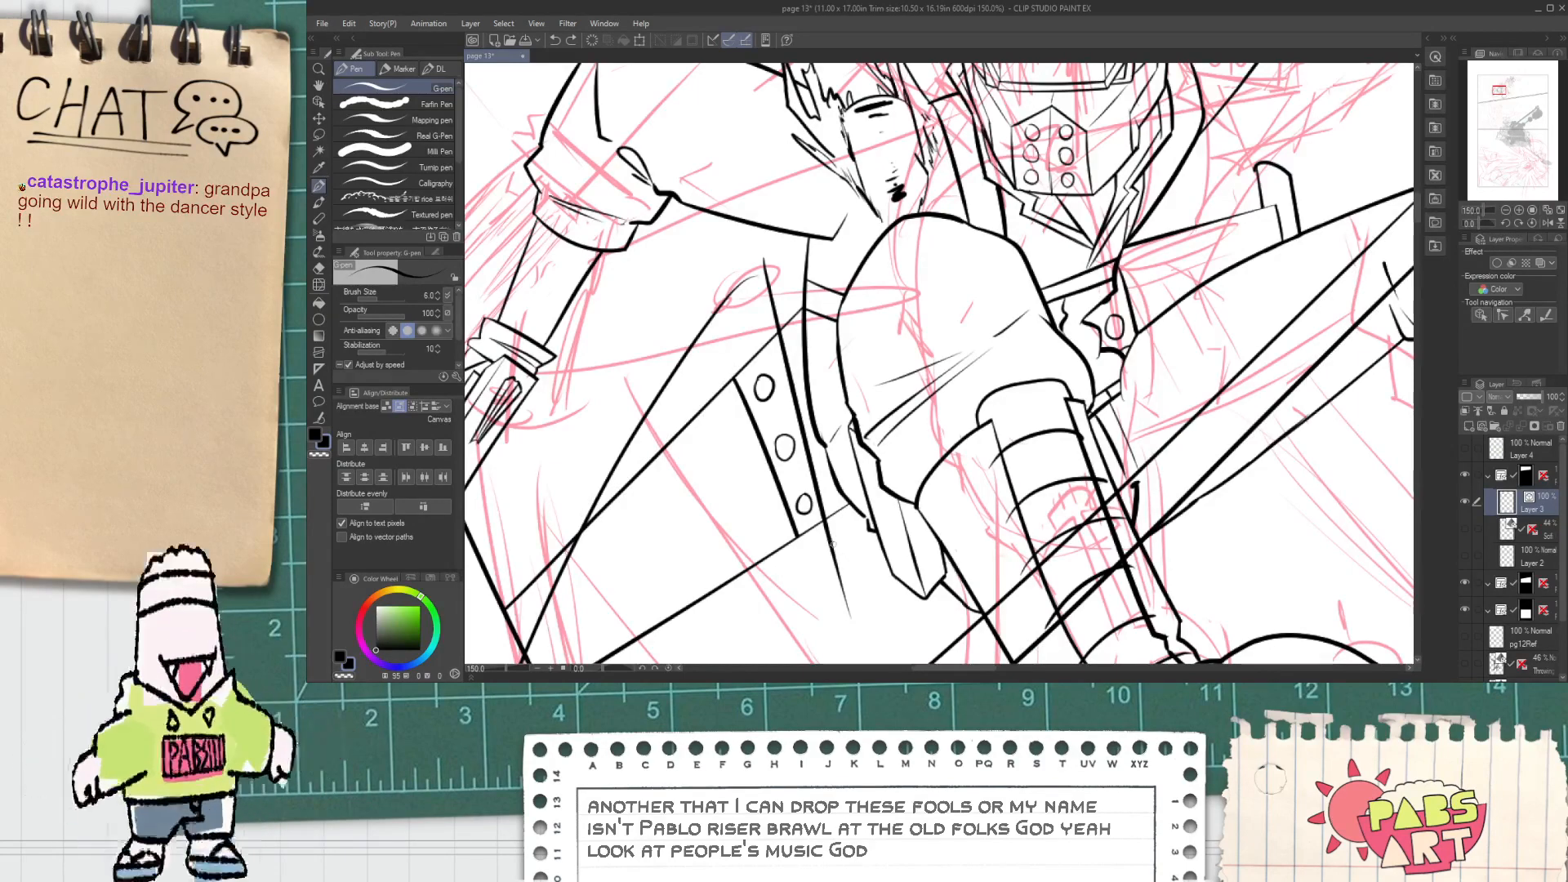
key(ctrl+z)
Step: Ink the slanted bottom edge from the three-hole panel to the hanging strap's tip and trim the long line's excess
drag(830, 541, 929, 612)
key(ctrl+z)
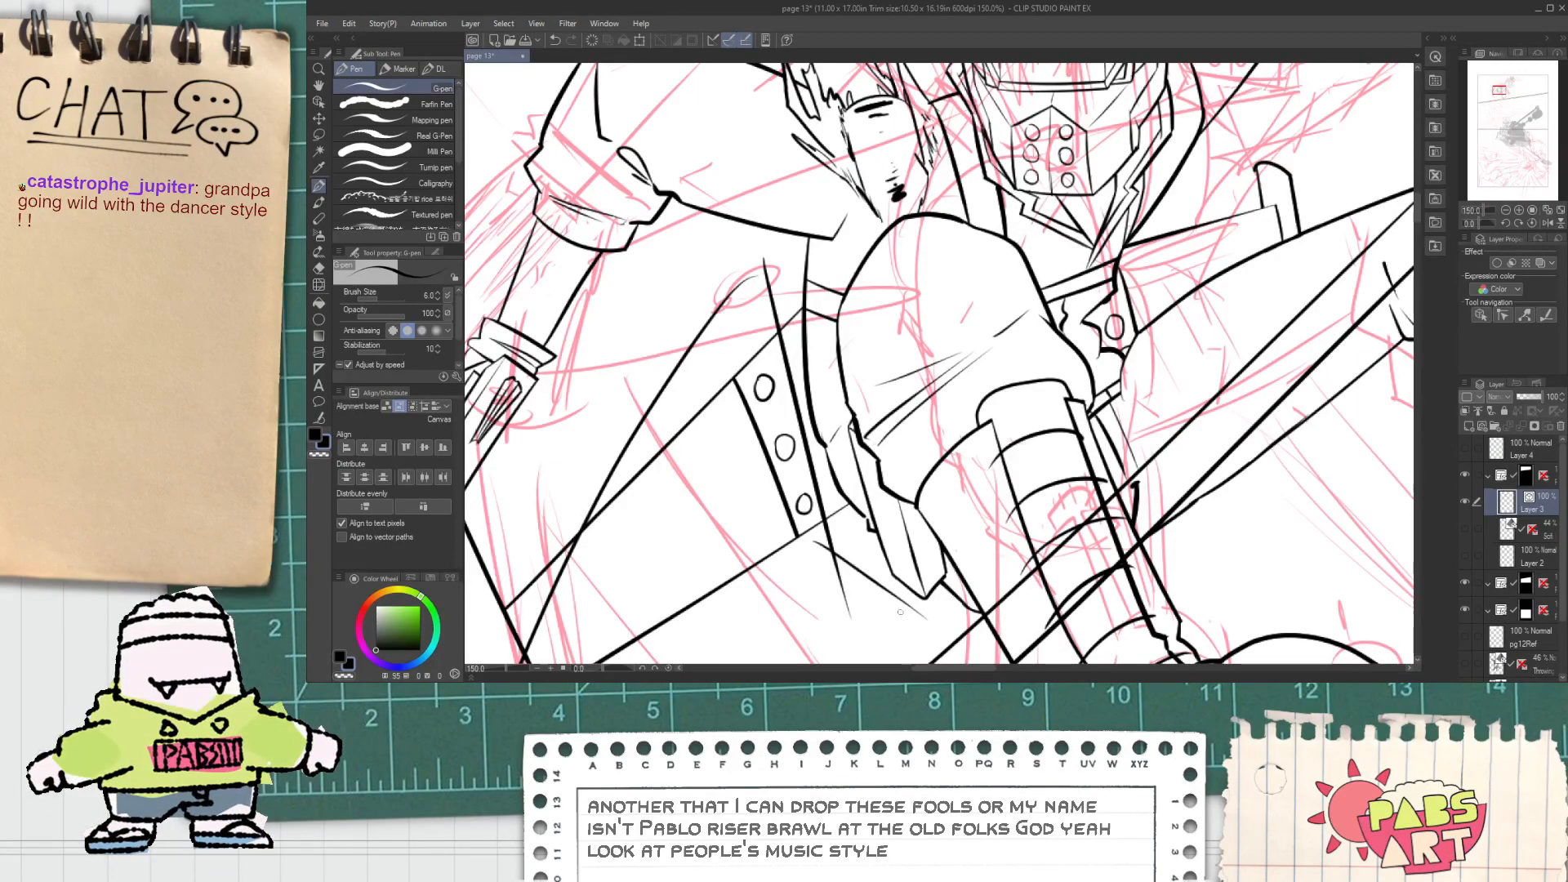
key(e)
scroll(923, 576, up, 1)
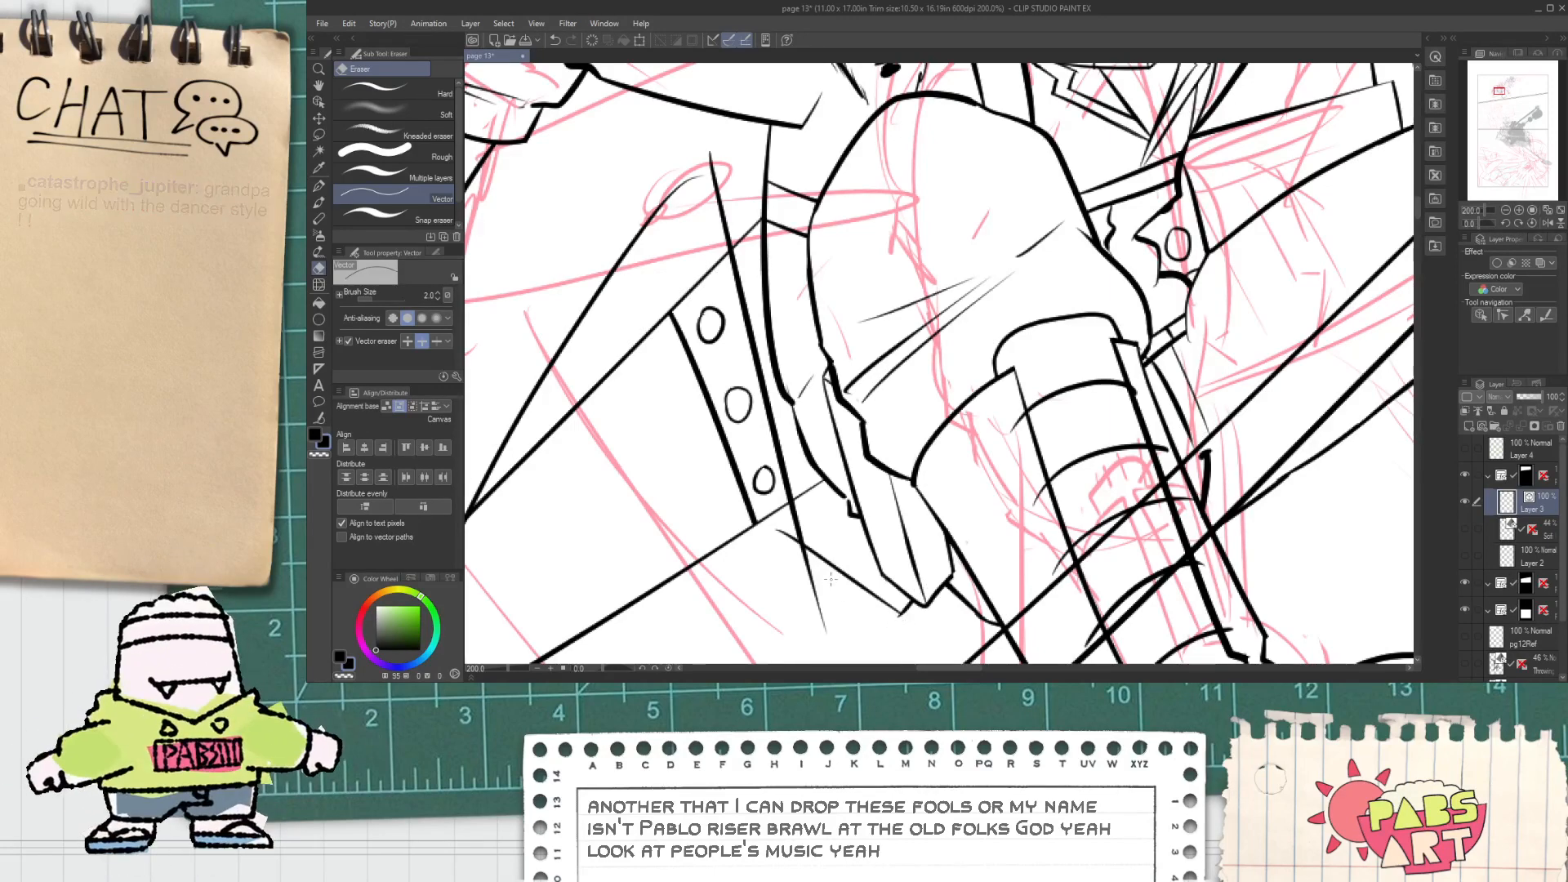
scroll(850, 588, down, 1)
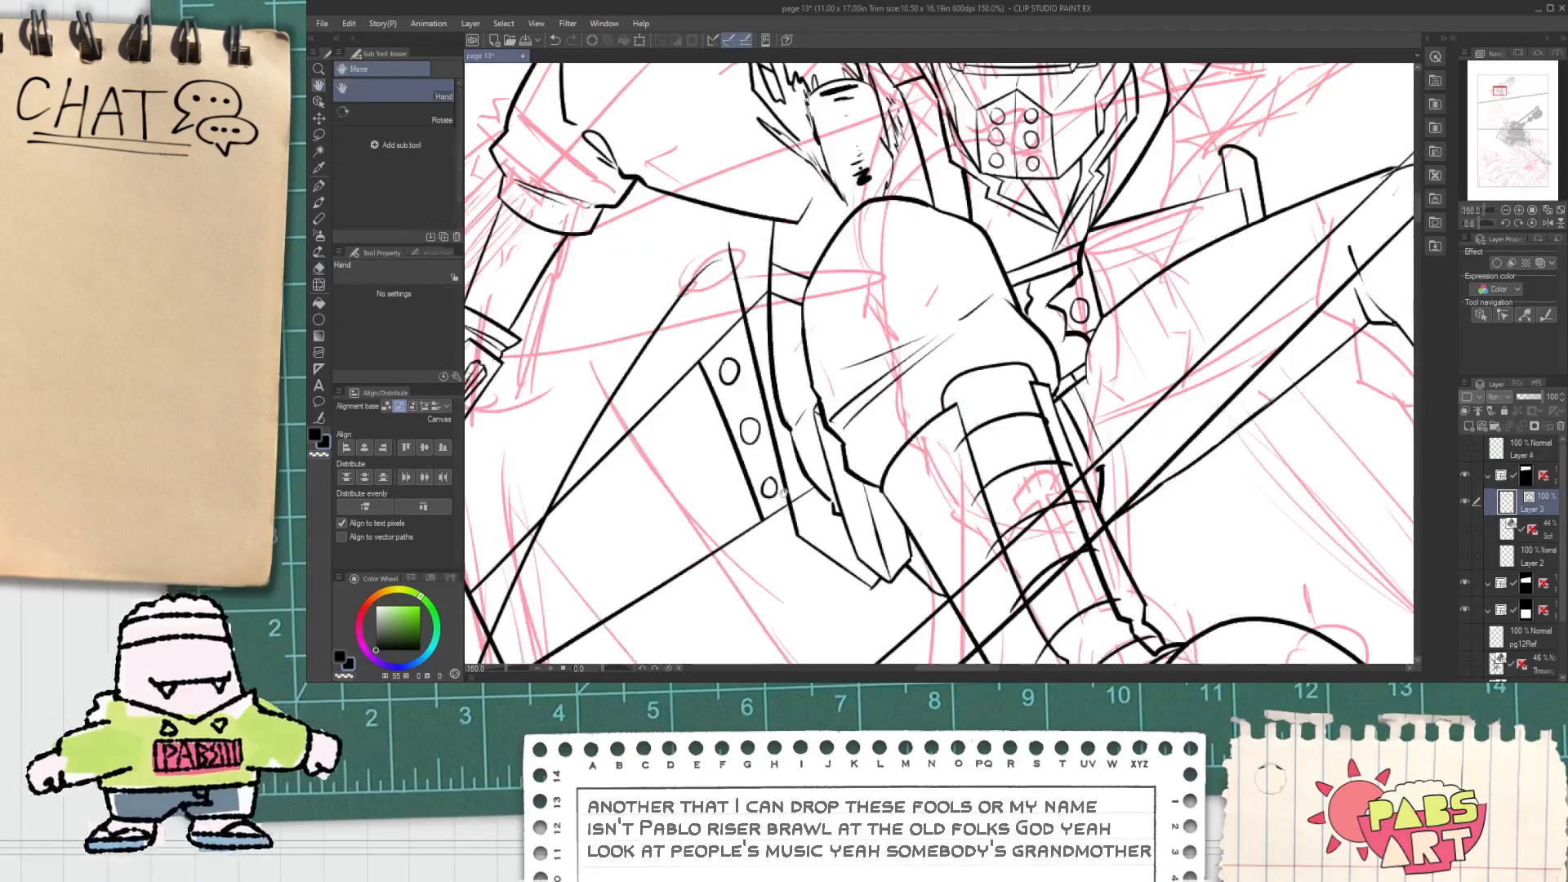
scroll(841, 579, up, 1)
key(p)
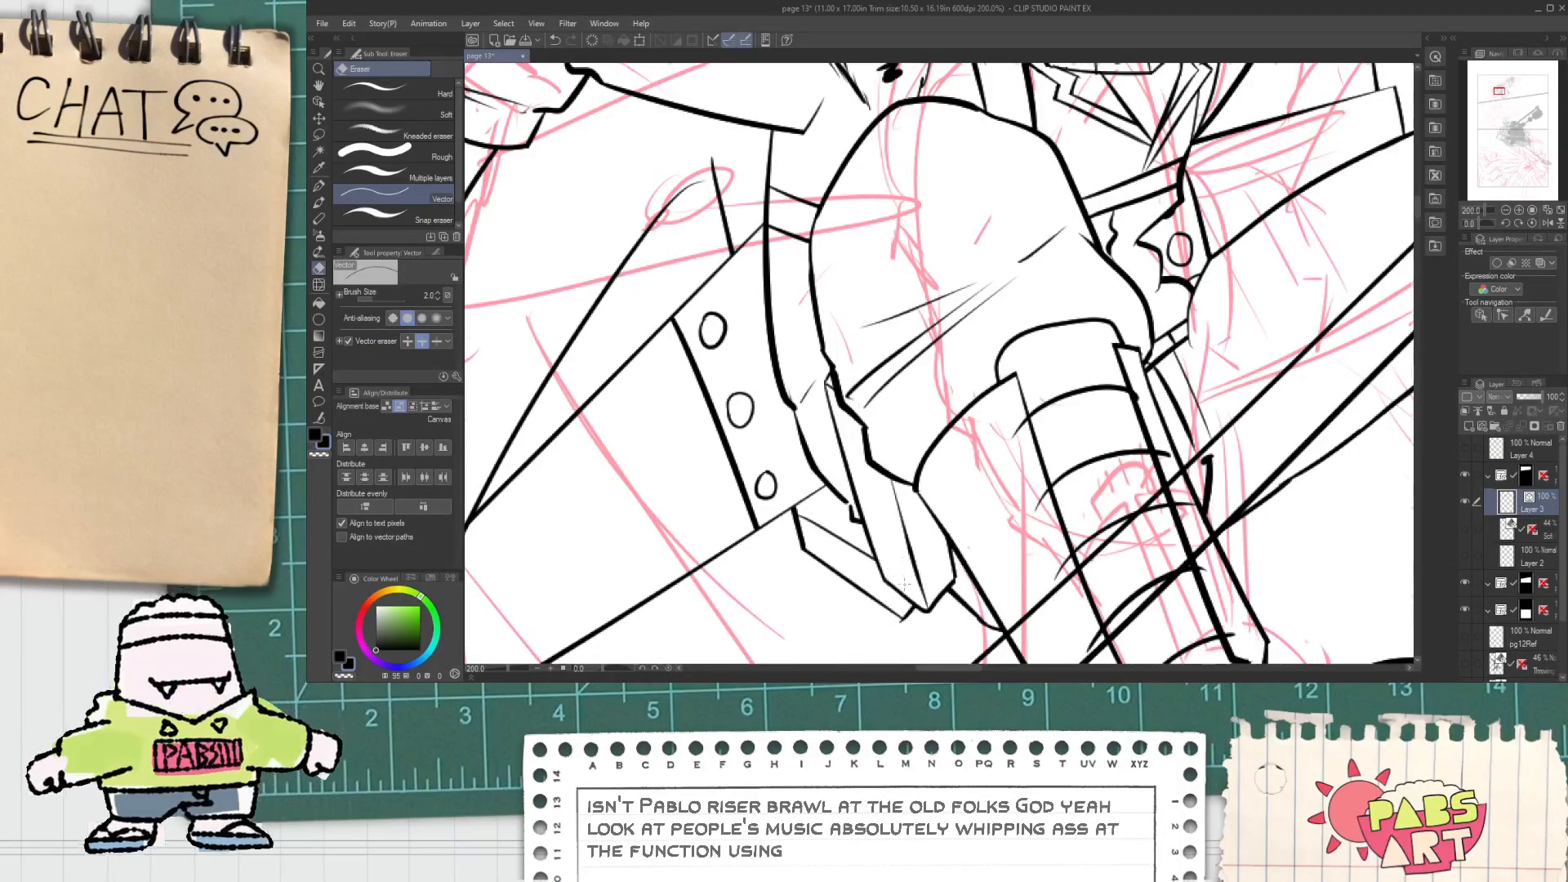
Step: Ink short slanted lines between the upper arm's underside and the three-hole panel, and trim their overshoots at the body edge
scroll(853, 547, down, 2)
key(h)
drag(784, 490, 831, 481)
scroll(830, 479, up, 1)
key(p)
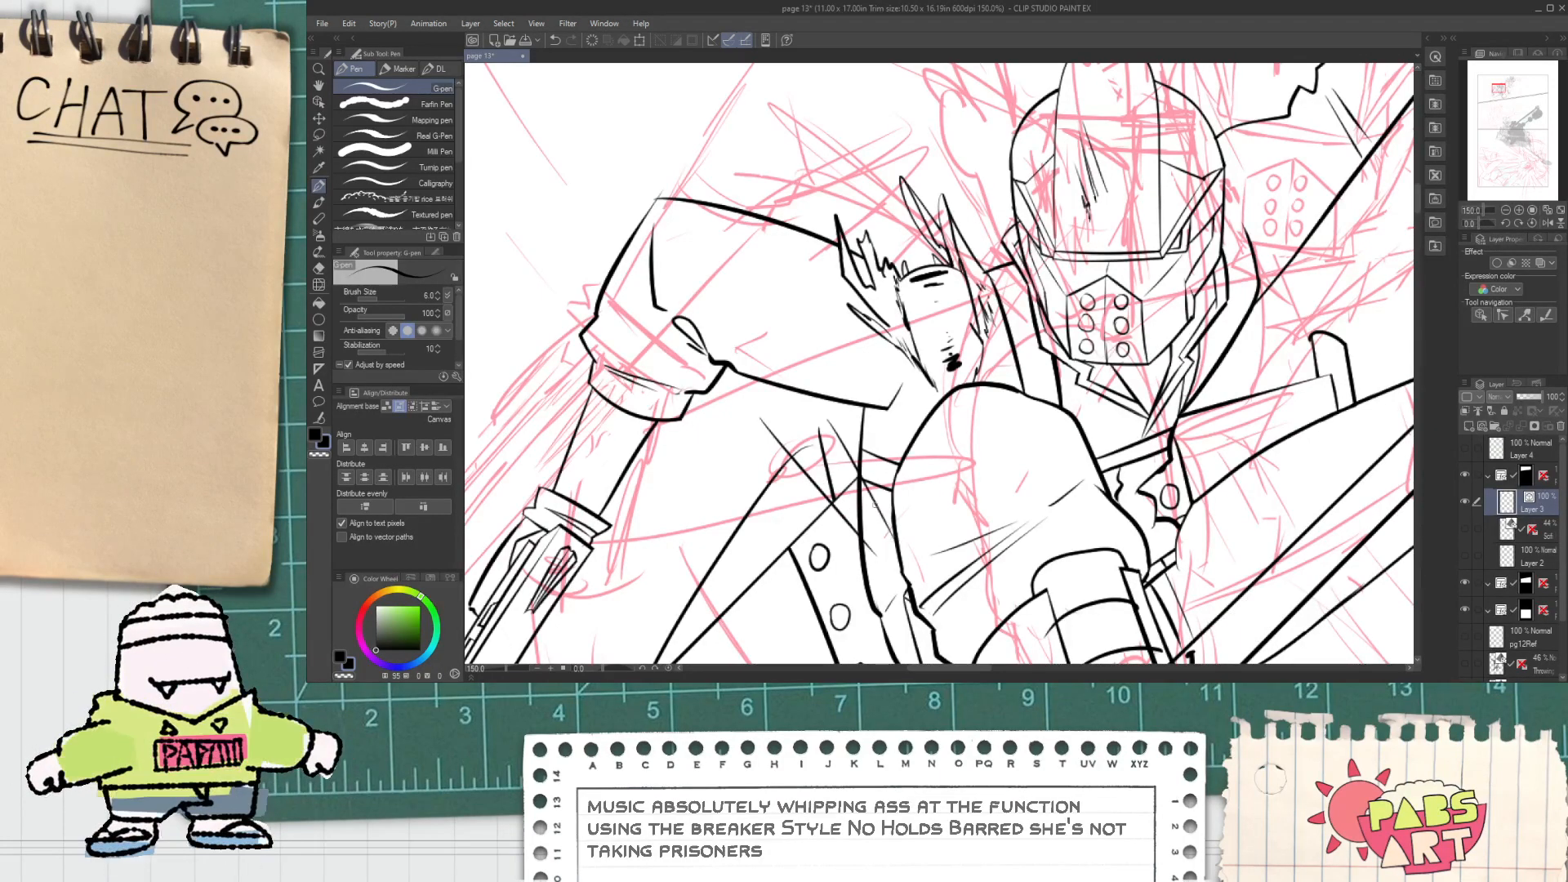
scroll(884, 492, up, 1)
key(e)
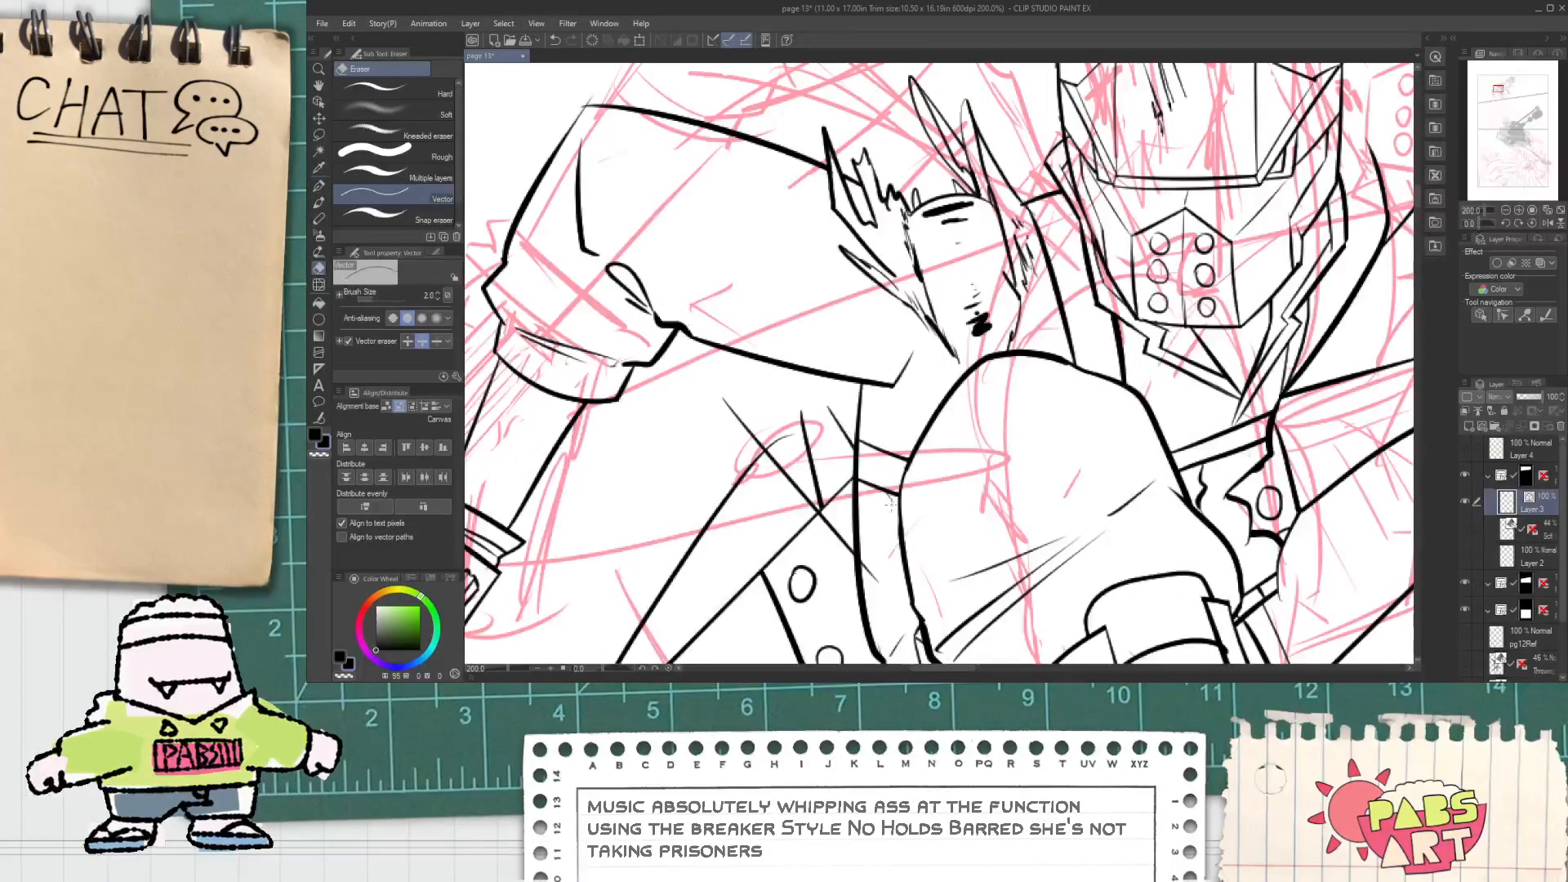
drag(873, 591, 843, 513)
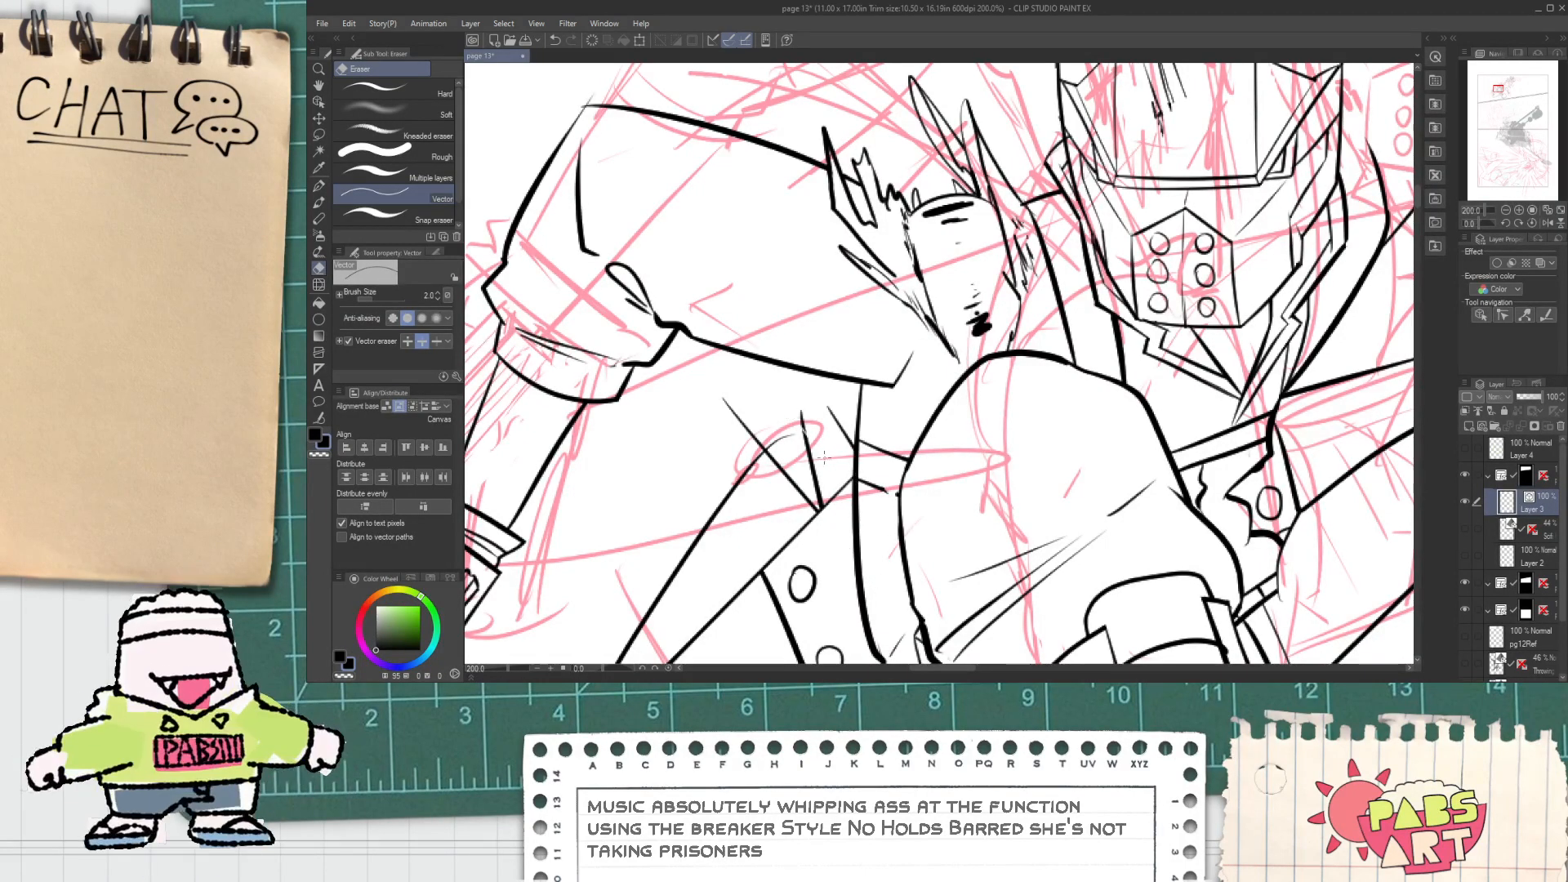
Step: Erase the leftover upper piece of the long line above the three-hole panel
scroll(824, 457, up, 4)
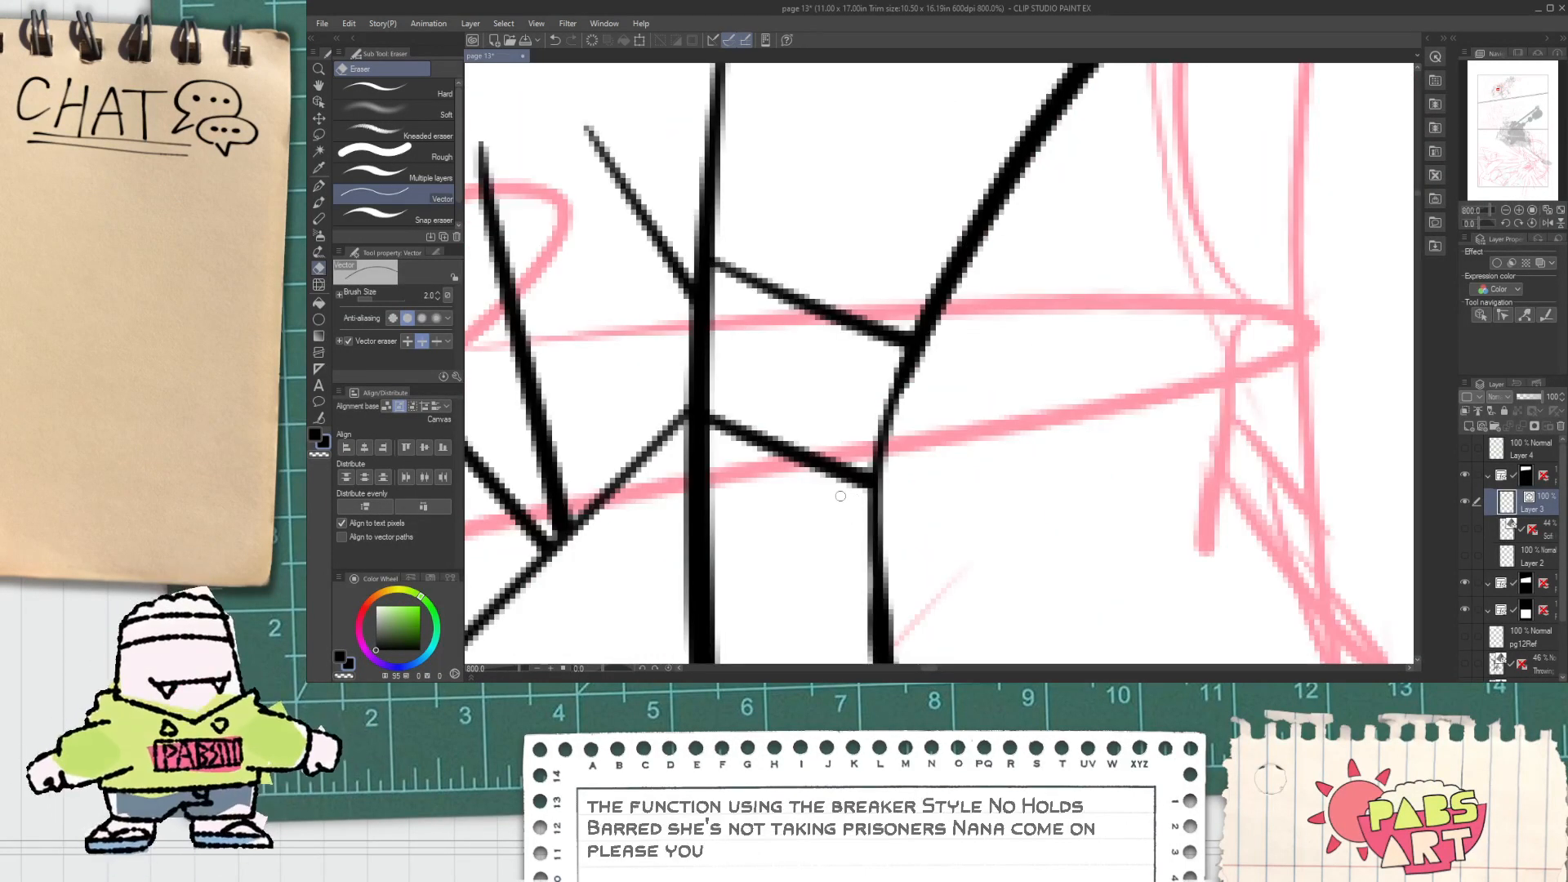
scroll(841, 496, down, 4)
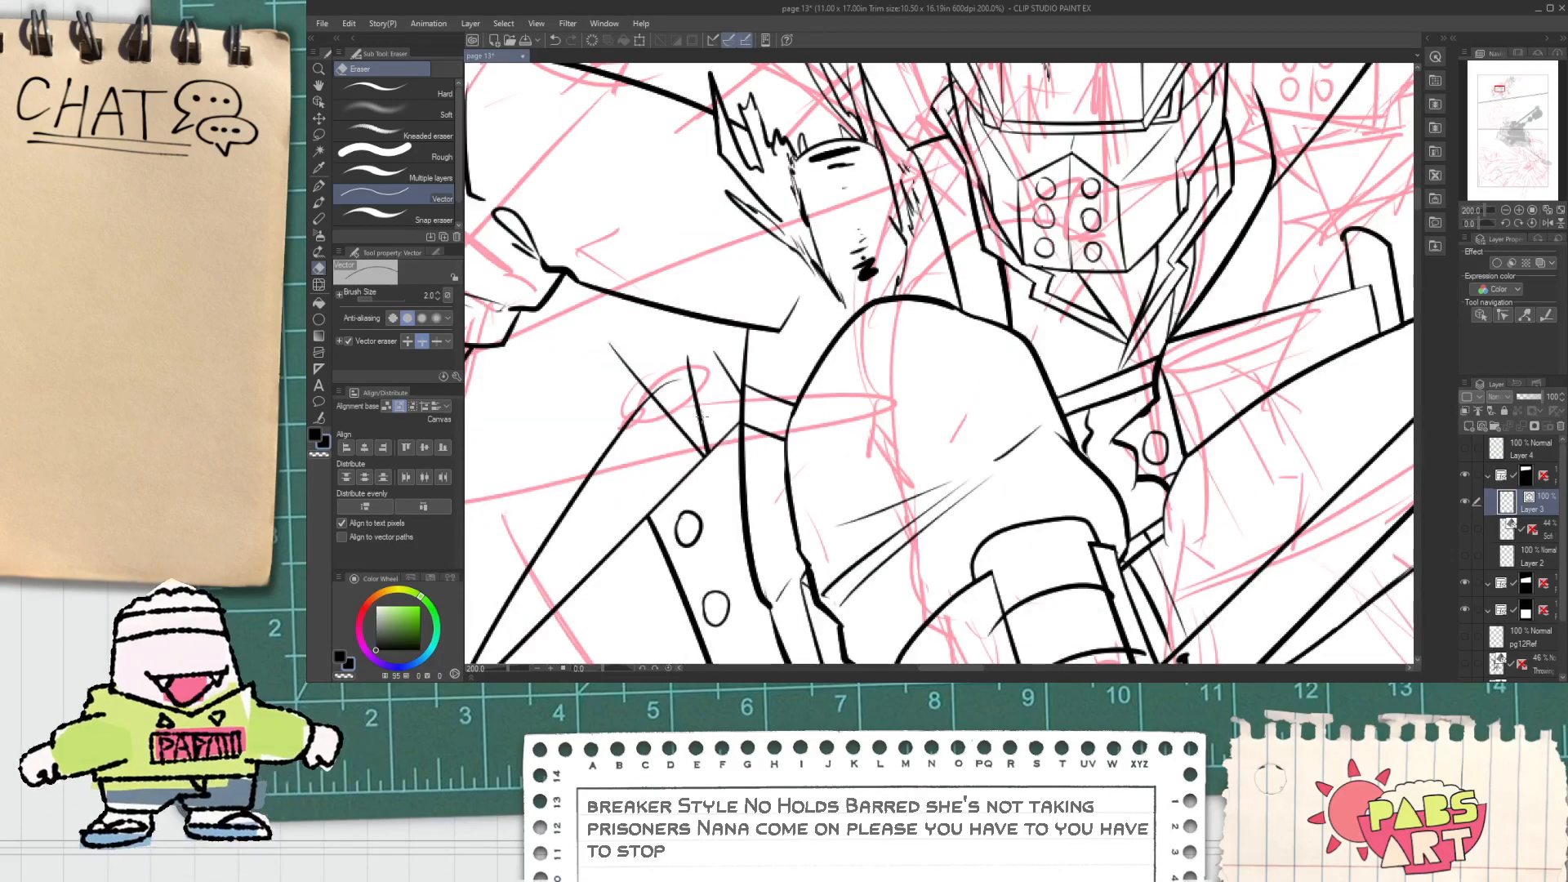
mouse_move(703, 418)
mouse_down()
mouse_move(693, 398)
mouse_move(764, 440)
mouse_up()
Step: Ink a long diagonal from under the arm up past the spiky-haired head, with a shorter line branching toward the helmet
scroll(698, 387, down, 1)
key(space)
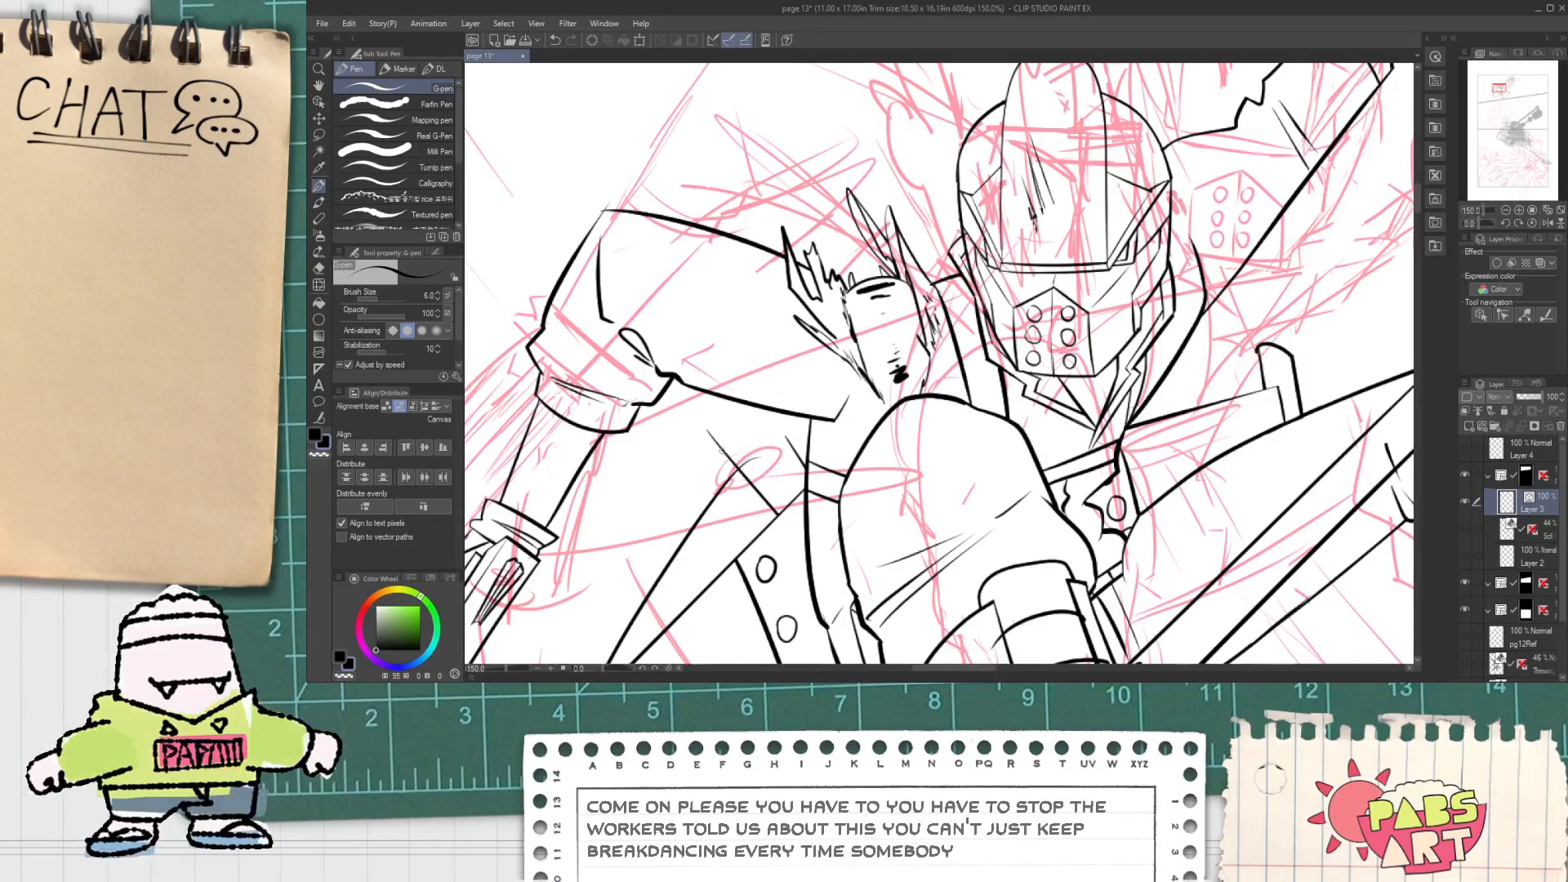
drag(710, 466, 882, 133)
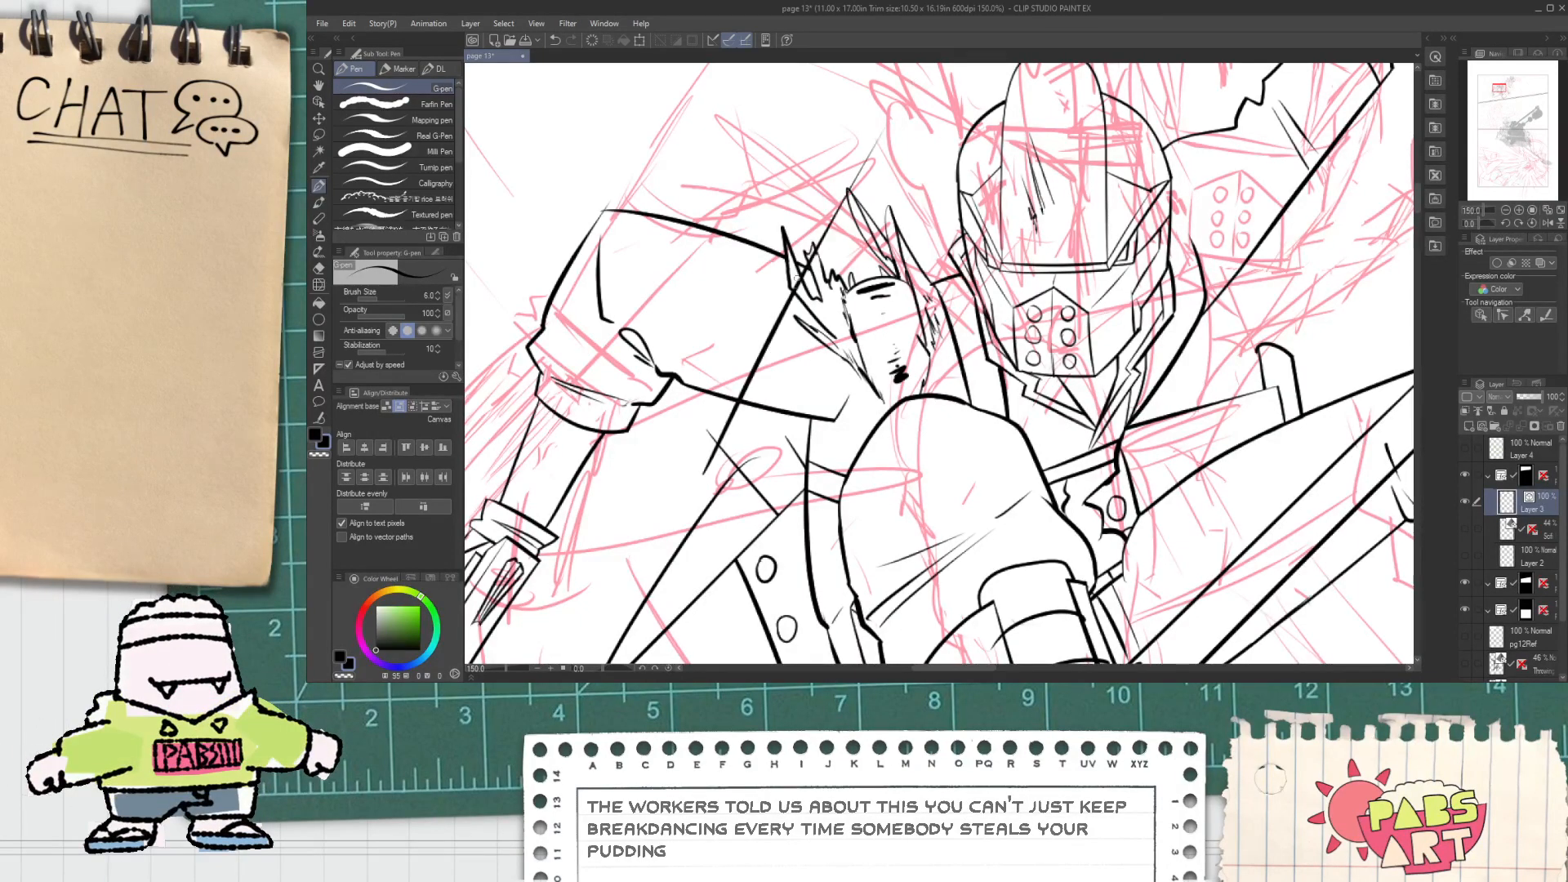
key(ctrl+z)
drag(710, 465, 969, 72)
drag(870, 210, 1003, 170)
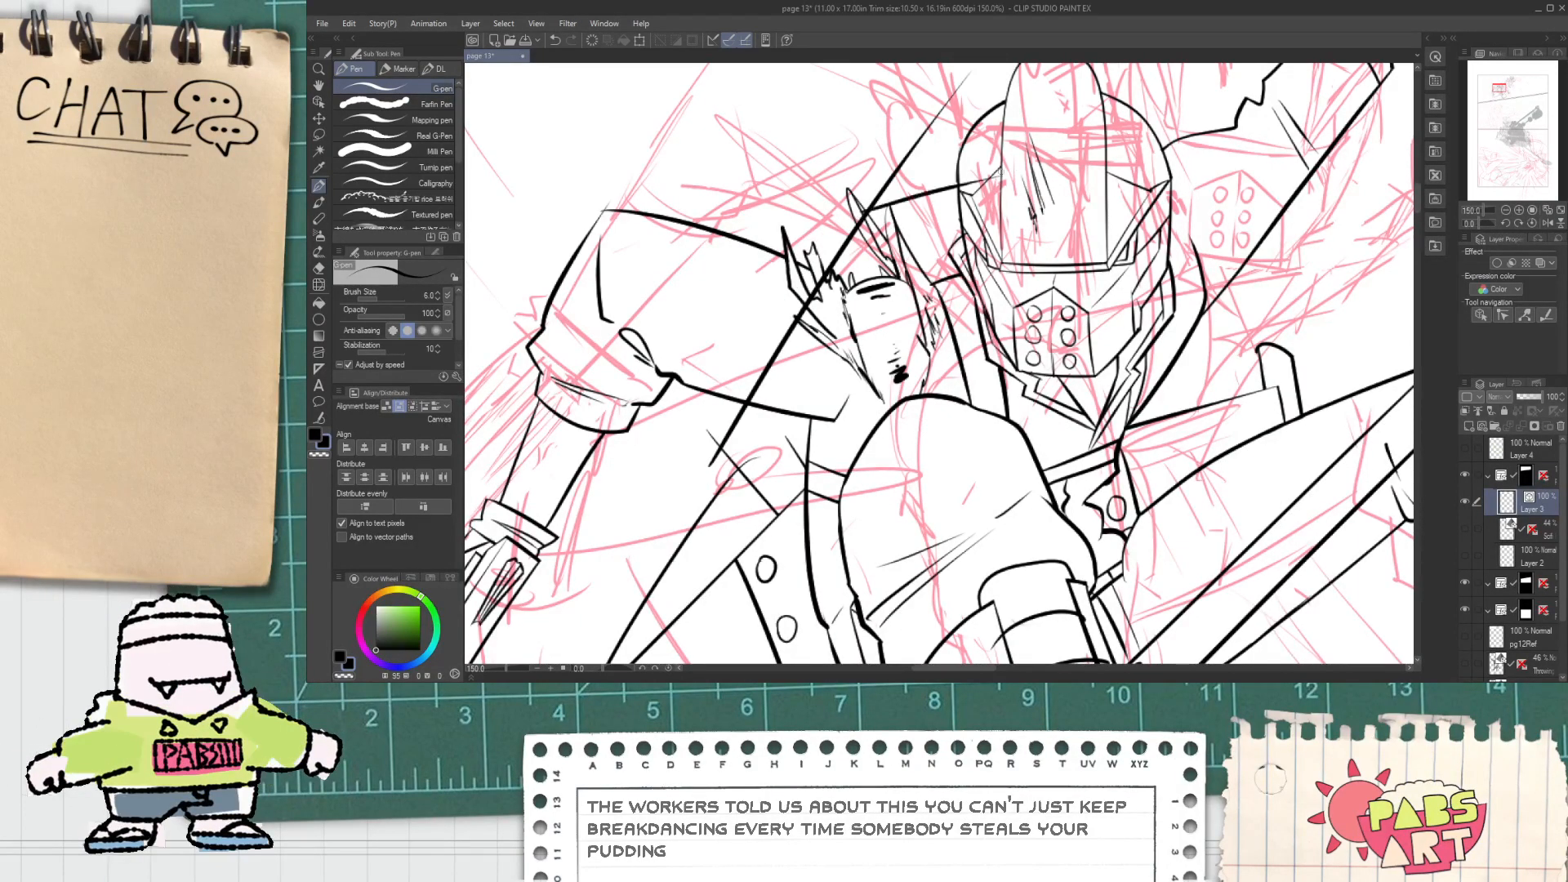
key(ctrl+z)
Step: Shrink the short slanted vector stroke at the body's edge and move it down against the strap band
key(e)
scroll(969, 168, up, 1)
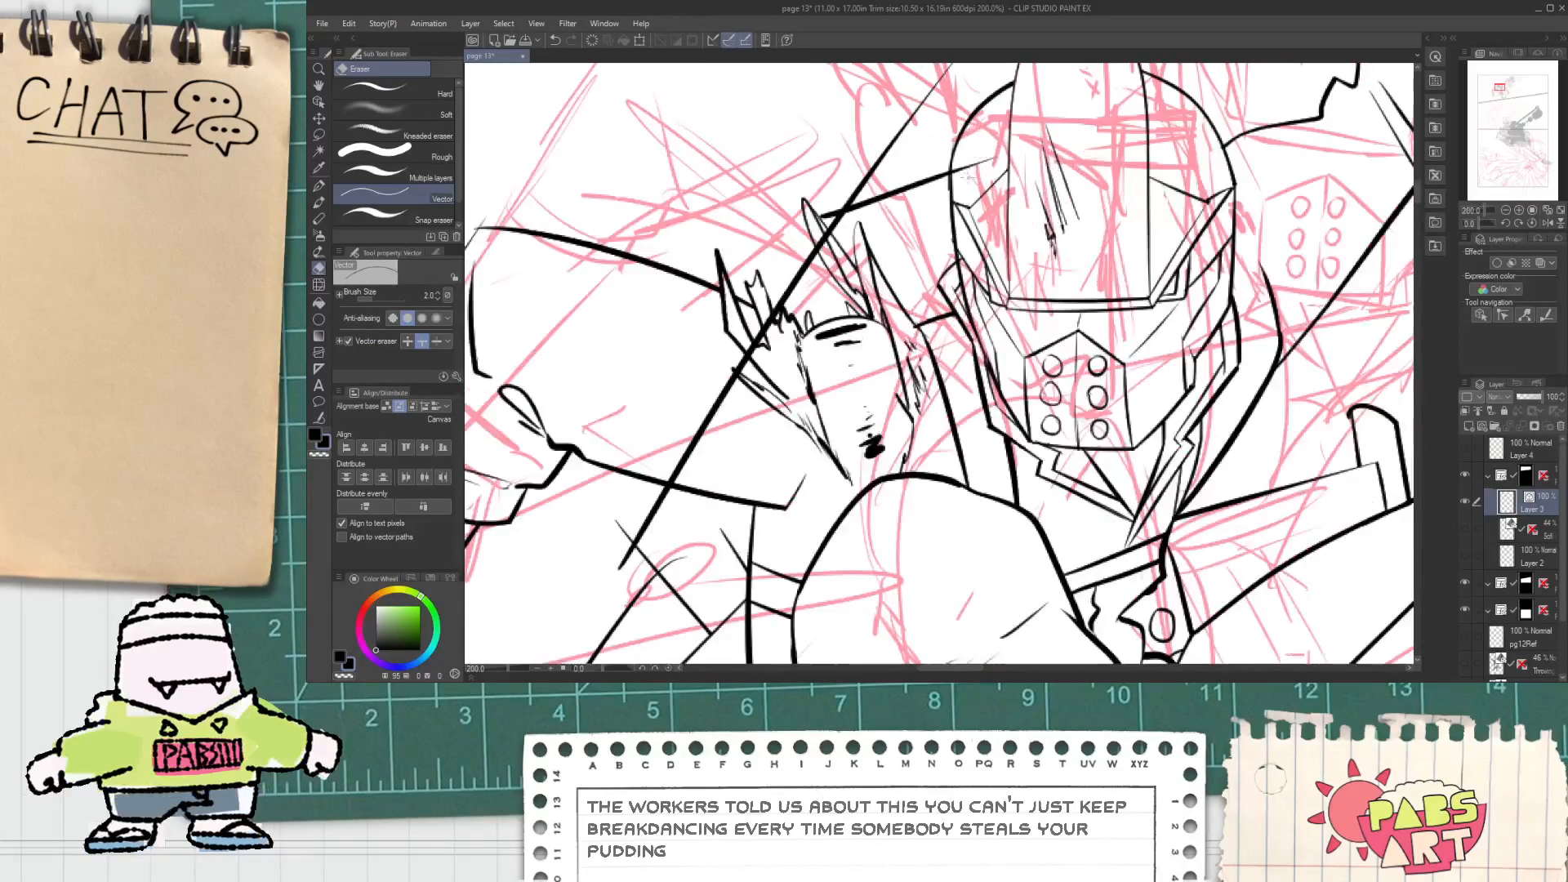
key(space)
drag(722, 581, 731, 479)
scroll(730, 481, up, 2)
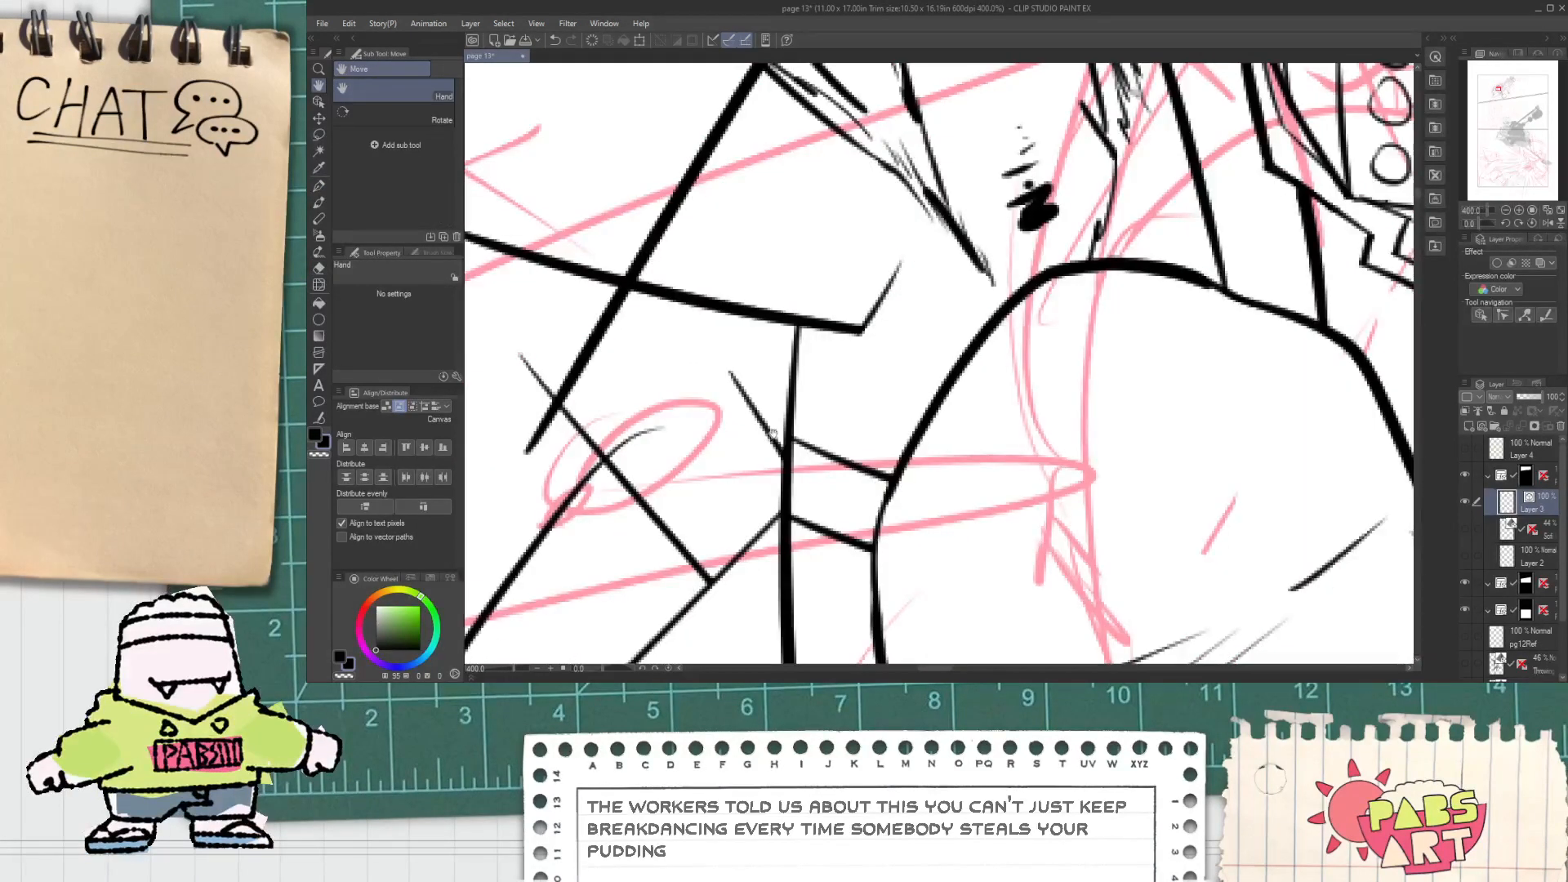
key(o)
click(771, 432)
click(759, 417)
drag(702, 346, 722, 372)
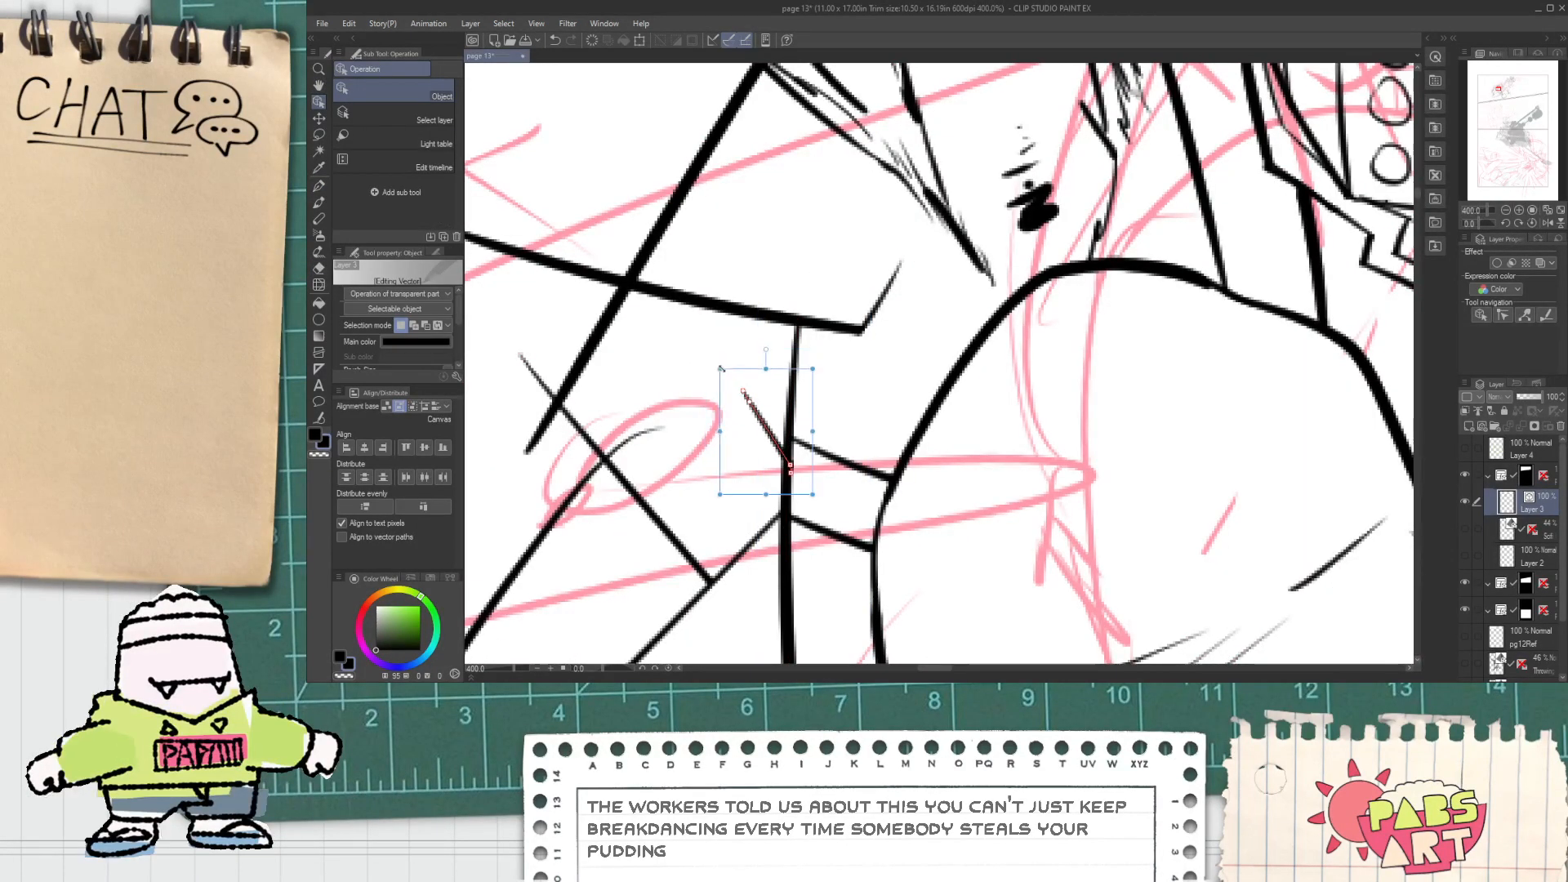
click(692, 407)
click(770, 420)
drag(770, 422, 760, 450)
scroll(740, 445, down, 2)
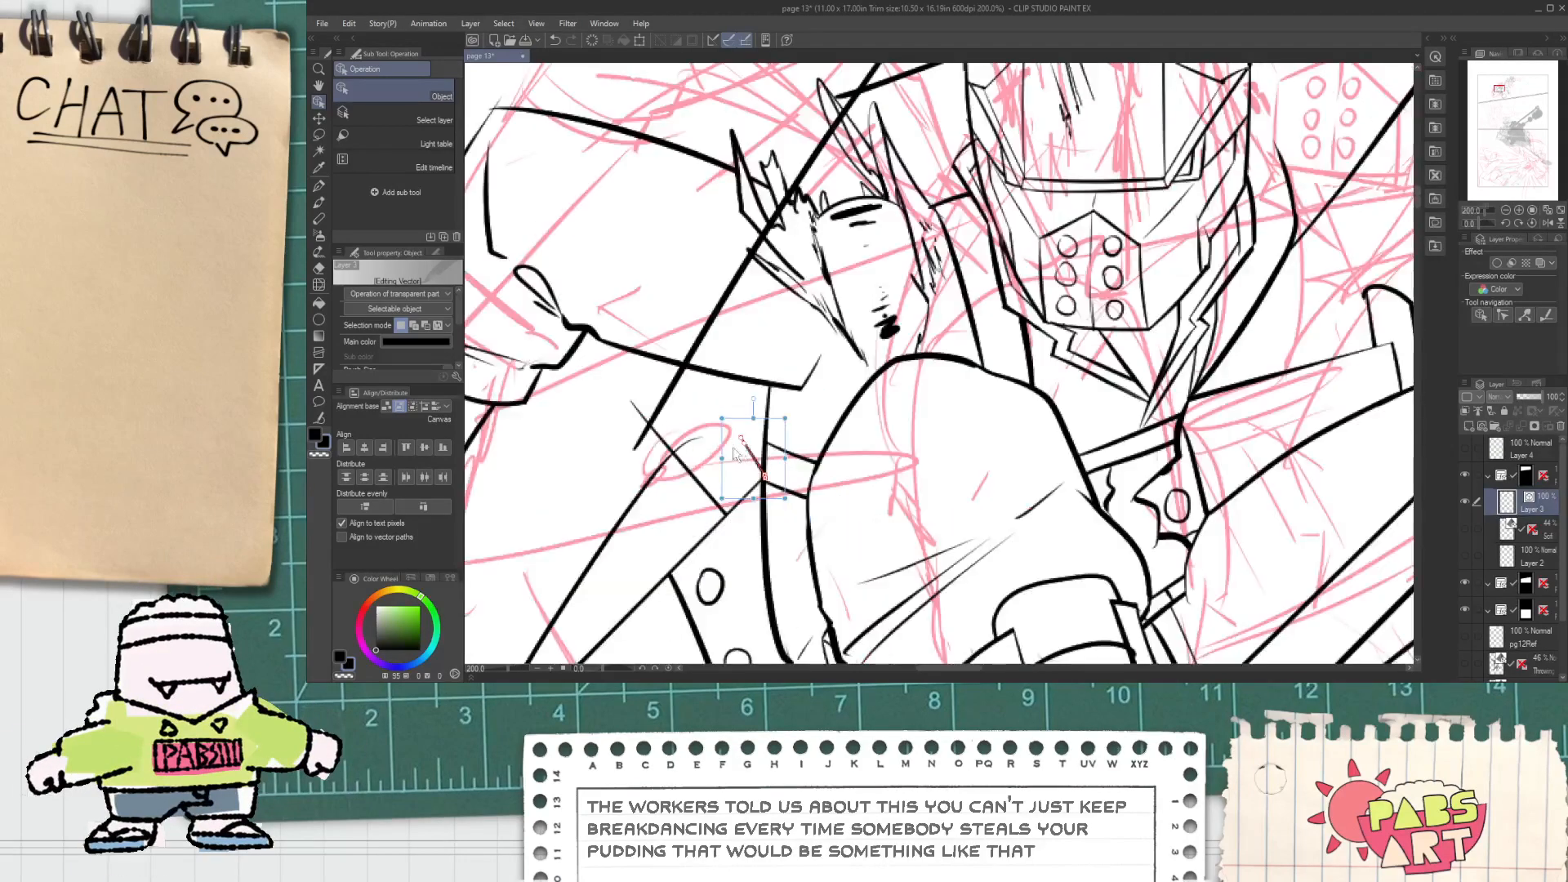
Step: Ink a thin line from the crossing diagonals under the arm to the body's edge at the strap band
key(p)
drag(650, 423, 738, 423)
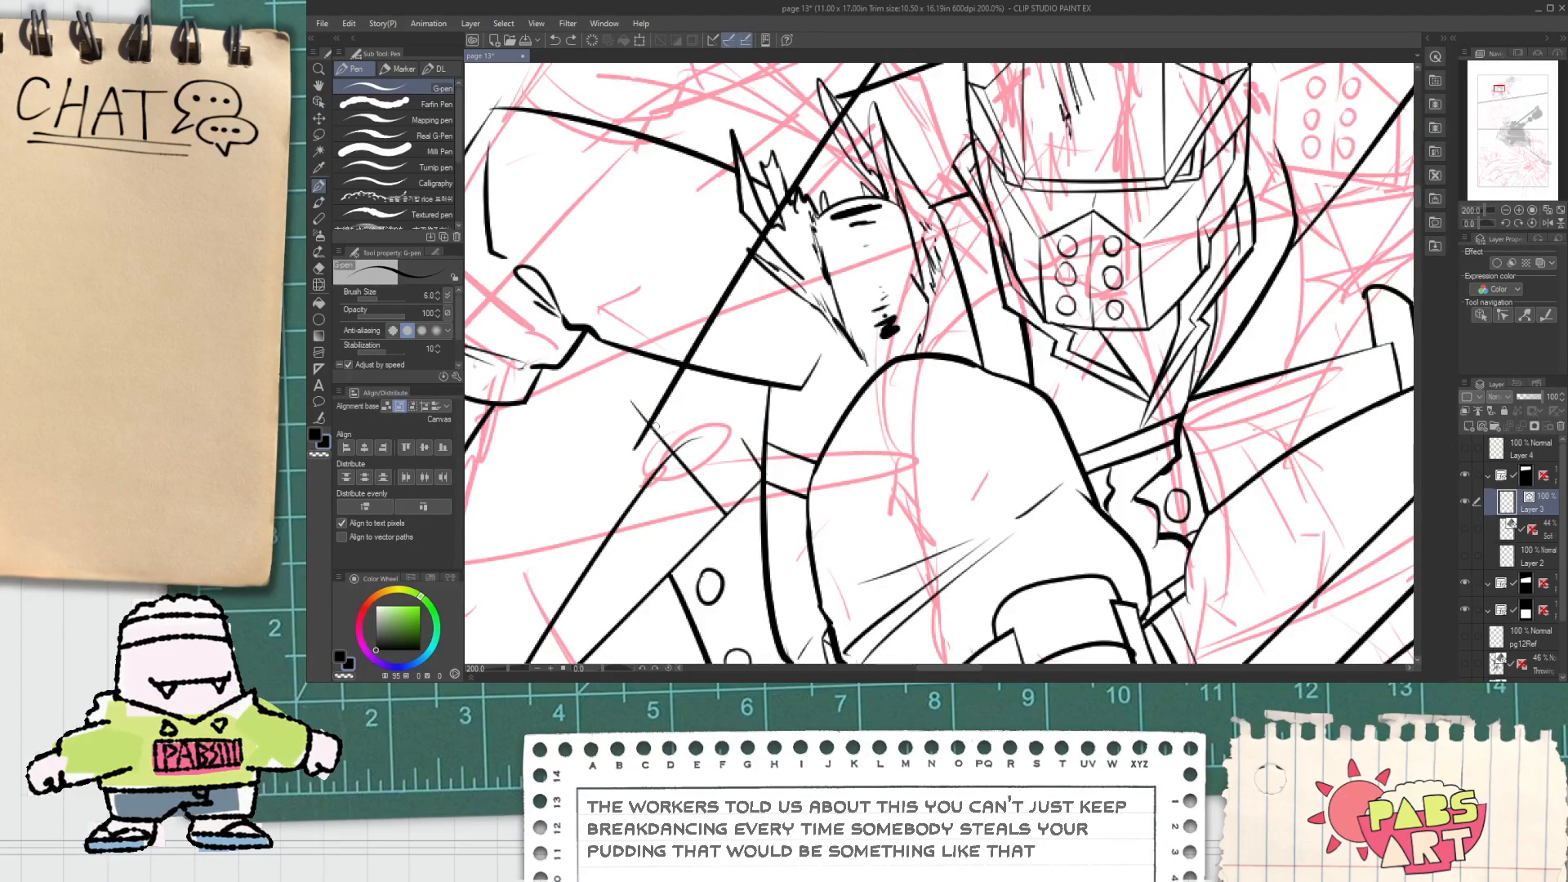
key(e)
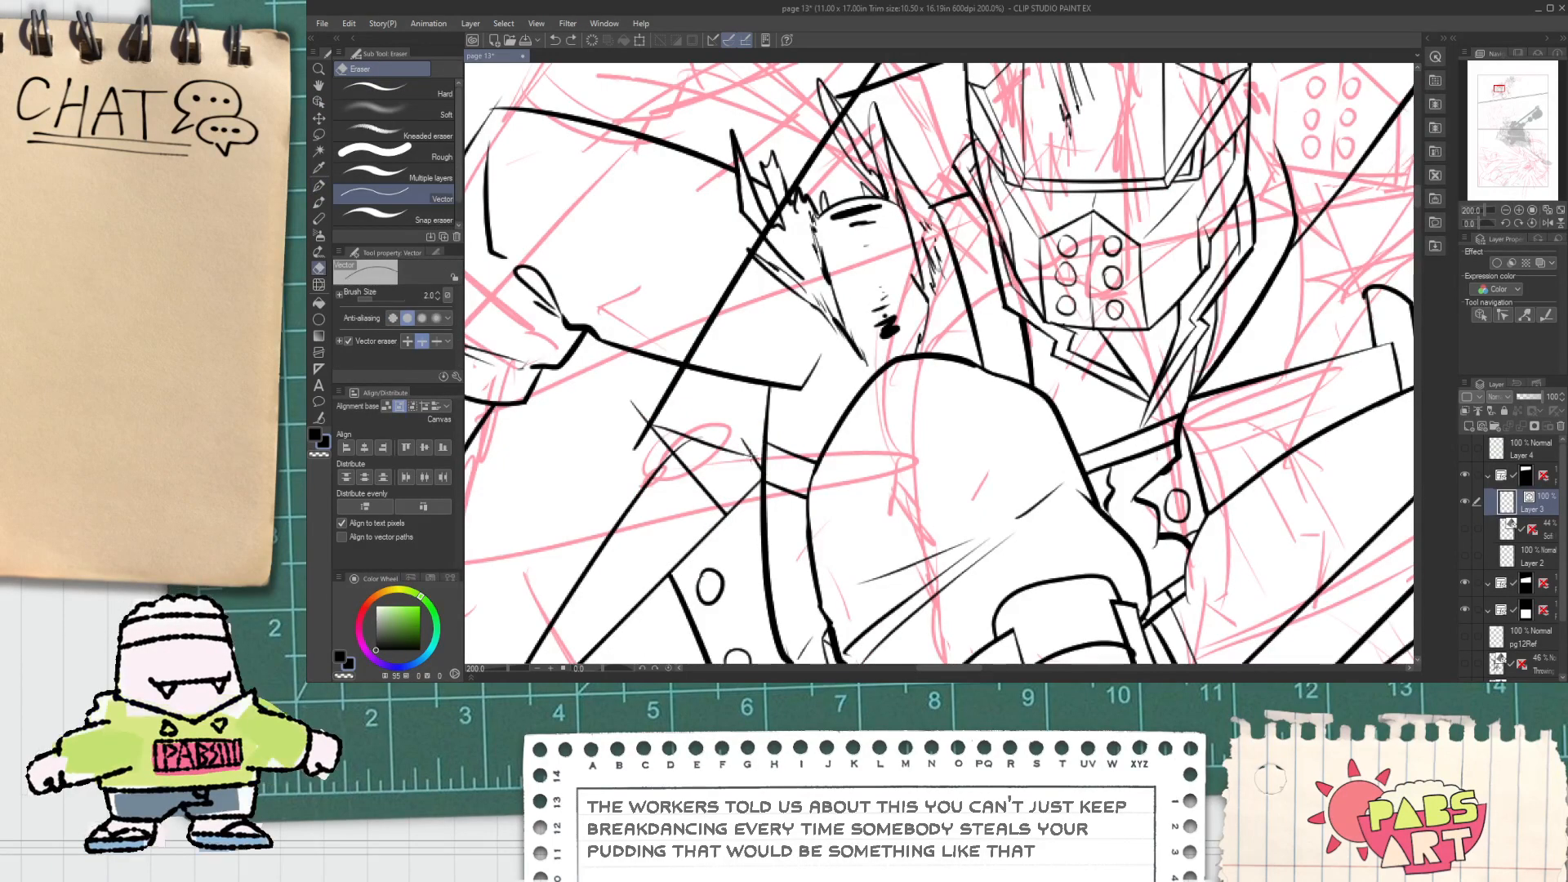
scroll(745, 449, down, 3)
key(p)
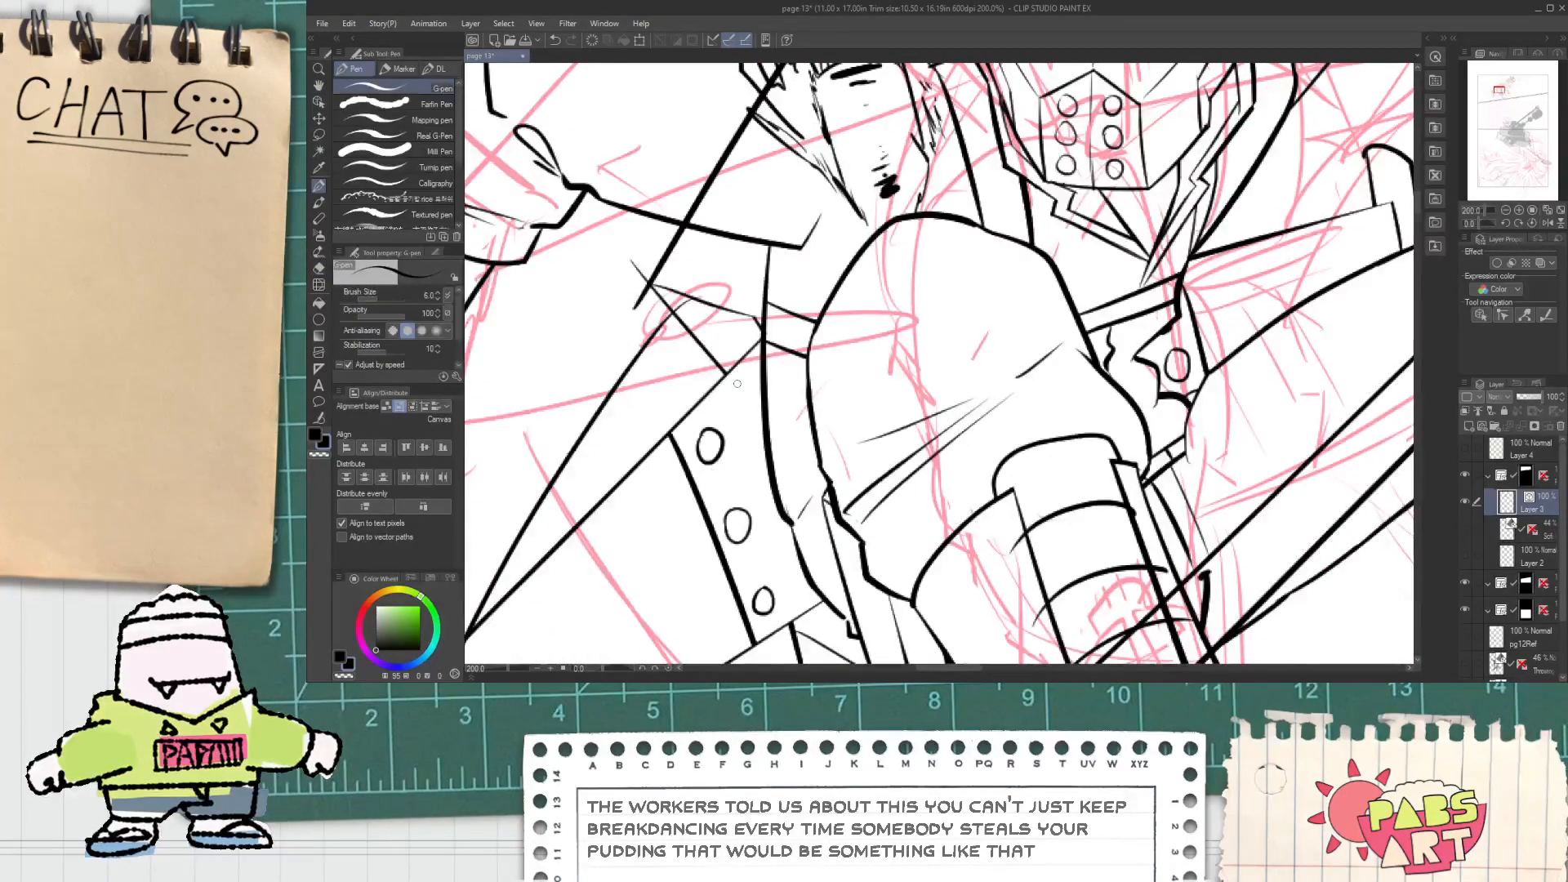
Step: Examine the whole crouching figure and the line work around the diagonals and the three-hole panel
scroll(739, 380, down, 1)
key(space)
drag(706, 506, 718, 474)
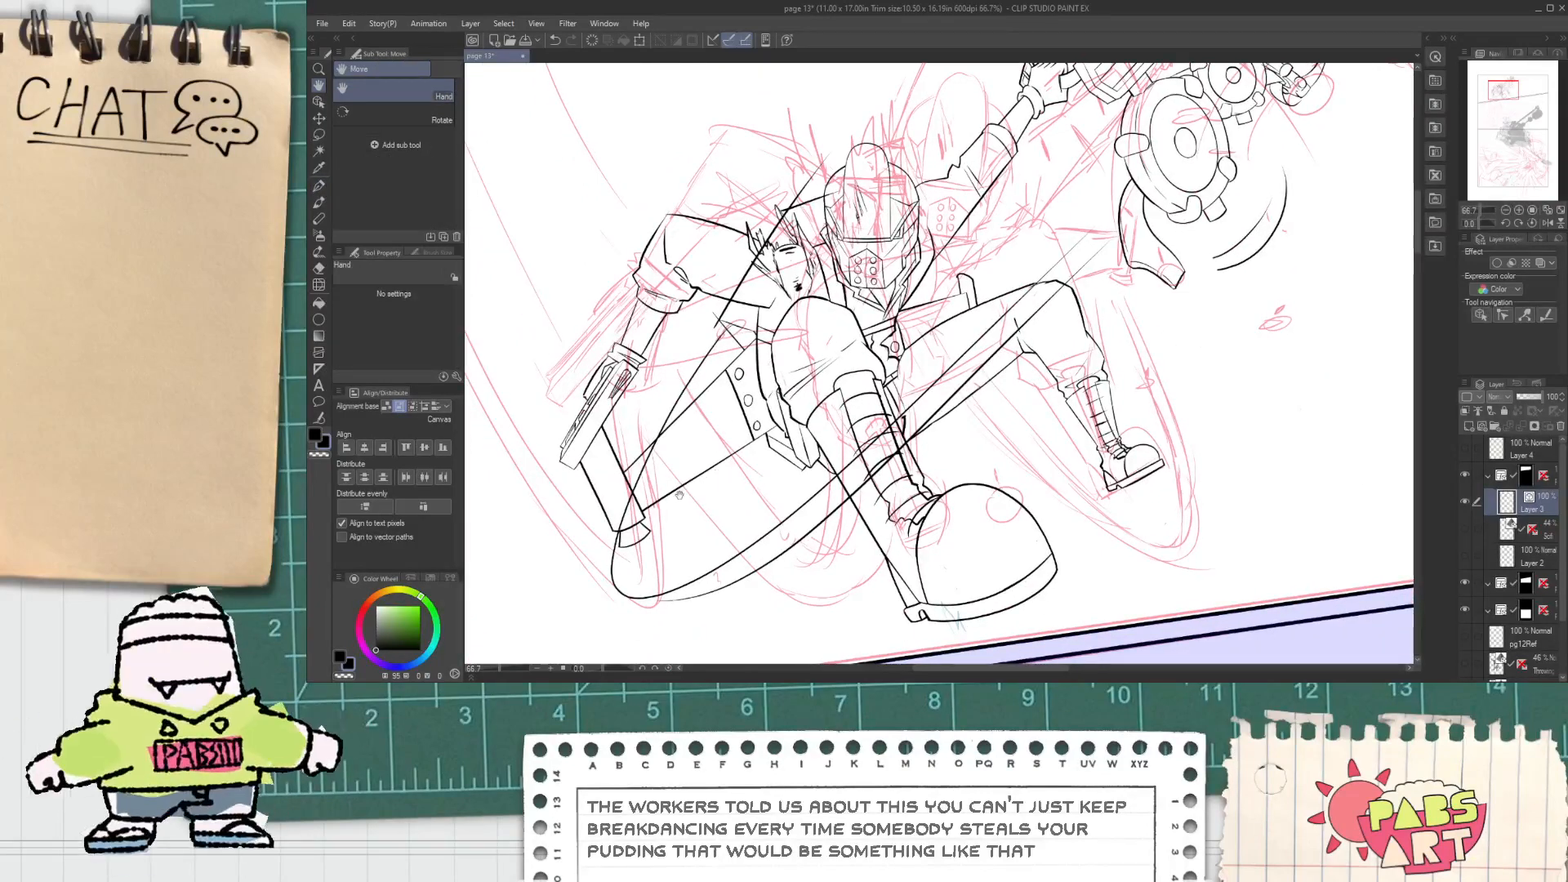
scroll(727, 270, up, 1)
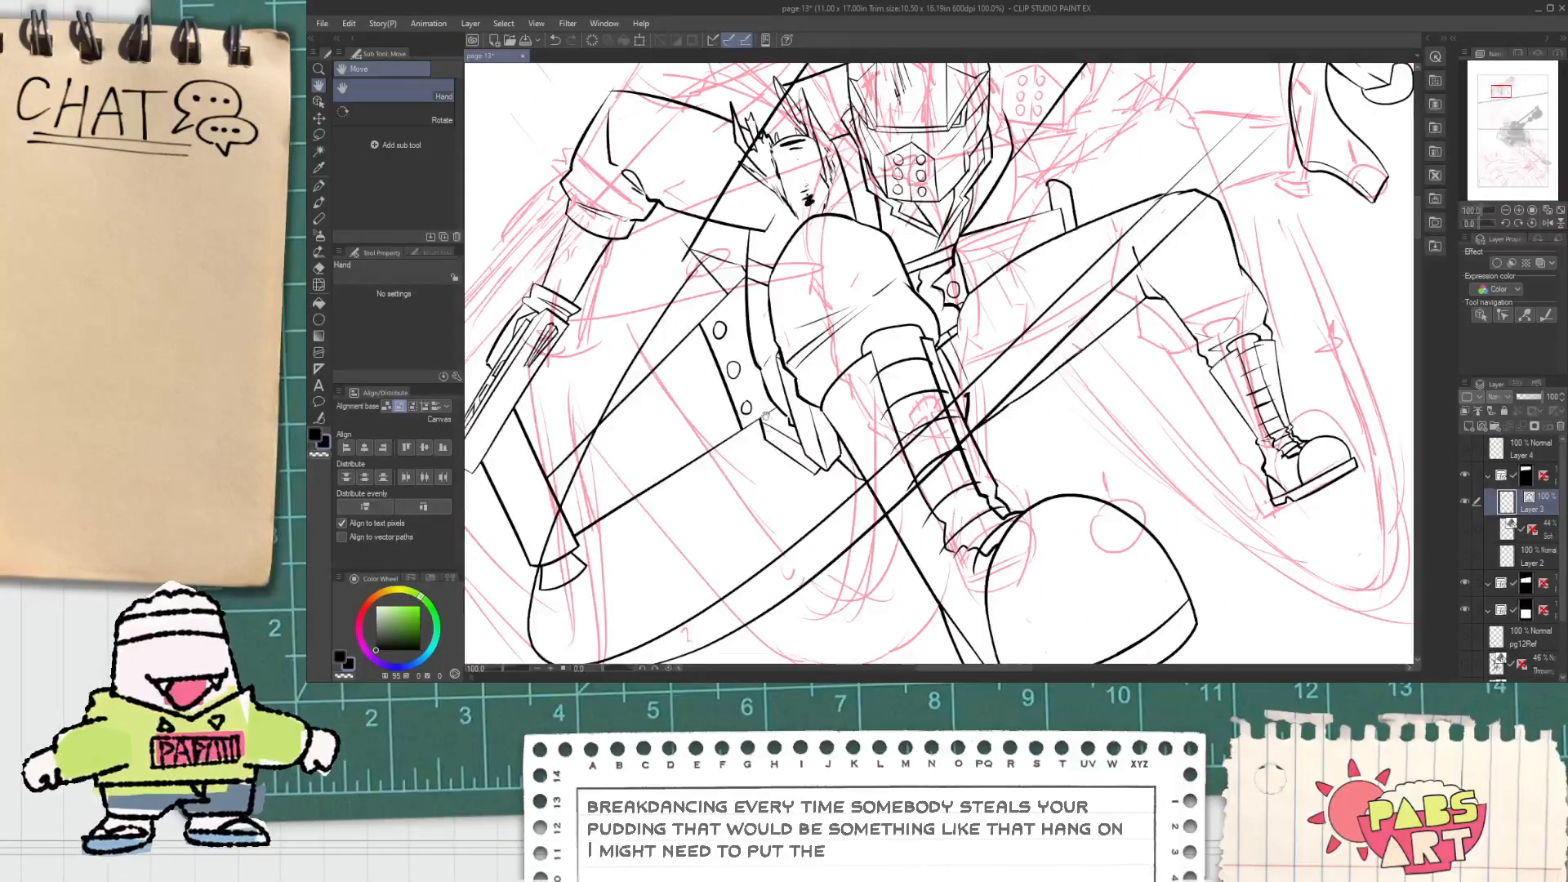
drag(757, 421, 764, 445)
scroll(746, 400, up, 1)
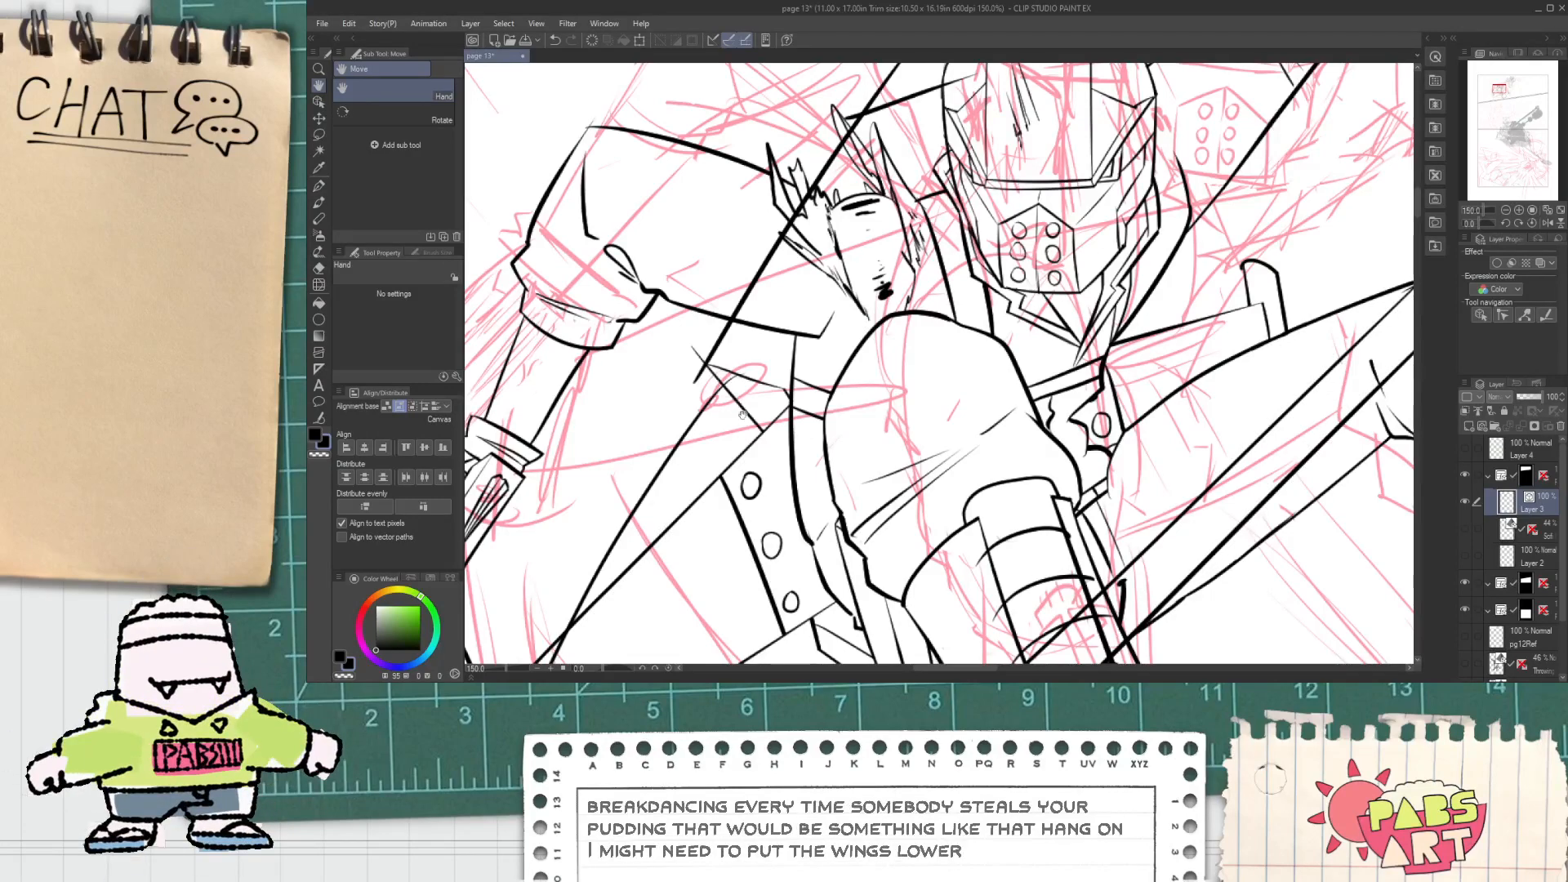
scroll(764, 455, down, 1)
scroll(764, 455, down, 2)
scroll(773, 548, up, 3)
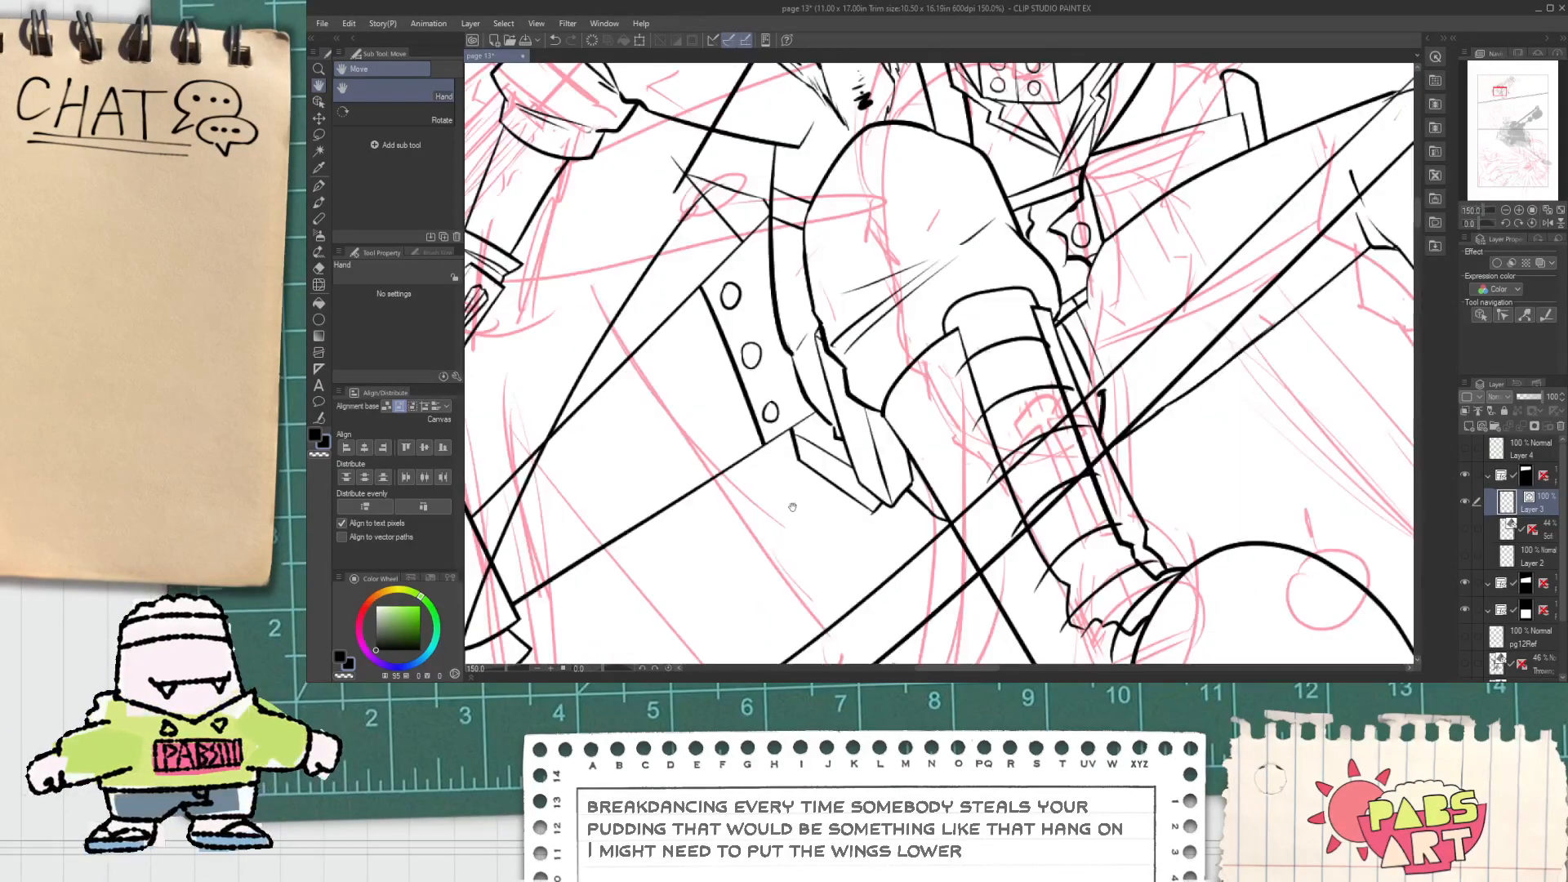
Step: Move the slanted vector strokes of the small strap end below the three-hole panel up against the body's edge
click(870, 531)
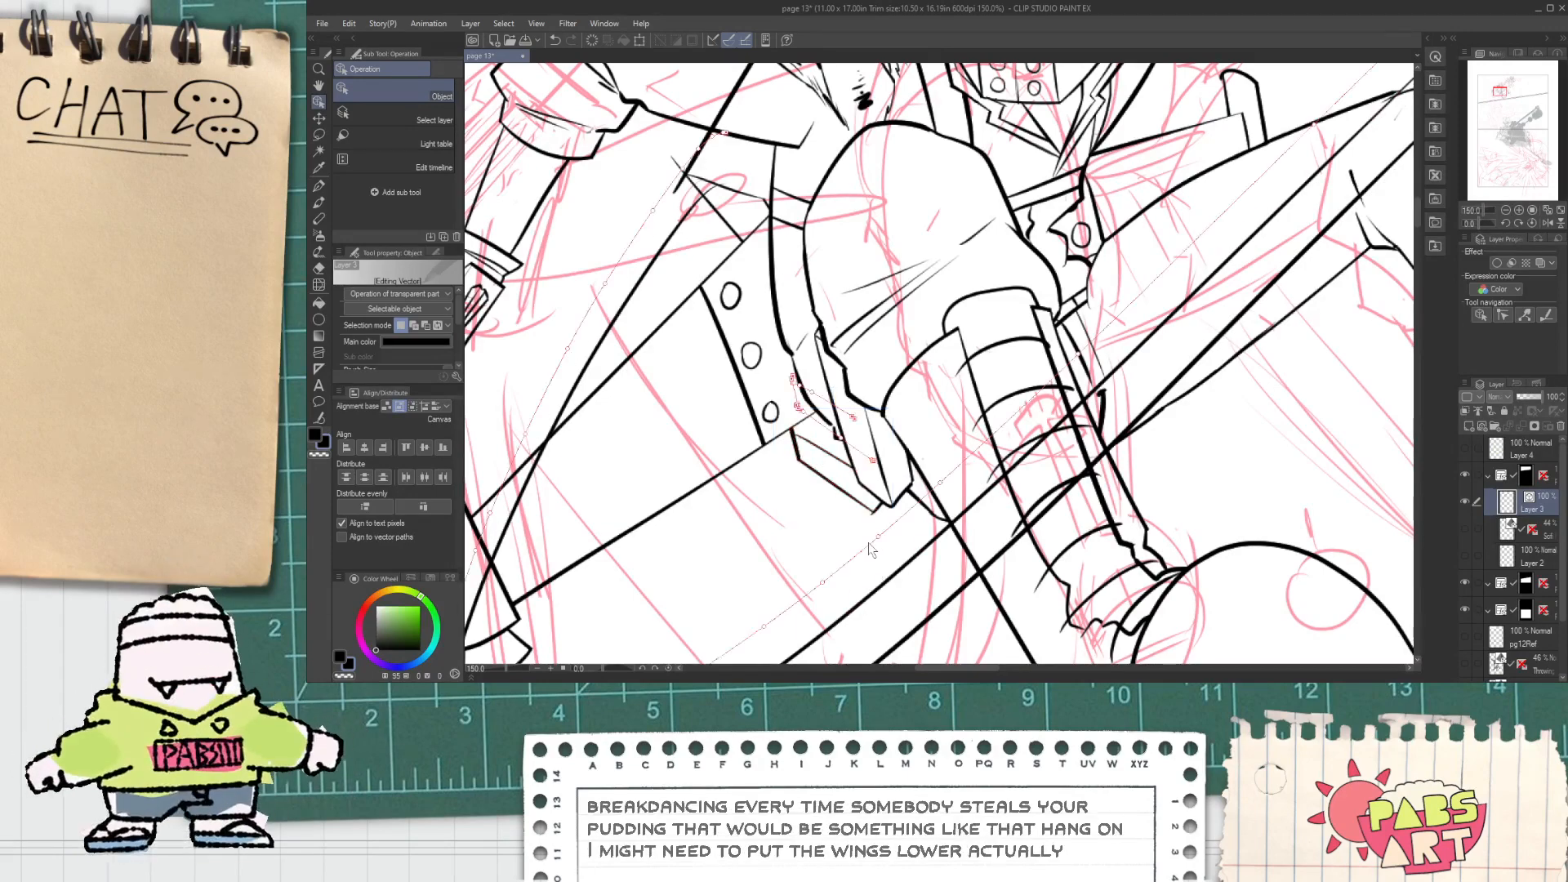
key(ctrl+z)
drag(807, 565, 794, 441)
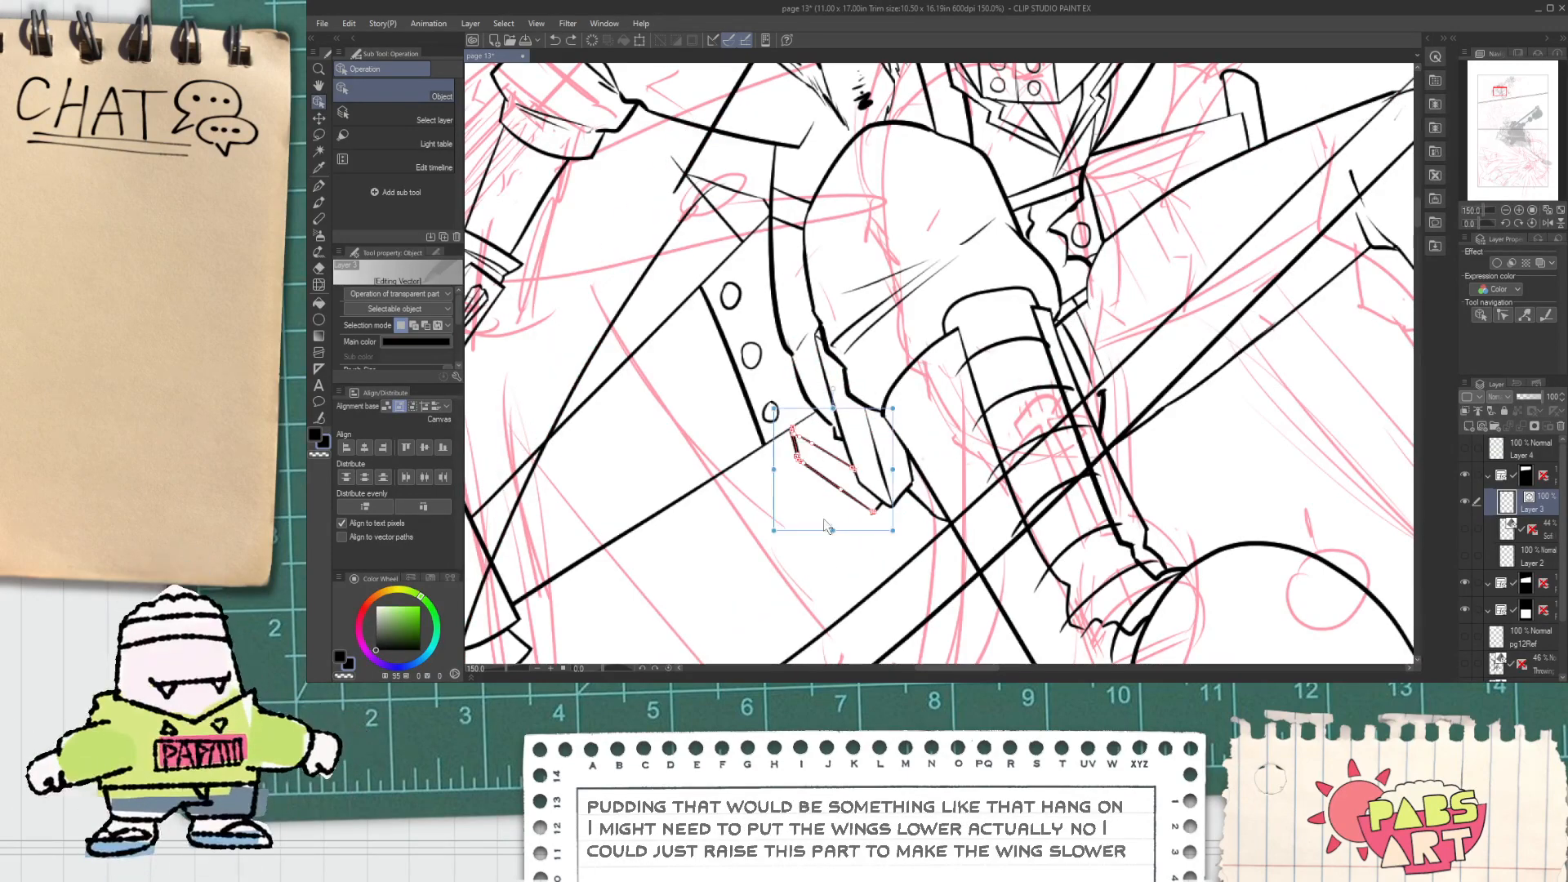
mouse_move(785, 574)
mouse_down()
mouse_move(906, 493)
mouse_move(898, 480)
mouse_up()
click(819, 593)
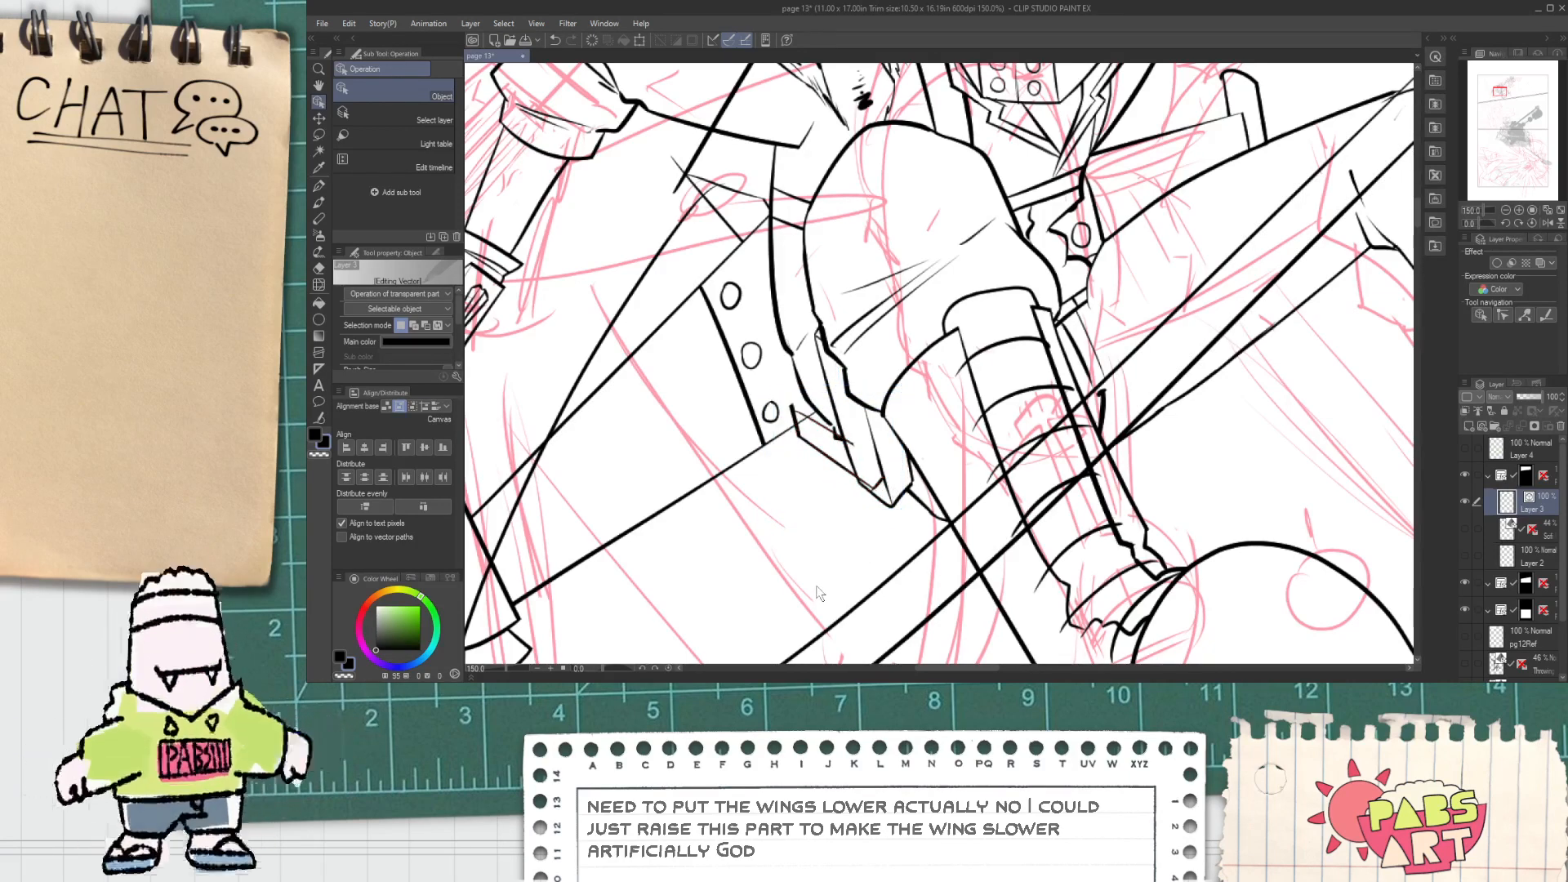
Step: Erase the overlapping inner lines of the small strap end below the three-hole panel
scroll(870, 512, up, 5)
key(e)
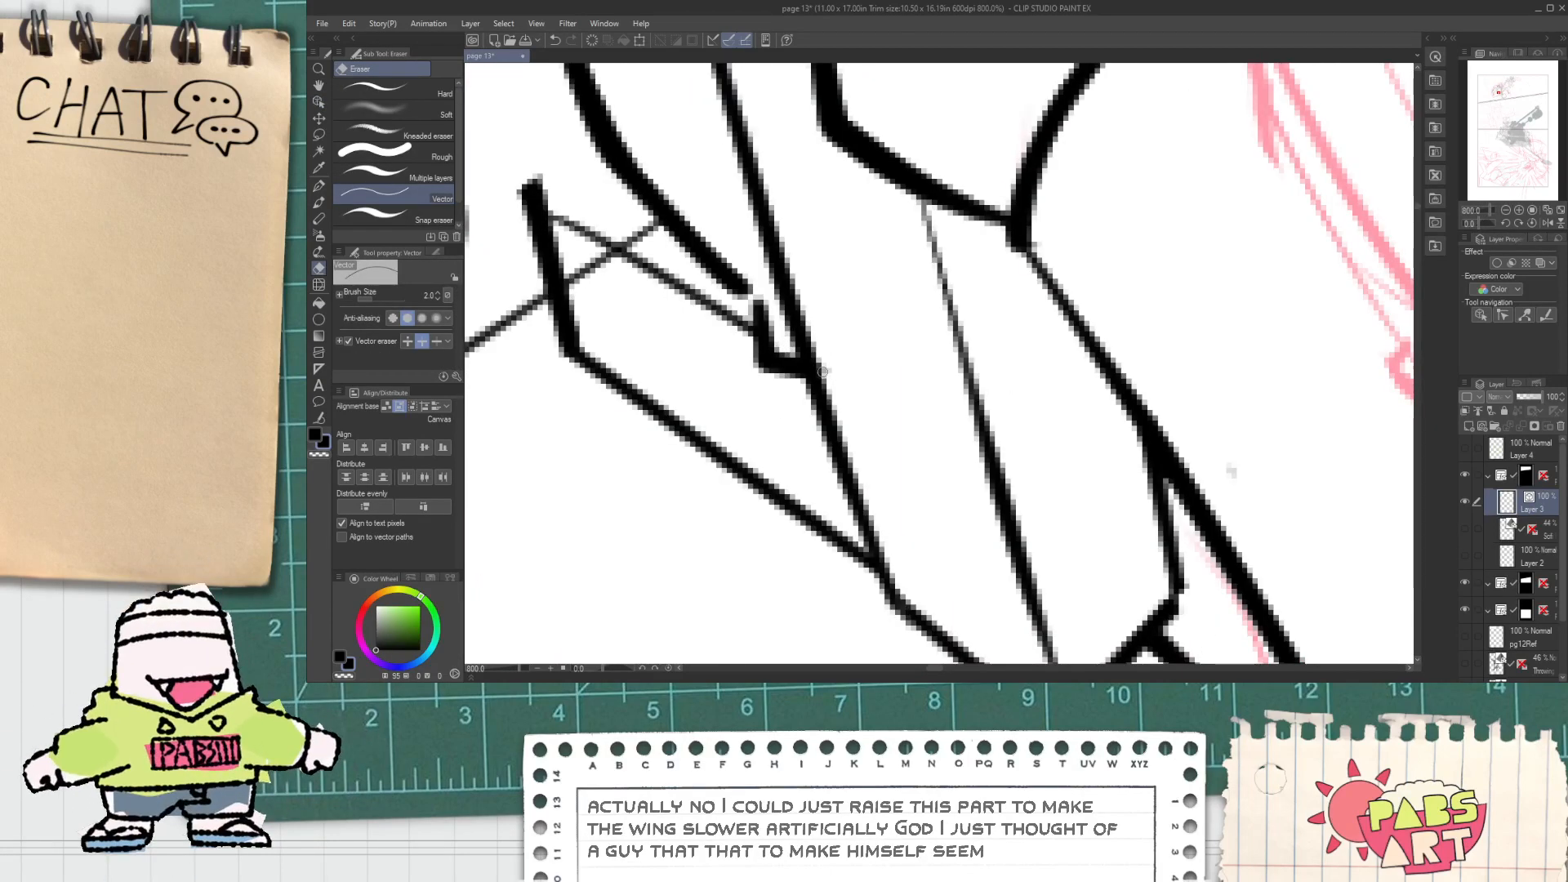
mouse_move(559, 243)
mouse_down()
mouse_move(532, 220)
mouse_move(545, 248)
mouse_move(546, 186)
mouse_move(620, 416)
mouse_up()
scroll(542, 202, down, 5)
scroll(549, 210, down, 1)
Step: Examine the crouching figure's outstretched arm, torso and diagonal lines, comparing close-ups with the whole pose
key(space)
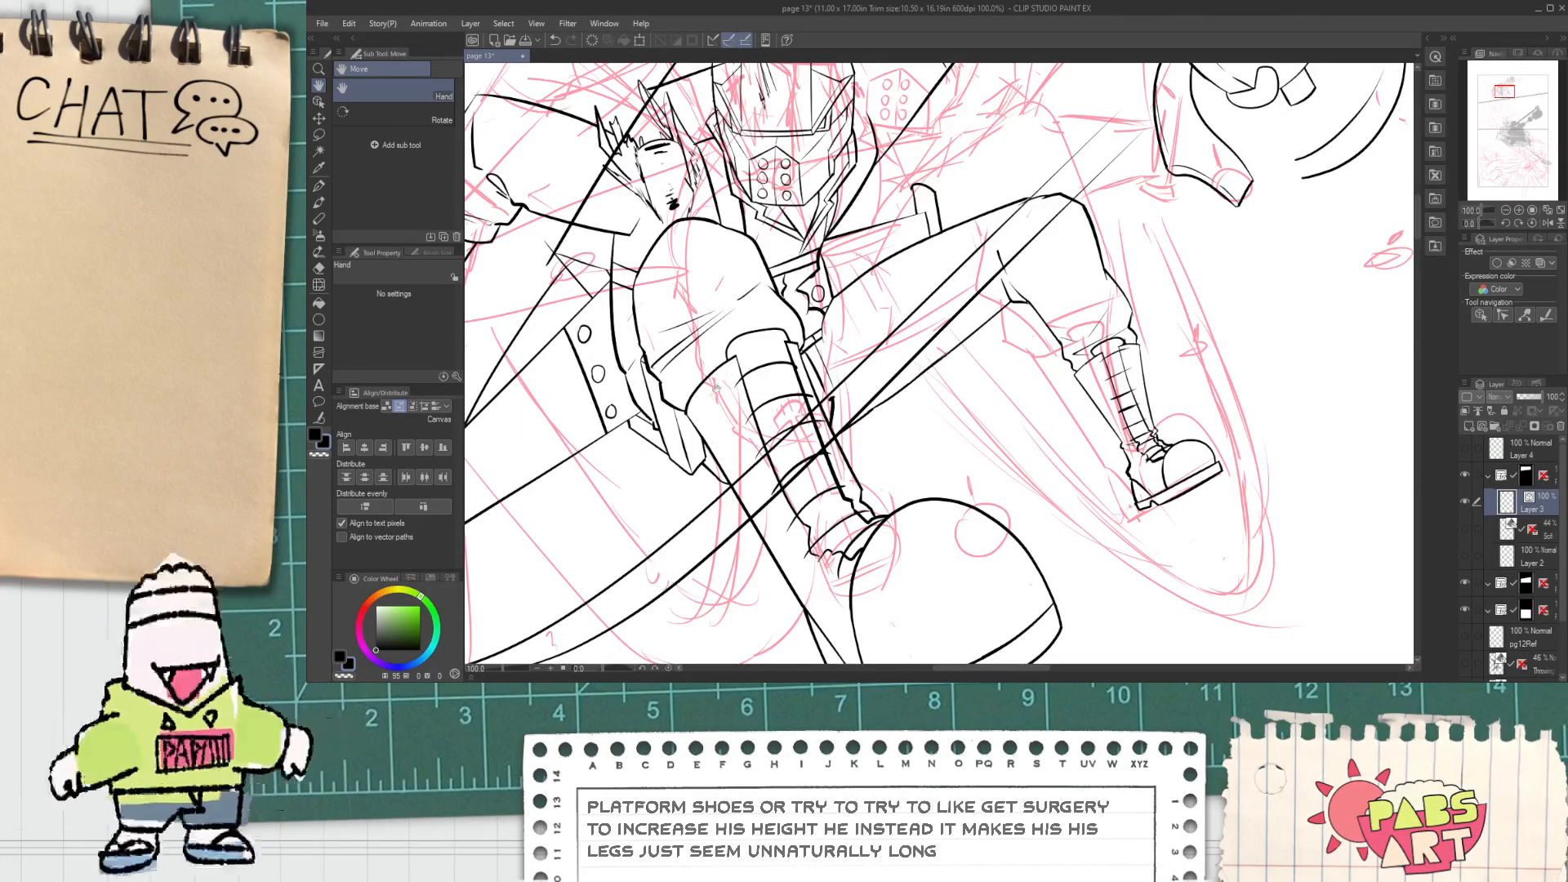
mouse_move(715, 388)
mouse_down()
mouse_move(767, 417)
mouse_move(772, 276)
mouse_up()
scroll(756, 353, up, 2)
scroll(783, 392, down, 2)
scroll(772, 276, up, 2)
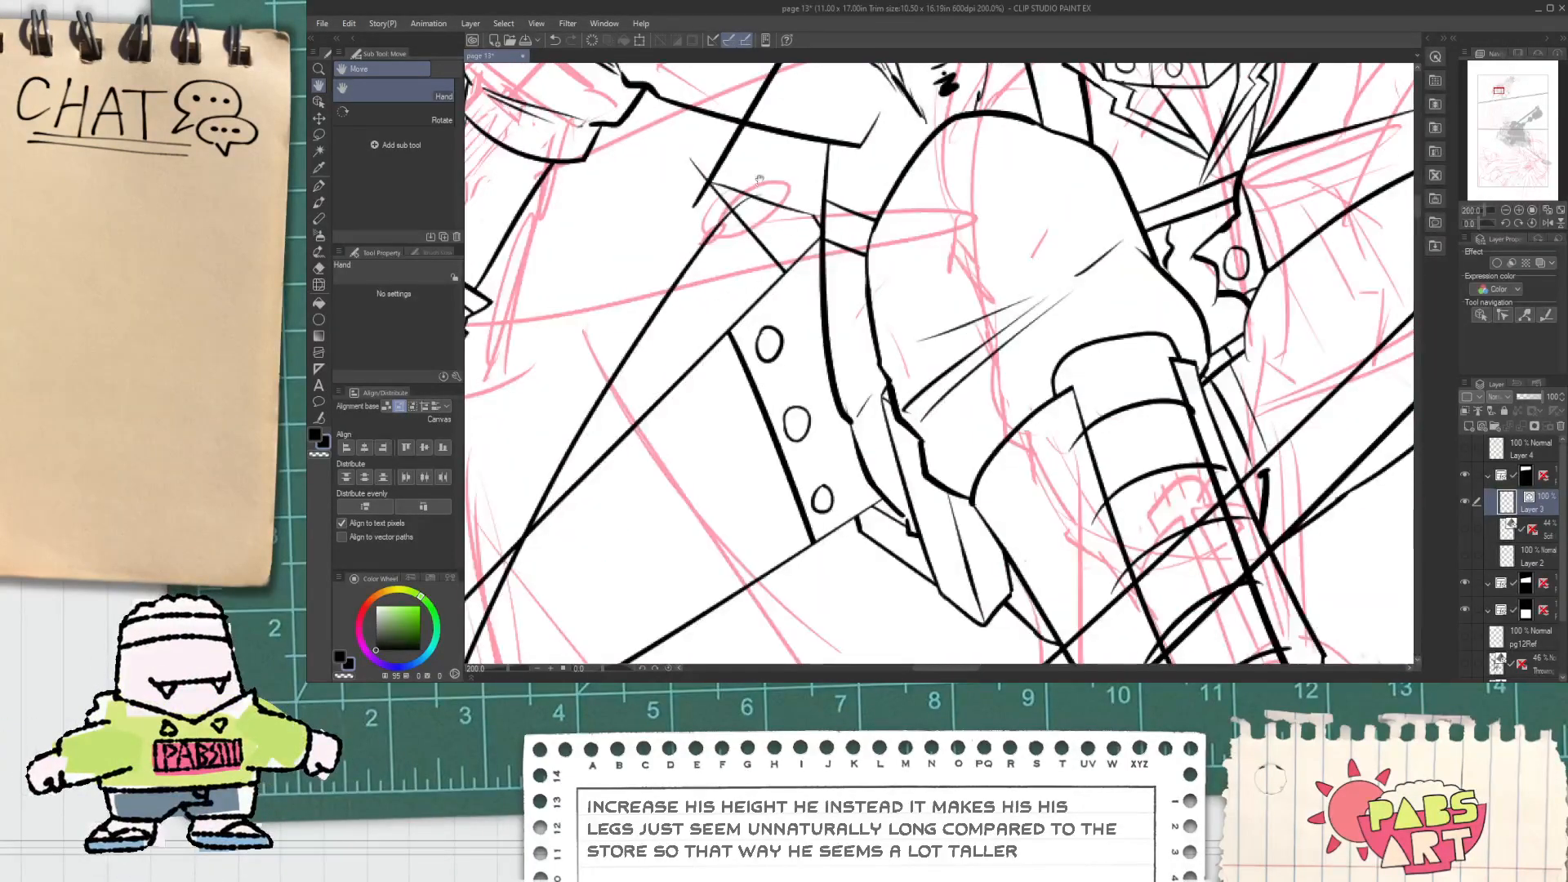
drag(758, 166, 793, 309)
scroll(809, 282, down, 1)
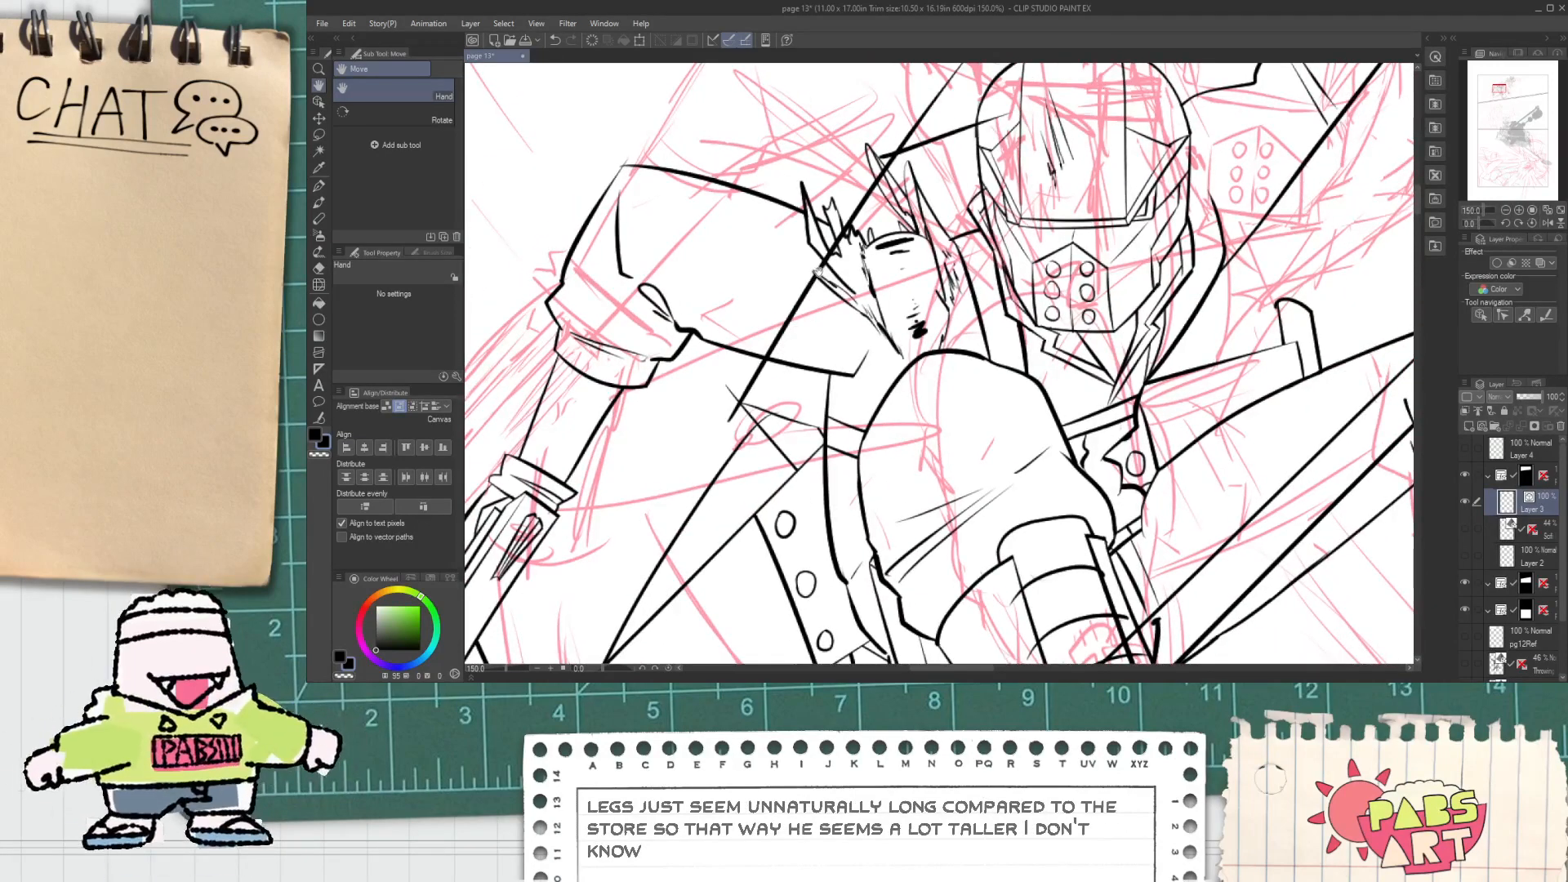
key(e)
scroll(884, 157, up, 1)
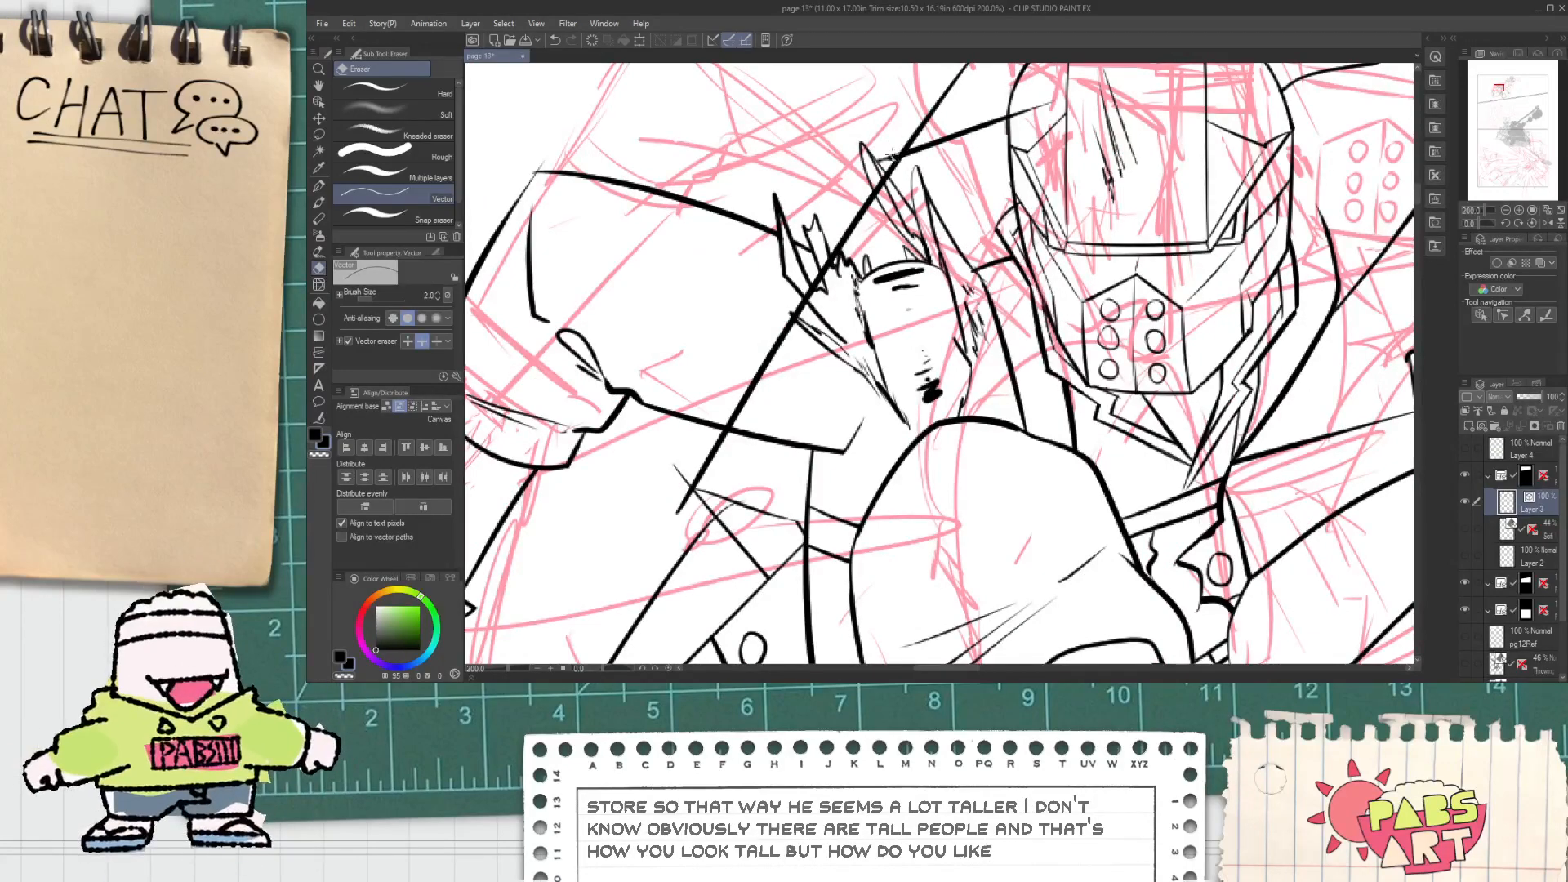
scroll(940, 108, down, 1)
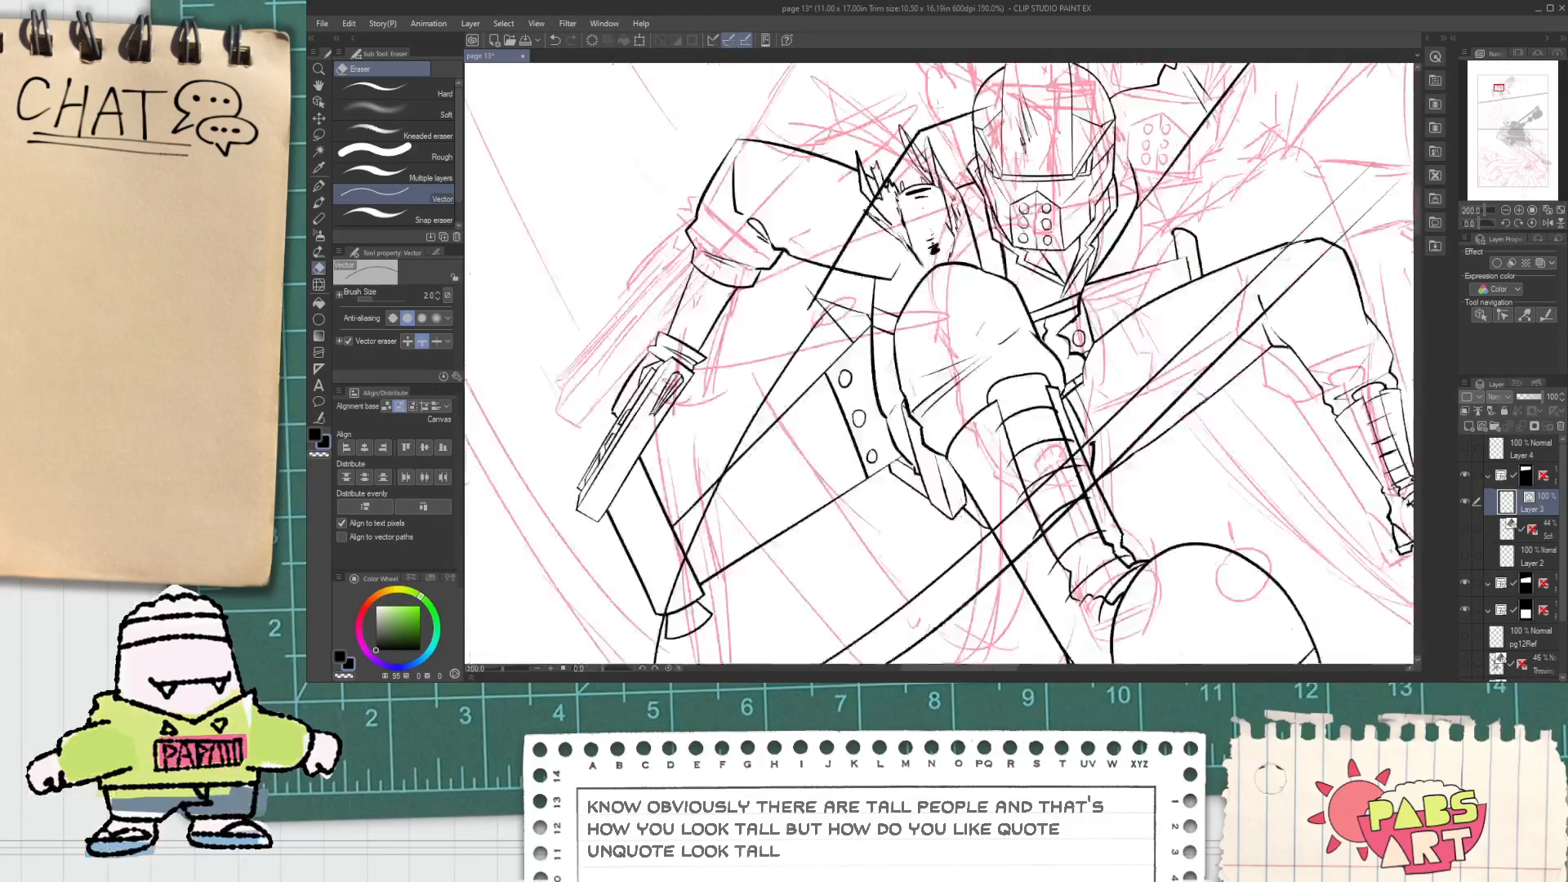
key(h)
drag(939, 102, 938, 158)
key(space)
drag(763, 519, 788, 366)
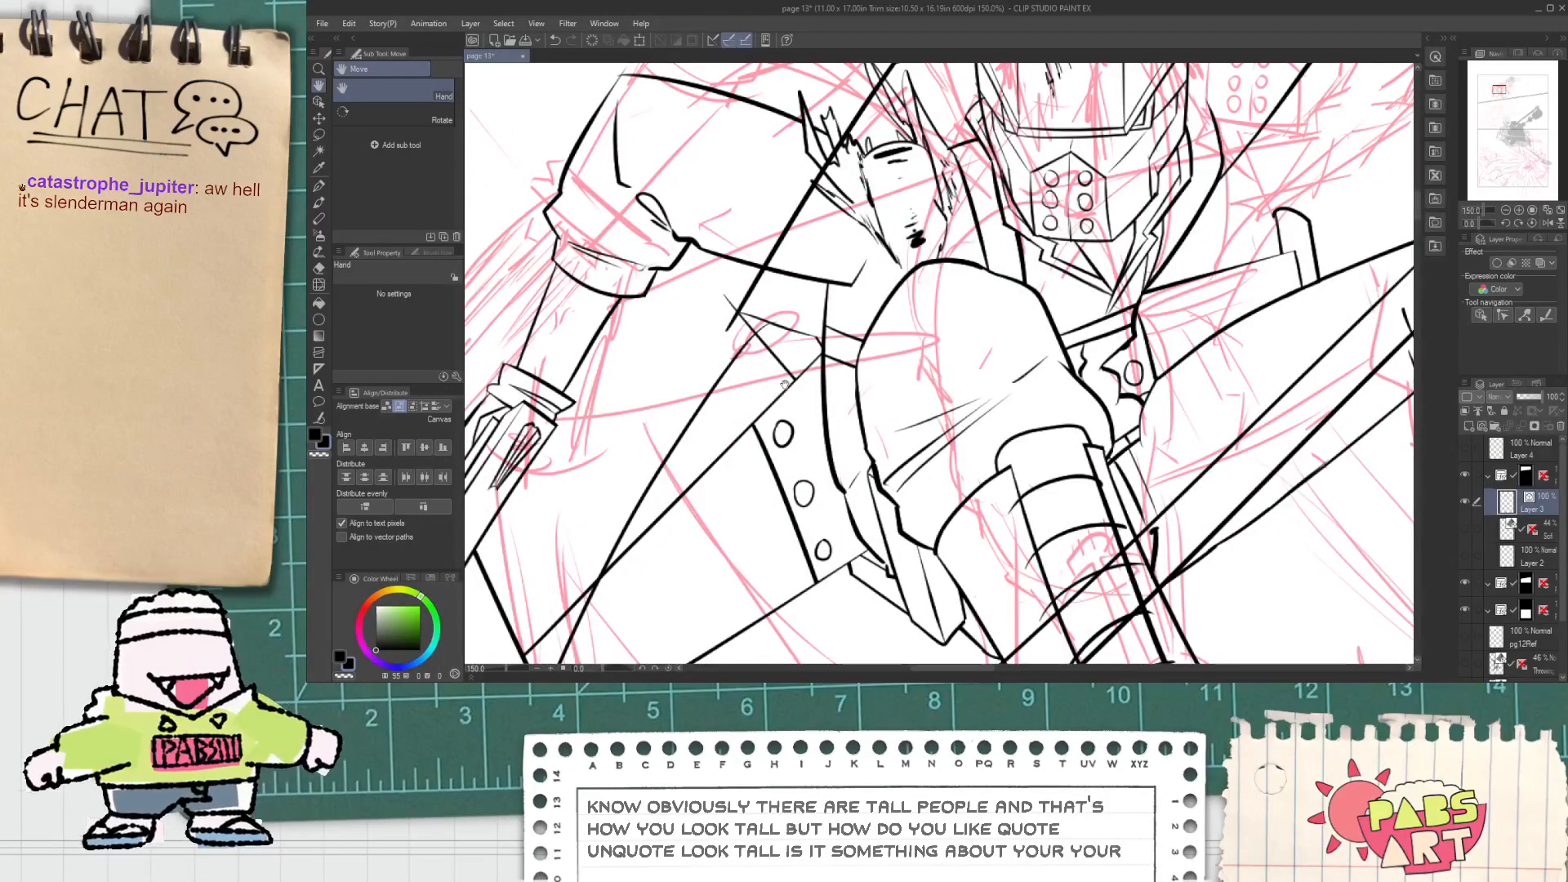
scroll(789, 329, up, 1)
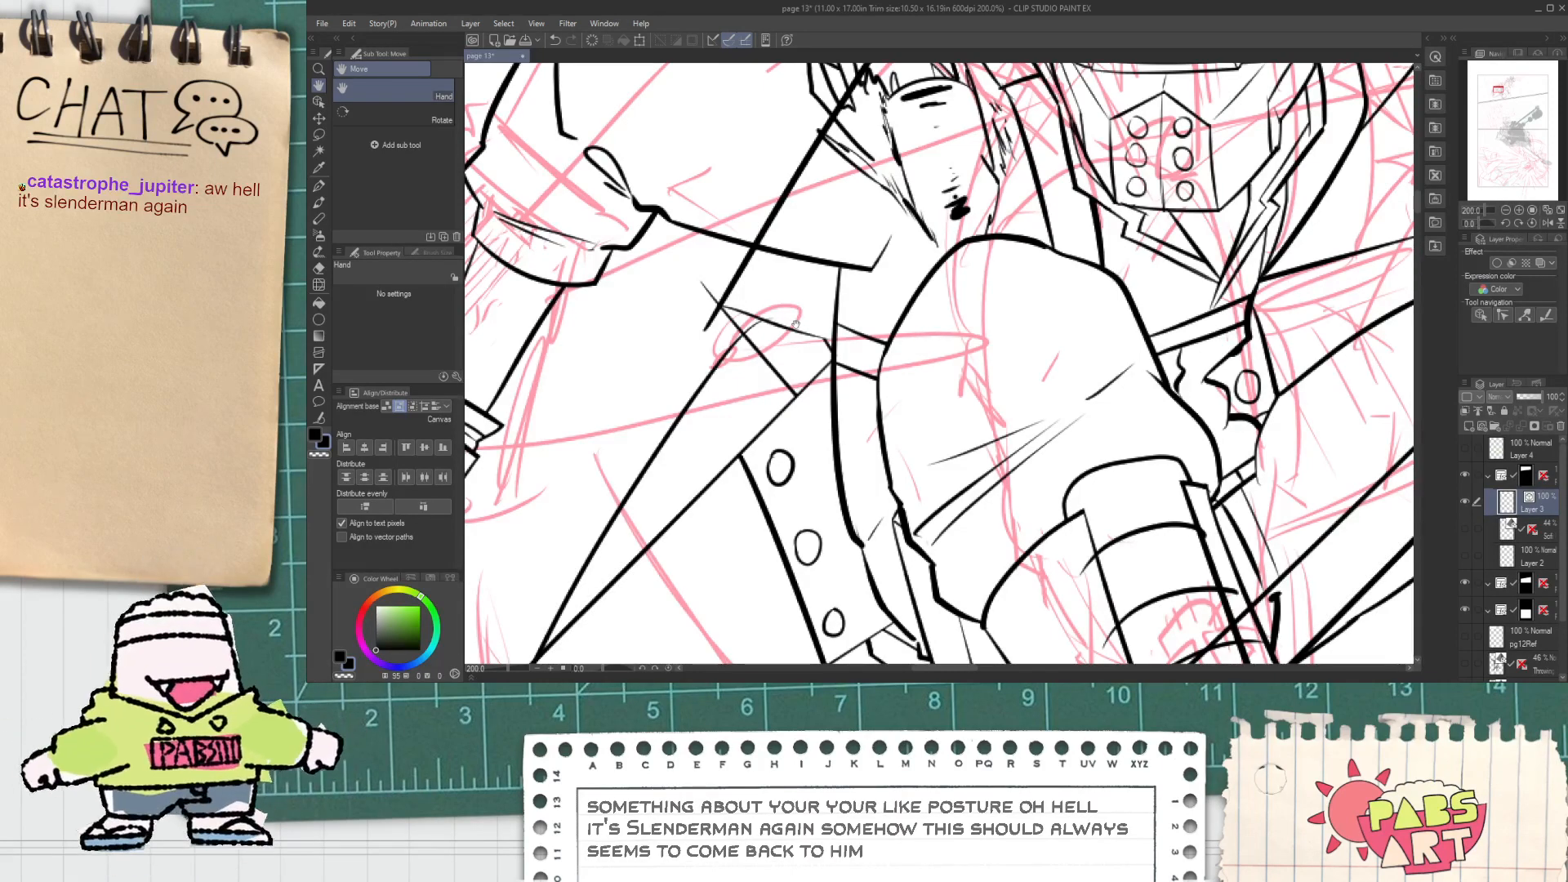
scroll(776, 350, down, 2)
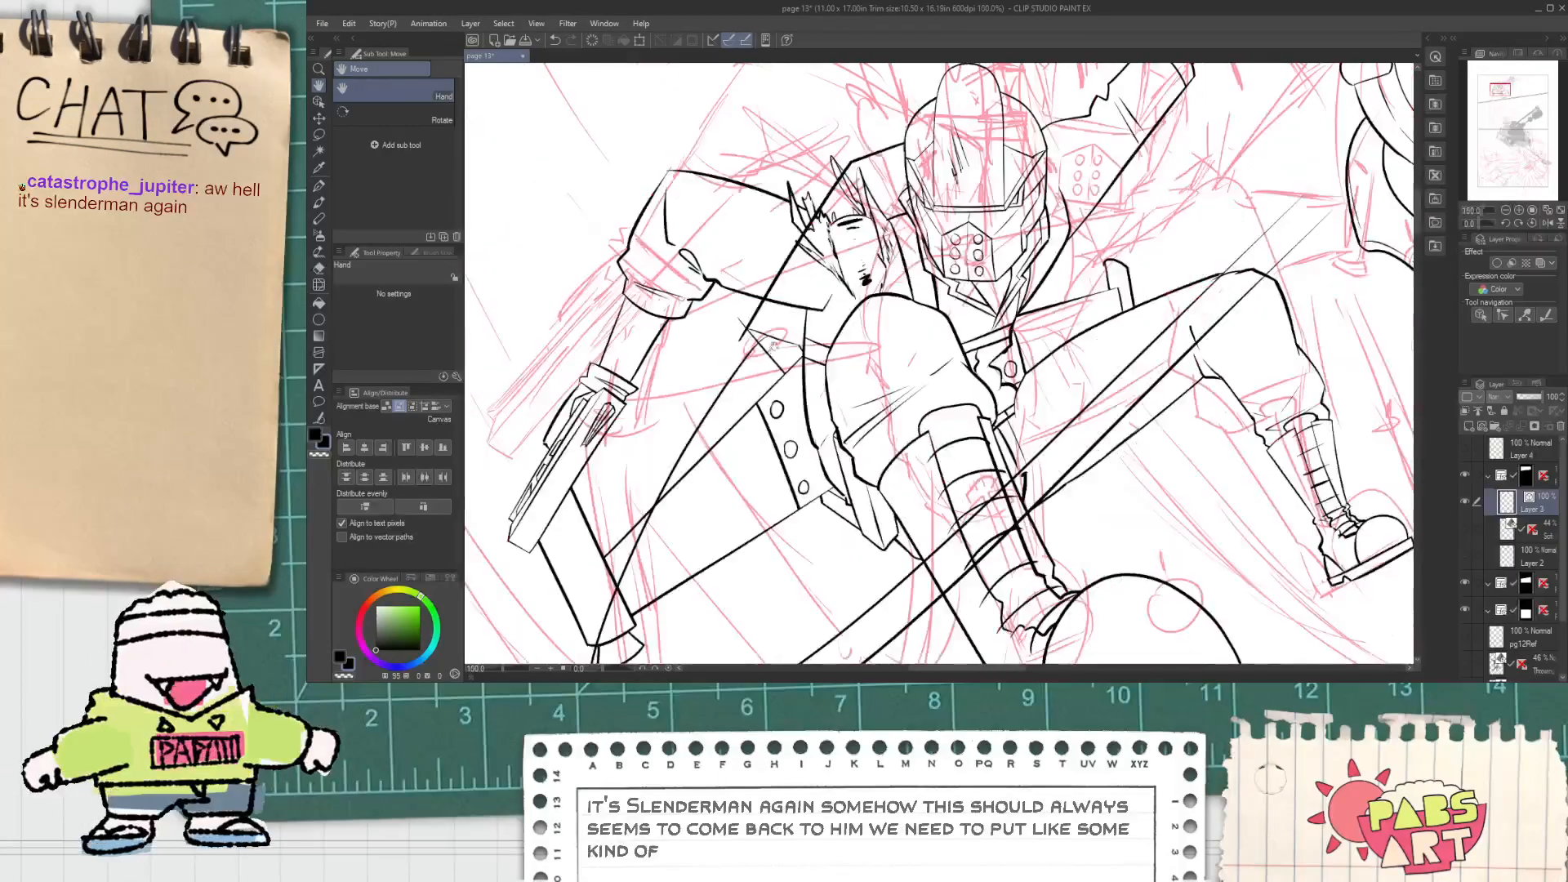
drag(780, 339, 778, 354)
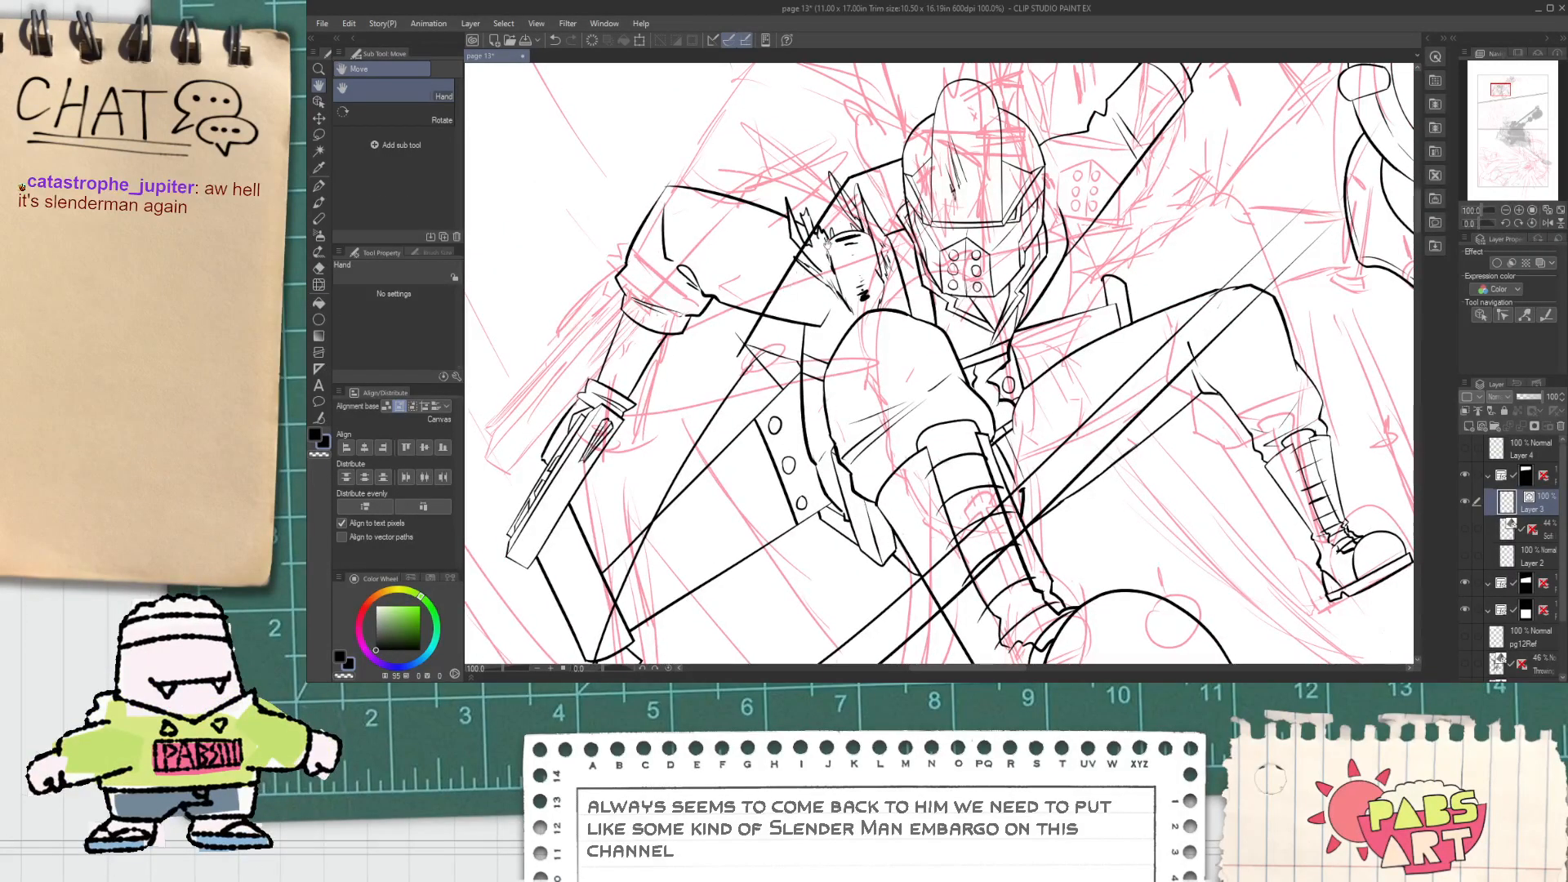
Step: Move the short branch stroke away above the arm and rotate the long diagonal clockwise across the spiky-haired head
key(o)
click(812, 155)
drag(812, 153, 709, 118)
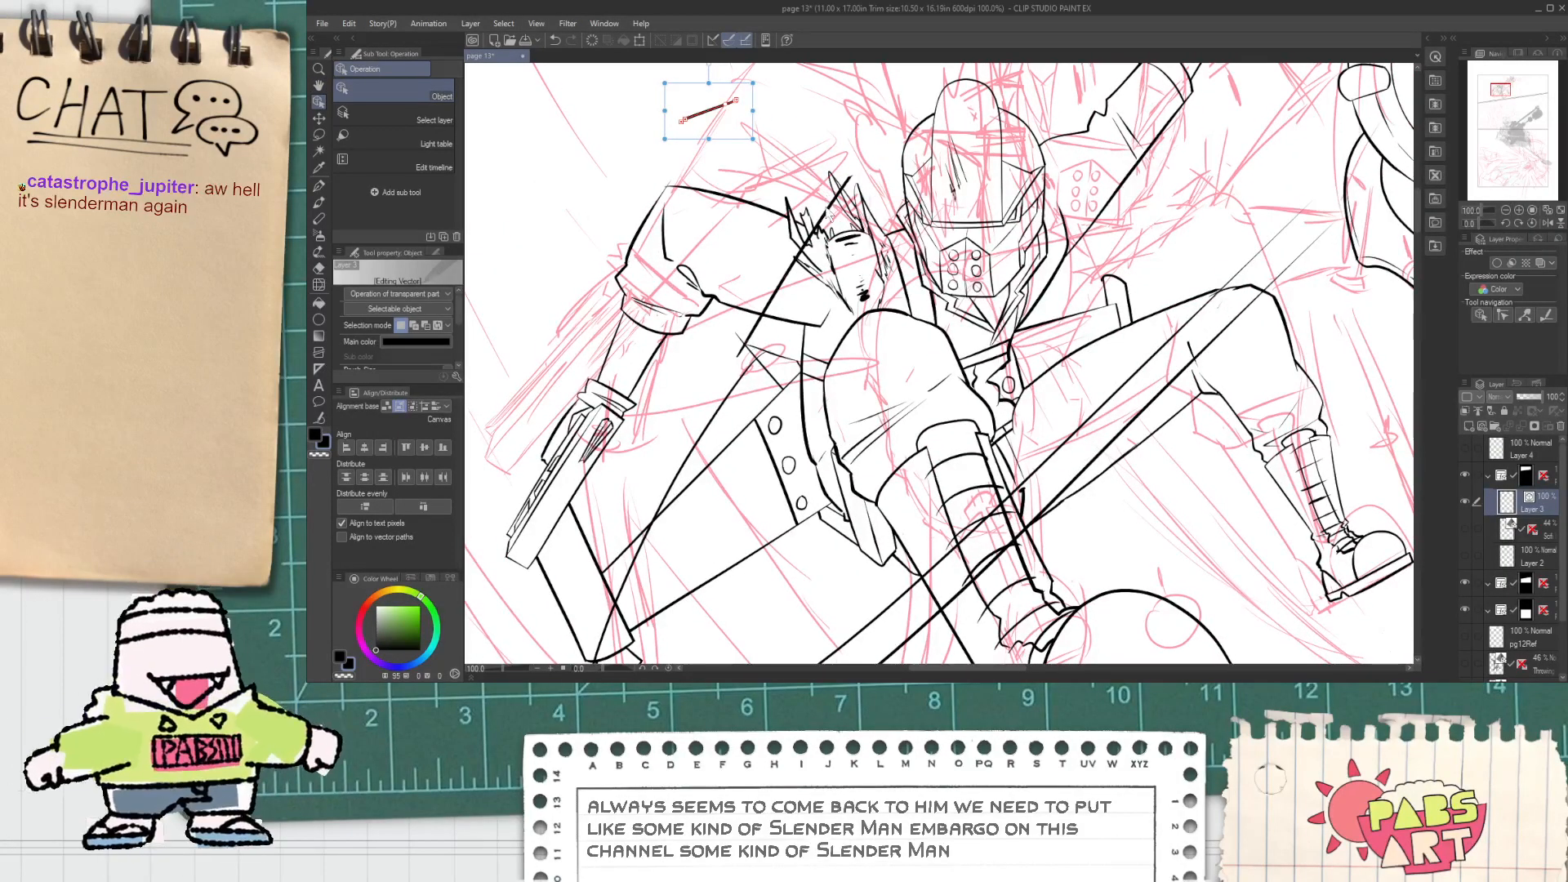
click(825, 207)
mouse_move(726, 327)
mouse_down()
mouse_move(814, 399)
mouse_move(814, 380)
mouse_up()
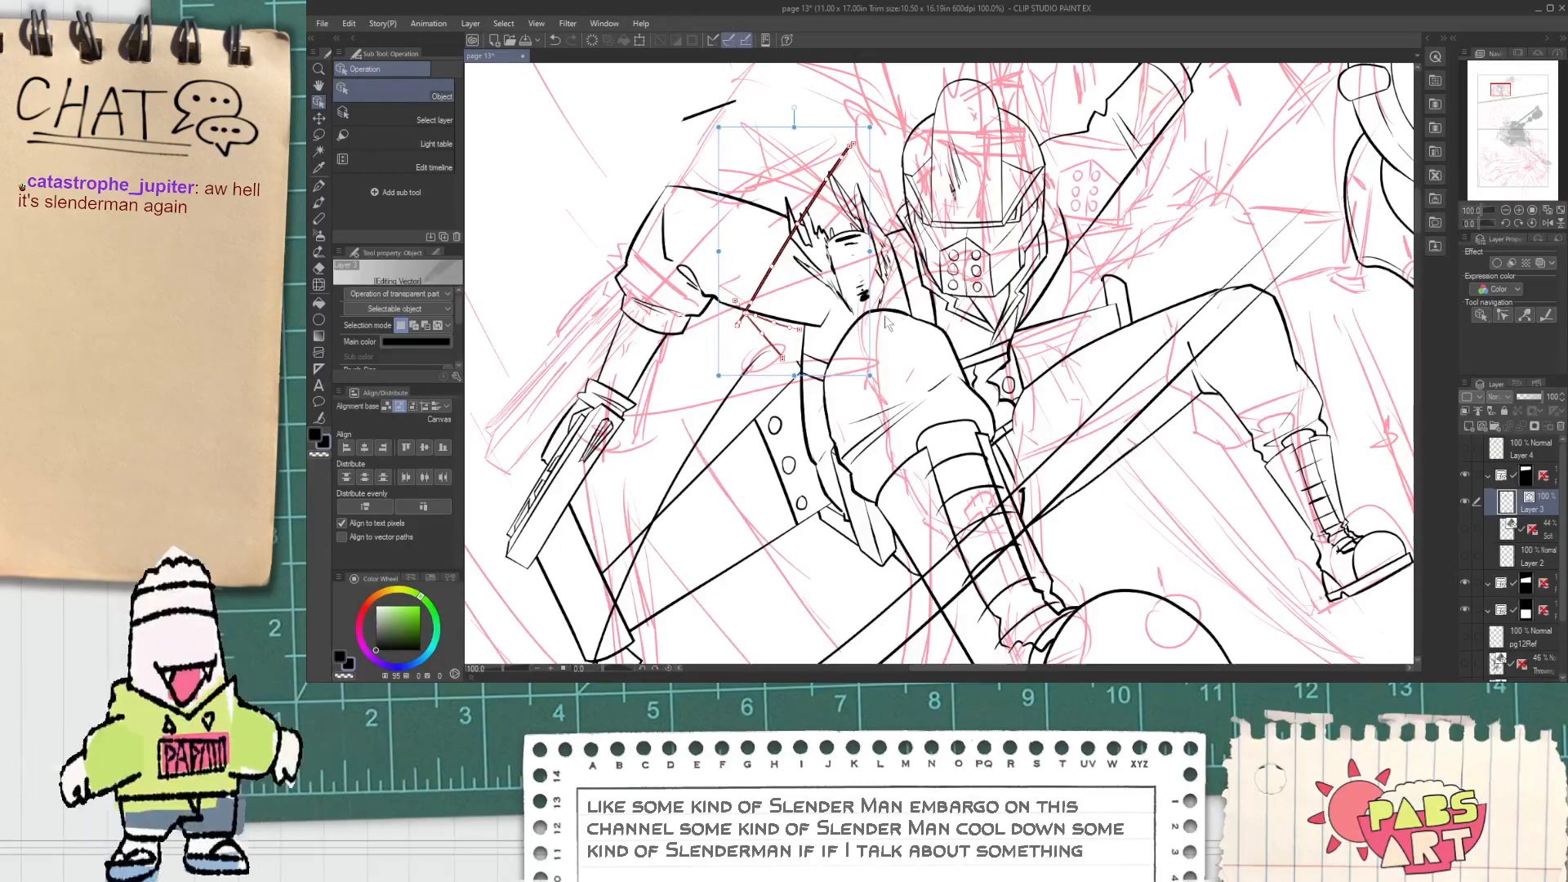
mouse_move(896, 321)
mouse_down()
mouse_move(864, 337)
mouse_move(883, 343)
mouse_up()
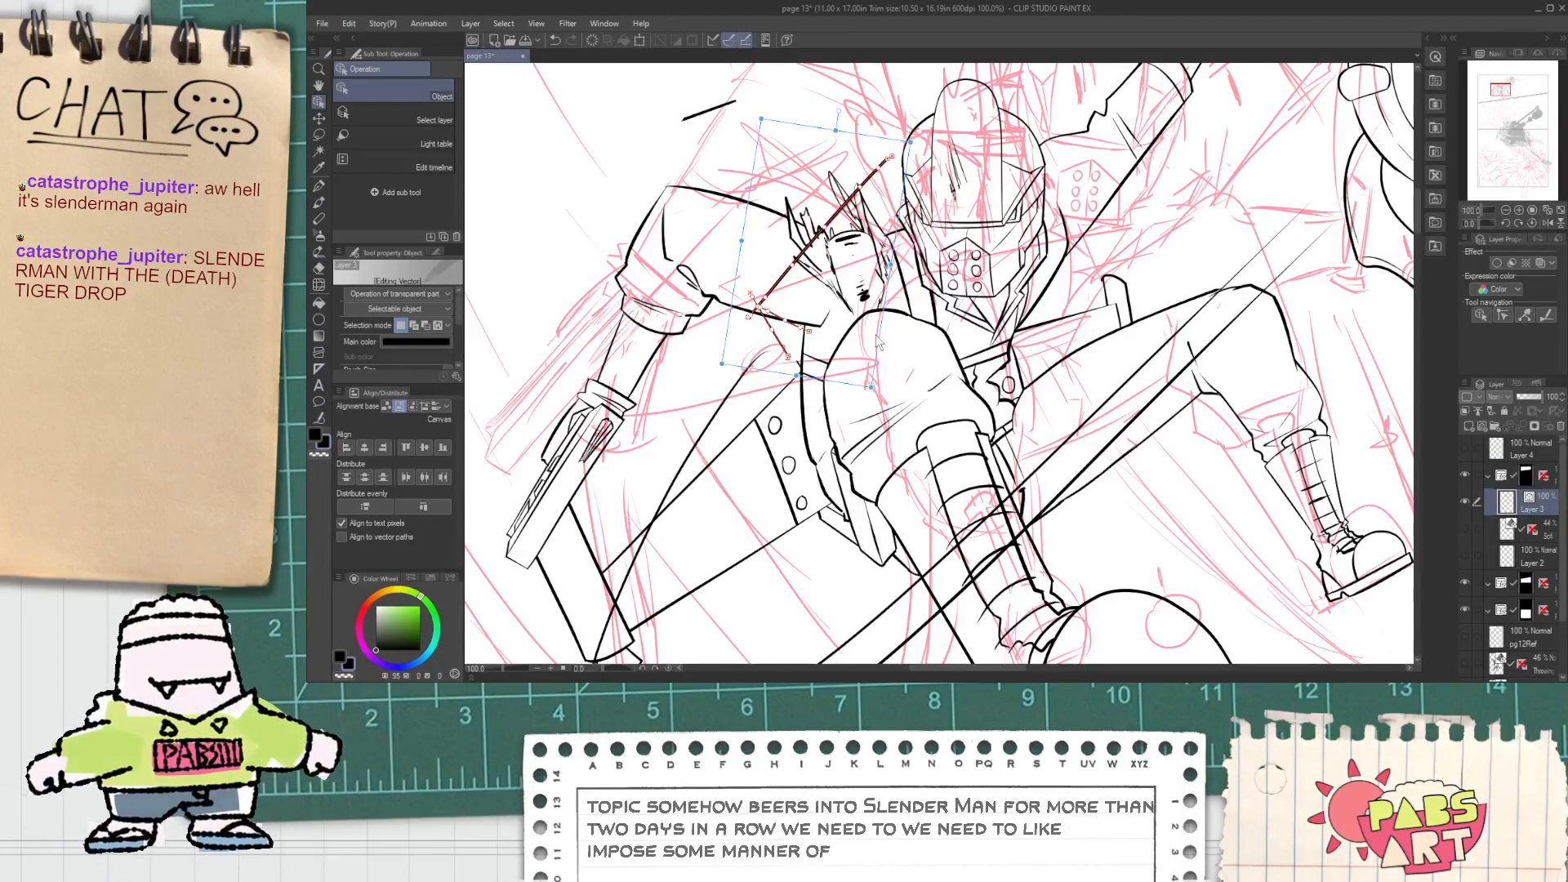
Step: Stretch the short slanted line under the arm down to meet the body's edge above the three-hole panel
scroll(794, 392, up, 1)
scroll(794, 392, up, 1)
key(p)
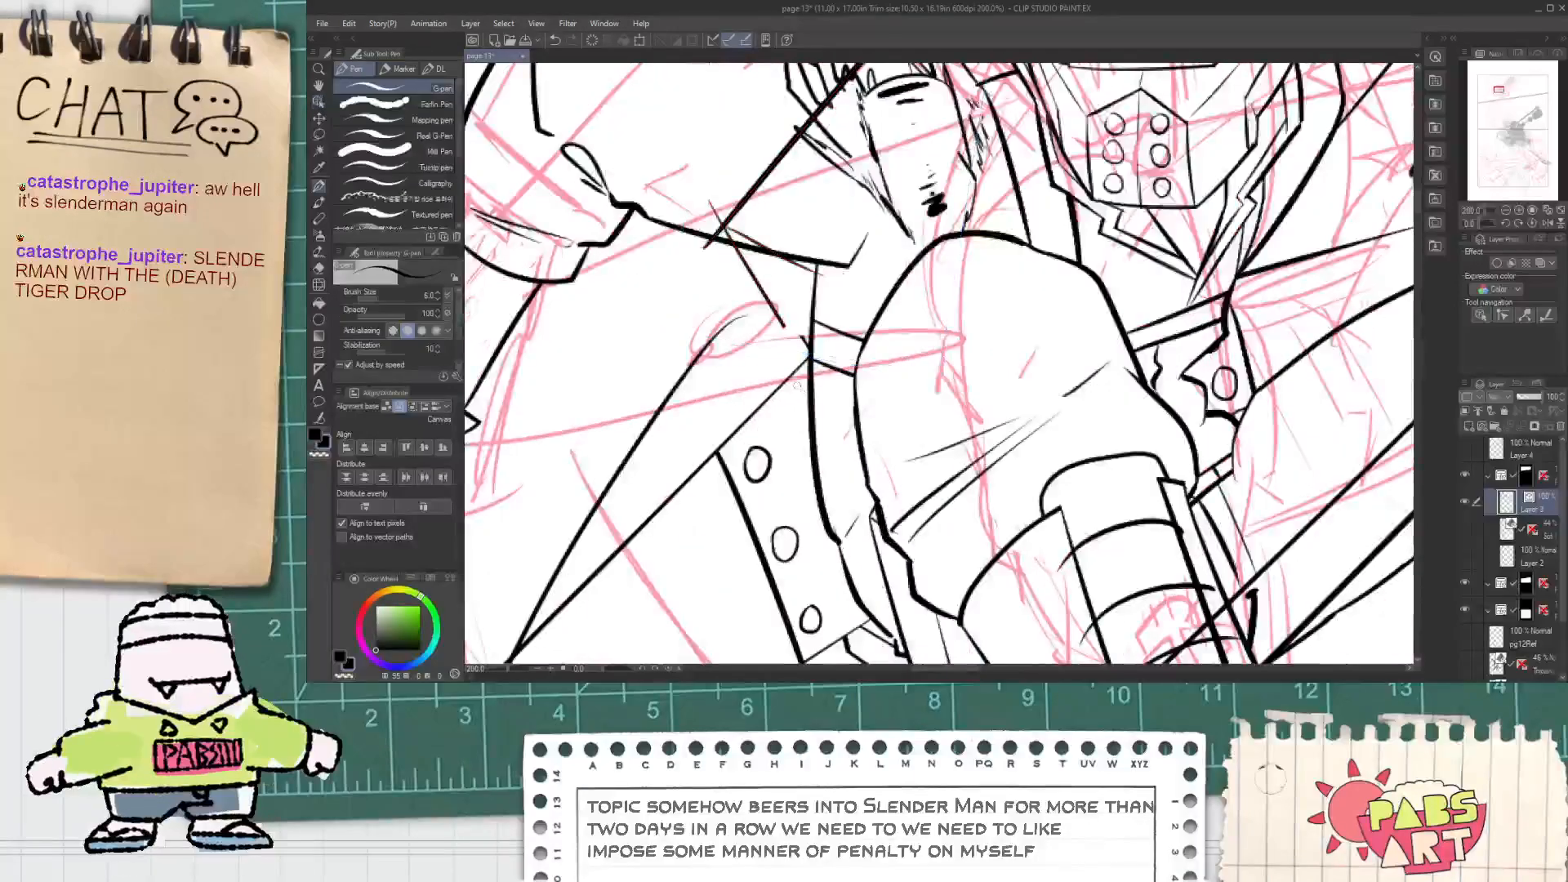
scroll(806, 326, up, 2)
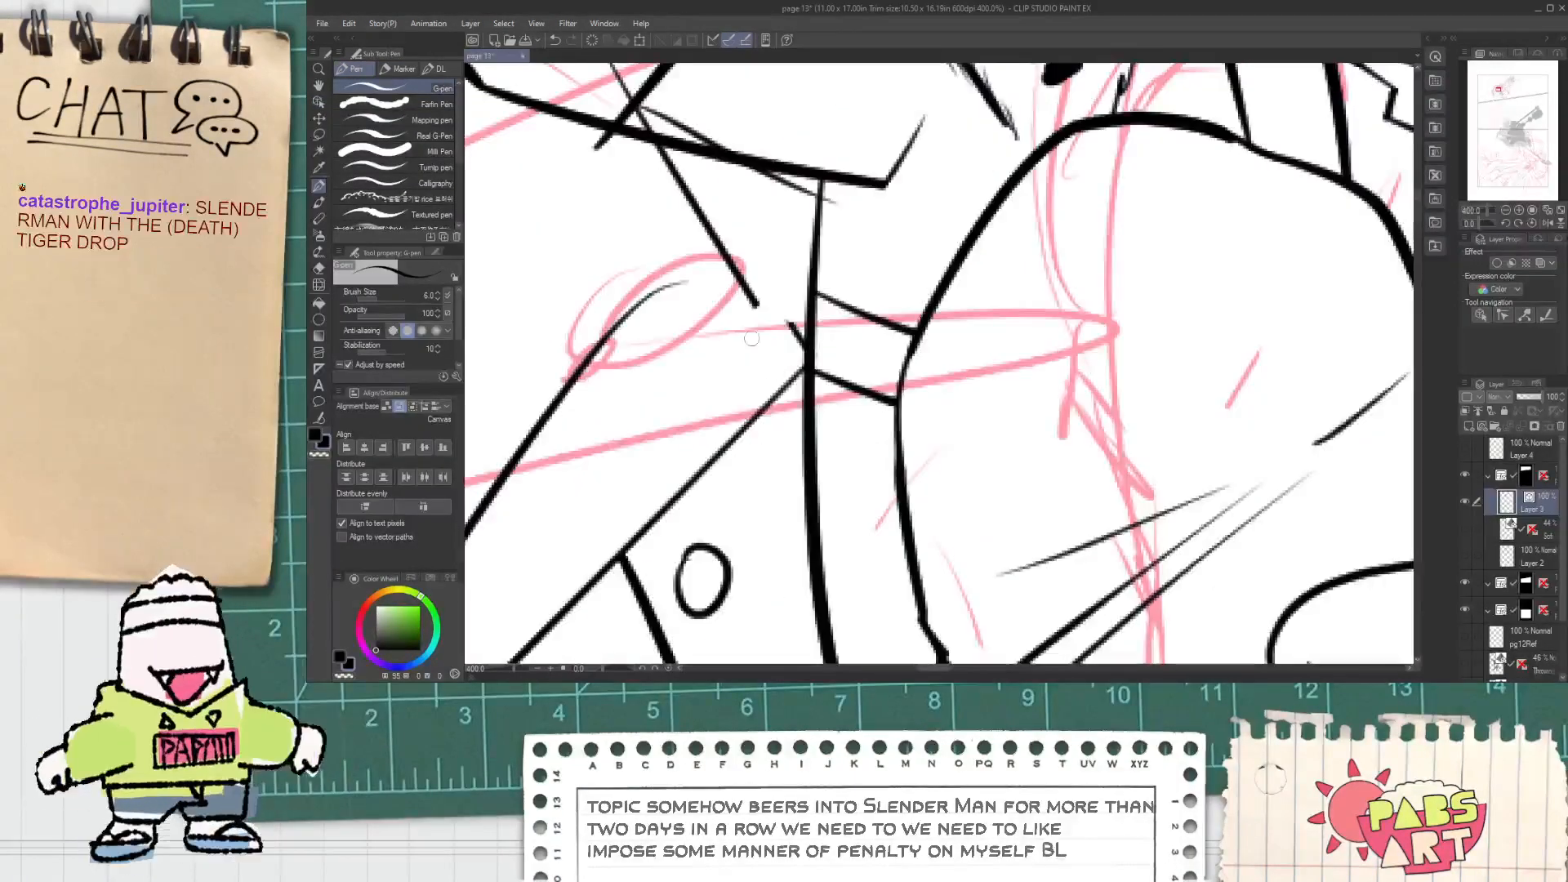
scroll(760, 314, down, 3)
key(space)
drag(760, 387, 749, 350)
scroll(755, 304, up, 1)
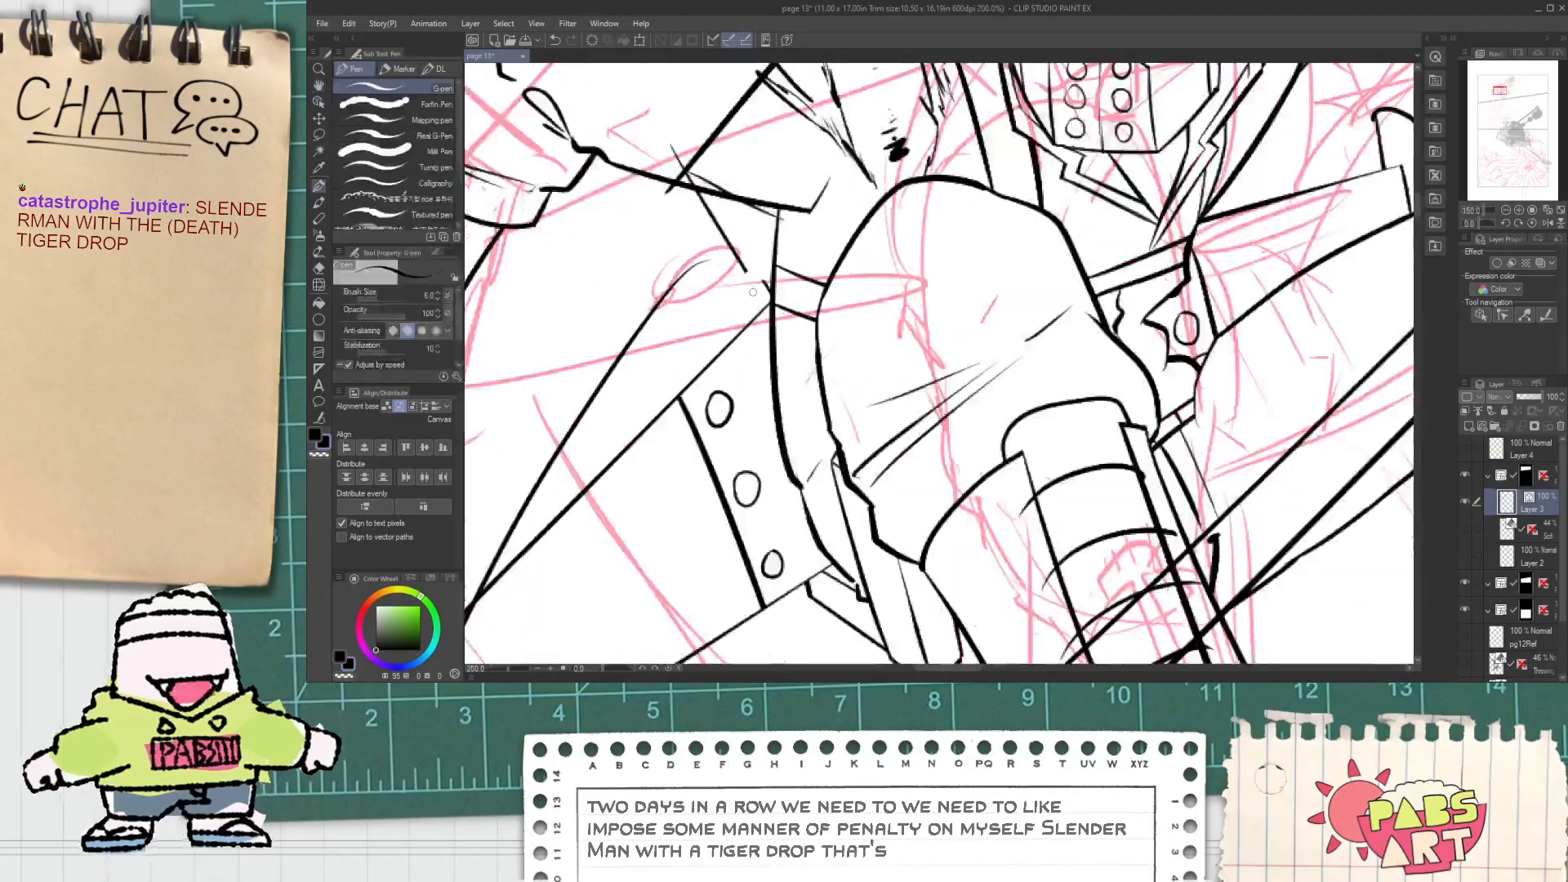
key(space)
drag(731, 258, 756, 315)
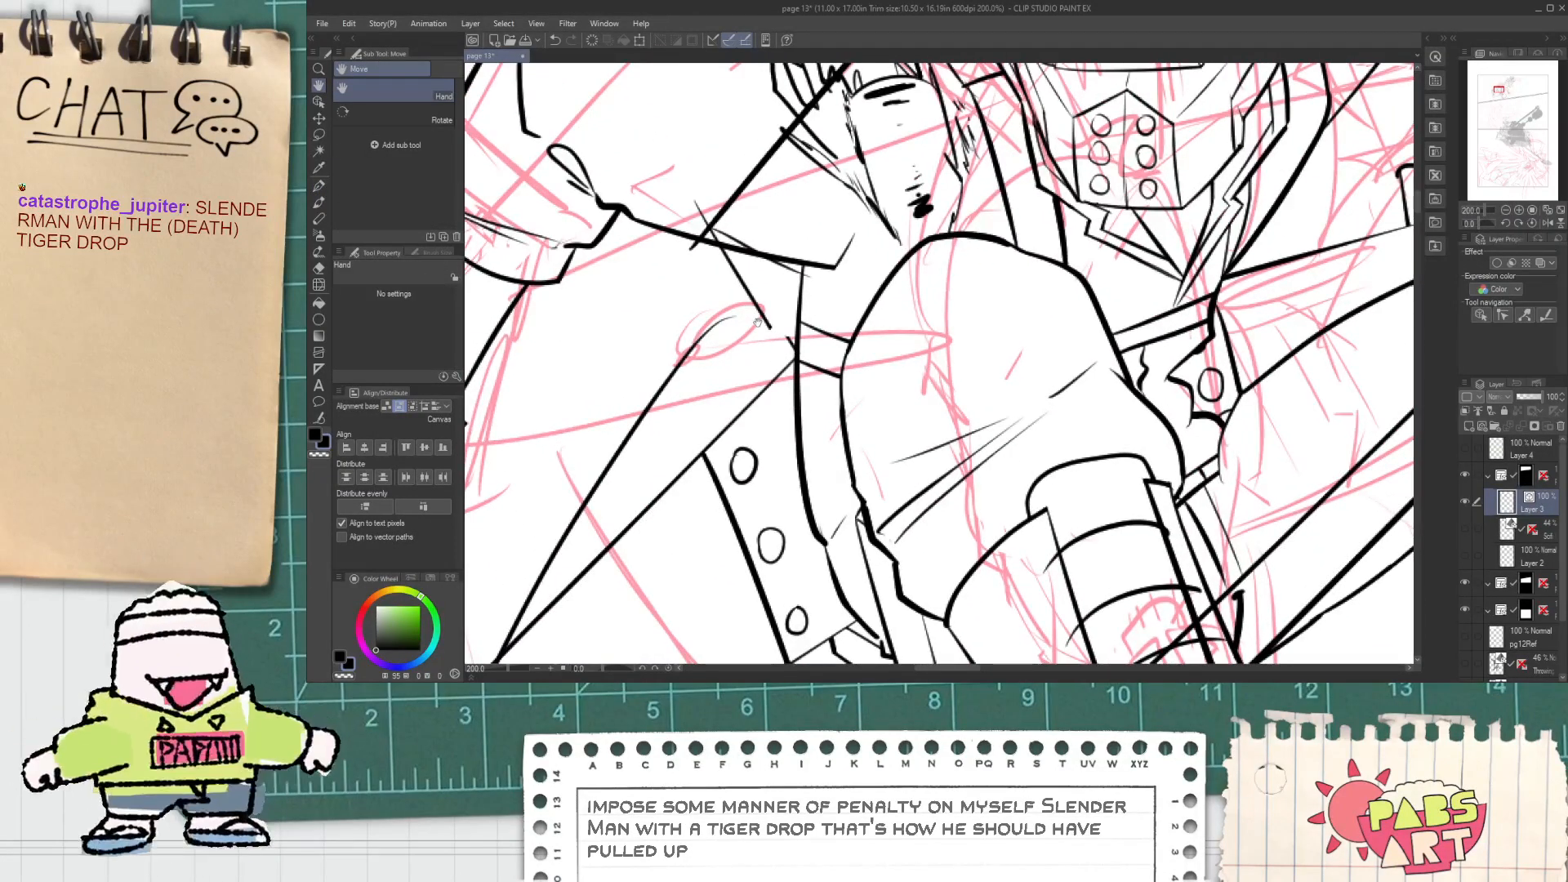
key(o)
click(763, 322)
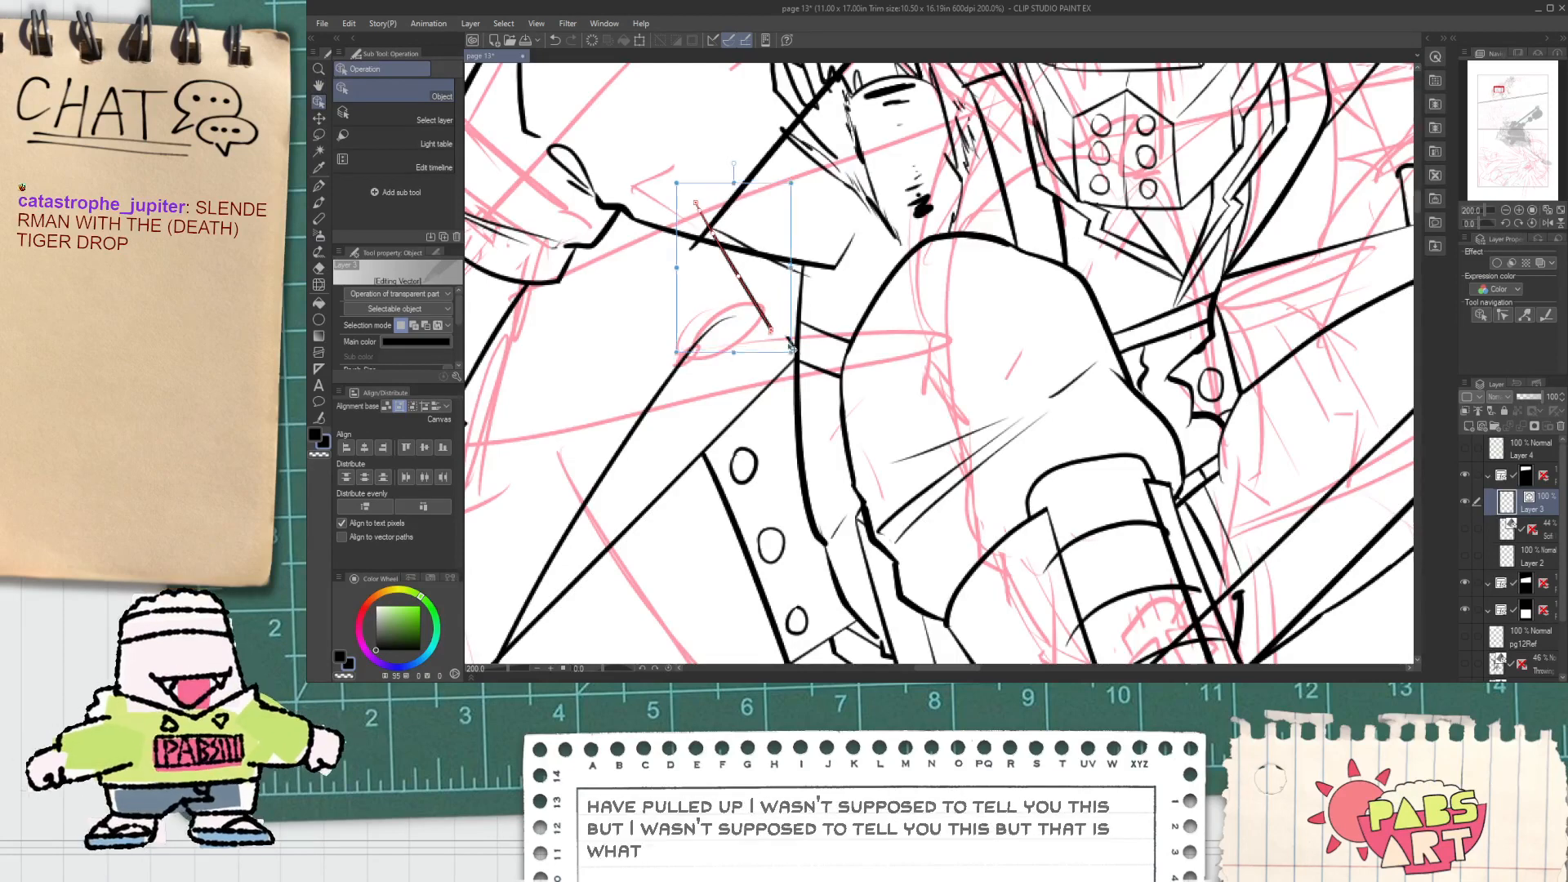
drag(791, 348, 814, 393)
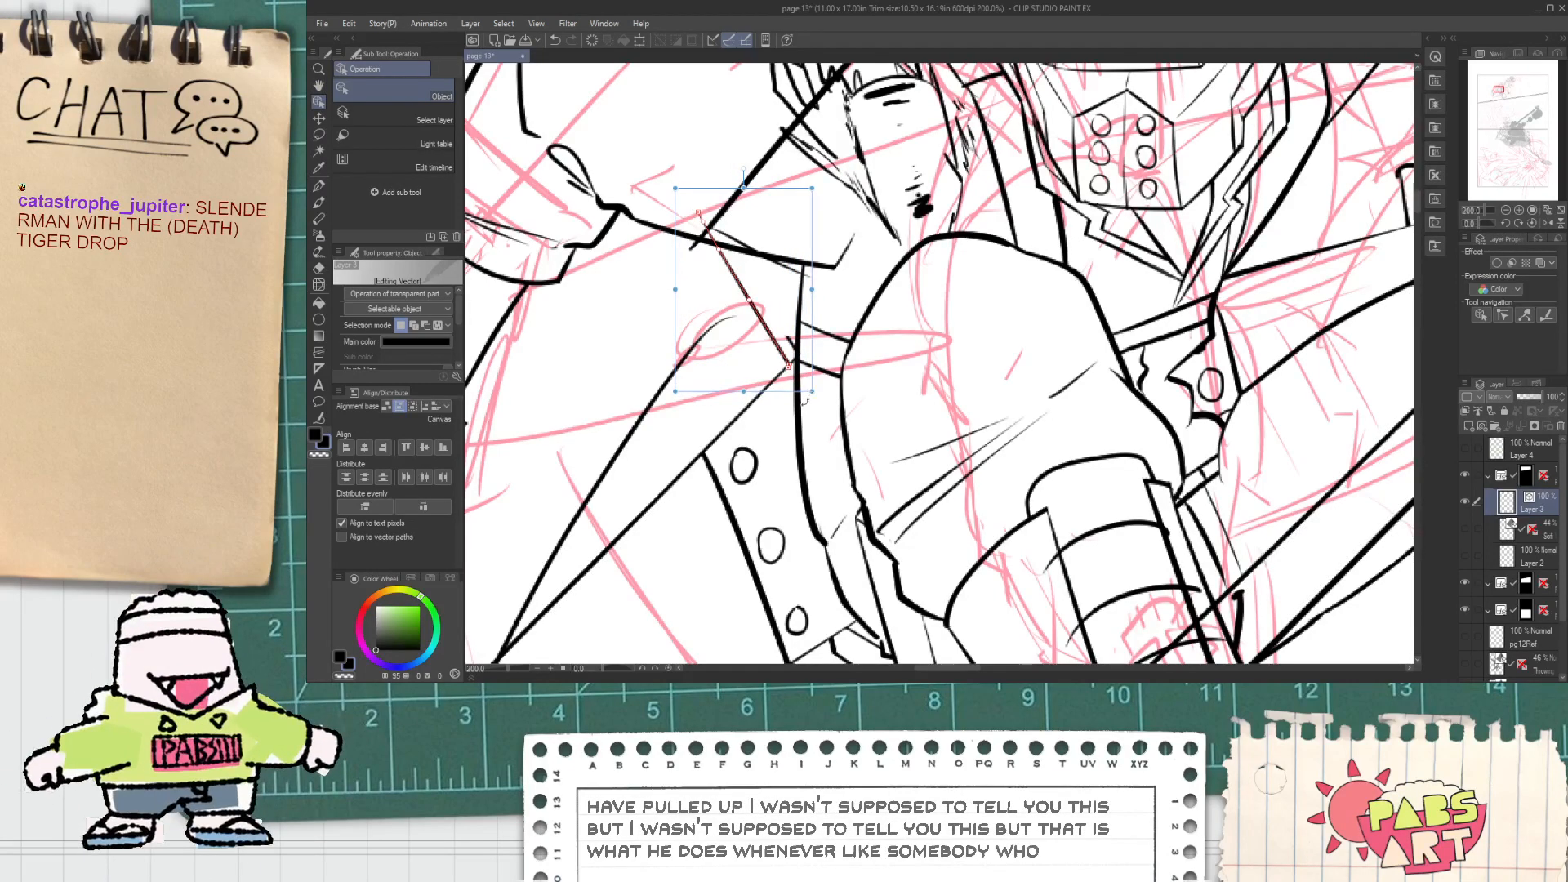
Step: Erase the overshooting line ends where the diagonal and the short slanted line cross the arm's lower edge
key(e)
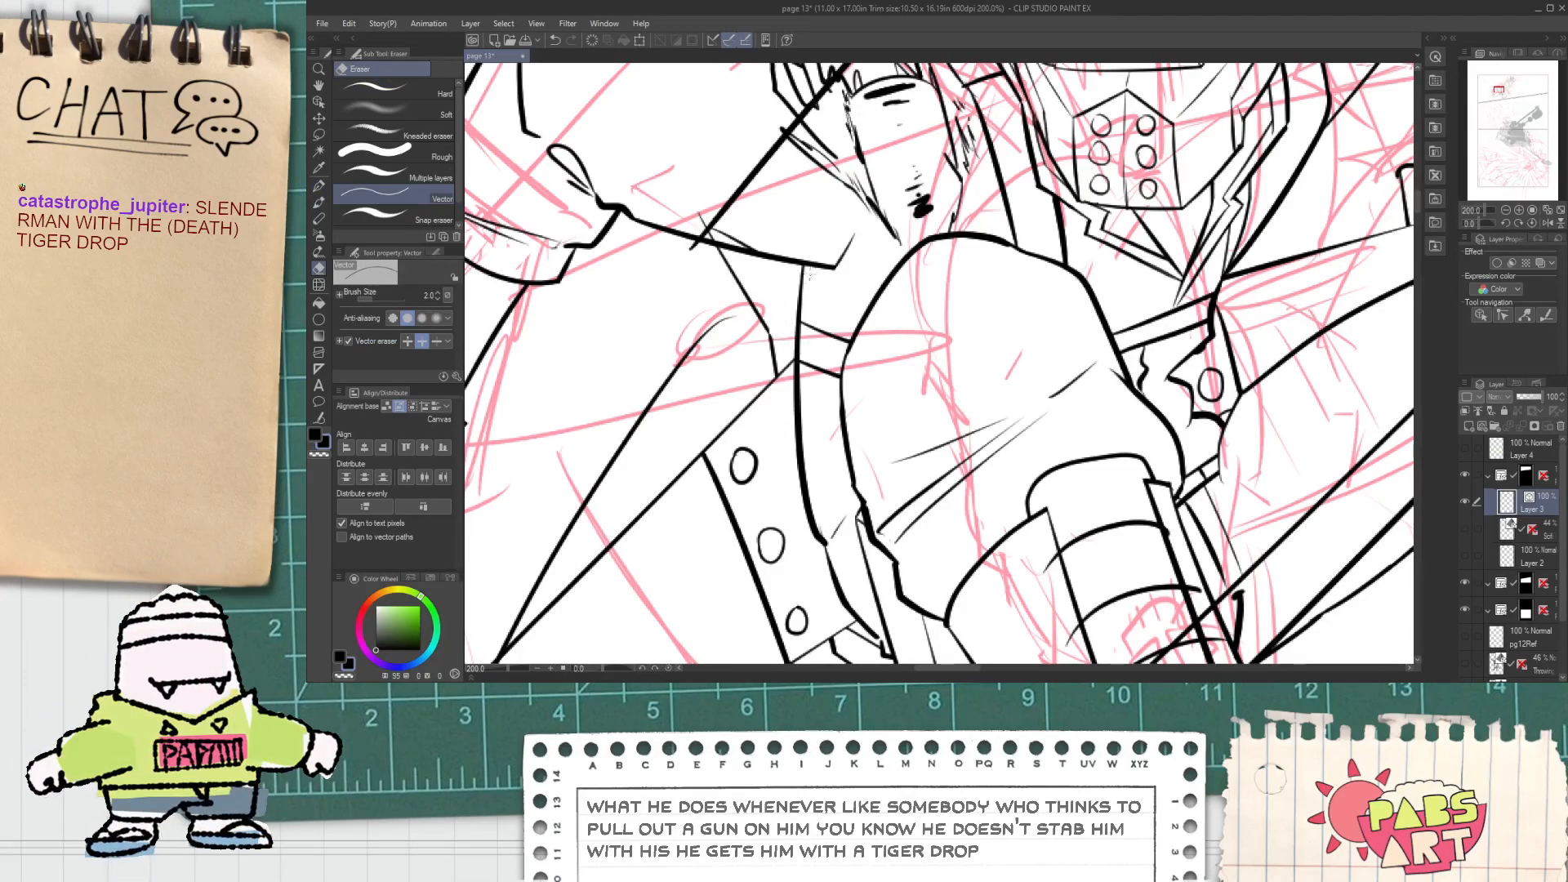
scroll(715, 245, up, 5)
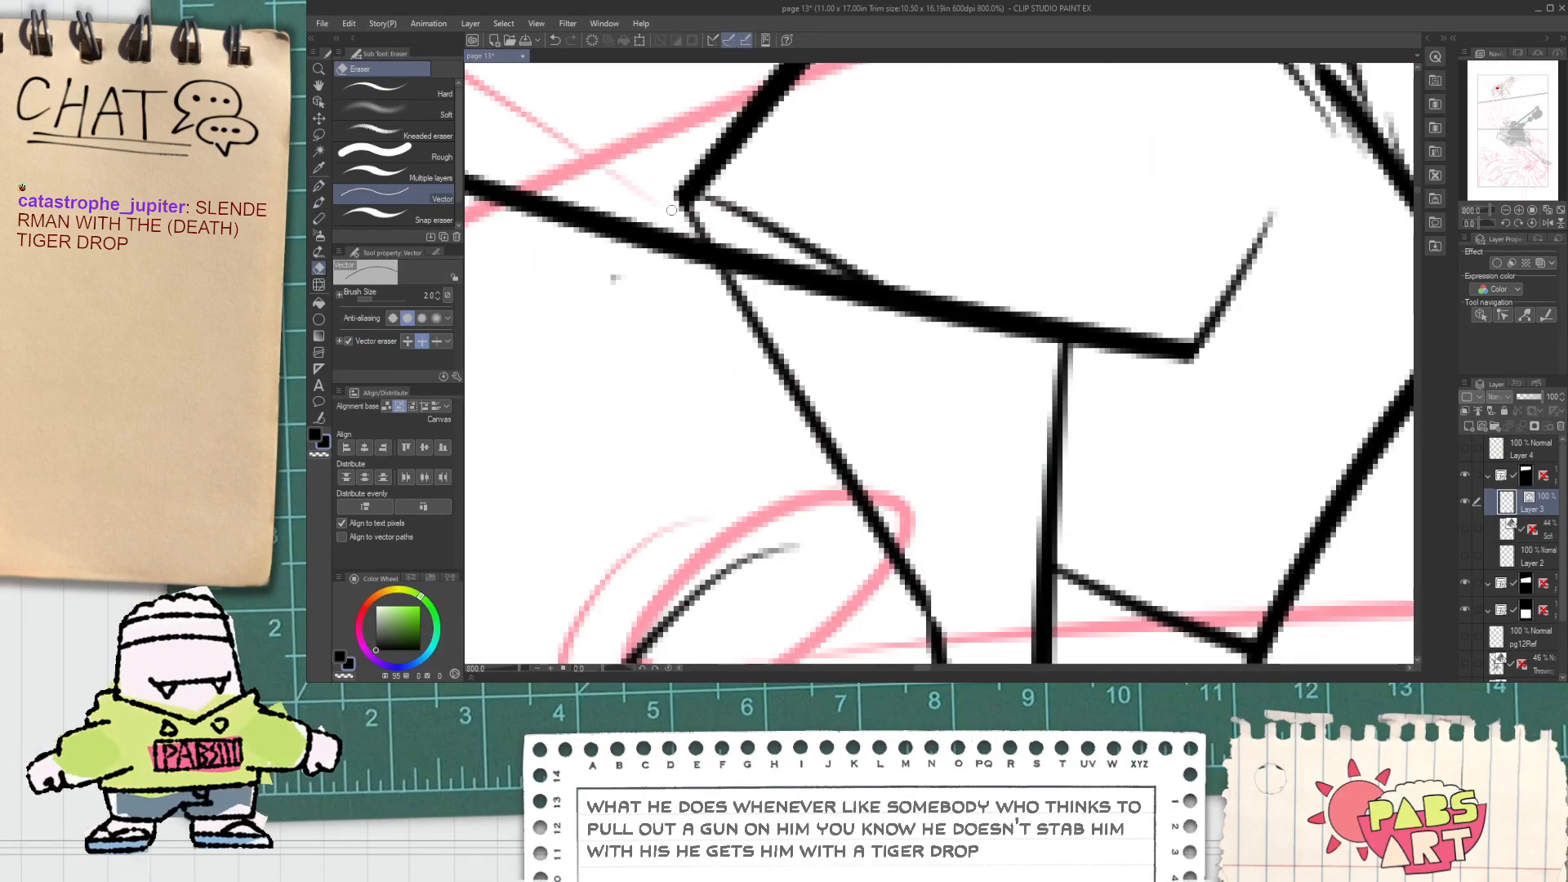
scroll(625, 280, down, 3)
drag(702, 193, 769, 199)
scroll(771, 200, up, 2)
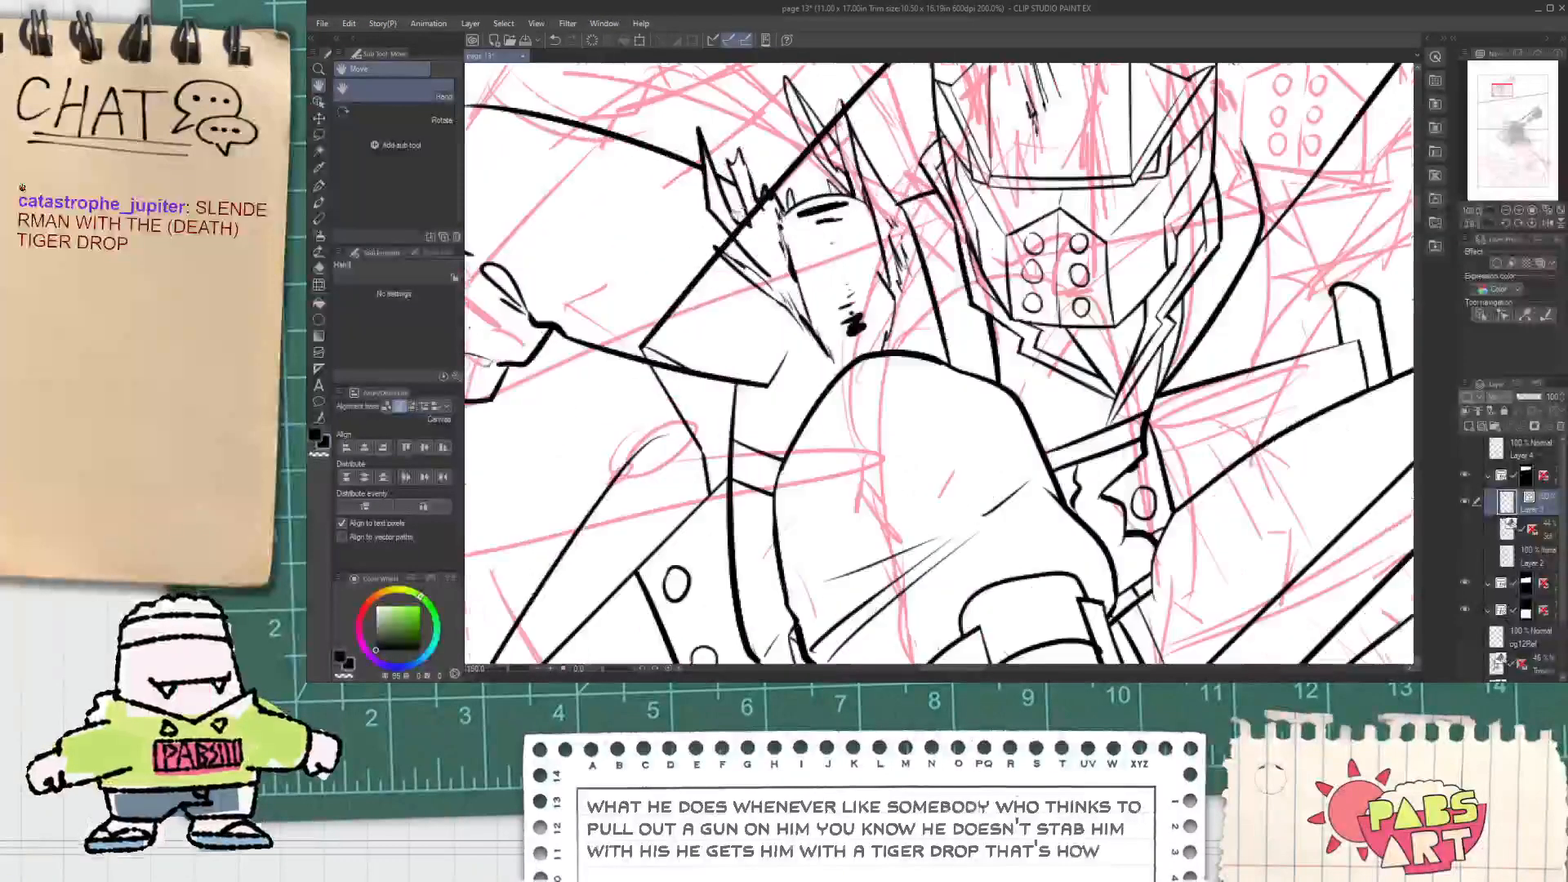
Step: Cut the thick diagonal at the spiky hair and delete its segment between the hair and the arm
scroll(755, 196, up, 2)
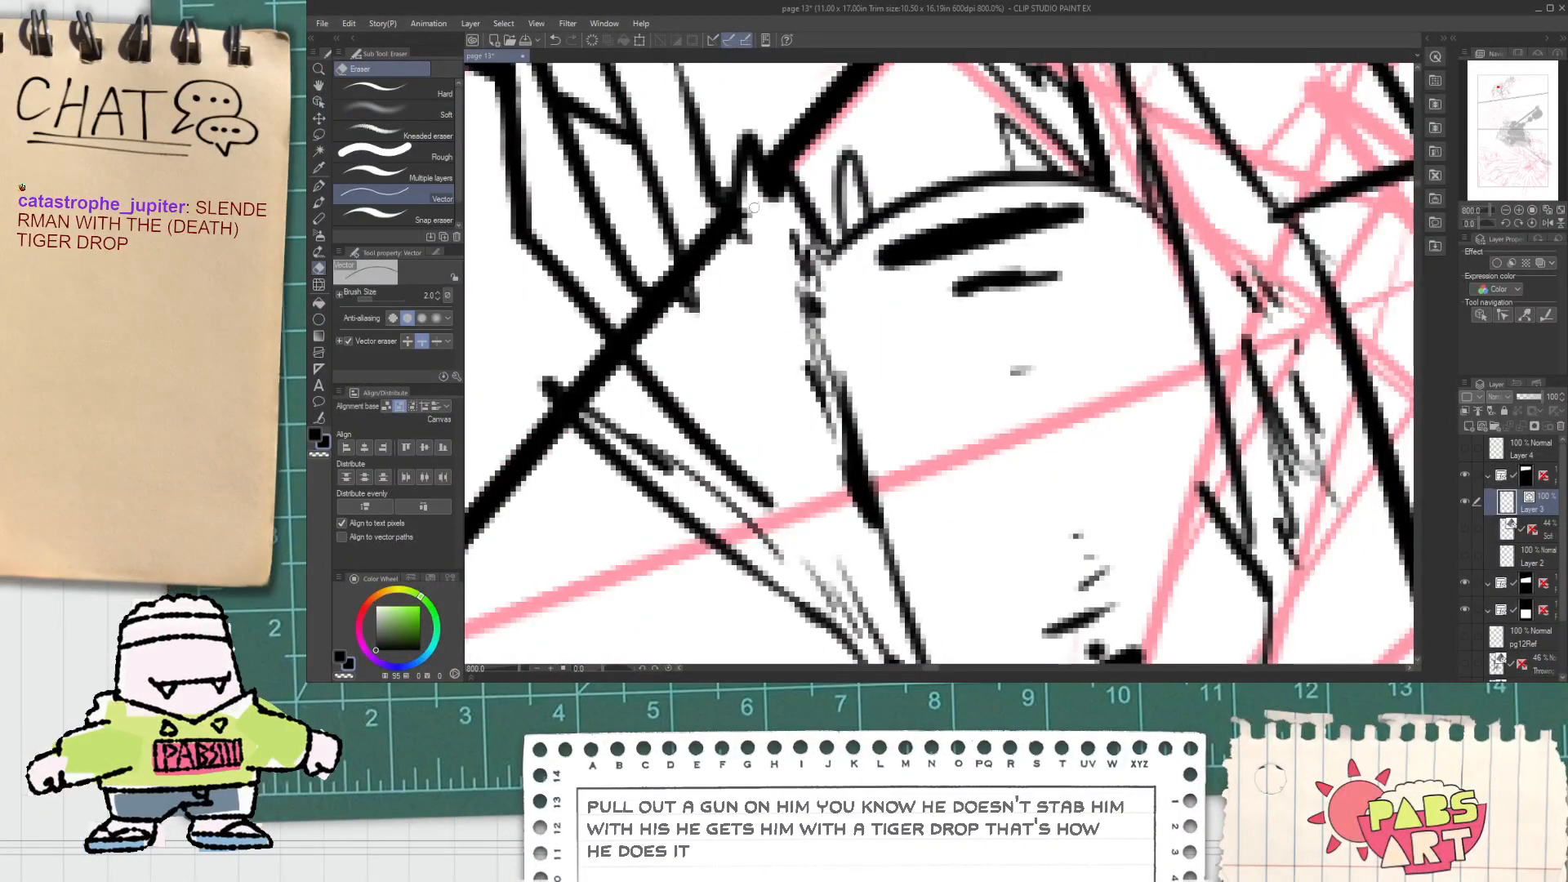
scroll(753, 214, down, 2)
scroll(744, 219, down, 1)
scroll(637, 369, up, 1)
drag(638, 369, 616, 350)
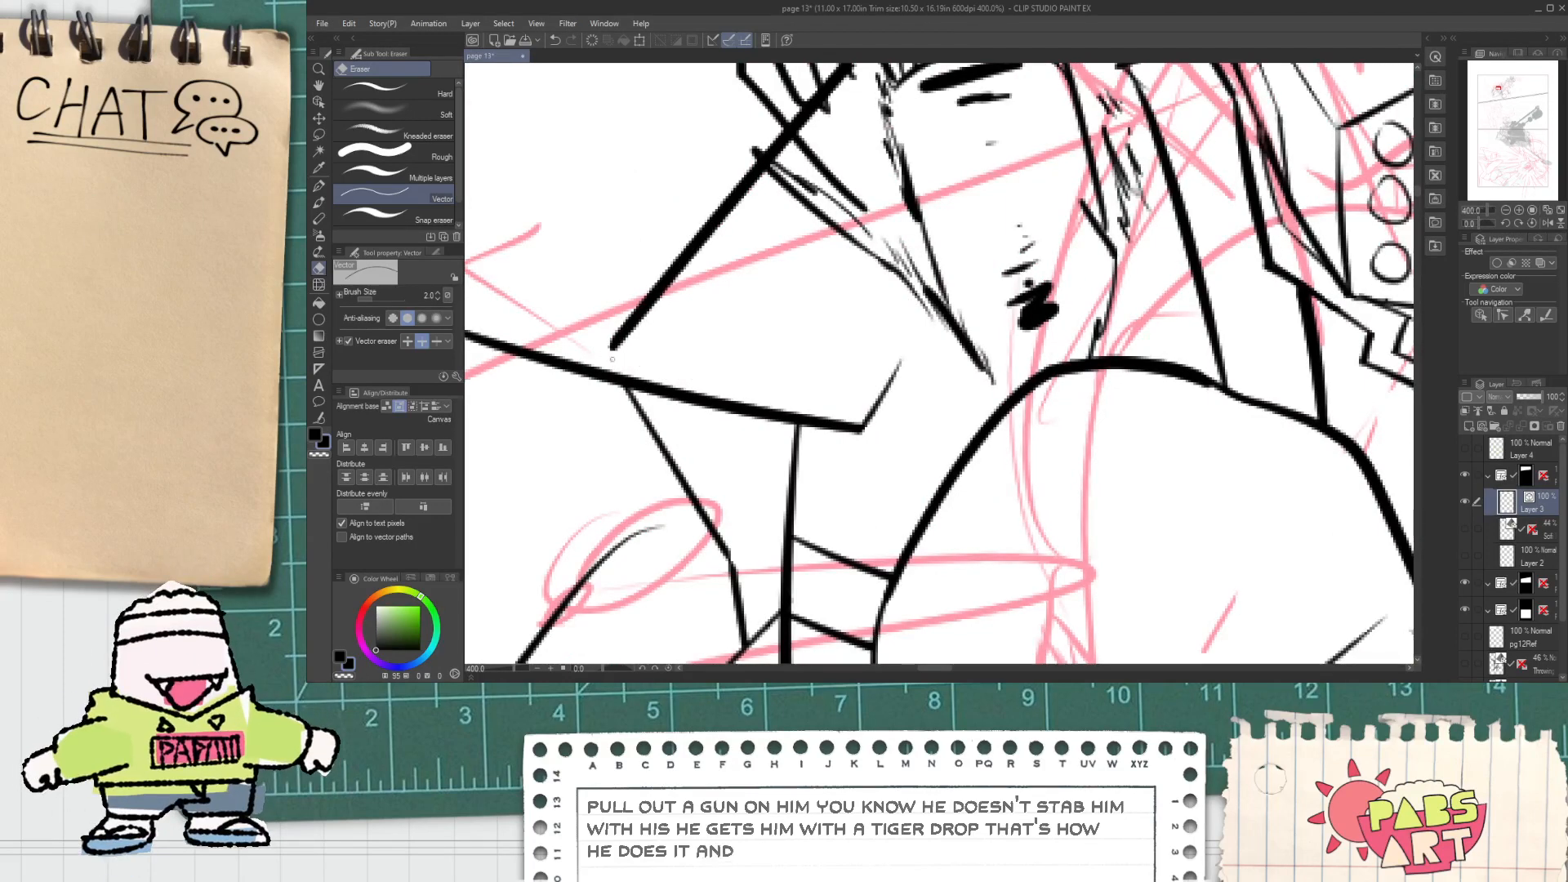
scroll(647, 346, down, 4)
key(o)
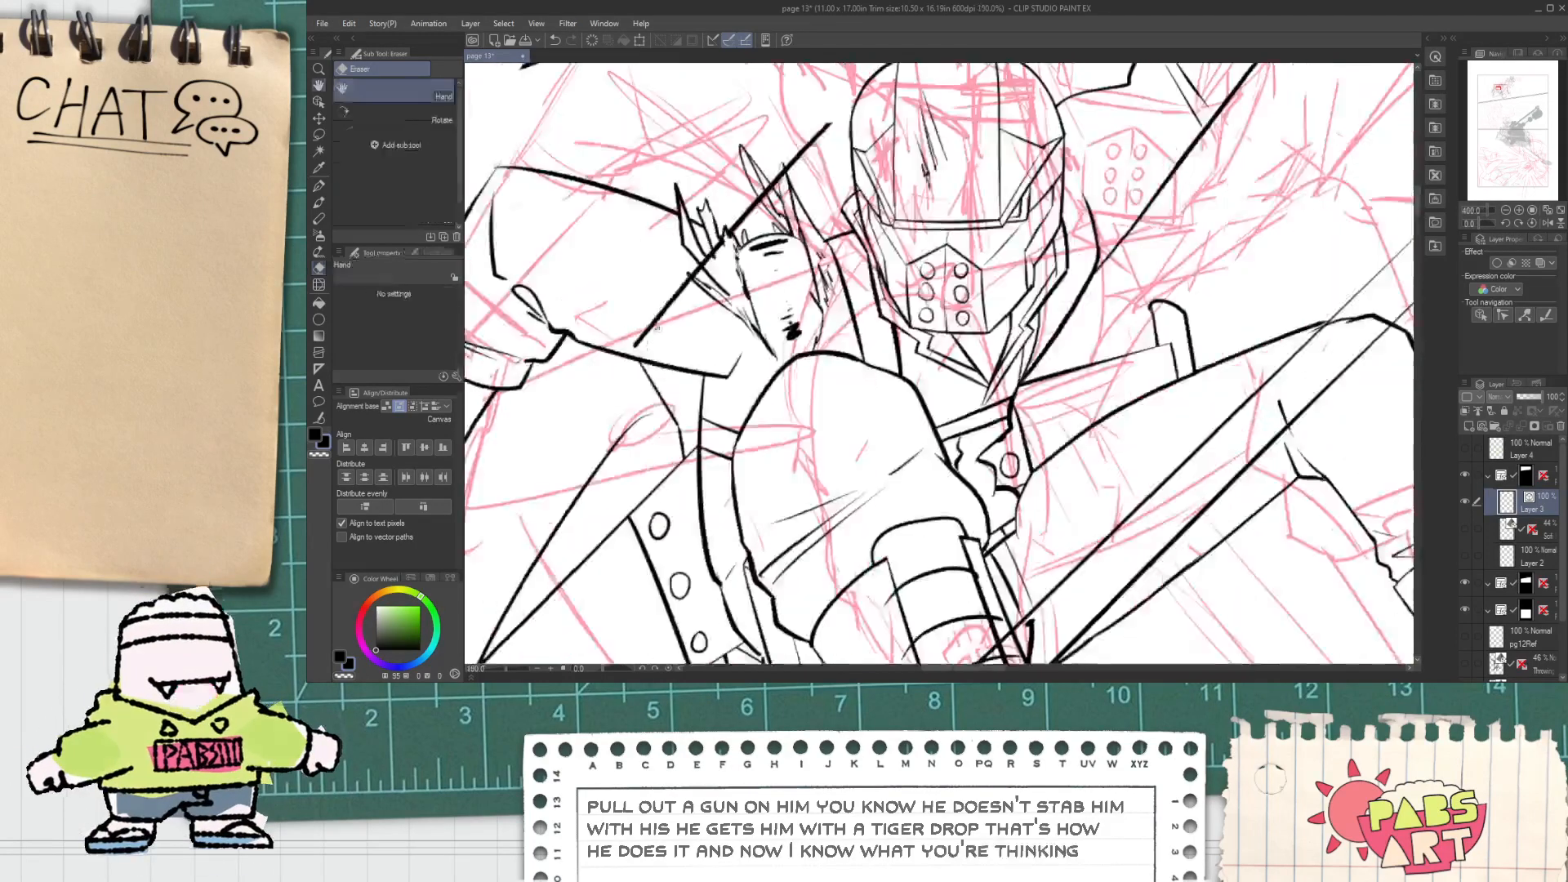
click(710, 365)
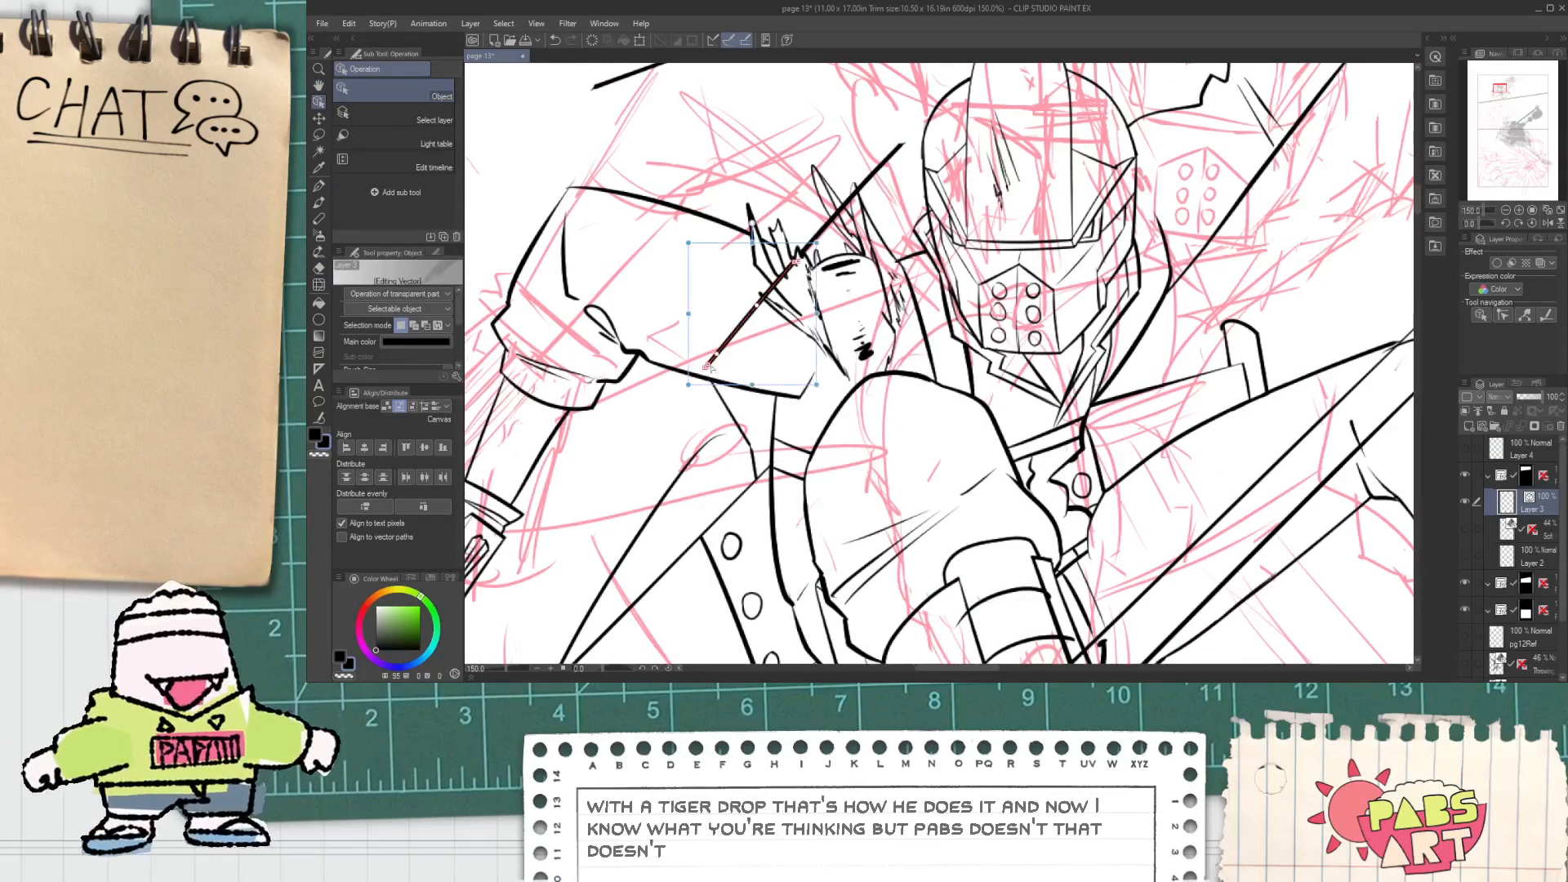
key(Delete)
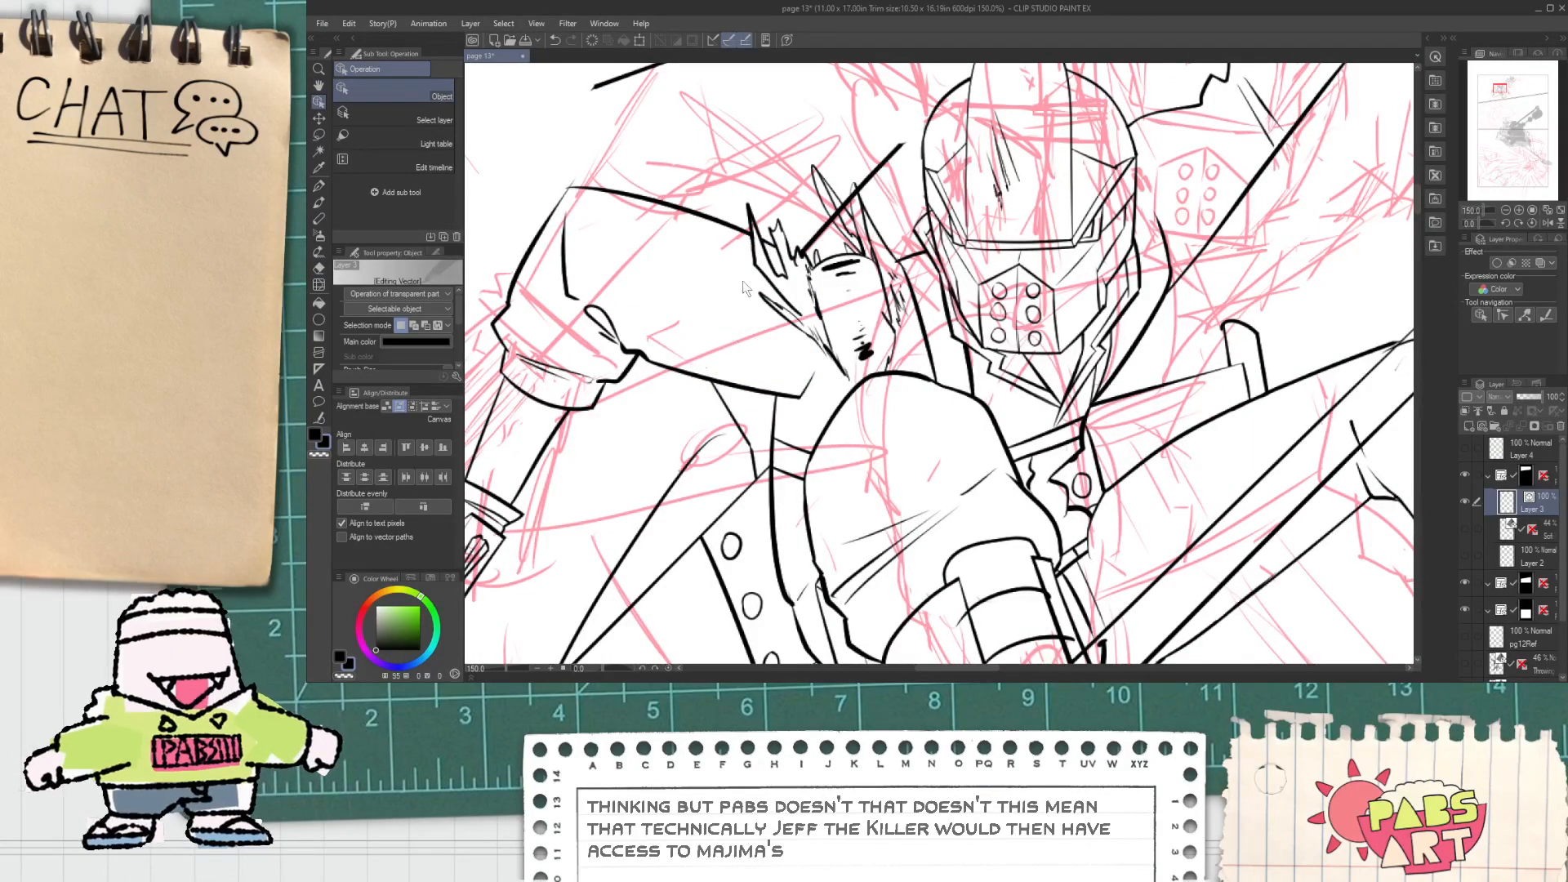
Step: Ink a short line from the upper end of the remaining diagonal across to the helmet's edge
key(space)
drag(906, 182, 872, 241)
key(p)
scroll(817, 250, up, 1)
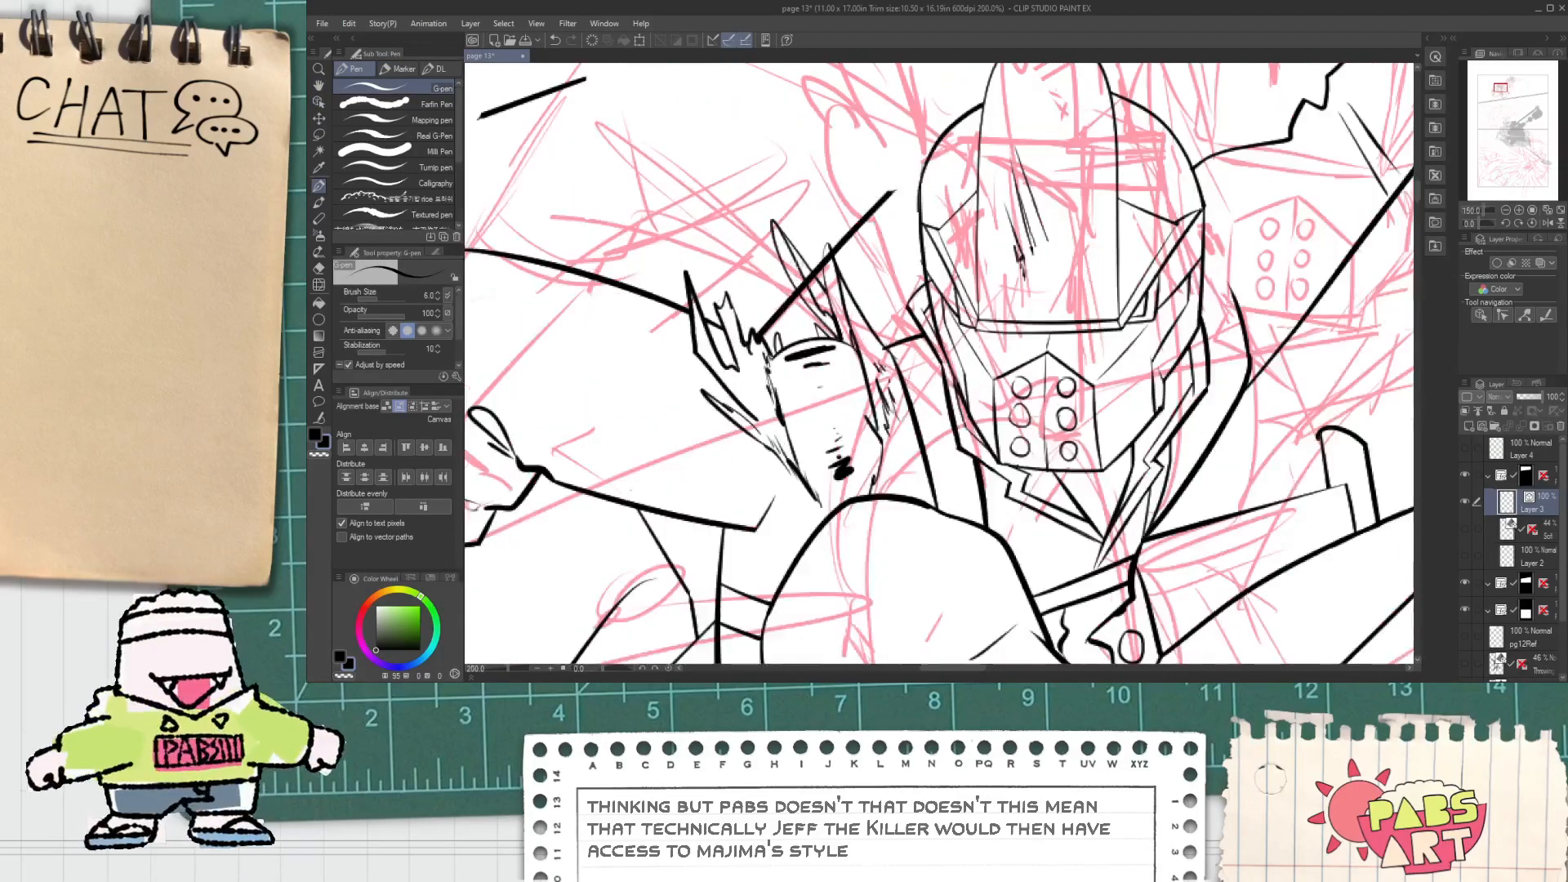
scroll(825, 249, up, 2)
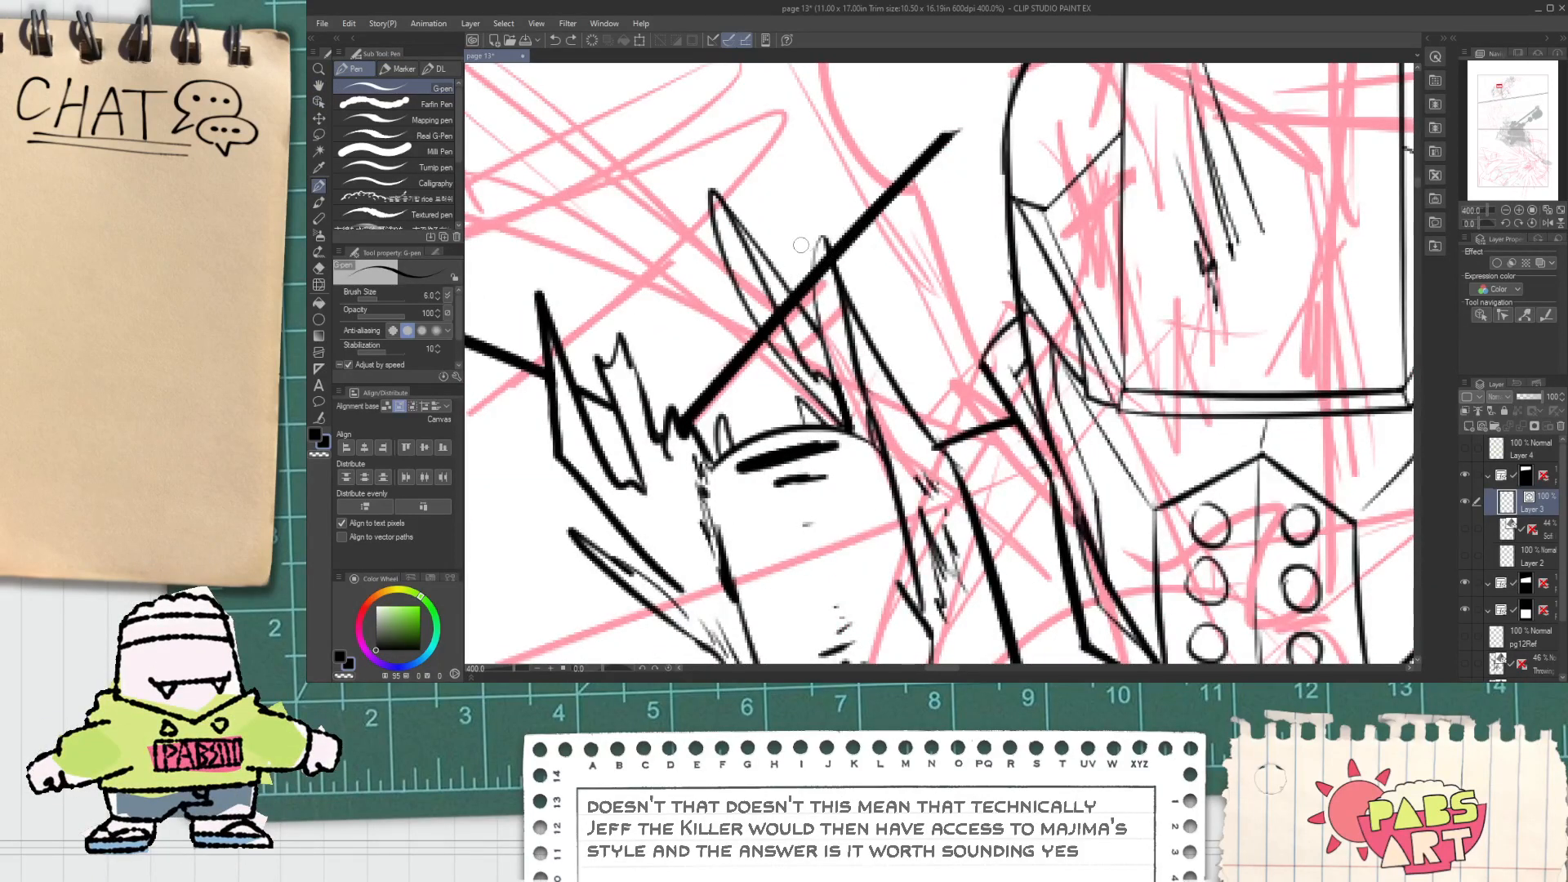
drag(907, 189, 1004, 173)
Step: Erase the overshooting line ends at the corner near the helmet and the thick diagonal's segments inside the hair spikes
key(e)
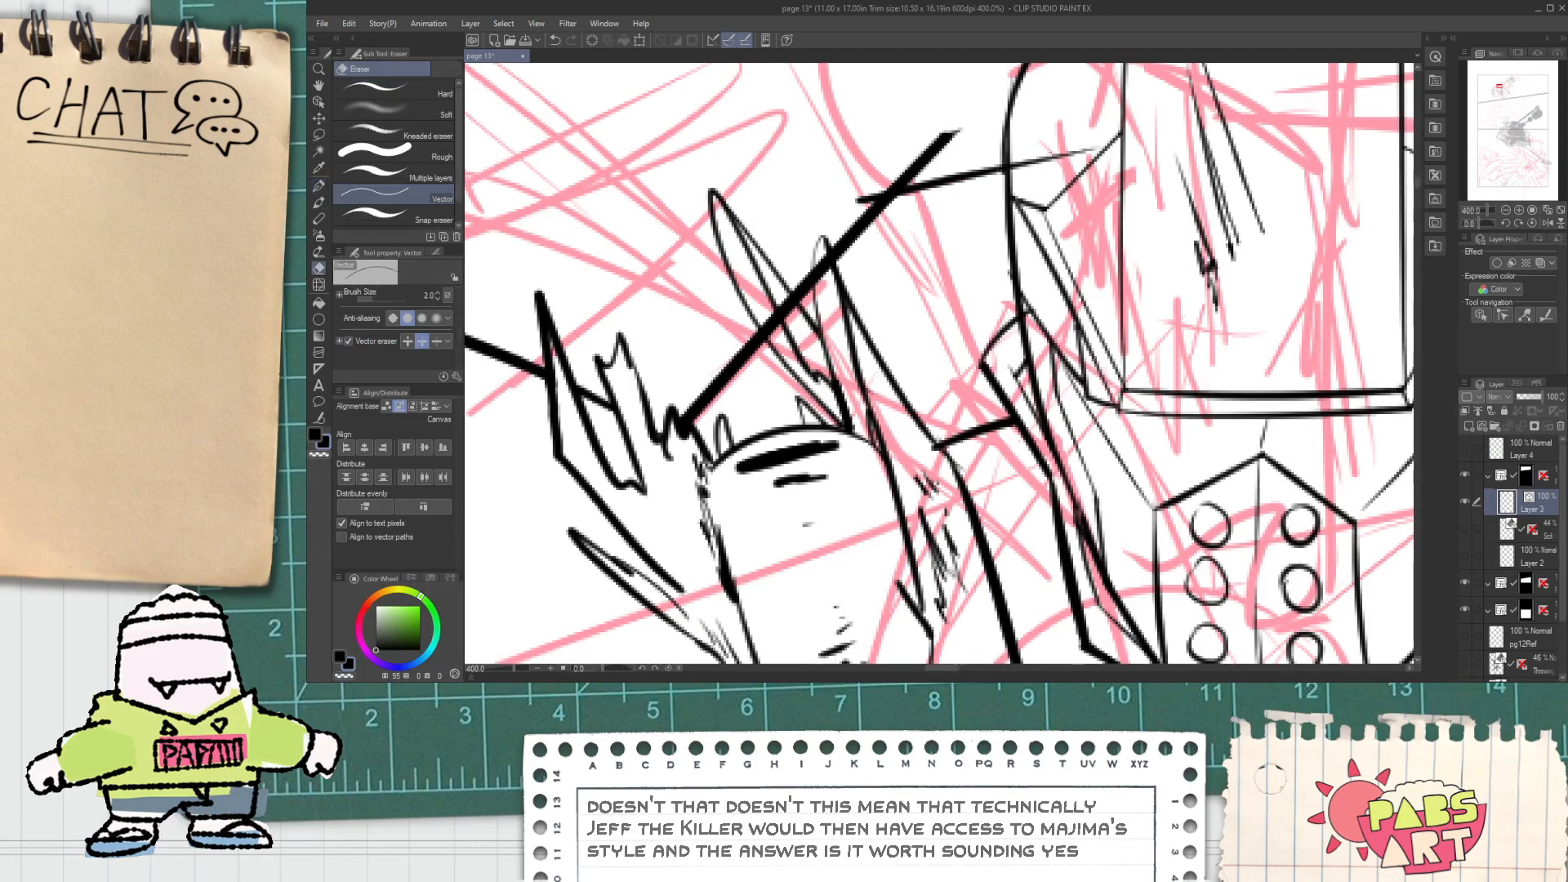
scroll(864, 222, up, 2)
click(911, 141)
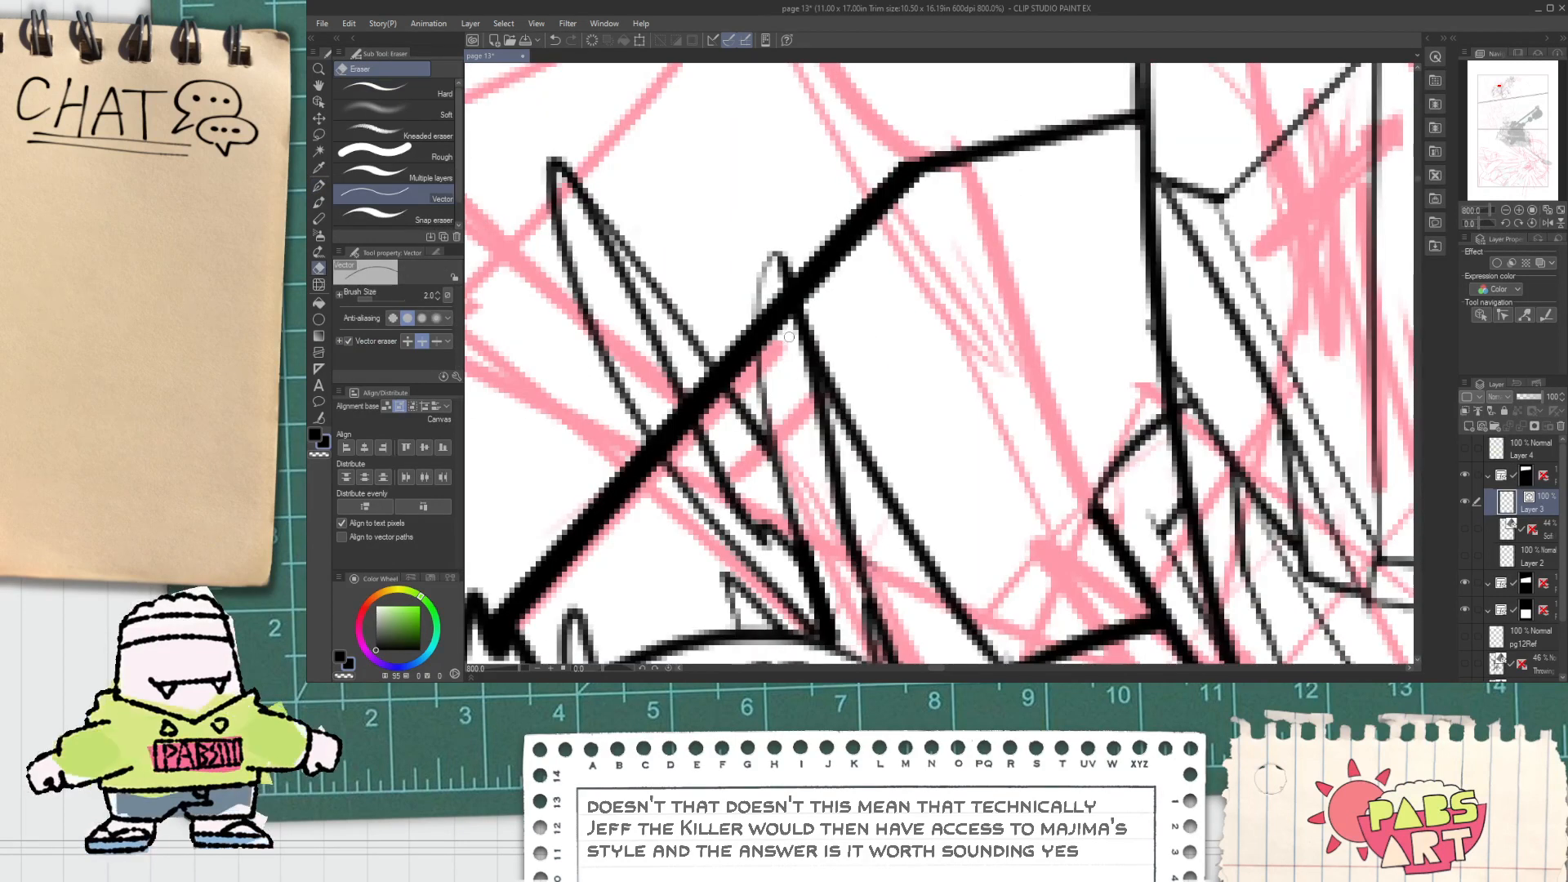
drag(789, 336, 762, 337)
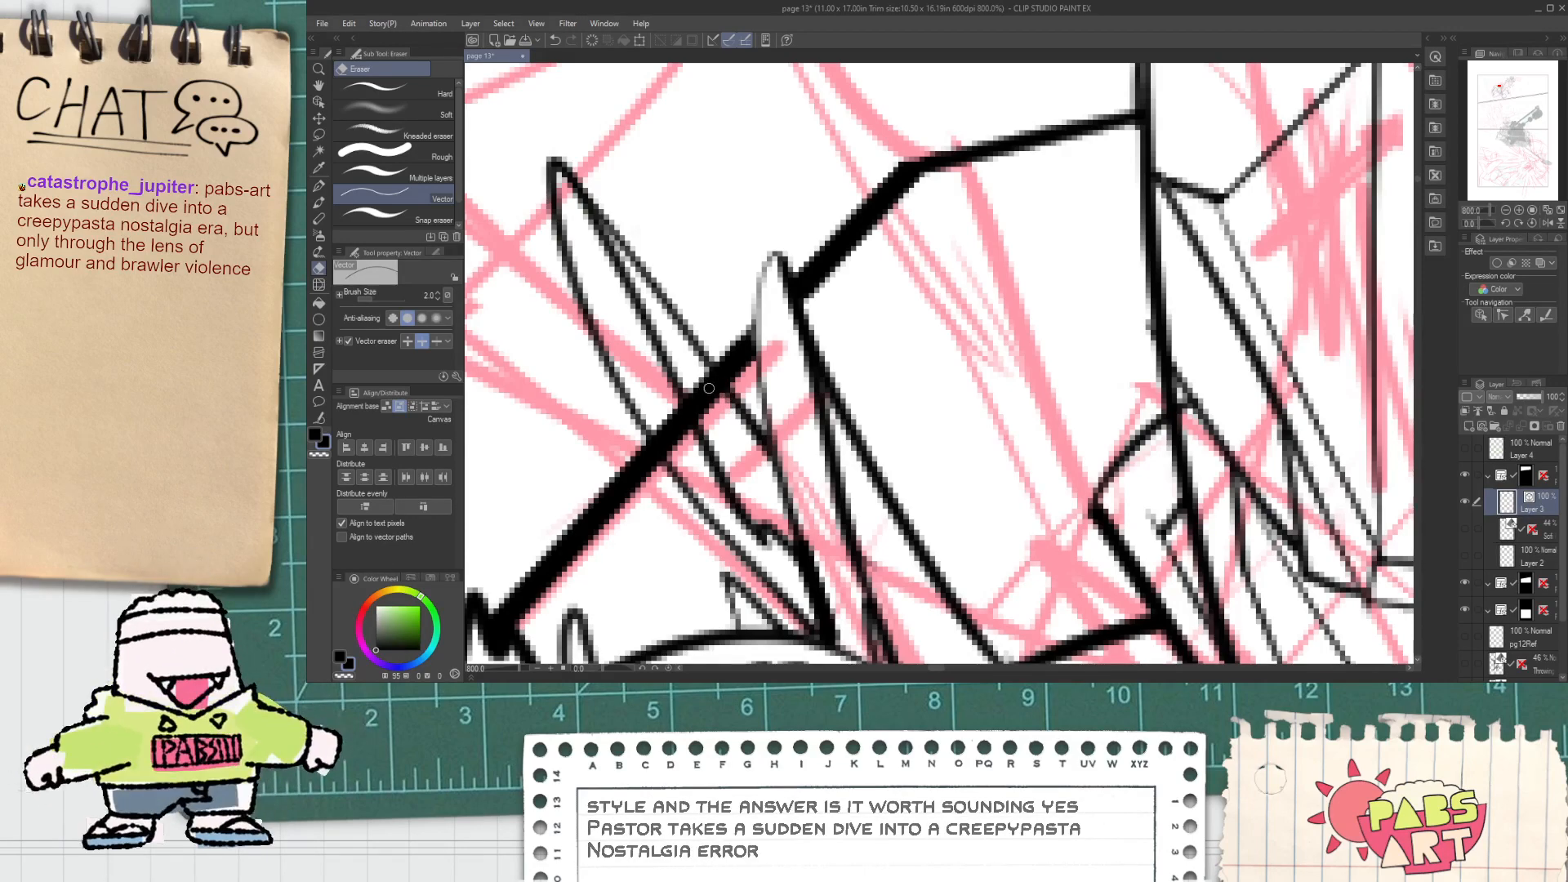
mouse_move(698, 377)
mouse_down()
mouse_move(661, 387)
mouse_move(682, 434)
mouse_up()
scroll(686, 434, down, 6)
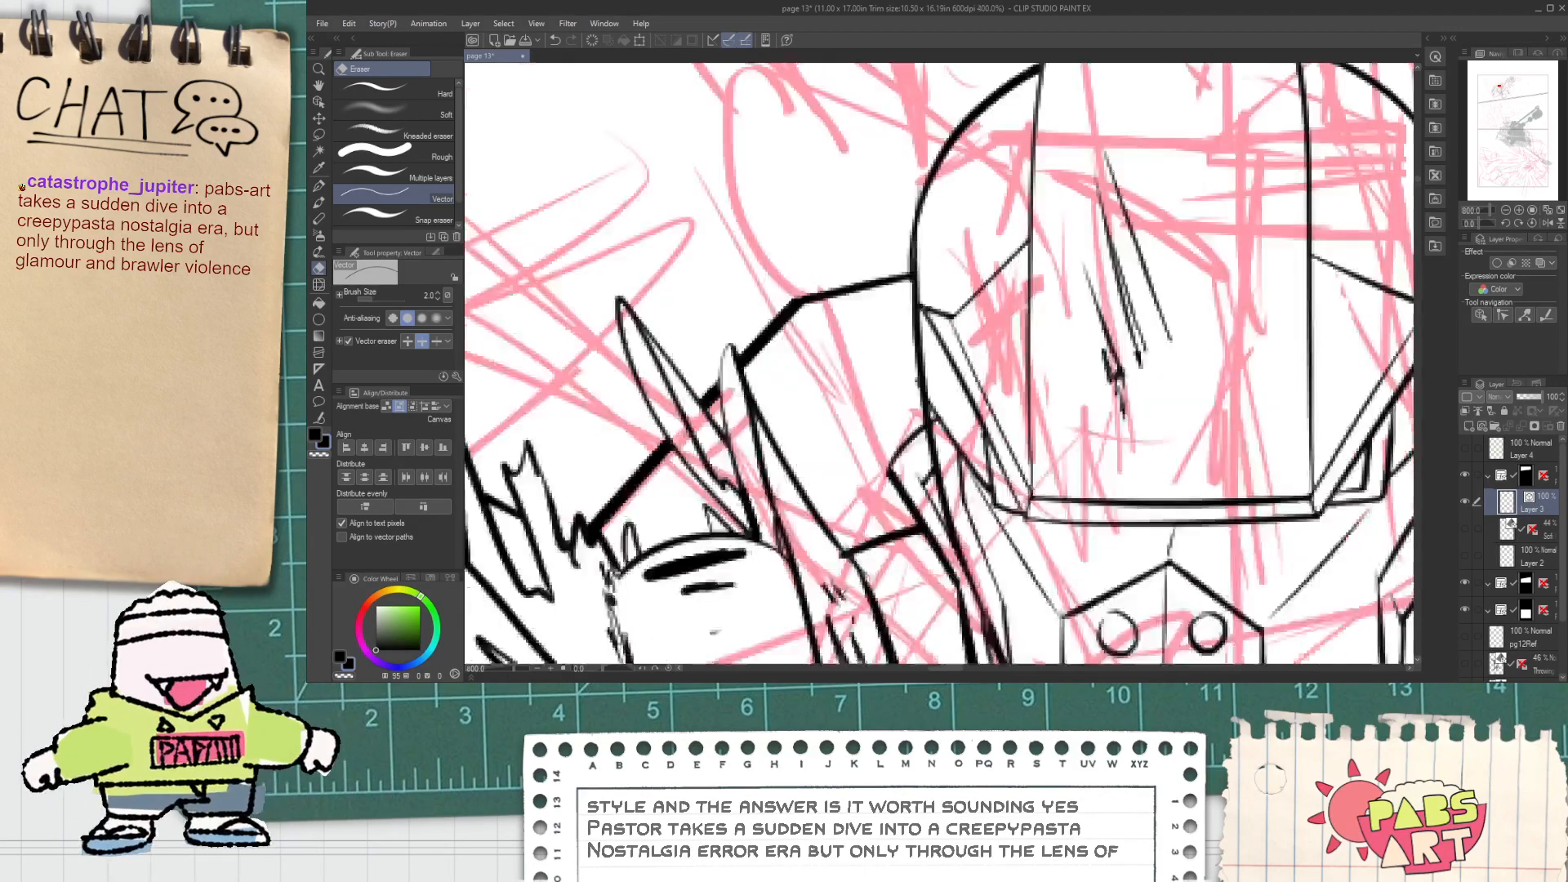
Step: Ink a thin slanted line from the arm's lower edge across to the vertical body line beneath it, replacing the previous stroke
scroll(702, 507, up, 4)
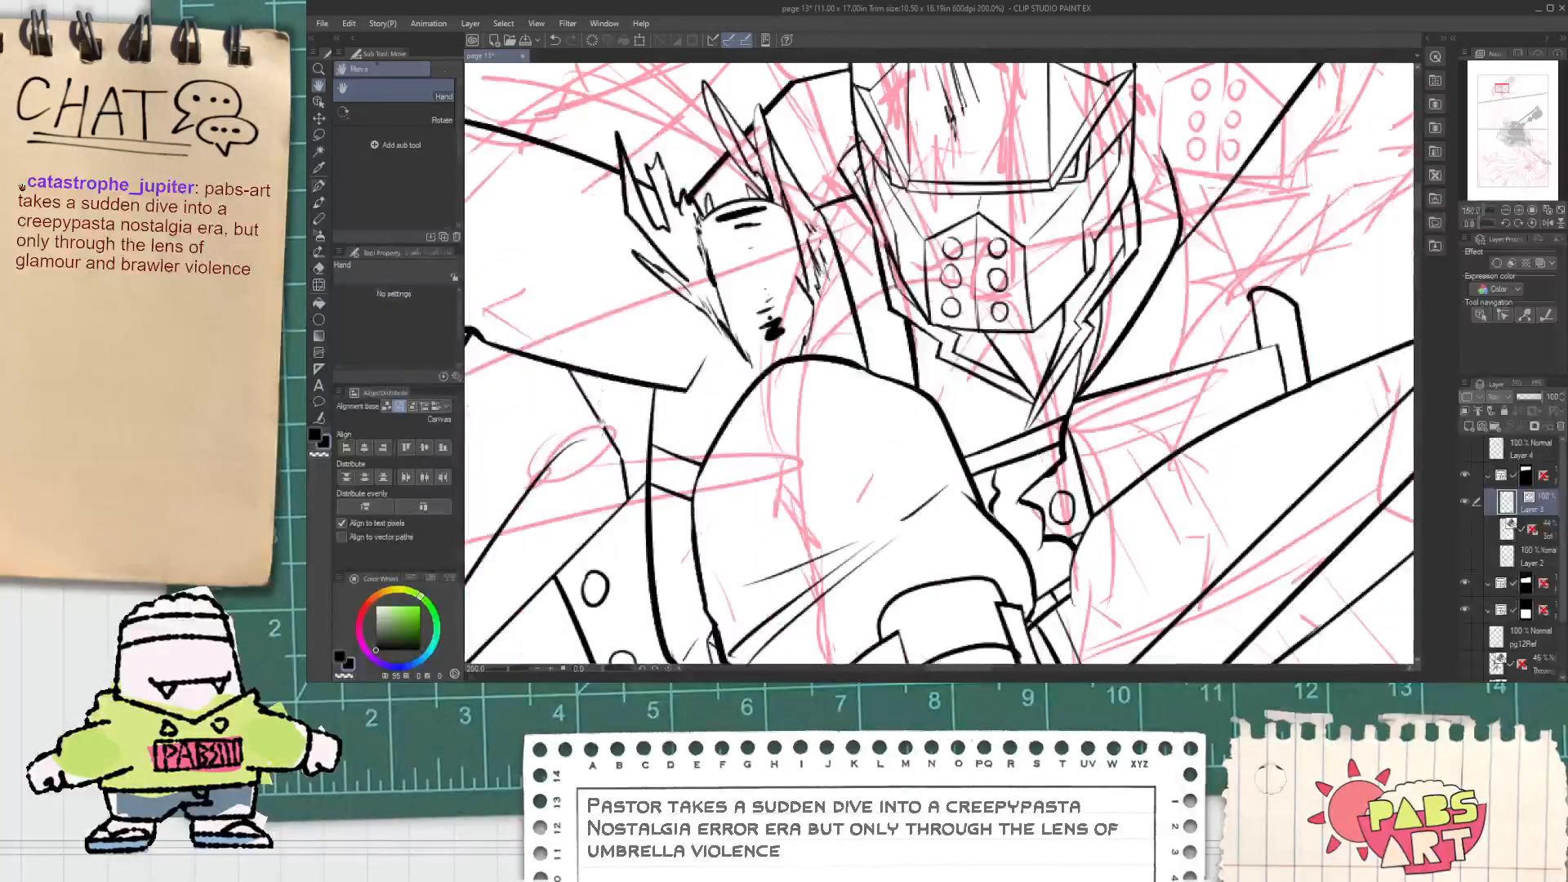
key(p)
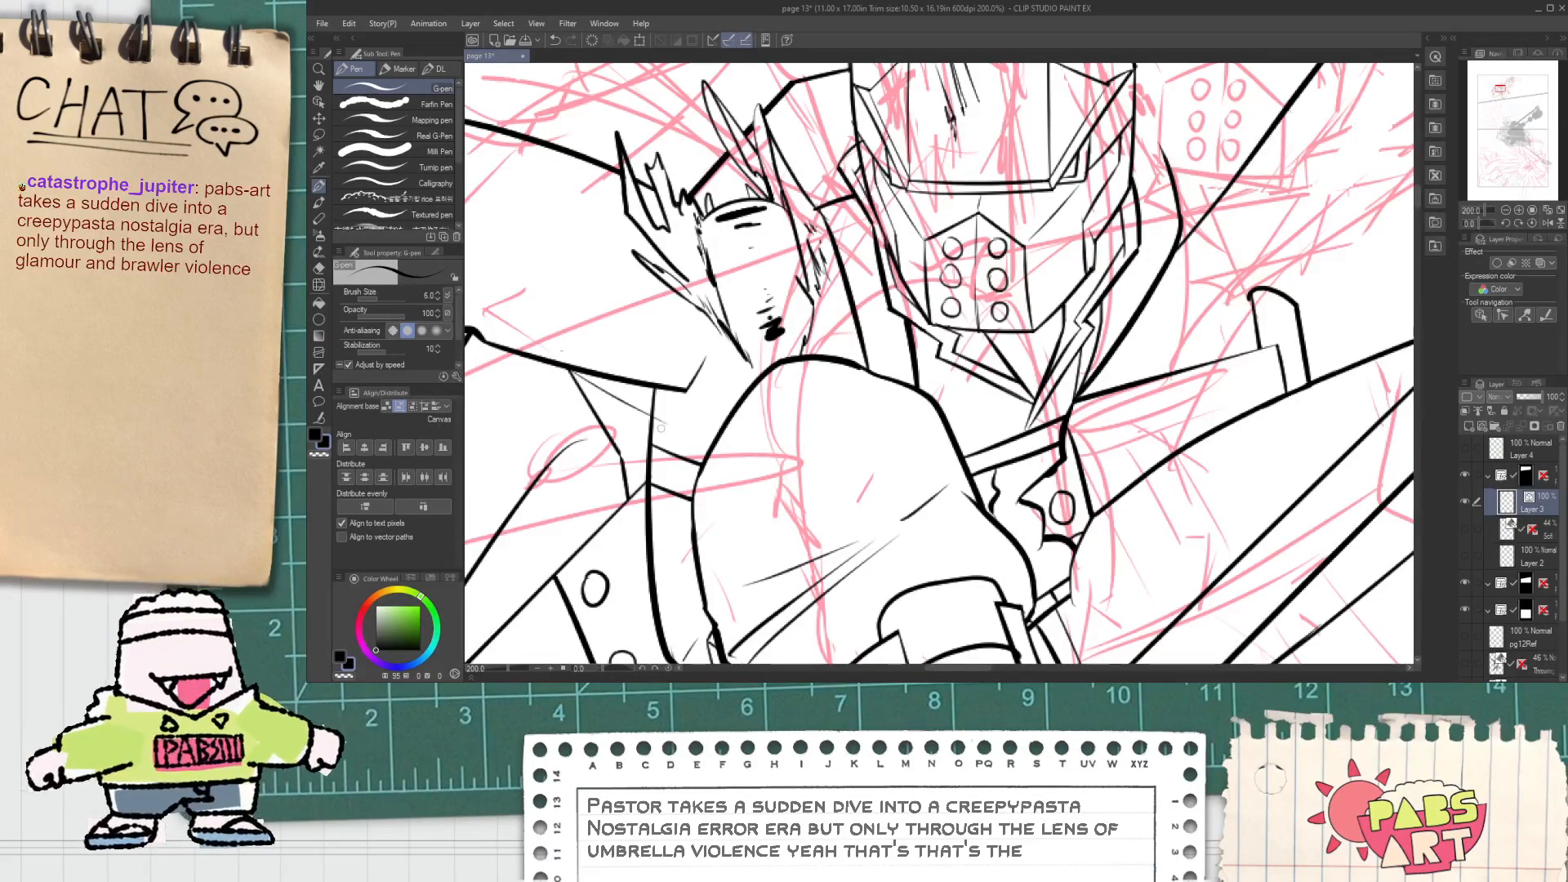
key(ctrl+z)
drag(579, 376, 671, 426)
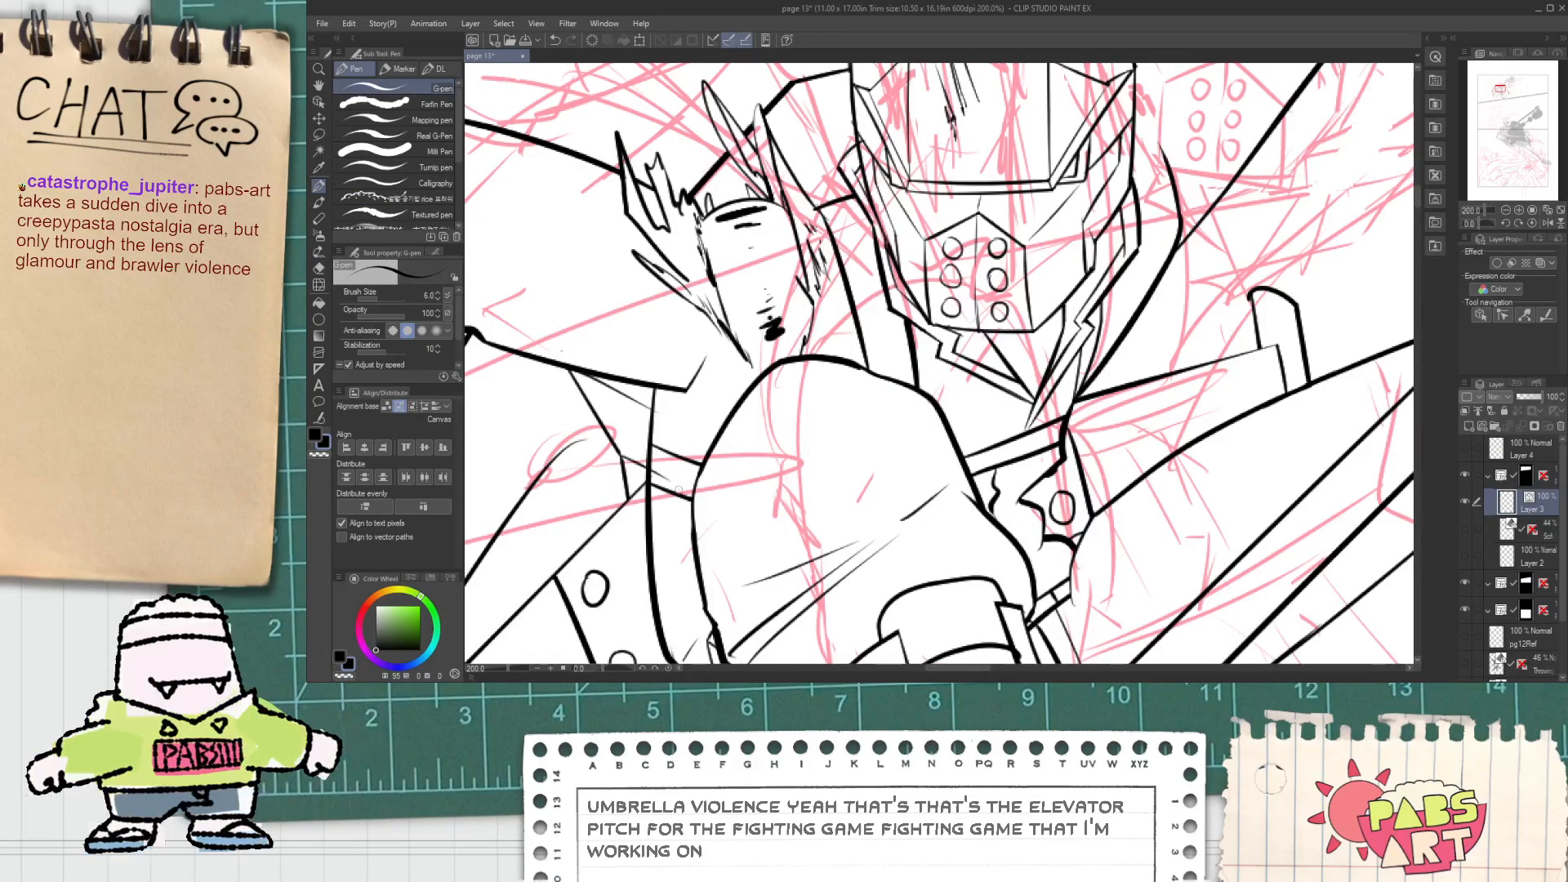
Step: Ink a short slanted fold line inside the shoulder corner between the spiky hair and the helmet
drag(678, 490, 669, 621)
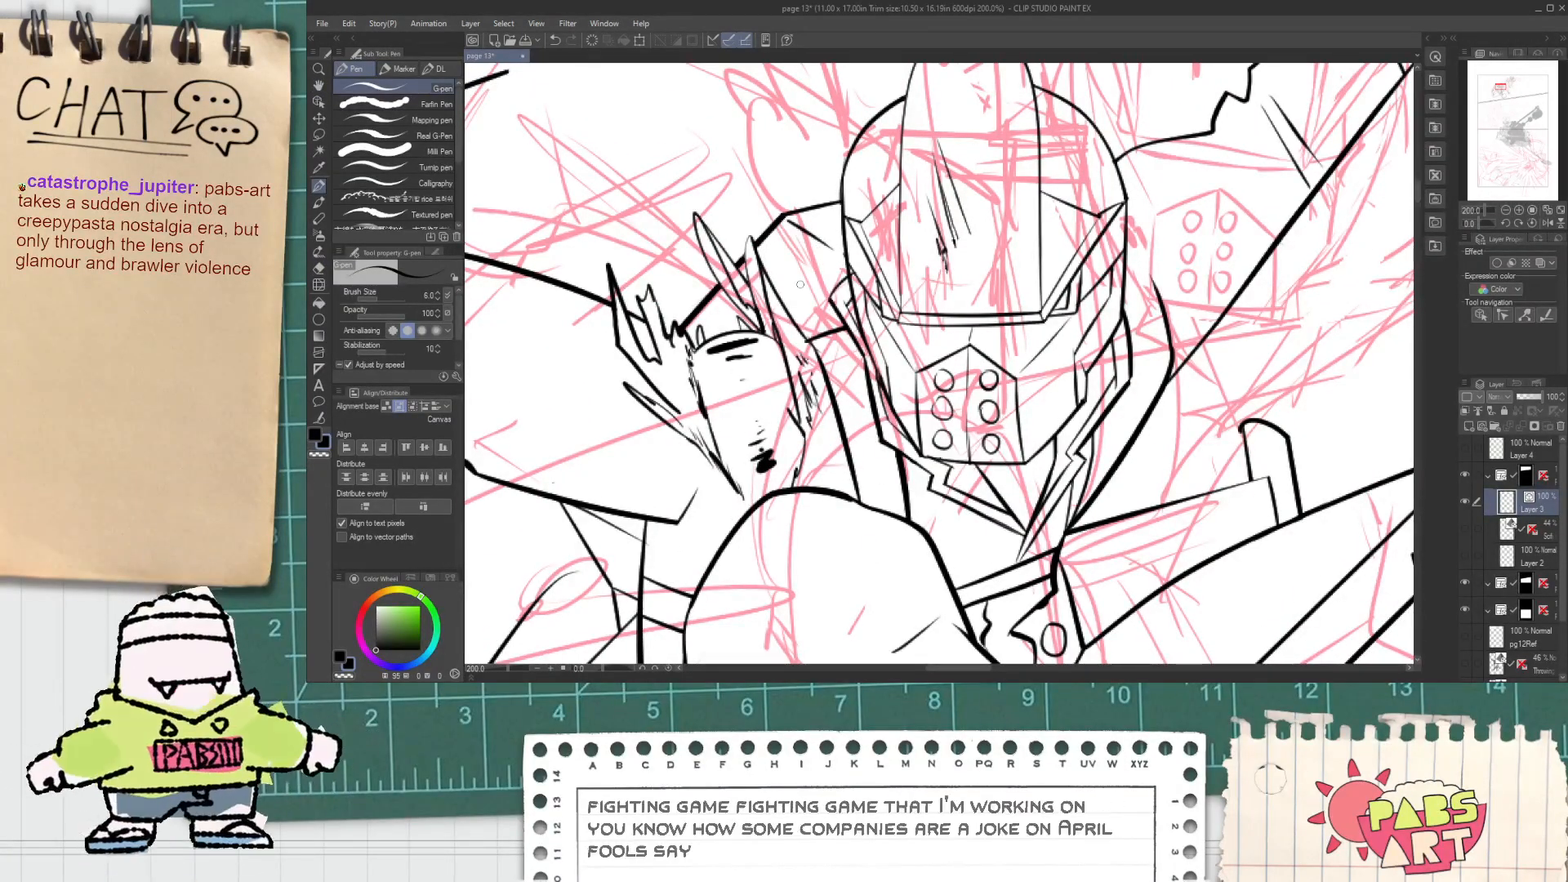
scroll(822, 298, up, 2)
key(e)
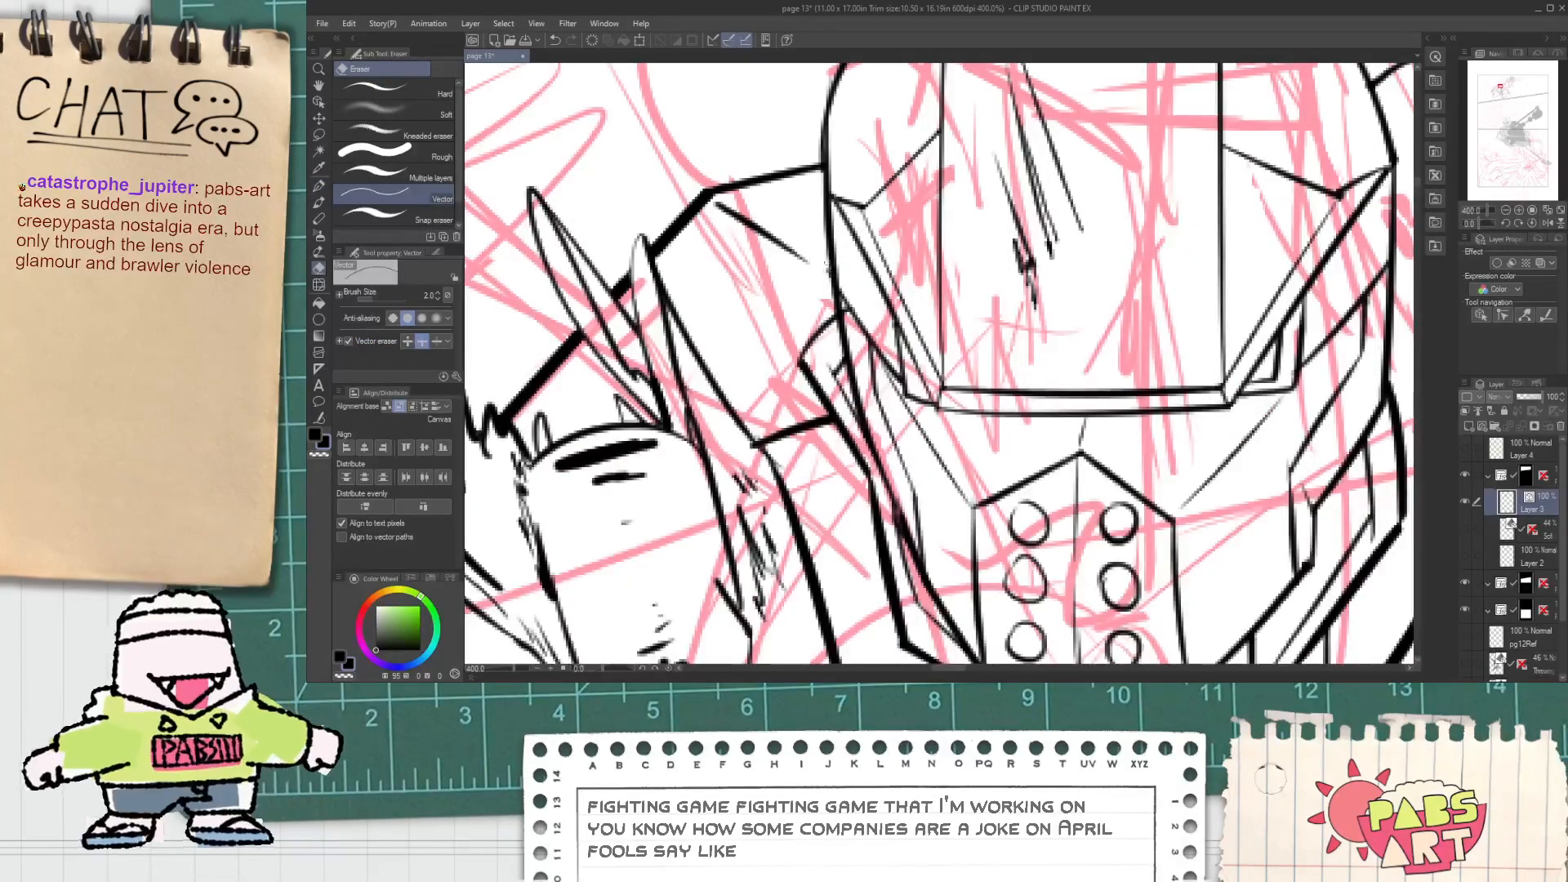
Step: Delete the stray short stroke floating above the bent arm's shoulder
scroll(826, 265, down, 5)
key(h)
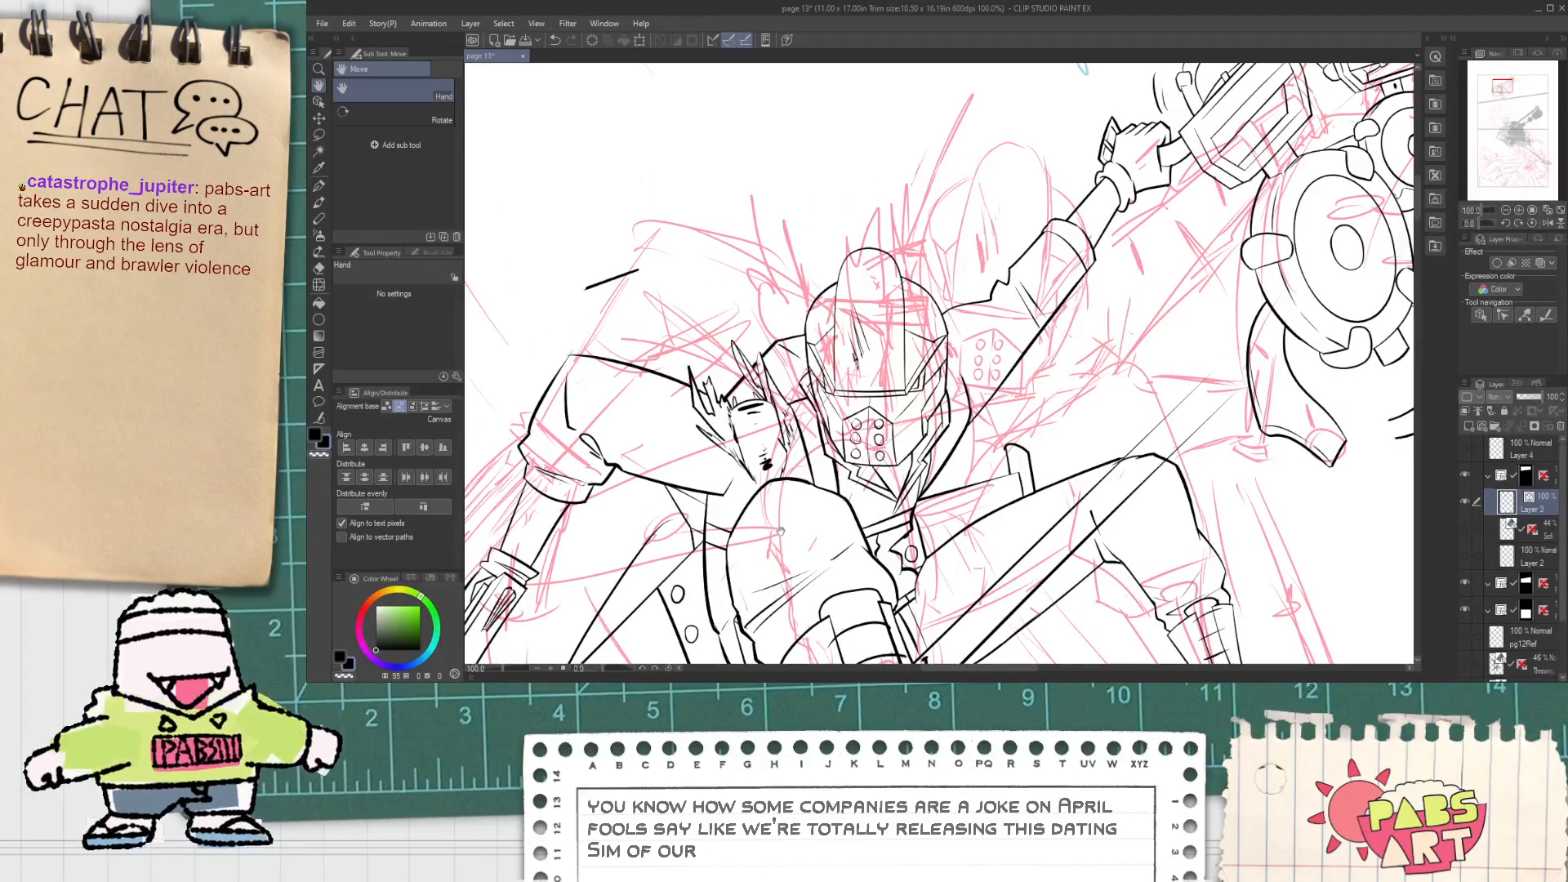
key(p)
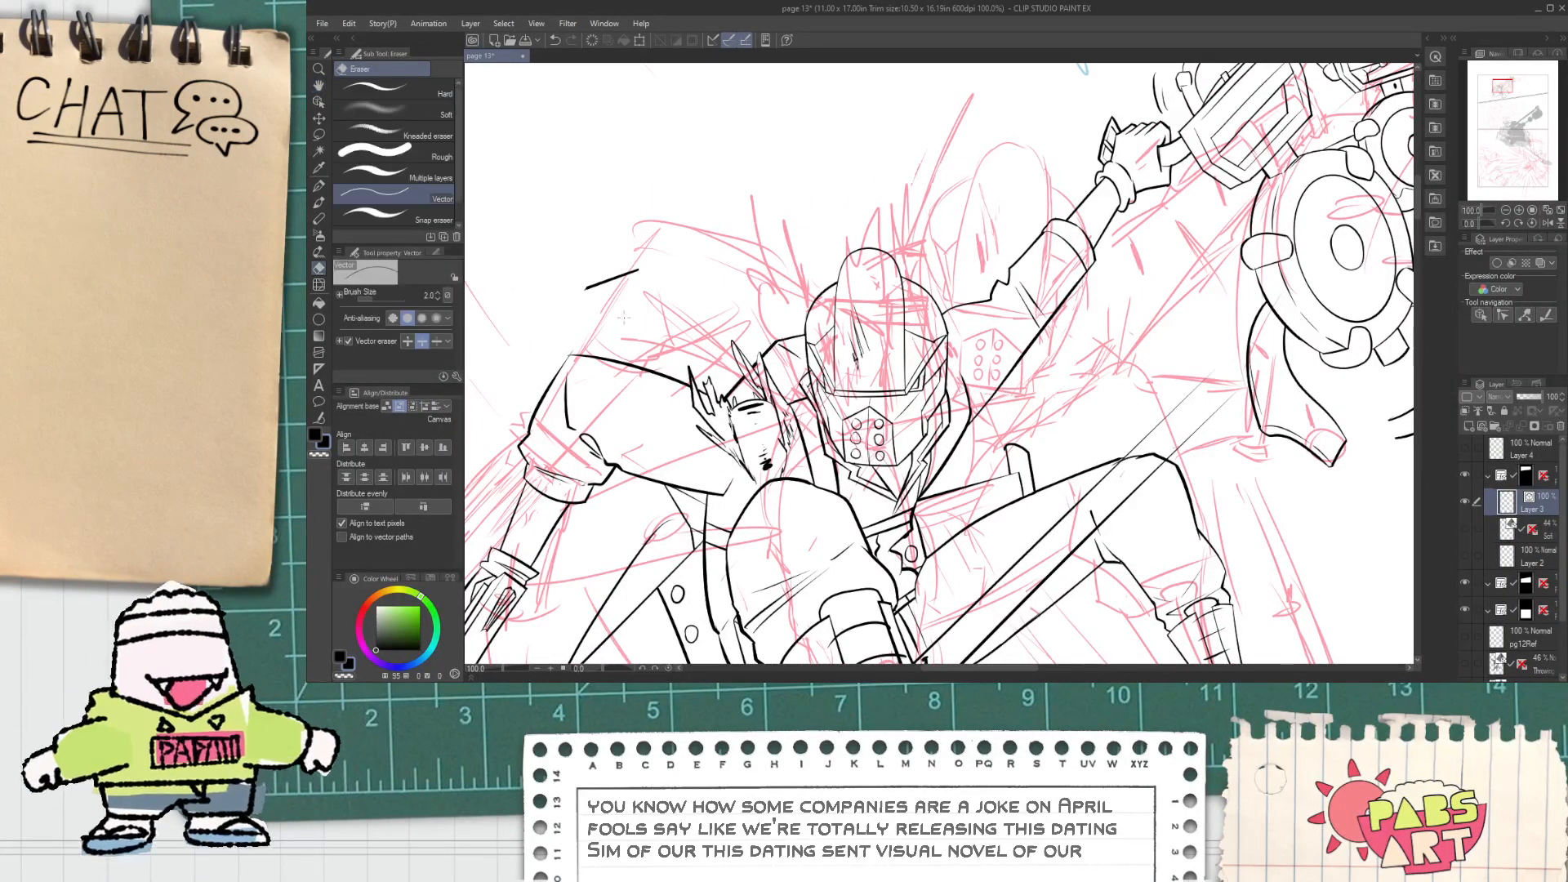
key(o)
click(611, 279)
key(Delete)
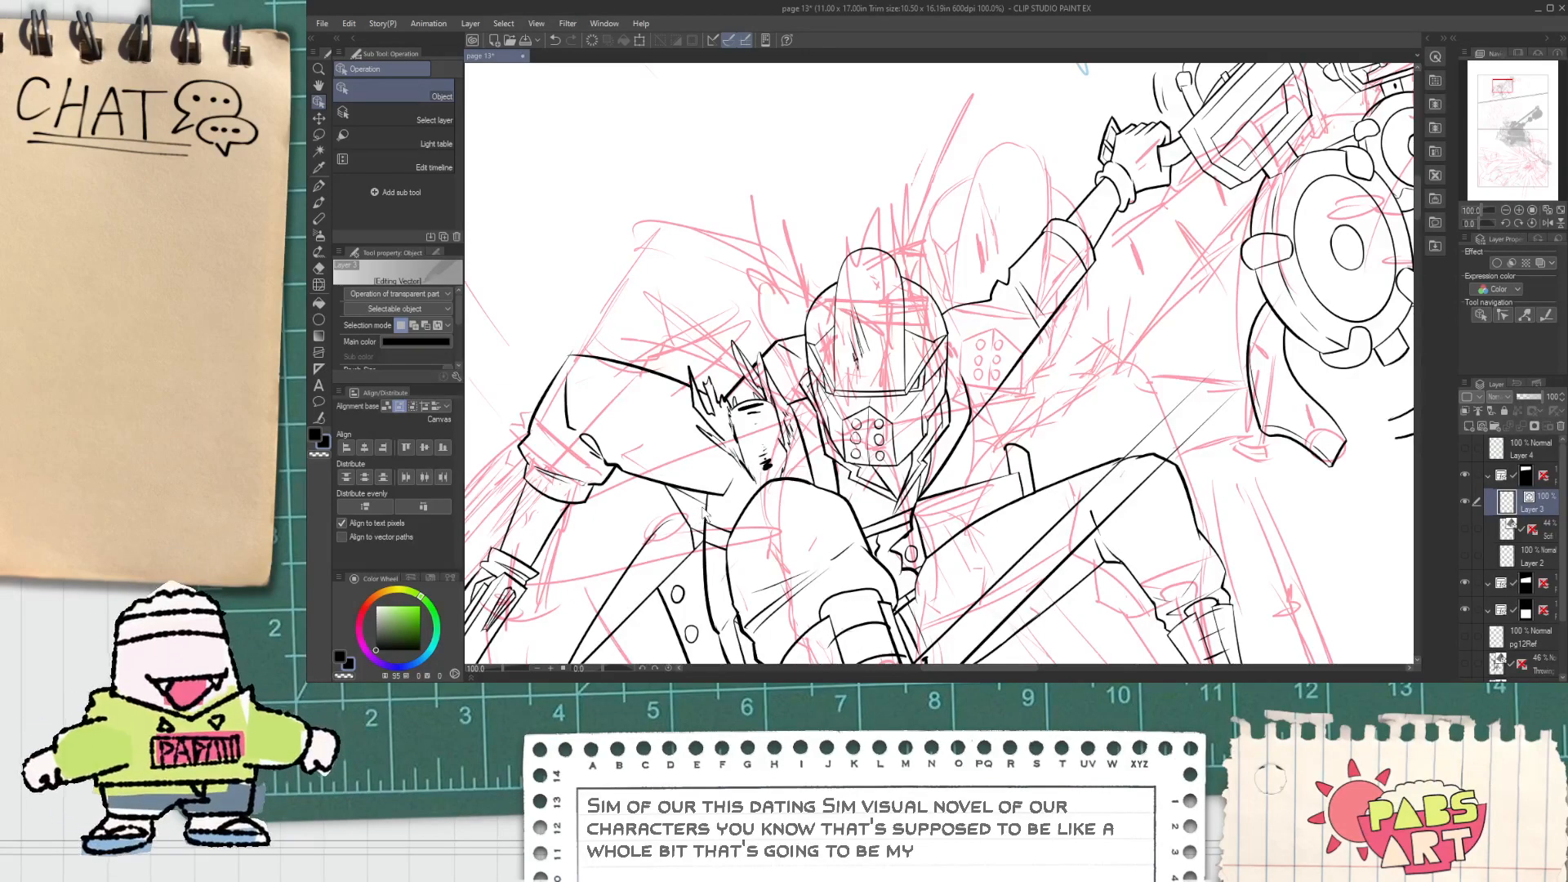
Step: Ink a small V-shaped fold mark on the raised arm's sleeve beside the jagged notch
key(p)
scroll(629, 461, up, 5)
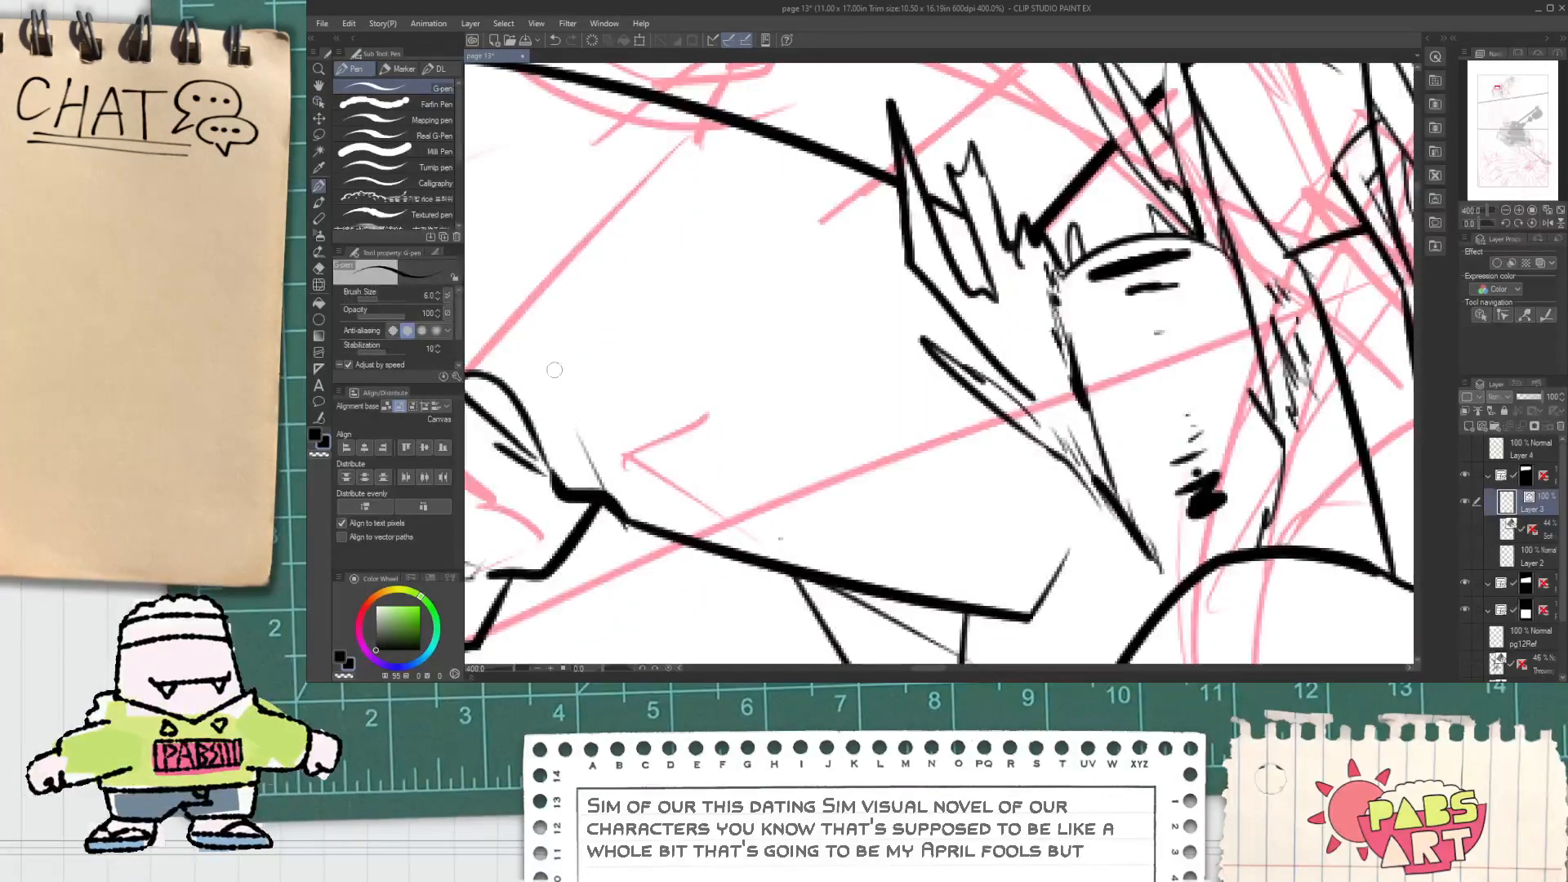
scroll(612, 500, down, 6)
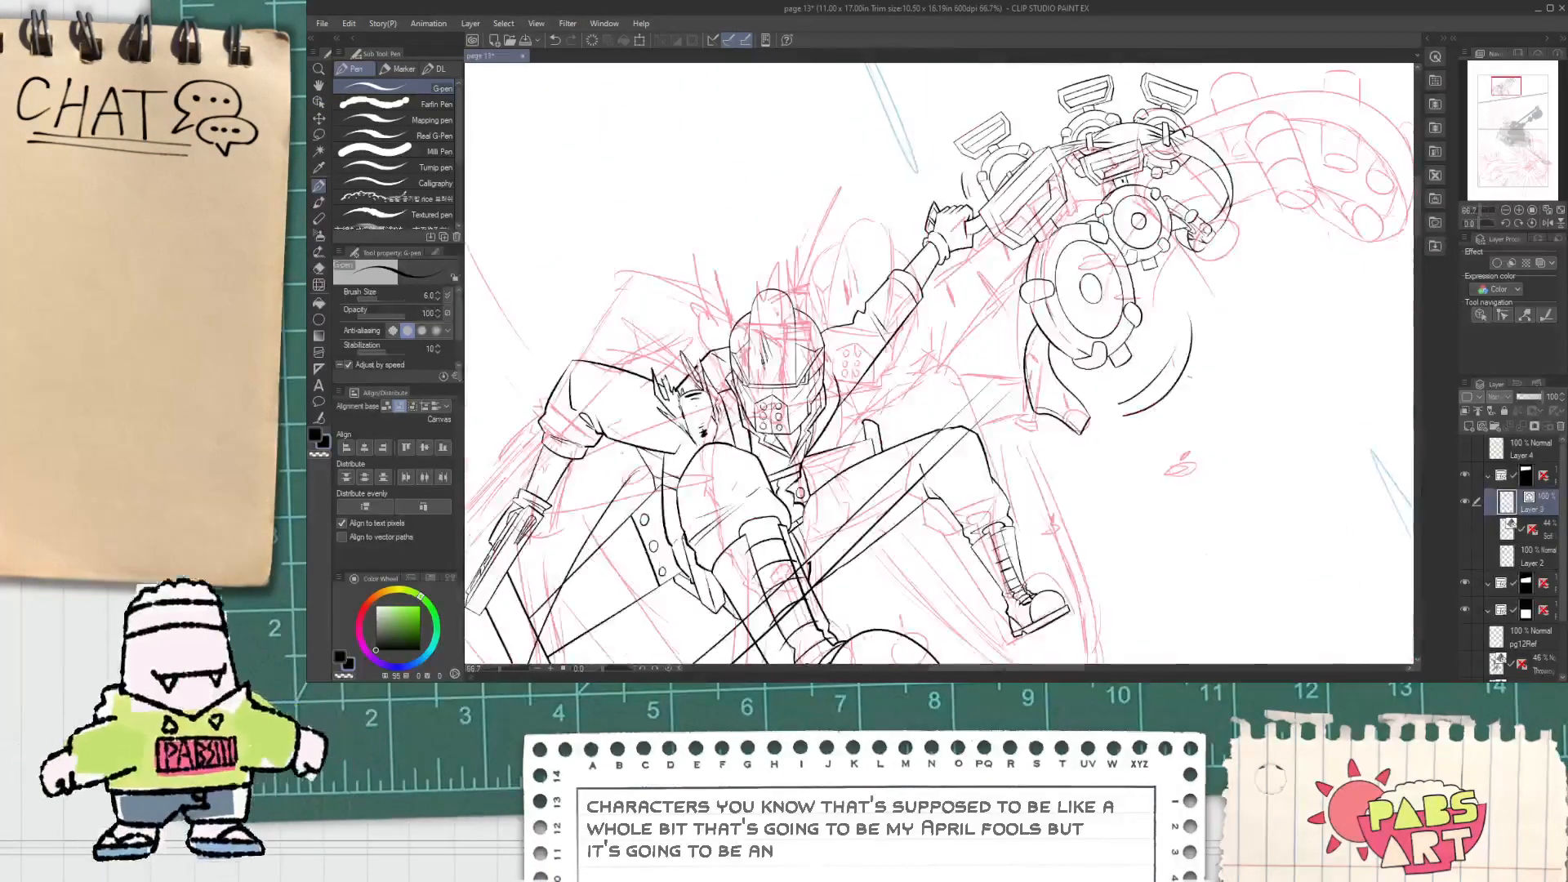
scroll(842, 369, up, 6)
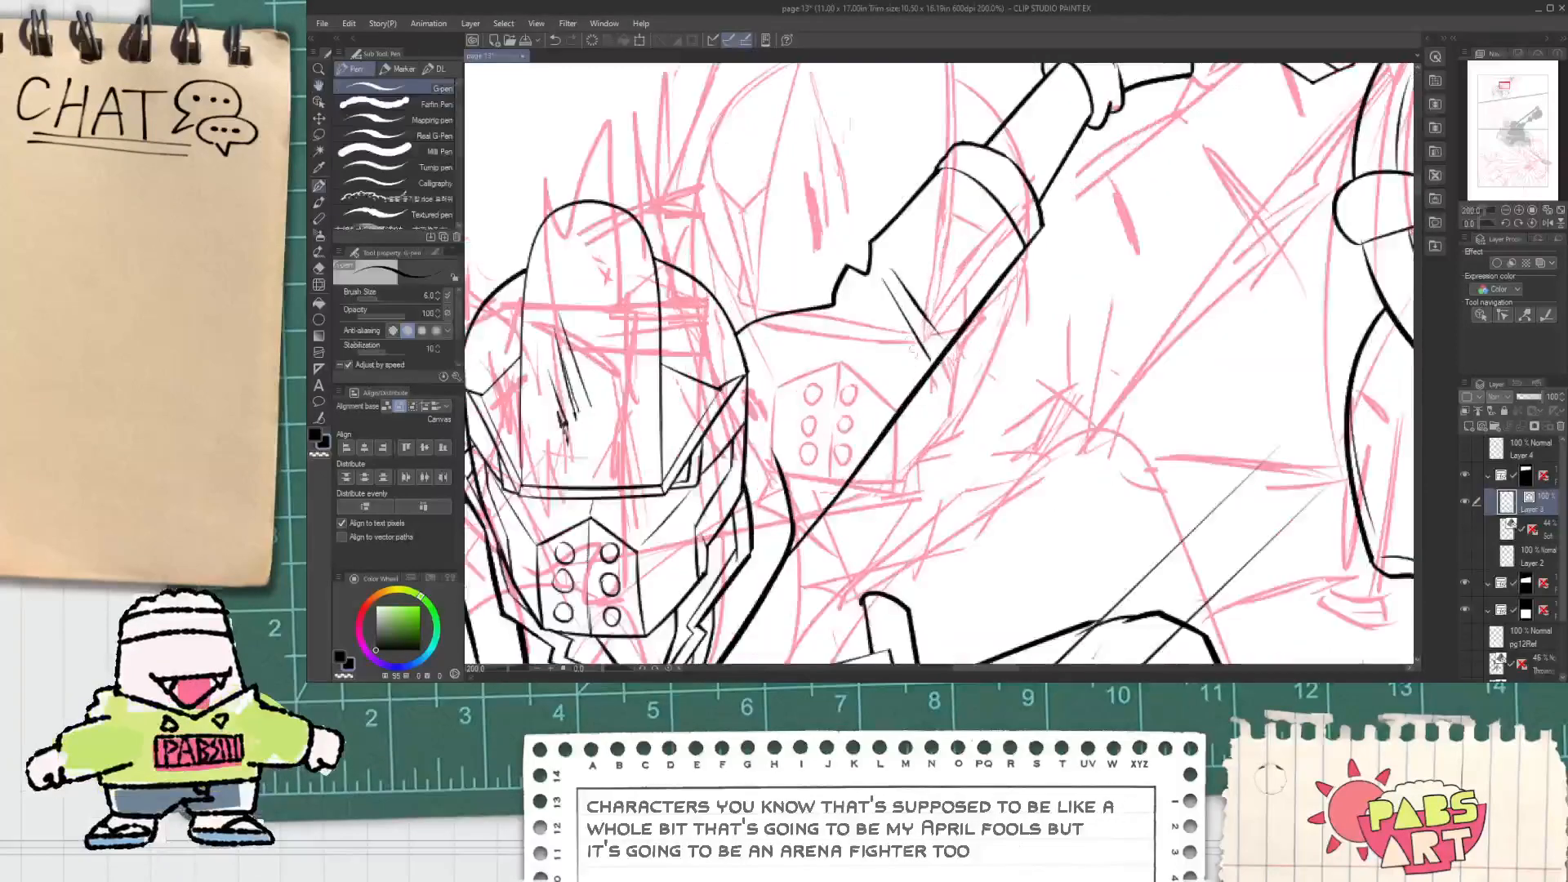
drag(849, 276, 870, 320)
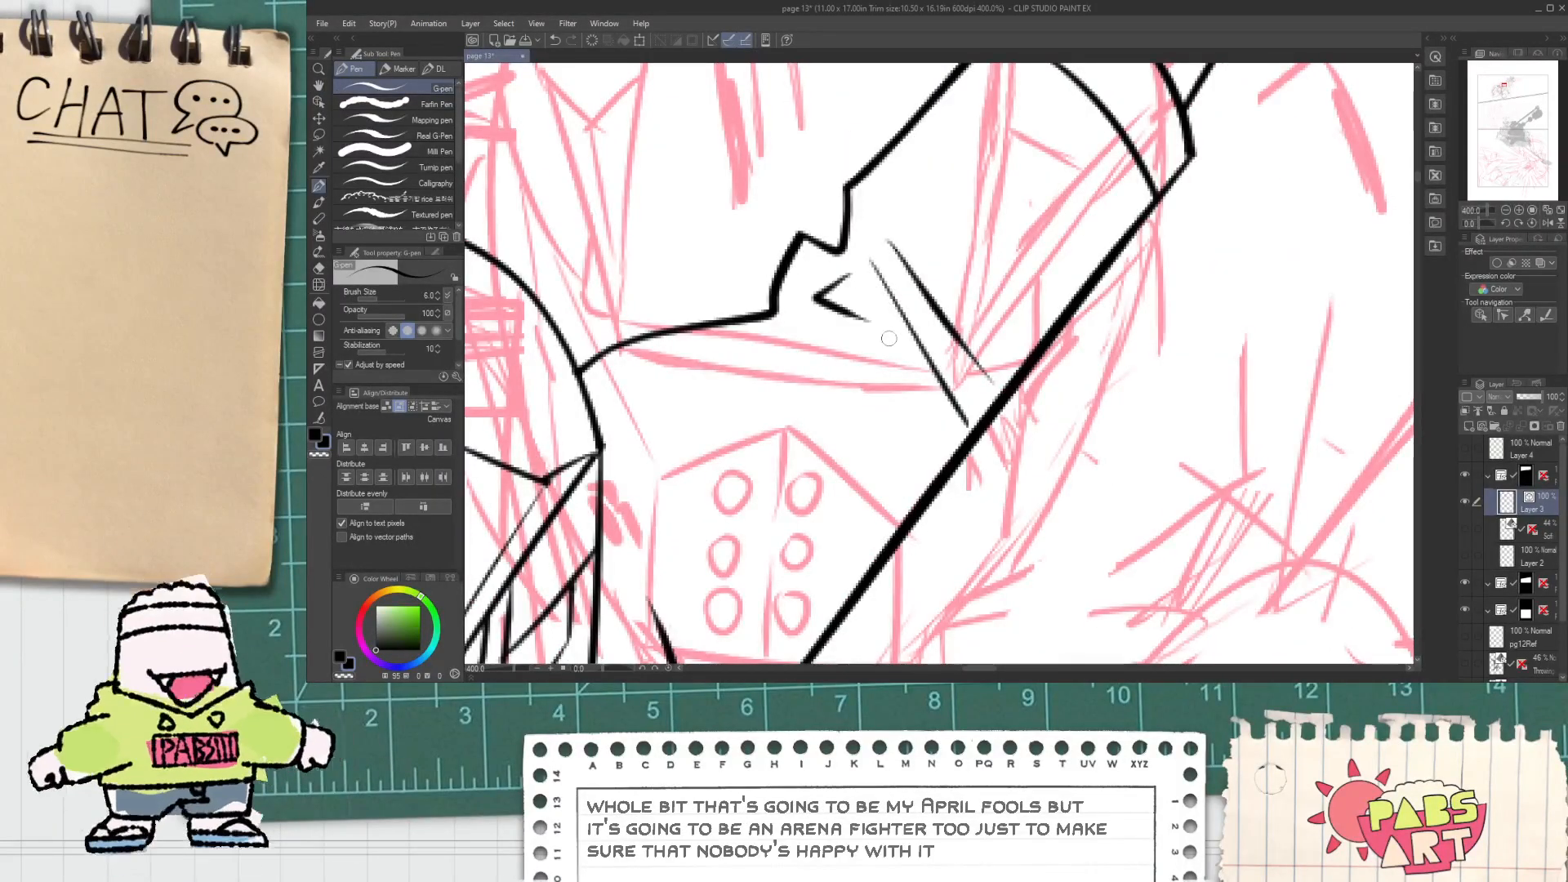
Step: Erase the old heel outline and the overlapping line ends at the back of the large foreground boot's sole
scroll(923, 404, down, 7)
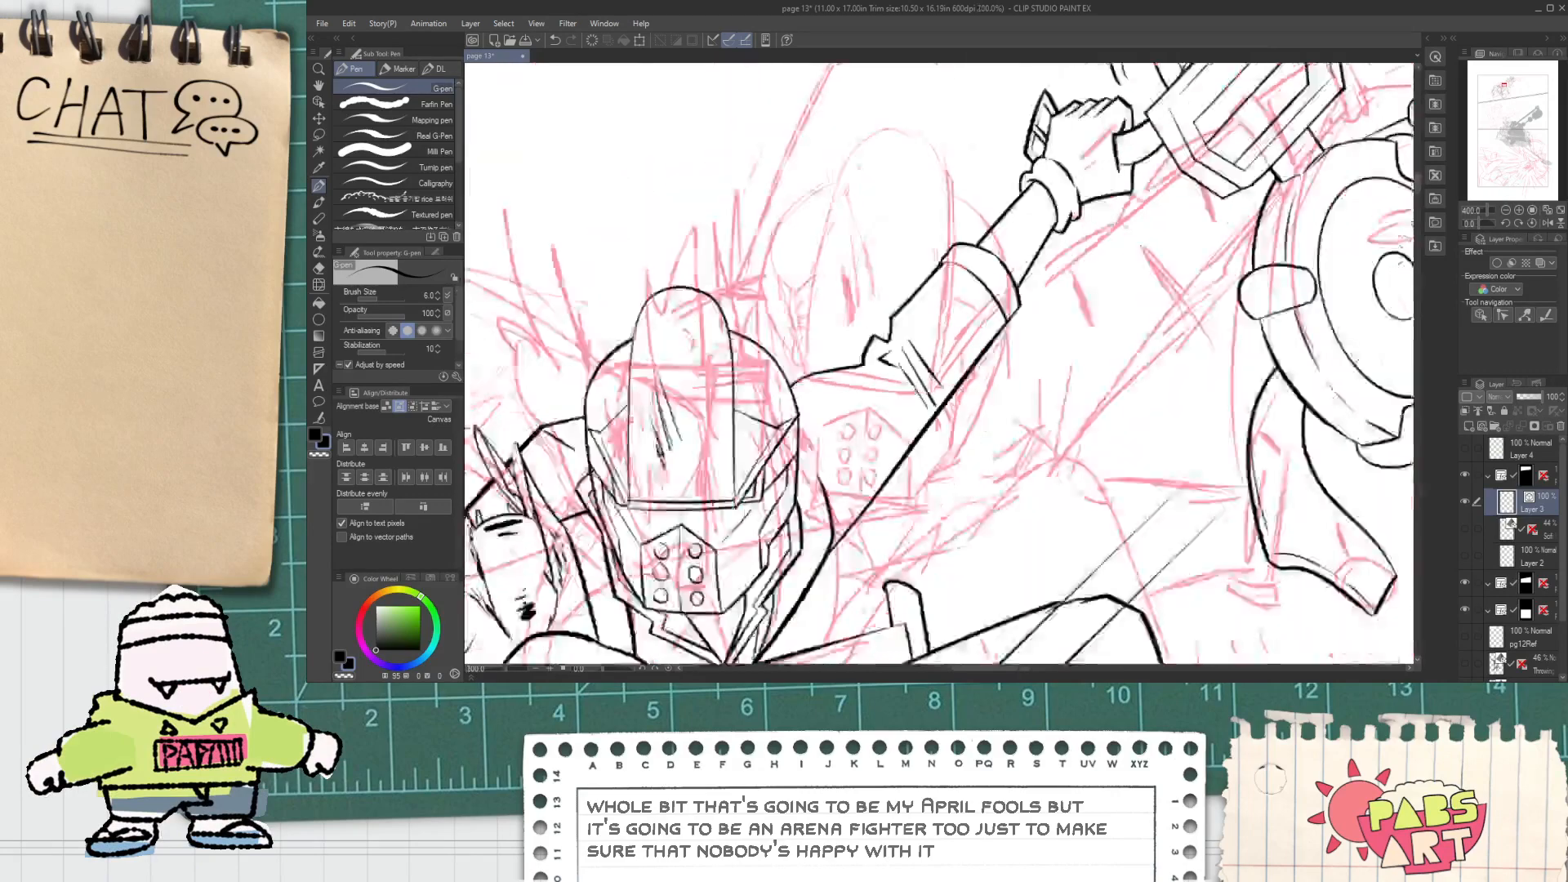
drag(874, 452, 853, 338)
scroll(825, 473, up, 7)
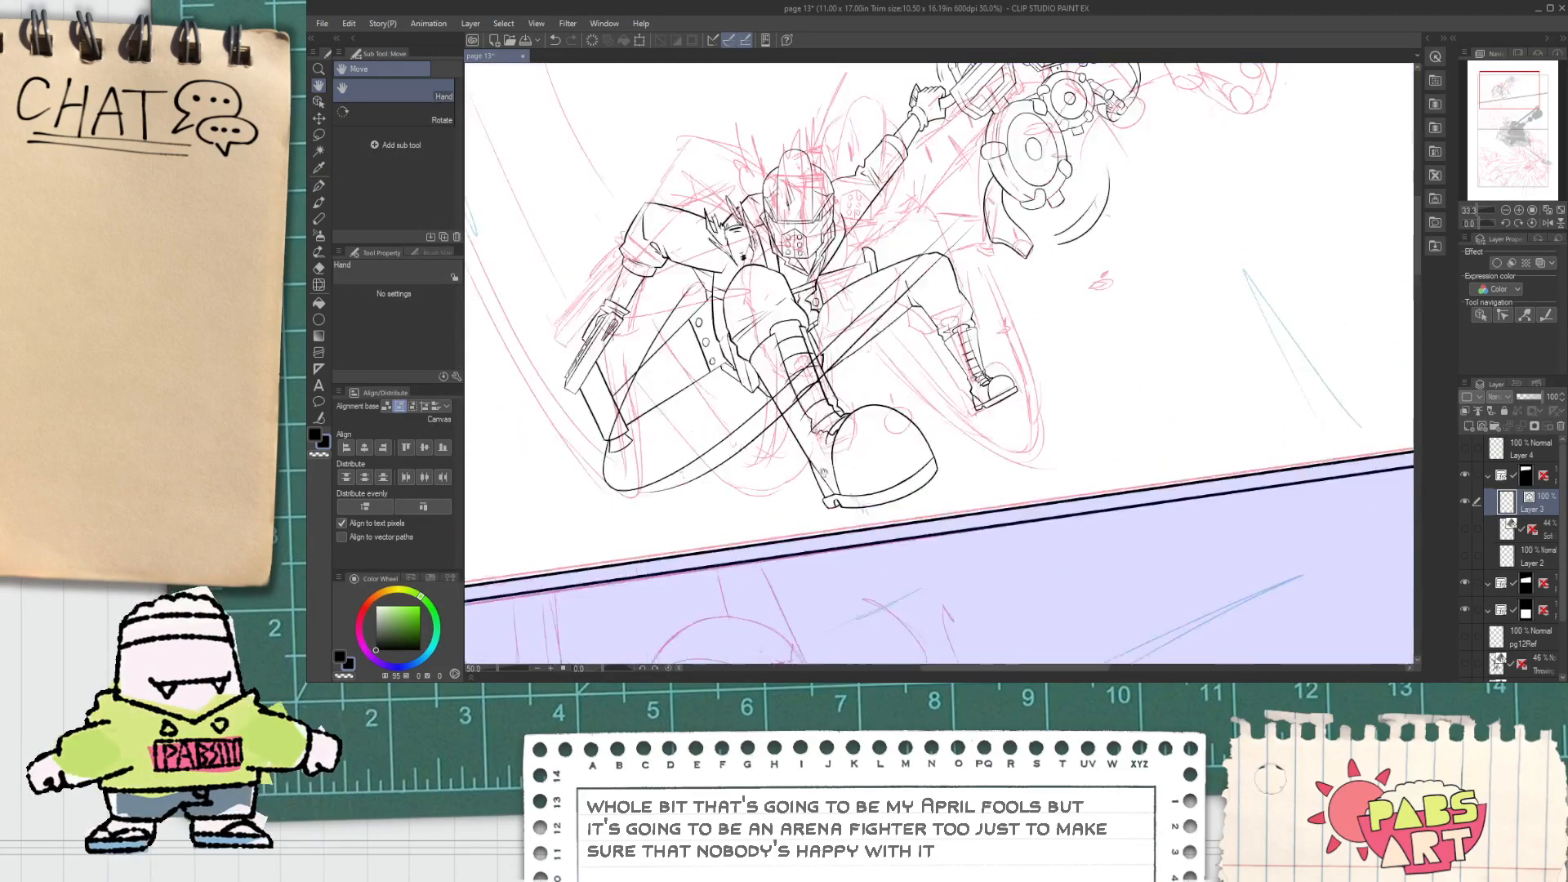
drag(785, 423, 921, 457)
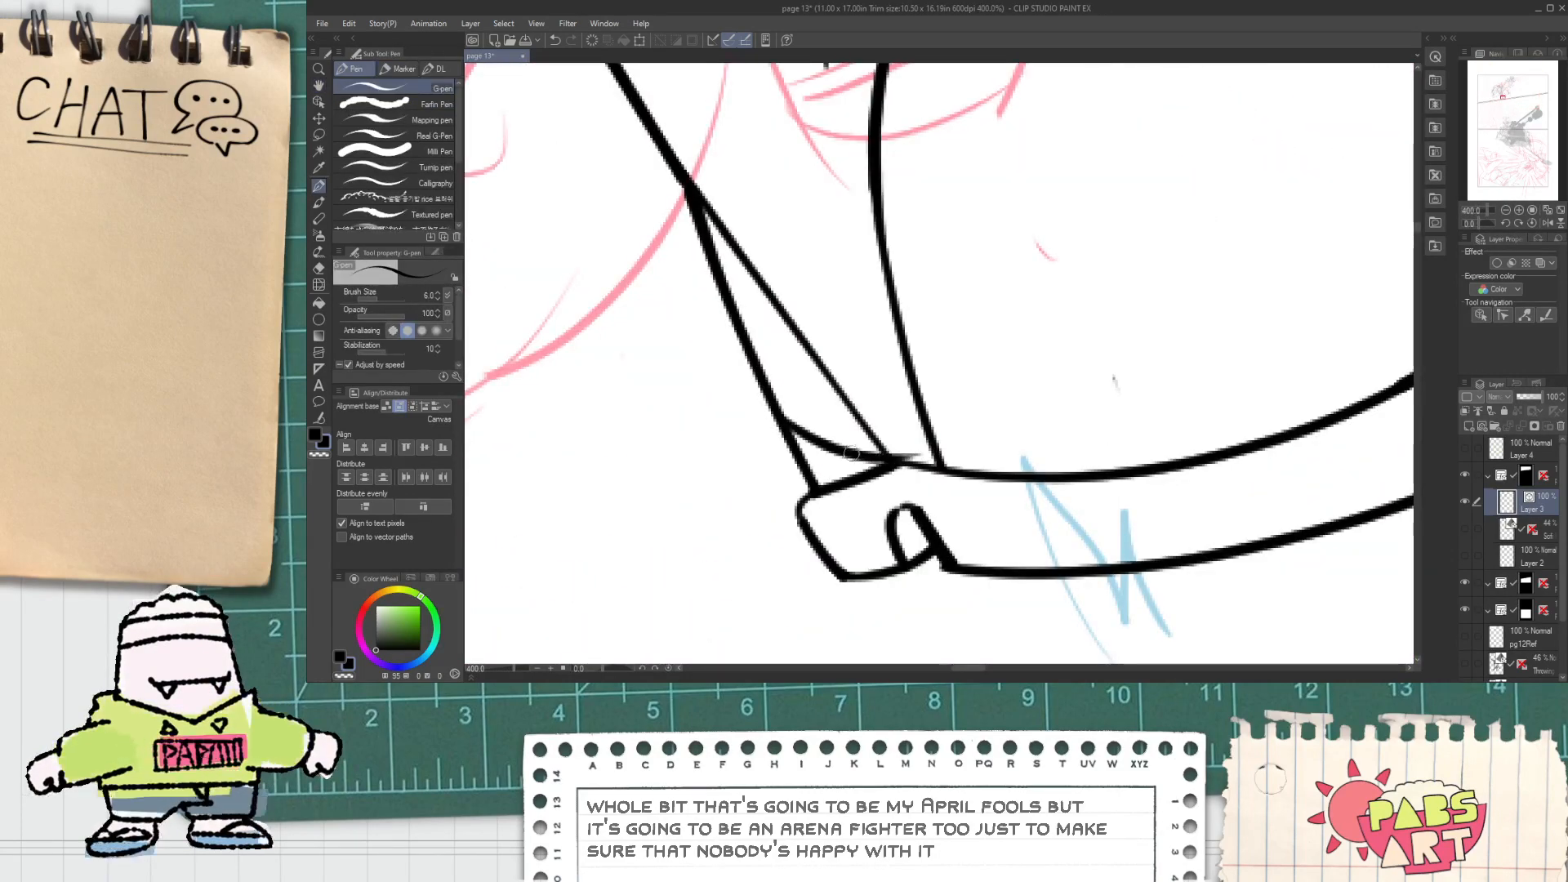
key(e)
drag(807, 552, 827, 539)
drag(790, 468, 890, 465)
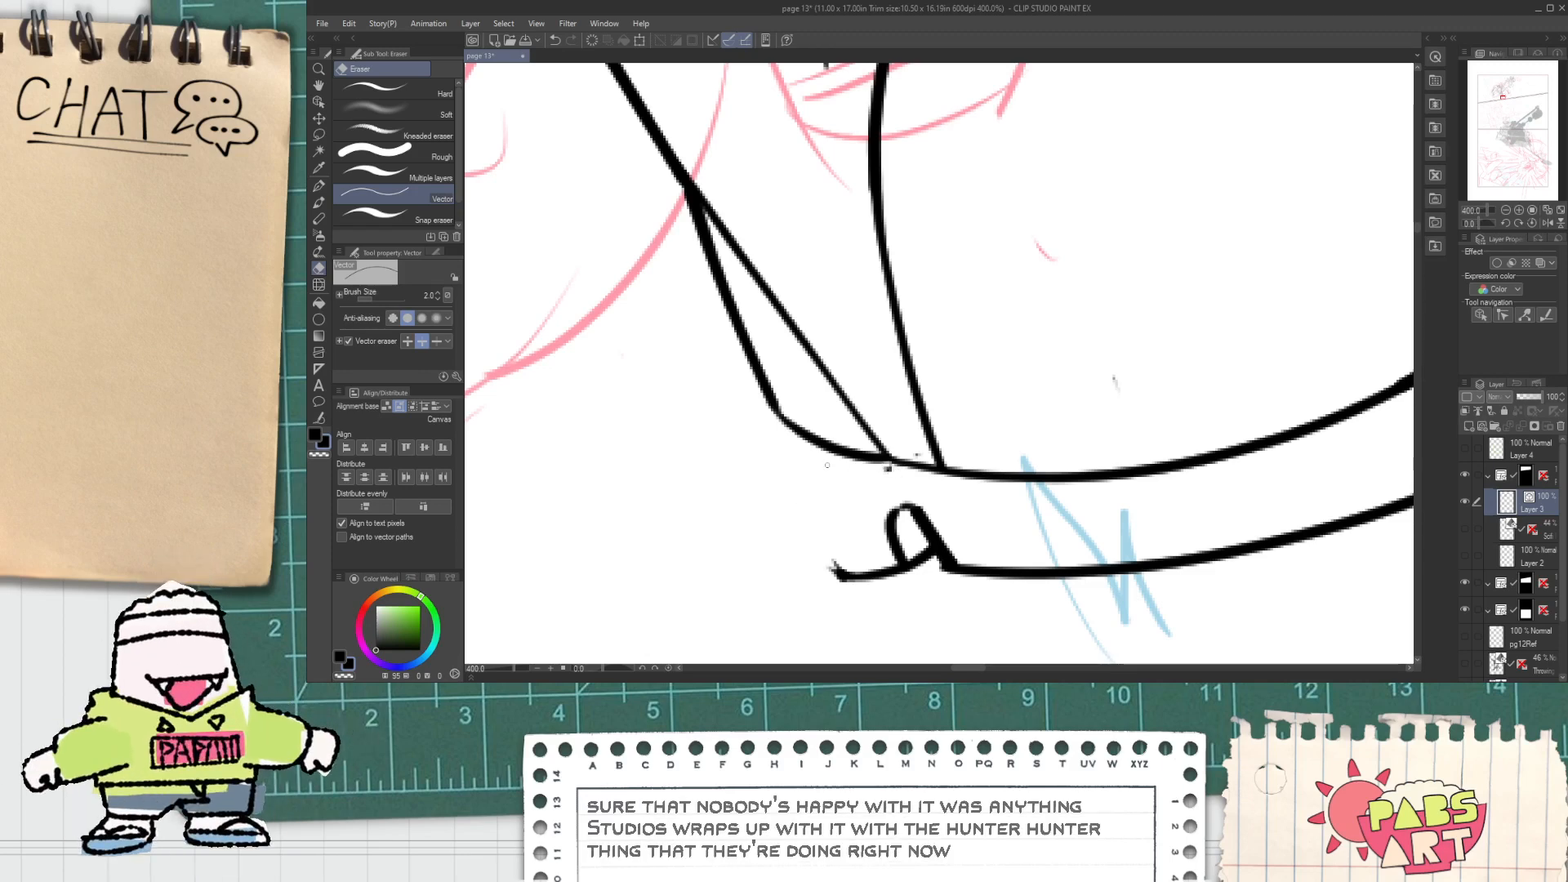
Step: Redraw the boot's heel with a short back edge and a slanted line to the sole notch, erasing the leftover ends
key(p)
mouse_move(768, 415)
mouse_down()
mouse_move(793, 512)
mouse_move(890, 552)
mouse_up()
key(ctrl+z)
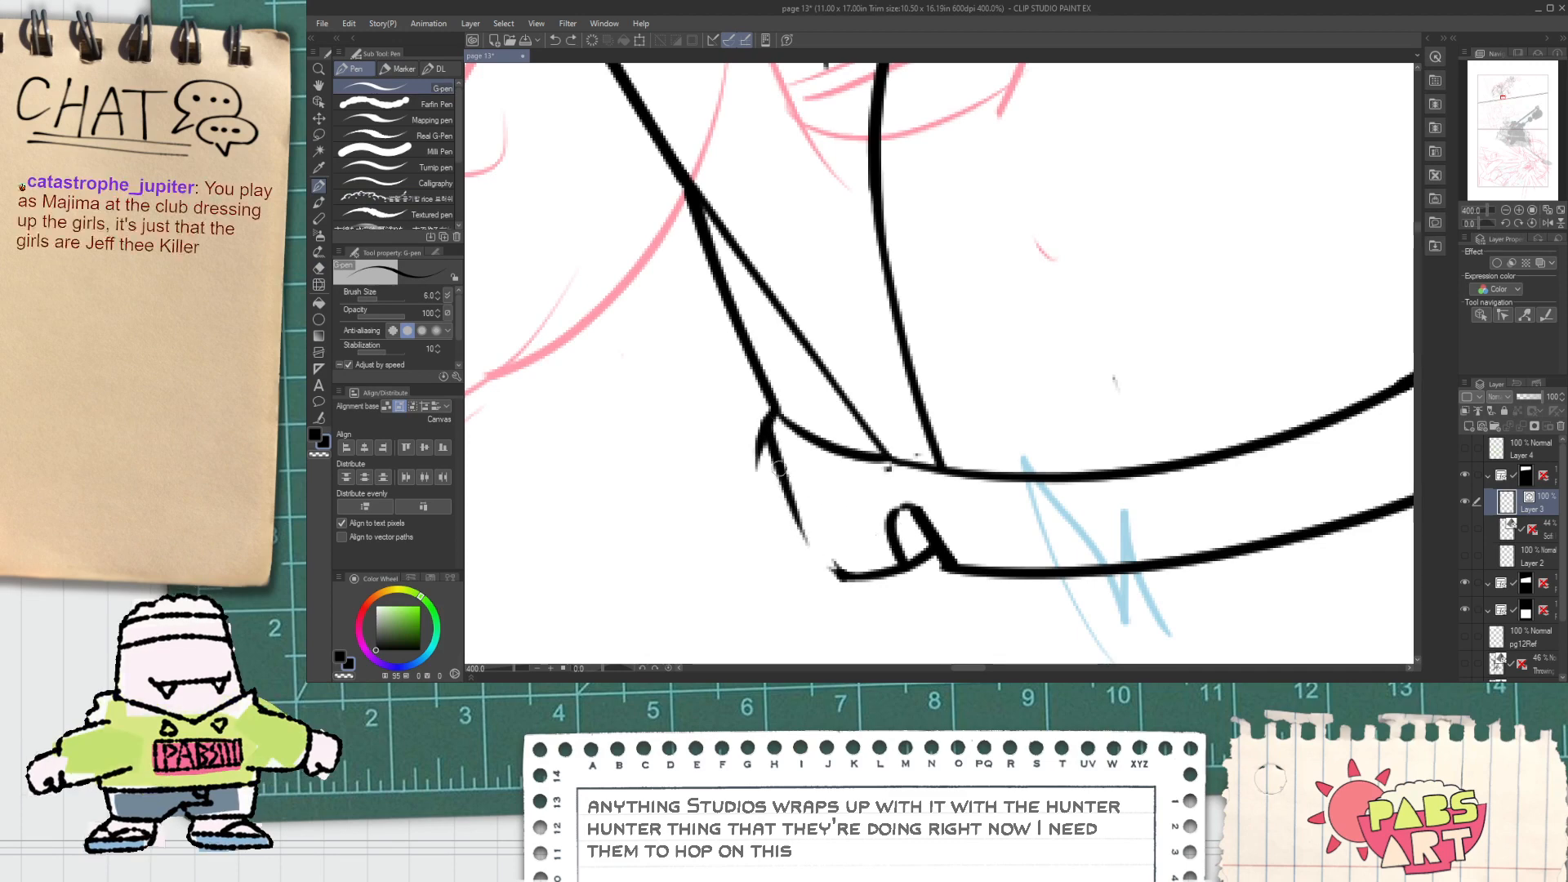
drag(776, 465, 931, 581)
key(e)
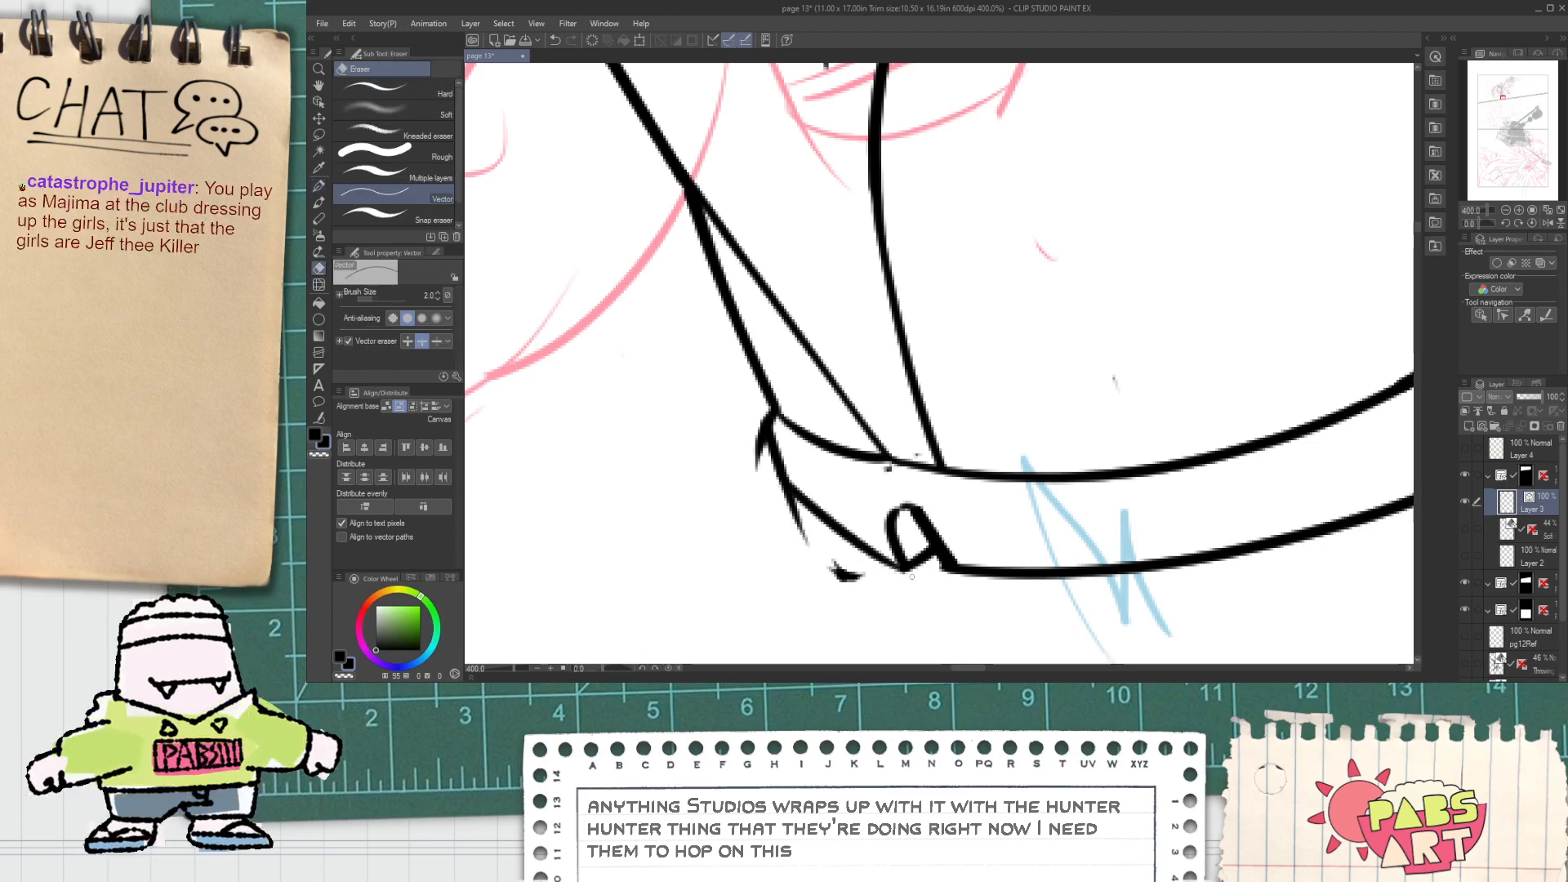
drag(836, 572, 848, 580)
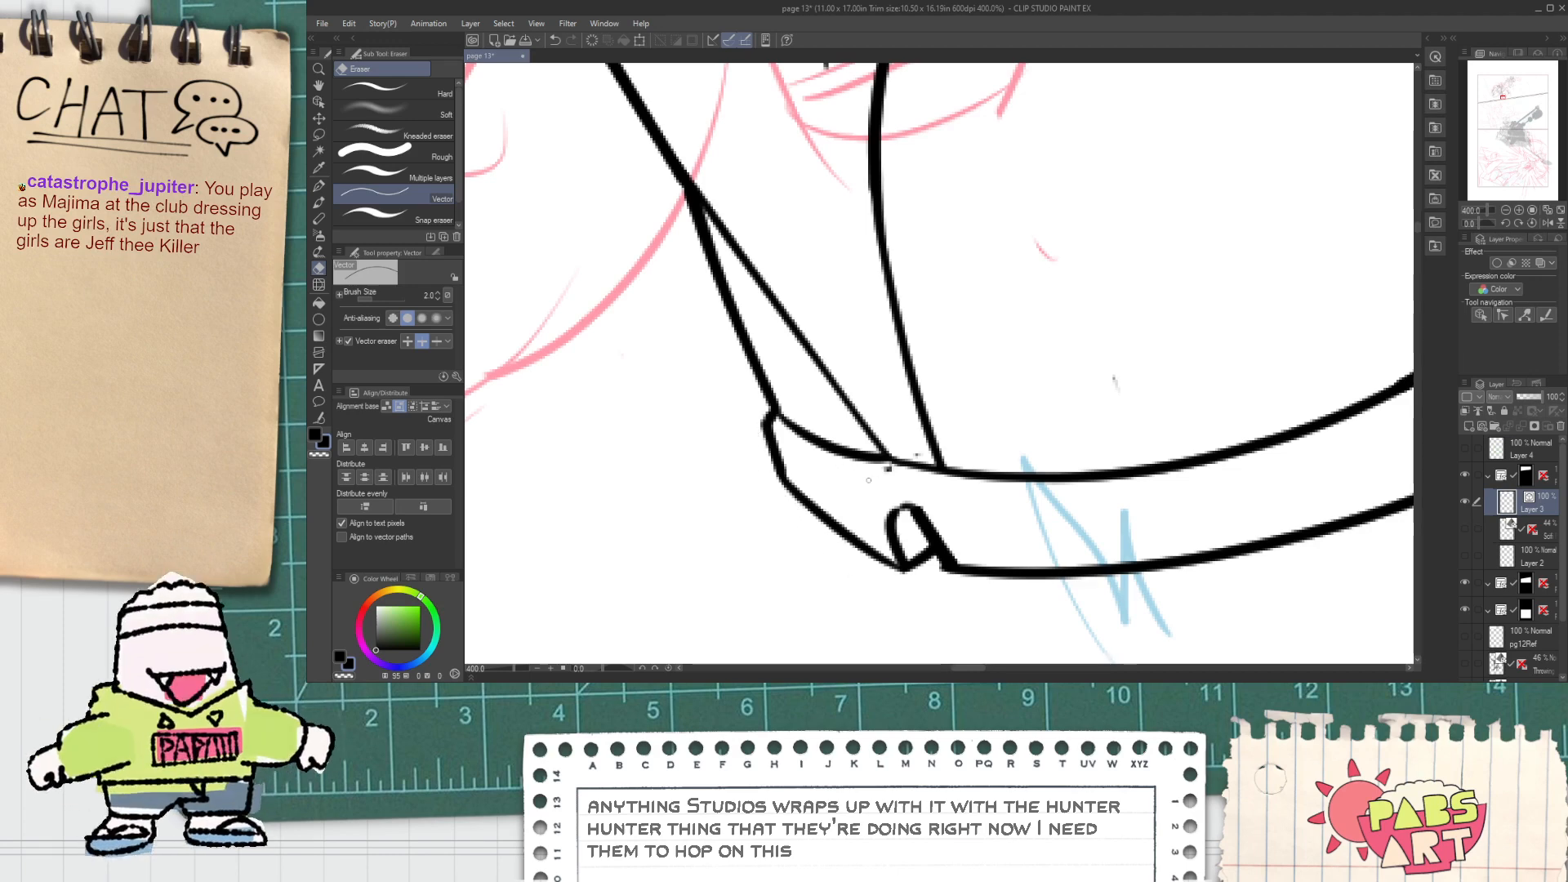
Step: Ink the short upper ledge of the sole where it meets the front of the large boot's toe cap
scroll(895, 473, down, 6)
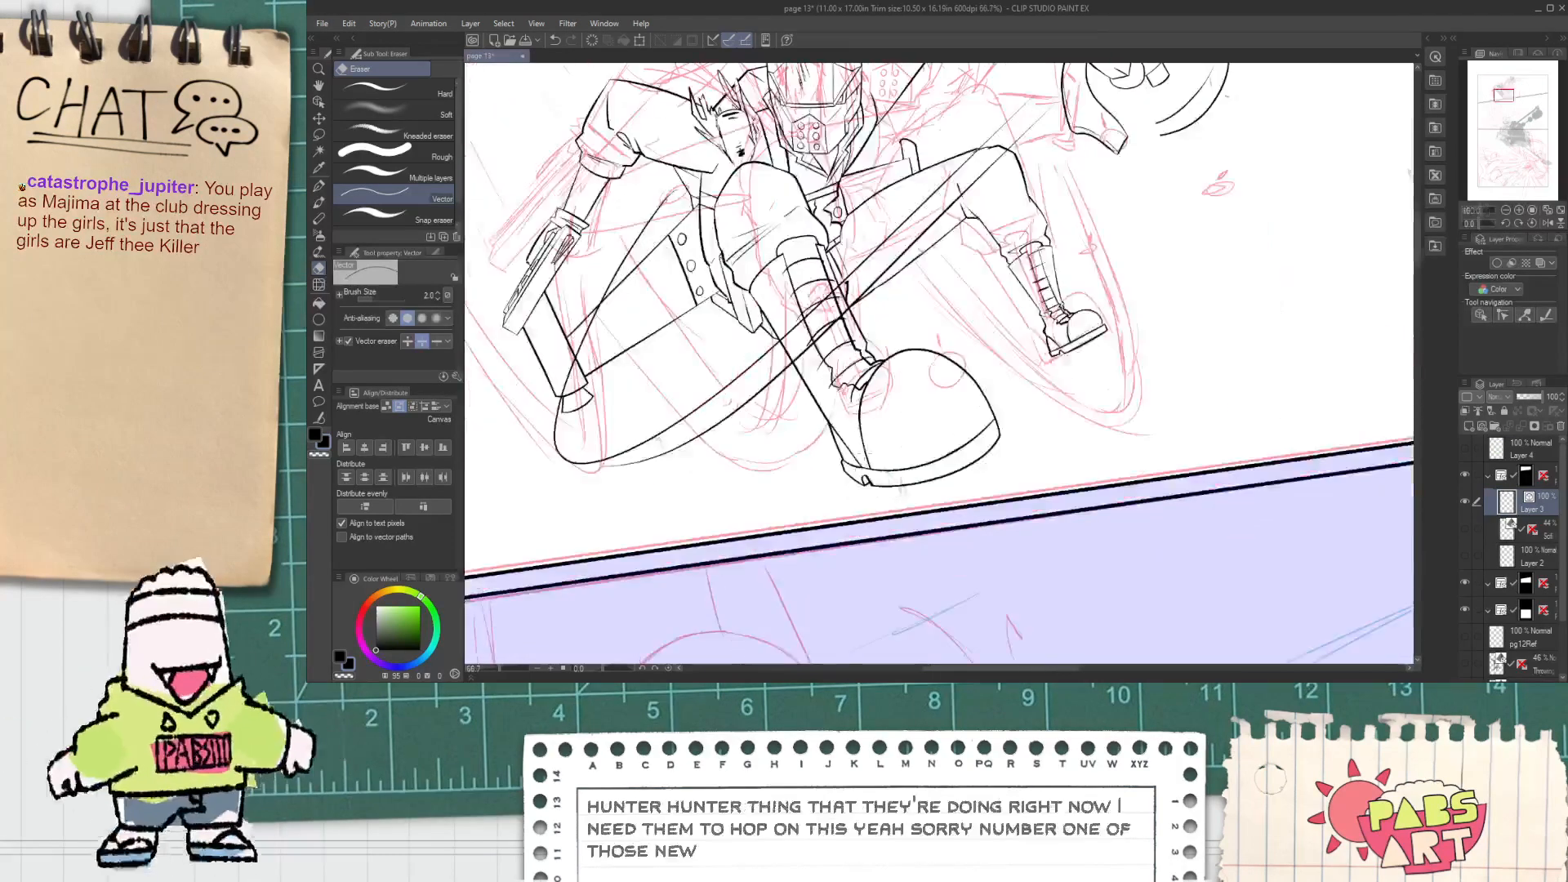
key(space)
scroll(887, 433, up, 8)
key(p)
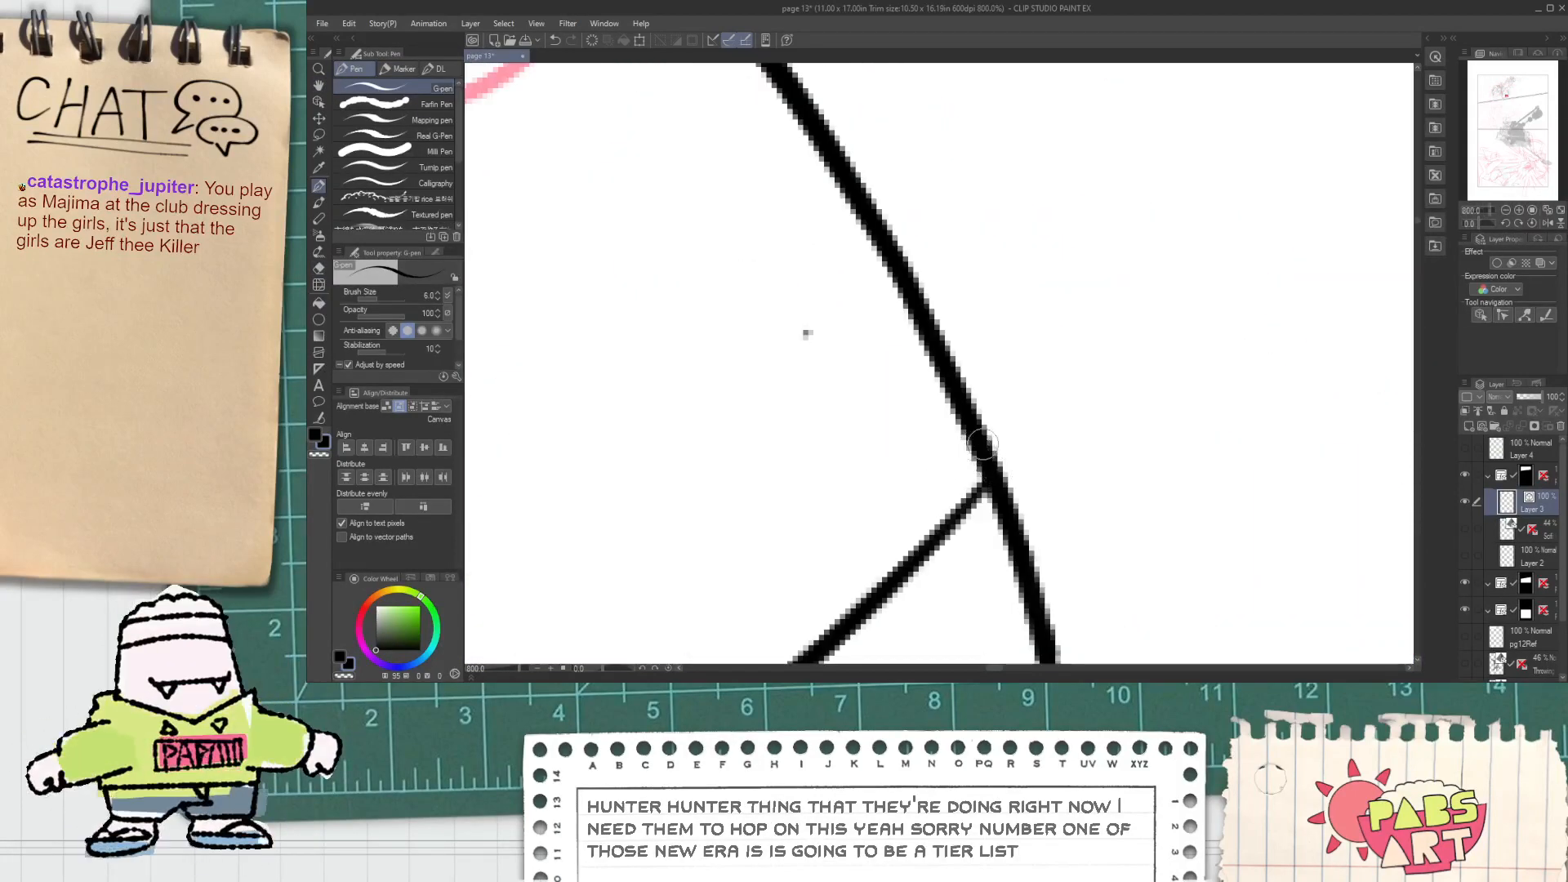
mouse_move(980, 440)
mouse_down()
mouse_move(1052, 450)
mouse_move(904, 294)
mouse_up()
Step: Ink the outer edge of the large boot's sole tip, running from the short ledge down to the sole's underside
drag(948, 423, 911, 490)
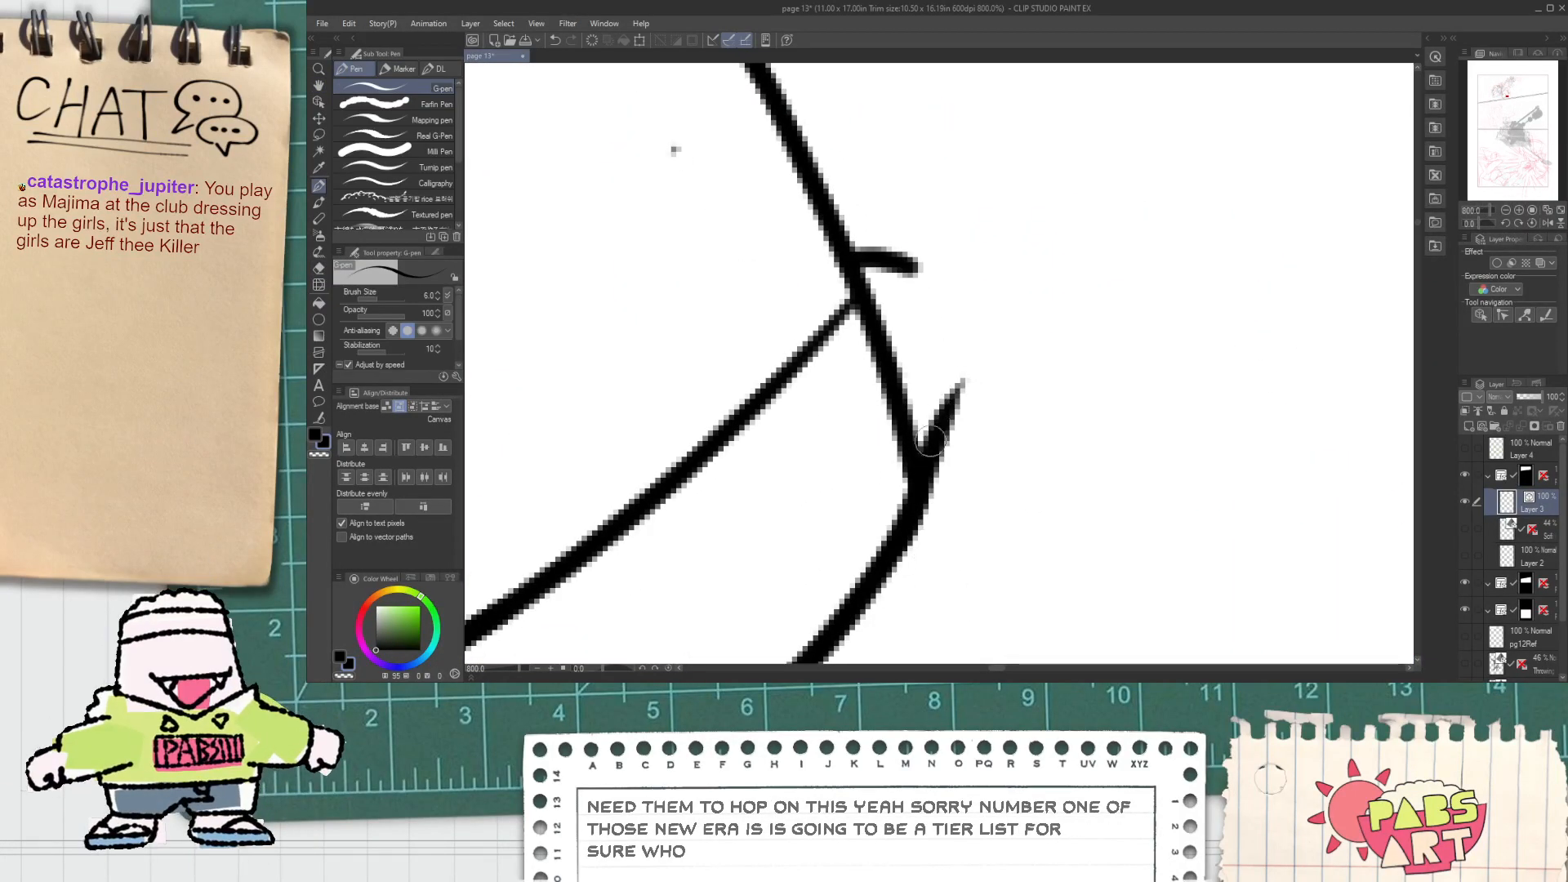
key(ctrl+z)
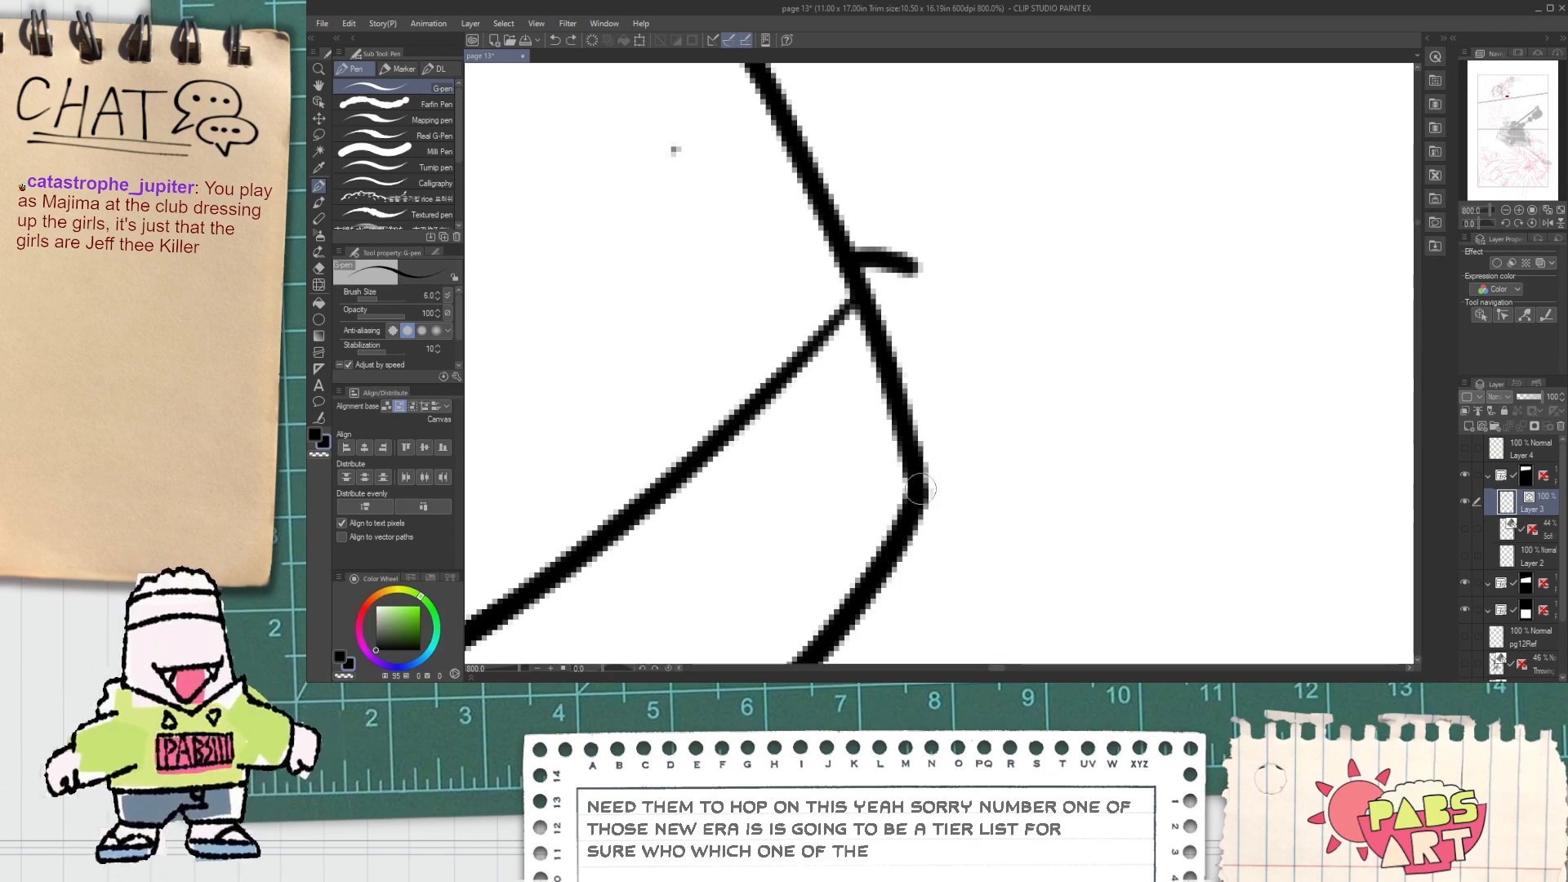
drag(947, 400, 931, 478)
key(ctrl+z)
drag(947, 400, 927, 486)
drag(894, 260, 992, 502)
key(ctrl+z)
key(ctrl+z)
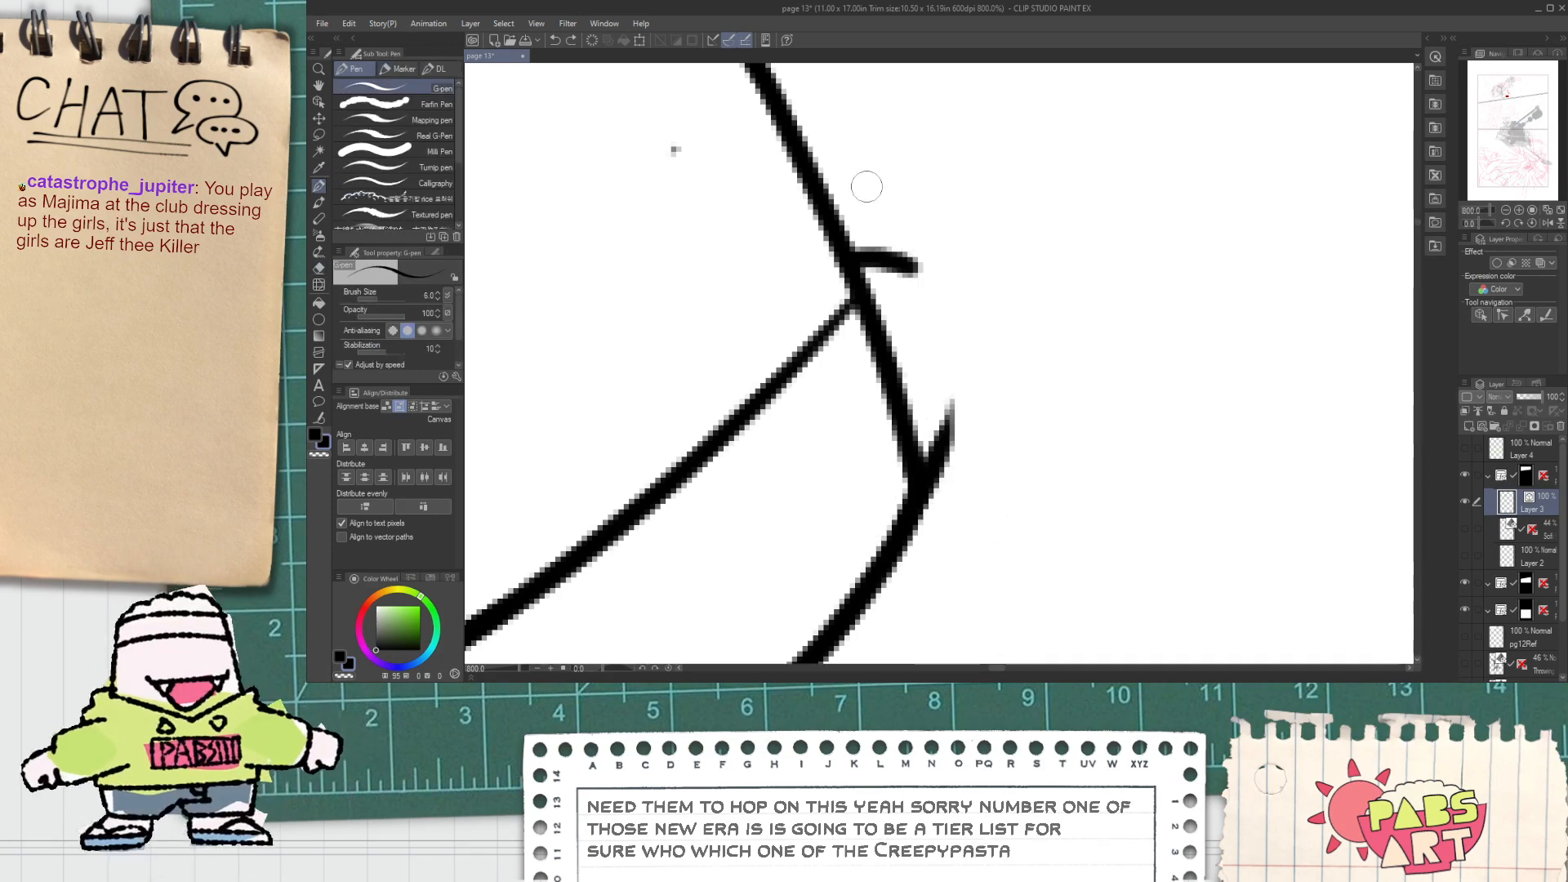
mouse_move(868, 184)
mouse_down()
mouse_move(970, 502)
mouse_move(972, 473)
mouse_up()
Step: Erase the overshooting stroke ends and the old inner edge at the tip of the large boot's sole
key(e)
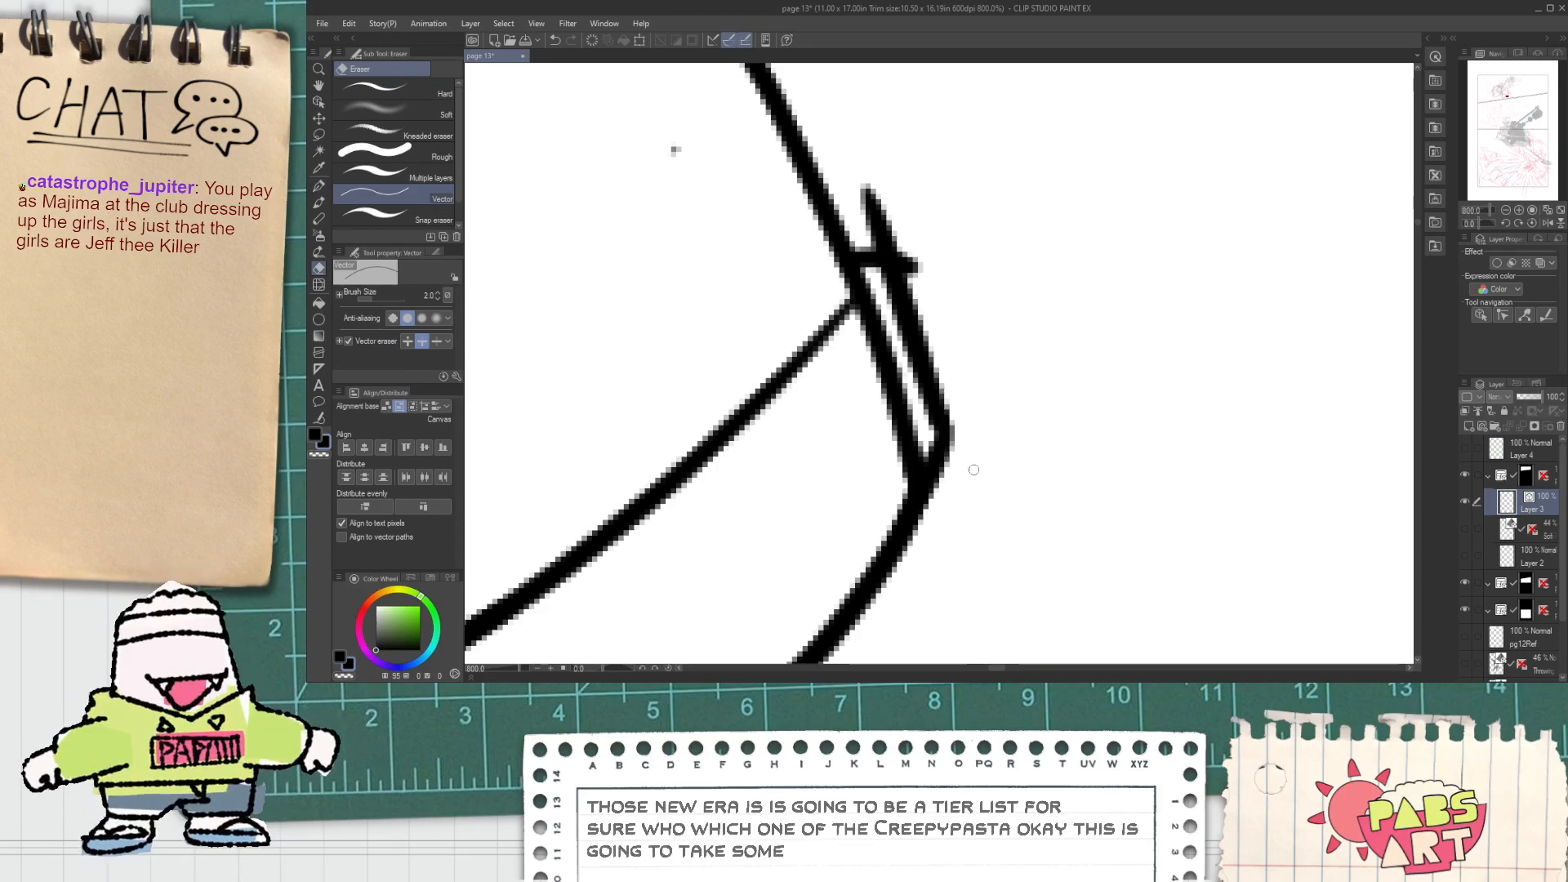
drag(958, 399, 947, 400)
mouse_move(859, 214)
mouse_down()
mouse_move(895, 214)
mouse_move(915, 282)
mouse_up()
drag(896, 362, 886, 389)
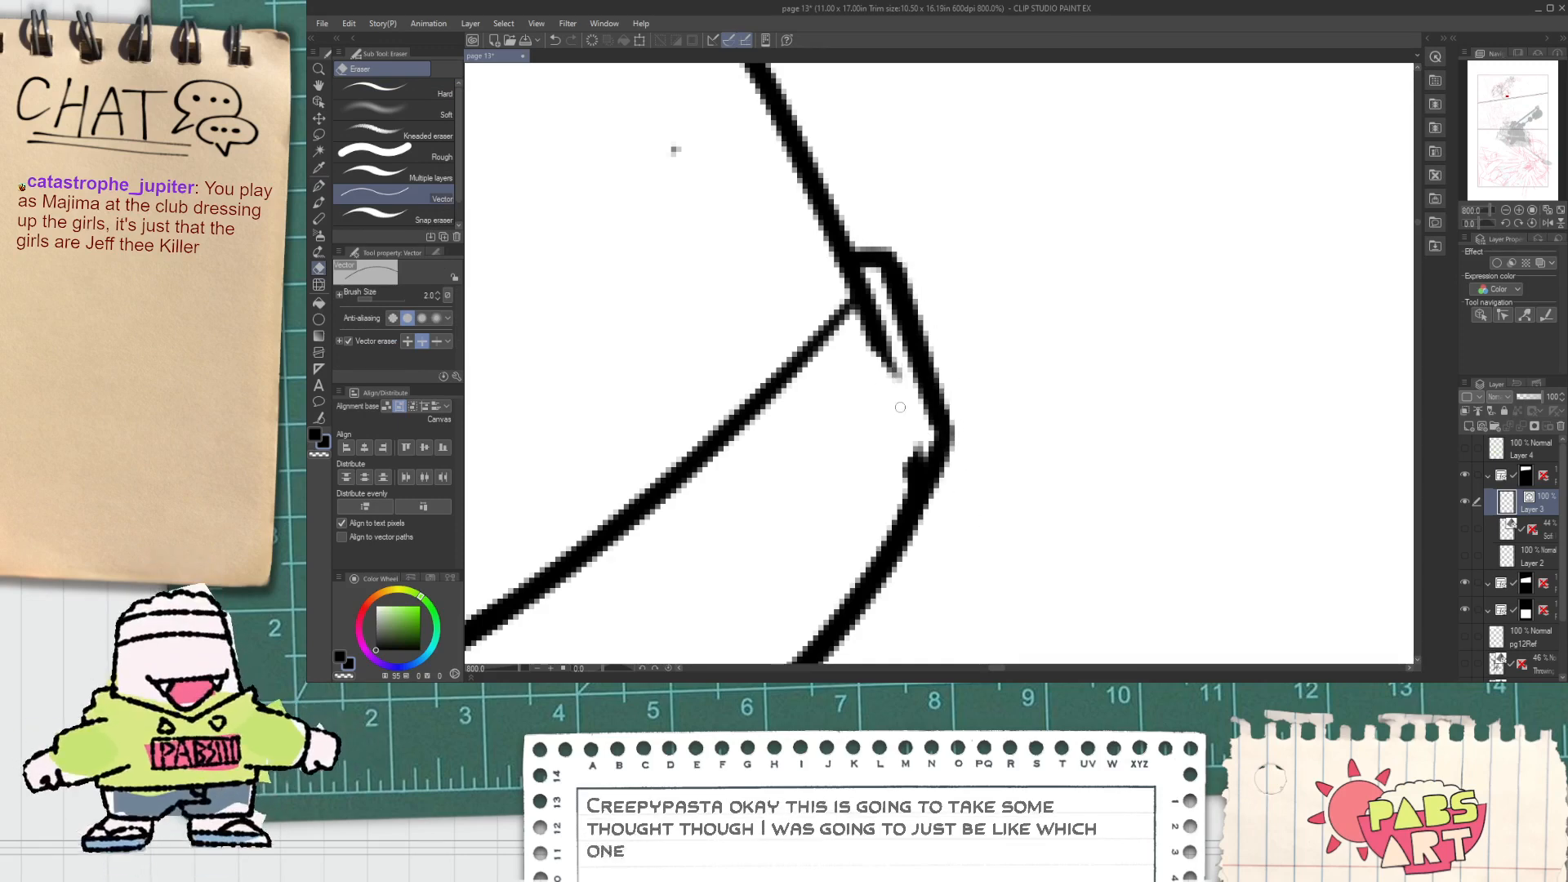
drag(885, 328, 875, 313)
drag(910, 449, 908, 476)
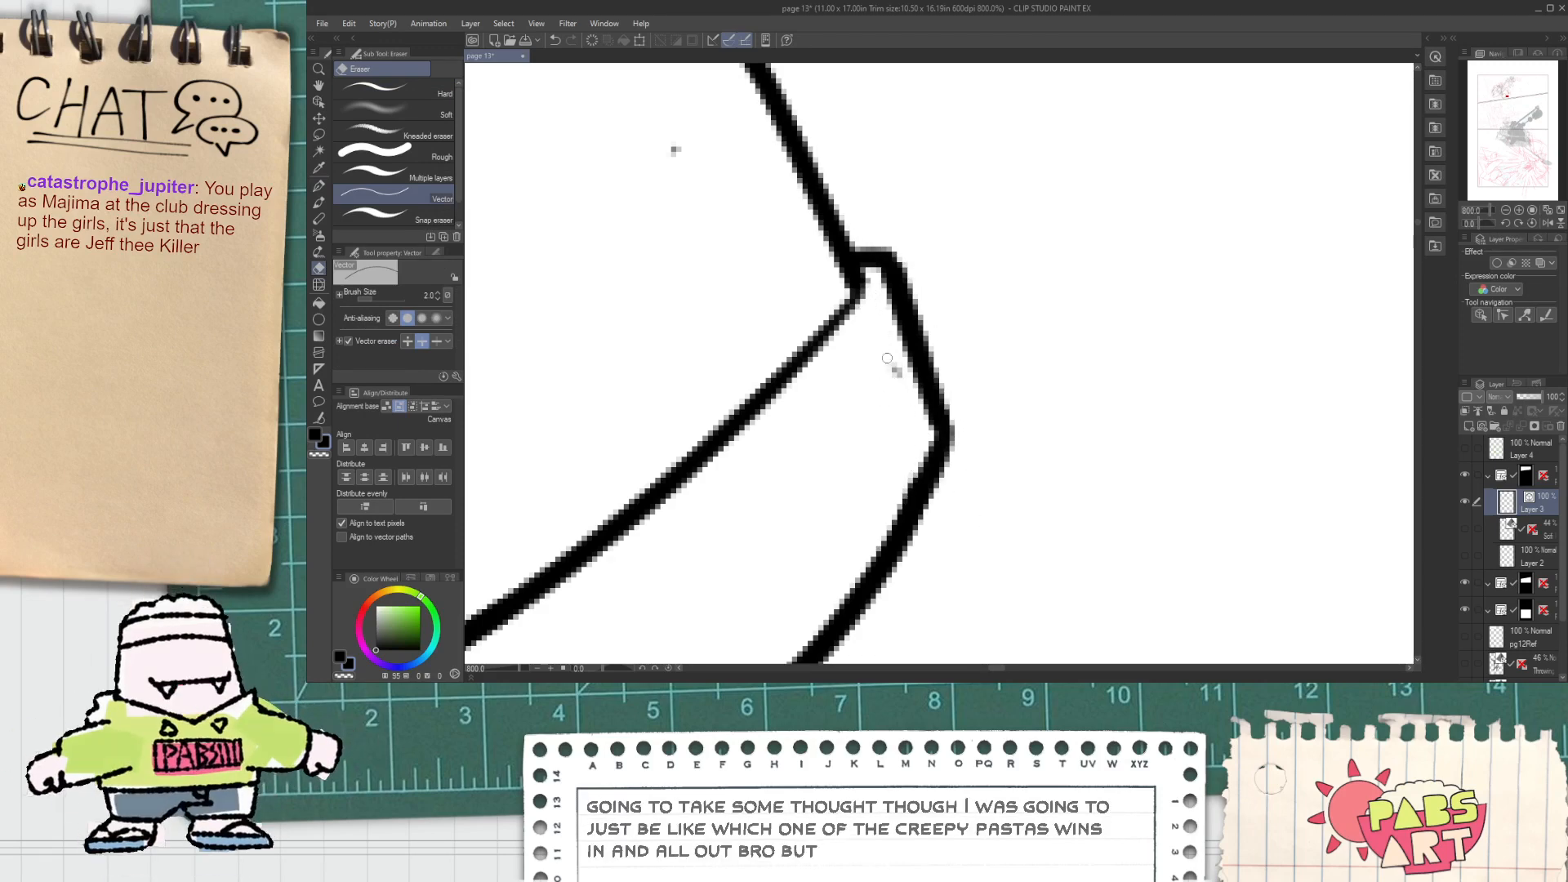
drag(891, 368, 903, 375)
Step: Examine the corrected boot sole and the whole crouching figure within the top panel
scroll(880, 325, down, 4)
key(space)
drag(849, 286, 896, 388)
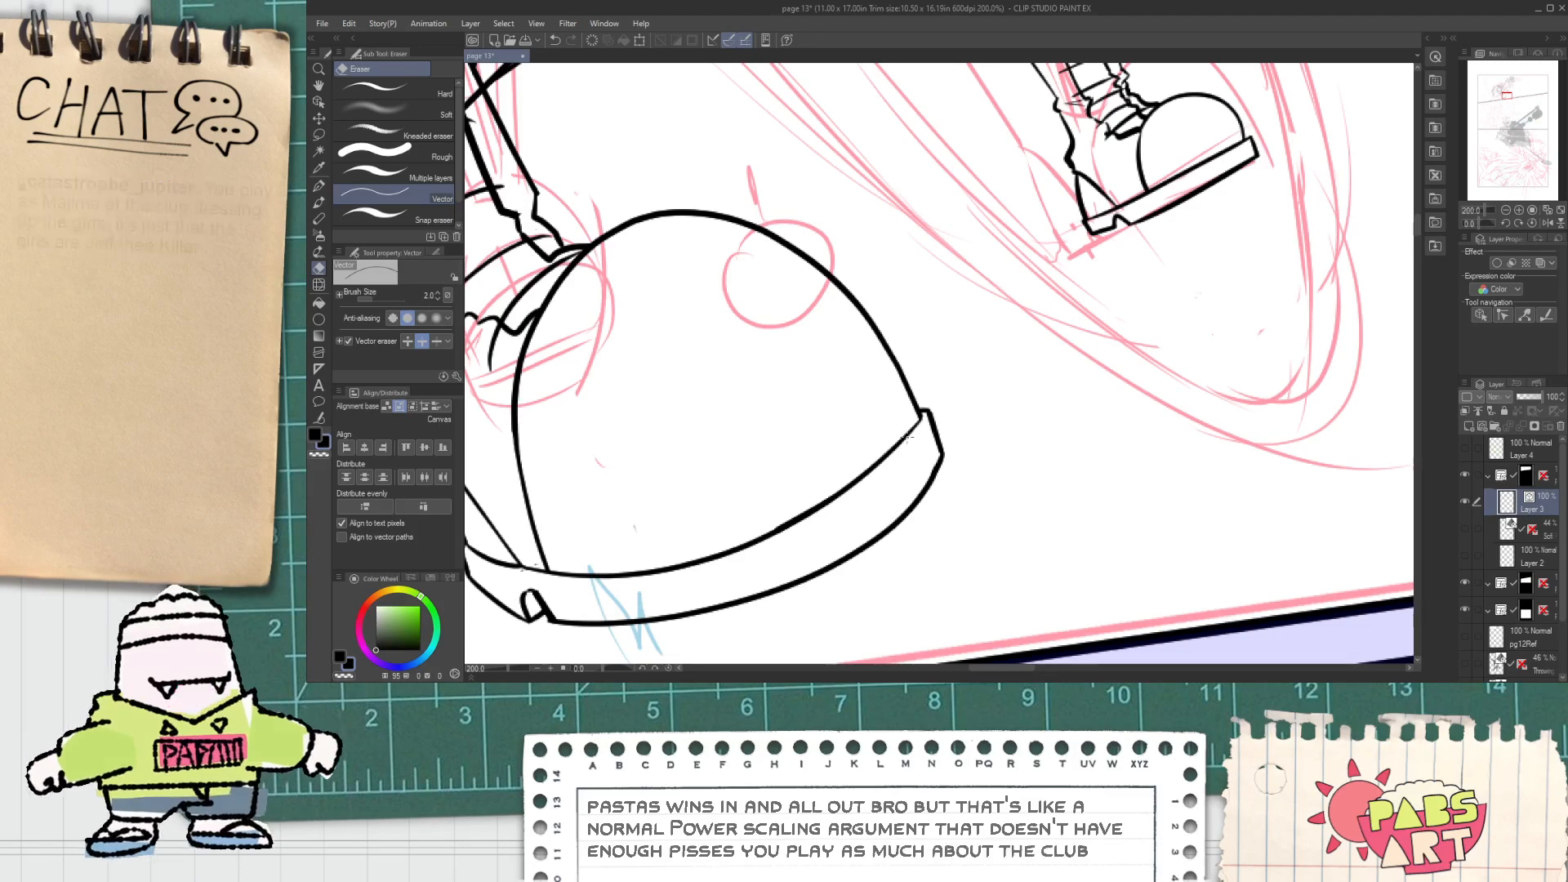
scroll(939, 456, down, 1)
key(space)
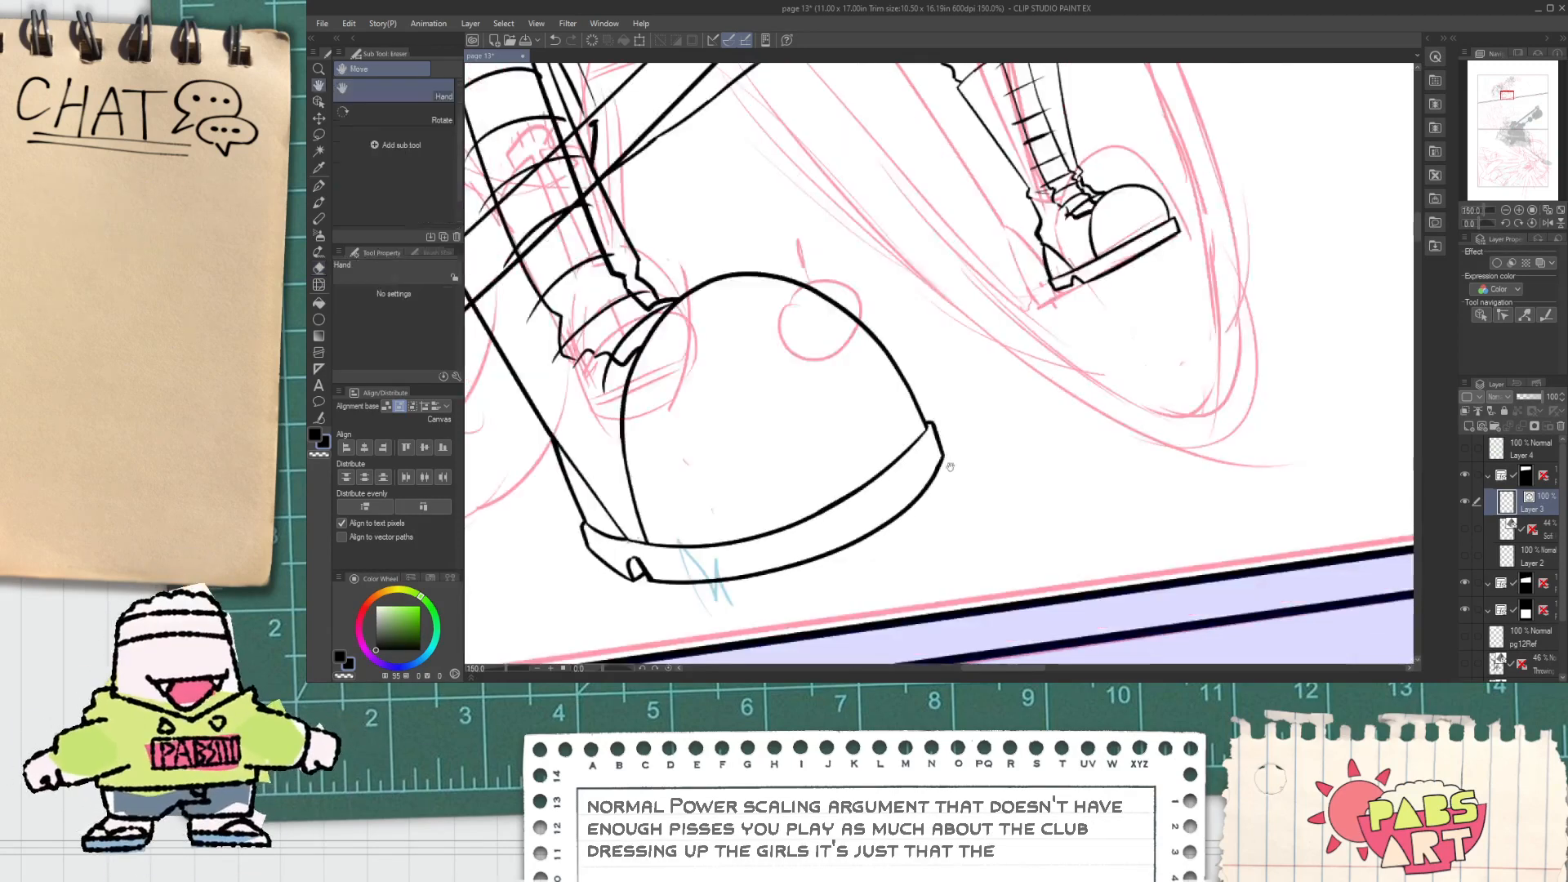
drag(813, 426, 844, 443)
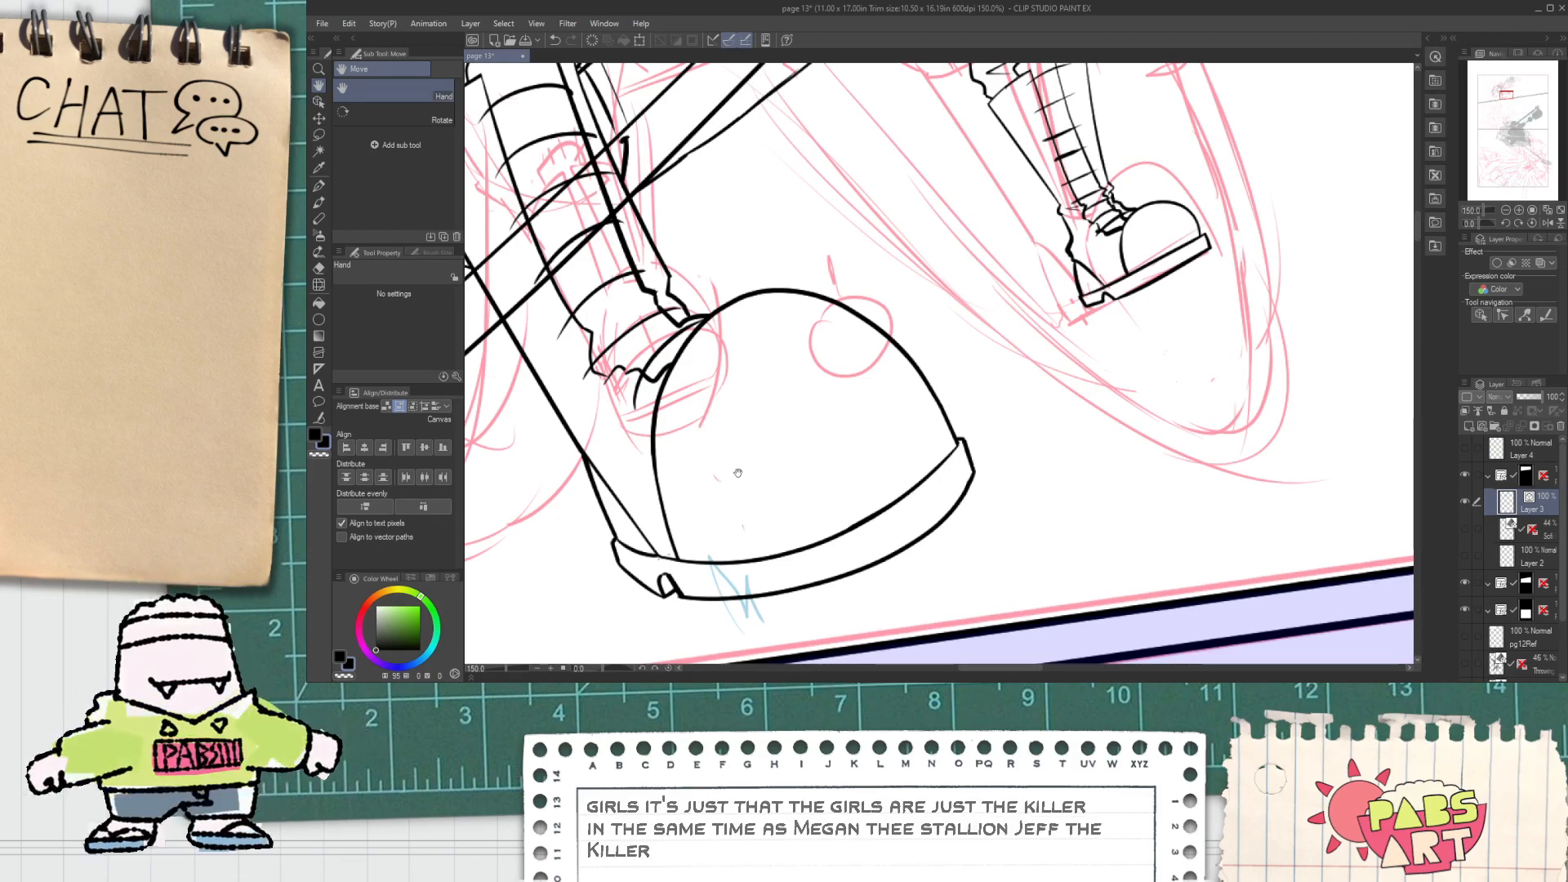
scroll(730, 442, down, 5)
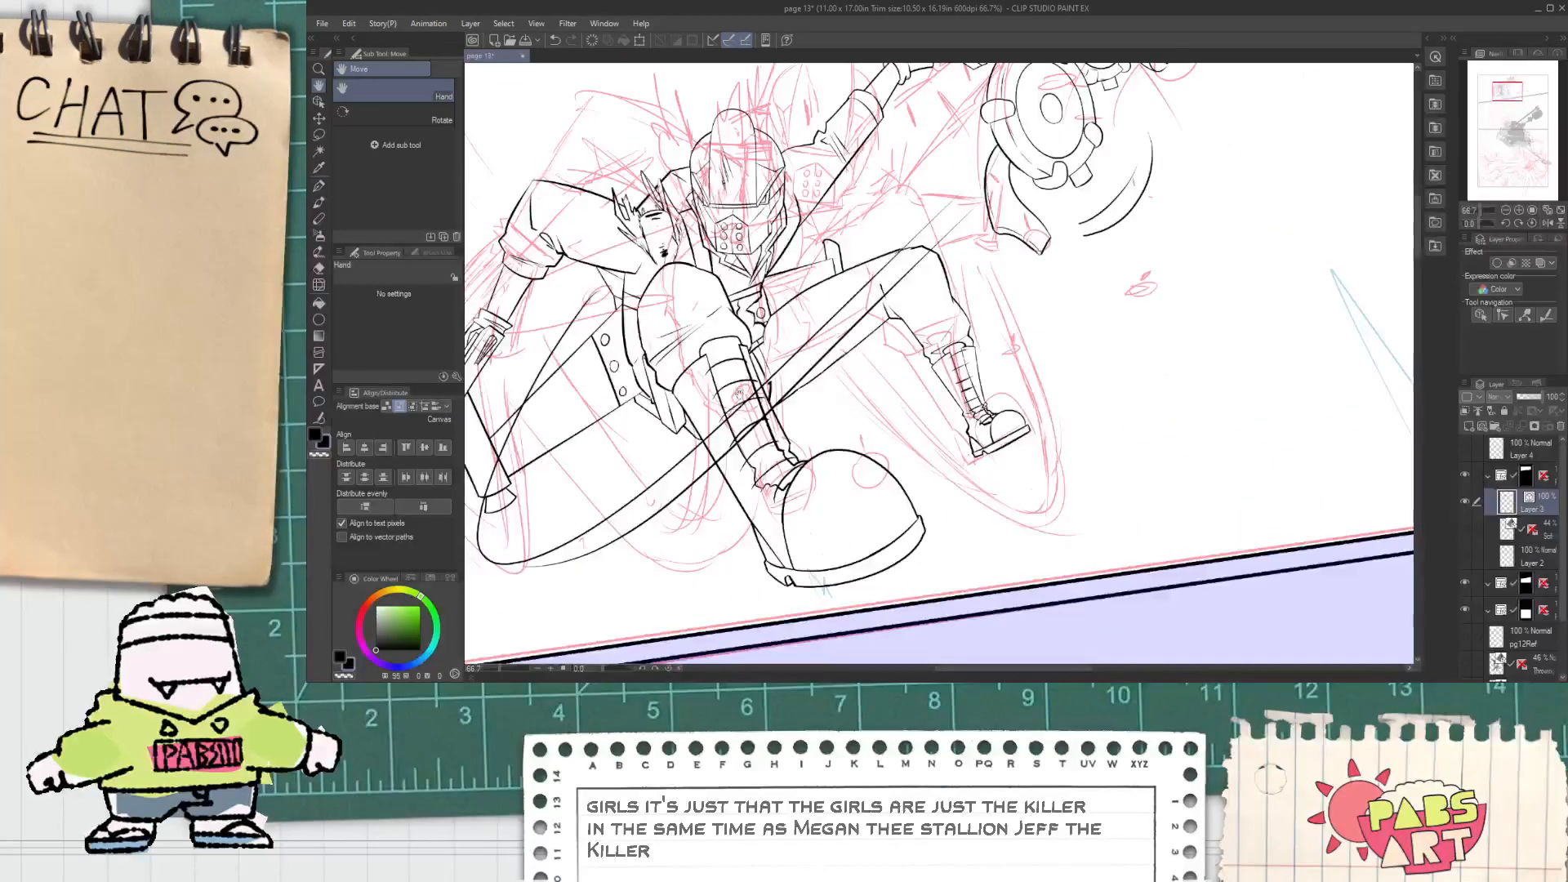
scroll(1080, 375, down, 3)
scroll(782, 485, up, 5)
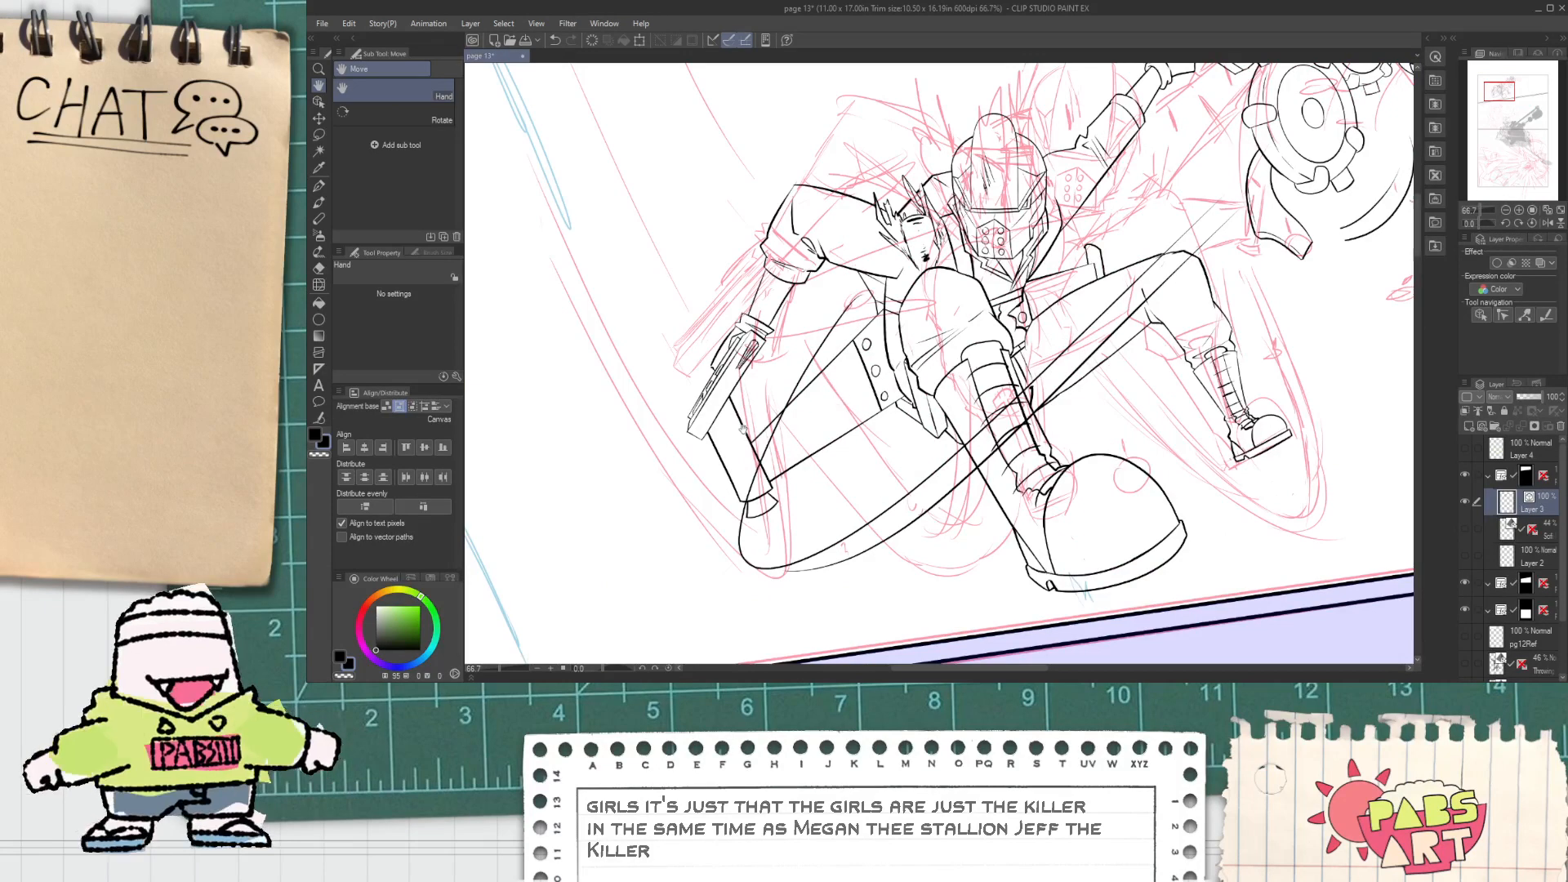
scroll(740, 425, down, 2)
drag(789, 422, 760, 381)
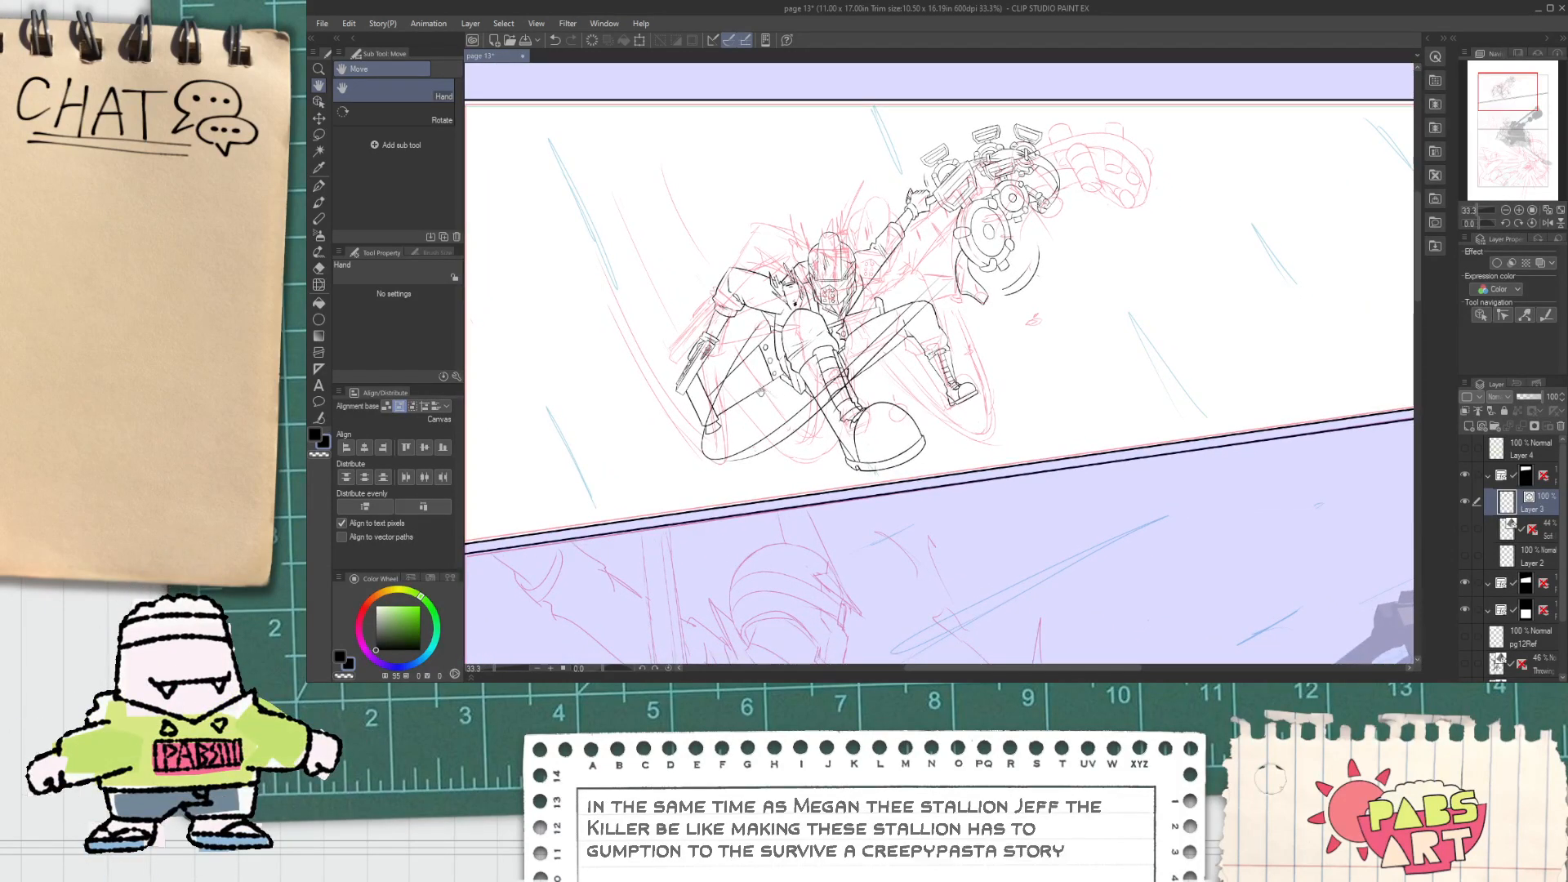
Step: Rotate the figure's line art slightly clockwise and reposition it within the top panel with a Scale/Rotate transform
key(ctrl+t)
drag(1111, 299, 1108, 320)
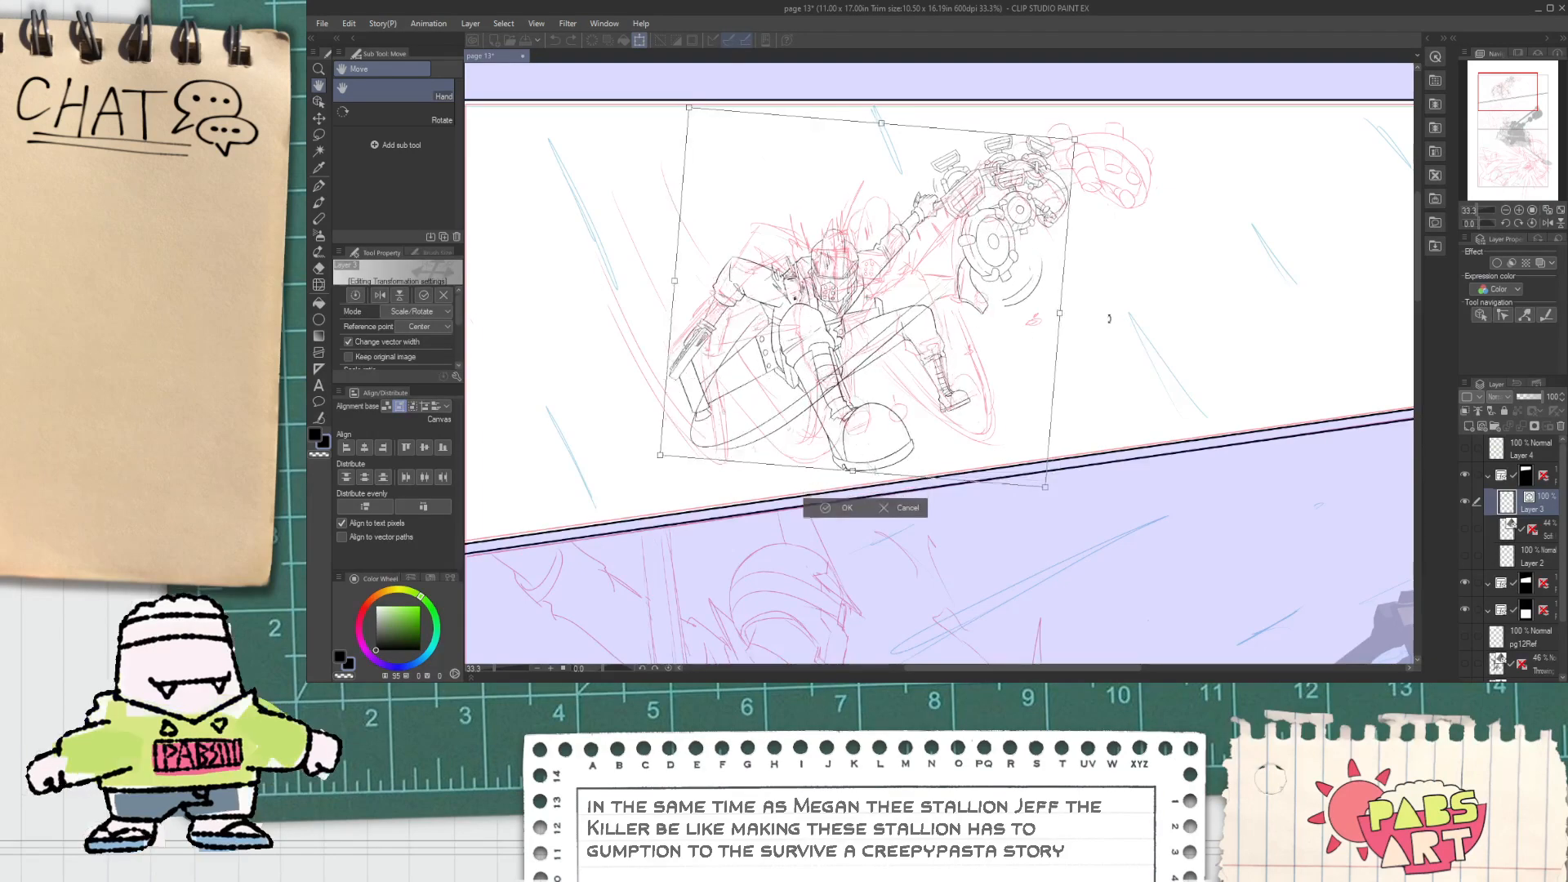
drag(961, 322, 972, 307)
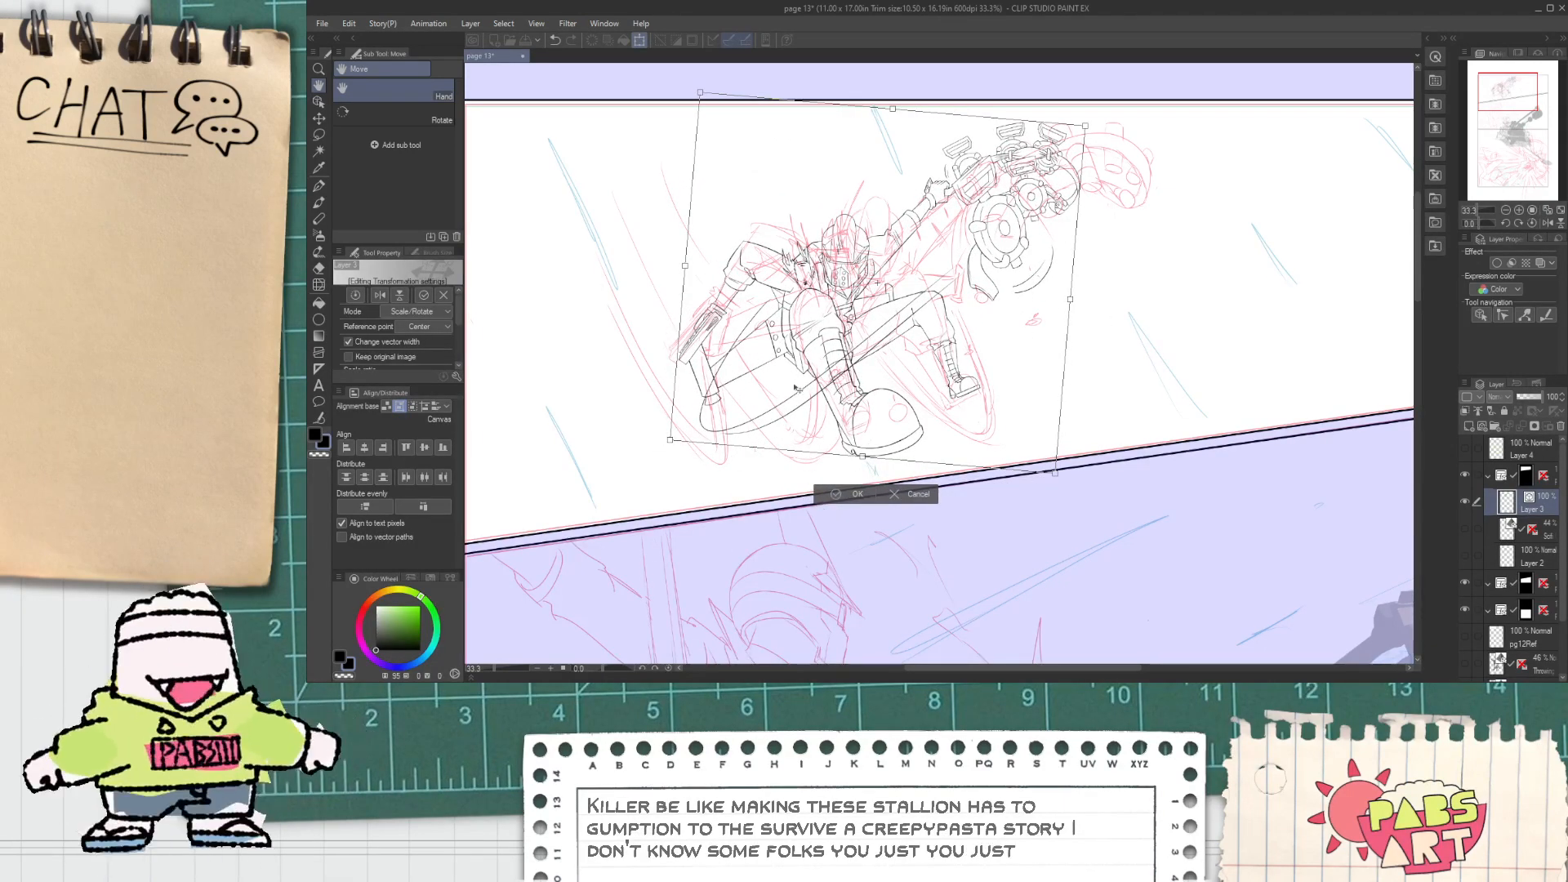
click(849, 494)
Step: Ink a long curve sweeping from the panel's upper-left corner down below the gun hand and hooking back up
drag(735, 469, 804, 488)
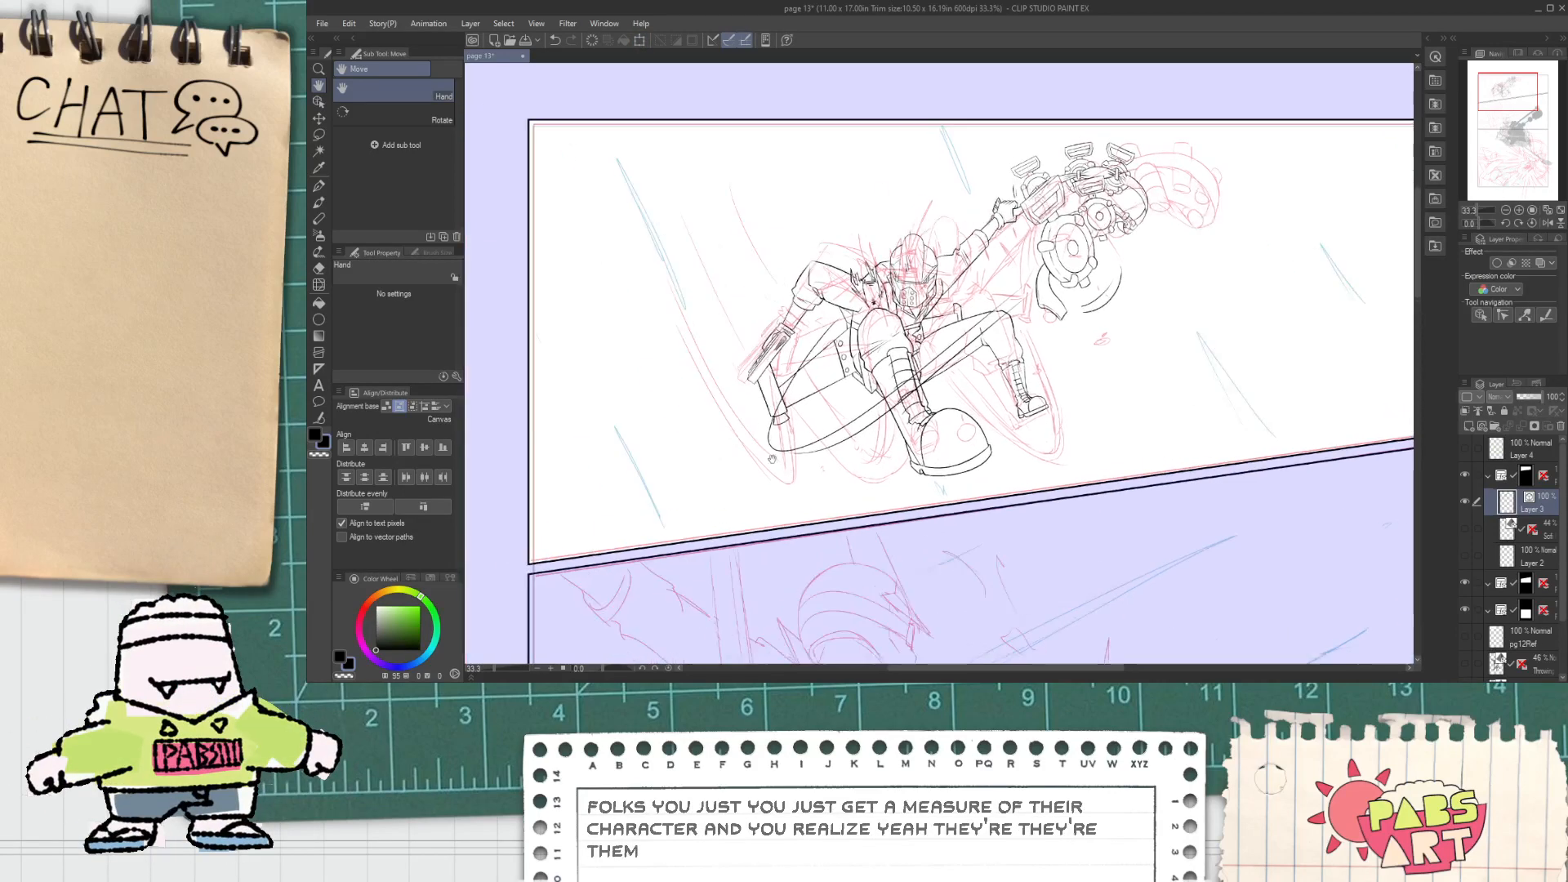
drag(529, 186, 765, 449)
key(ctrl+z)
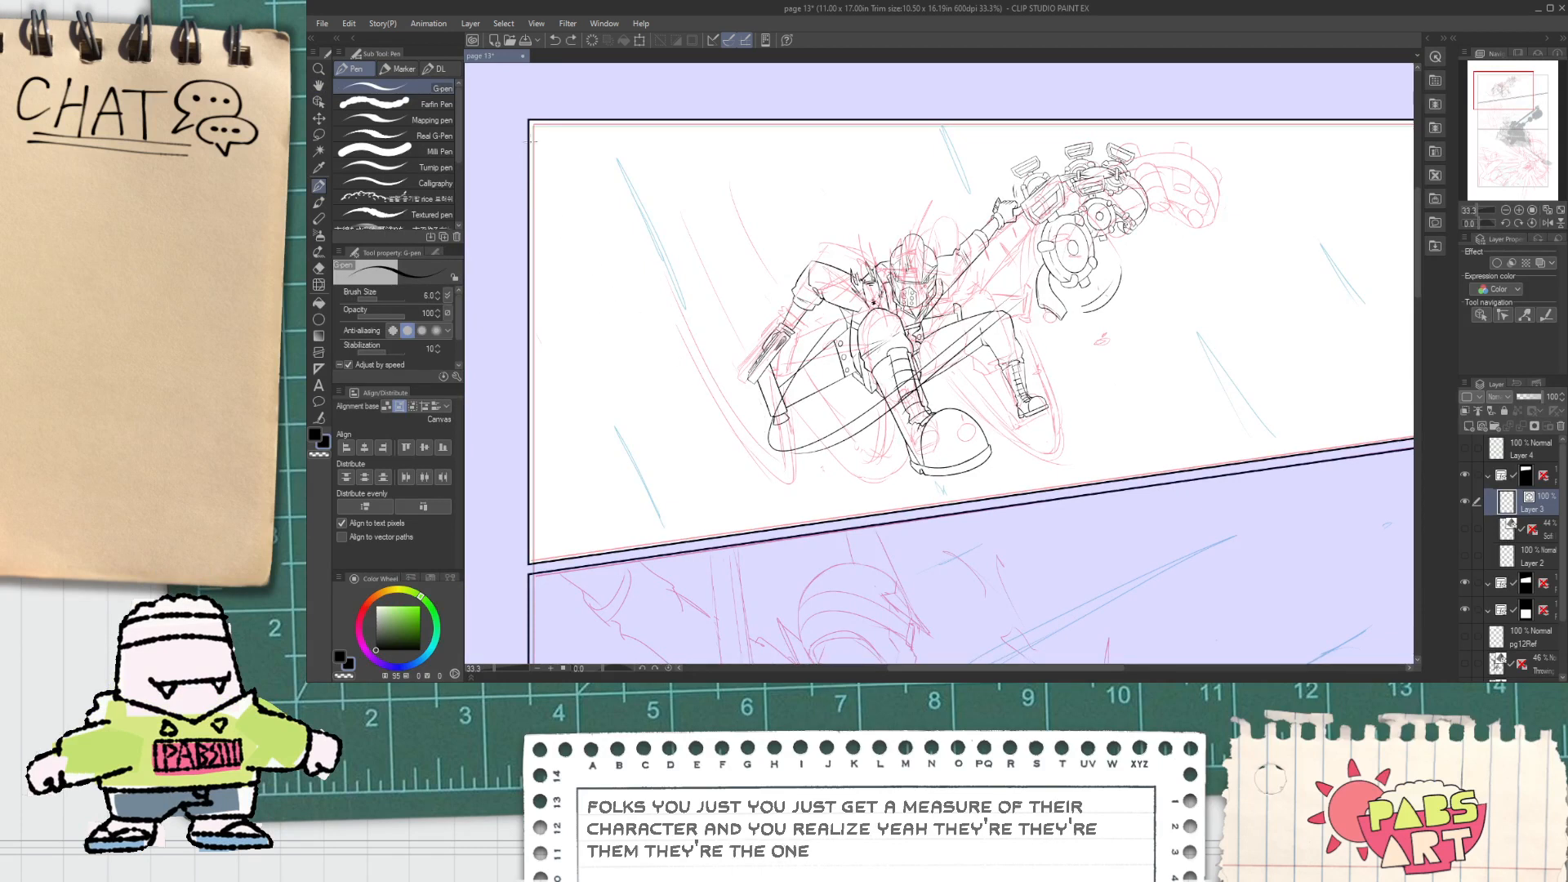
drag(679, 388, 832, 448)
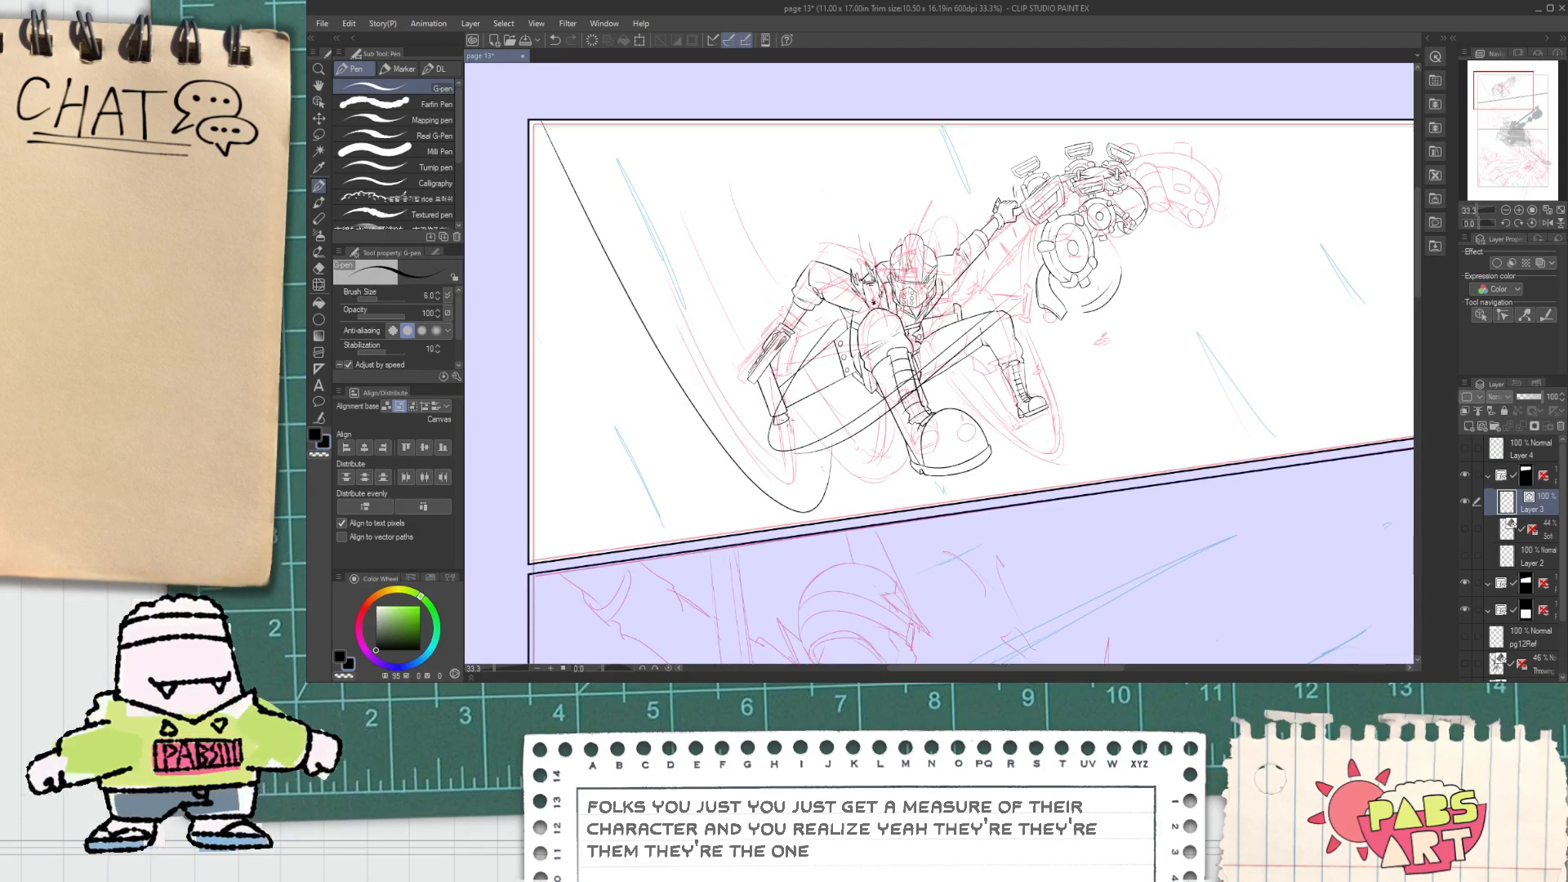
Step: Scale, tilt and move the long hooked curve so it enters at the panel's left border and bottoms out below the figure
ctrl+click(818, 508)
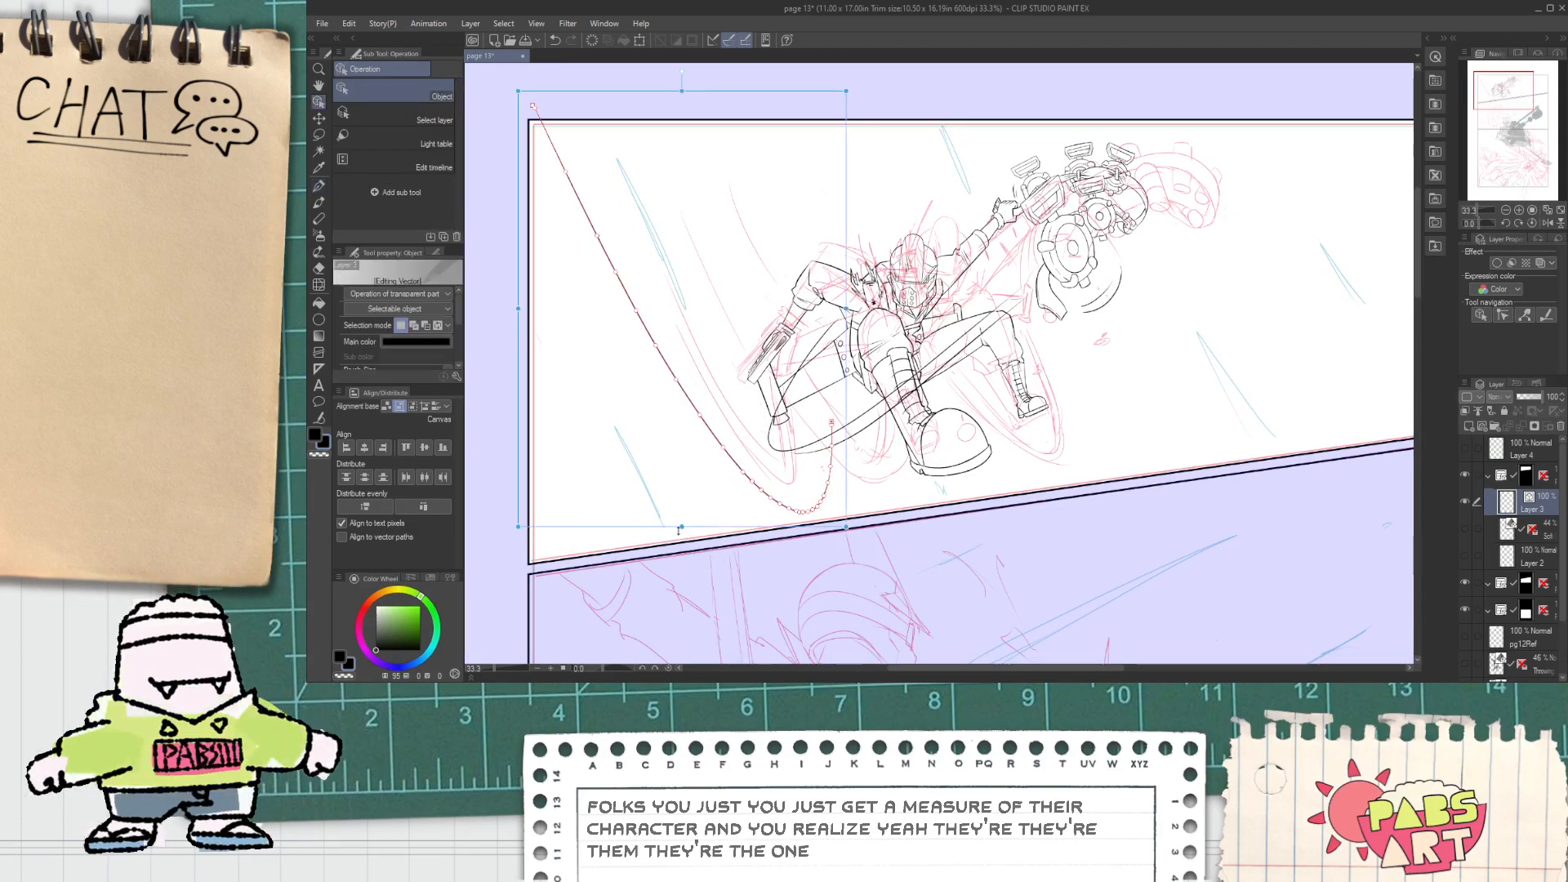
drag(681, 528, 758, 627)
drag(847, 557, 784, 441)
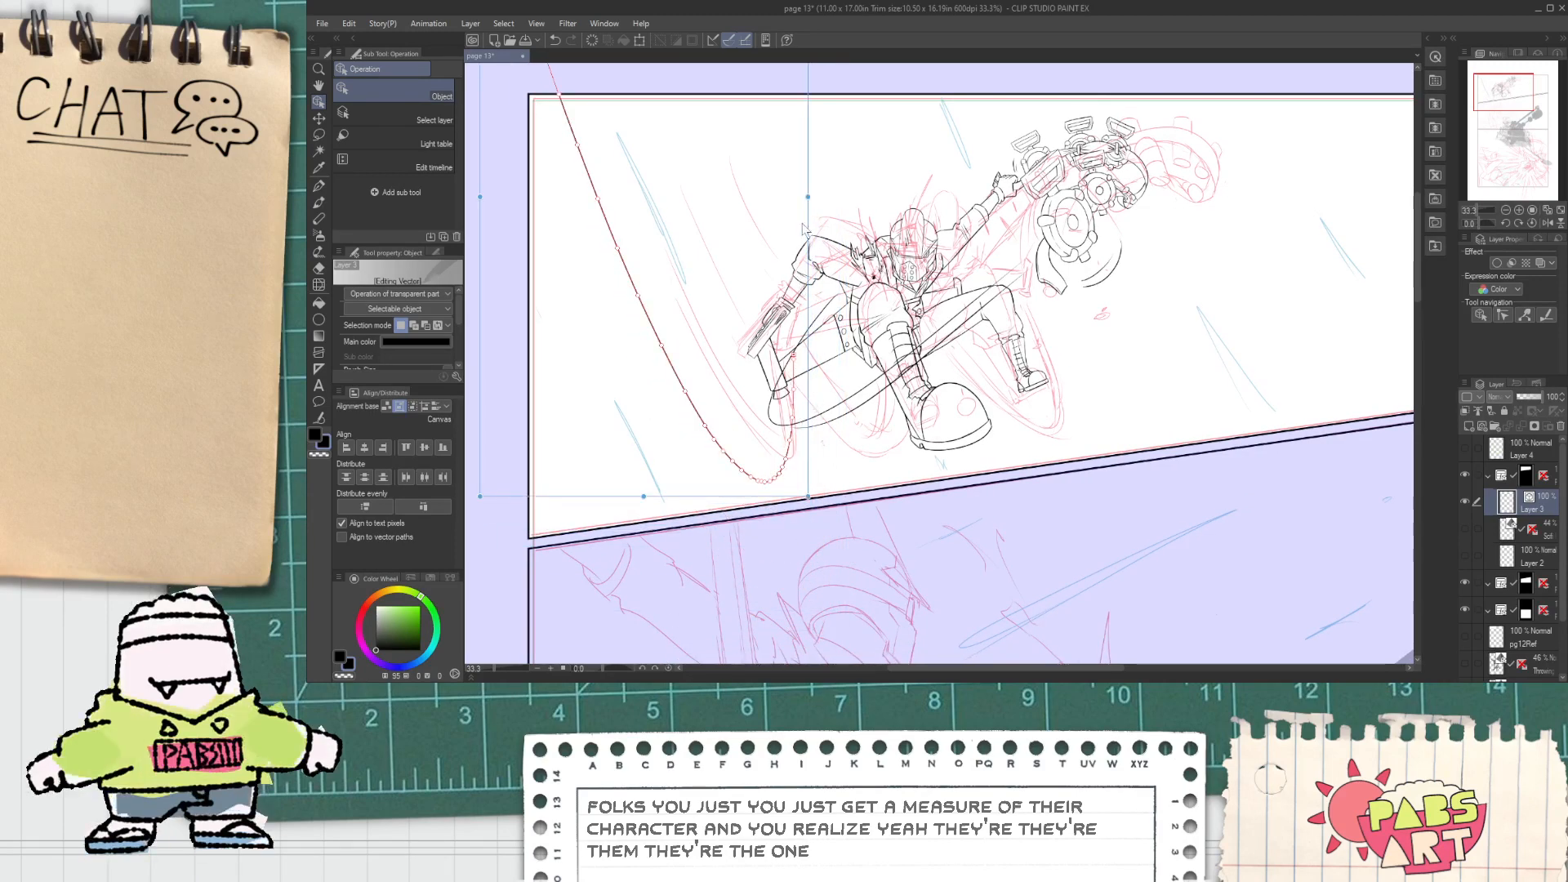
drag(806, 197, 763, 197)
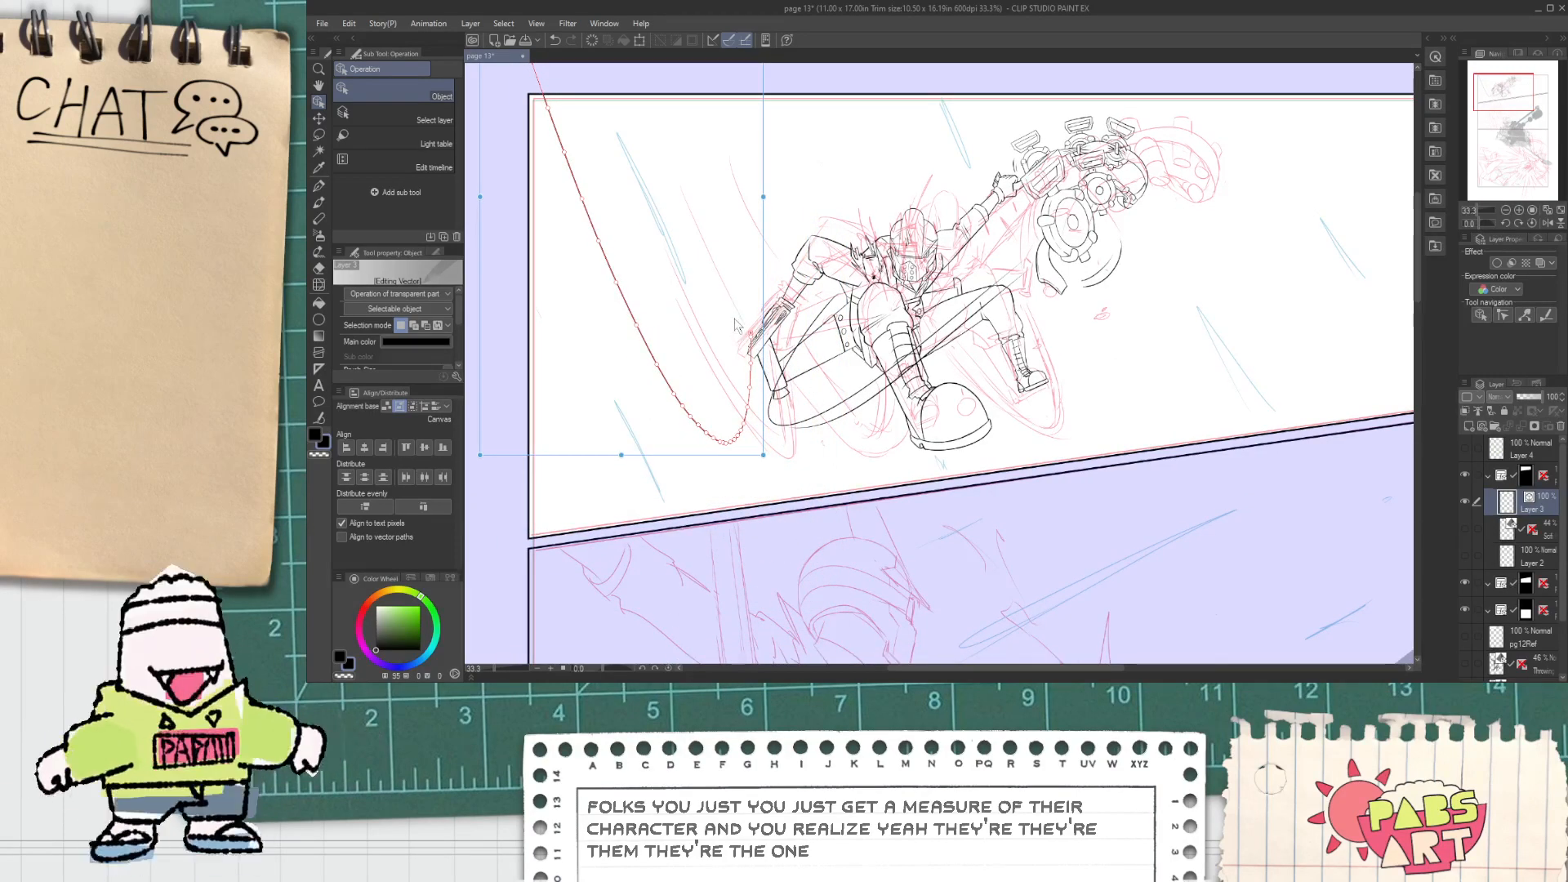
mouse_move(768, 266)
mouse_down()
mouse_move(777, 228)
mouse_move(700, 460)
mouse_up()
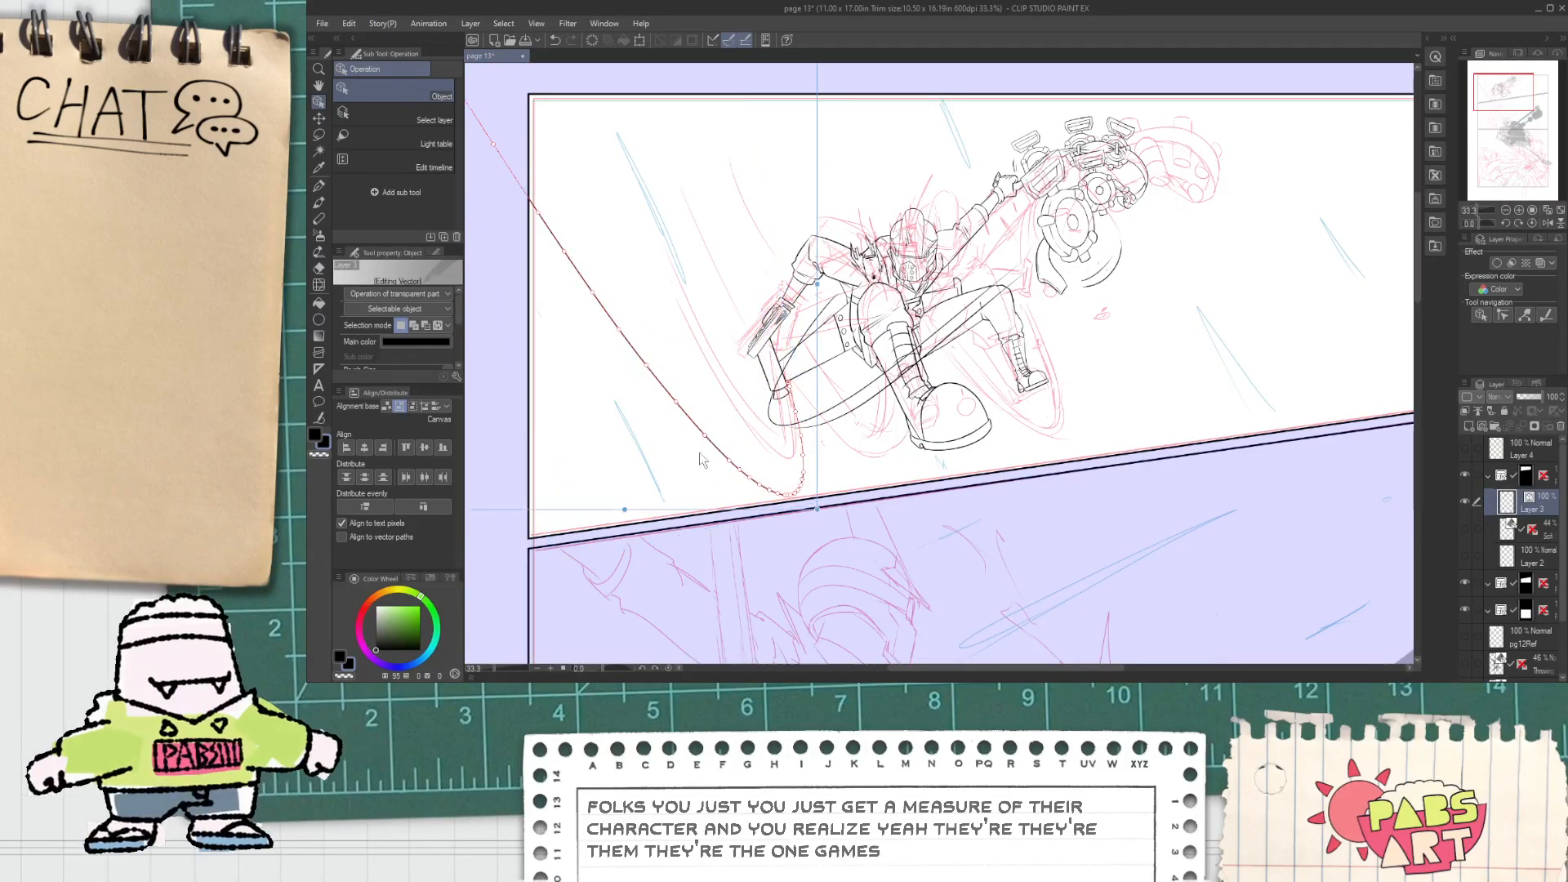
drag(817, 510, 784, 471)
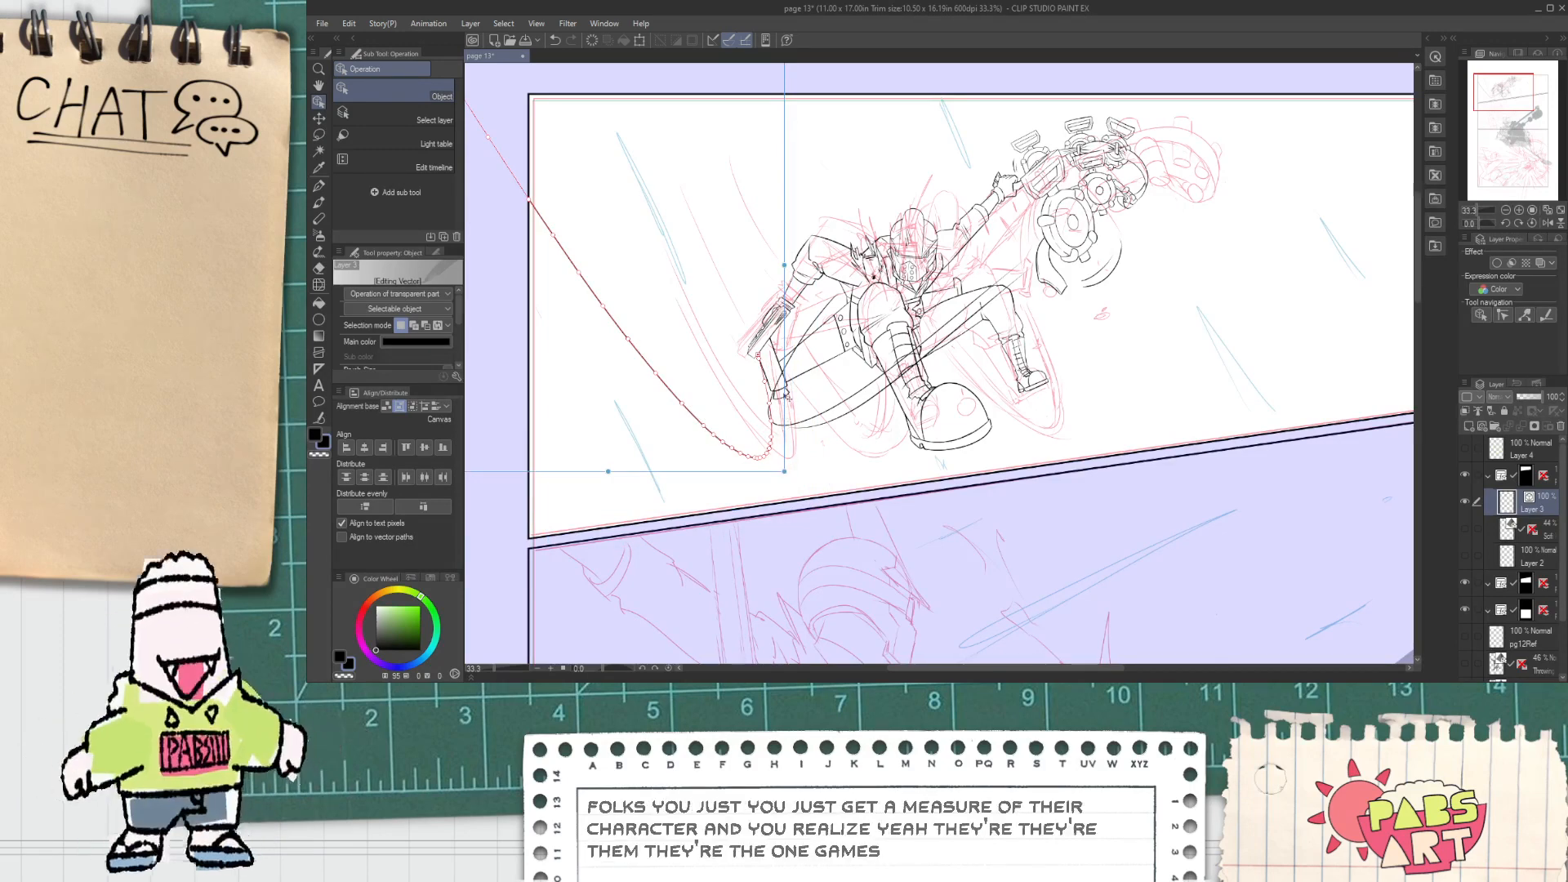
mouse_move(704, 215)
mouse_down()
mouse_move(676, 270)
mouse_move(664, 392)
mouse_move(645, 366)
mouse_move(669, 395)
mouse_up()
click(684, 349)
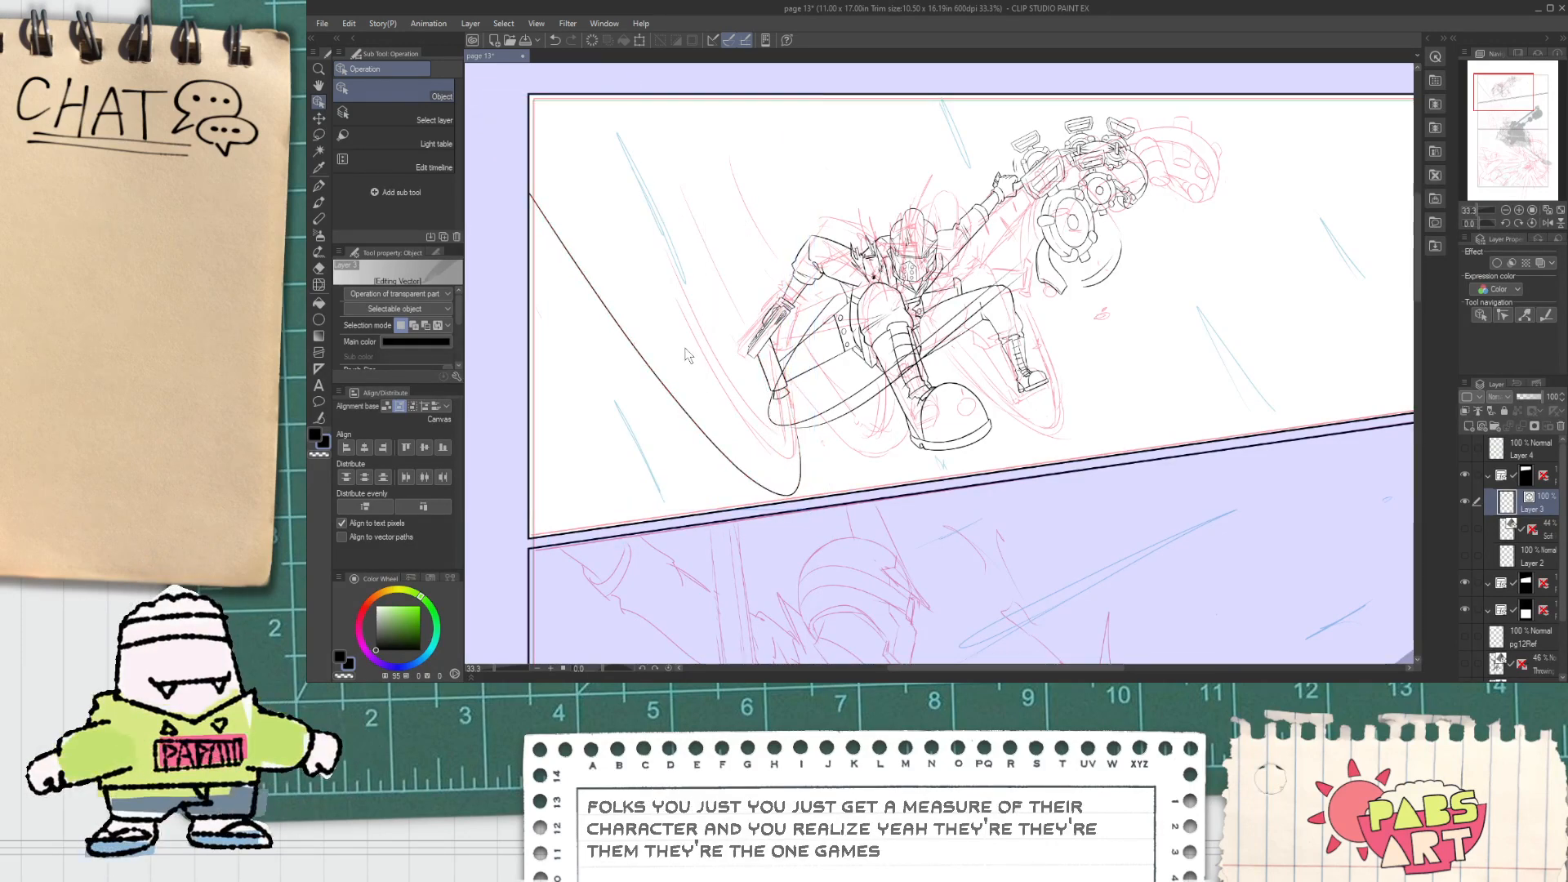
Step: Duplicate the long hooked curve and adjust the pair so they form two nested sweeps beside the figure
click(684, 415)
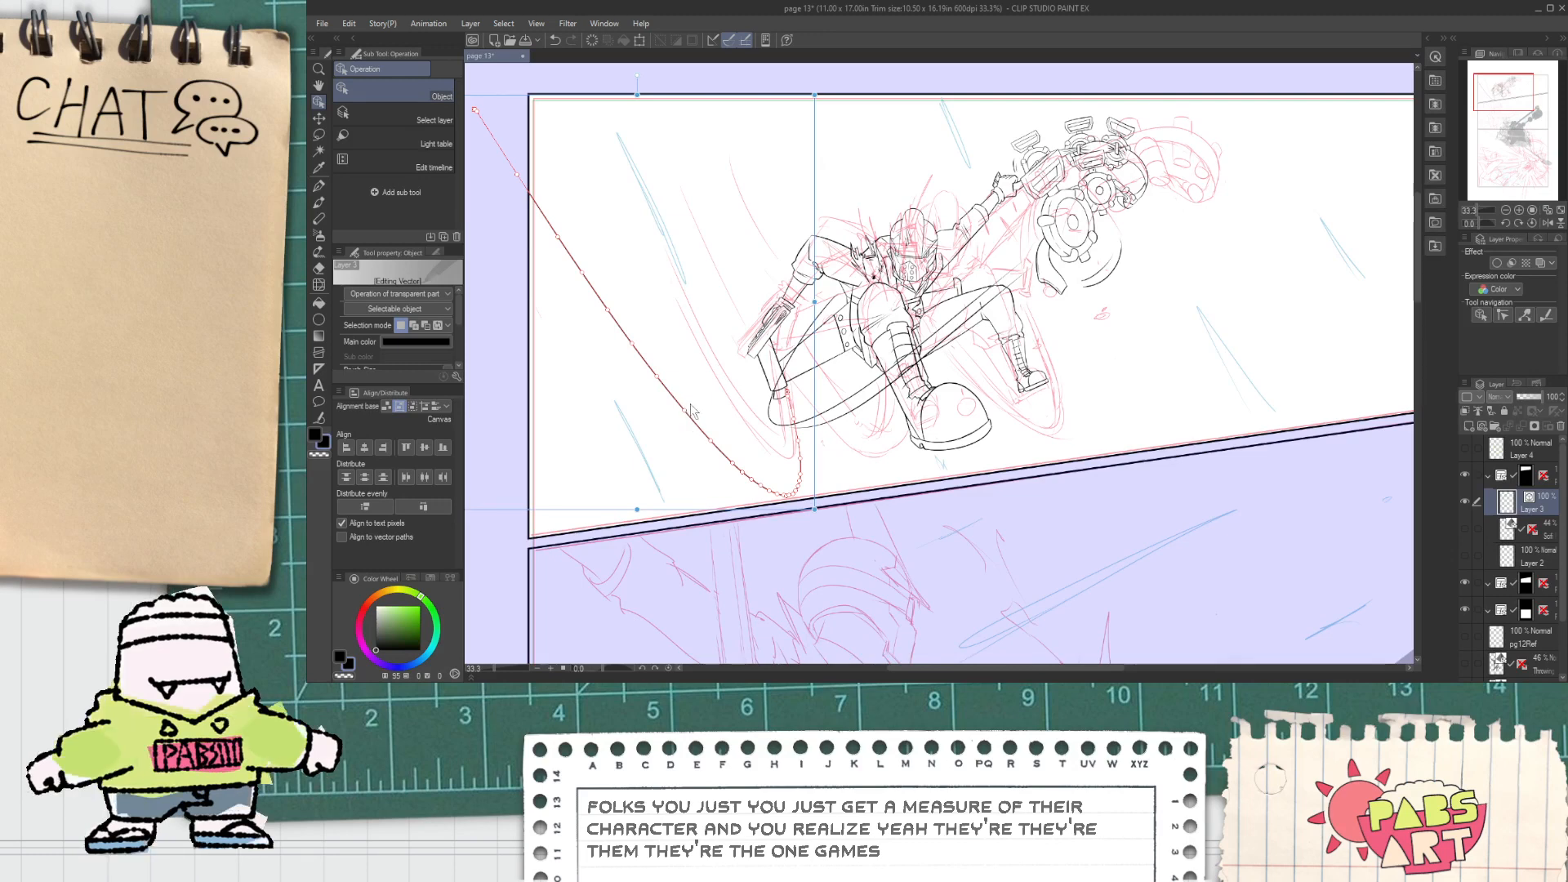
scroll(514, 284, down, 4)
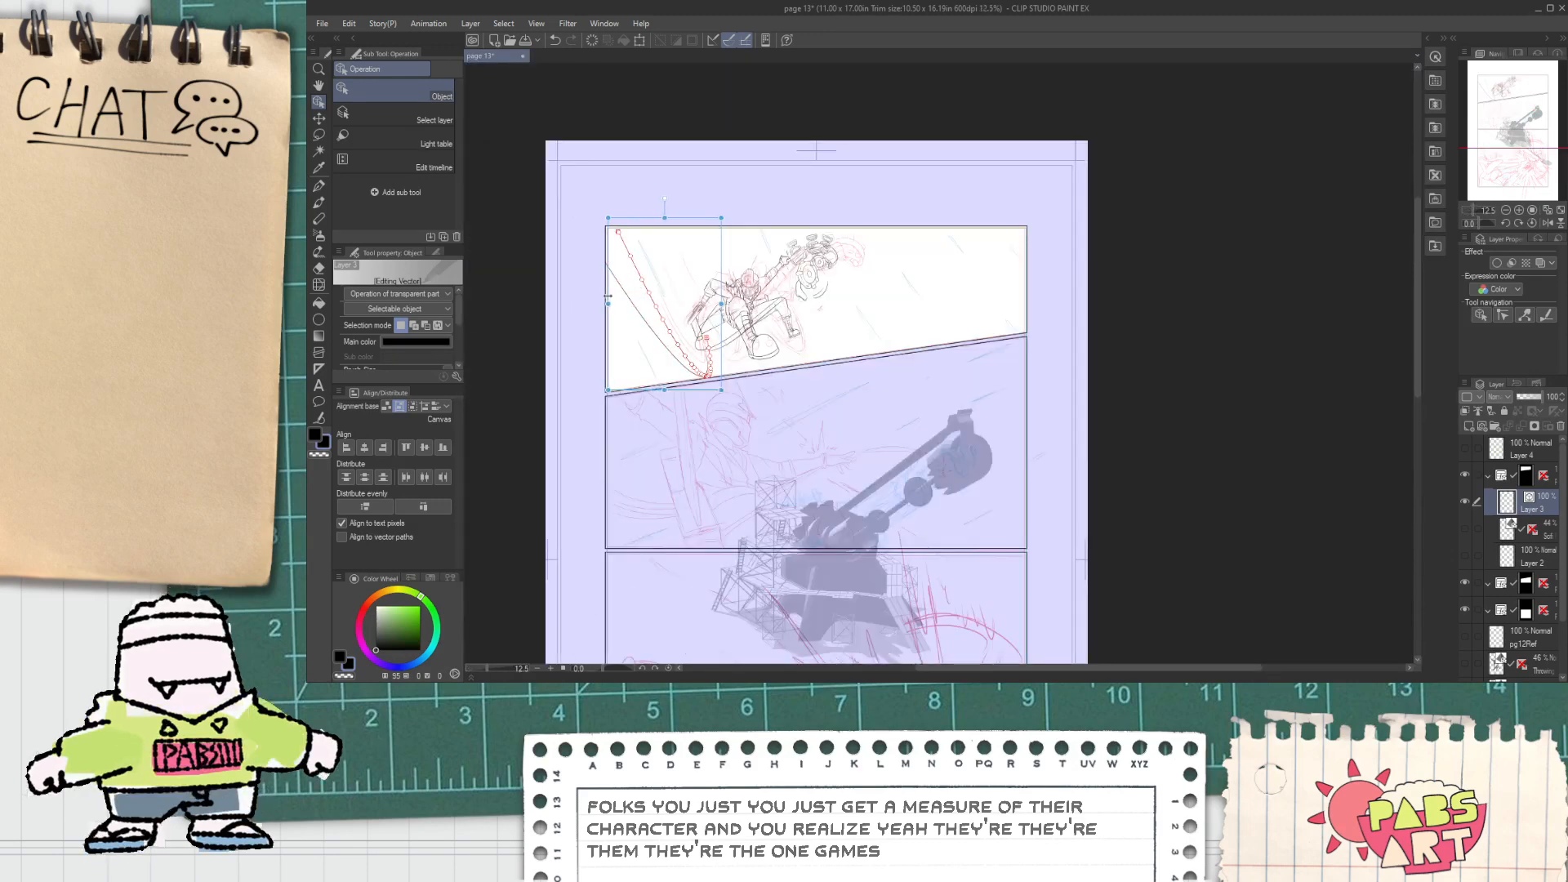
scroll(654, 335, up, 4)
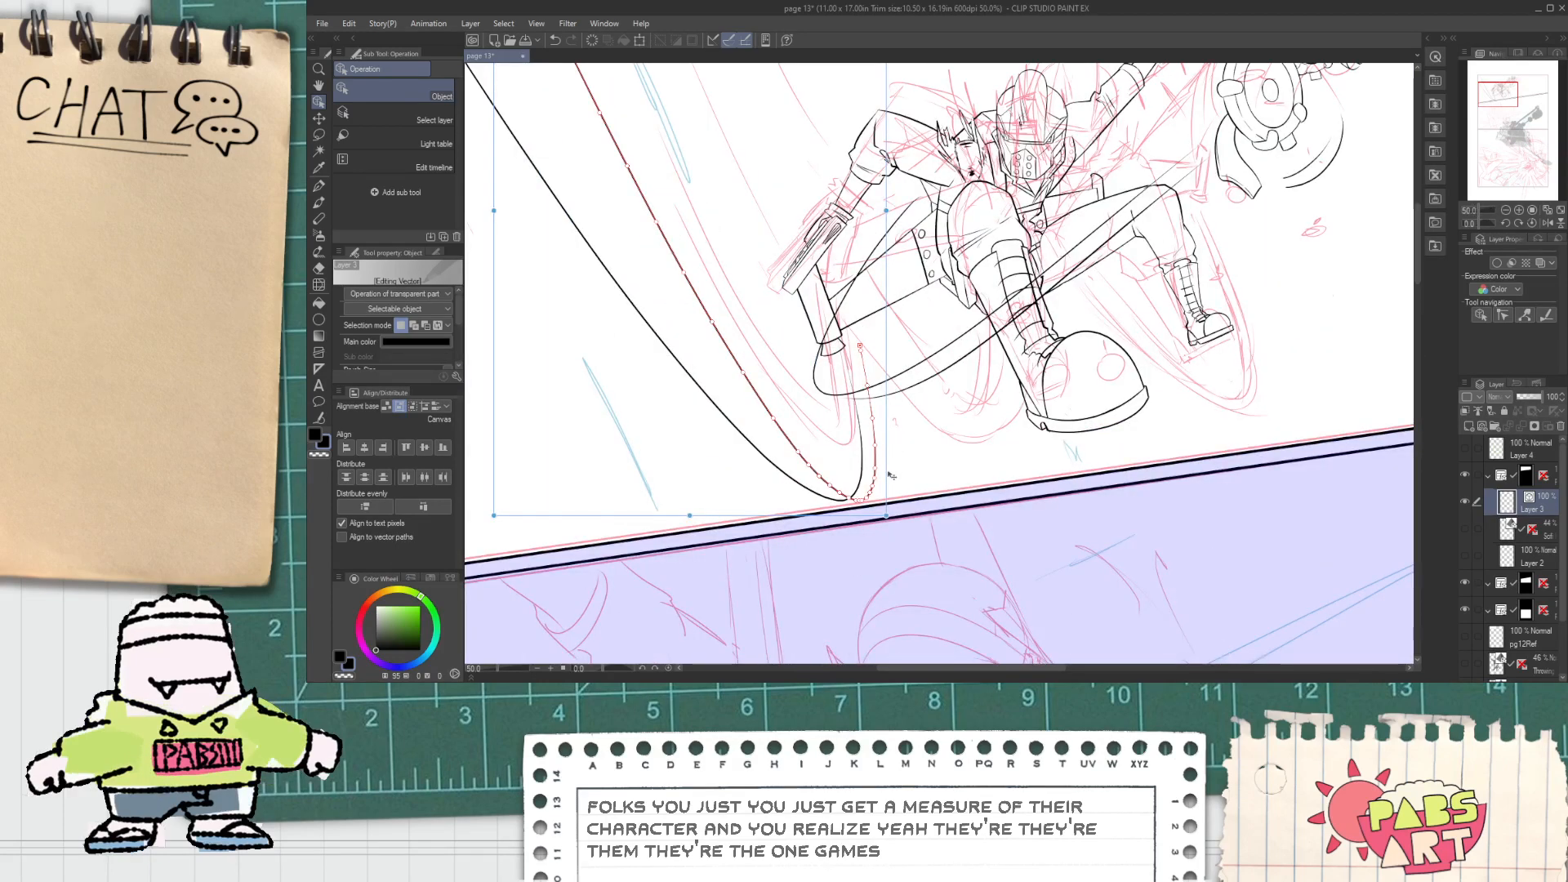
mouse_move(879, 443)
mouse_down()
mouse_move(915, 459)
mouse_move(878, 408)
mouse_up()
click(898, 417)
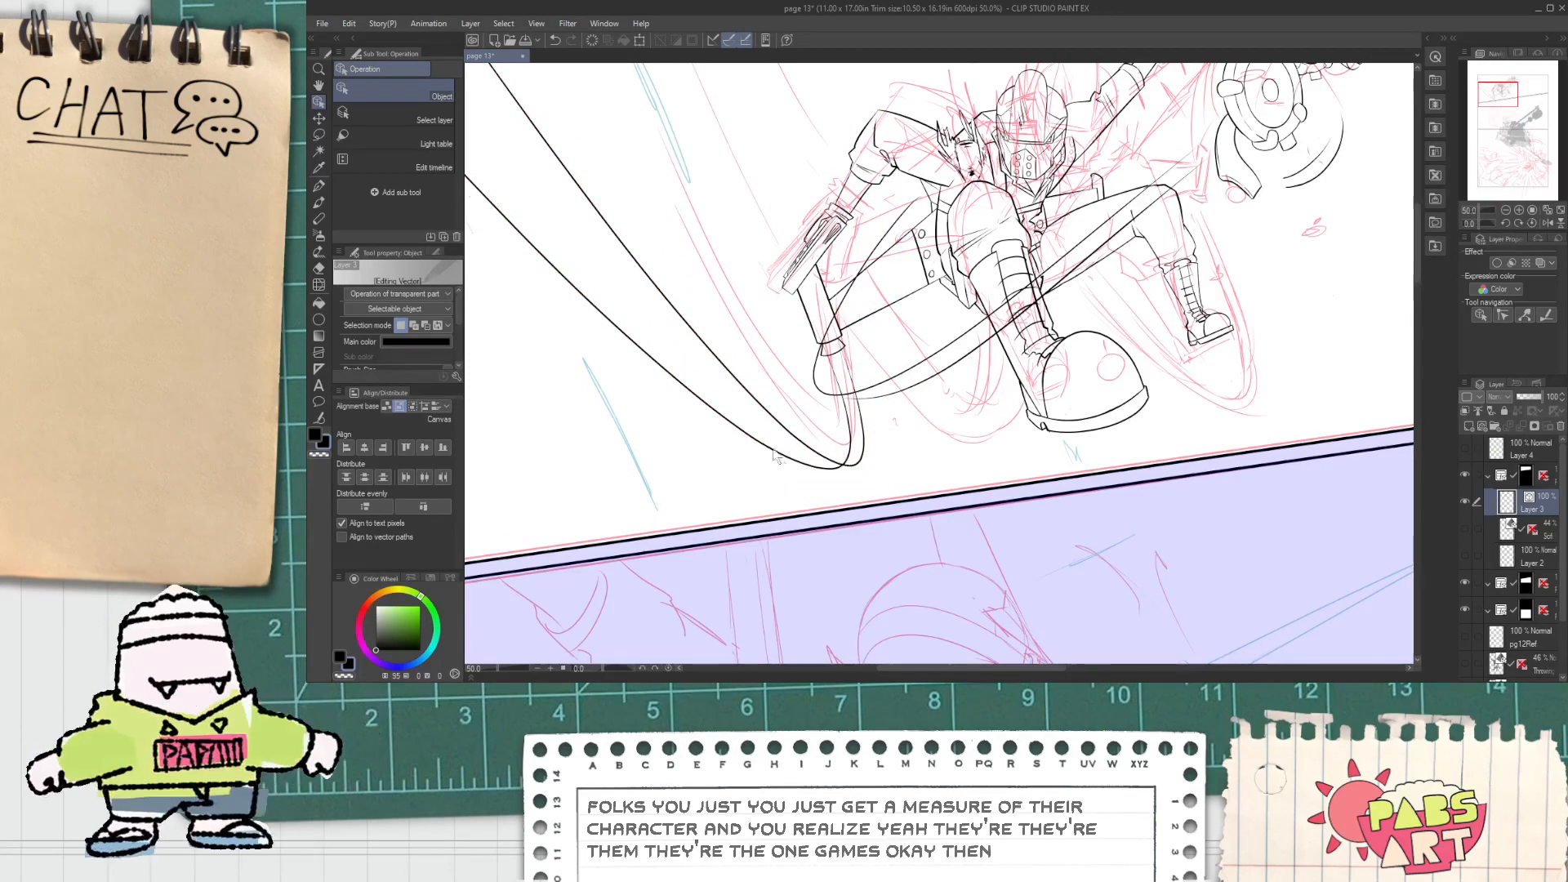
Step: Ink a rounded stroke joining the lower curve's bottom to the outer hook, and erase the overlapping piece above it
scroll(815, 455, up, 2)
key(p)
scroll(841, 479, up, 7)
mouse_move(715, 454)
mouse_down()
mouse_move(1126, 465)
mouse_move(1263, 337)
mouse_up()
key(ctrl+z)
drag(783, 467, 1297, 372)
key(ctrl+z)
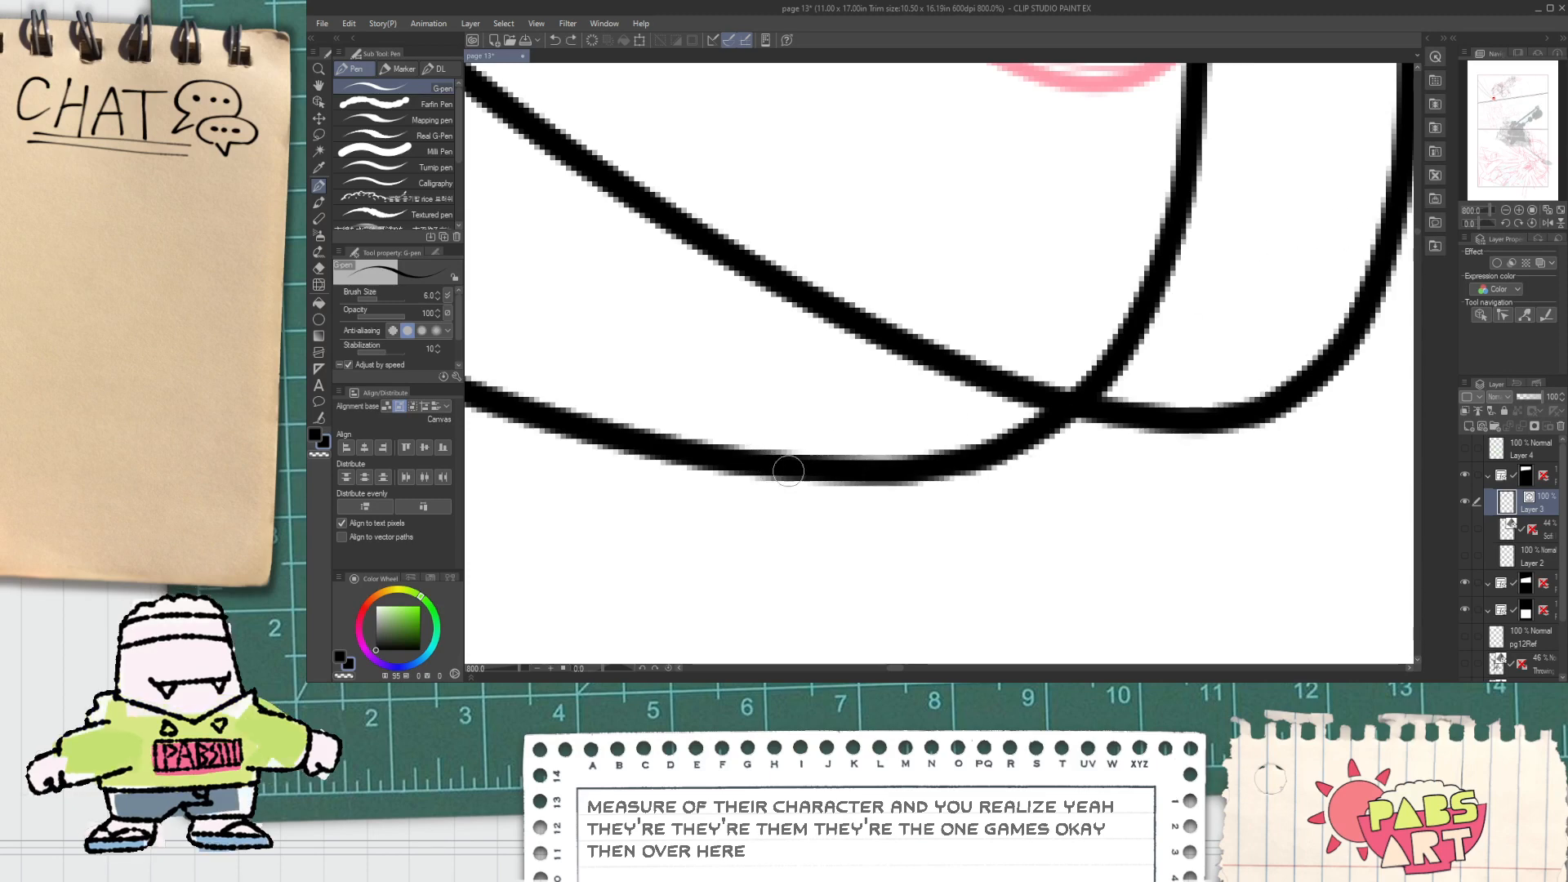
drag(789, 466, 1344, 326)
key(e)
drag(1161, 366, 1134, 421)
Step: Ink a rounded stroke joining the inner sweep's lower-left part to its hook above the crossing
scroll(1042, 424, down, 2)
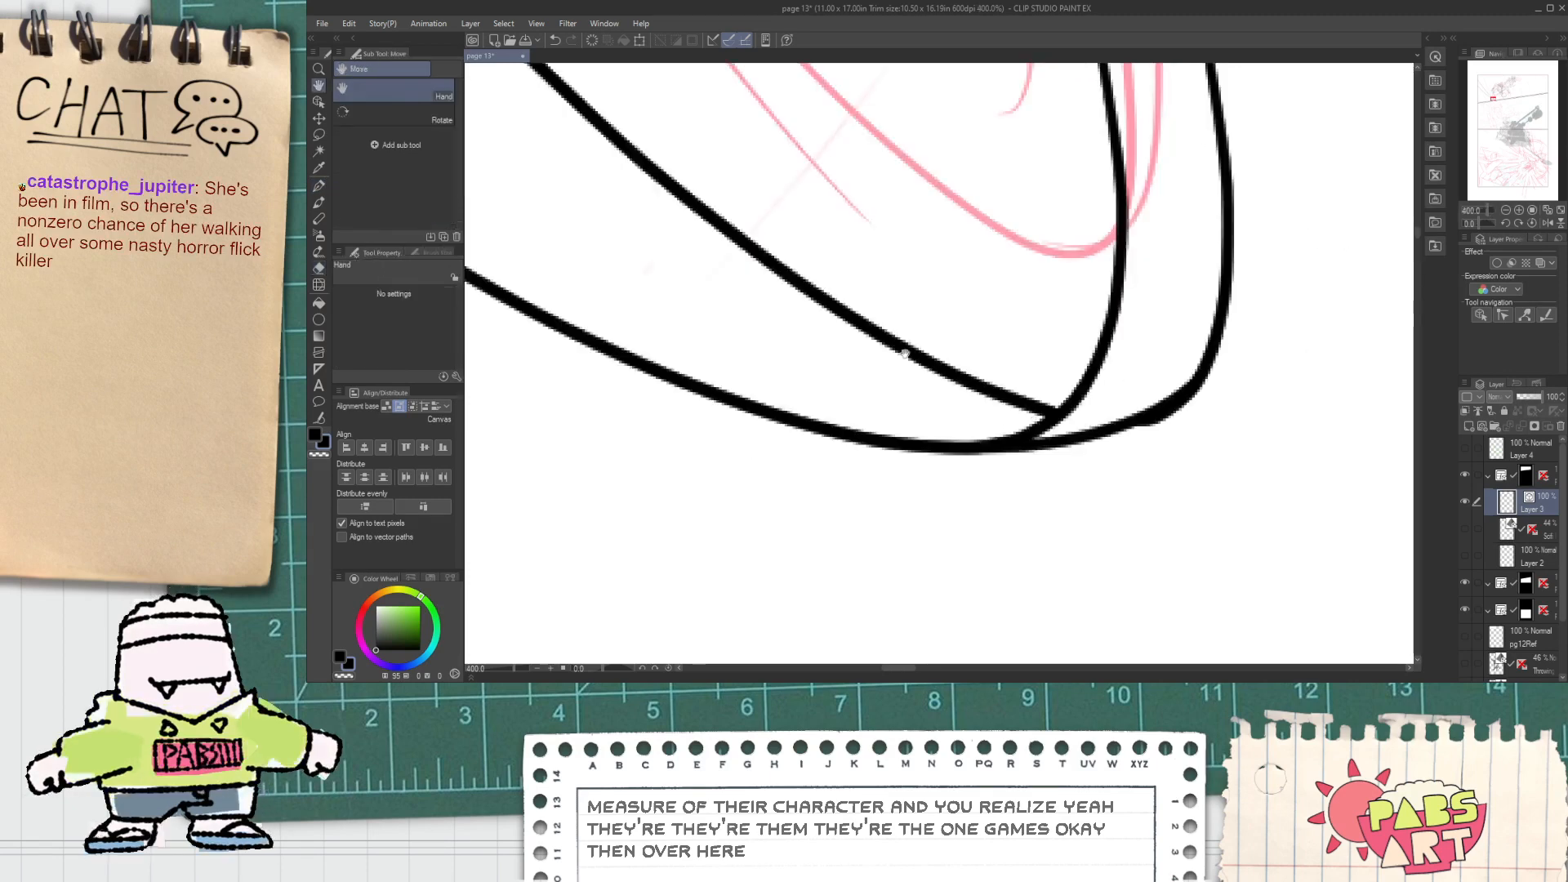
key(p)
mouse_move(842, 322)
mouse_down()
mouse_move(876, 337)
mouse_move(1126, 230)
mouse_up()
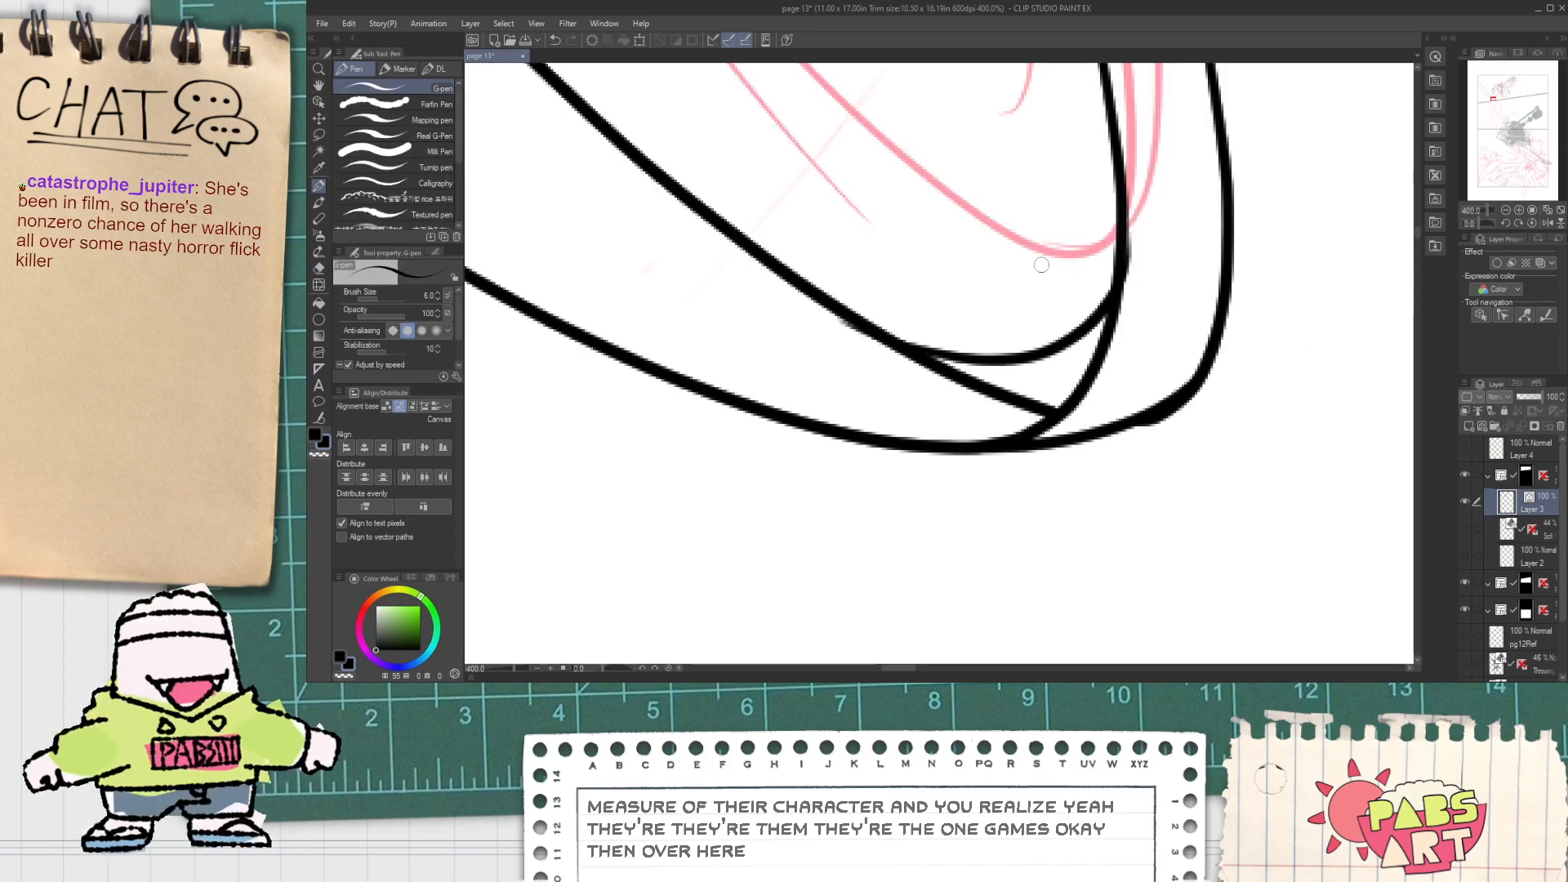
scroll(1040, 277, down, 2)
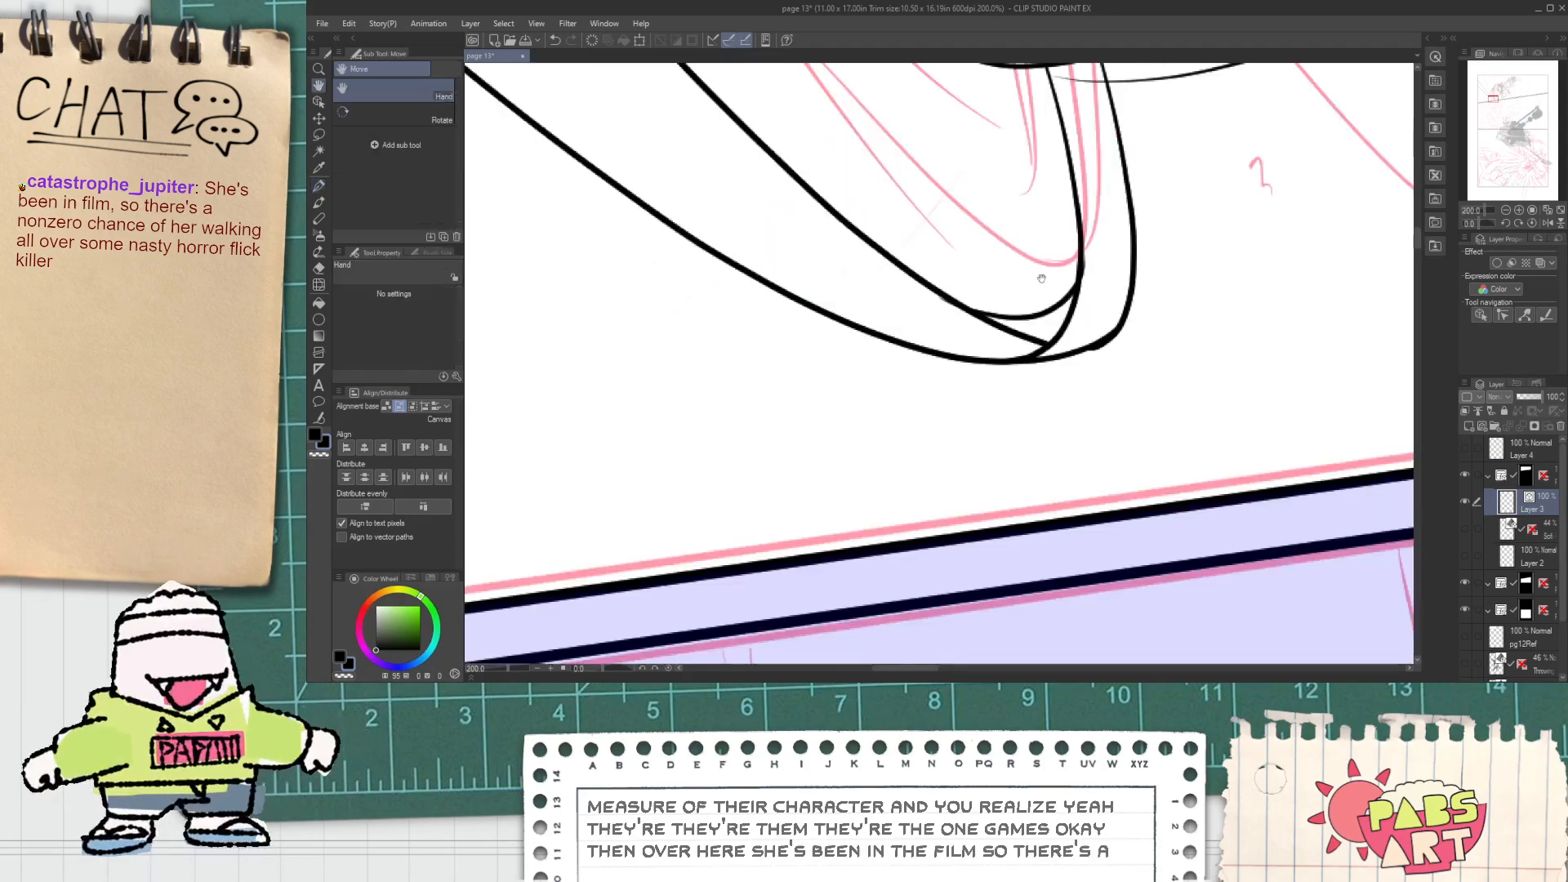
Step: Erase the overlapping line pieces below the inner sweep's rounded bottom, leaving two clean nested sweeps
drag(1039, 249, 993, 396)
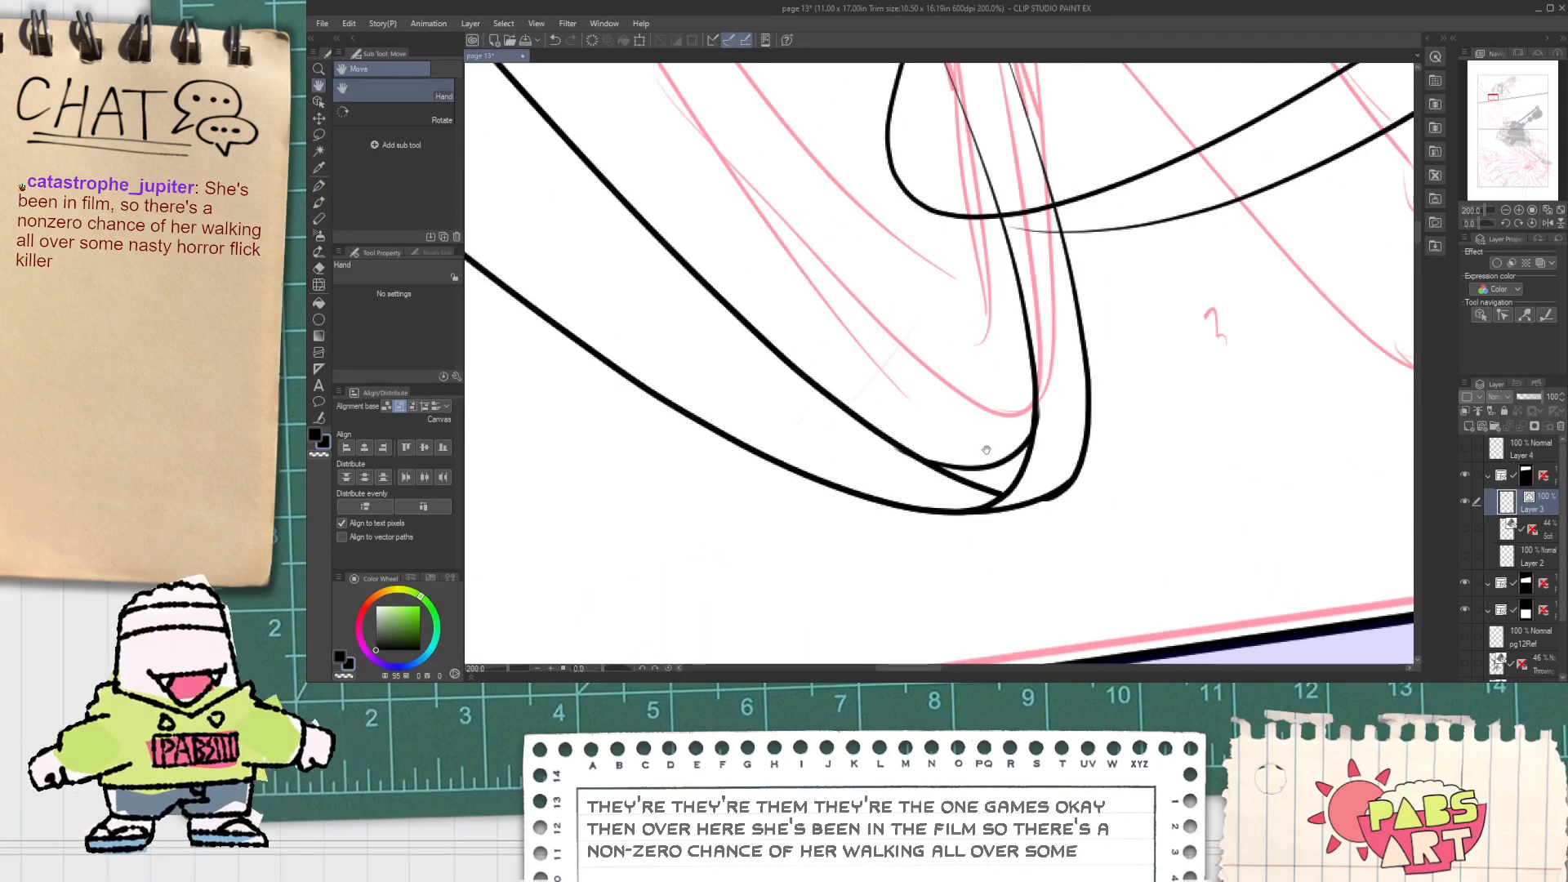
key(e)
drag(997, 492, 1025, 494)
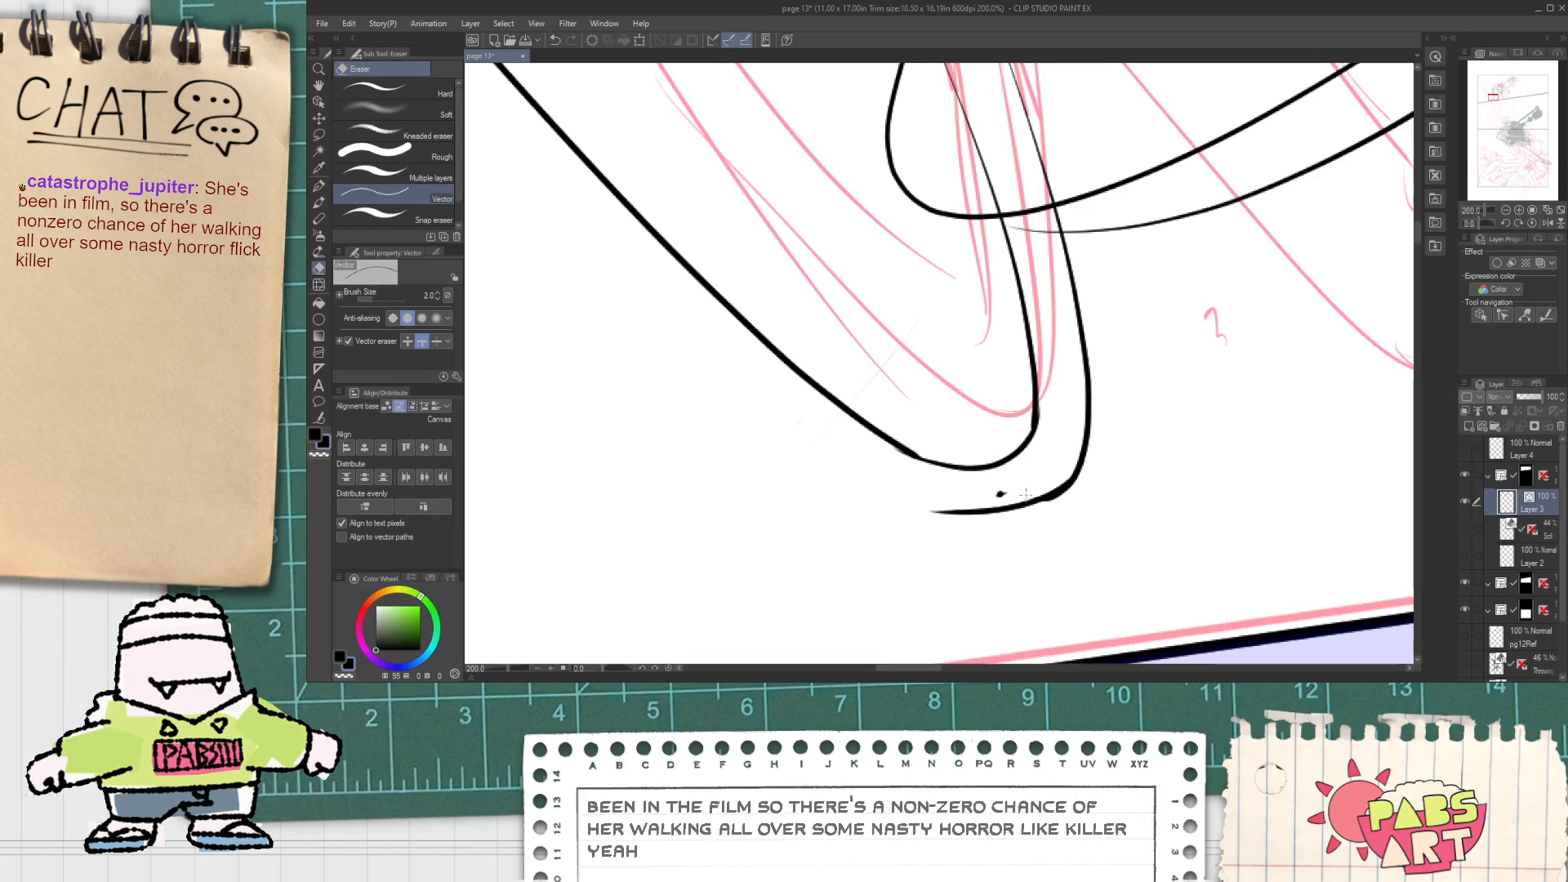
key(ctrl+z)
scroll(958, 491, up, 2)
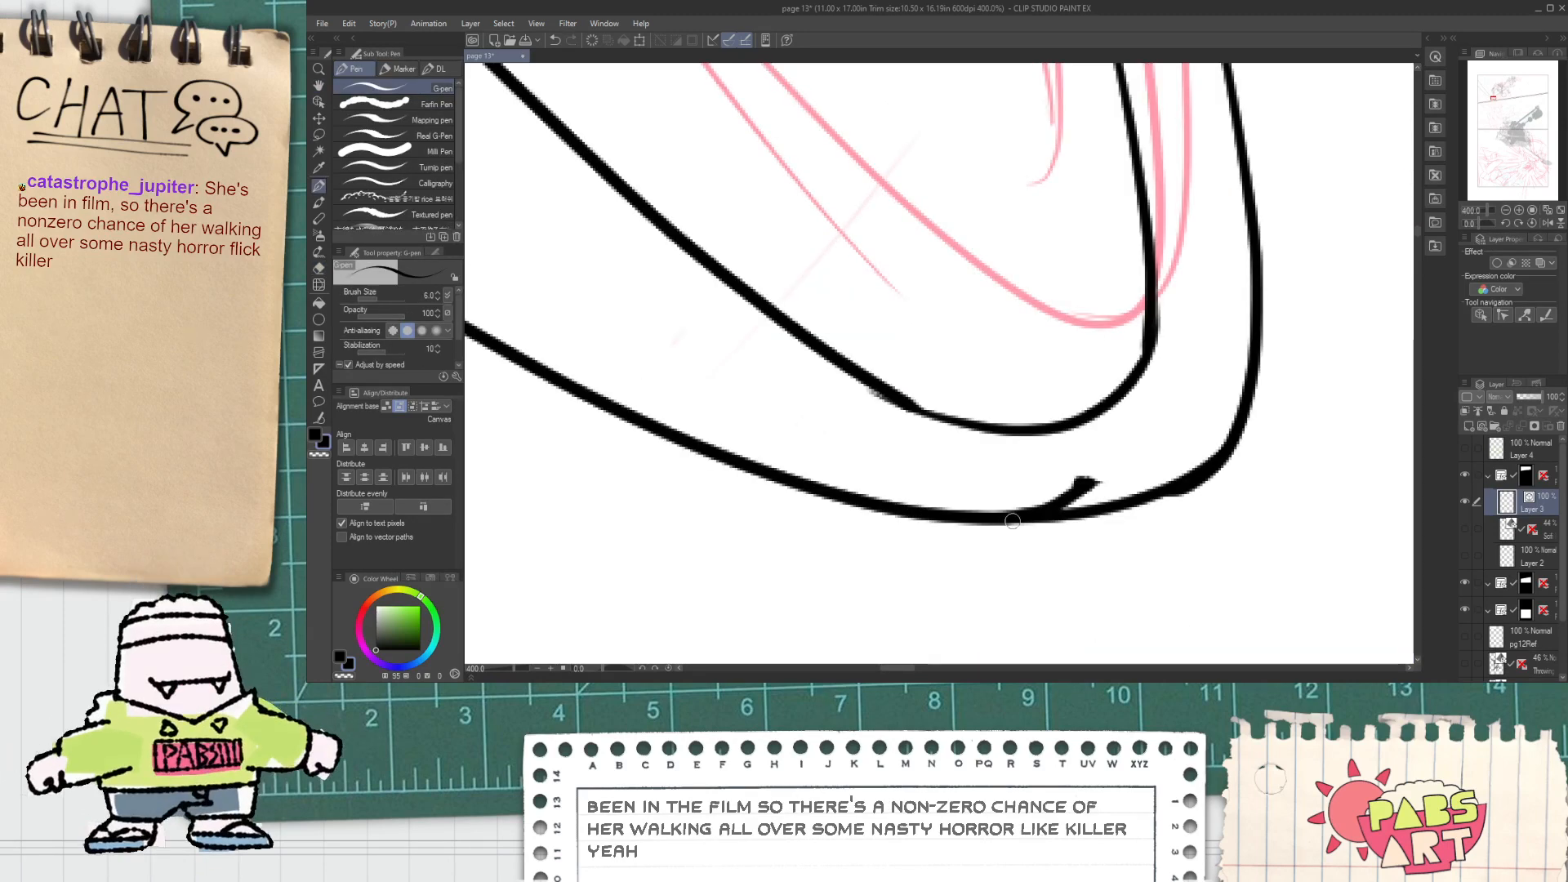
drag(1093, 473, 1189, 492)
scroll(1167, 376, down, 4)
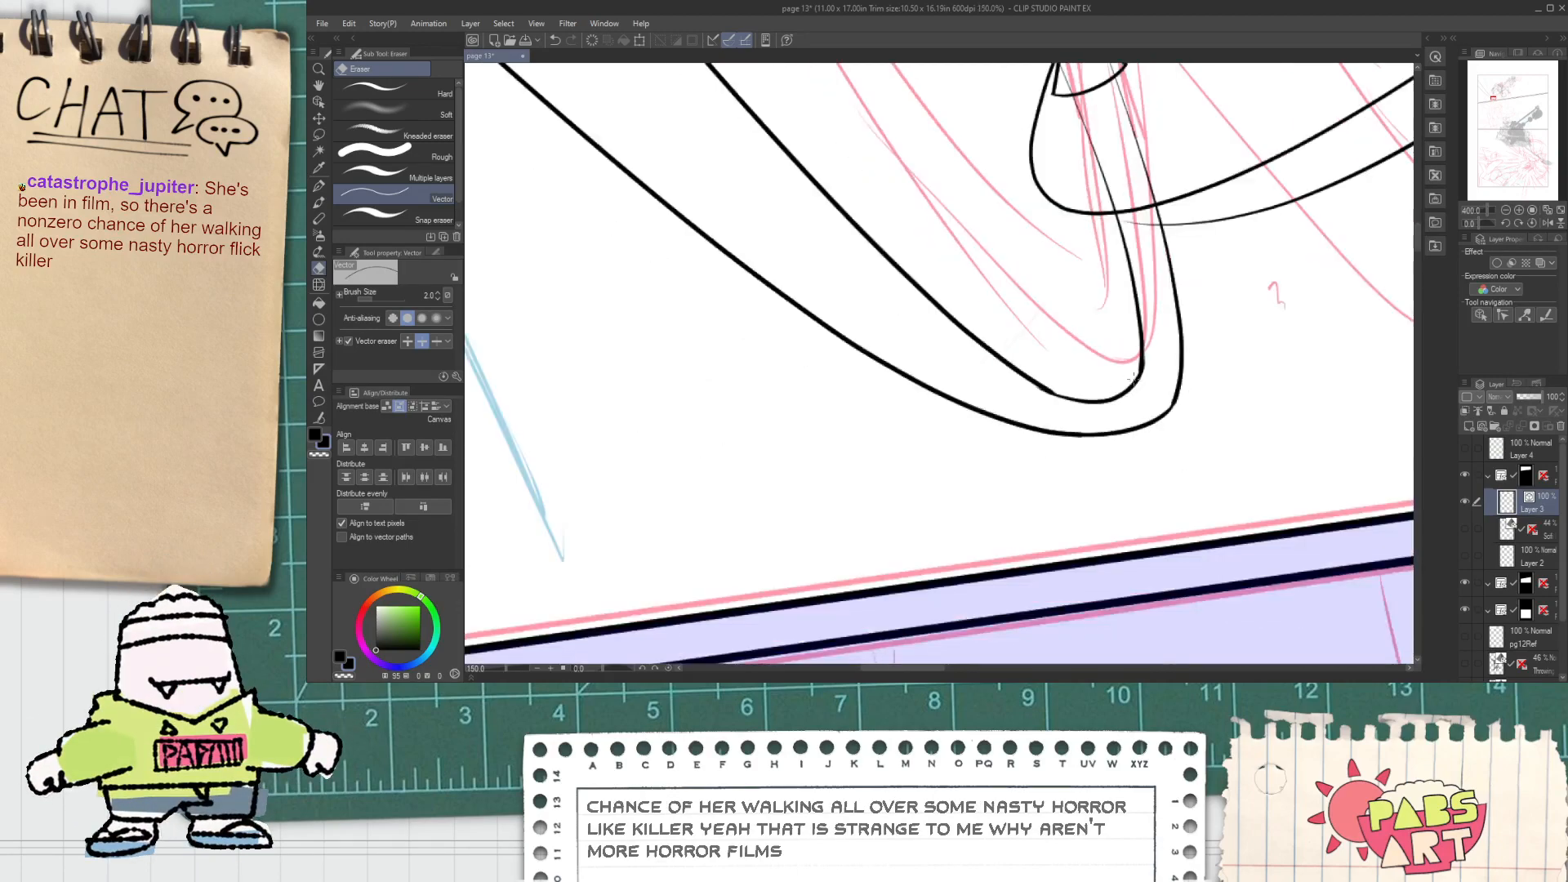
Step: Ink converging lines and short hatching strokes just below the cuff, down to the curve's lower-left bend
mouse_move(1131, 357)
mouse_down()
mouse_move(1015, 411)
mouse_move(880, 542)
mouse_up()
scroll(860, 373, up, 4)
scroll(868, 374, down, 2)
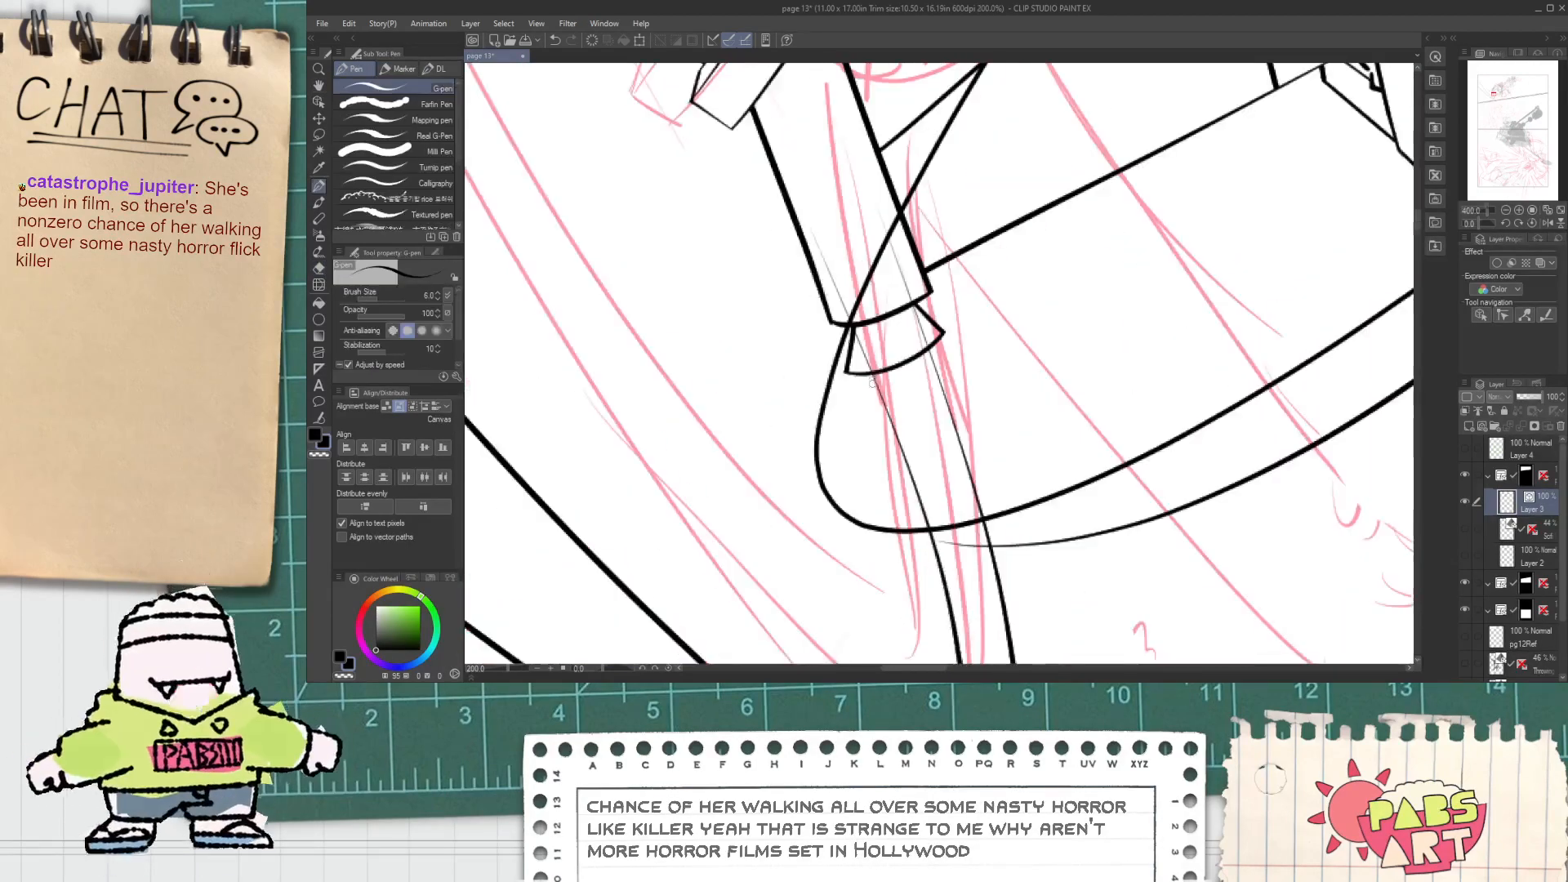
mouse_move(872, 403)
mouse_down()
mouse_move(870, 284)
mouse_move(852, 280)
mouse_move(819, 351)
mouse_up()
key(p)
key(ctrl+z)
mouse_move(885, 239)
mouse_down()
mouse_move(832, 331)
mouse_move(876, 271)
mouse_move(892, 319)
mouse_up()
drag(896, 305, 912, 349)
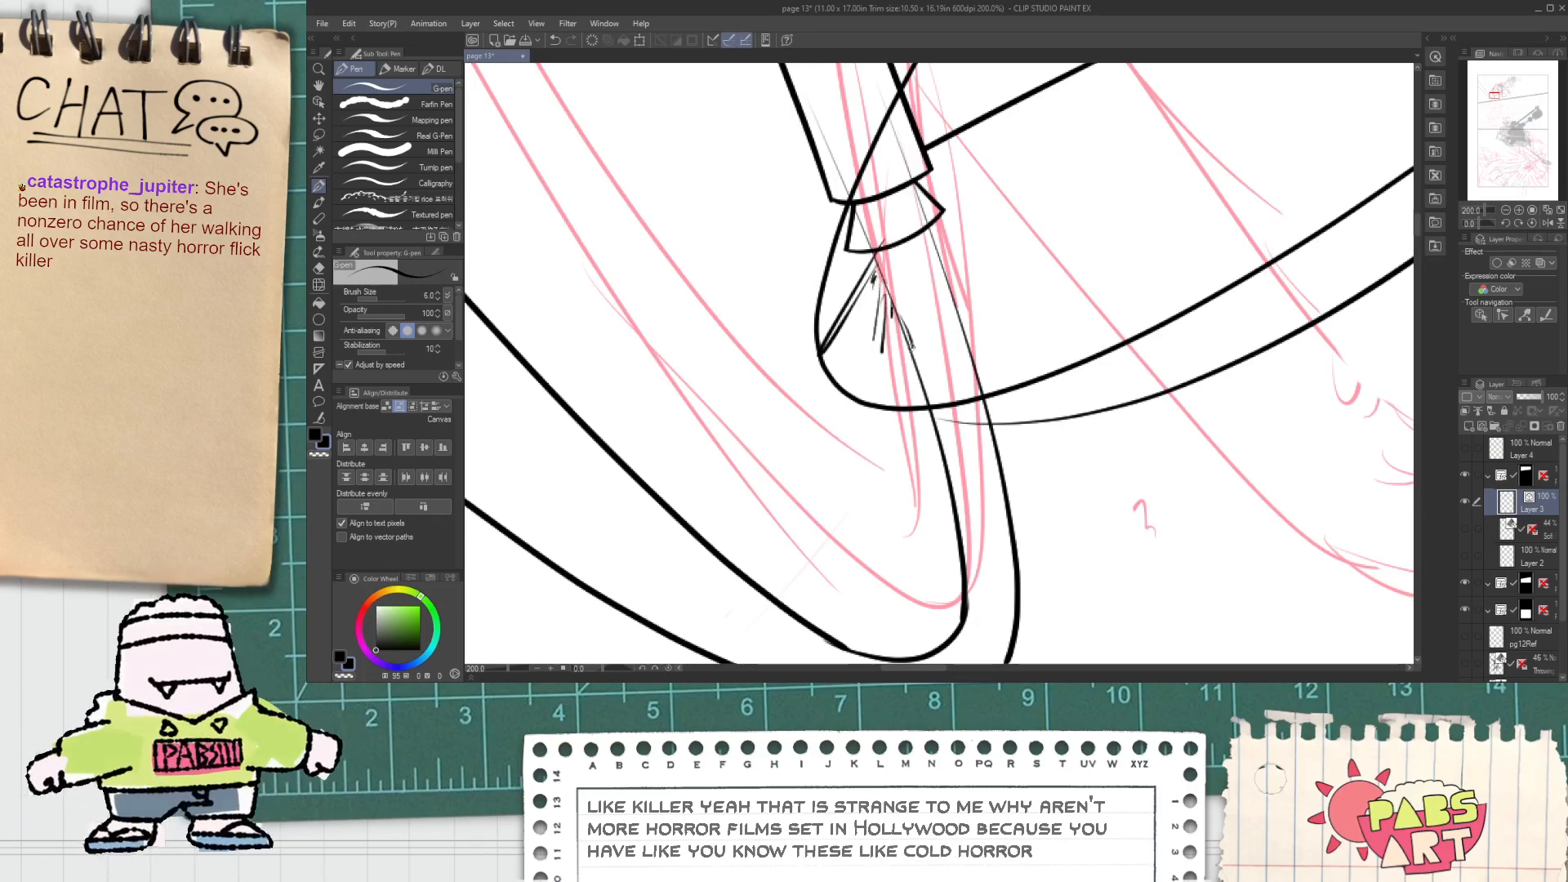
Step: Ink a short dash and jagged strokes beside the cuff's right edge, undoing unwanted attempts
drag(936, 225, 981, 250)
drag(981, 250, 929, 255)
key(ctrl+z)
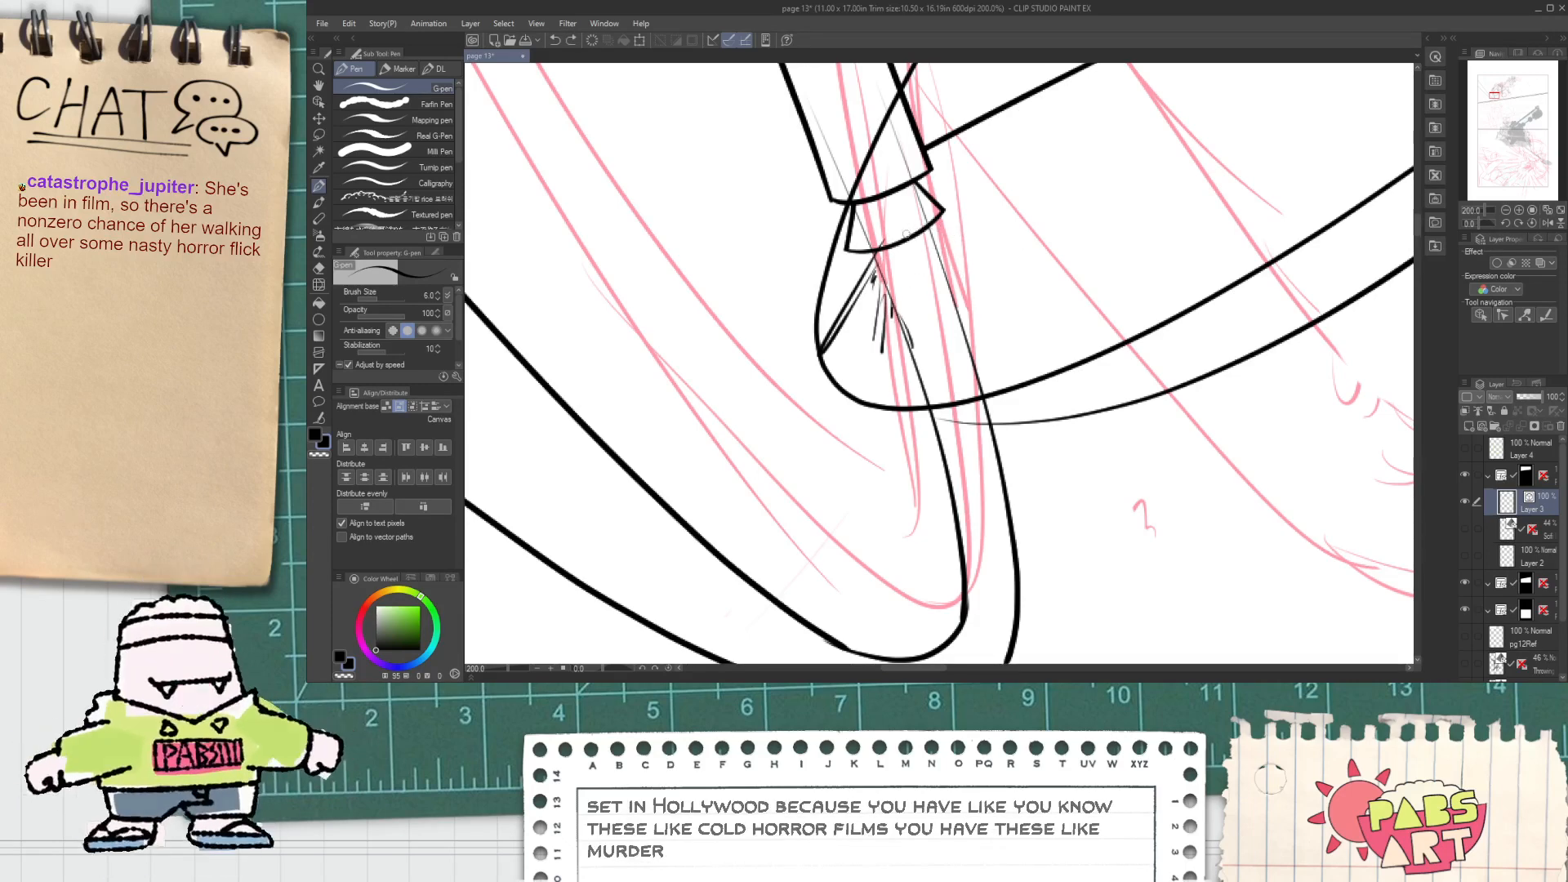
key(ctrl+z)
key(ctrl+z)
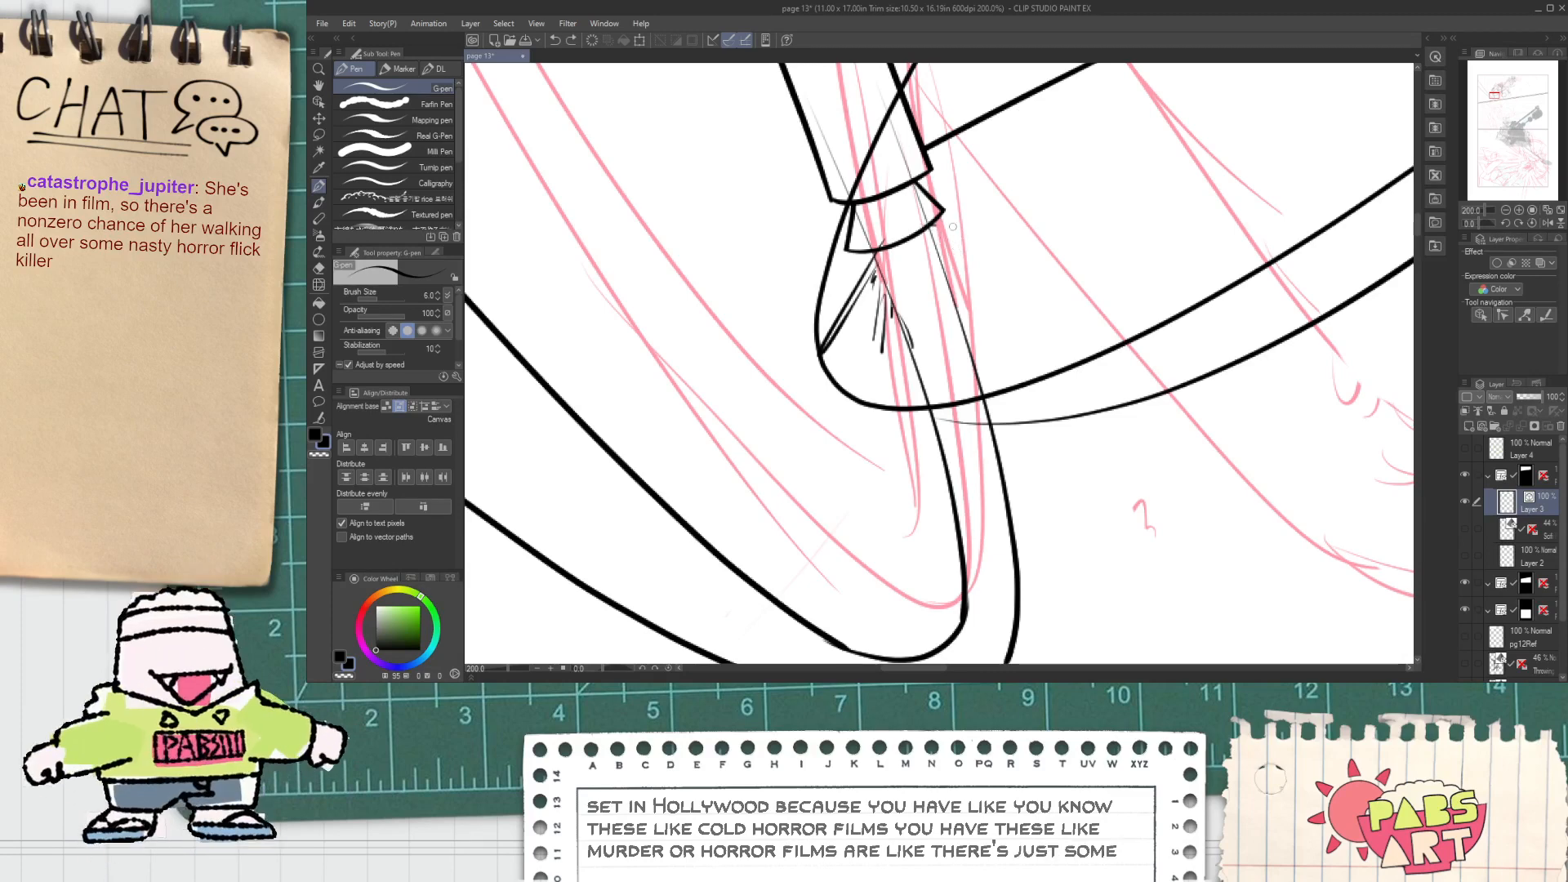
drag(936, 225, 948, 257)
key(ctrl+z)
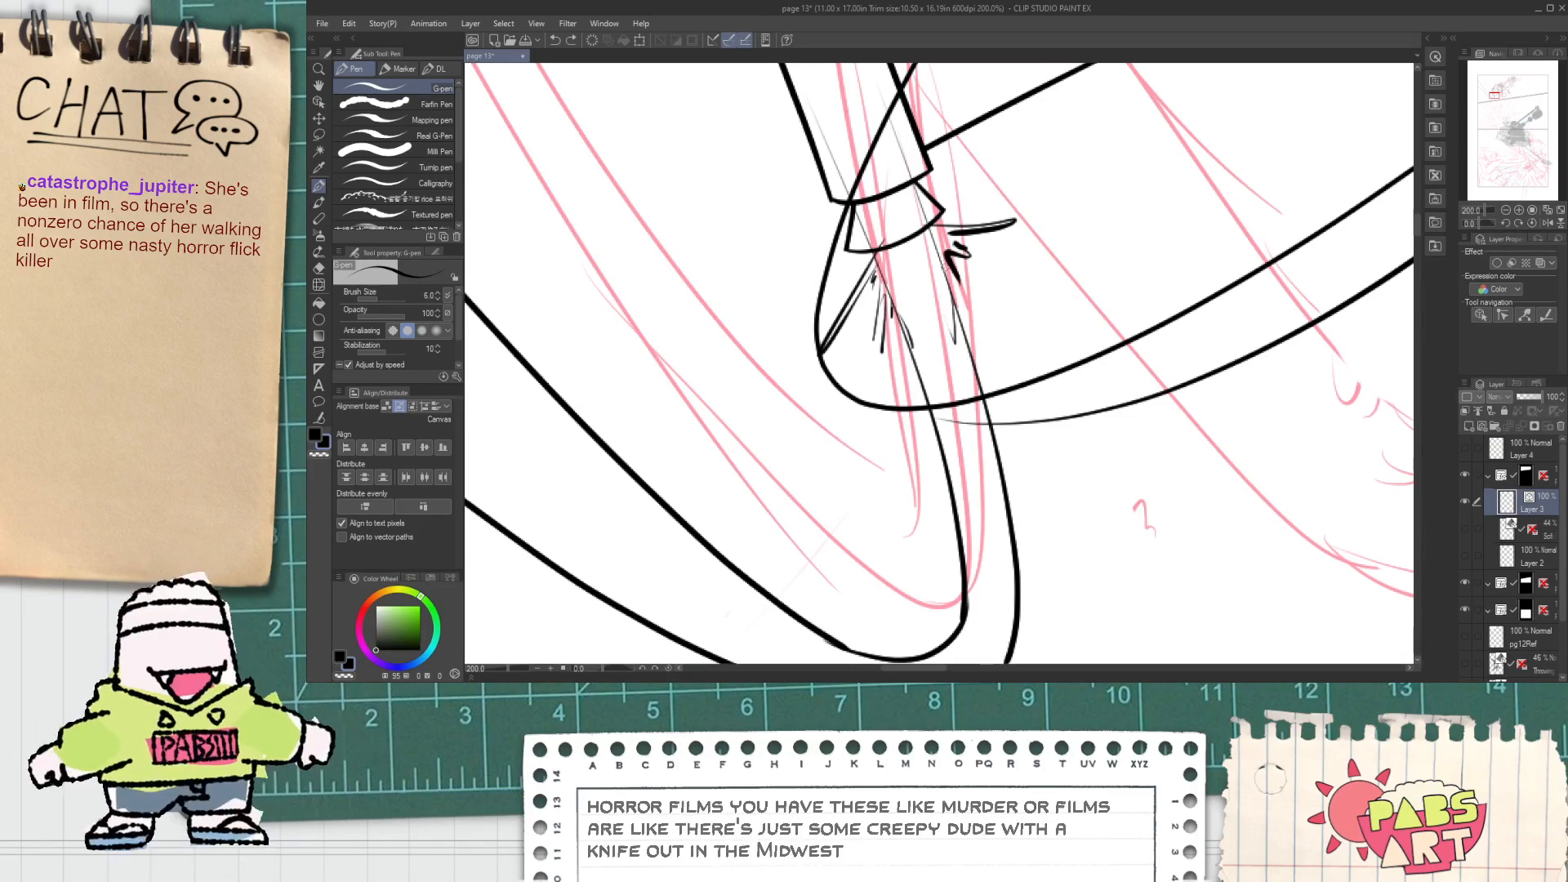
Step: Erase the upper ends of the two sweep lines where they overlap the cuff and its short strokes
key(e)
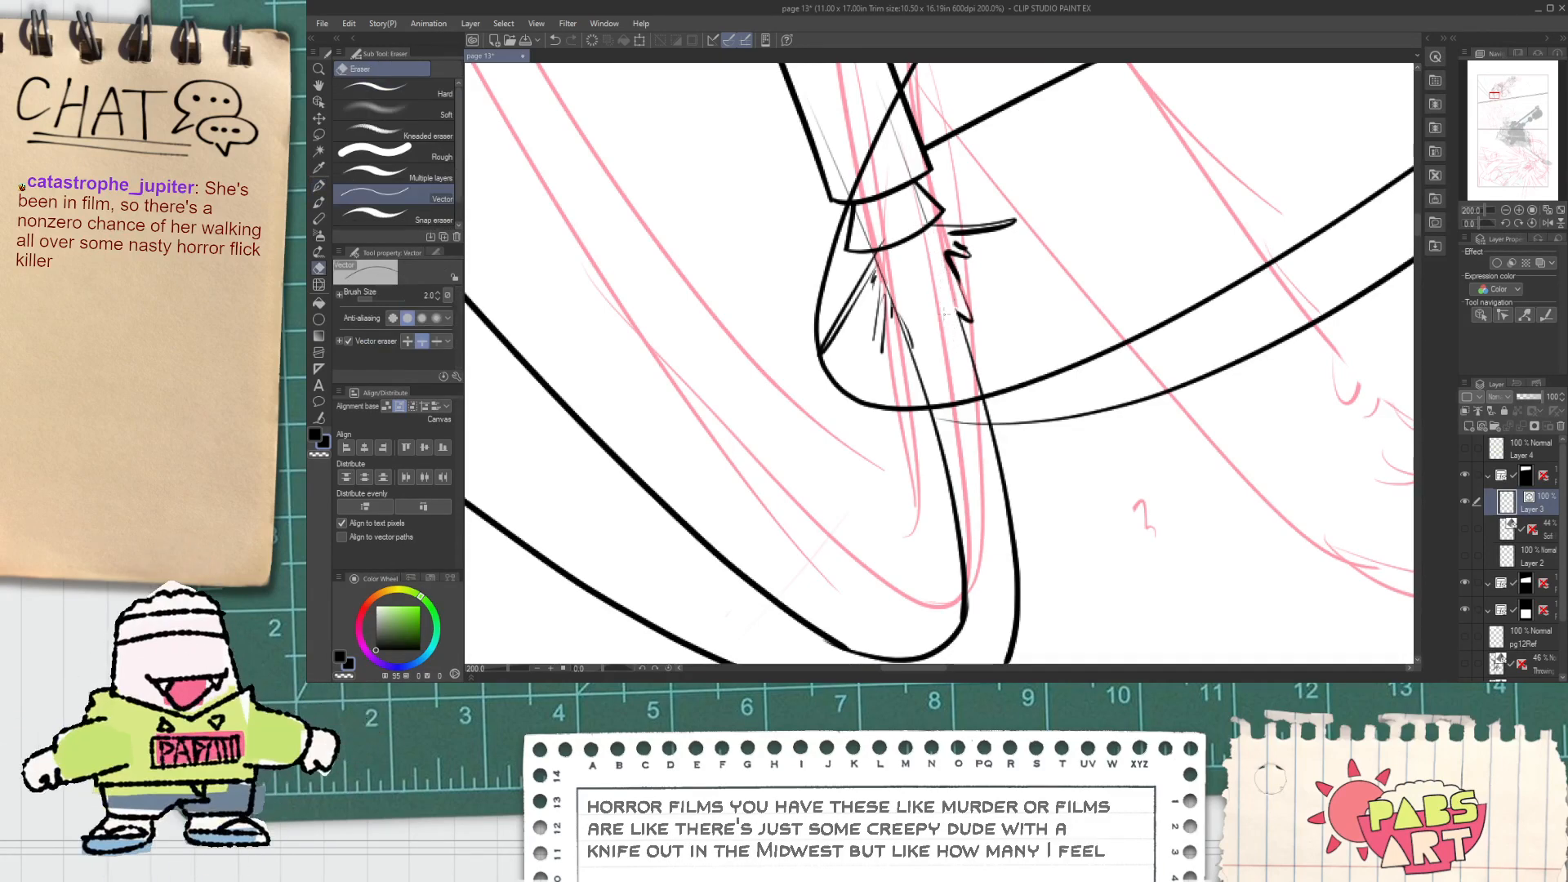
scroll(897, 315, up, 2)
click(925, 353)
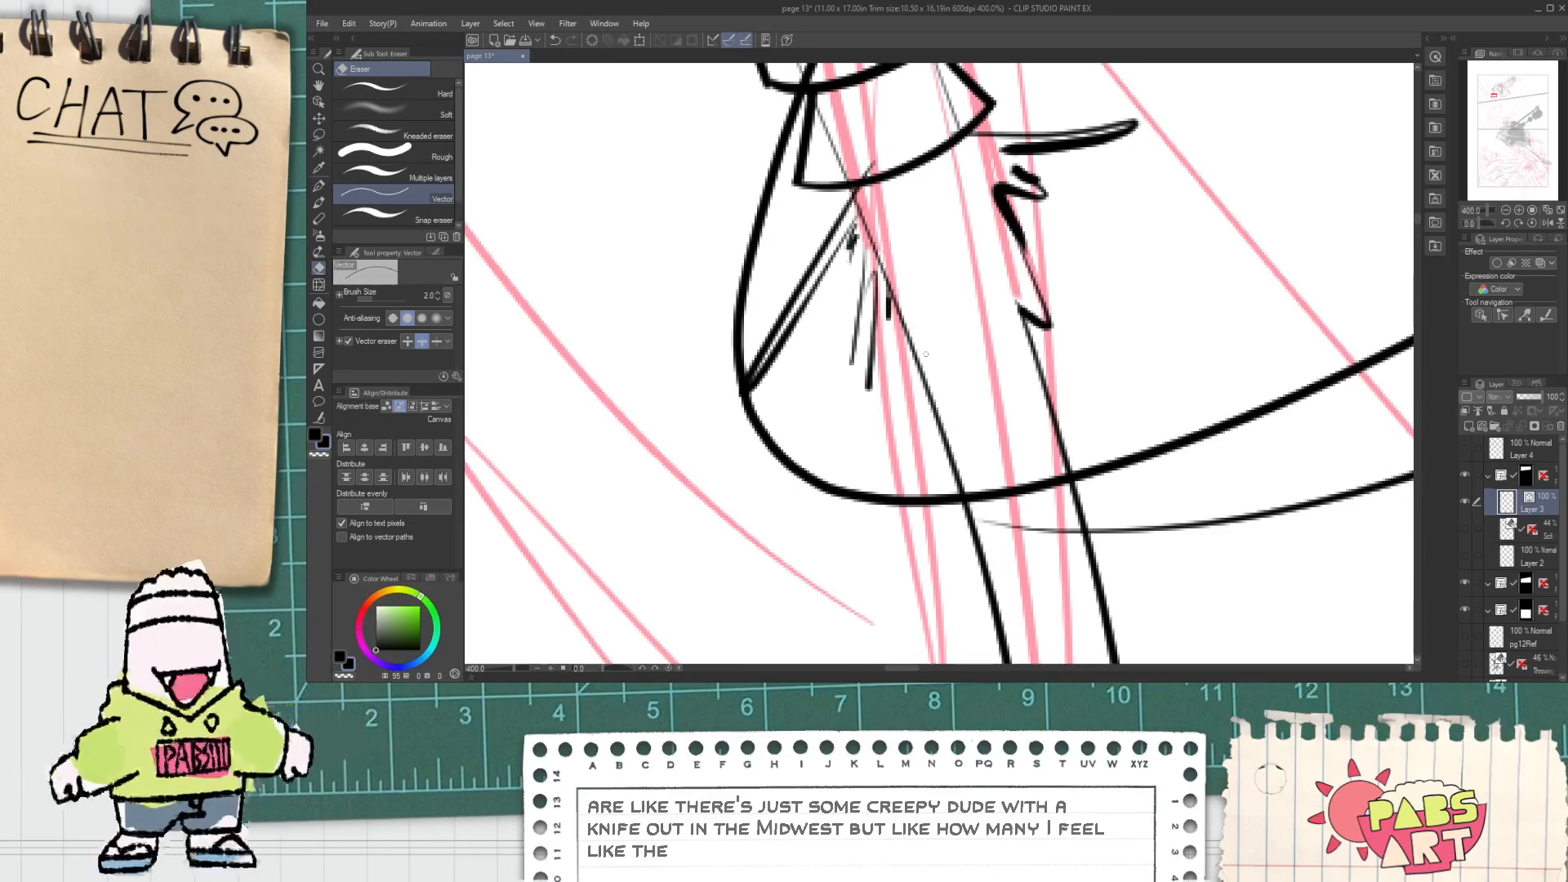
drag(879, 266, 835, 160)
mouse_move(921, 137)
mouse_down()
mouse_move(893, 262)
mouse_move(924, 245)
mouse_up()
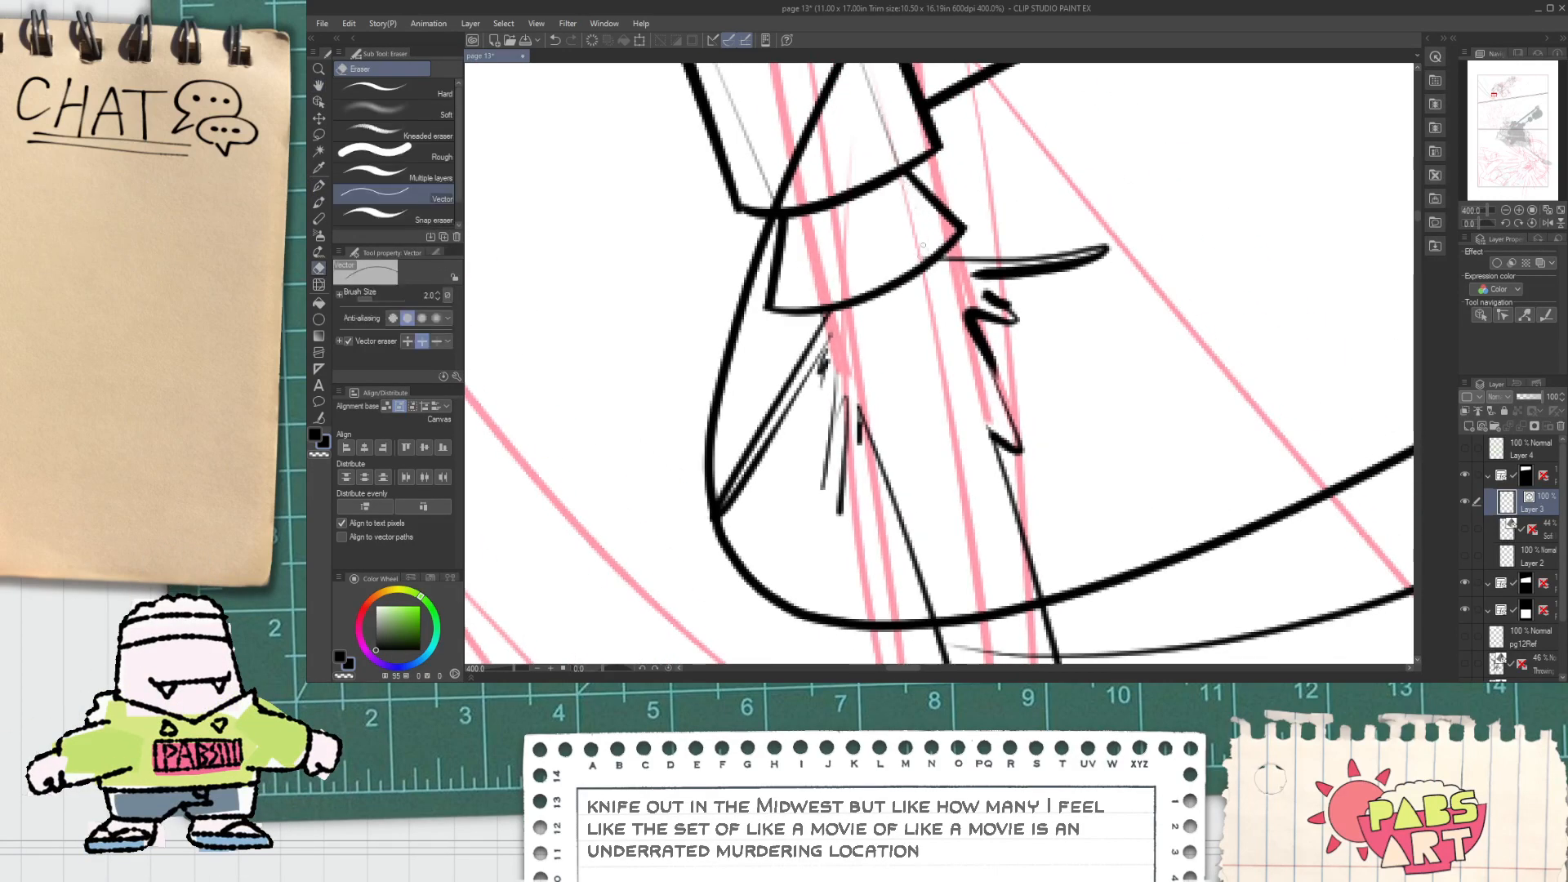
Step: Connect the inner sweep's long line to its rounded bottom stroke with the Connect vector lines tool
key(o)
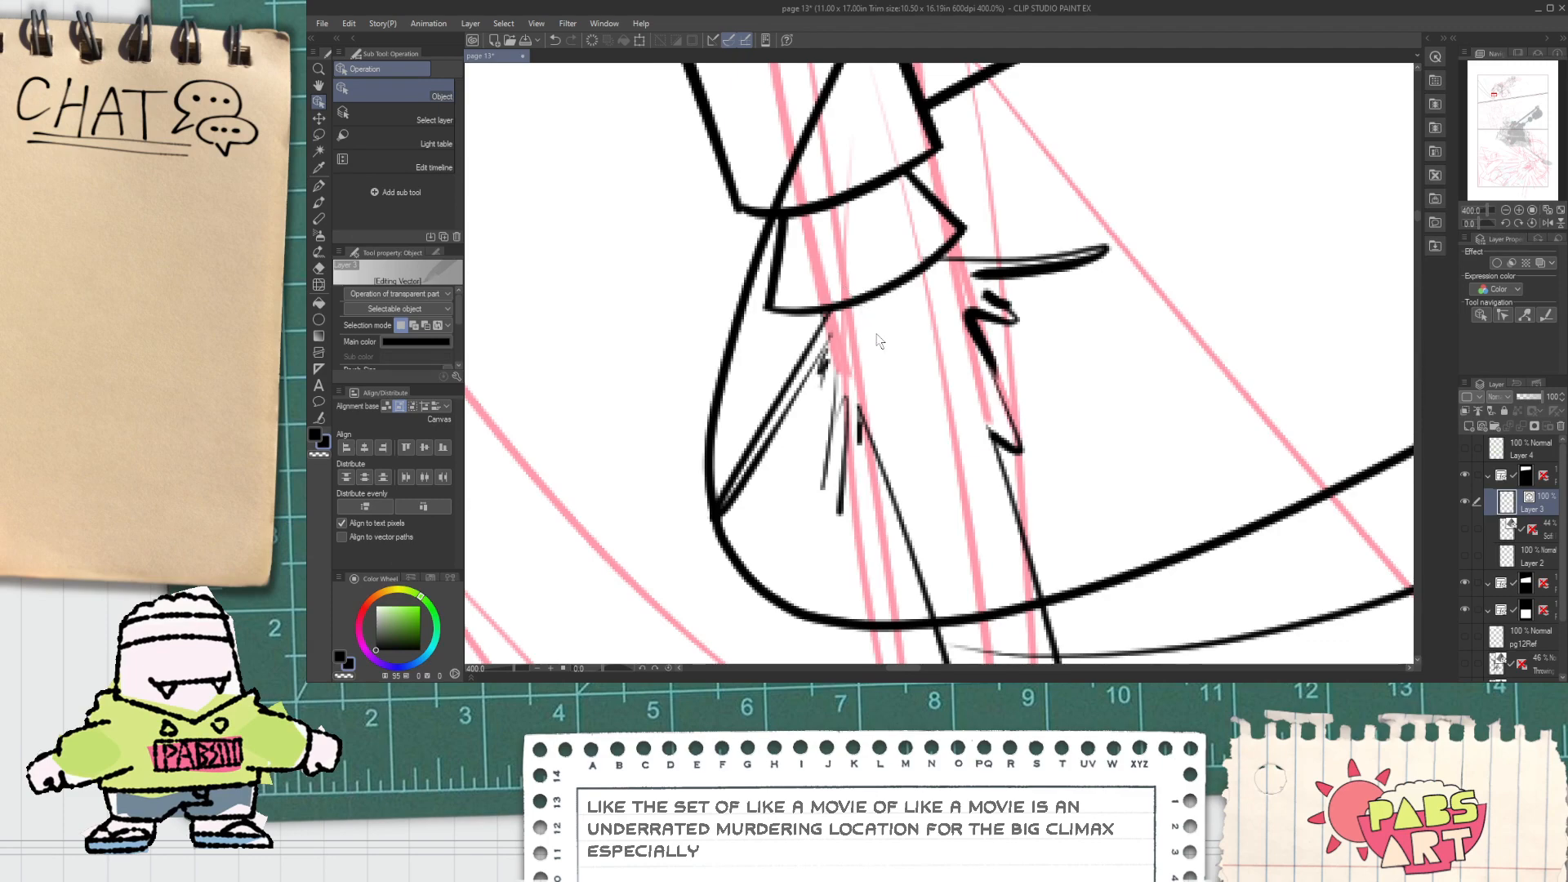
scroll(878, 336, down, 6)
key(space)
drag(920, 343, 941, 463)
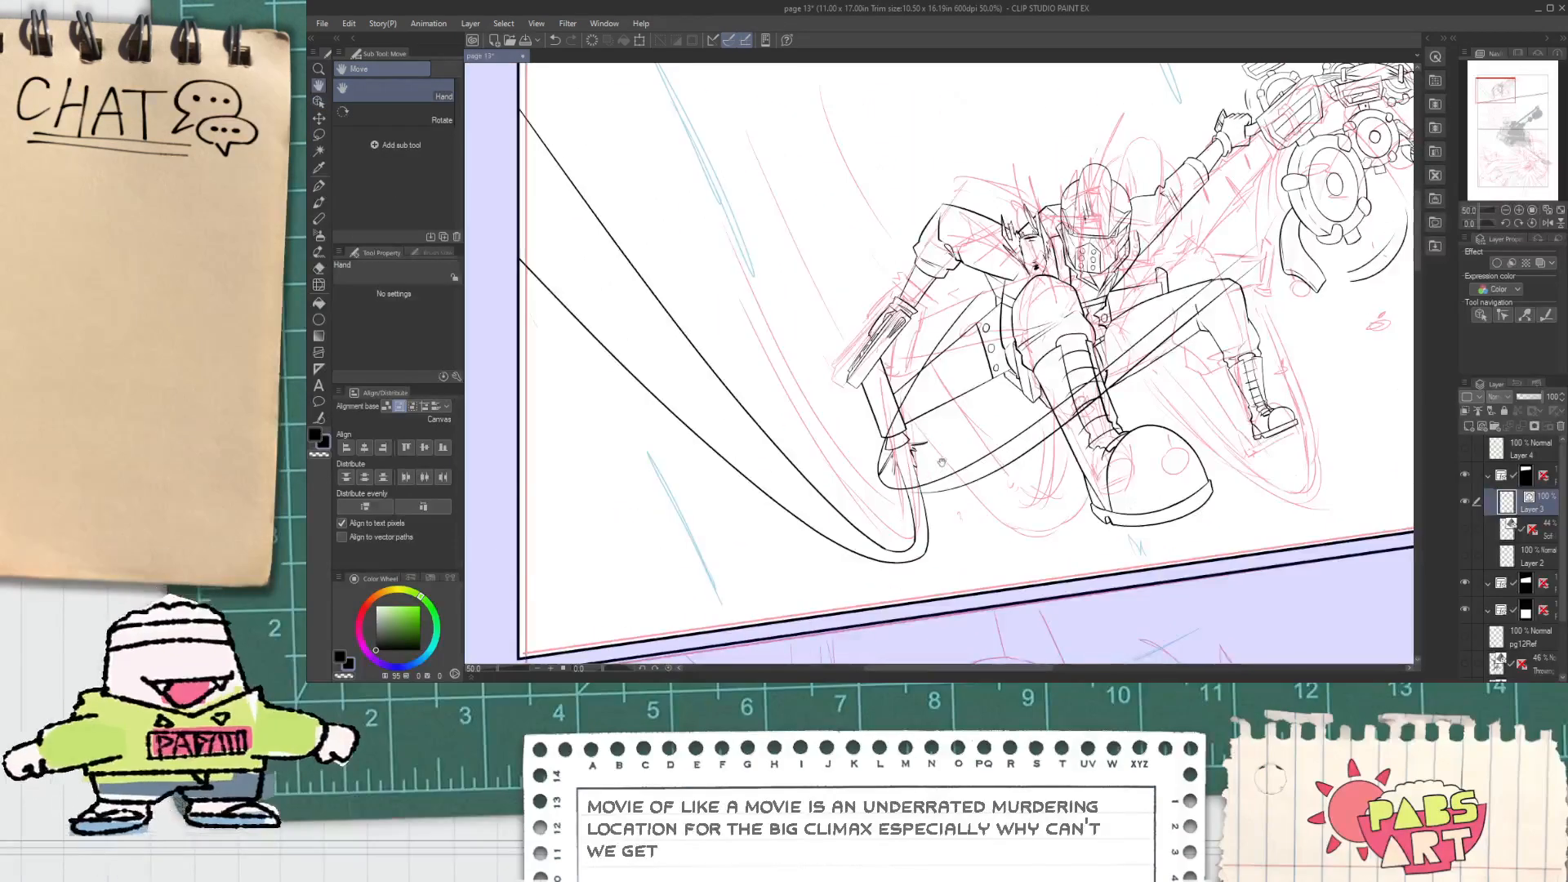
scroll(941, 463, up, 6)
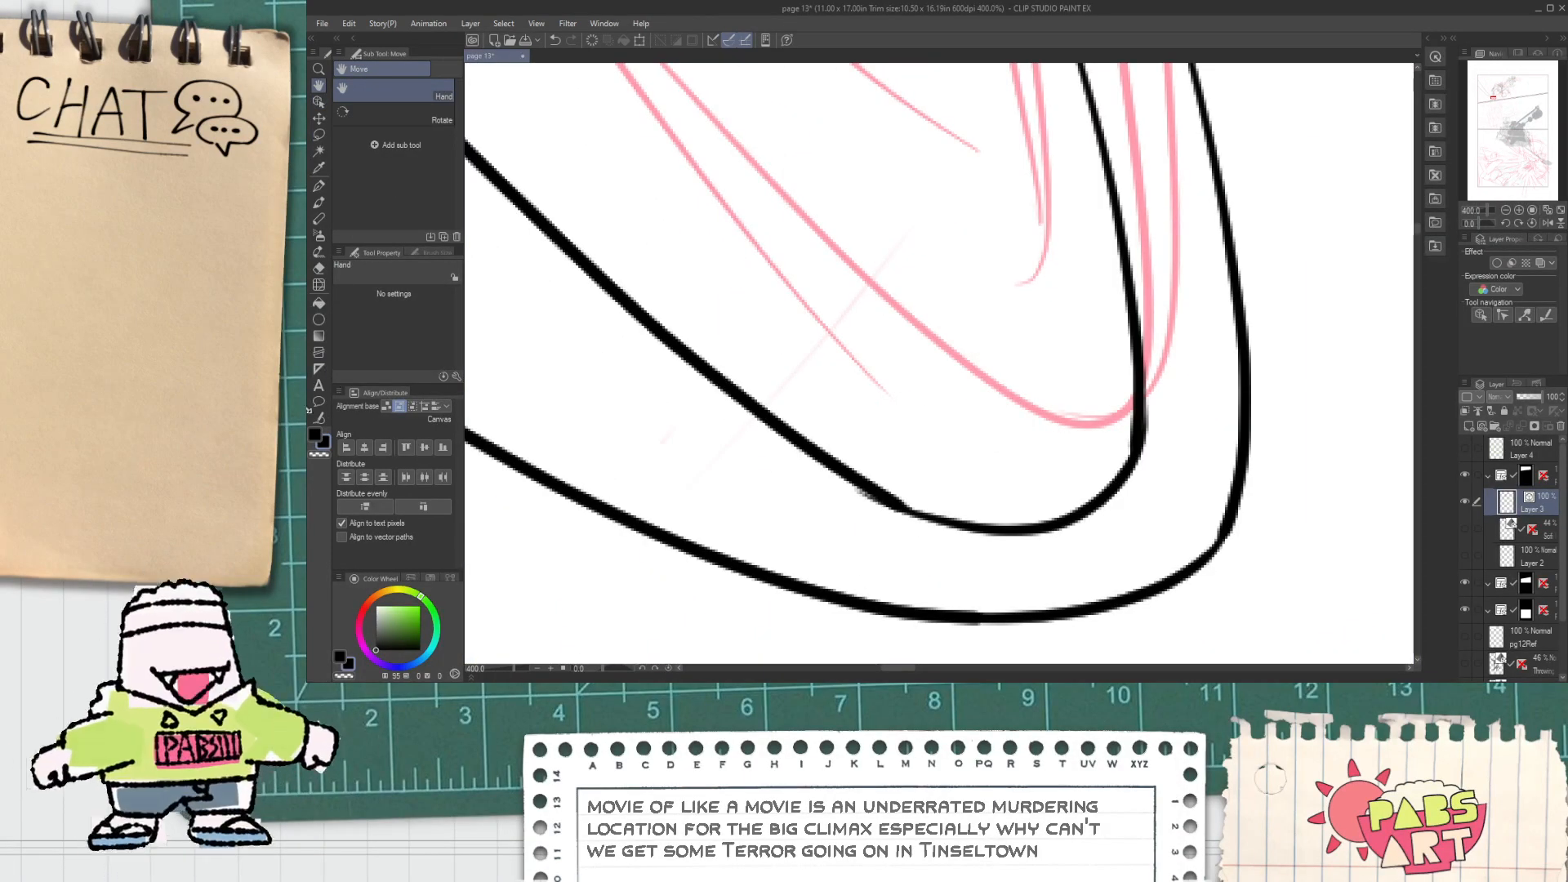
click(318, 417)
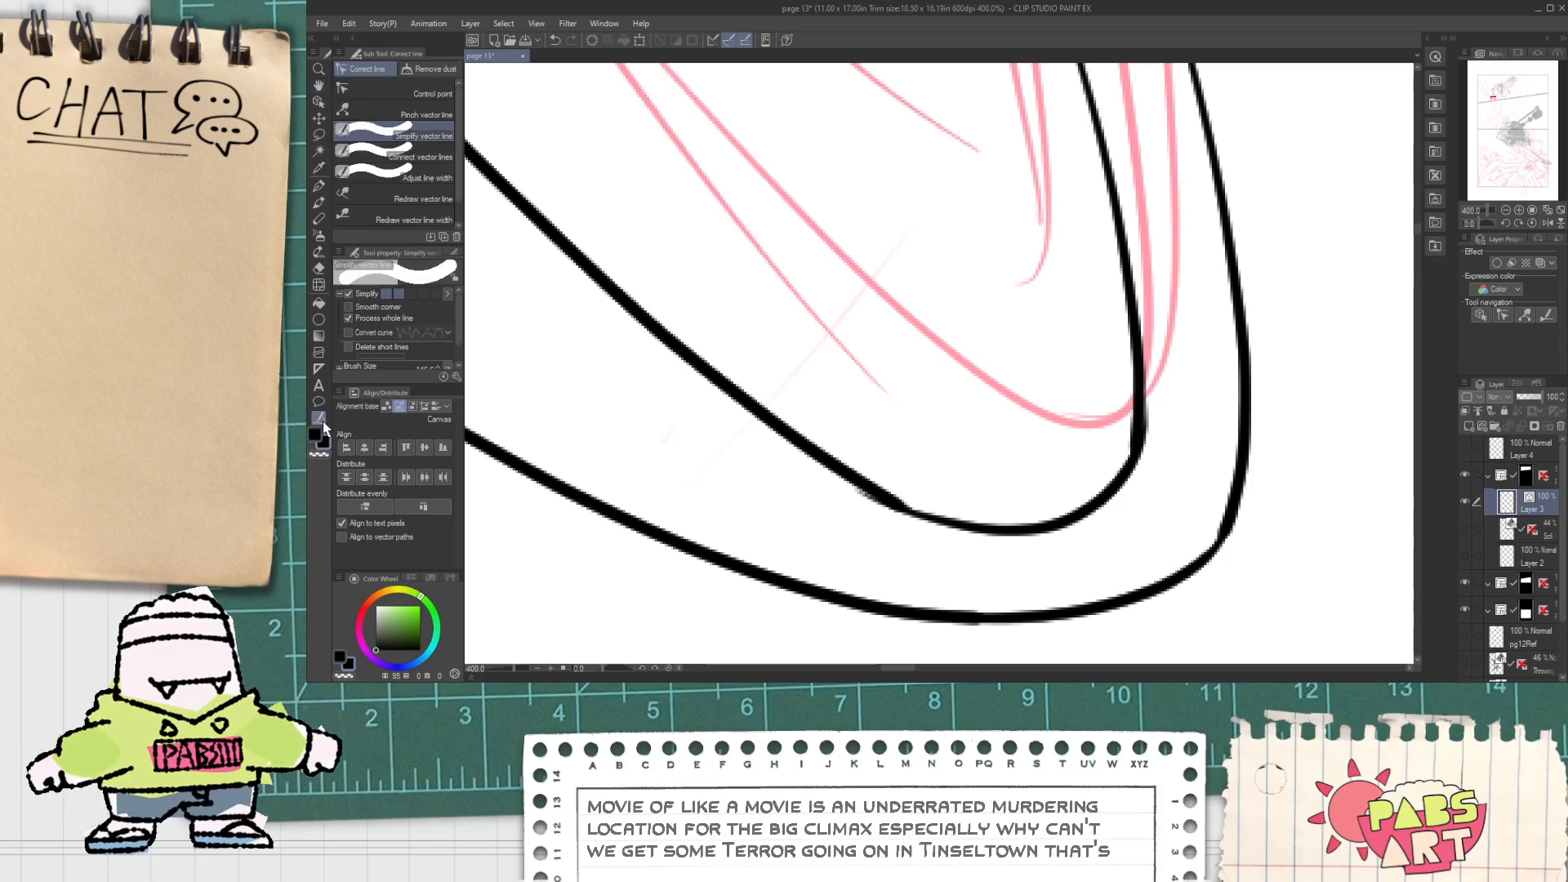
click(384, 153)
drag(844, 490, 923, 518)
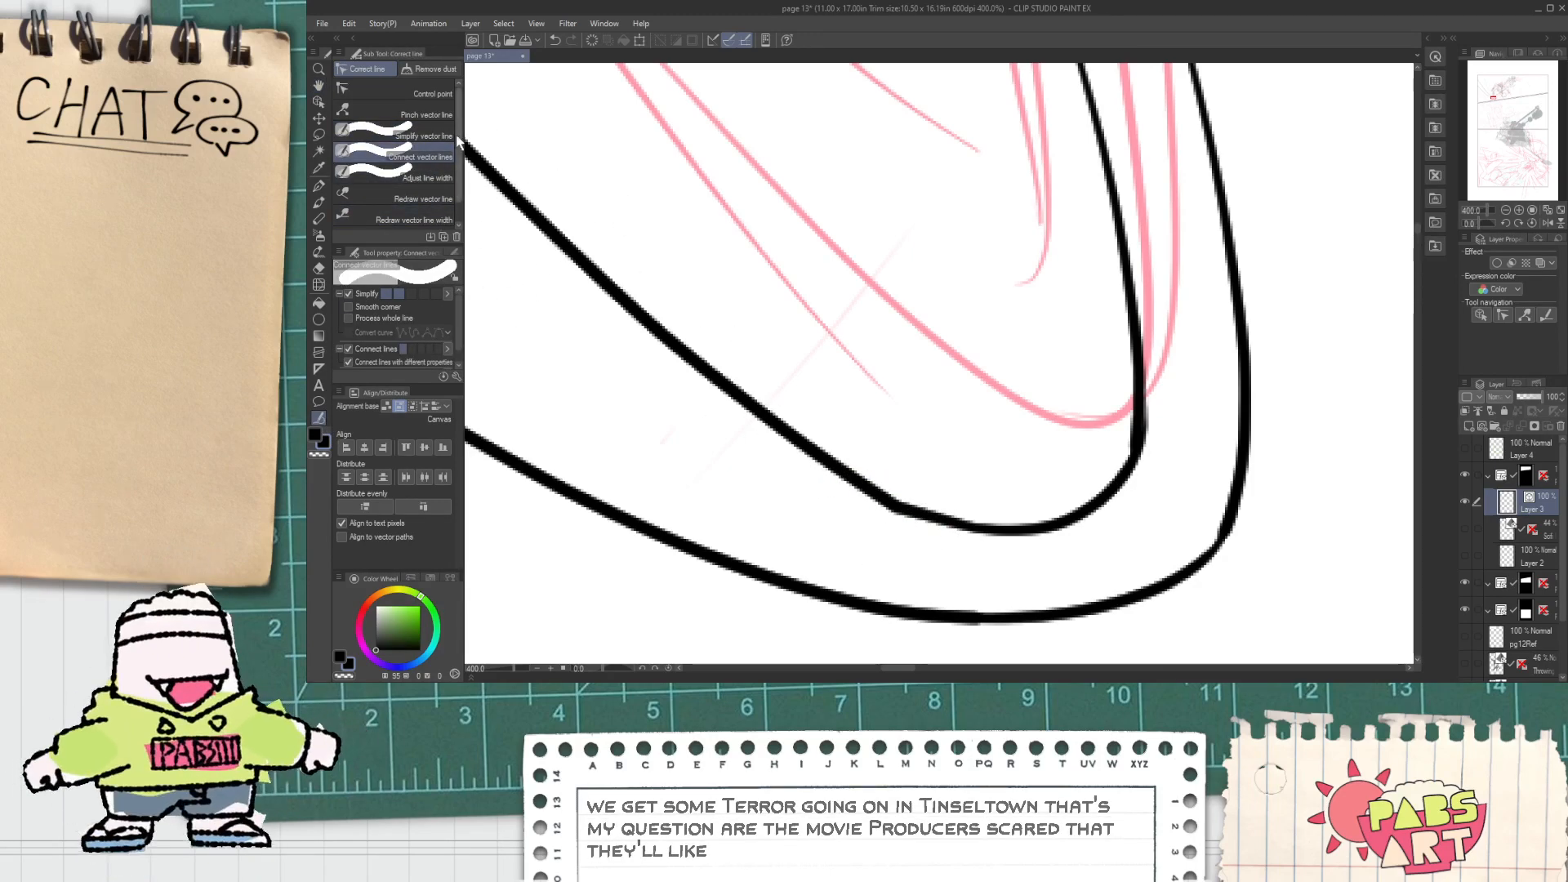
Step: Smooth the kink at the inner sweep's lower-left joint by adjusting its control points
key(o)
click(890, 513)
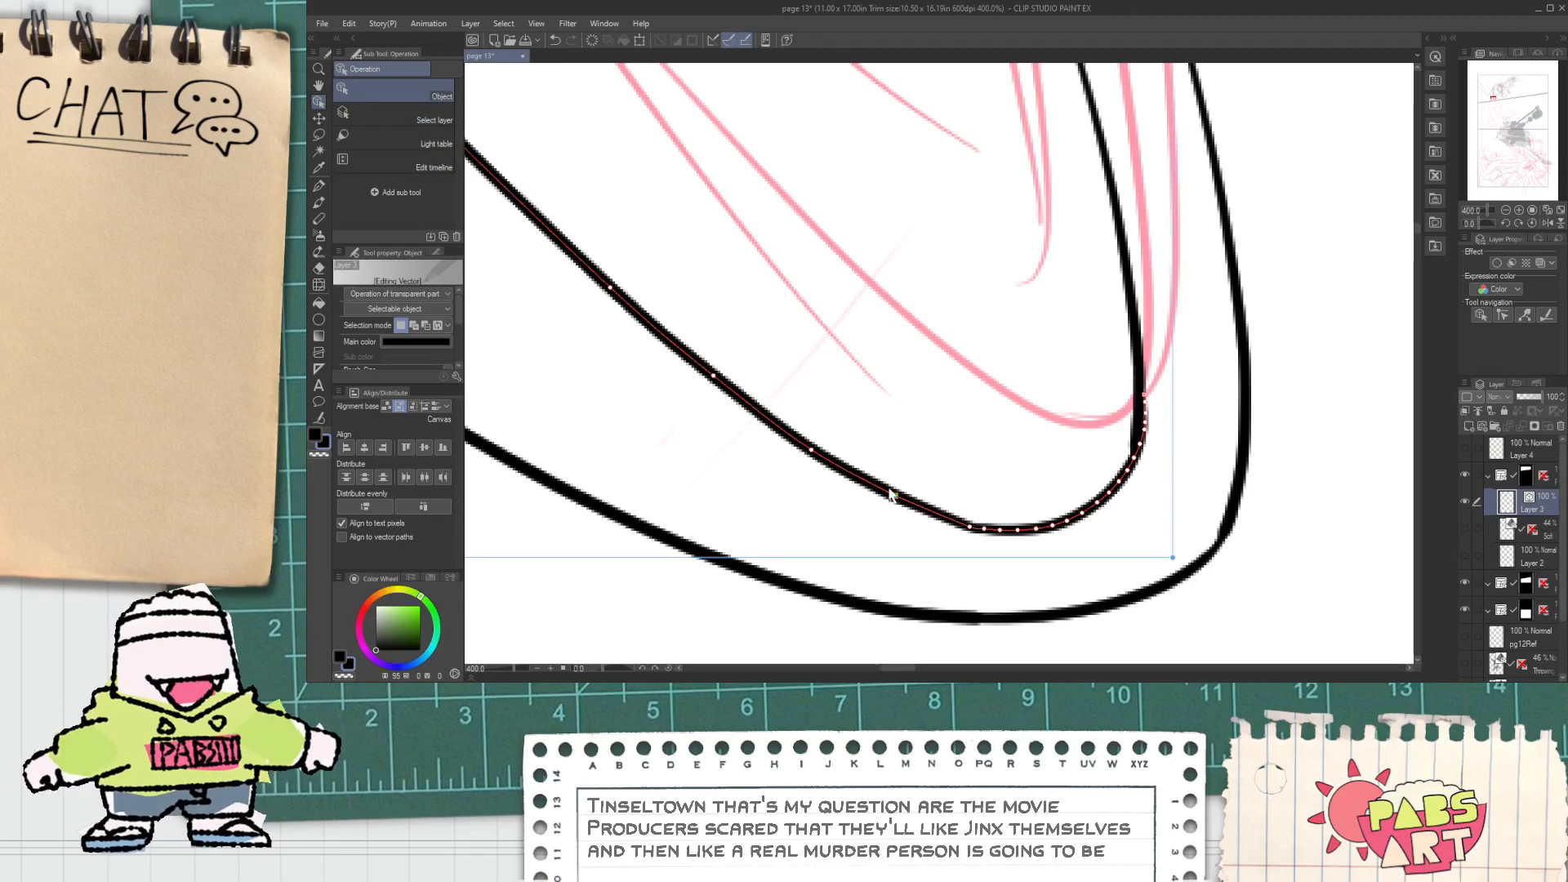
click(879, 434)
Step: Round the inner sweep's bottom bend by switching its corner point and repositioning the control points
scroll(879, 434, down, 3)
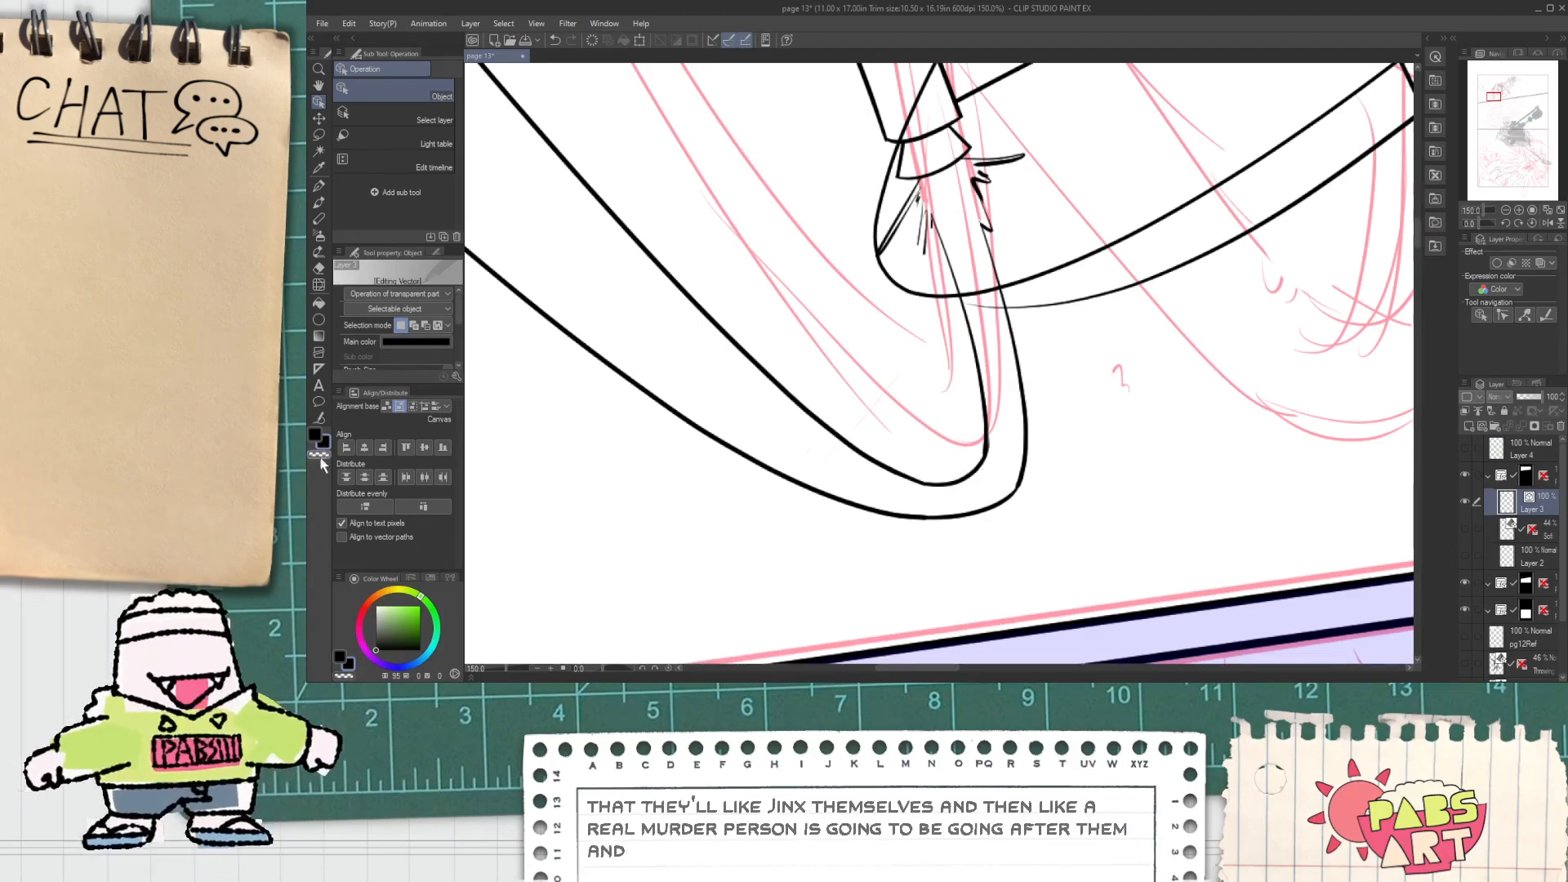
click(321, 417)
scroll(974, 441, up, 2)
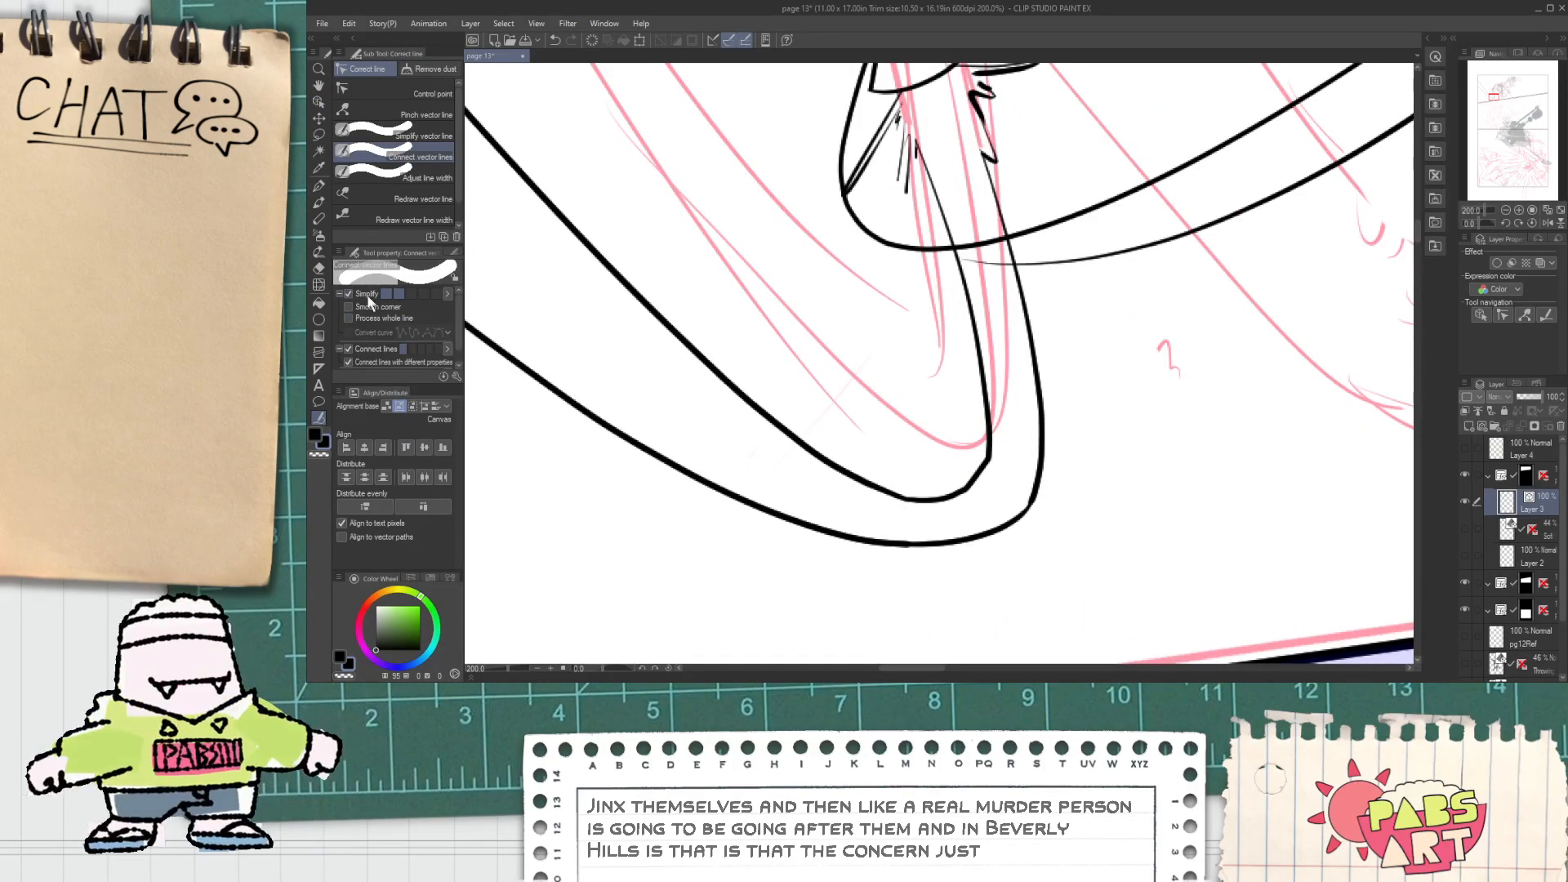
click(386, 93)
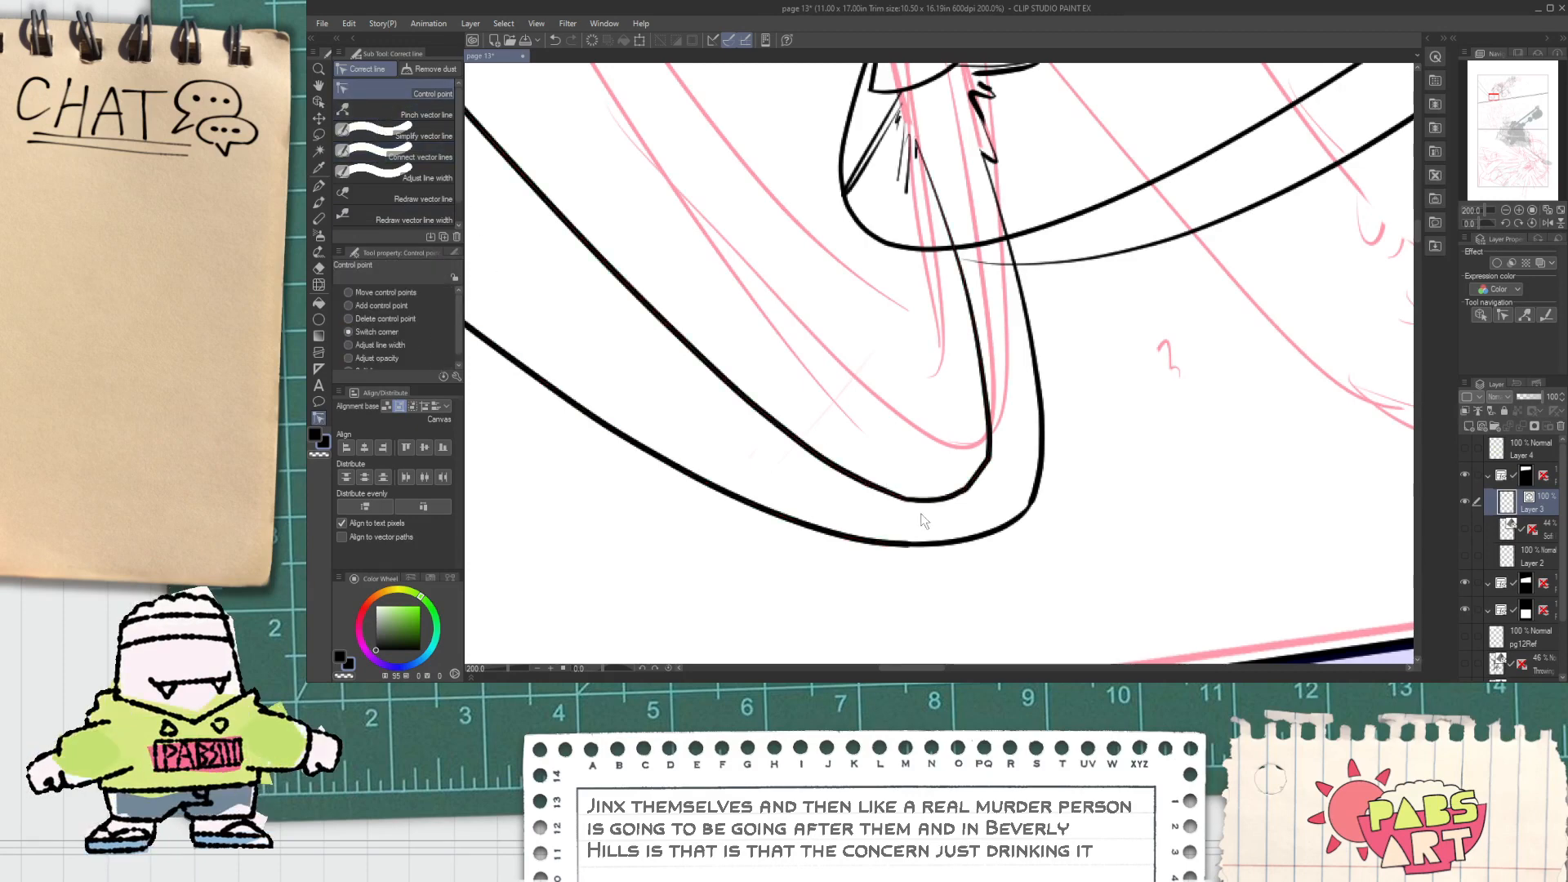
scroll(924, 520, up, 2)
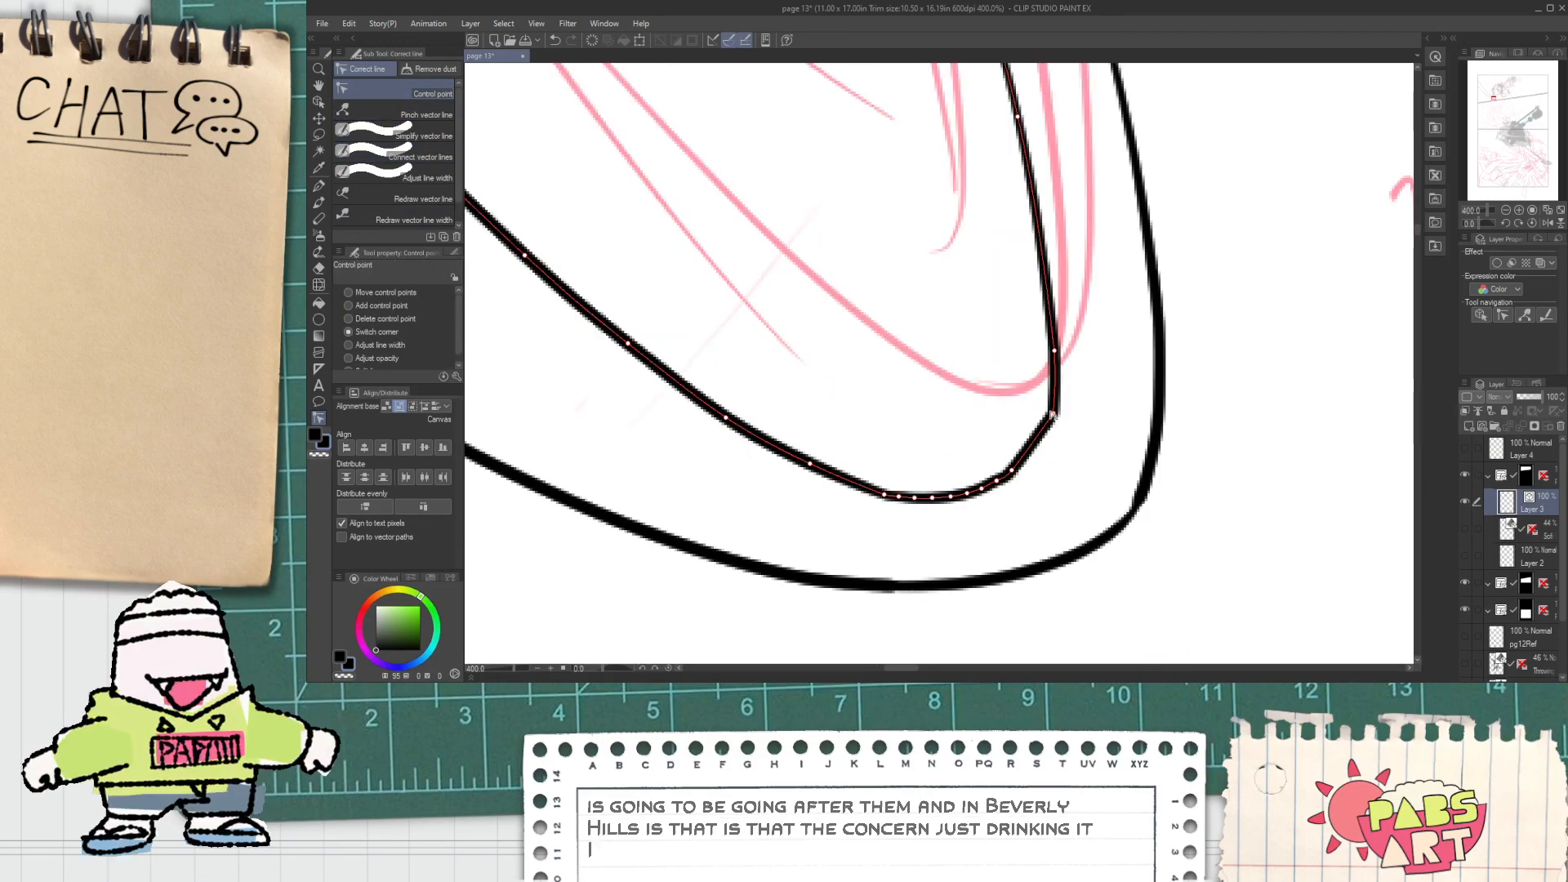
click(319, 101)
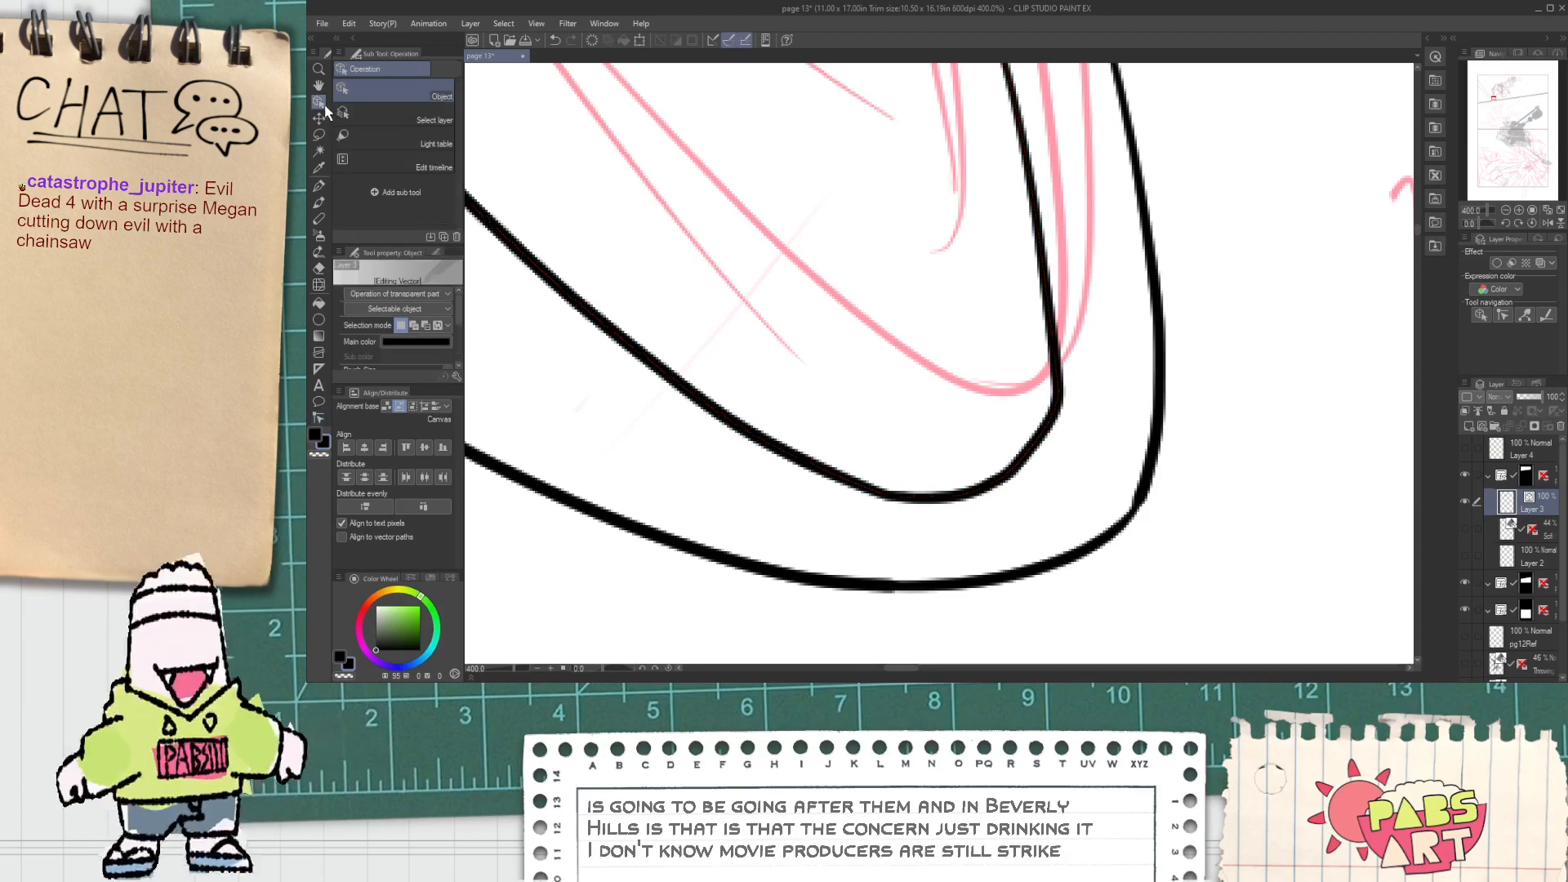
click(757, 456)
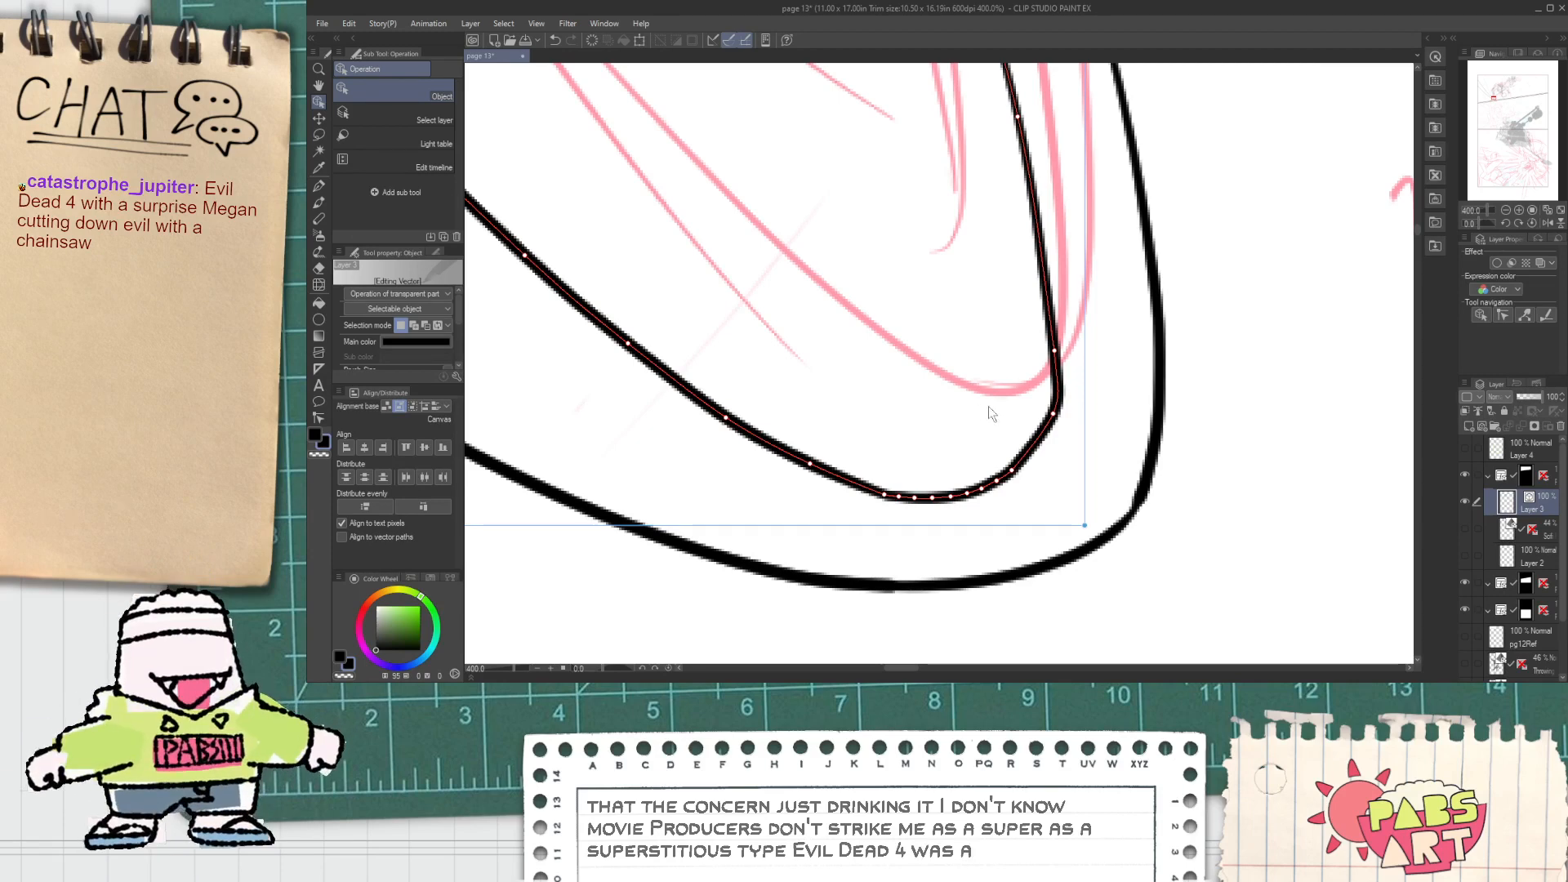
drag(1054, 413, 1044, 430)
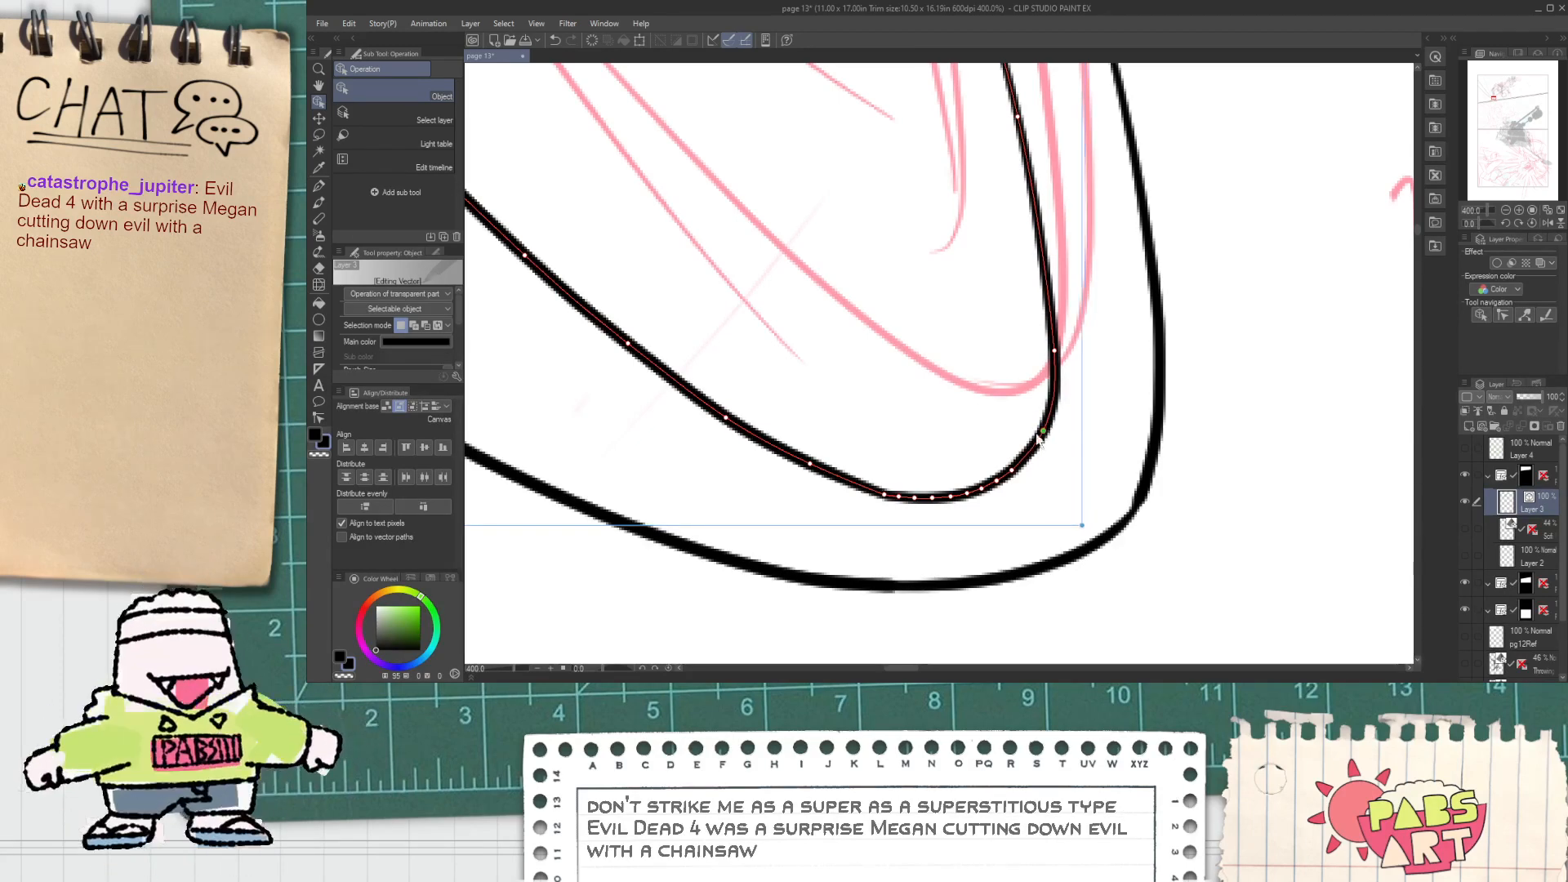
click(863, 487)
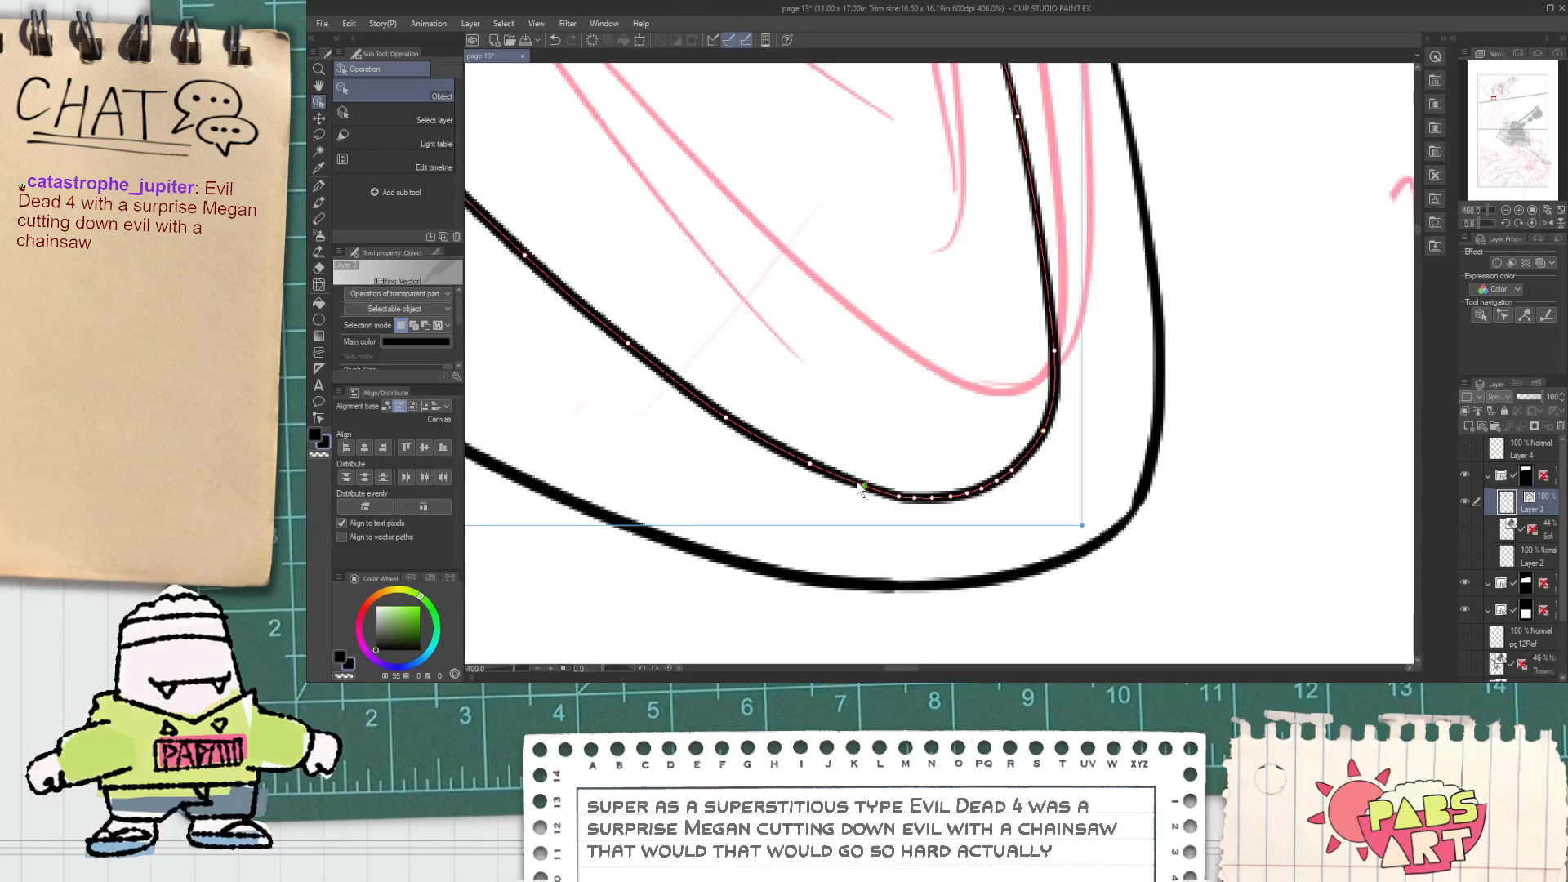
Step: Connect the outer sweep's separate vector lines at its bottom and at the right-hand bend
scroll(888, 453, down, 3)
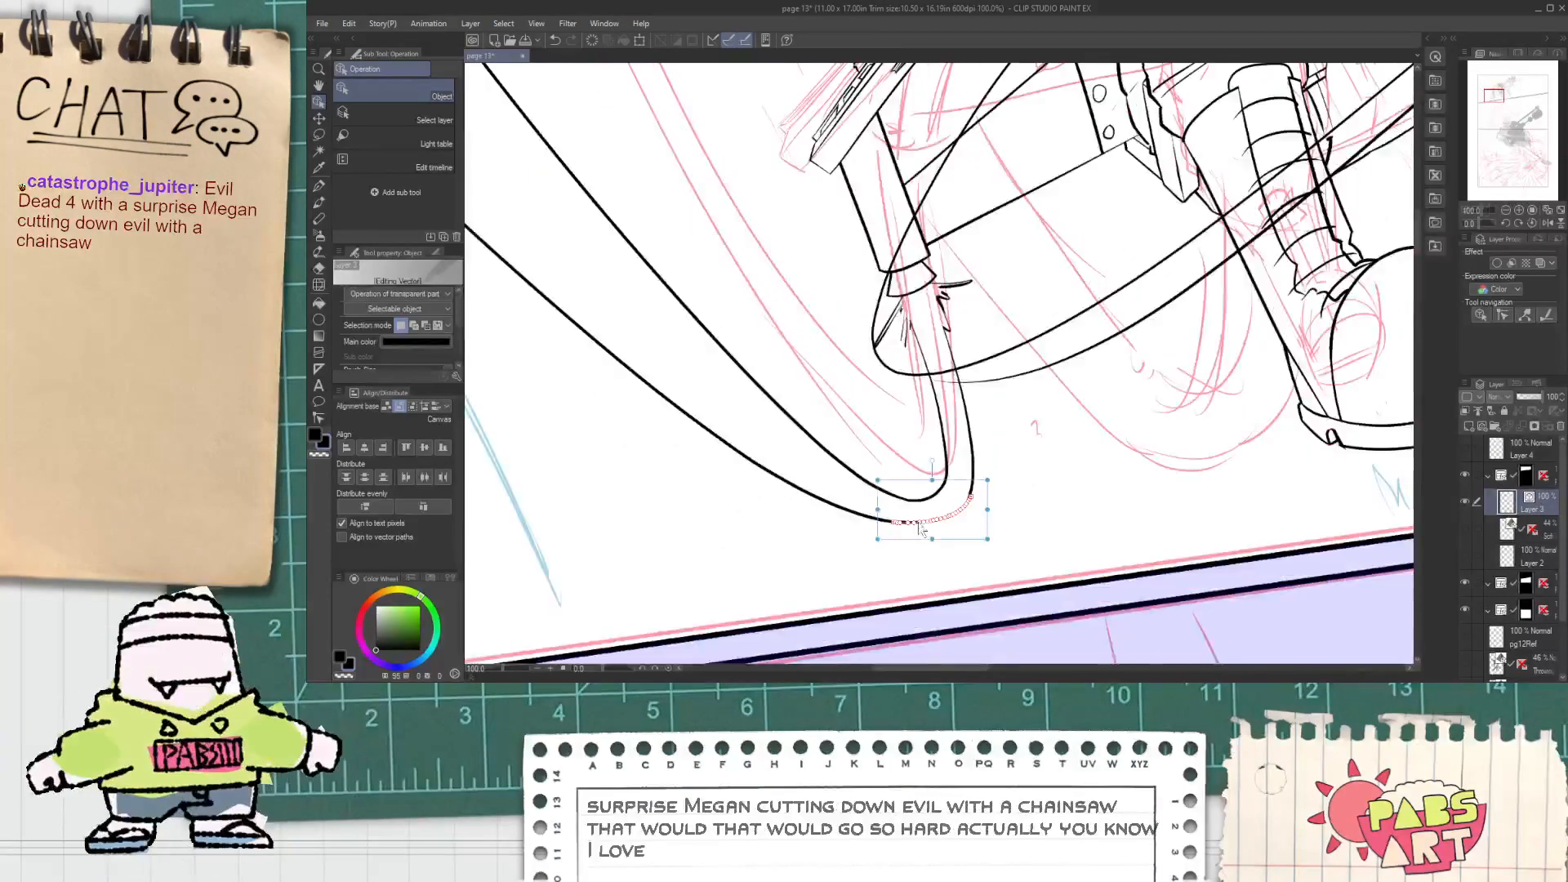
click(320, 420)
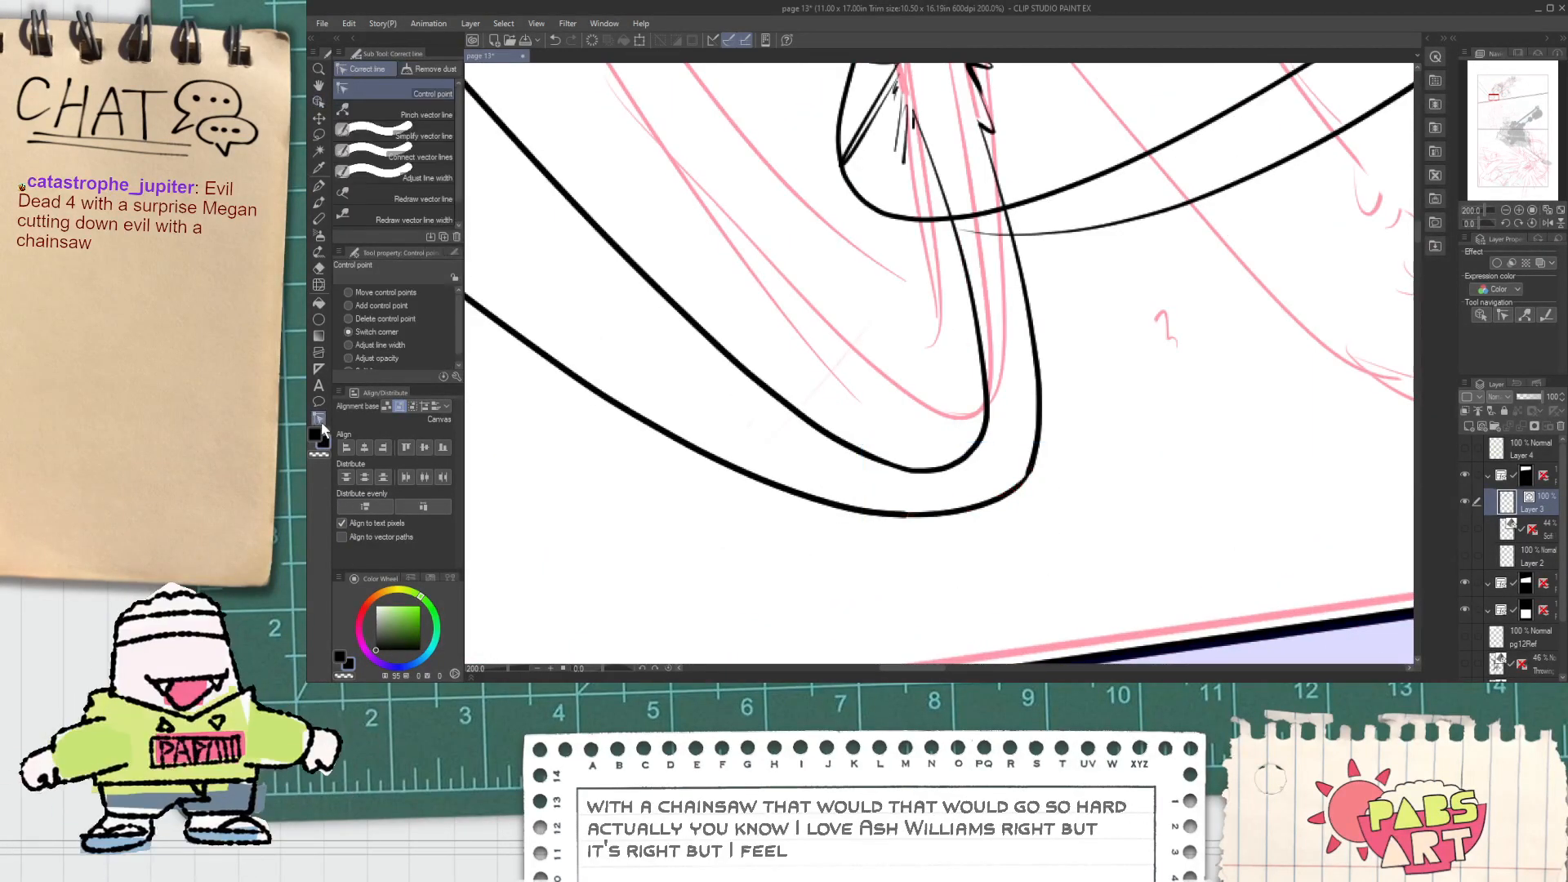
click(408, 170)
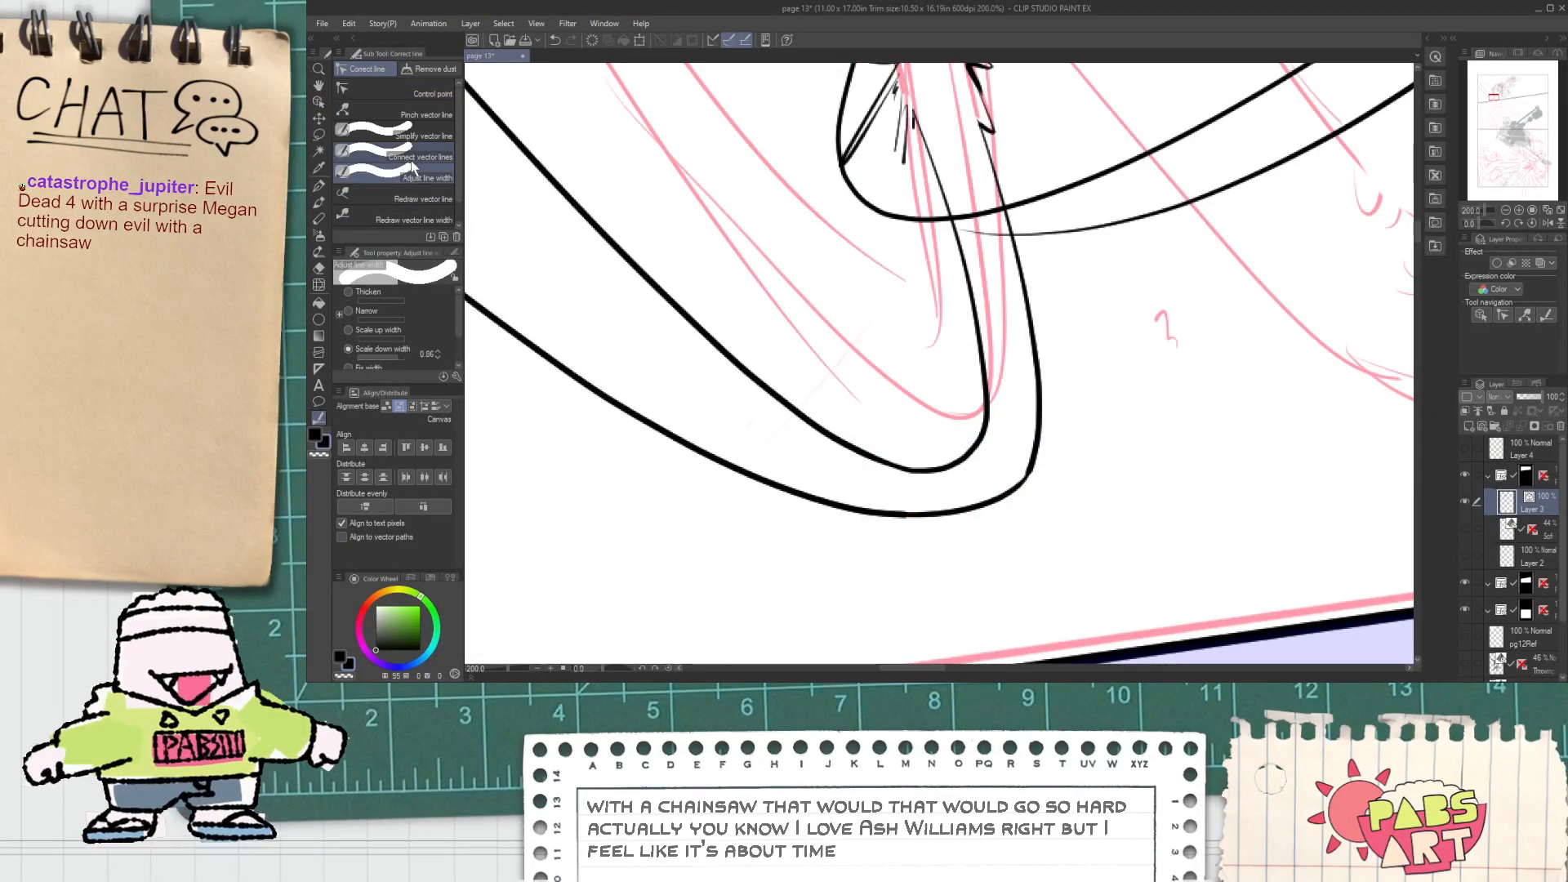
click(420, 157)
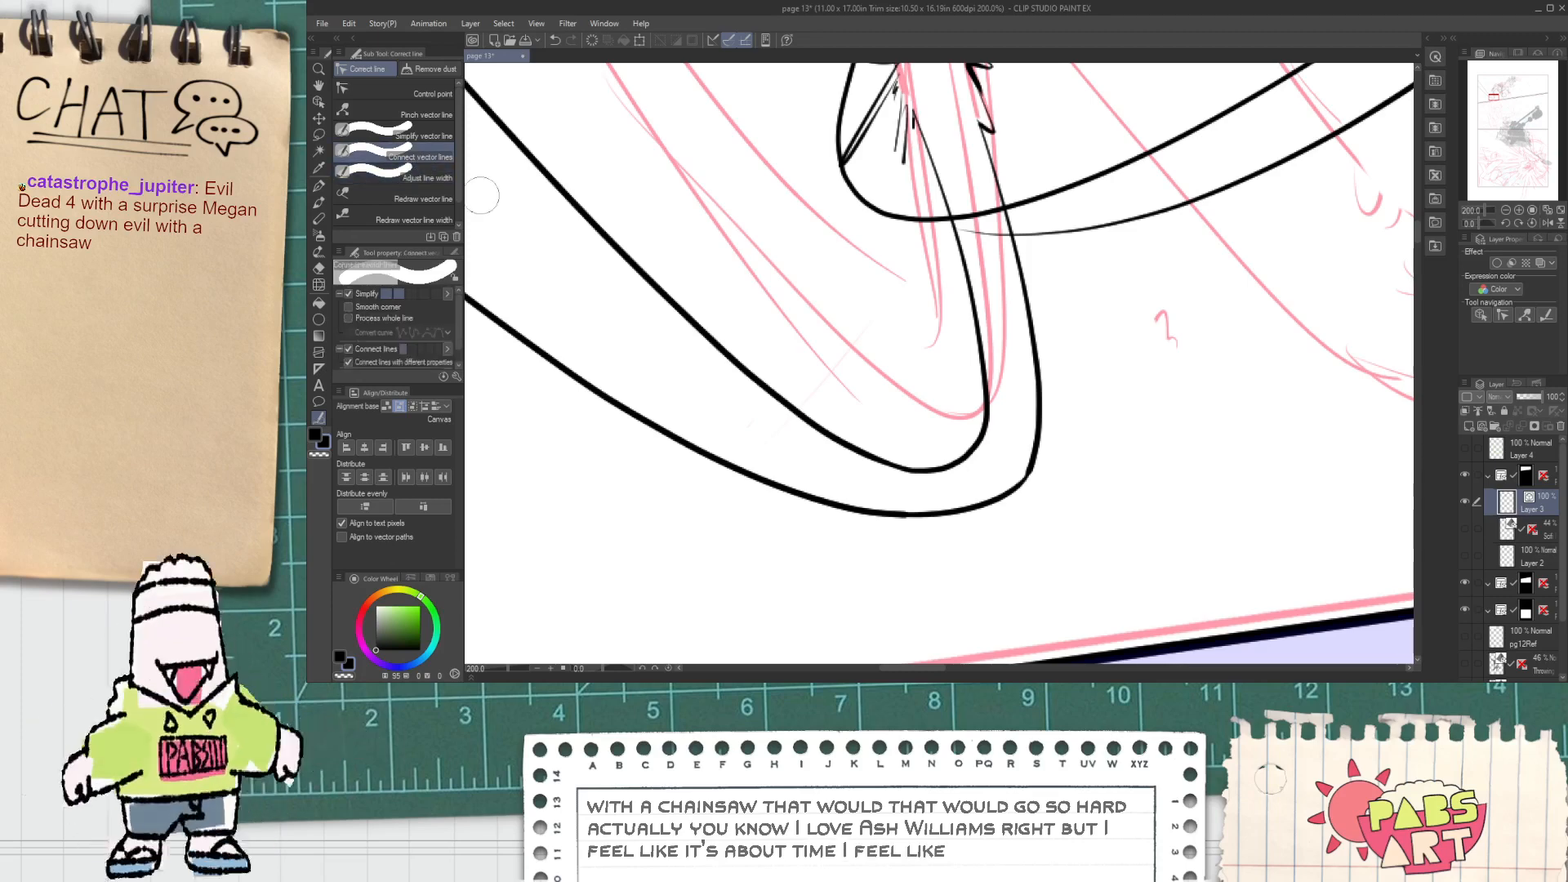
scroll(886, 516, up, 2)
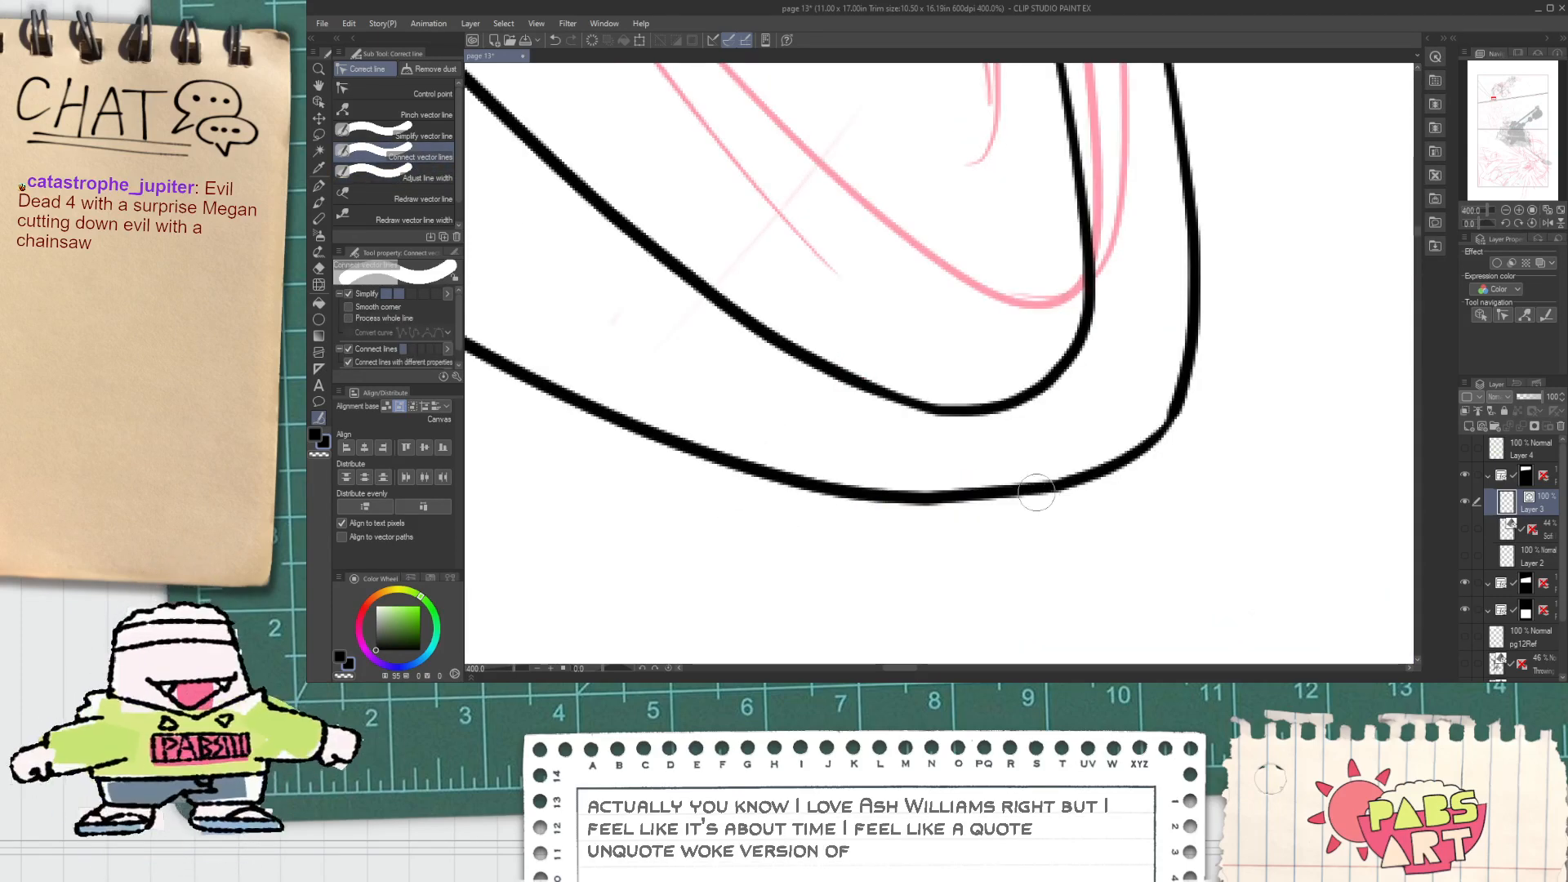
scroll(1141, 454, down, 2)
mouse_move(1138, 455)
mouse_down()
mouse_move(1103, 484)
mouse_move(1170, 383)
mouse_up()
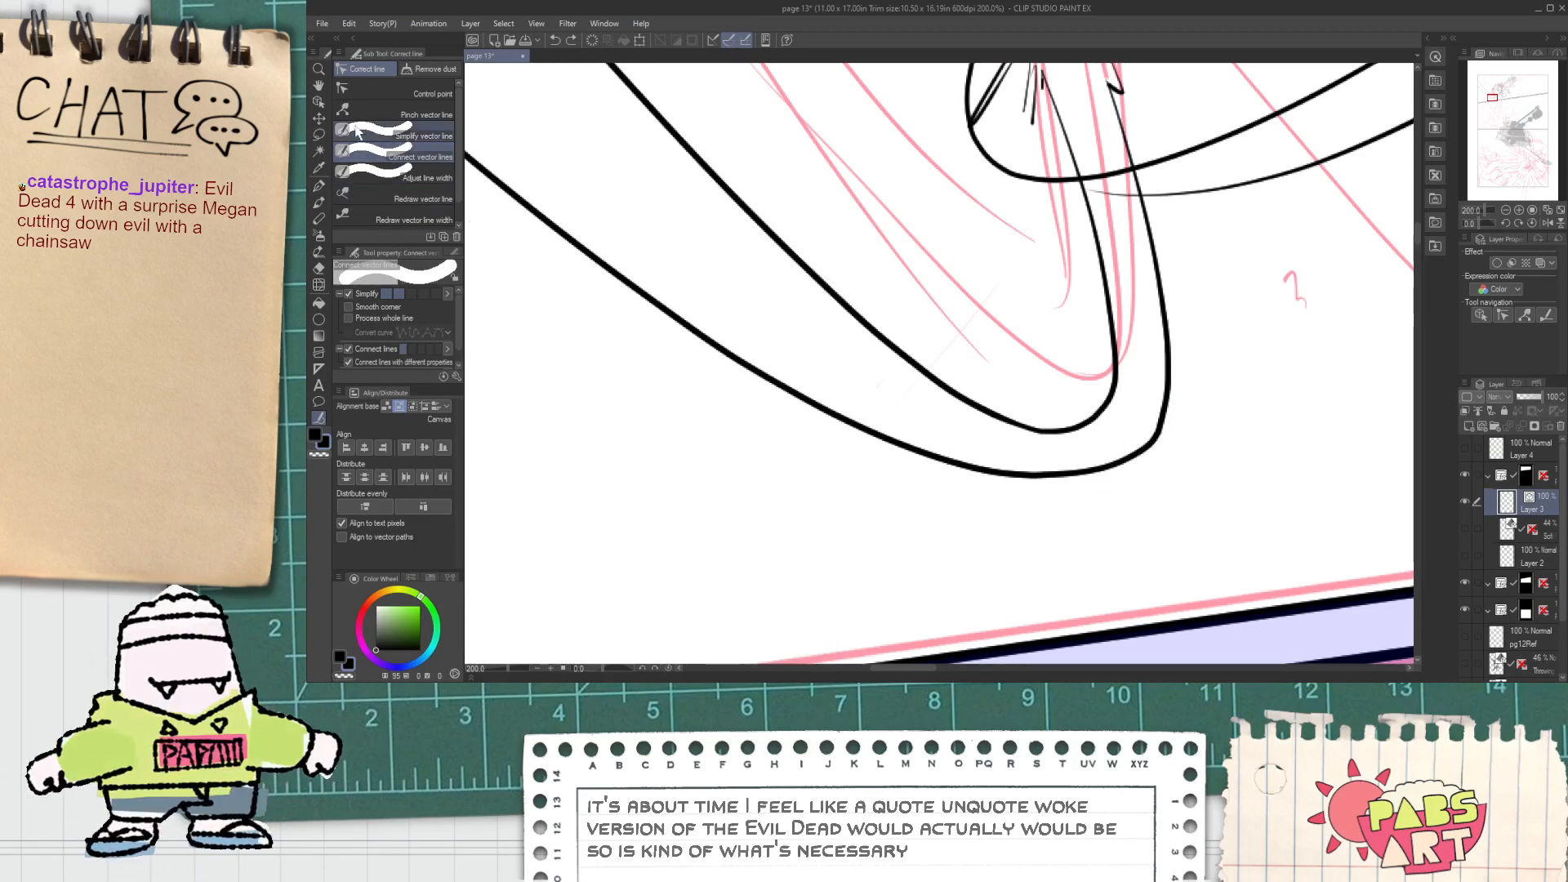
Step: Smooth the corner at the outer sweep's lower-right bend by adjusting its control points
click(319, 102)
click(1095, 472)
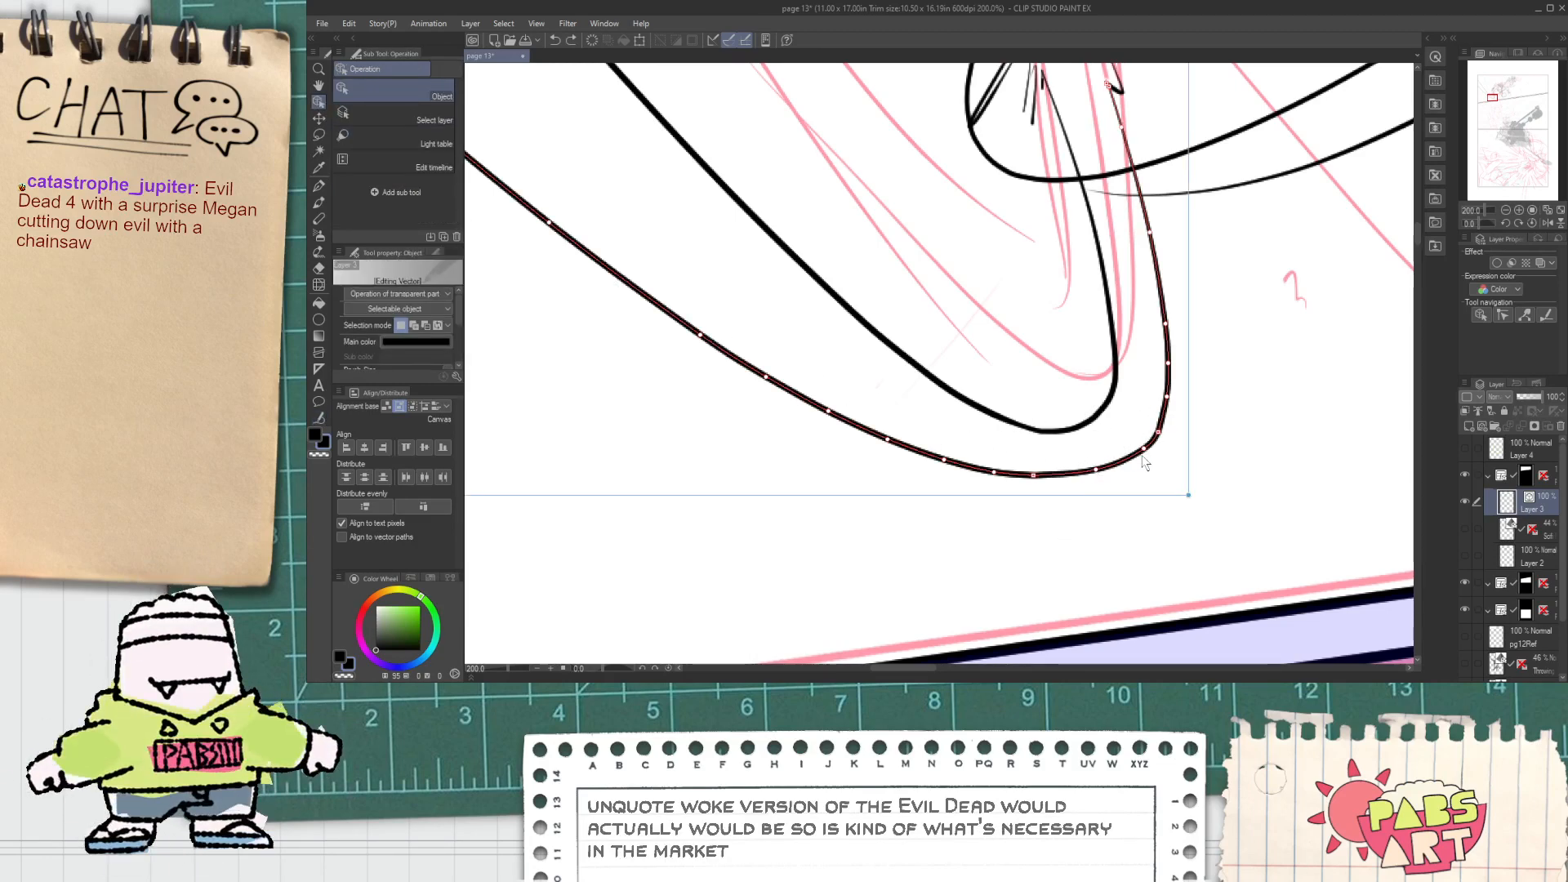
click(320, 417)
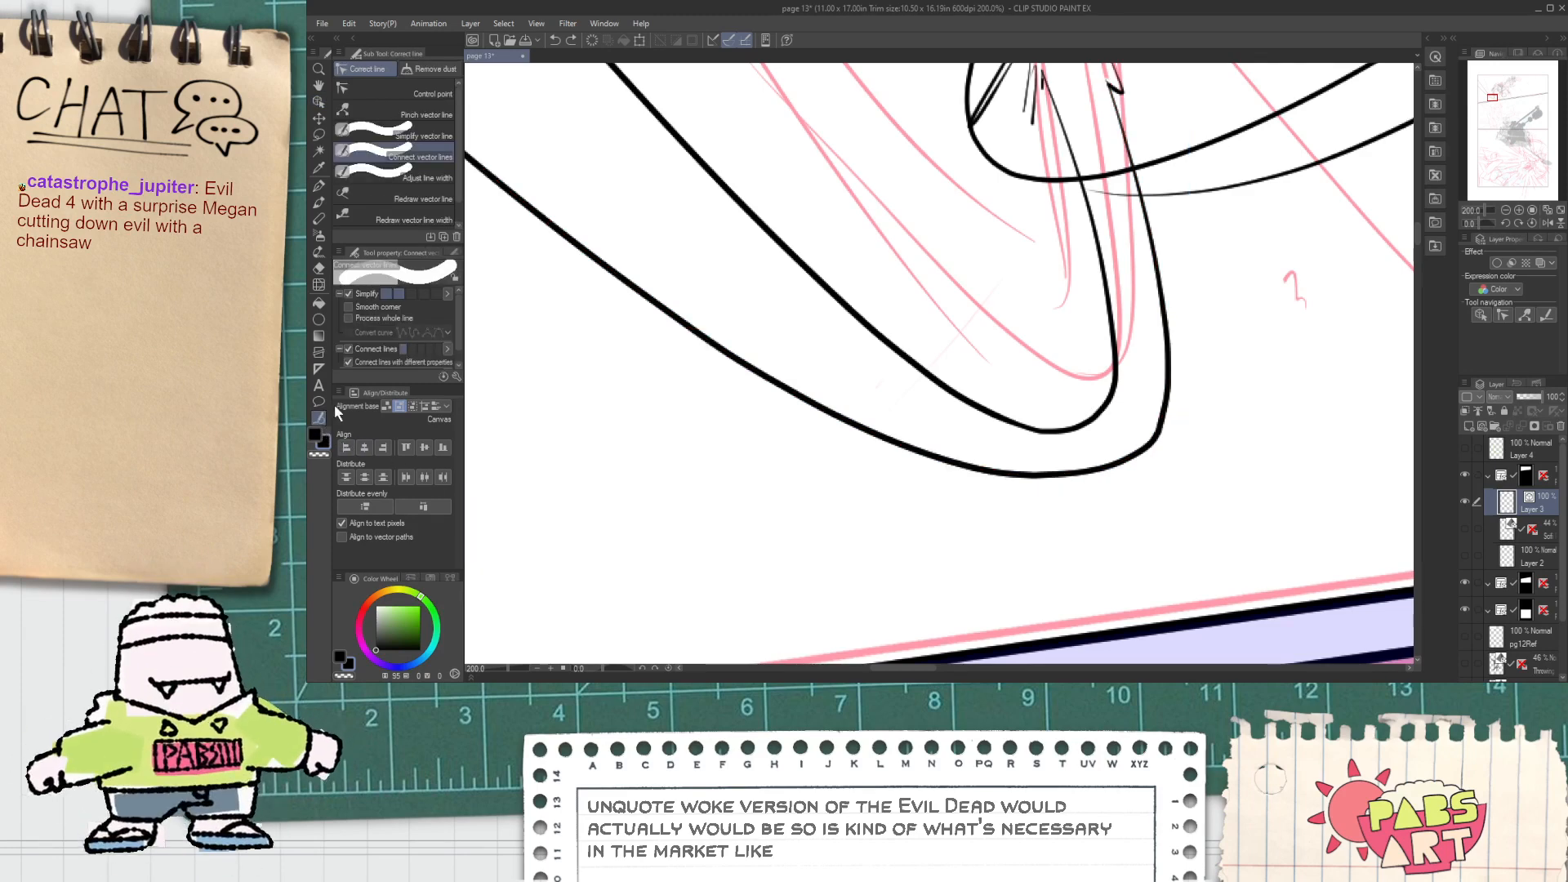
click(416, 92)
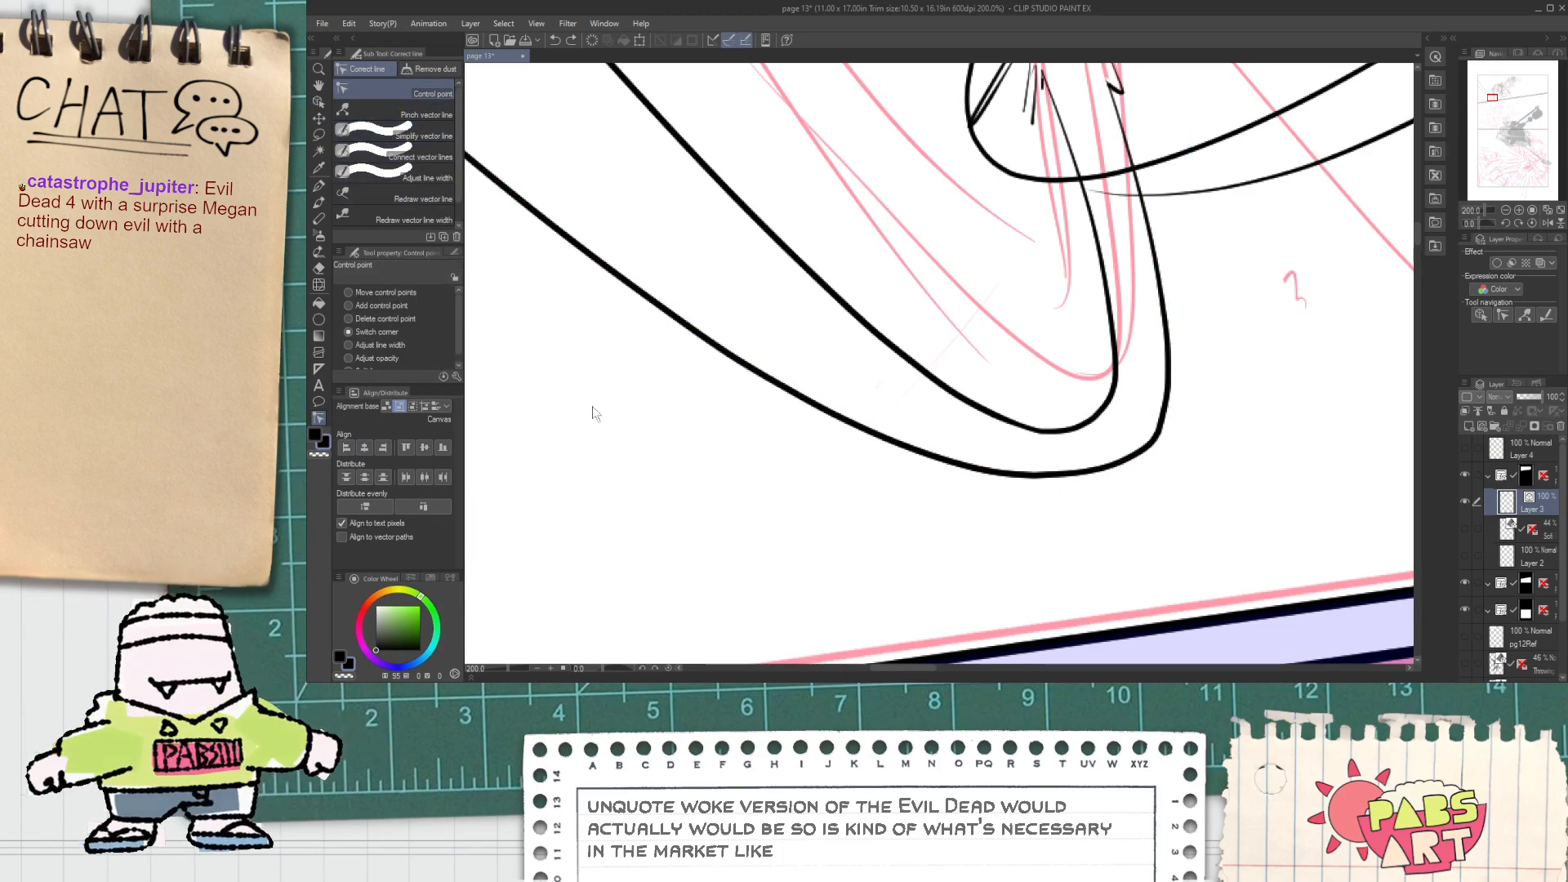
scroll(1029, 476, up, 2)
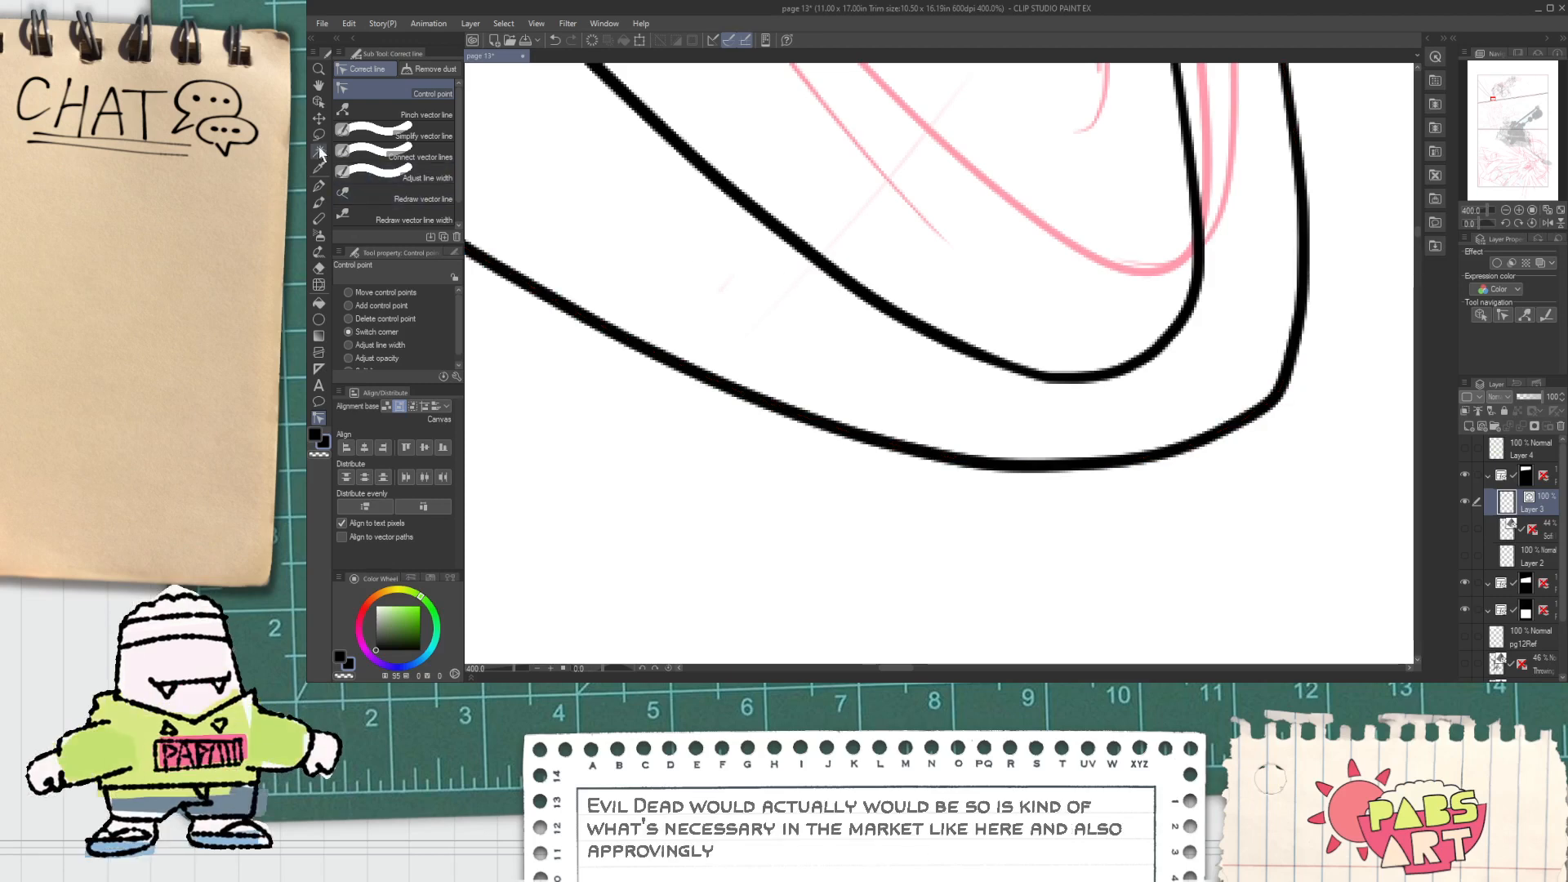
key(o)
click(1282, 384)
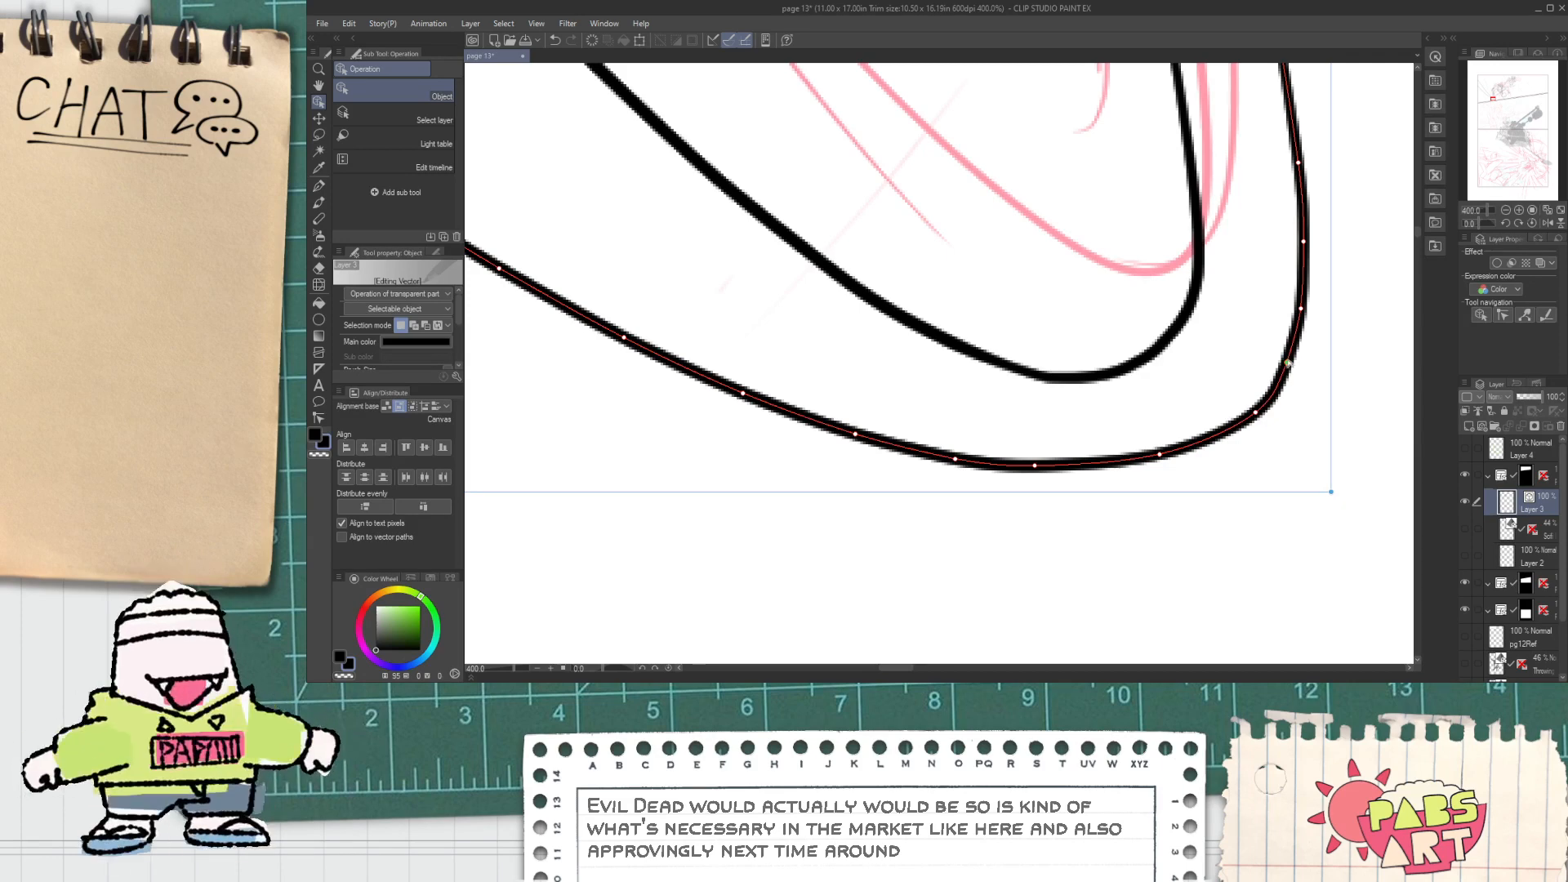
drag(1288, 363, 1292, 364)
Step: Duplicate the pair of sweep curves, rotating and moving the copy across the crouching figure's torso and bent leg
scroll(1268, 351, down, 4)
key(space)
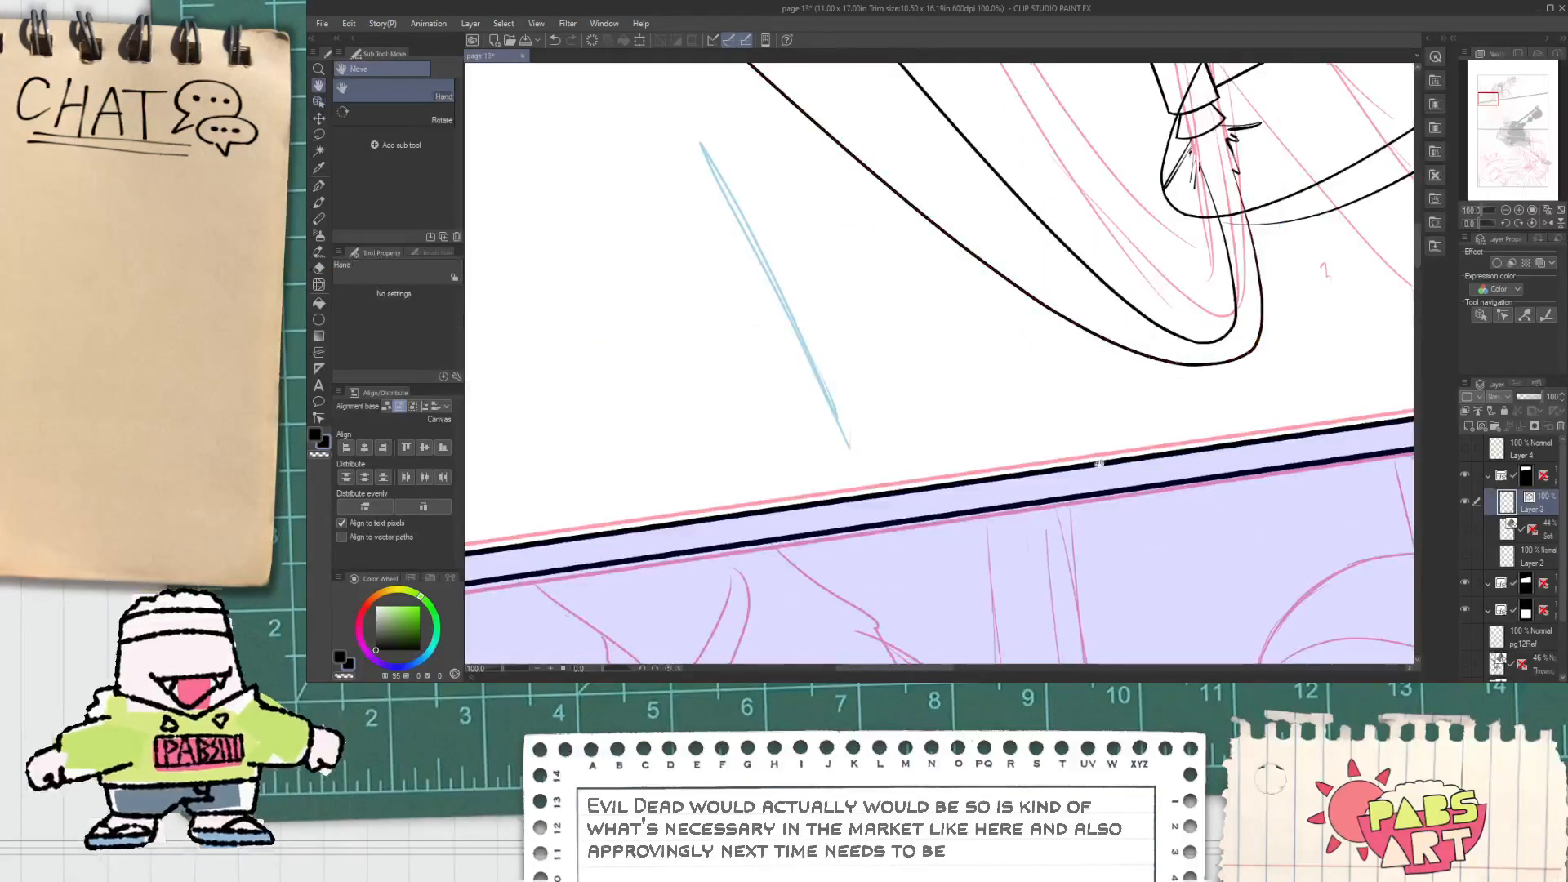
scroll(1099, 463, down, 2)
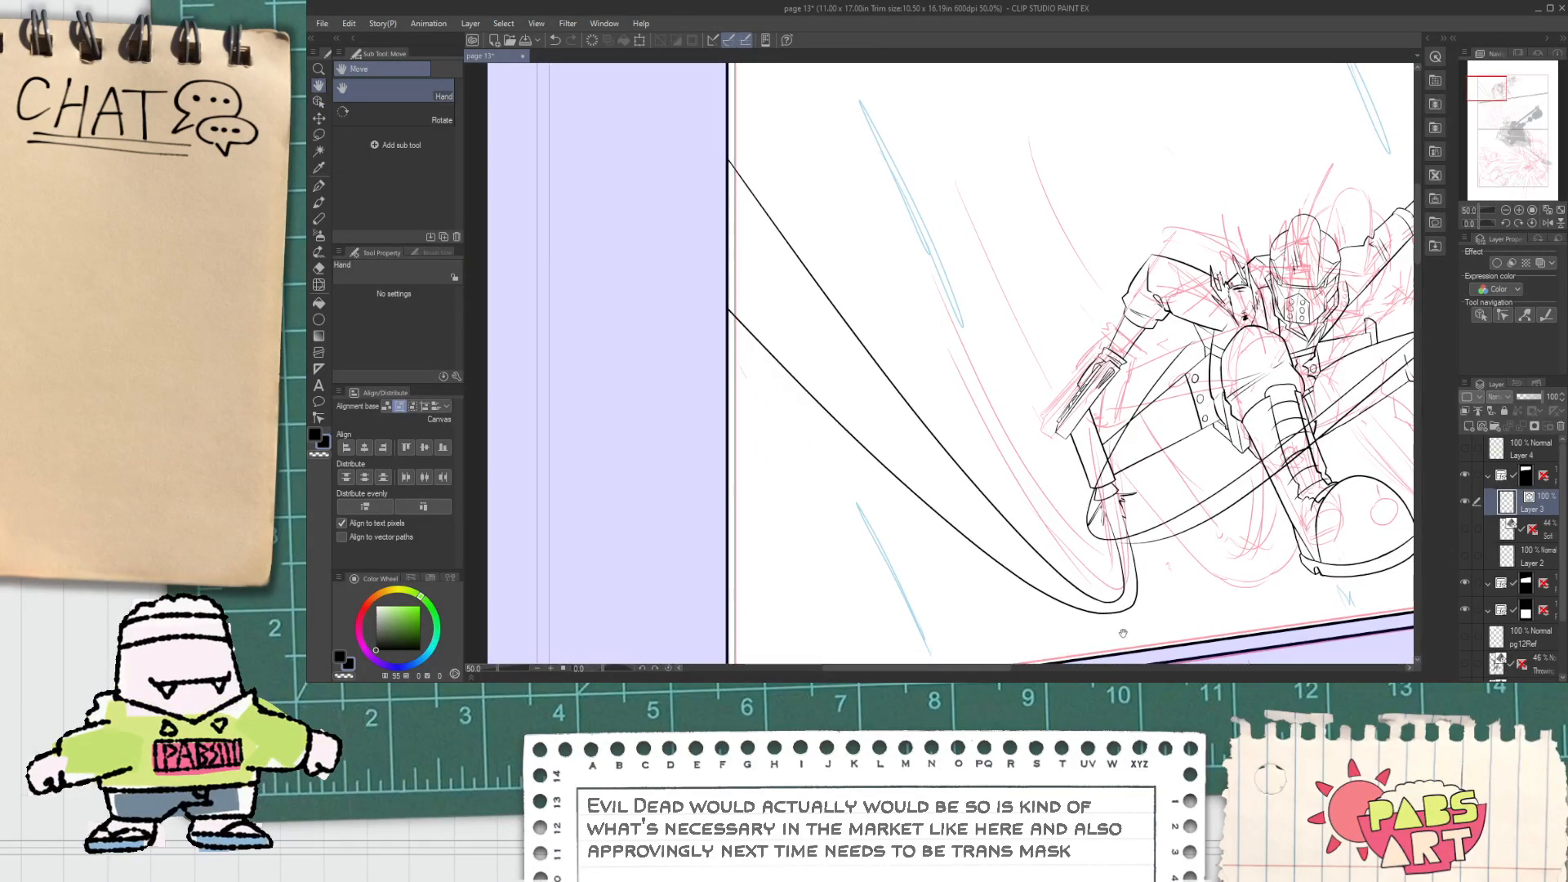
mouse_move(1185, 615)
mouse_down()
mouse_move(886, 629)
mouse_move(879, 570)
mouse_up()
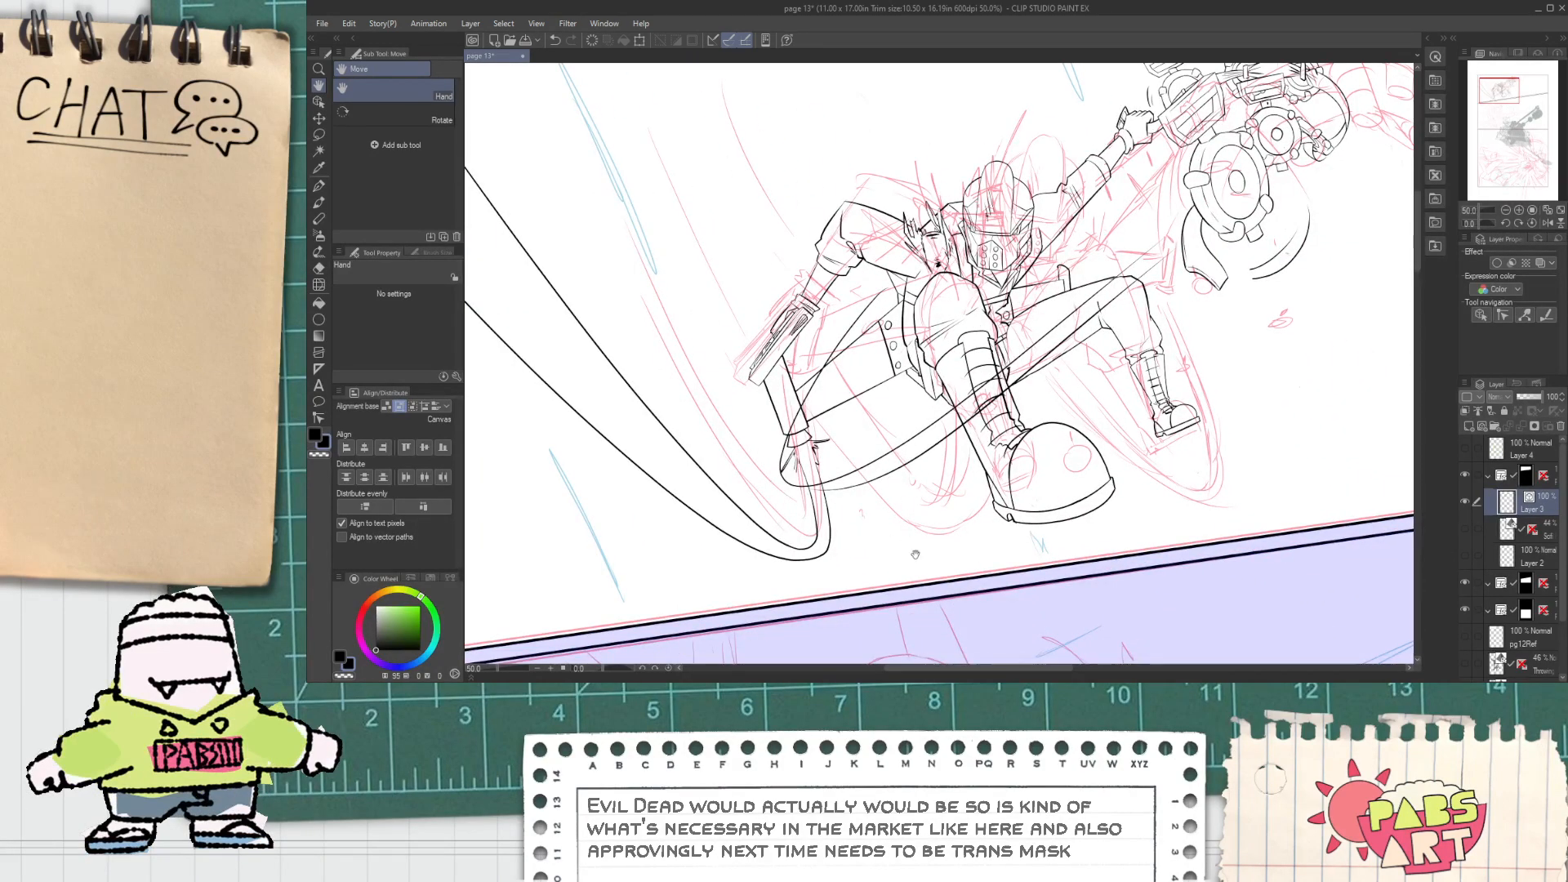
key(o)
click(792, 577)
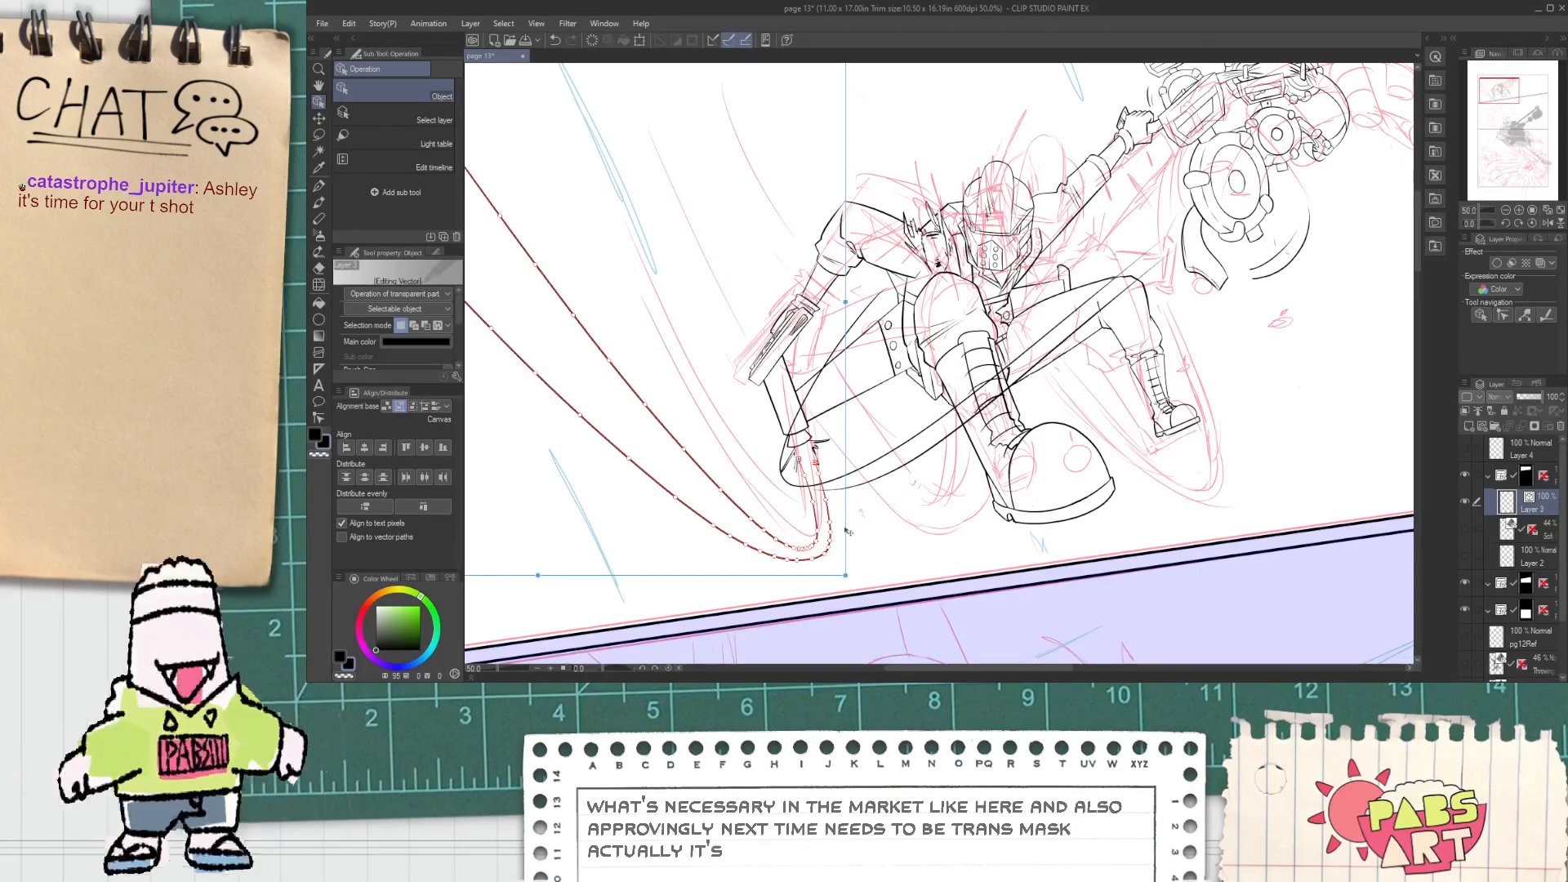
drag(846, 527, 1166, 394)
drag(1168, 339, 1113, 414)
drag(1064, 508, 976, 244)
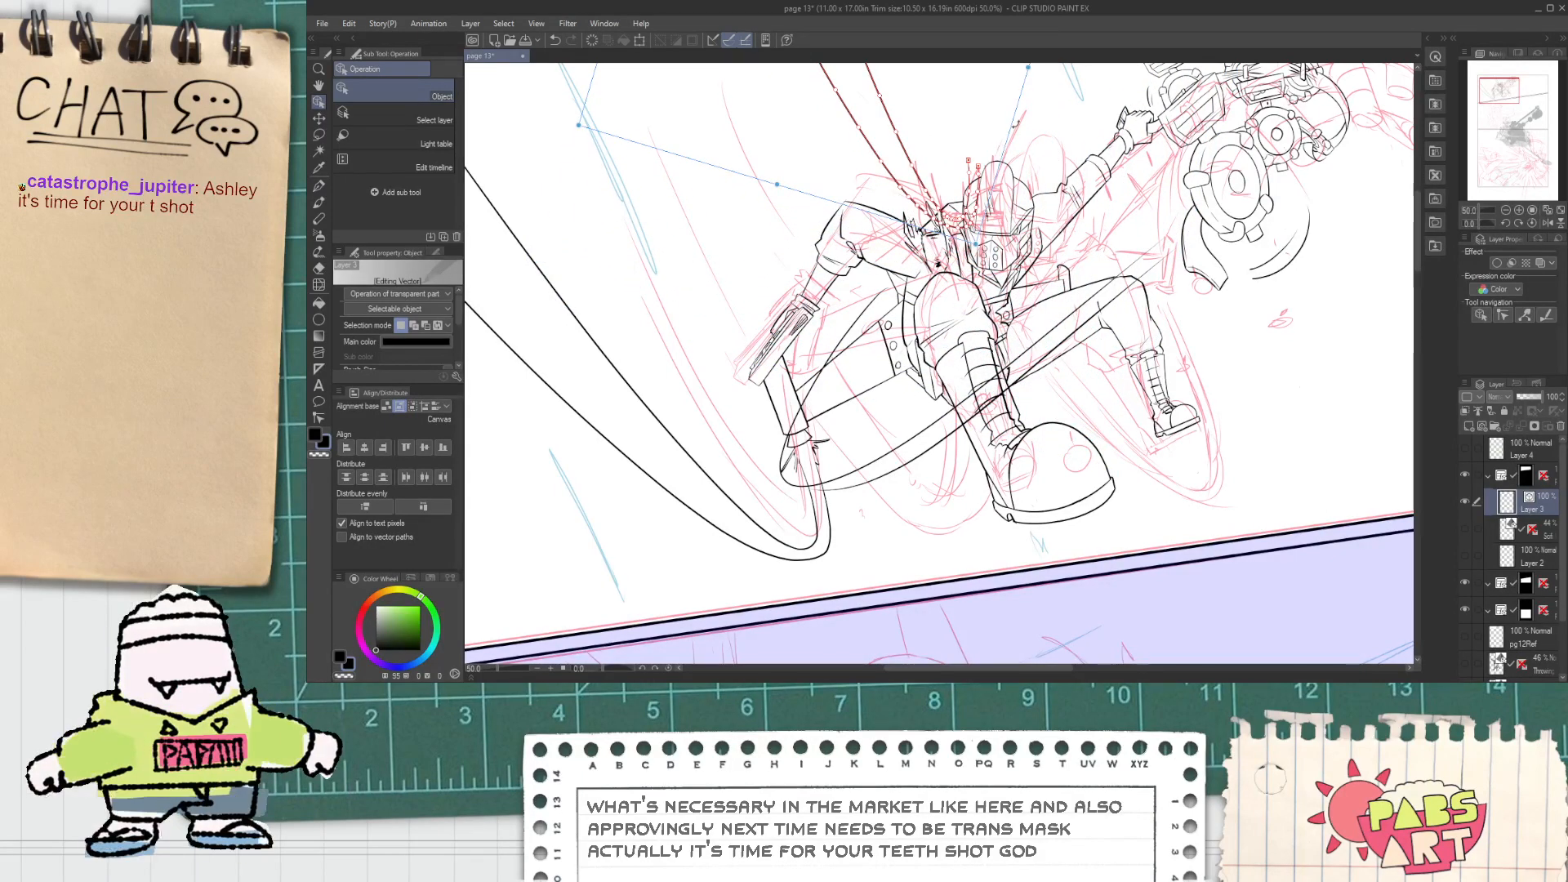
drag(1013, 129, 1117, 313)
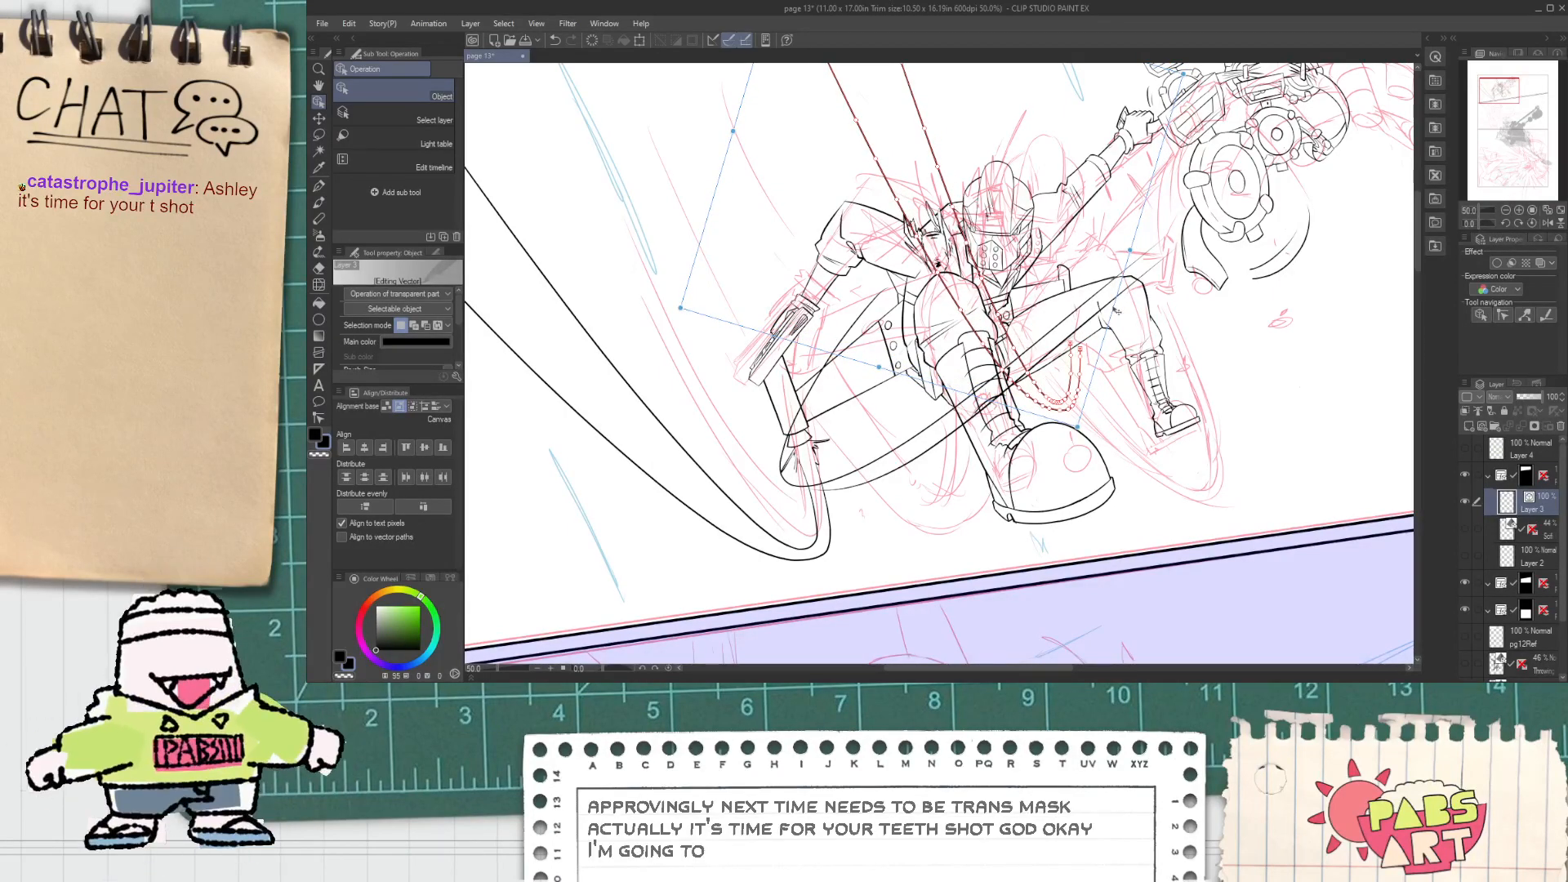
Step: Scale the copied curve pair down and reposition it so its loop hangs below the figure's bent leg
click(1102, 411)
click(1084, 367)
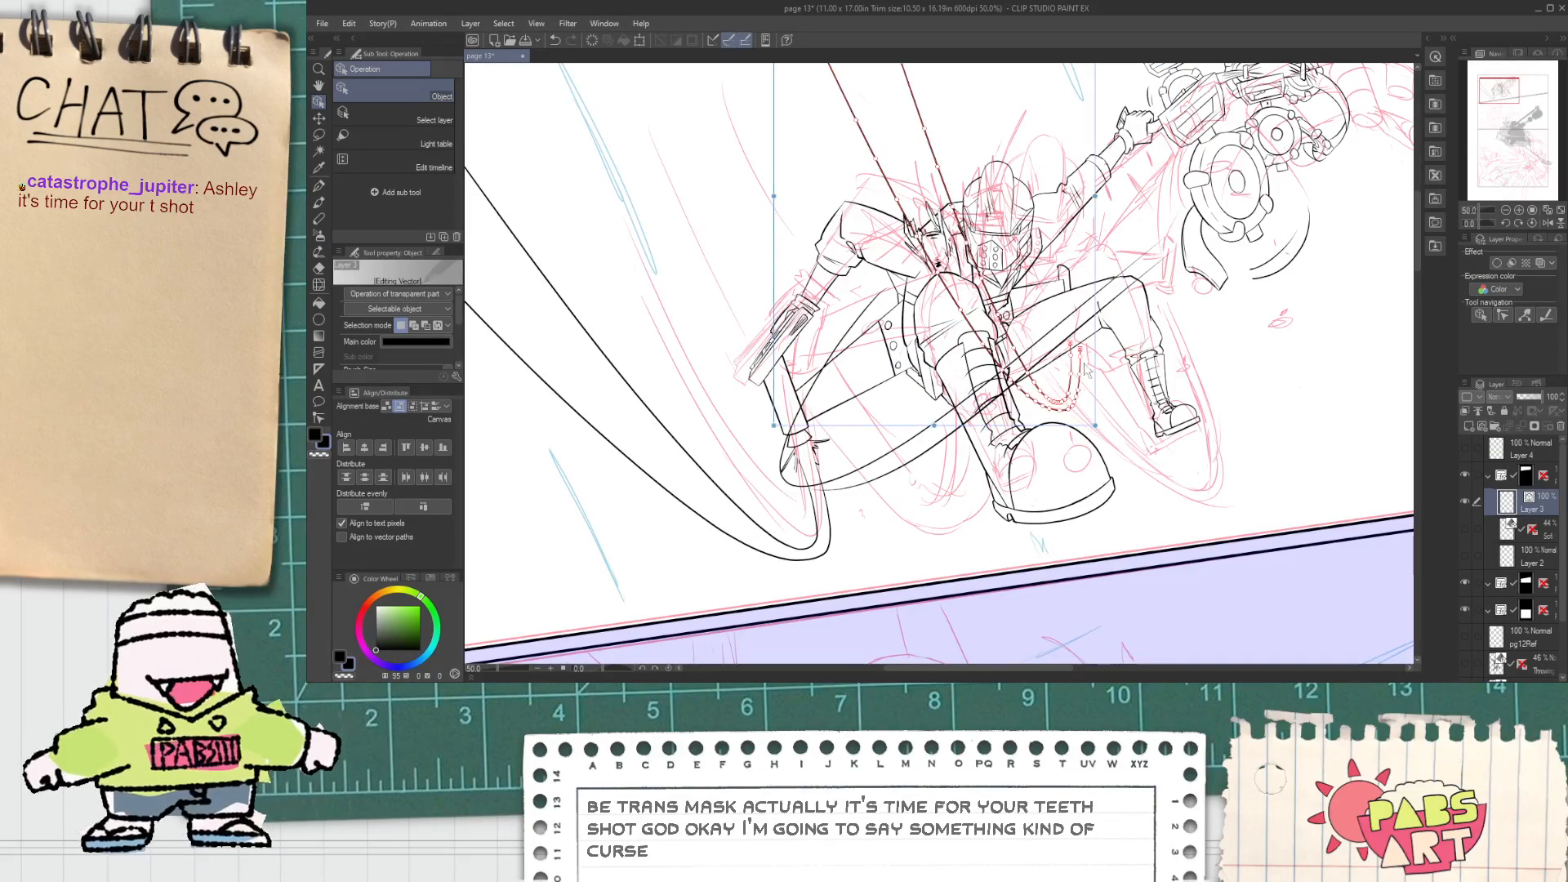
drag(1093, 196, 1042, 207)
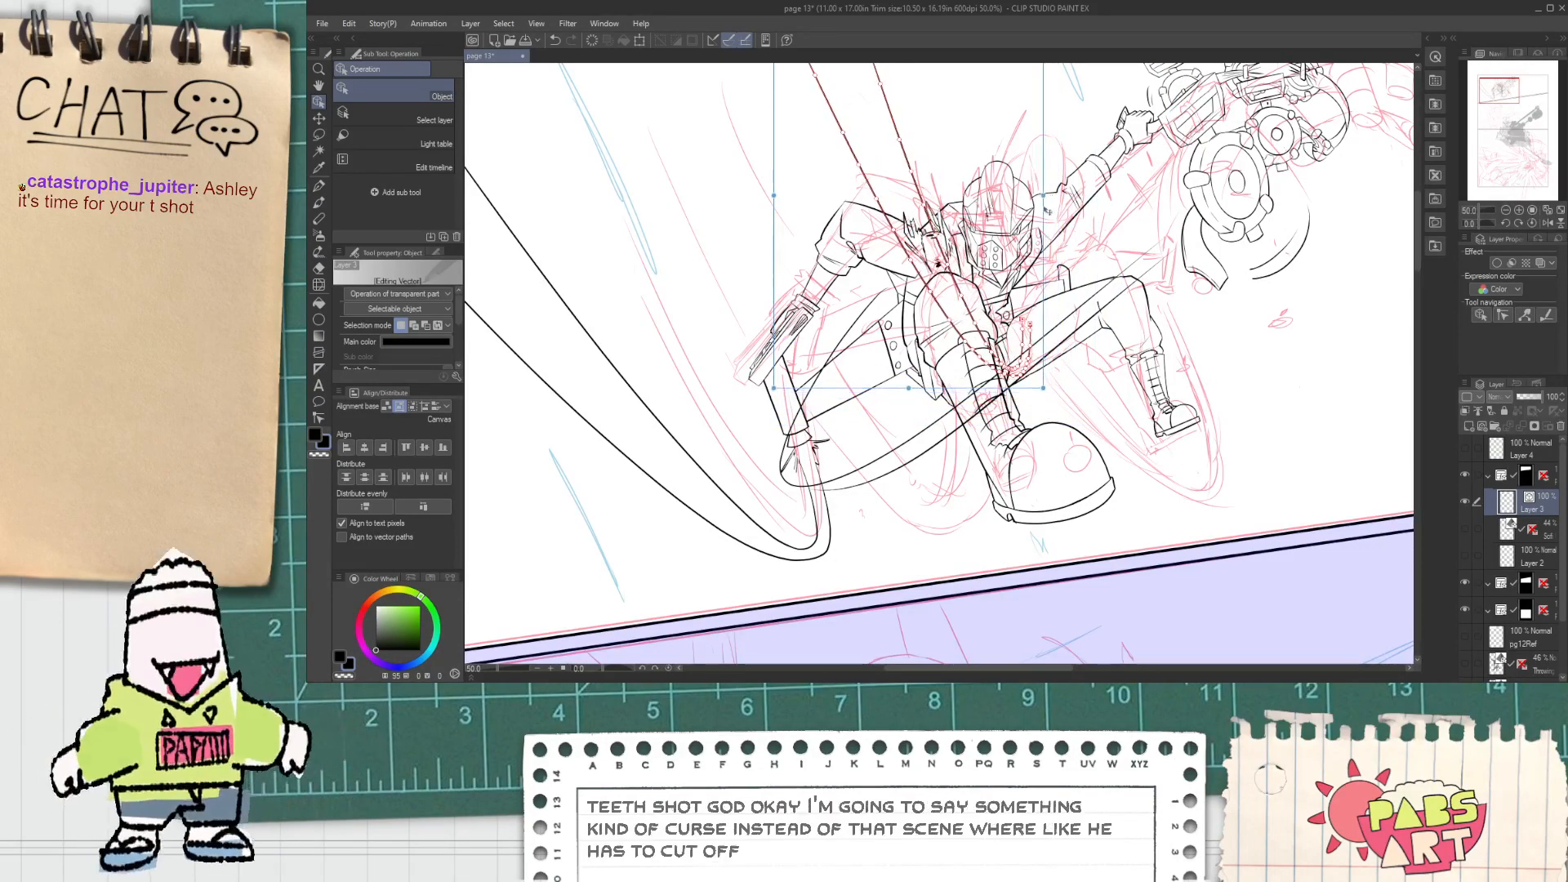
drag(1048, 304, 1088, 329)
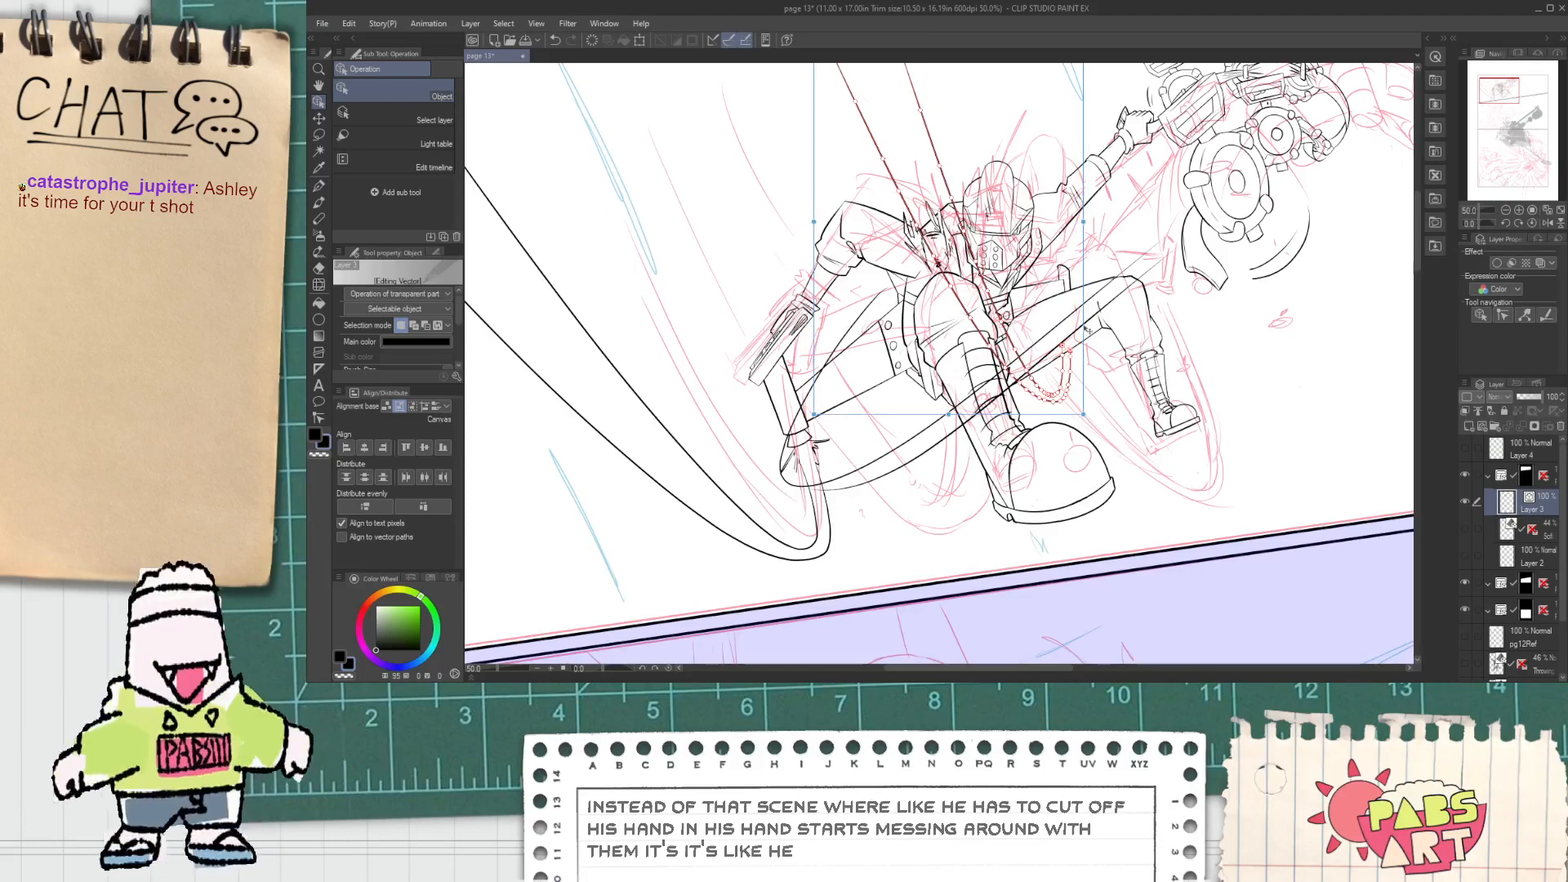
click(1108, 464)
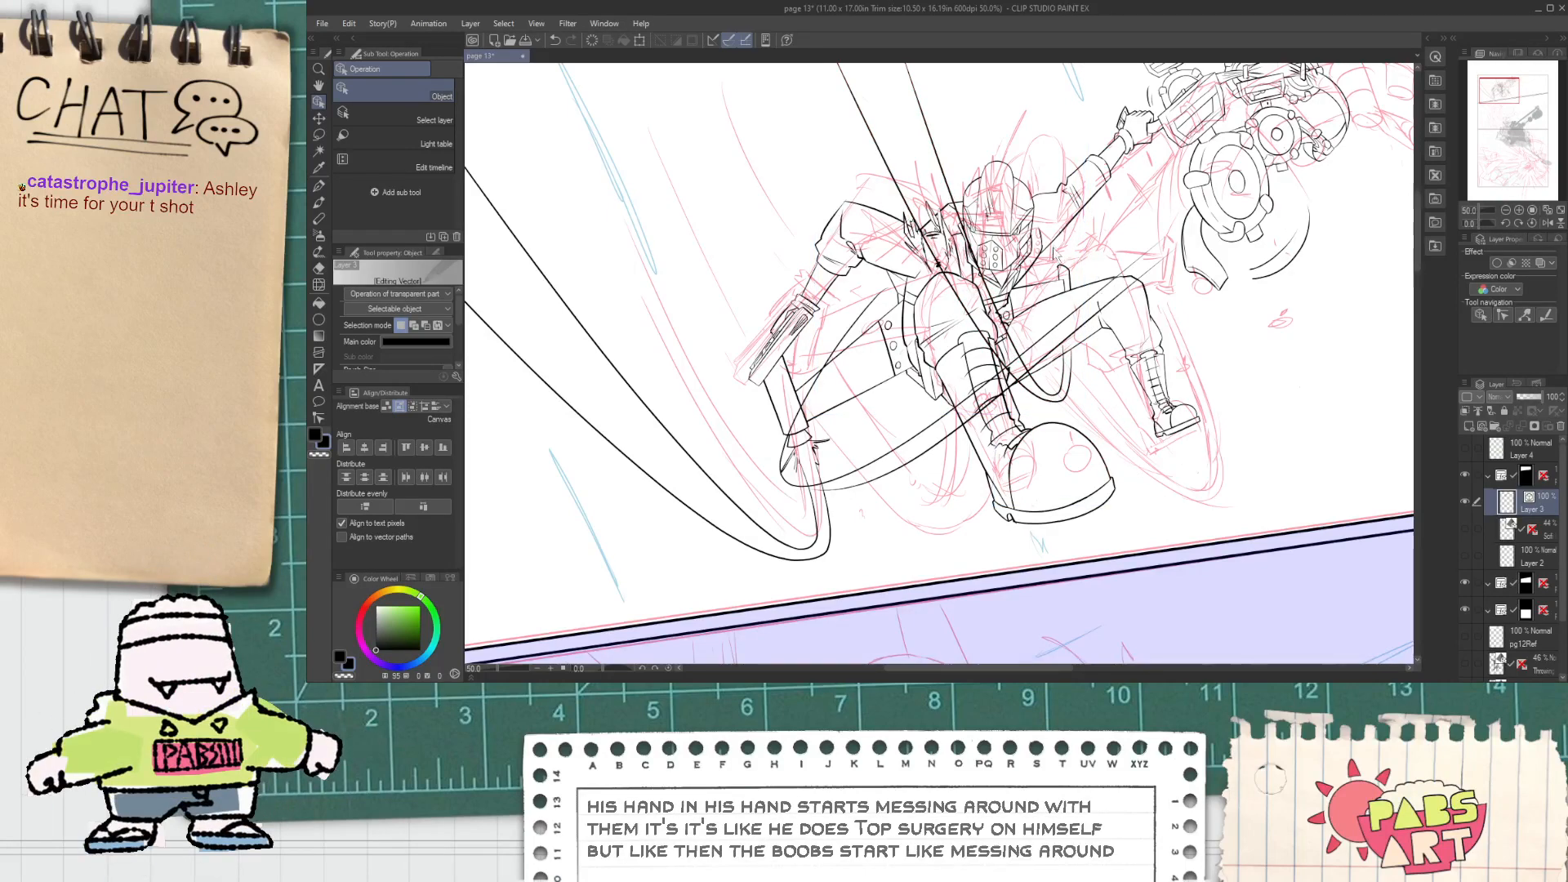
Step: Extend the upper end of the copied pair's right-hand line beyond the panel's top border
scroll(1106, 406, up, 4)
key(e)
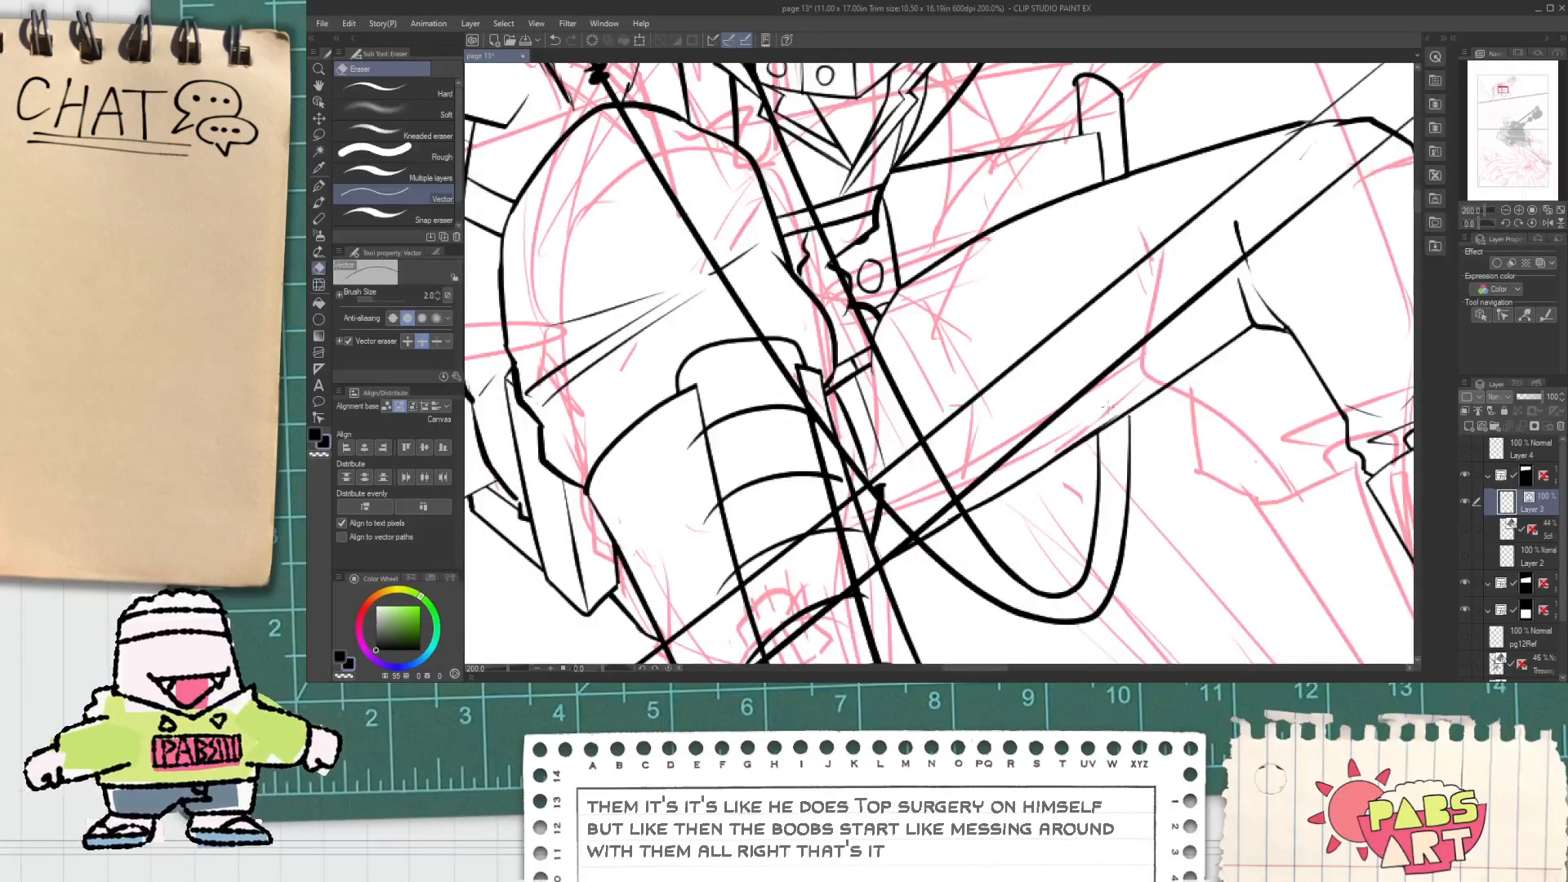
scroll(1107, 406, down, 4)
key(h)
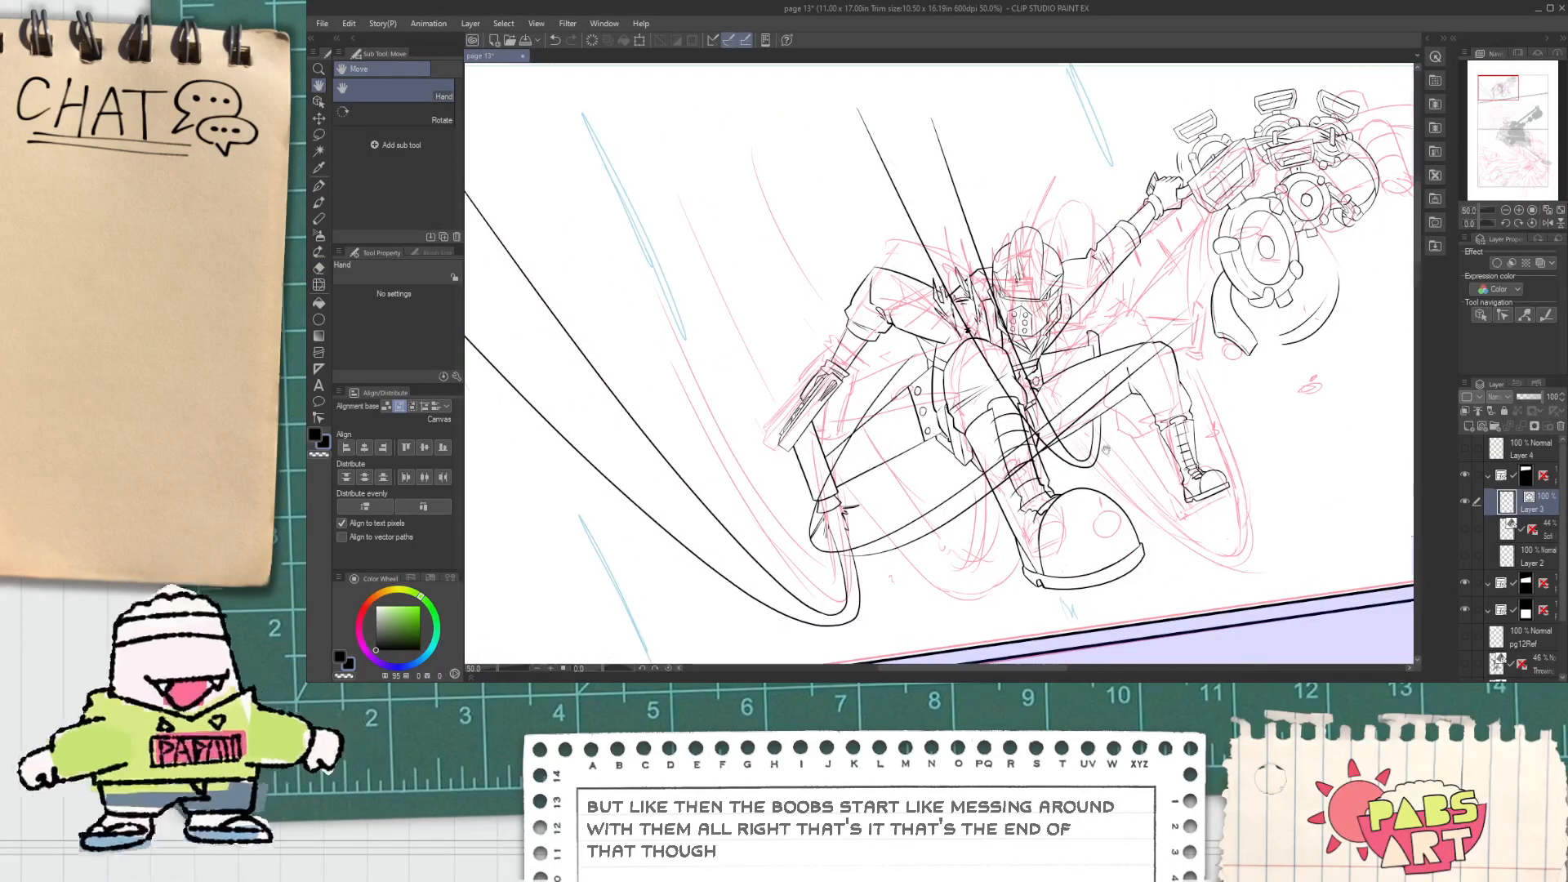
scroll(1106, 450, down, 1)
scroll(988, 282, up, 3)
scroll(1036, 343, down, 2)
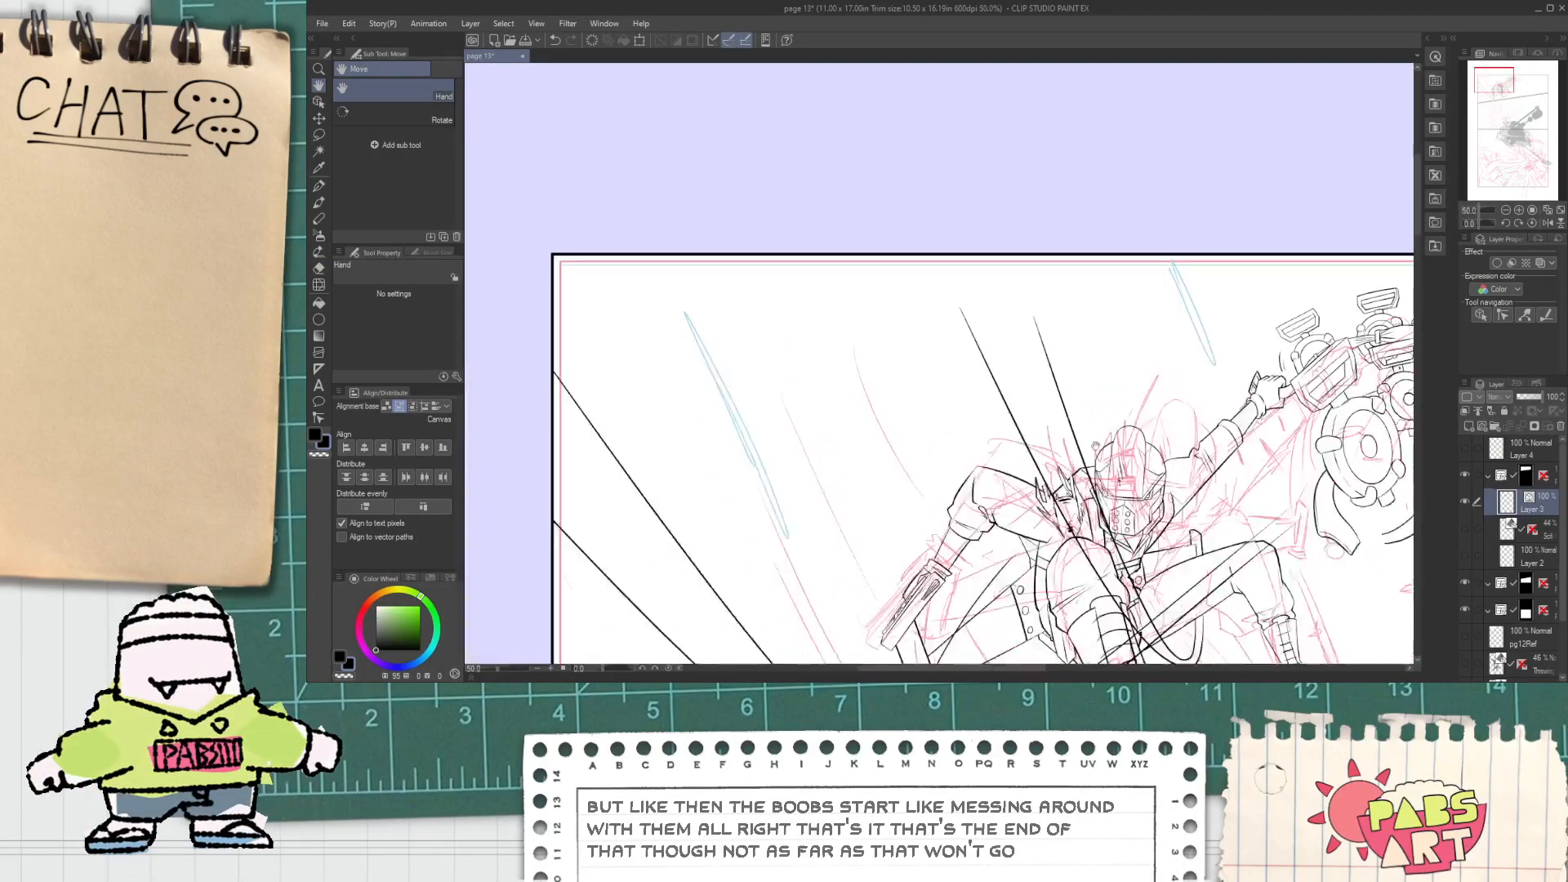
drag(1096, 446, 940, 266)
drag(859, 152, 937, 403)
scroll(937, 403, up, 2)
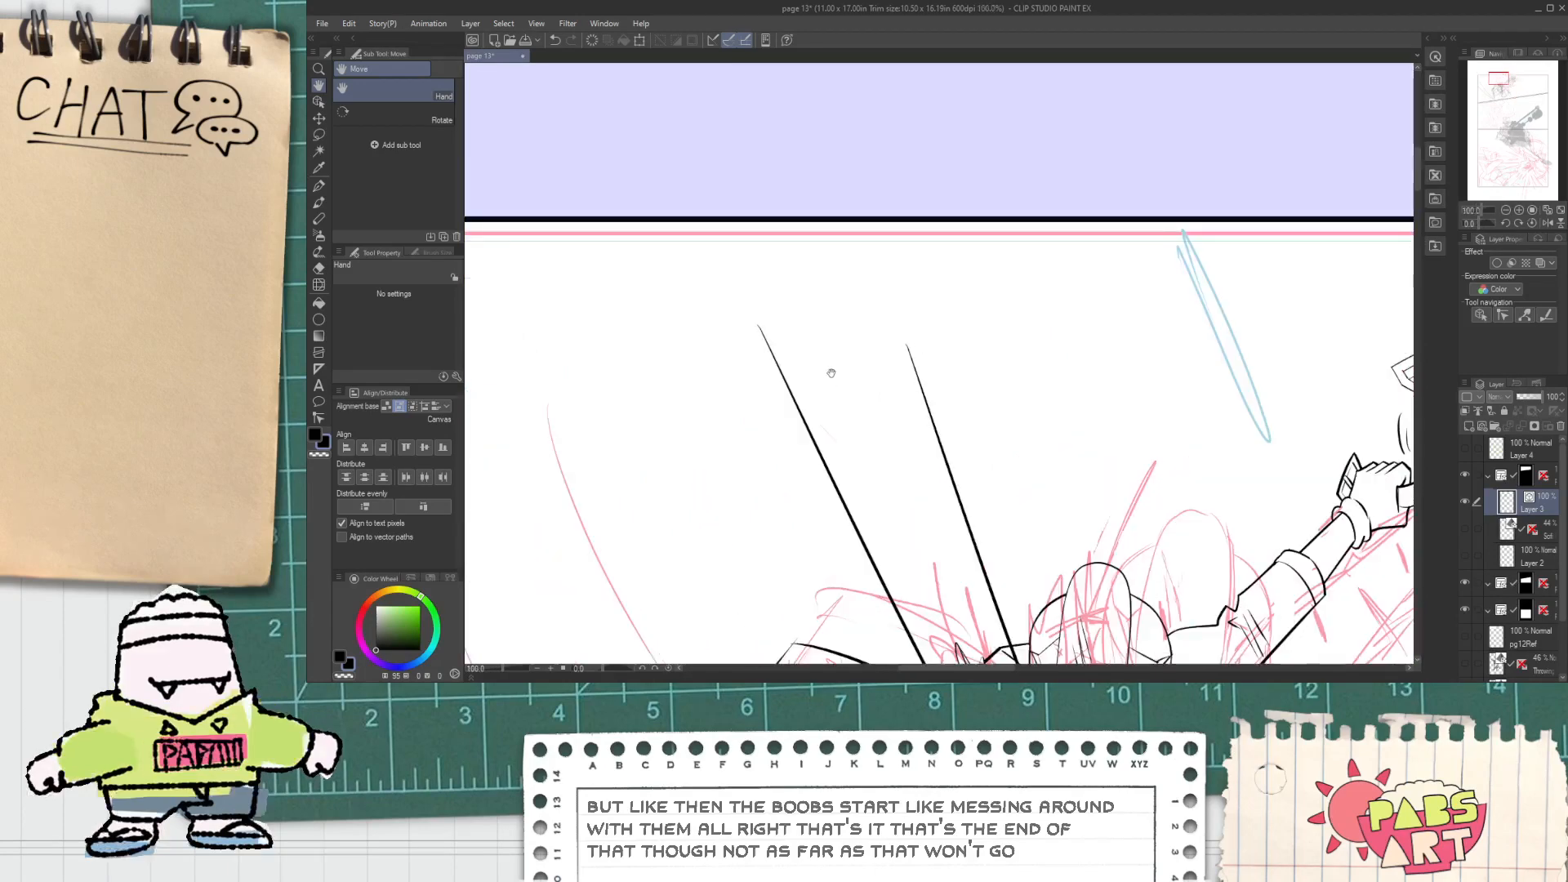
key(o)
click(977, 316)
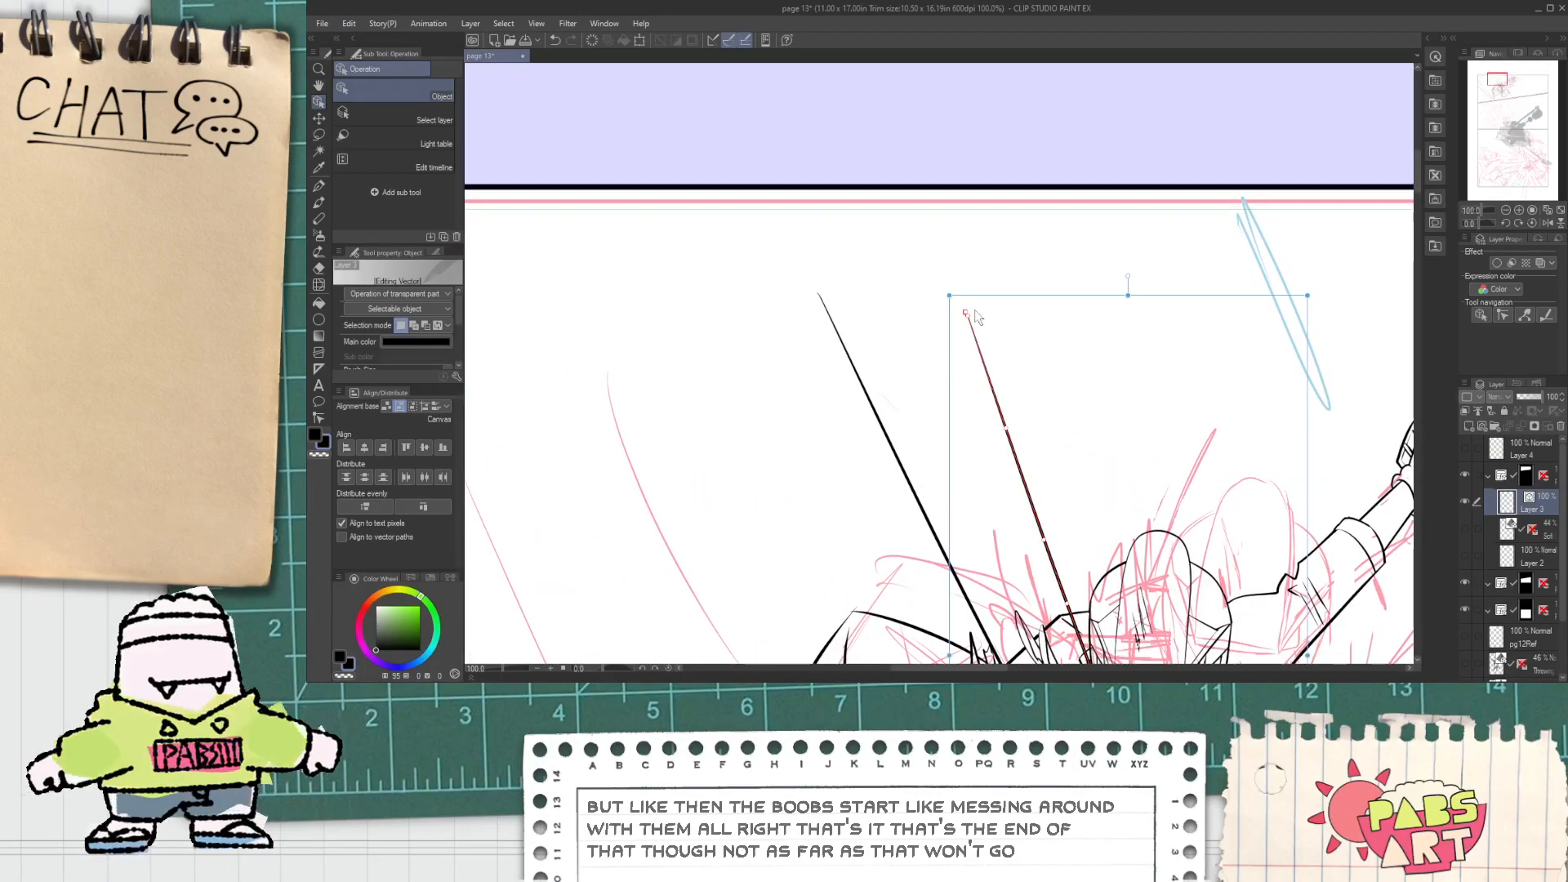
drag(959, 294, 962, 304)
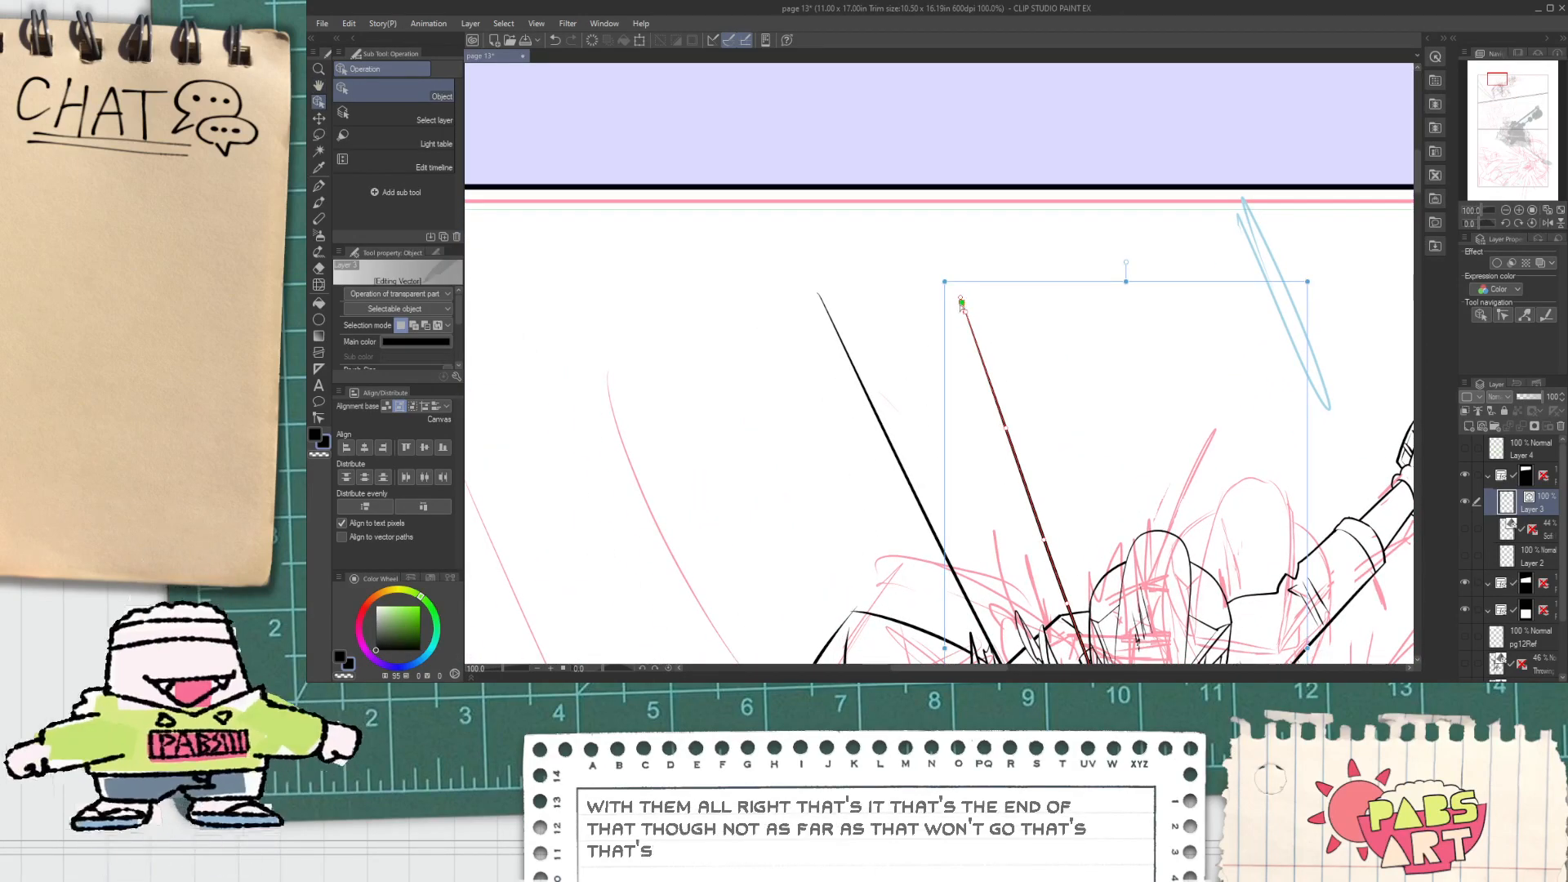
drag(911, 129, 907, 121)
drag(921, 175, 897, 100)
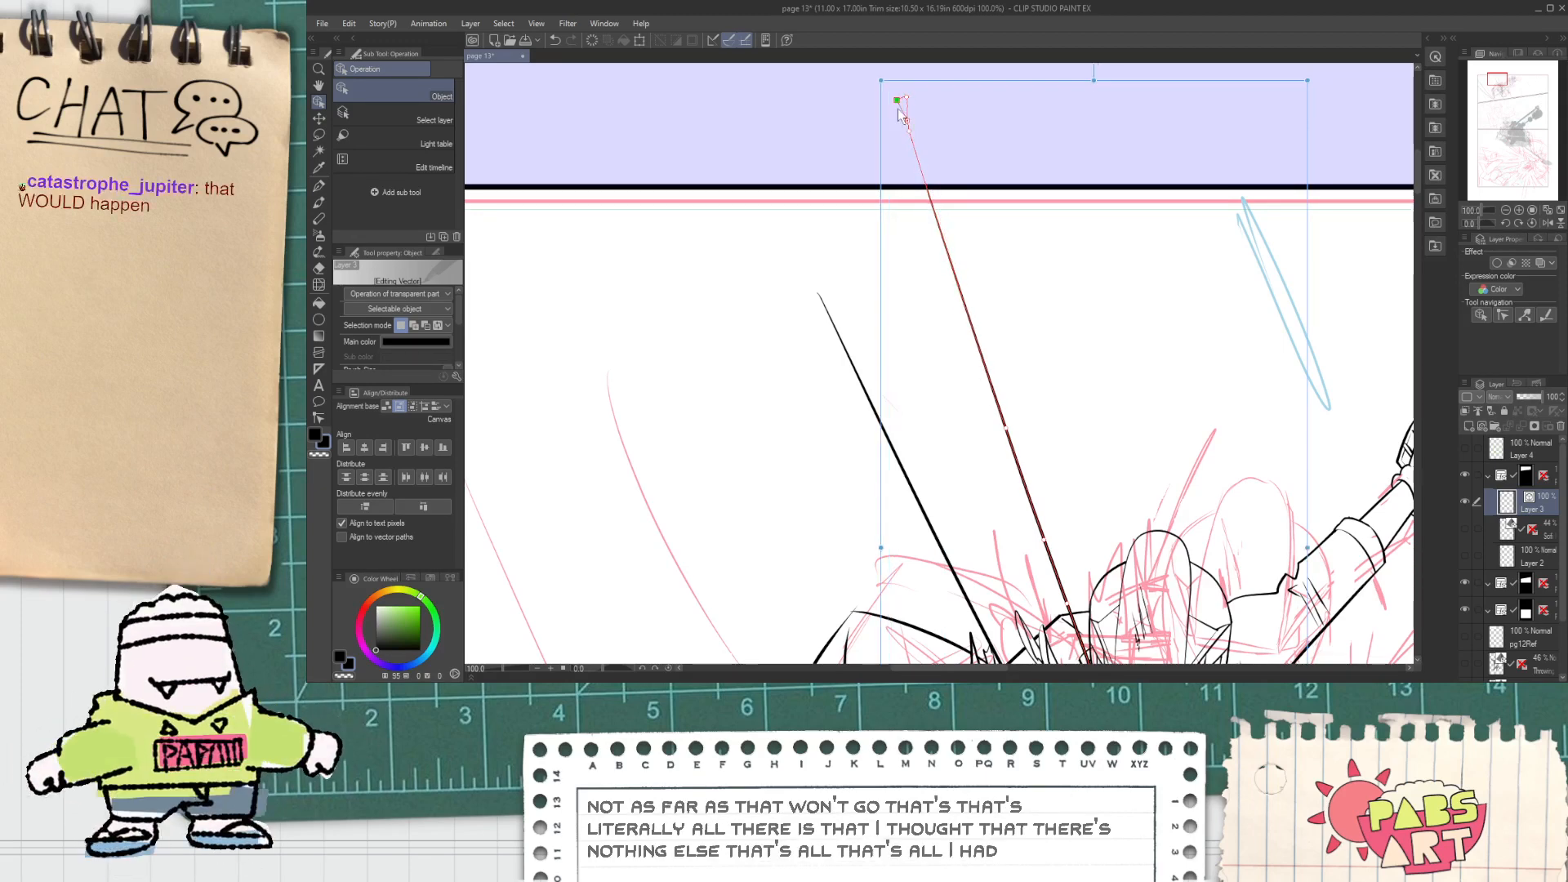
Step: Extend the upper end of the copied pair's left-hand line beyond the top border, following the line's direction
click(852, 374)
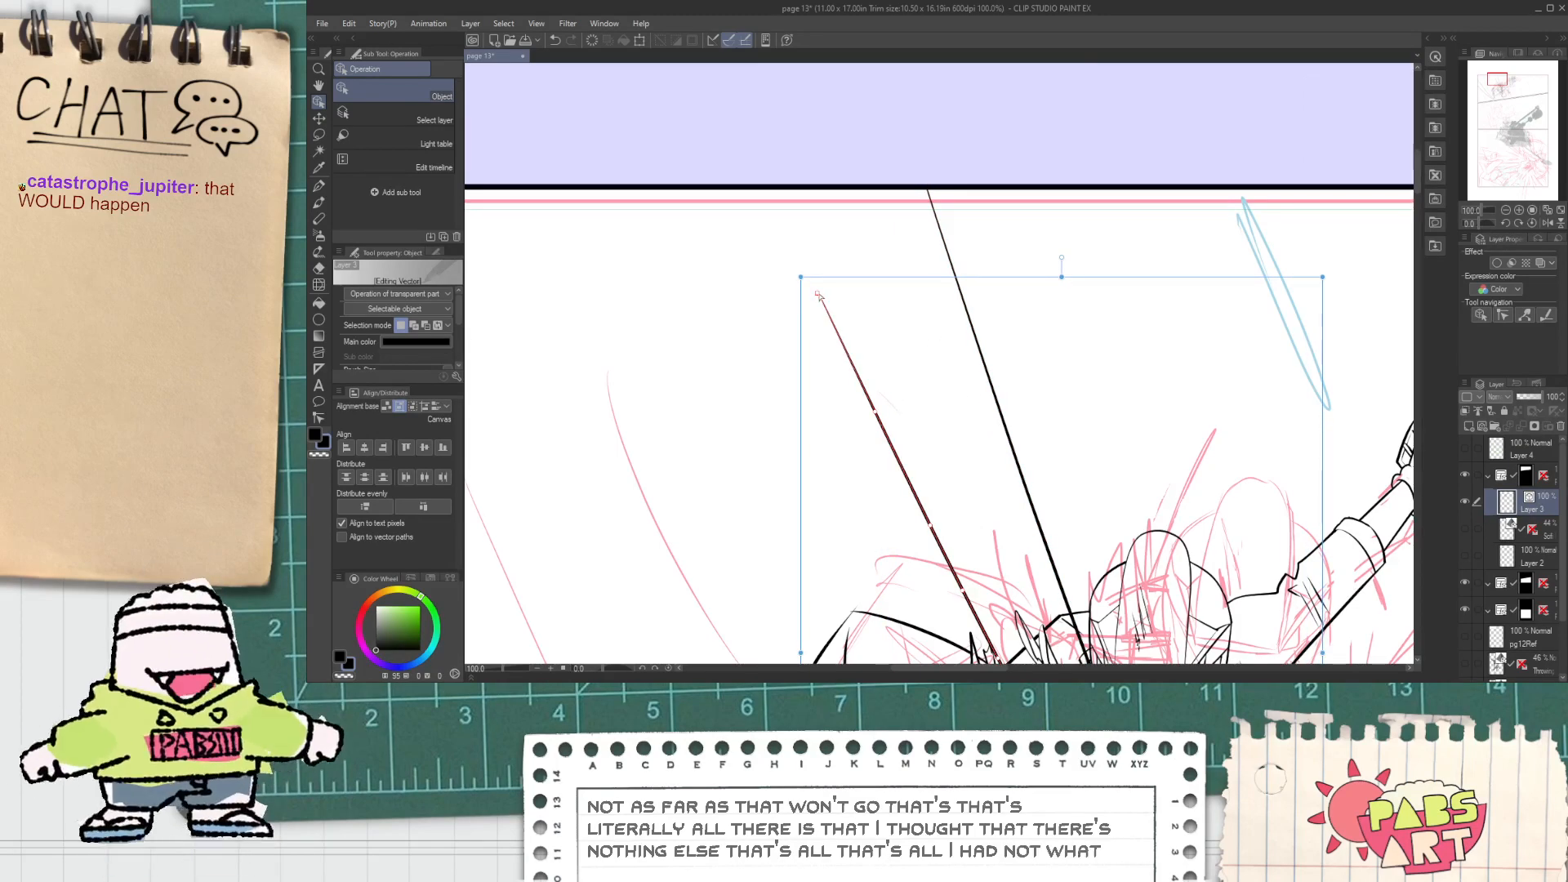
drag(818, 295, 744, 109)
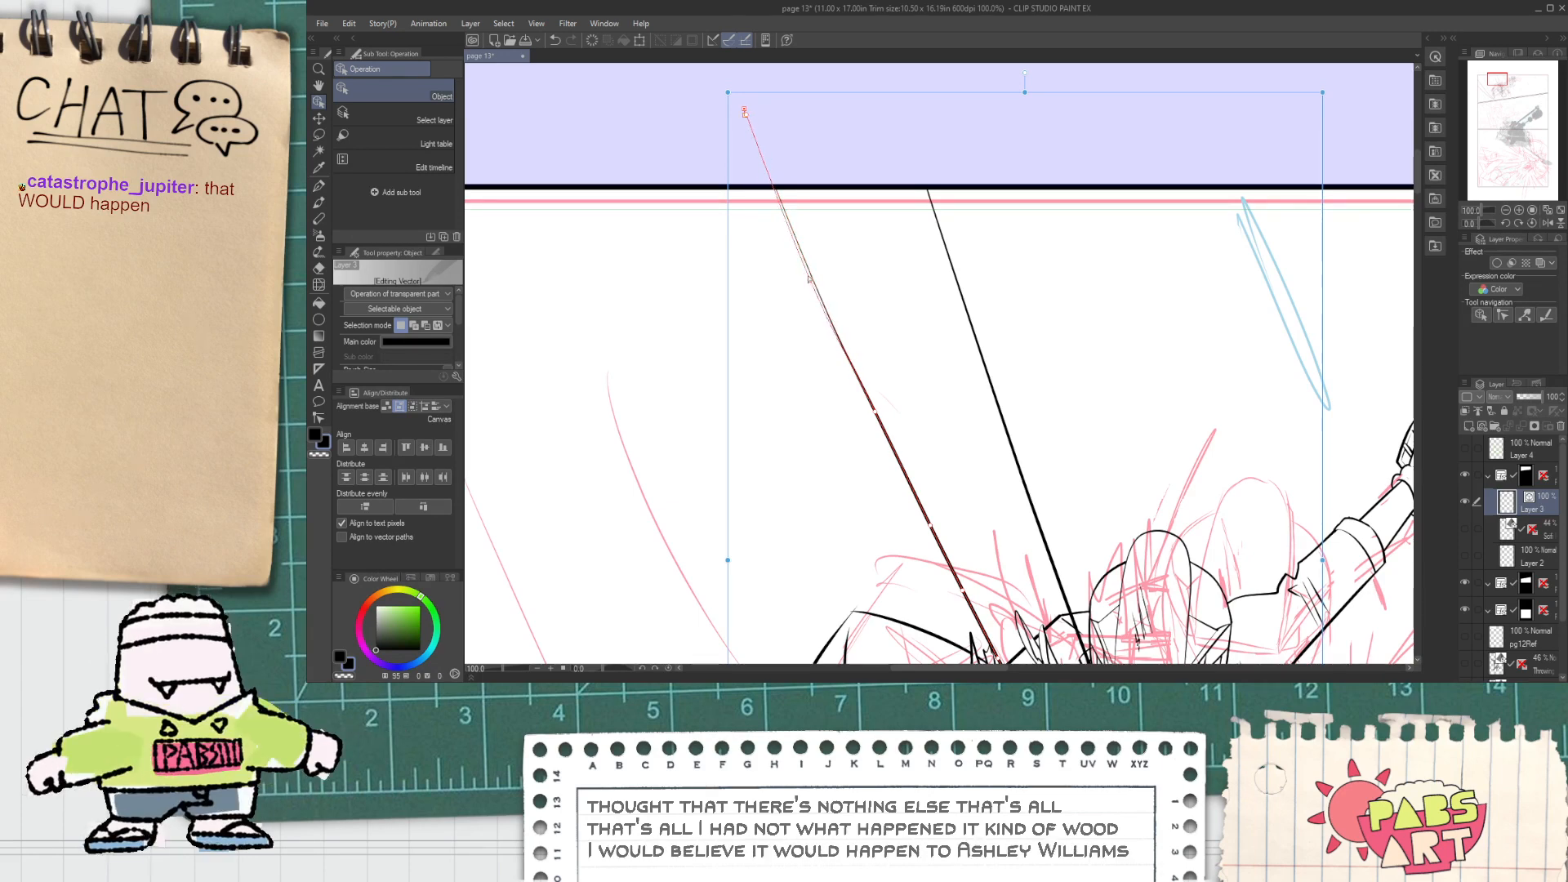
drag(760, 155, 760, 153)
click(857, 162)
scroll(888, 196, down, 3)
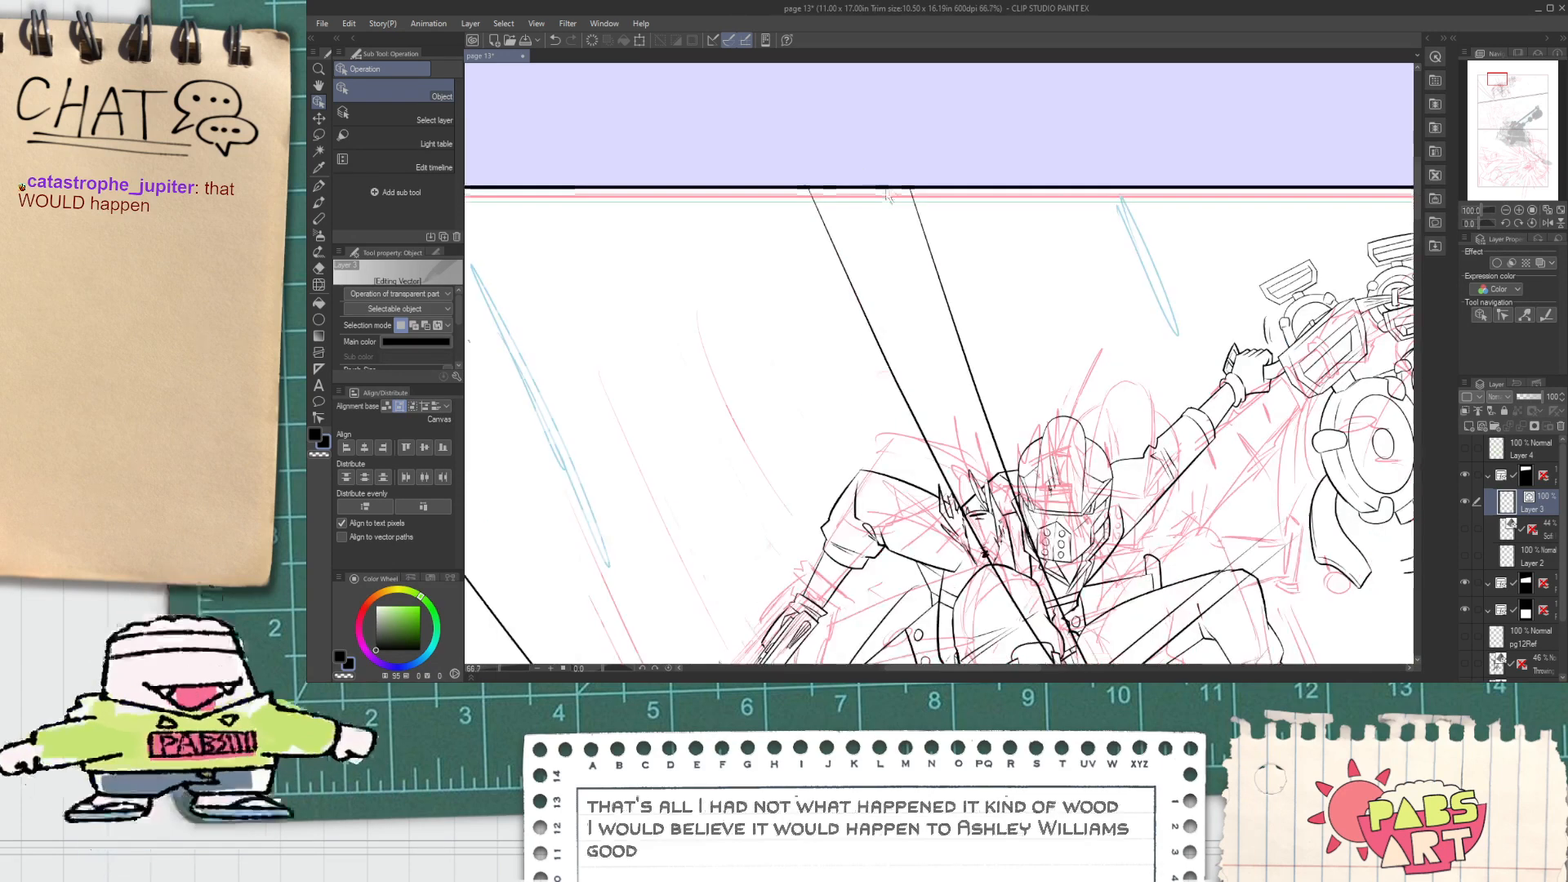
Step: Erase the short overlapping line segments where the copied loop crosses the underside of the bent leg with the Vector eraser
key(space)
drag(1007, 373, 977, 318)
scroll(976, 327, up, 3)
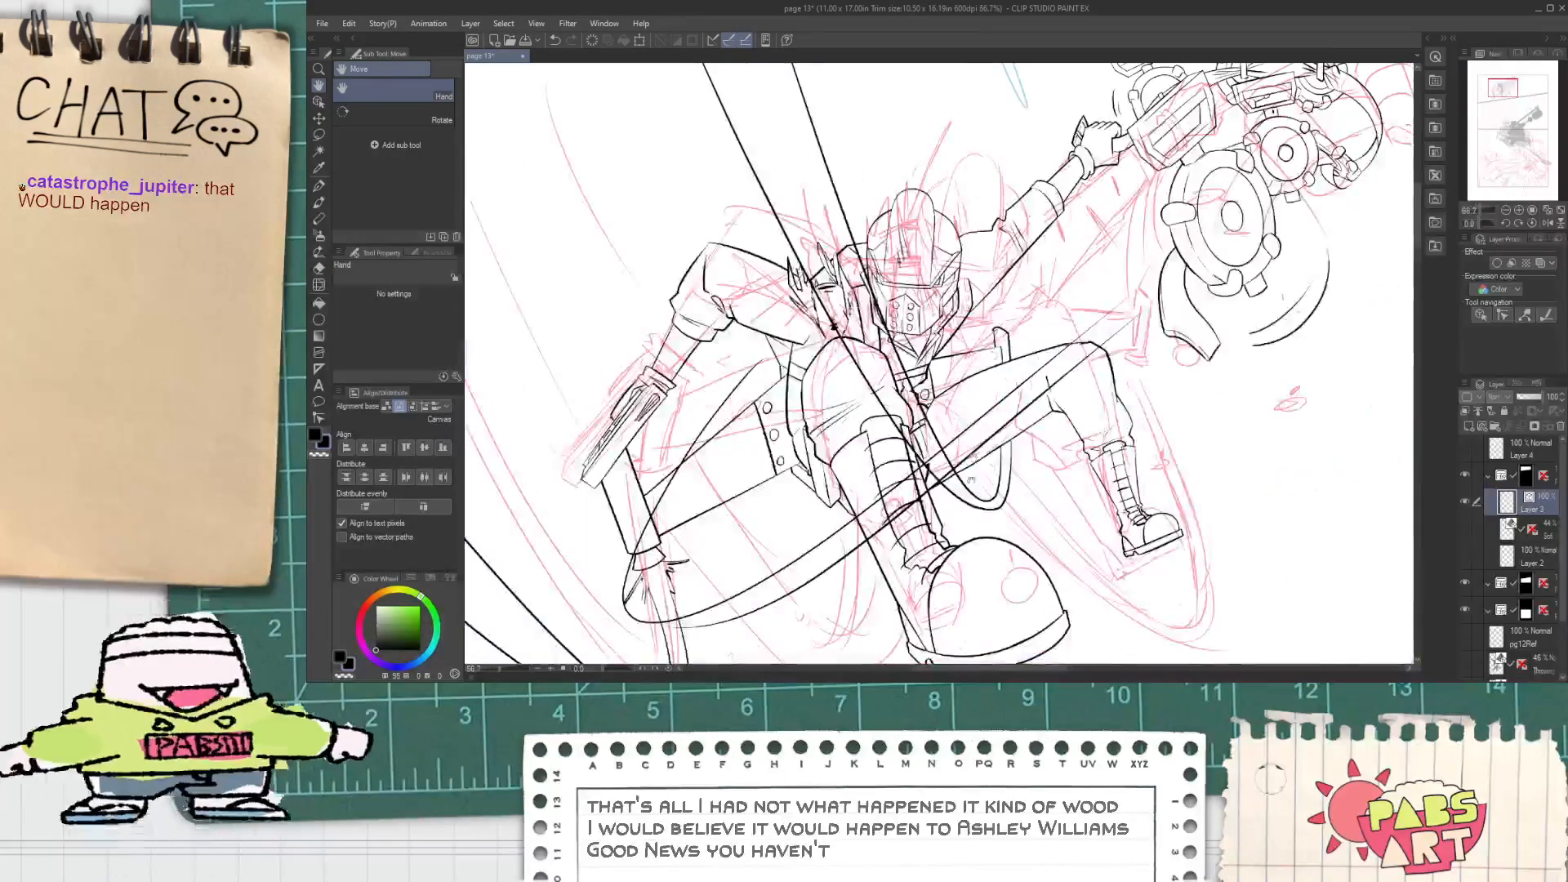
scroll(951, 476, up, 4)
key(e)
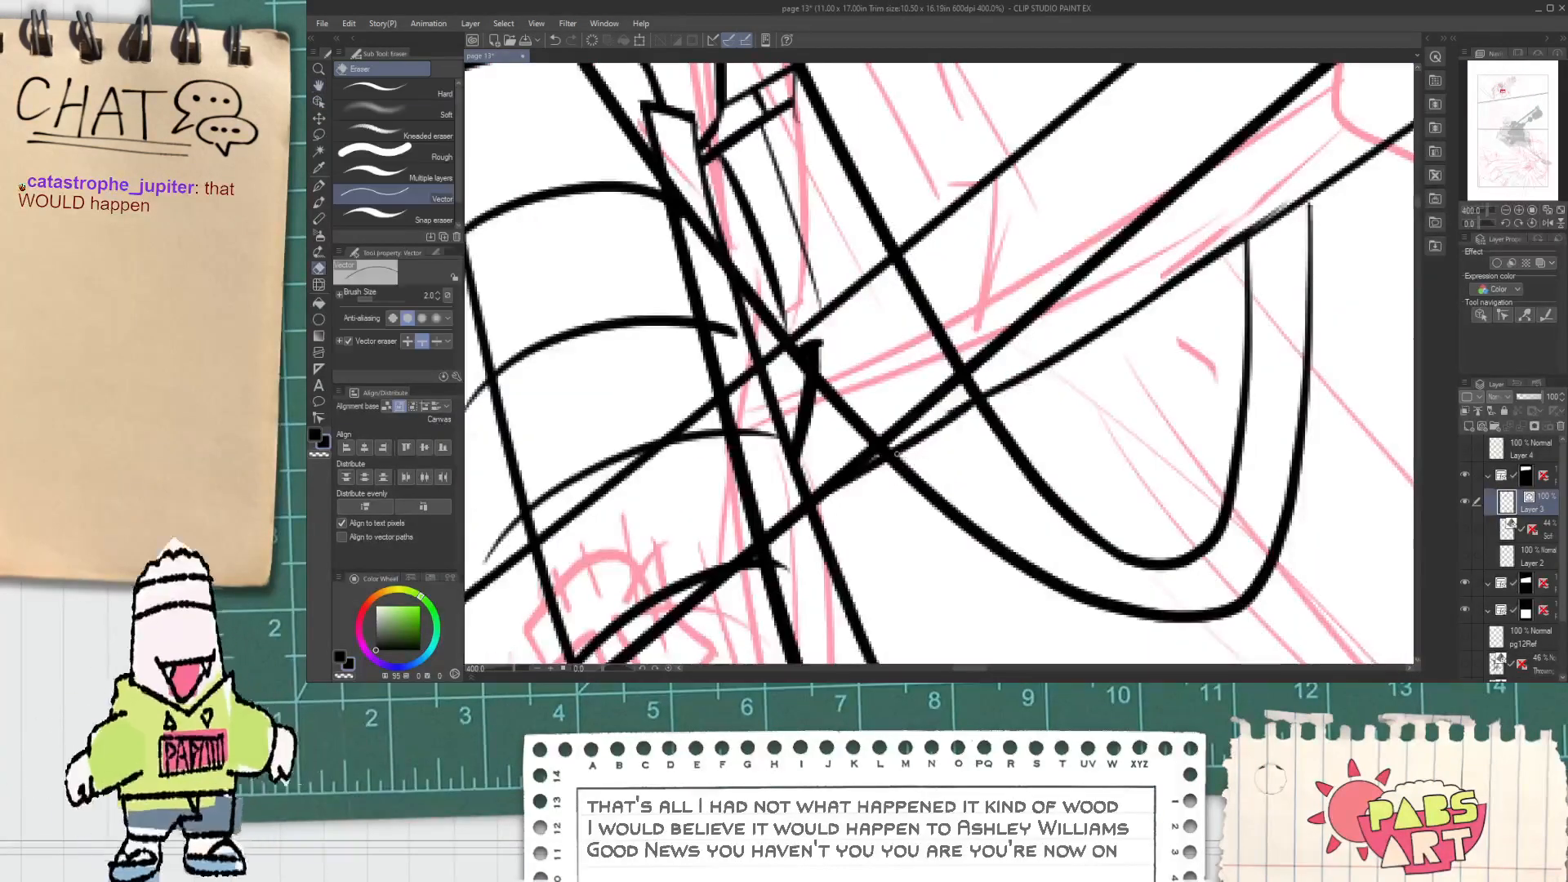
scroll(875, 453, up, 2)
drag(875, 452, 908, 422)
drag(1042, 330, 1064, 310)
scroll(1026, 330, down, 6)
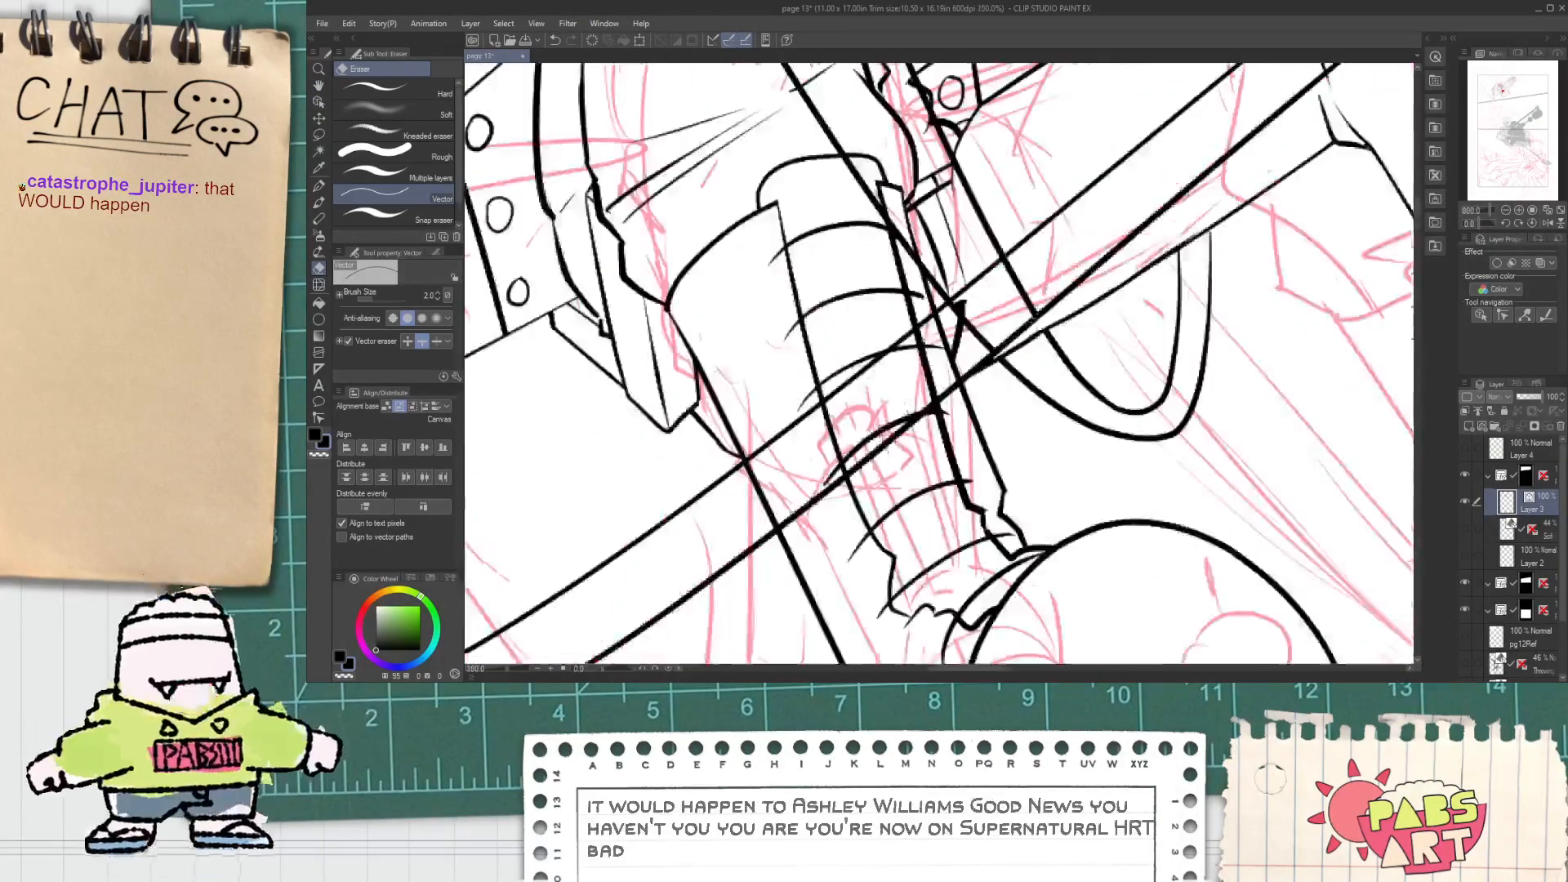
Step: Erase the part of the left-hand copied line that crosses the small pointed-eared face beside the helmeted head
key(space)
mouse_move(964, 245)
mouse_down()
mouse_move(1082, 536)
mouse_move(1054, 560)
mouse_up()
scroll(906, 354, up, 6)
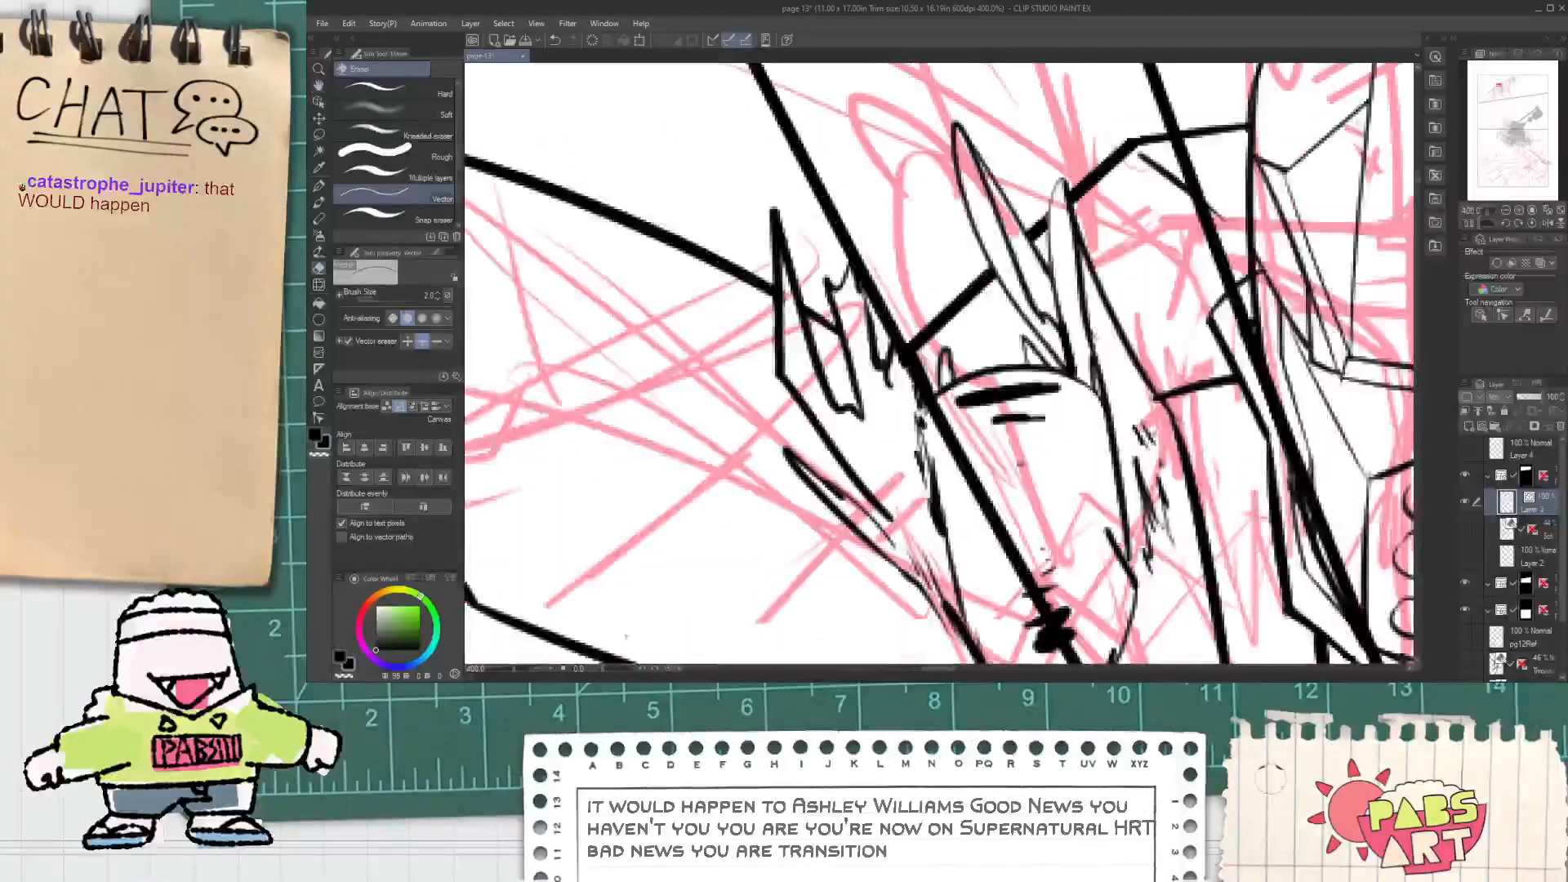
drag(906, 354, 914, 361)
key(ctrl+z)
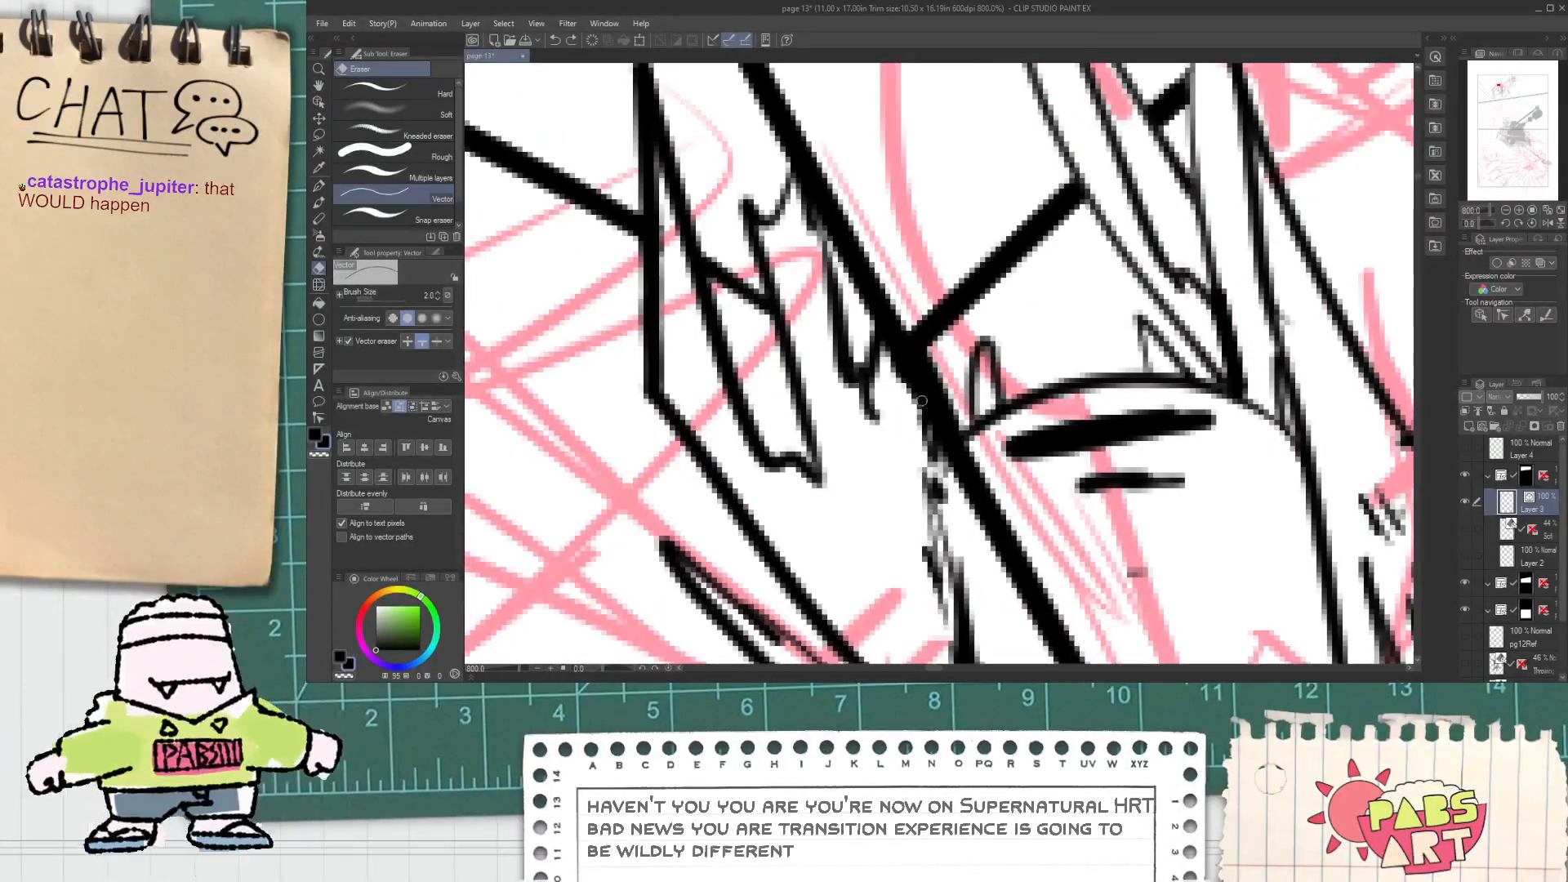
drag(953, 421, 973, 462)
key(ctrl+z)
scroll(973, 462, down, 5)
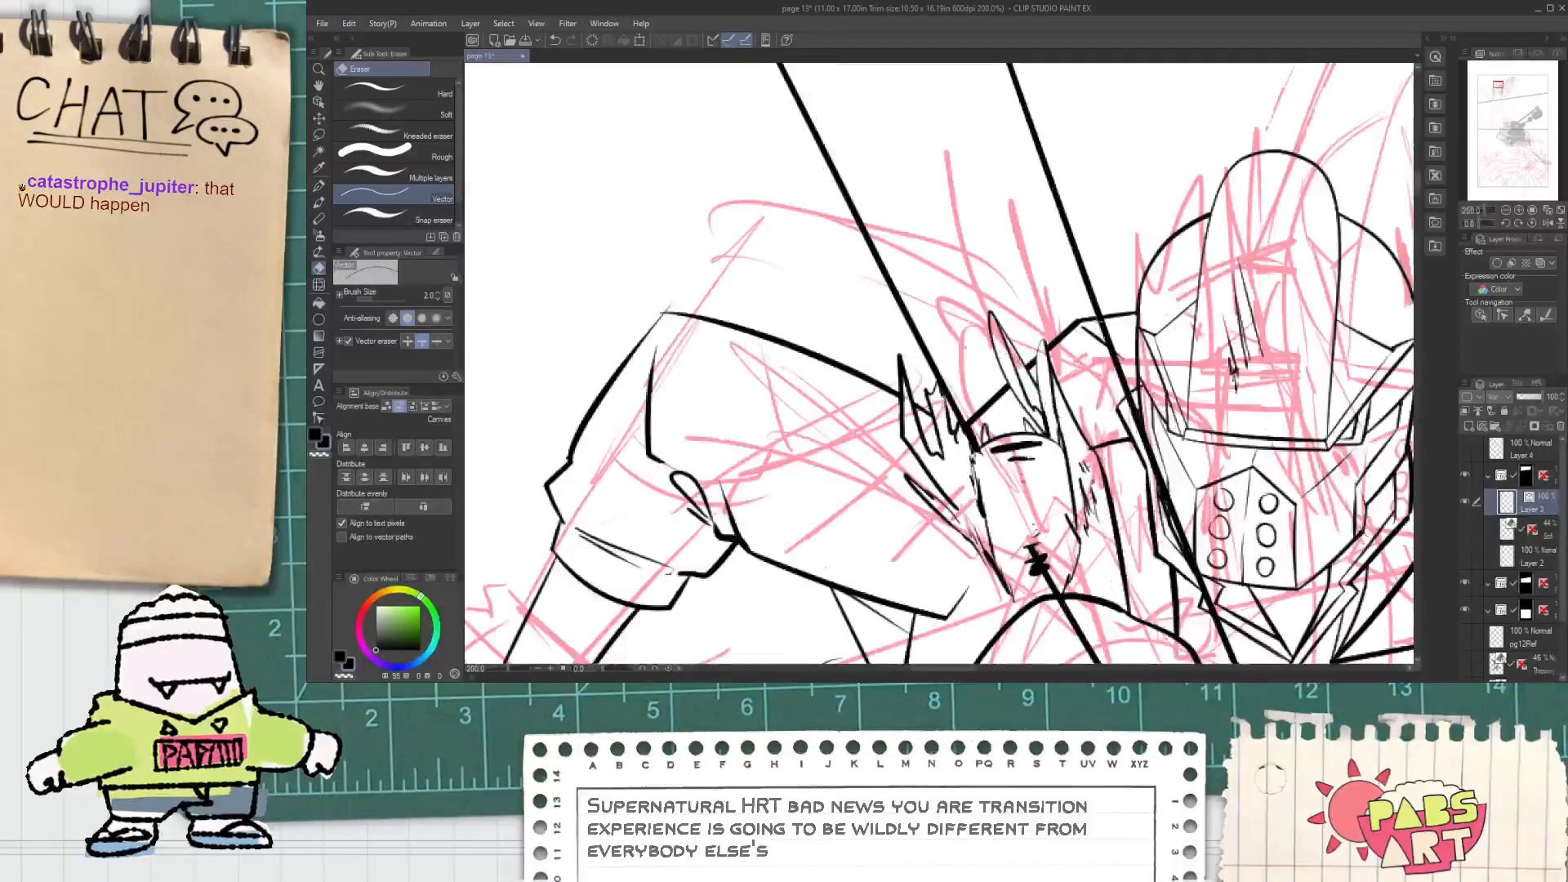
Step: Delete the segment of the left-hand copied line that runs over the figure's knee and shin
scroll(1100, 330, down, 2)
key(space)
drag(1063, 504, 904, 383)
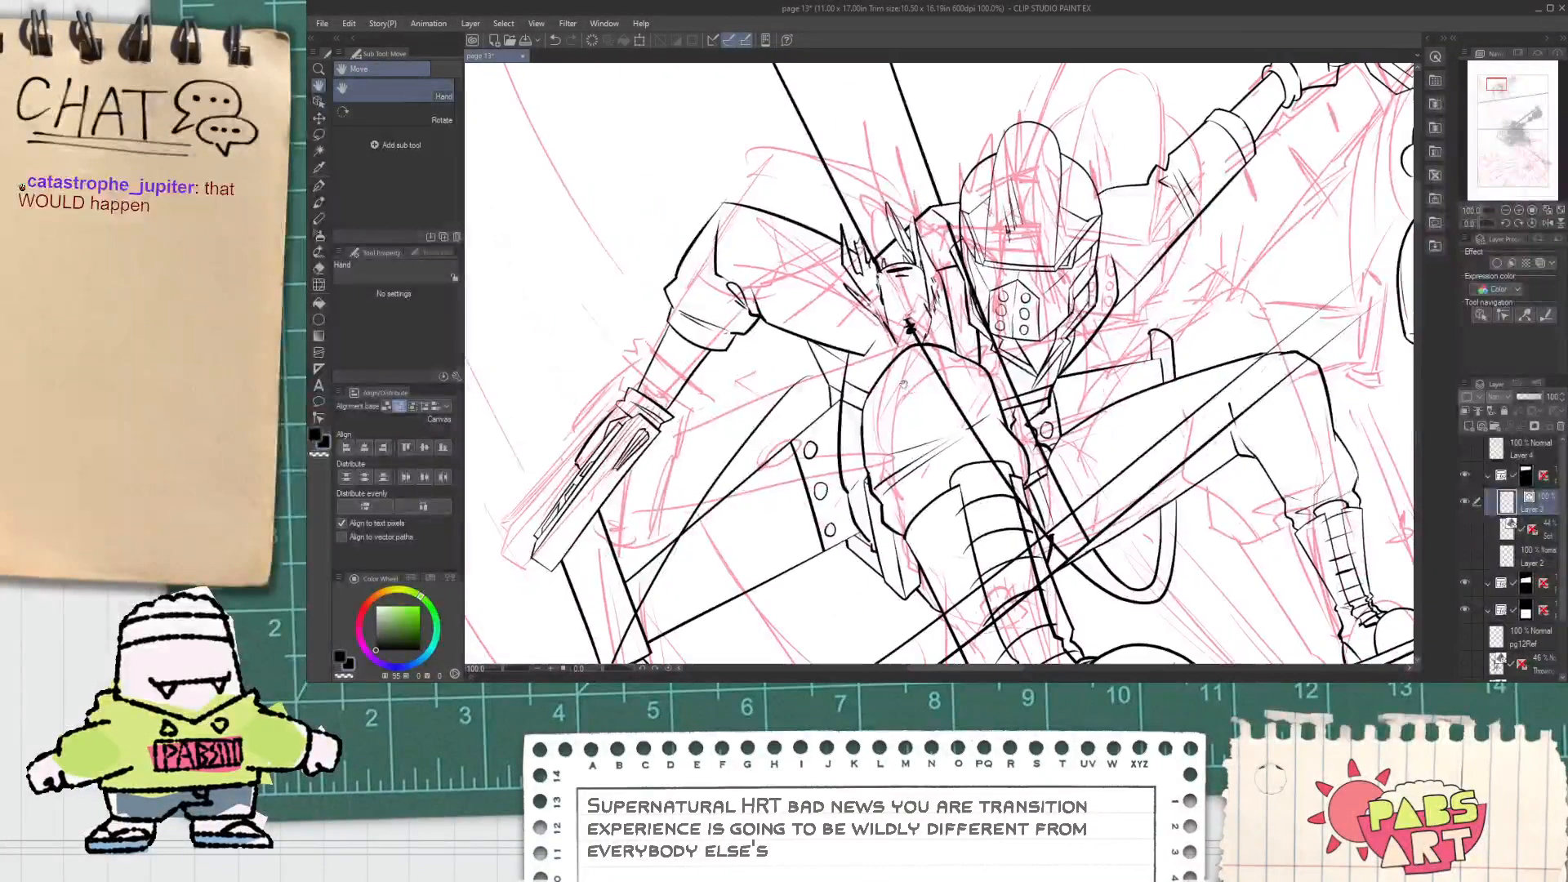
click(968, 412)
key(Delete)
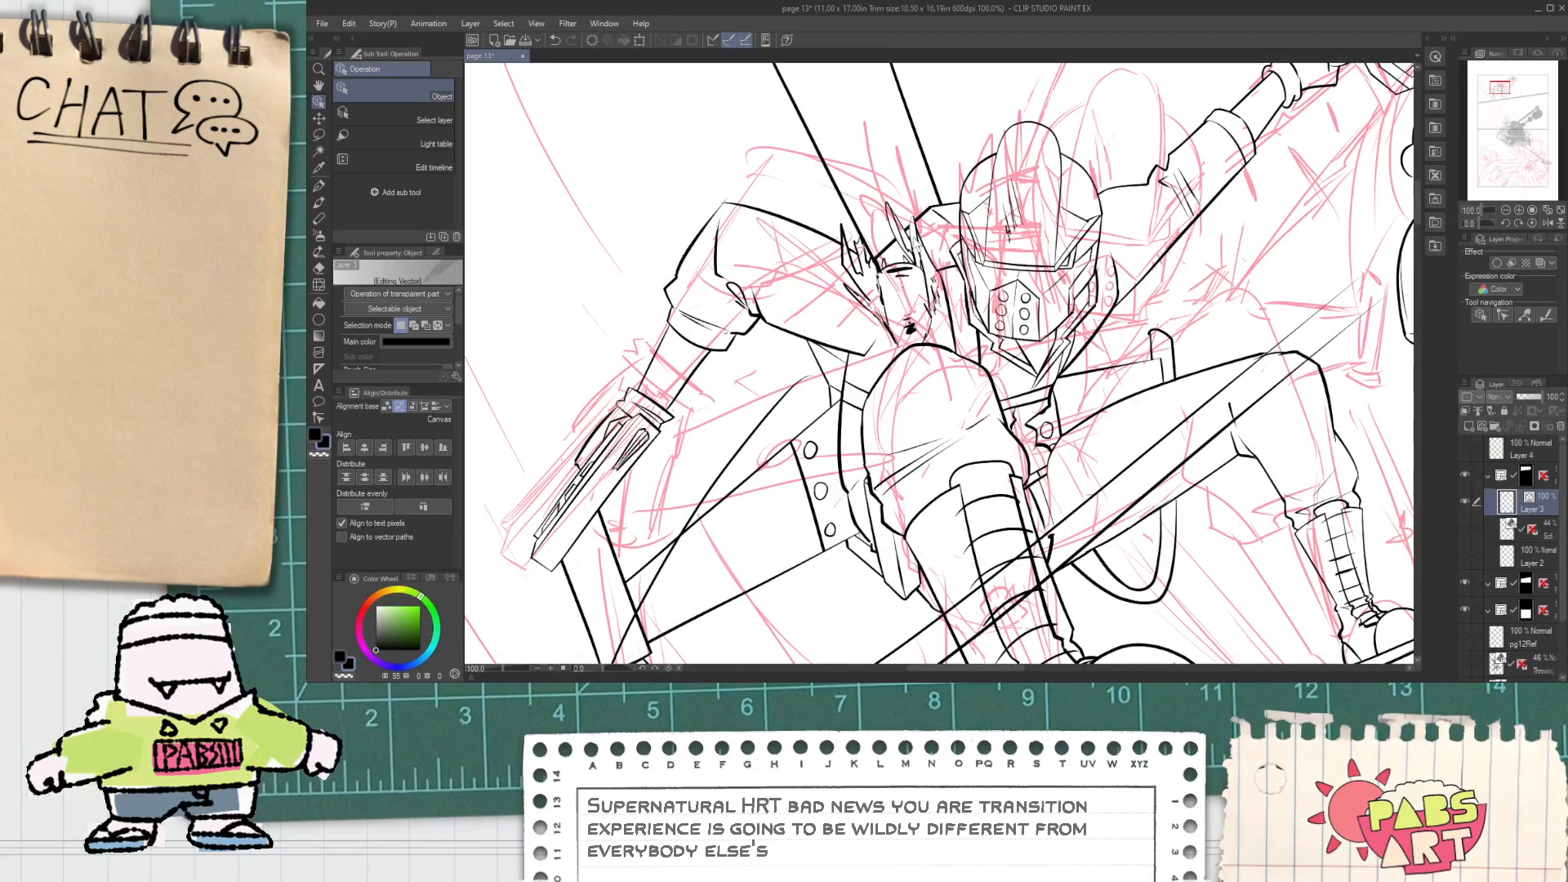
Step: Shorten the left-hand straight line by moving its lower end up to the shoulder line's corner above the small pointed-eared face
scroll(915, 242, up, 10)
key(e)
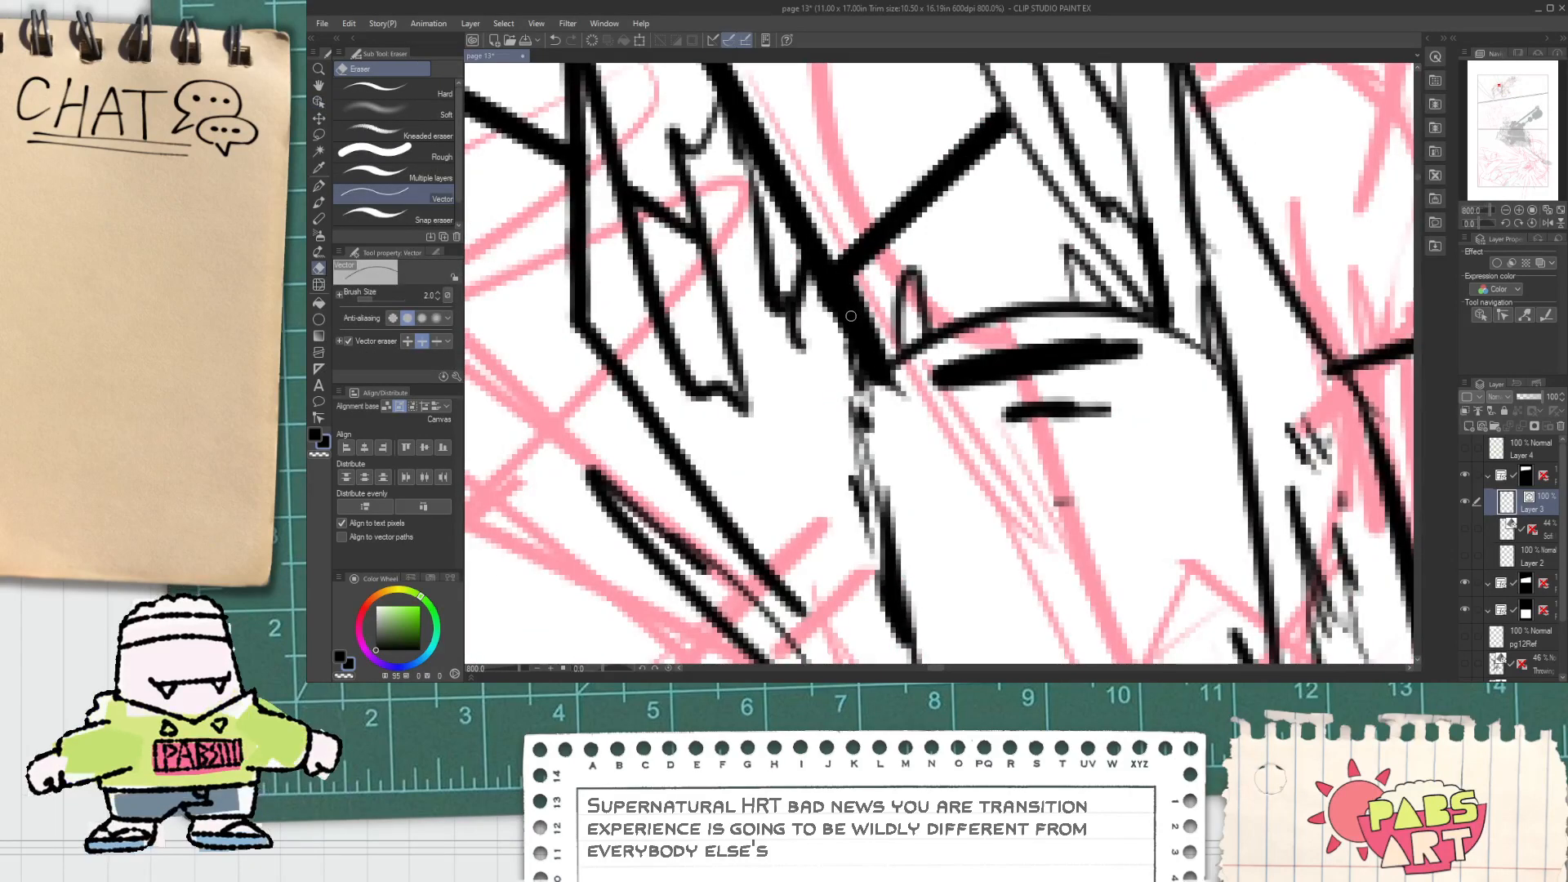
key(o)
click(823, 266)
click(803, 229)
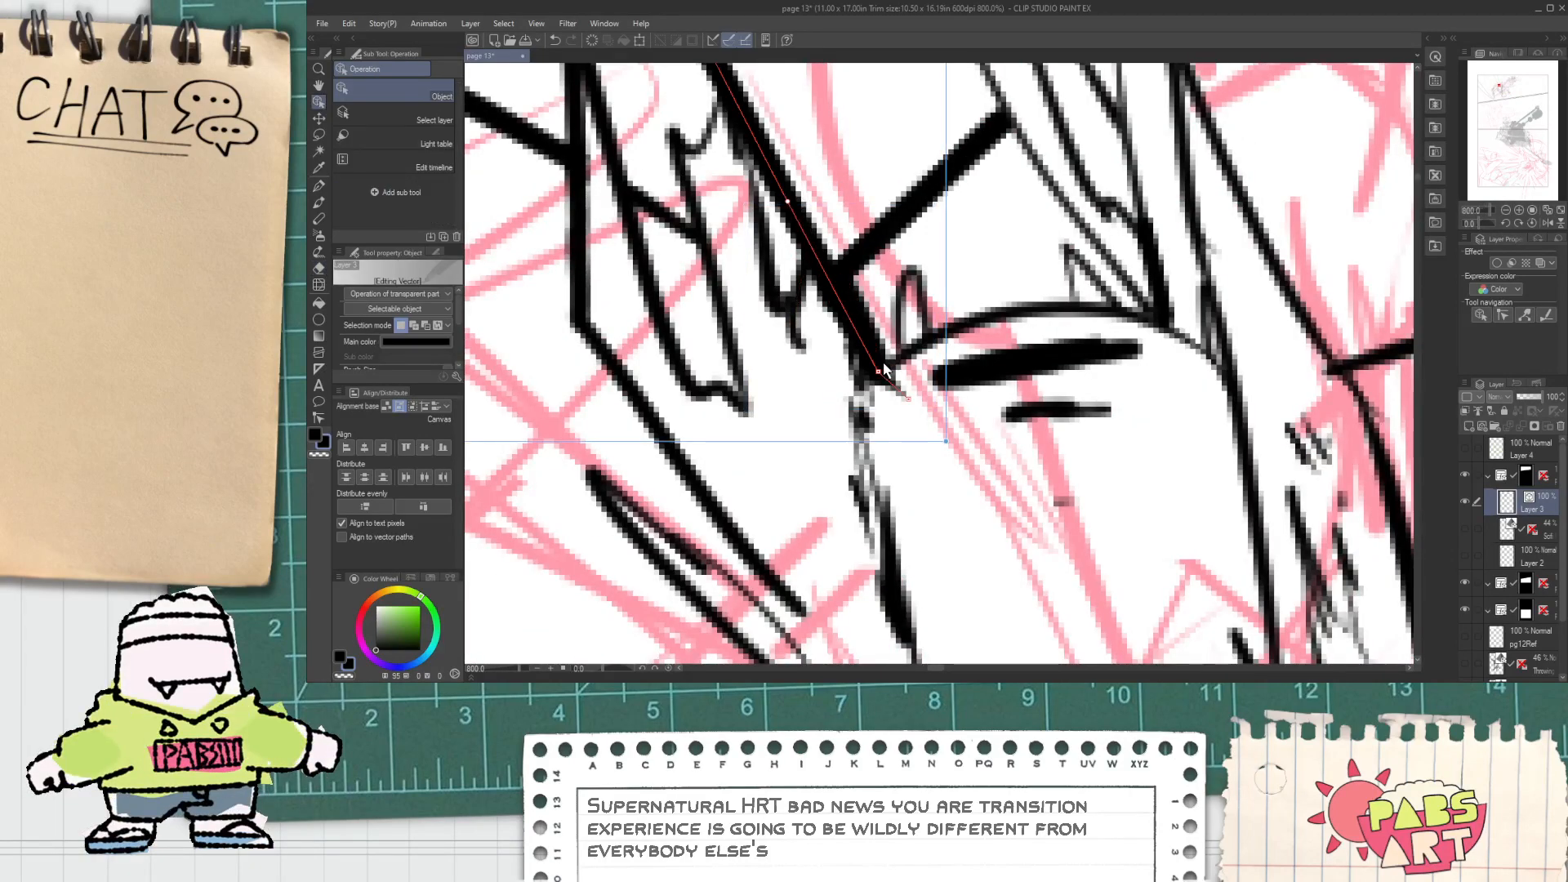
drag(884, 370, 832, 280)
key(ctrl+z)
click(908, 397)
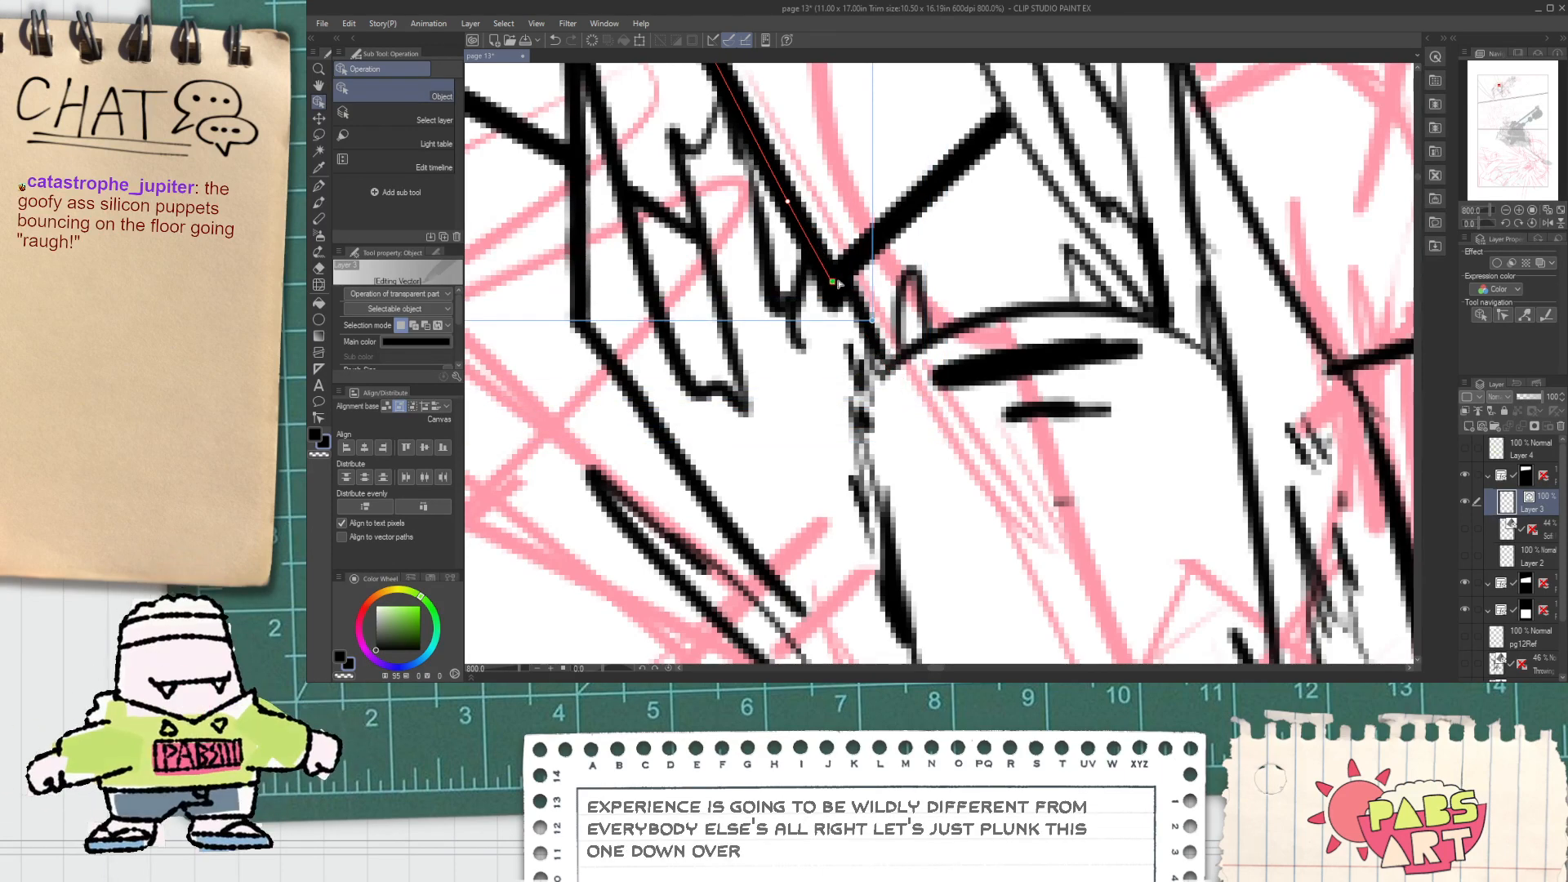
click(842, 193)
Step: Thicken the upper stretches of the two straight lines below the top border with Adjust line width, scaling the width up by 1.10
scroll(853, 210, down, 7)
key(space)
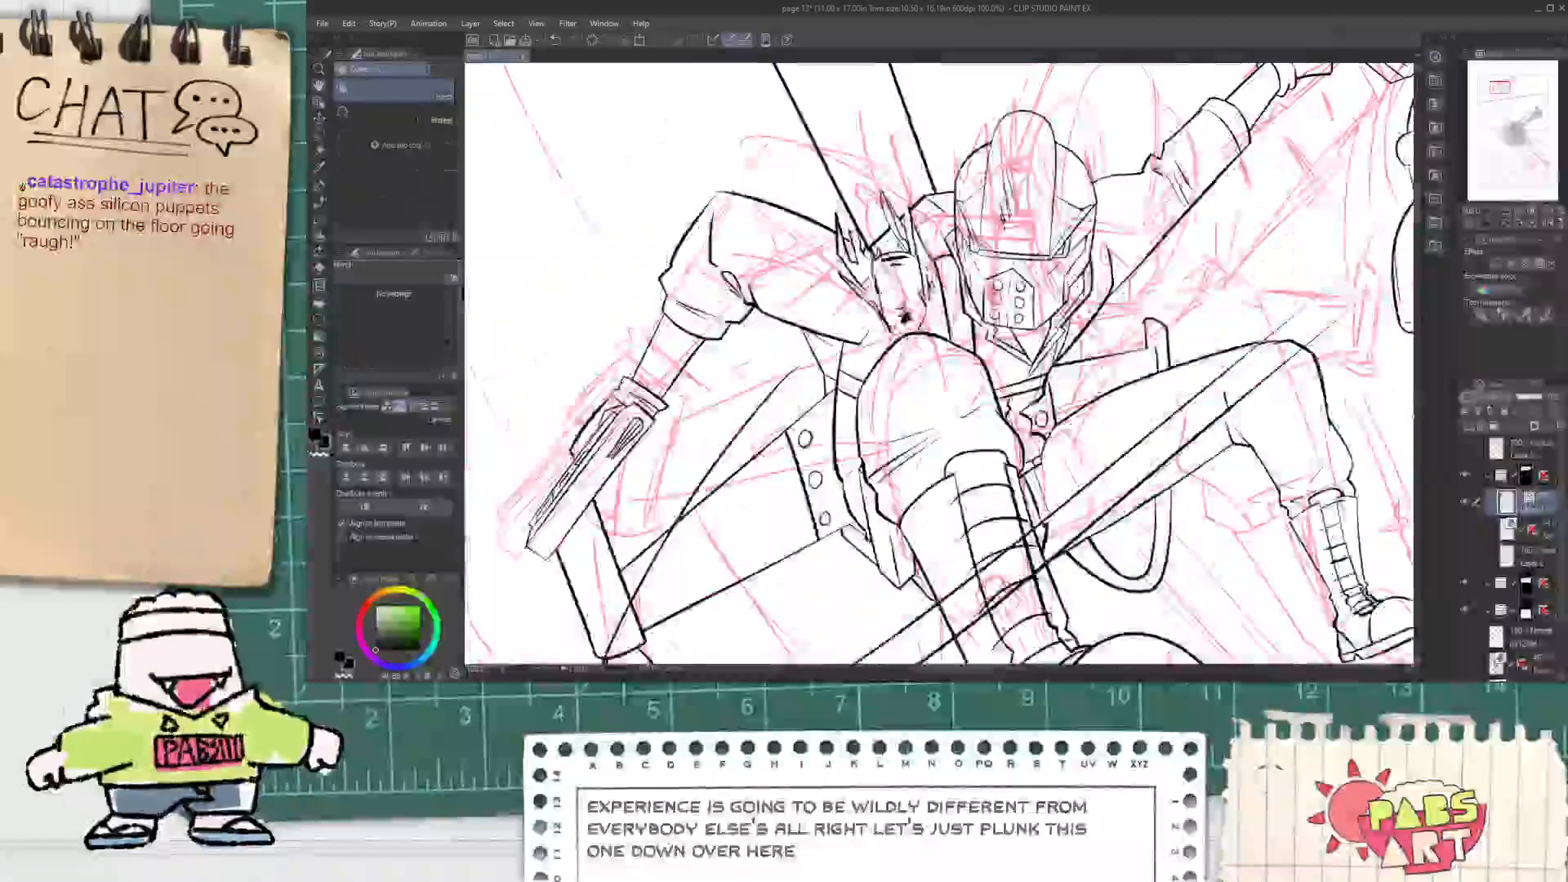
drag(933, 340, 958, 442)
scroll(934, 436, down, 1)
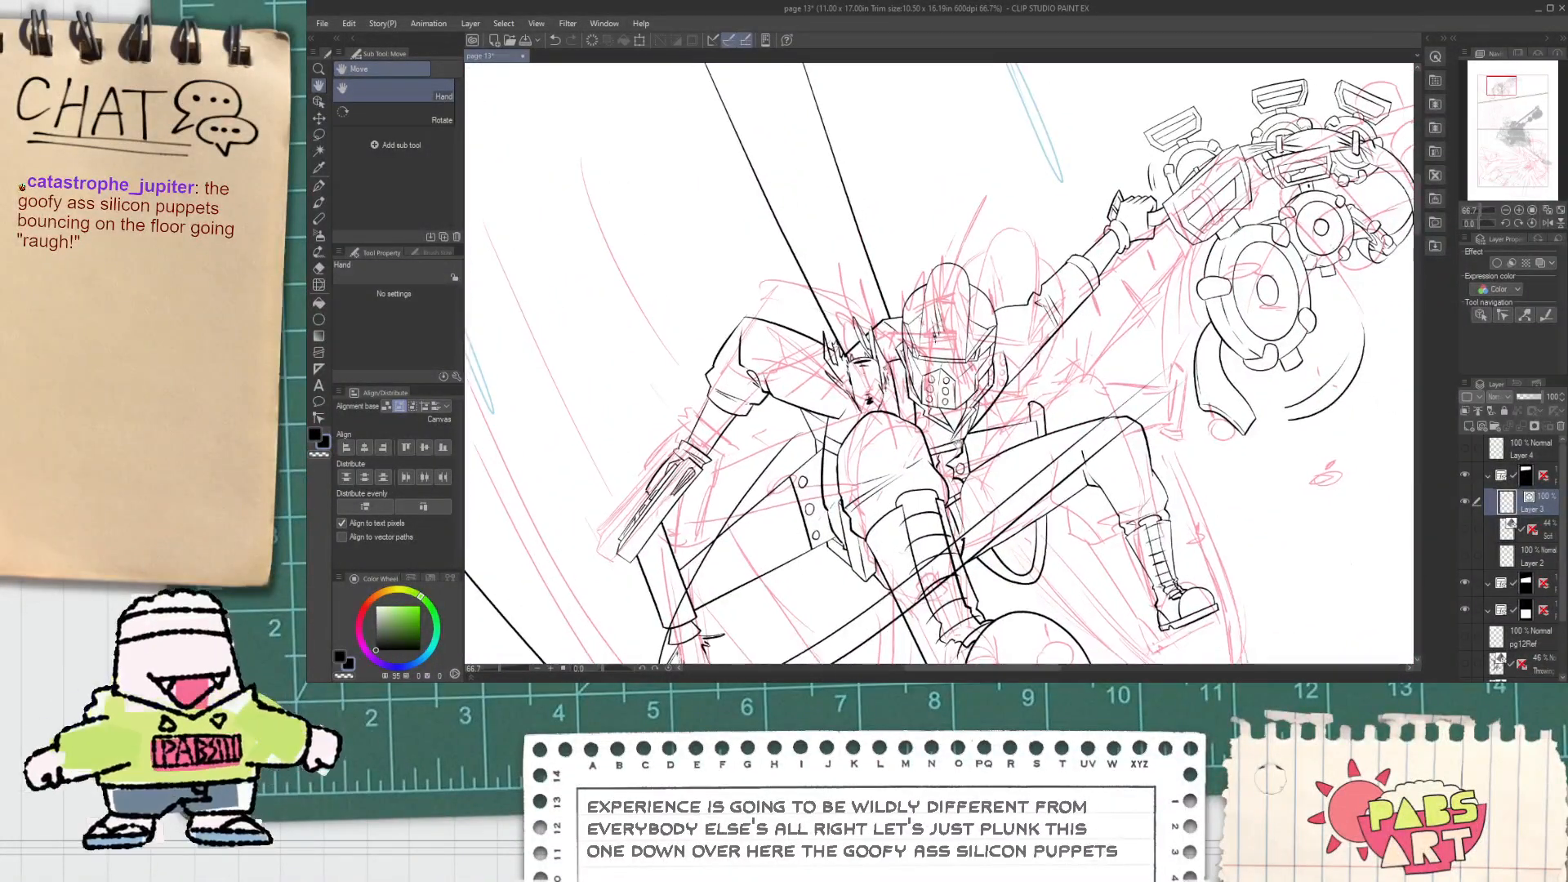
scroll(958, 437, down, 2)
scroll(846, 245, up, 2)
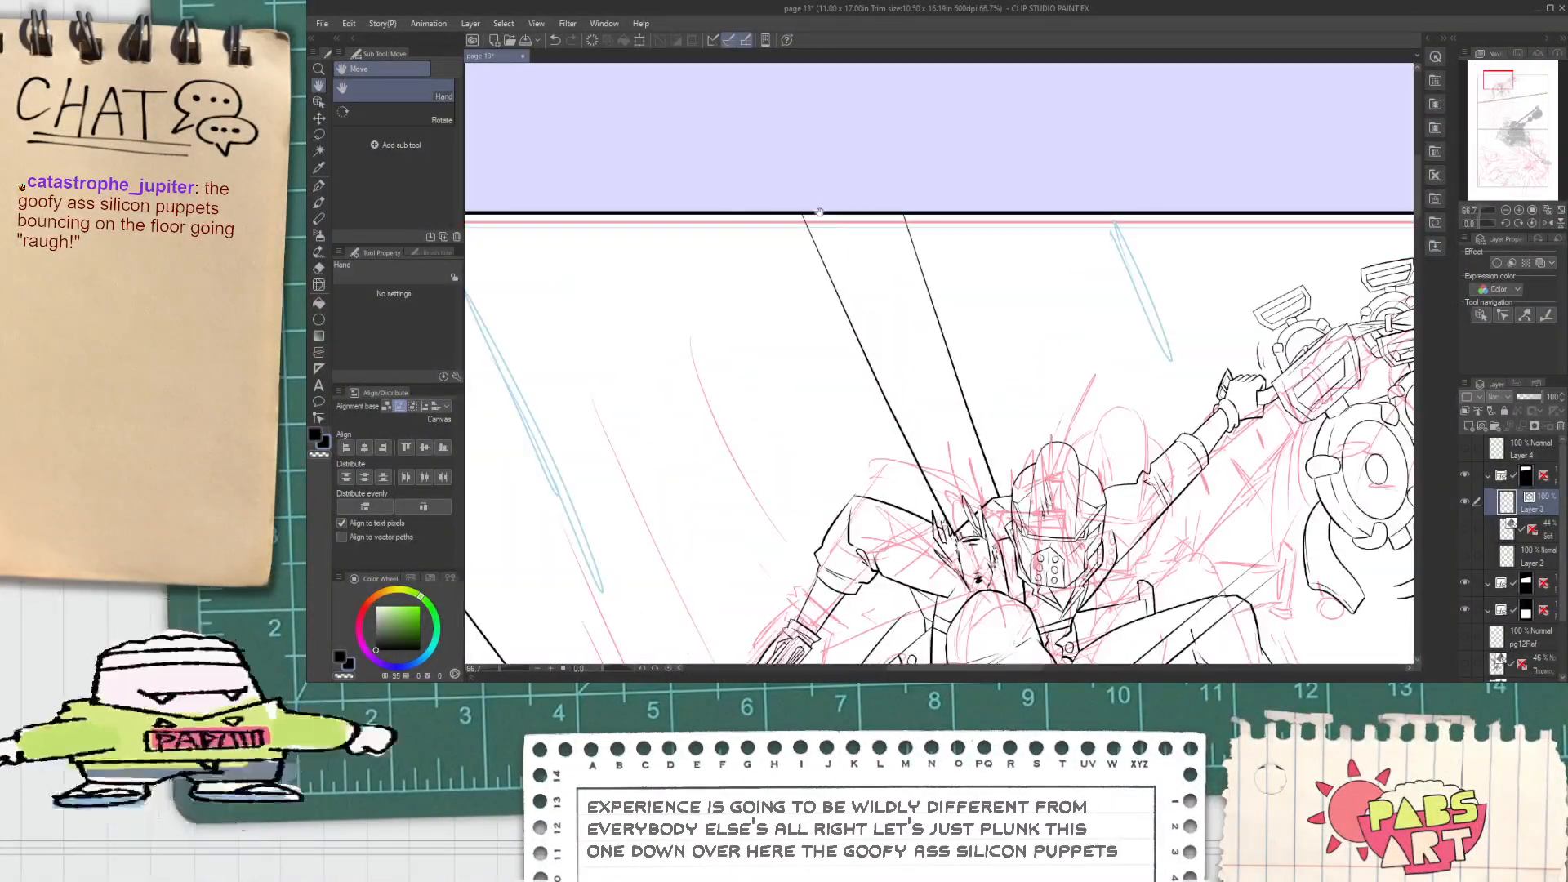
click(318, 418)
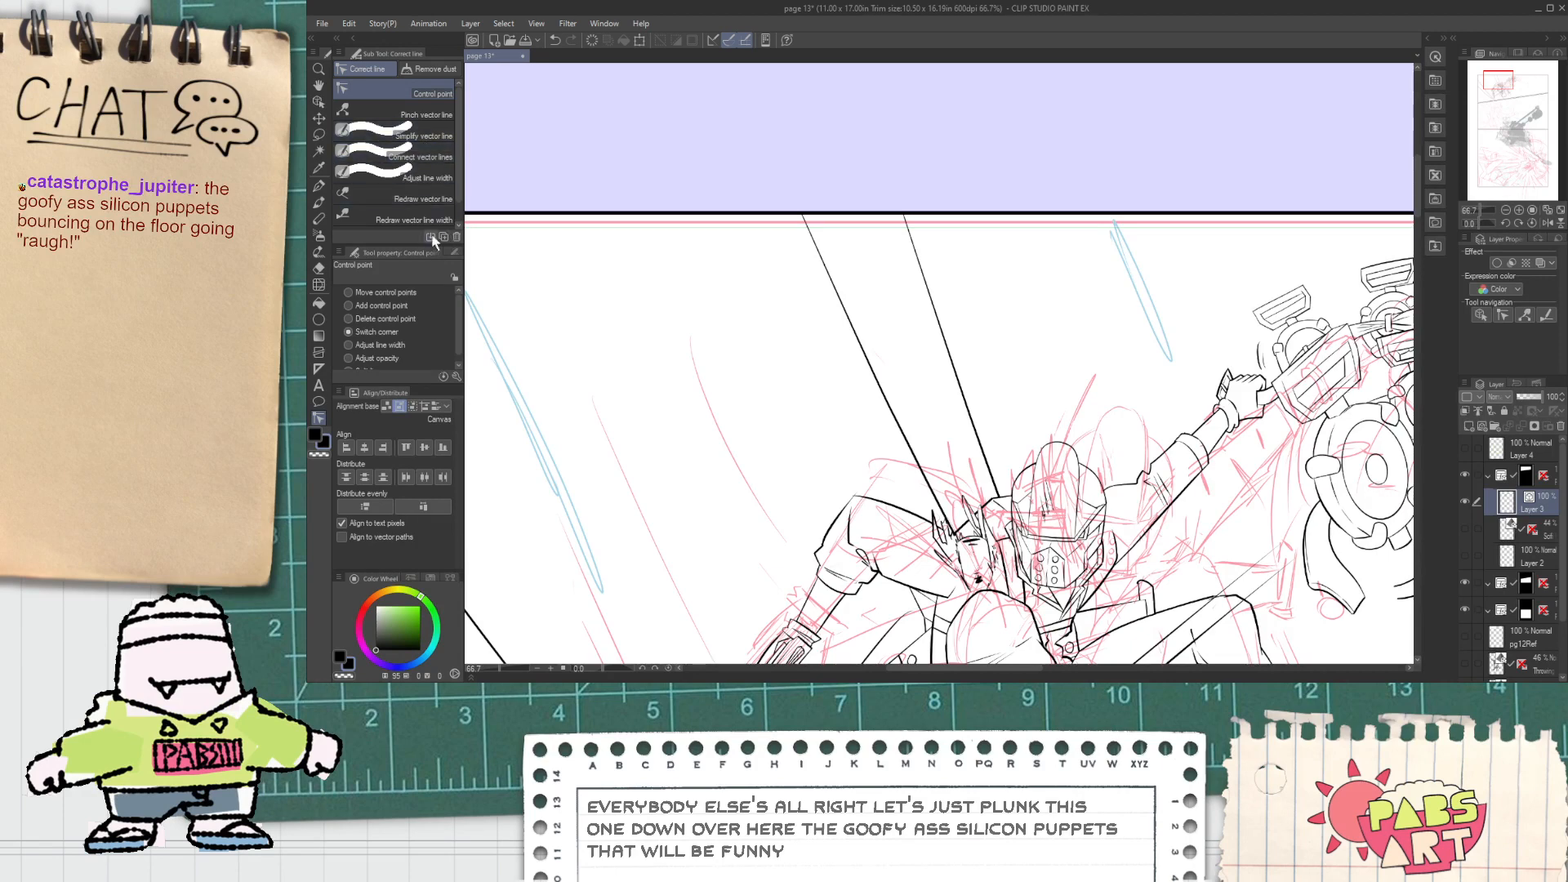
click(421, 157)
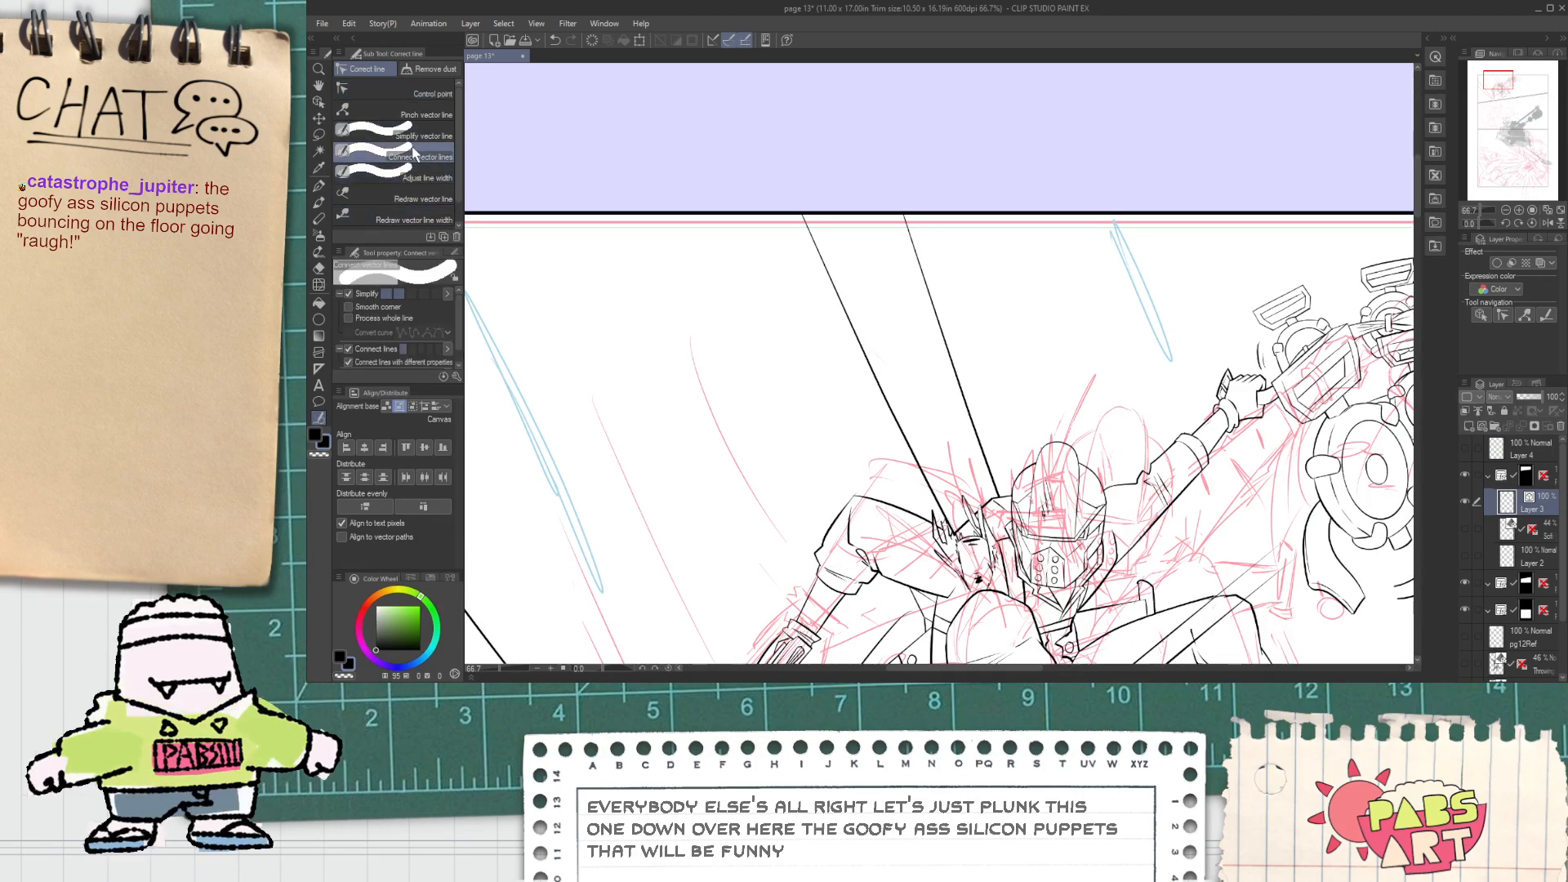
click(423, 199)
click(426, 178)
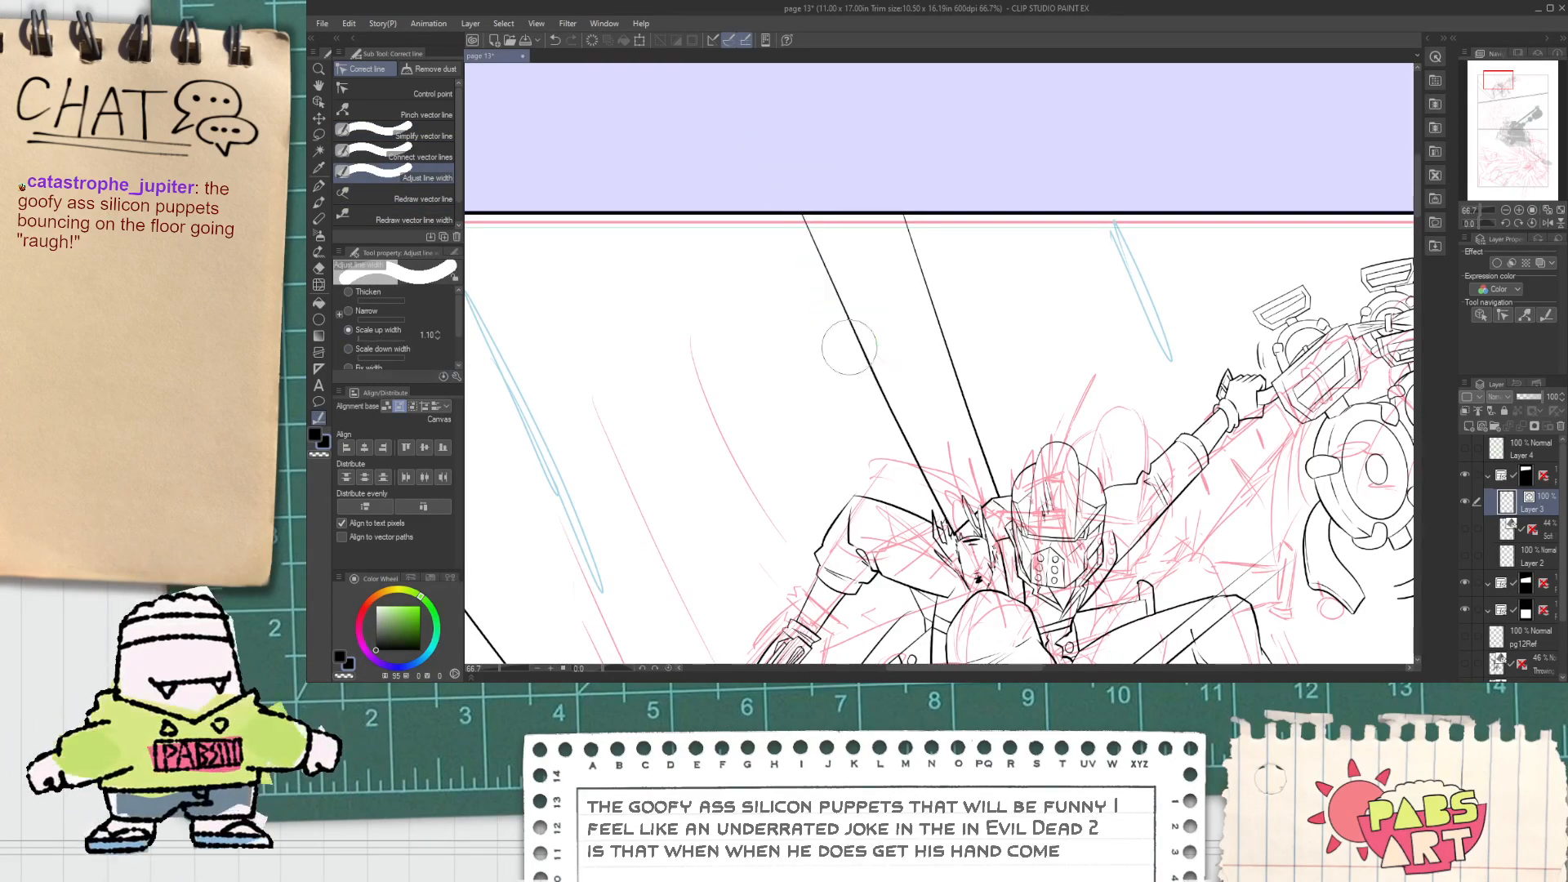
drag(856, 331, 761, 176)
drag(888, 167, 894, 304)
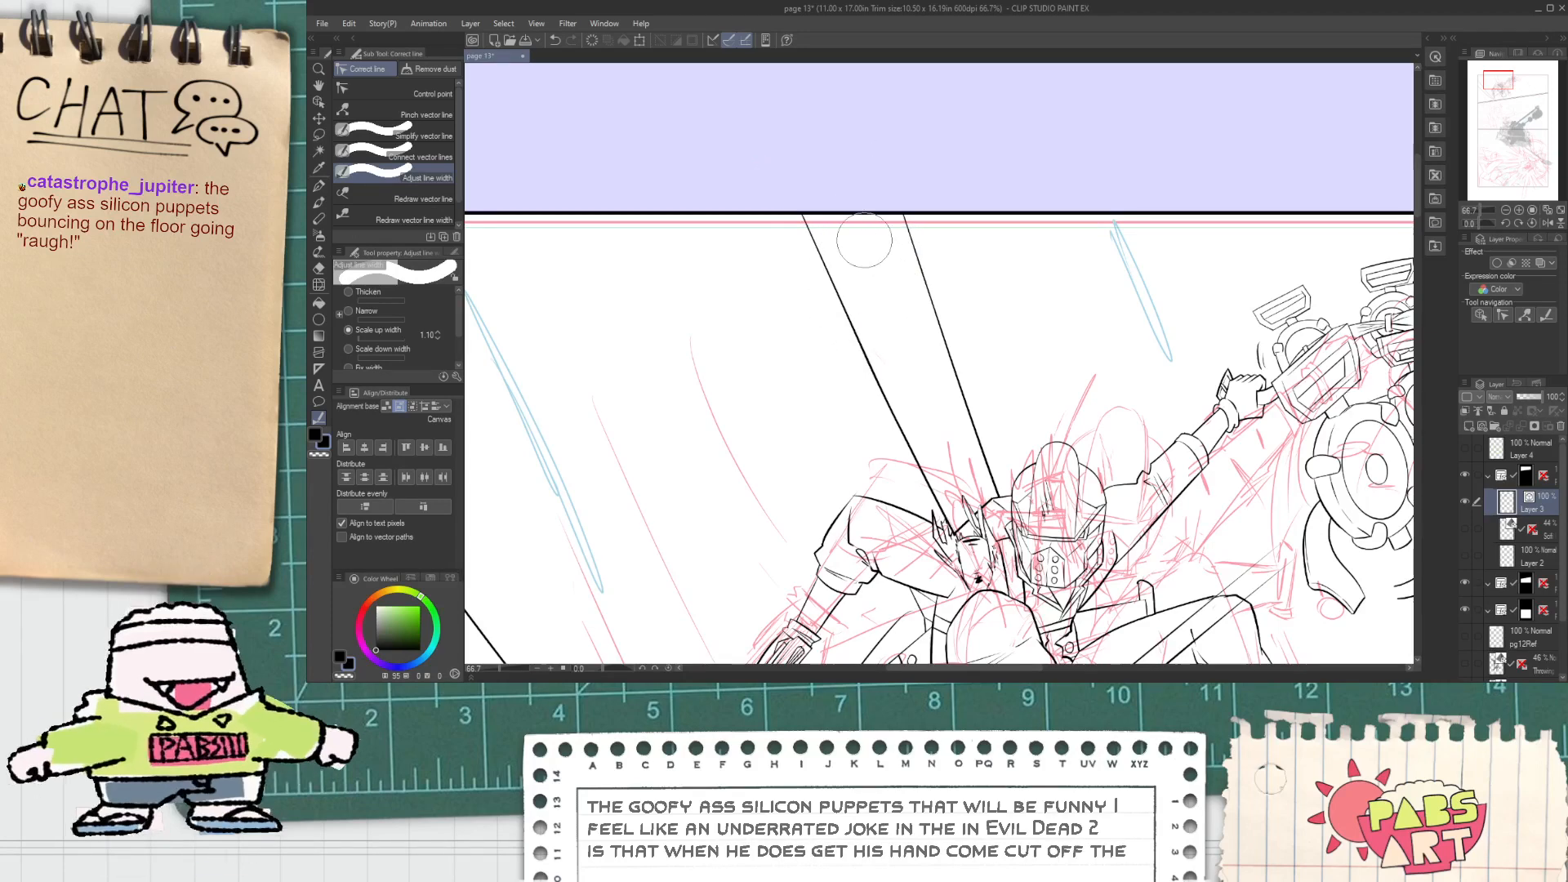
scroll(764, 245, down, 2)
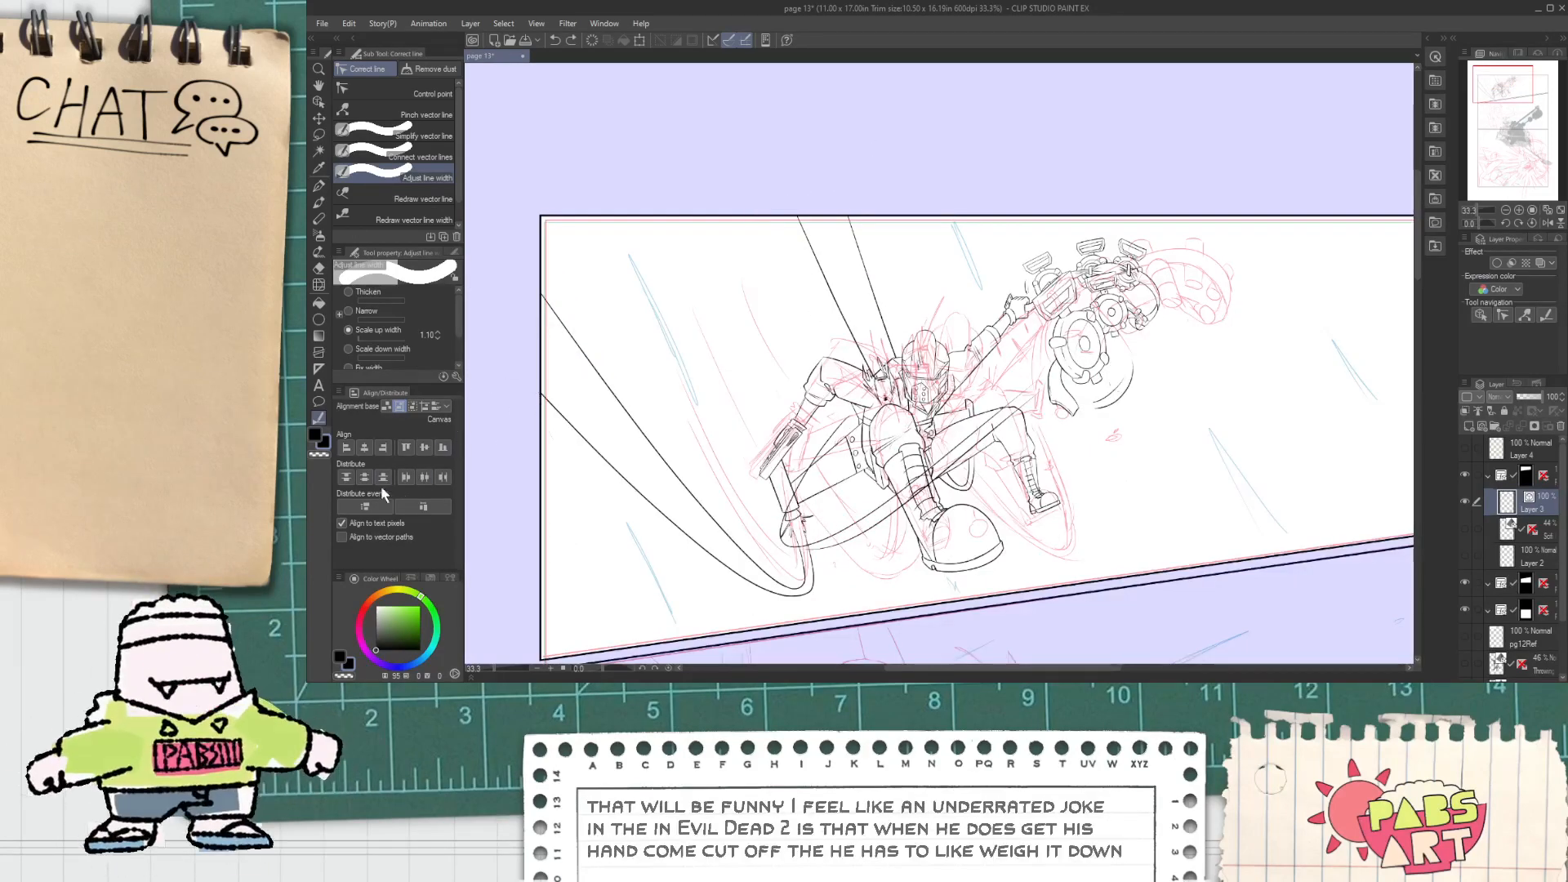
scroll(449, 360, down, 2)
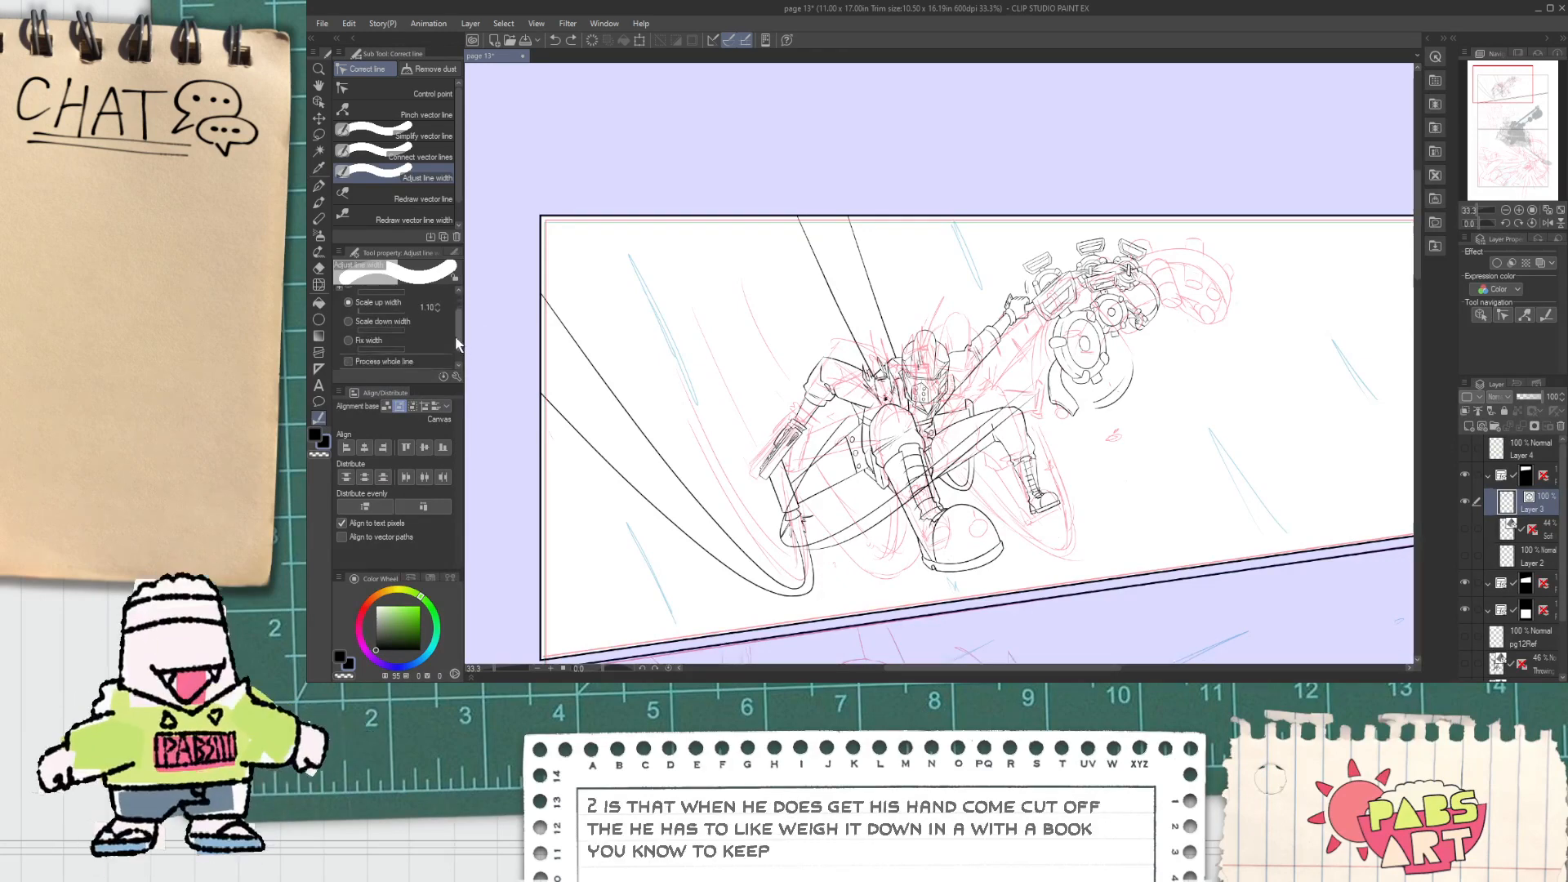
scroll(882, 319, up, 1)
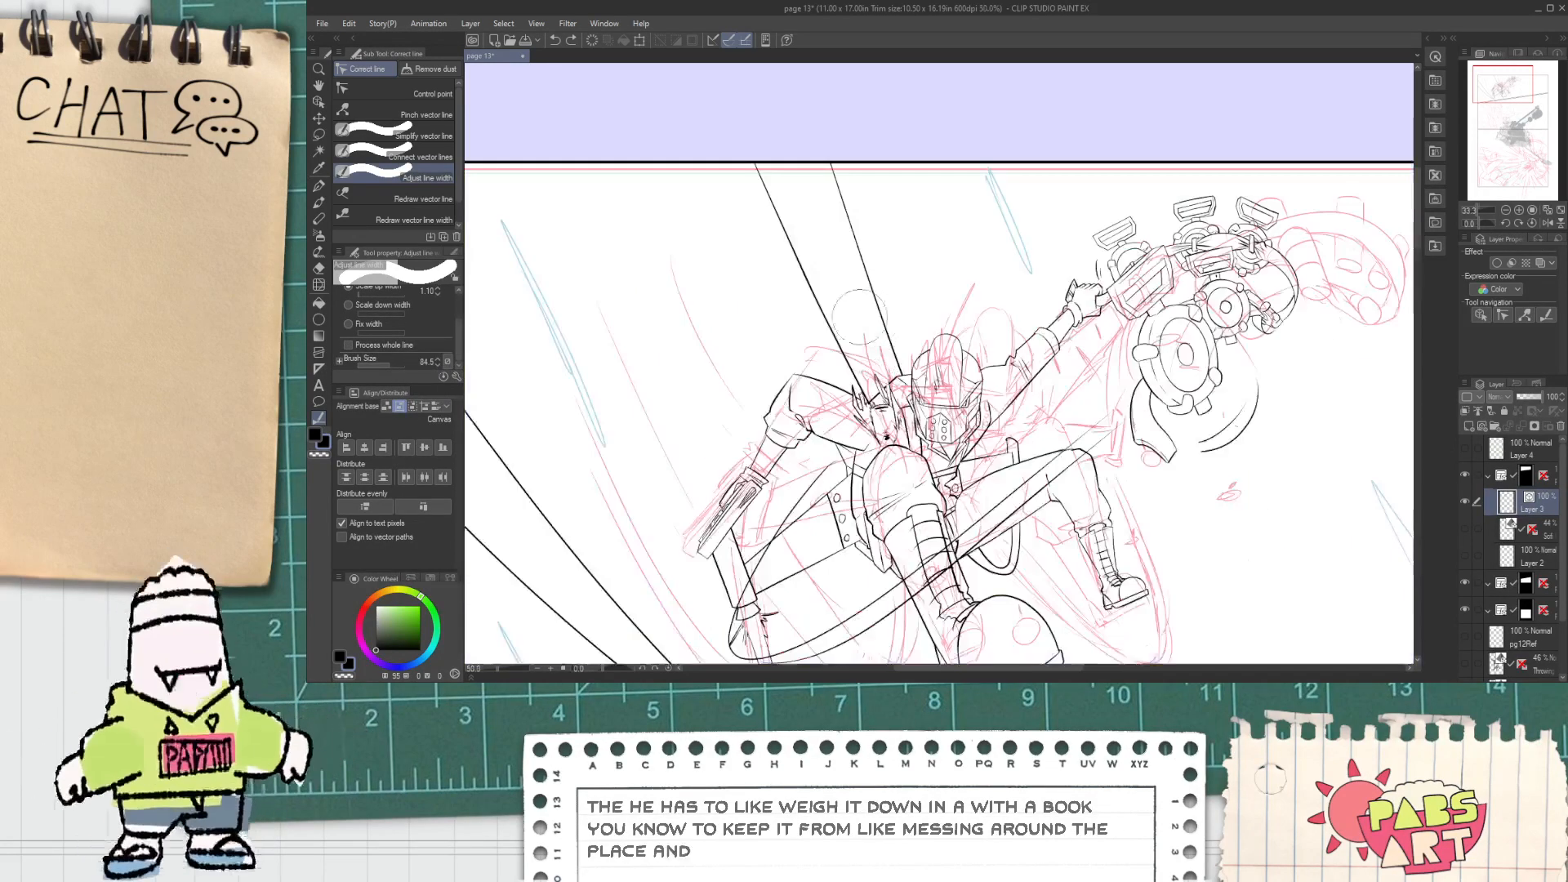
mouse_move(732, 140)
mouse_down()
mouse_move(776, 225)
mouse_move(845, 253)
mouse_up()
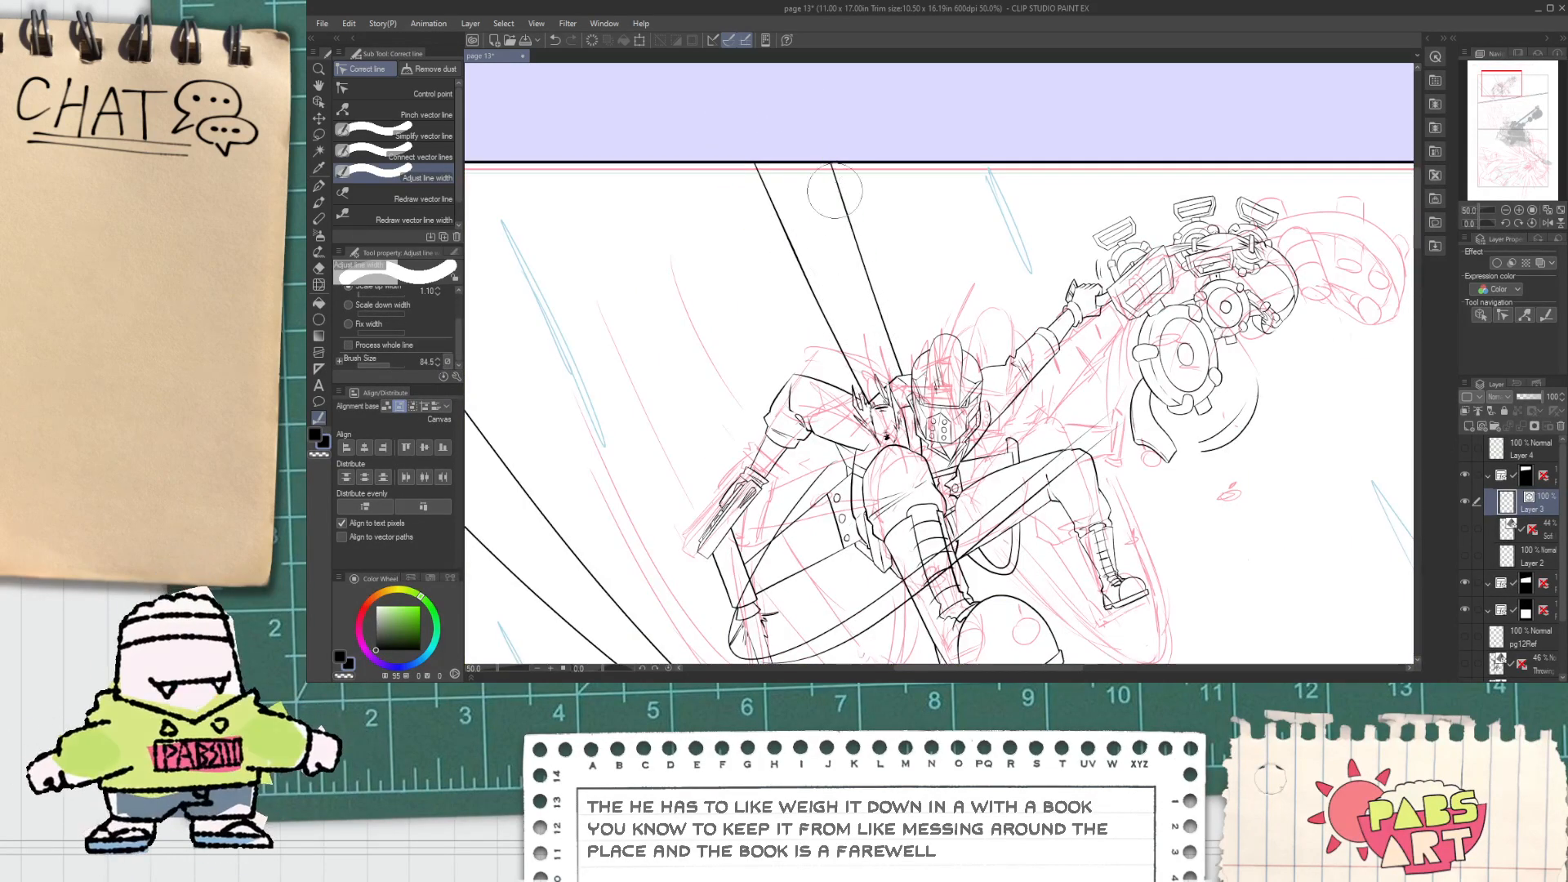
Step: Thin the lower stretch of the long sweeping curve beside the figure with Adjust line width, scaling the width down to 0.86
key(ctrl+minus)
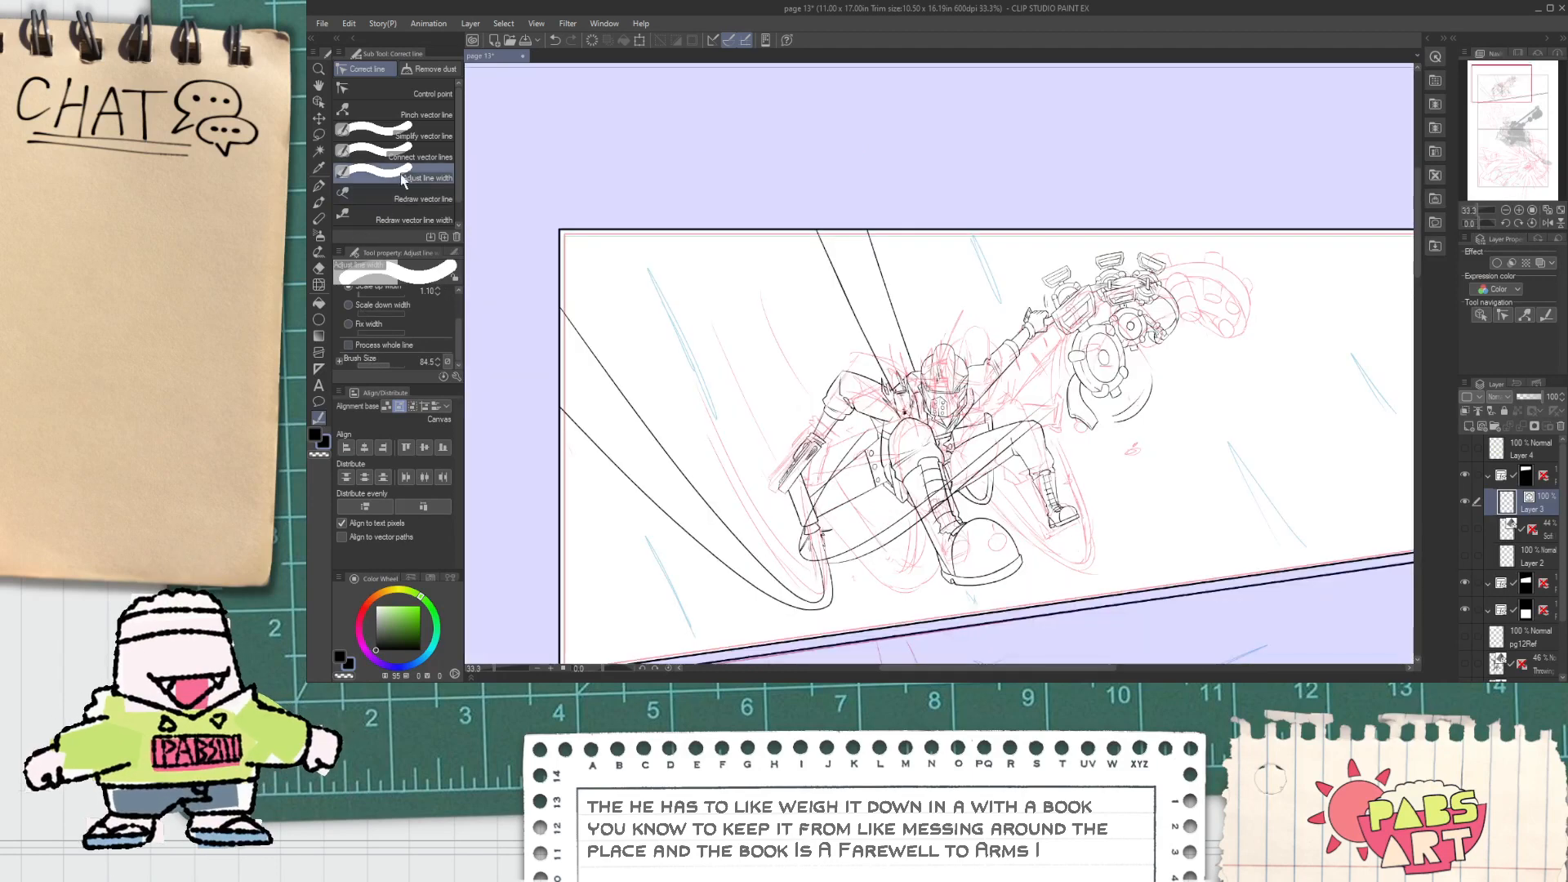
click(404, 309)
drag(669, 469, 810, 602)
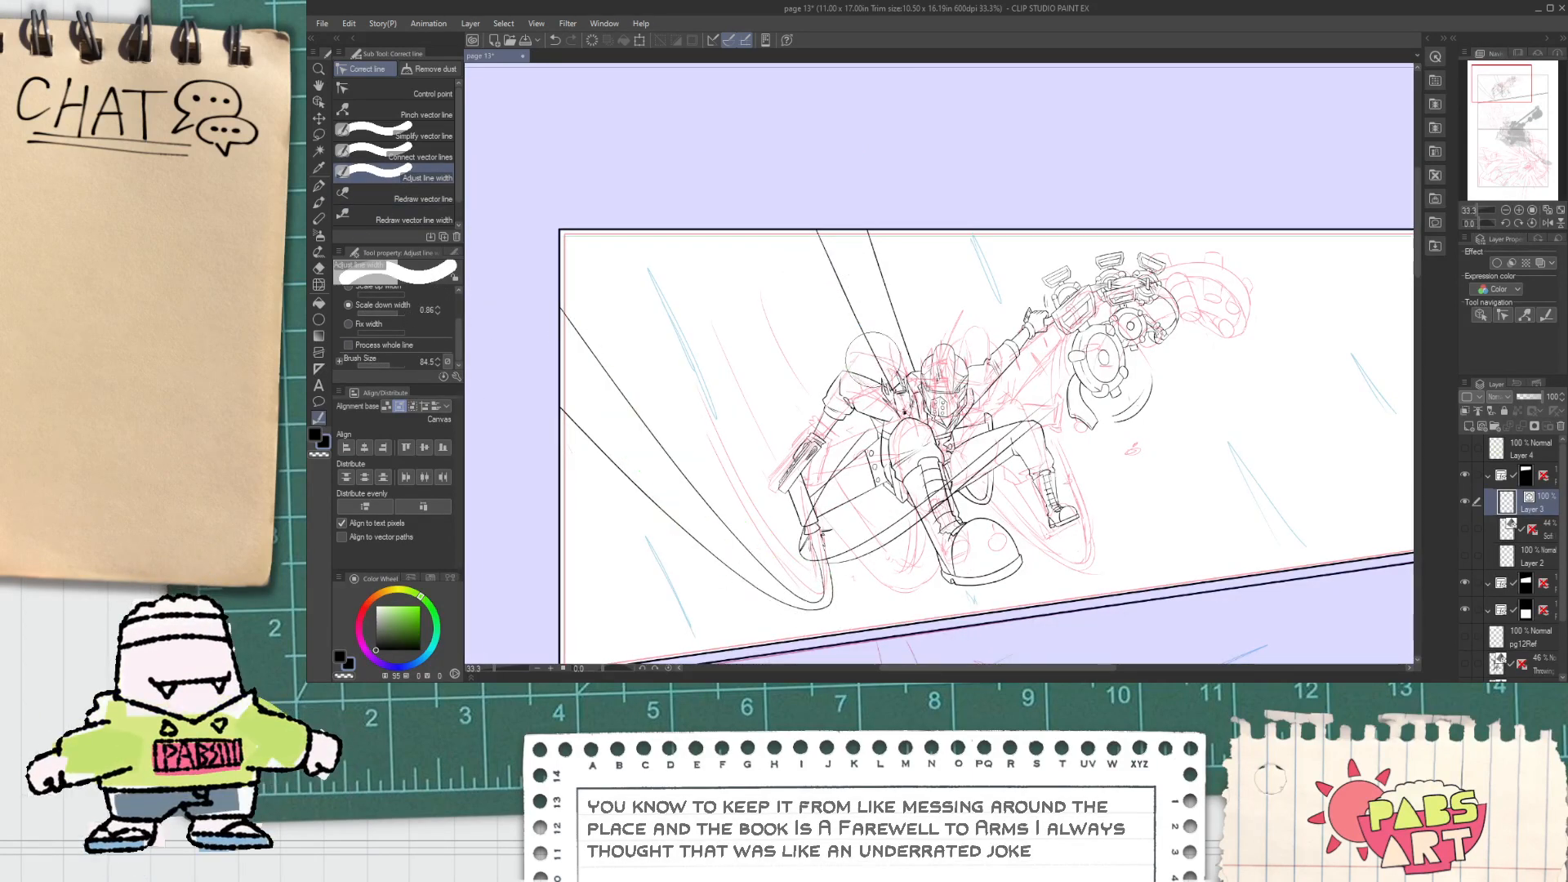
Step: Ink small jagged fabric scraps with the G-pen, one in the empty area above the helmeted head and one beside the small face
scroll(903, 363, up, 3)
scroll(938, 347, down, 3)
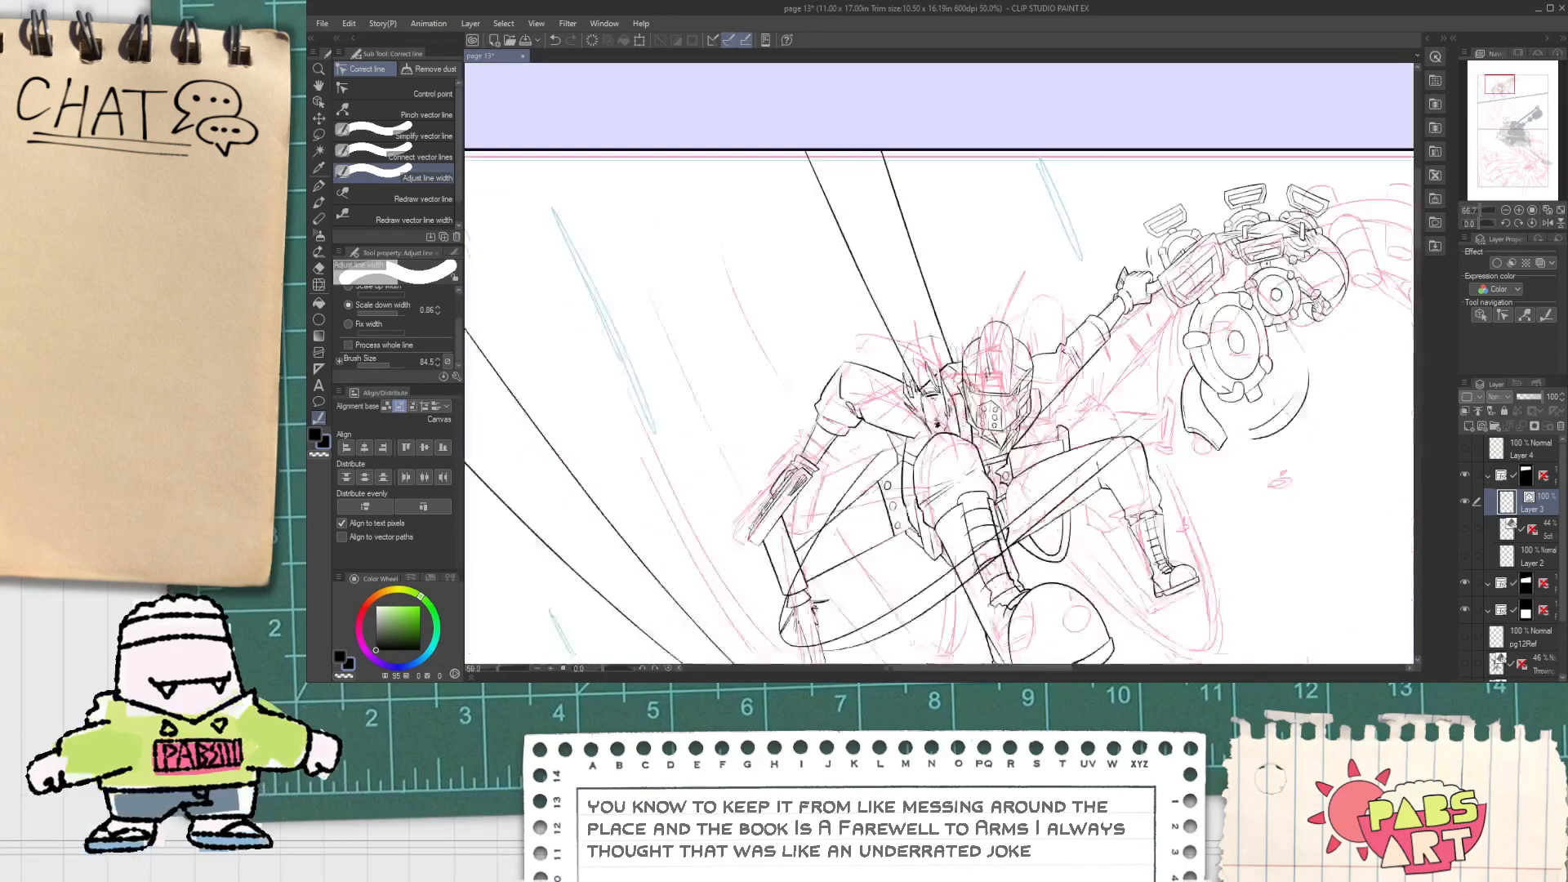
key(space)
drag(1076, 391, 924, 260)
scroll(783, 257, up, 5)
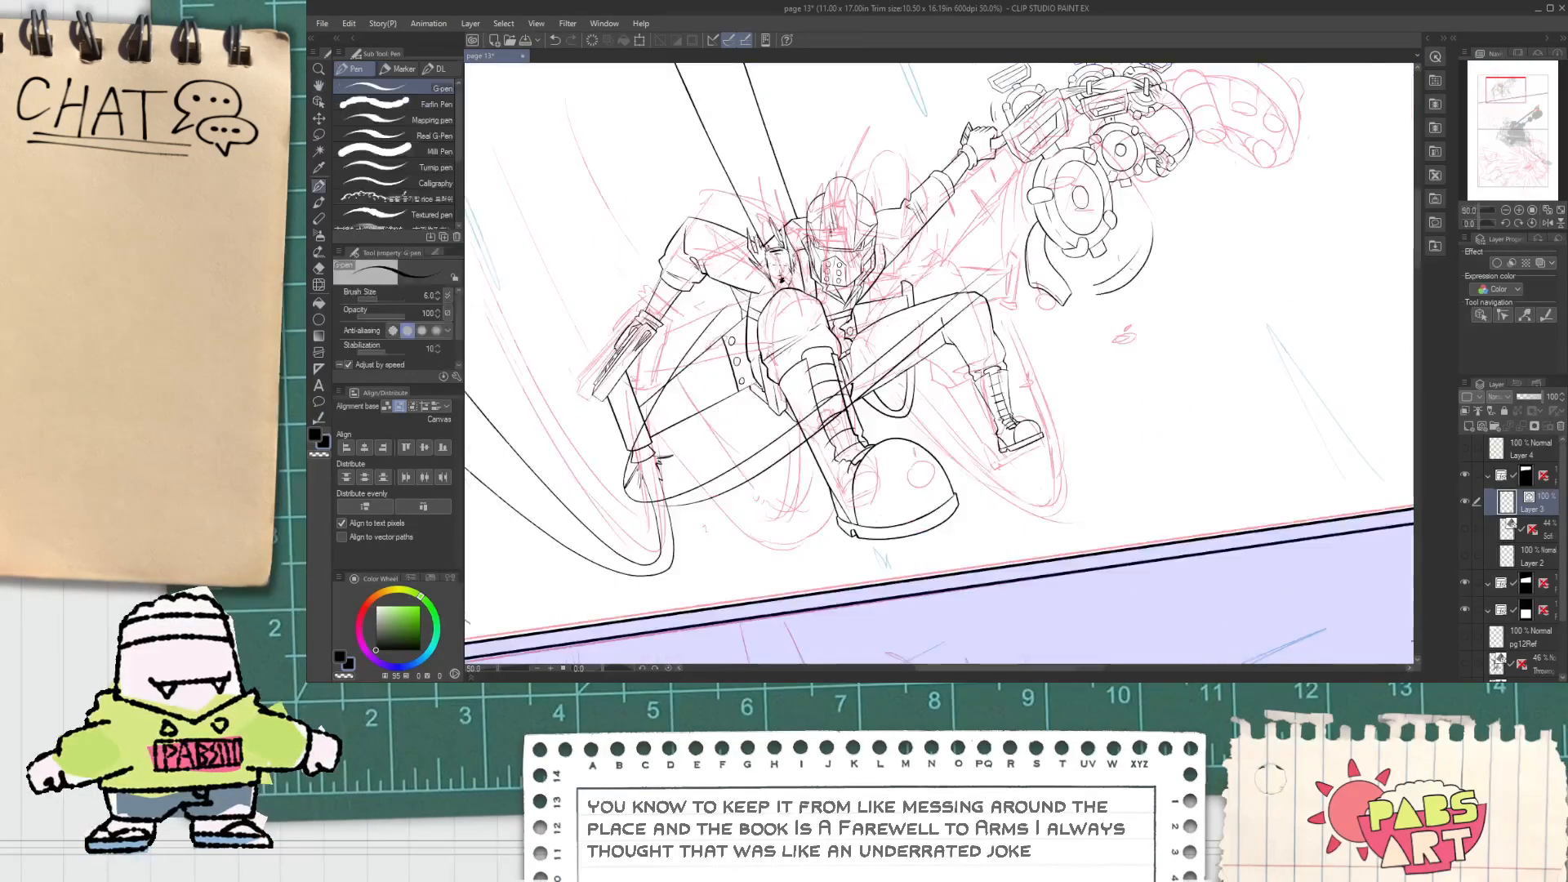
drag(779, 283, 787, 305)
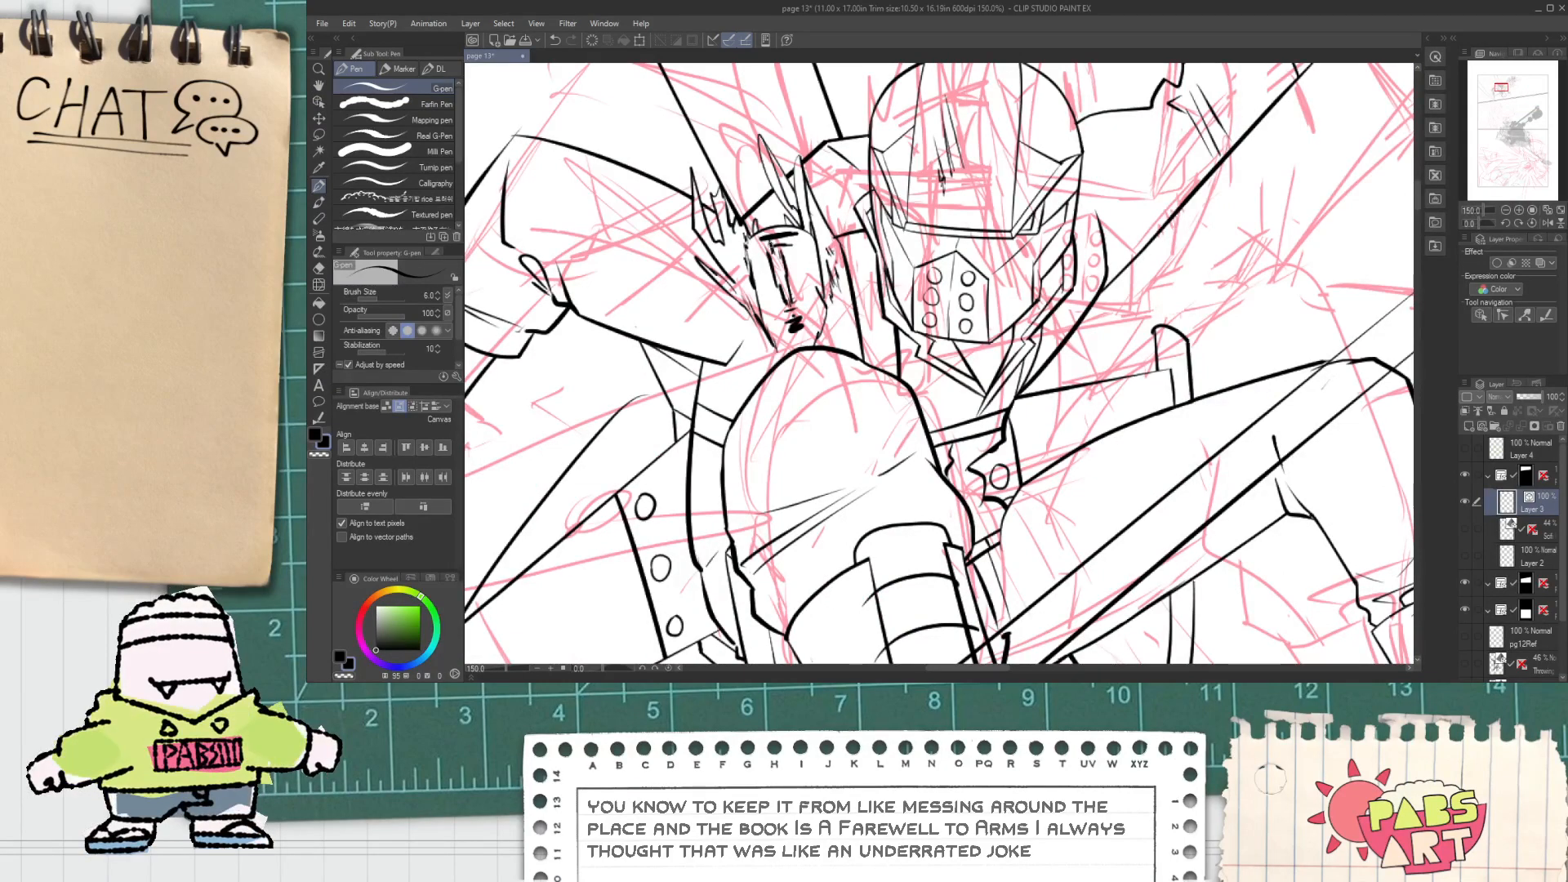
scroll(780, 286, down, 7)
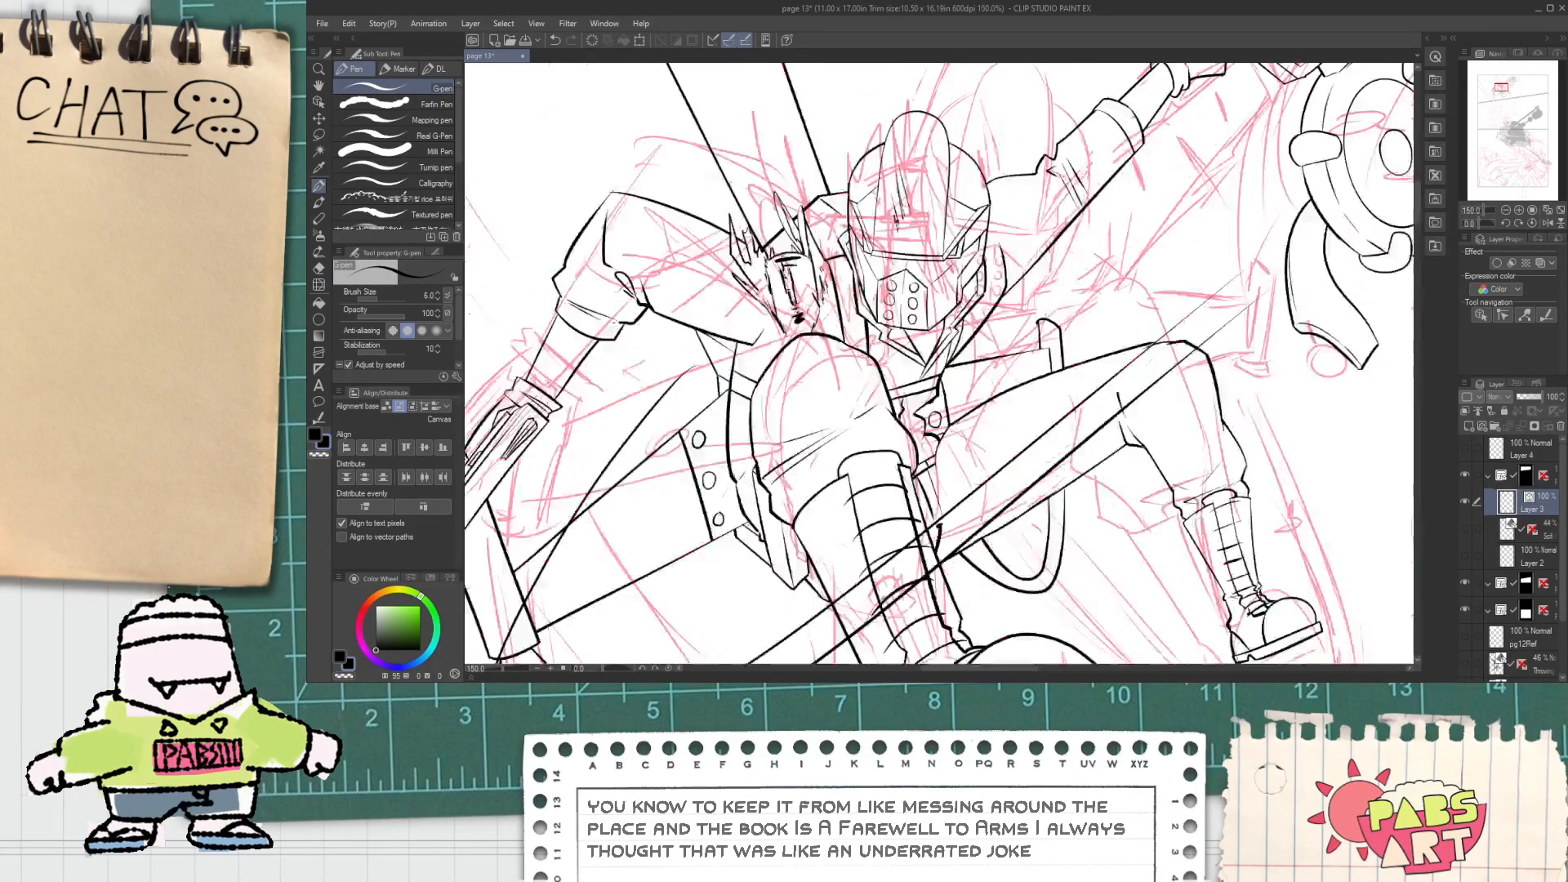
drag(901, 382, 853, 337)
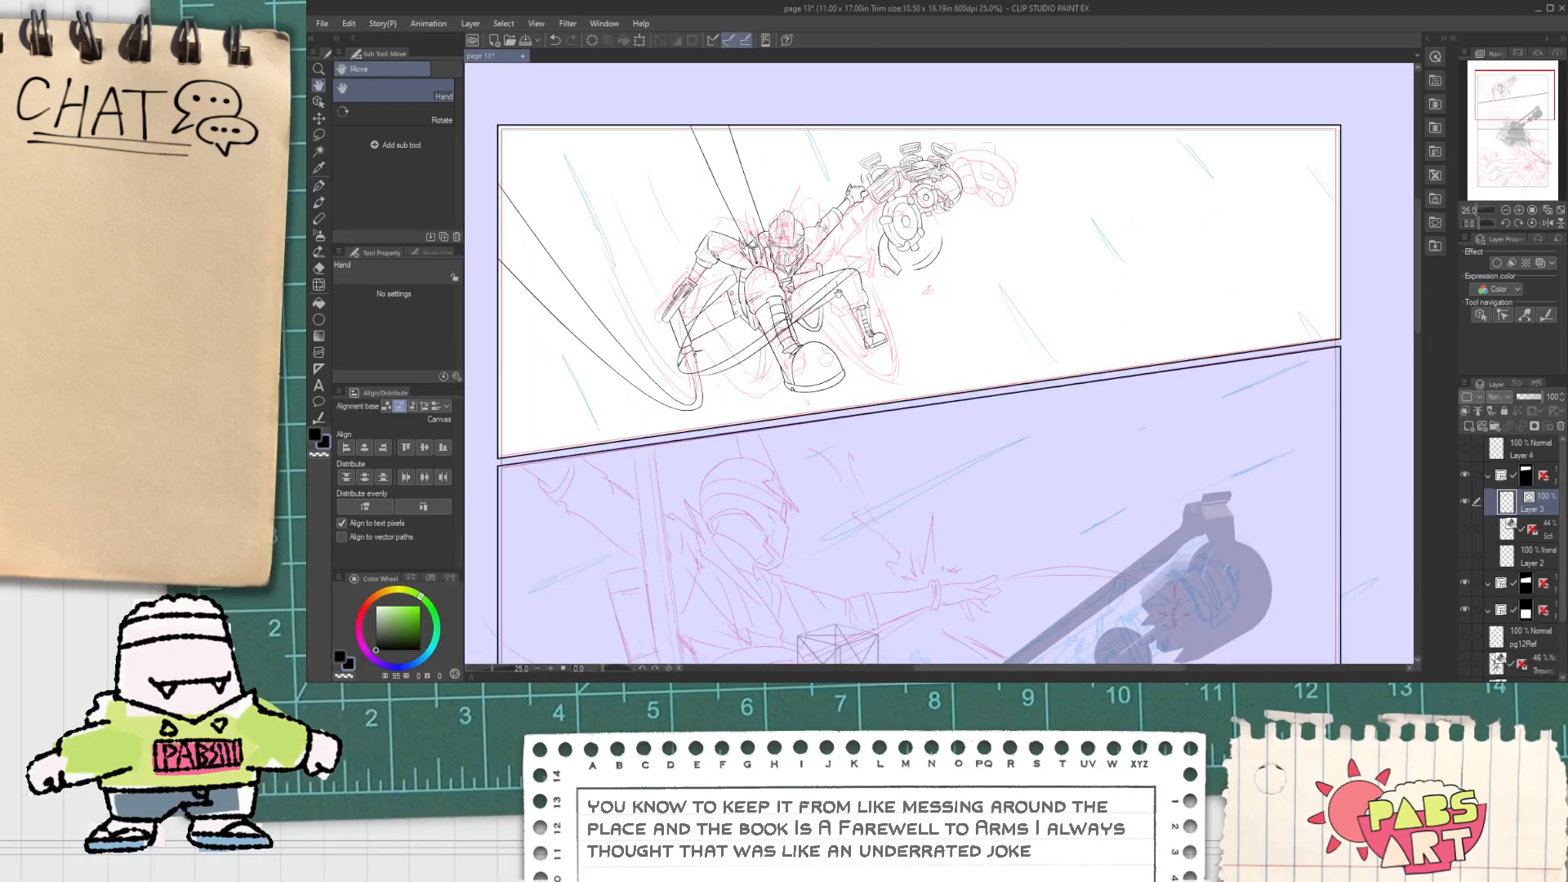
scroll(768, 196, up, 5)
key(p)
mouse_move(779, 155)
mouse_down()
mouse_move(801, 180)
mouse_move(808, 133)
mouse_up()
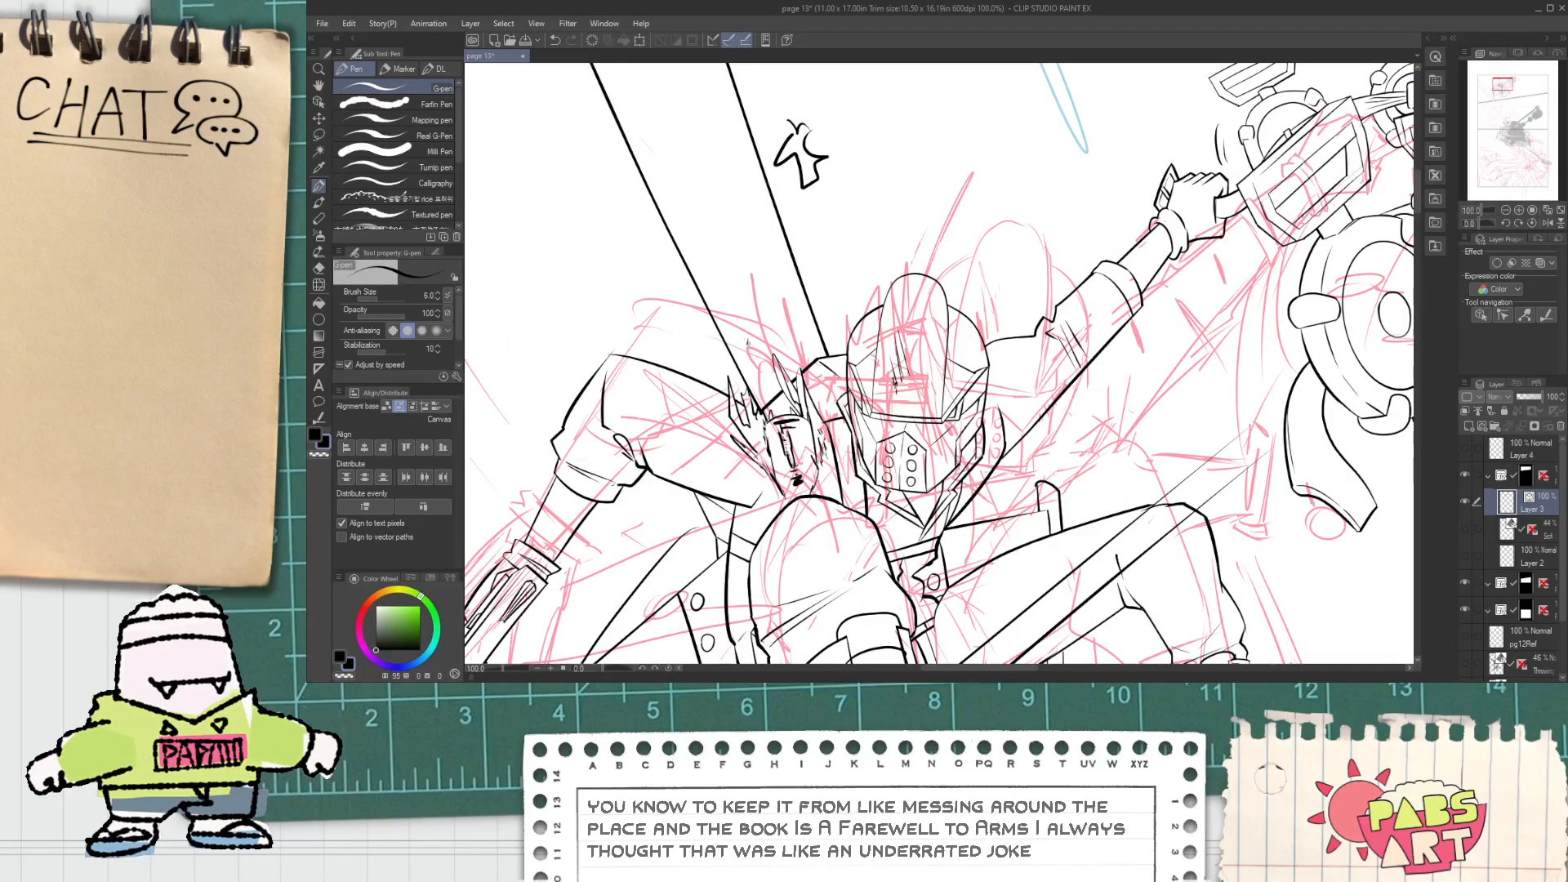
drag(747, 344, 937, 419)
Step: Ink a large wavy piece of torn fabric hanging from the top border, to the left of the two straight lines
scroll(756, 341, down, 3)
scroll(709, 334, up, 2)
key(space)
scroll(935, 314, down, 1)
drag(758, 210, 817, 411)
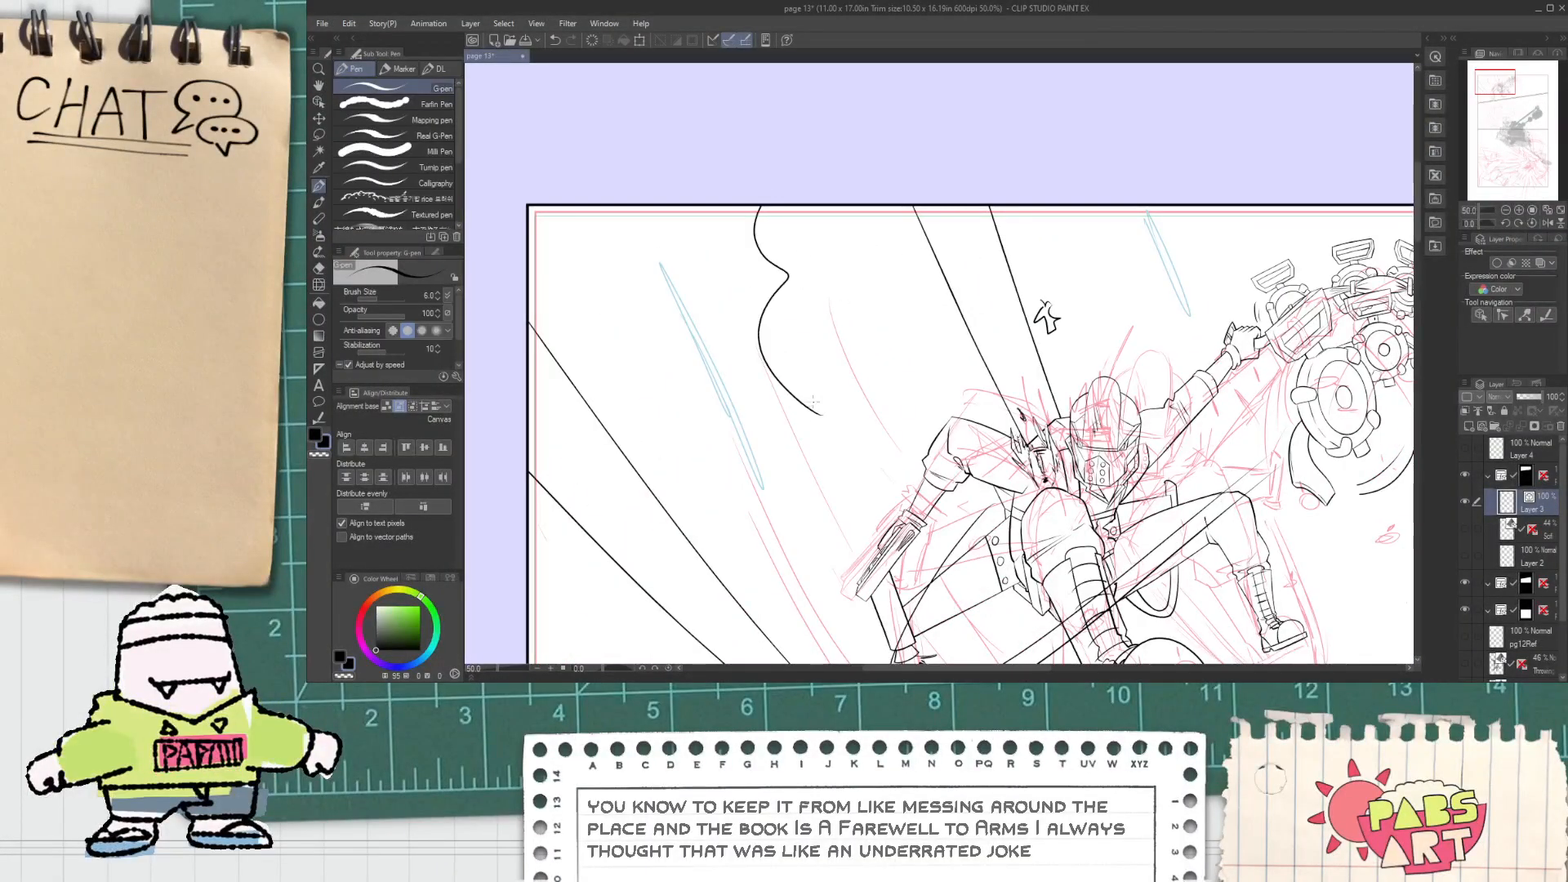
drag(839, 309, 858, 231)
Step: Erase the overshooting line ends at the ragged upper corner of the torn fabric shape with the Vector eraser
key(e)
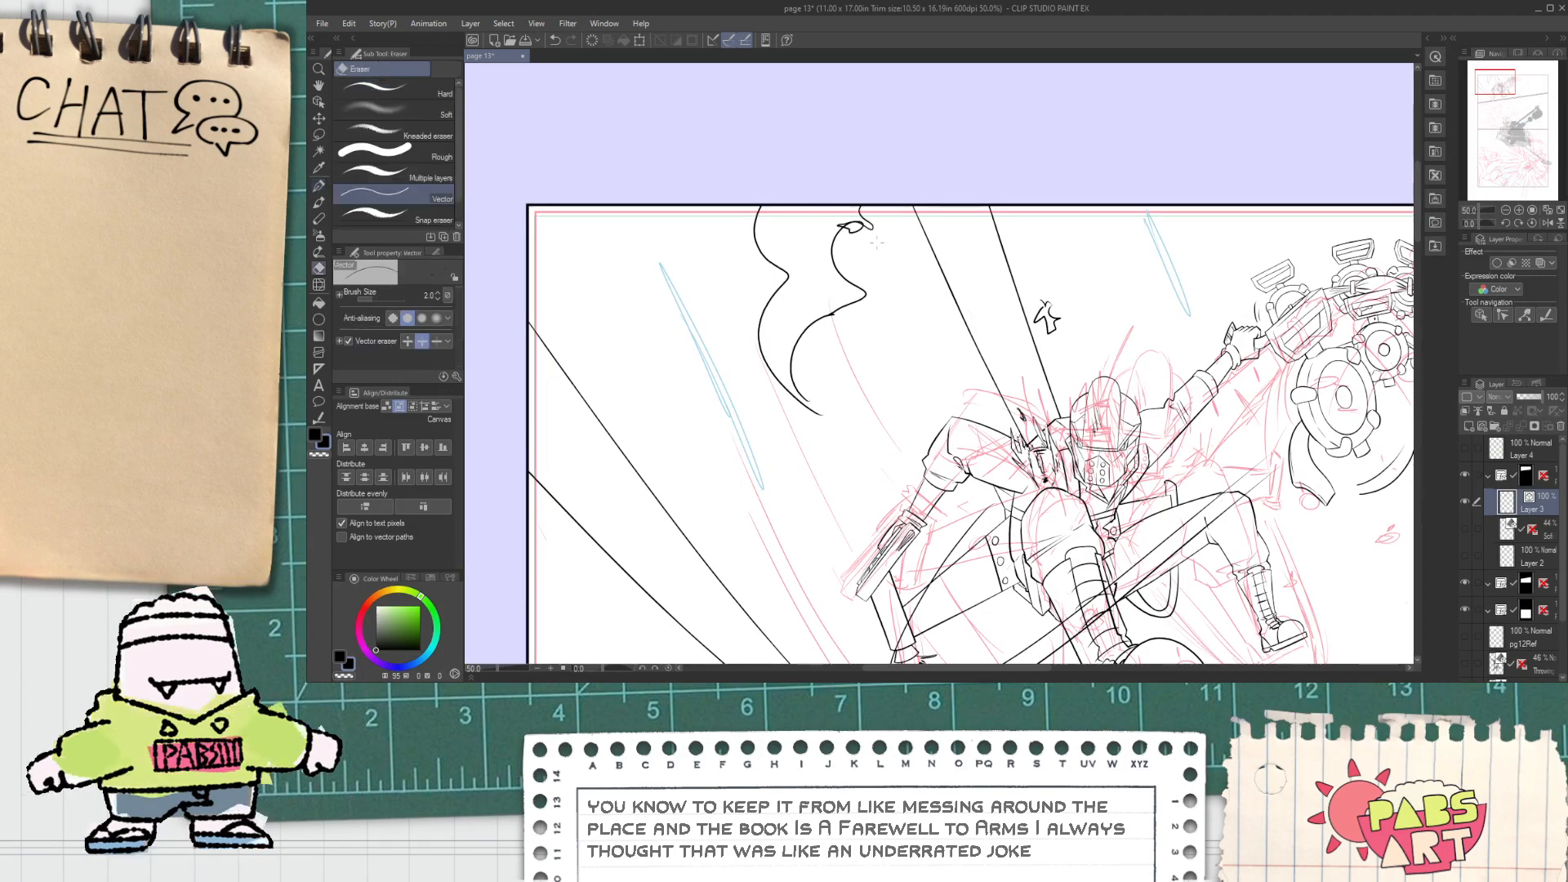
scroll(837, 225, up, 2)
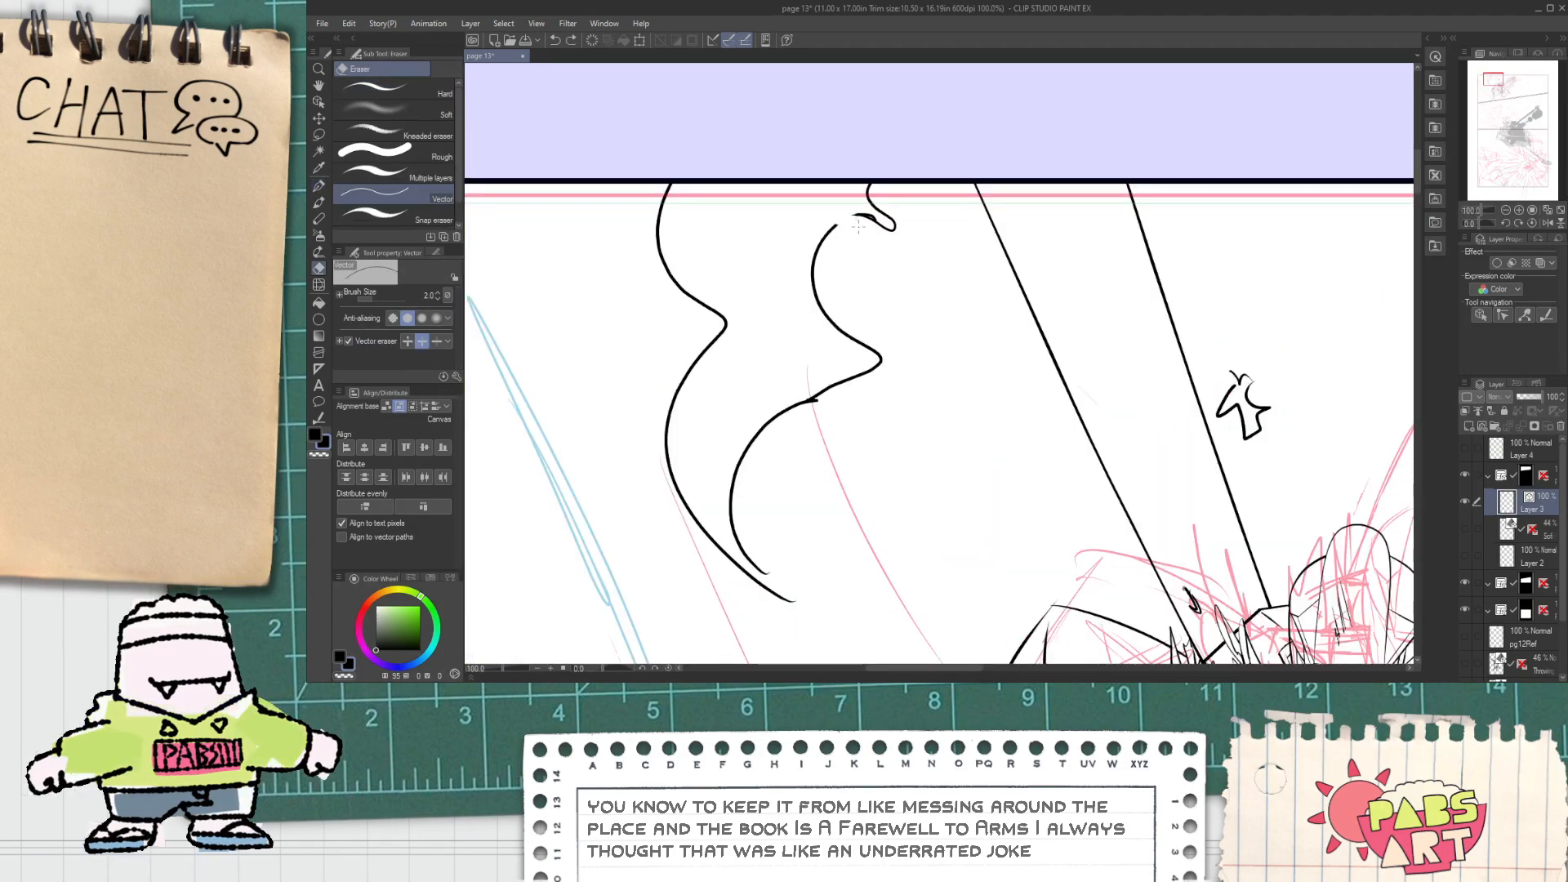
scroll(858, 225, up, 2)
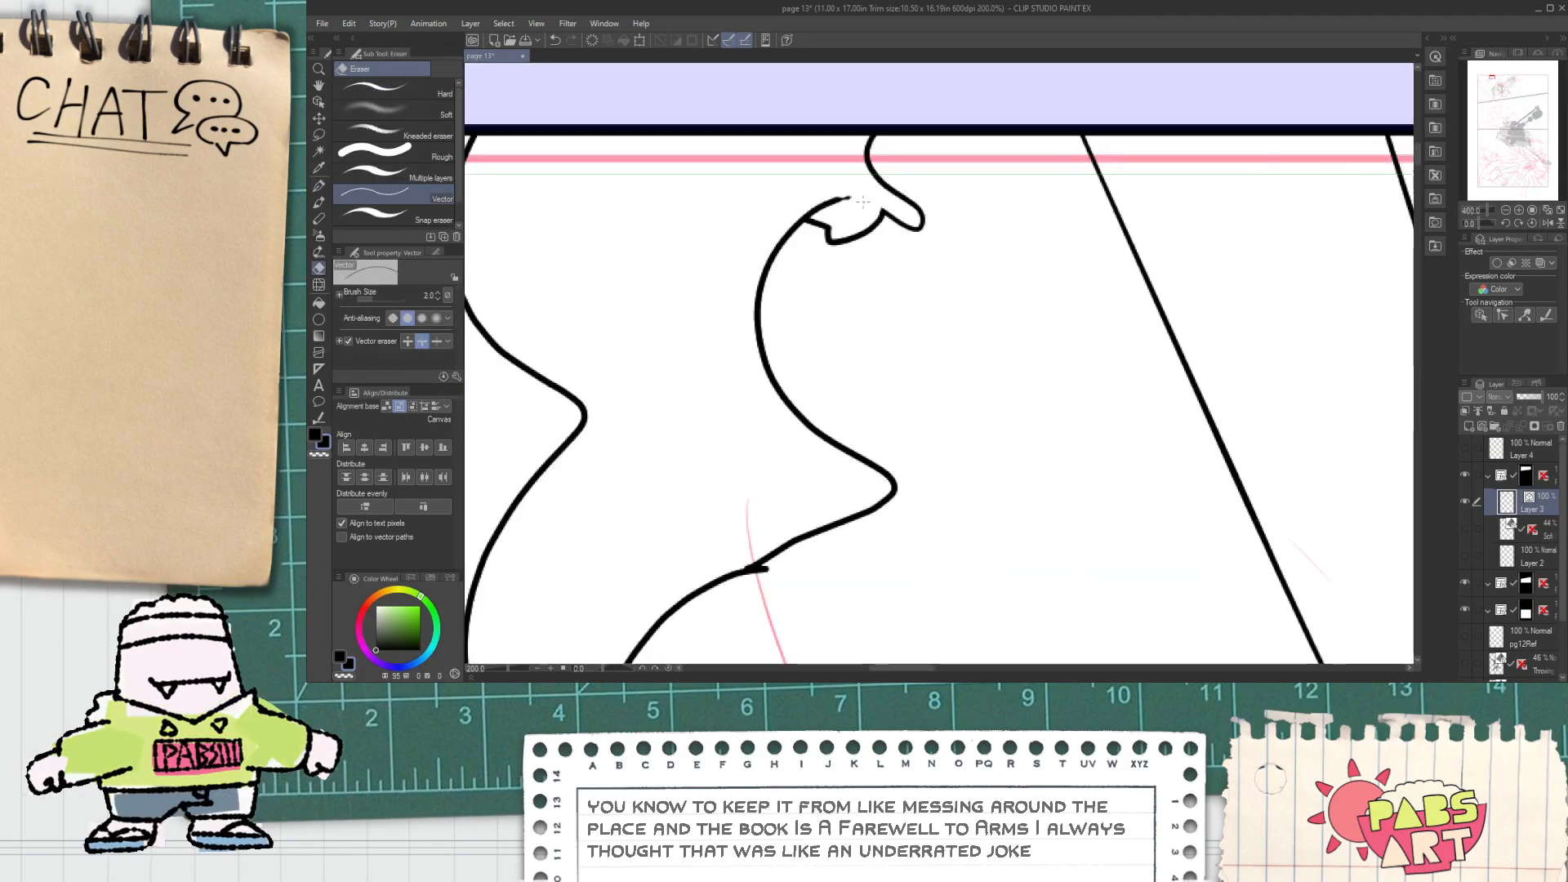
drag(834, 196, 826, 200)
scroll(854, 196, down, 6)
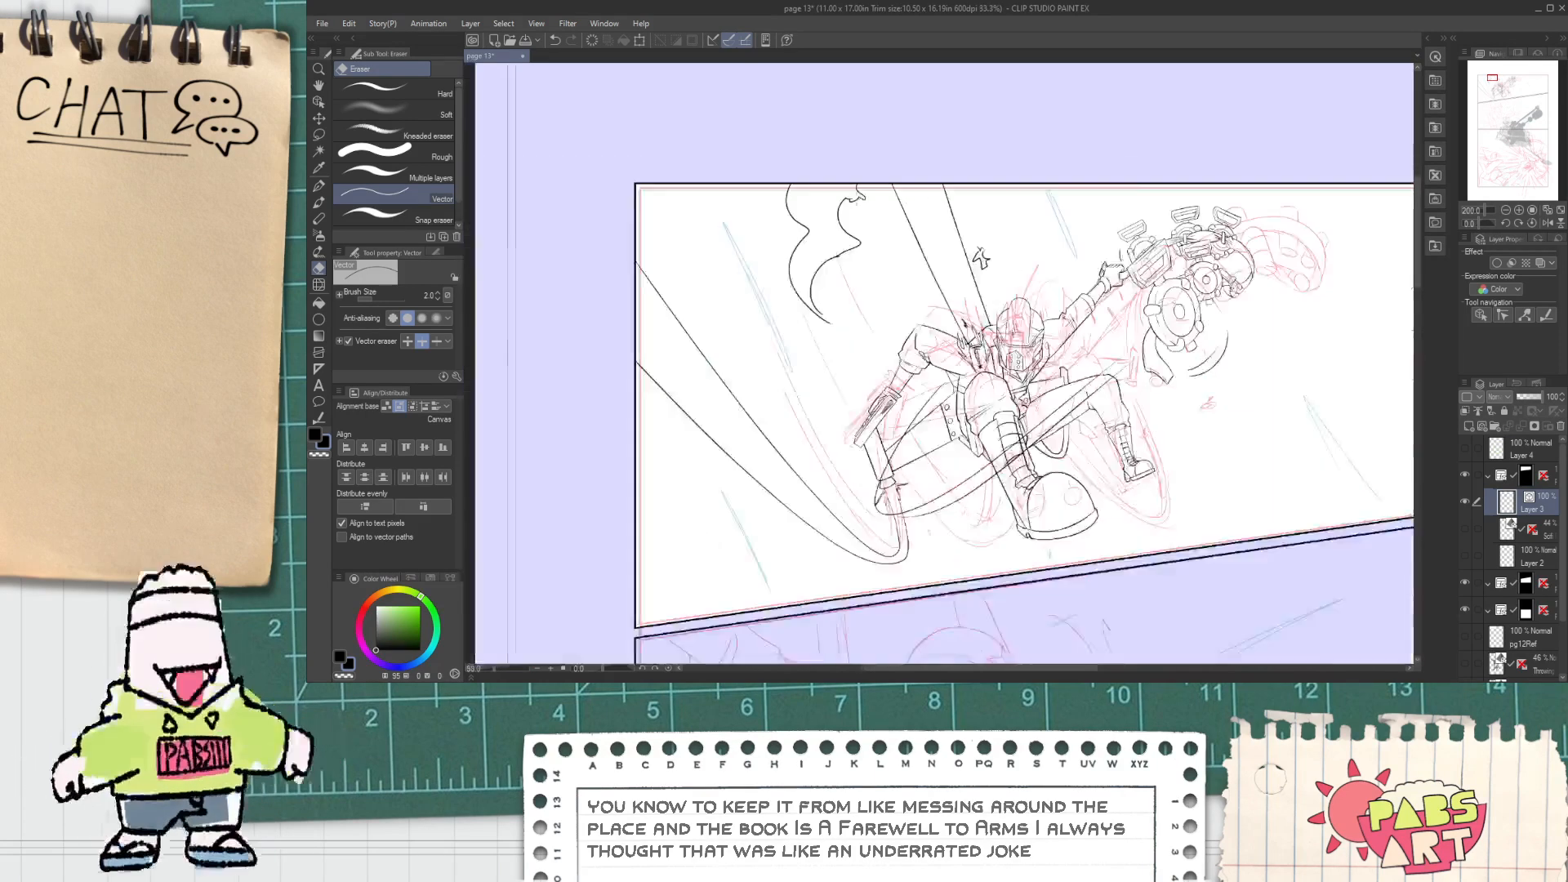
Step: Ink a second torn fabric shape hanging from the top border across the right-hand straight line
key(space)
drag(924, 294, 916, 303)
key(p)
scroll(914, 268, up, 1)
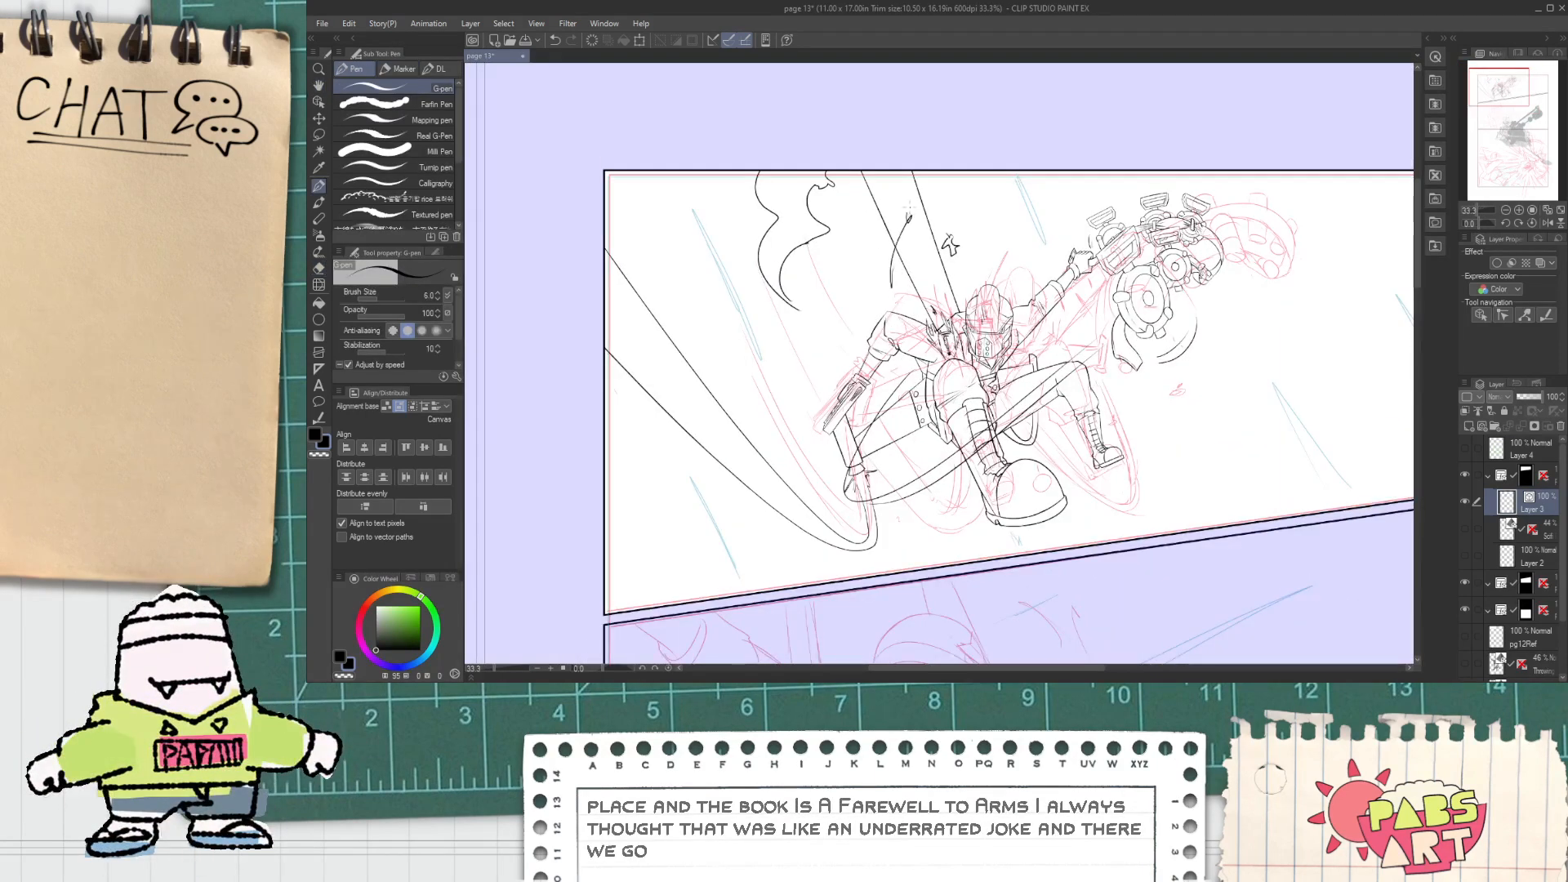
drag(908, 216, 925, 173)
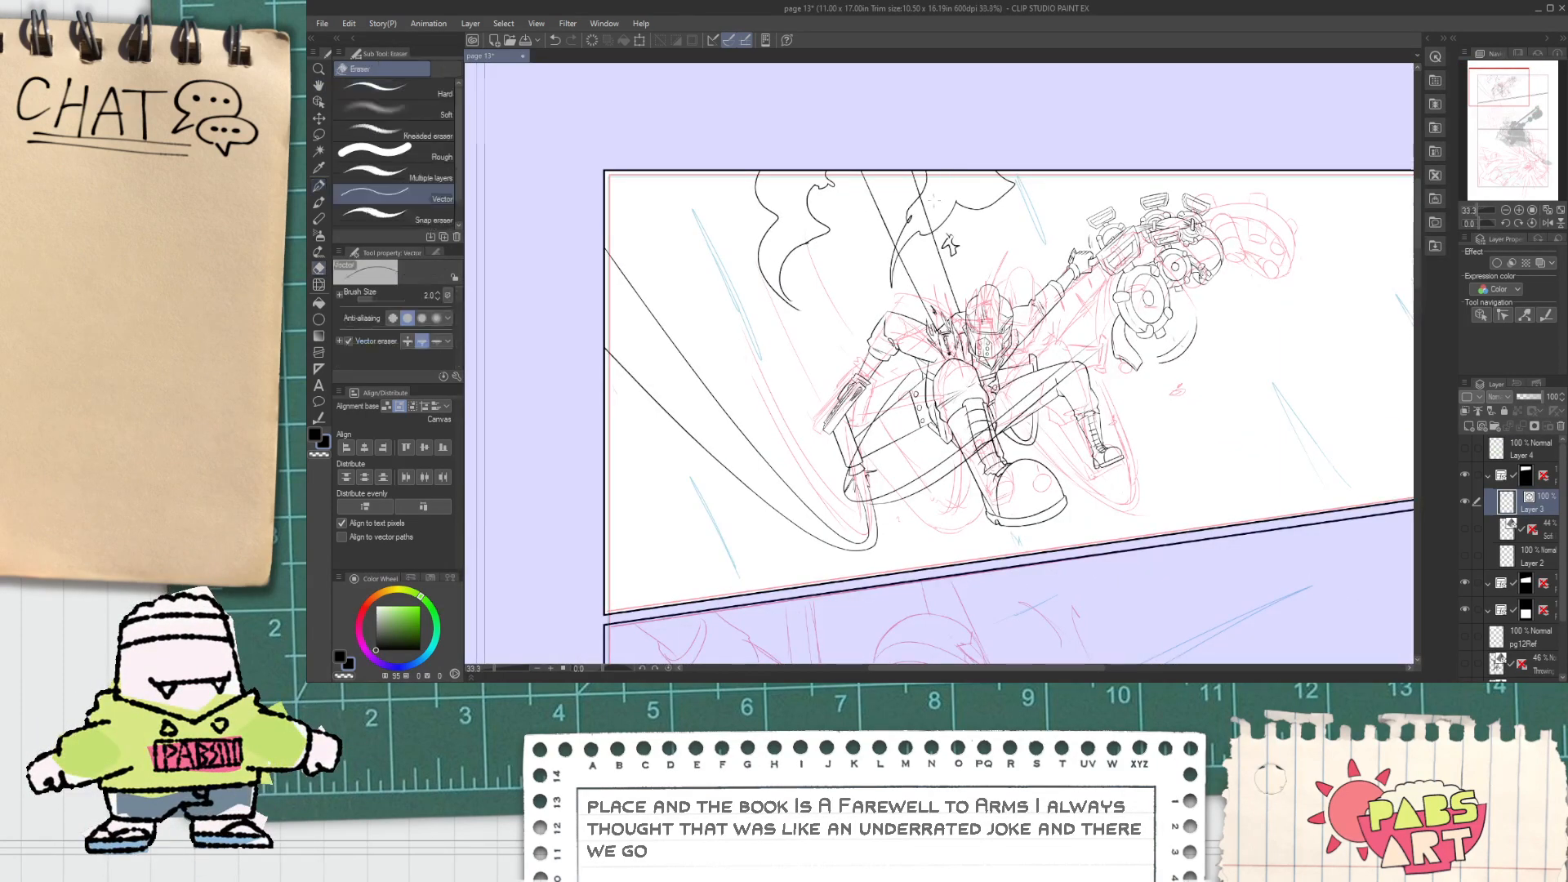
Step: Erase the part of the right-hand straight line that crosses the second fabric shape with the Vector eraser
key(e)
scroll(931, 199, up, 1)
scroll(854, 304, down, 2)
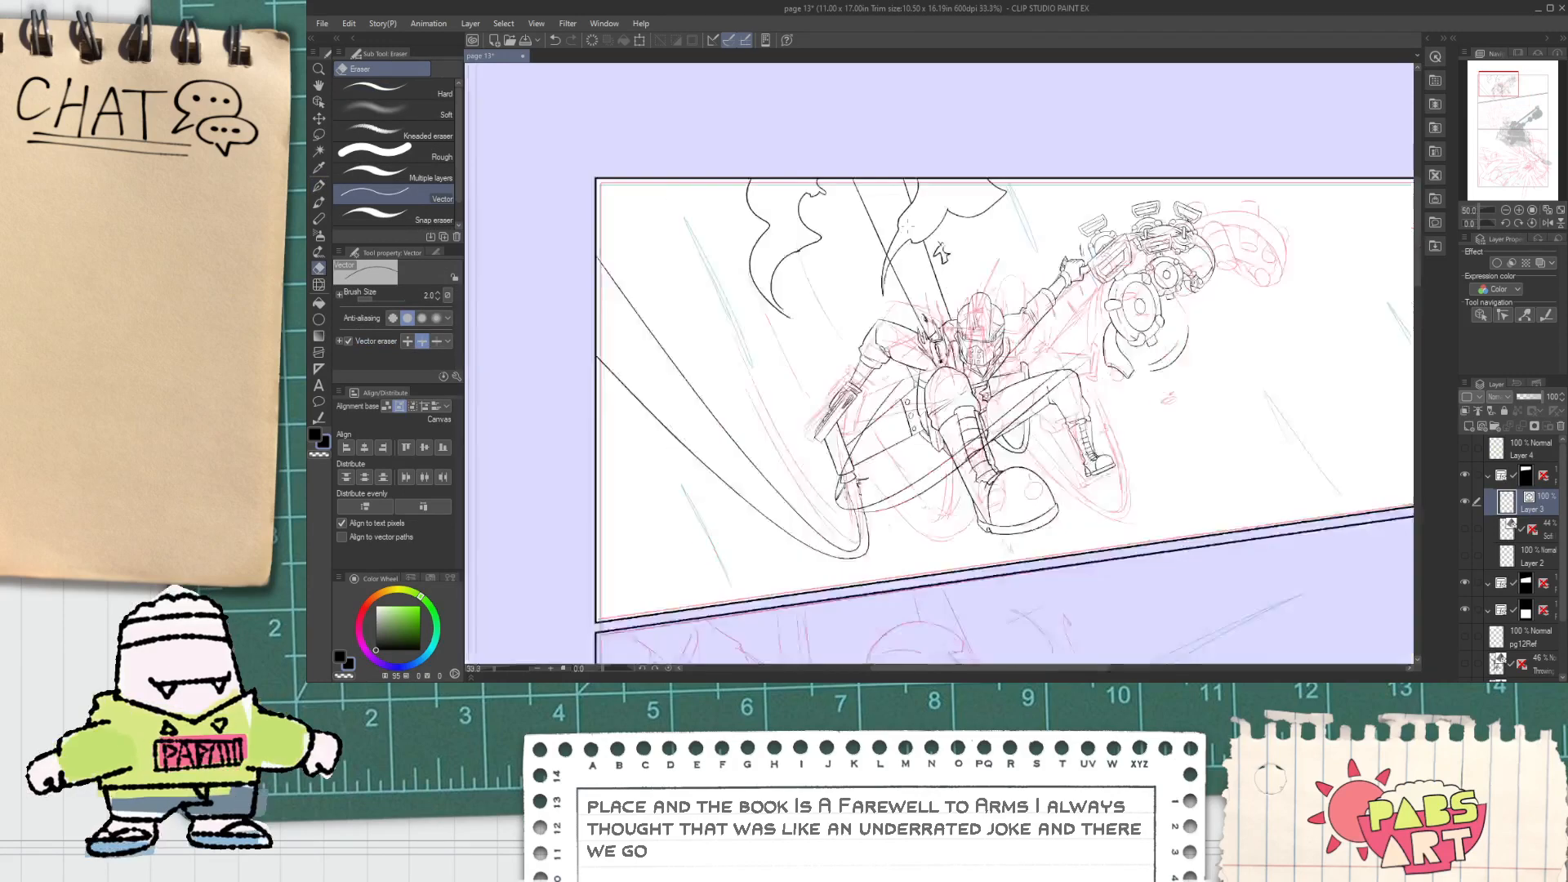
Step: Ink a narrow, jagged scrap of fabric over the bent elbow of the arm holding the pistol
key(h)
scroll(888, 297, up, 2)
key(p)
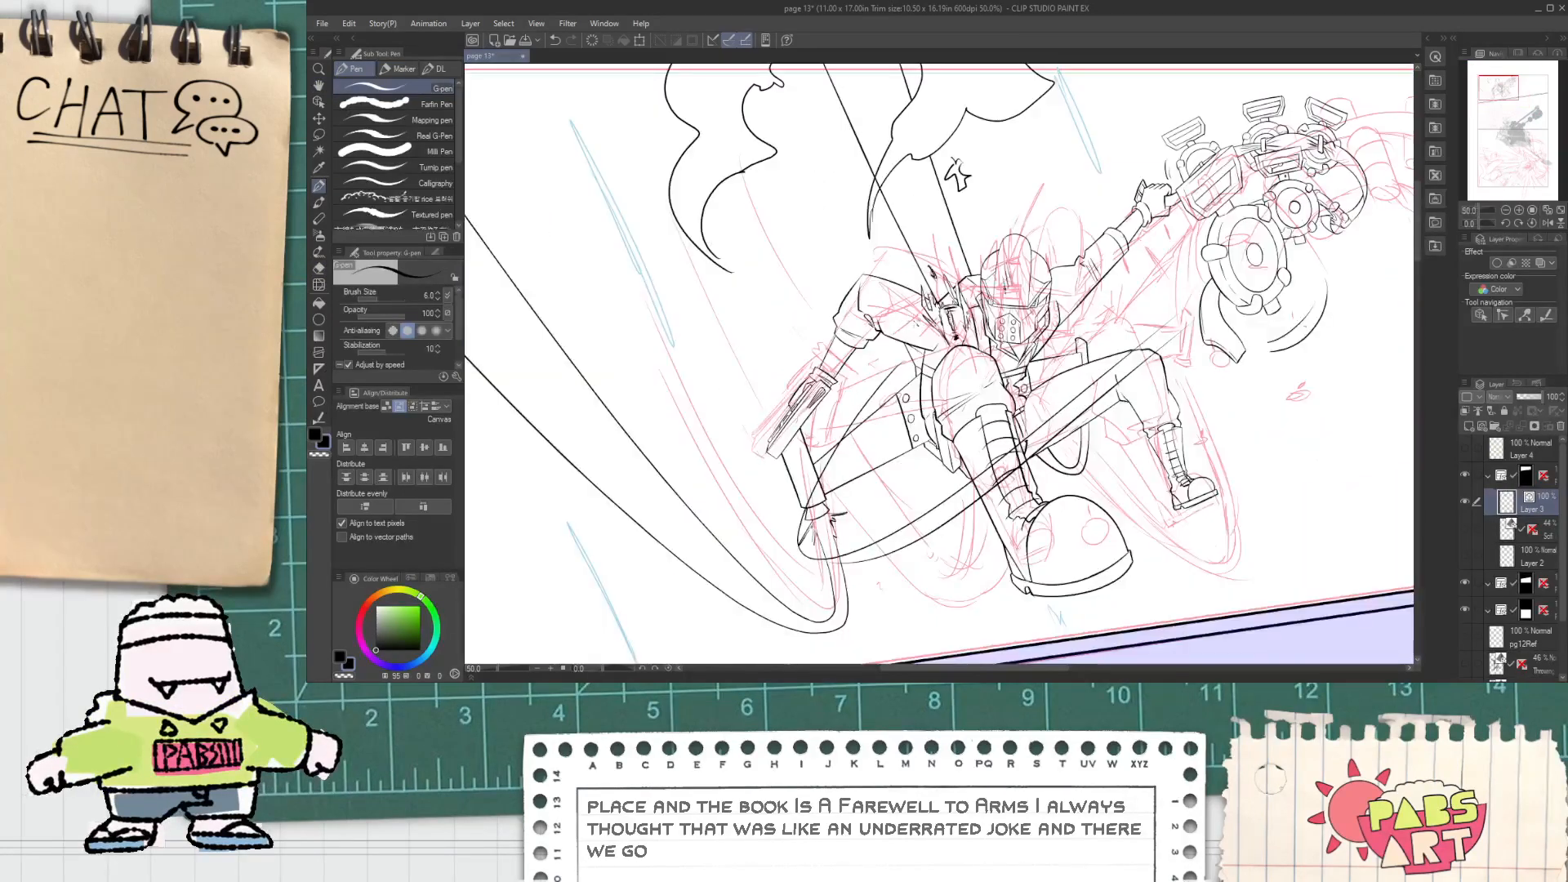
drag(857, 260, 893, 295)
scroll(858, 269, up, 2)
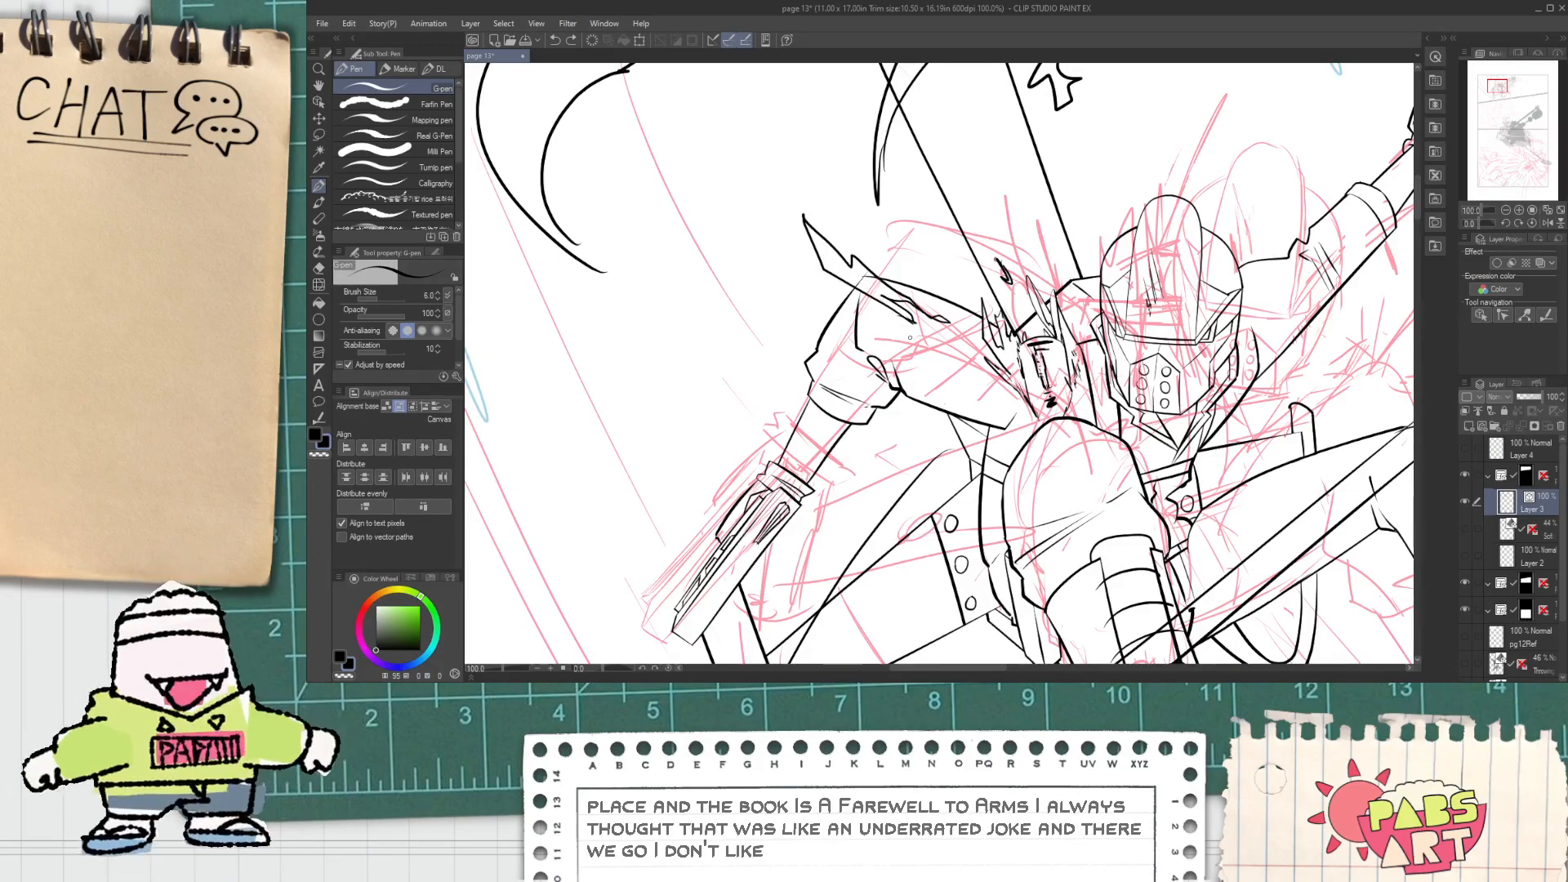
Step: Move the fabric scrap from the top of the bent elbow to the open space beneath the arm
key(o)
click(947, 322)
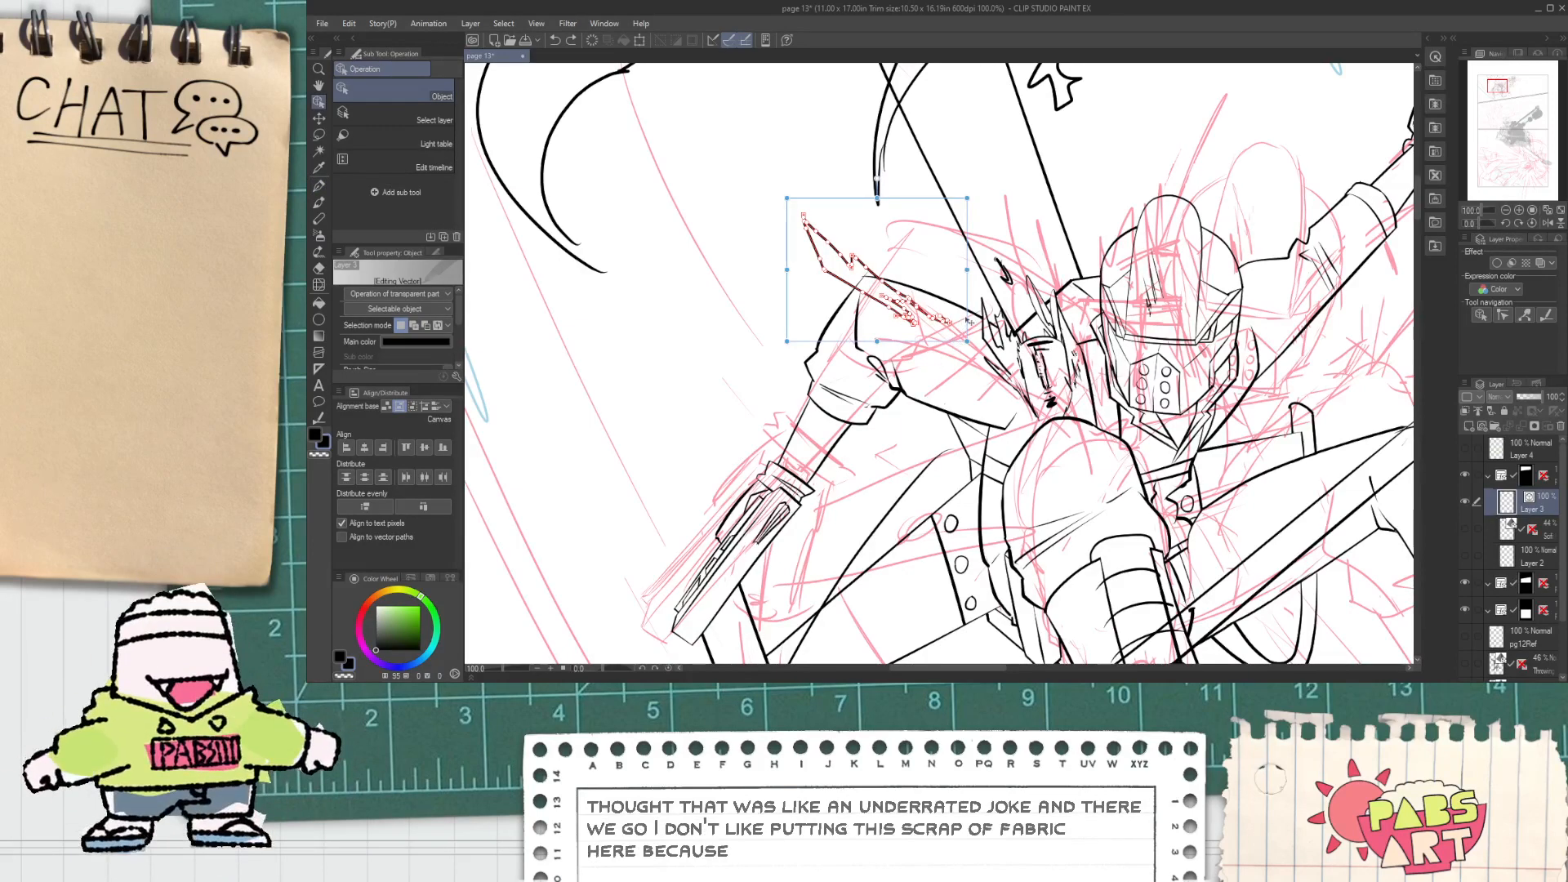
mouse_move(969, 322)
mouse_down()
mouse_move(991, 270)
mouse_move(976, 203)
mouse_move(959, 291)
mouse_up()
mouse_move(918, 229)
mouse_down()
mouse_move(946, 260)
mouse_move(929, 262)
mouse_move(931, 377)
mouse_up()
Step: Erase the overlapping lines where the fabric scrap crosses the underside of the pistol arm with the Vector eraser
scroll(931, 377, down, 2)
key(h)
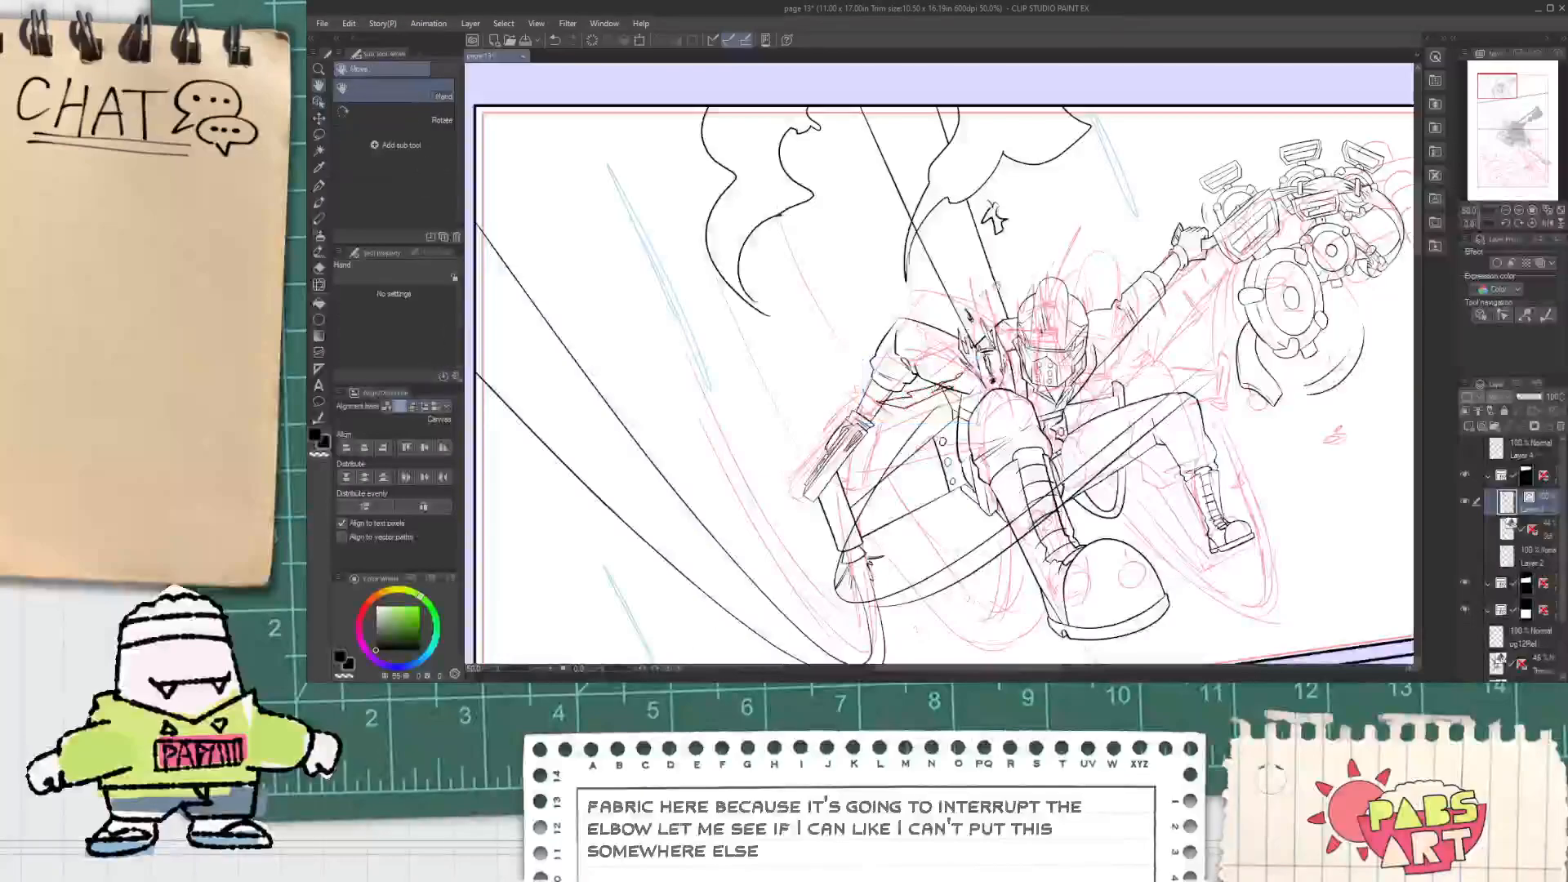
scroll(947, 343, up, 6)
key(e)
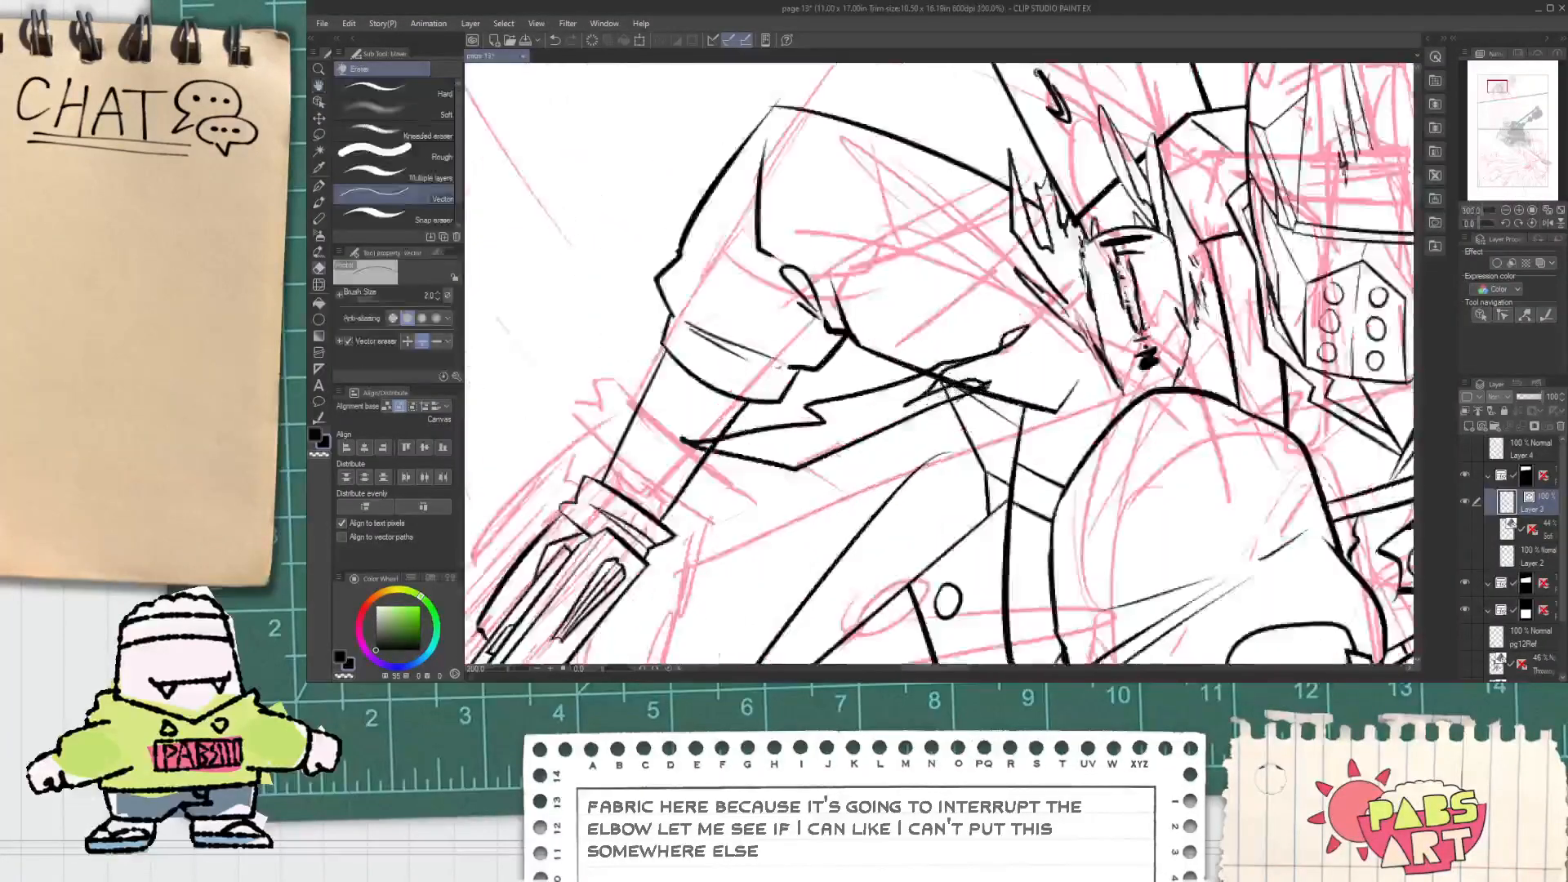
scroll(960, 381, down, 2)
scroll(695, 443, up, 2)
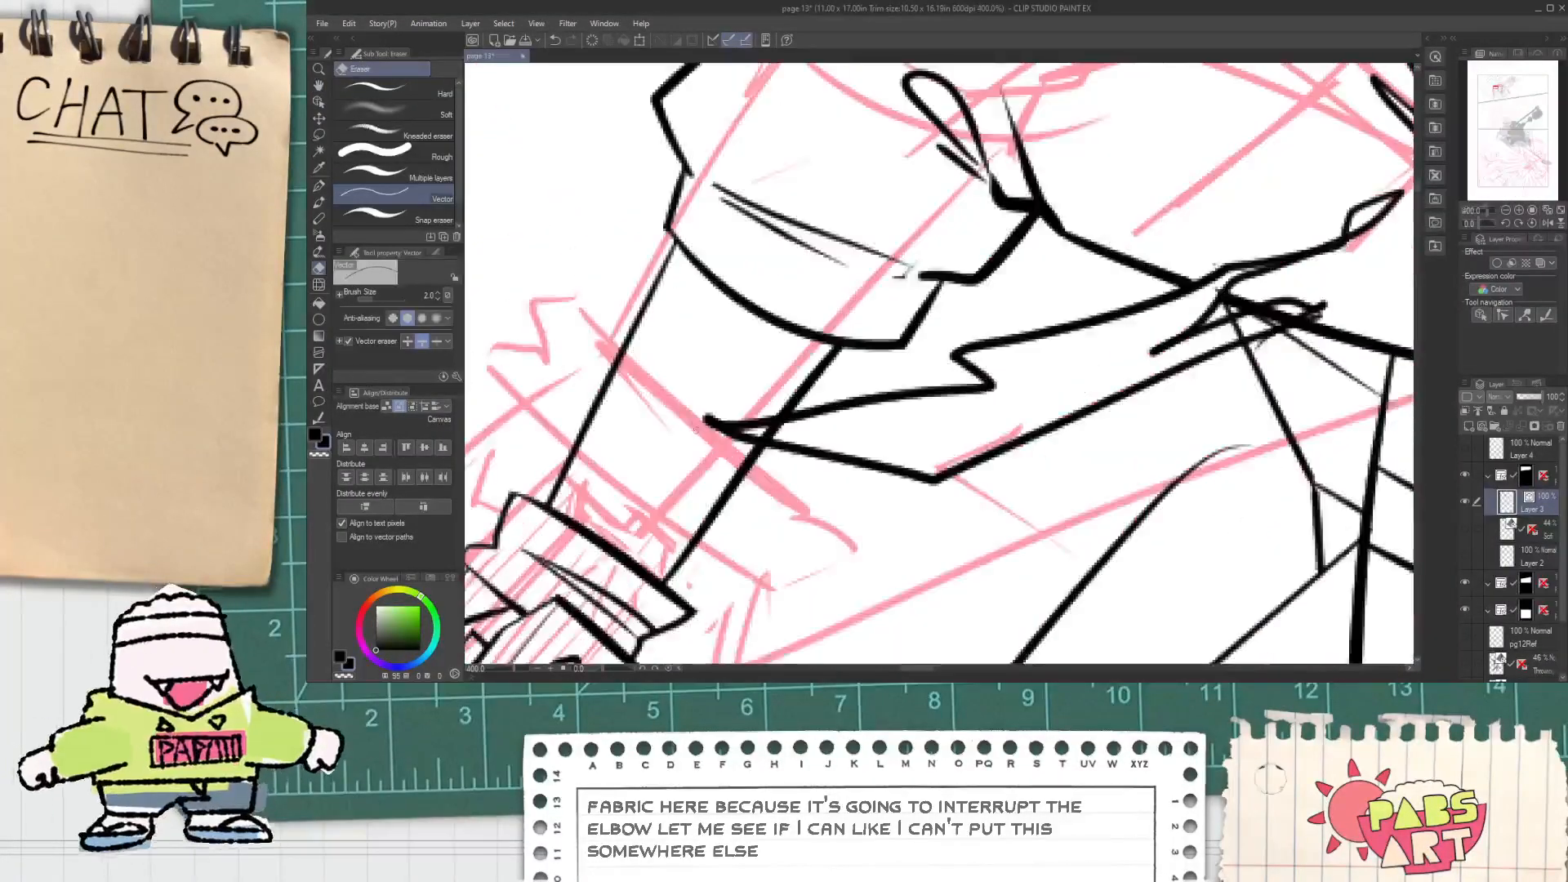
scroll(817, 440, down, 2)
scroll(1054, 363, up, 2)
scroll(986, 427, up, 2)
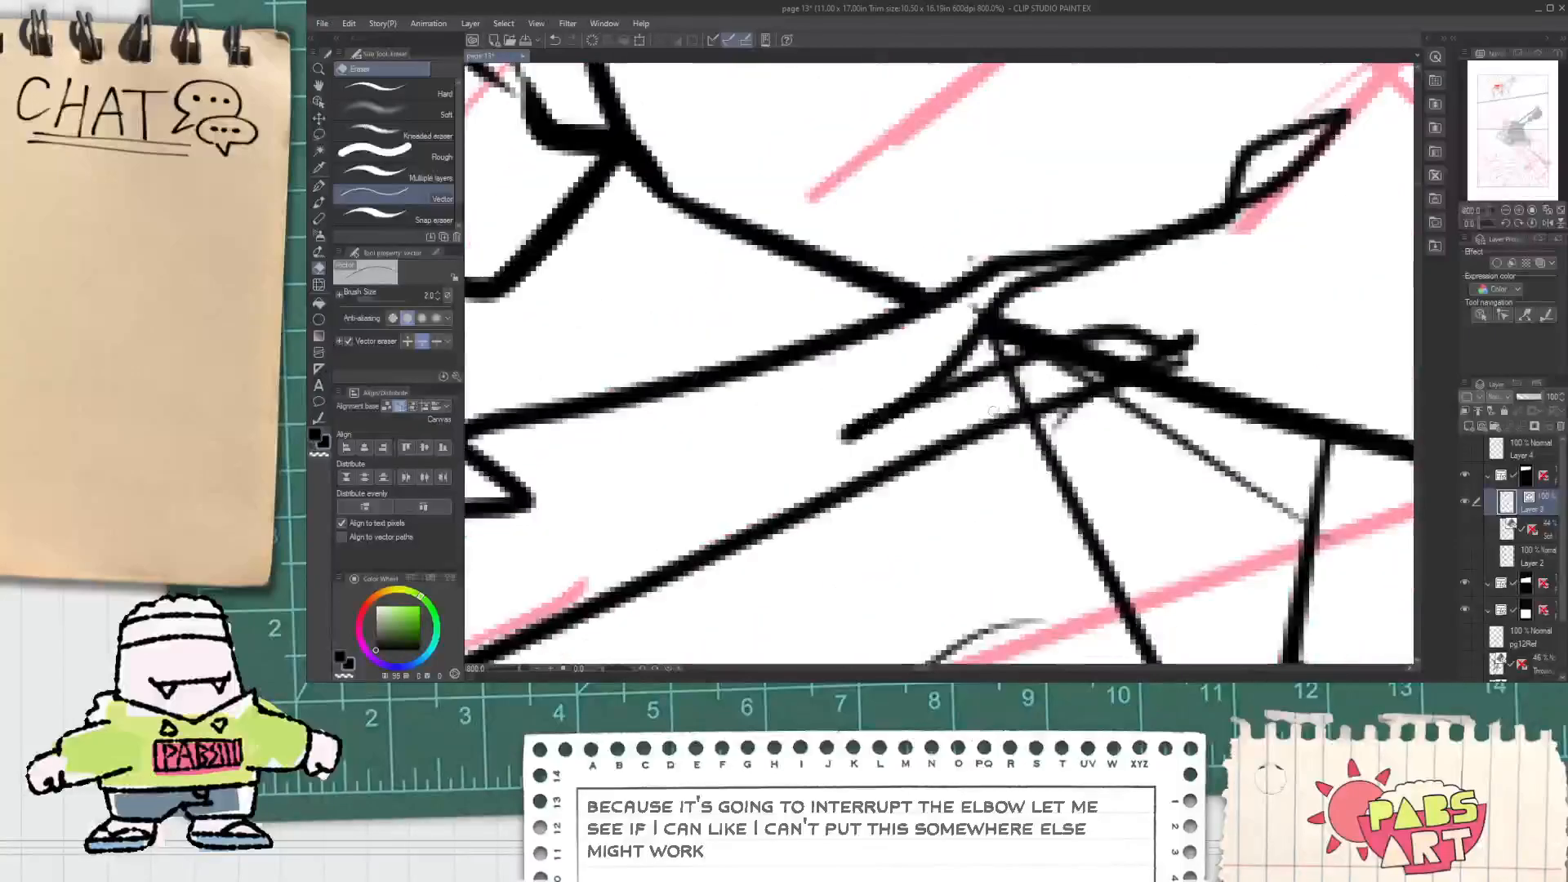
mouse_move(1000, 394)
mouse_down()
mouse_move(1094, 376)
mouse_move(927, 451)
mouse_up()
Step: Ink a short curved stroke at the pointed lower end of the left-hand fabric shape hanging from the top border
scroll(1047, 360, down, 2)
scroll(1046, 359, down, 5)
key(space)
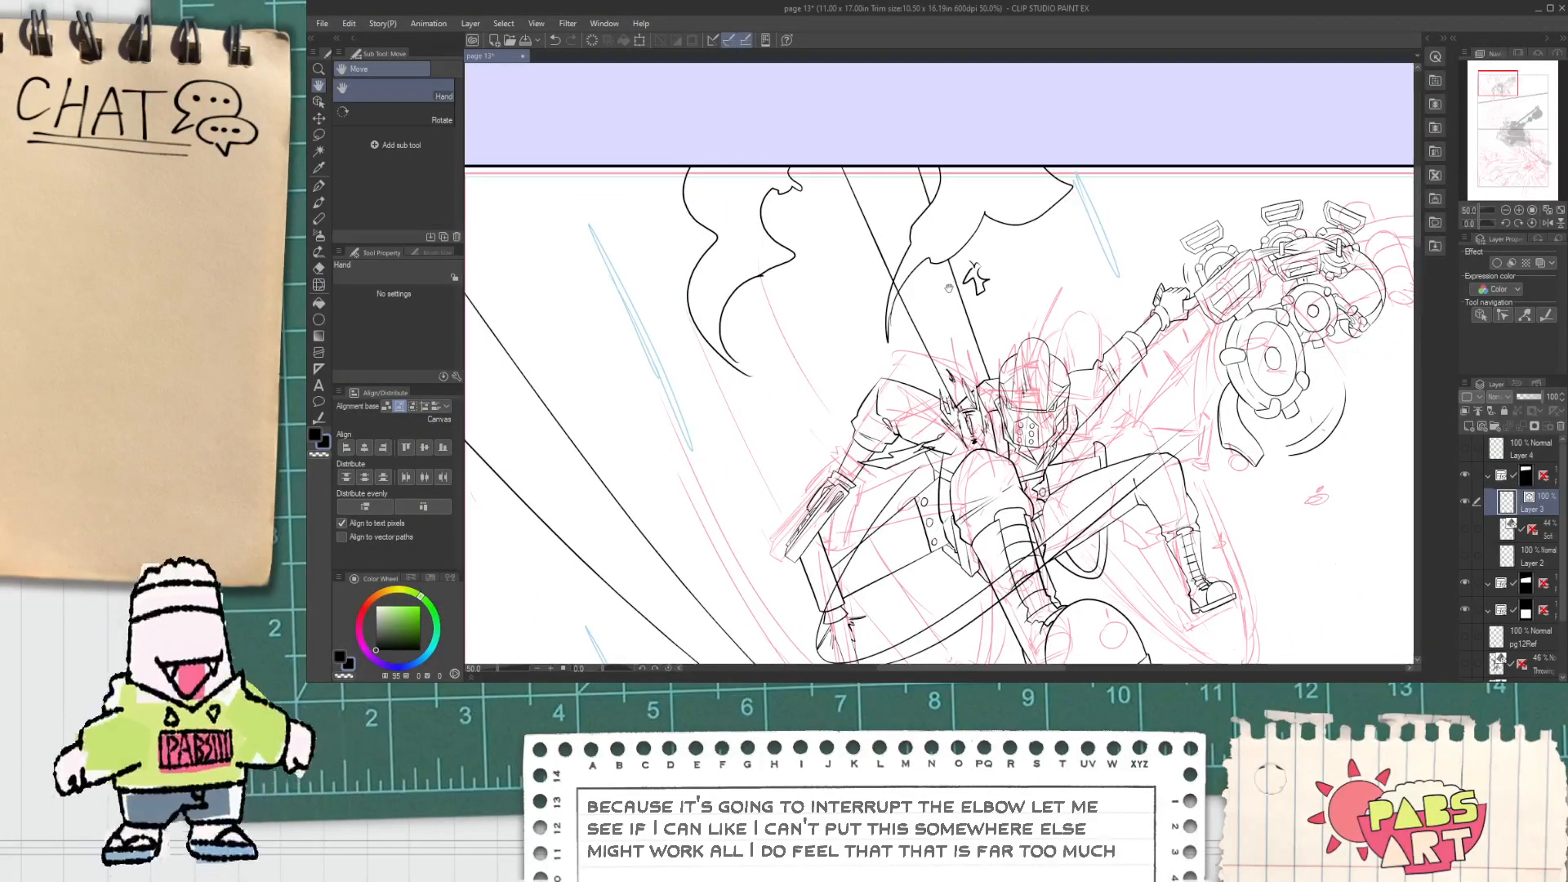
scroll(898, 291, up, 2)
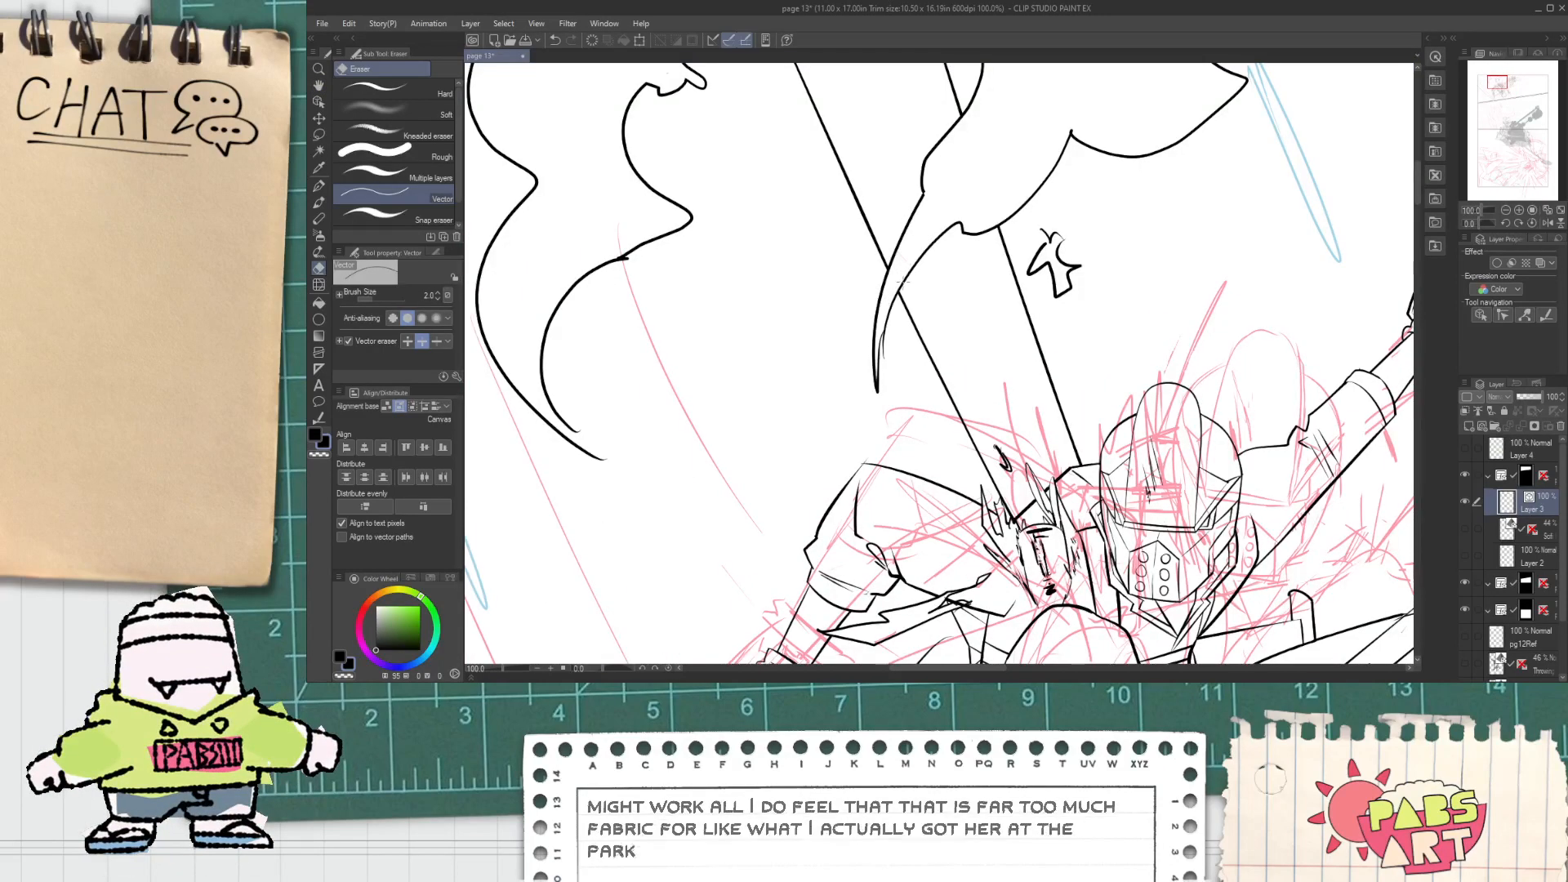
scroll(899, 279, down, 2)
scroll(778, 265, up, 1)
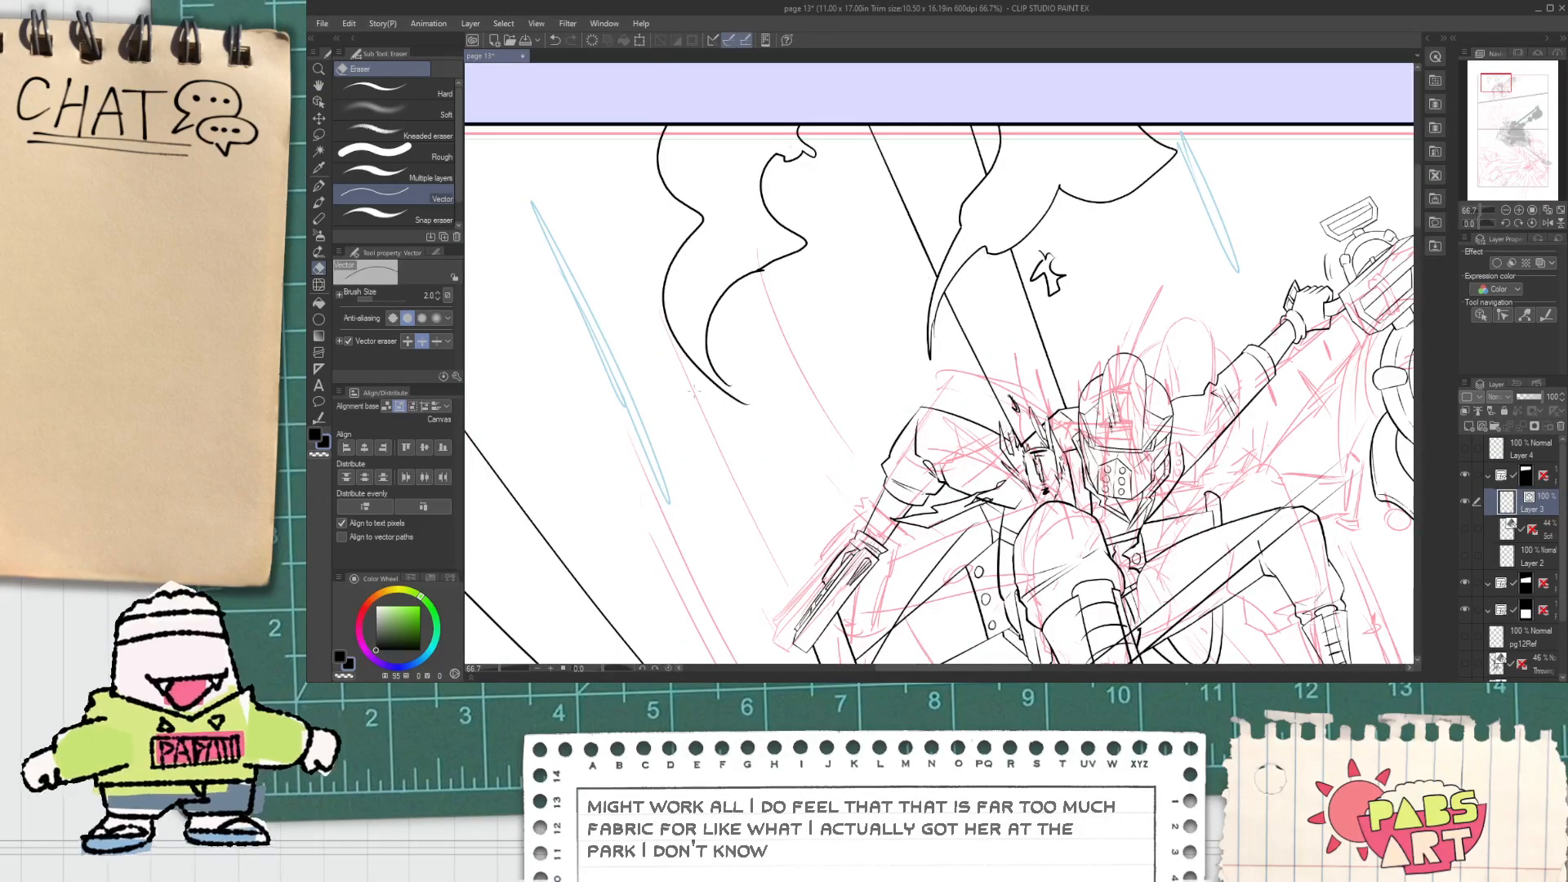
scroll(694, 390, up, 2)
key(p)
mouse_move(727, 335)
mouse_down()
mouse_move(711, 270)
mouse_move(784, 346)
mouse_move(805, 411)
mouse_up()
key(e)
scroll(806, 411, down, 1)
scroll(806, 411, down, 3)
key(h)
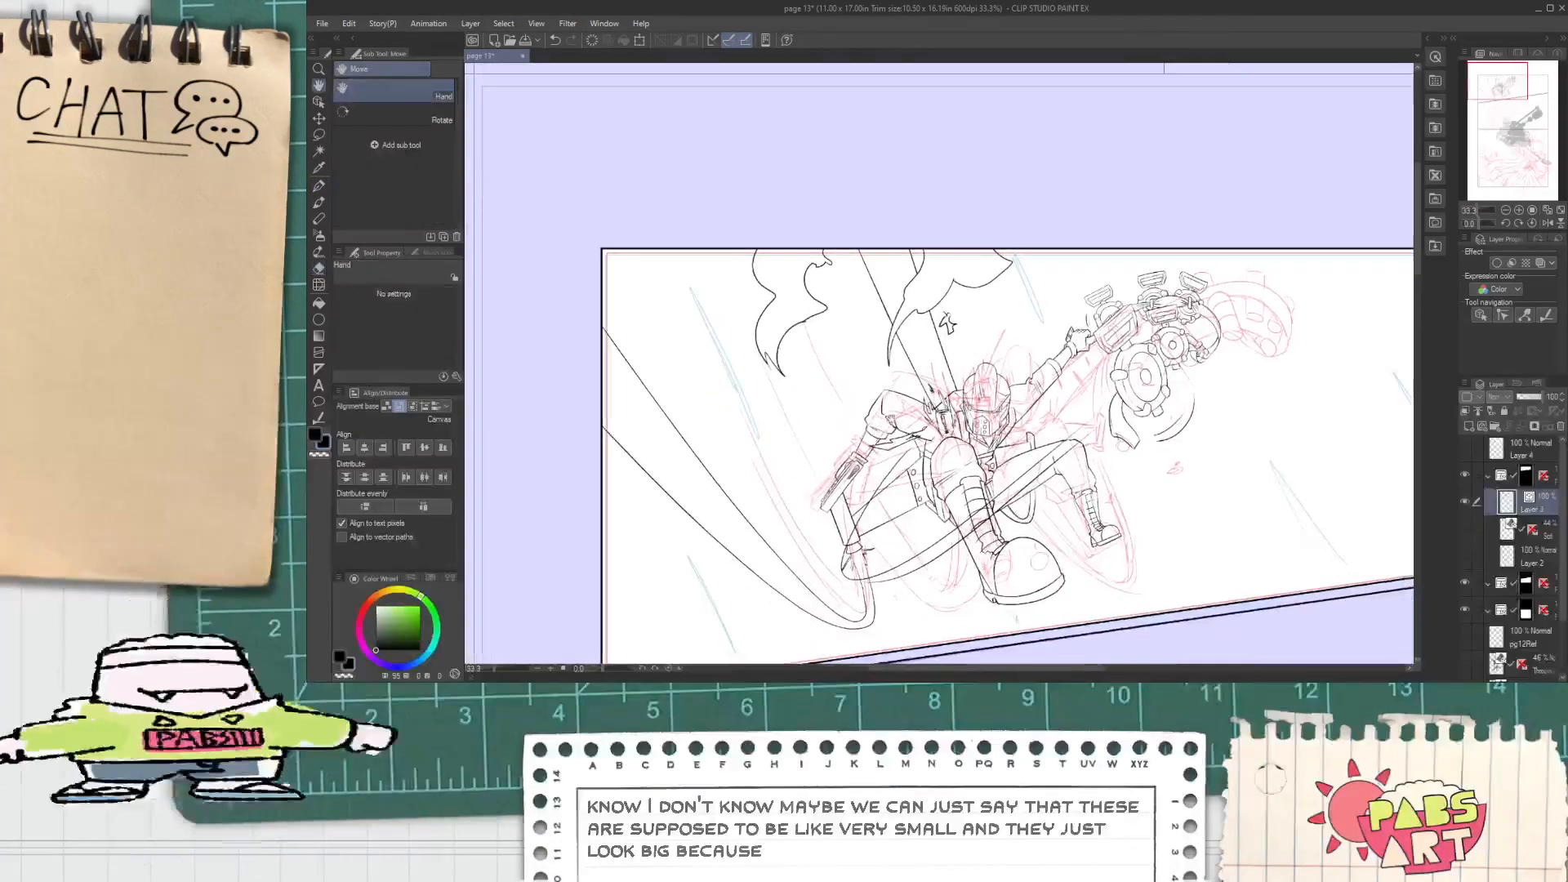
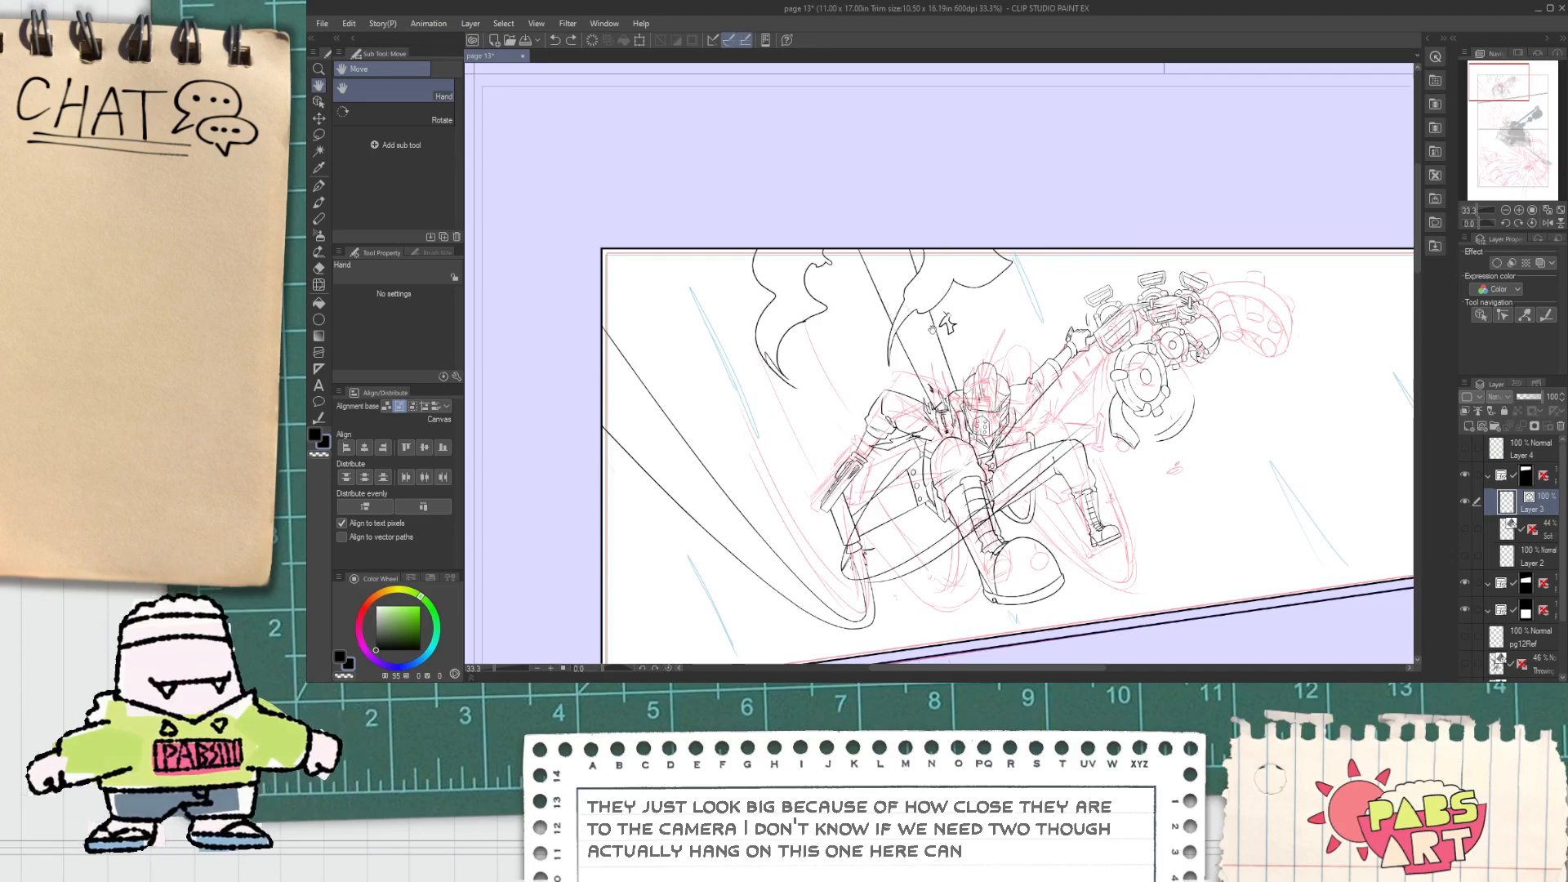
Step: Move and rotate the left-hand fabric shape so it spreads from the panel's left border toward the pistol hand
key(o)
mouse_move(721, 210)
mouse_down()
mouse_move(815, 367)
mouse_move(883, 347)
mouse_move(882, 275)
mouse_up()
key(ctrl+z)
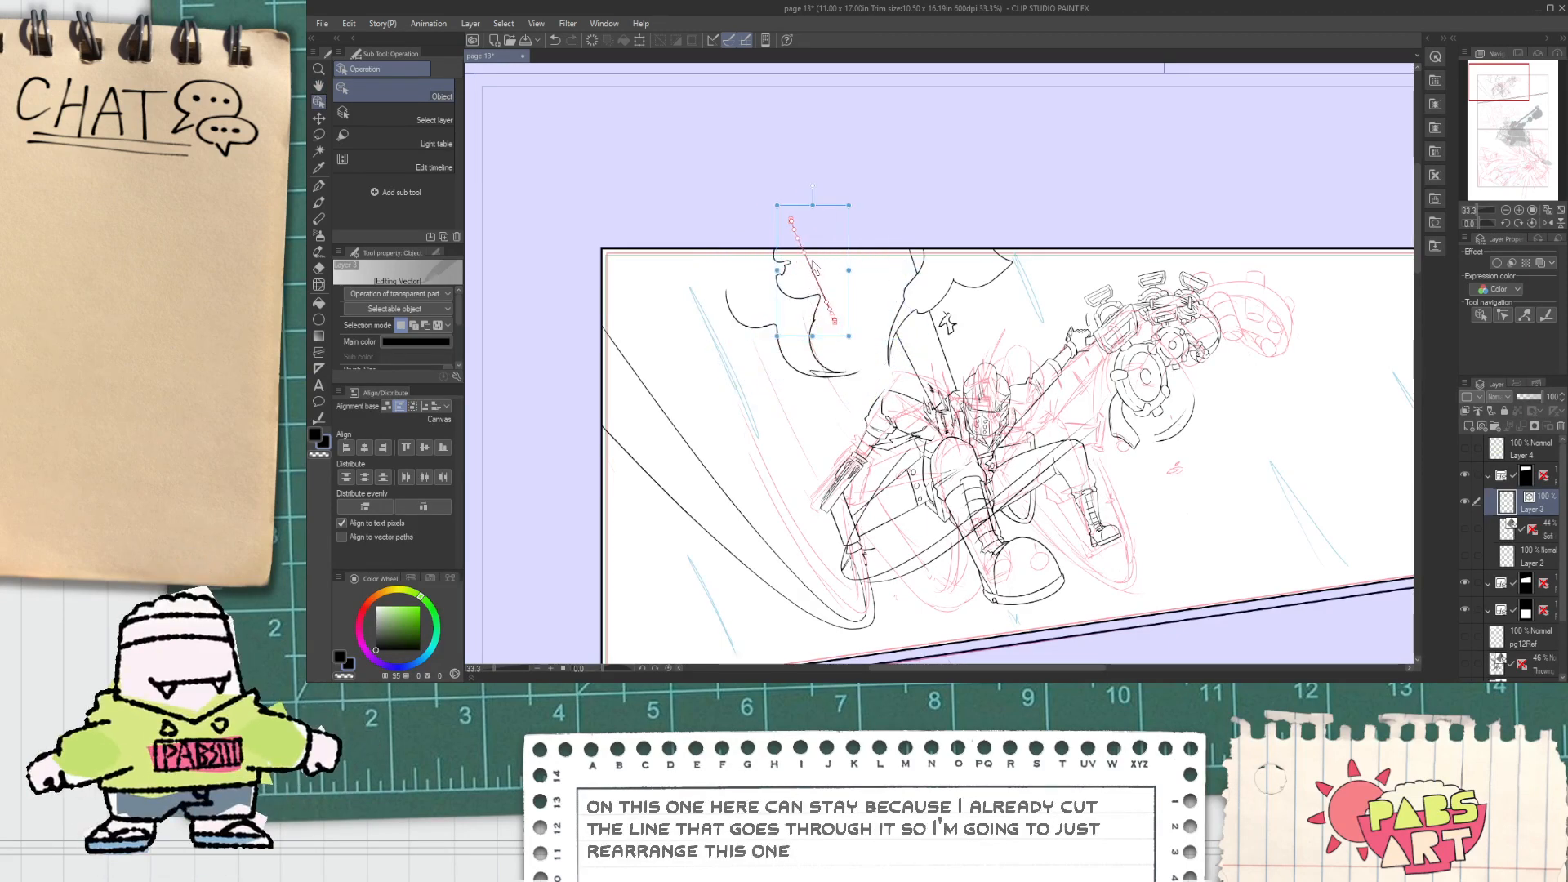
click(663, 215)
mouse_move(663, 215)
mouse_down()
mouse_move(841, 363)
mouse_move(746, 371)
mouse_move(852, 431)
mouse_move(893, 478)
mouse_up()
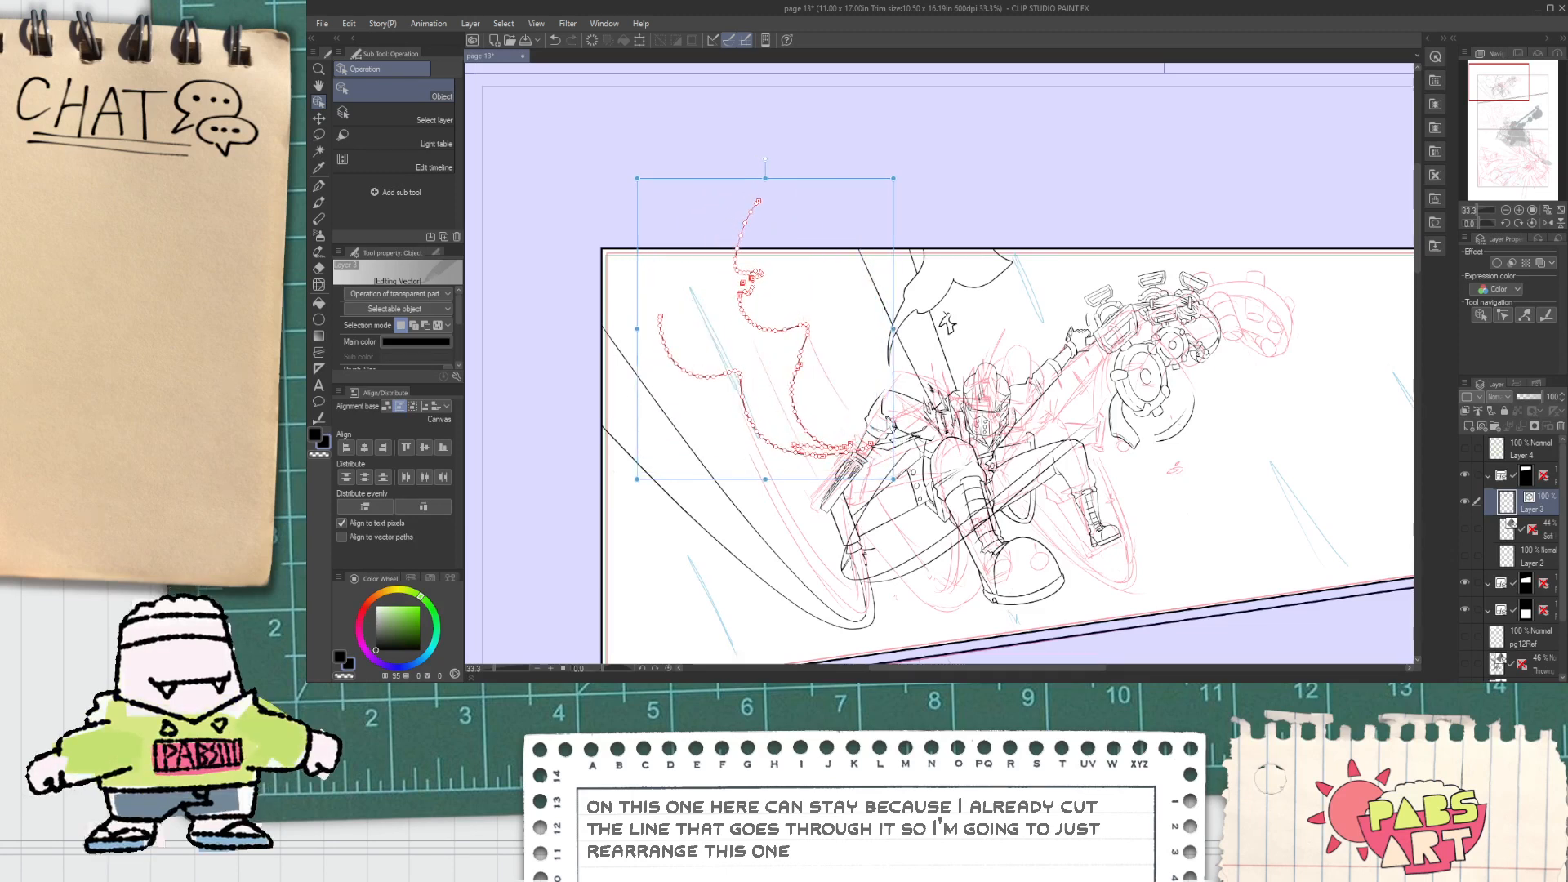
click(763, 345)
key(e)
key(e)
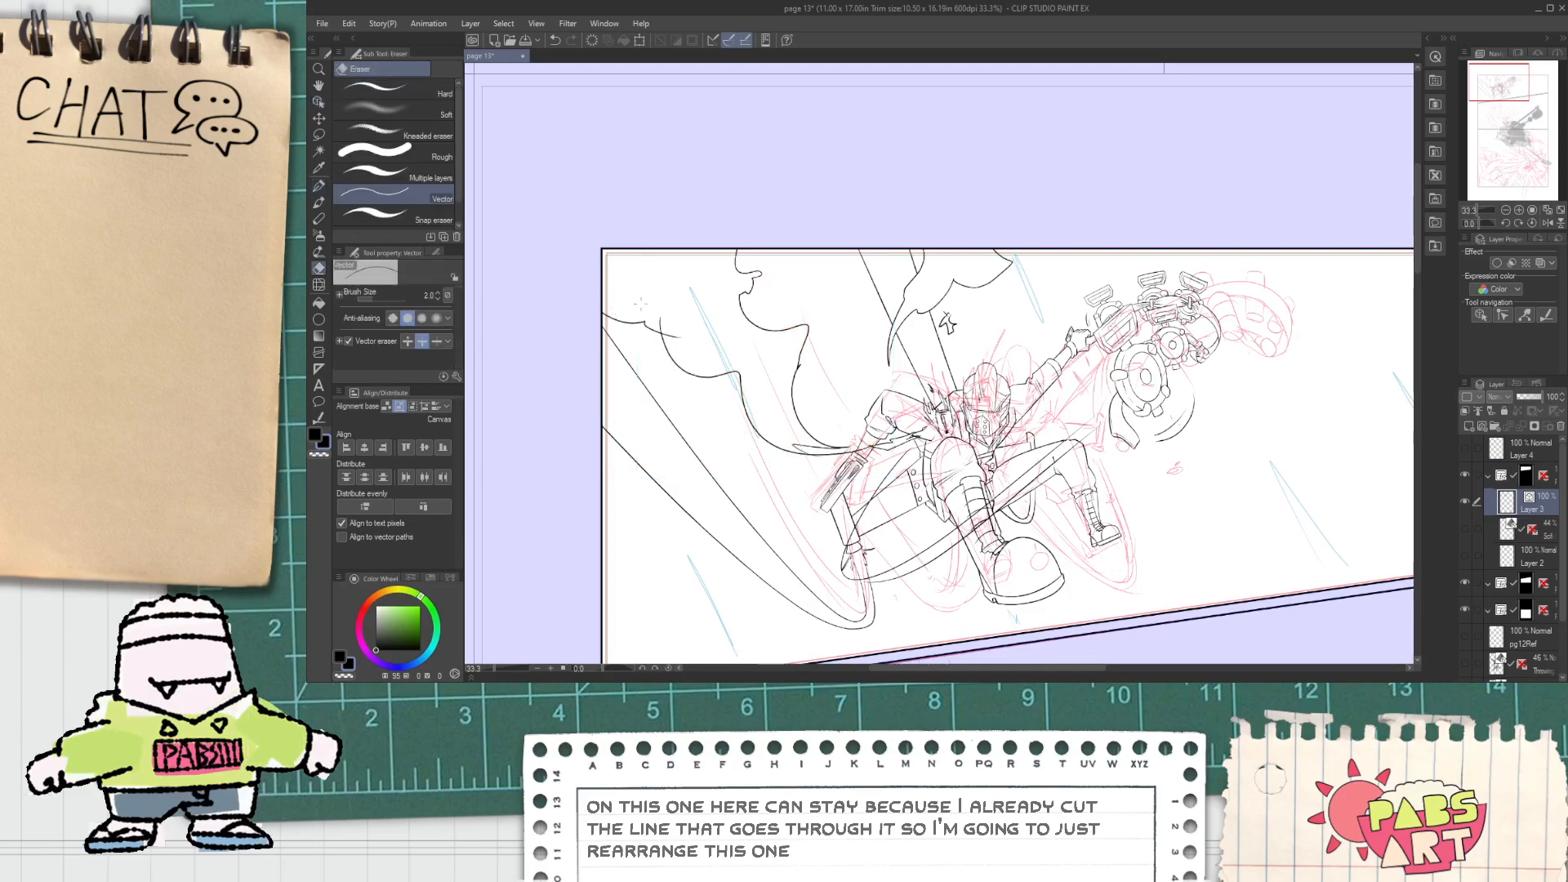
Step: Collapse the top panel's folder and add one raster and one vector layer inside the second panel's frame folder
scroll(756, 342, down, 1)
key(space)
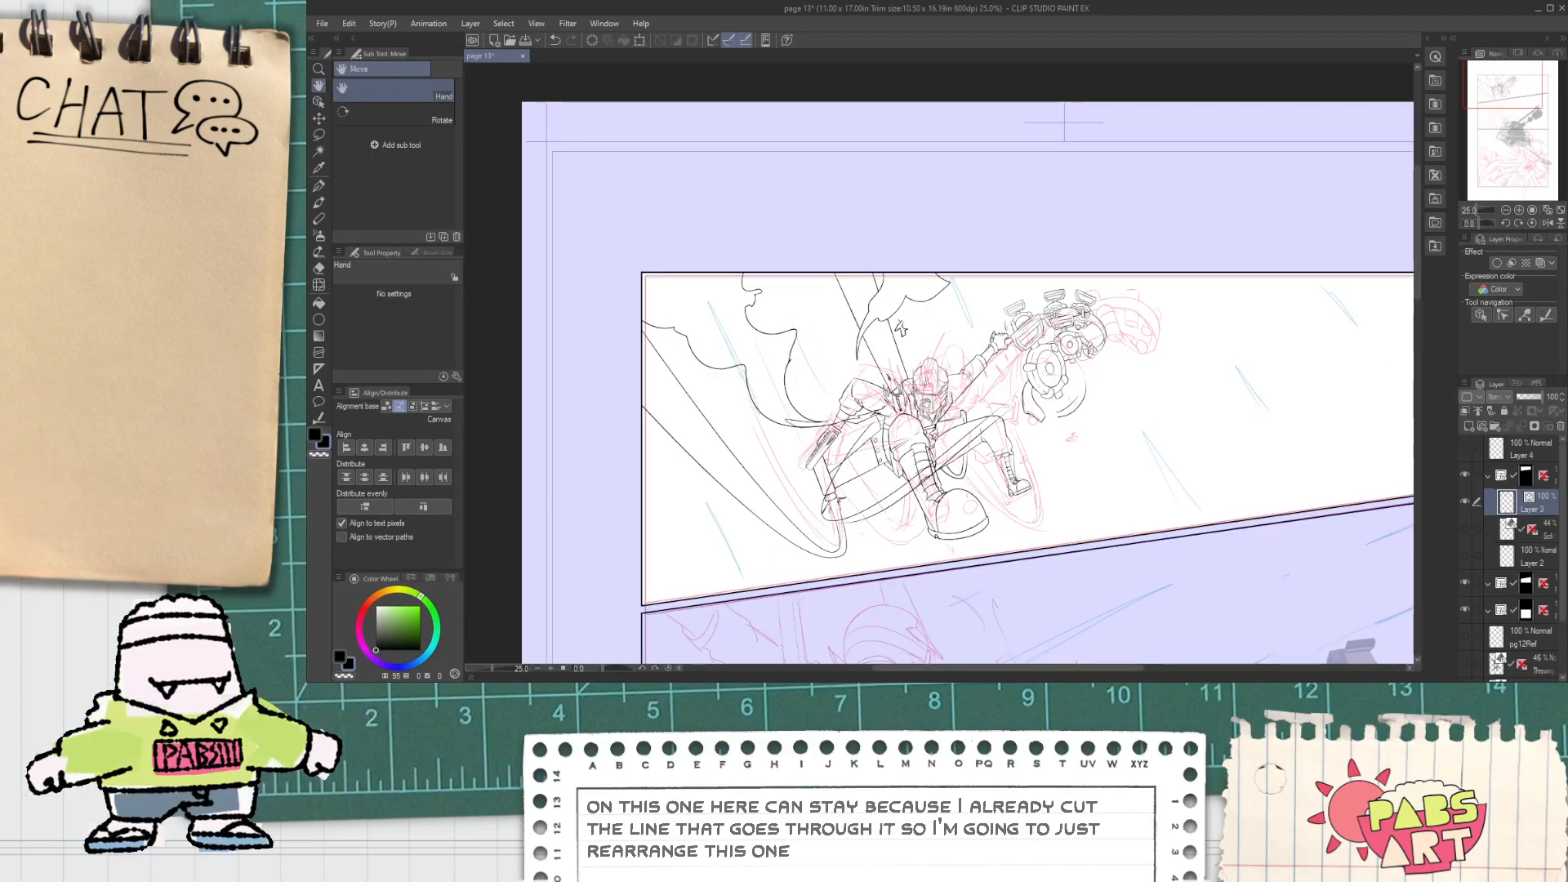
drag(988, 456, 852, 346)
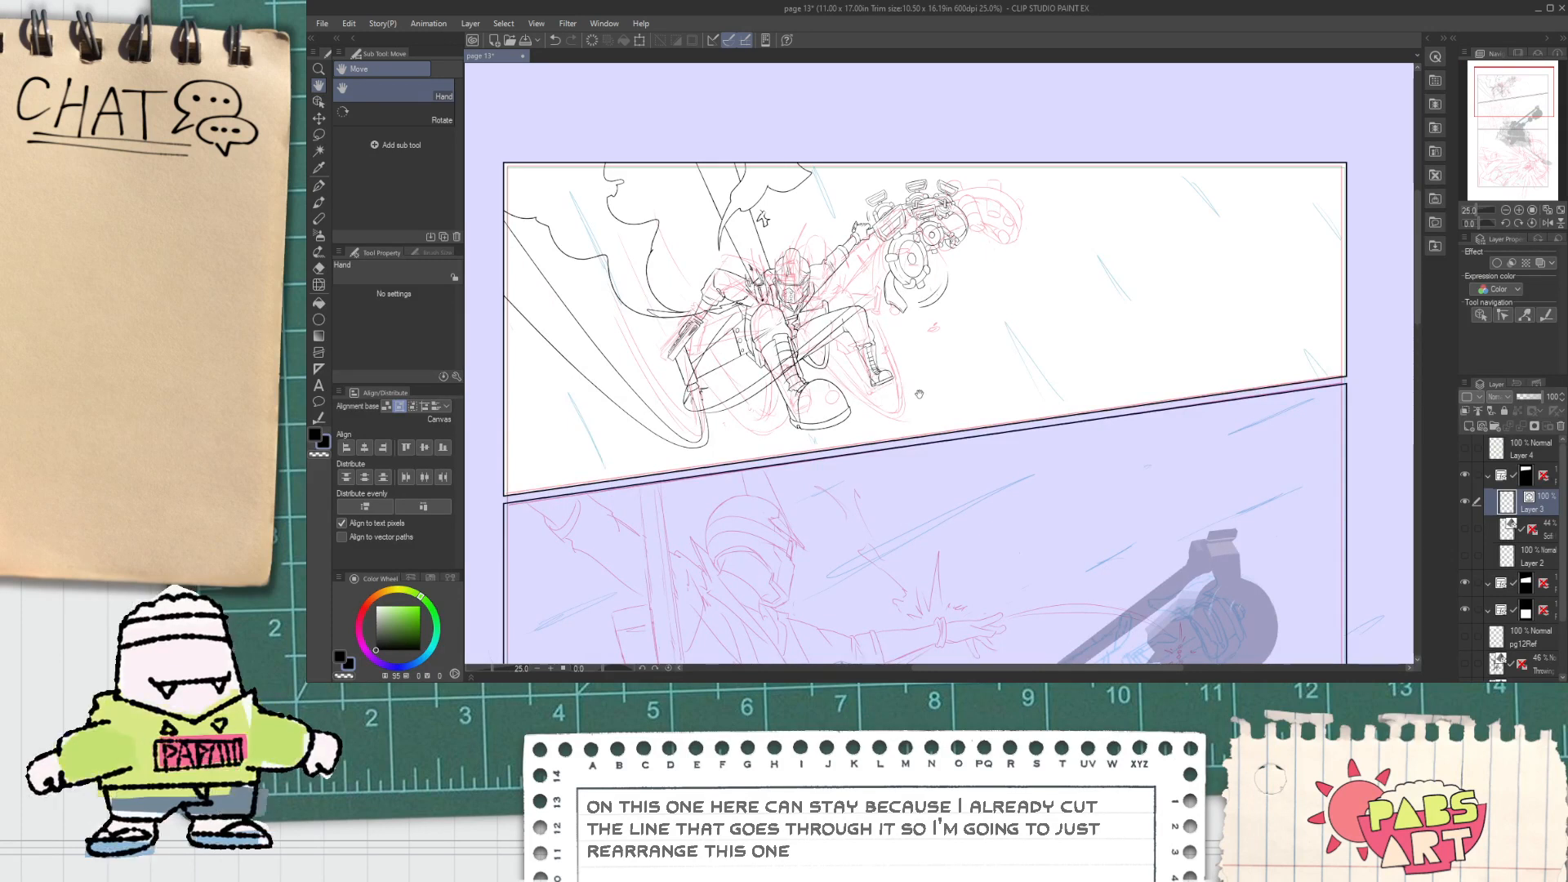
drag(913, 393, 912, 393)
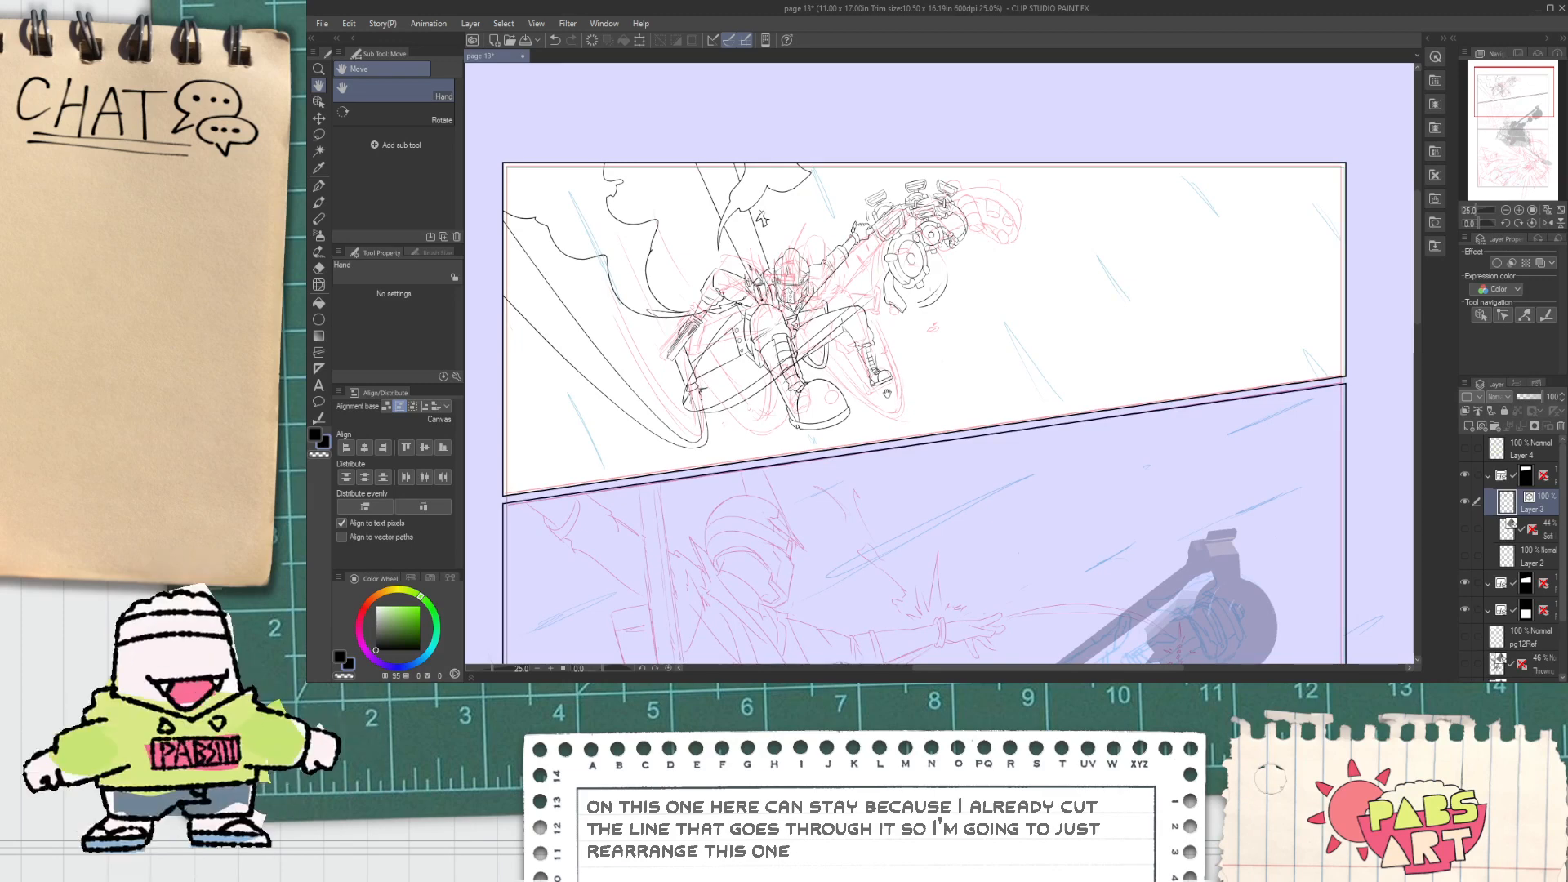
drag(940, 359, 977, 354)
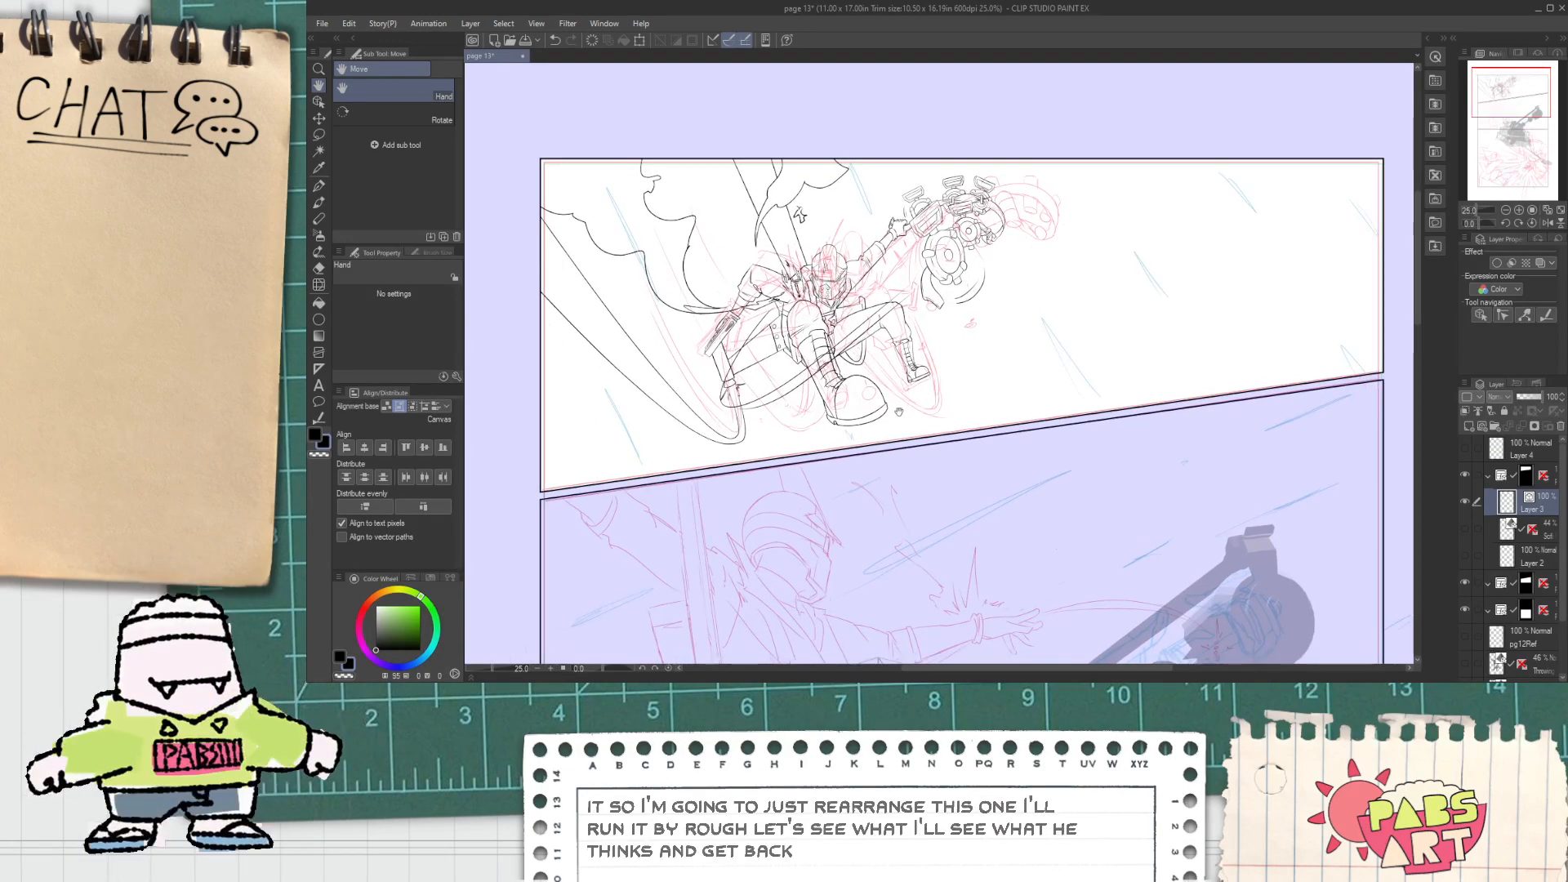
drag(960, 477, 940, 288)
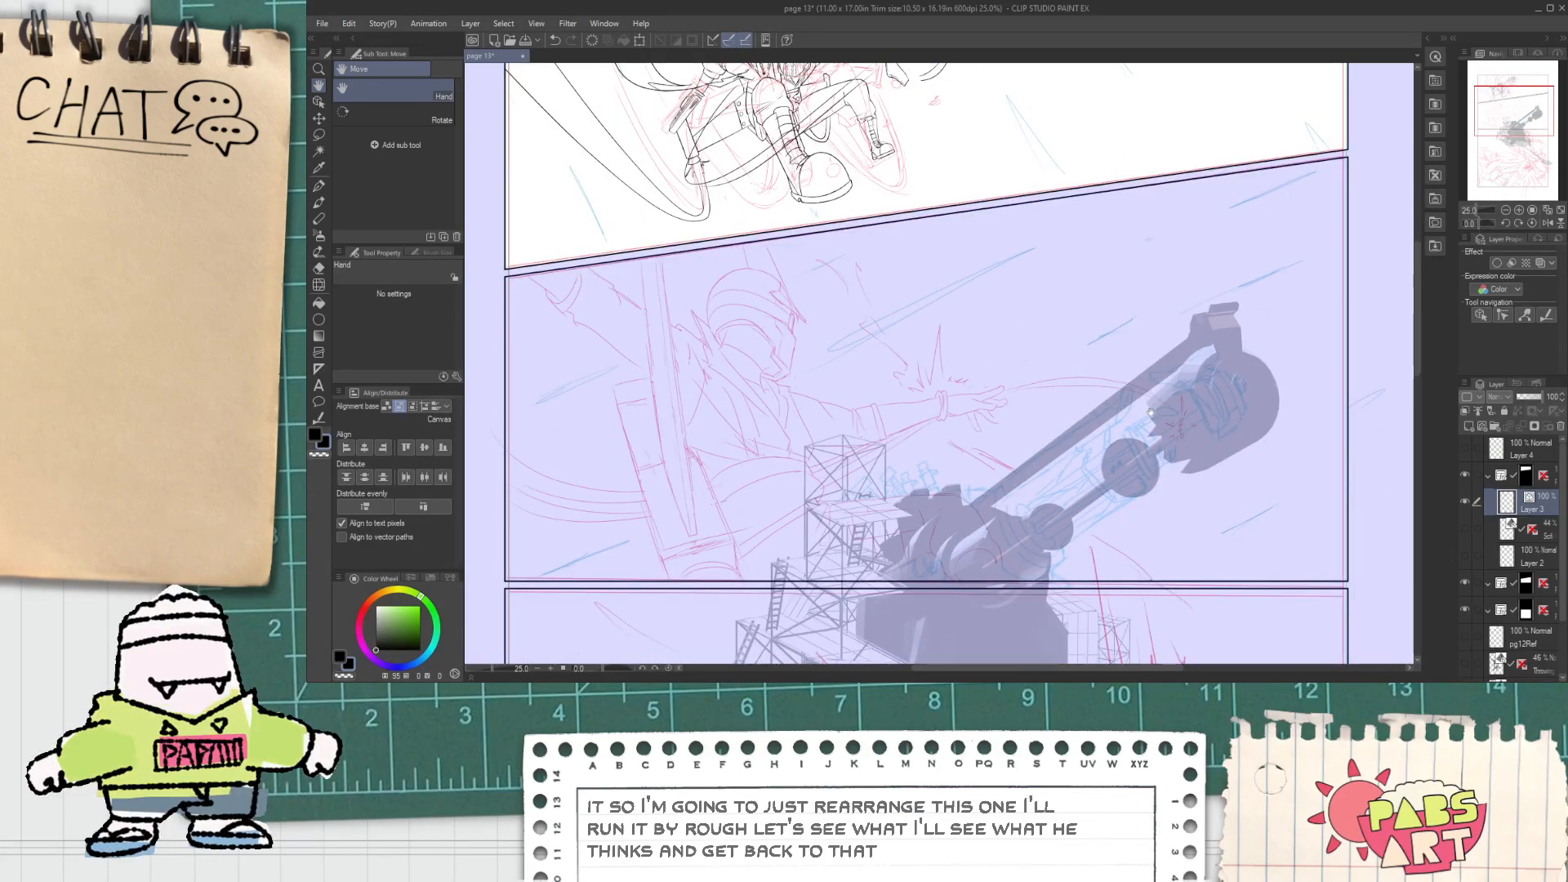
click(1488, 476)
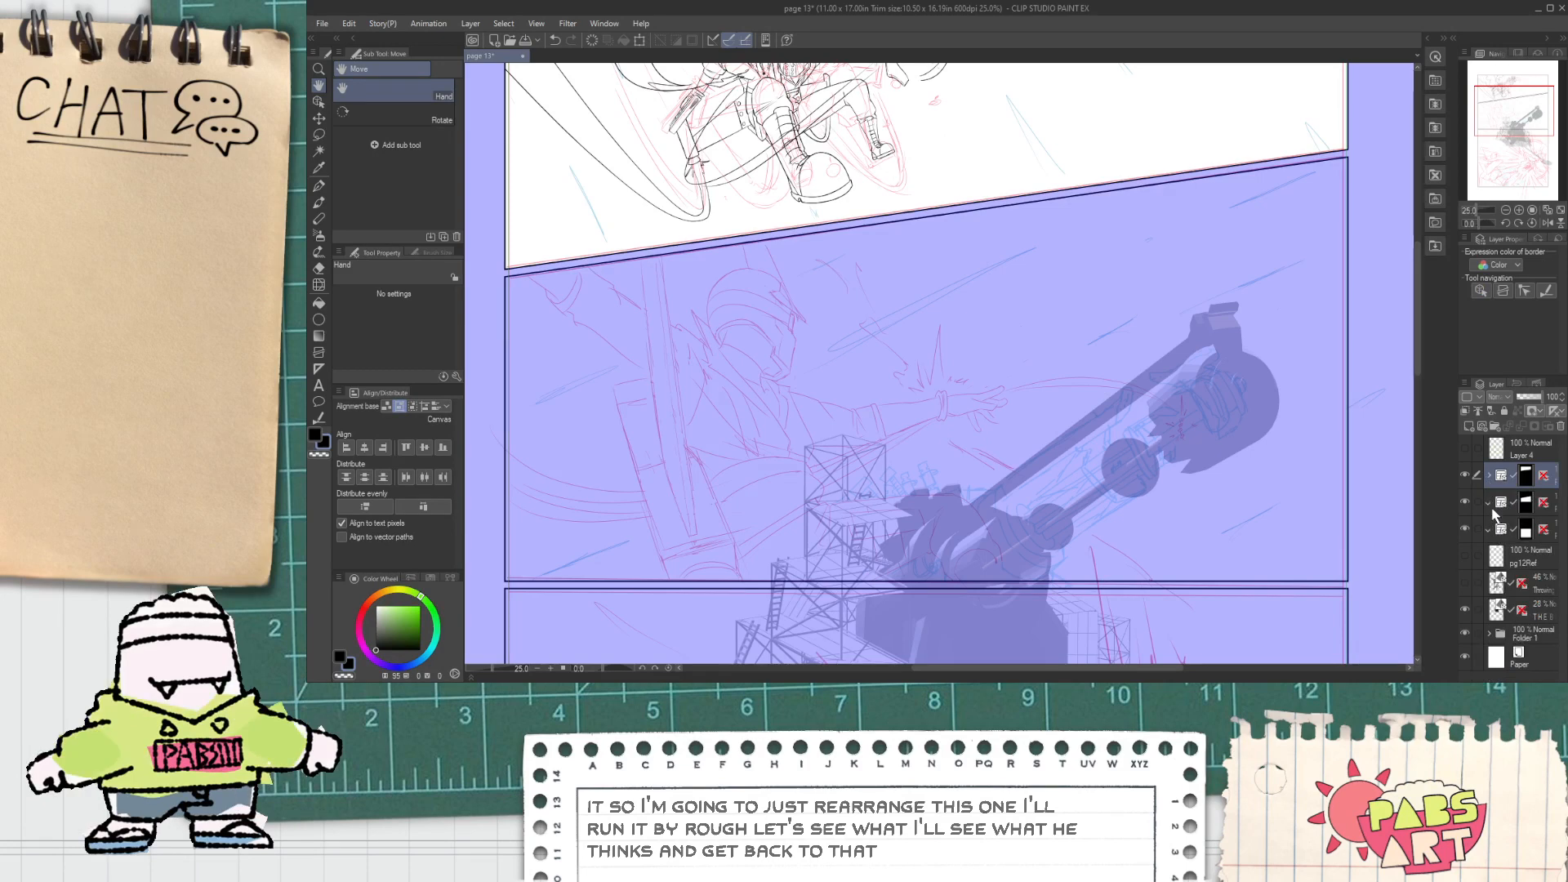
click(1480, 501)
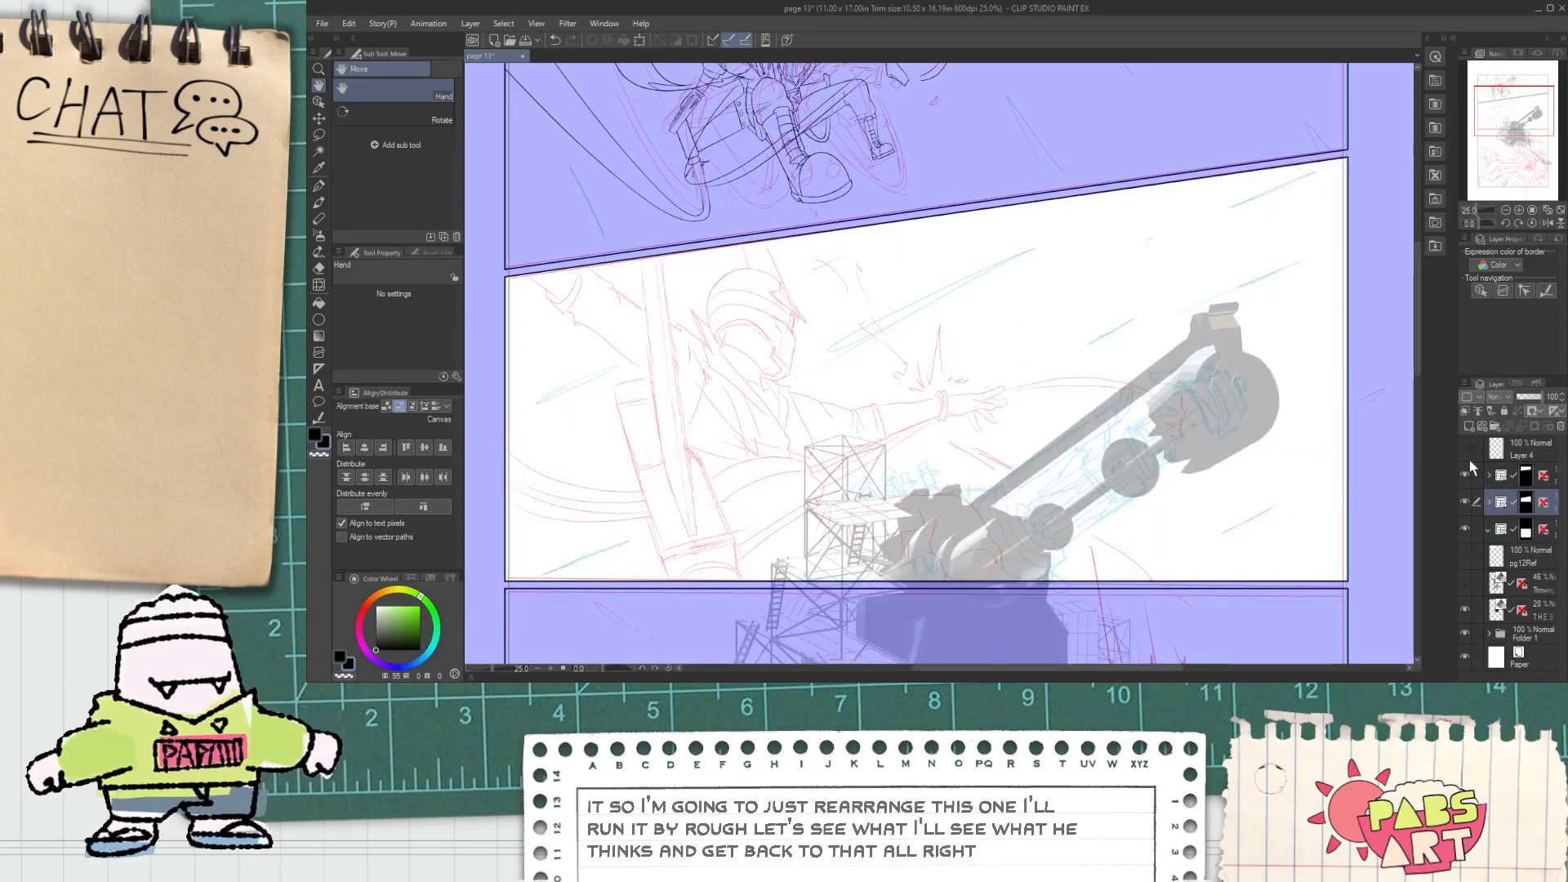
click(1469, 424)
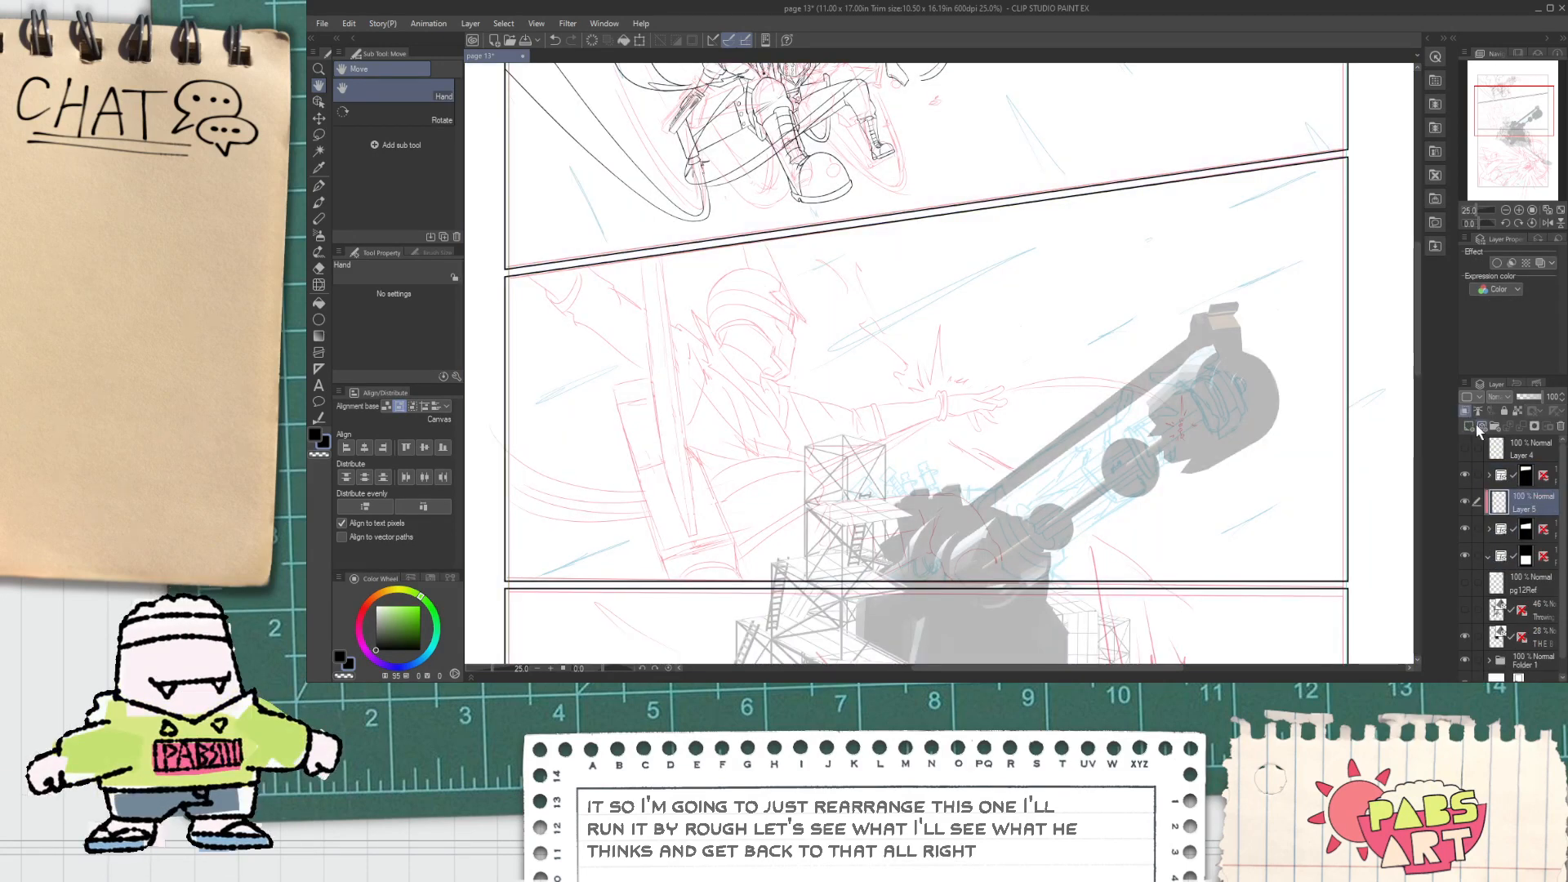
click(1478, 426)
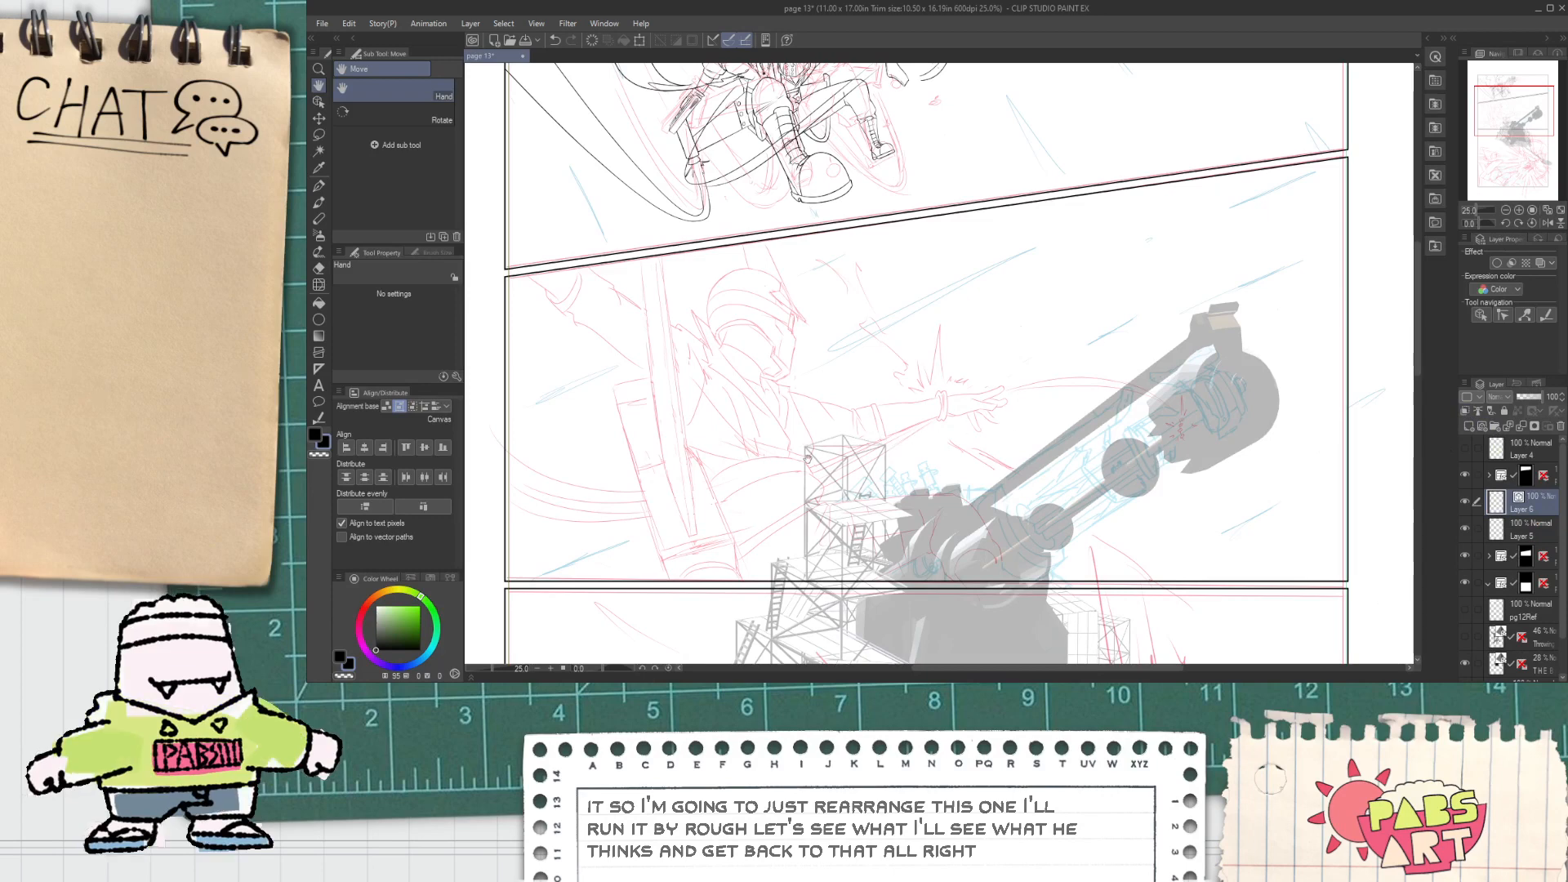
scroll(1070, 529, down, 3)
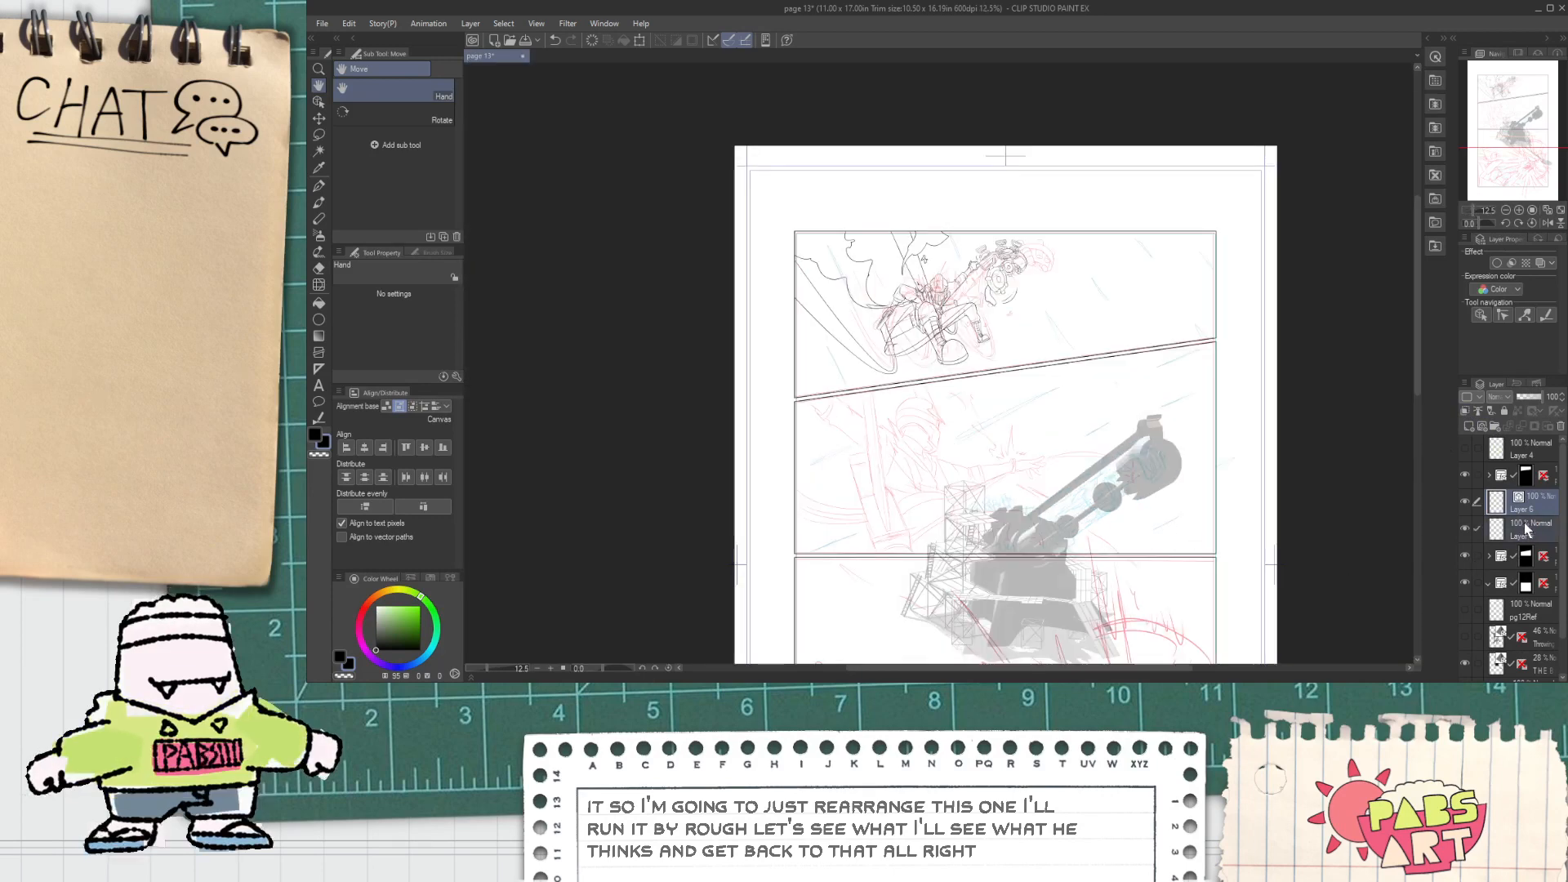
drag(1533, 564, 1533, 563)
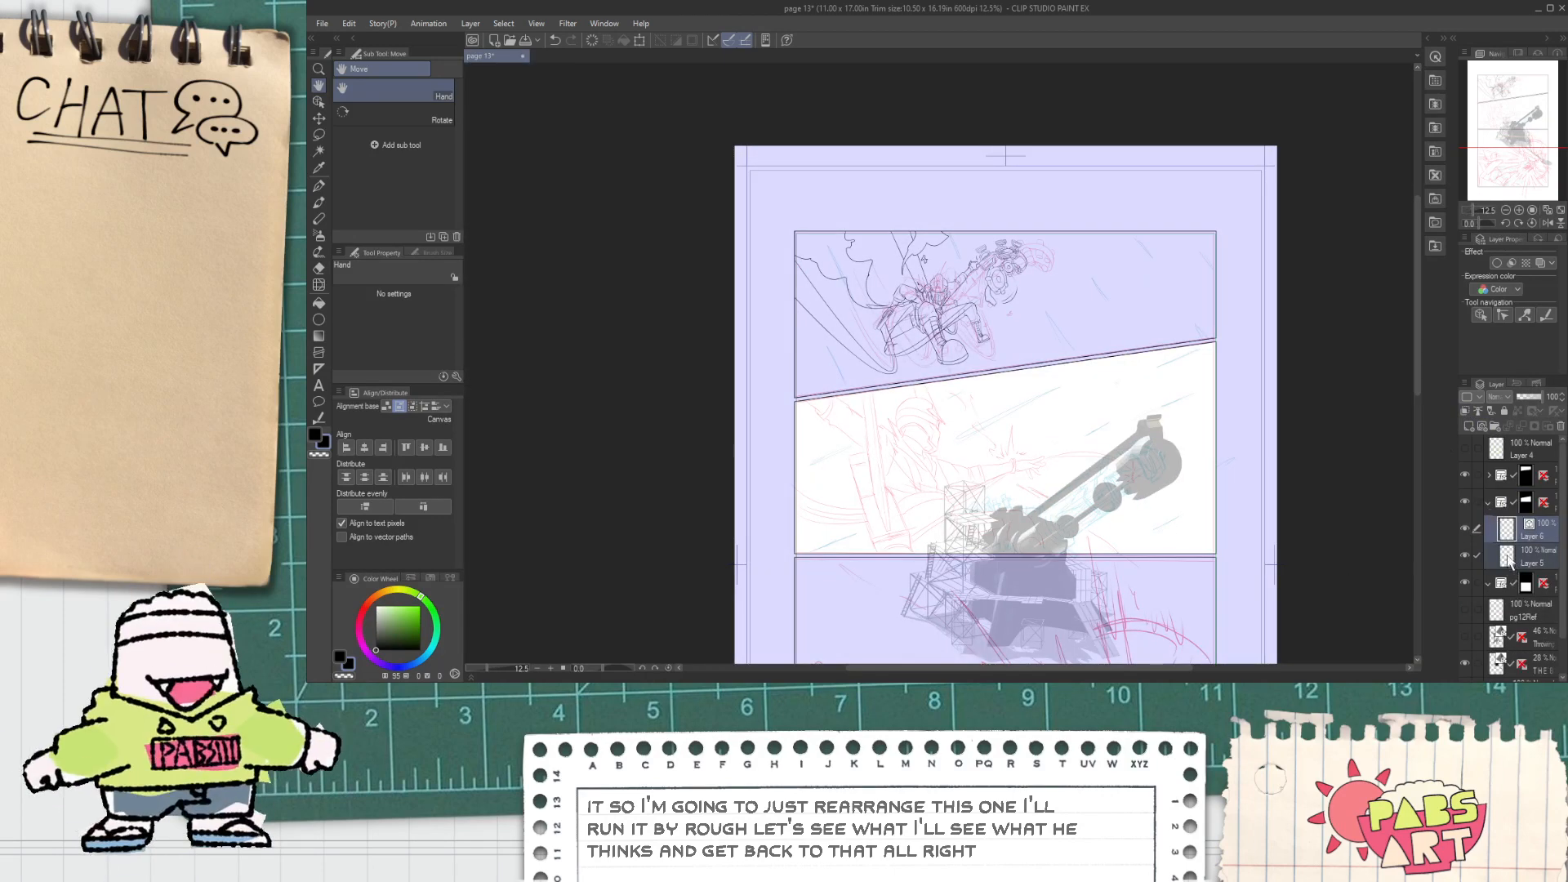
Step: Show the 3D figure reference in the second panel at 15% opacity, and select the panel's new vector layer for inking
scroll(924, 438, up, 4)
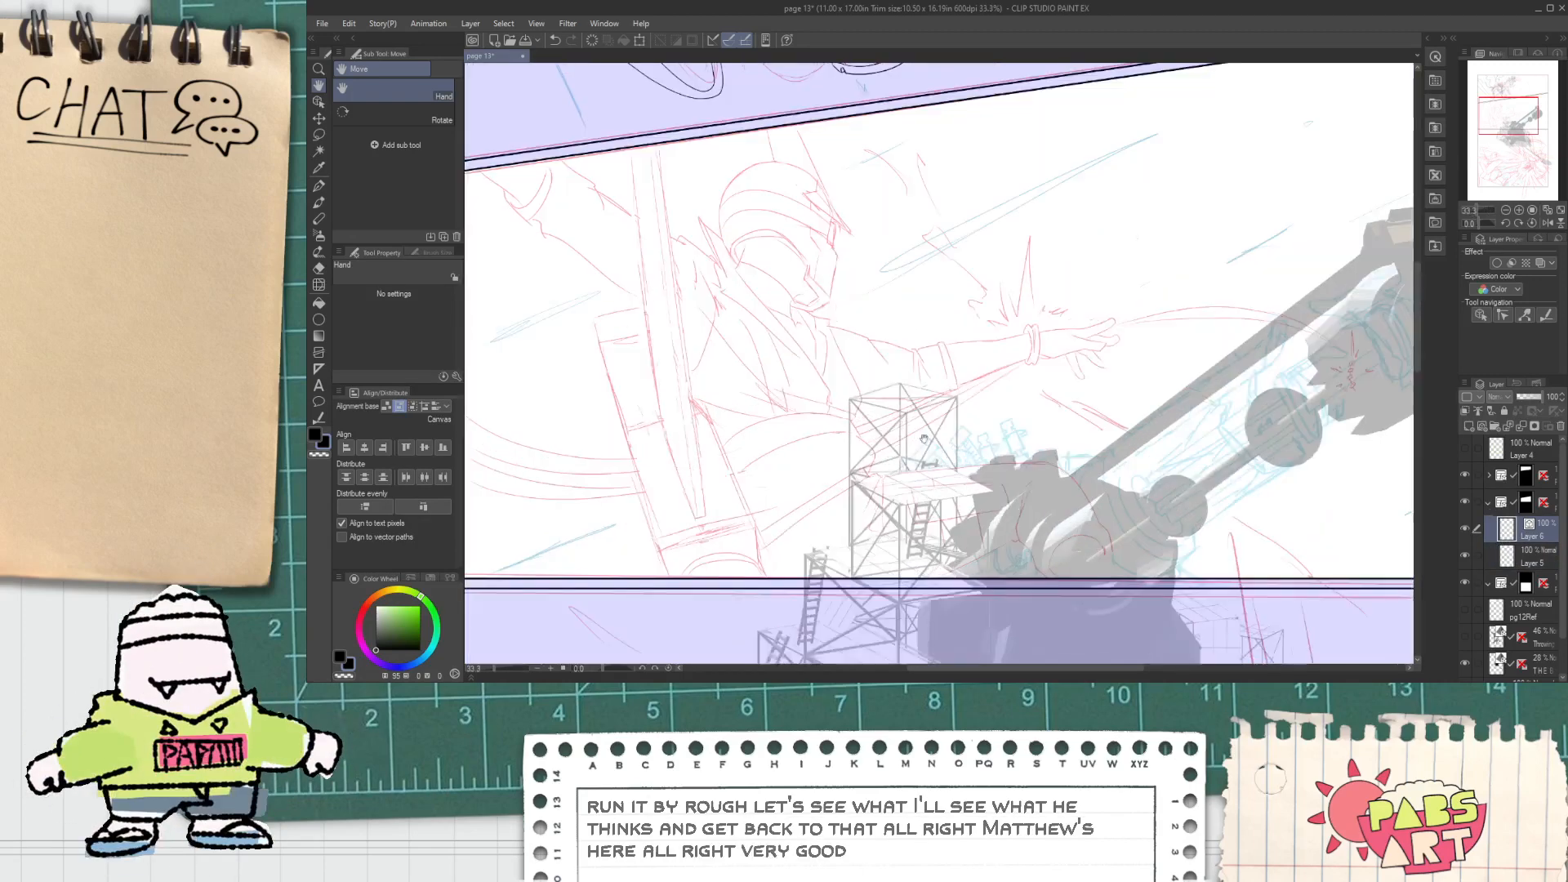
click(1464, 636)
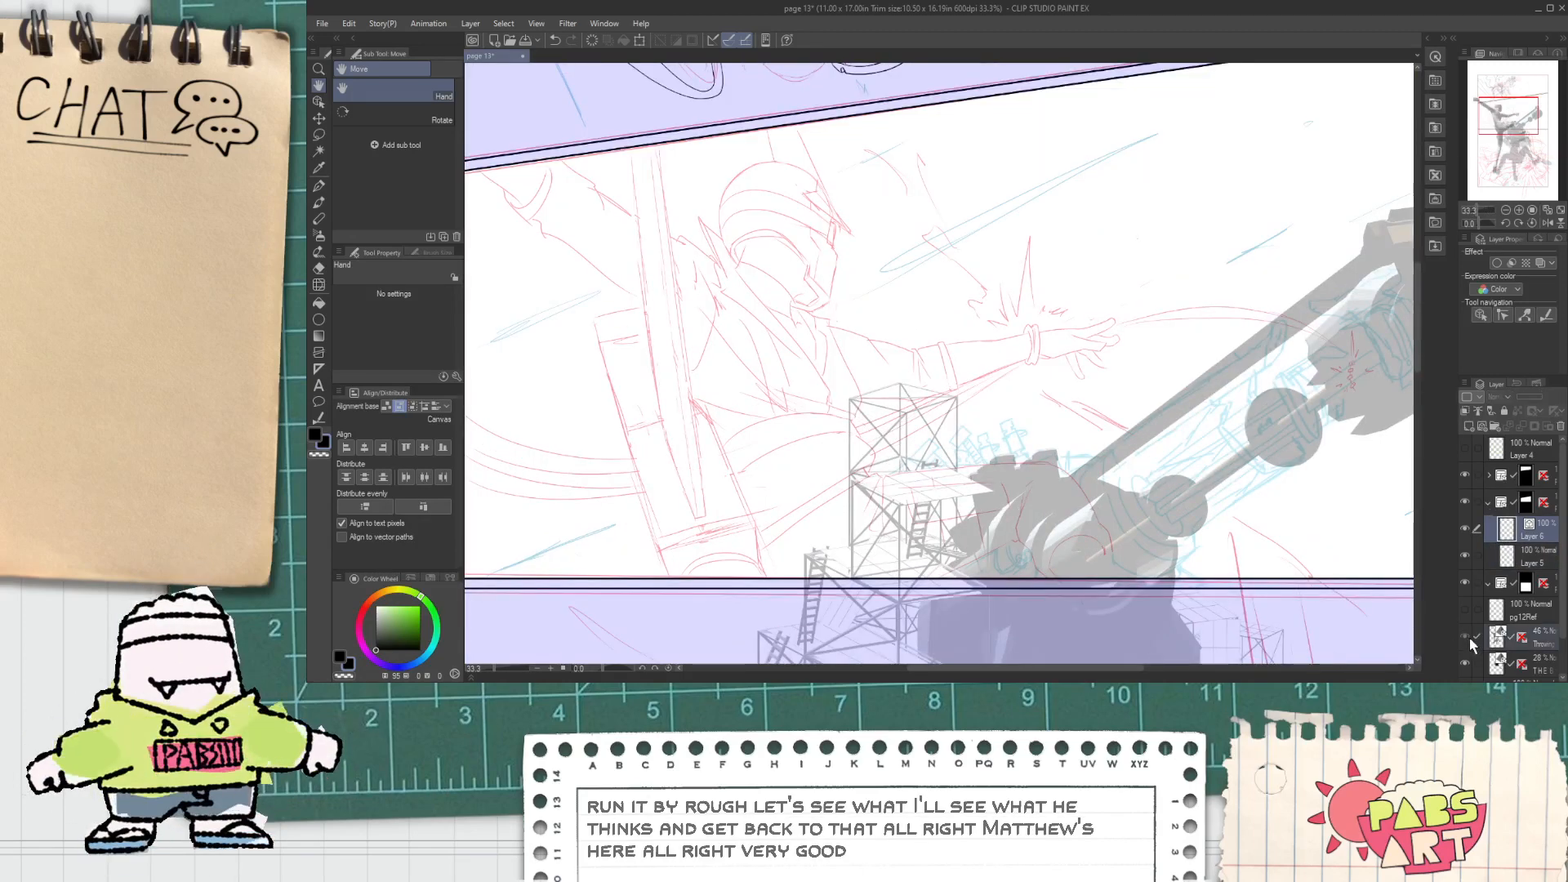
click(1532, 638)
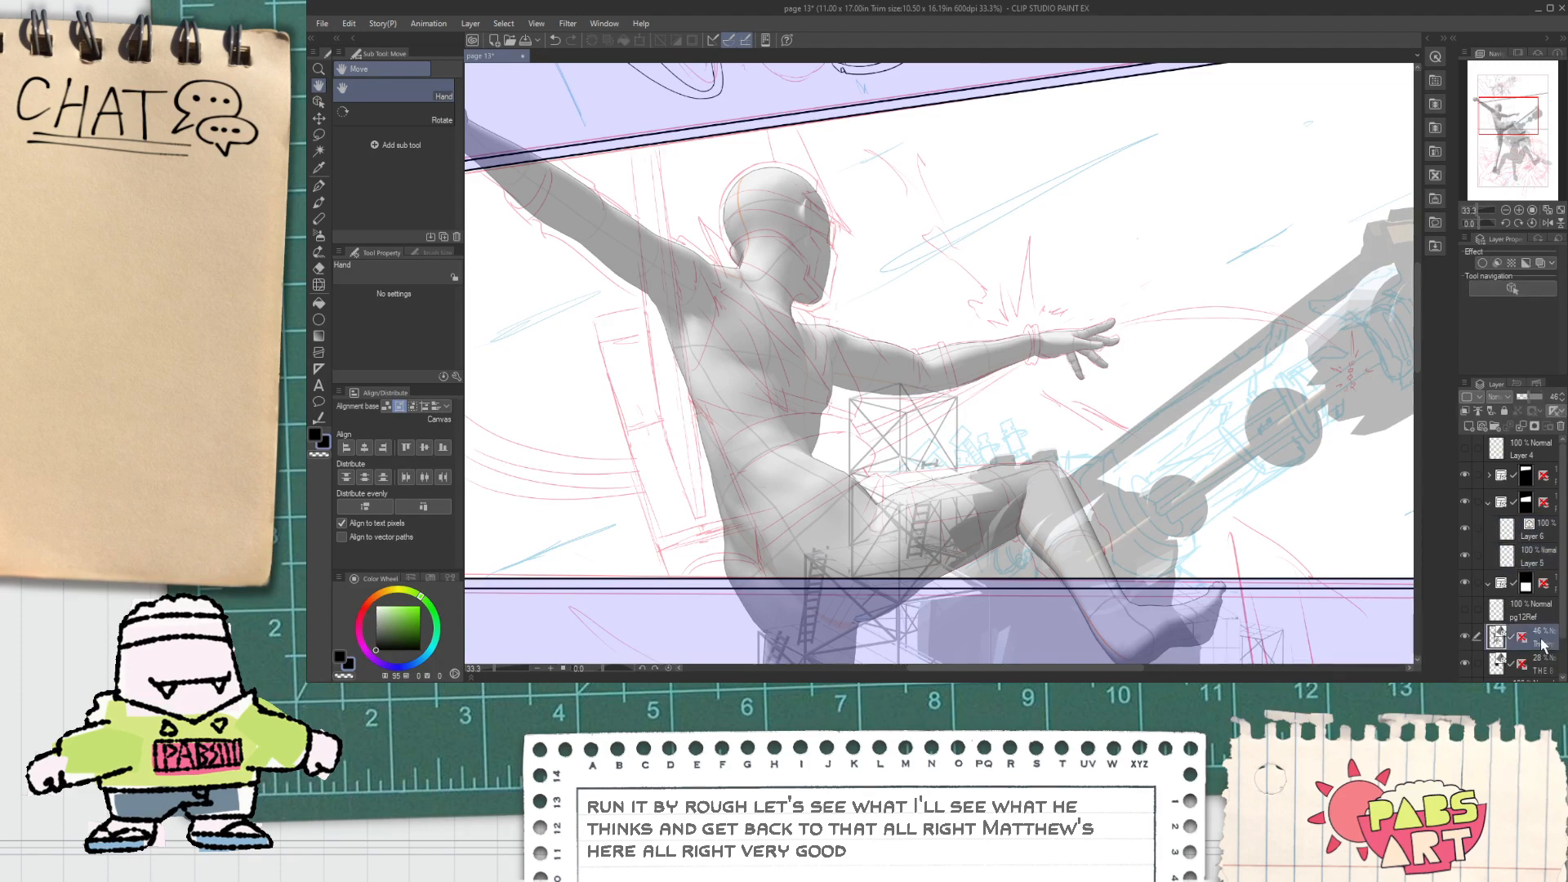
drag(1531, 397, 1521, 395)
click(1526, 531)
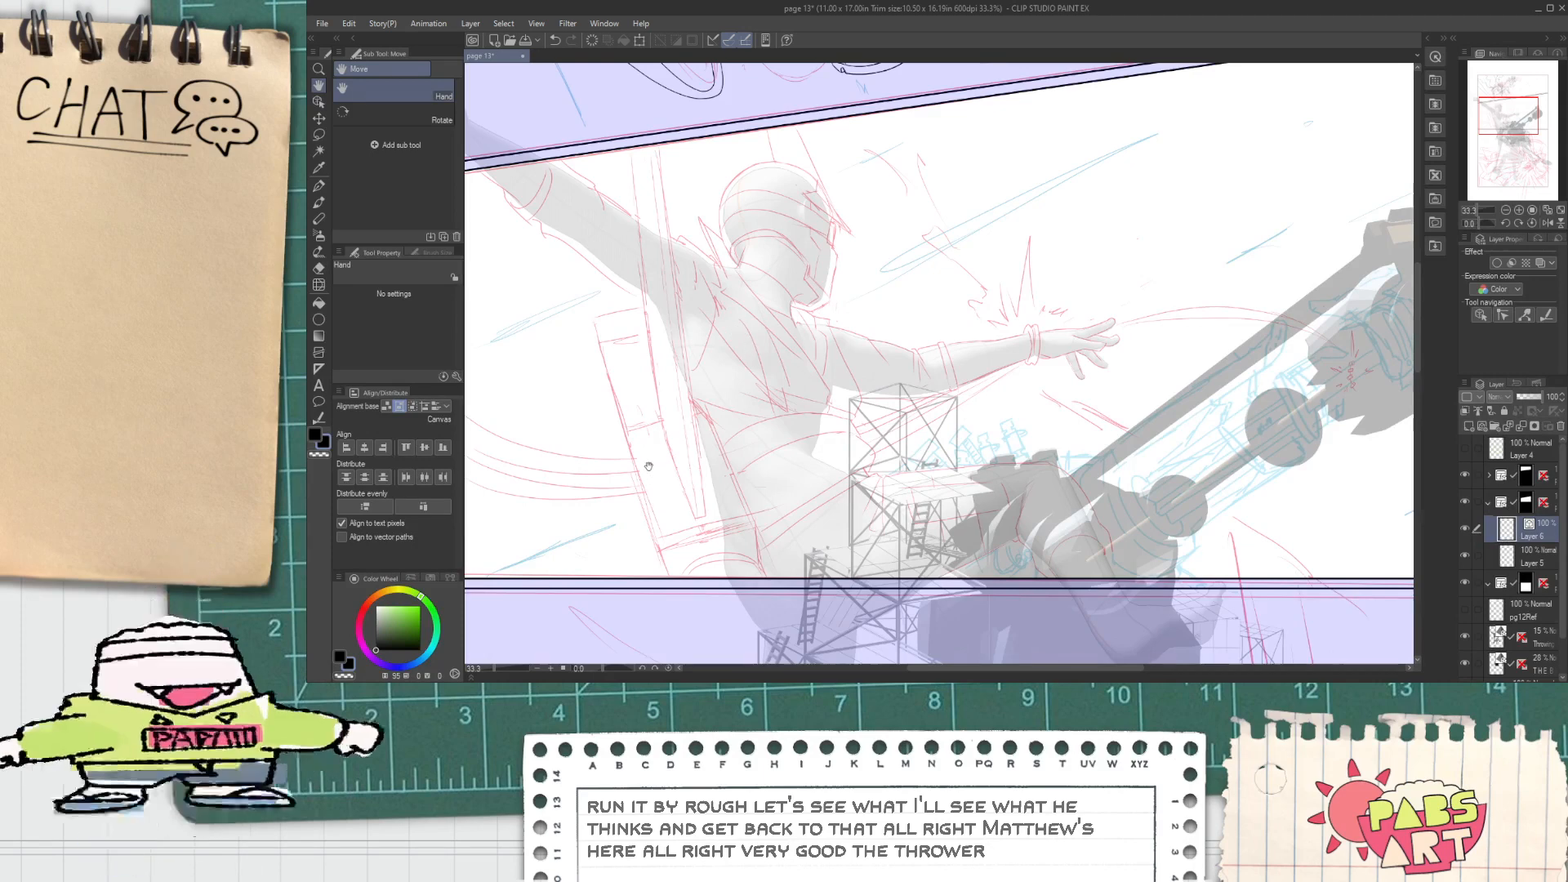
Step: Ink the short diagonal edge under the pointed brim of the second-panel figure's helmet with the G-pen
drag(730, 245, 703, 280)
scroll(759, 306, up, 3)
scroll(713, 308, down, 2)
scroll(706, 278, up, 2)
drag(781, 330, 717, 483)
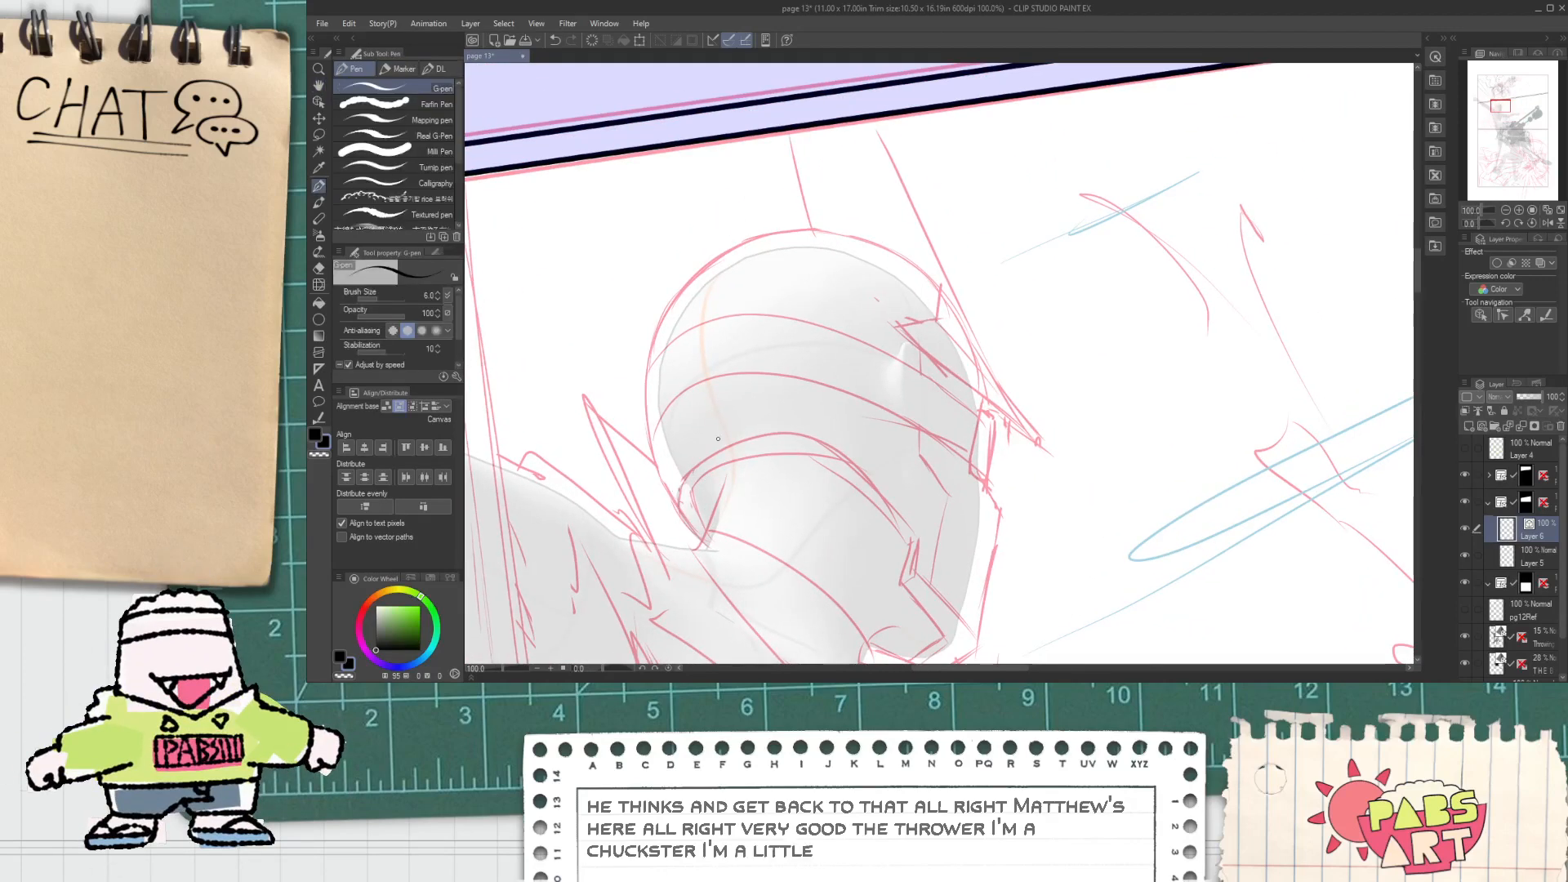
scroll(907, 340, up, 1)
drag(870, 307, 1137, 502)
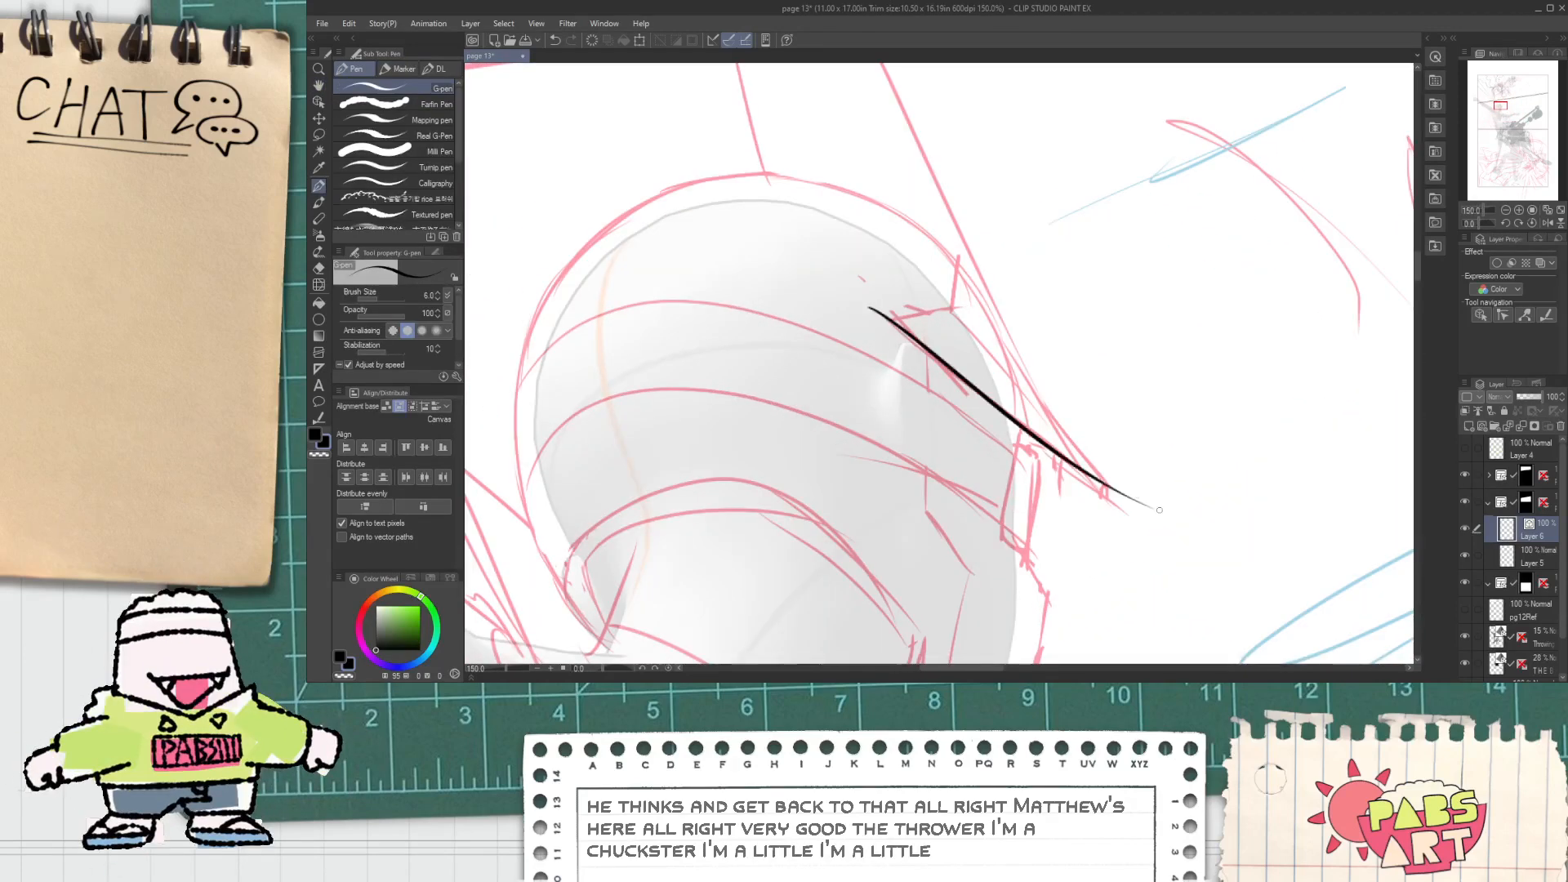
key(ctrl+z)
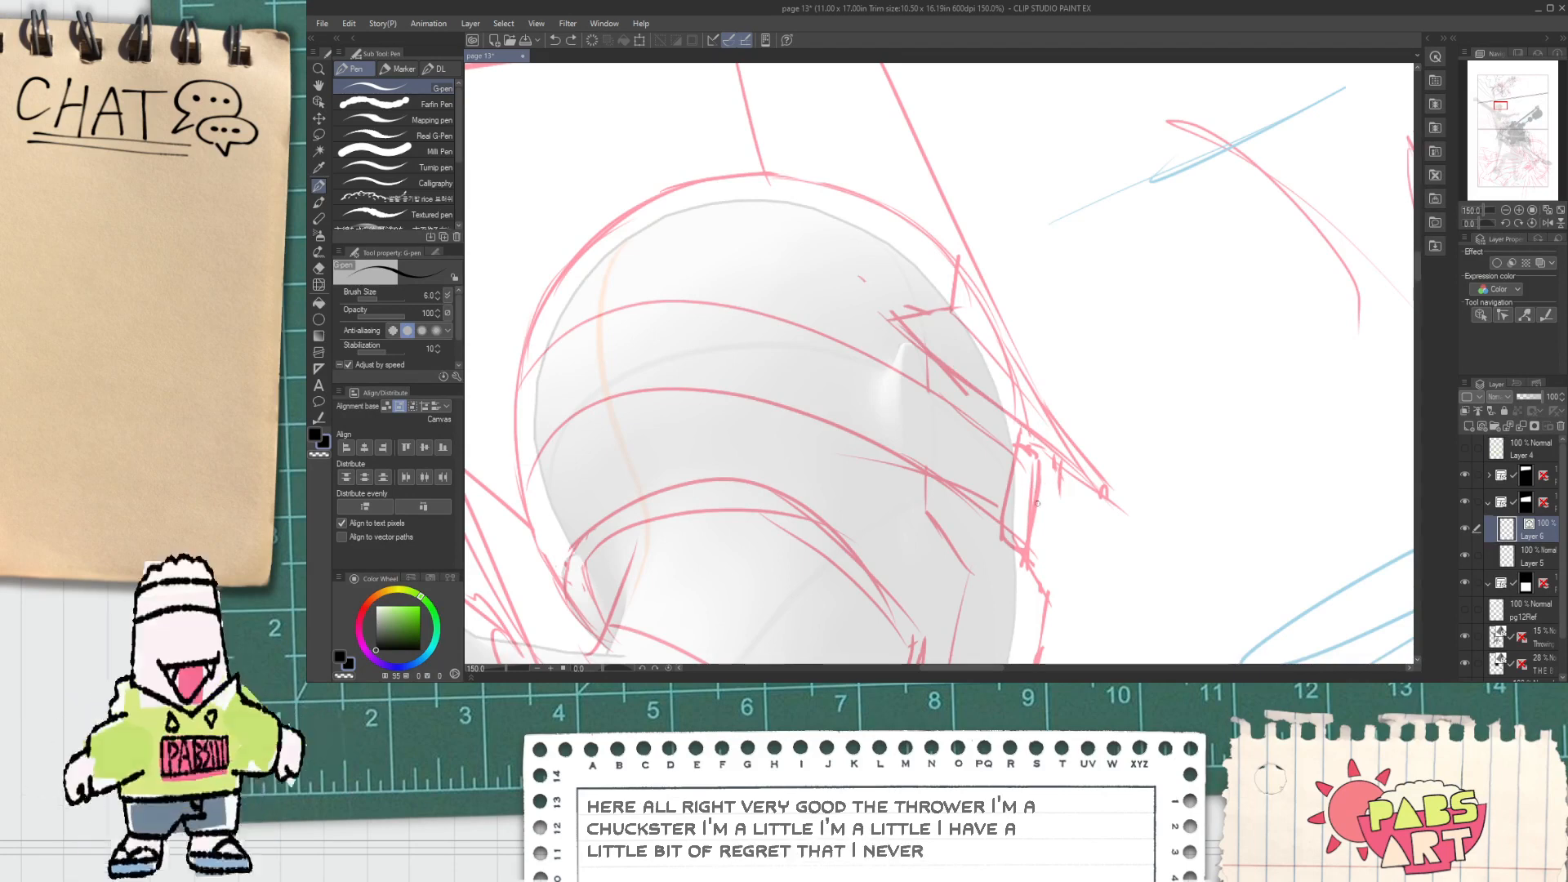
drag(1033, 514, 1126, 459)
key(ctrl+z)
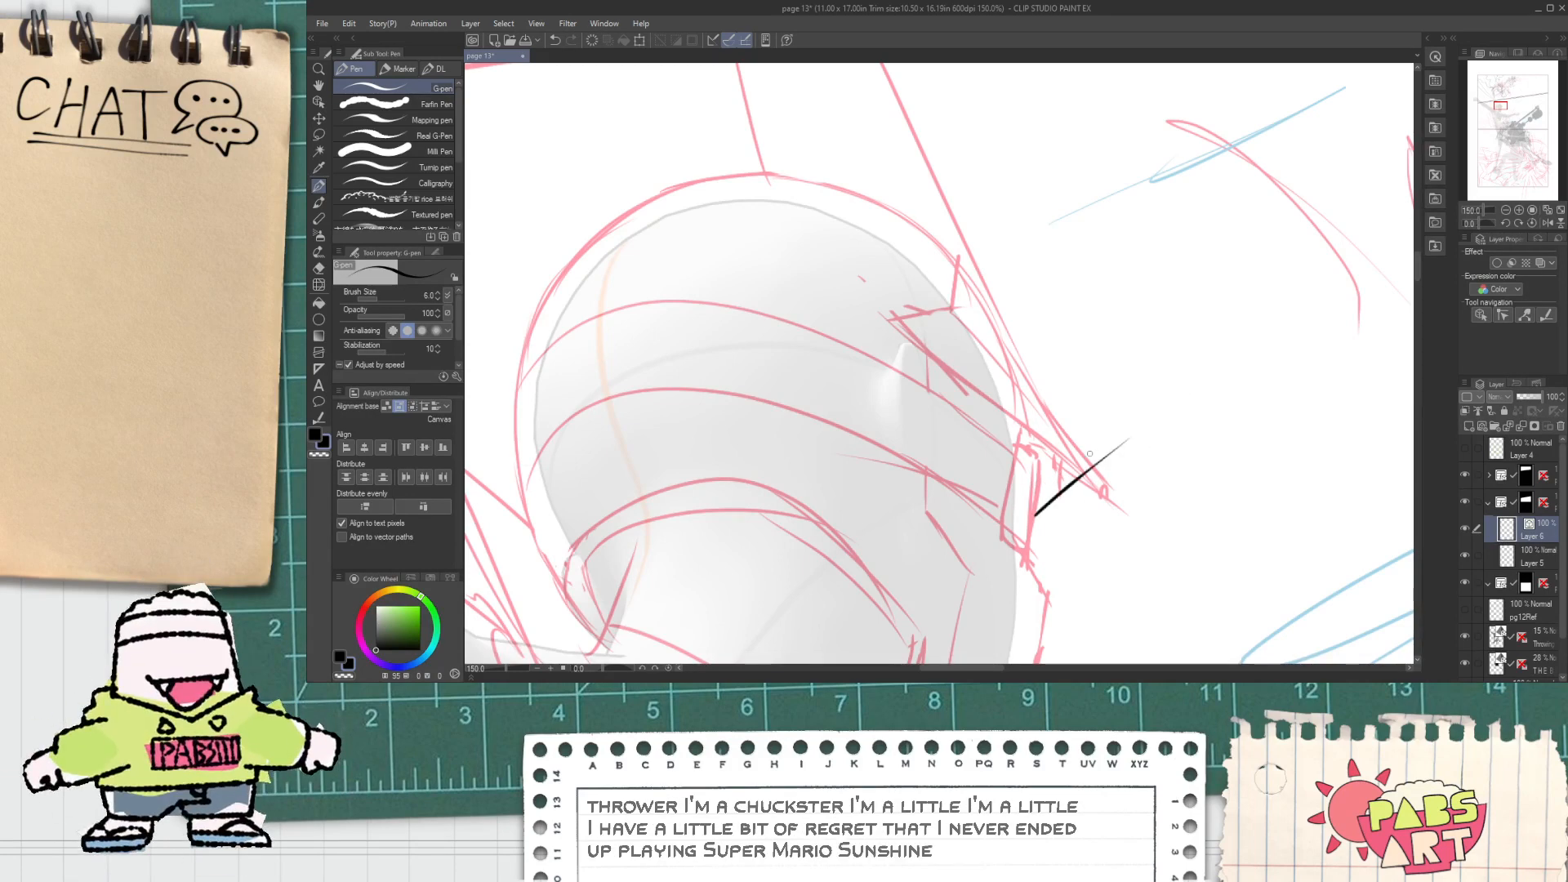
Step: Try to ink the long upper edge of the helmet's pointed brim
scroll(881, 315, up, 1)
mouse_move(859, 303)
mouse_down()
mouse_move(1110, 498)
mouse_move(991, 490)
mouse_up()
key(ctrl+z)
key(ctrl+z)
key(ctrl+z)
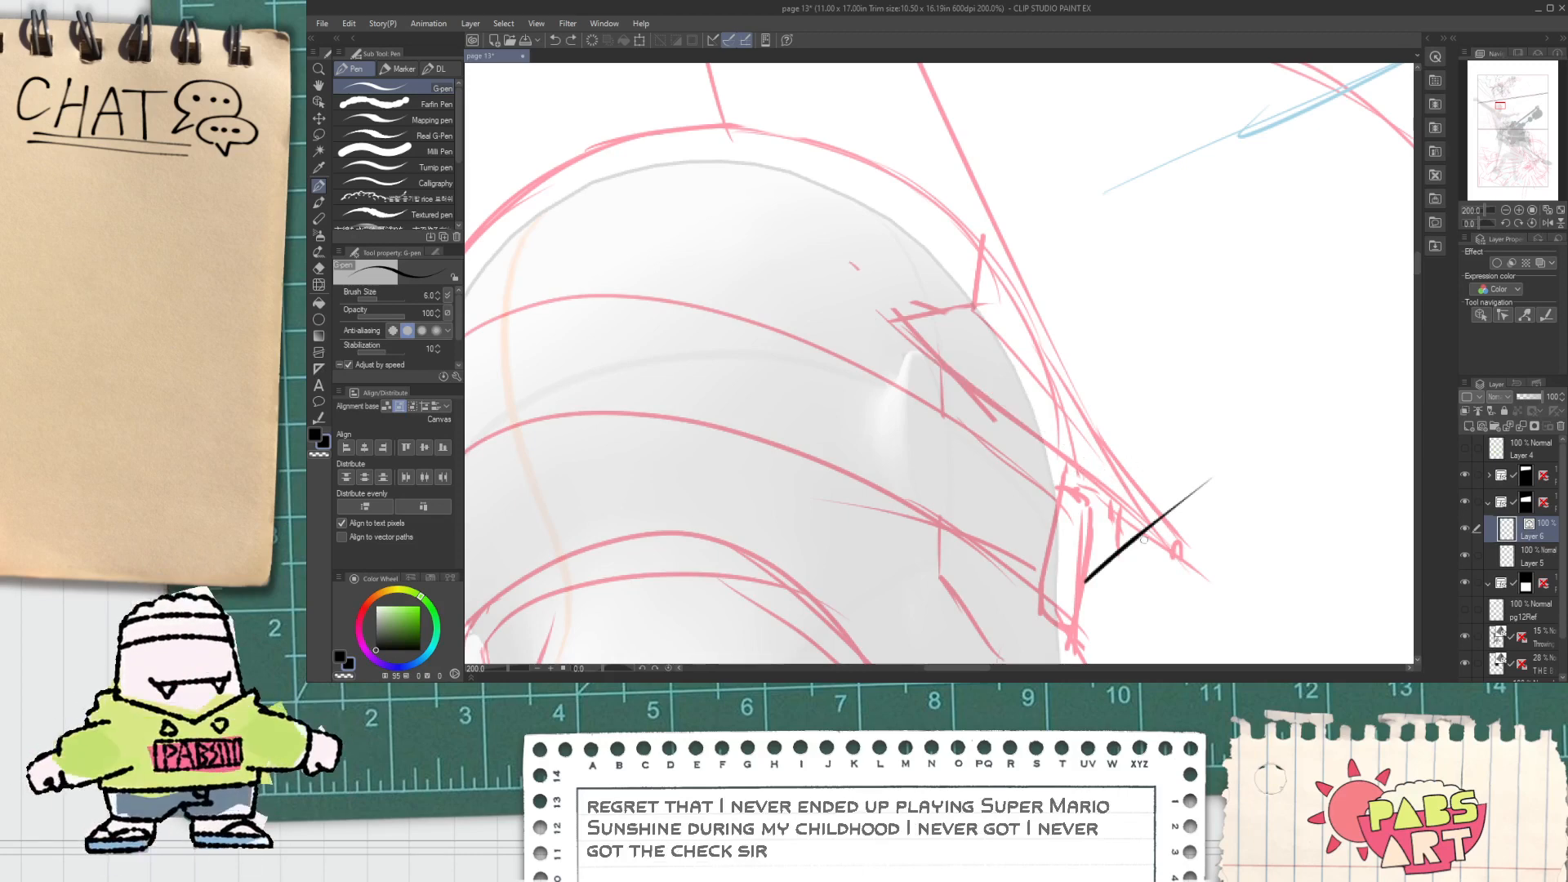
Step: Ink a short upright stroke at the tip of the helmet brim and erase the diagonal edge's overshoot beyond it
scroll(1143, 544, up, 2)
drag(1152, 531, 1160, 454)
key(ctrl+z)
key(e)
drag(1152, 521, 1163, 542)
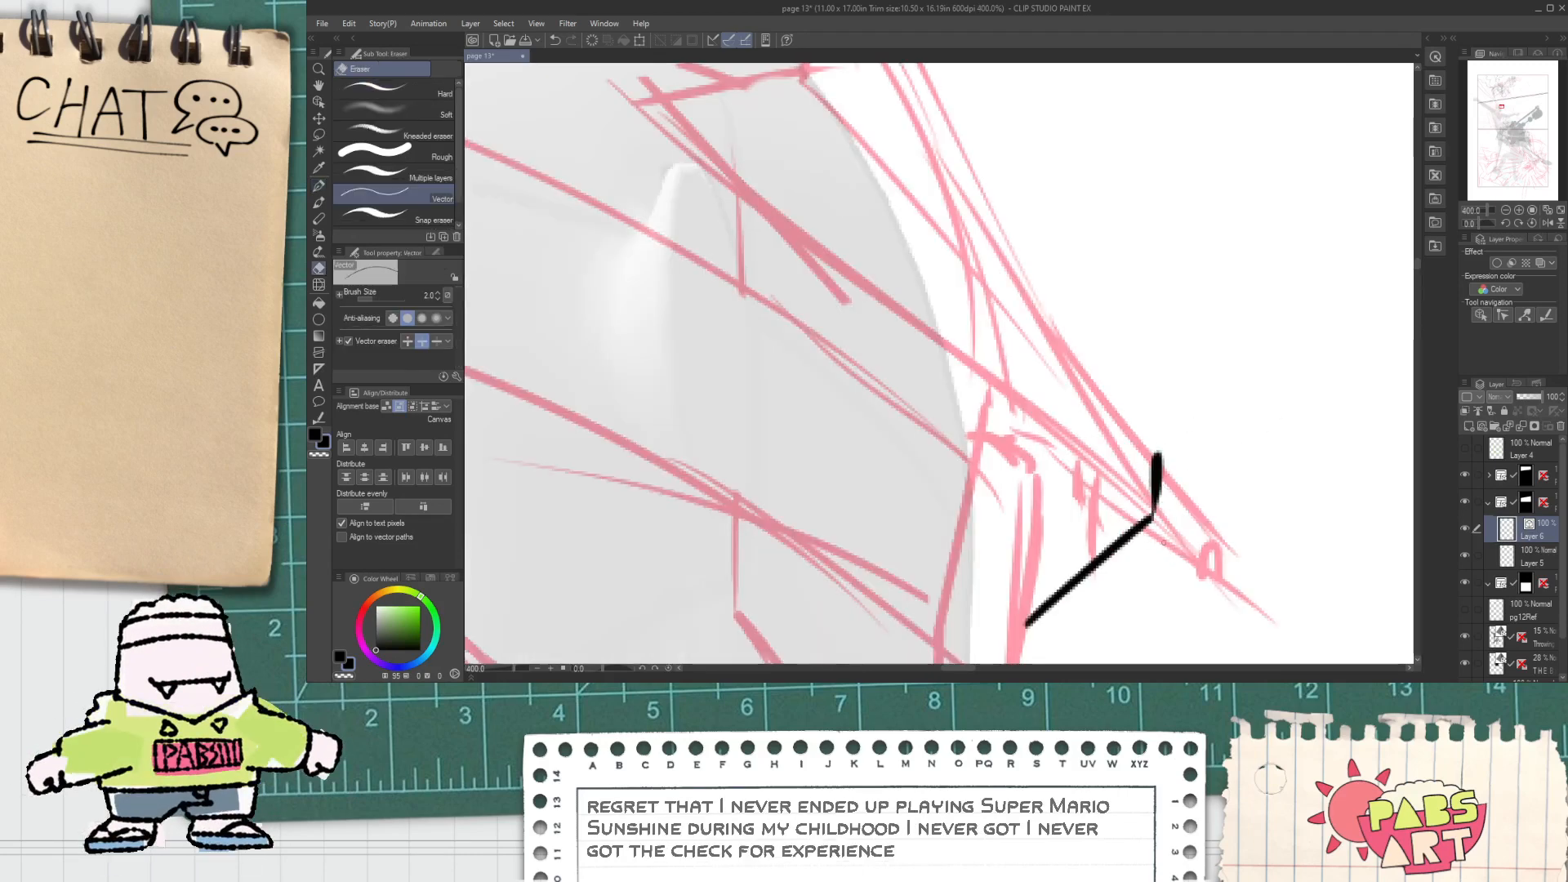
Step: Ink the long sloping edge of the helmet brim from the side of the head down to its tip
key(p)
scroll(870, 339, down, 2)
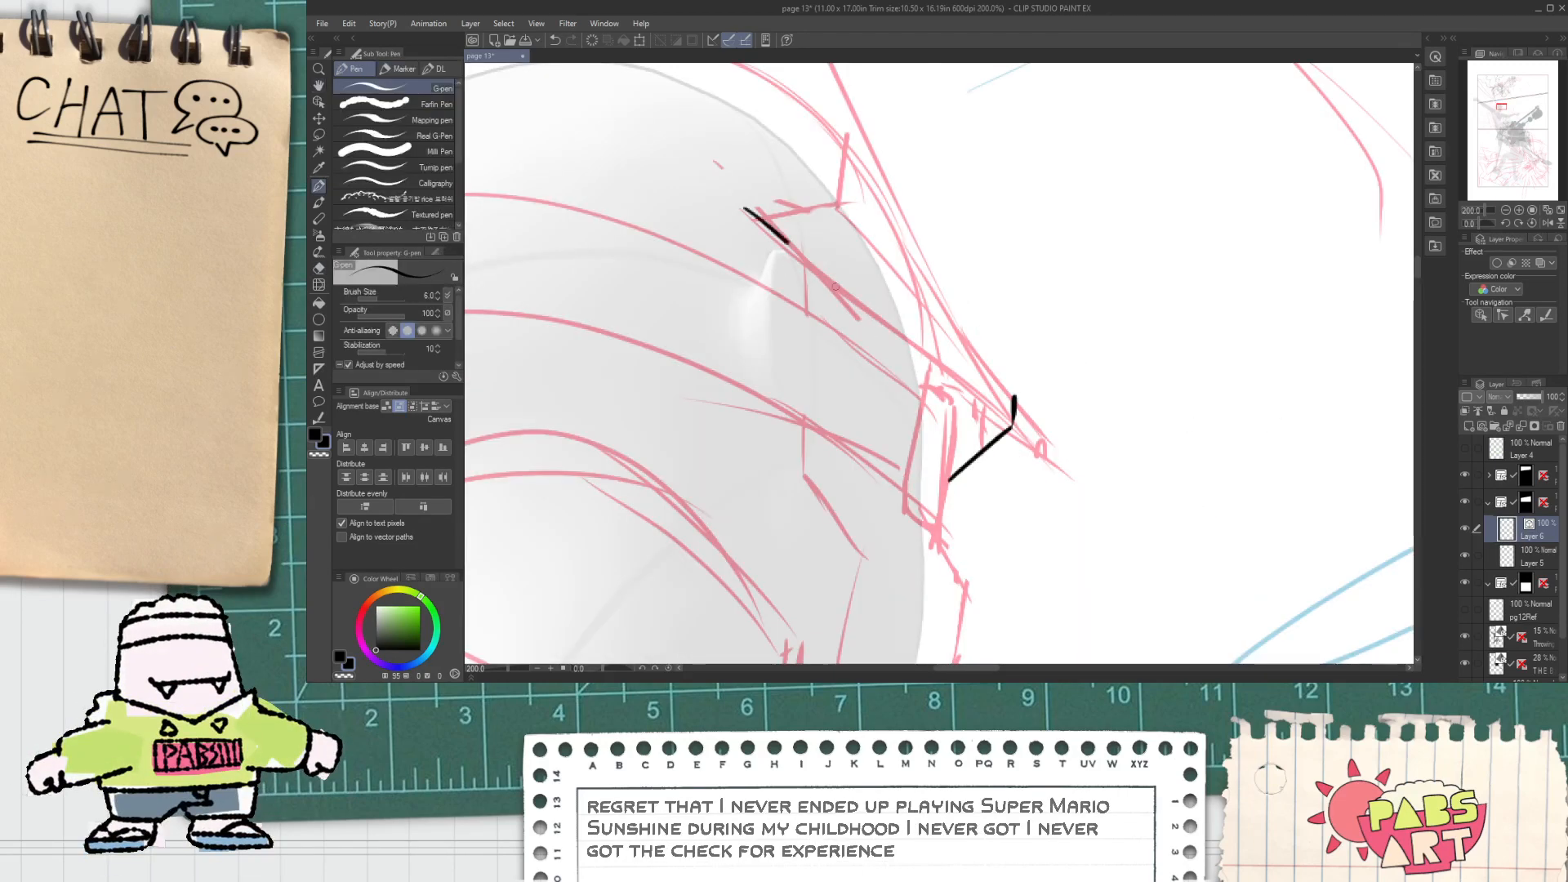
drag(735, 209, 1014, 420)
key(ctrl+z)
drag(729, 210, 995, 405)
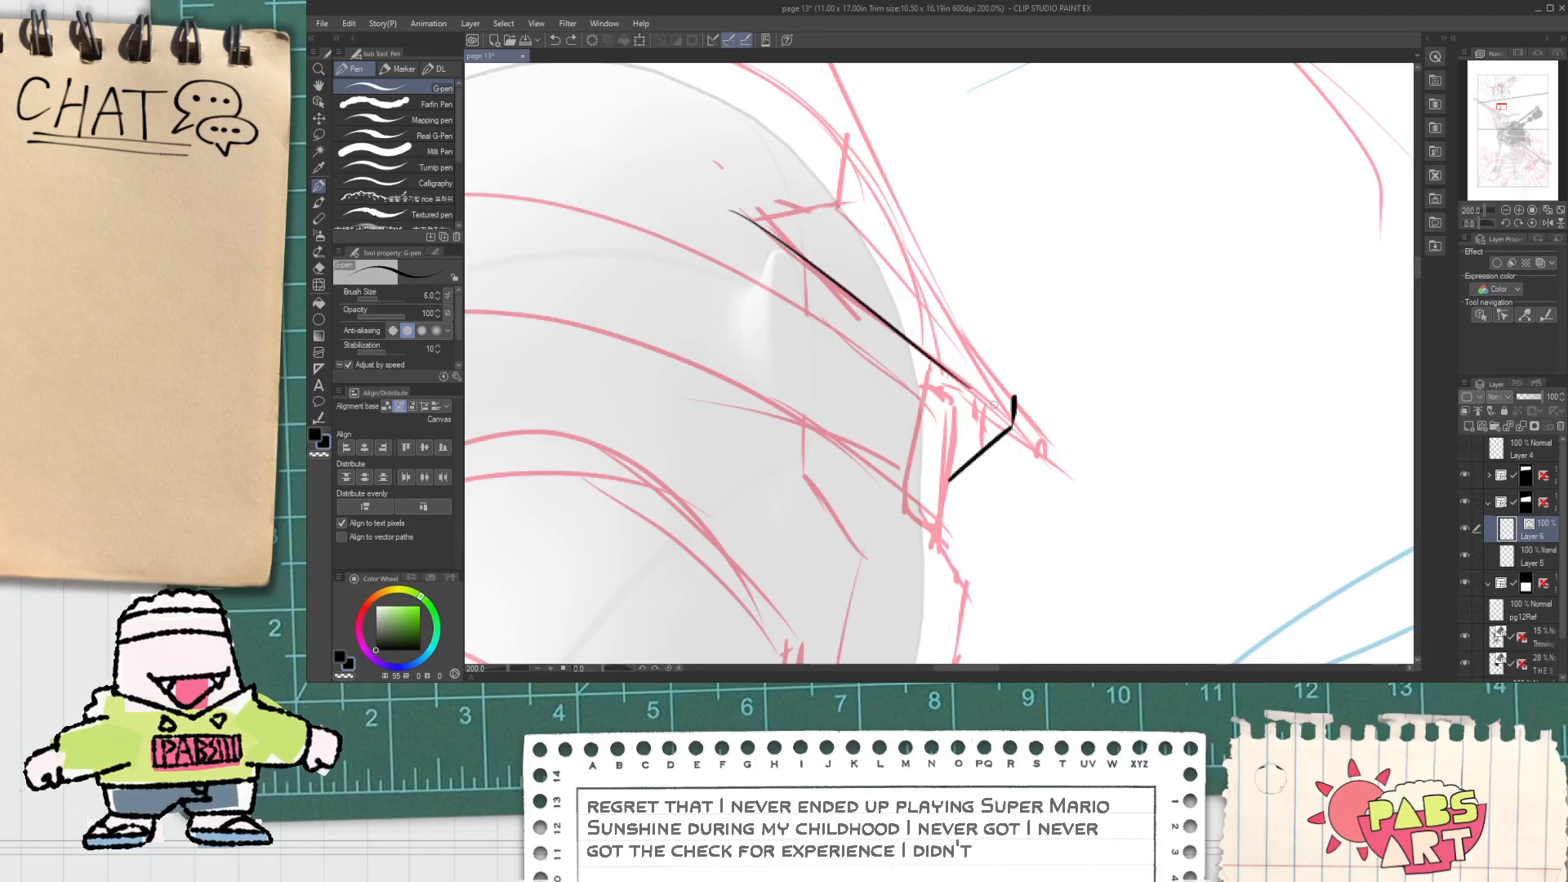
Step: Re-ink the long sloping edge of the helmet brim from the side of the head toward its tip
key(ctrl+z)
drag(741, 208, 992, 393)
key(ctrl+z)
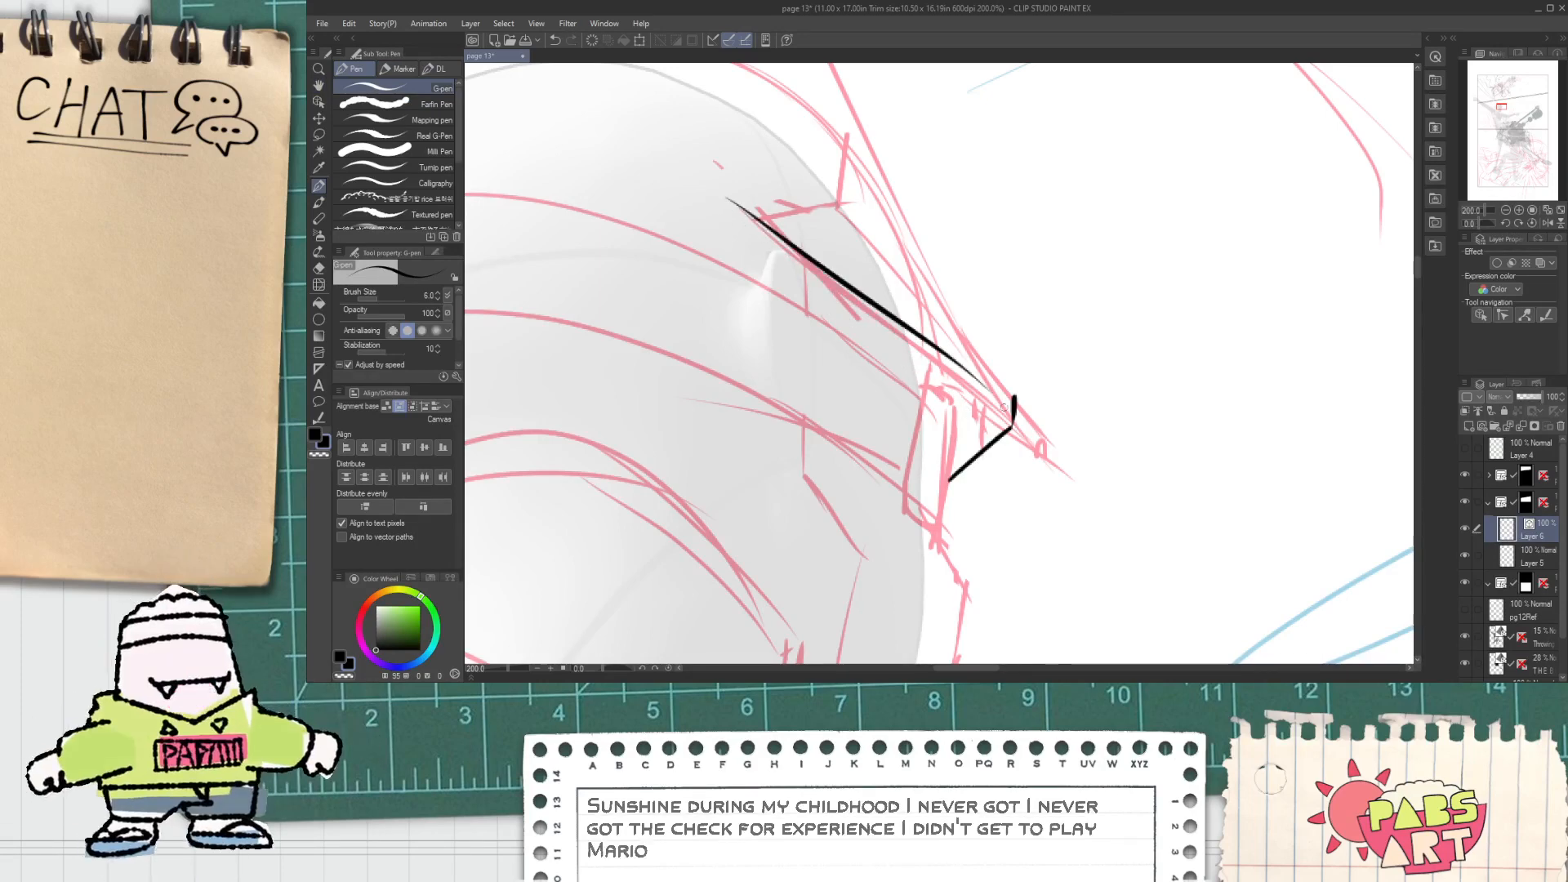
key(ctrl+z)
drag(732, 215, 964, 384)
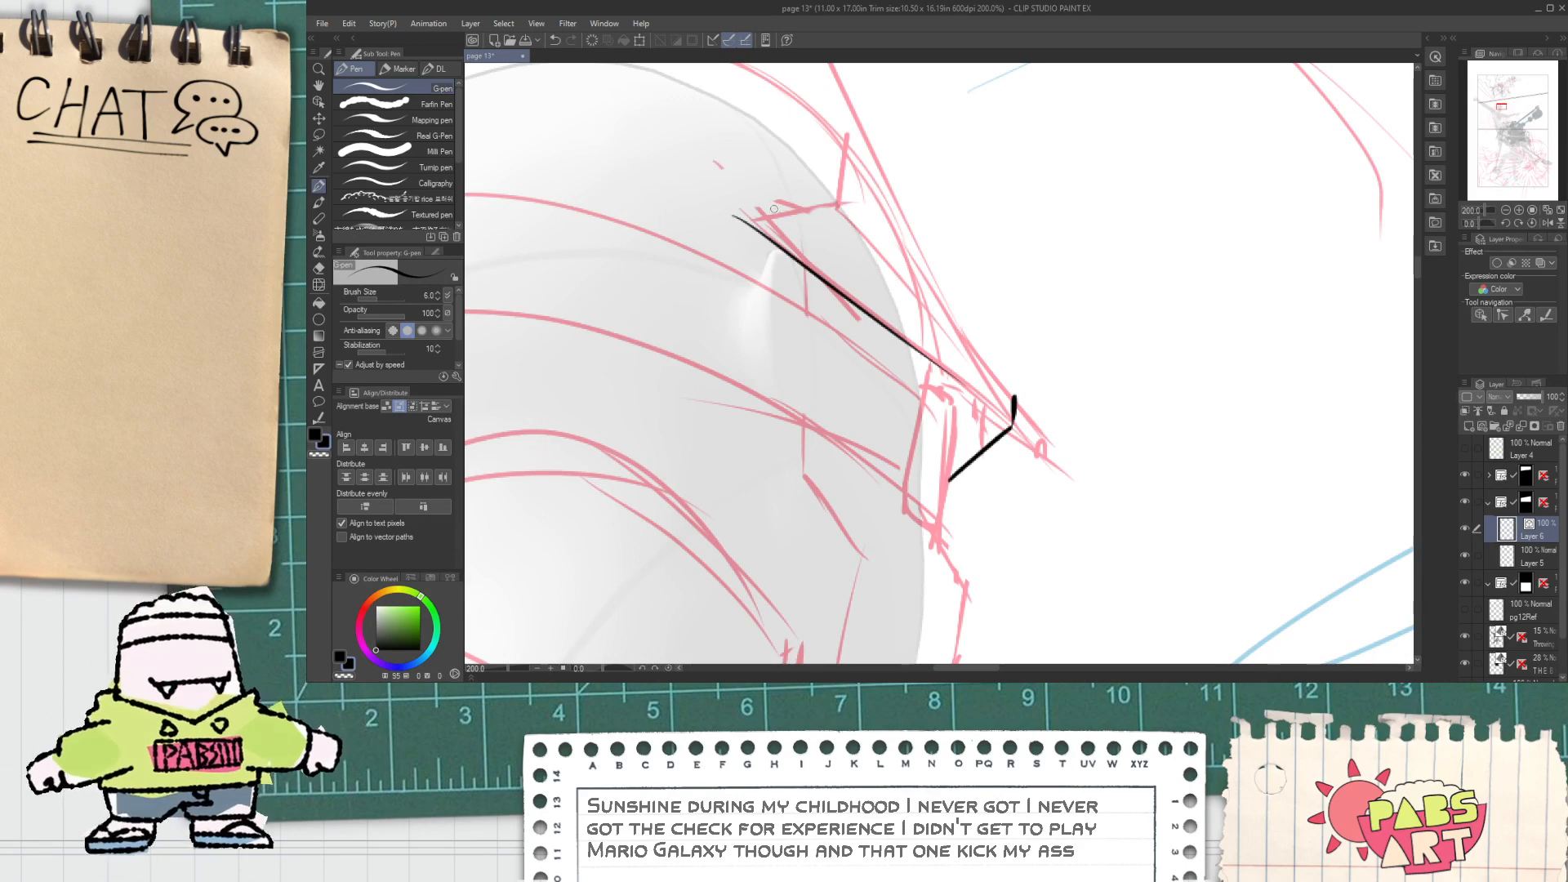
Step: Ink the notch at the brim's head end with a short near-horizontal stroke and a short upright stroke, trimming the overshoot
key(ctrl+minus)
drag(779, 178, 773, 266)
scroll(800, 350, up, 3)
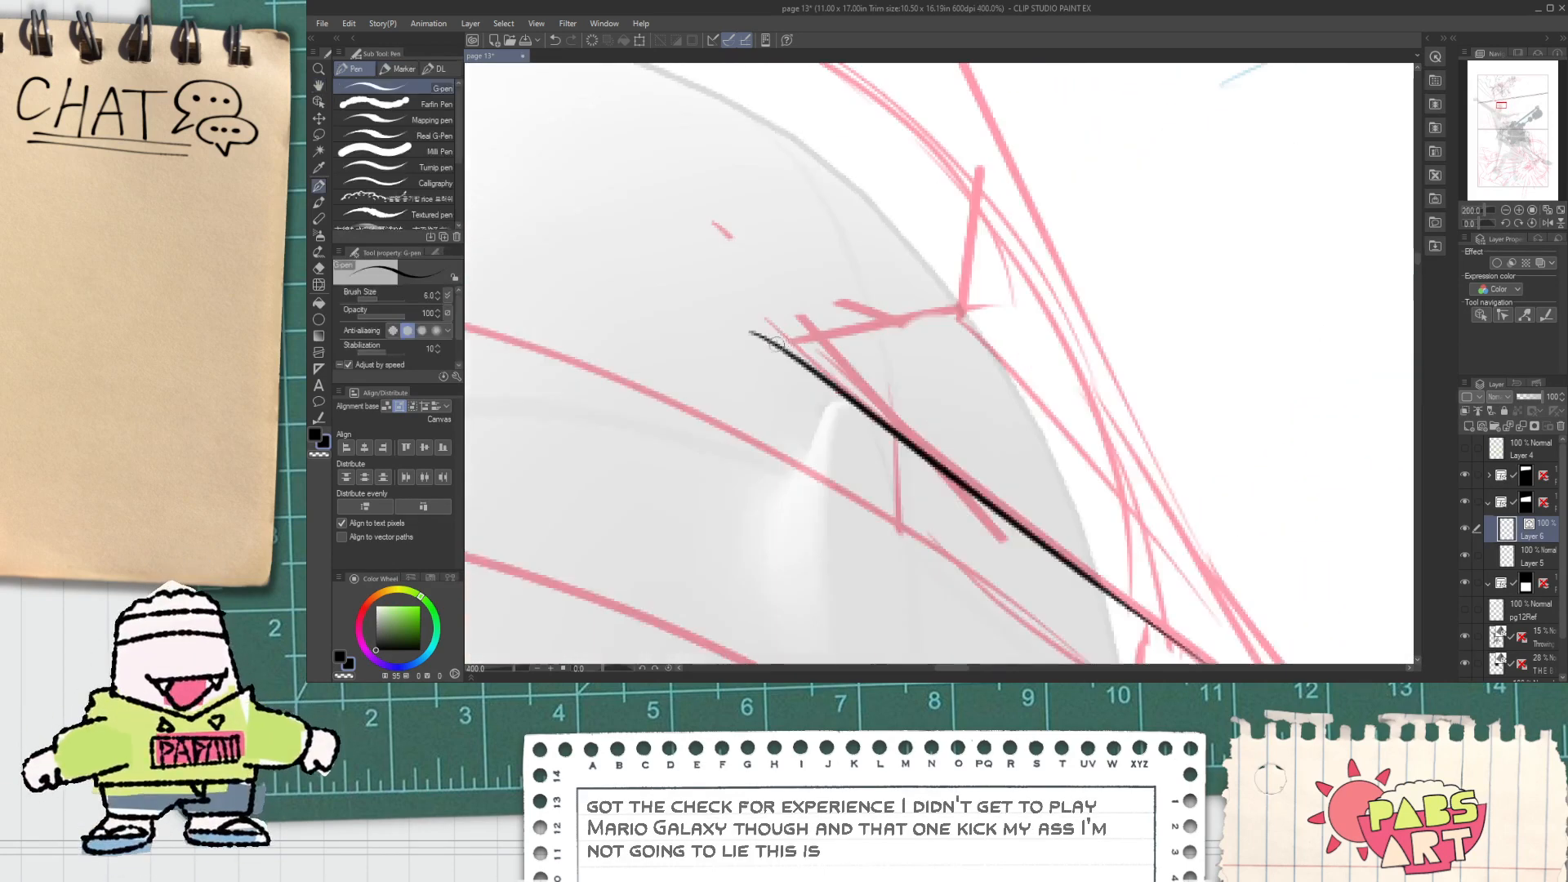
drag(750, 337, 961, 325)
key(ctrl+z)
mouse_move(750, 336)
mouse_down()
mouse_move(984, 328)
mouse_move(965, 155)
mouse_up()
key(ctrl+z)
mouse_move(957, 359)
mouse_down()
mouse_move(967, 135)
mouse_move(963, 360)
mouse_up()
key(ctrl+z)
key(ctrl+z)
key(ctrl+z)
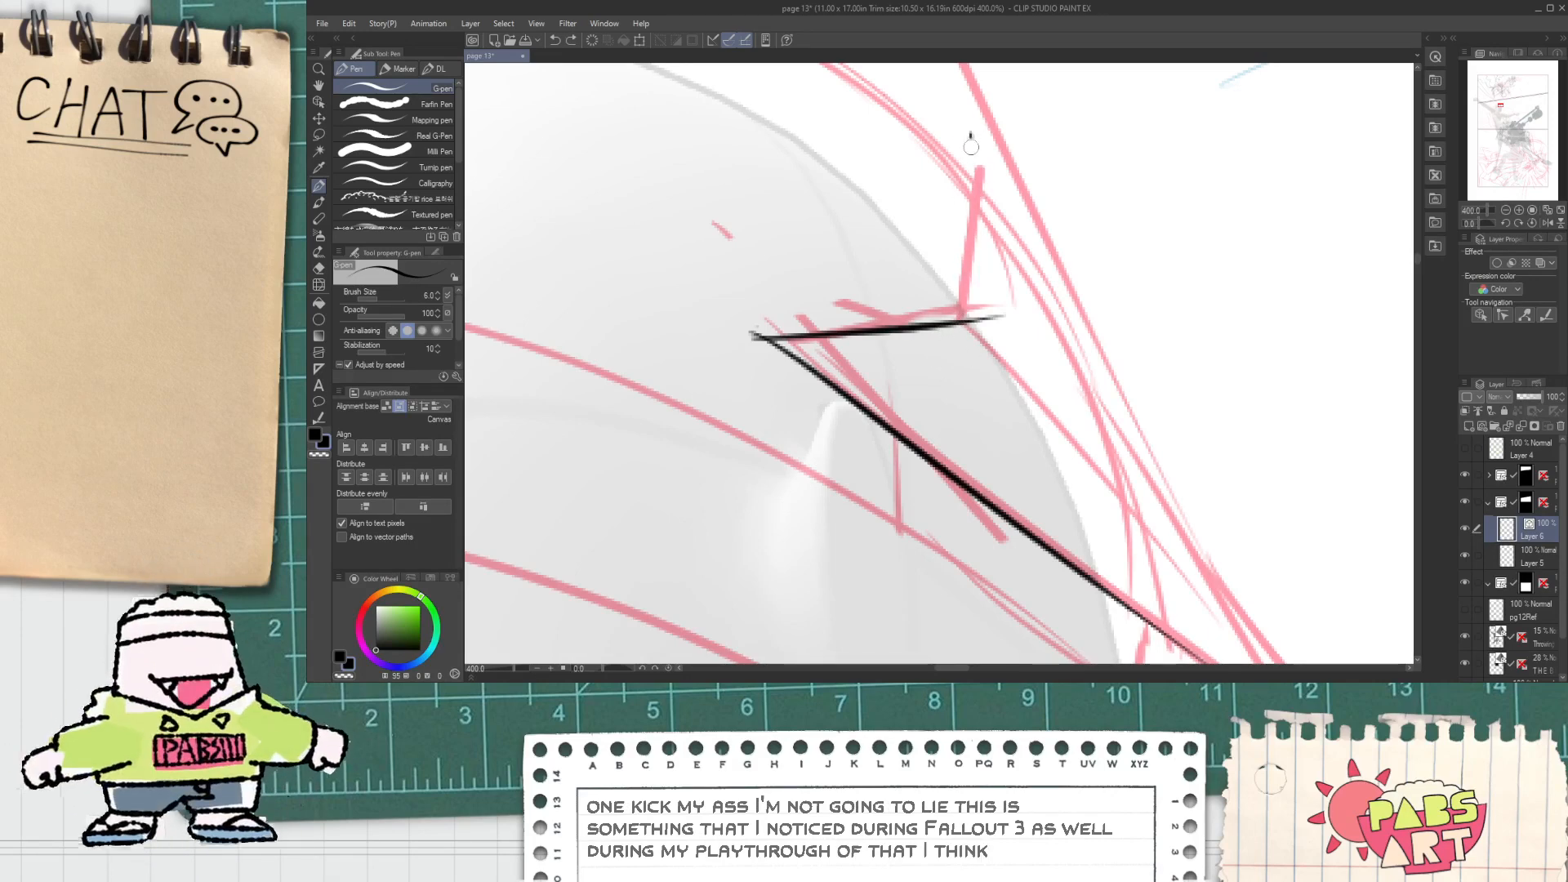
mouse_move(971, 133)
mouse_down()
mouse_move(949, 390)
mouse_move(967, 346)
mouse_move(893, 399)
mouse_up()
key(e)
scroll(978, 304, down, 5)
key(space)
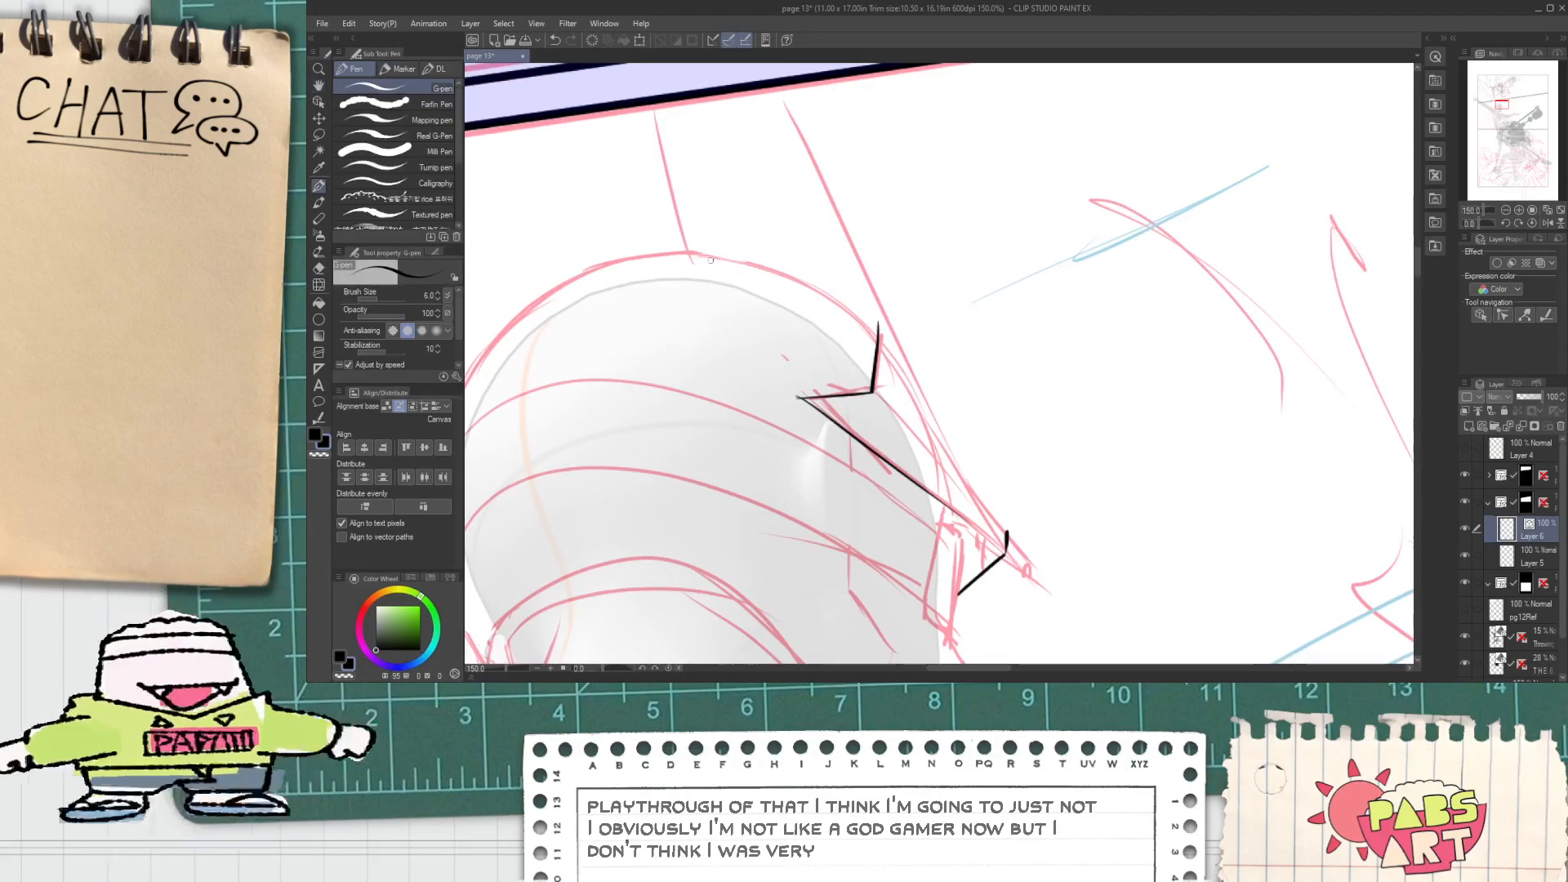
Step: Ink a tall rounded crest outline from the top of the head, up and over, down to the brim tip
drag(695, 277, 889, 353)
key(ctrl+z)
mouse_move(739, 302)
mouse_down()
mouse_move(735, 96)
mouse_move(1013, 445)
mouse_up()
key(ctrl+z)
drag(701, 310, 1050, 584)
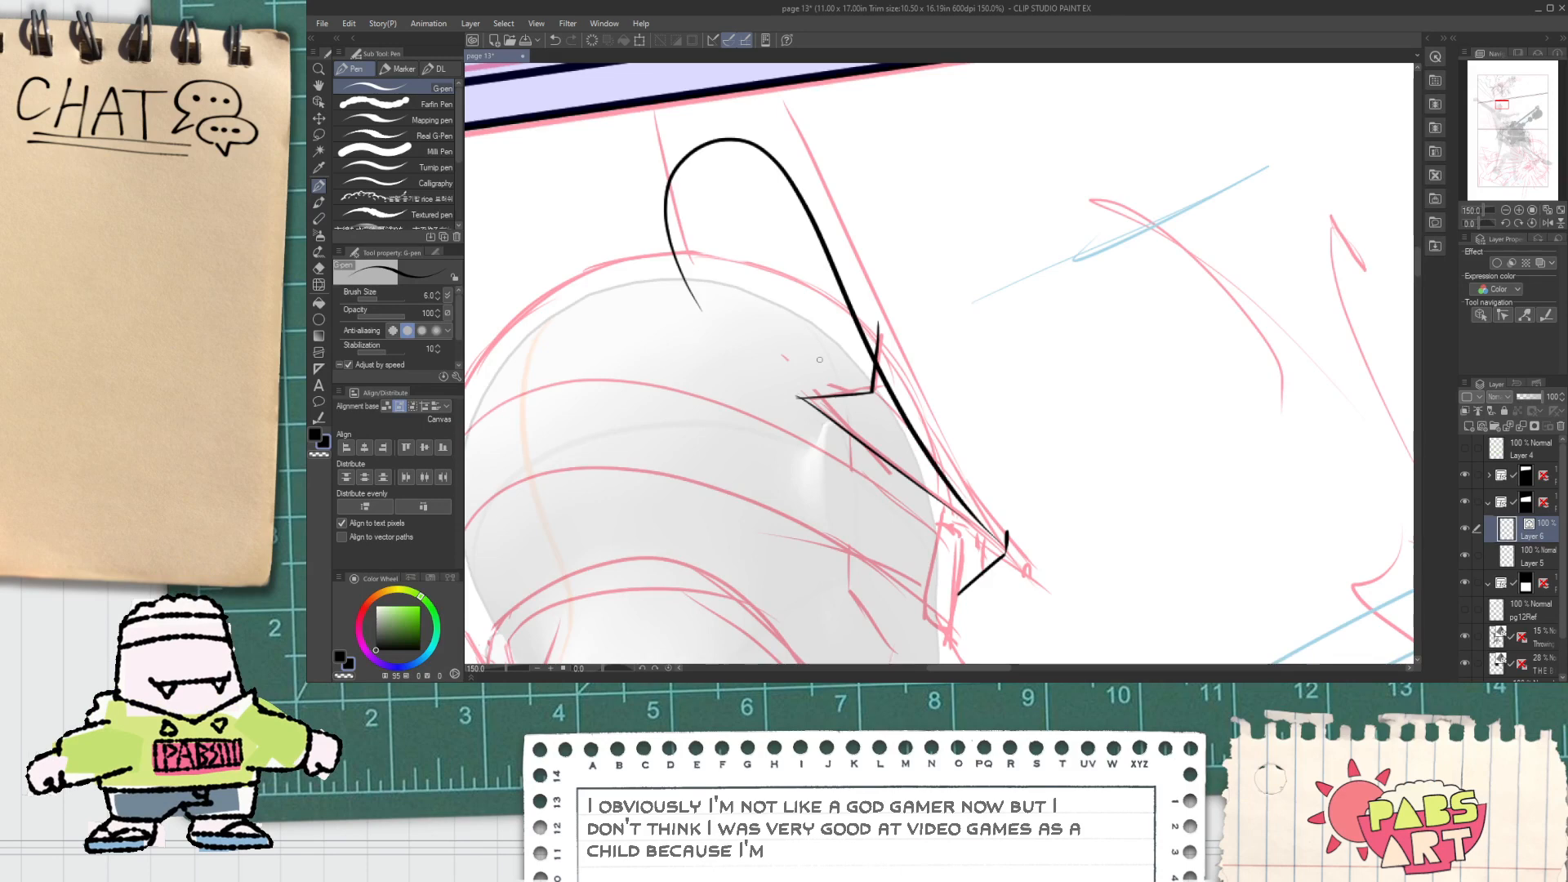
Step: Select the crest outline as a vector object, widen it on both sides and tilt it slightly over the sketch
key(o)
click(856, 320)
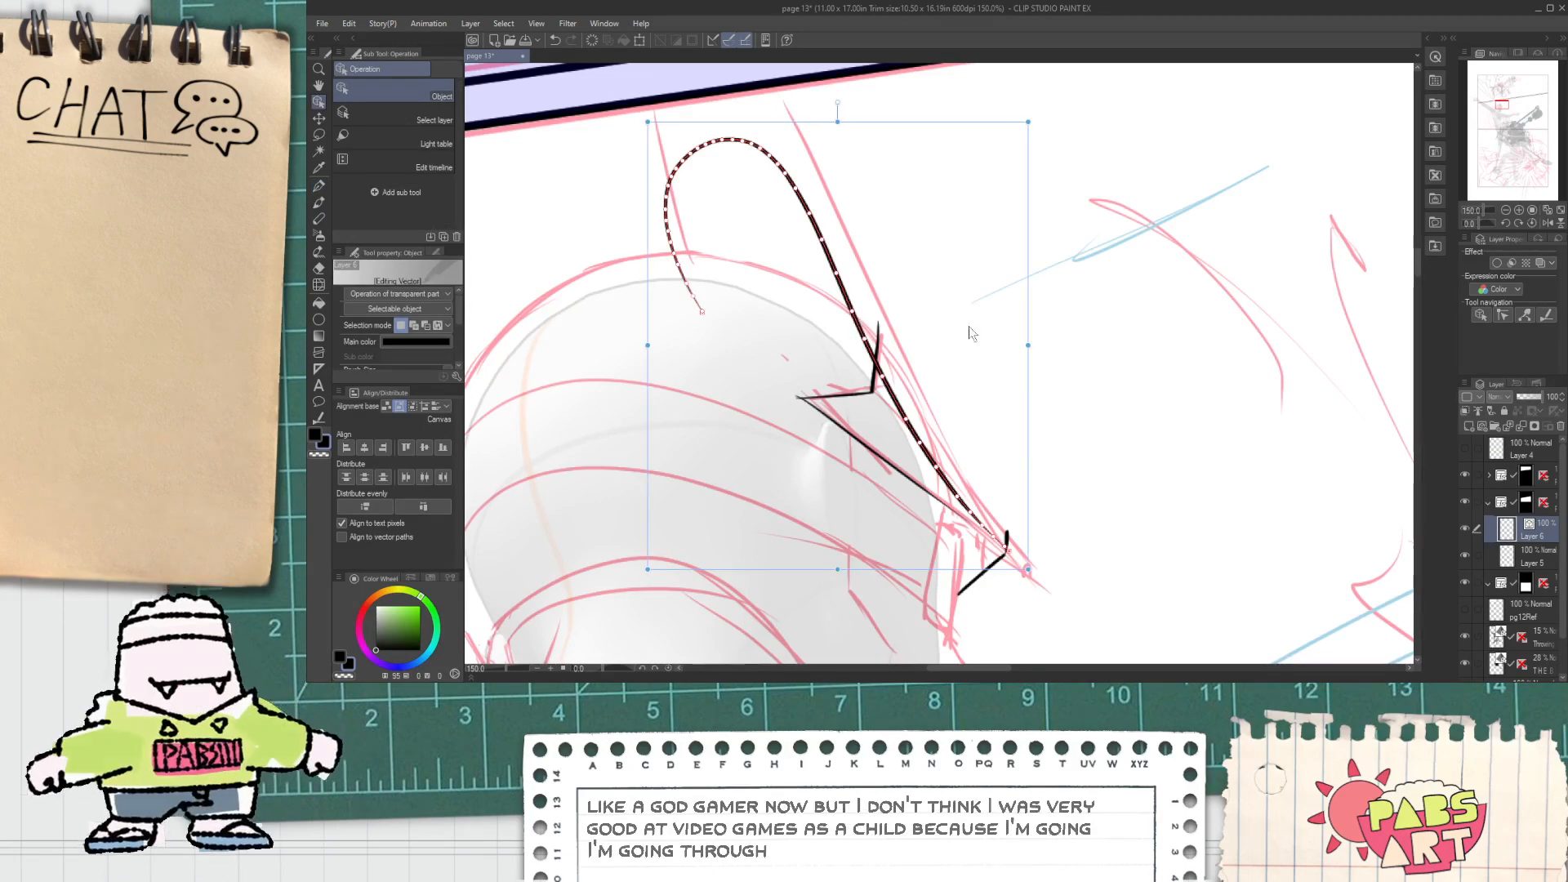
drag(1037, 343, 1084, 344)
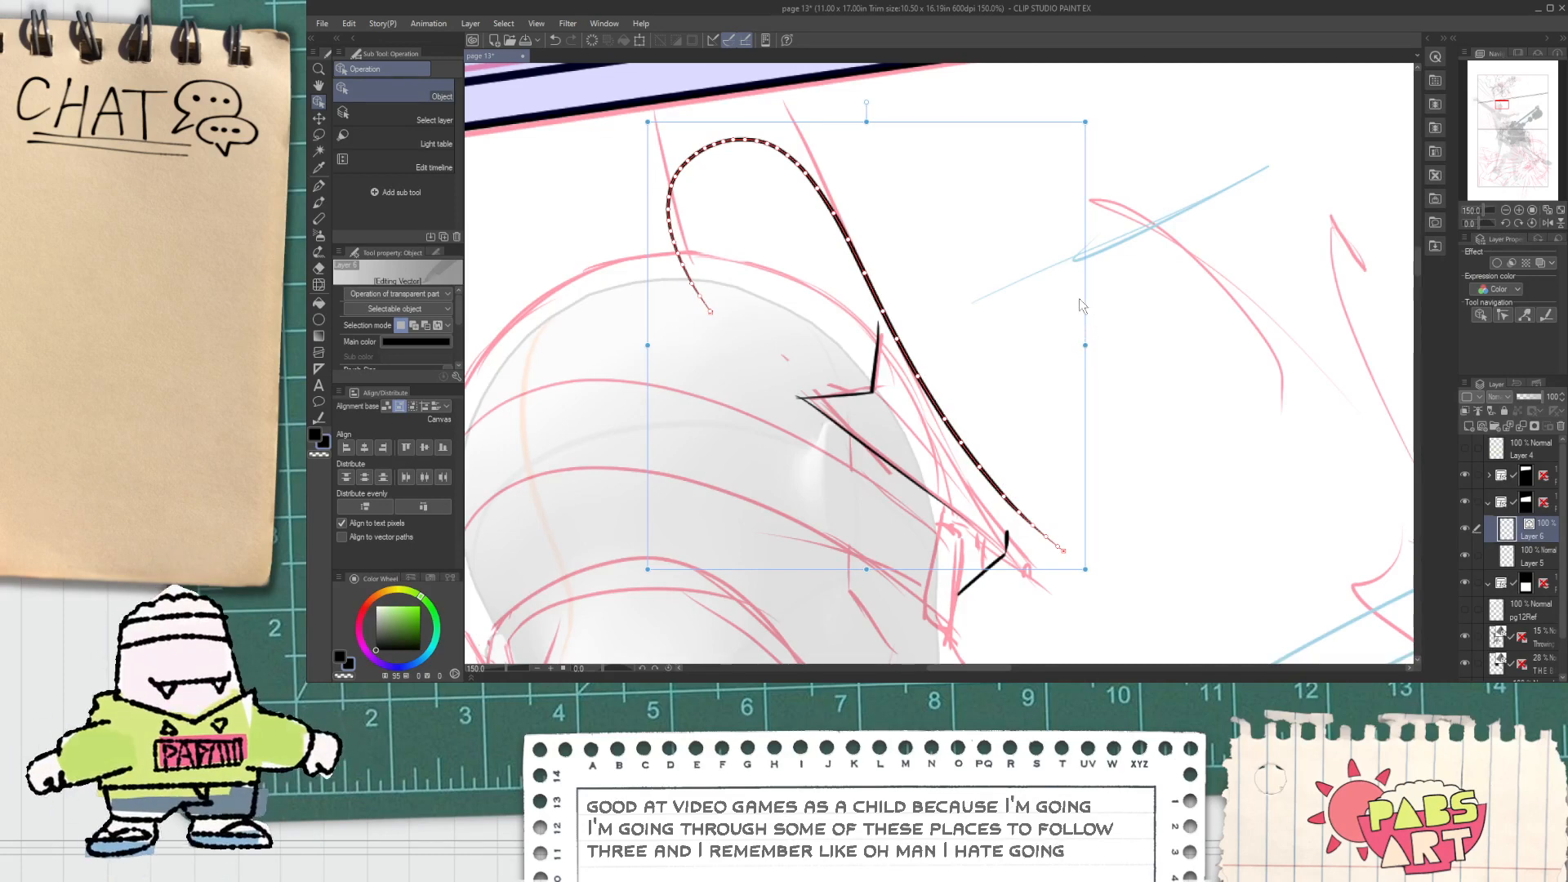
click(972, 292)
click(880, 307)
click(888, 213)
click(858, 256)
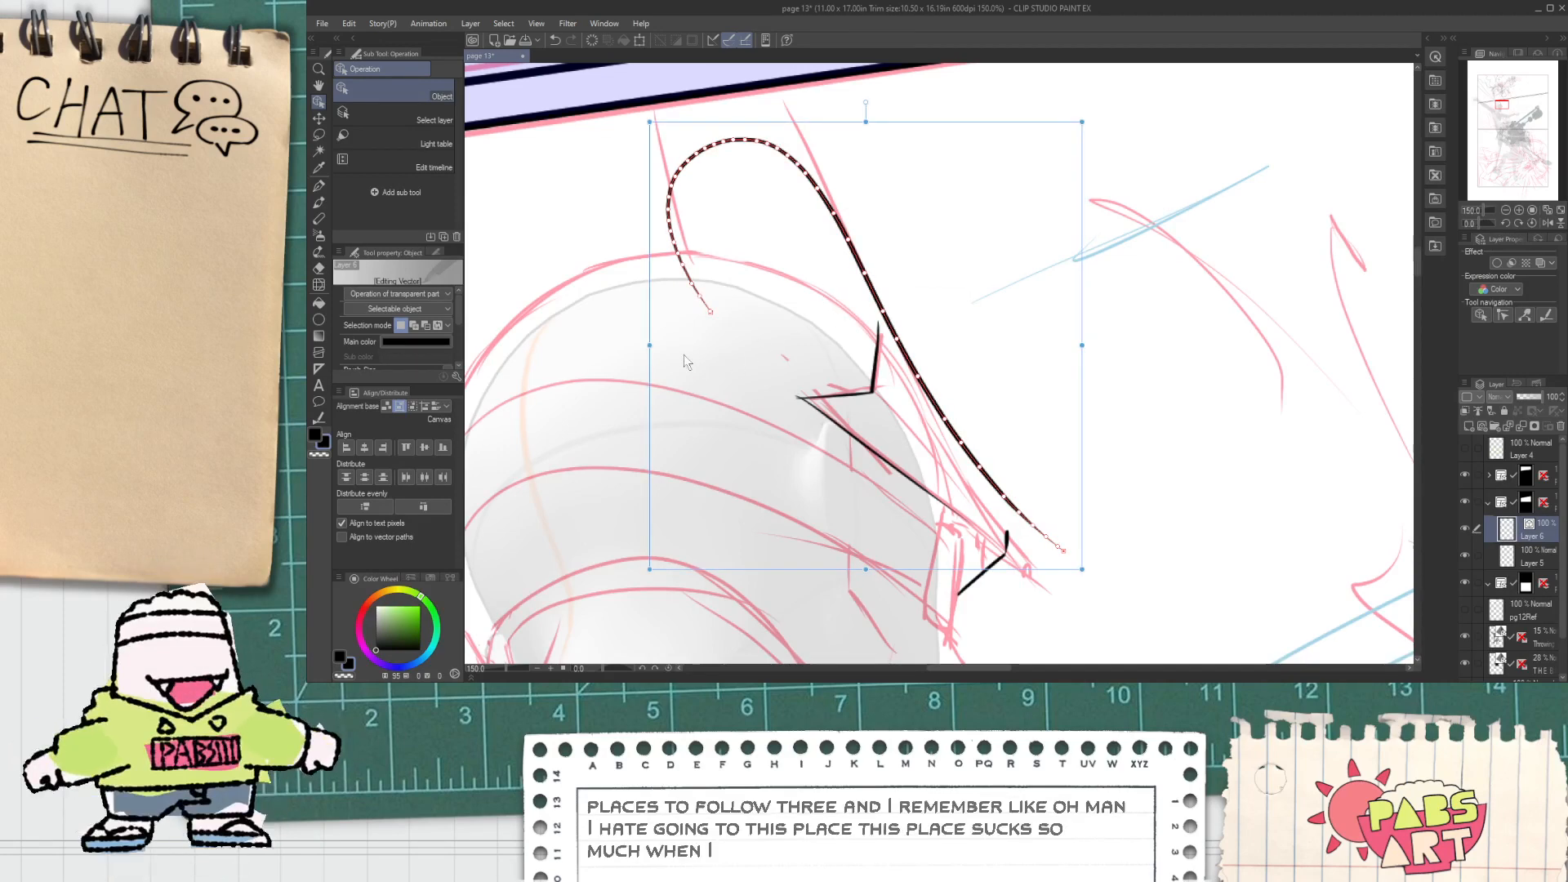
drag(649, 346, 618, 346)
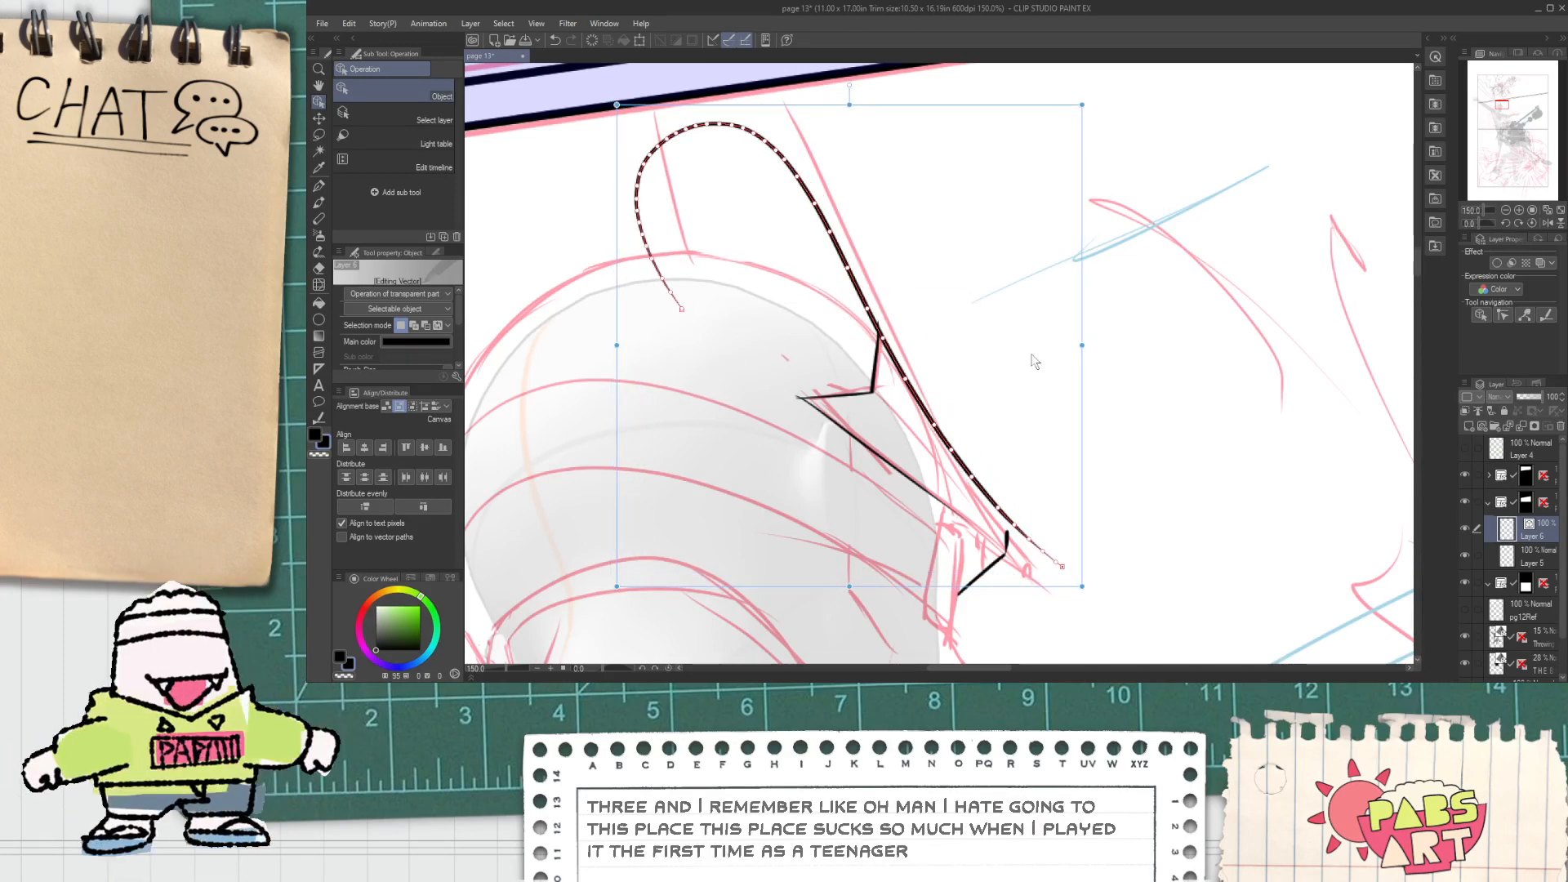
click(1021, 398)
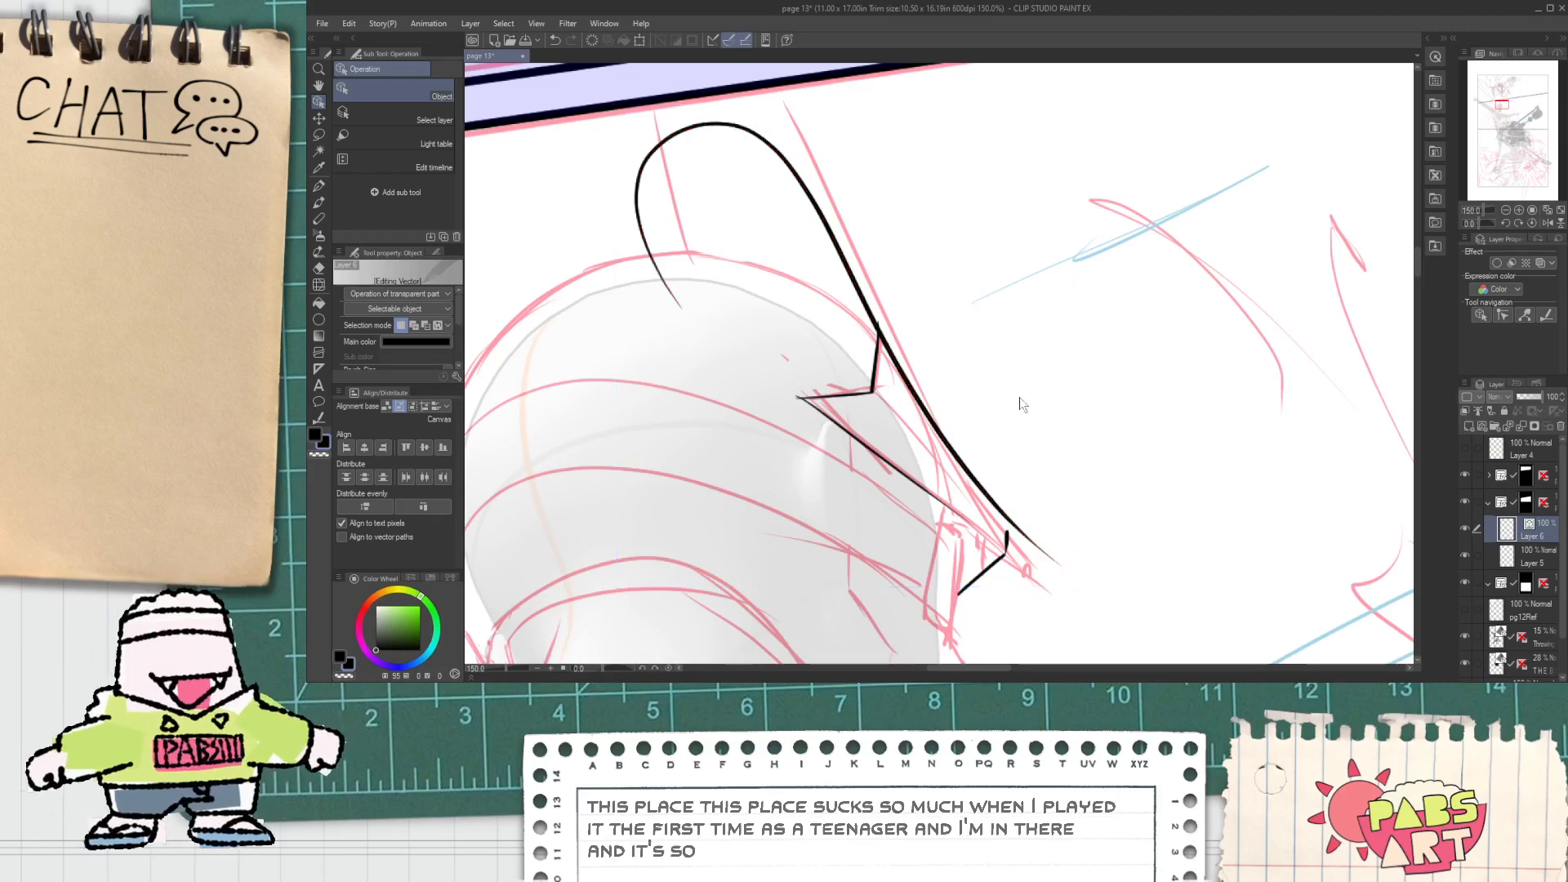
Step: Shorten the crest outline vertically and rotate it clockwise so its lower end meets the brim tip
click(940, 433)
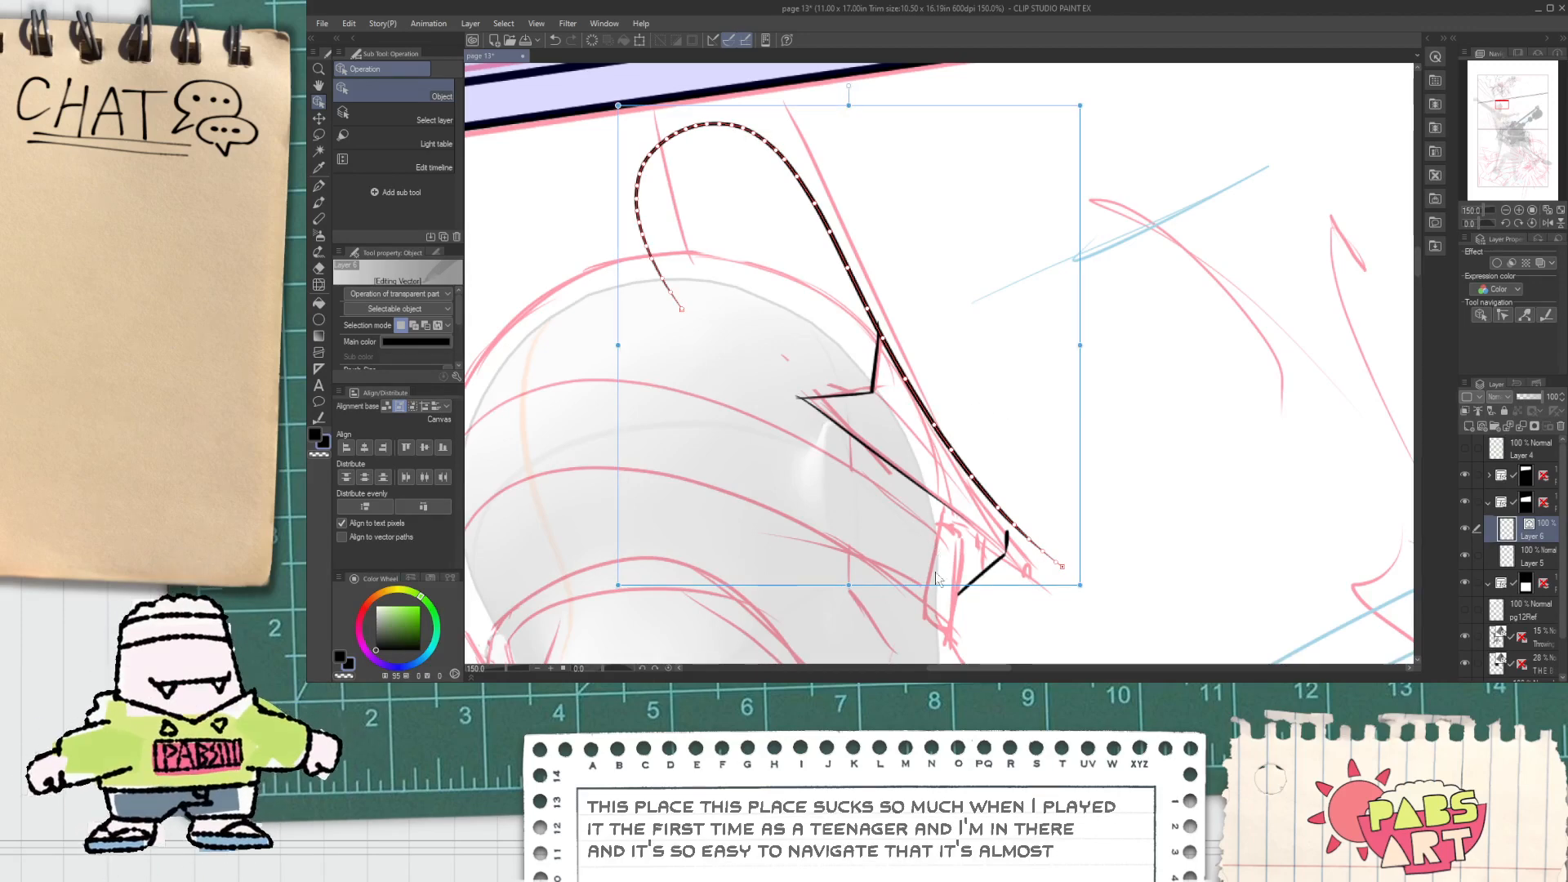
drag(849, 585, 847, 569)
drag(847, 544, 847, 541)
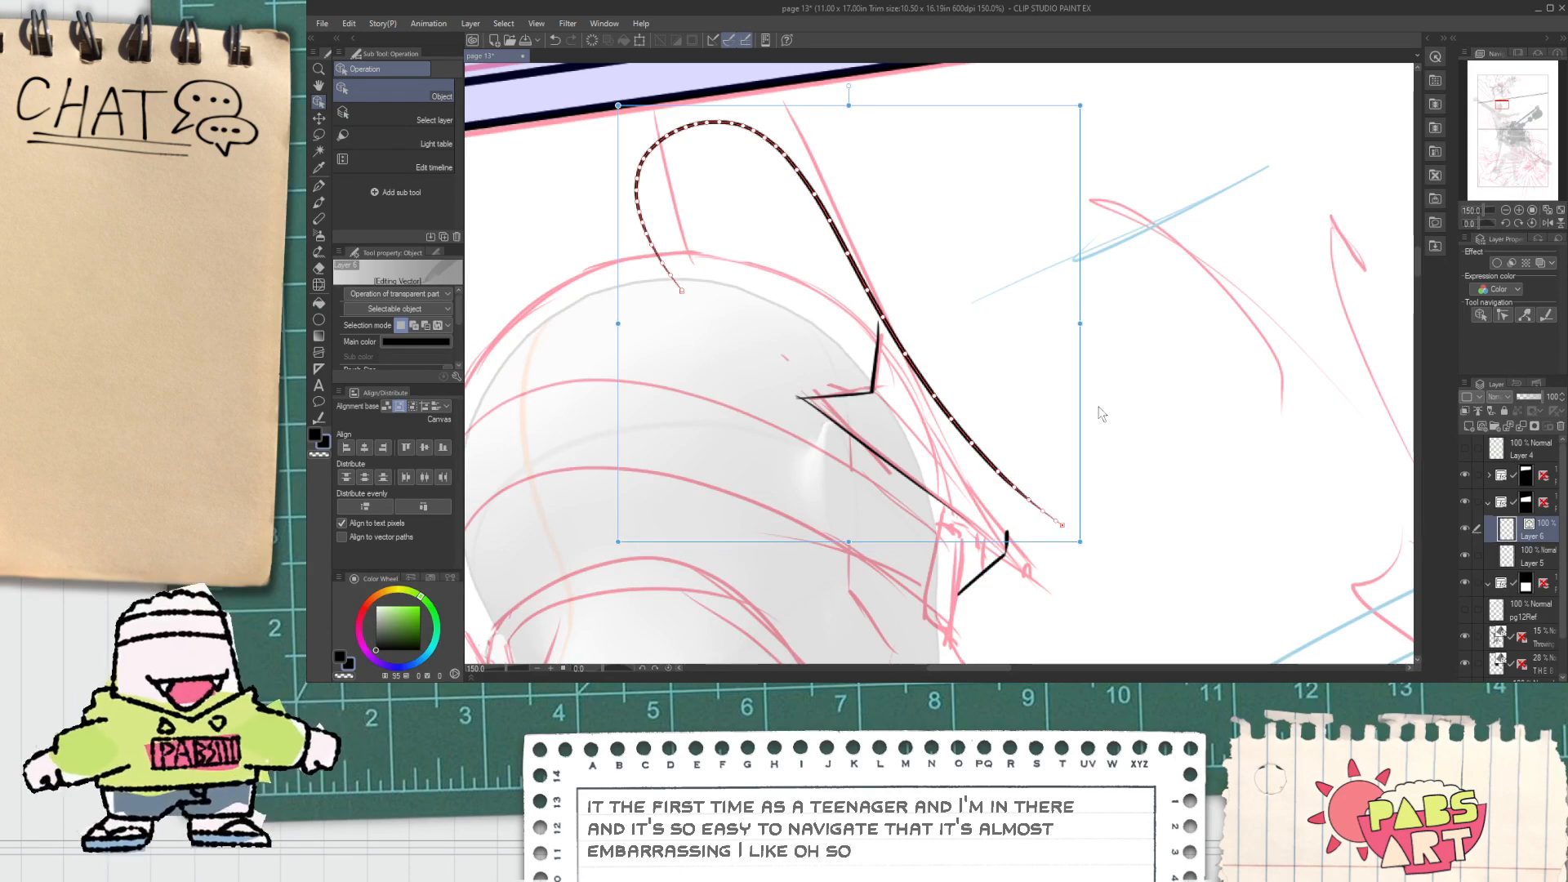
drag(1094, 419, 1062, 442)
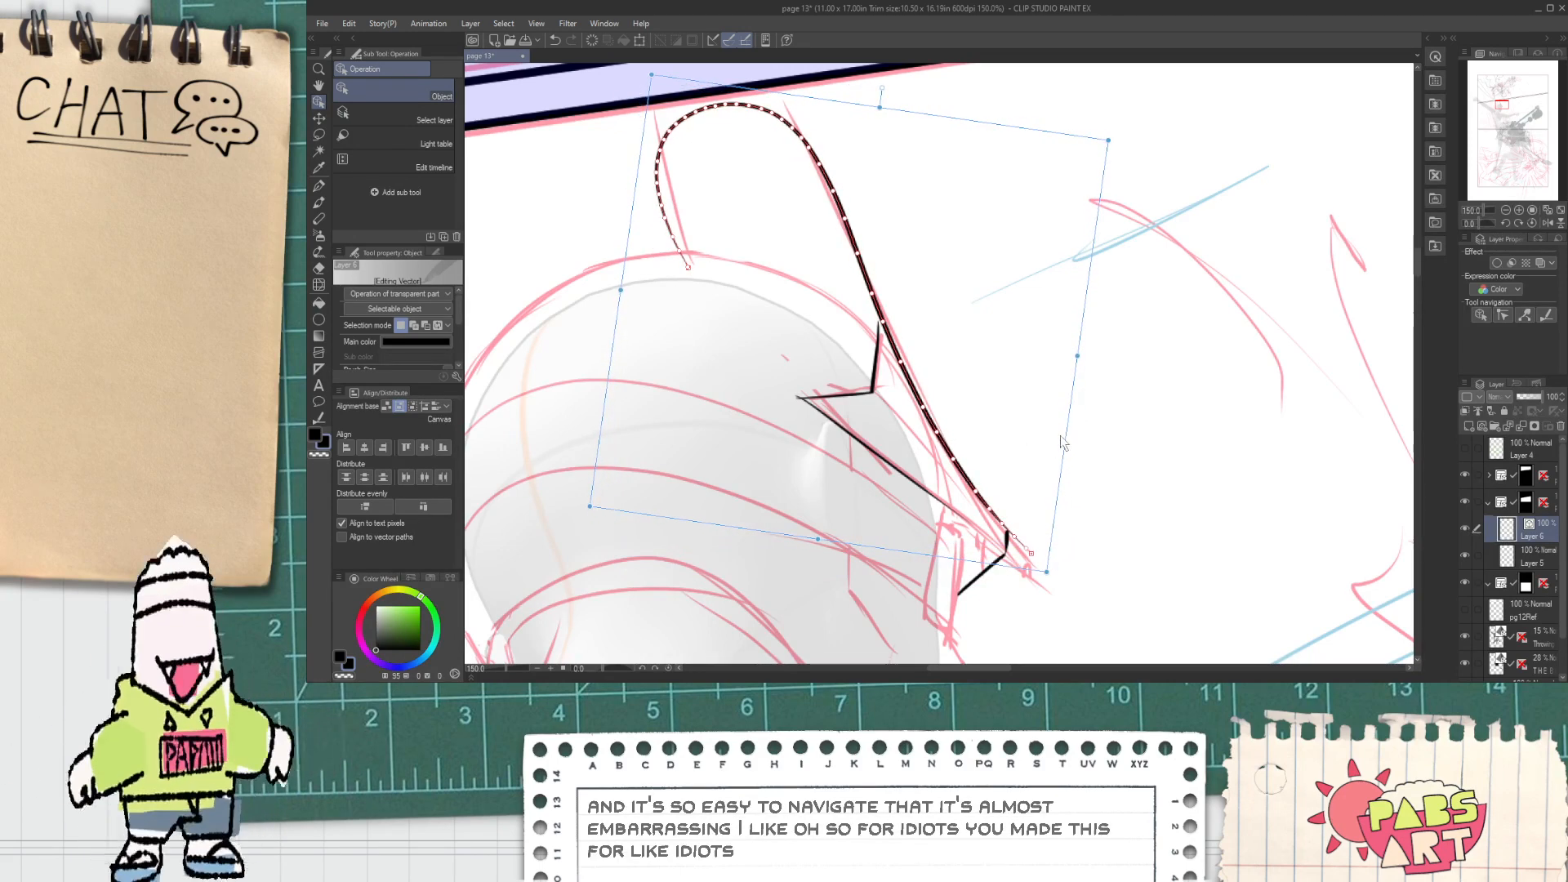
key(Return)
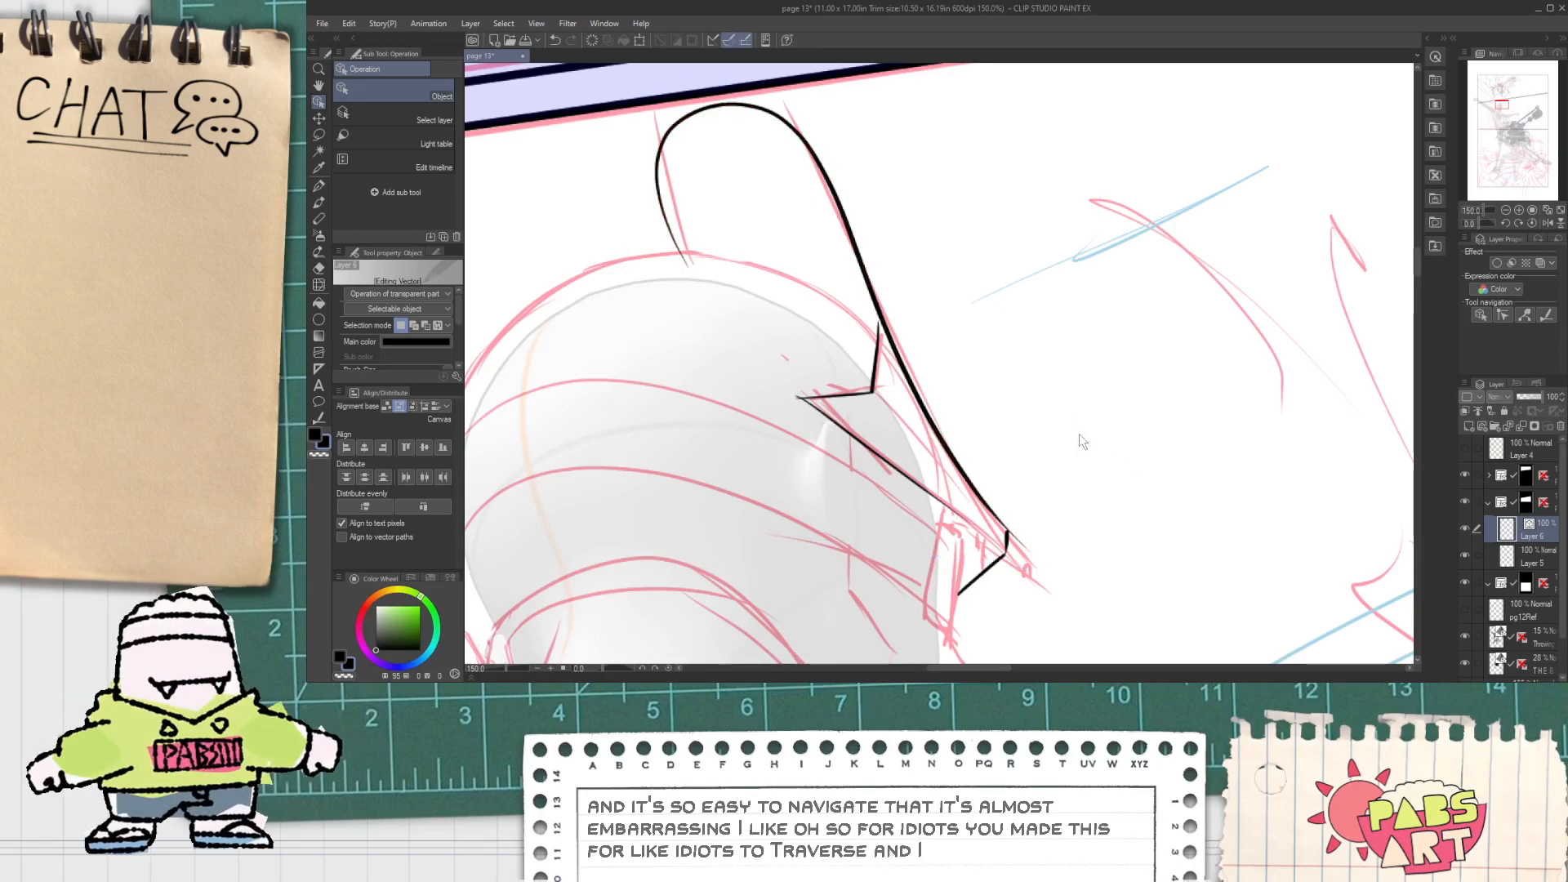
Step: Clean up the brim tip by removing the crest line's overshoot and joining the short upright stroke to the lower edge
scroll(1041, 545, up, 6)
key(p)
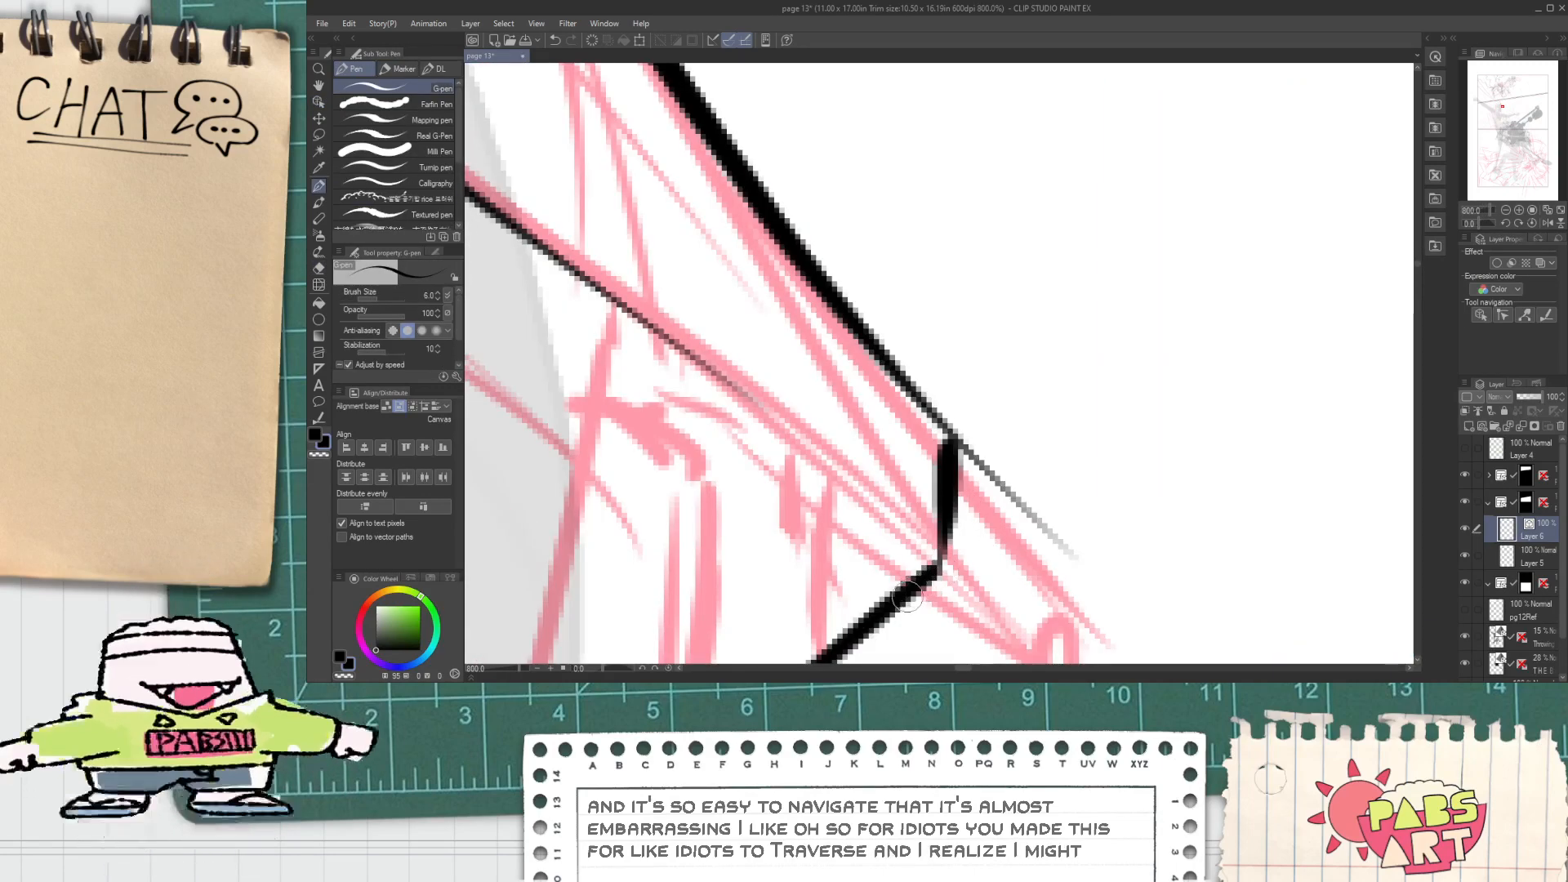
mouse_move(906, 599)
mouse_down()
mouse_move(956, 541)
mouse_move(943, 411)
mouse_move(954, 562)
mouse_up()
key(ctrl+z)
mouse_move(939, 408)
mouse_down()
mouse_move(953, 510)
mouse_move(948, 458)
mouse_up()
key(ctrl+z)
key(ctrl+z)
drag(926, 582, 946, 557)
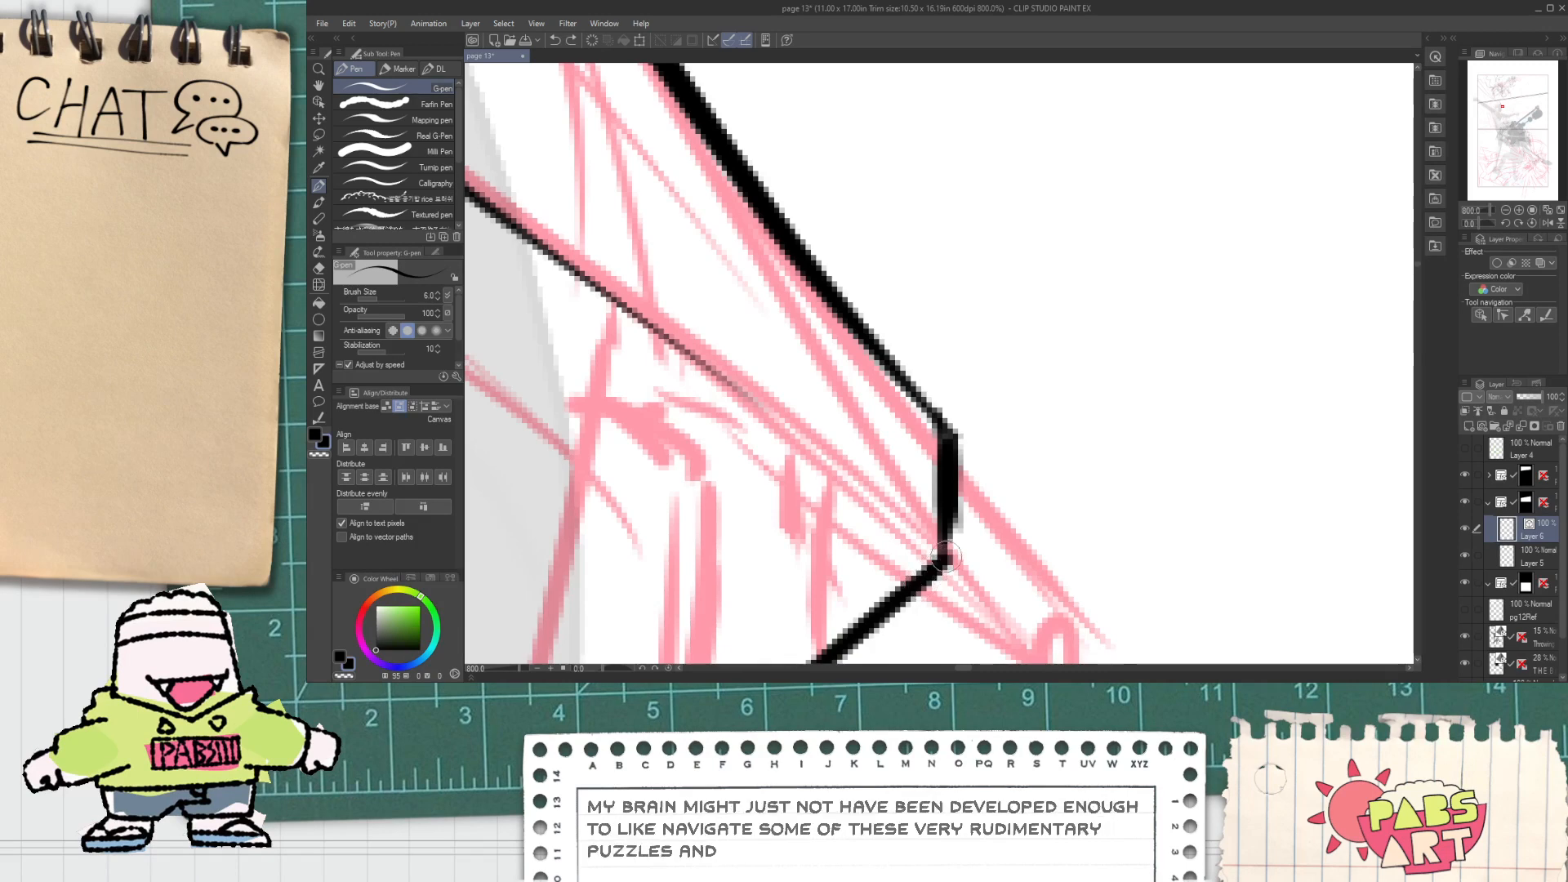
Step: Ink the diagonal edge from the notch corner down to the crest line near the brim tip
scroll(946, 561, down, 6)
drag(735, 409, 879, 485)
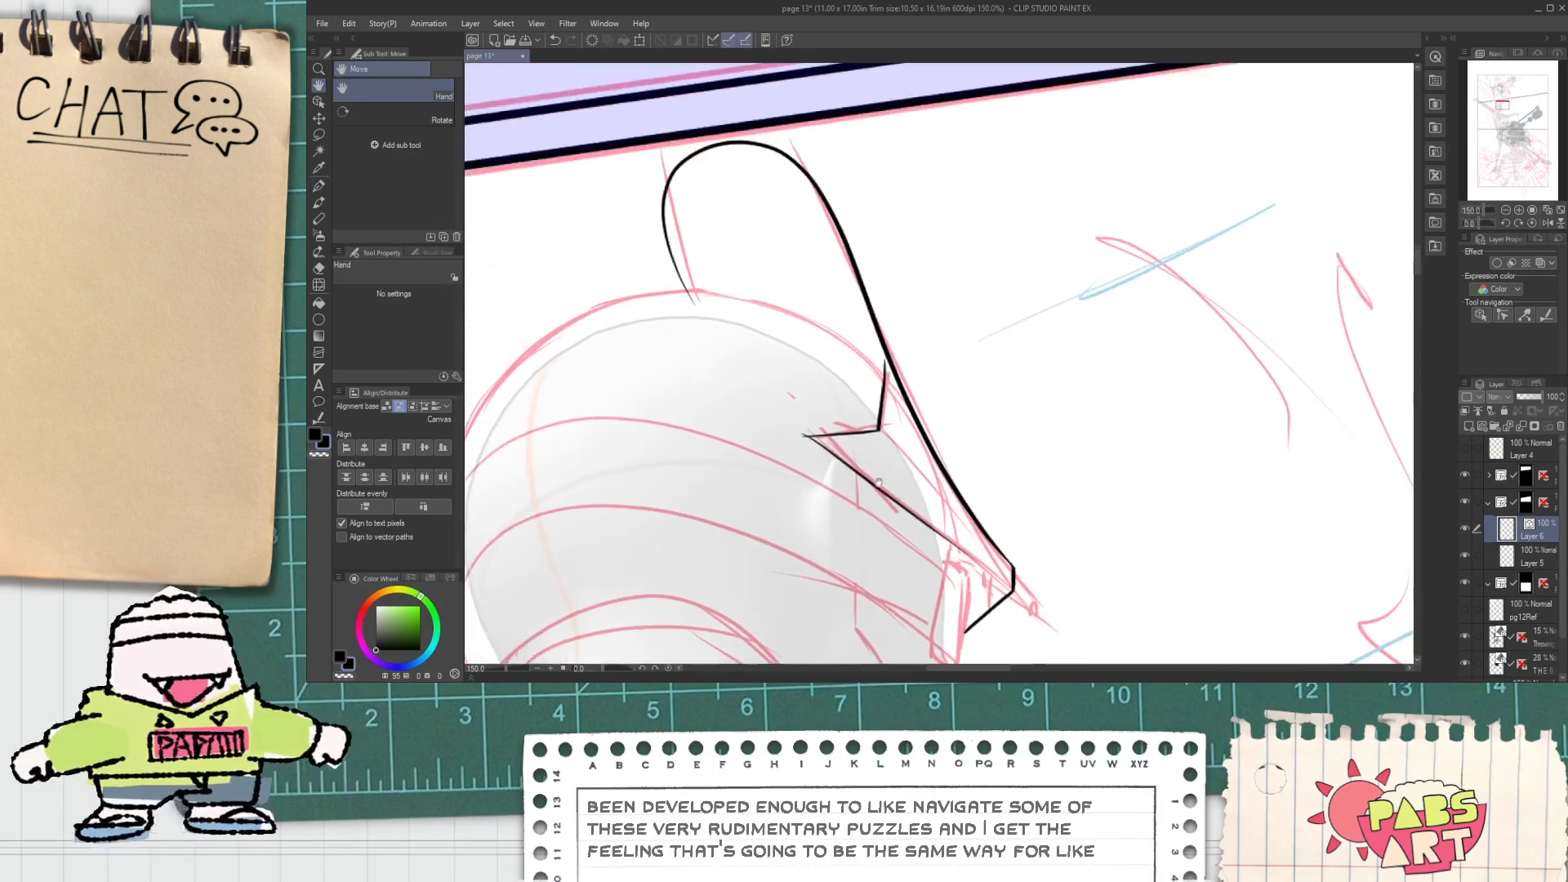
scroll(878, 484, up, 1)
key(p)
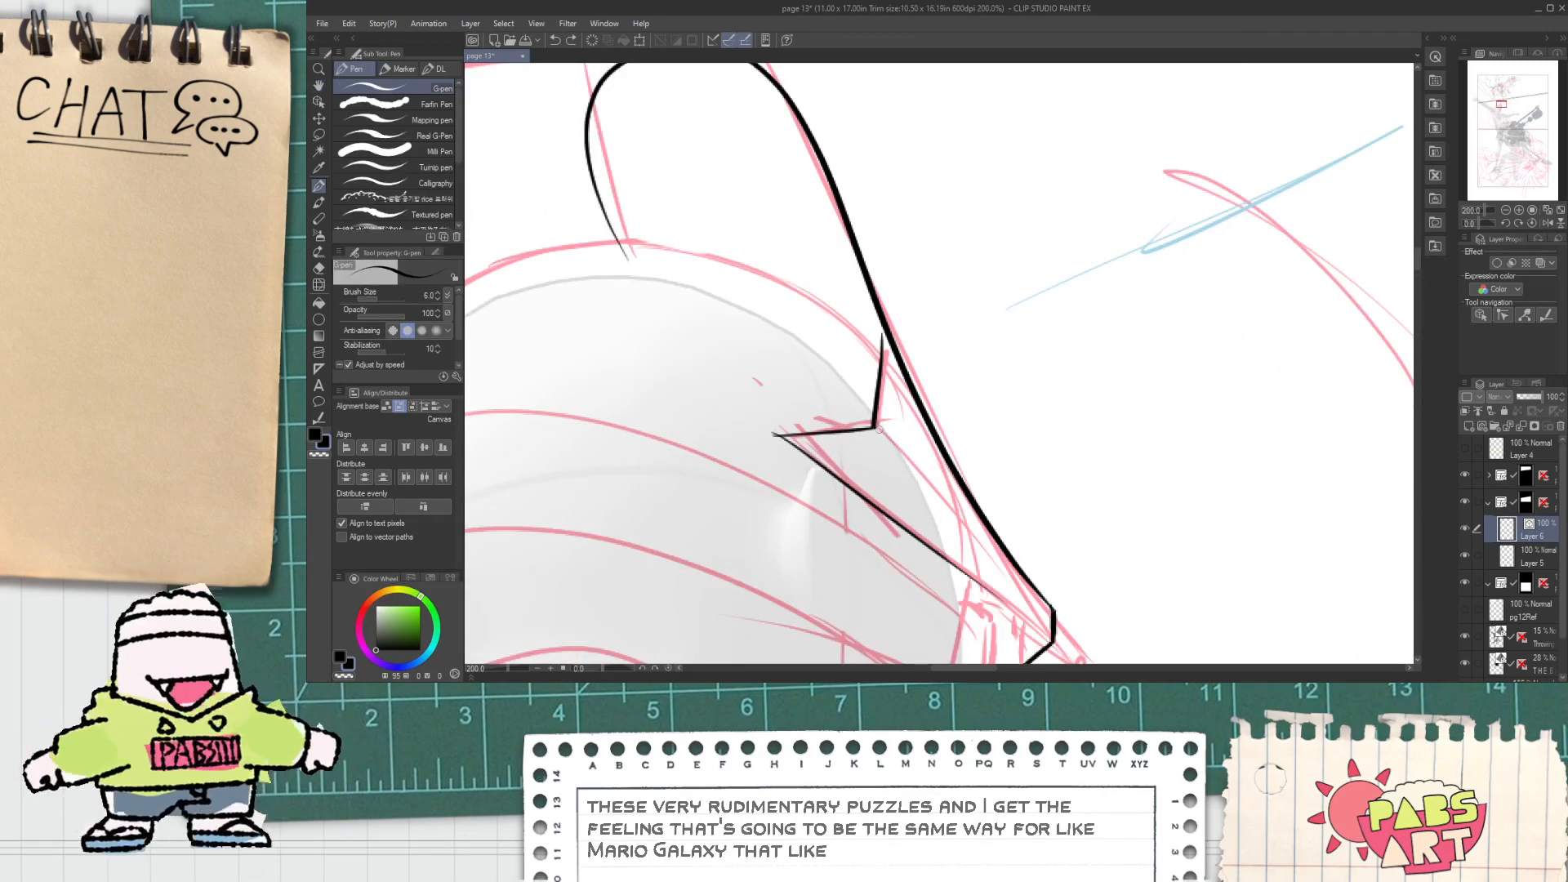
key(ctrl+z)
drag(880, 427, 1020, 554)
key(e)
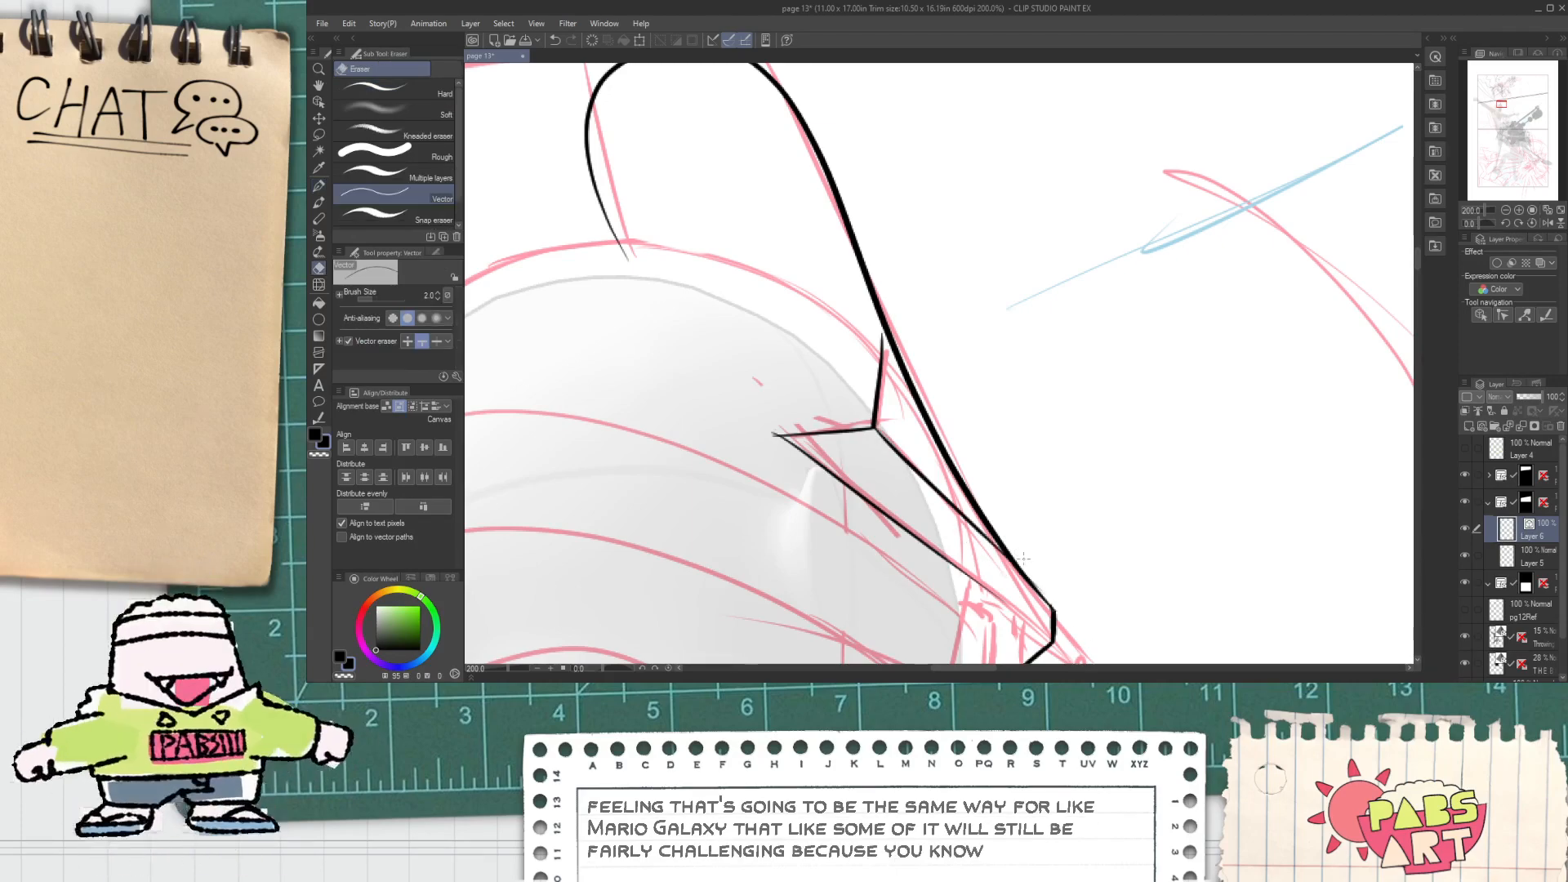
scroll(1023, 558, up, 2)
scroll(980, 531, down, 2)
Step: Ink a thin inner contour inside the crest, running from its upper curve down to the notch's upright stroke
key(p)
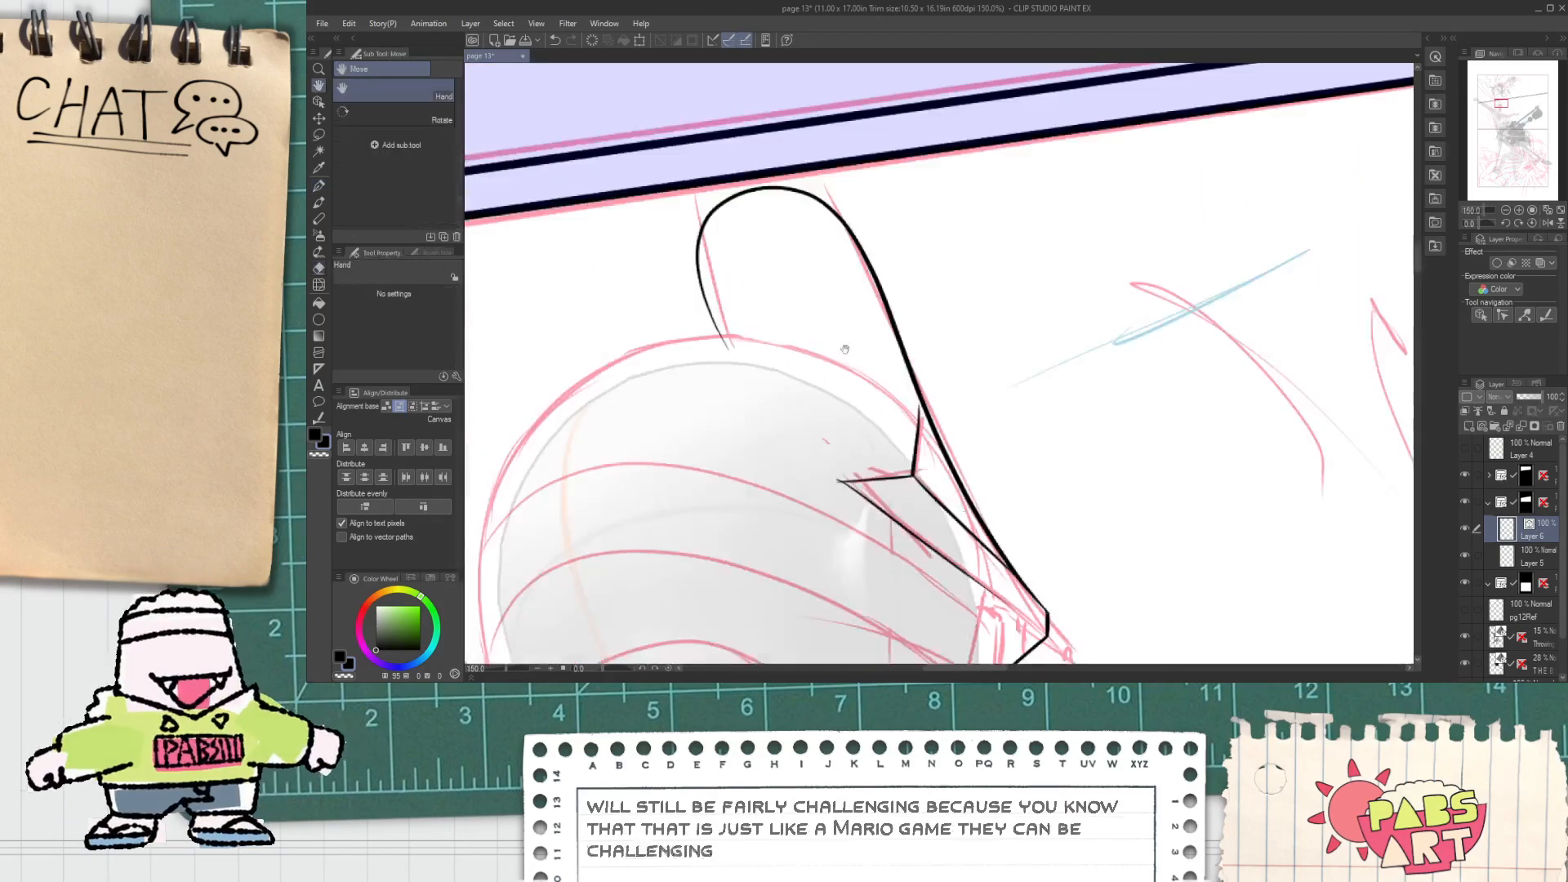
scroll(704, 211, up, 2)
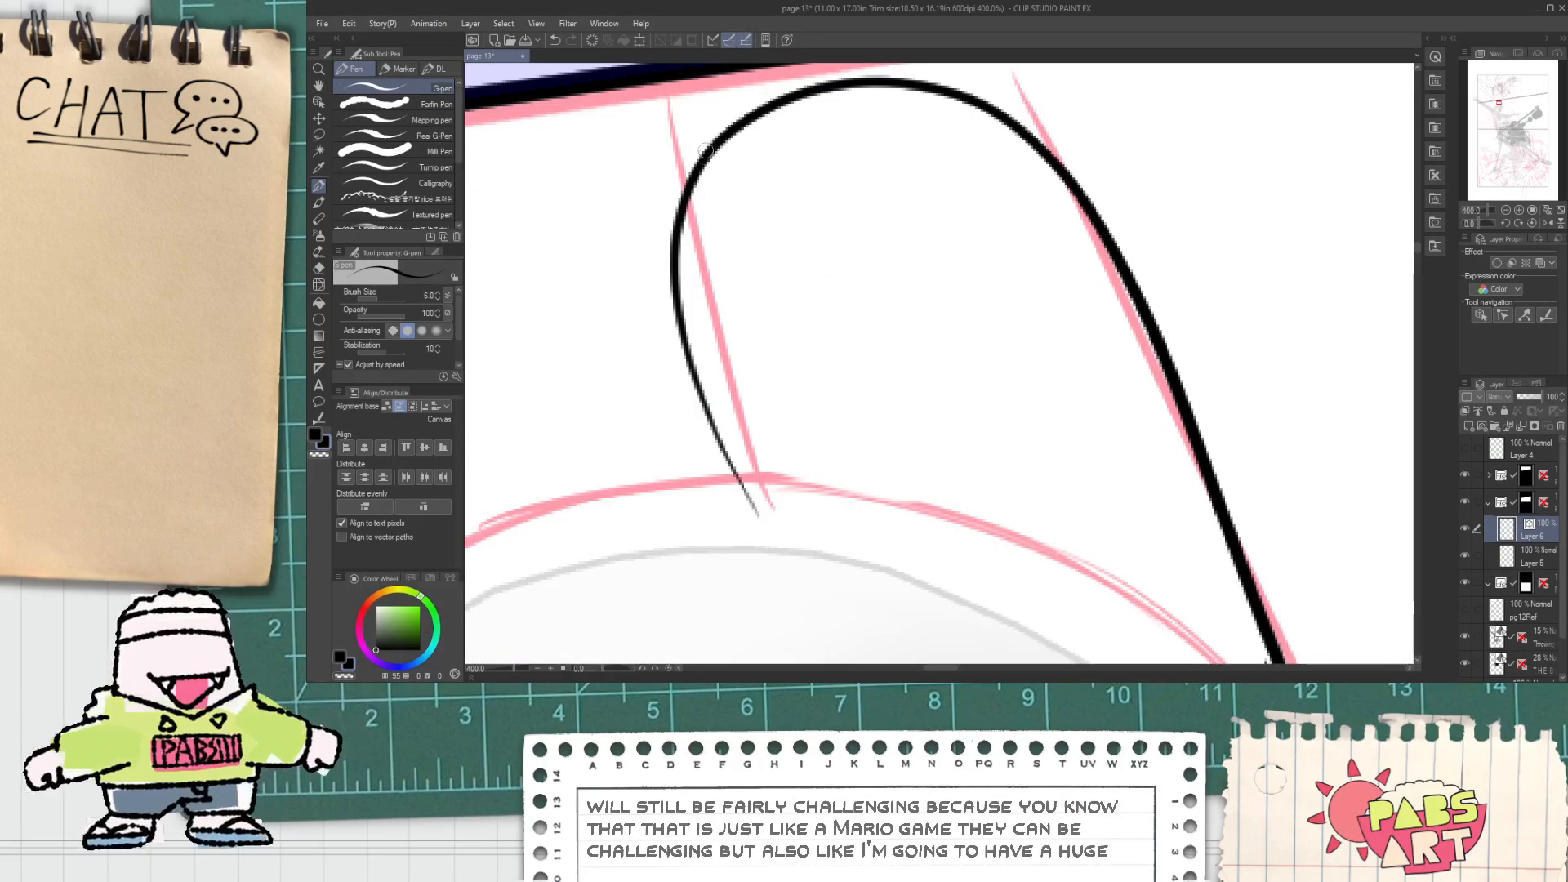
scroll(712, 118, down, 2)
drag(735, 104, 963, 454)
key(ctrl+z)
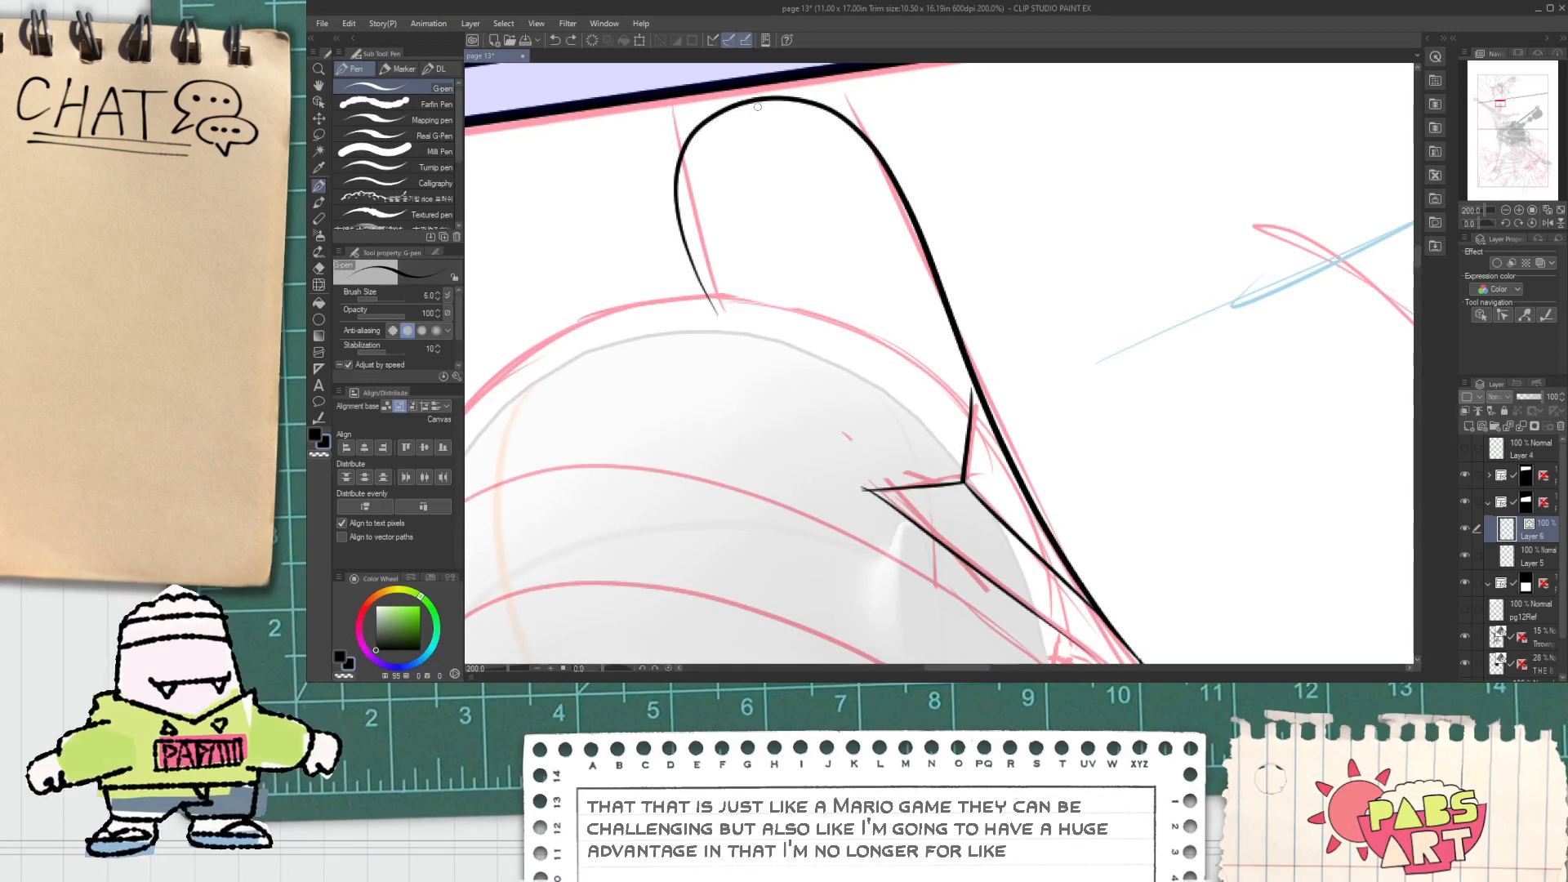
mouse_move(688, 137)
mouse_down()
mouse_move(778, 118)
mouse_move(902, 263)
mouse_move(1001, 486)
mouse_up()
key(ctrl+z)
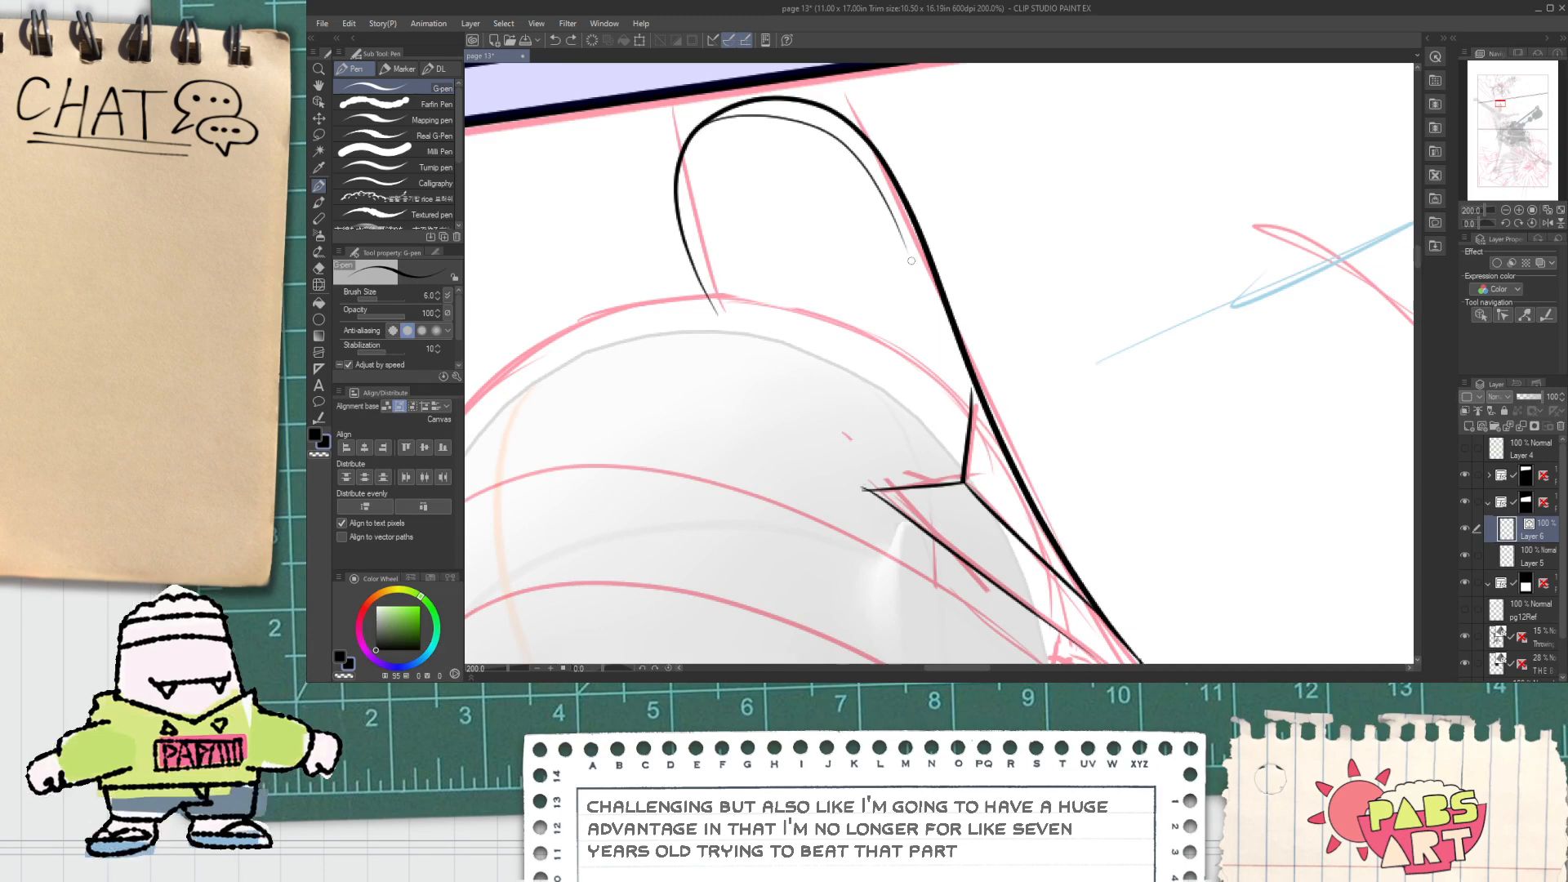
drag(908, 258, 997, 459)
key(e)
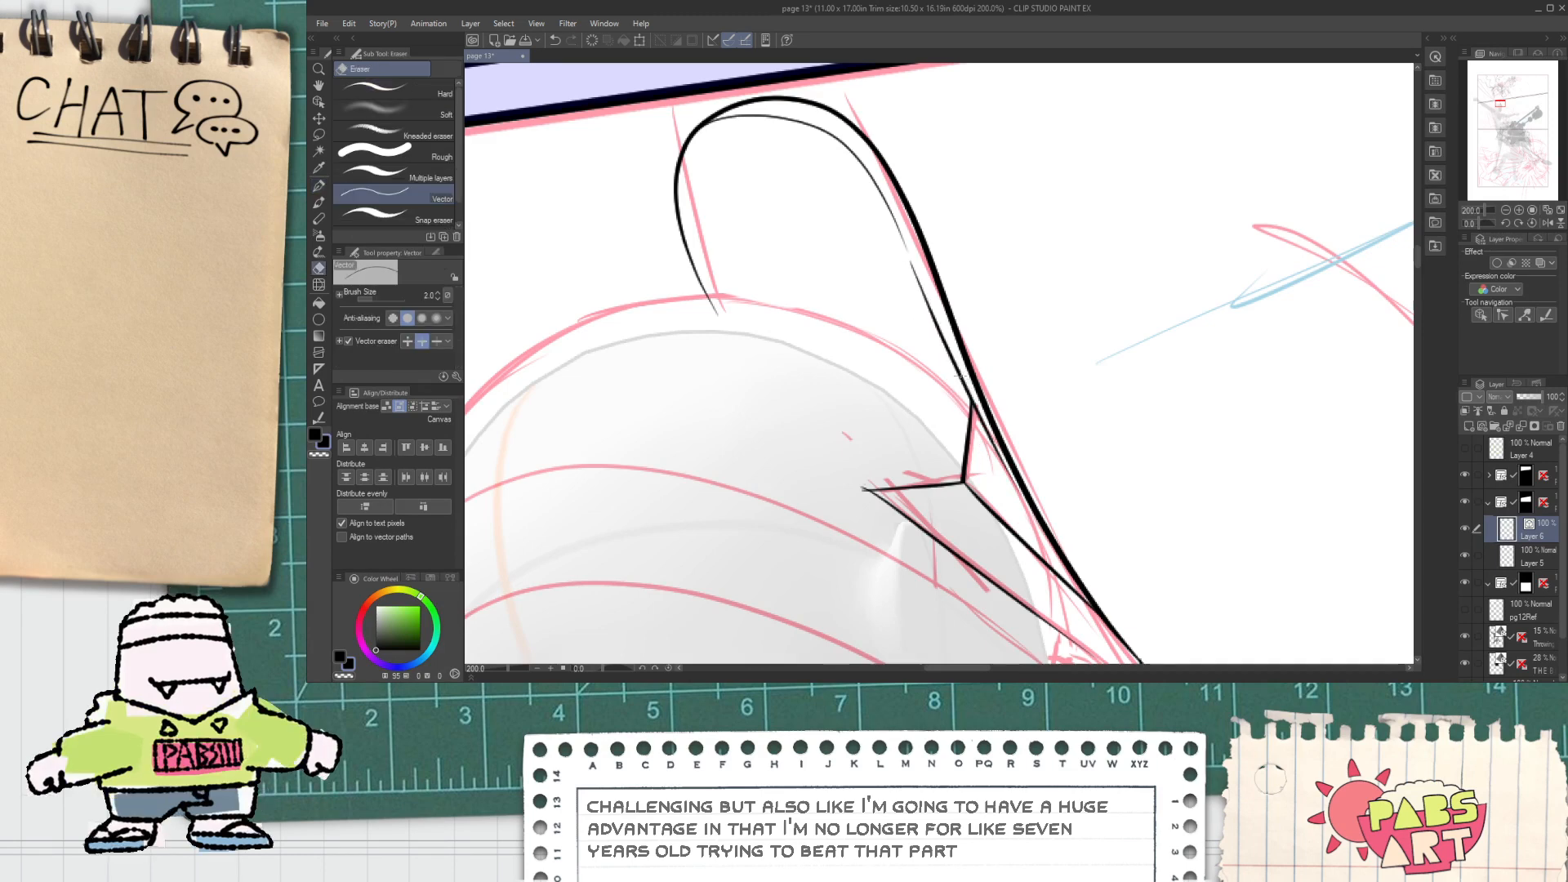
Step: Replace the lower edge under the brim tip with a shallower stroke, erasing the old diagonal and the overshoot past the tip
scroll(940, 359, down, 1)
key(space)
drag(1144, 645, 1045, 285)
scroll(1007, 304, up, 2)
drag(954, 334, 1192, 220)
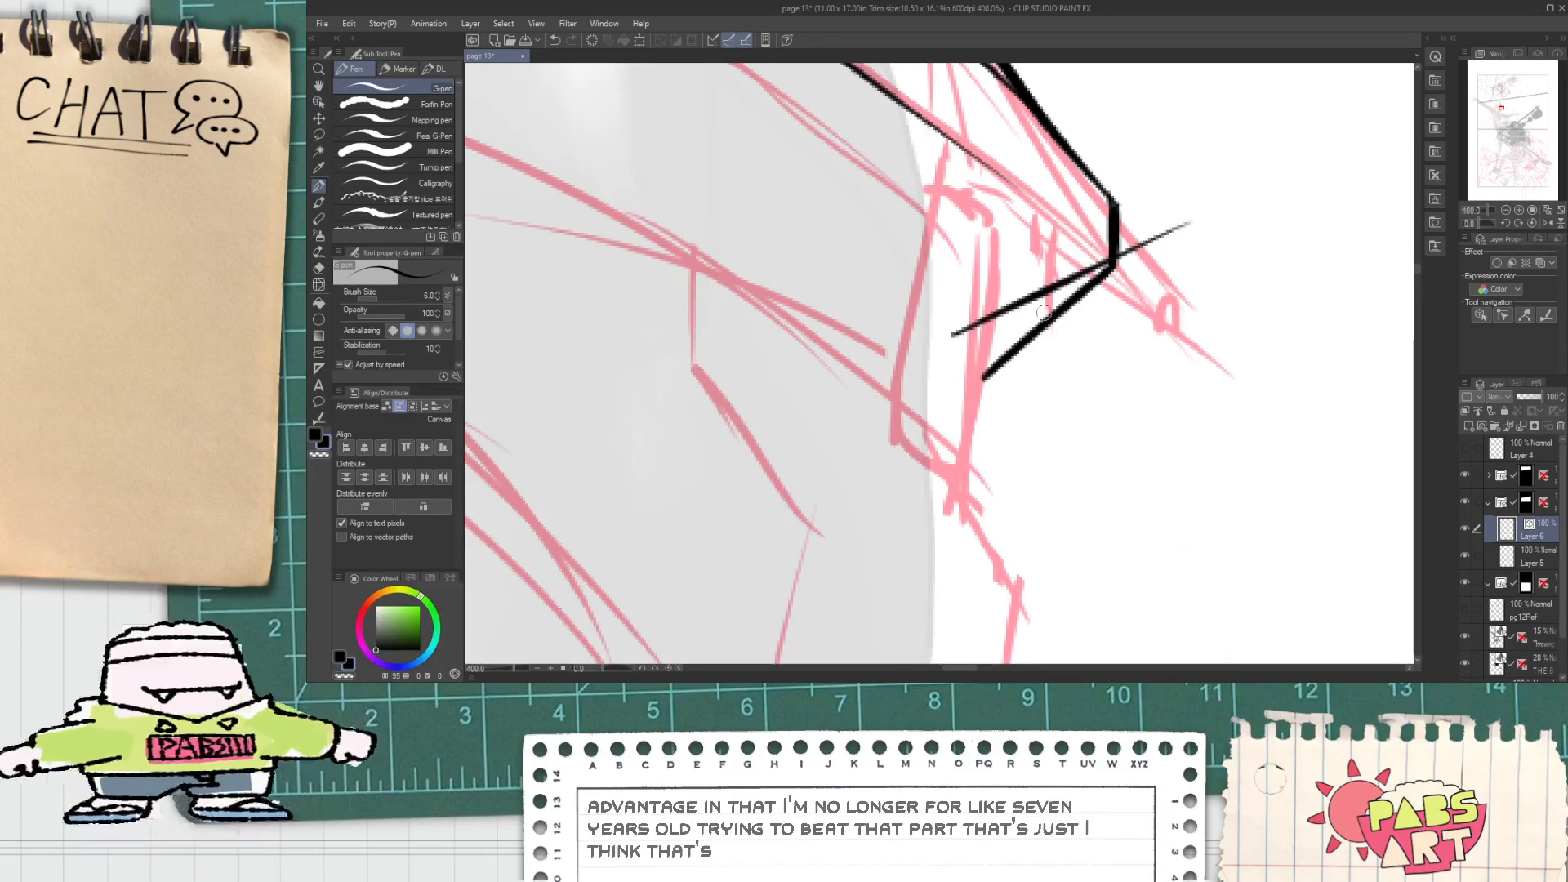
key(e)
drag(1035, 312, 1060, 333)
drag(1121, 263, 1135, 240)
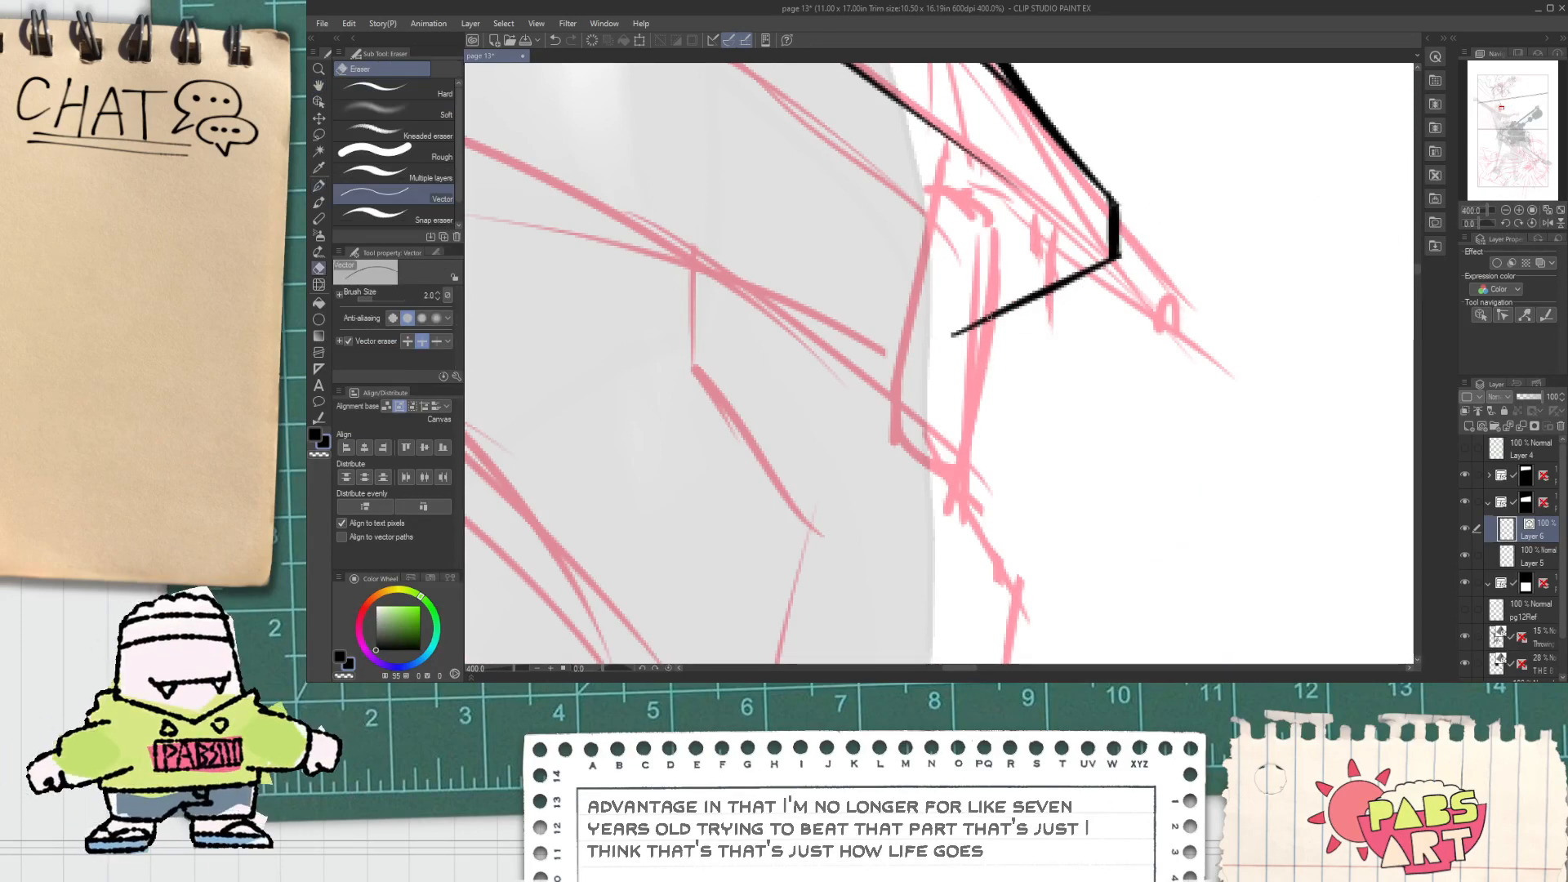
Step: Ink a large round dome outline for the helmet from the nape over the top of the head to the face
scroll(966, 294, down, 4)
key(space)
drag(895, 203, 964, 283)
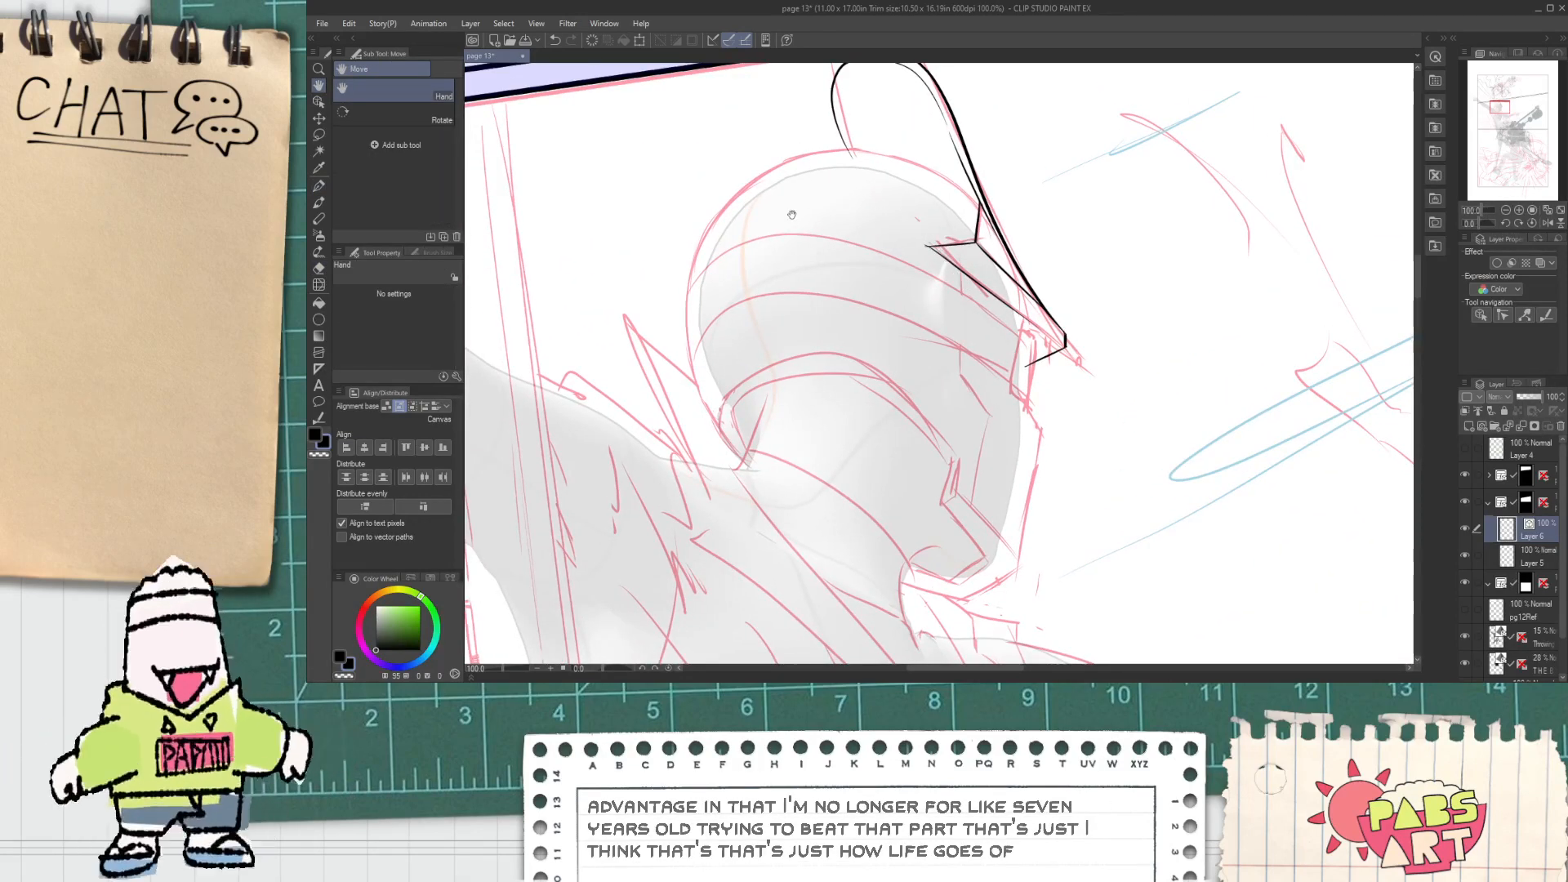
drag(852, 305, 801, 345)
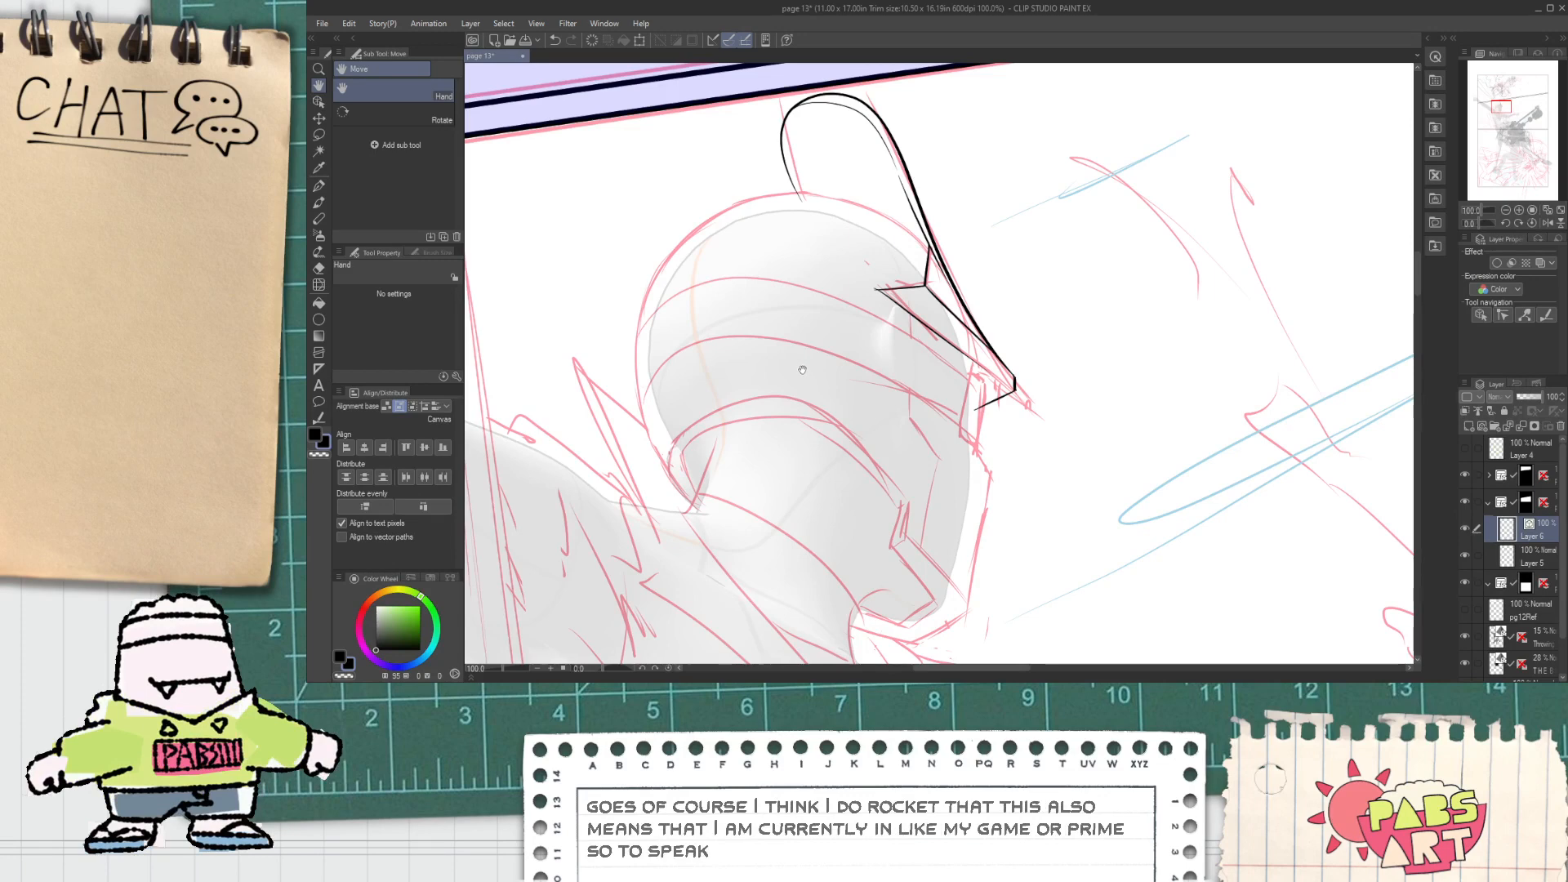
drag(747, 361, 674, 343)
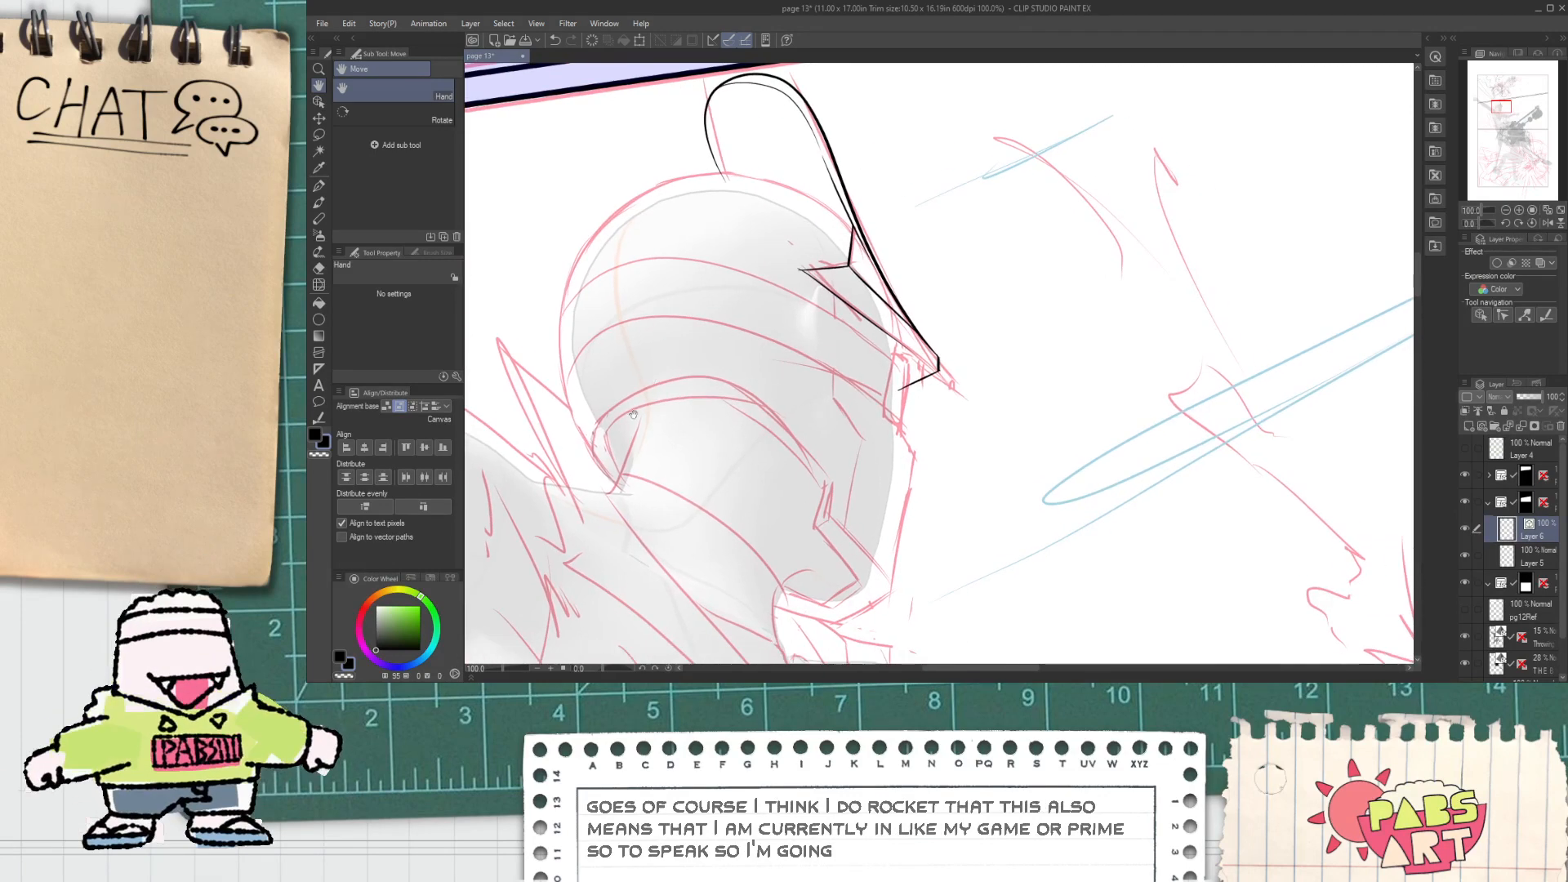
key(p)
mouse_move(614, 482)
mouse_down()
mouse_move(539, 385)
mouse_move(718, 164)
mouse_up()
key(ctrl+z)
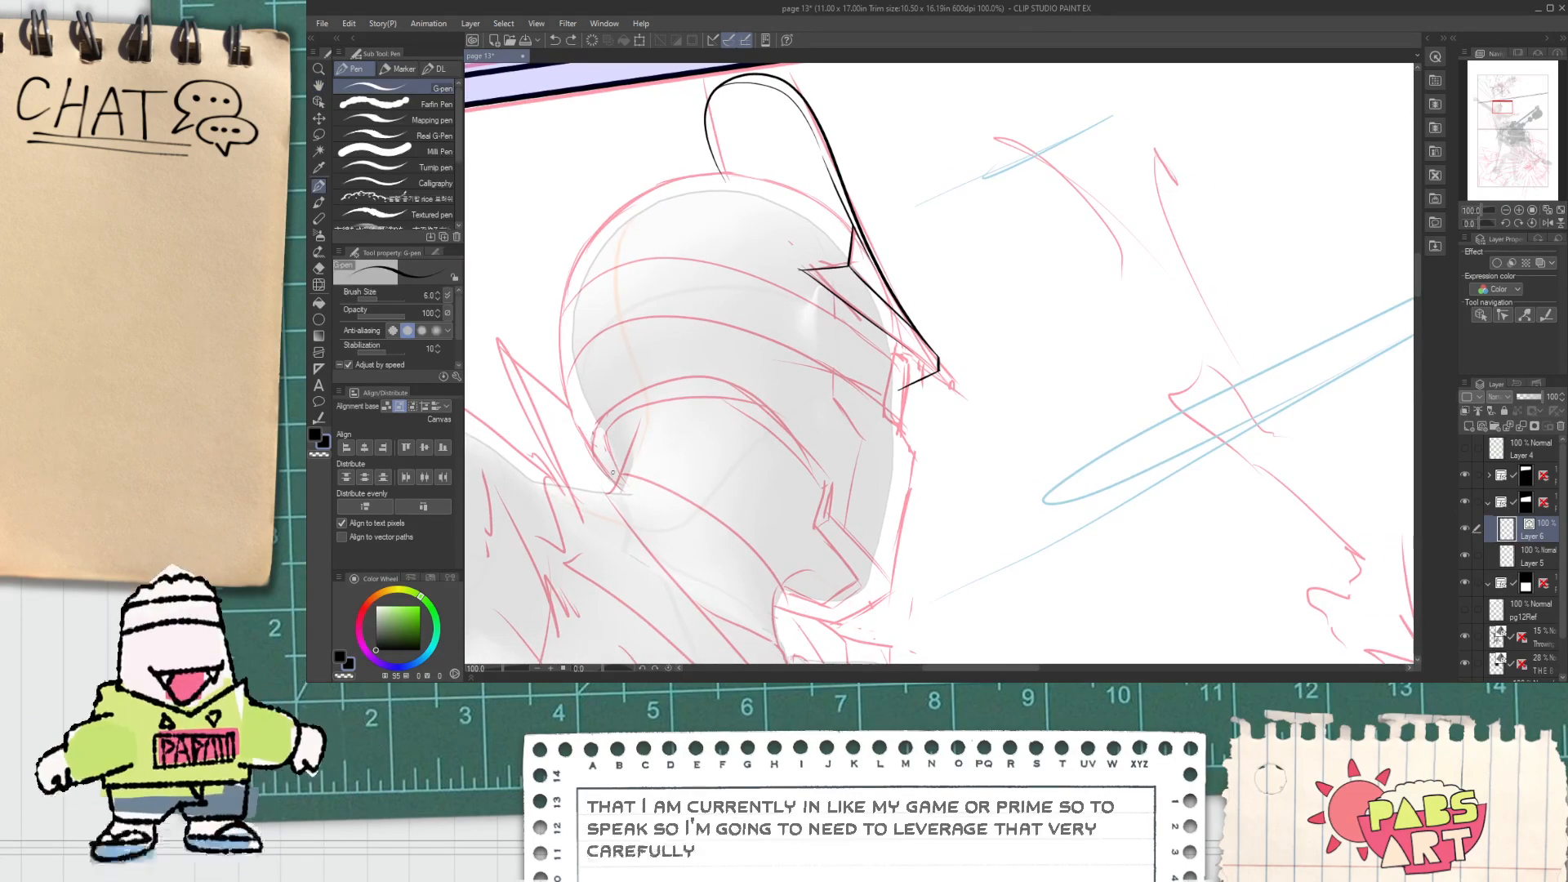
drag(614, 480, 731, 133)
key(ctrl+z)
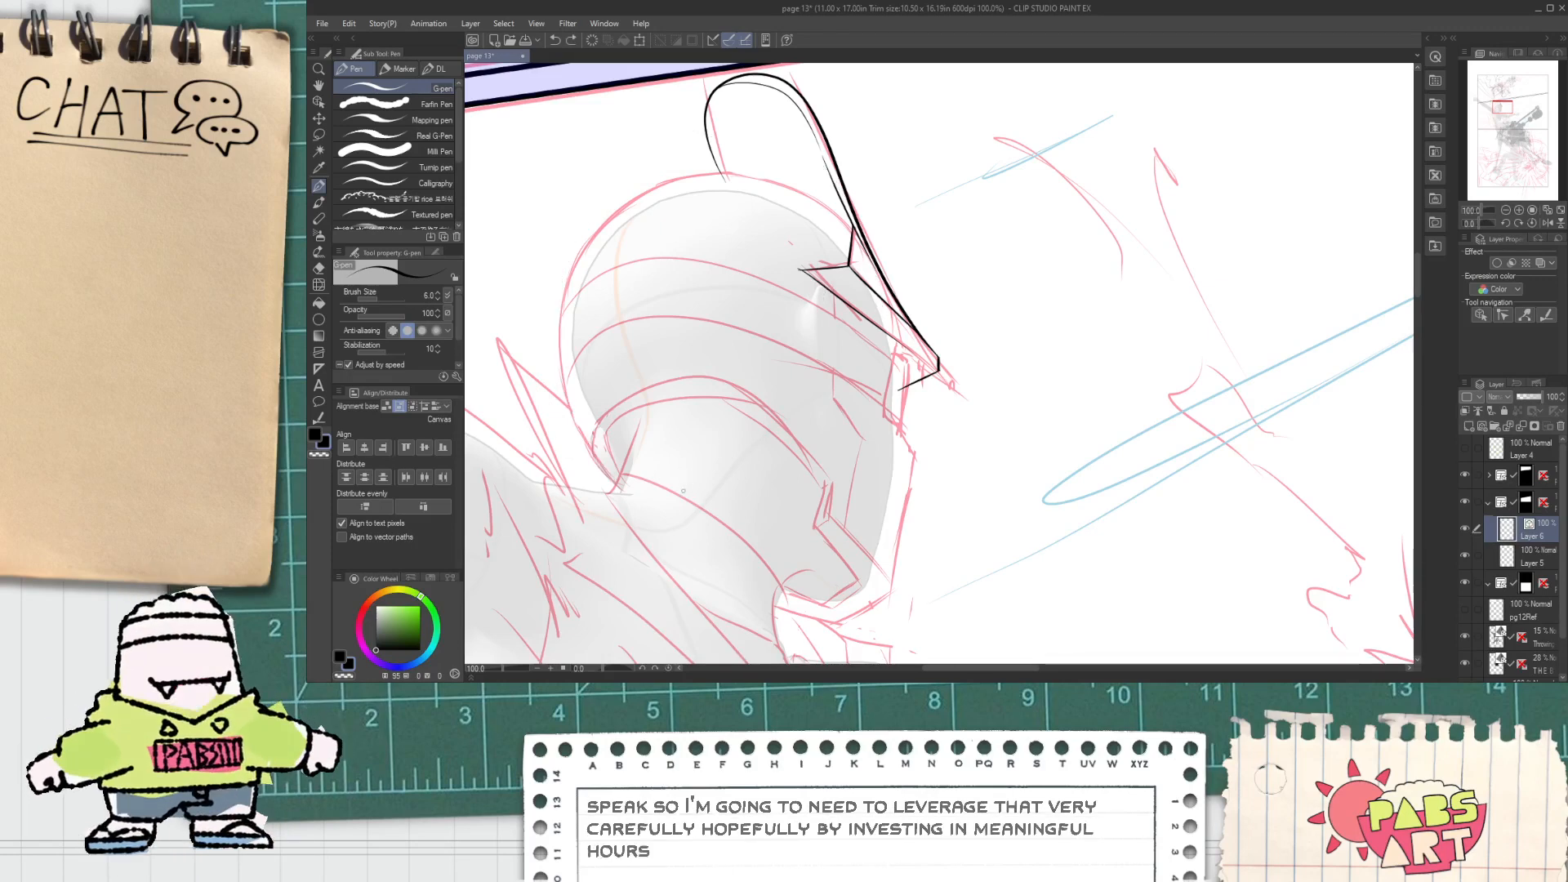
mouse_move(653, 488)
mouse_down()
mouse_move(886, 446)
mouse_move(840, 487)
mouse_up()
key(ctrl+z)
mouse_move(600, 520)
mouse_down()
mouse_move(735, 180)
mouse_move(870, 528)
mouse_up()
key(ctrl+z)
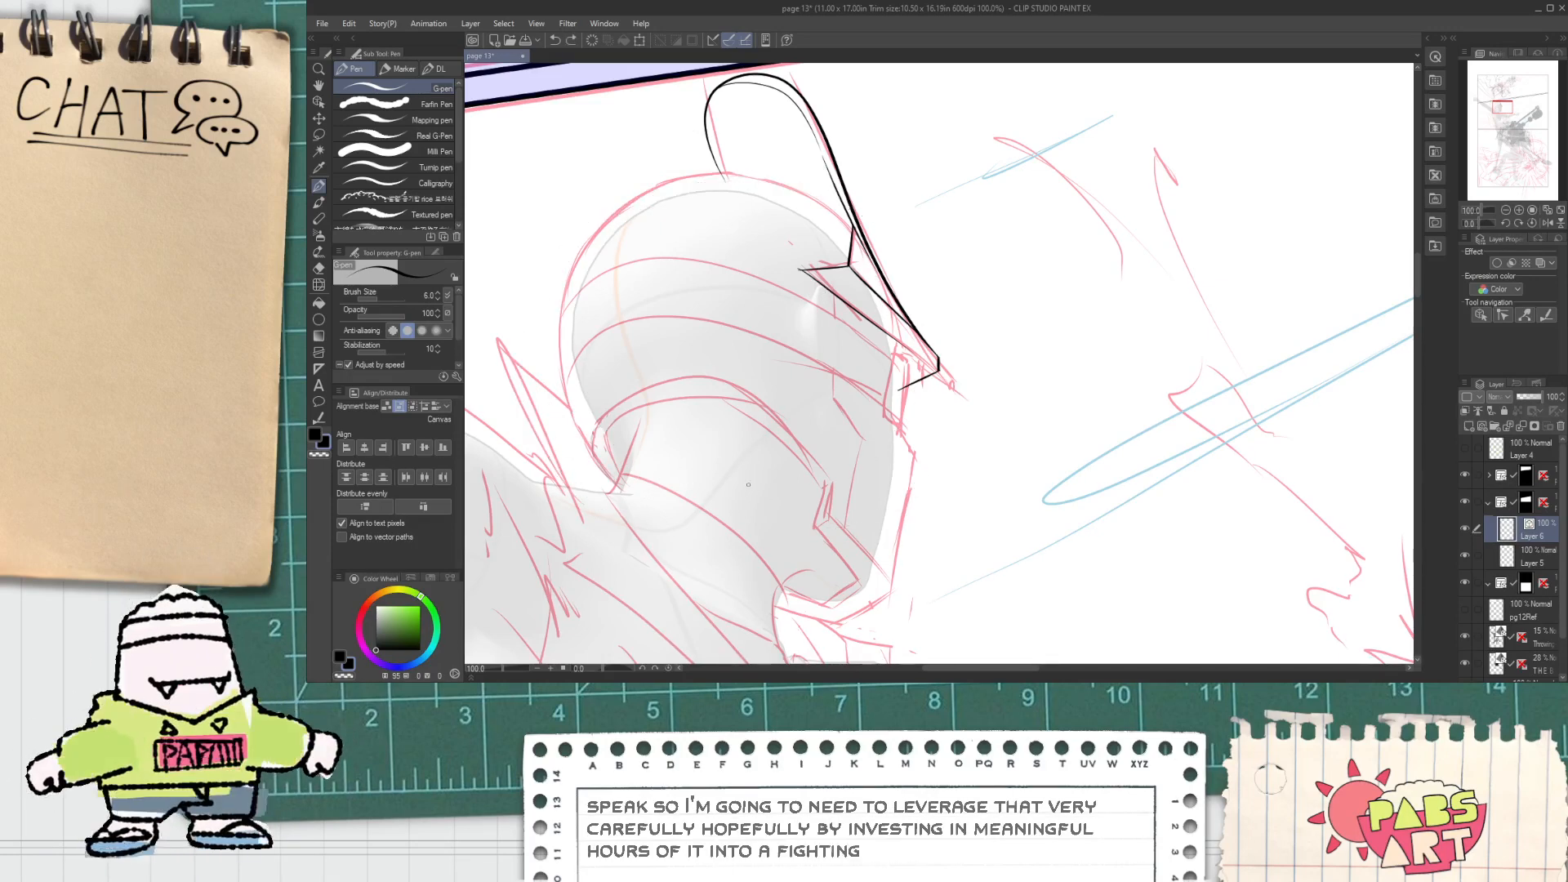
drag(514, 346, 807, 511)
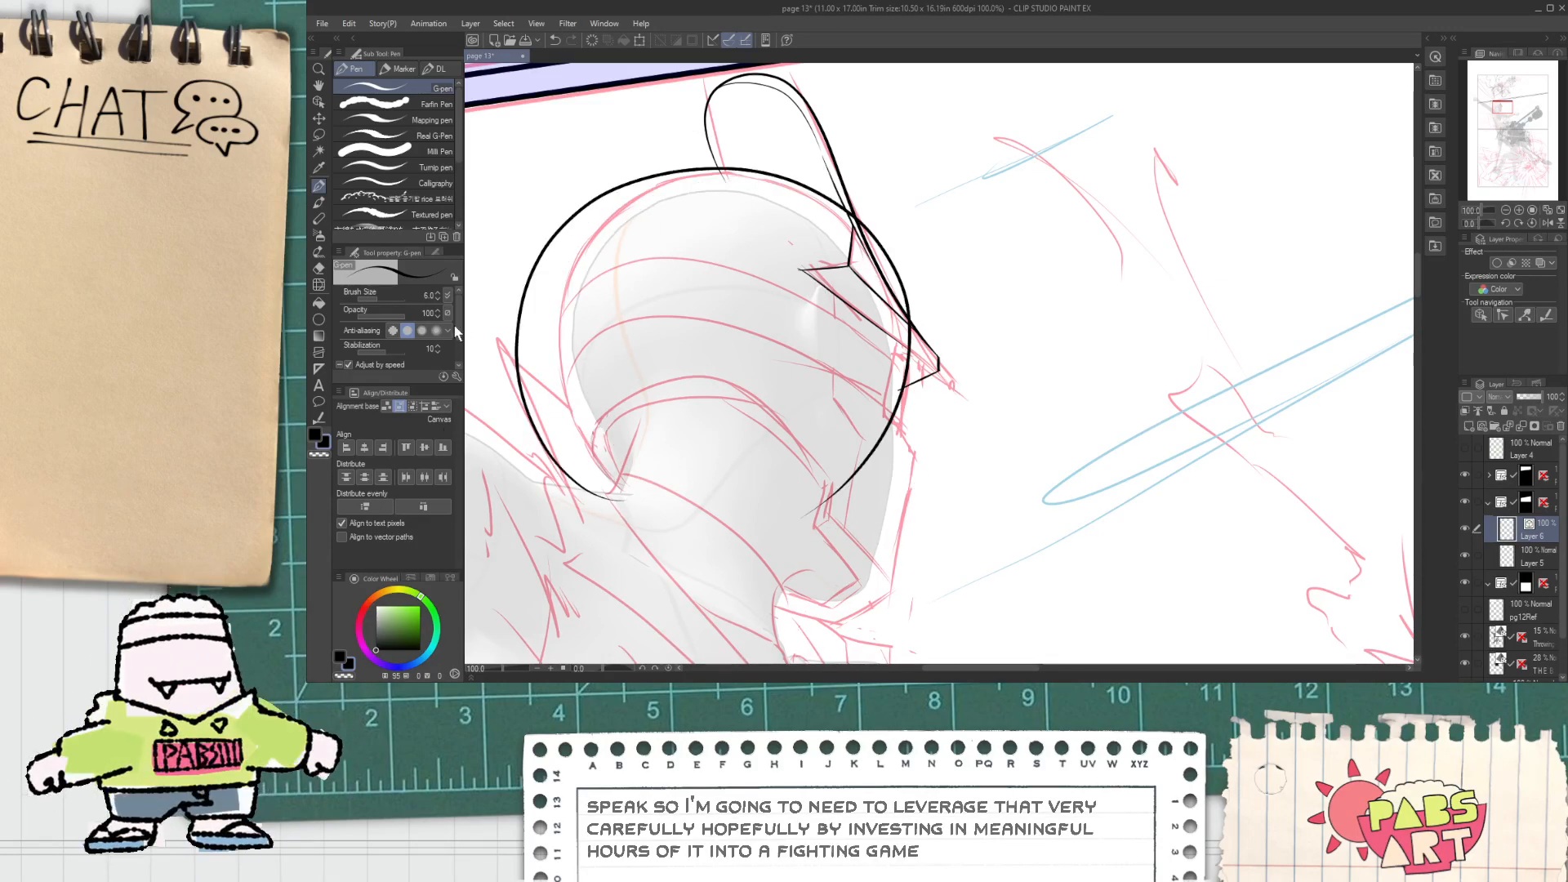
Step: Simplify the dome outline's vector line and narrow the outline so it fits the sketched head
click(319, 417)
drag(543, 163, 535, 445)
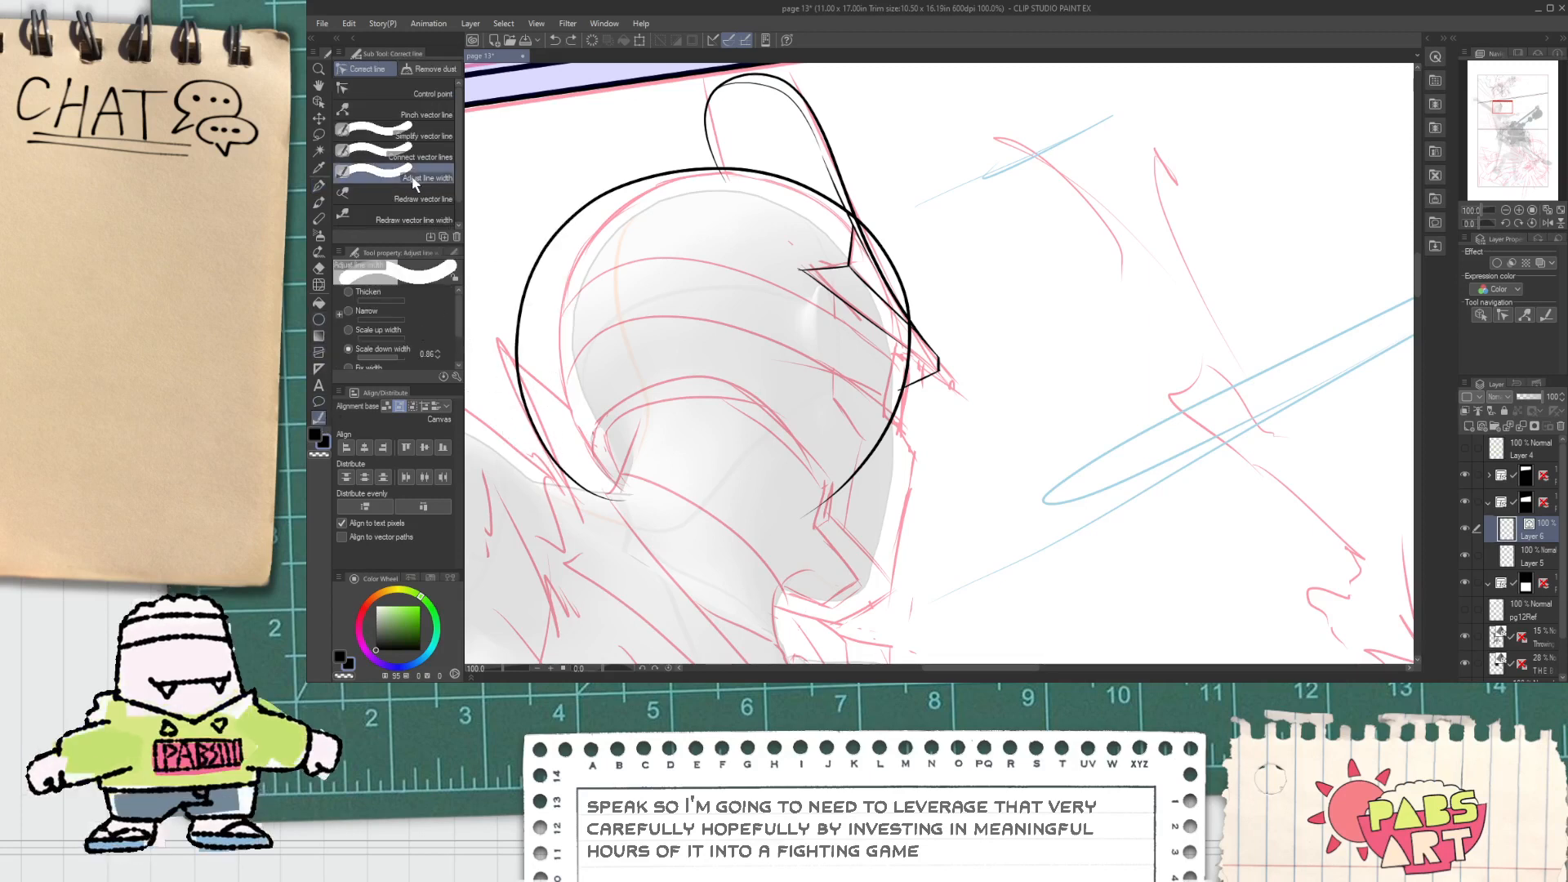
click(425, 136)
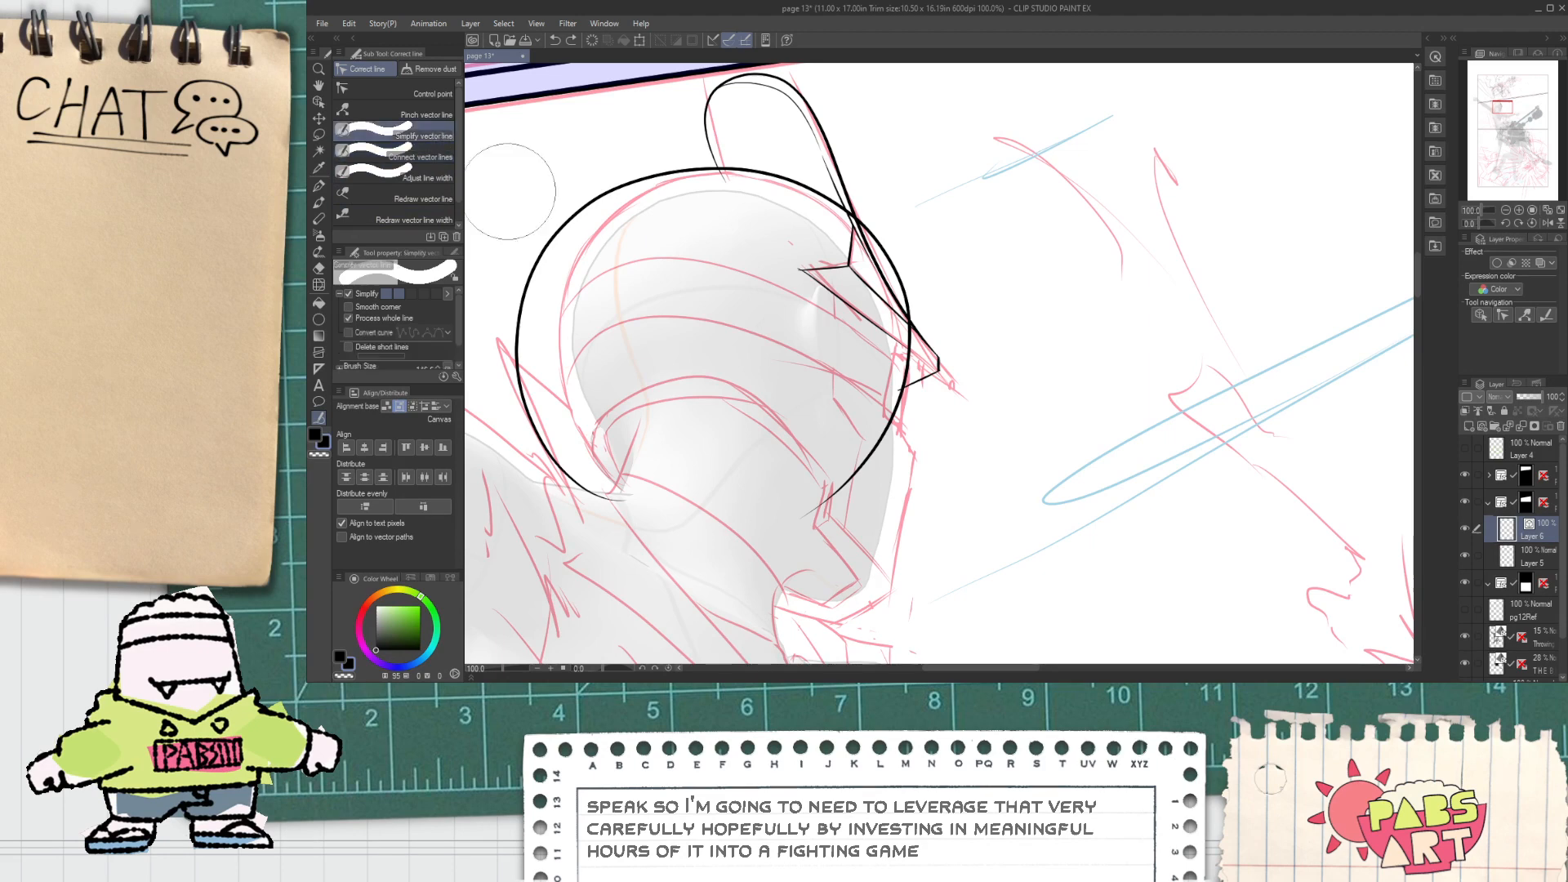
key(o)
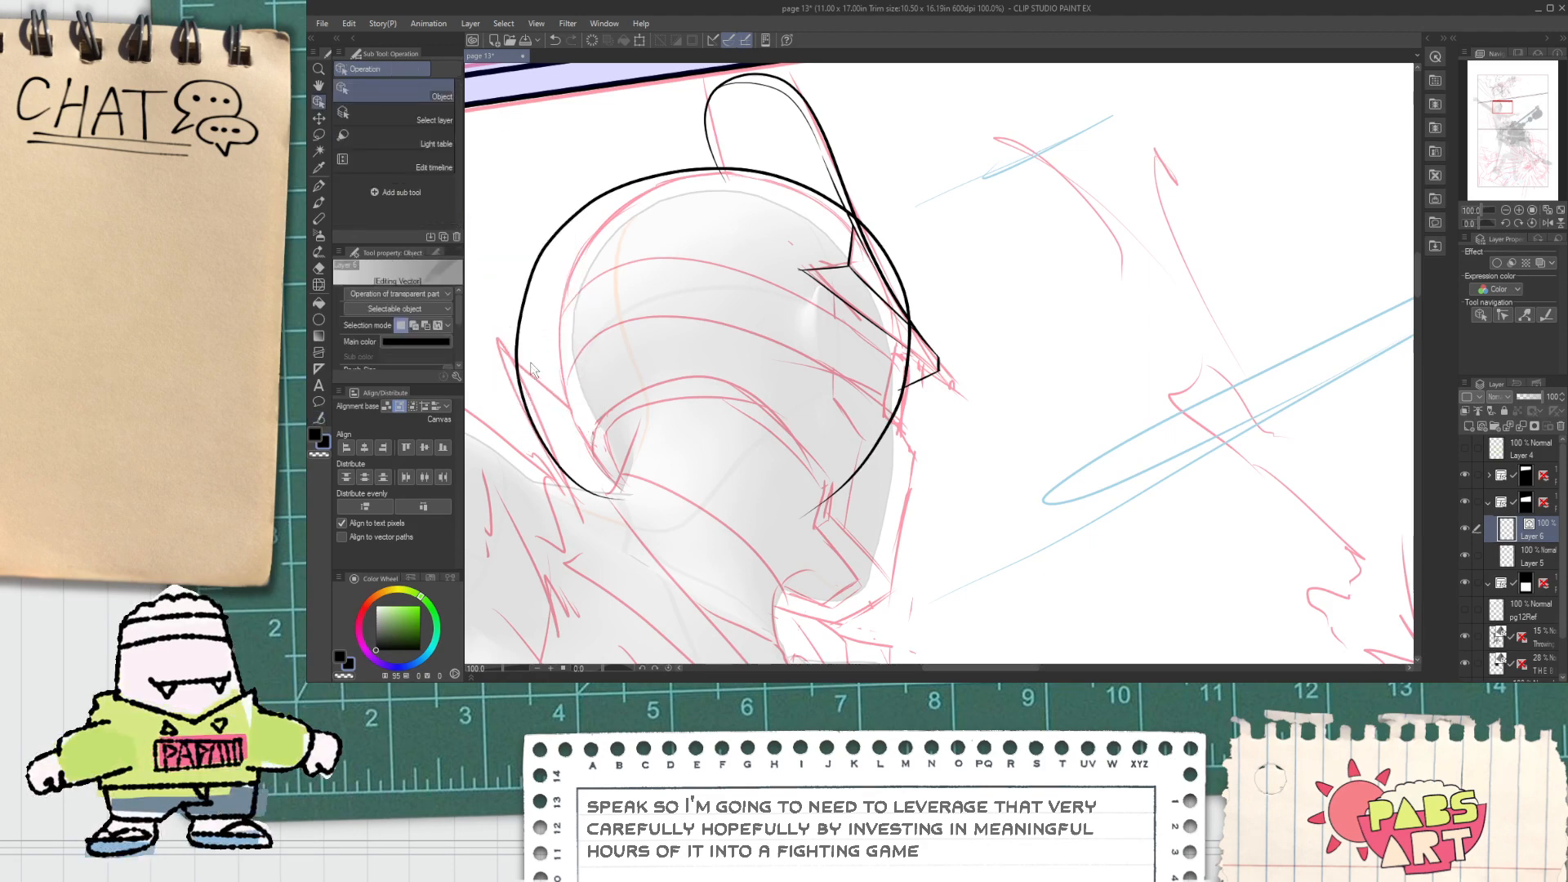
click(520, 302)
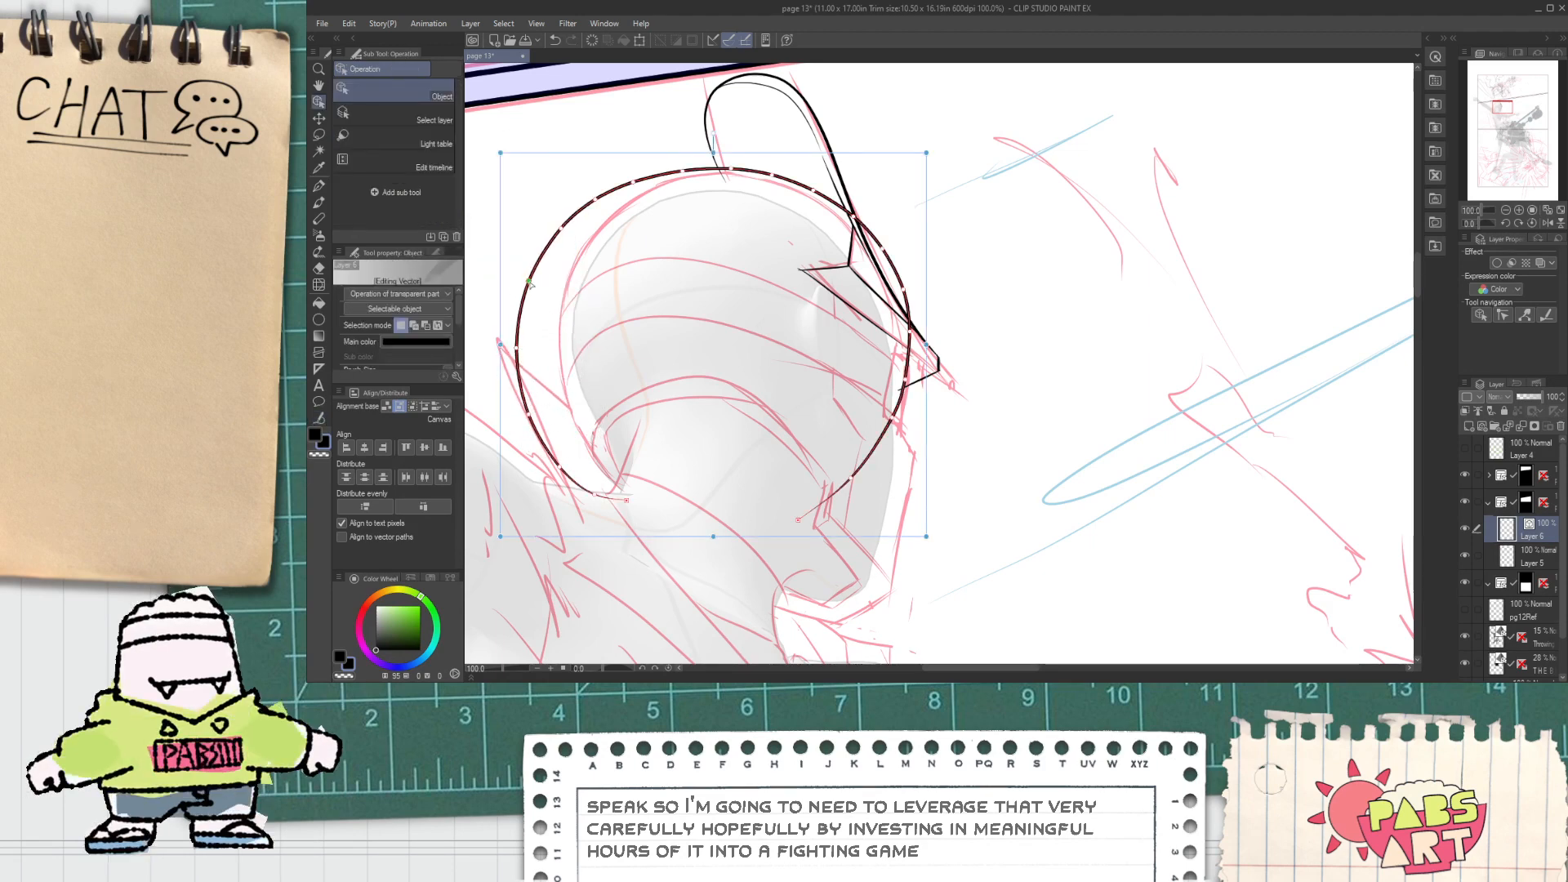
click(689, 291)
click(878, 441)
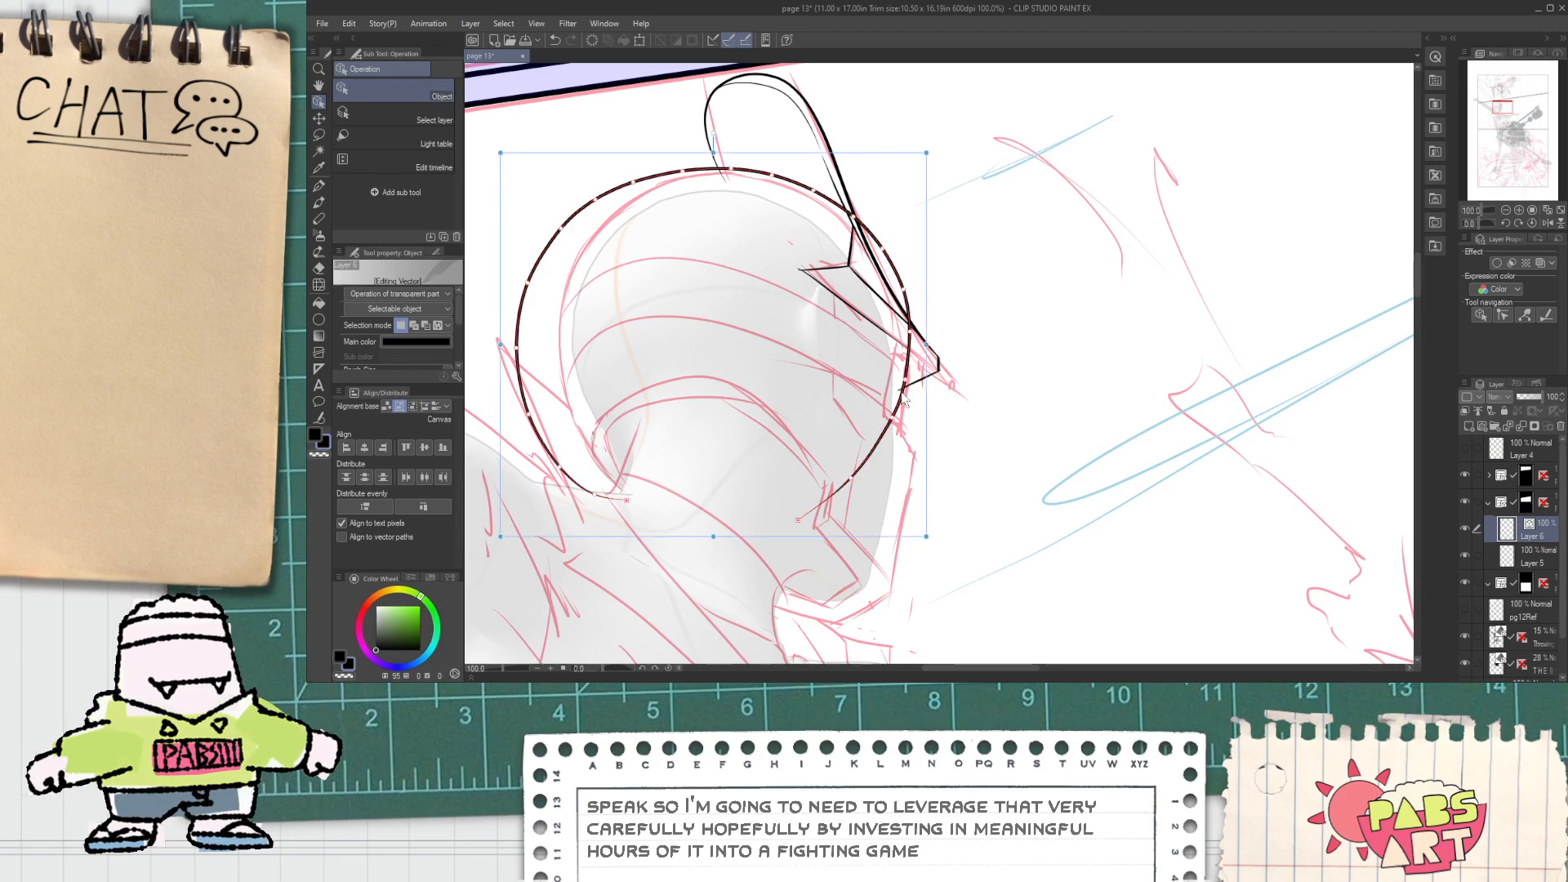
drag(927, 341, 880, 266)
drag(878, 347, 898, 349)
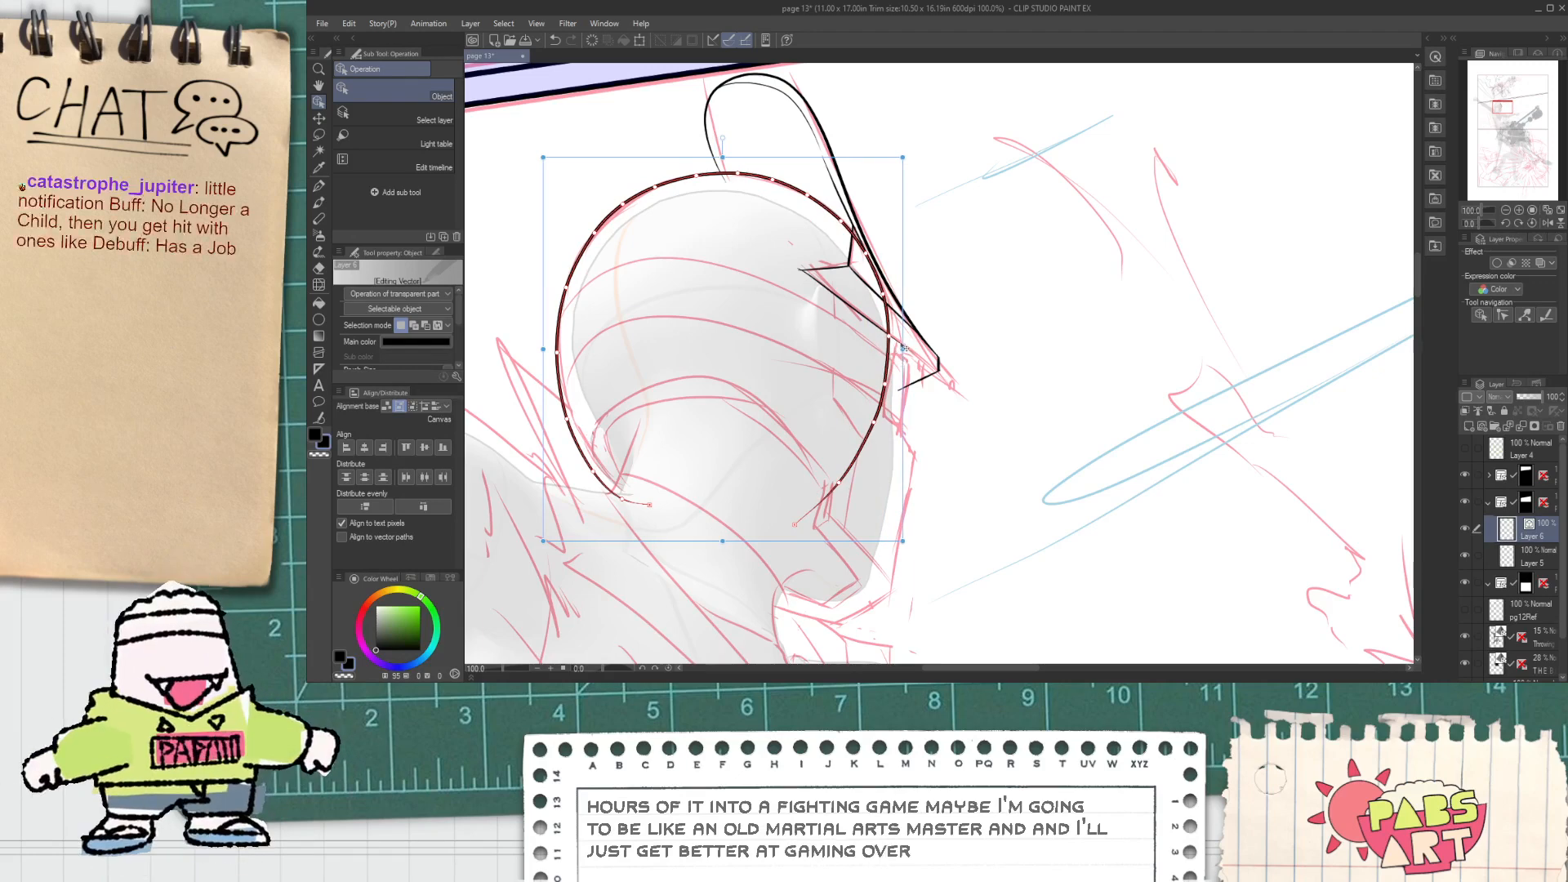
Step: Ink the underside of the helmet's jaw as a shallow slanting stroke from the neck past the chin point
key(space)
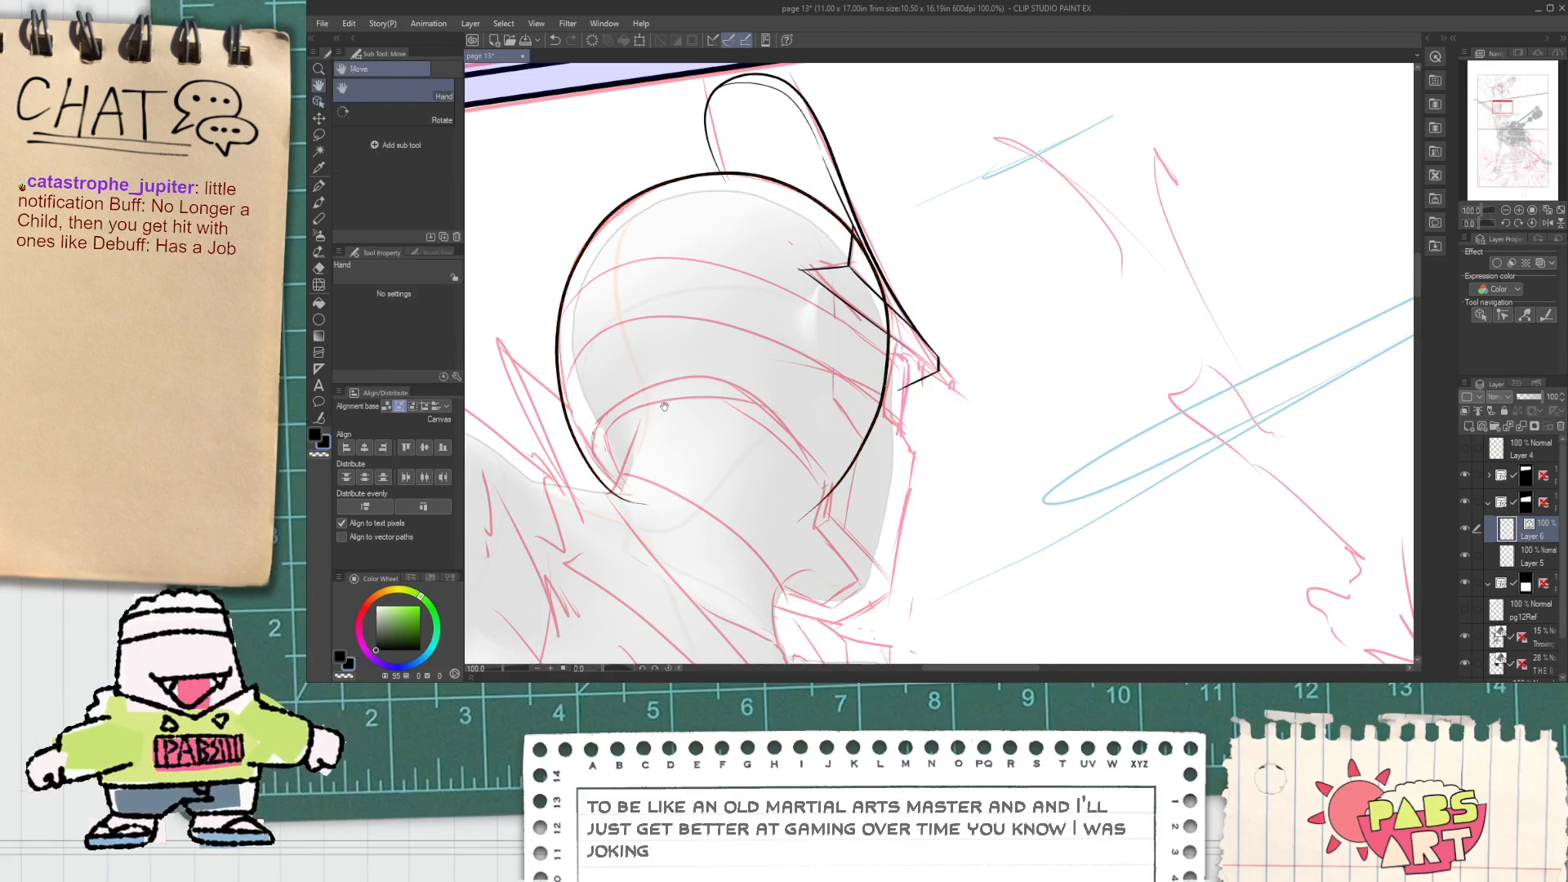
drag(700, 446, 663, 406)
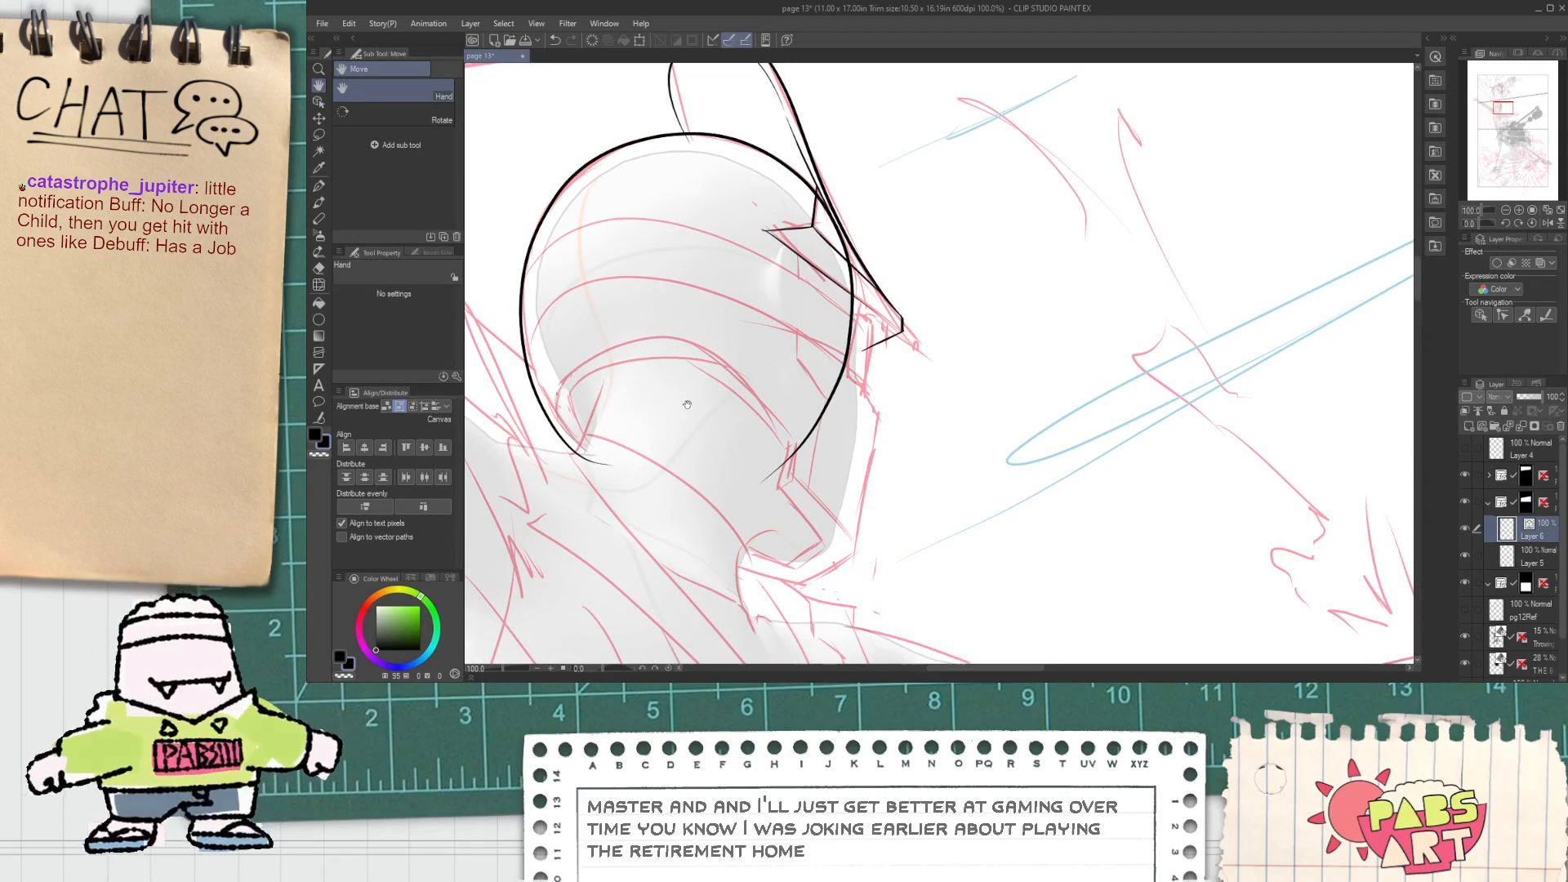
drag(806, 579, 702, 447)
scroll(702, 447, up, 1)
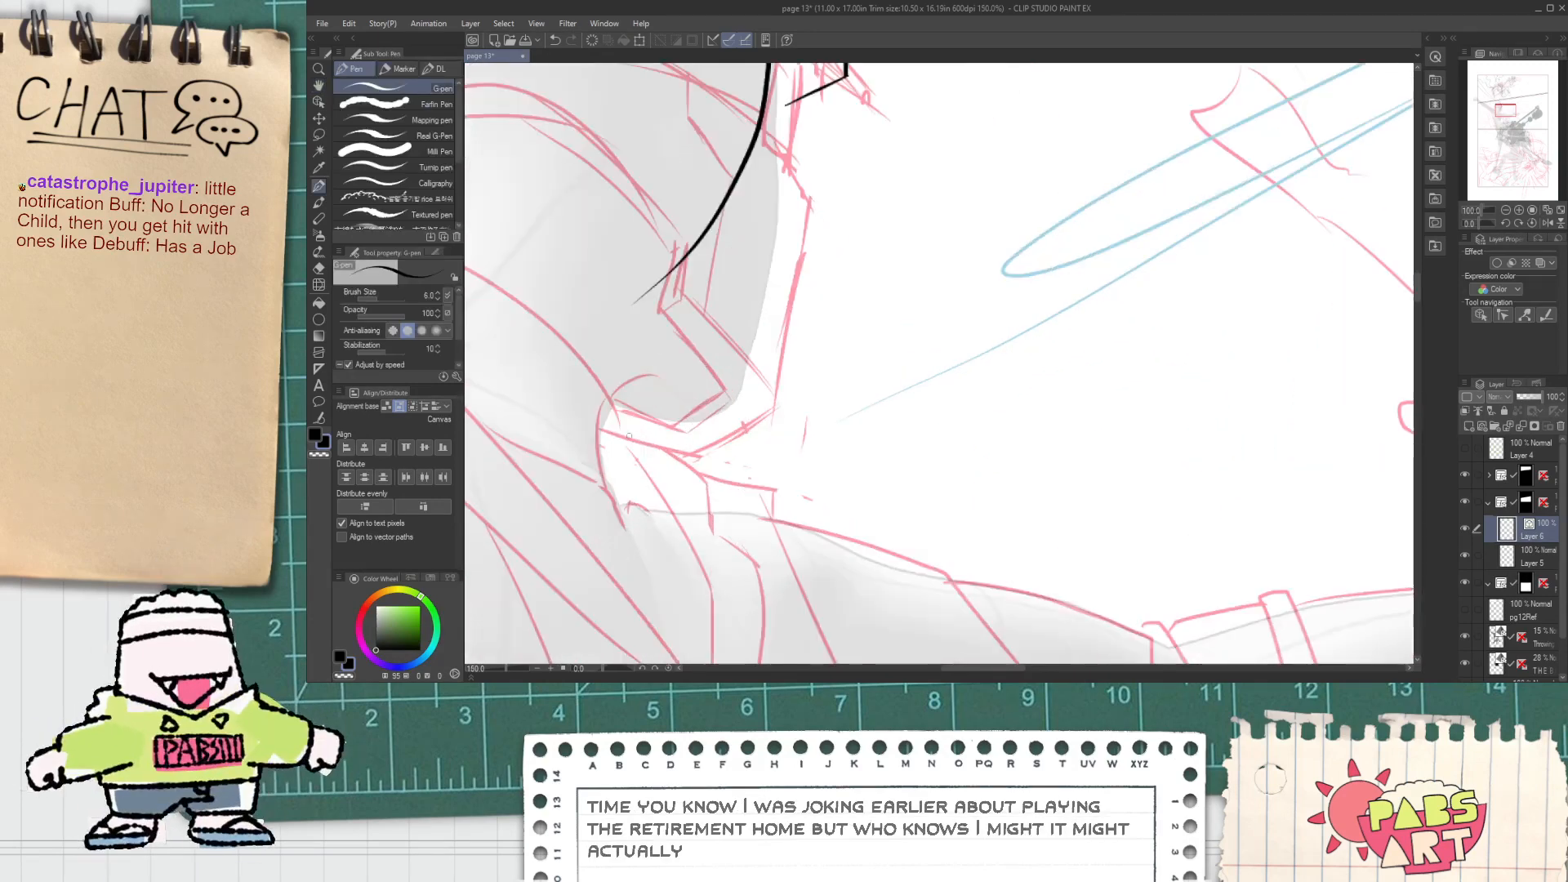
drag(589, 425, 716, 467)
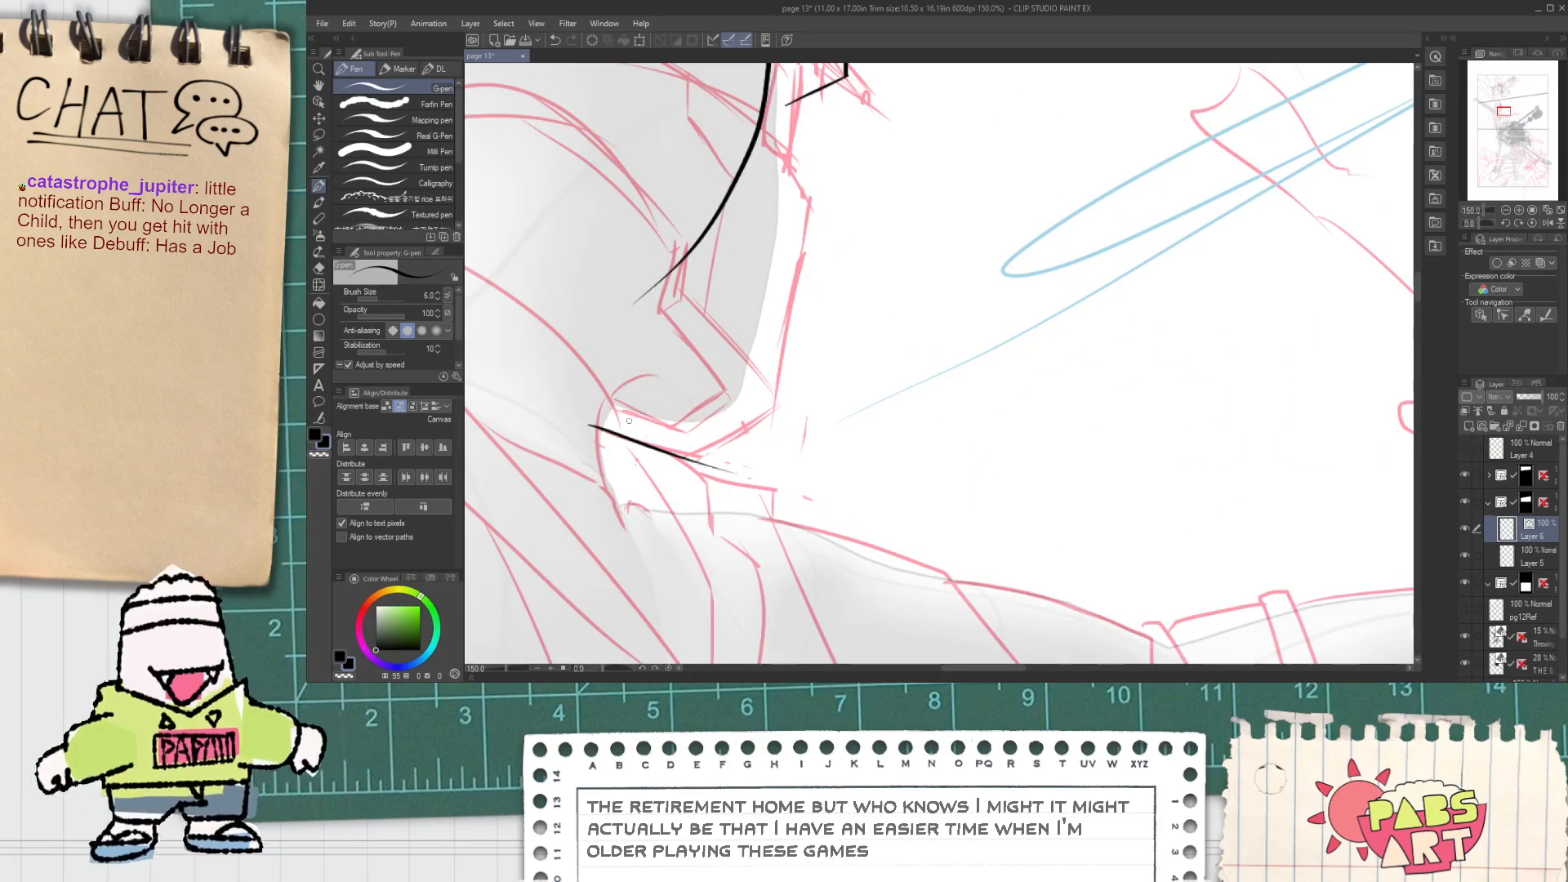
drag(633, 407, 726, 415)
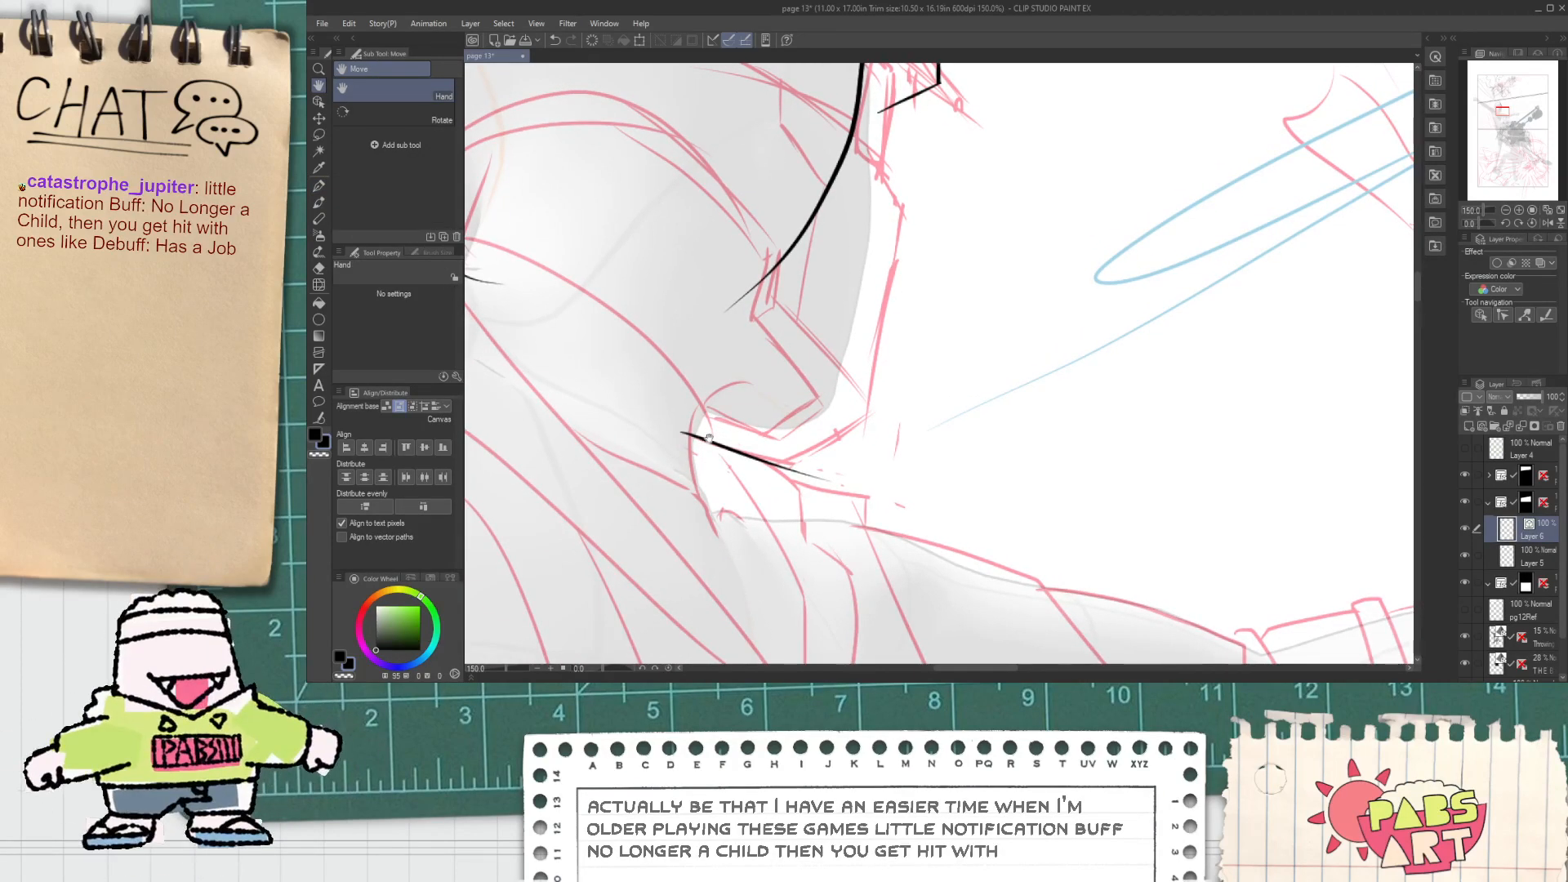
key(ctrl+z)
key(p)
drag(676, 443, 901, 495)
key(ctrl+z)
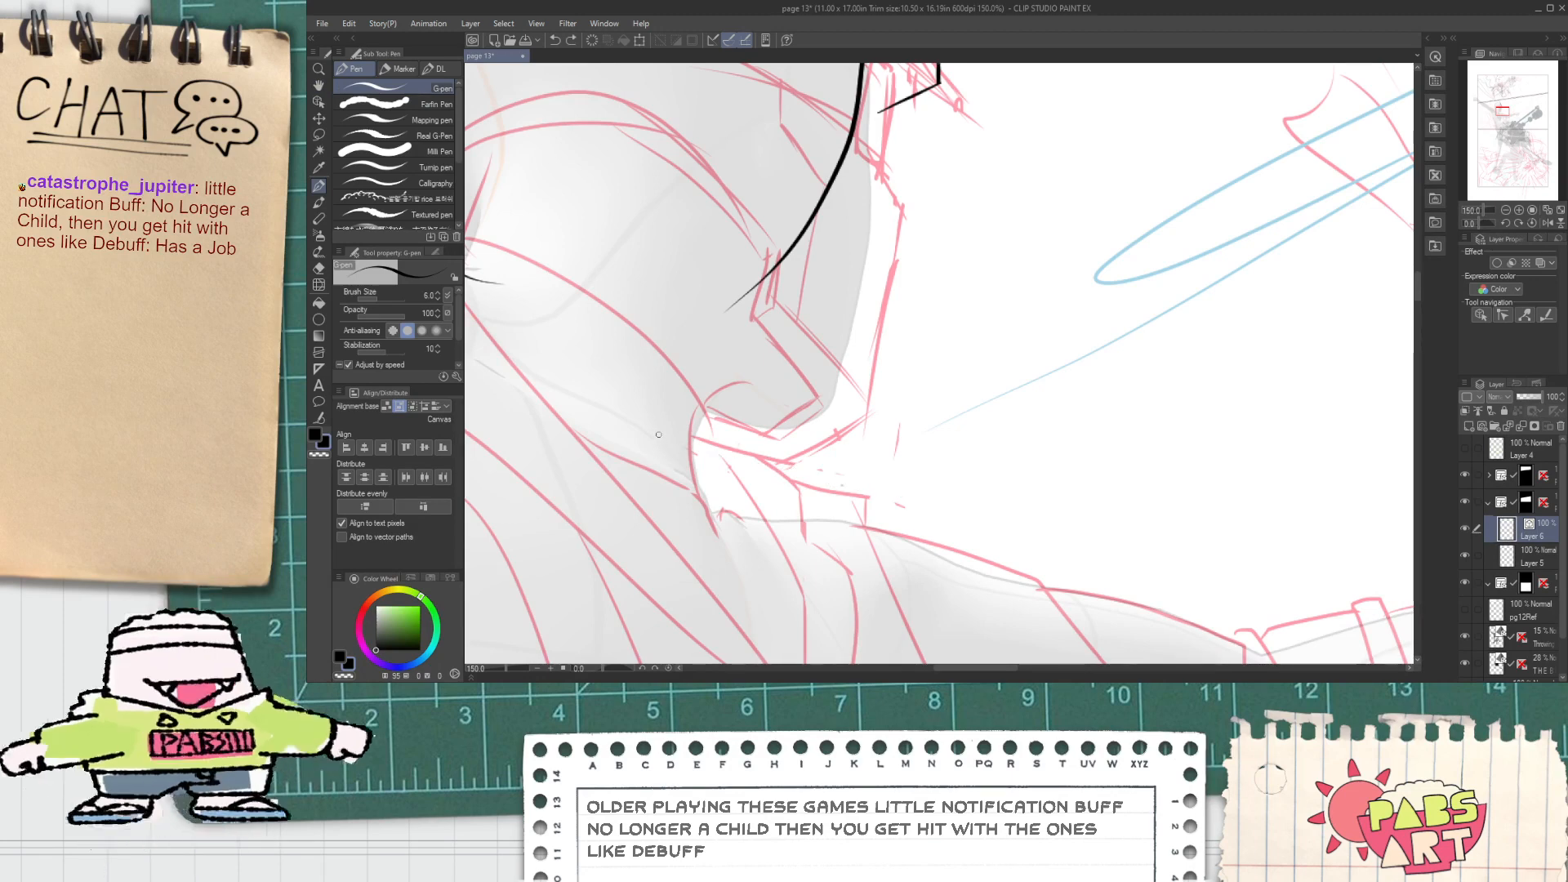
drag(660, 434, 885, 489)
key(ctrl+z)
Step: Ink the long diagonal chin edge rising forward from the jaw's underside, redoing the first short stroke
drag(749, 478, 855, 436)
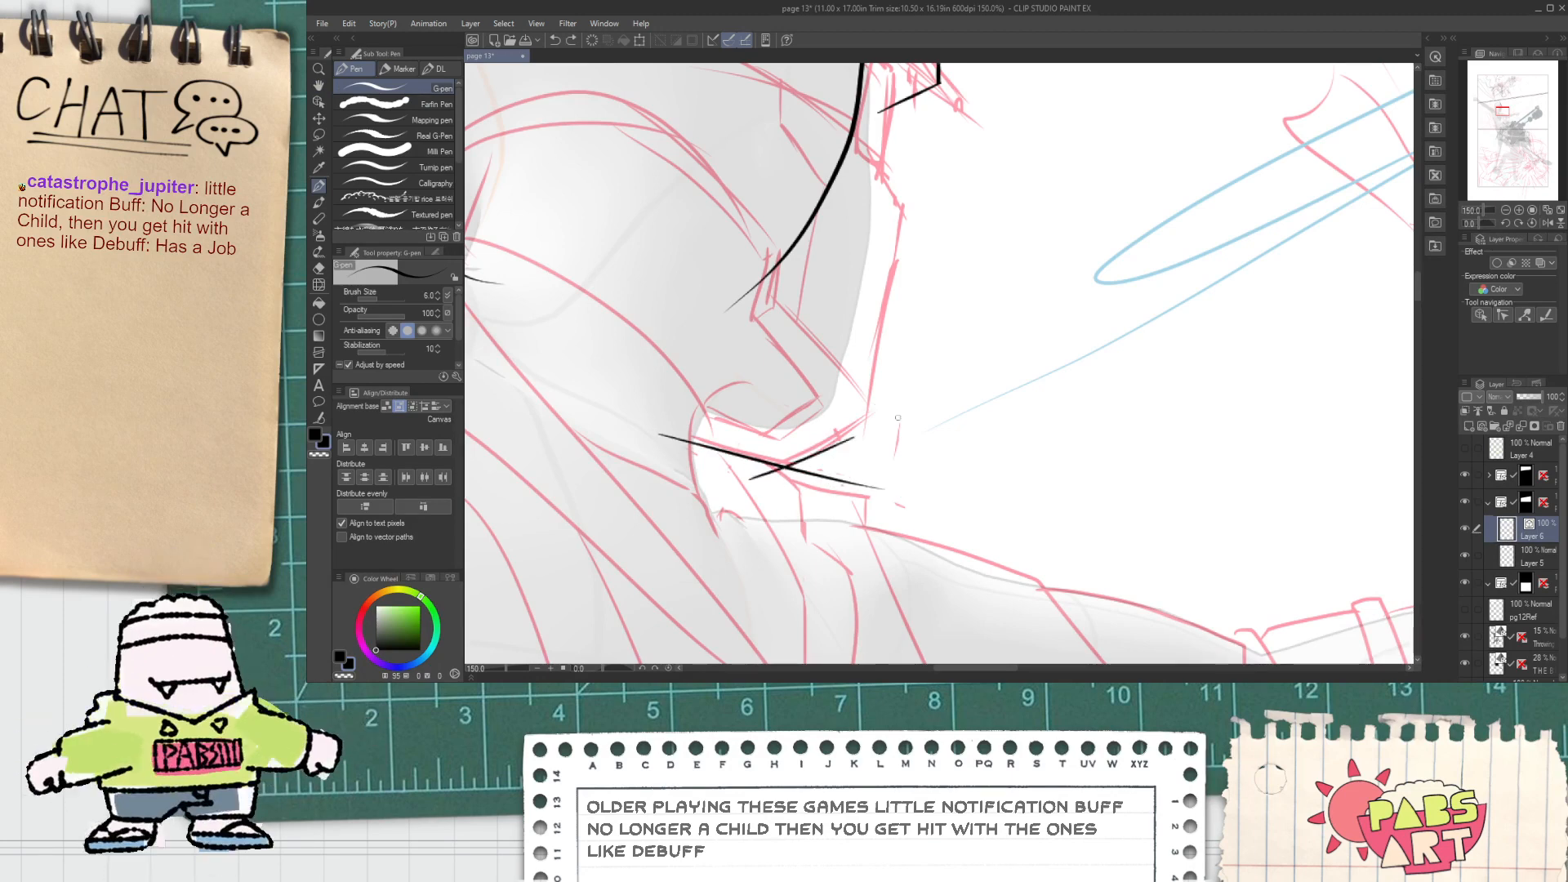
key(ctrl+z)
drag(768, 474, 954, 378)
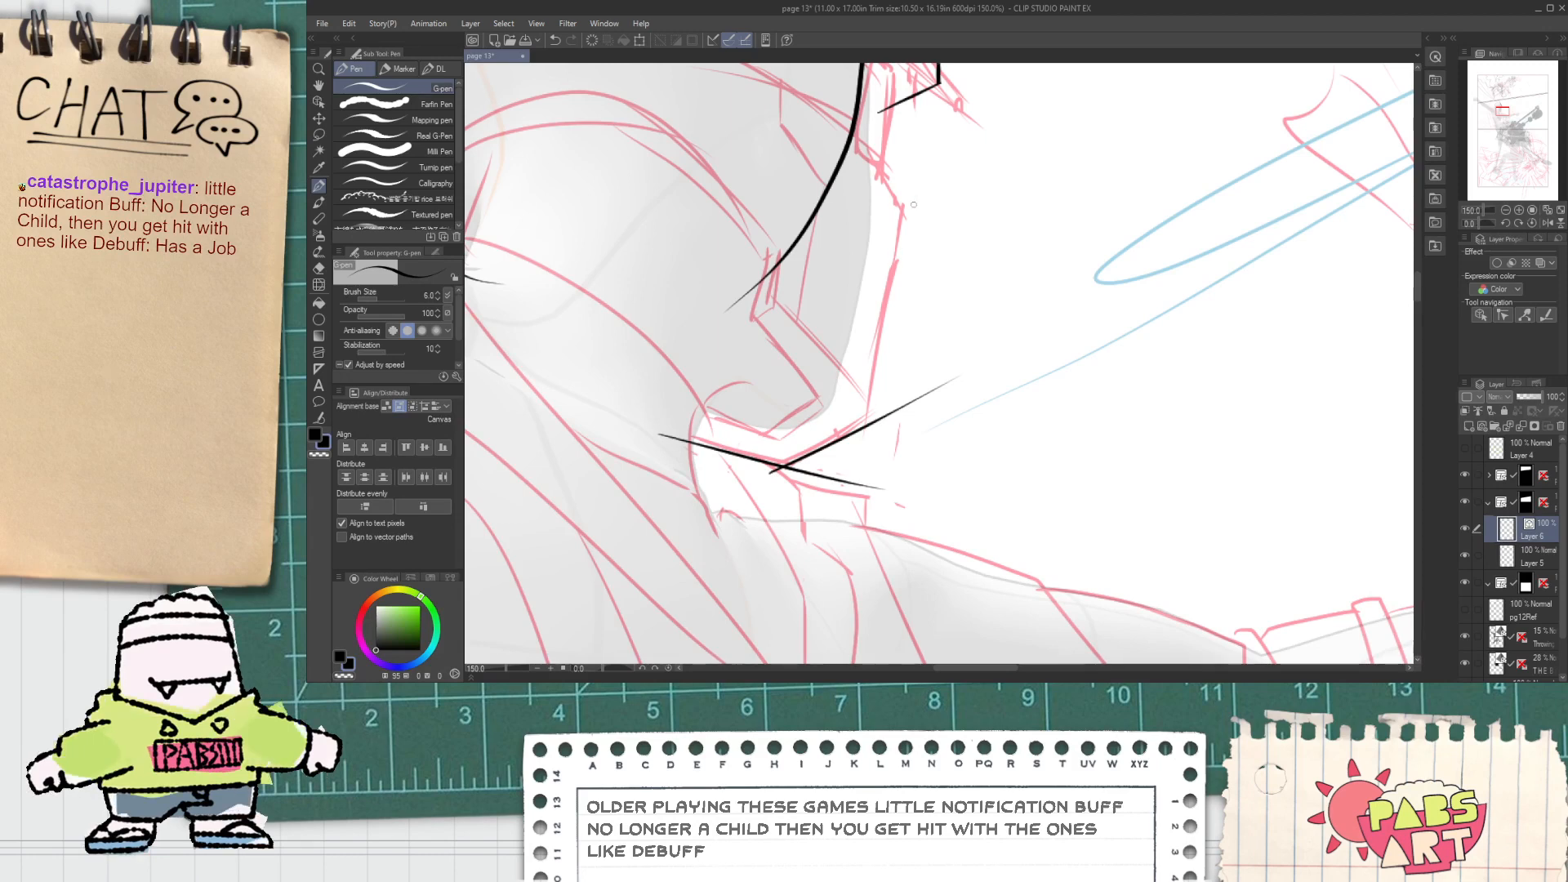
Step: Ink the near-vertical front edge of the face guard slightly ahead of the sketch, redoing it until it crosses the chin diagonal cleanly
drag(915, 199, 880, 505)
key(ctrl+z)
drag(940, 203, 901, 491)
key(ctrl+z)
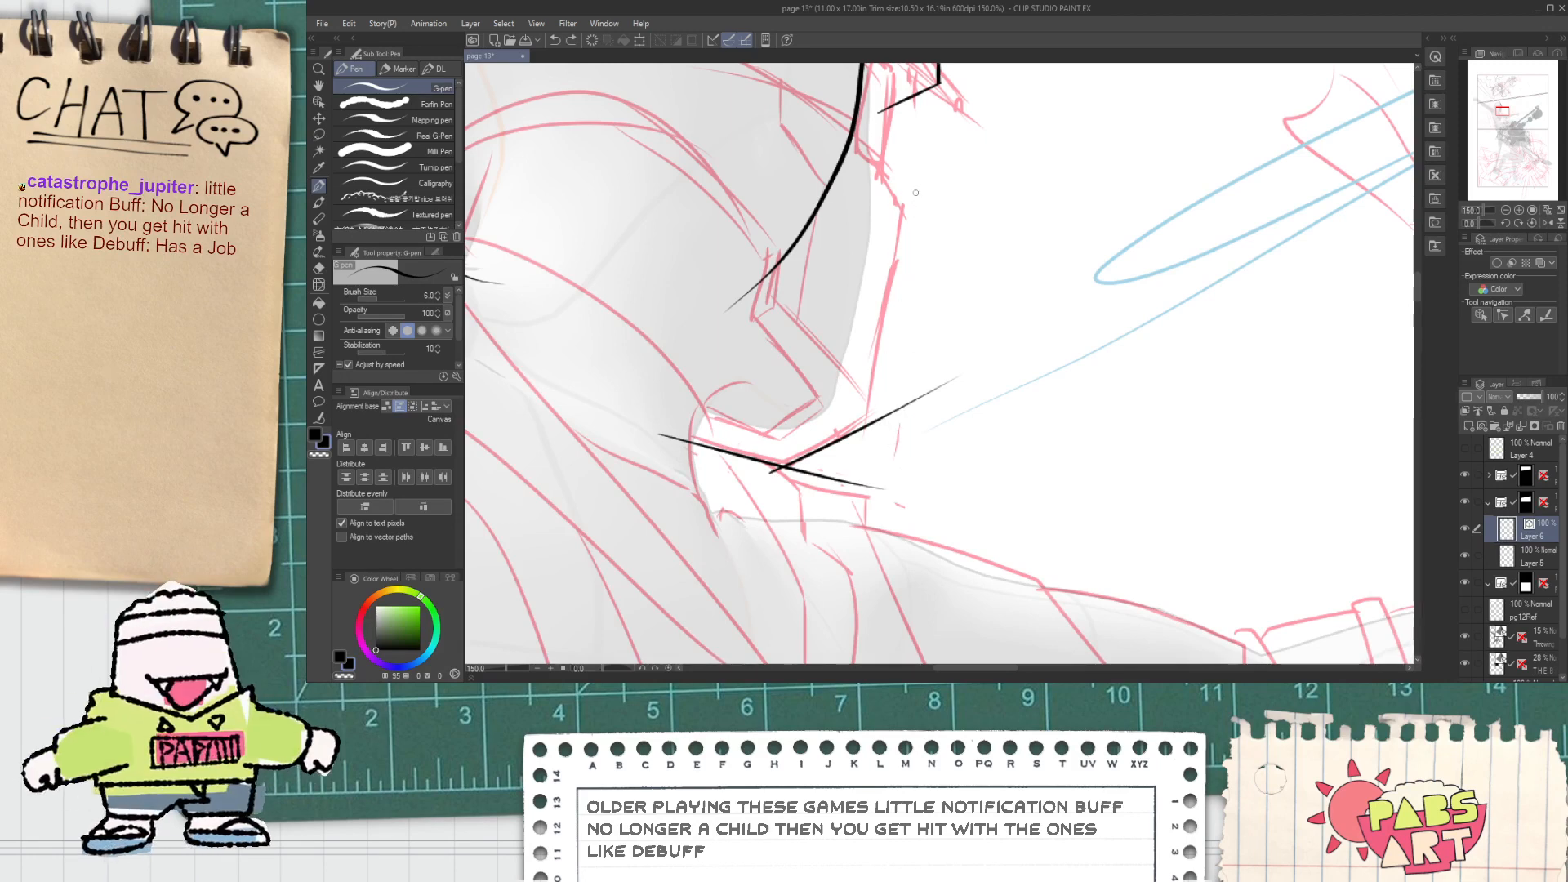
drag(929, 283, 884, 485)
key(ctrl+z)
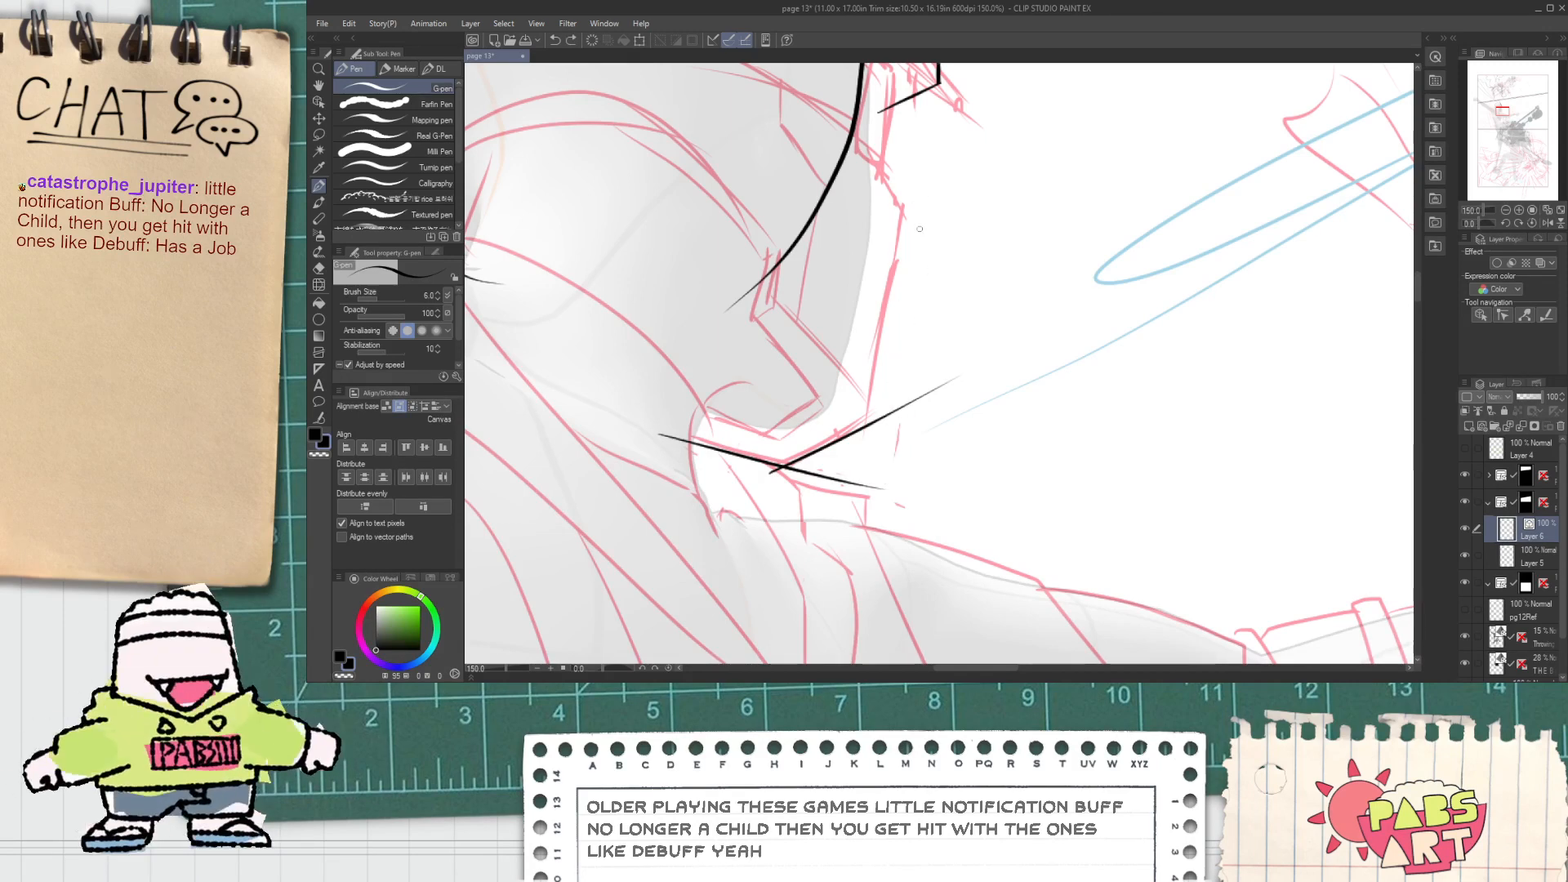
drag(929, 168, 887, 489)
key(ctrl+z)
drag(935, 213, 904, 500)
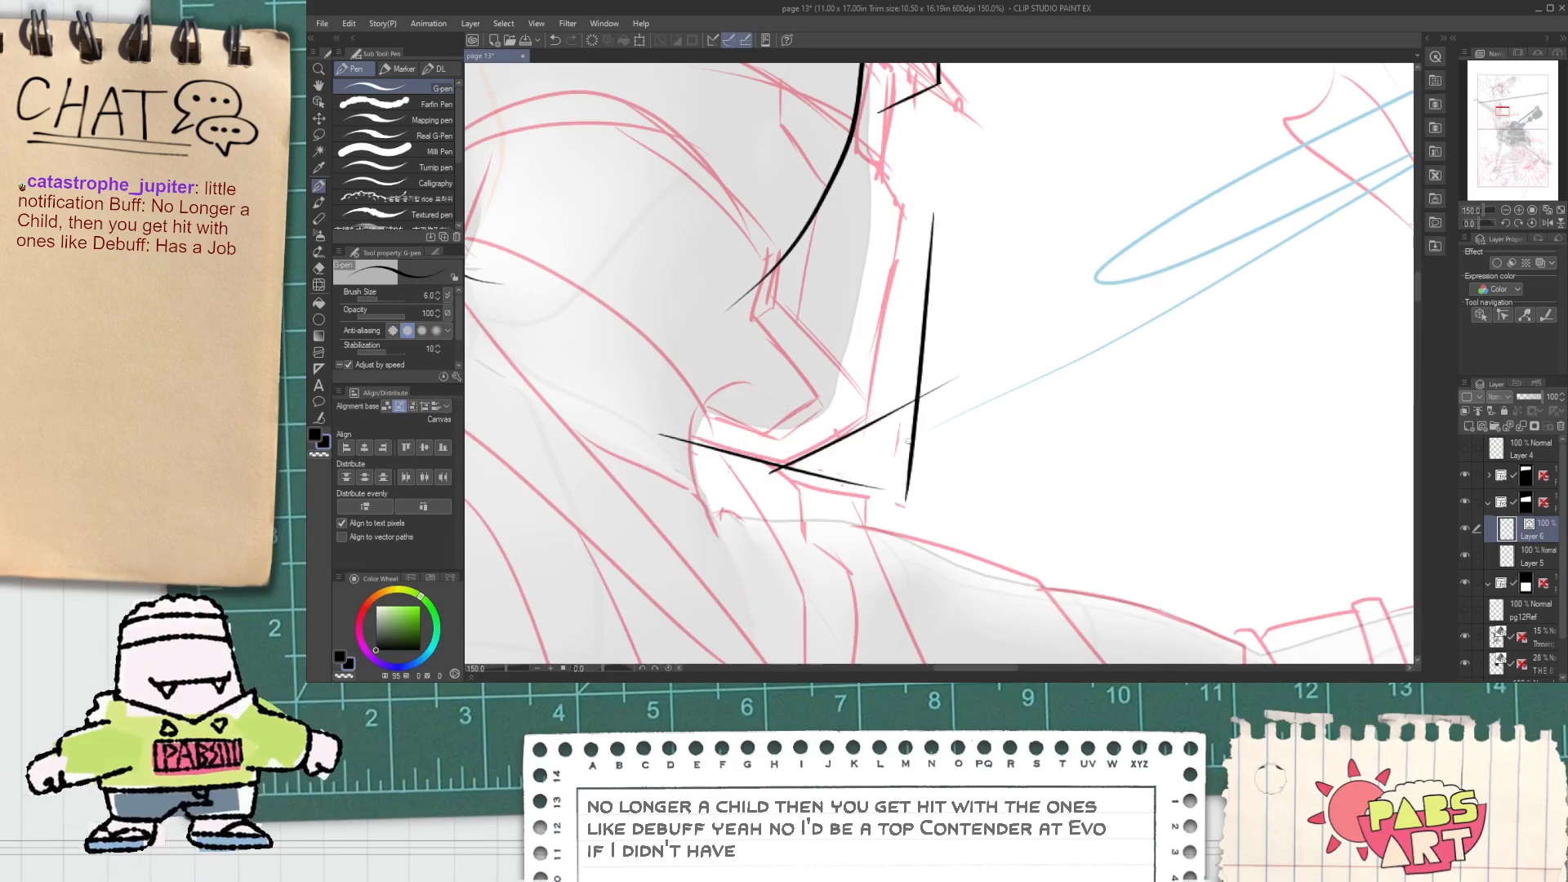
key(ctrl+z)
drag(945, 188, 902, 504)
Step: Ink the slanted upper edge of the face guard below the brim and erase the overshoots at the face guard's corners
drag(915, 327, 924, 471)
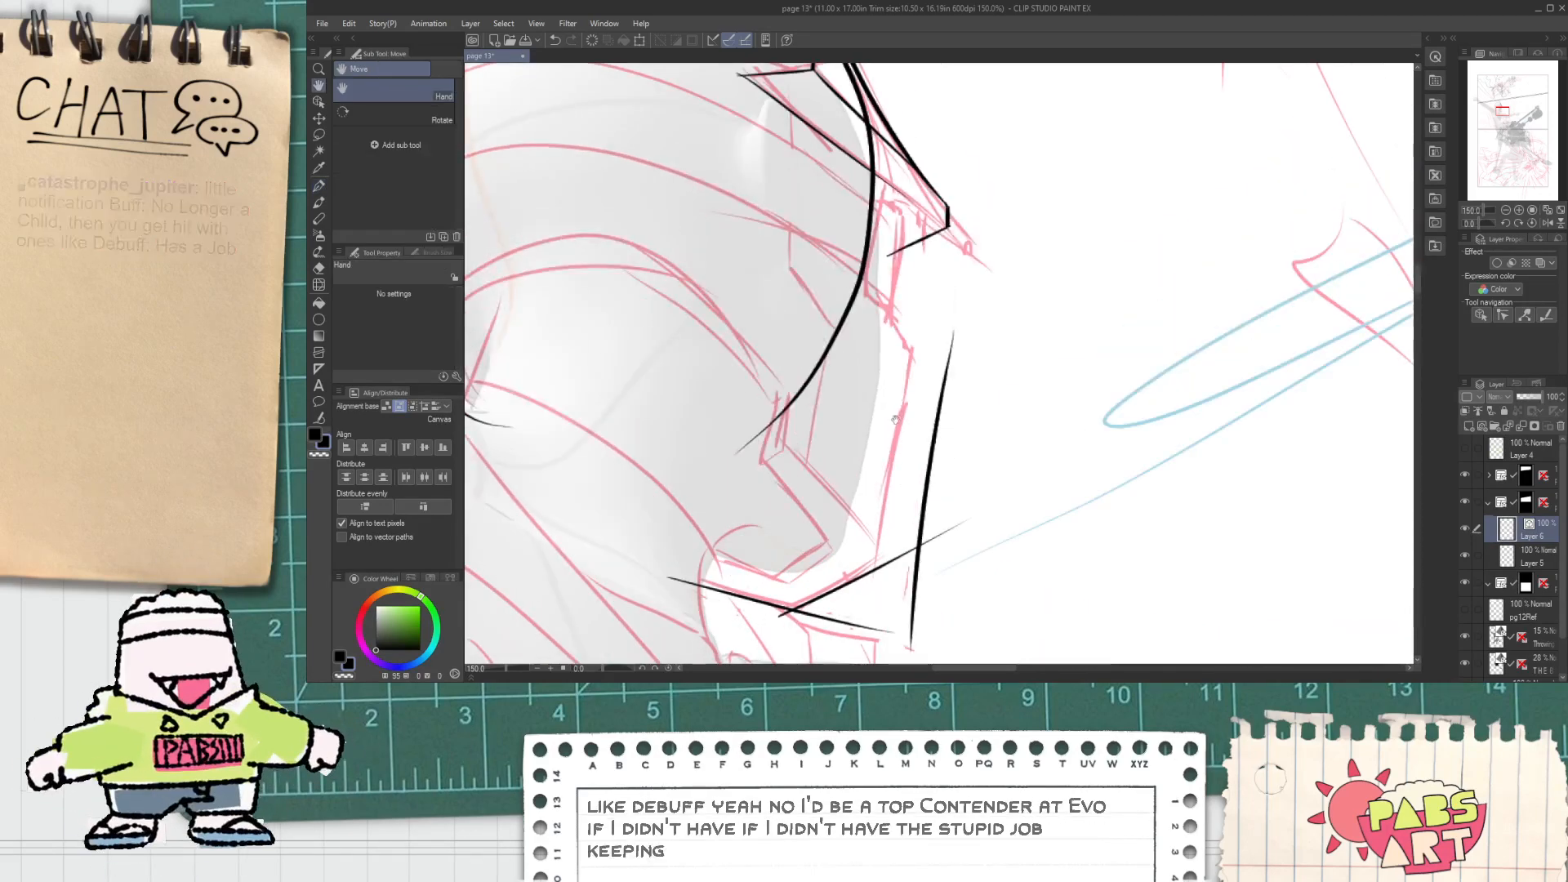
drag(887, 307, 990, 474)
key(e)
drag(937, 357, 962, 362)
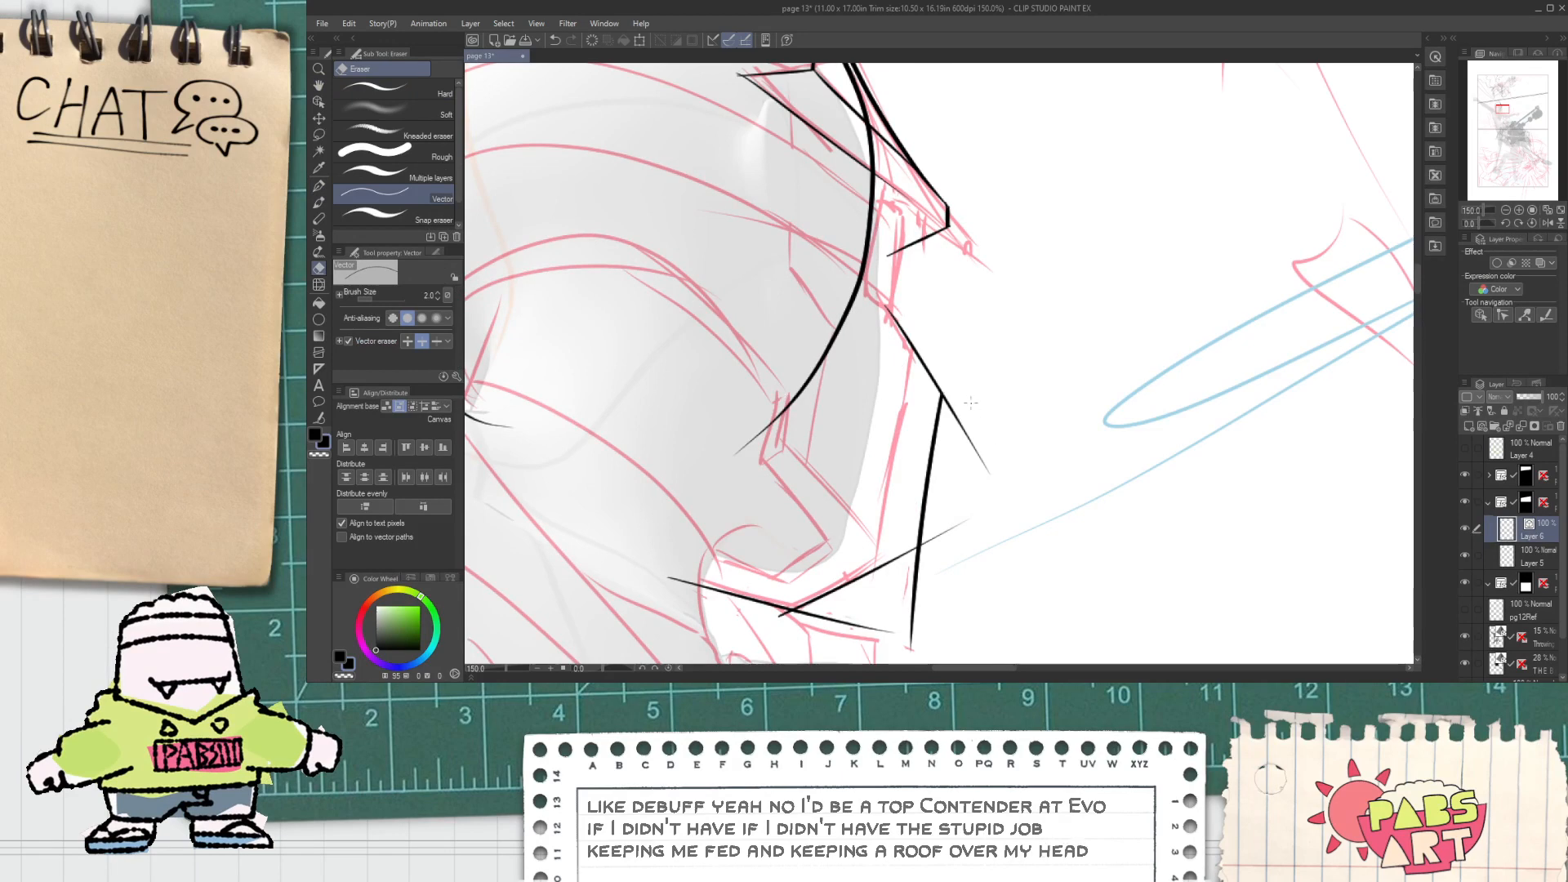
drag(977, 425, 954, 441)
drag(940, 523, 947, 546)
mouse_move(896, 611)
mouse_down()
mouse_move(918, 631)
mouse_move(854, 636)
mouse_up()
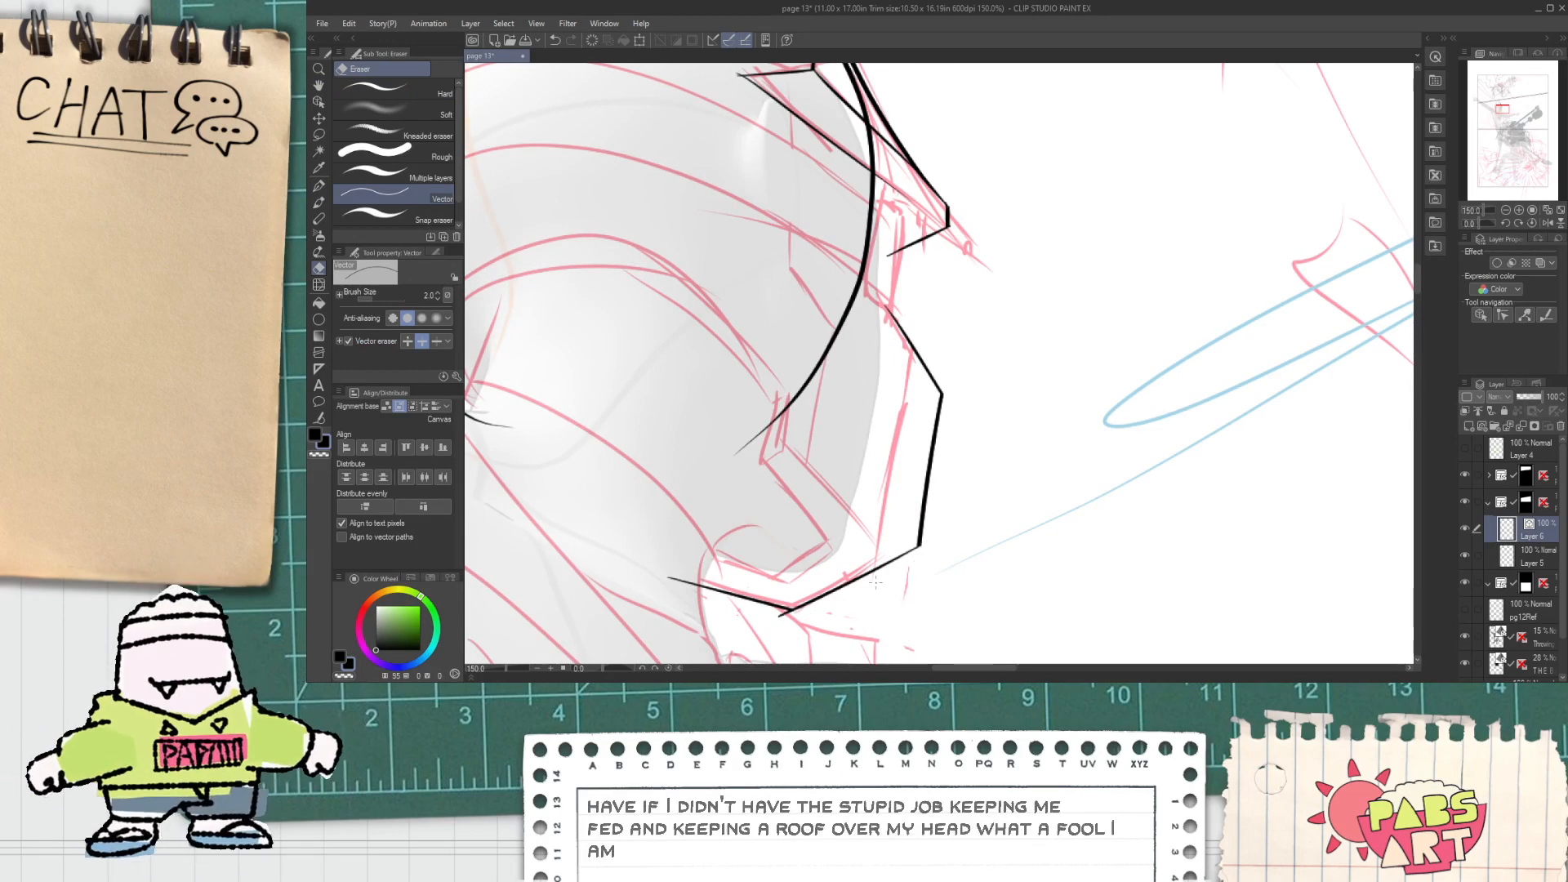
Step: Erase the dome outline where it crosses the brim and delete its remaining segment over the face
scroll(851, 381, down, 2)
drag(850, 326, 891, 471)
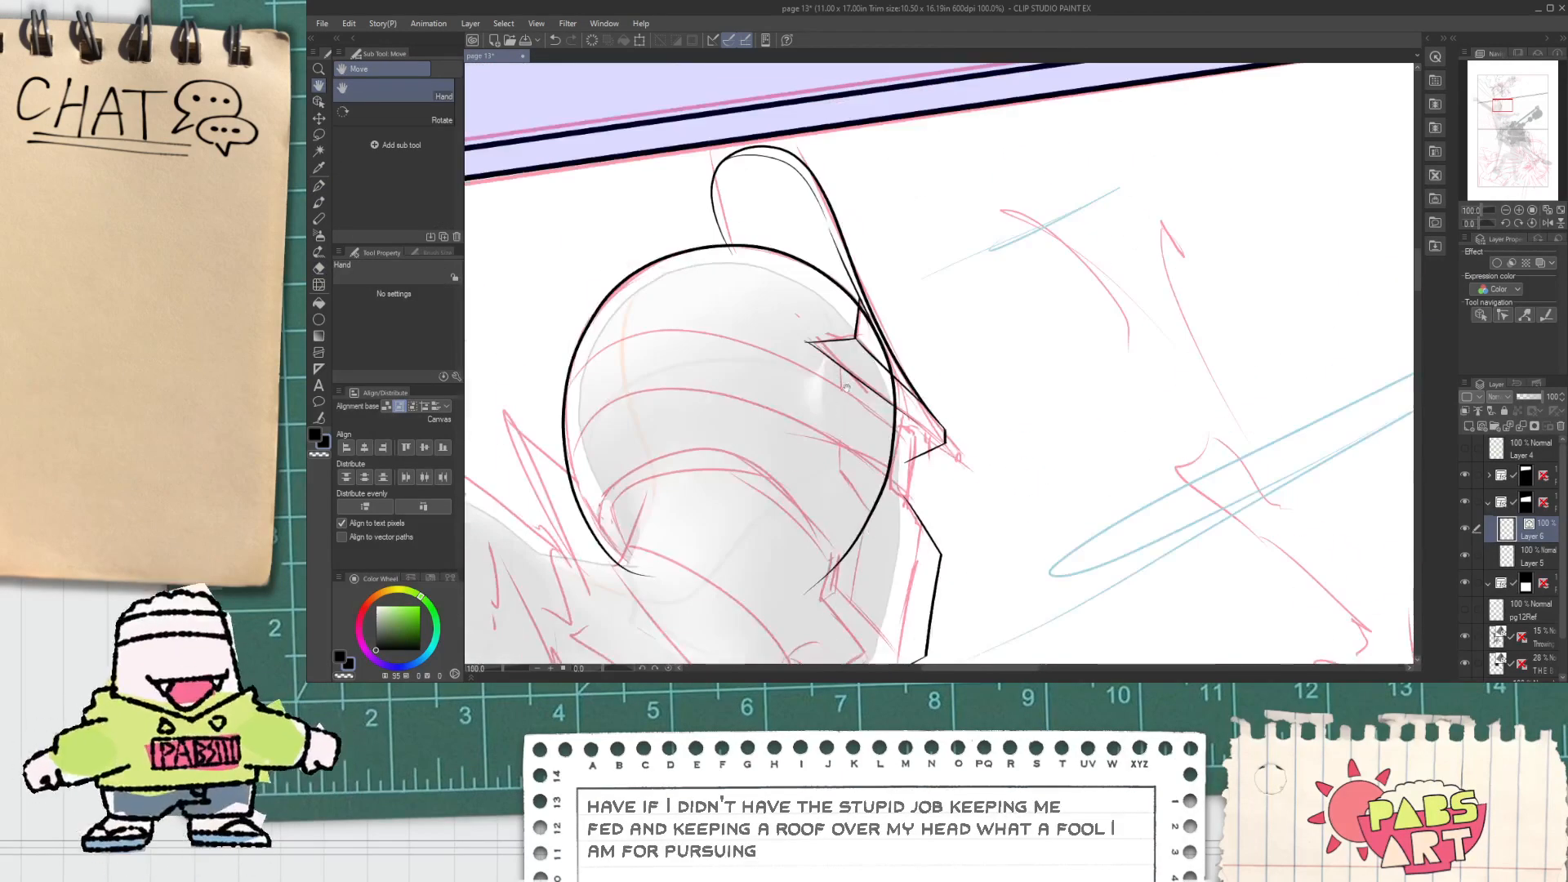
scroll(878, 408, up, 3)
scroll(876, 238, up, 2)
scroll(819, 343, down, 4)
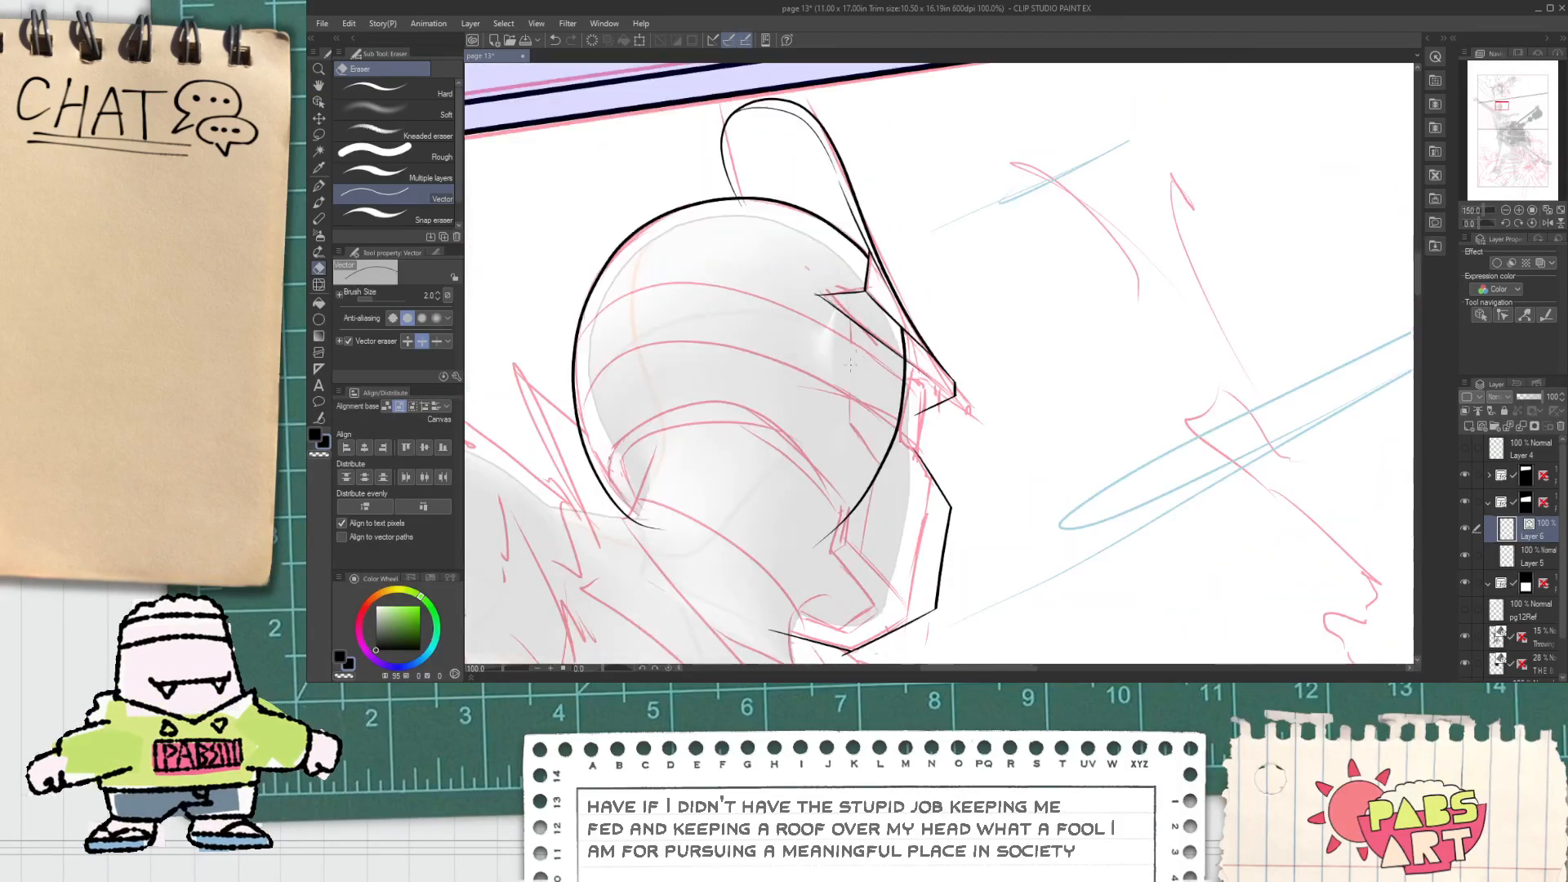
drag(819, 436, 818, 326)
key(o)
click(824, 428)
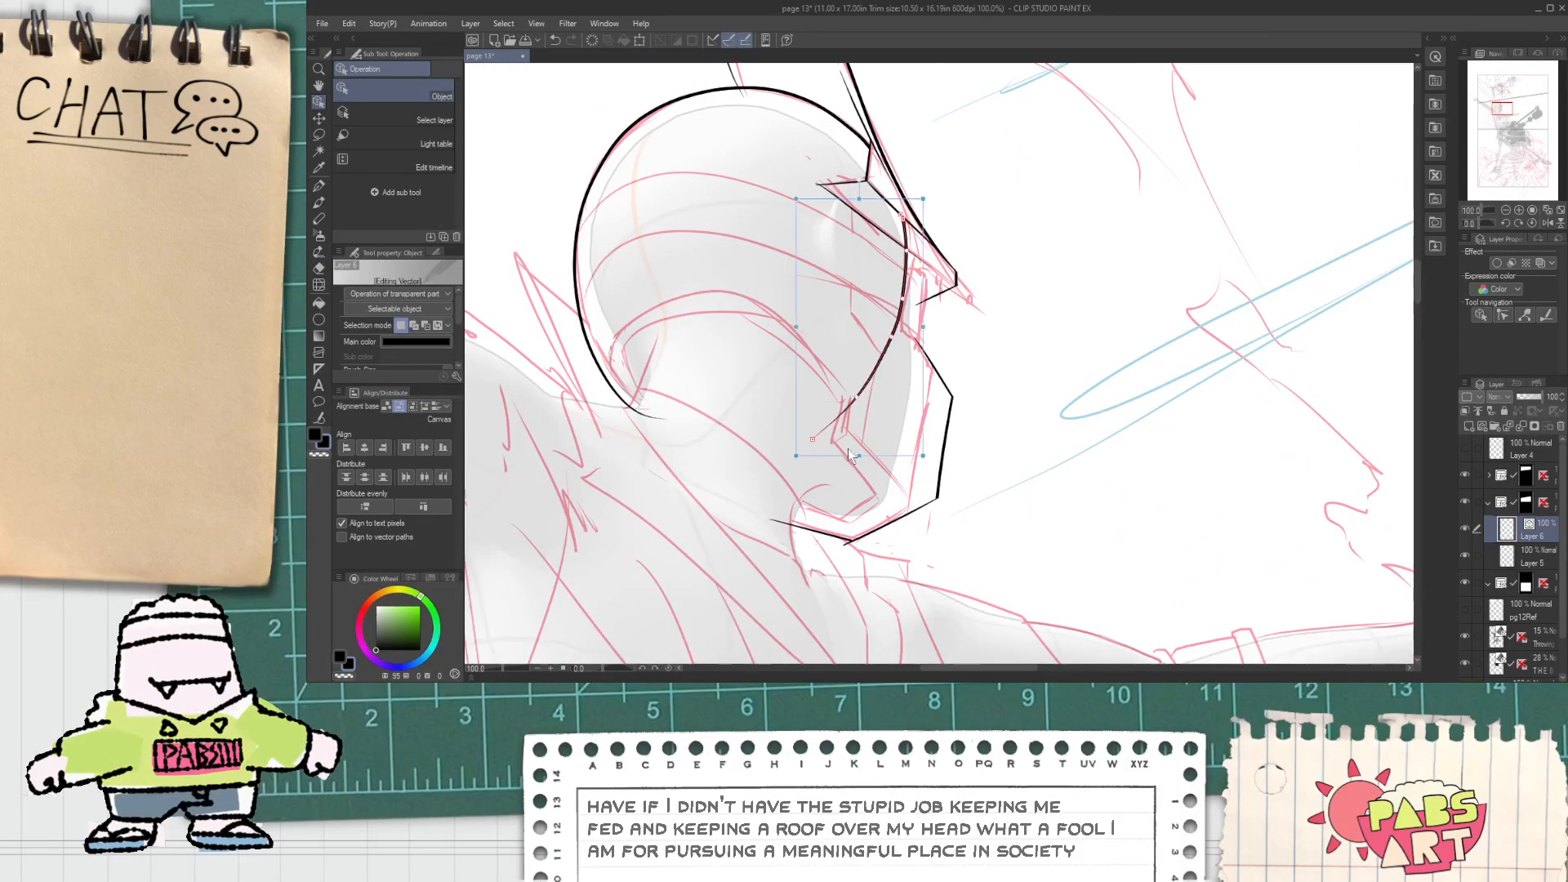
key(Delete)
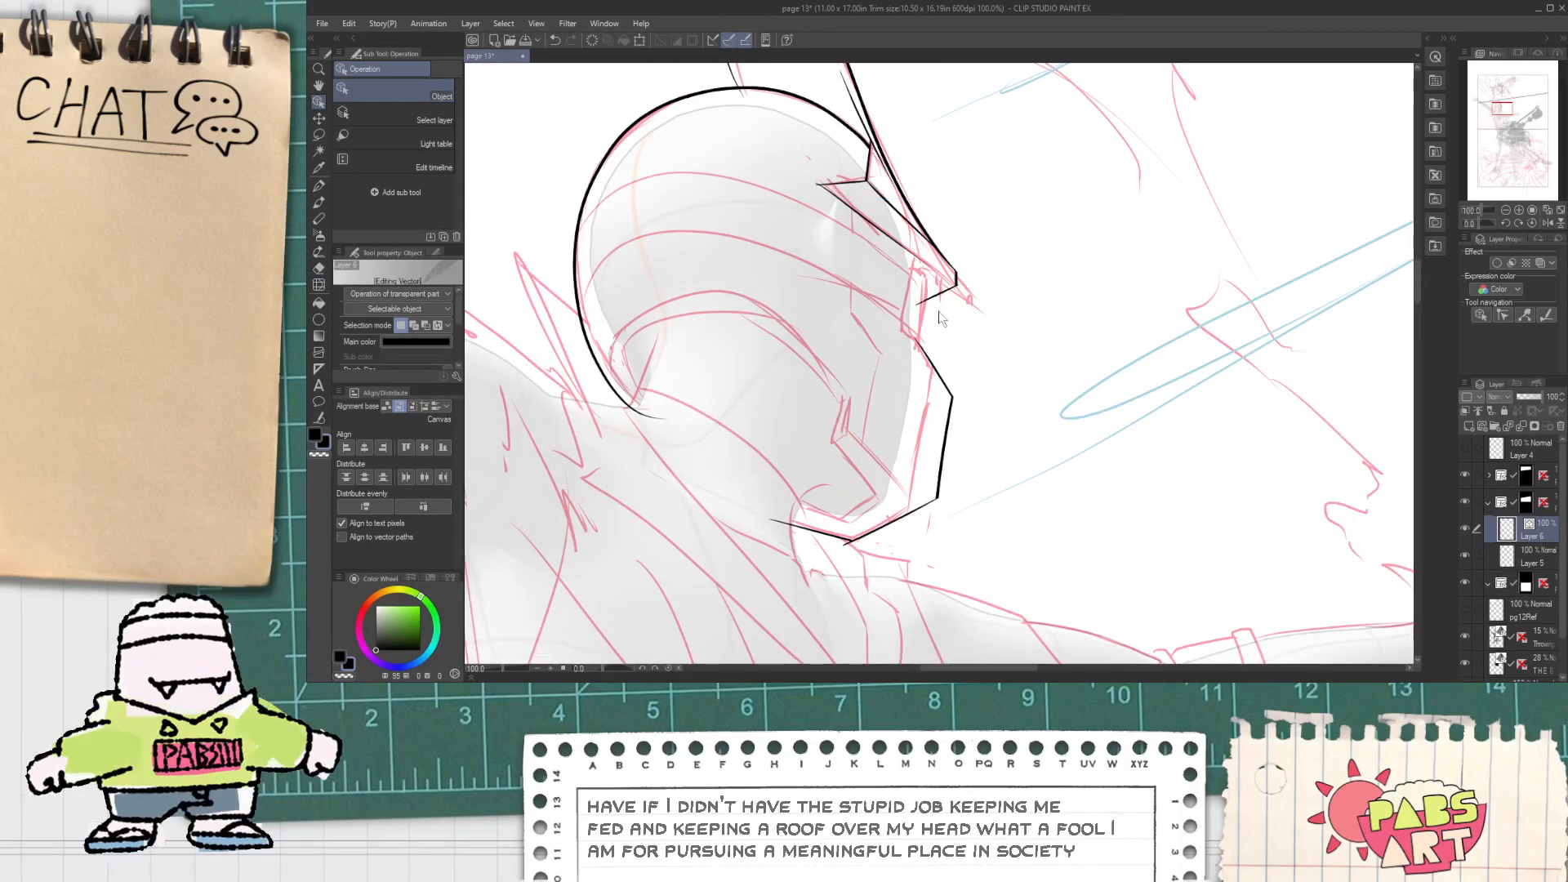
Step: Flatten the short edge stroke under the brim tip by reducing its height
scroll(893, 258, up, 2)
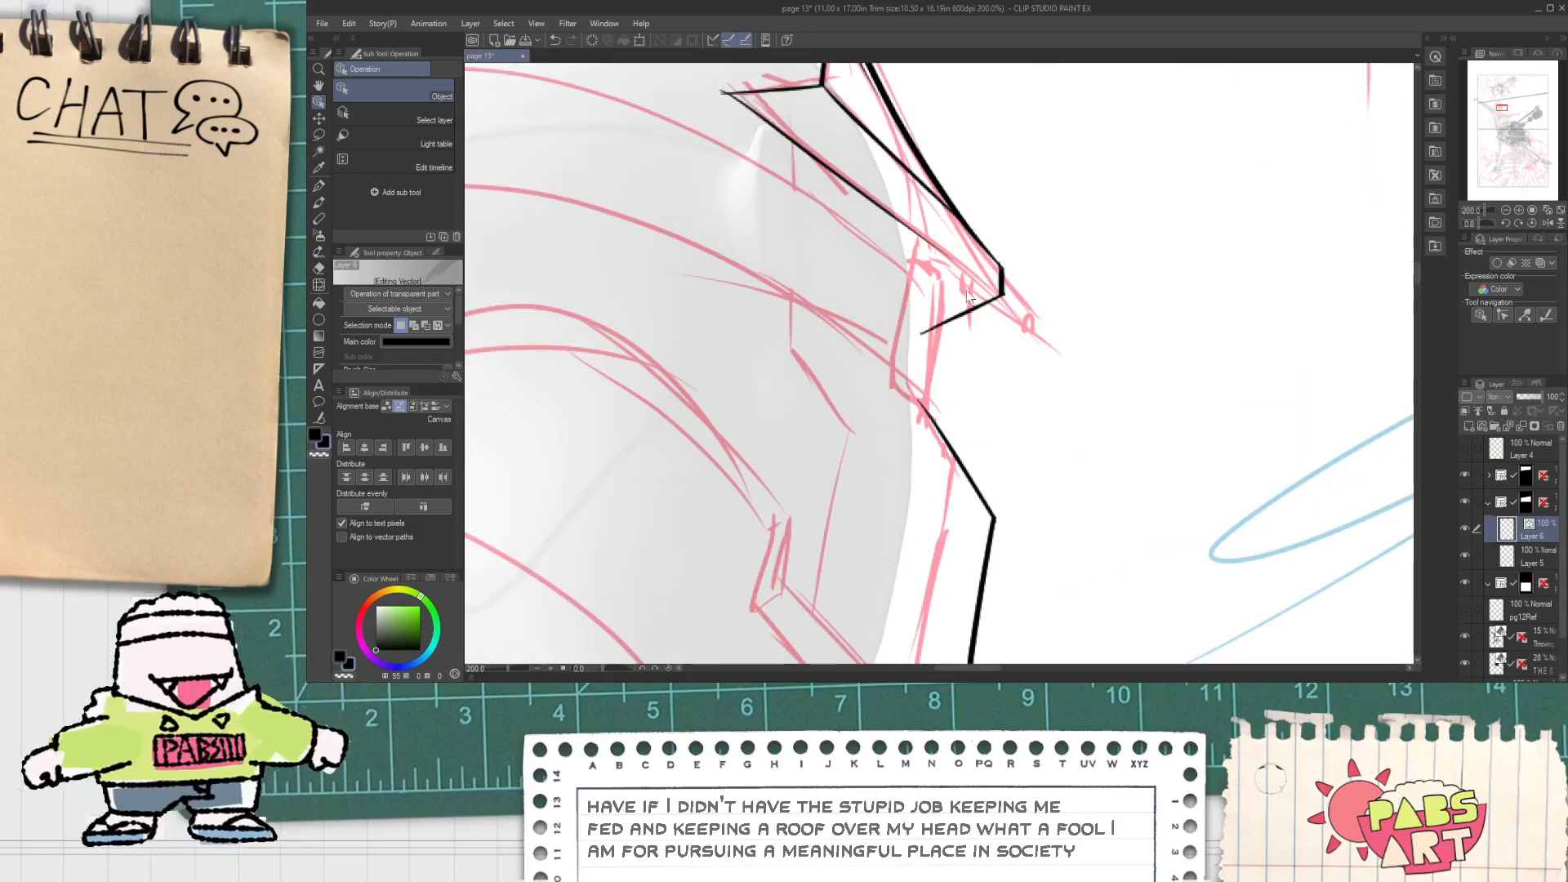
click(964, 312)
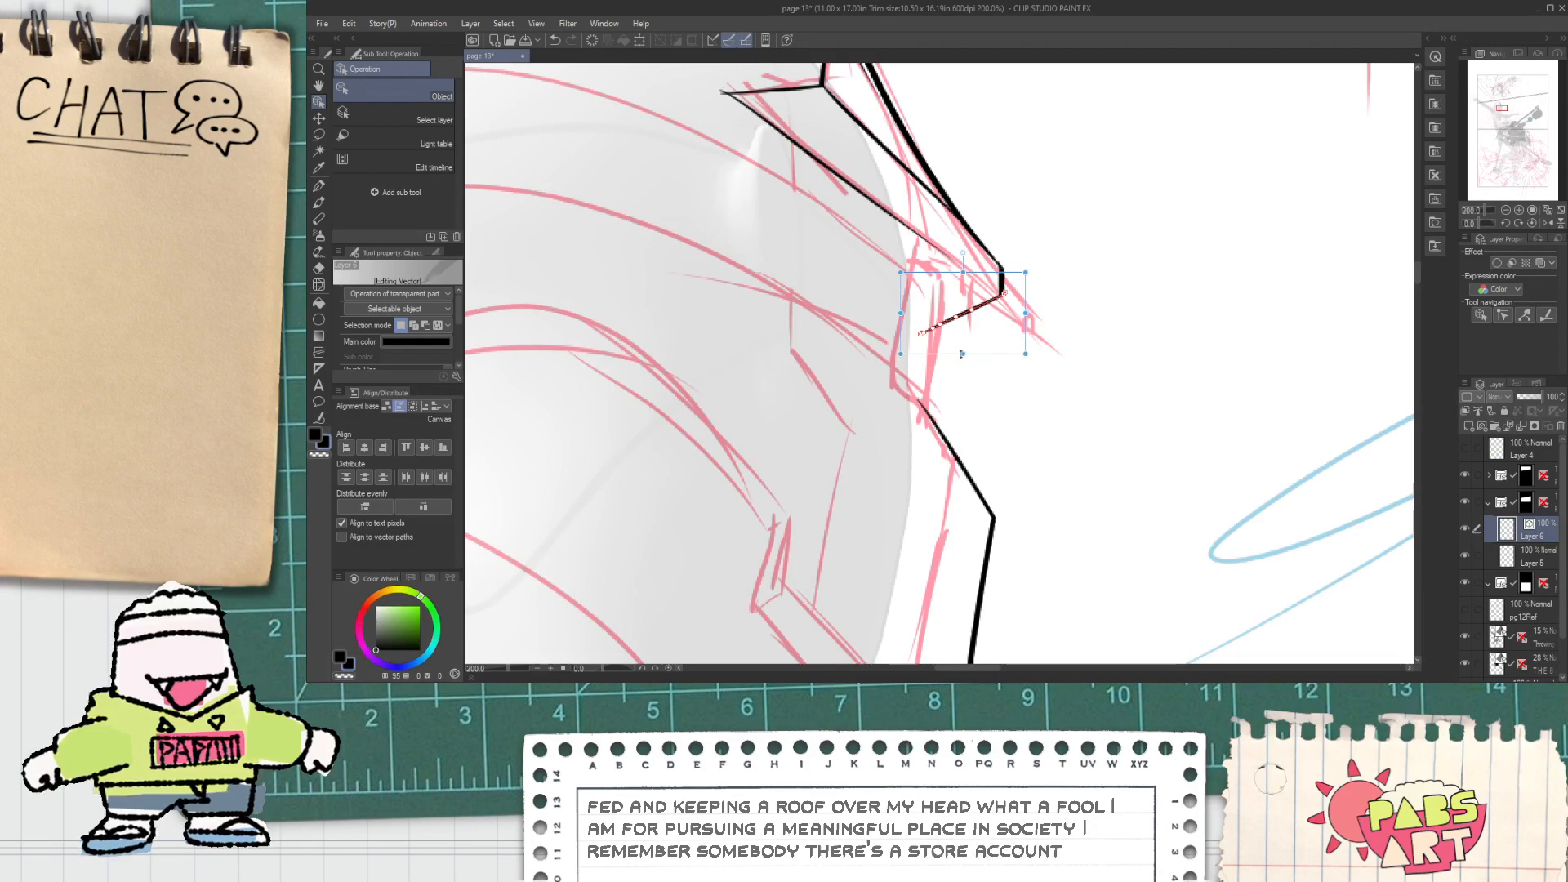
drag(964, 353, 964, 335)
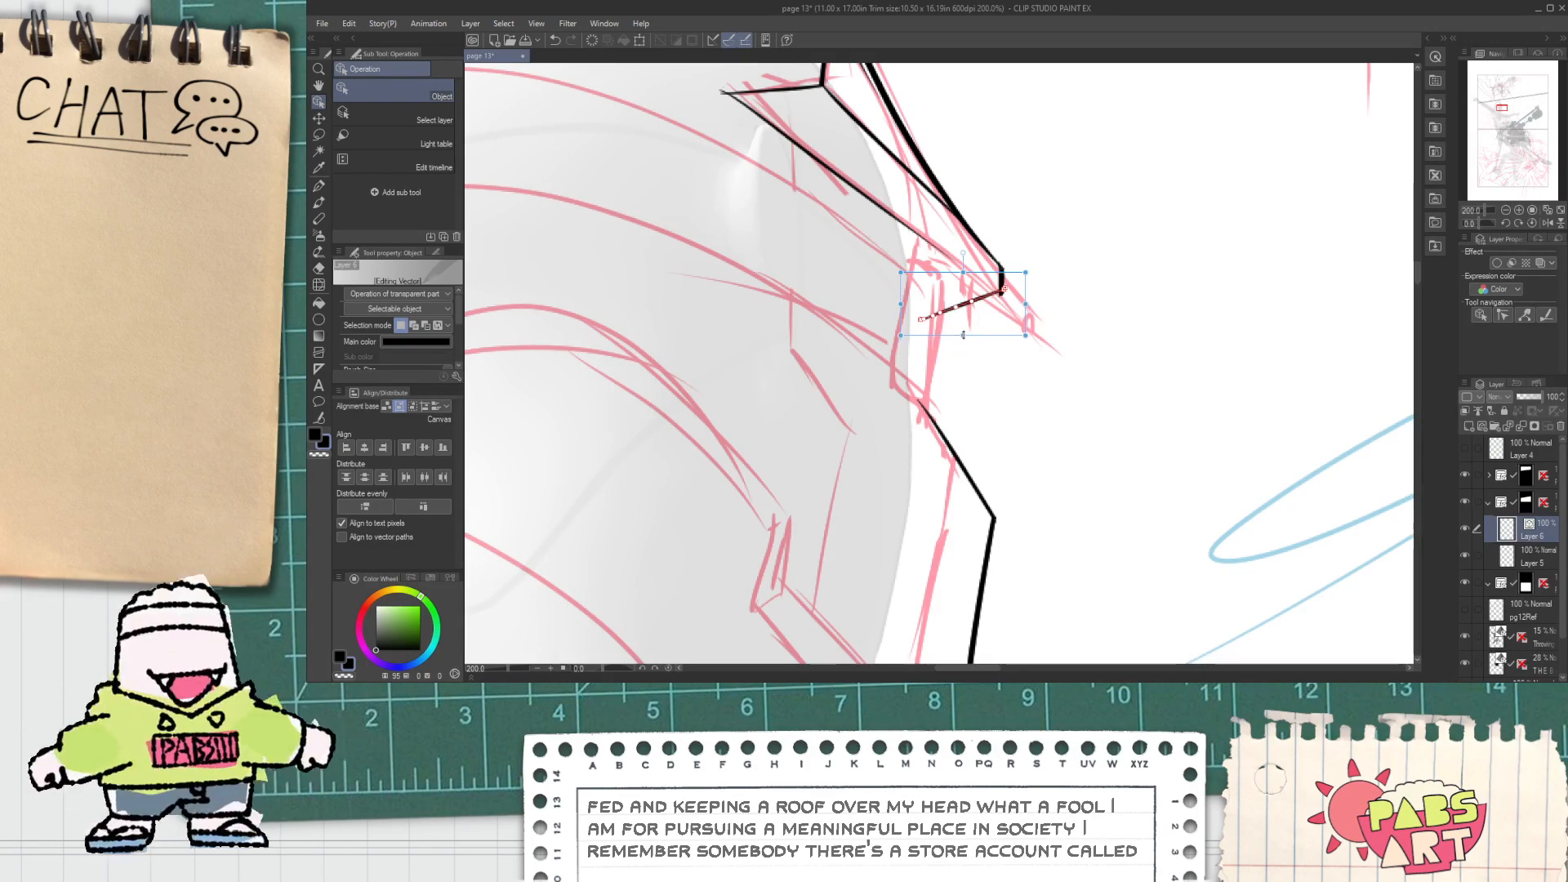
Step: Ink the arched cheek line from the nape up over the ear area and down toward the face
scroll(982, 393, down, 4)
key(space)
scroll(894, 412, up, 3)
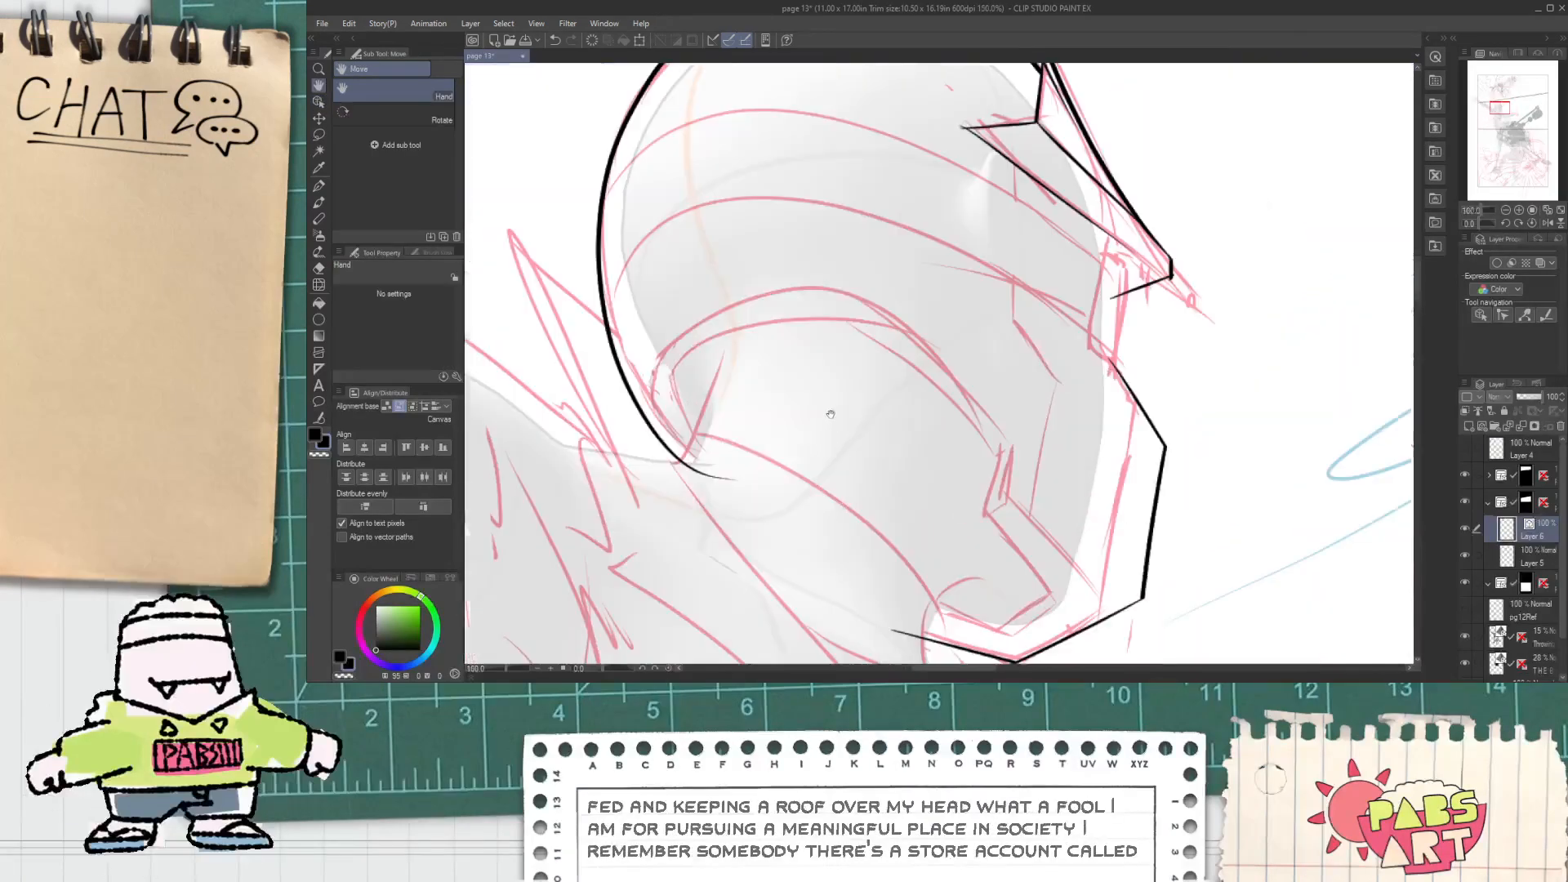
key(p)
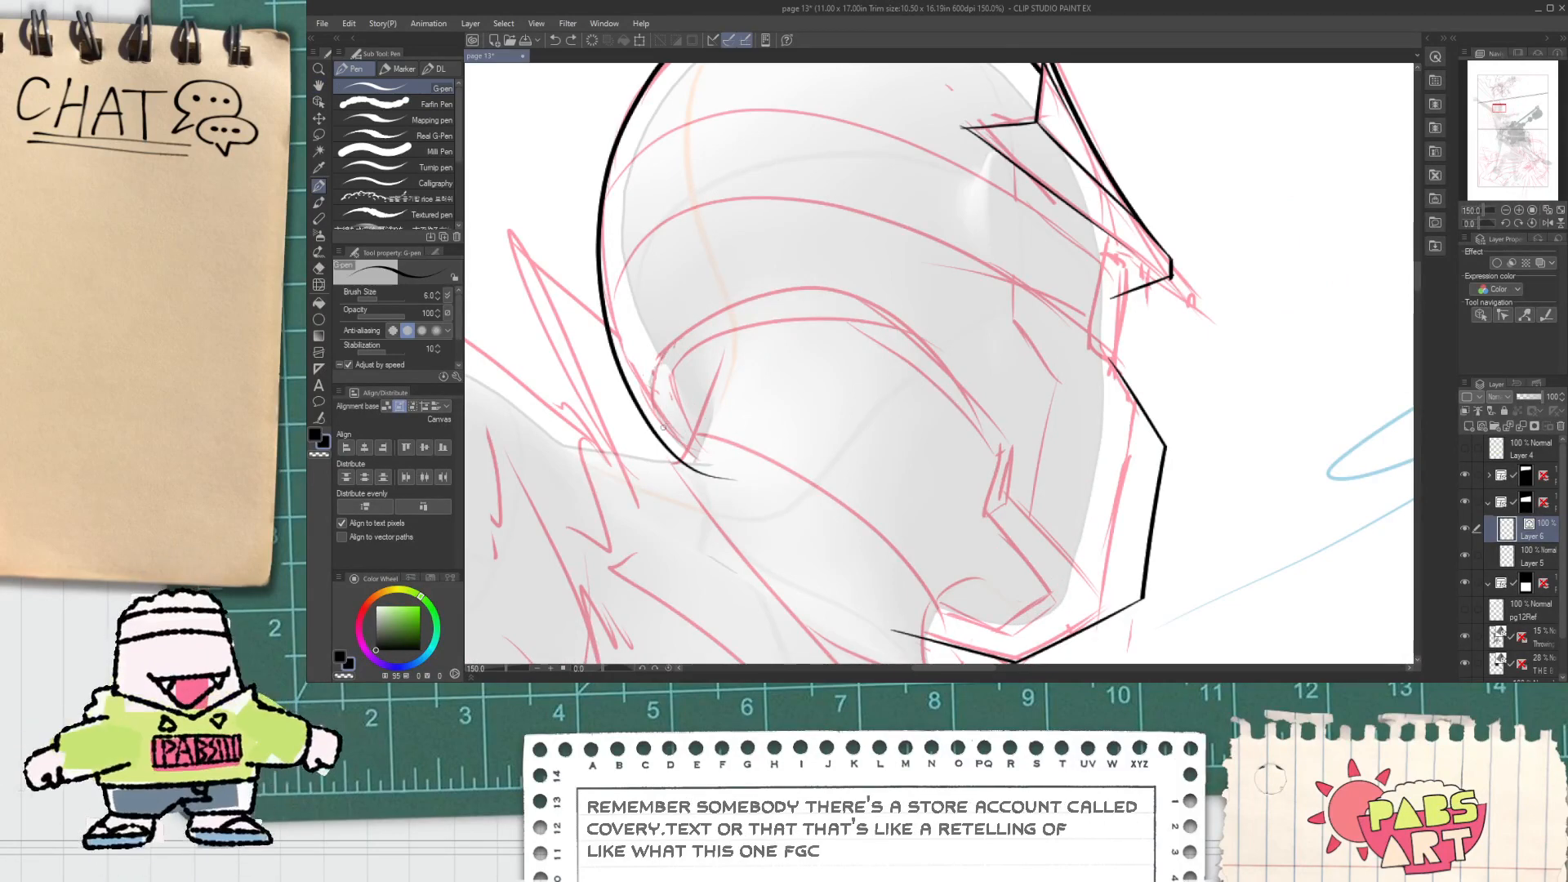
drag(664, 430, 978, 529)
key(ctrl+z)
mouse_move(688, 453)
mouse_down()
mouse_move(1017, 479)
mouse_move(915, 347)
mouse_move(902, 401)
mouse_up()
Step: Ink a vertical stroke and a forward diagonal at the cheek arch's front end, erasing the overshoots at both corners
key(space)
drag(906, 299, 904, 470)
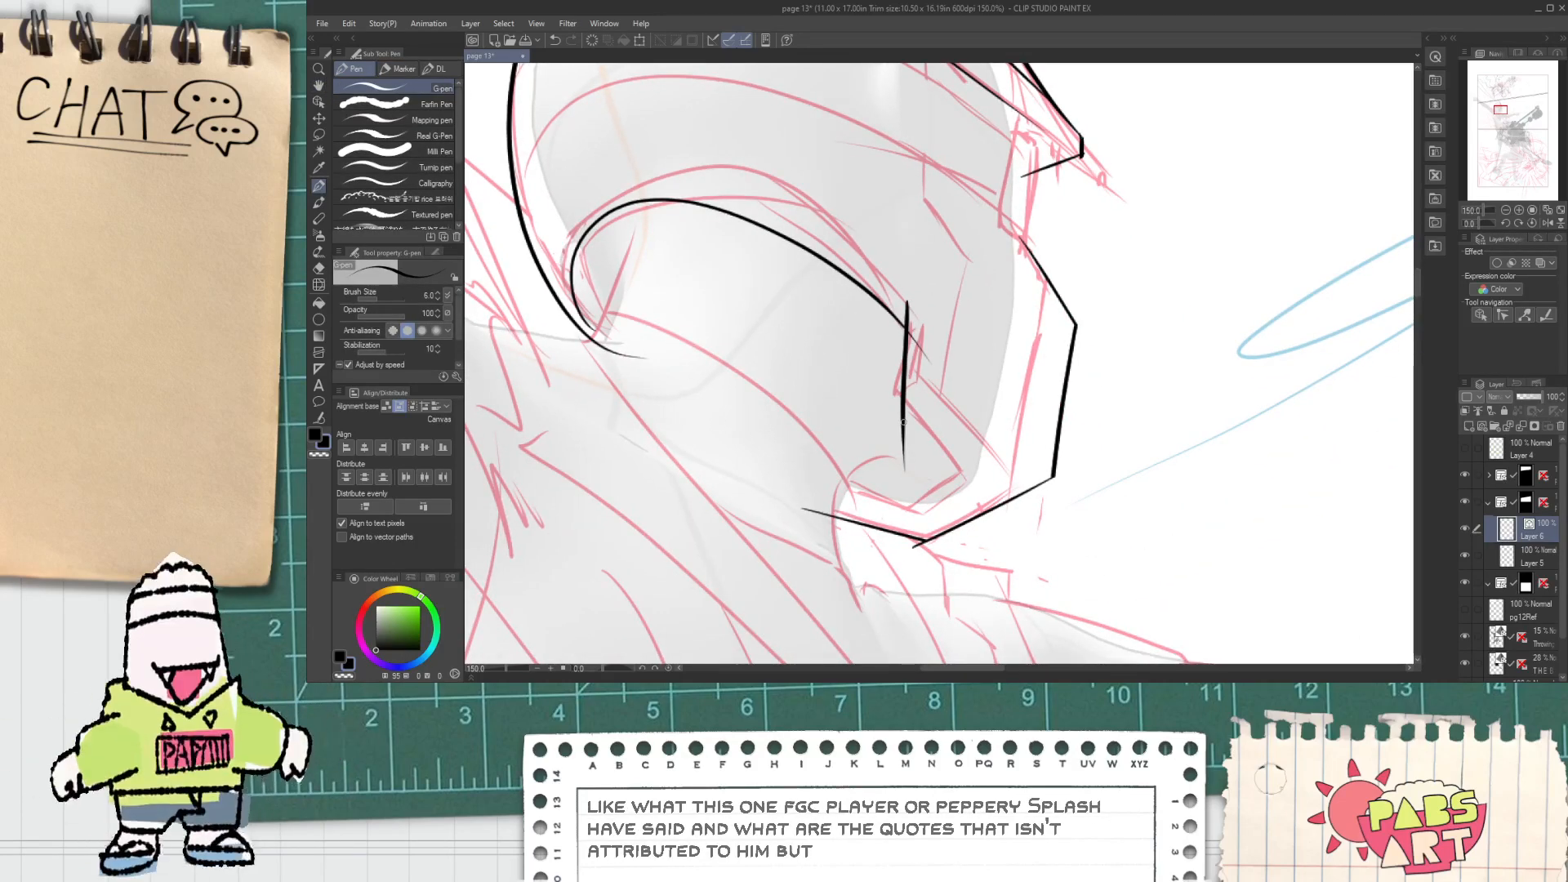
drag(886, 411, 1006, 486)
drag(879, 400, 1009, 471)
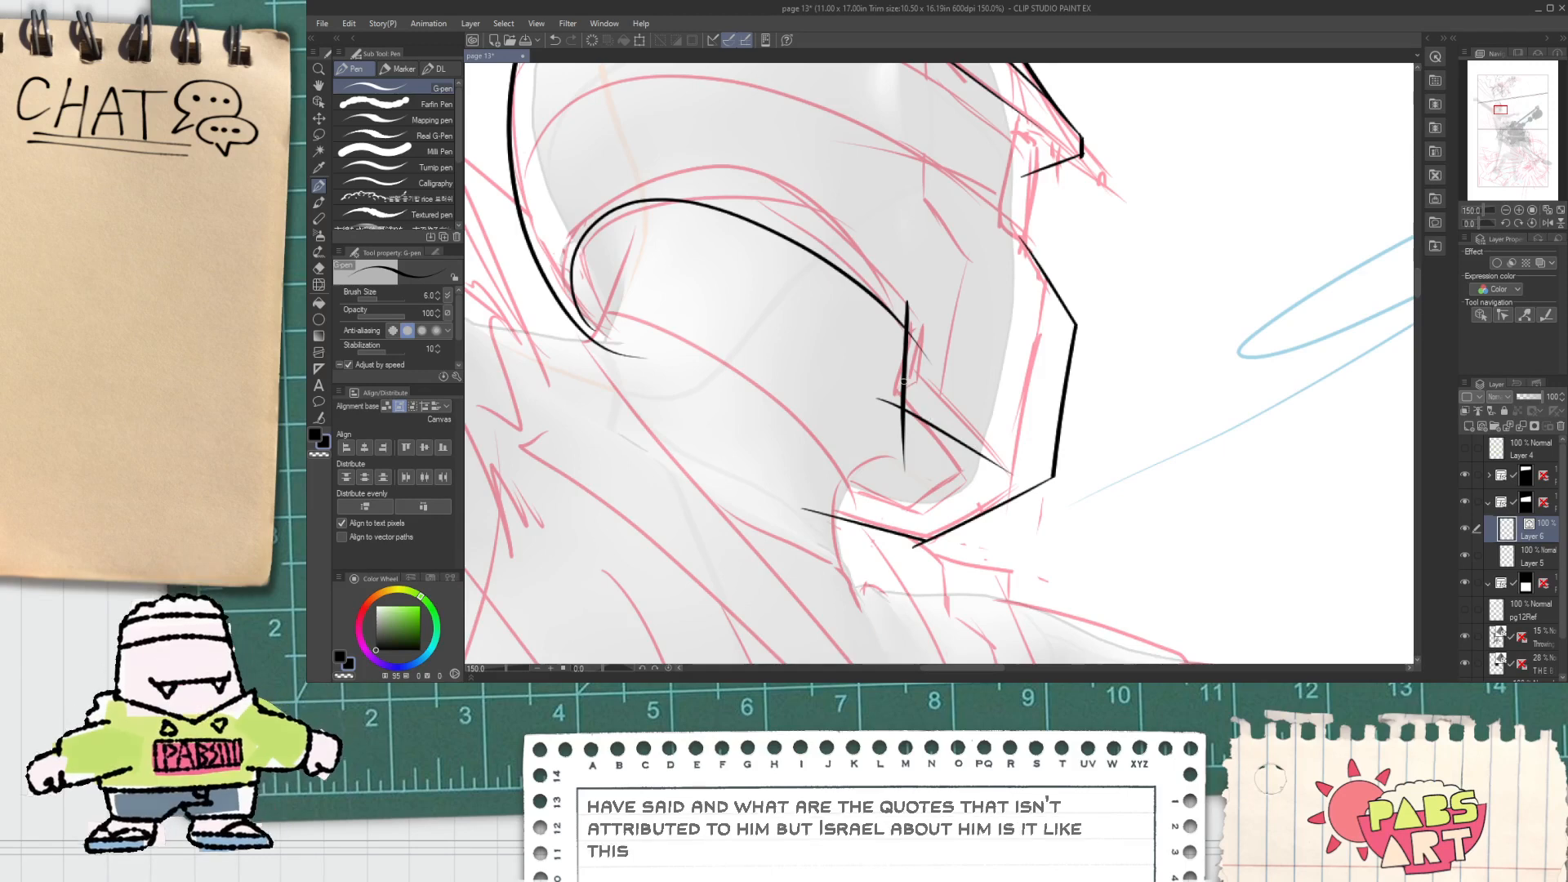
key(e)
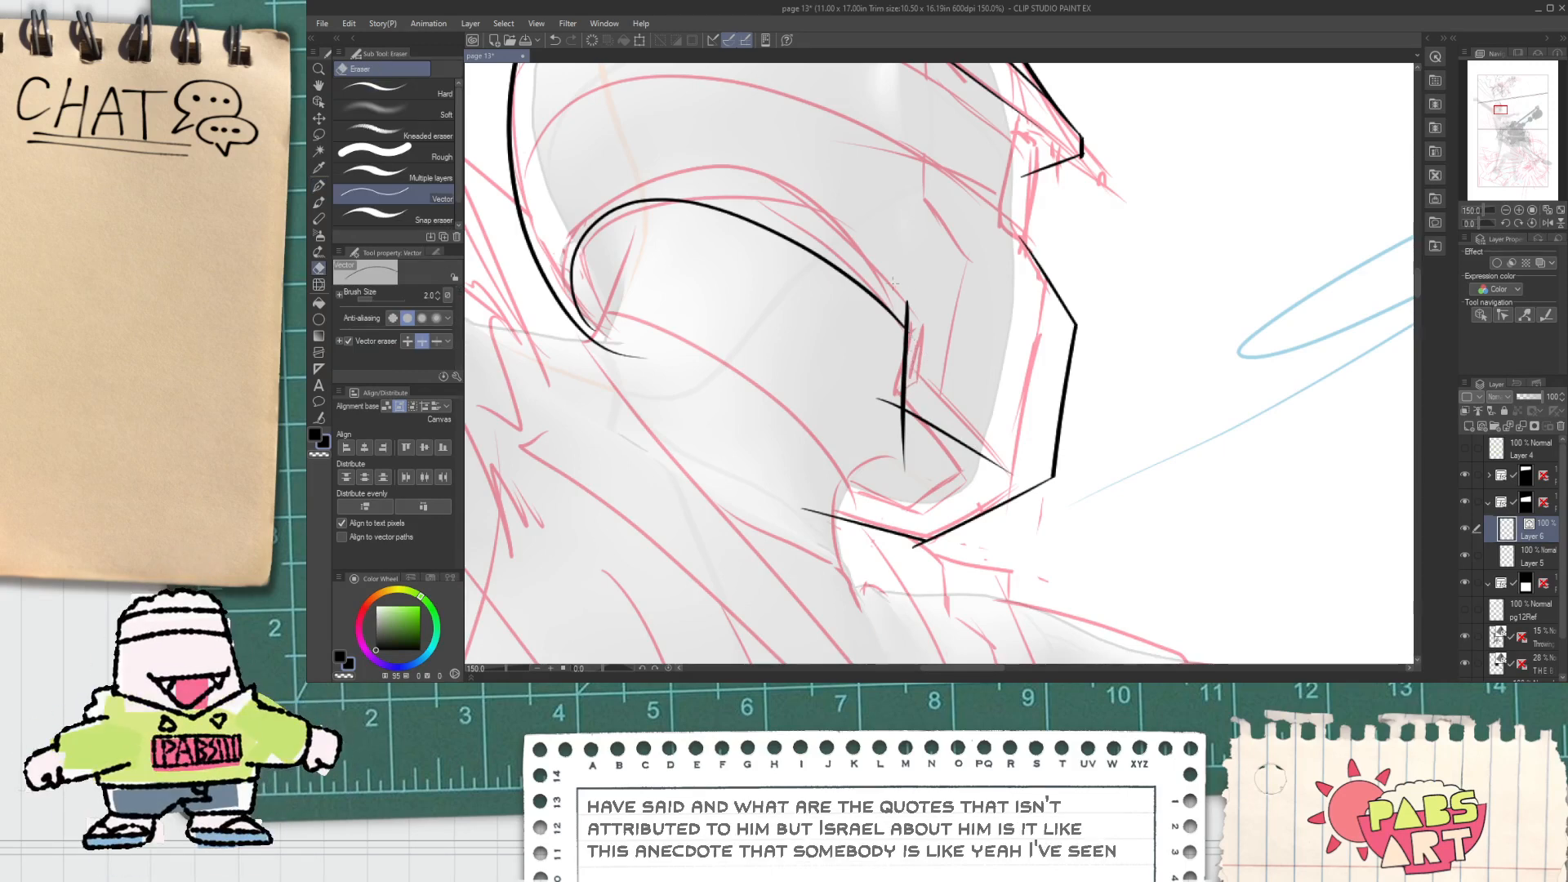
click(907, 315)
click(887, 405)
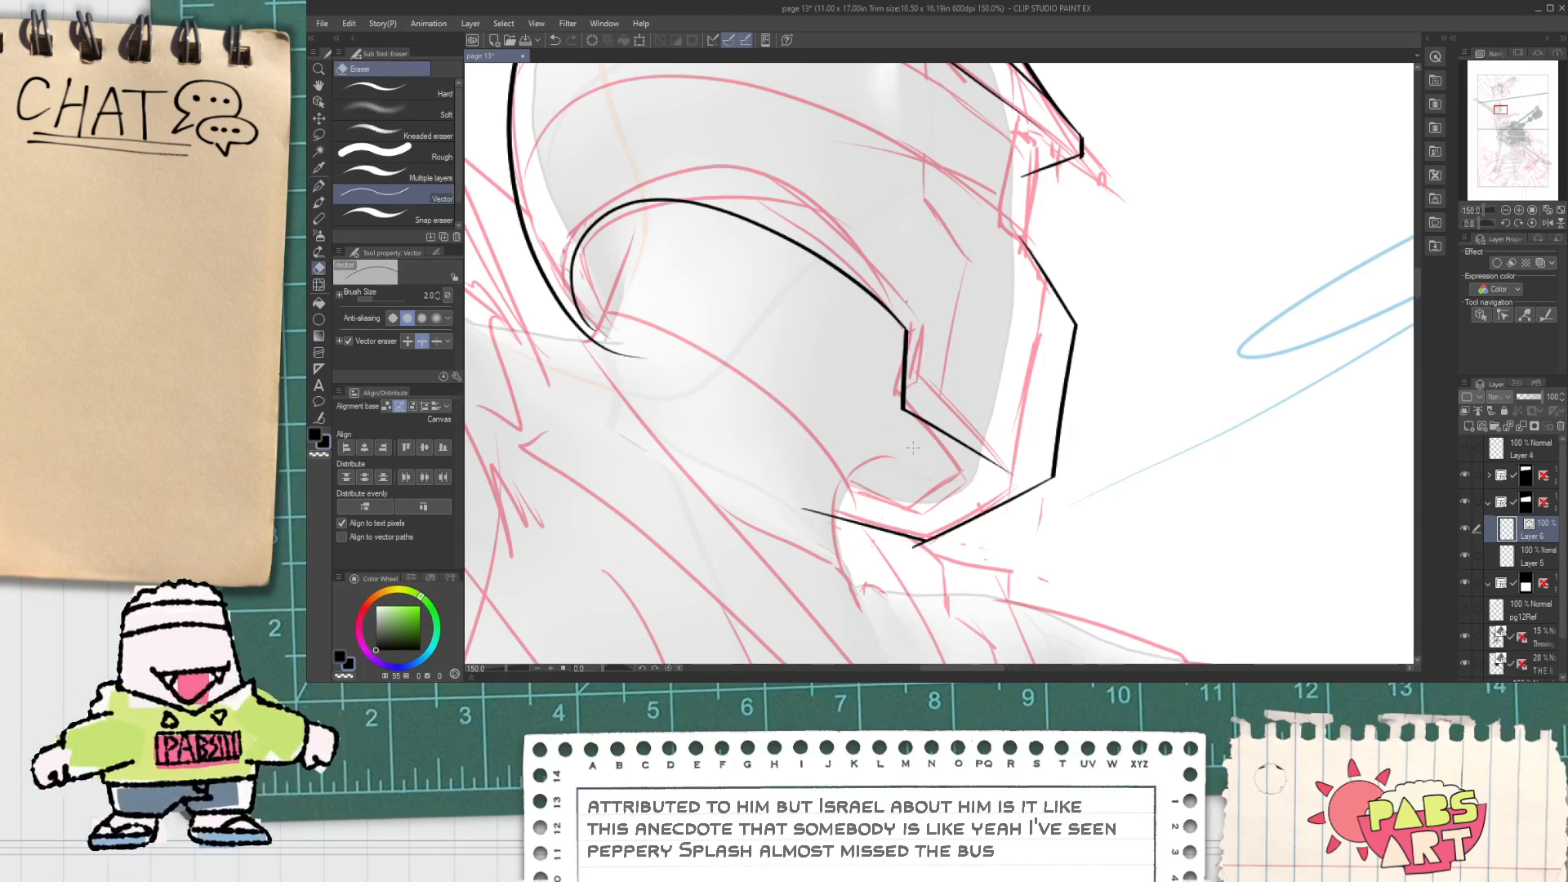
Step: Ink a second, longer diagonal above the cheek corner, passing through the face guard's lower front corner
key(p)
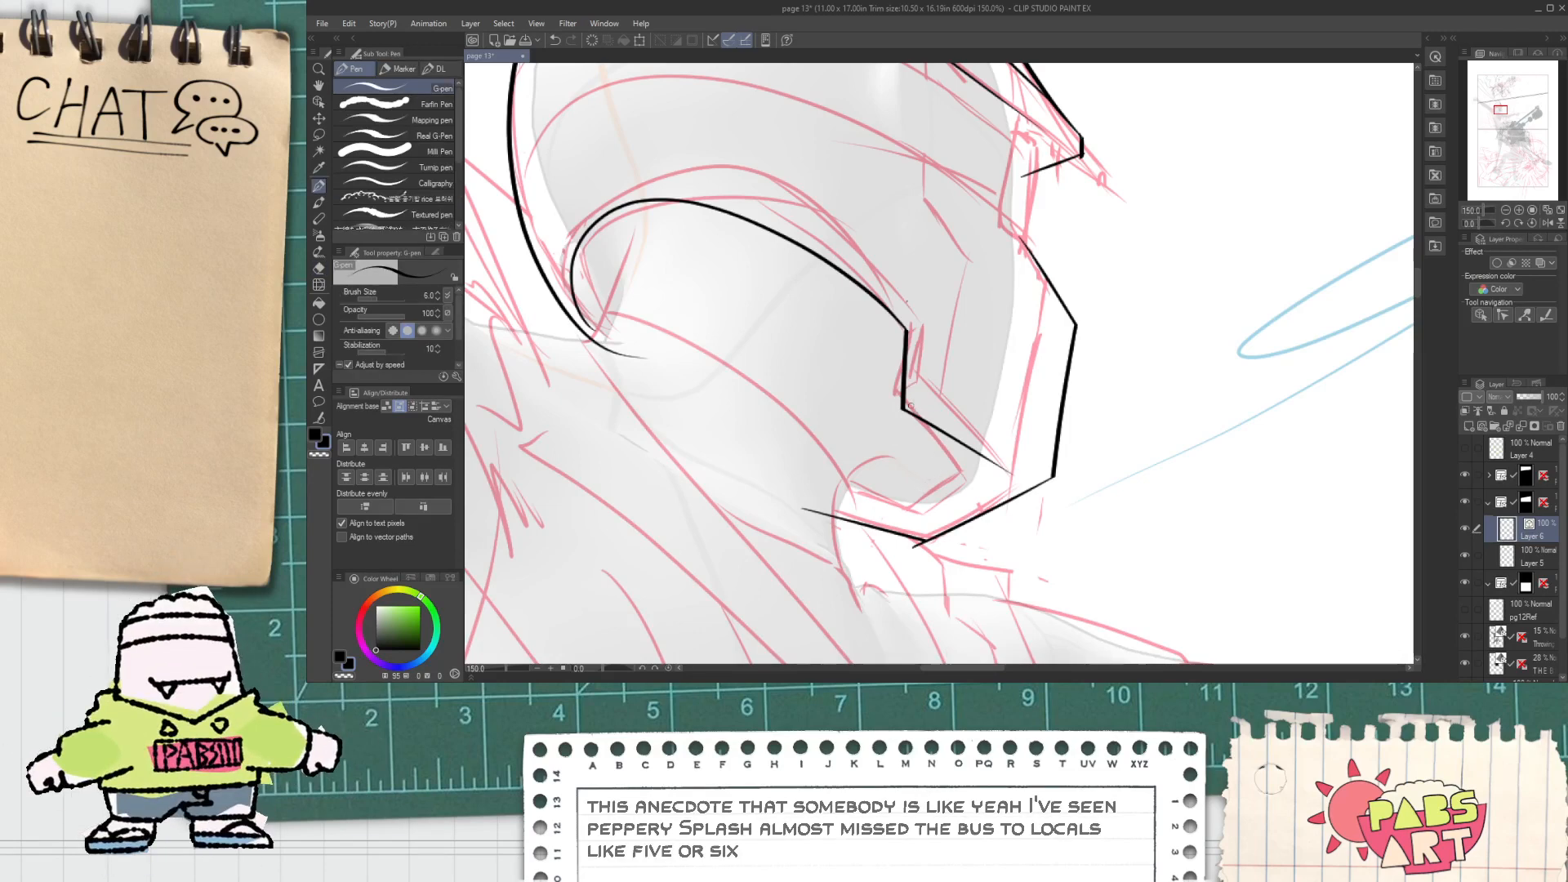
drag(903, 395, 1110, 522)
key(ctrl+z)
drag(872, 365, 1136, 535)
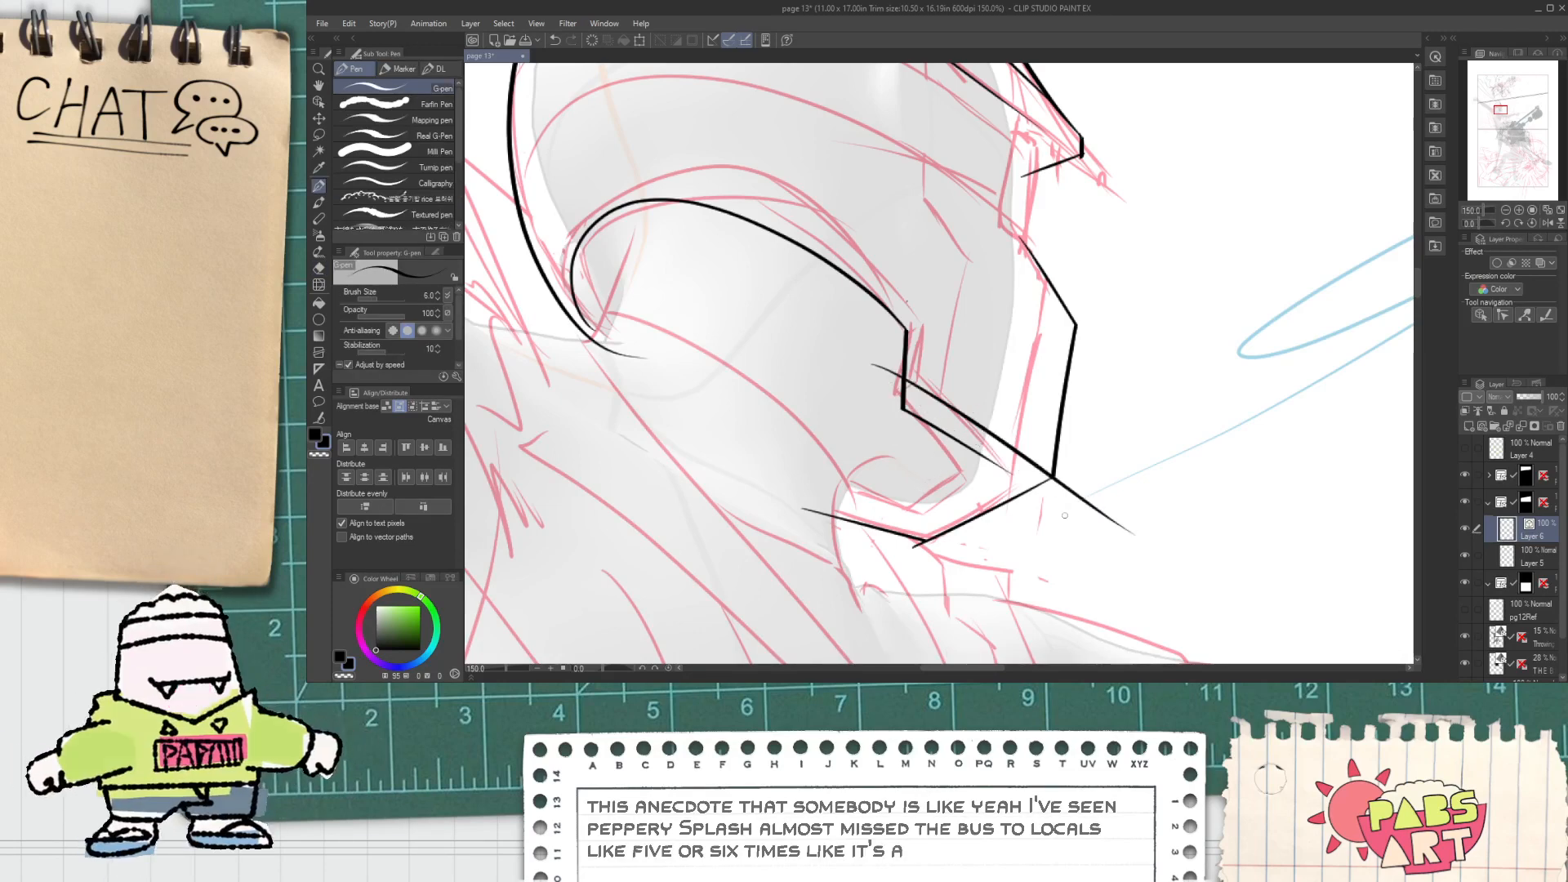
Step: Trim the longer diagonal's overshoots at both ends and ink a short connector between the two cheek corners
key(e)
click(1087, 500)
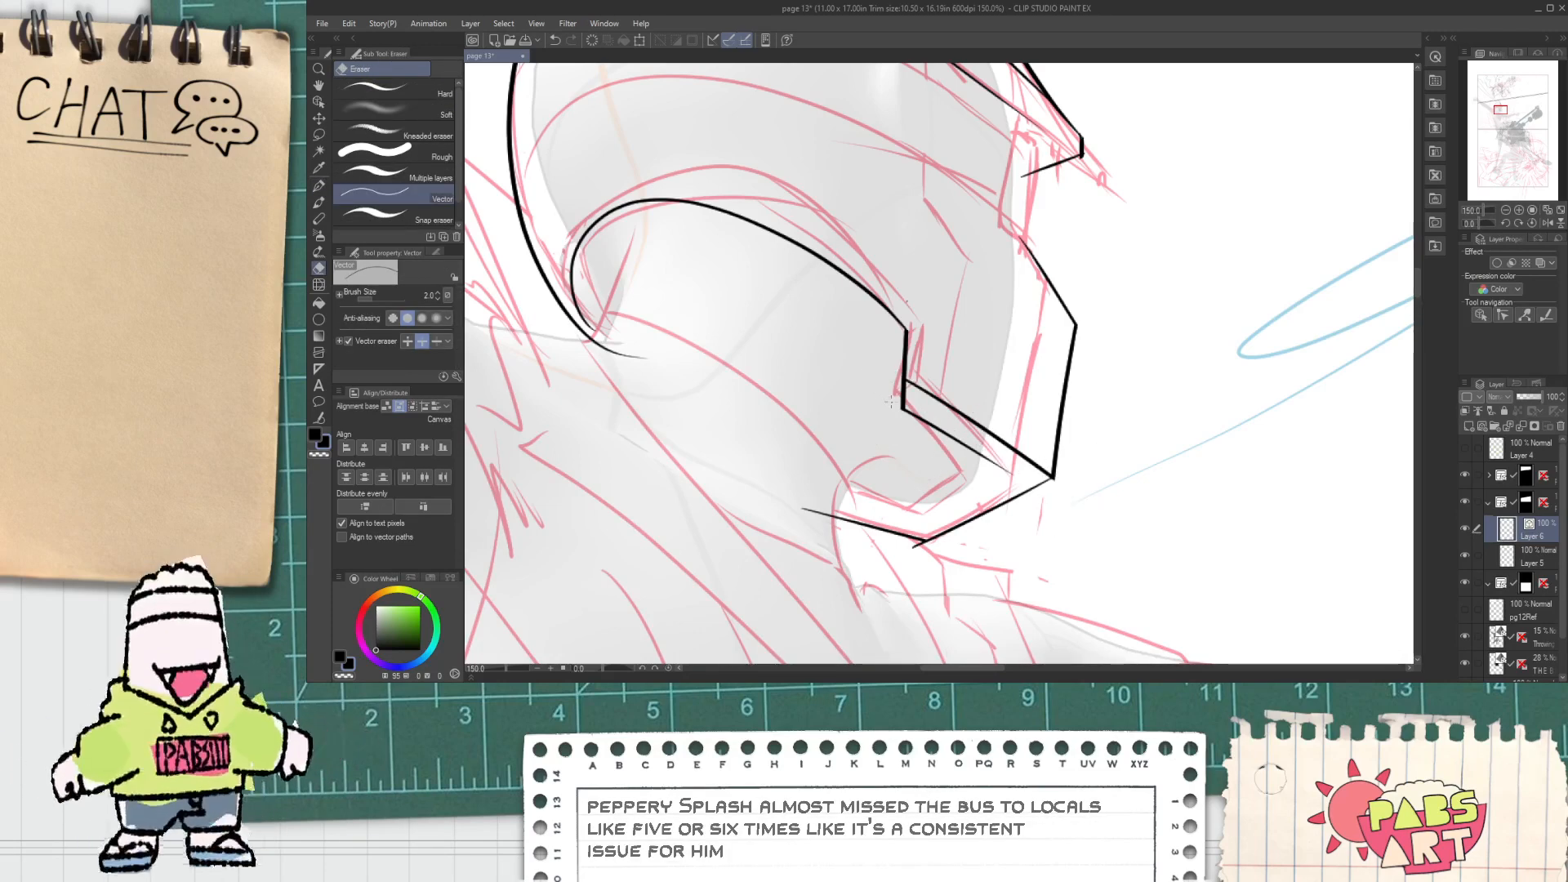
scroll(890, 402, up, 1)
key(p)
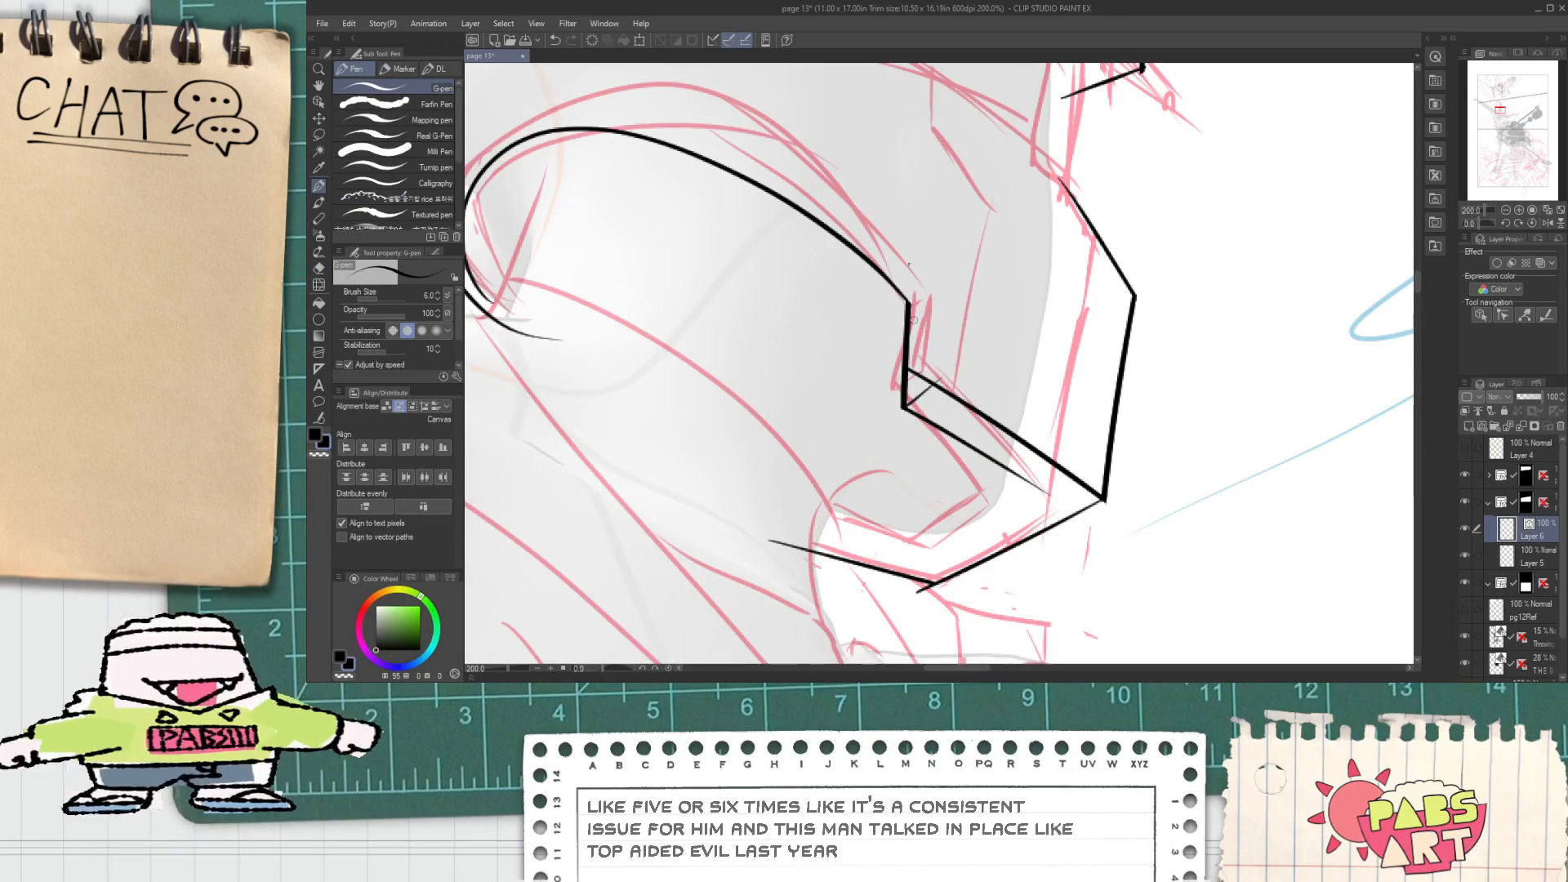
key(ctrl+minus)
drag(774, 313, 828, 377)
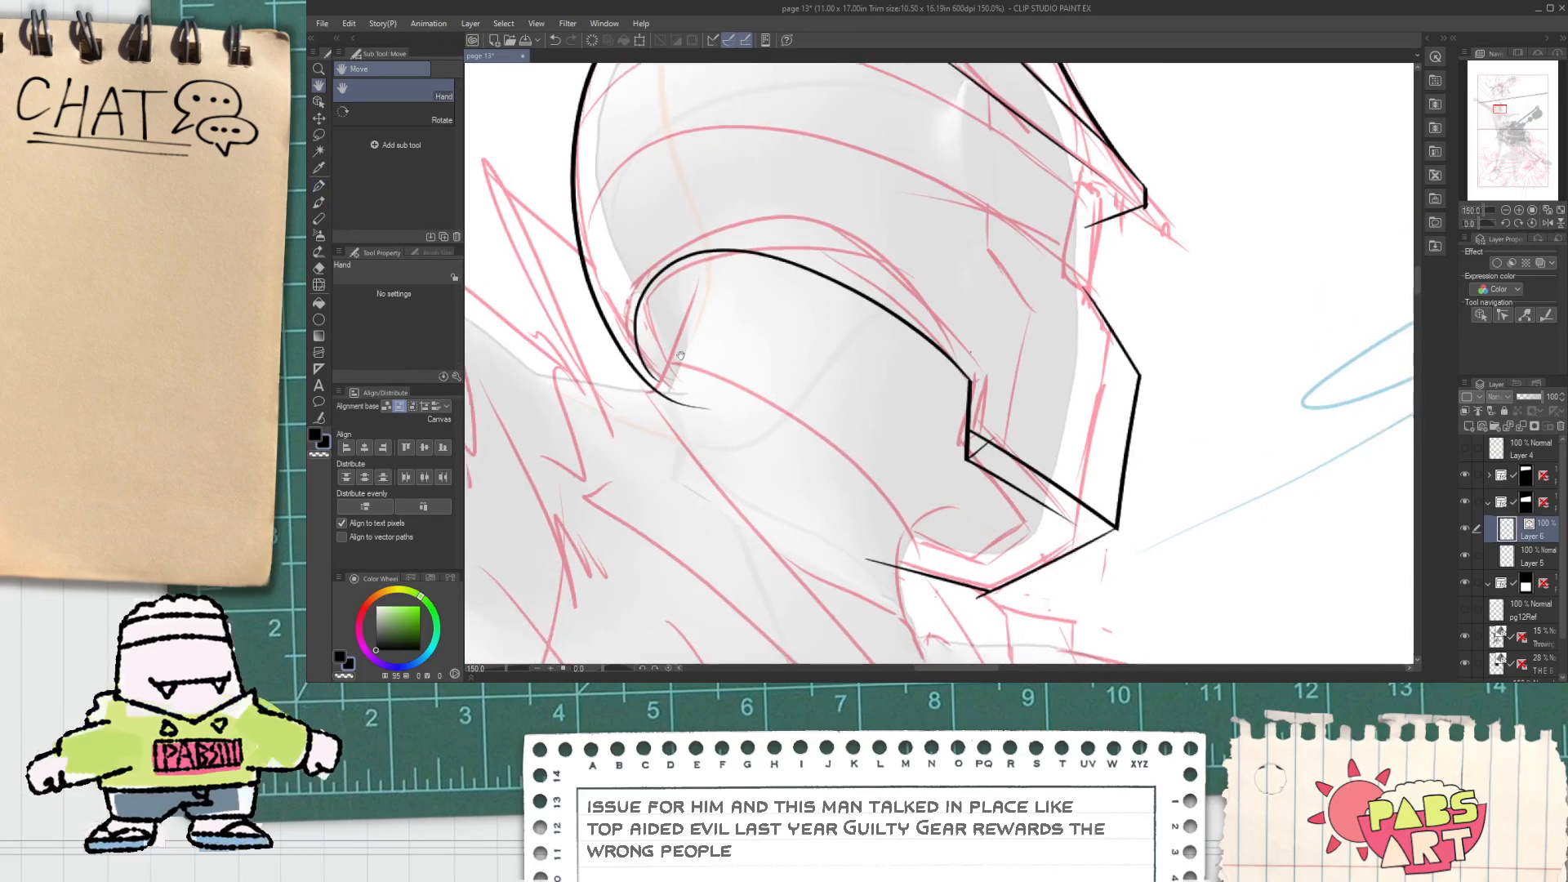
key(e)
scroll(983, 448, up, 1)
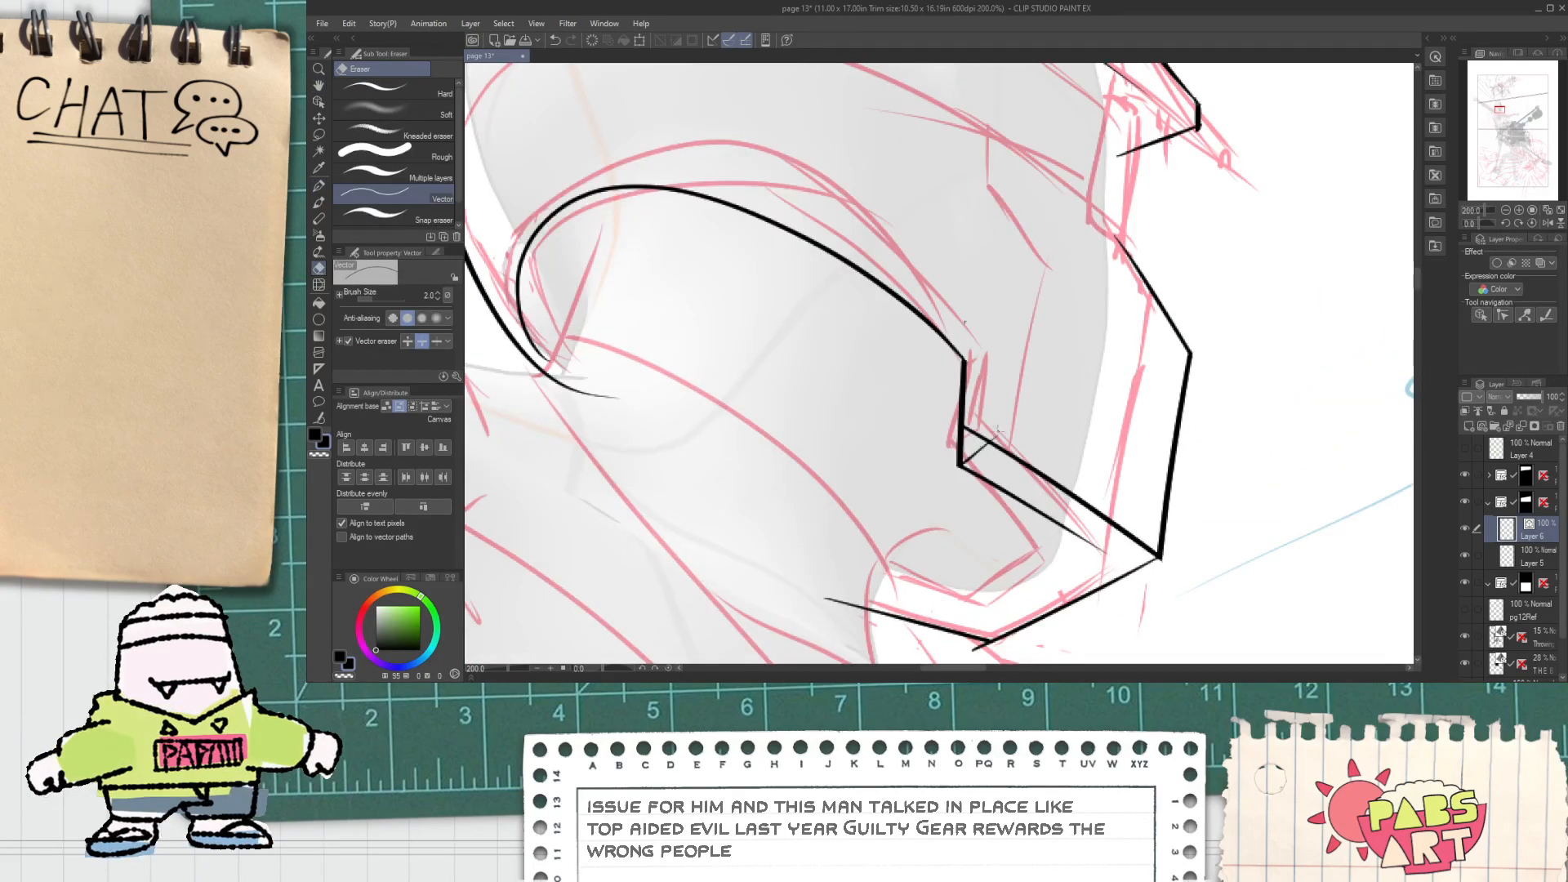
Step: Ink a vertical stroke rising from the inner cheek corner, parallel to the first one, and trim its lower overshoot
key(p)
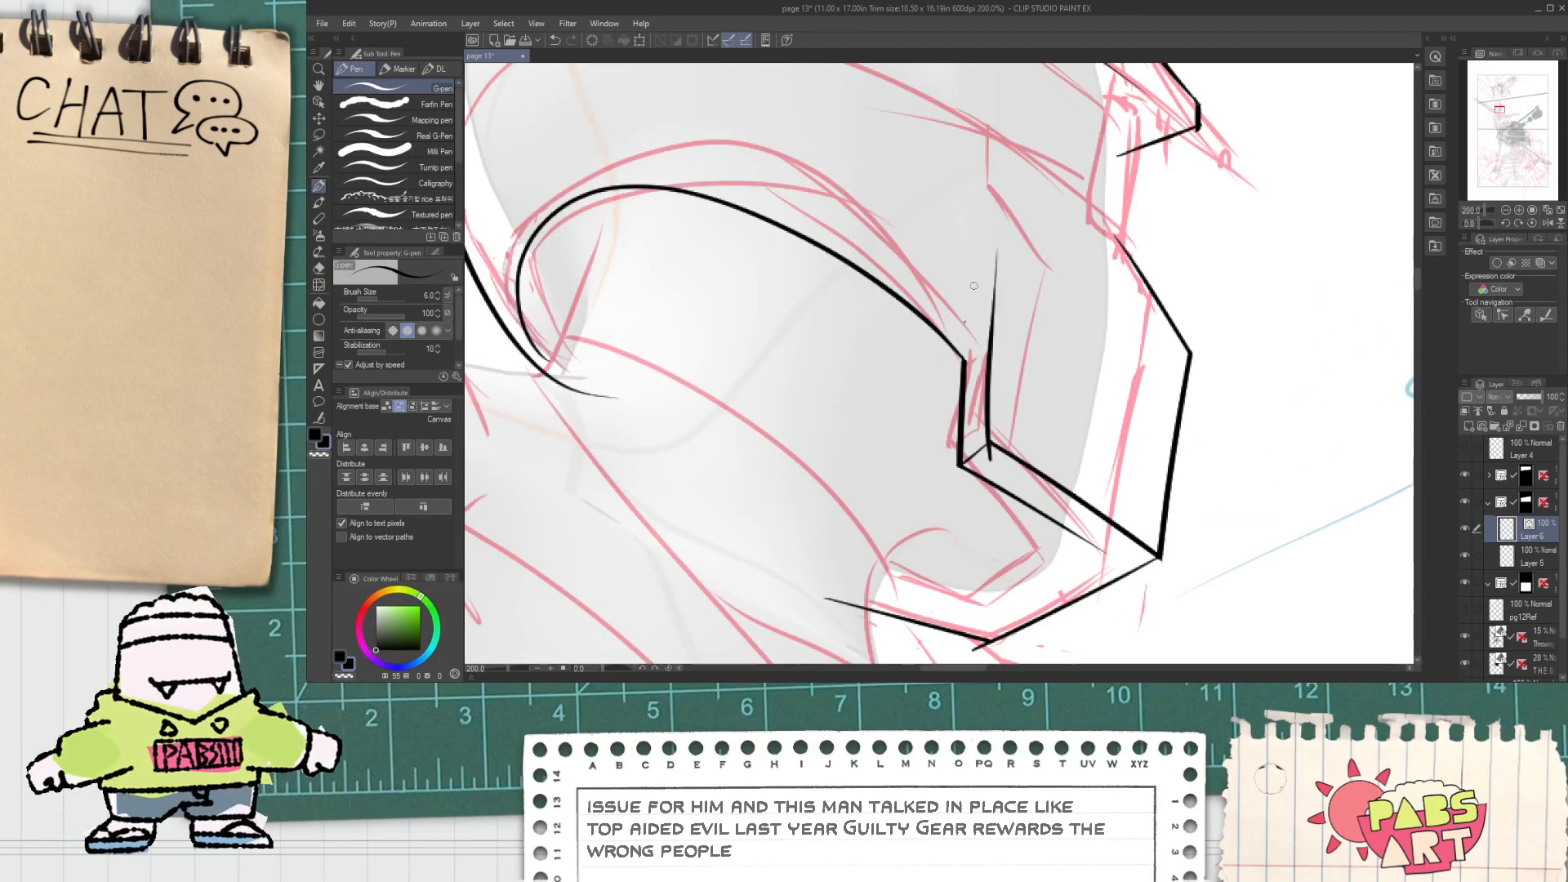
key(ctrl+z)
key(e)
click(990, 470)
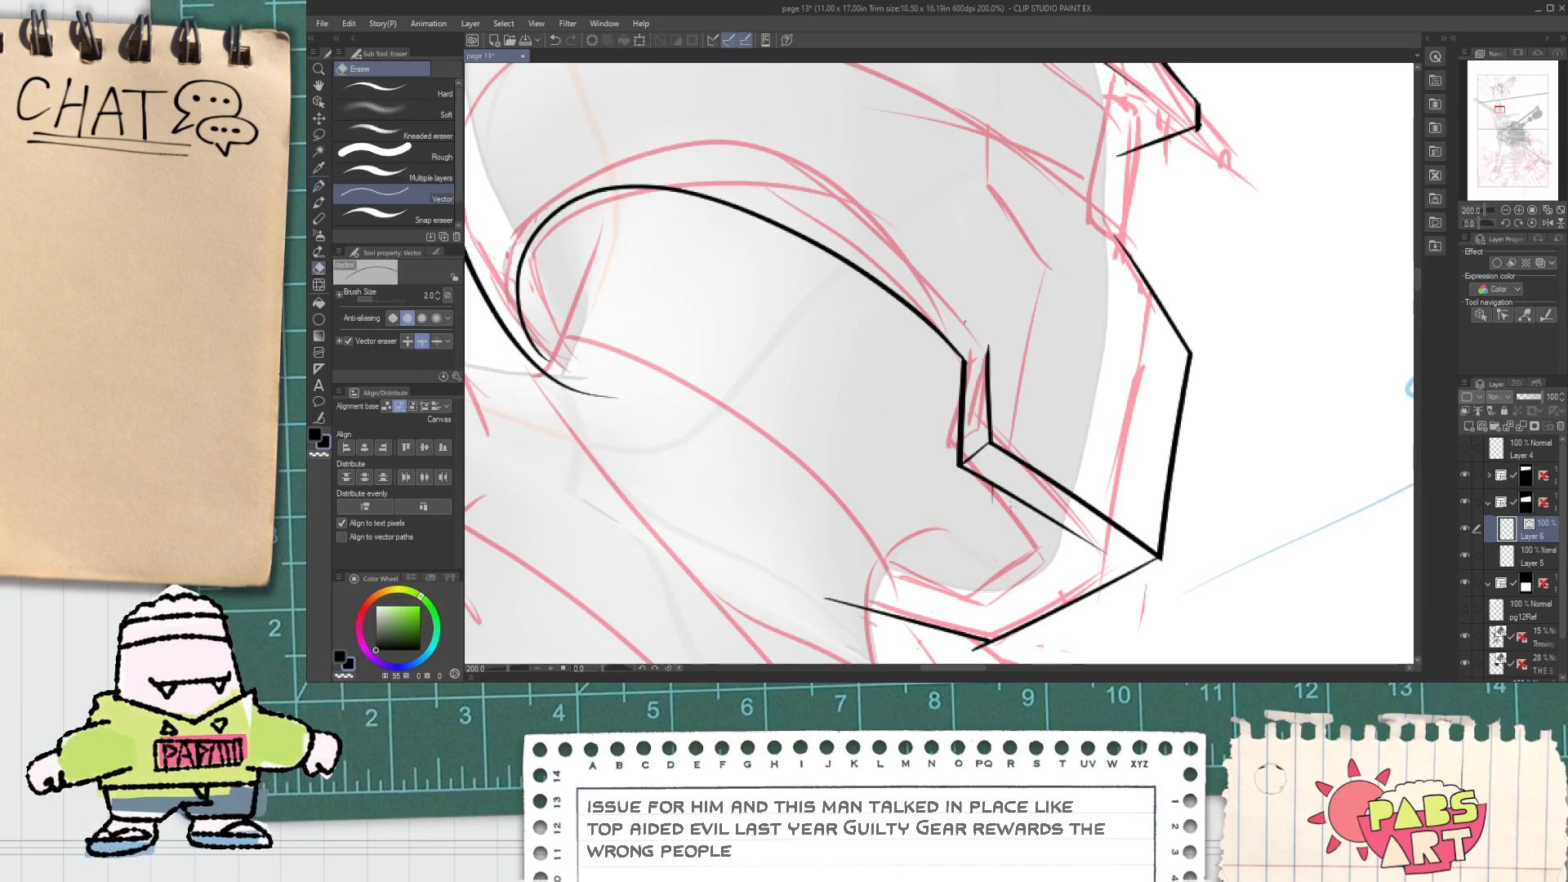
Step: Ink a second, outer arch around the cheek arch, from the nape over the ear area toward the face
drag(482, 282, 571, 388)
key(p)
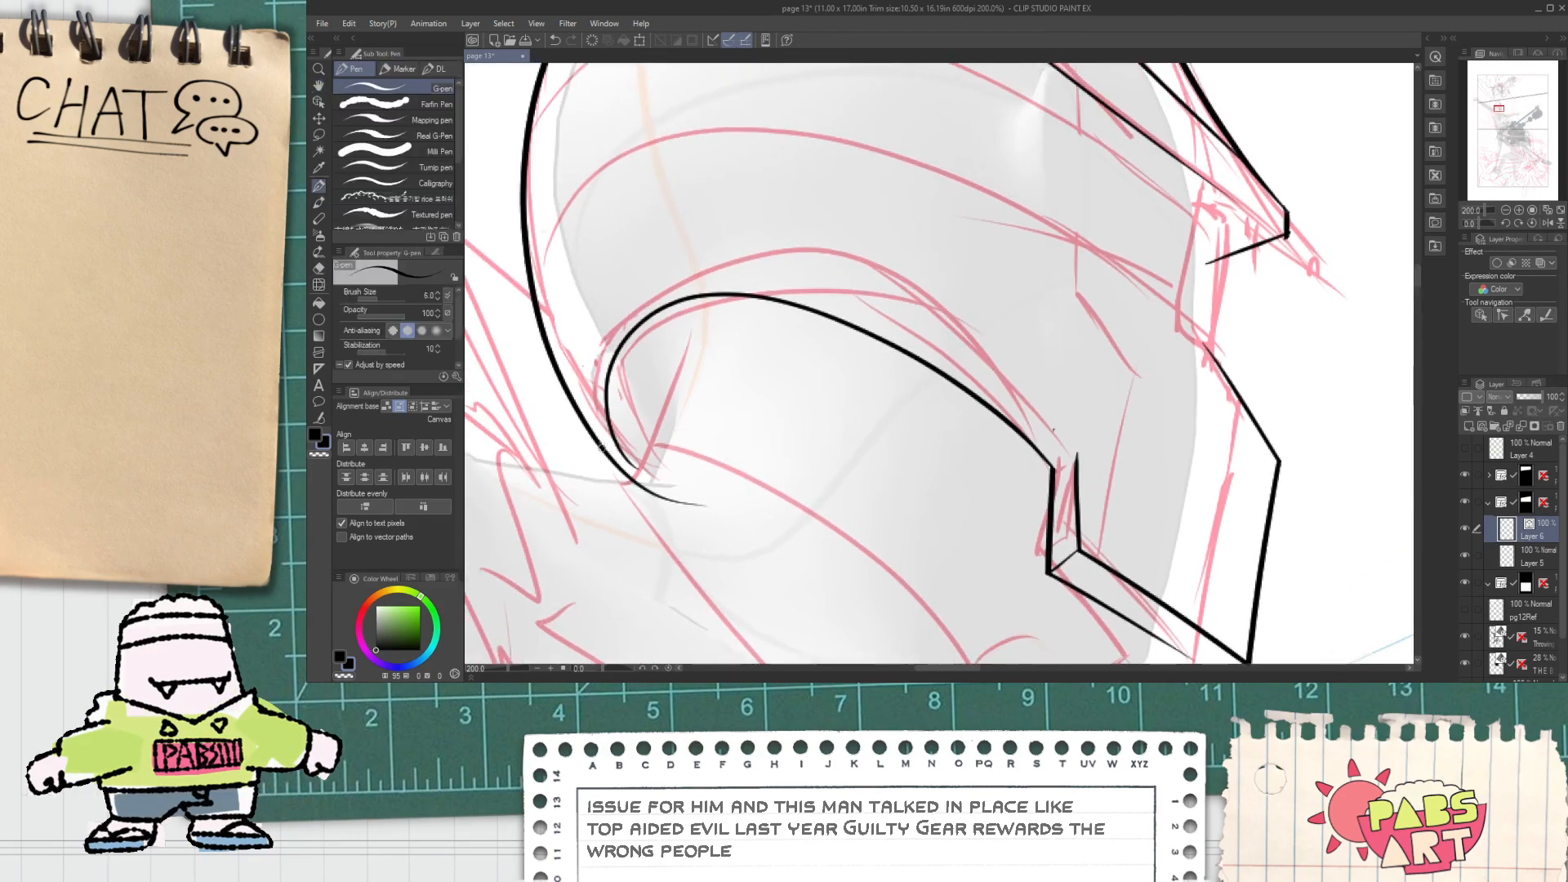
mouse_move(616, 470)
mouse_down()
mouse_move(634, 270)
mouse_move(1026, 432)
mouse_up()
key(ctrl+z)
mouse_move(648, 508)
mouse_down()
mouse_move(939, 302)
mouse_move(1098, 412)
mouse_up()
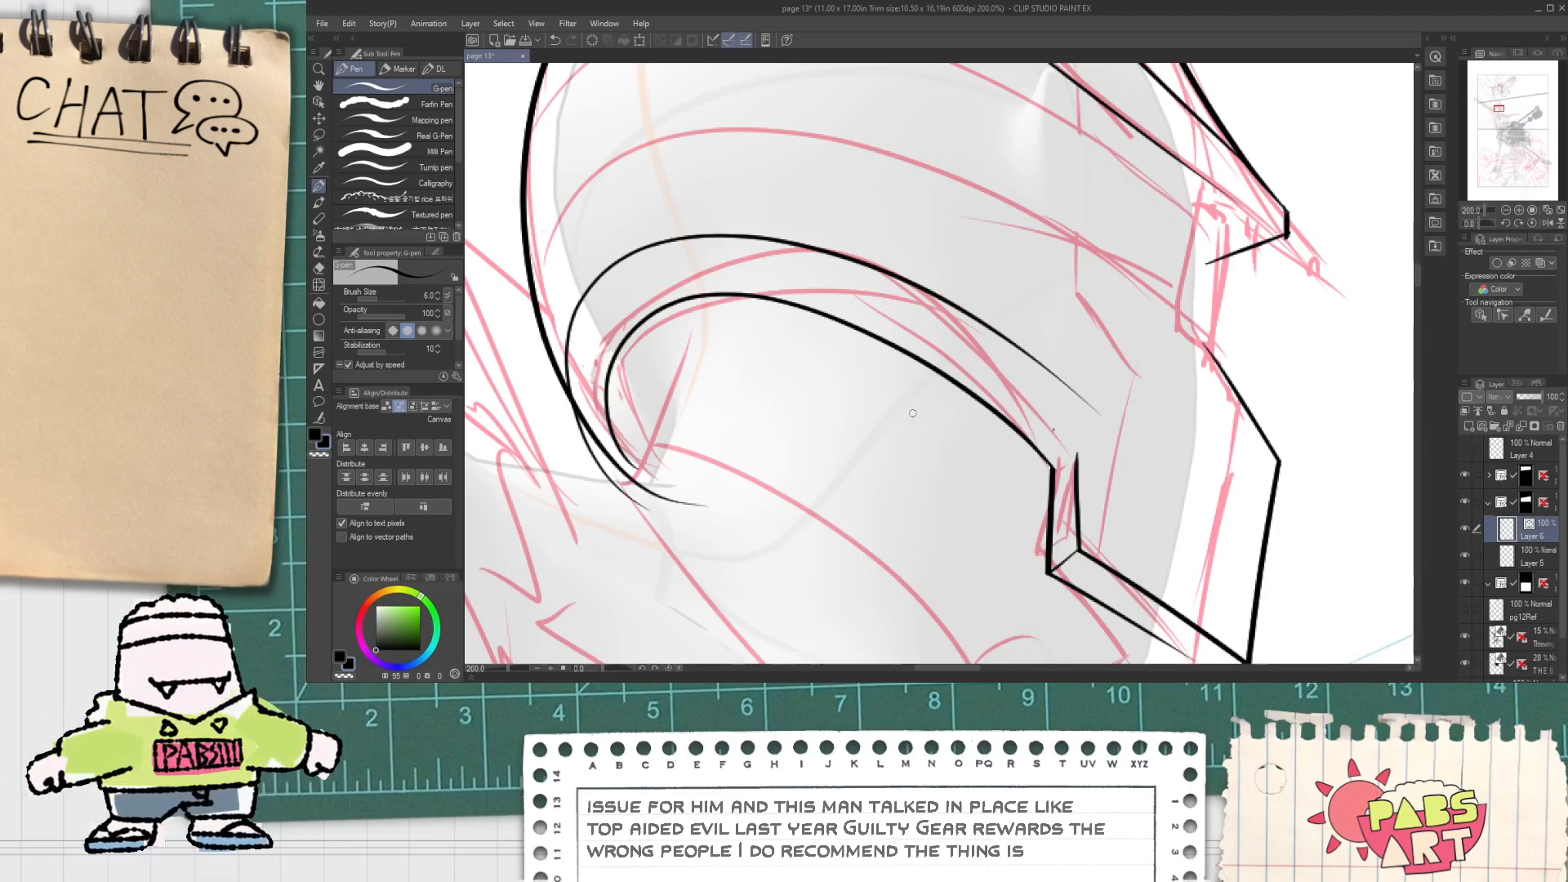
Step: Rotate the outer arch slightly, reduce its height and move it to run close above the inner cheek arch
key(o)
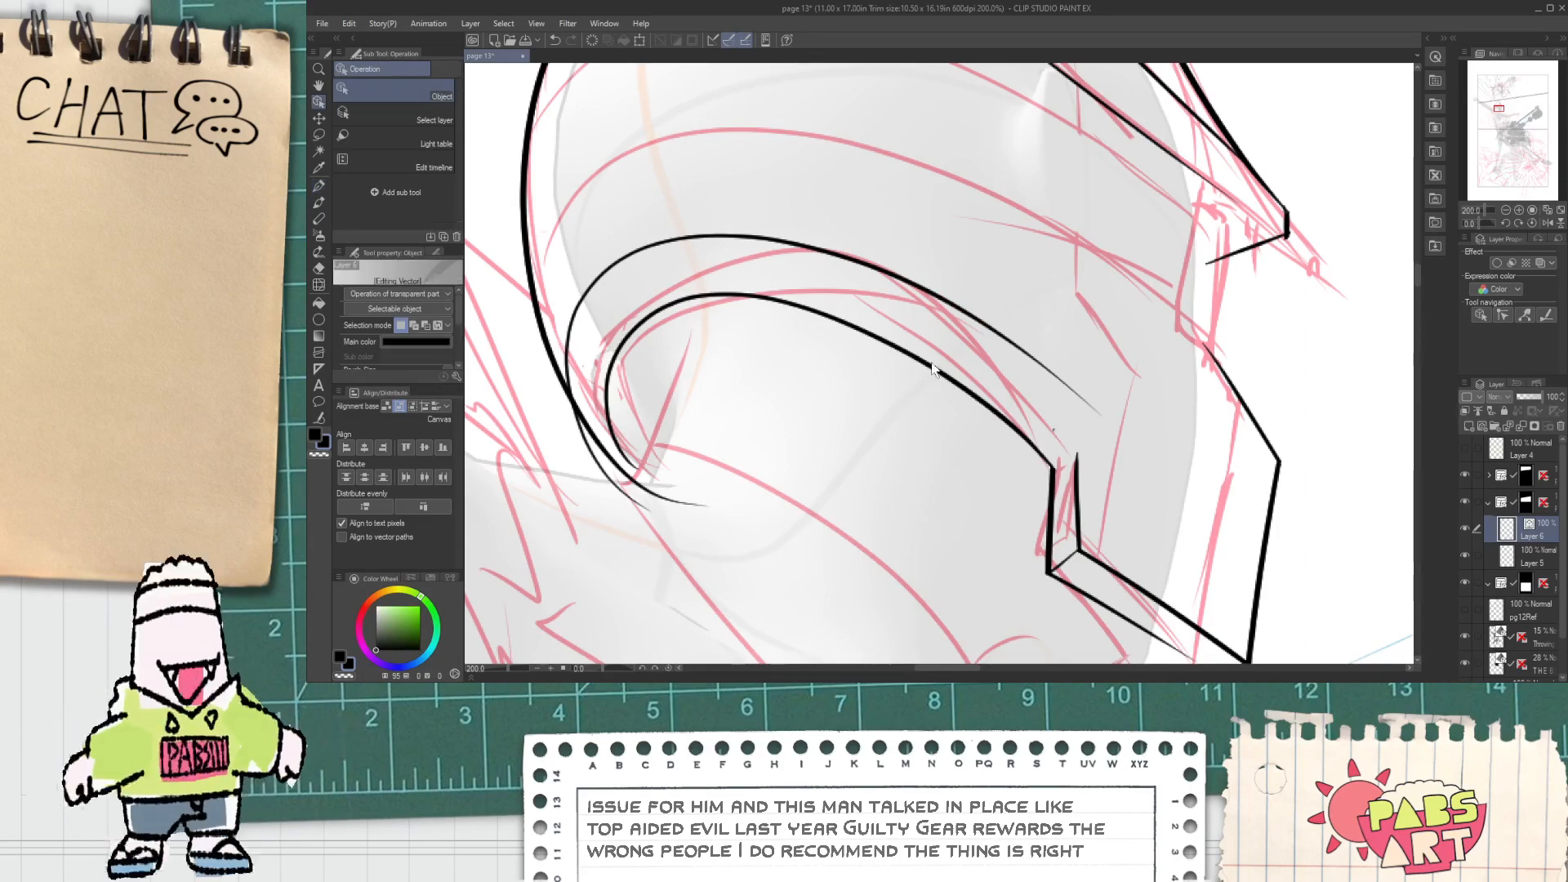
click(939, 302)
drag(933, 224, 943, 209)
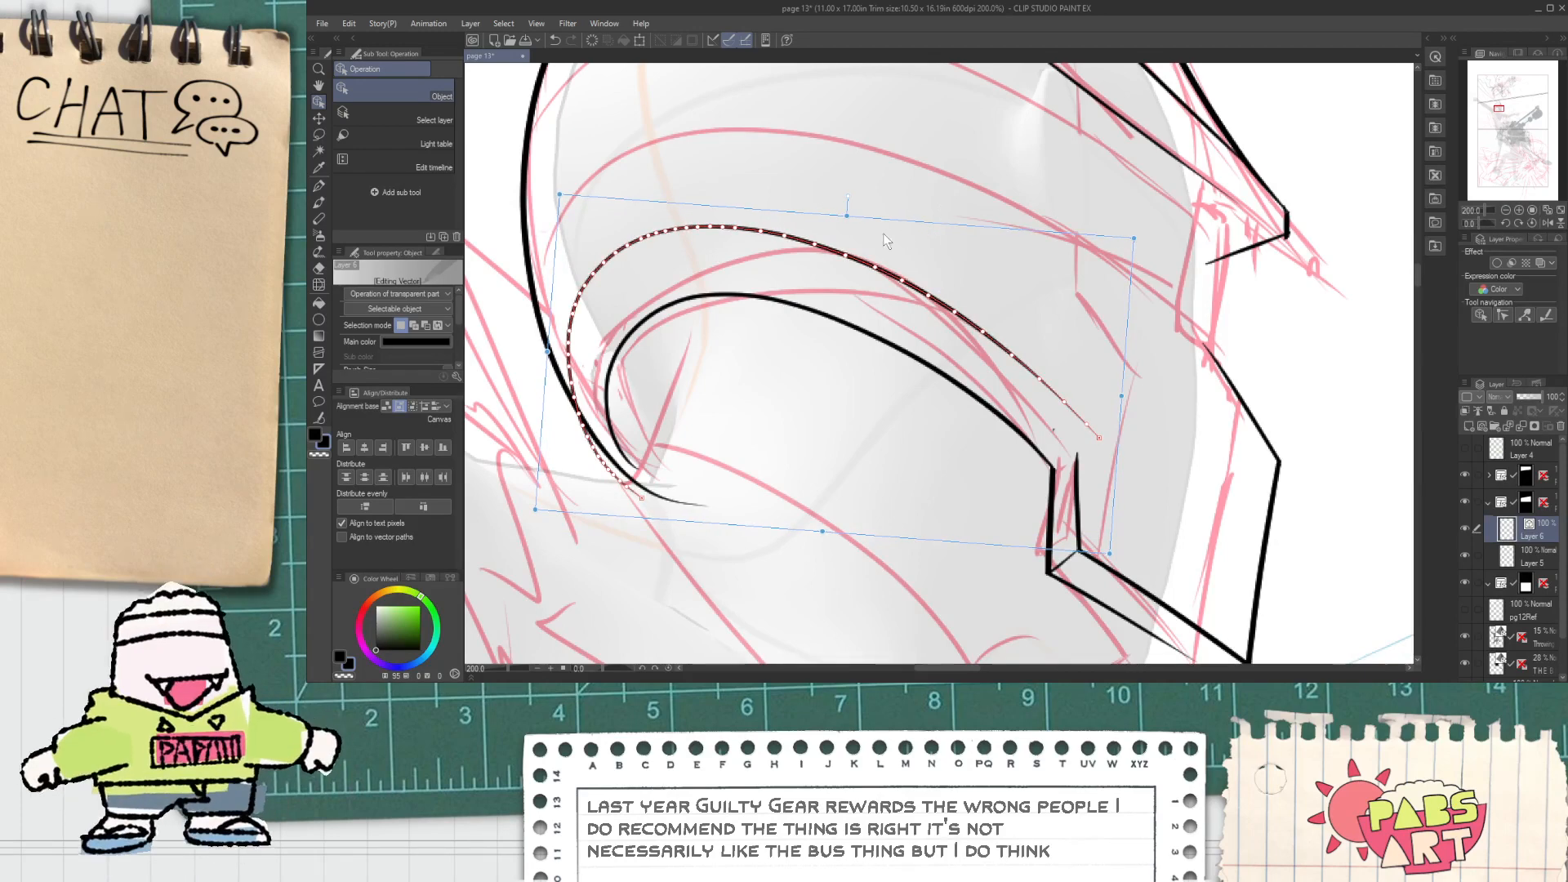
click(708, 176)
click(708, 227)
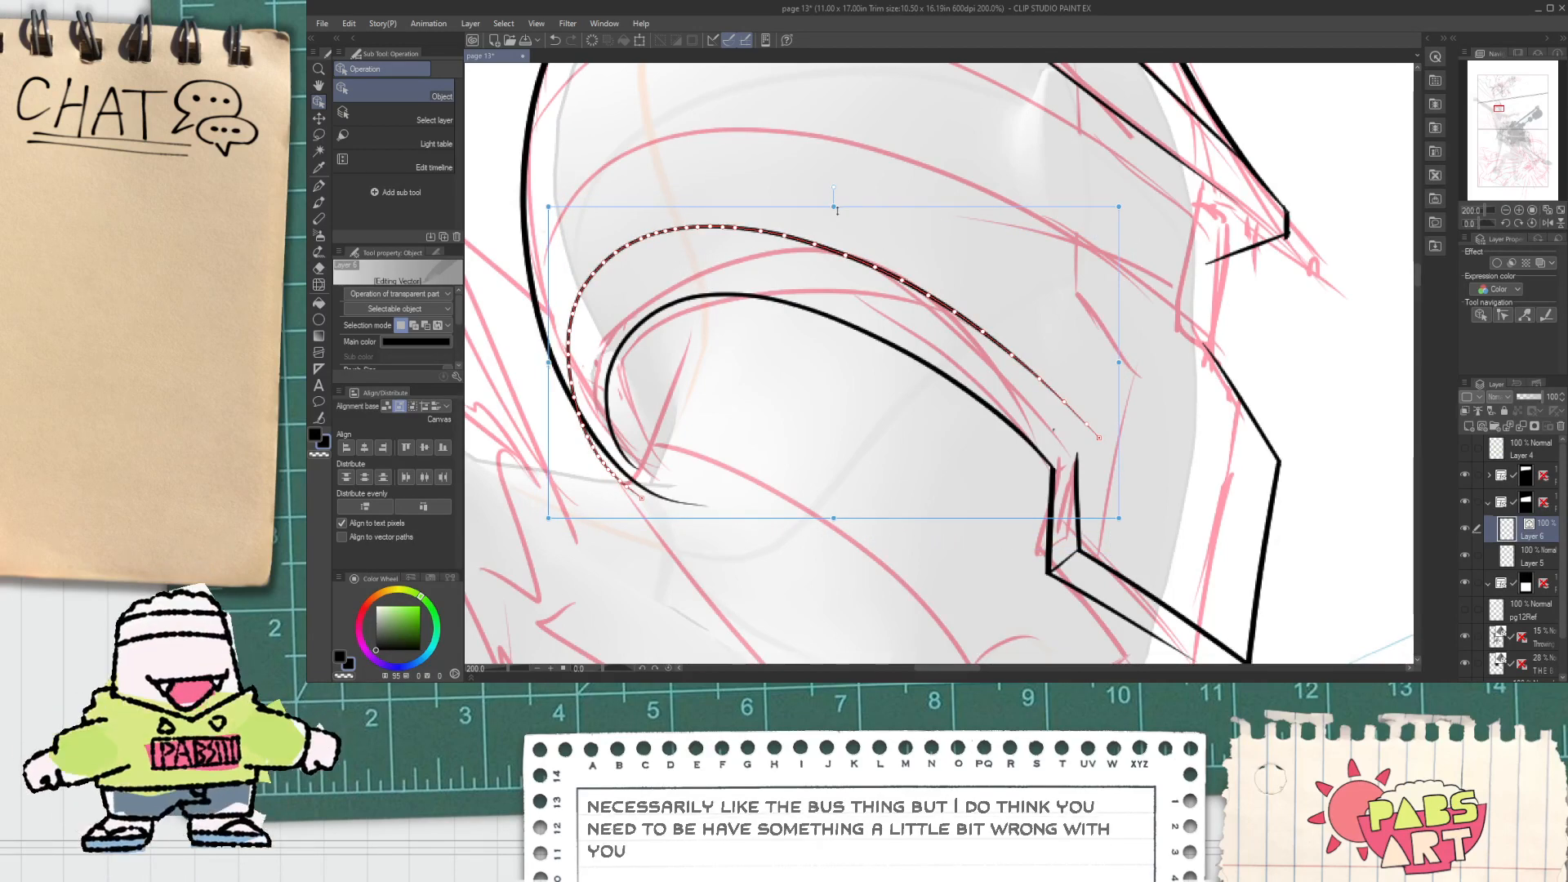
drag(831, 209, 837, 252)
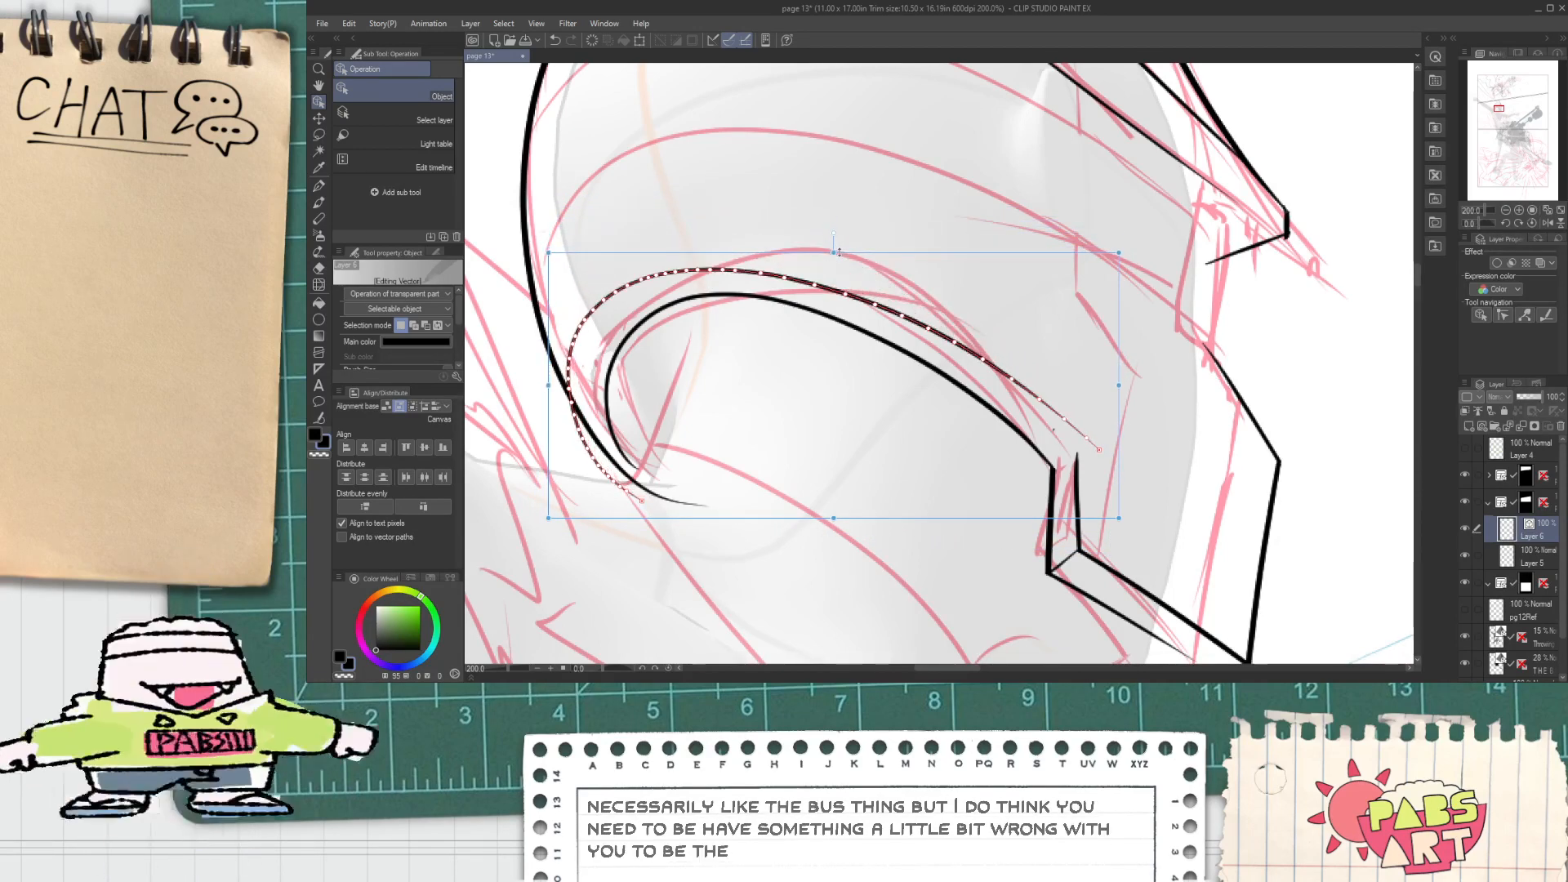
mouse_move(723, 262)
mouse_down()
mouse_move(756, 276)
mouse_move(748, 286)
mouse_up()
click(722, 248)
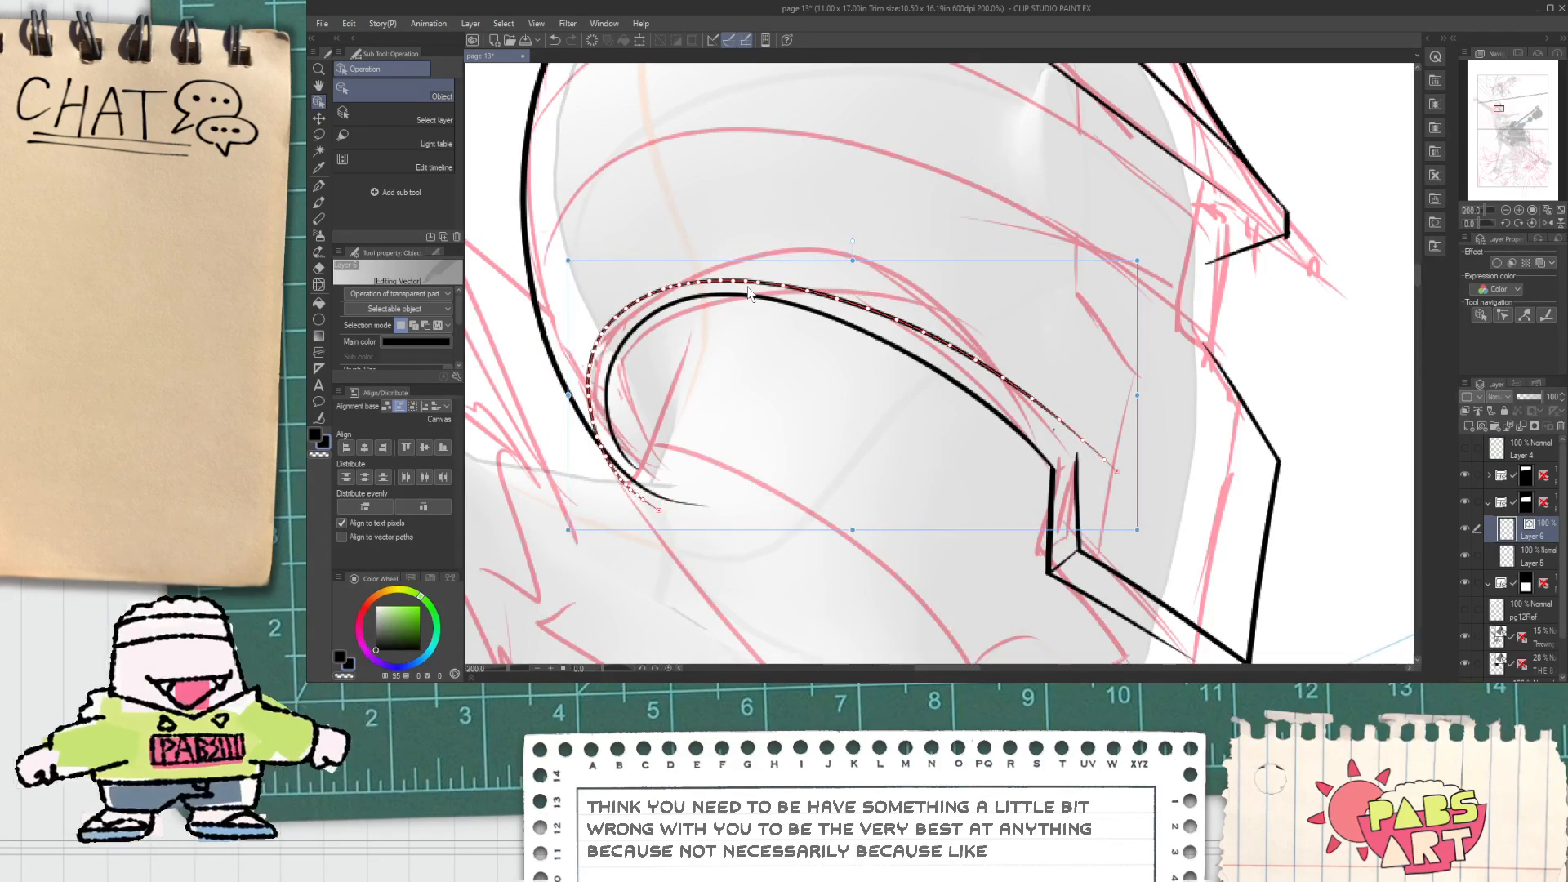
drag(894, 247, 895, 254)
click(806, 408)
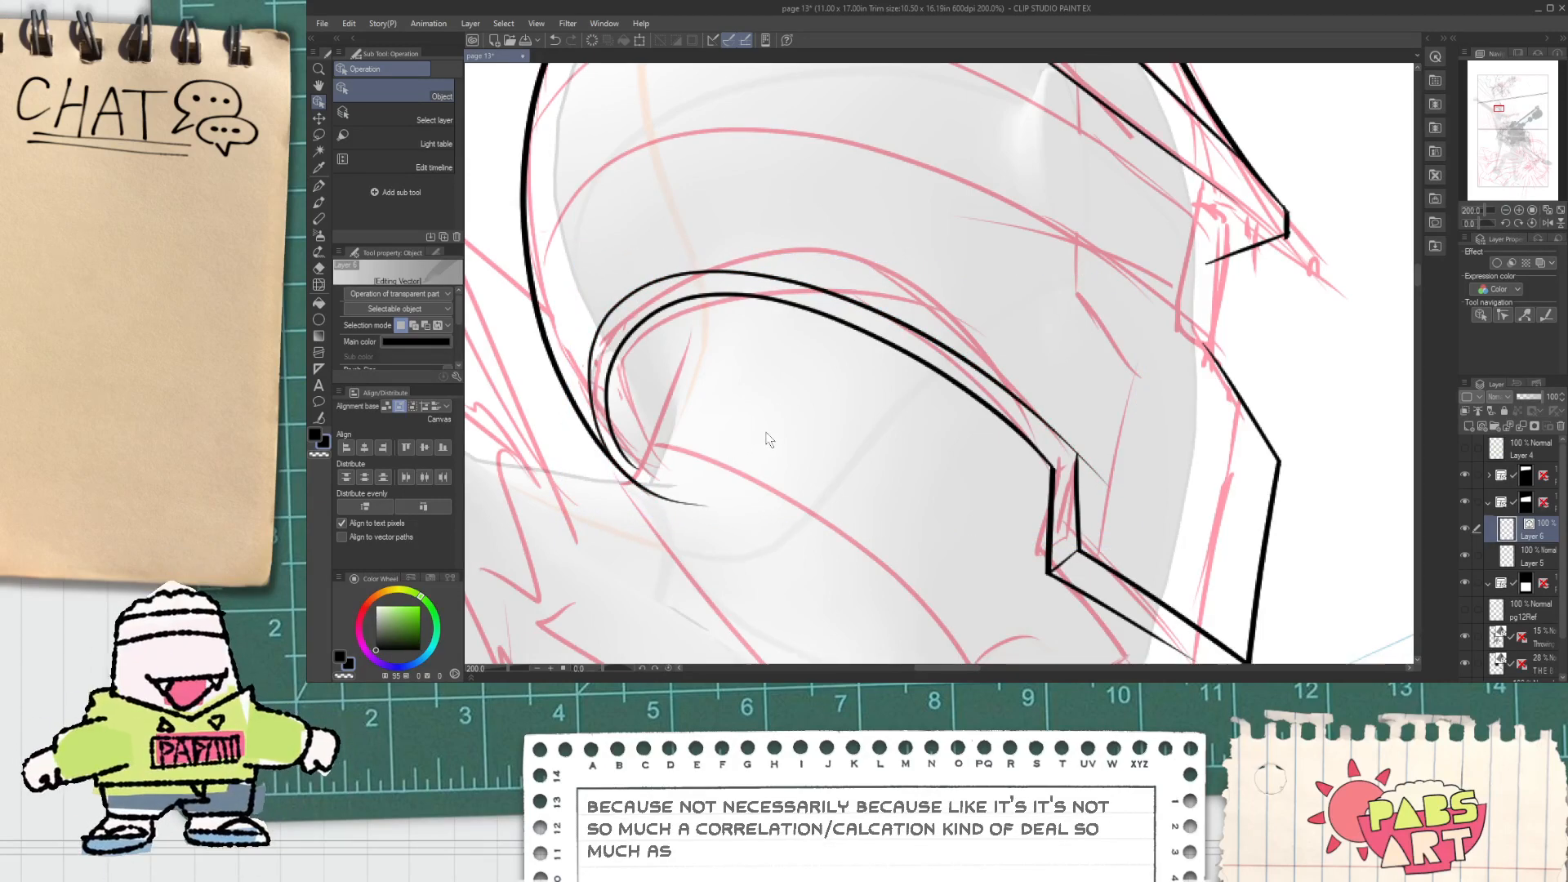
Step: Ink the inner chin edge above the jaw line as two strokes meeting at a corner, and trim the overshoots
scroll(768, 429, down, 4)
drag(766, 429, 708, 417)
scroll(709, 417, up, 4)
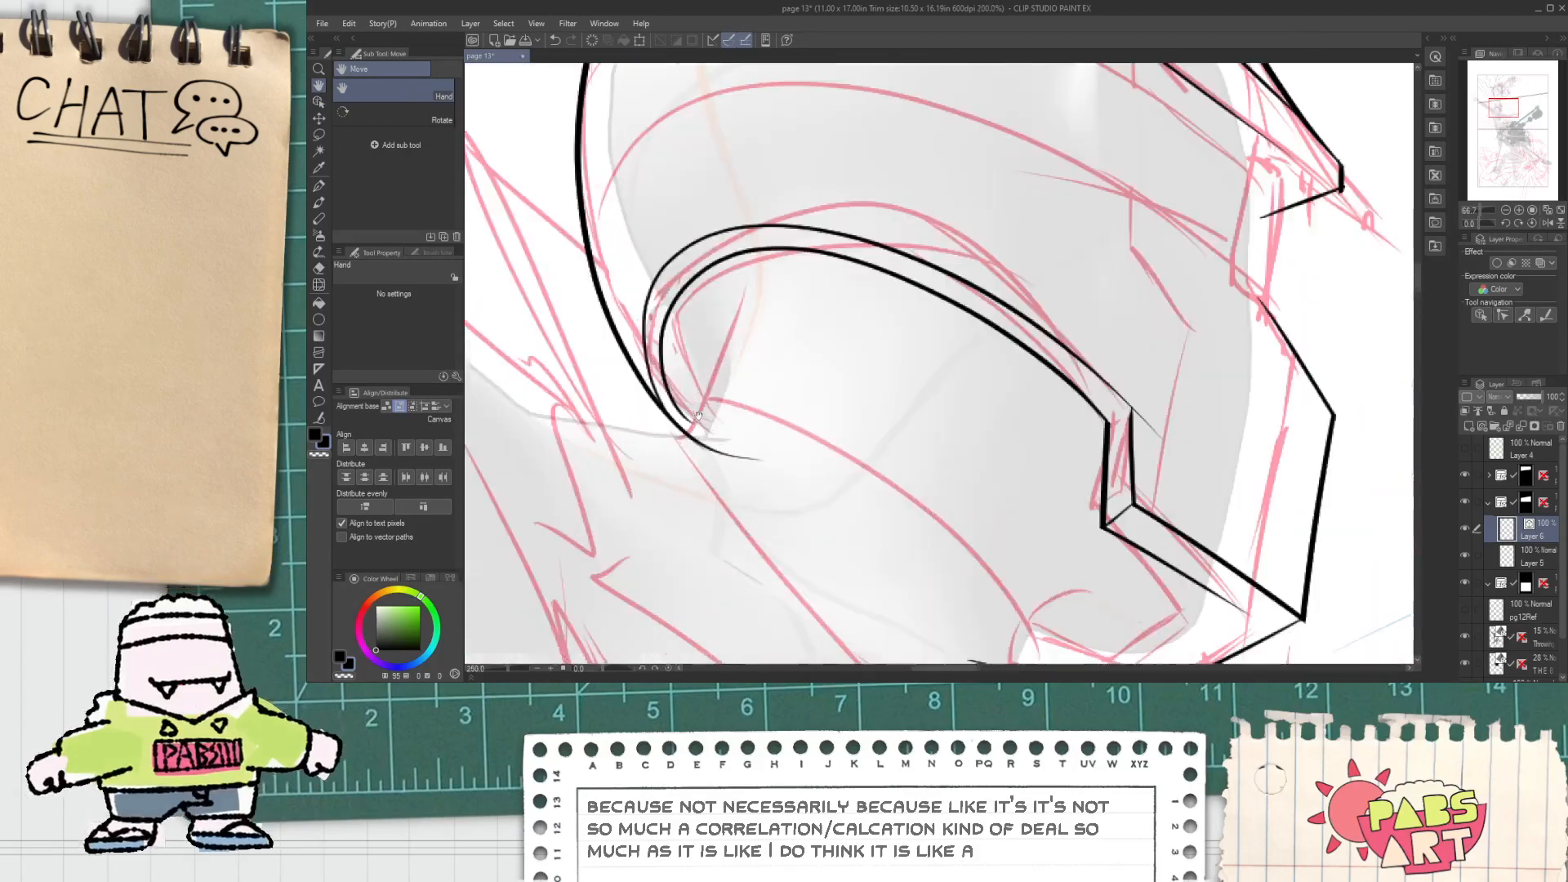
scroll(808, 281, down, 3)
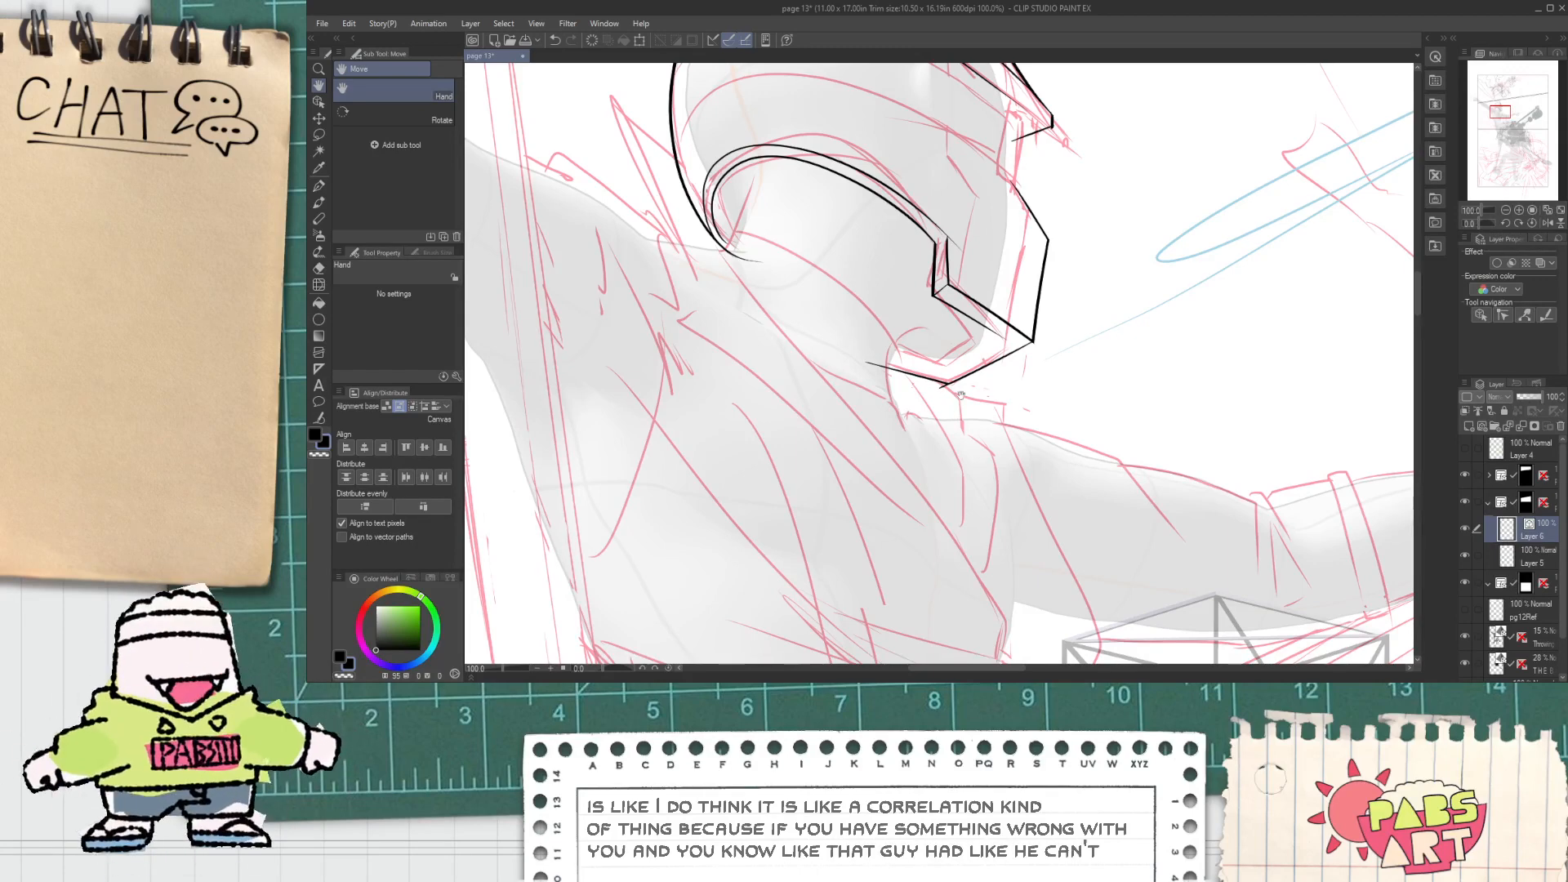
drag(961, 396, 931, 444)
scroll(915, 431, up, 2)
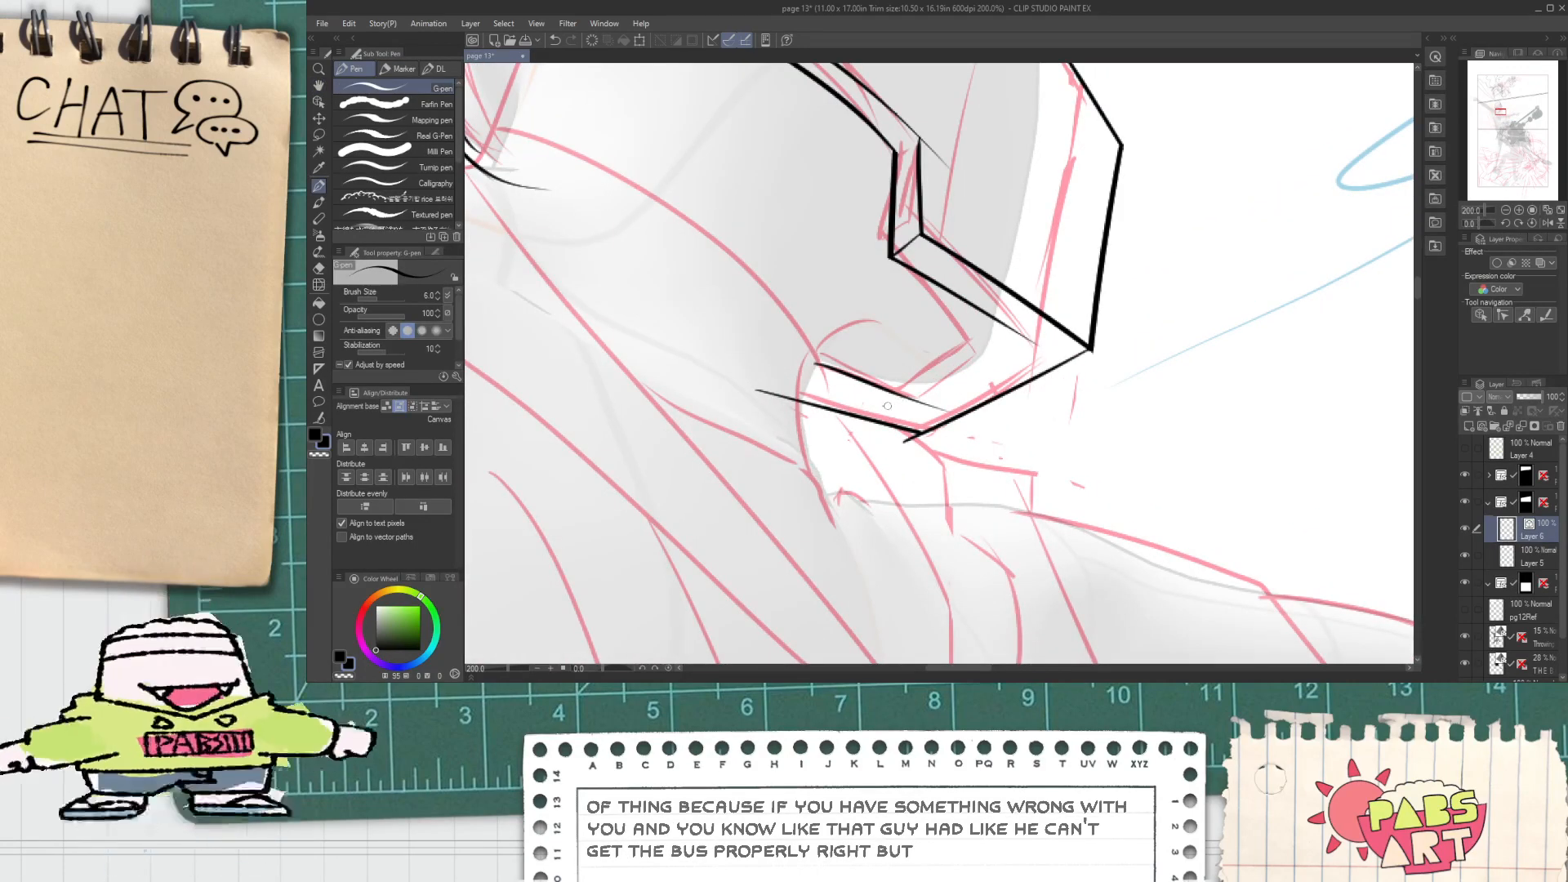
drag(887, 406, 1013, 302)
key(ctrl+z)
drag(866, 393, 980, 290)
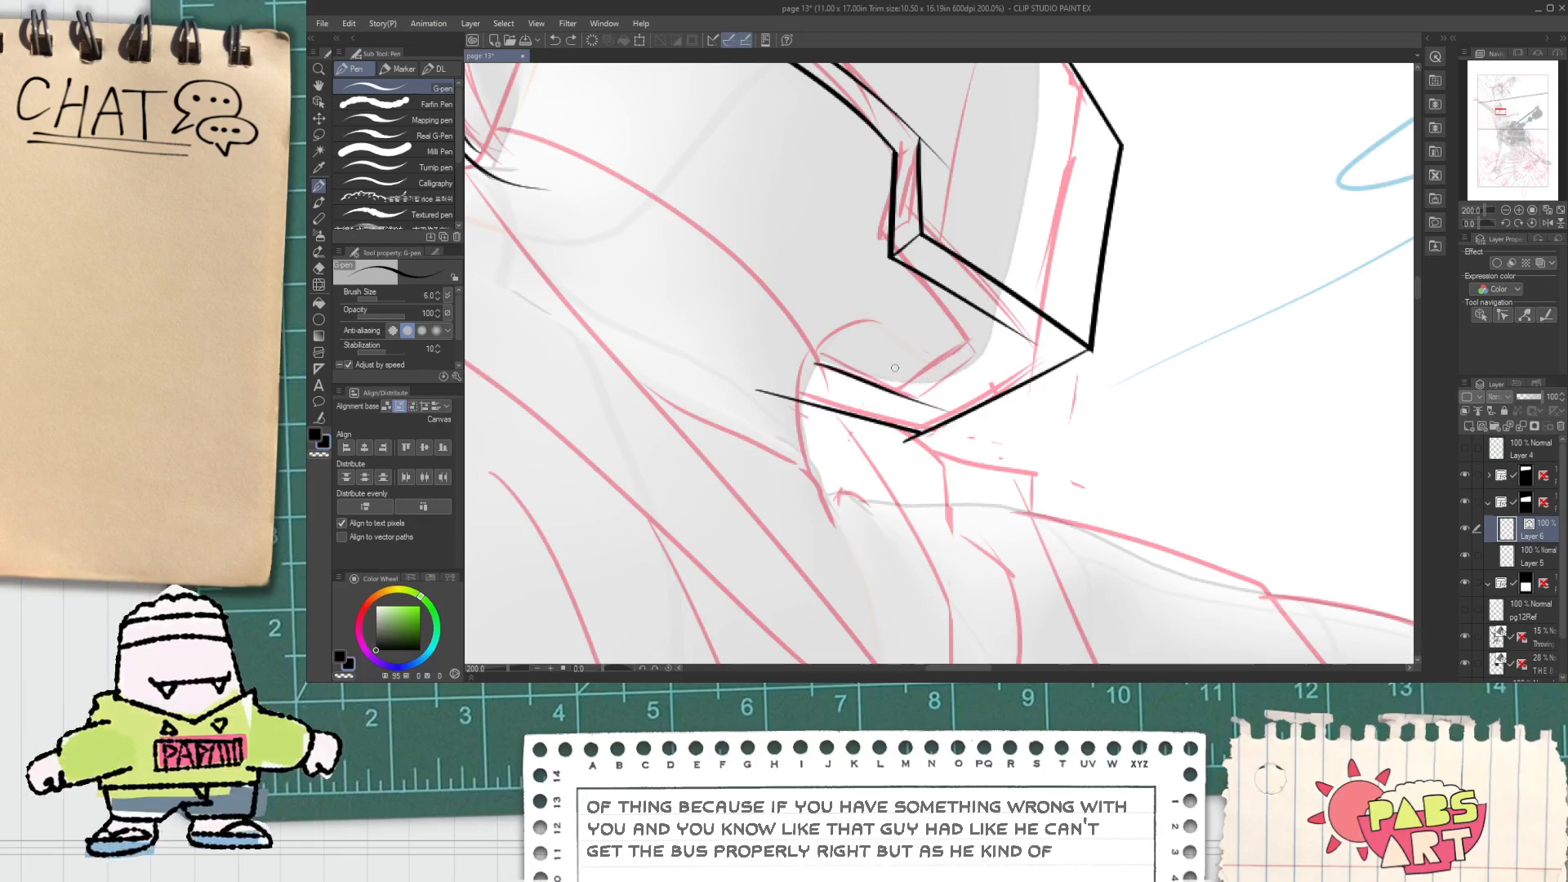
drag(850, 396, 1021, 316)
key(ctrl+z)
drag(837, 390, 1003, 298)
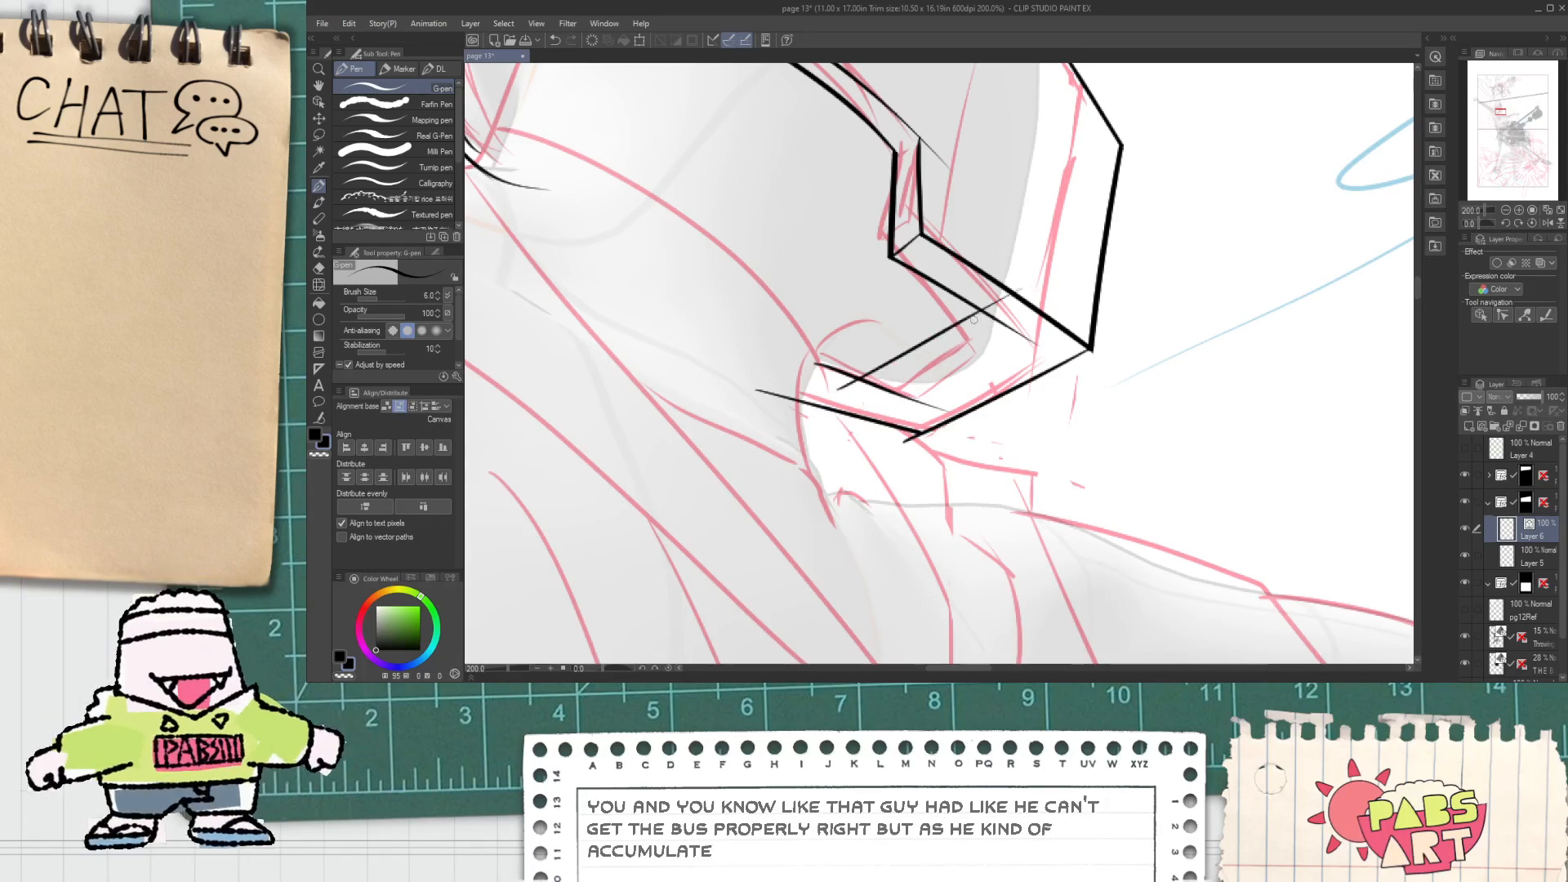
key(e)
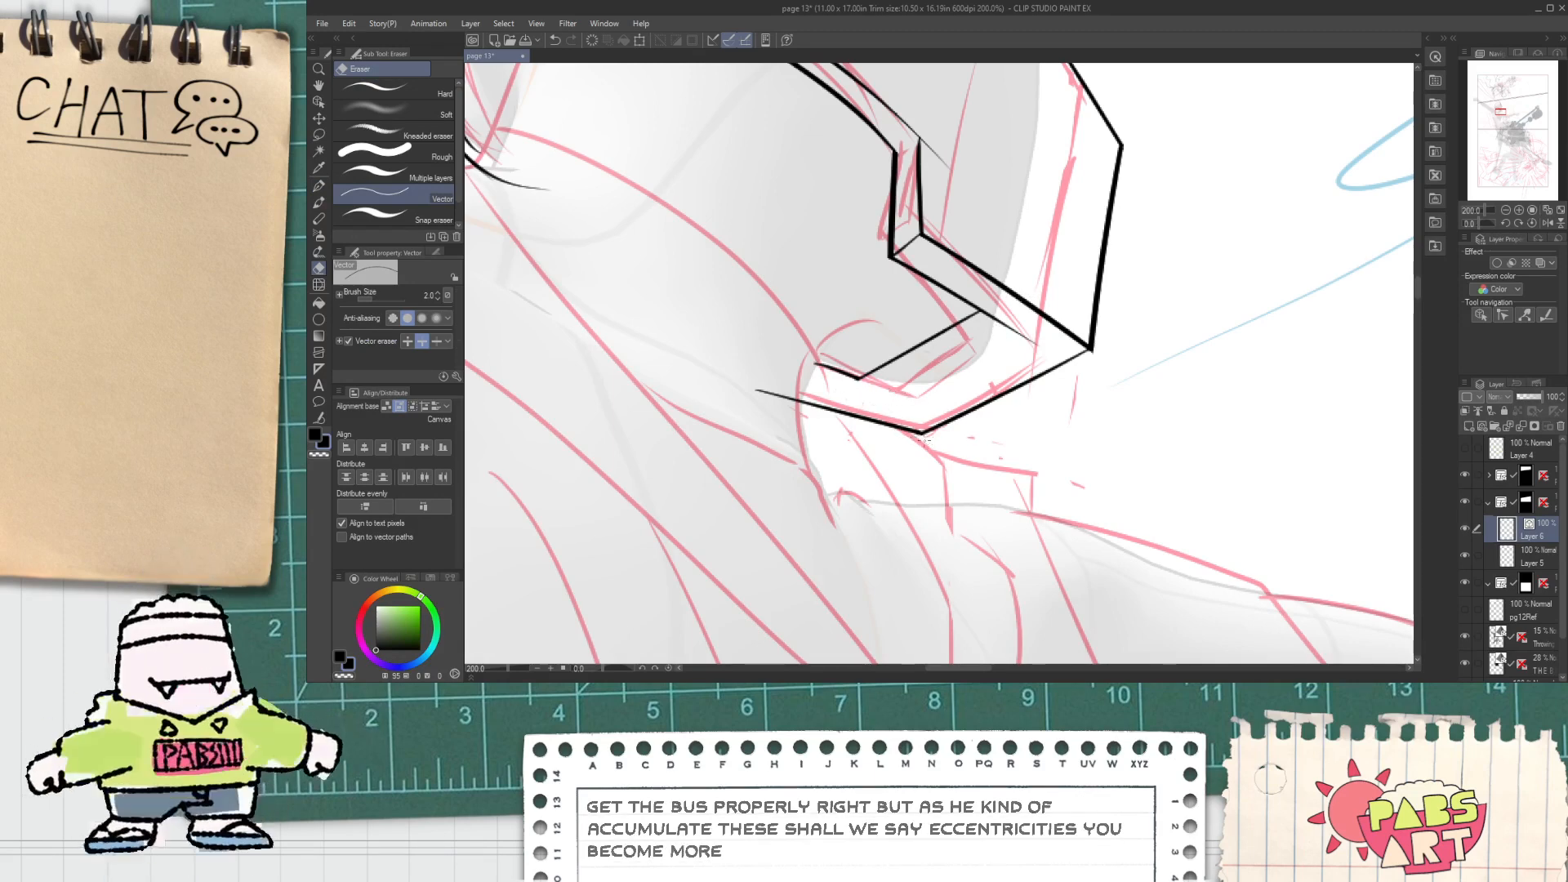
Step: Trim the outer arch's front overshoot and ink a second short connector across the two diagonals beside the cheek corner
scroll(919, 434, down, 5)
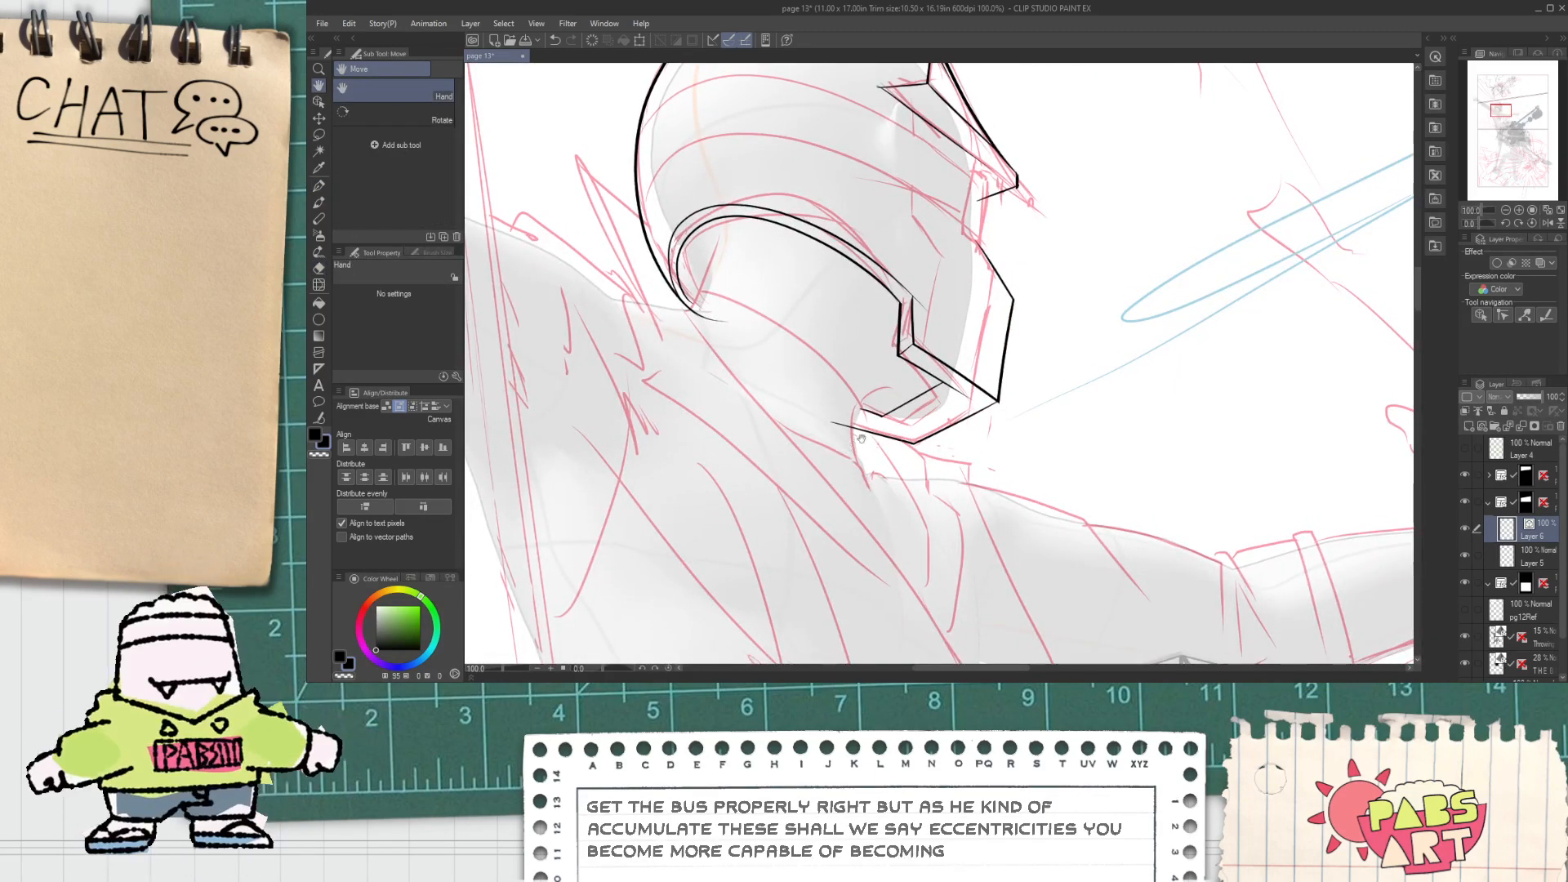
scroll(923, 321, up, 2)
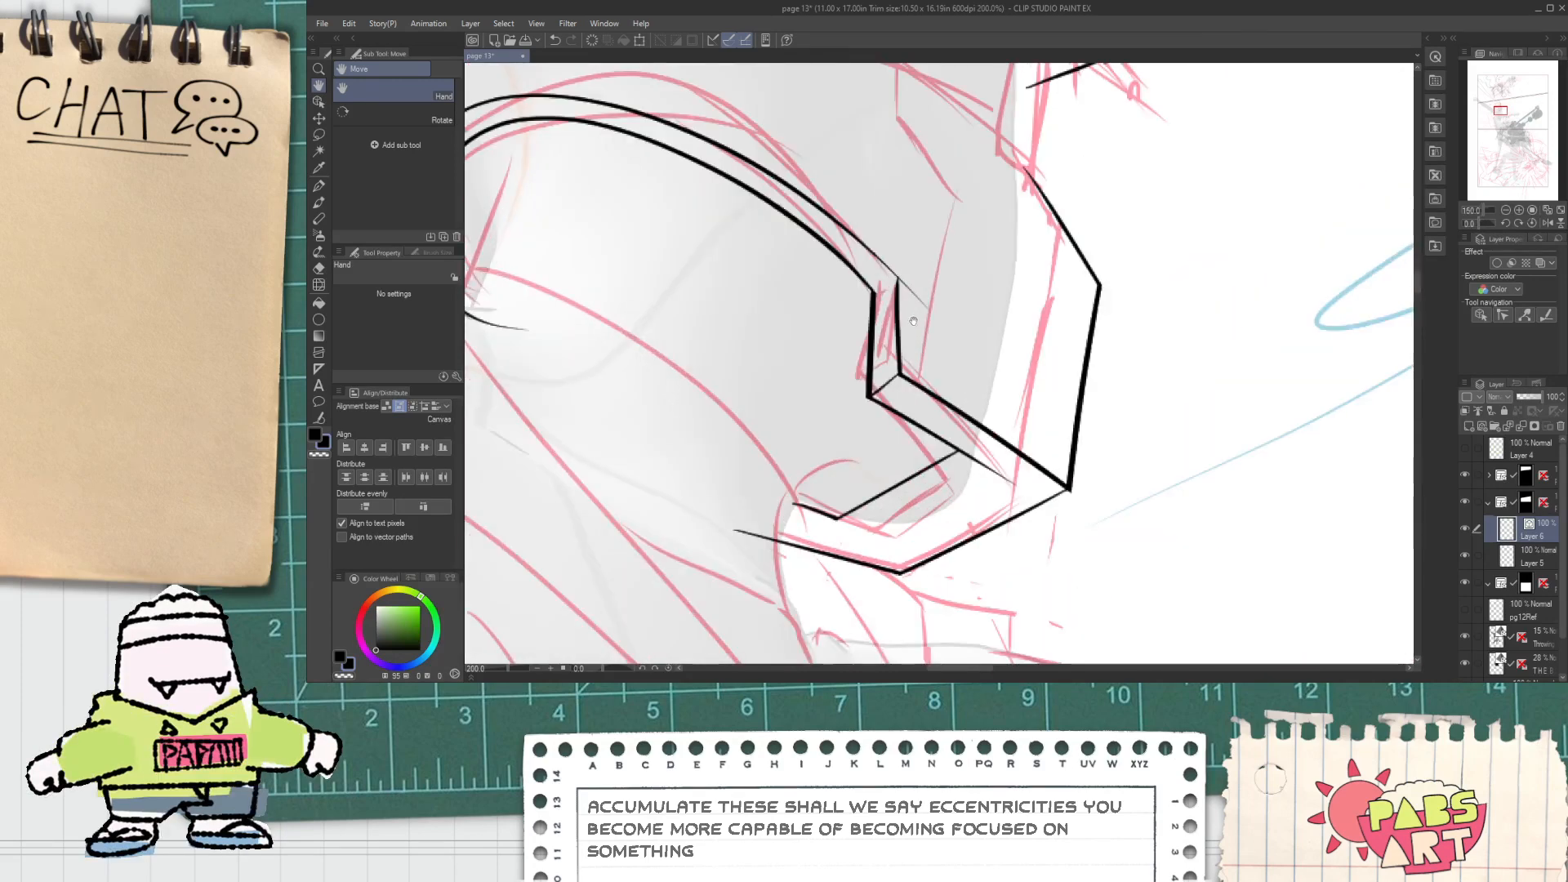
scroll(923, 282, down, 2)
drag(922, 272, 906, 392)
scroll(906, 392, up, 2)
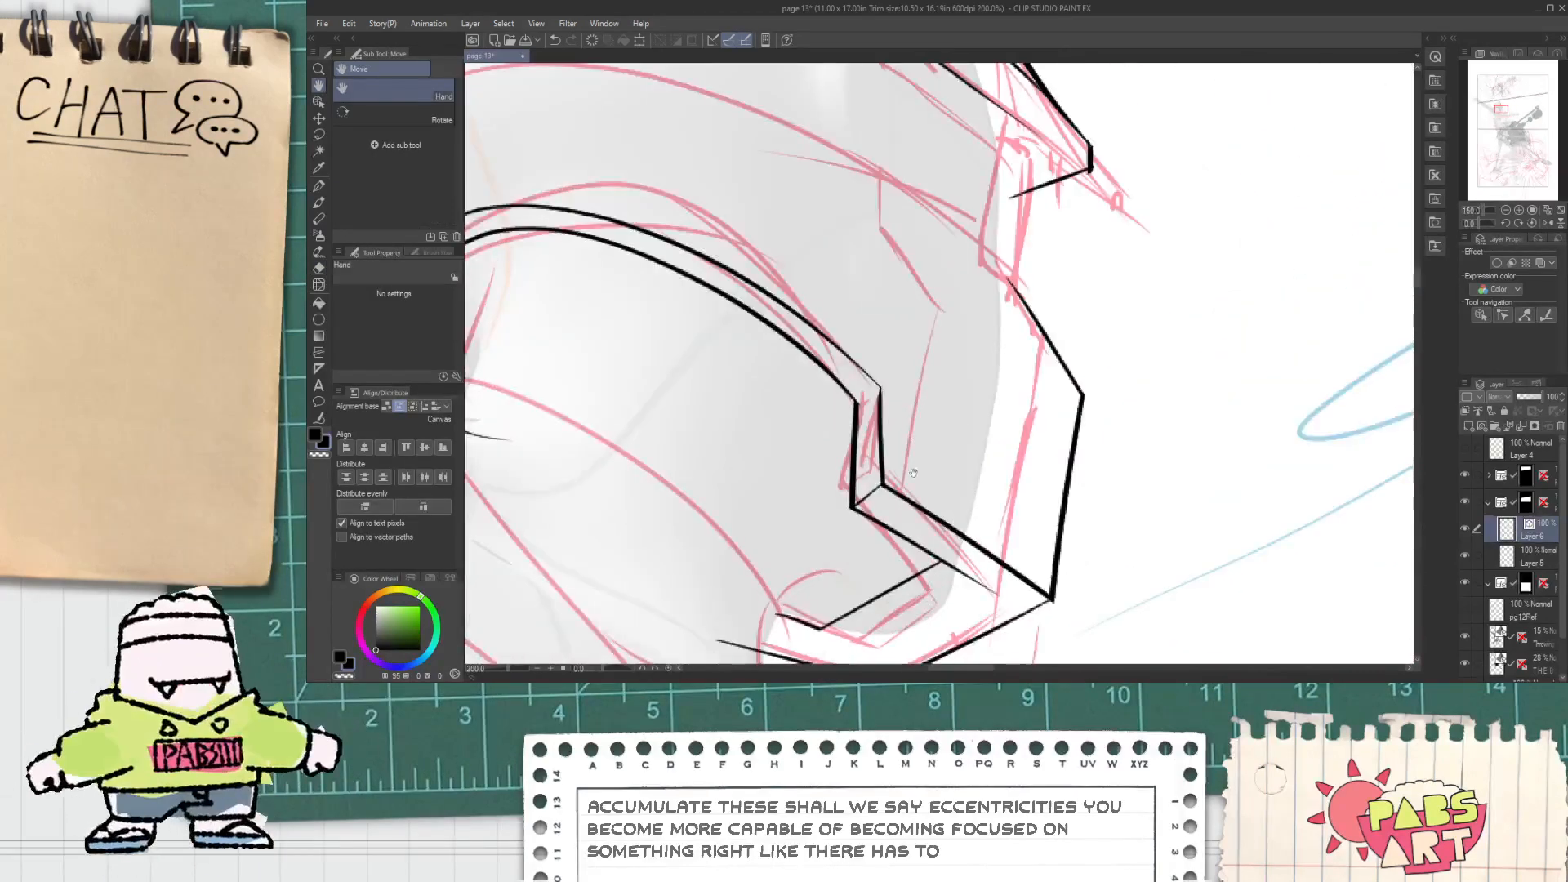
key(p)
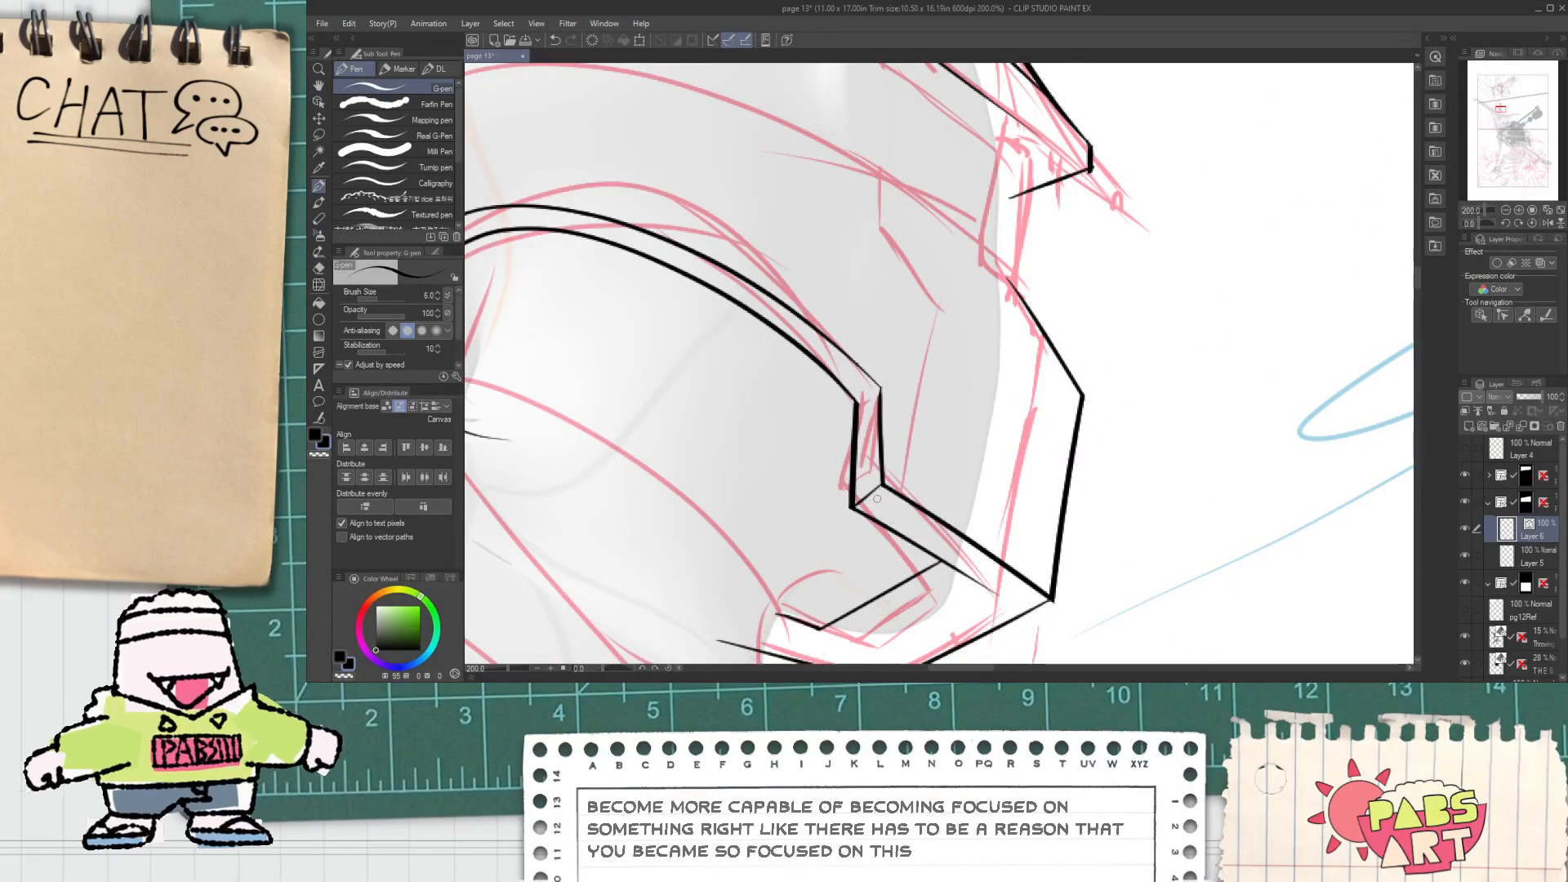
drag(882, 512, 864, 464)
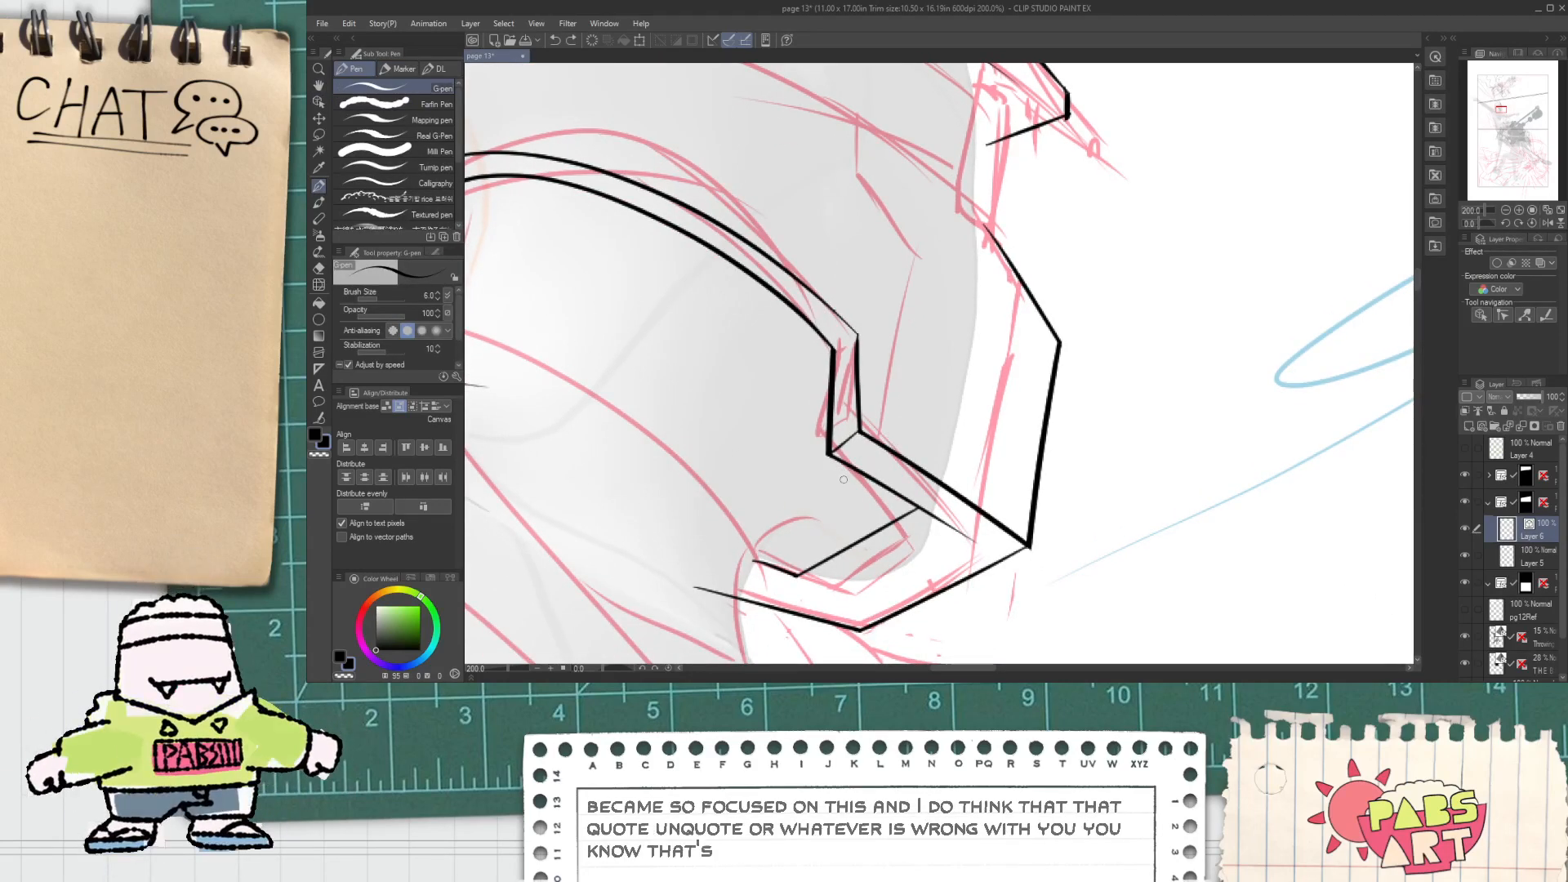
mouse_move(844, 478)
mouse_down()
mouse_move(926, 407)
mouse_move(872, 469)
mouse_move(915, 453)
mouse_move(852, 479)
mouse_up()
key(e)
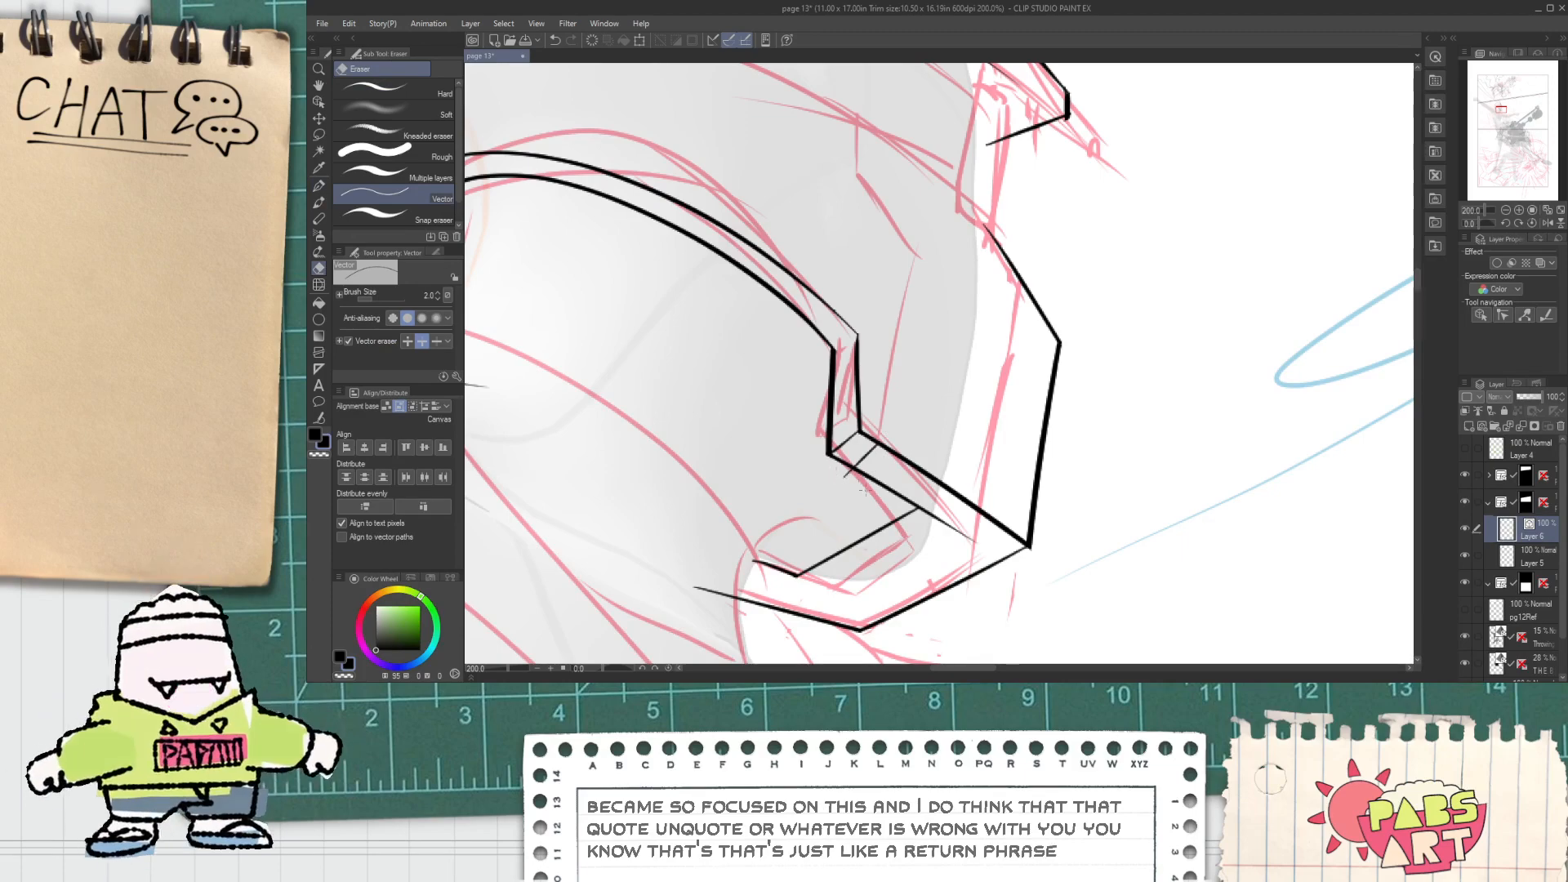
drag(909, 355, 895, 433)
Step: Ink a long stroke rising from the cheek diagonal and a backward-slanting stroke above it, erasing the overshoots where they cross
key(p)
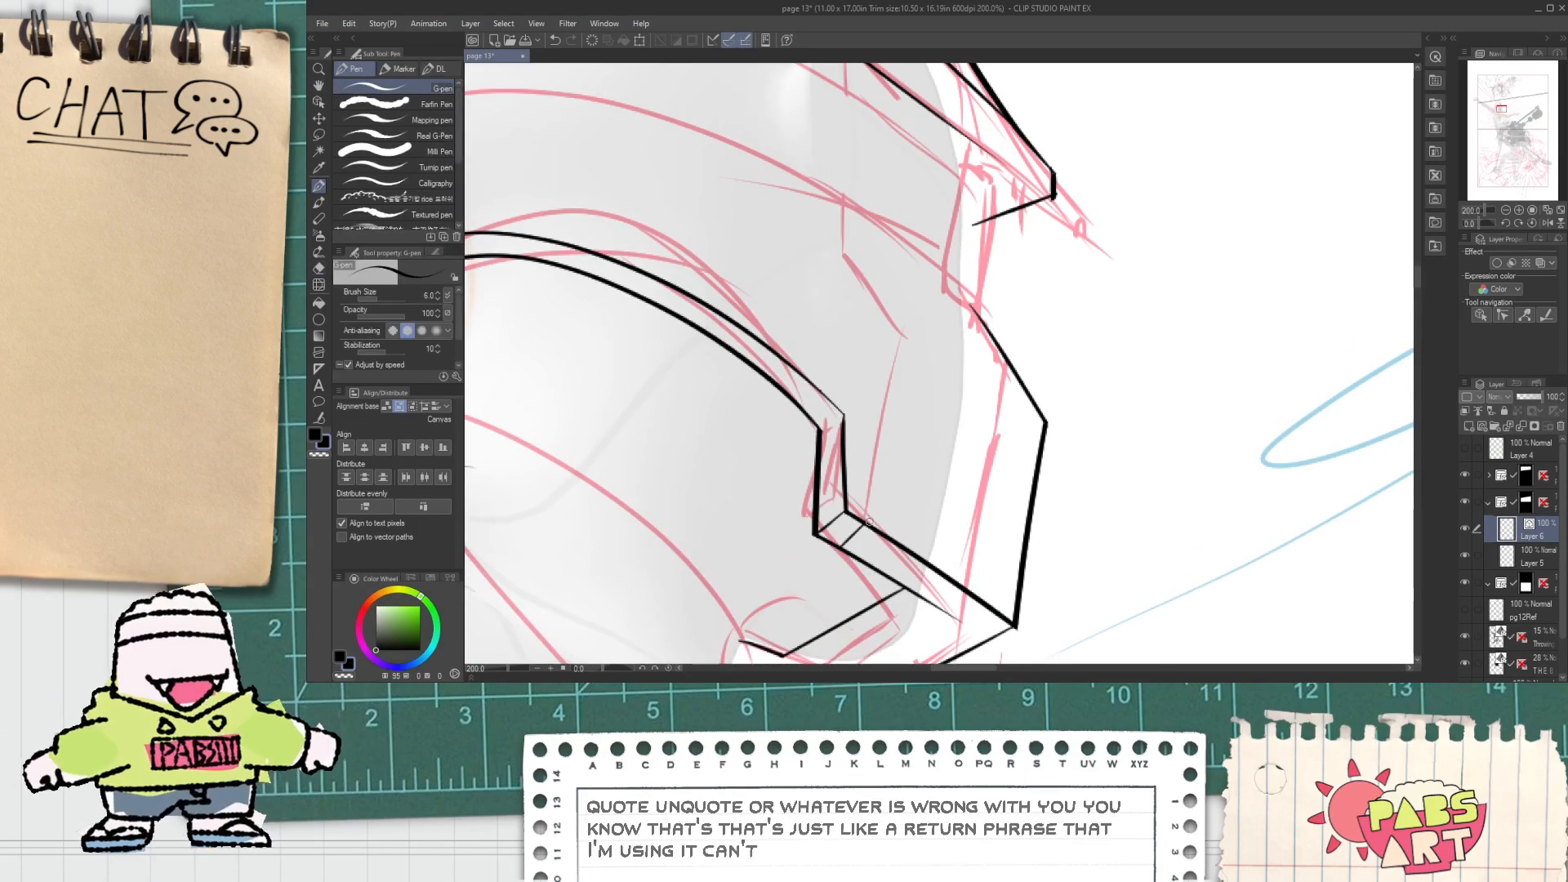
drag(911, 245, 872, 446)
drag(816, 235, 936, 385)
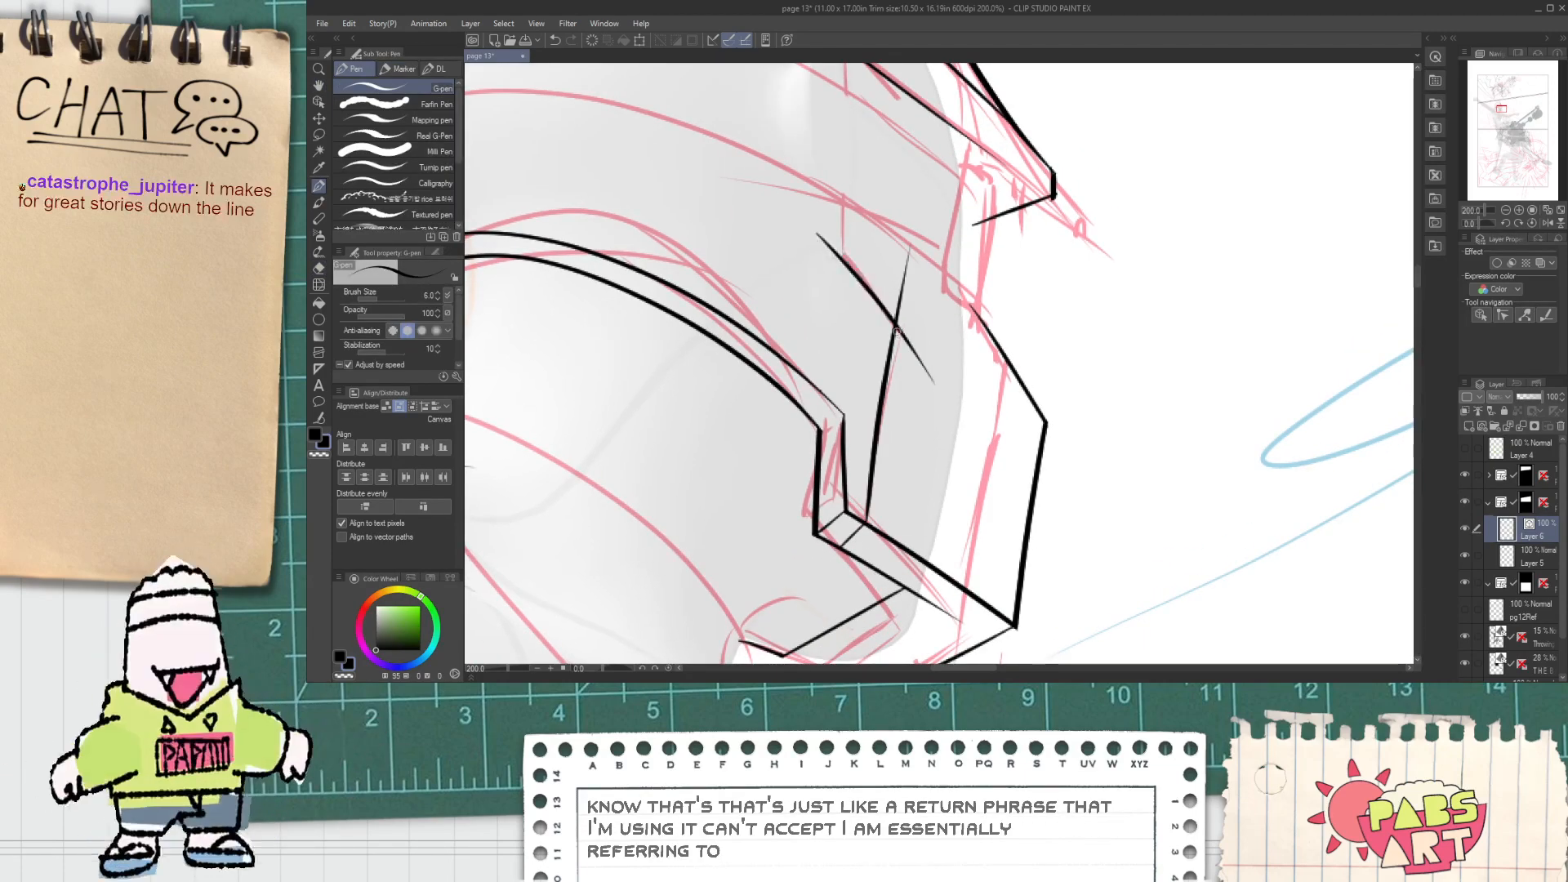
key(e)
drag(903, 282, 918, 364)
drag(834, 192, 845, 356)
key(p)
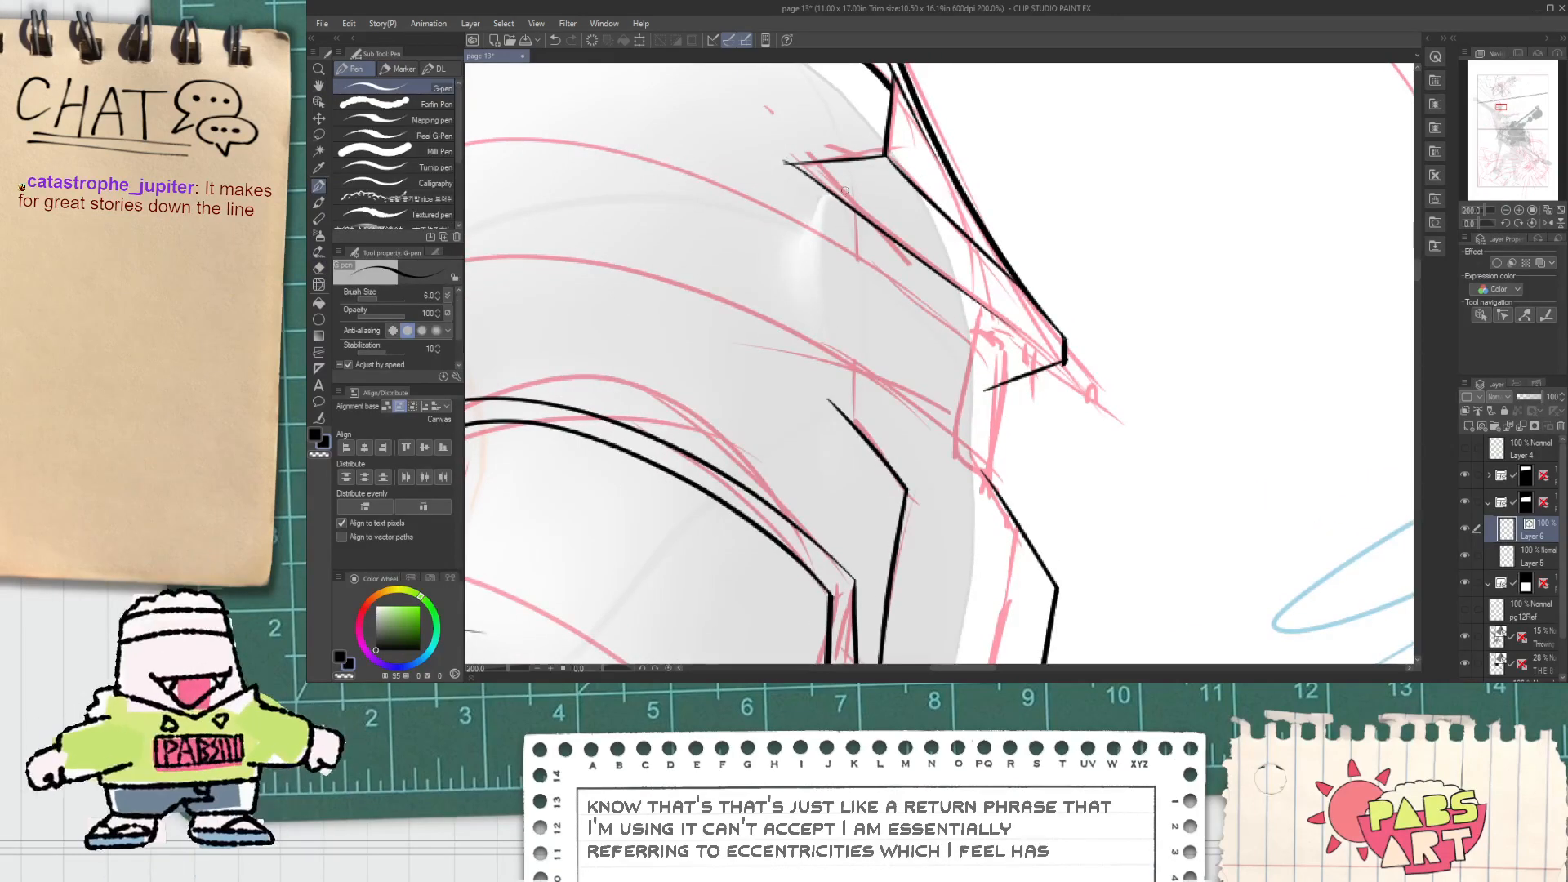
Step: Ink a vertical line from the brim's lower edge down to the slanting face stroke and trim its overshoots
mouse_move(845, 191)
mouse_down()
mouse_move(845, 500)
mouse_move(854, 466)
mouse_up()
key(e)
scroll(846, 195, up, 3)
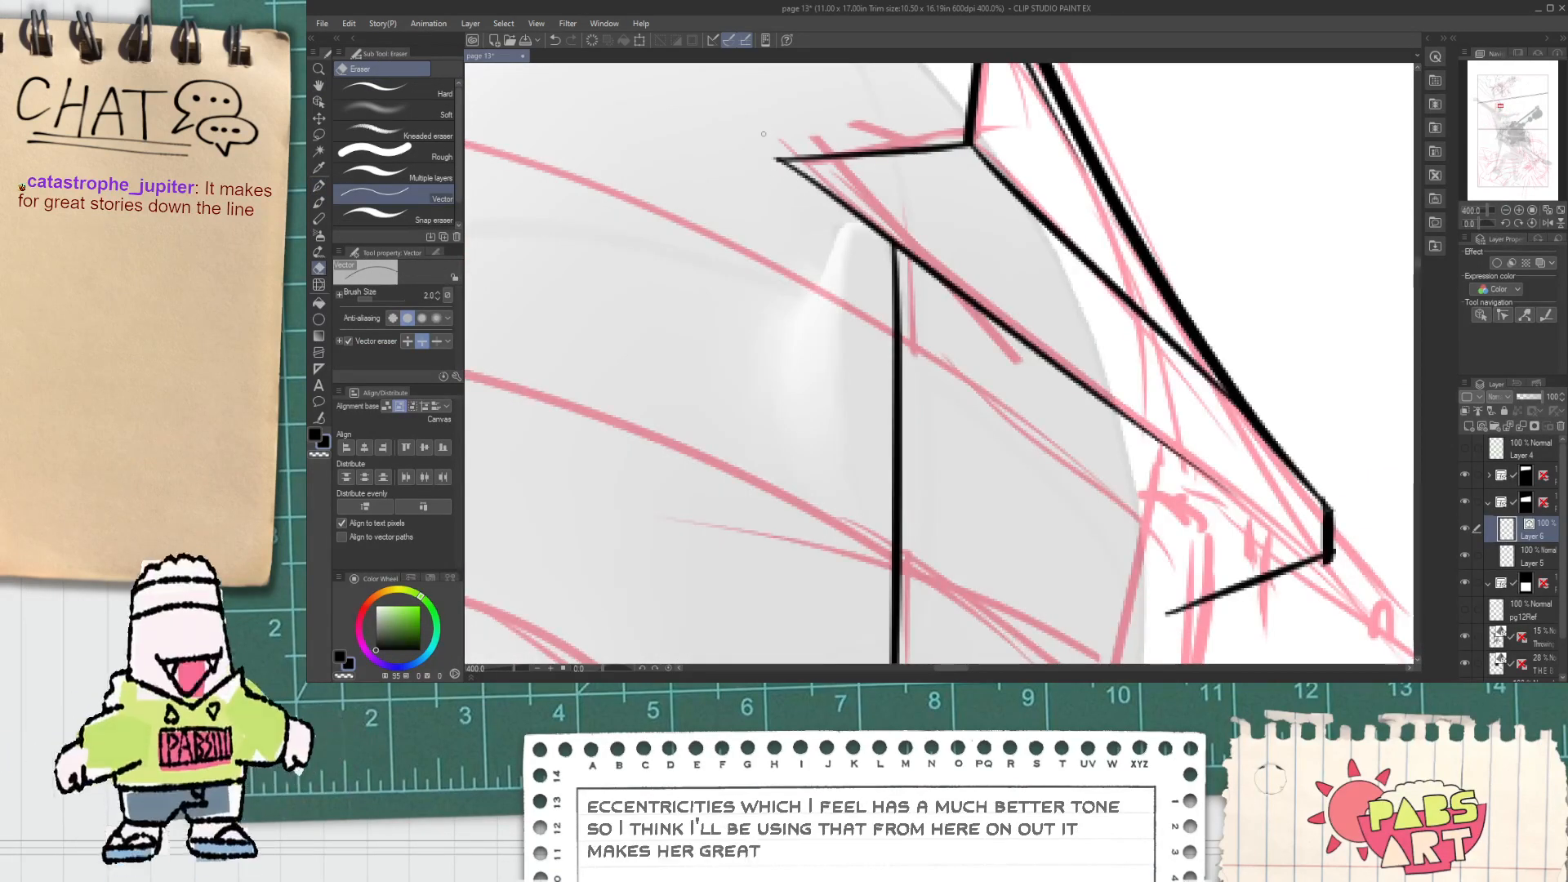
scroll(844, 277, down, 4)
key(h)
drag(843, 277, 1011, 179)
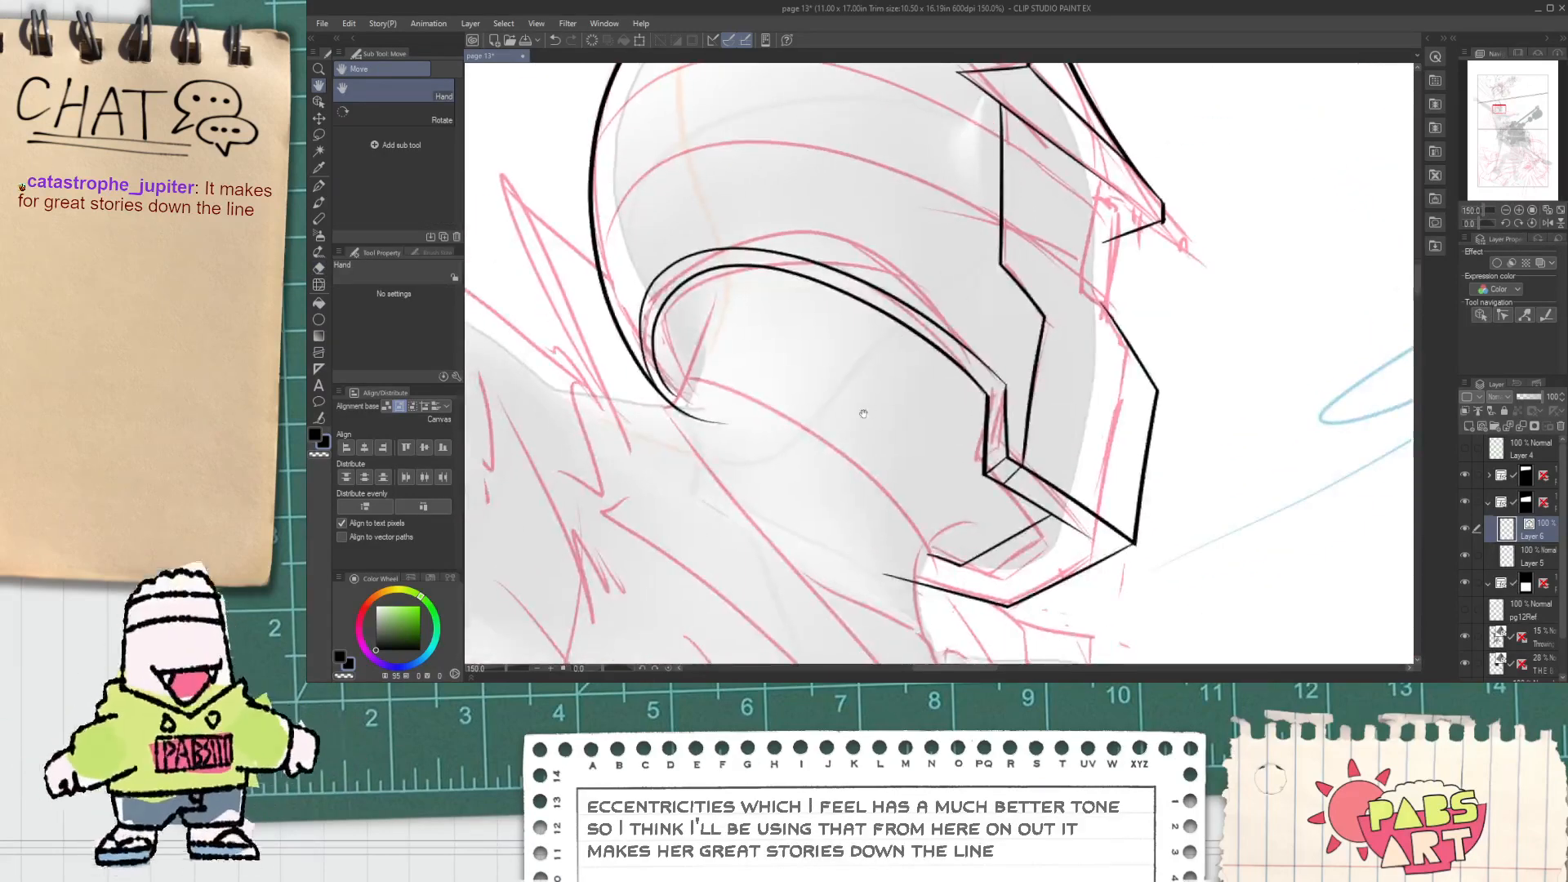
Step: Ink a curved stroke inside the cheek arch's rear end and a curved neck line behind the chin, trimming the jaw line's rear overshoot
key(p)
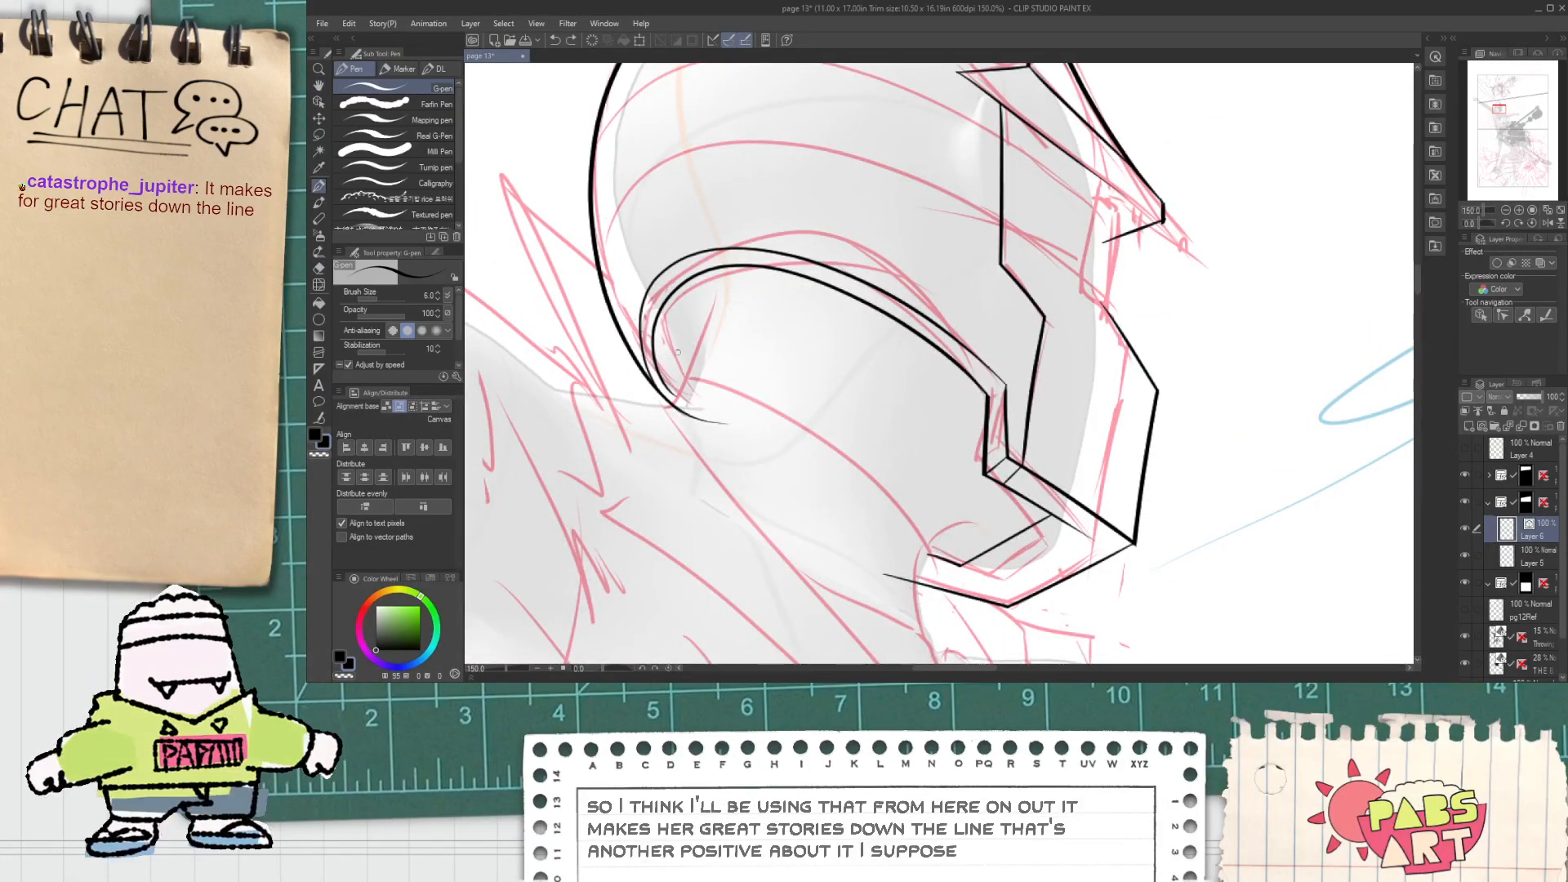
drag(902, 592, 780, 429)
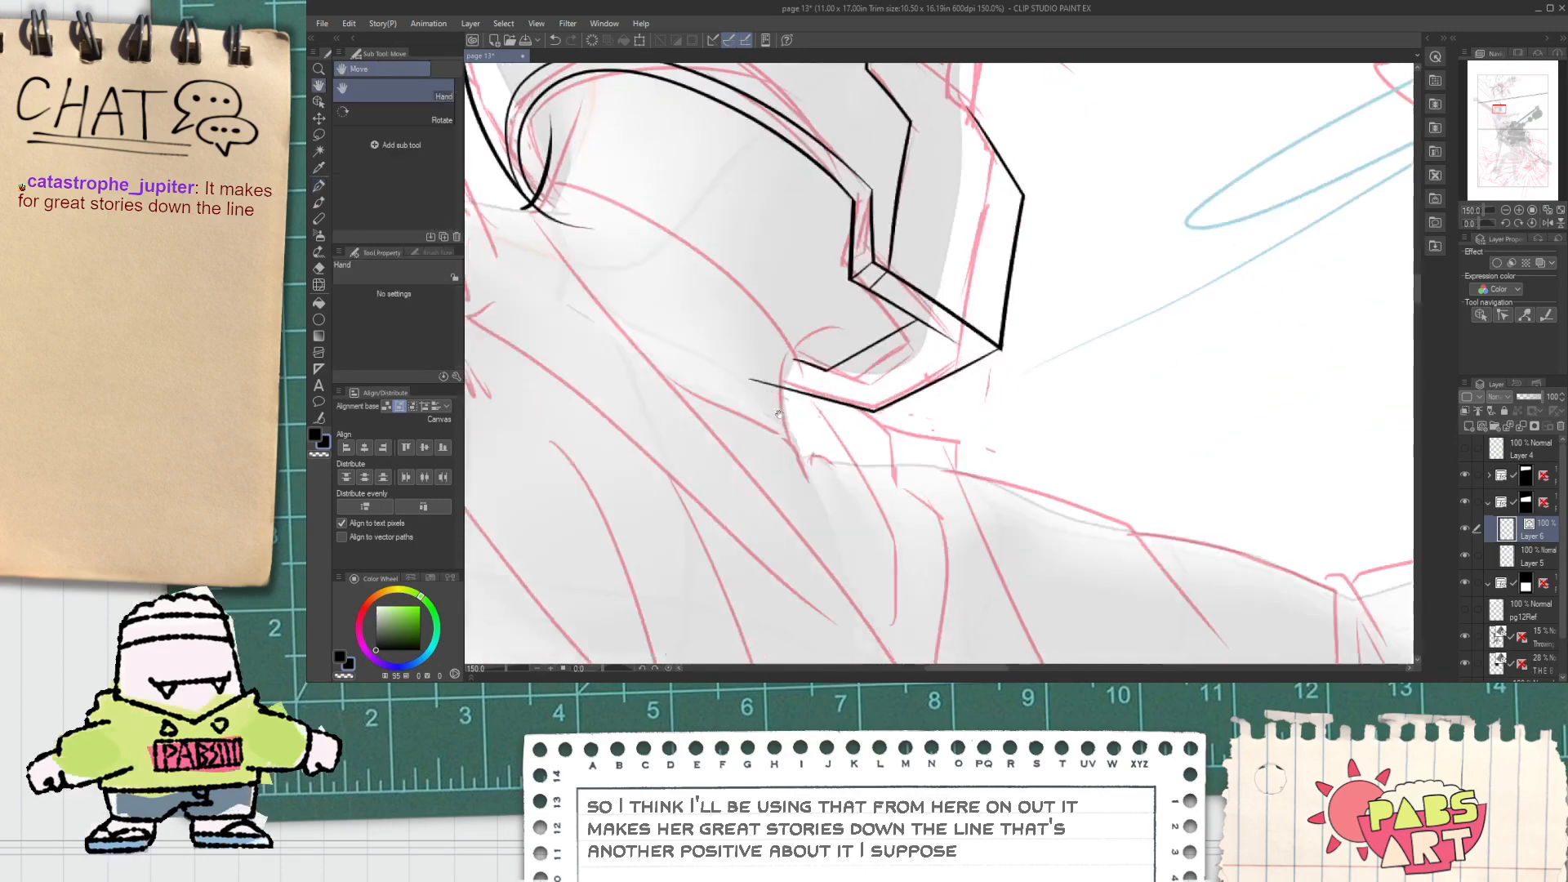
scroll(849, 572, up, 1)
mouse_move(872, 249)
mouse_down()
mouse_move(808, 448)
mouse_move(899, 277)
mouse_up()
key(ctrl+z)
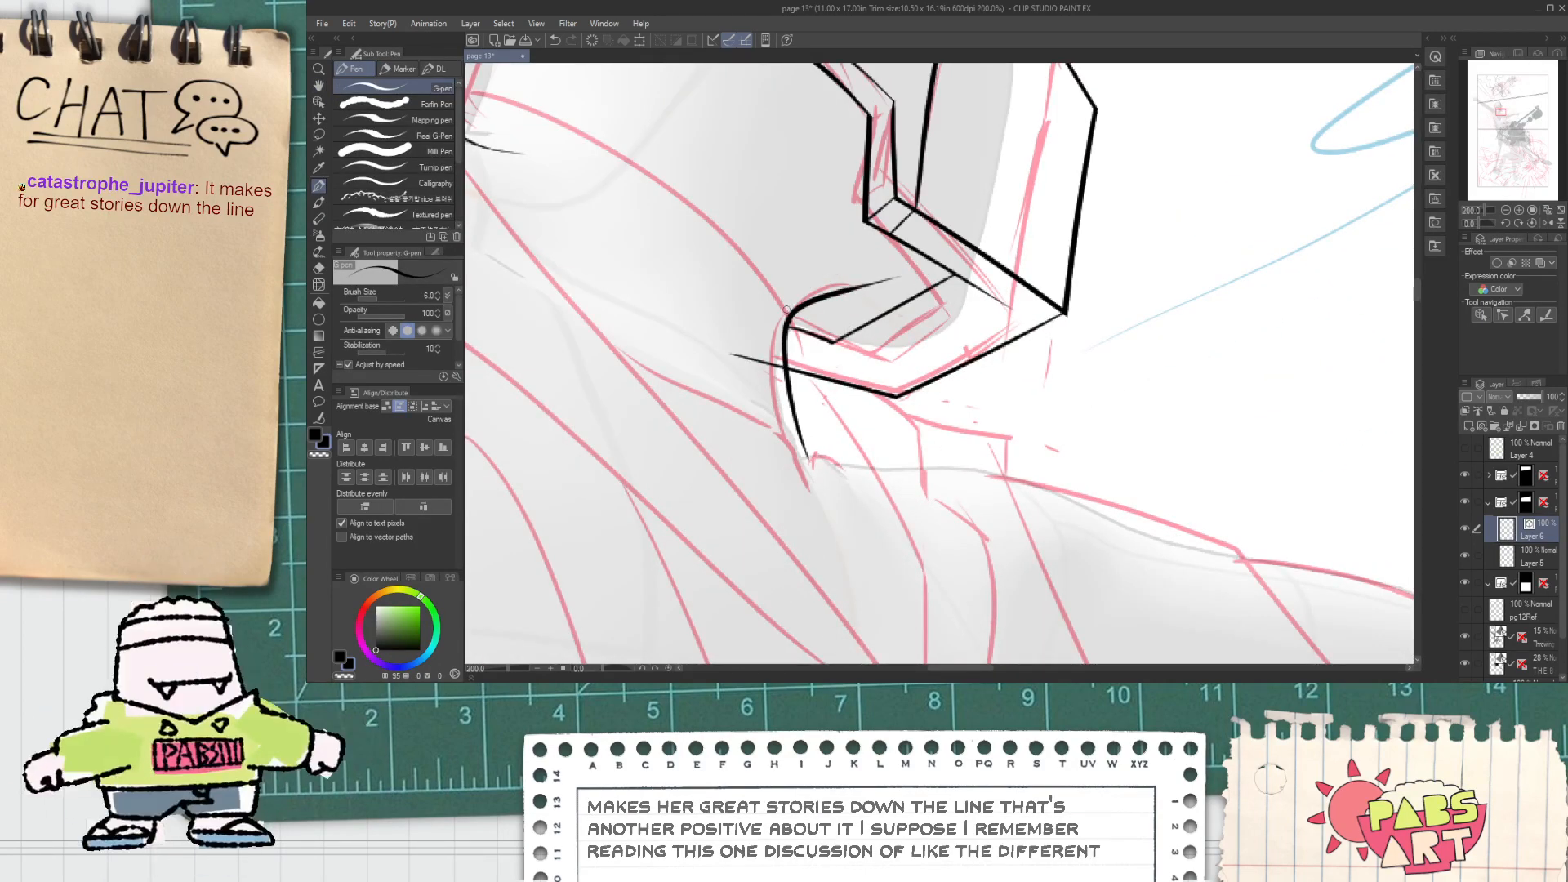
key(e)
drag(756, 351, 748, 369)
Step: Erase the dome and cheek arch tails that overshoot the curved ear stroke at the nape
scroll(709, 341, down, 1)
mouse_move(593, 222)
mouse_down()
mouse_move(764, 397)
mouse_move(709, 361)
mouse_up()
scroll(686, 372, up, 1)
scroll(707, 333, down, 1)
scroll(681, 329, up, 3)
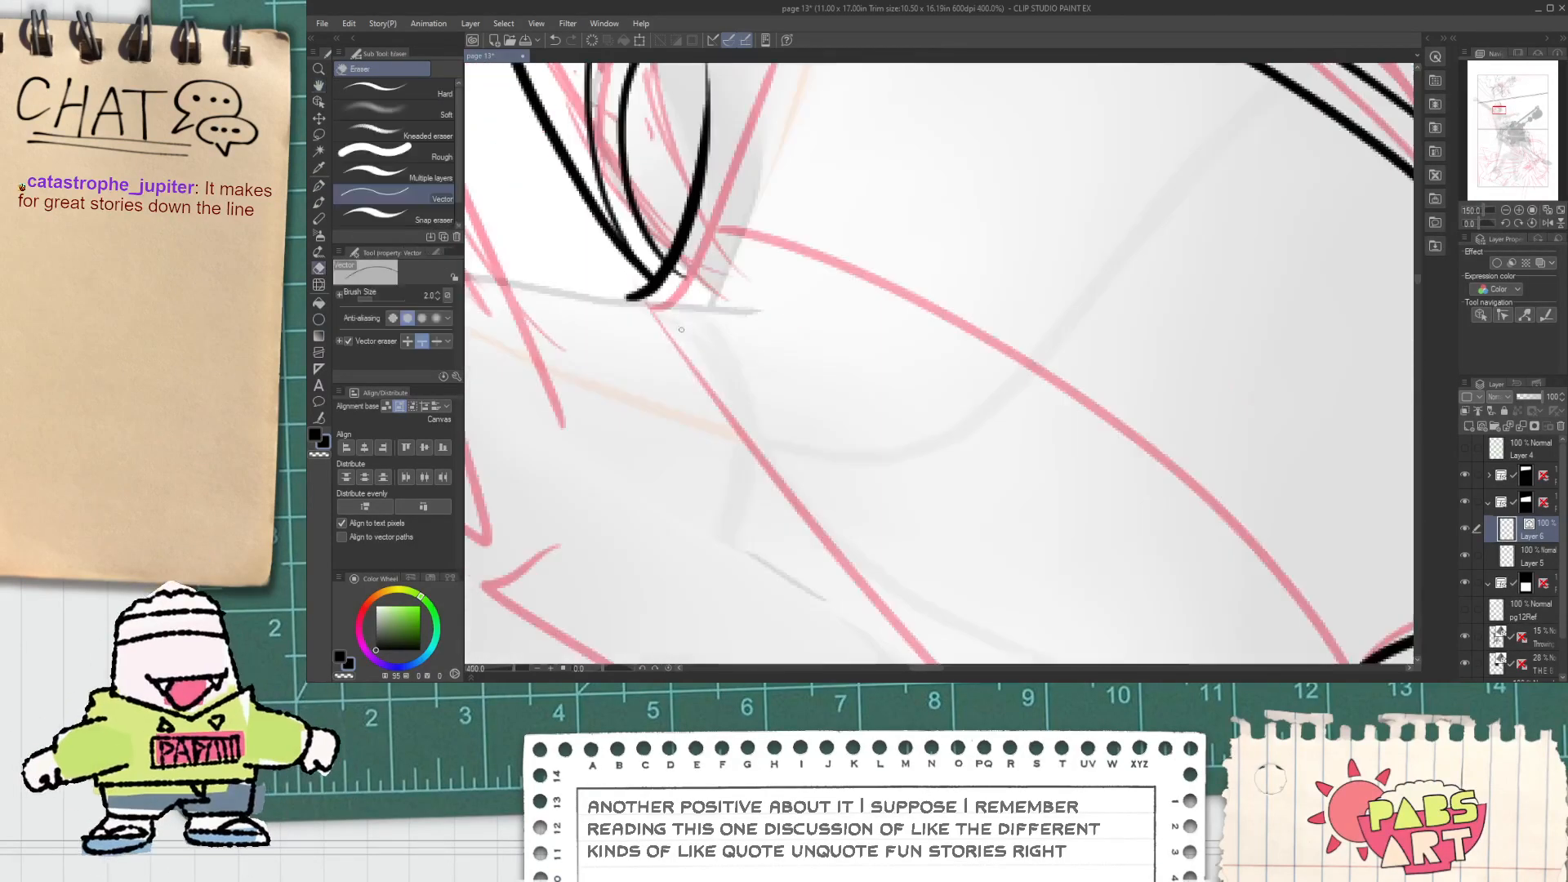
Step: Ink the long curved collar line from the helmet's nape down across the neck to the upper chest, redoing it until it fits the sketch
scroll(691, 245, down, 3)
key(p)
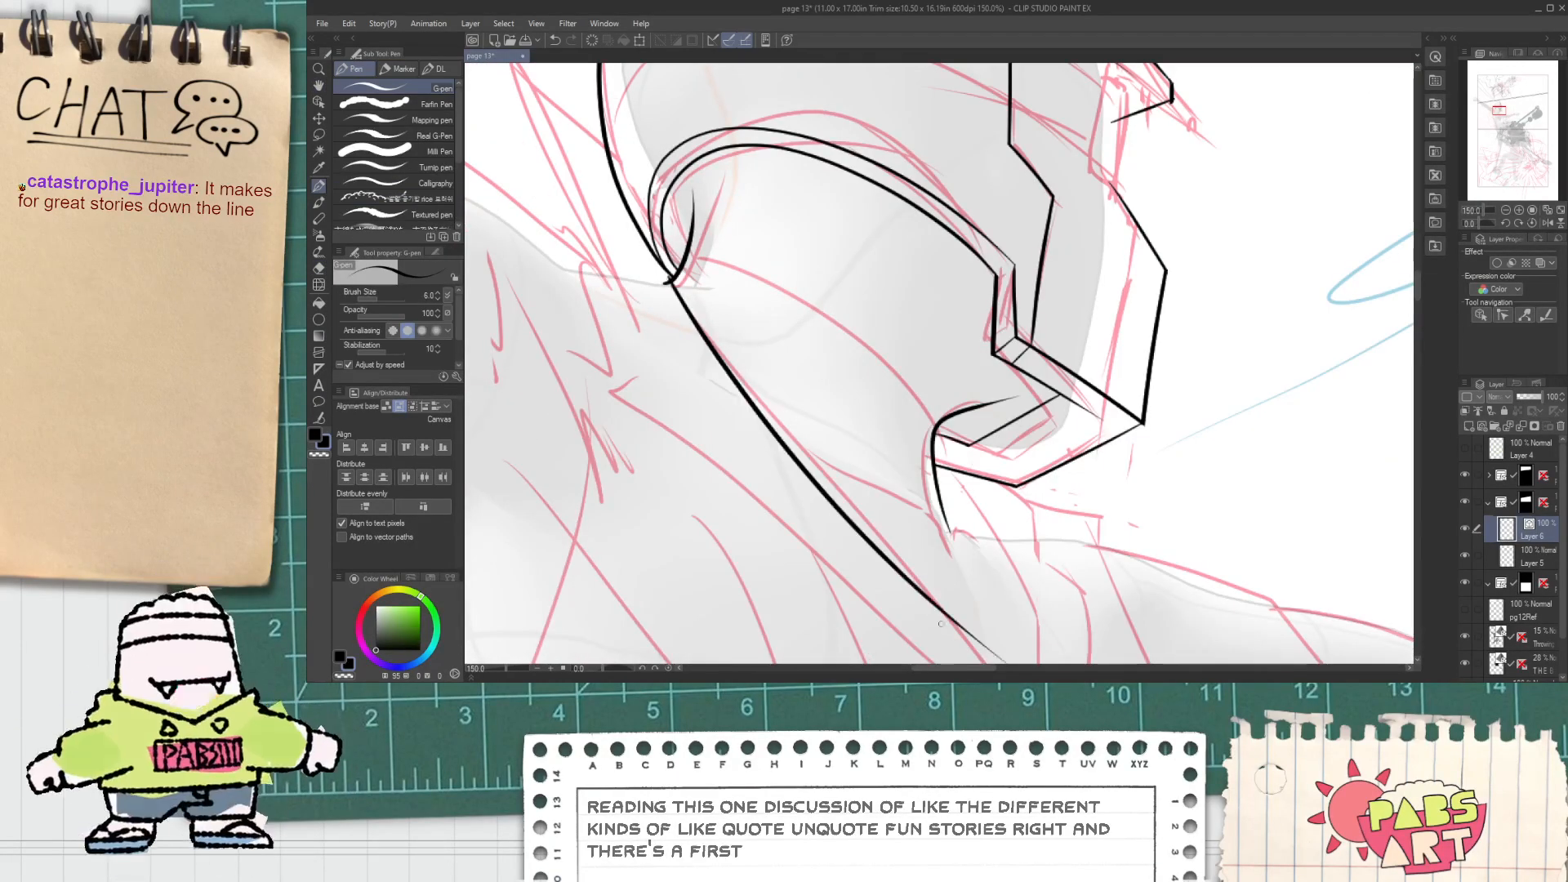
drag(742, 362, 720, 263)
drag(678, 207, 971, 597)
key(ctrl+z)
mouse_move(668, 212)
mouse_down()
mouse_move(750, 331)
mouse_move(939, 531)
mouse_up()
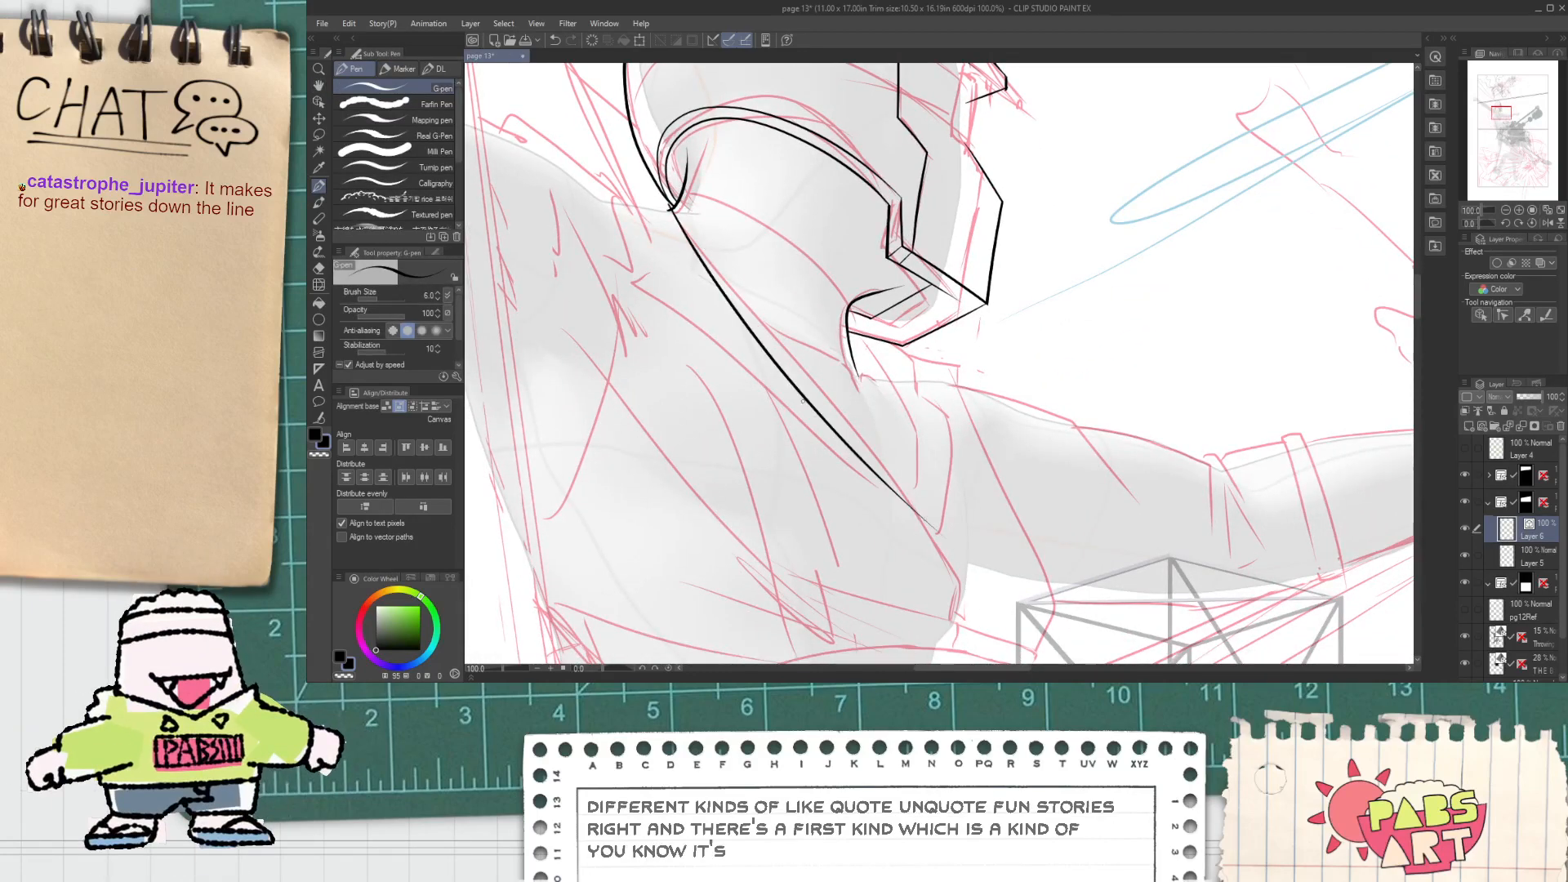
key(ctrl+z)
drag(670, 206, 905, 496)
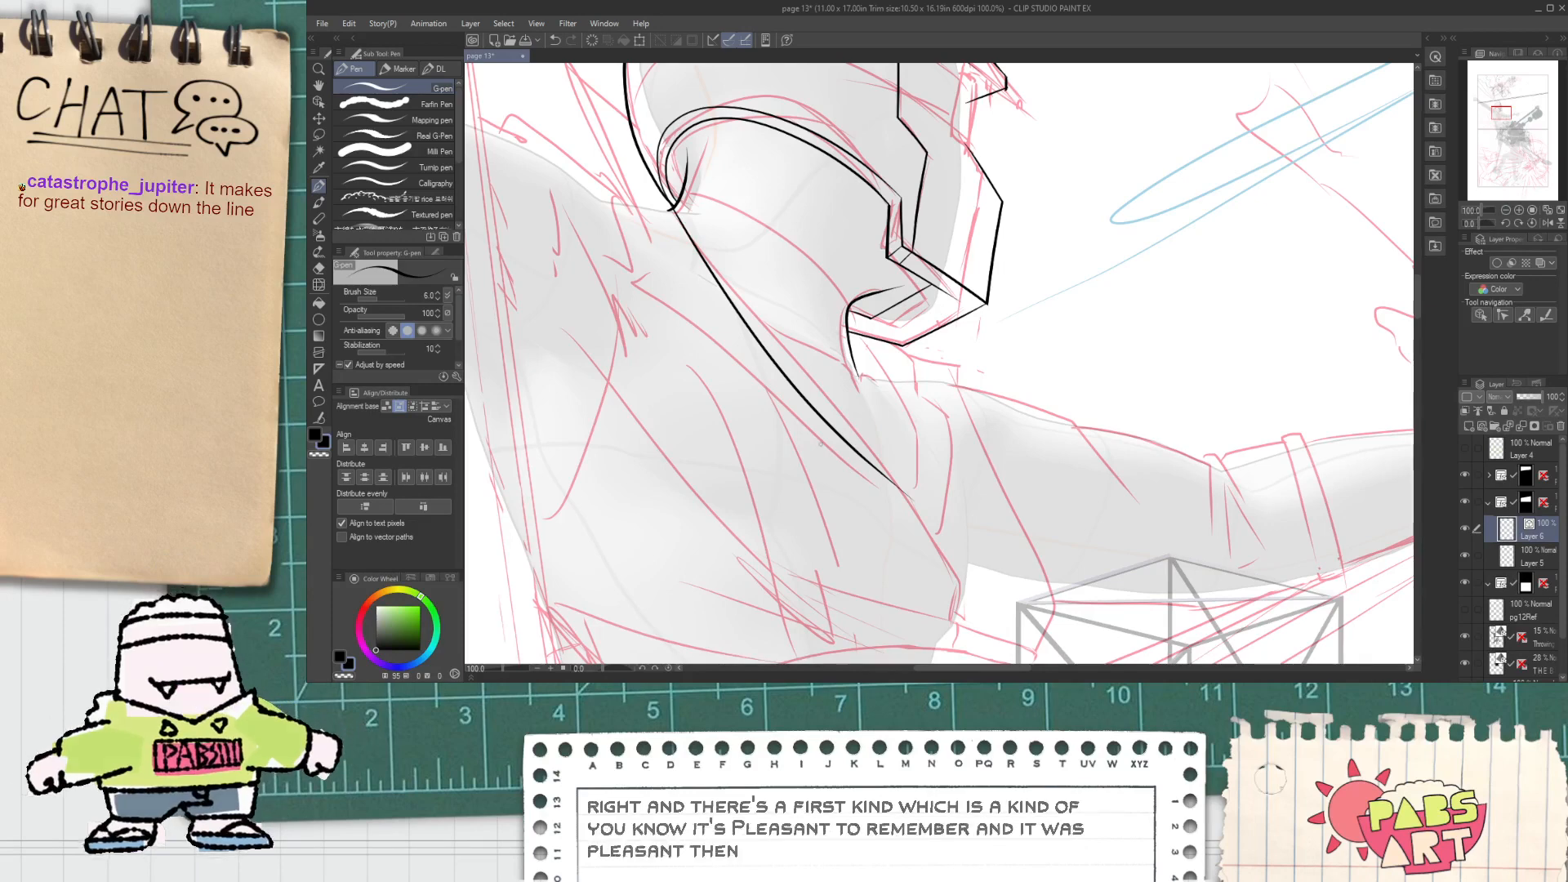
Step: Ink the collar's front edge from beneath the chin down to meet the long collar line in a point and trim its overshoots
scroll(888, 400, up, 1)
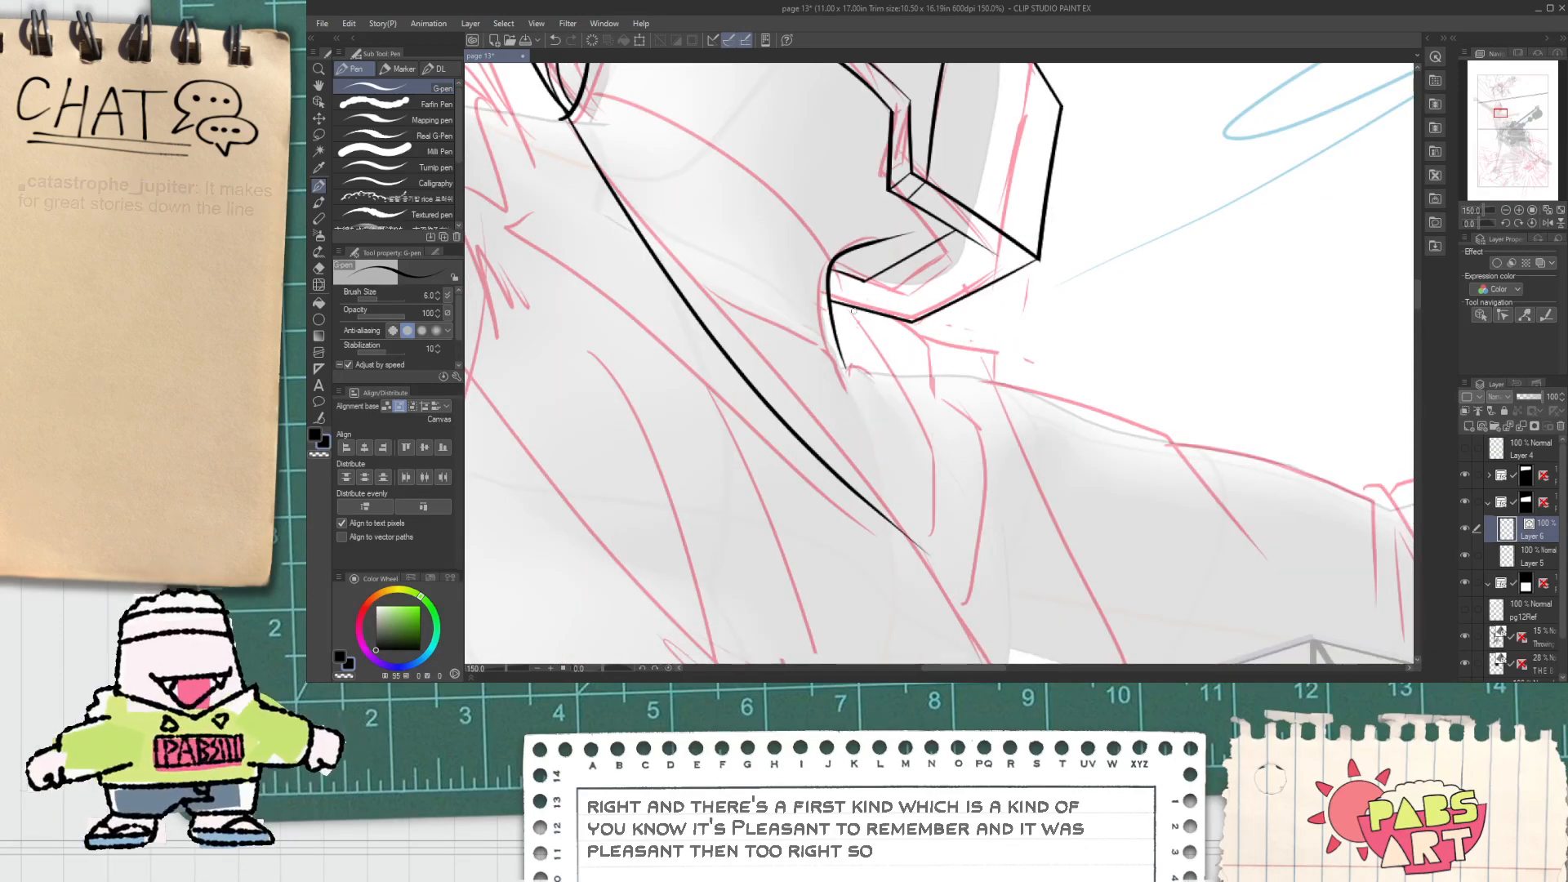
mouse_move(851, 309)
mouse_down()
mouse_move(948, 574)
mouse_move(853, 331)
mouse_move(940, 462)
mouse_move(923, 537)
mouse_move(928, 413)
mouse_up()
key(ctrl+z)
key(ctrl+z)
key(ctrl+z)
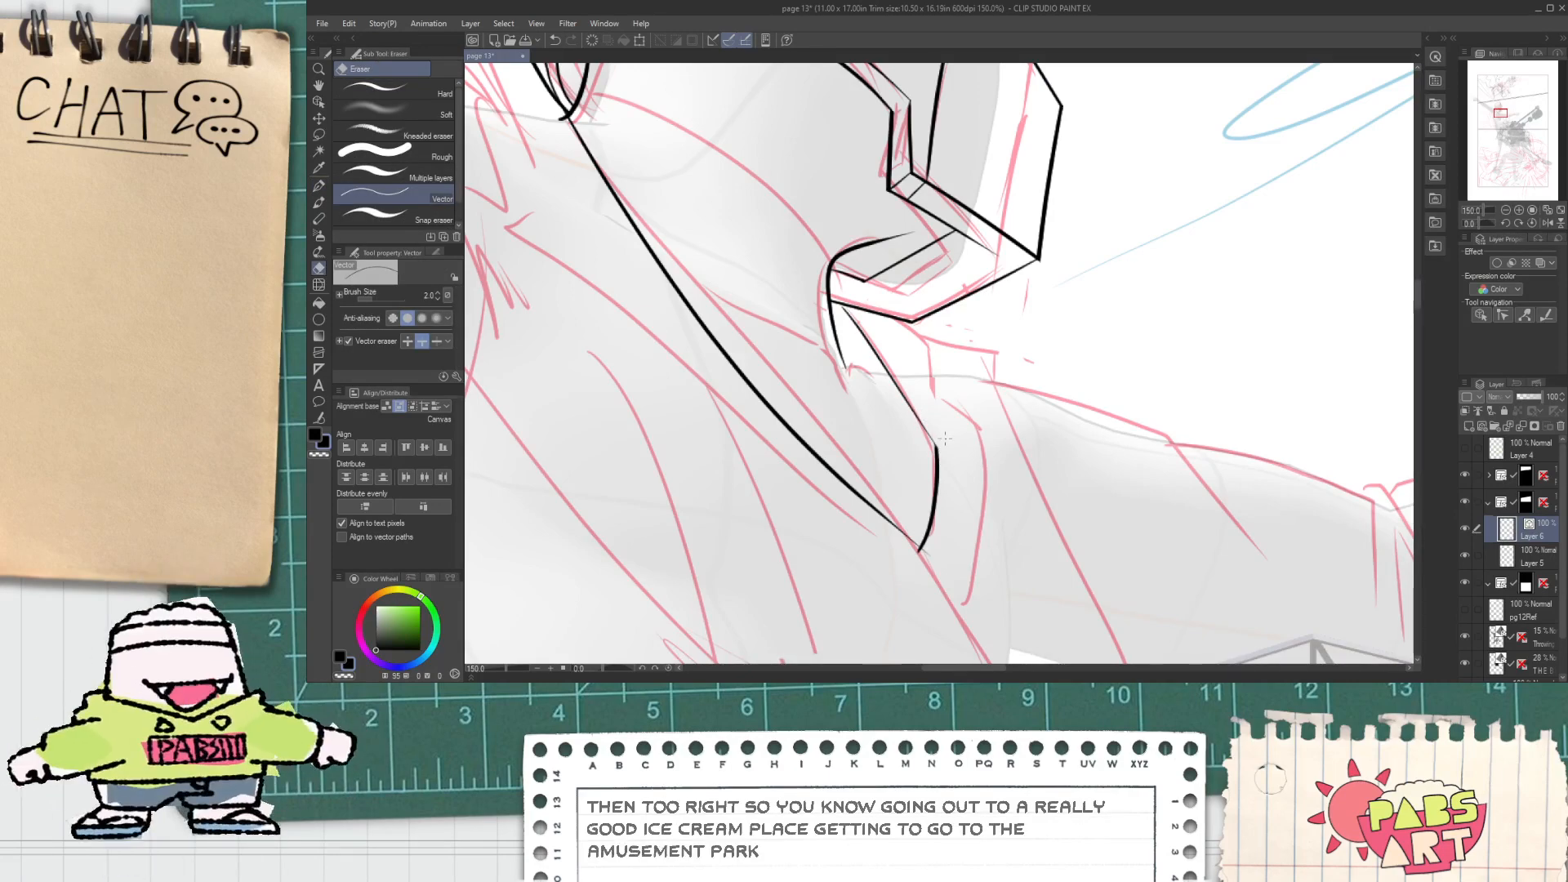
Step: Ink an arched line beneath the helmet's cheek arch, from the nape over to the rear of the jaw
scroll(956, 453, down, 4)
drag(964, 463, 881, 316)
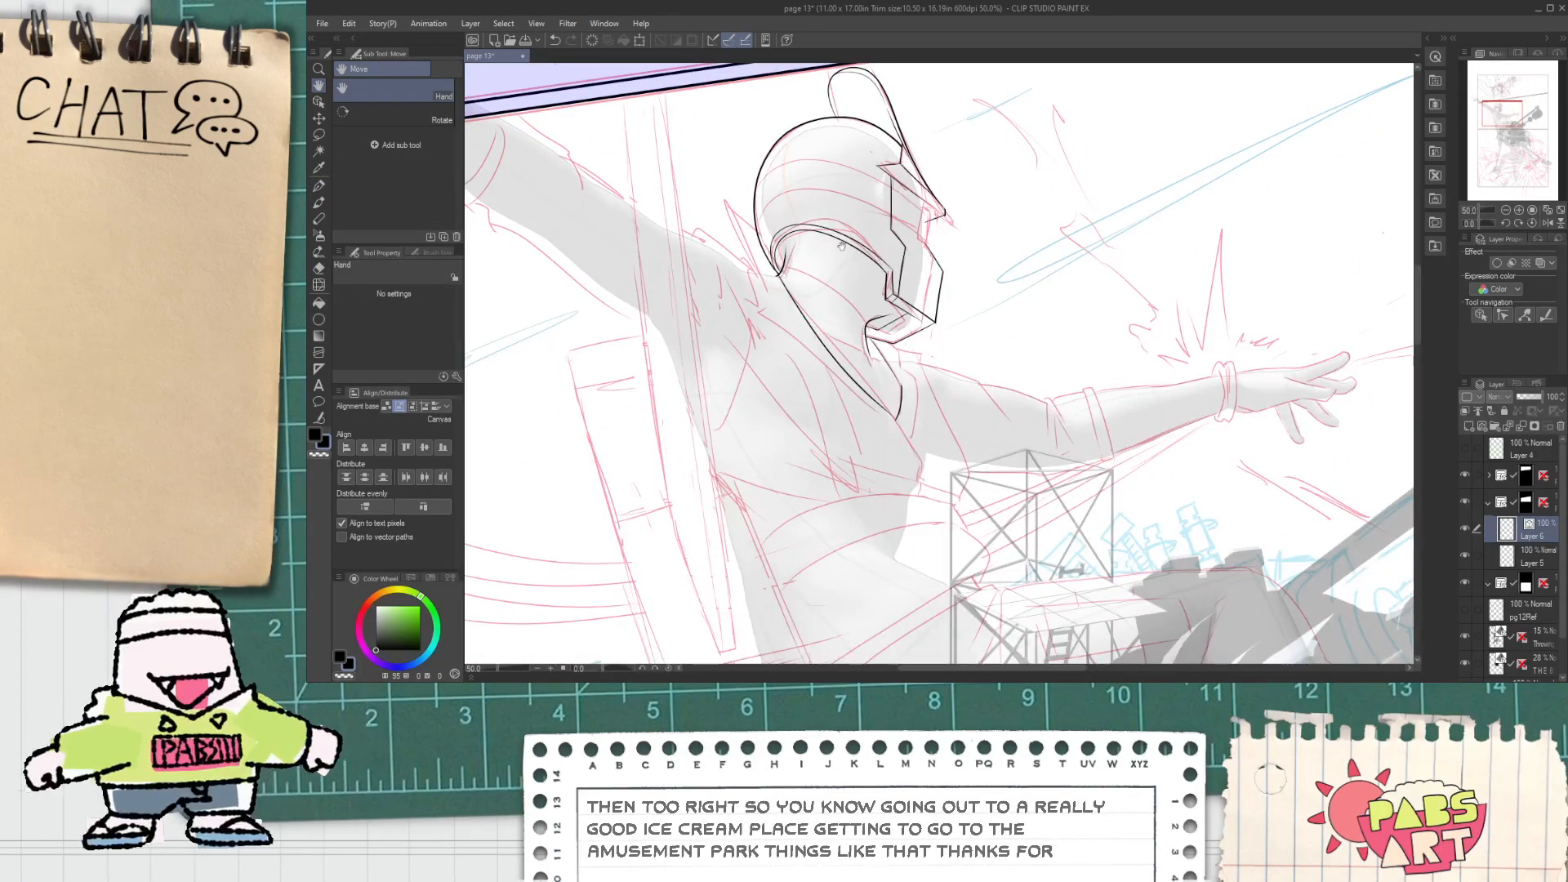
scroll(788, 257, up, 4)
key(p)
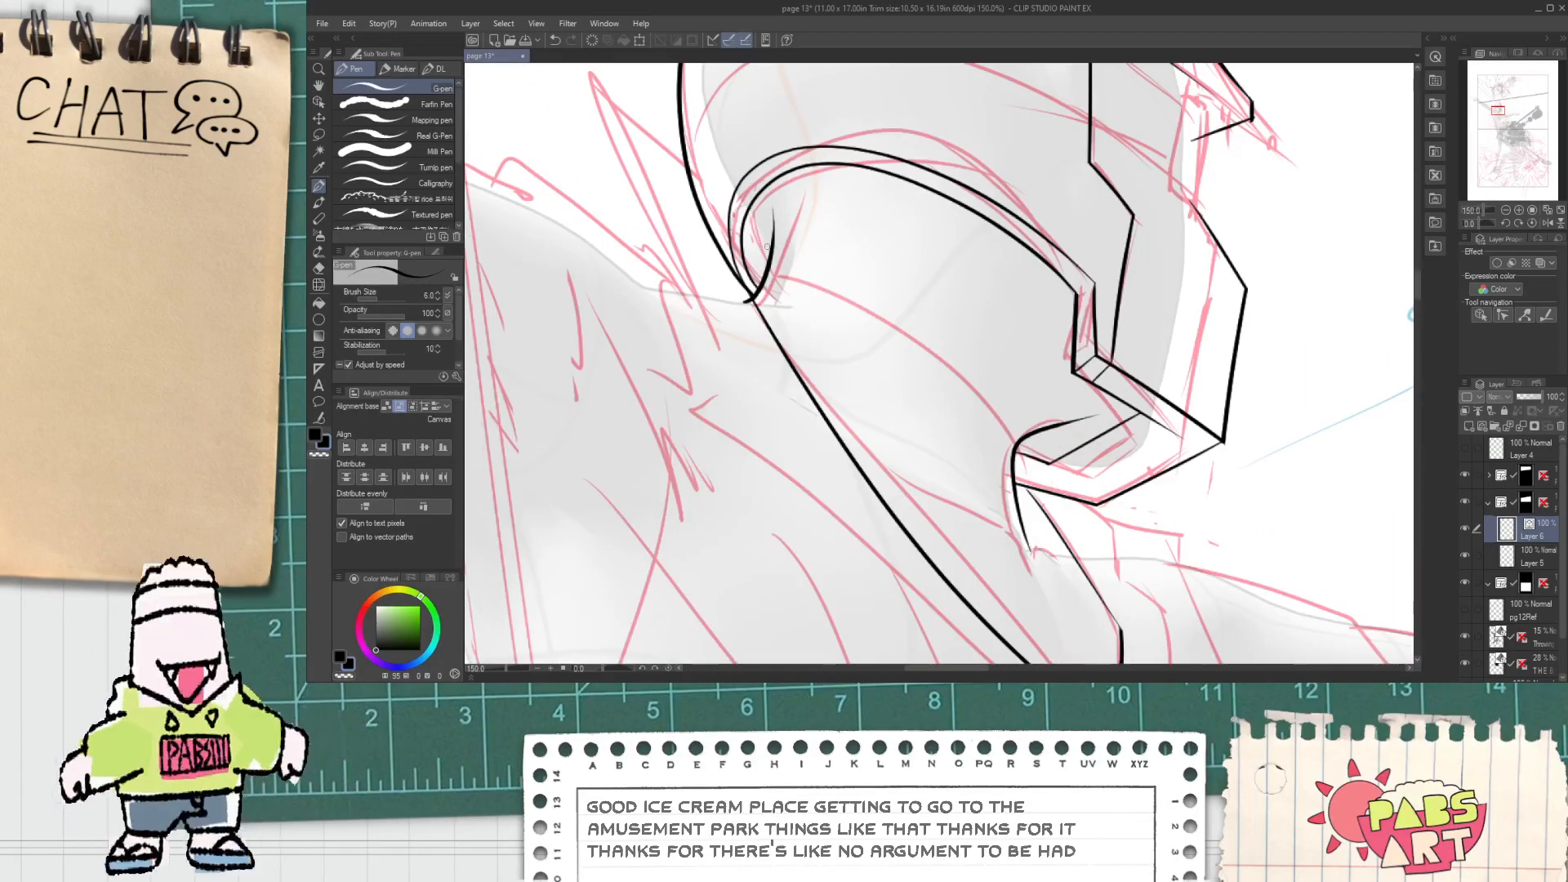
mouse_move(769, 276)
mouse_down()
mouse_move(929, 316)
mouse_move(1022, 437)
mouse_up()
key(ctrl+z)
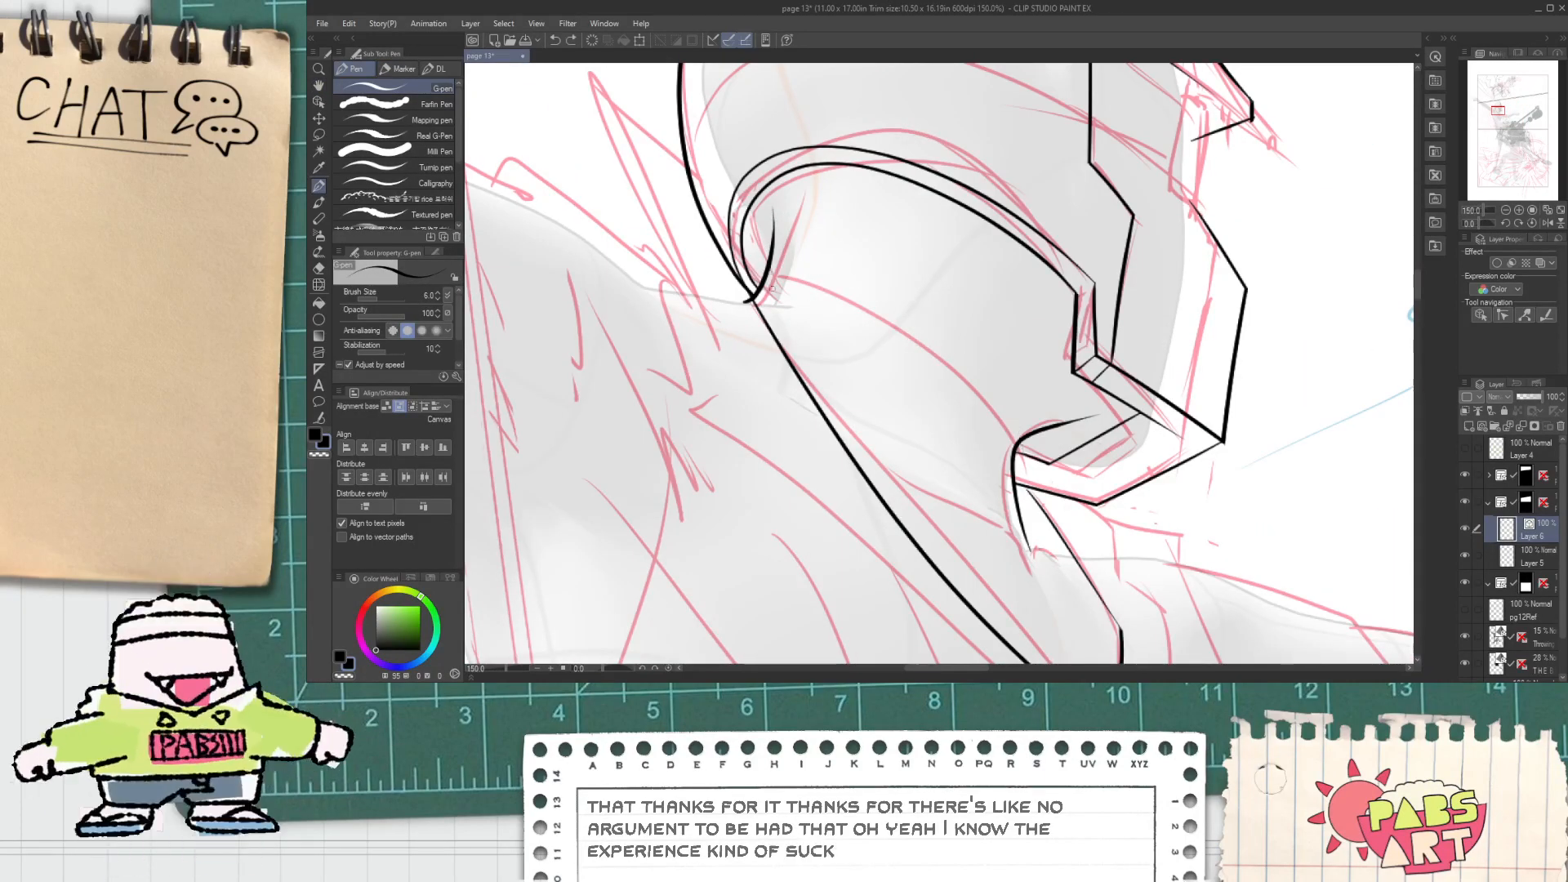
mouse_move(762, 280)
mouse_down()
mouse_move(1019, 344)
mouse_move(1004, 464)
mouse_up()
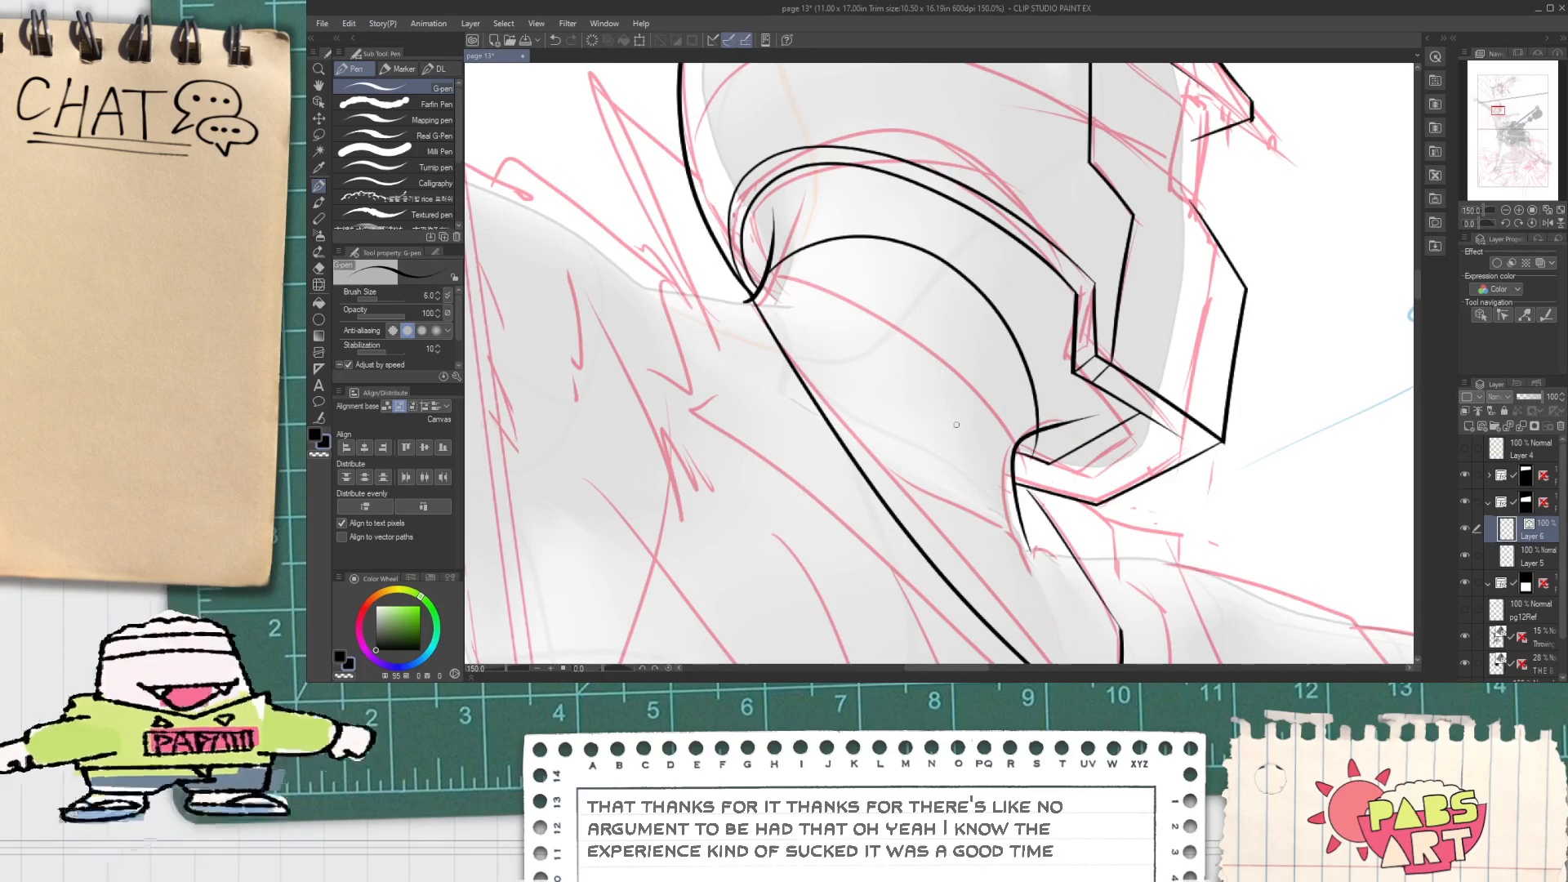
key(e)
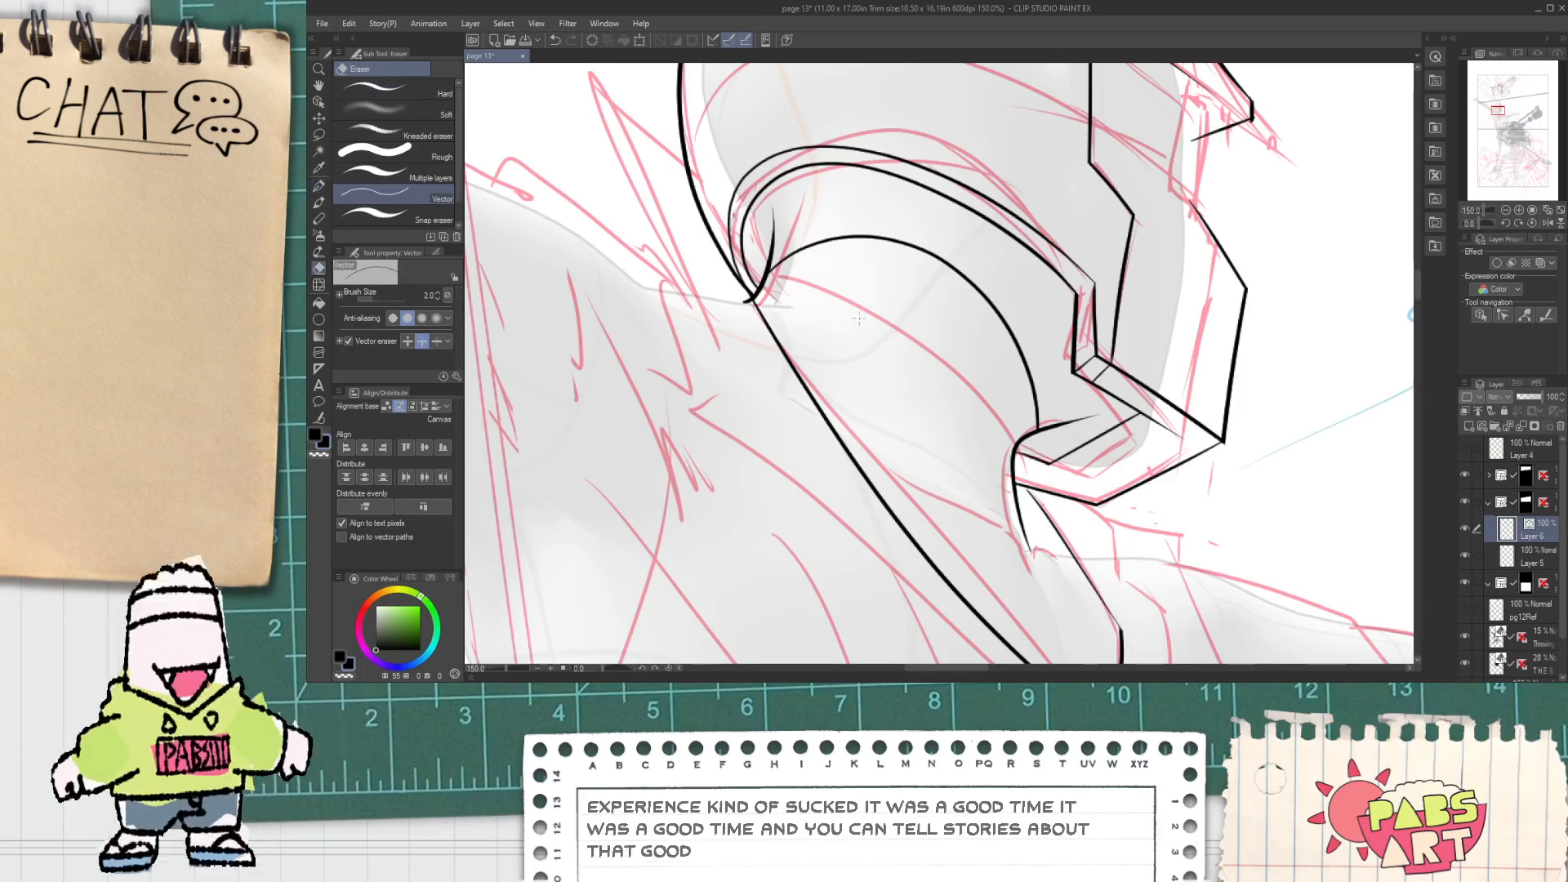
key(p)
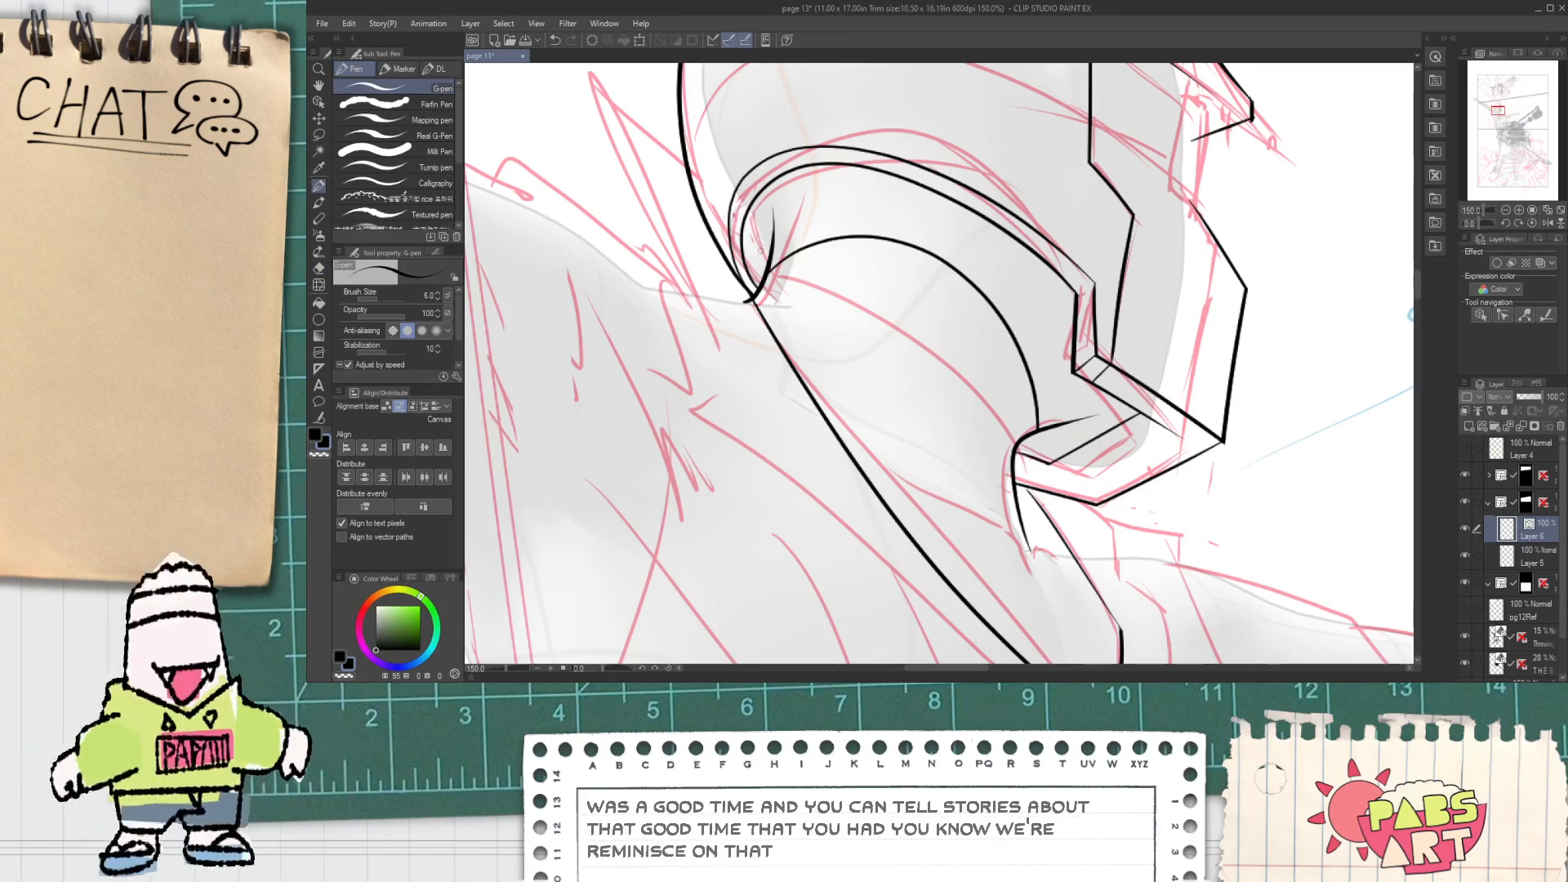
Step: Ink a second arc between the cheek arch and the inner arched line, from the ear stroke to the face guard, retrying until it fits
drag(761, 278, 949, 211)
key(ctrl+z)
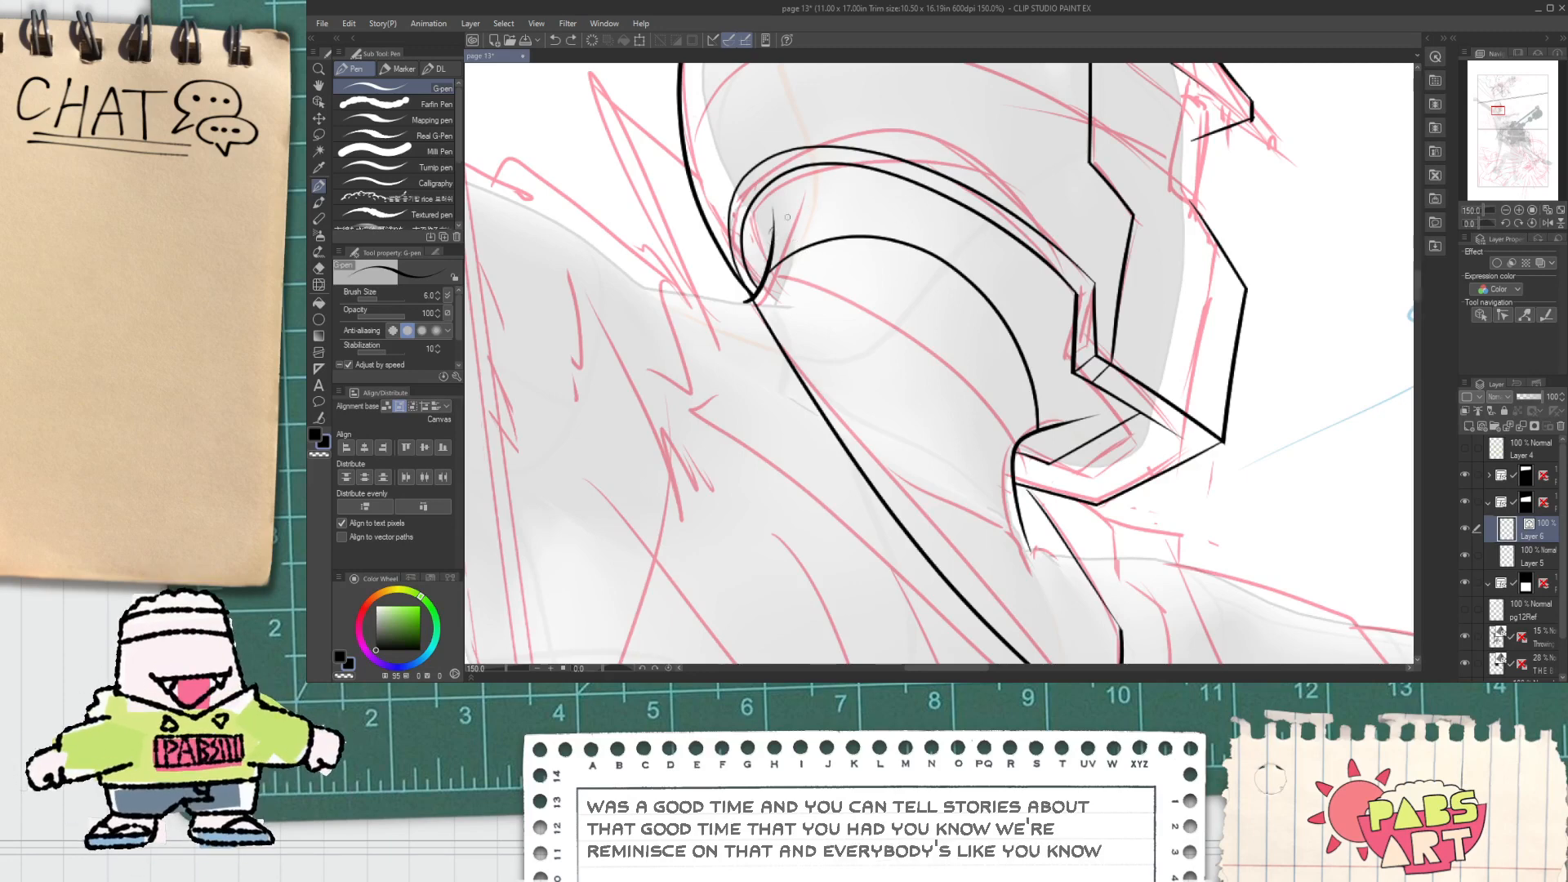
drag(776, 225, 1057, 275)
key(ctrl+z)
mouse_move(774, 222)
mouse_down()
mouse_move(806, 209)
mouse_move(1072, 346)
mouse_up()
key(ctrl+z)
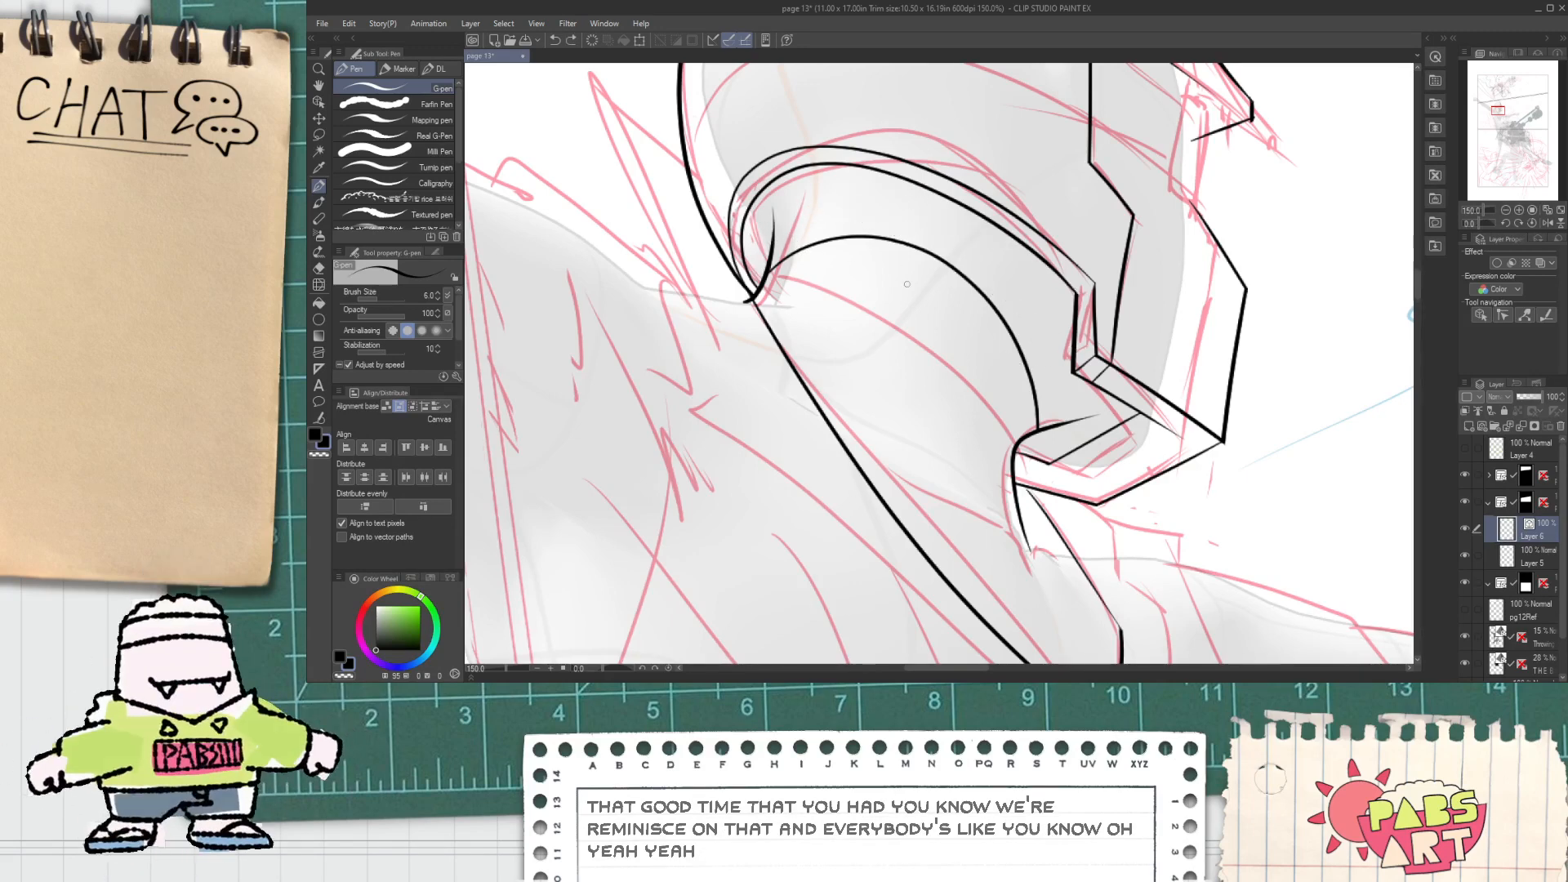
drag(768, 243, 1074, 291)
key(ctrl+z)
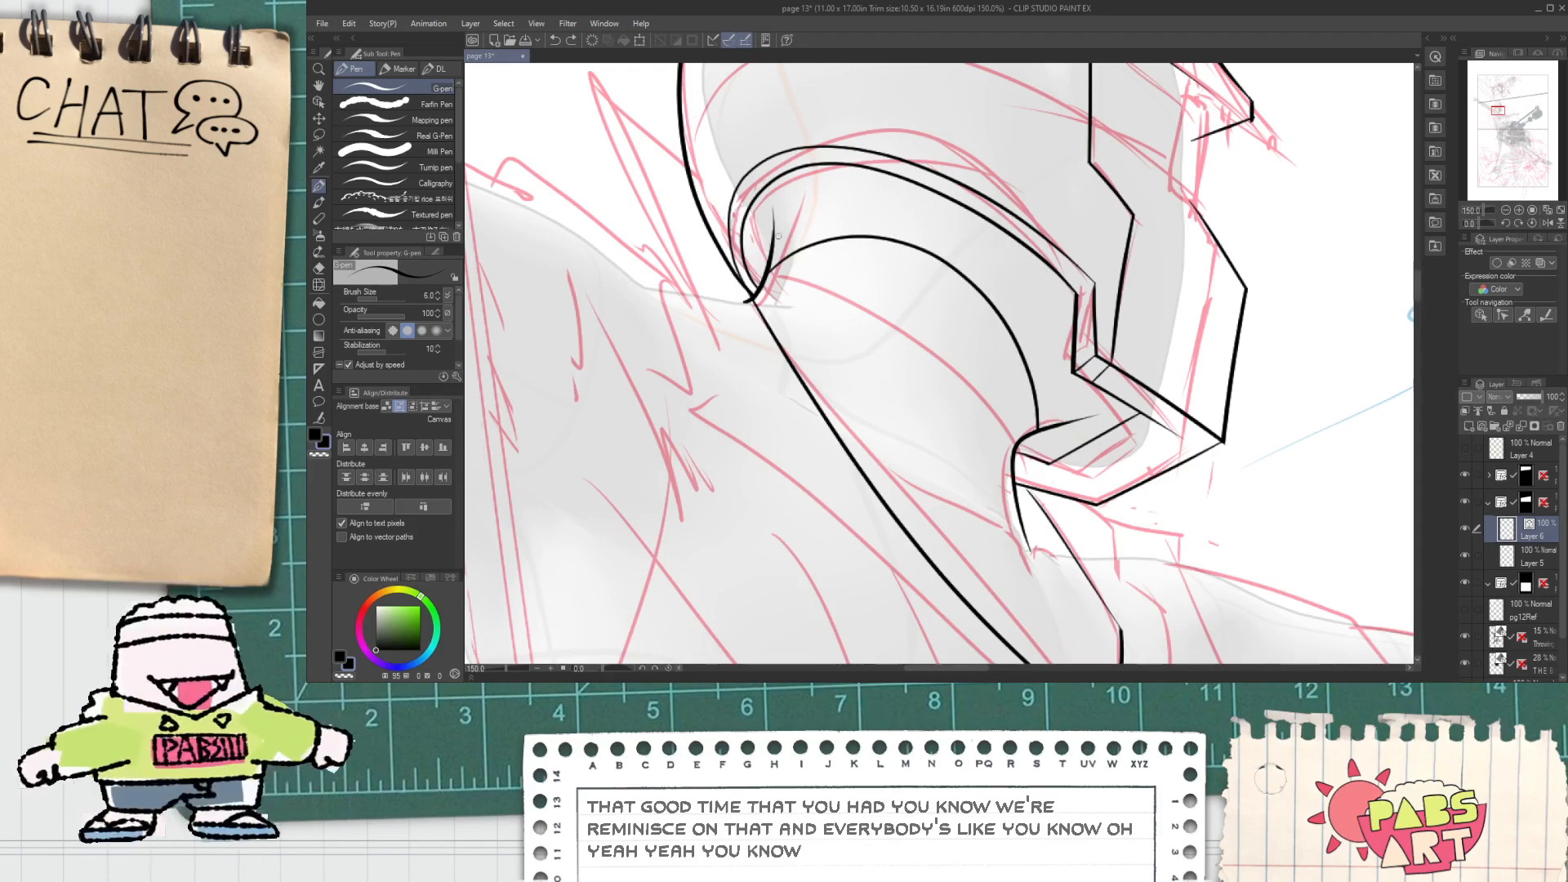
drag(774, 236, 1074, 296)
key(ctrl+z)
drag(772, 239, 1074, 298)
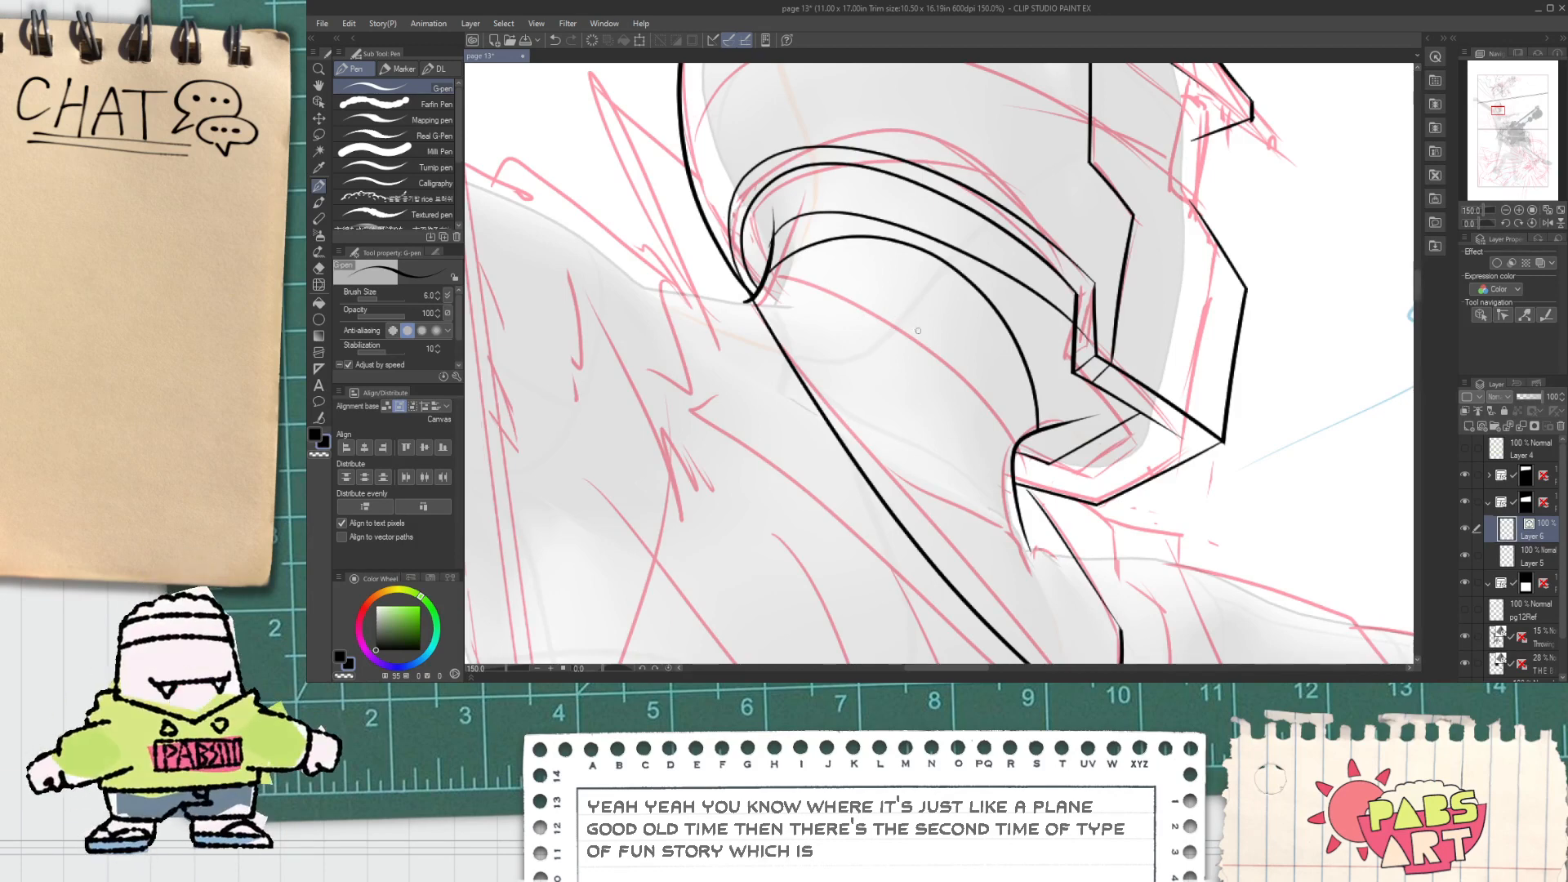
Step: Ink a short slanting stroke from the jaw's rear corner up to the face guard and erase the overshoots around it
scroll(1042, 434, up, 1)
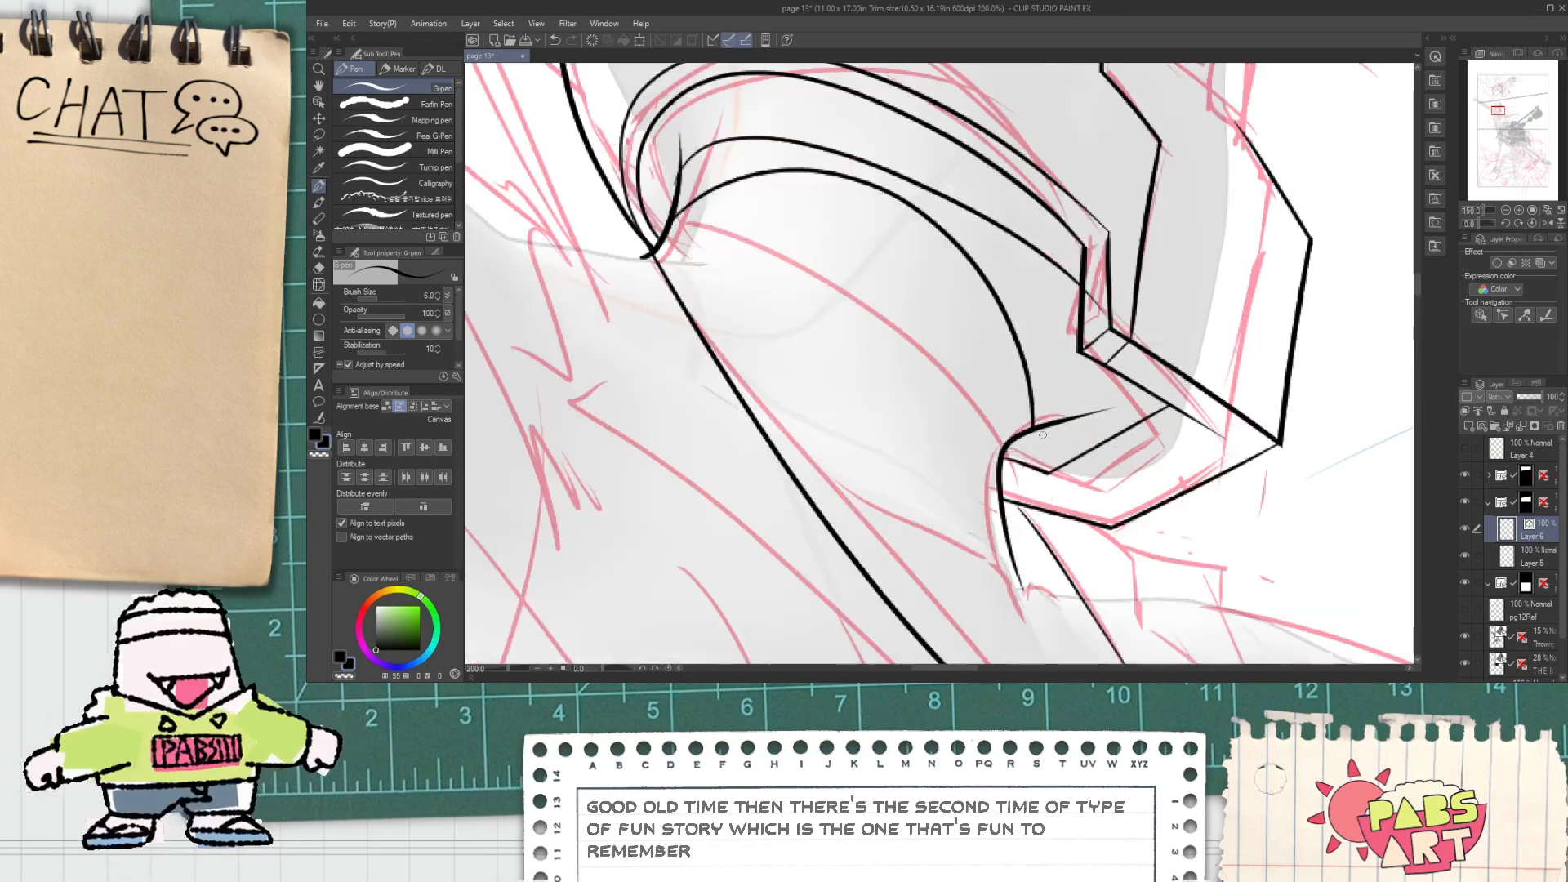
mouse_move(1044, 425)
mouse_down()
mouse_move(1049, 445)
mouse_move(1135, 368)
mouse_up()
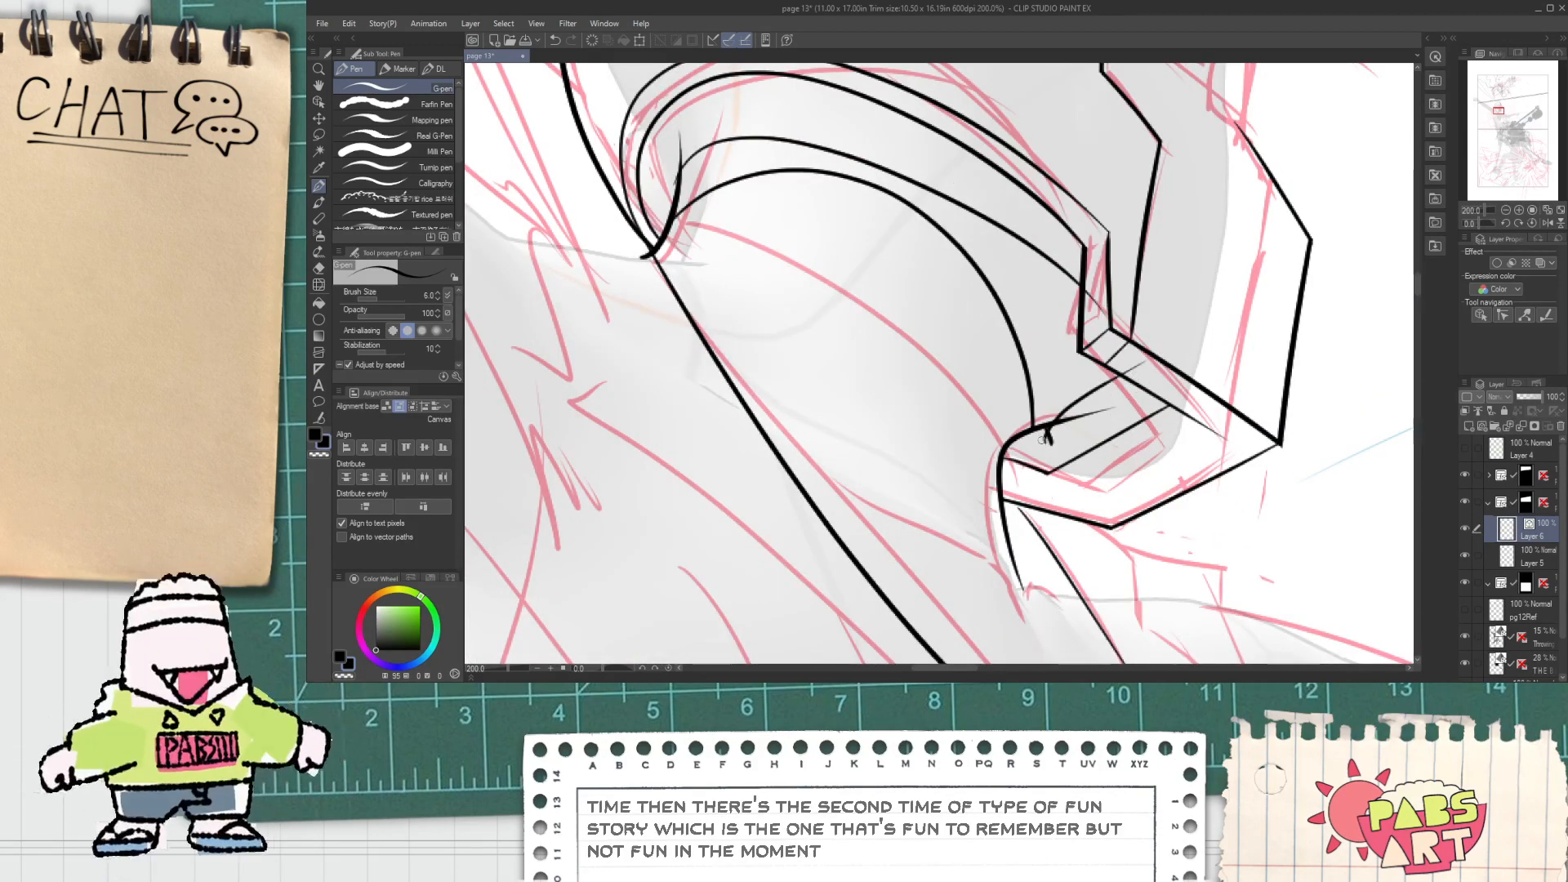
key(ctrl+z)
mouse_move(1060, 417)
mouse_down()
mouse_move(1123, 374)
mouse_move(1027, 442)
mouse_up()
key(ctrl+z)
key(ctrl+z)
key(e)
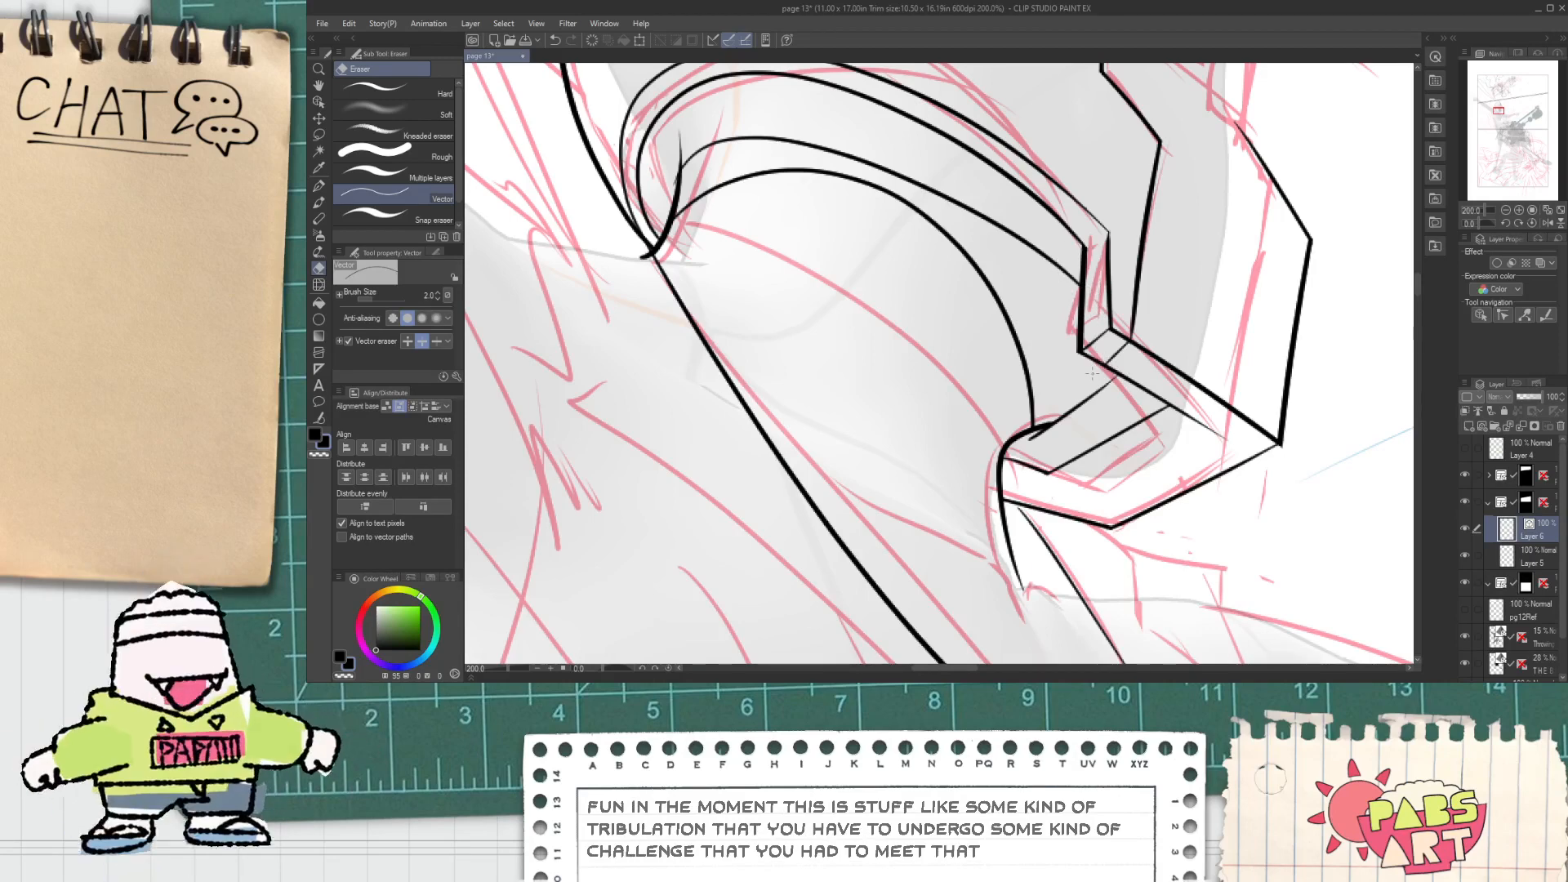
Step: Erase the tip of the ear stroke that overshoots the second arc at the nape
key(p)
scroll(1094, 376, down, 1)
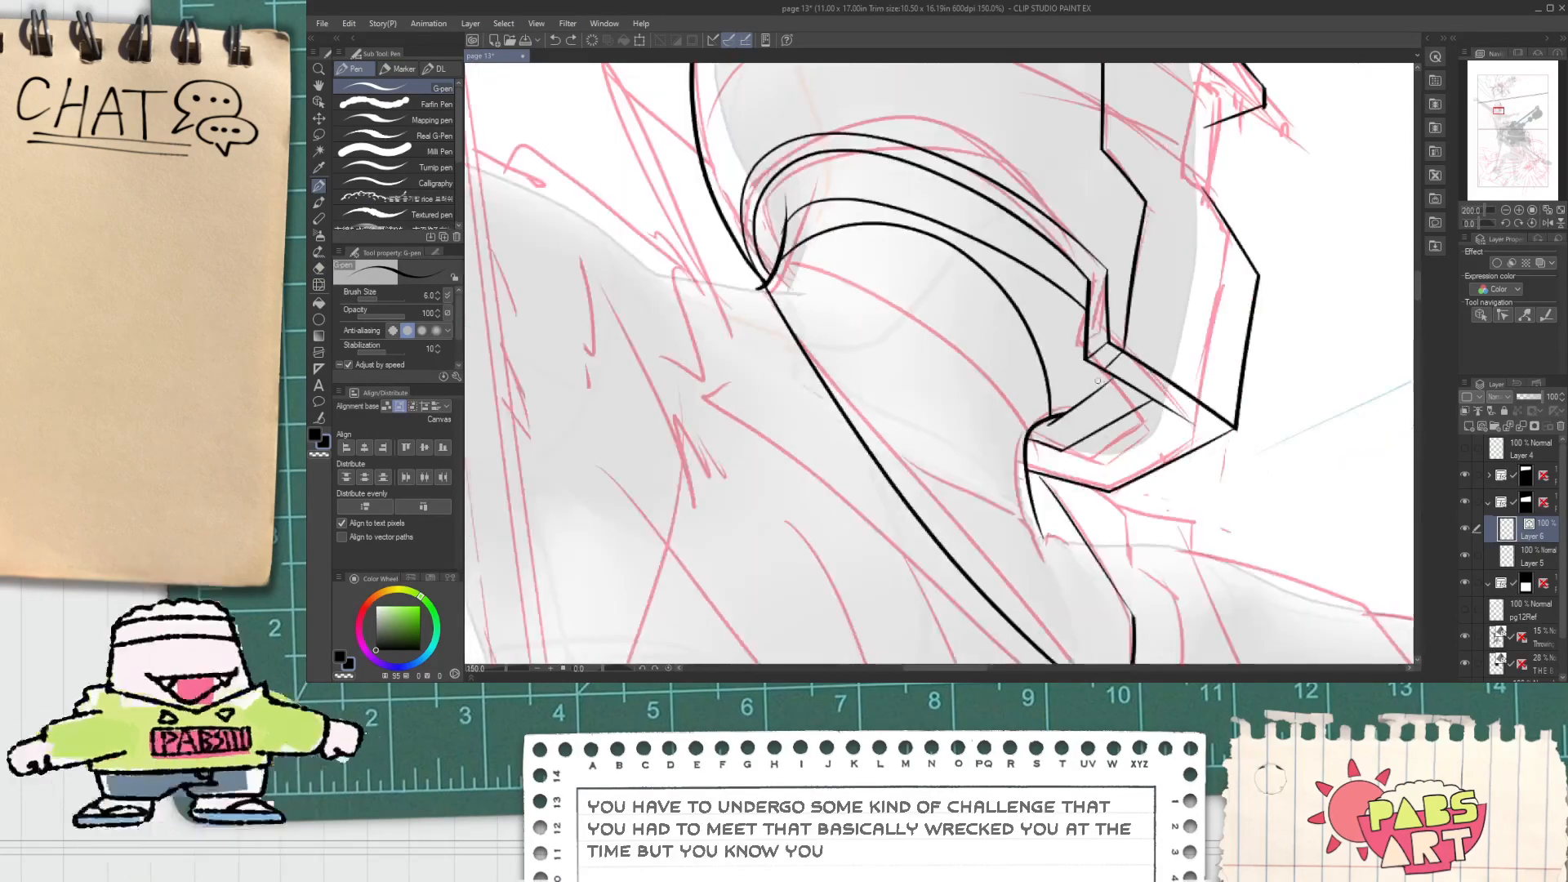
scroll(1098, 381, down, 1)
drag(943, 249, 1005, 331)
scroll(996, 335, up, 2)
key(e)
drag(898, 366, 918, 372)
scroll(923, 382, down, 1)
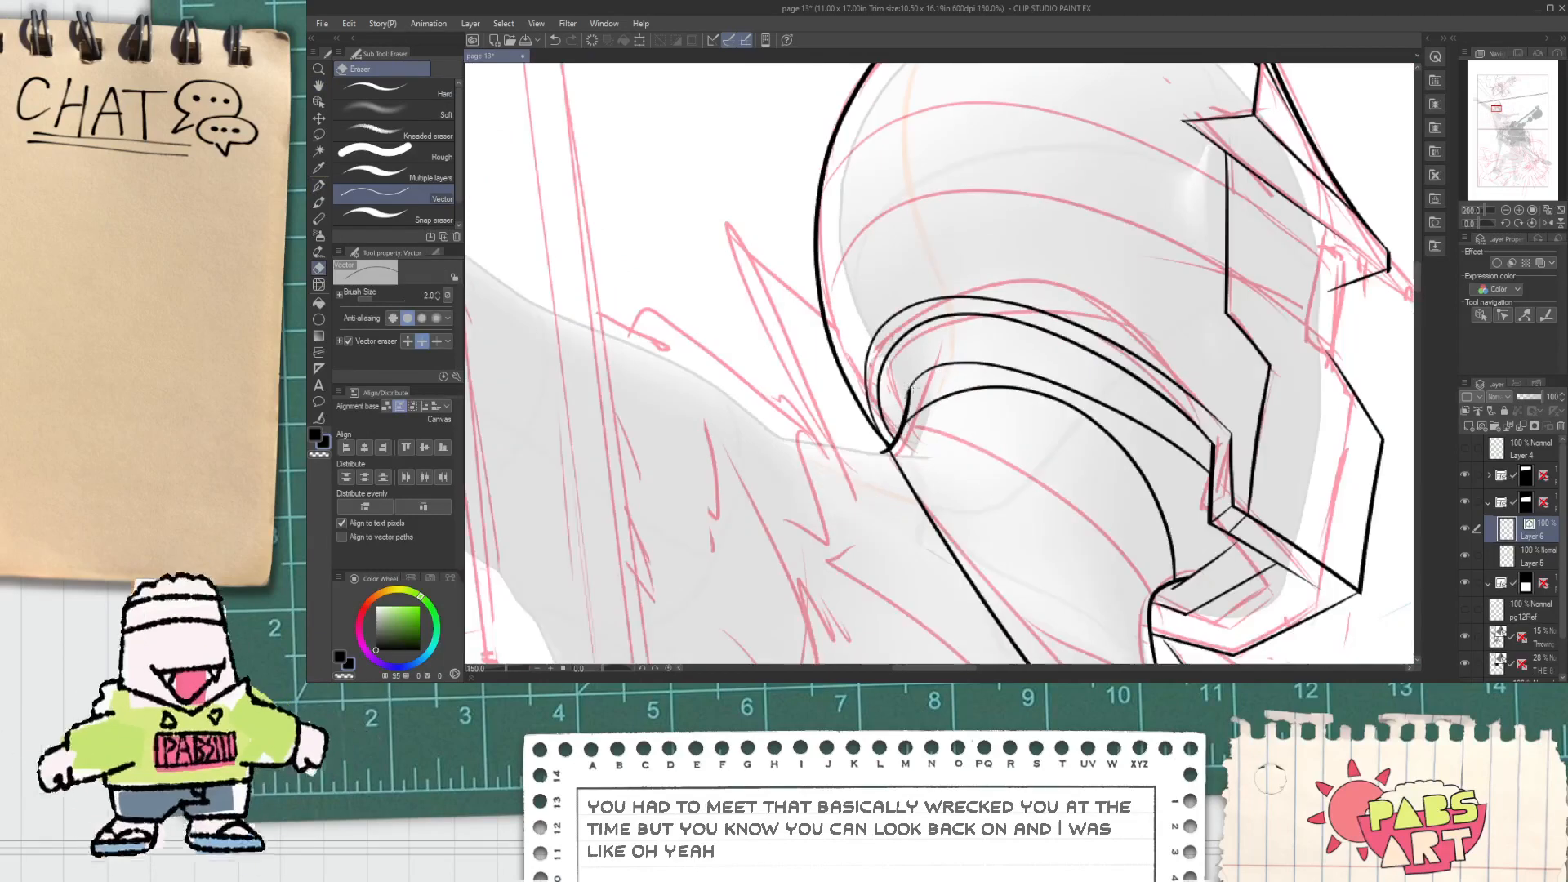
Step: Ink the rear edge of the long slanting beam behind the figure, from the second panel's upper border down past the torso
scroll(910, 394, down, 1)
key(space)
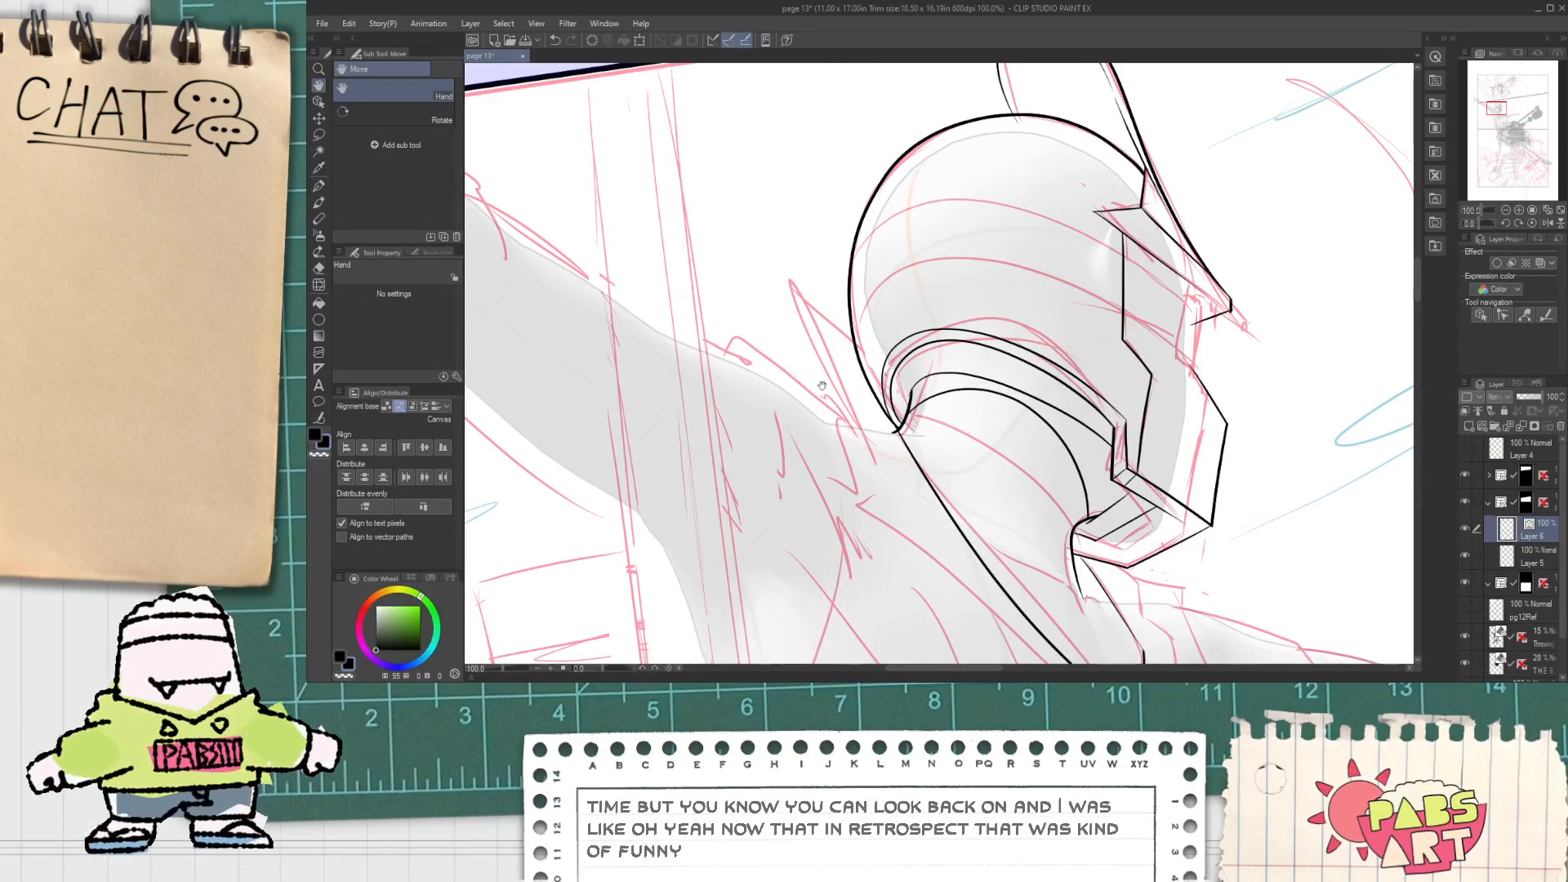
scroll(828, 386, down, 1)
drag(898, 462, 782, 300)
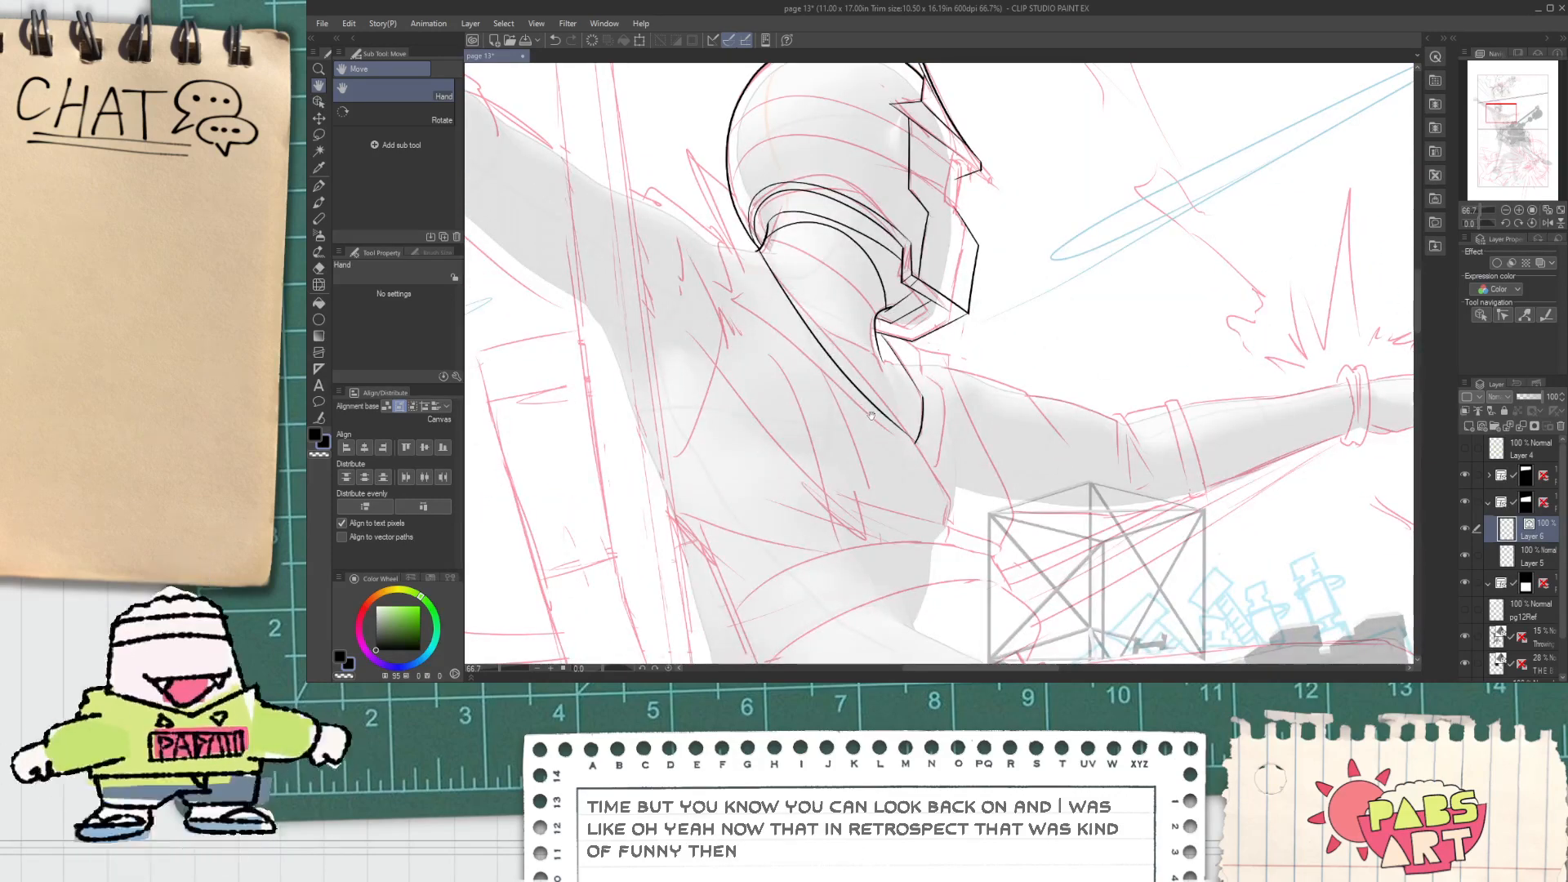
scroll(908, 445, up, 2)
scroll(904, 452, down, 2)
key(space)
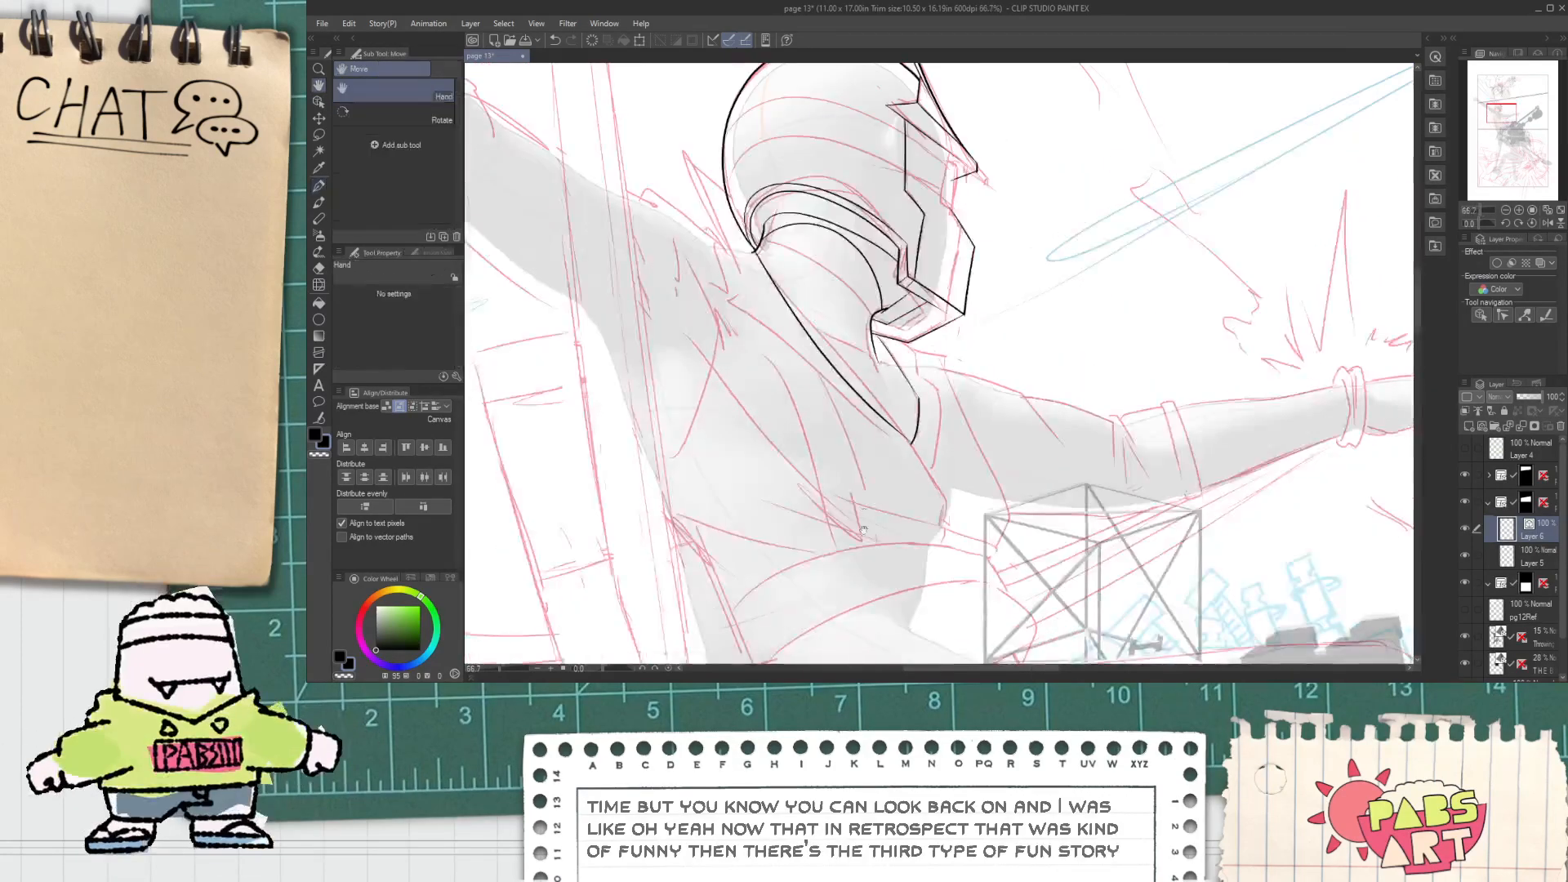
drag(858, 537, 776, 316)
drag(702, 389, 889, 452)
scroll(735, 425, down, 2)
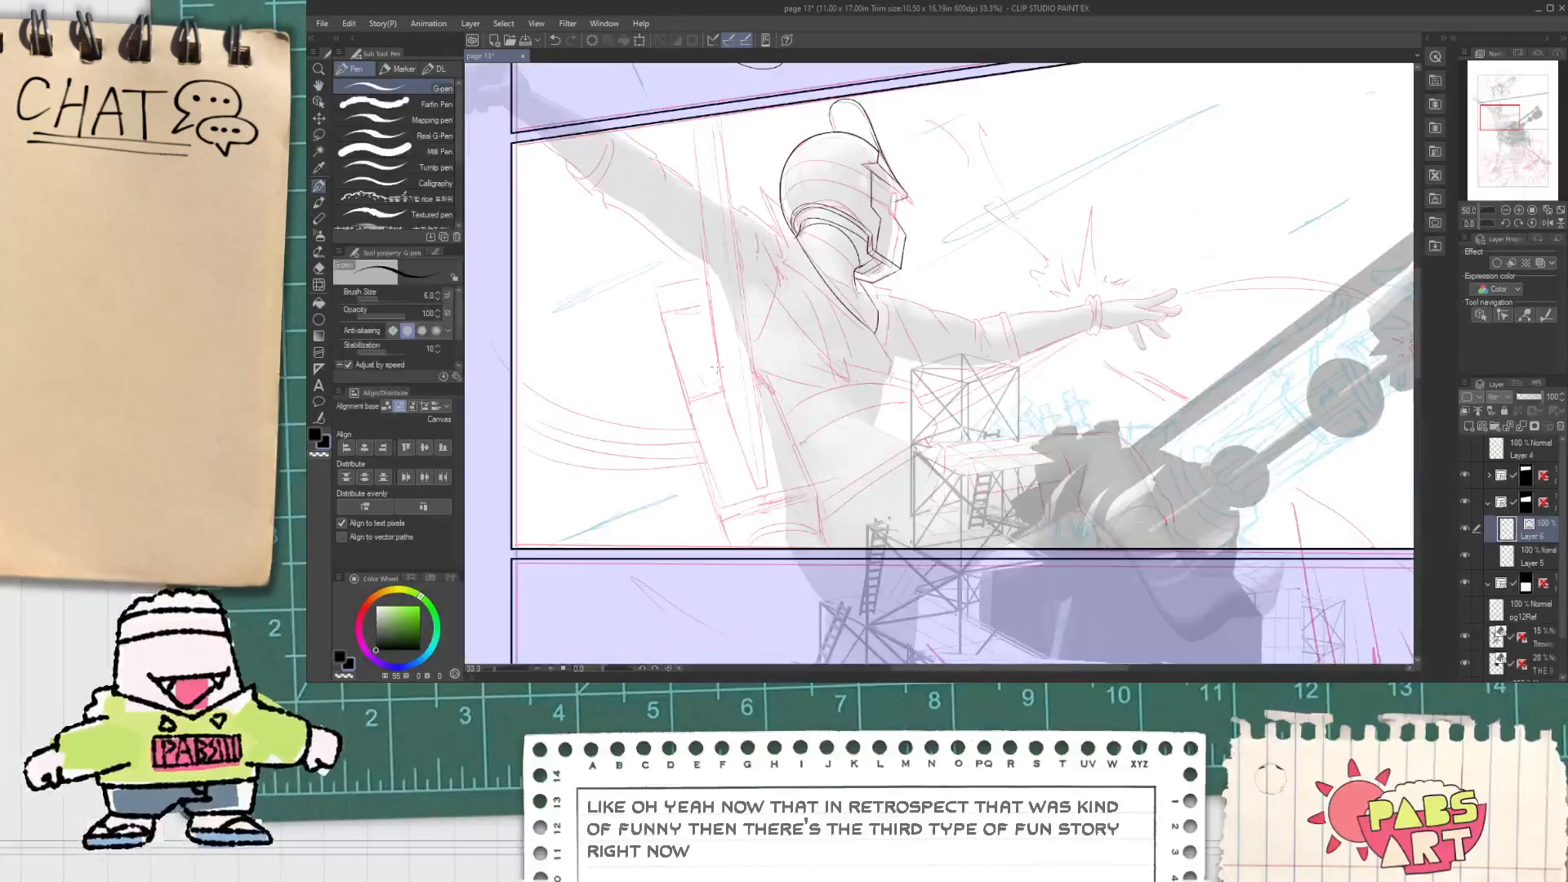
drag(717, 369, 753, 460)
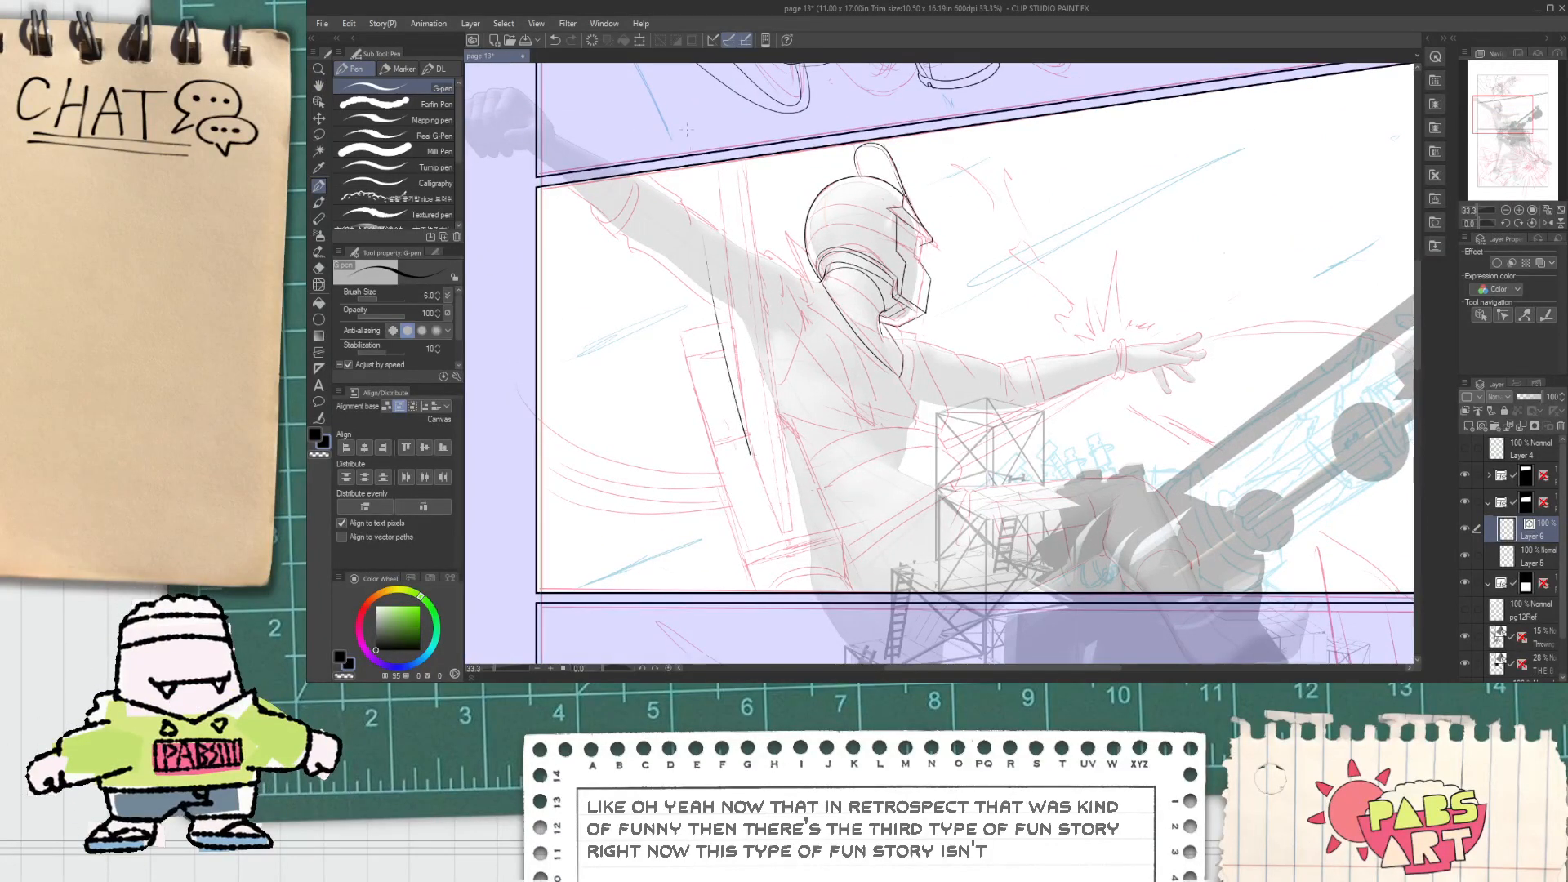
key(ctrl+z)
drag(717, 162, 742, 469)
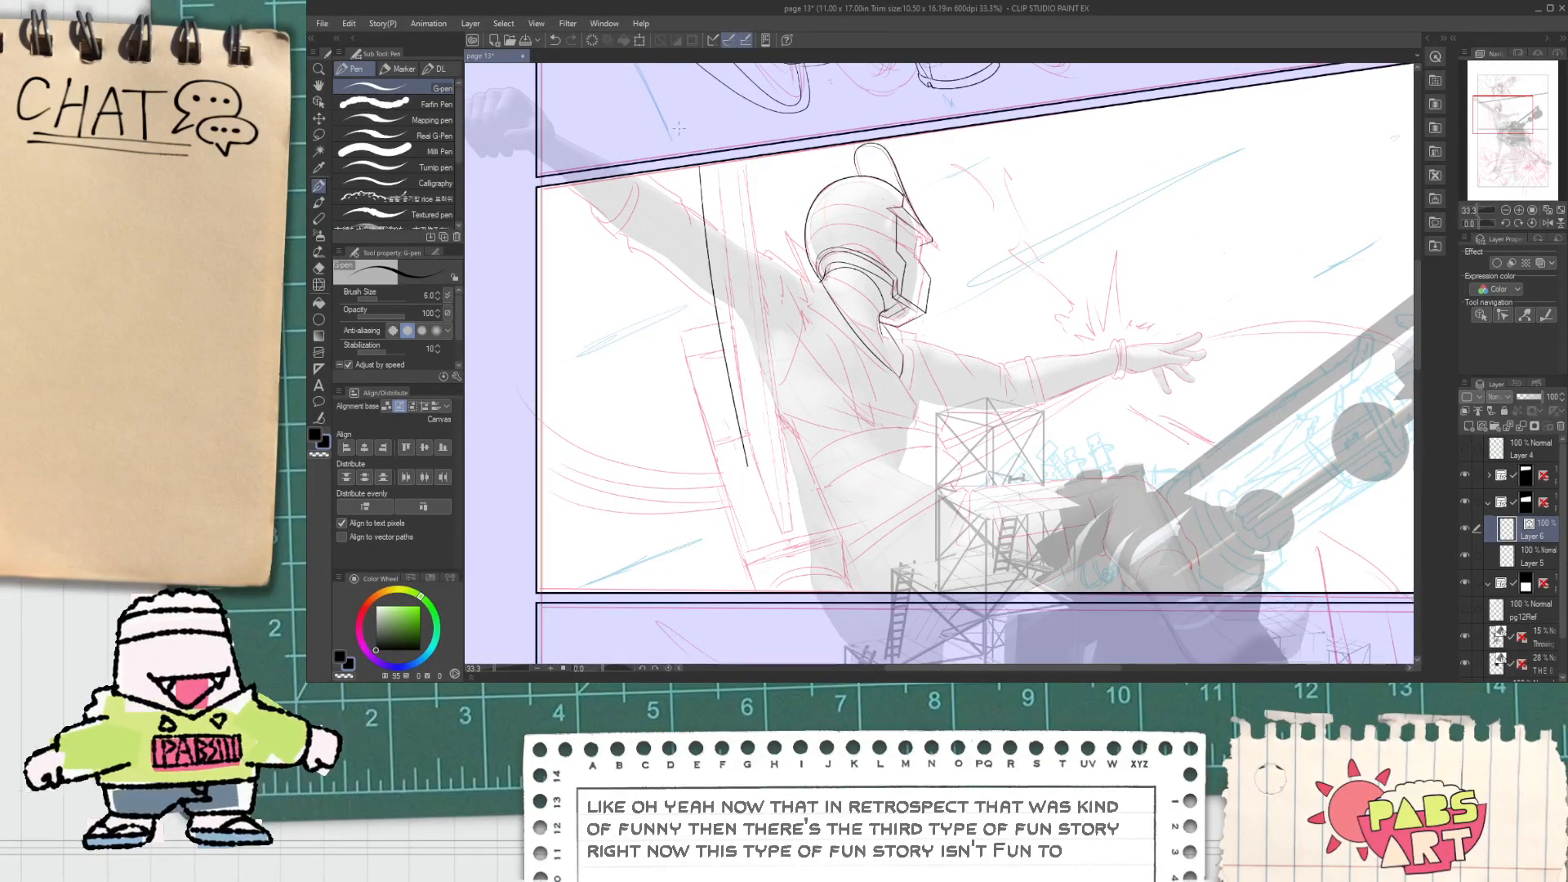
key(ctrl+z)
drag(717, 162, 746, 508)
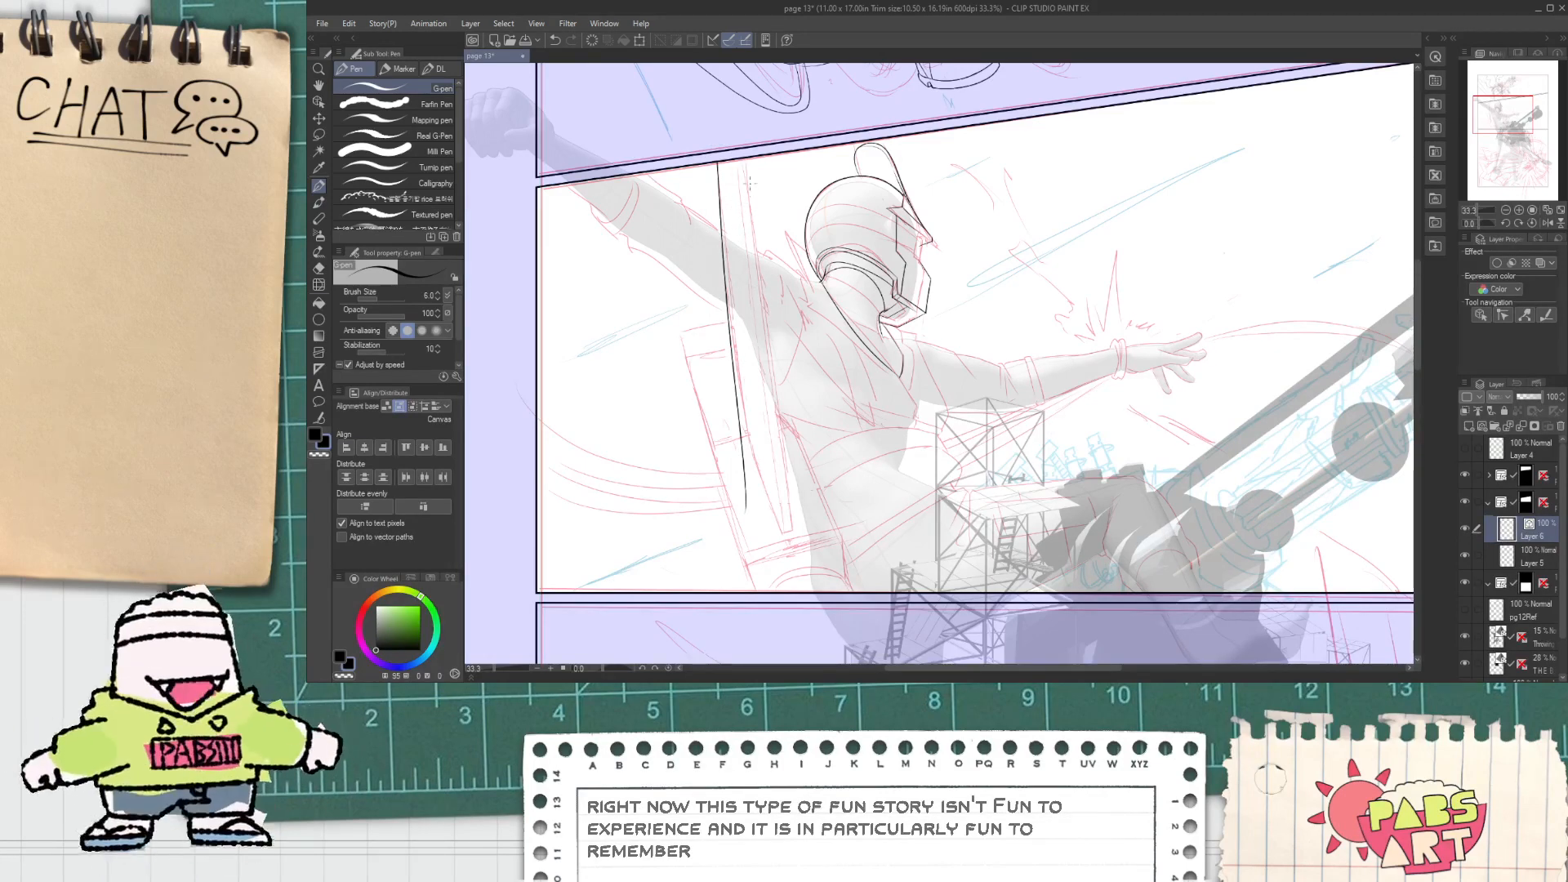
Step: Ink the beam's front edge from the panel's upper border down behind the torso, redoing the first attempt
drag(747, 158, 827, 592)
key(ctrl+z)
drag(748, 158, 802, 527)
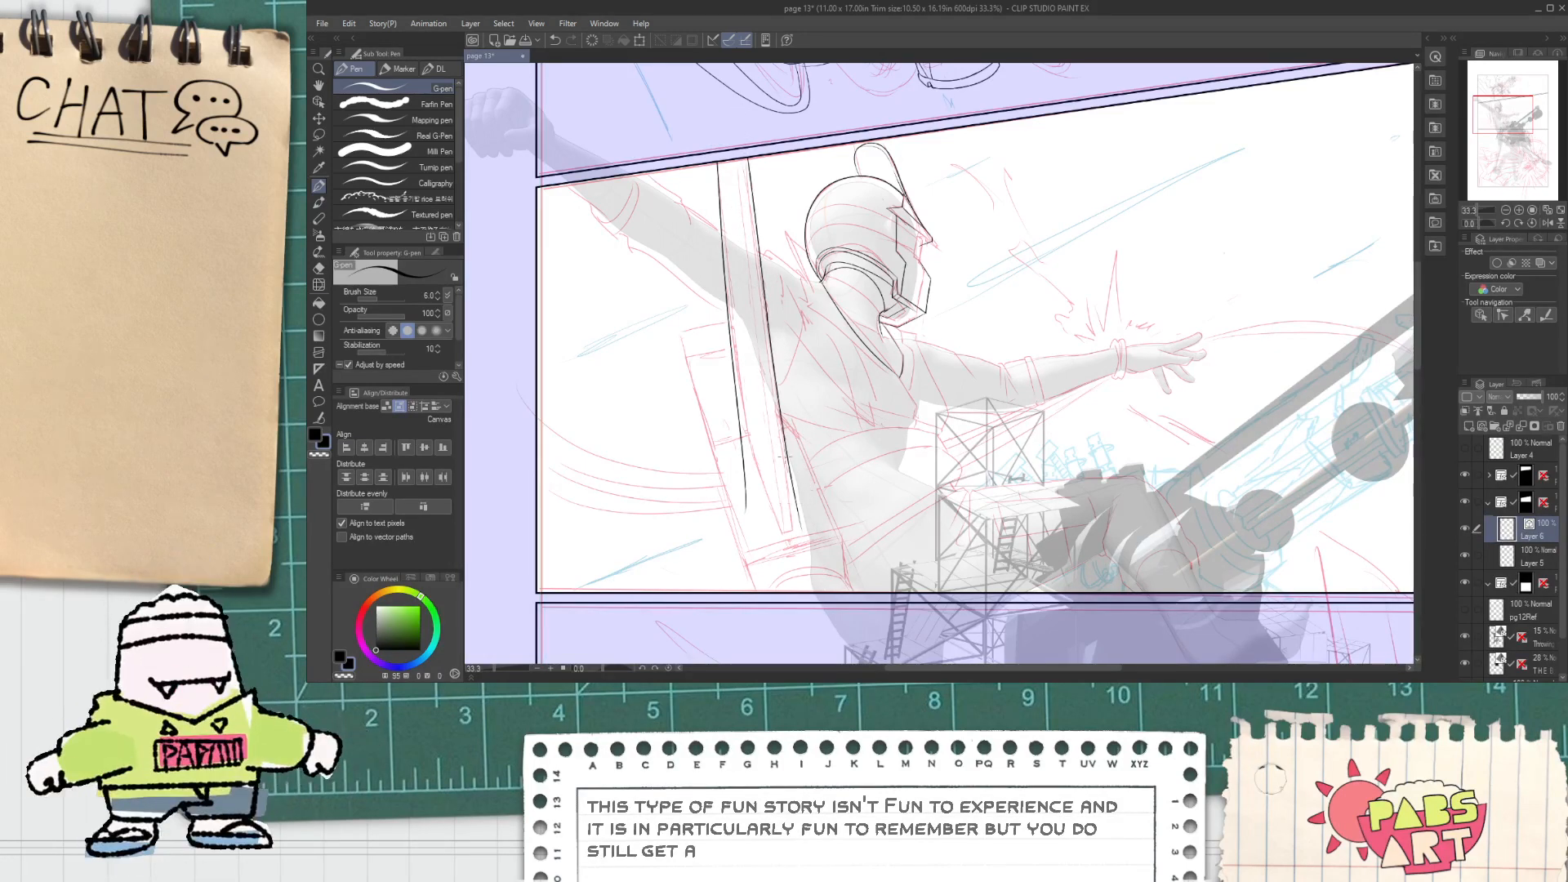
Step: Simplify the inked vector line of the beam's rear edge to reduce its control points
key(o)
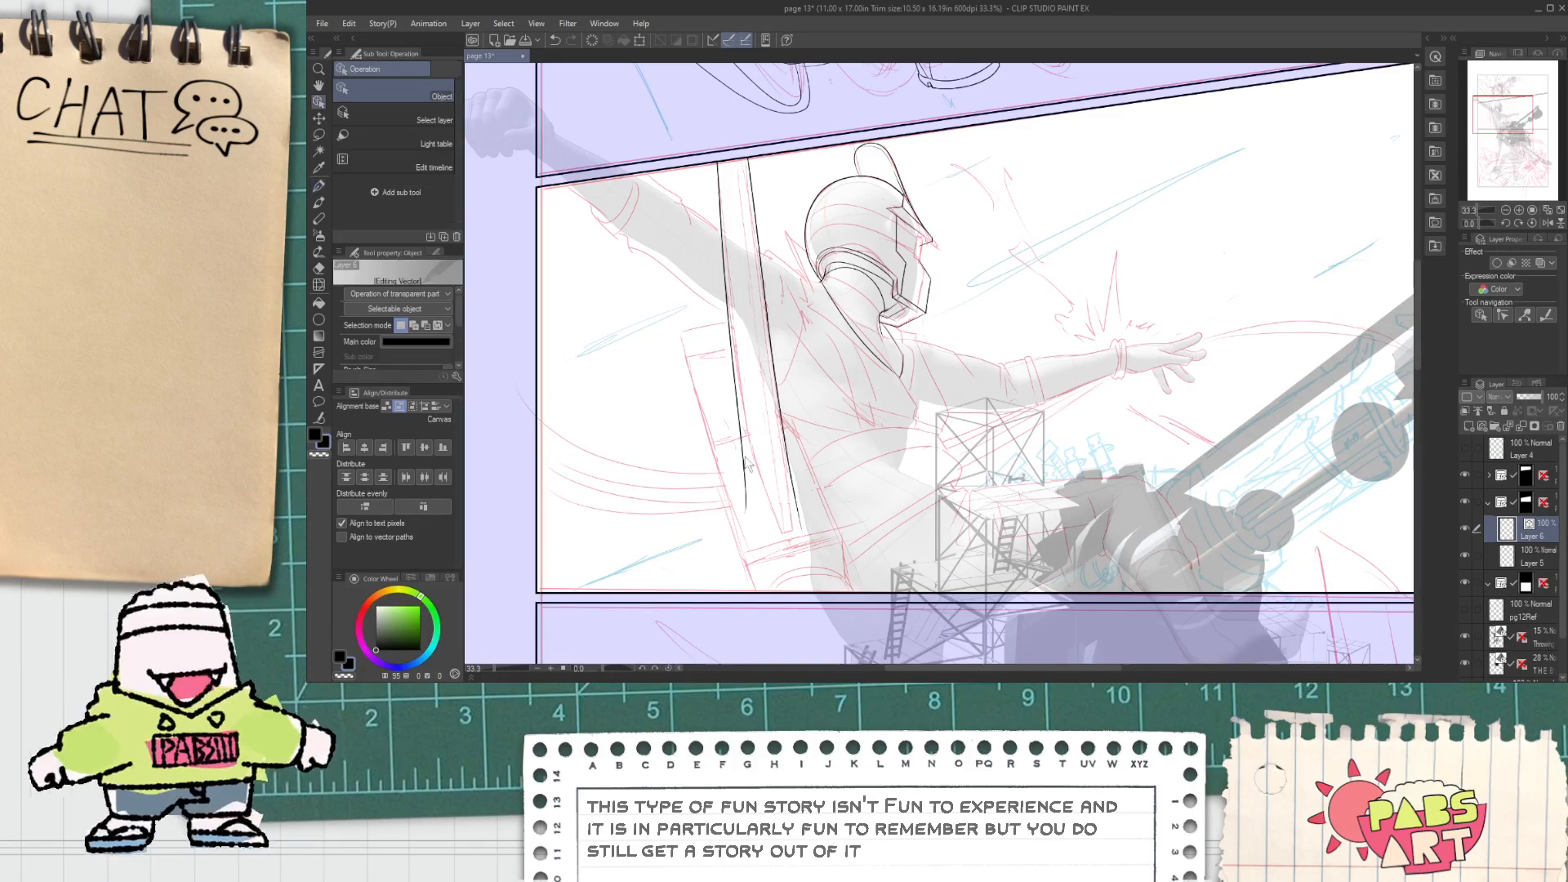
click(741, 469)
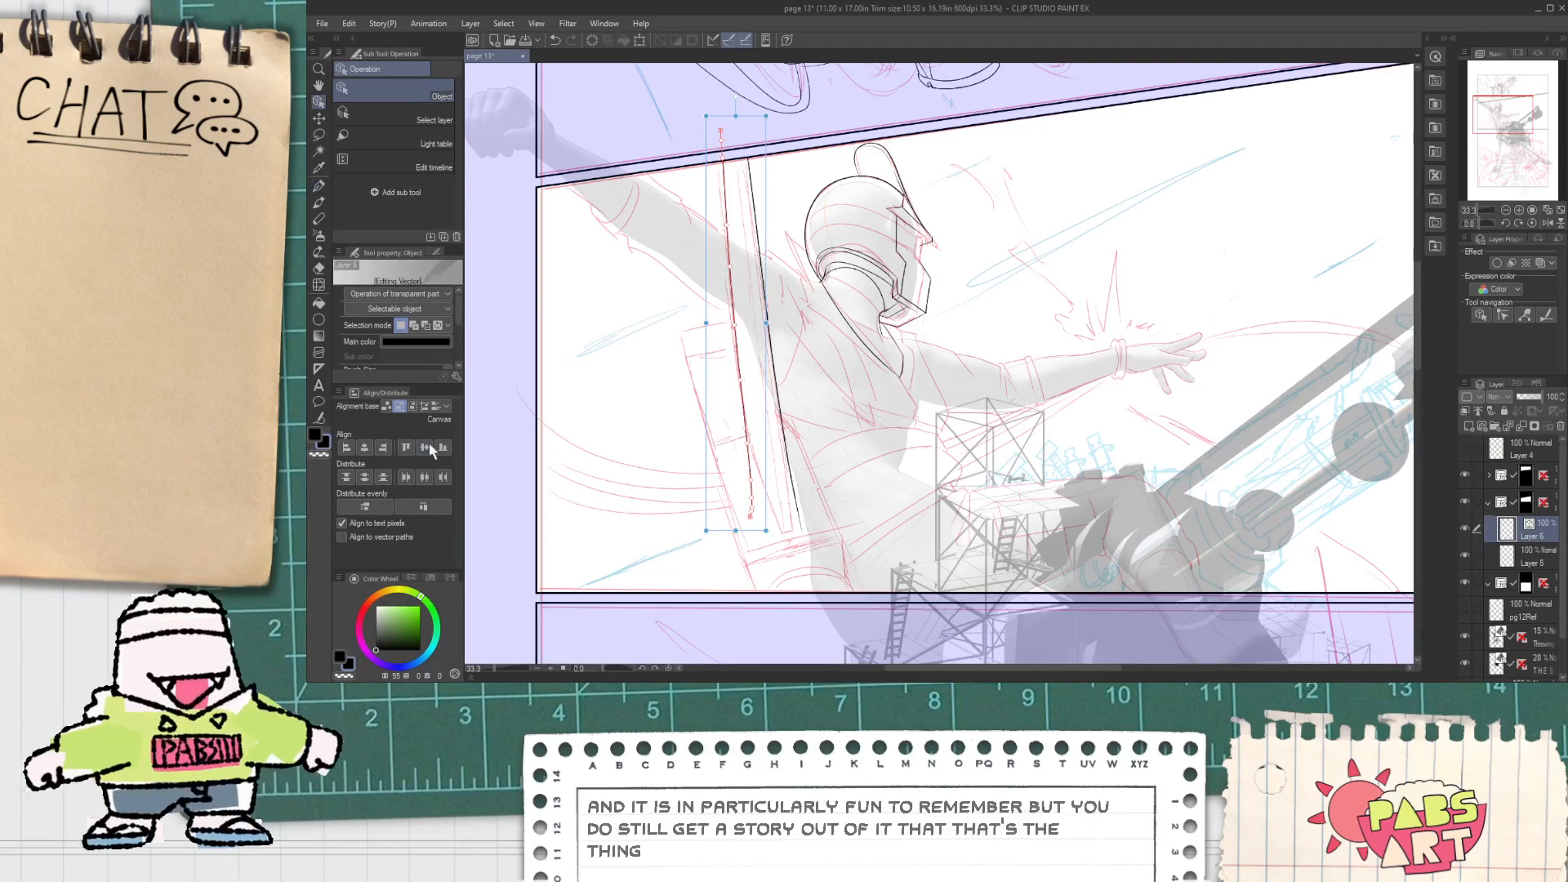
click(318, 420)
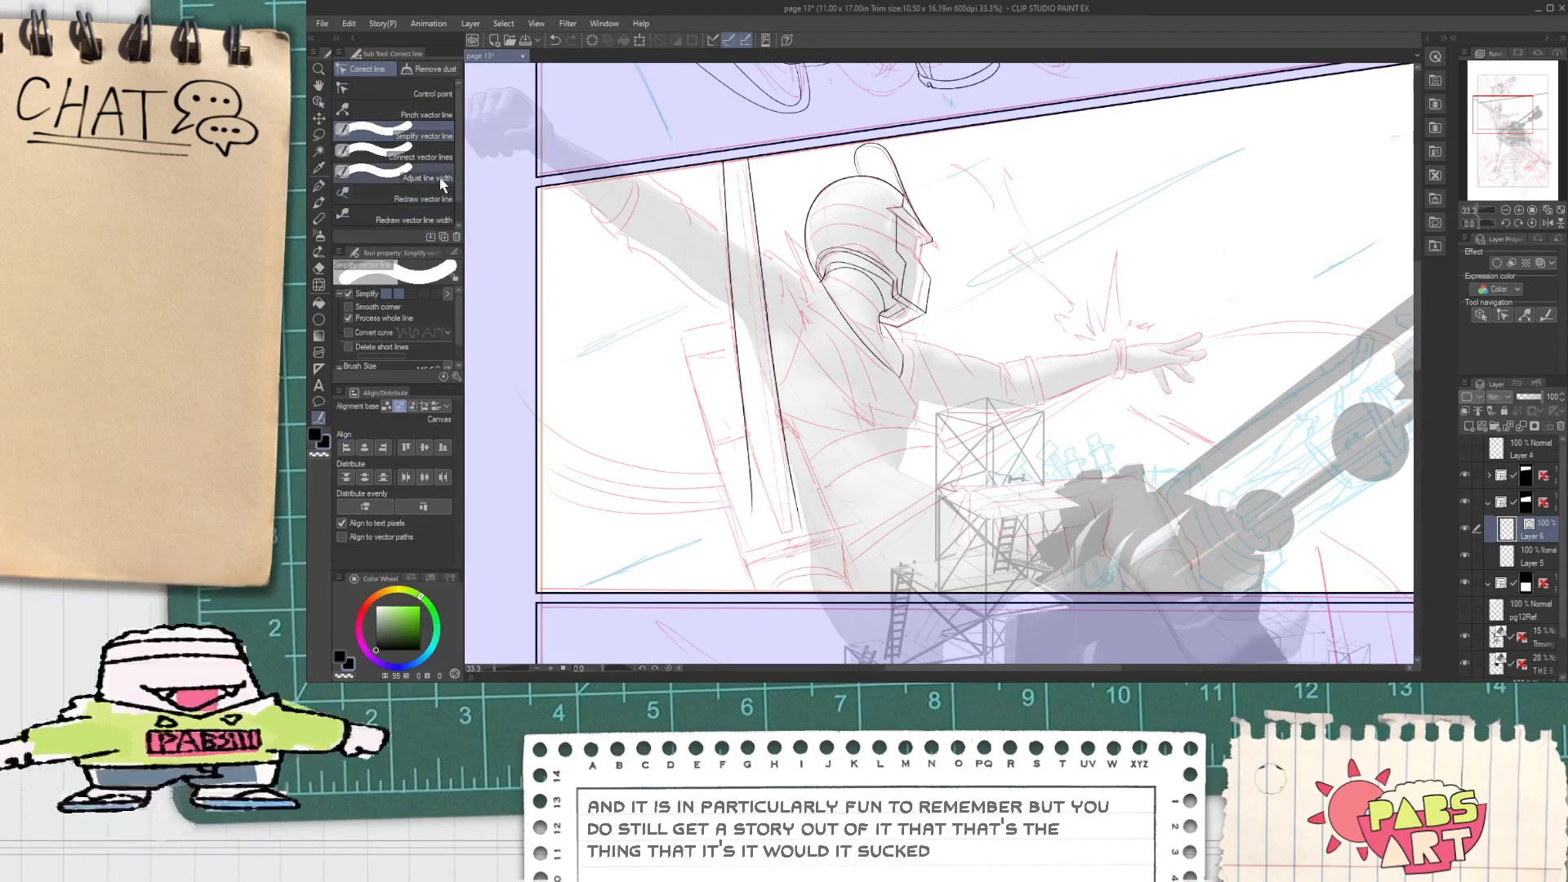
click(678, 263)
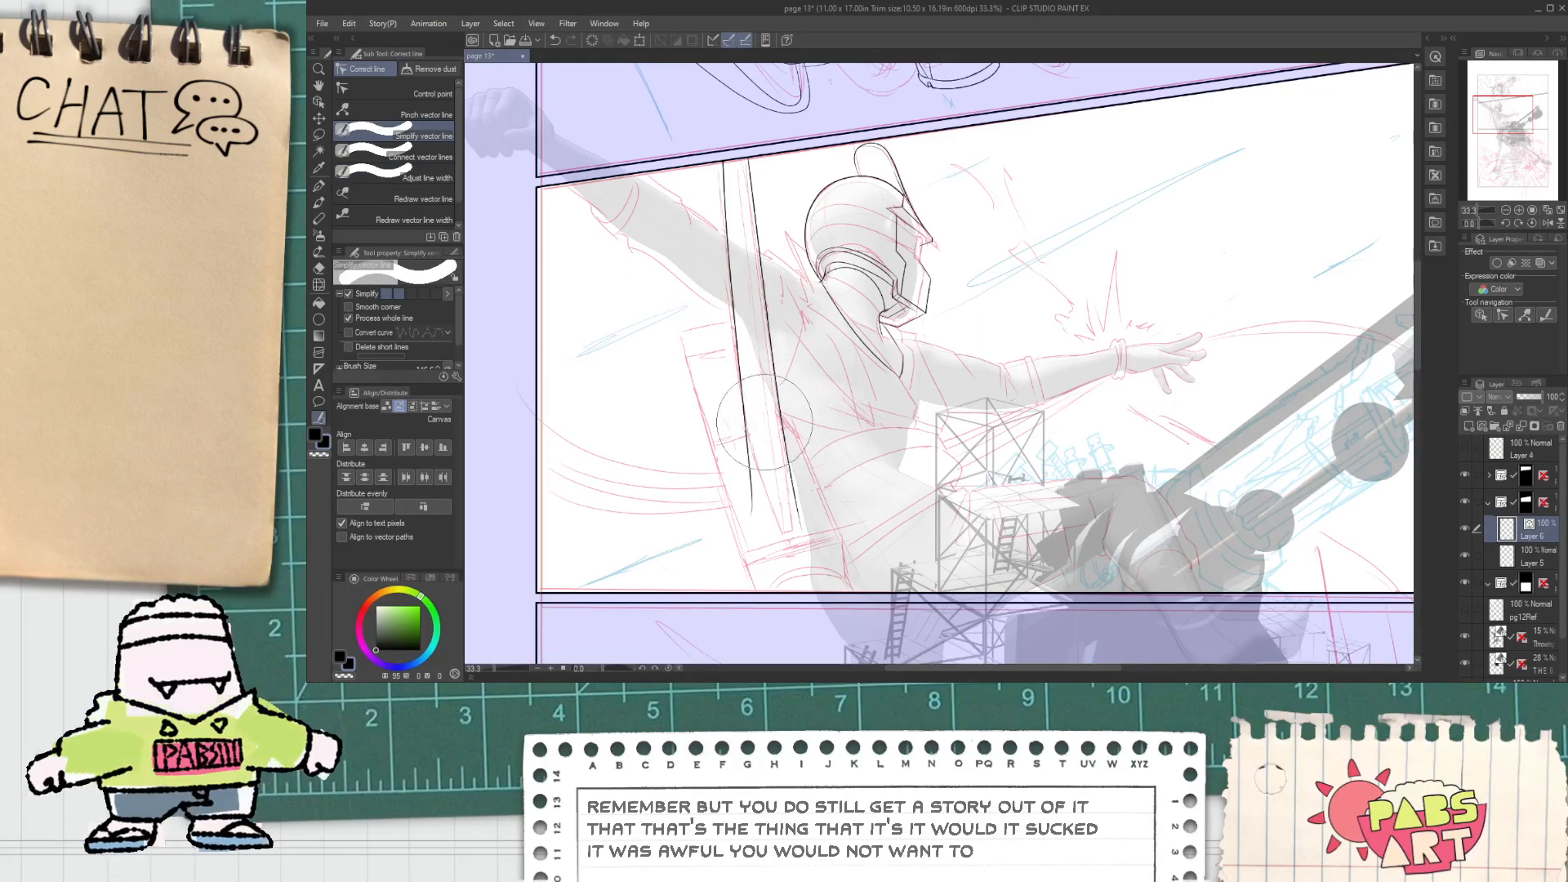
Step: Select the beam's rear edge line and shift it slightly at its upper end near the panel border
key(o)
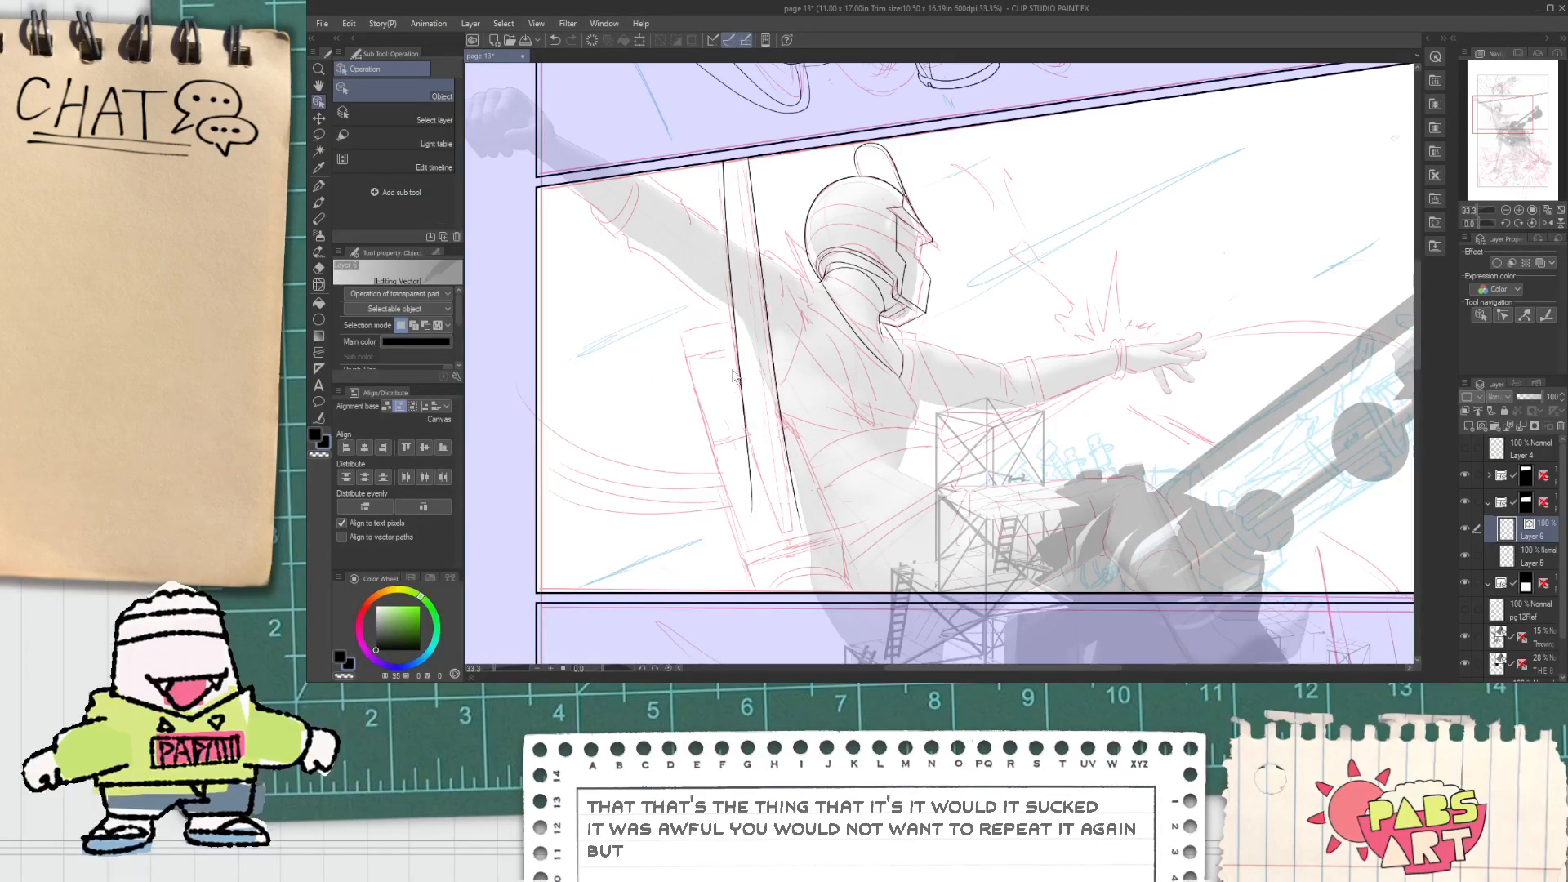
click(733, 375)
scroll(717, 163, up, 1)
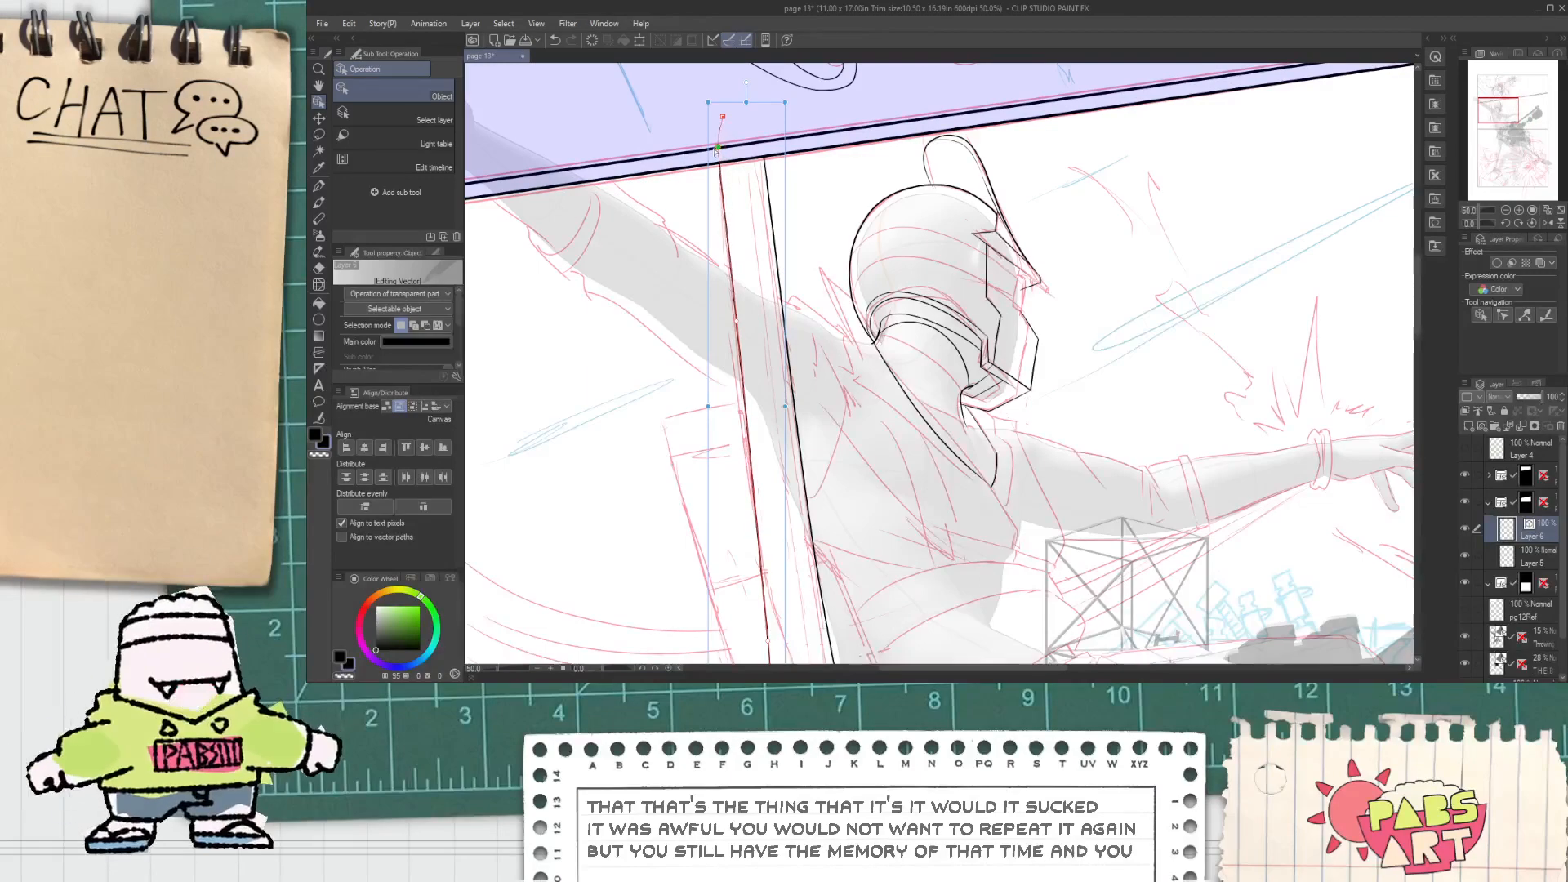
drag(716, 149, 717, 141)
scroll(732, 198, down, 2)
key(space)
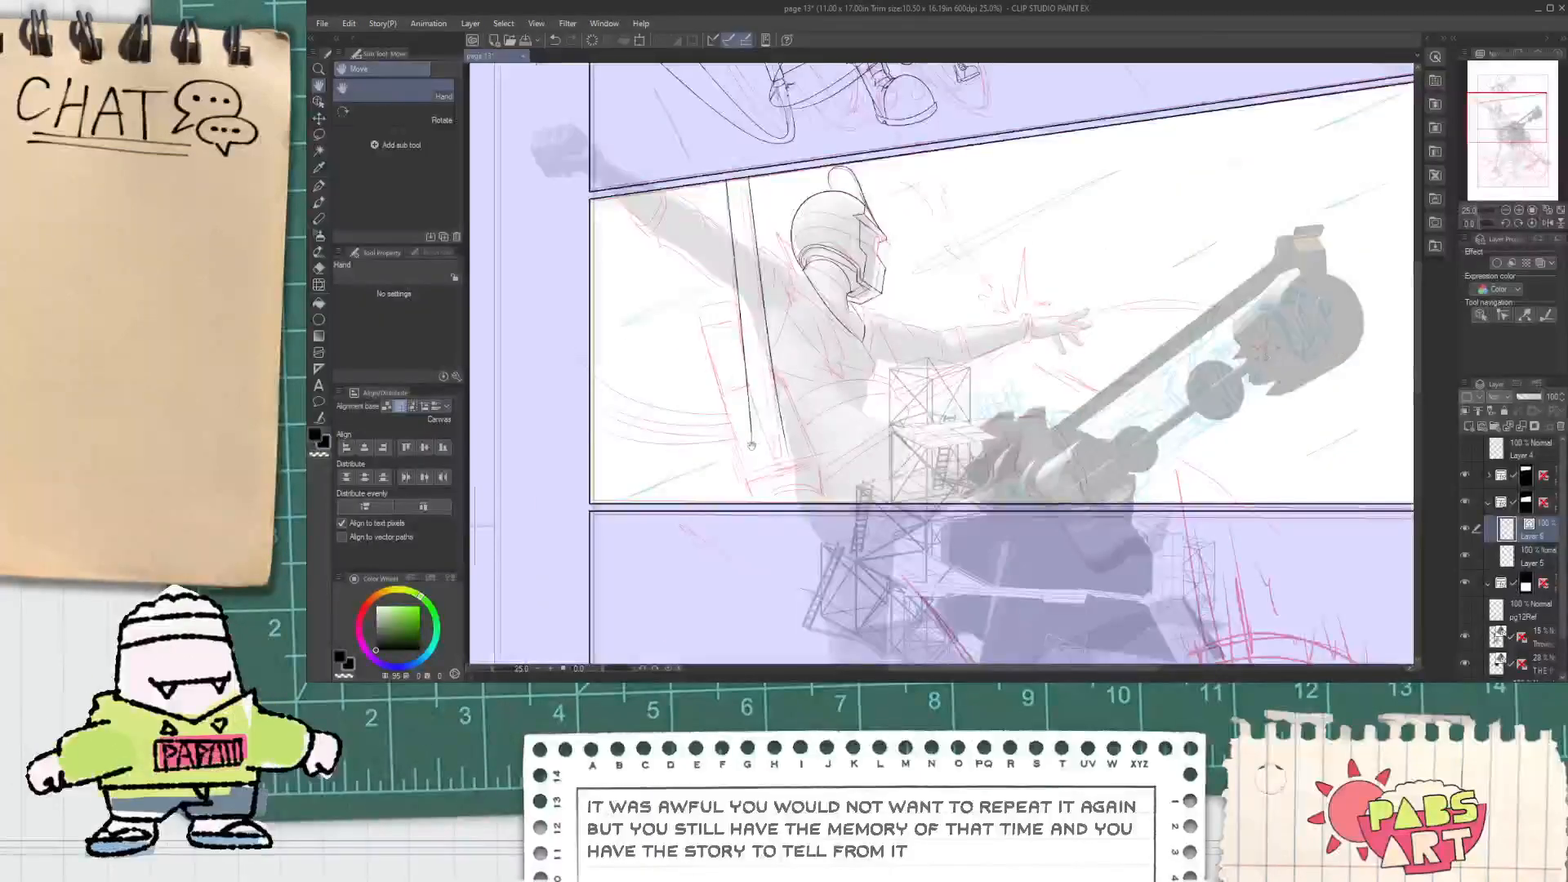
Step: Select the beam's front edge line in the second panel and simplify its vector line to reduce the control points
scroll(747, 492, up, 2)
drag(842, 438, 825, 570)
scroll(828, 587, down, 1)
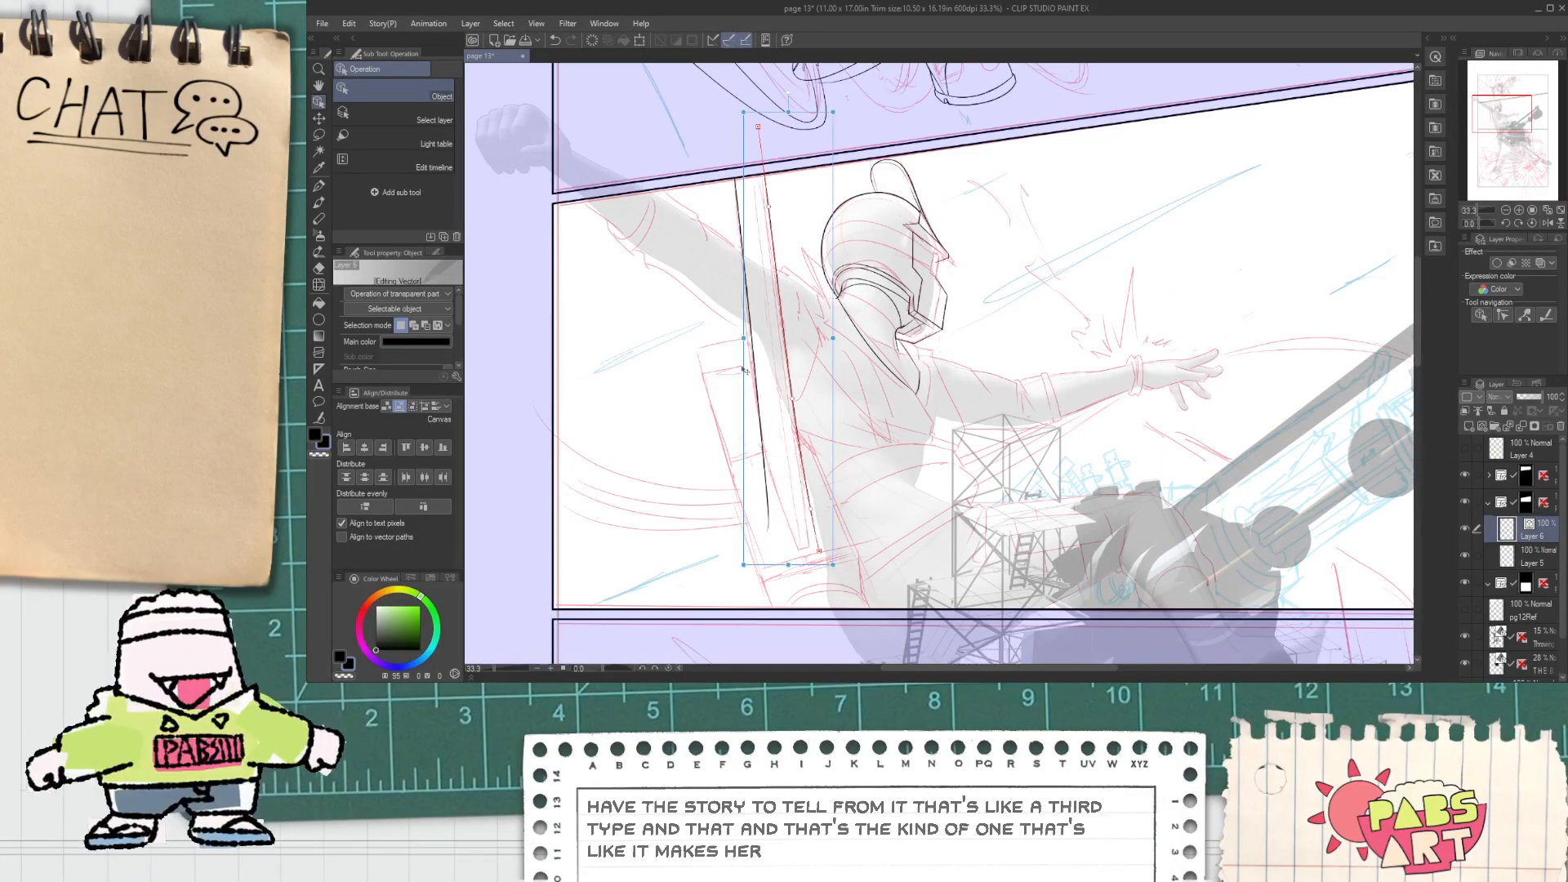
click(319, 418)
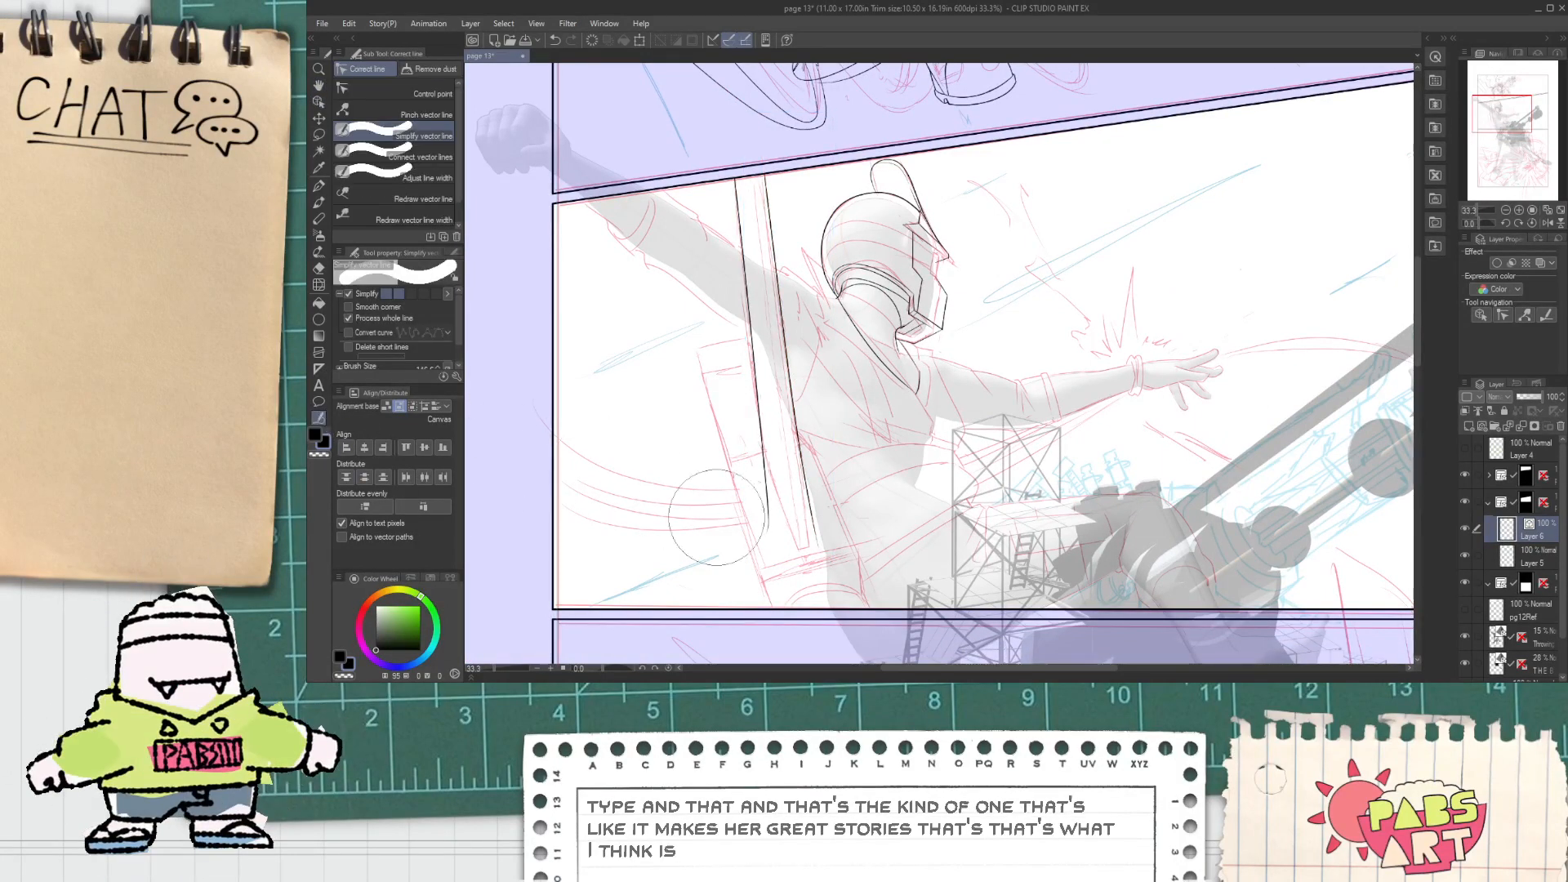
scroll(861, 536, up, 1)
click(815, 507)
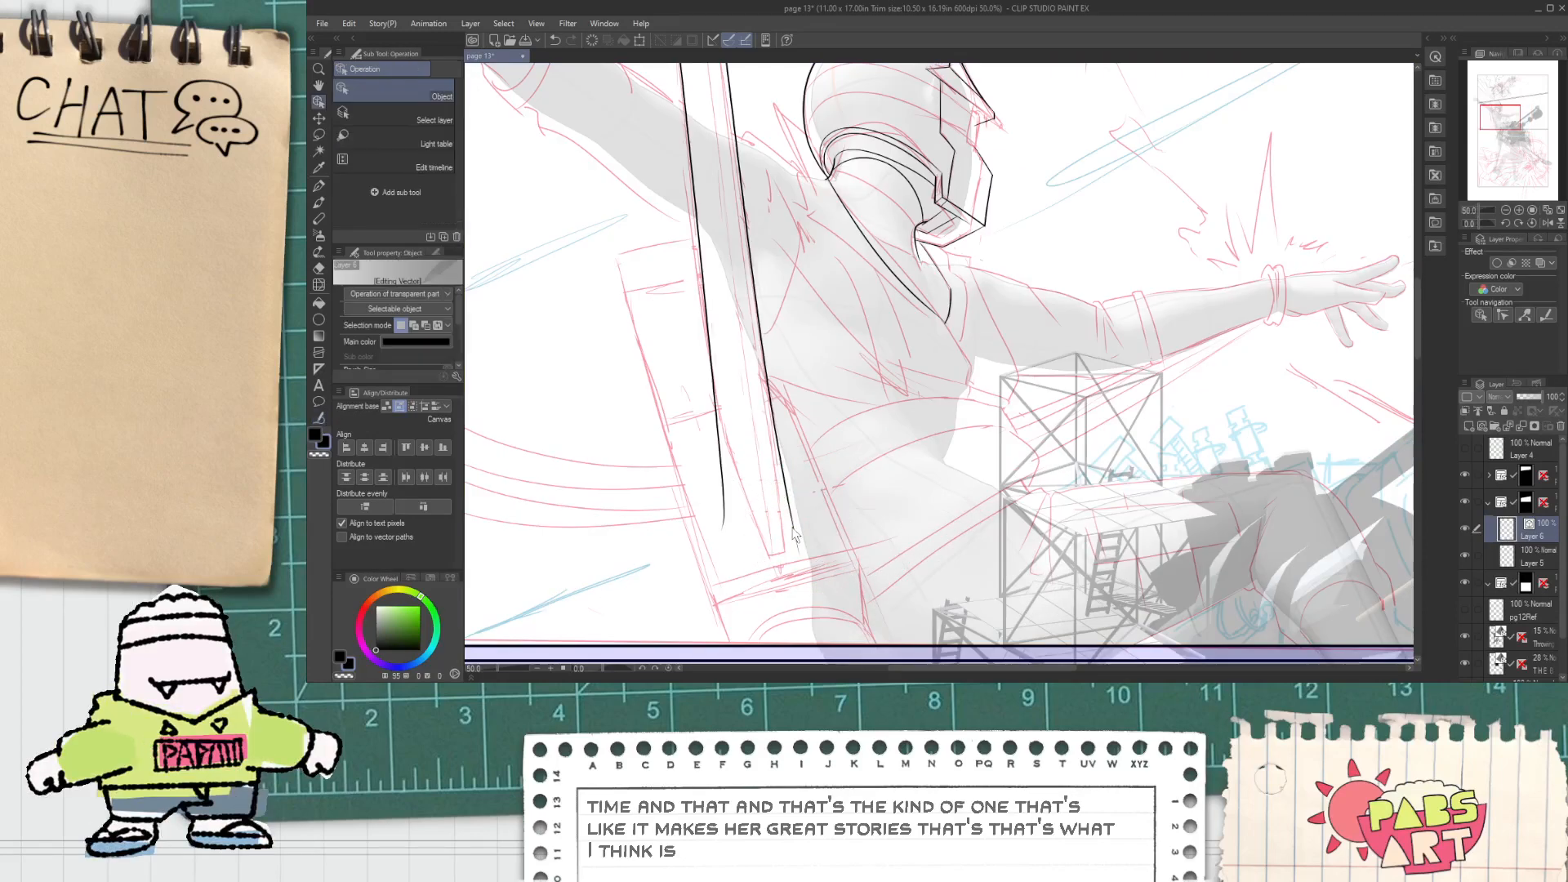
Step: Select the beam's front edge line and nudge its lower end to follow the sketch
key(o)
drag(801, 561, 781, 528)
scroll(764, 481, down, 2)
scroll(716, 267, up, 3)
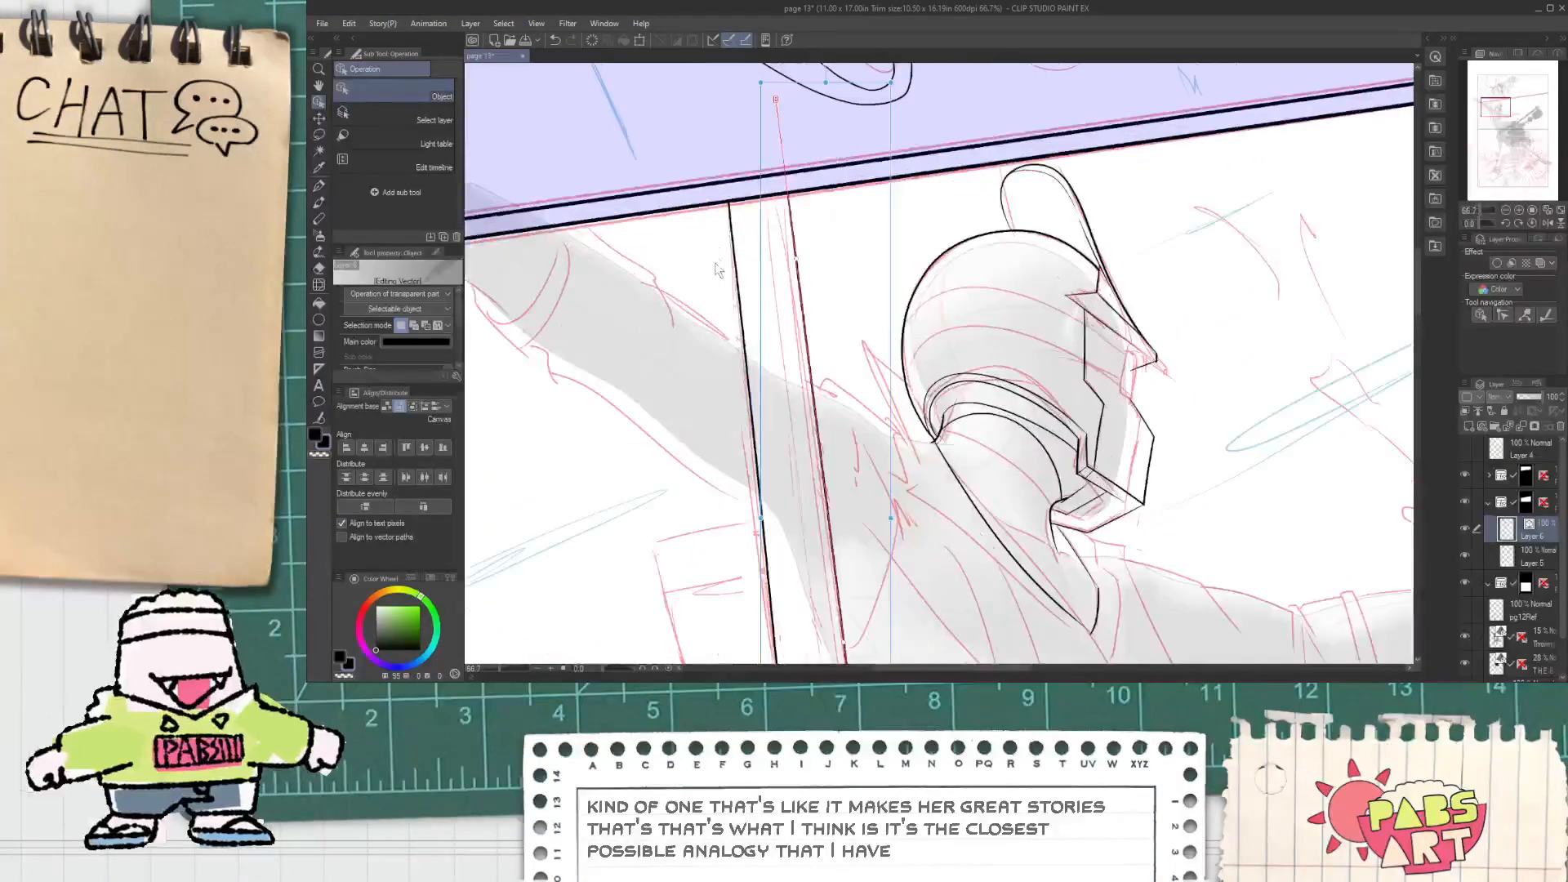
scroll(718, 271, down, 1)
key(space)
drag(802, 600, 743, 458)
scroll(740, 380, down, 1)
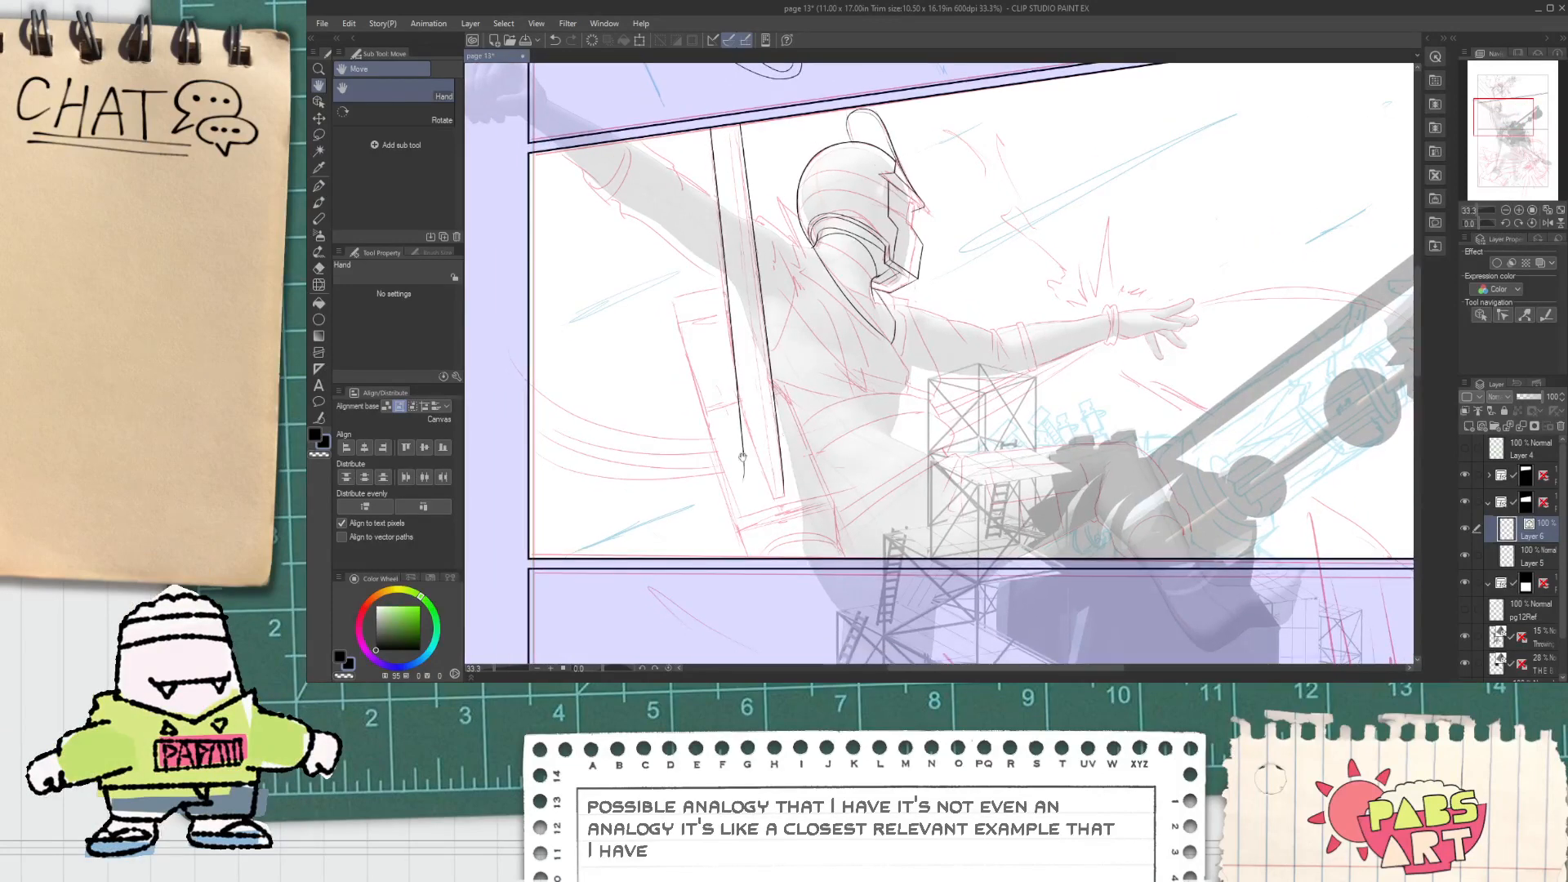
Step: Pull the control points at the front edge's lower end down to straighten the line to the sketched tip corner
scroll(743, 457, up, 5)
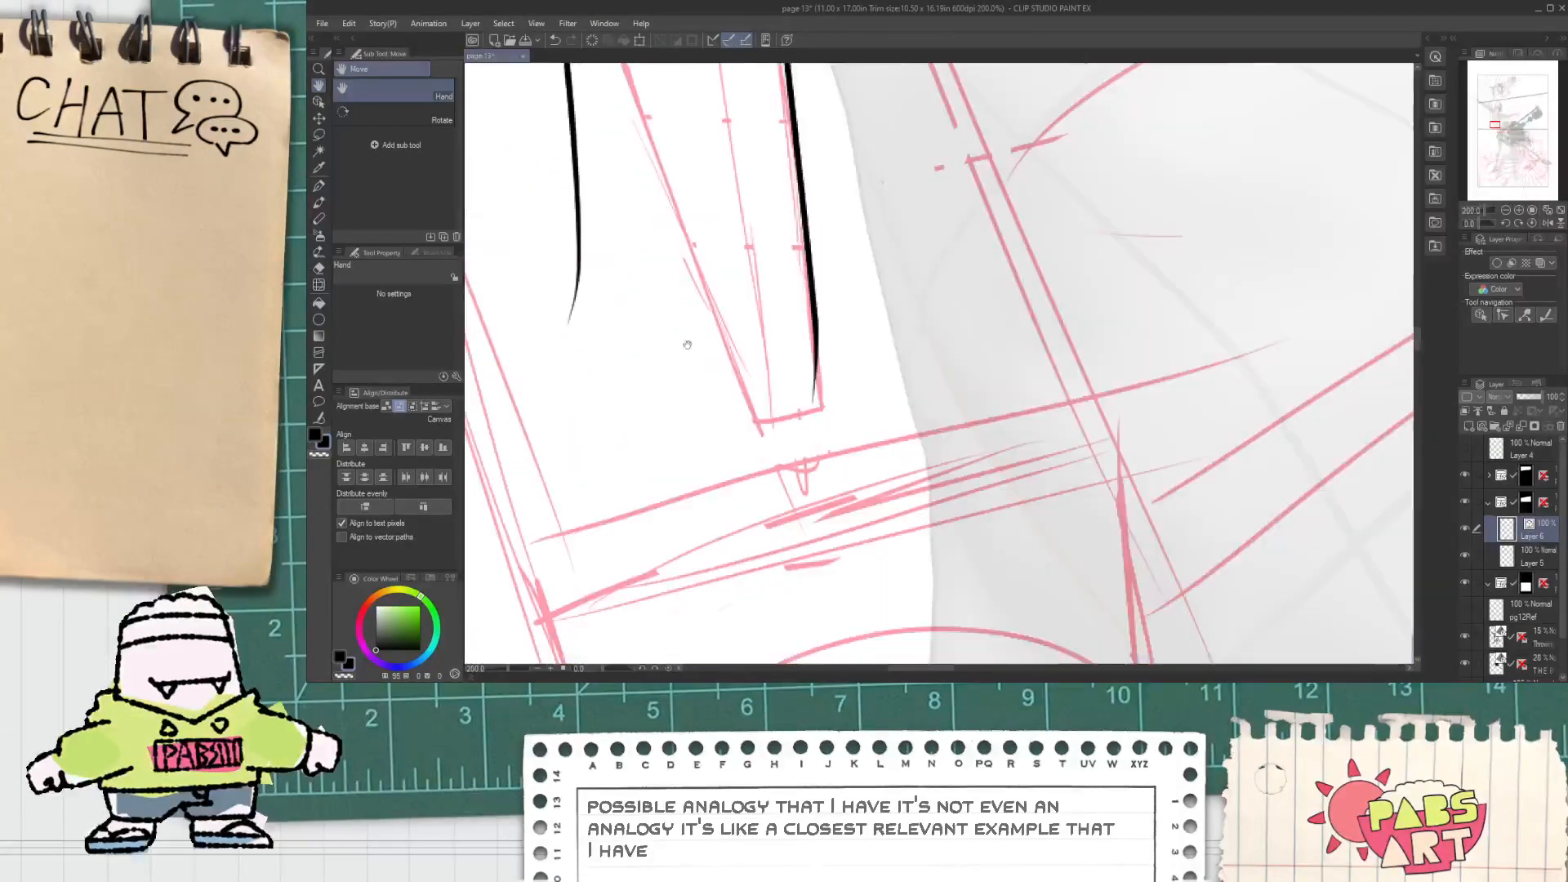
click(819, 392)
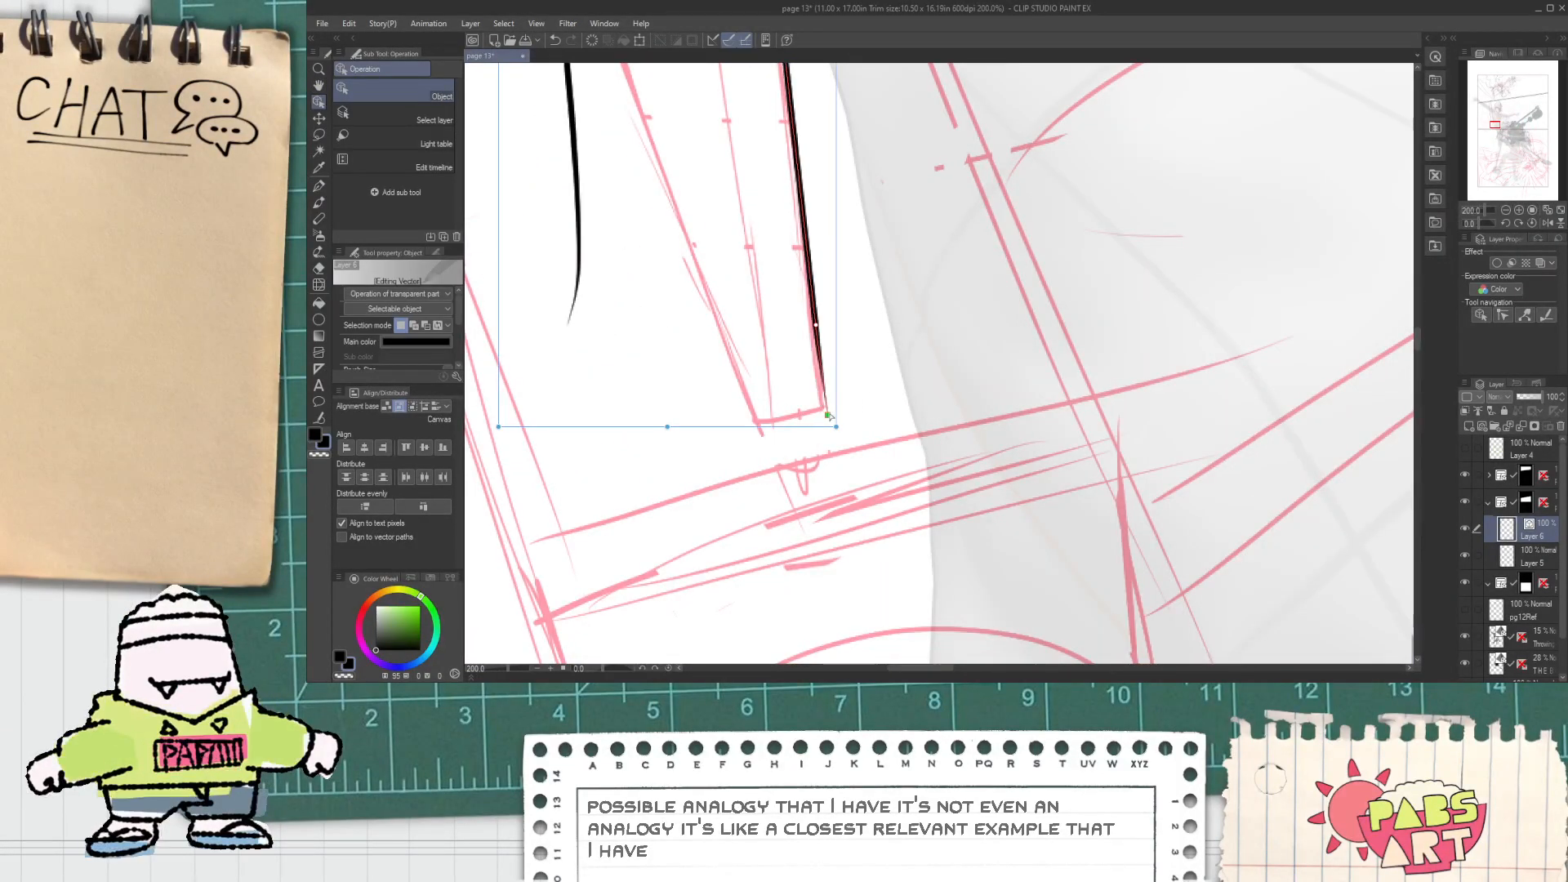
drag(815, 325, 823, 400)
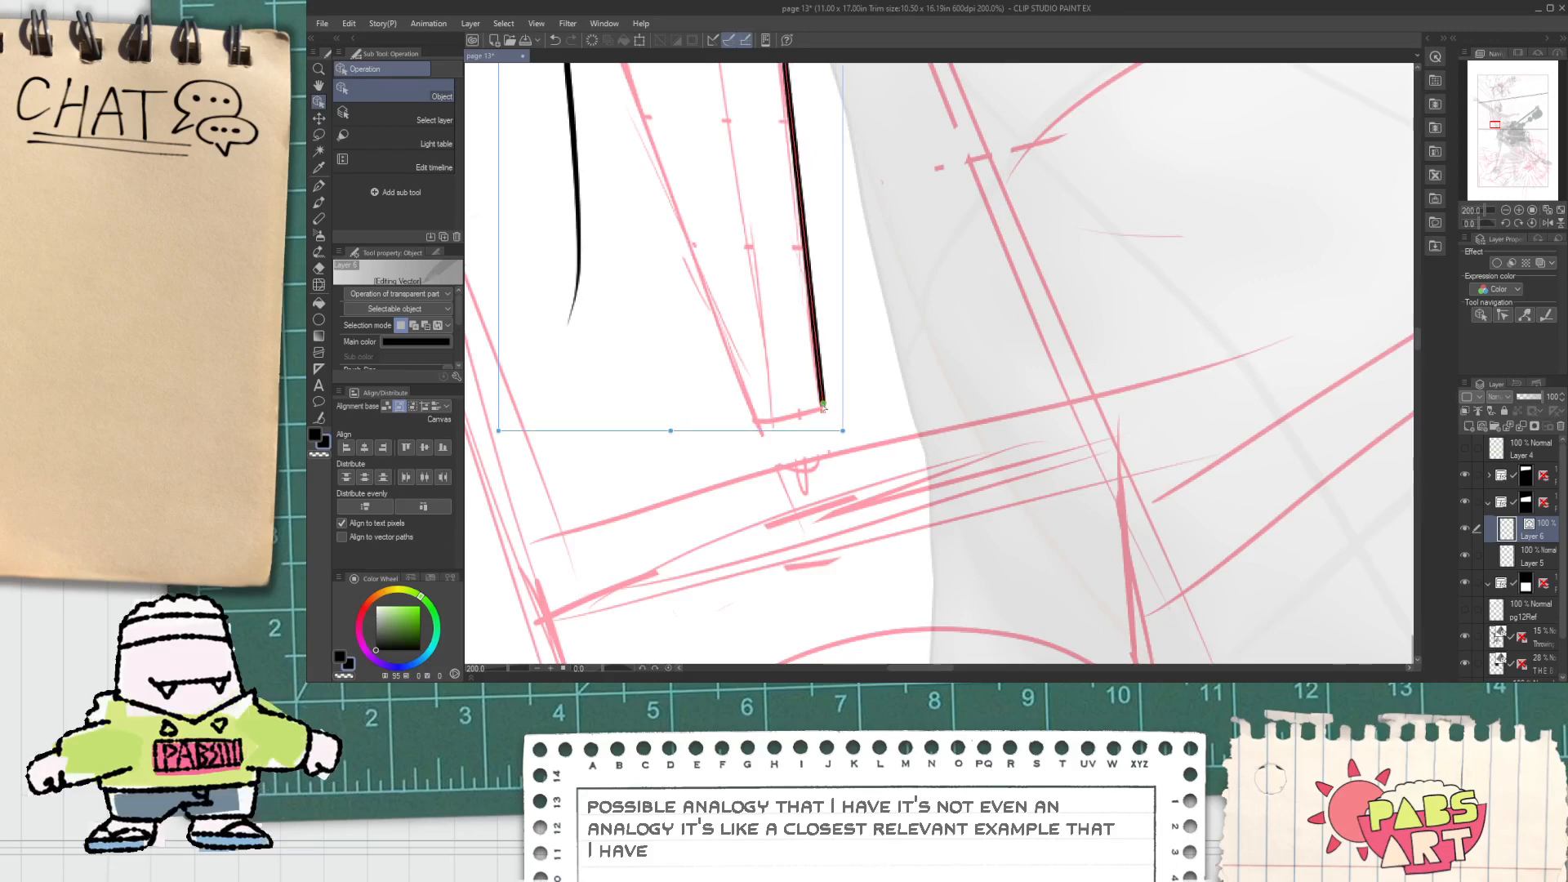
scroll(825, 394, down, 3)
key(space)
drag(806, 314, 797, 409)
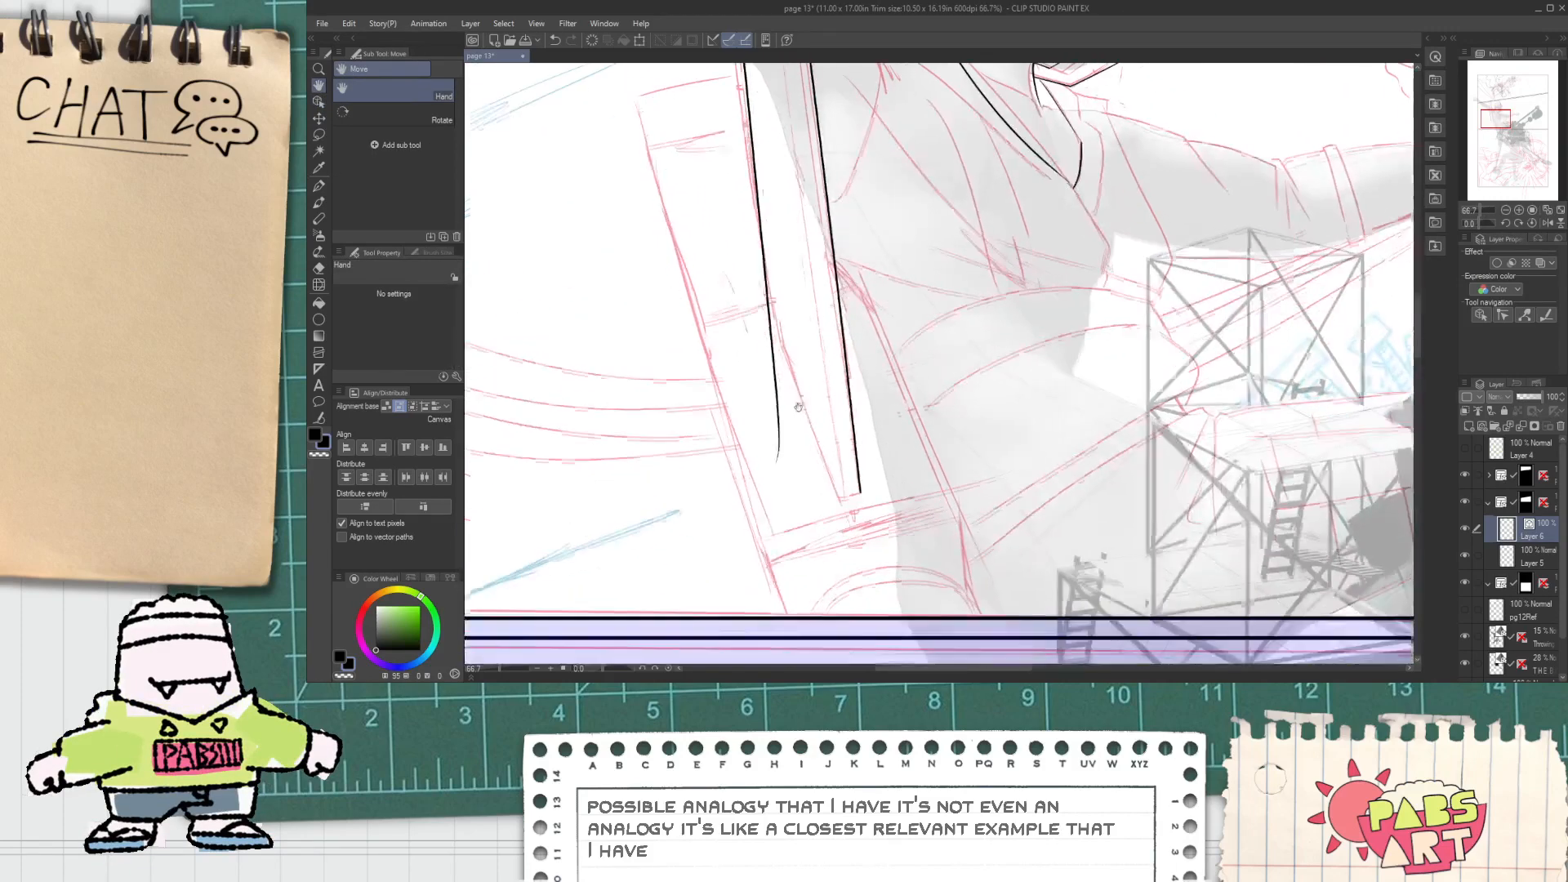
Step: Ink the beam's tapering rear edge with the G-pen, slanting from the existing rear line toward the tip, redoing the first stroke
scroll(796, 414, down, 1)
key(p)
scroll(795, 414, up, 2)
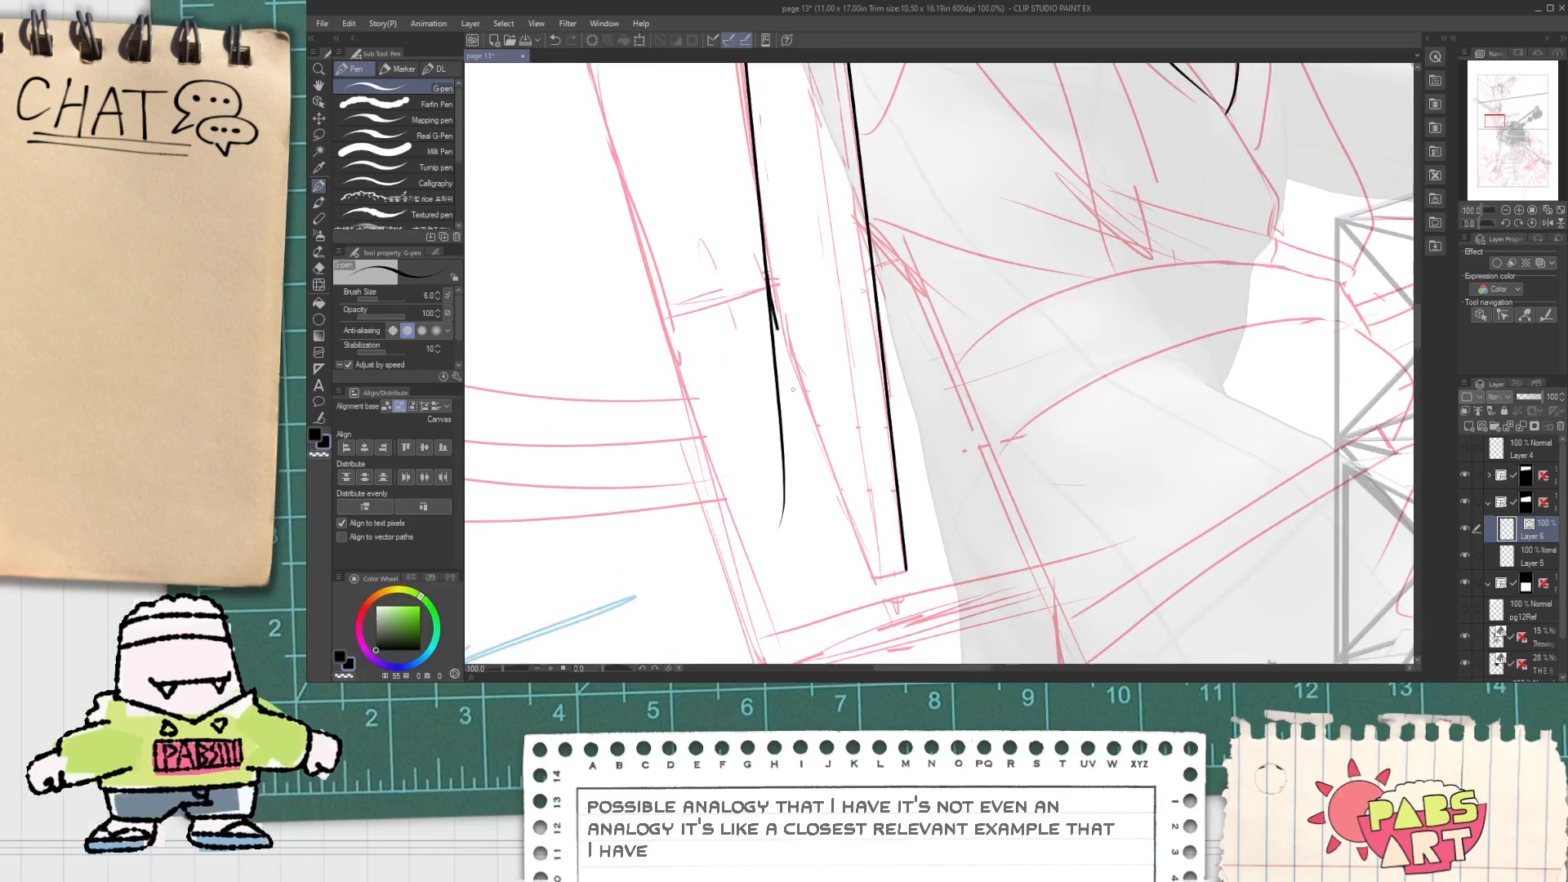
drag(772, 306, 873, 625)
key(ctrl+z)
drag(759, 242, 851, 541)
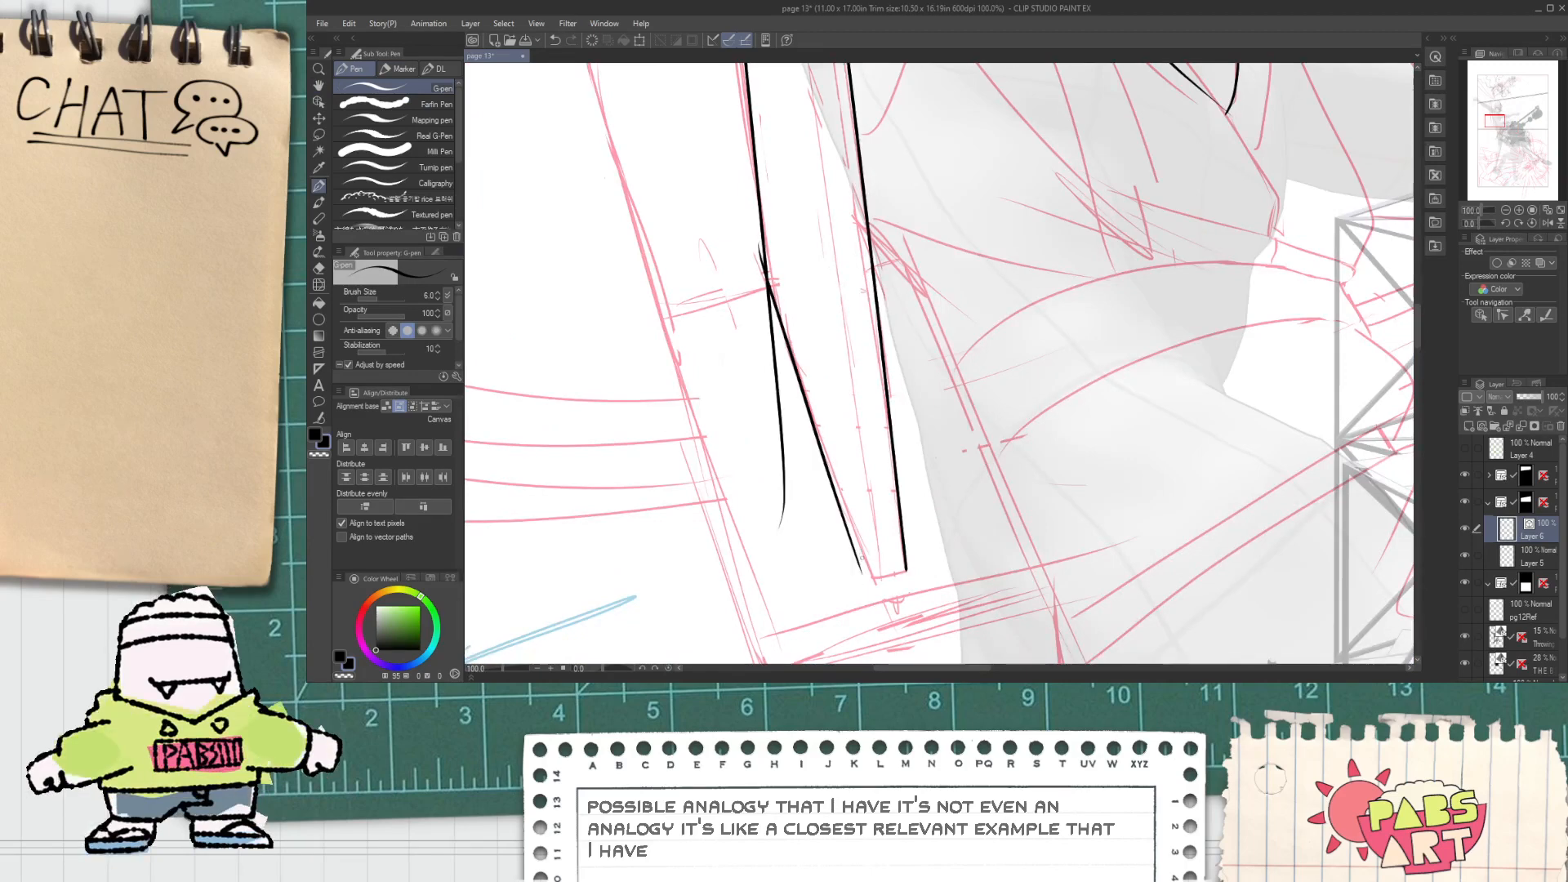
Step: Ink a rounded bottom end joining the beam's two edges and erase the overshooting ends of the corner and old rear line
scroll(858, 561, up, 2)
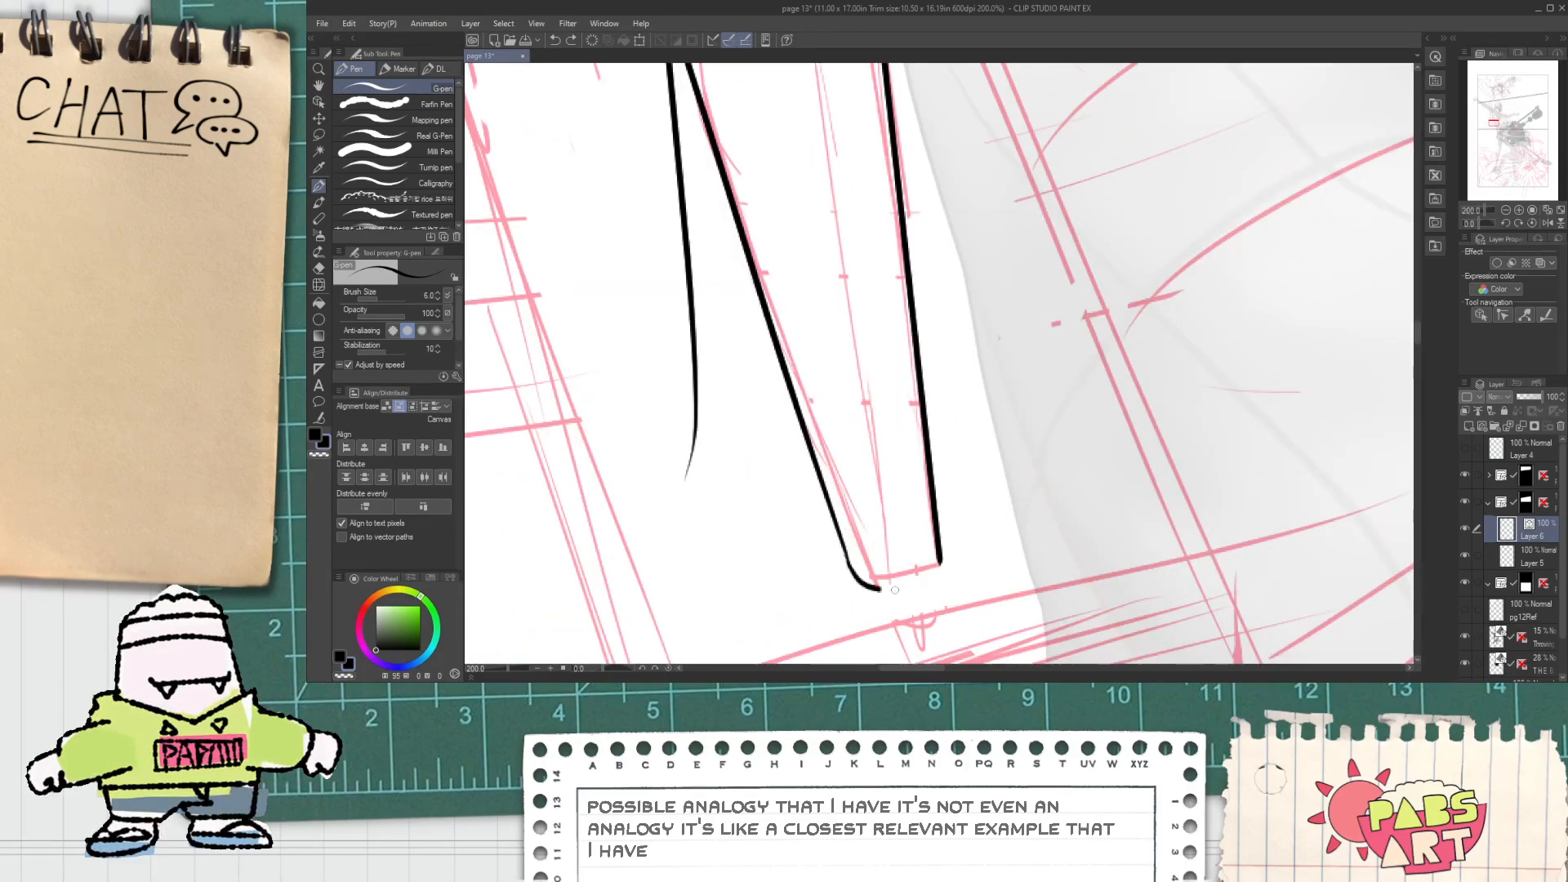
scroll(894, 589, up, 2)
mouse_move(830, 529)
mouse_down()
mouse_move(863, 583)
mouse_move(1020, 542)
mouse_move(1006, 493)
mouse_up()
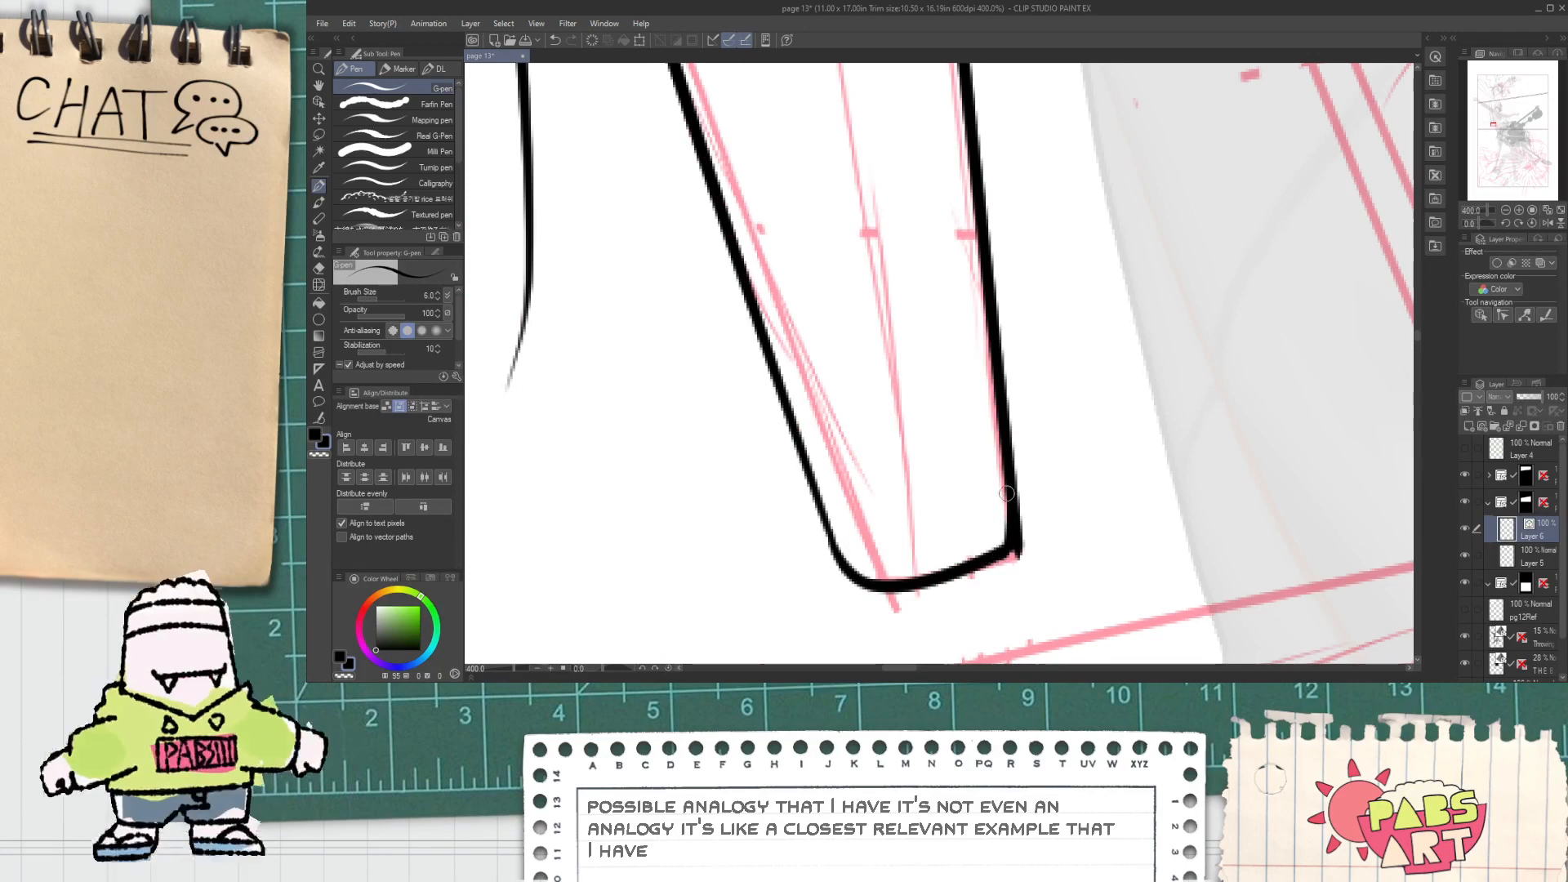
key(e)
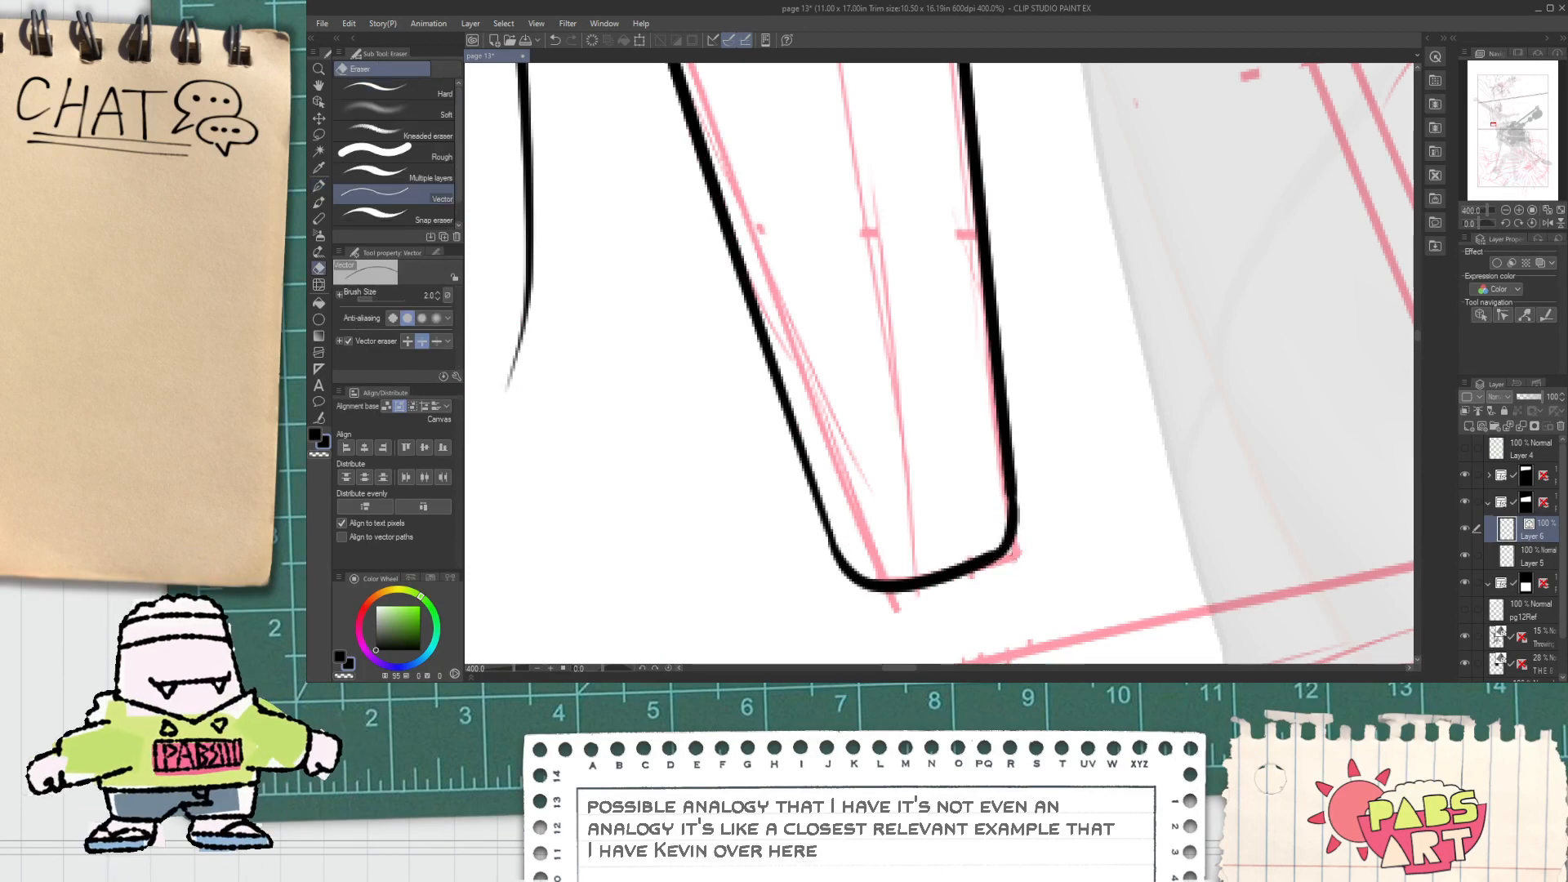
scroll(872, 303, down, 4)
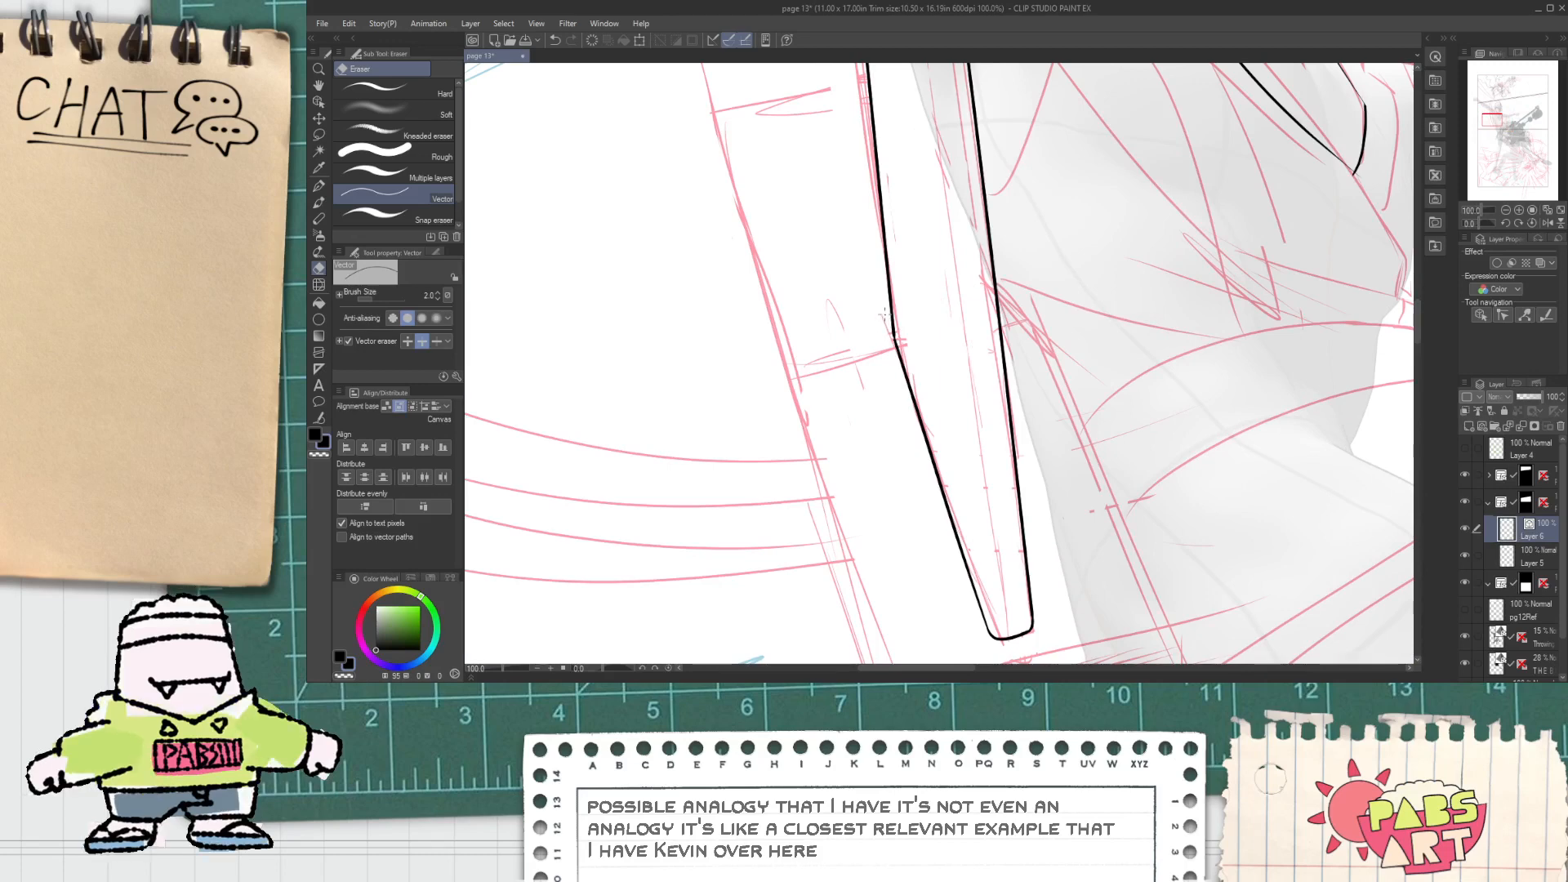
scroll(886, 315, down, 1)
Step: Ink a slanting inner line across the beam from the rear edge down to the front edge, above the tapered tip
key(p)
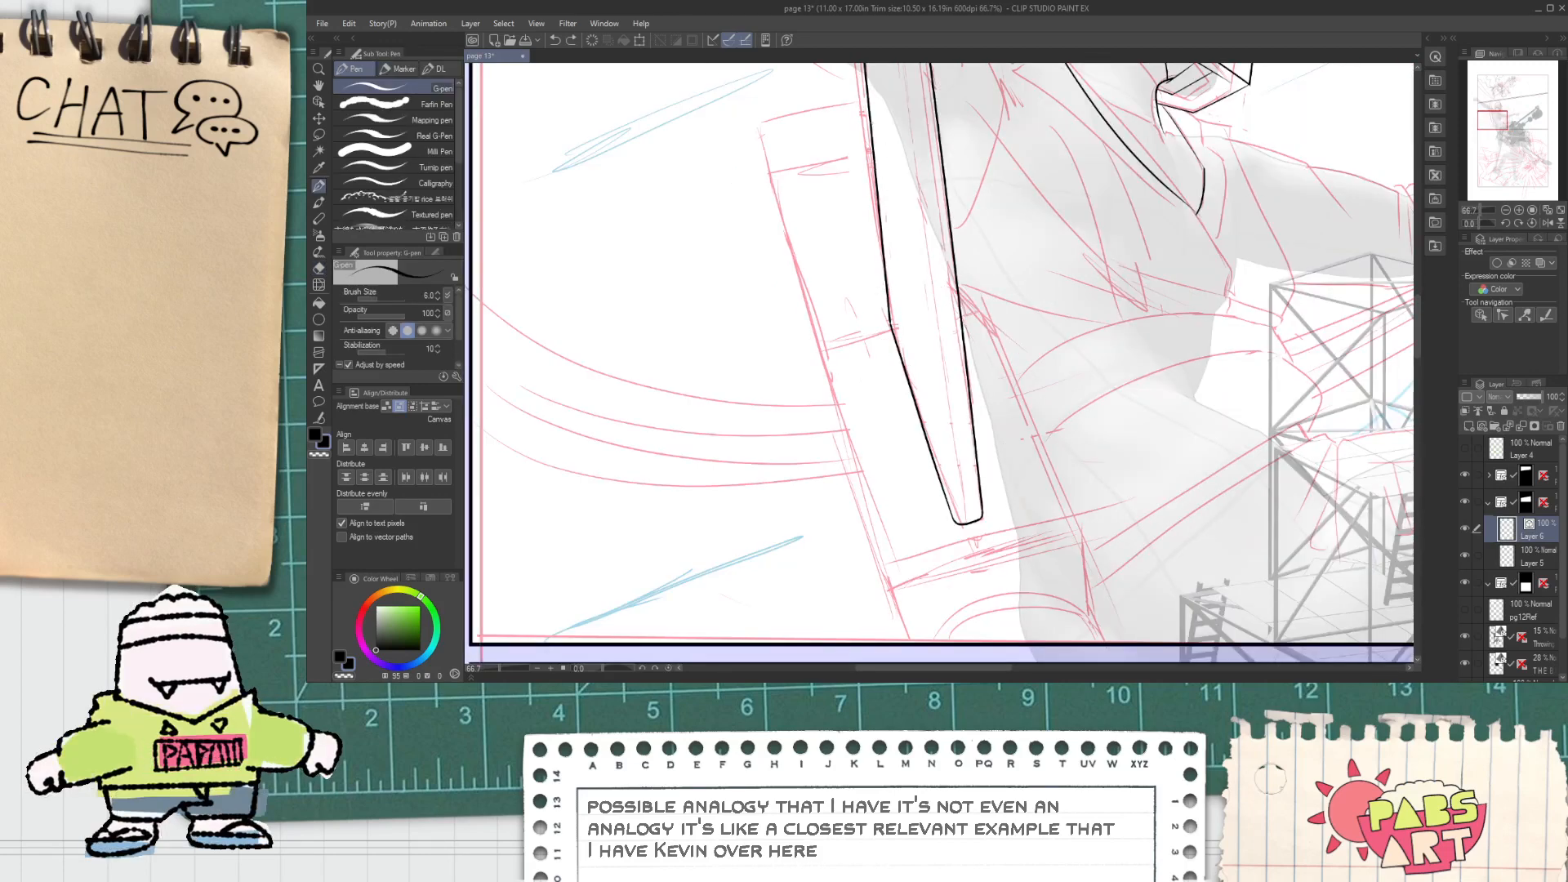
drag(871, 121, 956, 333)
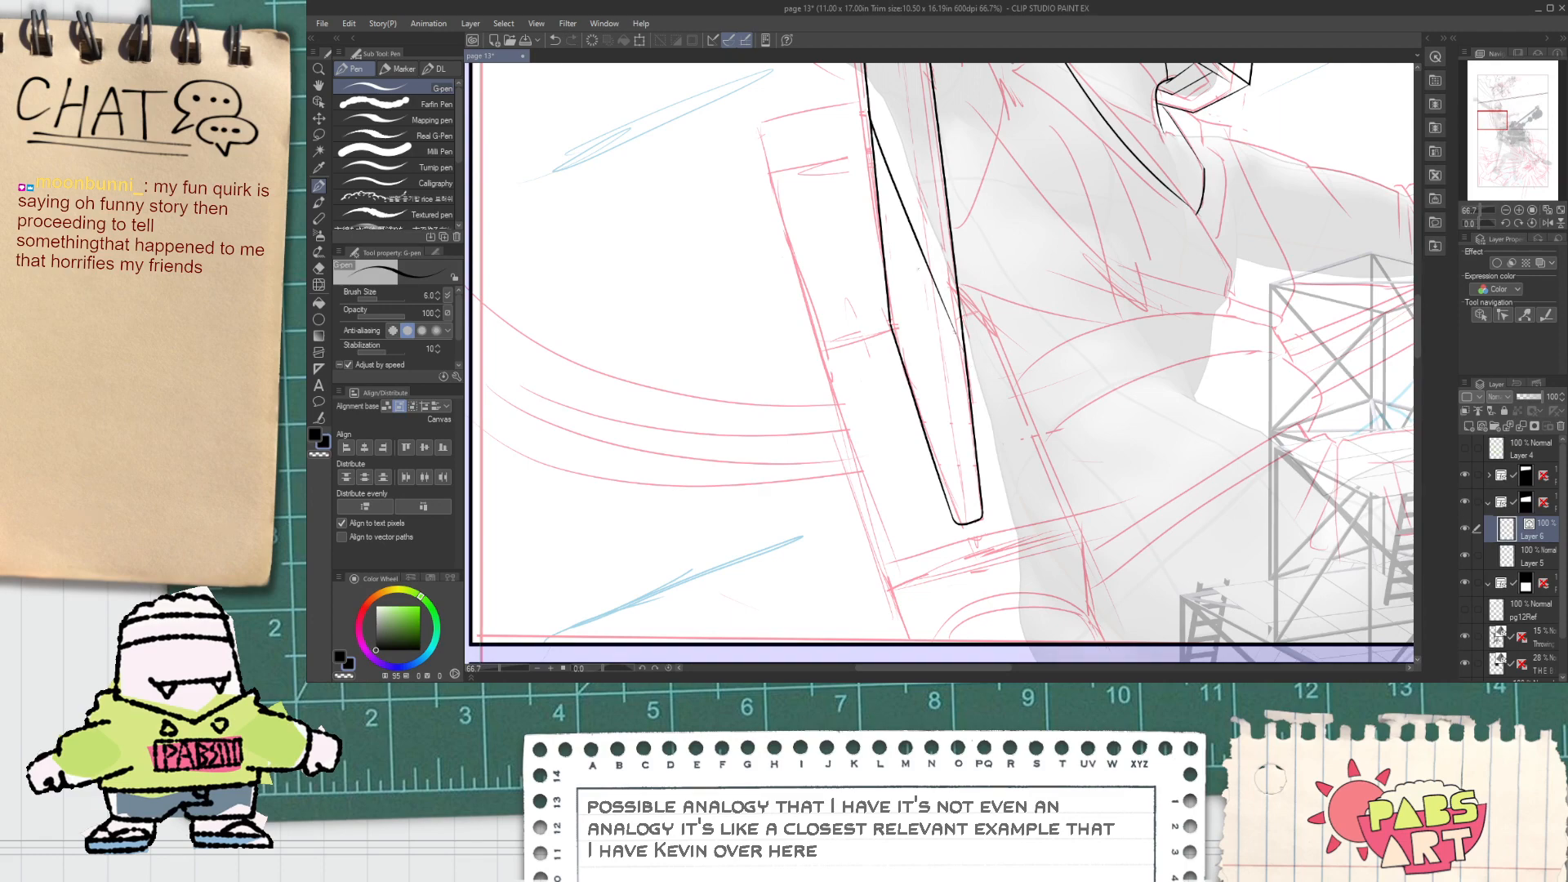
key(h)
drag(939, 229, 942, 370)
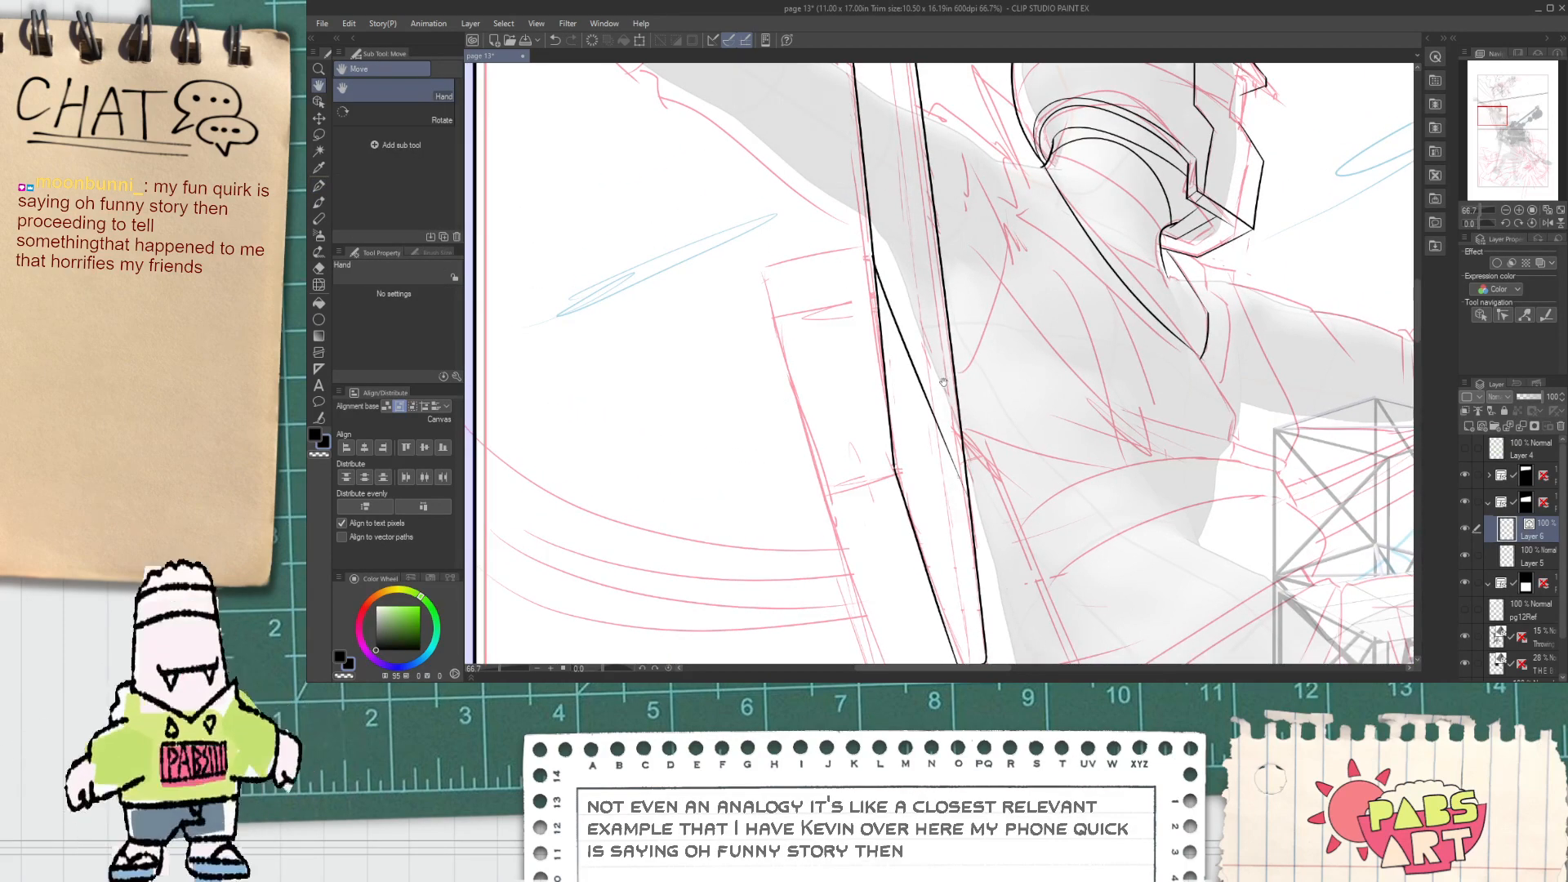
Step: Ink a rounded curve from the slanting inner line up to the beam's front edge, redoing the first stroke
scroll(943, 383, up, 4)
key(p)
drag(891, 376, 1001, 395)
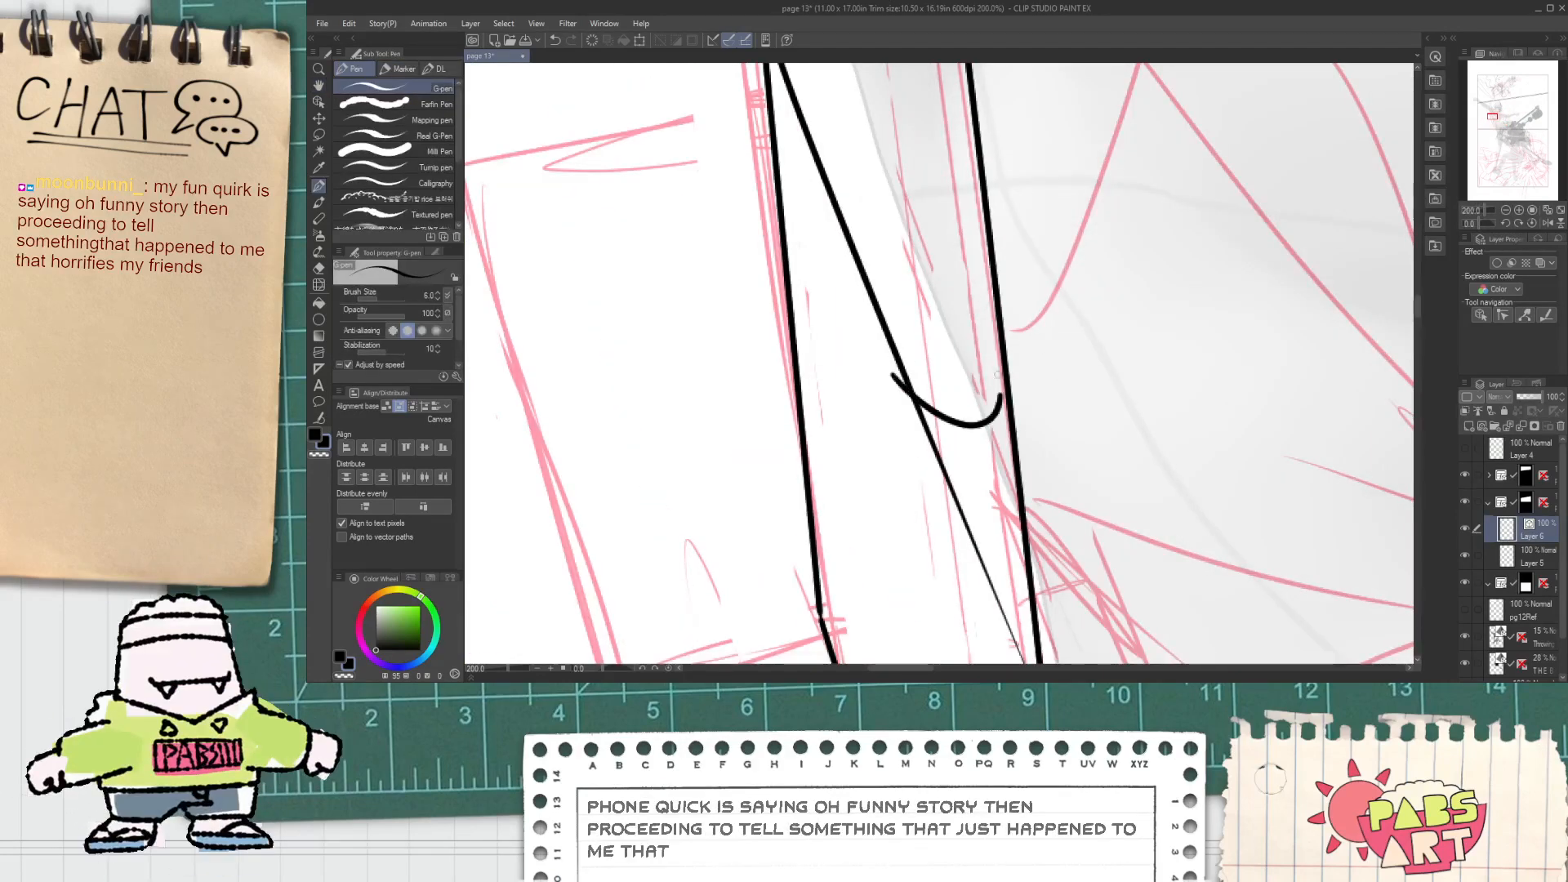
key(ctrl+z)
drag(883, 335, 1003, 391)
Step: Erase the leftover part of the slanting inner line below the curve and its overshoot at the rear edge
key(e)
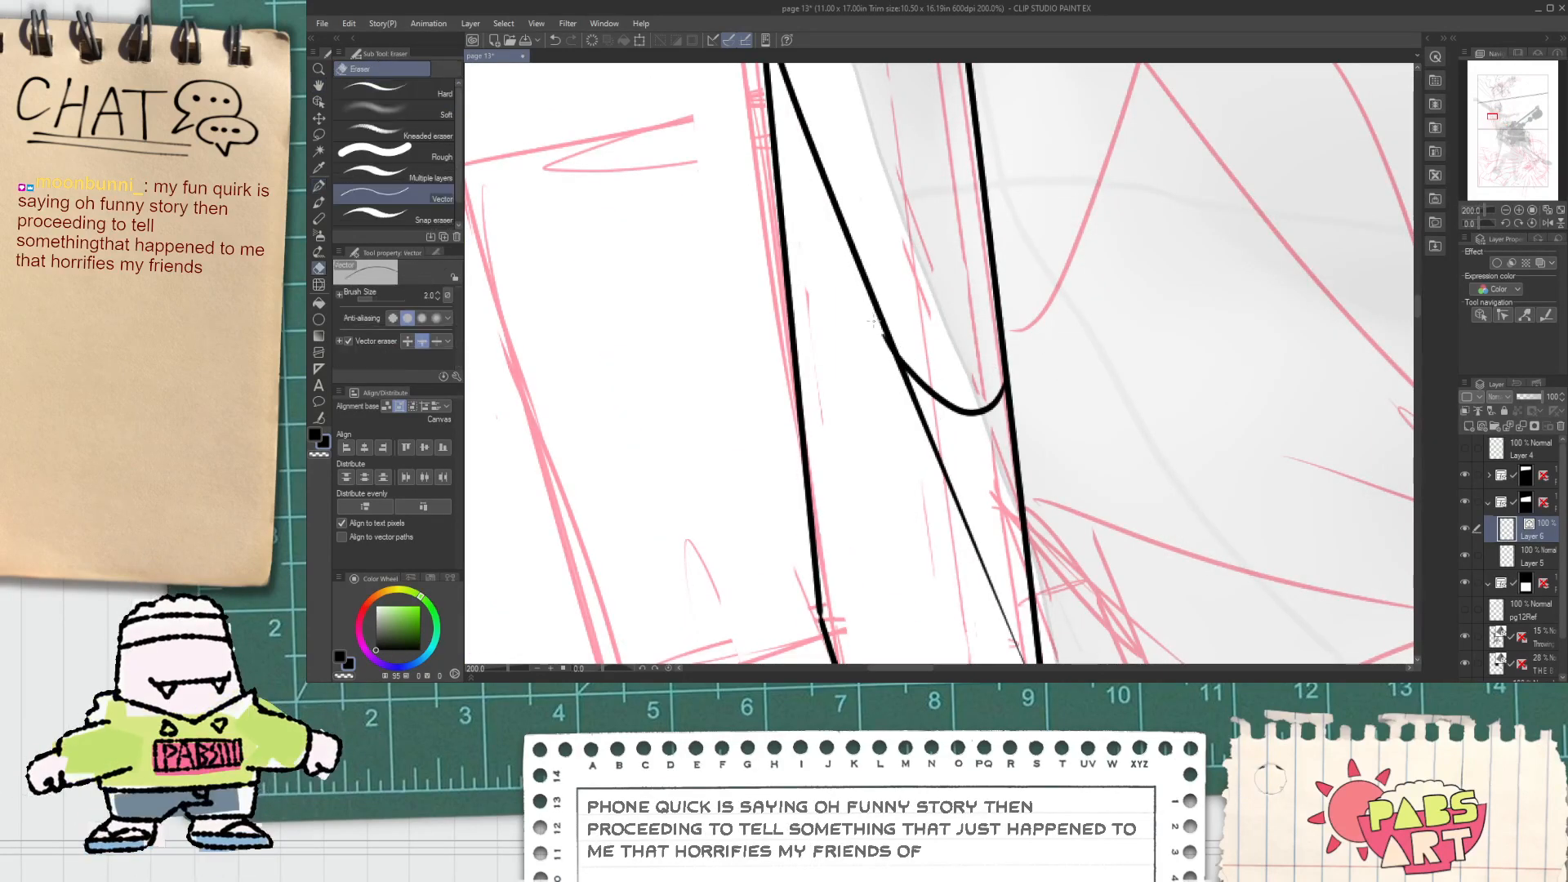
click(944, 450)
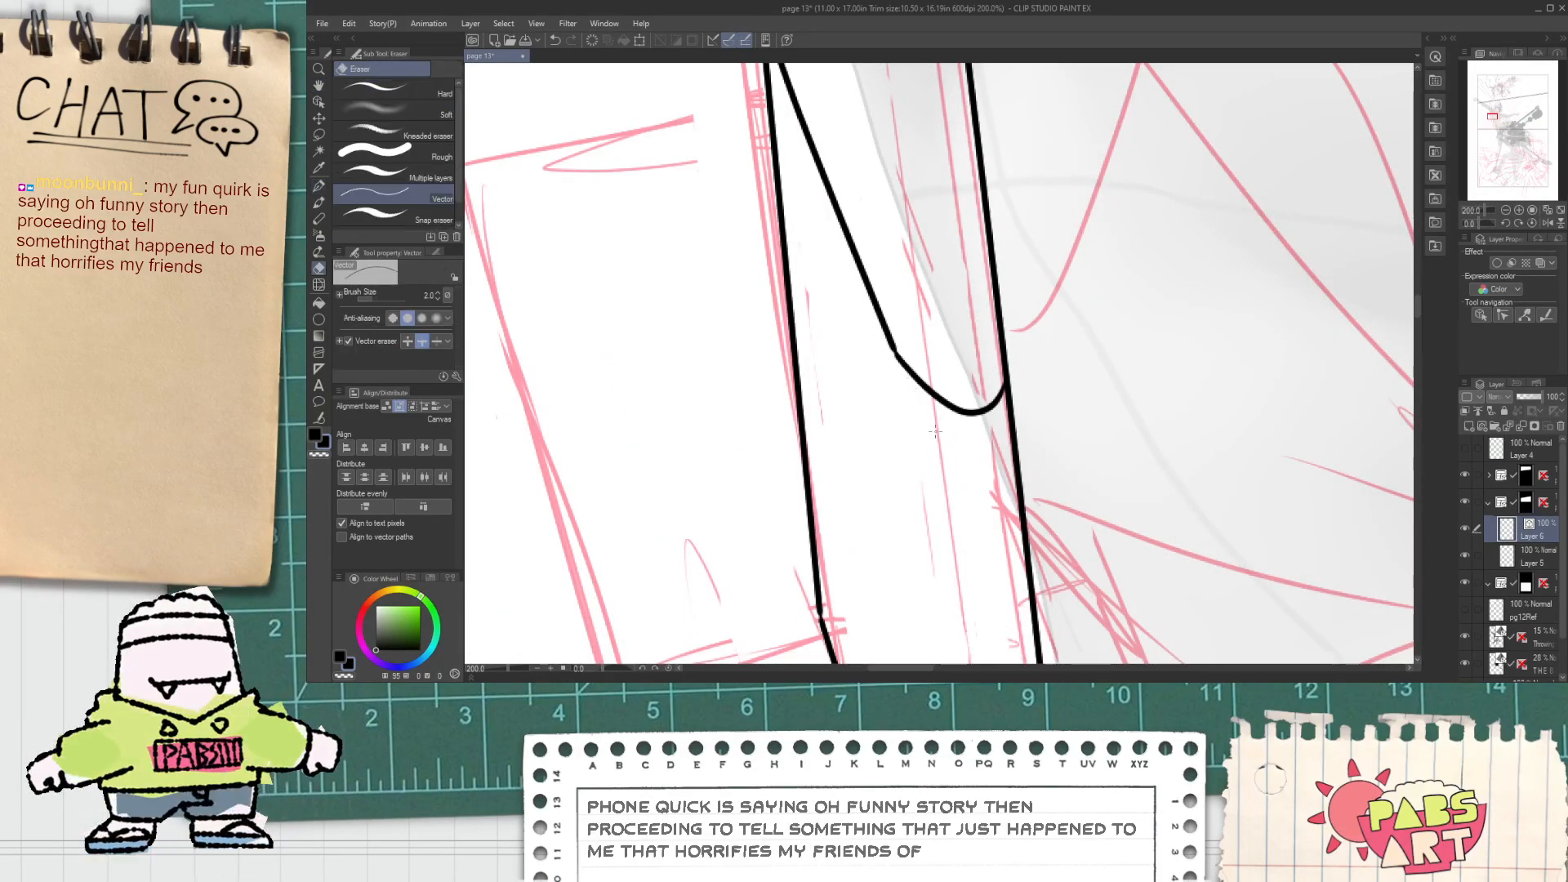
scroll(934, 427, down, 2)
drag(847, 208, 880, 279)
scroll(880, 278, up, 1)
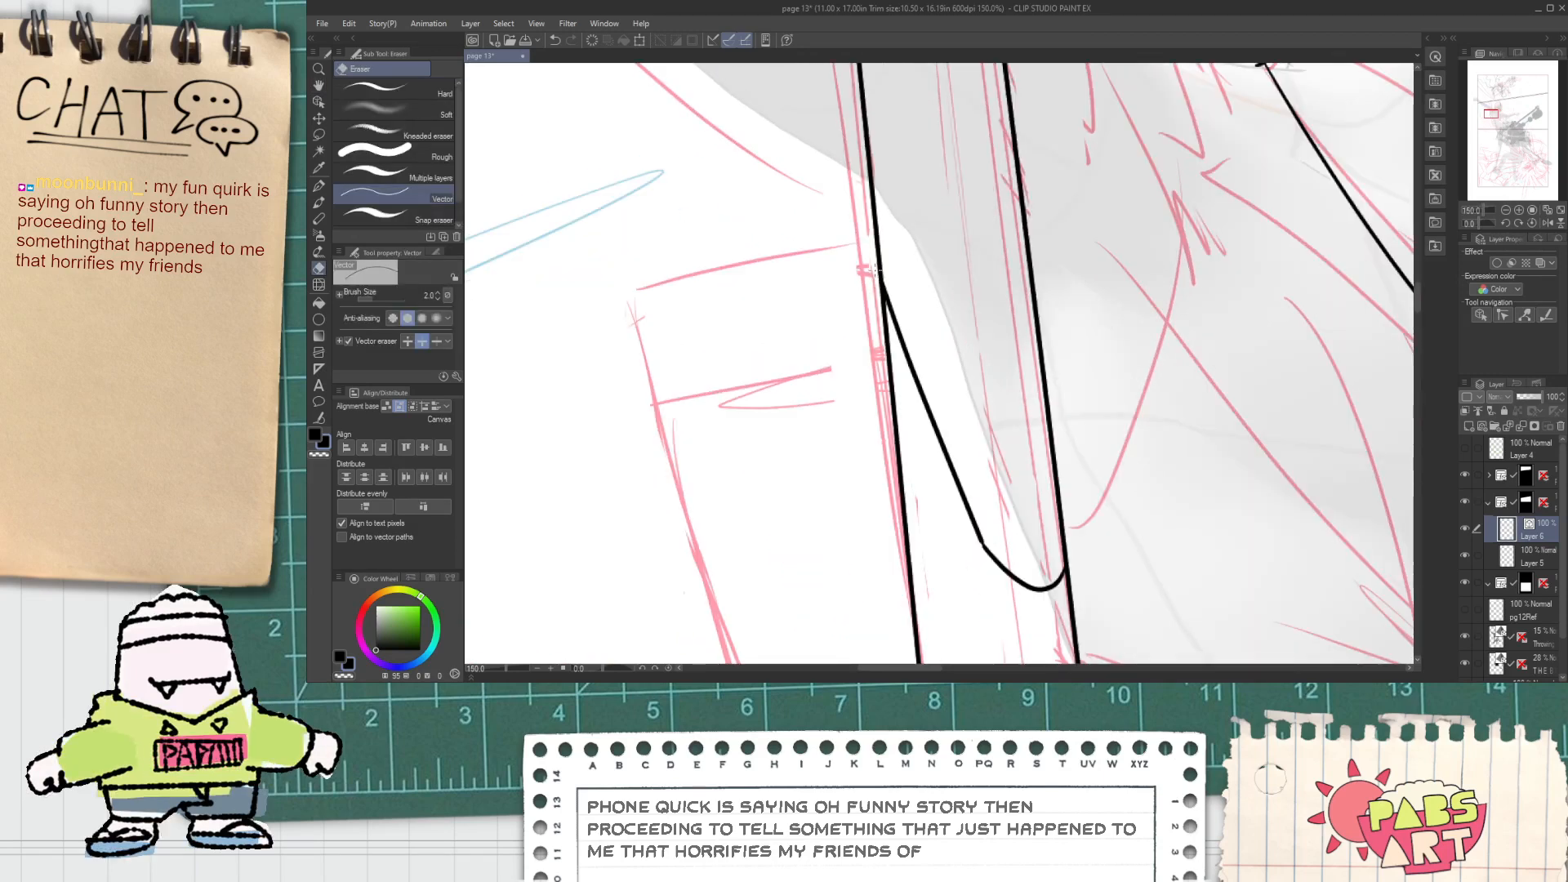
Step: Connect the slanting inner line and the rounded curve into one vector line
scroll(874, 271, down, 3)
drag(788, 336, 717, 273)
scroll(715, 269, up, 1)
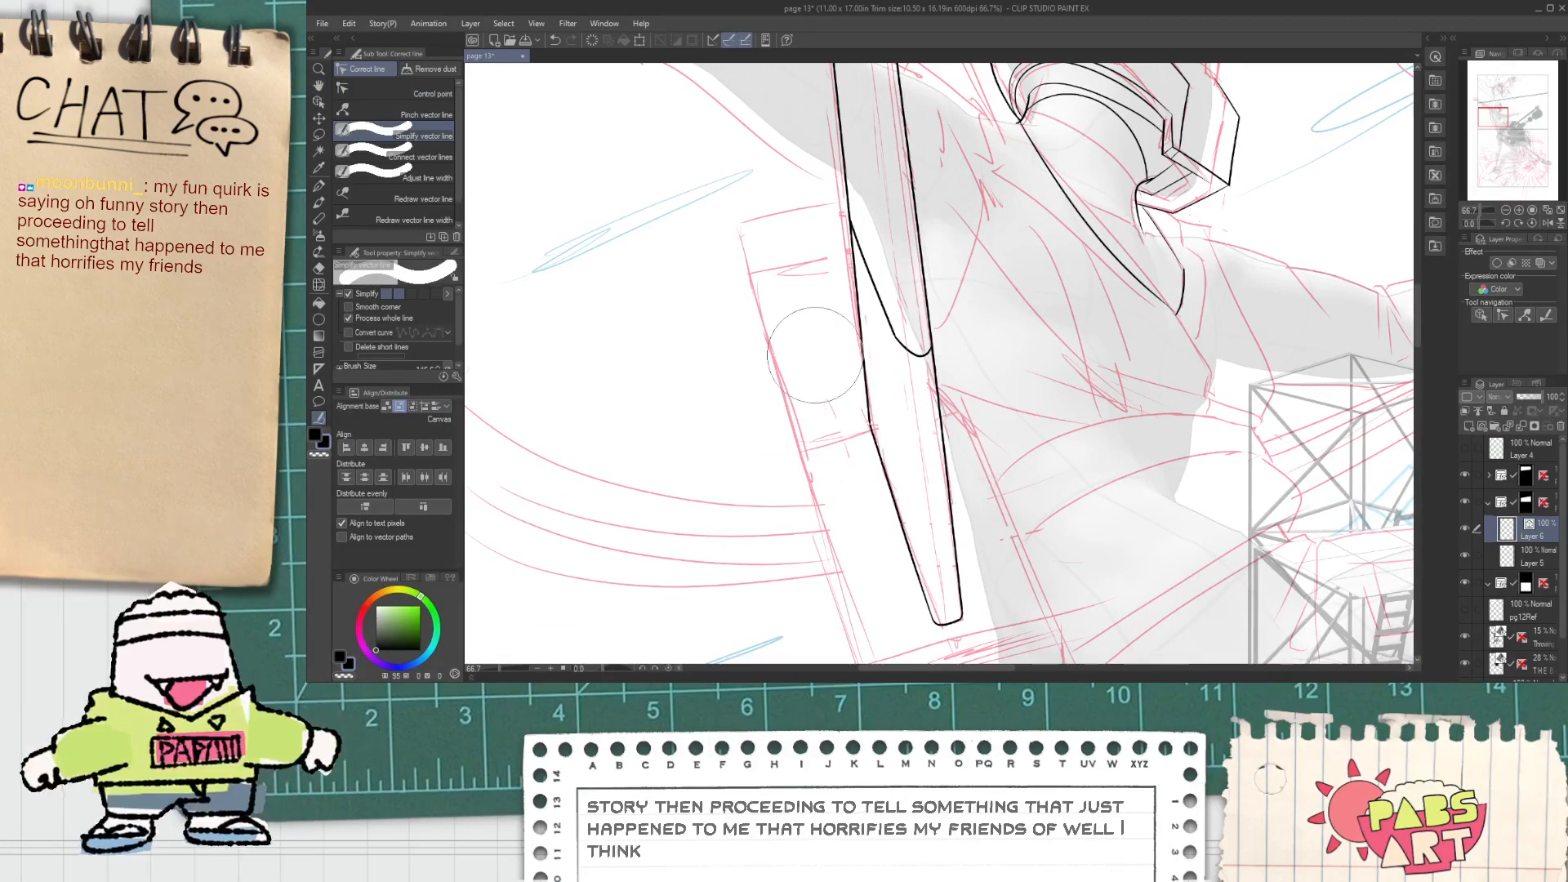
click(421, 157)
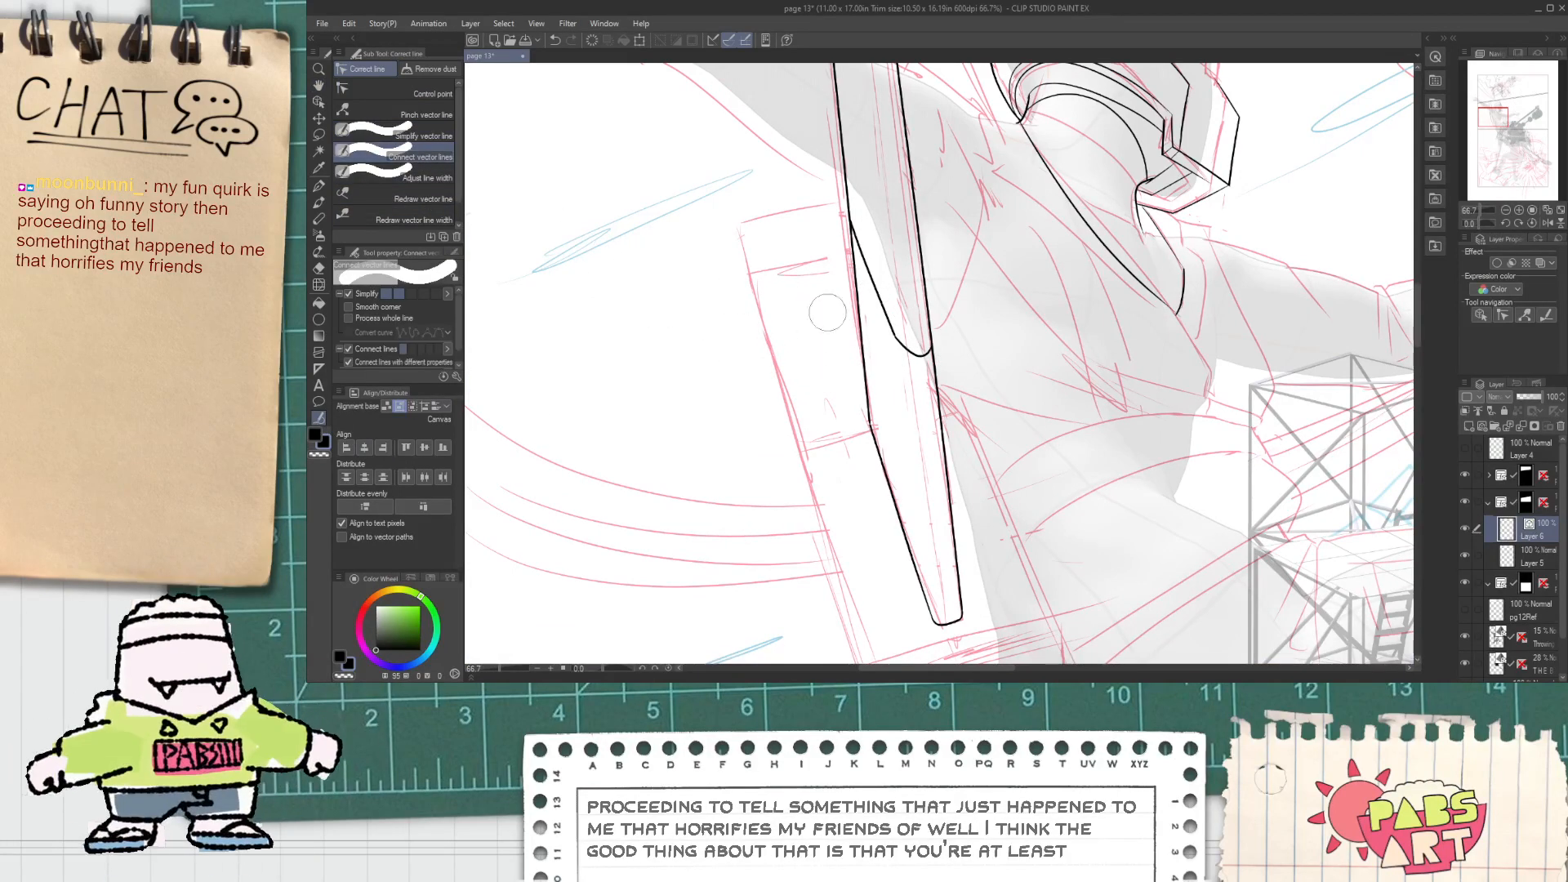
scroll(861, 319, up, 3)
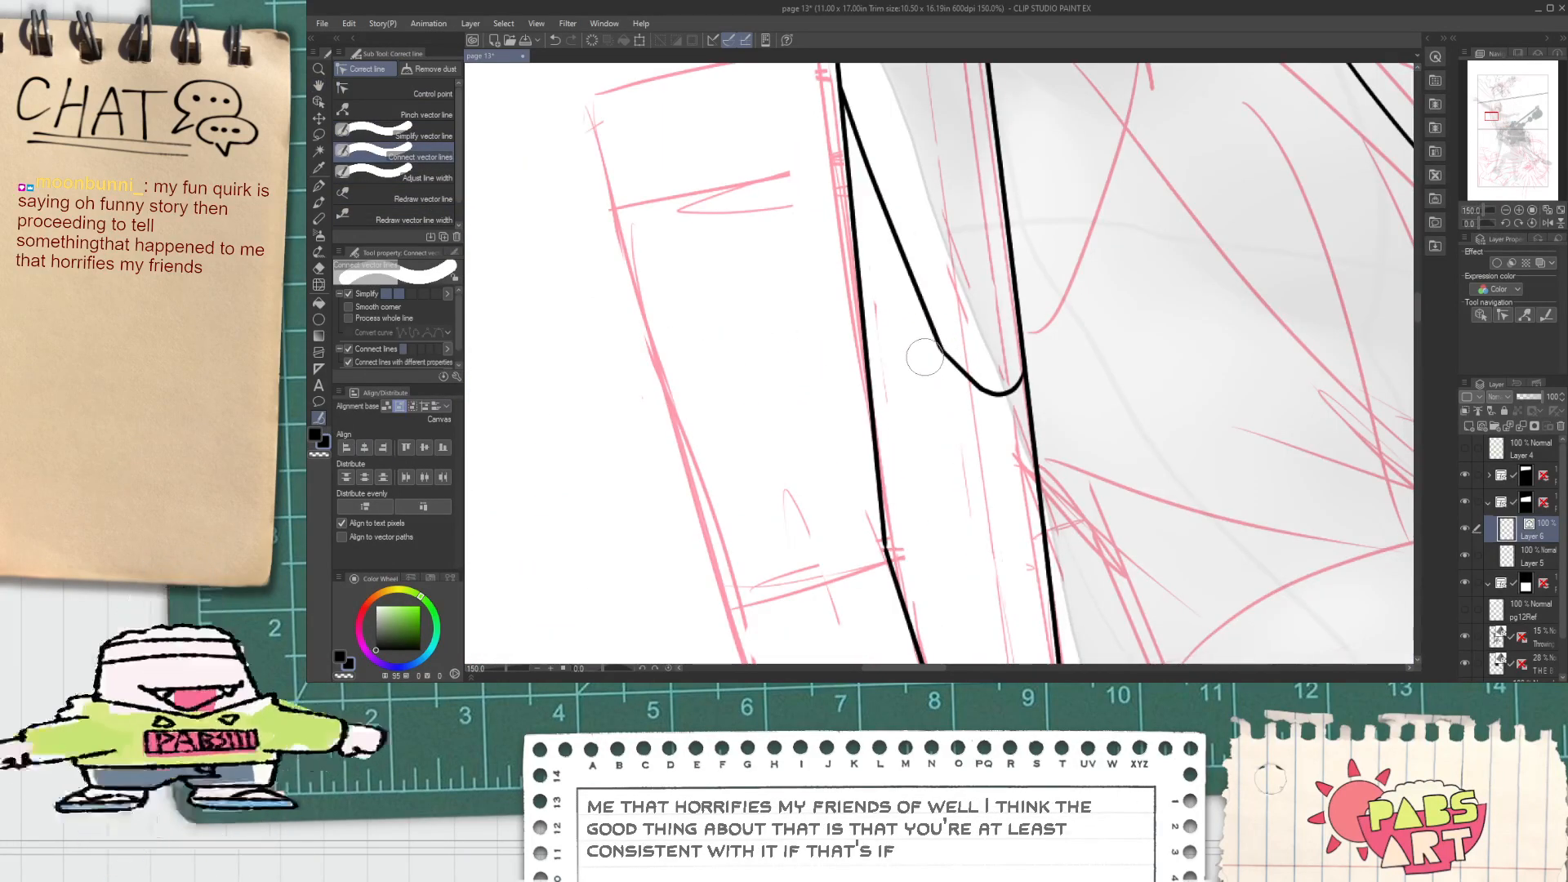
Step: Try to smooth the corner where the slanting inner line meets the curve by adjusting its control points
key(o)
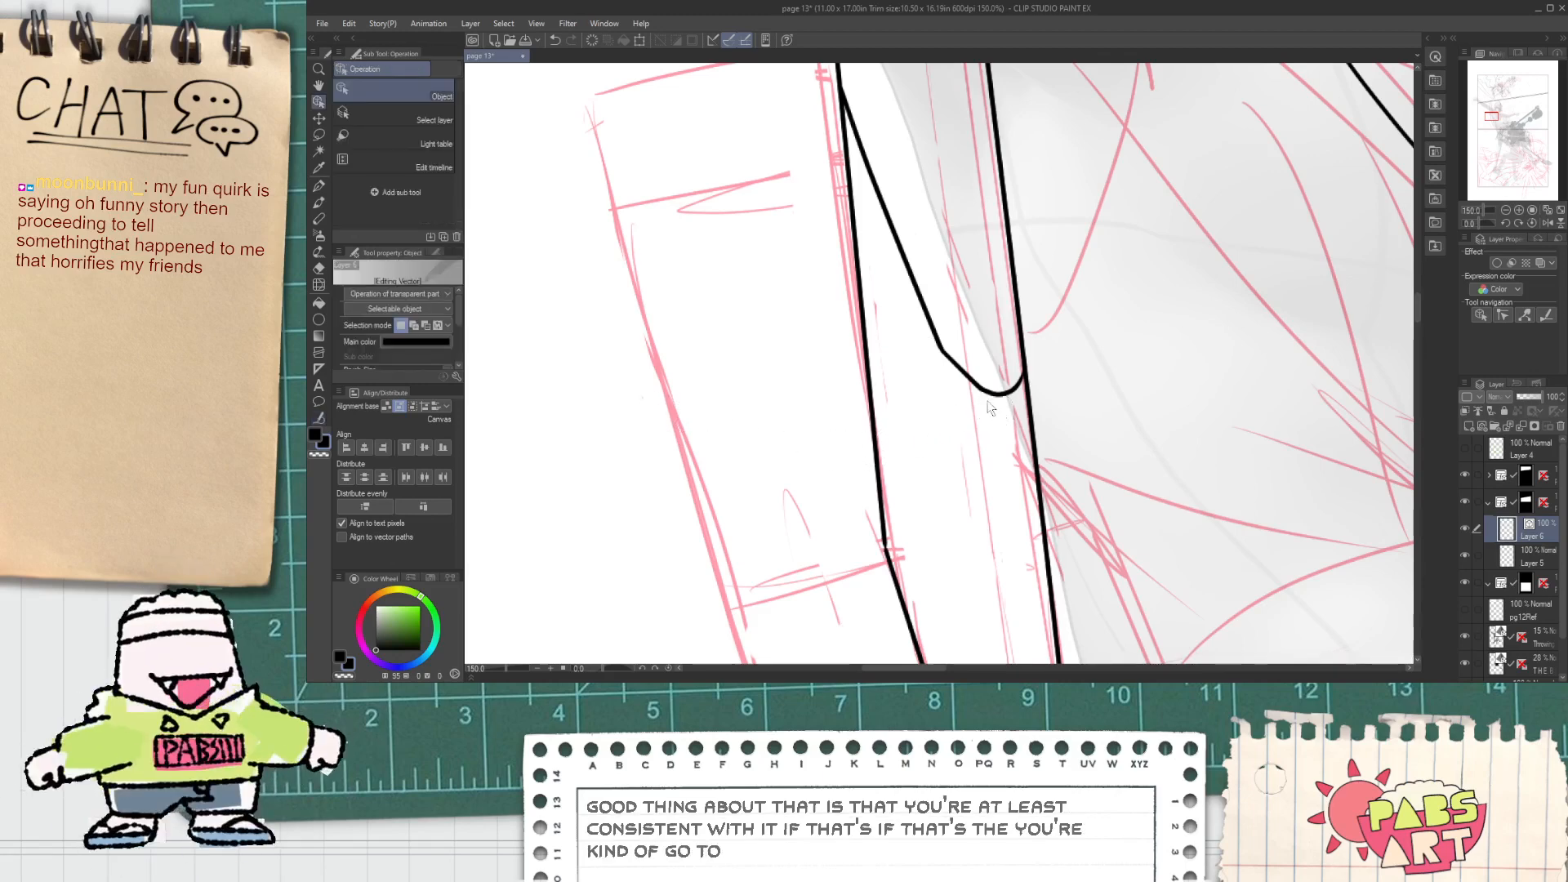
click(978, 389)
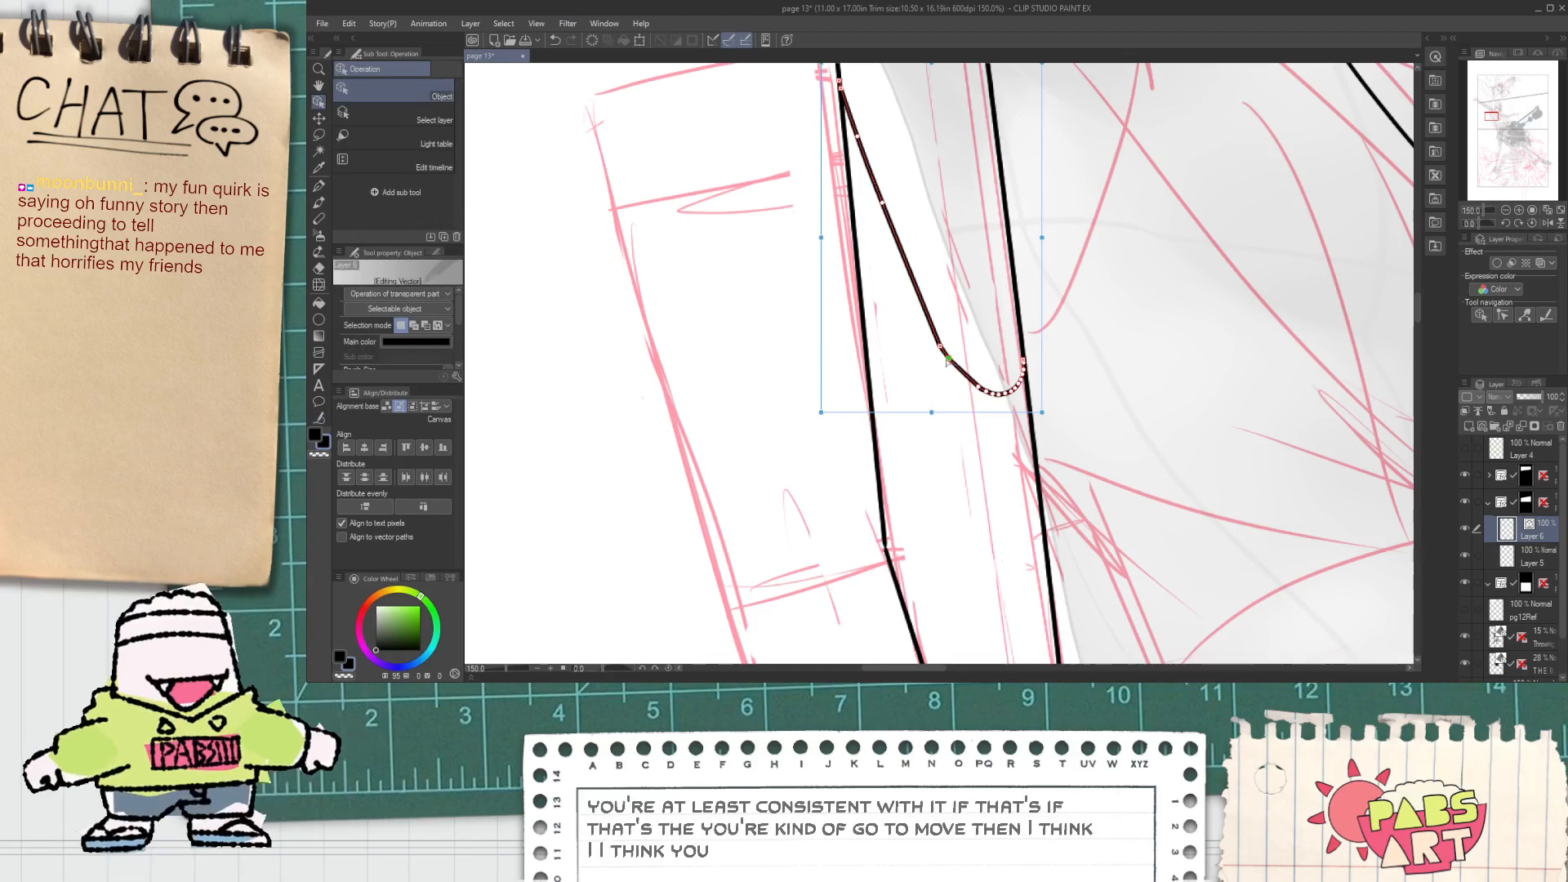
click(319, 417)
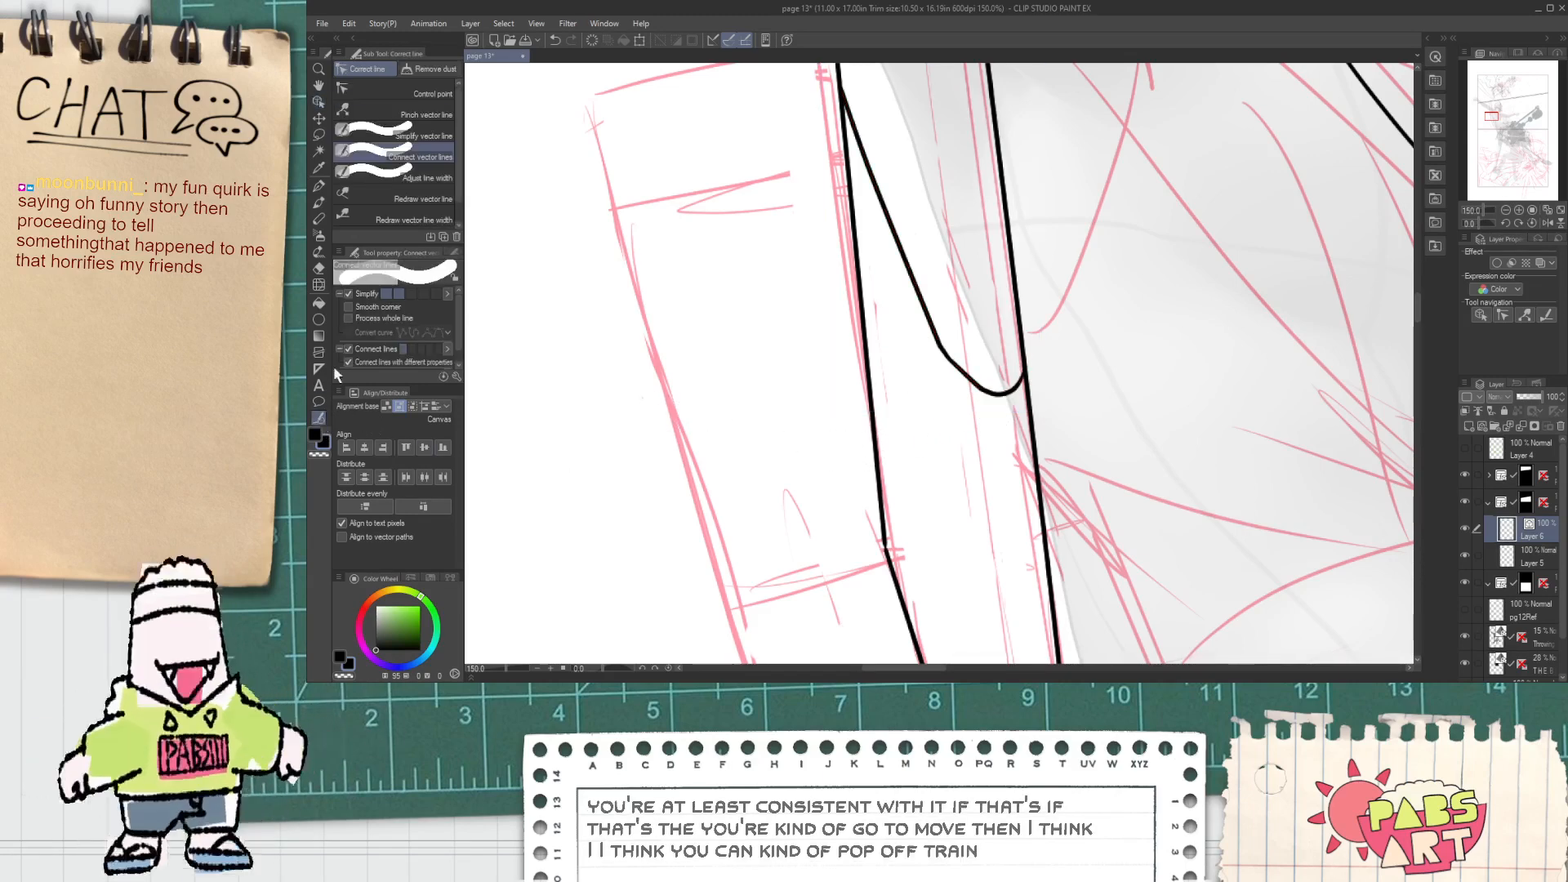
click(410, 89)
scroll(942, 360, up, 1)
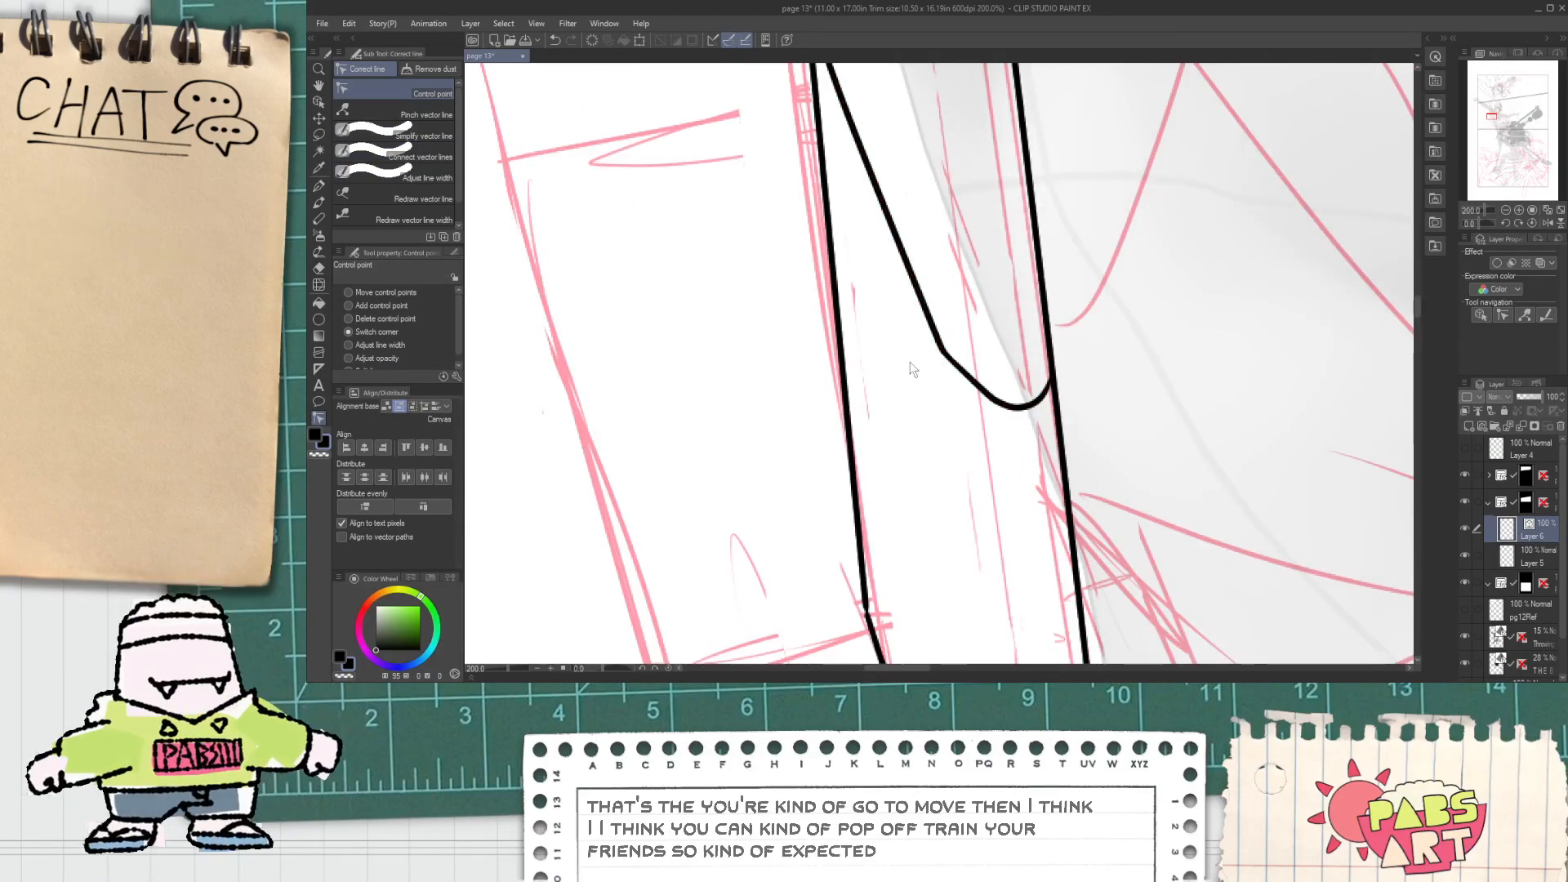
Step: Move the inner line's control points around the bend so the slanting part flows smoothly into the rounded curve
click(318, 100)
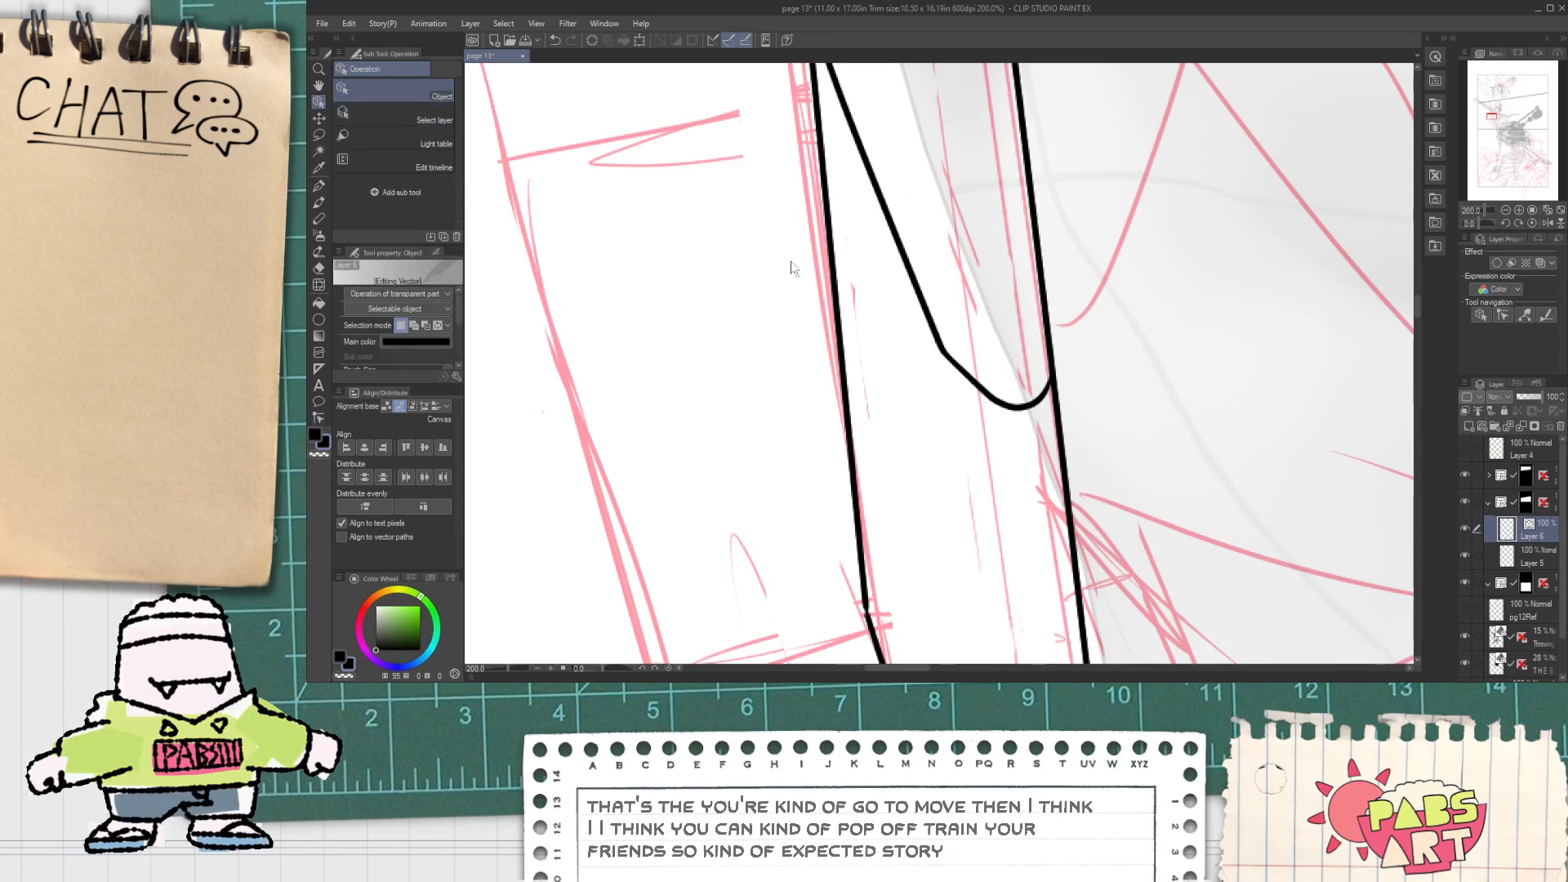
click(935, 335)
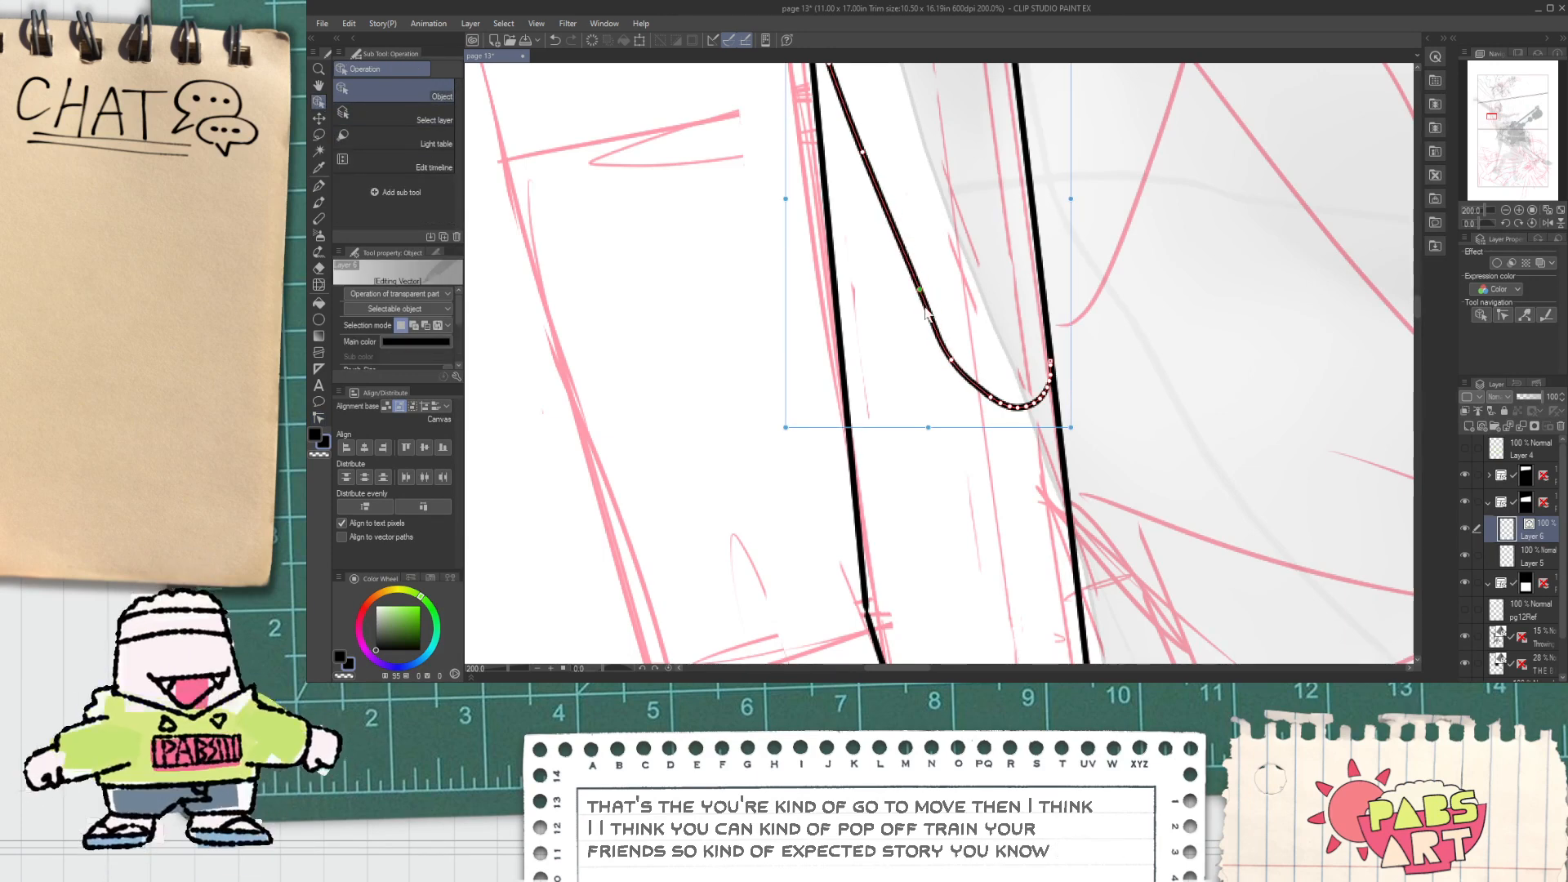
click(966, 380)
click(966, 379)
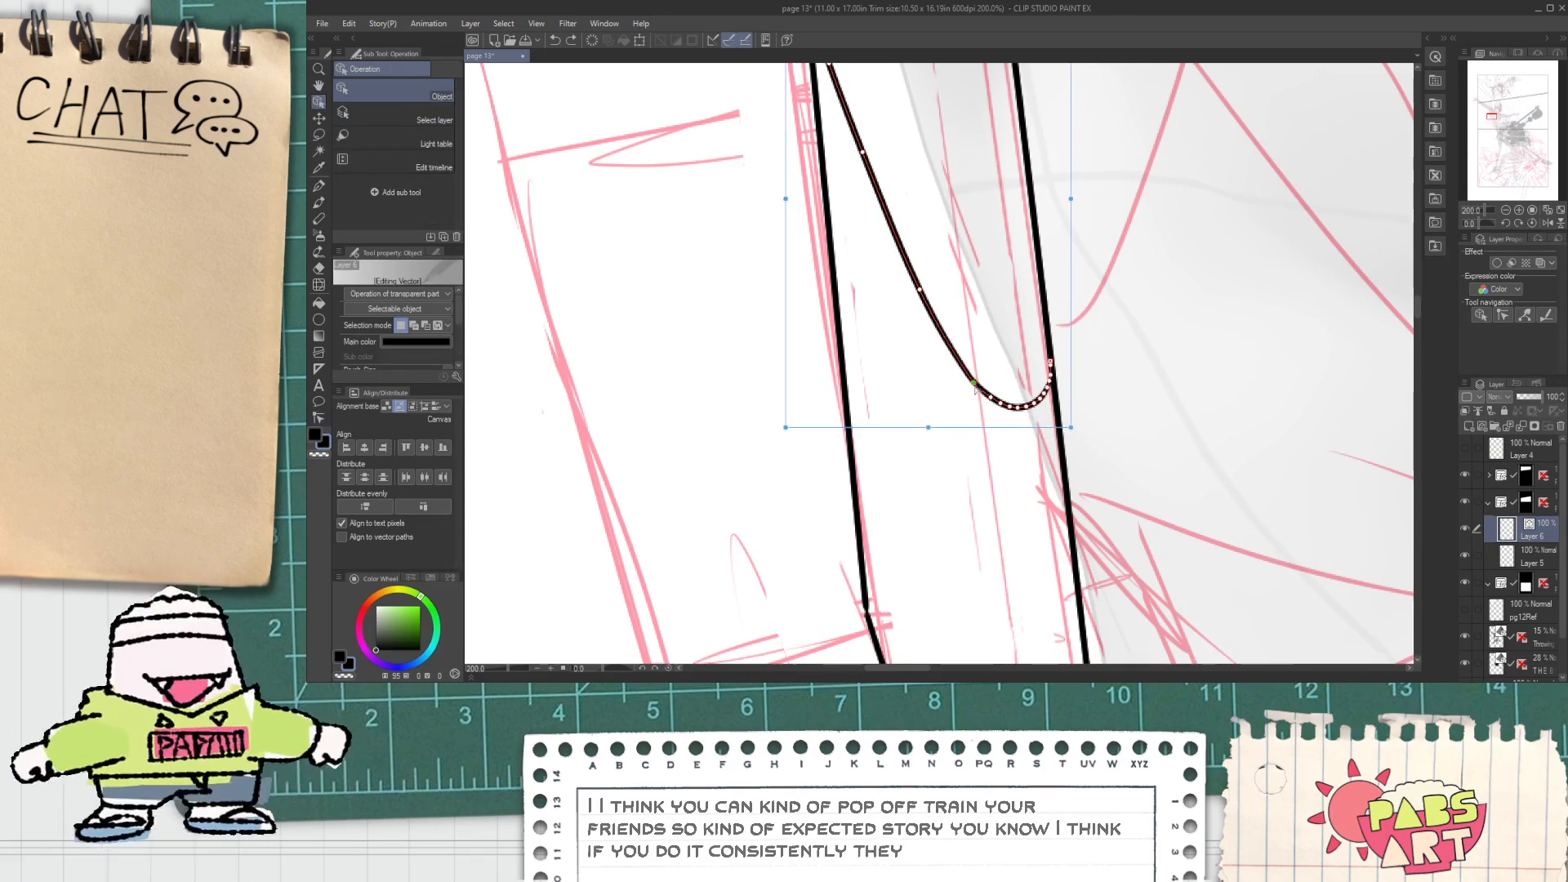
scroll(988, 434, down, 1)
scroll(984, 408, up, 1)
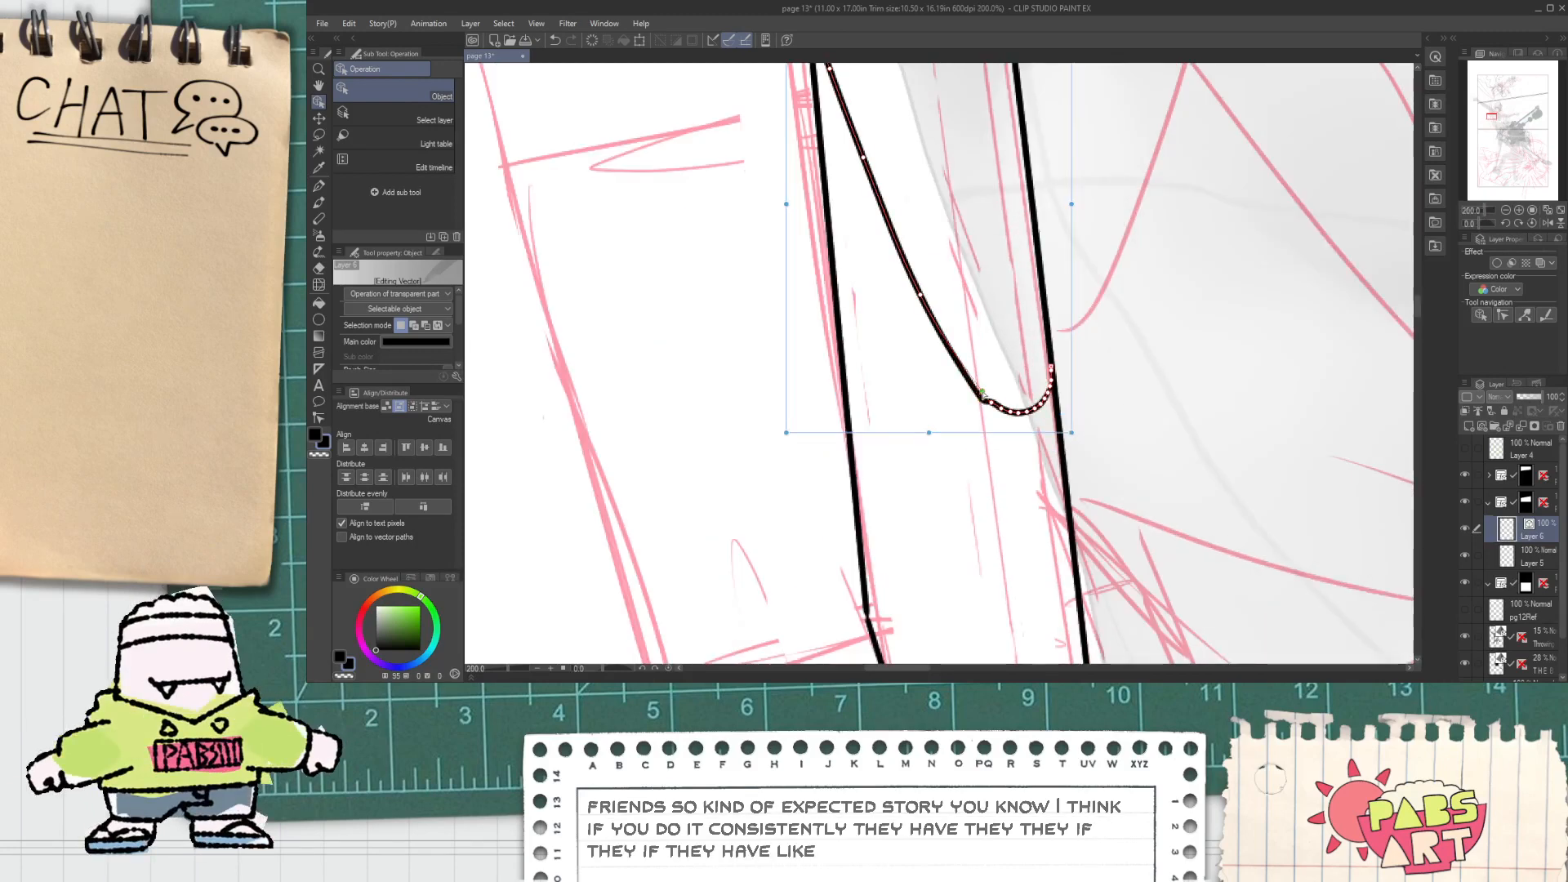
scroll(984, 398, down, 1)
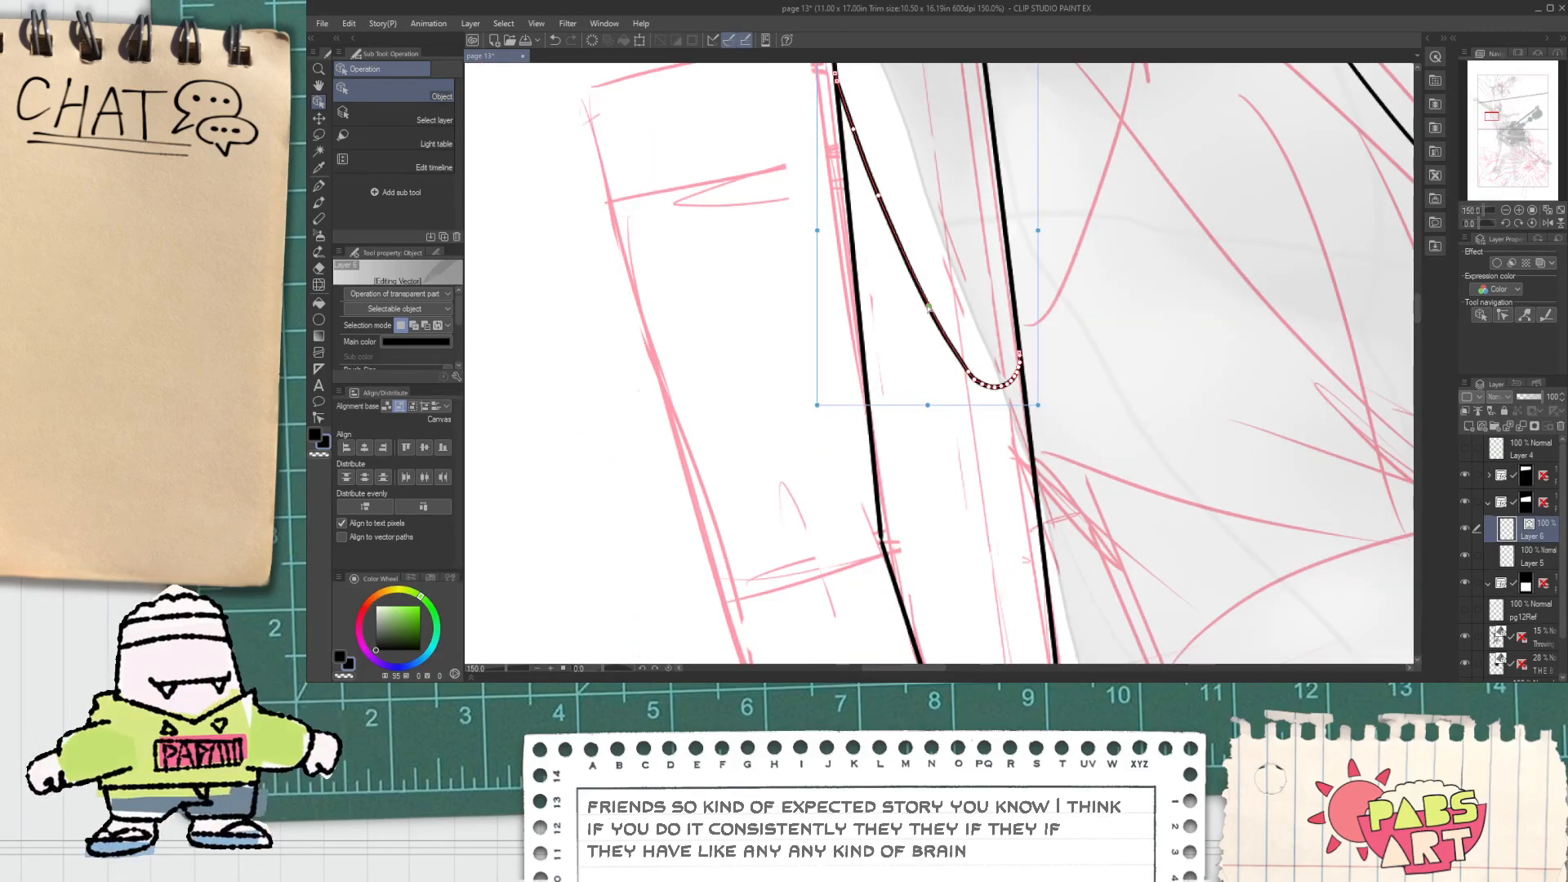
drag(928, 309, 915, 327)
scroll(913, 359, down, 5)
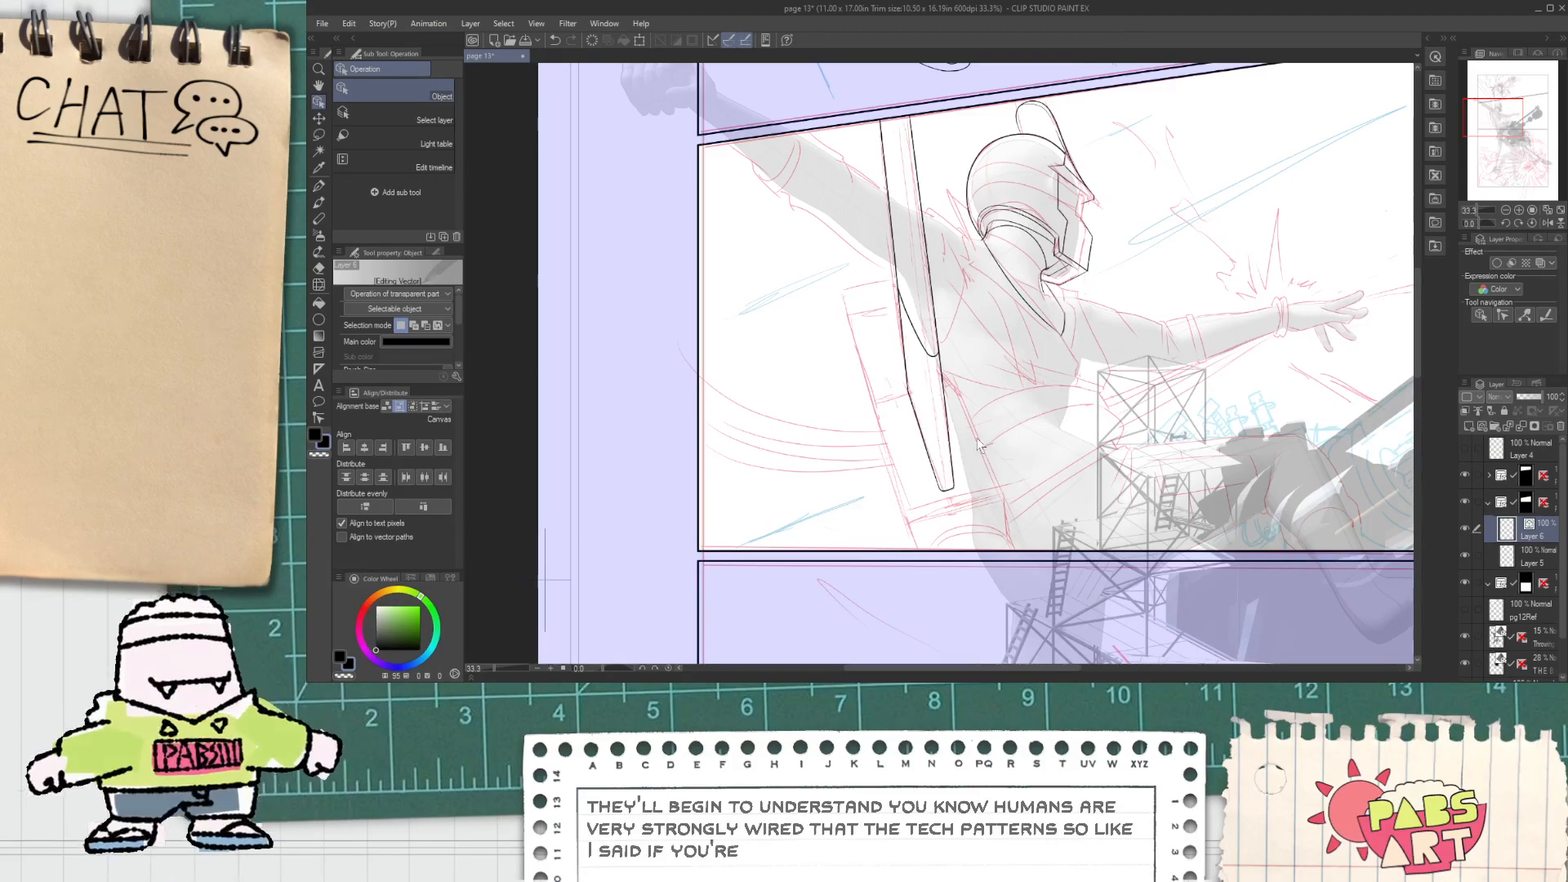
Step: Ink a short outer edge for the boxy pack behind the beam, near the upper end of its red sketch line
scroll(951, 426, up, 2)
scroll(754, 267, down, 1)
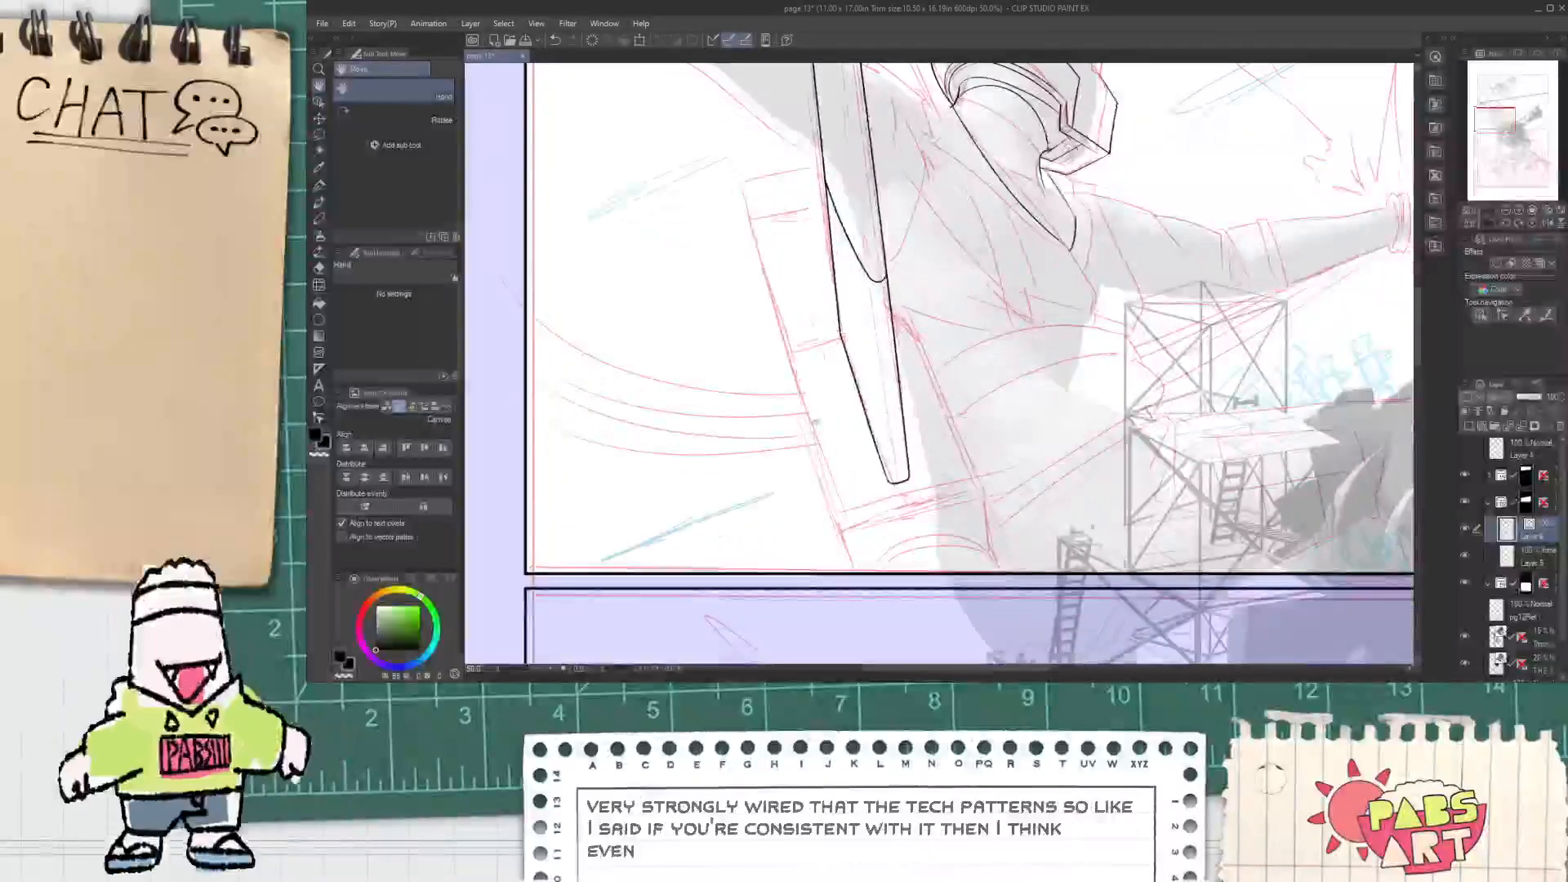
key(p)
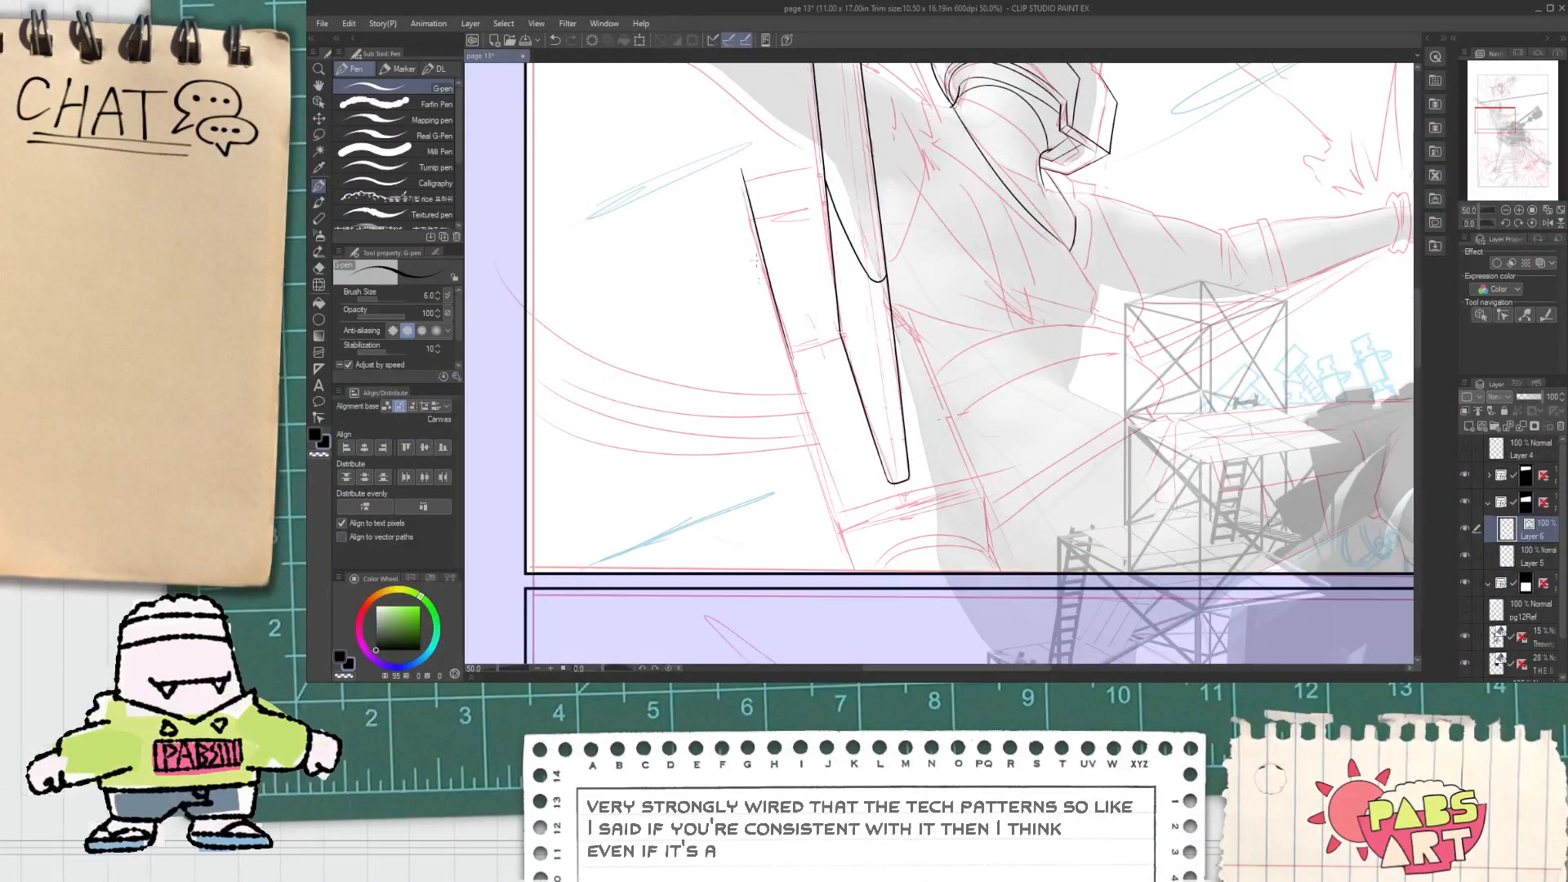
scroll(757, 261, up, 1)
drag(738, 164, 771, 354)
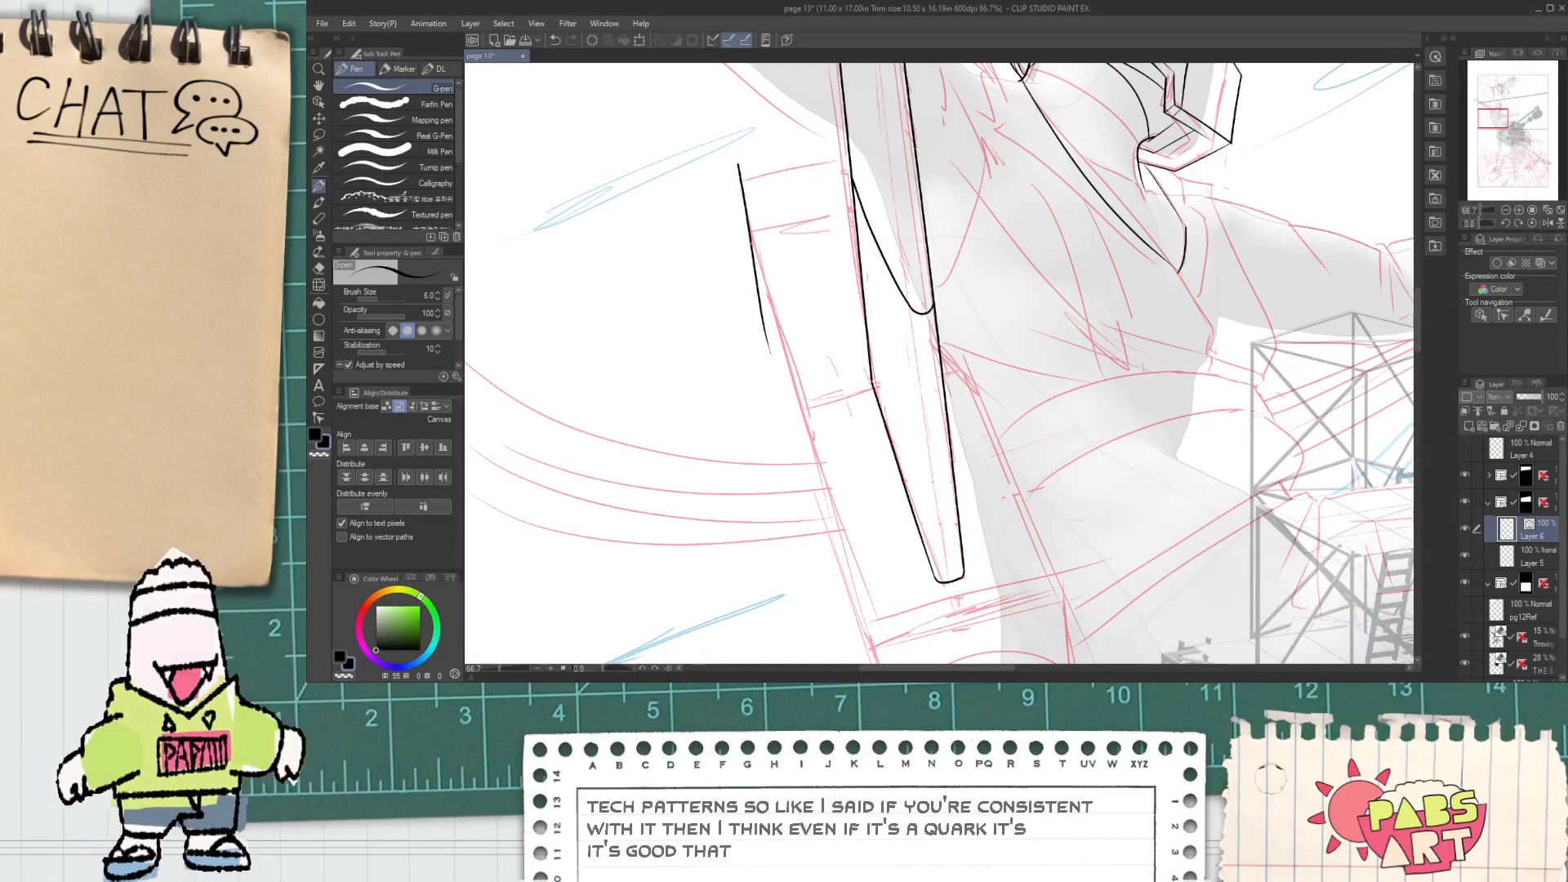
scroll(739, 192, up, 1)
key(ctrl+z)
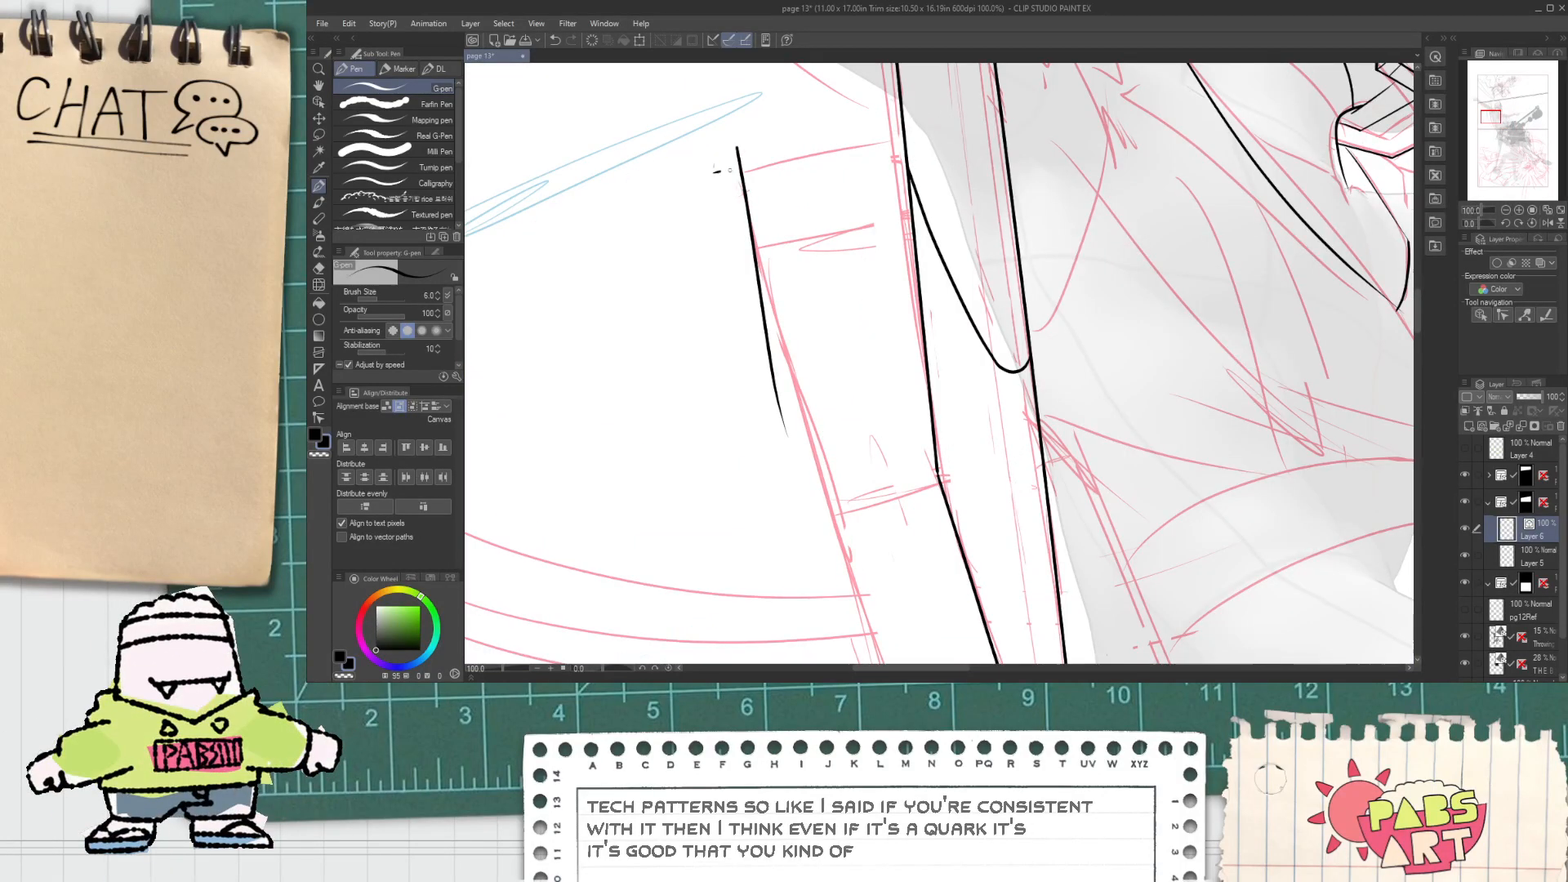
Step: Ink the pack's slanting top edge from its outer edge to the beam and trim the overshoots at the corner
drag(715, 171, 939, 127)
key(e)
click(725, 169)
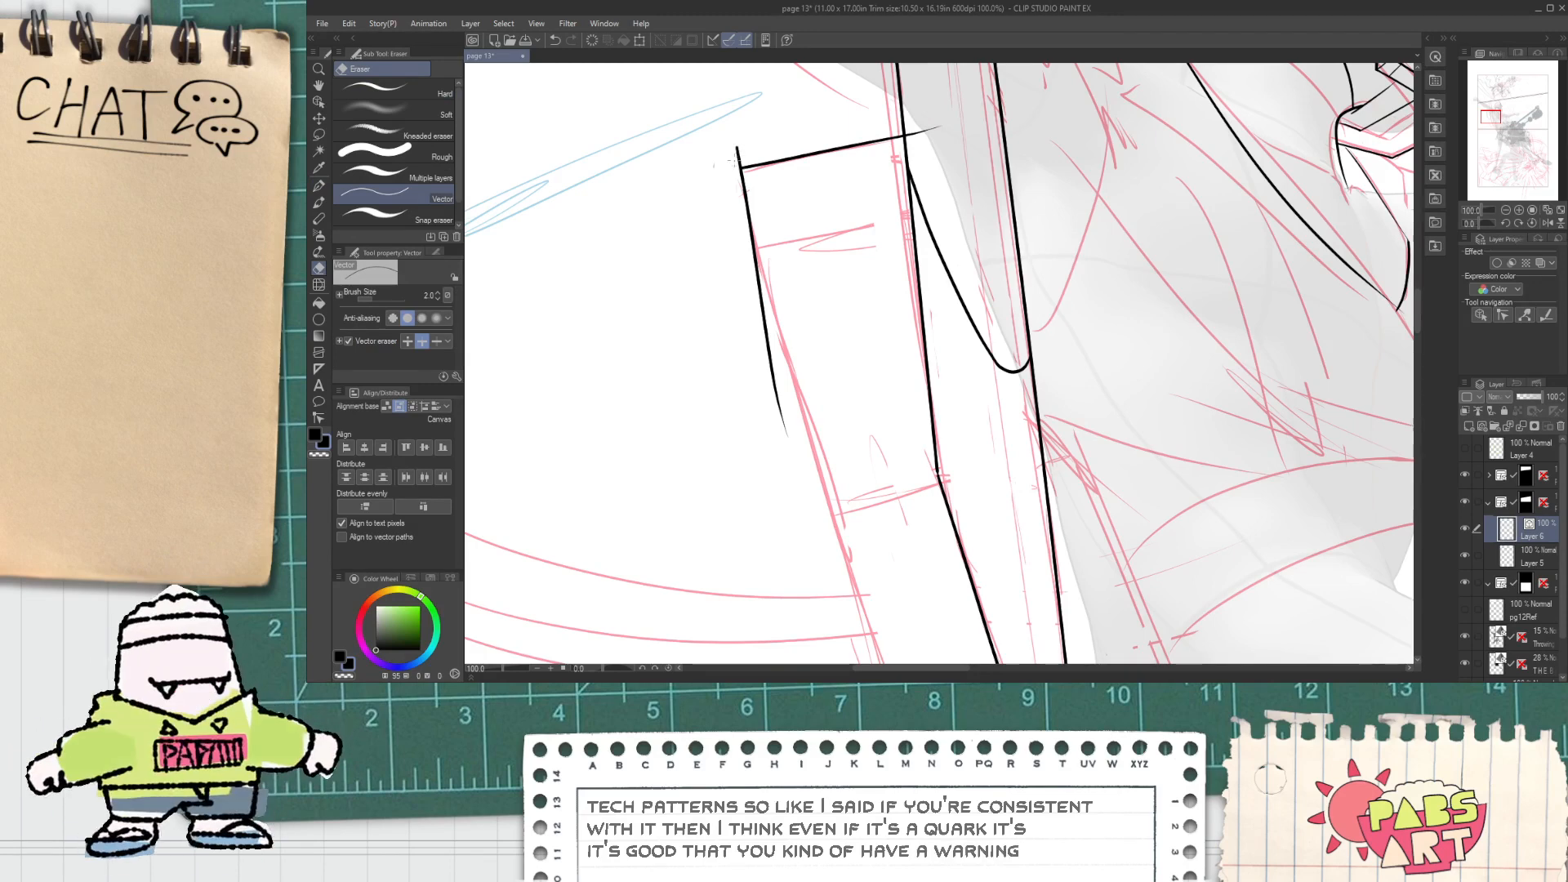
Step: Ink the pack's long slanting outer edge down from the top corner, redrawing the stroke until it starts cleanly at that corner
key(h)
drag(817, 358, 812, 289)
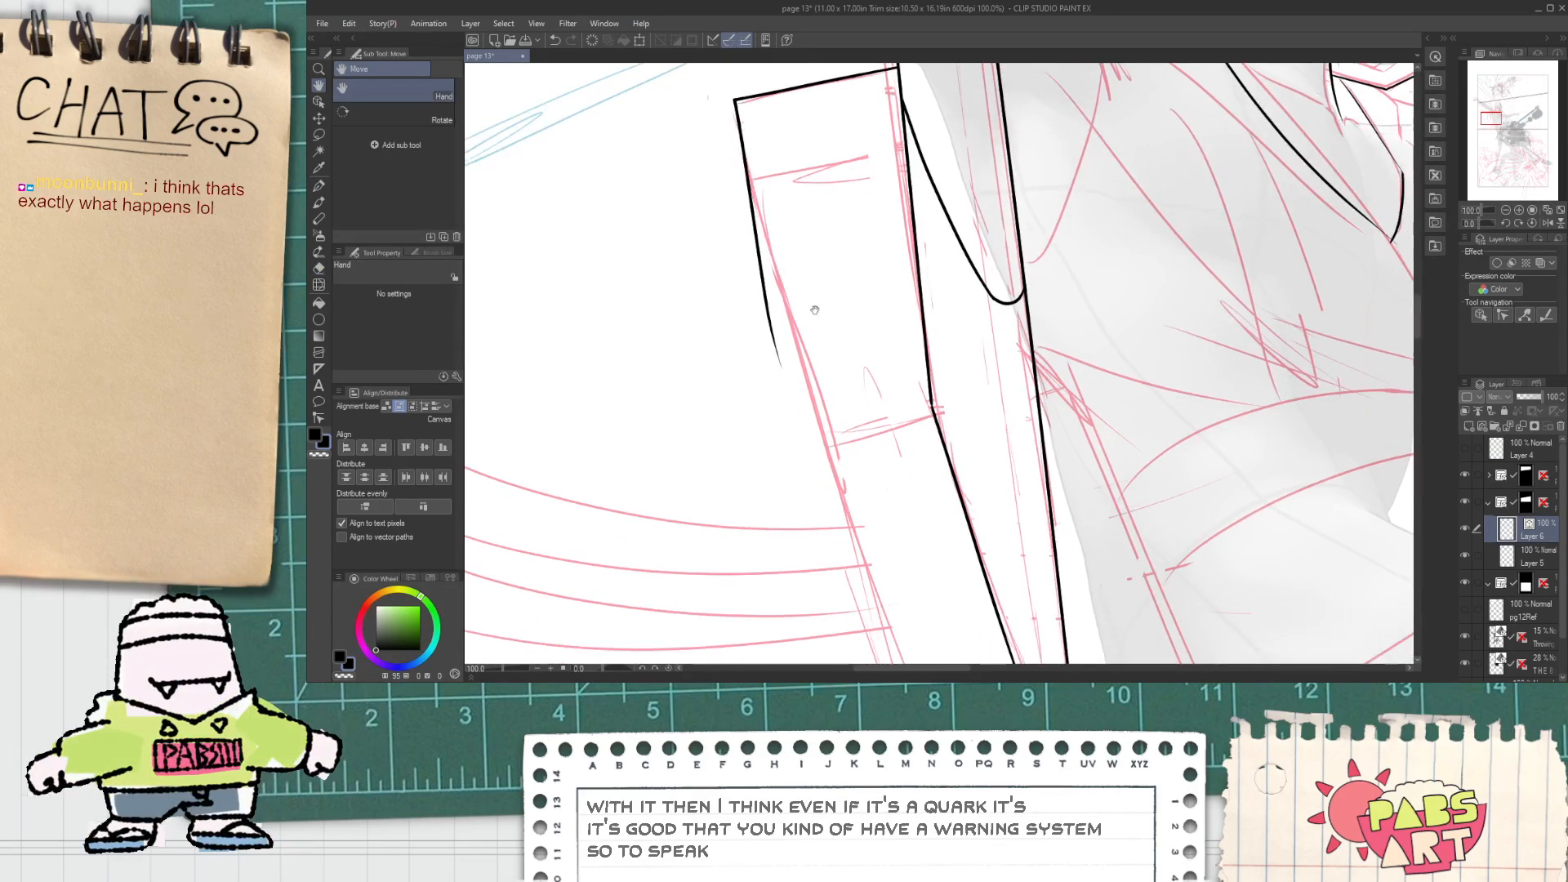
key(p)
drag(748, 173, 782, 375)
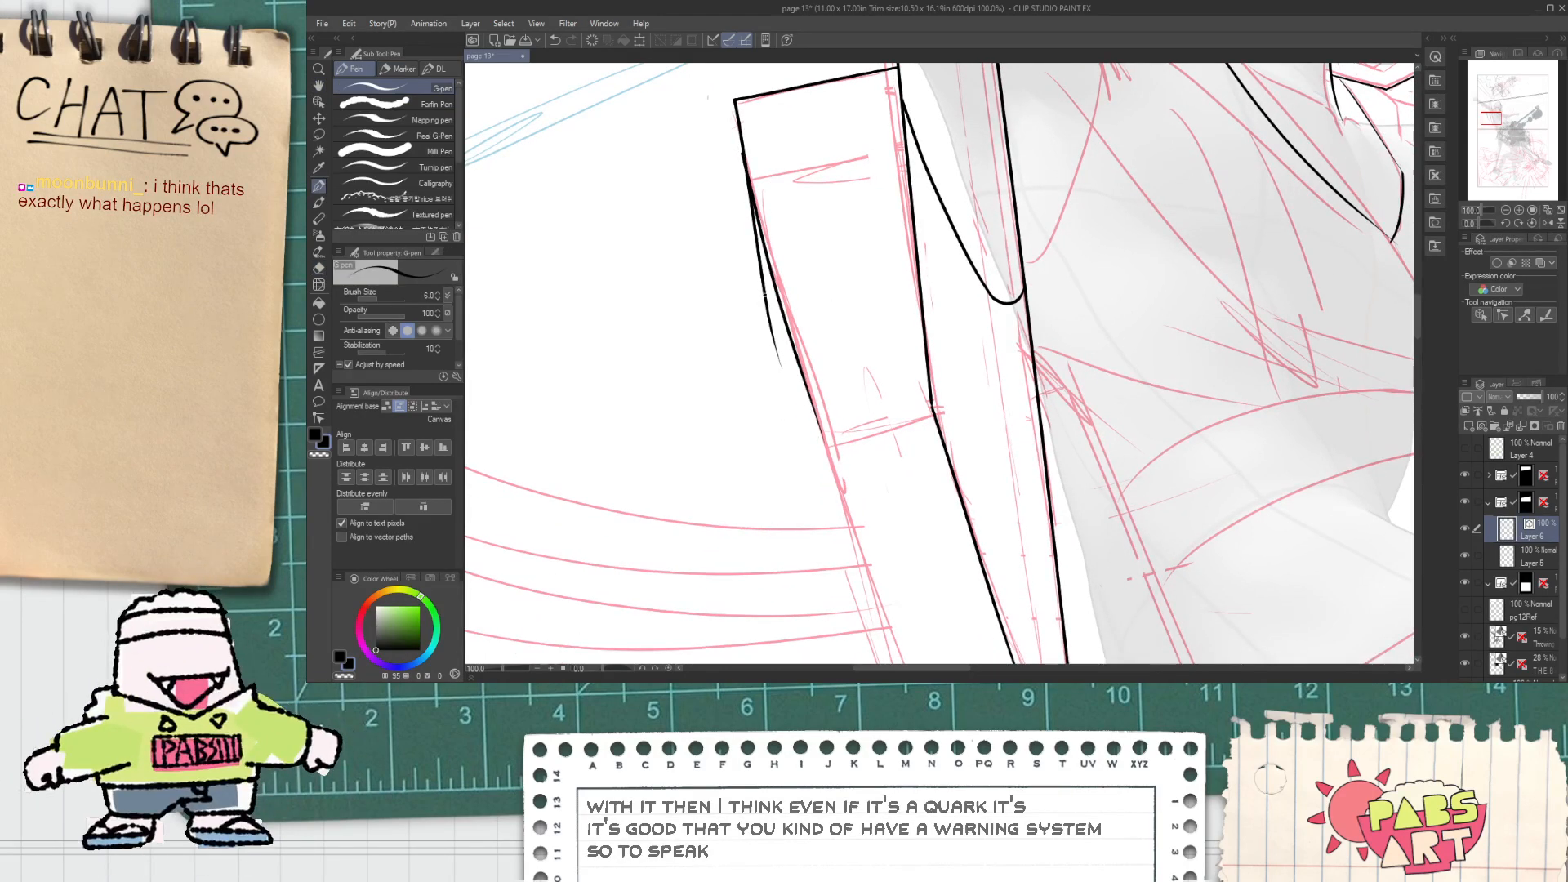
drag(731, 146, 849, 564)
key(ctrl+z)
drag(728, 149, 849, 520)
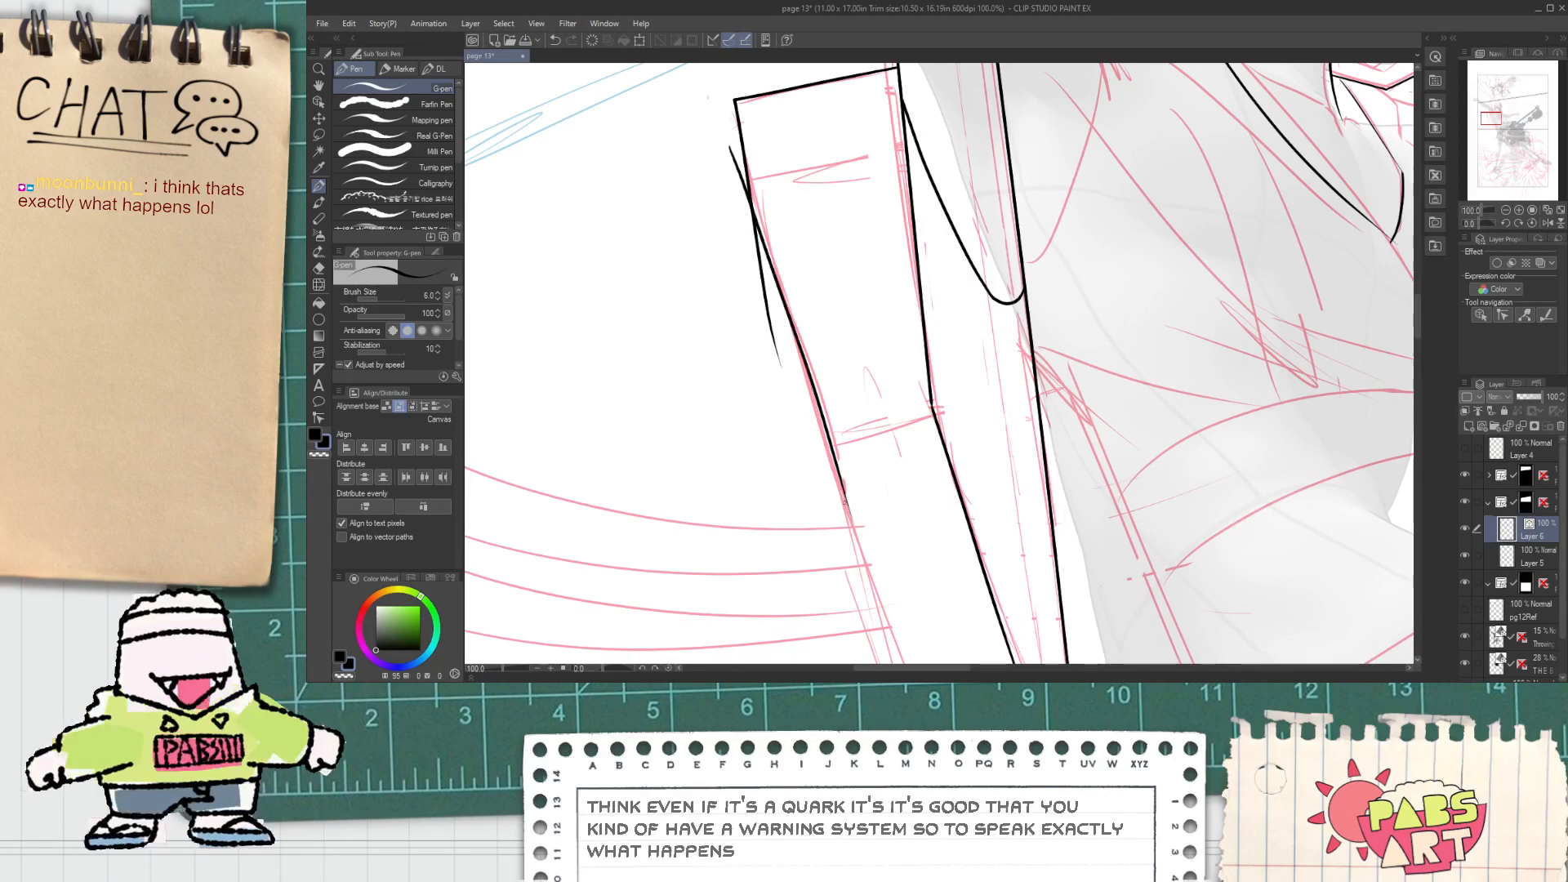
key(ctrl+z)
drag(733, 115, 862, 529)
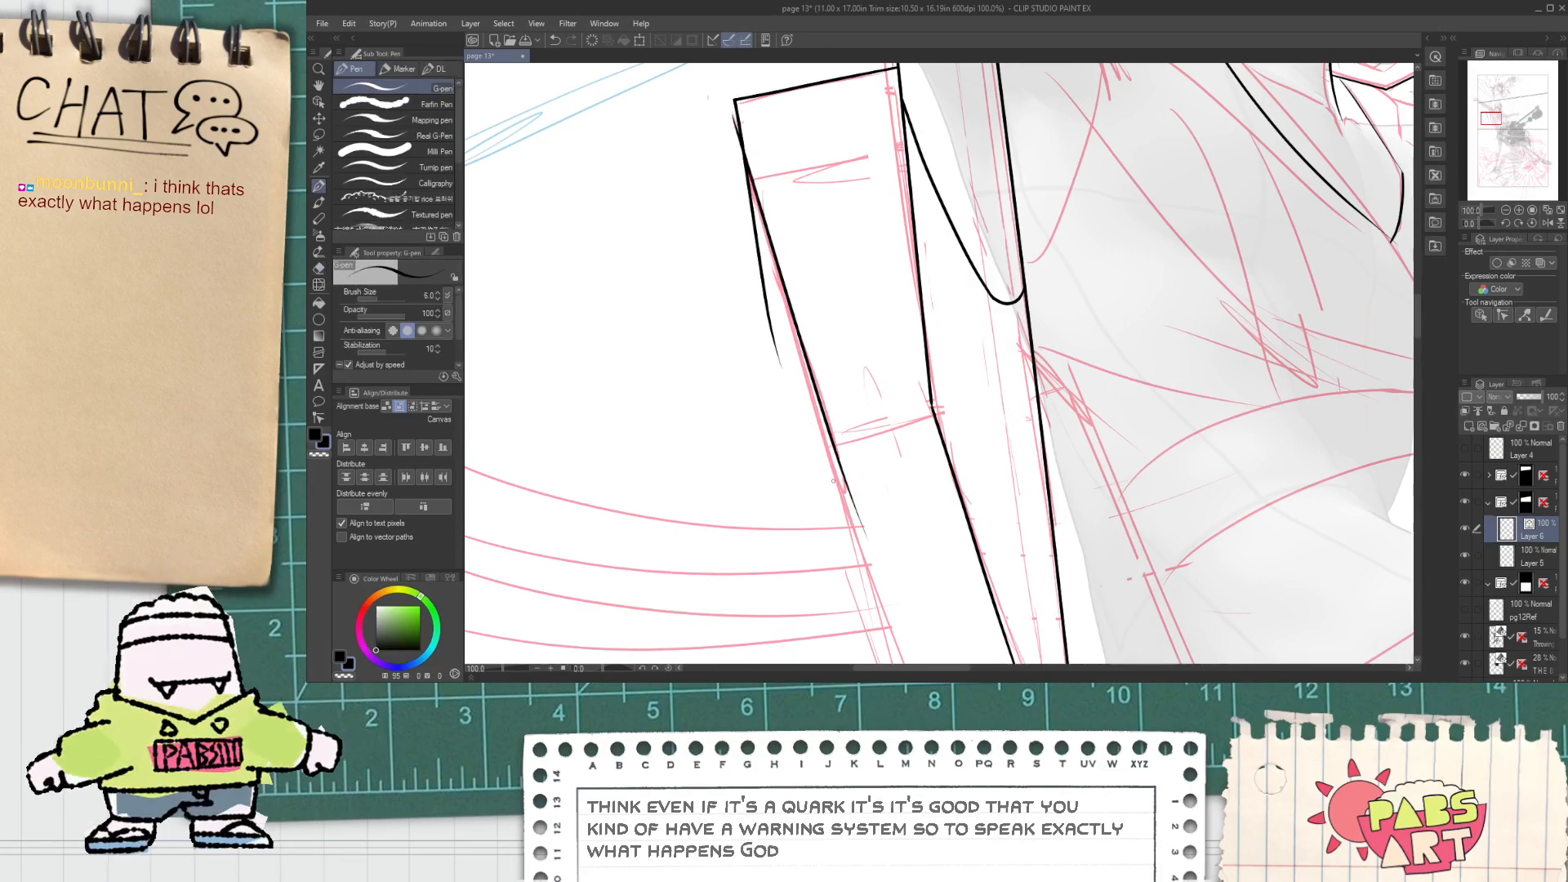
key(o)
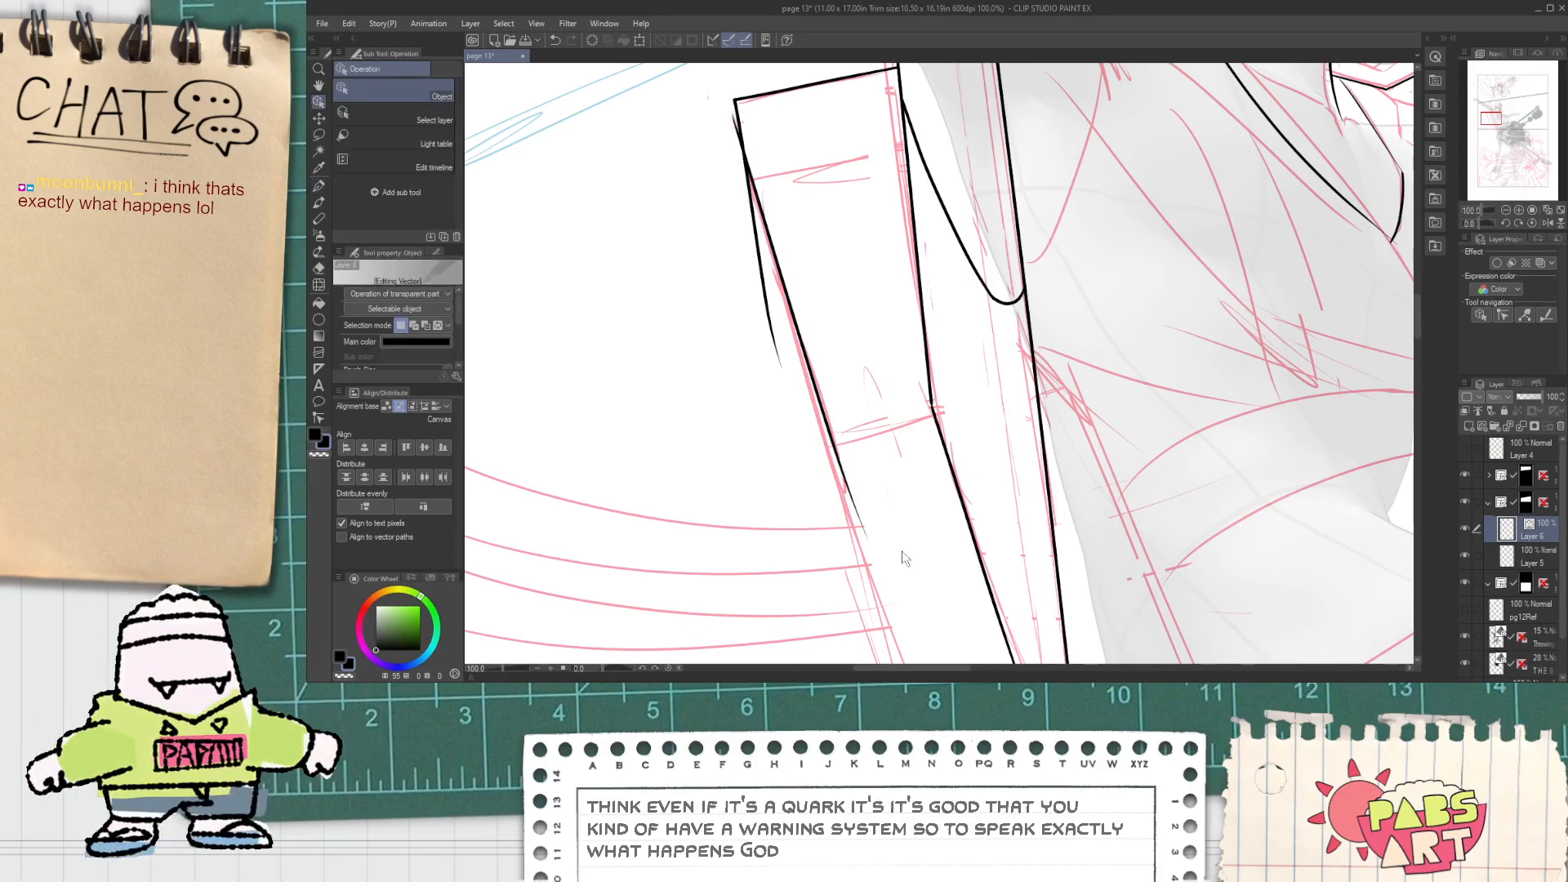
click(854, 526)
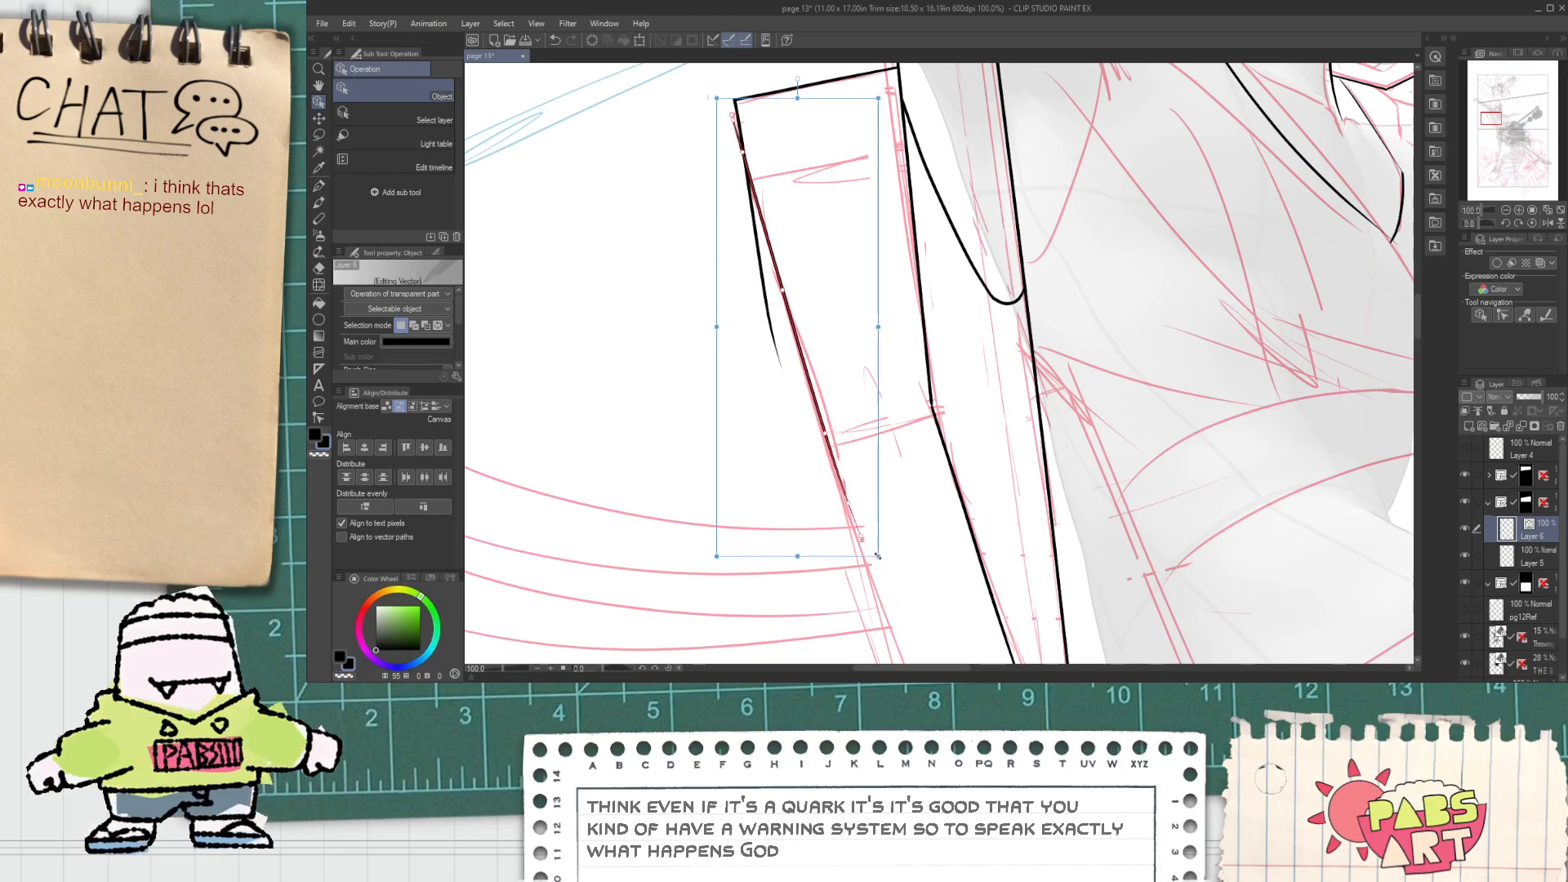
Step: Erase the leftover part of the short first stroke that sticks out beside the pack's slanting outer edge
key(e)
scroll(732, 161, up, 1)
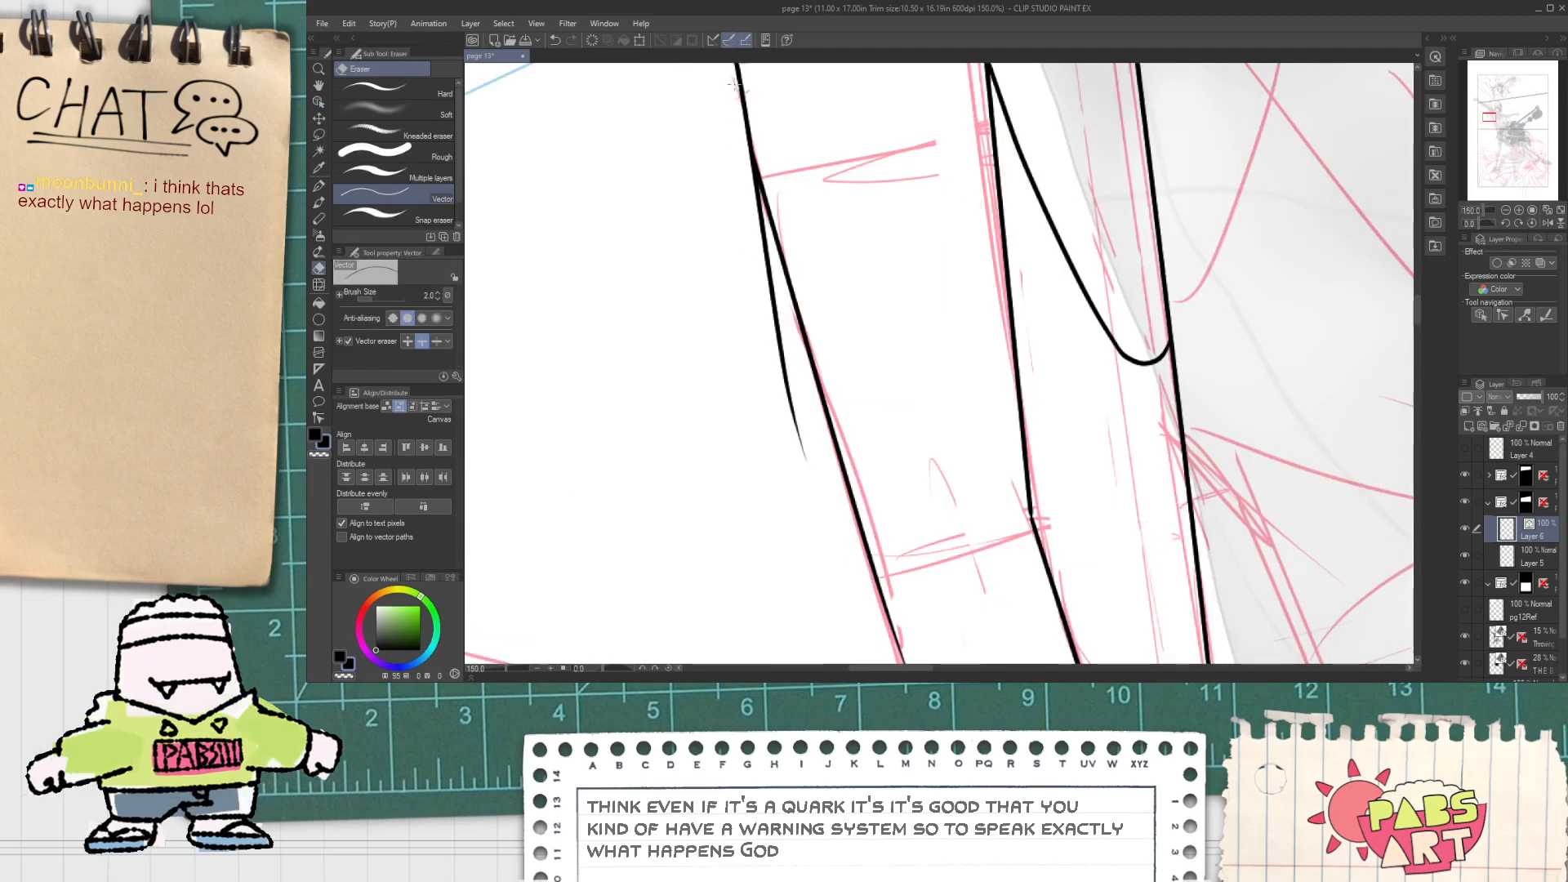
drag(766, 290, 784, 312)
Step: Extend the inked outer edge of the pack along the sketch toward the panel's lower border
scroll(815, 397, down, 4)
key(space)
scroll(794, 327, up, 1)
mouse_move(842, 429)
mouse_down()
mouse_move(794, 327)
mouse_move(871, 607)
mouse_up()
key(p)
scroll(794, 326, up, 1)
key(space)
drag(941, 292, 855, 375)
key(space)
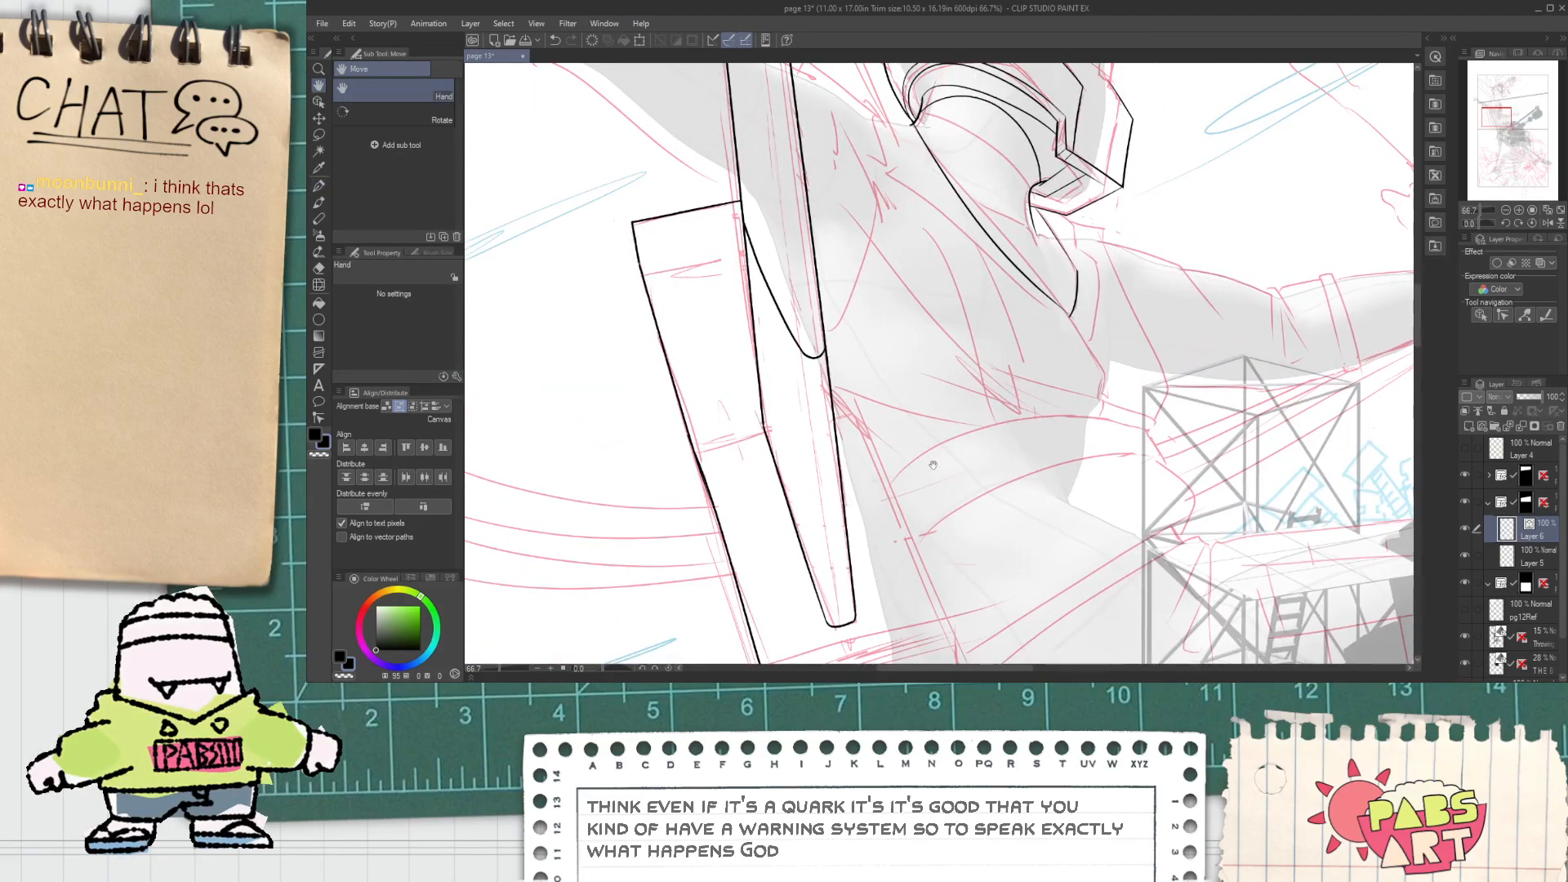
Step: Ink the pack's opposite slanting edge with a short vertical edge down to the panel border, and trim the lines where they cross
drag(934, 465, 895, 393)
scroll(1037, 323, up, 1)
scroll(1038, 333, down, 2)
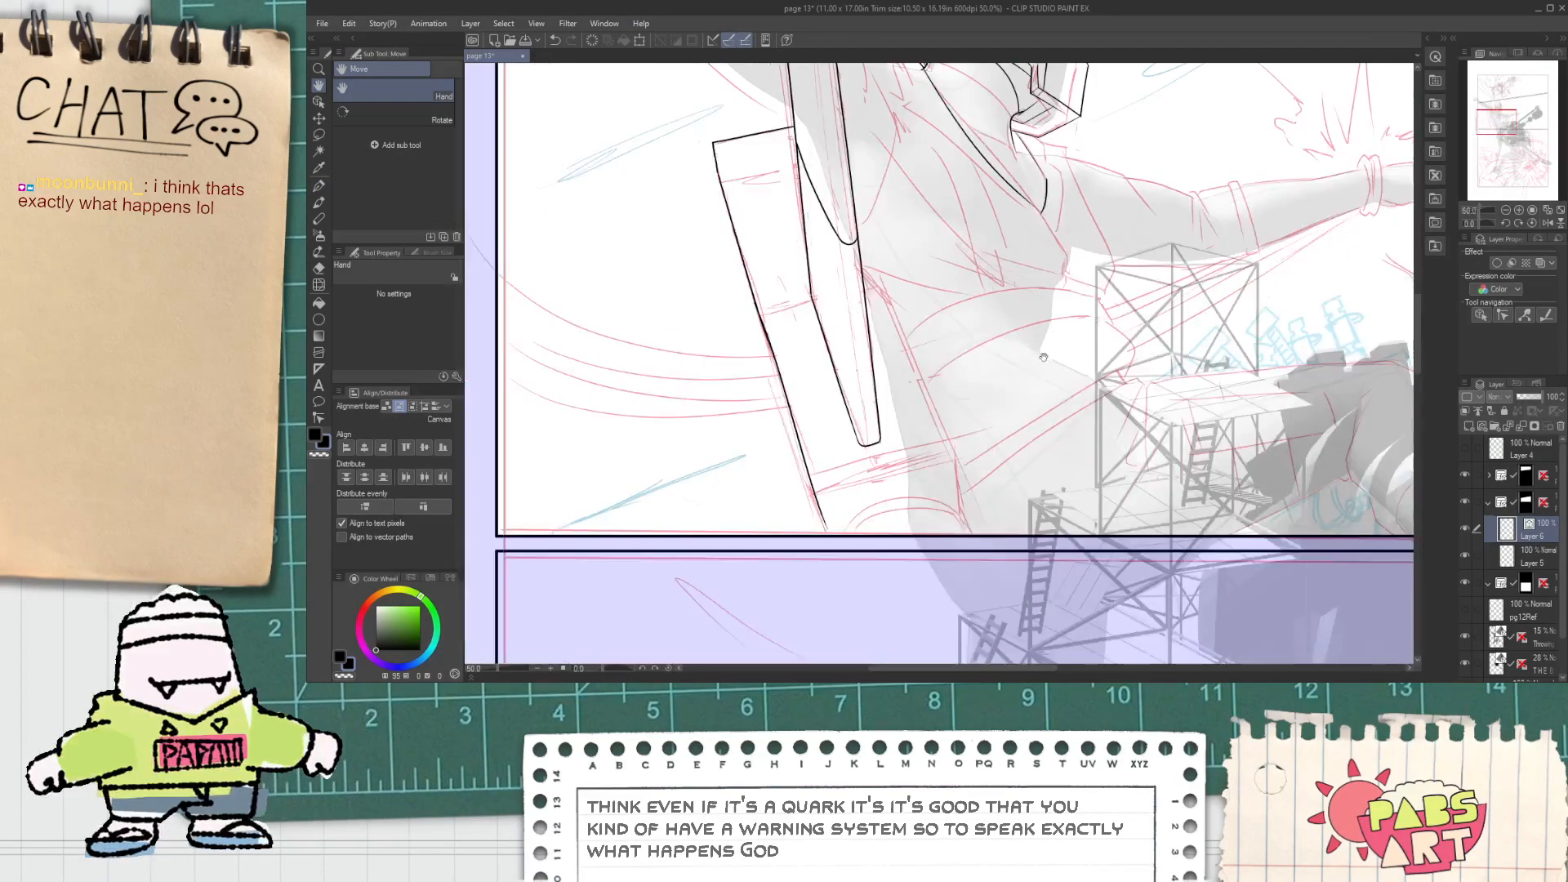
drag(1047, 335, 972, 457)
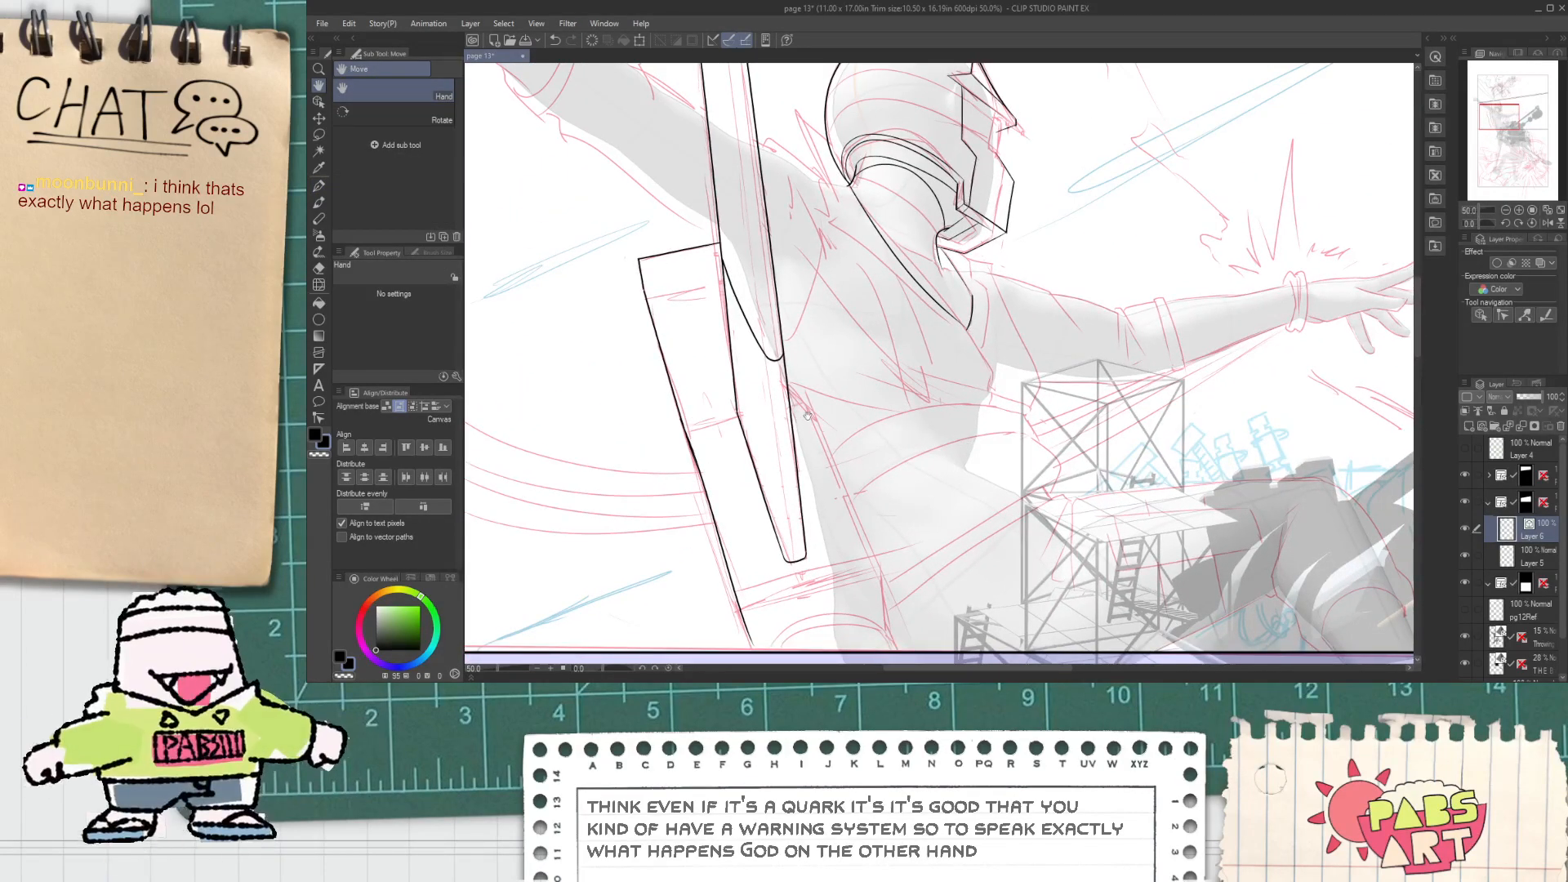
mouse_move(811, 401)
mouse_down()
mouse_move(882, 603)
mouse_move(911, 633)
mouse_up()
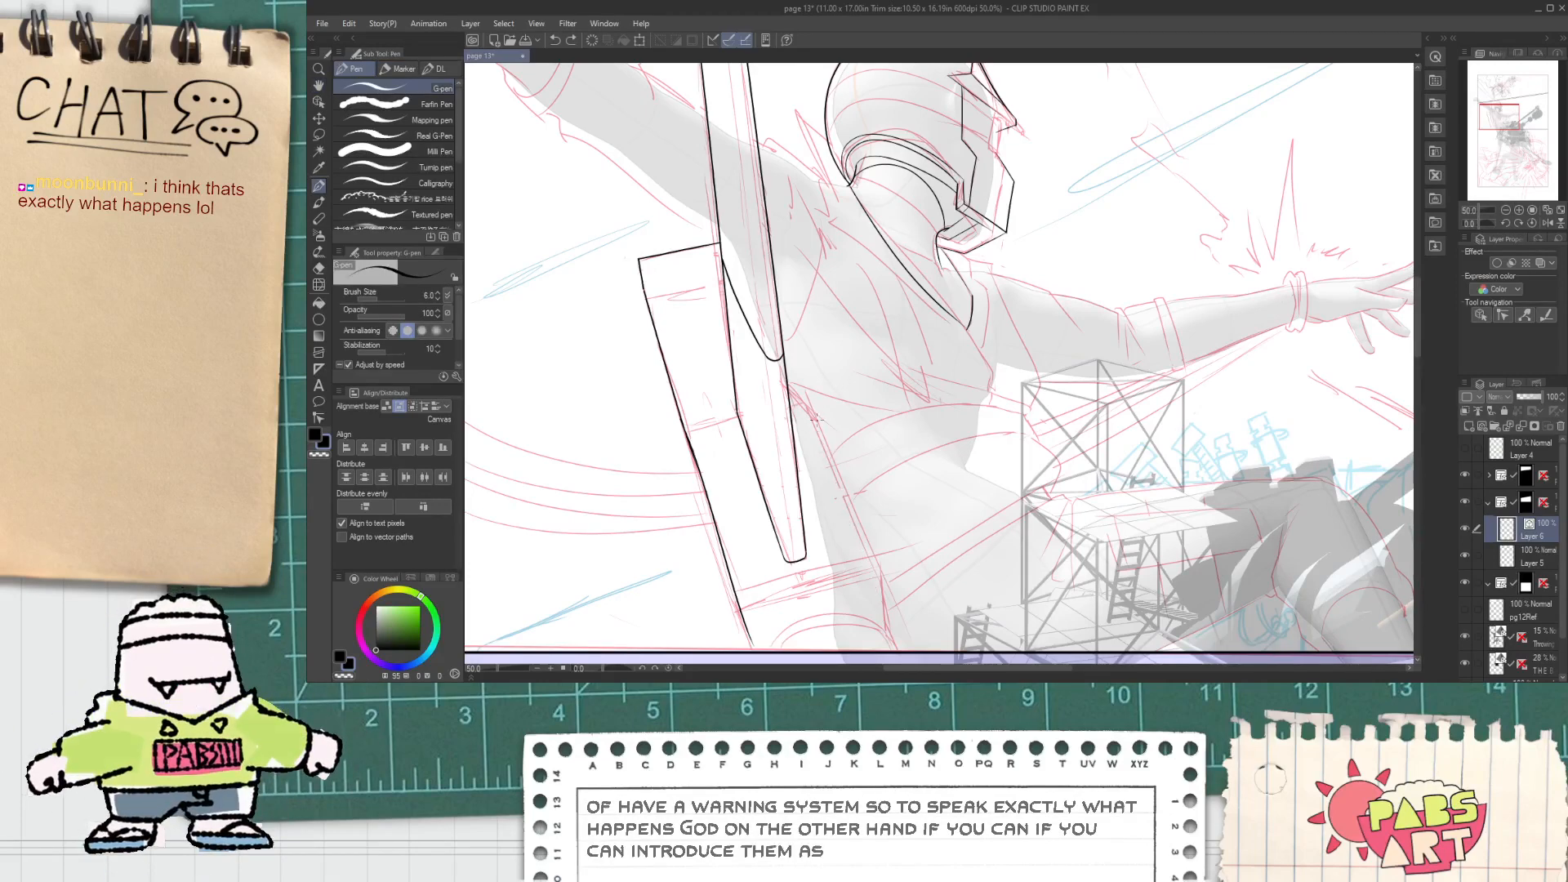
mouse_move(813, 411)
mouse_down()
mouse_move(895, 608)
mouse_move(879, 611)
mouse_move(888, 424)
mouse_move(904, 539)
mouse_up()
scroll(894, 384, up, 2)
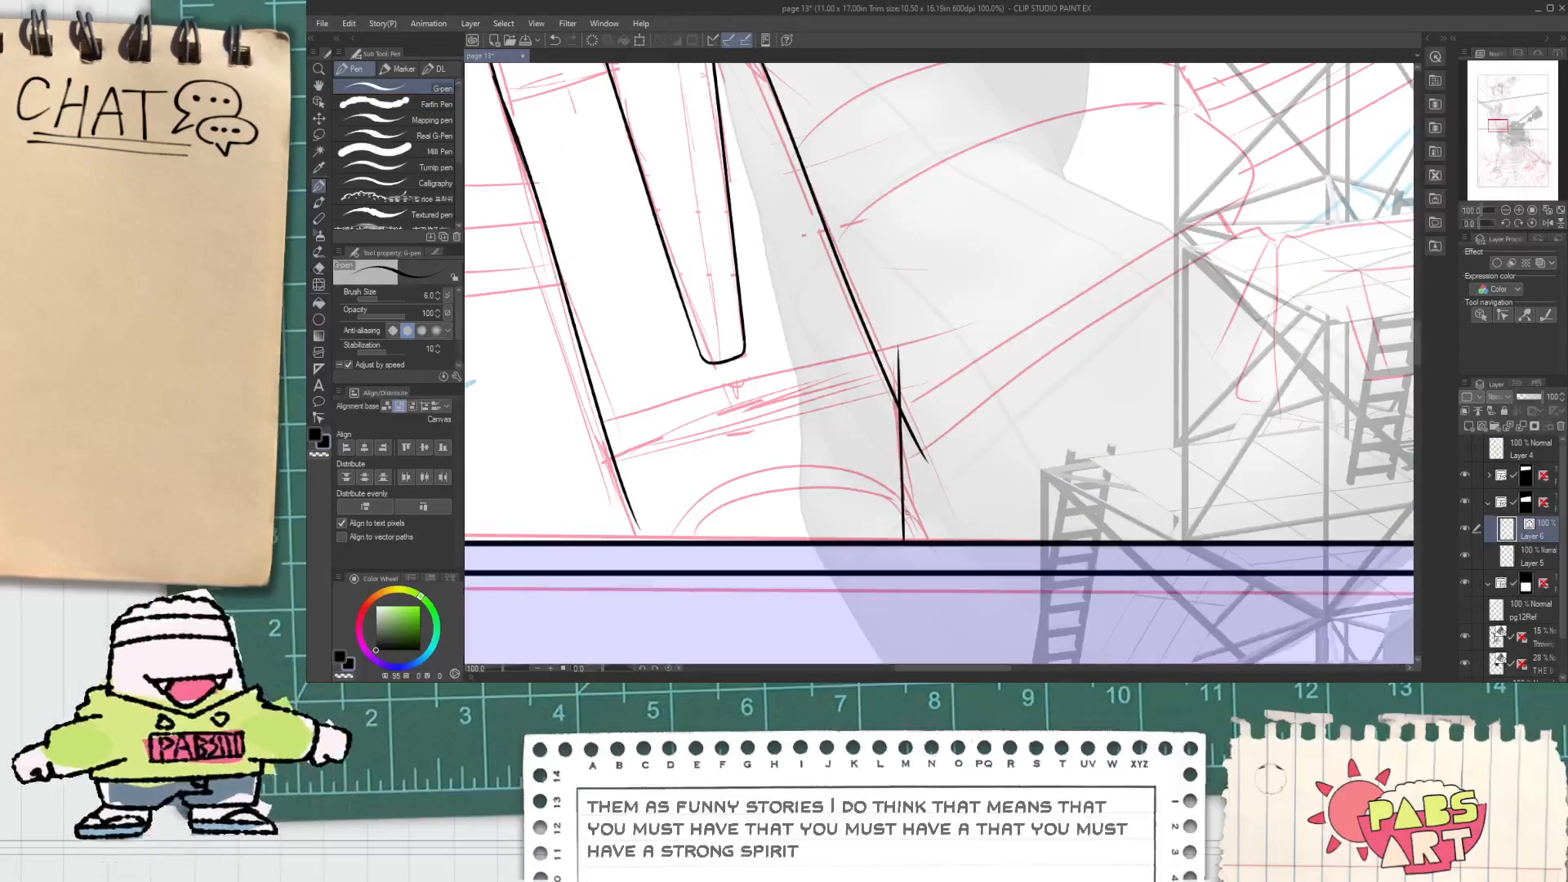
key(e)
Step: Stretch the lower end of the pack's outer vector line past the panel's lower border
key(space)
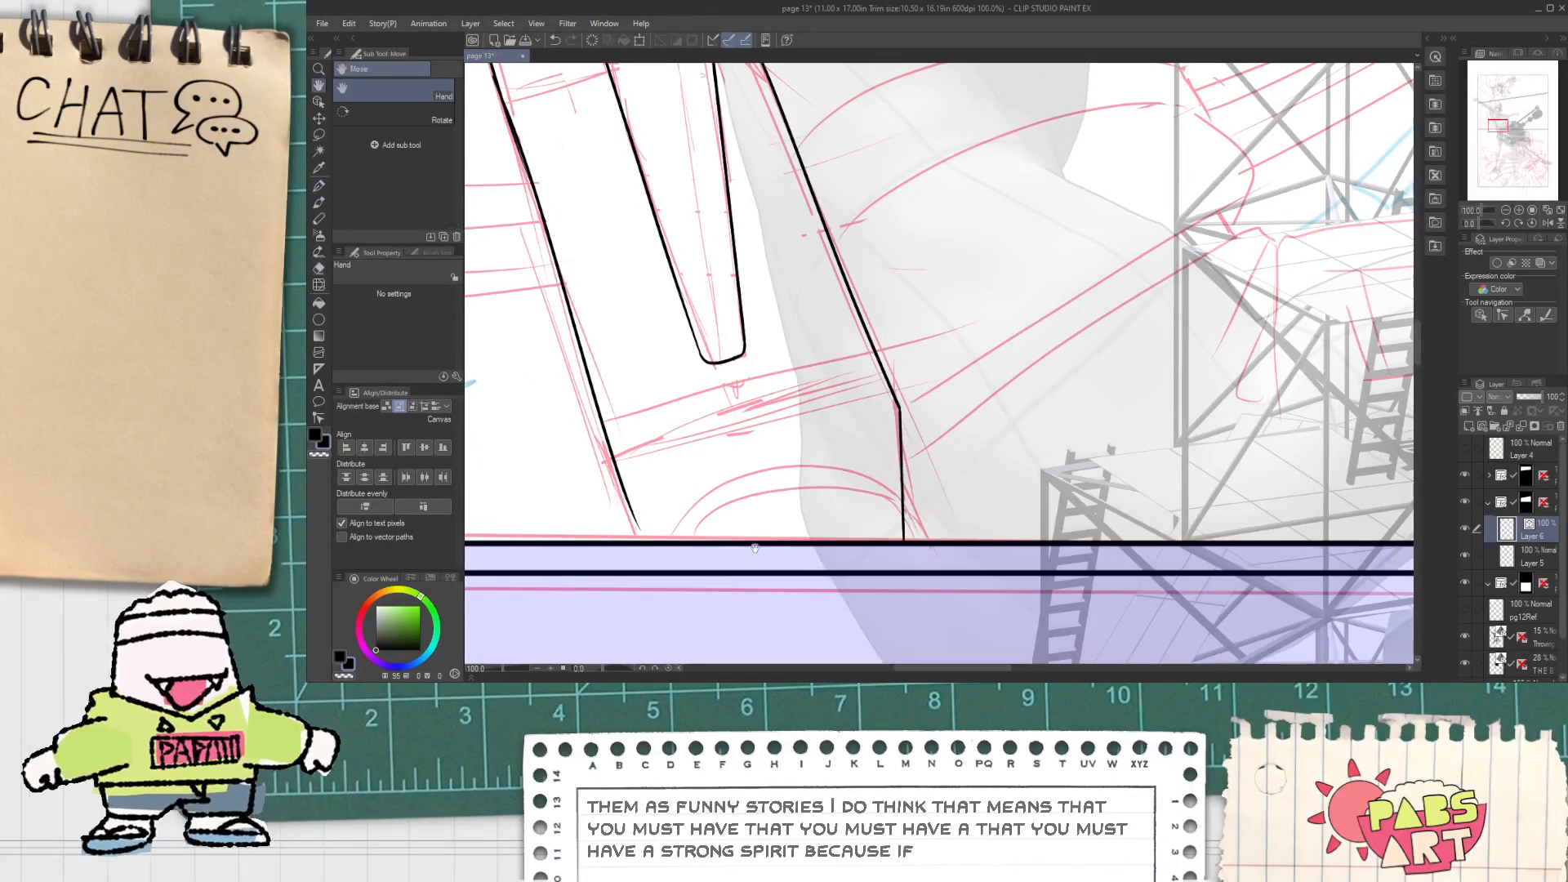
mouse_move(620, 494)
mouse_down()
mouse_move(758, 499)
mouse_move(805, 520)
mouse_move(874, 483)
mouse_up()
key(o)
click(859, 506)
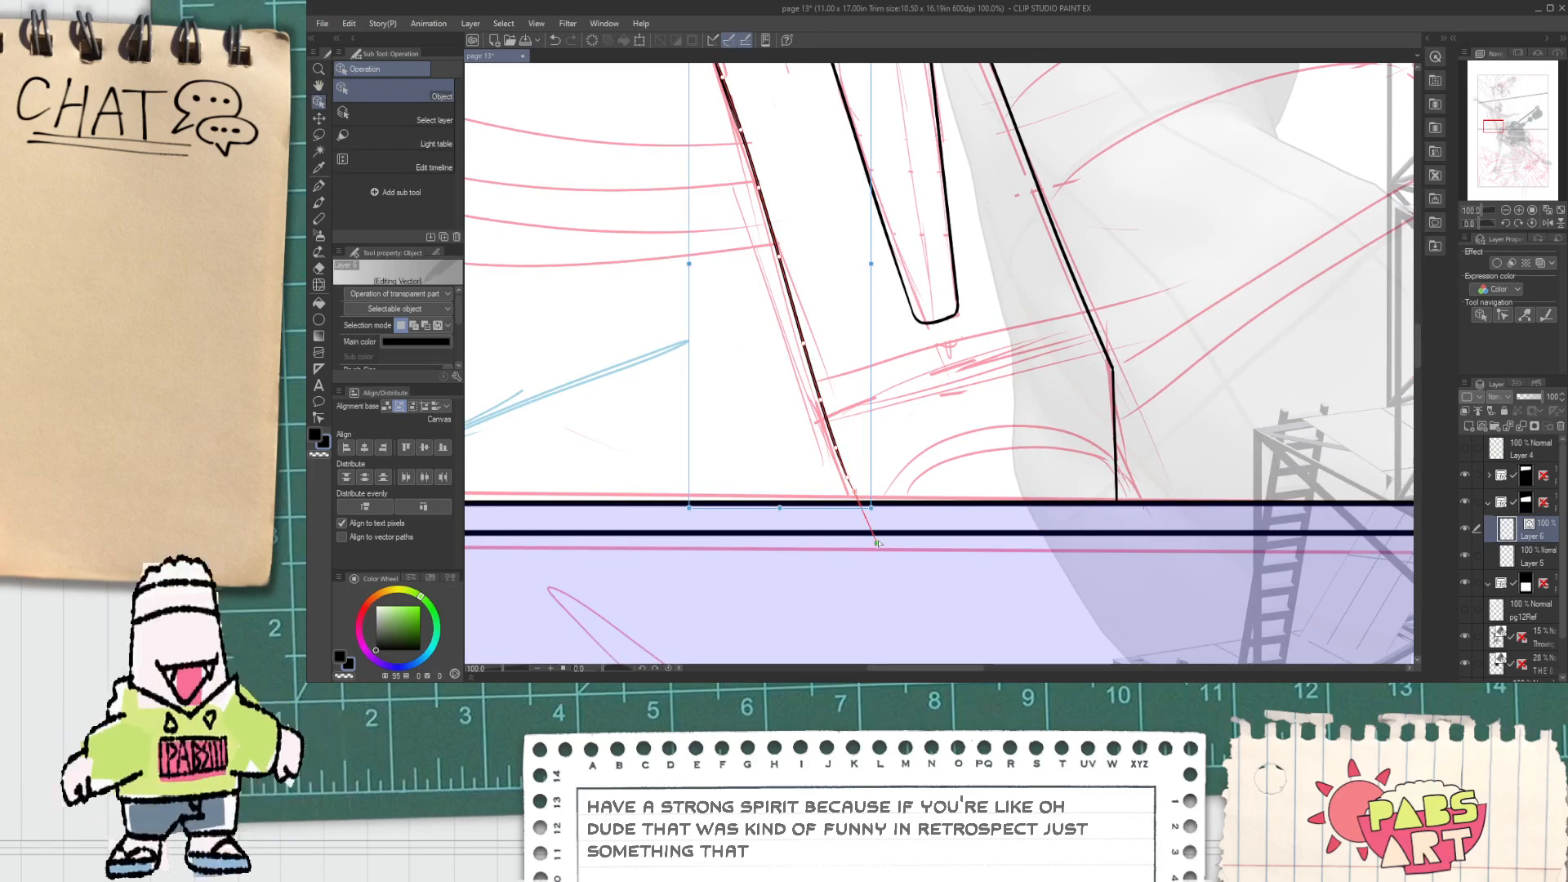
Step: Reshape the lower end of the tapered shape's left outline so it runs straight past the panel border
drag(876, 542, 883, 642)
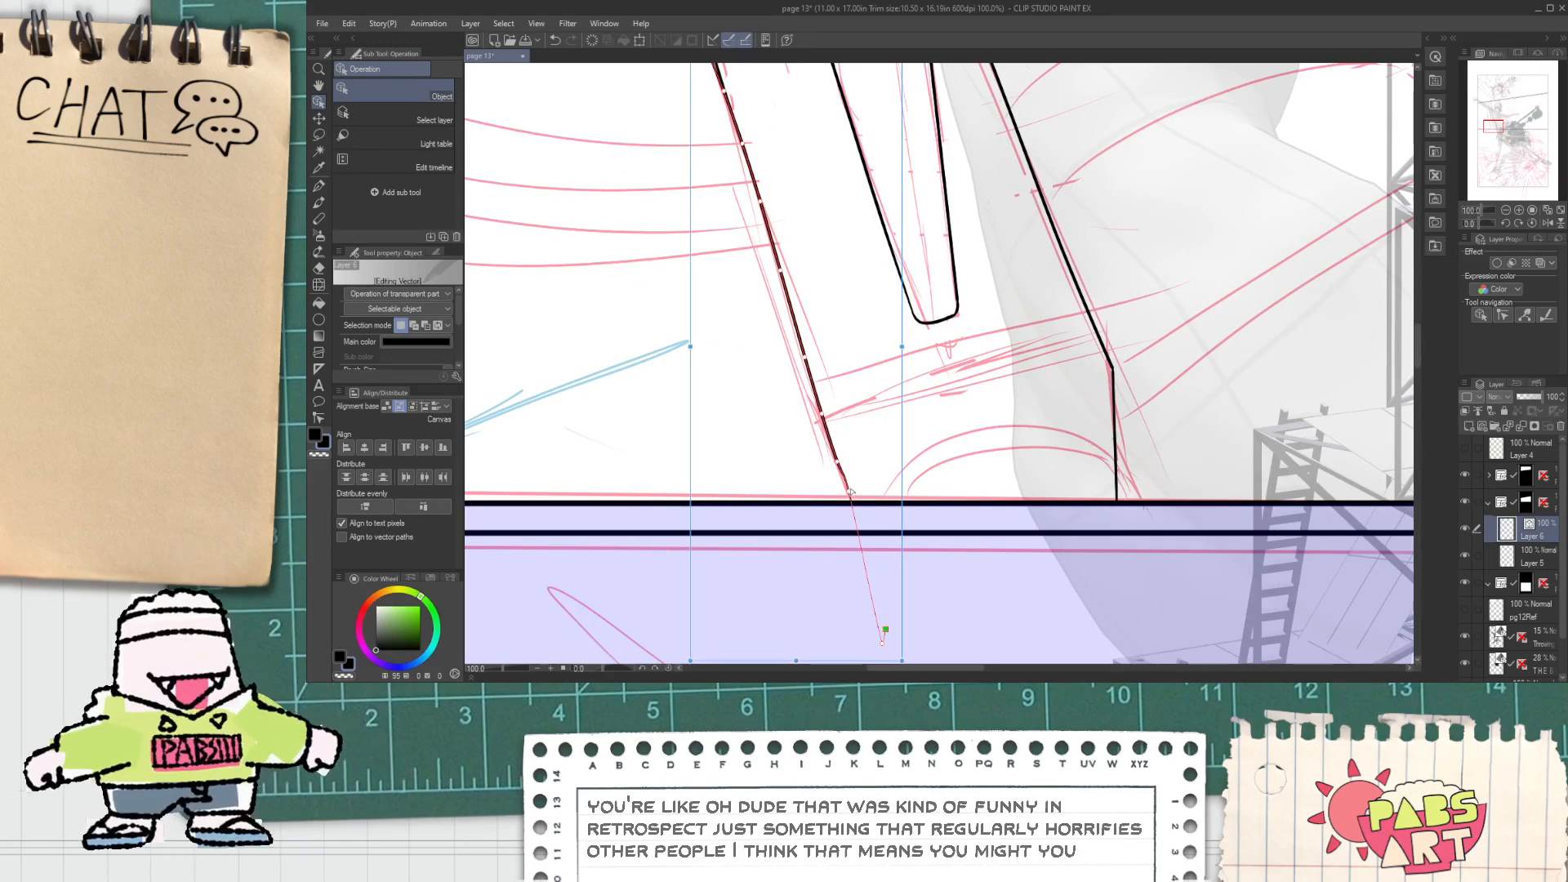
key(ctrl+z)
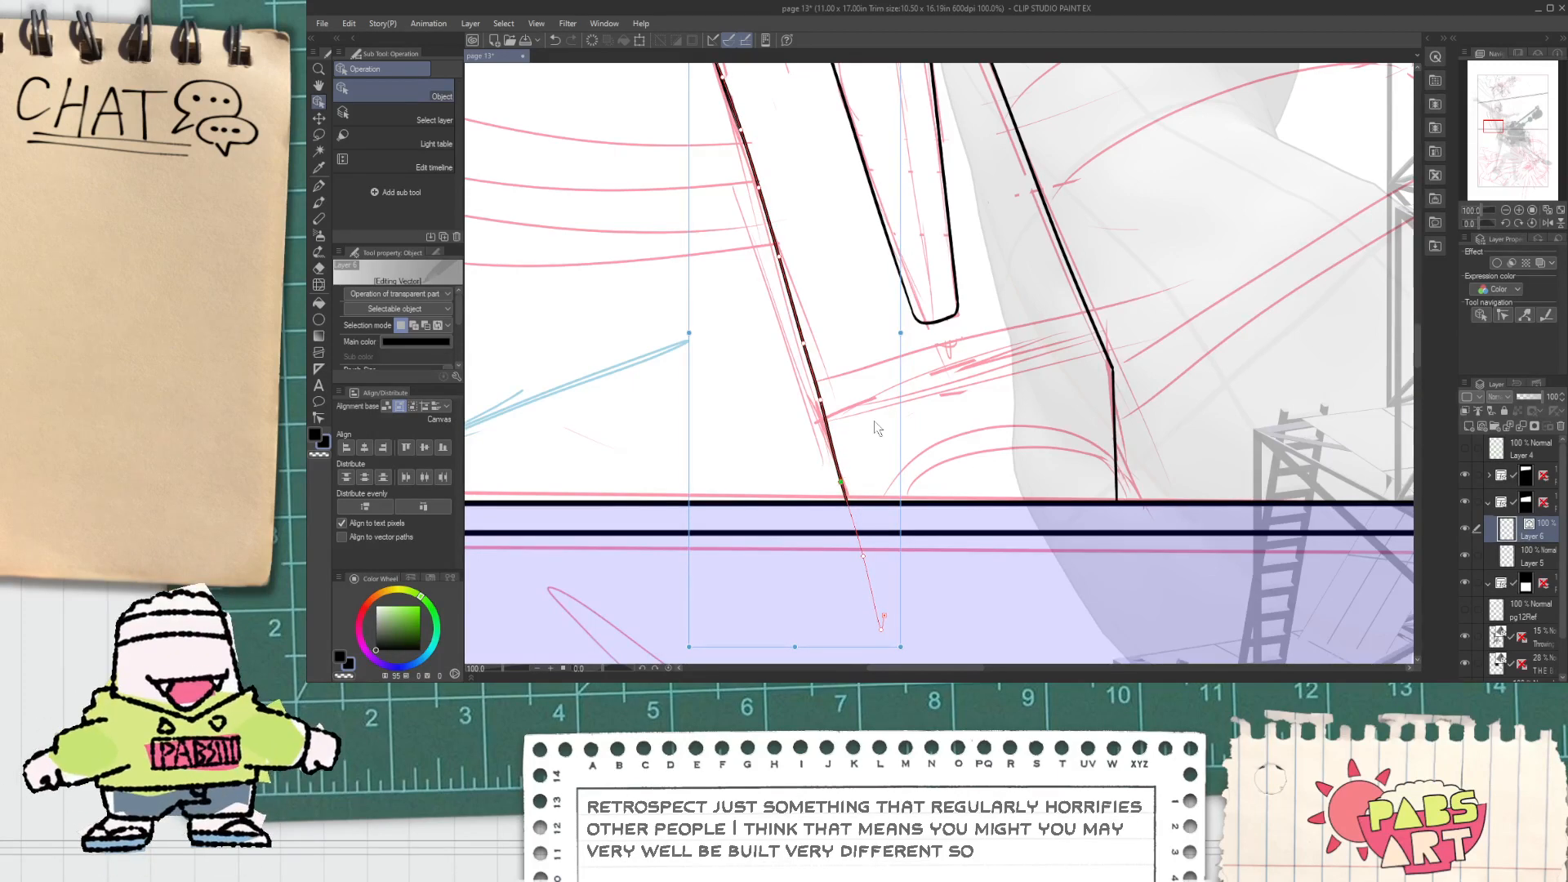
Step: Ink a thin slanted cross line over the tapered shape's lower part, just below the rounded inner tip
key(p)
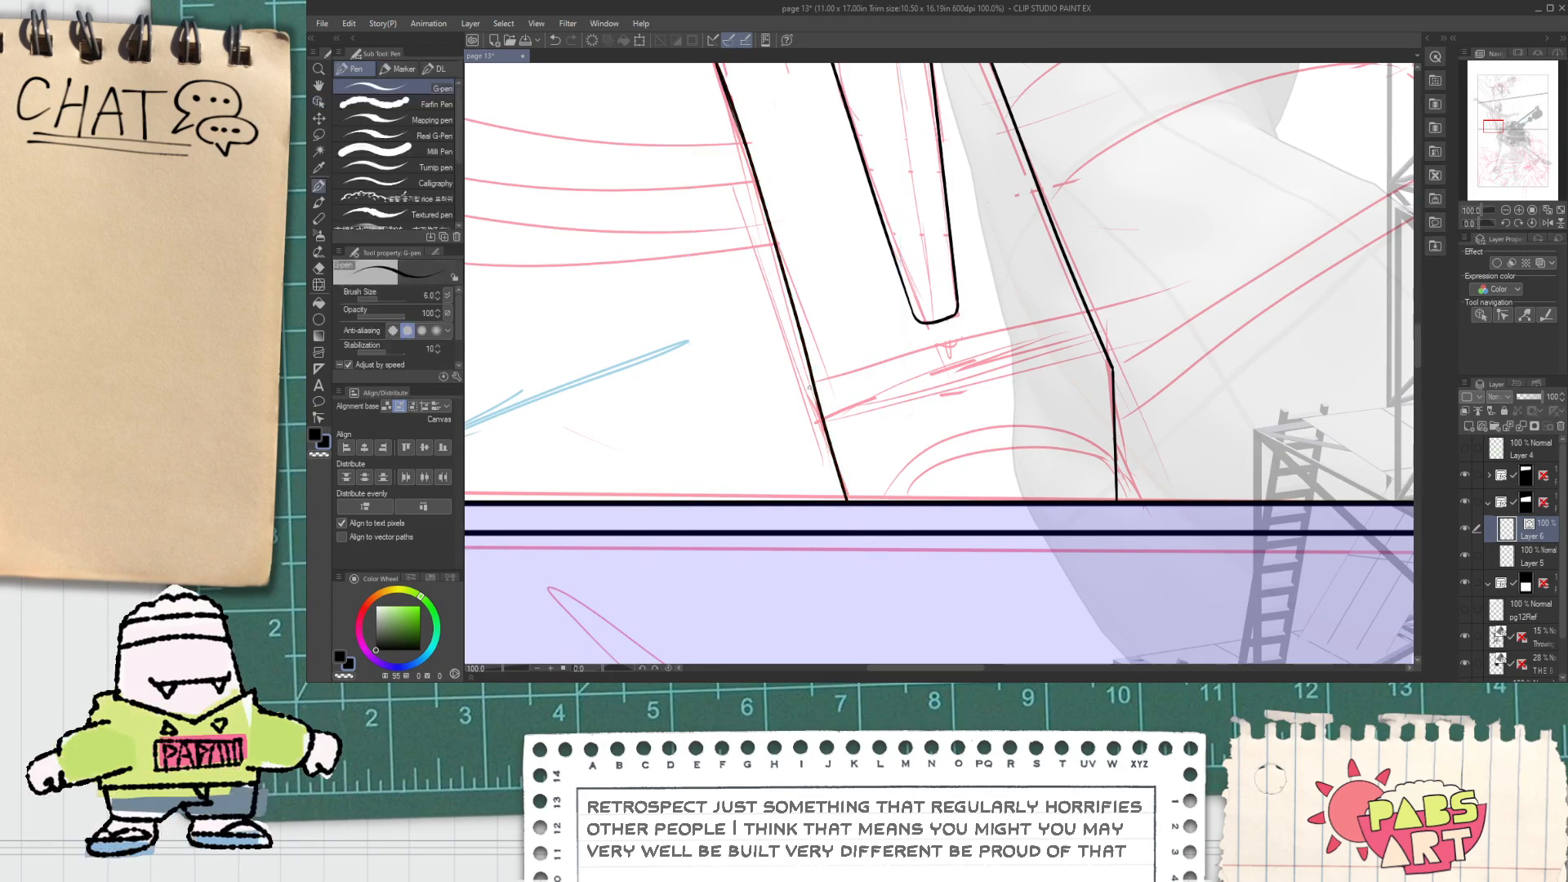
key(ctrl+z)
drag(771, 400, 1233, 287)
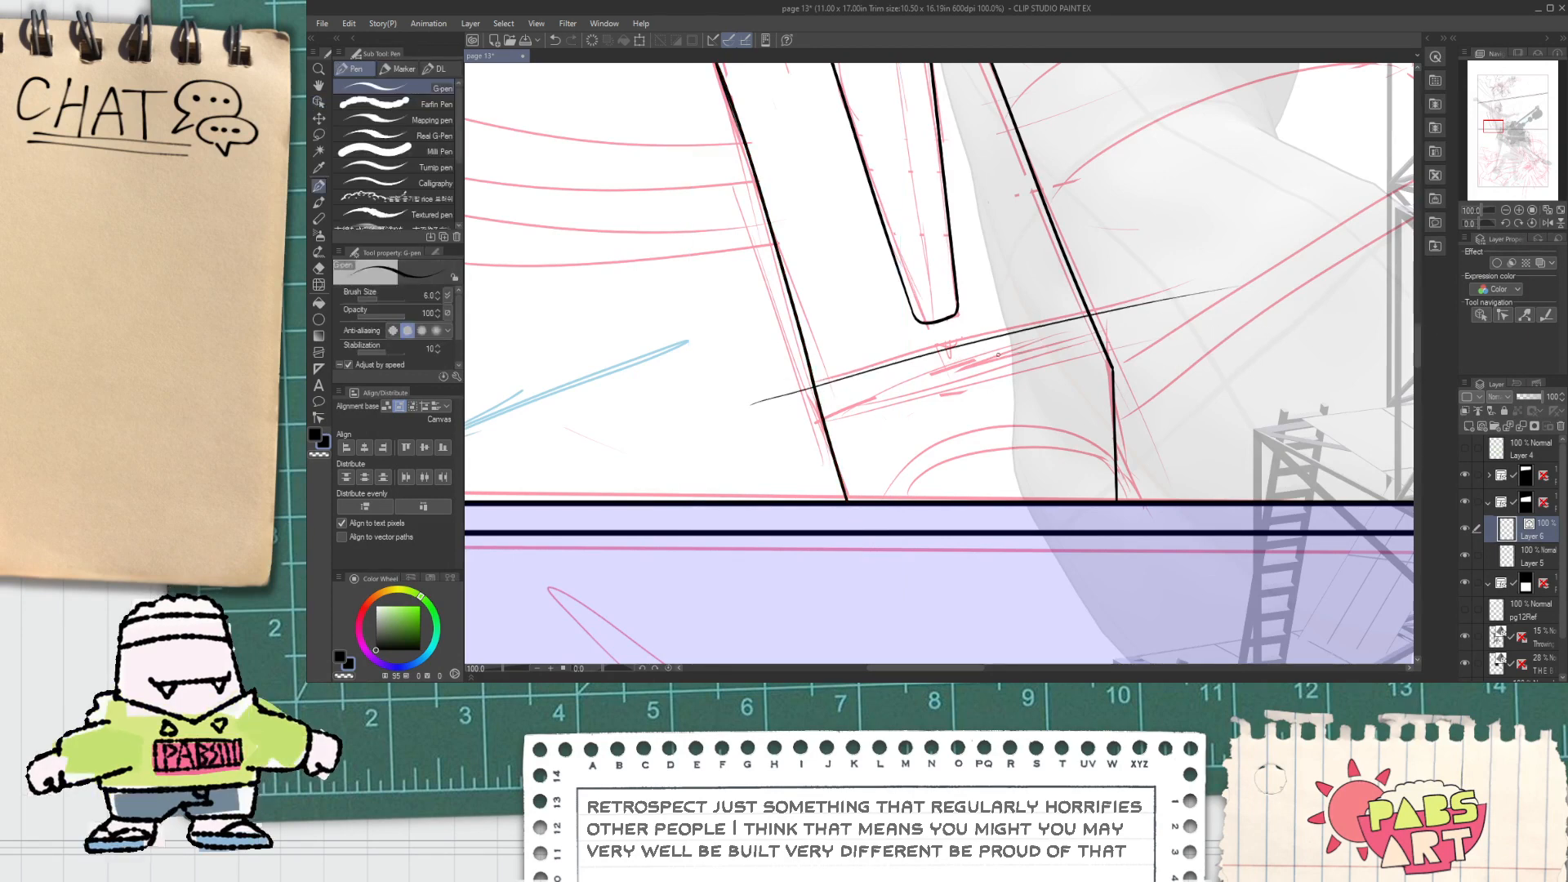
key(ctrl+z)
drag(700, 400, 1250, 255)
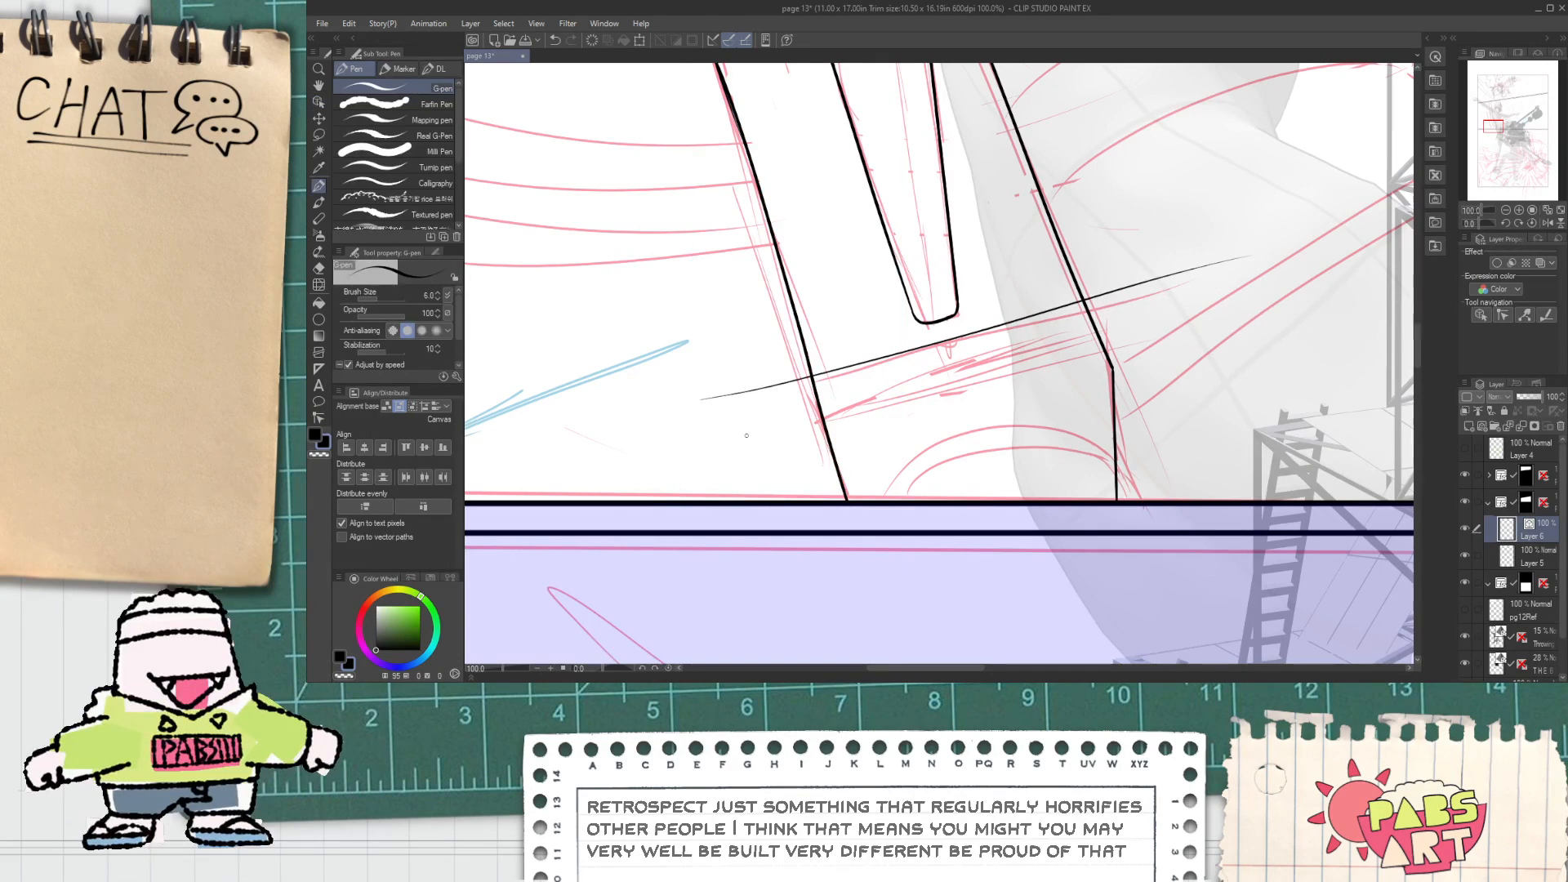
drag(745, 435, 1237, 315)
key(ctrl+z)
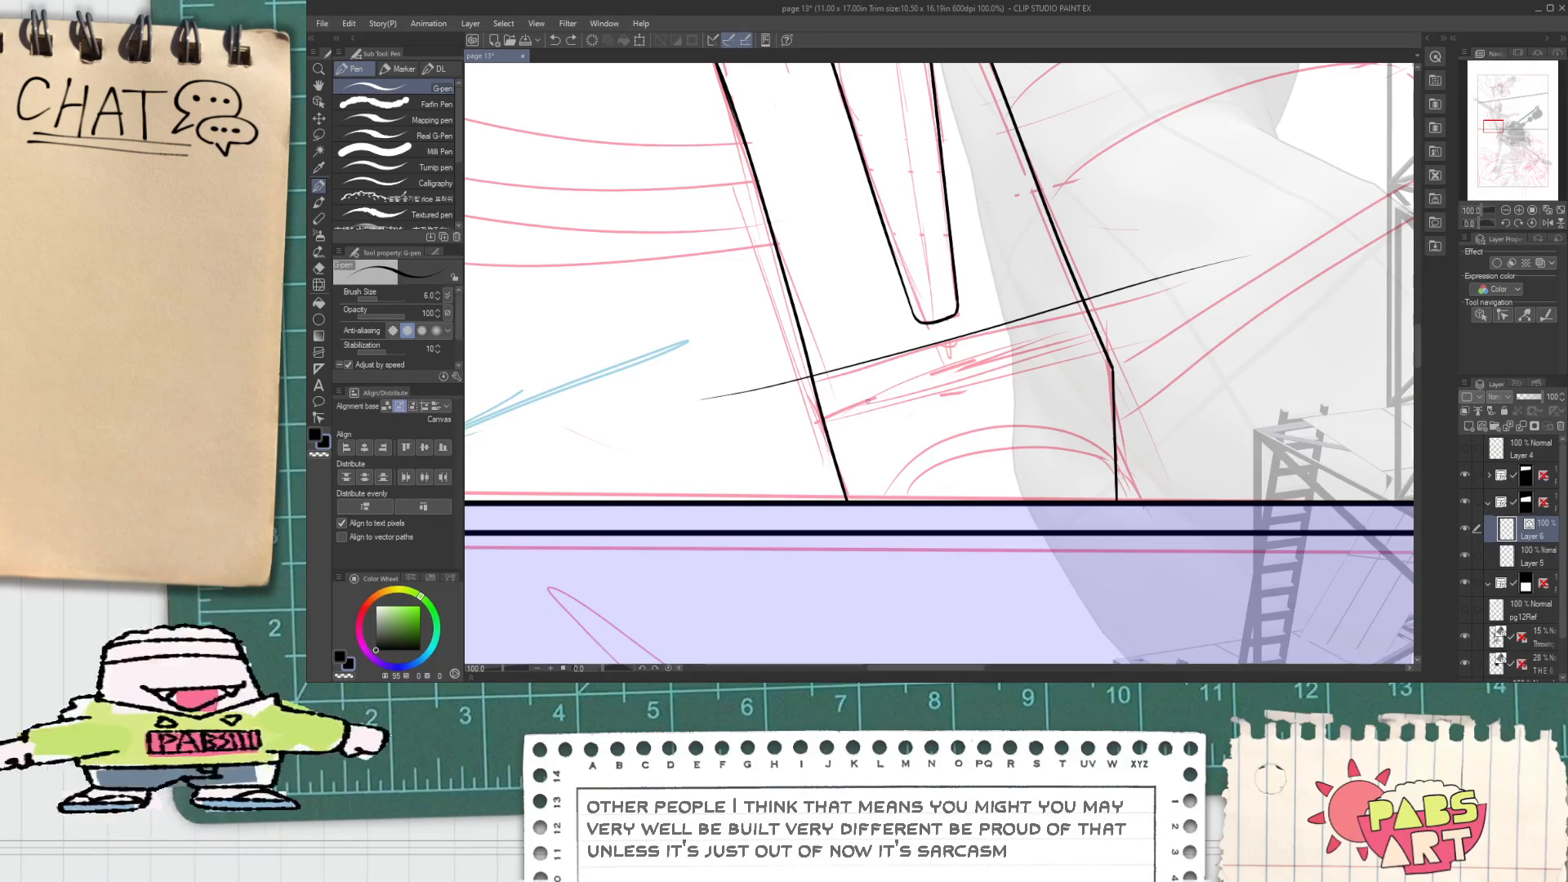
Step: Tilt the slanted cross line slightly to match the sketch and place a parallel copy below it at the right outline's corner
key(o)
click(1095, 300)
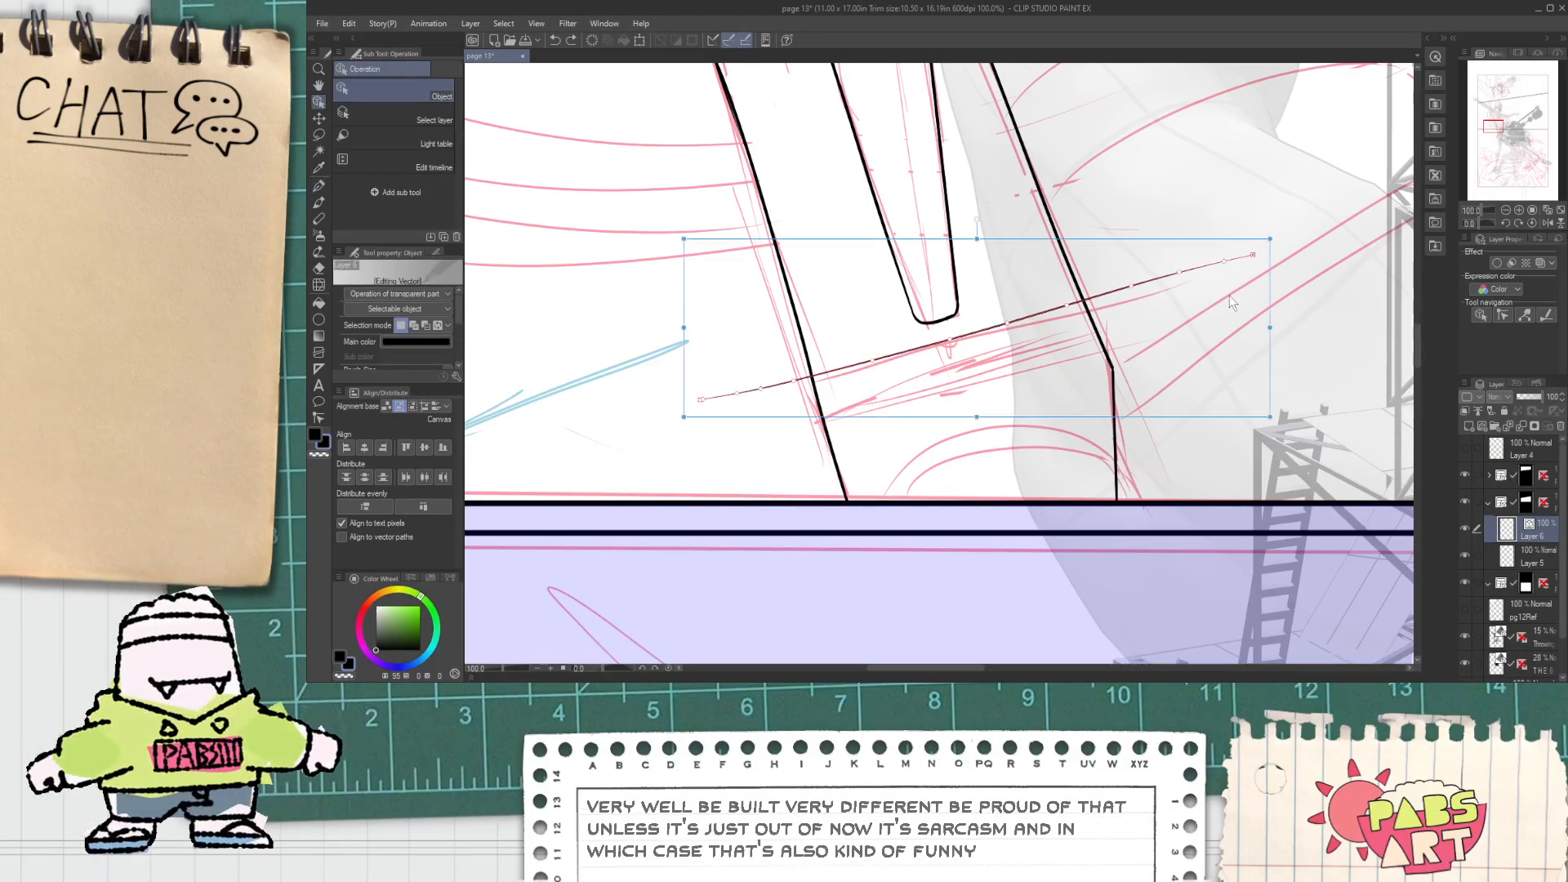
drag(1271, 239, 1280, 244)
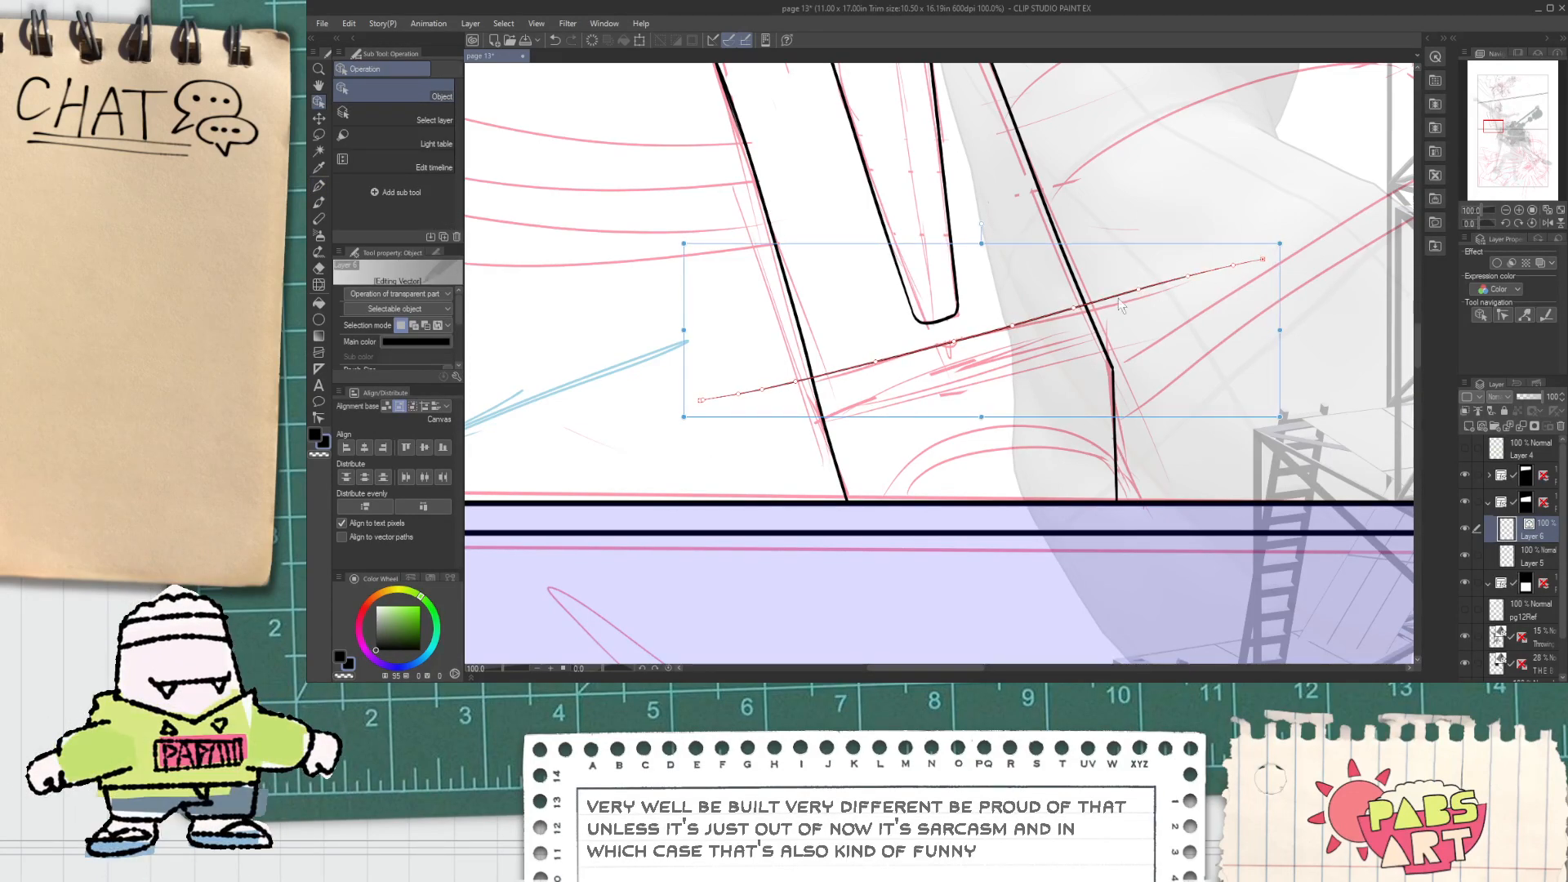
mouse_move(1104, 246)
mouse_down()
mouse_move(1107, 304)
mouse_move(1183, 445)
mouse_up()
click(1178, 233)
Step: Trim the ends of both cross lines that overhang the shape's left and right outlines
key(e)
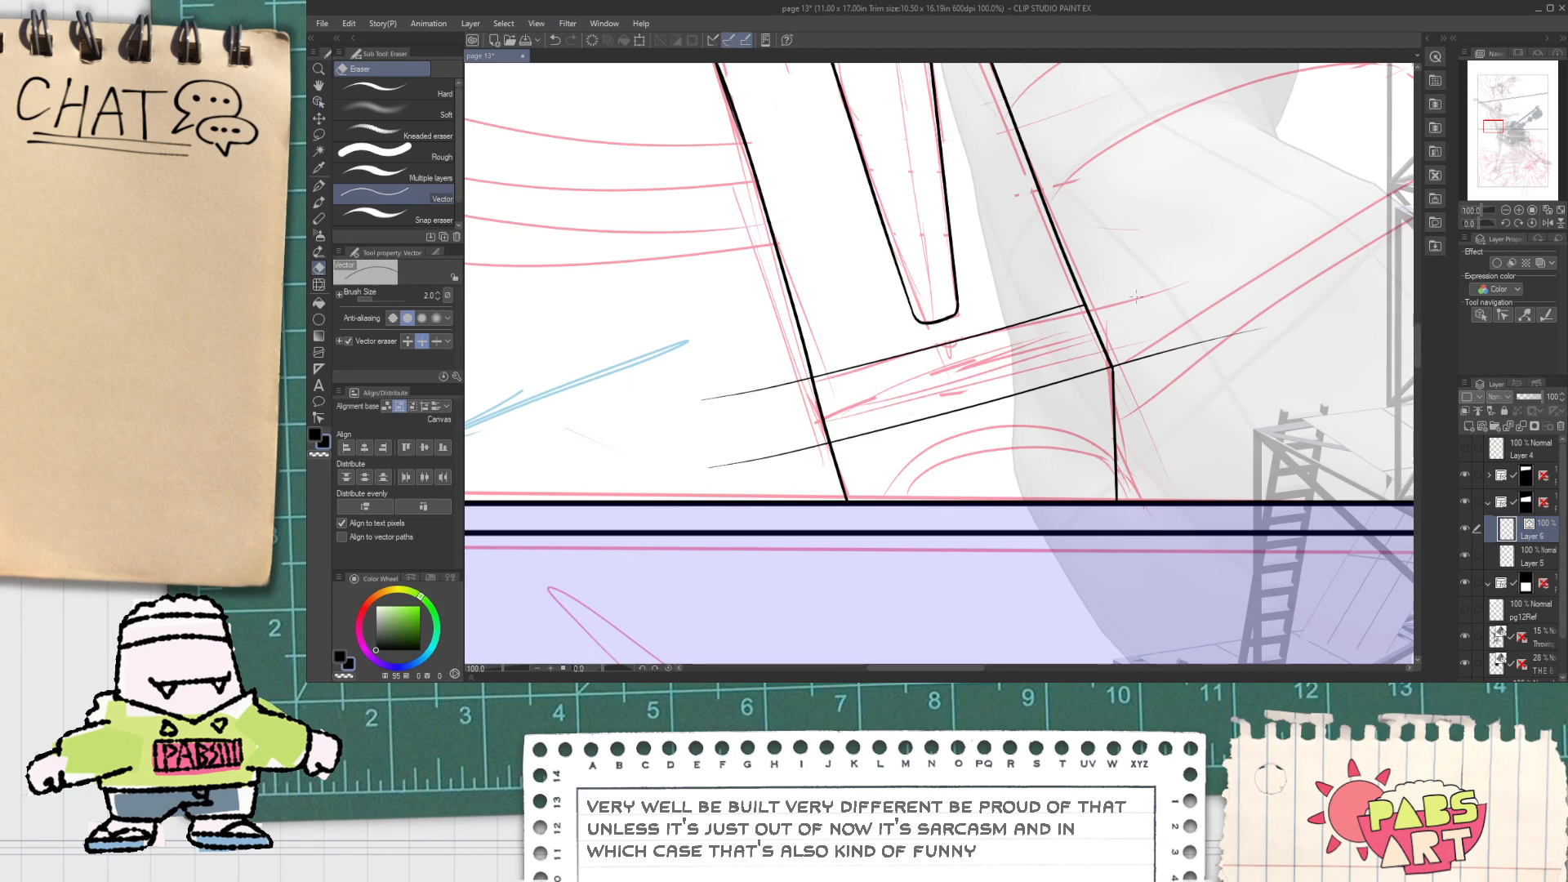
drag(1135, 298, 1158, 463)
scroll(919, 477, up, 1)
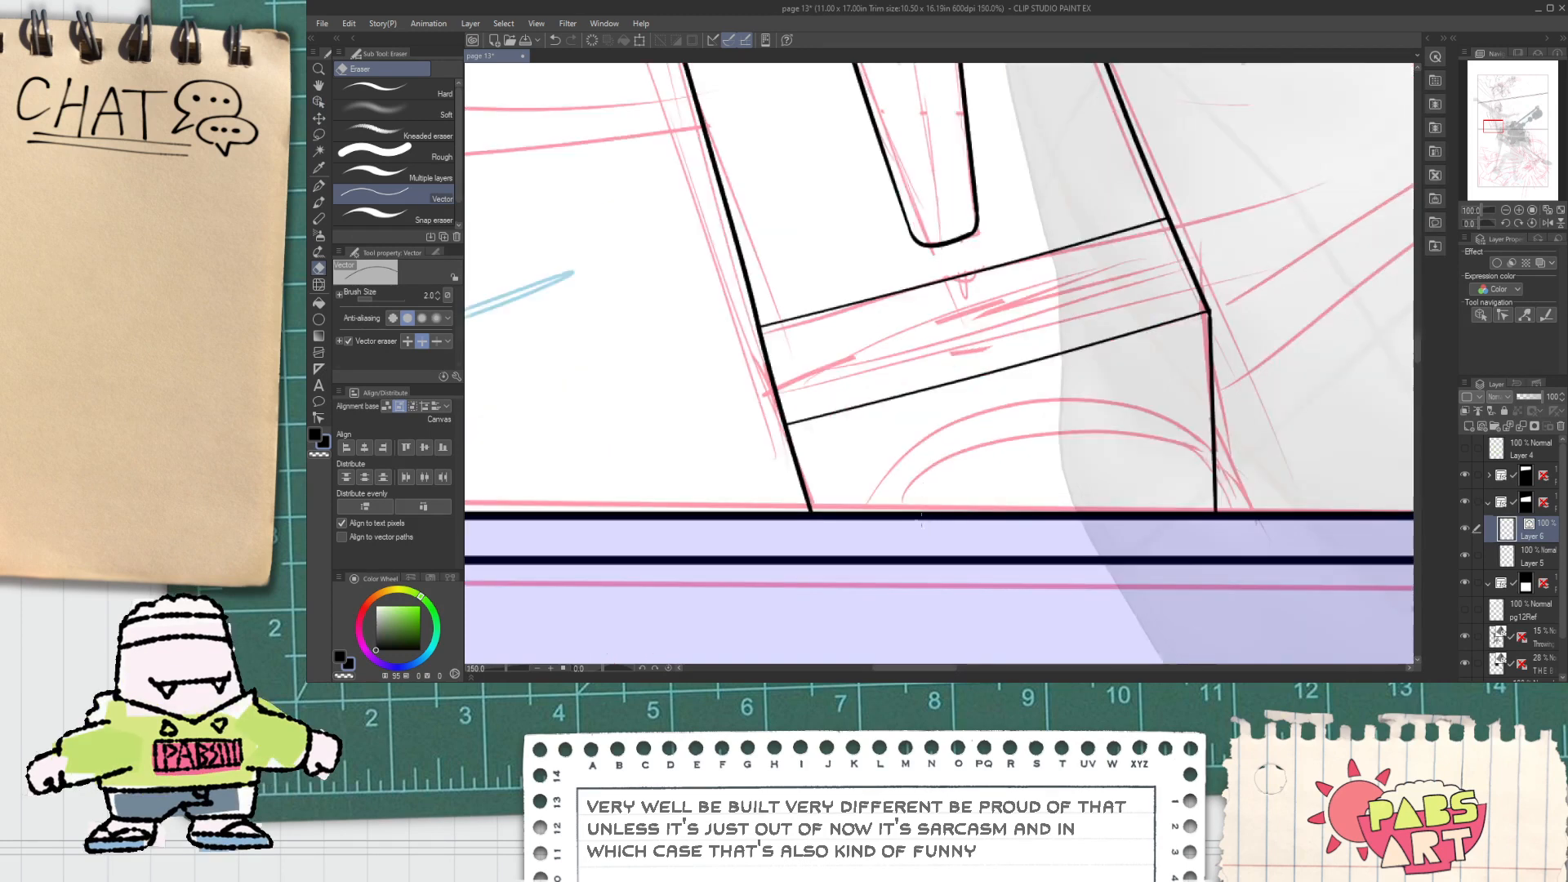
Step: Ink a low arch at the tapered shape's base along the panel border and trim the right outline beneath it
scroll(917, 523, up, 1)
key(p)
scroll(868, 547, down, 1)
mouse_move(868, 550)
mouse_down()
mouse_move(854, 413)
mouse_move(1246, 371)
mouse_up()
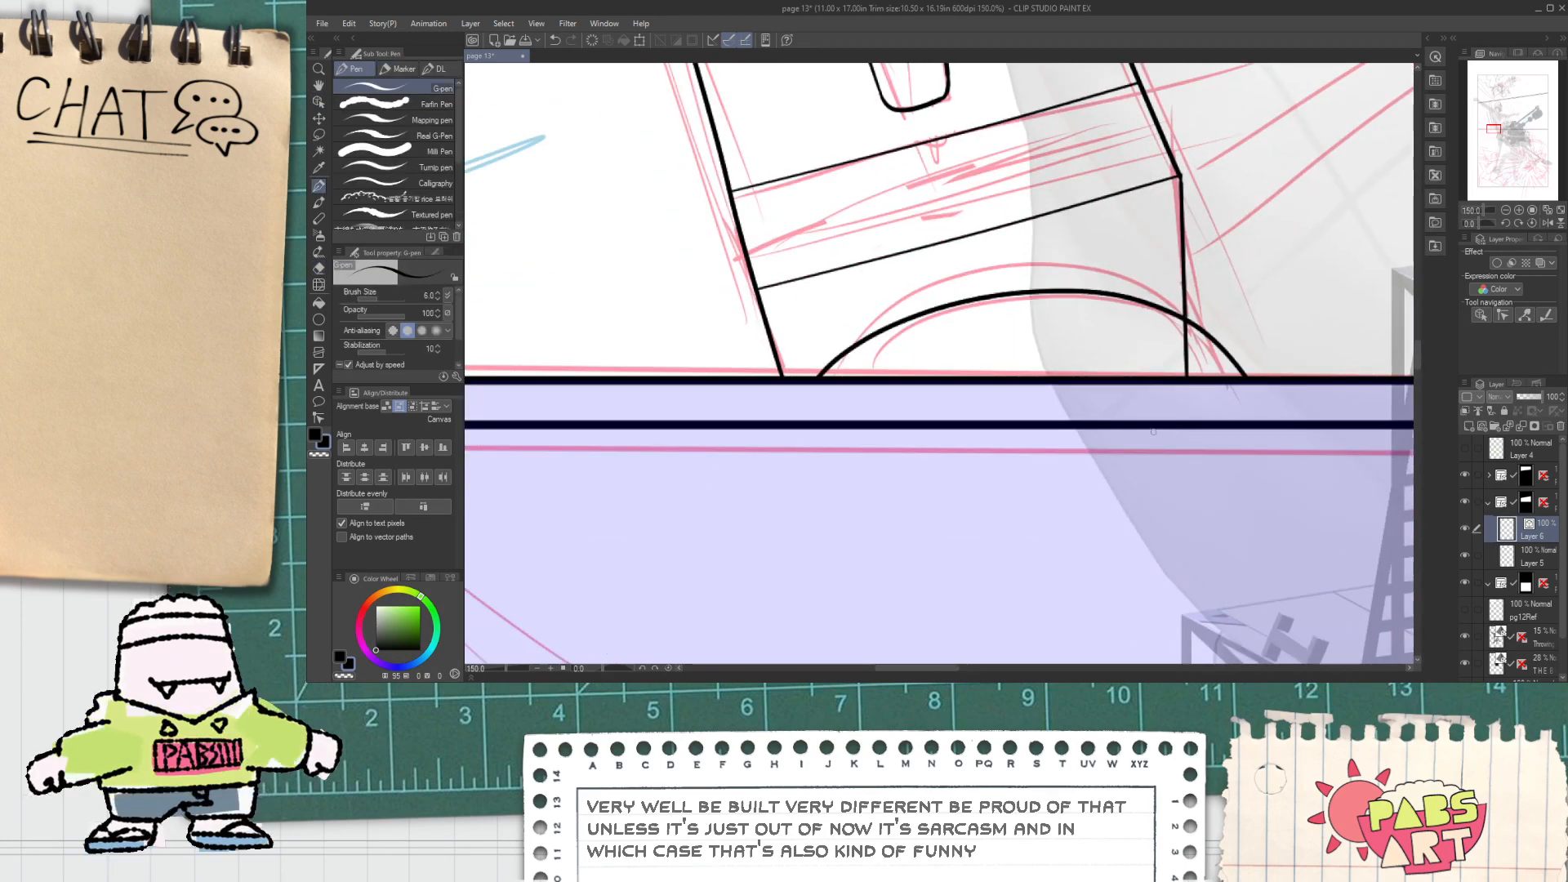
key(ctrl+z)
drag(850, 377, 1172, 351)
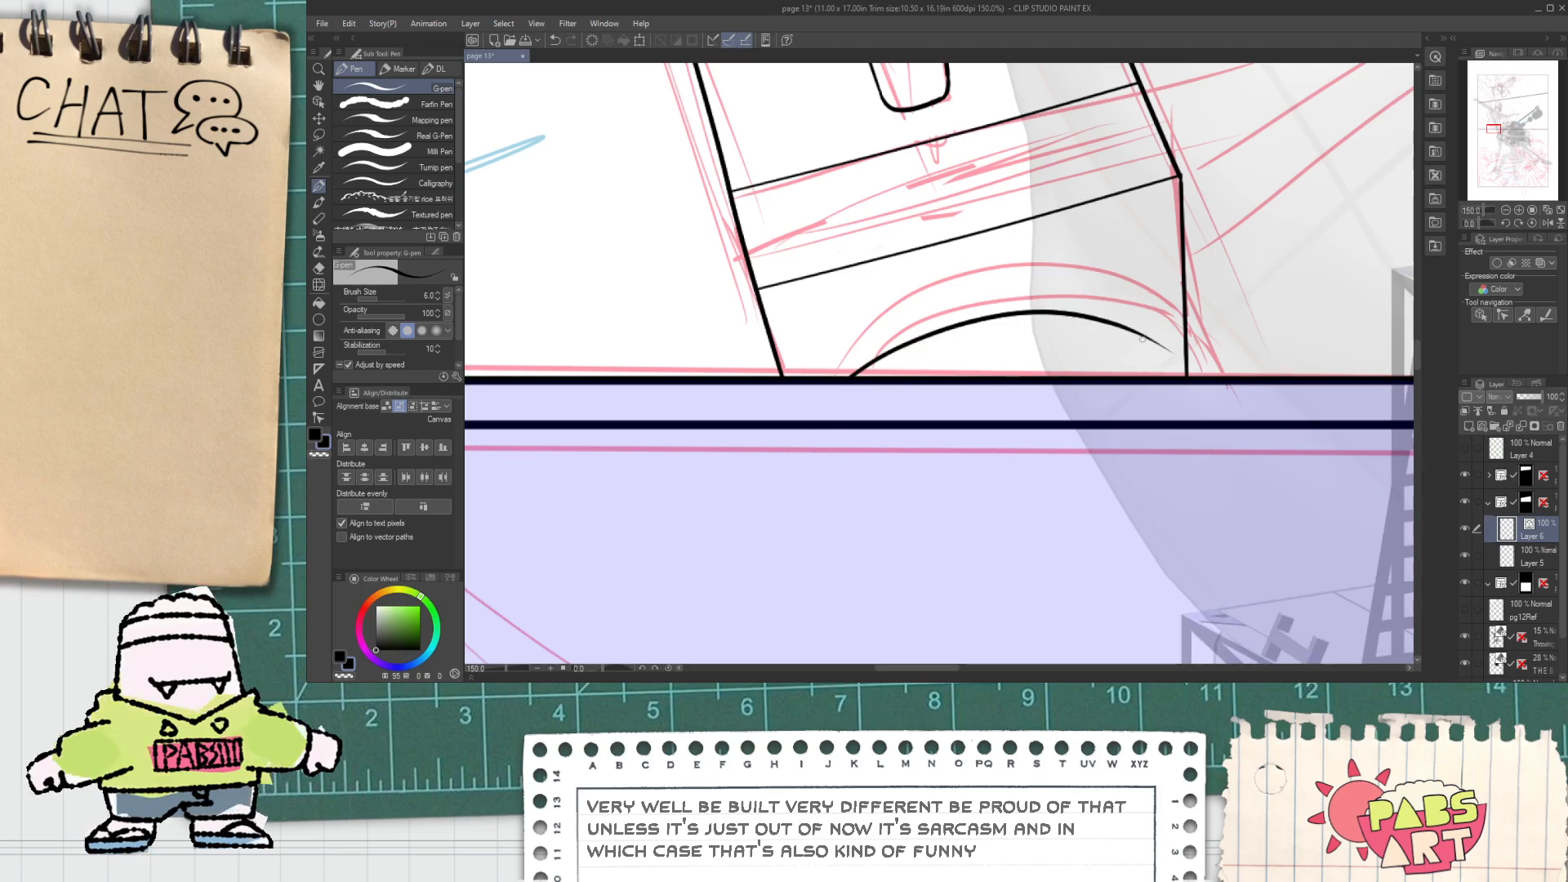
key(e)
scroll(1185, 383, up, 1)
scroll(1211, 411, down, 1)
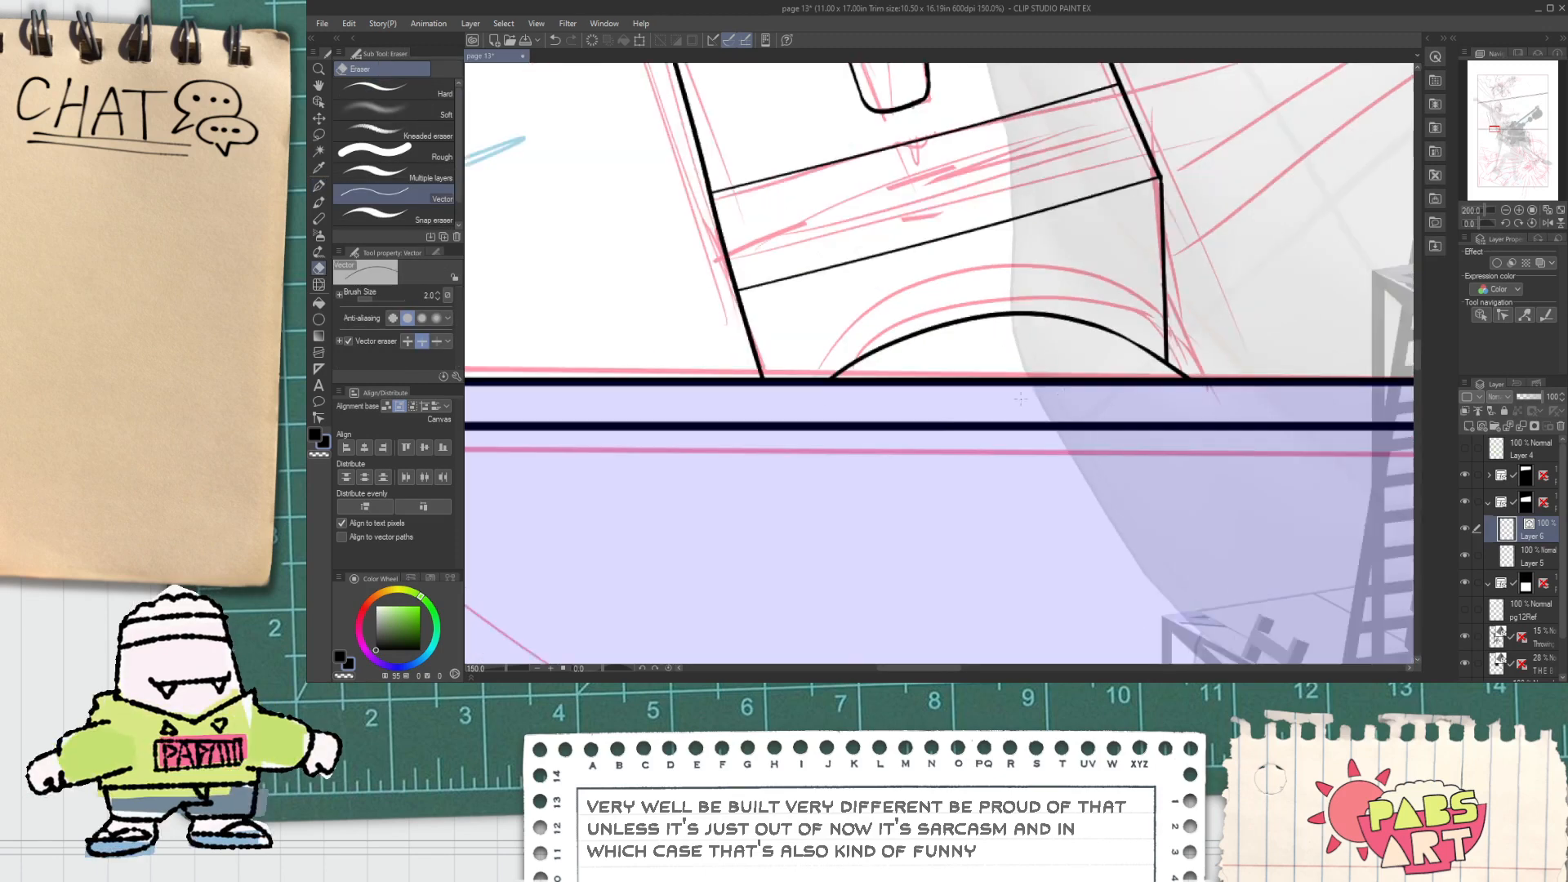
Step: Ink a short edge at the arch's left end down to the panel border and trim the excess line
key(p)
mouse_move(909, 348)
mouse_down()
mouse_move(877, 391)
mouse_move(863, 379)
mouse_up()
key(ctrl+z)
key(e)
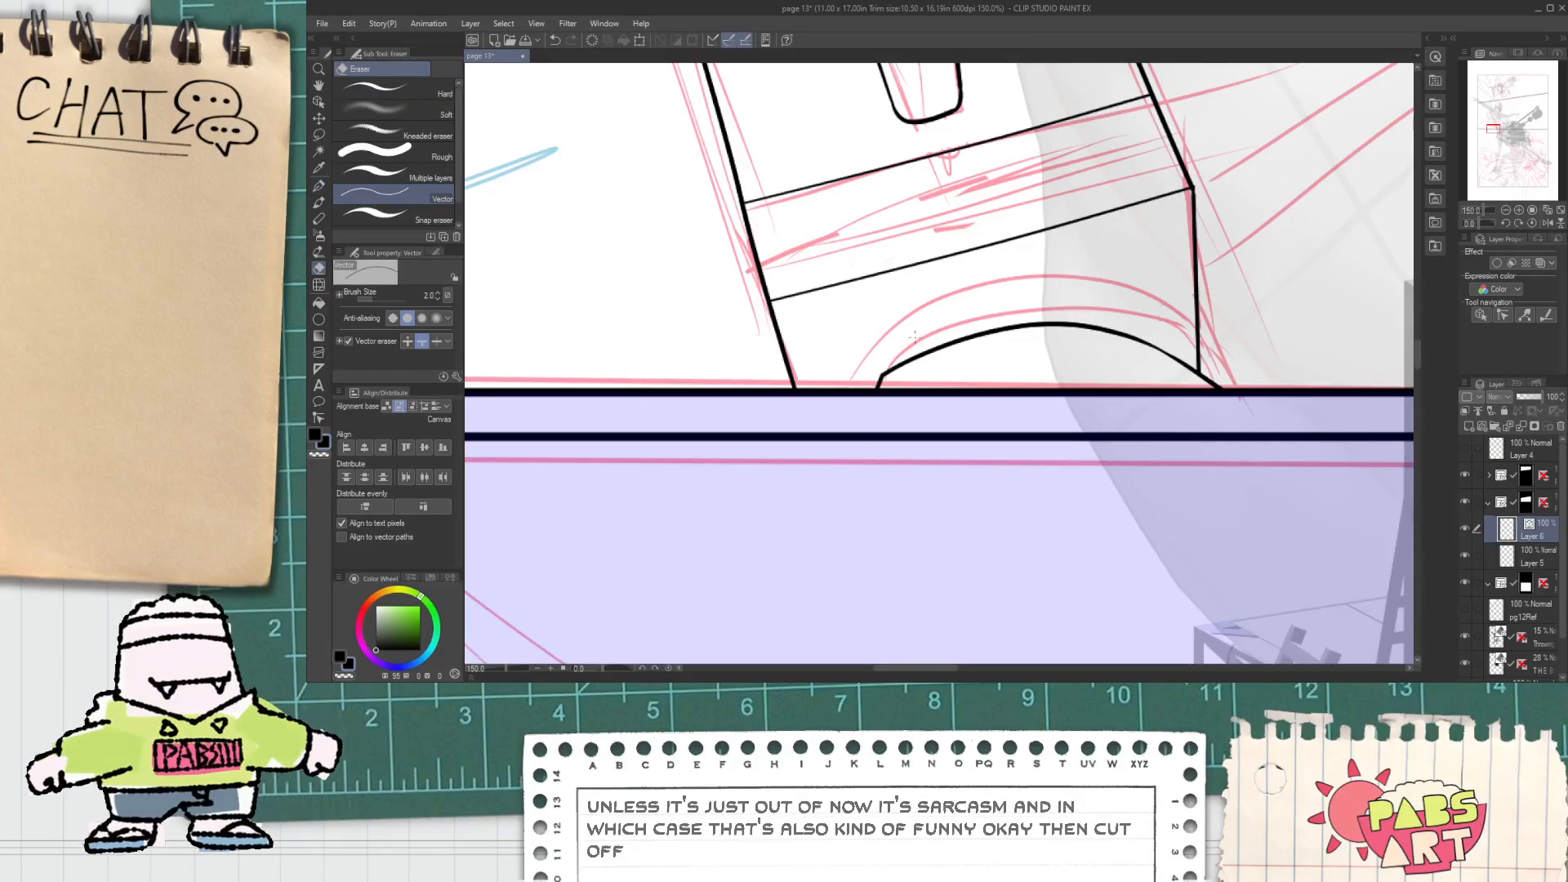
Step: Expand the top panel's frame folder and make its Layer 3 line layer active
scroll(874, 384, down, 5)
key(h)
scroll(968, 454, up, 2)
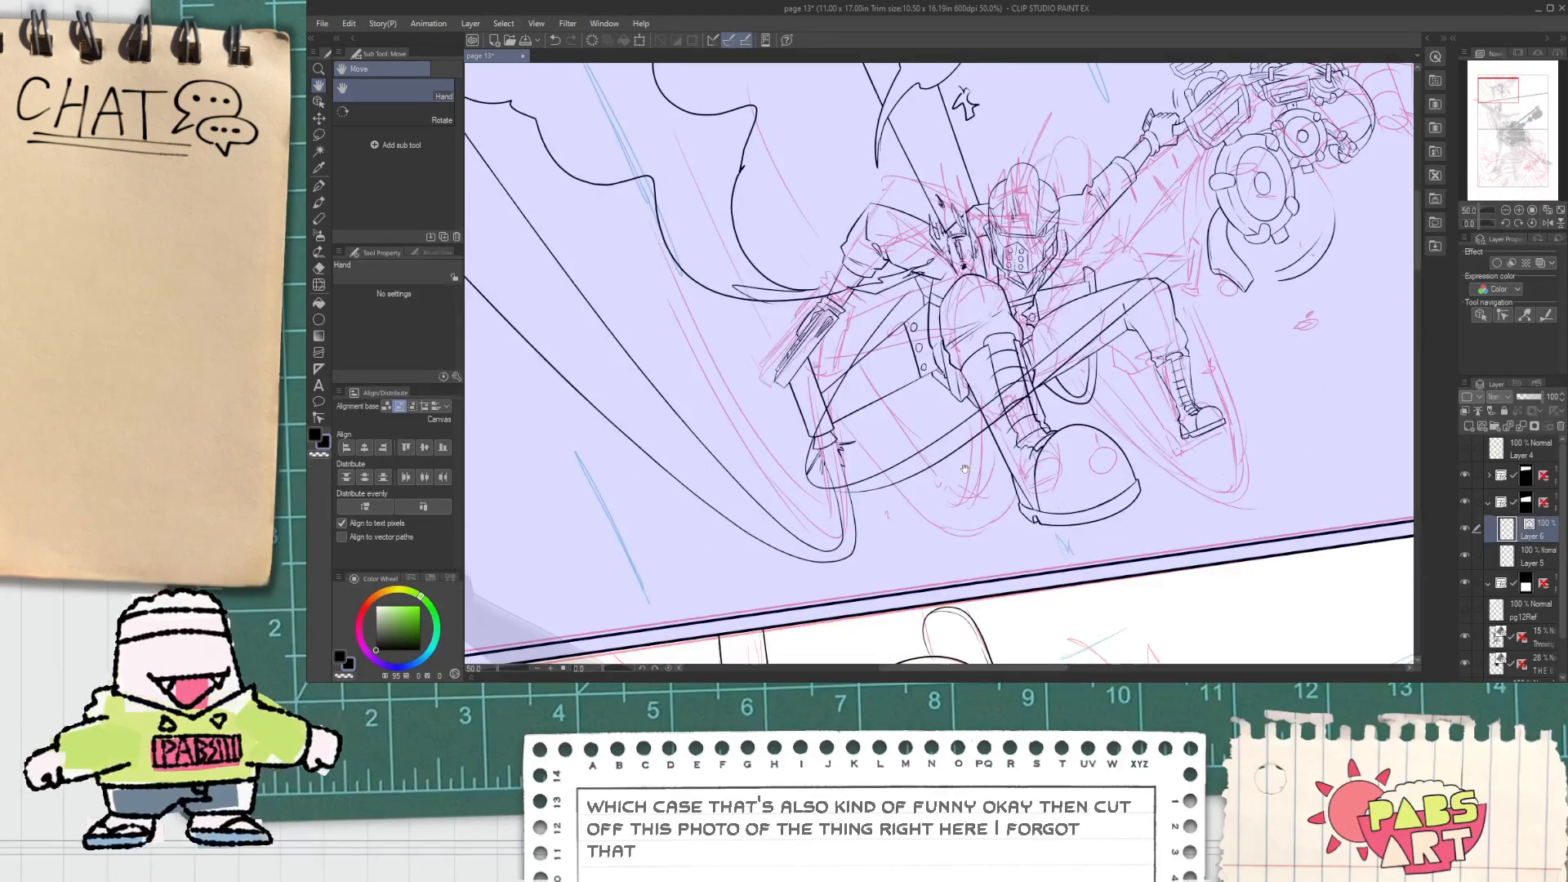
scroll(955, 416, down, 2)
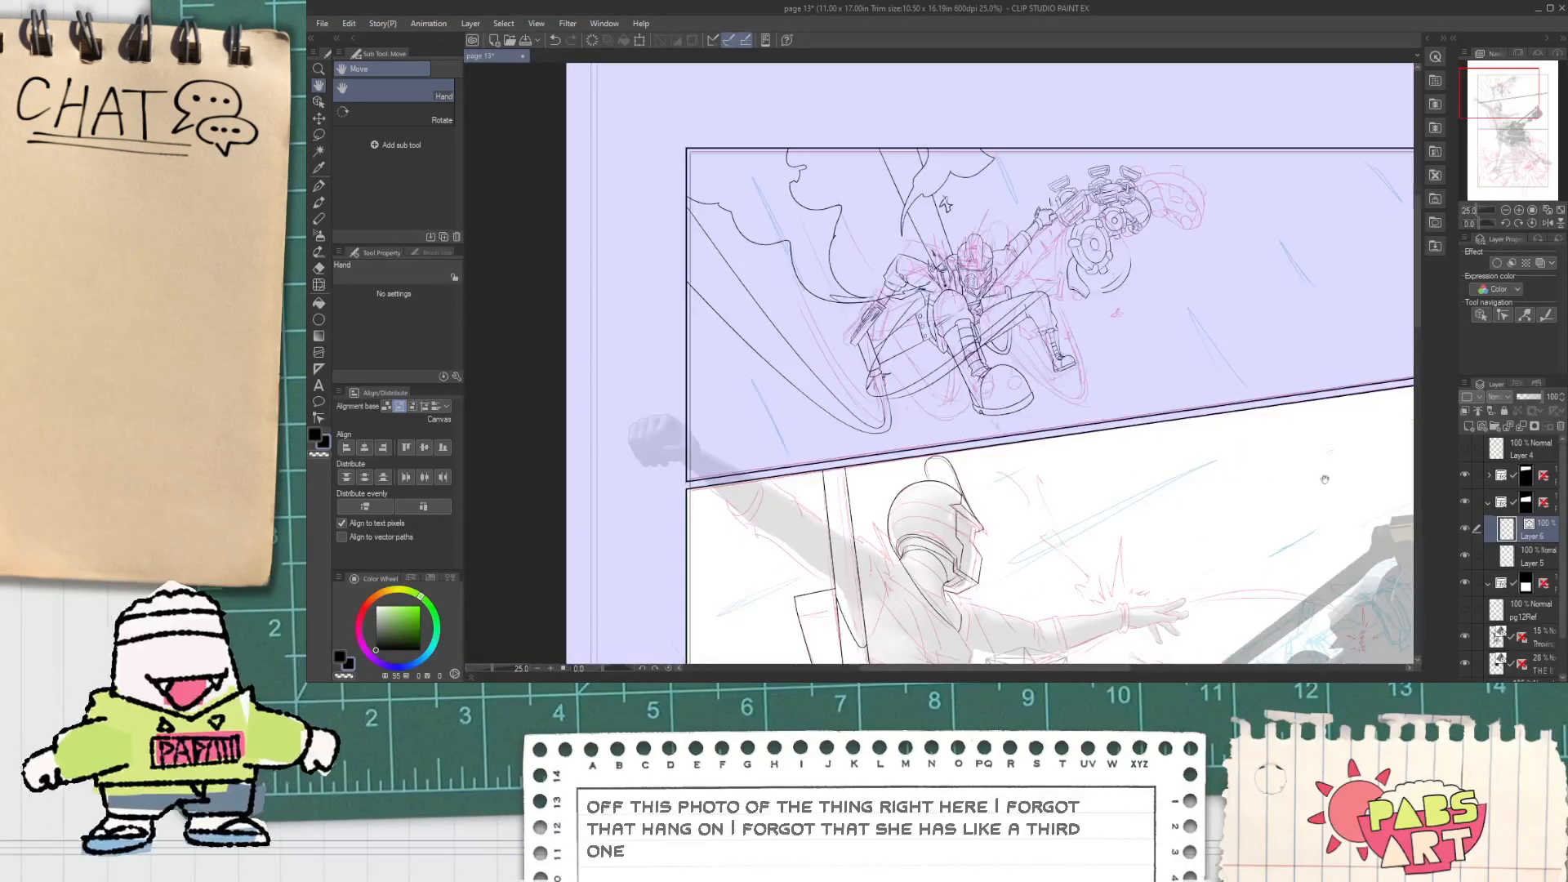
click(1488, 476)
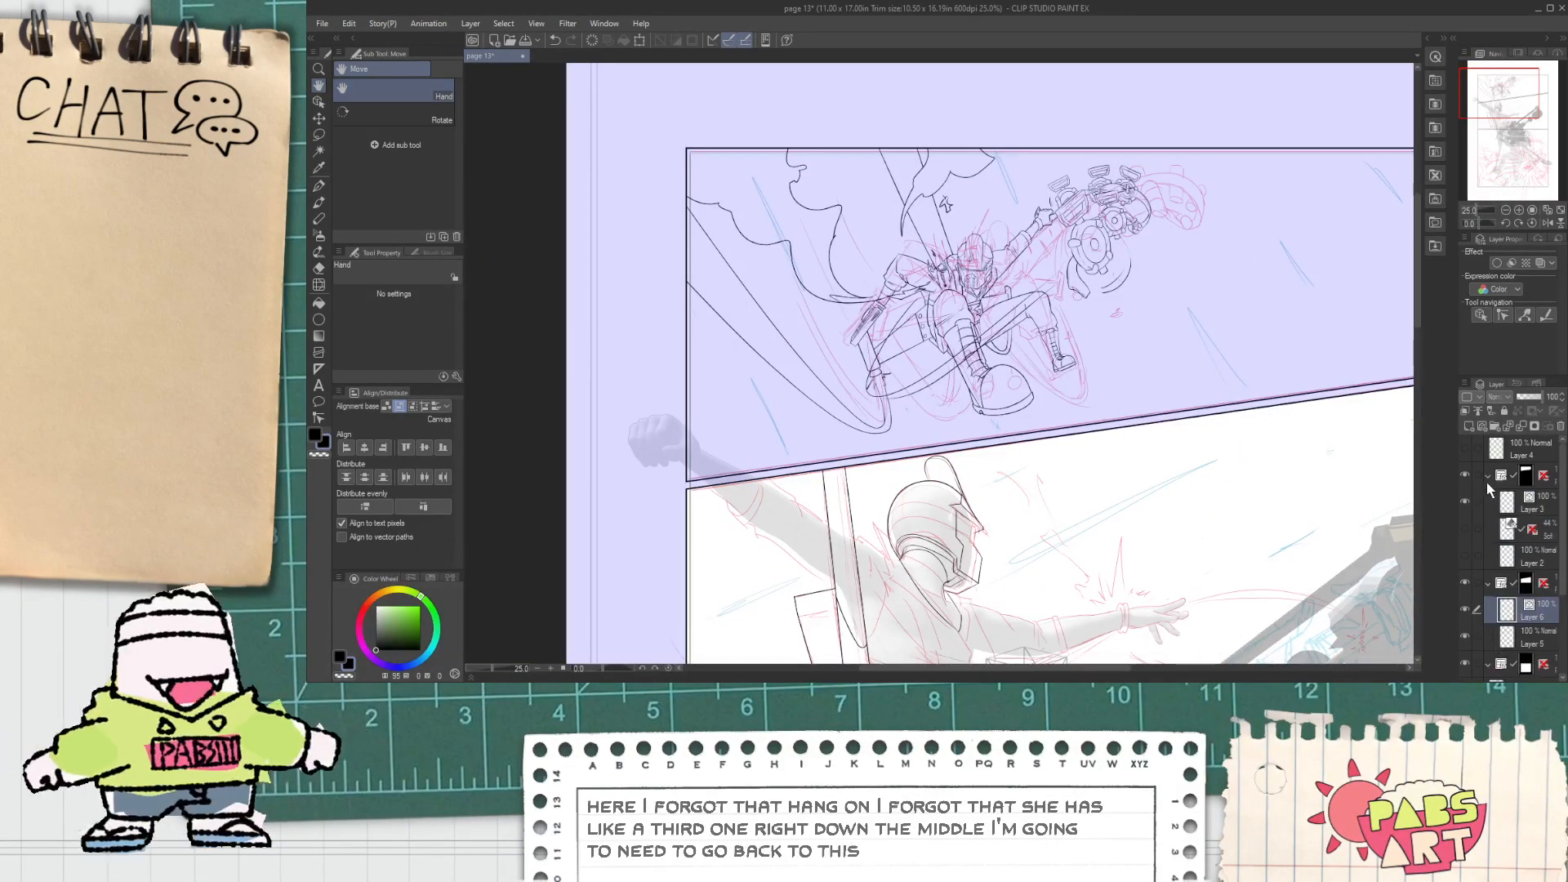
click(1508, 504)
scroll(833, 289, up, 1)
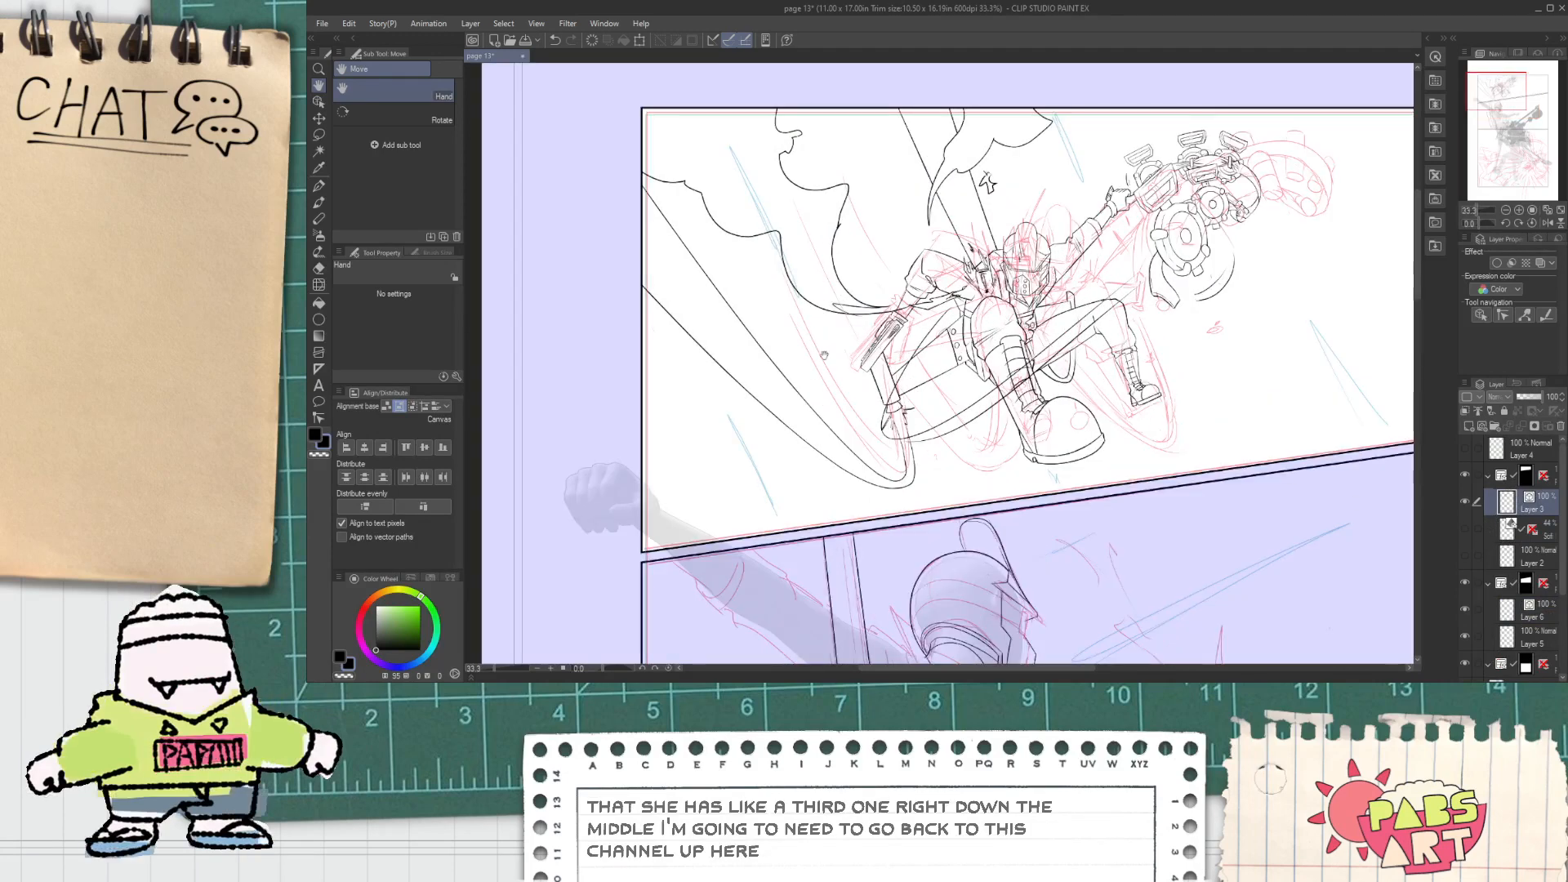
Step: Duplicate the two long cable curves in the top panel, rotating the copy steeper and placing it toward the figure's middle
key(o)
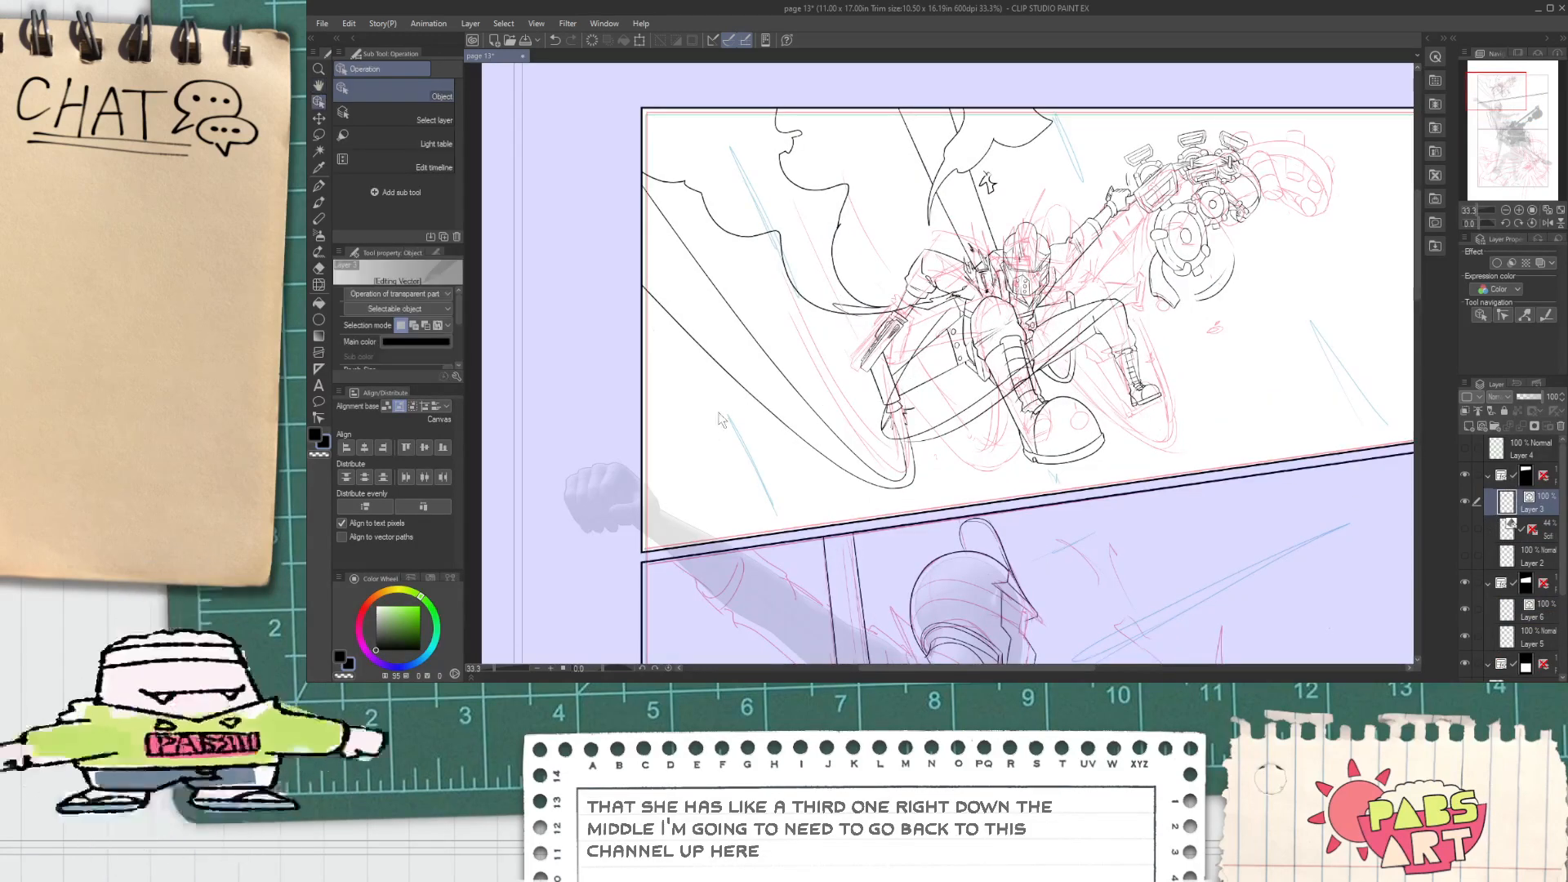
click(767, 402)
shift+click(786, 376)
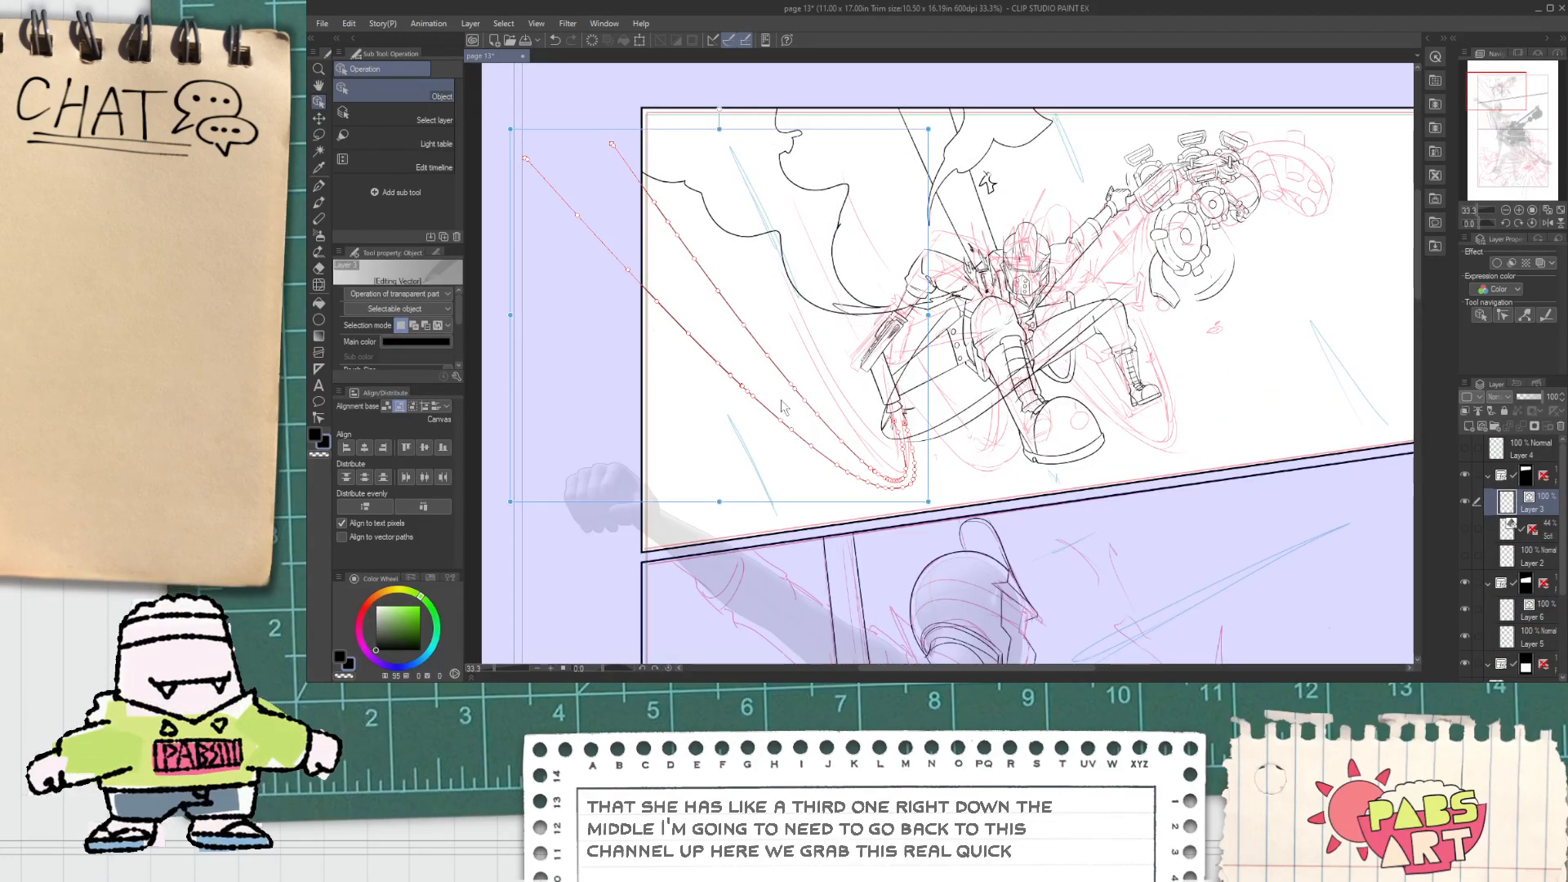
drag(934, 404, 1024, 374)
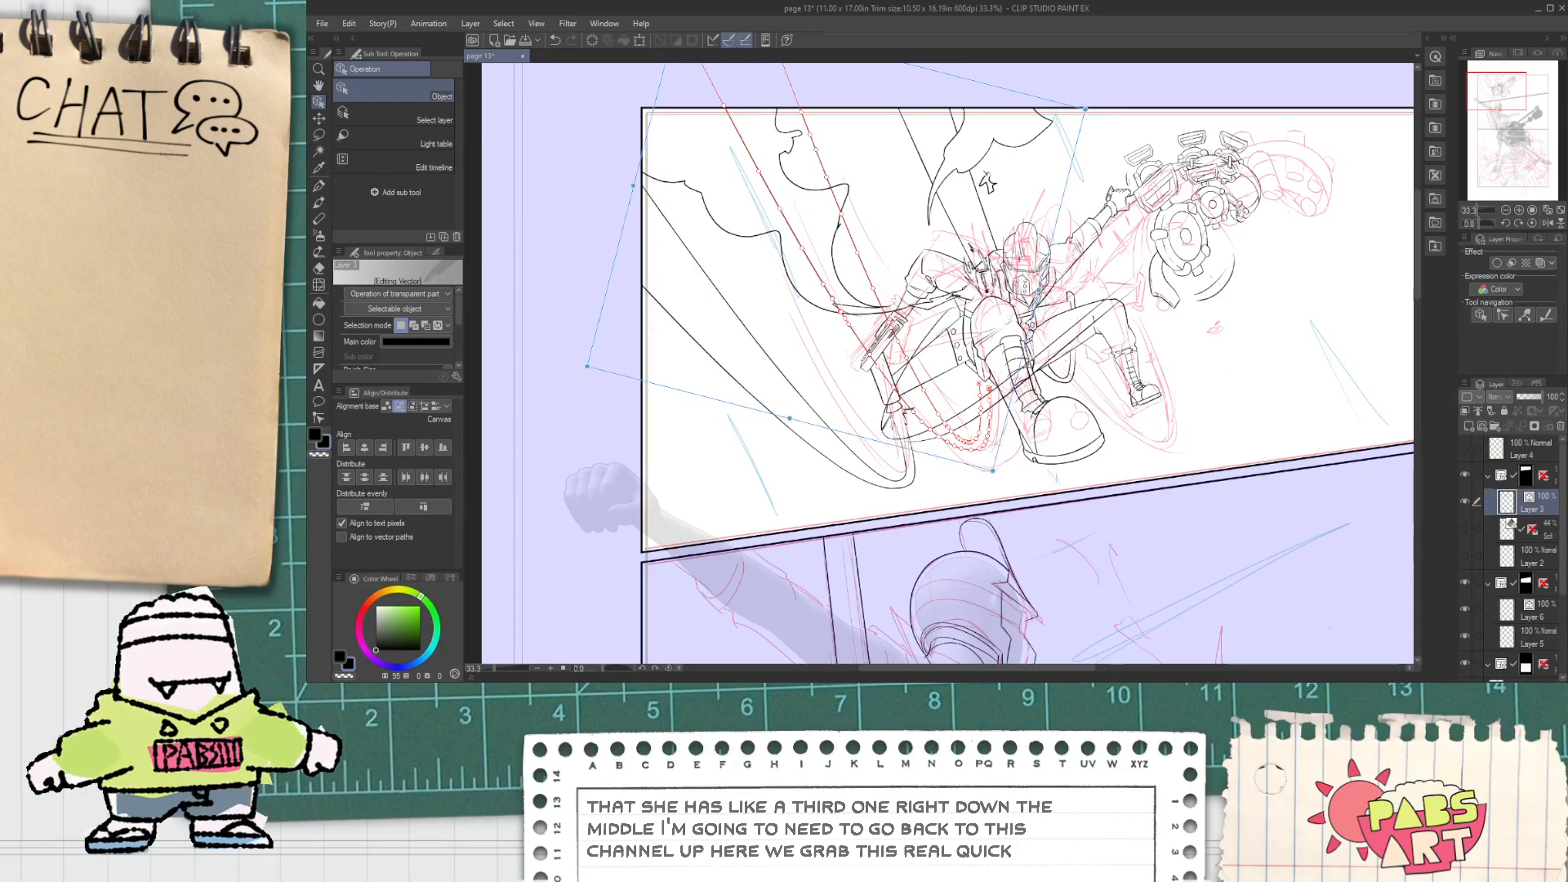
click(925, 496)
Step: Ink short radiating marks around the copied cable's end below the figure's hip and trim the cable lines there
scroll(966, 406, up, 3)
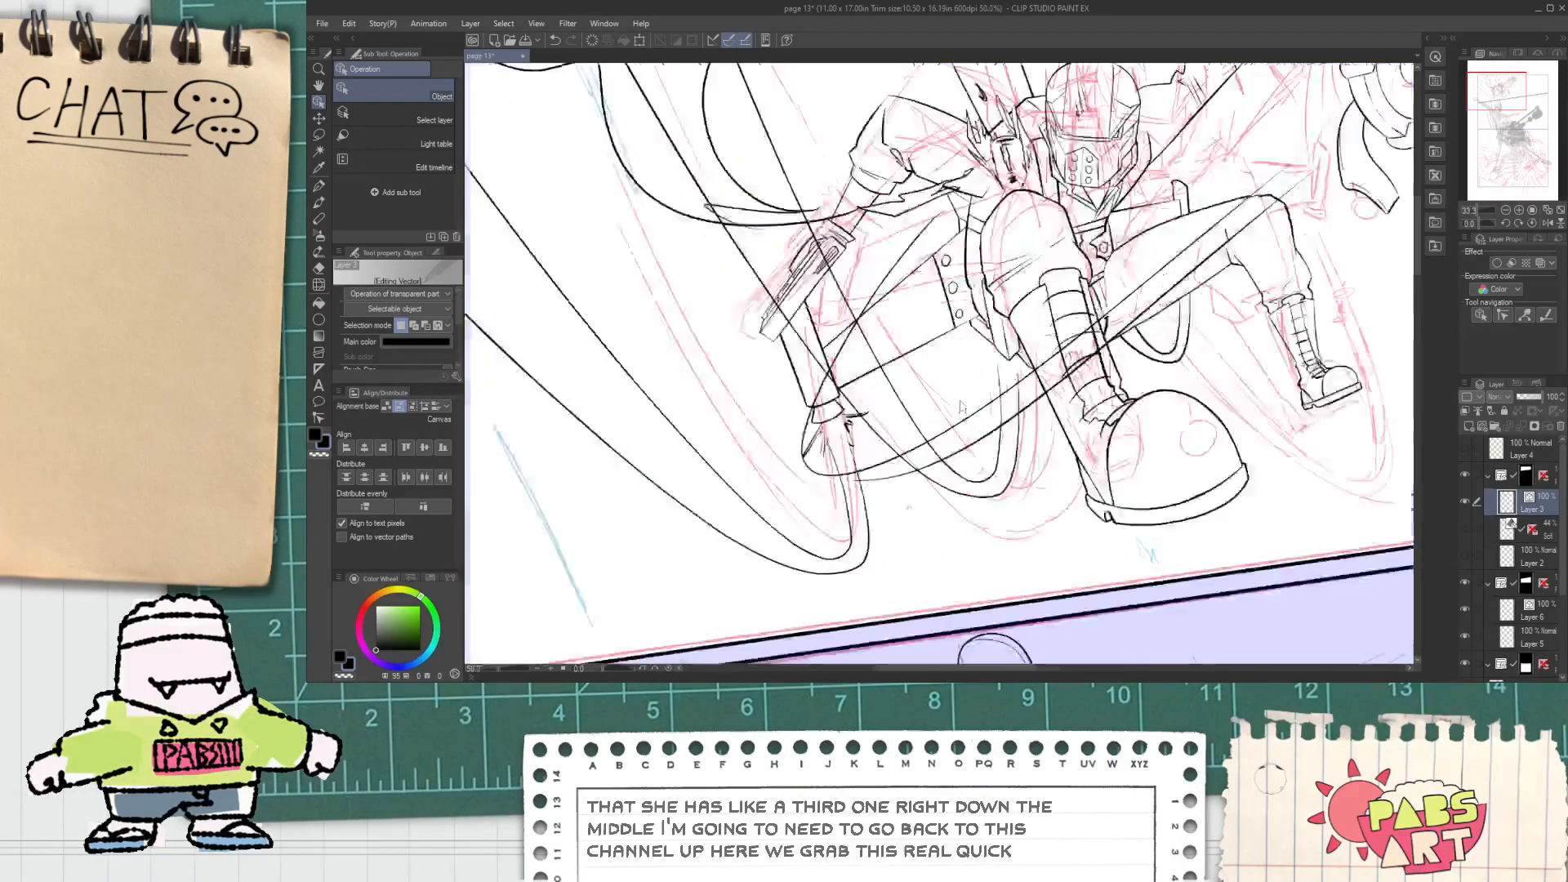
key(p)
scroll(988, 363, up, 2)
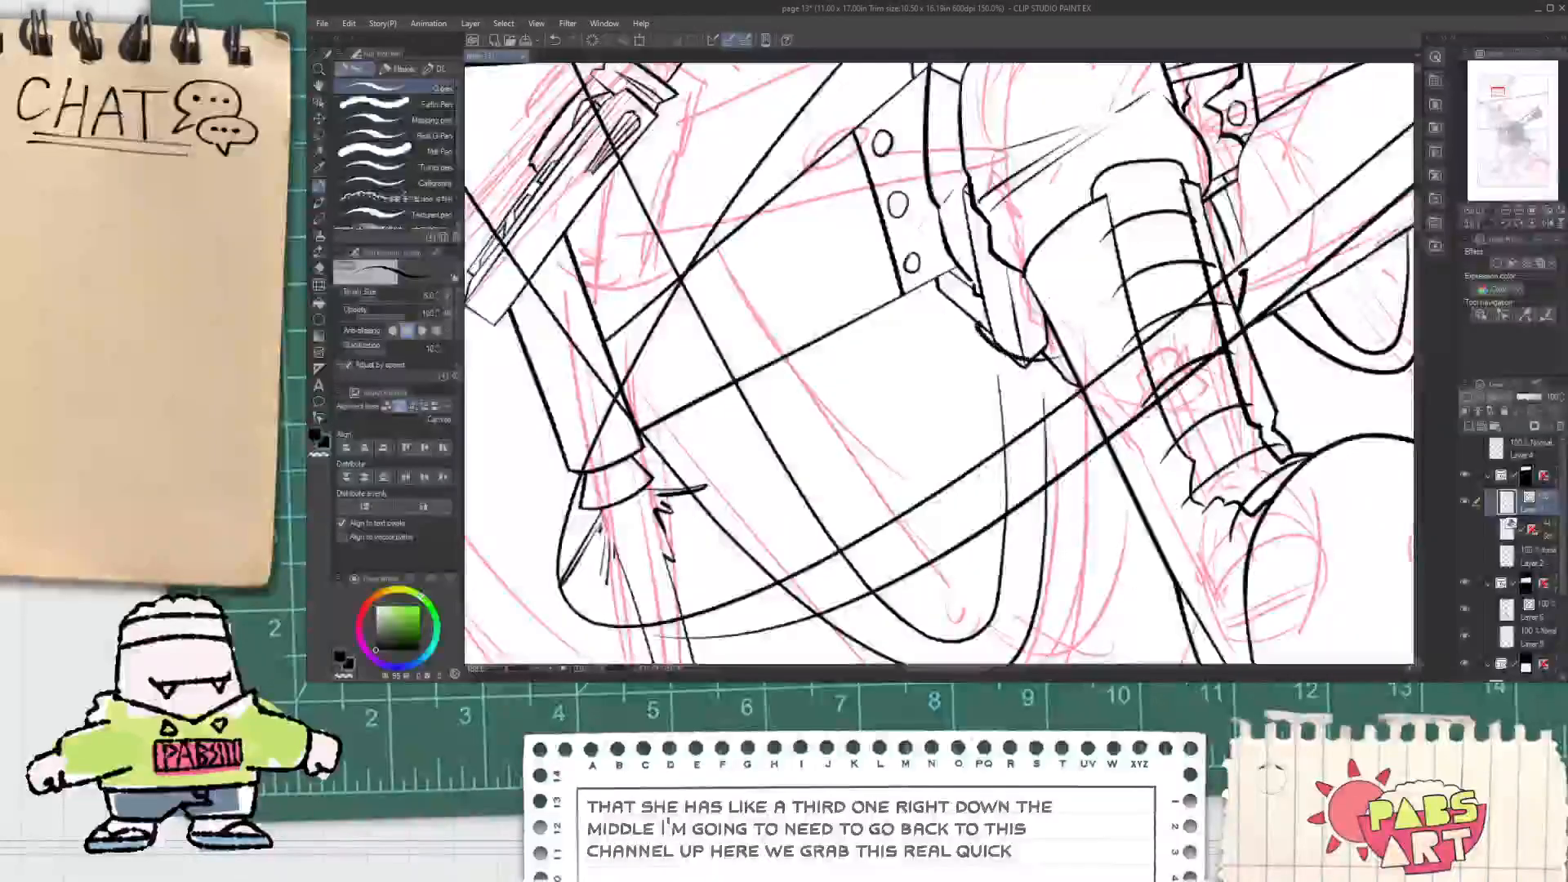
key(e)
scroll(983, 351, up, 1)
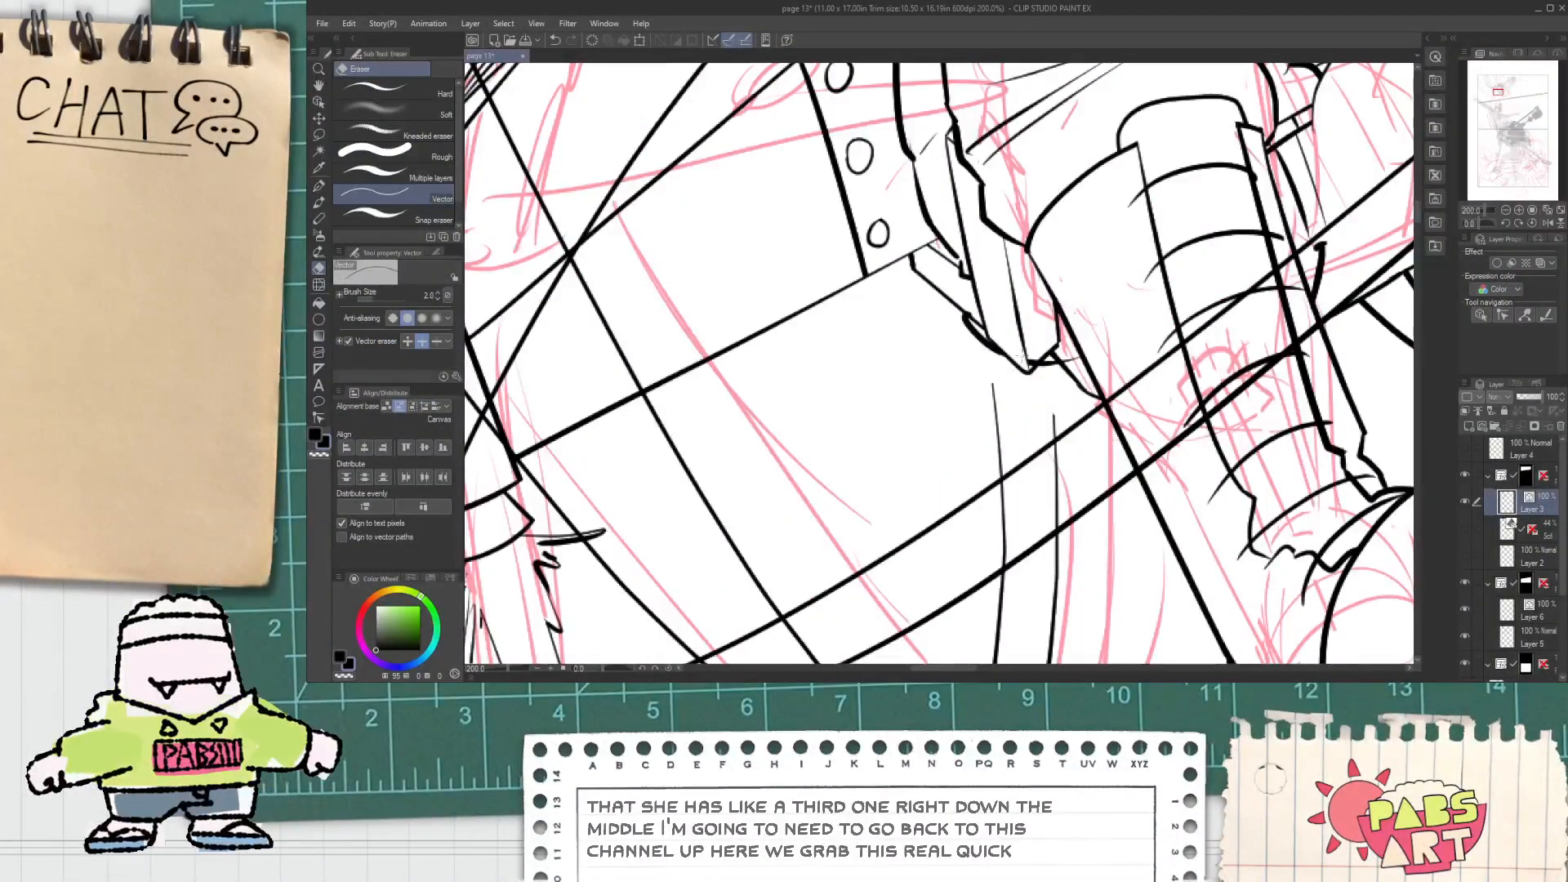
scroll(1017, 358, up, 2)
scroll(1007, 326, down, 4)
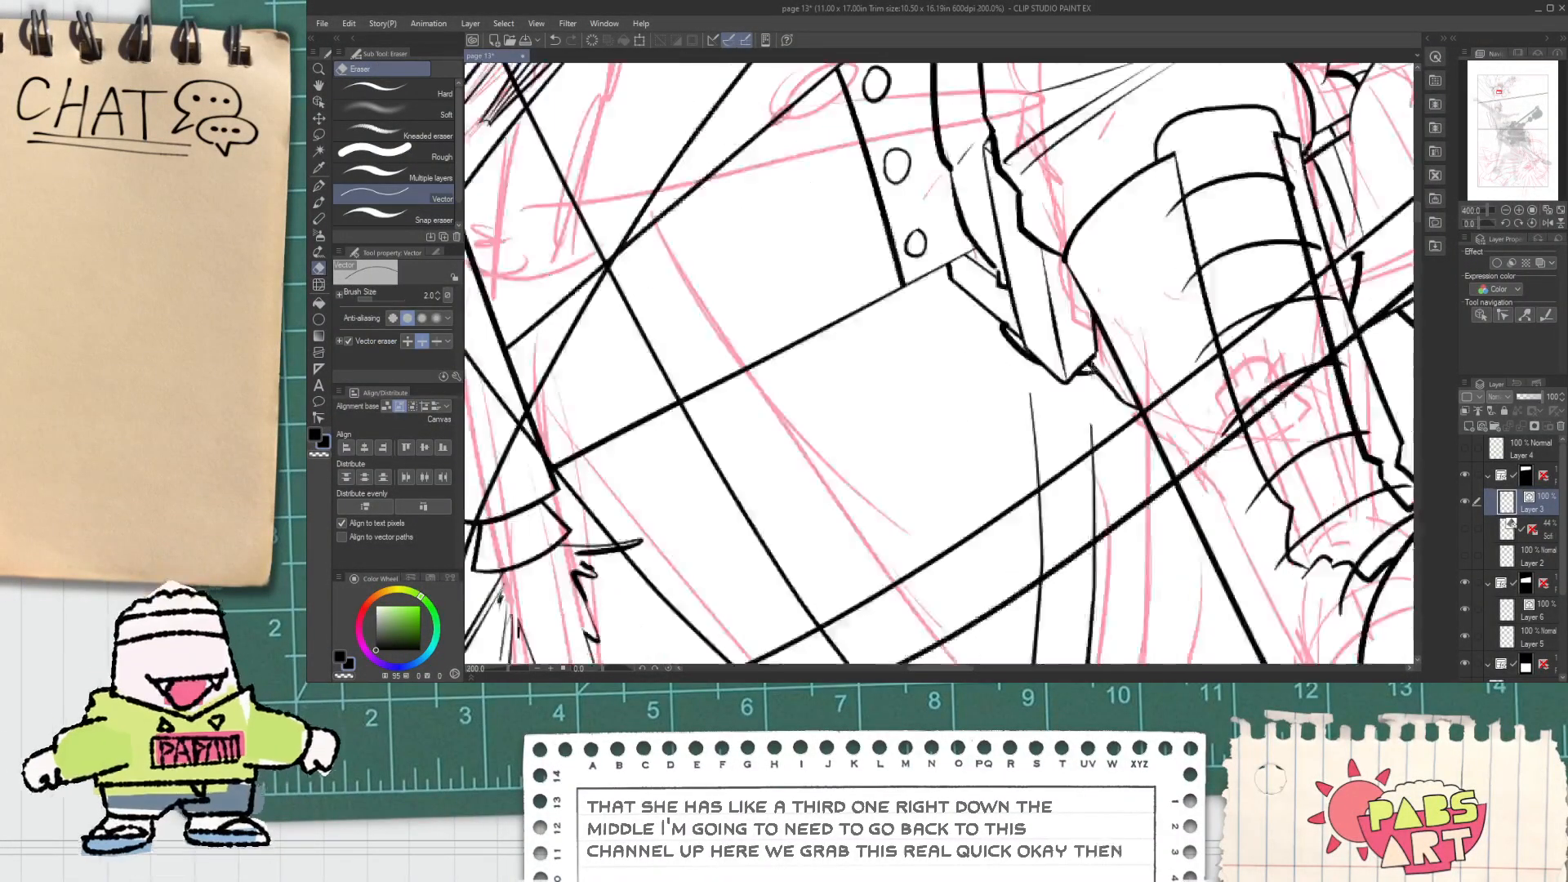
key(p)
drag(1025, 295, 954, 335)
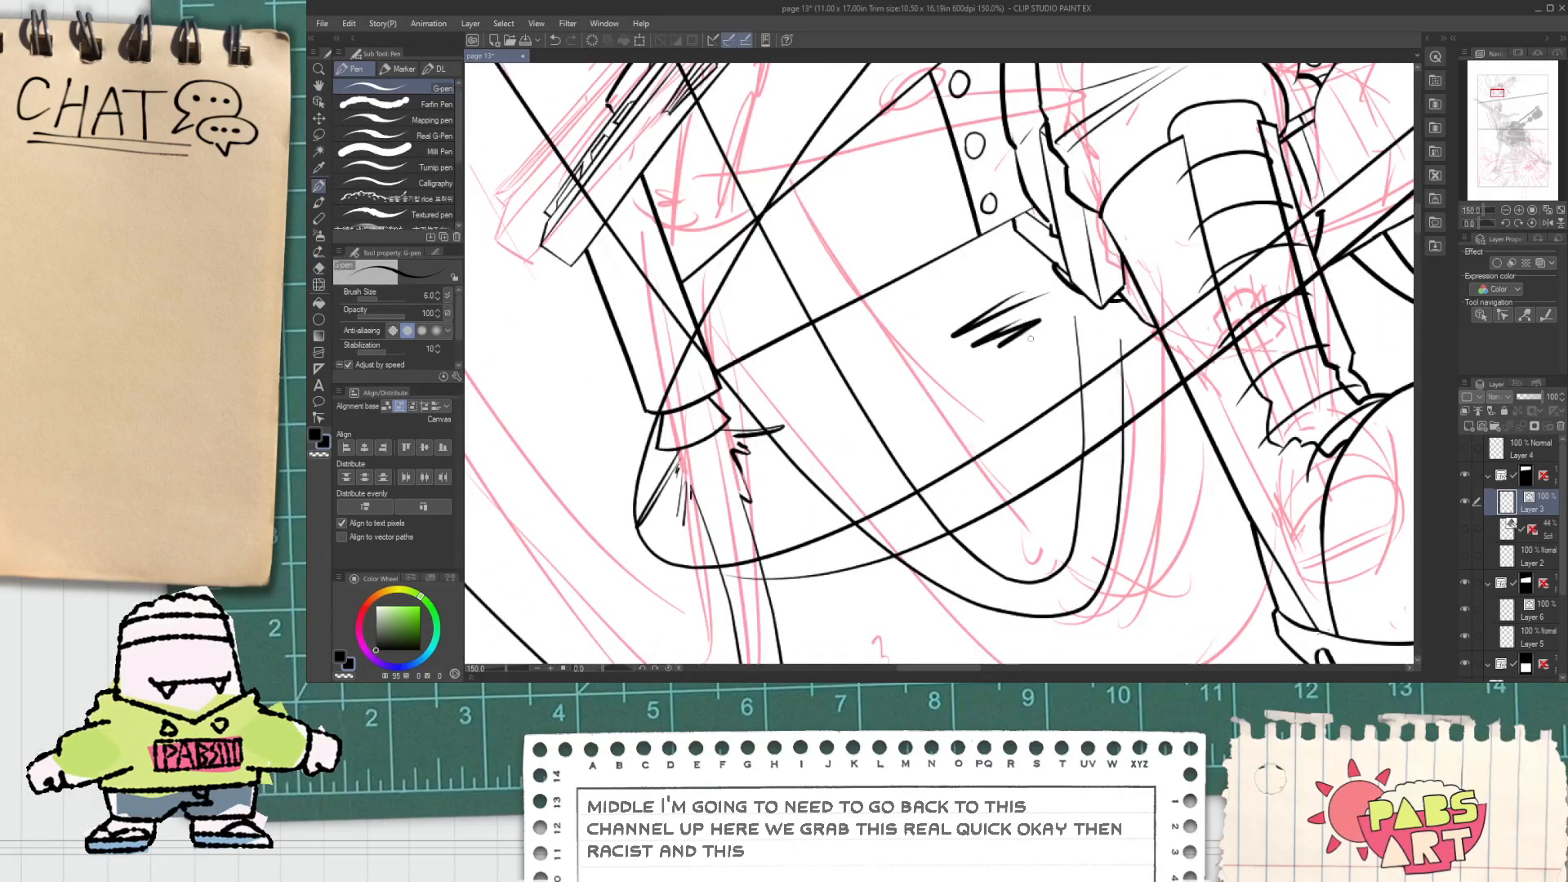
key(ctrl+z)
drag(1035, 291, 905, 389)
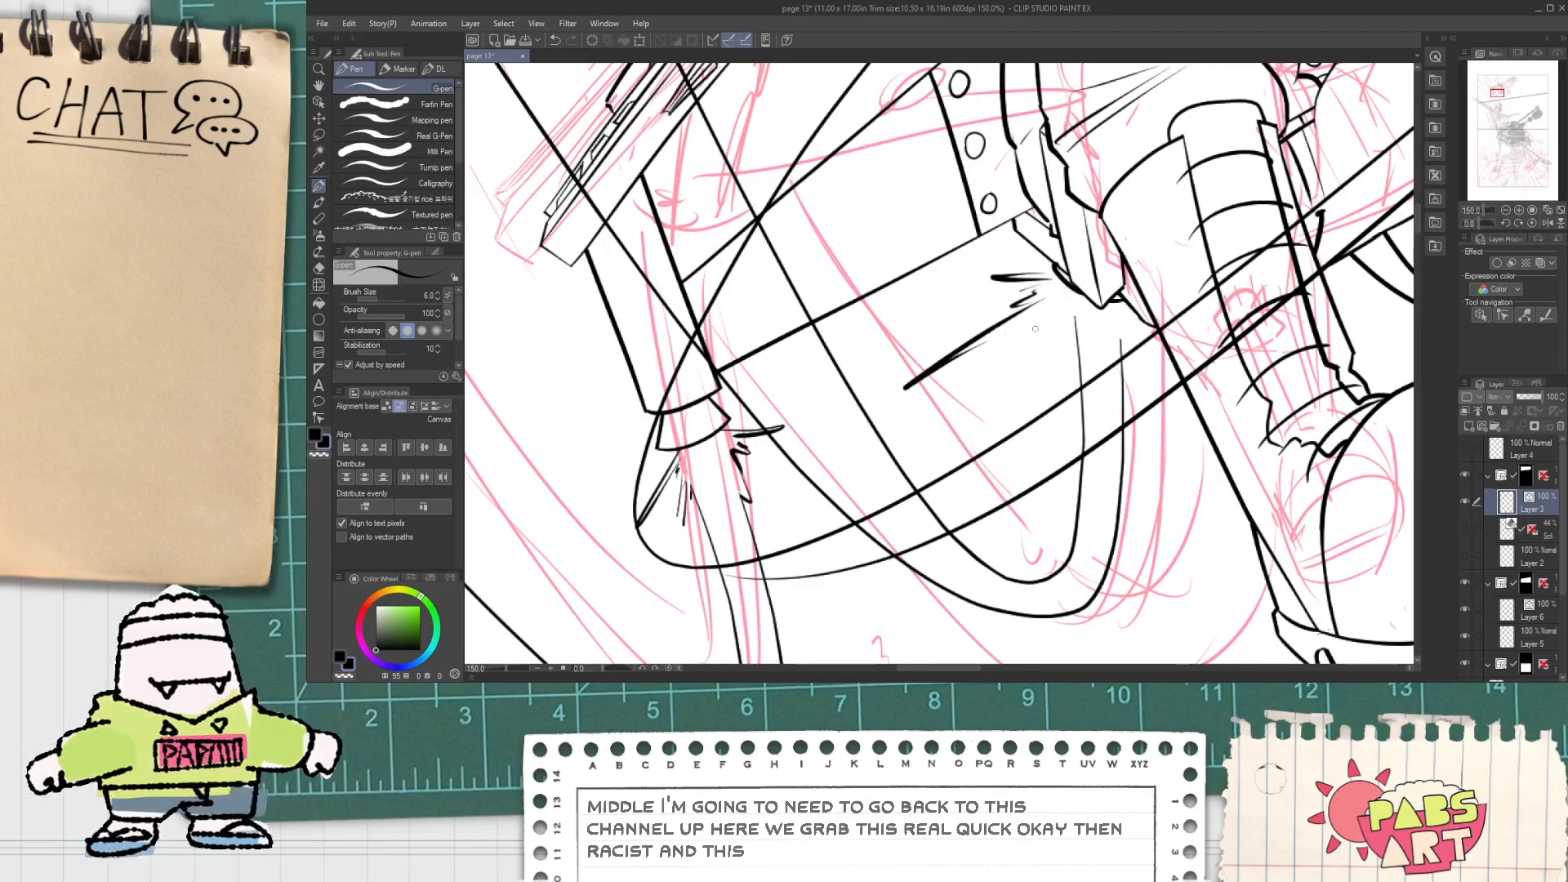
mouse_move(1048, 337)
mouse_down()
mouse_move(1034, 356)
mouse_move(1059, 361)
mouse_up()
key(e)
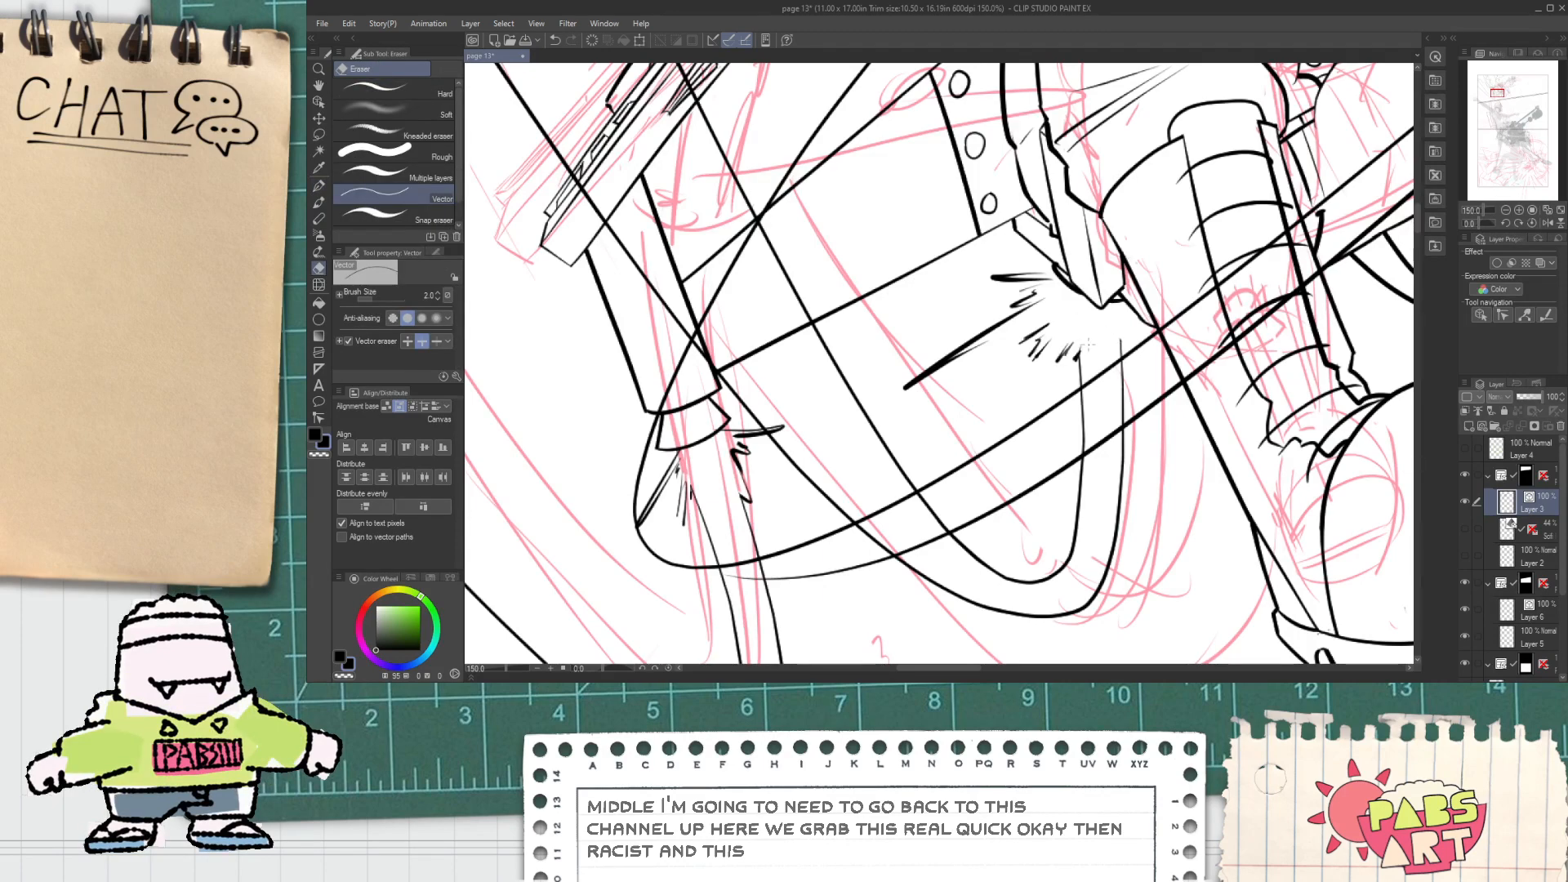
key(p)
Step: Cut the cable line with the vector eraser where it crosses the edge of the weapon's barrel in the top panel
scroll(1113, 337, down, 3)
key(space)
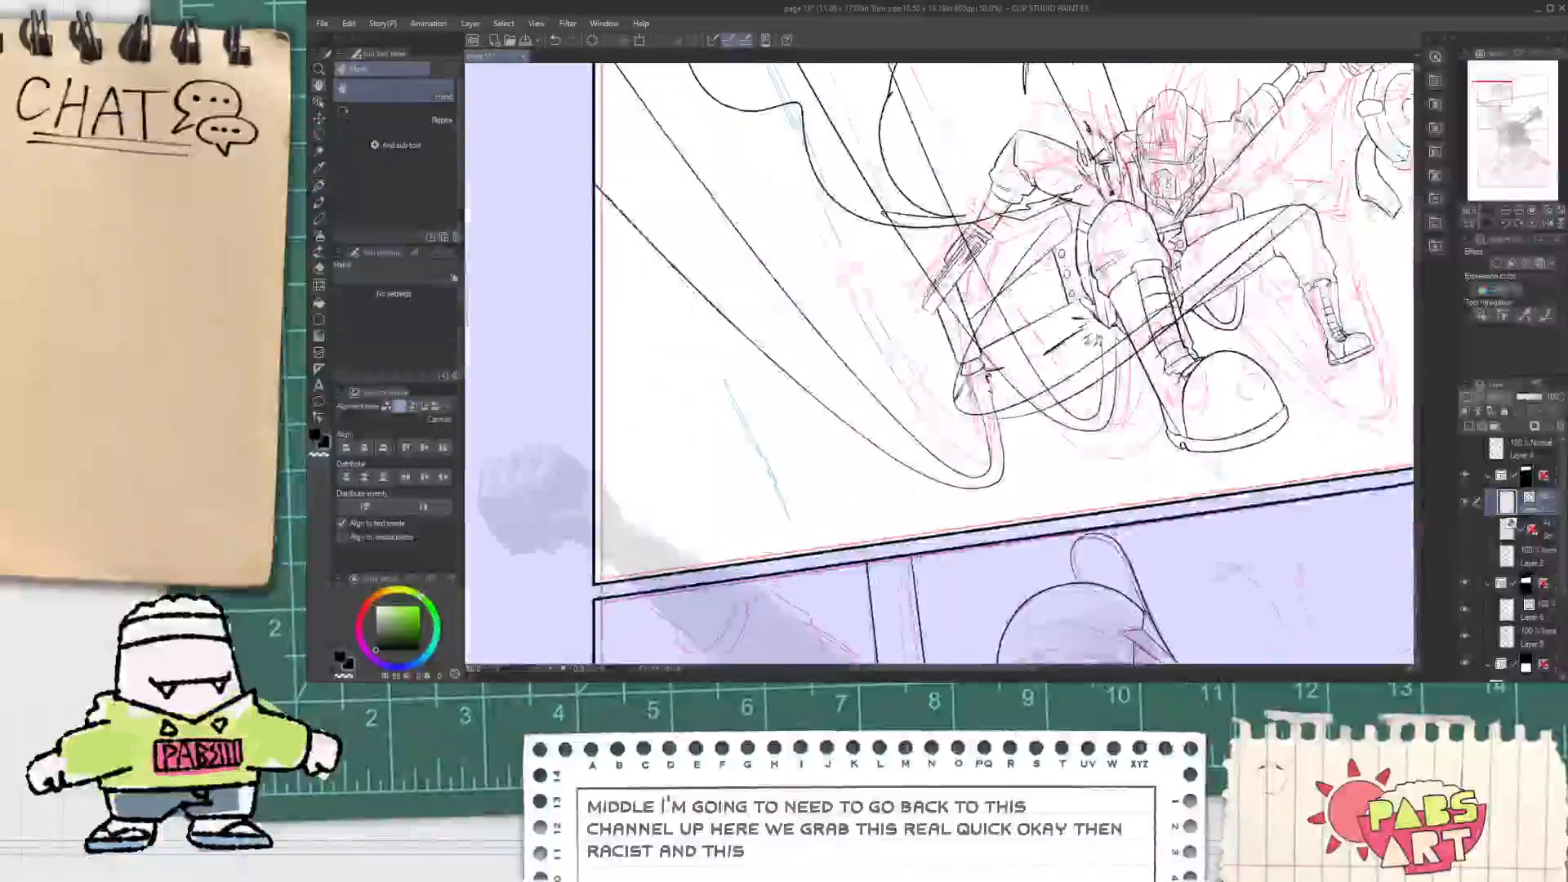
scroll(1019, 270, up, 3)
key(e)
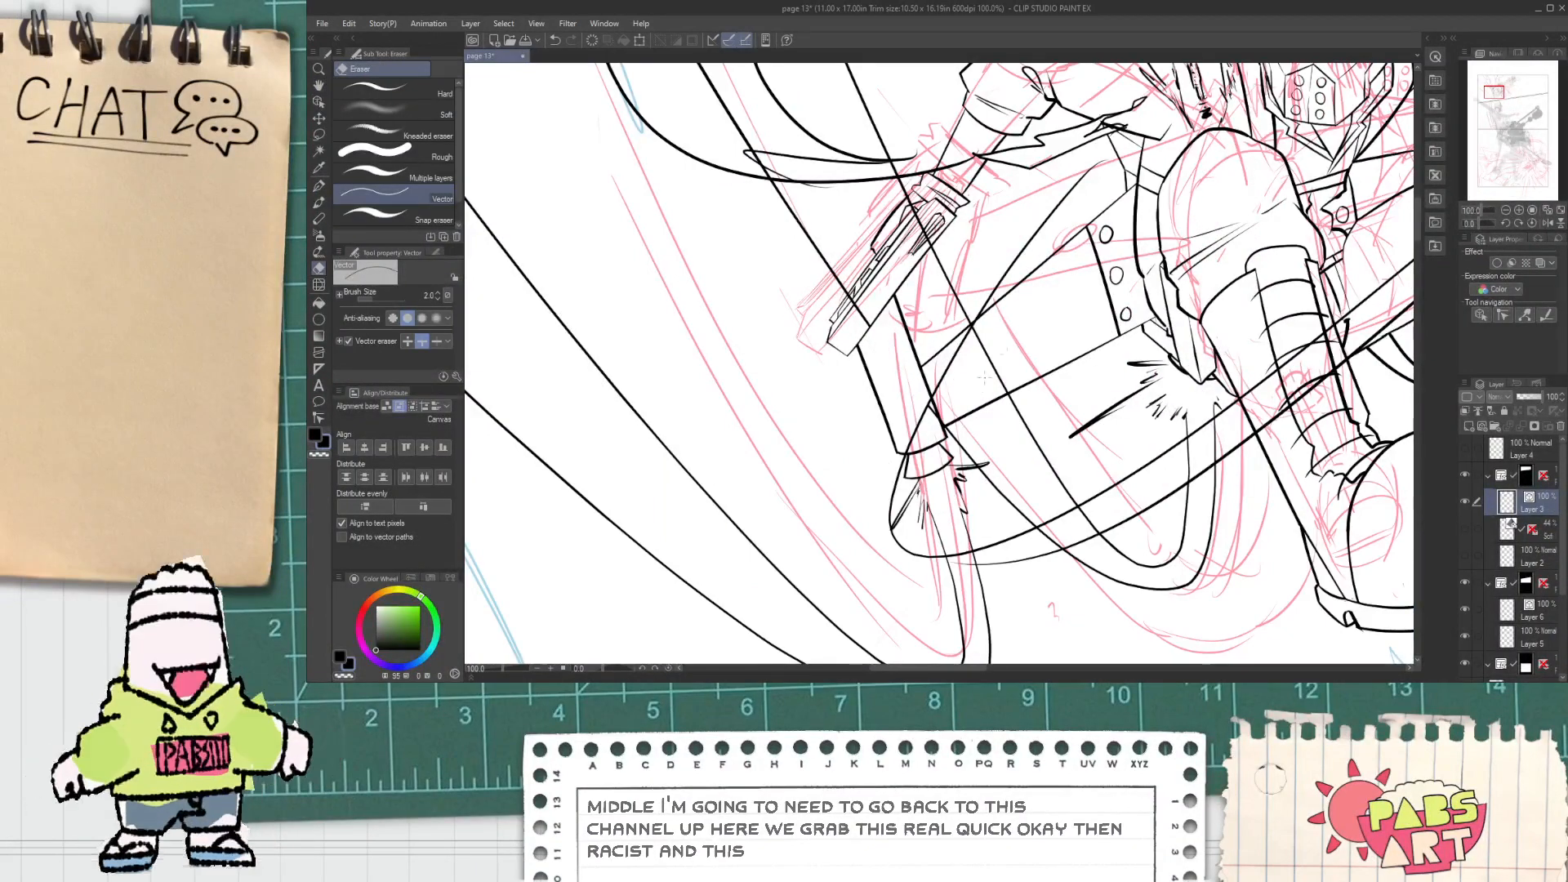
scroll(985, 378, down, 1)
scroll(907, 340, up, 6)
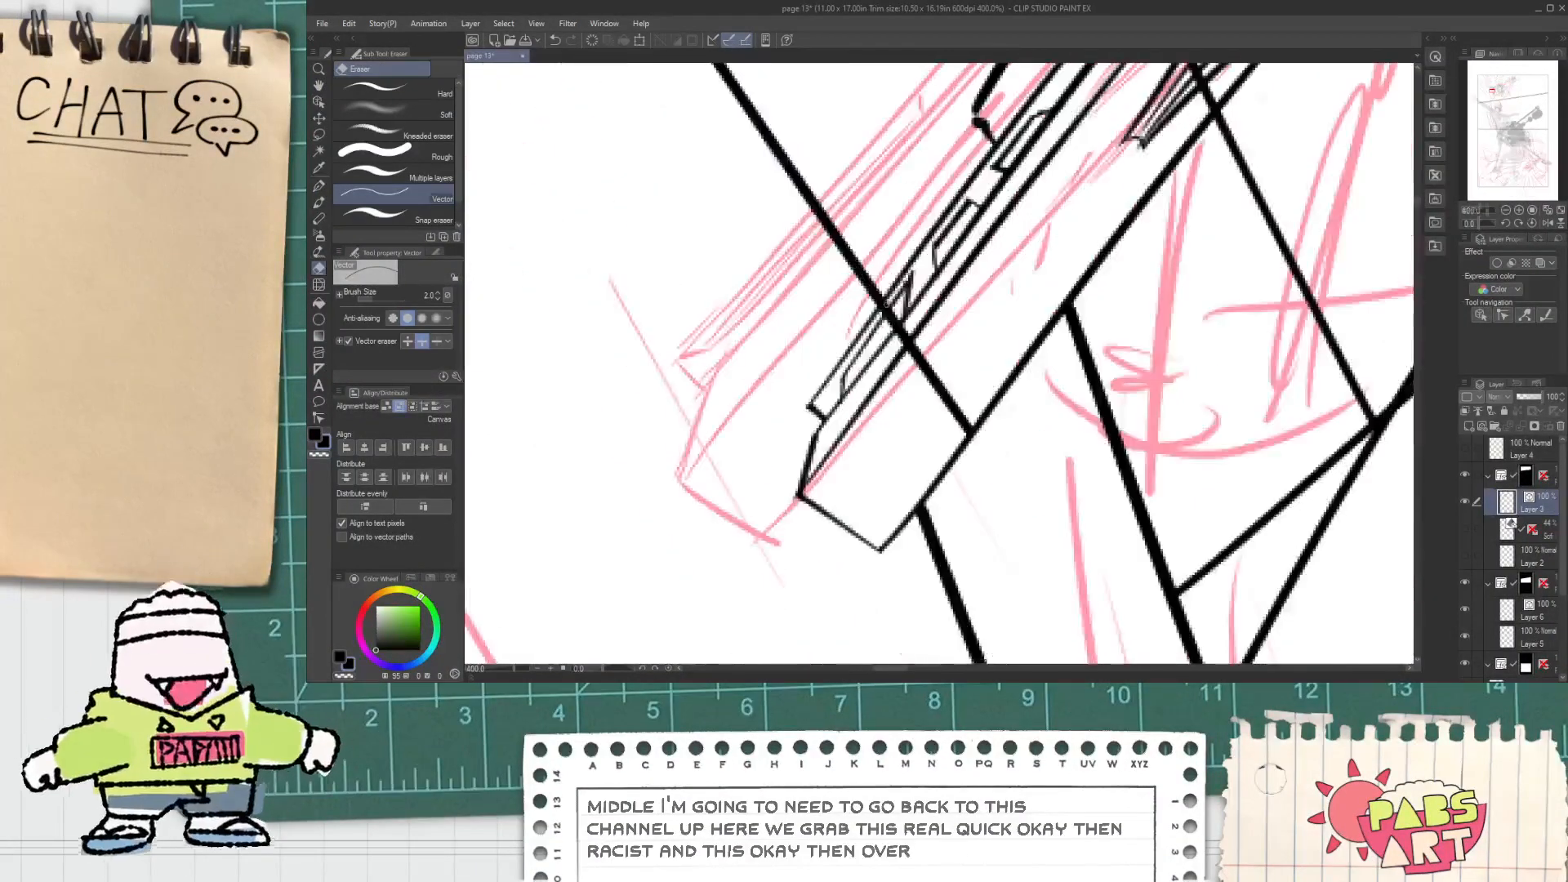
scroll(890, 325, up, 4)
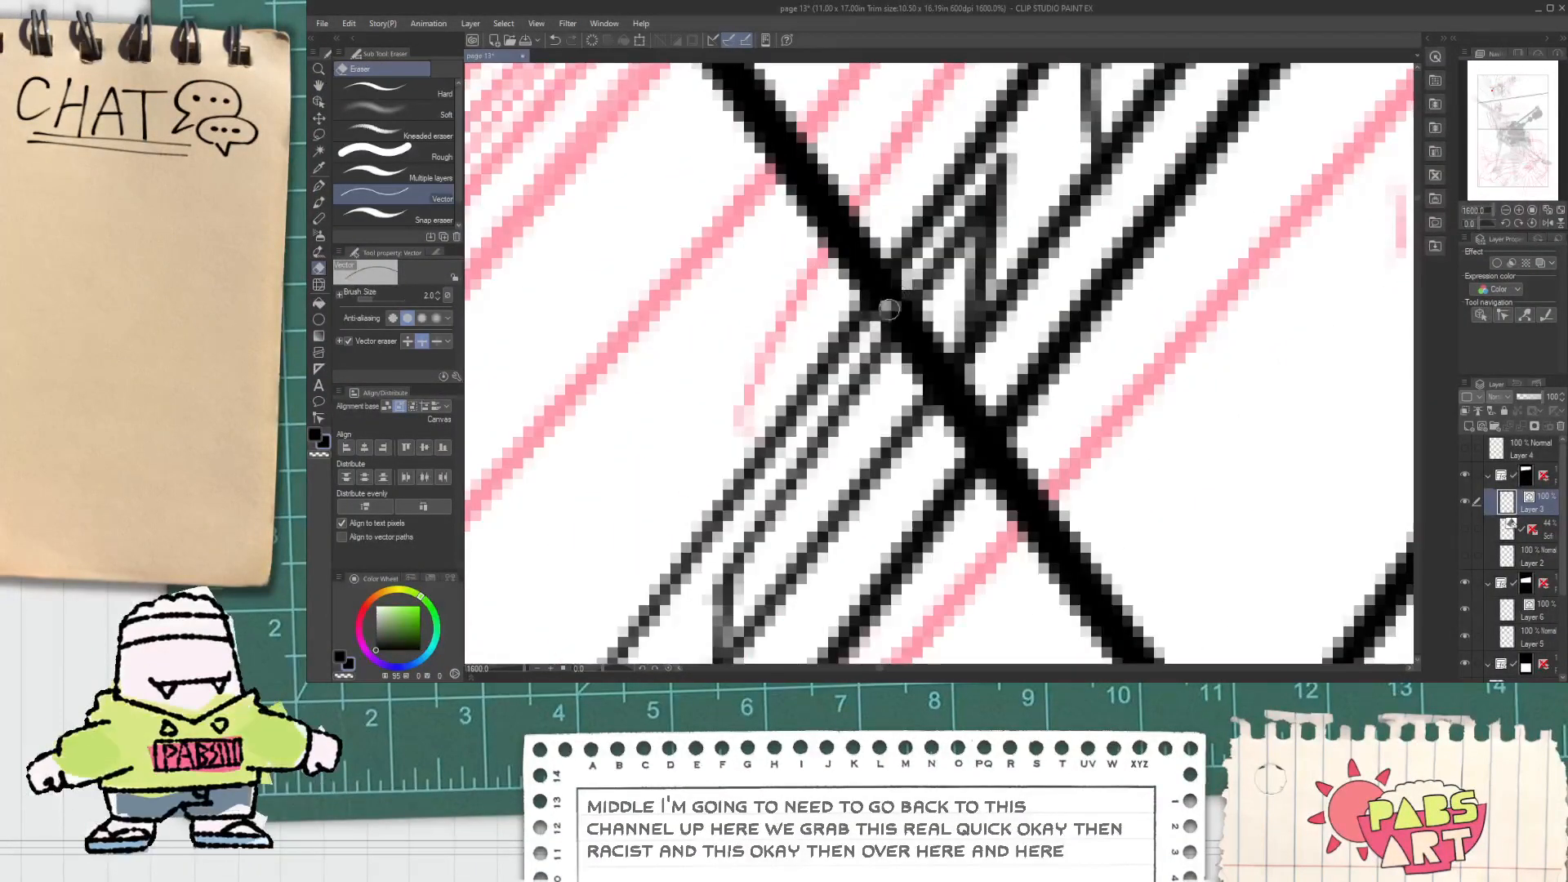
scroll(905, 281, down, 4)
scroll(915, 290, down, 1)
scroll(923, 298, up, 1)
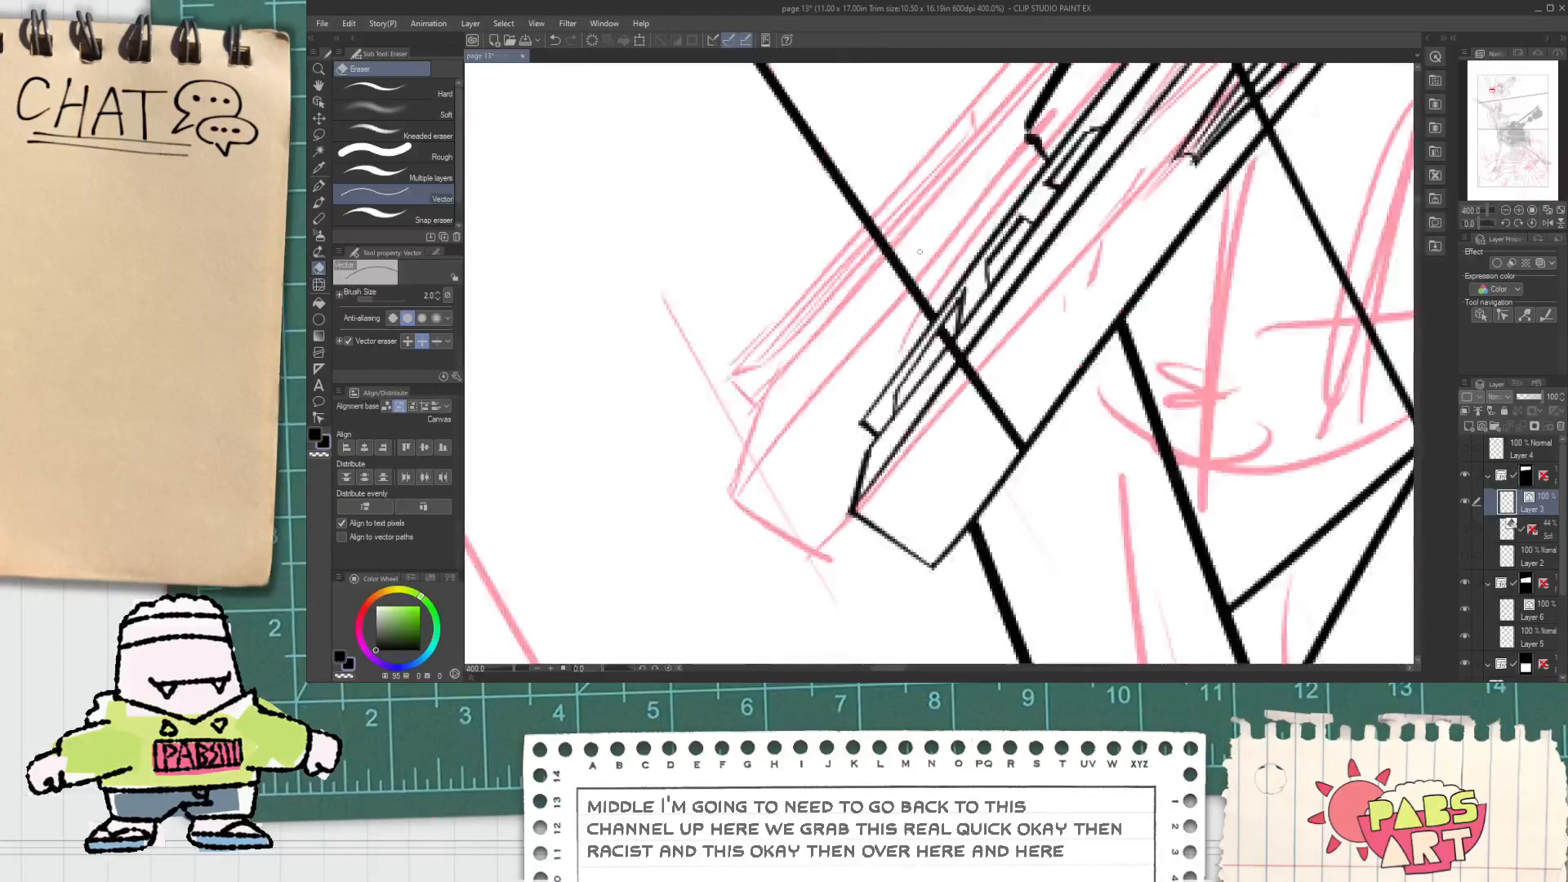
scroll(936, 308, up, 2)
scroll(931, 310, up, 4)
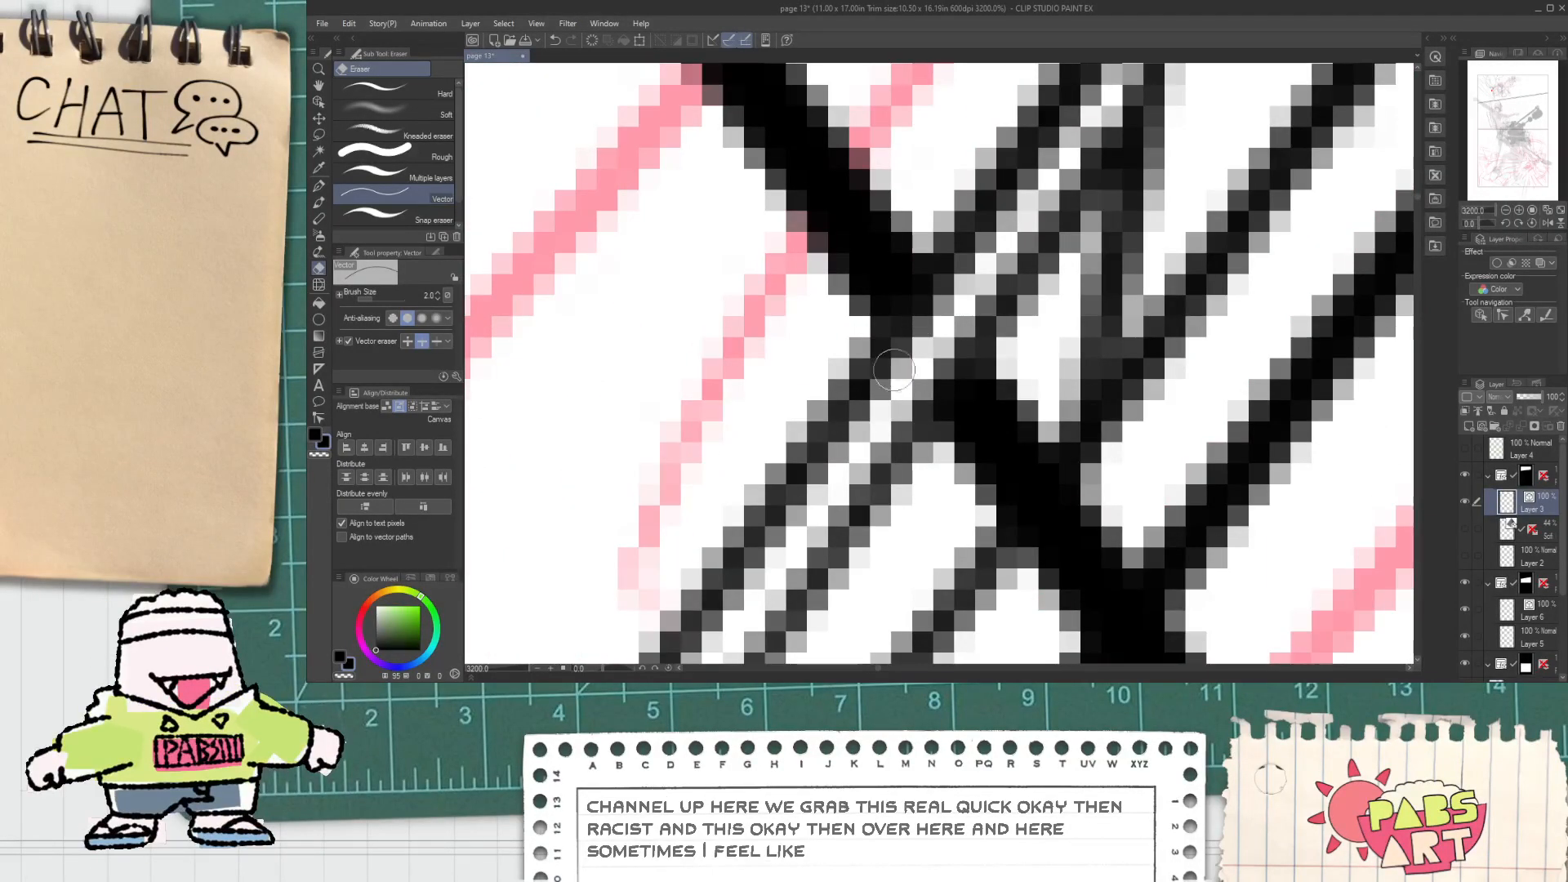
scroll(914, 391, down, 4)
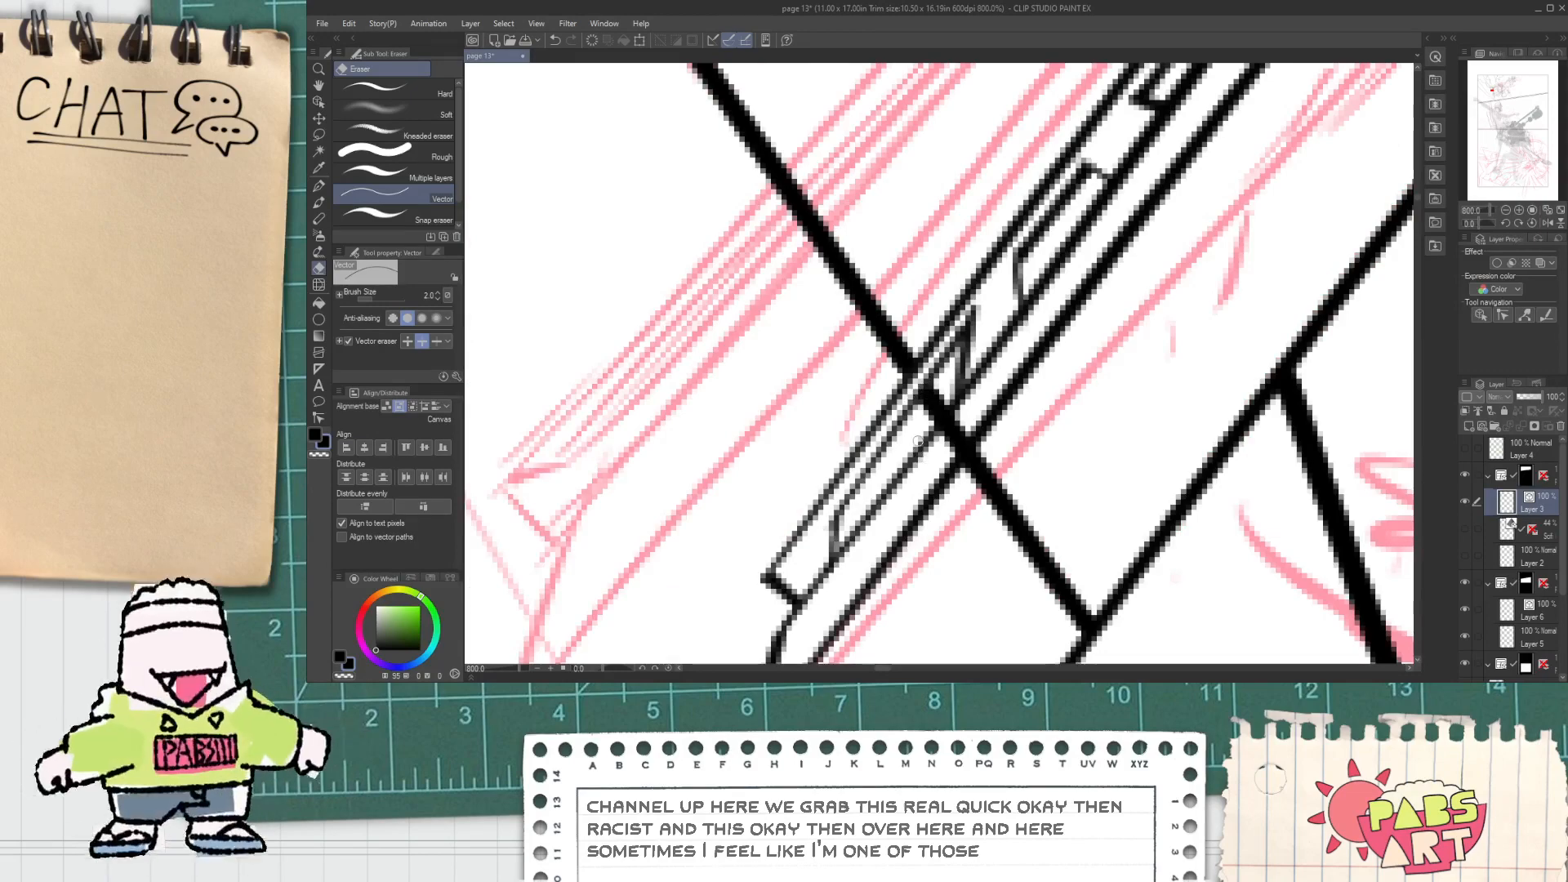
scroll(935, 377, up, 4)
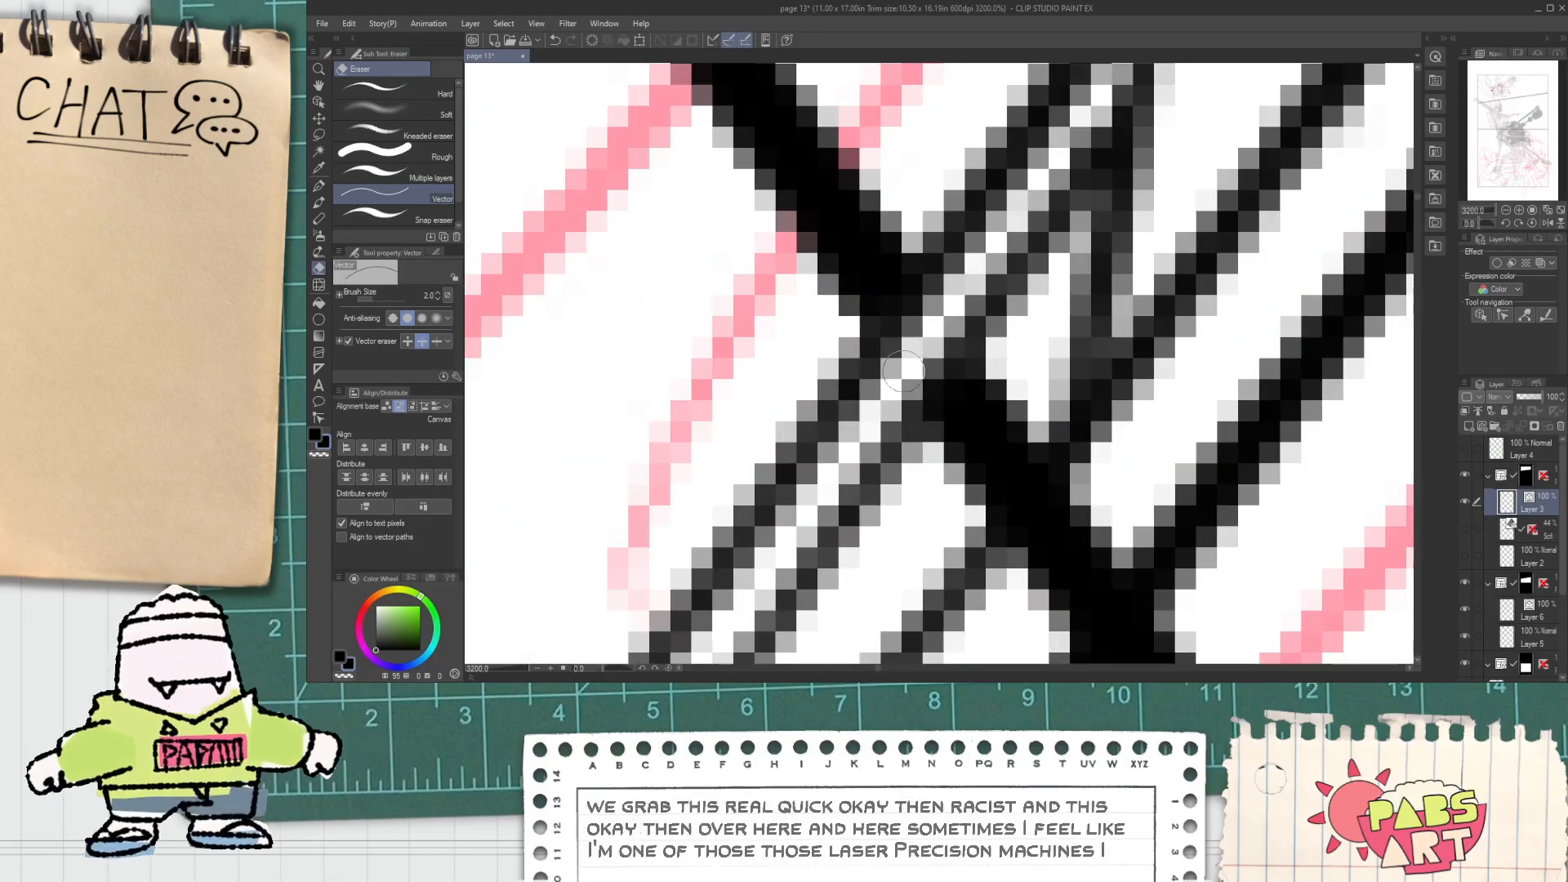
scroll(902, 375, down, 4)
Step: Cut the second cable line where it crosses the upper body of the weapon
scroll(902, 375, down, 3)
scroll(890, 203, up, 5)
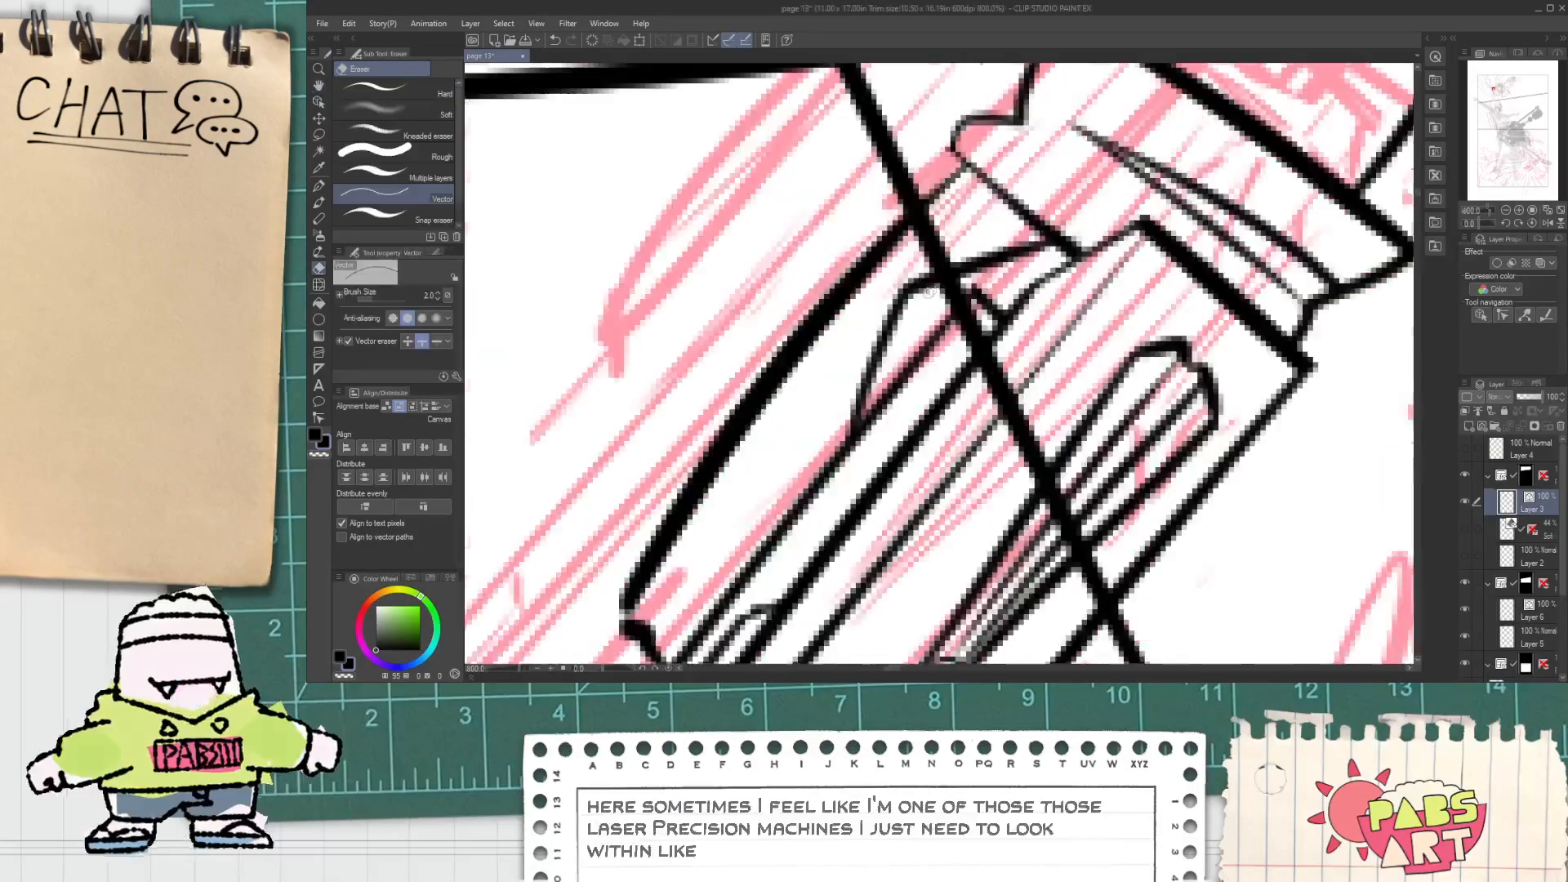
scroll(890, 203, down, 3)
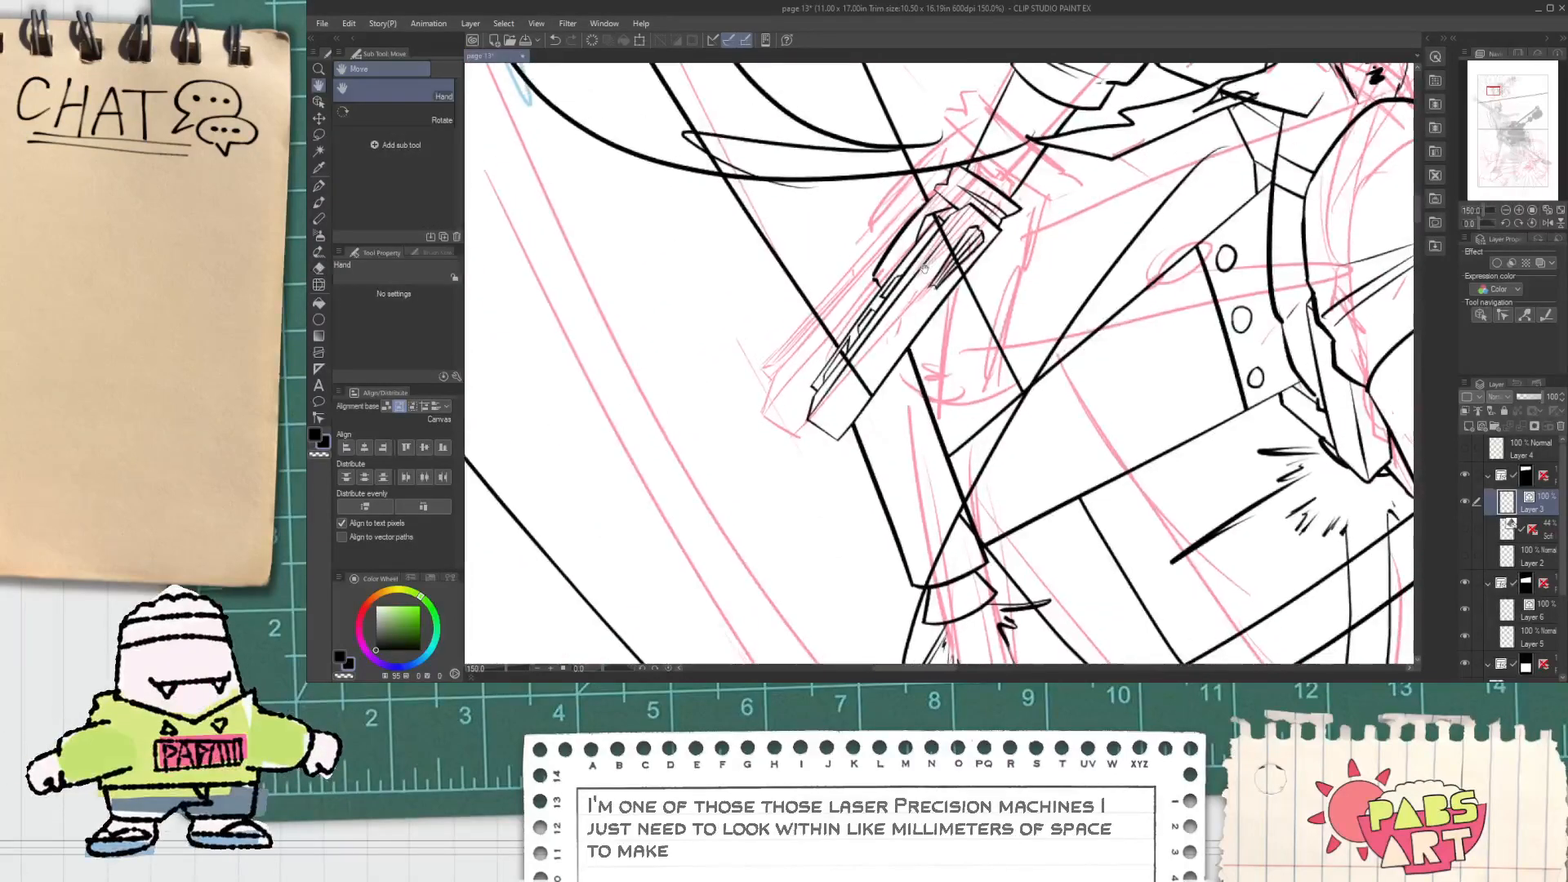
Step: Delete the two cable segments that cross over the weapon
key(o)
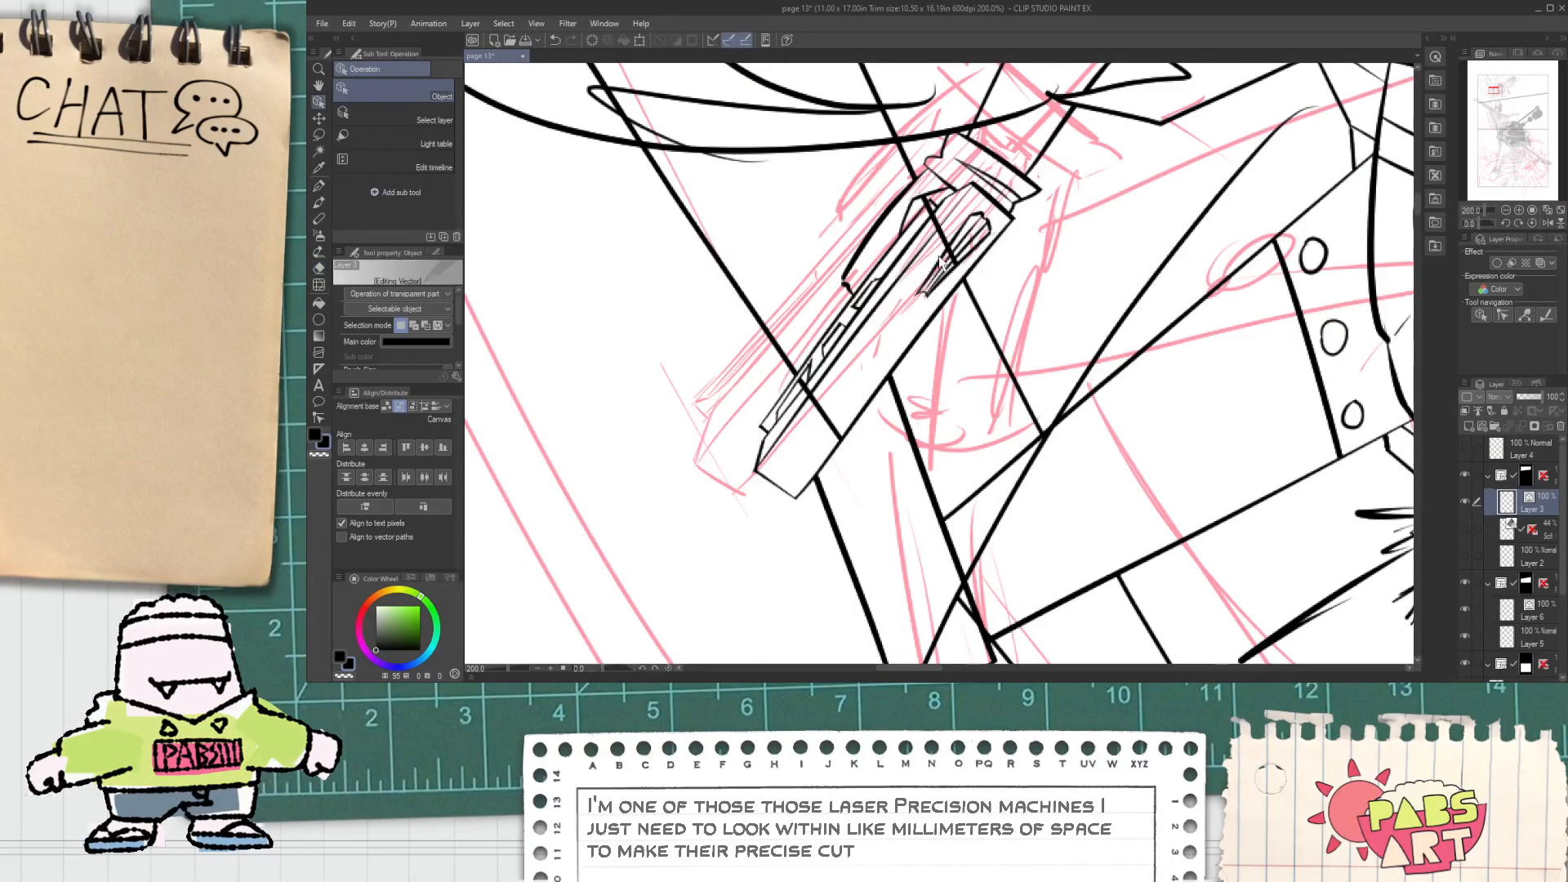
click(941, 255)
key(Delete)
click(834, 433)
key(Delete)
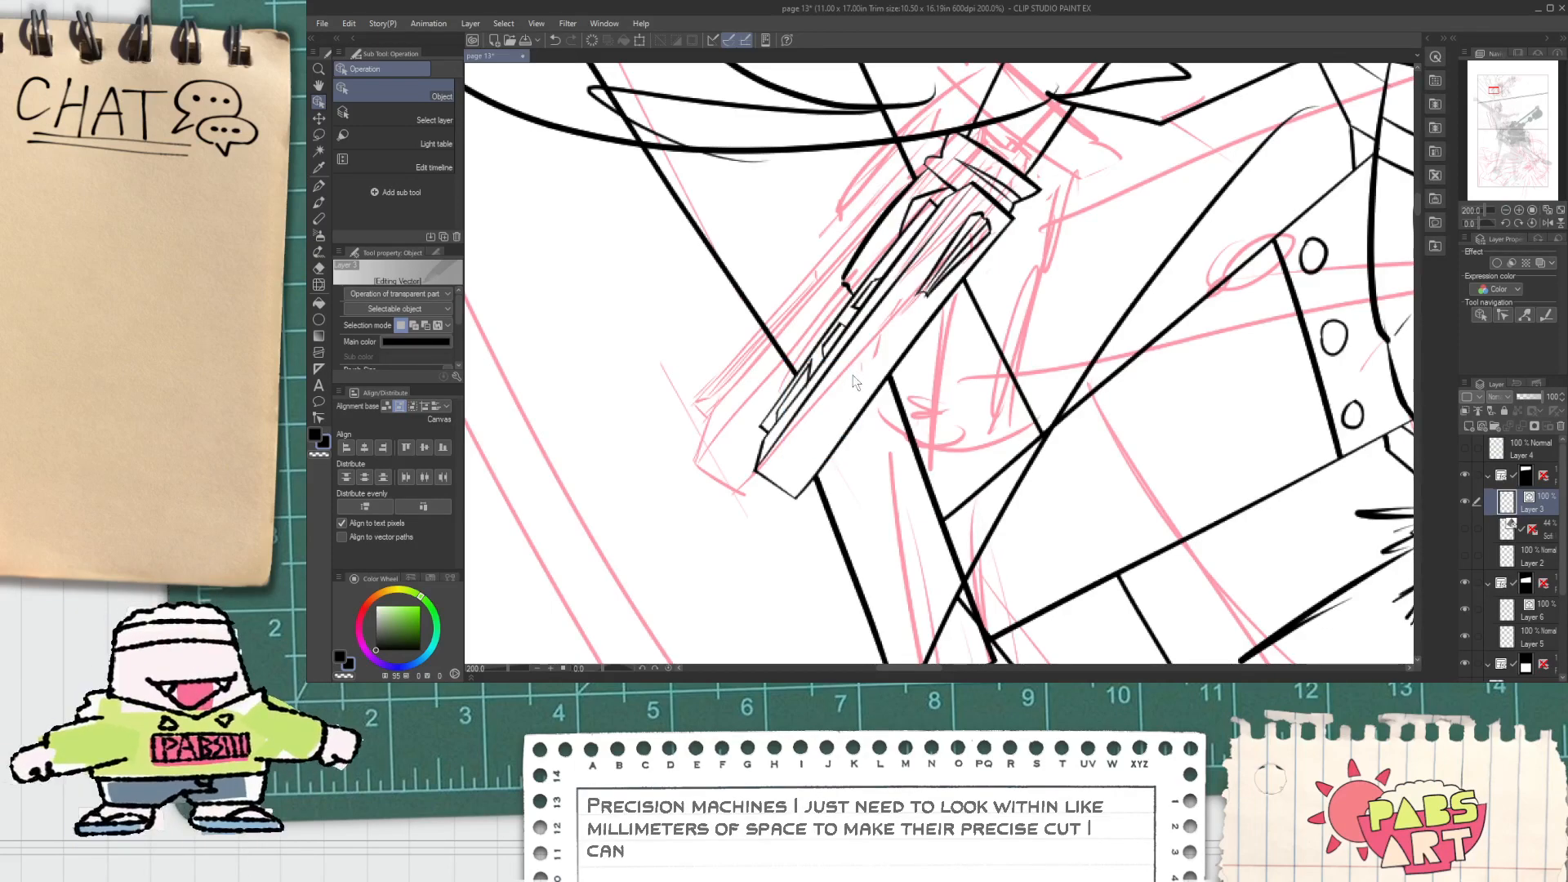
Step: Remove the stretch of the long sweeping curve between the jagged tip and the figure's forearm in the top panel
scroll(846, 382, down, 2)
key(space)
drag(743, 232, 851, 487)
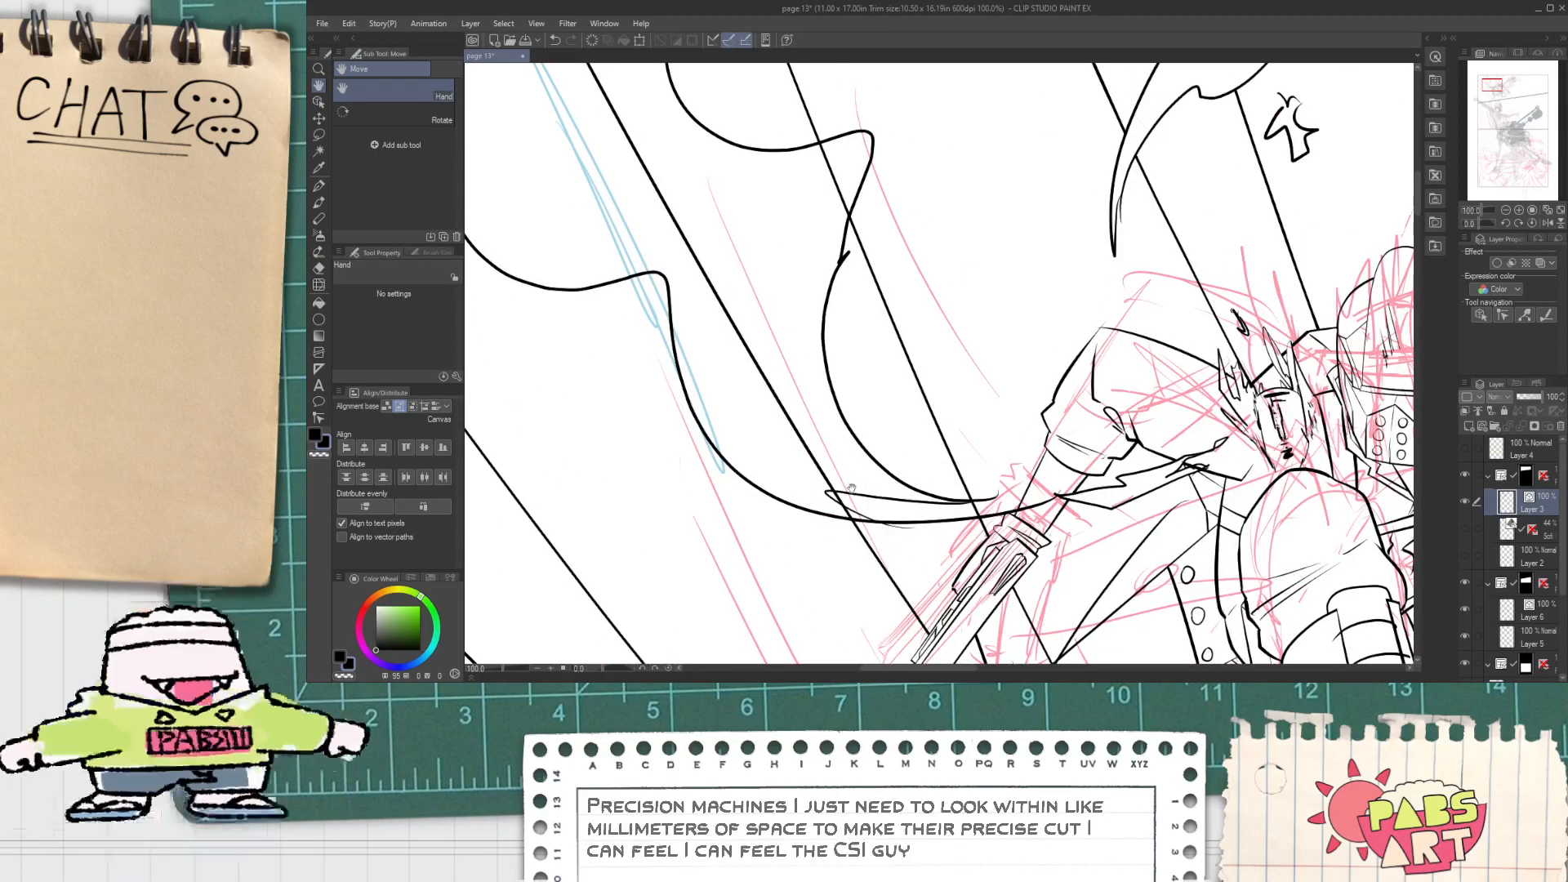
scroll(848, 511, up, 1)
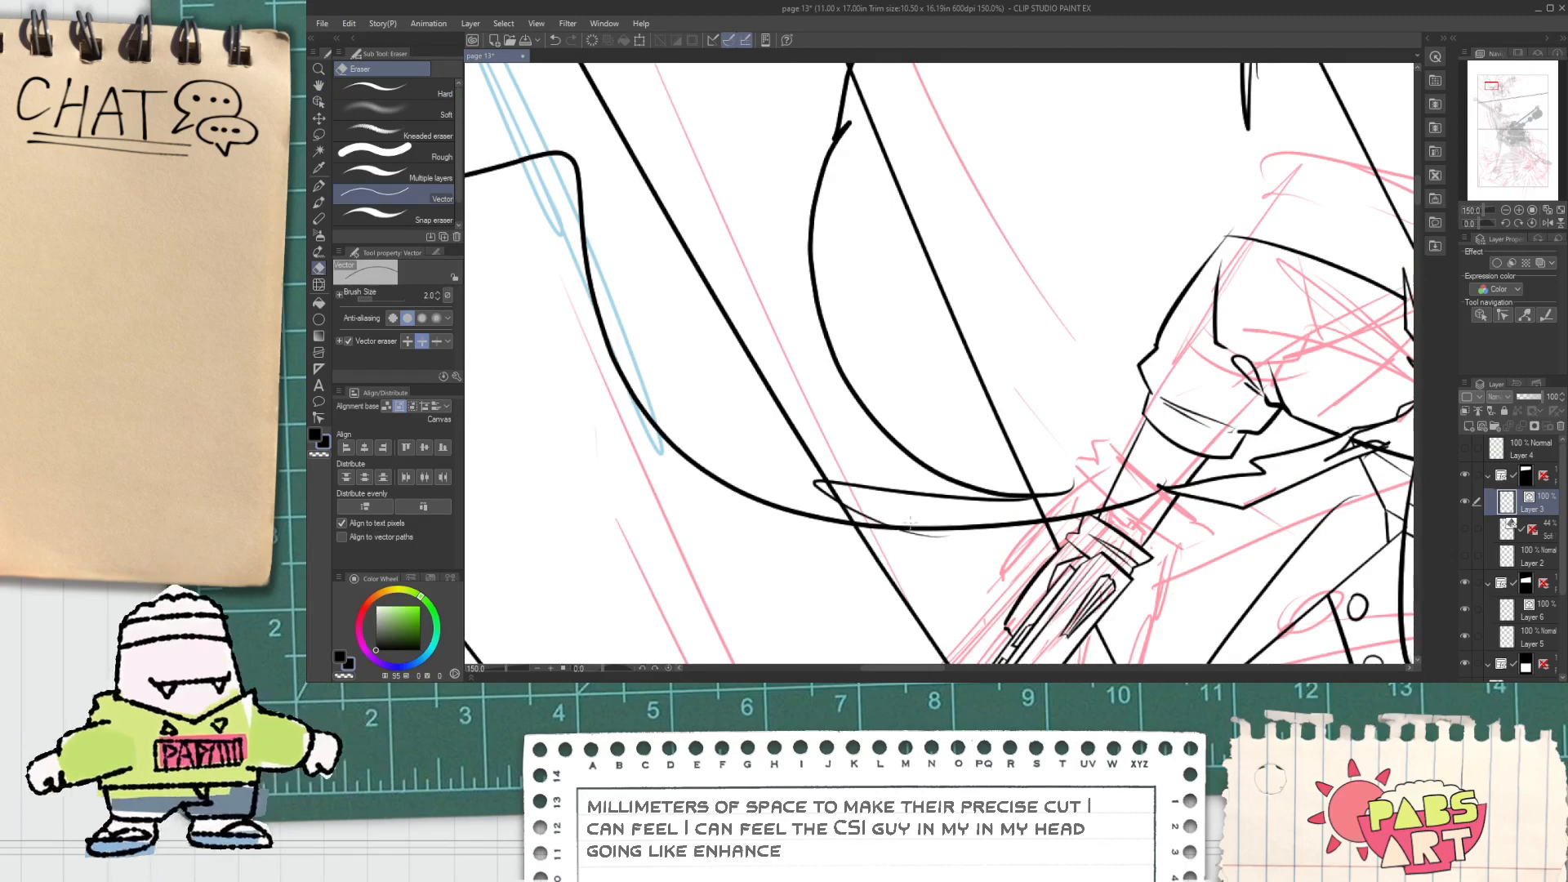
click(911, 529)
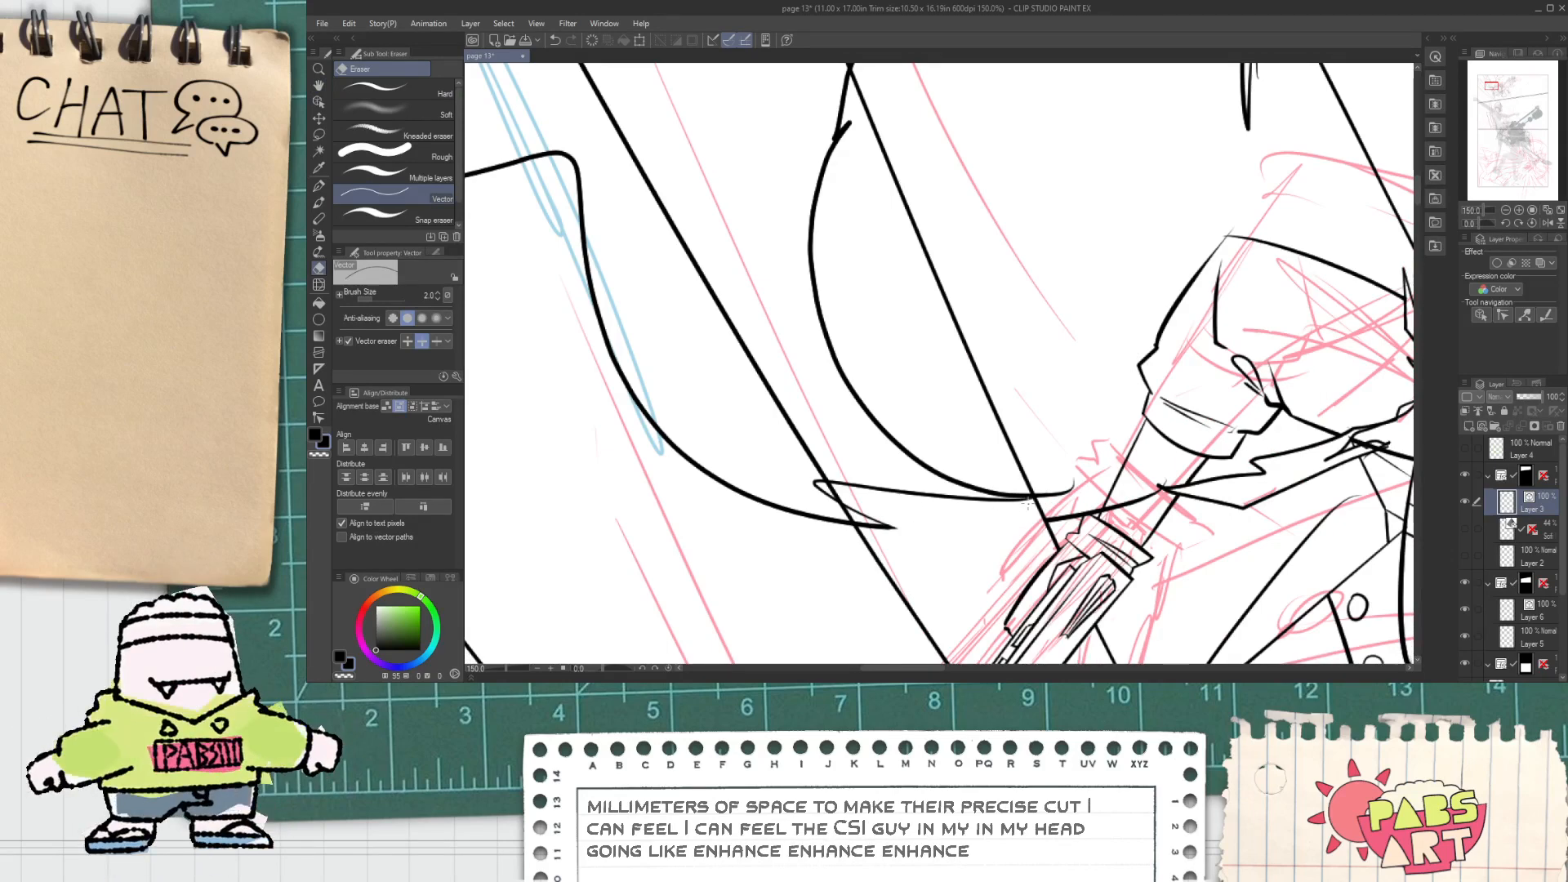
key(o)
click(1072, 521)
key(Delete)
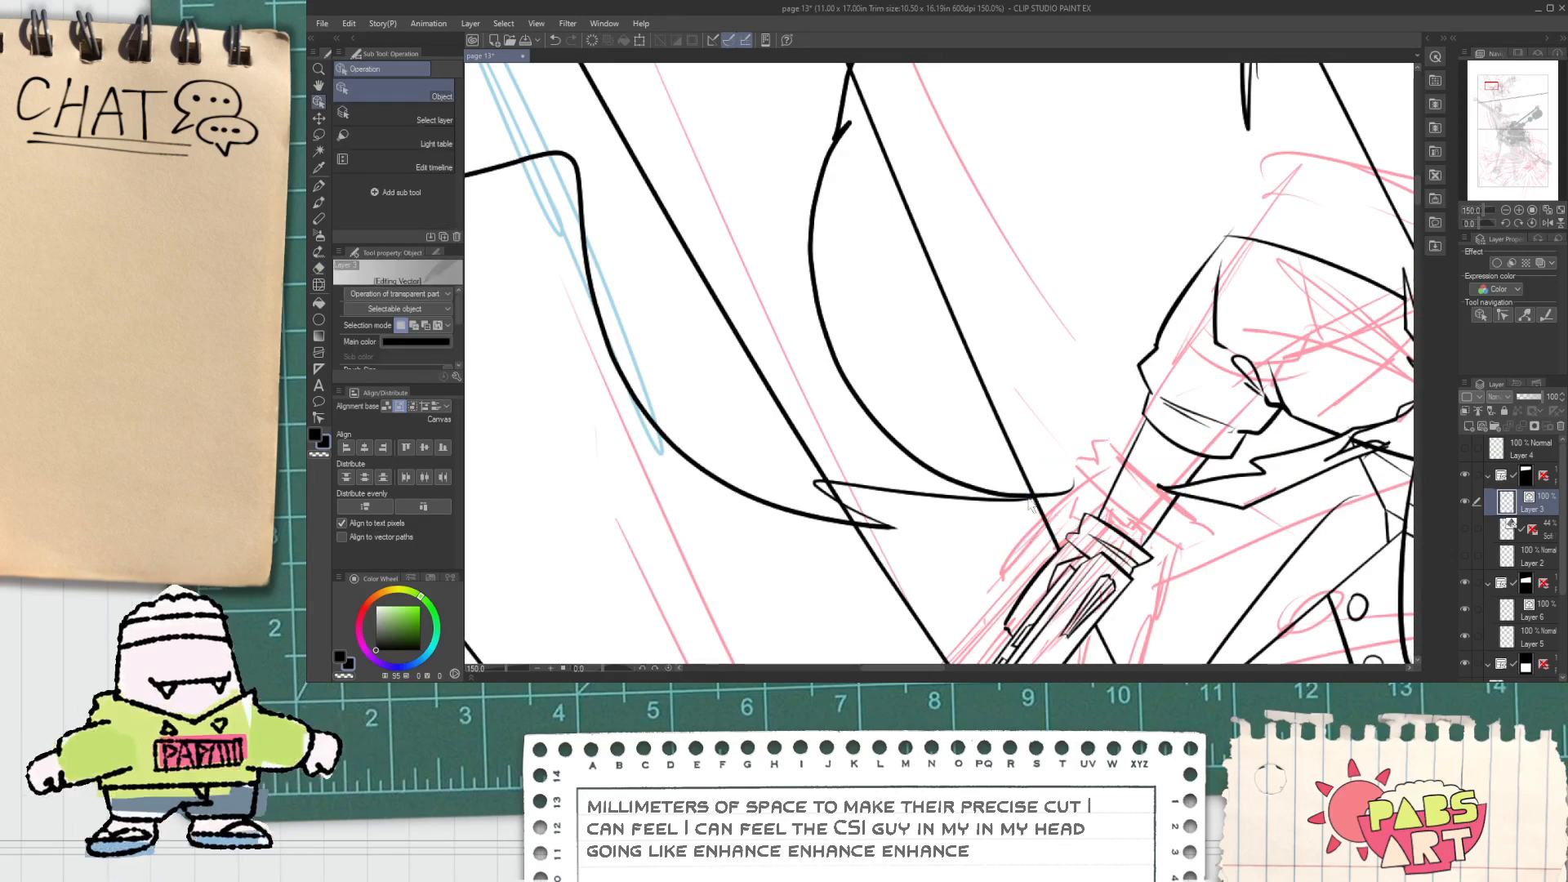
Step: Erase the upper stretch of the cable line inside the scalloped shape and check the whole top panel
scroll(1019, 405, down, 4)
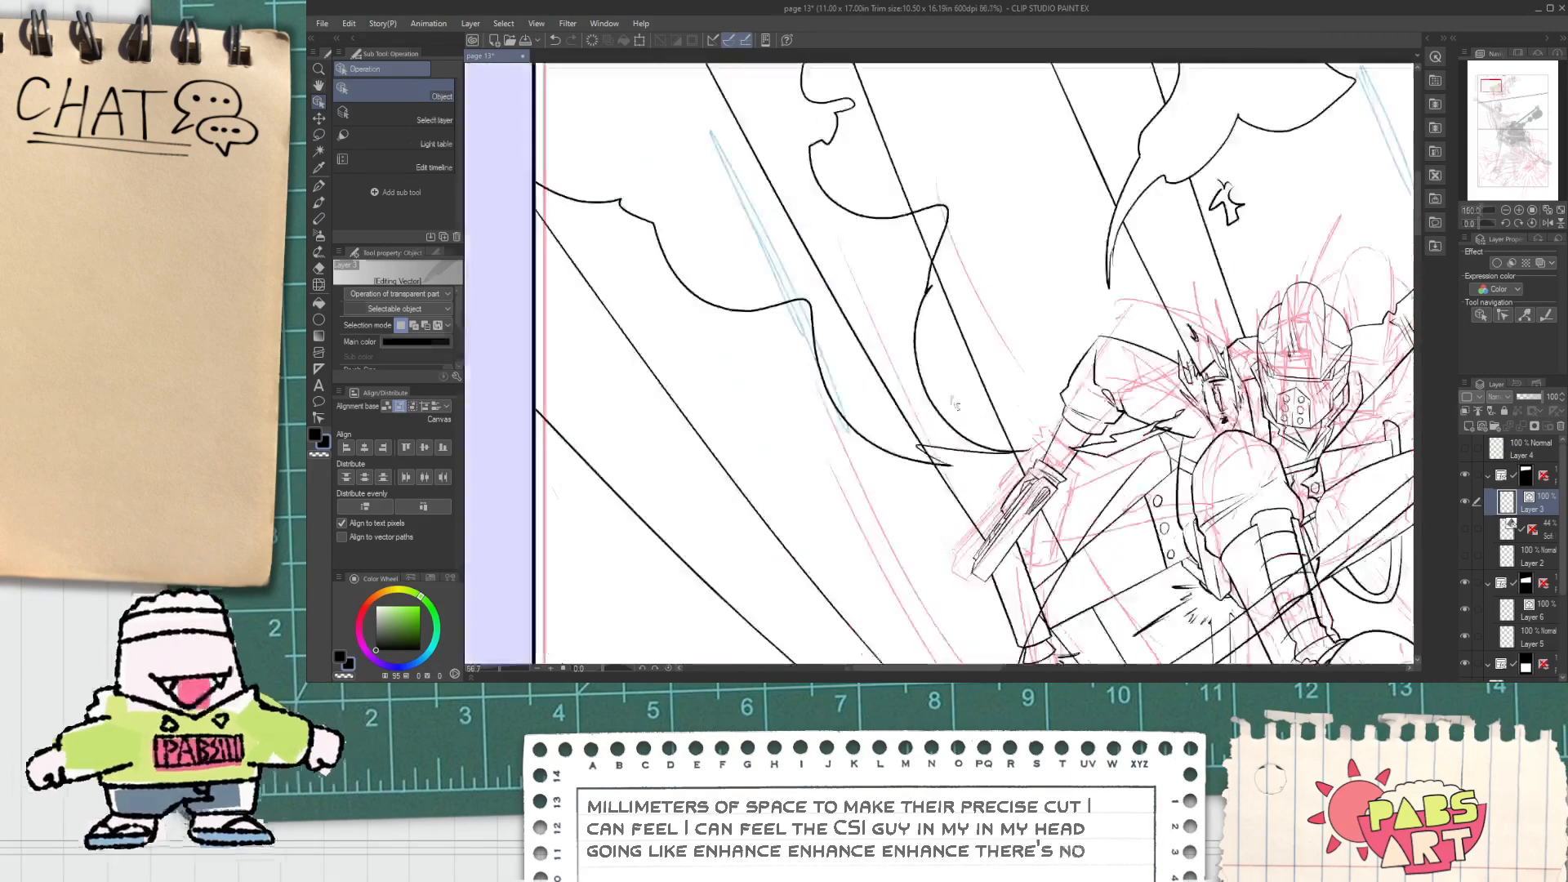
key(e)
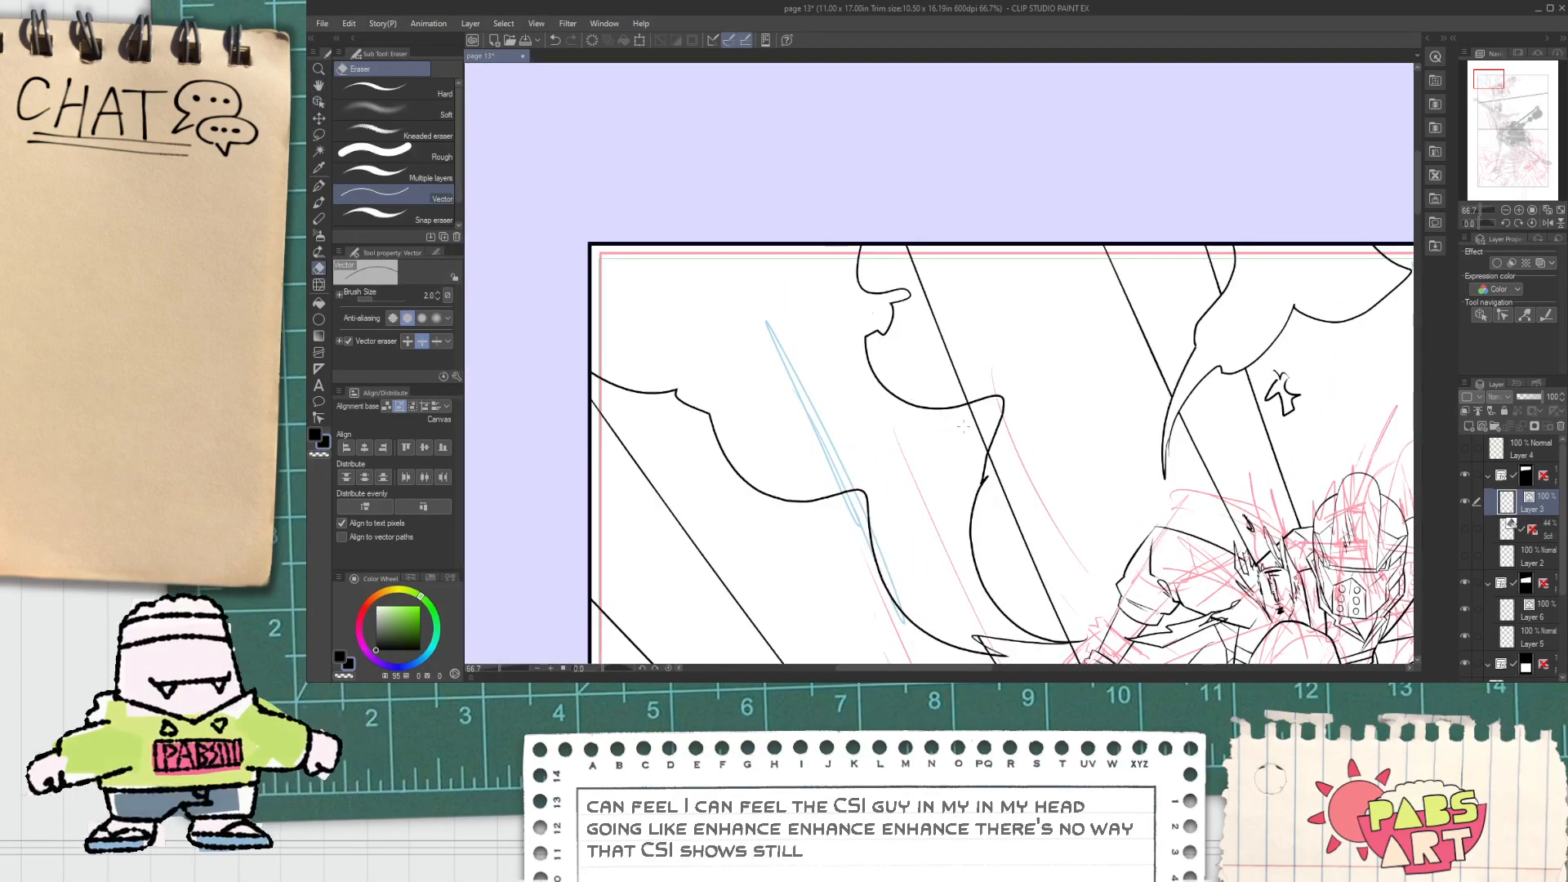
scroll(966, 436, up, 1)
scroll(962, 439, down, 4)
scroll(931, 464, down, 2)
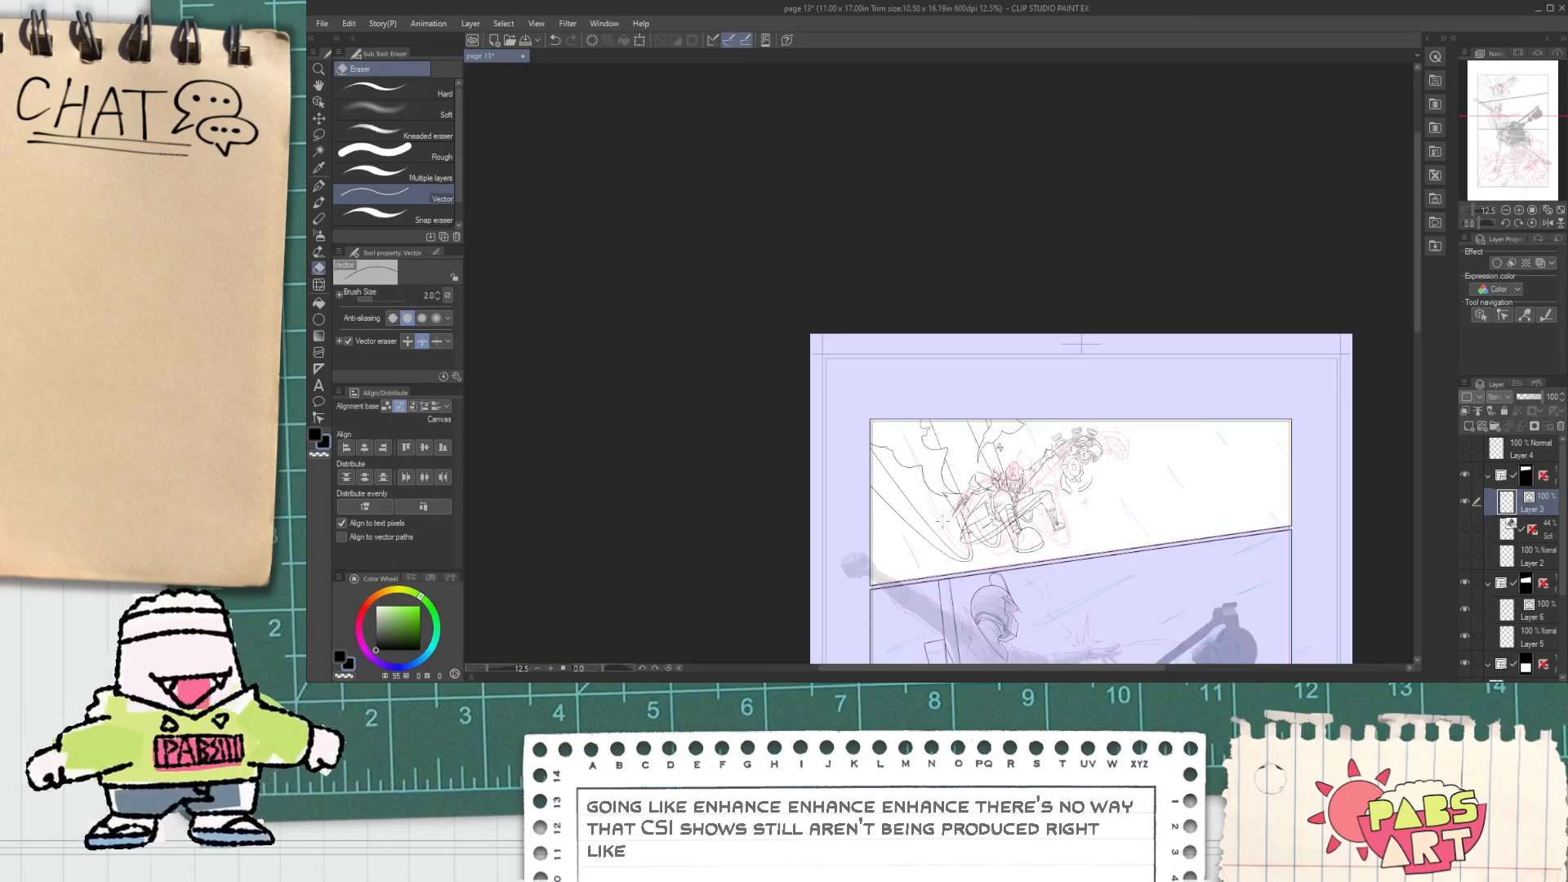
key(space)
drag(935, 464, 938, 358)
scroll(887, 168, up, 4)
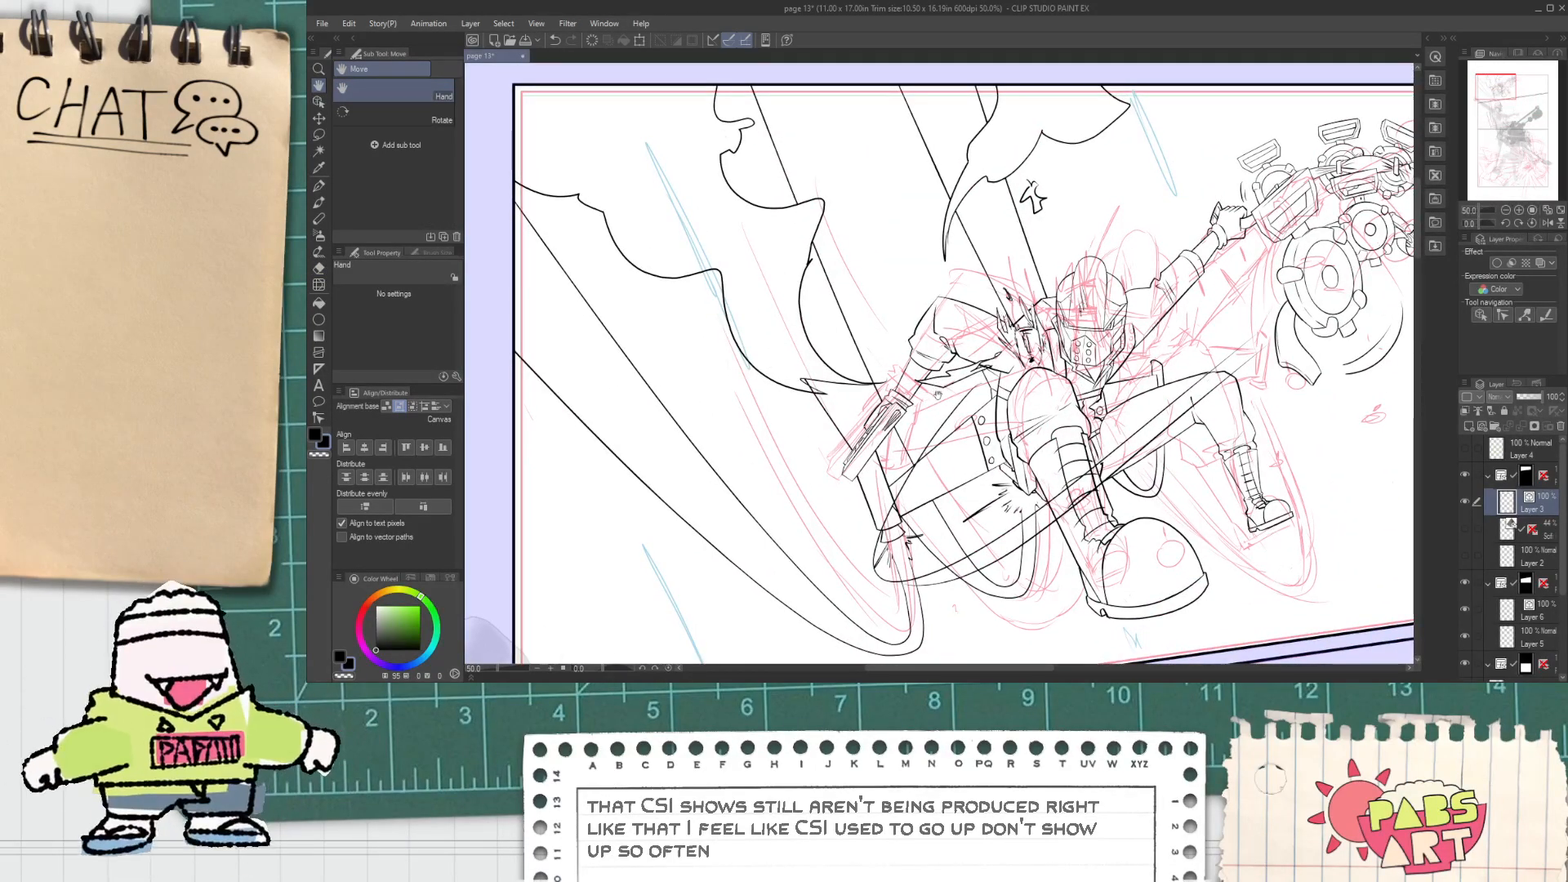
scroll(938, 391, down, 1)
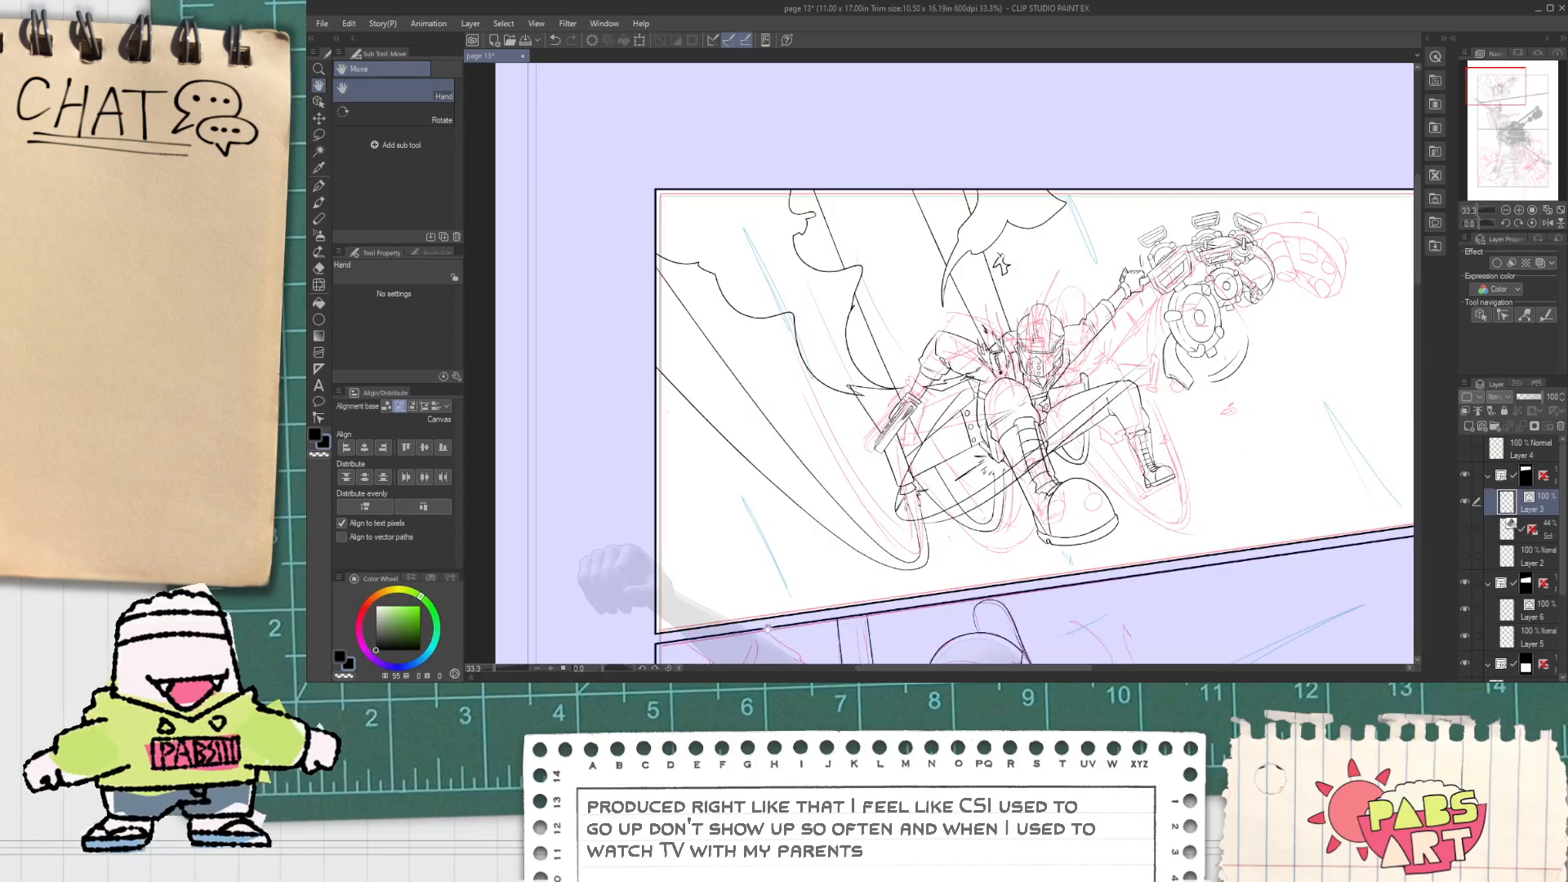
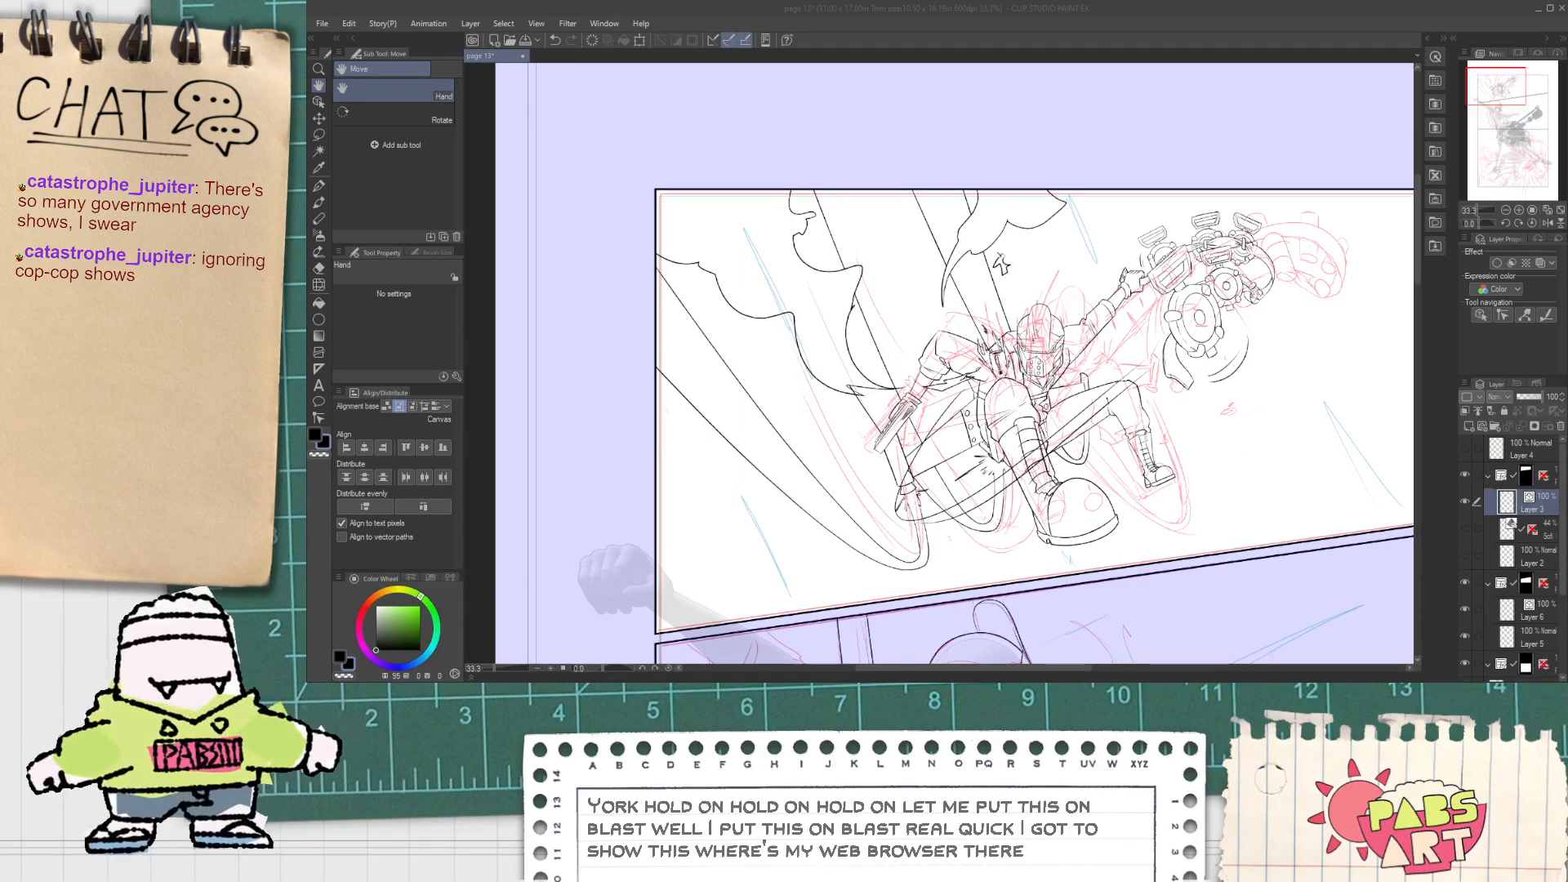
Step: Switch to the web browser with the Wikipedia article "CSI (franchise)" and enlarge the page to 160%
key(alt+Tab)
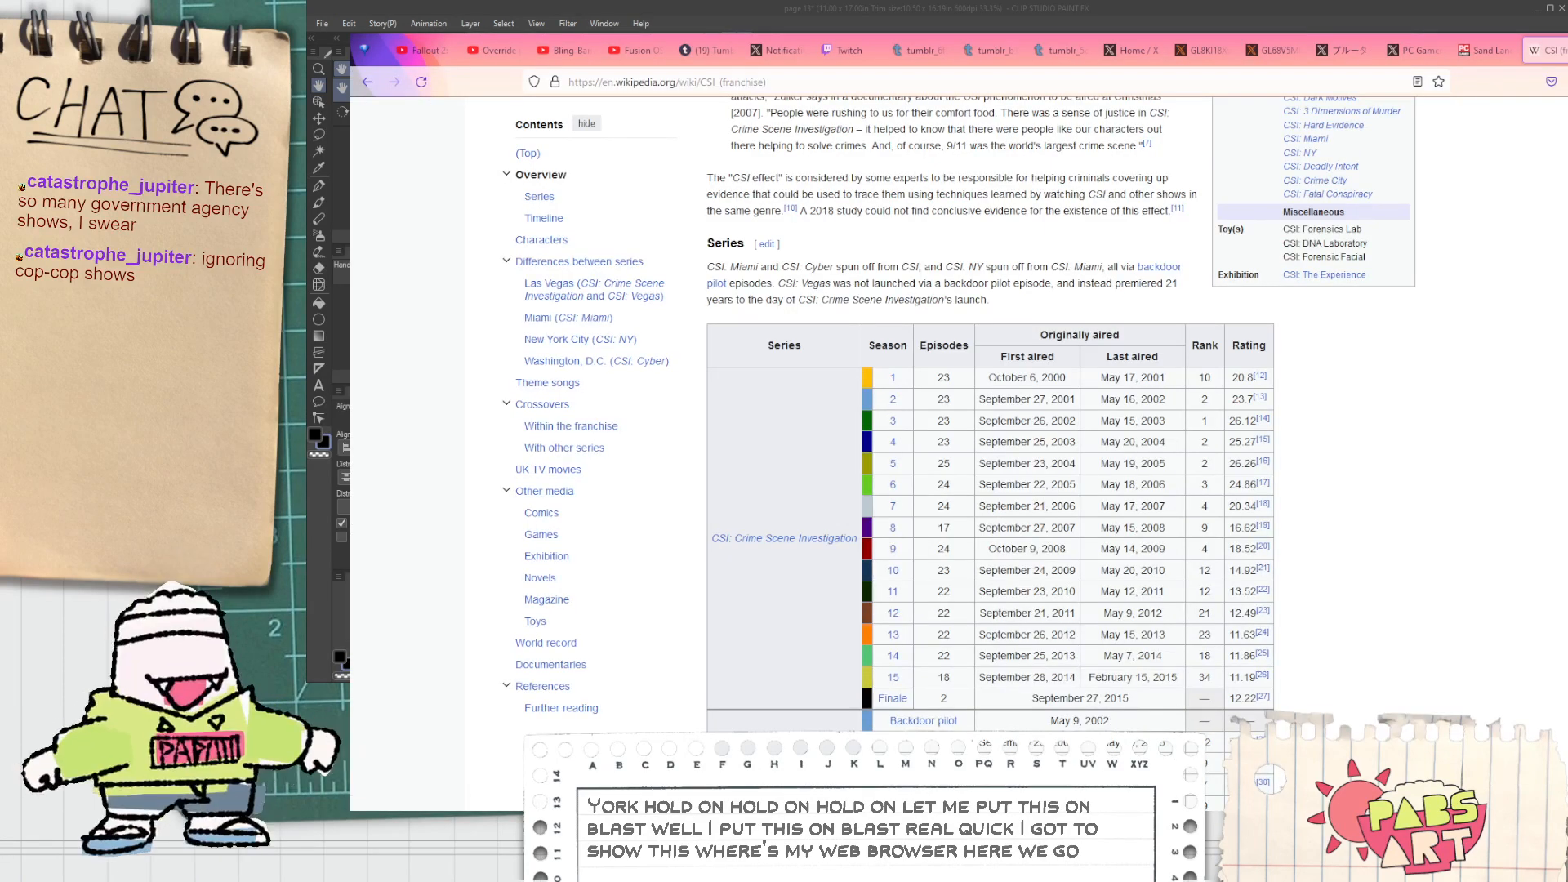
scroll(1306, 352, up, 9)
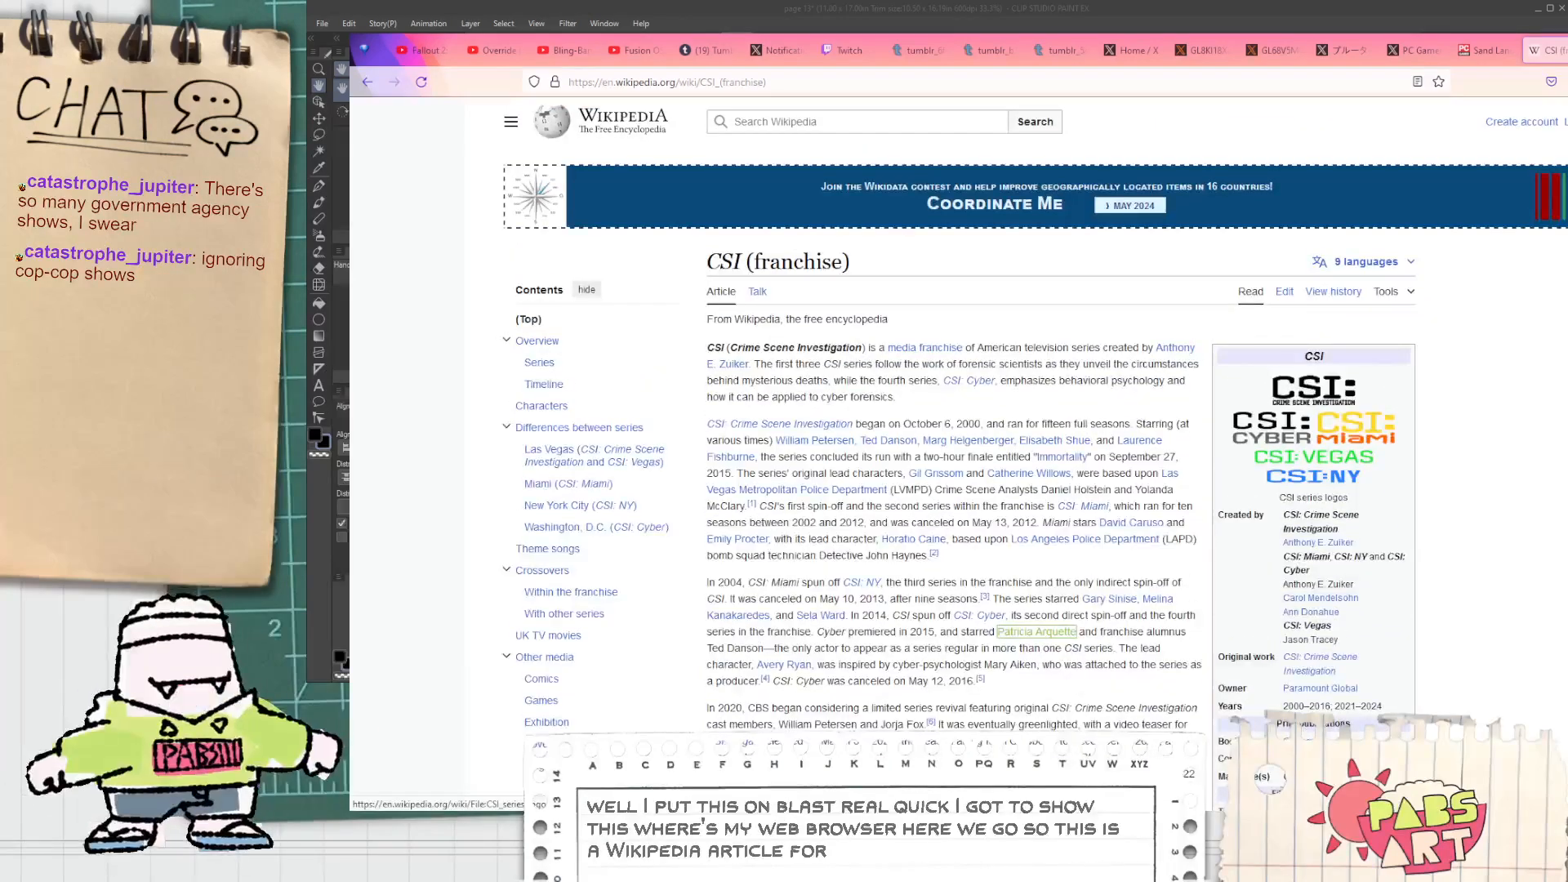
key(ctrl+plus)
key(ctrl+plus)
key(ctrl+plus)
key(ctrl+plus)
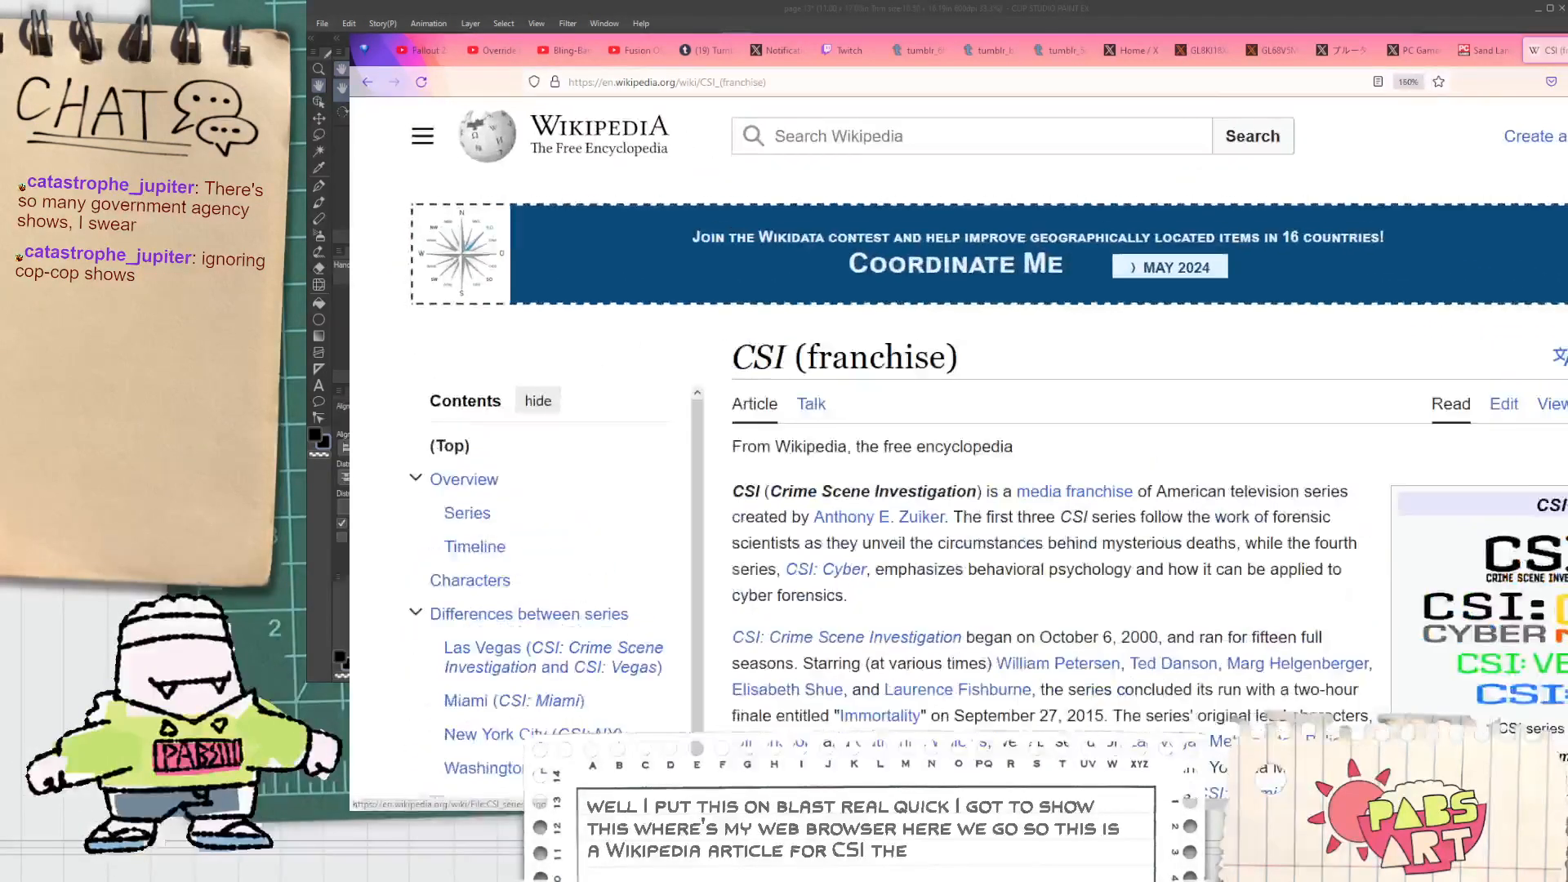
Step: Examine the Series table's airing dates for CSI: Crime Scene Investigation, highlighting from the finale up to the first season
scroll(956, 409, down, 10)
scroll(1143, 441, down, 3)
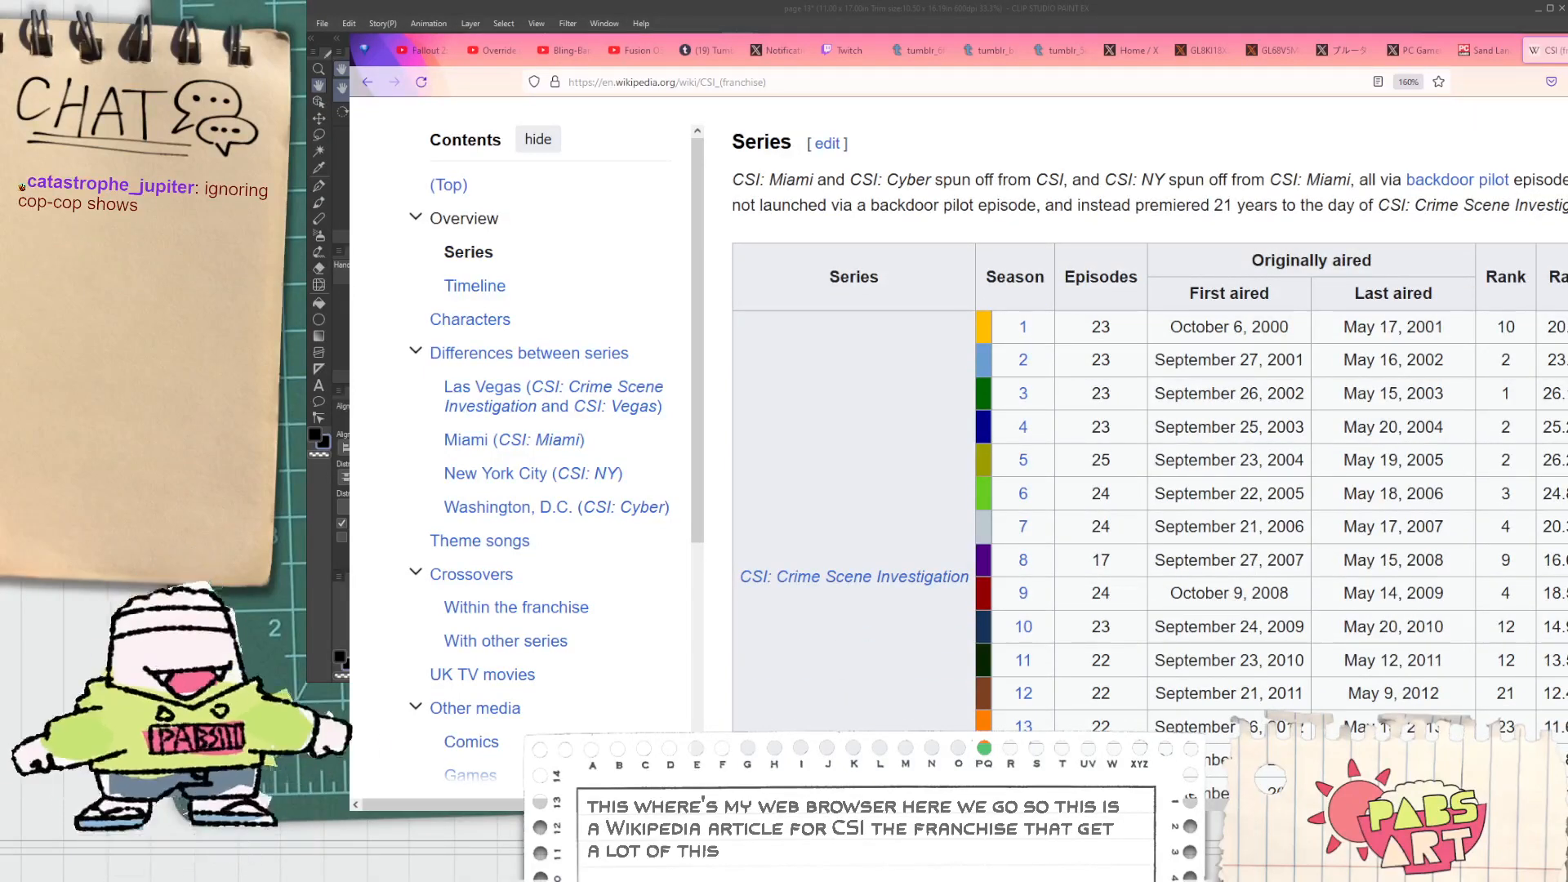
scroll(1143, 441, down, 5)
scroll(1144, 441, up, 2)
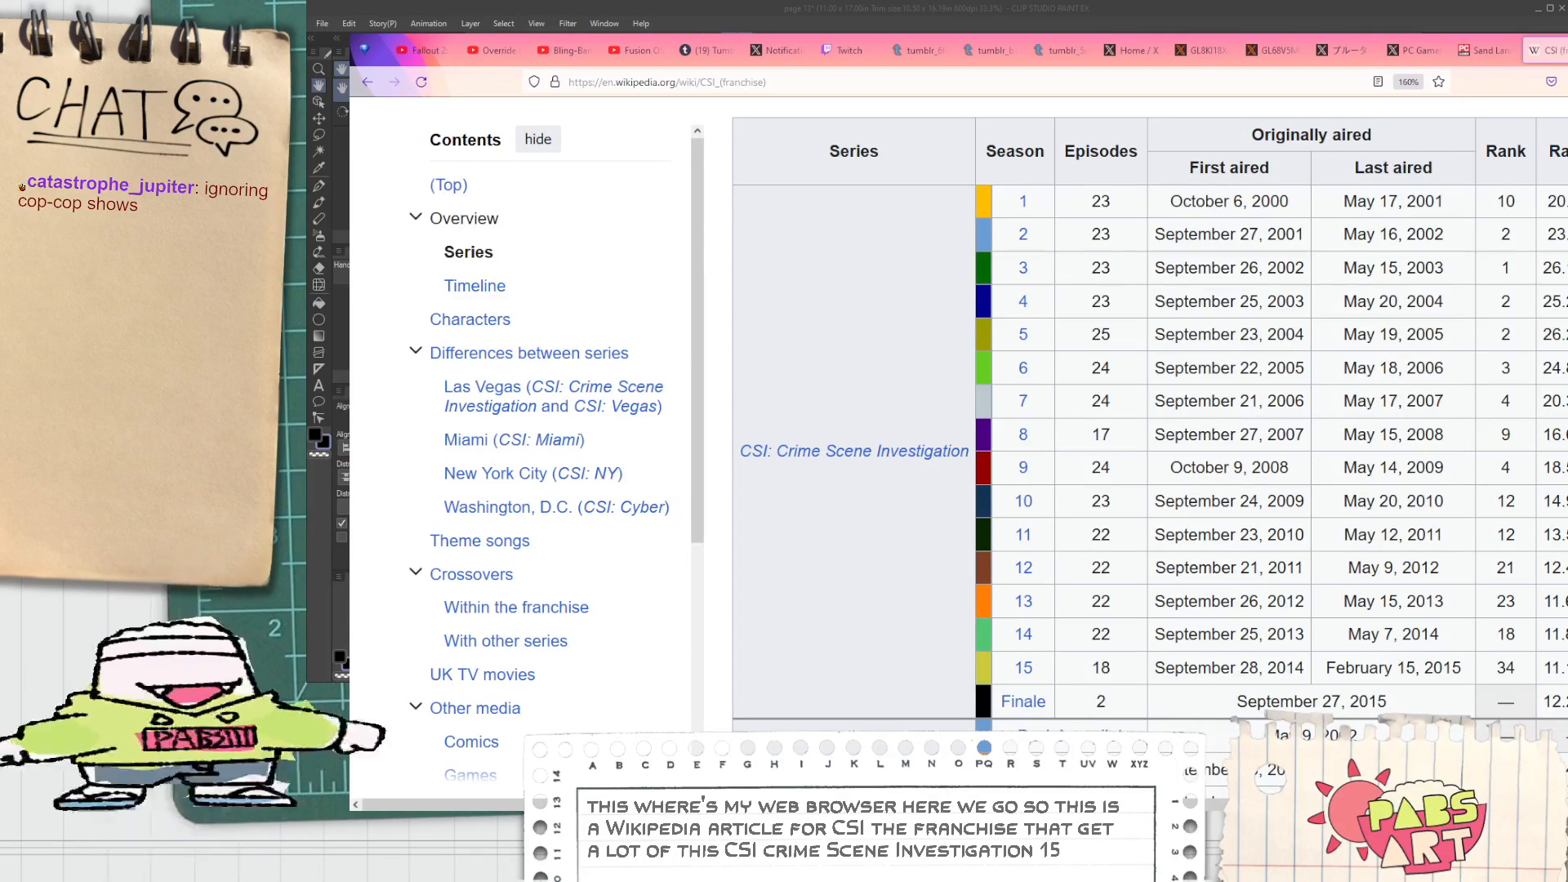
triple_click(1325, 704)
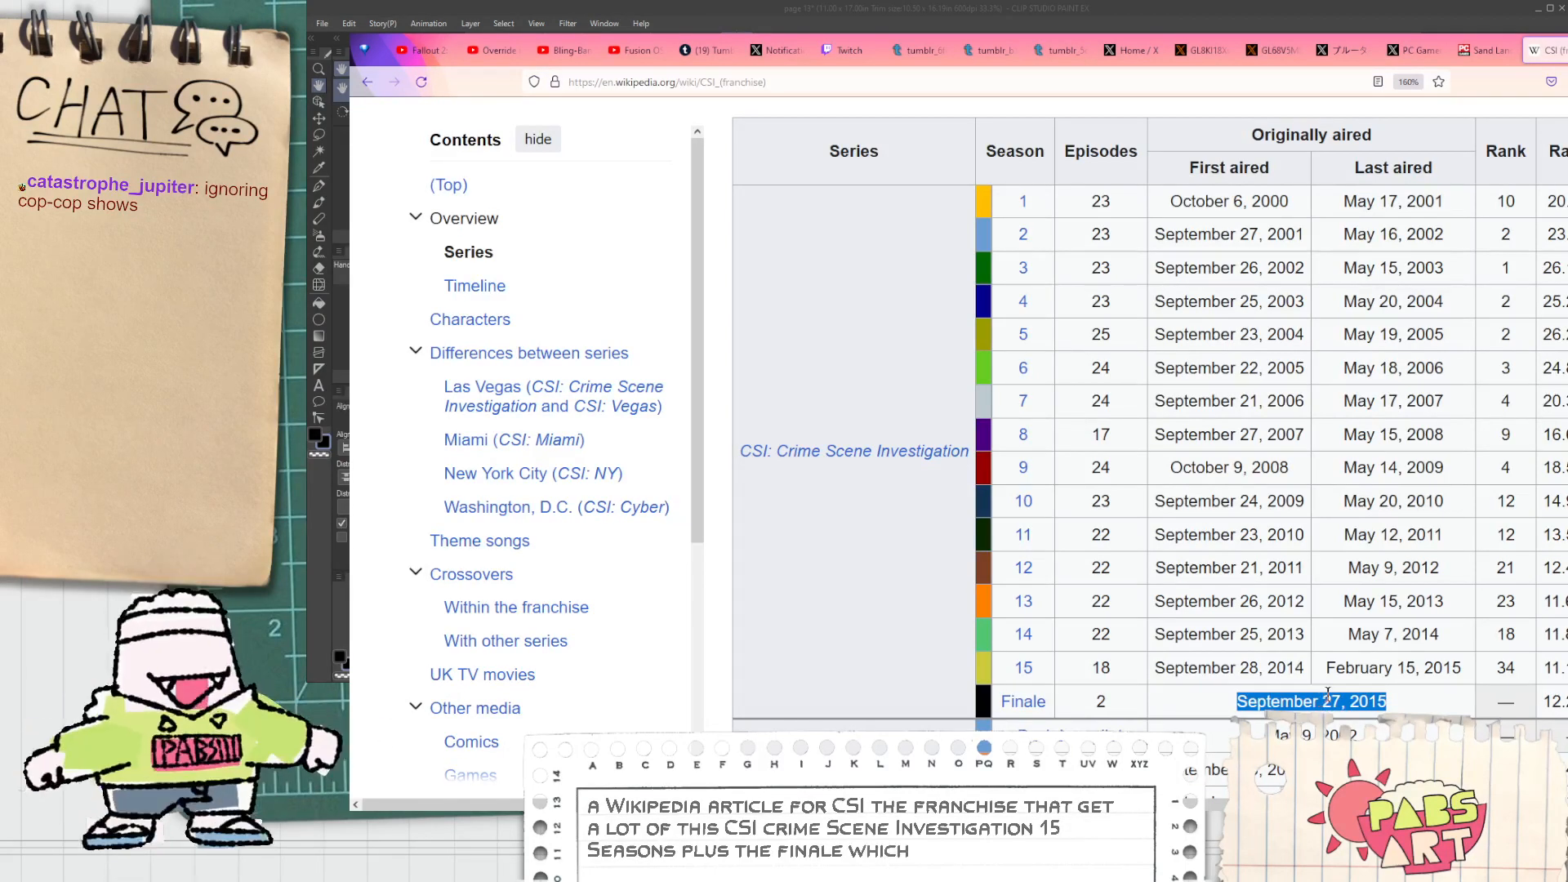
shift+click(1369, 200)
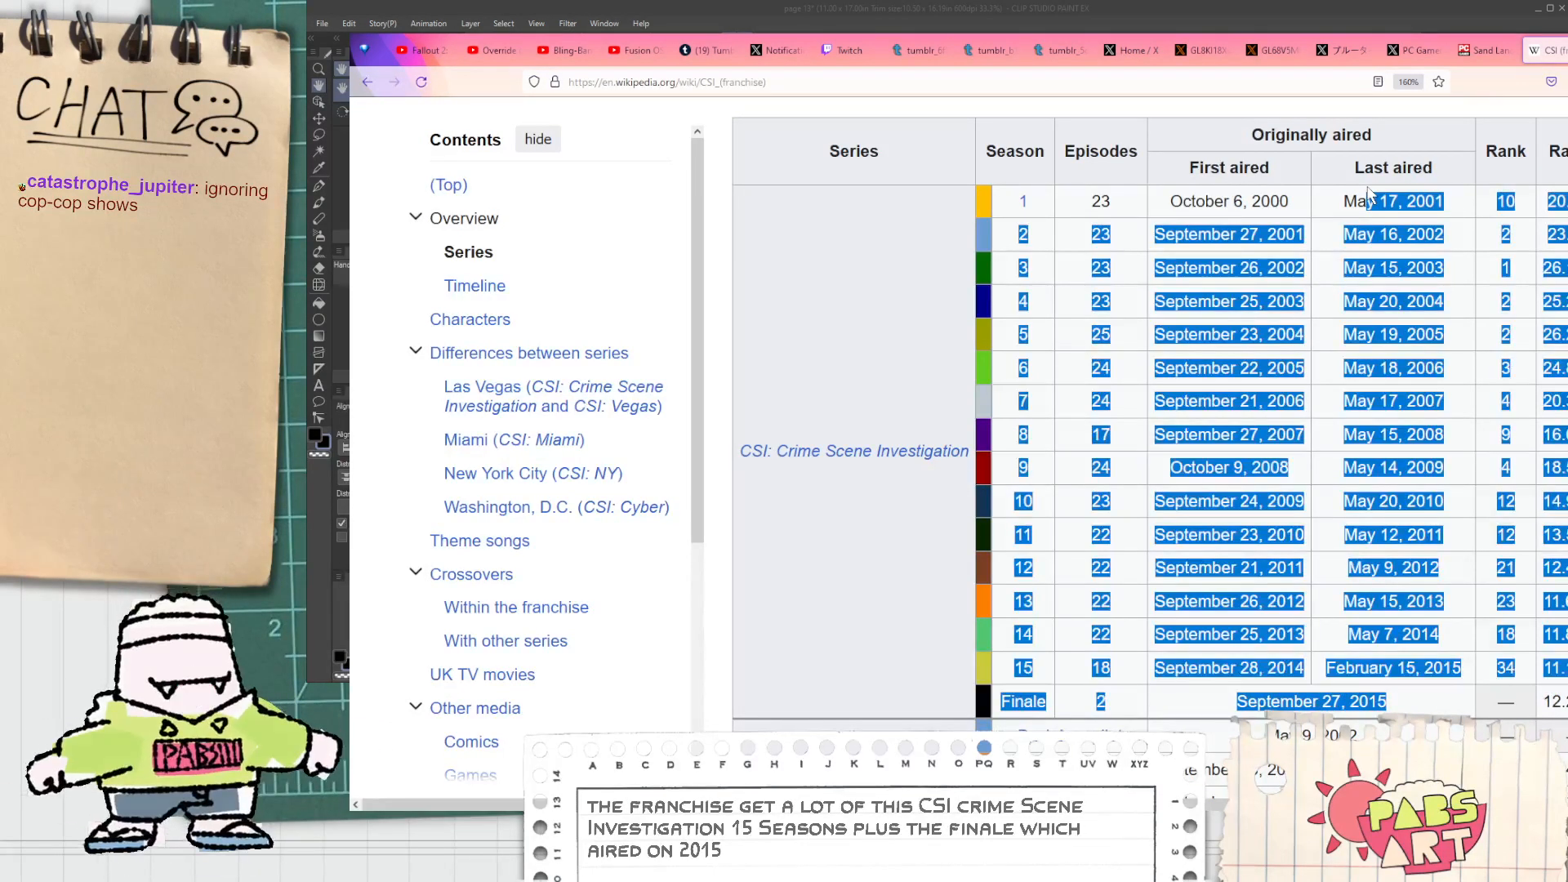
click(1500, 247)
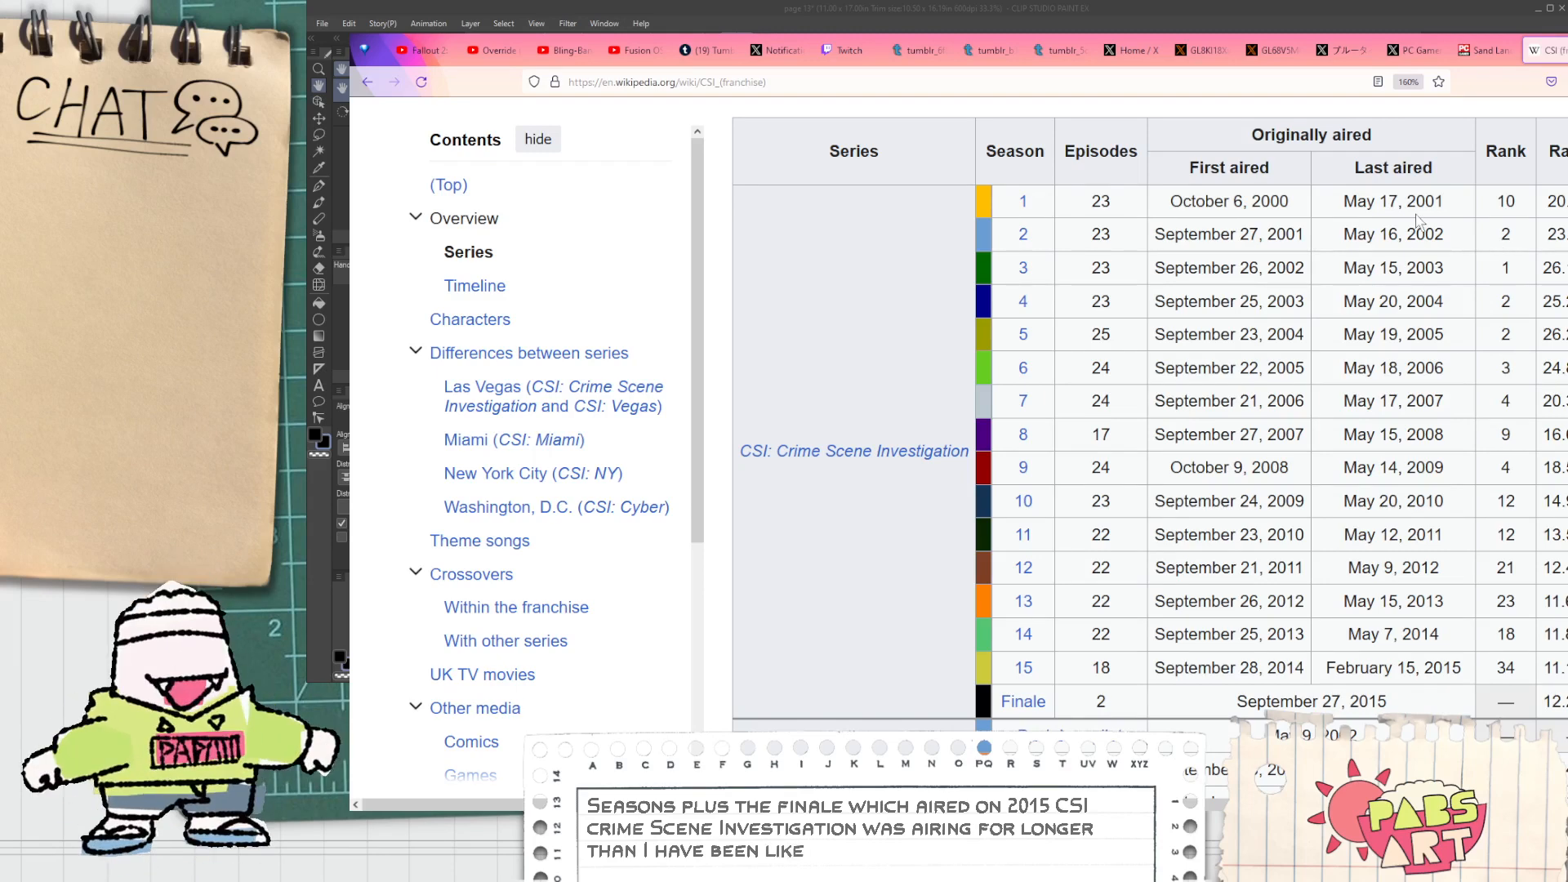
Step: Examine the CSI: Miami seasons in the Series table and highlight the year in the tenth season's first aired date
scroll(1417, 225, down, 5)
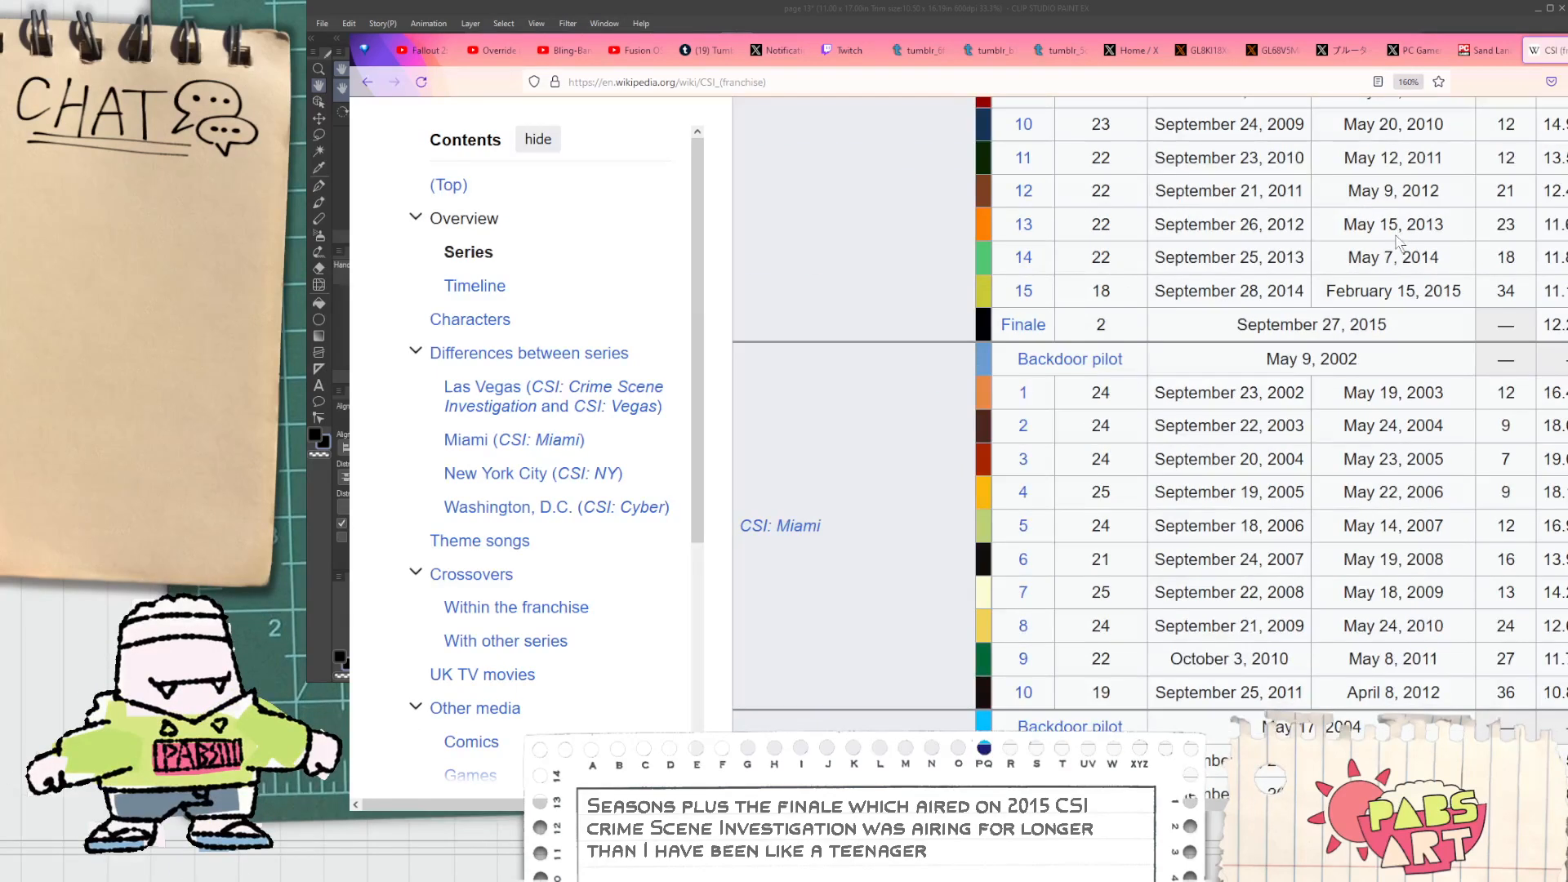
scroll(1374, 273, down, 2)
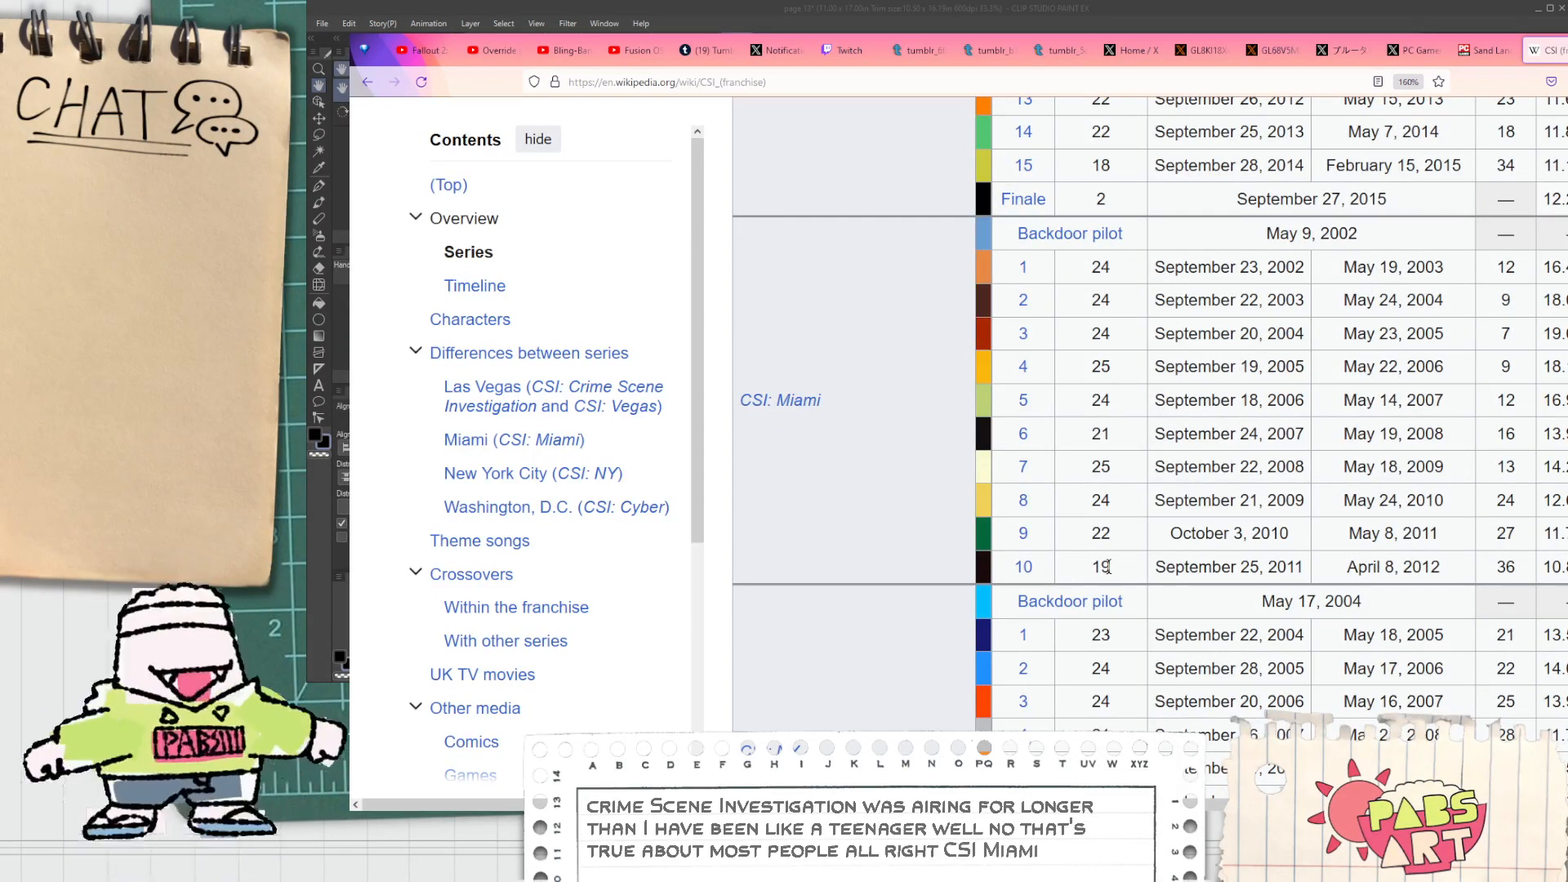
double_click(1268, 567)
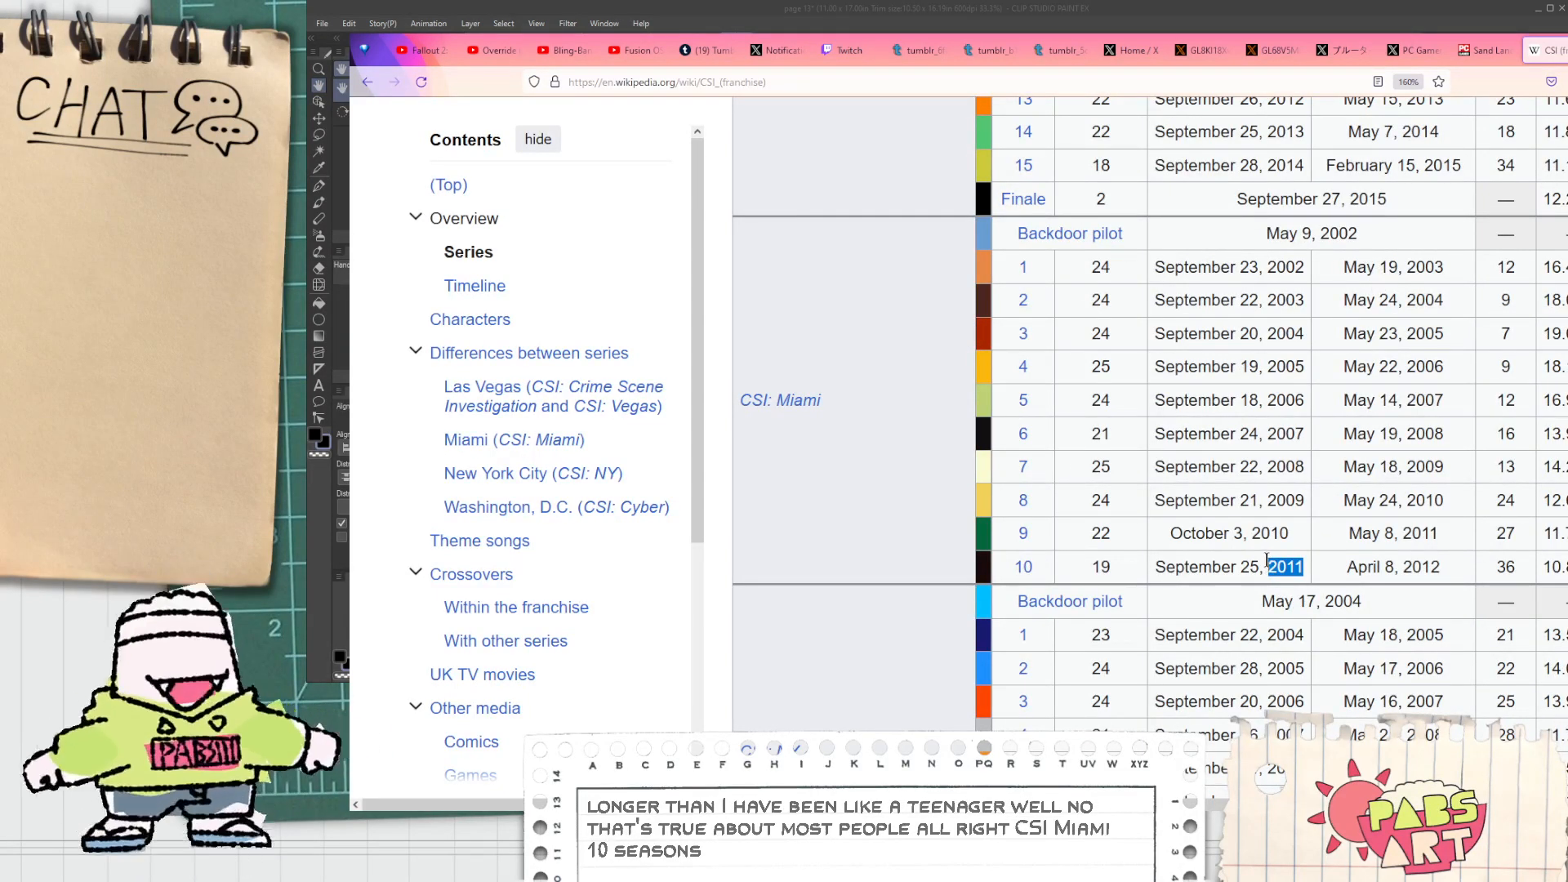
Step: Examine the CSI: NY seasons, highlight the ninth season's first aired date, and continue to the CSI: Cyber and CSI: Vegas rows
scroll(1264, 560, down, 6)
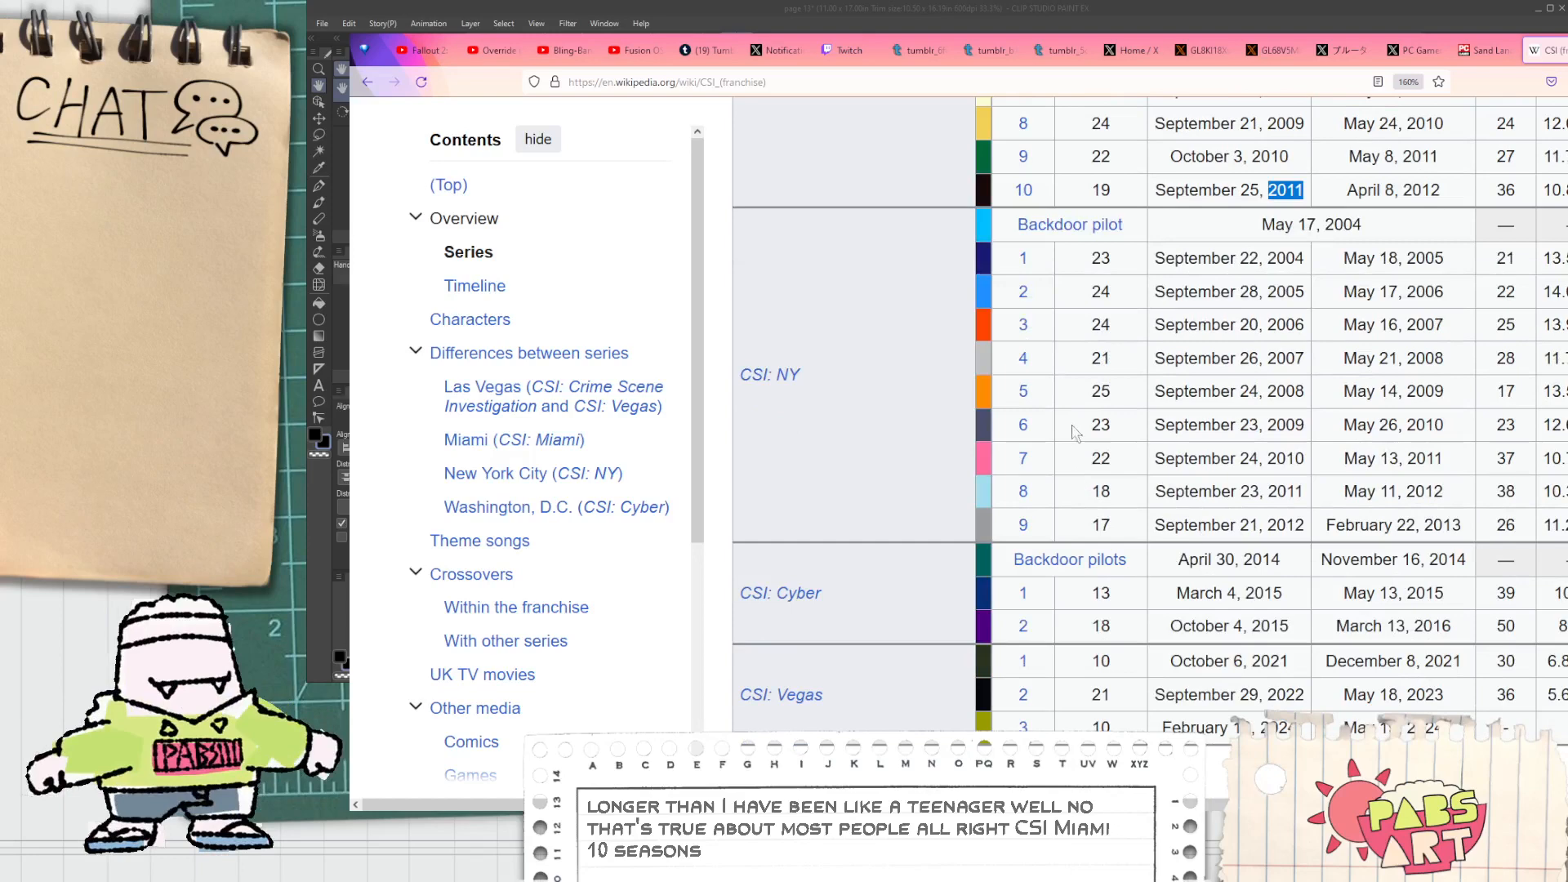
triple_click(1231, 529)
scroll(1265, 551, down, 2)
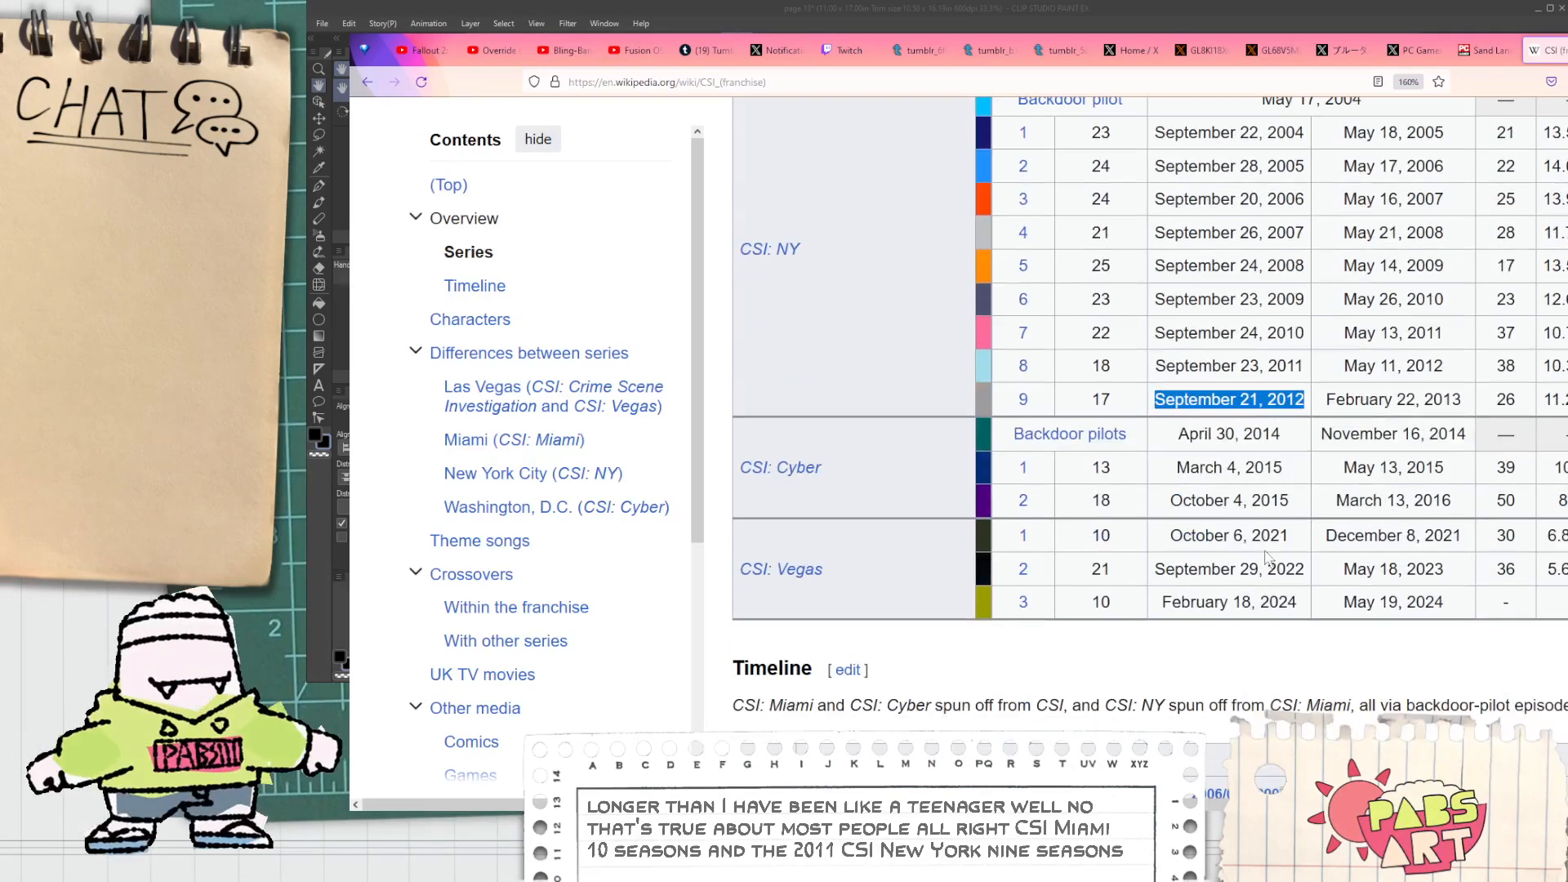
Step: Examine the CSI: Cyber and CSI: Vegas airing dates, highlighting Cyber's second-season first aired date and Vegas's third-season first and last aired dates
click(1244, 506)
triple_click(1243, 506)
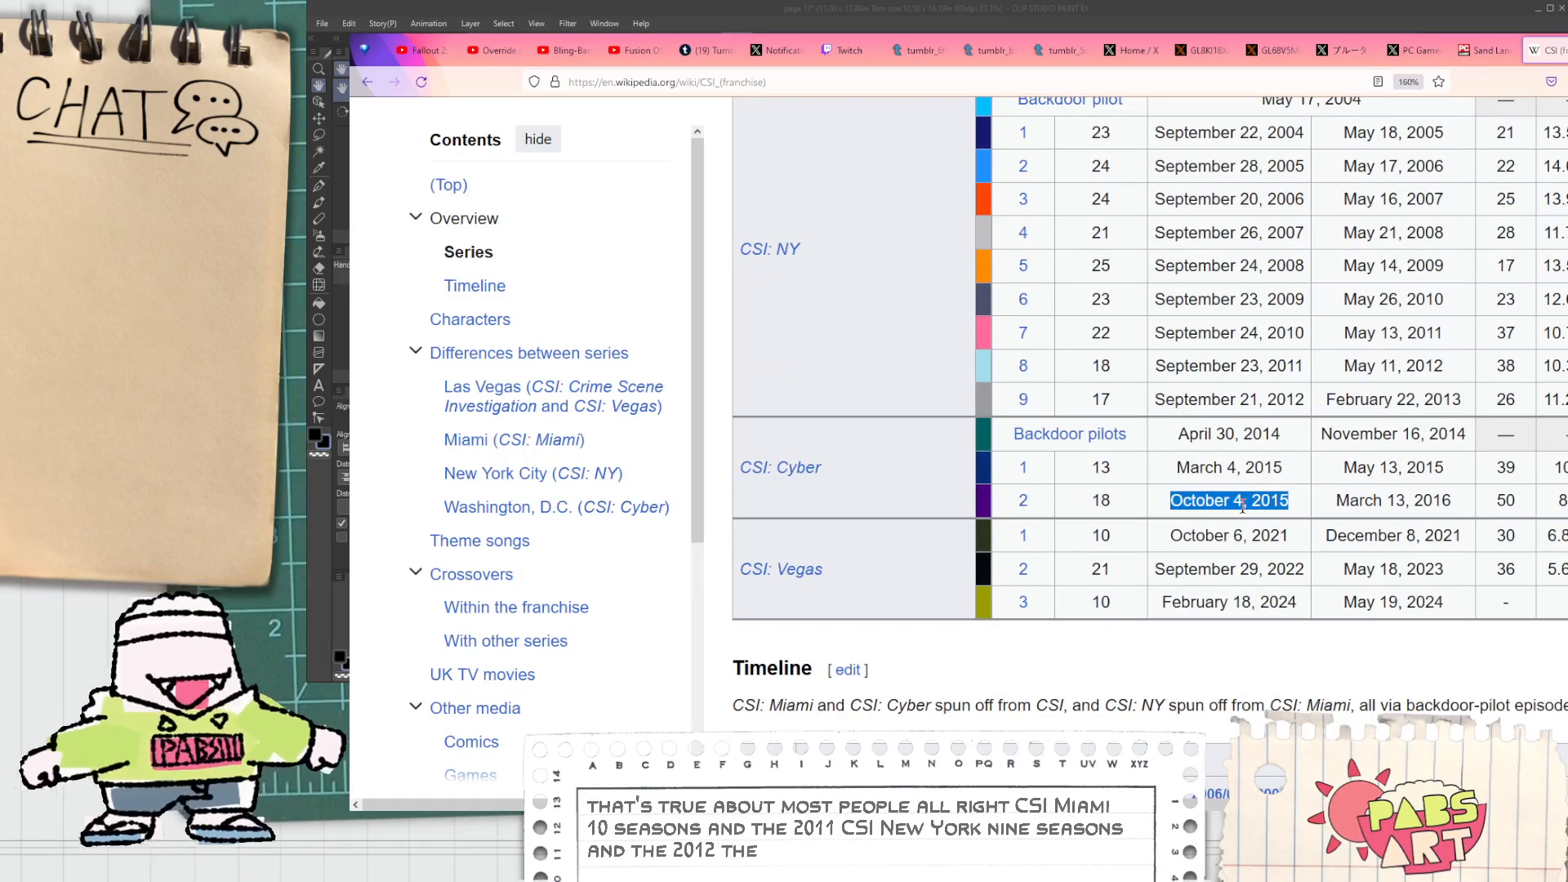
click(1009, 590)
drag(1168, 596, 1466, 621)
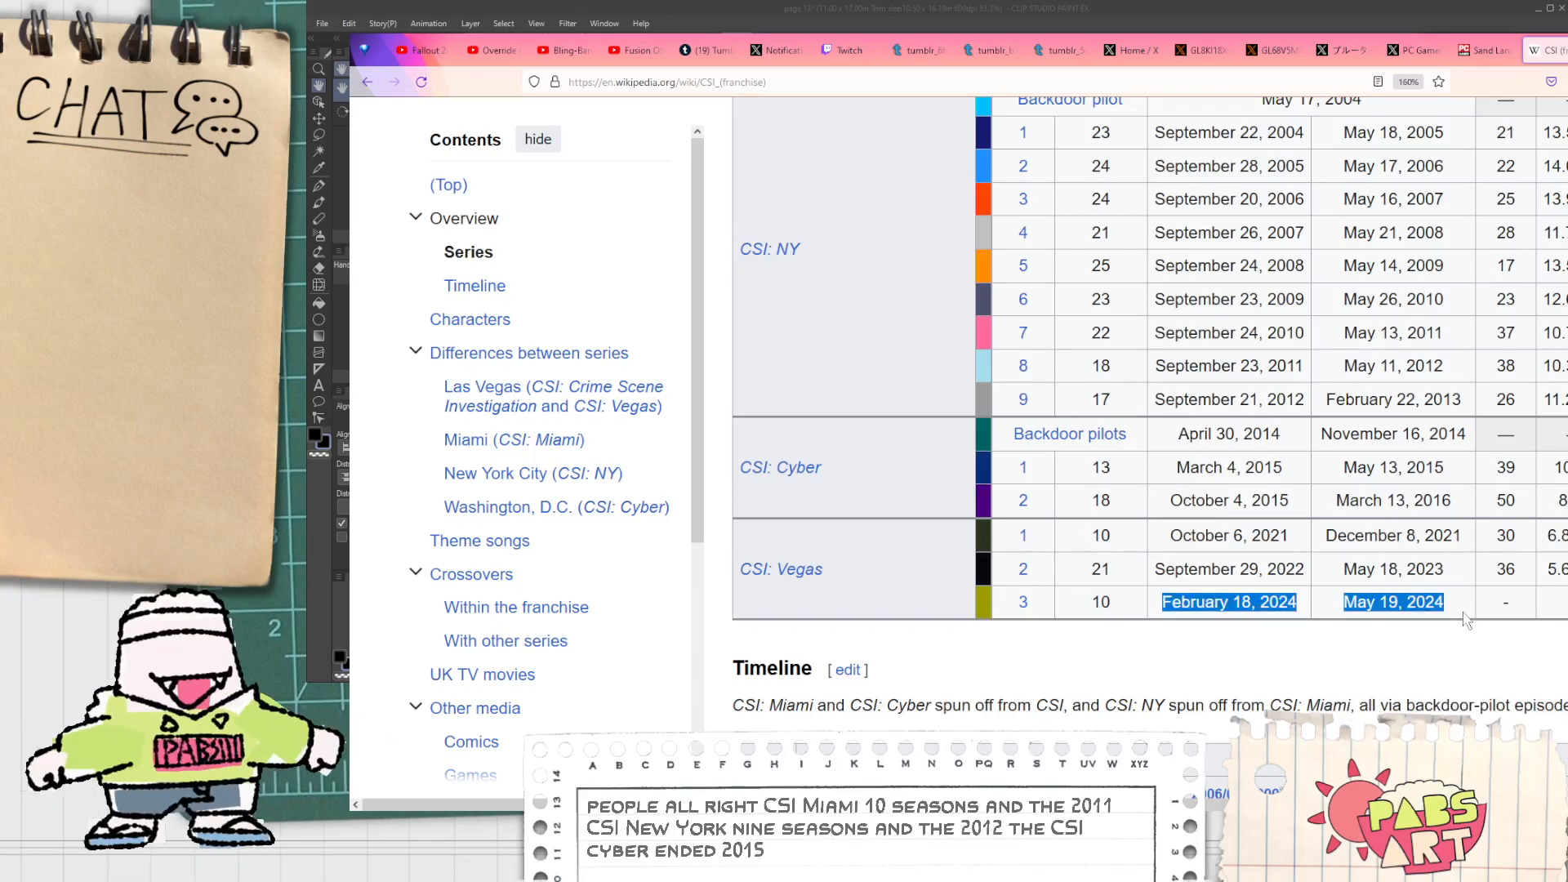
scroll(1457, 608, down, 5)
scroll(1445, 563, up, 5)
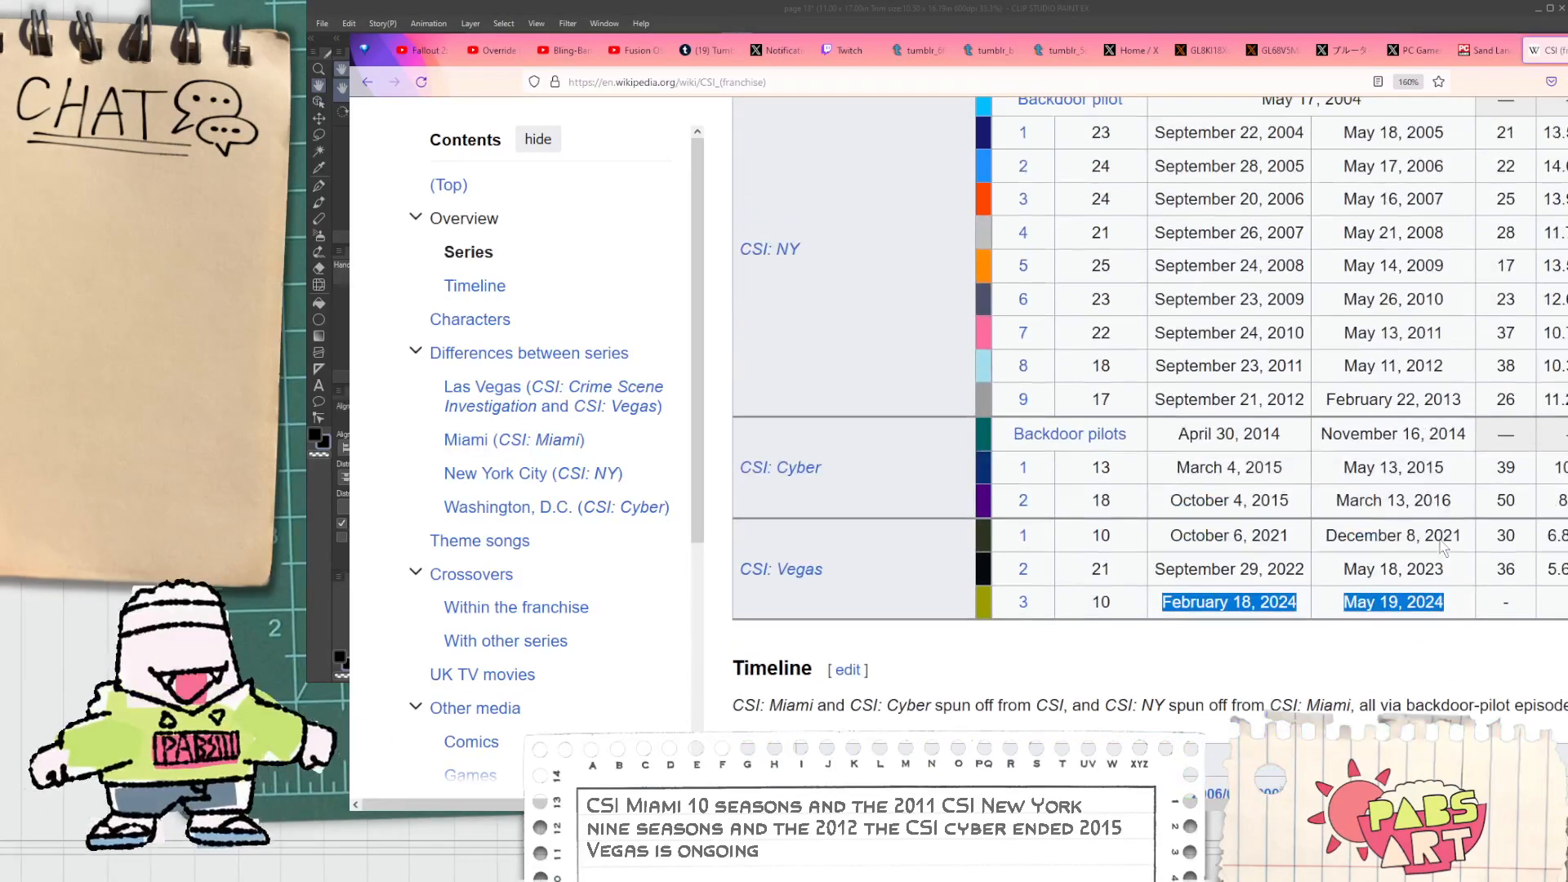
Step: Examine the season ratings for CSI: Crime Scene Investigation in the Series table
scroll(1441, 539, up, 15)
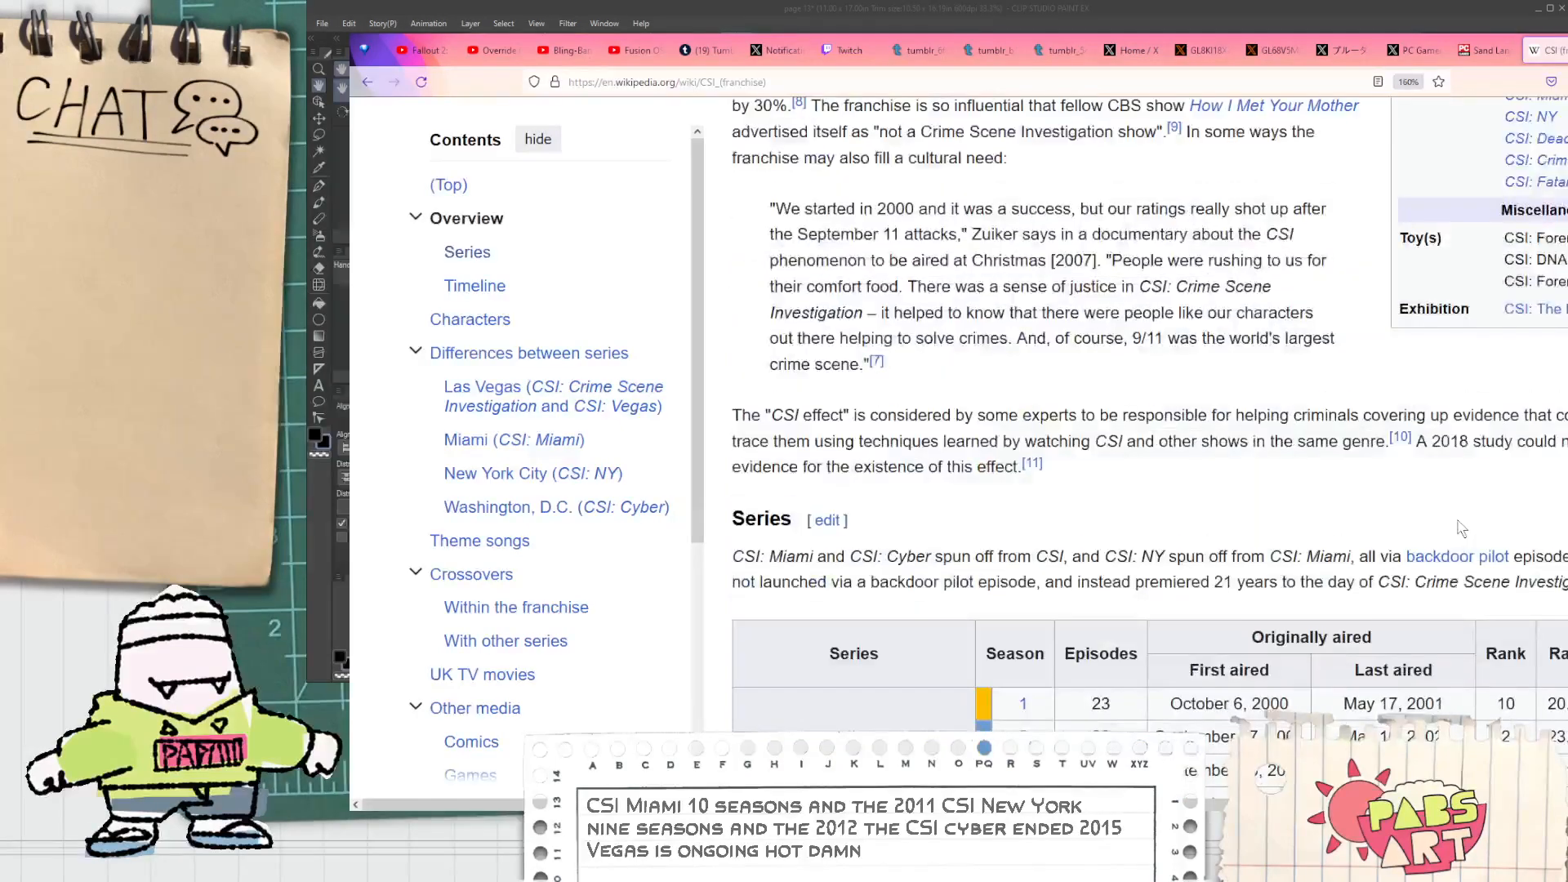
scroll(1462, 529, down, 5)
scroll(1546, 343, down, 10)
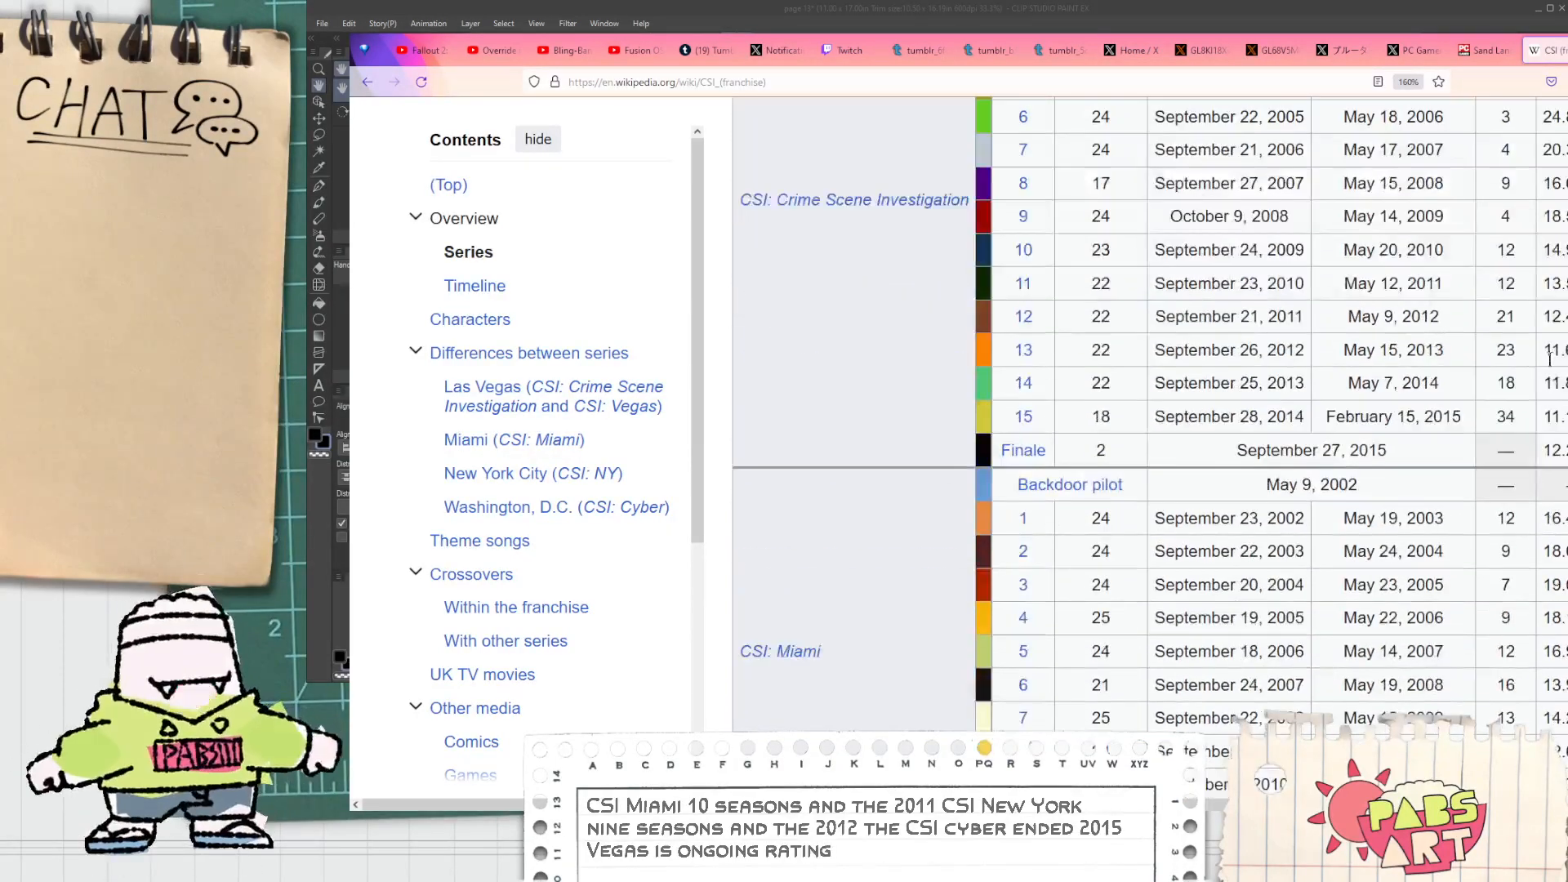
scroll(1551, 376, up, 12)
scroll(1551, 388, up, 2)
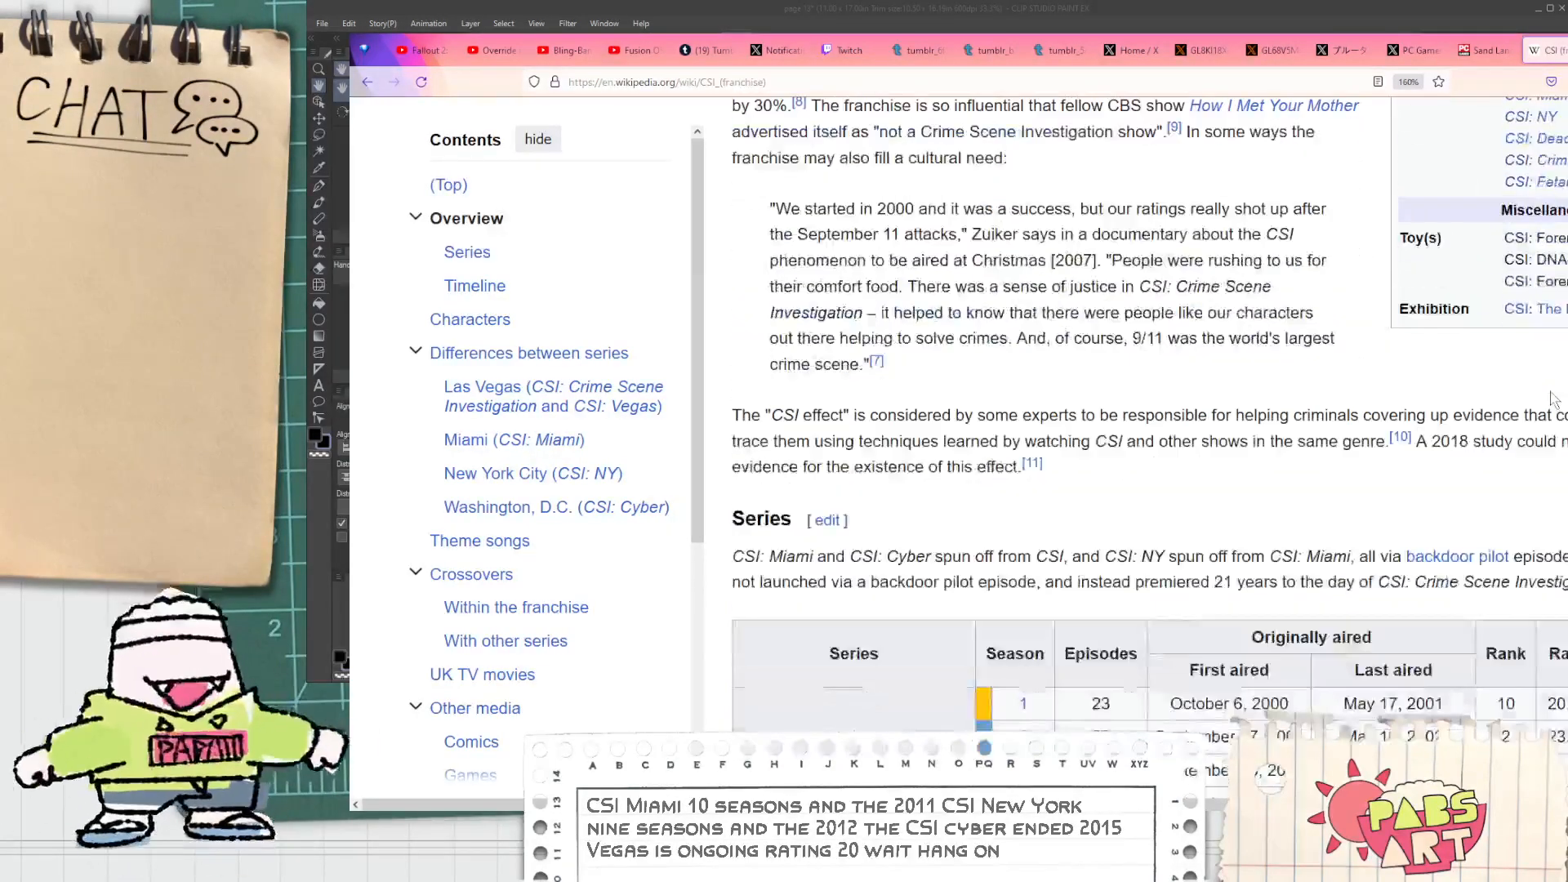
scroll(1536, 371, down, 4)
scroll(1521, 357, down, 5)
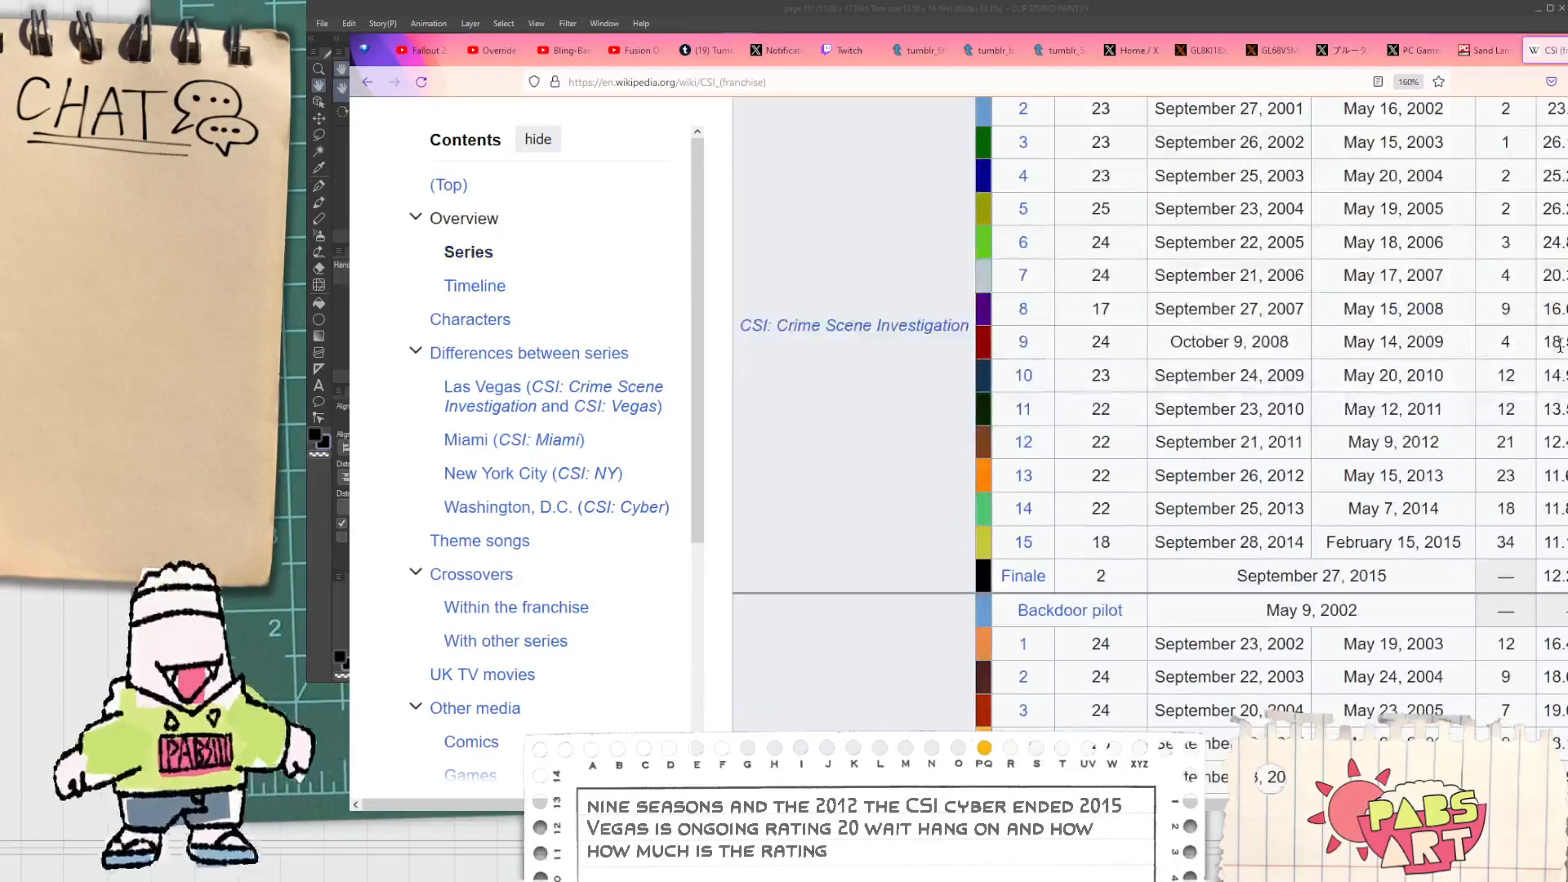
scroll(1521, 358, up, 3)
mouse_move(1567, 327)
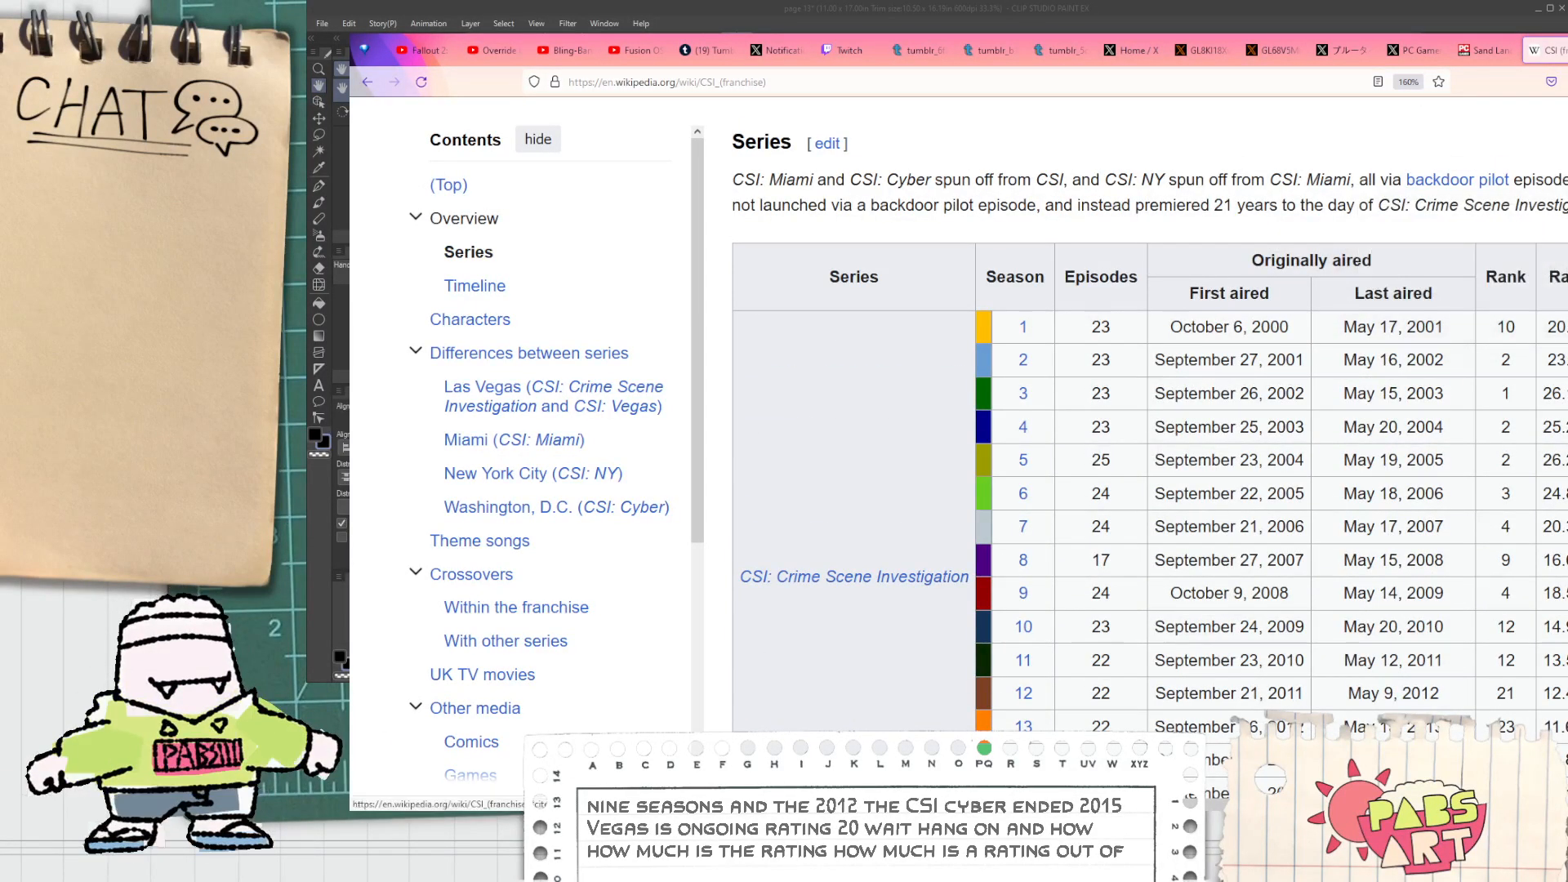
Step: Examine the ratings of the later spin-offs and highlight the rating of CSI: Vegas's second season
scroll(1552, 367, down, 14)
scroll(1552, 367, up, 5)
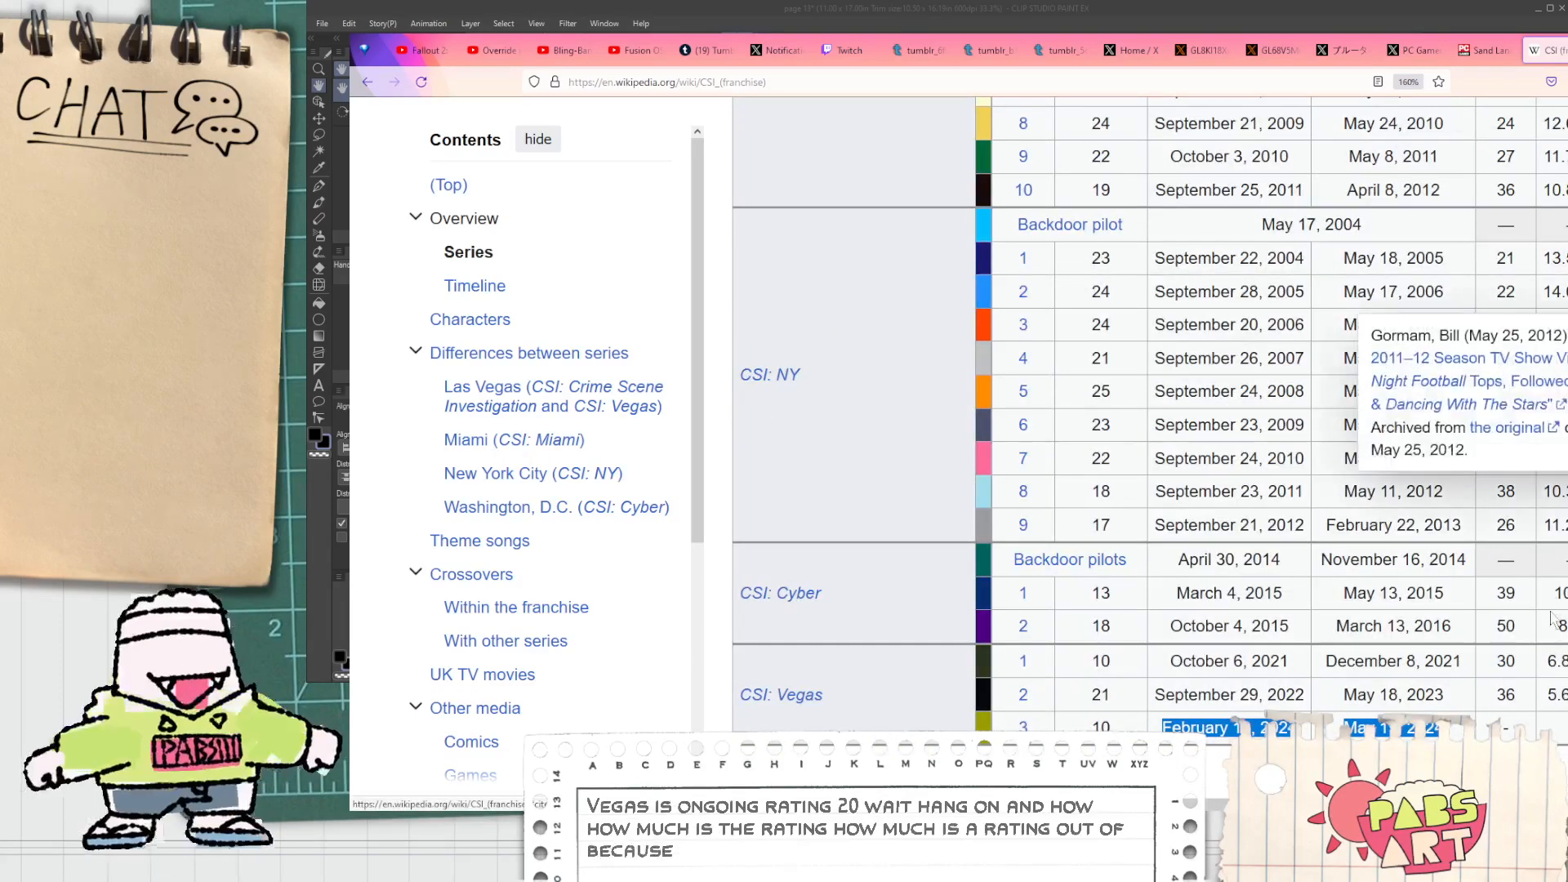
double_click(1552, 693)
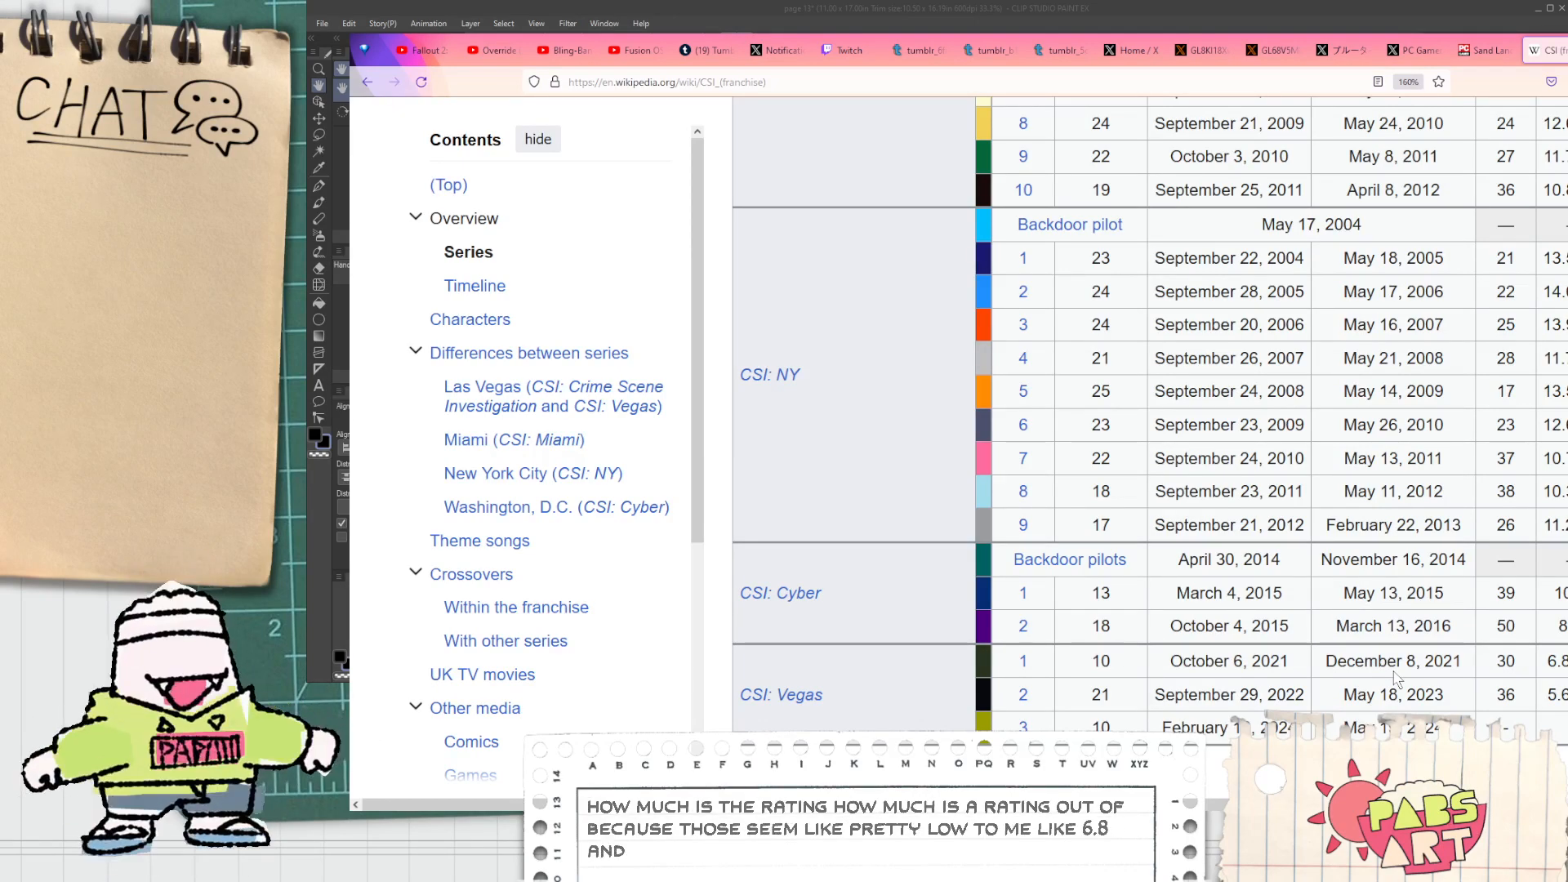
scroll(1398, 662, down, 3)
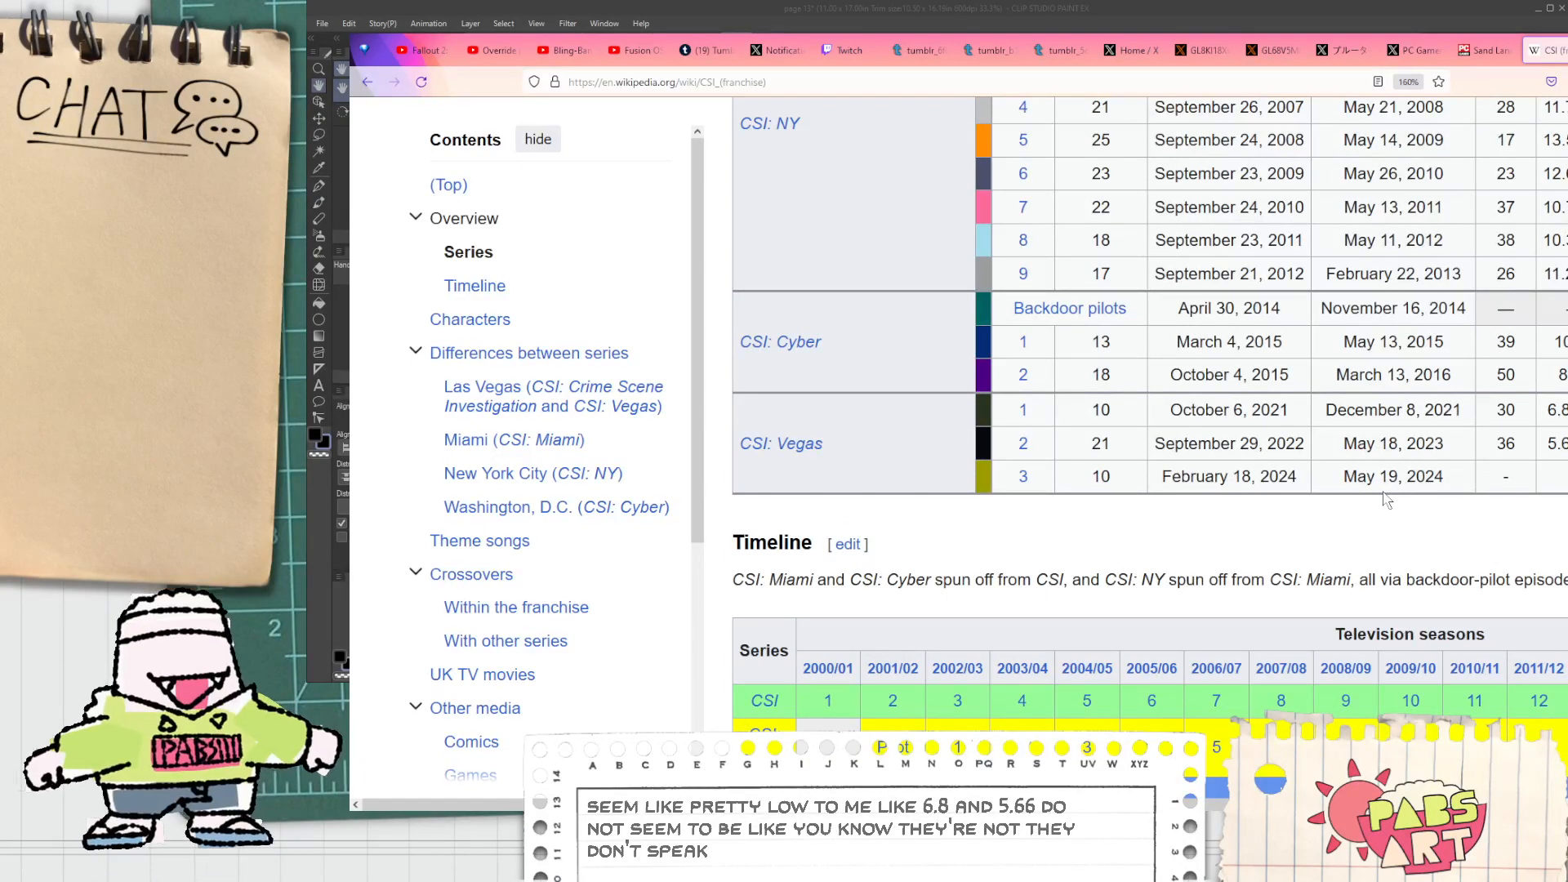
Step: Reduce the page zoom to 120% and examine the full Rating column and the Timeline table of television seasons
key(ctrl+minus)
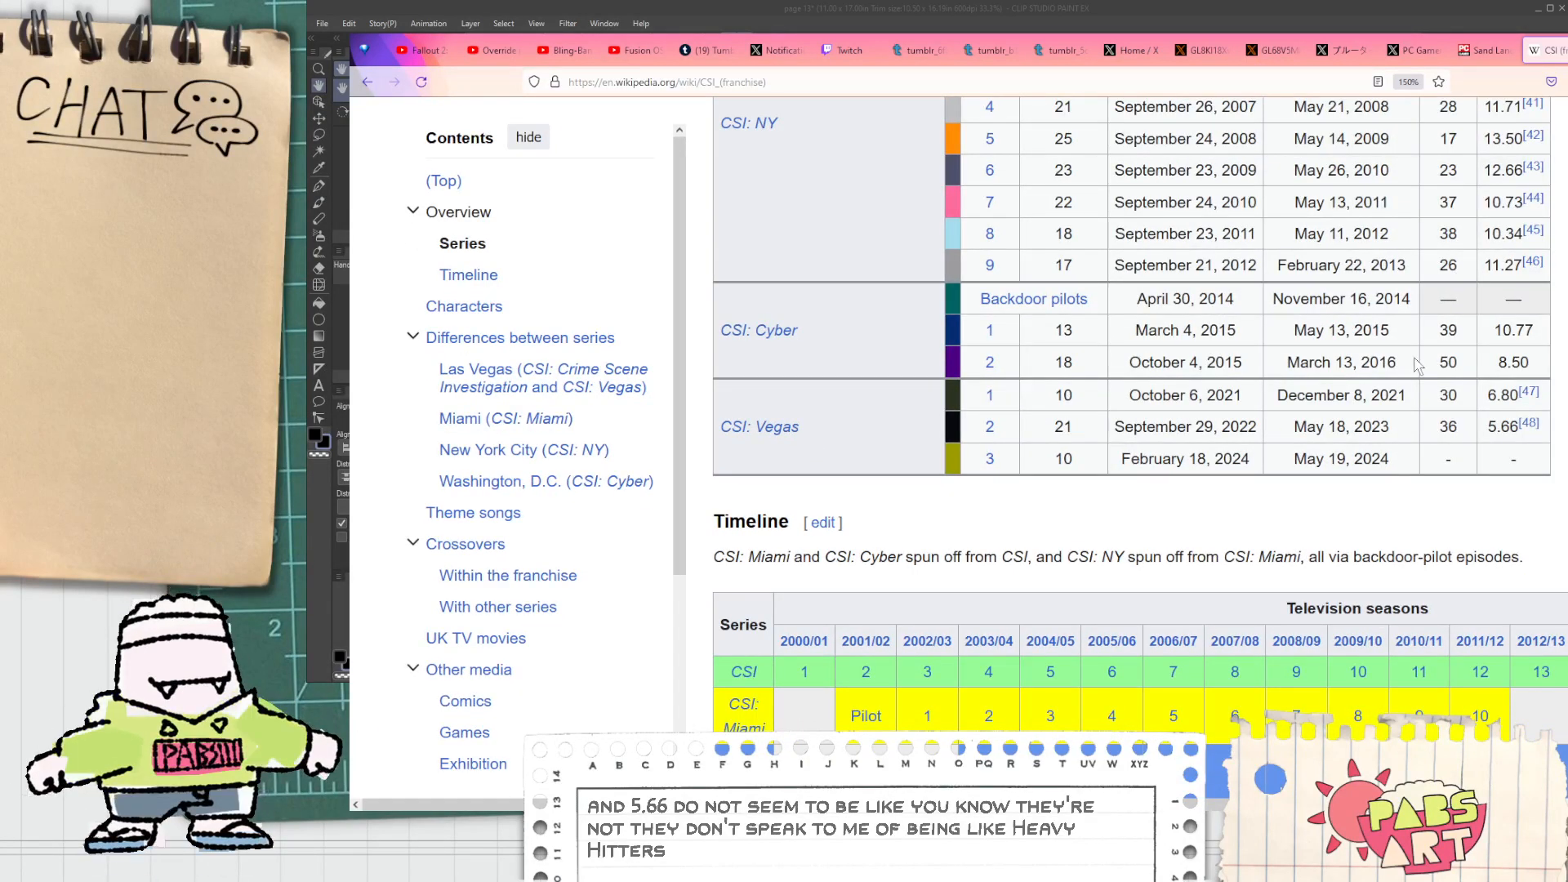
scroll(1384, 461, up, 3)
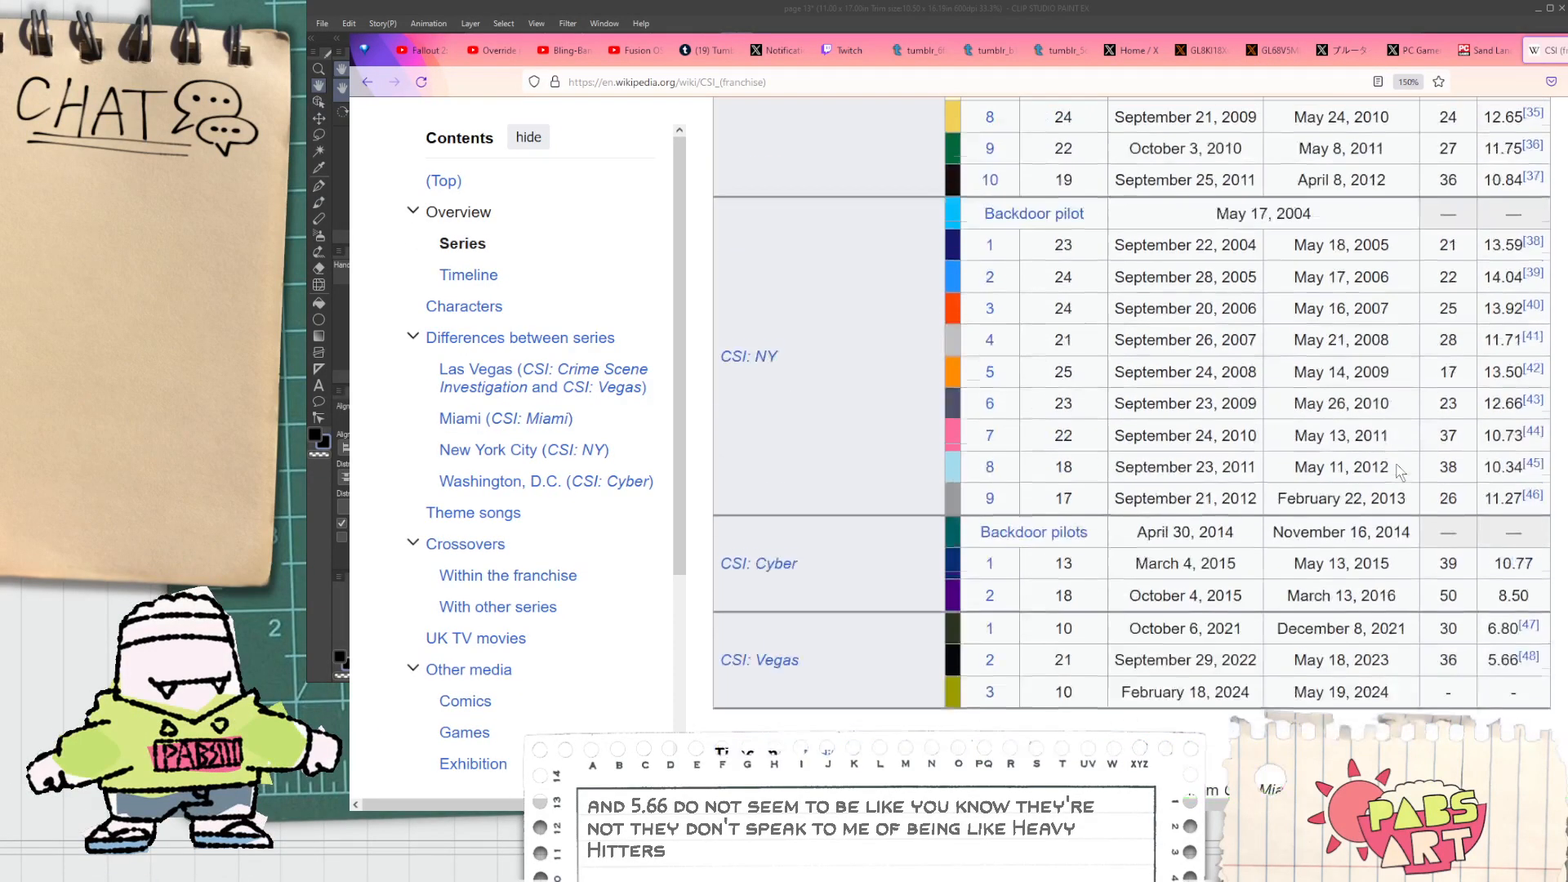
scroll(1399, 524, down, 4)
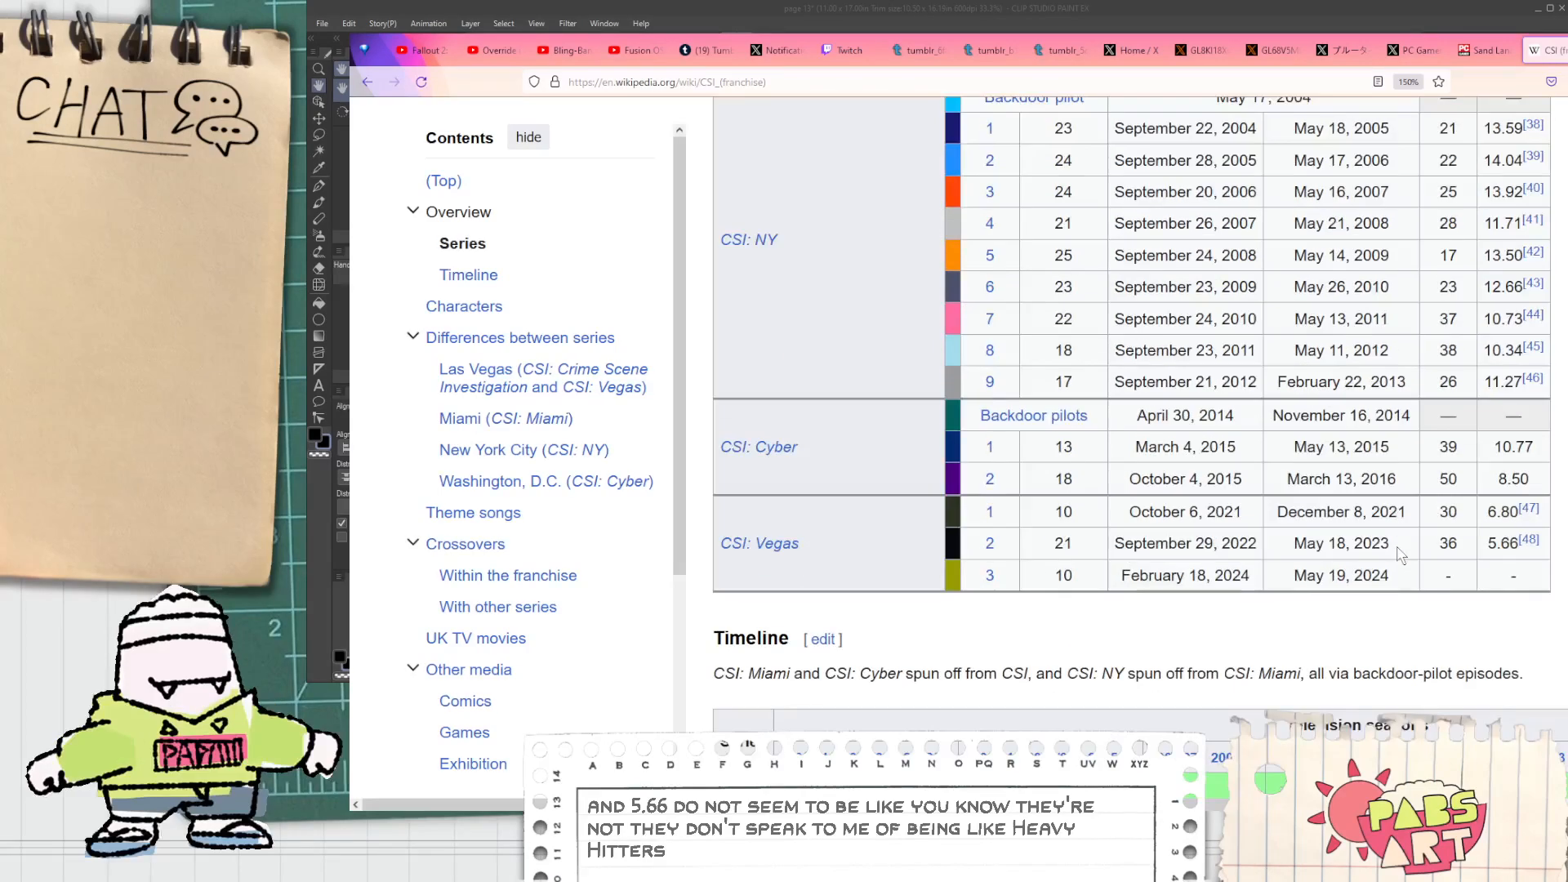
scroll(1380, 485, down, 3)
key(ctrl+minus)
key(ctrl+minus)
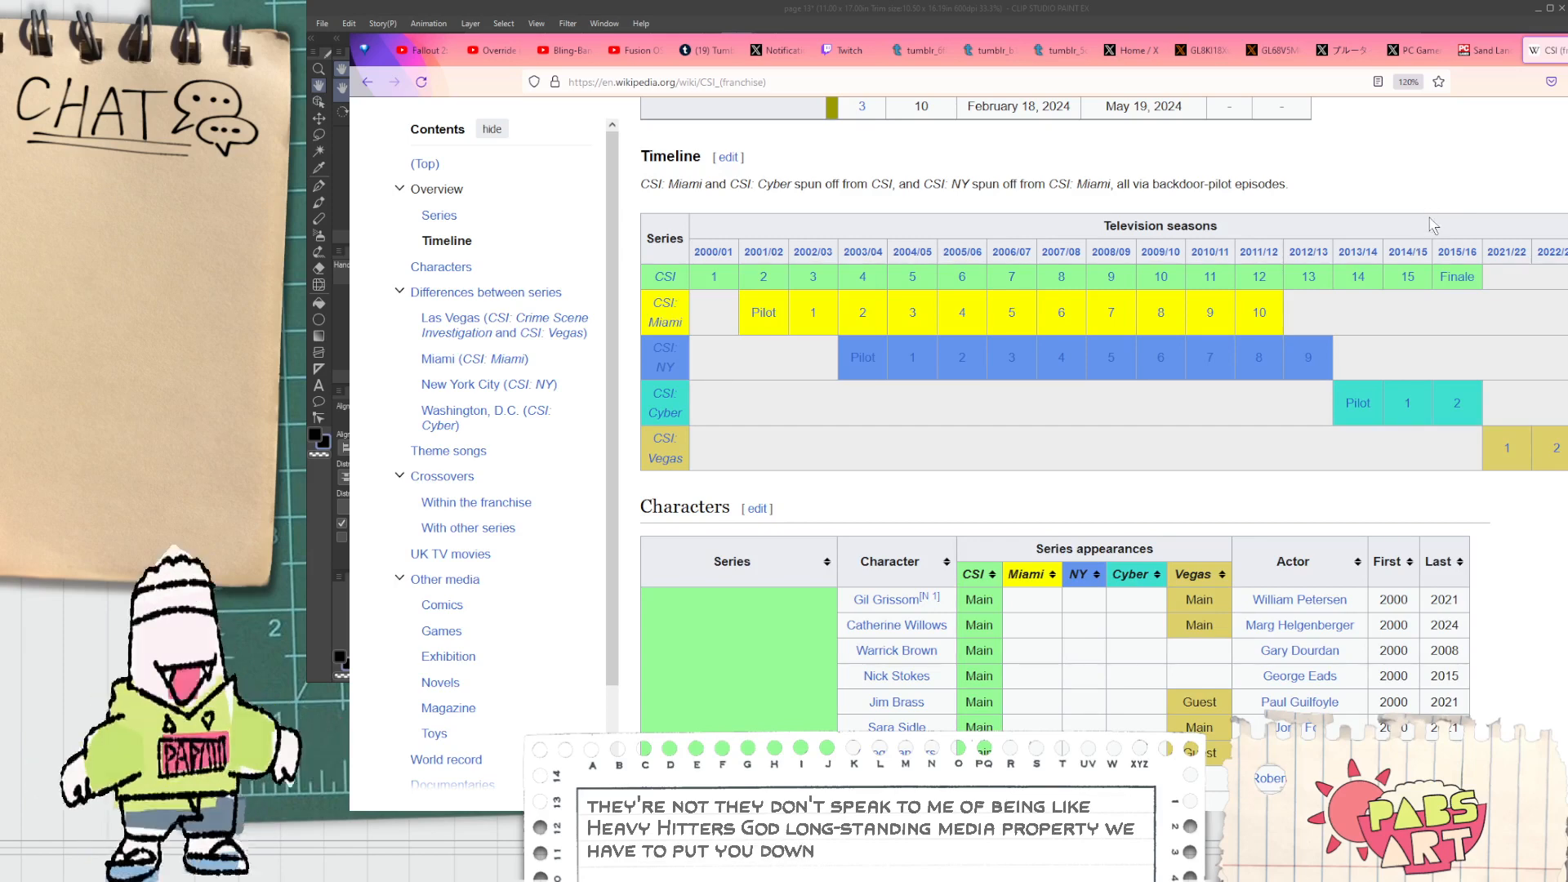
scroll(1437, 229, up, 2)
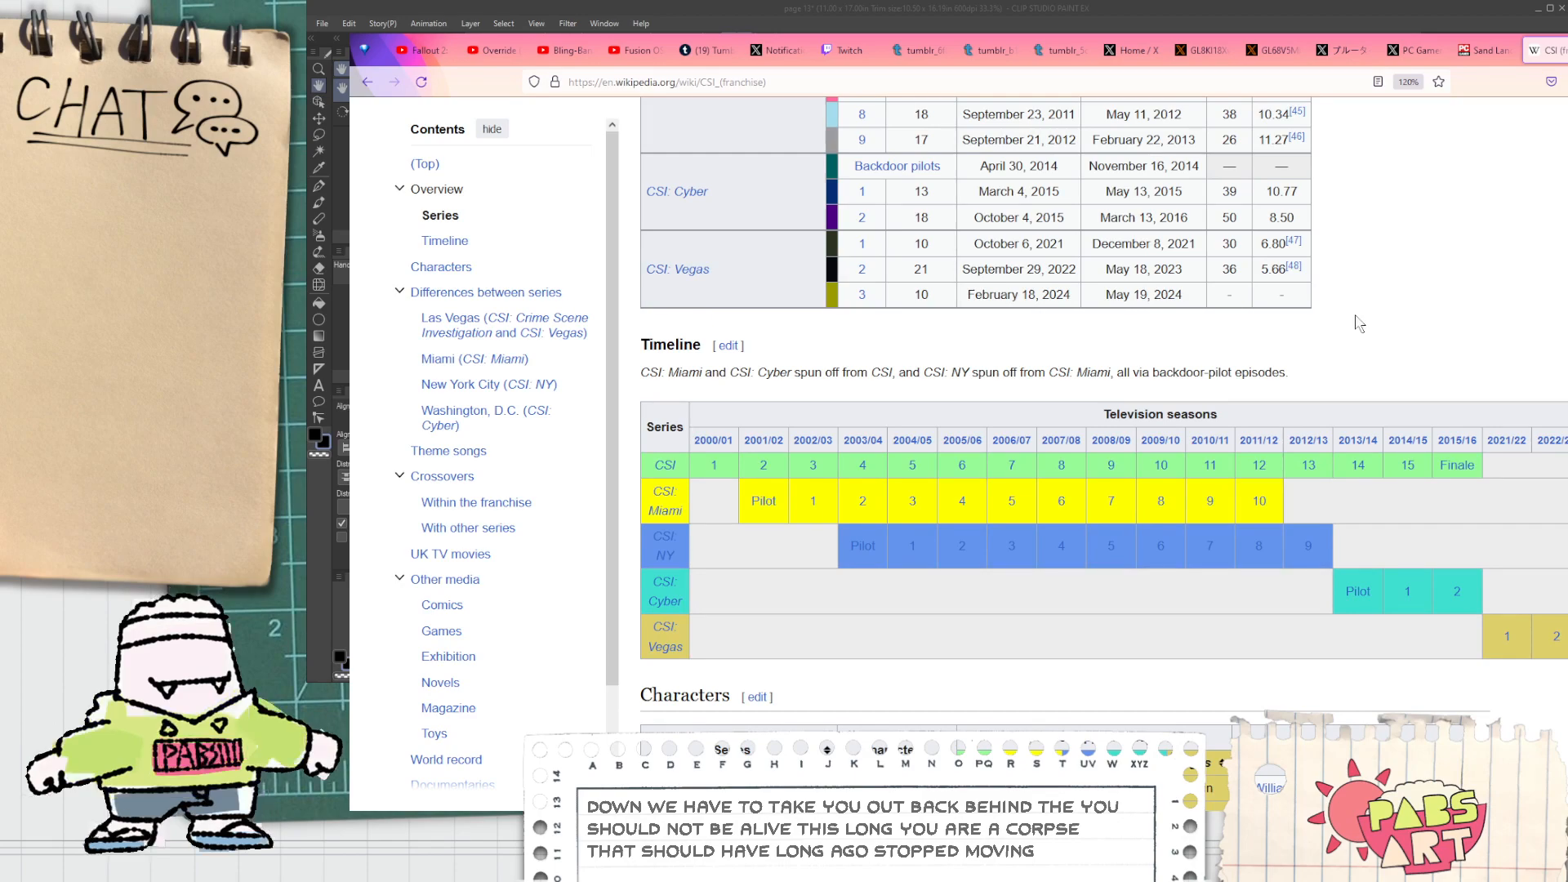
scroll(1358, 322, down, 2)
Step: Examine the Episodes column across the CSI series, highlighting the episode count of the CSI: Crime Scene Investigation finale
scroll(1456, 253, up, 15)
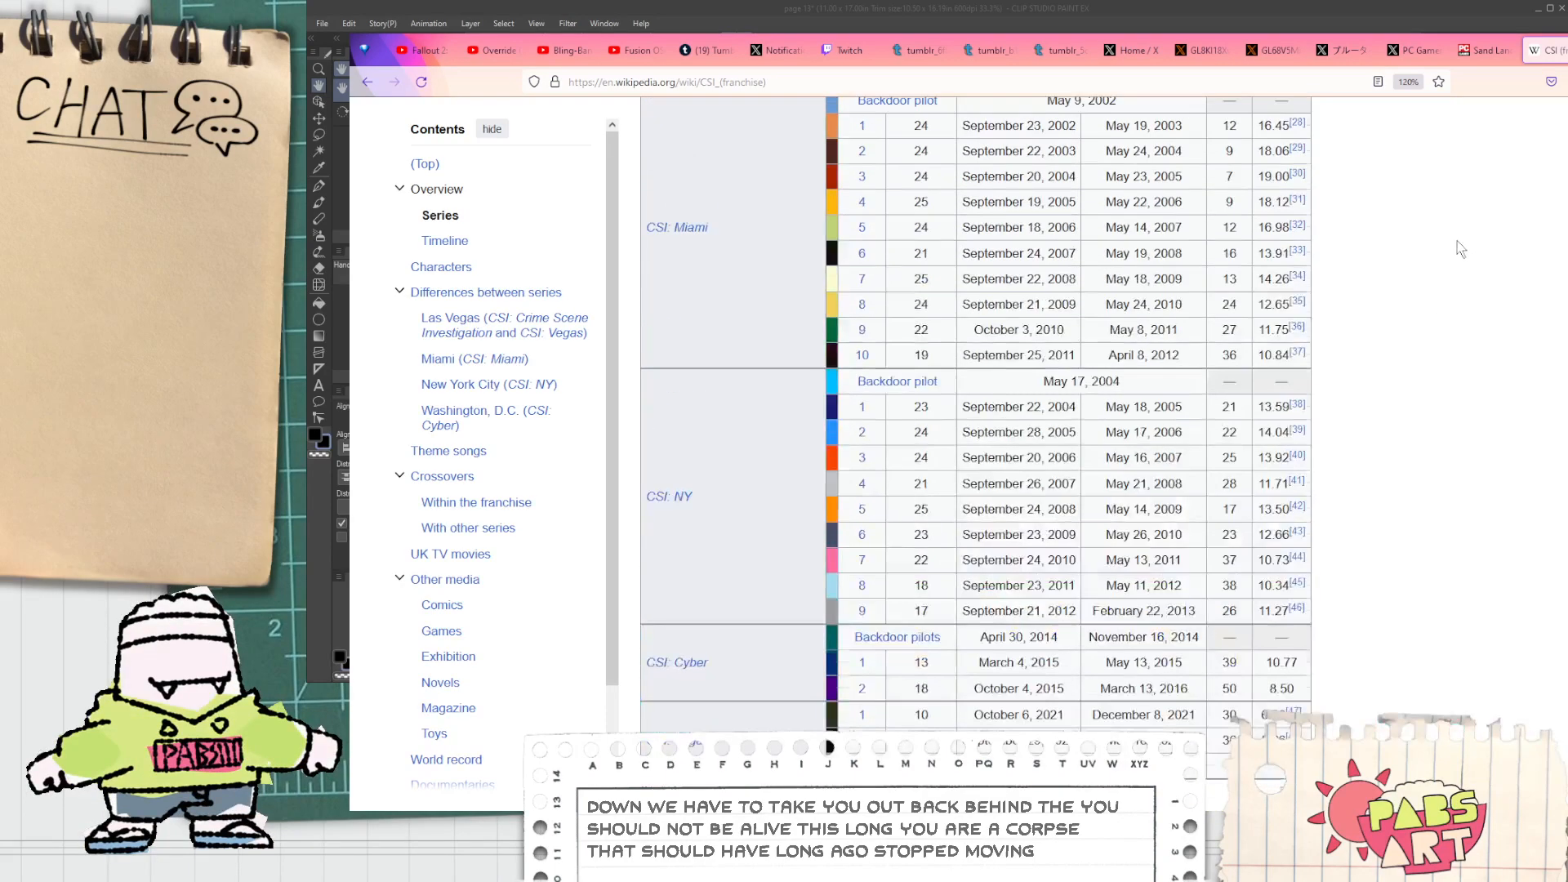
scroll(1441, 263, down, 8)
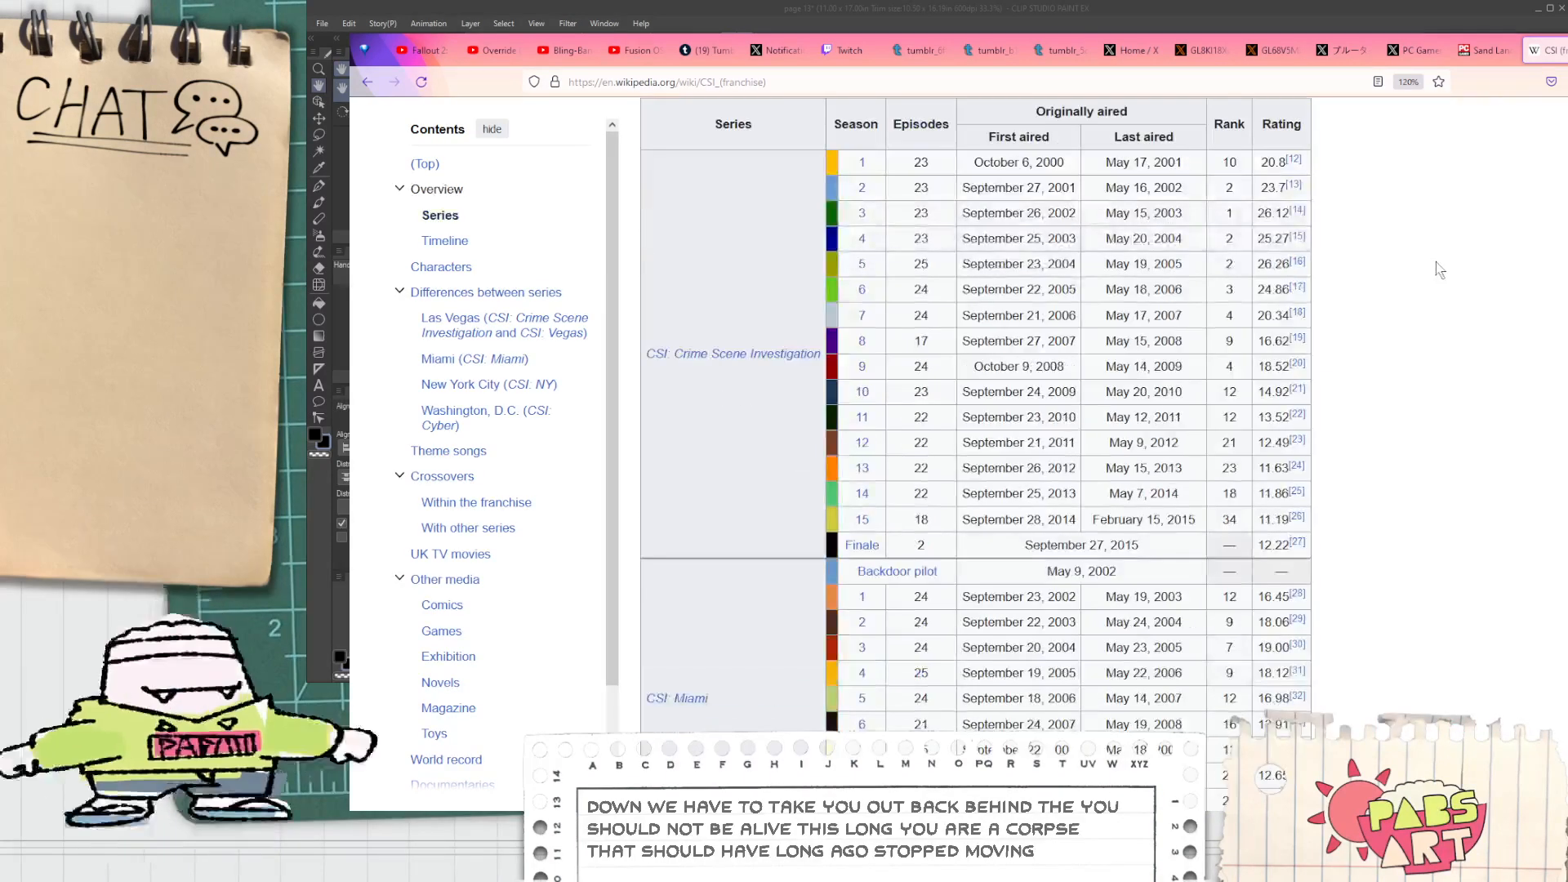
scroll(1413, 278, up, 2)
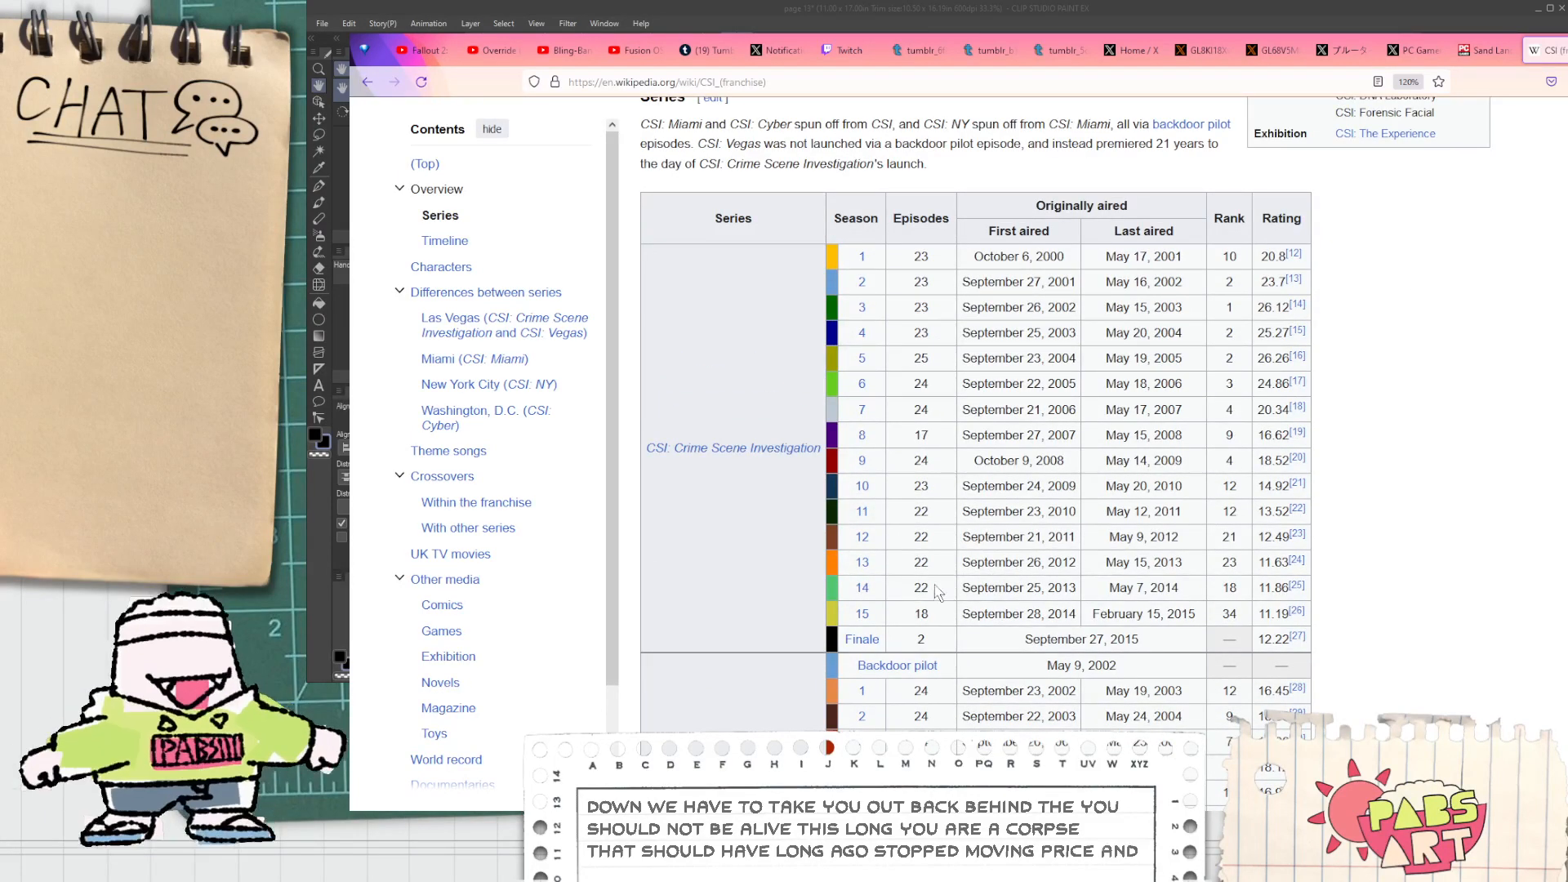
double_click(920, 642)
scroll(954, 524, down, 6)
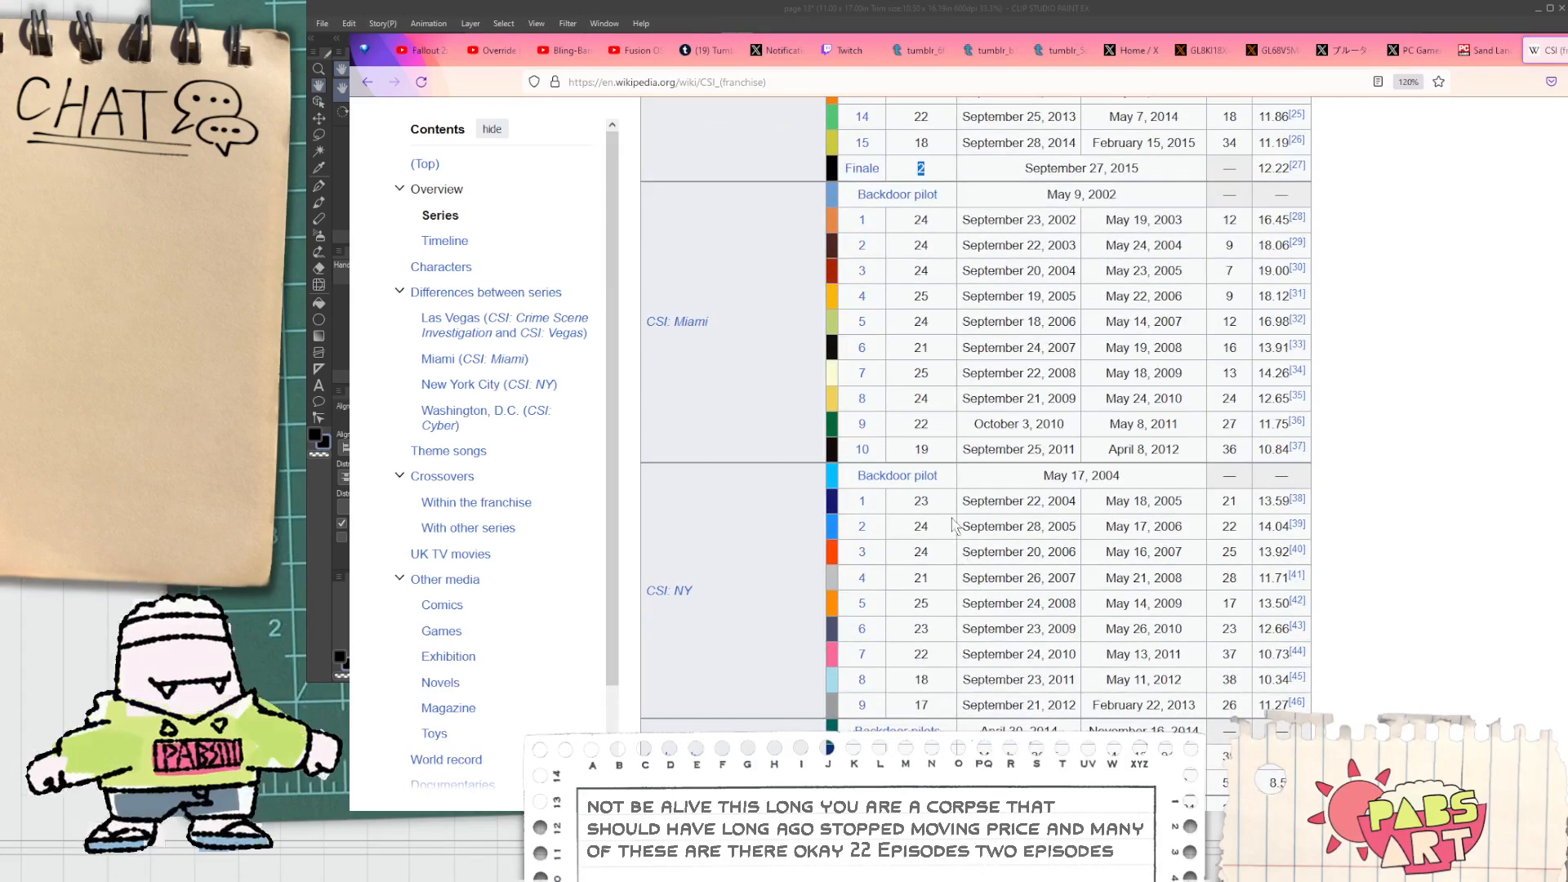
scroll(954, 524, down, 5)
scroll(931, 466, up, 2)
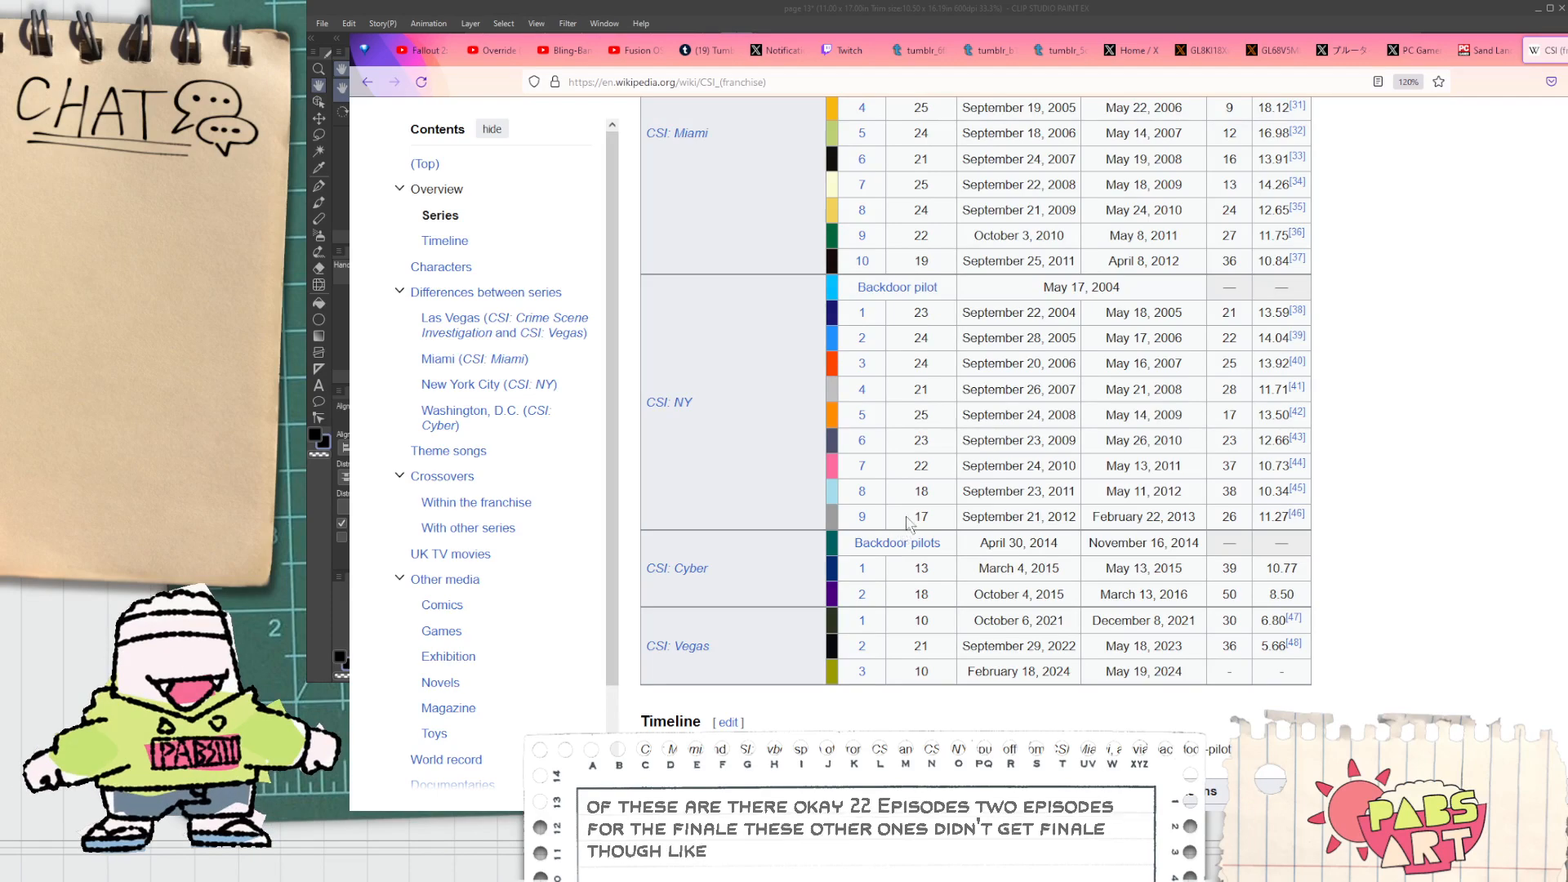
Step: Highlight the last aired date of CSI: NY's ninth season and compare it with the final seasons of CSI: Crime Scene Investigation
drag(908, 517, 1156, 517)
triple_click(1139, 516)
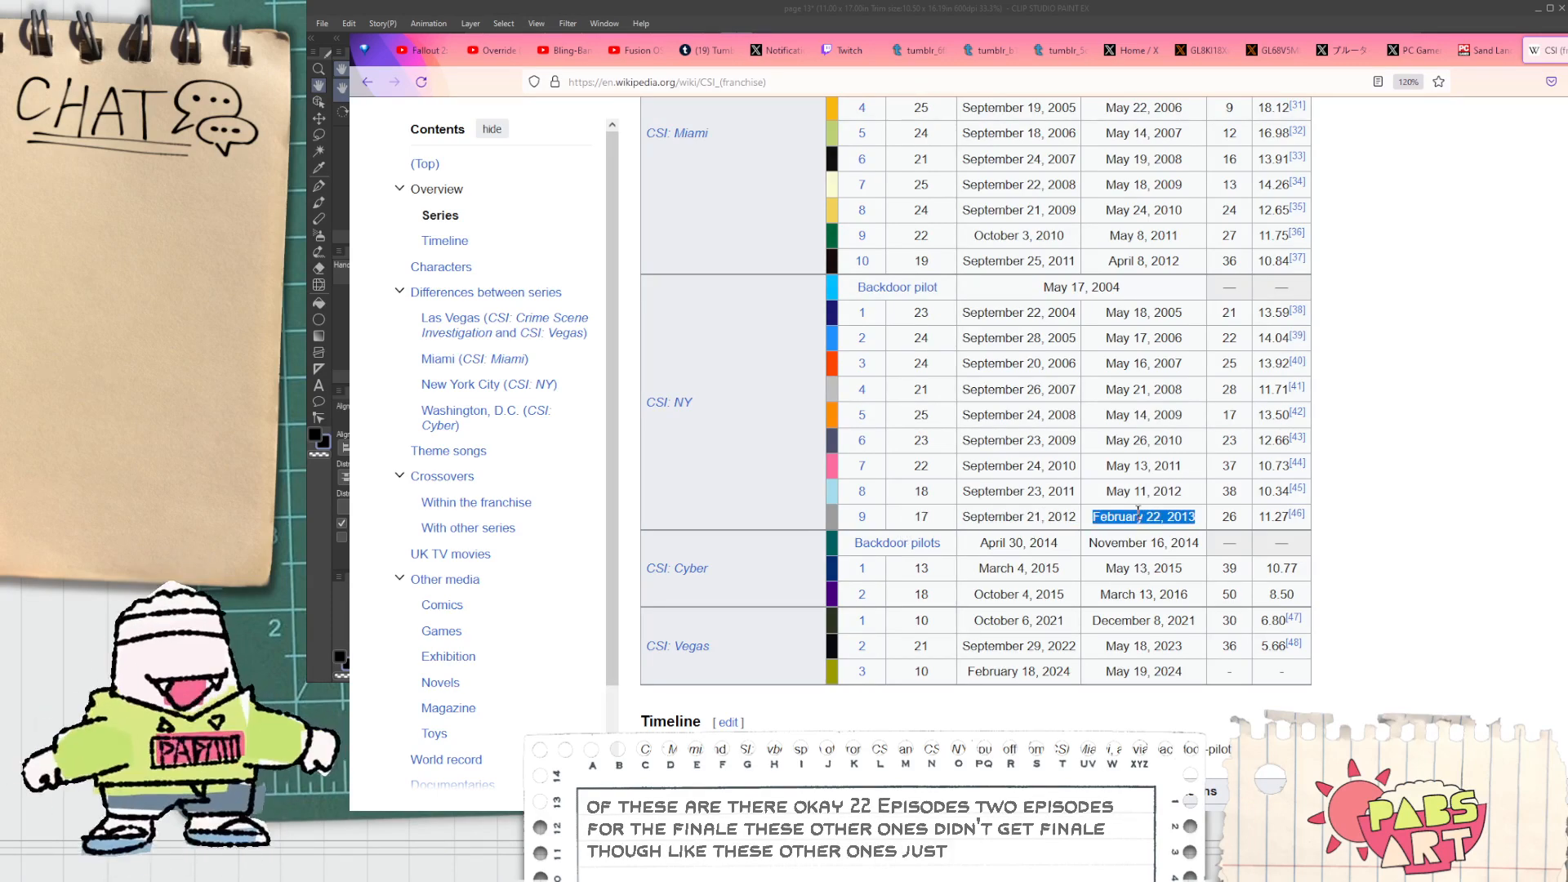
scroll(1054, 523, up, 10)
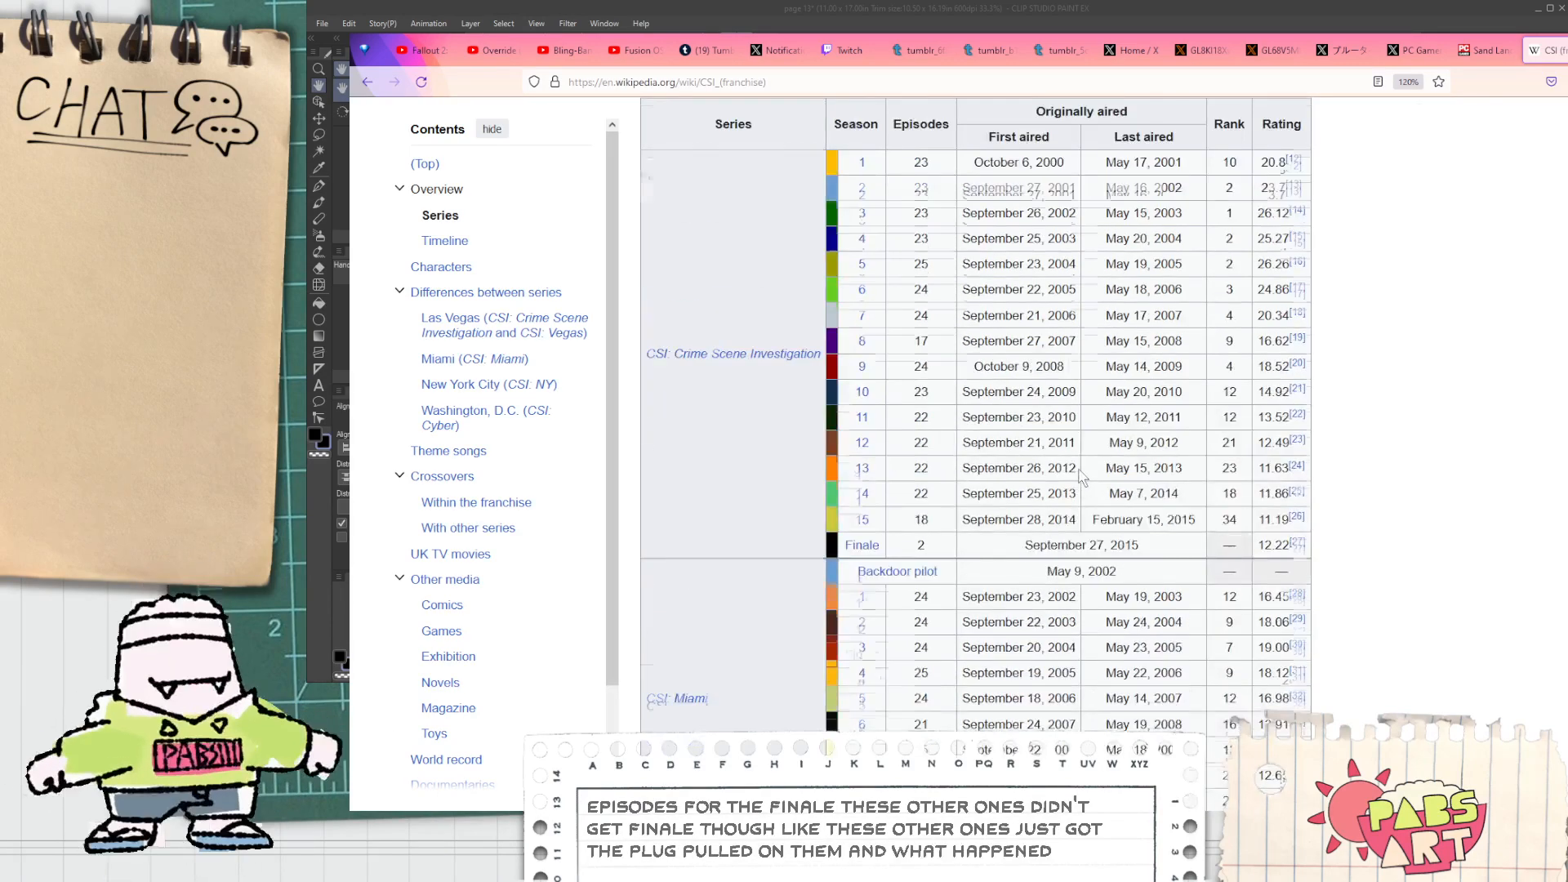
scroll(1072, 459, down, 10)
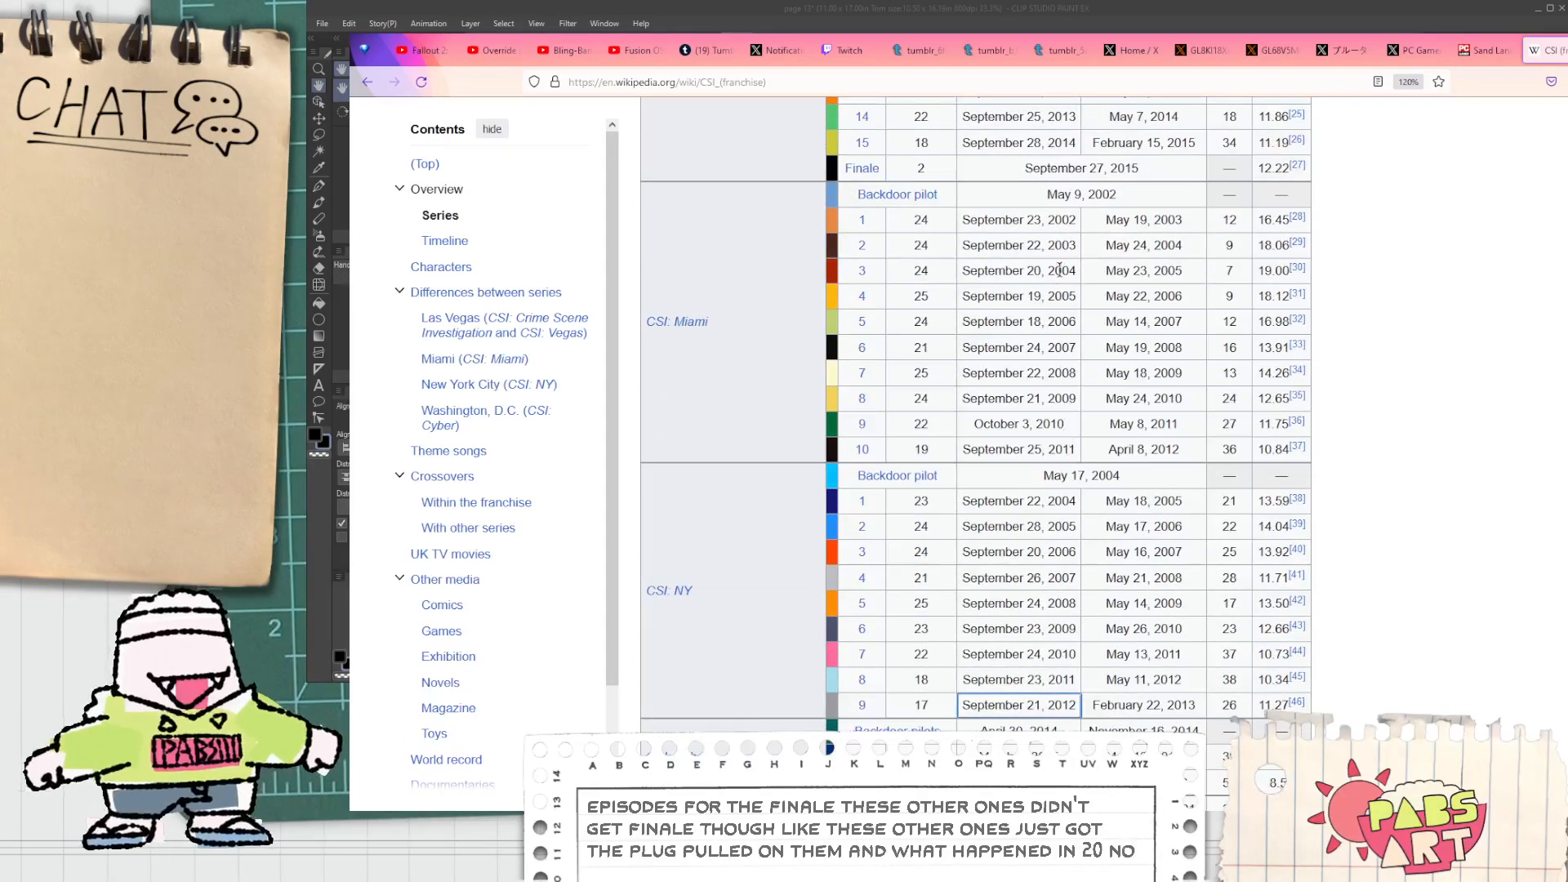
scroll(1060, 269, up, 2)
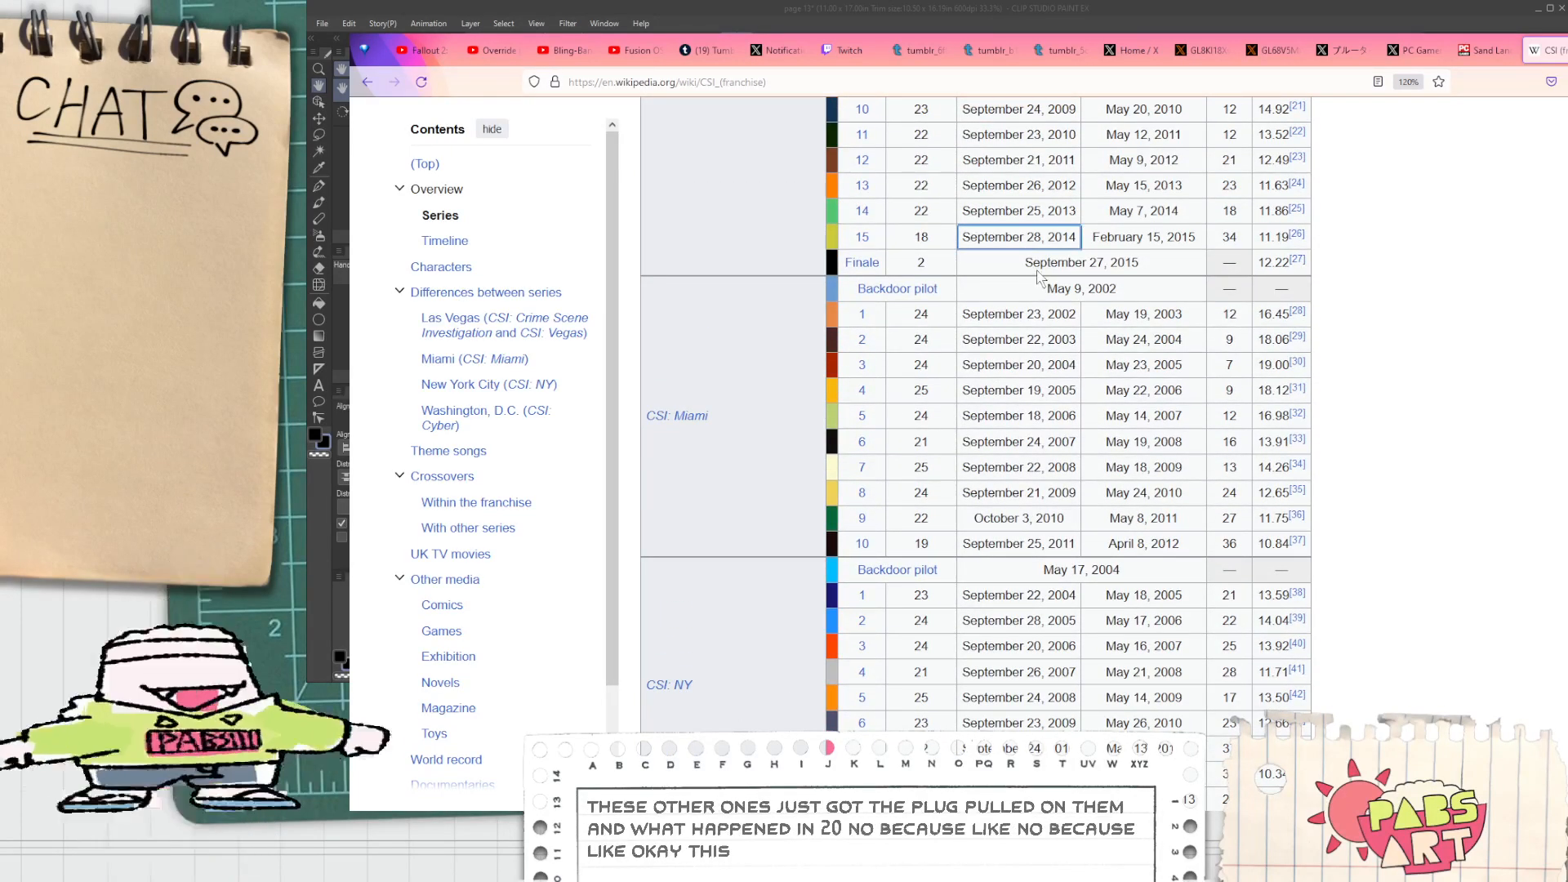
Step: Compare the marked first aired dates of CSI: Miami's tenth season and CSI: NY's ninth season
scroll(1043, 302, down, 6)
scroll(1007, 255, up, 2)
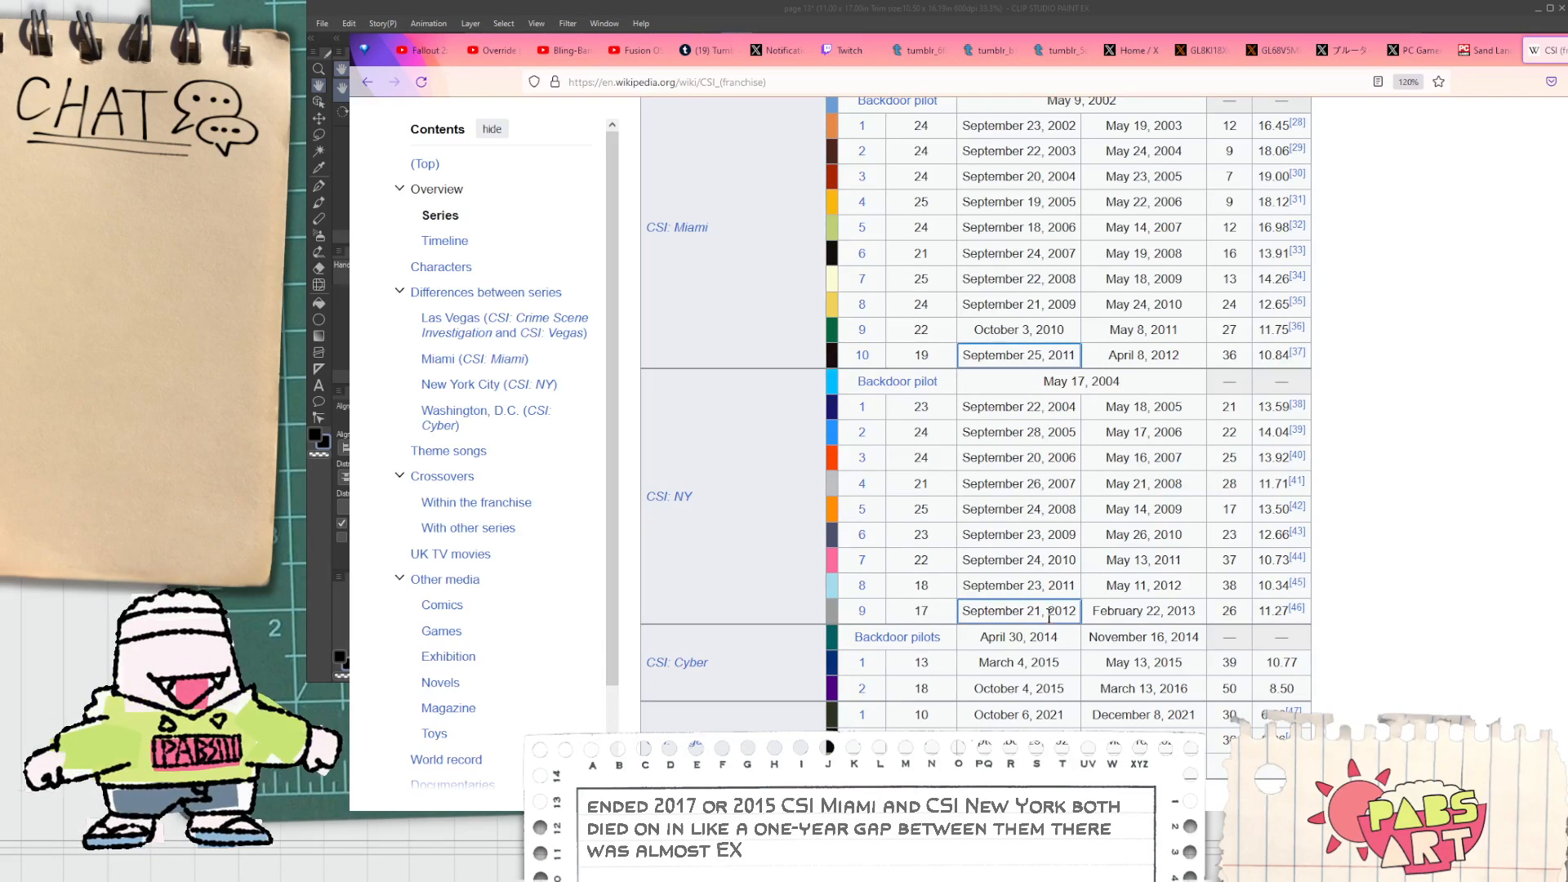
scroll(1051, 586, up, 1)
scroll(1051, 582, down, 1)
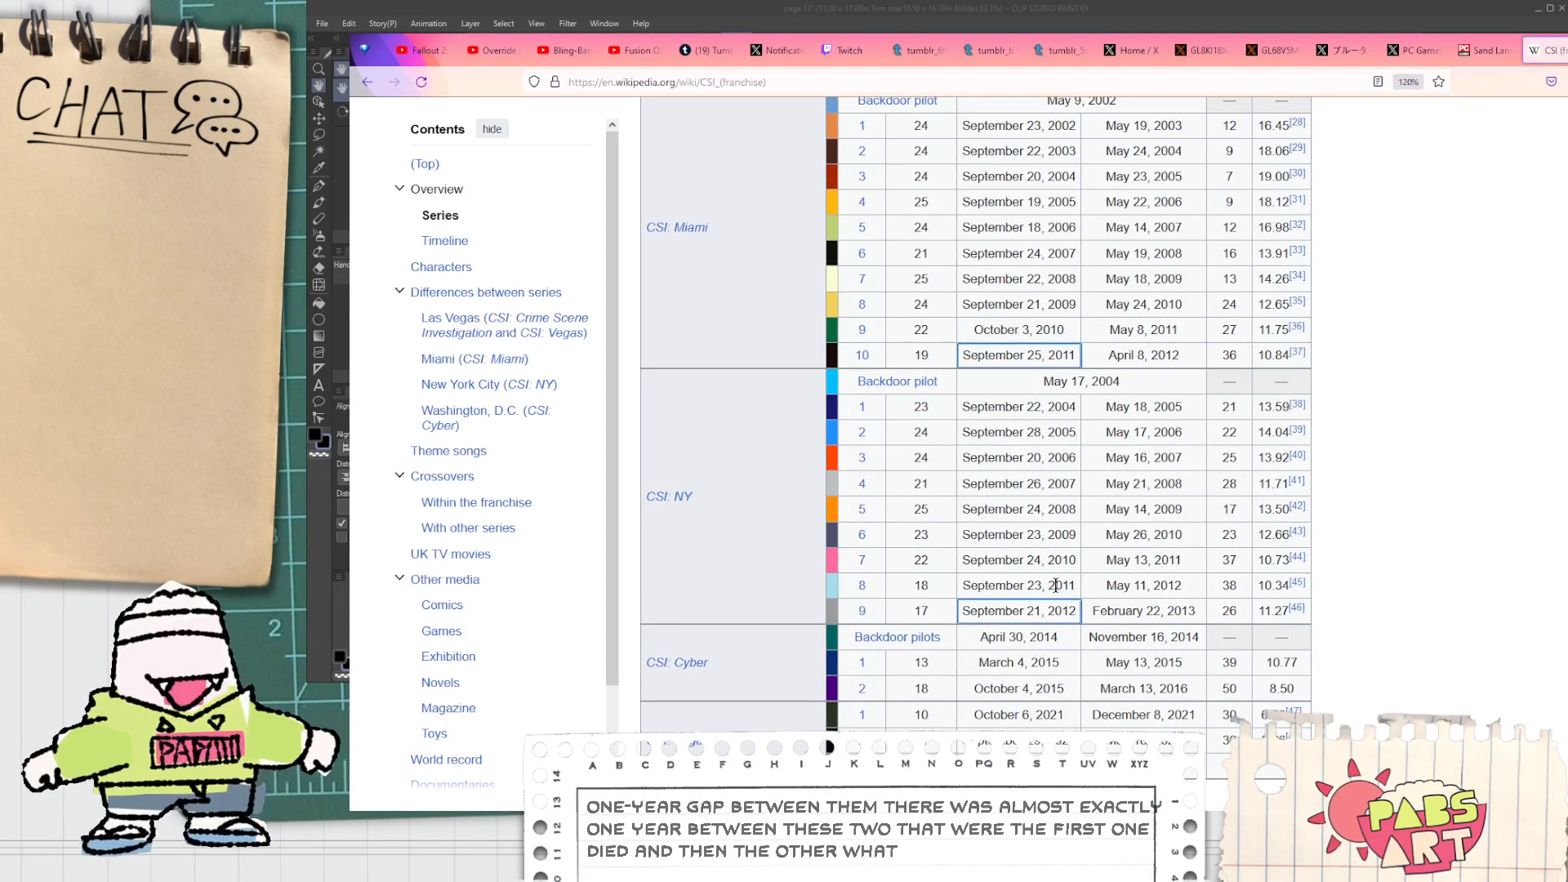
scroll(1082, 584, down, 1)
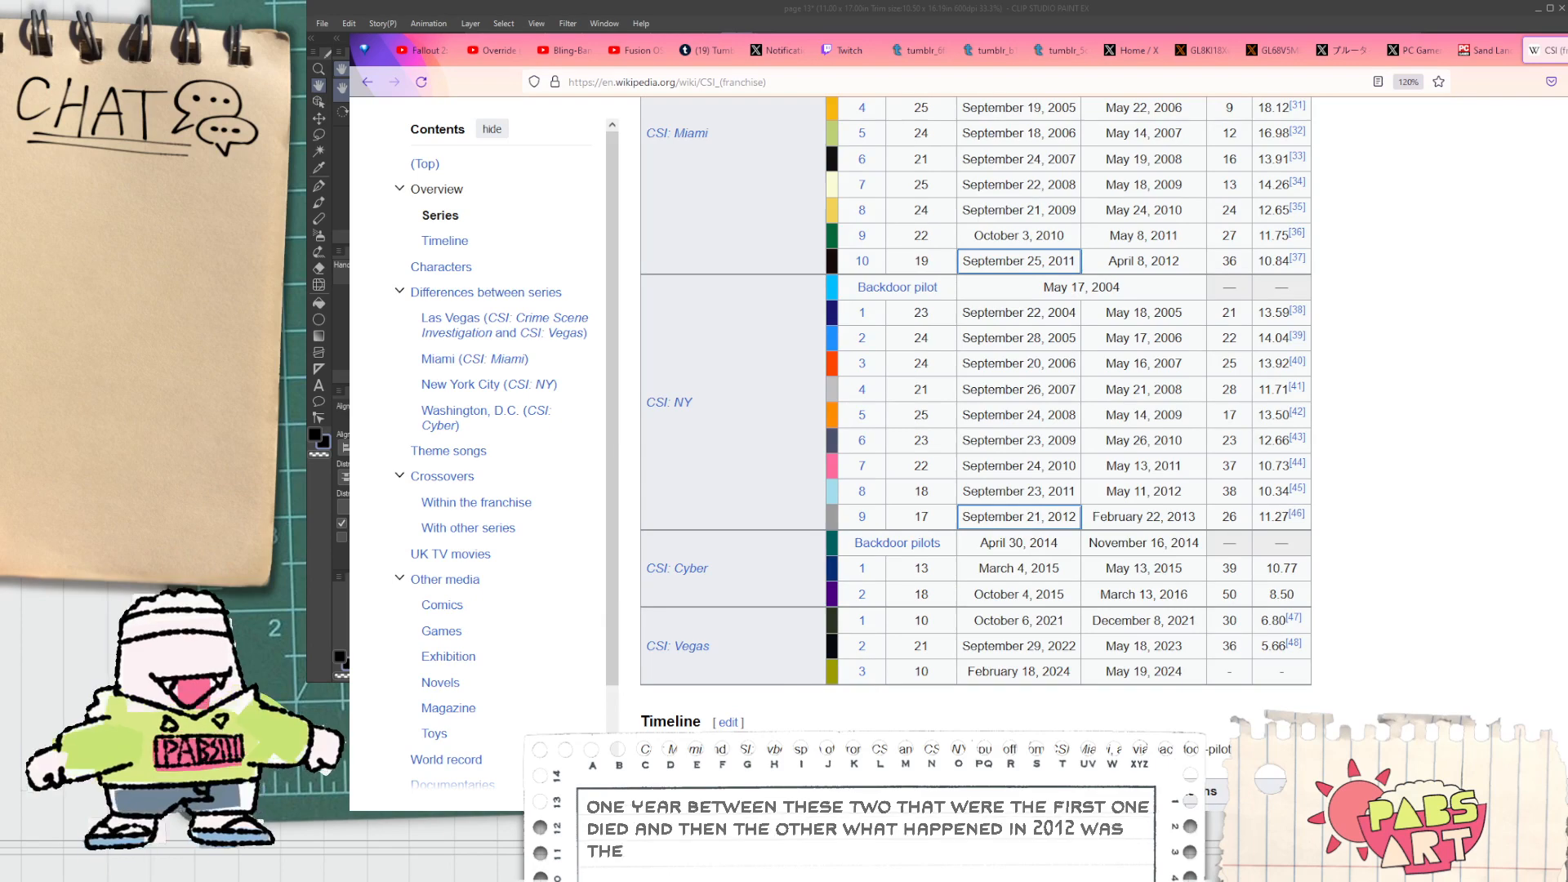
scroll(849, 516, up, 1)
scroll(898, 507, up, 1)
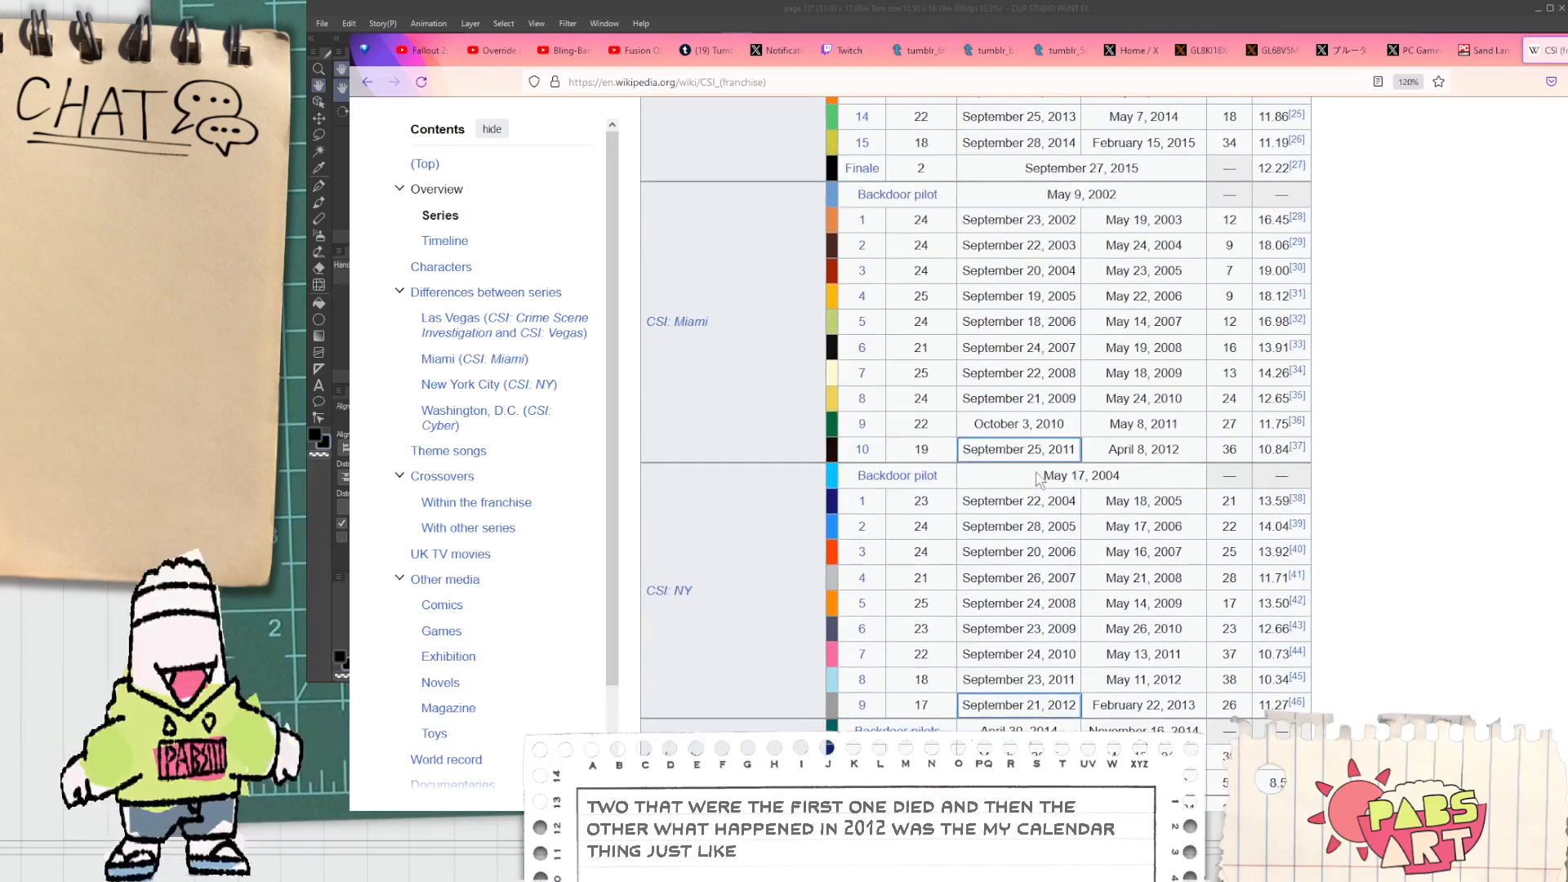
scroll(980, 490, down, 1)
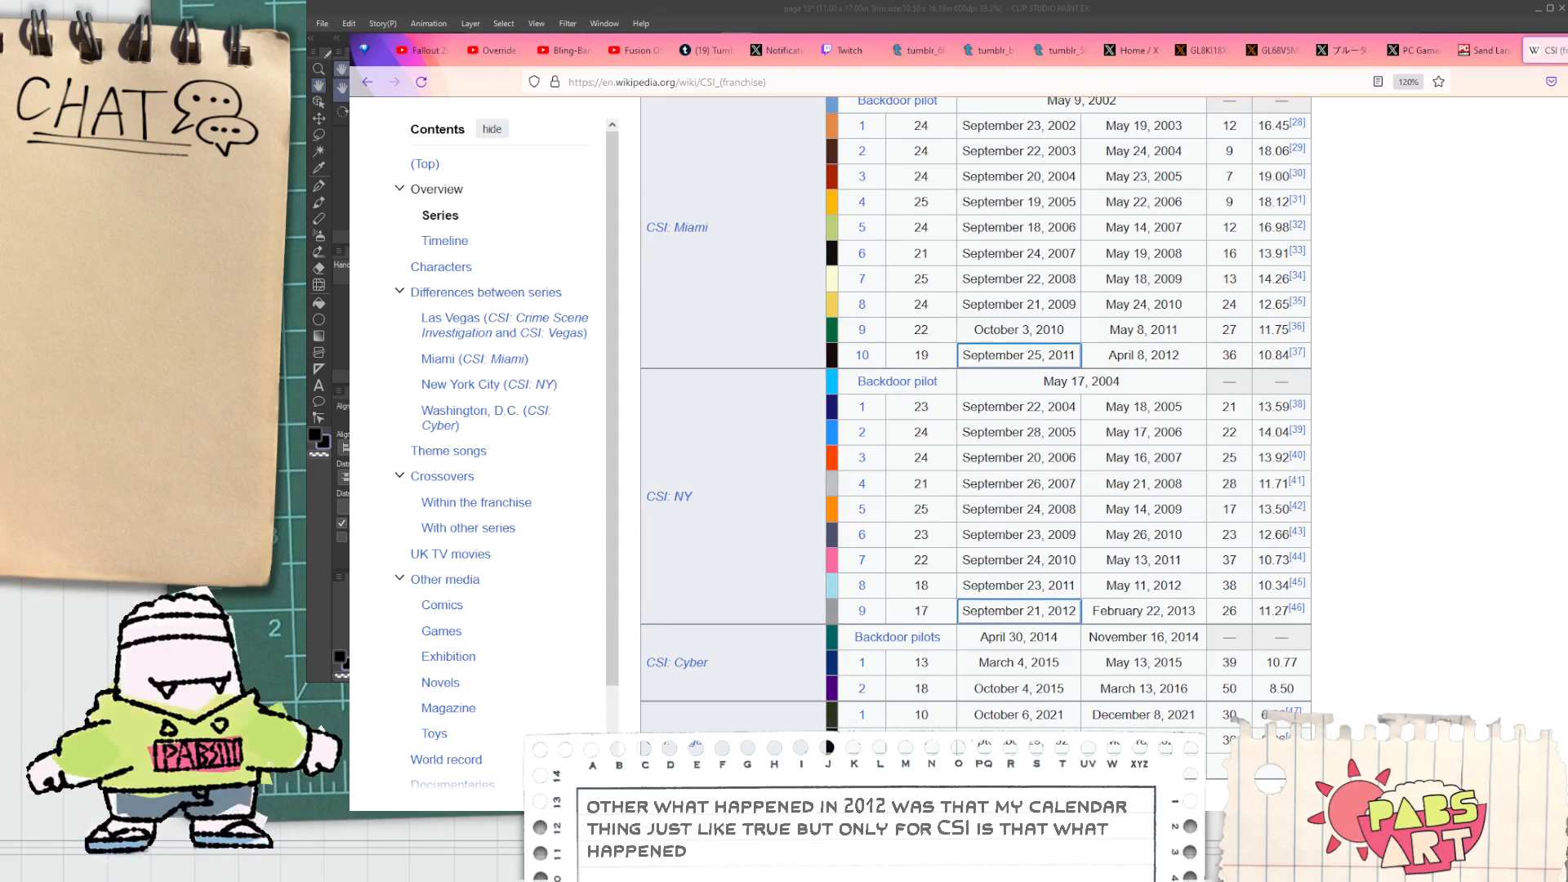
Step: Switch back to Clip Studio Paint and check the inked raised arm and its grip on the weapon in page 13's top panel
key(alt+Tab)
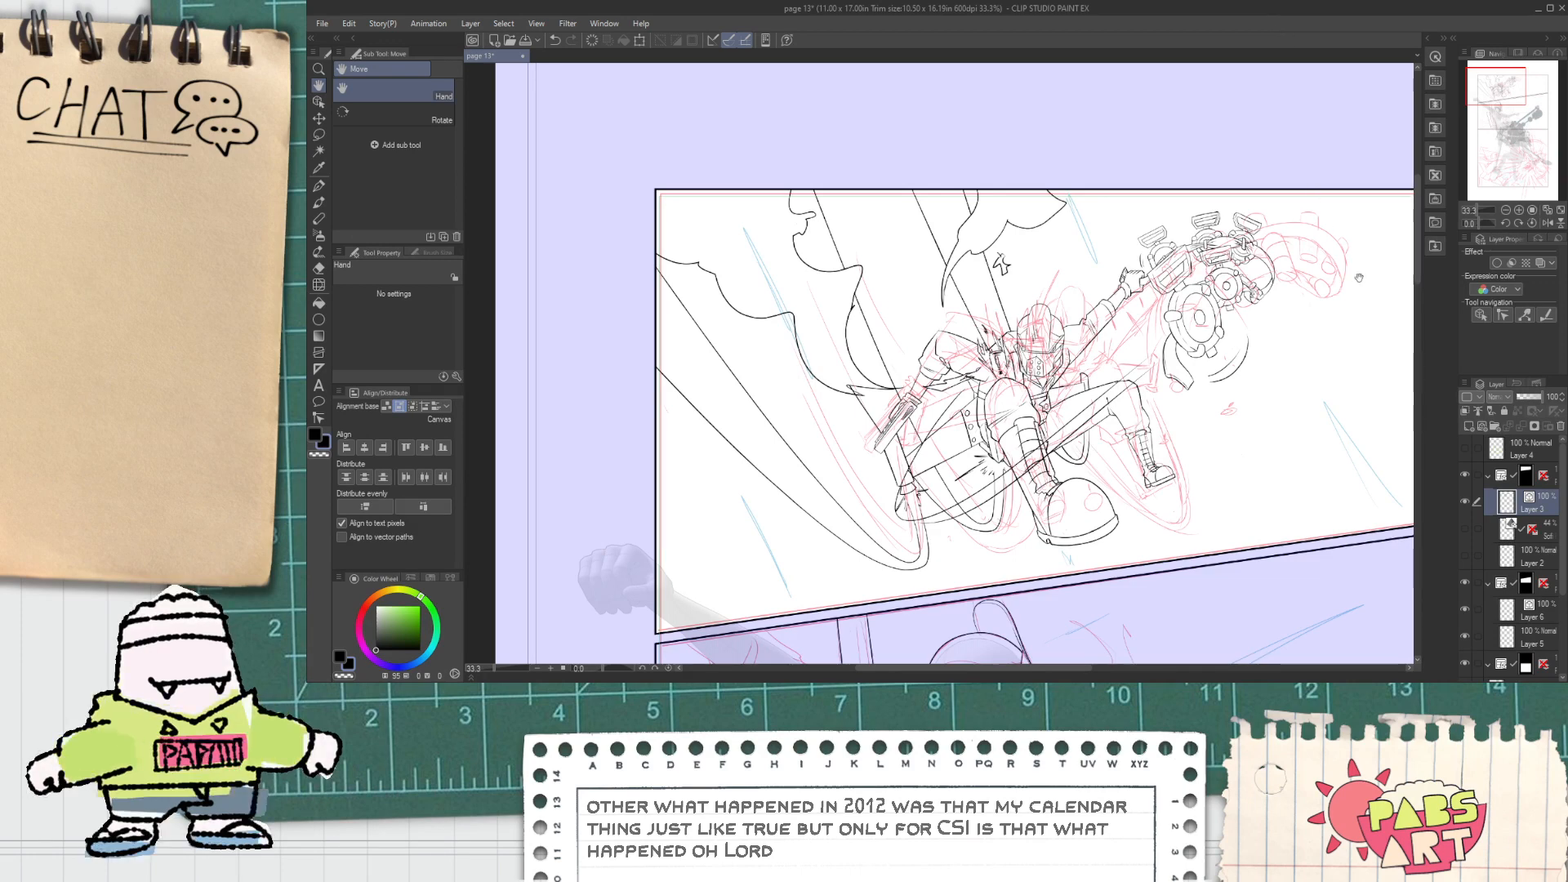
drag(1364, 289, 1267, 271)
scroll(1269, 544, up, 2)
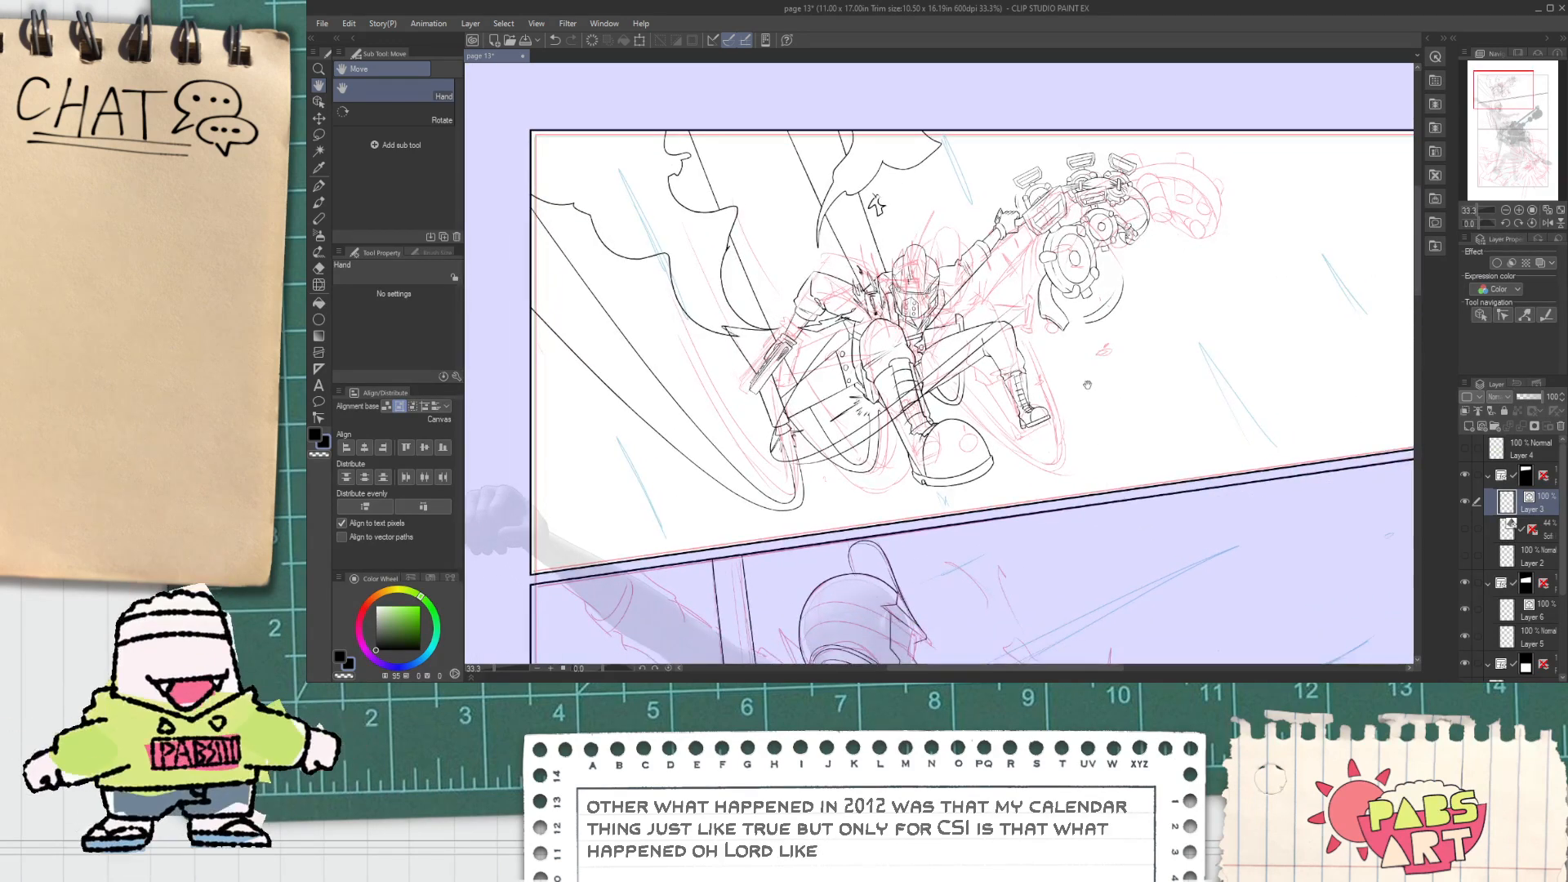
scroll(980, 254, up, 2)
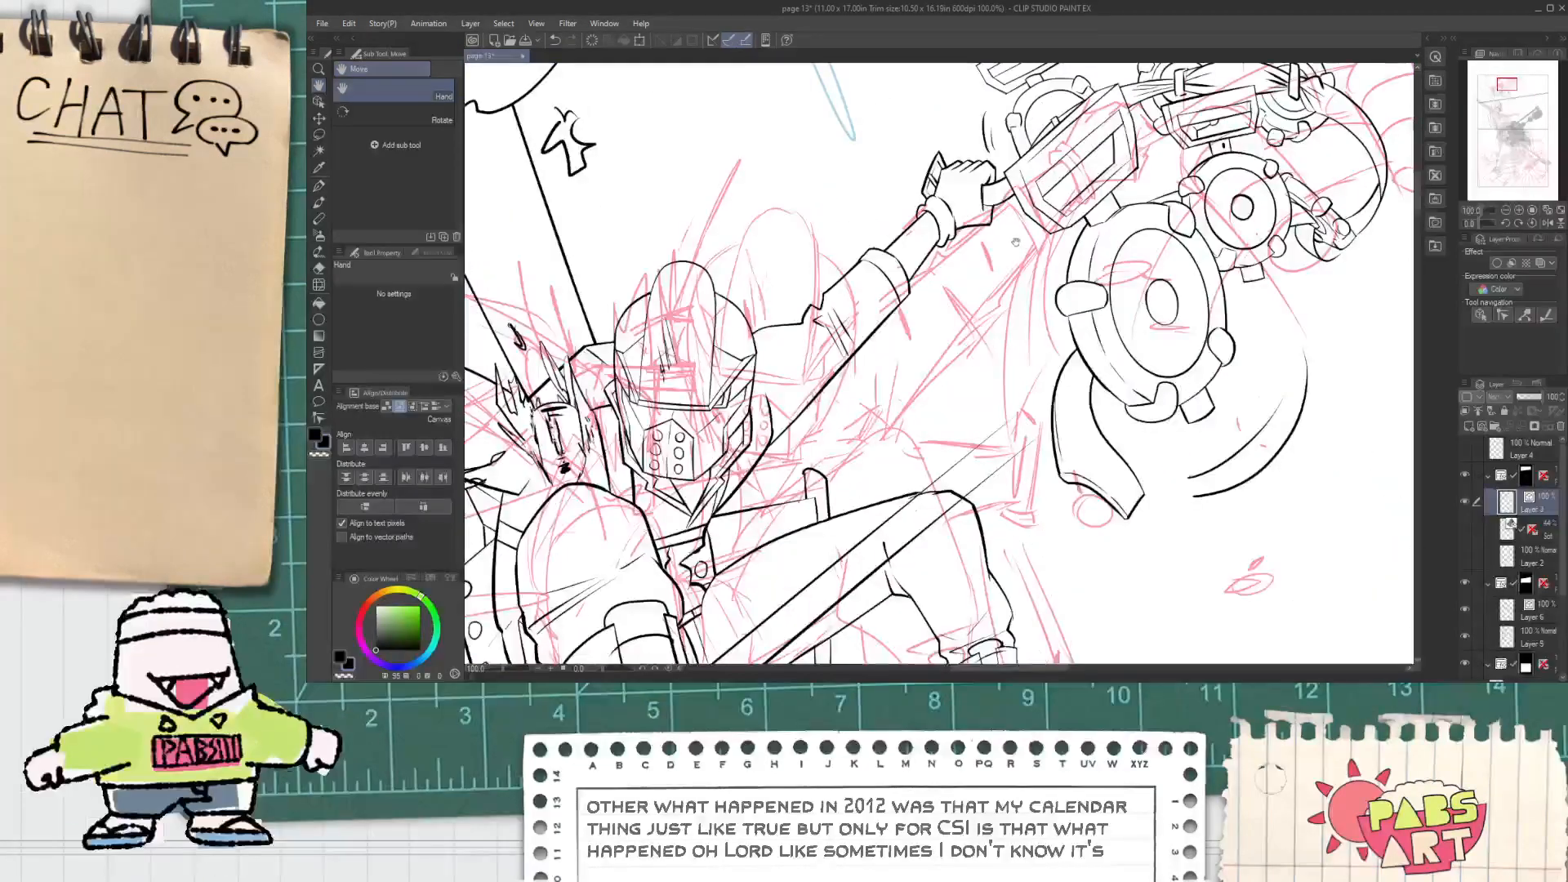
key(p)
scroll(980, 254, up, 4)
mouse_move(900, 347)
mouse_down()
mouse_move(903, 256)
mouse_move(1114, 153)
mouse_up()
key(e)
scroll(874, 340, down, 8)
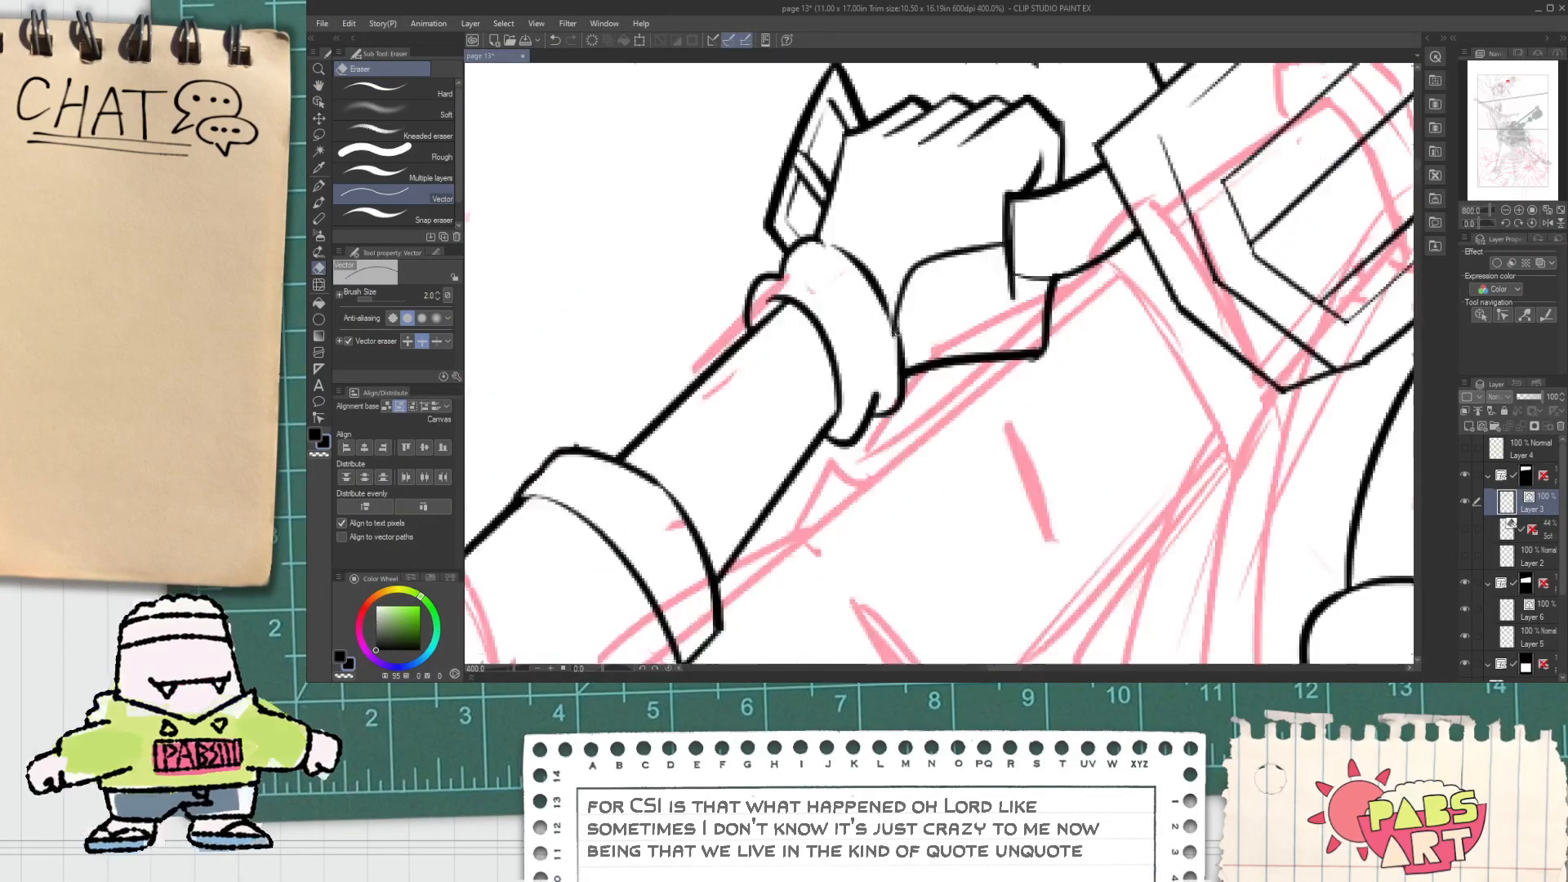
key(h)
scroll(1134, 261, down, 1)
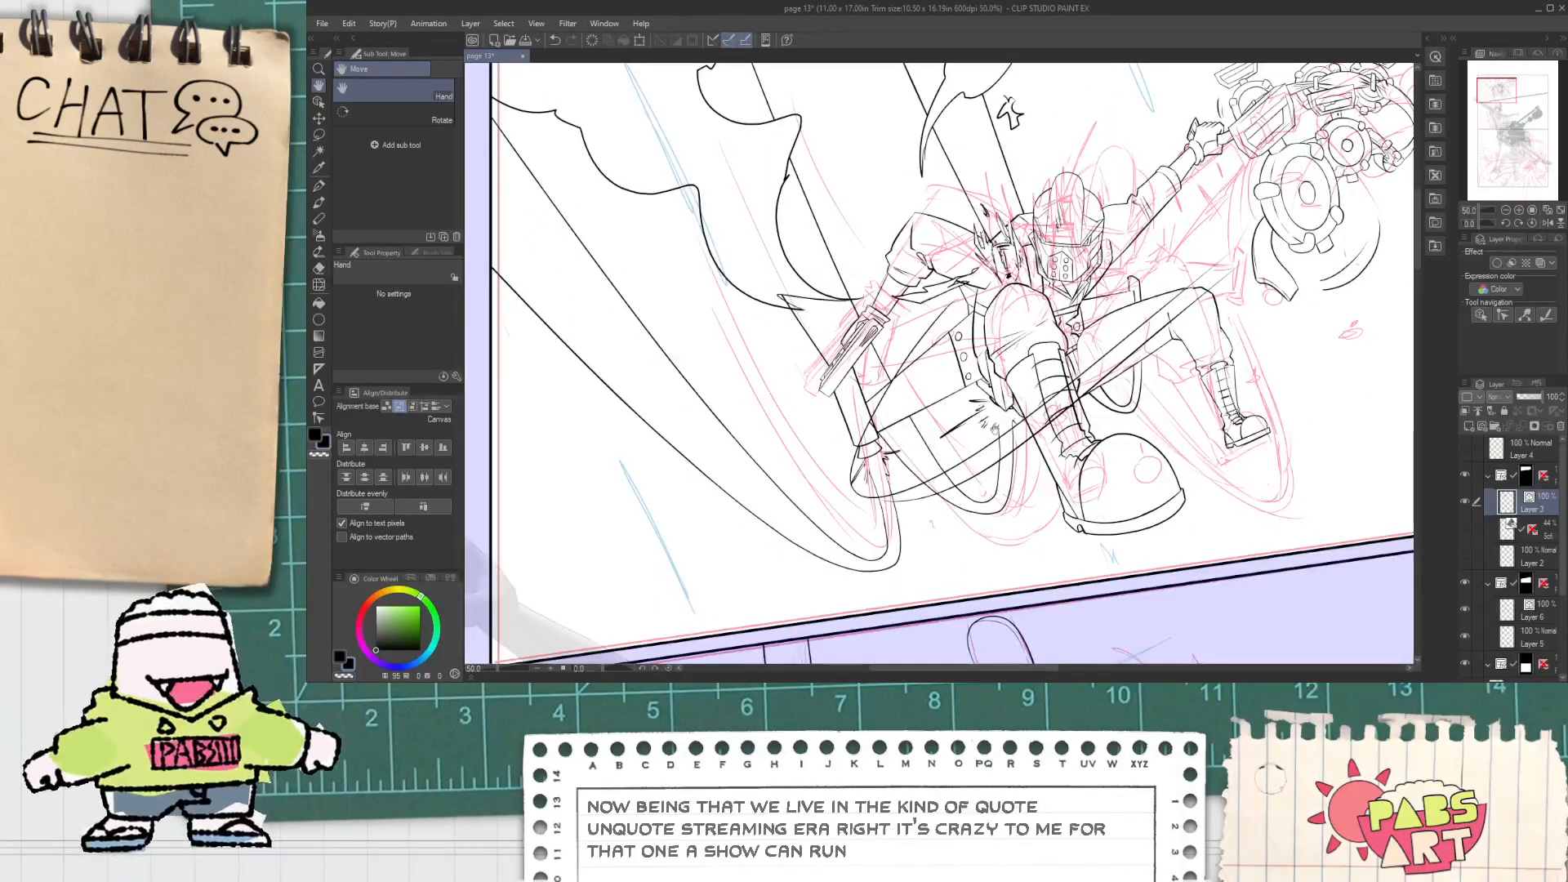
Step: Inspect the inked curved outlines and the weapon's shaft around the crouching figure in page 13's top panel
scroll(942, 299, down, 2)
scroll(943, 299, up, 3)
key(e)
scroll(1006, 355, up, 5)
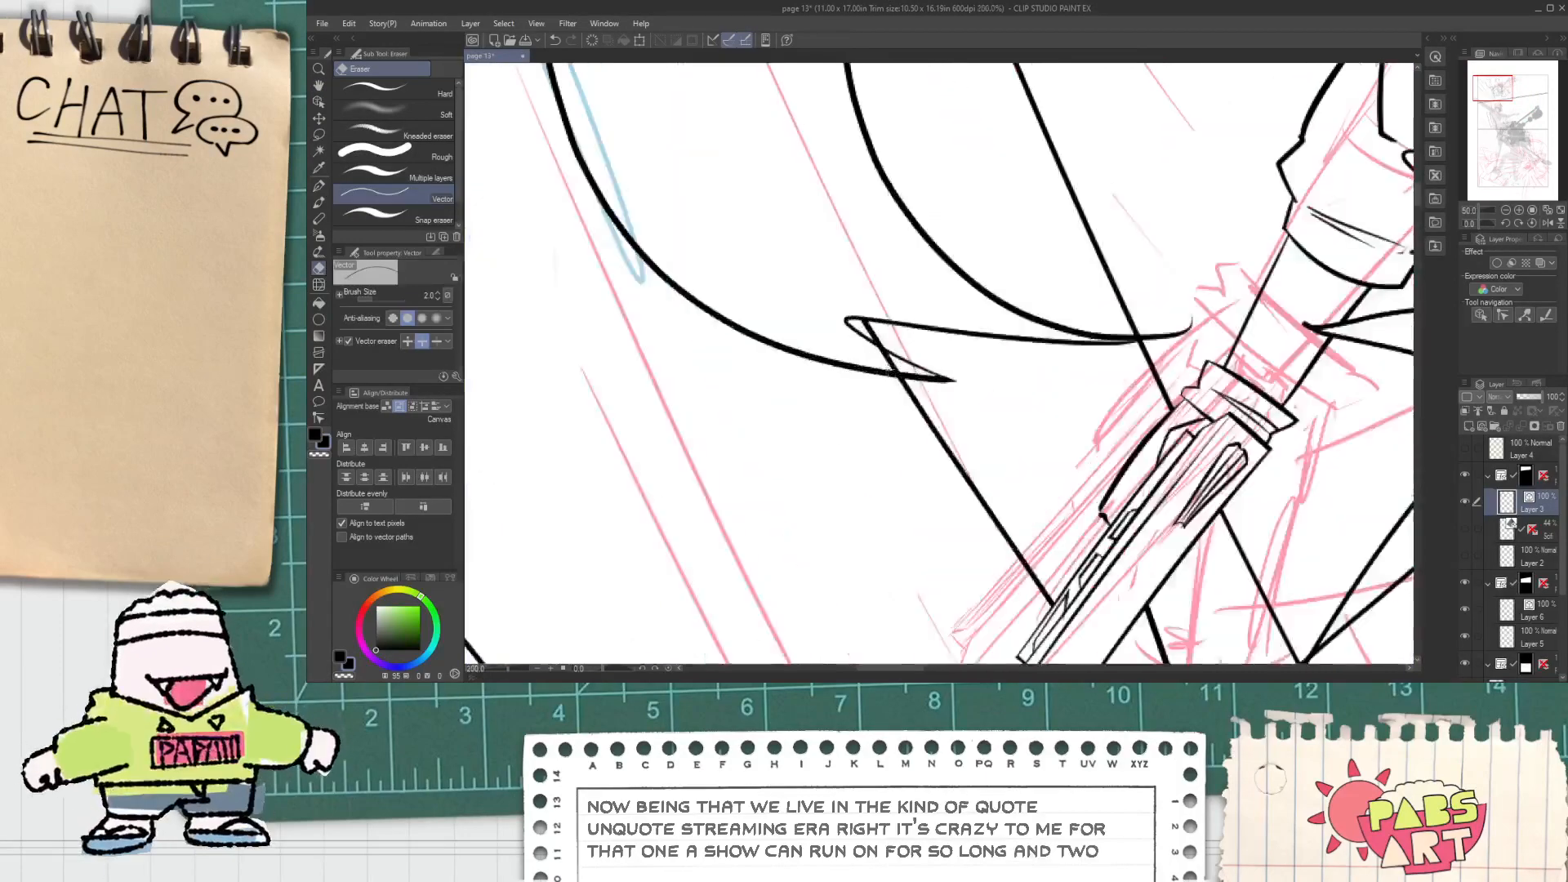
scroll(1006, 355, up, 1)
scroll(1006, 355, down, 1)
scroll(1029, 341, up, 1)
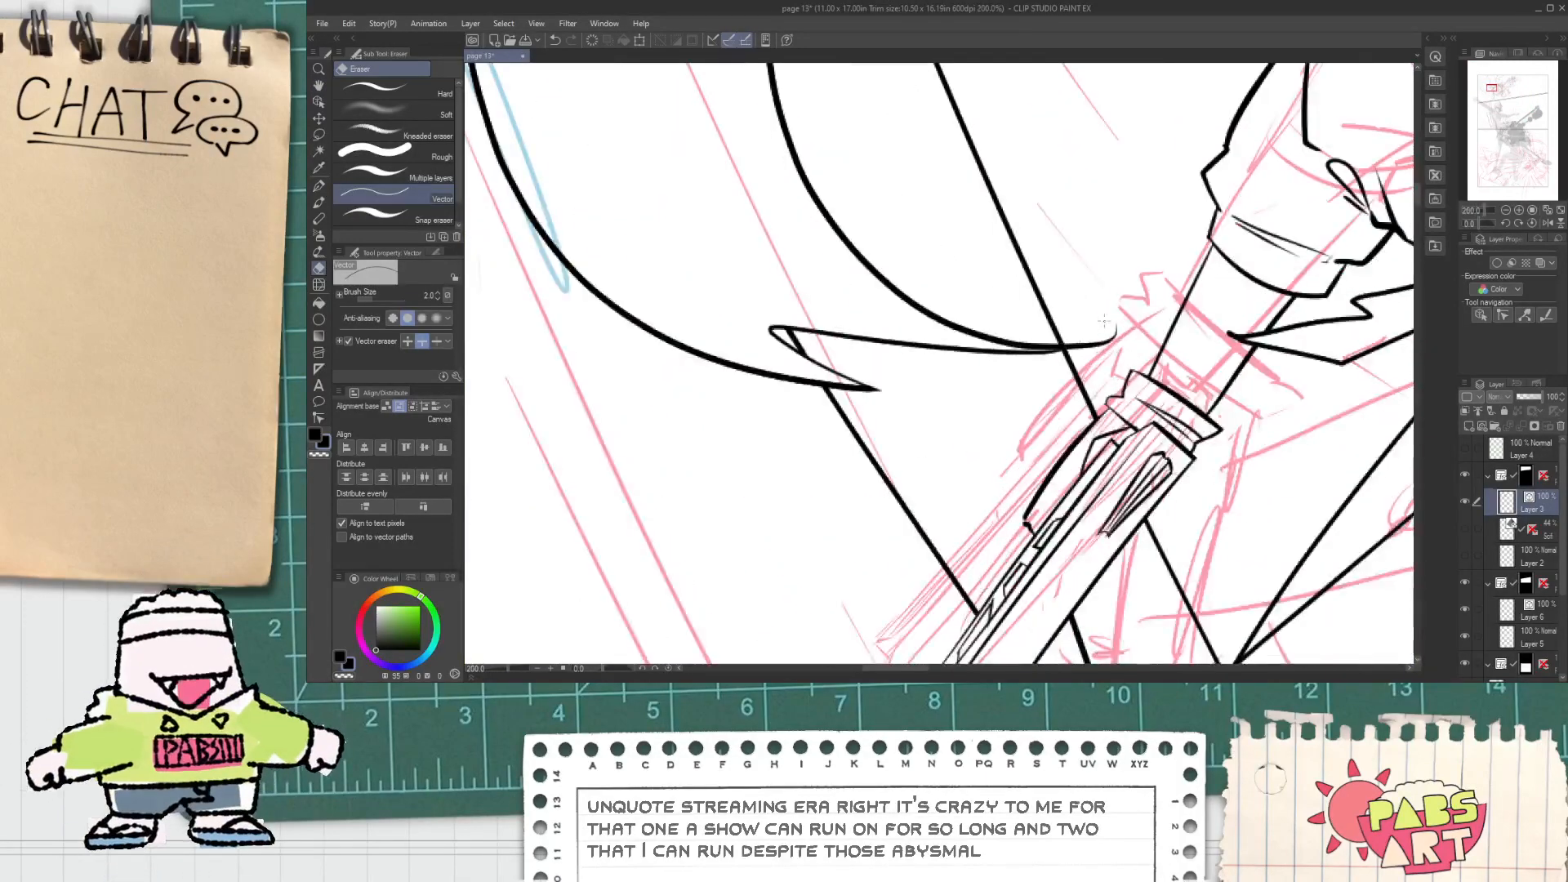
scroll(1082, 368, down, 7)
key(h)
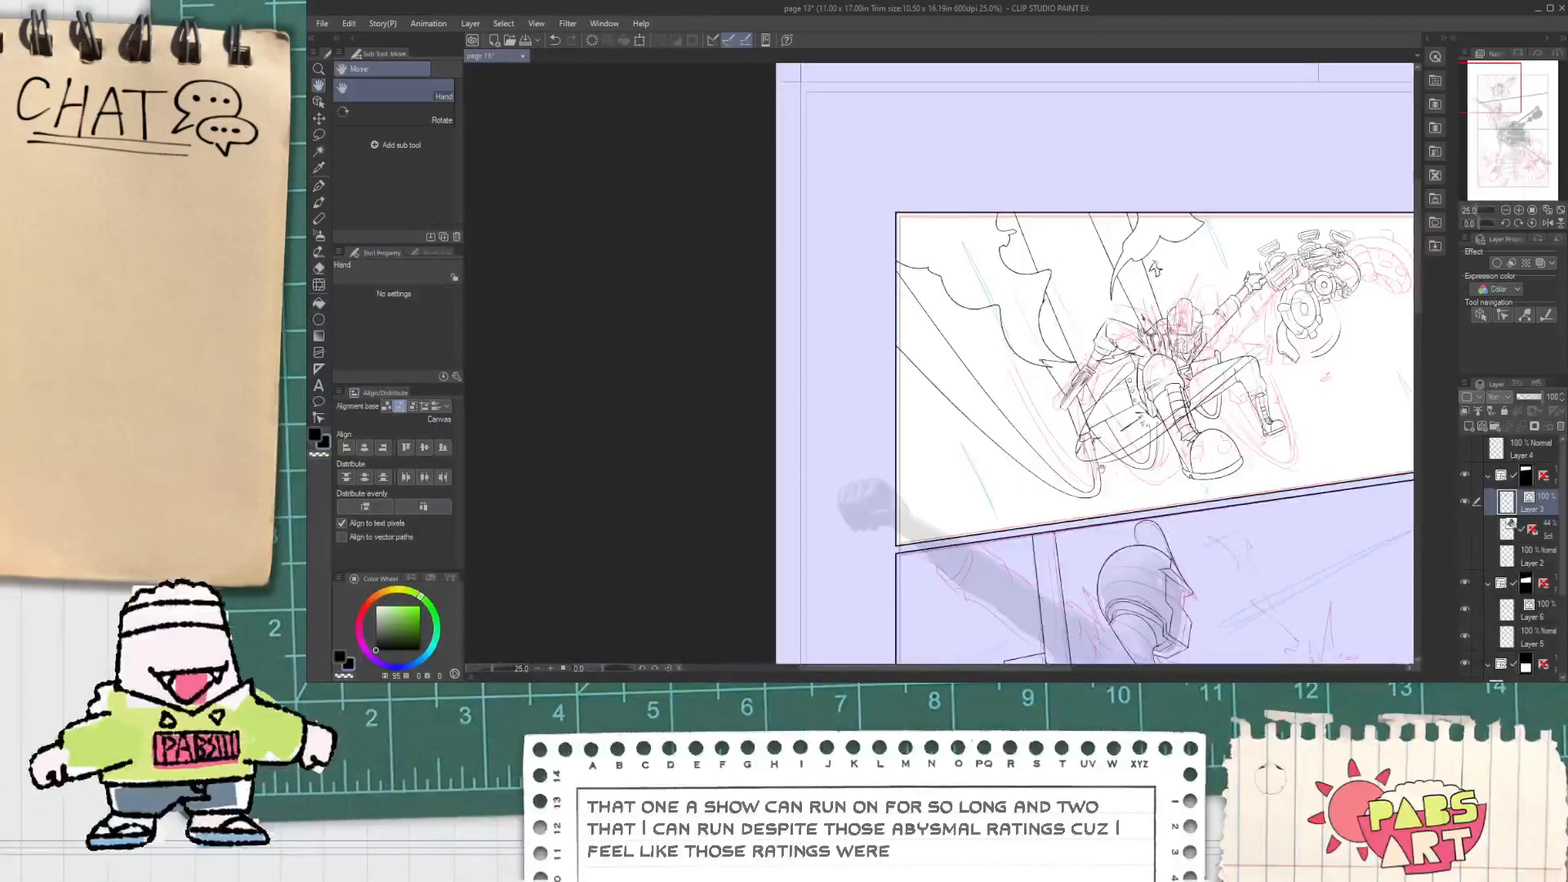
Step: Switch to Layer 6 of the second panel and ink the upper curve of the helmeted figure's waist band with the G-pen
drag(1006, 564, 823, 515)
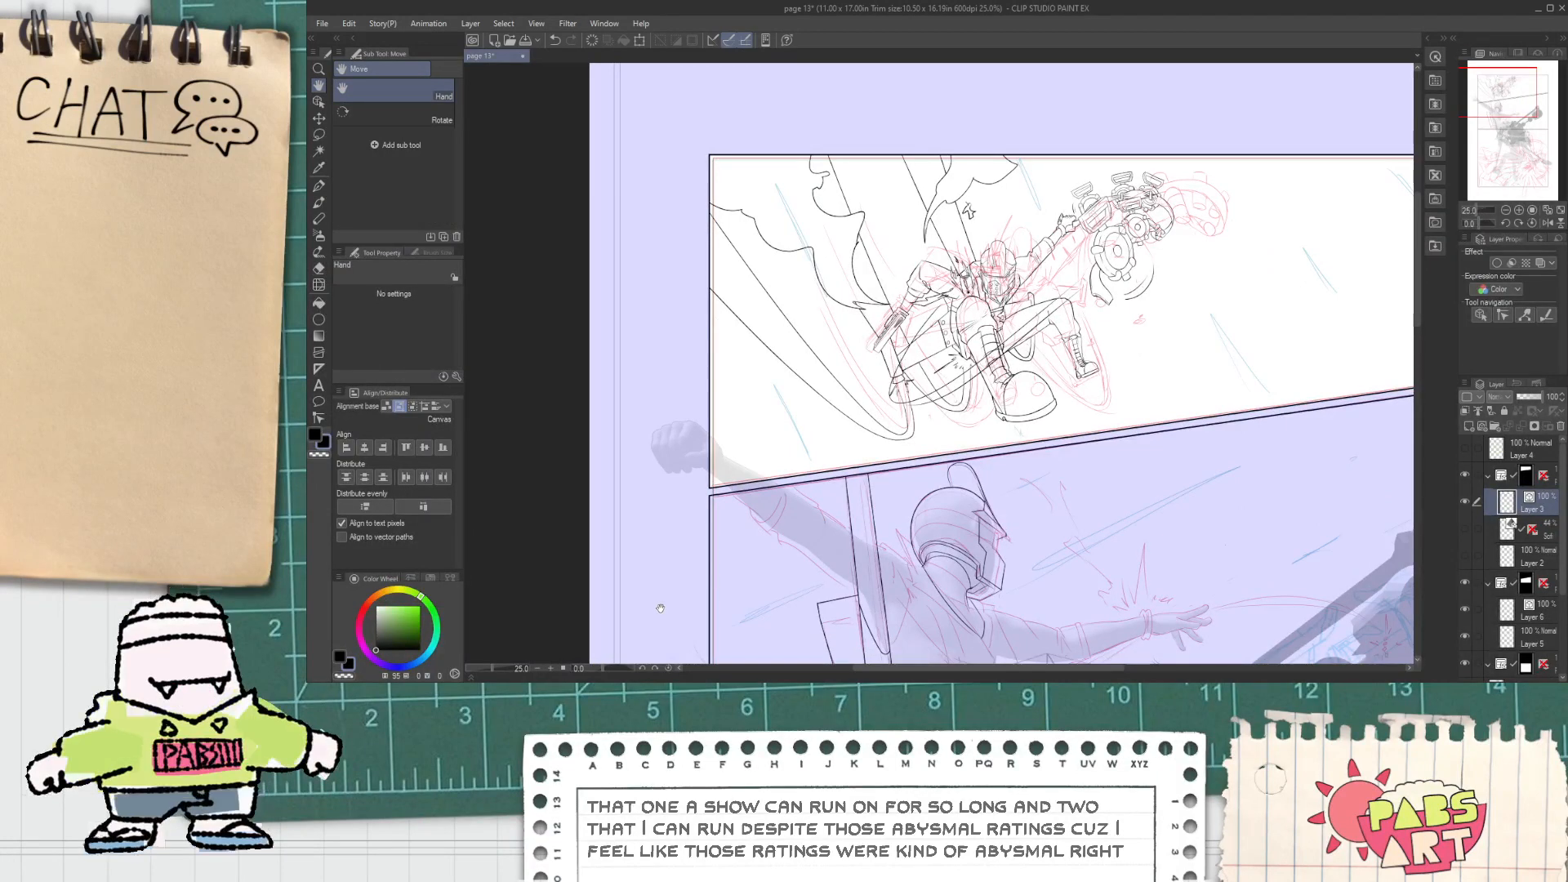
click(1520, 612)
scroll(1144, 588, down, 2)
drag(1135, 613, 962, 417)
scroll(962, 416, up, 4)
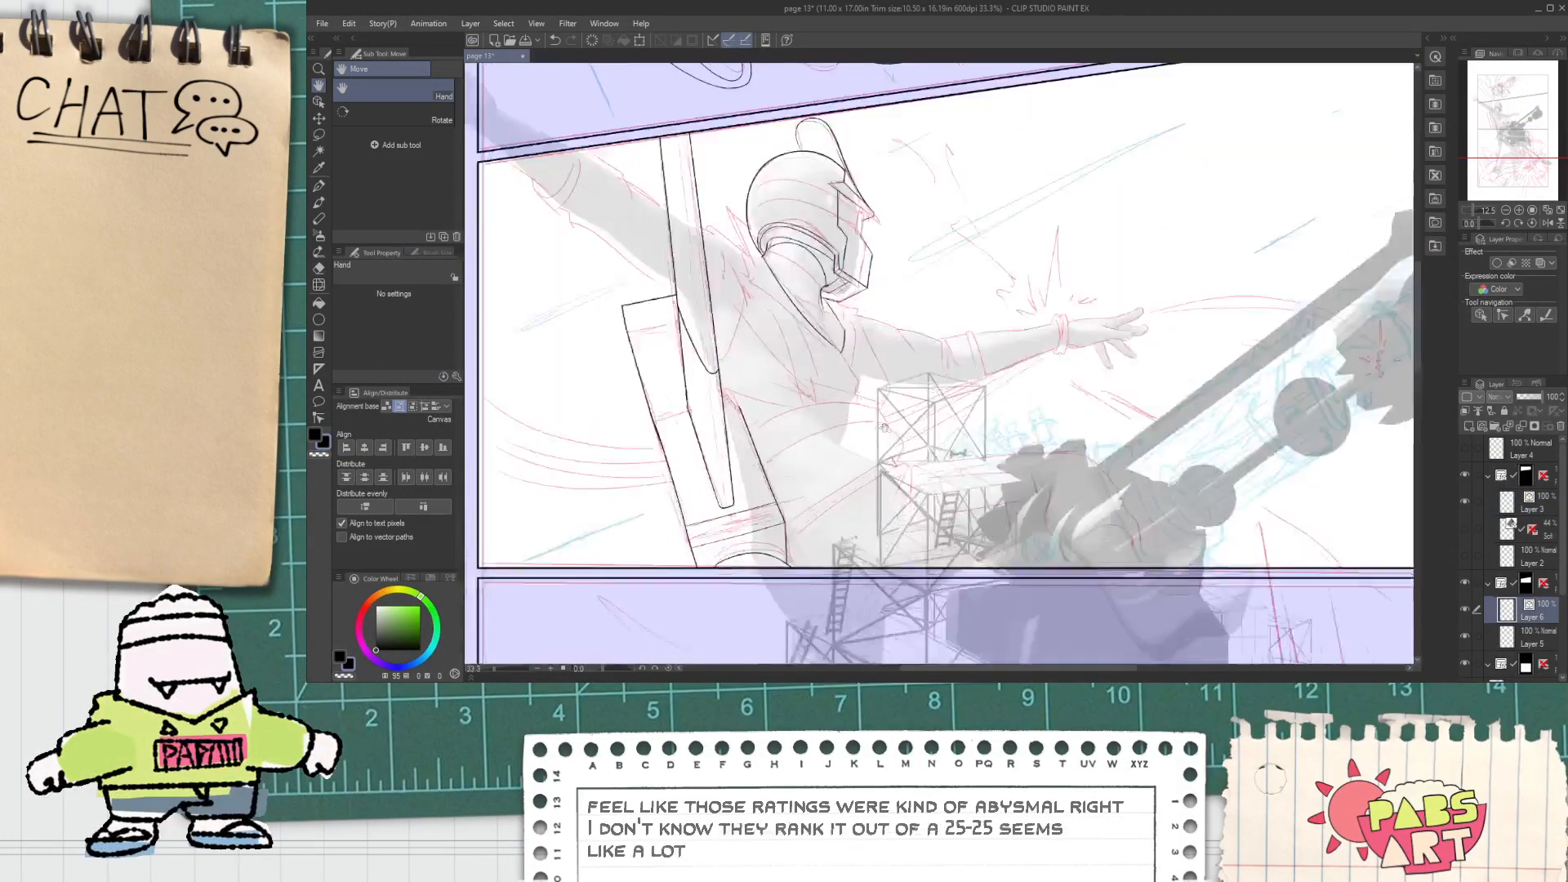
scroll(718, 448, up, 2)
key(p)
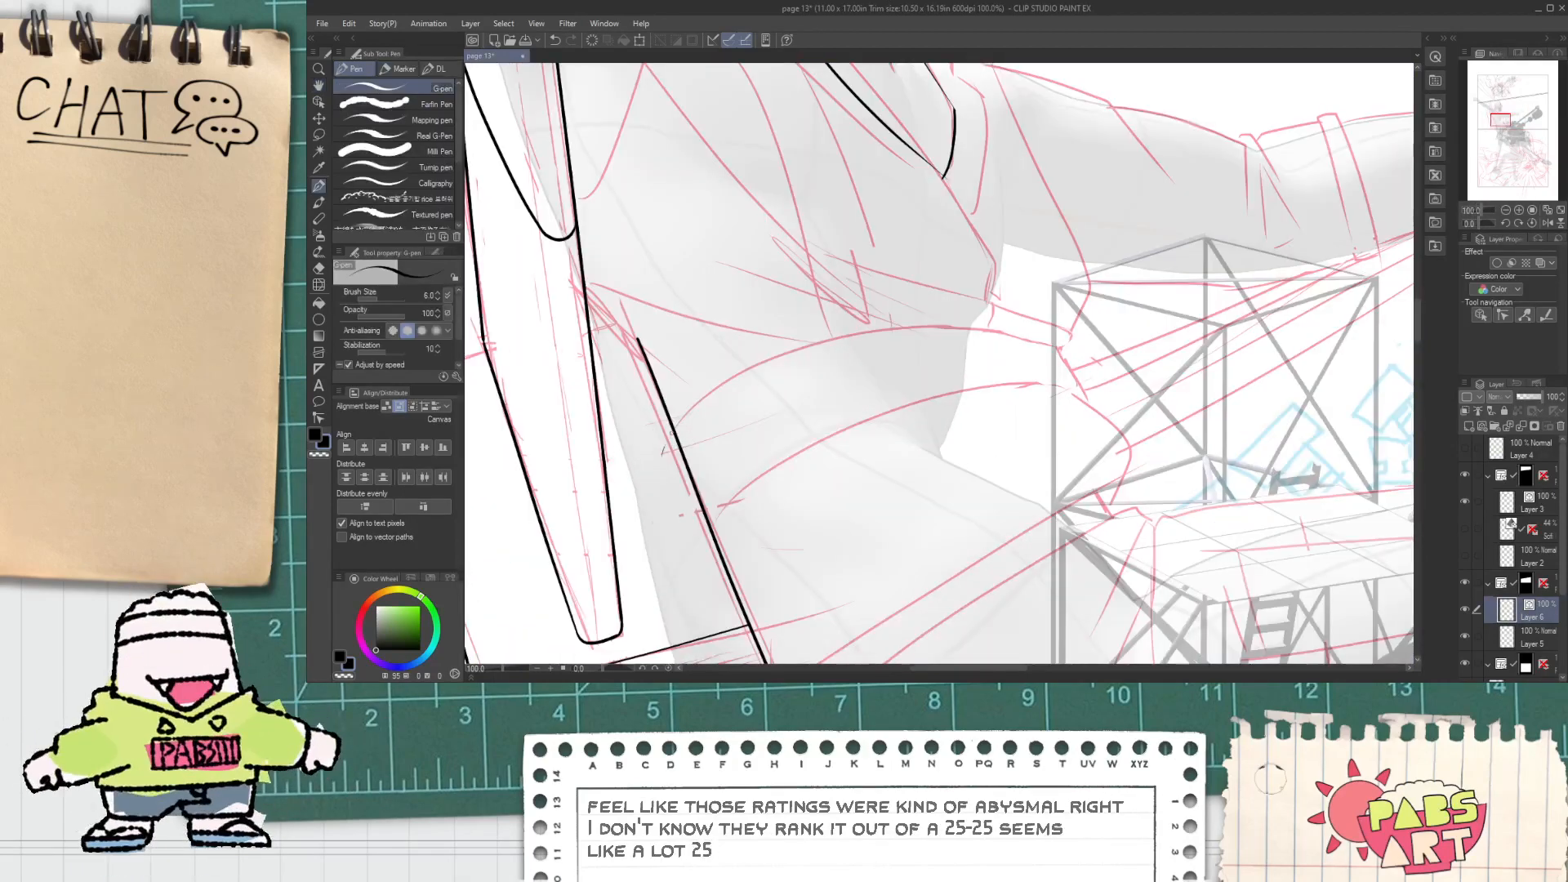
mouse_move(645, 470)
mouse_down()
mouse_move(1078, 329)
mouse_move(1185, 398)
mouse_up()
key(ctrl+z)
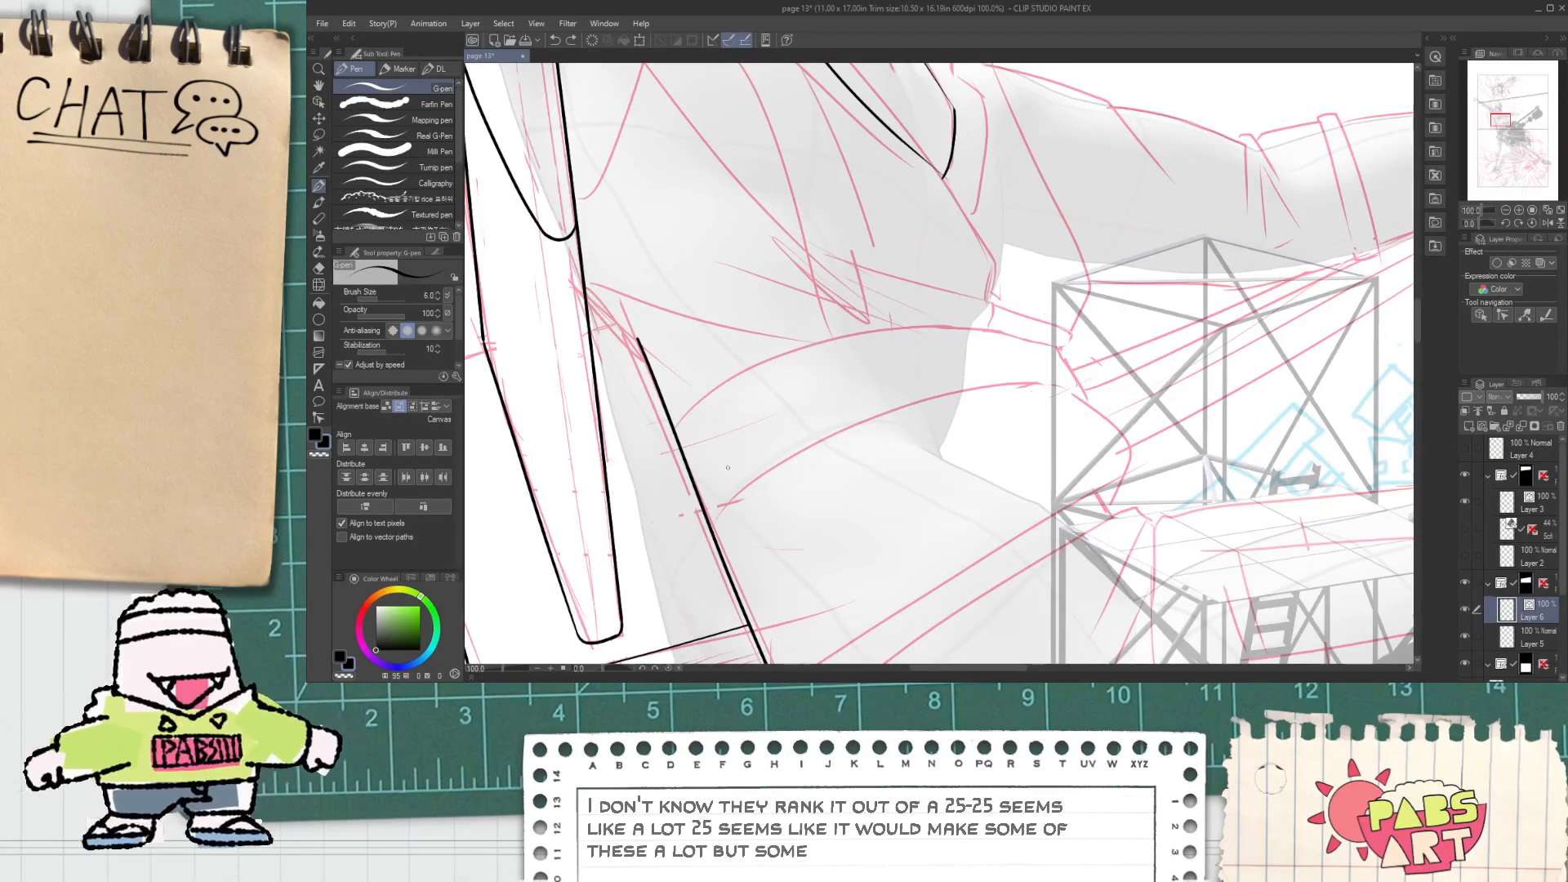
drag(767, 370, 1176, 388)
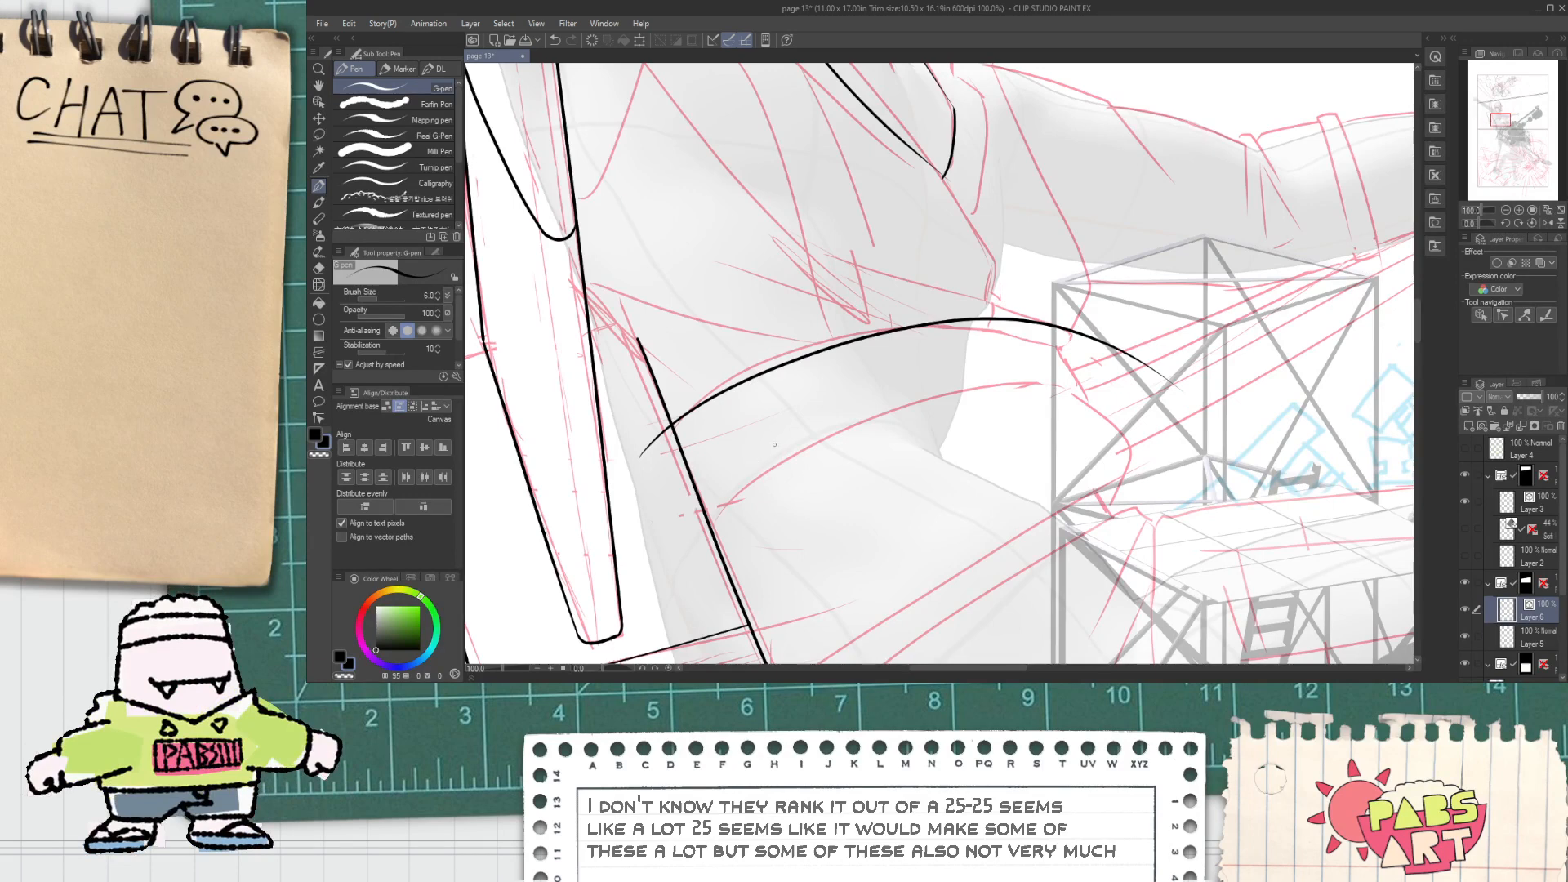
Step: Narrow the waist band's upper curve with the Object tool so it fits the pink sketch
key(o)
click(1180, 390)
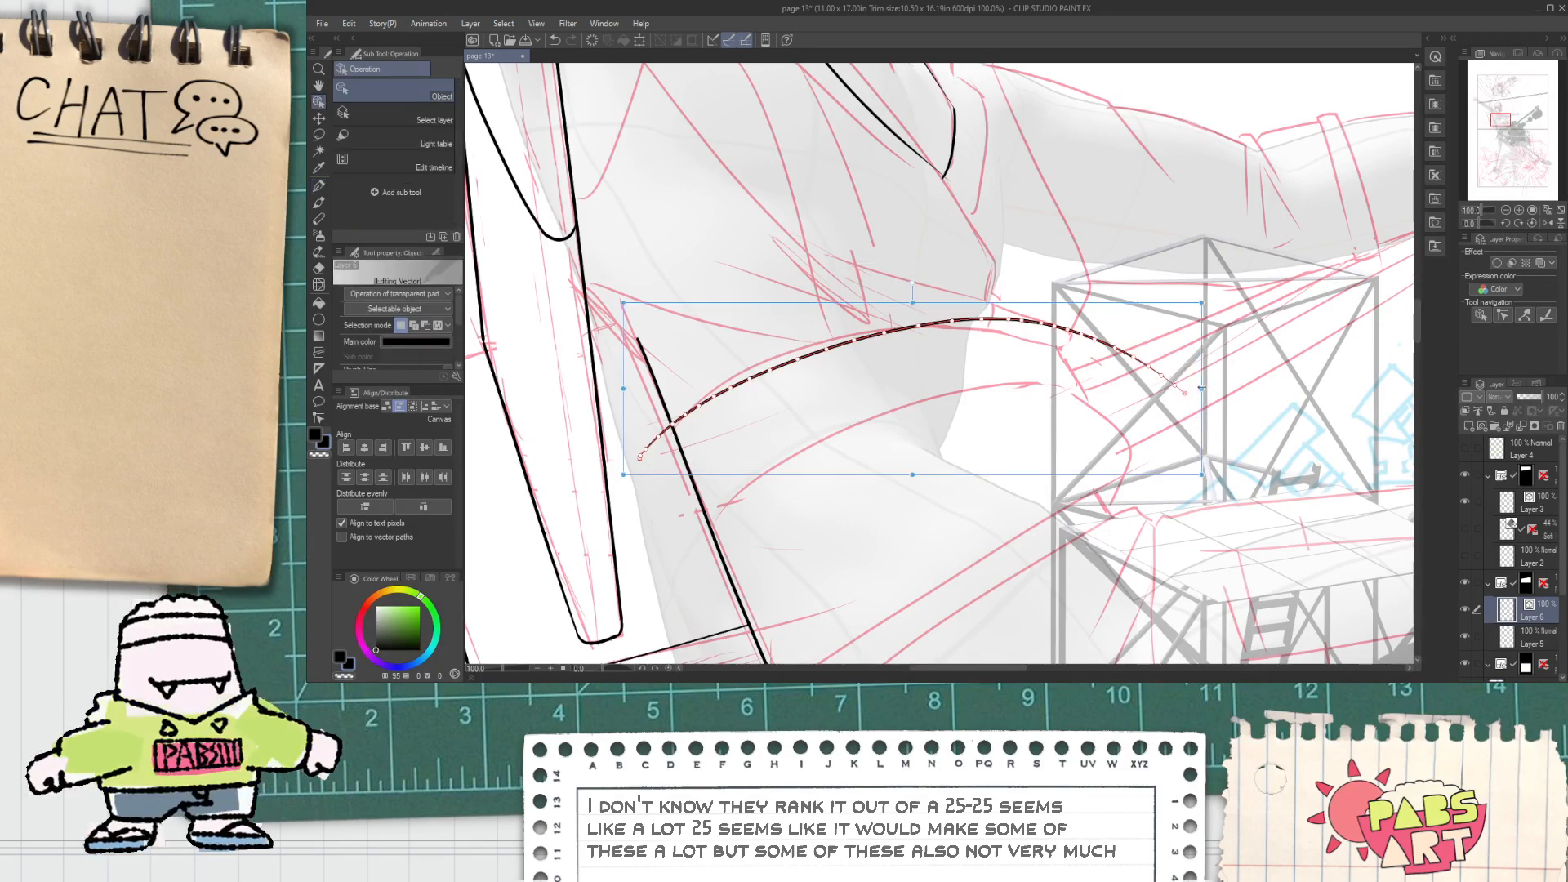
drag(1202, 389, 1125, 389)
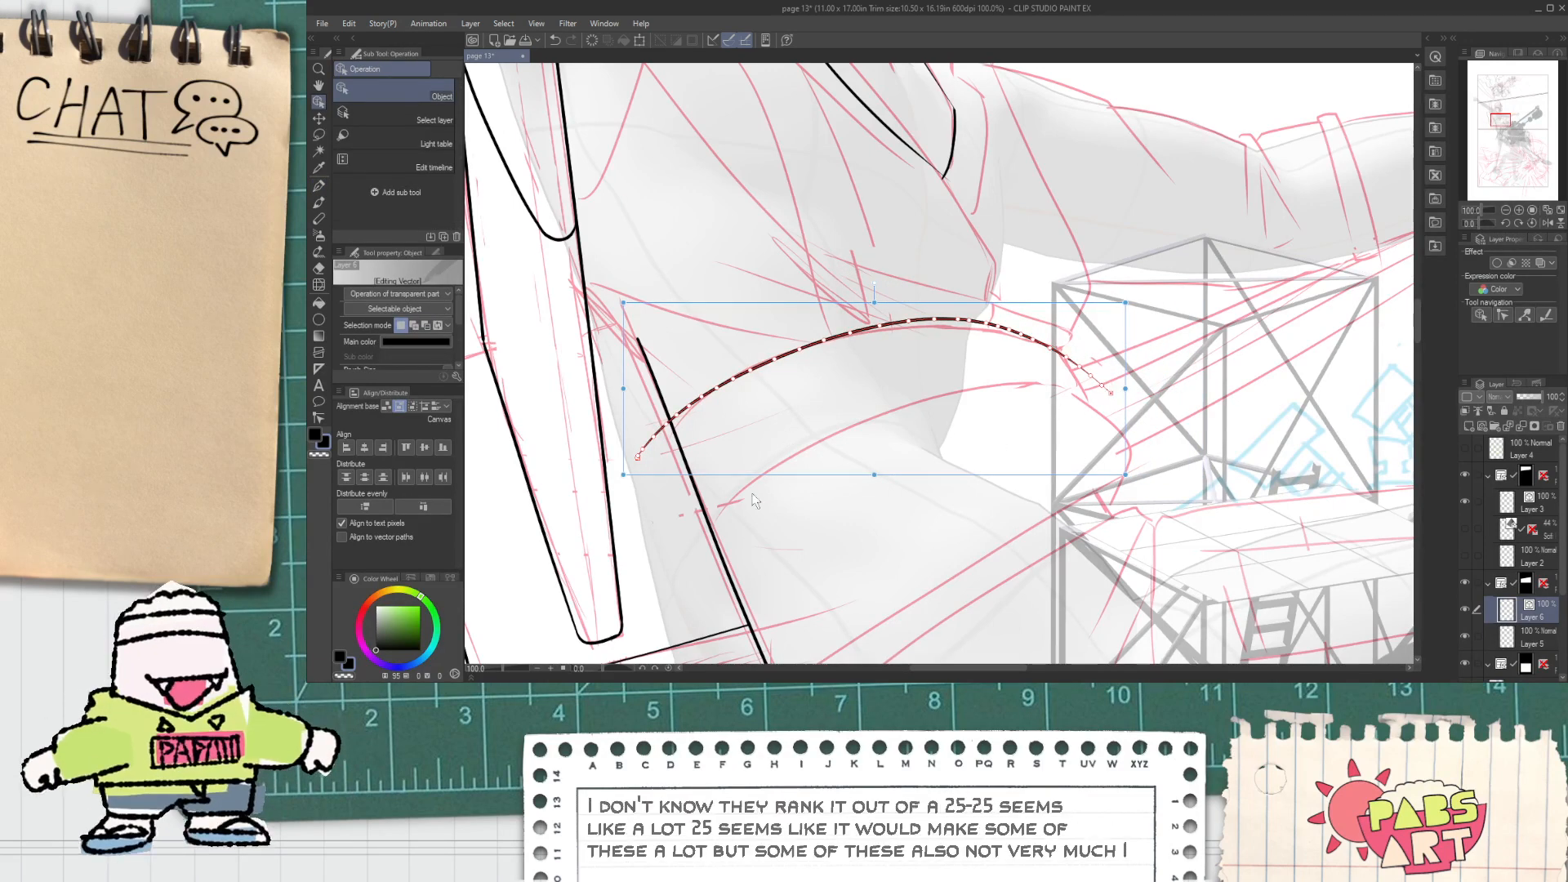
Step: Ink the waist band's lower curve and the short edge closing its outer end
key(p)
drag(701, 555, 1125, 408)
key(ctrl+z)
drag(692, 554, 1147, 437)
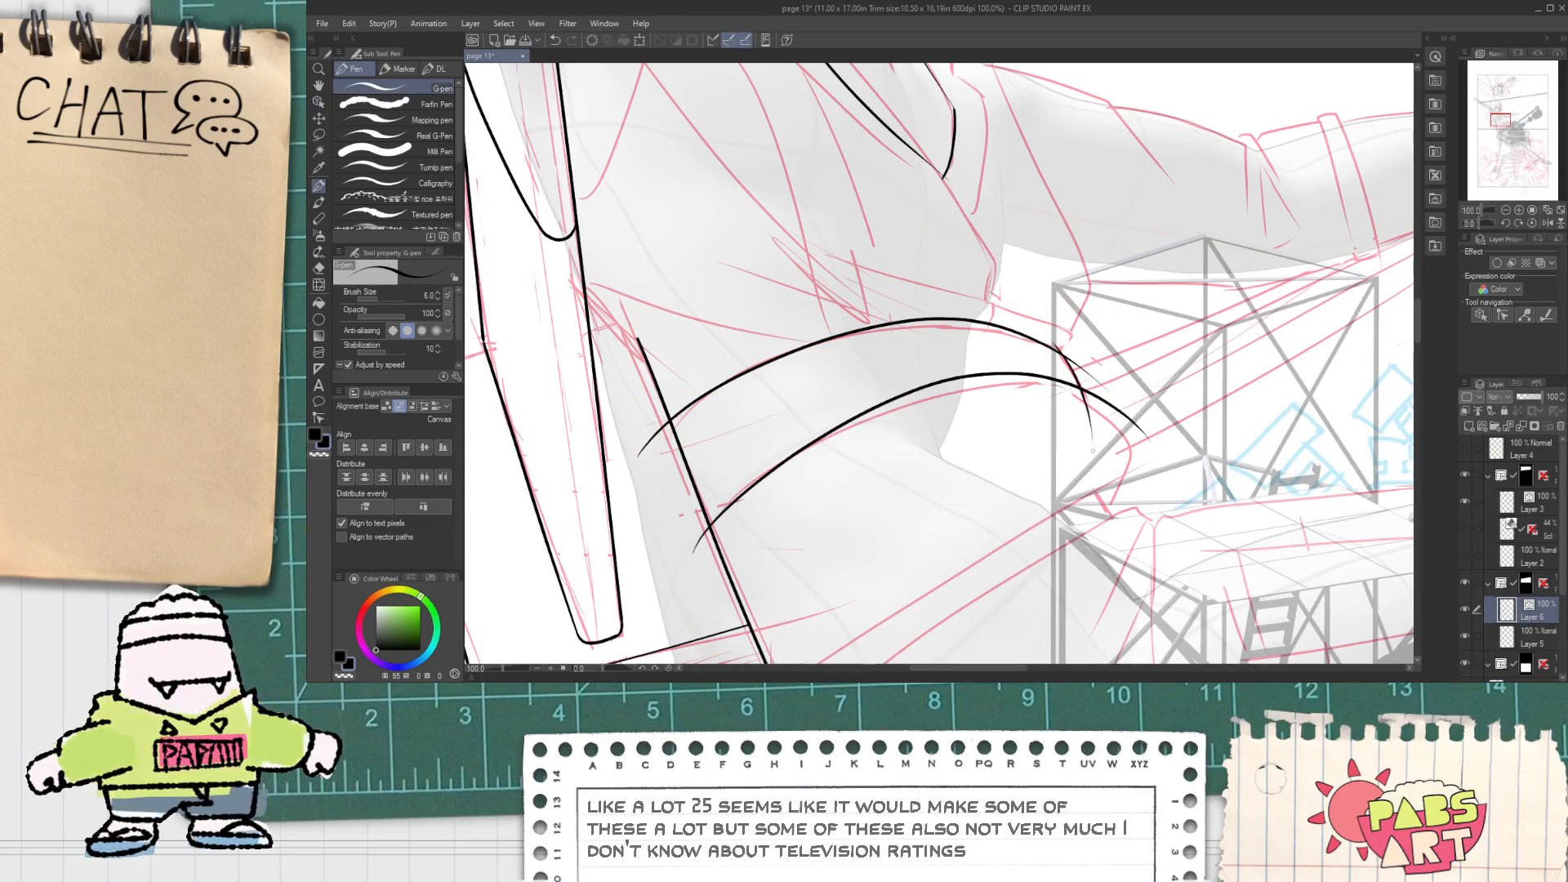
Step: Trim the overshooting line ends at the waist band's tip and along the figure's back edge with the Vector eraser
key(e)
click(1091, 418)
scroll(1070, 380, up, 2)
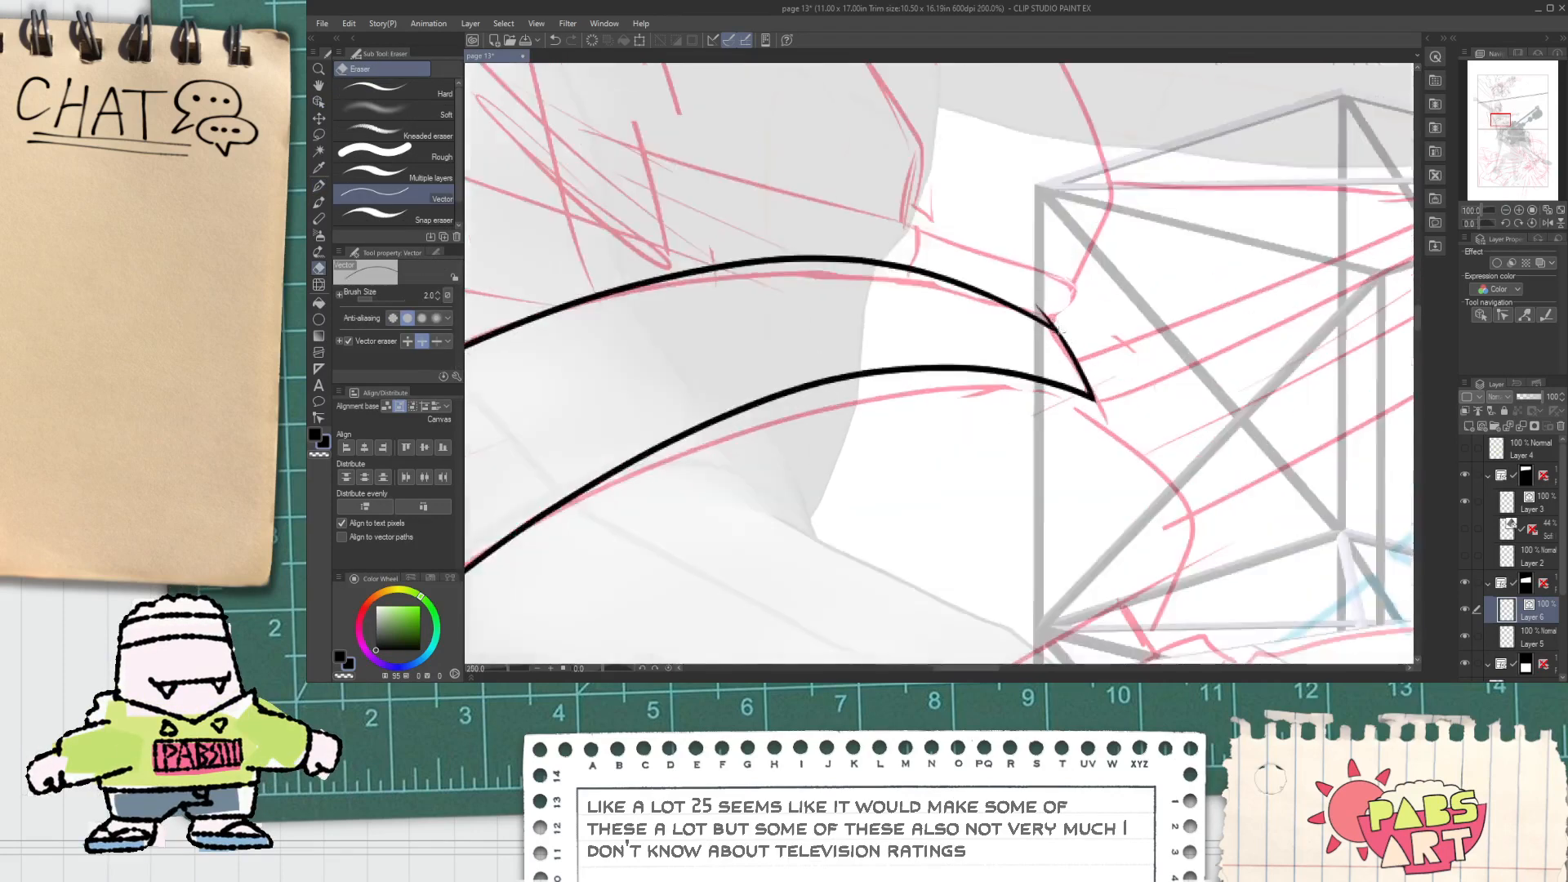
scroll(1056, 339, down, 2)
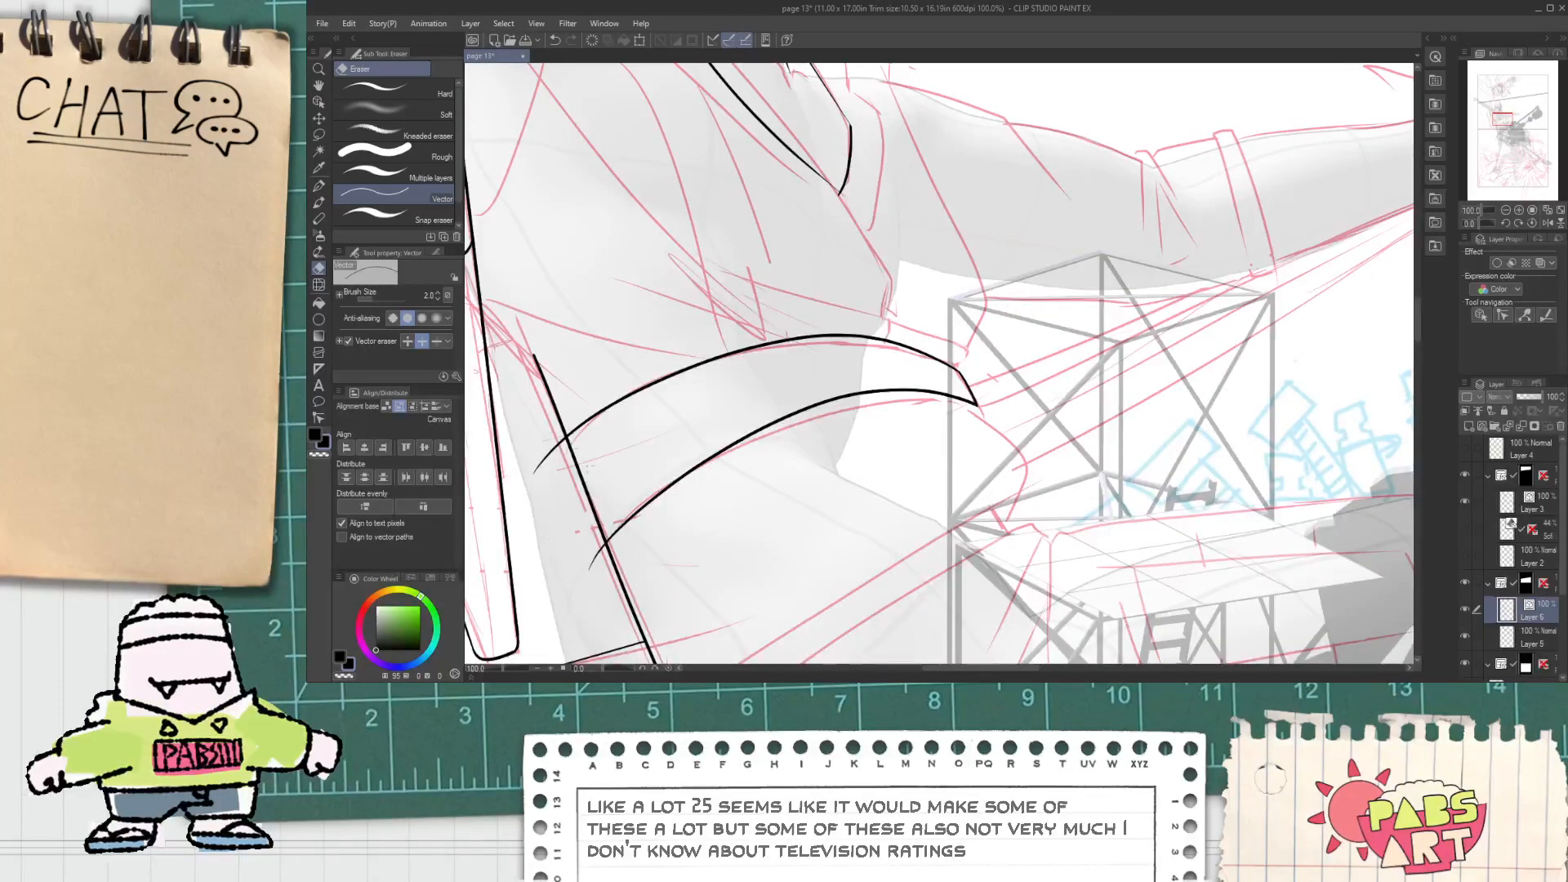
scroll(621, 531, down, 2)
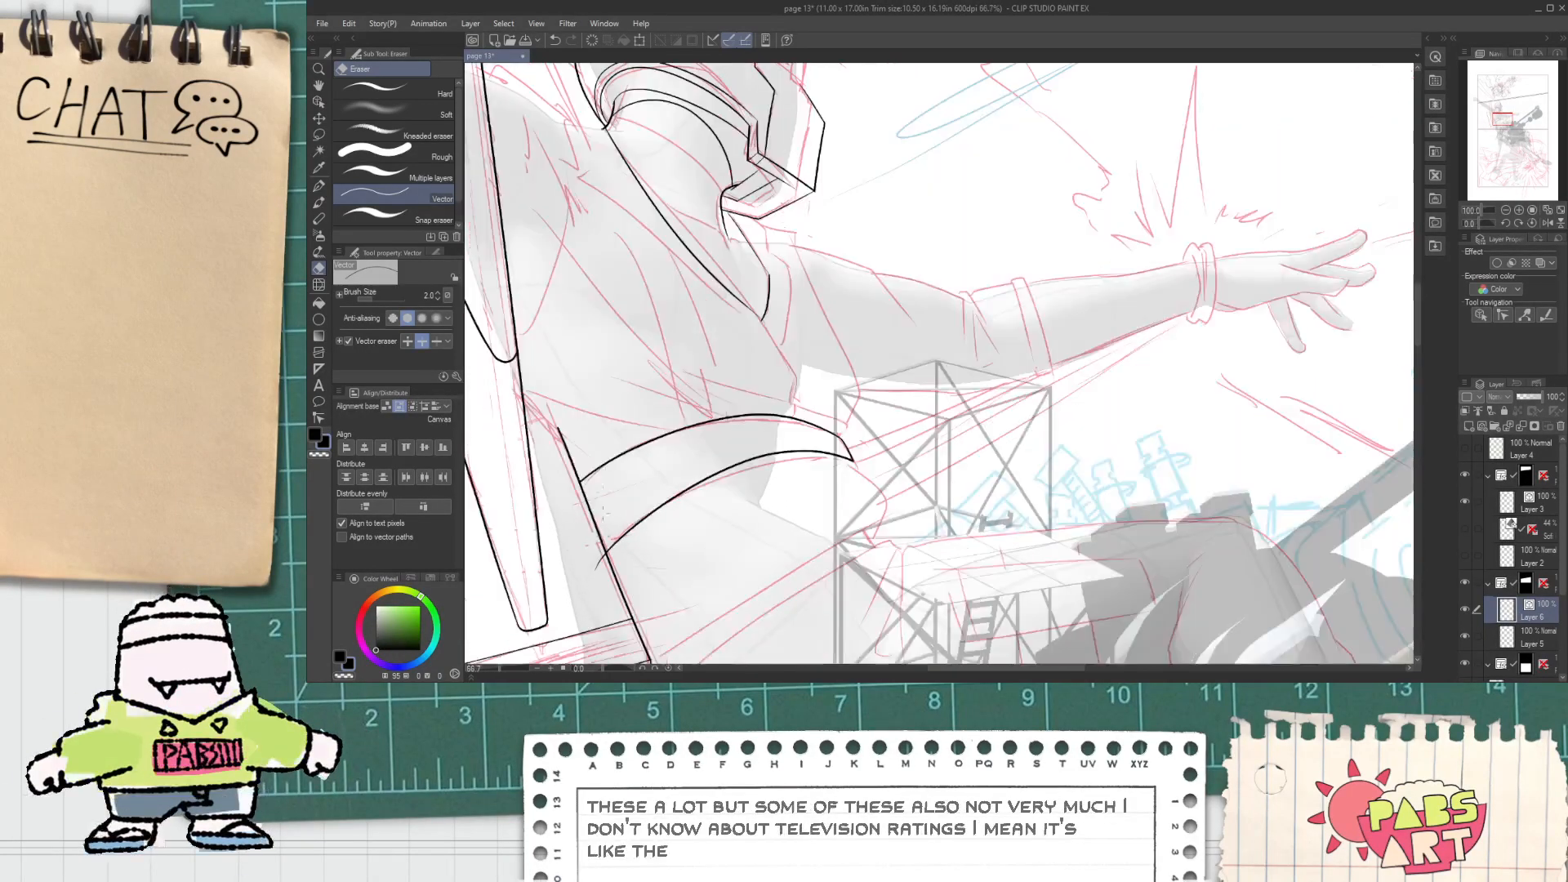
key(space)
drag(633, 470, 722, 498)
scroll(693, 567, up, 1)
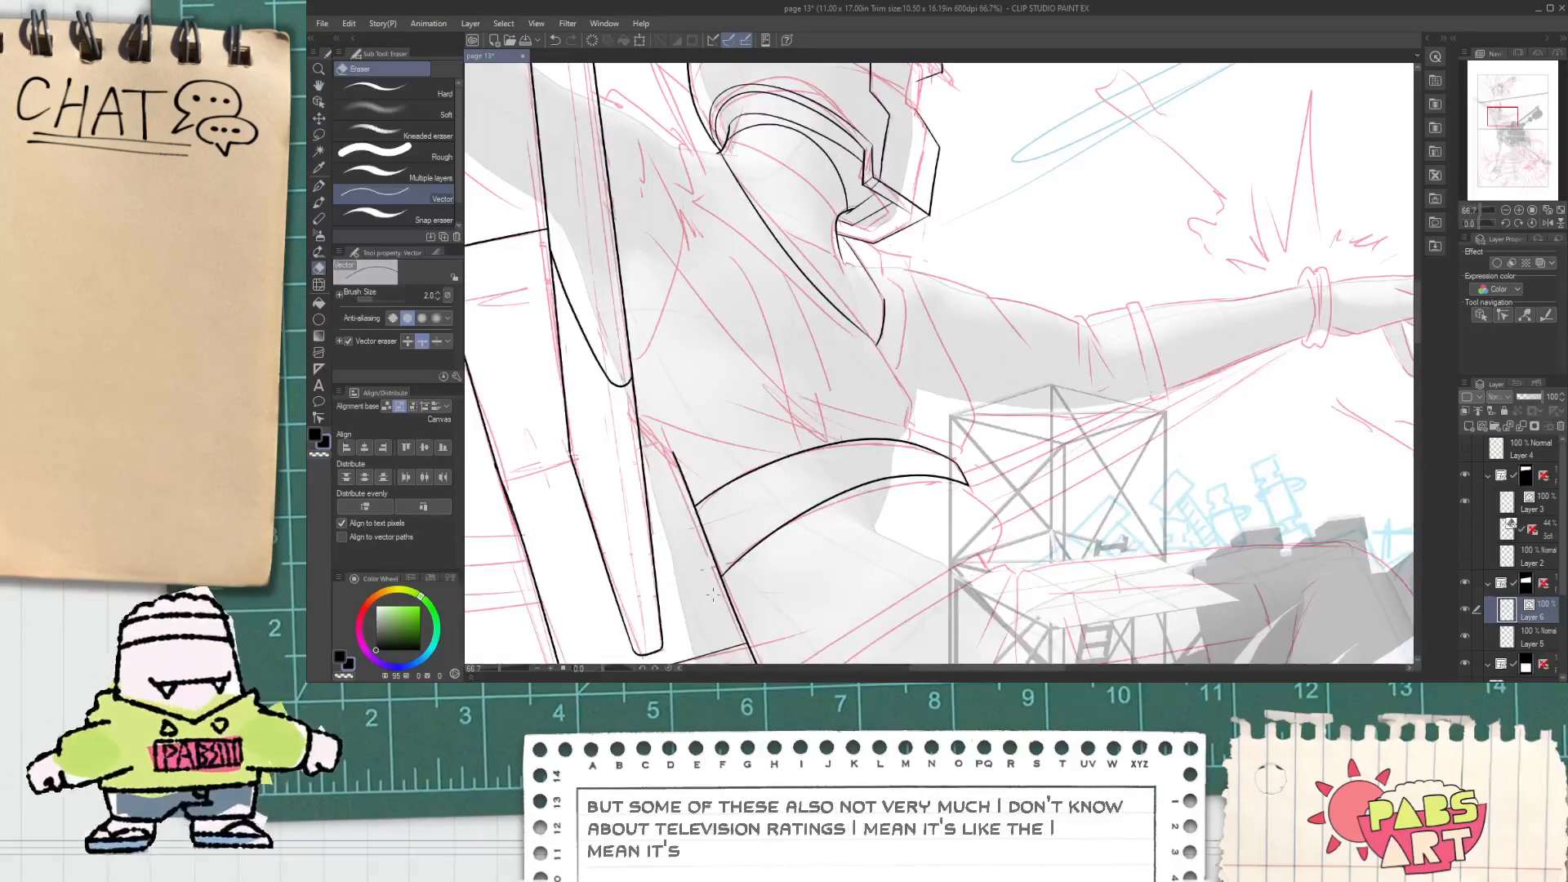
Step: Ink a short diagonal edge from the long pointed strap down to the back edge above the waist band and trim its overlaps
scroll(688, 548, up, 3)
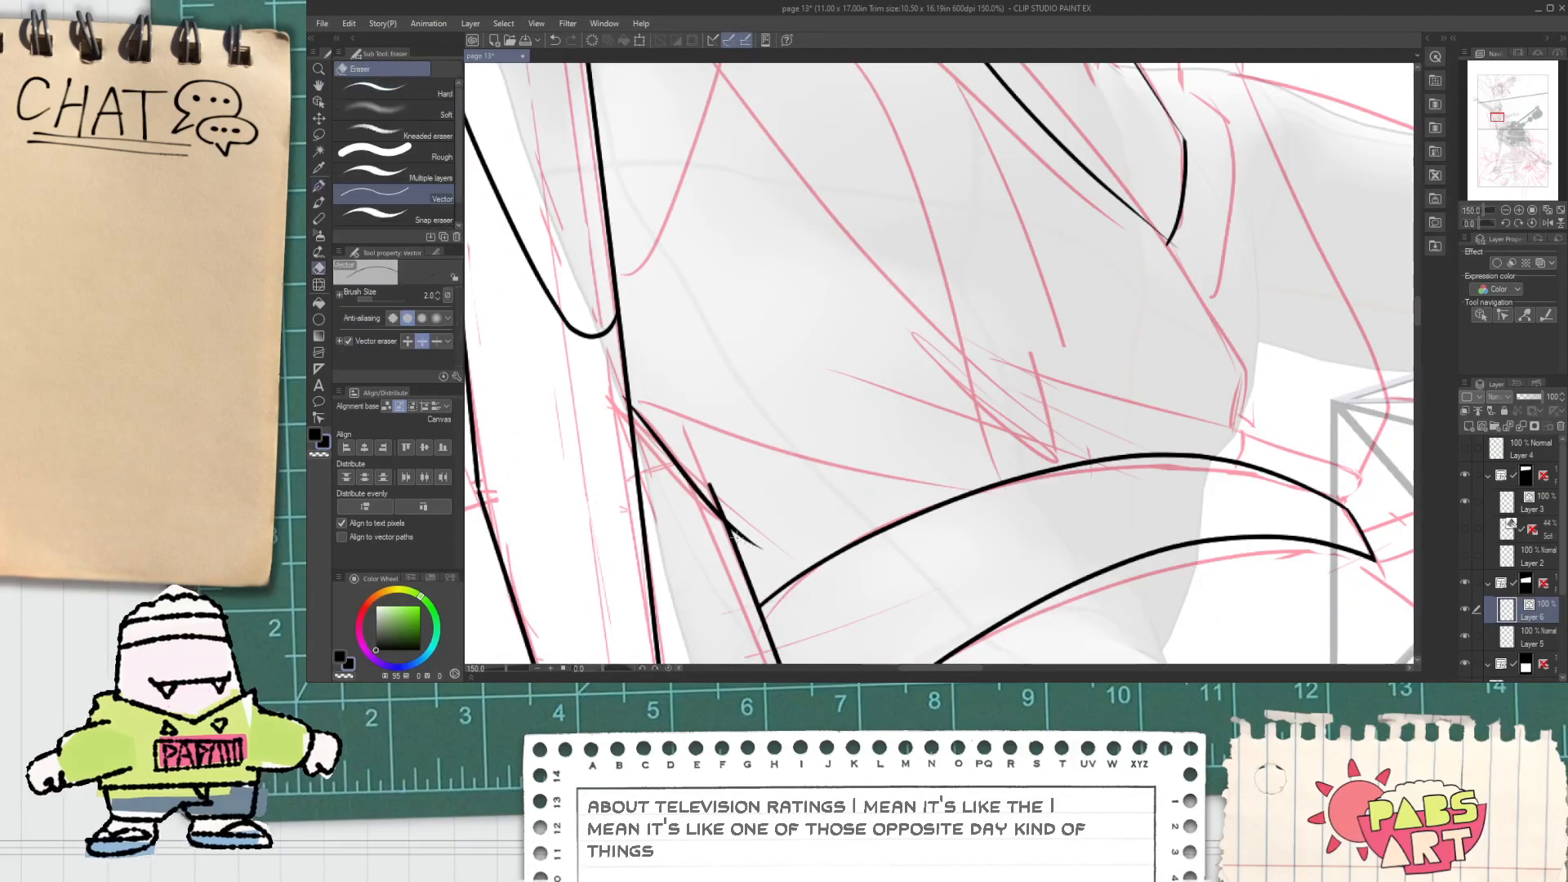
scroll(654, 428, up, 1)
drag(628, 387, 619, 397)
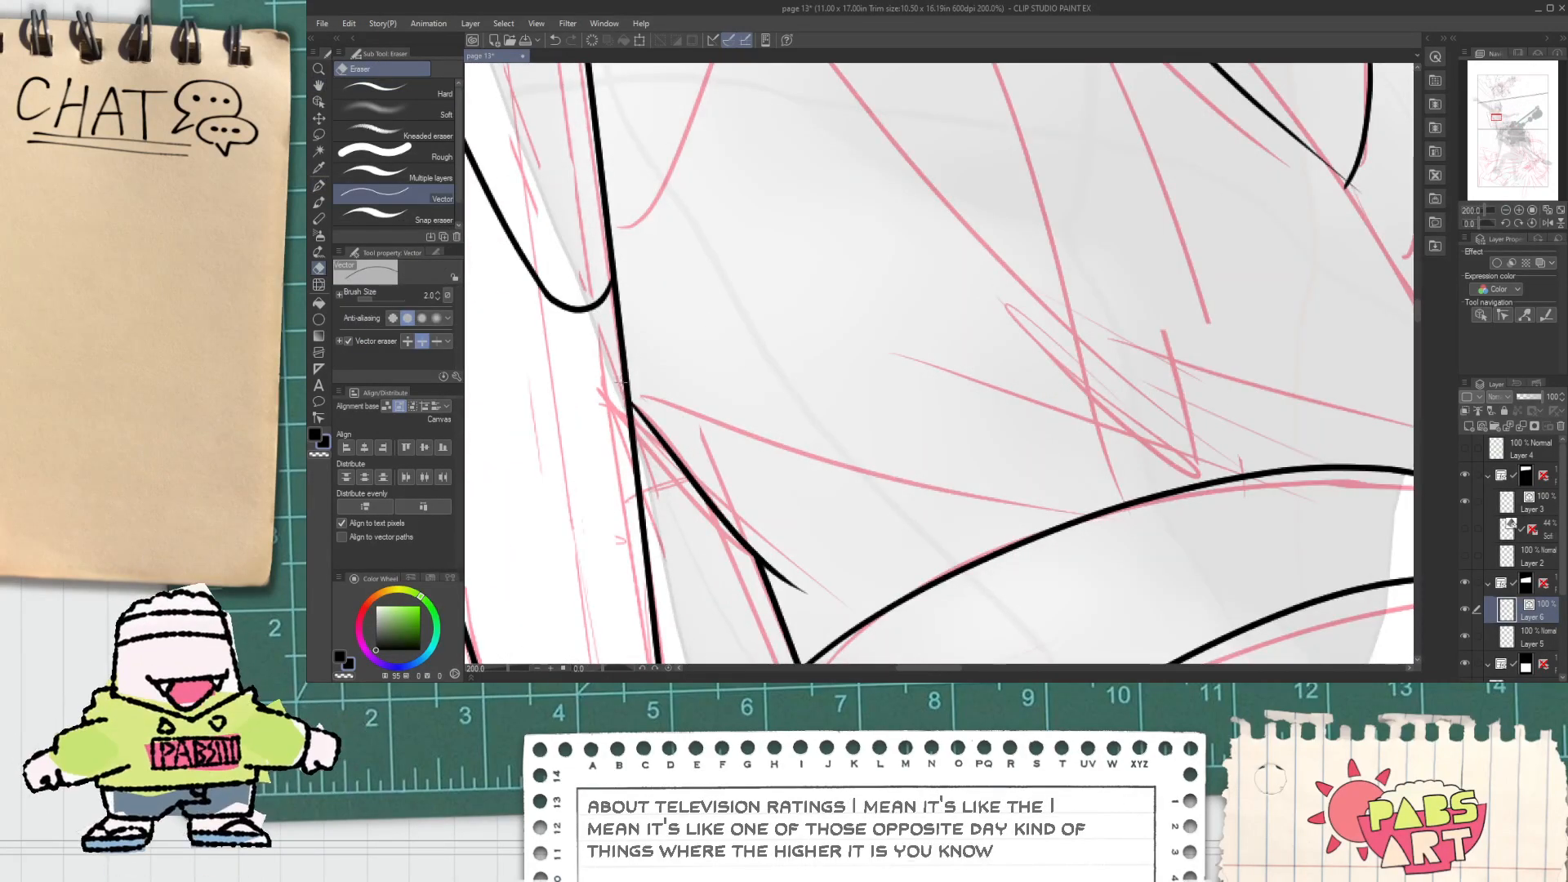
scroll(627, 379, down, 3)
Step: Ink the curved line beneath the raised arm, undoing a misplaced stroke, and start the jagged torn edge above the waist band
key(space)
mouse_move(650, 344)
mouse_down()
mouse_move(708, 513)
mouse_move(730, 380)
mouse_up()
key(p)
key(ctrl+z)
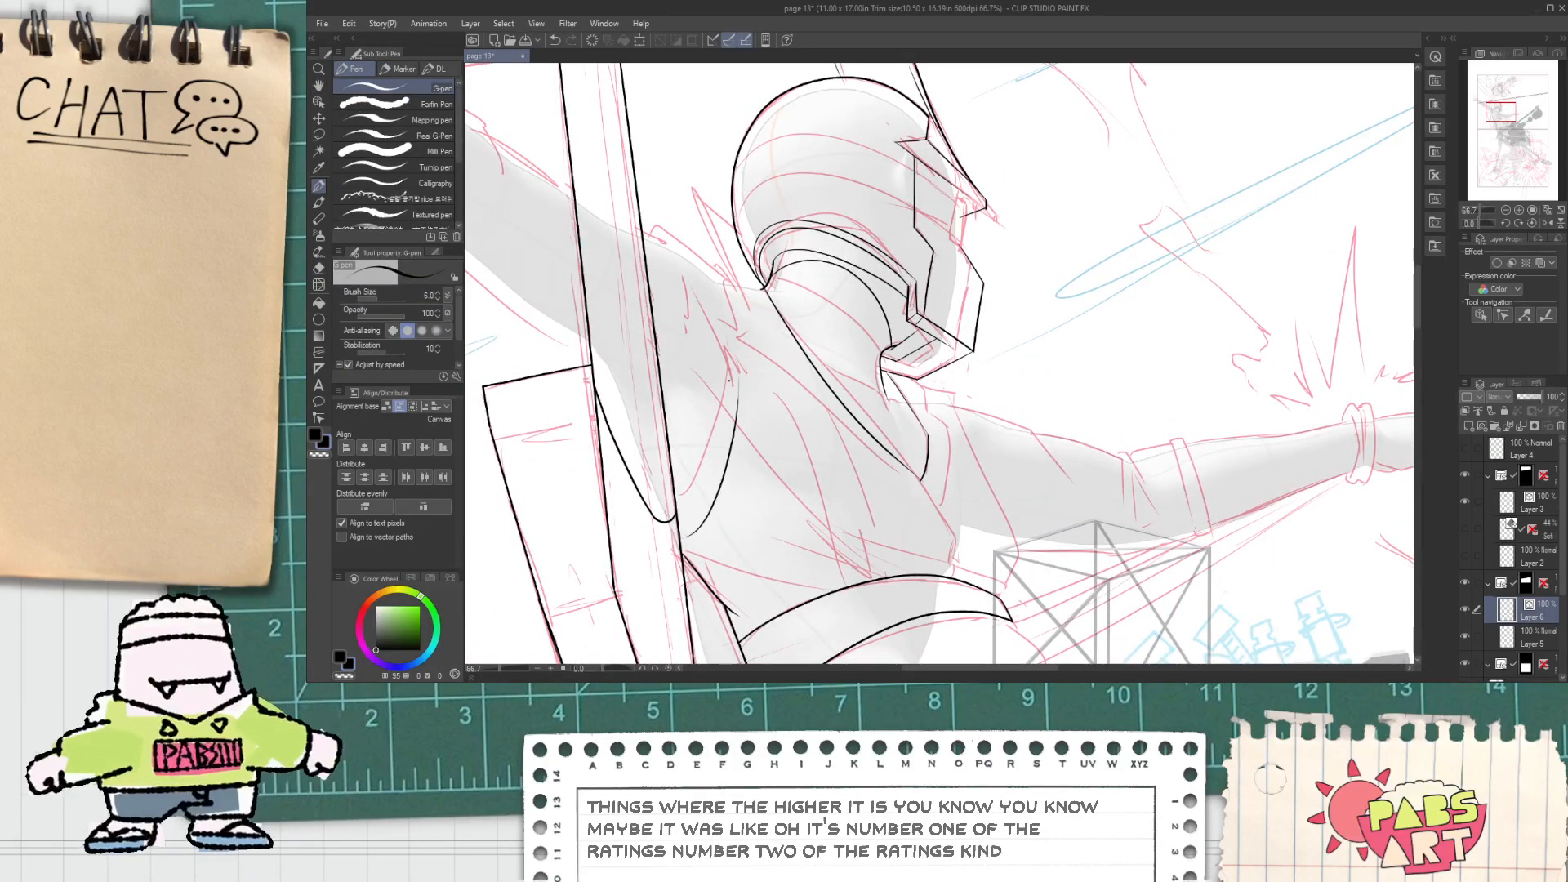
key(ctrl+z)
mouse_move(683, 537)
mouse_down()
mouse_move(696, 517)
mouse_move(745, 605)
mouse_up()
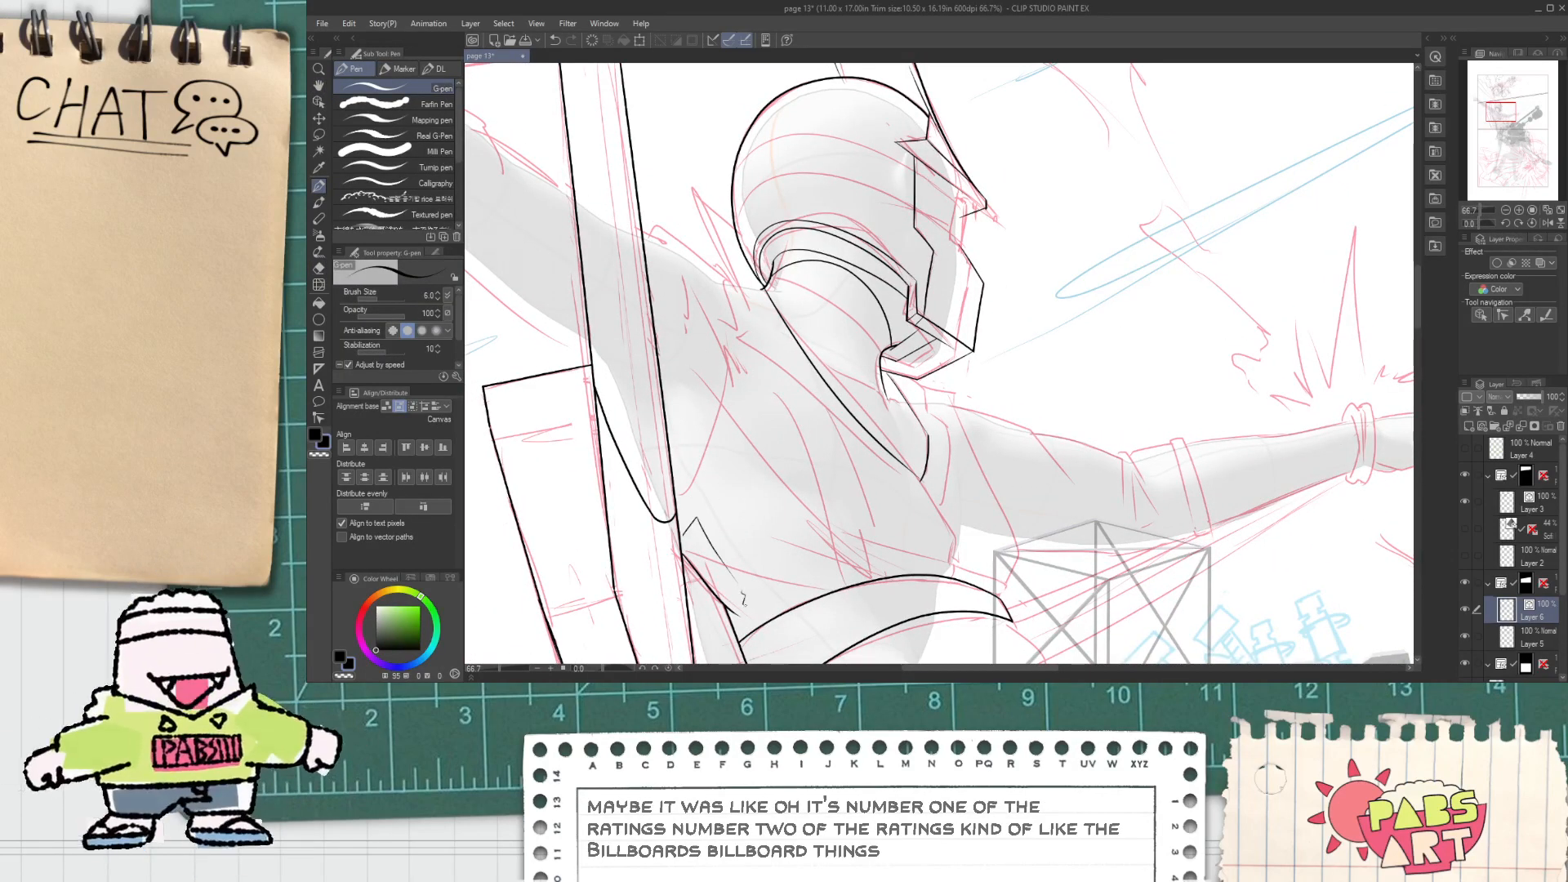
Step: Try to ink a thin line down the hip and the long lower edge of the thigh strap below the waist band
scroll(710, 507, up, 2)
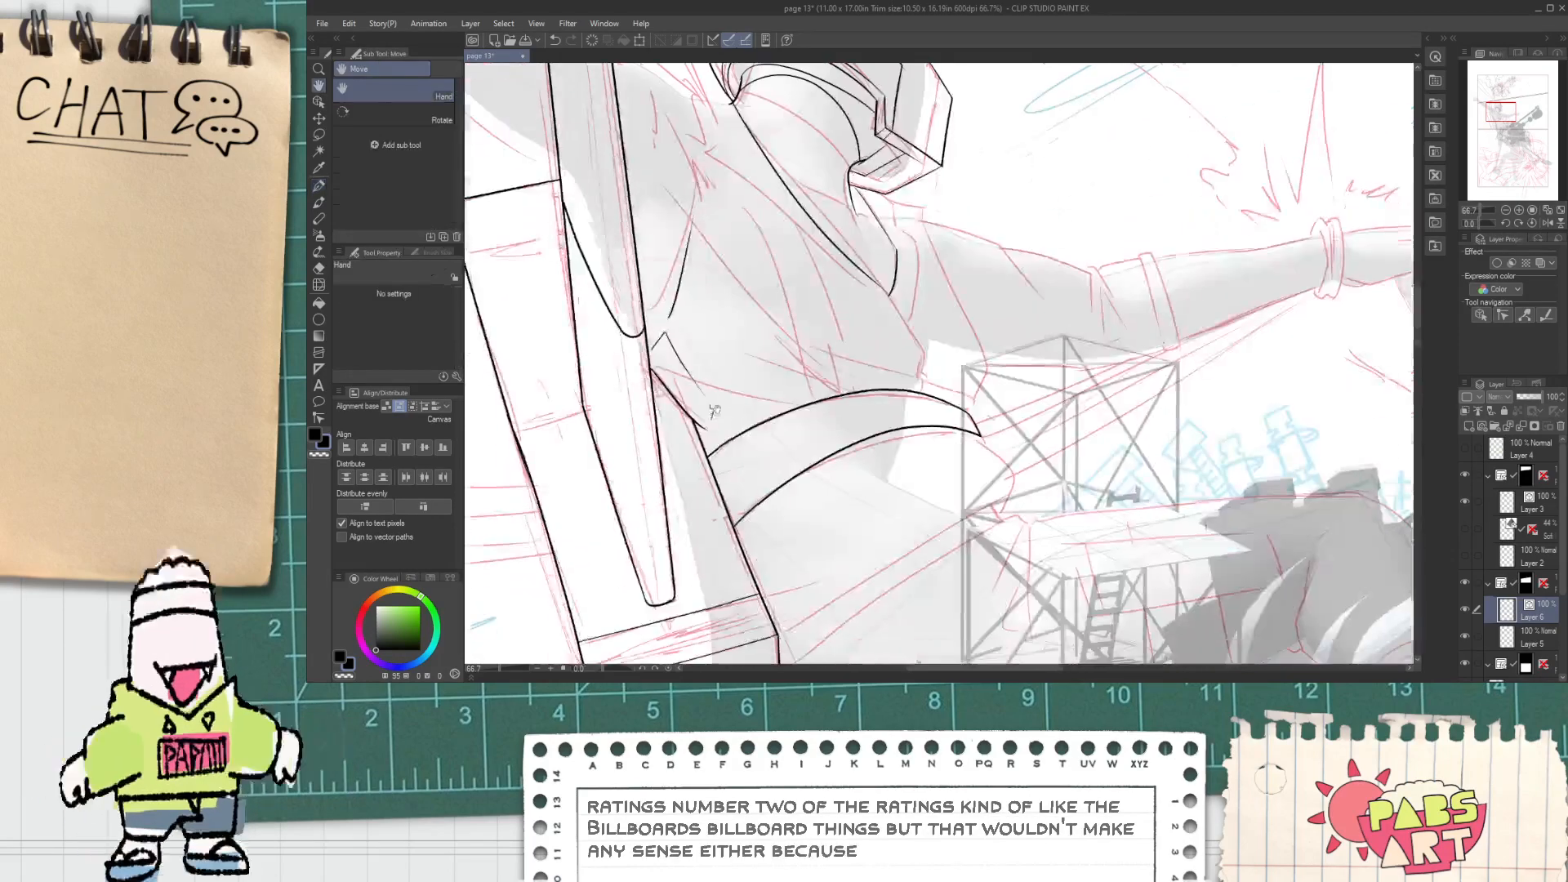
drag(763, 528, 709, 377)
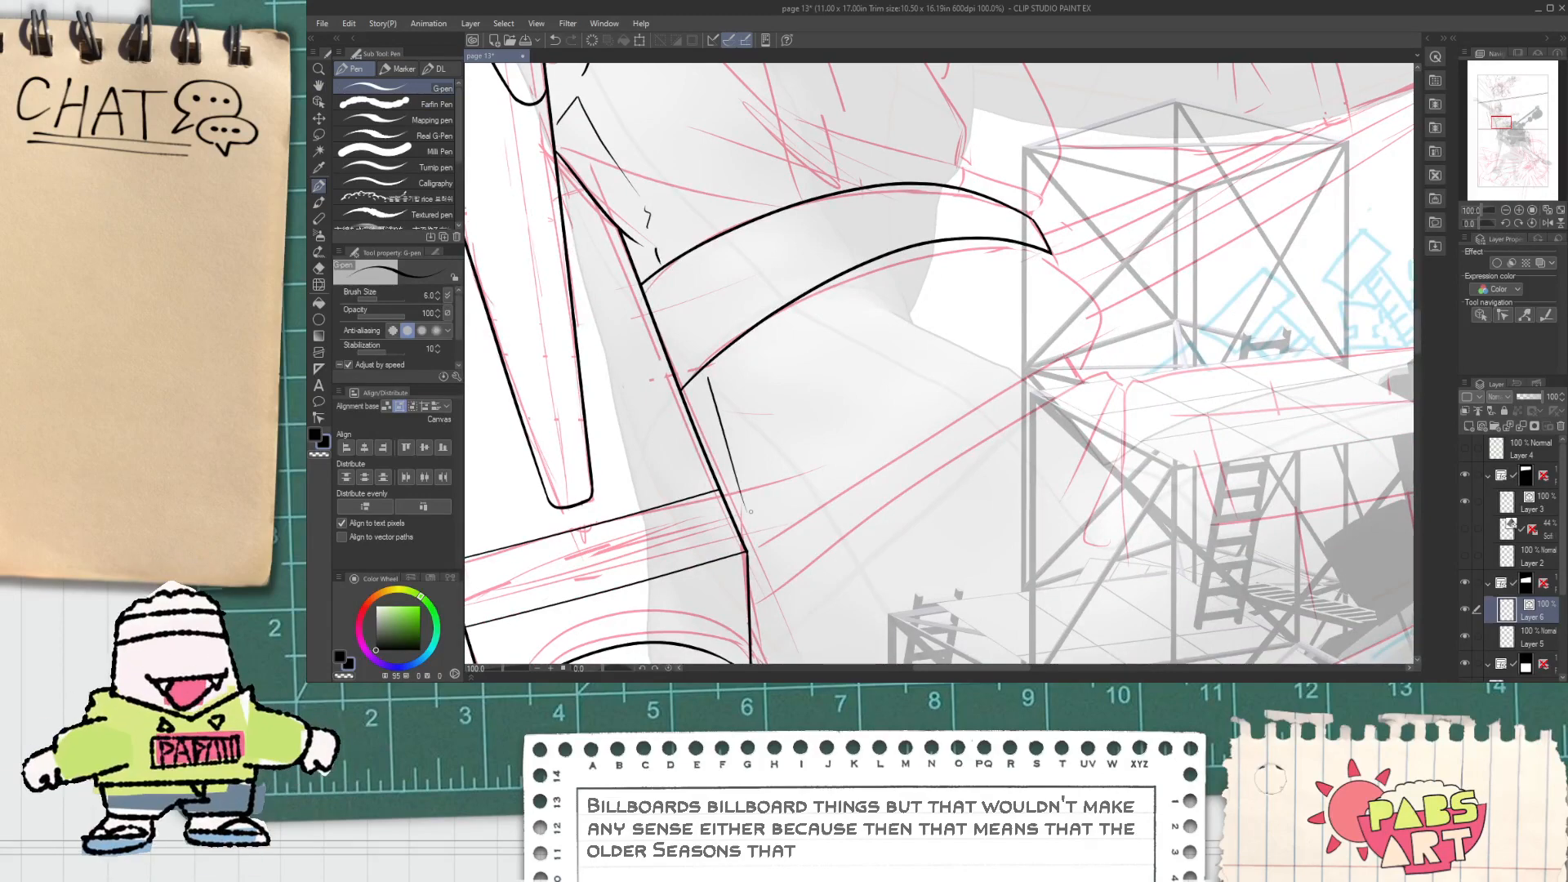
drag(755, 602, 1087, 372)
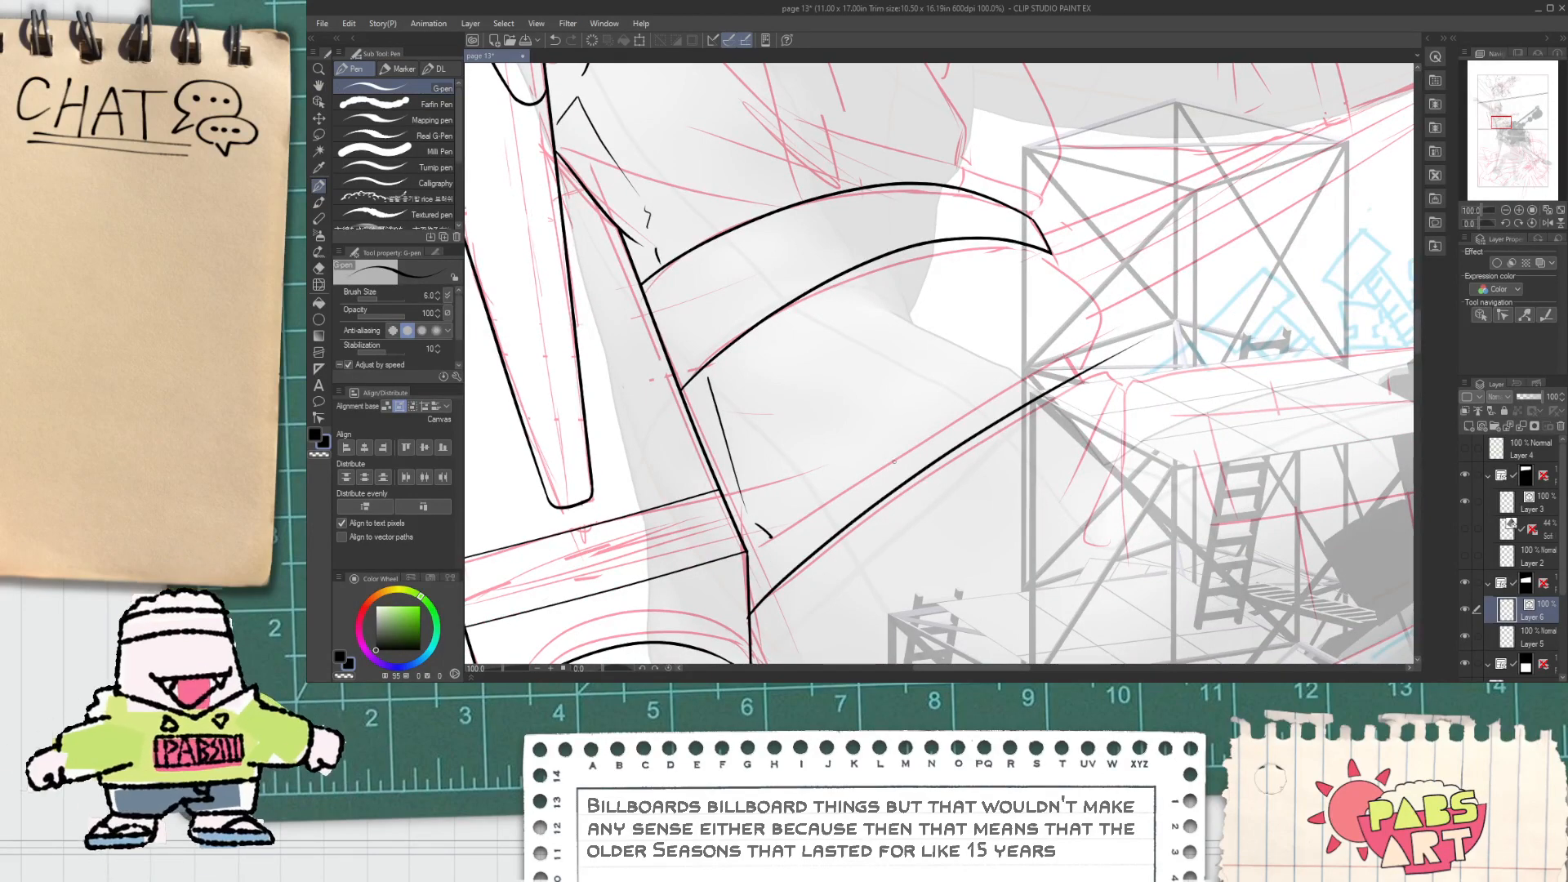
key(ctrl+z)
scroll(889, 474, down, 1)
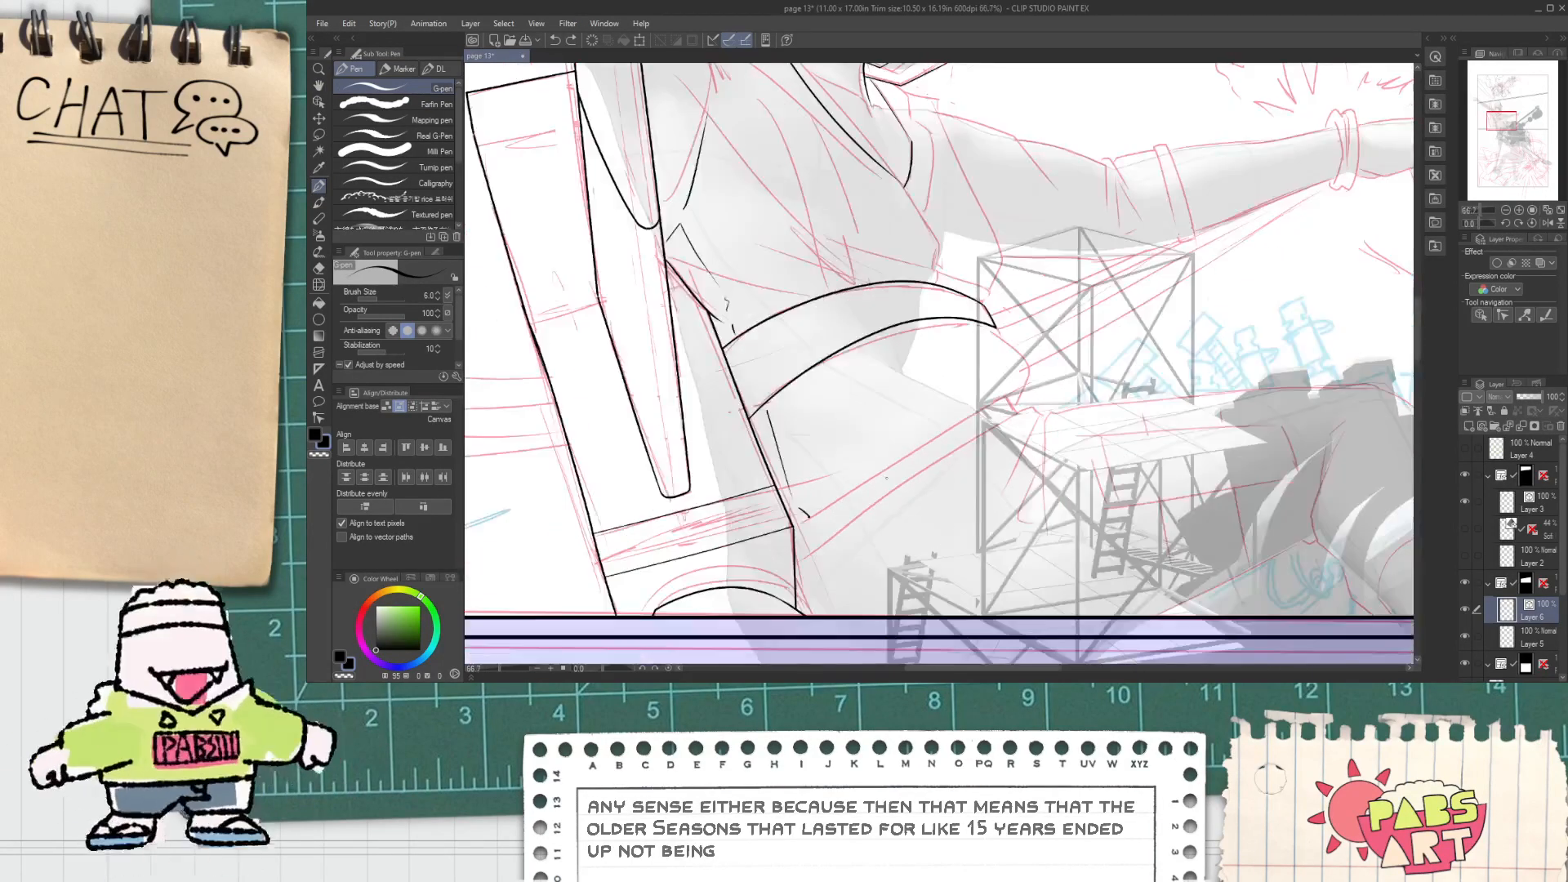
key(space)
drag(886, 478, 695, 343)
scroll(697, 401, up, 3)
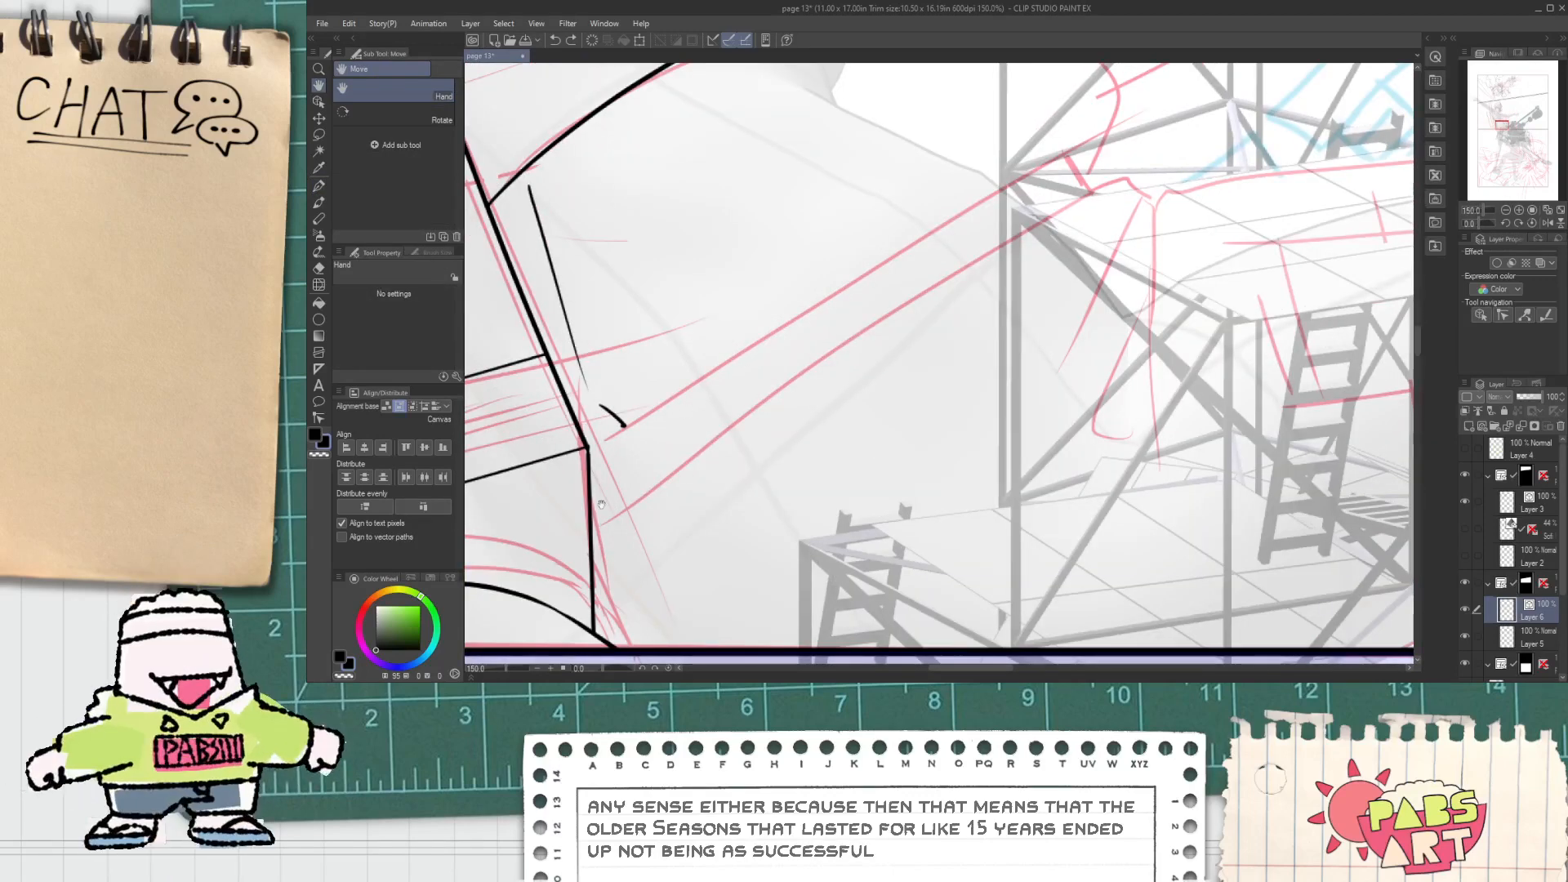
scroll(677, 431, down, 2)
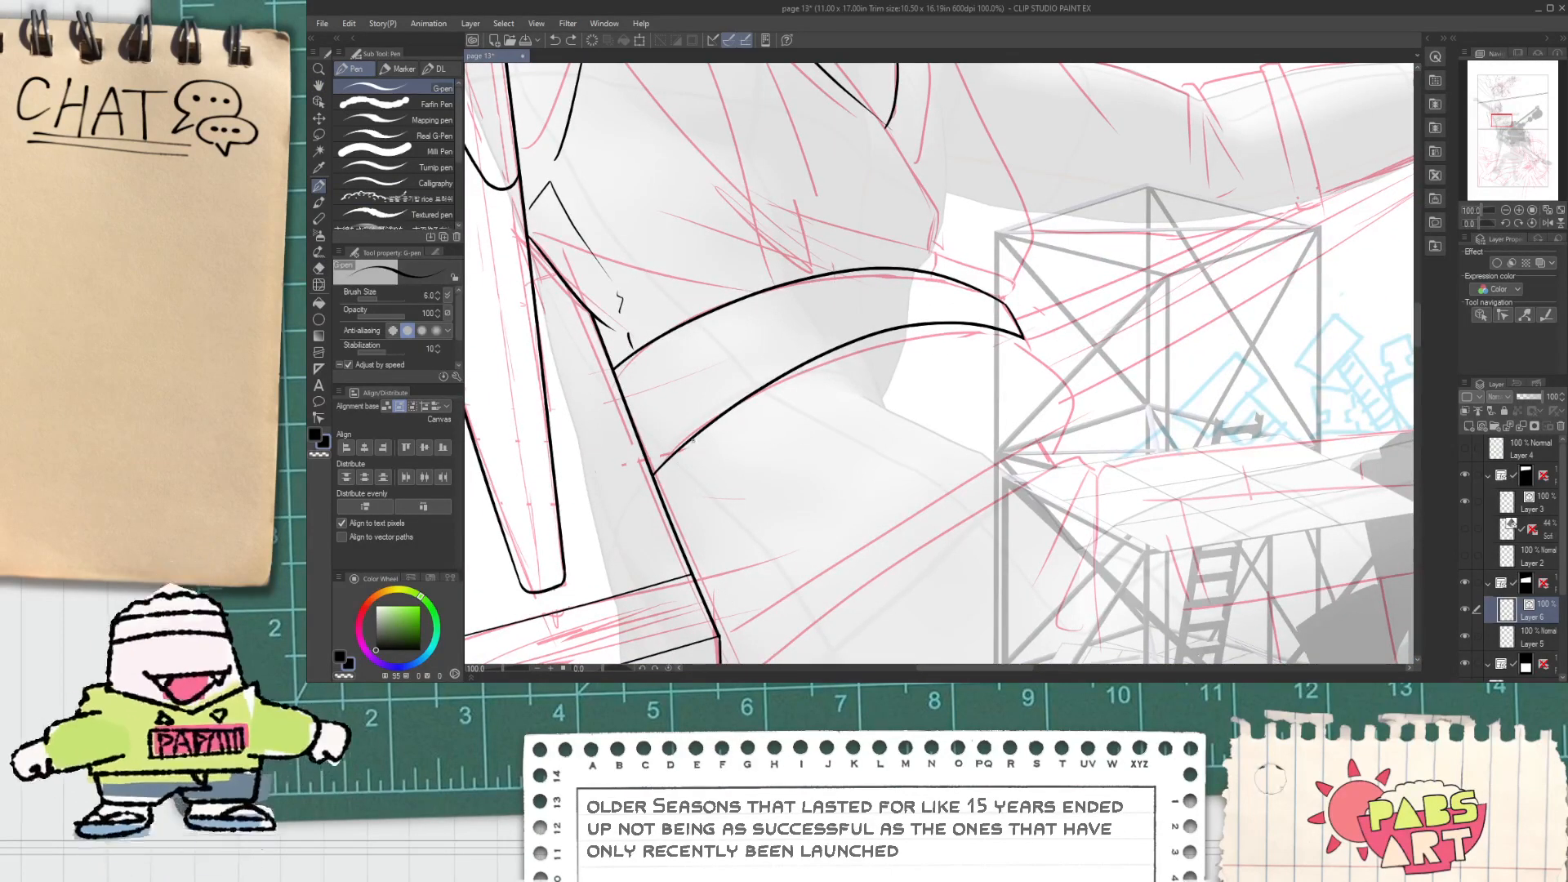
Step: Ink a jagged torn edge on the hip, running down from the waist band's lower curve
mouse_move(711, 452)
mouse_down()
mouse_move(752, 422)
mouse_move(794, 472)
mouse_up()
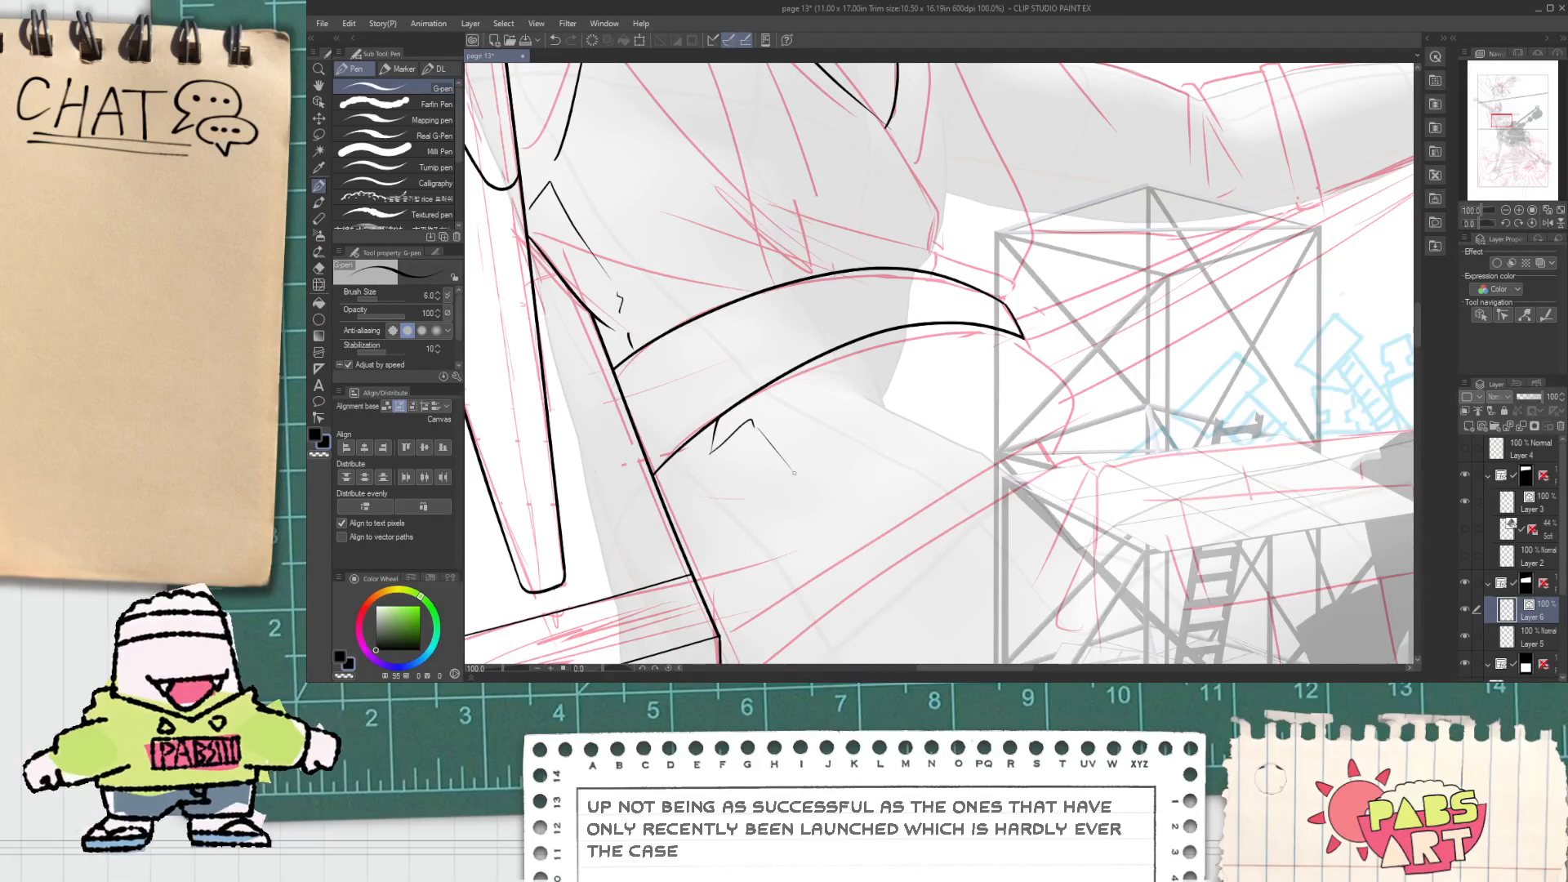
scroll(853, 532, down, 3)
drag(853, 539, 815, 527)
scroll(836, 520, up, 2)
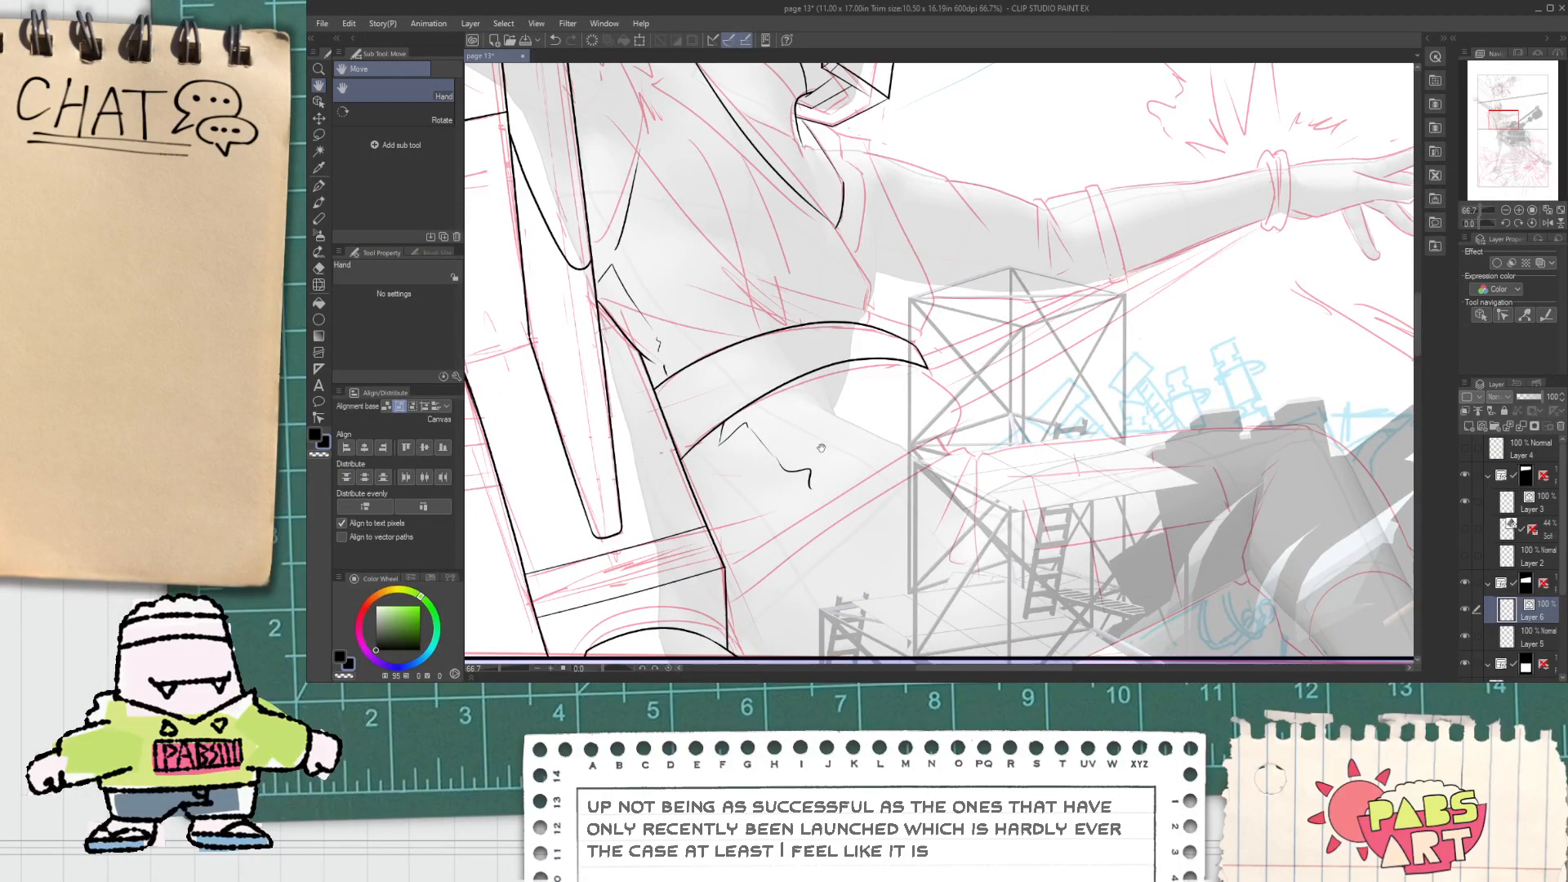
Step: Try to extend the waist band's tip with a rounded stroke following the sketched hip
drag(821, 448, 764, 437)
scroll(764, 437, up, 2)
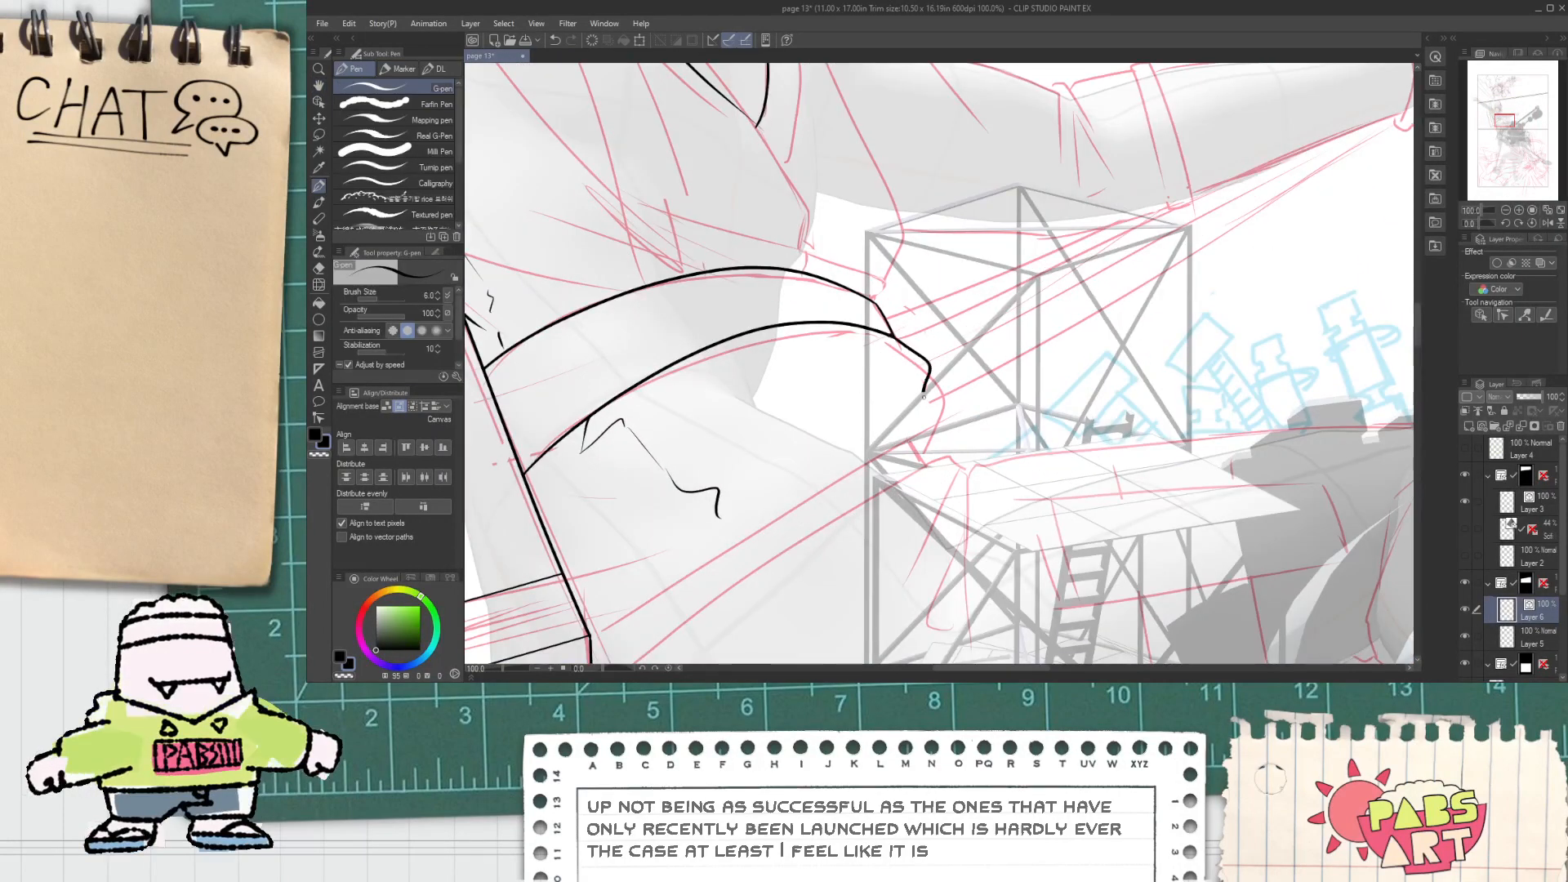
scroll(892, 417, down, 2)
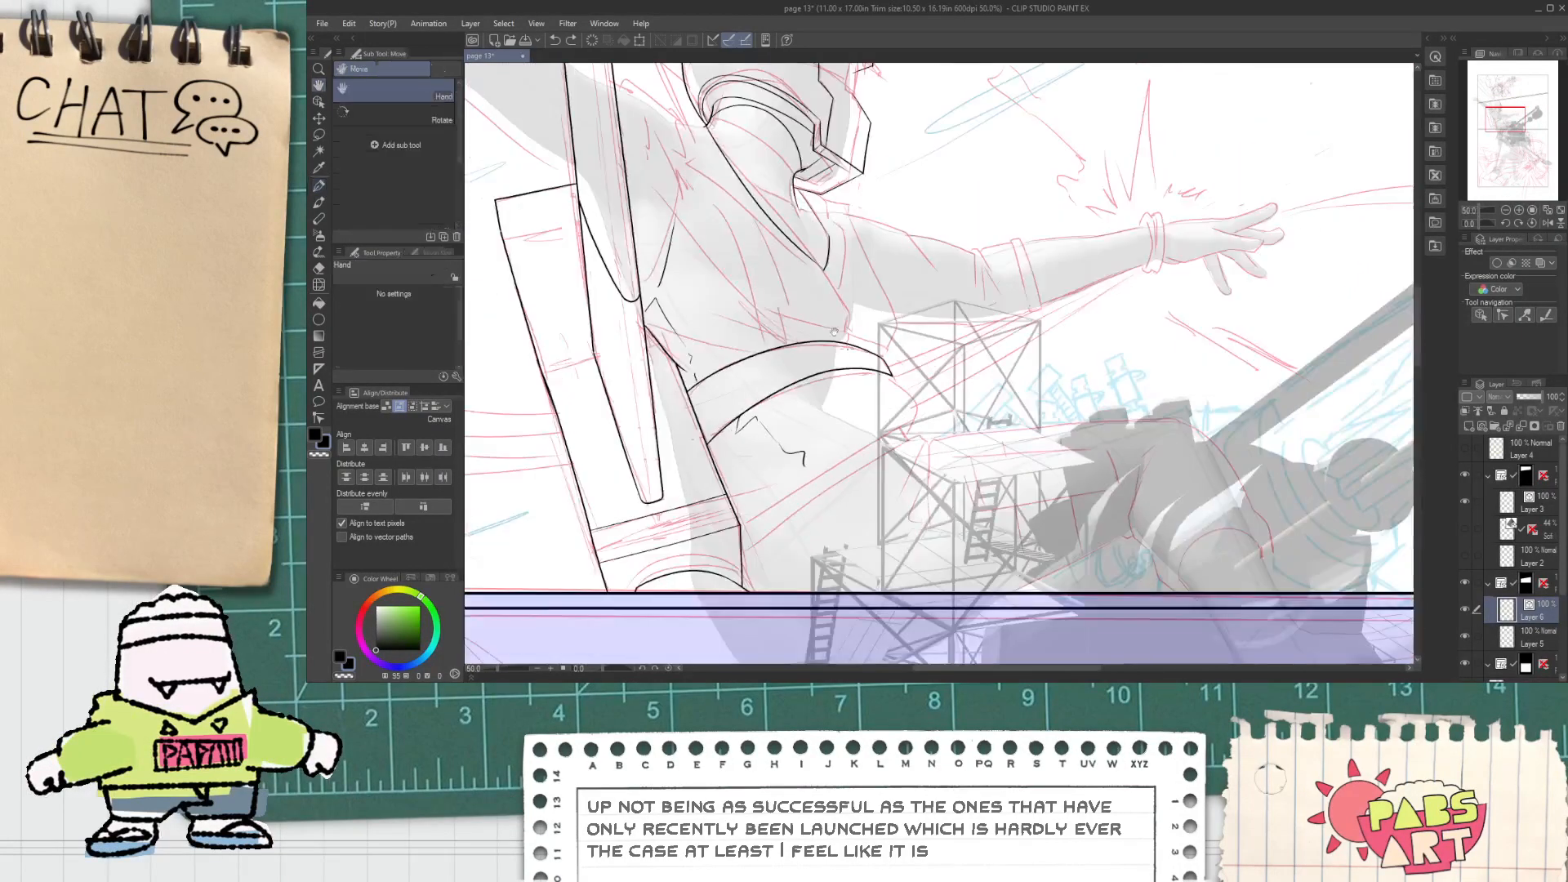
Step: Select the jagged torn-edge strokes below the waist band and scale them down to a narrower shape
drag(784, 241, 833, 361)
drag(868, 537, 821, 313)
scroll(822, 314, up, 1)
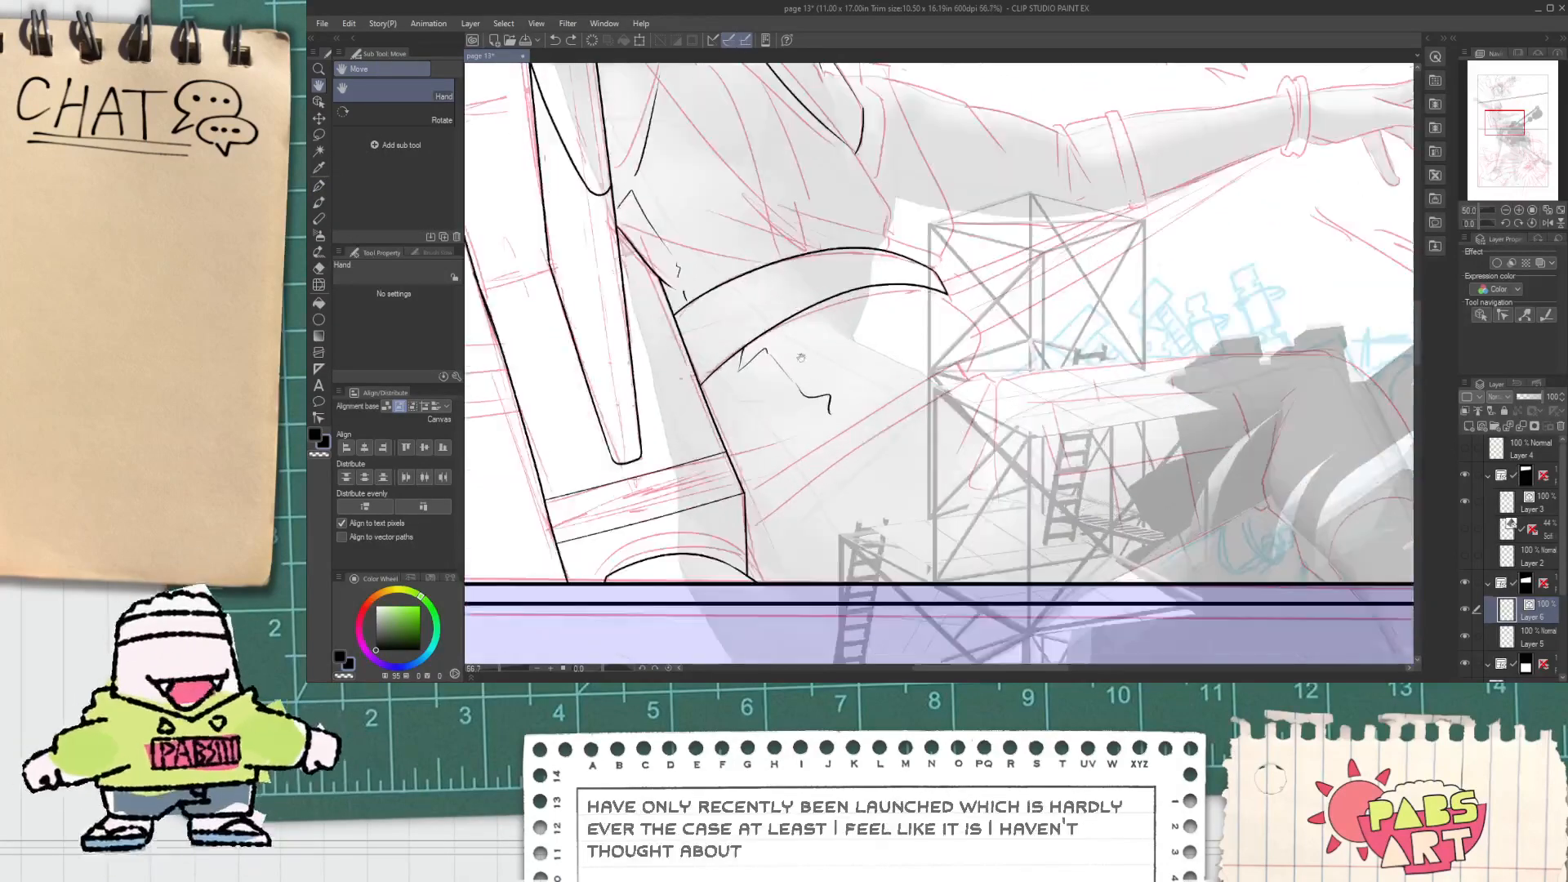
scroll(828, 411, up, 2)
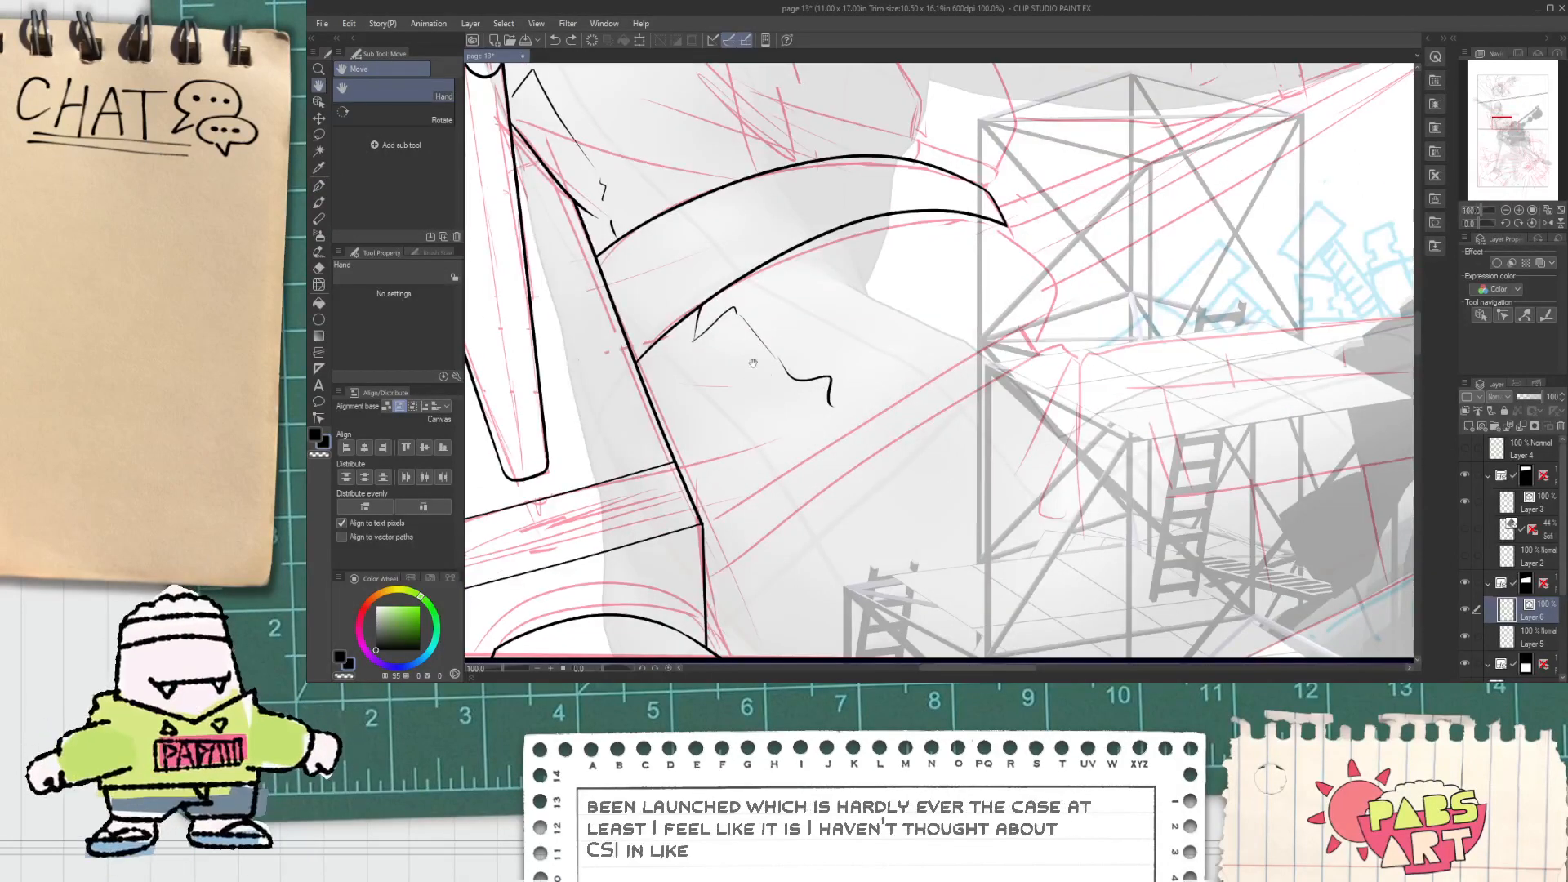
key(o)
click(762, 331)
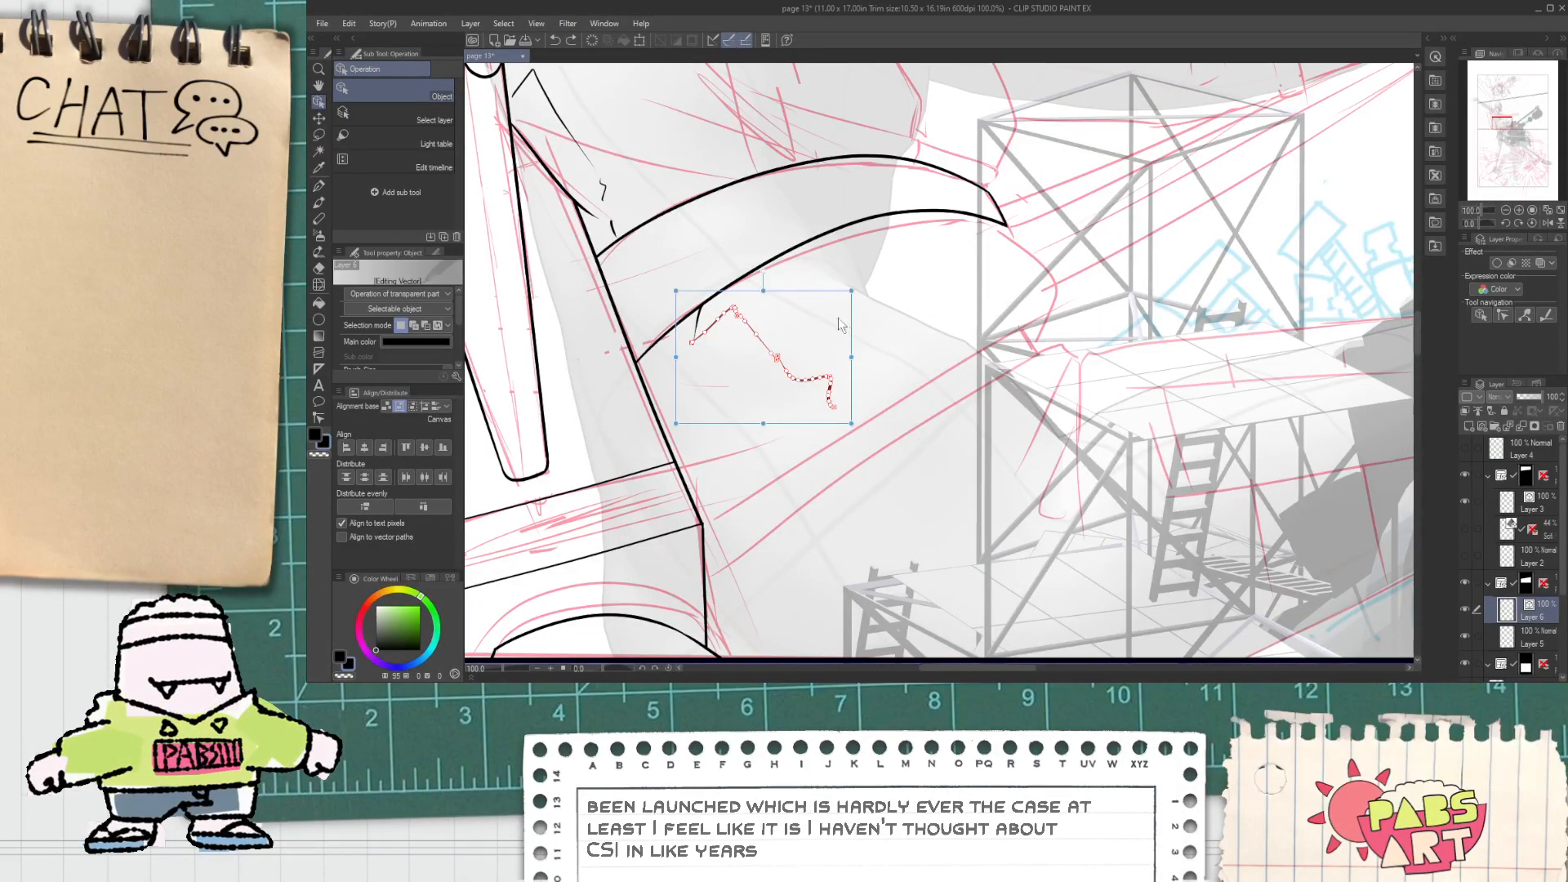
shift+click(693, 342)
drag(851, 299, 780, 302)
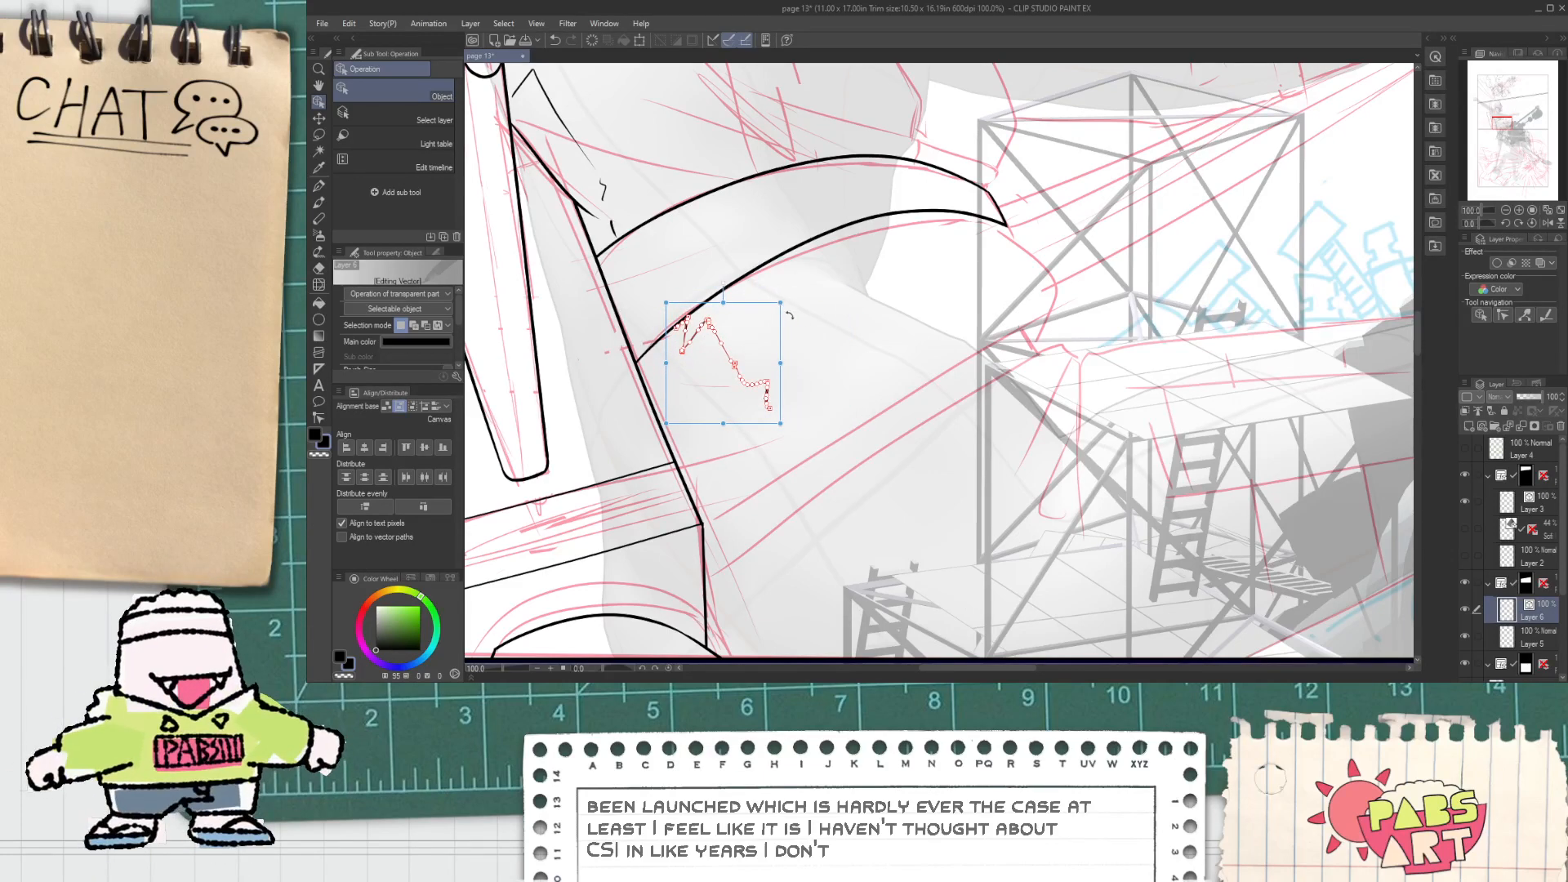
Step: Rotate the torn-edge strokes down along the hip, place them against the waist band's lower edge and stretch them slightly taller
drag(785, 359, 744, 414)
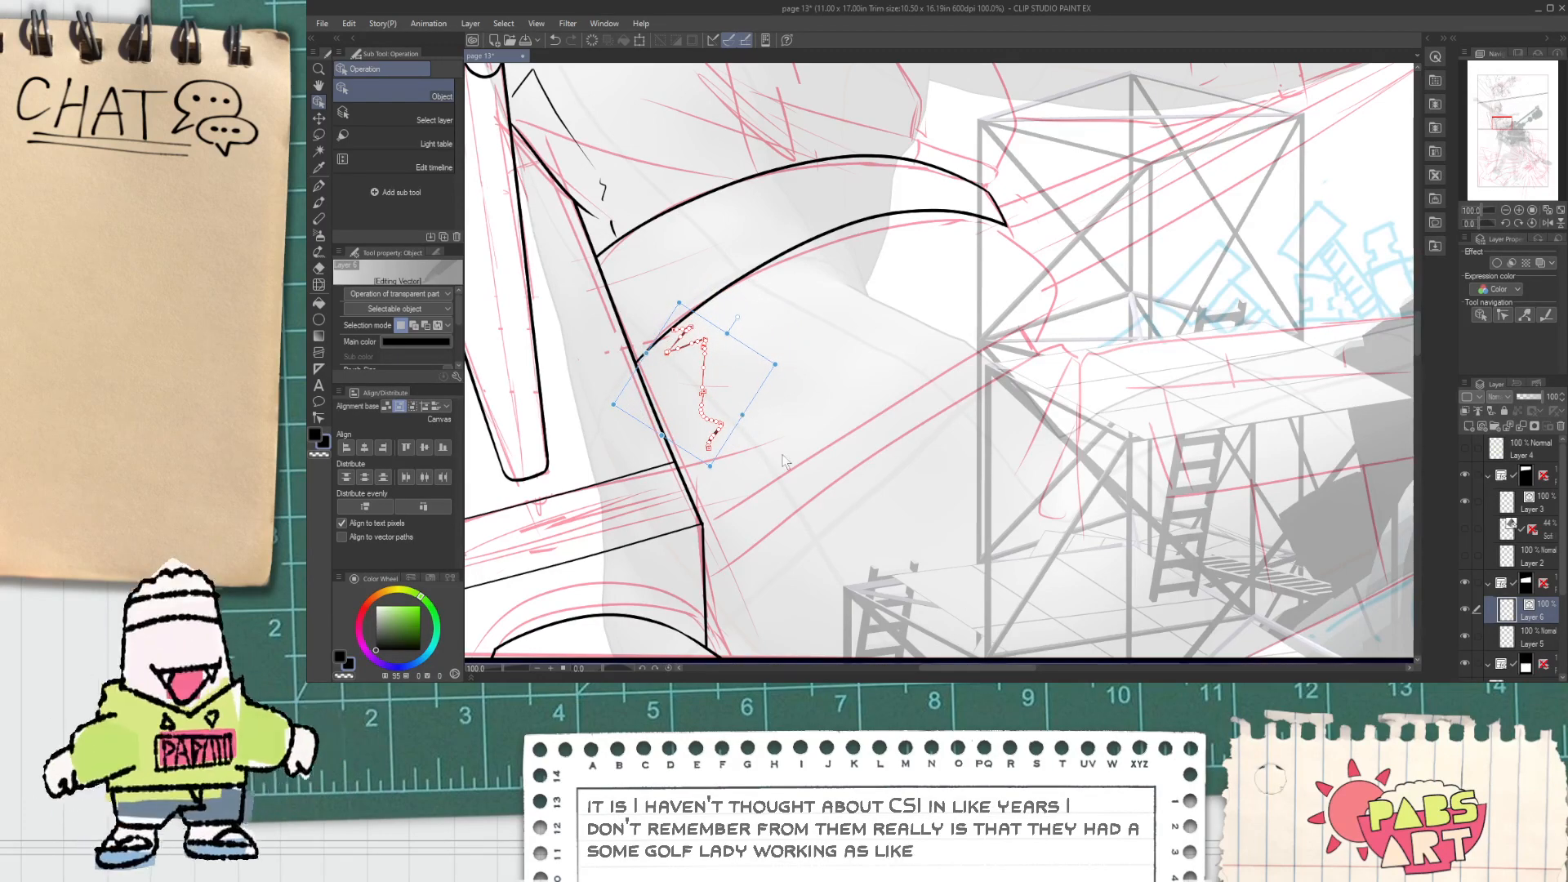
mouse_move(783, 466)
mouse_down()
mouse_move(695, 376)
mouse_move(686, 330)
mouse_up()
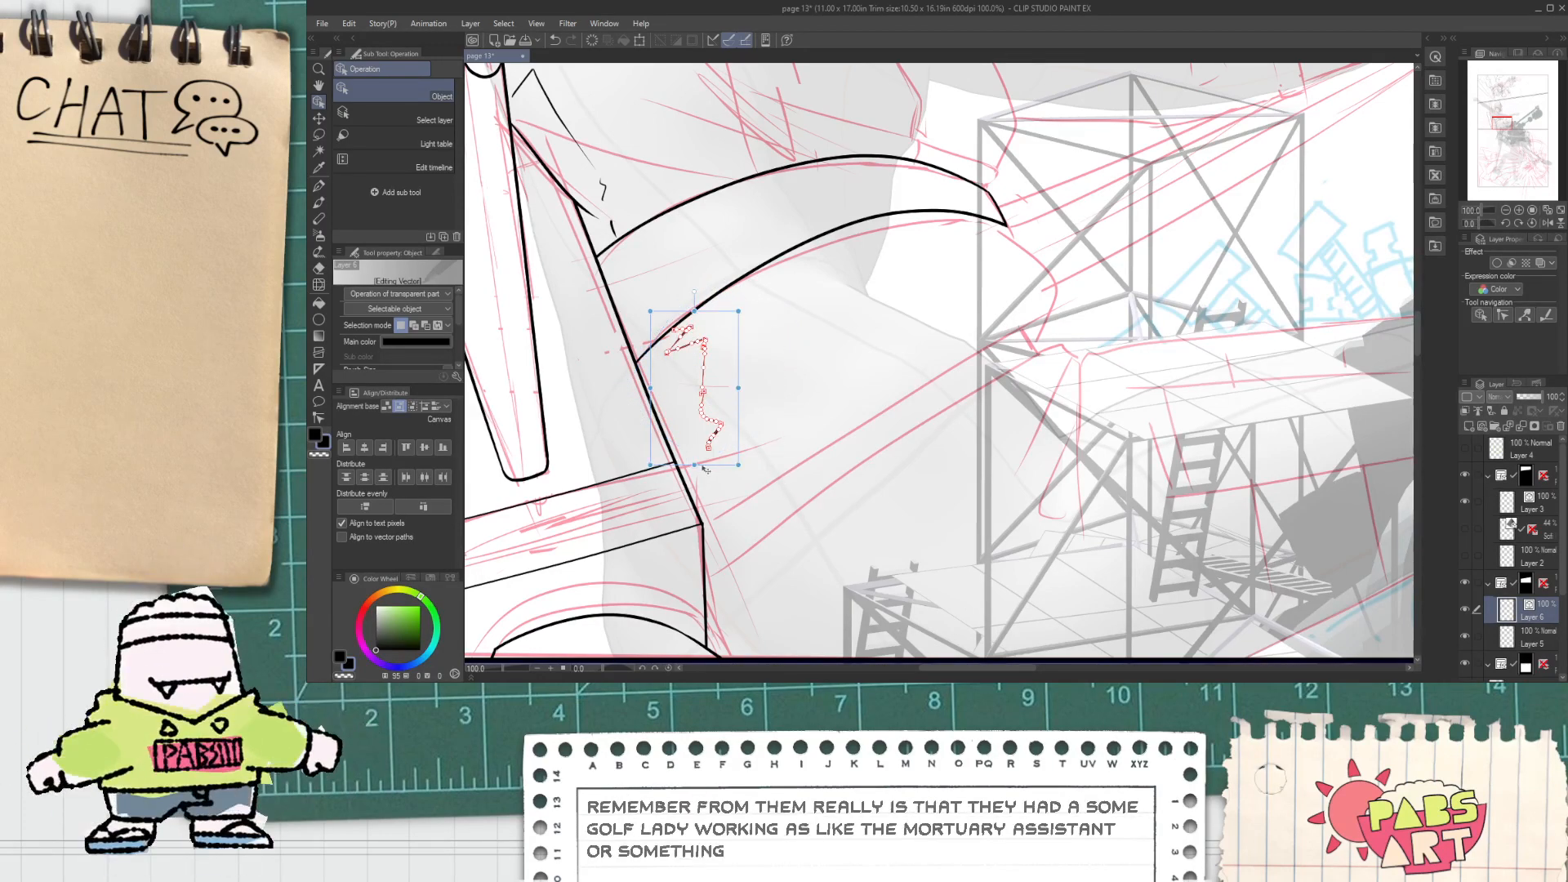
drag(706, 470, 705, 501)
drag(748, 433, 743, 426)
click(786, 439)
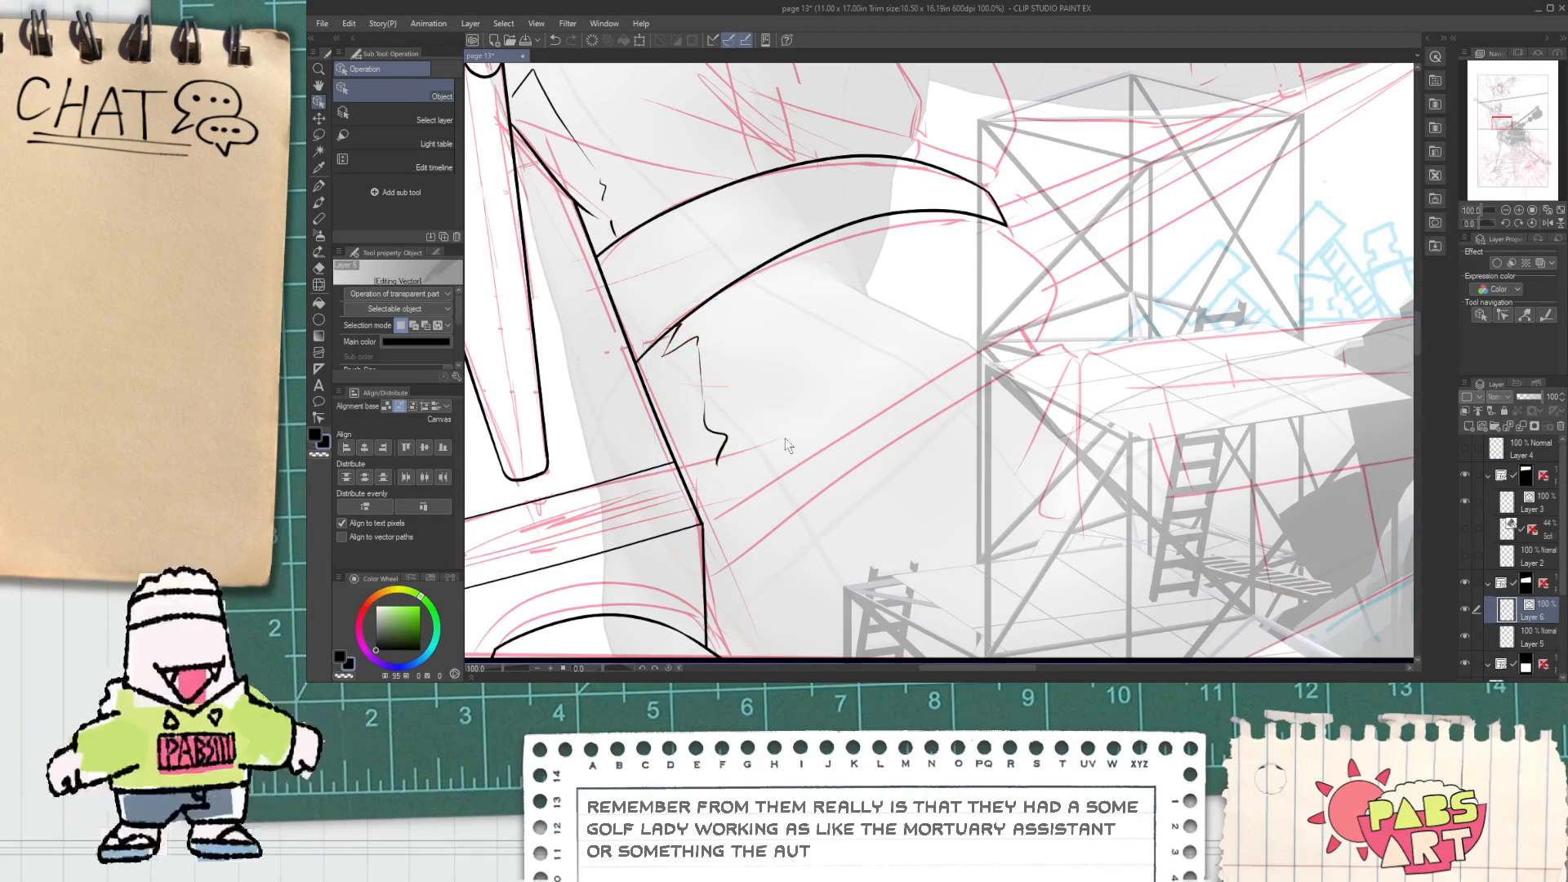
Step: Ink the hip contour below the waist band's tip and the long diagonal strap edge running up to it, undoing misplaced strokes
scroll(753, 490, down, 2)
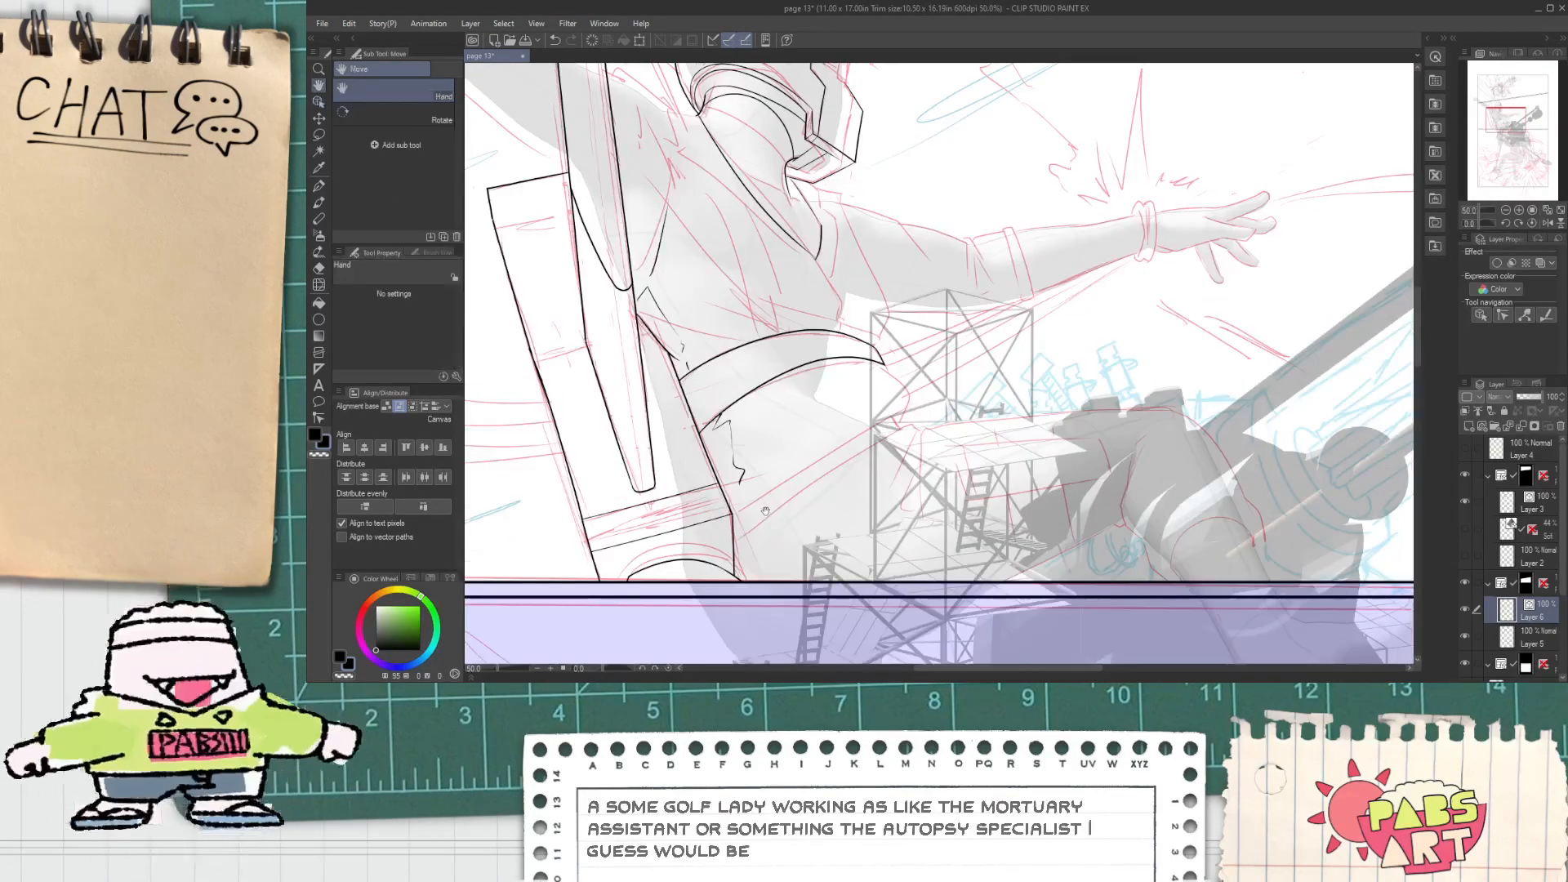
scroll(745, 498, up, 1)
drag(745, 499, 776, 406)
key(p)
drag(746, 494, 1046, 322)
key(ctrl+z)
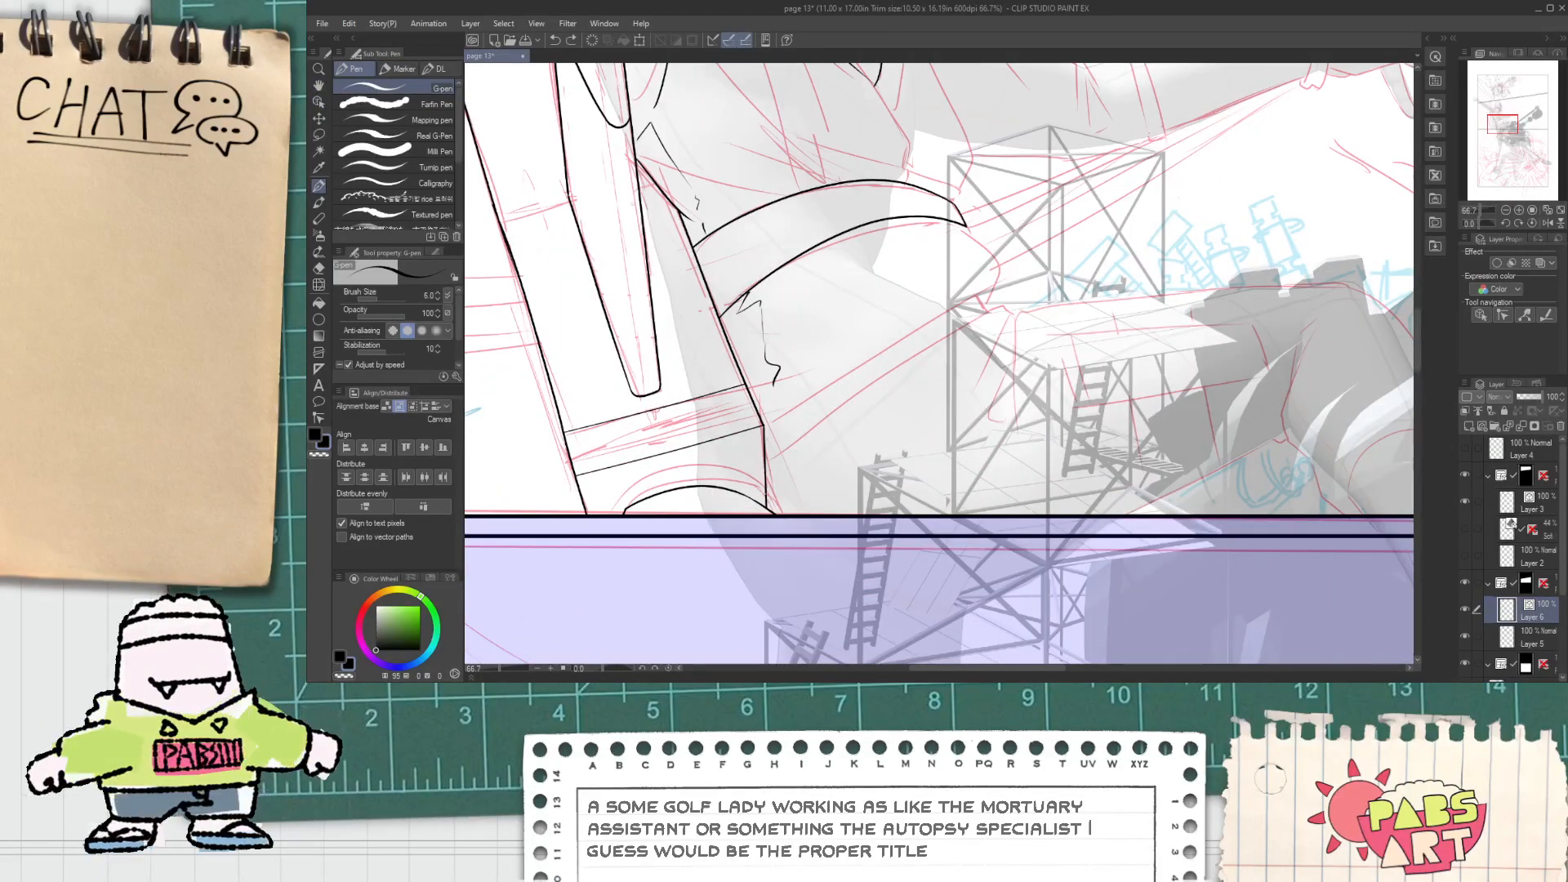
drag(828, 428, 1100, 265)
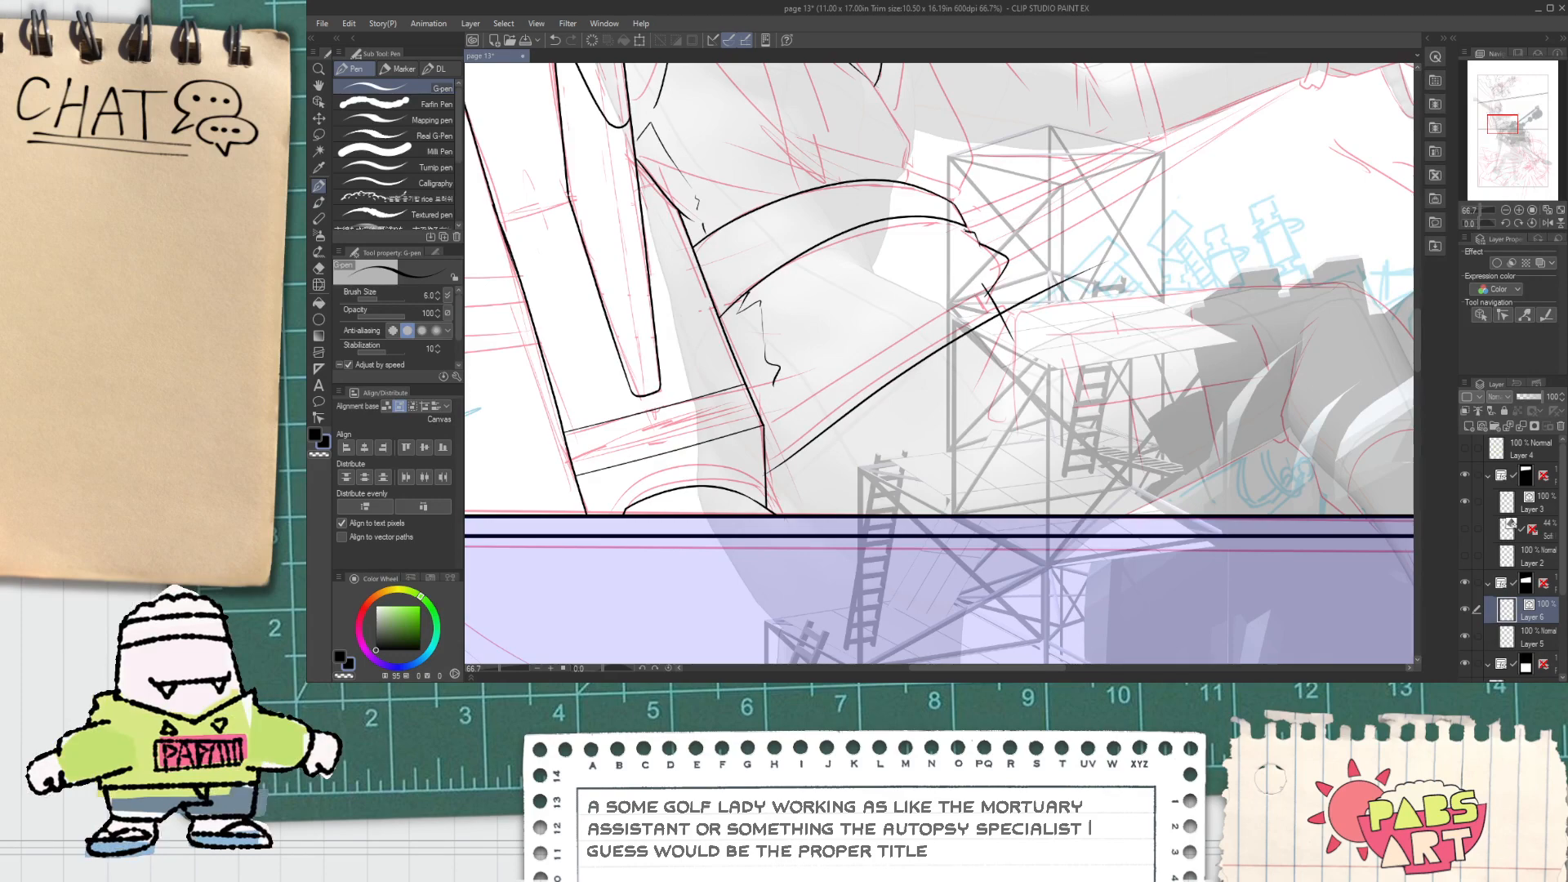
key(ctrl+z)
Step: Join the waist band's tip to the hip contour with a short angled stroke and erase the overshooting line ends around the hip
scroll(966, 229, up, 3)
mouse_move(967, 219)
mouse_down()
mouse_move(1005, 263)
mouse_move(1002, 317)
mouse_up()
key(ctrl+z)
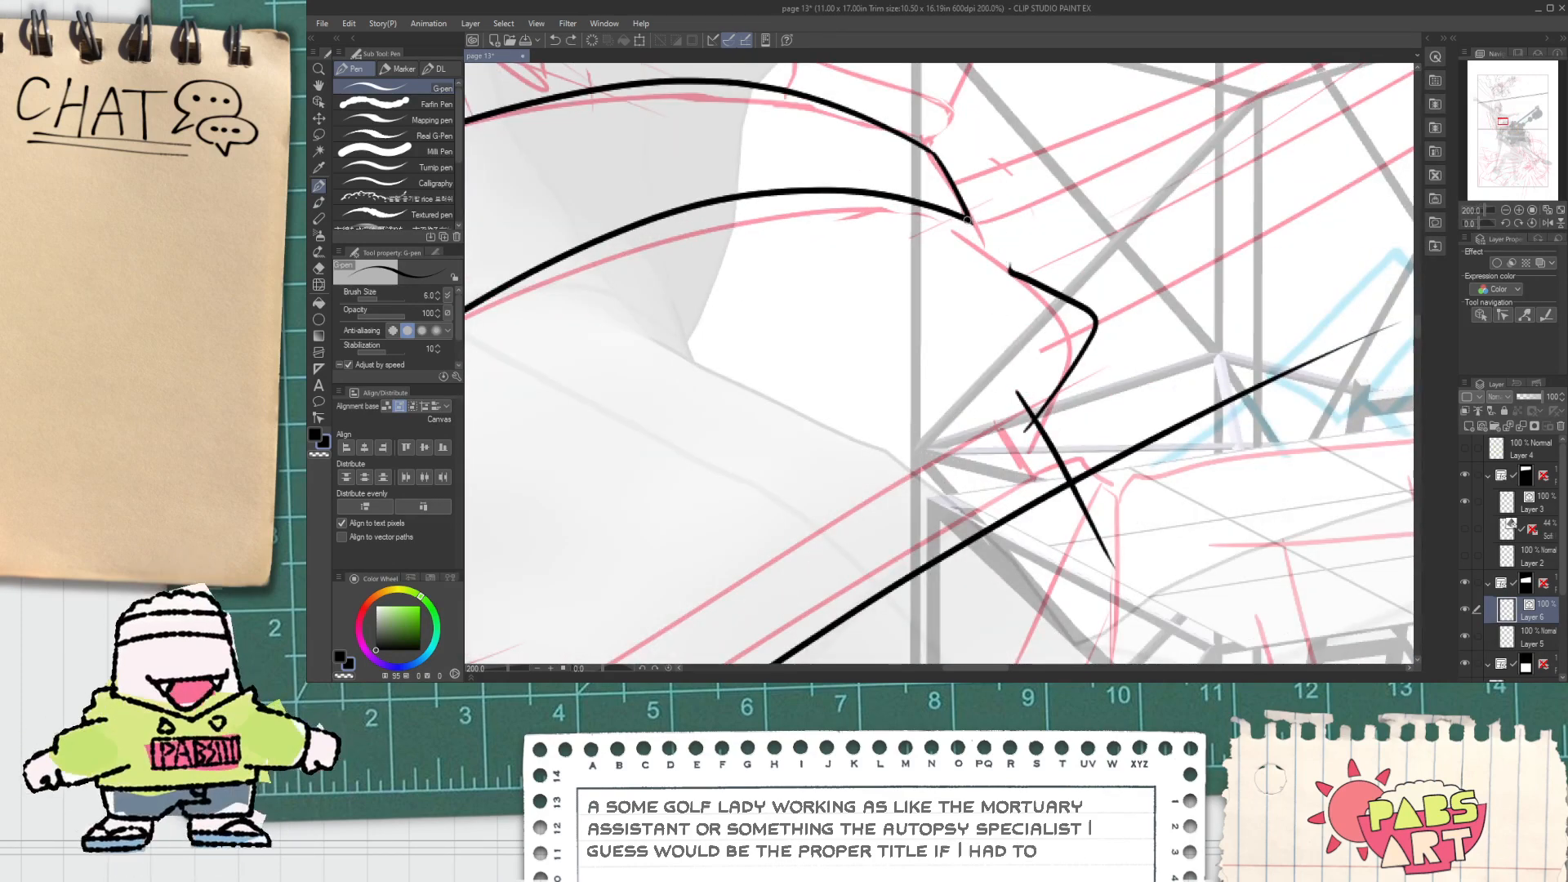
mouse_move(967, 219)
mouse_down()
mouse_move(1015, 245)
mouse_move(1022, 335)
mouse_up()
key(e)
drag(1007, 270, 1031, 307)
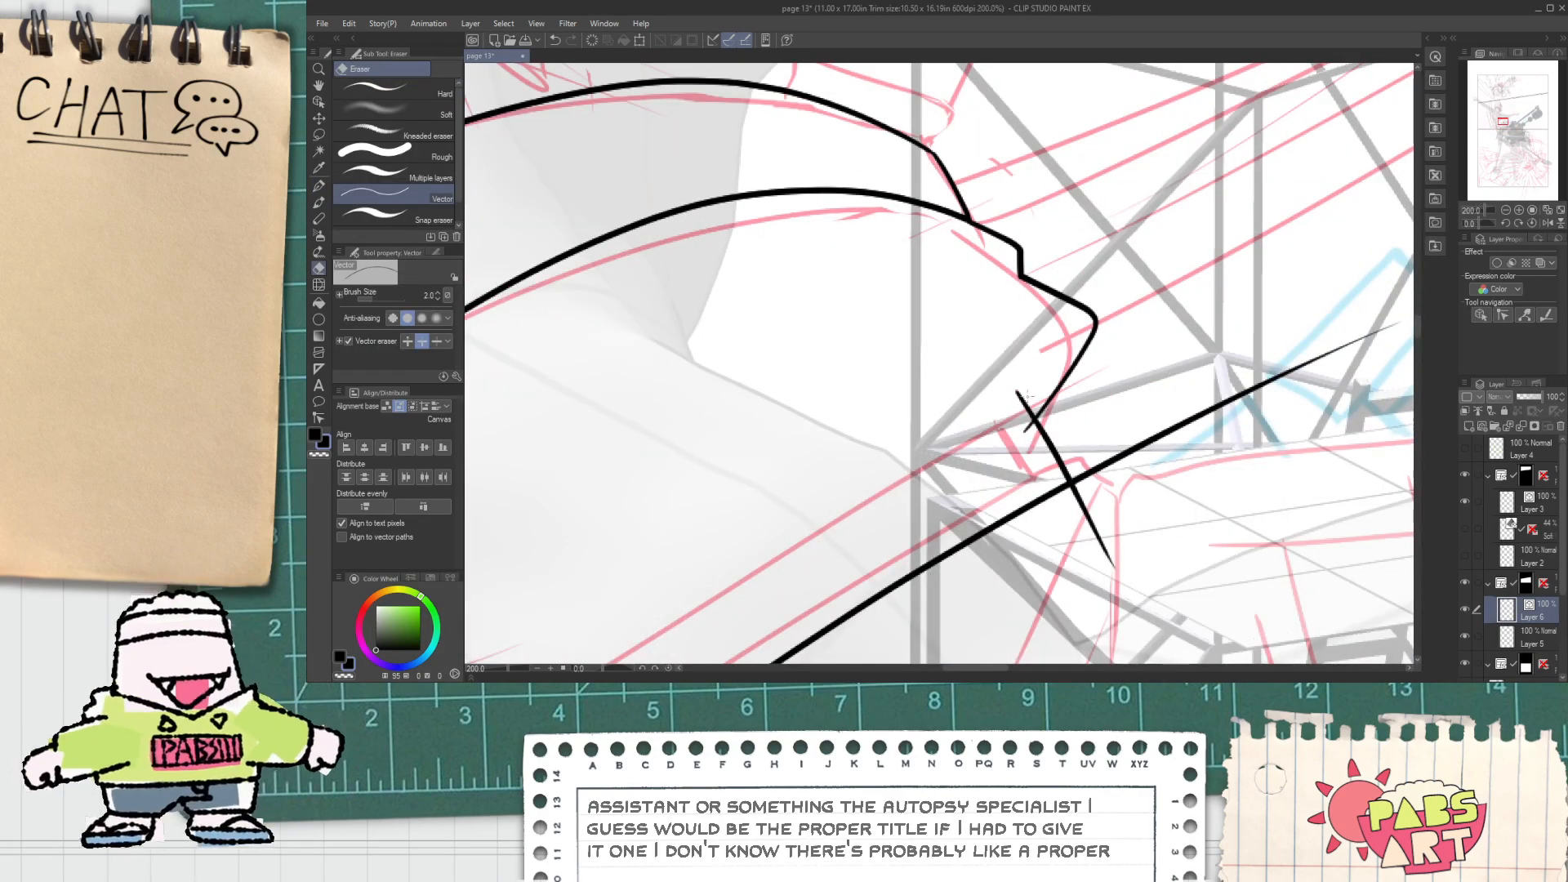
mouse_move(1021, 419)
mouse_down()
mouse_move(1036, 452)
mouse_move(1065, 437)
mouse_move(1080, 520)
mouse_up()
scroll(1073, 494, down, 2)
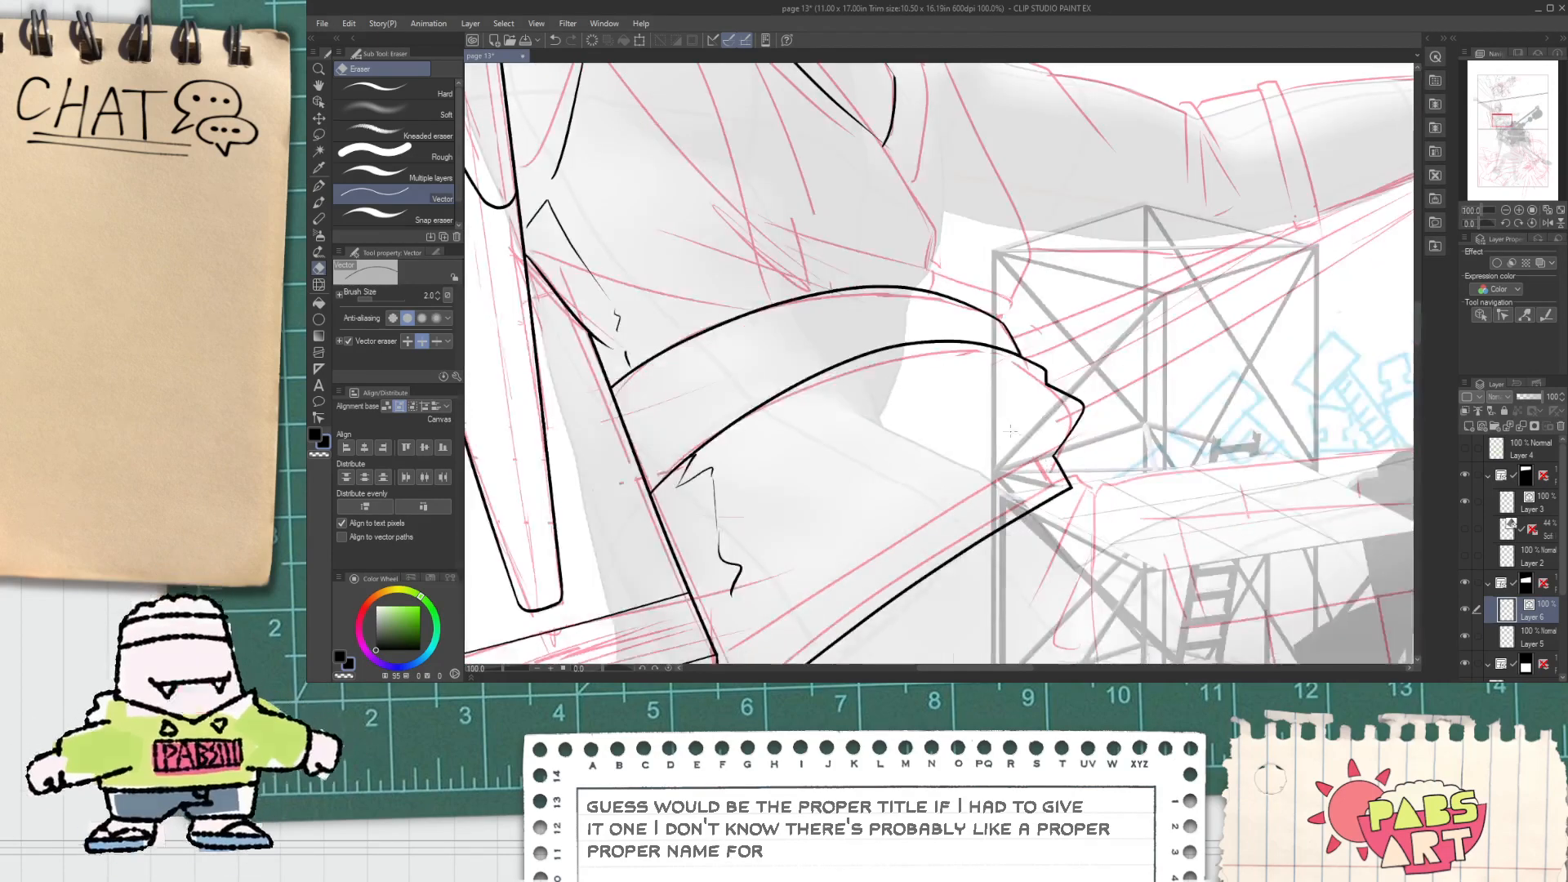
Step: Ink a thin parallel line above the diagonal strap edge, following the sketch up to the hip corner
key(space)
drag(867, 481, 867, 252)
key(p)
scroll(719, 424, up, 1)
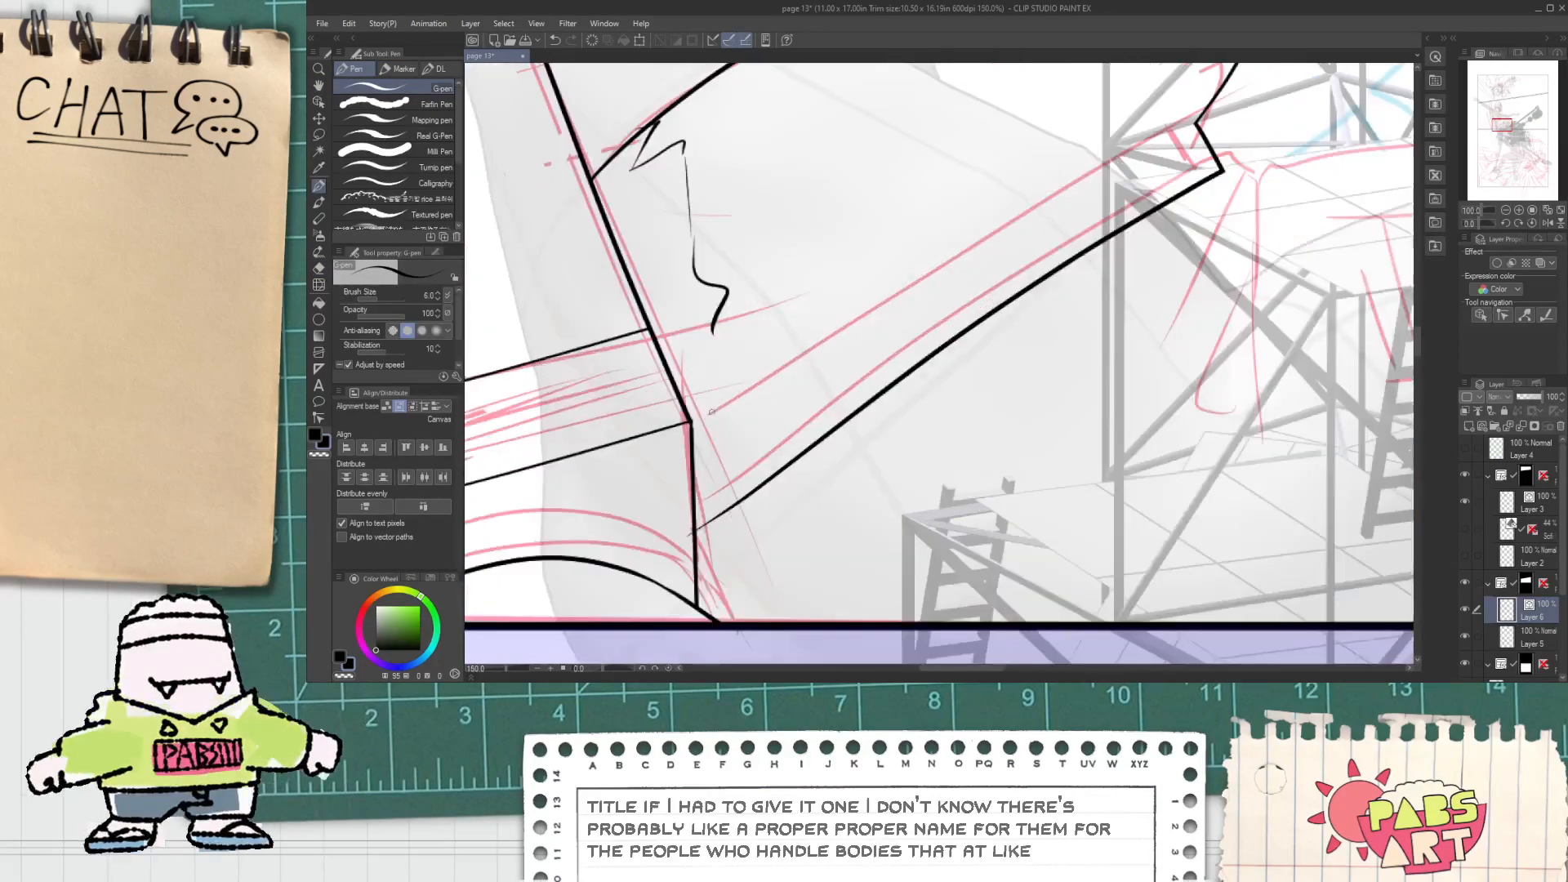
drag(710, 418, 1176, 139)
key(space)
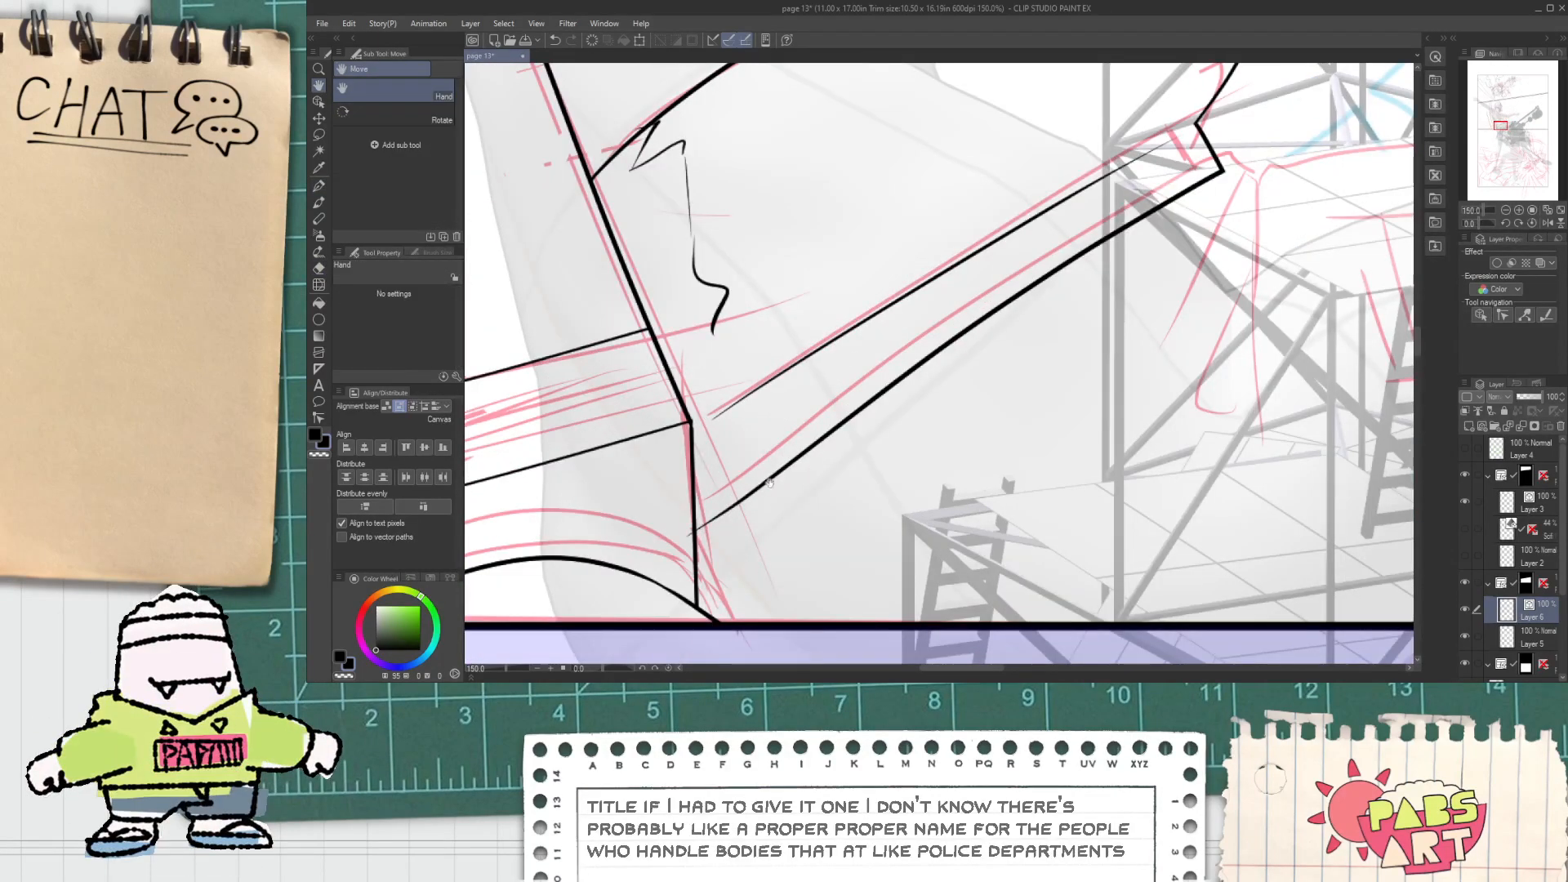
drag(768, 483, 727, 342)
Step: Ink a small pointed cloth fold at the hip end of the diagonal strap, redoing the misplaced stroke
scroll(723, 379, down, 3)
key(space)
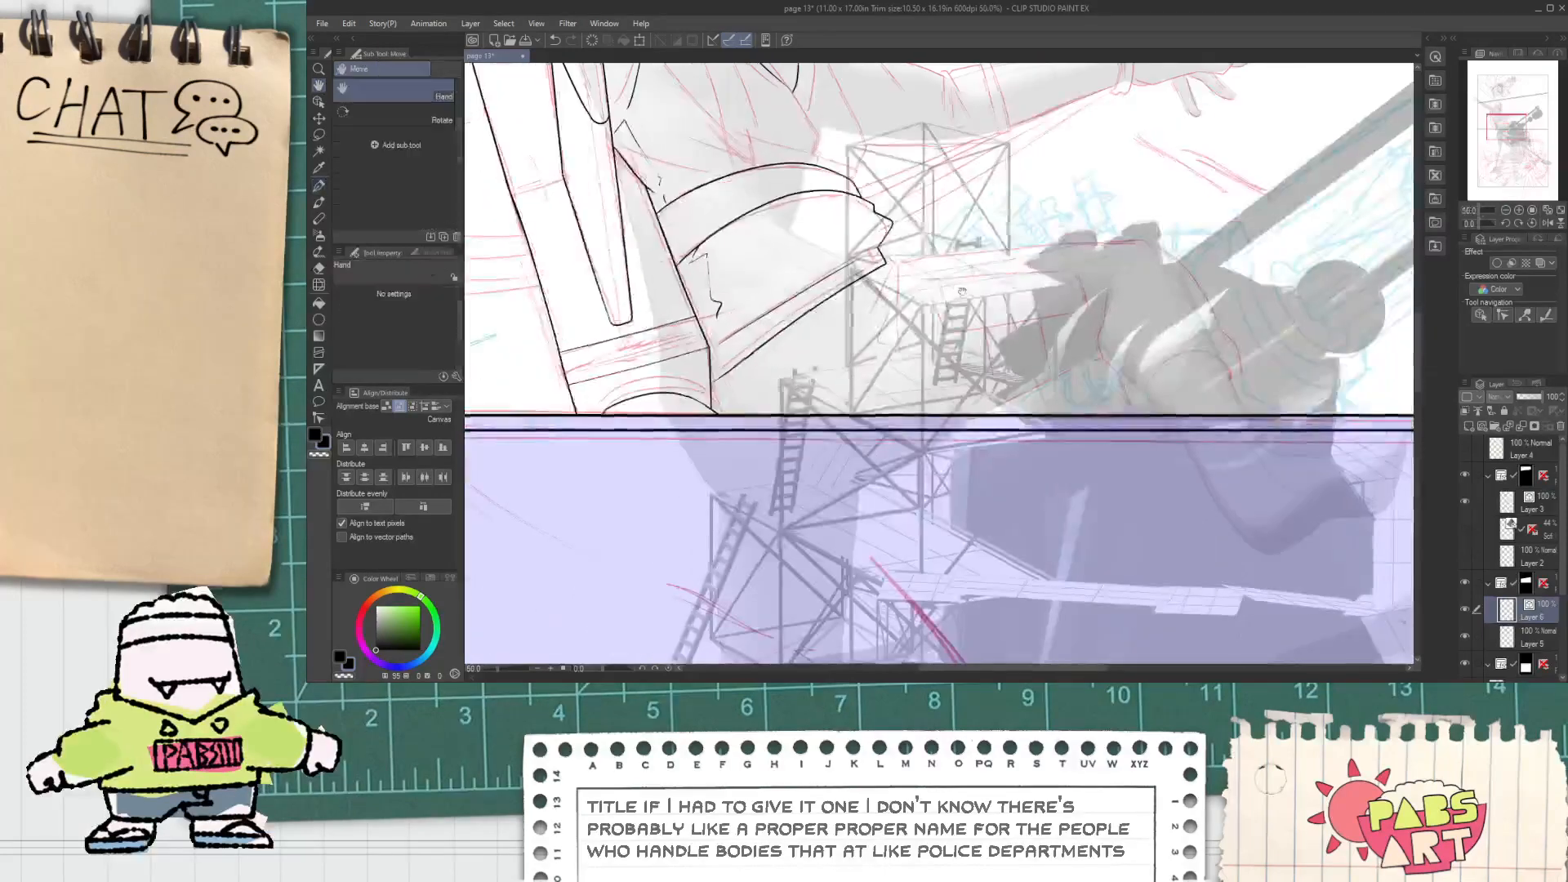
drag(950, 293, 961, 286)
scroll(907, 269, up, 1)
scroll(907, 270, up, 3)
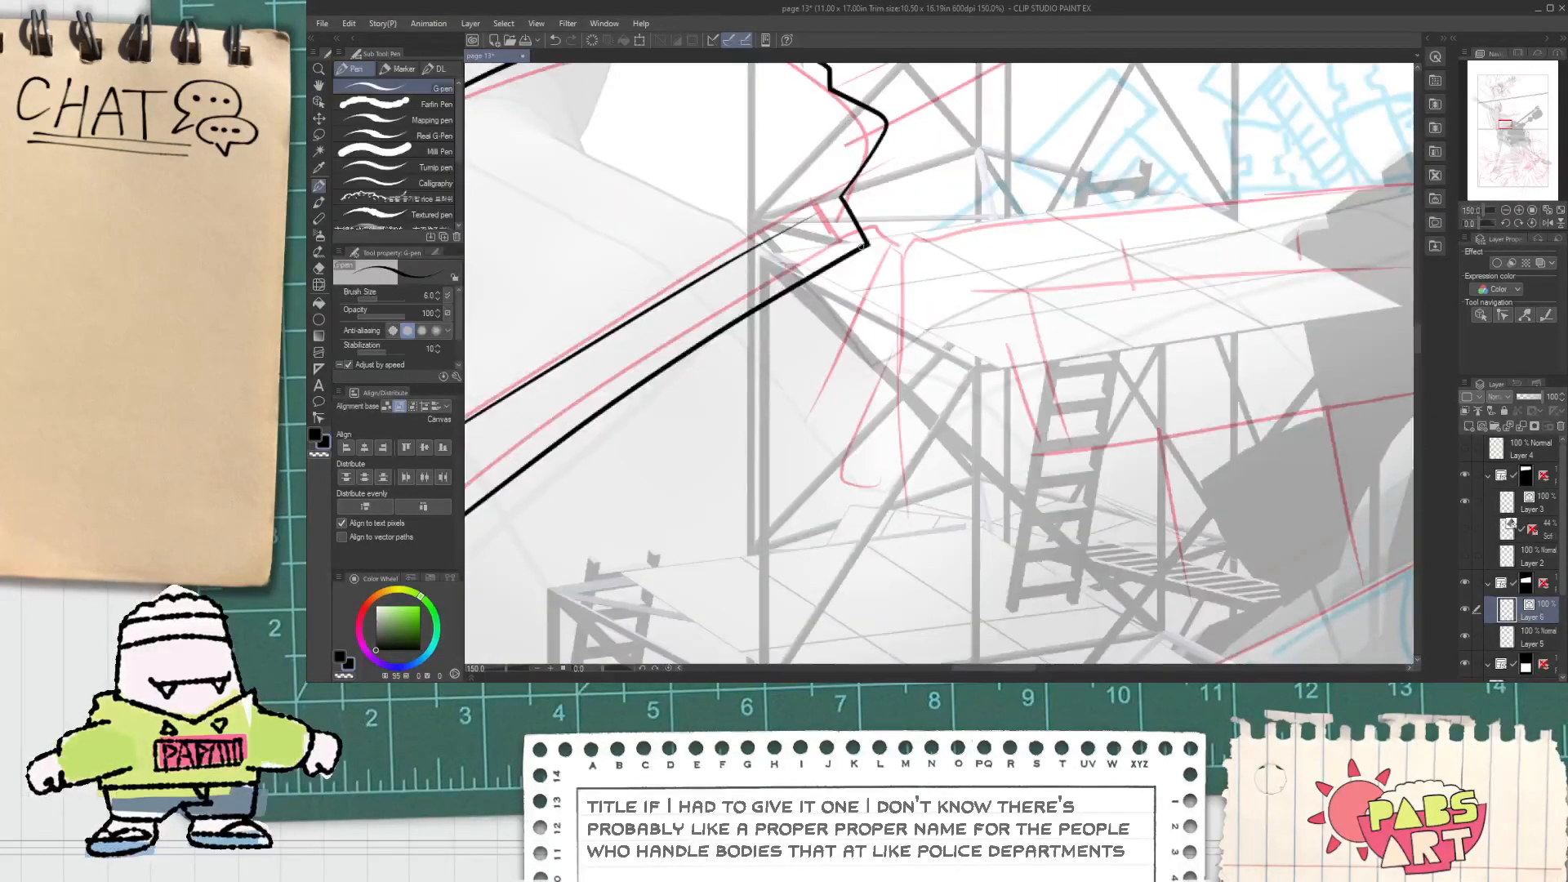
mouse_move(869, 243)
mouse_down()
mouse_move(922, 276)
mouse_move(902, 261)
mouse_move(920, 246)
mouse_move(1025, 240)
mouse_up()
key(ctrl+z)
scroll(869, 249, up, 1)
scroll(996, 251, down, 2)
key(space)
scroll(596, 526, up, 1)
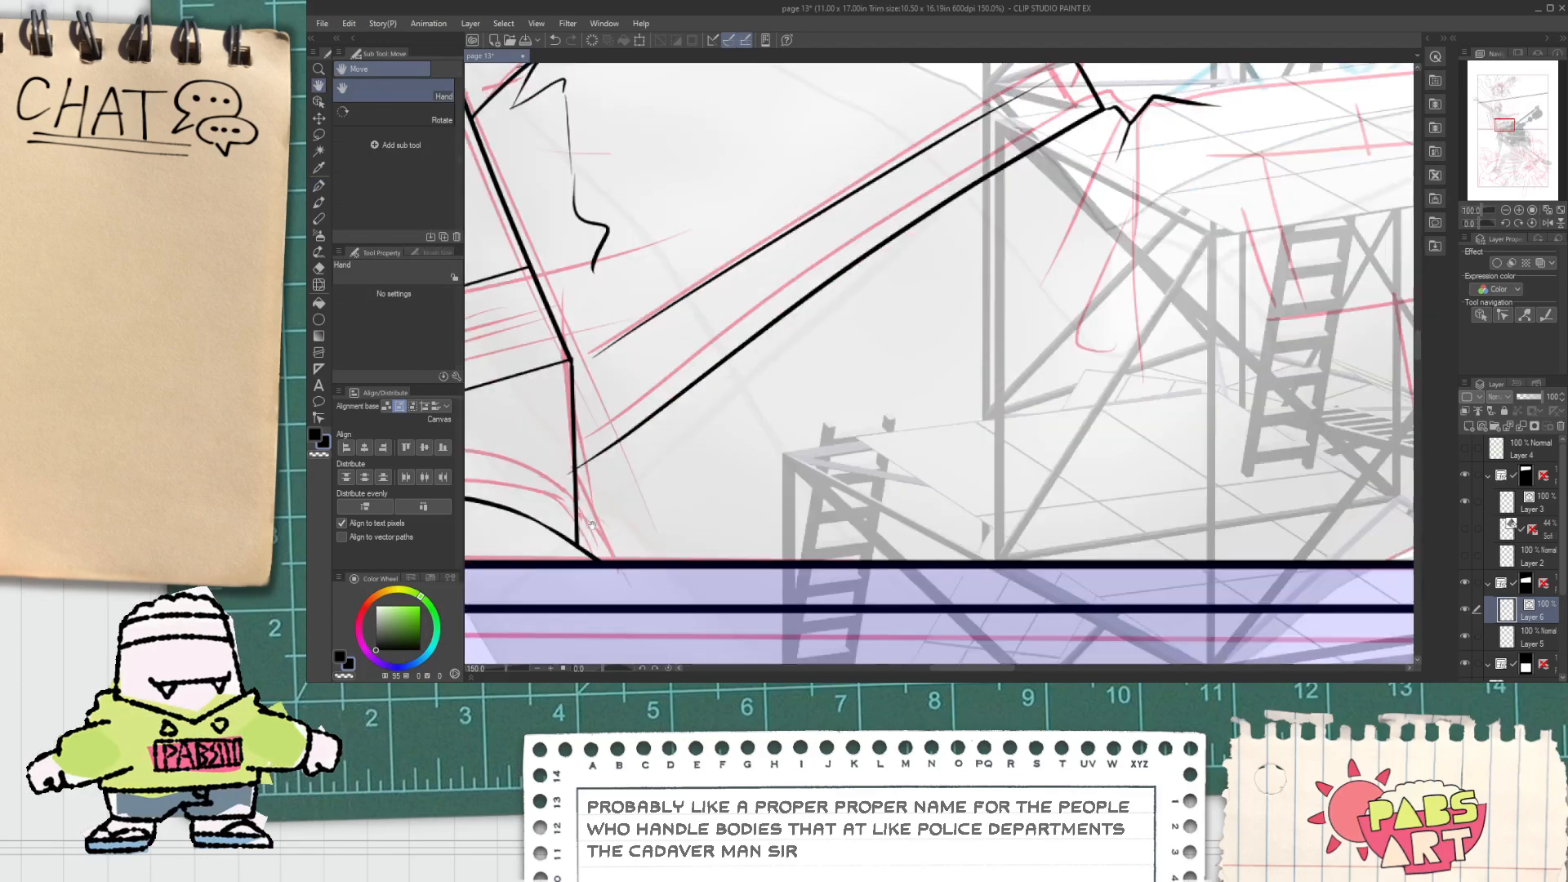
Step: Ink the strap's lower edge and the outline of a rounded pouch across the strap, redrawing its top edge until it fits
mouse_move(571, 520)
mouse_down()
mouse_move(942, 291)
mouse_move(1127, 131)
mouse_up()
mouse_move(795, 296)
mouse_down()
mouse_move(809, 326)
mouse_move(960, 168)
mouse_up()
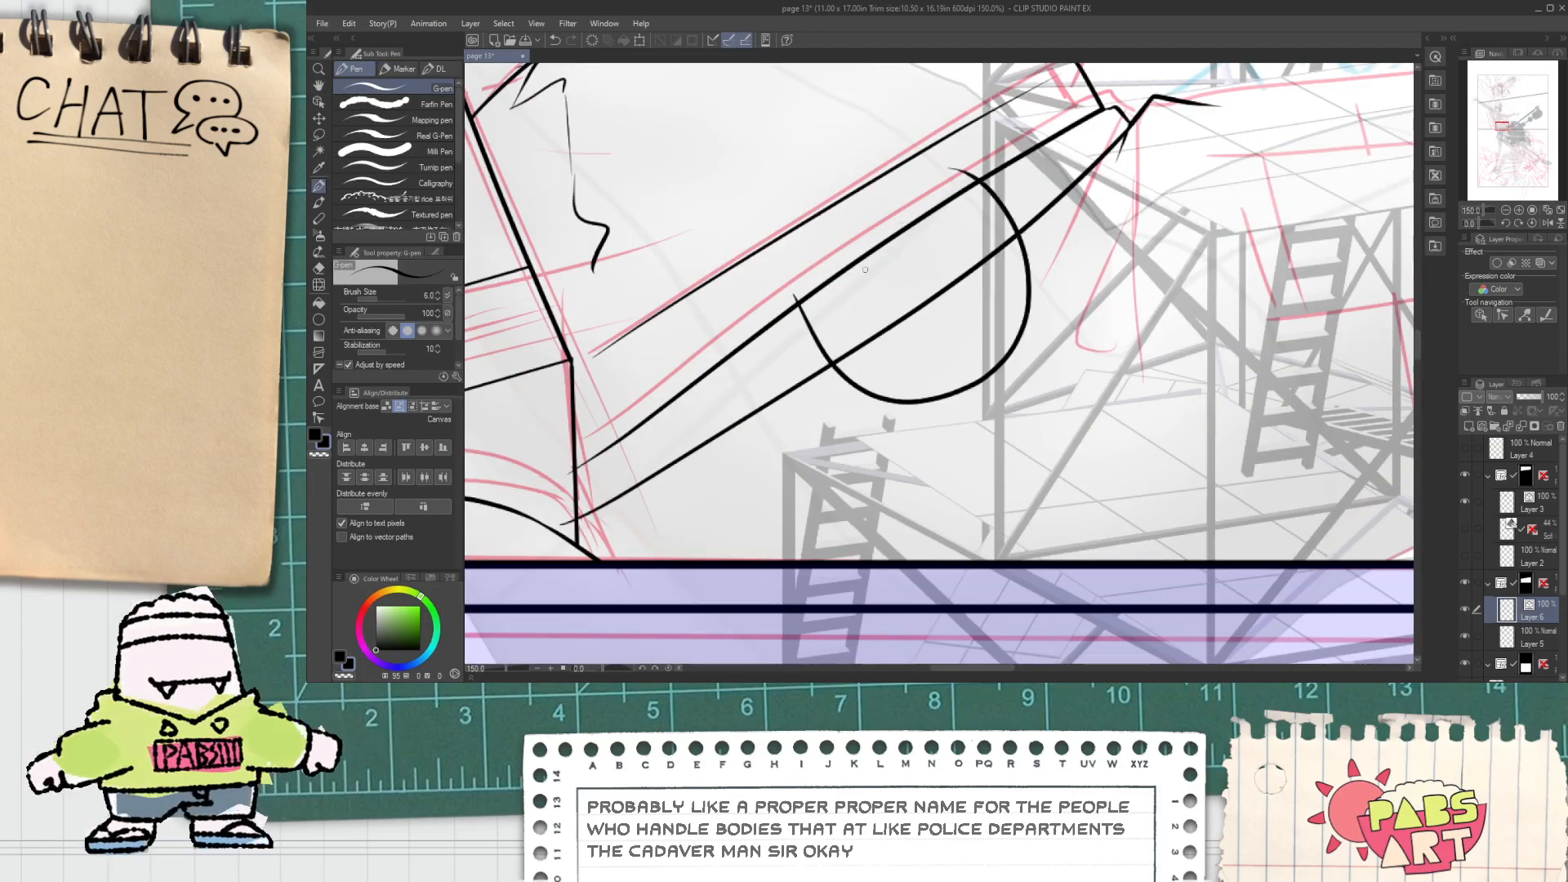
key(ctrl+z)
drag(712, 348, 882, 192)
scroll(737, 342, up, 1)
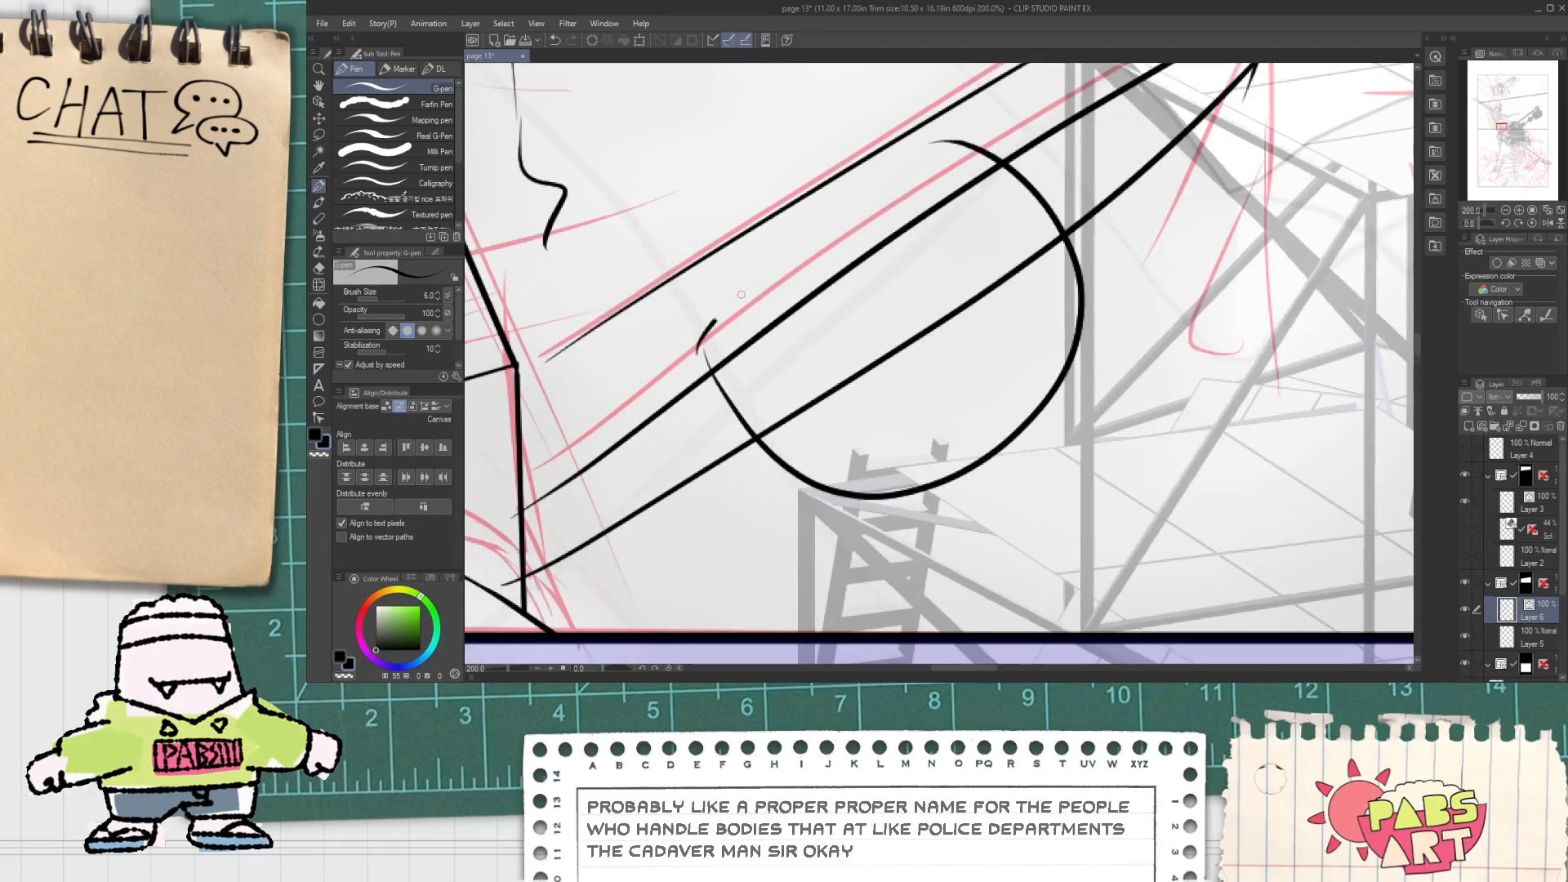
drag(741, 294, 989, 157)
key(ctrl+z)
mouse_move(703, 351)
mouse_down()
mouse_move(896, 173)
mouse_move(1004, 124)
mouse_up()
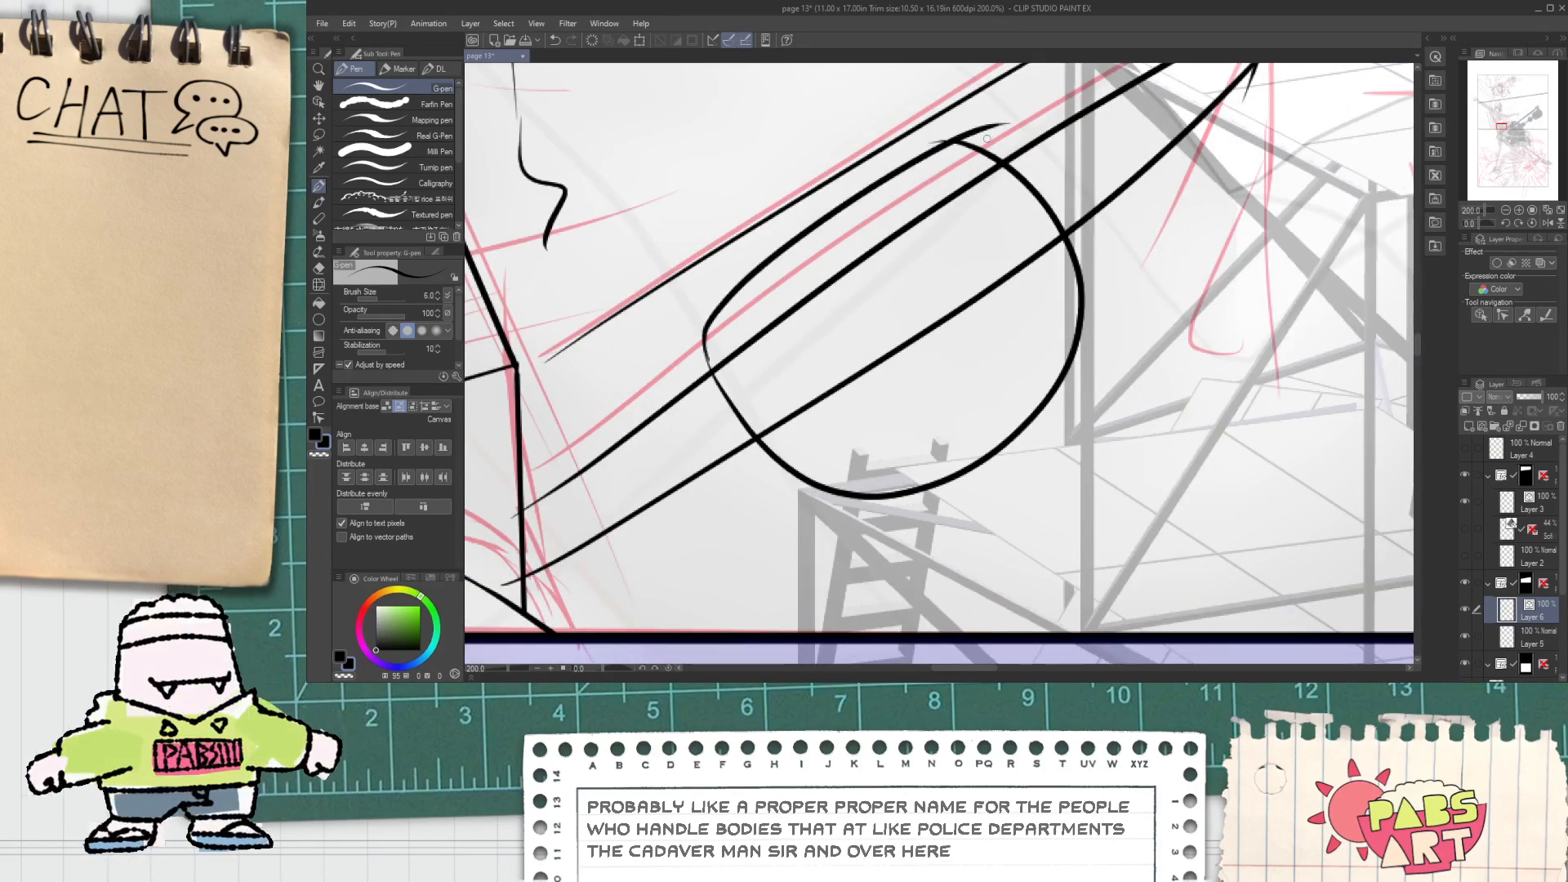
Step: Erase the pouch outline's overshoot and the strap lines crossing the inside of the pouch
key(e)
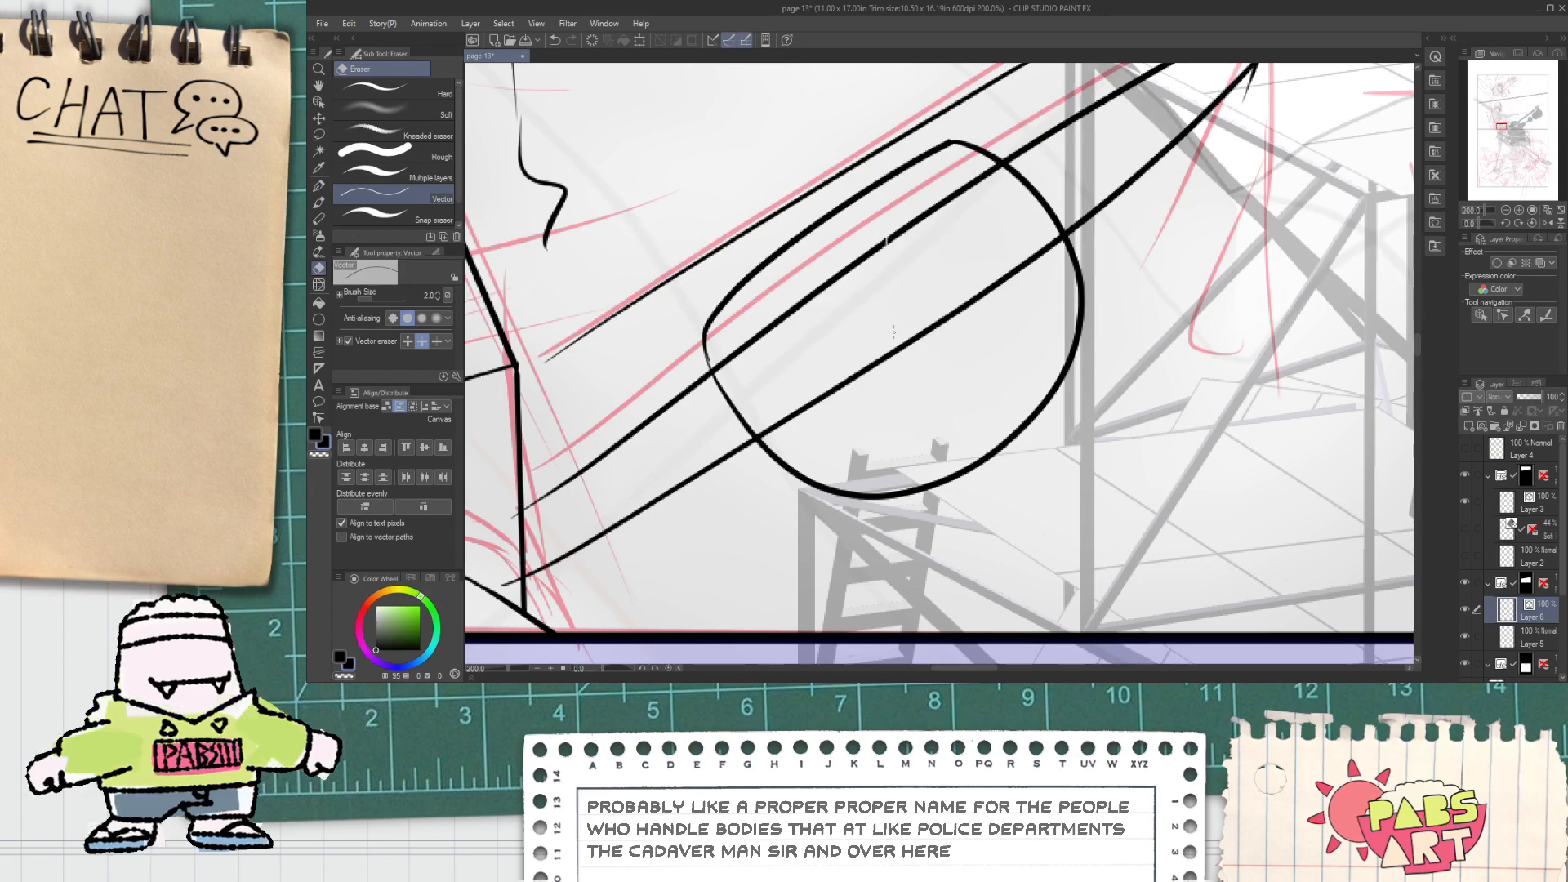
click(858, 267)
click(939, 316)
Step: Ink the pouch's curved flap and a small round button on it, undoing the unsuccessful flap strokes
key(p)
mouse_move(716, 369)
mouse_down()
mouse_move(951, 377)
mouse_move(1004, 275)
mouse_move(993, 158)
mouse_move(987, 320)
mouse_move(977, 153)
mouse_up()
key(ctrl+z)
key(ctrl+z)
key(ctrl+z)
drag(987, 353, 1010, 167)
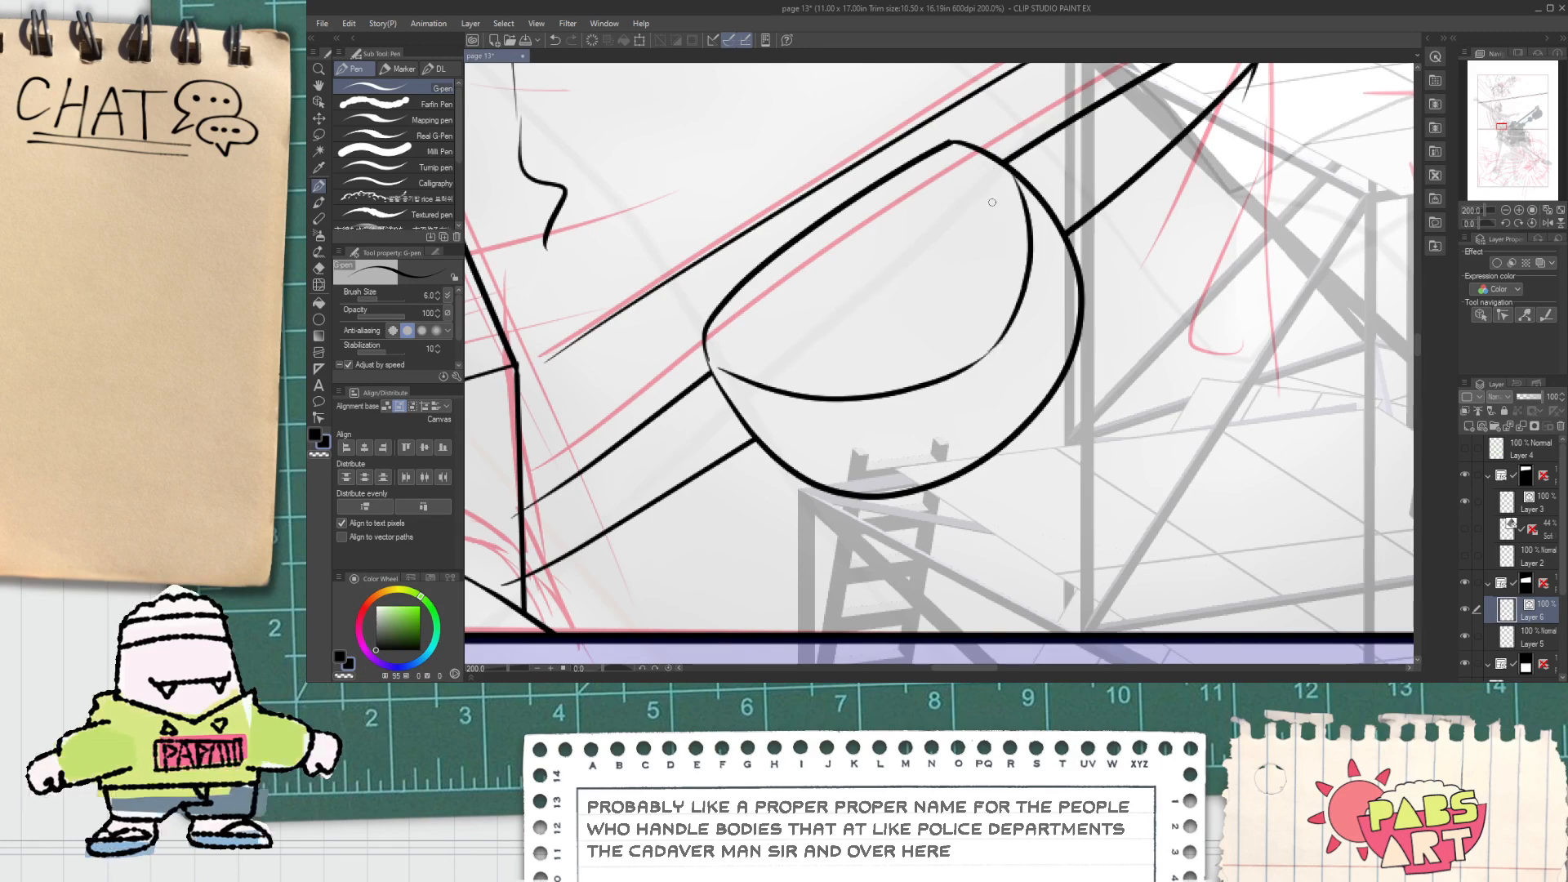
drag(927, 315, 931, 312)
Step: Ink the cloth folds and narrow hanging end below the strap's hip corner, undoing a misplaced stroke
scroll(963, 351, down, 4)
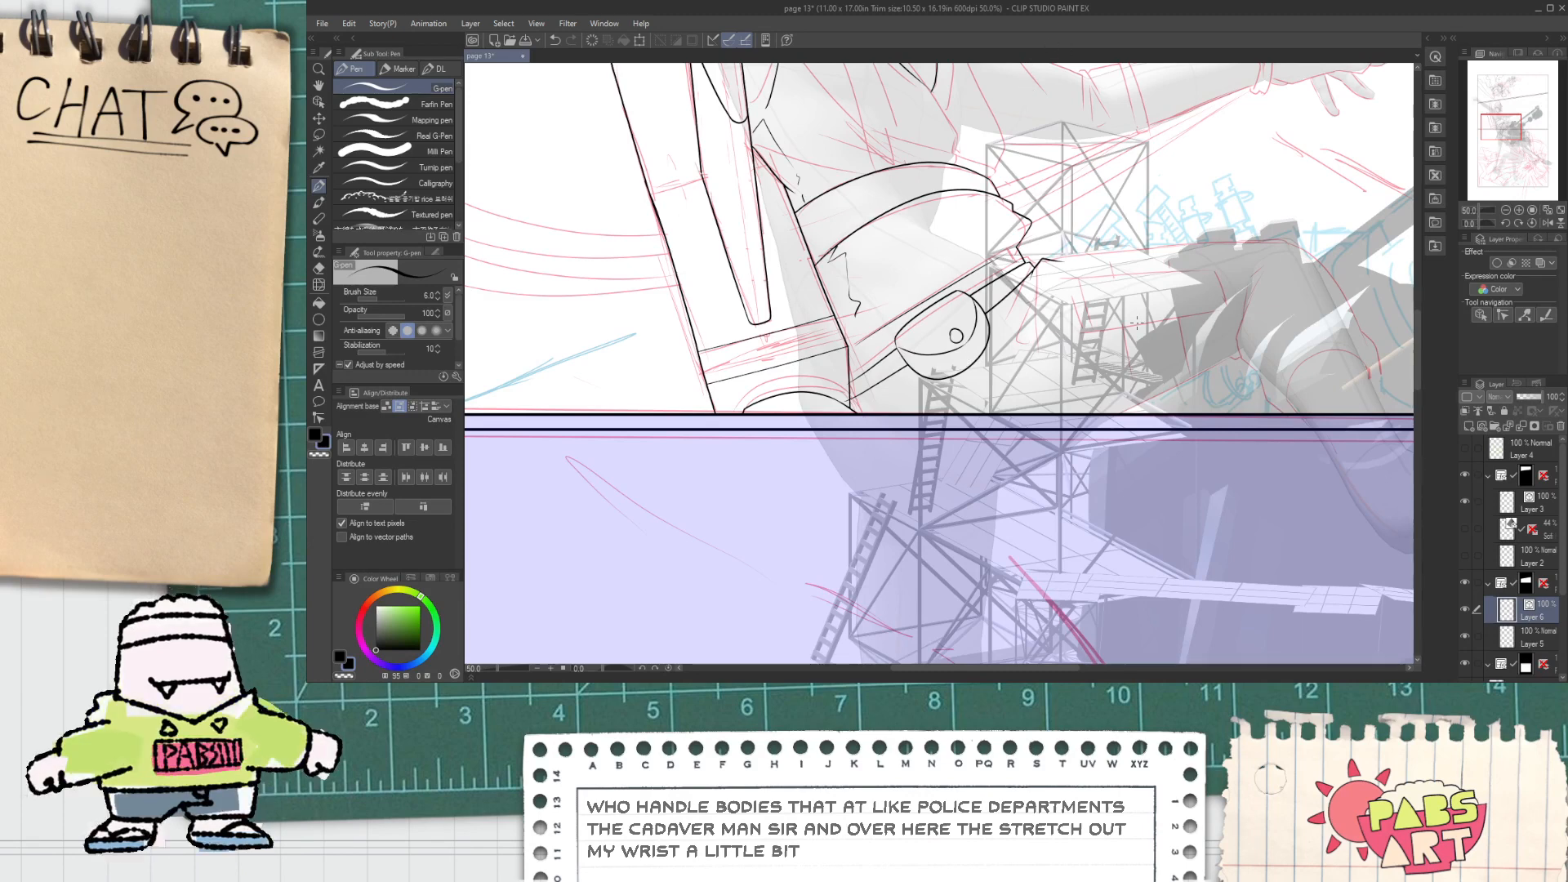
drag(1016, 306, 939, 364)
key(ctrl+plus)
key(ctrl+plus)
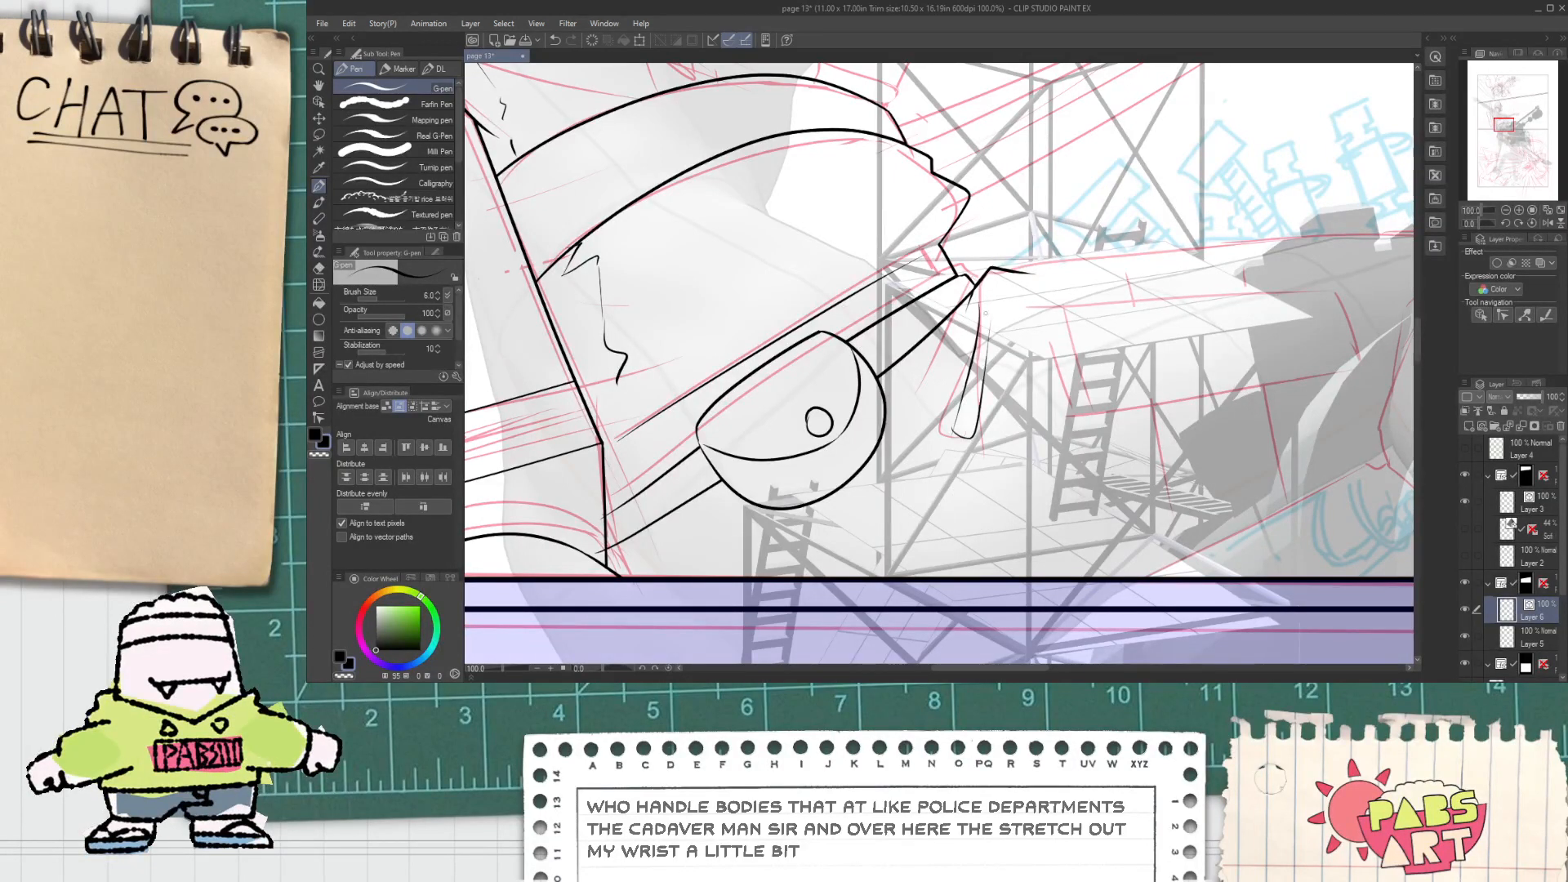
key(ctrl+z)
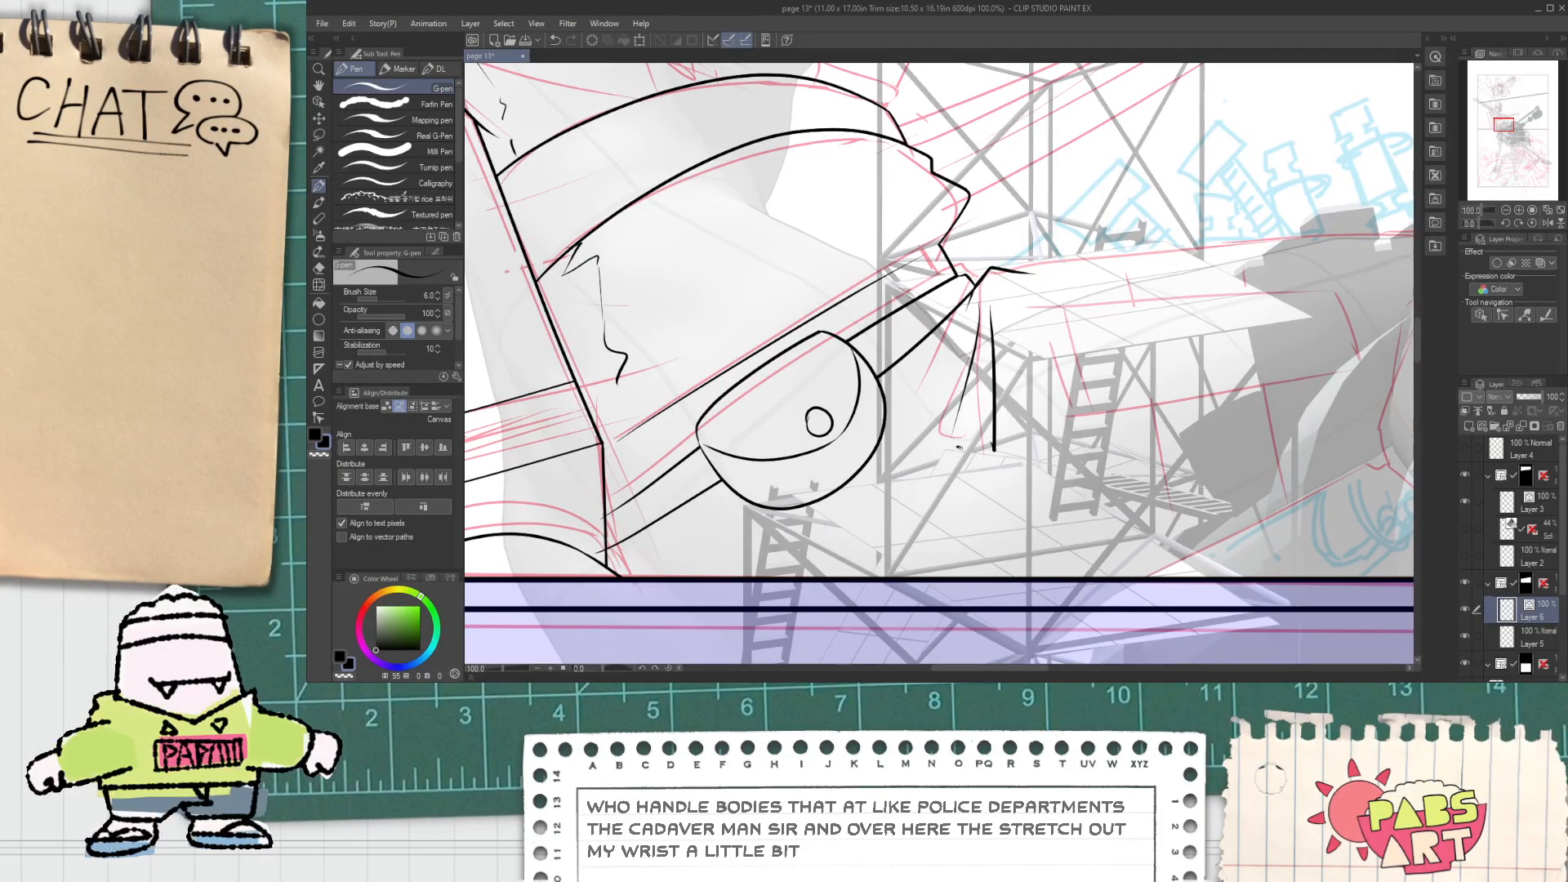
Step: Ink the raised thigh's long curved top contour and the straight underside running from the panel border to the knee
mouse_move(968, 321)
mouse_down()
mouse_move(922, 380)
mouse_move(964, 350)
mouse_move(860, 353)
mouse_move(1284, 349)
mouse_move(1264, 186)
mouse_move(1291, 141)
mouse_up()
scroll(940, 482, down, 1)
scroll(925, 369, up, 1)
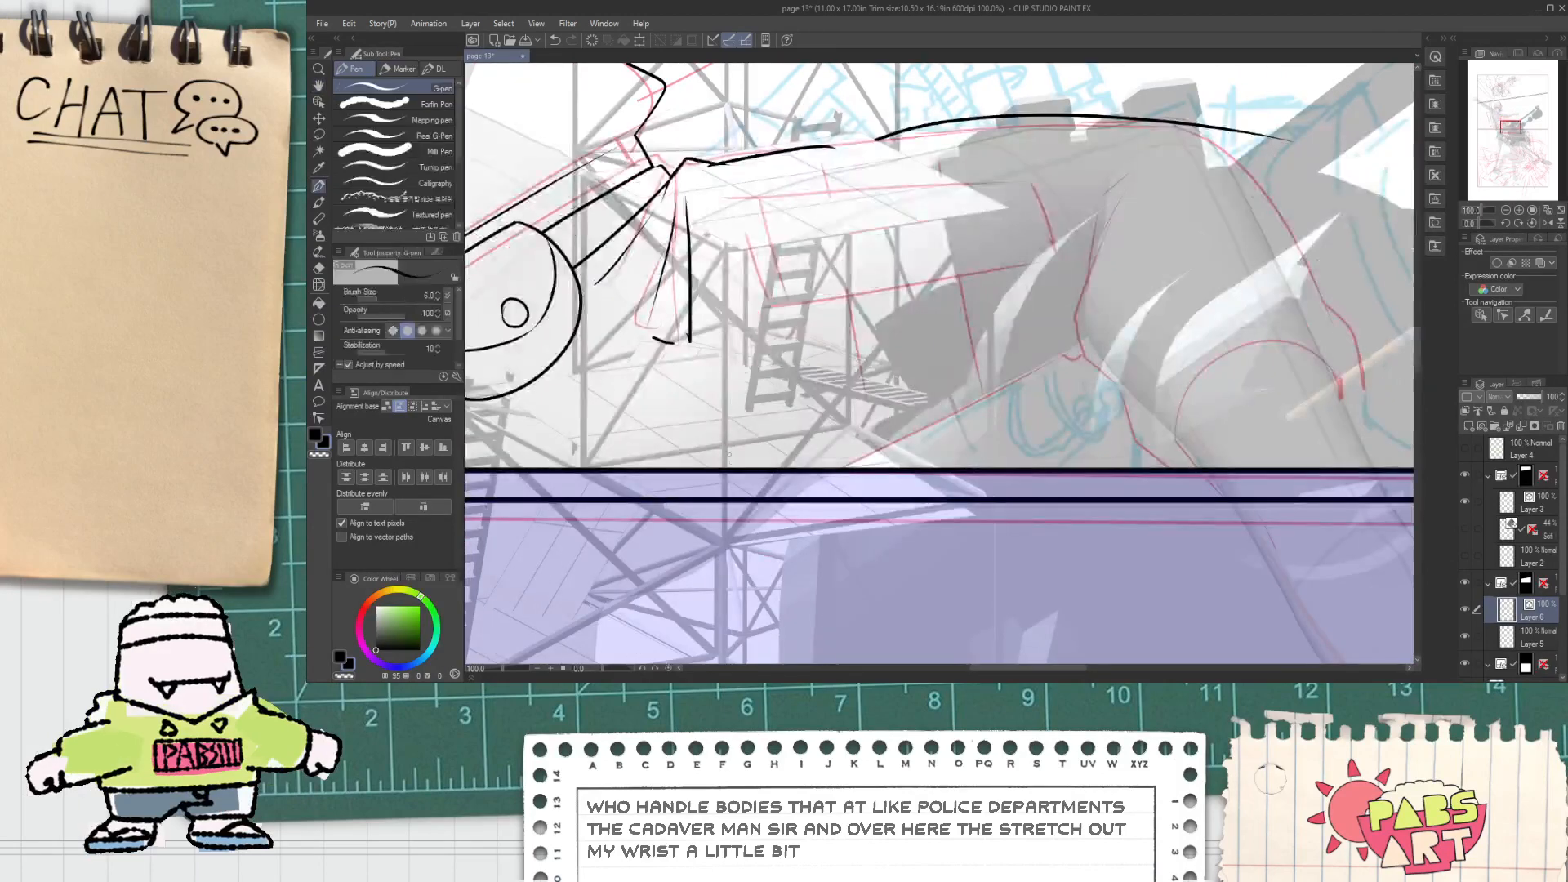
drag(845, 467, 1072, 354)
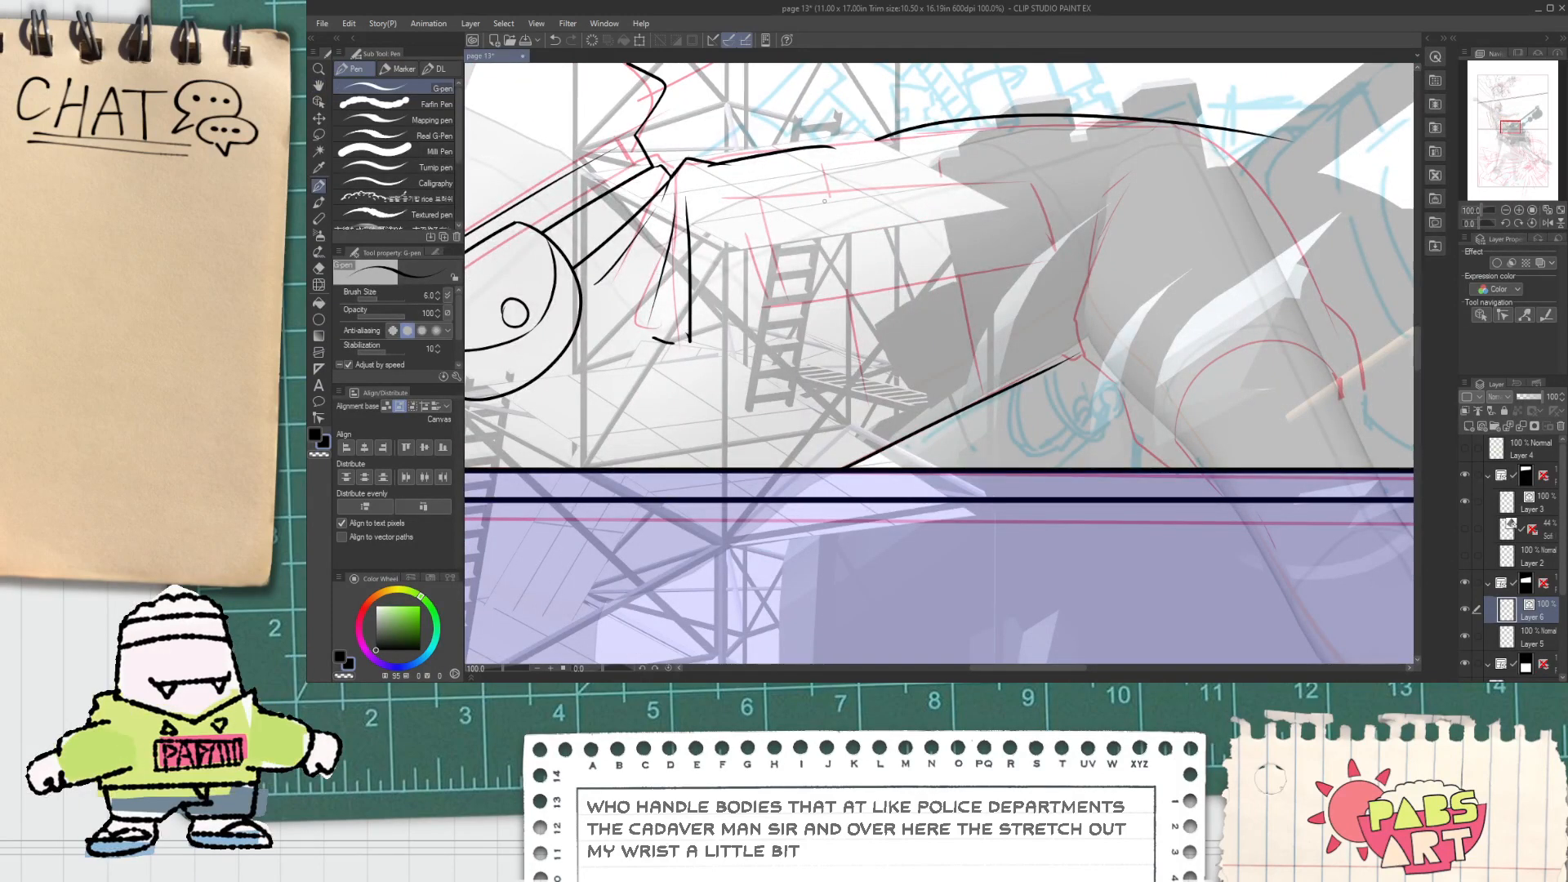
Step: Close the gap in the thigh's top contour with a connecting stroke, undoing misplaced attempts
scroll(825, 200, up, 6)
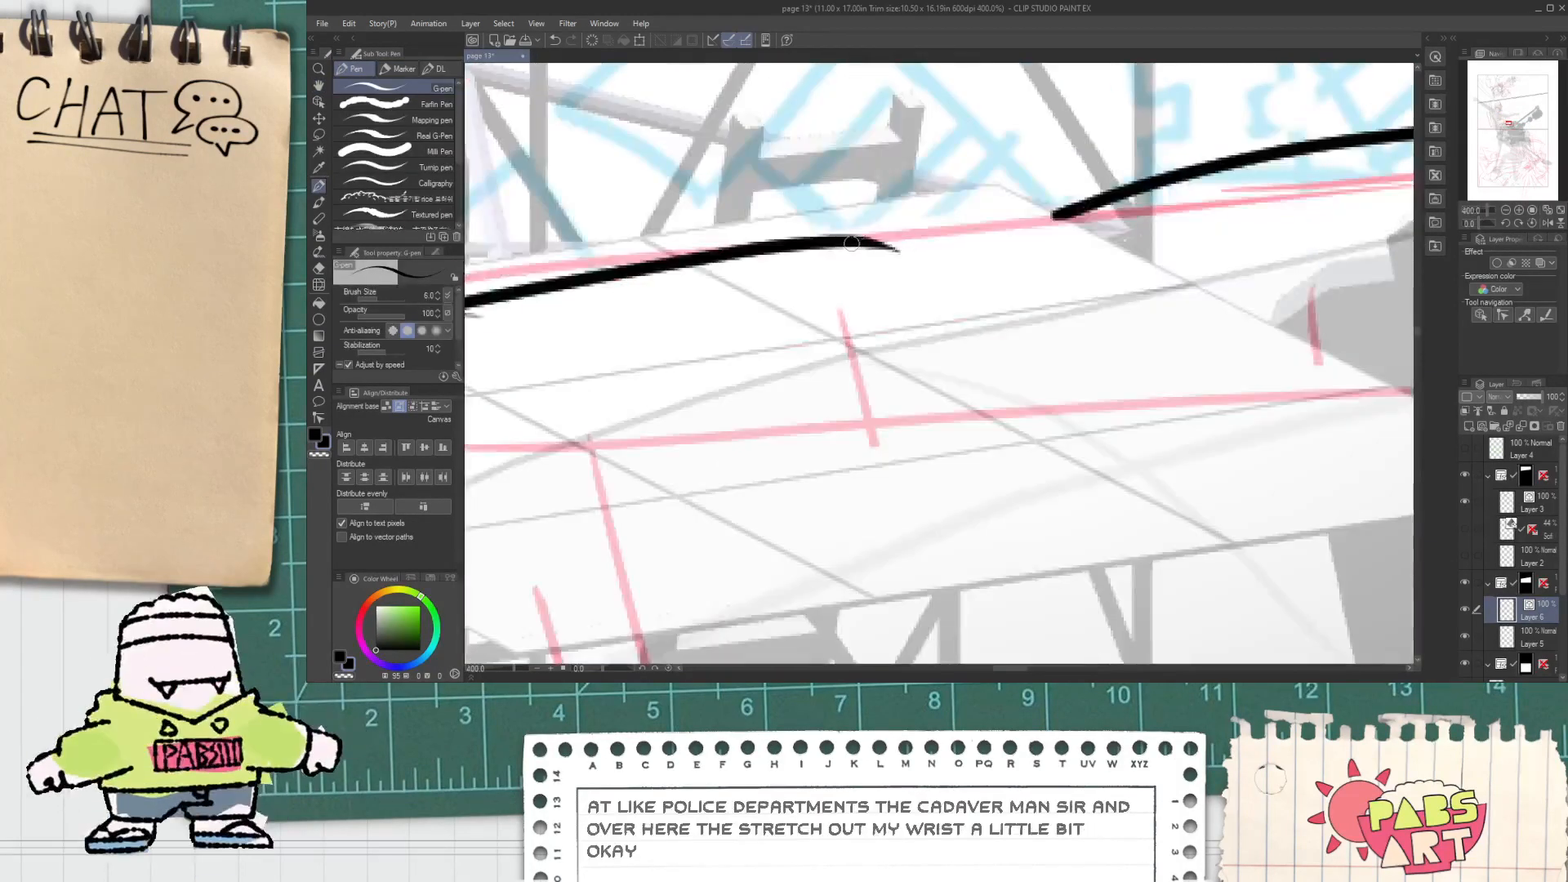
drag(852, 243, 1121, 193)
key(ctrl+z)
mouse_move(854, 257)
mouse_down()
mouse_move(1073, 210)
mouse_move(976, 175)
mouse_move(890, 349)
mouse_up()
scroll(1047, 217, down, 2)
key(ctrl+z)
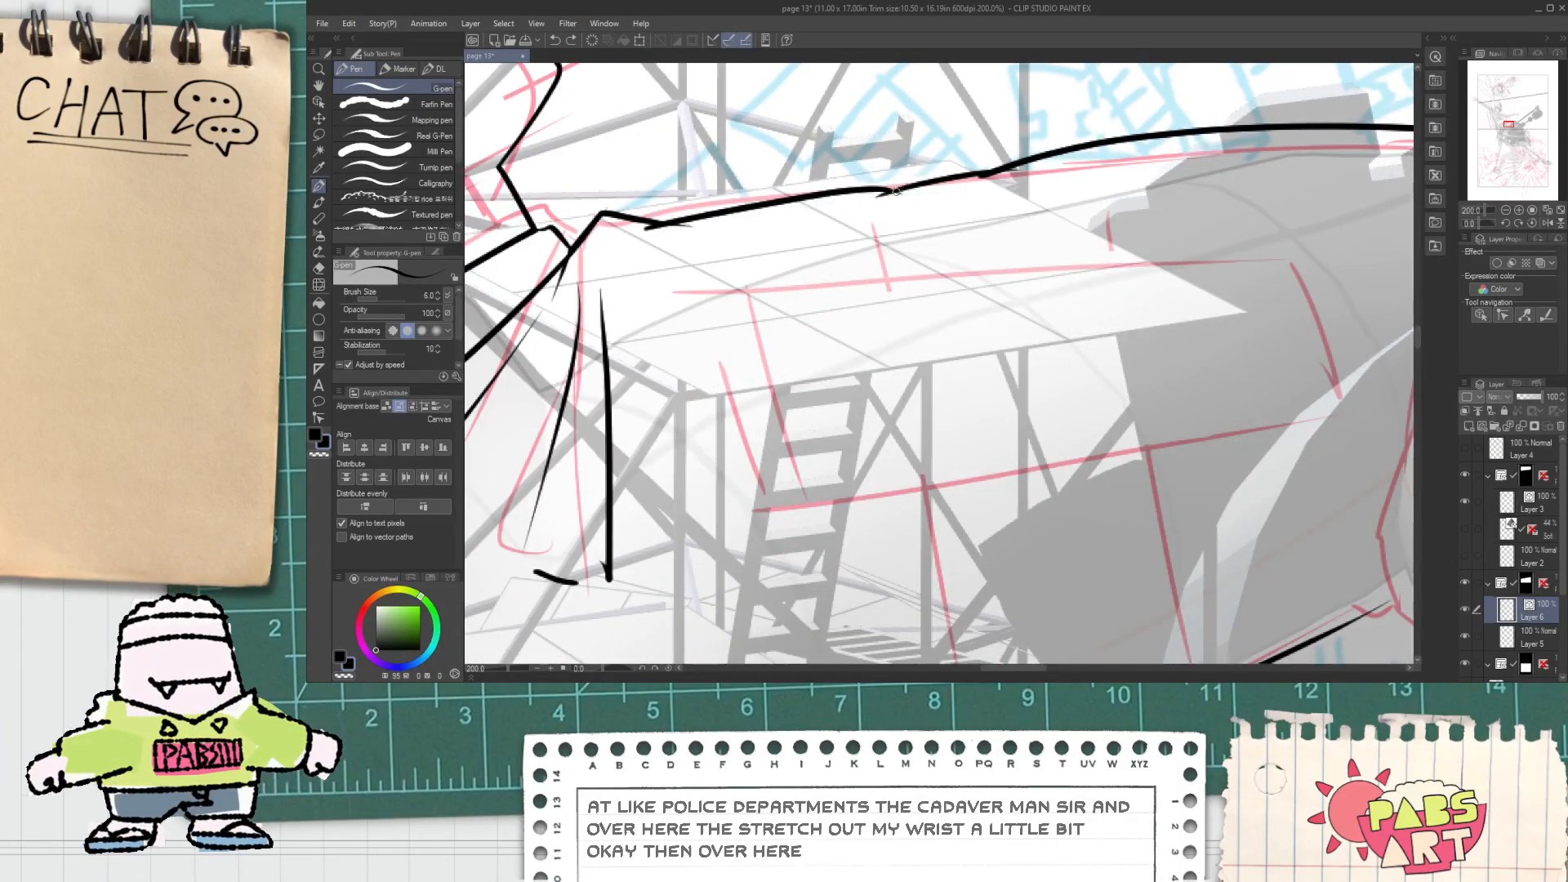
scroll(896, 190, down, 2)
Step: Ink two curved lines across the raised thigh from its top contour to its underside, redrawing the second one
drag(876, 142, 934, 462)
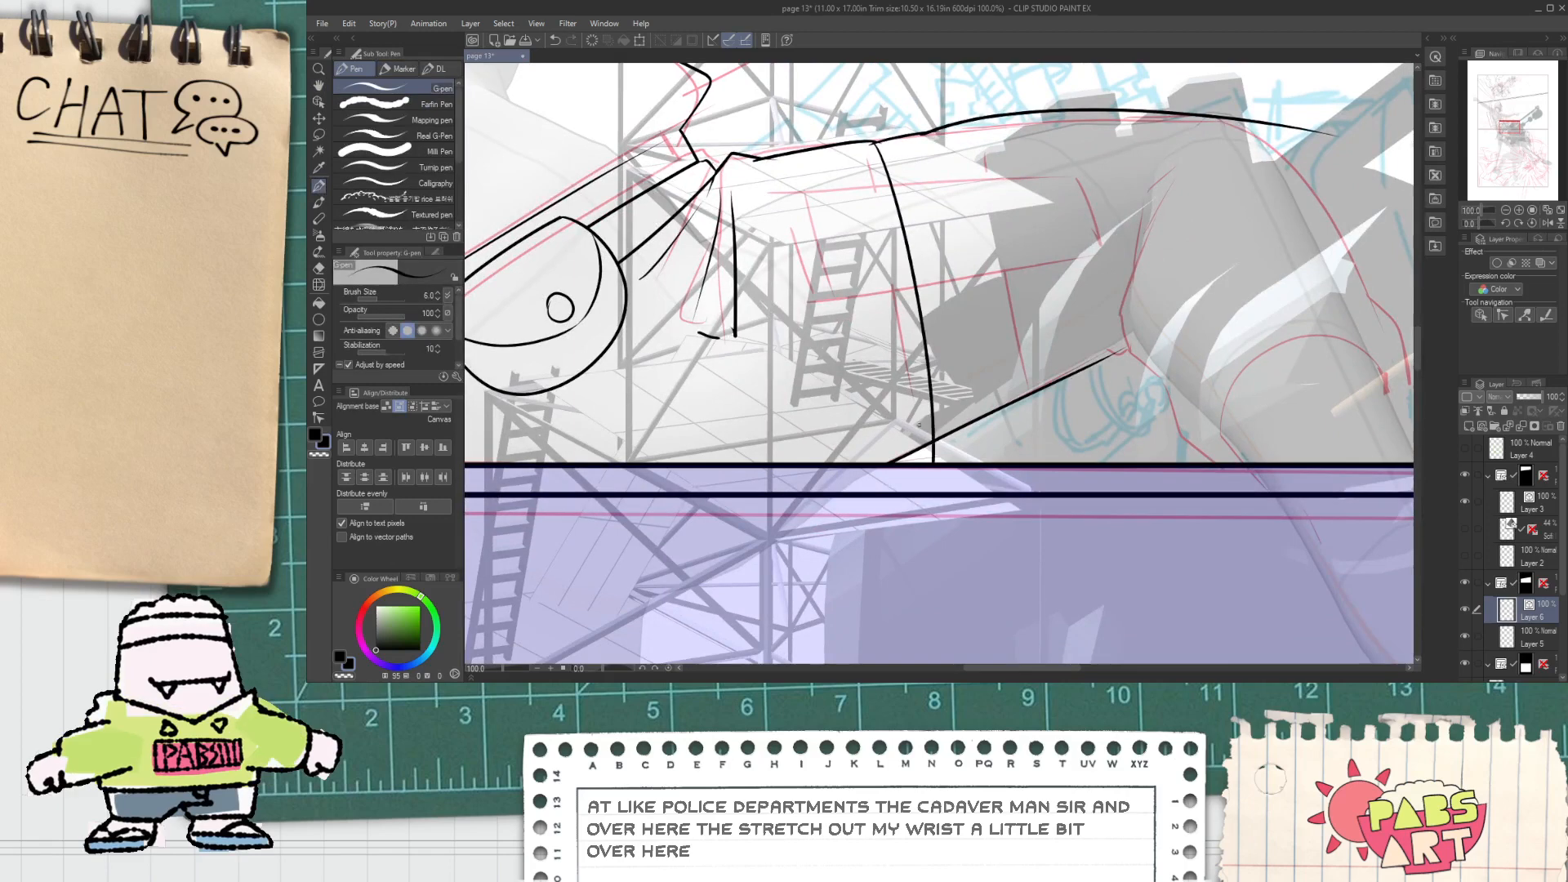
drag(928, 129, 980, 451)
key(ctrl+z)
mouse_move(1028, 305)
mouse_down()
mouse_move(996, 461)
mouse_move(1039, 419)
mouse_up()
Step: Erase the overshooting line ends along the raised thigh's top contour, including where the two curved cross lines meet it
key(e)
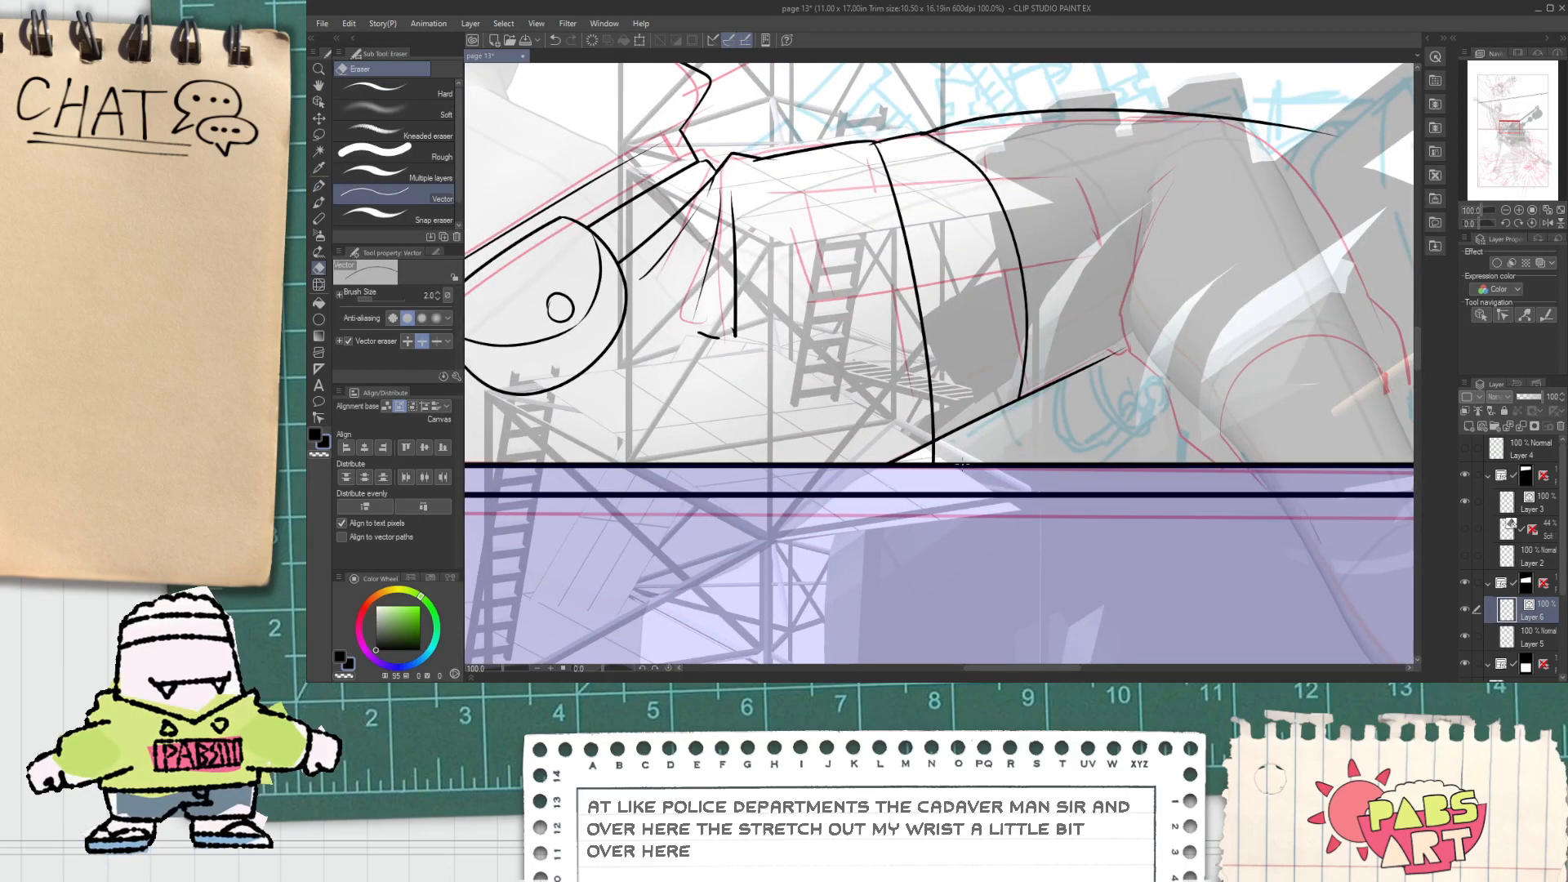
drag(896, 154, 877, 233)
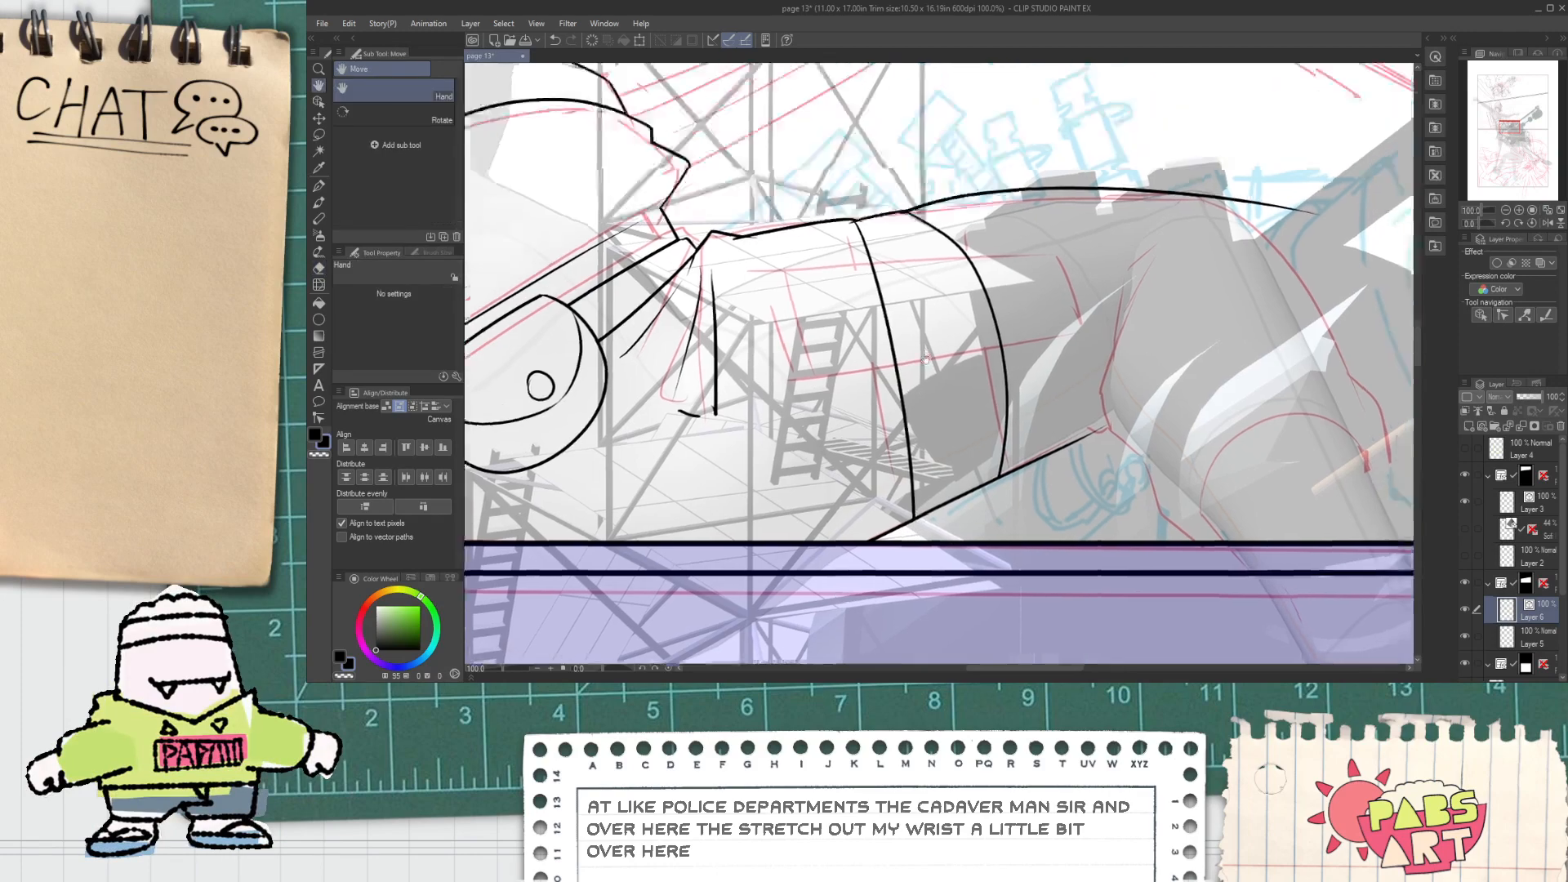
scroll(877, 233, up, 2)
mouse_move(856, 206)
mouse_down()
mouse_move(921, 197)
mouse_move(973, 242)
mouse_up()
scroll(915, 196, down, 2)
key(space)
scroll(977, 236, up, 2)
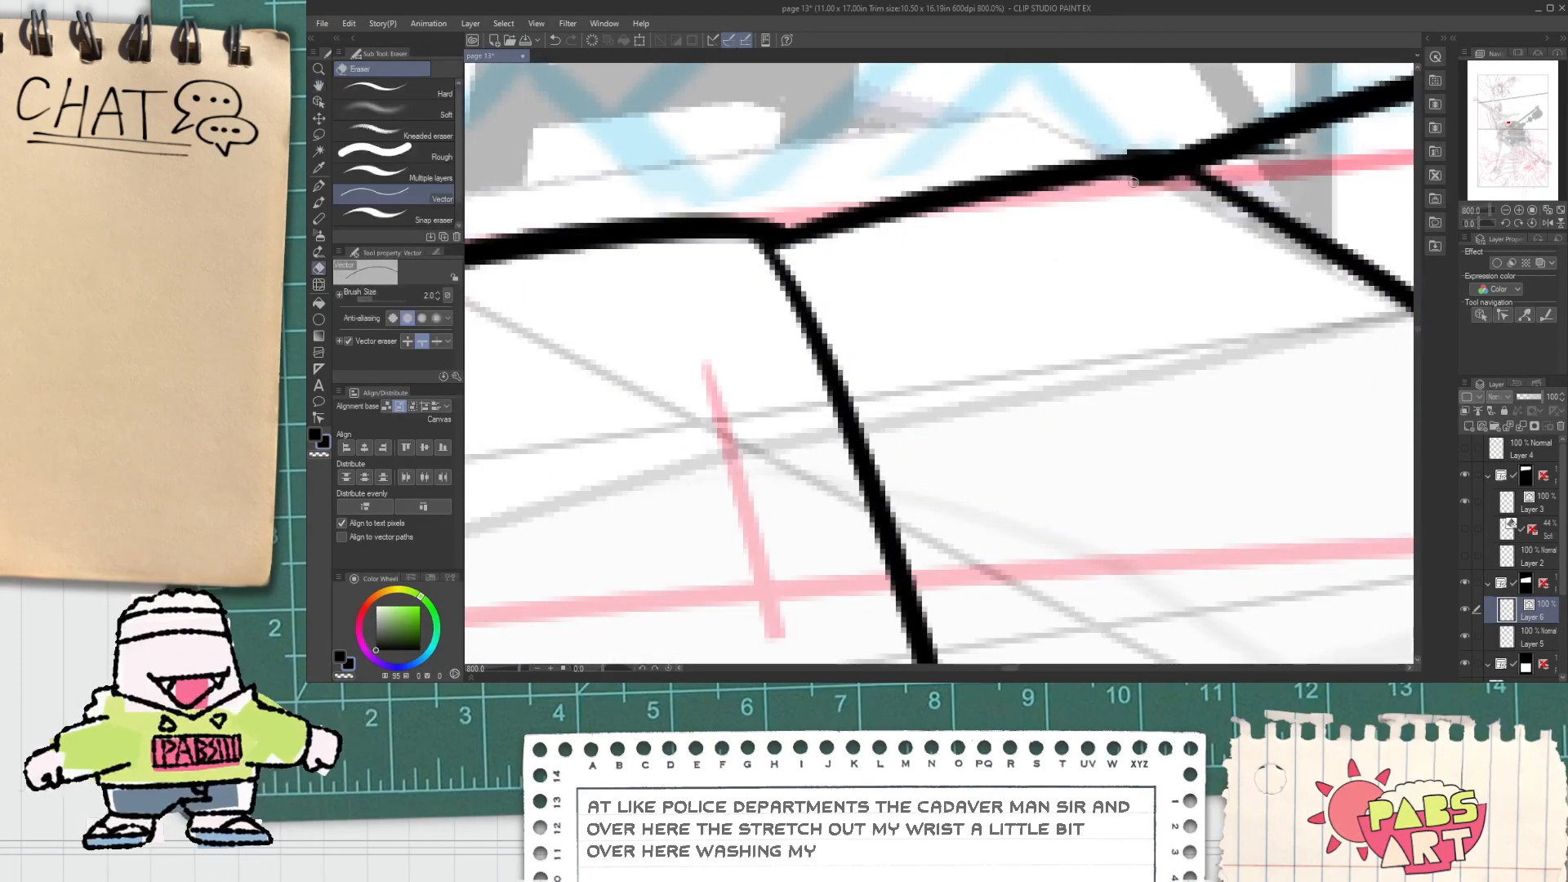
scroll(811, 202, down, 1)
scroll(811, 203, up, 1)
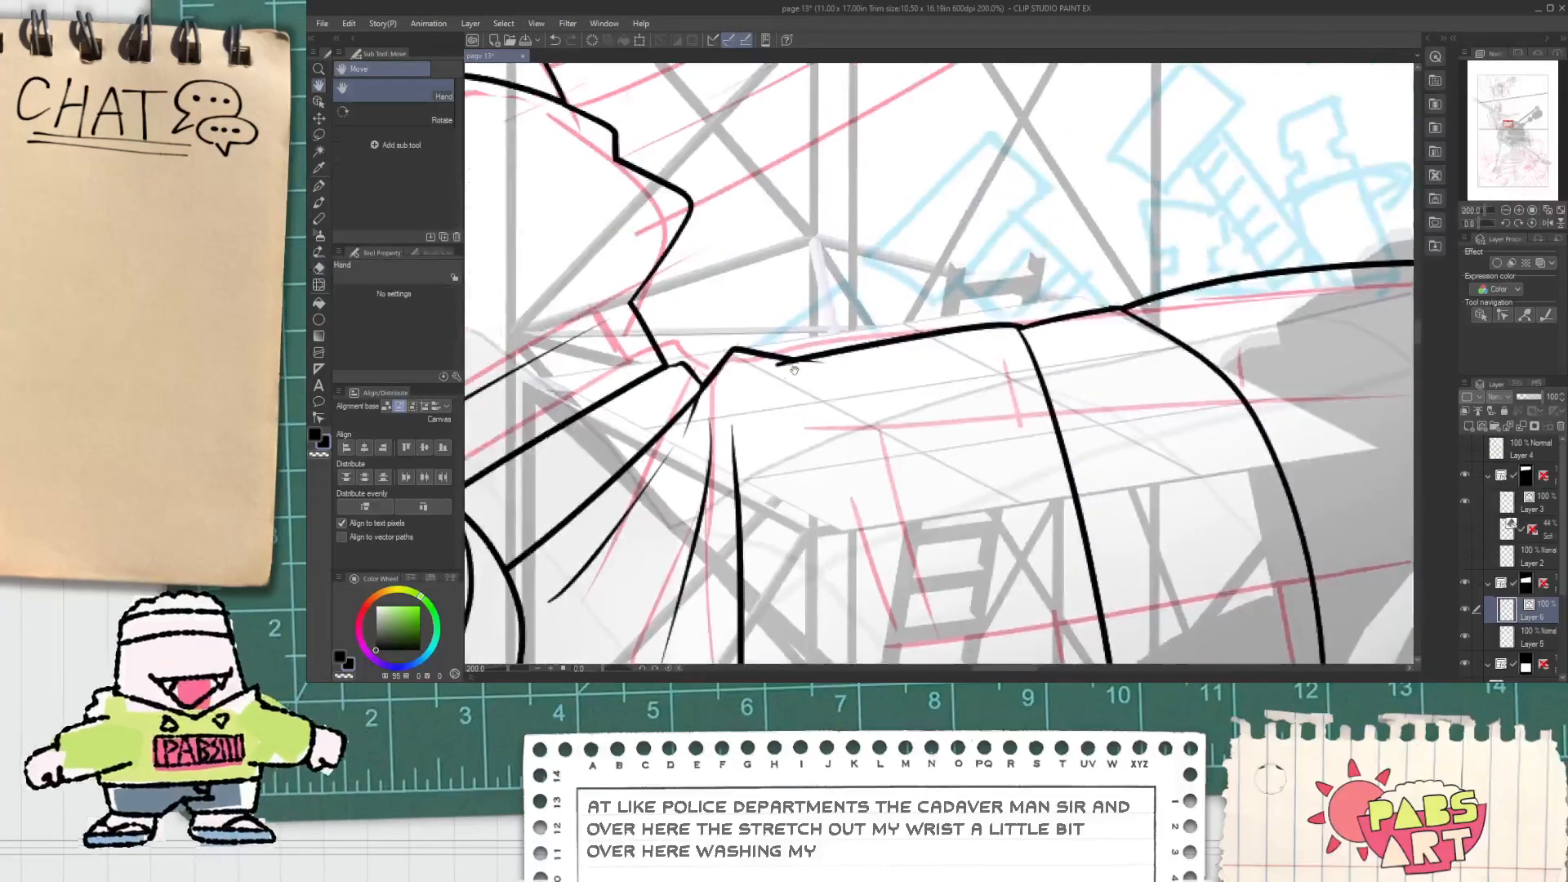
scroll(809, 372, down, 1)
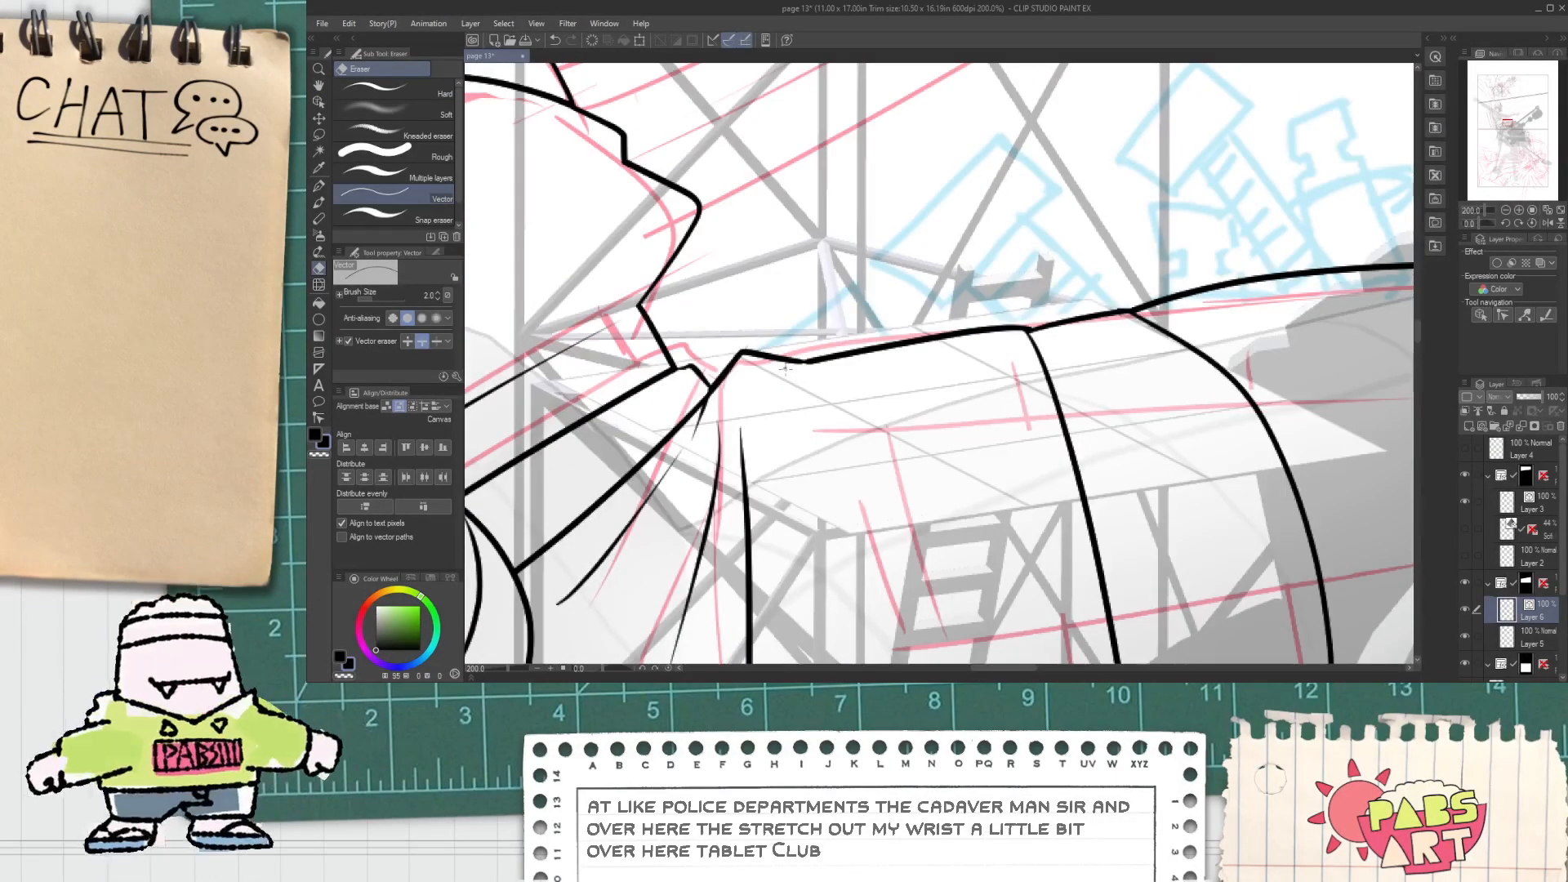
Step: Sketch a small two-finger glove outline with a flat base in the empty area above the thigh
key(p)
mouse_move(817, 270)
mouse_down()
mouse_move(755, 531)
mouse_move(707, 613)
mouse_up()
drag(786, 508, 974, 505)
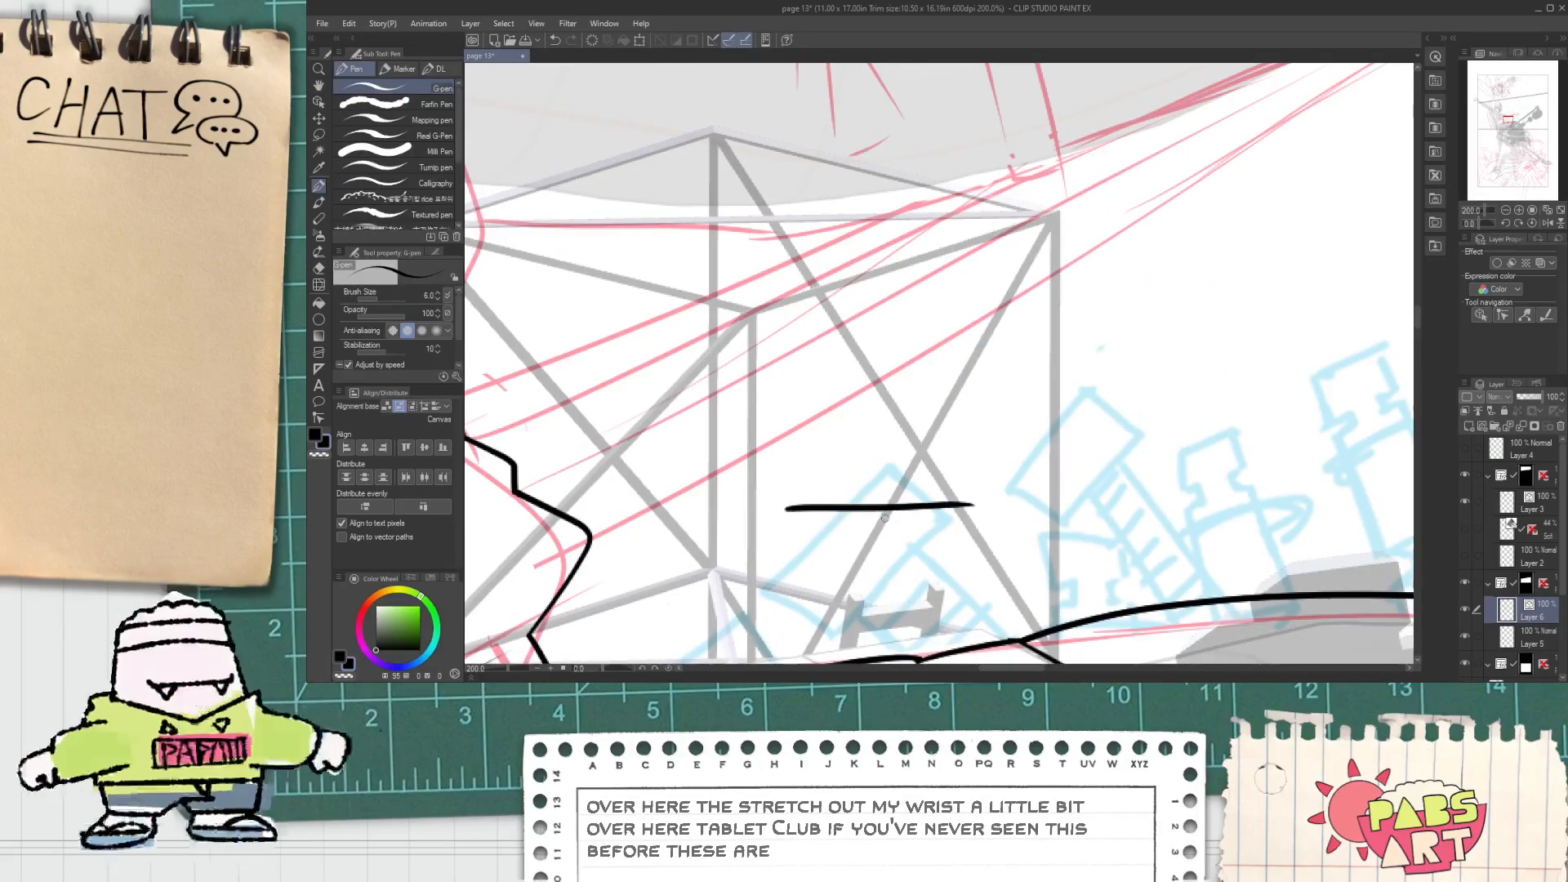
mouse_move(818, 506)
mouse_down()
mouse_move(801, 340)
mouse_move(835, 312)
mouse_move(850, 348)
mouse_move(881, 263)
mouse_move(881, 417)
mouse_move(944, 465)
mouse_up()
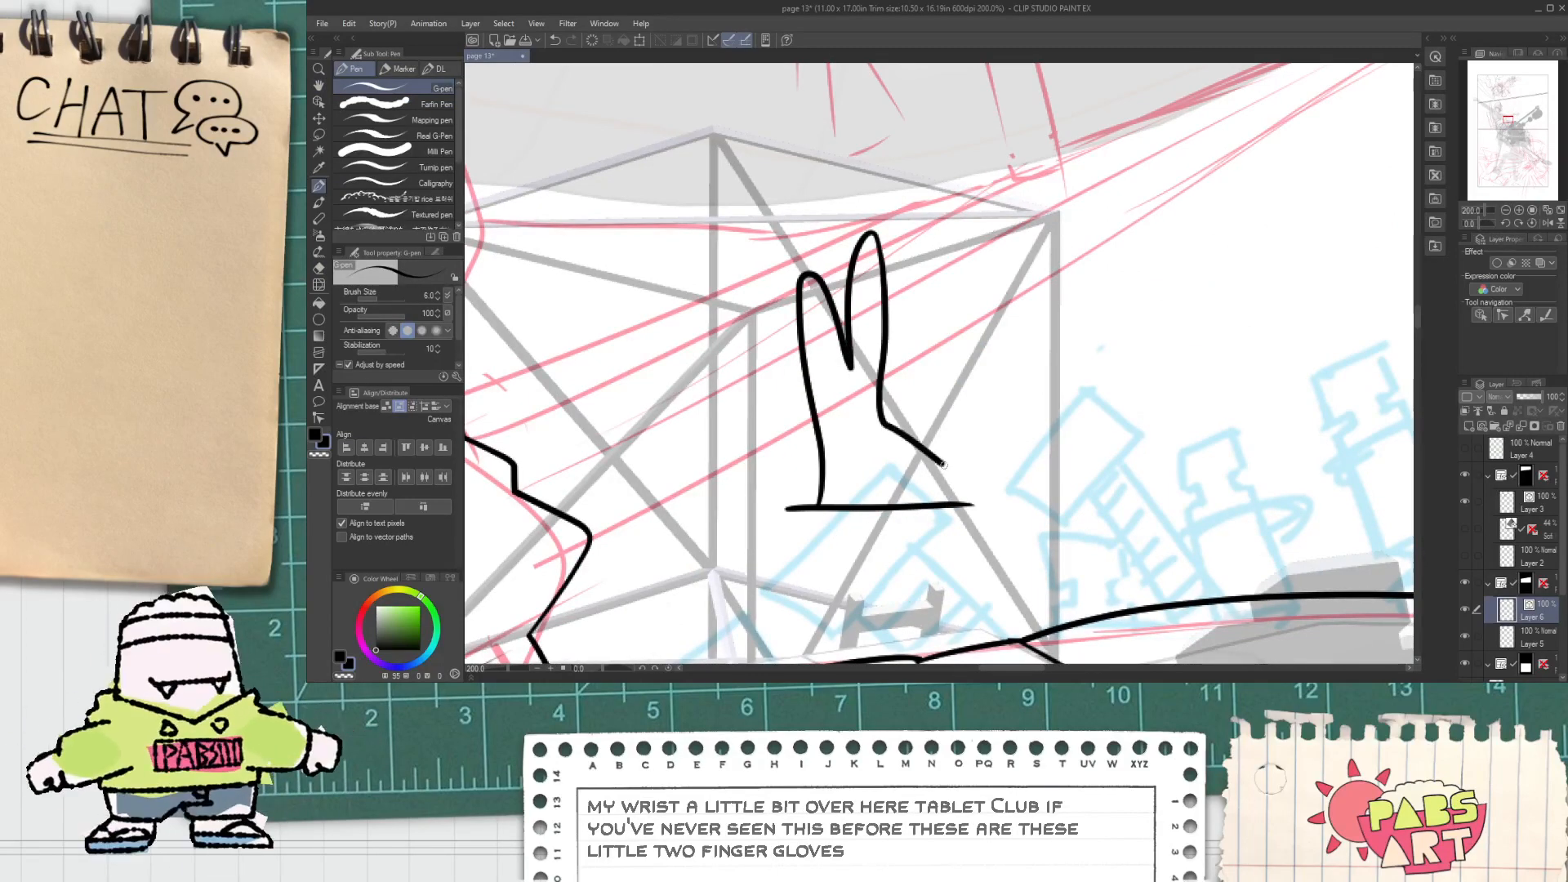
drag(947, 518, 947, 523)
scroll(936, 336, down, 1)
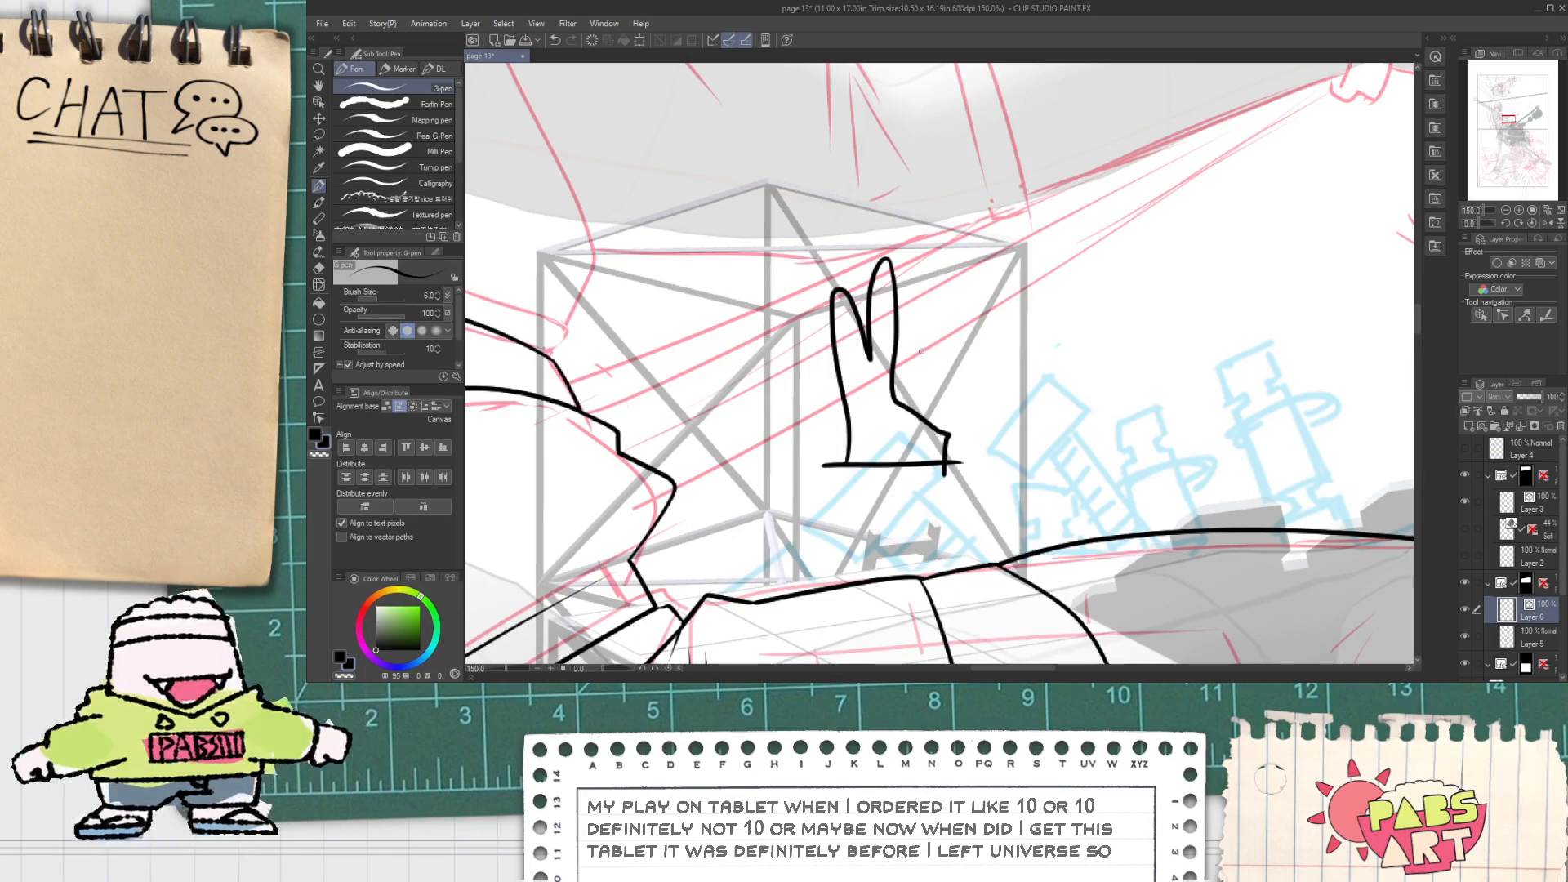
Step: Delete the two-finger glove sketch above the thigh
key(o)
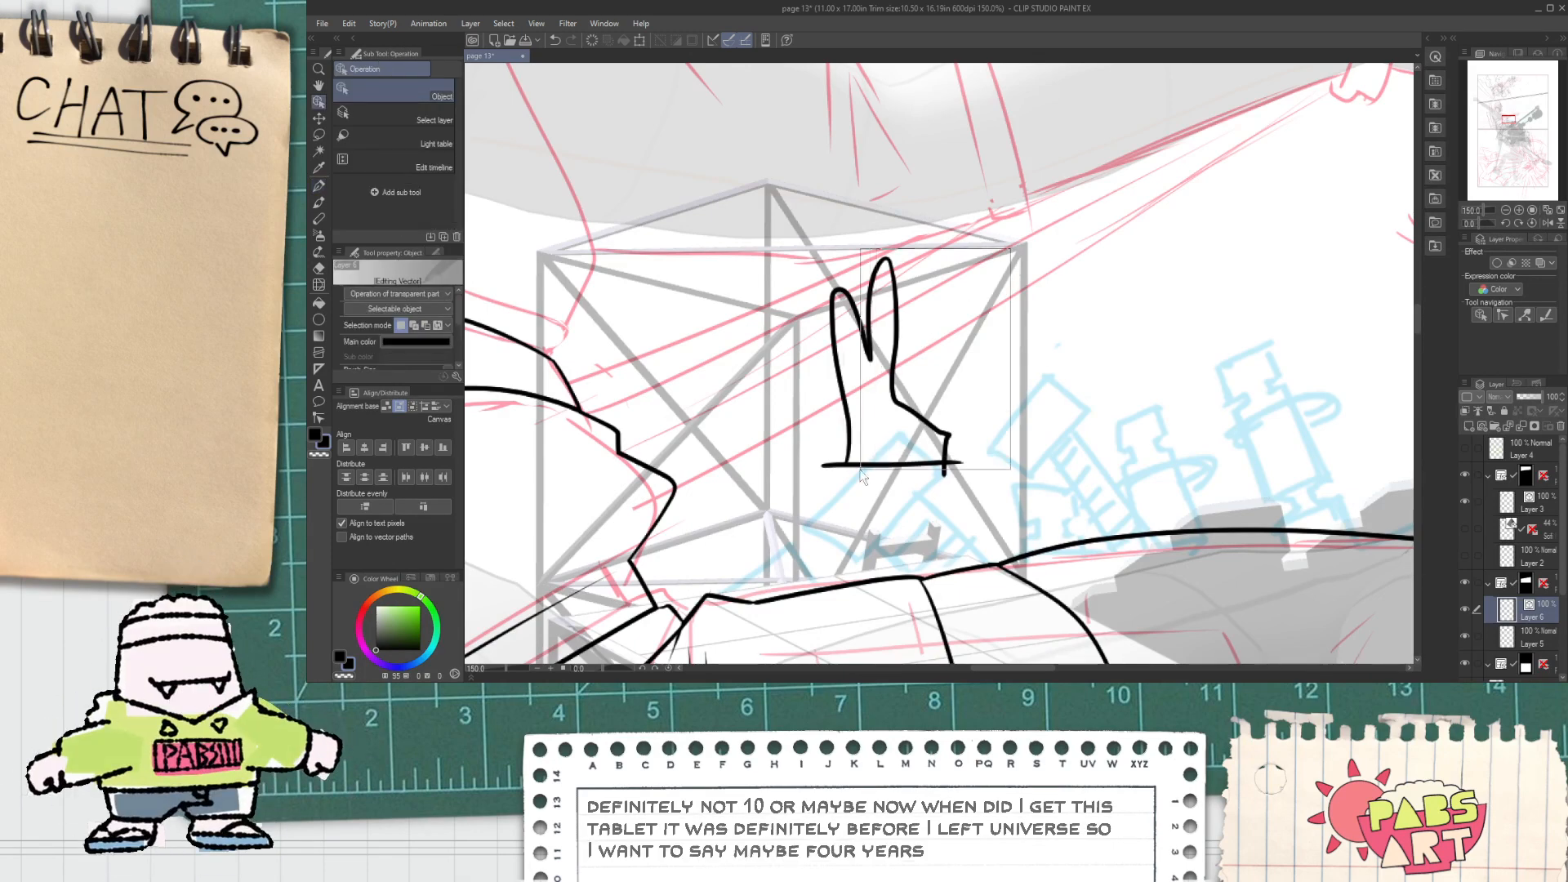
click(866, 464)
key(Delete)
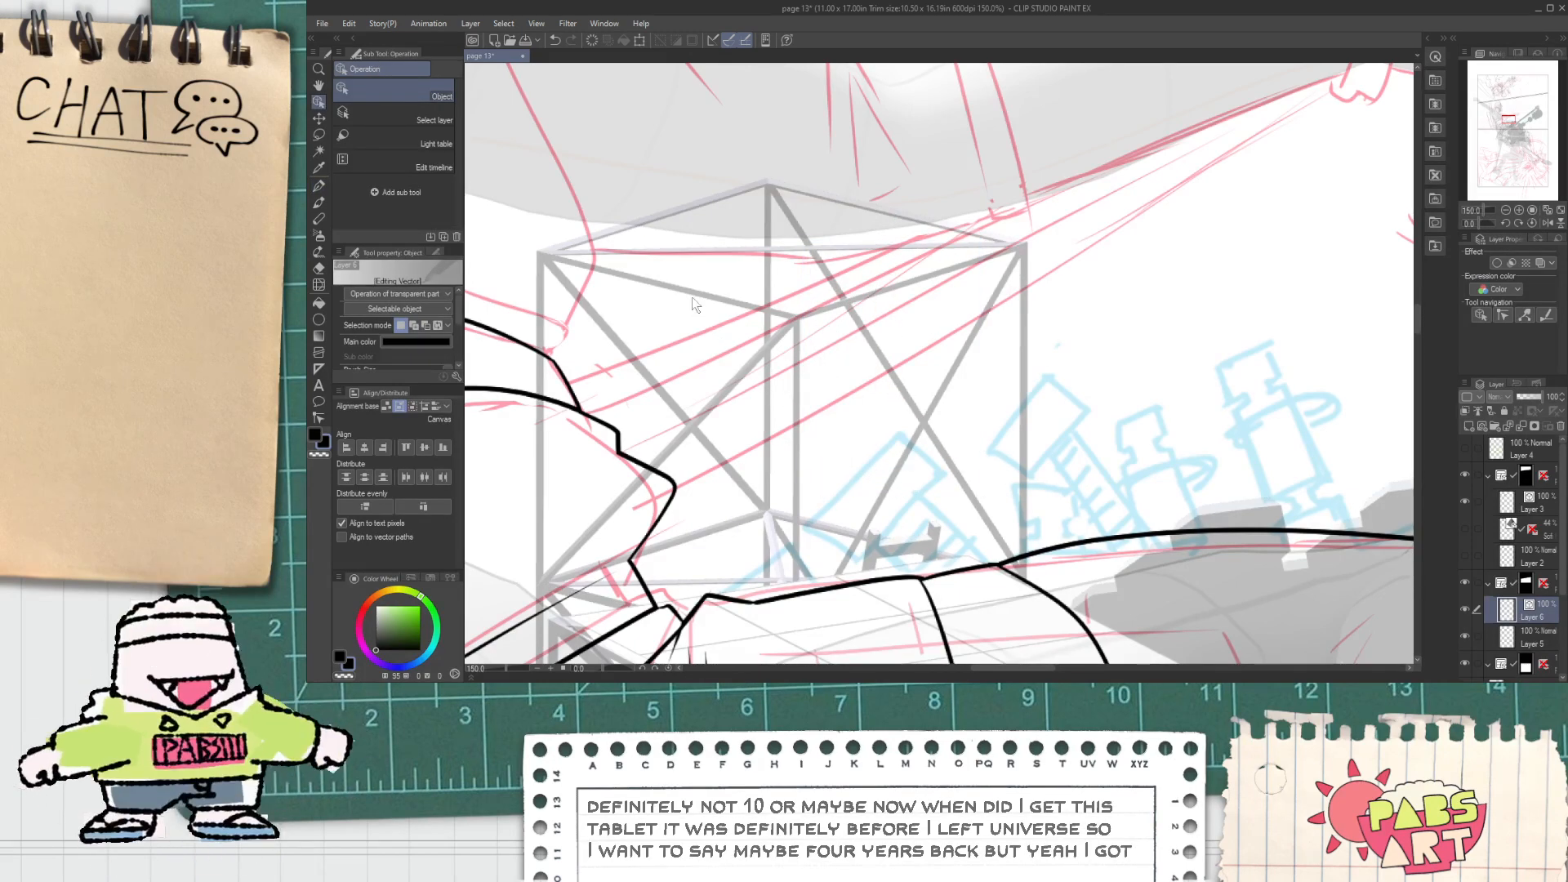
Step: Ink the lower edge of the four-sided thigh plate across both curved thigh lines, undoing the misplaced first attempt
scroll(708, 305, down, 2)
key(space)
drag(897, 455, 739, 253)
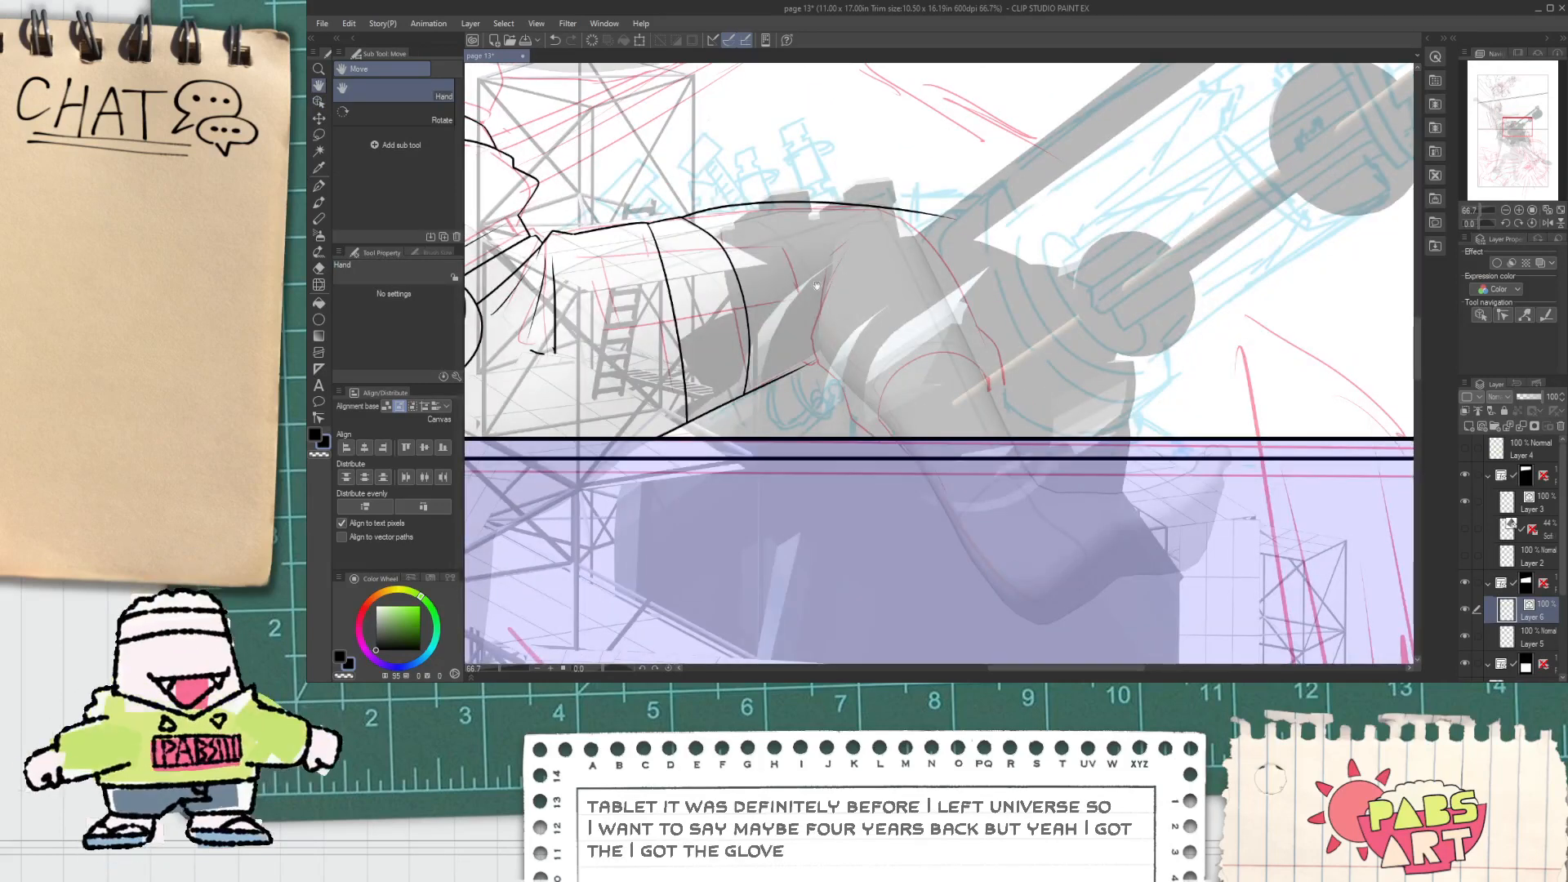
scroll(569, 284, up, 2)
key(p)
mouse_move(569, 284)
mouse_down()
mouse_move(656, 495)
mouse_move(1087, 348)
mouse_up()
key(ctrl+z)
key(ctrl+z)
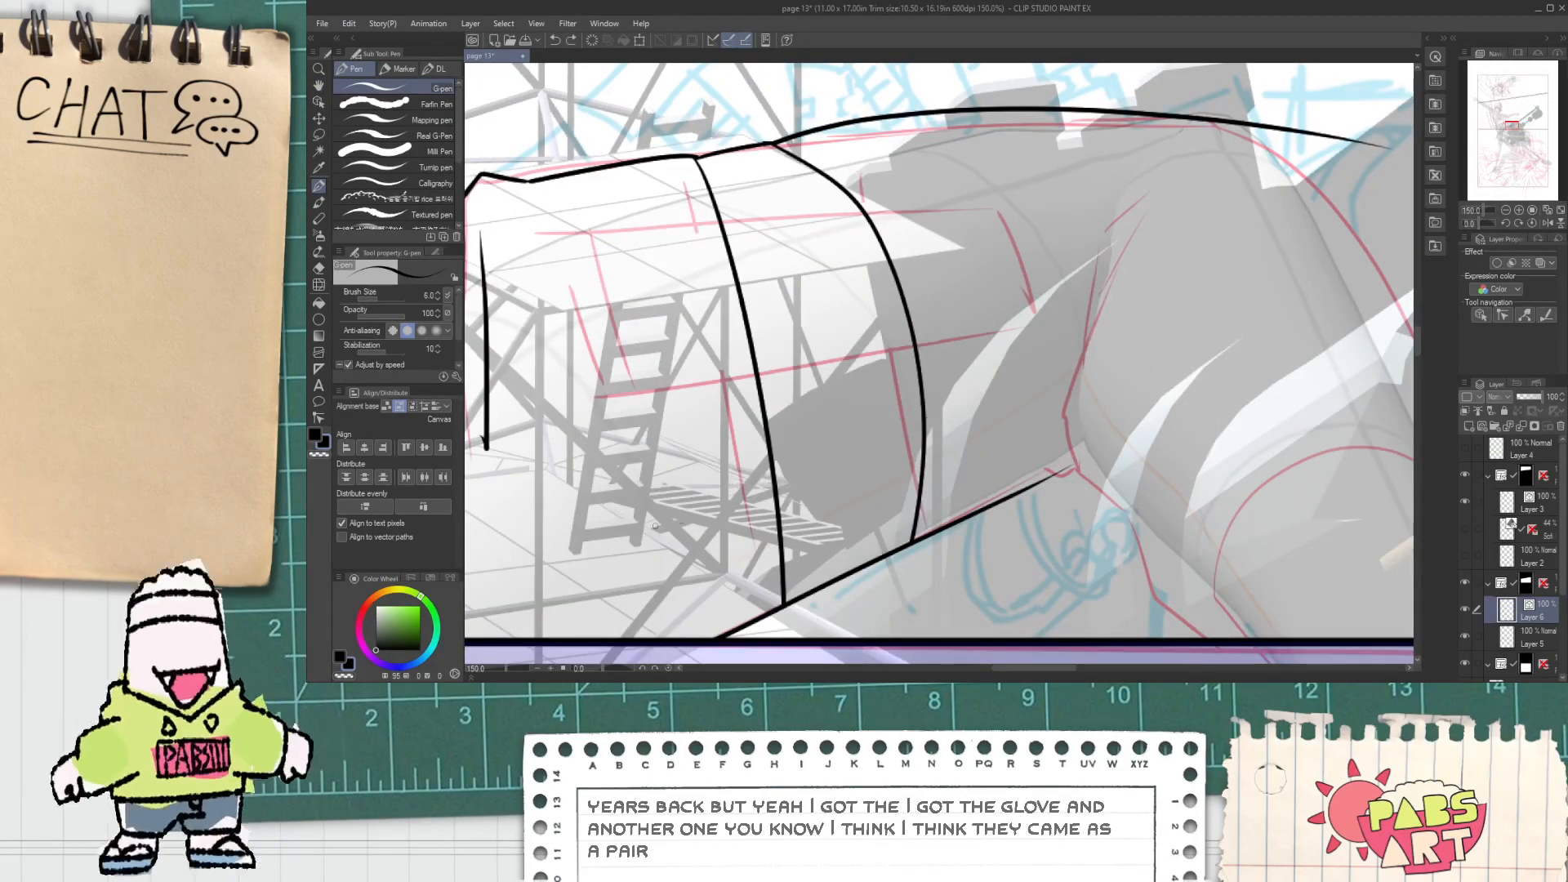
mouse_move(617, 453)
mouse_down()
mouse_move(644, 486)
mouse_move(1045, 286)
mouse_up()
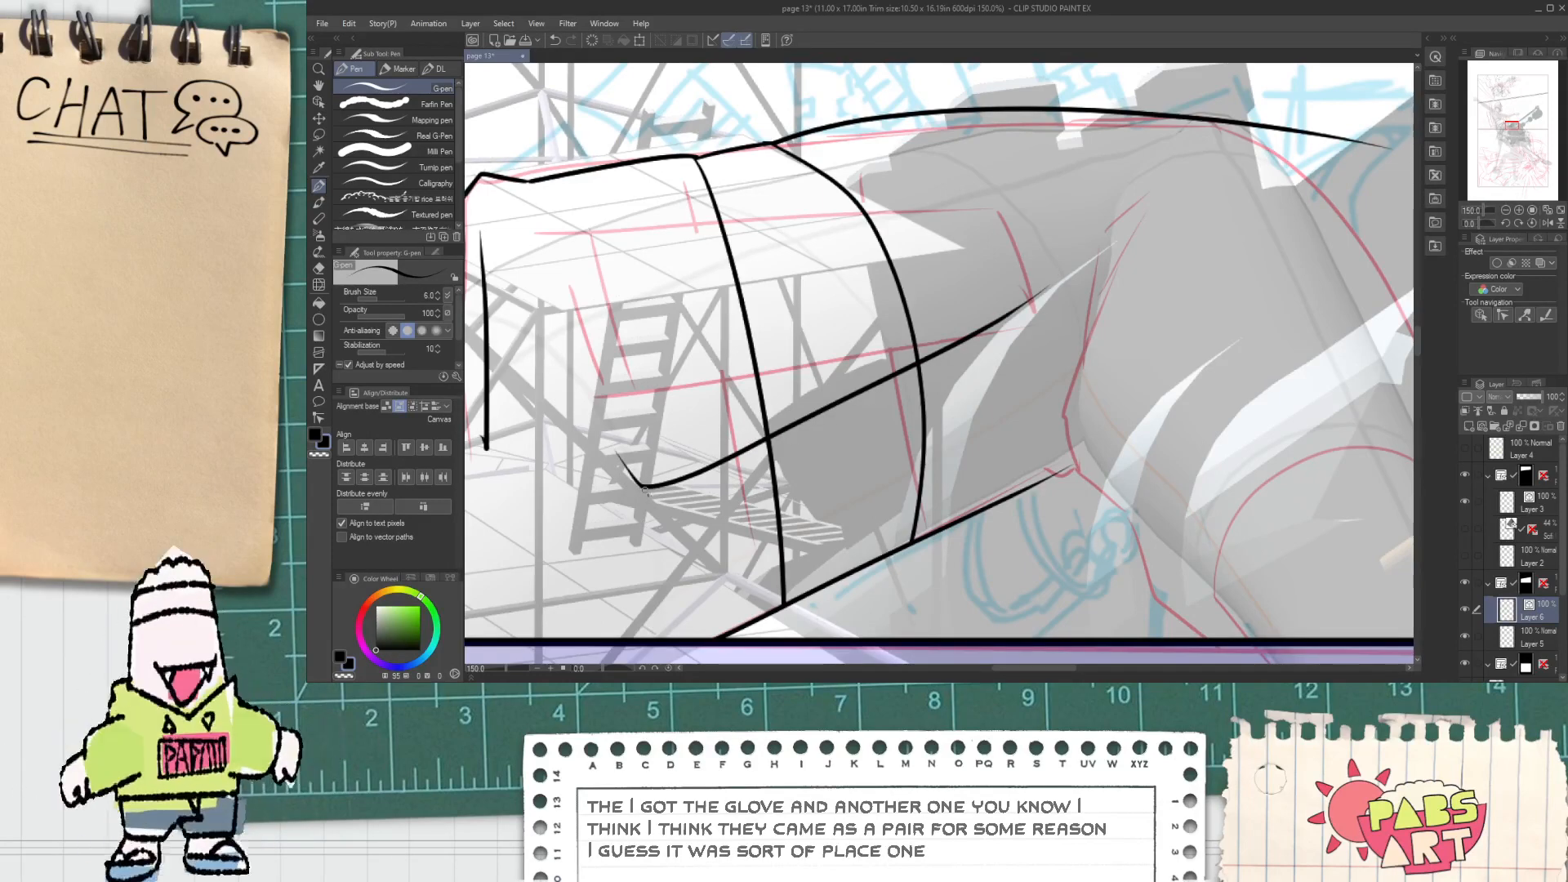
Step: Ink the thigh plate's hip-side edge and its long upper edge, redrawing the misplaced strokes
drag(564, 282, 644, 485)
key(ctrl+z)
drag(553, 253, 677, 523)
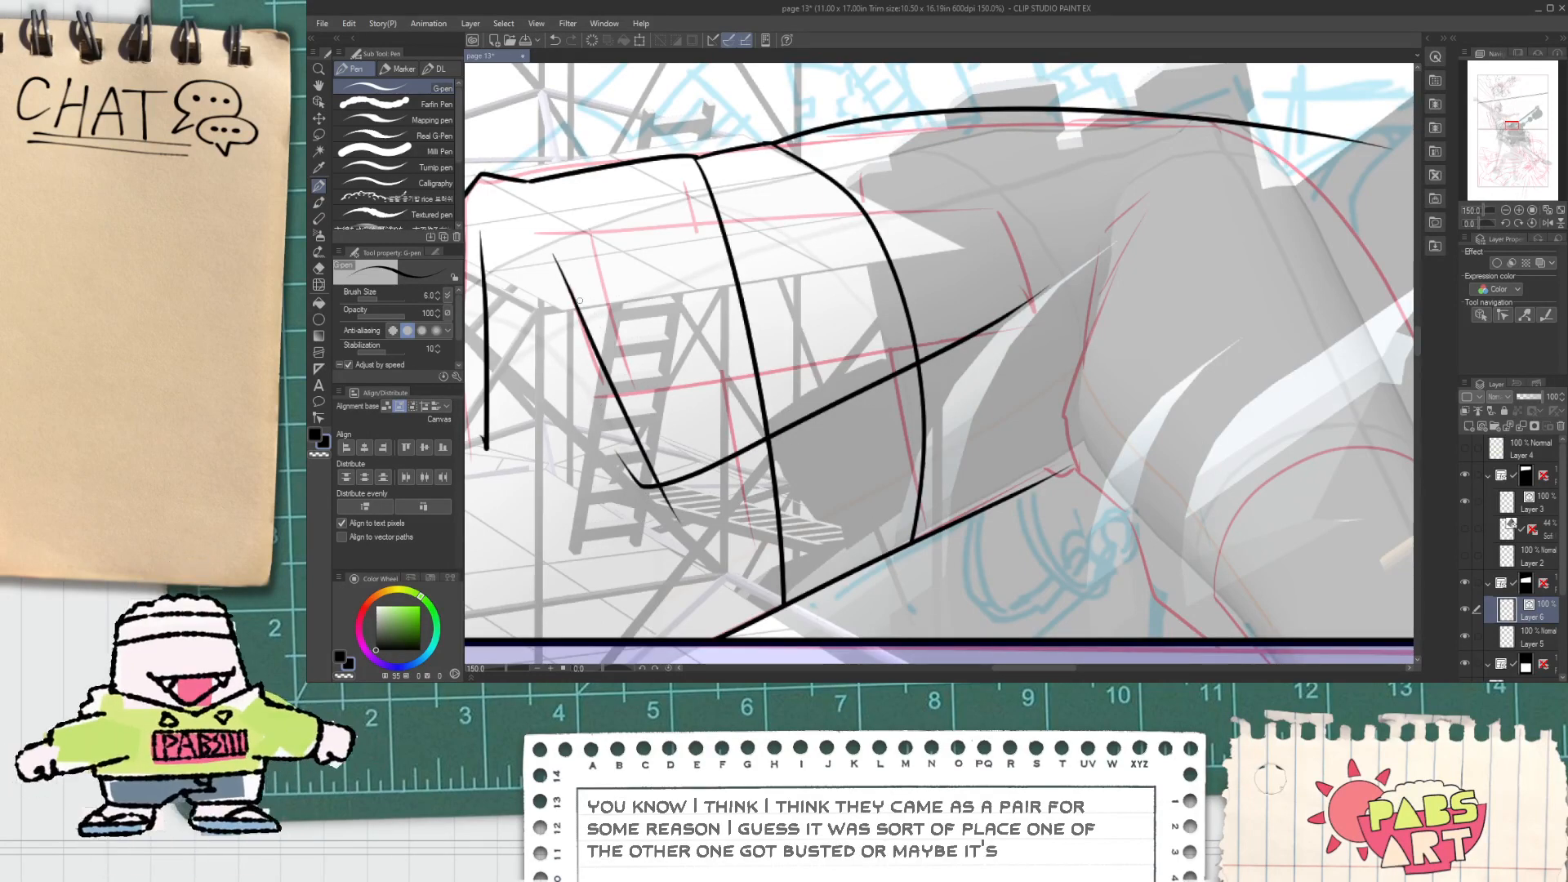
key(ctrl+z)
drag(569, 245, 678, 539)
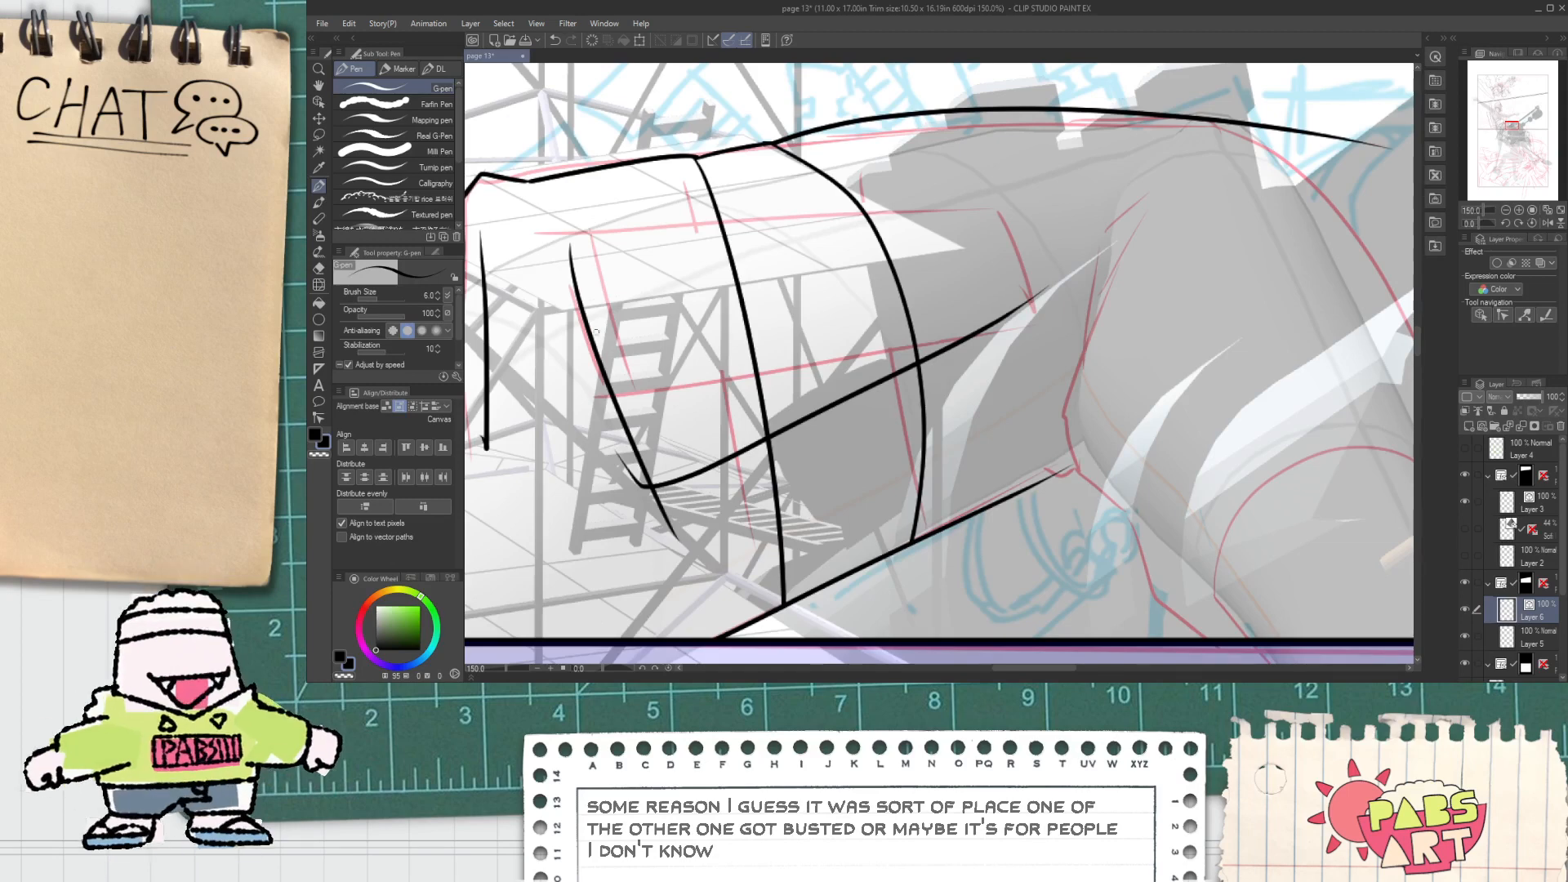
drag(563, 259, 994, 161)
key(ctrl+z)
drag(559, 254, 962, 186)
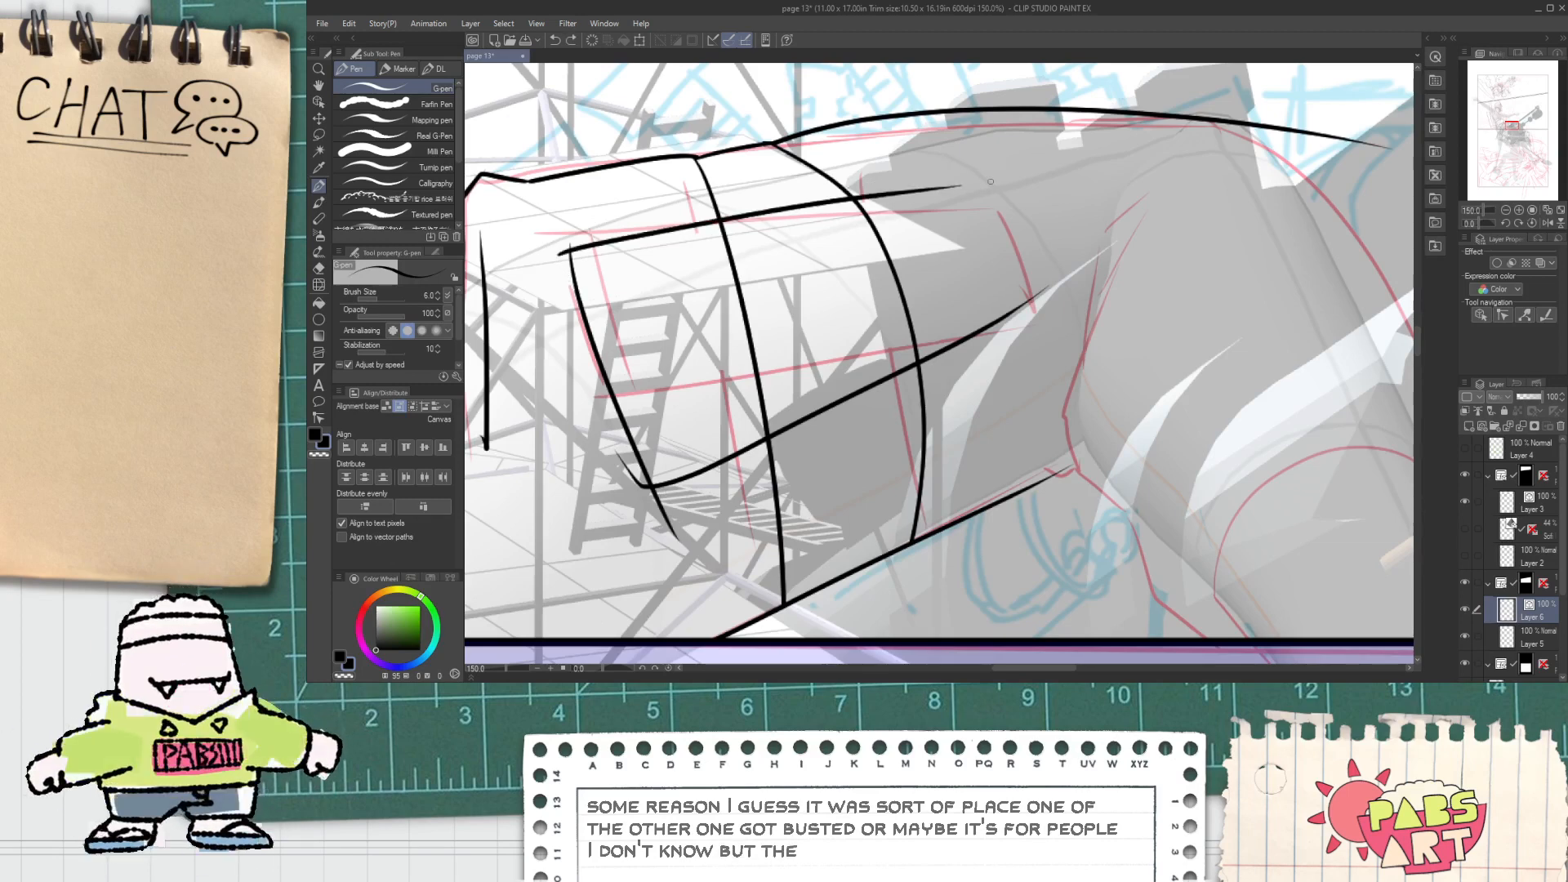
Step: Close the thigh plate with its knee-side edge joining the upper and lower edges, undoing misplaced attempts
drag(1014, 299, 1022, 333)
key(ctrl+z)
scroll(966, 199, up, 1)
mouse_move(962, 162)
mouse_down()
mouse_move(987, 185)
mouse_move(1036, 339)
mouse_up()
key(ctrl+z)
drag(931, 184, 1066, 400)
Step: Erase the curved thigh lines inside the plate and the stroke ends overshooting the plate's corners
key(e)
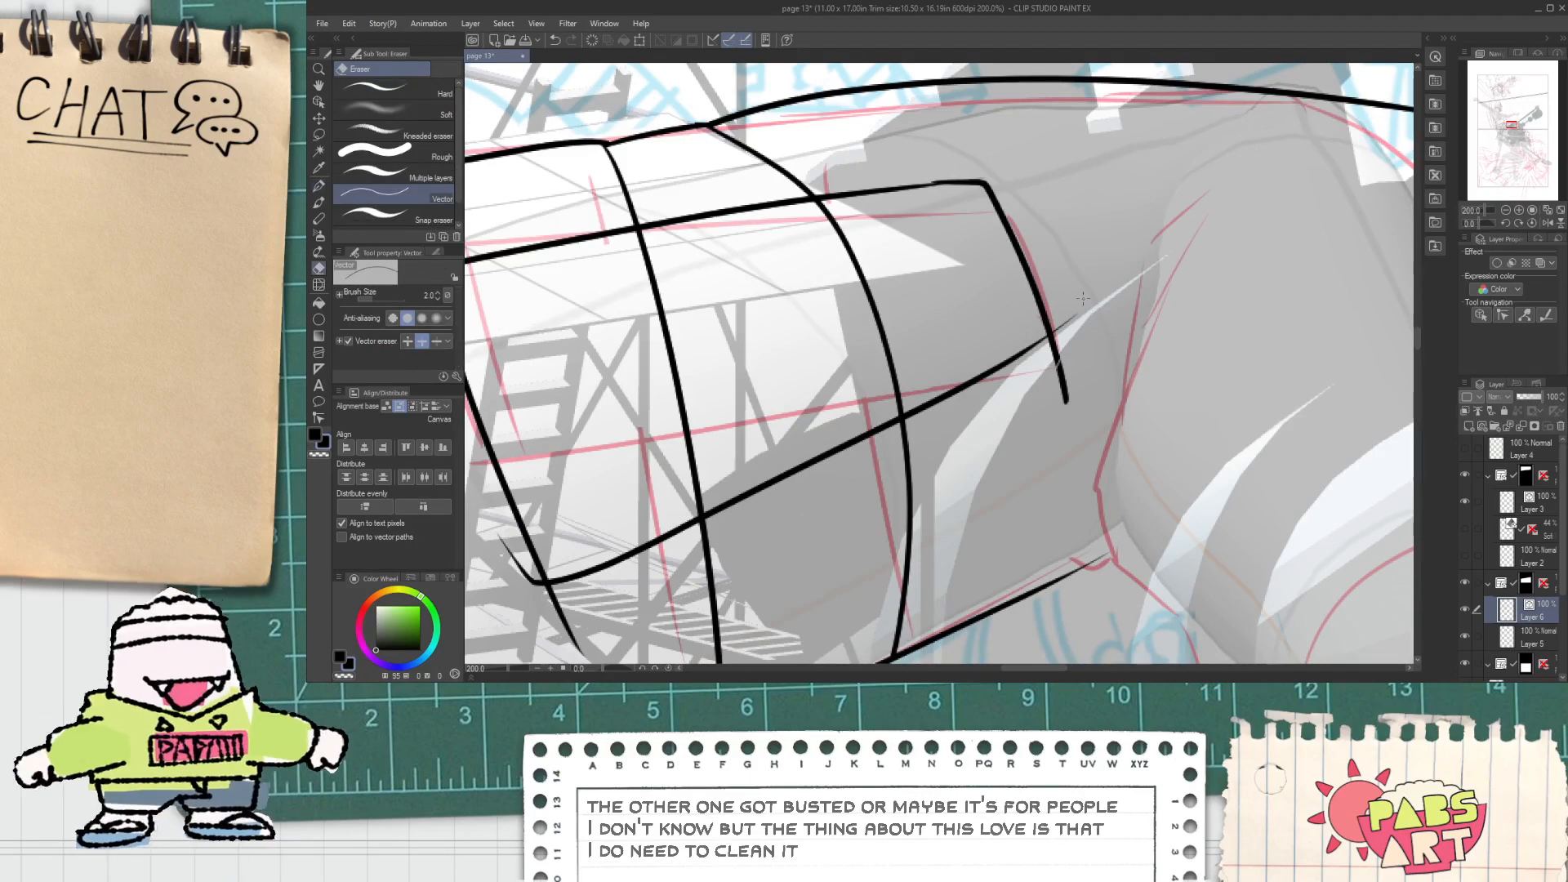
mouse_move(656, 413)
mouse_down()
mouse_move(905, 359)
mouse_move(735, 364)
mouse_move(772, 364)
mouse_up()
scroll(719, 421, up, 2)
scroll(719, 421, down, 2)
scroll(719, 420, down, 2)
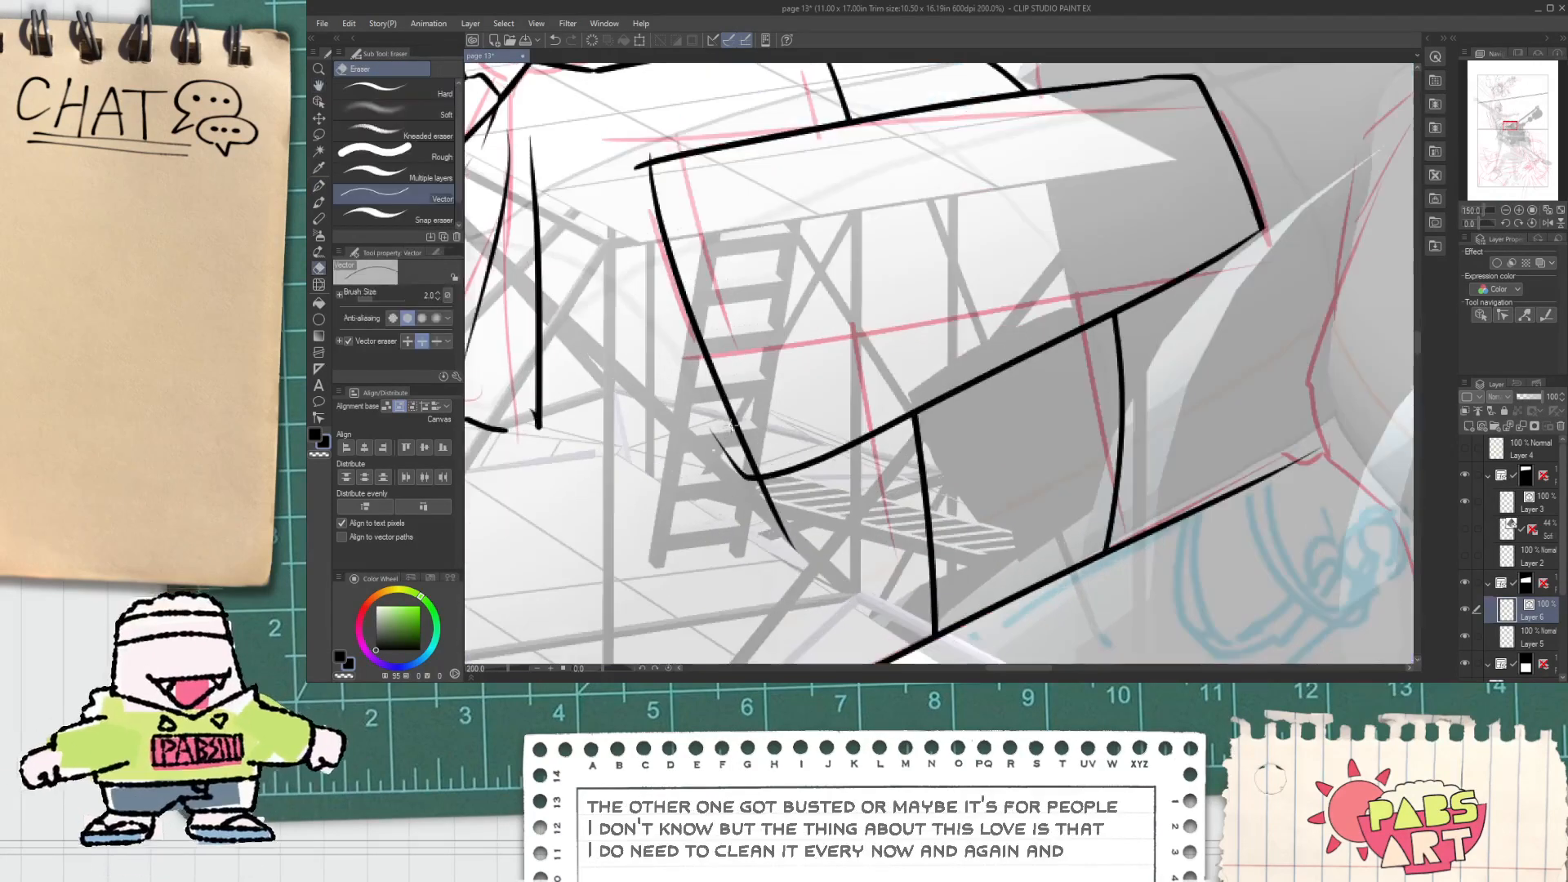
drag(772, 513, 789, 518)
scroll(638, 227, up, 2)
Step: Ink a short slanted line inside the thigh plate, roughly parallel to its hip-side edge
mouse_move(669, 83)
mouse_down()
mouse_move(645, 115)
mouse_move(791, 328)
mouse_up()
scroll(664, 98, down, 2)
key(p)
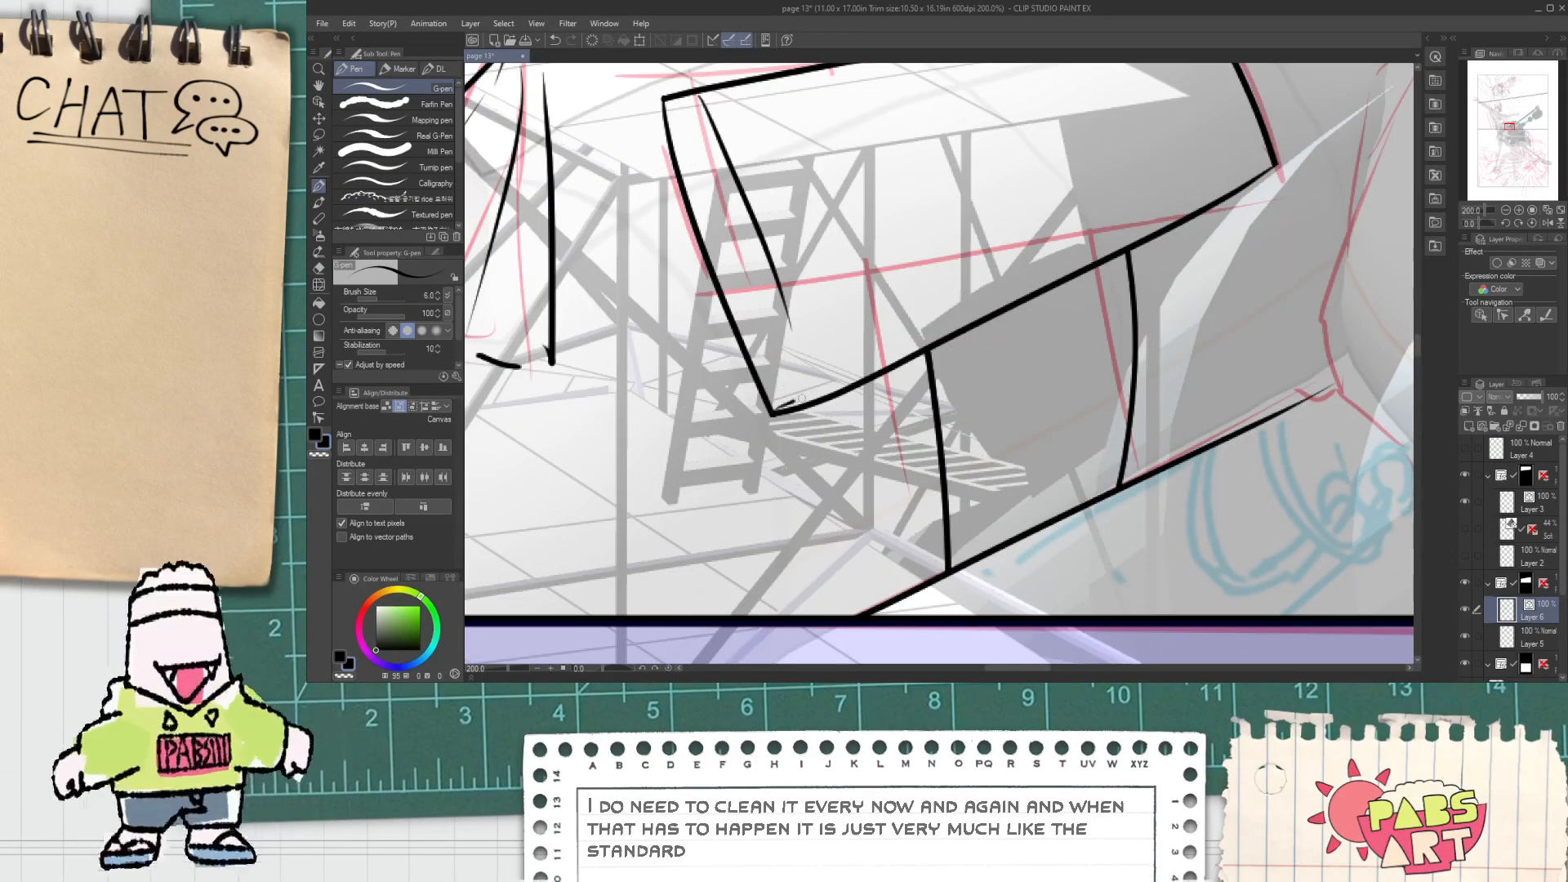
Step: Erase the stray overshoot at the knee end of the thigh's underside line
scroll(817, 388, down, 3)
key(space)
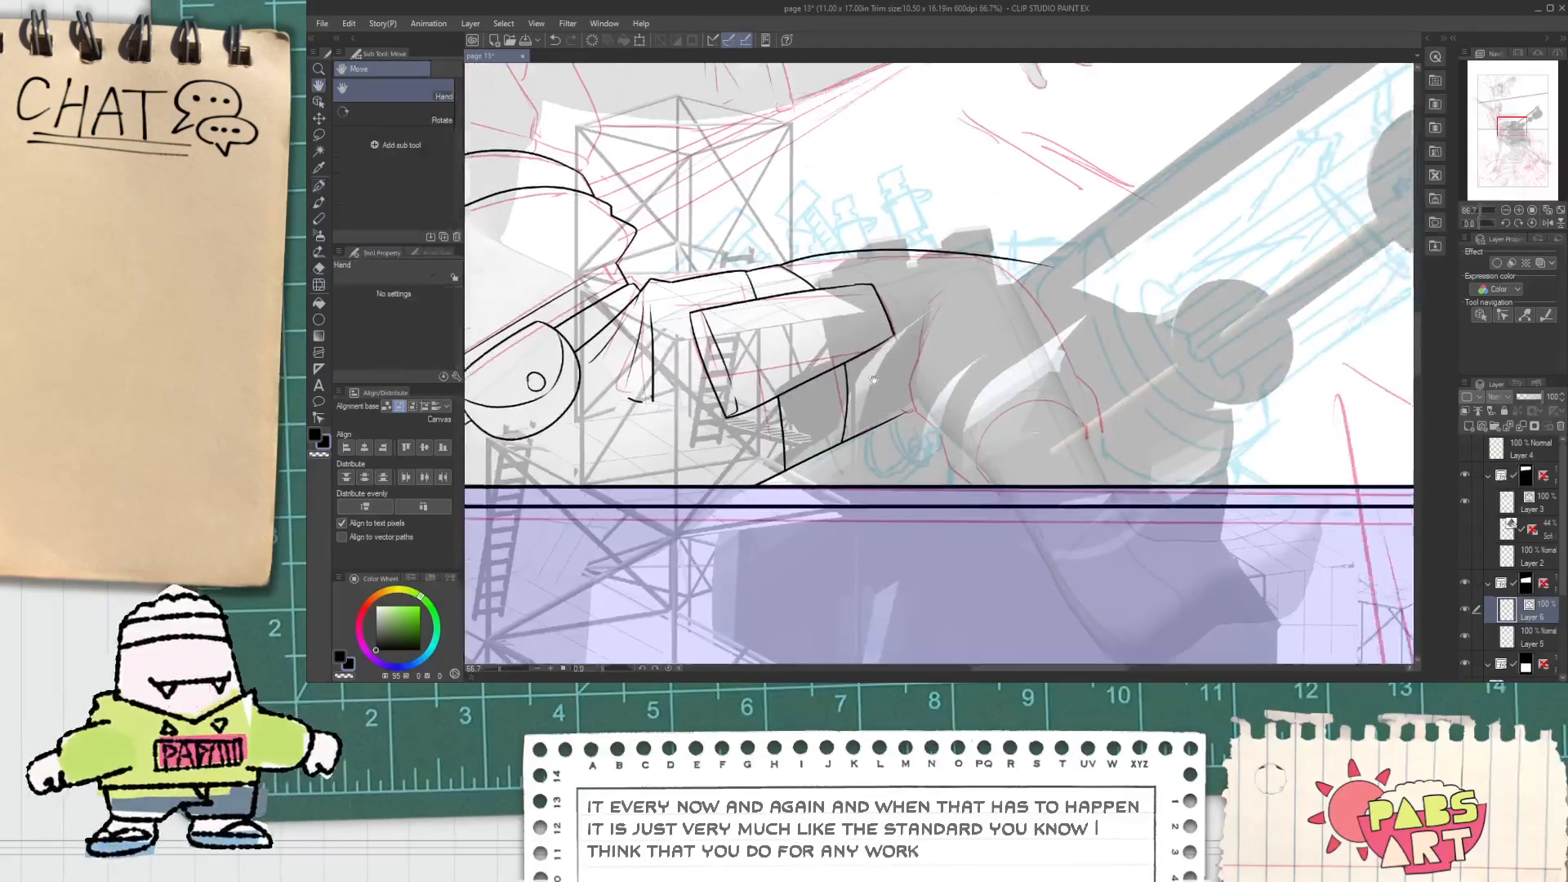
drag(873, 379, 759, 403)
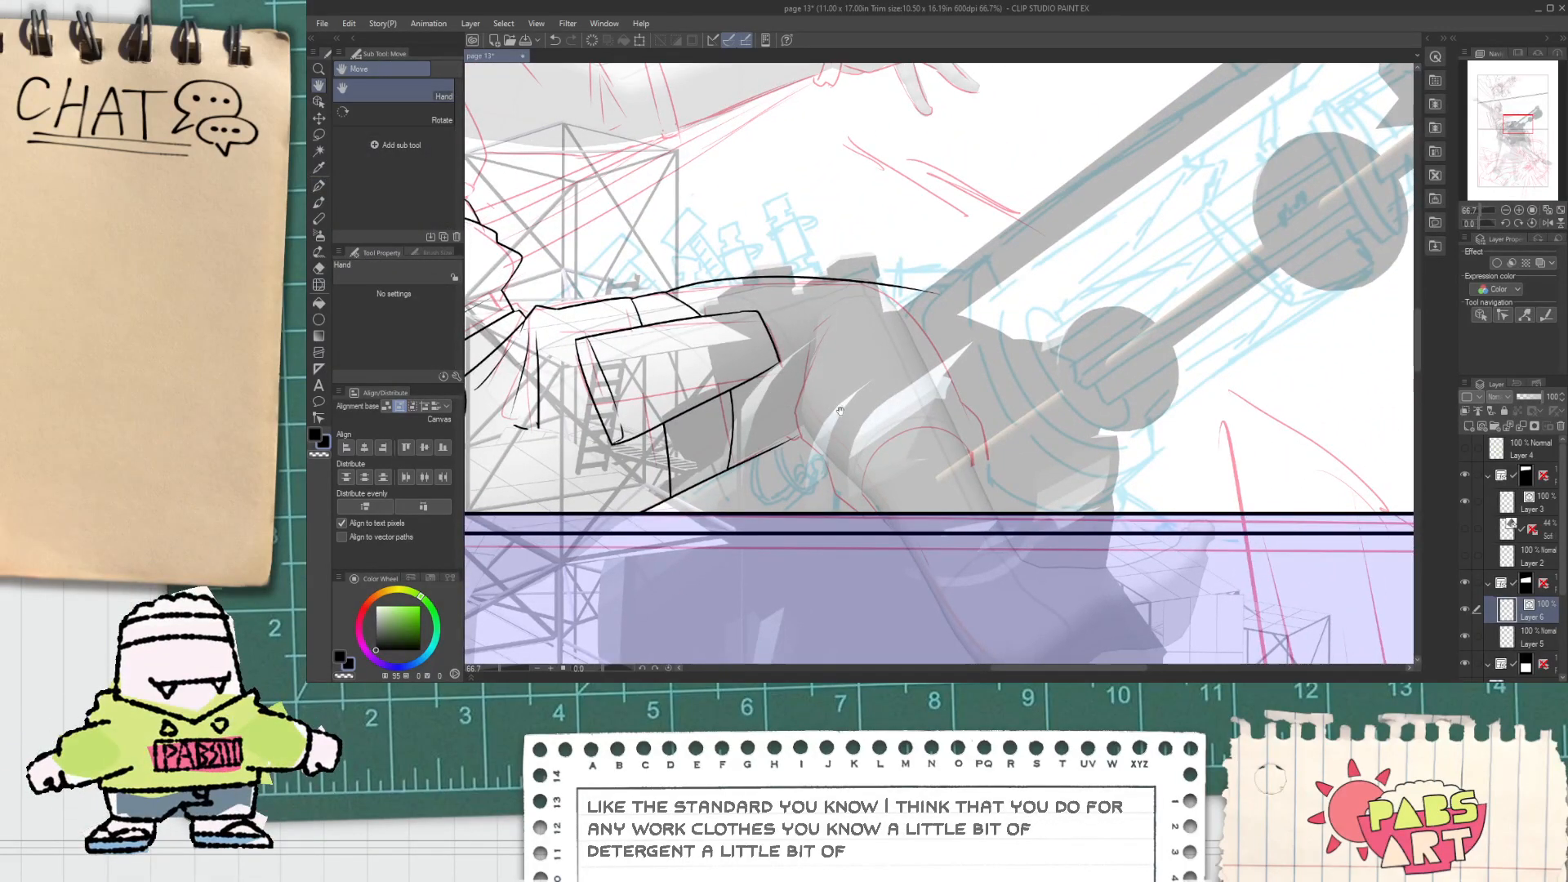
scroll(819, 416, up, 3)
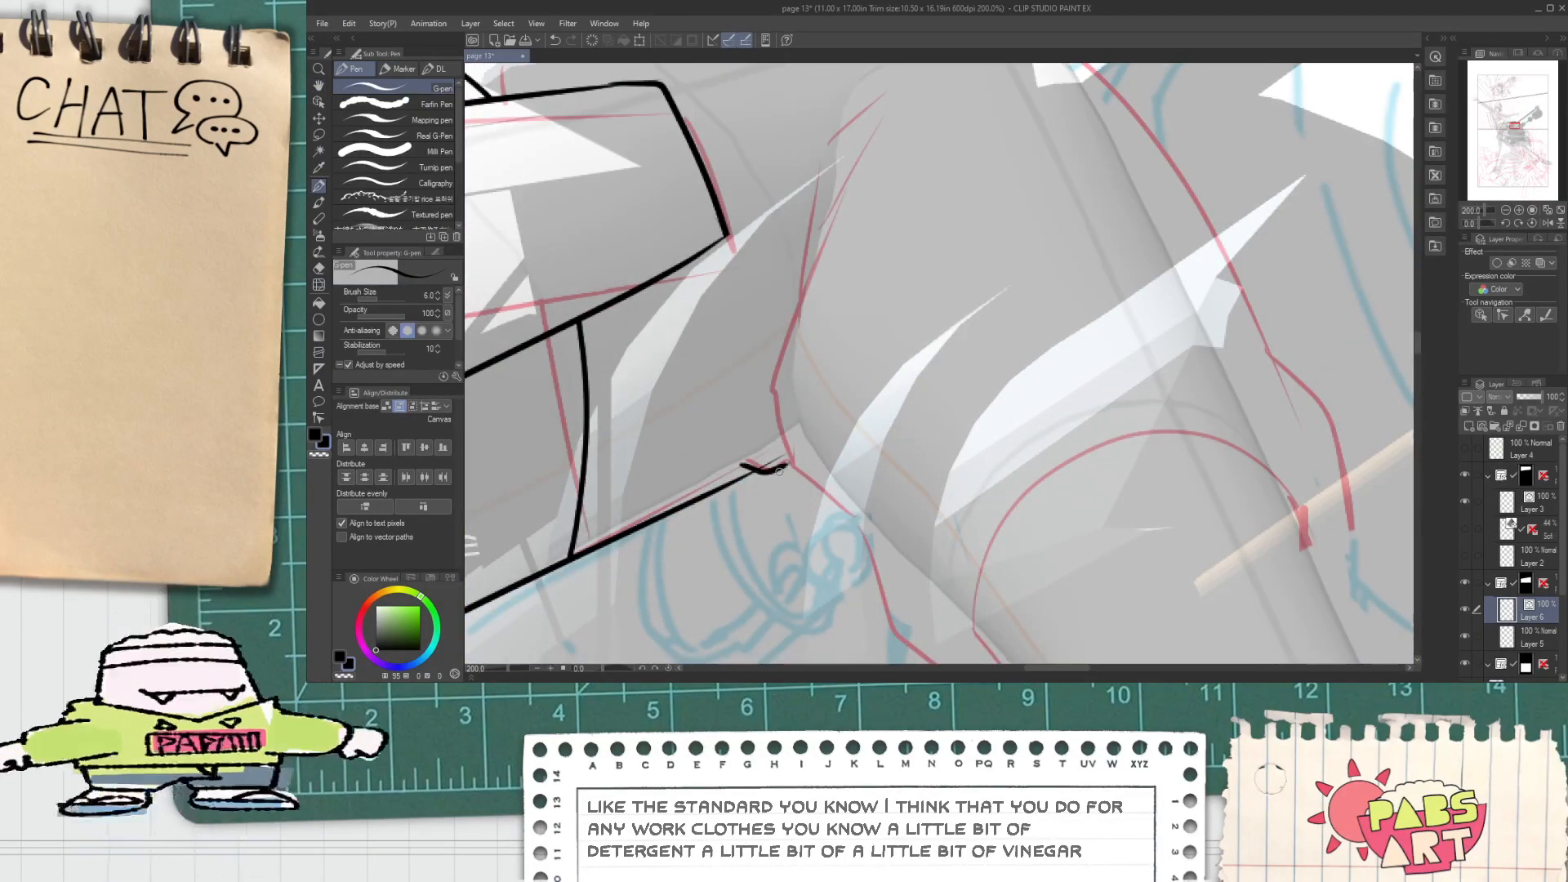
key(e)
Step: Ink the knee crease rising from the end of the thigh's underside, with two strokes forking at its upper end
key(p)
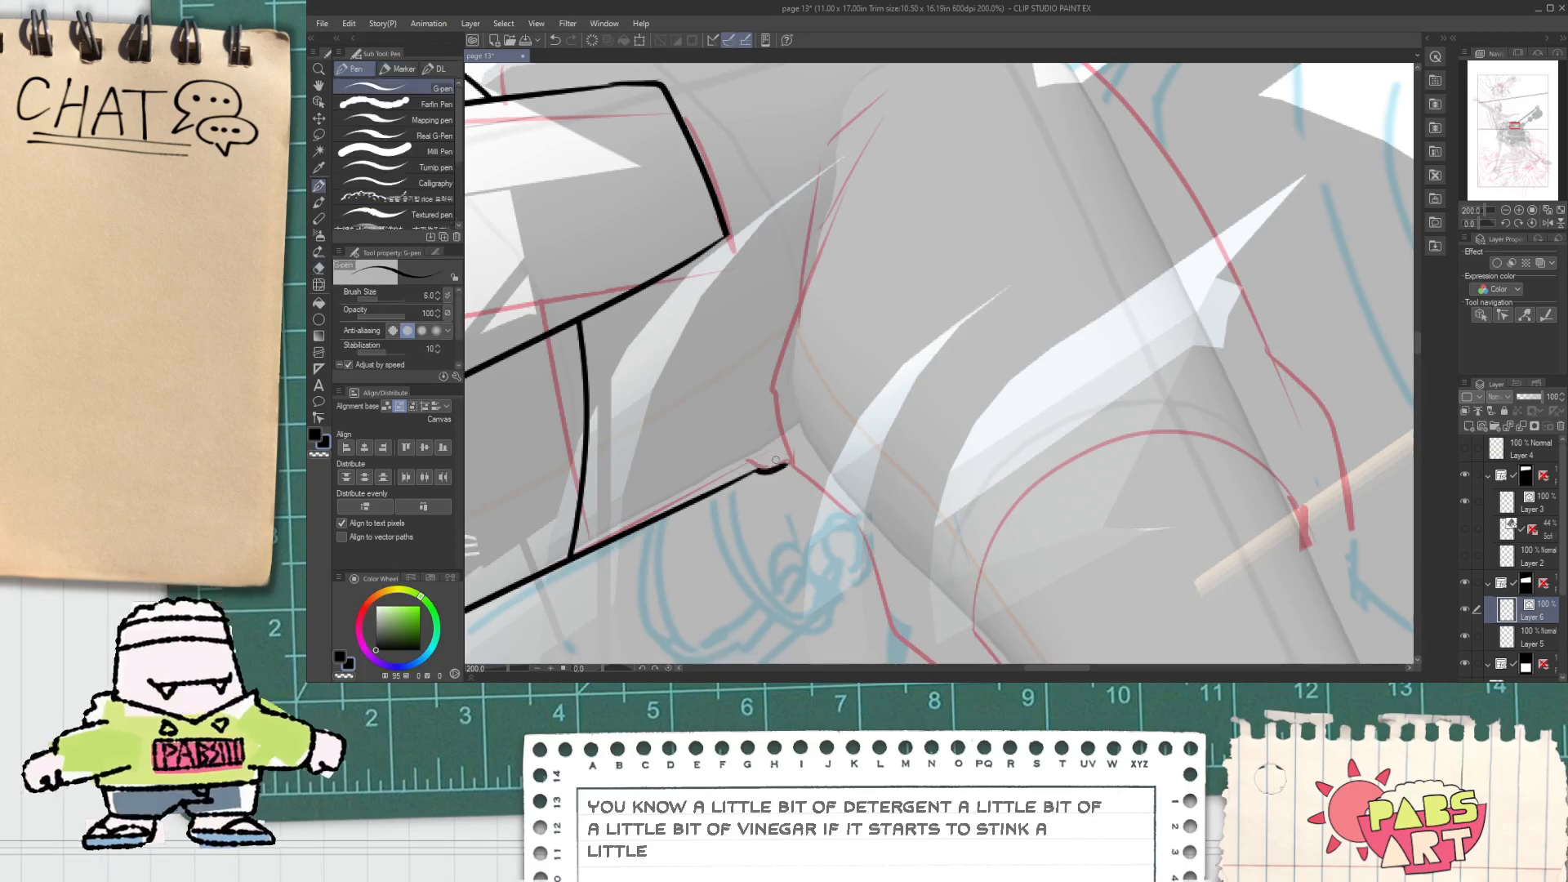
drag(785, 464, 760, 406)
drag(837, 167, 760, 406)
key(ctrl+z)
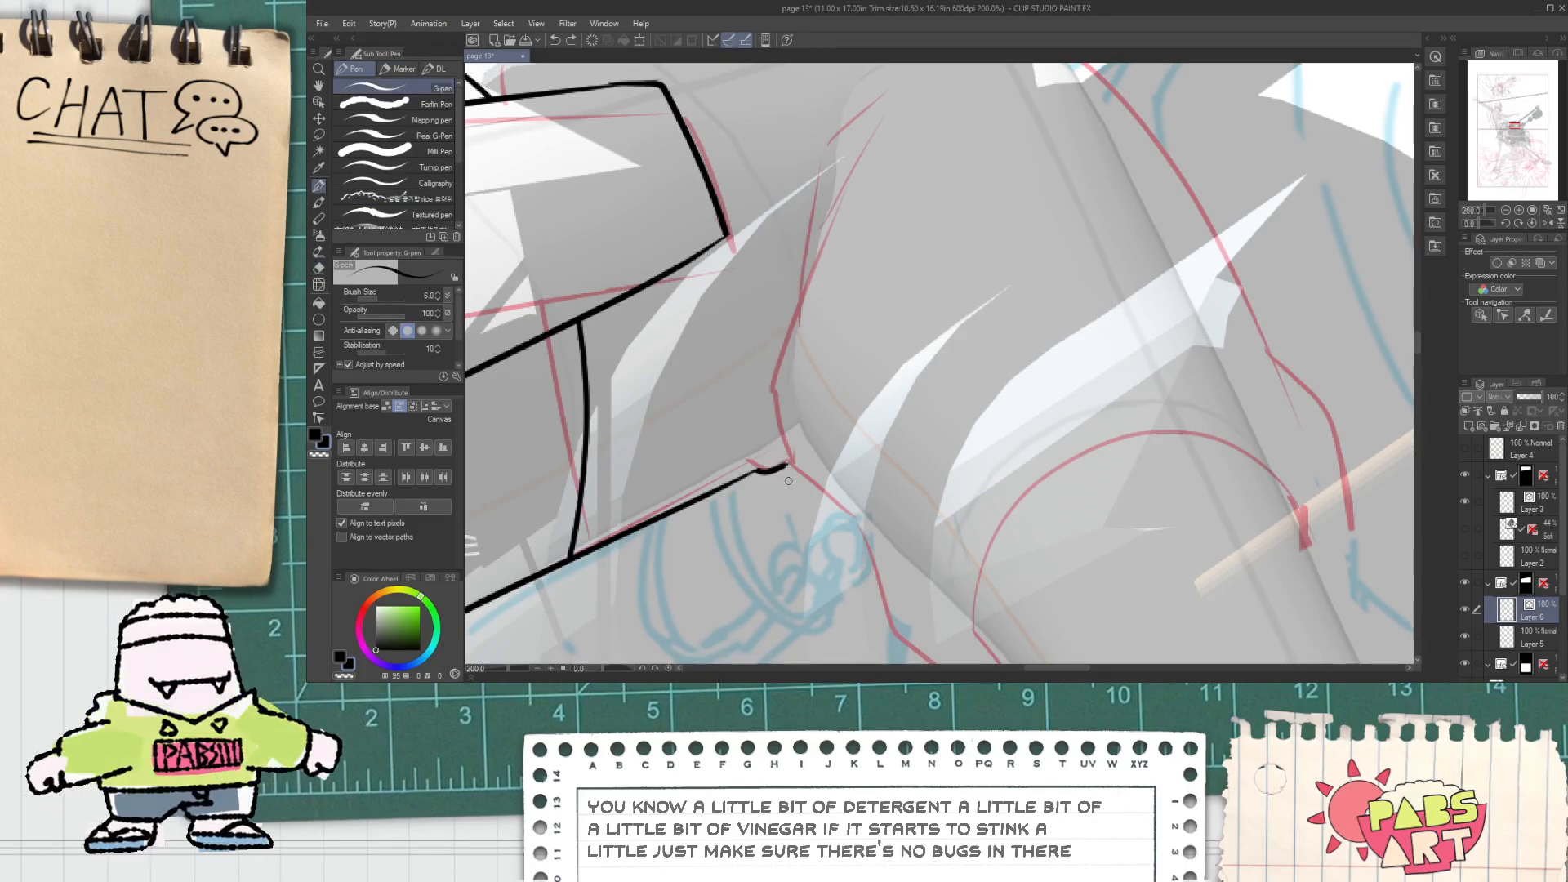
drag(793, 481, 884, 140)
drag(801, 308, 842, 114)
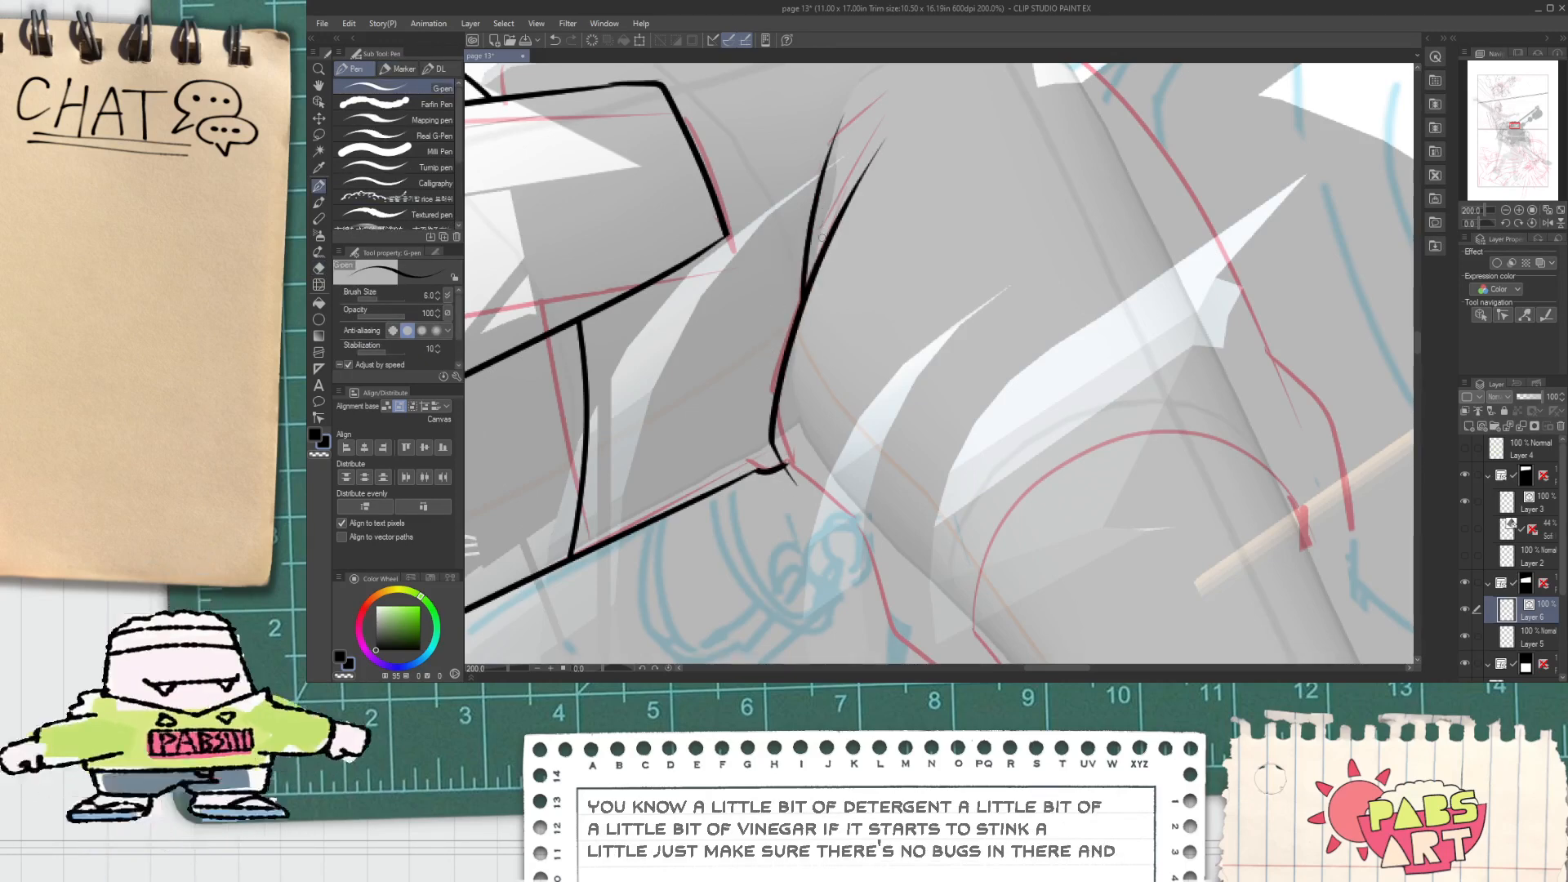
key(ctrl+z)
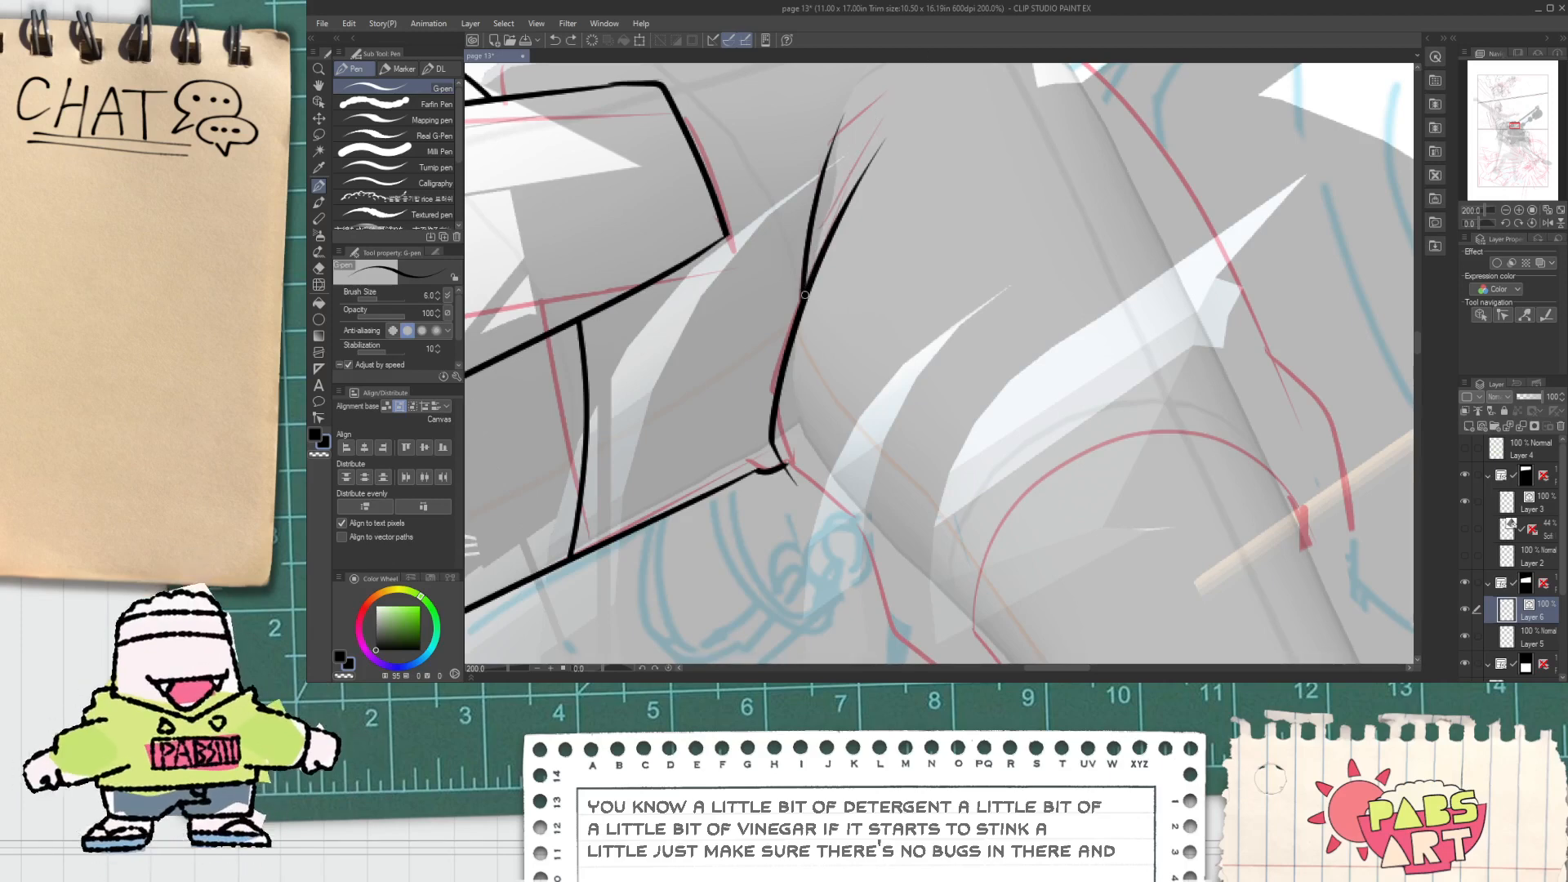
Step: Ink a short diagonal line from the knee crease's base toward the lower leg and trim its overshooting start
scroll(804, 295, down, 1)
scroll(785, 441, up, 1)
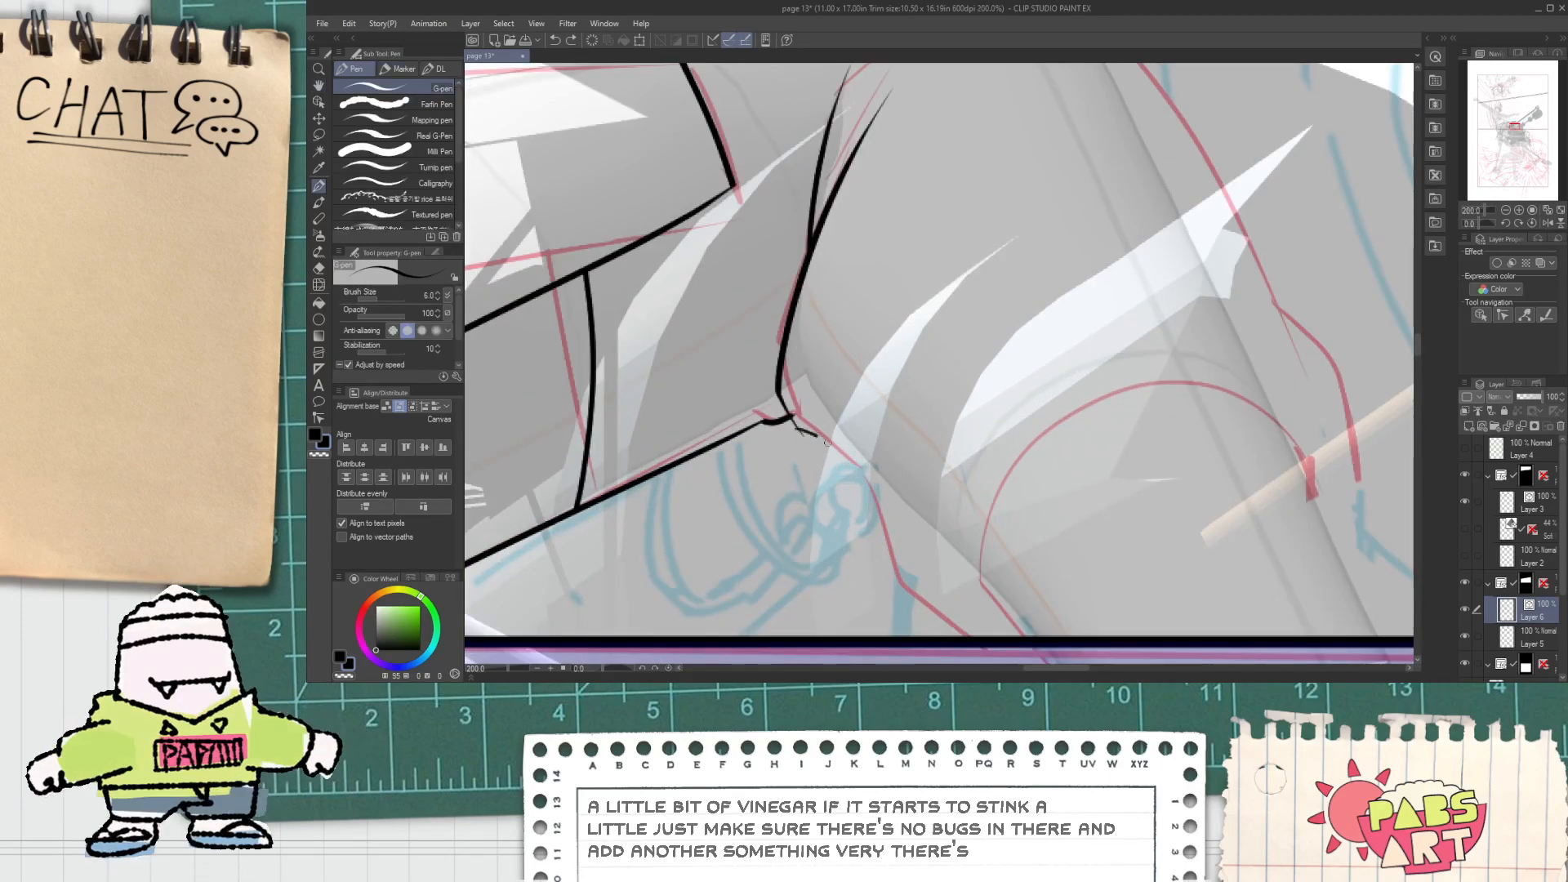
drag(828, 442, 884, 495)
key(ctrl+z)
scroll(796, 441, up, 1)
mouse_move(789, 413)
mouse_down()
mouse_move(945, 516)
mouse_move(983, 546)
mouse_up()
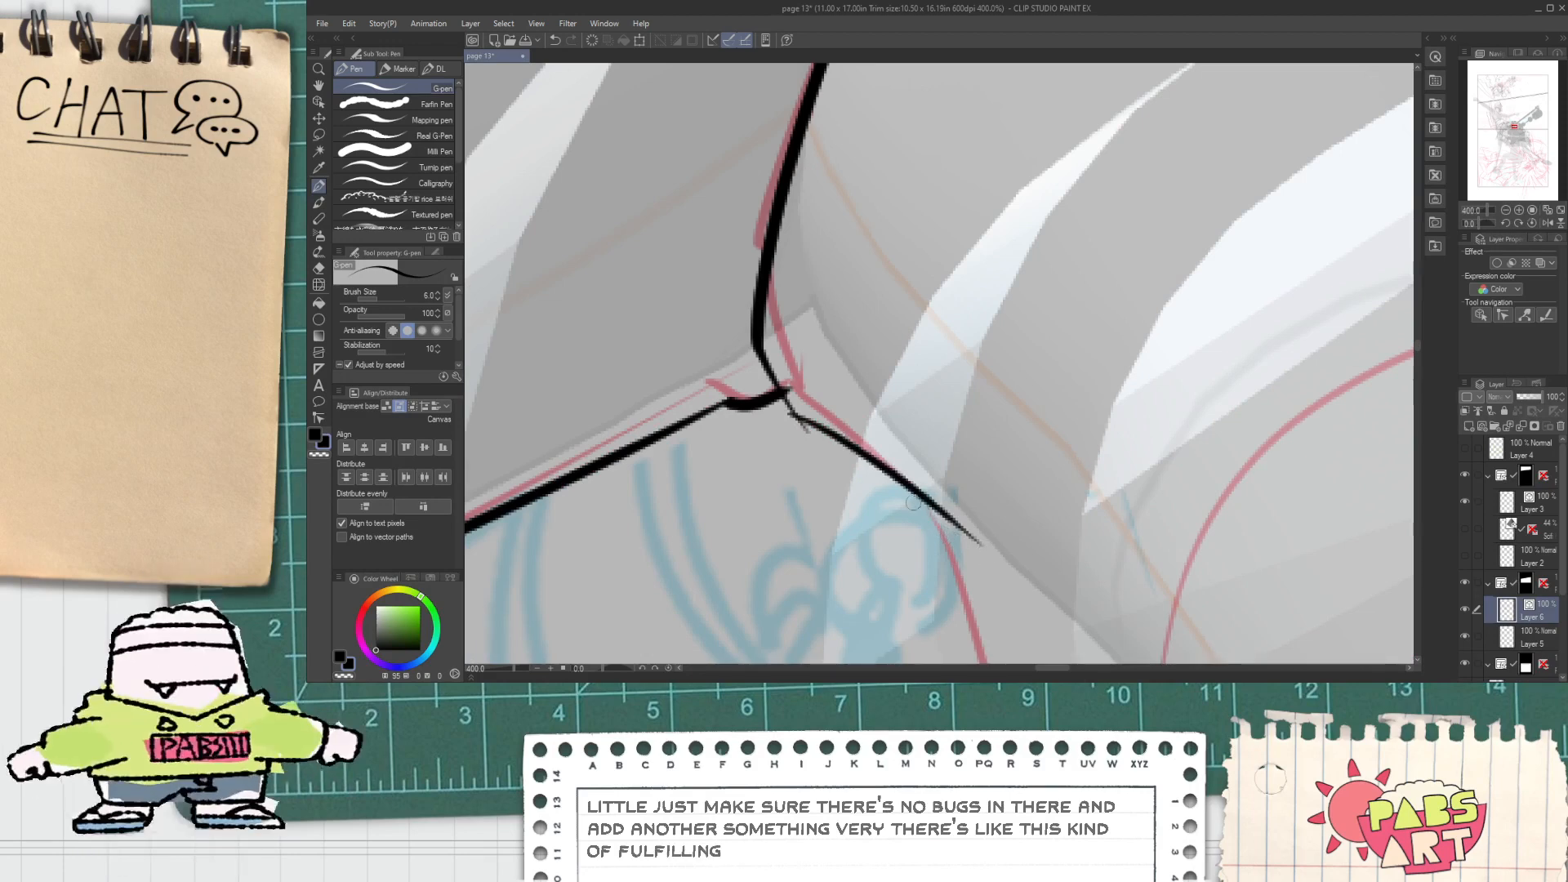
key(e)
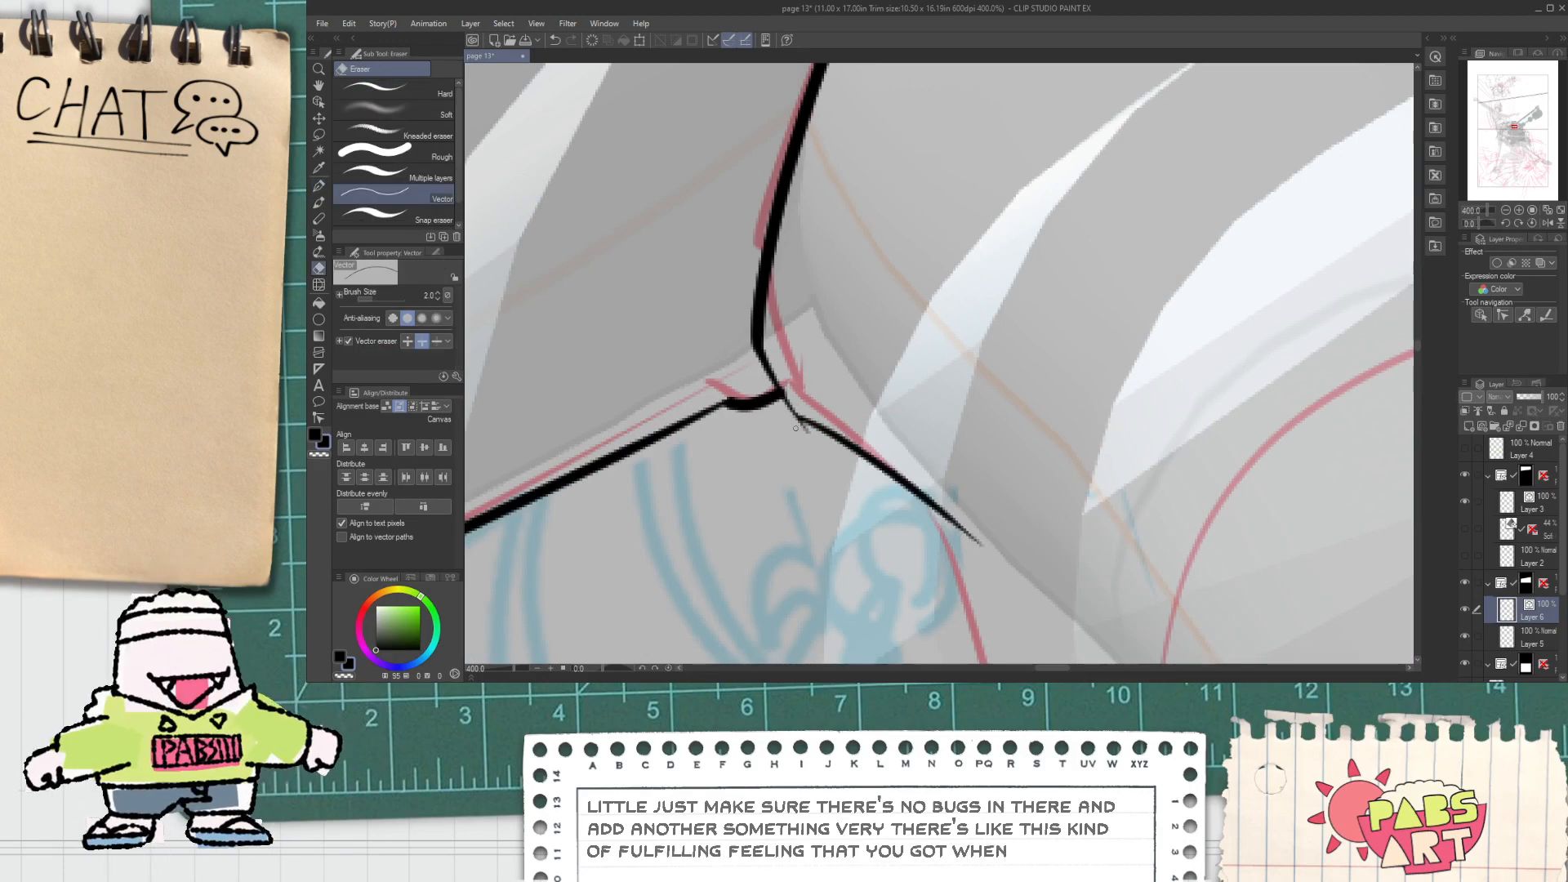
scroll(797, 428, down, 3)
Step: Ink the lower leg's back contour down to the panel border and erase the overshoot at its upper corner
key(p)
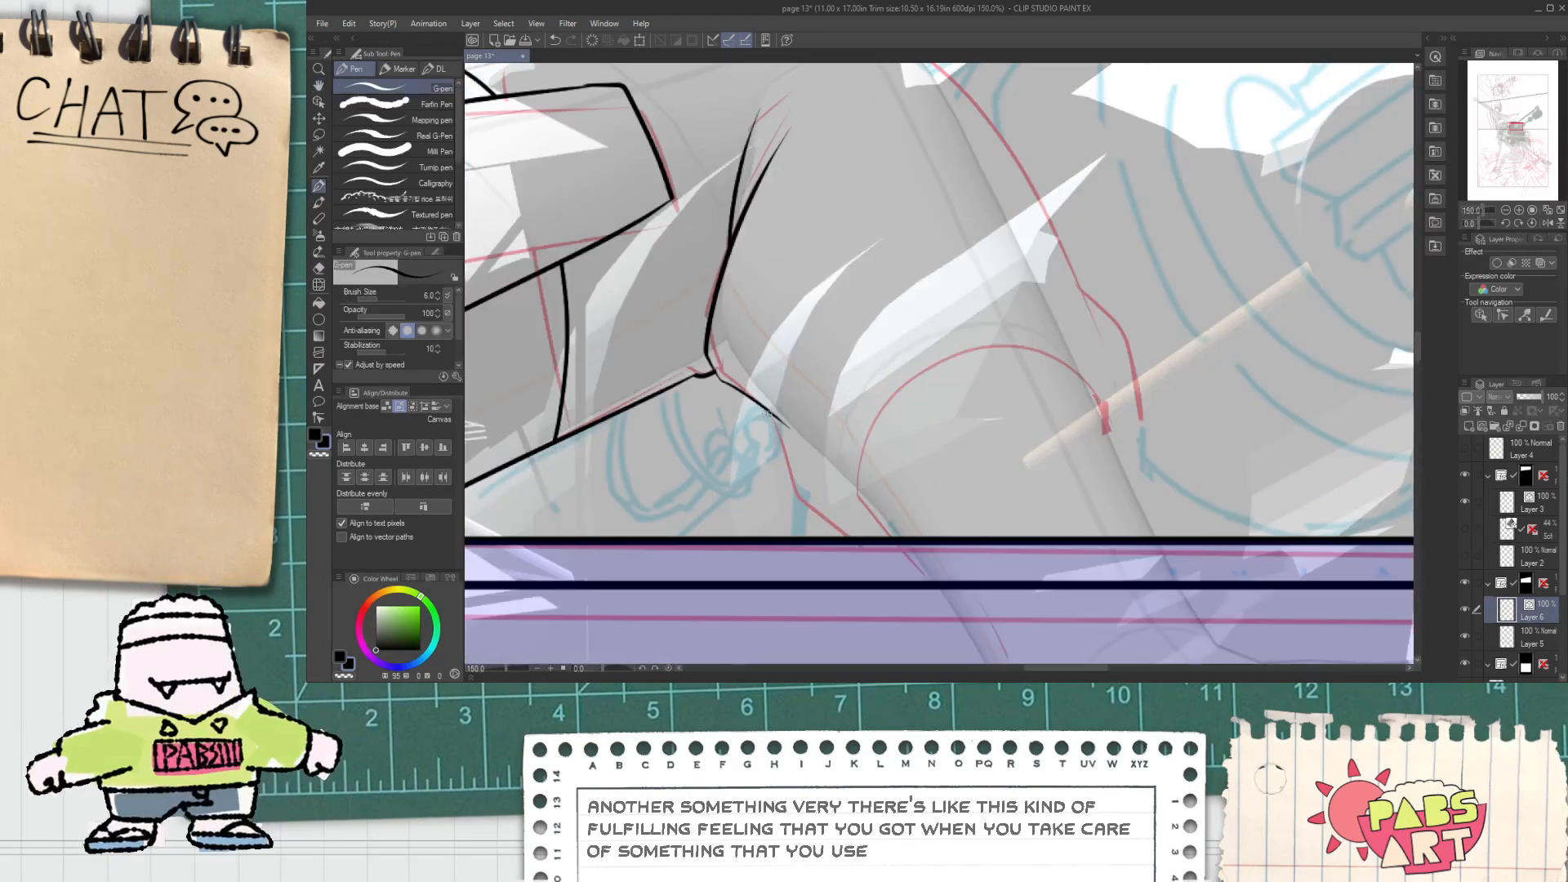
drag(778, 414, 796, 504)
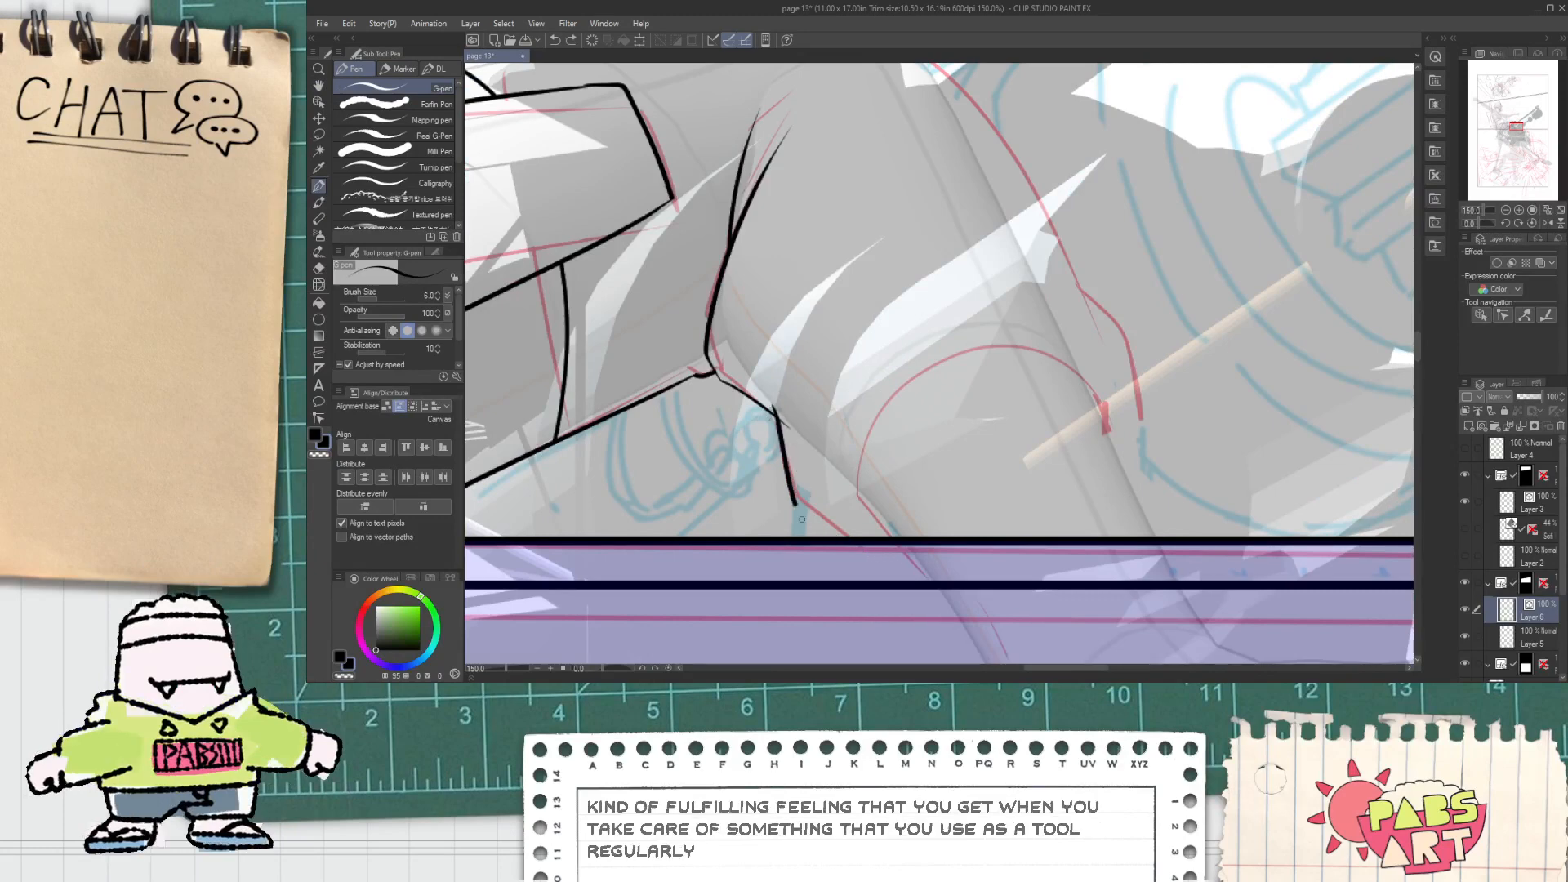
key(e)
scroll(786, 432, up, 3)
mouse_move(792, 402)
mouse_down()
mouse_move(790, 450)
mouse_move(780, 419)
mouse_up()
scroll(778, 425, down, 4)
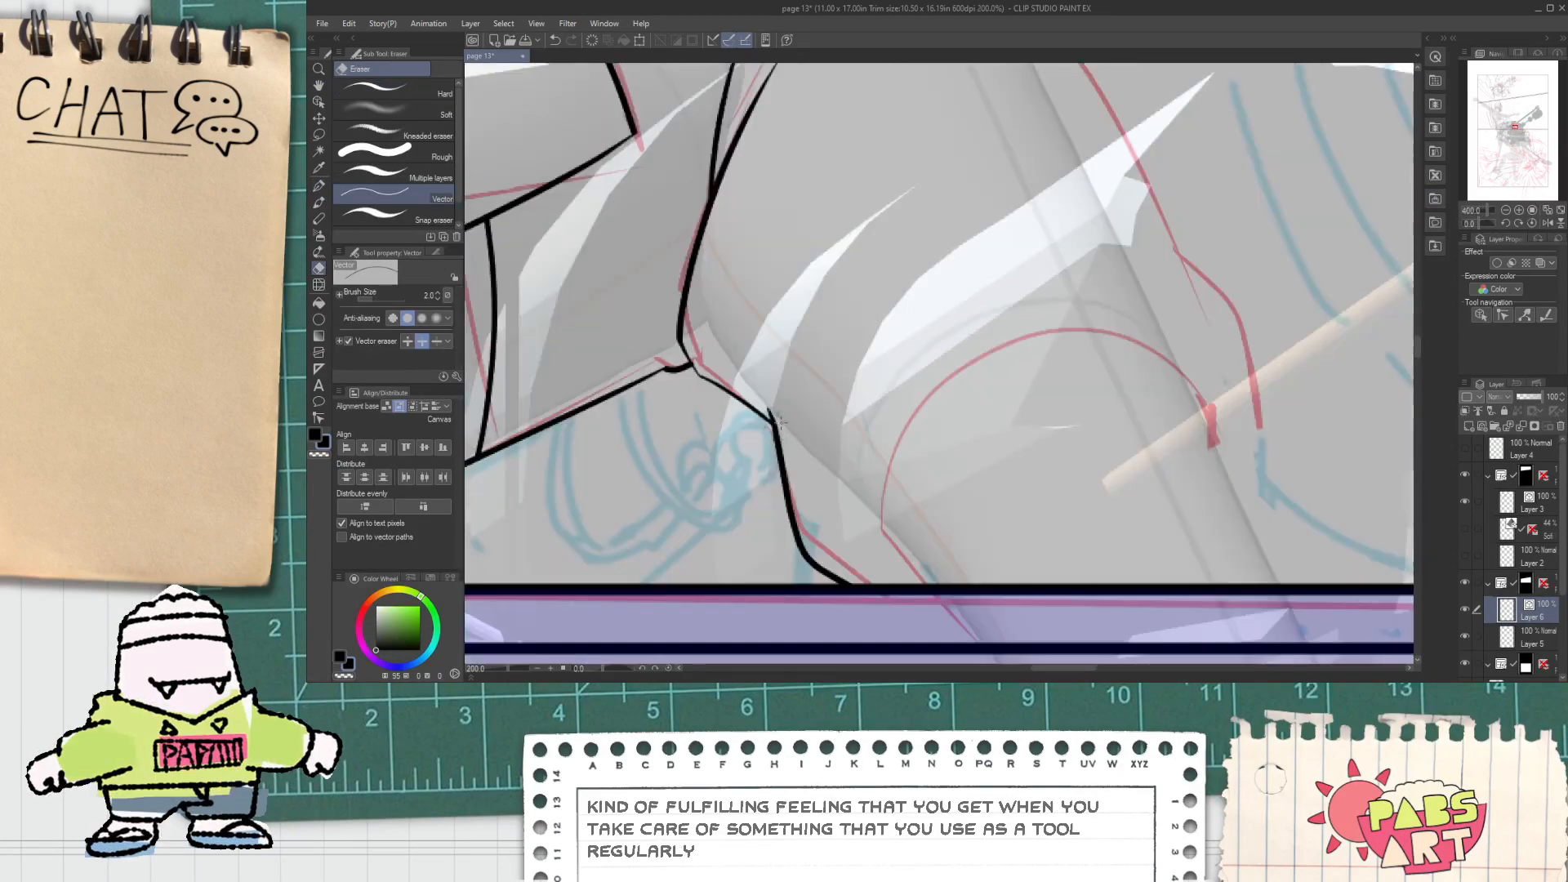
Step: Ink the lower leg's rounded arc and straight outer edge down to the panel border, erasing the arc's excess beyond it
key(space)
scroll(835, 463, up, 2)
key(p)
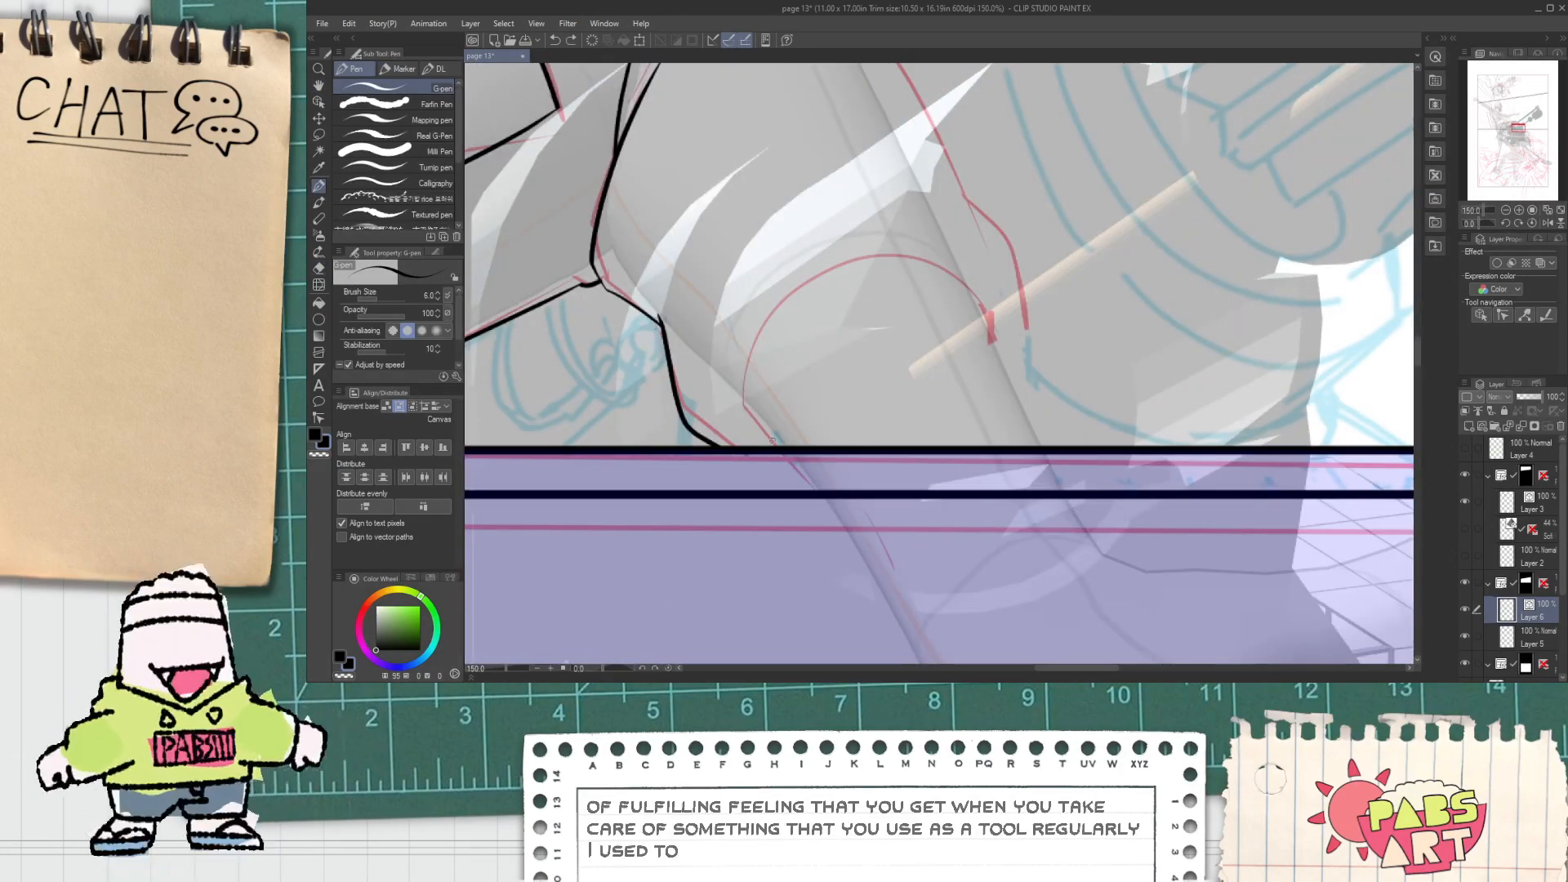
drag(736, 422, 1044, 412)
drag(972, 281, 1061, 447)
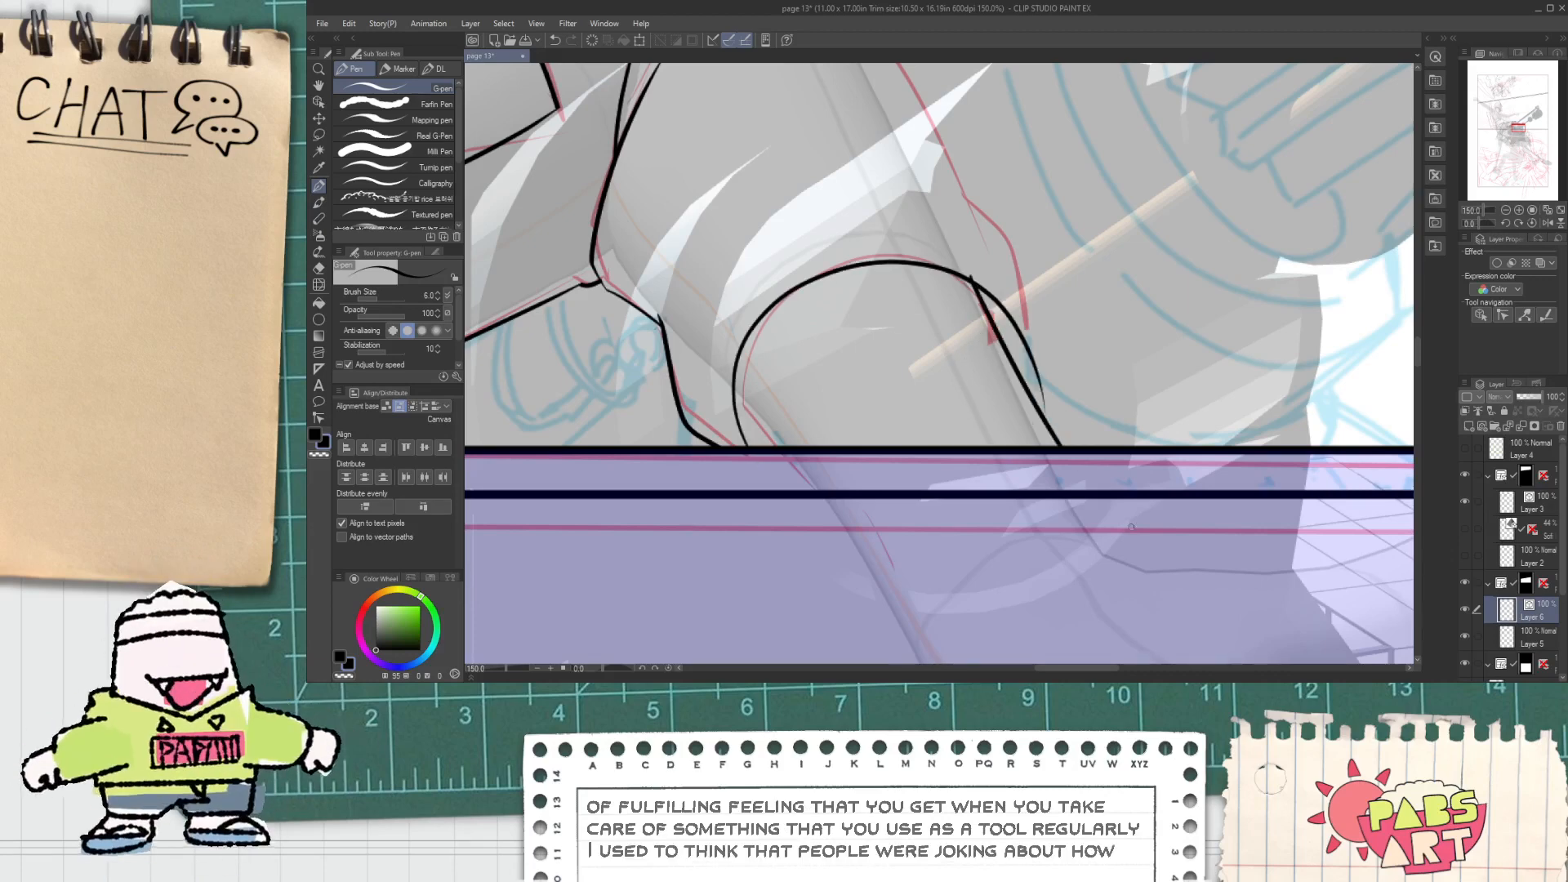
key(e)
click(1011, 349)
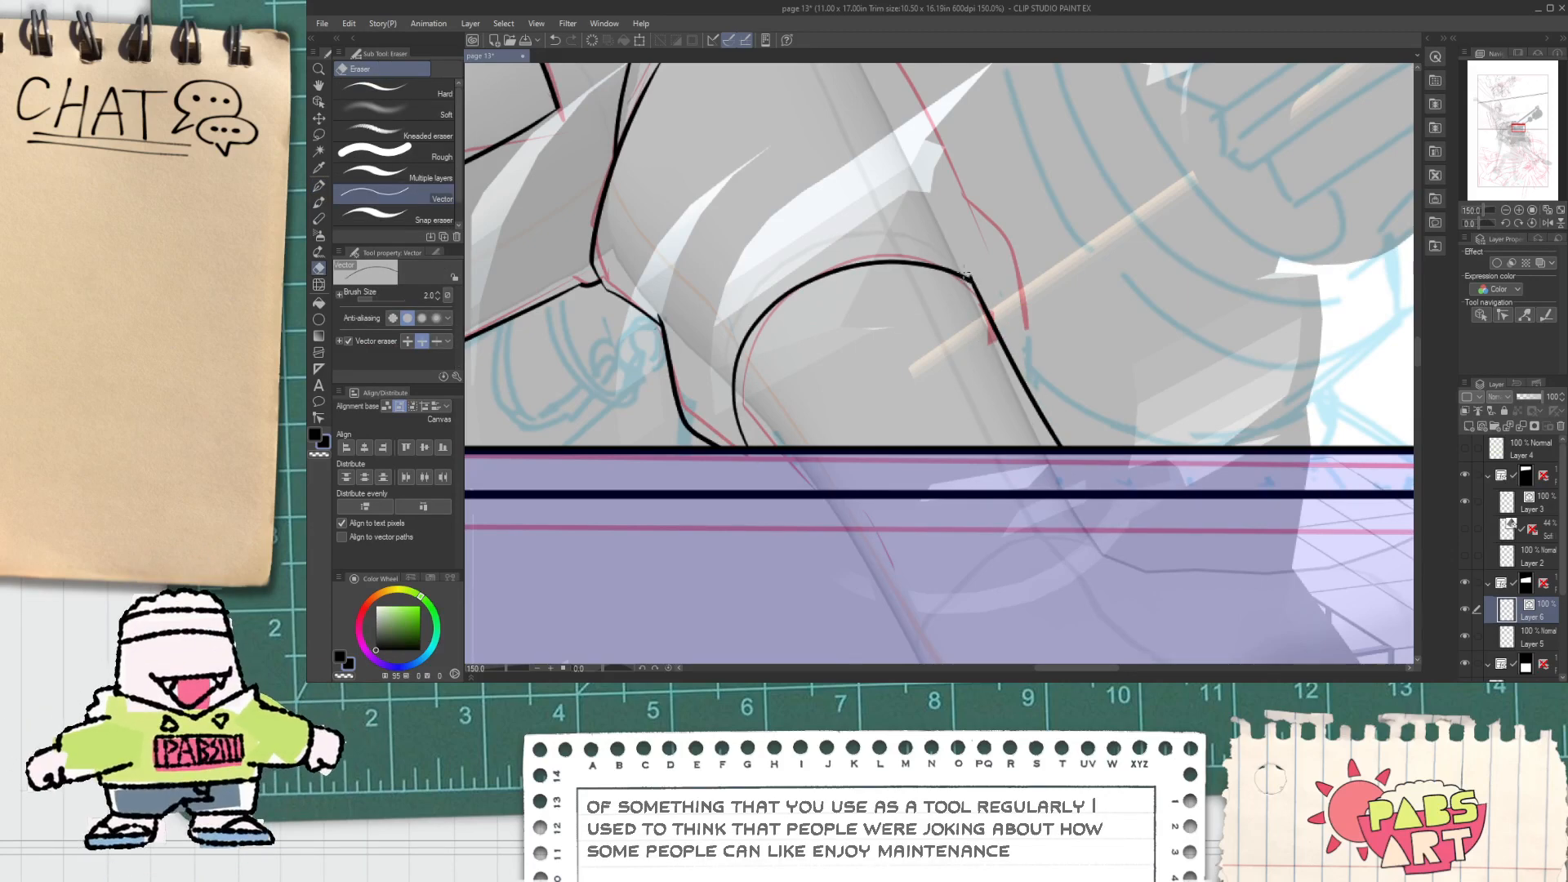
Step: Ink a run of short overlapping fold strokes down the lower leg's straight outer edge to the panel border
scroll(973, 279, up, 1)
key(p)
scroll(979, 313, up, 2)
mouse_move(970, 314)
mouse_down()
mouse_move(1010, 322)
mouse_move(1041, 373)
mouse_move(1144, 589)
mouse_move(911, 379)
mouse_up()
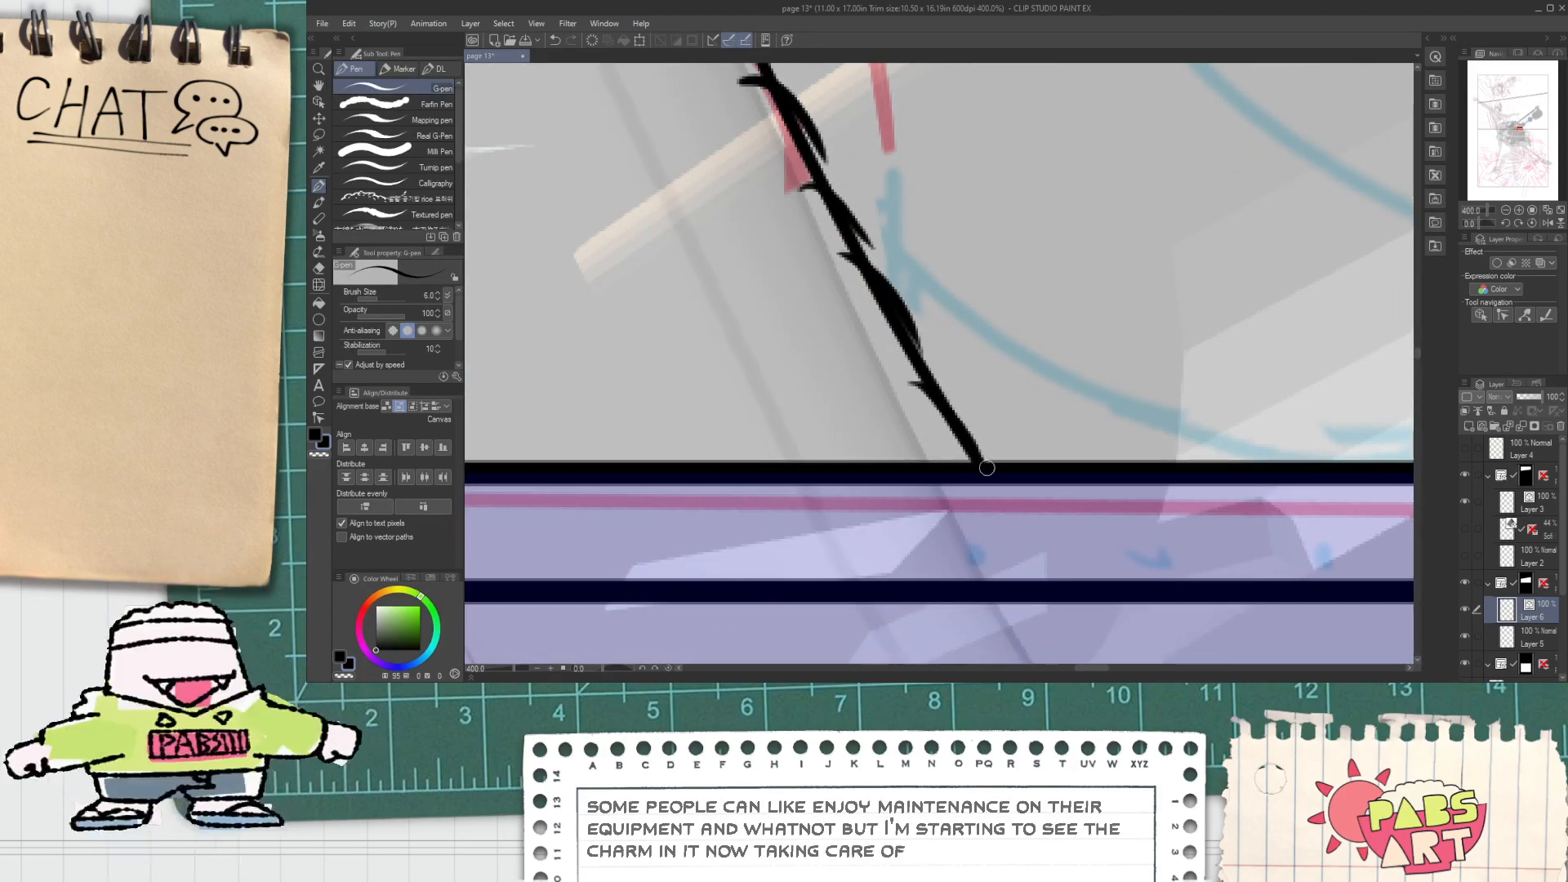
scroll(1003, 545, down, 3)
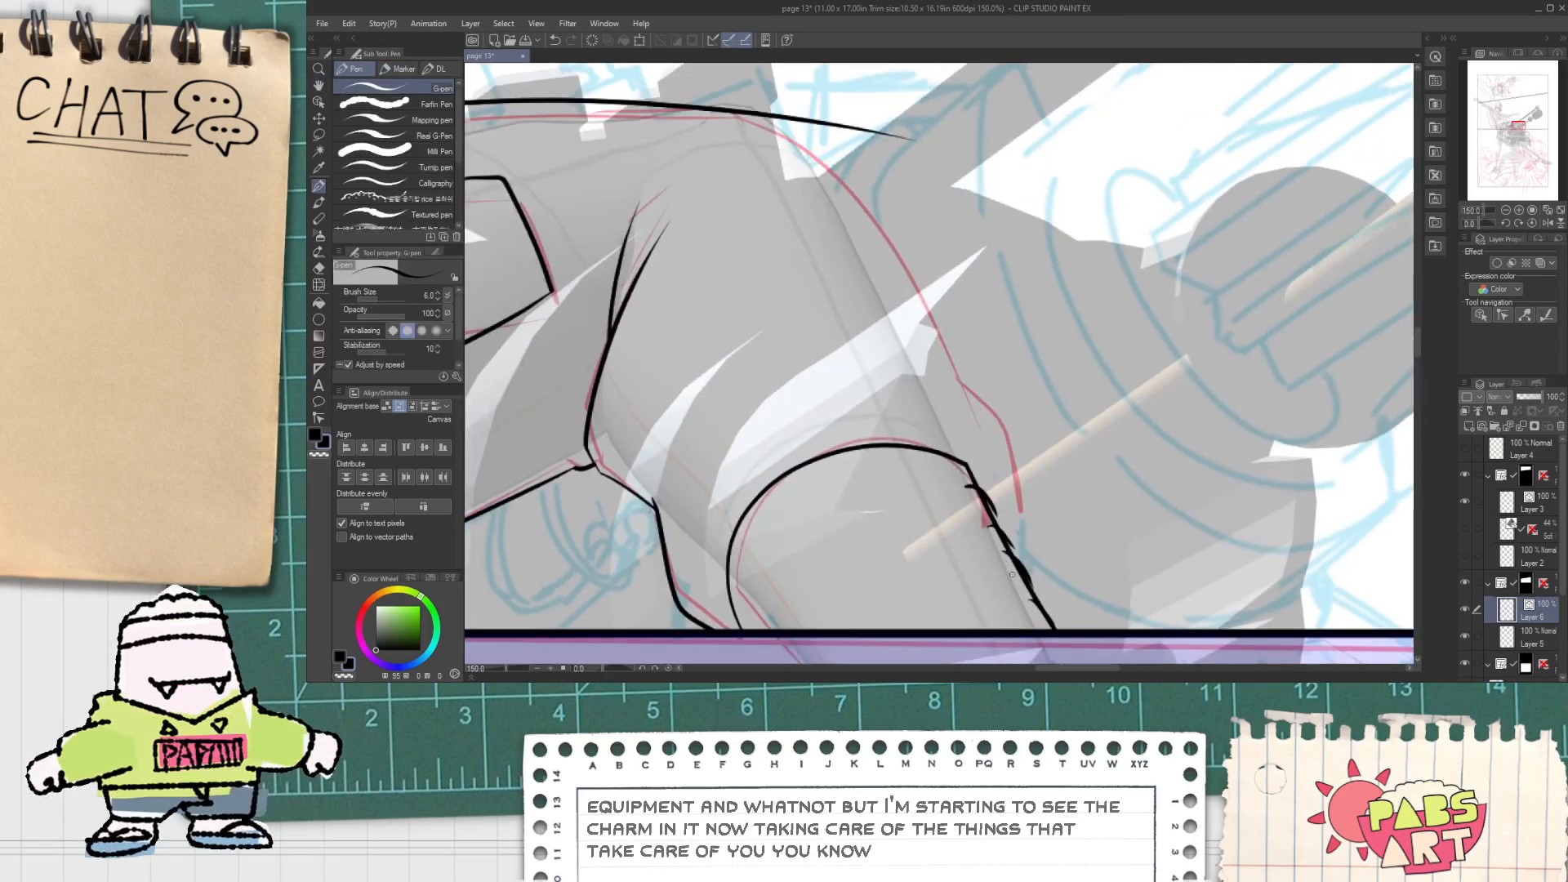
Step: Ink the knee's front contour from the lower leg's outer edge up to the thigh's top line, with short crease strokes at its bends
drag(1013, 572, 985, 406)
drag(878, 357, 986, 410)
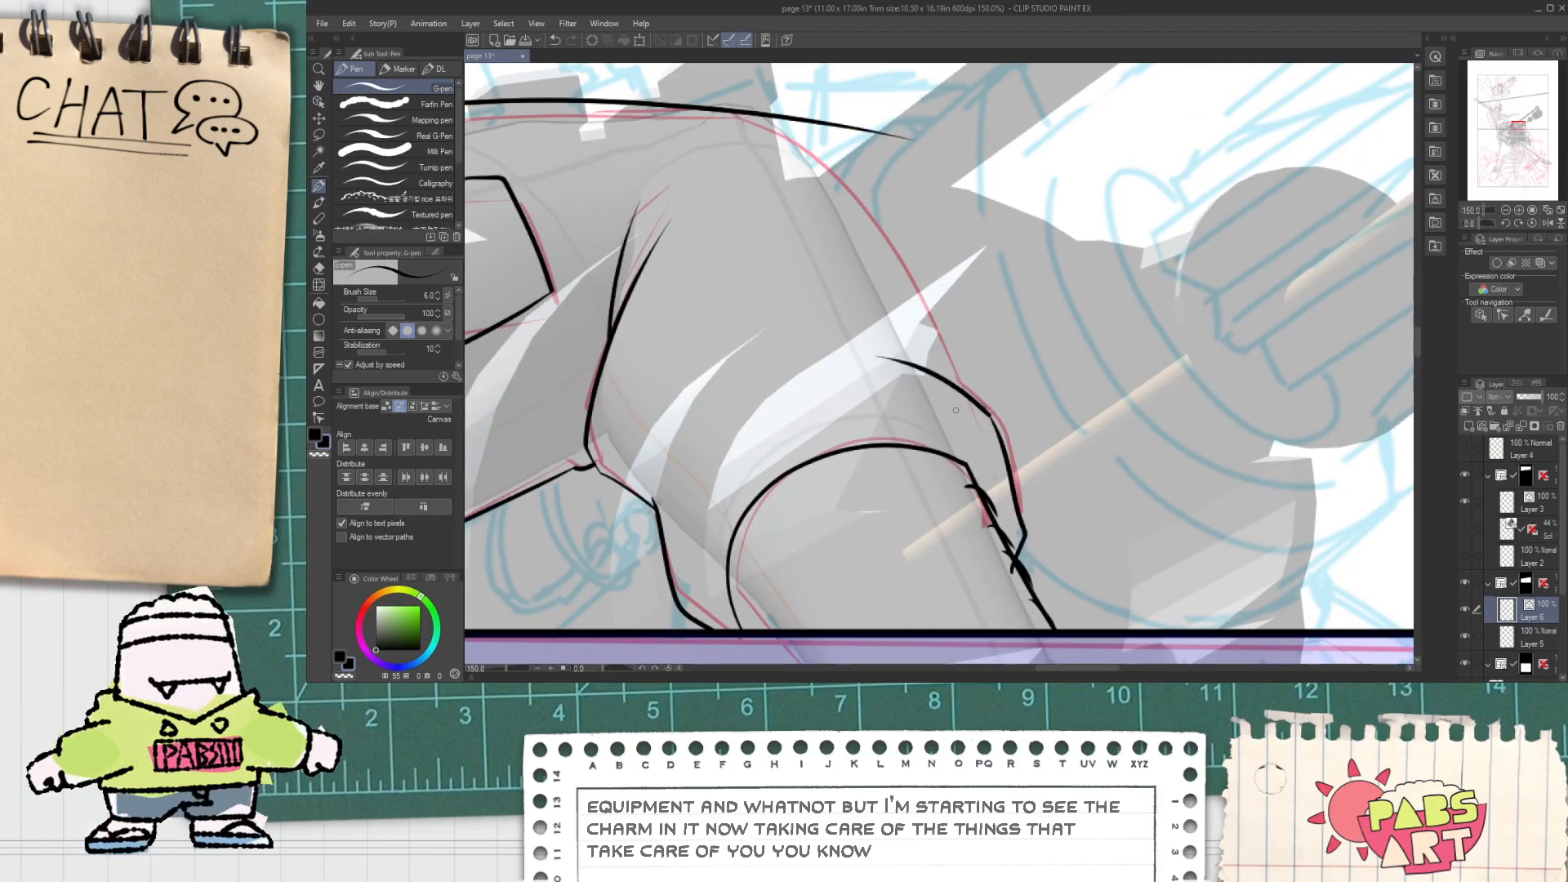
drag(872, 347, 913, 336)
mouse_move(960, 404)
mouse_down()
mouse_move(928, 311)
mouse_move(884, 274)
mouse_move(909, 296)
mouse_move(837, 87)
mouse_up()
key(ctrl+z)
drag(921, 299, 813, 113)
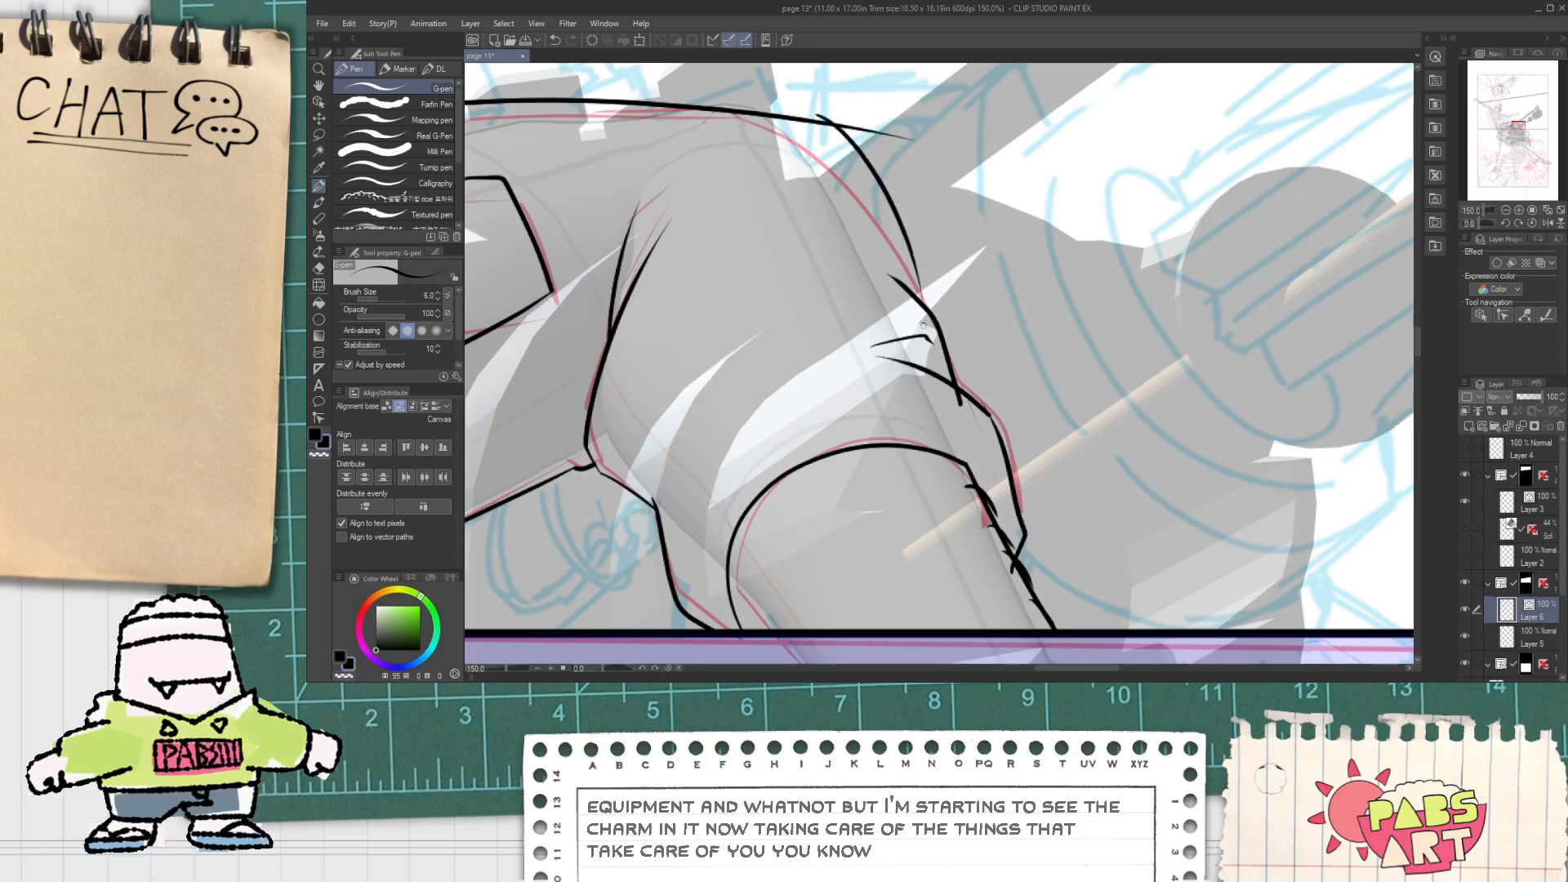
key(ctrl+z)
key(ctrl+y)
key(e)
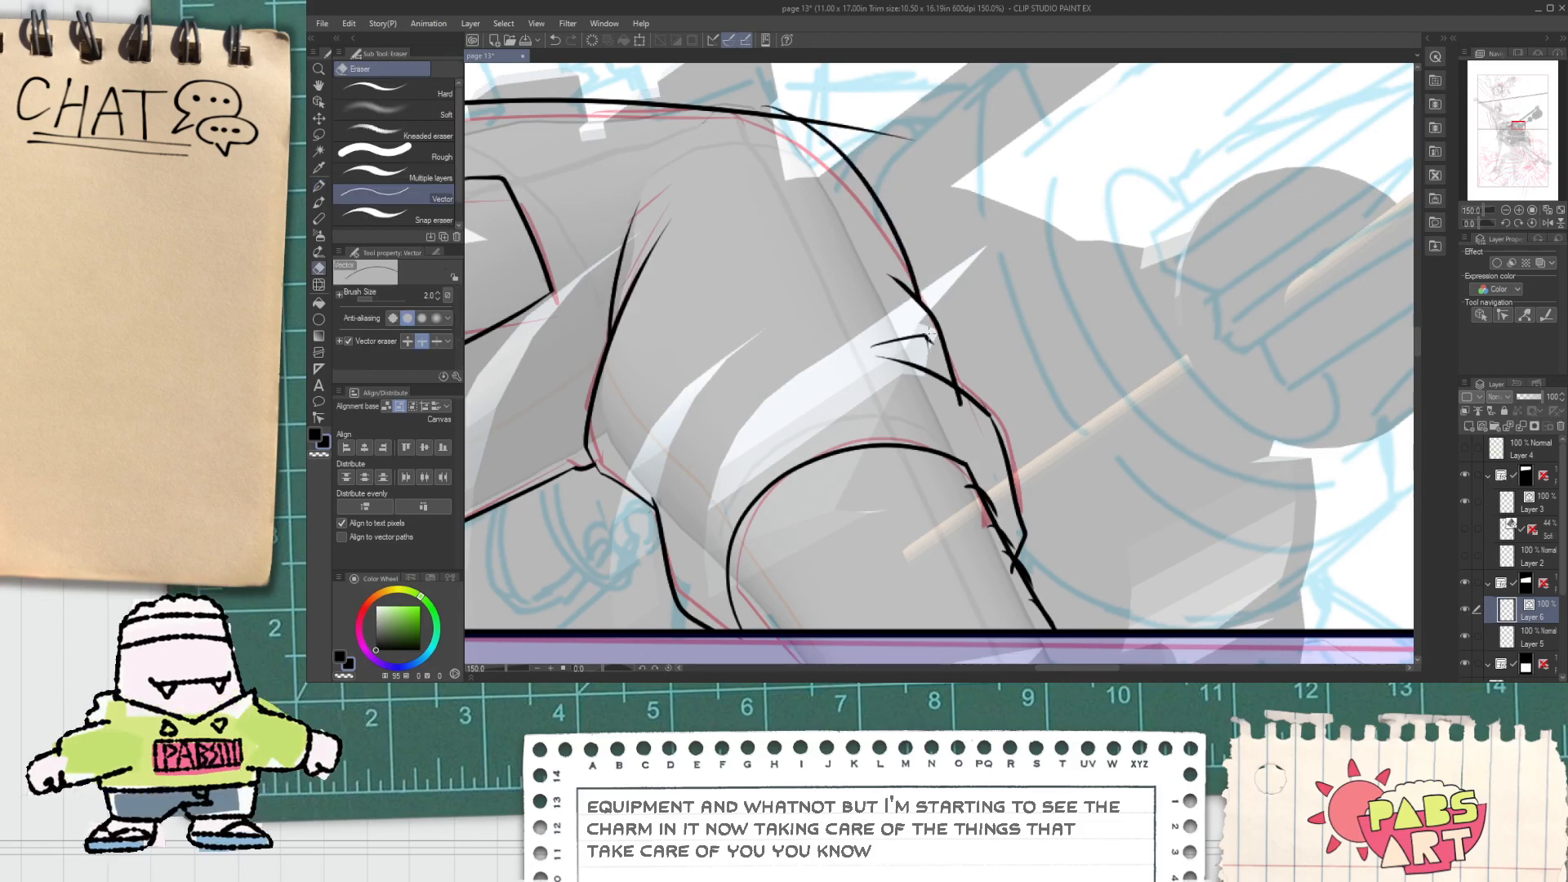
scroll(925, 343, down, 4)
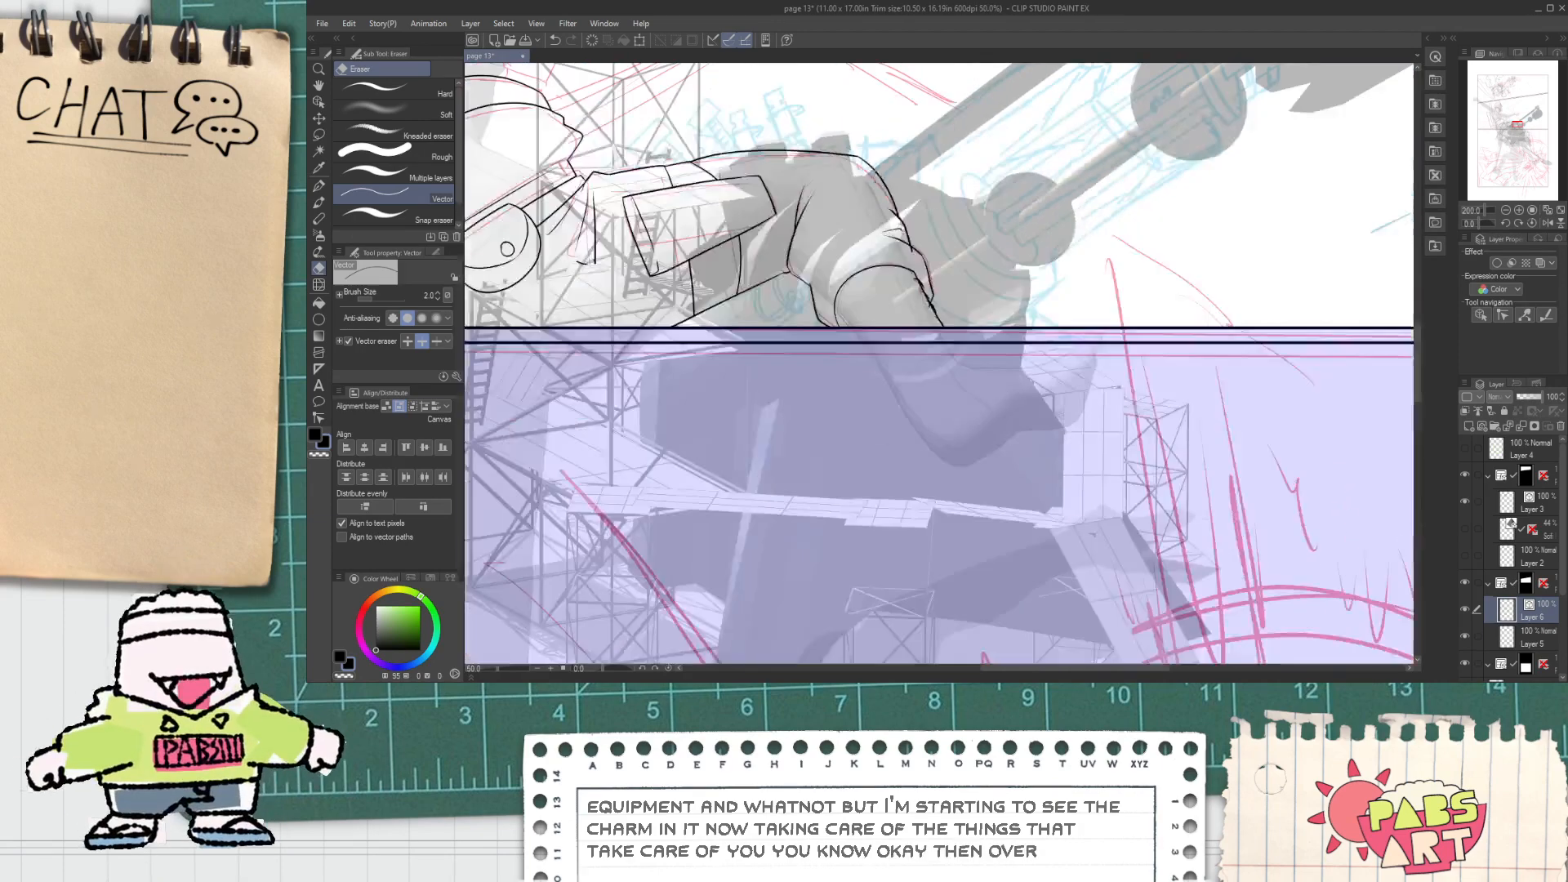
Step: Ink a thin diagonal fold and a small forked wrinkle on the torso above the waistband, trimming the excess at the band
key(space)
mouse_move(586, 212)
mouse_down()
mouse_move(723, 370)
mouse_move(1041, 393)
mouse_up()
scroll(704, 292, up, 2)
key(p)
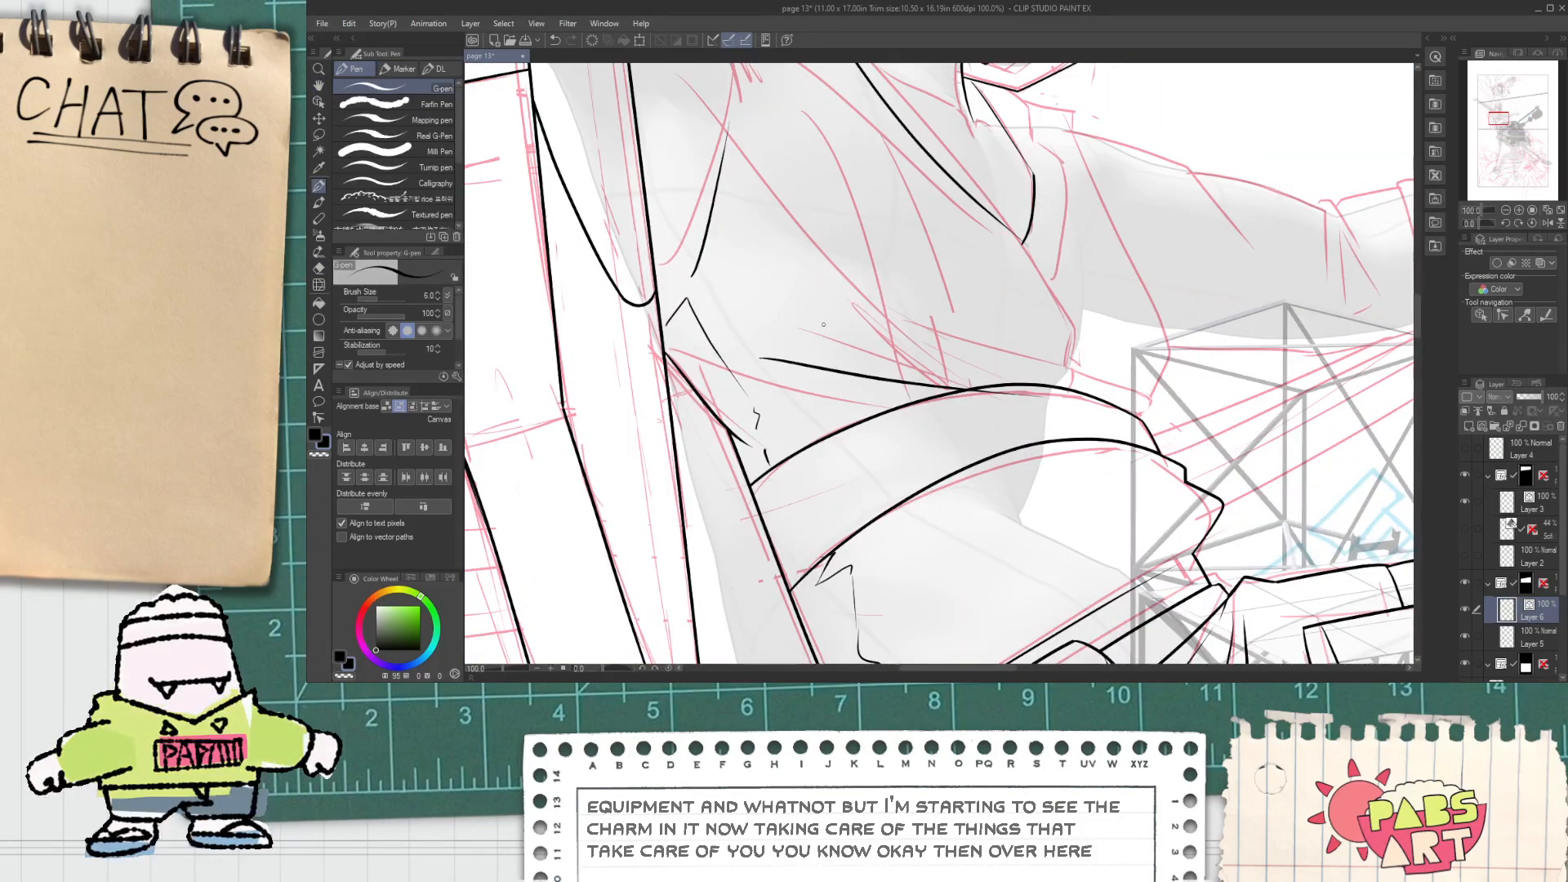
key(ctrl+z)
drag(836, 276, 1084, 413)
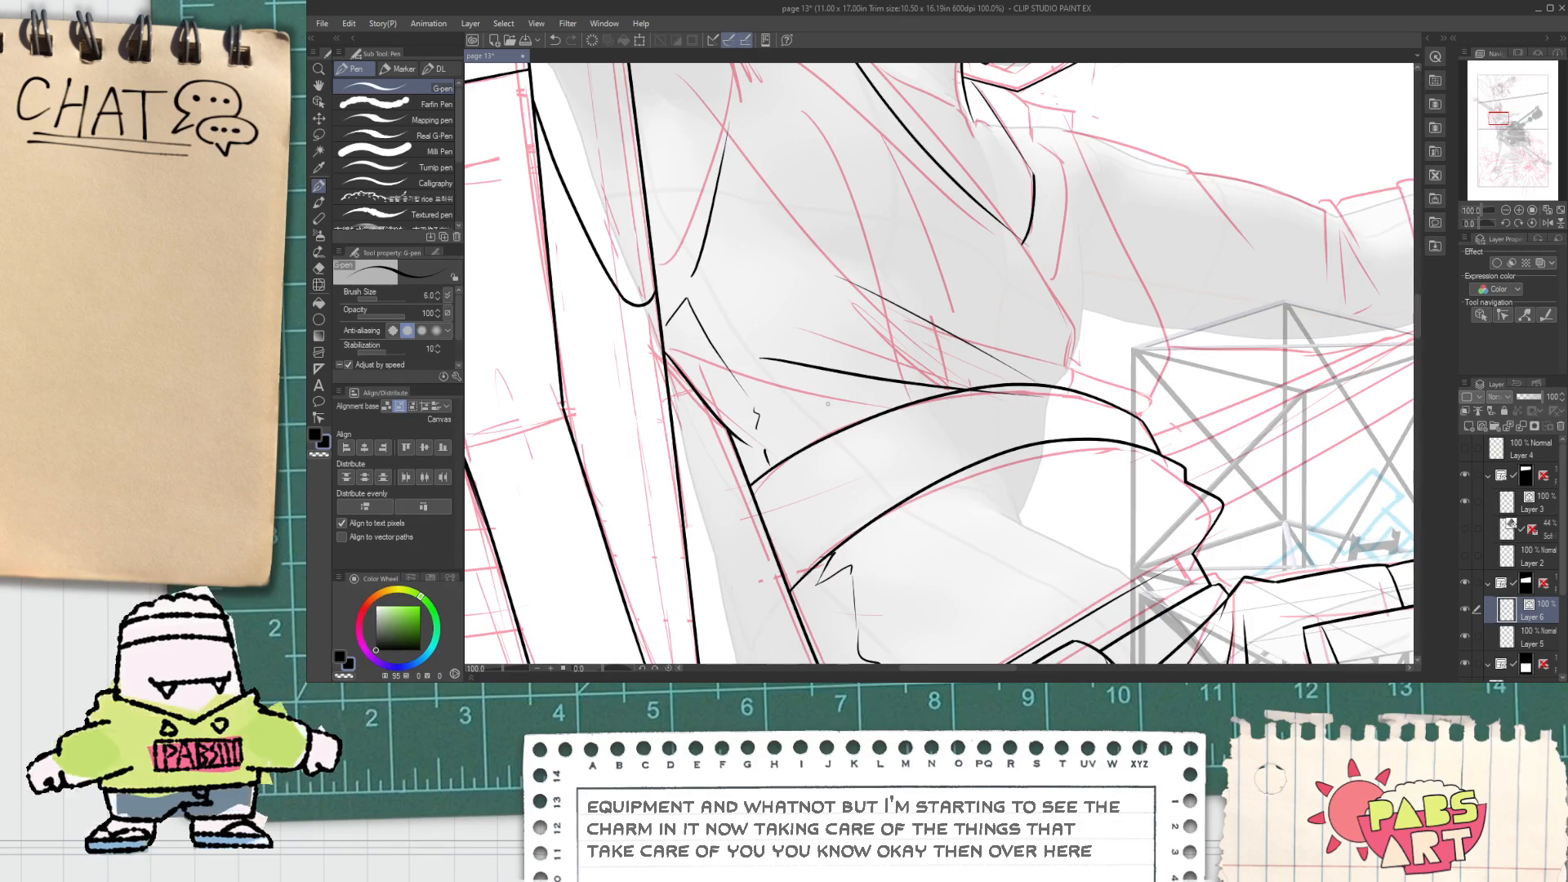
key(e)
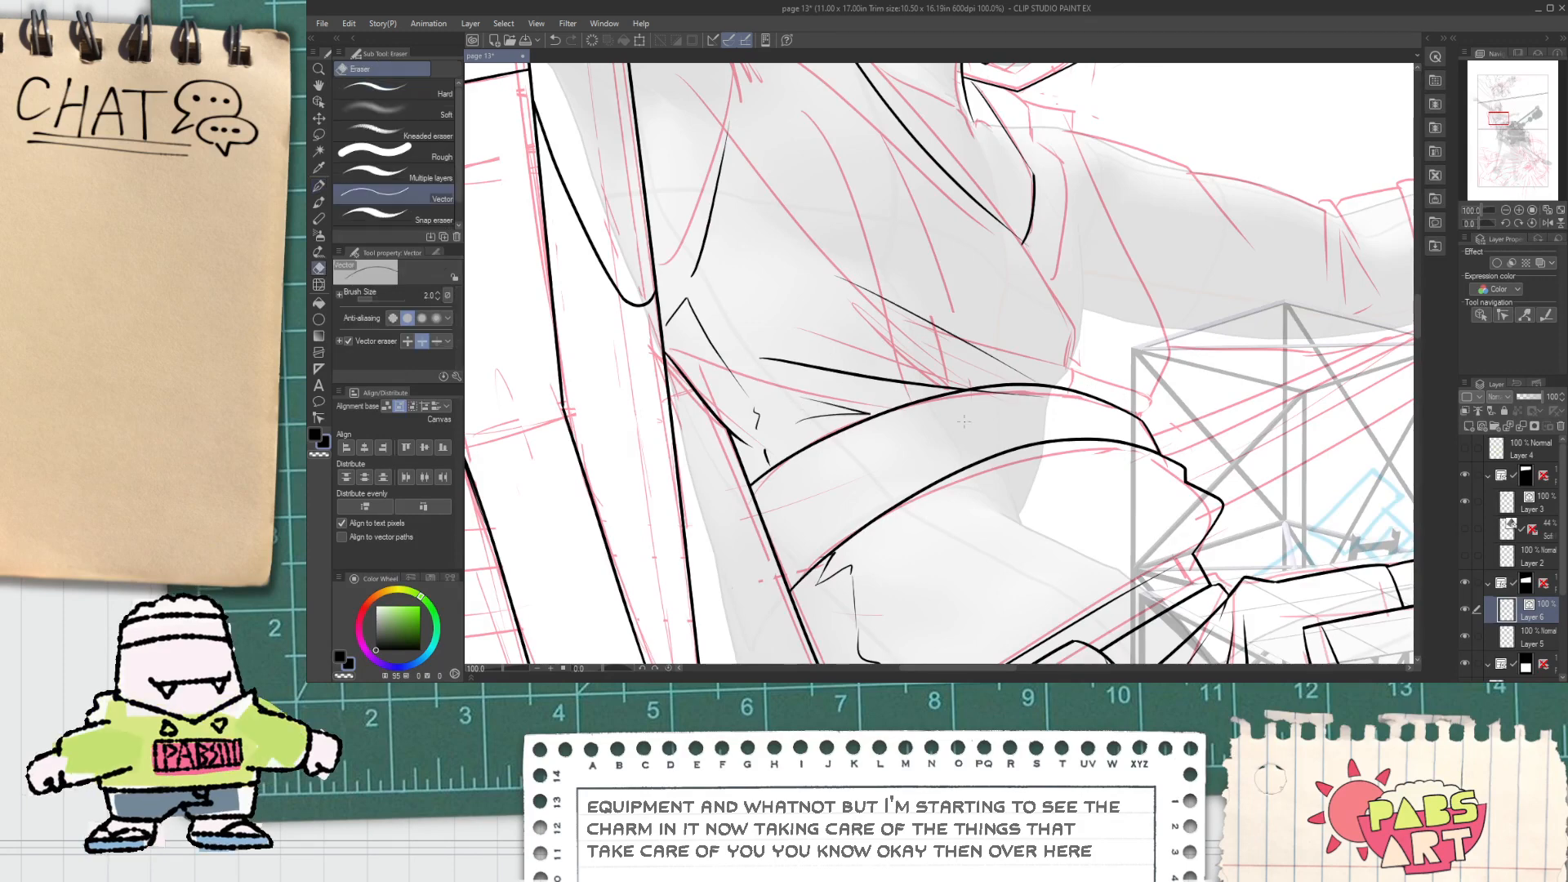
drag(1018, 400, 1020, 392)
scroll(1016, 396, up, 1)
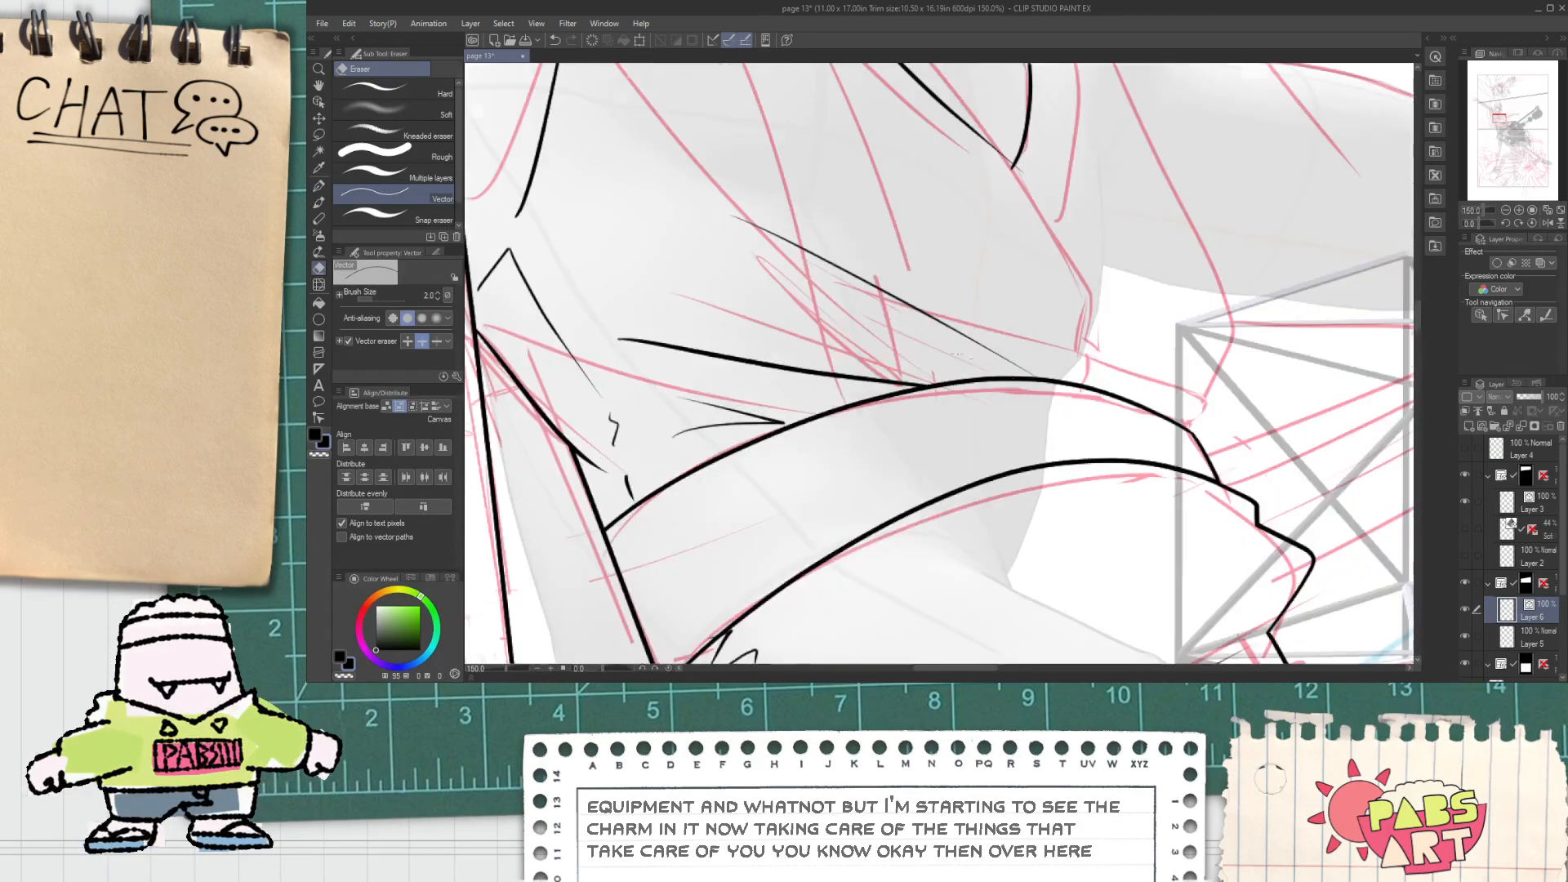
Step: Ink the jacket's bulging front contour from the waistband's front end up toward the shoulder, leaving a small gap near the top
scroll(1010, 336, down, 2)
mouse_move(1010, 336)
mouse_down()
mouse_move(968, 435)
mouse_move(1026, 351)
mouse_move(957, 144)
mouse_up()
key(p)
scroll(980, 424, up, 1)
key(ctrl+z)
key(ctrl+z)
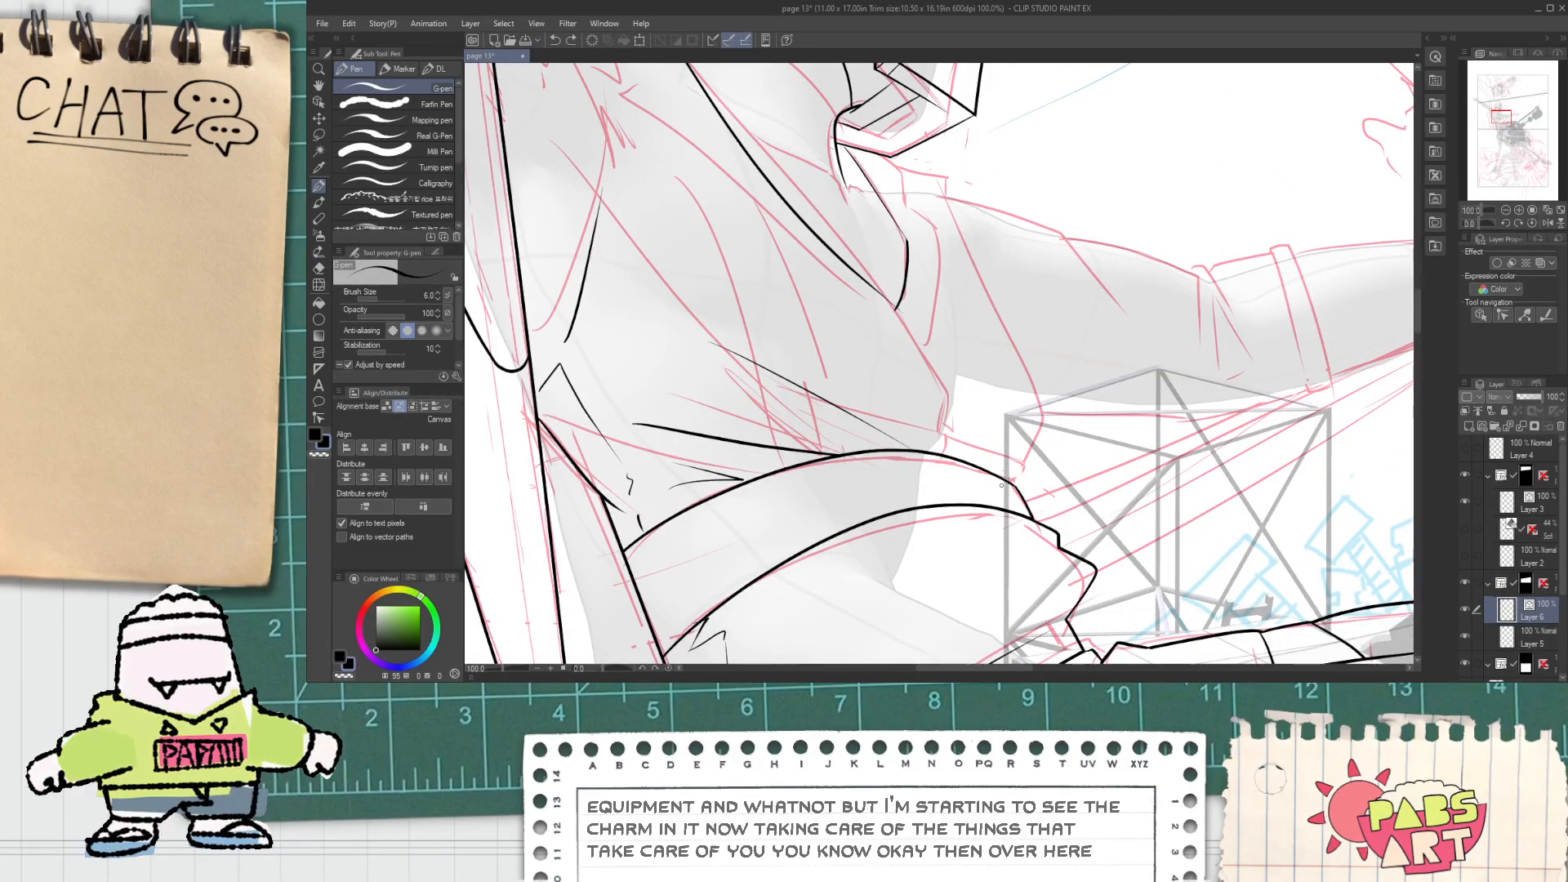
drag(1009, 482, 952, 257)
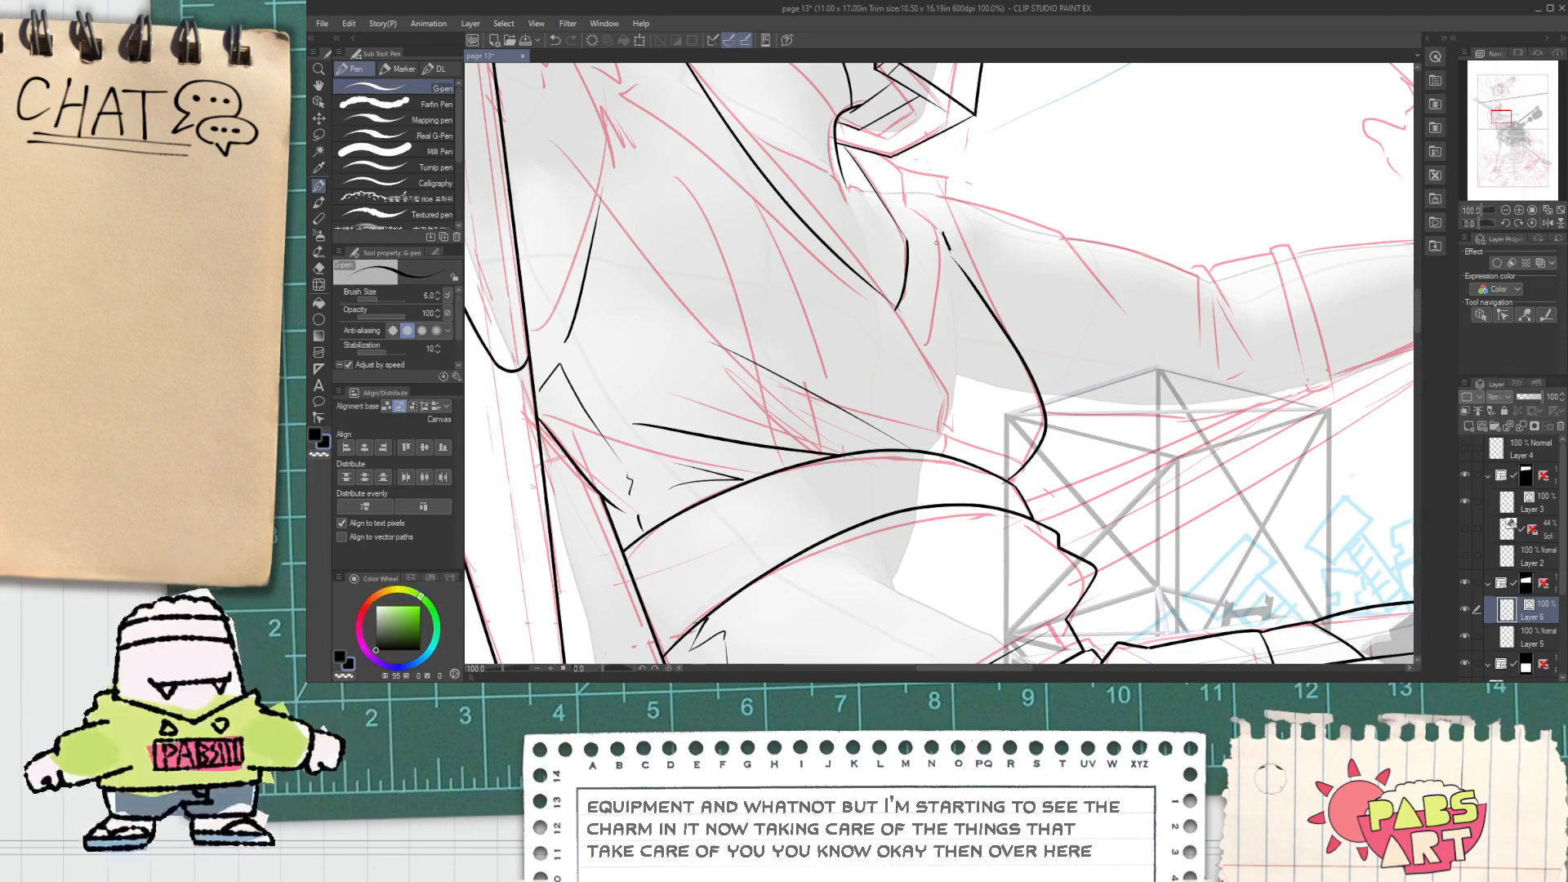
scroll(982, 402, down, 3)
Step: Ink the collar's pointed back flap and the notched lapel edge running down the chest, erasing the overshoots at the corners
key(h)
scroll(967, 326, up, 2)
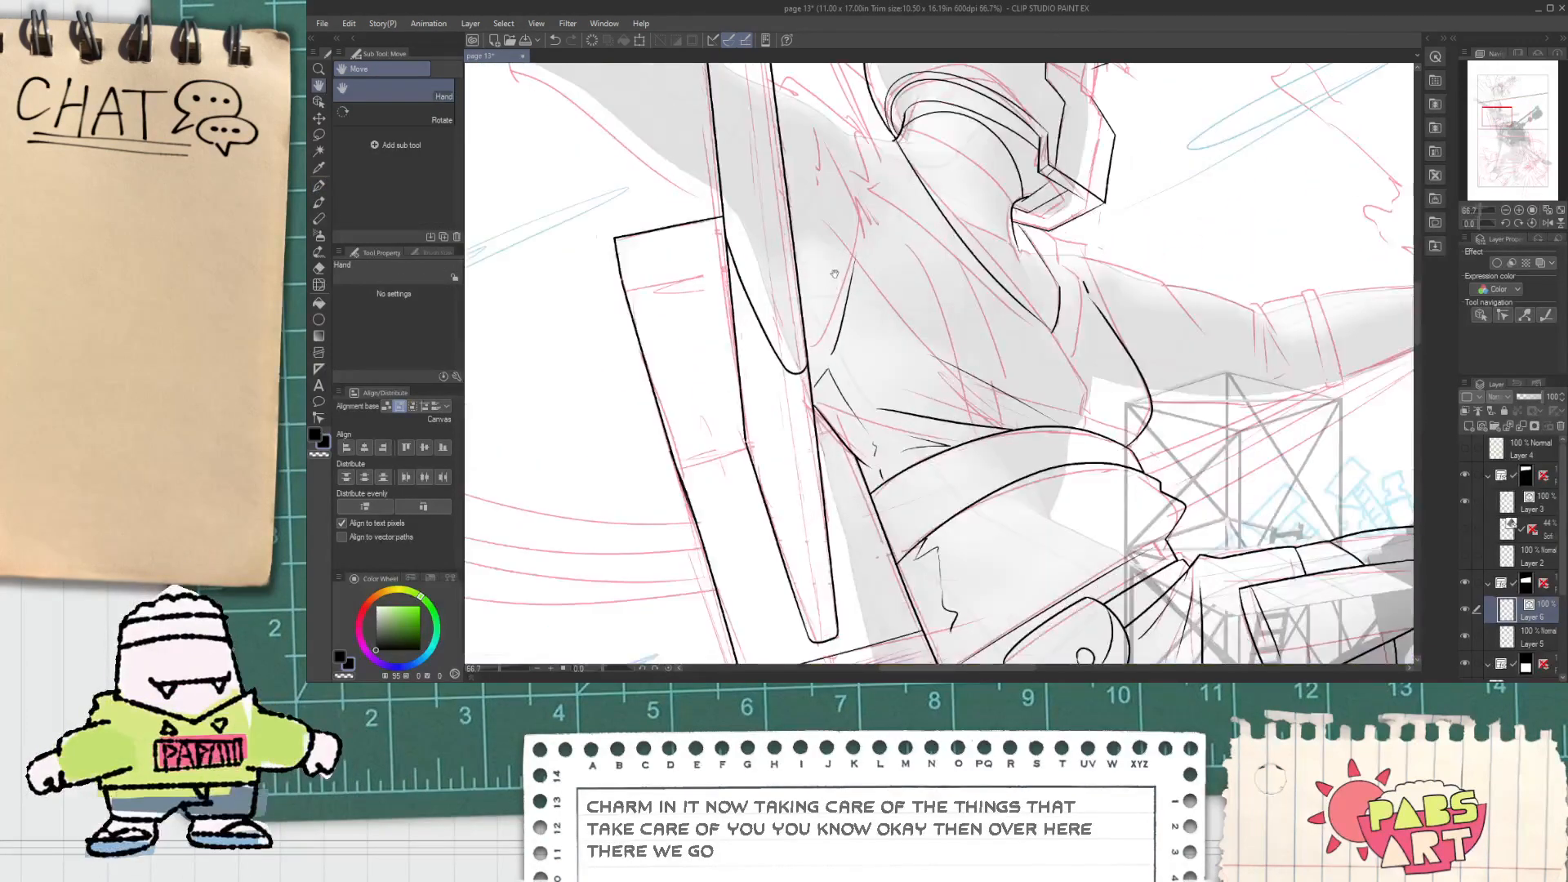
mouse_move(843, 174)
mouse_down()
mouse_move(863, 306)
mouse_move(1073, 480)
mouse_up()
key(p)
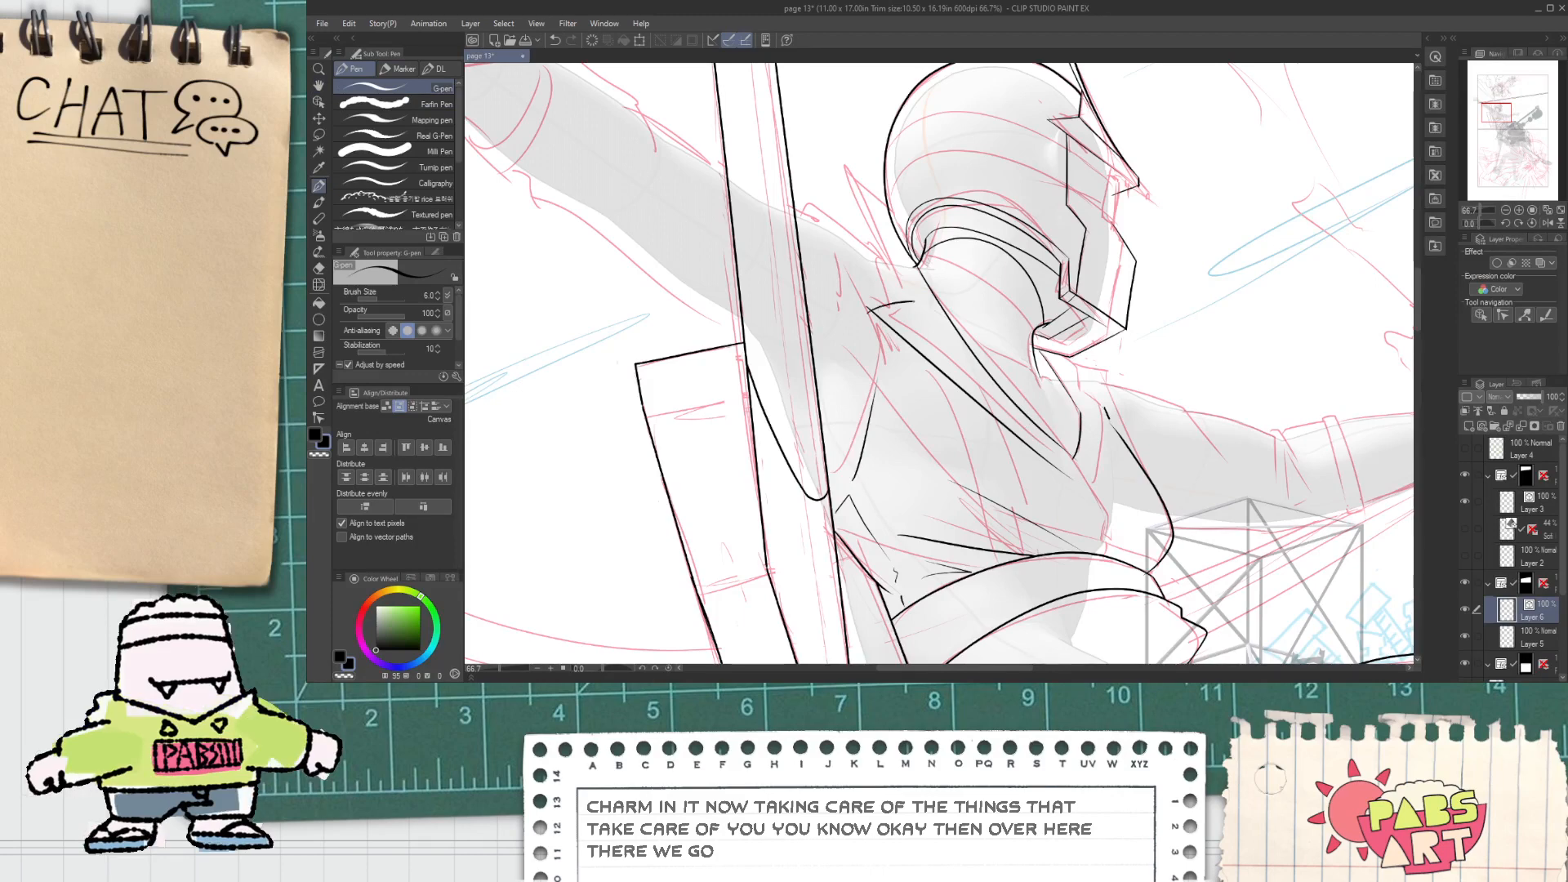
key(e)
scroll(817, 159, up, 3)
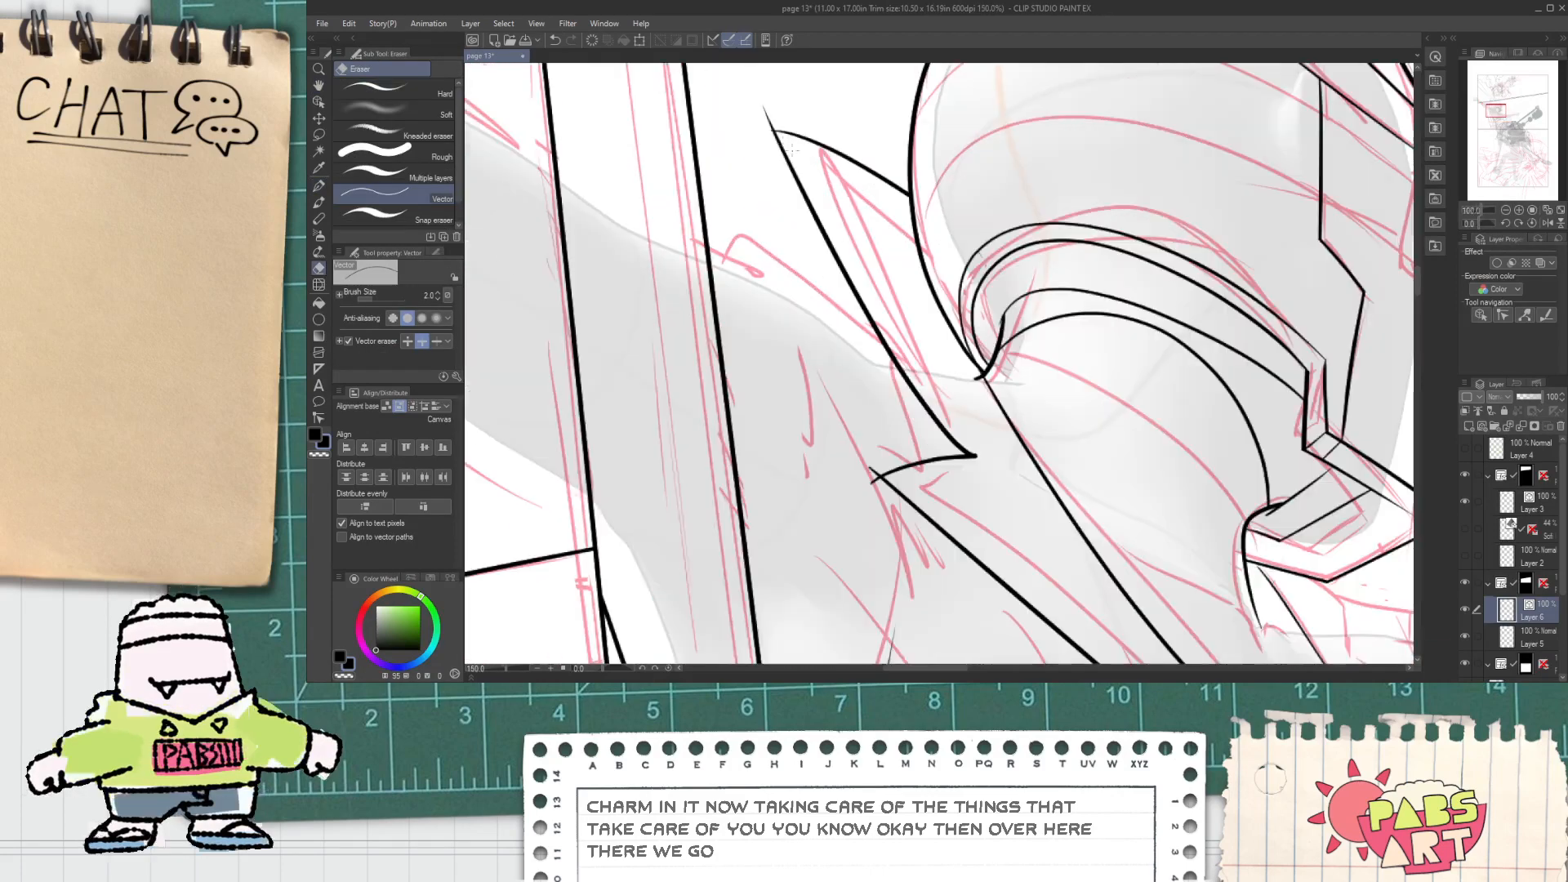
scroll(960, 213, up, 1)
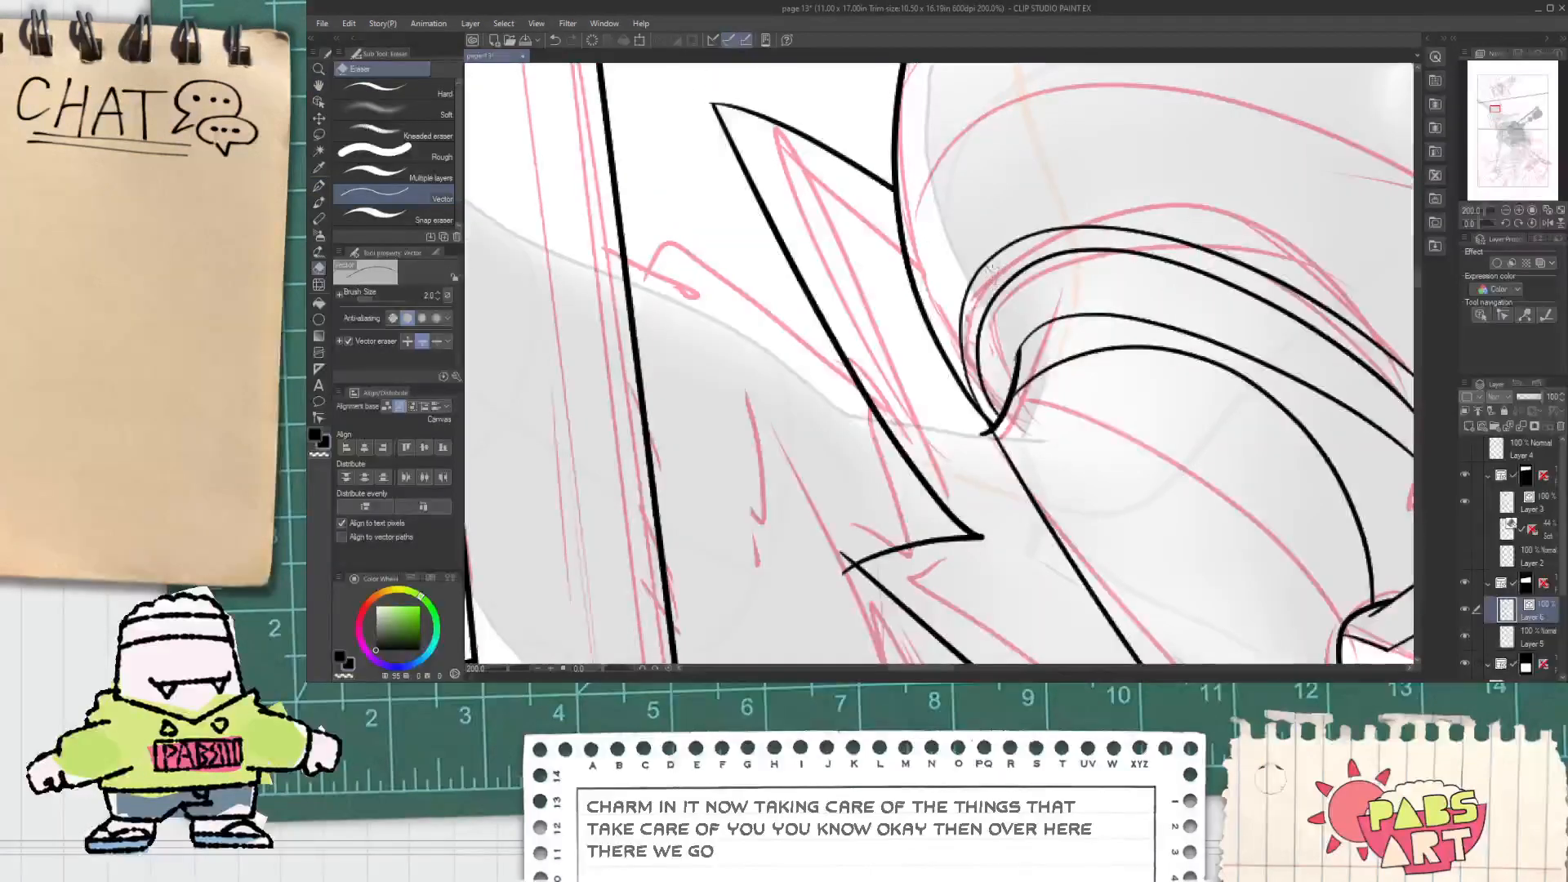
scroll(900, 276, down, 1)
drag(901, 283, 793, 141)
drag(748, 335, 744, 359)
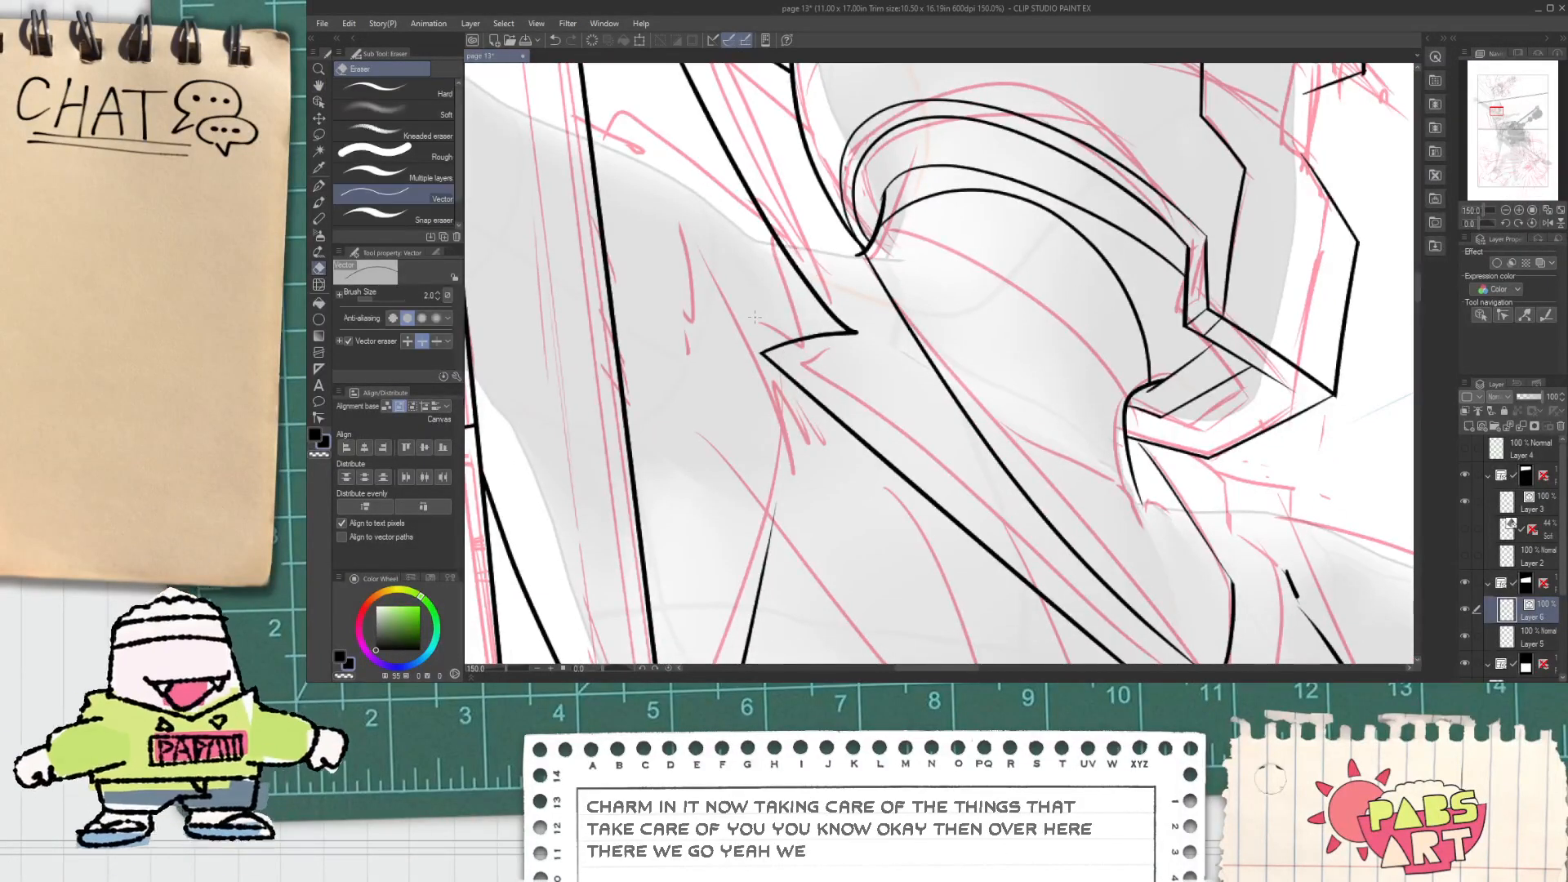
Step: Ink an inner border line parallel to the lapel's long diagonal edge, redoing the stroke until it follows the edge
scroll(774, 322, down, 1)
key(p)
mouse_move(831, 389)
mouse_down()
mouse_move(719, 307)
mouse_move(1031, 543)
mouse_up()
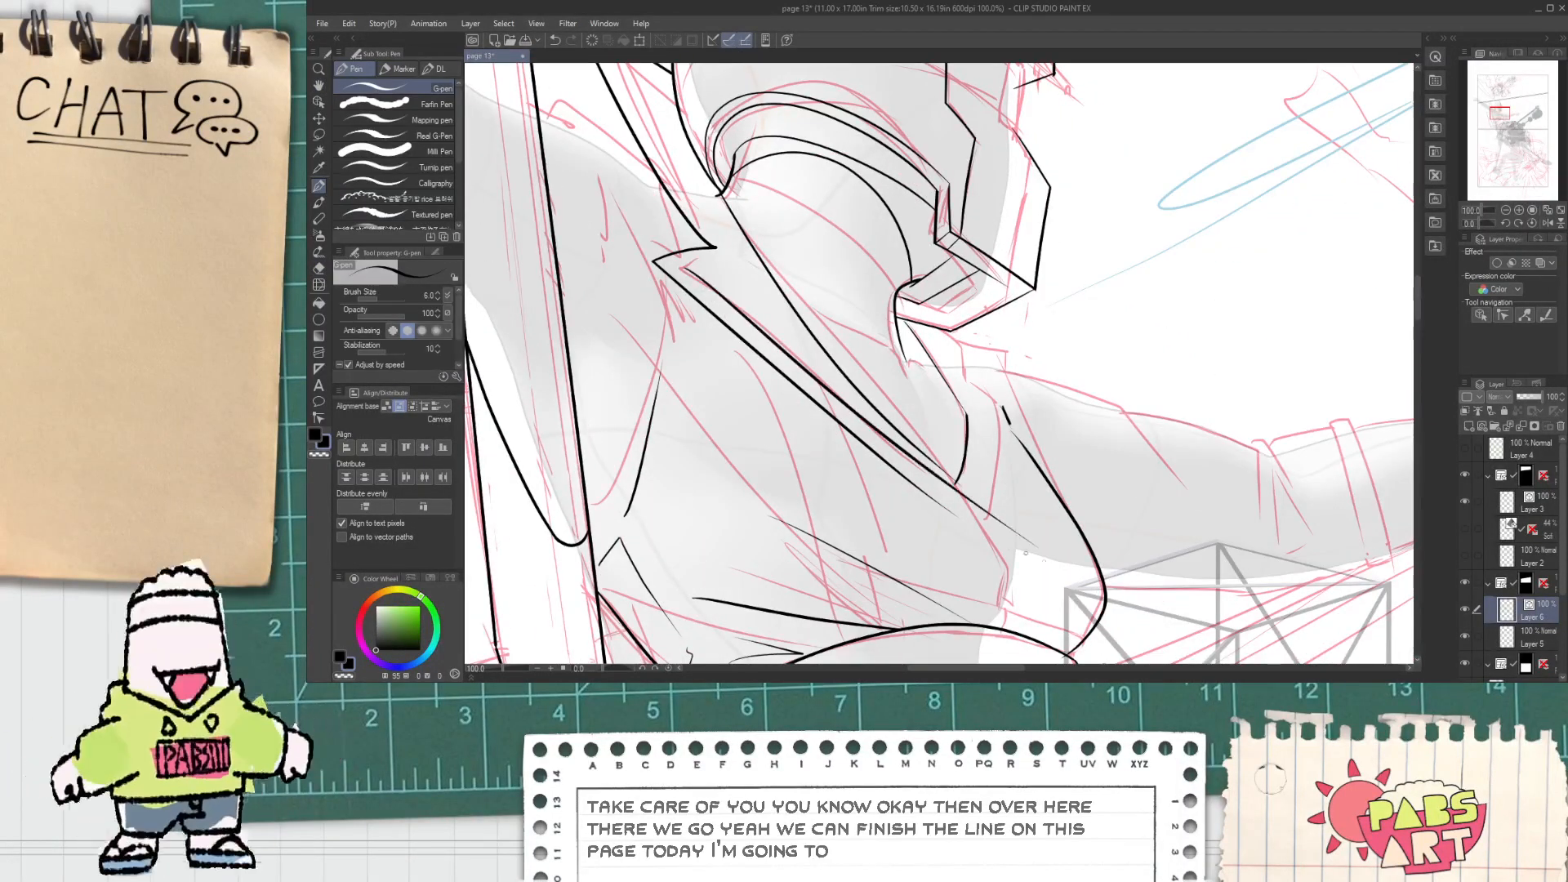
key(ctrl+z)
mouse_move(691, 268)
mouse_down()
mouse_move(1029, 532)
mouse_move(869, 435)
mouse_move(681, 266)
mouse_move(1025, 581)
mouse_up()
key(ctrl+z)
key(ctrl+z)
mouse_move(682, 260)
mouse_down()
mouse_move(1028, 560)
mouse_move(807, 370)
mouse_up()
scroll(1005, 556, down, 4)
scroll(993, 557, down, 2)
Step: Continue the collar's inner border around the lapel notch and up along the back flap's long edge
key(space)
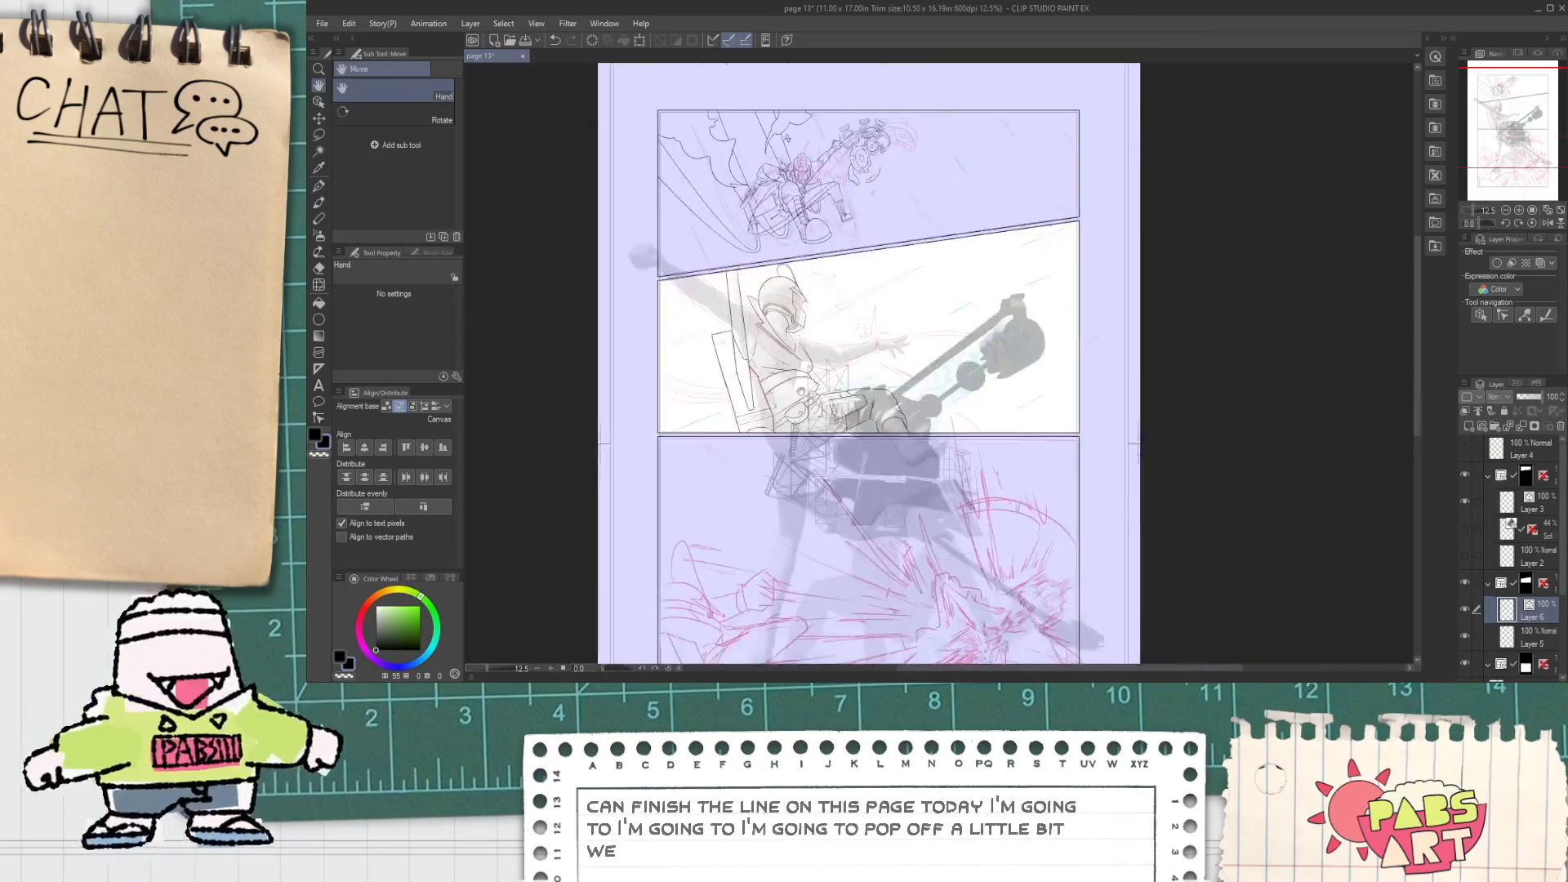
scroll(796, 374, up, 4)
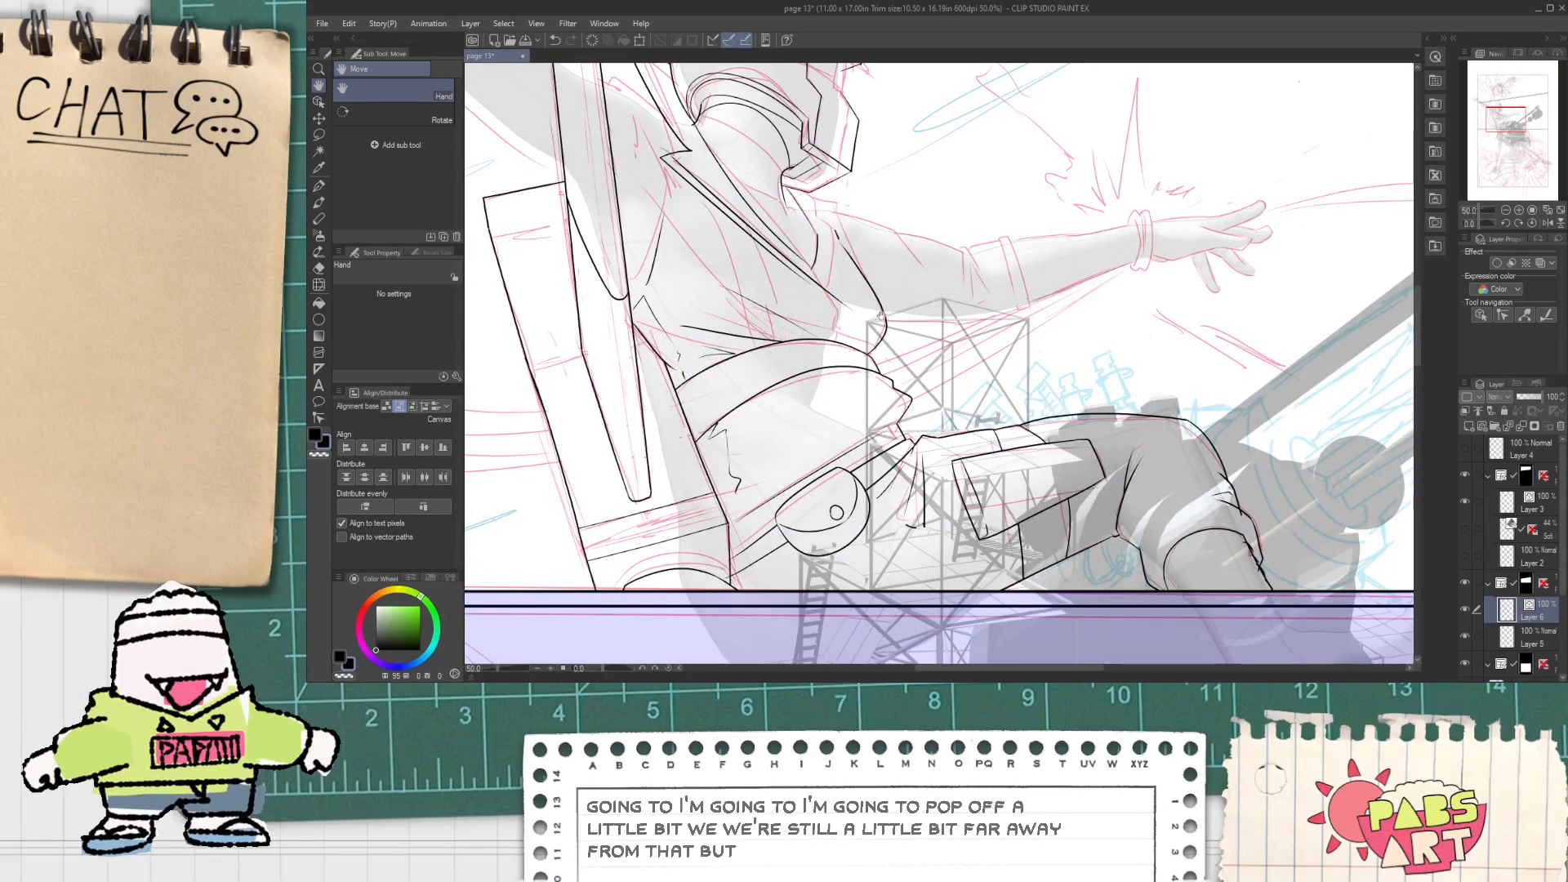
drag(838, 284, 854, 398)
scroll(739, 320, up, 3)
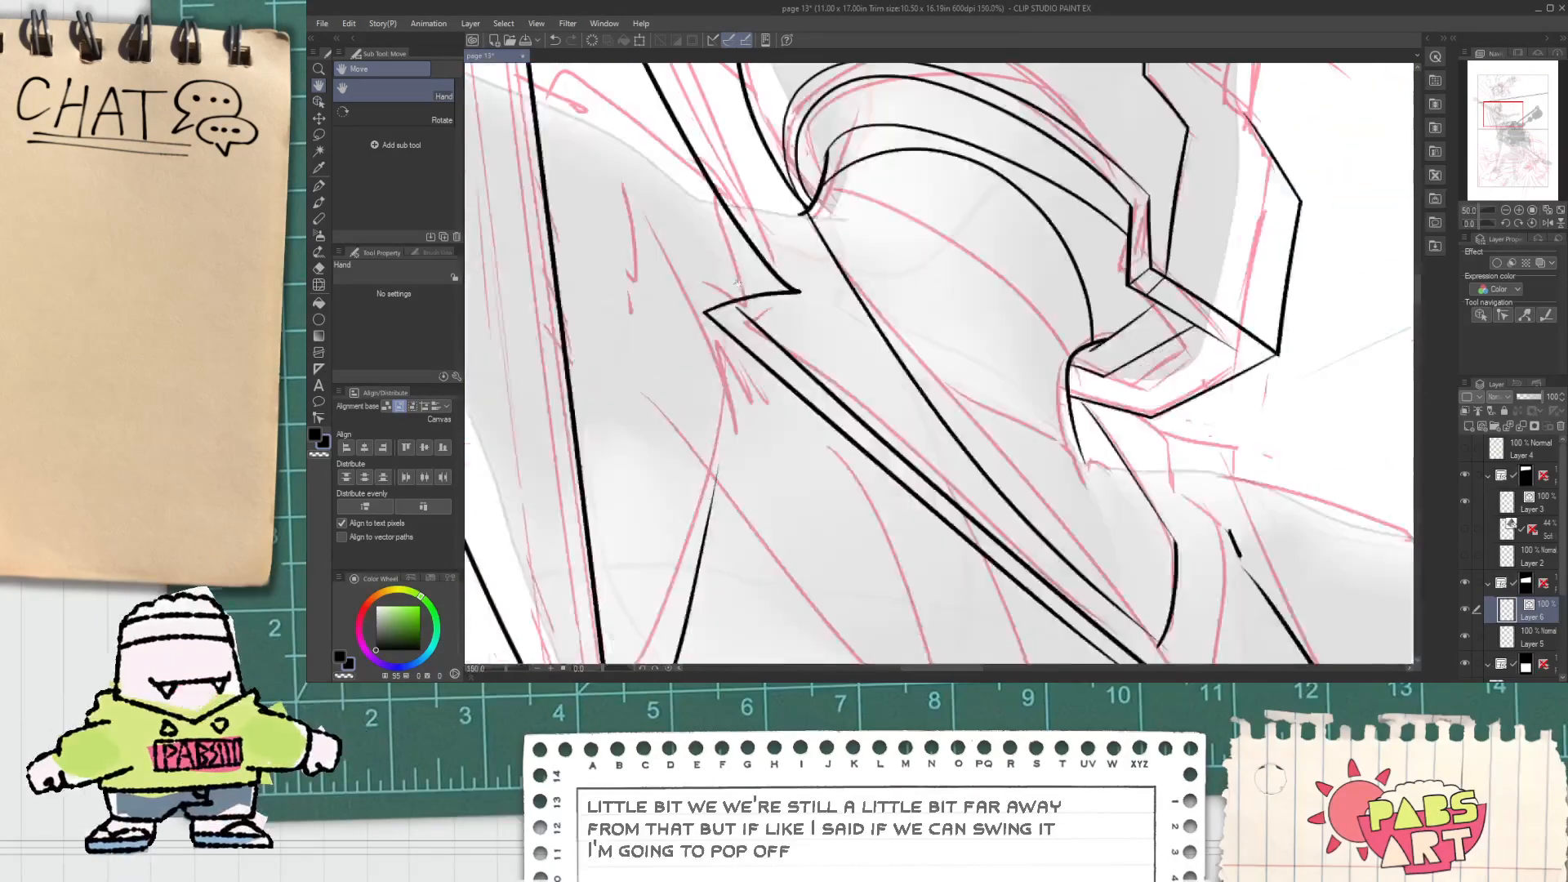
key(space)
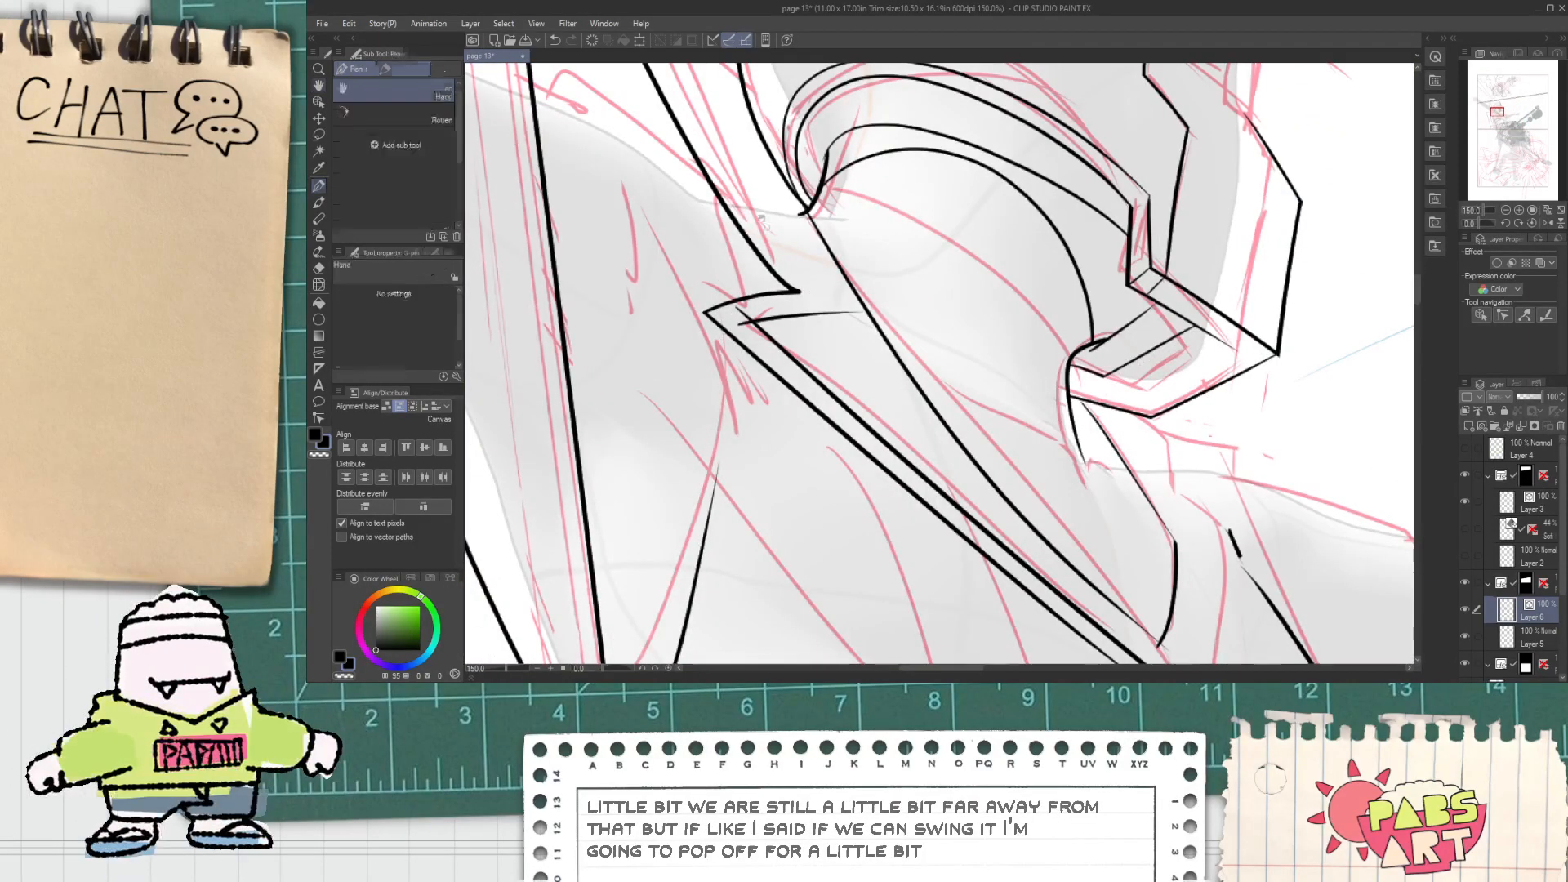
drag(894, 314, 983, 525)
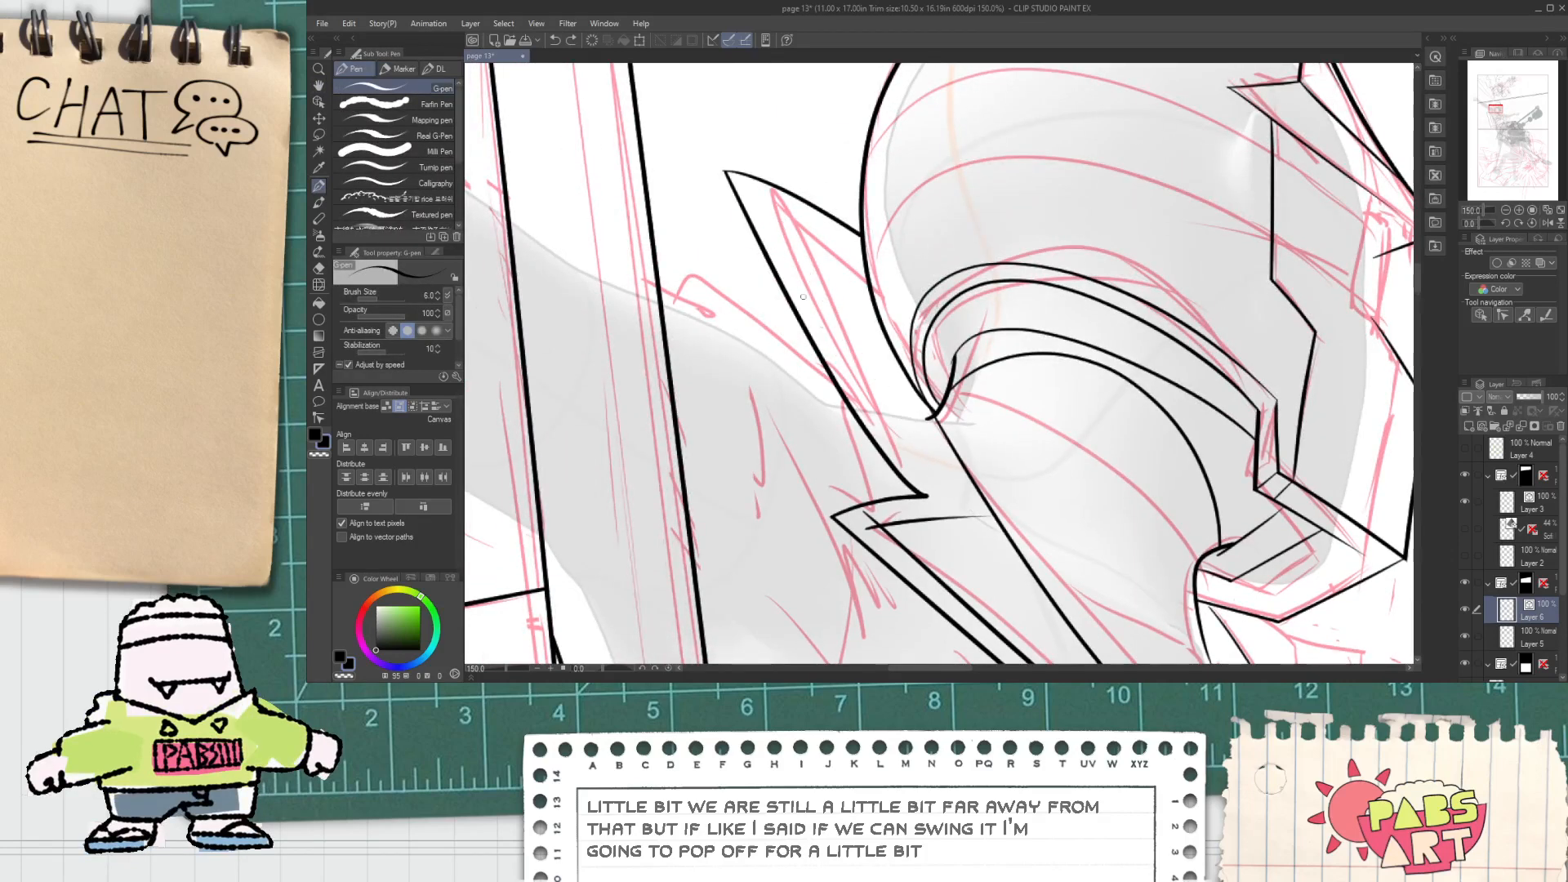
key(e)
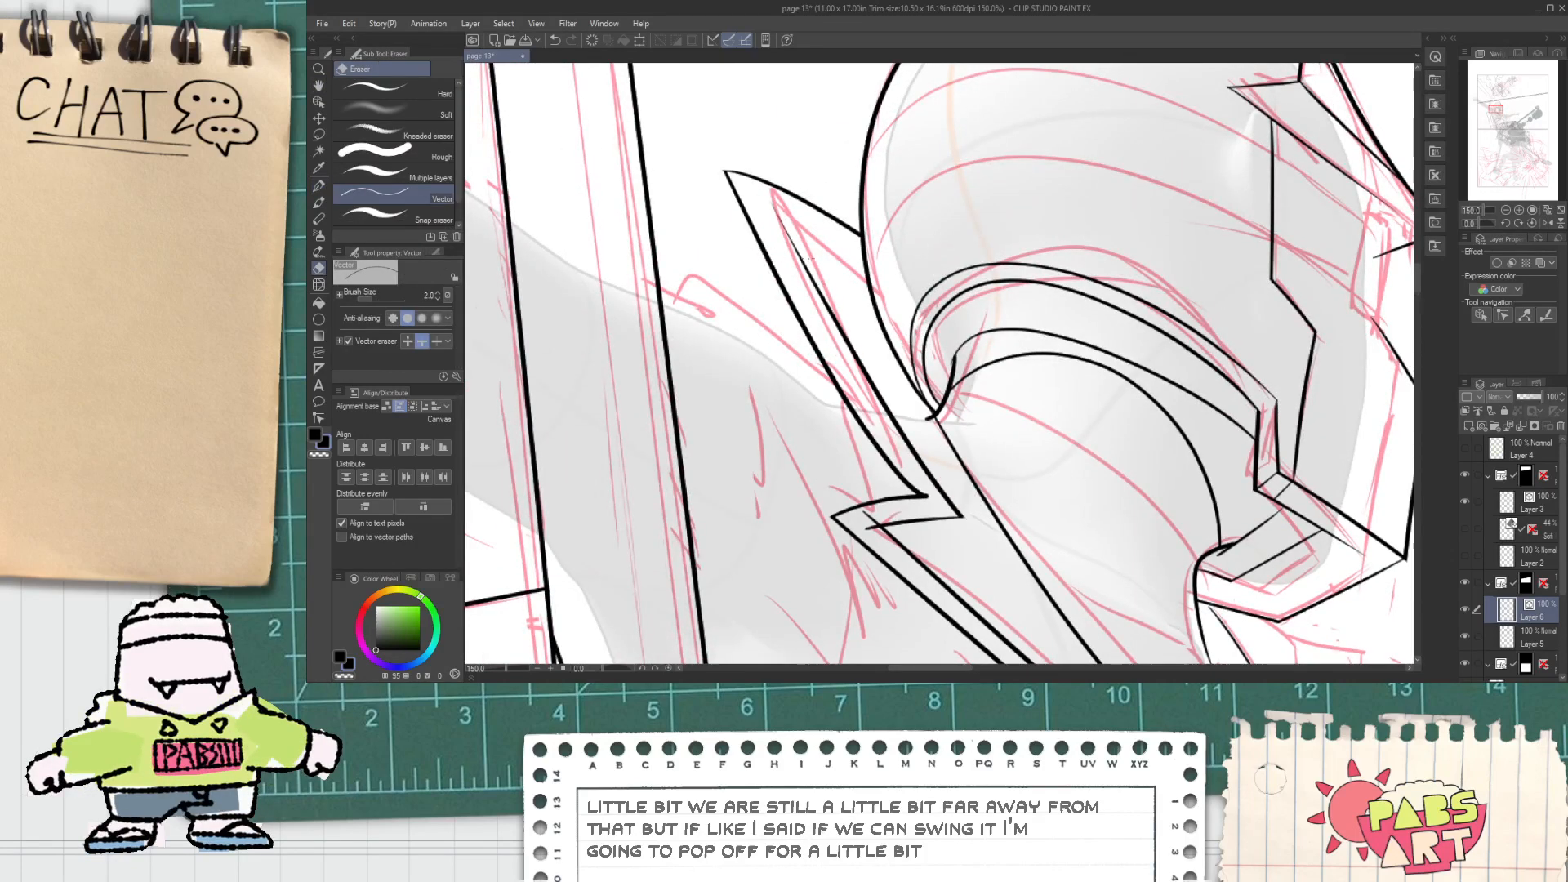
scroll(794, 216, up, 1)
Step: Ink the inner border along the back flap's upper edge from its tip to the helmet and erase the part crossing the helmet
key(p)
drag(767, 222, 965, 351)
key(ctrl+z)
drag(766, 219, 960, 317)
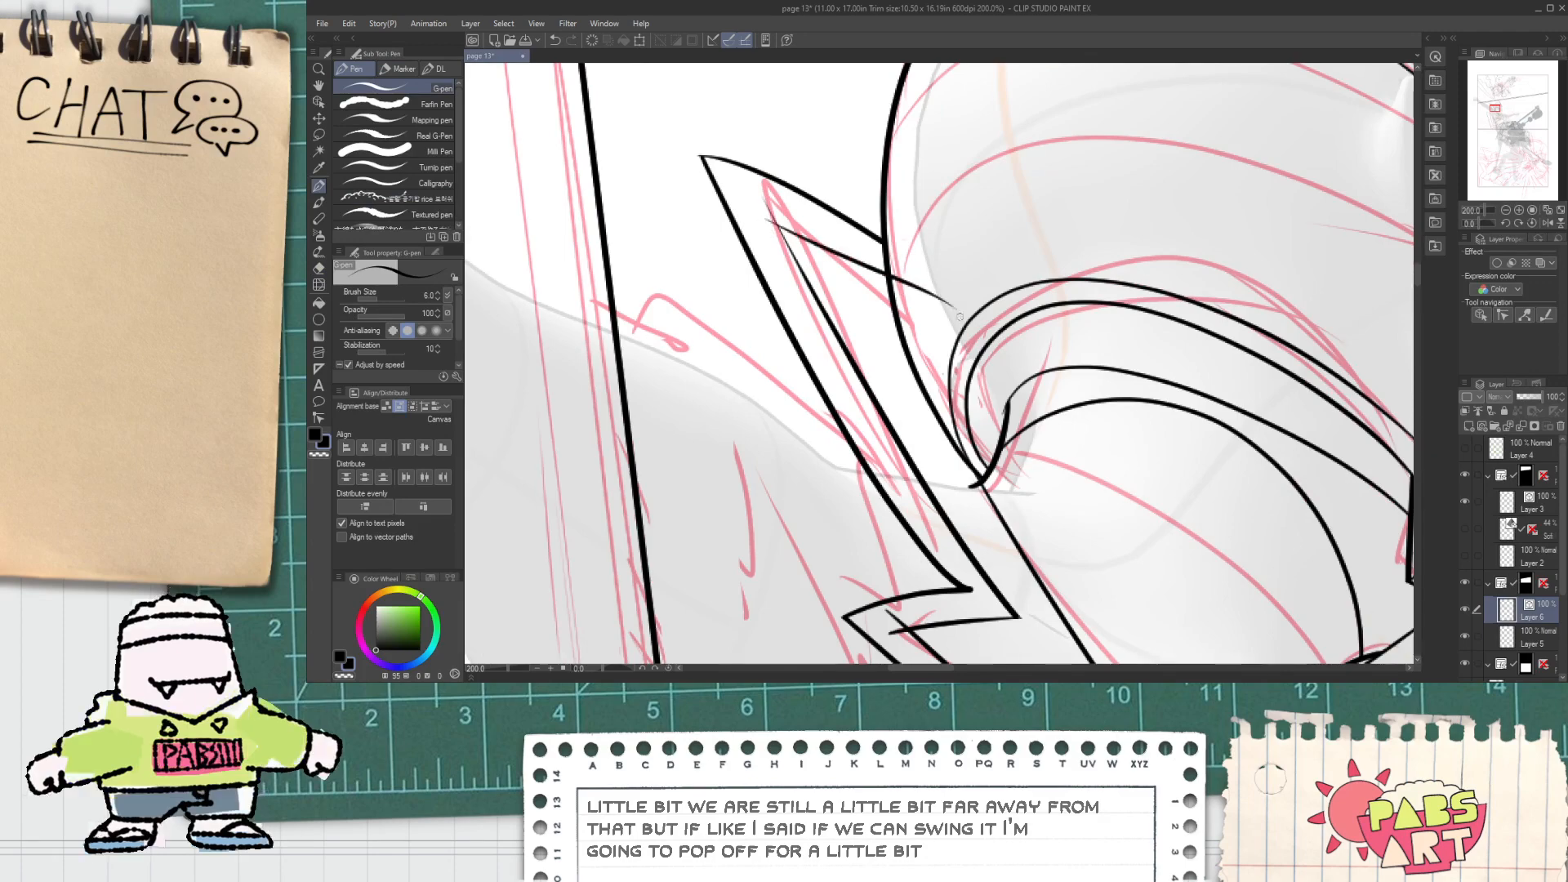
key(e)
scroll(791, 231, down, 3)
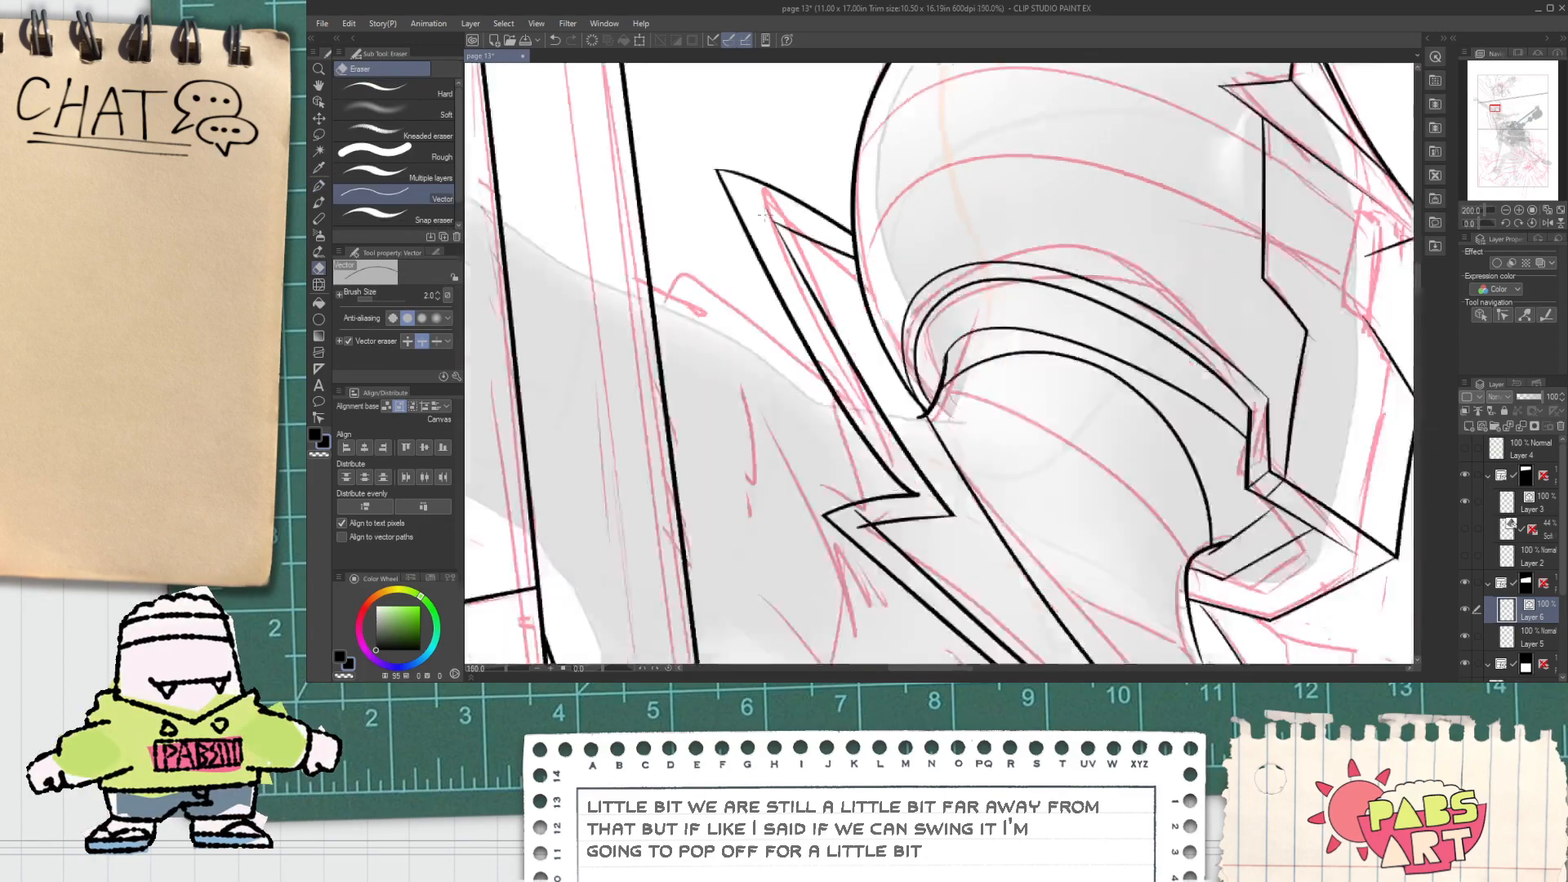
Step: Ink the front collar's notched outer edge from below the helmet's chin down toward the lapel and trim its overshooting corners
key(space)
drag(984, 408, 788, 291)
scroll(788, 291, up, 2)
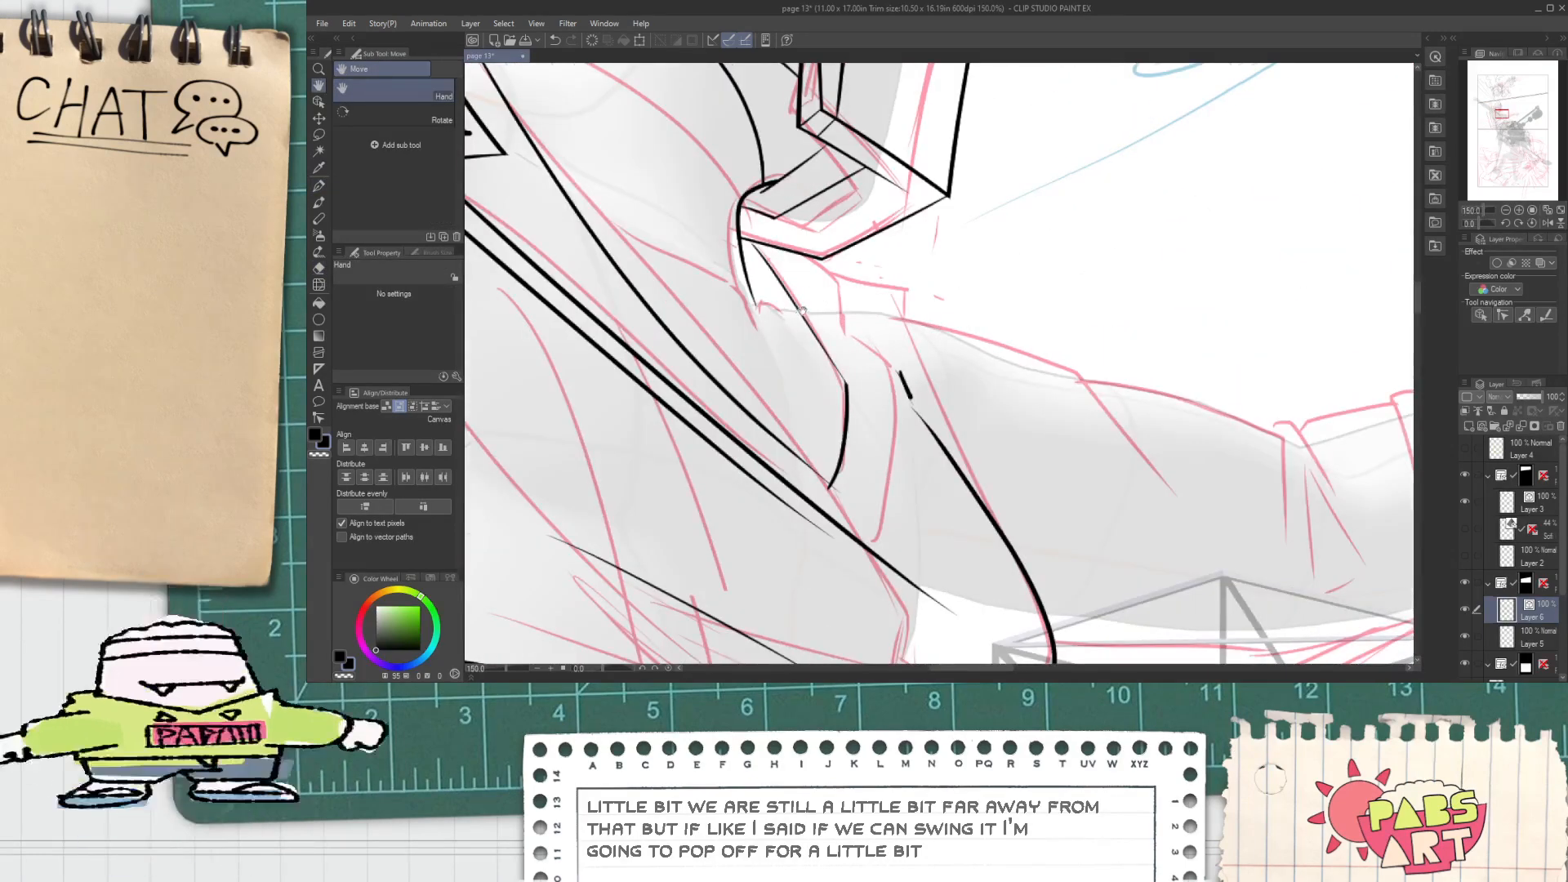
scroll(787, 290, down, 3)
scroll(804, 296, up, 2)
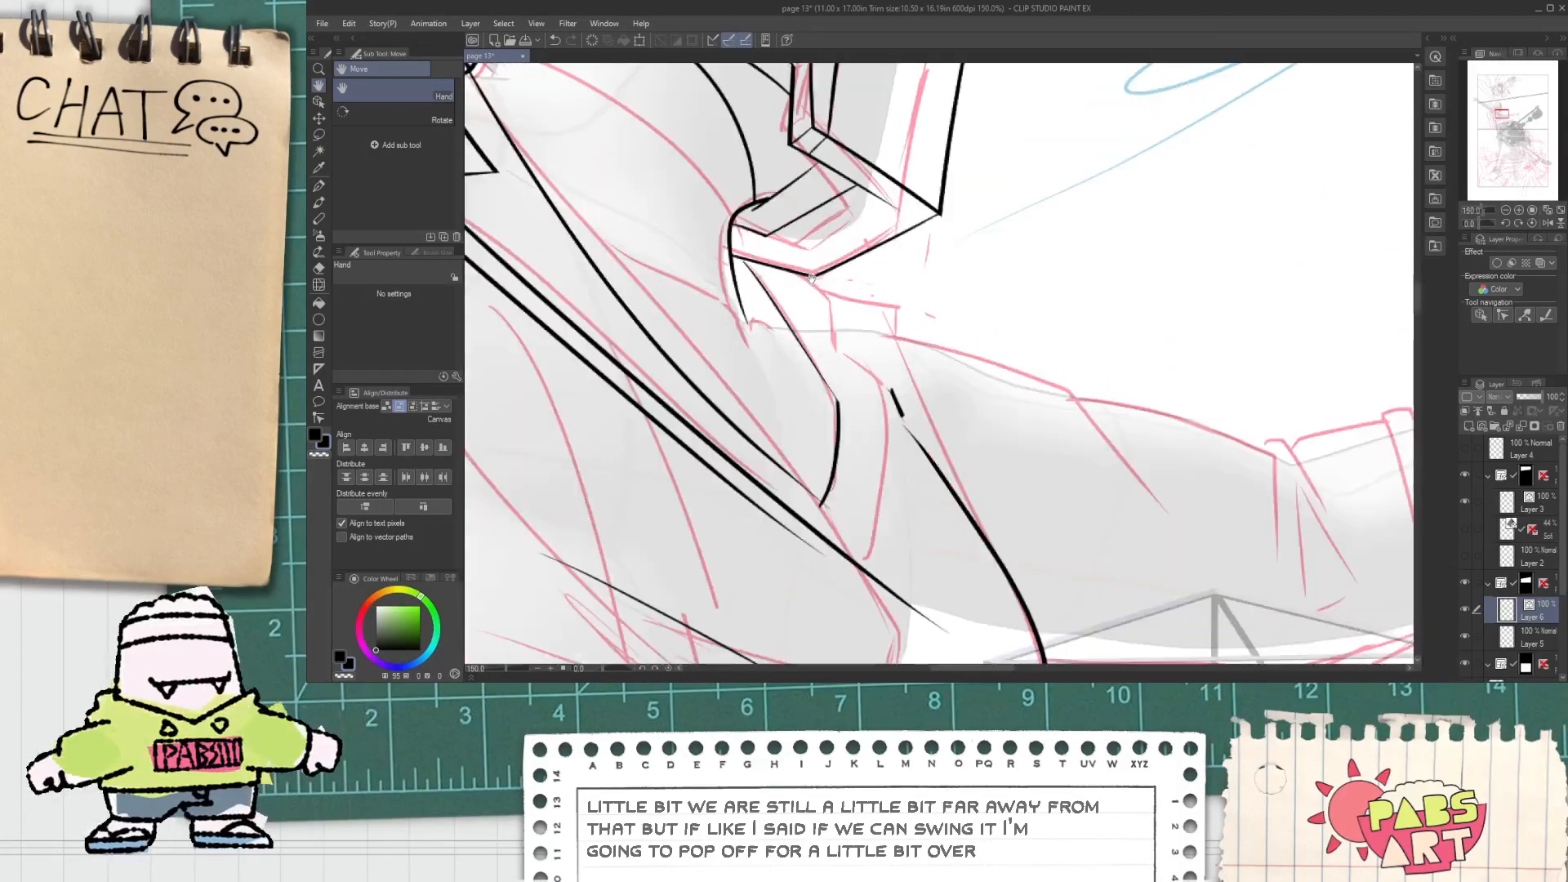
key(p)
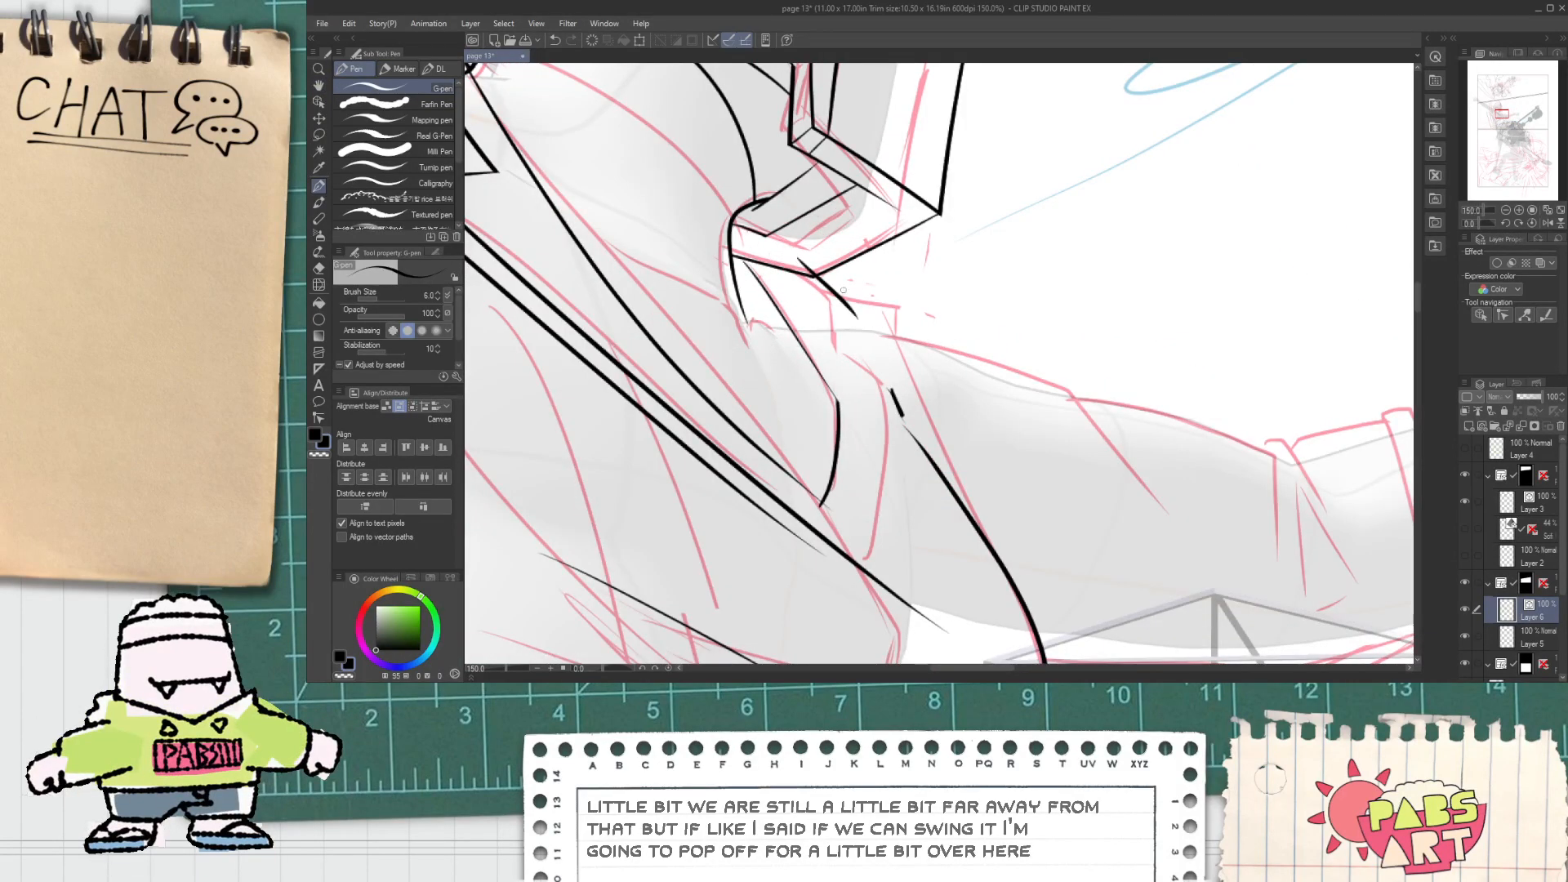
drag(843, 290, 888, 570)
key(e)
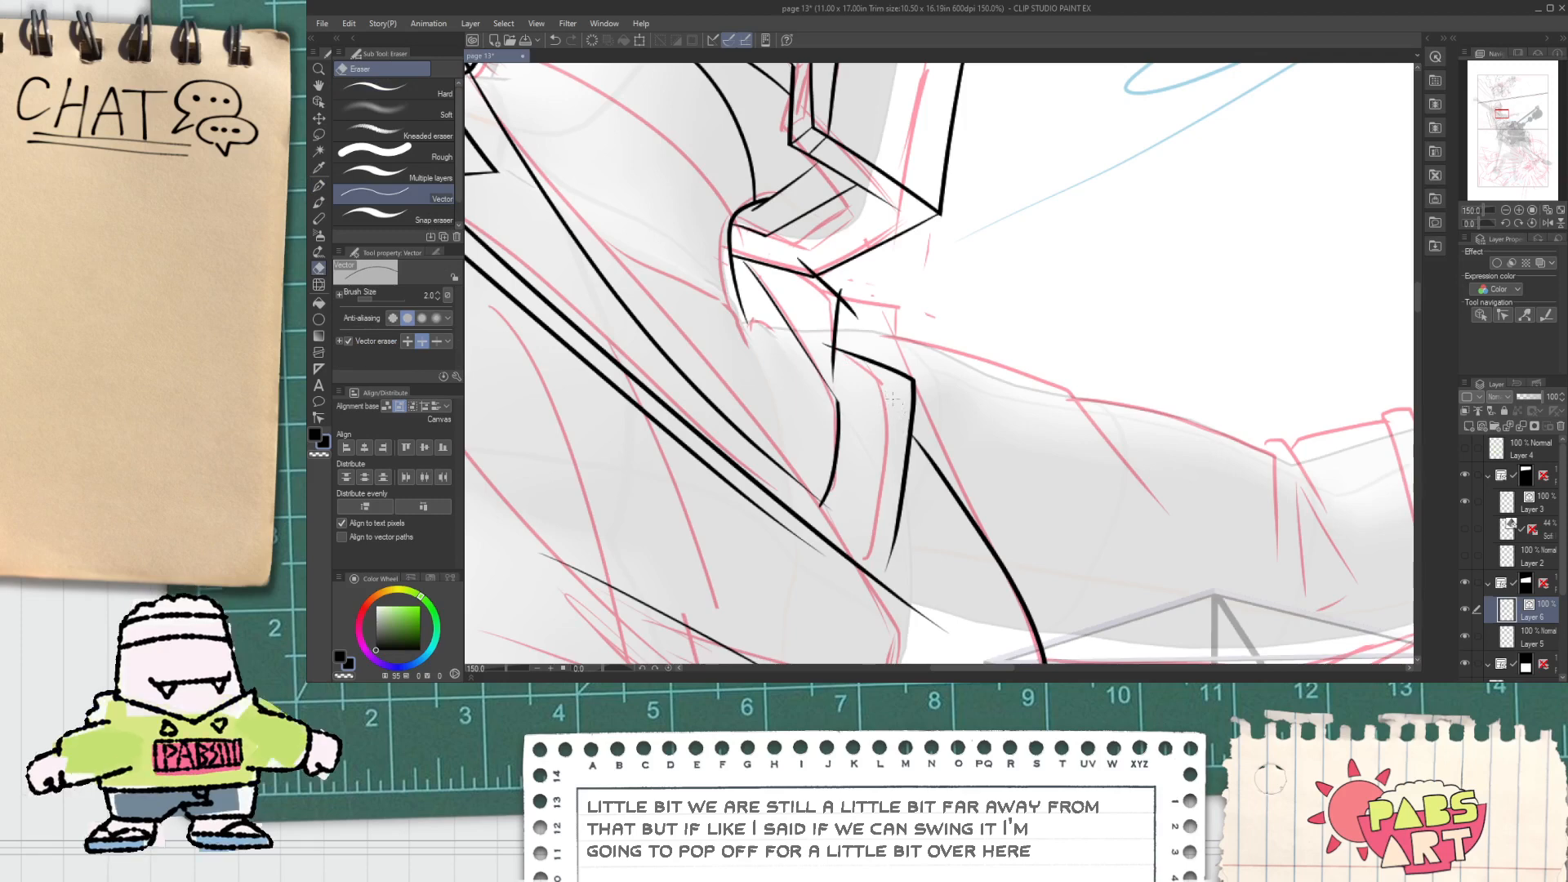
scroll(841, 377, up, 3)
scroll(829, 343, down, 2)
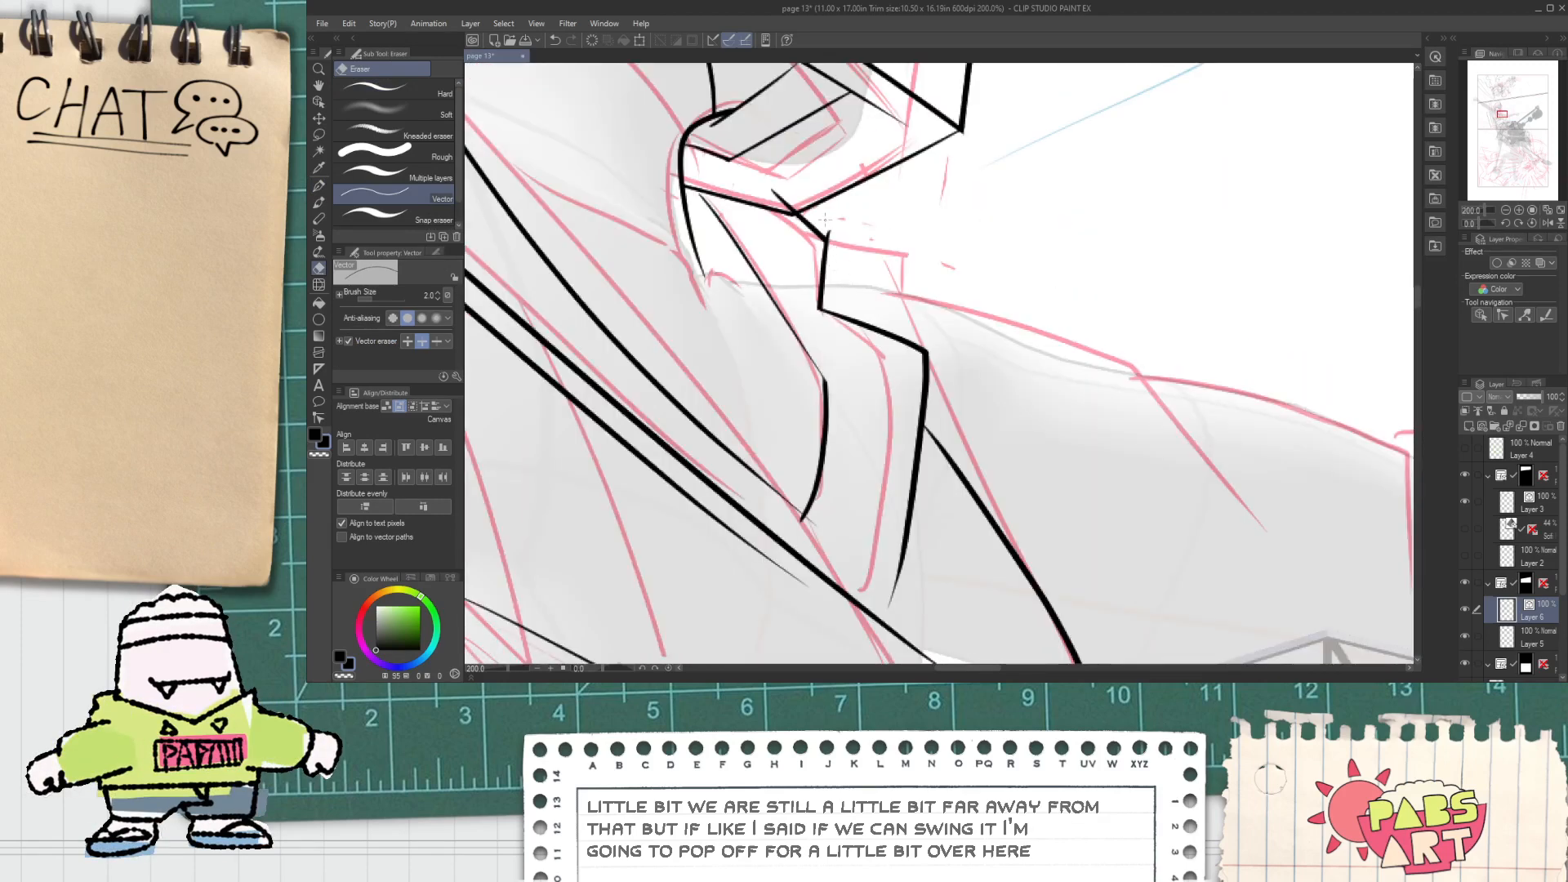
Step: Ink an inner border line parallel to the front collar's notched edge, ending at the tip of the long lapel line
key(p)
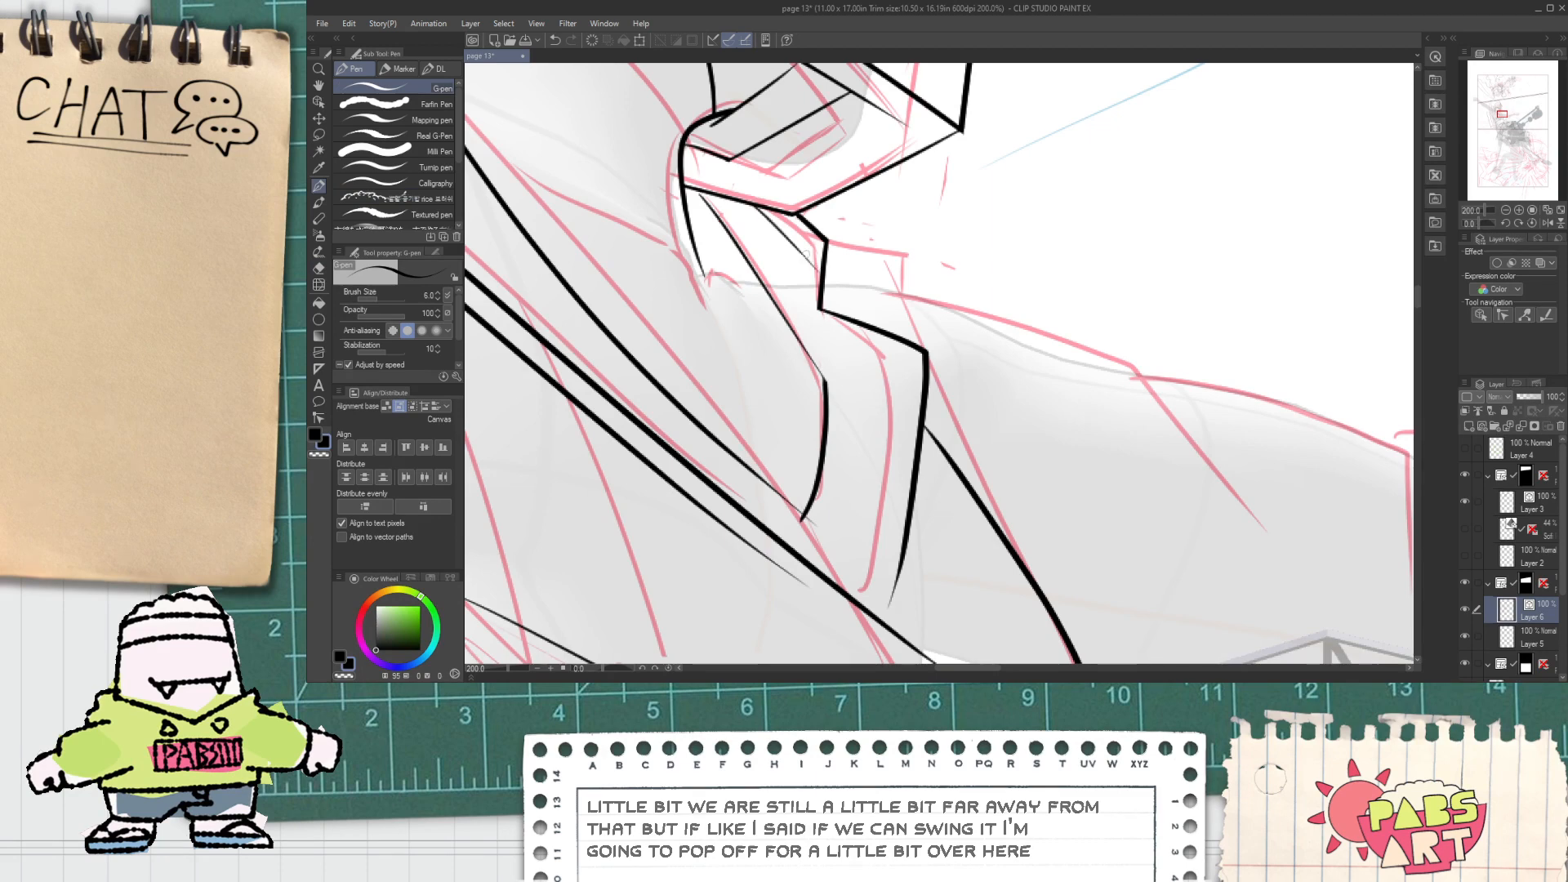
drag(804, 240, 925, 377)
drag(900, 449, 875, 354)
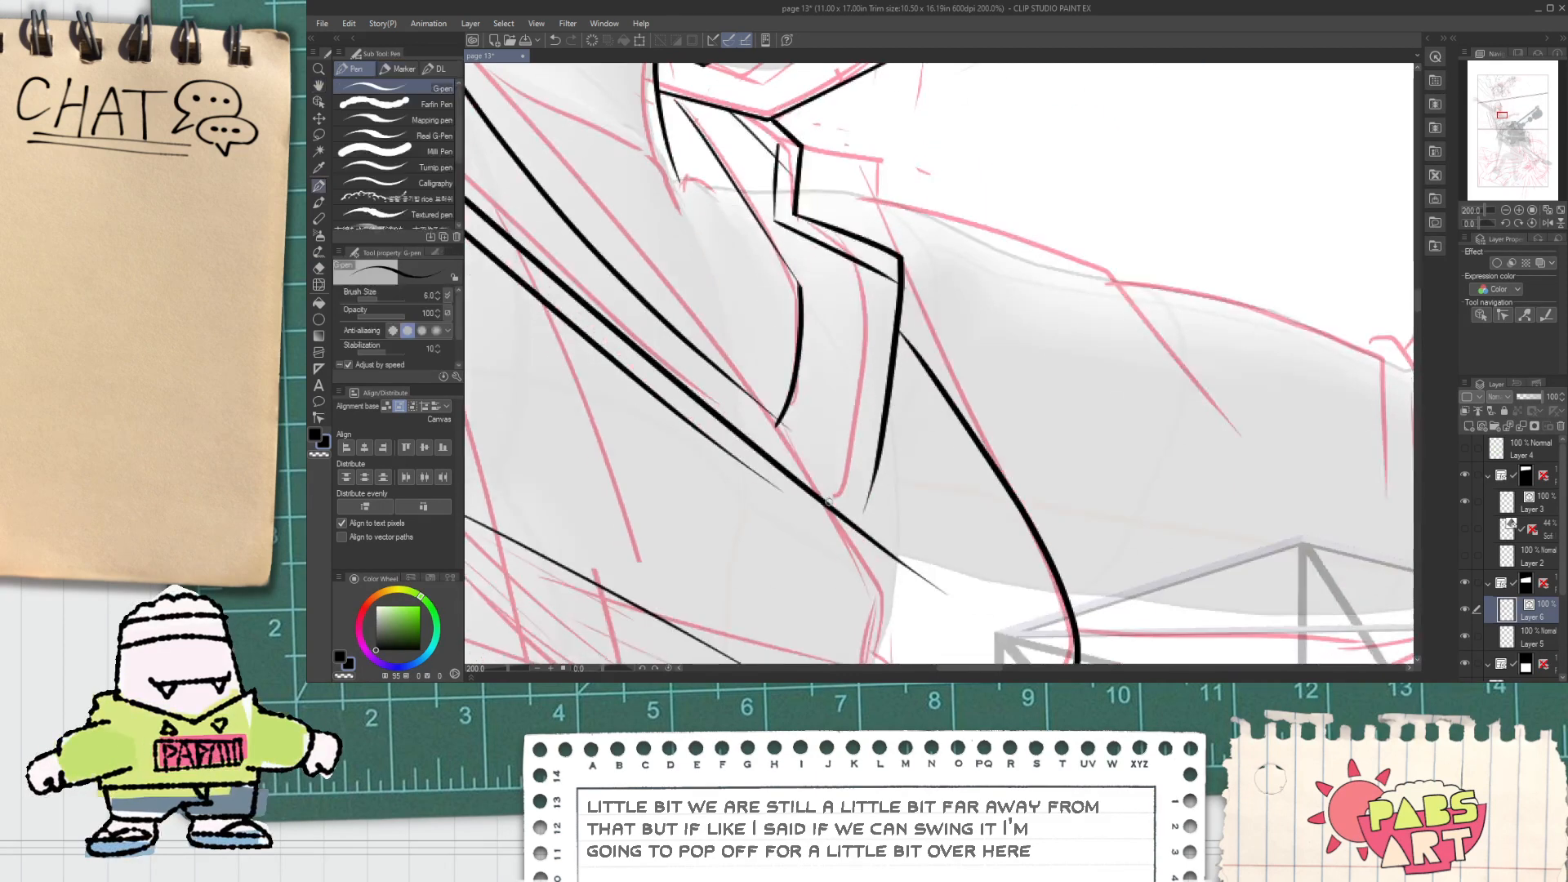
drag(829, 505, 884, 183)
key(ctrl+z)
mouse_move(832, 503)
mouse_down()
mouse_move(860, 194)
mouse_move(879, 284)
mouse_move(876, 261)
mouse_up()
key(e)
key(ctrl+z)
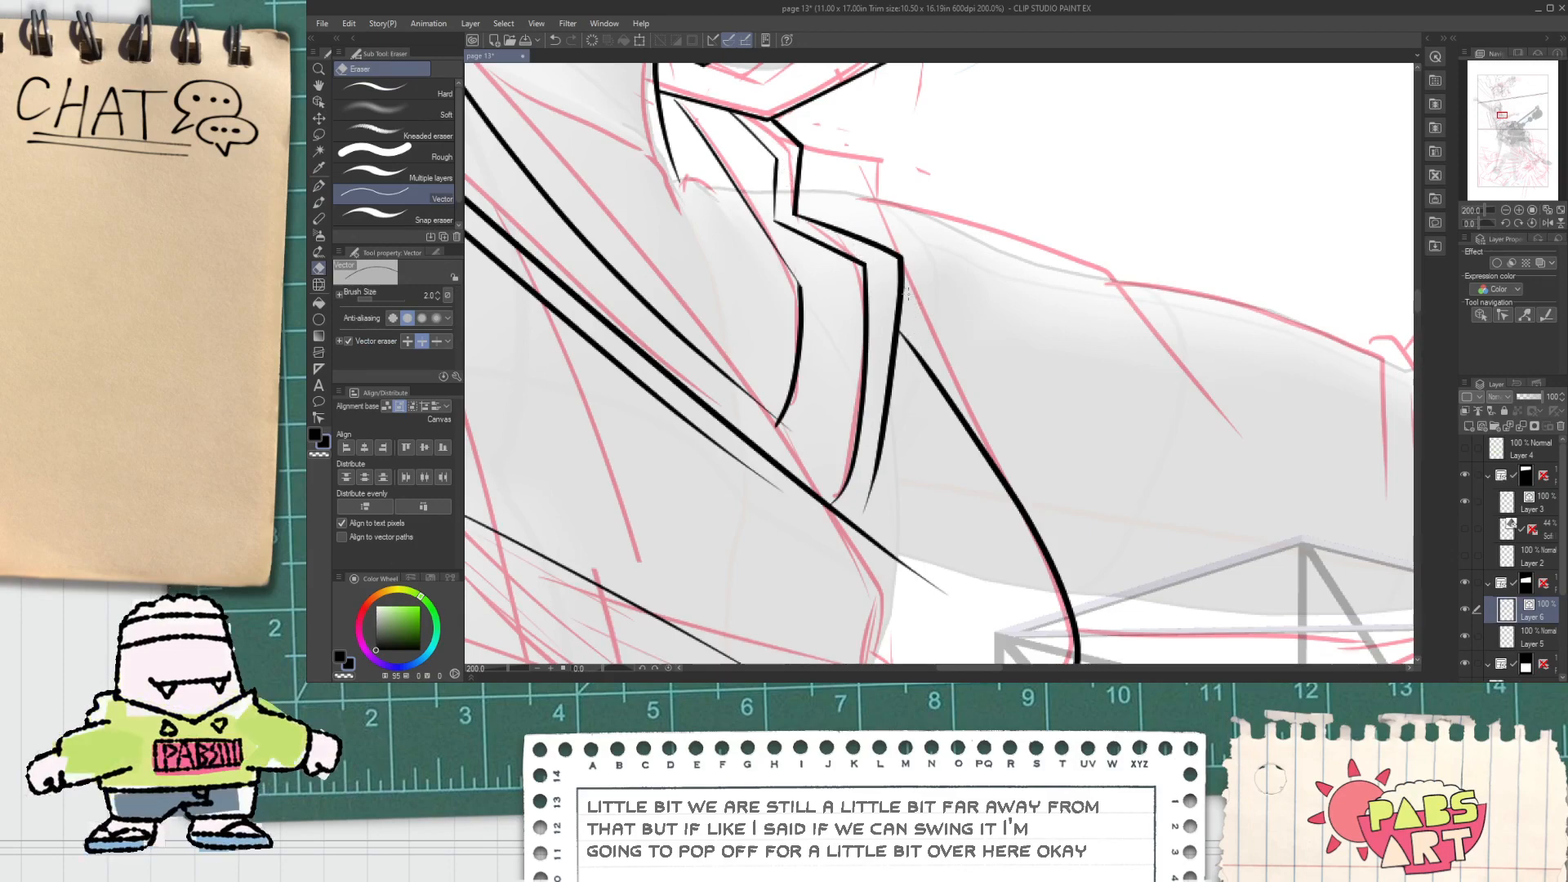
key(ctrl+minus)
key(ctrl+minus)
key(ctrl+minus)
drag(947, 490, 935, 431)
key(ctrl+plus)
key(ctrl+plus)
key(p)
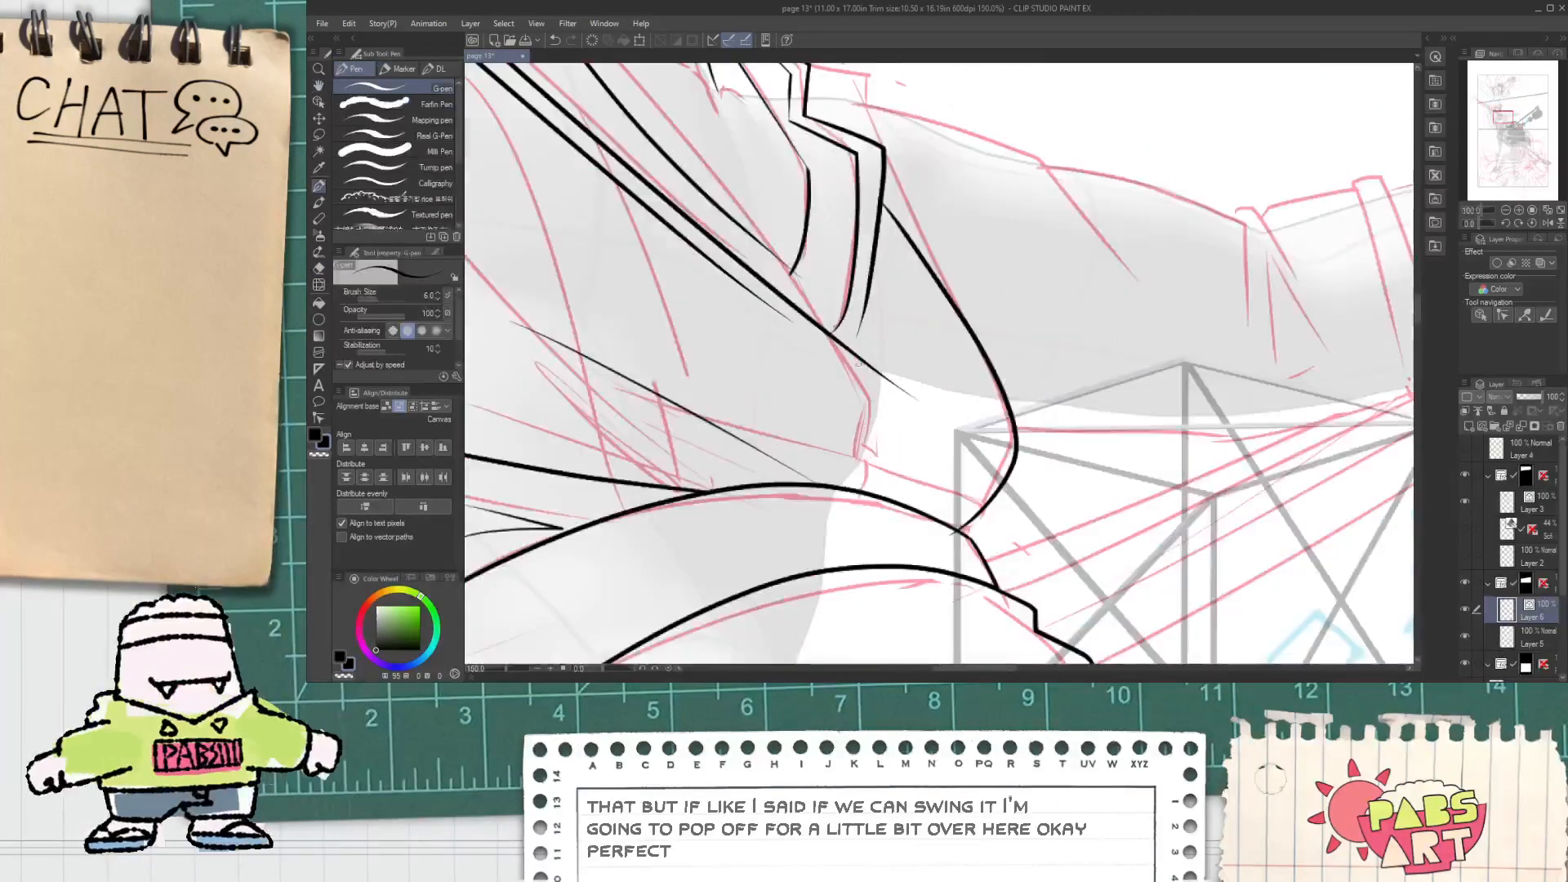
Step: Ink the jacket front's edge from the lapel tip down to the waistband, with a small zigzag fold near the bottom
drag(864, 364, 919, 500)
key(ctrl+z)
drag(889, 374, 911, 454)
key(e)
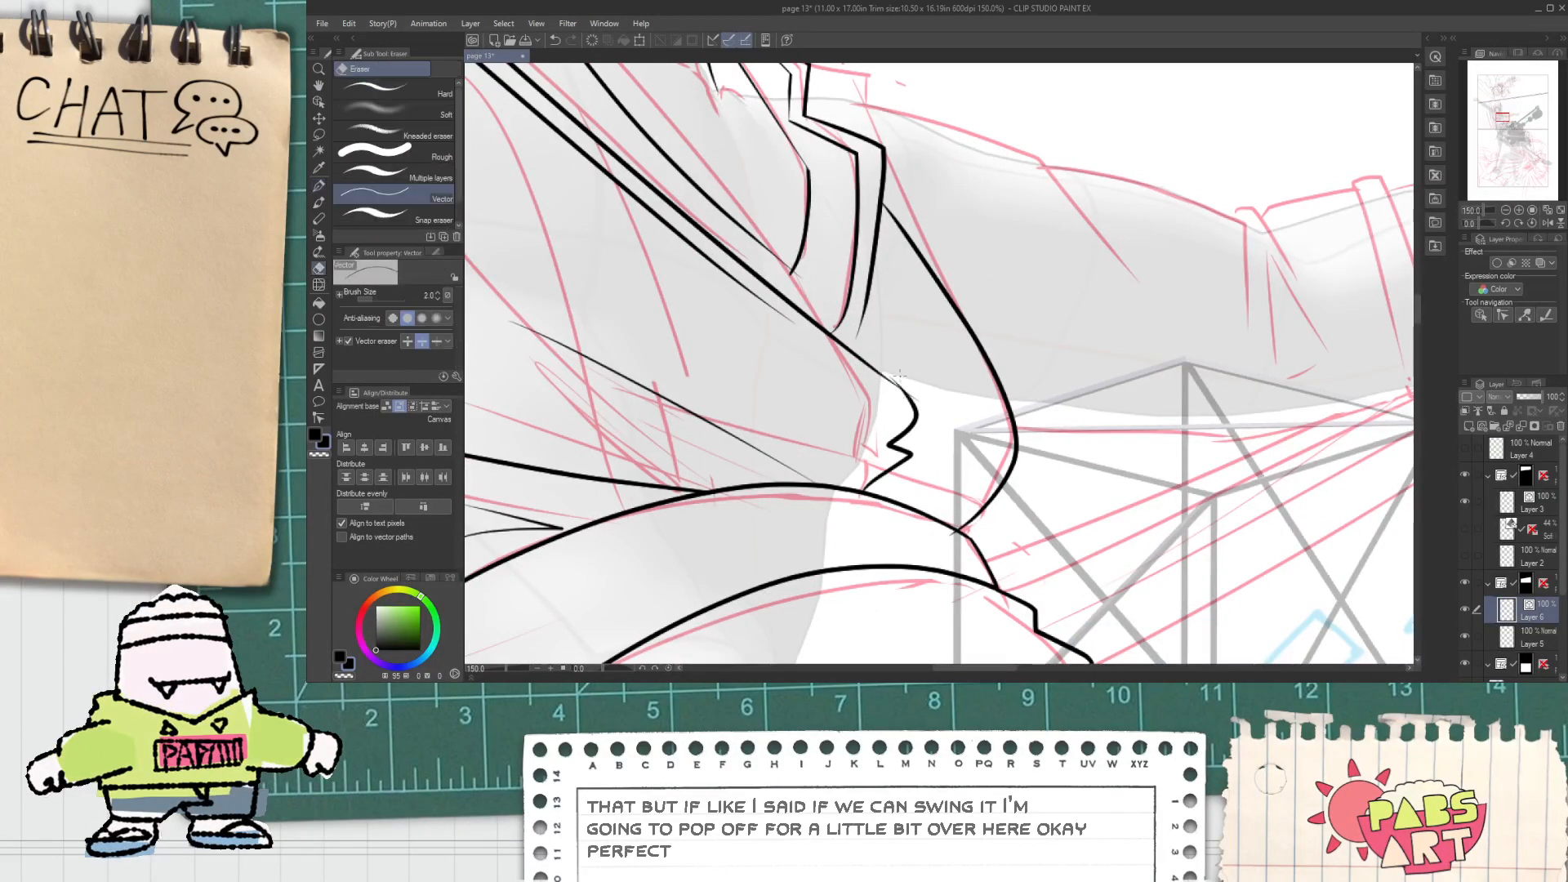
drag(890, 381, 902, 391)
key(ctrl+z)
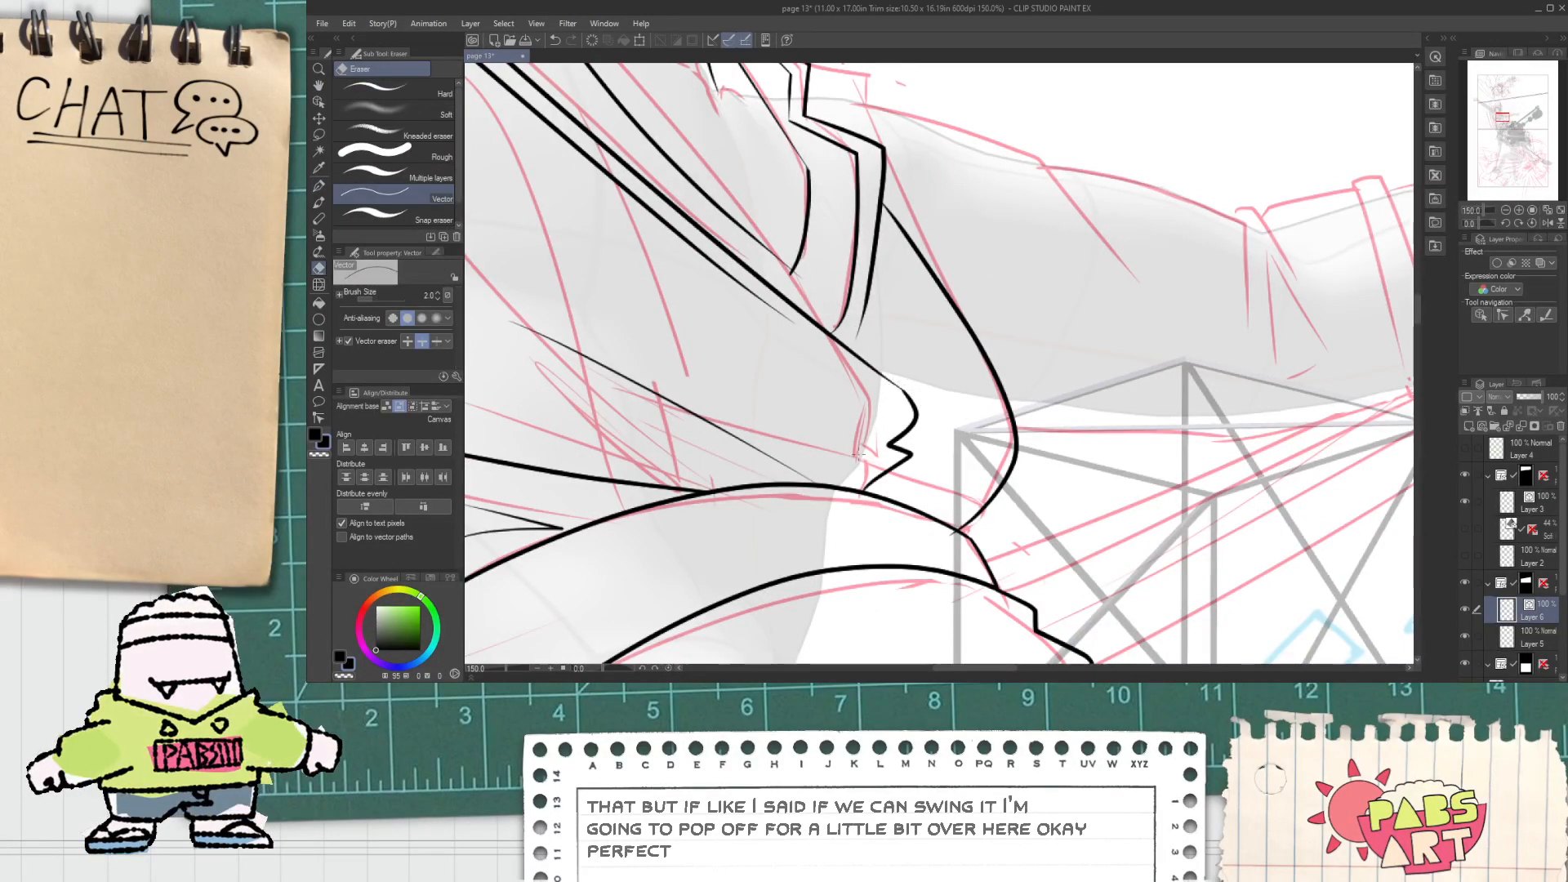
Step: Ink a short fold mark tucked under the waistband's lower edge near its front corner
scroll(878, 551, down, 1)
mouse_move(876, 546)
mouse_down()
mouse_move(833, 384)
mouse_move(923, 447)
mouse_up()
key(p)
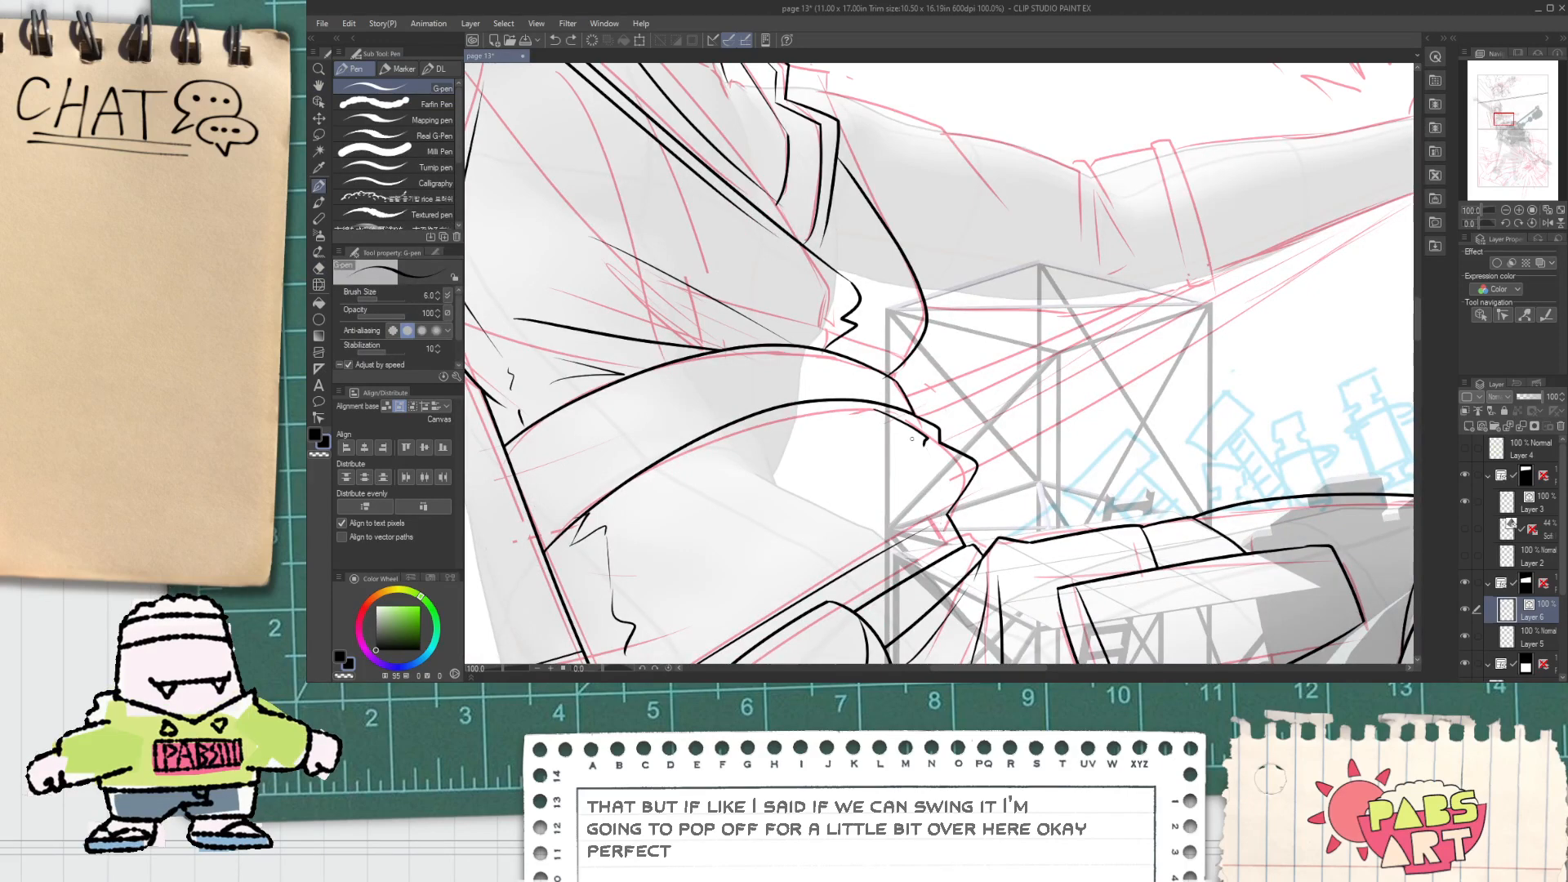
key(e)
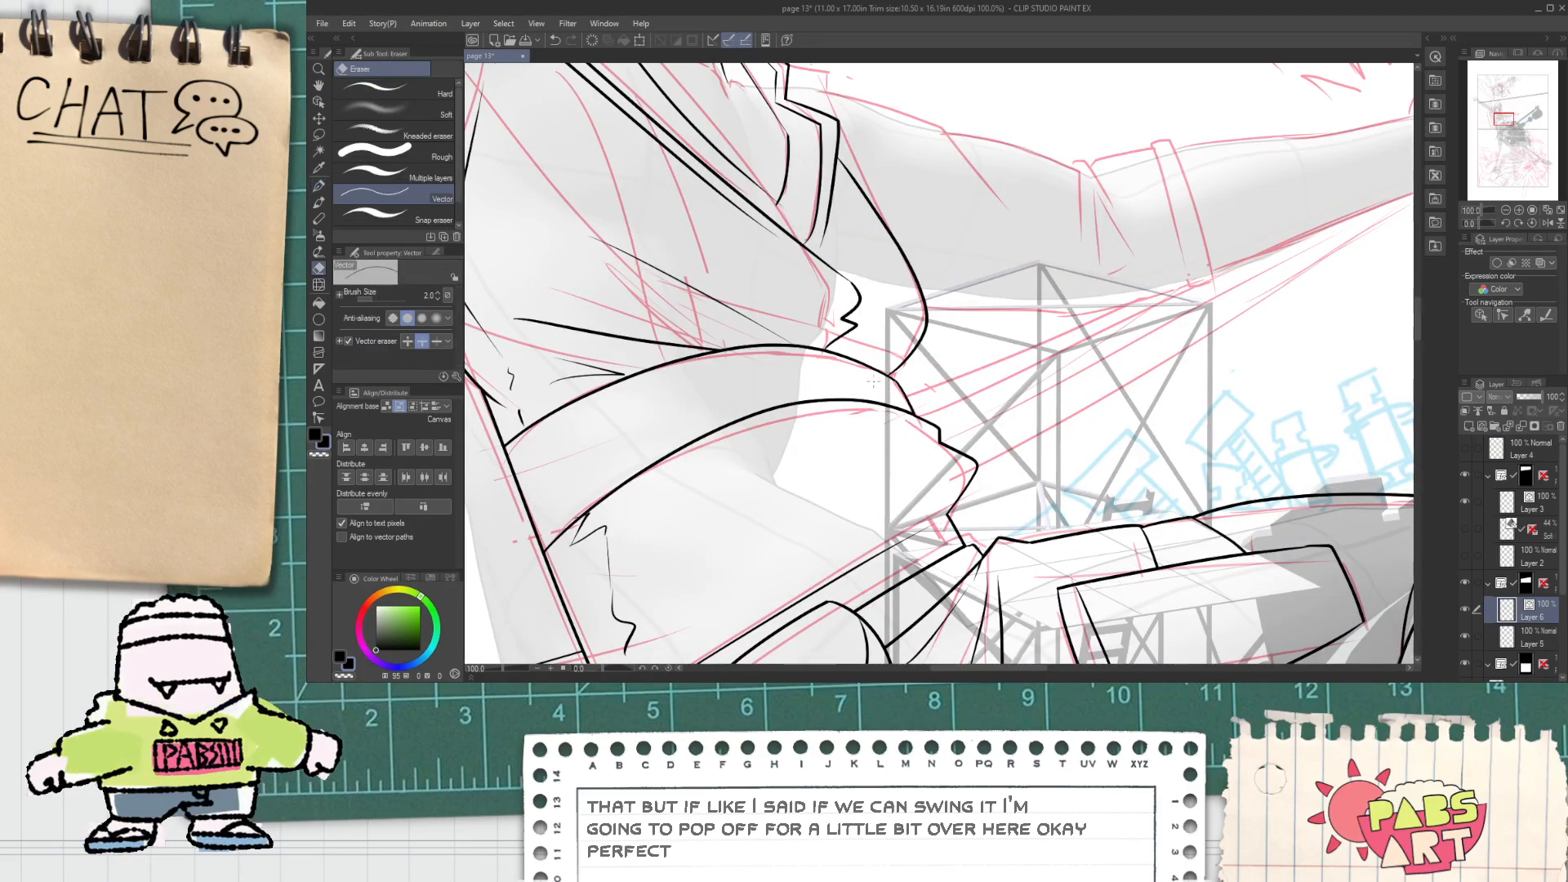
scroll(849, 374, down, 2)
scroll(868, 386, up, 2)
key(p)
scroll(863, 394, up, 1)
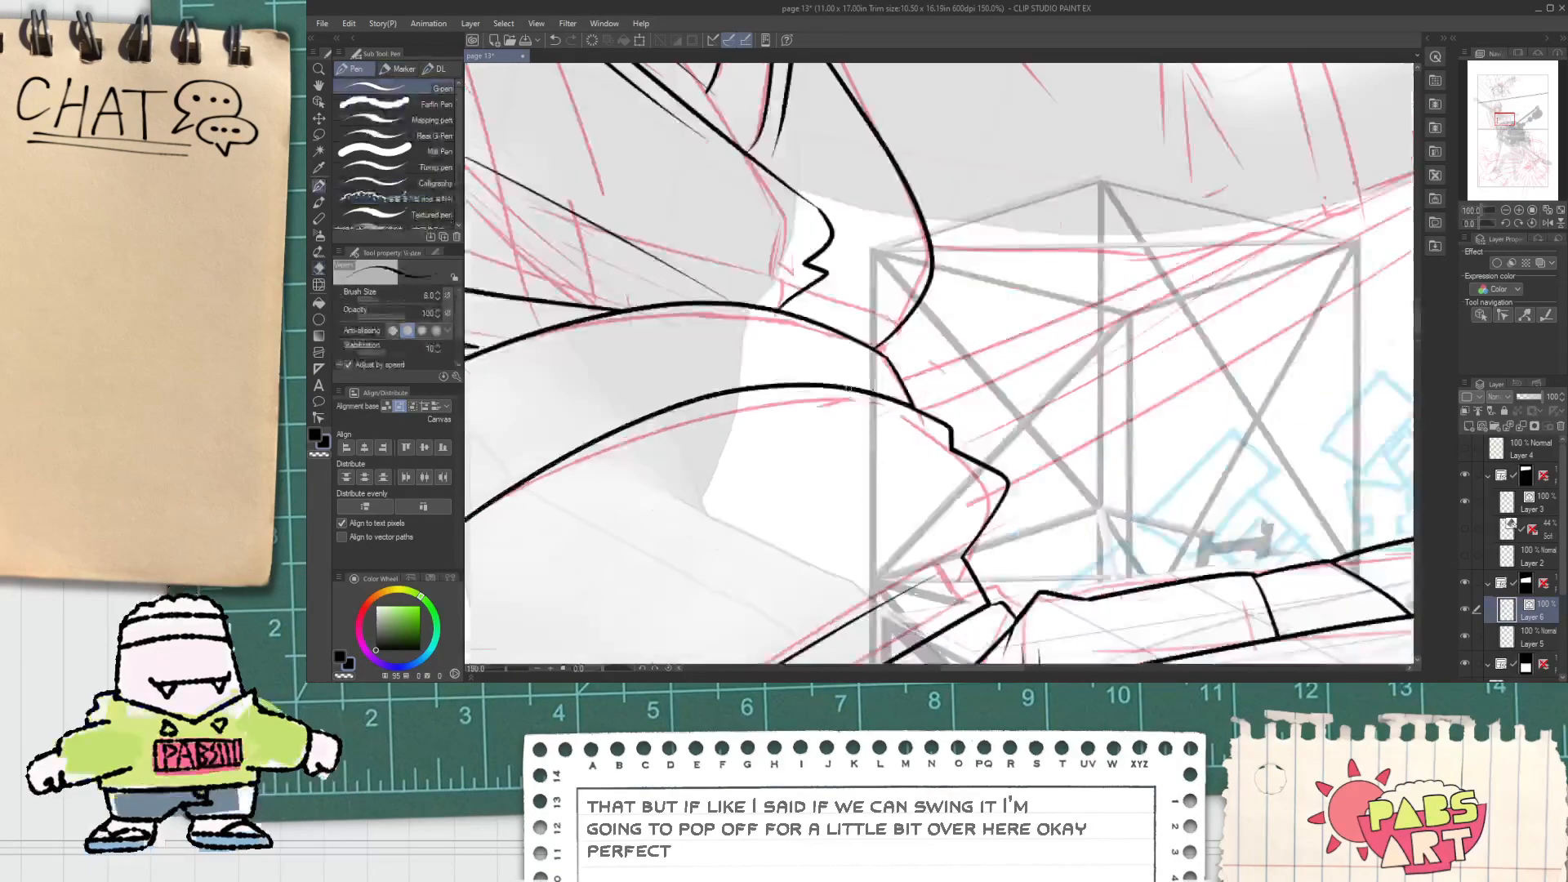
drag(862, 395, 913, 407)
key(e)
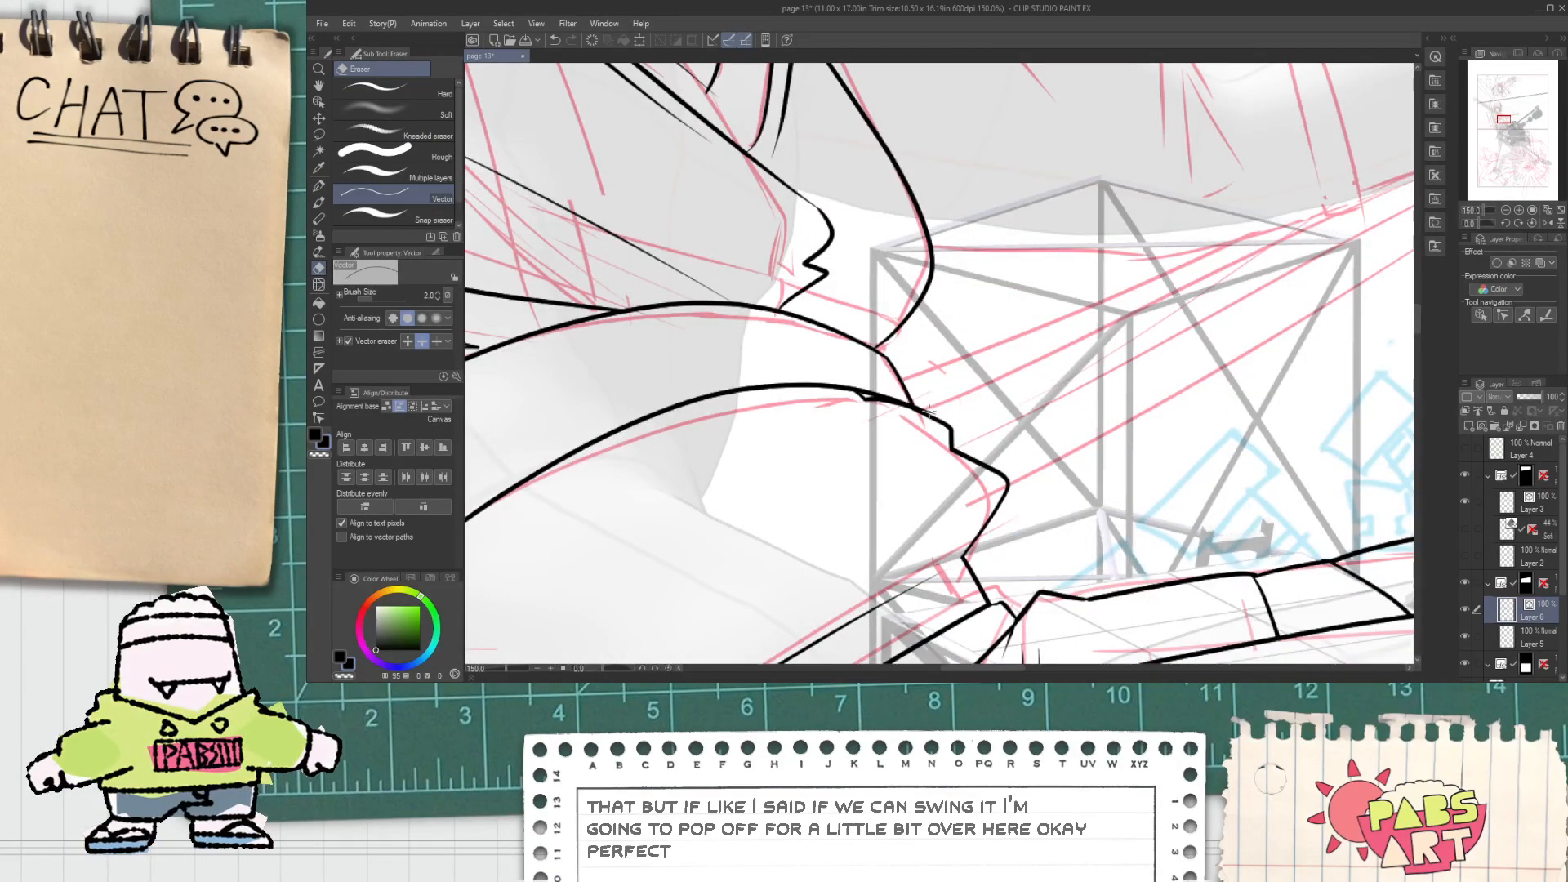
Step: Ink thin wrinkle lines below the waistband, running back from its front corner along the waist
scroll(930, 413, down, 4)
key(space)
drag(893, 378, 703, 399)
scroll(872, 370, up, 3)
key(p)
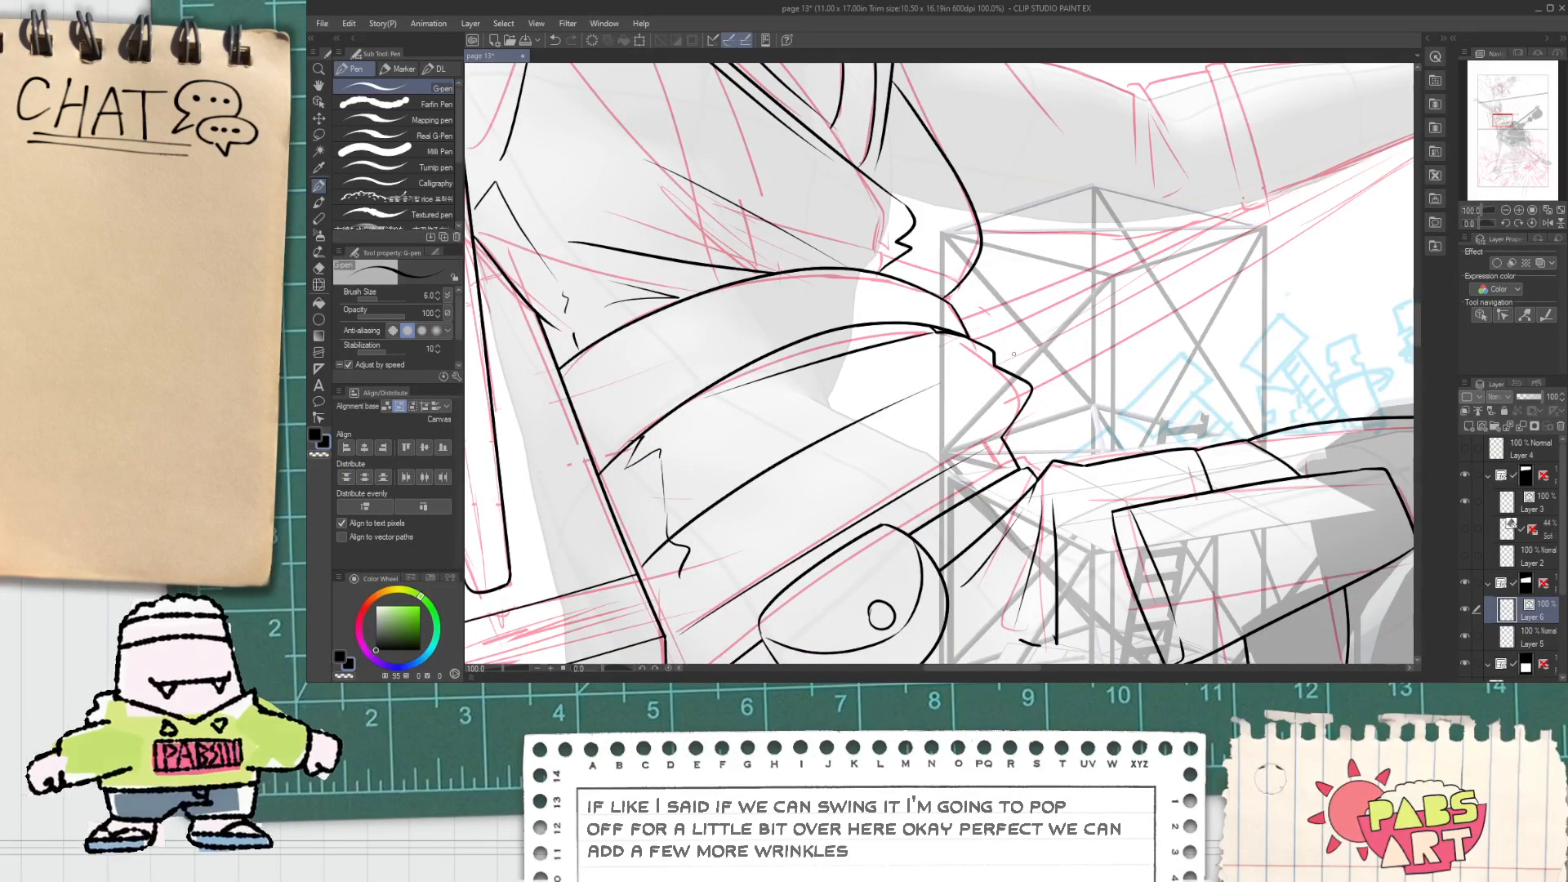
scroll(937, 387, down, 3)
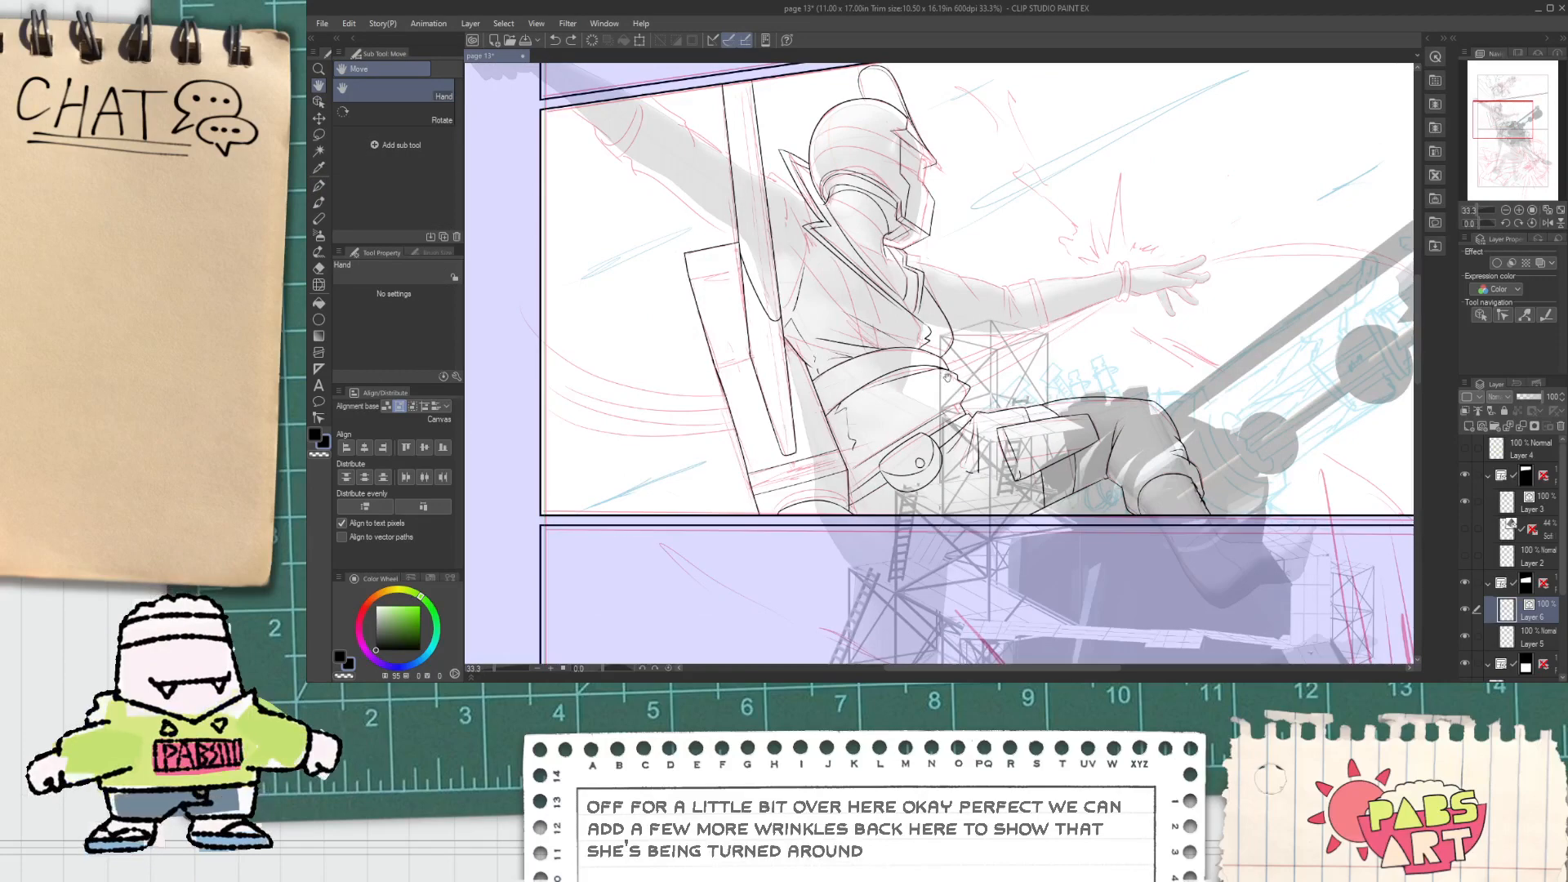
scroll(945, 371, up, 2)
key(p)
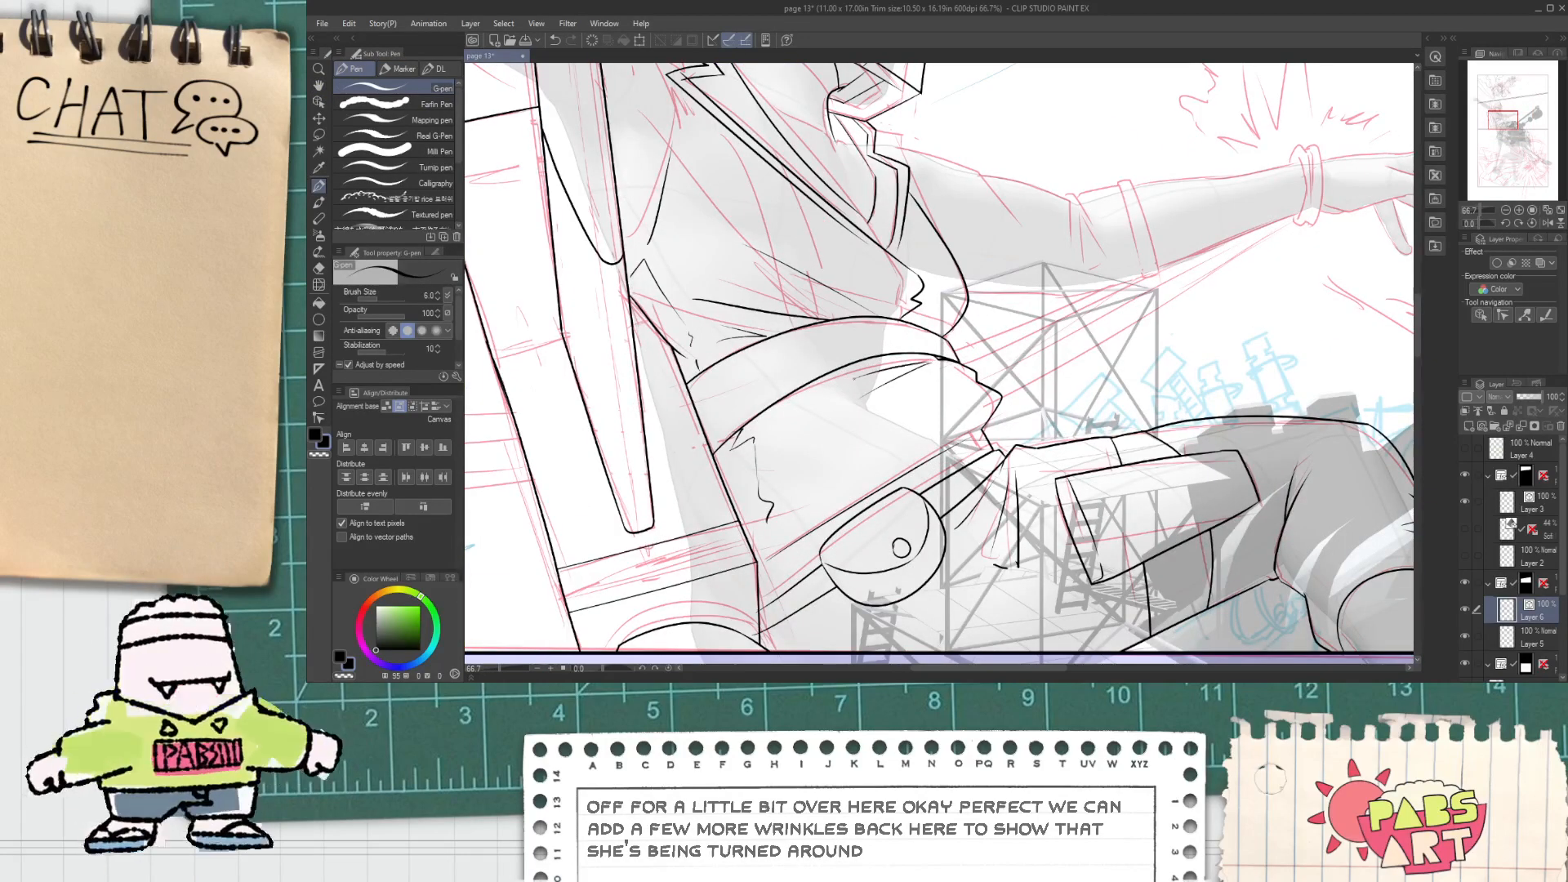
Step: Ink a cluster of thin diagonal wrinkle strokes across the figure's lower torso between the waistband and the hip pouch
scroll(897, 373, down, 3)
key(space)
drag(920, 396, 882, 430)
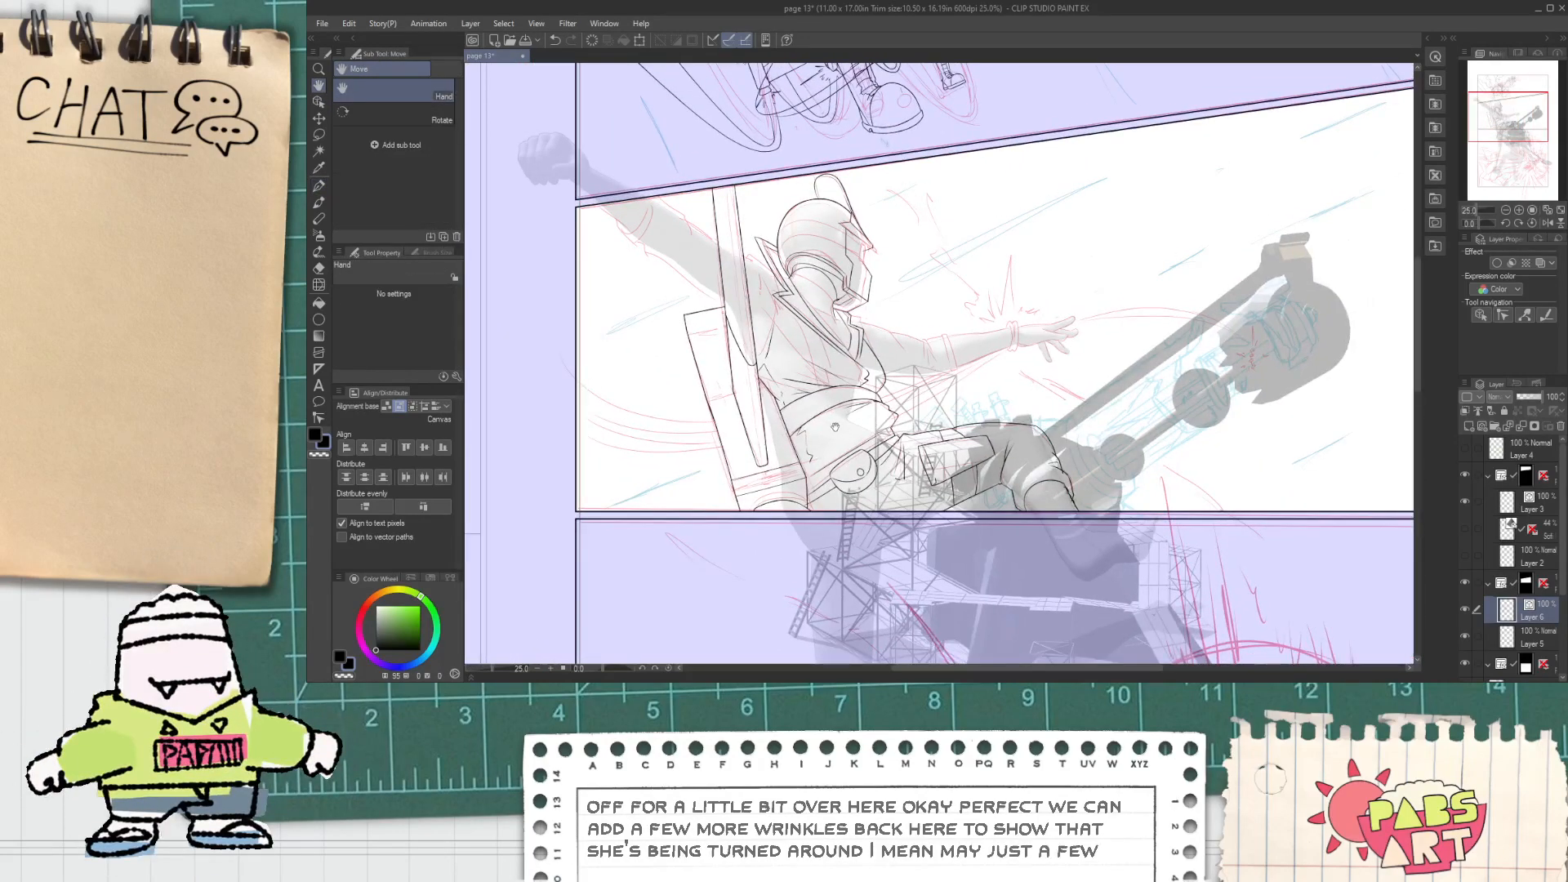
scroll(835, 427, up, 3)
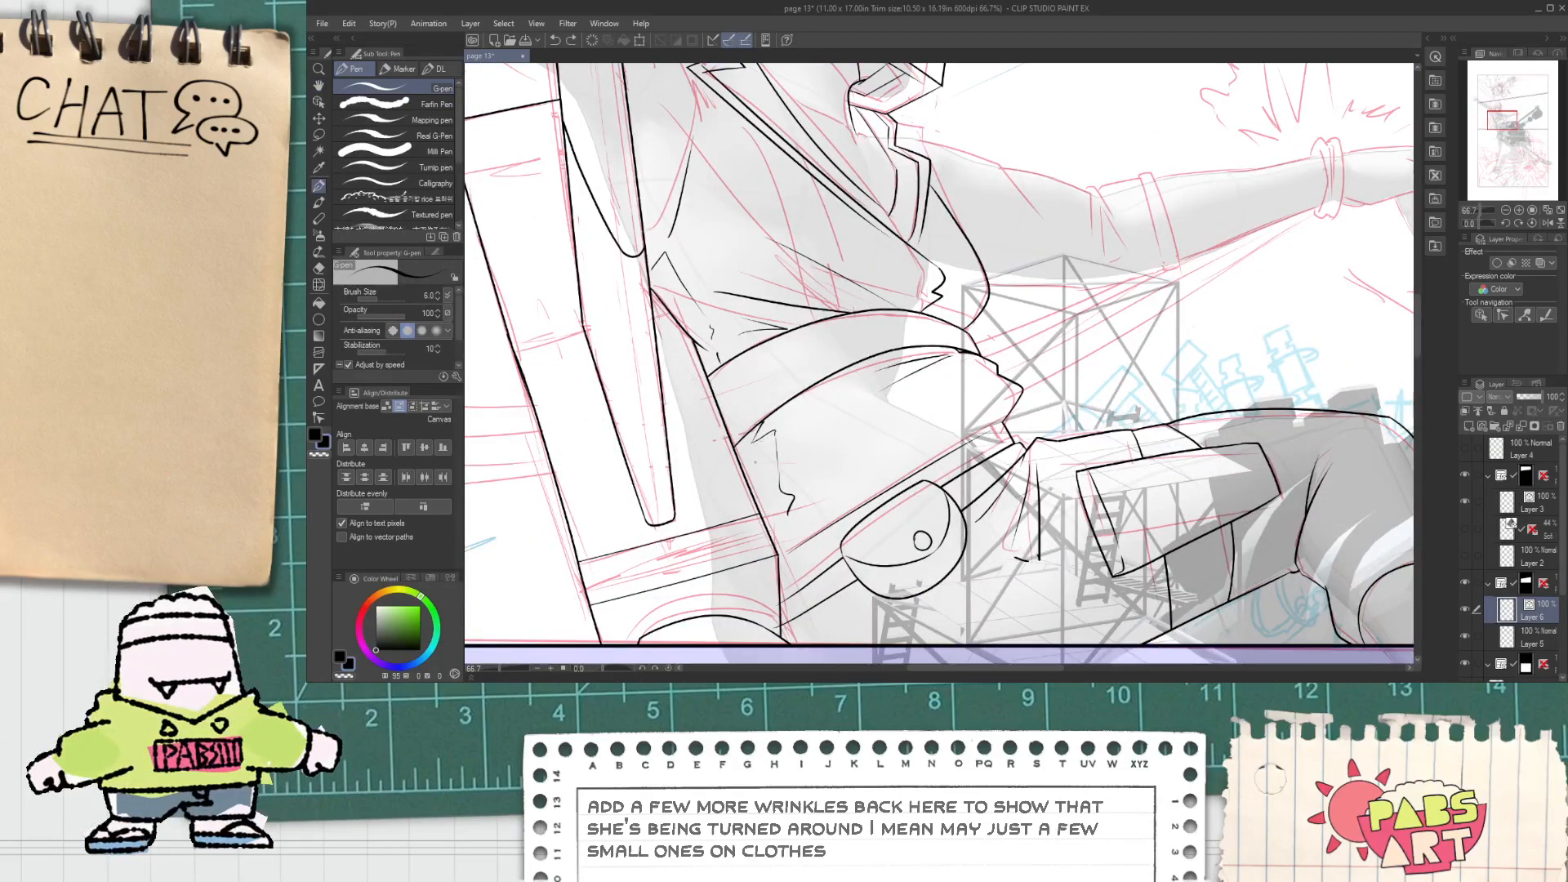
drag(788, 469, 1017, 413)
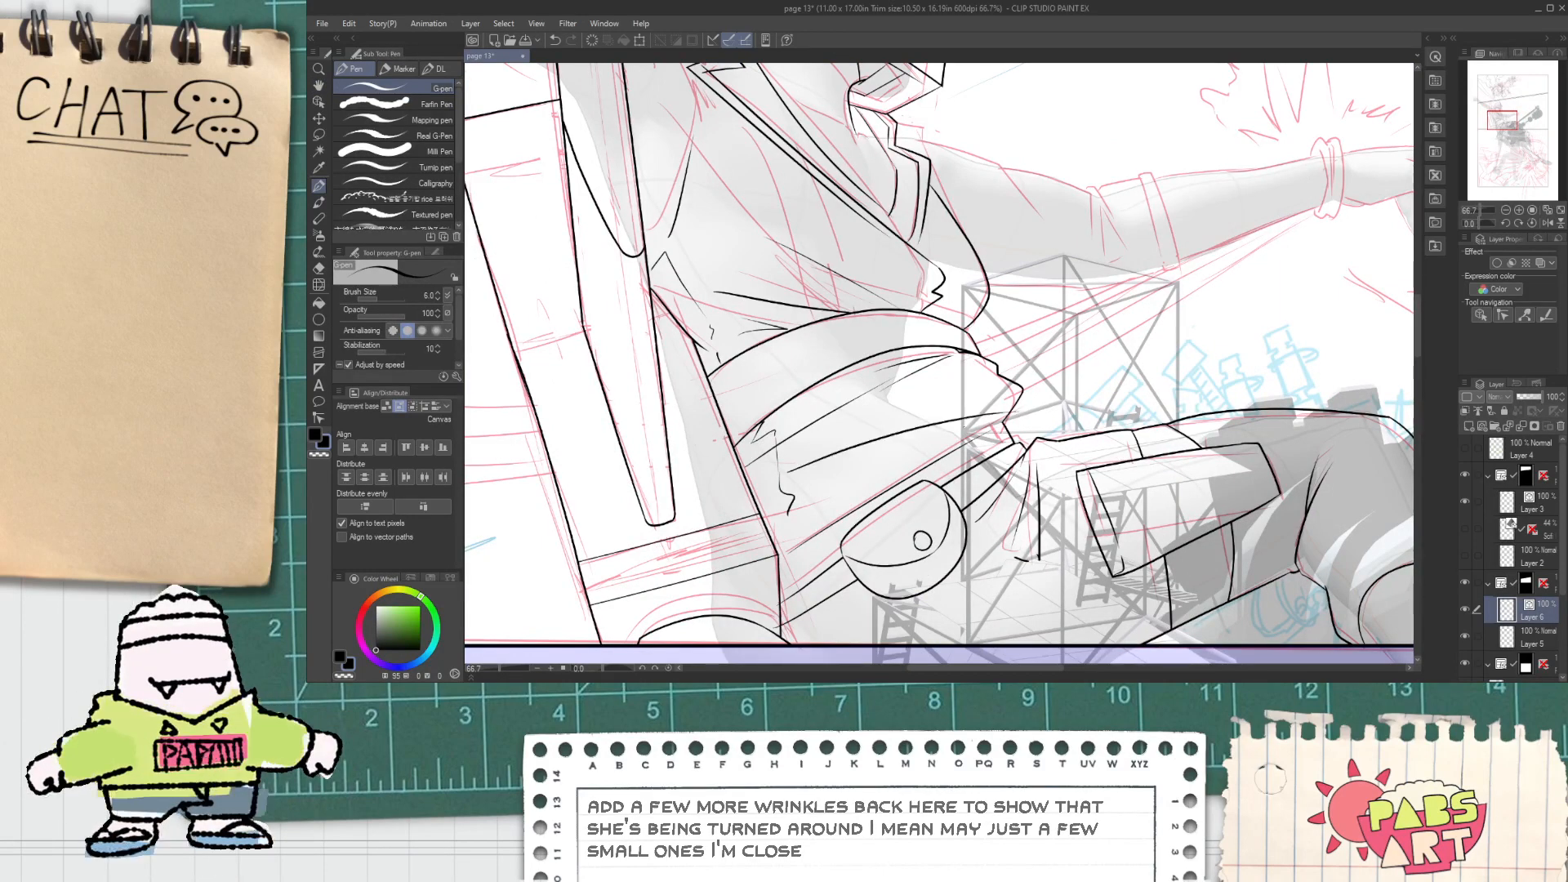
drag(768, 494, 886, 423)
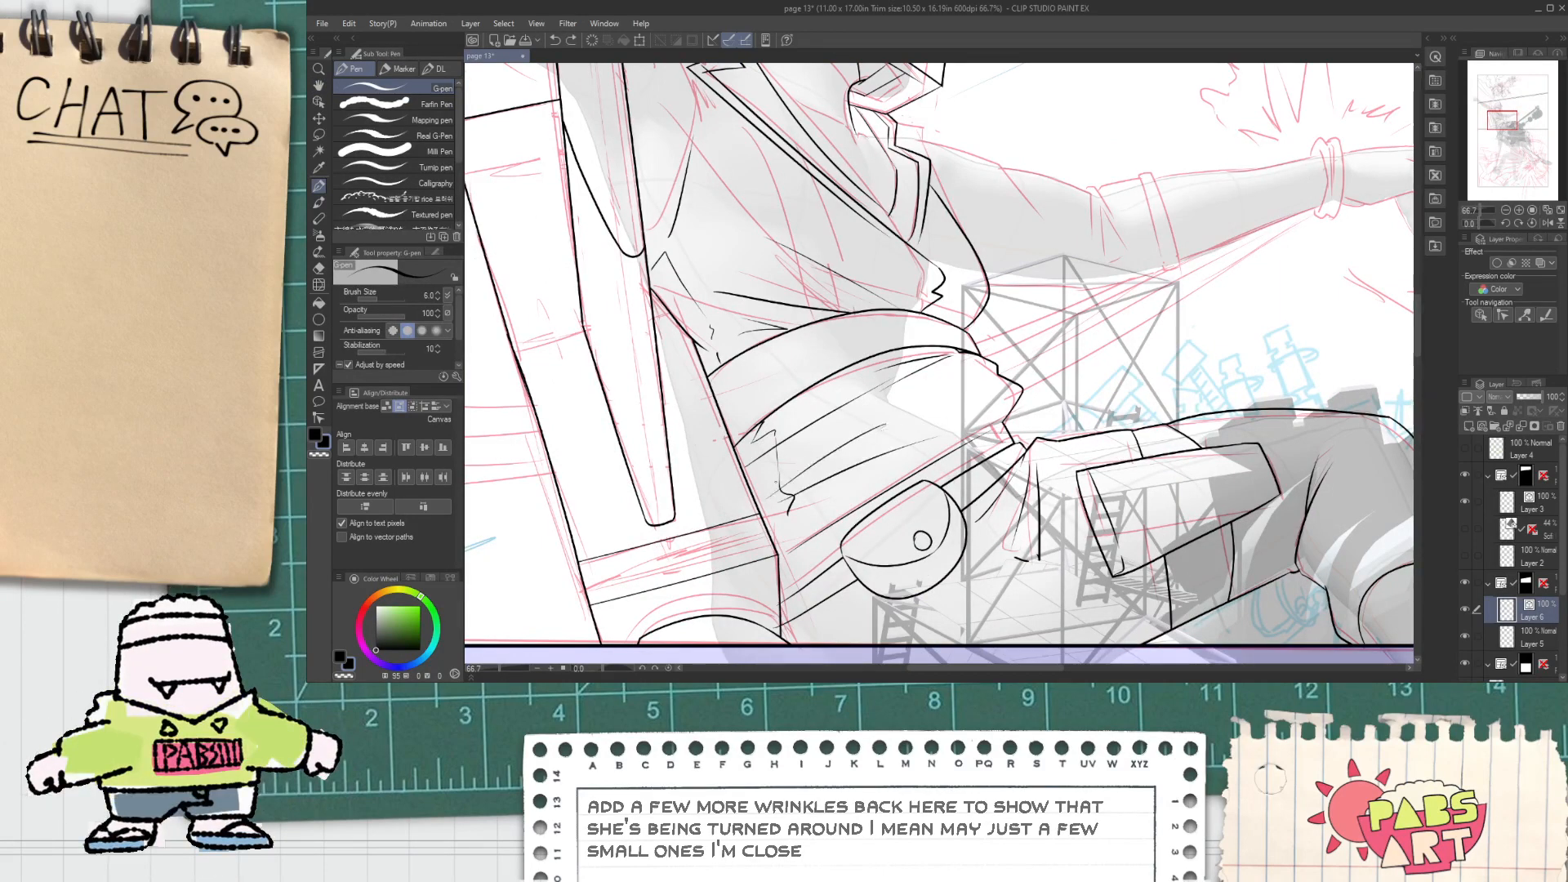
key(ctrl+z)
drag(822, 431, 889, 398)
scroll(850, 411, down, 2)
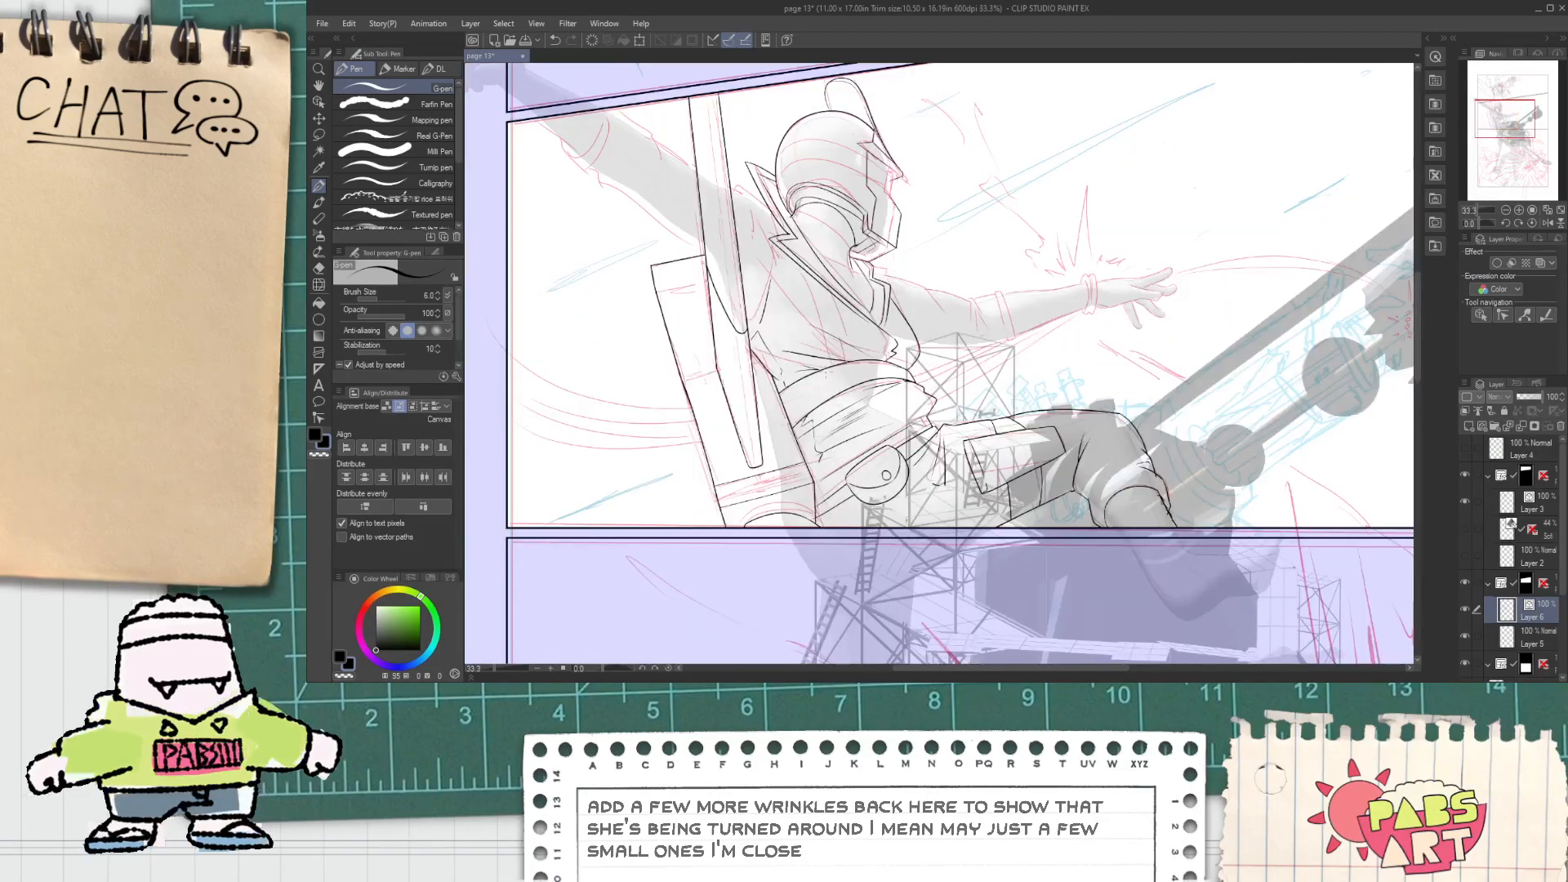
Step: Ink the collar's squared far flap below the chin and continue its side edge down to meet the jacket's outer front line
key(space)
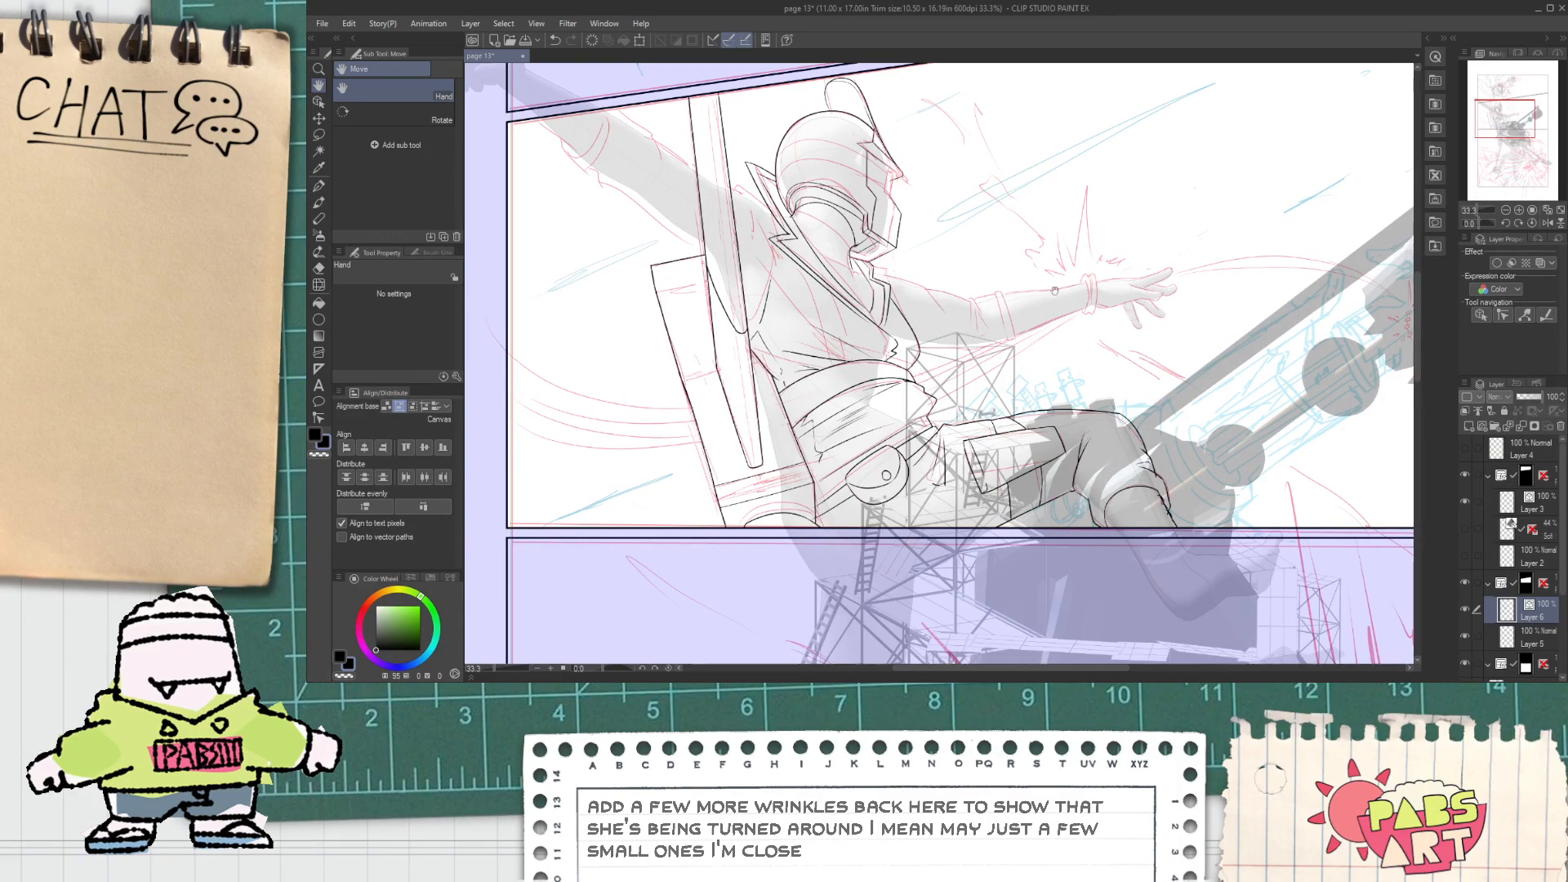
scroll(948, 331, up, 3)
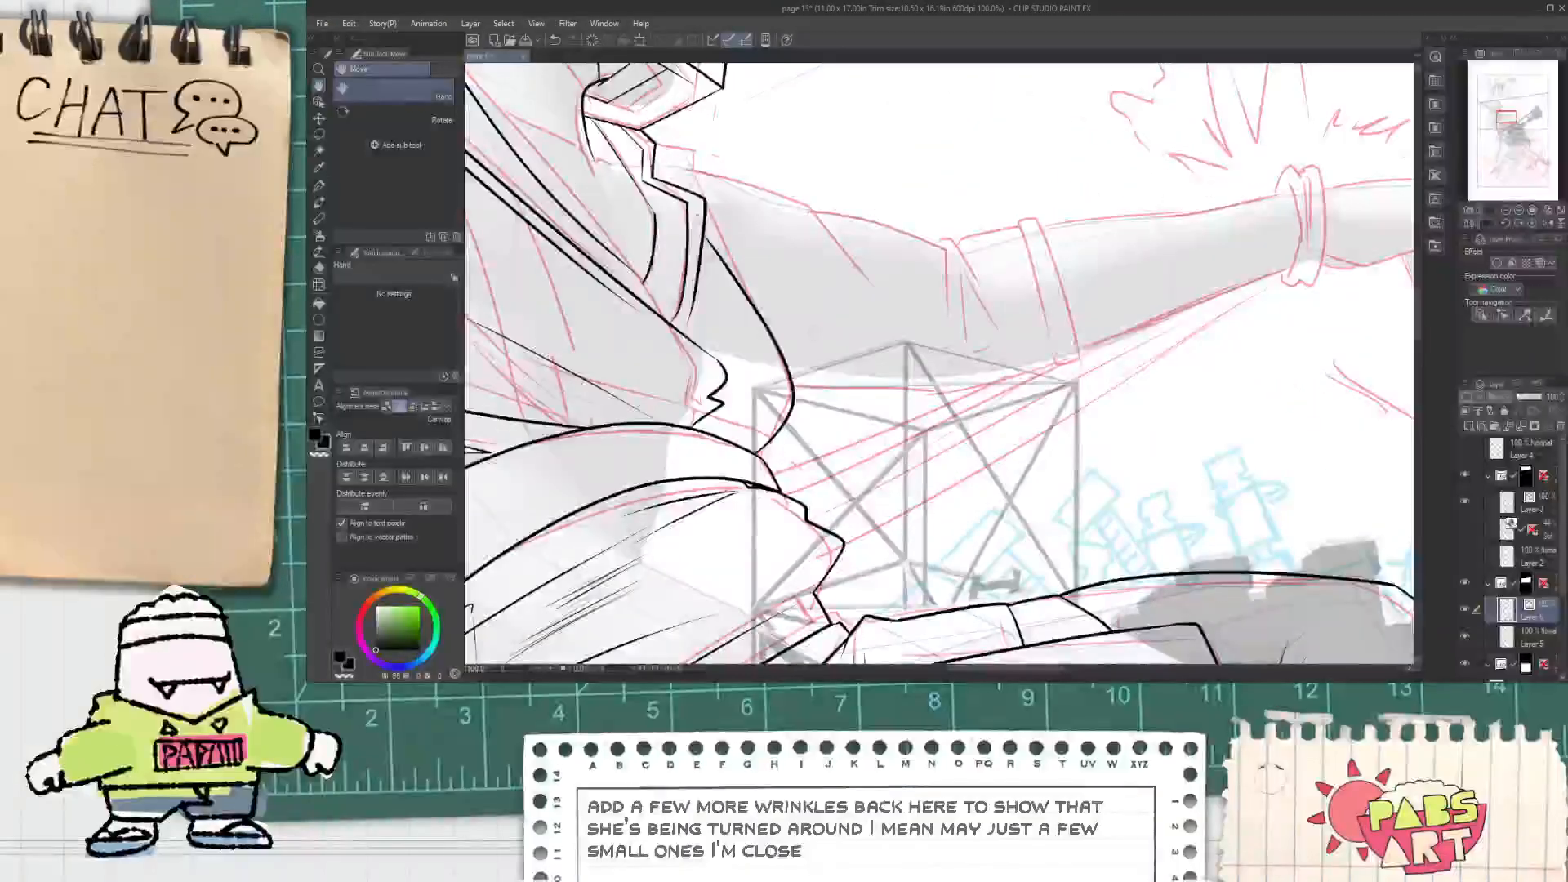
scroll(673, 176, up, 2)
drag(627, 131, 708, 133)
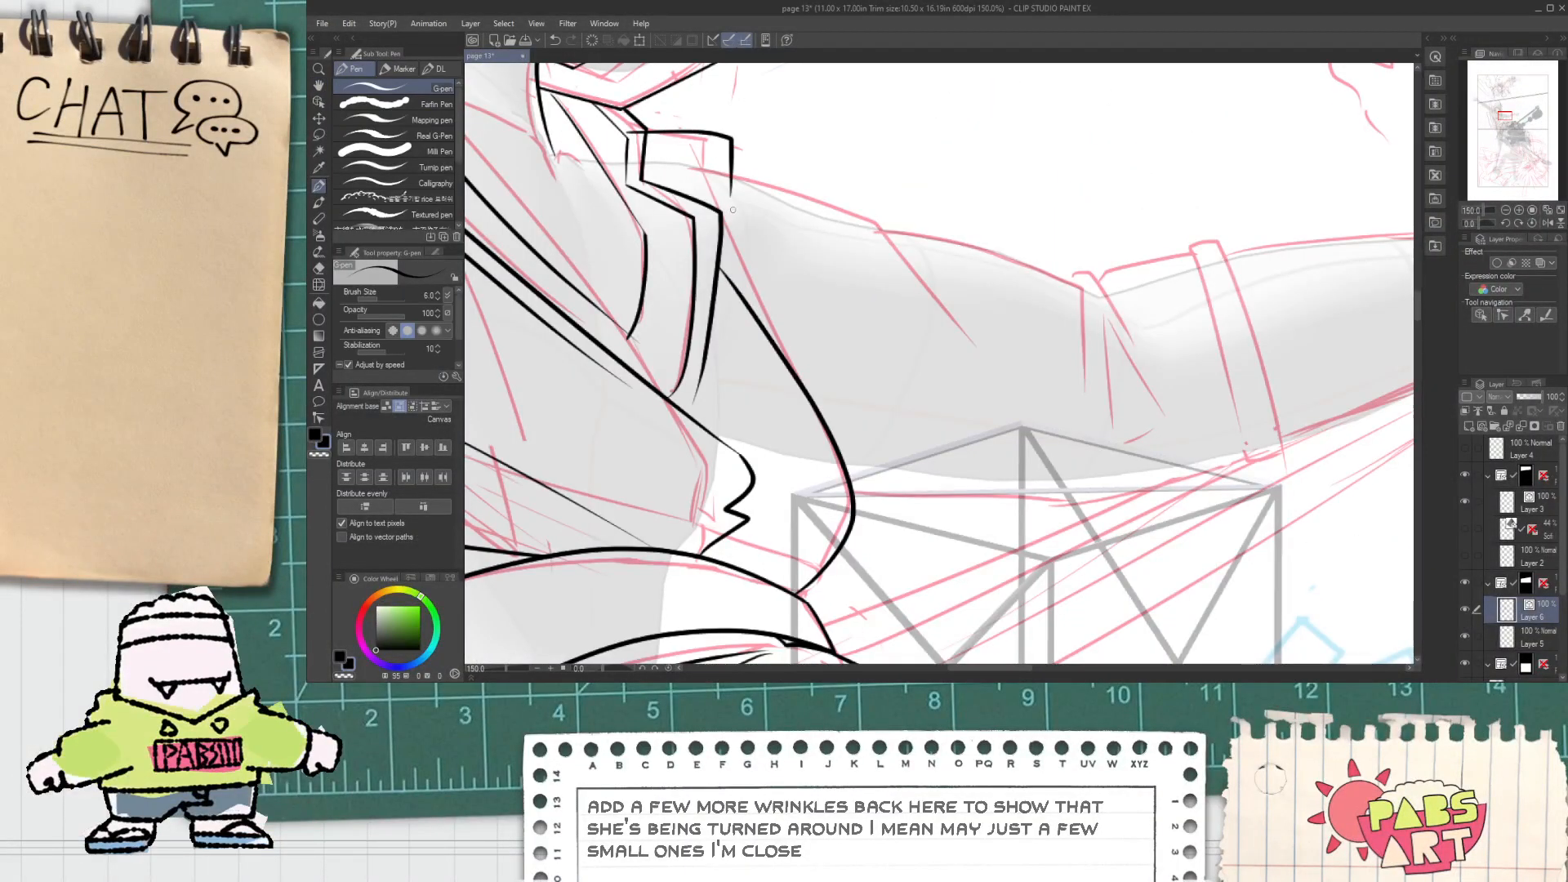
key(e)
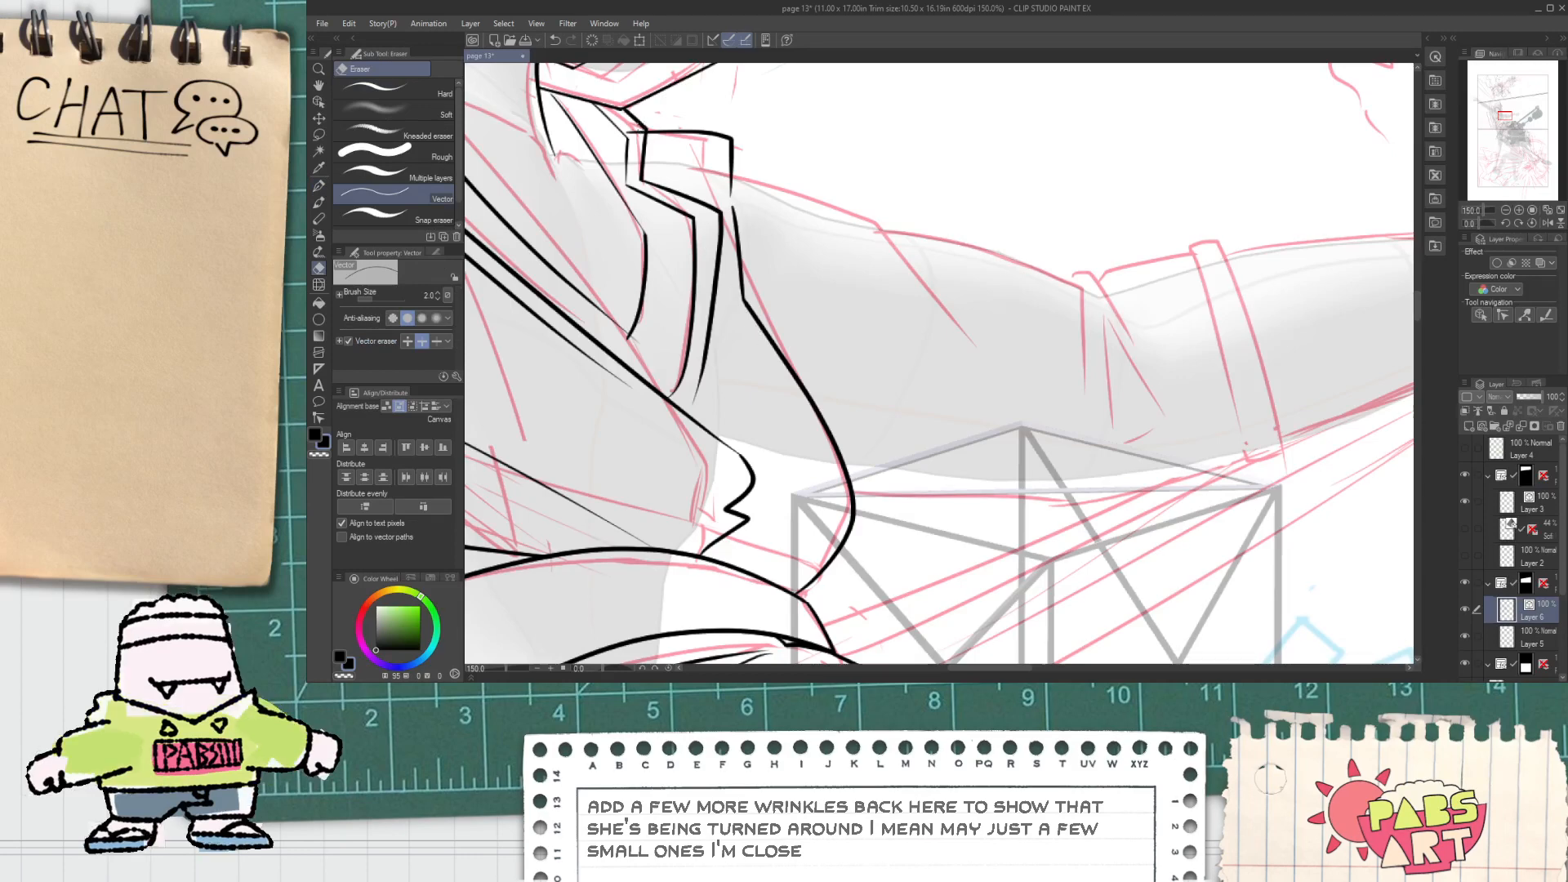
scroll(641, 147, down, 2)
key(p)
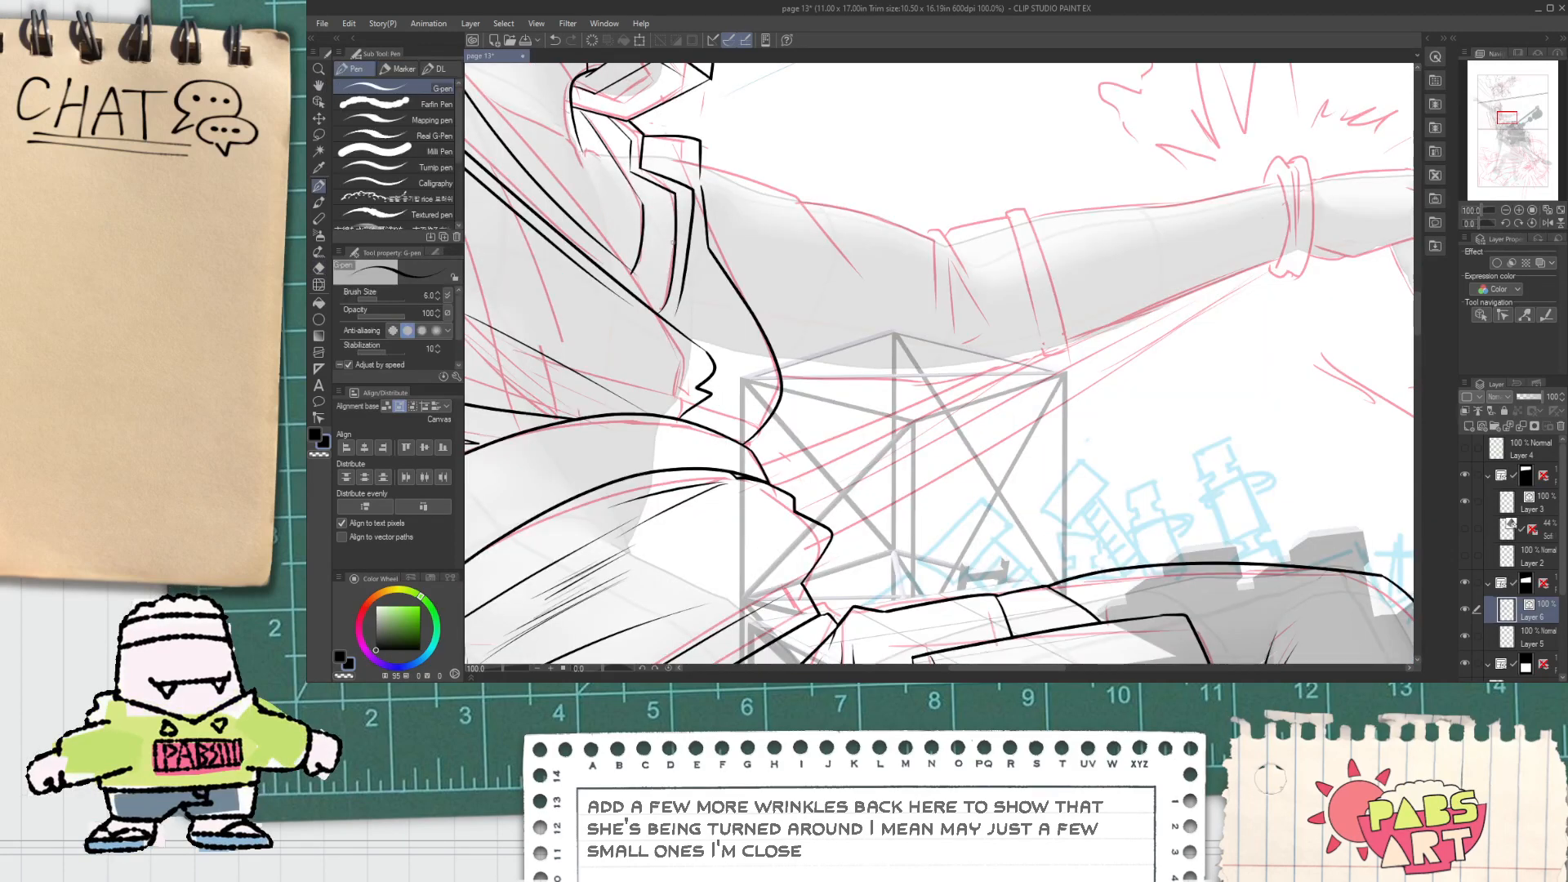
Step: Ink two curved fold lines inside the jacket's outer front from the collar down to the waistband and trim their ends
key(ctrl+z)
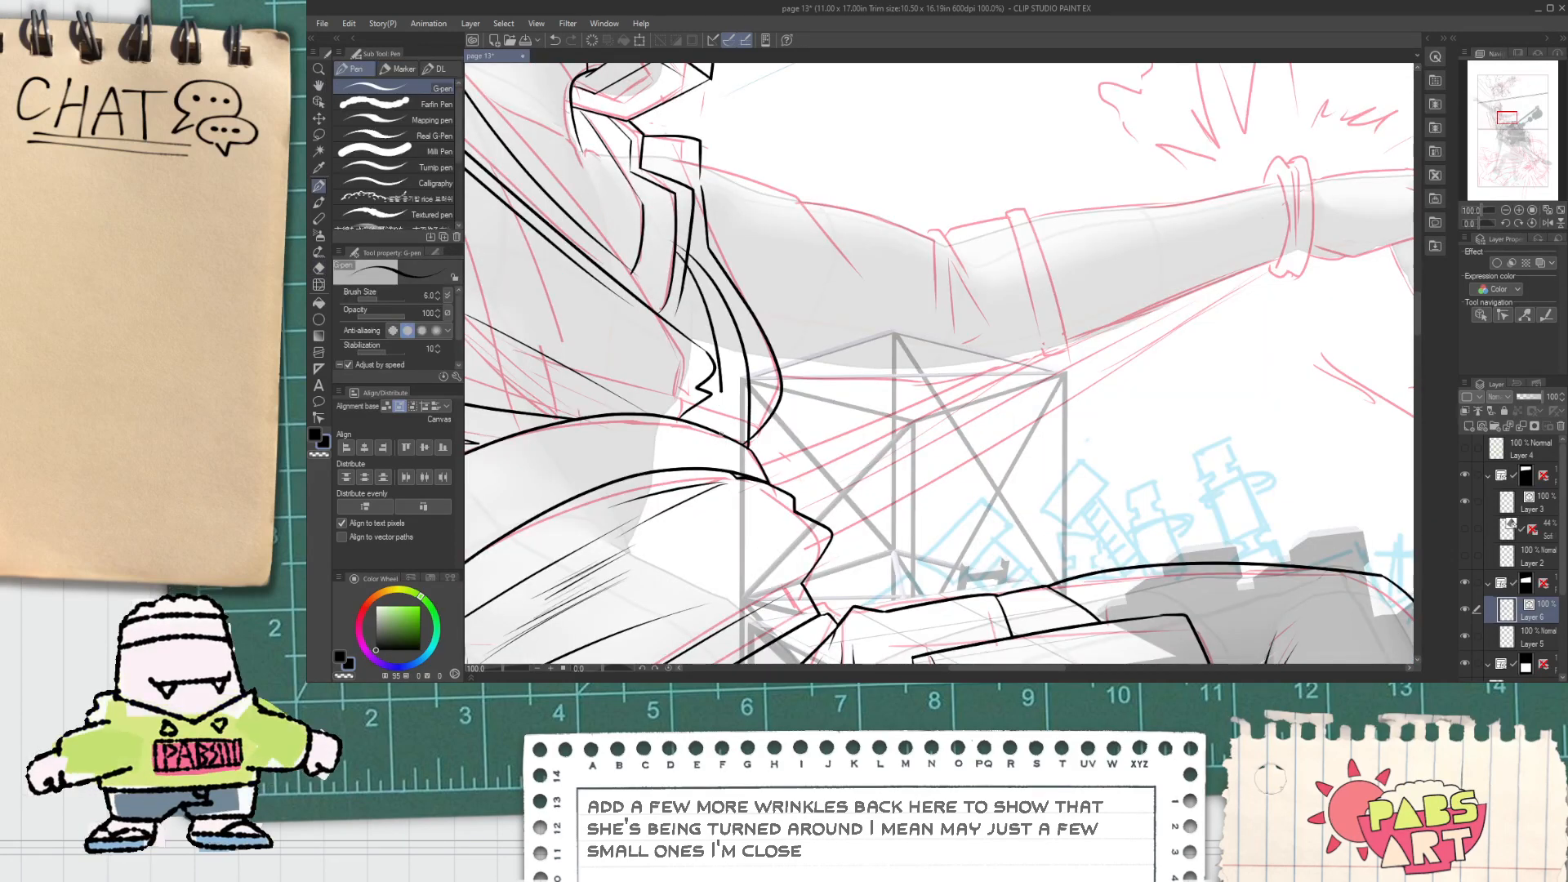
key(e)
scroll(744, 427, up, 4)
scroll(674, 222, down, 3)
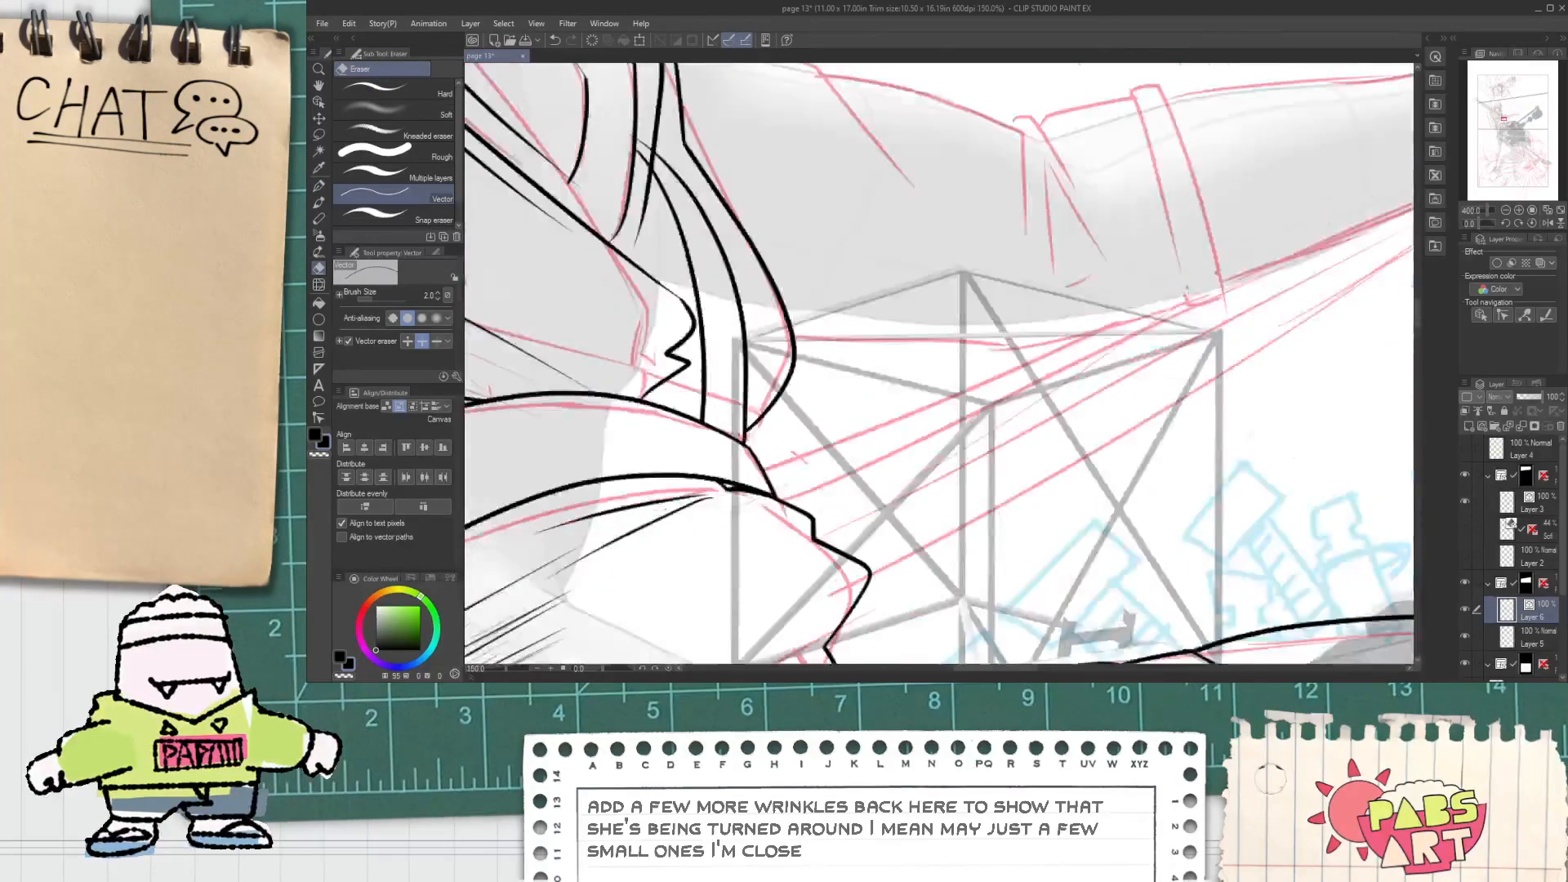
scroll(674, 222, up, 1)
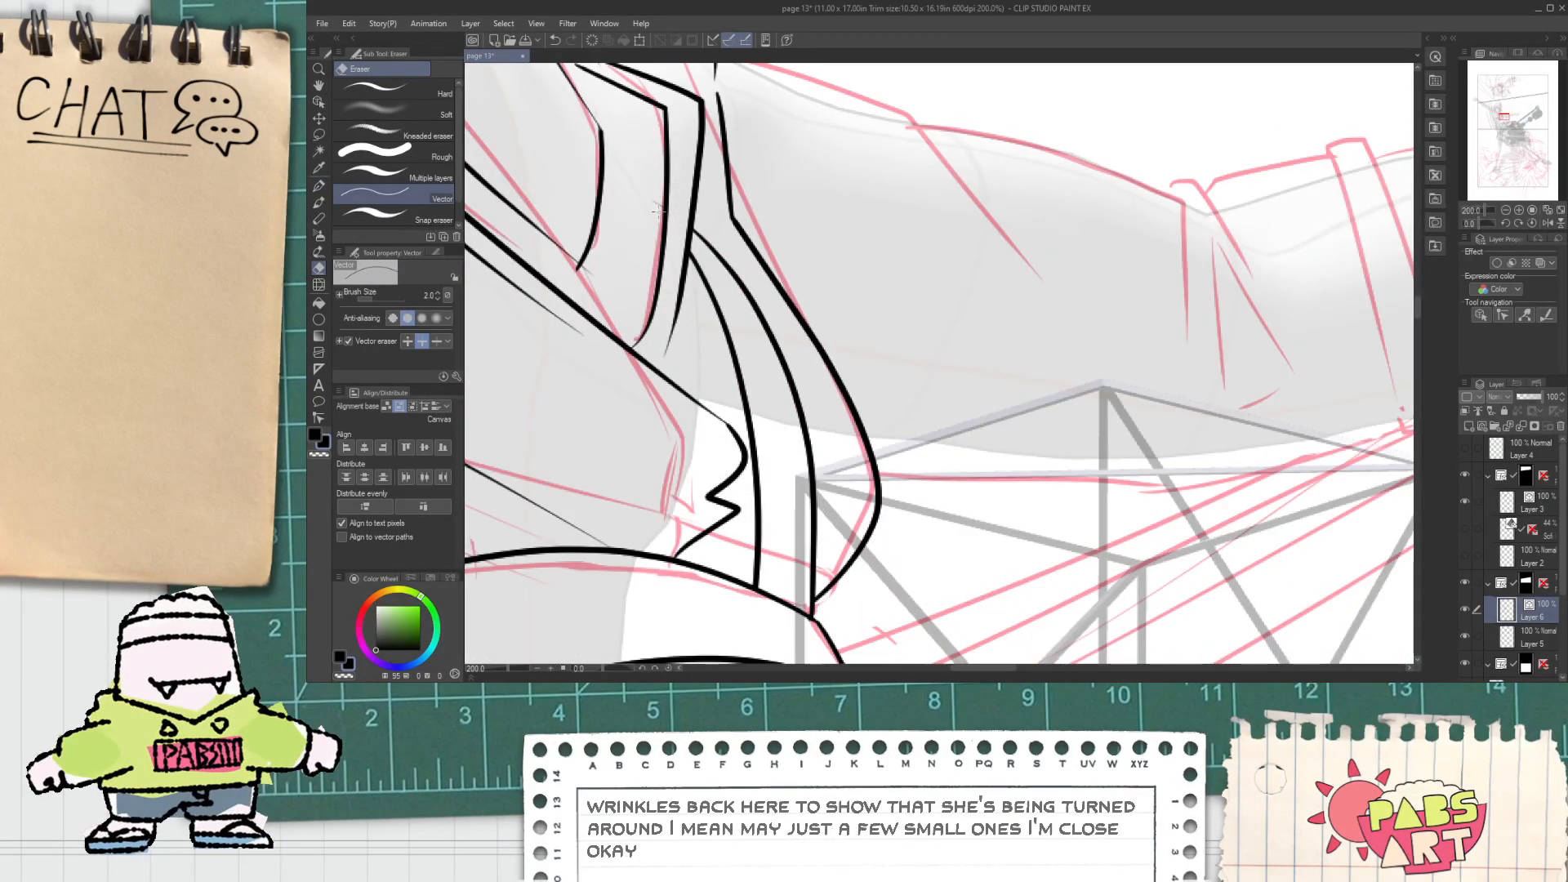
scroll(674, 222, down, 4)
key(p)
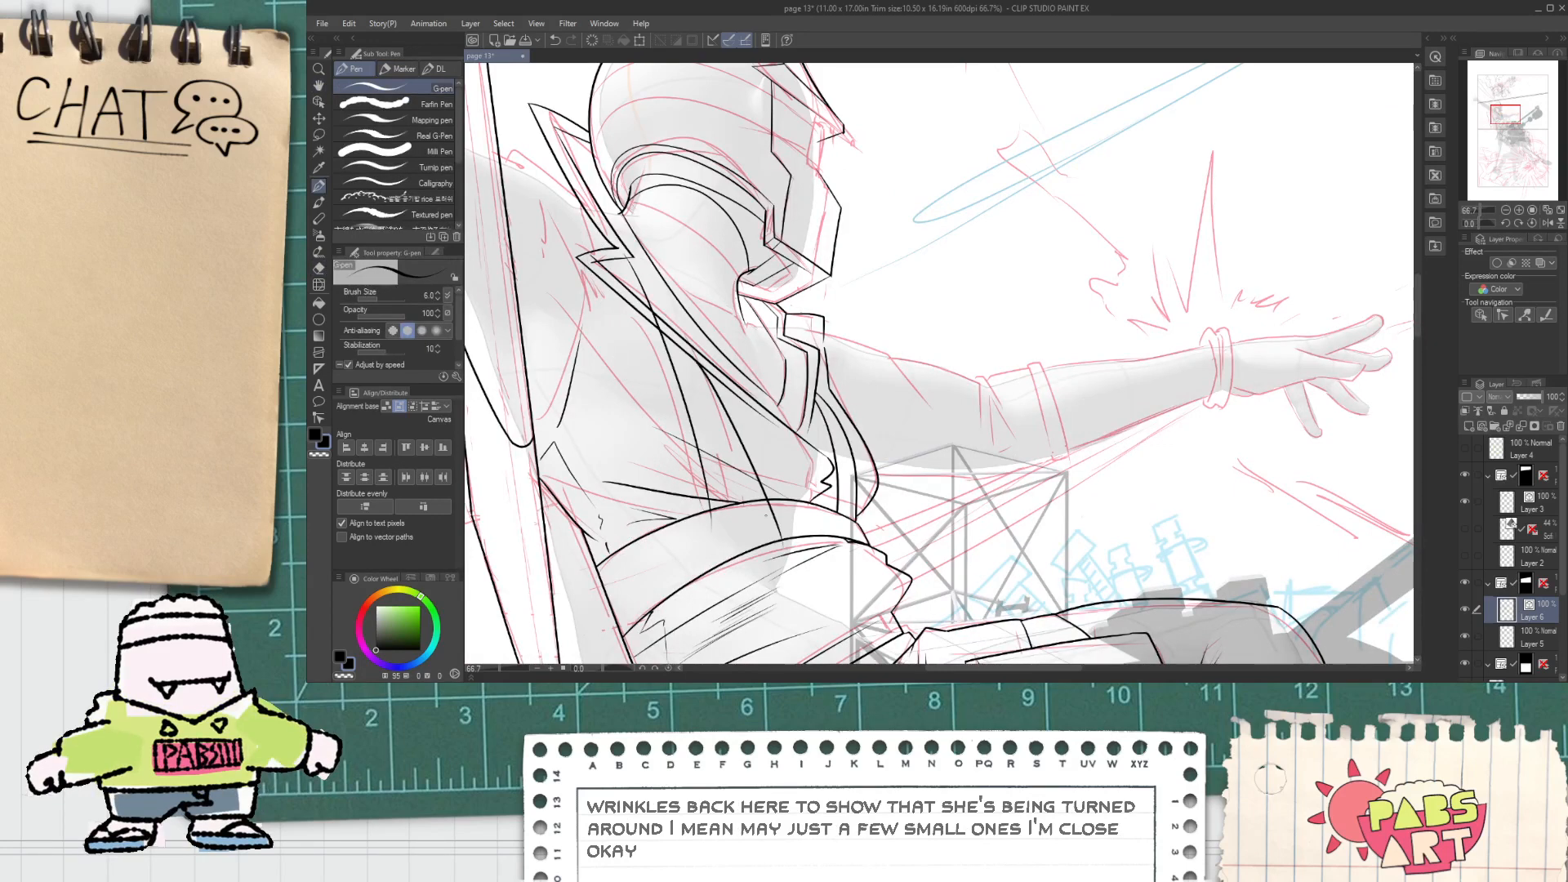
Step: Ink two long slanted lines from the lapel down to the waistband and erase the ends overshooting at the lapel and waistband
scroll(759, 510, up, 4)
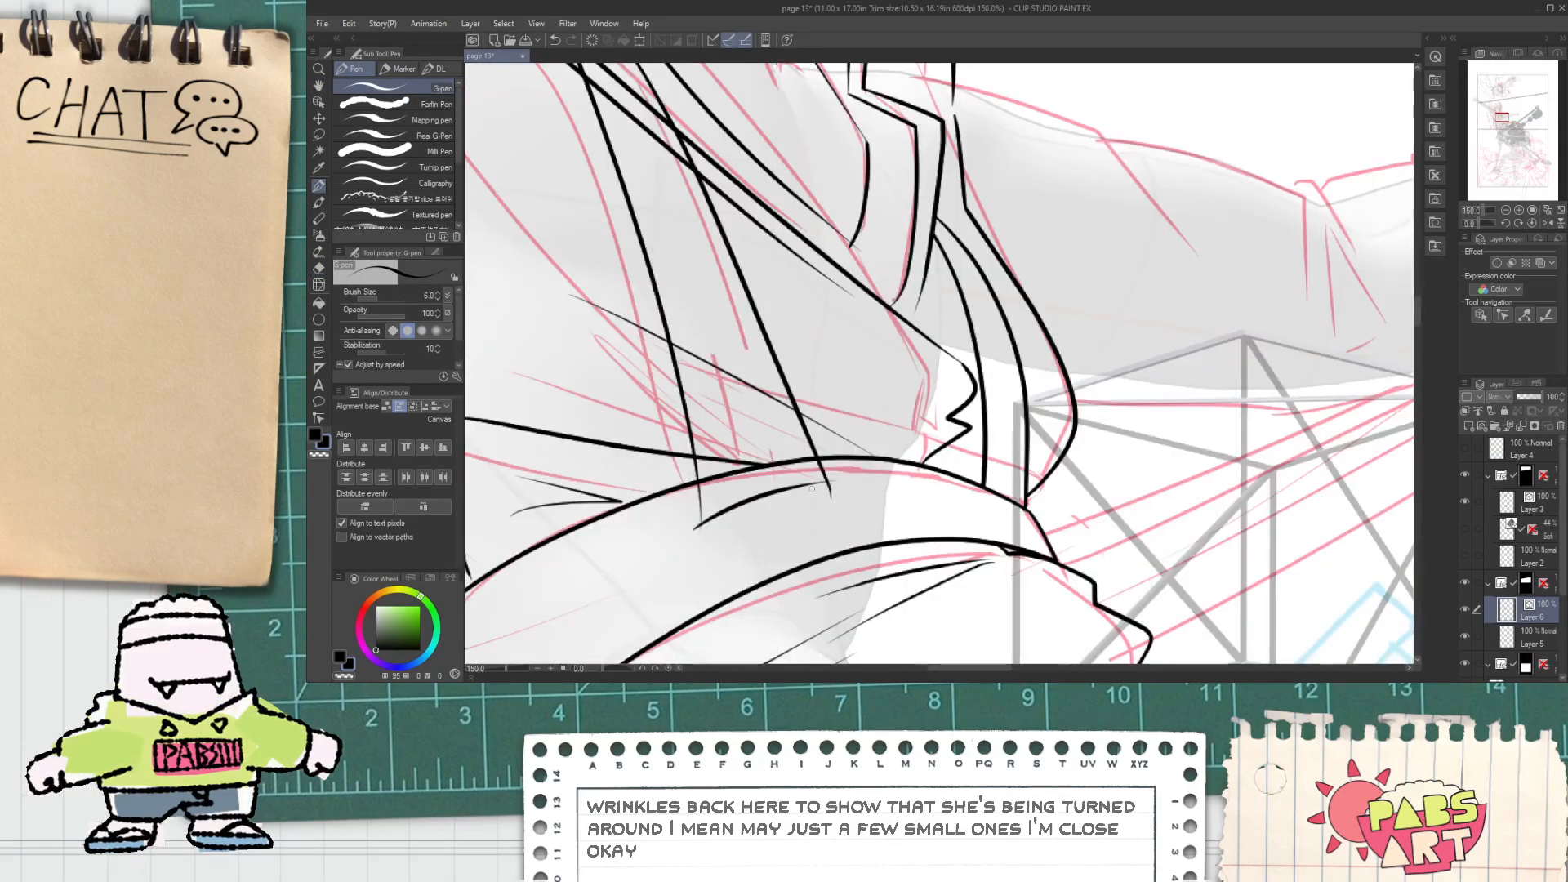
key(e)
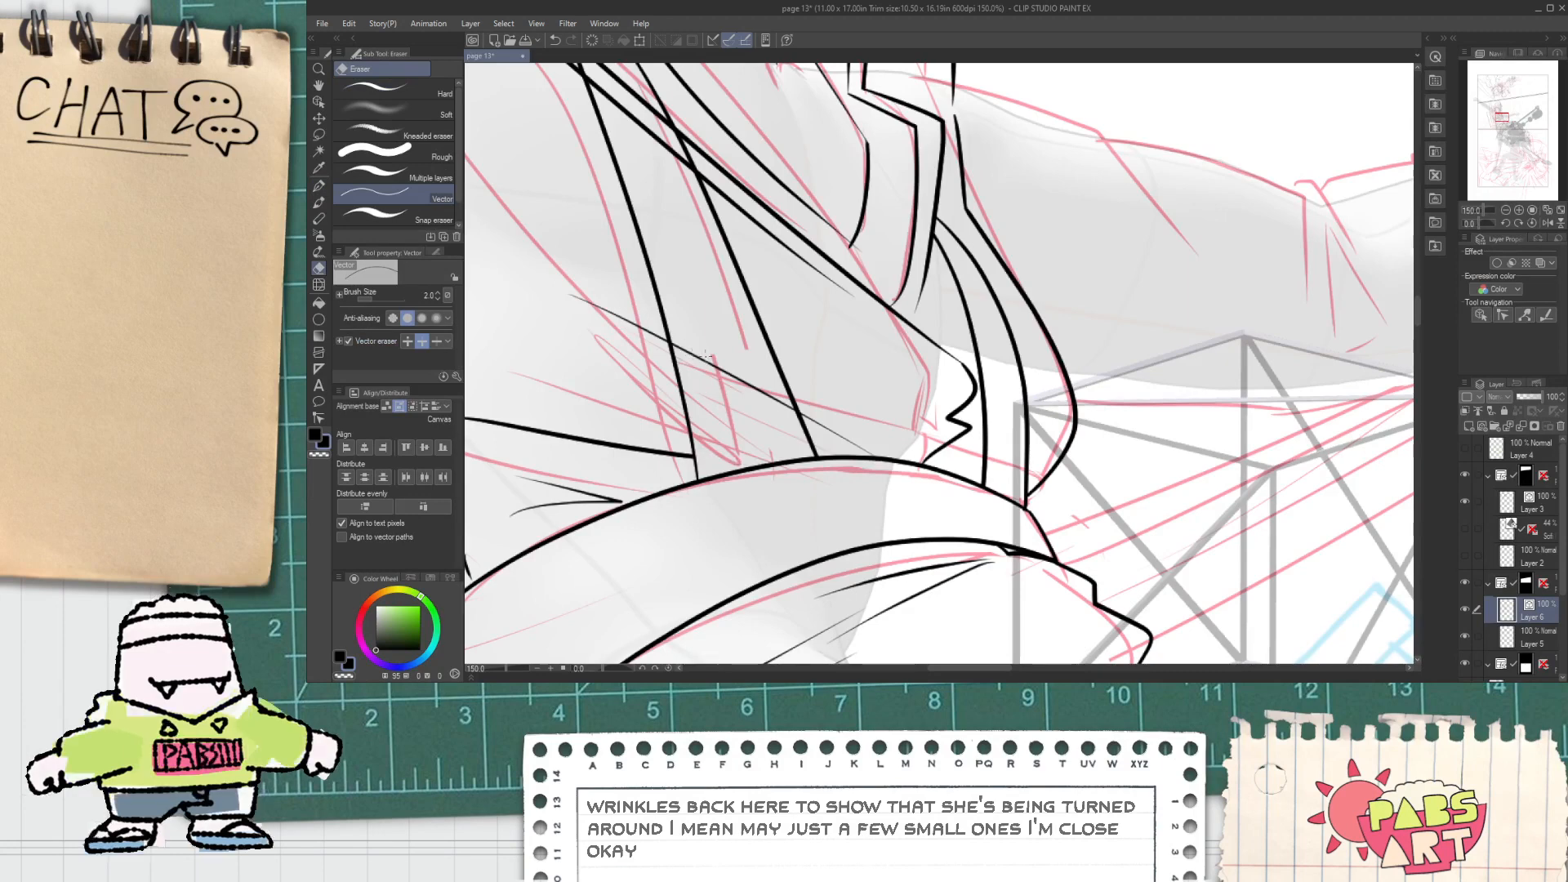
scroll(686, 351, up, 5)
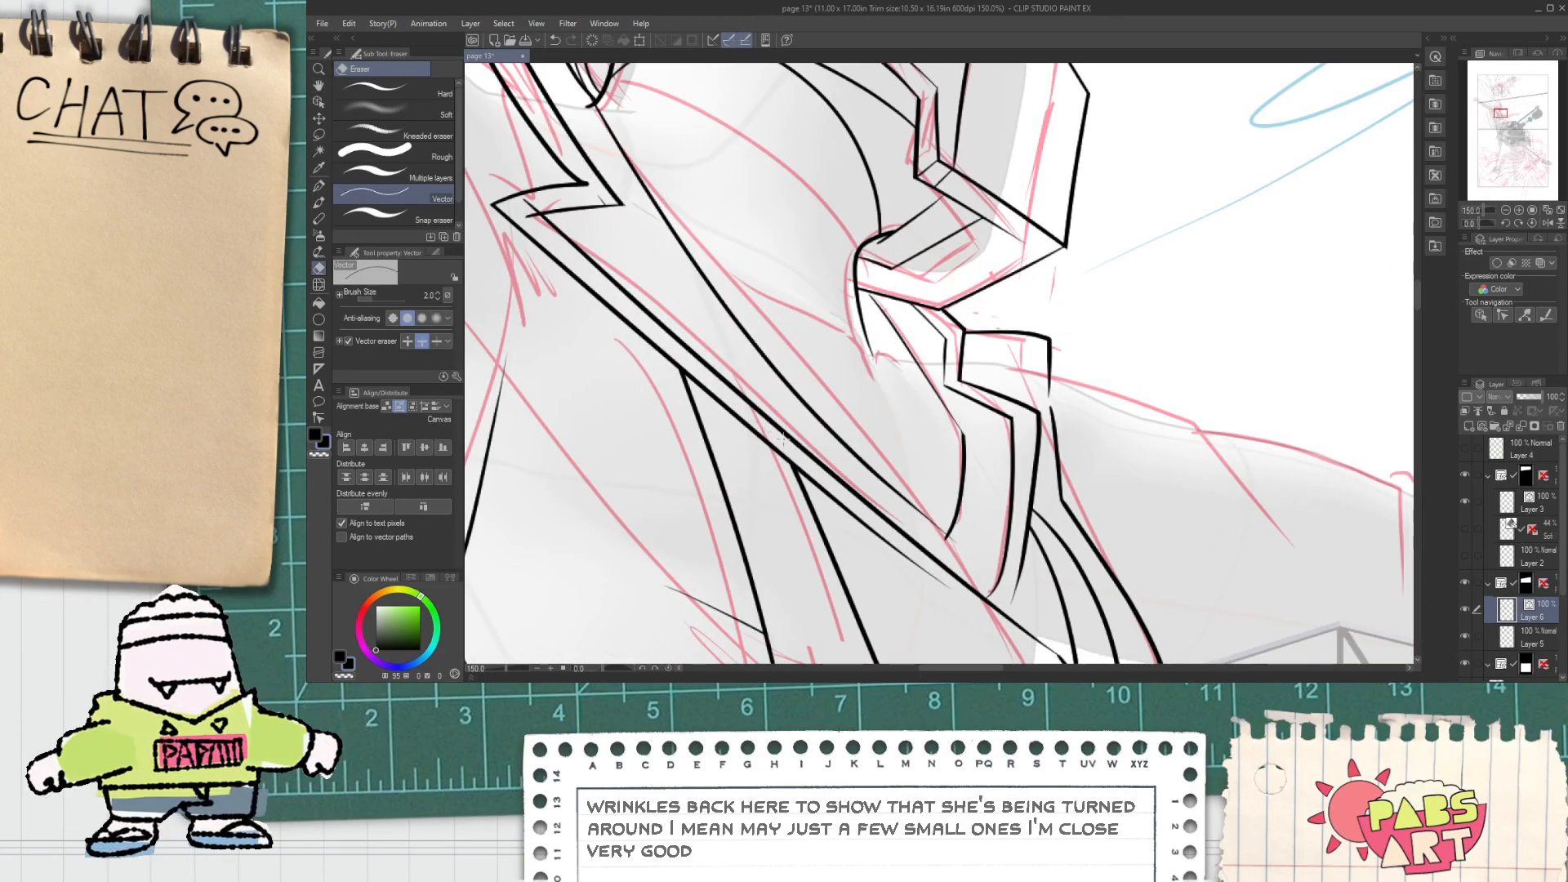
scroll(528, 193, up, 5)
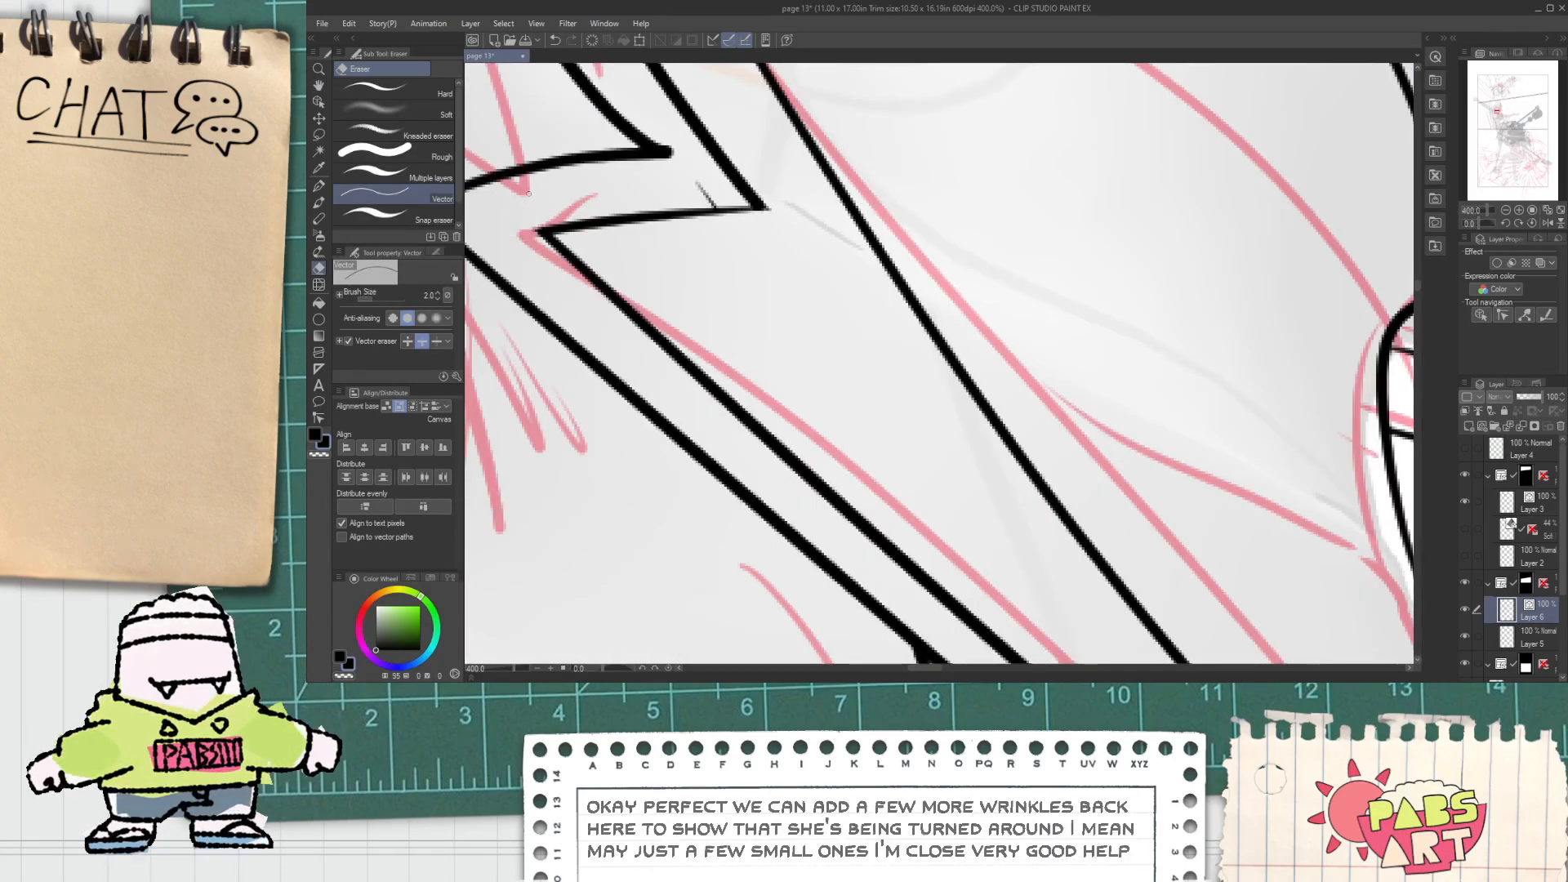
scroll(707, 194, down, 6)
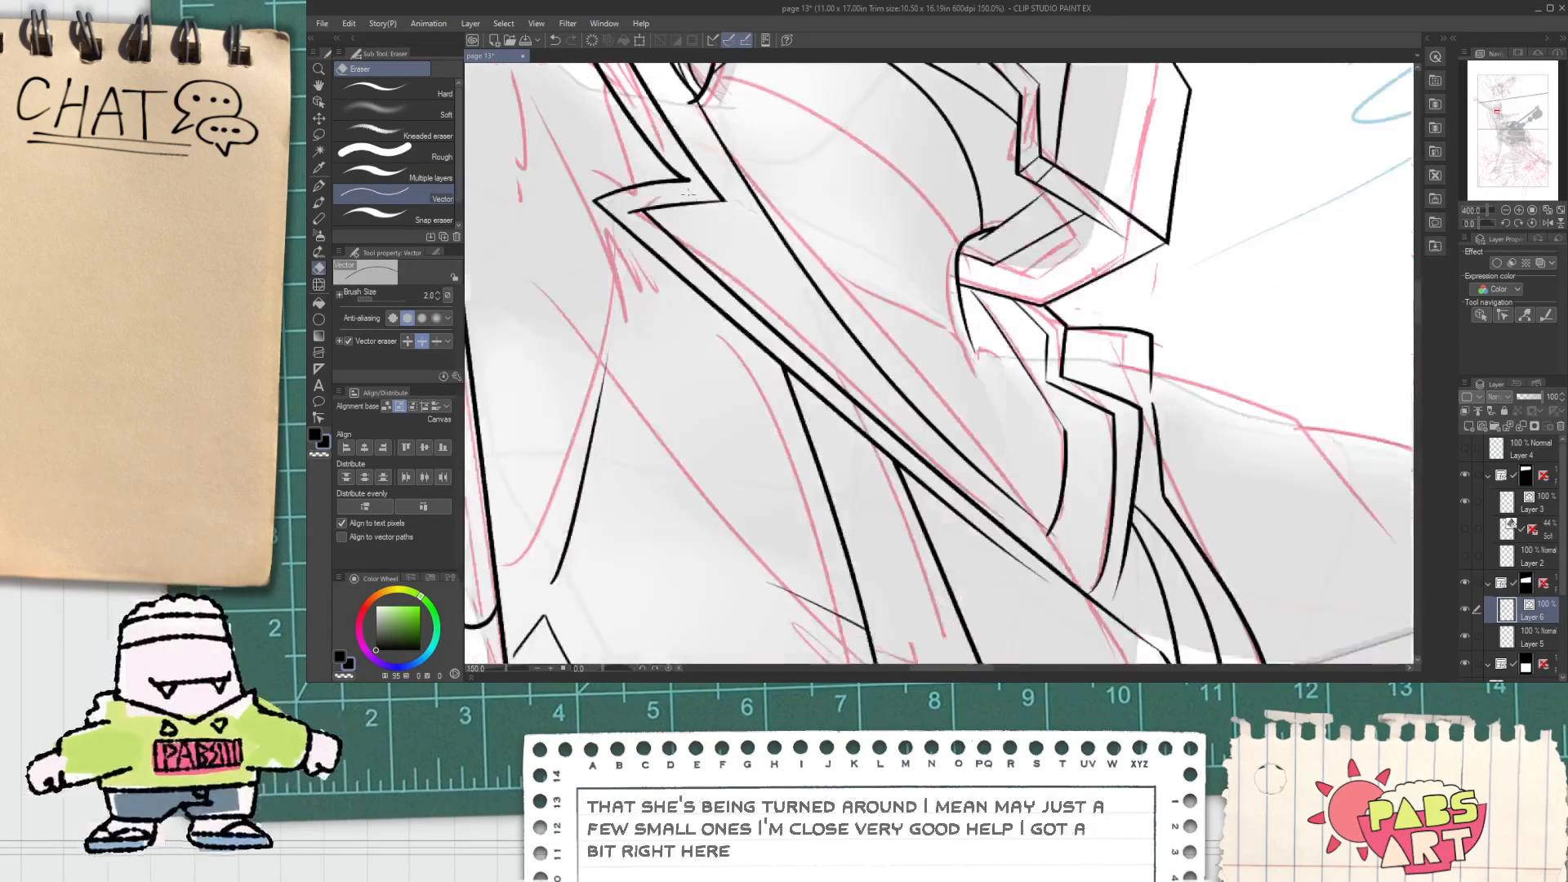
drag(526, 249, 591, 404)
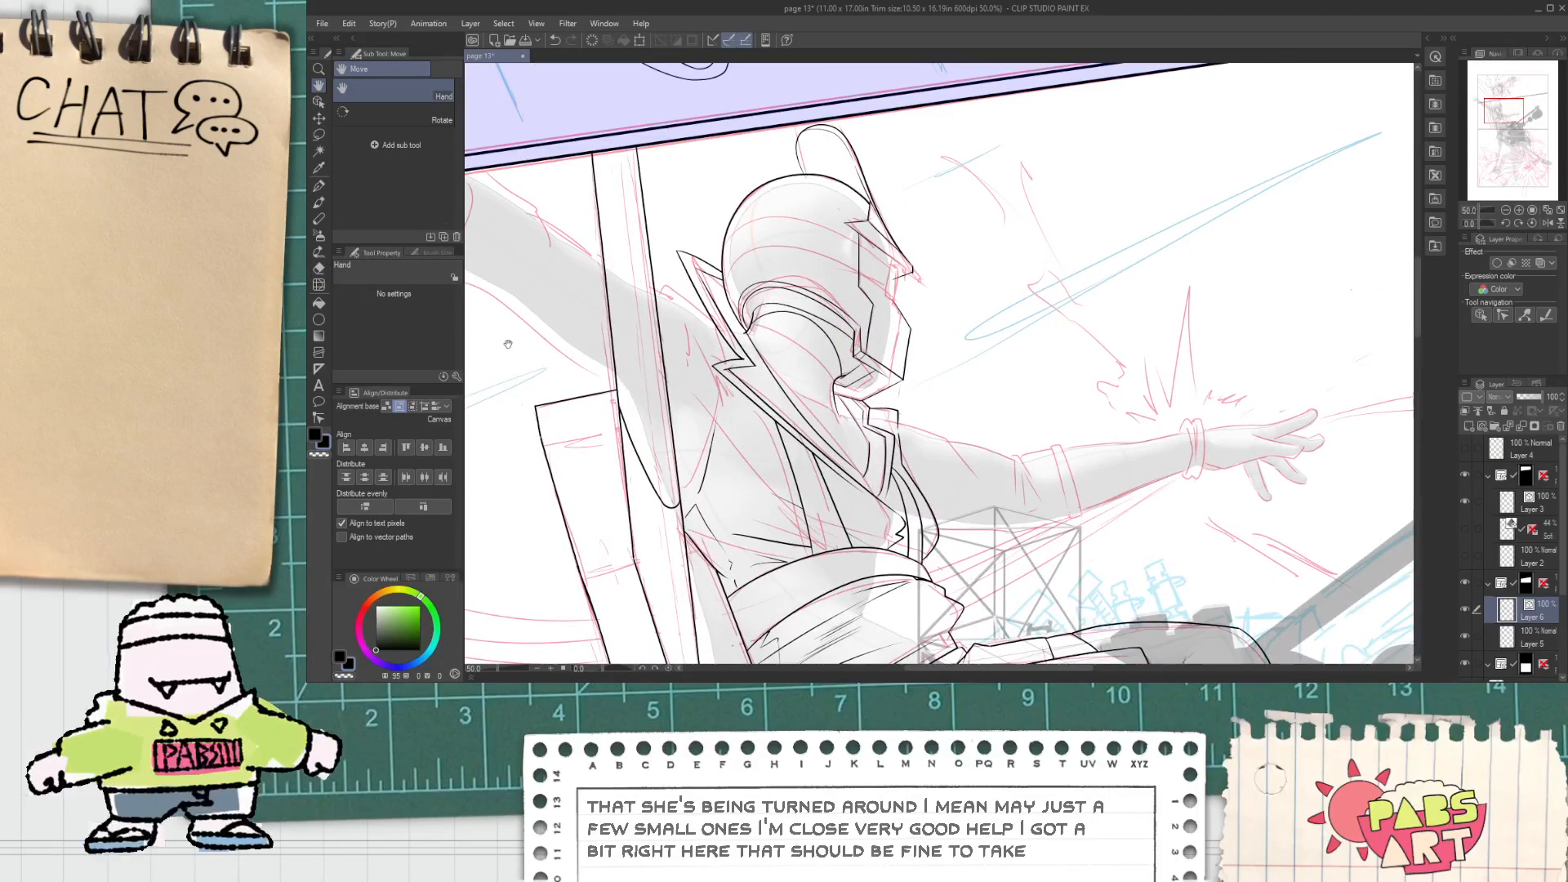
Step: Ink the outstretched arm's upper sleeve edge from the collar toward the elbow, with a fold branching inward
drag(894, 418, 684, 215)
scroll(684, 214, up, 2)
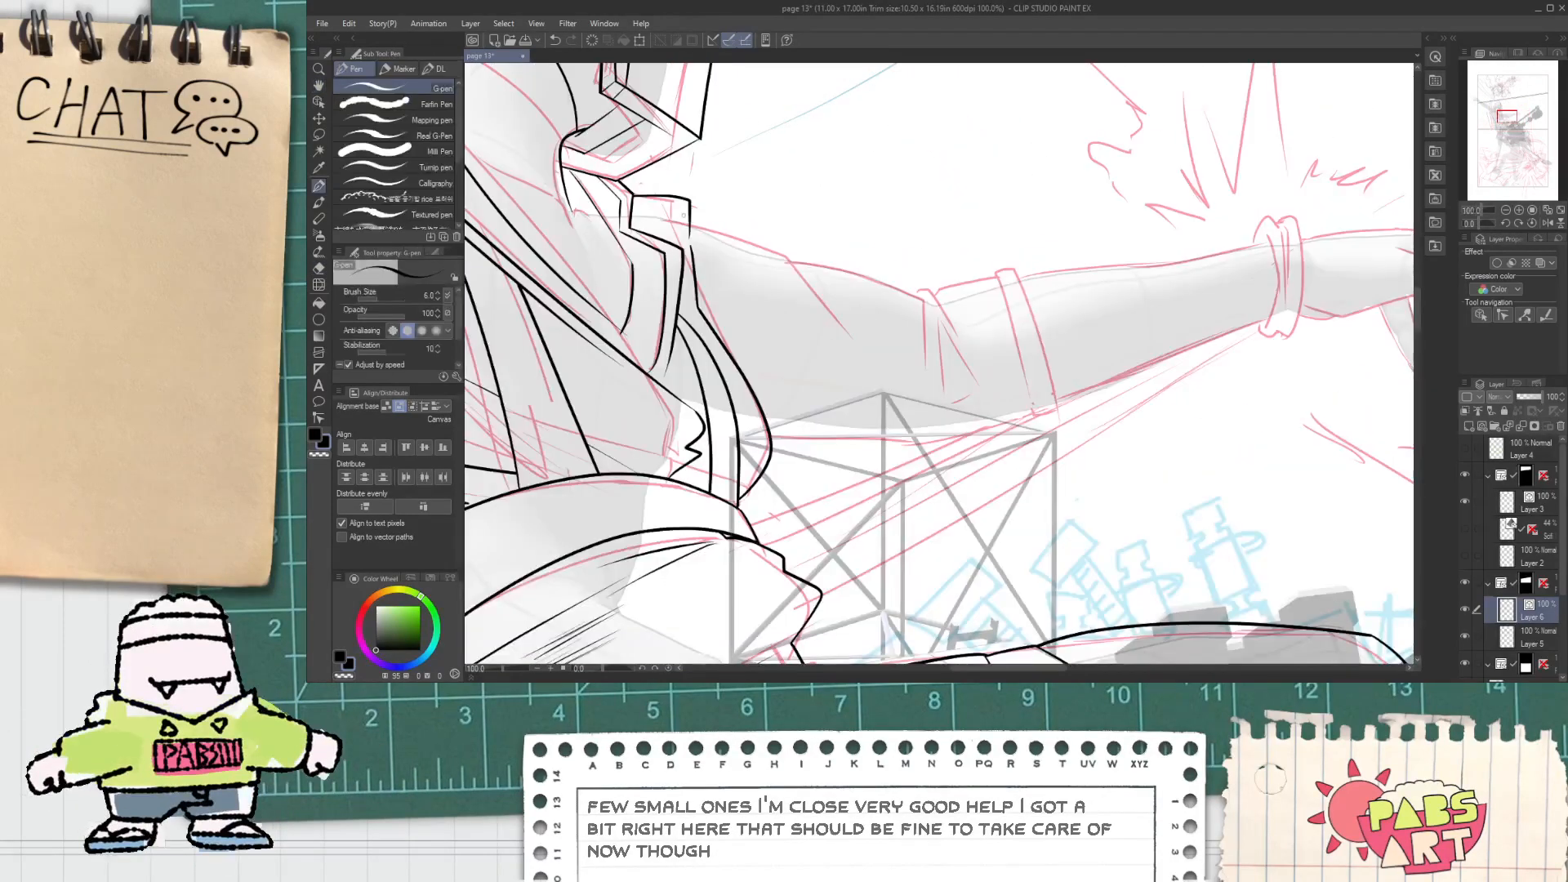
scroll(808, 268, up, 1)
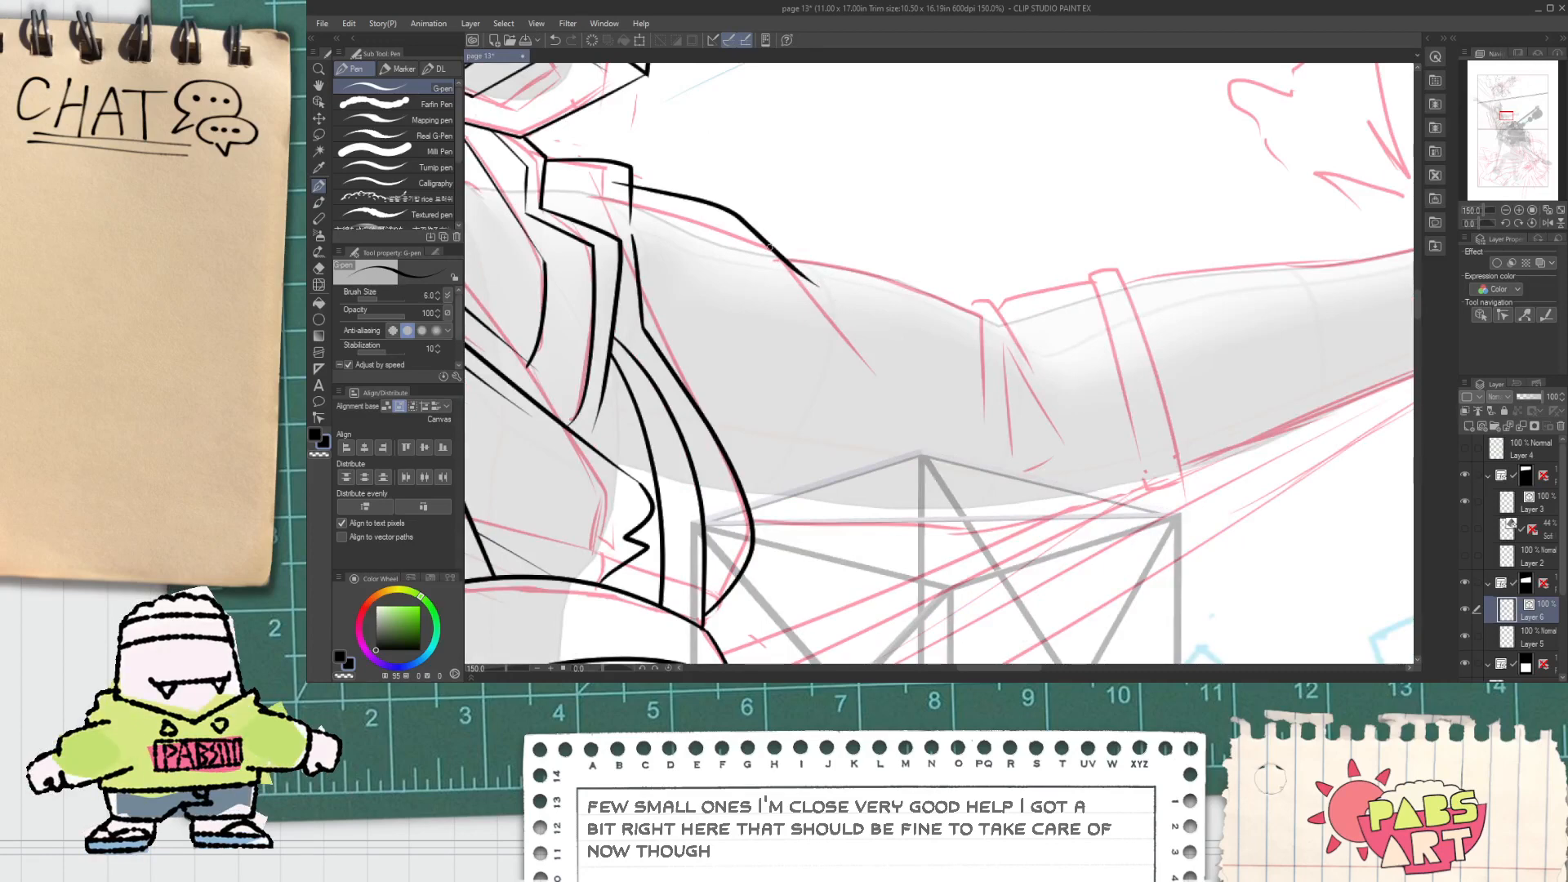
Step: Ink the rounded elbow bump and the sleeve creases fanning down from it
drag(974, 302, 990, 418)
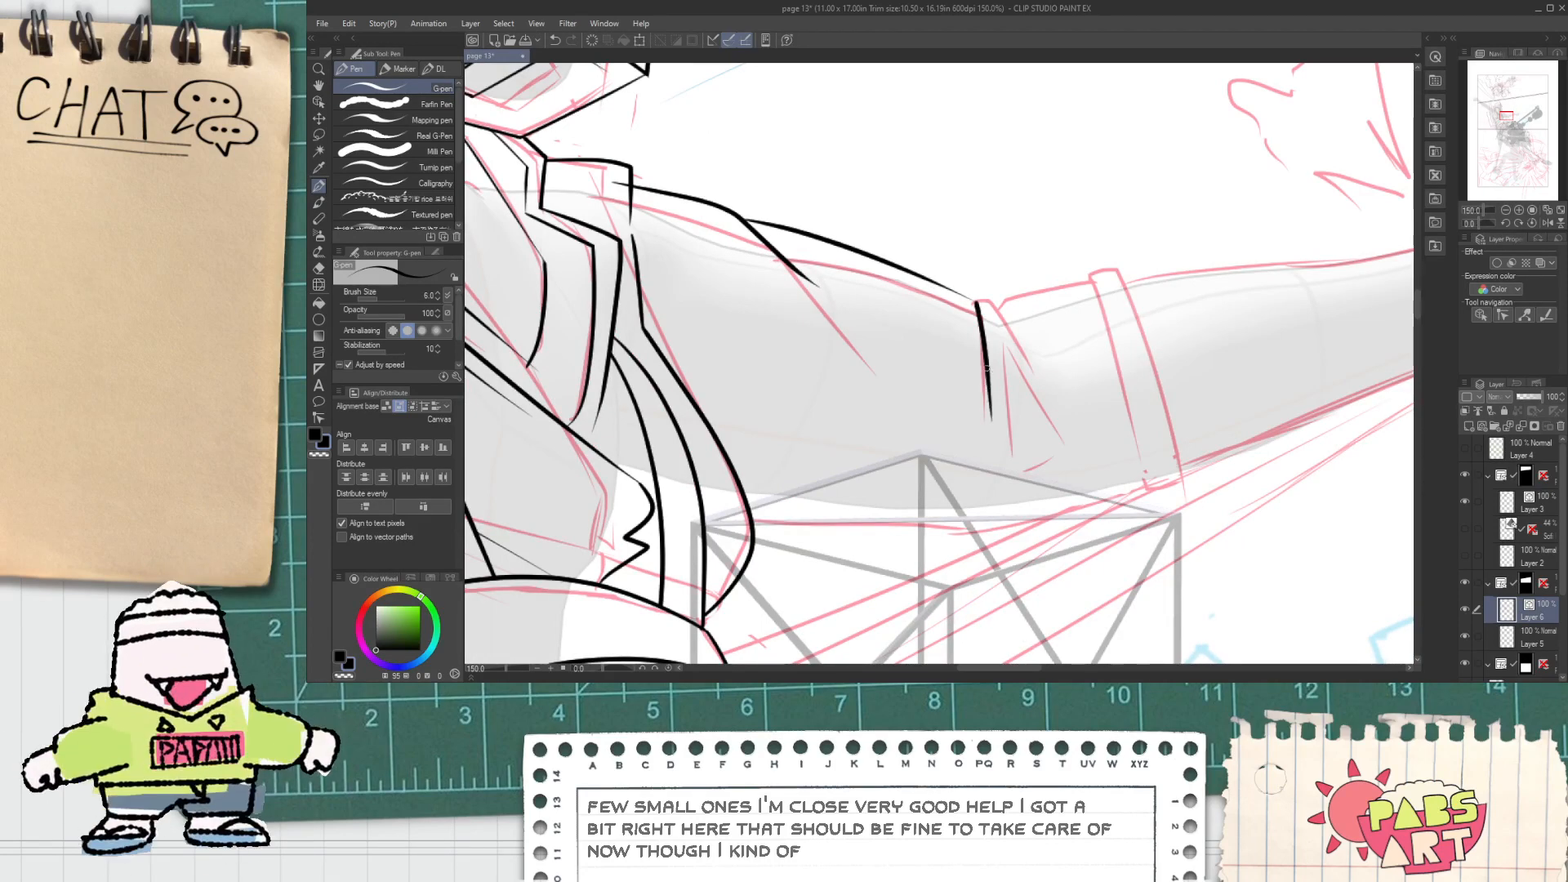
mouse_move(971, 298)
mouse_down()
mouse_move(1010, 304)
mouse_move(1086, 447)
mouse_up()
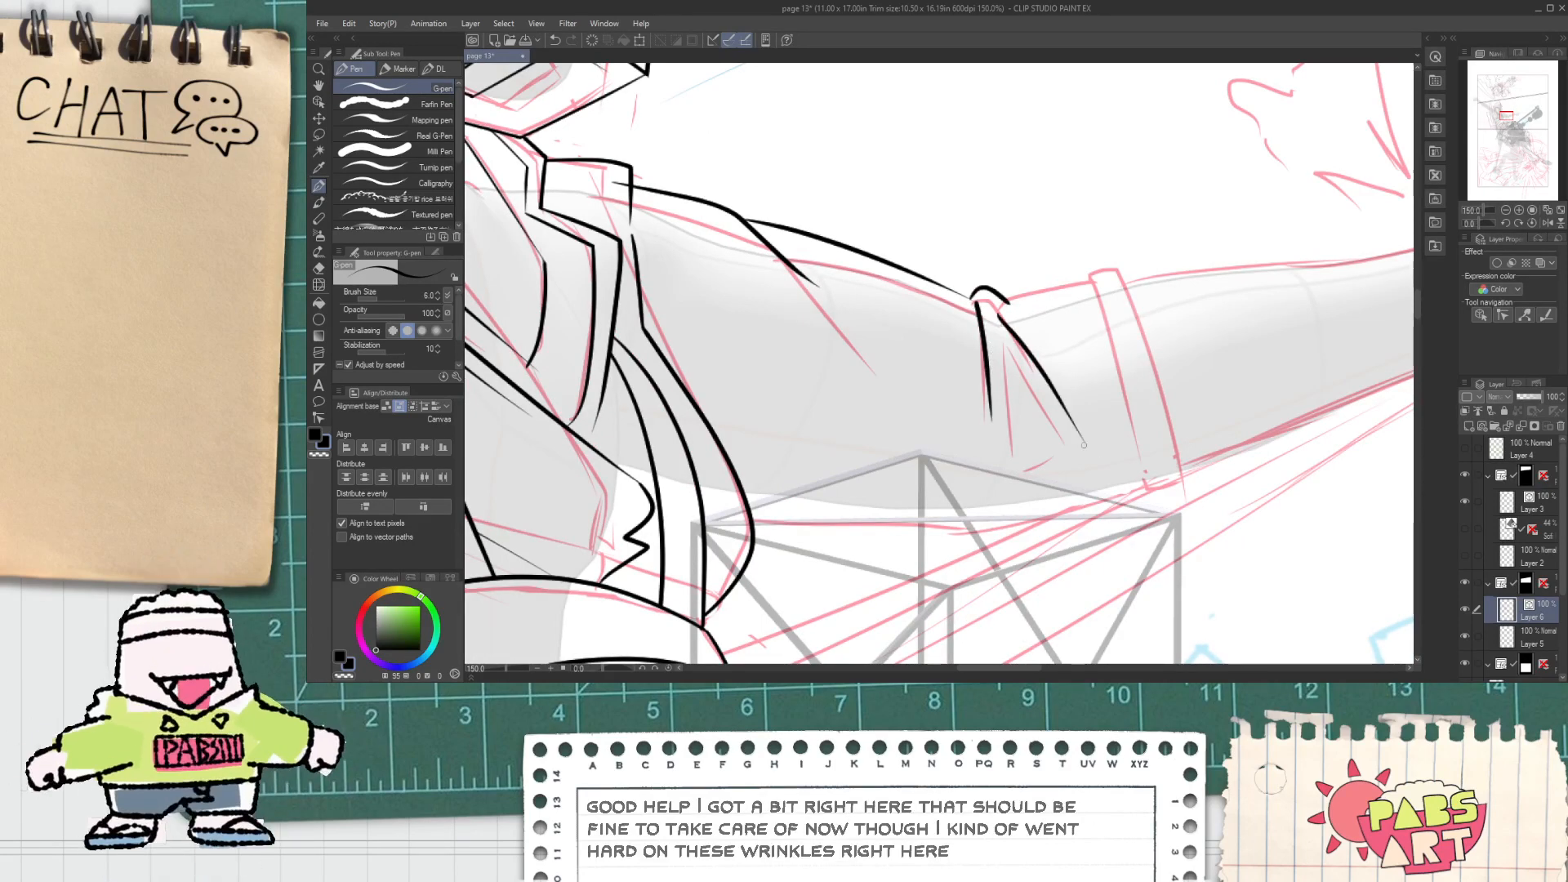
key(ctrl+z)
drag(1008, 314, 1086, 425)
mouse_move(1020, 374)
mouse_down()
mouse_move(1017, 424)
mouse_move(1082, 453)
mouse_up()
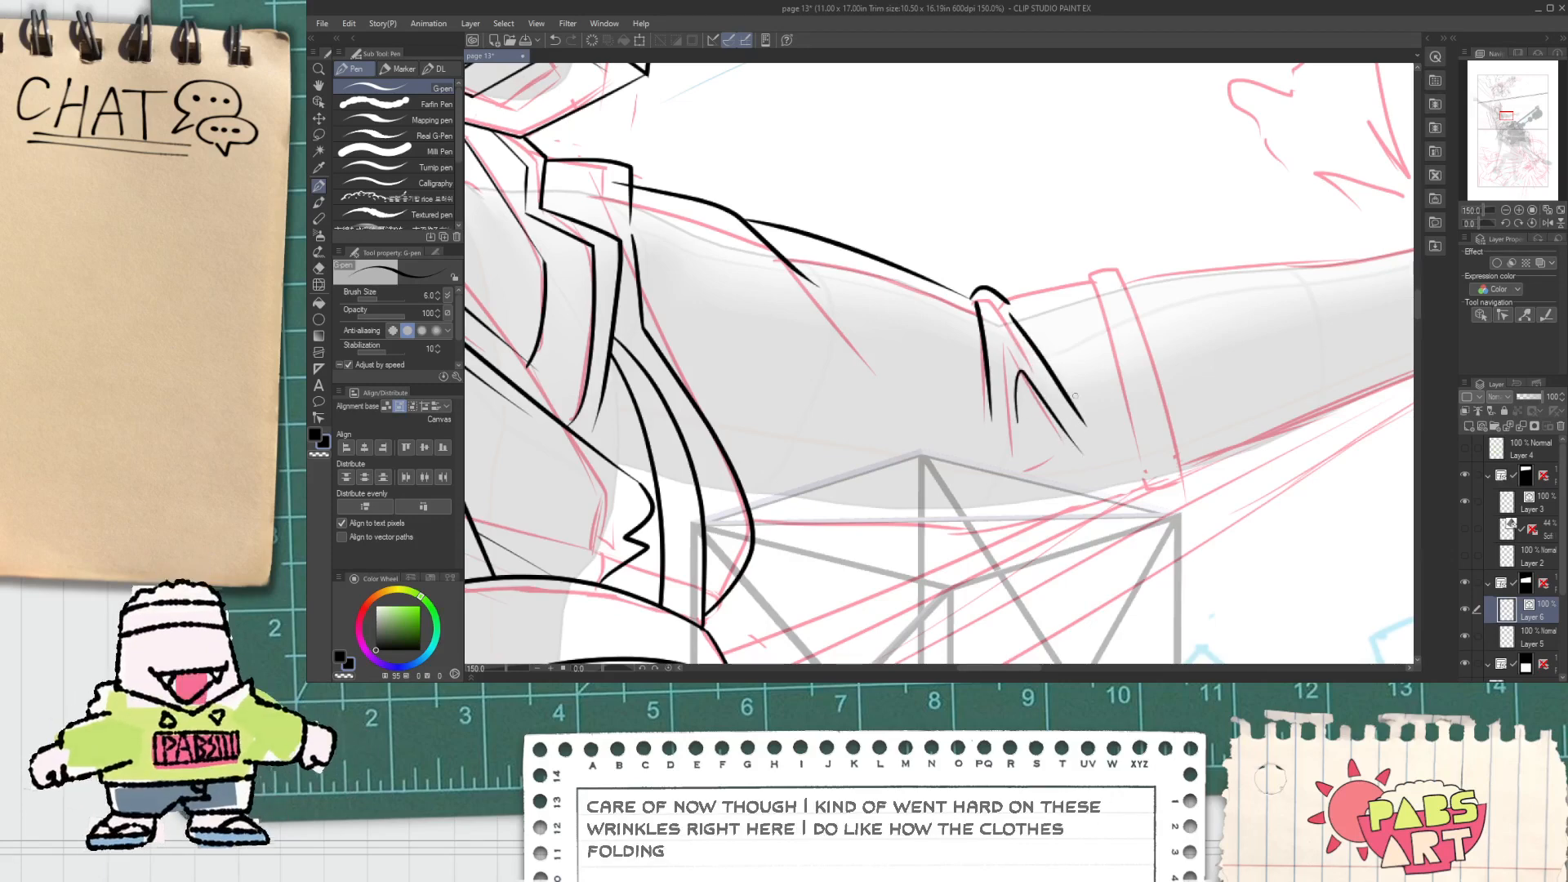
Step: Ink the sleeve's short upper edge from the elbow bump to the rolled cuff on the forearm
key(space)
mouse_move(973, 314)
mouse_down()
mouse_move(717, 272)
mouse_move(897, 230)
mouse_up()
scroll(718, 272, up, 1)
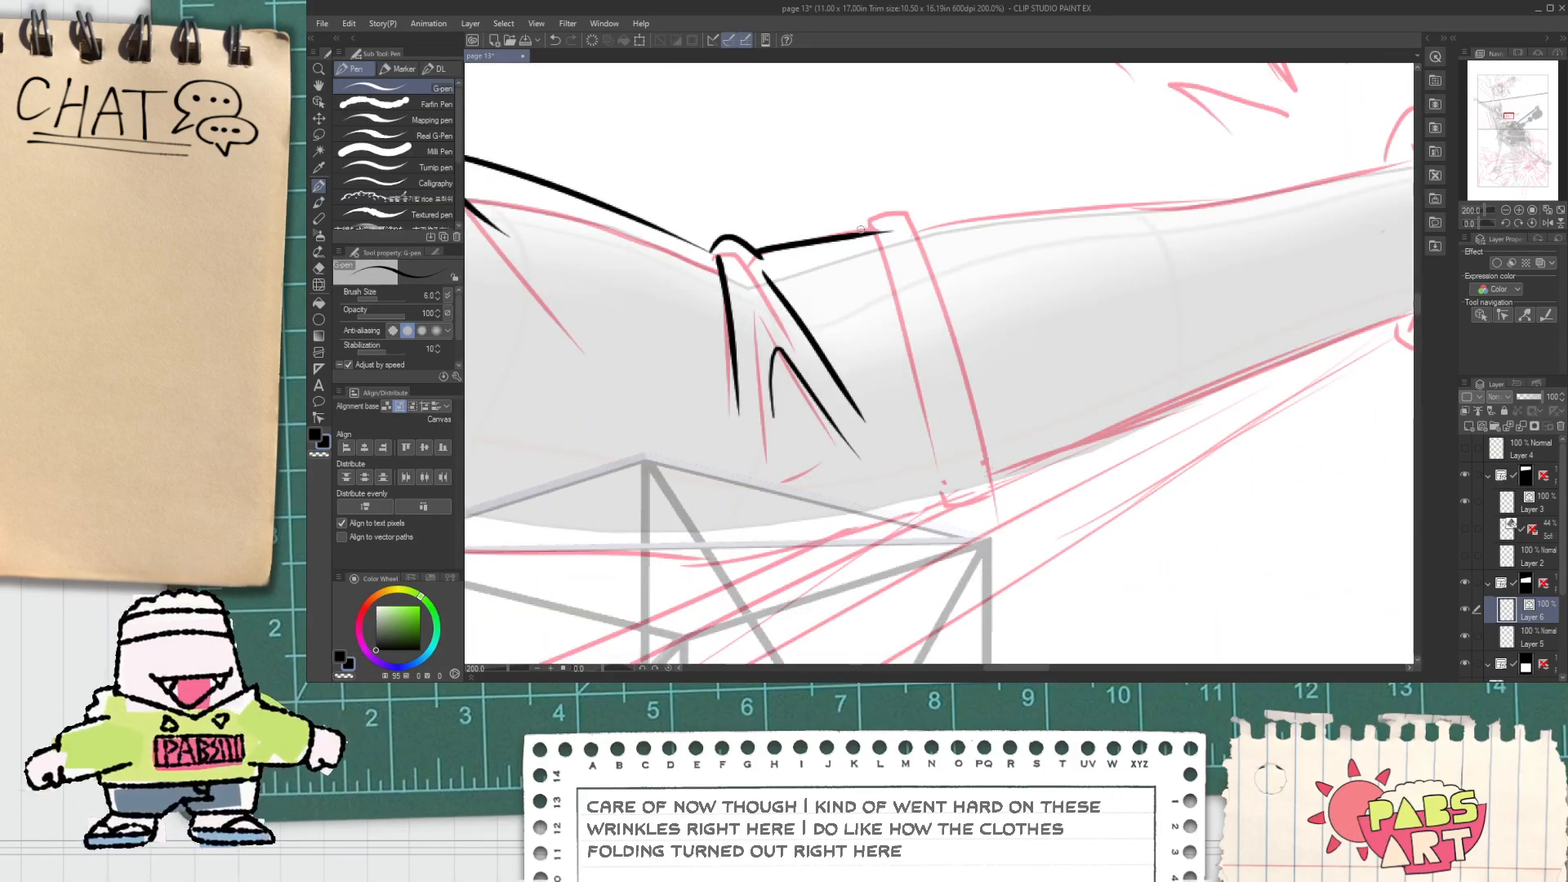
scroll(815, 269, down, 2)
key(space)
drag(776, 295, 767, 278)
drag(598, 379, 880, 367)
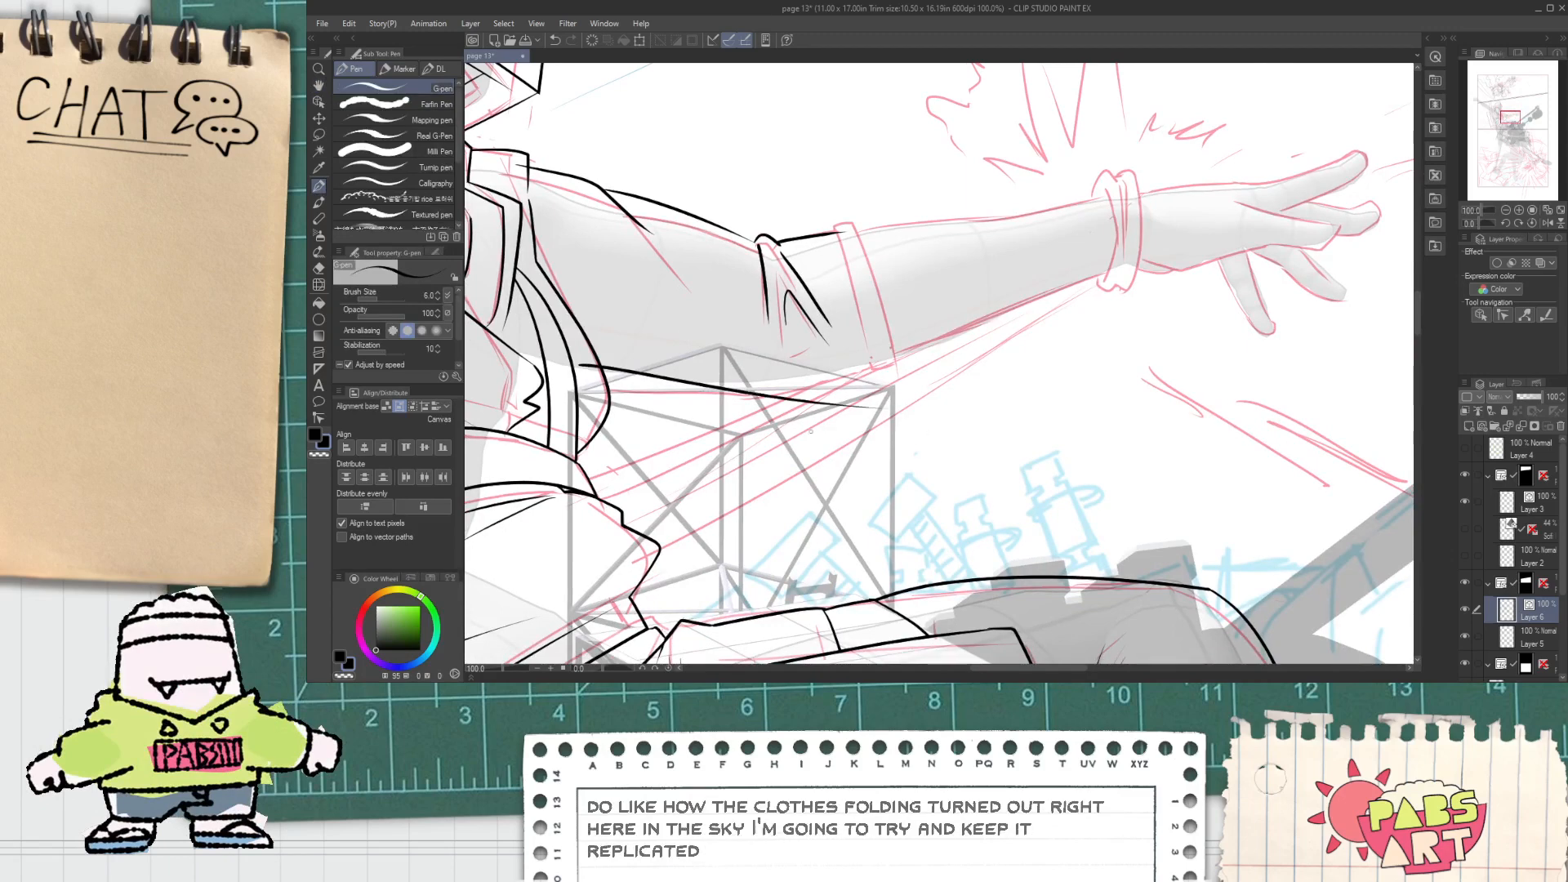
key(ctrl+z)
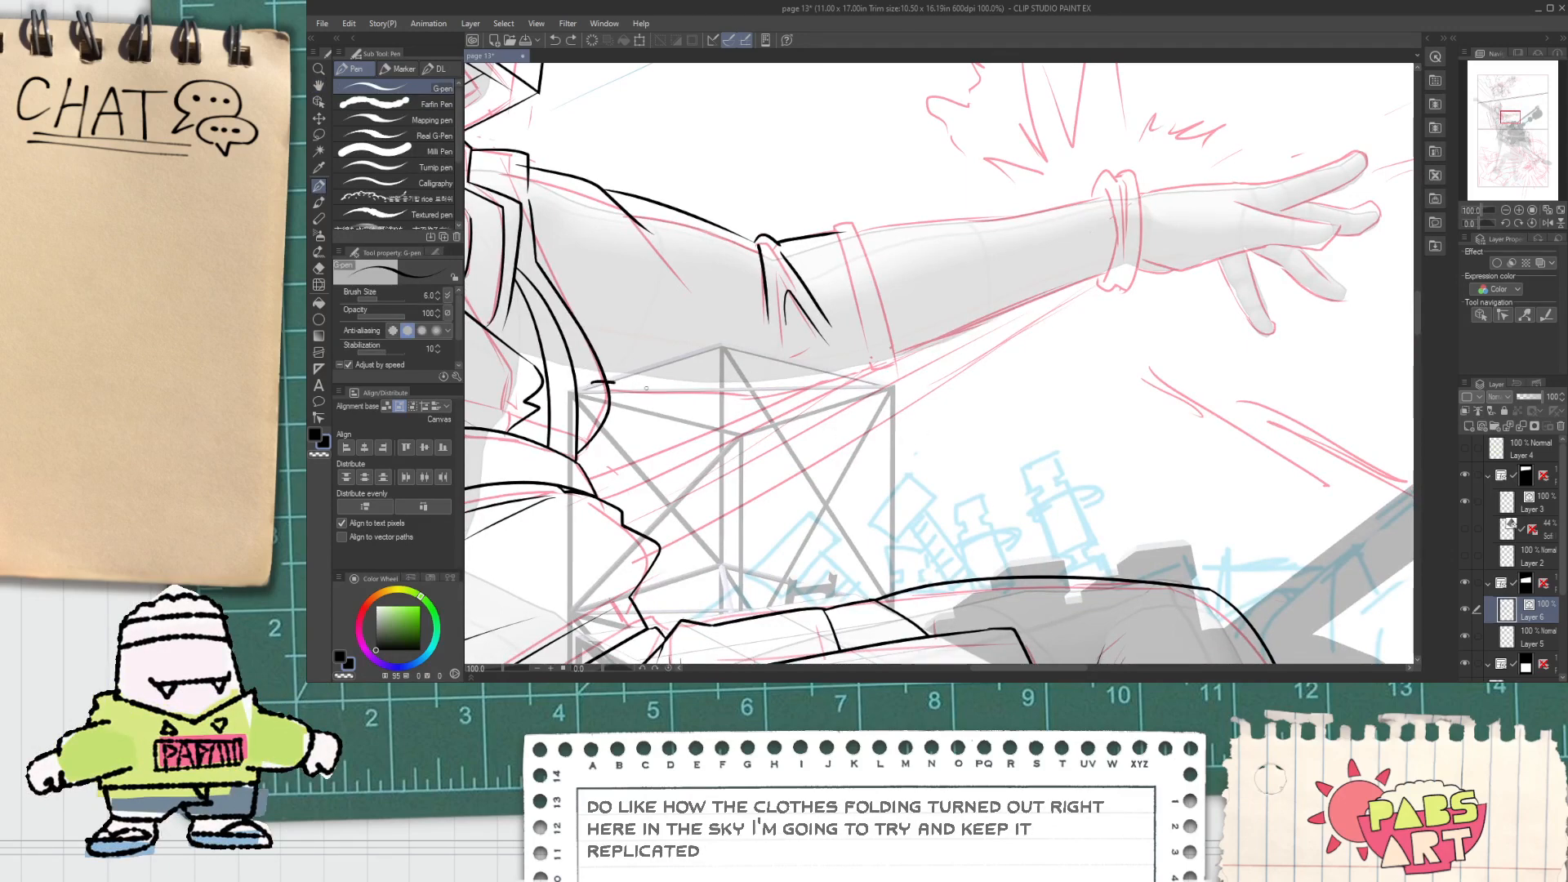
drag(594, 381, 891, 331)
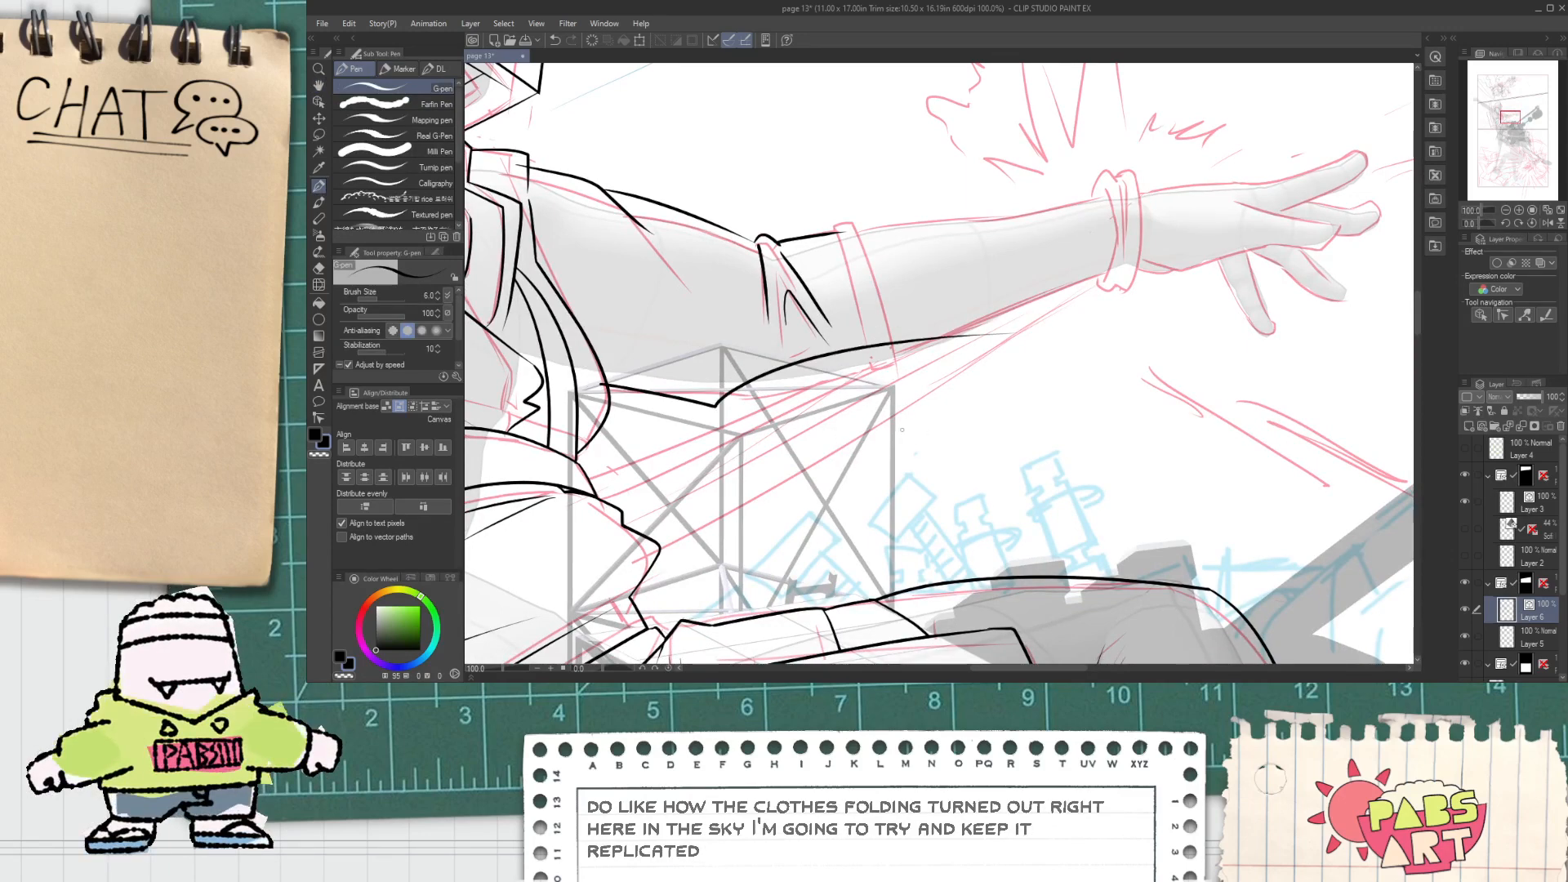
key(ctrl+z)
drag(585, 380, 861, 365)
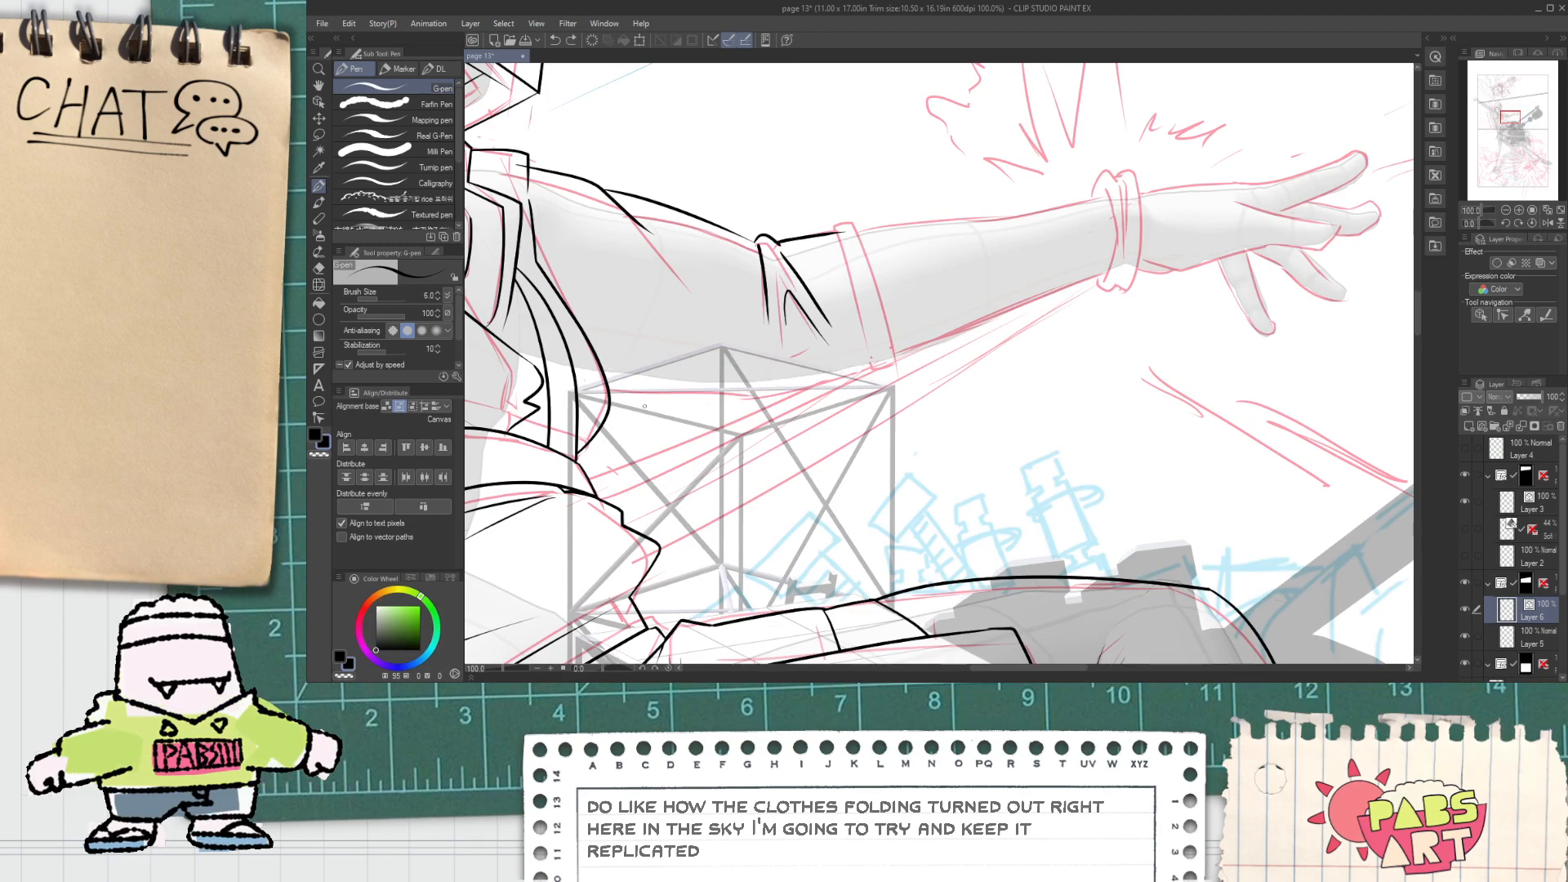
drag(580, 377, 923, 360)
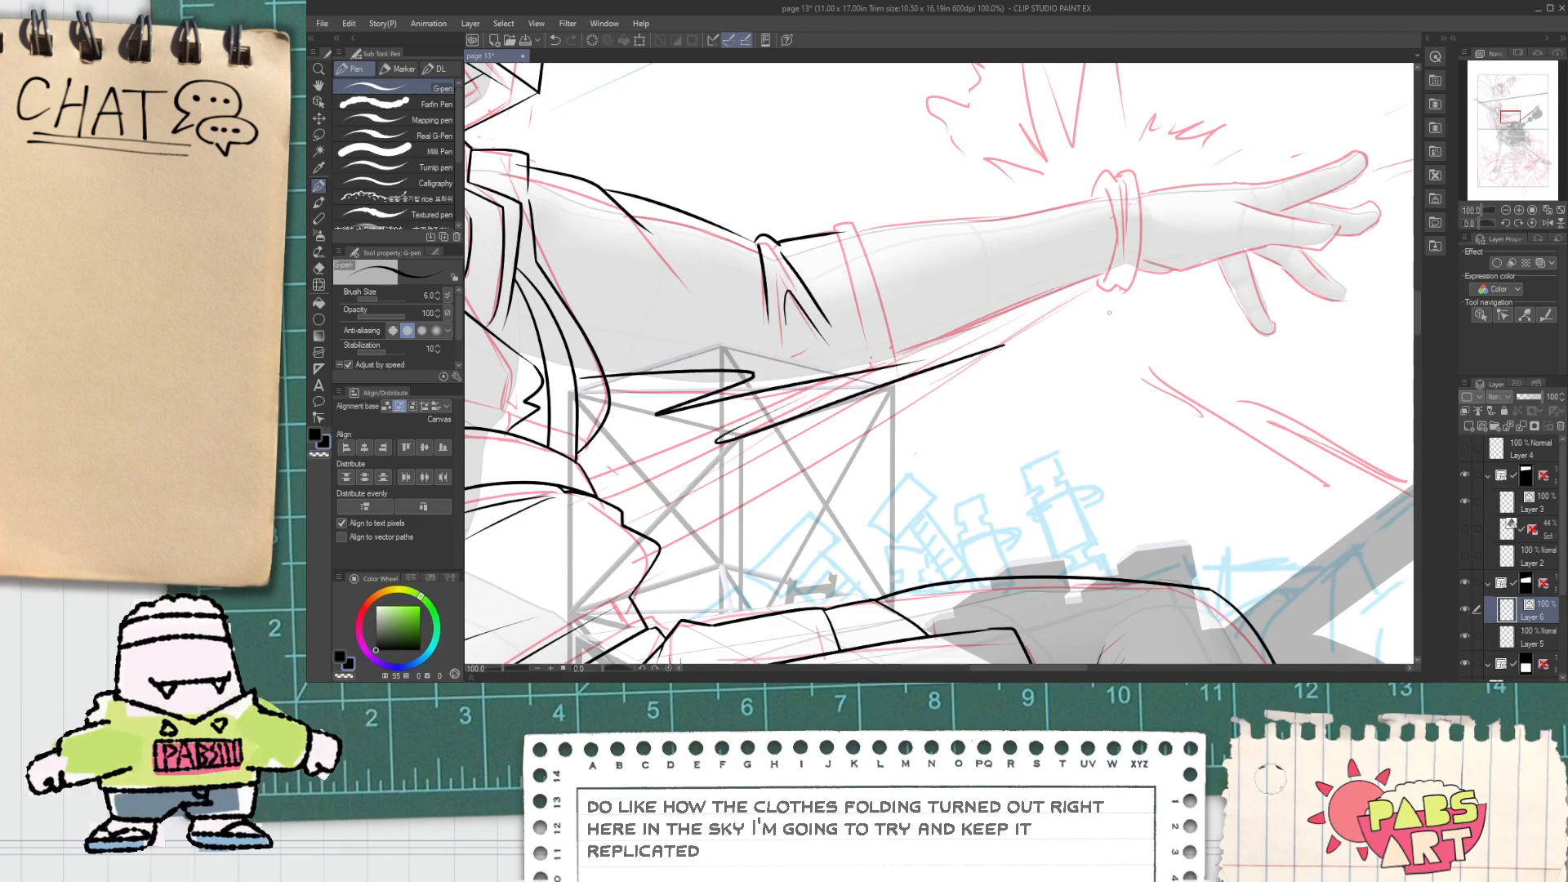
drag(1113, 311, 1004, 346)
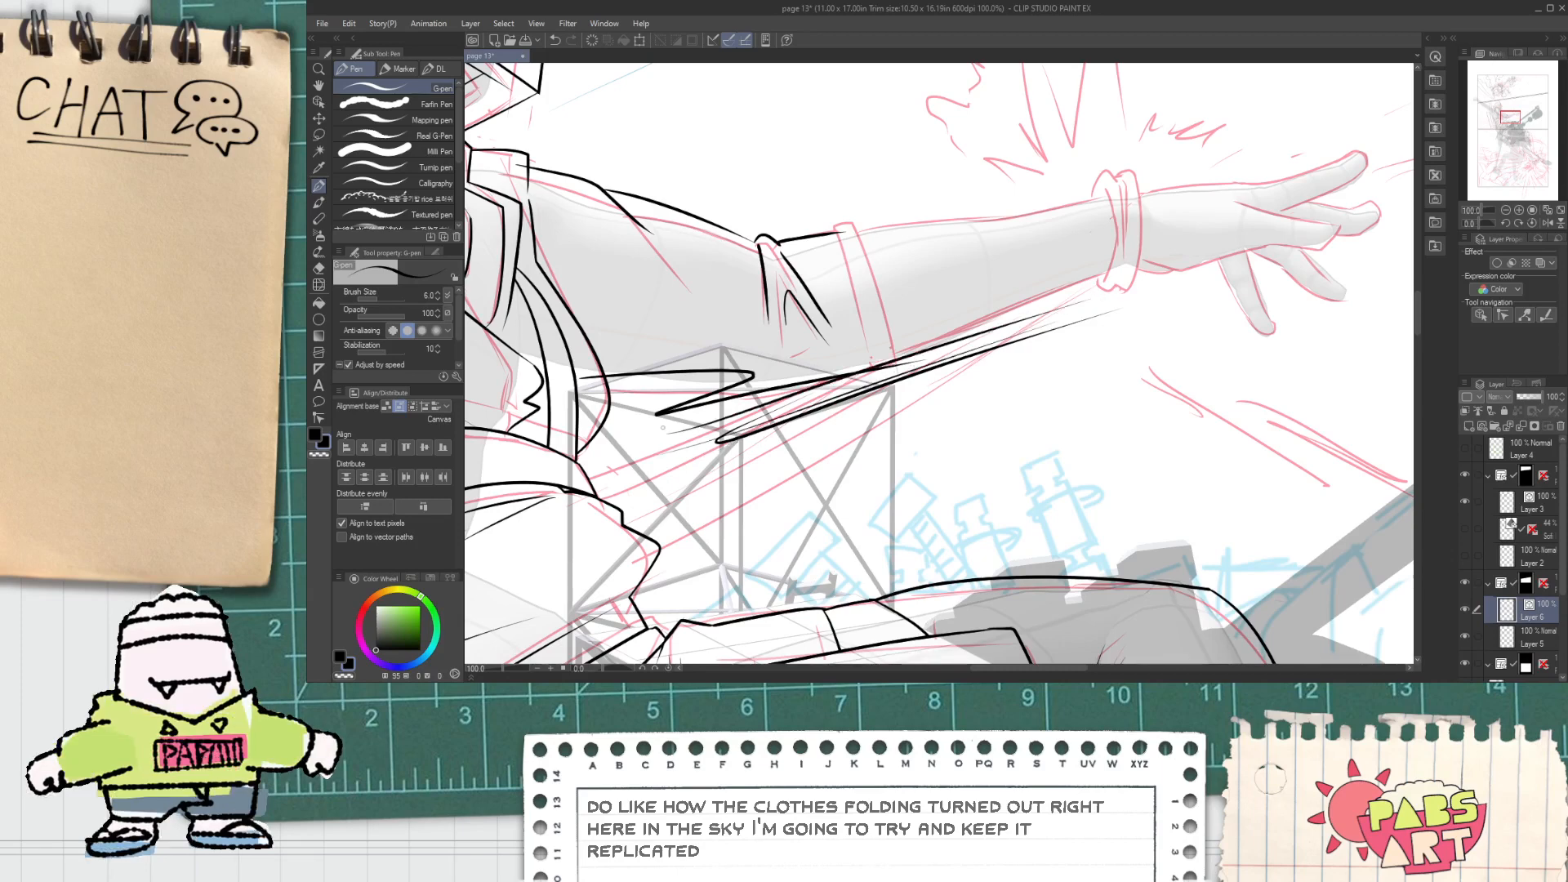
key(ctrl+z)
key(ctrl+z)
key(ctrl+z)
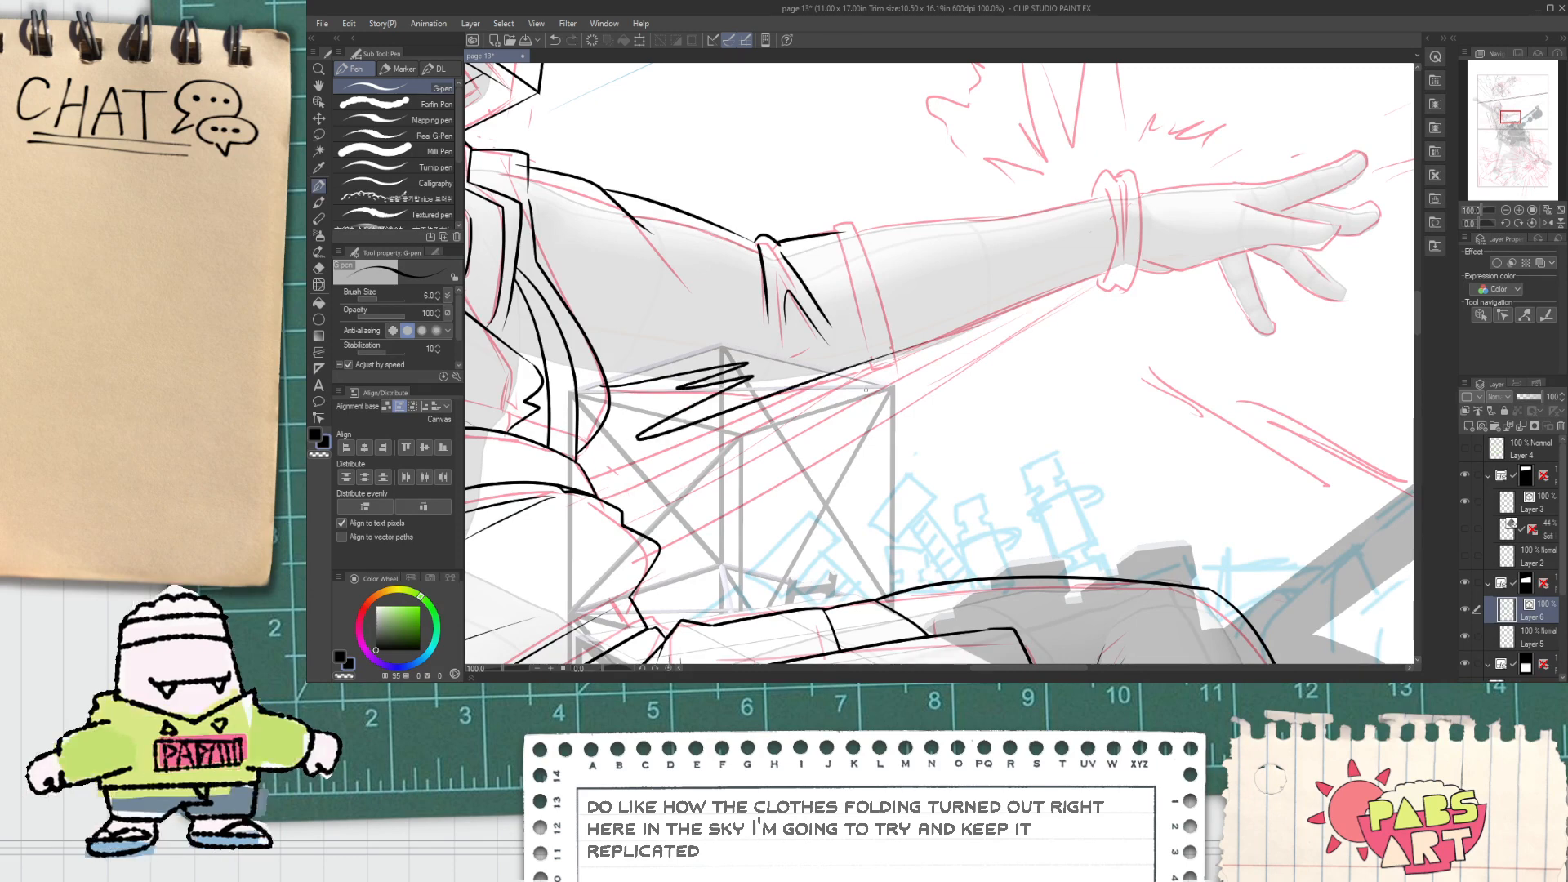
key(ctrl+z)
drag(686, 380, 775, 354)
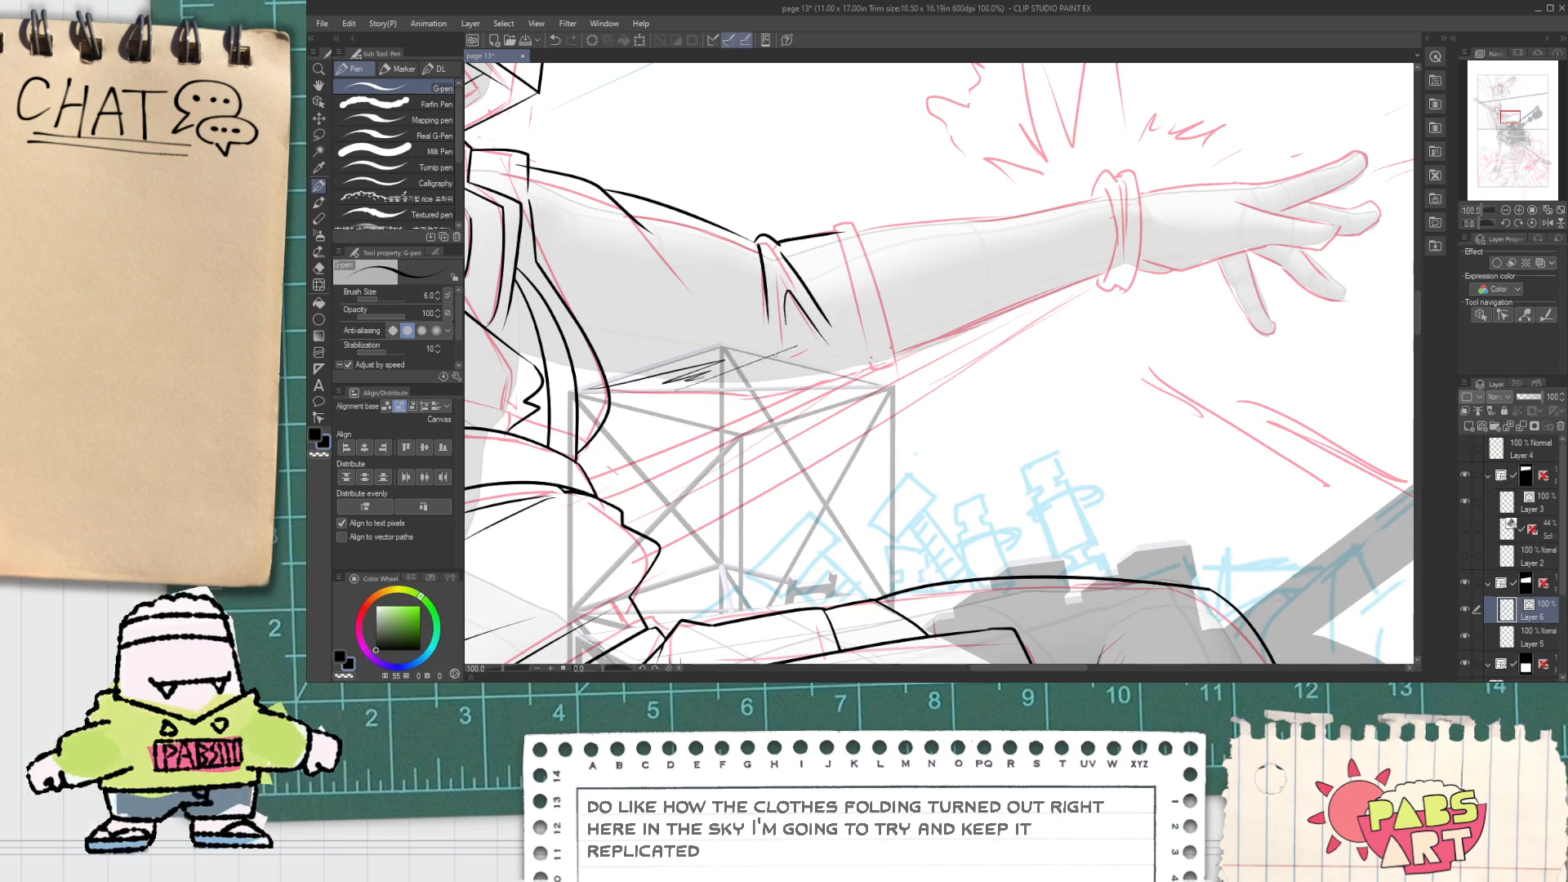
drag(709, 418, 905, 350)
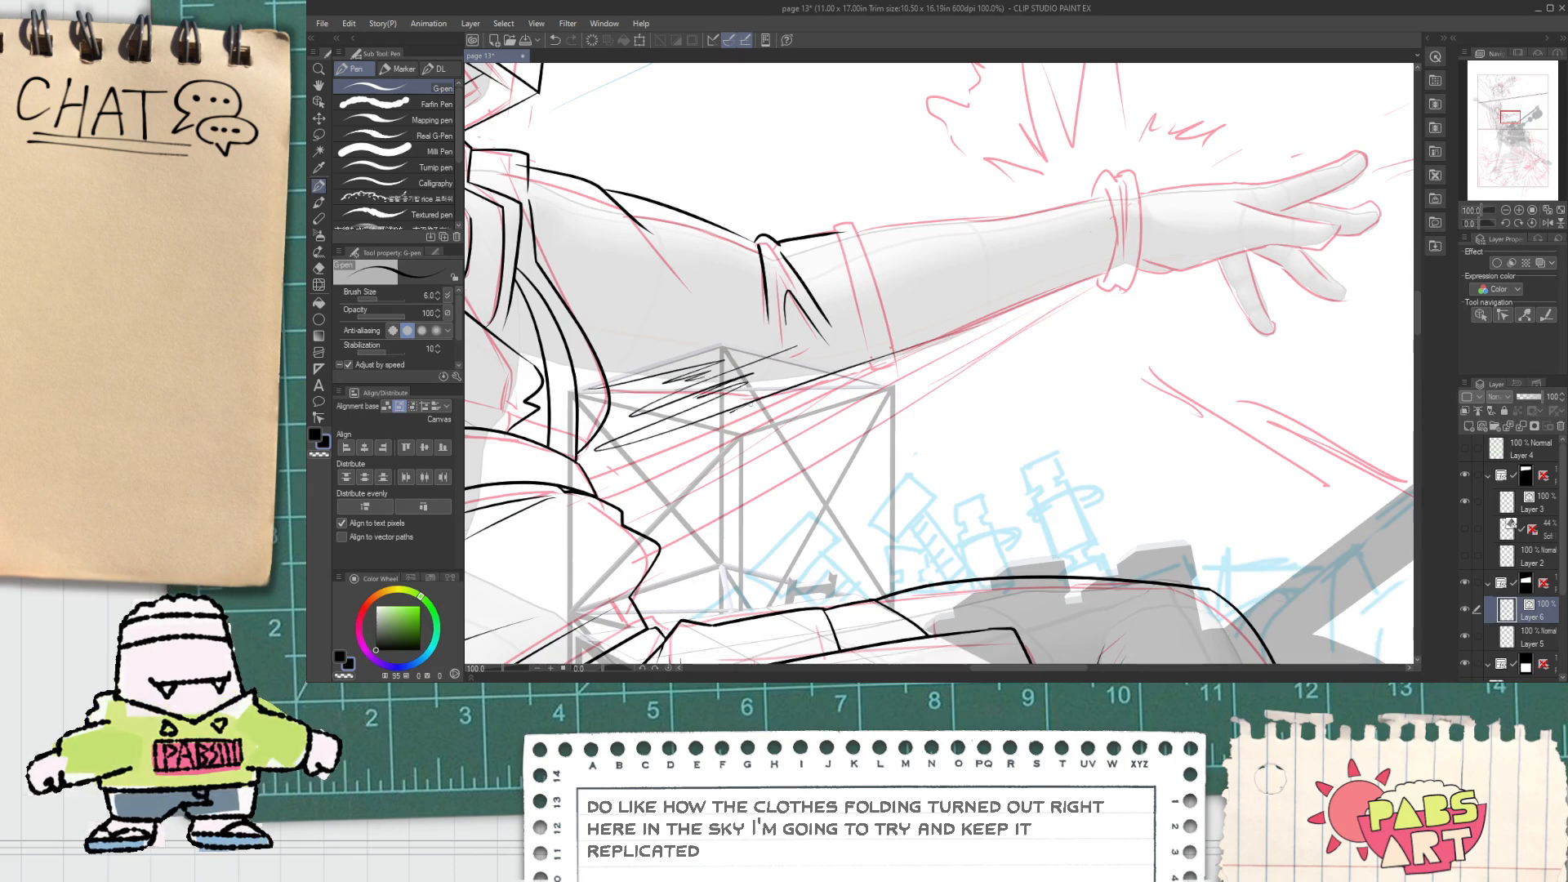
drag(640, 452, 907, 359)
key(ctrl+z)
key(ctrl+z)
key(ctrl+z)
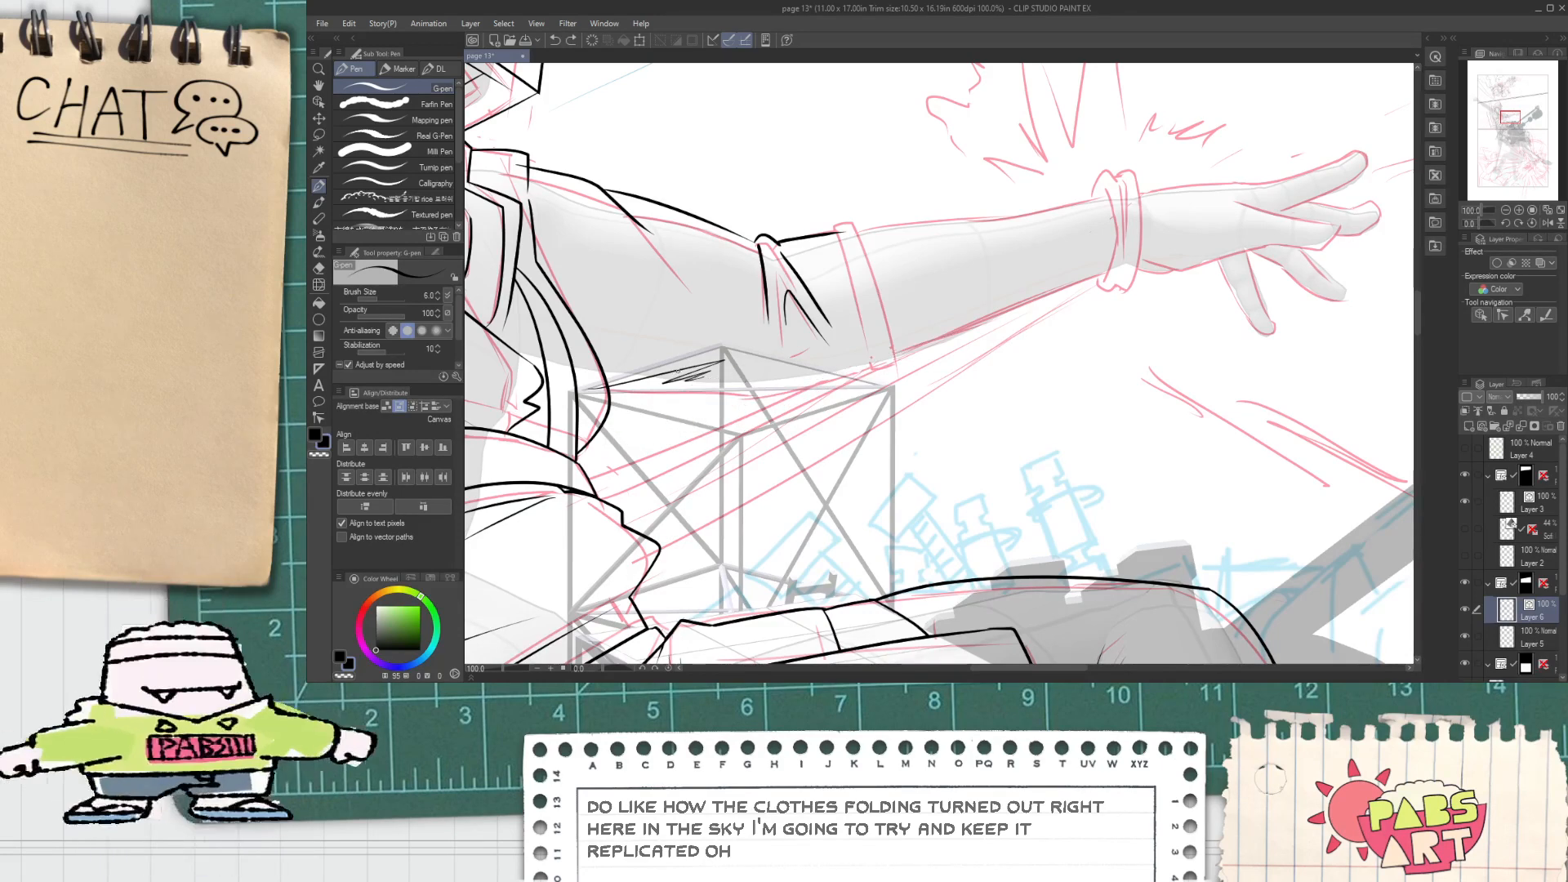
Step: Set the pen's stabilization to 0 and hatch thin slanted motion strokes under the upper arm beside the jacket's edge
scroll(682, 380, up, 2)
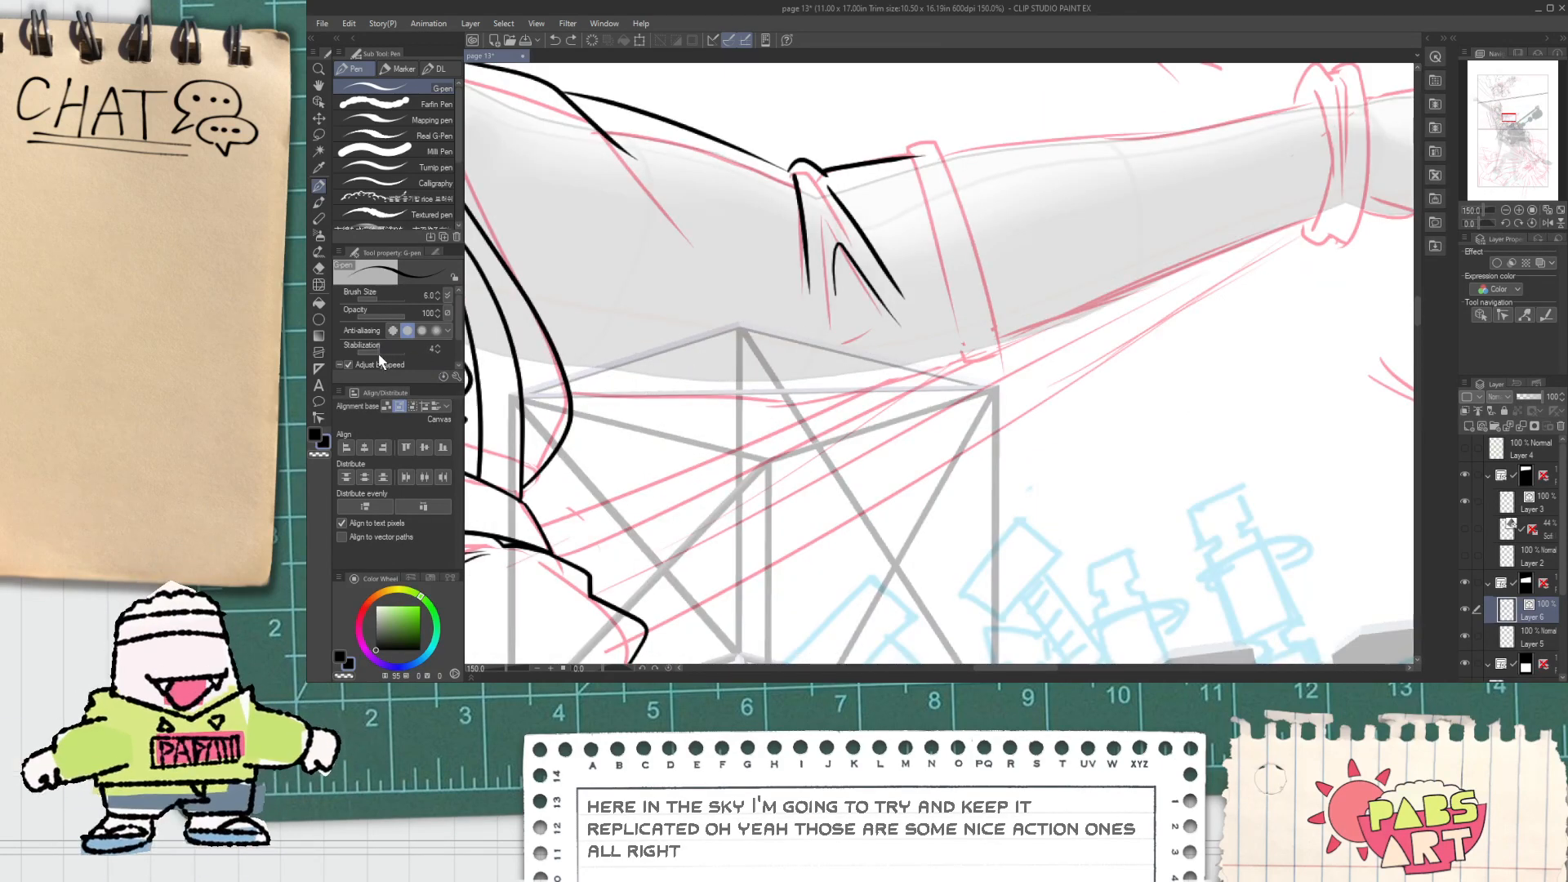
drag(383, 352, 356, 353)
drag(555, 411, 778, 345)
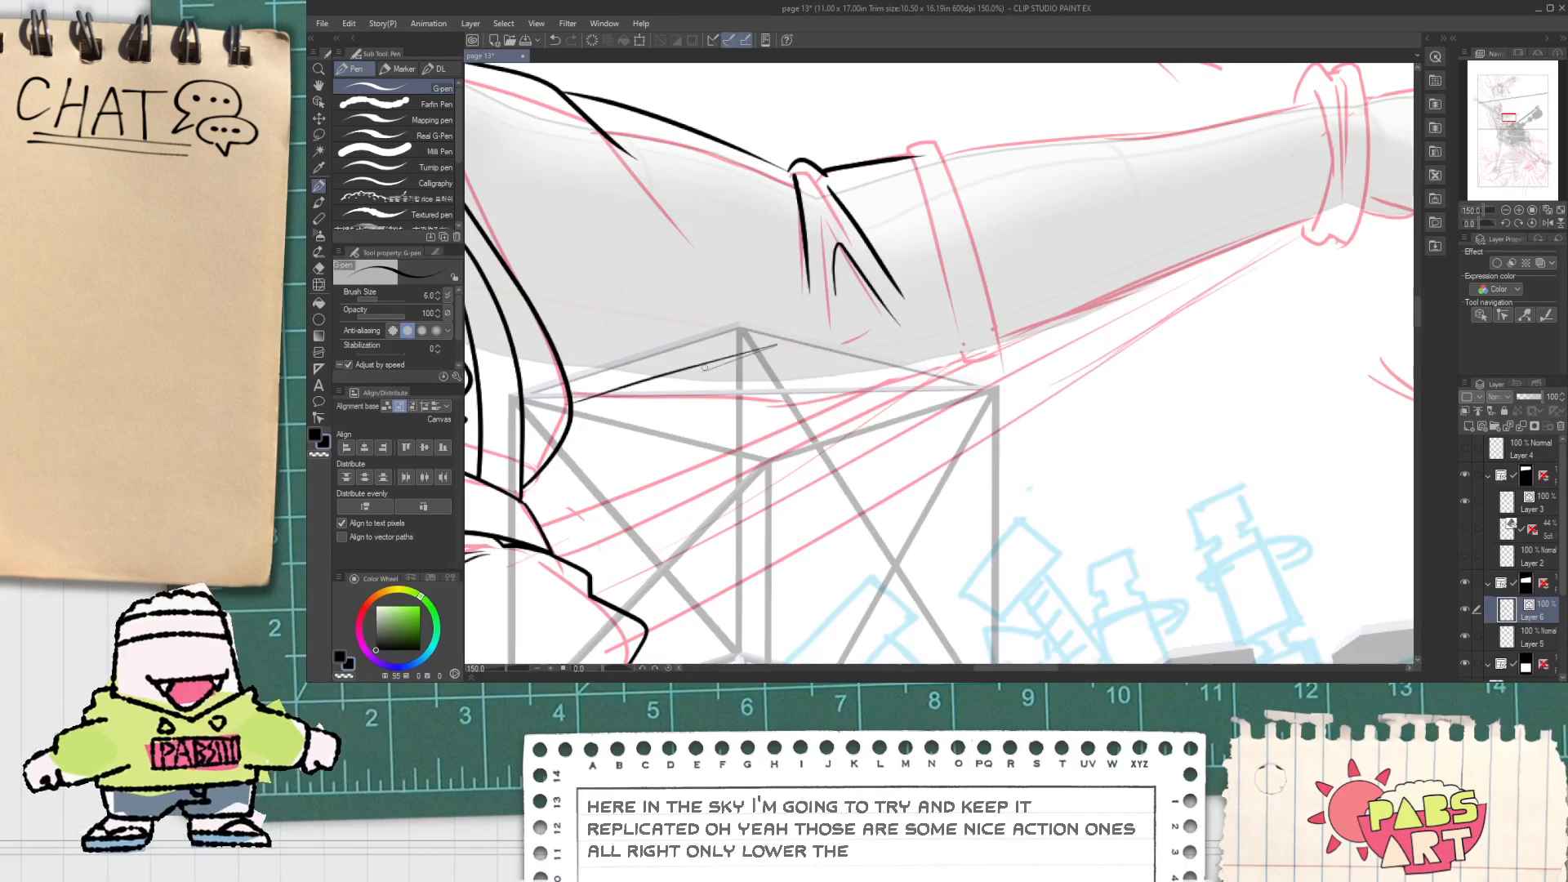
key(ctrl+z)
drag(551, 415, 762, 349)
drag(762, 349, 646, 392)
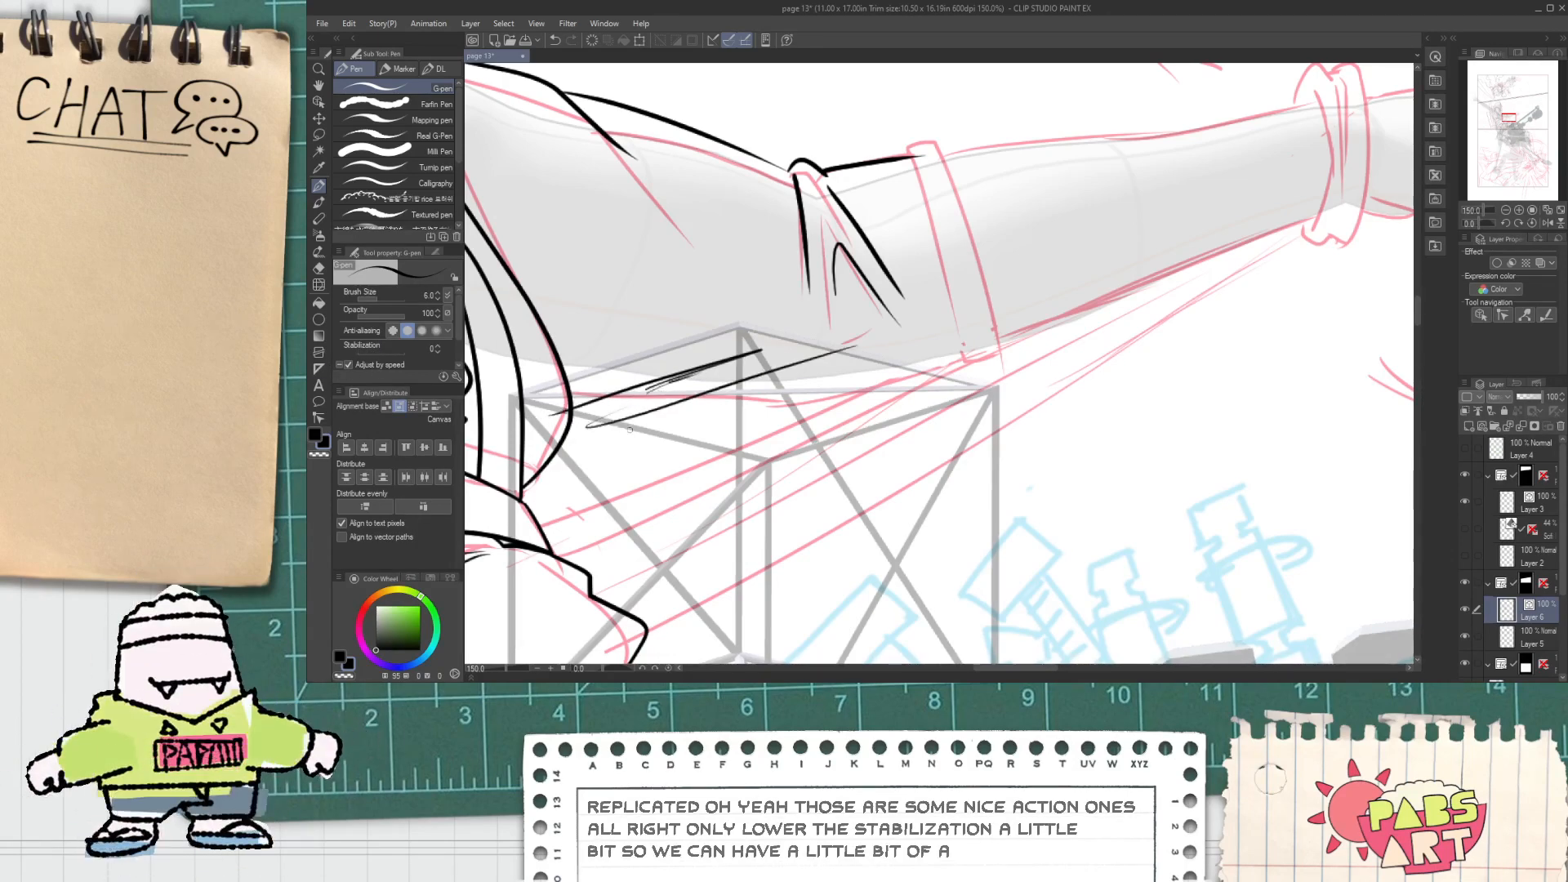
drag(570, 447, 675, 418)
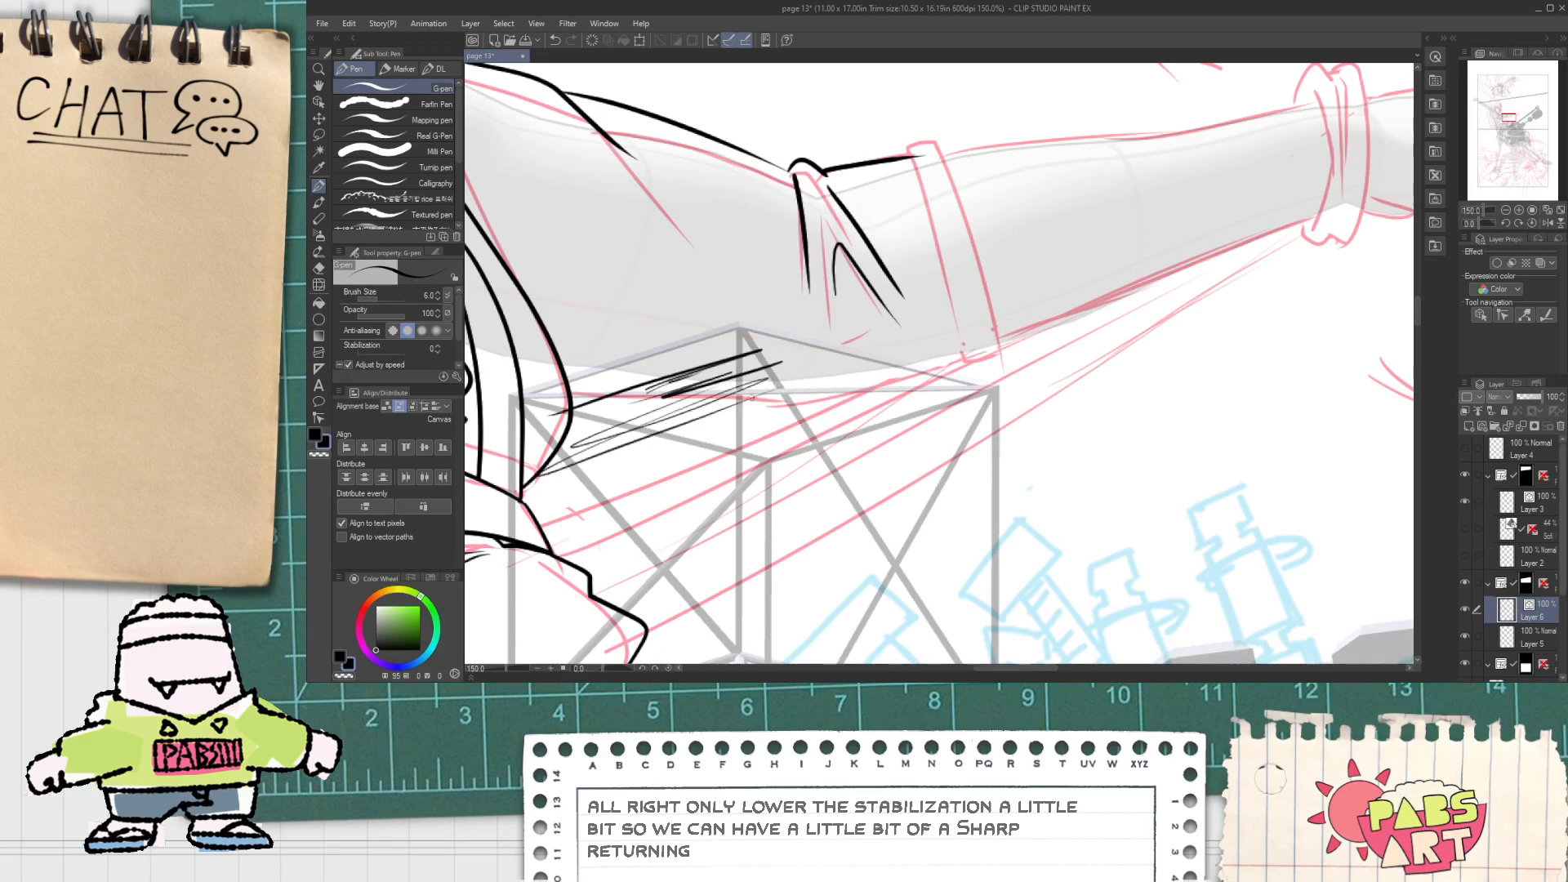
drag(604, 474, 1020, 345)
drag(813, 419, 1054, 335)
drag(899, 399, 963, 362)
drag(845, 421, 1223, 284)
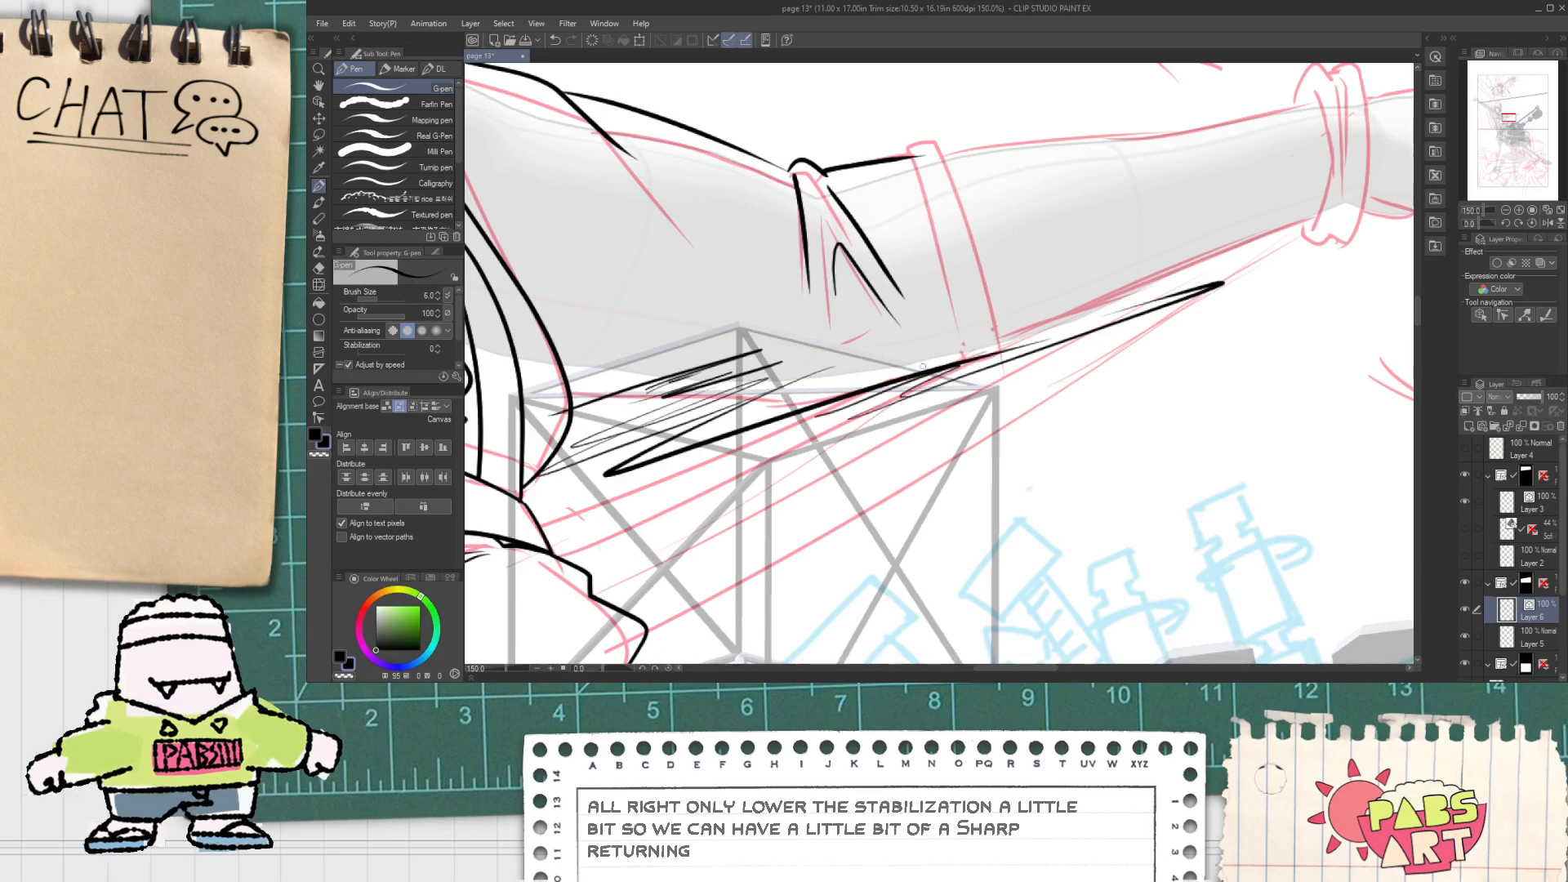
key(ctrl+z)
key(ctrl+z)
key(ctrl+z)
key(ctrl+z)
Step: Ink heavier slanted strokes below the hatching and two long straight lines along the arm's underside past the wrist
drag(639, 451, 739, 407)
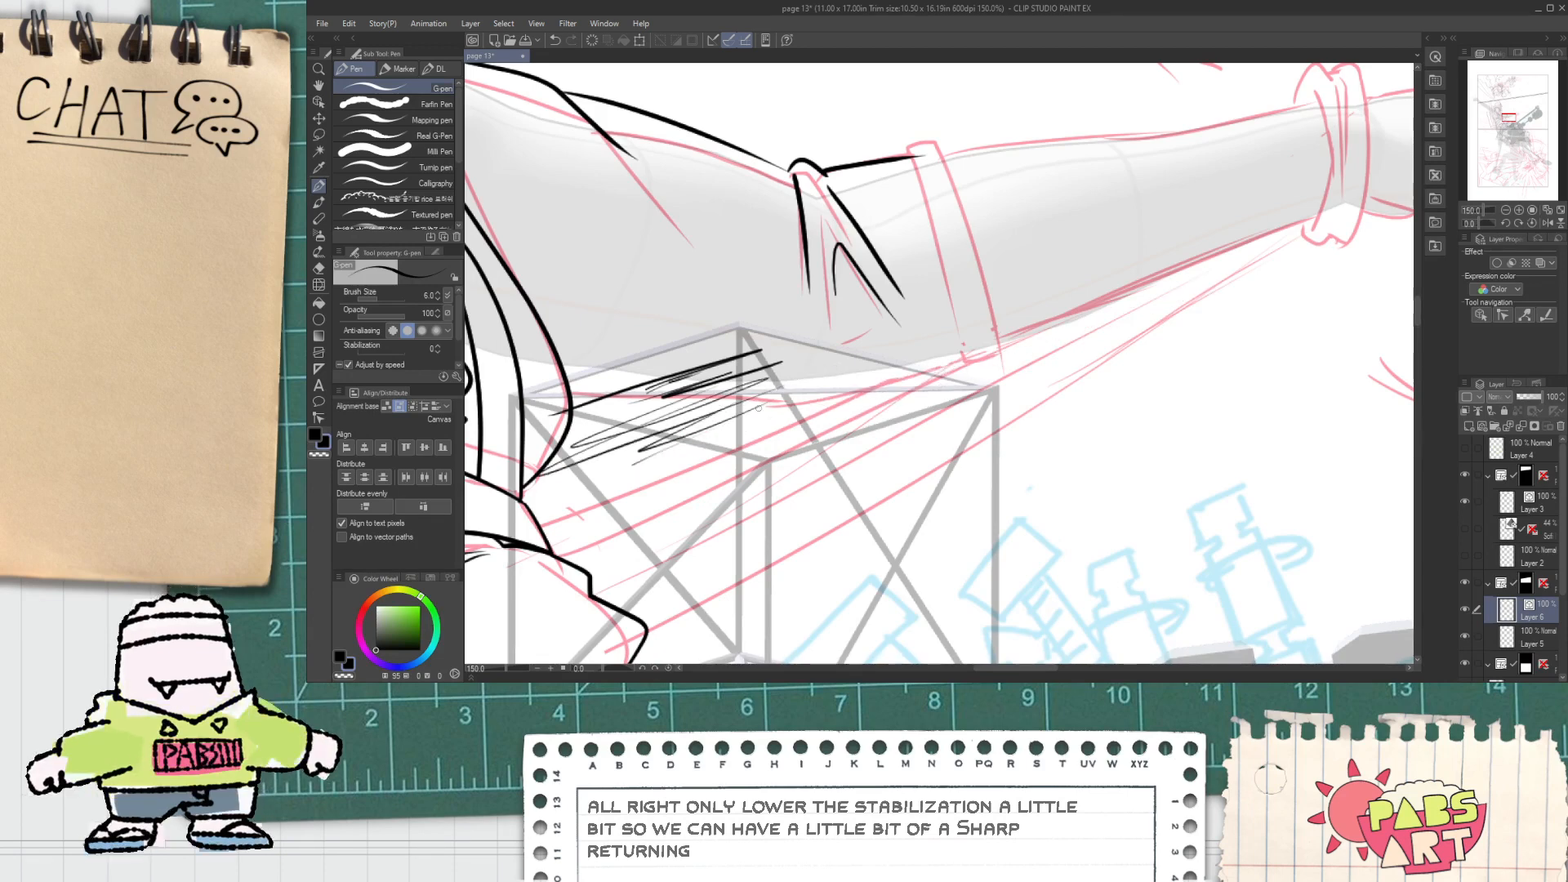
drag(578, 487, 1269, 245)
key(ctrl+z)
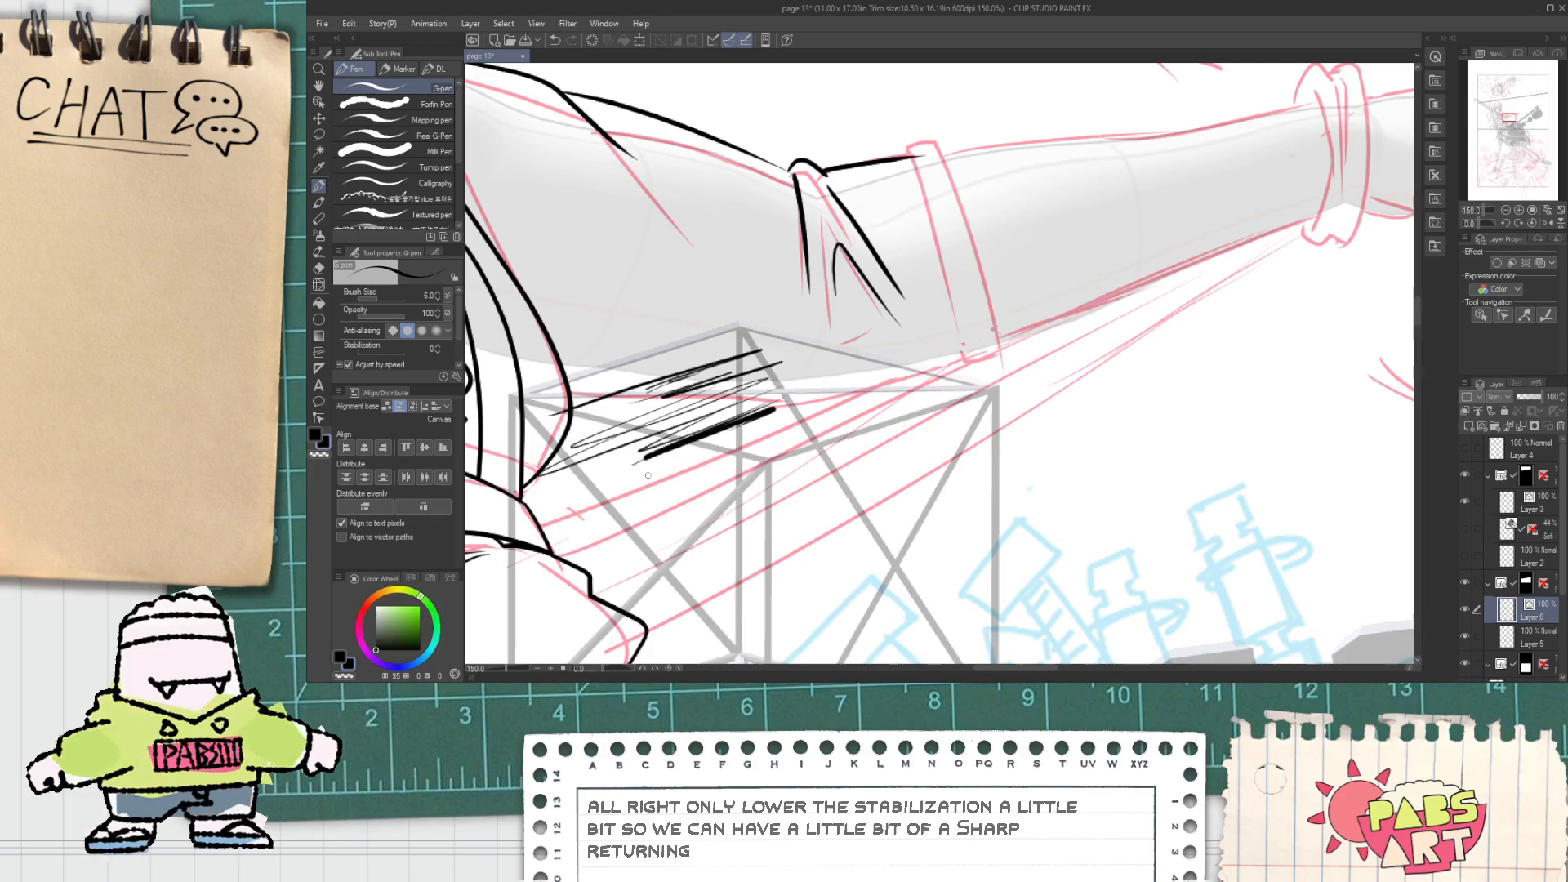
drag(648, 475, 1294, 238)
drag(736, 459, 1437, 191)
scroll(1306, 271, down, 3)
scroll(1301, 279, up, 4)
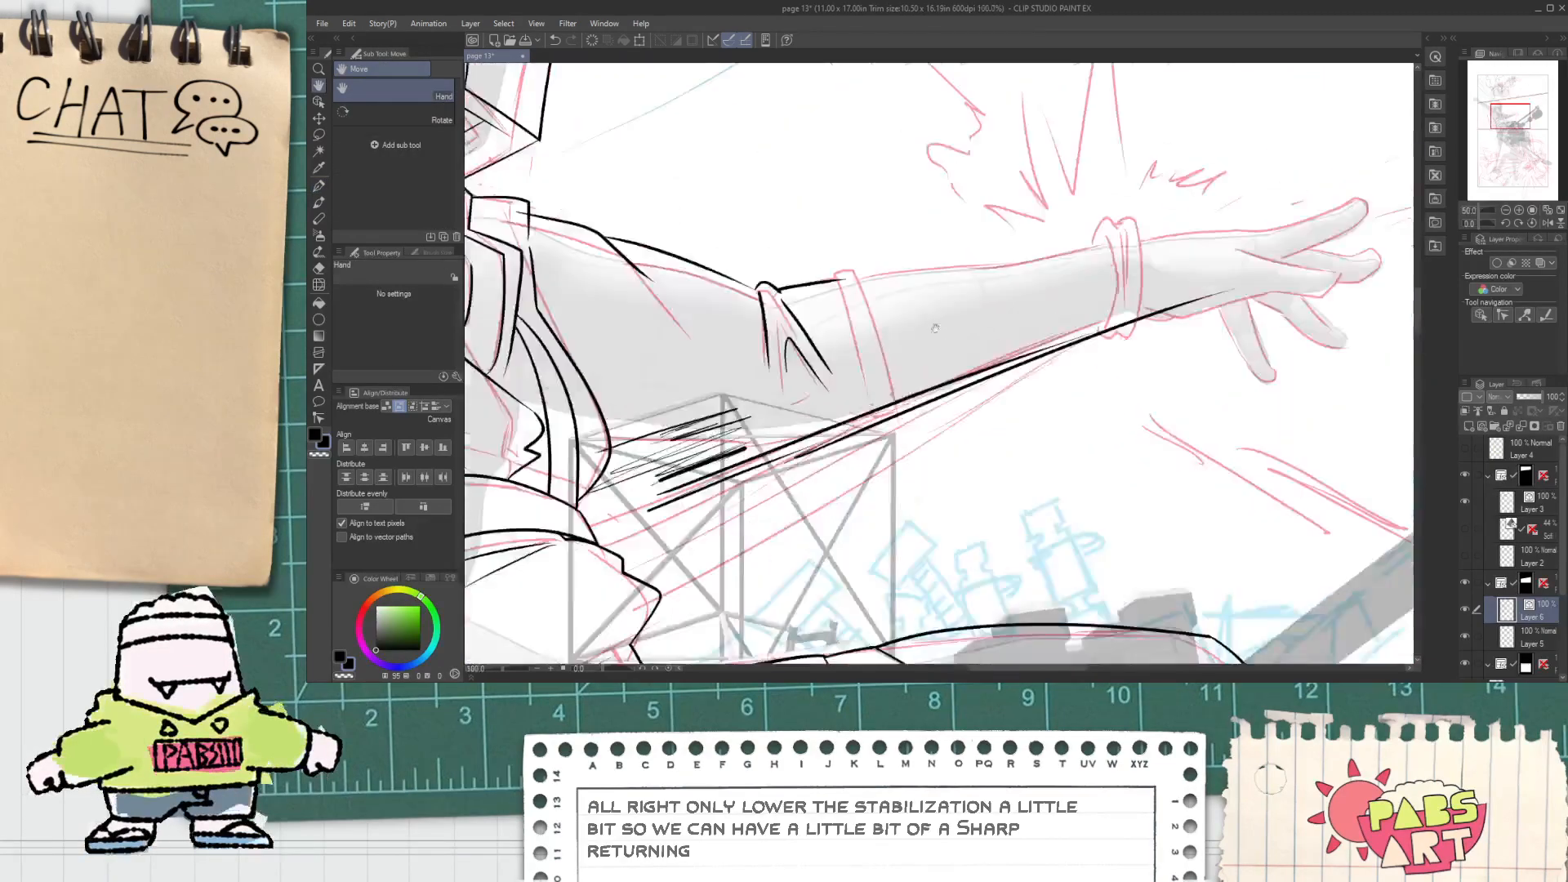
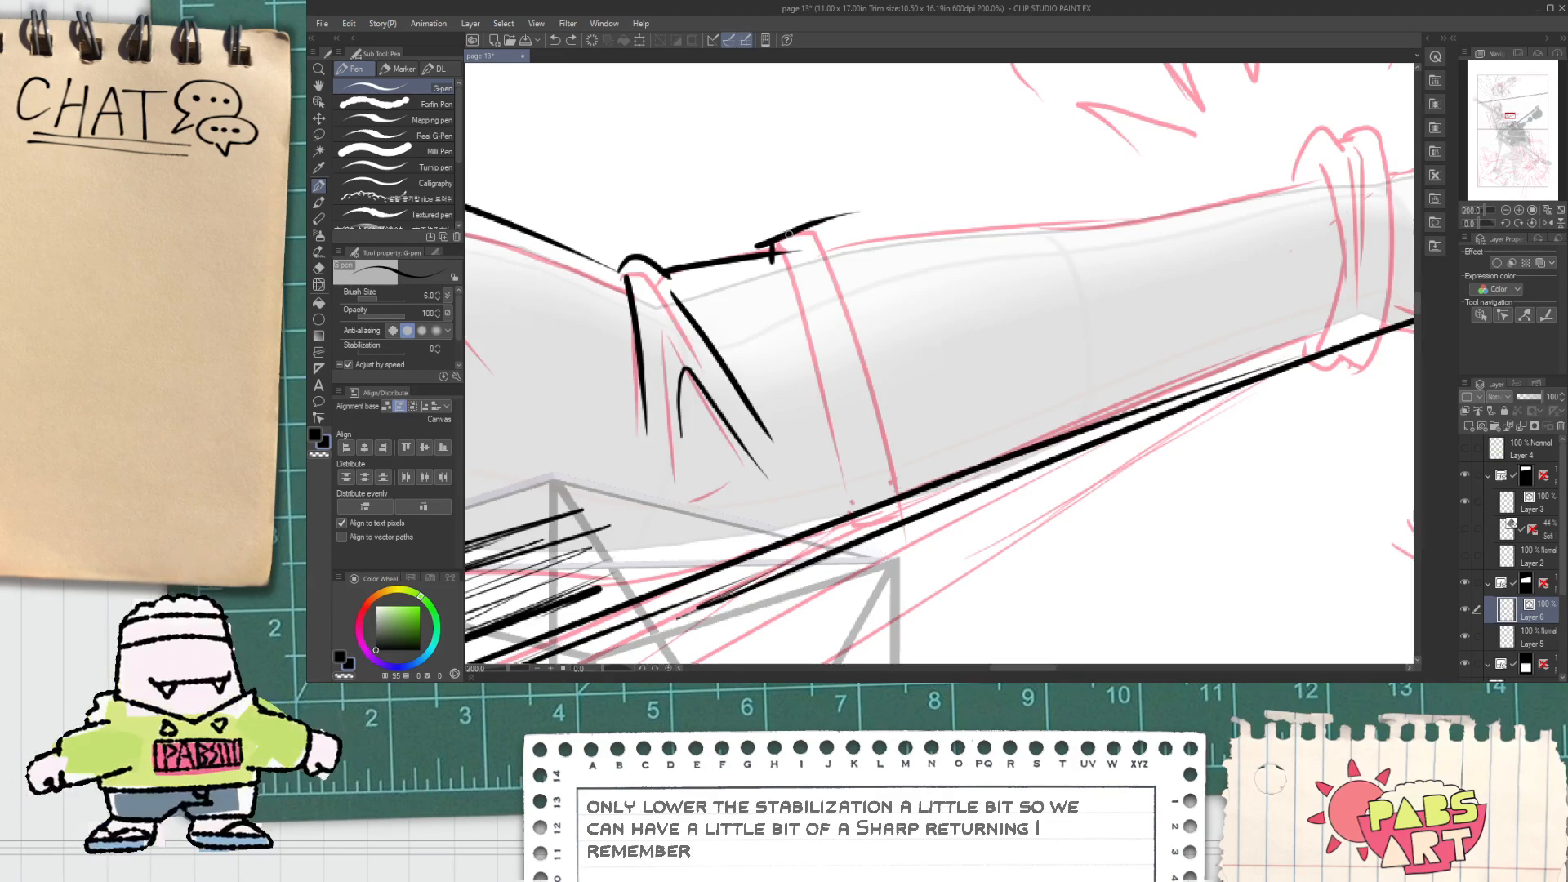
Step: Ink the rolled cuff's top edge above the forearm and its curved front edge down to the underarm lines
key(ctrl+z)
scroll(776, 245, up, 2)
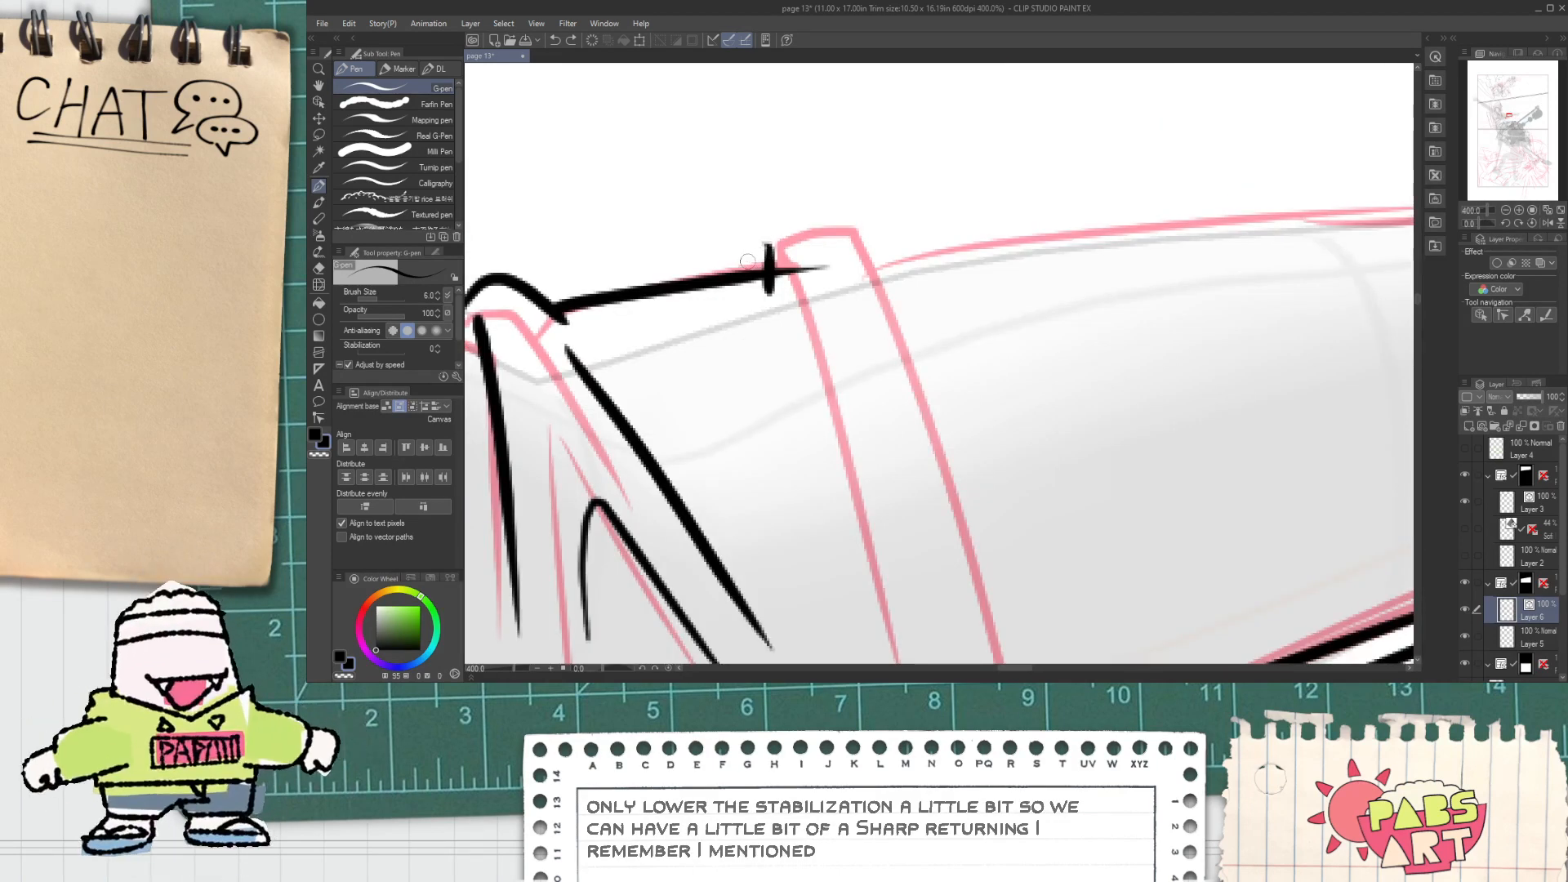
drag(772, 260, 1109, 188)
scroll(1171, 166, down, 2)
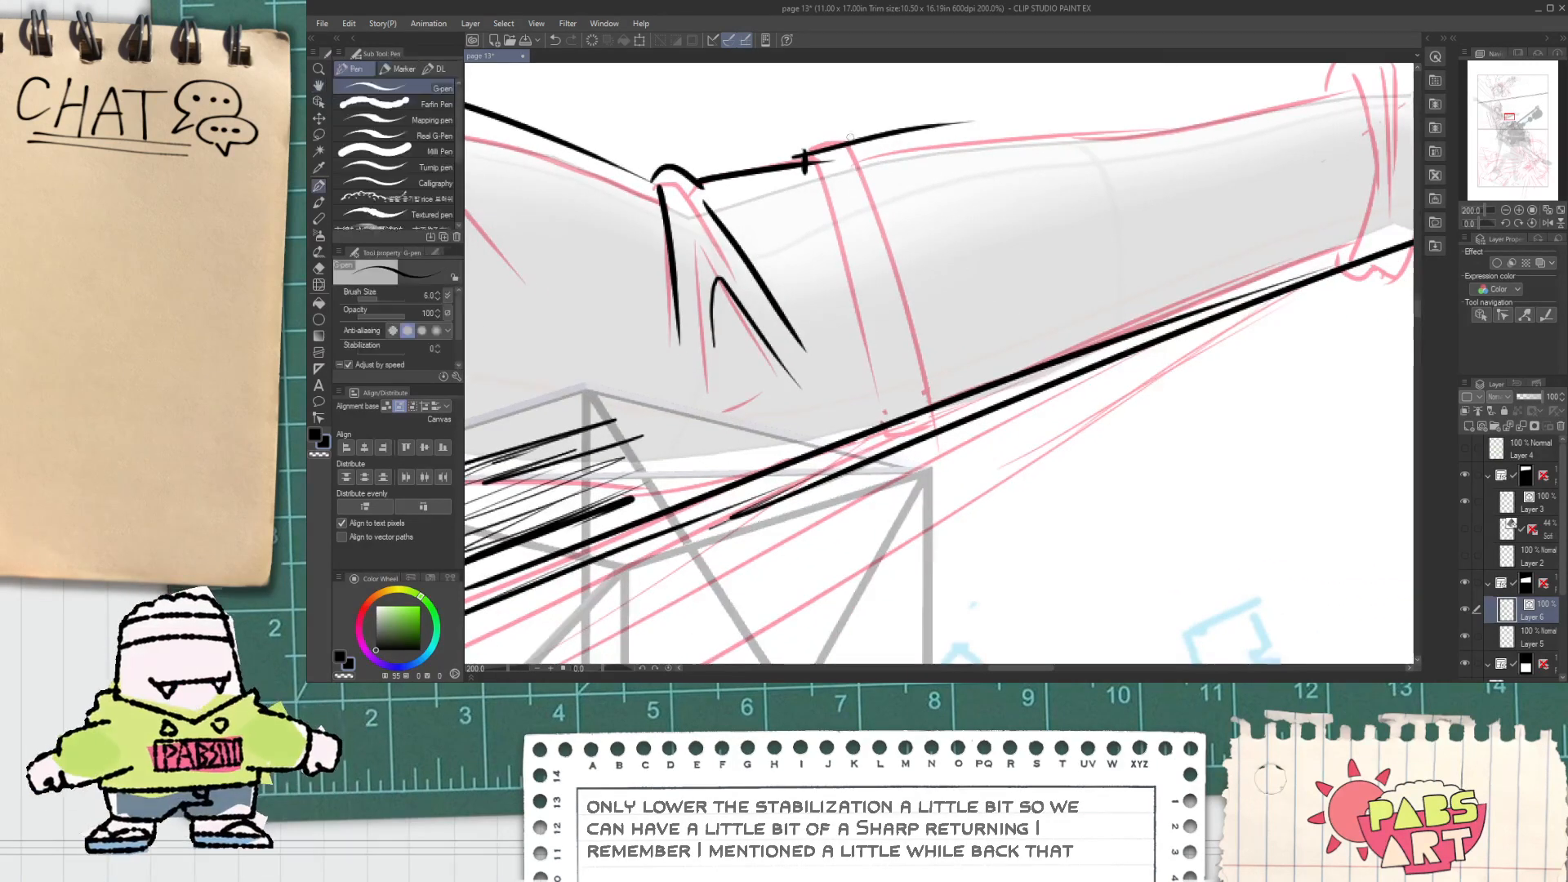
drag(854, 140, 980, 429)
Step: Erase the line ends overshooting the small stepped corner where the sleeve meets the cuff
key(e)
scroll(566, 272, up, 4)
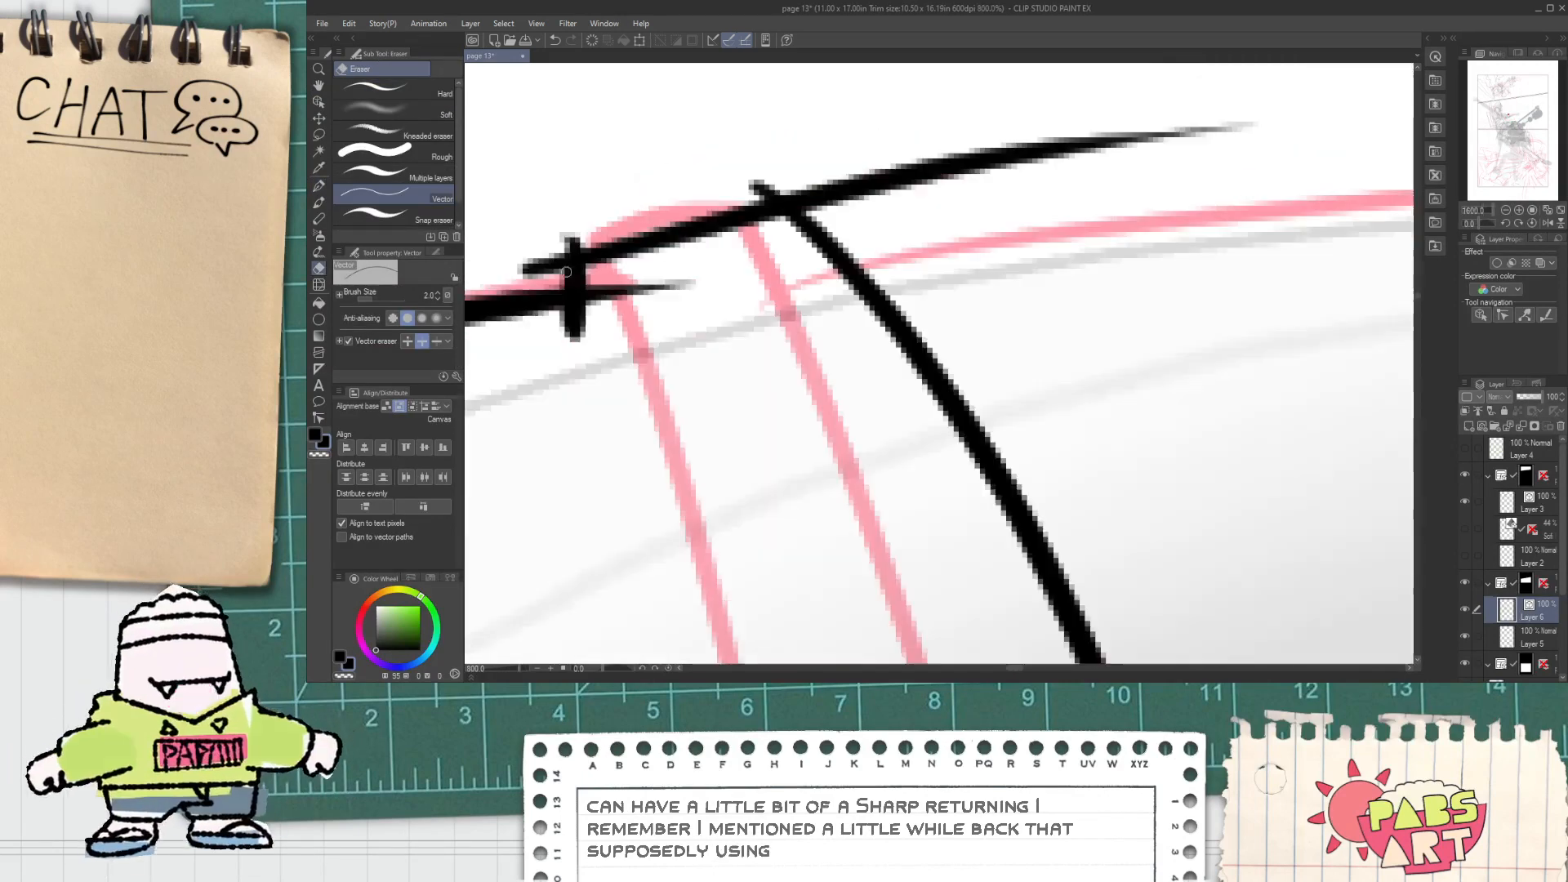
drag(563, 325, 590, 325)
drag(639, 272, 663, 311)
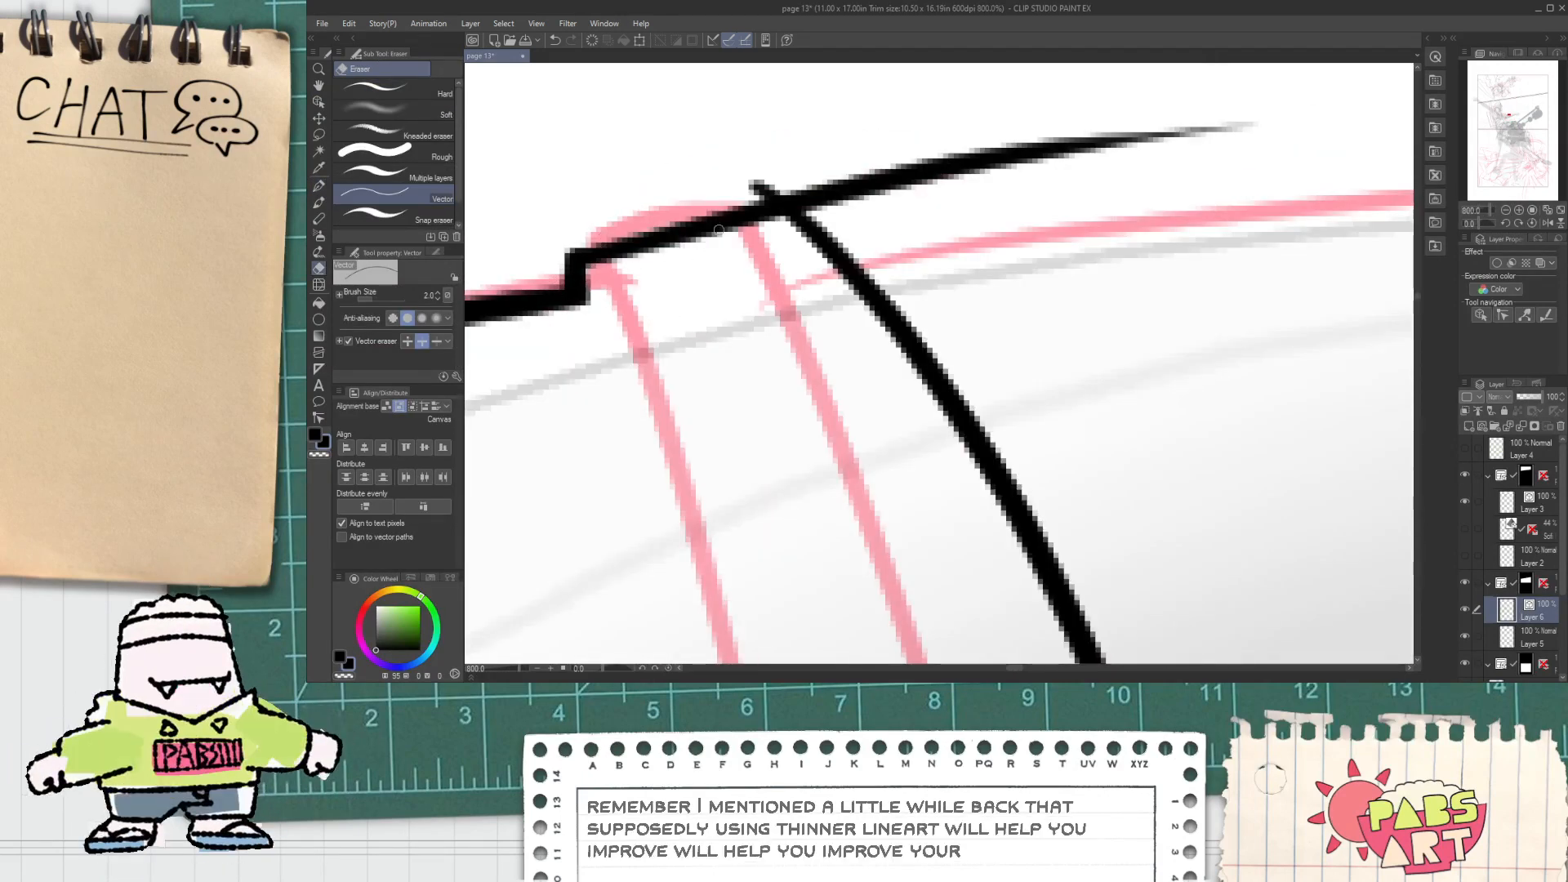
Step: Ink the cuff's back edge as a slanted curve from the stepped corner down toward the underarm lines
scroll(847, 164, down, 2)
key(p)
scroll(888, 380, down, 2)
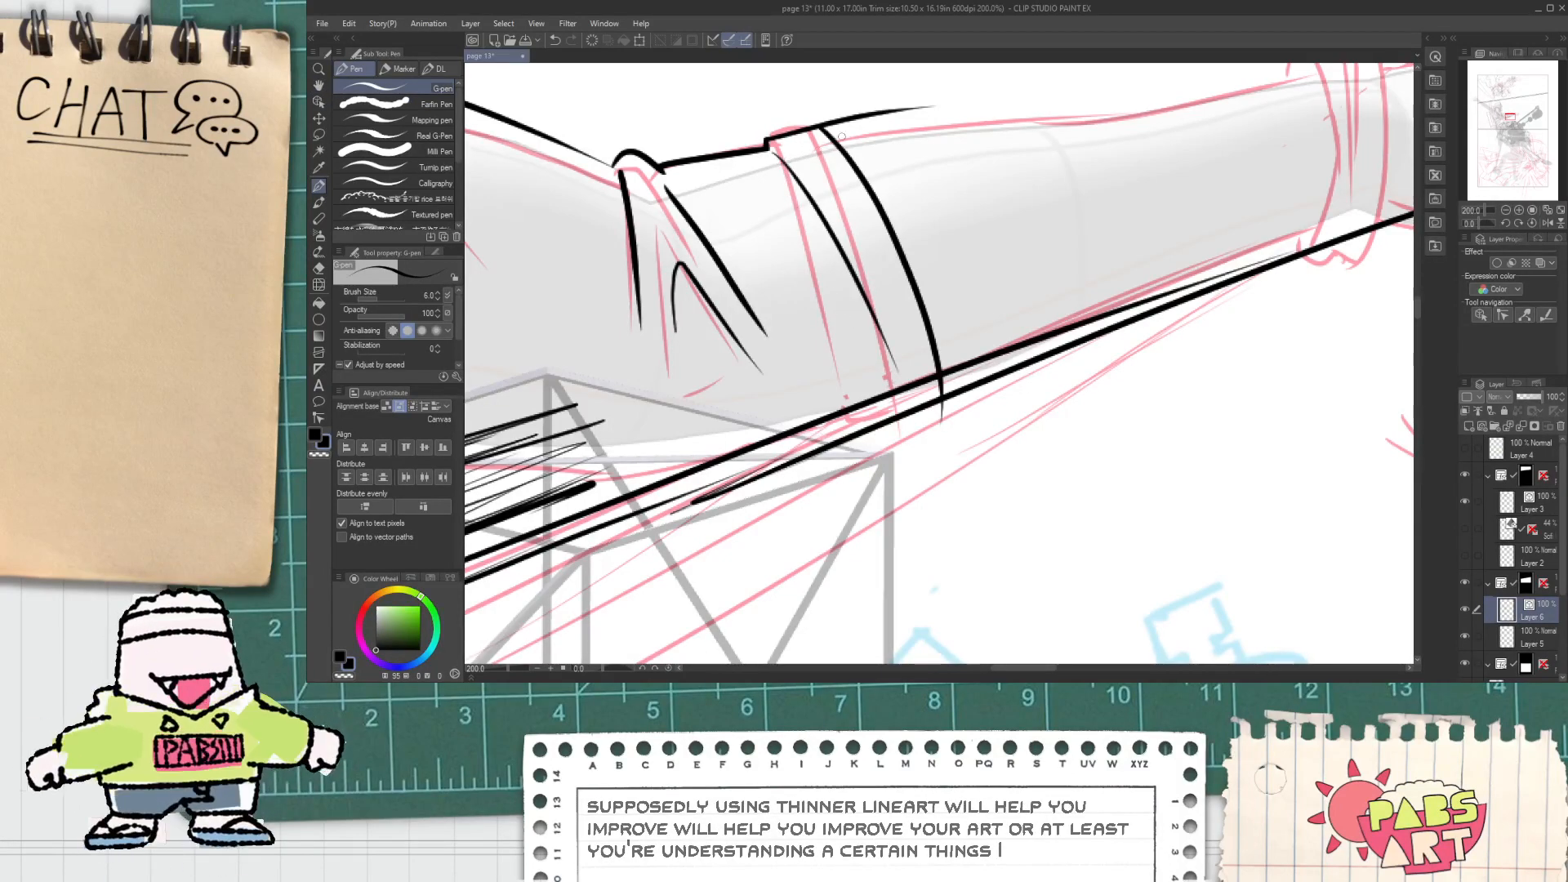
Step: Ink the forearm's upper edge as one long line from the cuff to the wristband
mouse_move(841, 137)
mouse_down()
mouse_move(655, 265)
mouse_move(1242, 176)
mouse_up()
key(ctrl+z)
drag(730, 254, 1289, 205)
key(ctrl+z)
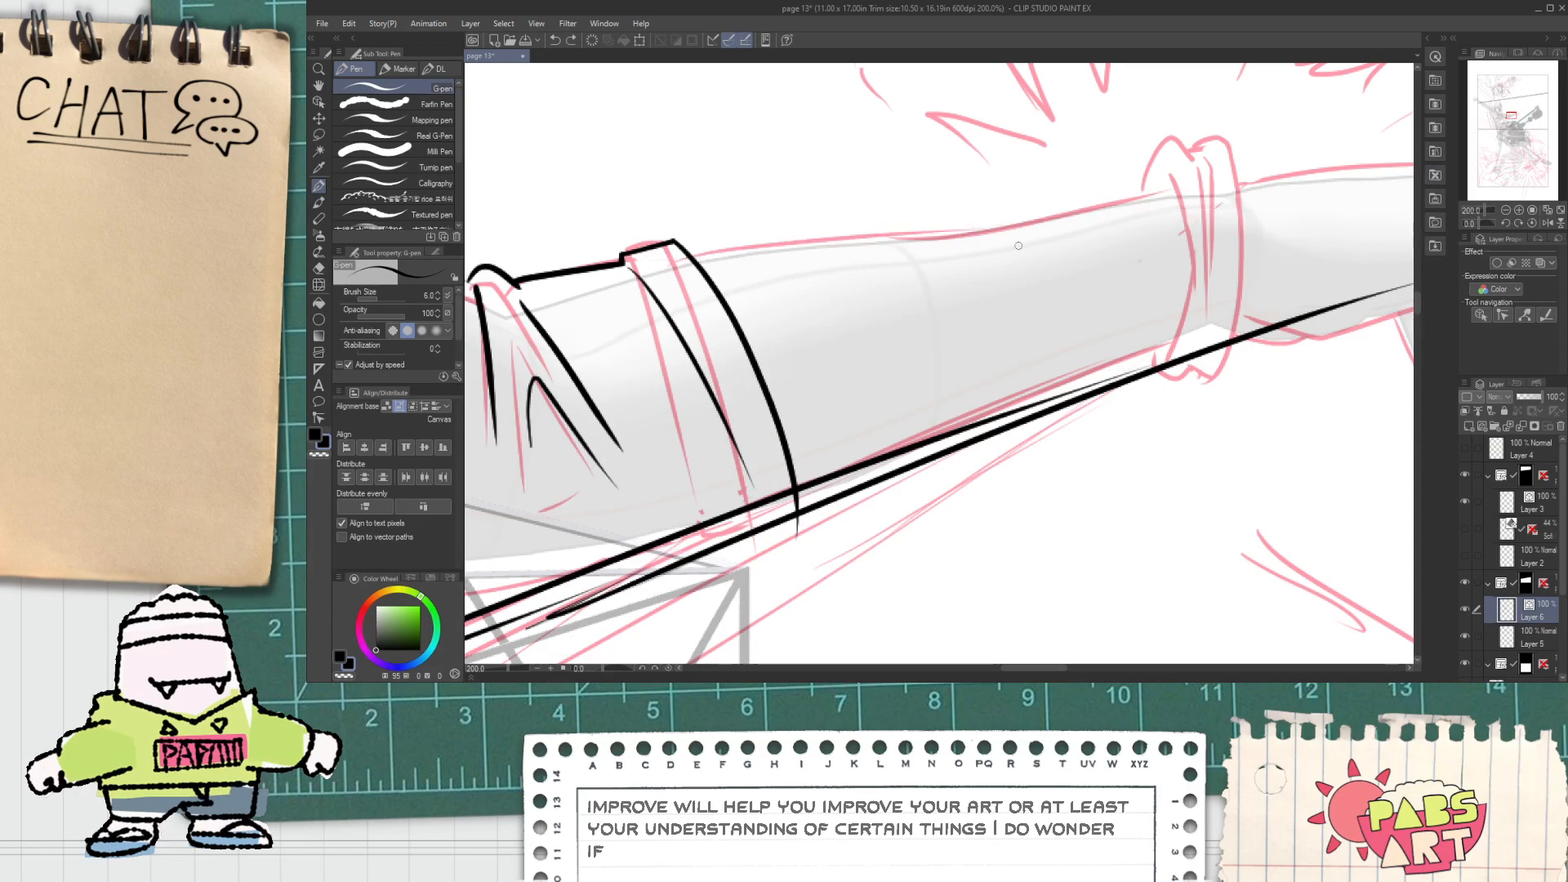
drag(647, 250, 1094, 208)
key(e)
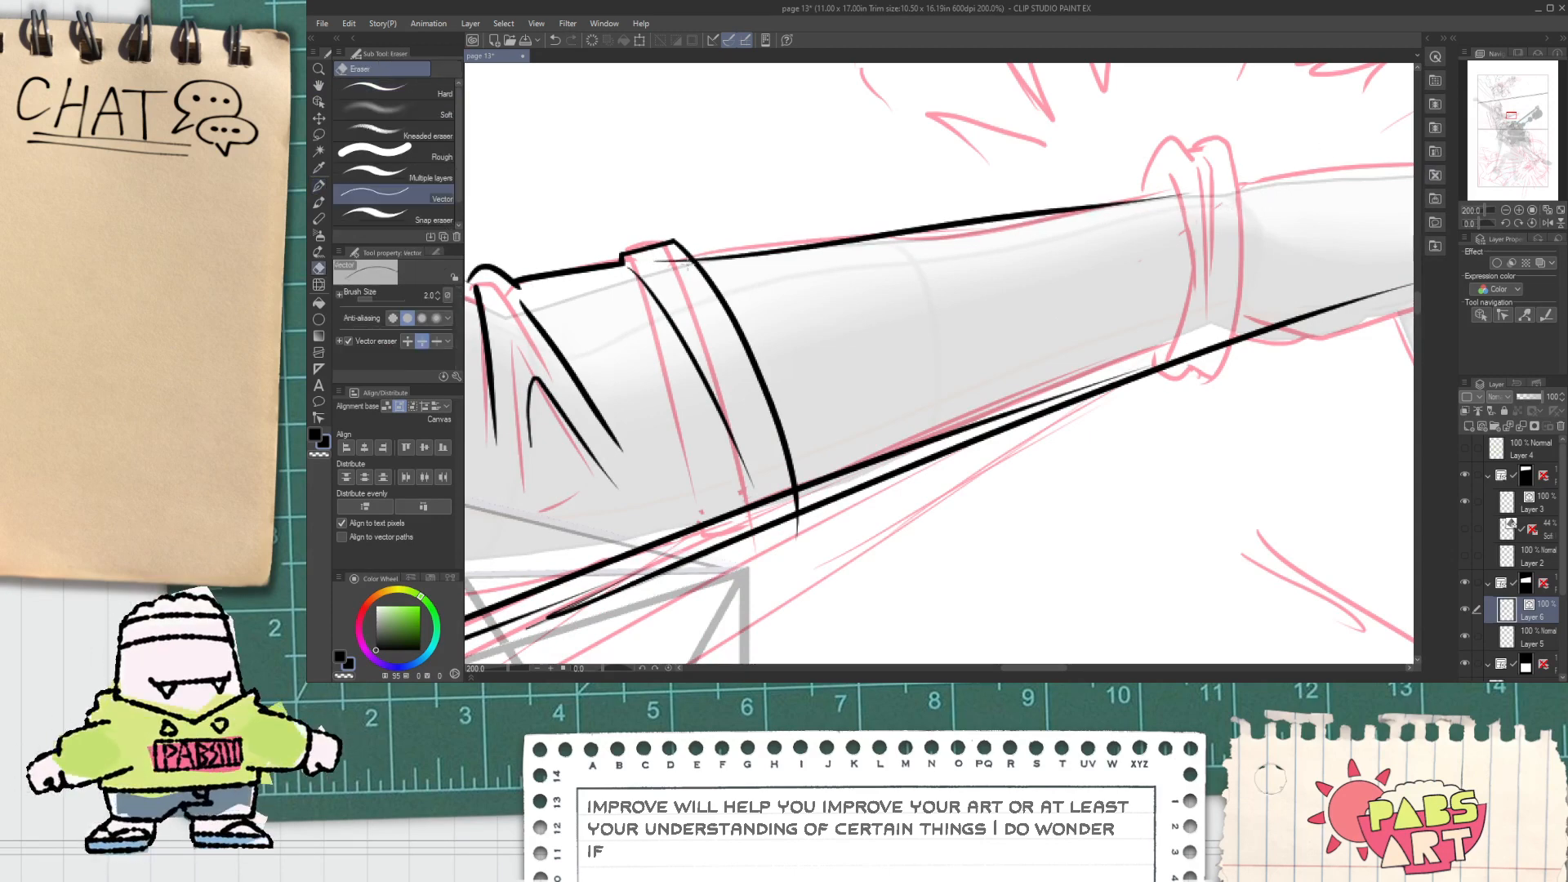
Step: Ink a firmer slanted stroke along the thin looping hatch line beside the jacket's edge
scroll(686, 289, down, 3)
key(space)
drag(576, 398, 673, 351)
scroll(666, 358, up, 3)
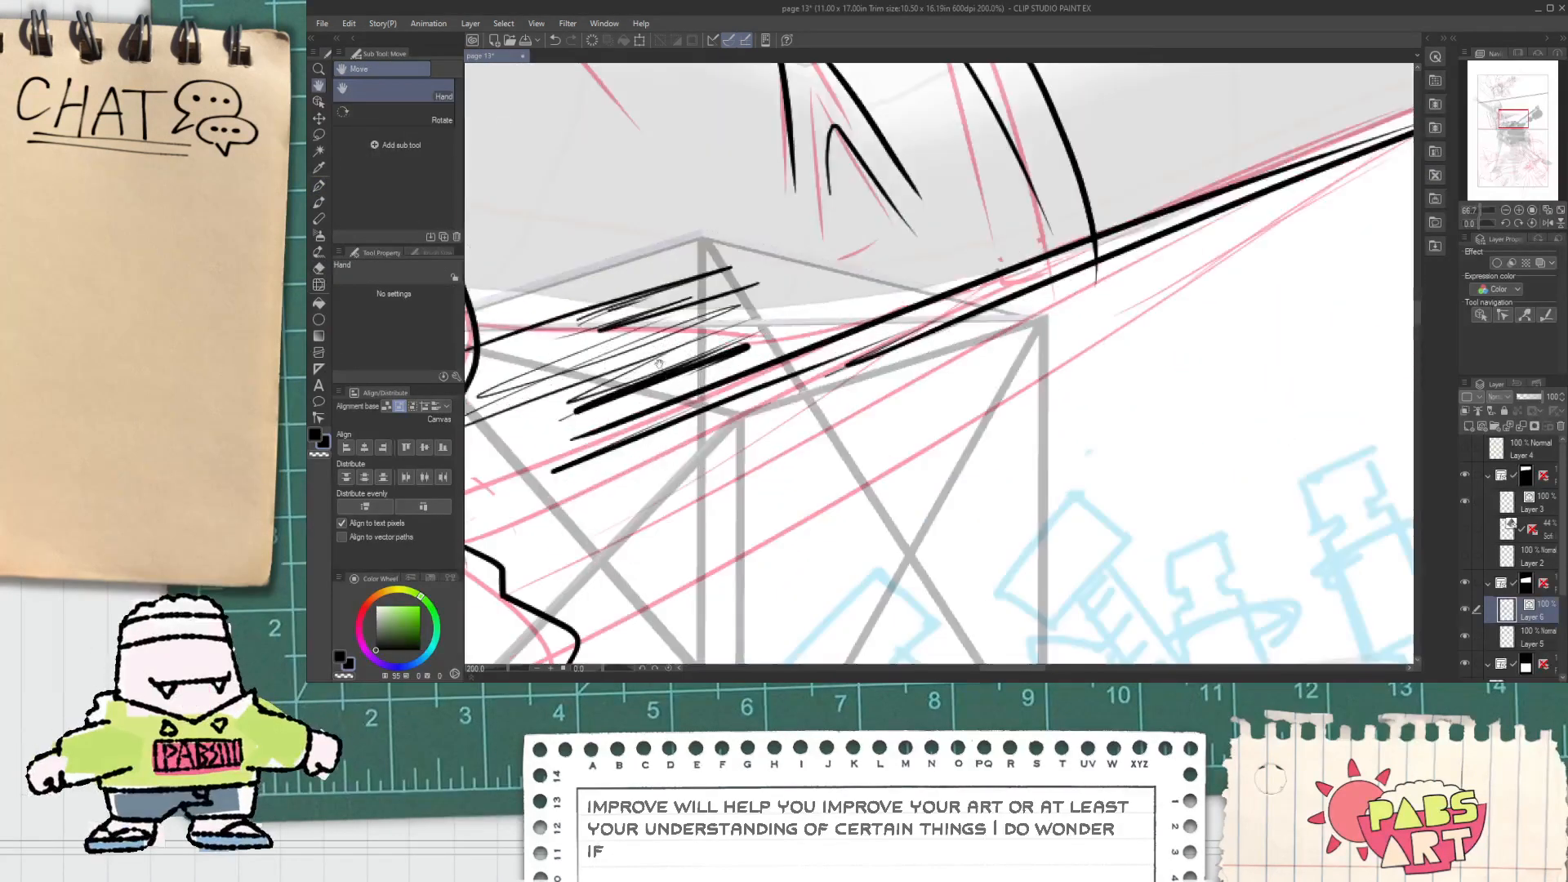
drag(589, 414, 687, 397)
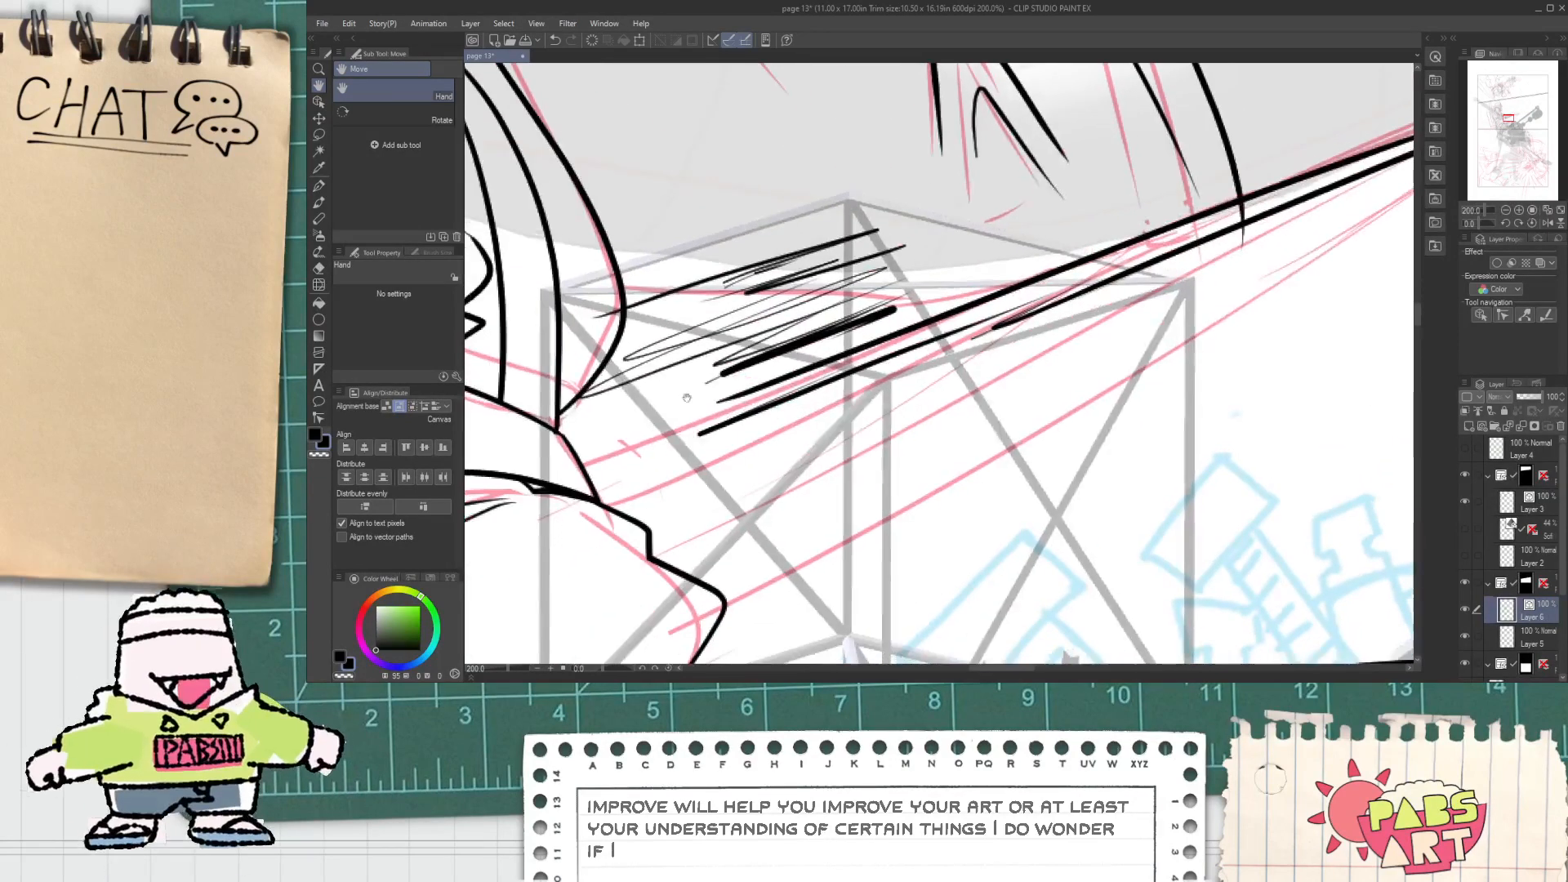
scroll(649, 368, up, 2)
key(p)
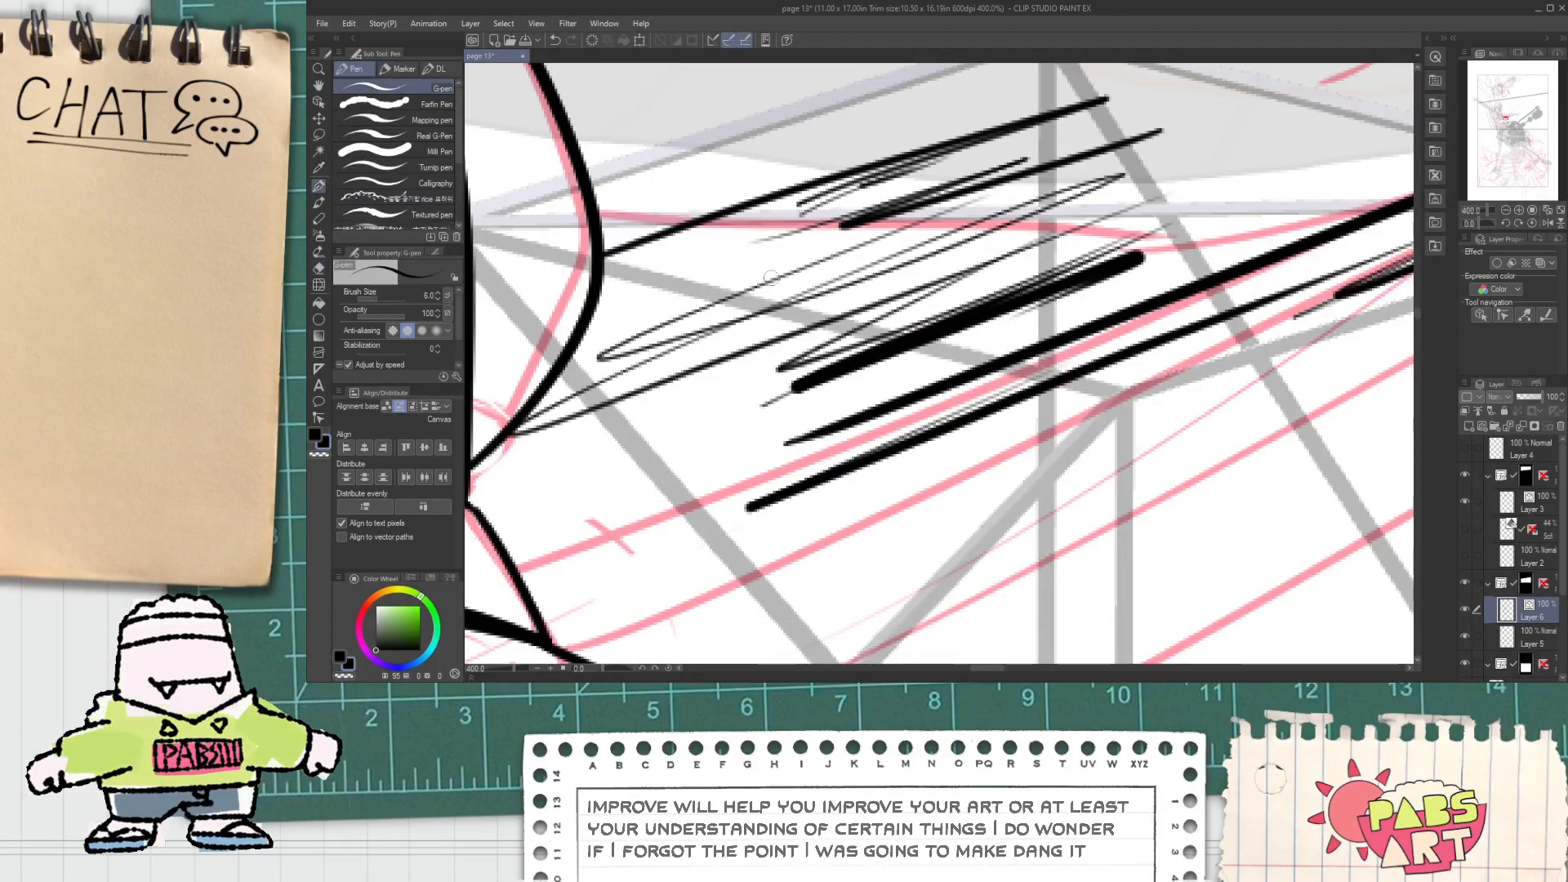
drag(599, 359, 1054, 153)
key(ctrl+z)
drag(587, 364, 1038, 172)
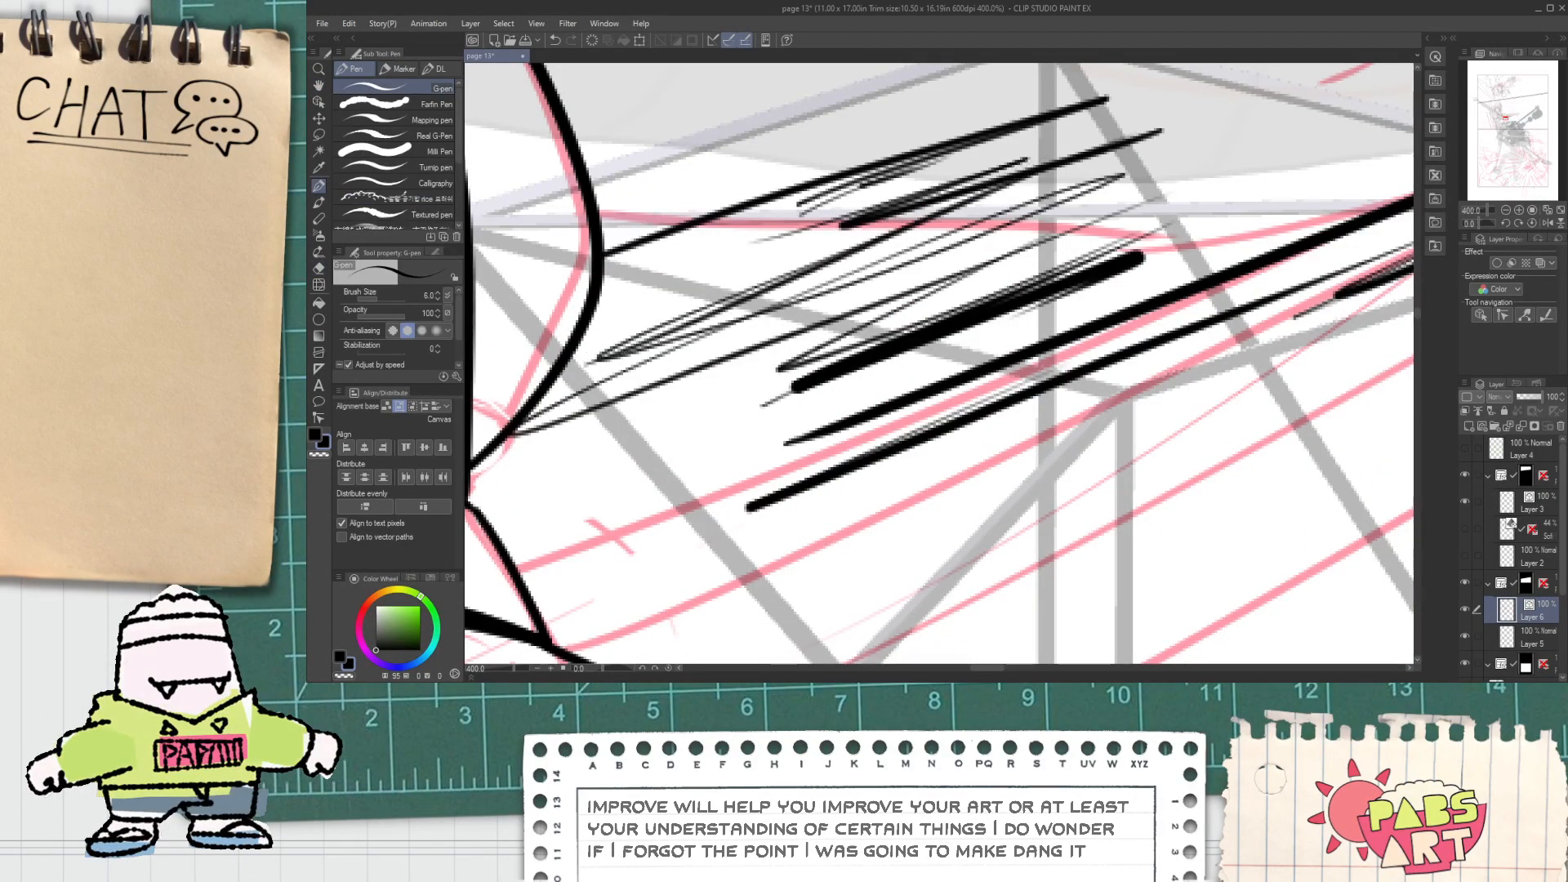
Step: Erase the looped turn at the hatch stroke's lower end and the thin stray line near its upper end
key(e)
mouse_move(620, 343)
mouse_down()
mouse_move(628, 358)
mouse_move(647, 338)
mouse_up()
key(ctrl+z)
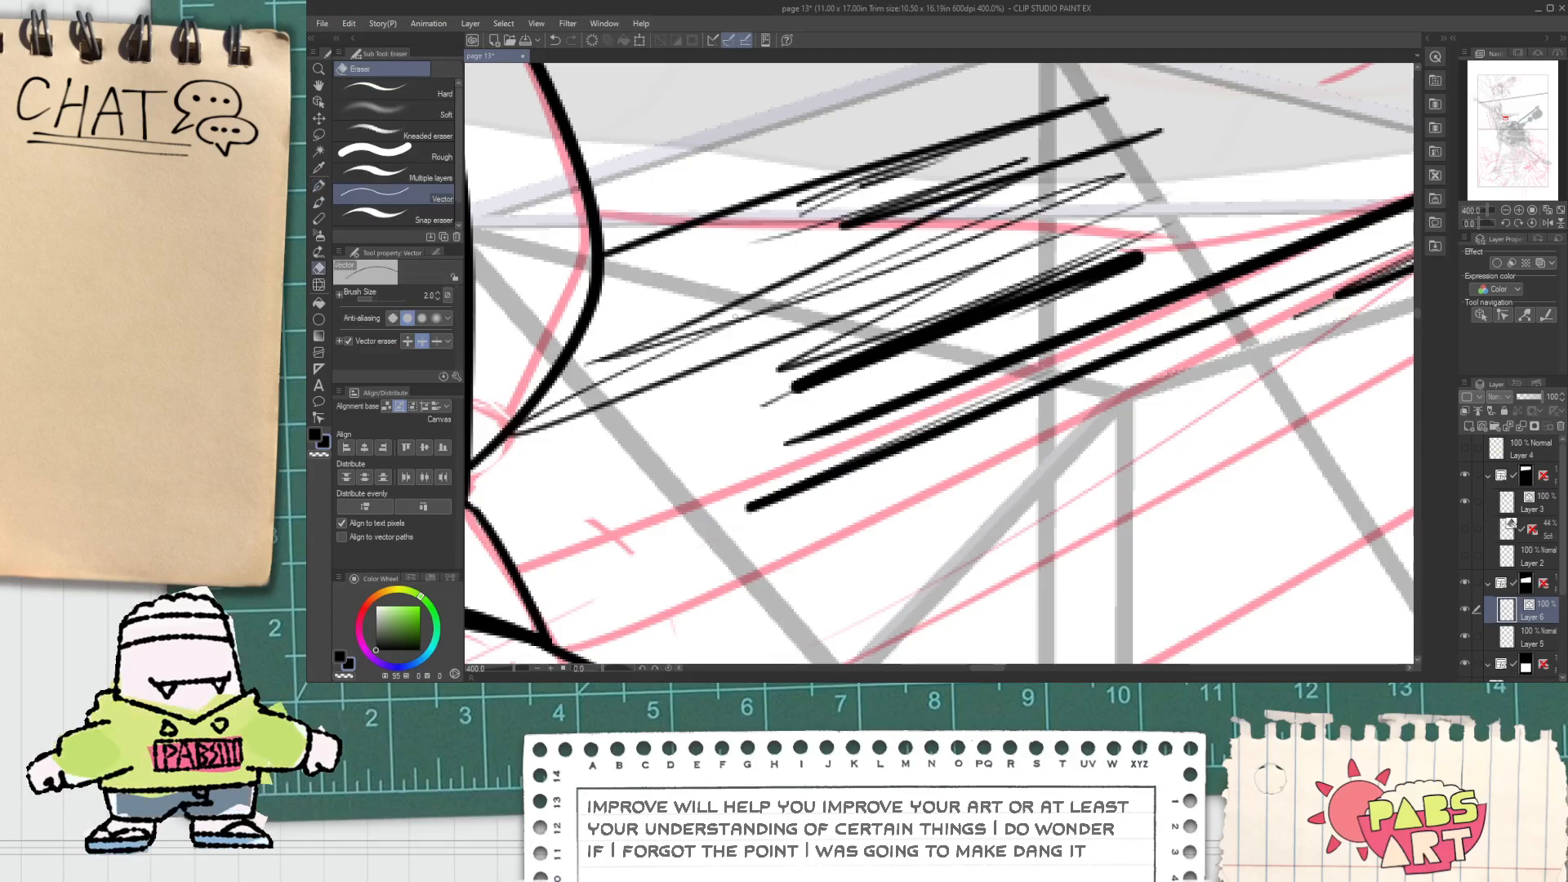
click(1094, 187)
key(ctrl+z)
click(1094, 186)
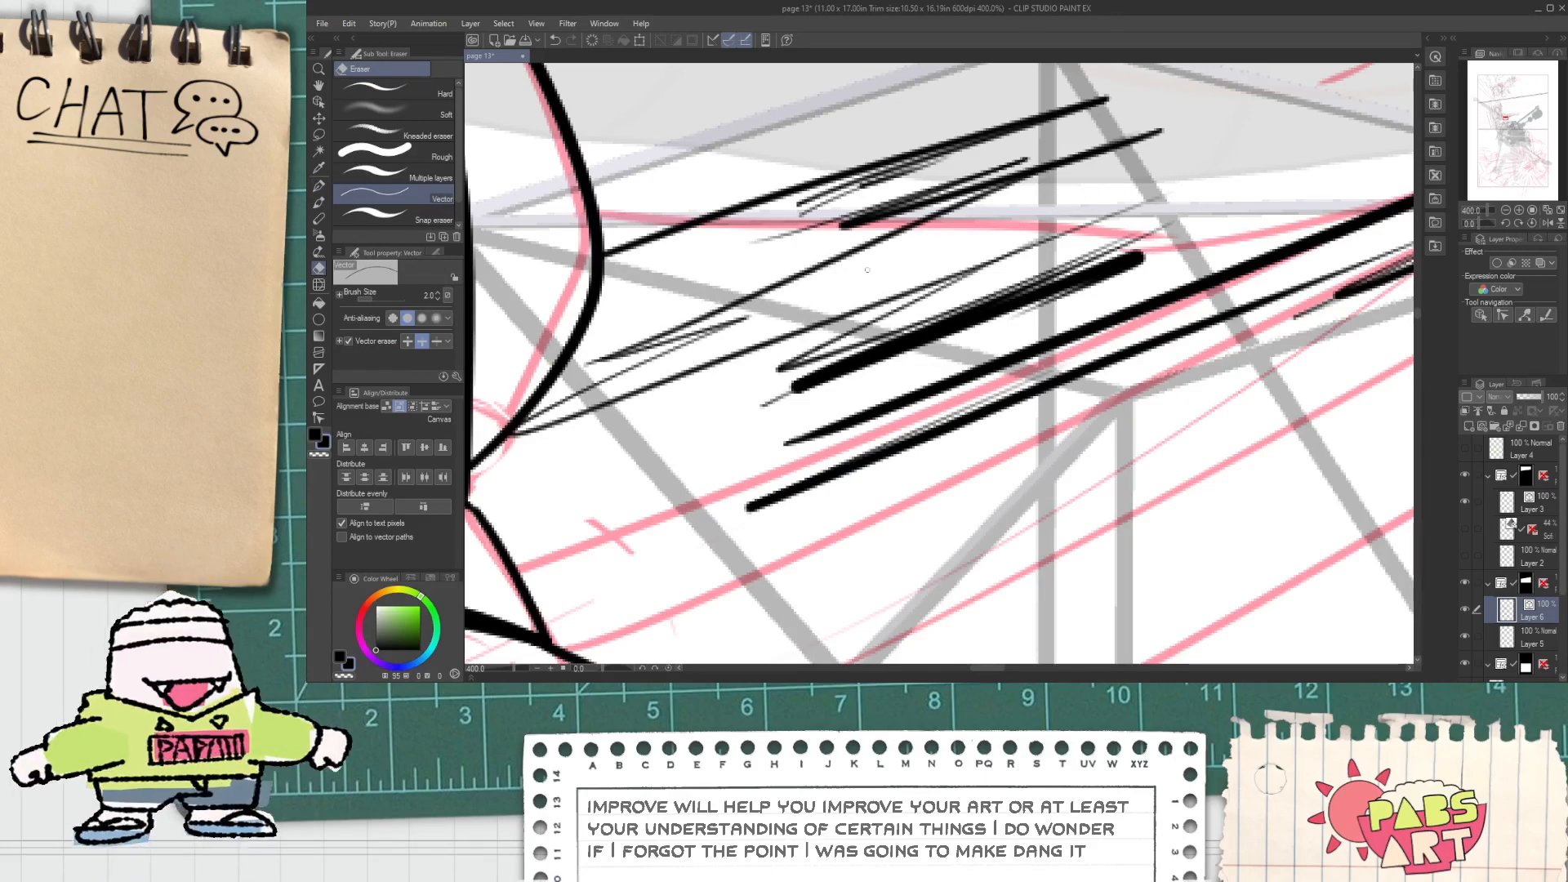
Step: Add short thin hatch strokes beside the jacket's edge and erase the long thin line that reaches the jacket
key(p)
drag(572, 396, 739, 333)
drag(561, 419, 704, 341)
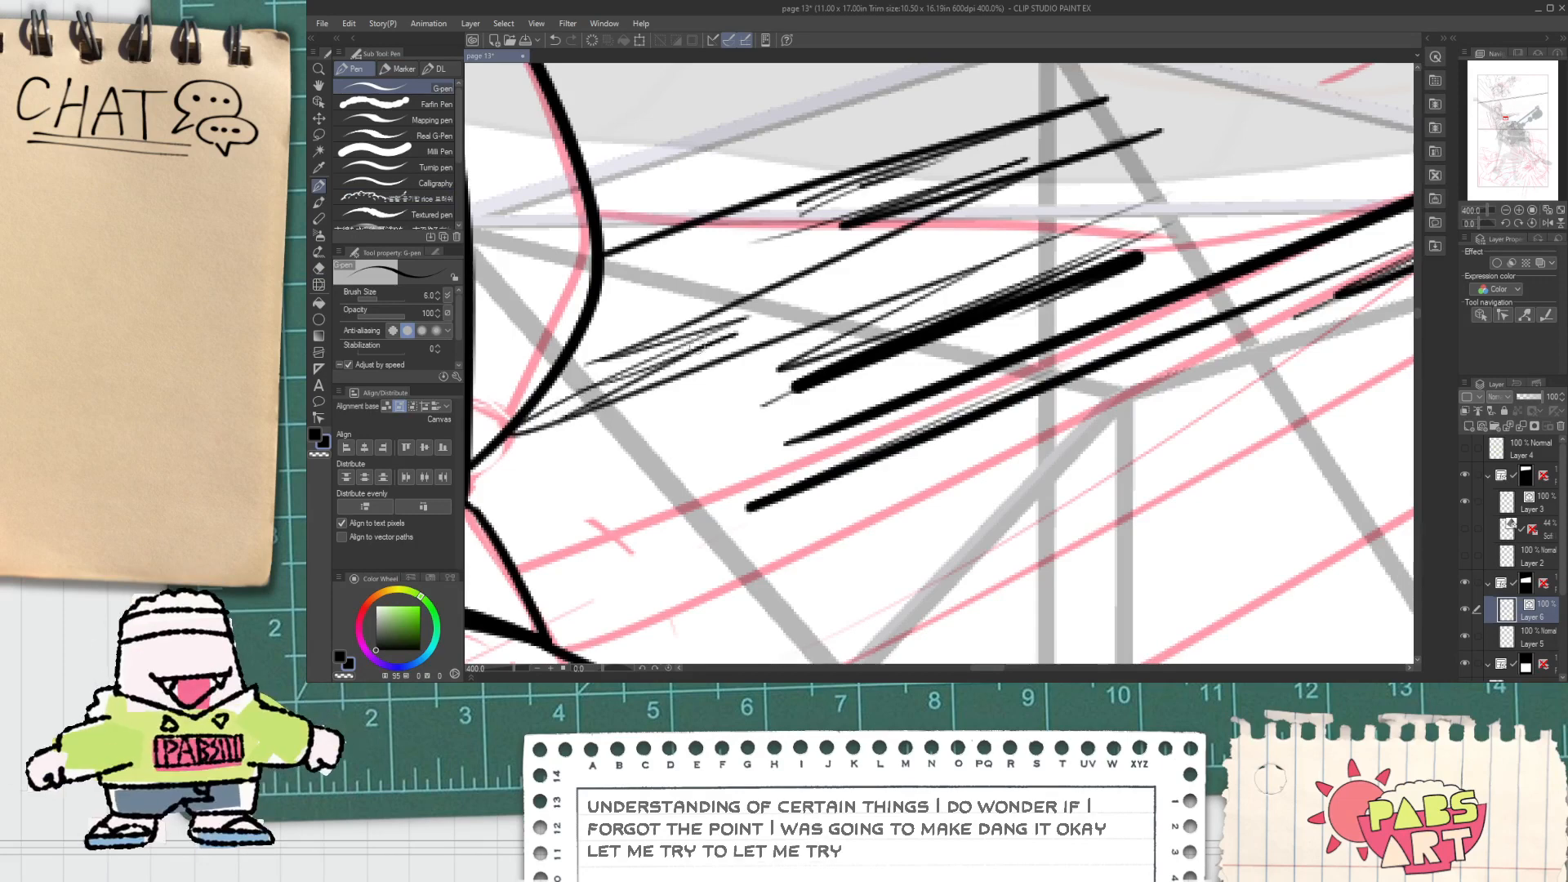
key(ctrl+z)
drag(580, 386, 751, 331)
key(e)
click(569, 416)
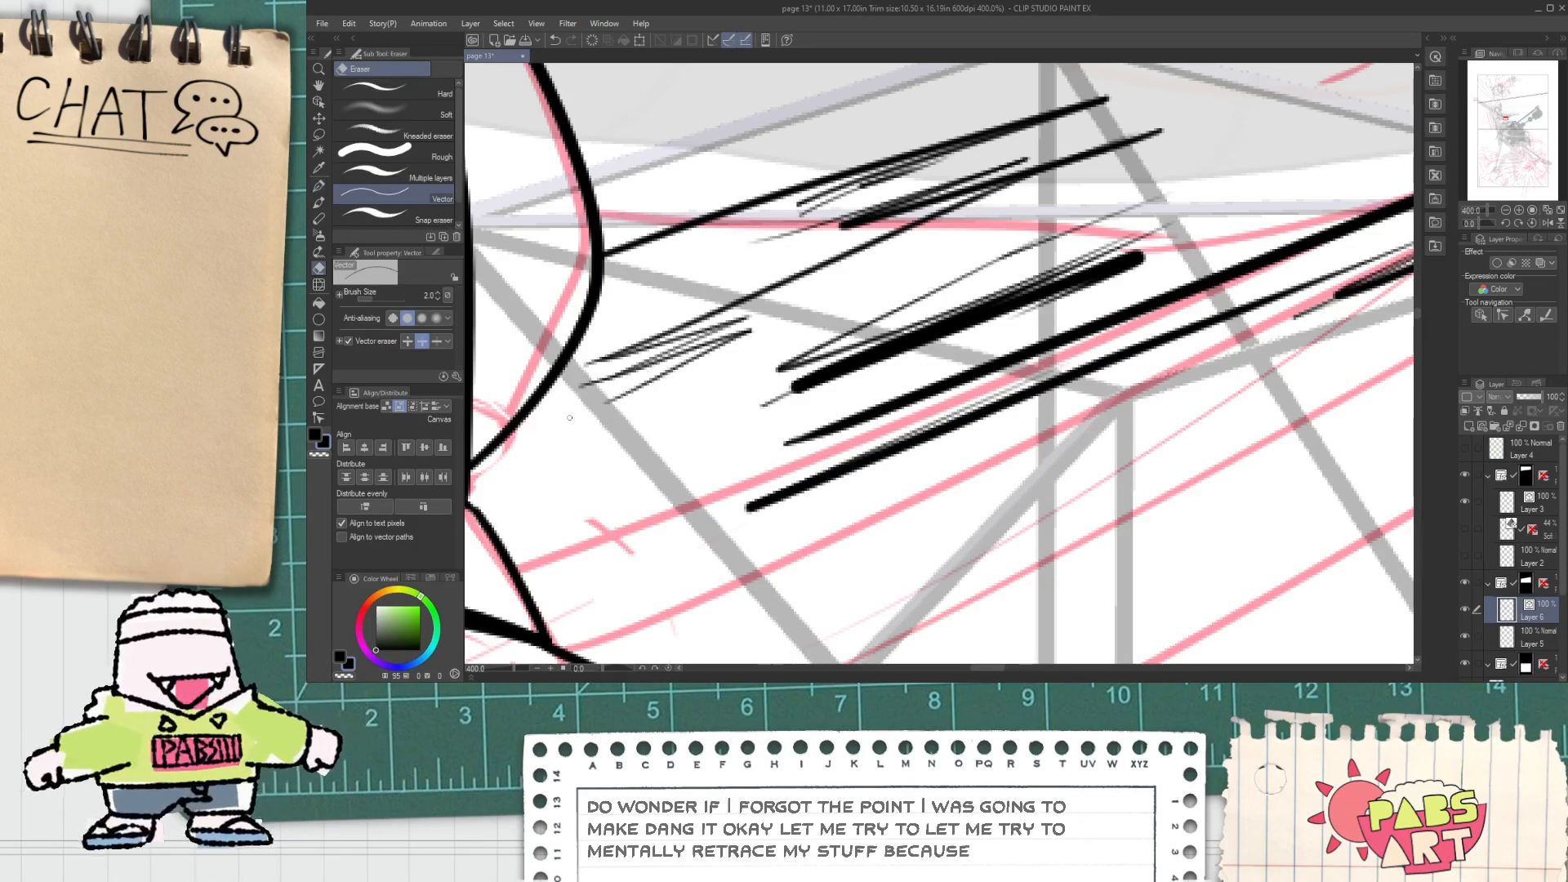
Step: Undo the recent hatch marks beside the jacket's edge, ink a short thin stroke there and erase the stray ends
key(ctrl+z)
key(ctrl+z)
key(p)
mouse_move(606, 371)
mouse_down()
mouse_move(588, 400)
mouse_move(622, 413)
mouse_up()
key(e)
click(581, 386)
key(ctrl+z)
key(ctrl+z)
key(p)
key(e)
click(575, 400)
scroll(585, 398, down, 4)
key(space)
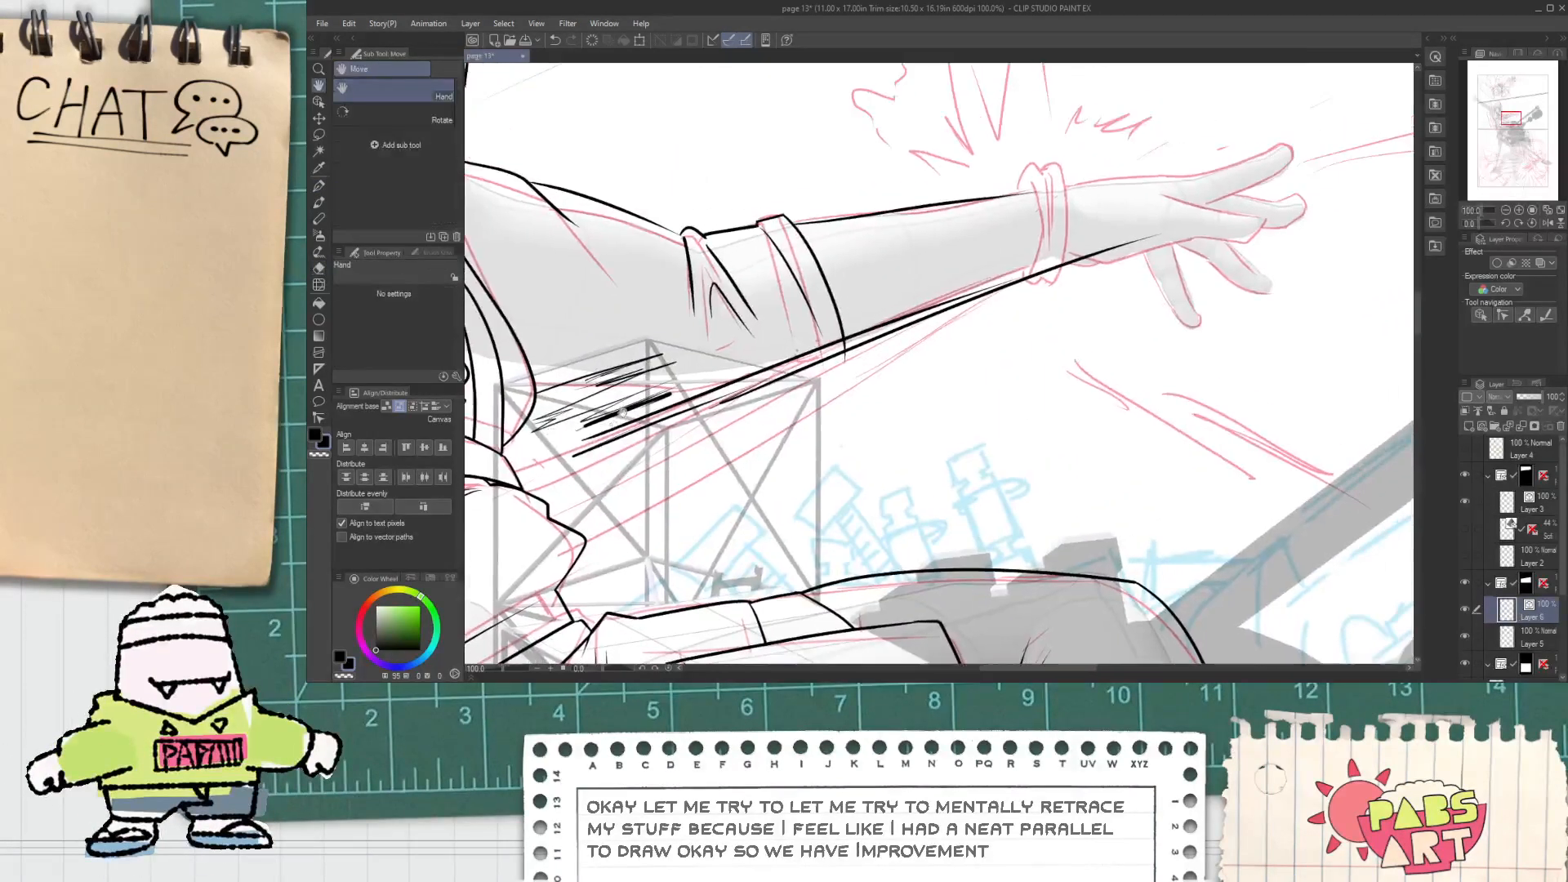
Step: Enlarge the thick hatch stroke beneath the arm and reposition it alongside the arm's lower line
scroll(622, 413, up, 4)
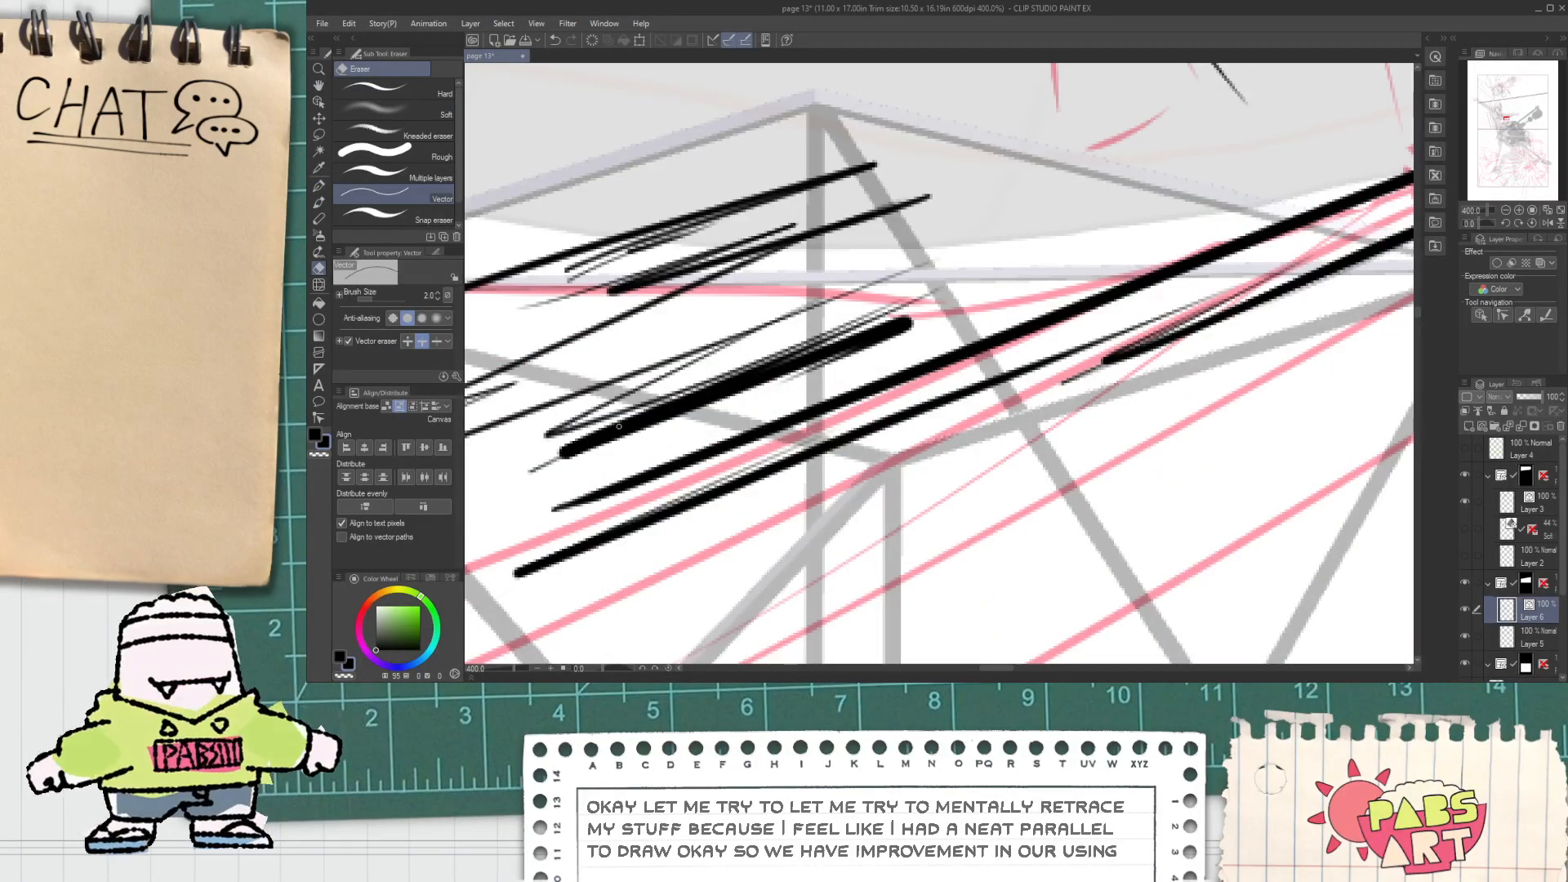
key(o)
click(728, 399)
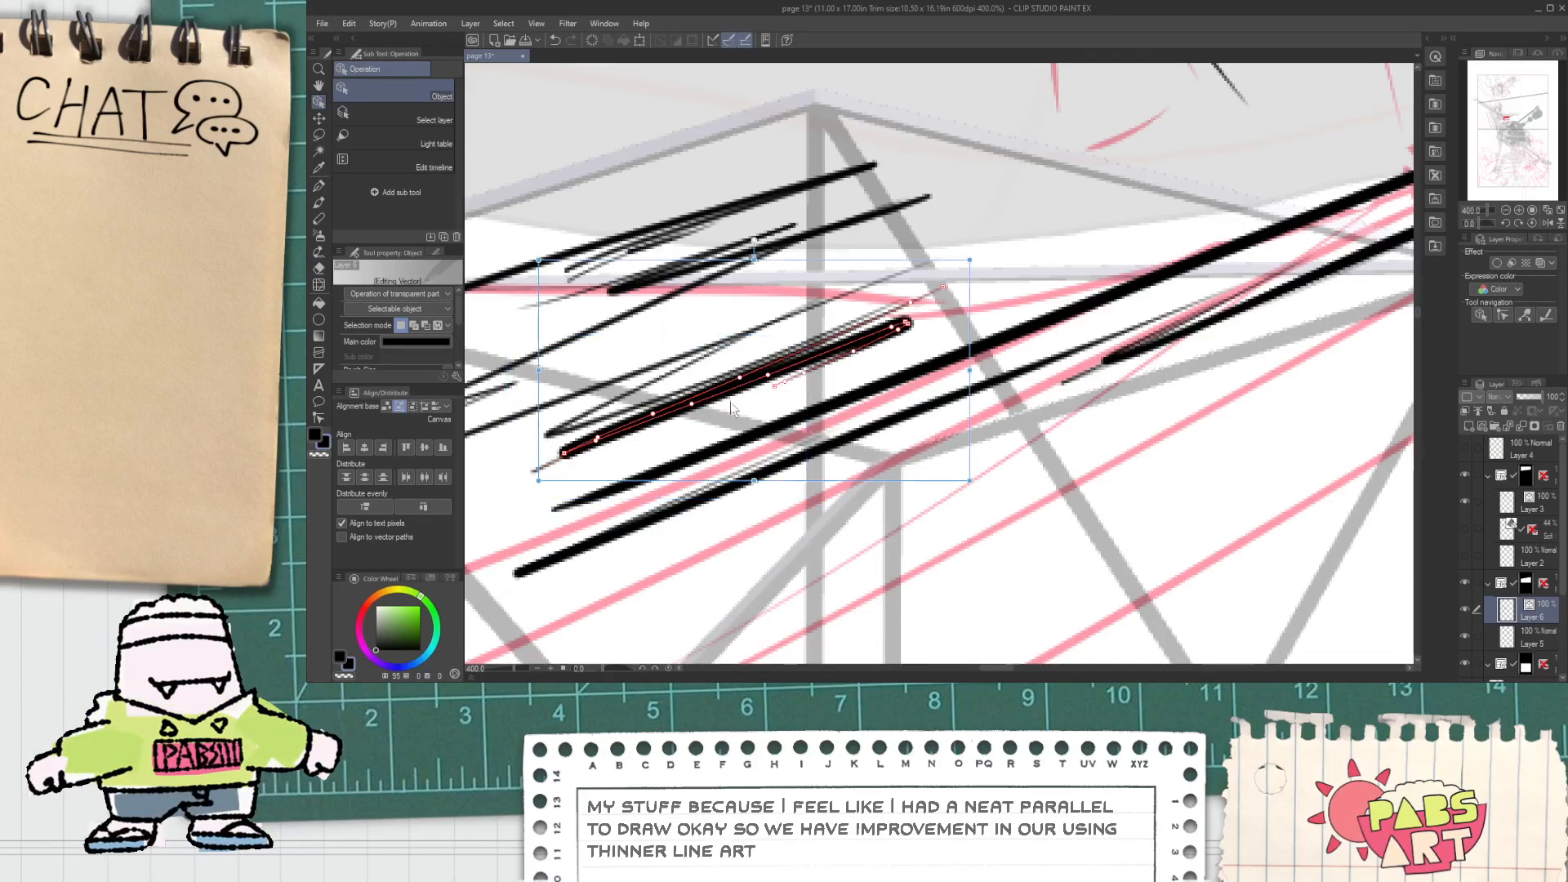
click(765, 495)
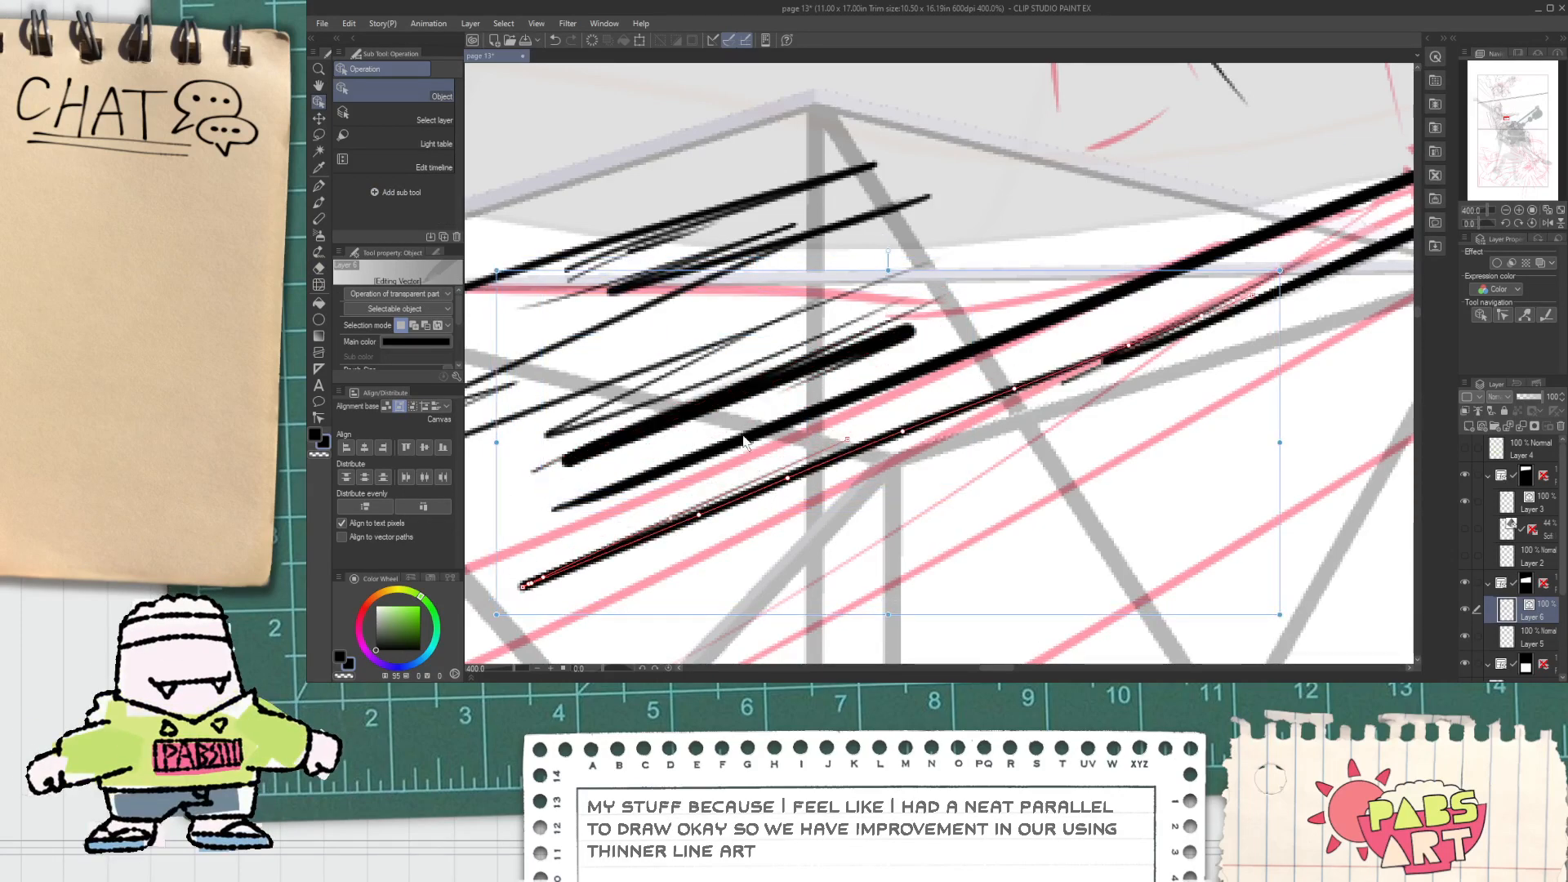
click(744, 397)
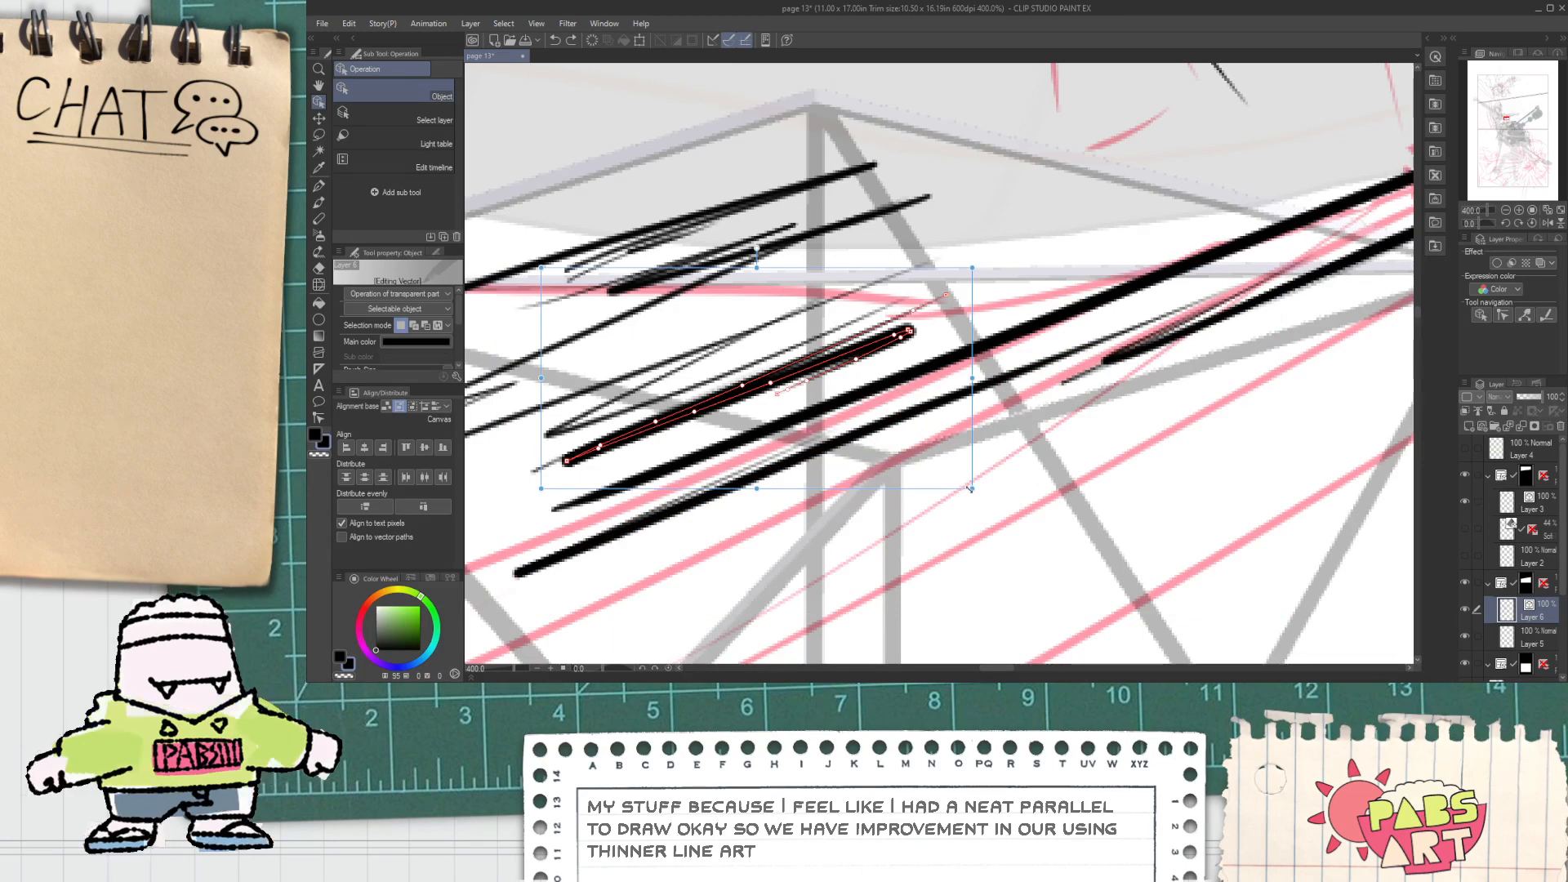
drag(971, 489, 1124, 524)
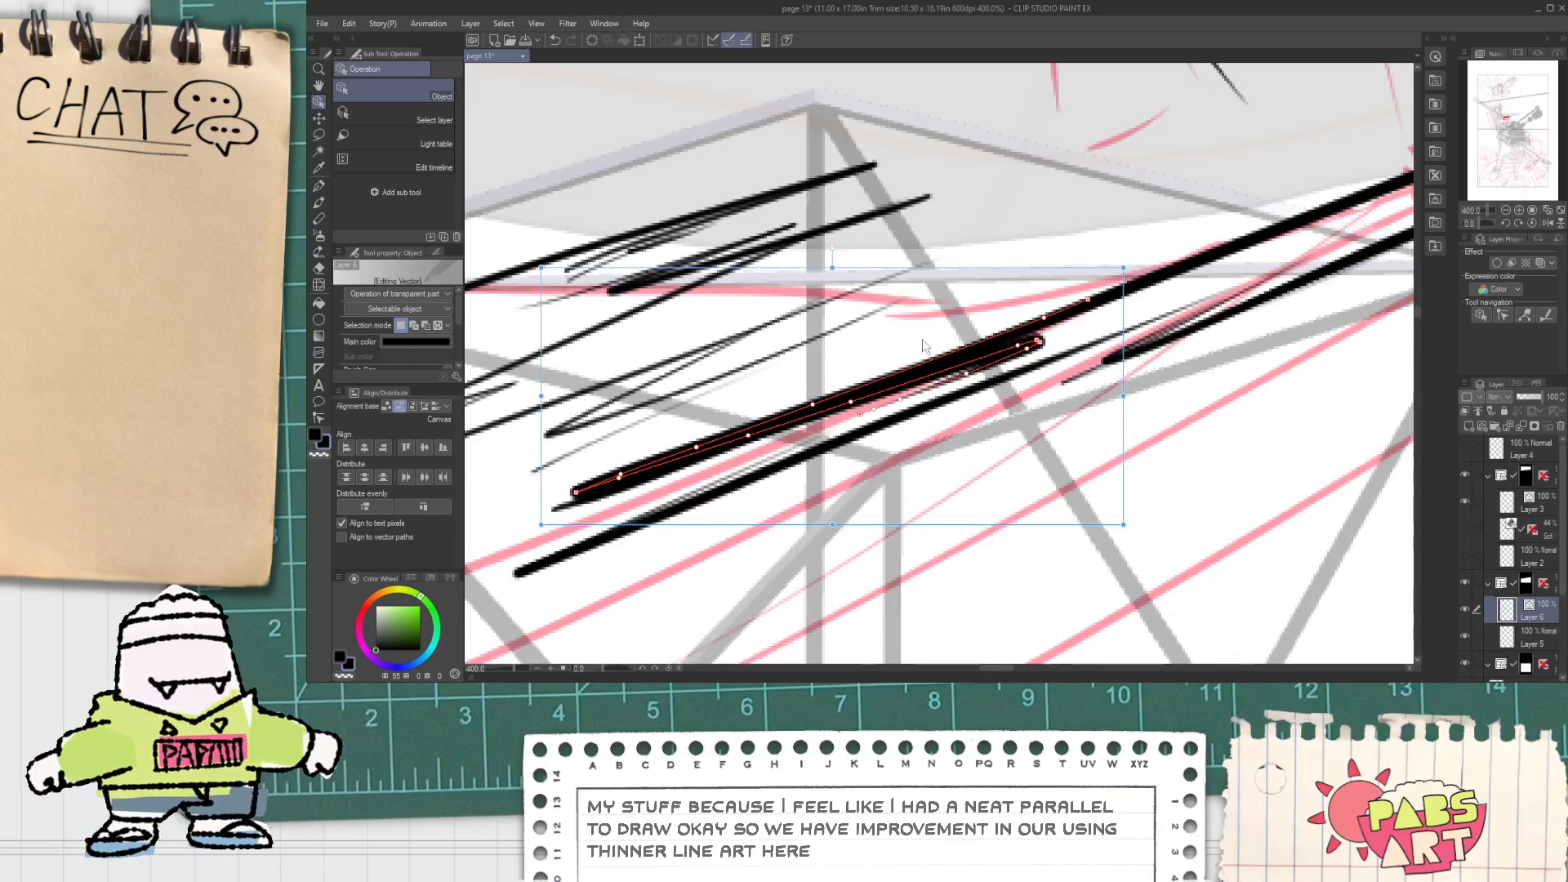
drag(832, 267, 832, 133)
mouse_move(1016, 224)
mouse_down()
mouse_move(1006, 191)
mouse_move(1031, 235)
mouse_up()
drag(1039, 148, 1029, 186)
drag(986, 292, 964, 327)
click(1021, 160)
Step: Ink a few short thin hatch strokes just above the arm's lower line, beside the rolled cuff
scroll(1011, 222, down, 4)
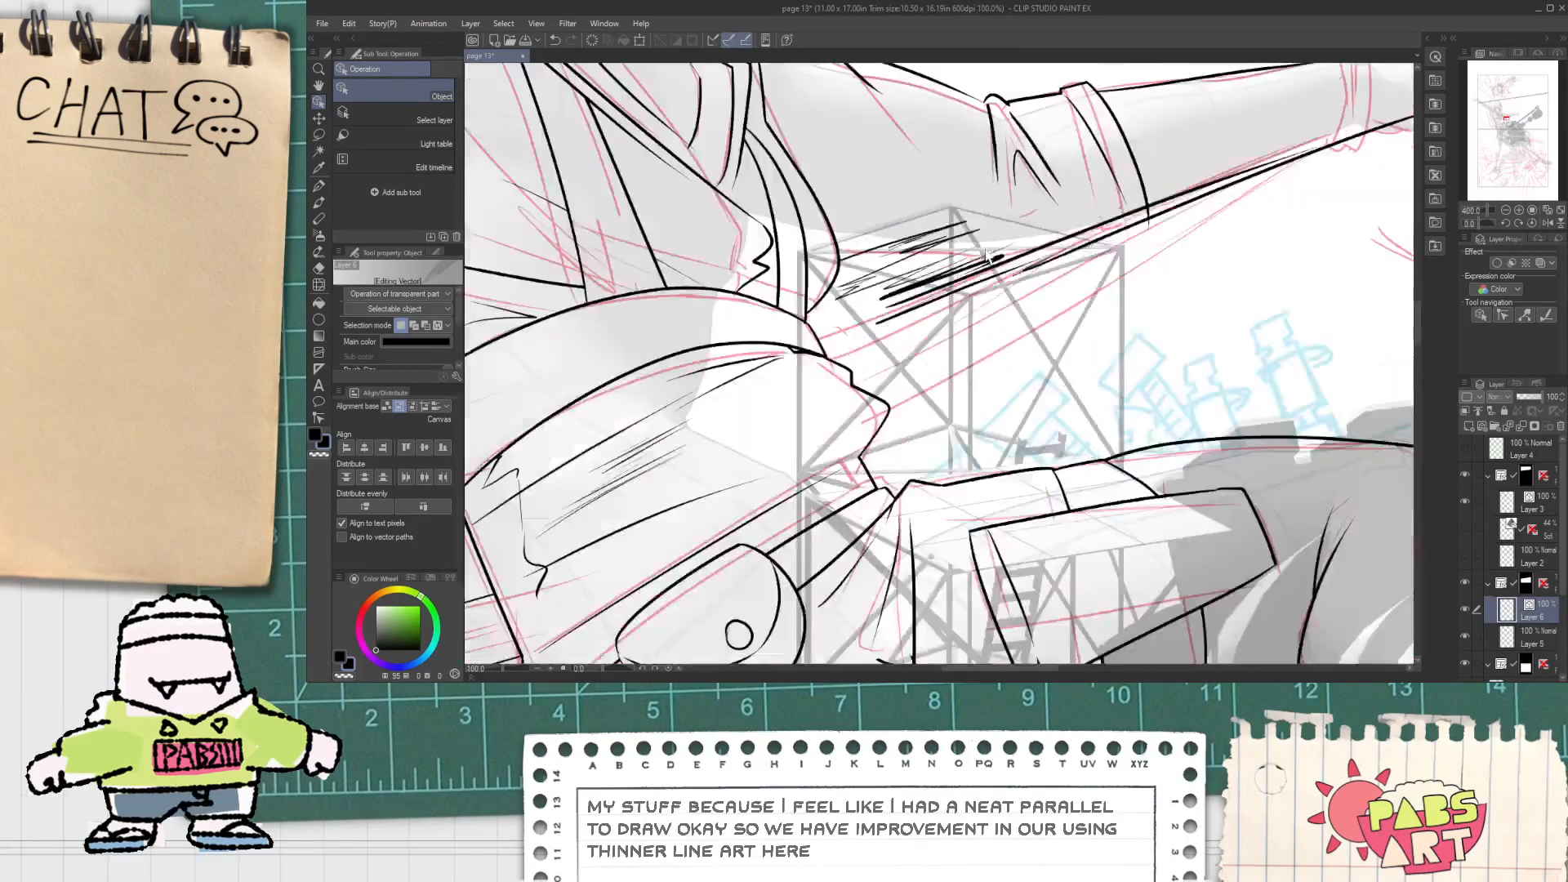
scroll(1025, 273, up, 3)
scroll(1121, 219, up, 3)
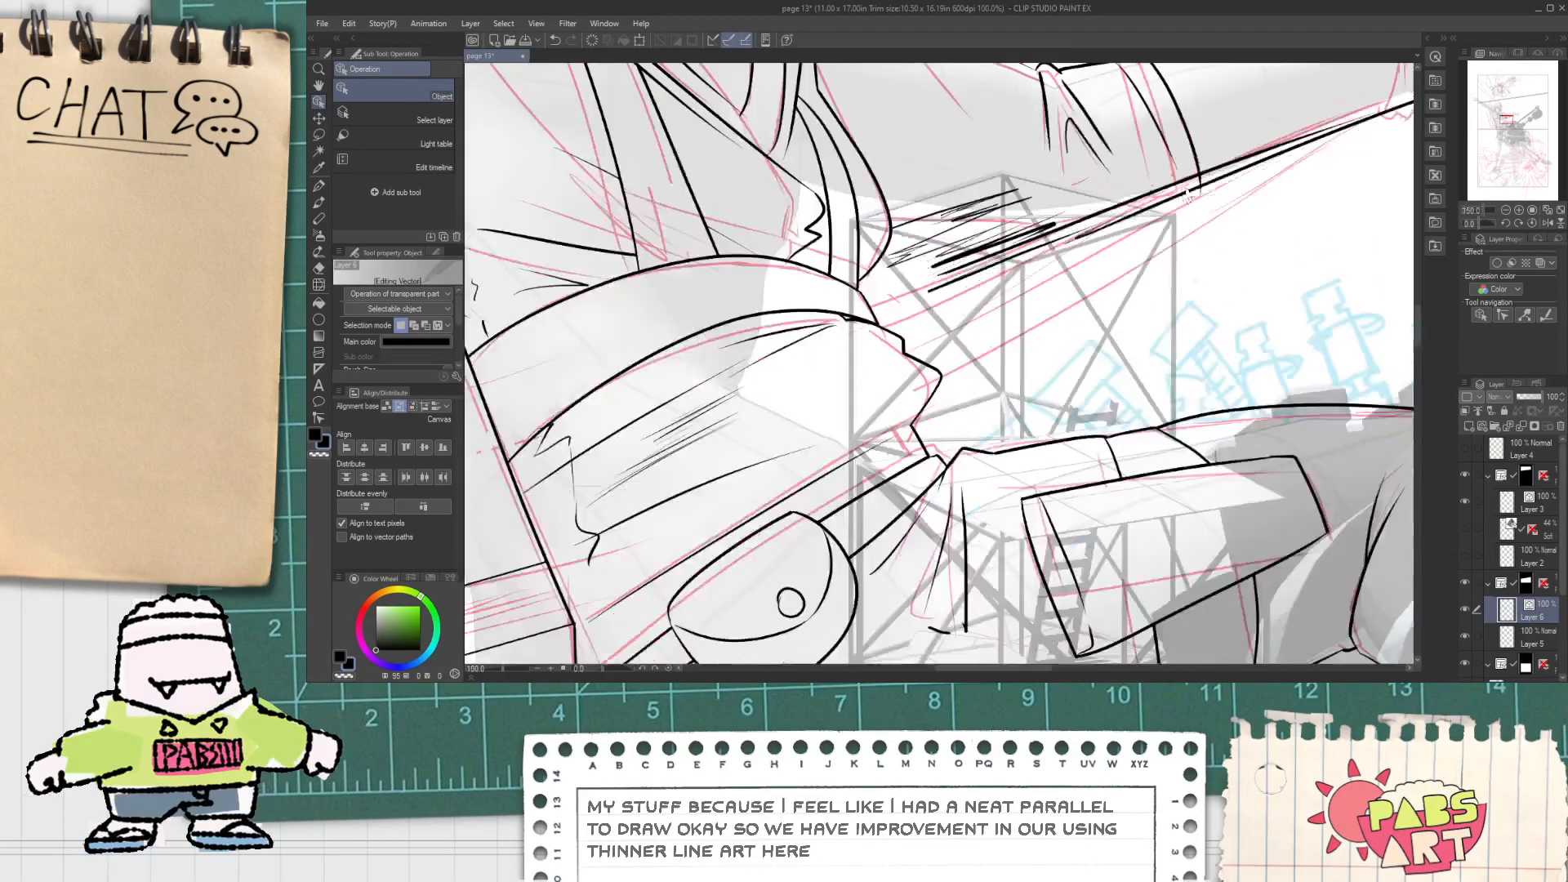
key(p)
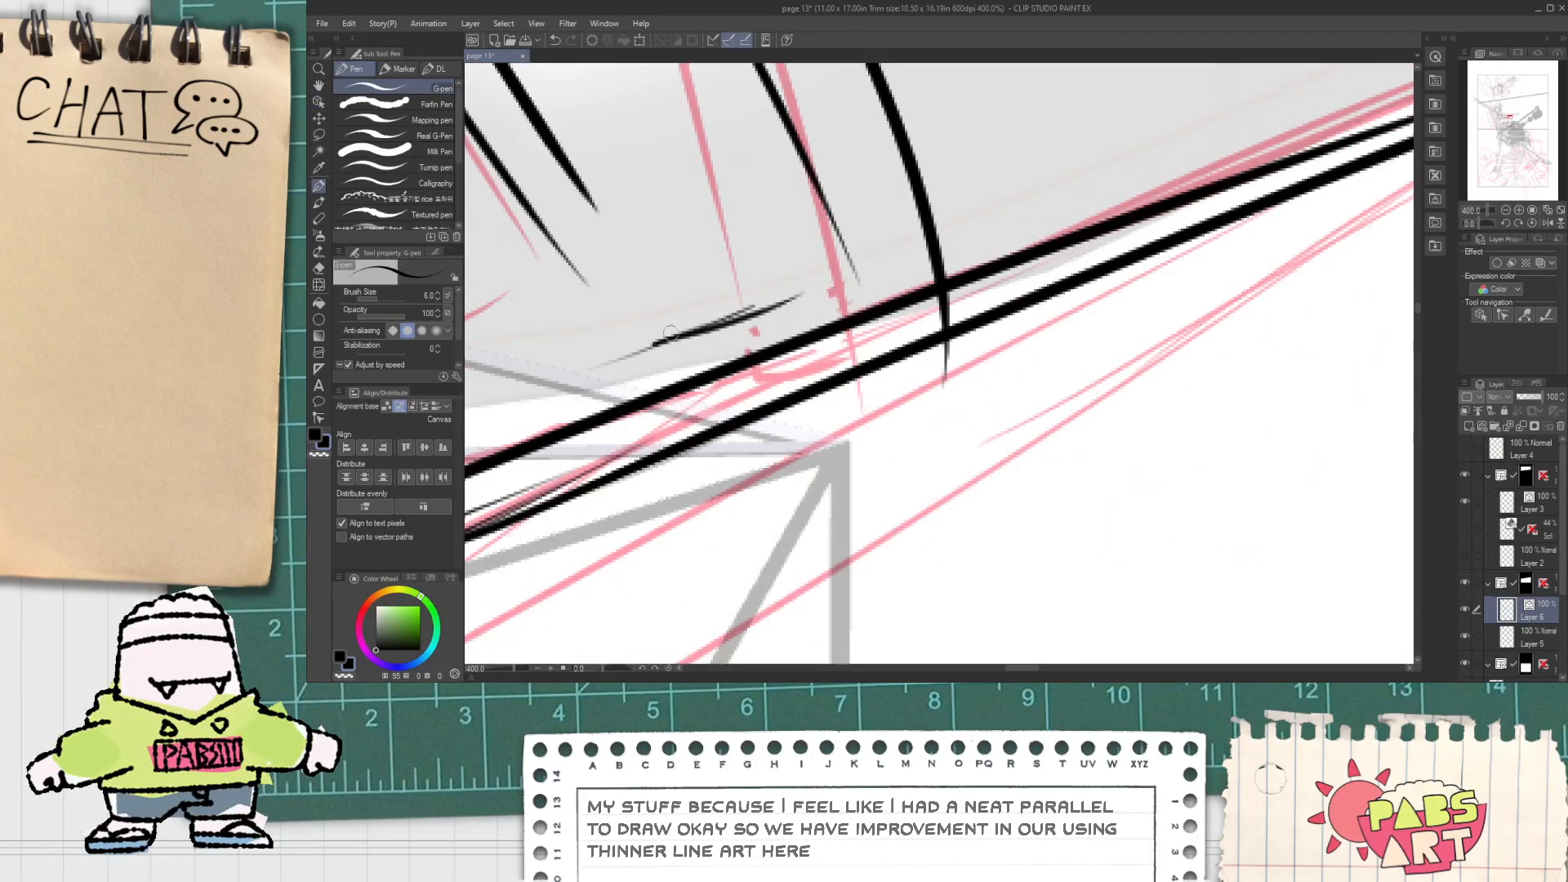
drag(670, 333, 791, 288)
key(ctrl+z)
mouse_move(626, 375)
mouse_down()
mouse_move(772, 317)
mouse_move(741, 296)
mouse_up()
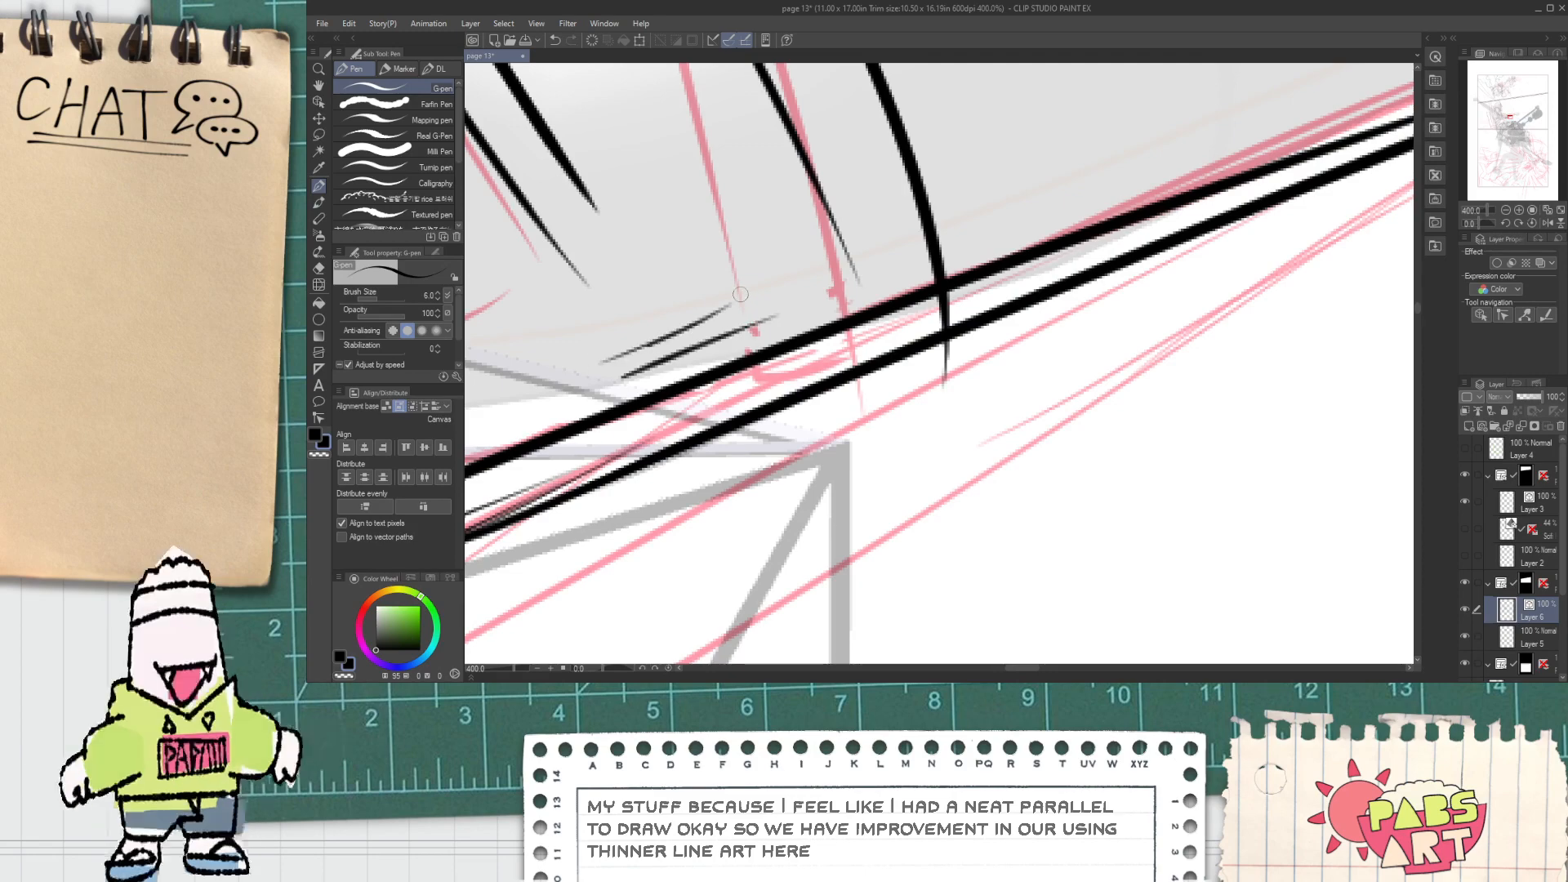
mouse_move(653, 341)
mouse_down()
mouse_move(810, 271)
mouse_move(829, 306)
mouse_up()
Step: Hide the grey shaded figure and tower reference layers so only the sketch and ink remain
scroll(828, 244, down, 2)
scroll(827, 244, down, 5)
key(space)
scroll(831, 304, up, 1)
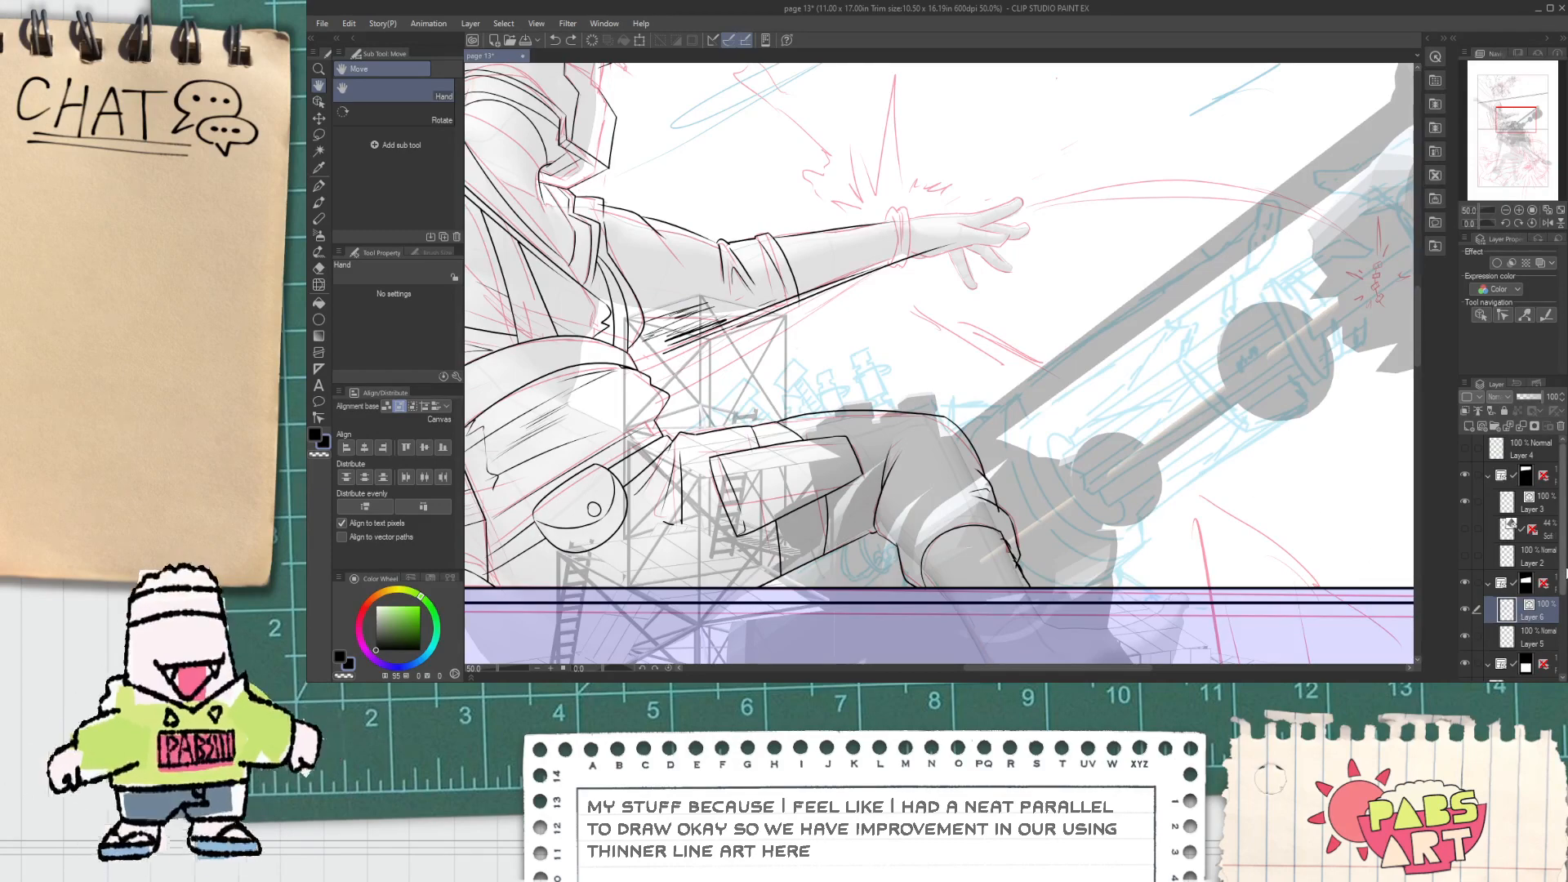
scroll(1475, 649, down, 3)
click(1464, 629)
click(1464, 655)
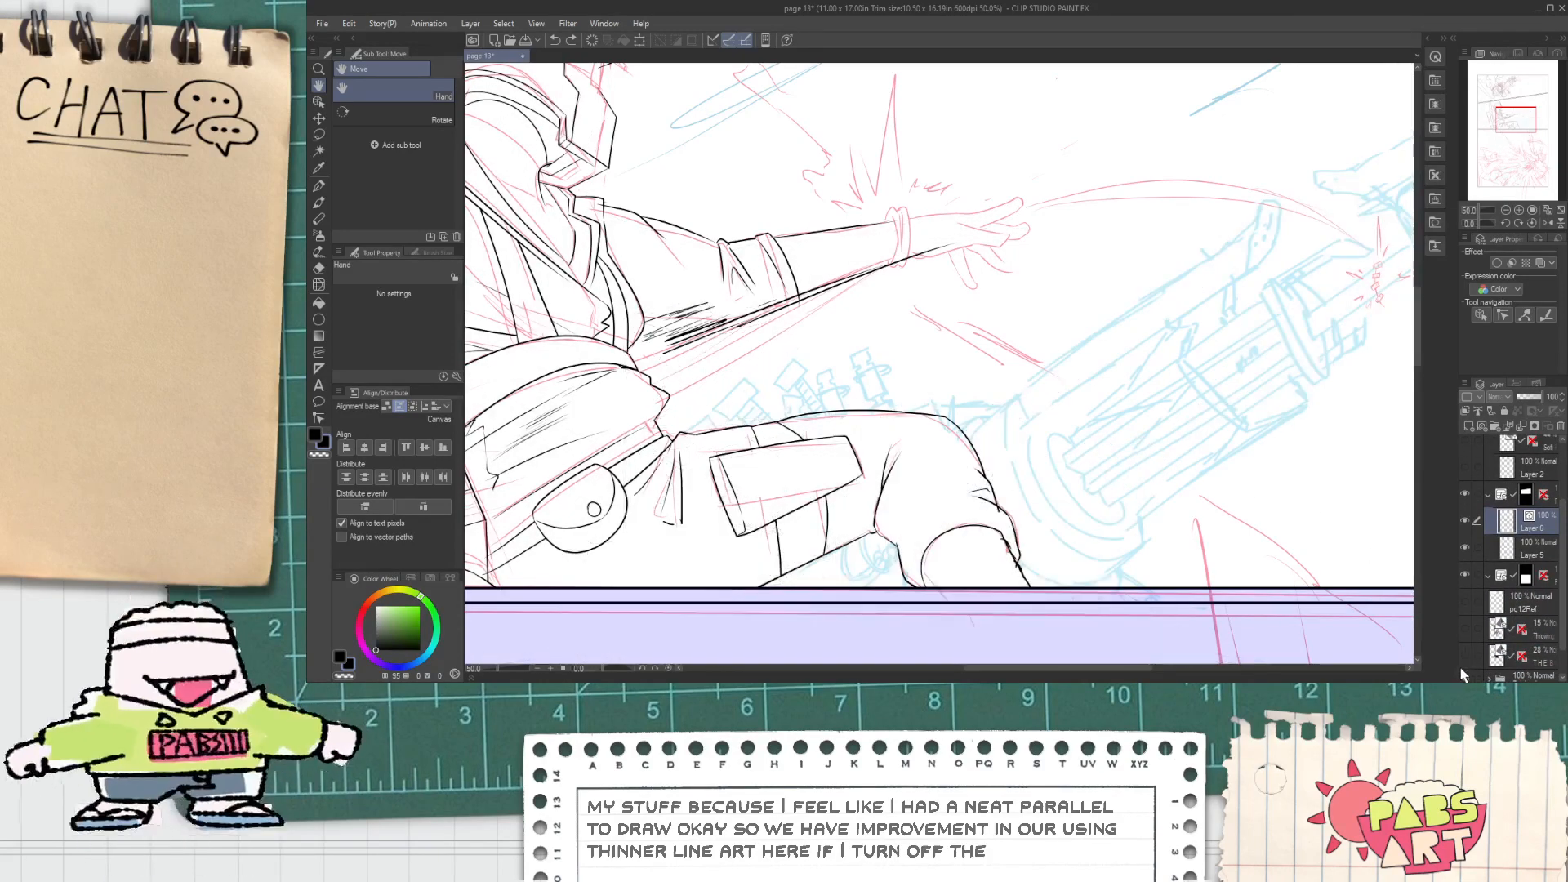
key(ctrl+minus)
key(ctrl+minus)
scroll(828, 344, up, 5)
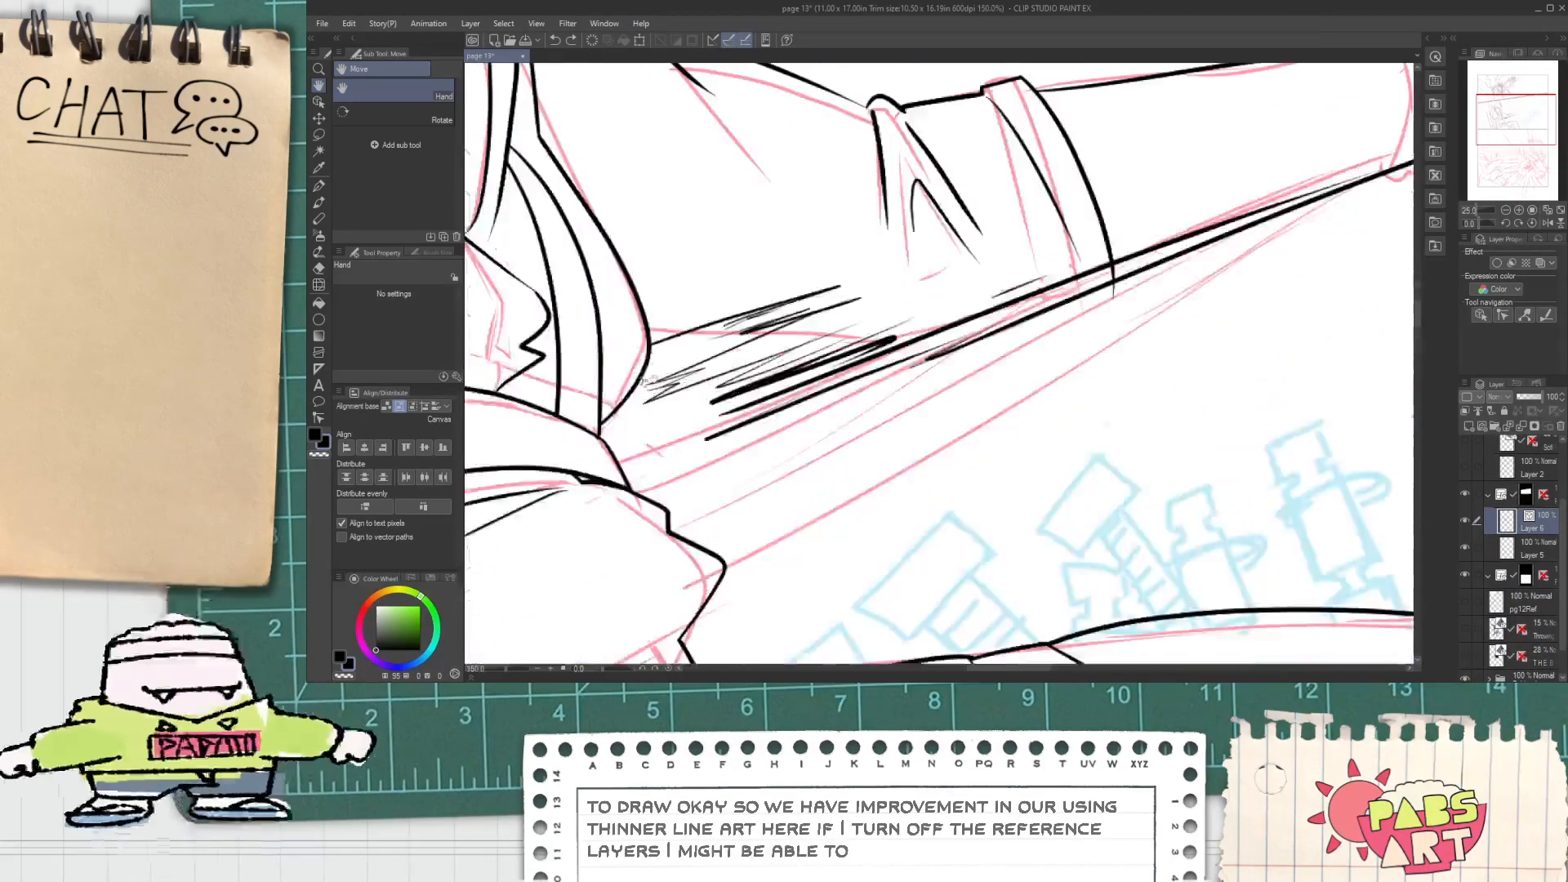
key(p)
drag(612, 384, 867, 300)
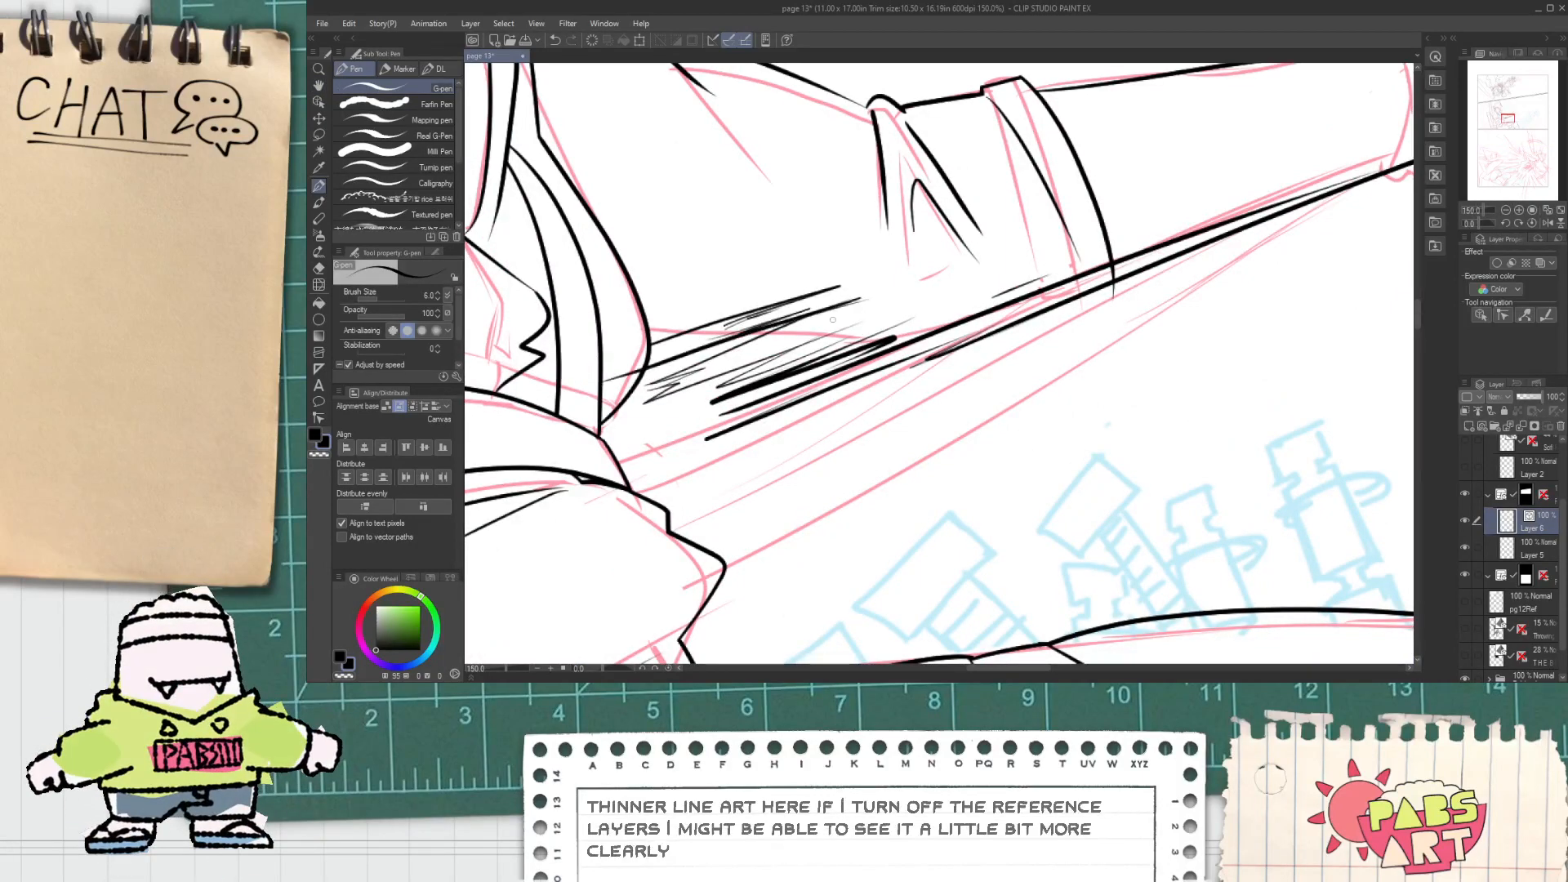
key(ctrl+z)
drag(610, 439, 935, 338)
key(ctrl+z)
key(ctrl+z)
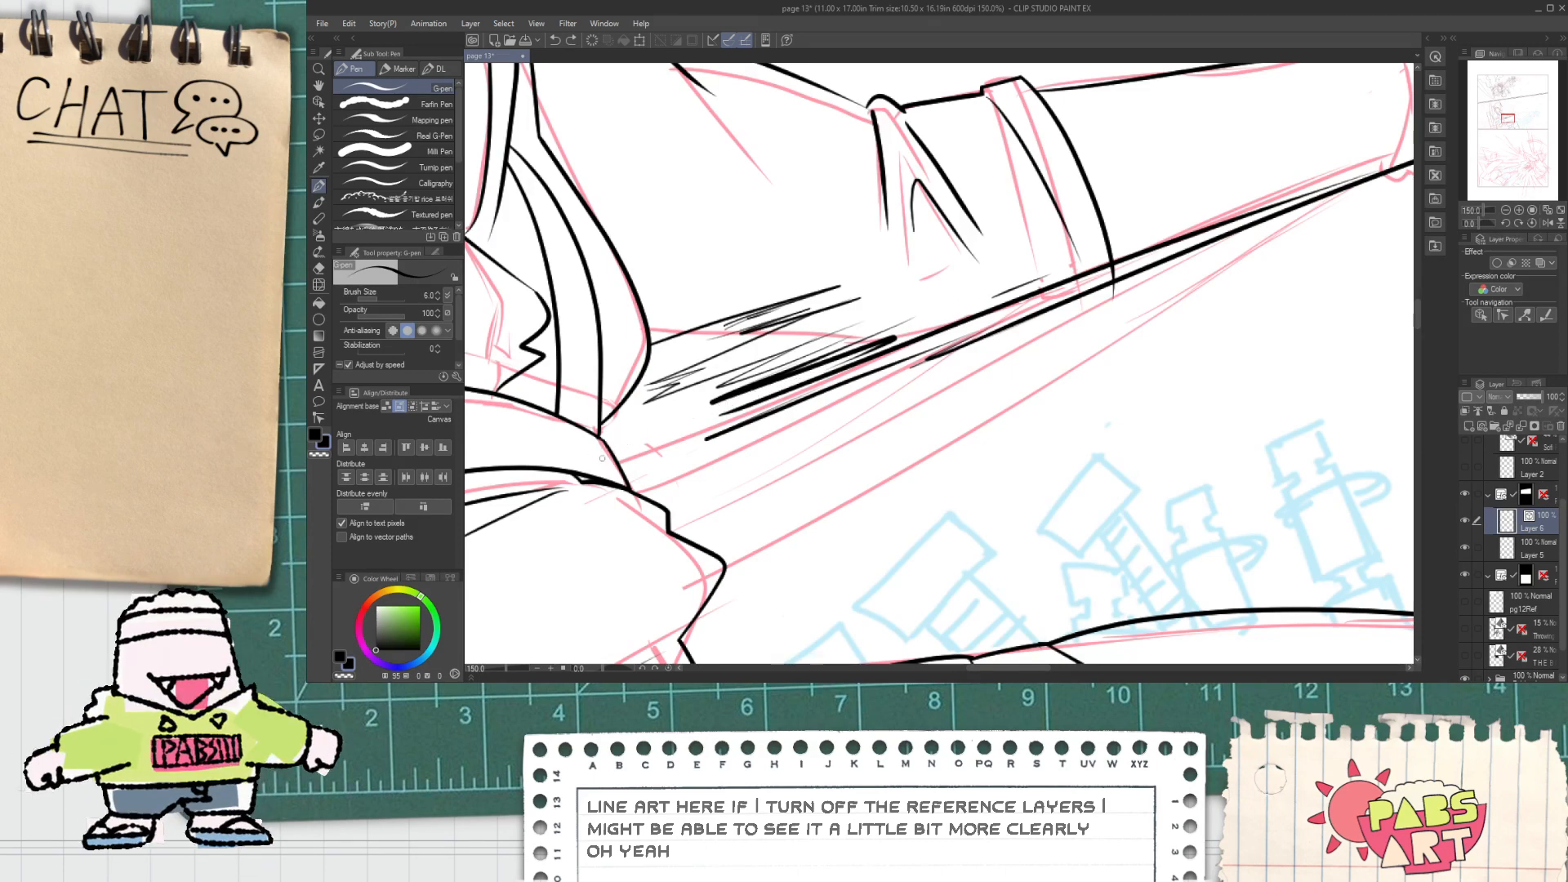
Step: Ink a long slanted line from the jacket's lower edge up along the underside of the arm
drag(629, 447, 1009, 304)
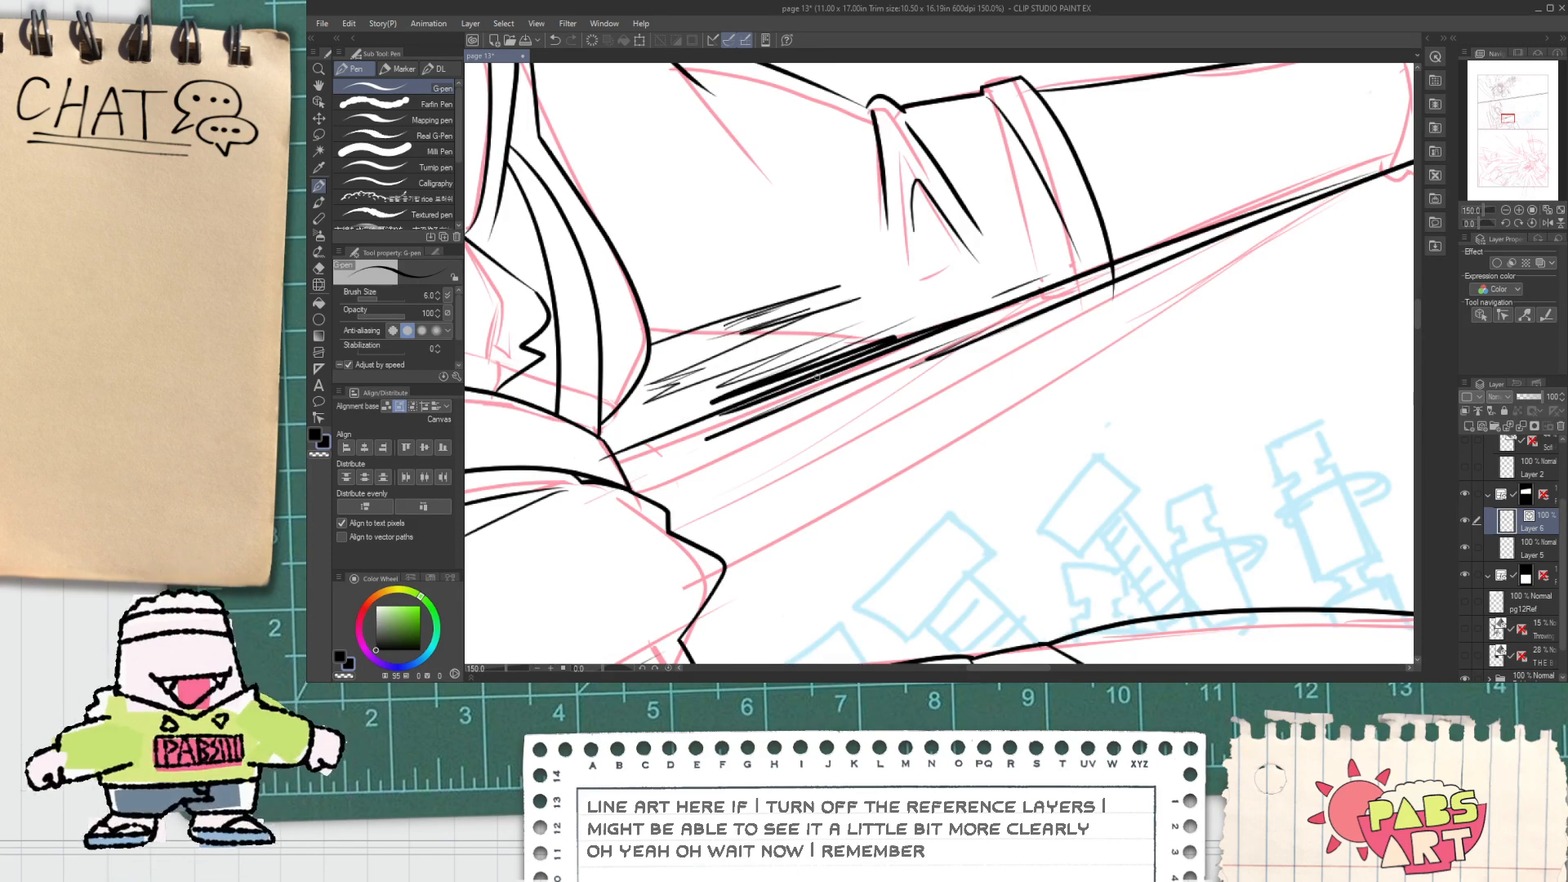
key(e)
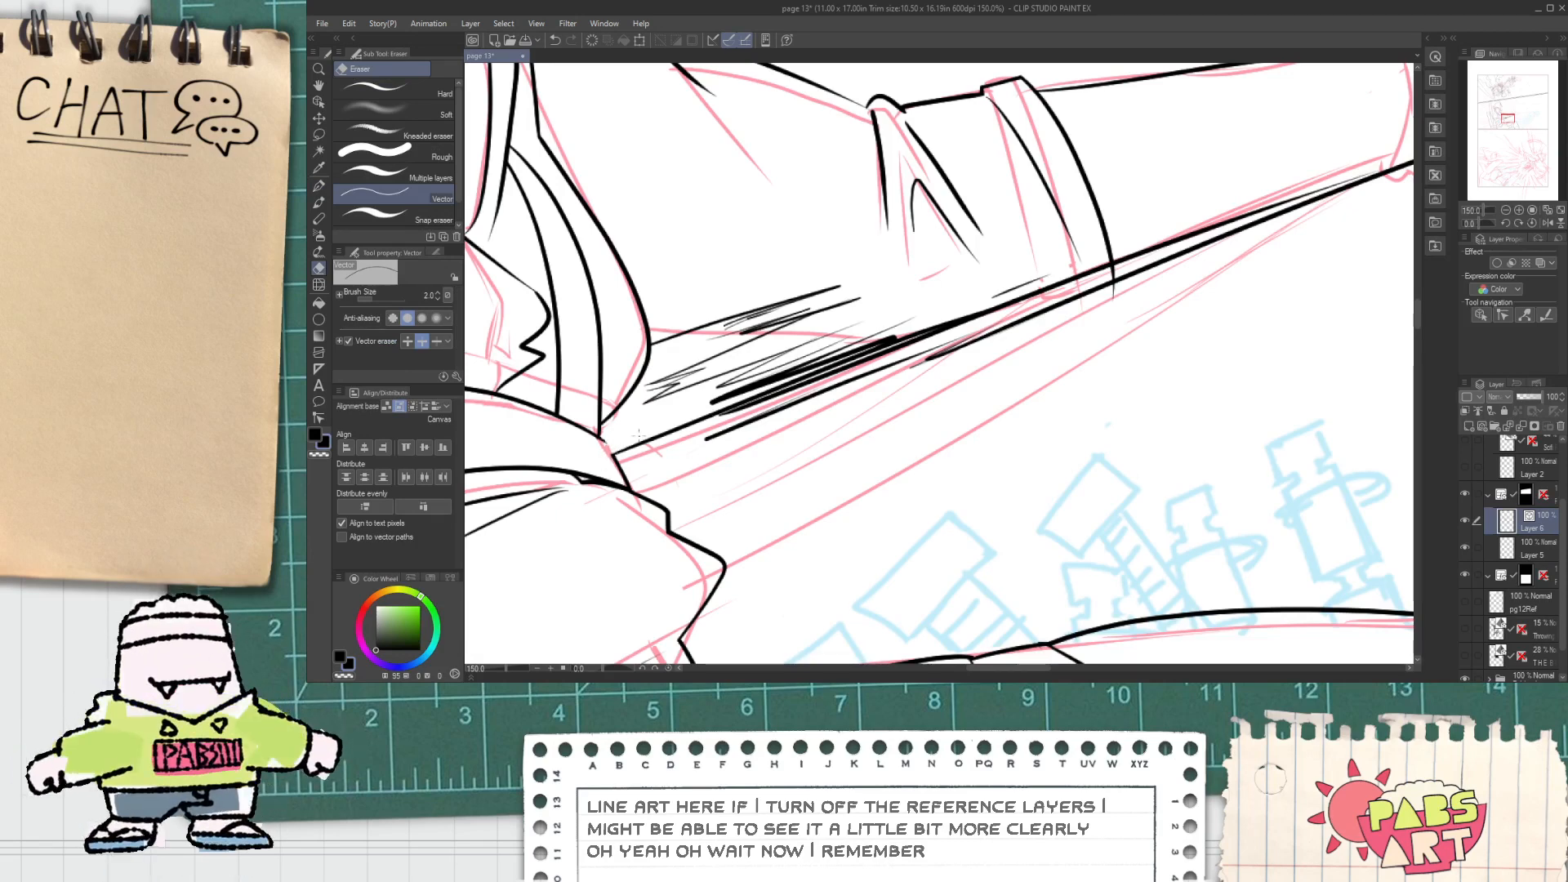
key(p)
key(e)
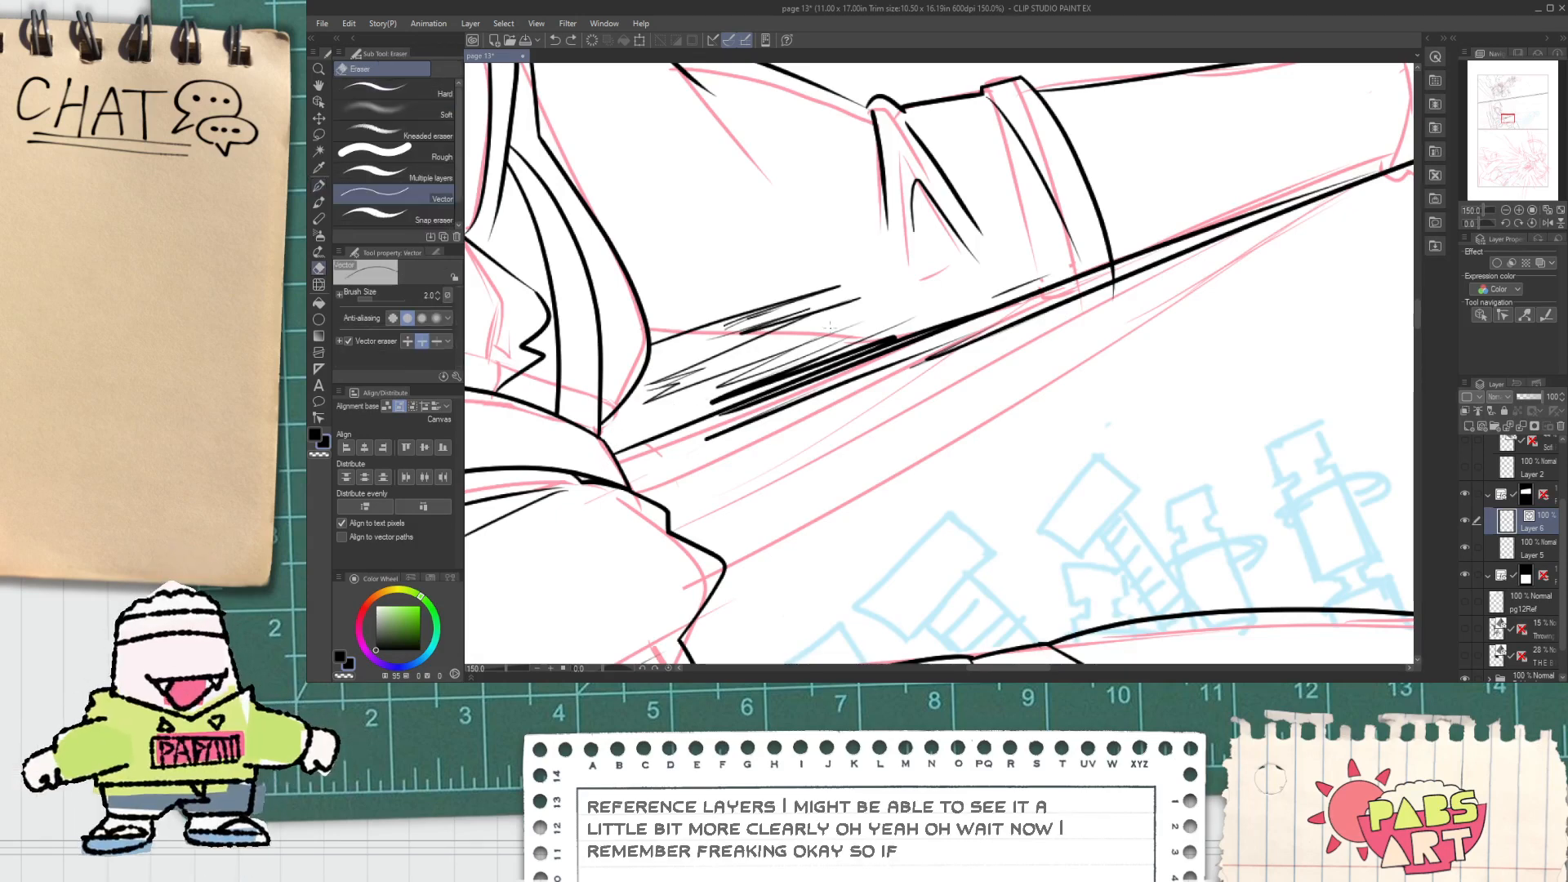
Step: Replace the blunt thick hatch stroke under the arm with tapered strokes that merge into the arm's lower line
drag(868, 349, 856, 356)
drag(842, 357, 678, 421)
key(ctrl+z)
key(ctrl+z)
key(p)
key(e)
key(ctrl+z)
key(p)
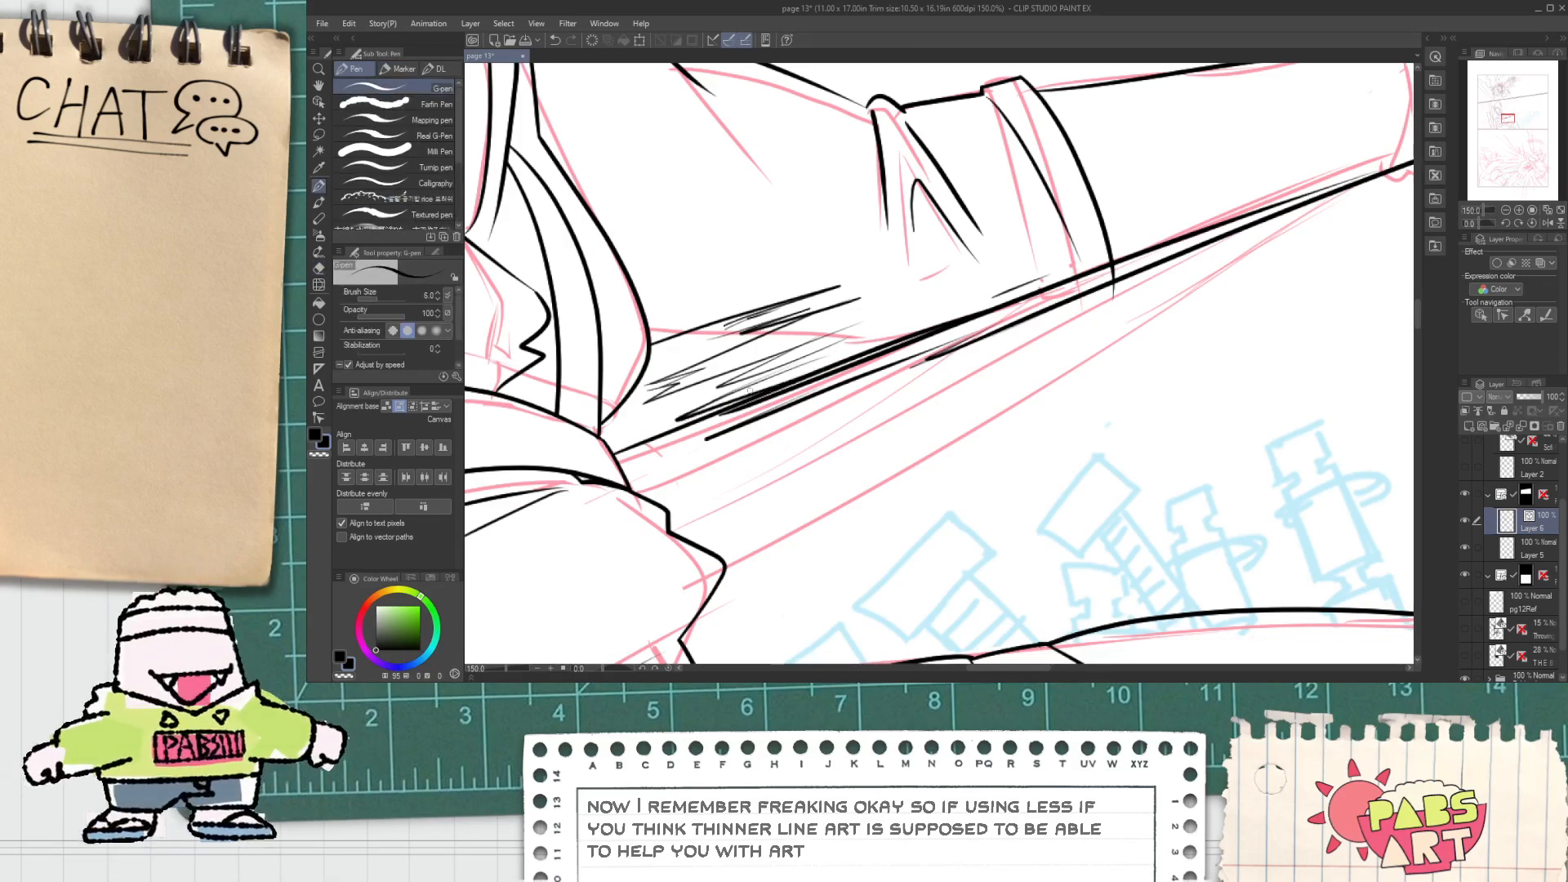
key(ctrl+z)
mouse_move(815, 362)
mouse_down()
mouse_move(761, 382)
mouse_move(849, 343)
mouse_move(711, 387)
mouse_up()
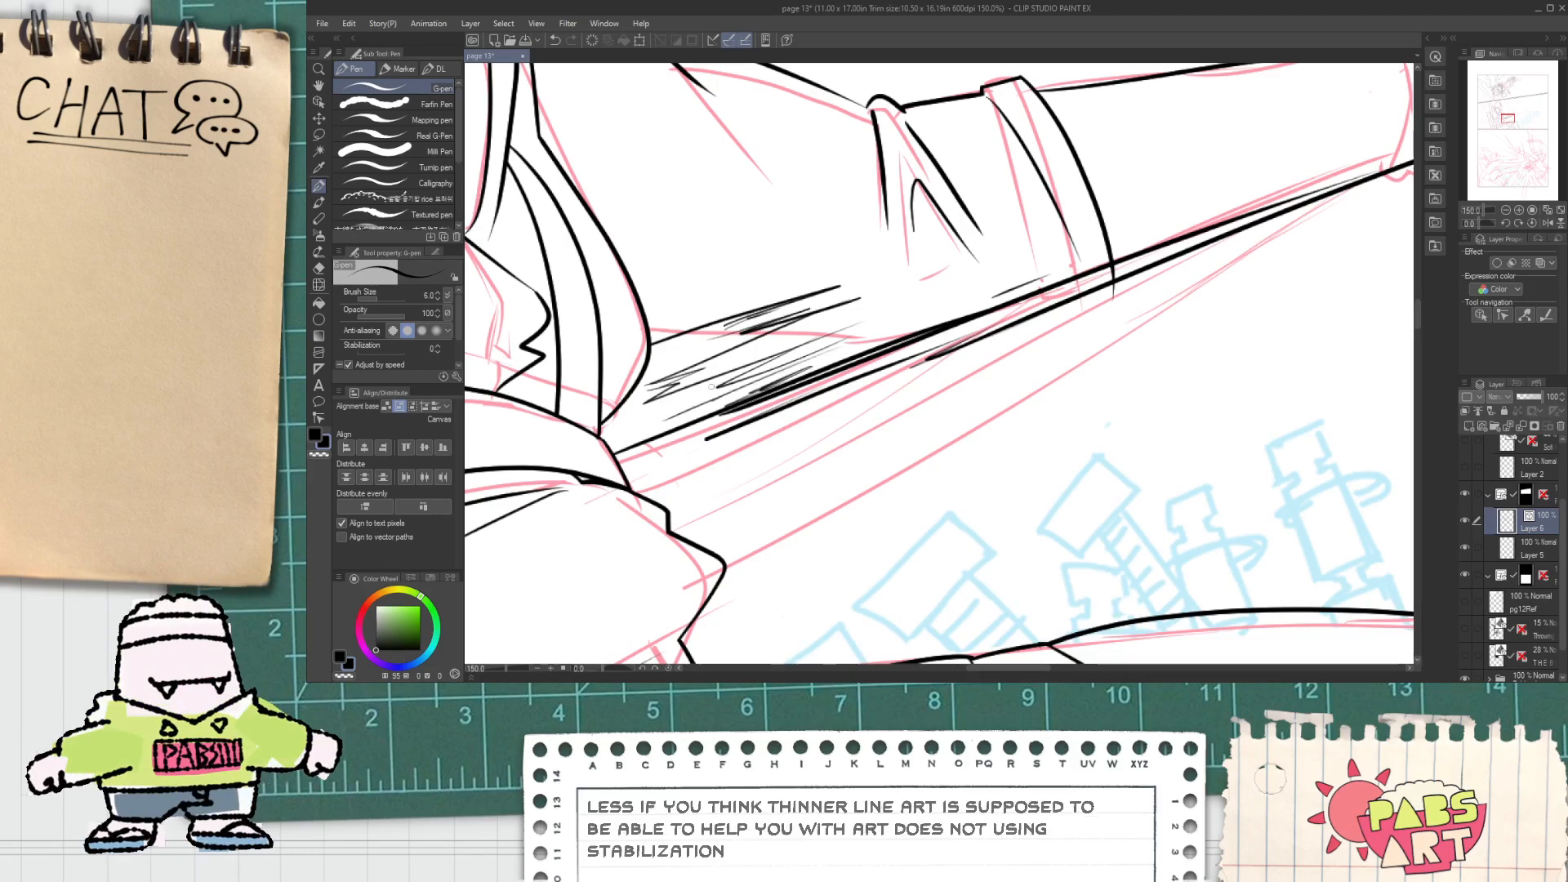
Step: Erase the upper slanted lines and the loose hatch strokes between the jacket's edge and the sleeve
key(e)
drag(741, 302, 827, 303)
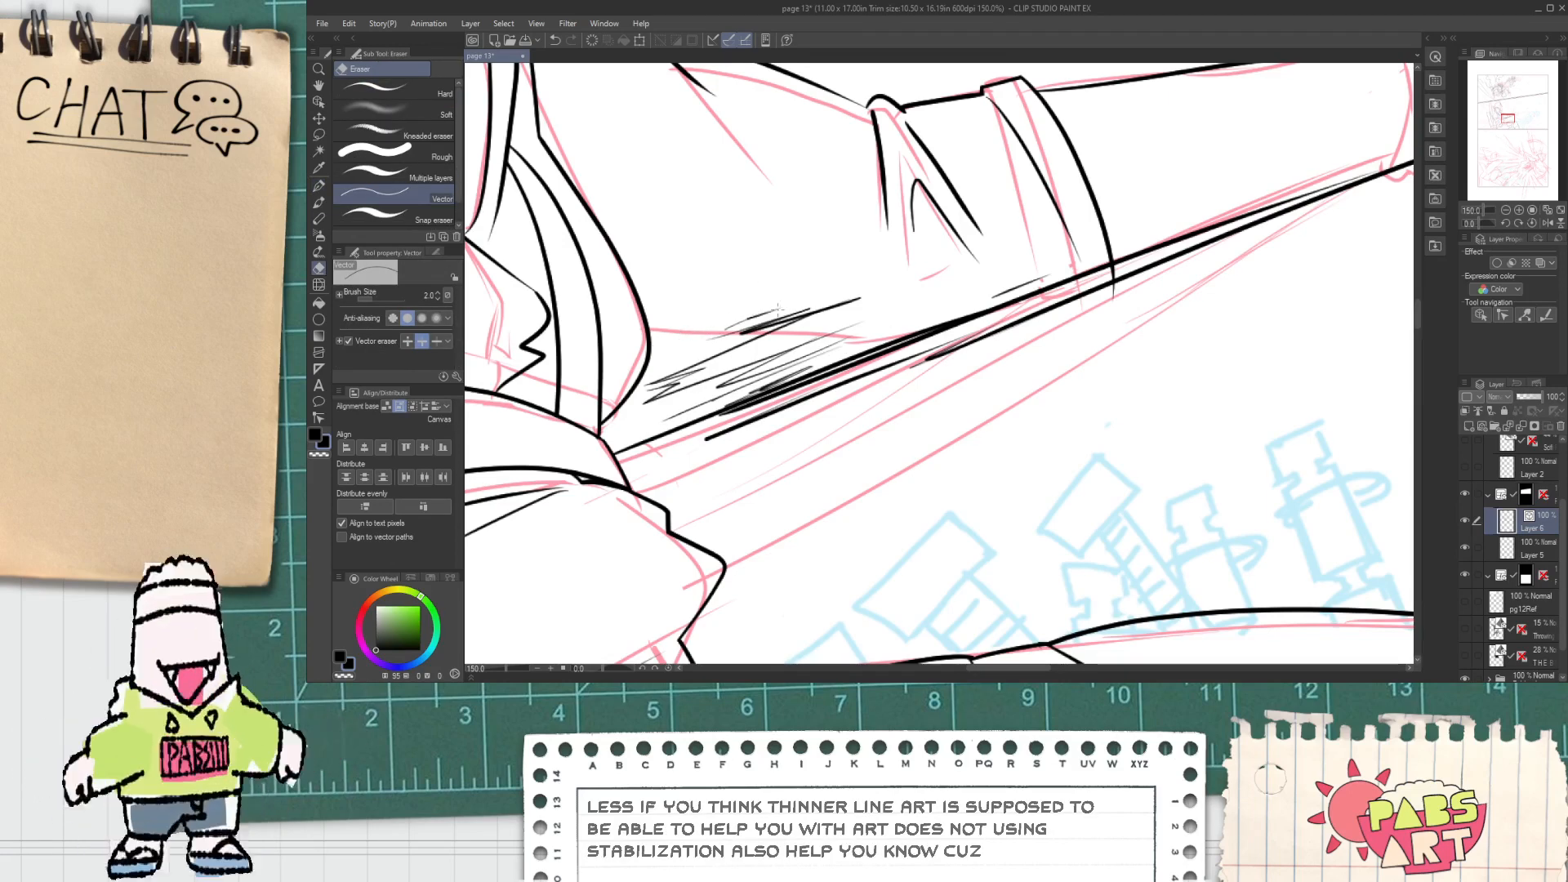
drag(671, 398, 645, 401)
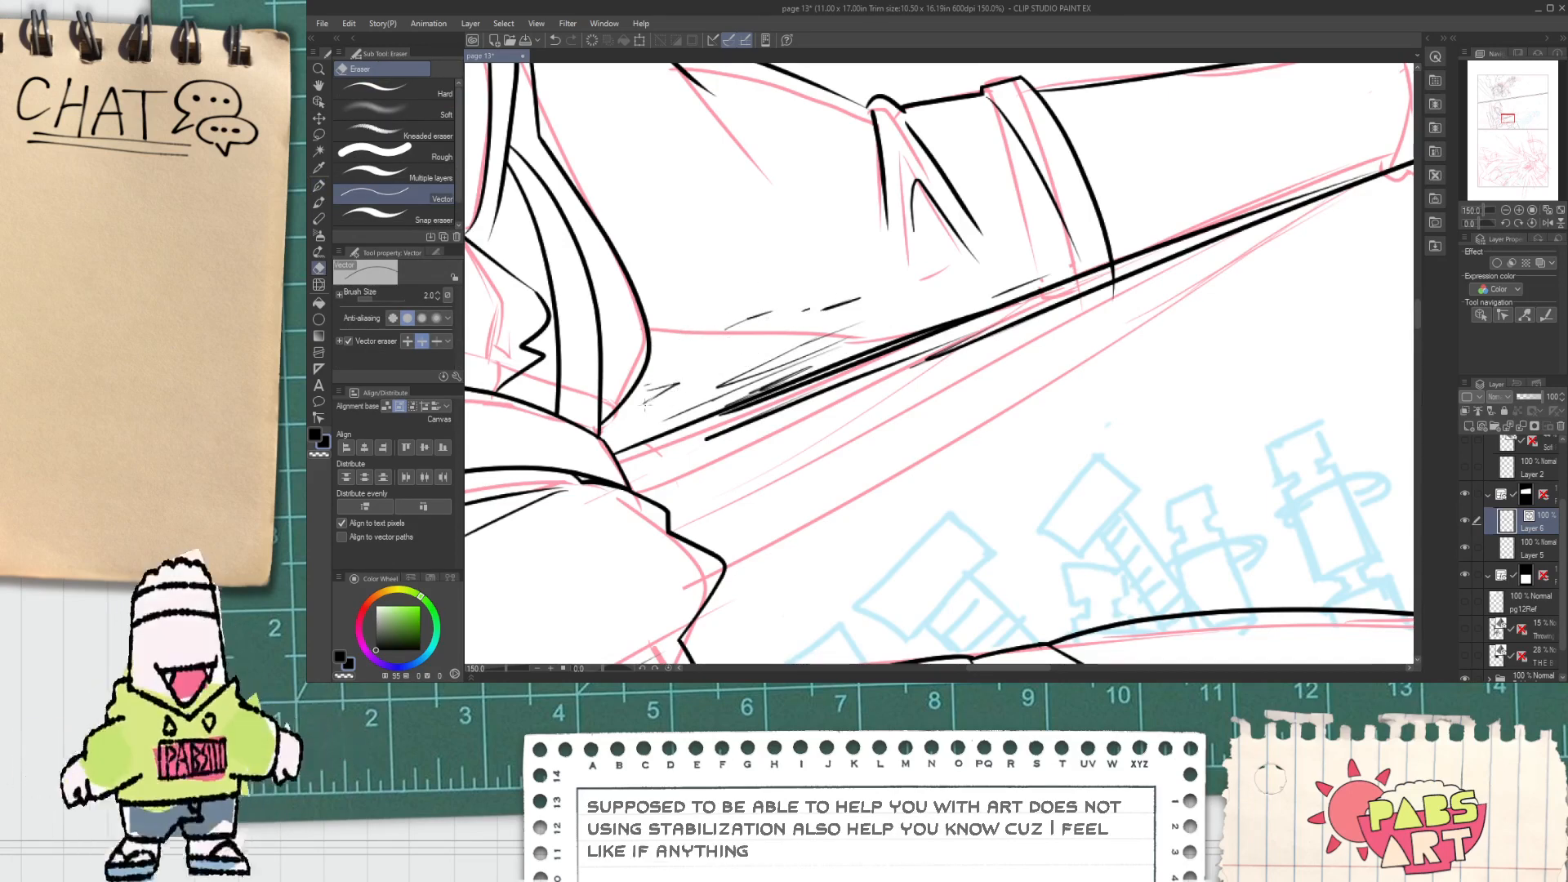
drag(839, 295, 801, 300)
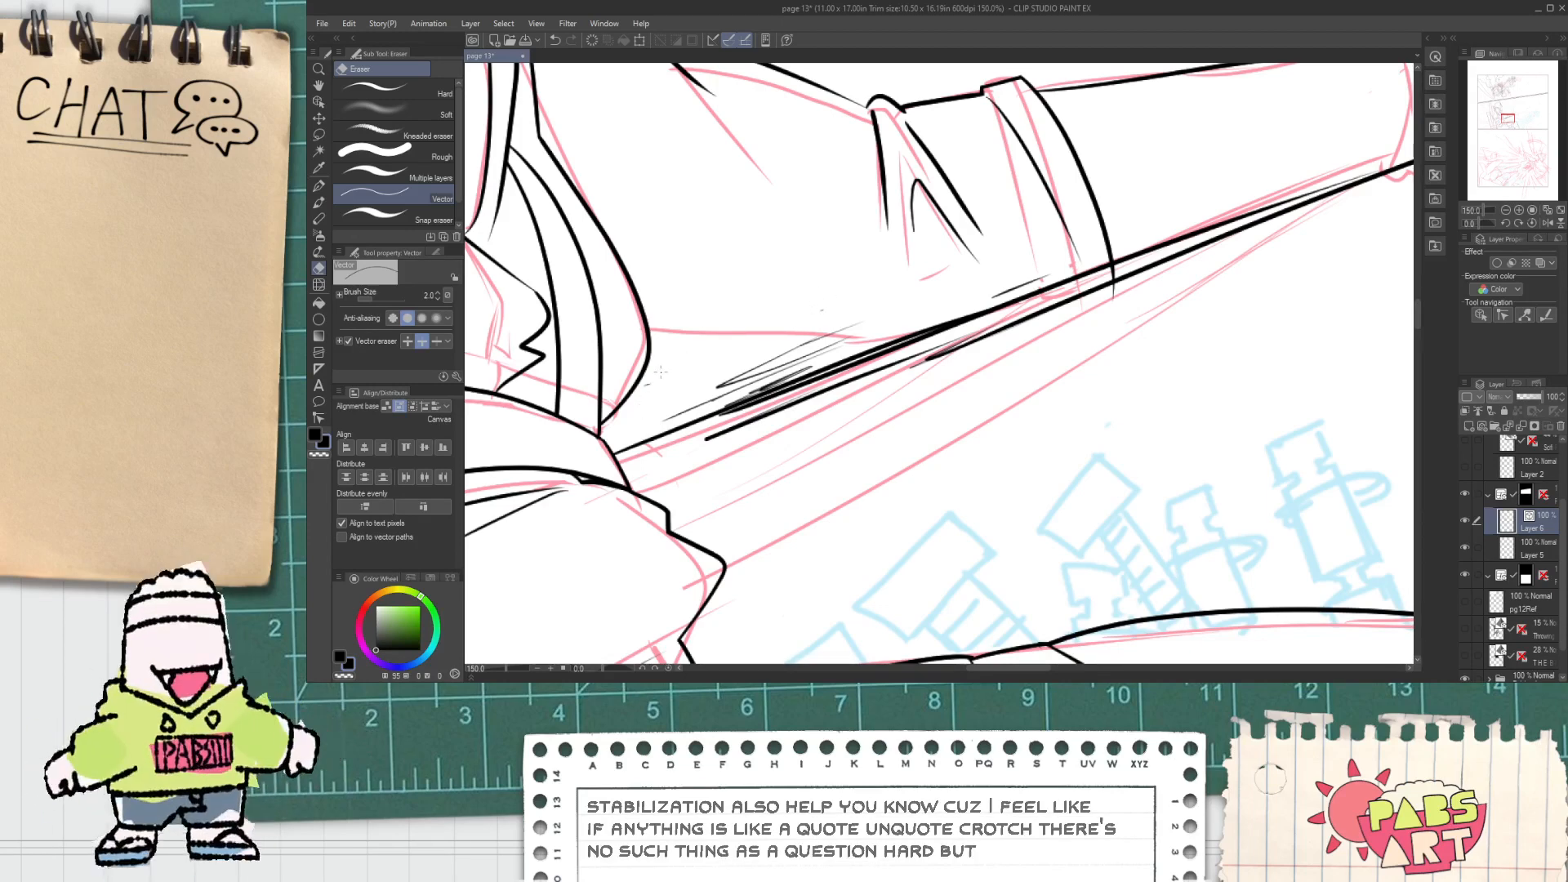
Step: Ink dense fine hatching where the sleeve meets the jacket and erase the lowest slanted line beneath it
scroll(711, 384, down, 2)
key(p)
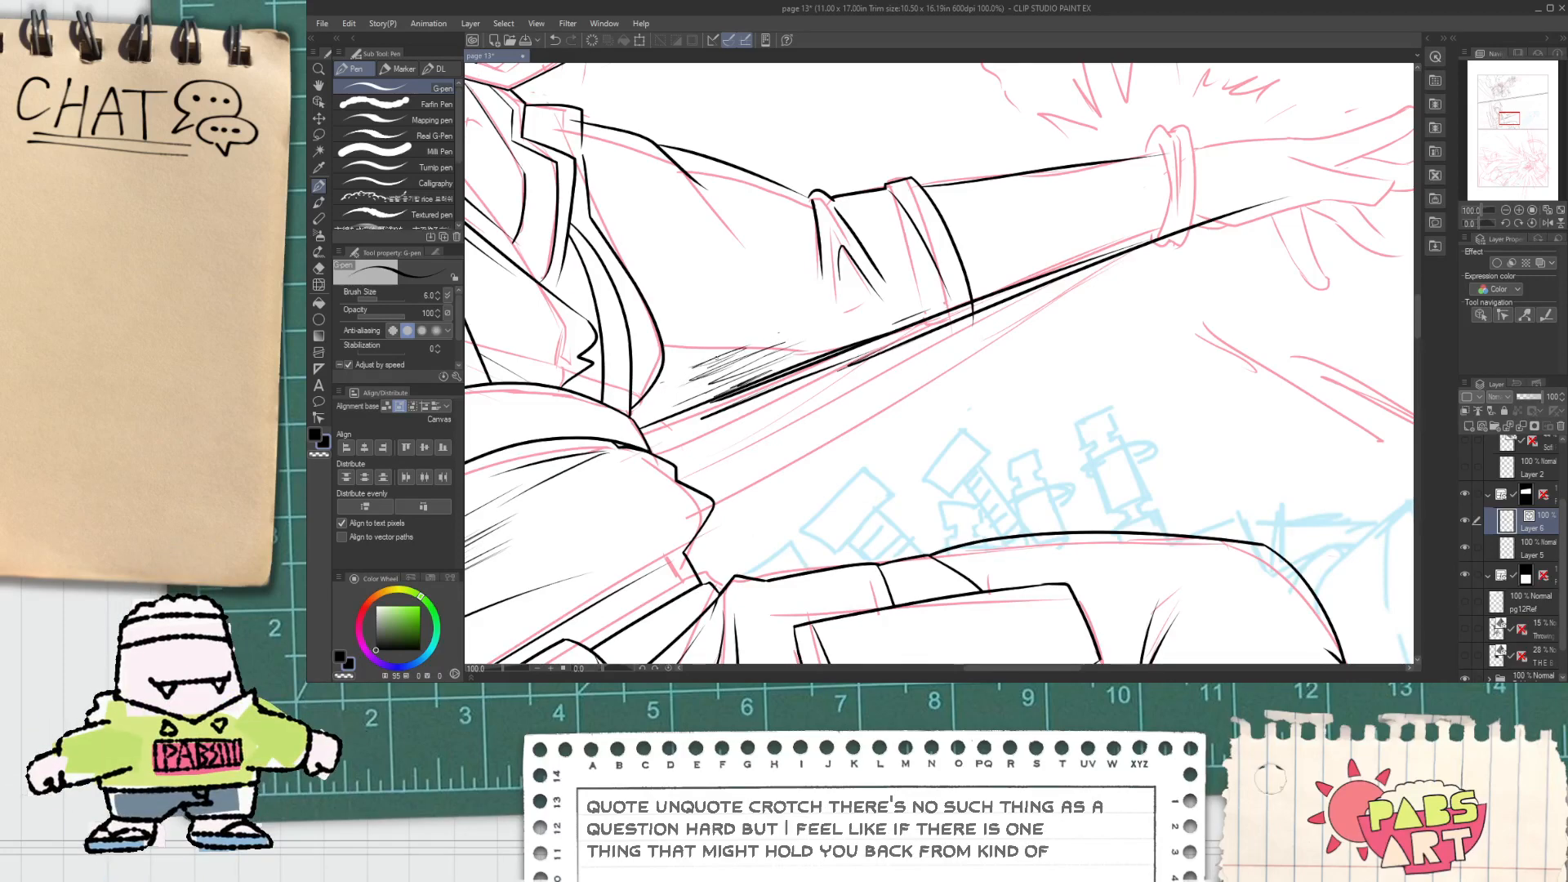
mouse_move(696, 361)
mouse_down()
mouse_move(737, 330)
mouse_move(696, 337)
mouse_up()
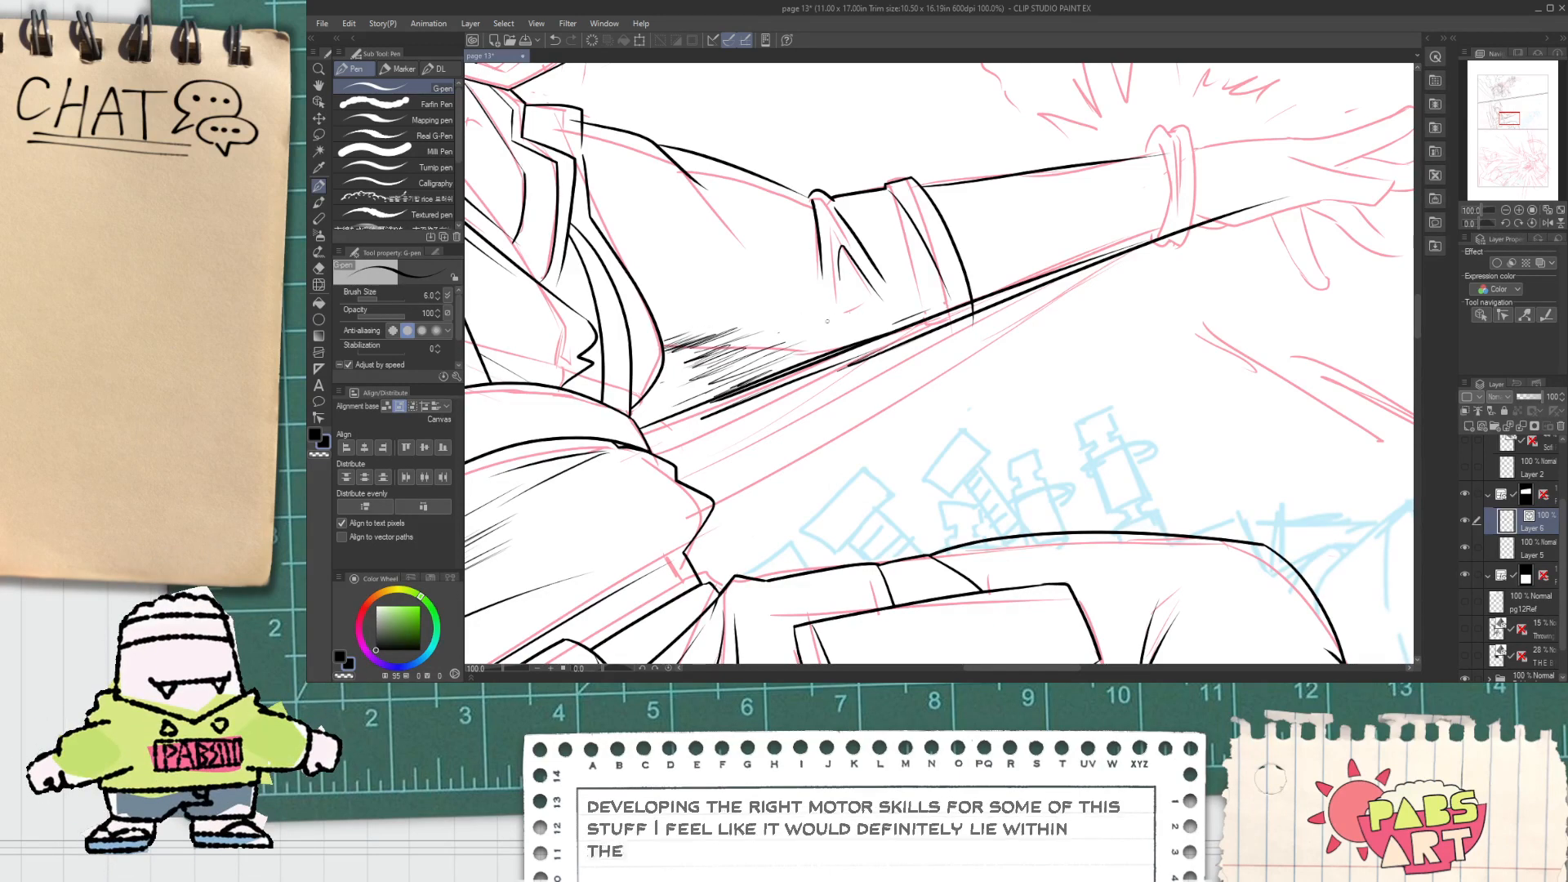
scroll(700, 395, up, 1)
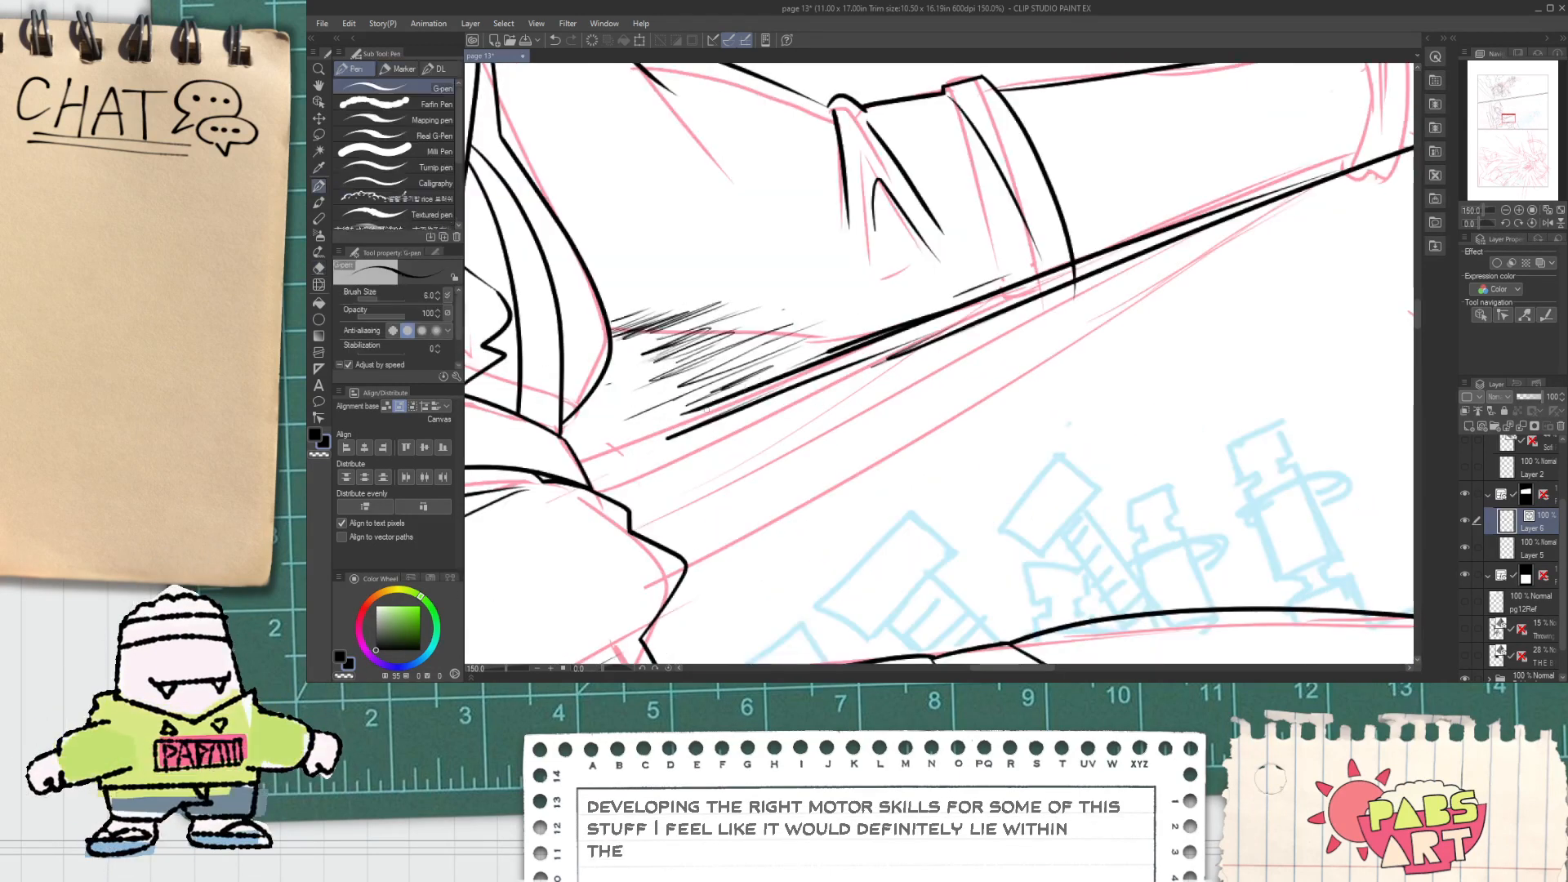
drag(780, 365, 713, 394)
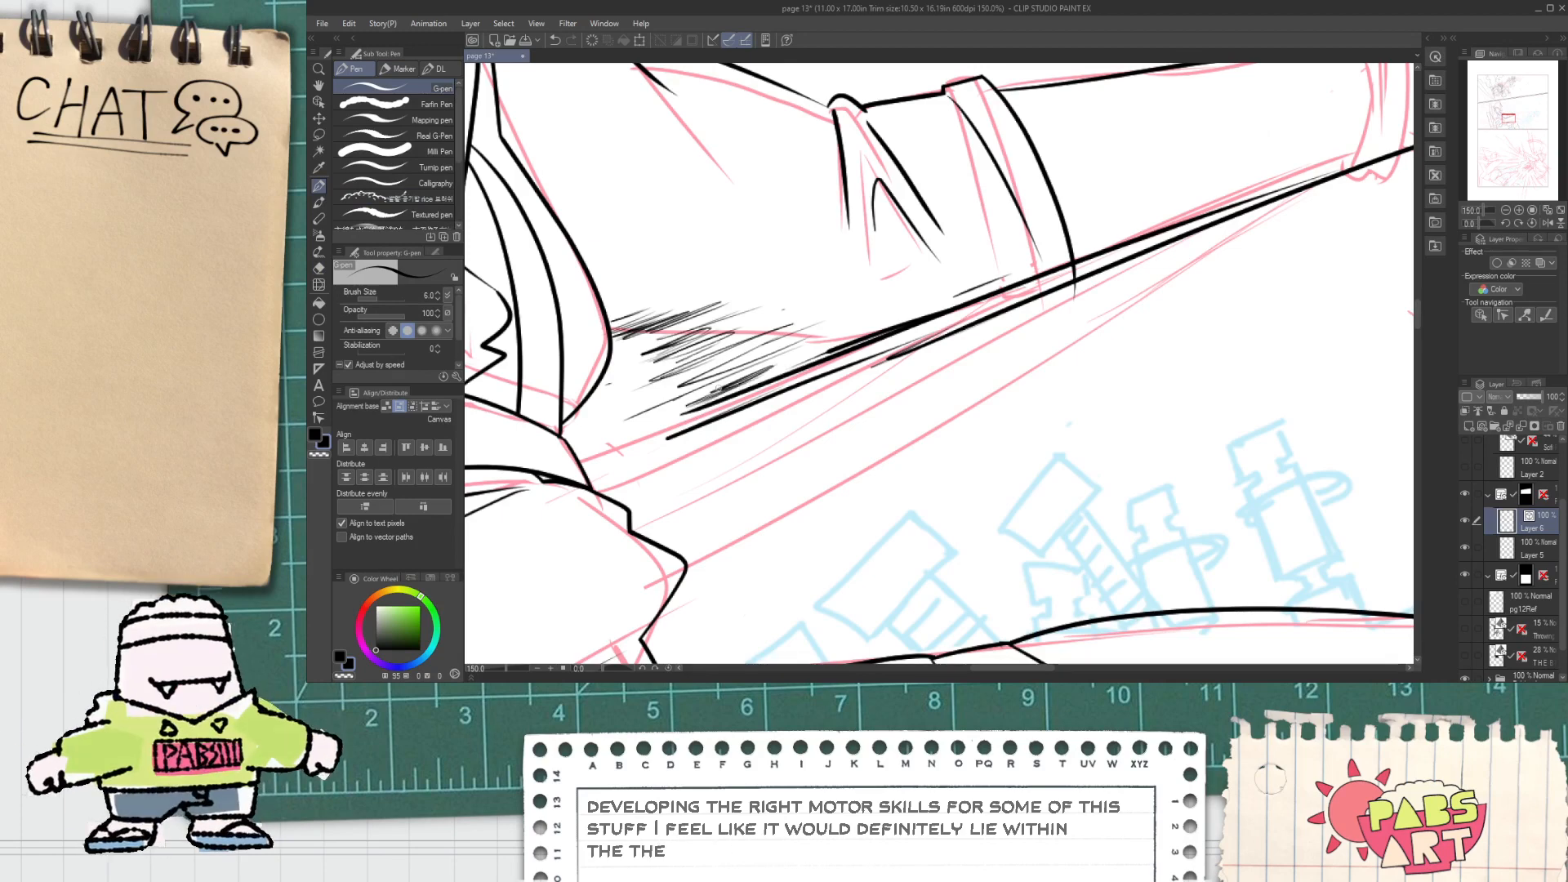
key(e)
click(792, 390)
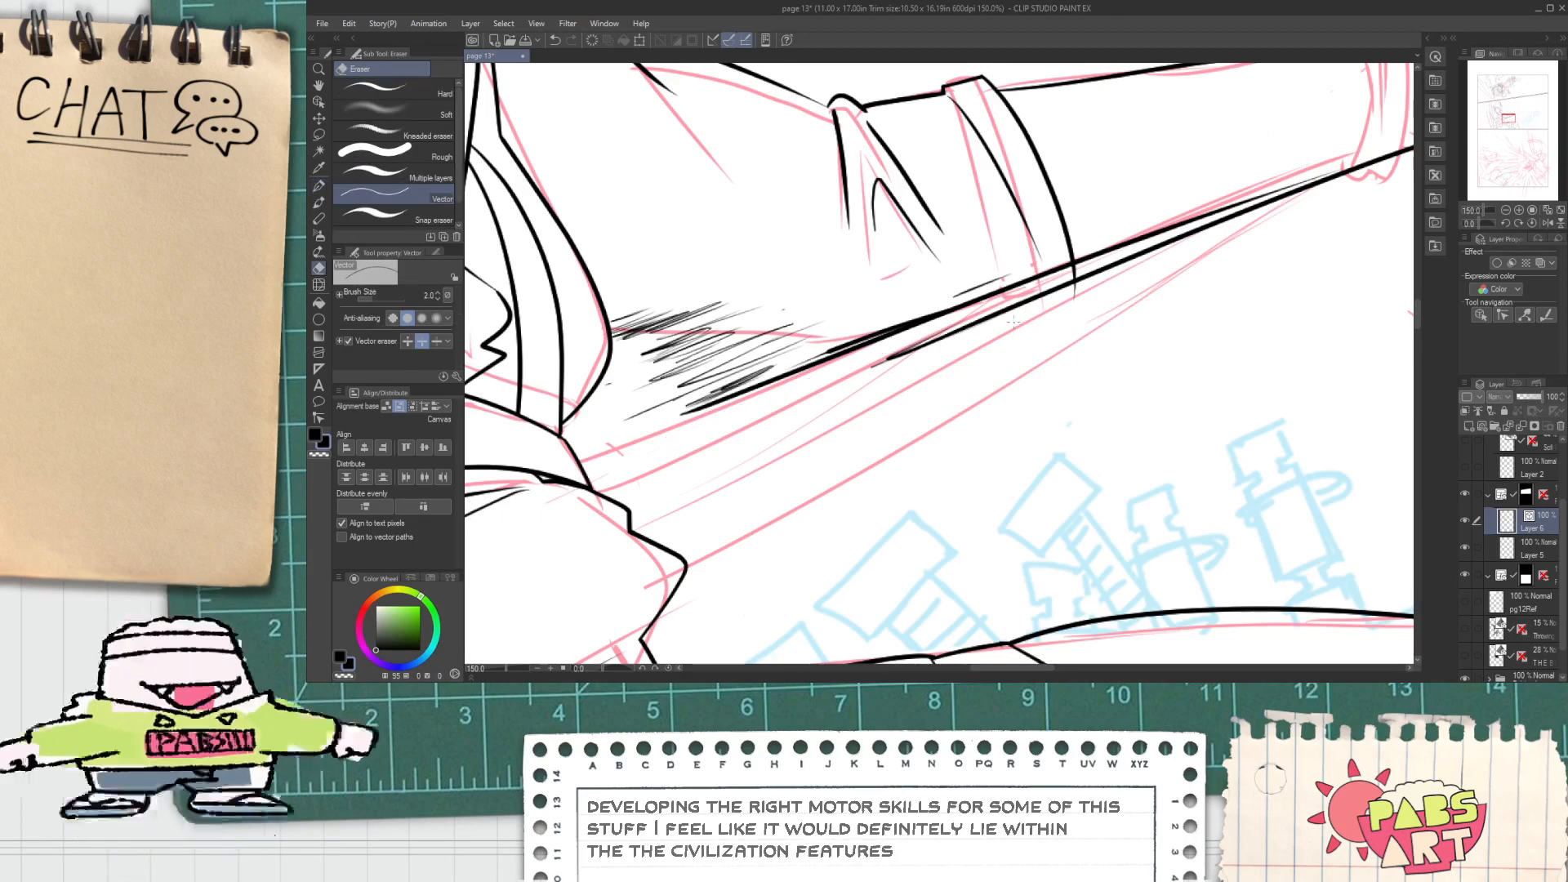
Step: Darken the hatching beside the jacket's edge with additional slanted pen strokes
scroll(1014, 322, down, 1)
key(space)
drag(1121, 272, 1010, 384)
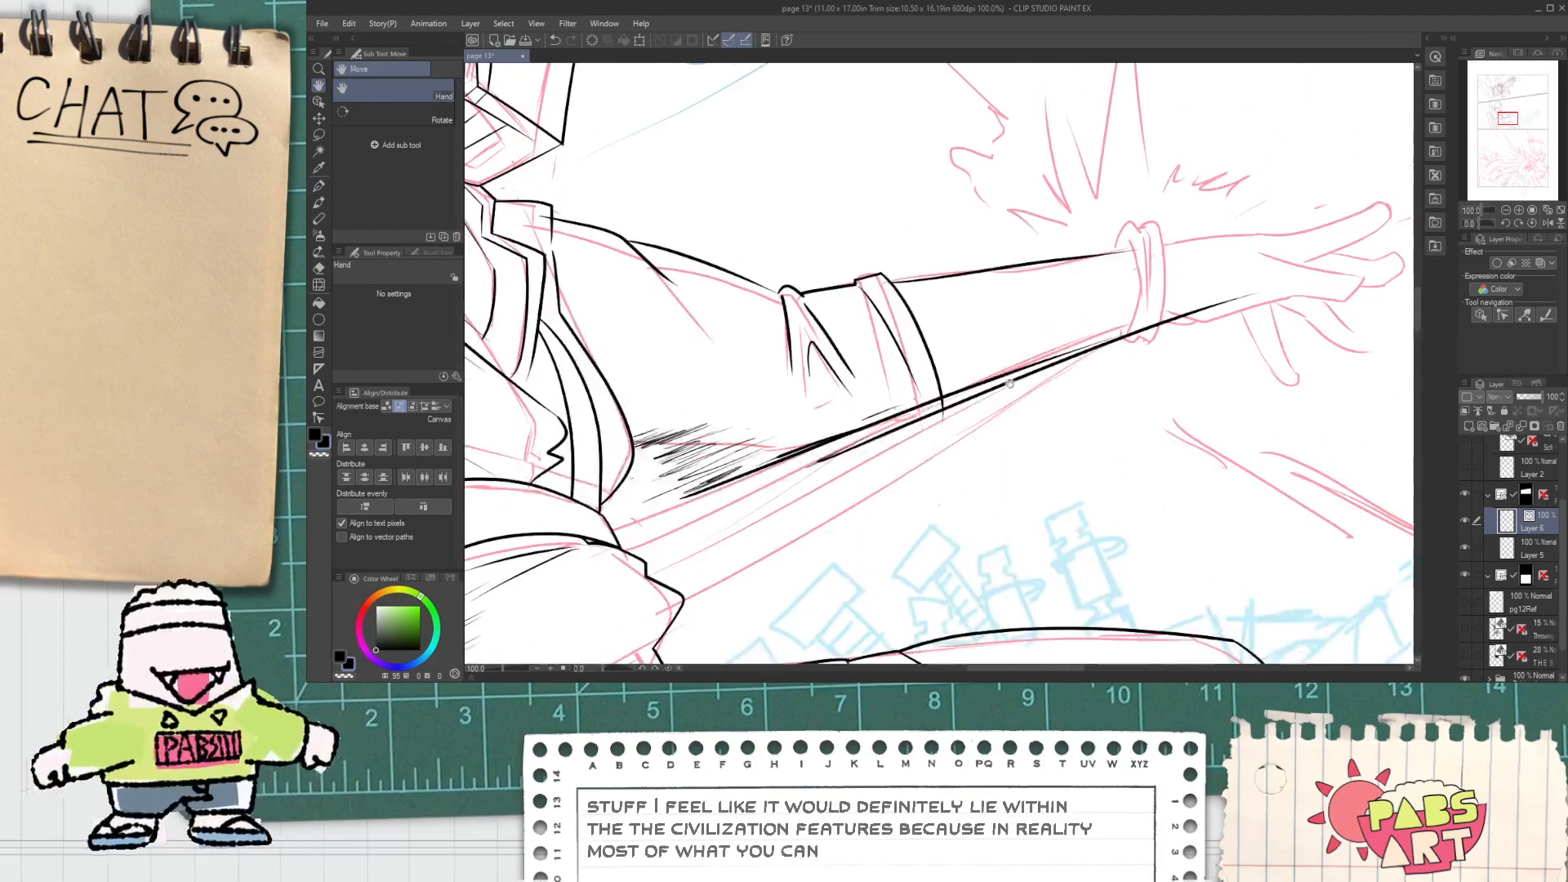
scroll(1010, 383, up, 2)
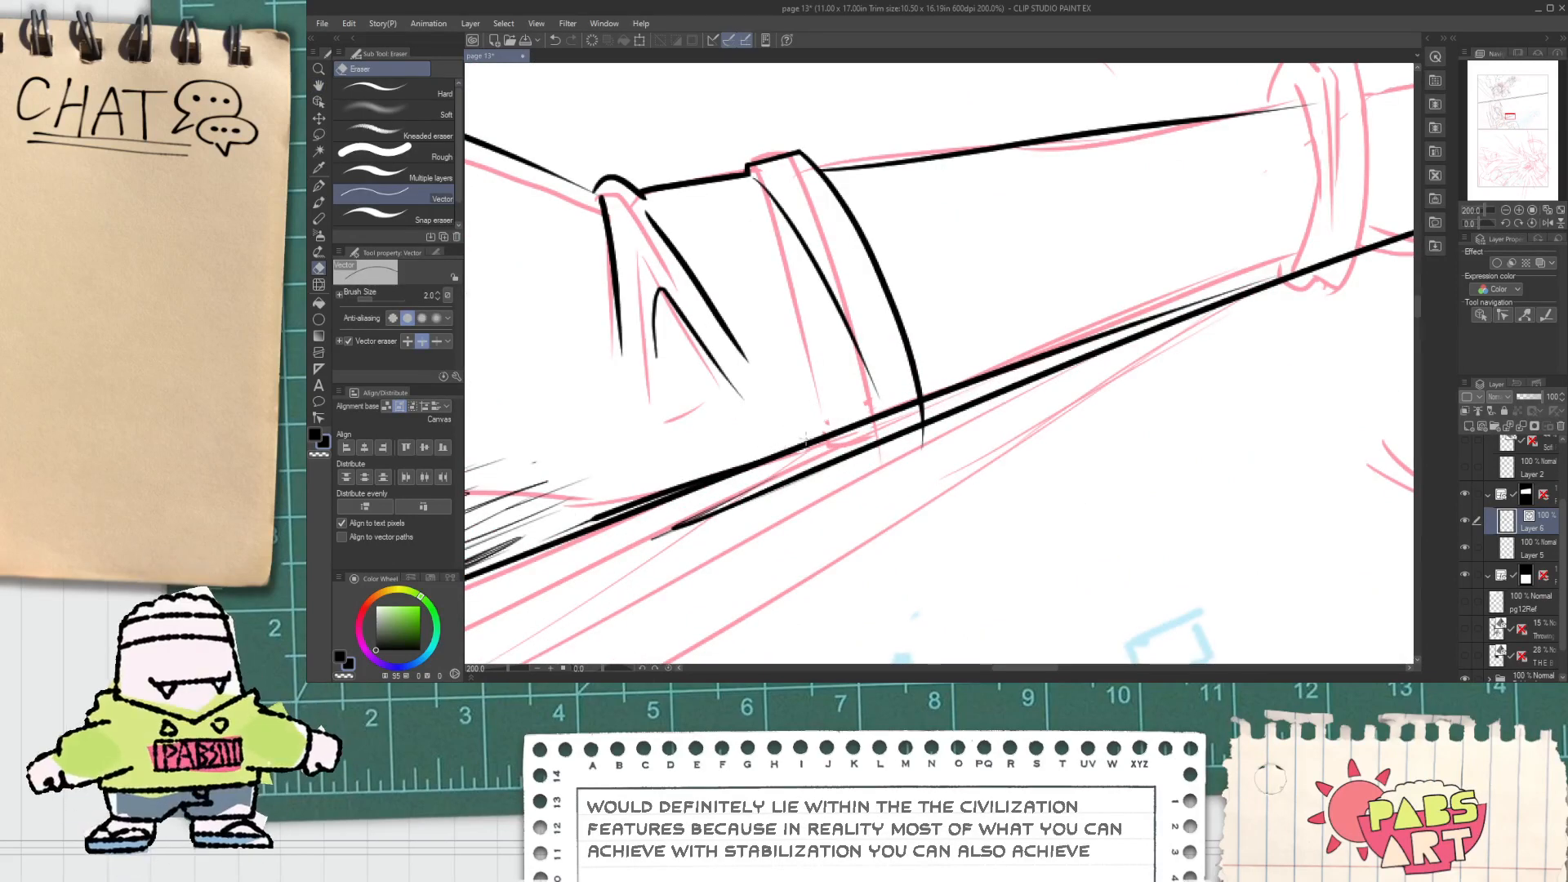
scroll(805, 441, down, 1)
key(space)
drag(805, 441, 1189, 318)
key(p)
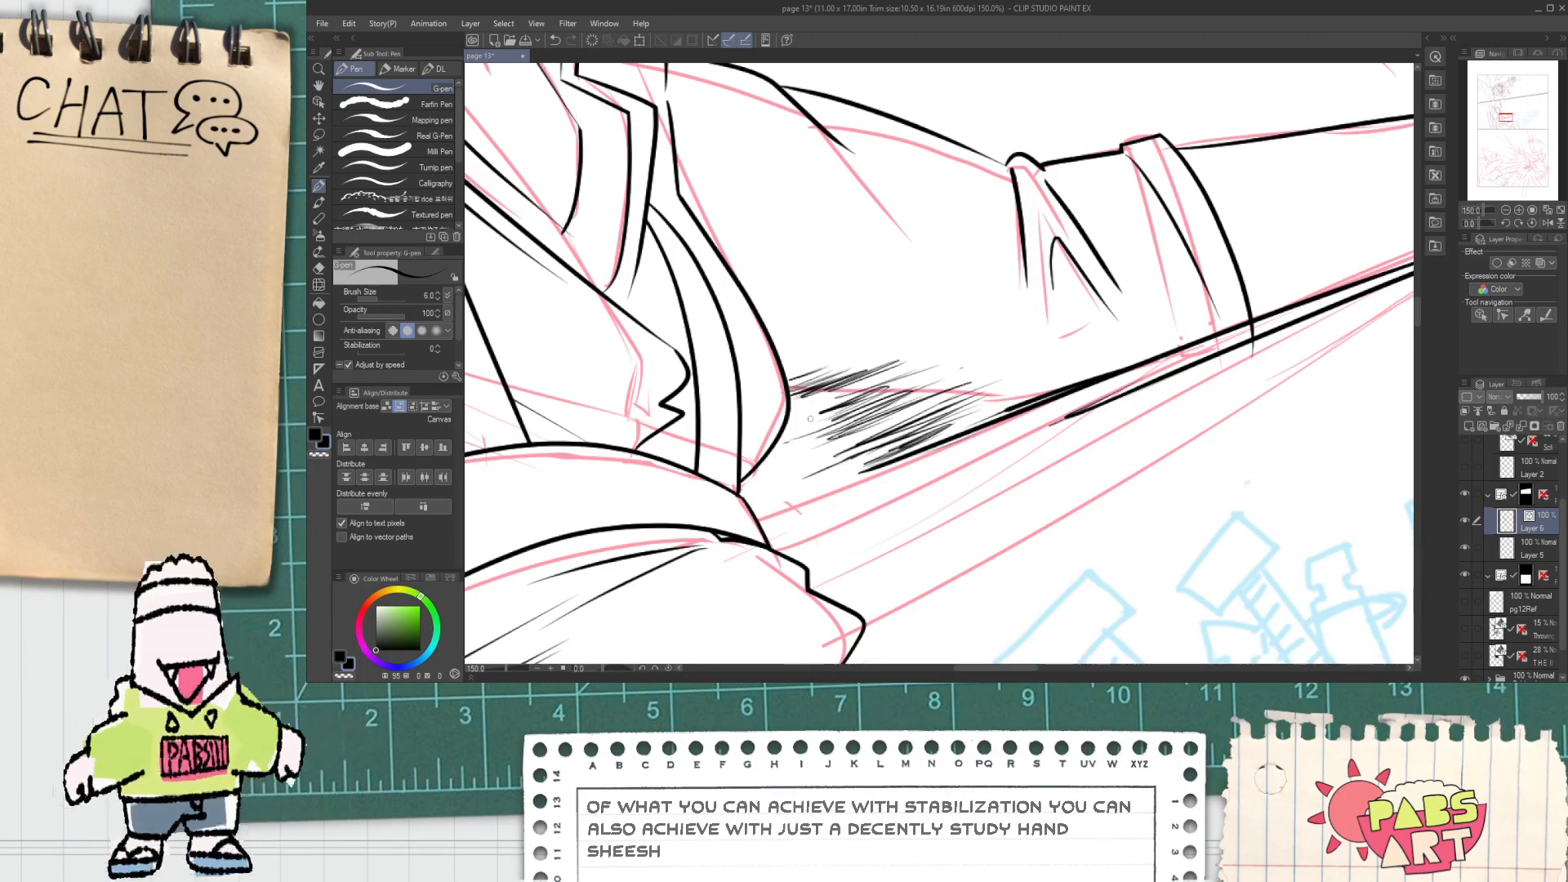
Step: Erase the doubled line below the arm's lower edge and the cuff line's overshoot past it
scroll(810, 418, down, 1)
key(space)
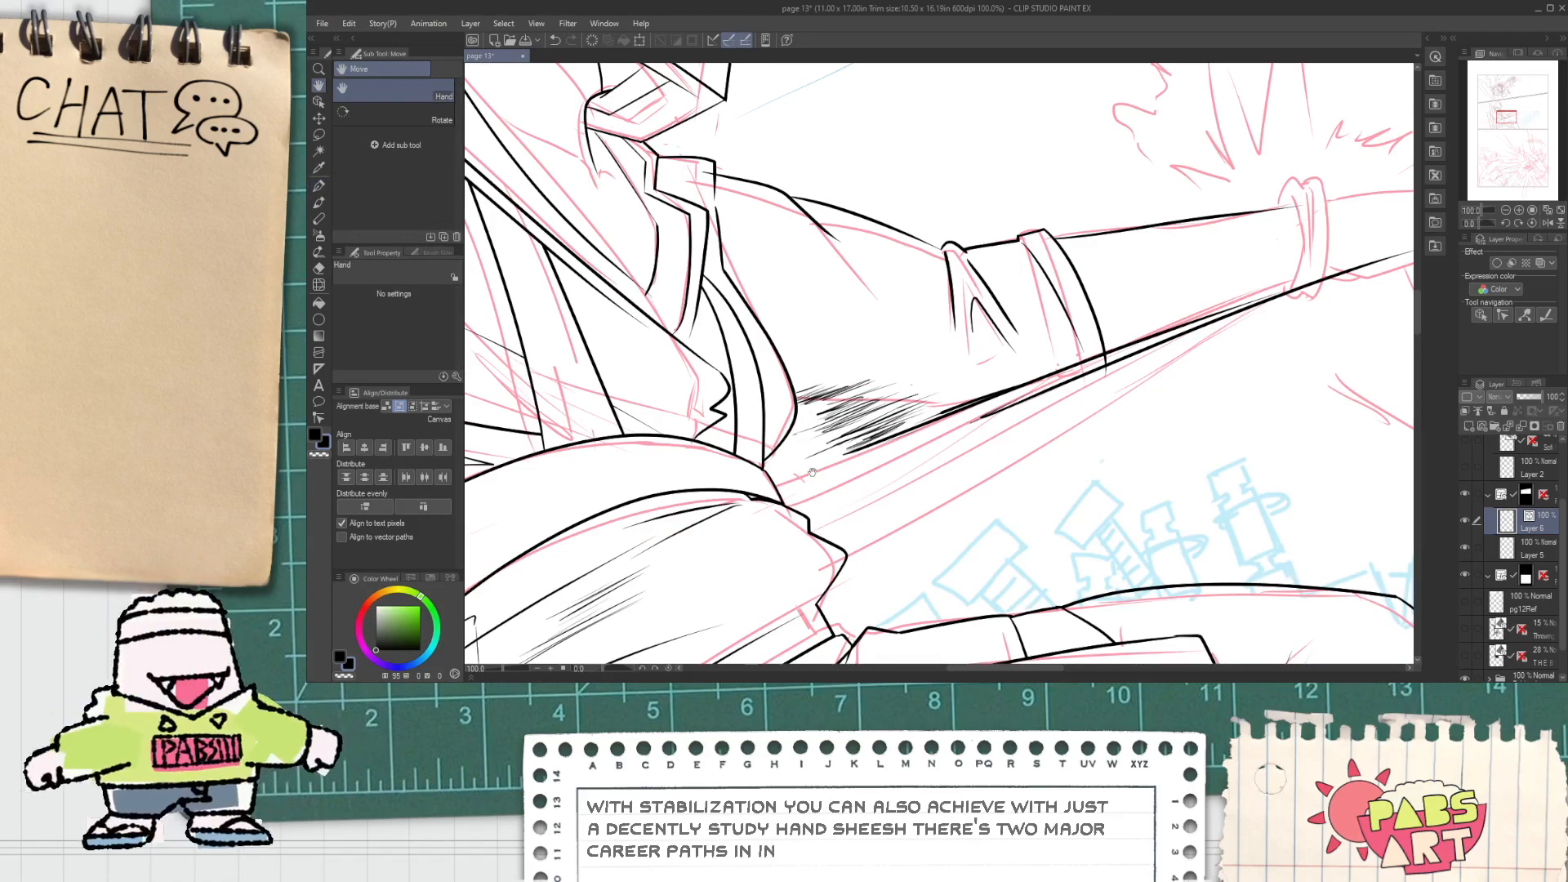
key(e)
scroll(812, 472, up, 3)
scroll(928, 451, down, 1)
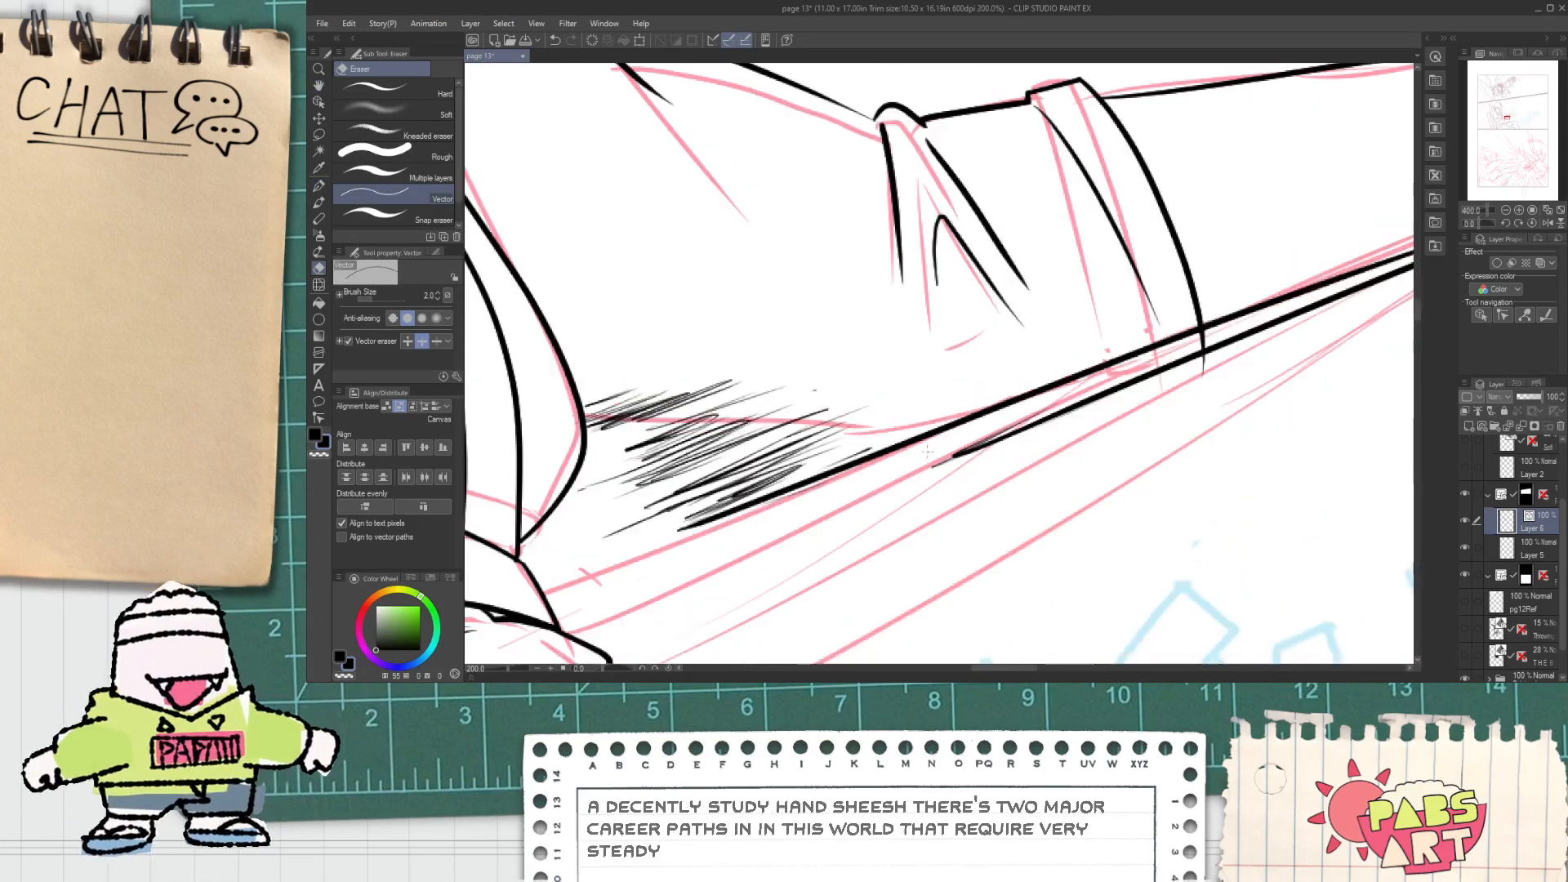
drag(928, 452, 983, 457)
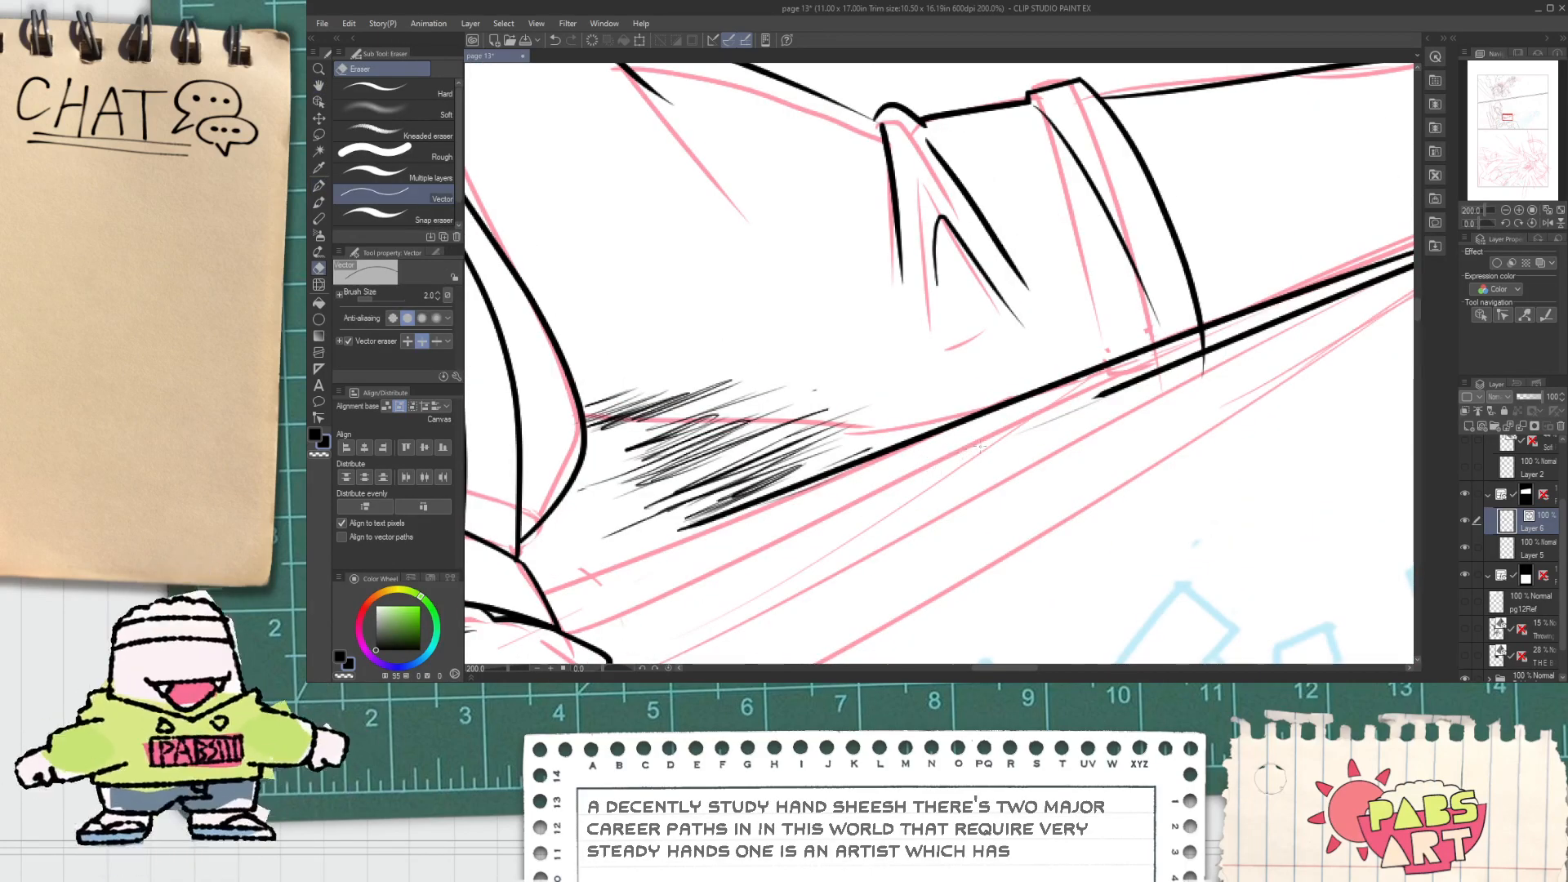
scroll(982, 445, down, 1)
drag(1132, 375, 1150, 383)
scroll(1134, 386, down, 2)
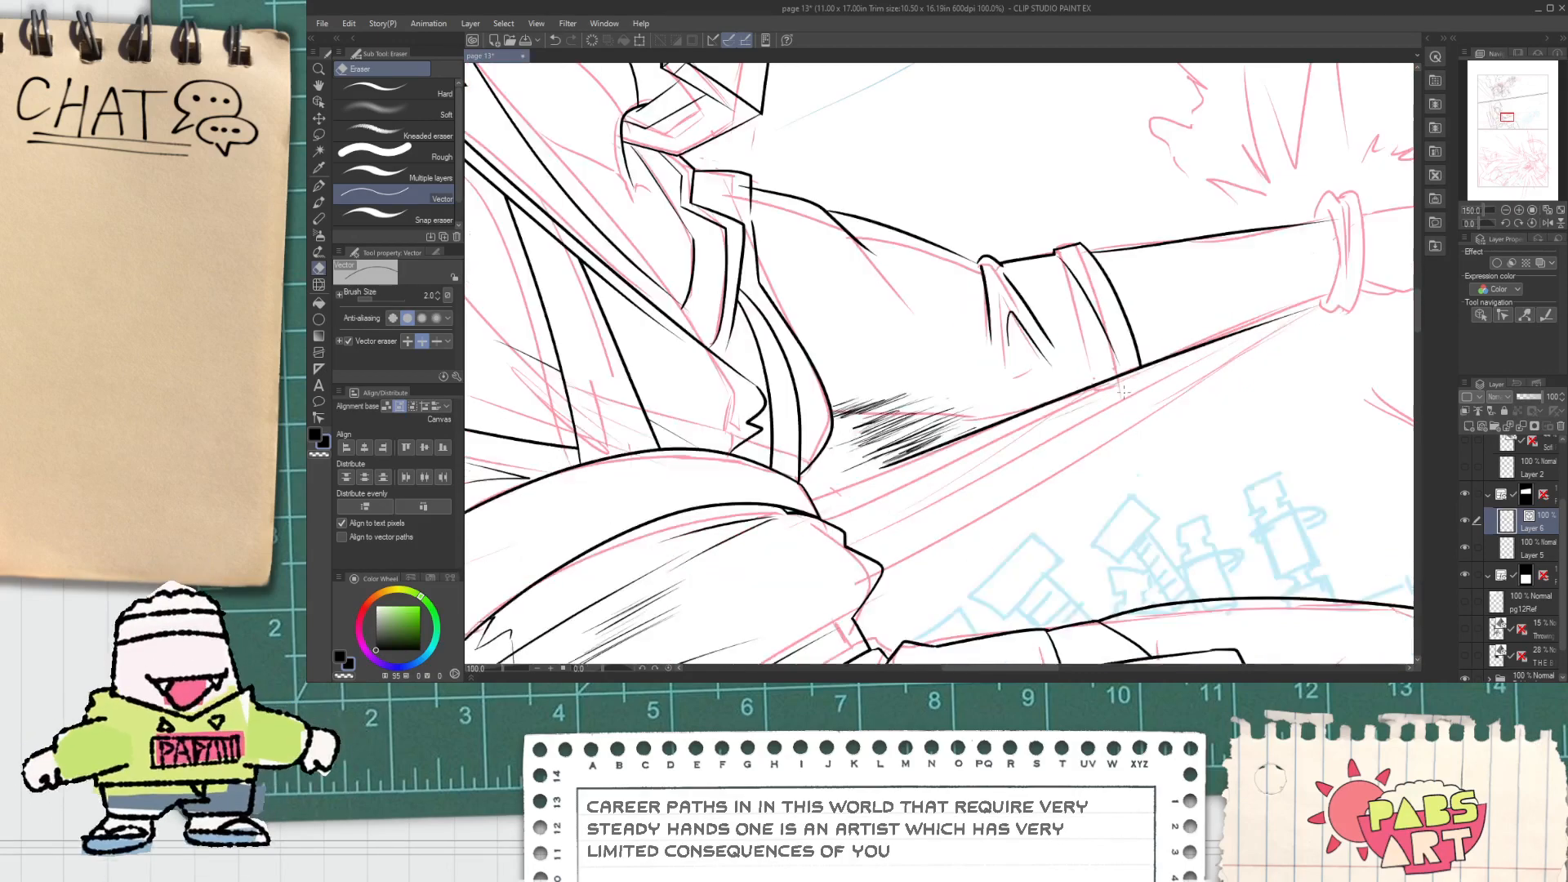
Step: Add fine slanted hatch strokes along the arm's lower edge beside the existing hatching
key(space)
mouse_move(1031, 404)
mouse_down()
mouse_move(985, 431)
mouse_move(1048, 420)
mouse_move(1031, 412)
mouse_move(1066, 394)
mouse_up()
scroll(985, 431, up, 2)
key(p)
scroll(985, 431, up, 1)
drag(978, 429, 1043, 396)
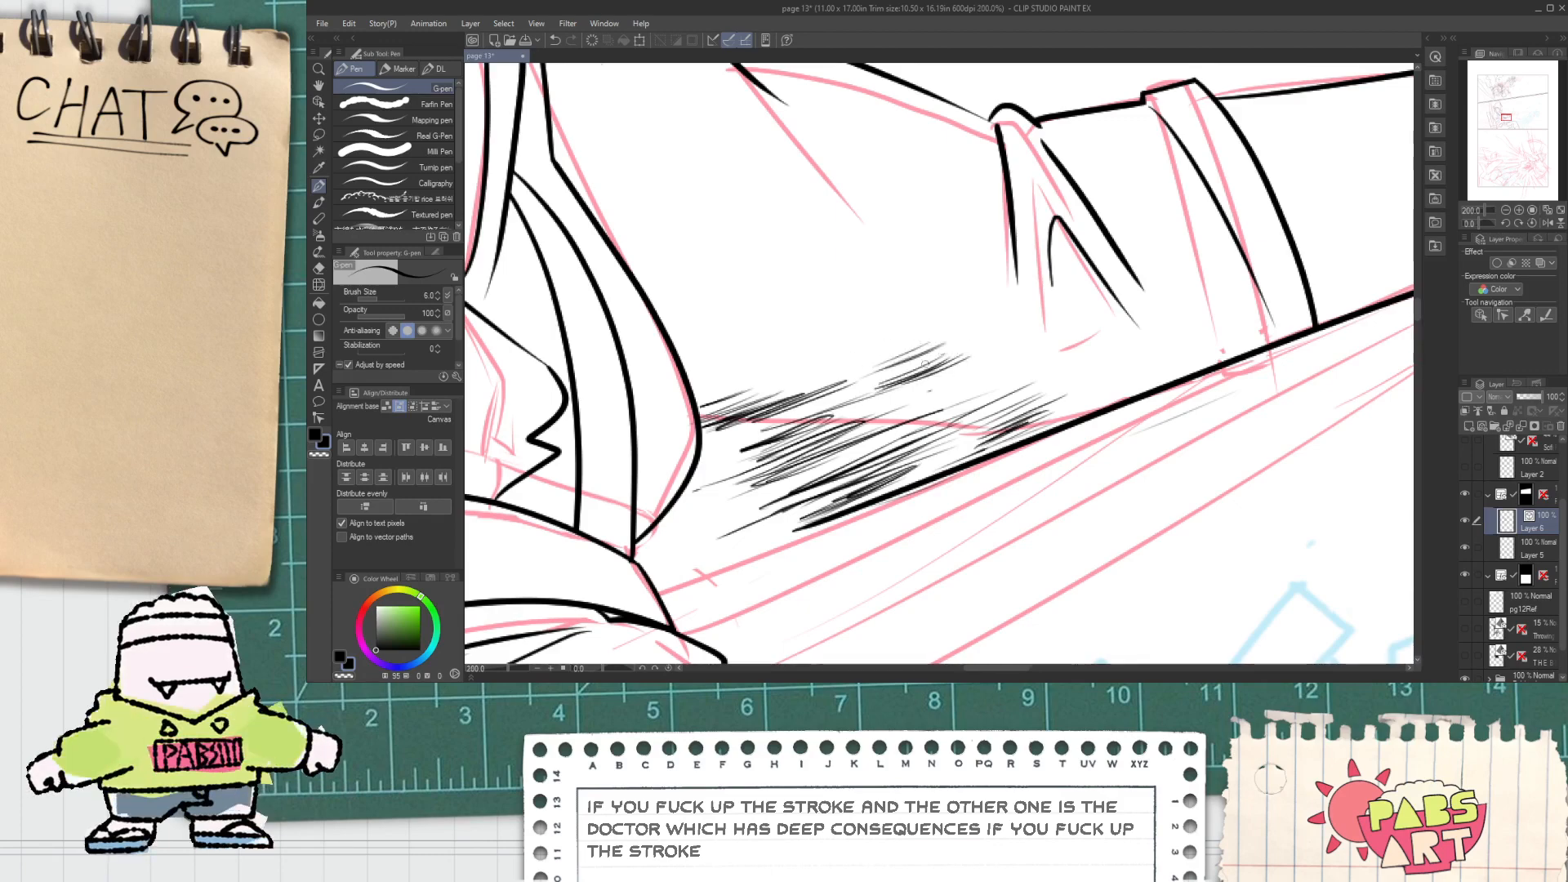
scroll(926, 364, down, 6)
scroll(927, 372, up, 4)
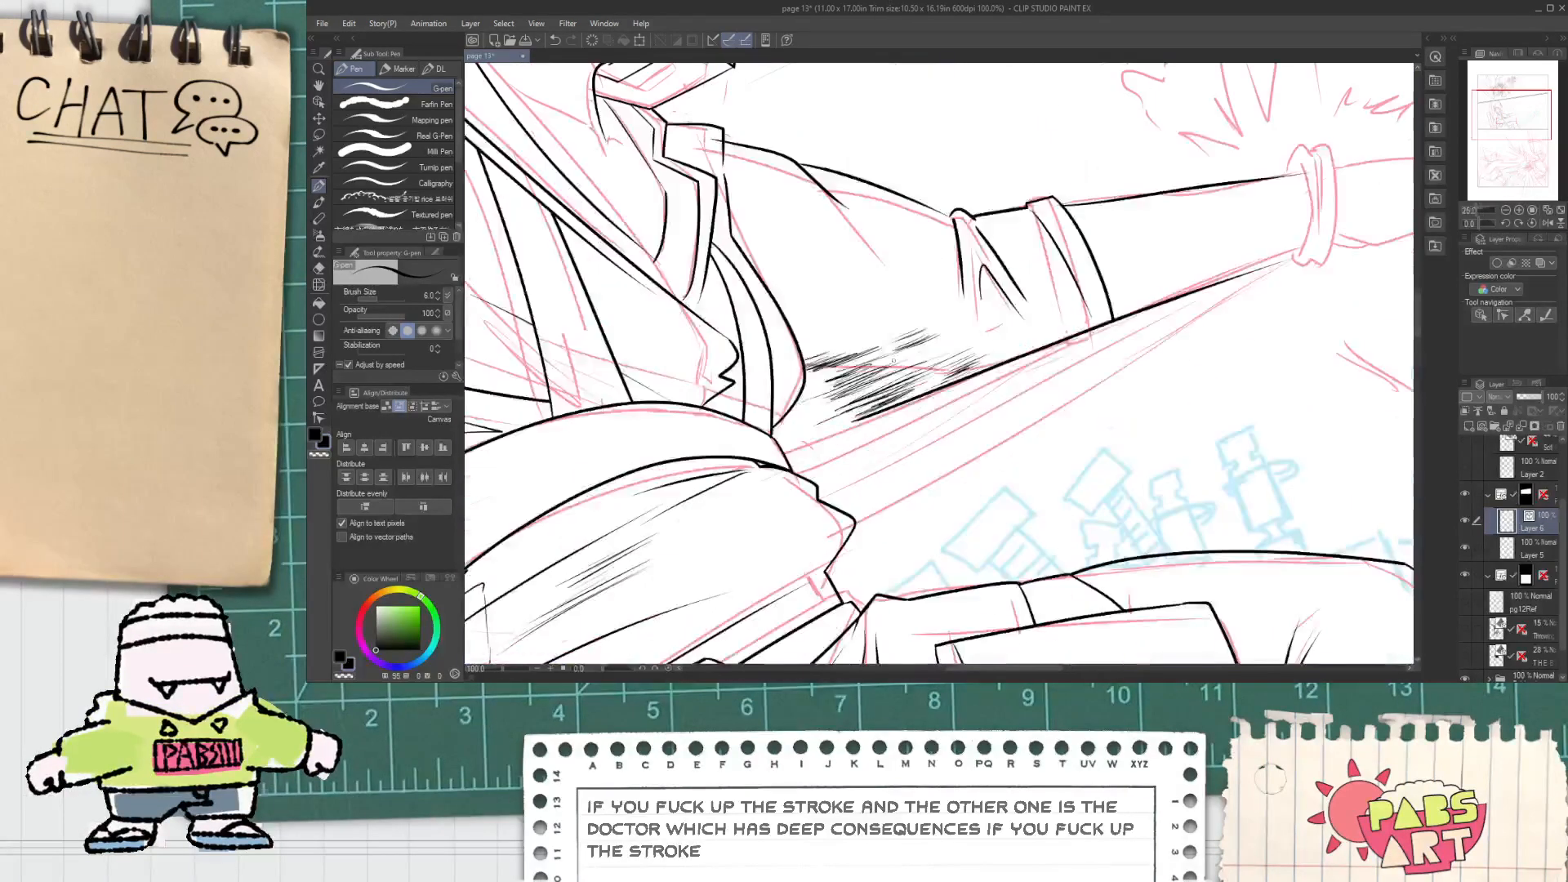
Step: Select and delete the hatch strokes next to the jacket's edge
key(space)
drag(892, 369, 827, 418)
key(o)
drag(772, 338, 842, 445)
key(Delete)
drag(718, 372, 762, 437)
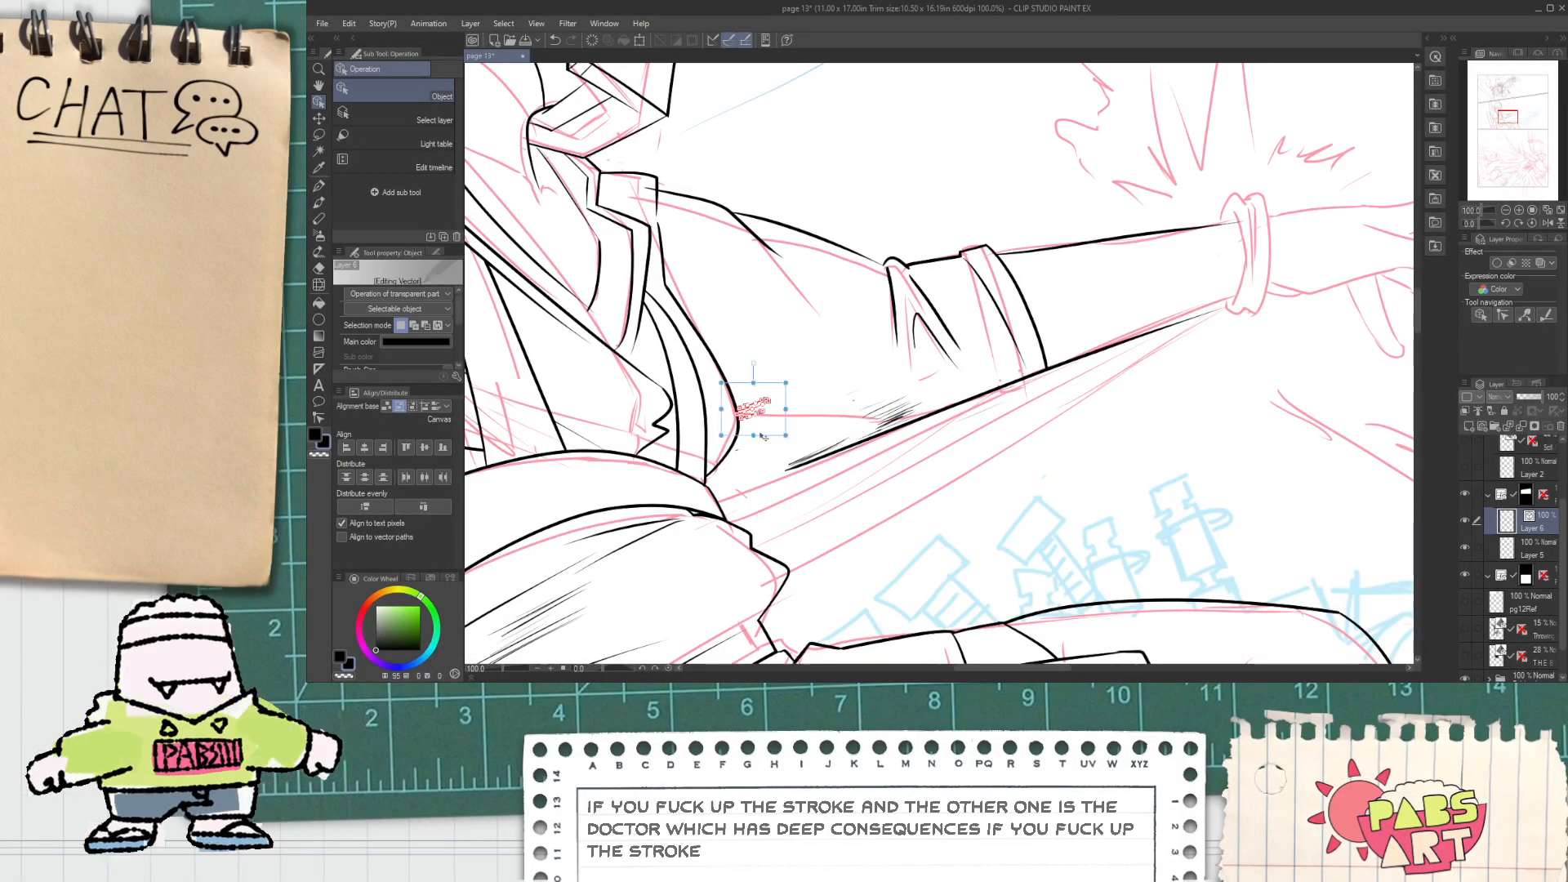
click(736, 452)
click(741, 461)
click(738, 449)
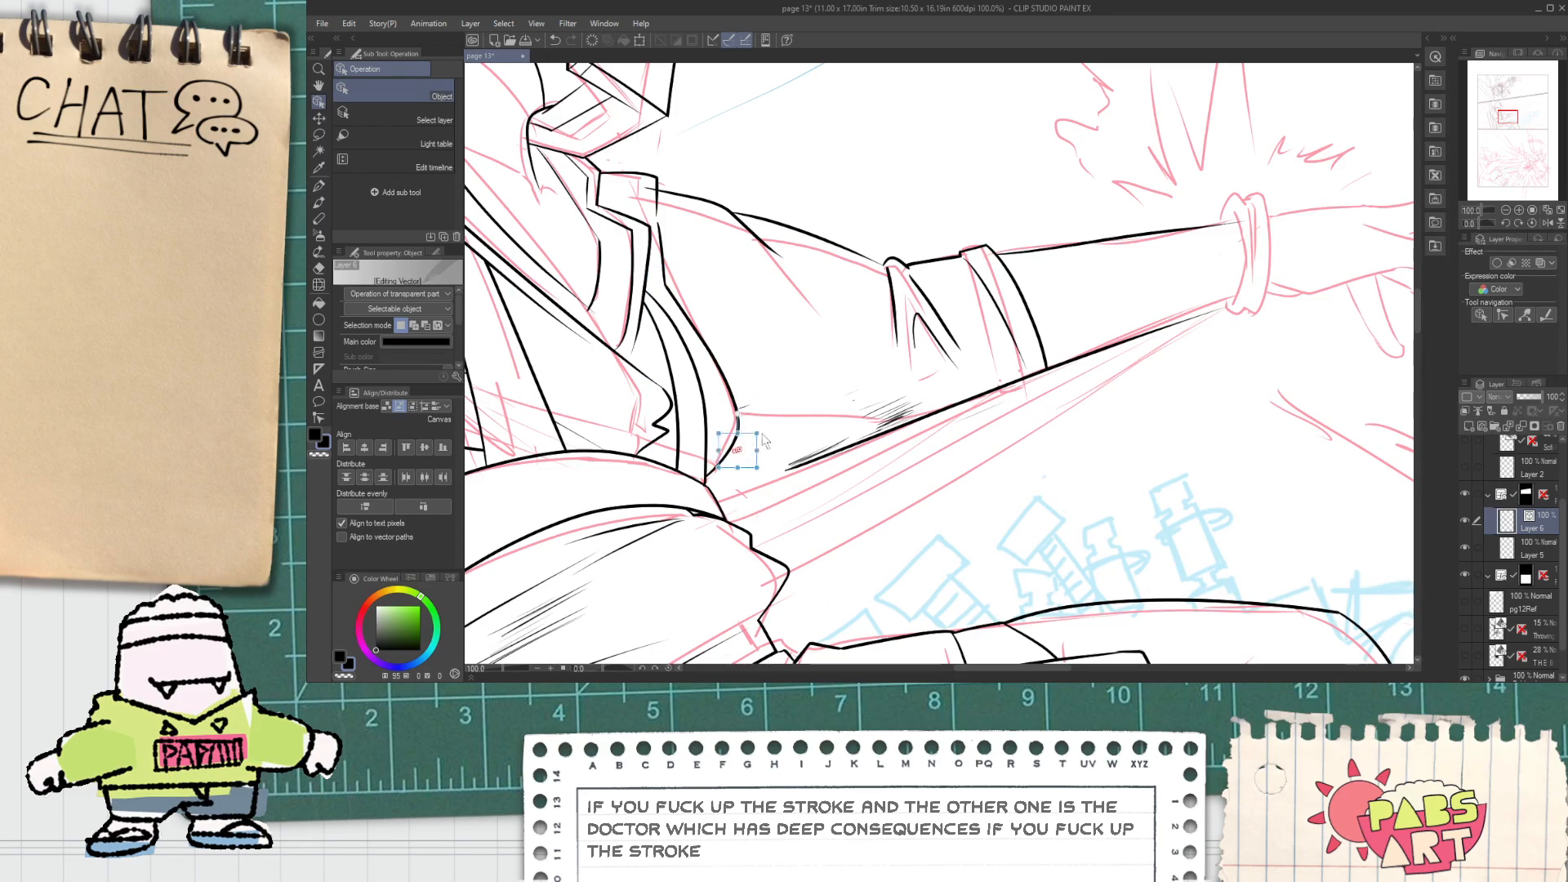
key(Delete)
Step: Delete the remaining hatch strokes along the arm's lower line
mouse_move(796, 376)
mouse_down()
mouse_move(838, 452)
mouse_move(808, 465)
mouse_up()
key(Delete)
mouse_move(893, 421)
mouse_down()
mouse_move(871, 423)
mouse_move(882, 436)
mouse_up()
key(Delete)
key(Delete)
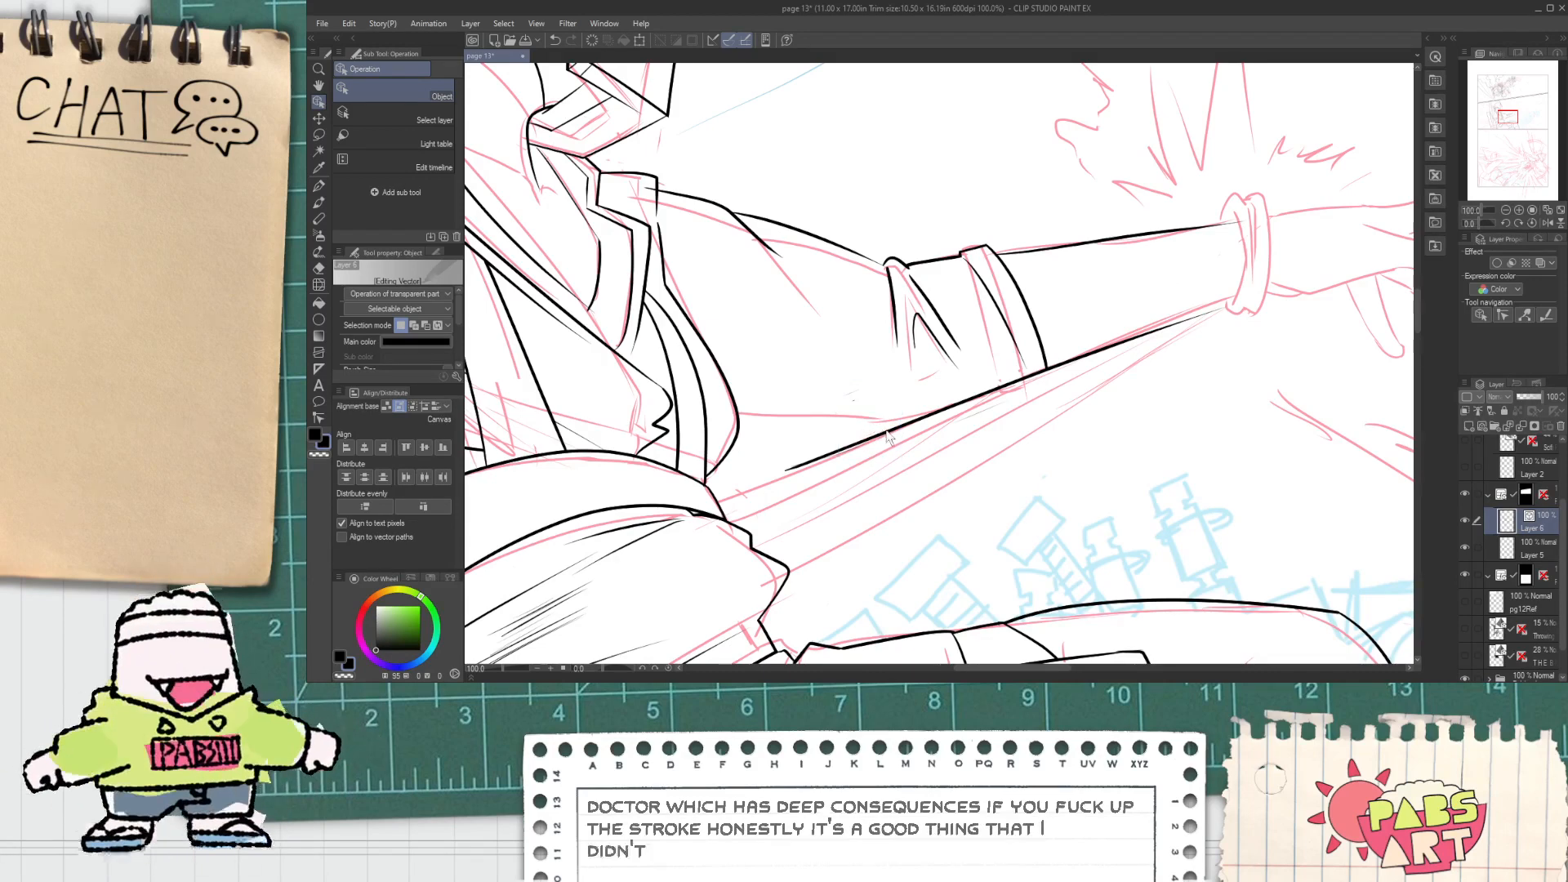
Step: Try loose slanted pen strokes between the jacket's edge and the arm's lower line
key(p)
scroll(747, 420, up, 2)
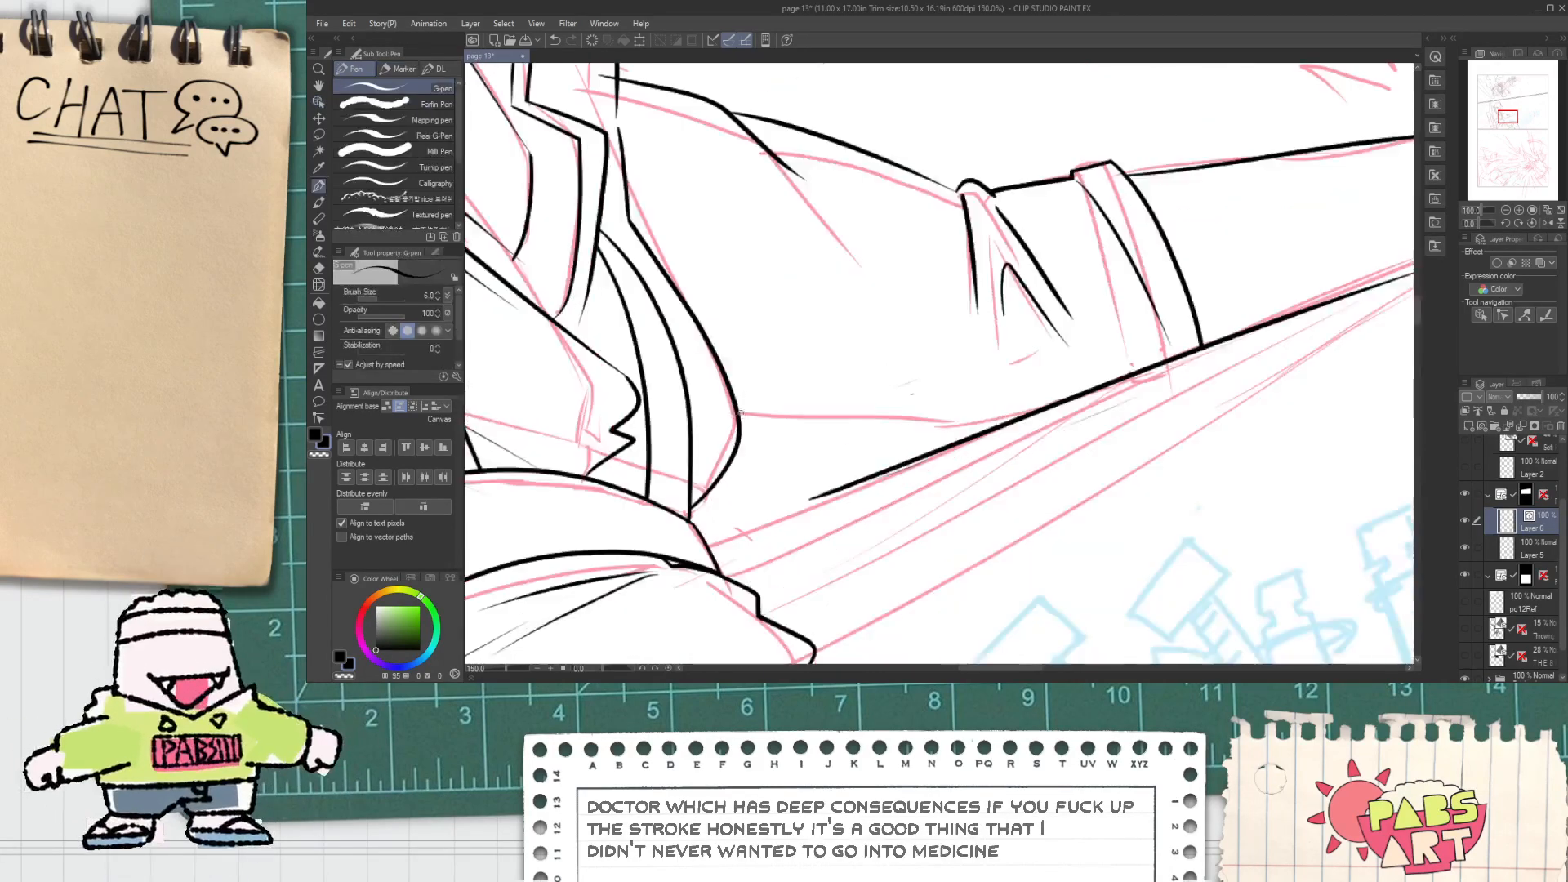
drag(845, 381, 693, 454)
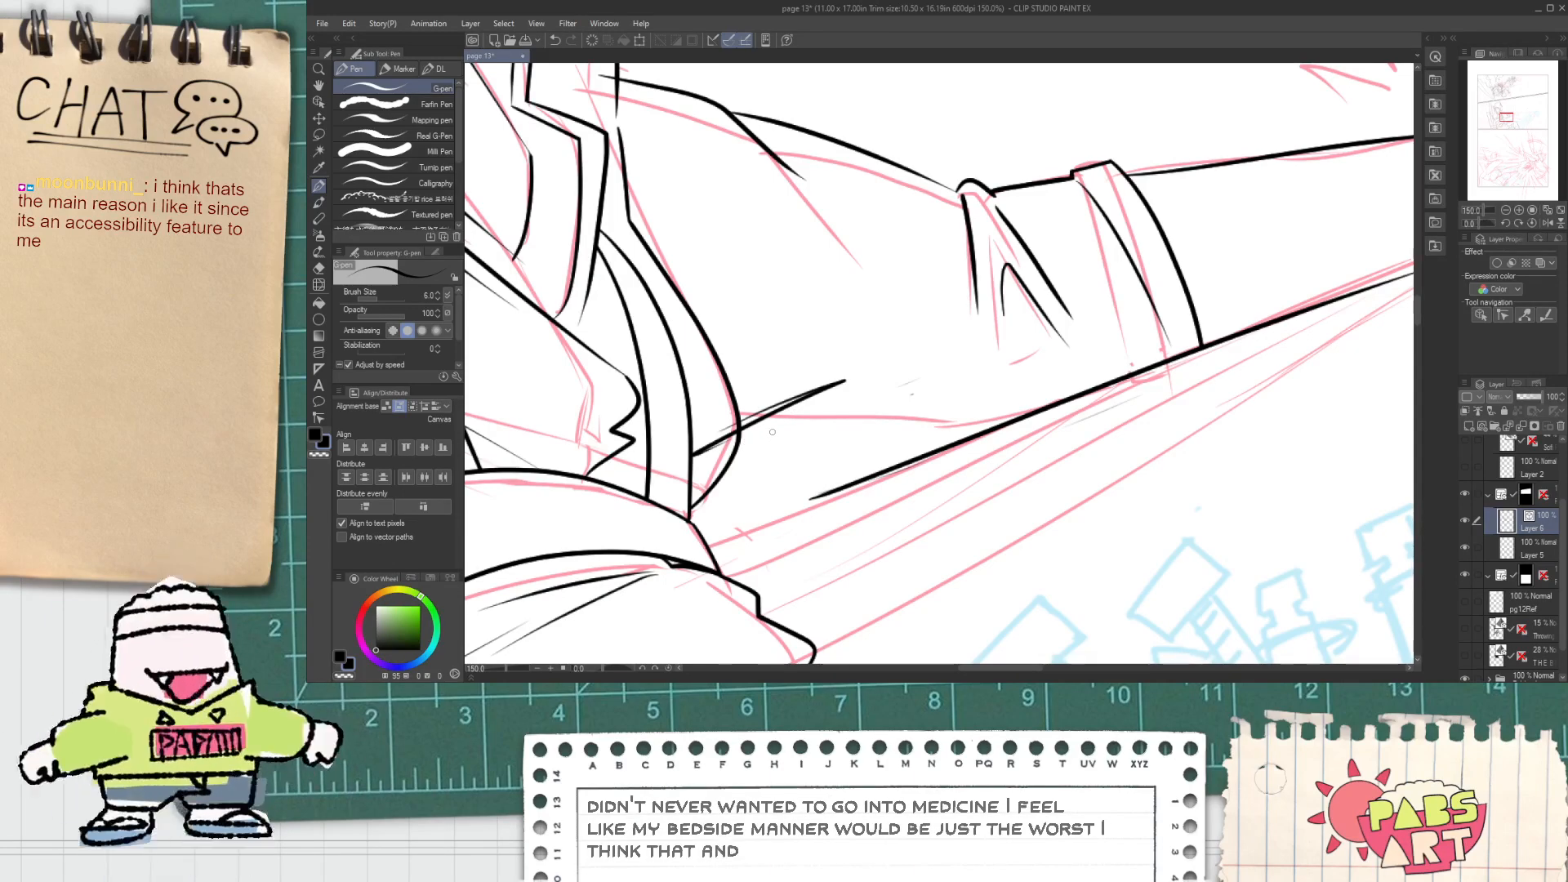
scroll(773, 432, down, 2)
key(space)
drag(787, 466, 830, 522)
scroll(802, 475, up, 3)
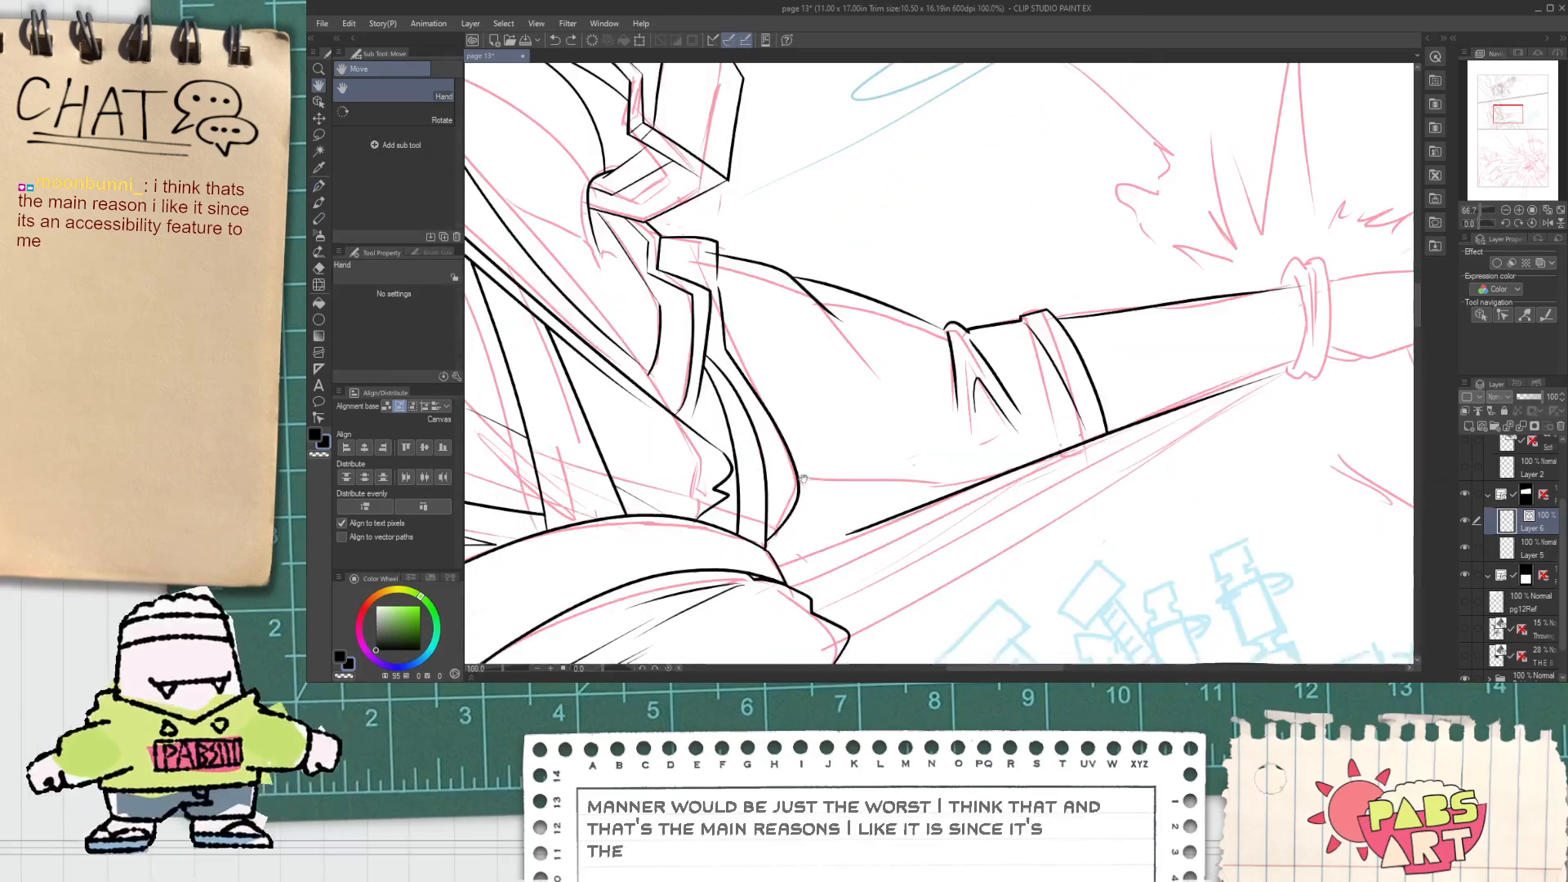
mouse_move(893, 442)
mouse_down()
mouse_move(776, 514)
mouse_move(800, 522)
mouse_move(987, 459)
mouse_up()
key(ctrl+z)
mouse_move(786, 493)
mouse_down()
mouse_move(861, 473)
mouse_move(910, 485)
mouse_up()
key(ctrl+z)
Step: Ink bold zigzag hatching above the arm's lower line, add a thin slanted stroke and erase its overshooting end
mouse_move(824, 521)
mouse_down()
mouse_move(1078, 429)
mouse_move(815, 546)
mouse_up()
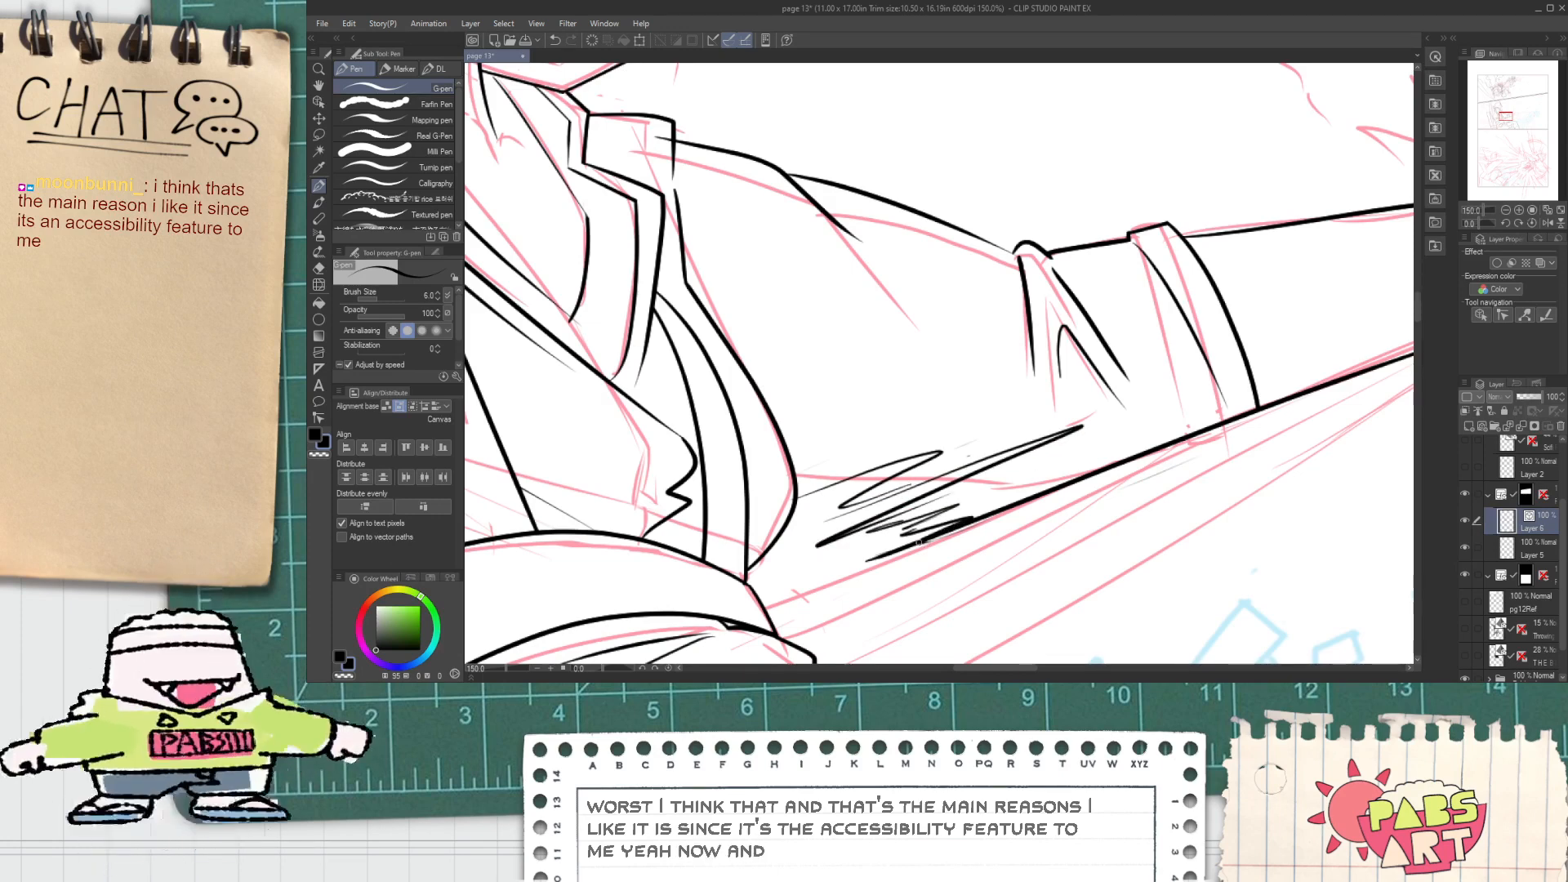
scroll(917, 541, up, 3)
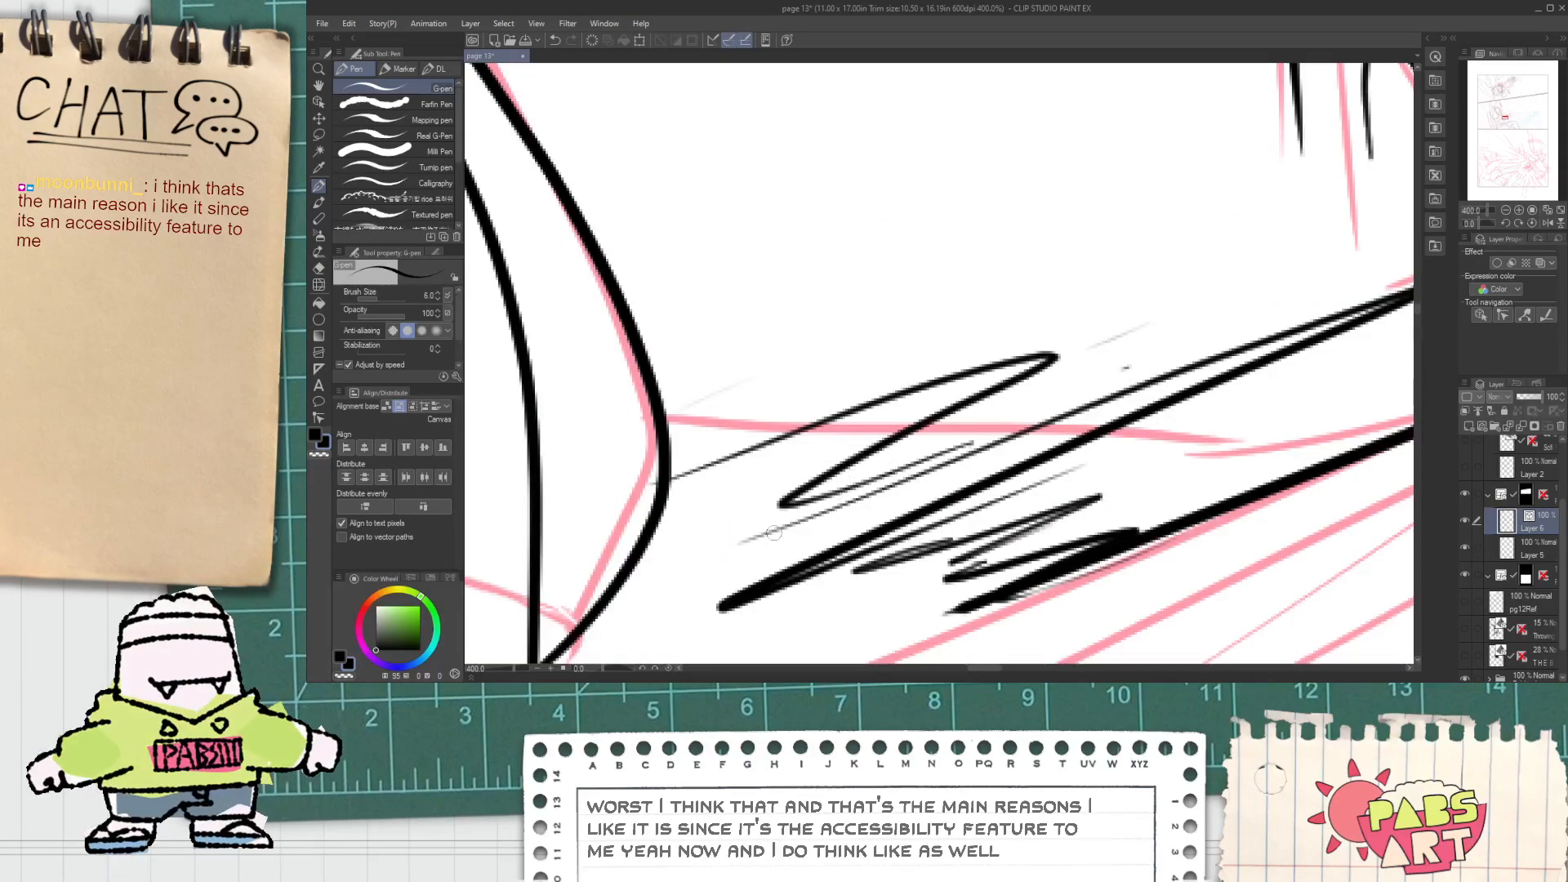
drag(774, 531, 1143, 377)
key(ctrl+z)
drag(729, 558, 1151, 349)
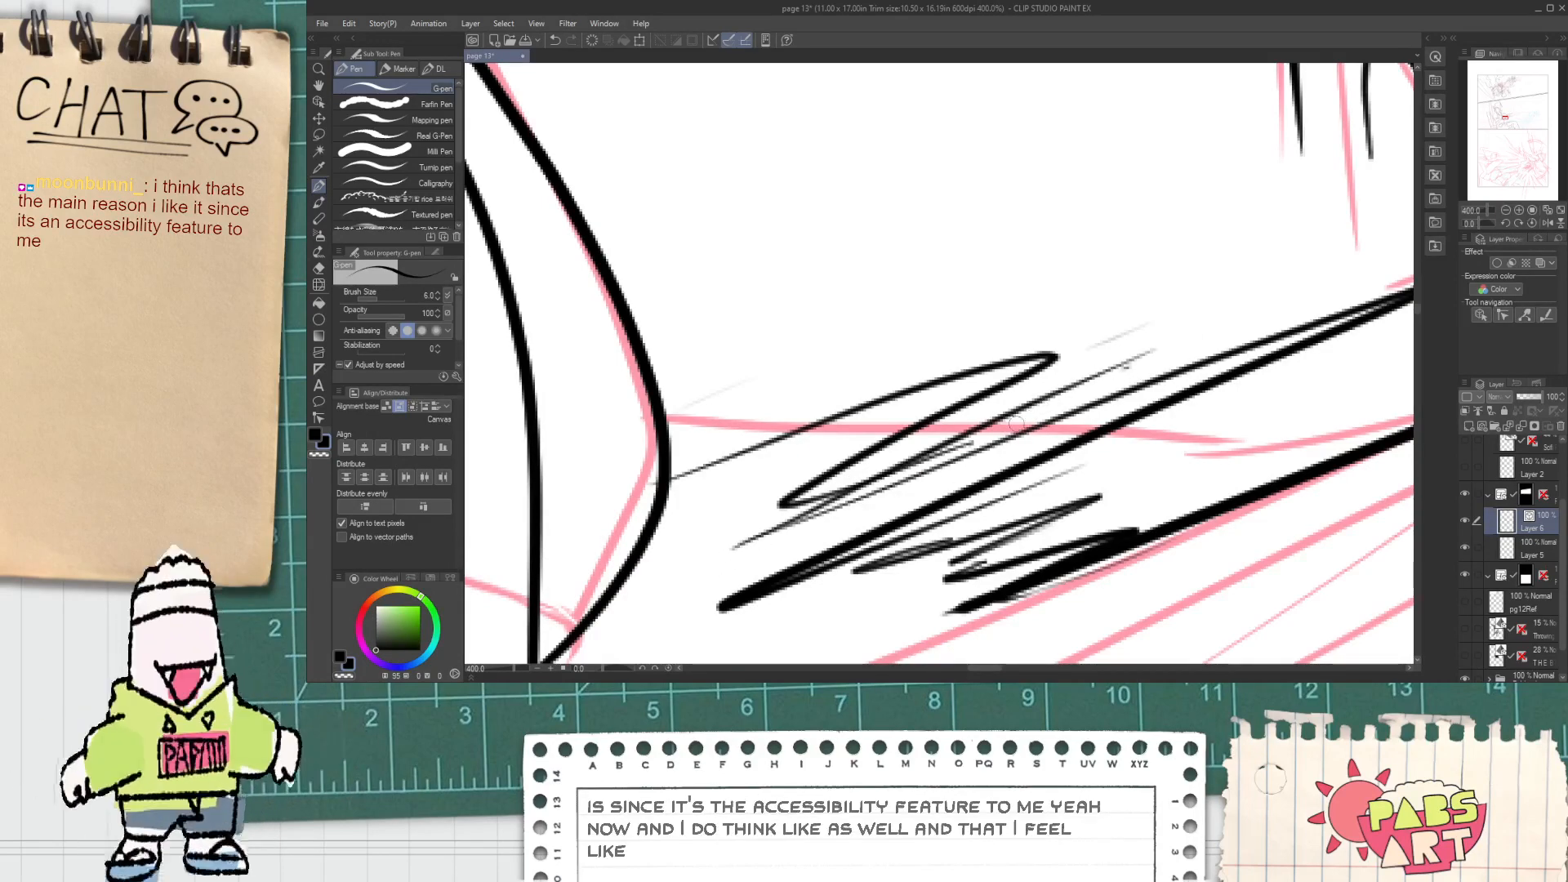
key(e)
click(1132, 353)
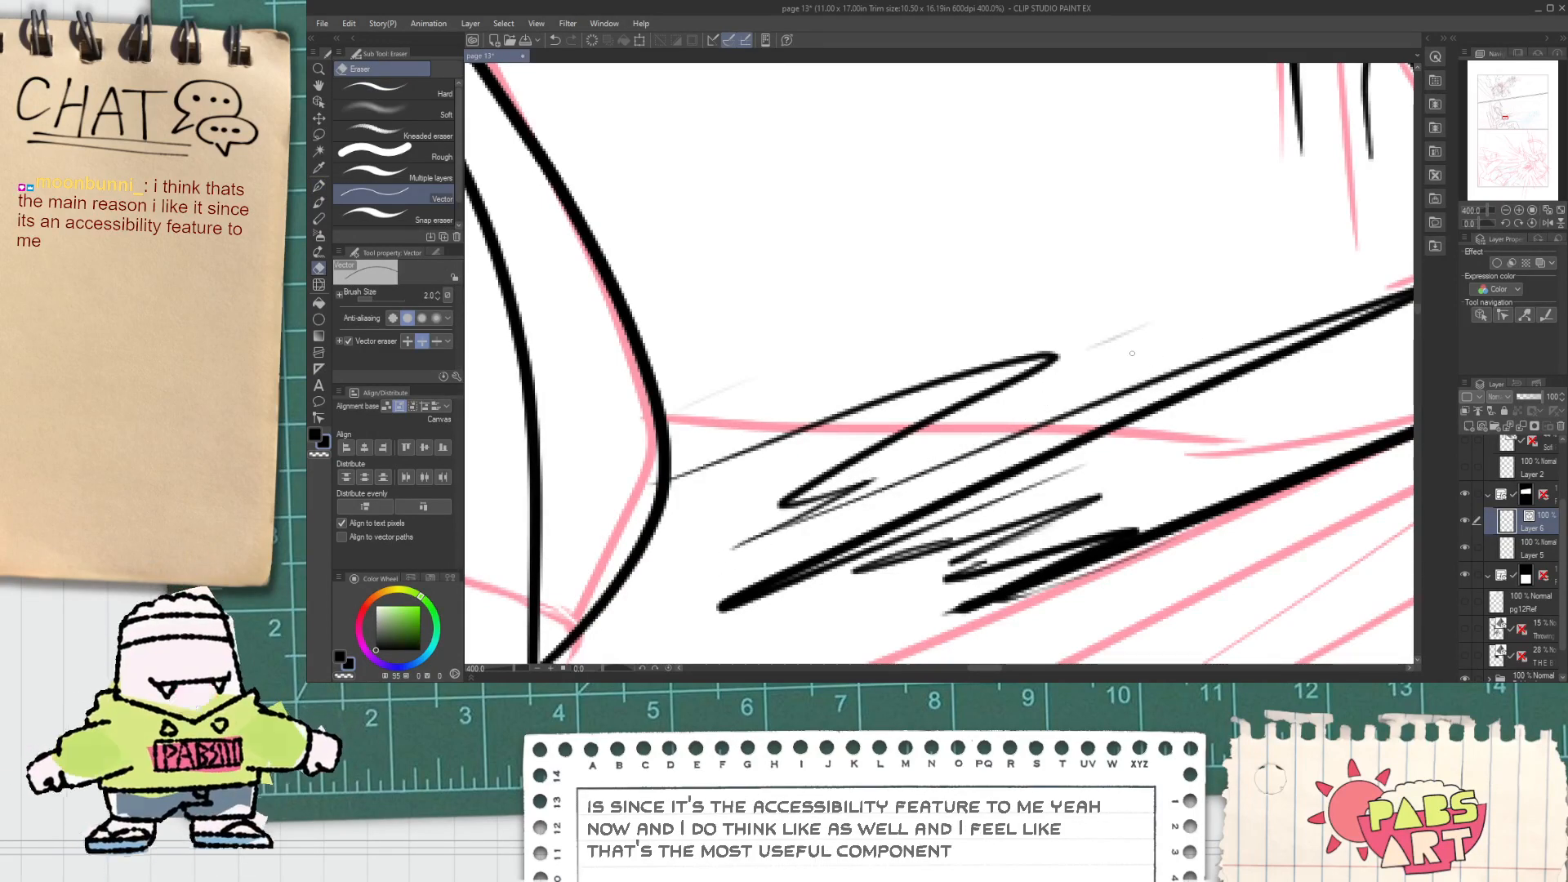
Step: Add another thin slanted stroke inside the lower zigzag hatching and trim its overshooting end
scroll(1132, 330, down, 4)
key(space)
drag(1119, 391, 943, 439)
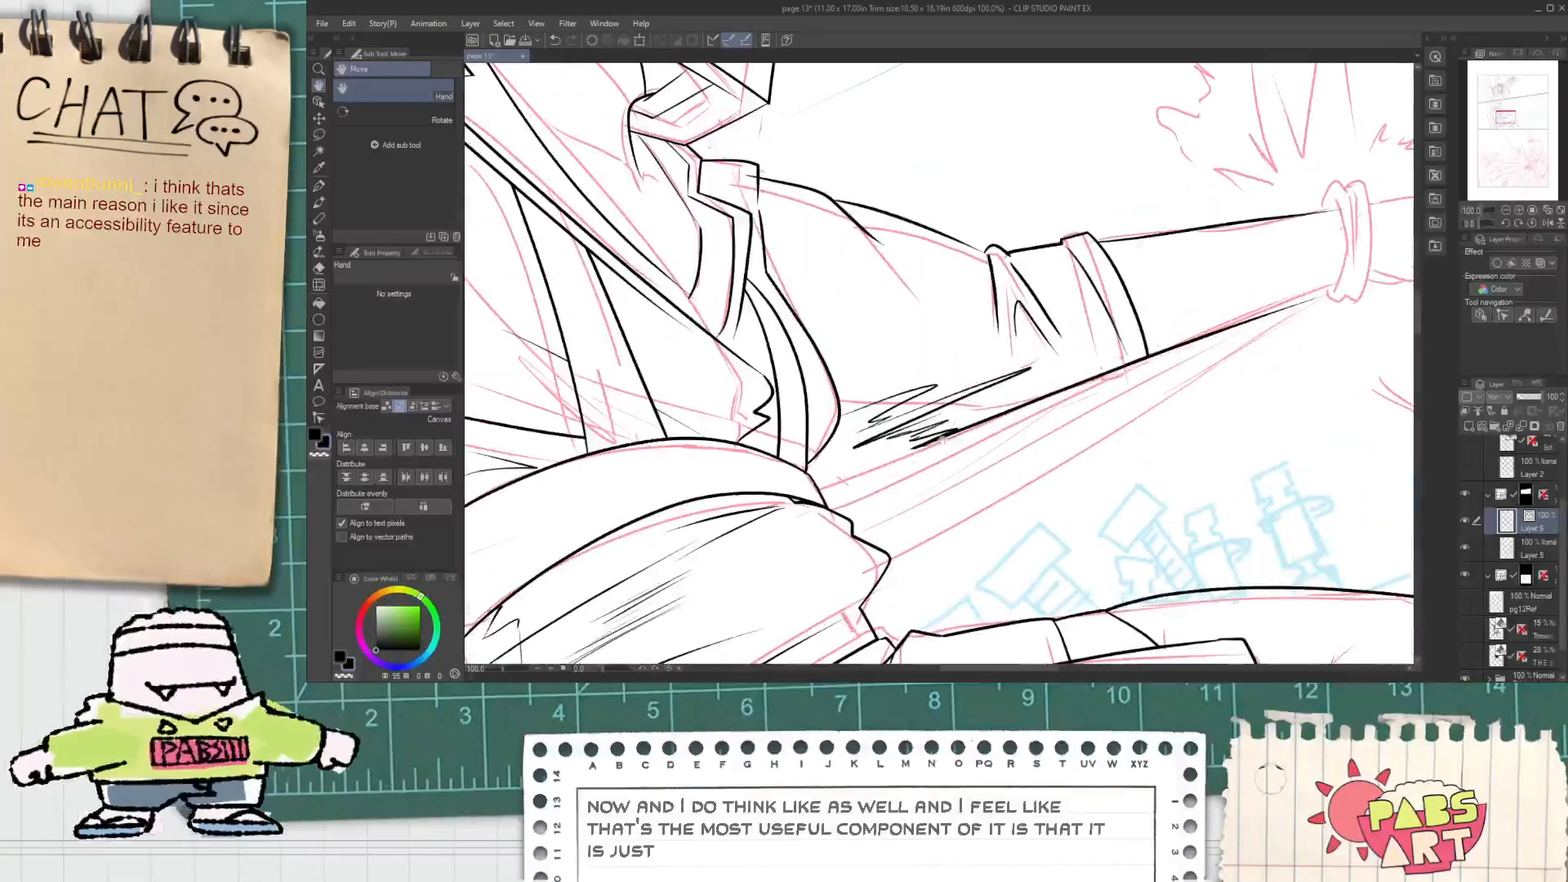
scroll(1001, 405, up, 4)
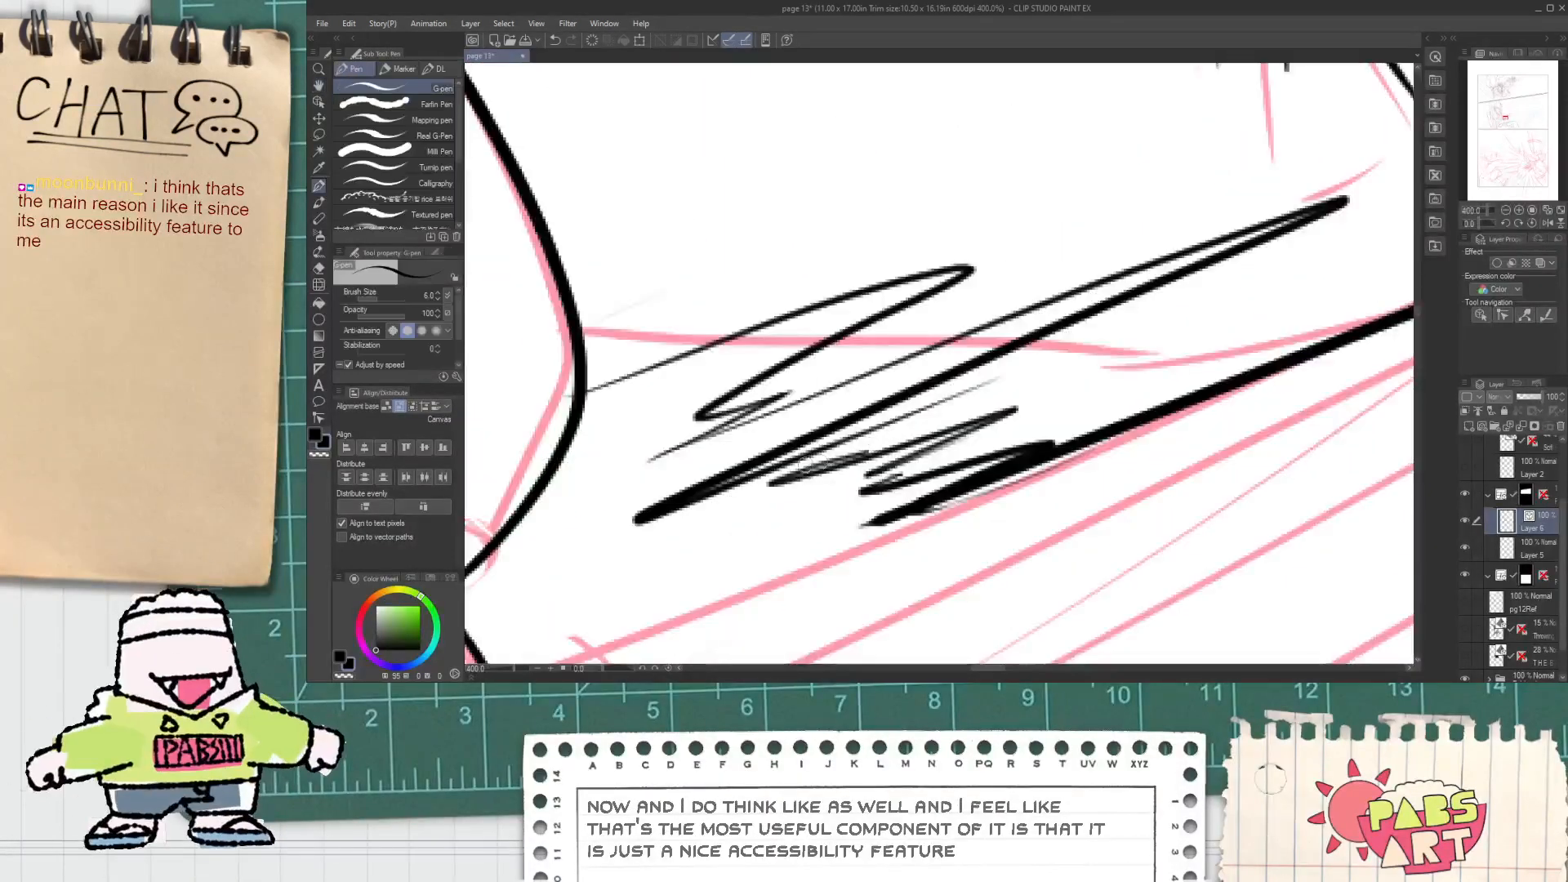
drag(780, 481, 1102, 328)
key(e)
click(980, 374)
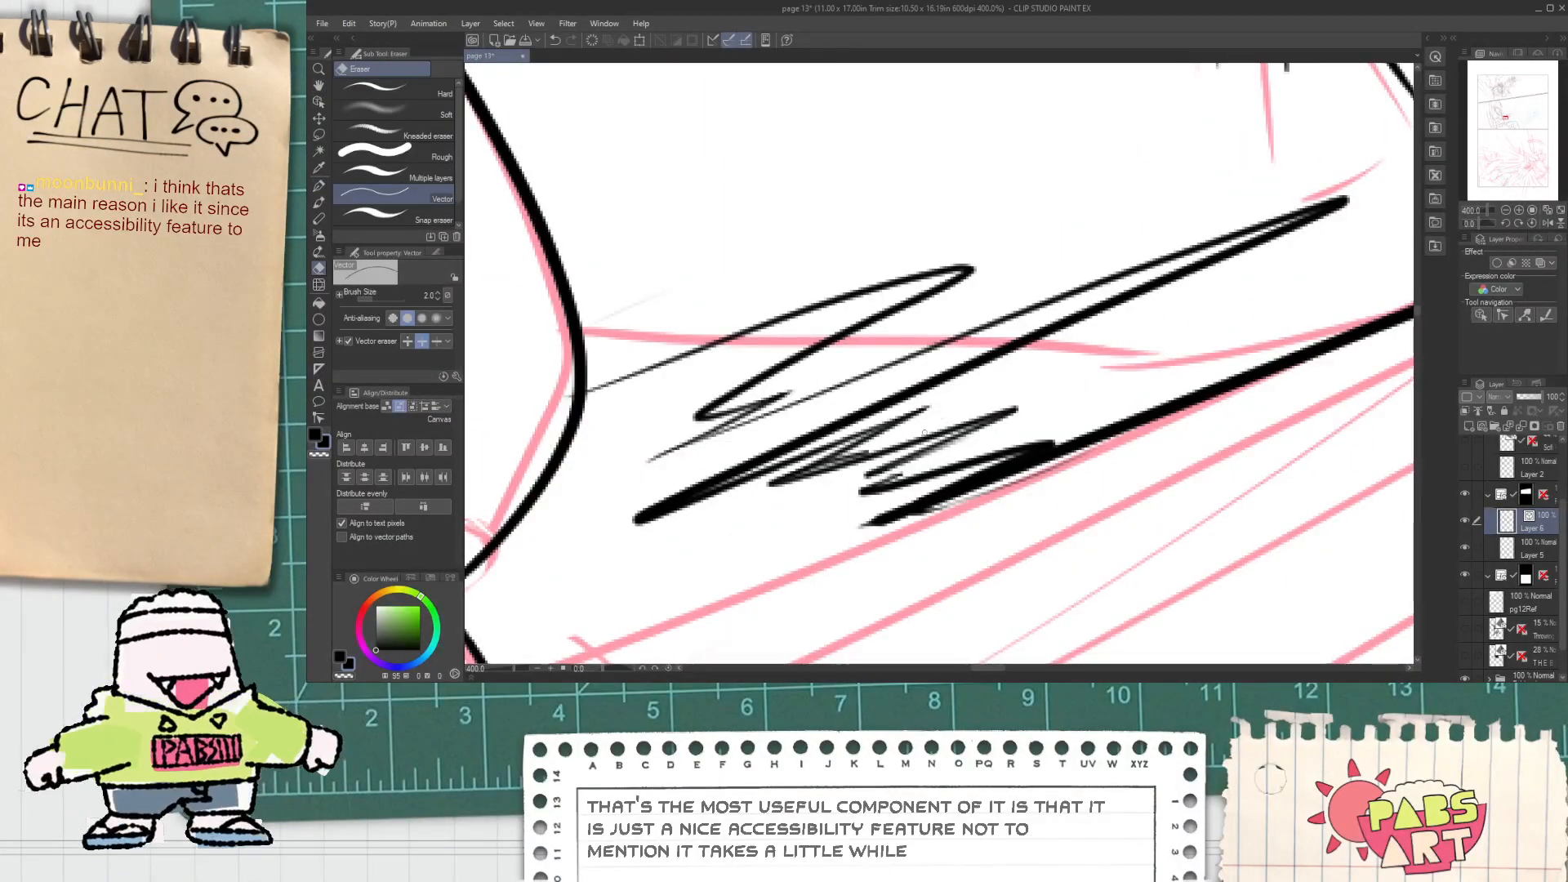
scroll(961, 415, down, 3)
scroll(960, 415, up, 1)
key(p)
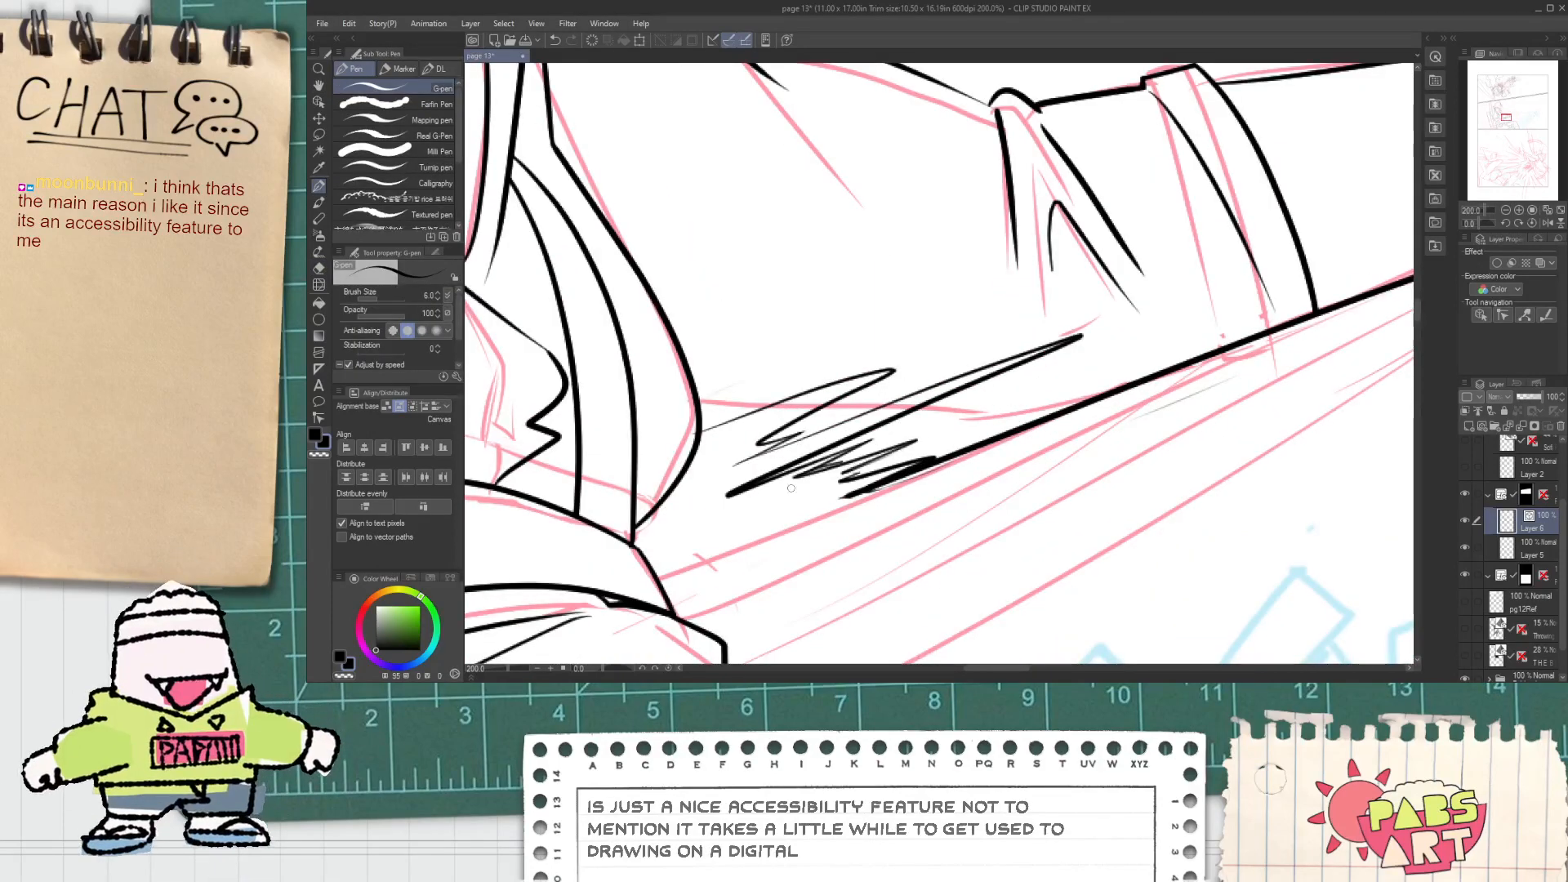
Step: Ink a long narrow hatch loop between the zigzag hatching and the arm's lower line, redrawing it after undone attempts
drag(805, 504, 1188, 336)
key(ctrl+z)
drag(827, 466, 1236, 308)
drag(767, 495, 1213, 320)
key(ctrl+z)
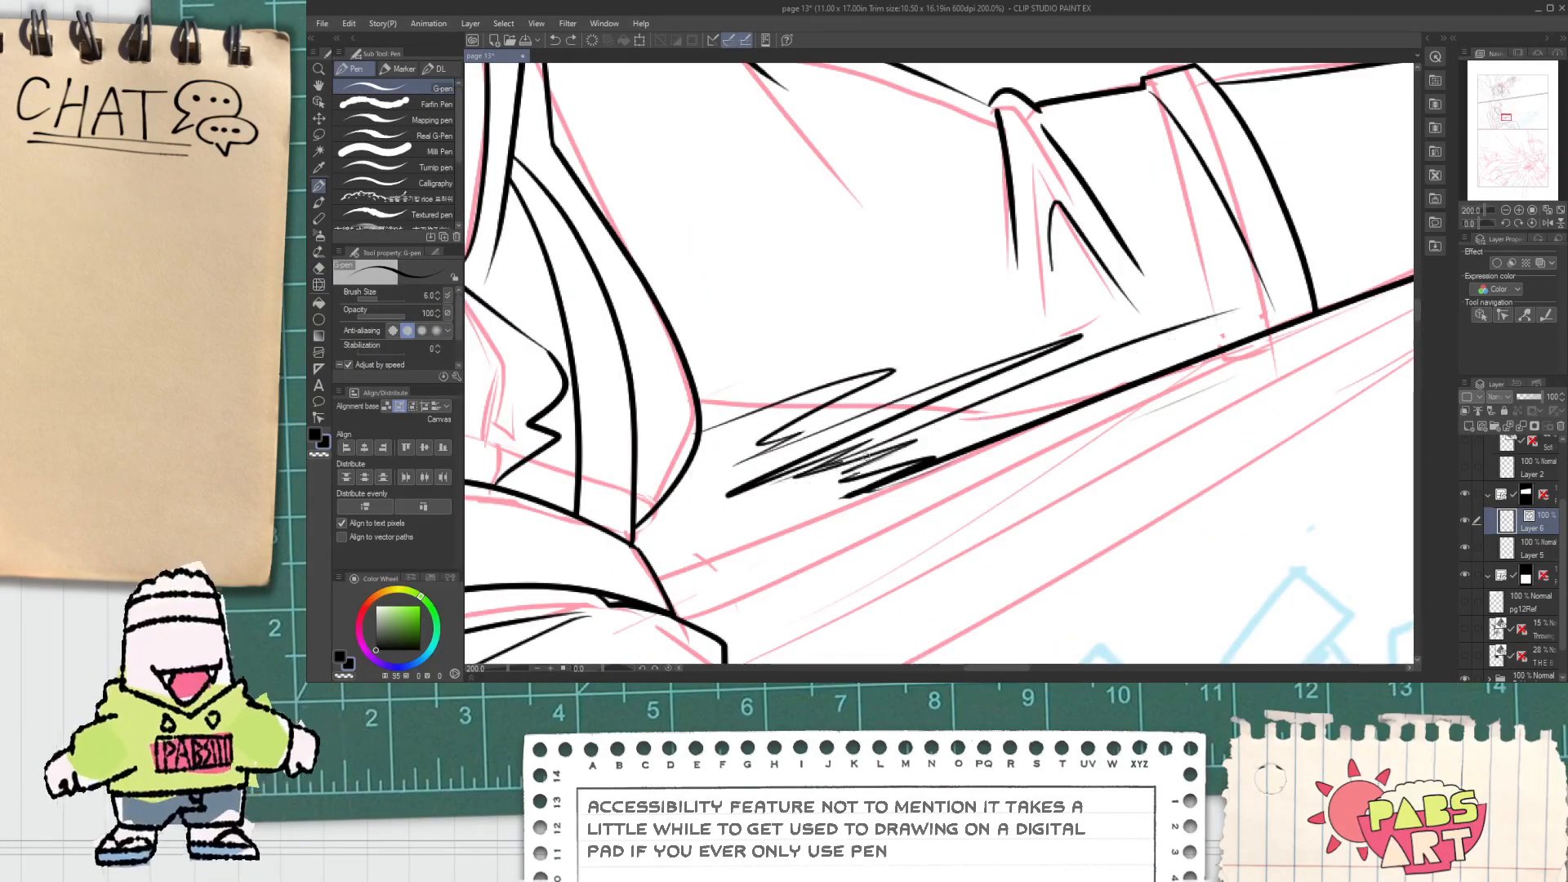
key(ctrl+z)
mouse_move(848, 474)
mouse_down()
mouse_move(794, 499)
mouse_move(1205, 310)
mouse_up()
key(ctrl+z)
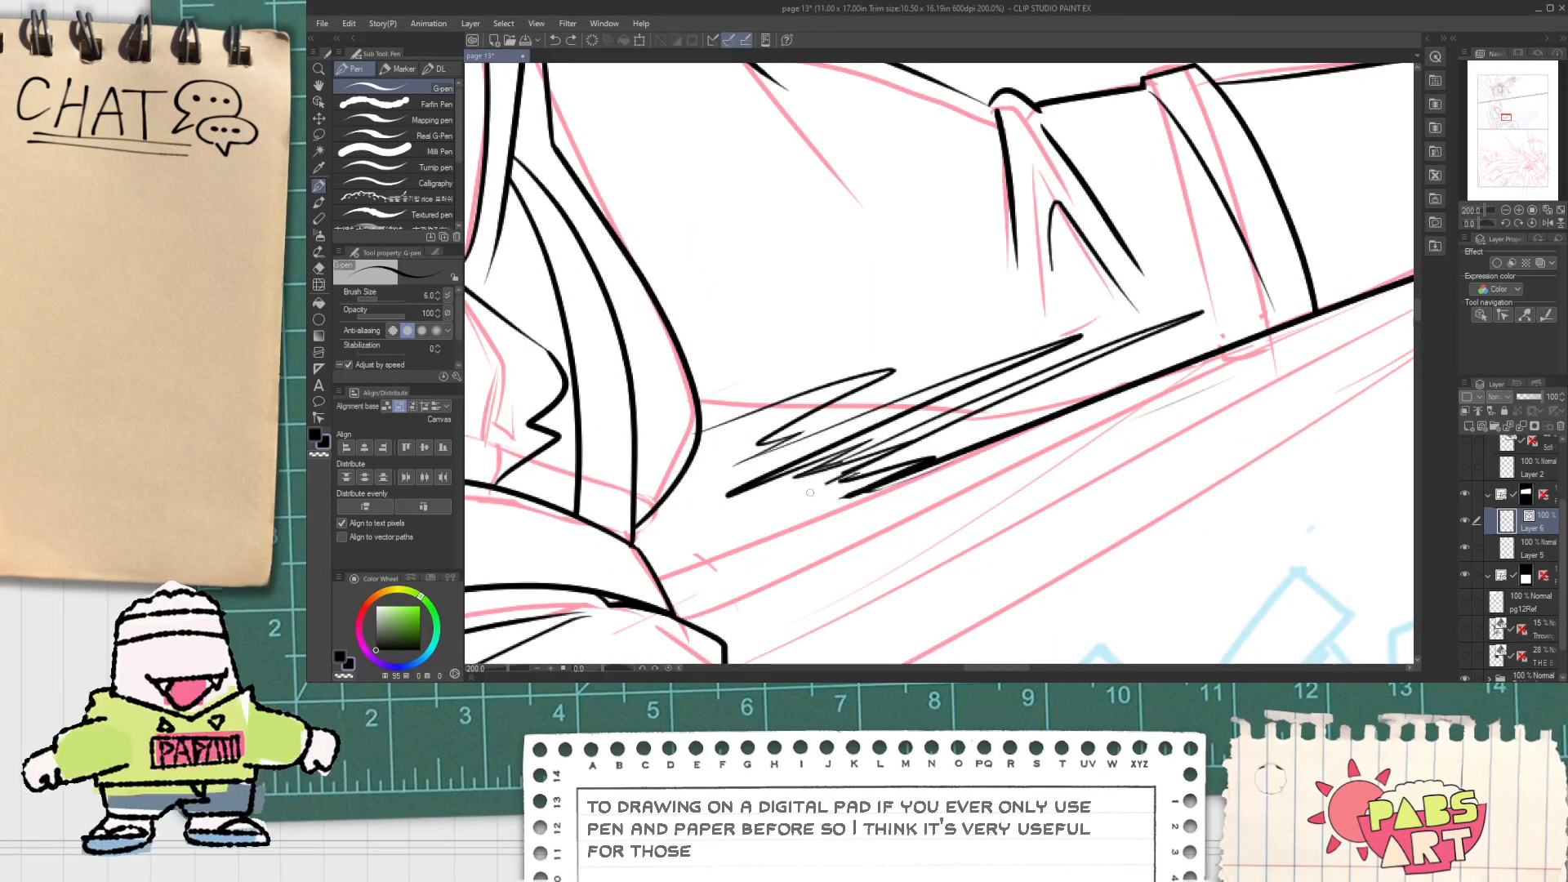
key(ctrl+z)
mouse_move(816, 478)
mouse_down()
mouse_move(1159, 343)
mouse_move(740, 536)
mouse_move(1143, 339)
mouse_move(763, 525)
mouse_move(888, 454)
mouse_move(860, 469)
mouse_up()
key(ctrl+z)
key(e)
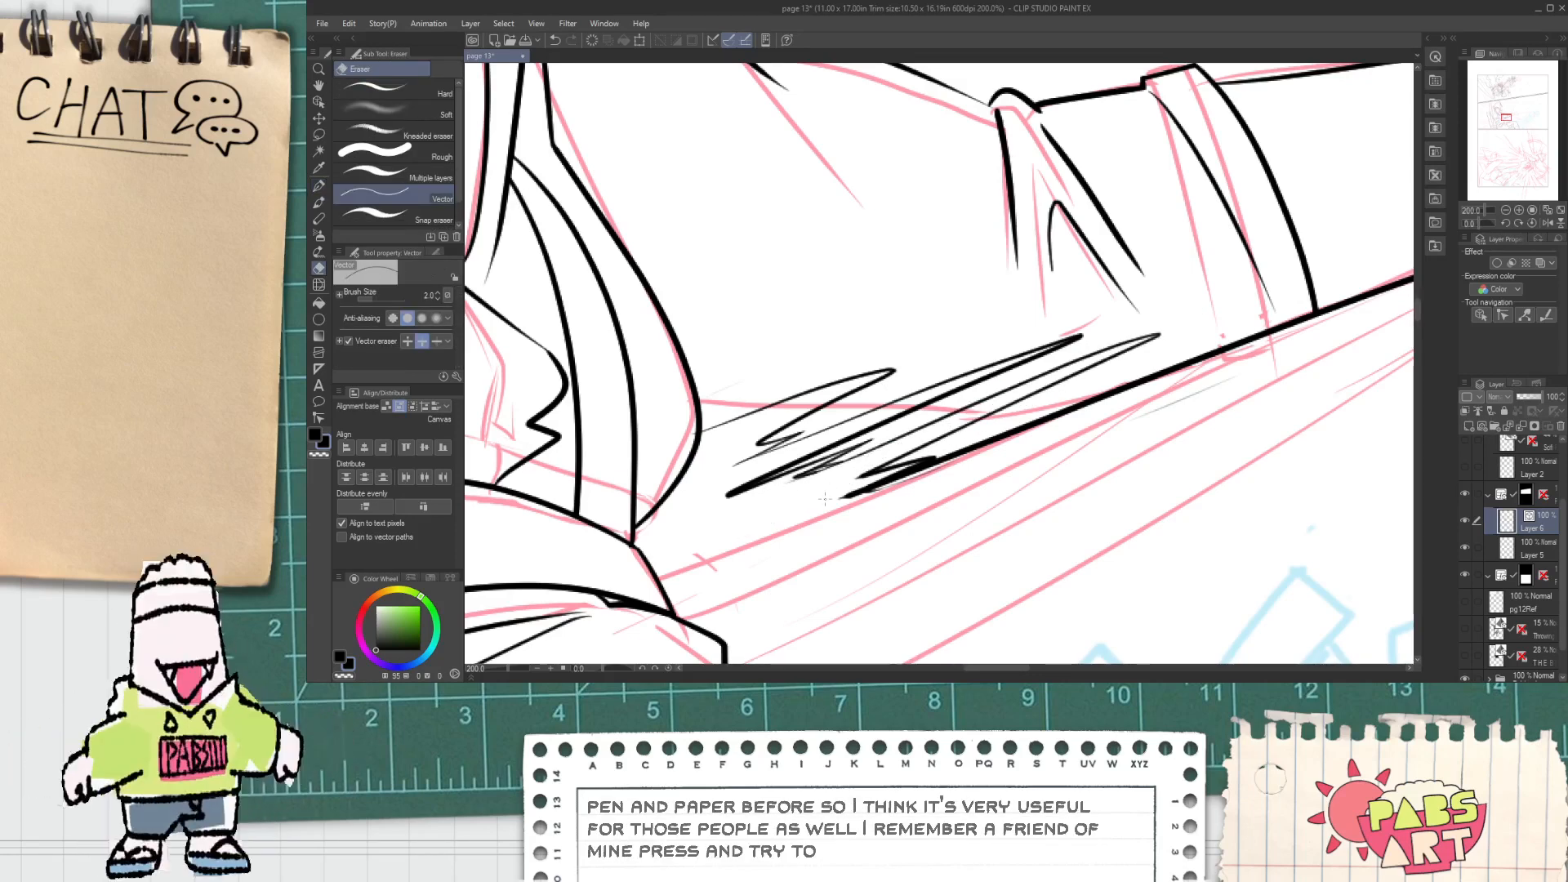
Step: Thicken the arm's lower line beside the hatching using Adjust line width with Scale up width at 1.10
scroll(847, 481, up, 3)
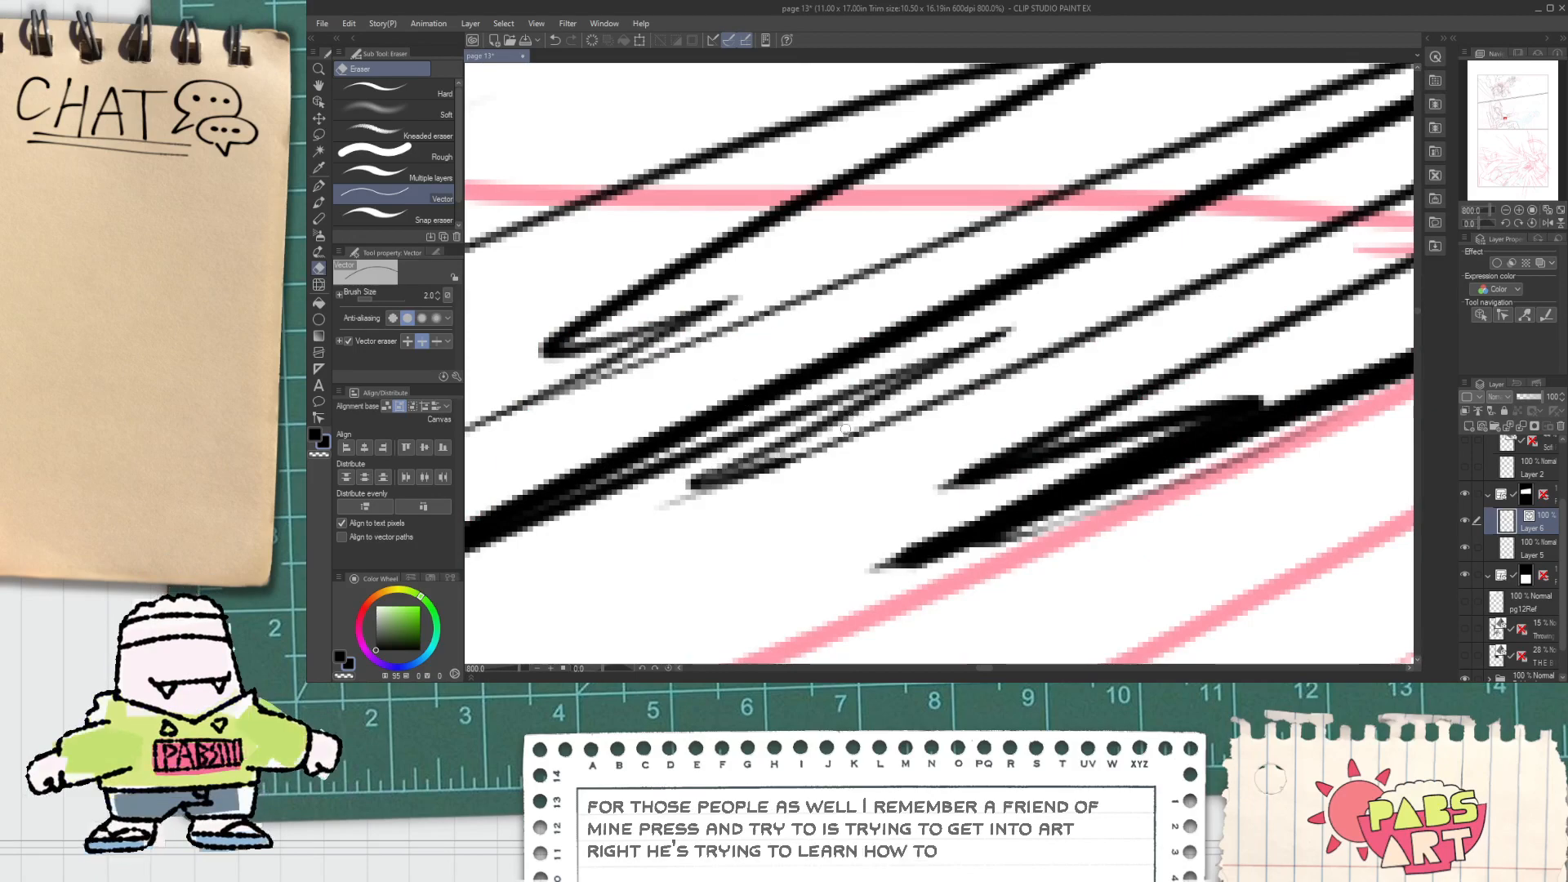
scroll(670, 508, down, 5)
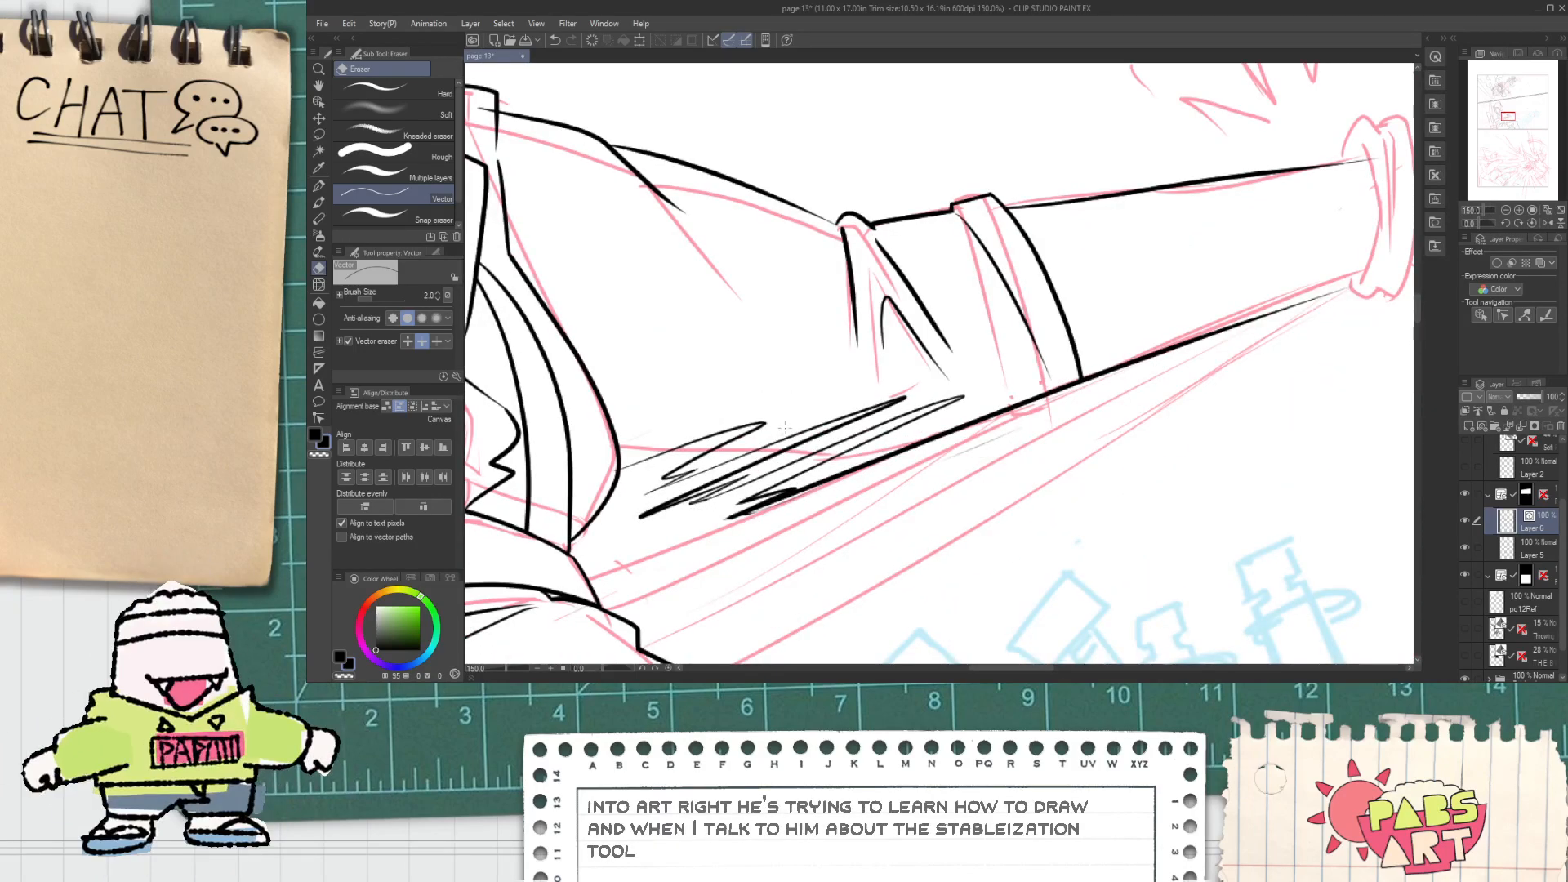
scroll(670, 458, up, 3)
key(p)
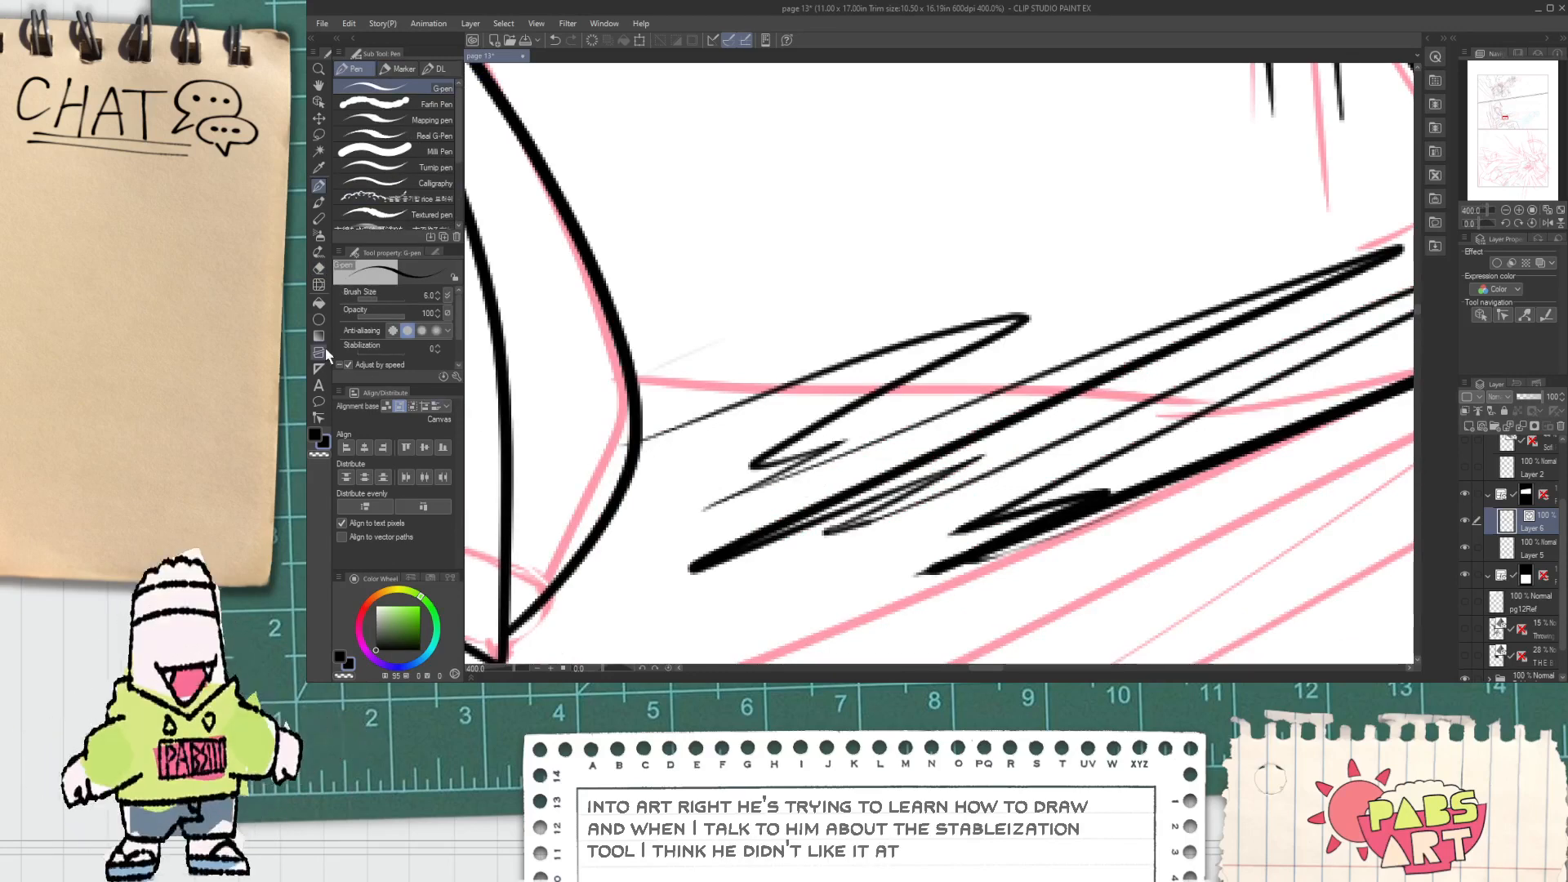
click(319, 418)
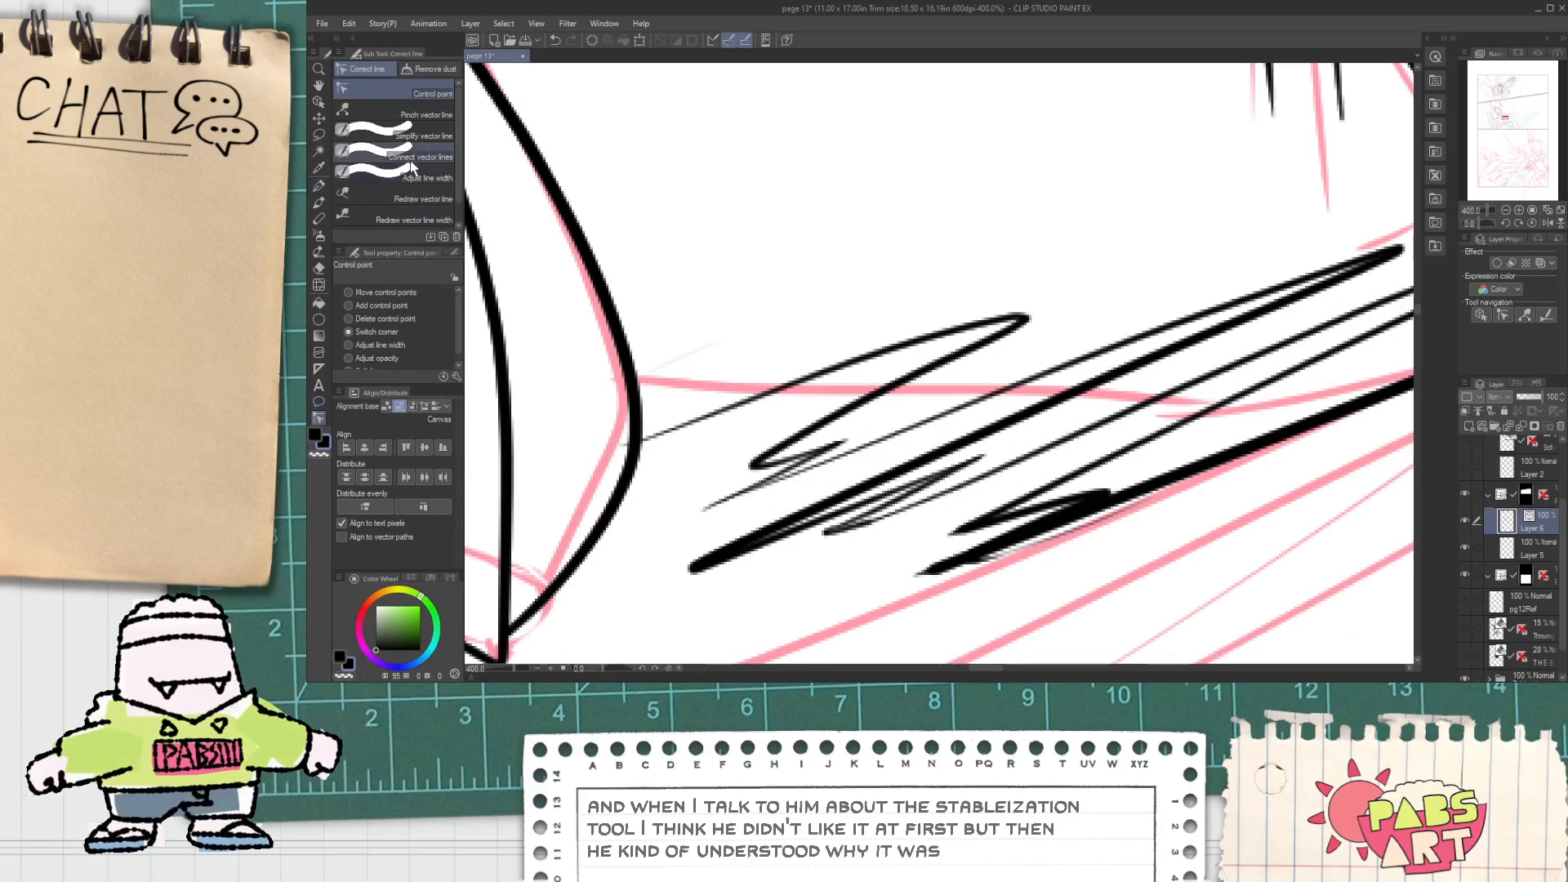
scroll(505, 229, down, 2)
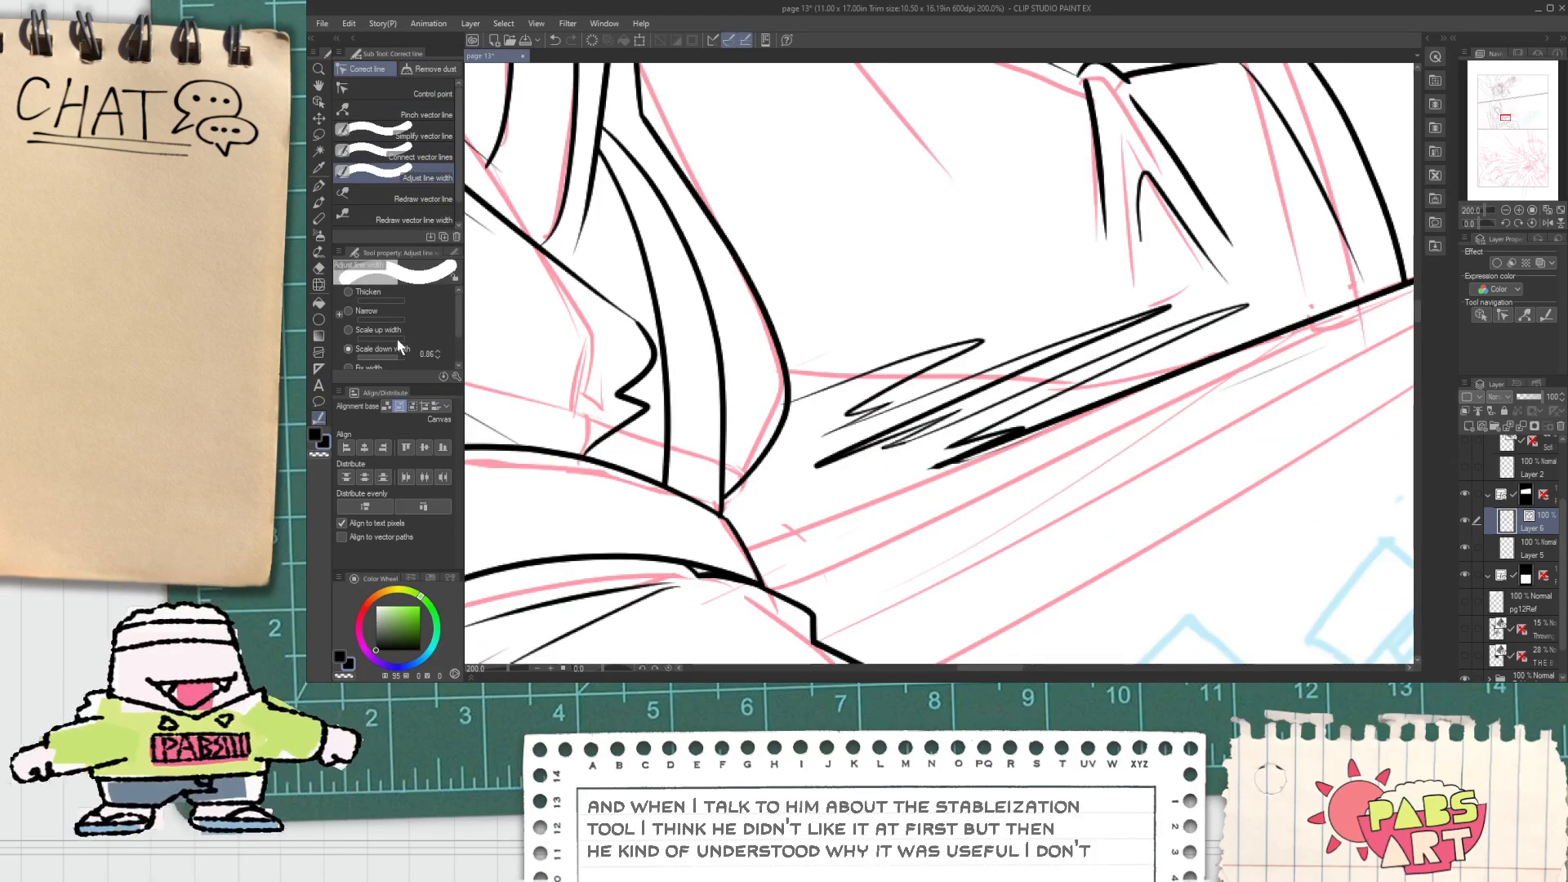
click(371, 329)
drag(817, 373, 824, 384)
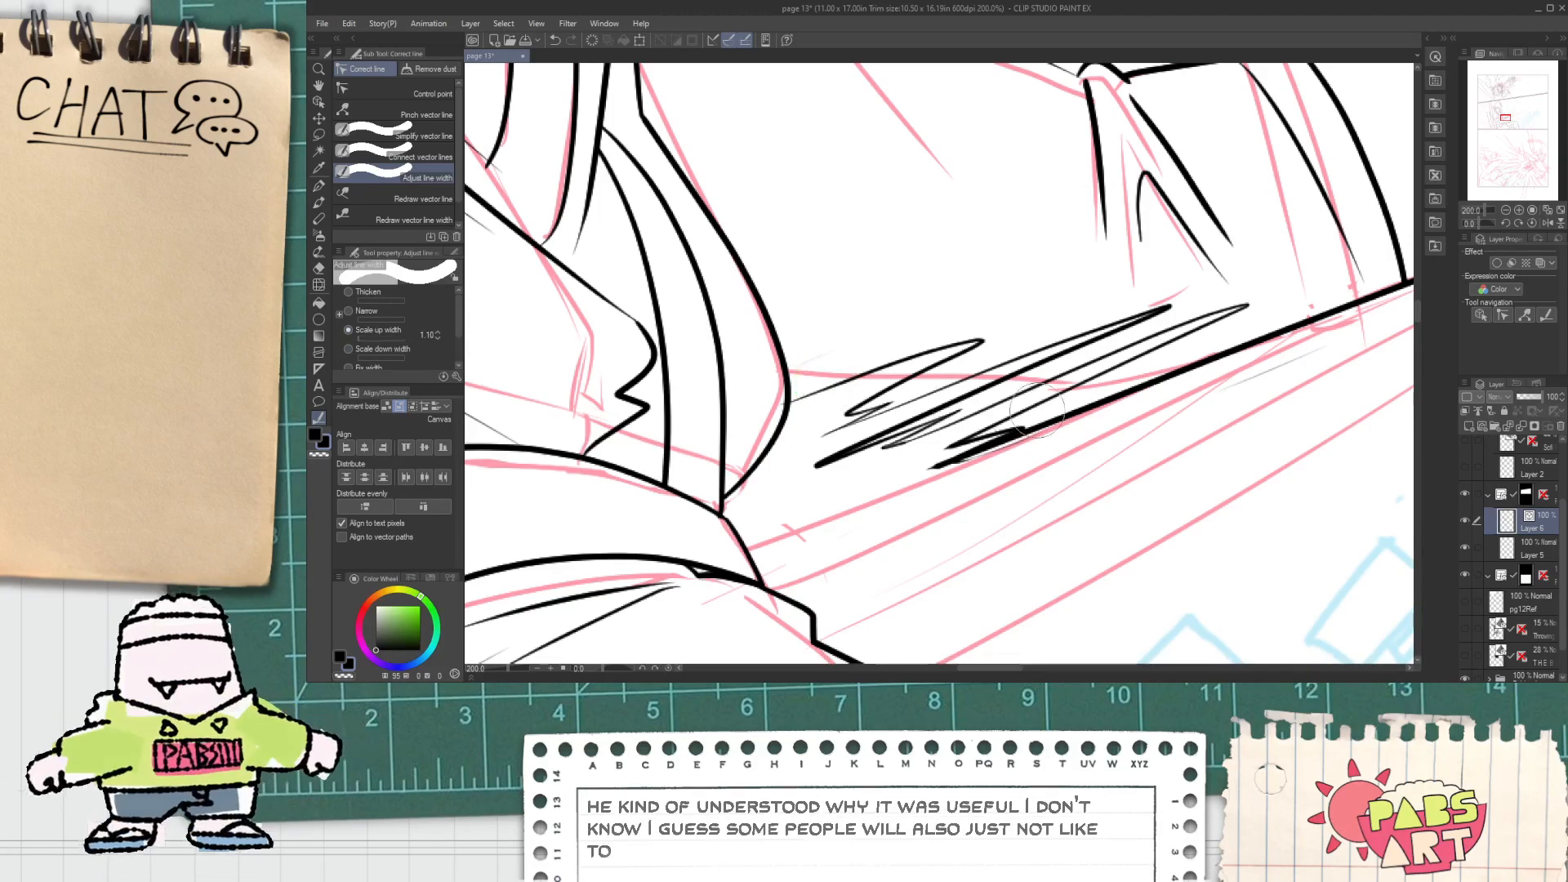
mouse_move(995, 423)
mouse_down()
mouse_move(1176, 359)
mouse_move(1062, 377)
mouse_up()
key(e)
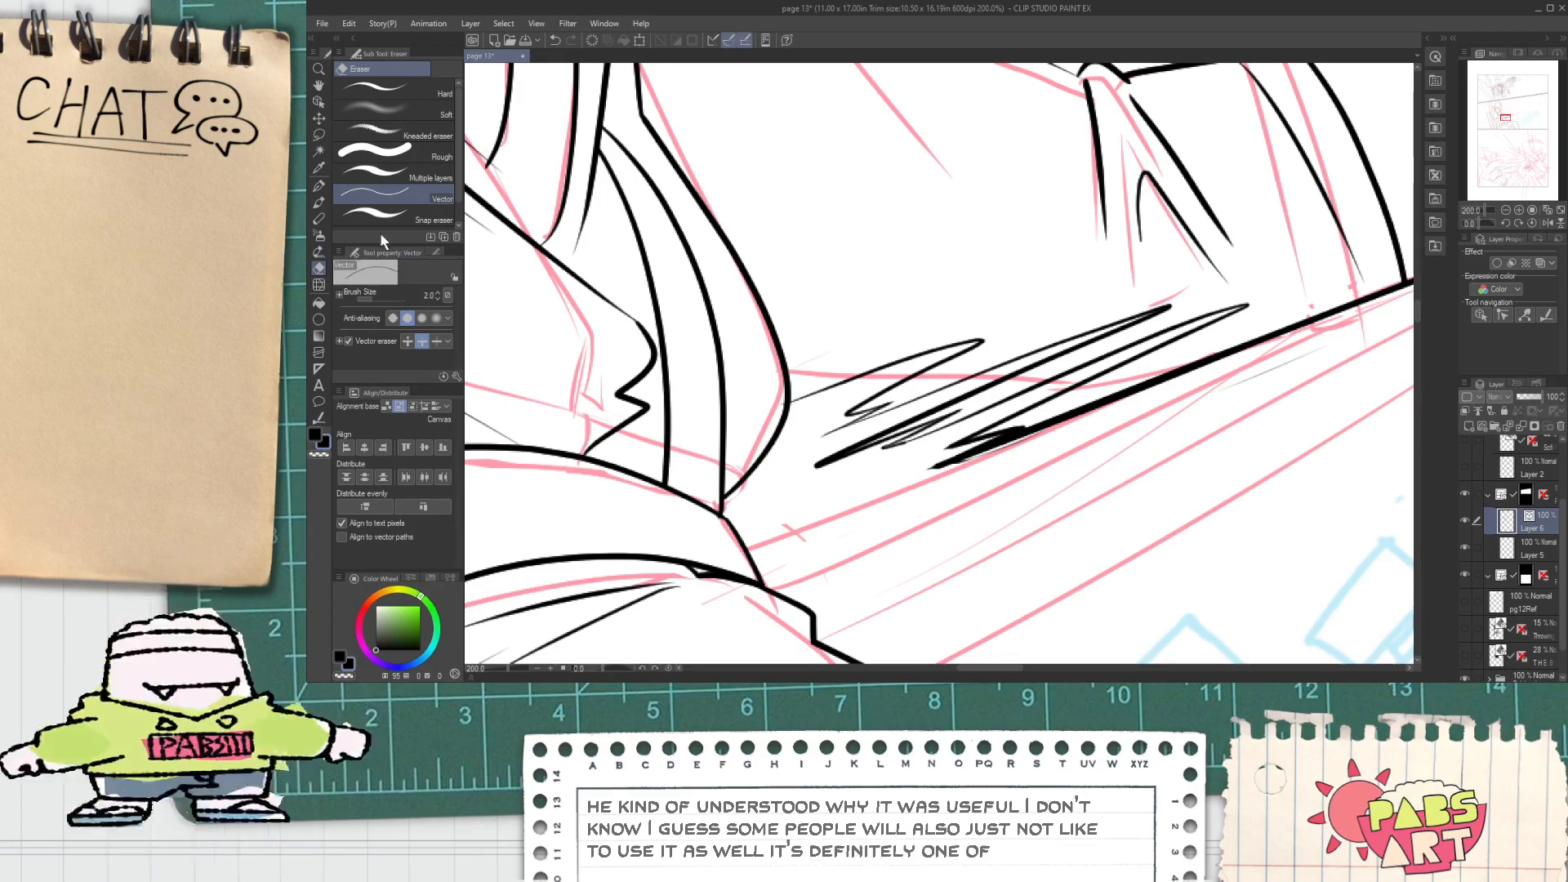
Step: Thin the hatch strokes at the start of the arm's lower line using Adjust line width with Scale down width
click(318, 417)
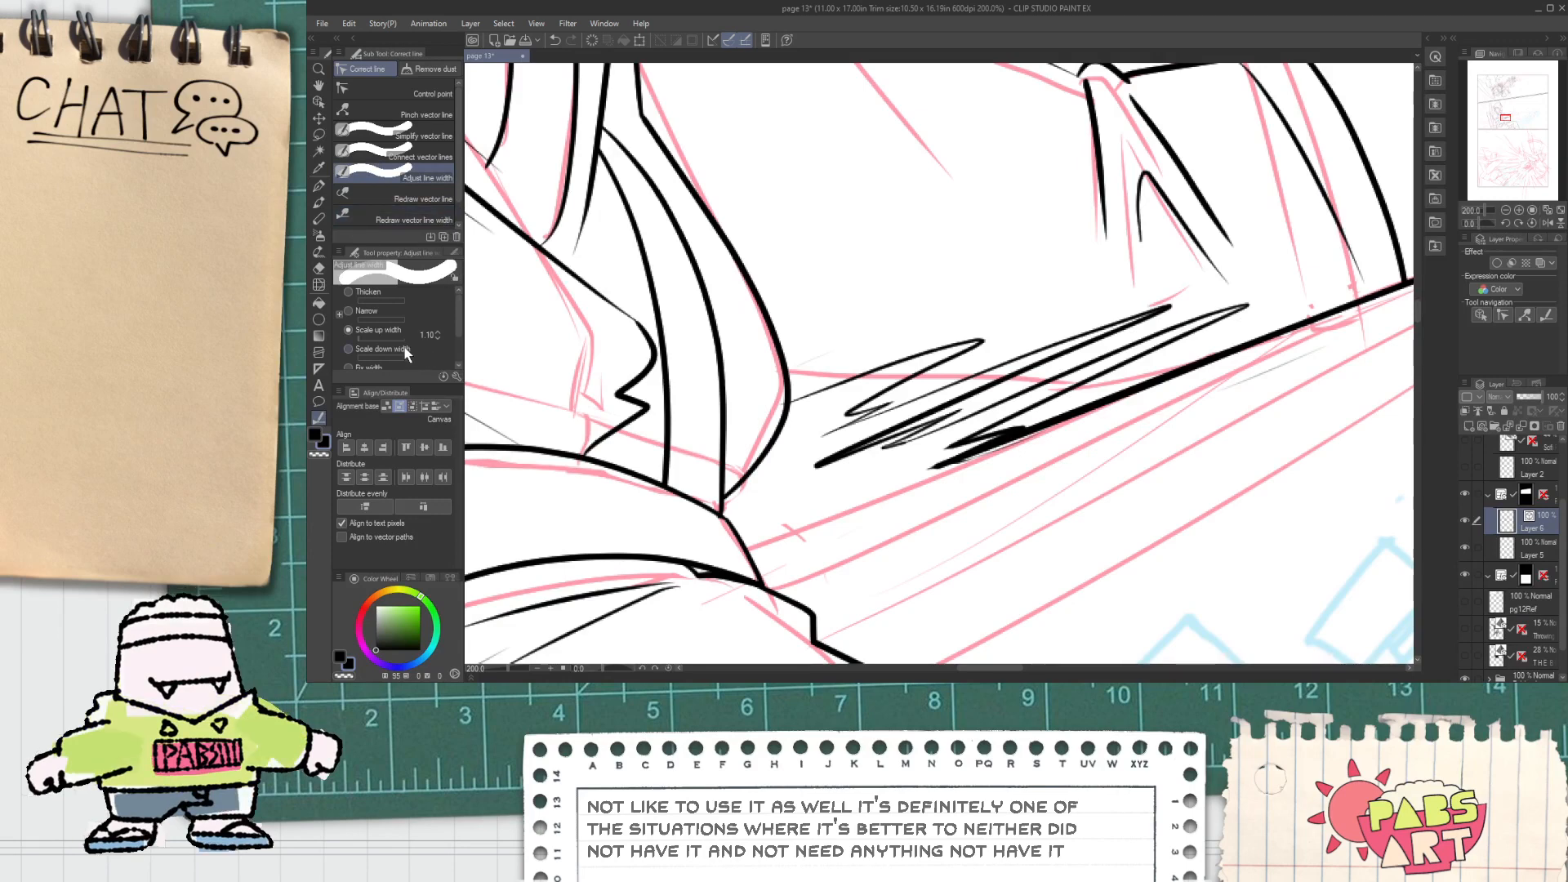
click(406, 350)
mouse_move(927, 439)
mouse_down()
mouse_move(972, 462)
mouse_move(1033, 426)
mouse_up()
drag(982, 456, 1017, 445)
mouse_move(1094, 410)
mouse_down()
mouse_move(1176, 384)
mouse_move(1000, 408)
mouse_up()
scroll(1078, 416, down, 5)
scroll(1079, 435, down, 2)
scroll(1001, 408, up, 3)
key(p)
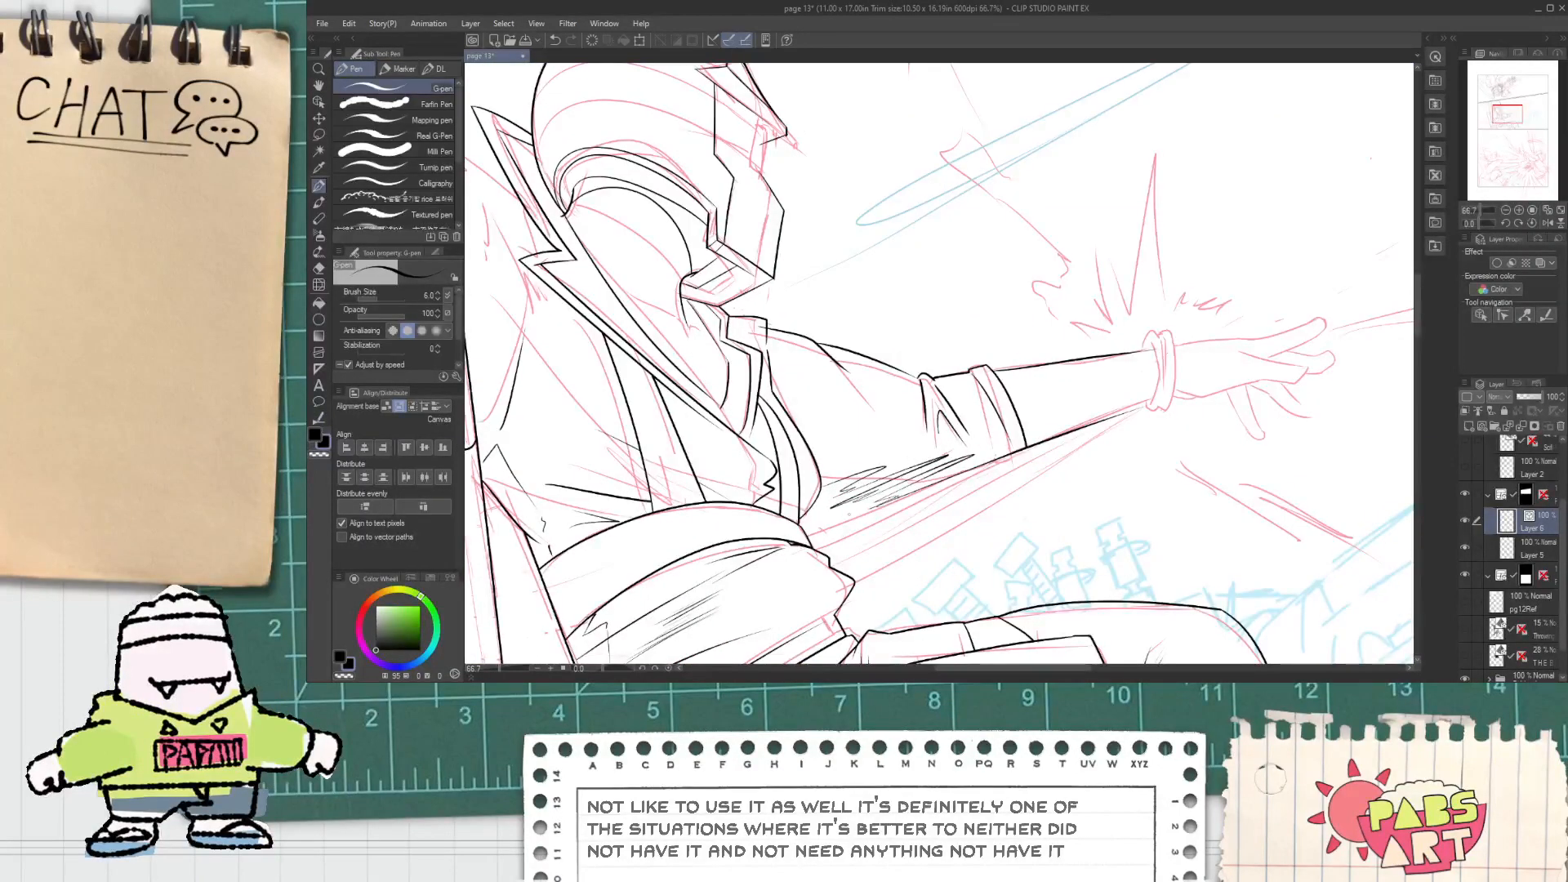
Step: Ink fine diagonal hatching in the shadow below the upper arm, continuing down to the waist sash
mouse_move(856, 513)
mouse_down()
mouse_move(811, 532)
mouse_move(840, 519)
mouse_up()
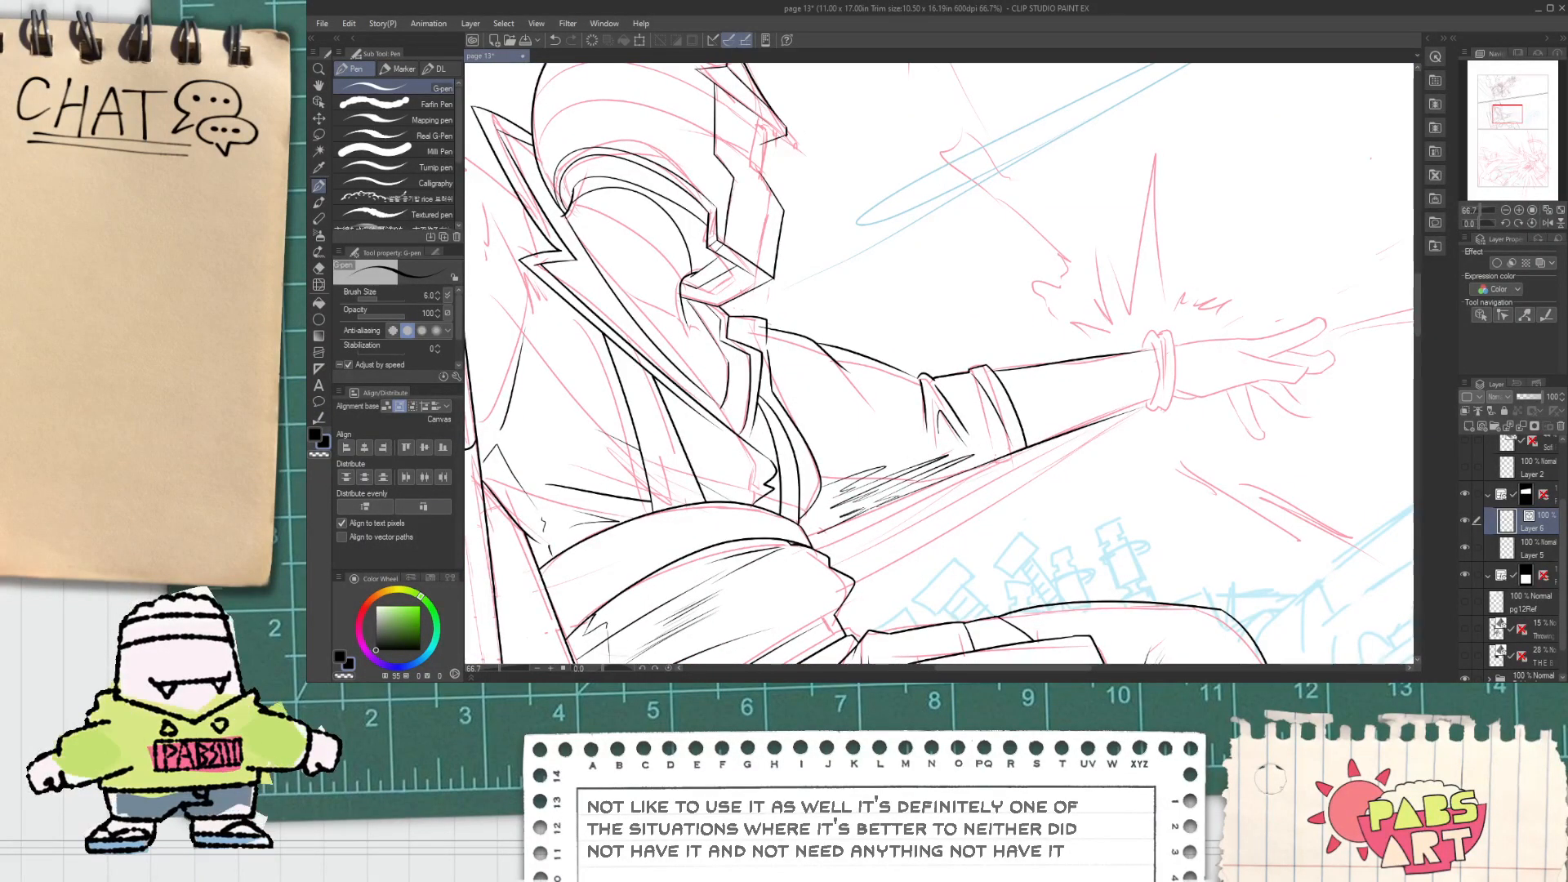
scroll(849, 490, up, 1)
scroll(837, 535, up, 2)
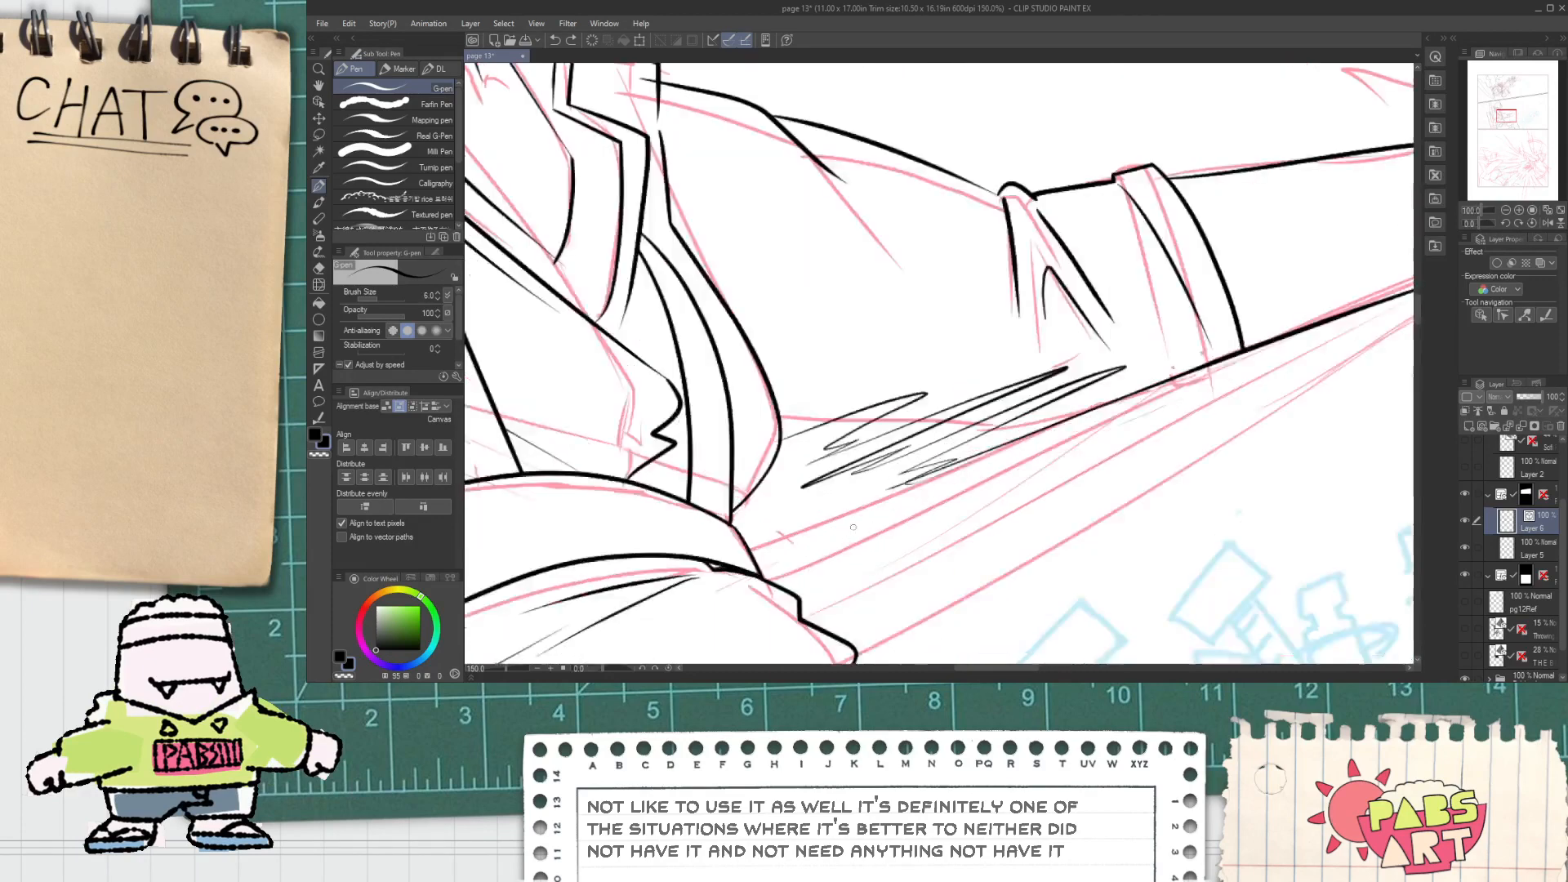
key(e)
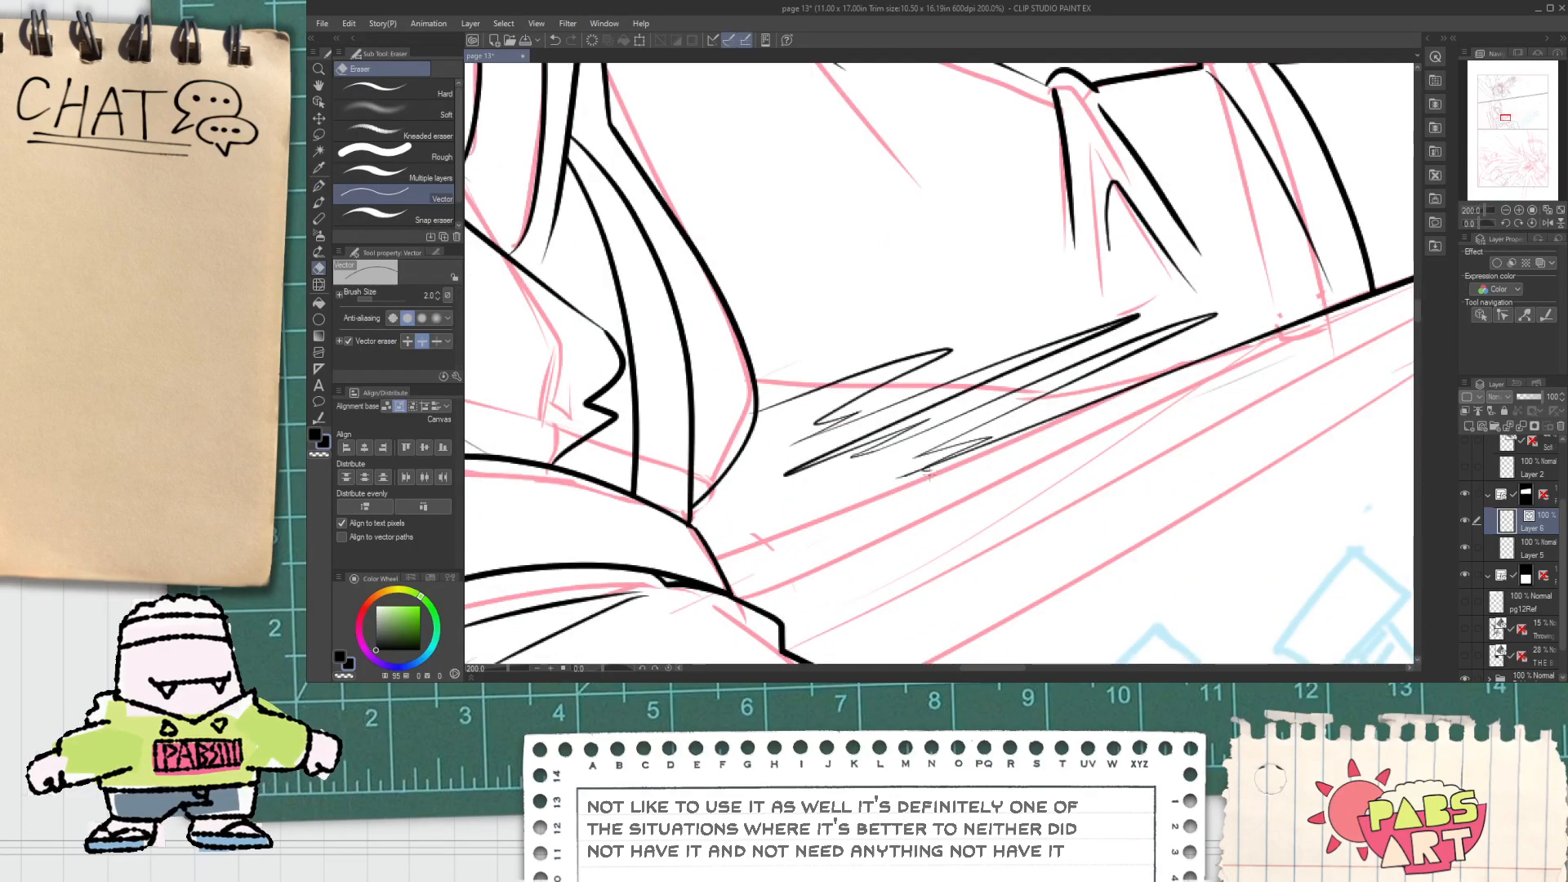
key(p)
drag(819, 480, 717, 529)
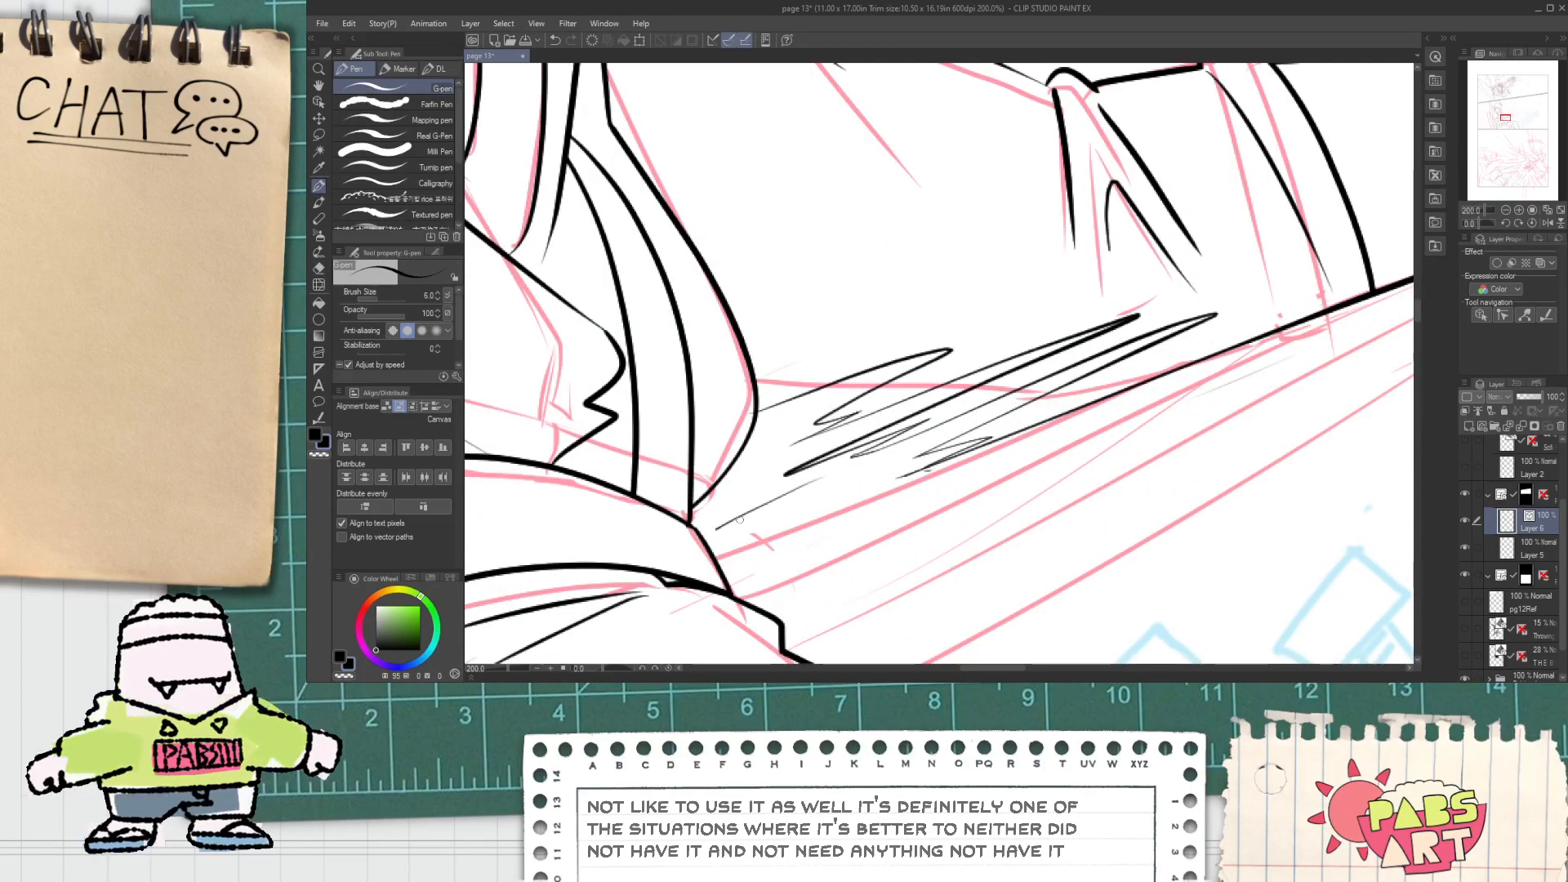
drag(844, 498, 724, 529)
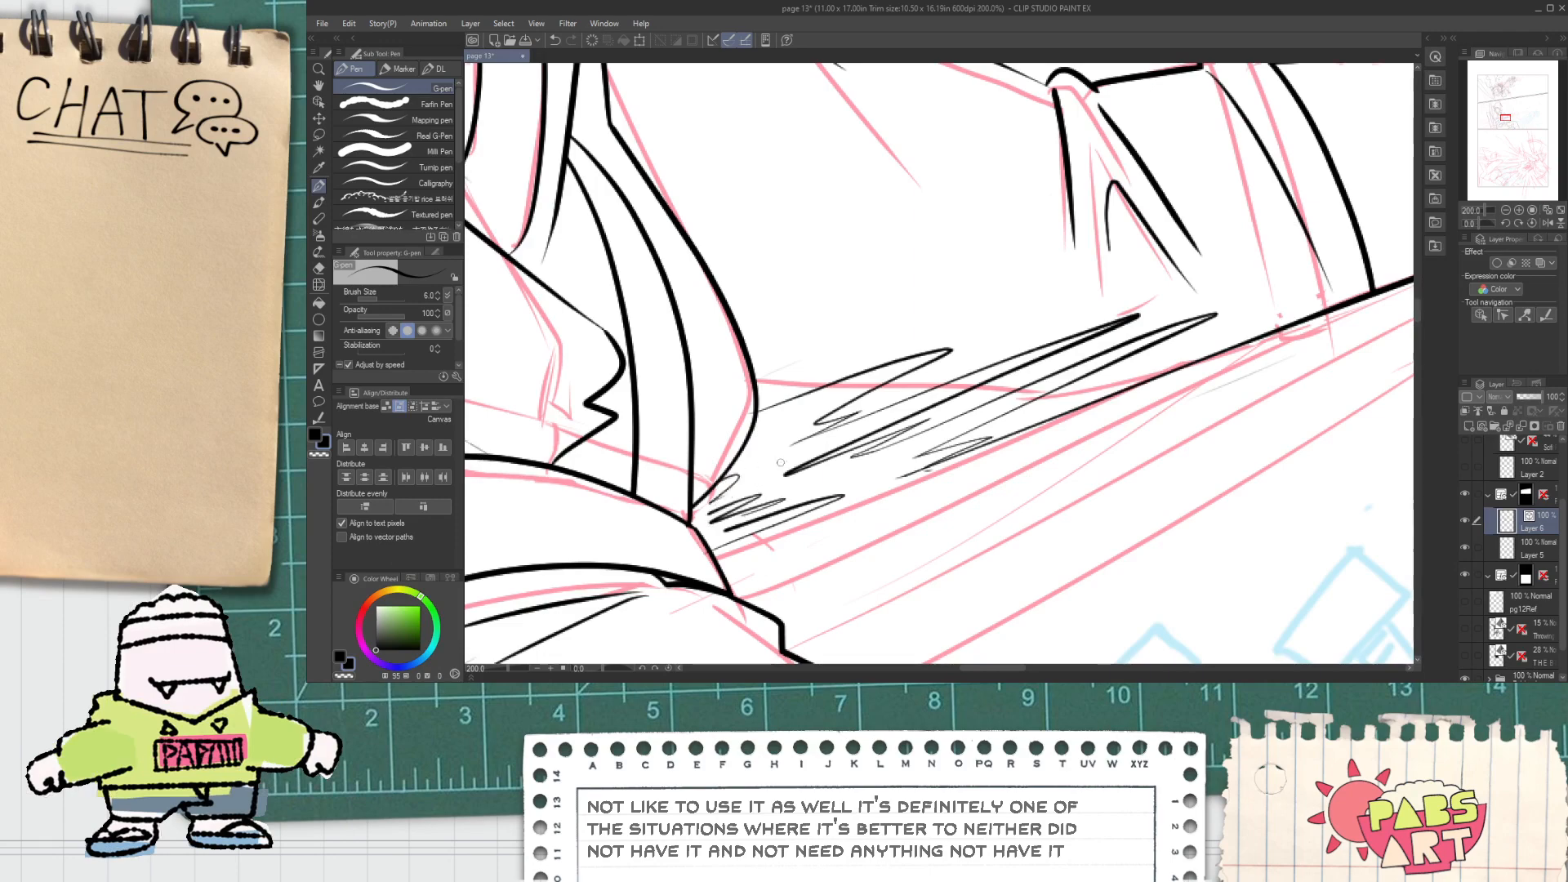
Step: Ink the wristband on the outstretched arm with the G-pen, outlining its peaked top, curved sides and bumpy lower edge
scroll(709, 496, down, 5)
key(space)
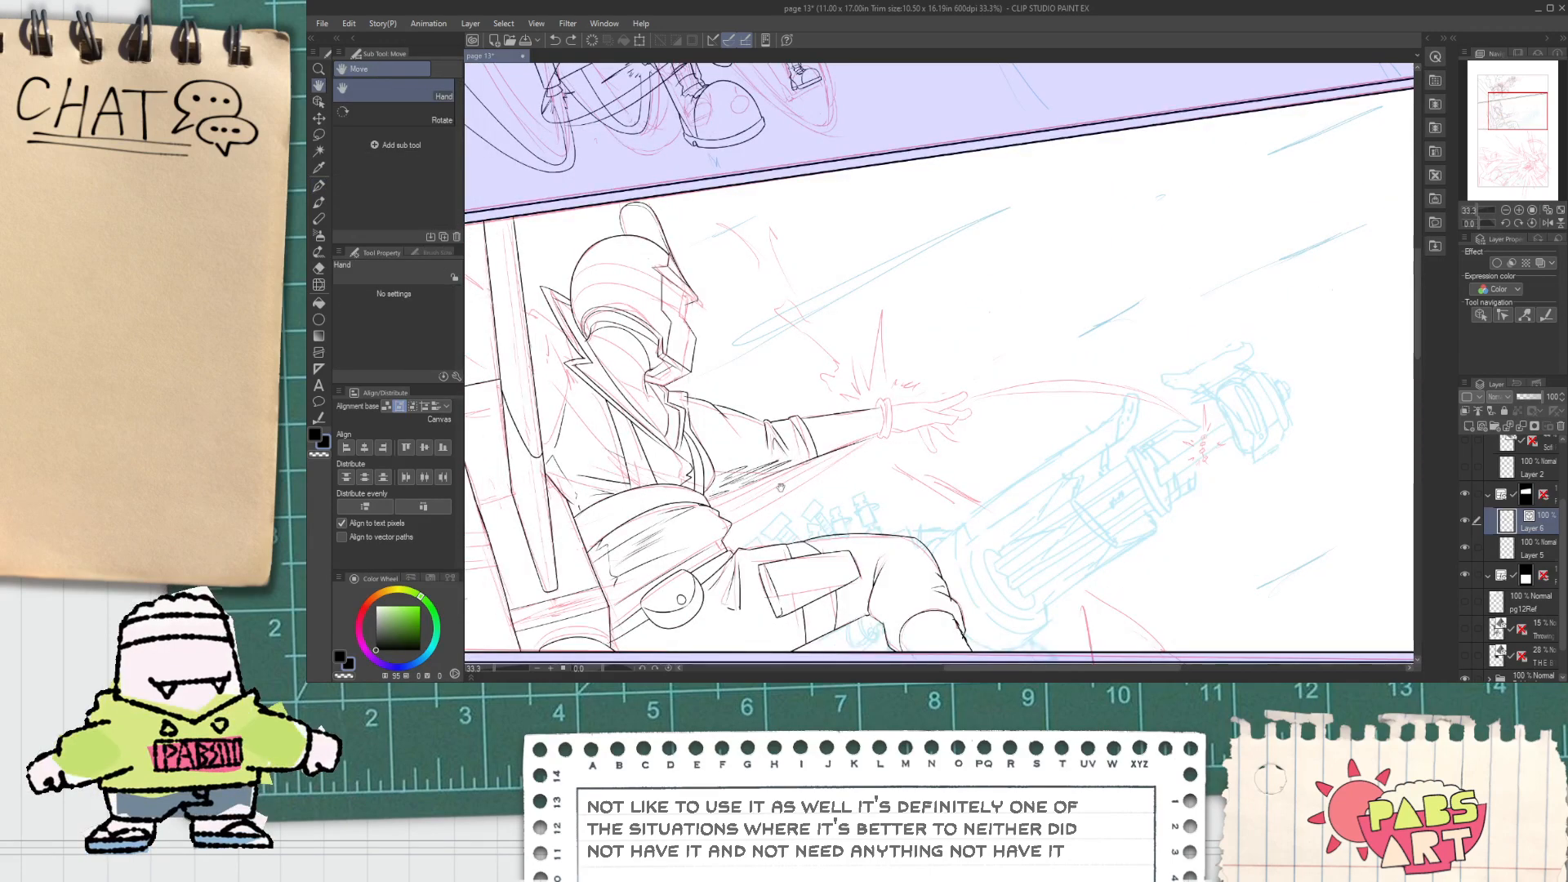
scroll(939, 474, down, 4)
scroll(787, 453, up, 5)
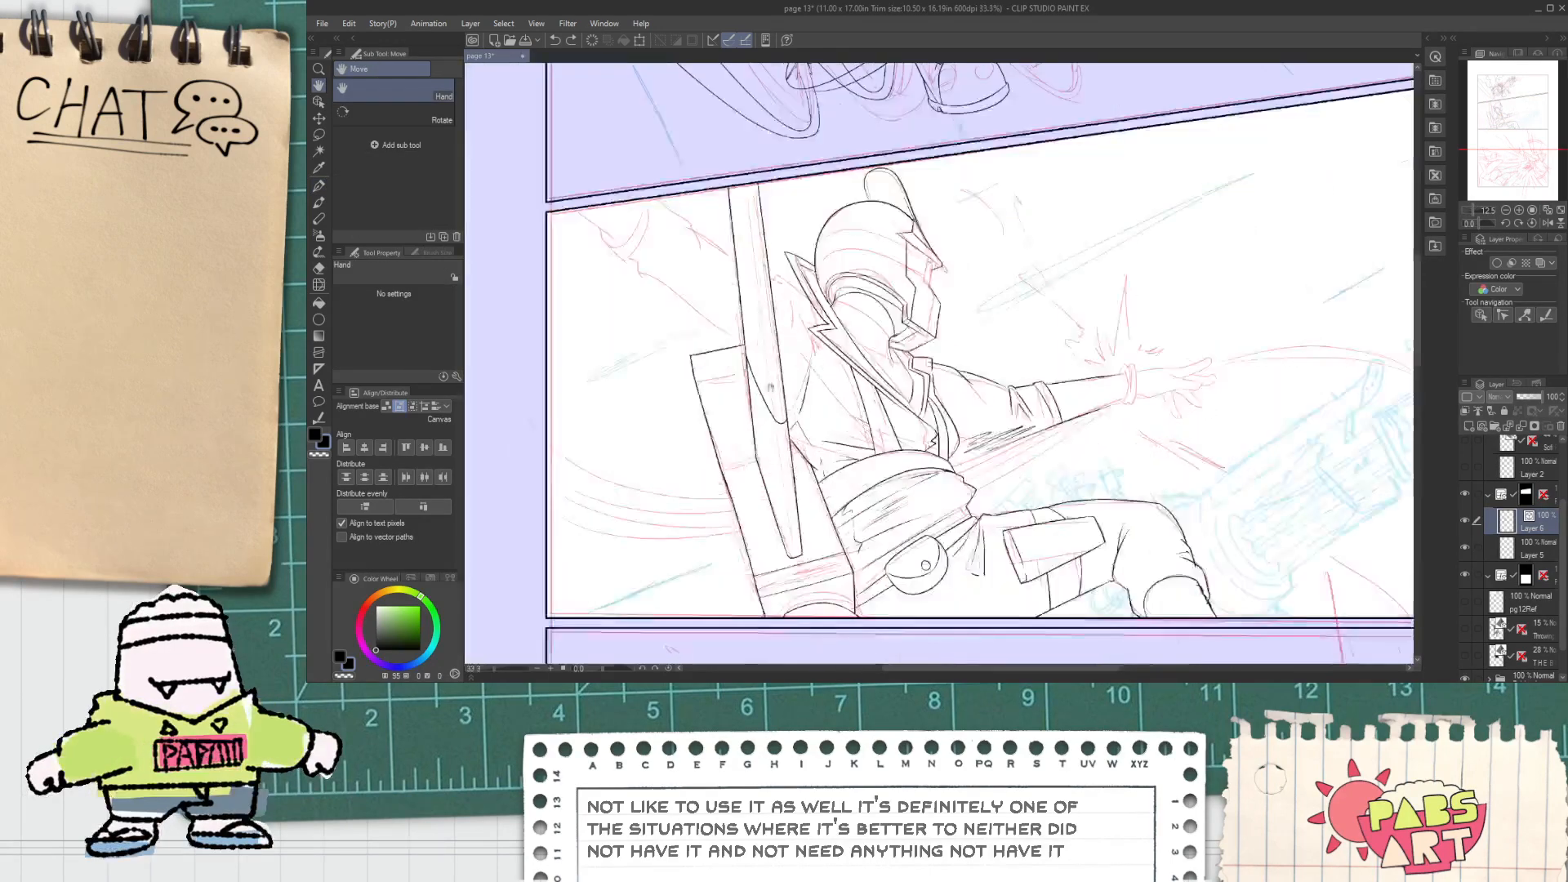
drag(541, 248, 769, 412)
drag(1274, 482, 564, 348)
scroll(807, 404, up, 4)
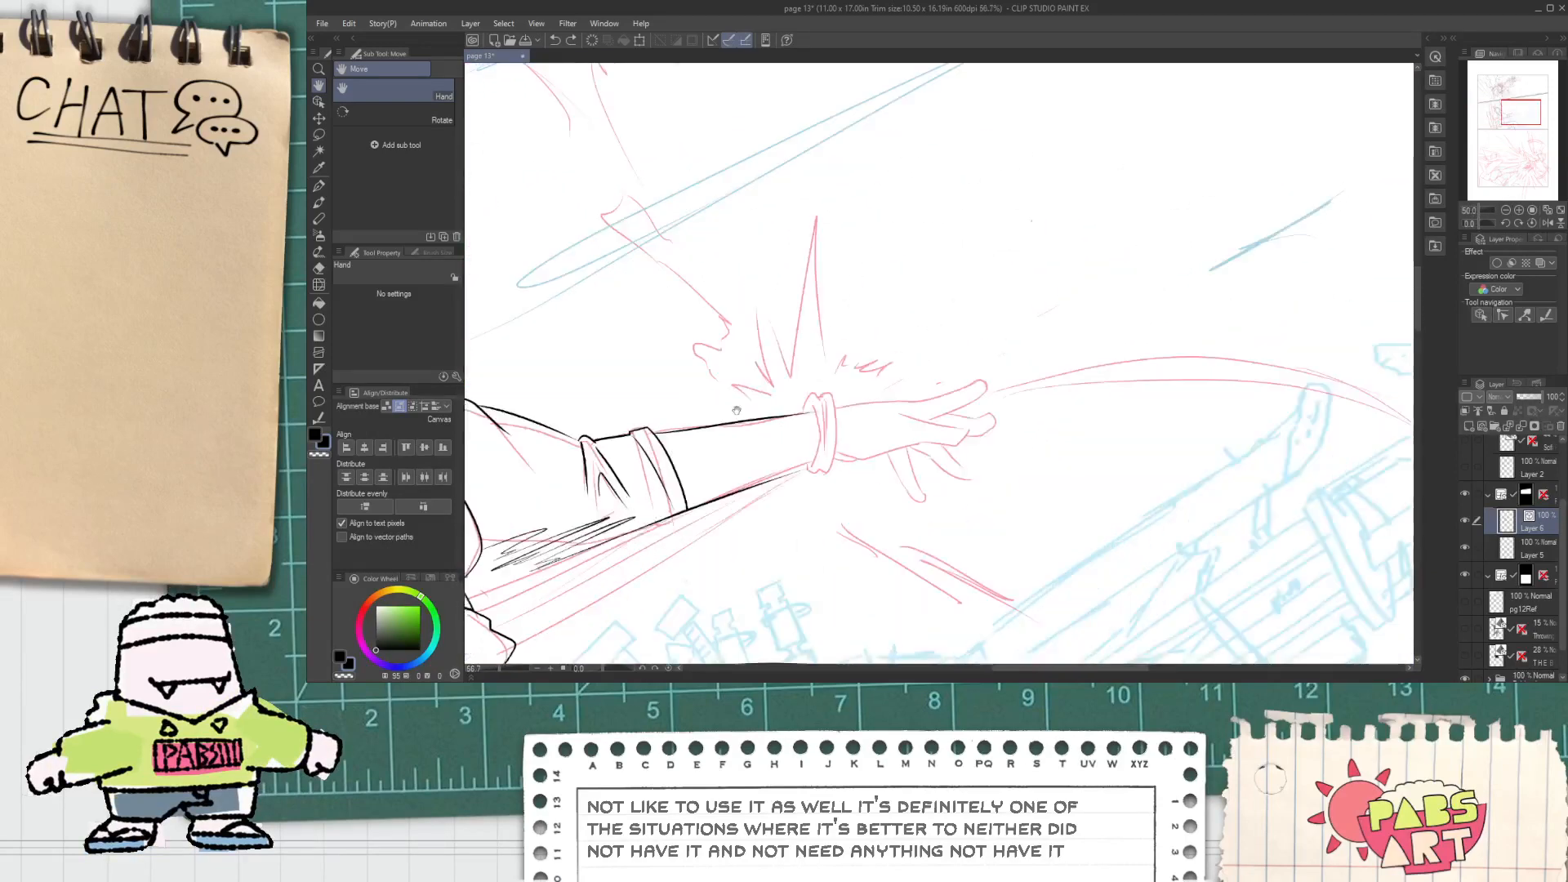
mouse_move(830, 382)
mouse_down()
mouse_move(872, 305)
mouse_move(952, 359)
mouse_up()
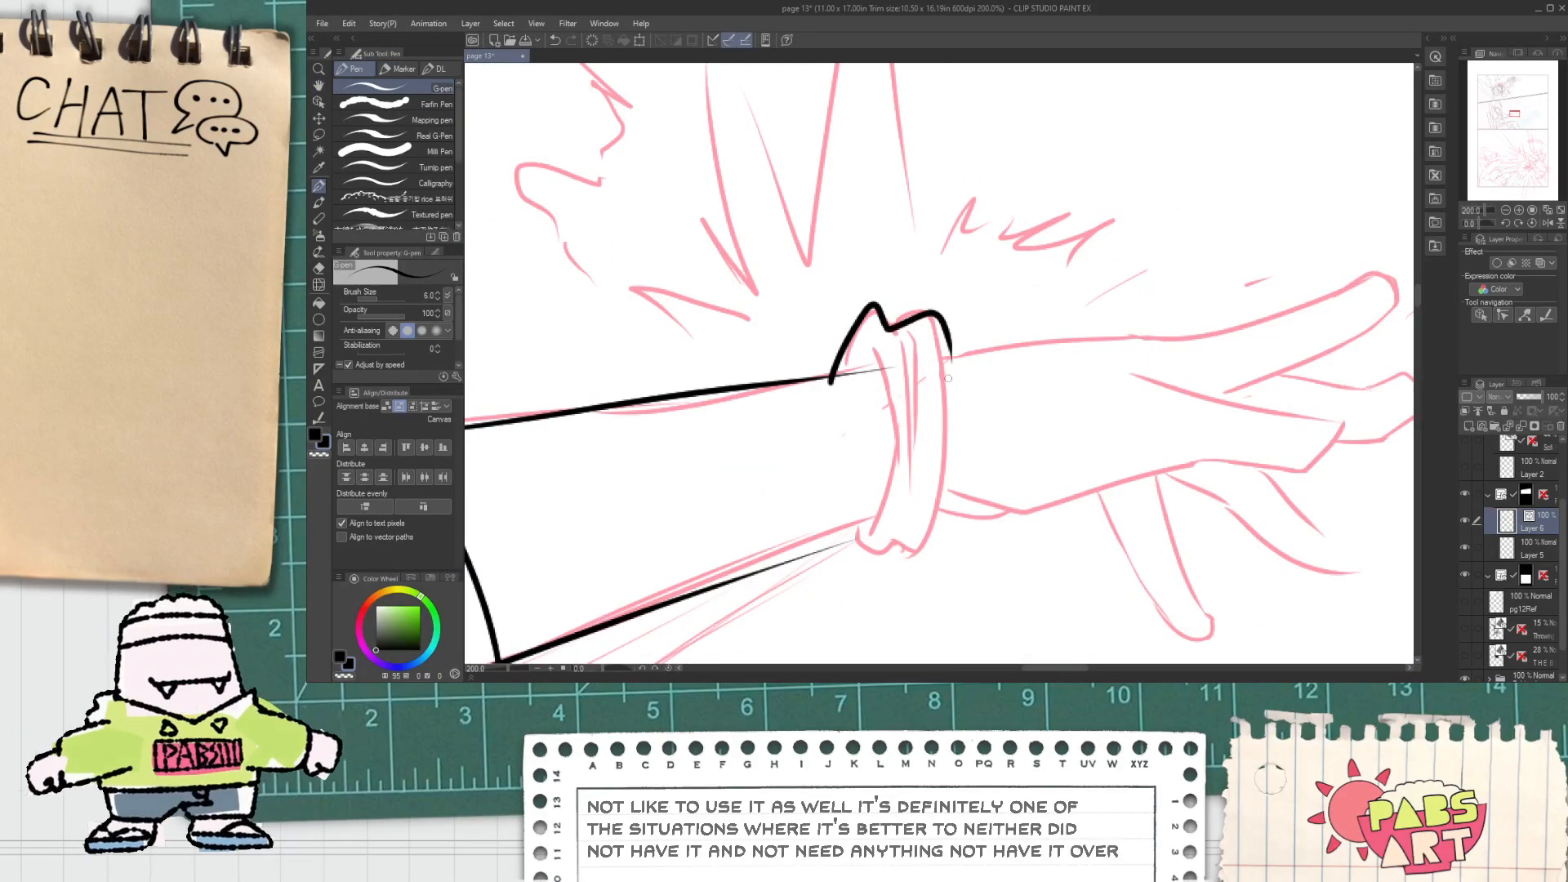
scroll(854, 541, up, 2)
mouse_move(820, 546)
mouse_down()
mouse_move(929, 564)
mouse_move(1066, 156)
mouse_move(992, 583)
mouse_move(1041, 550)
mouse_up()
key(ctrl+z)
key(e)
click(1020, 564)
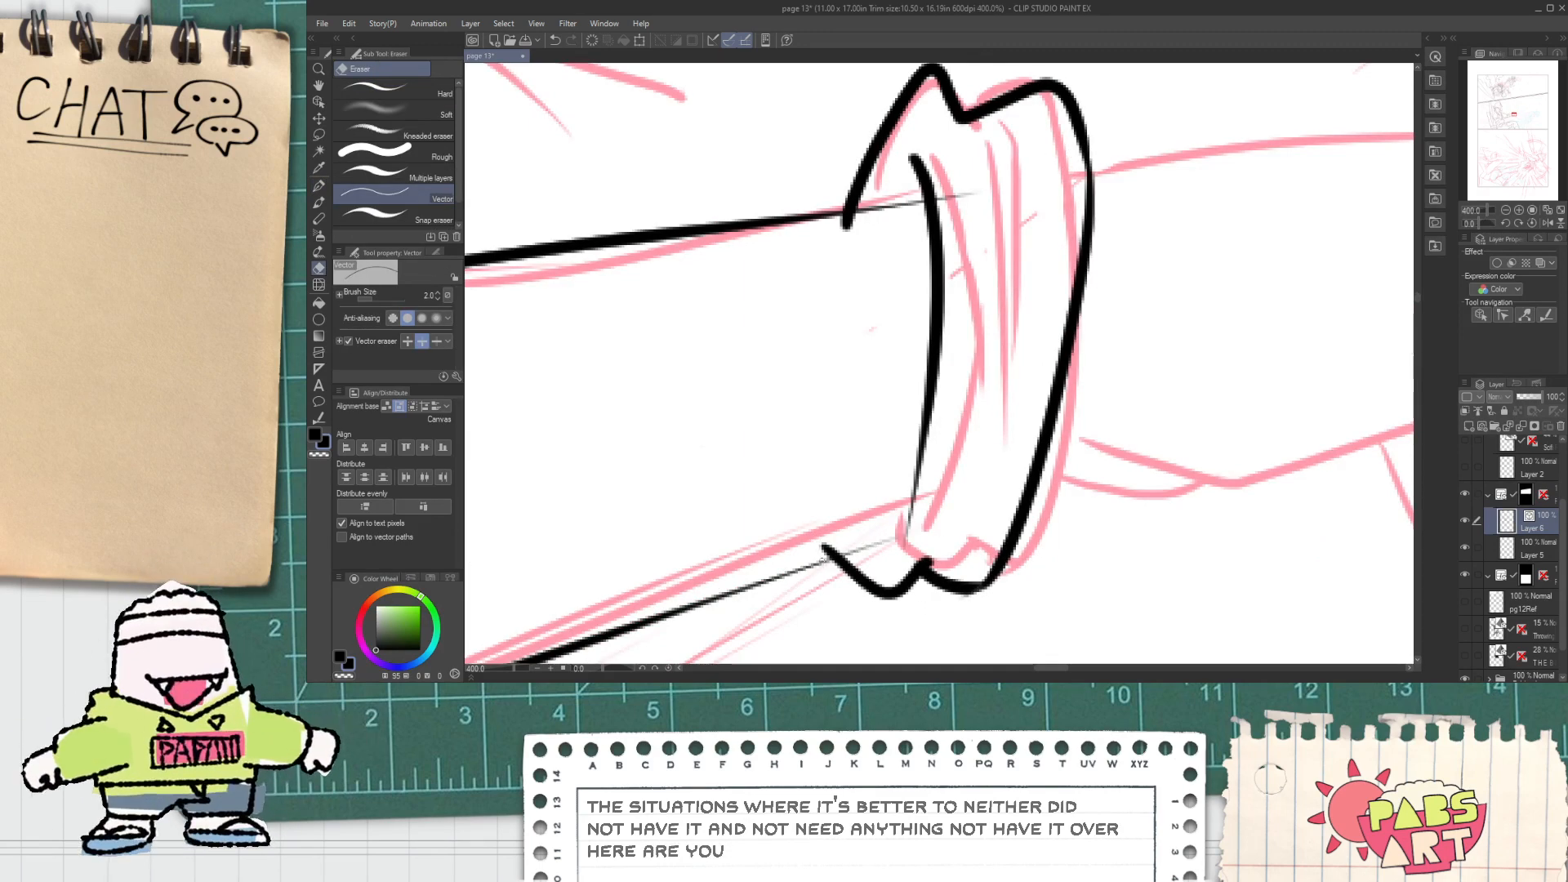
Step: Extend the forearm's lower vector line to meet the wristband and trim the overlapping line ends with the vector eraser
scroll(821, 559, up, 1)
scroll(760, 575, down, 1)
drag(664, 611, 772, 531)
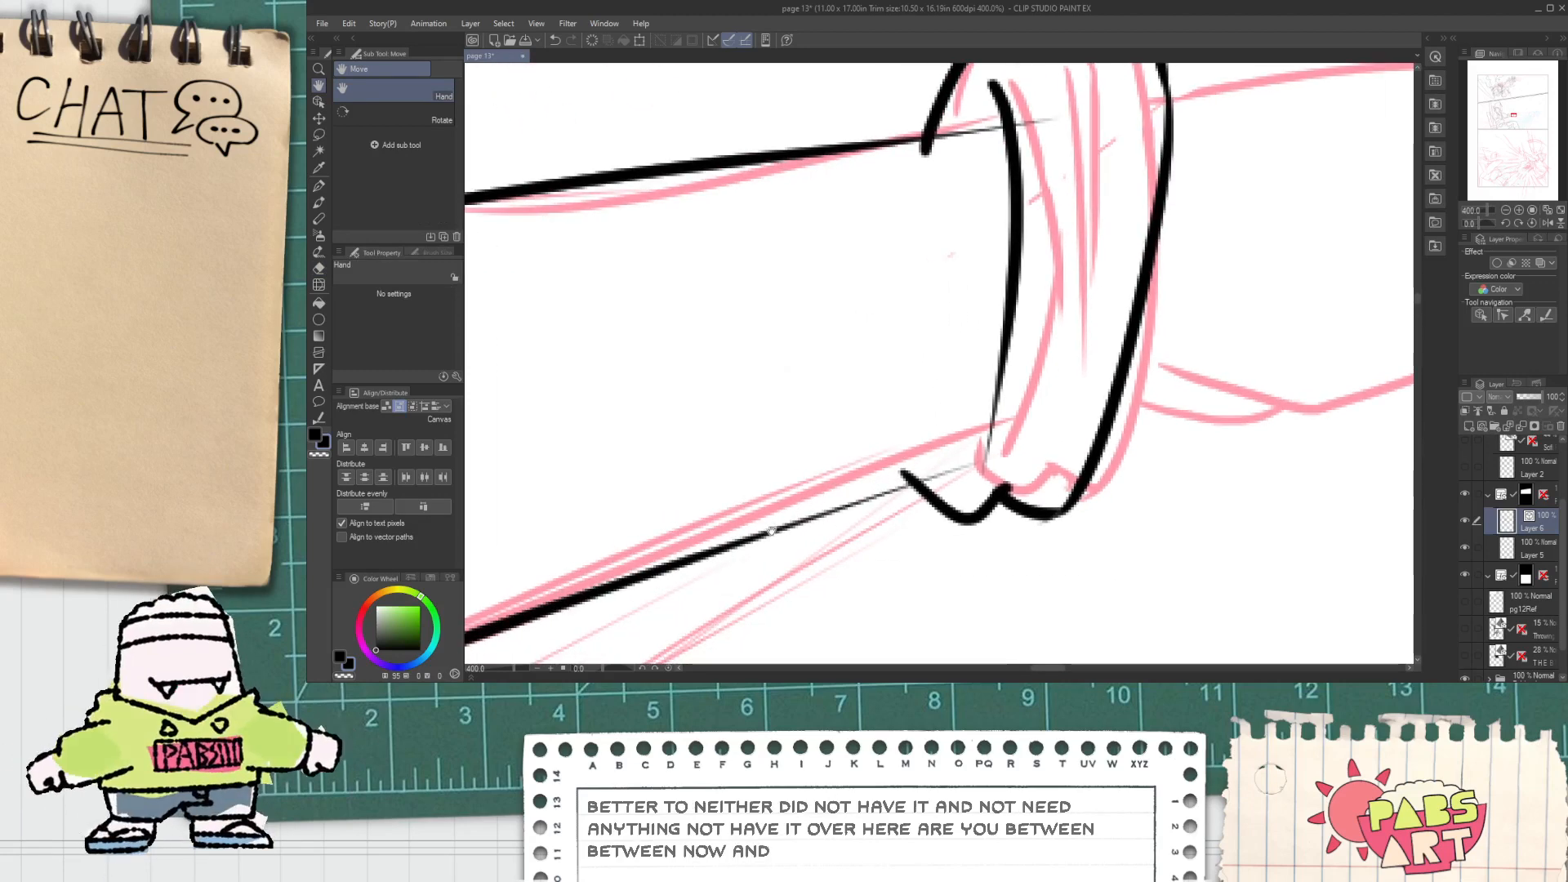
key(o)
click(790, 529)
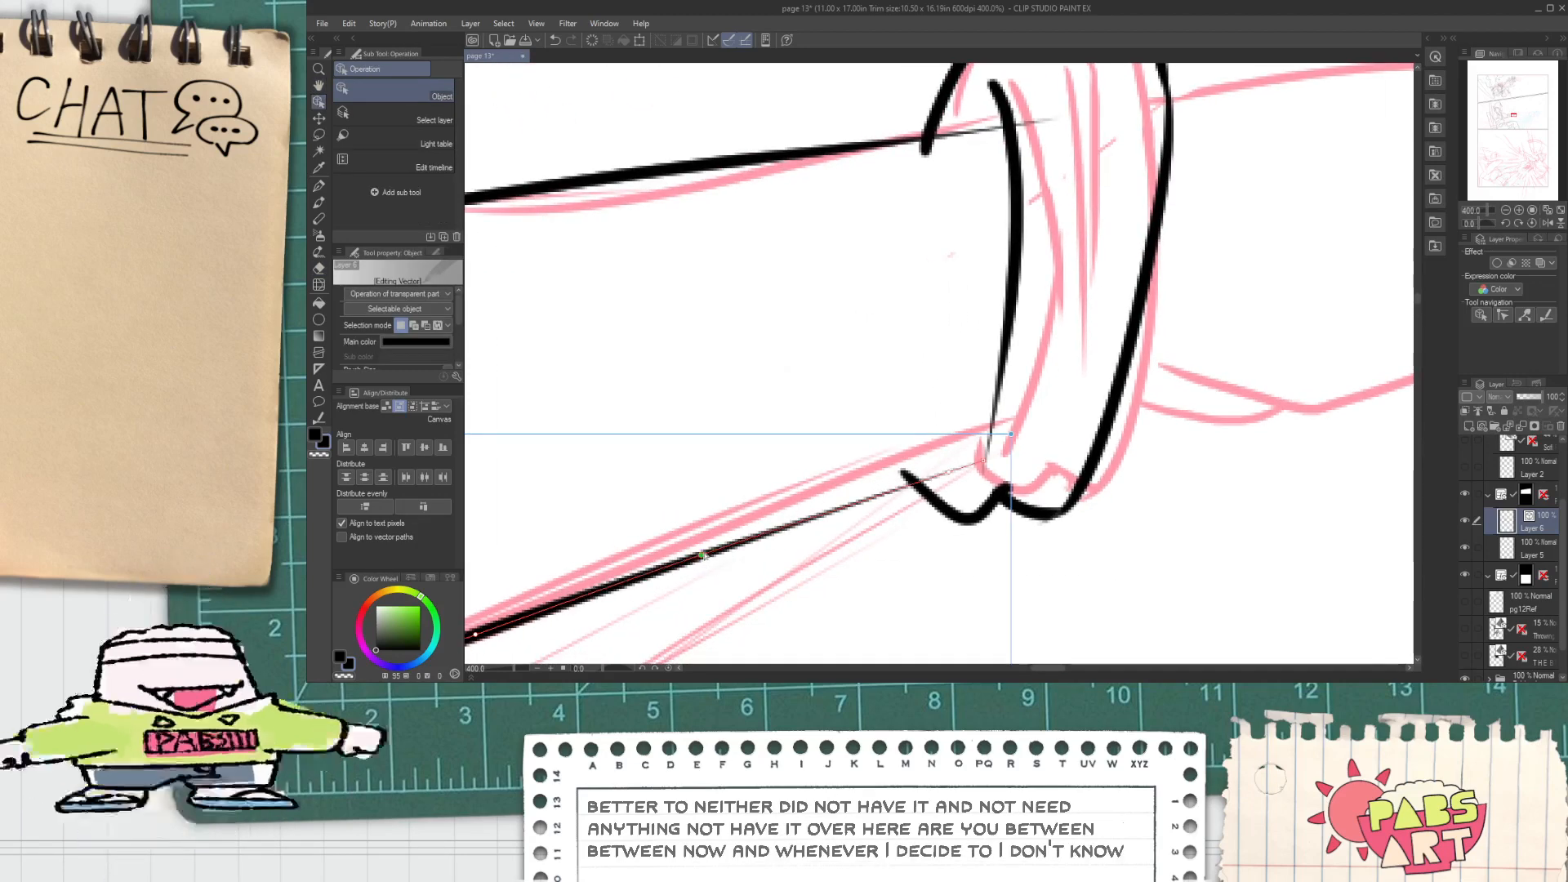
drag(691, 560, 942, 471)
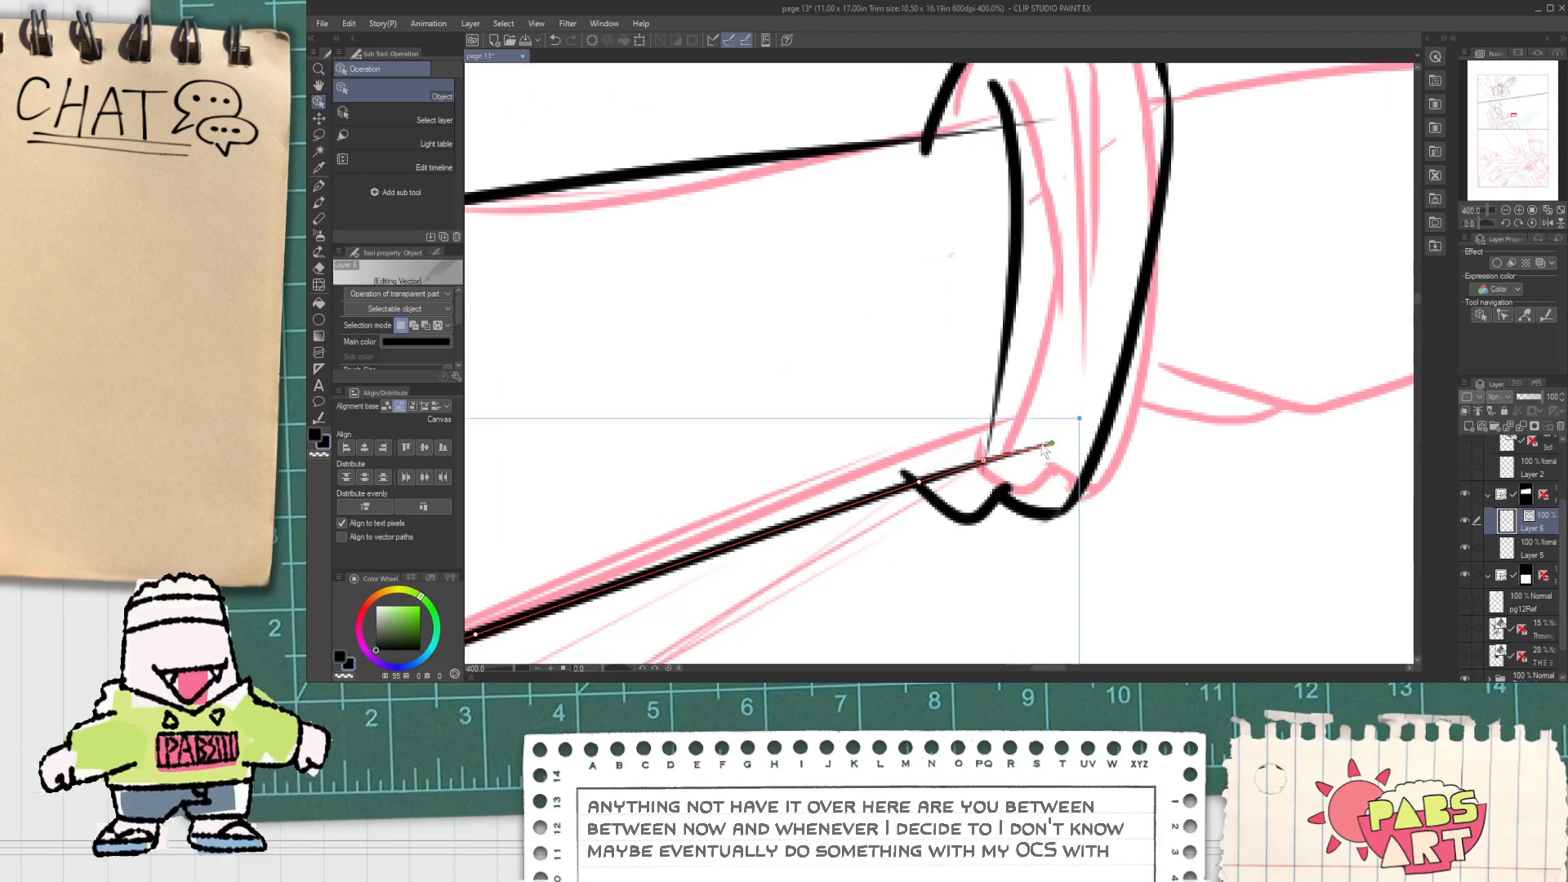
key(e)
drag(913, 465, 897, 480)
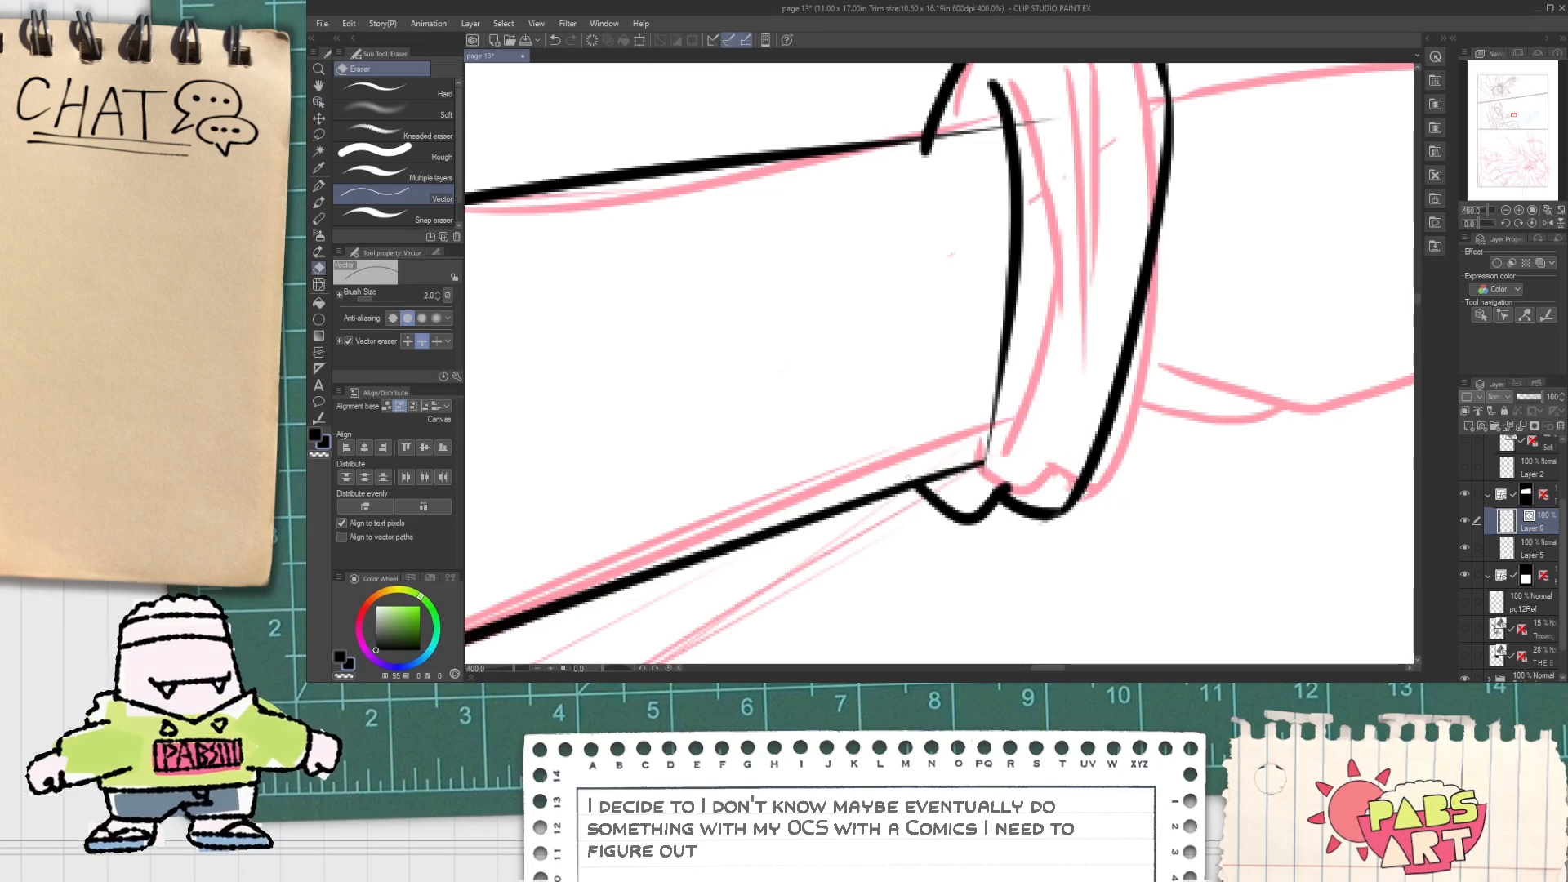
scroll(889, 426, down, 3)
scroll(898, 327, up, 3)
drag(861, 341, 902, 325)
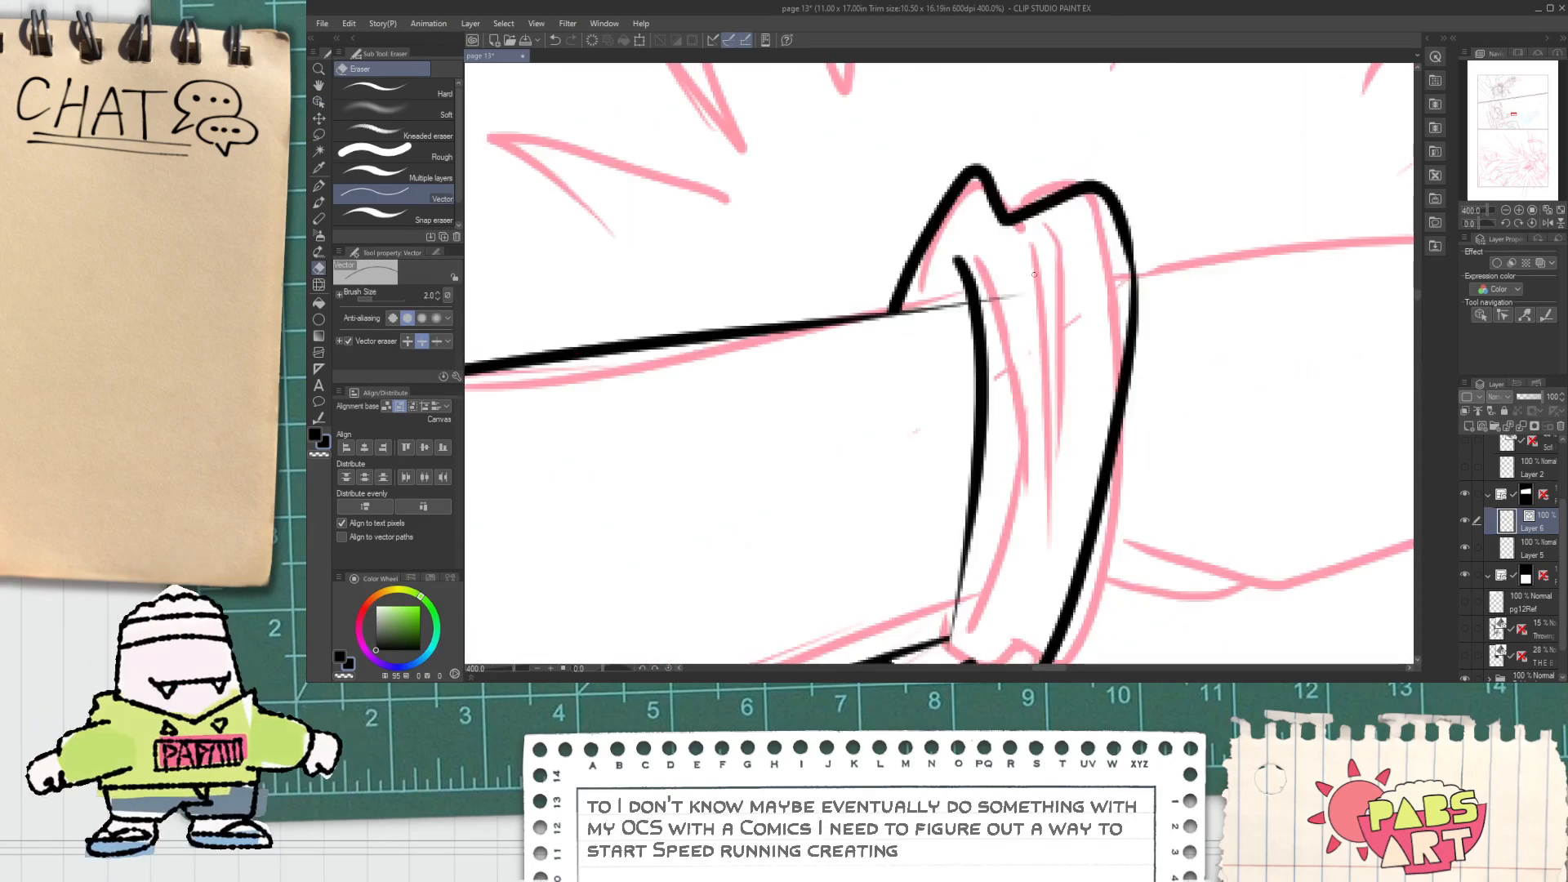
scroll(1019, 441, down, 3)
Step: Ink the top contour of the hand from the wristband to an angled knuckle, redrawing the stroke until it fits
key(p)
scroll(764, 318, up, 3)
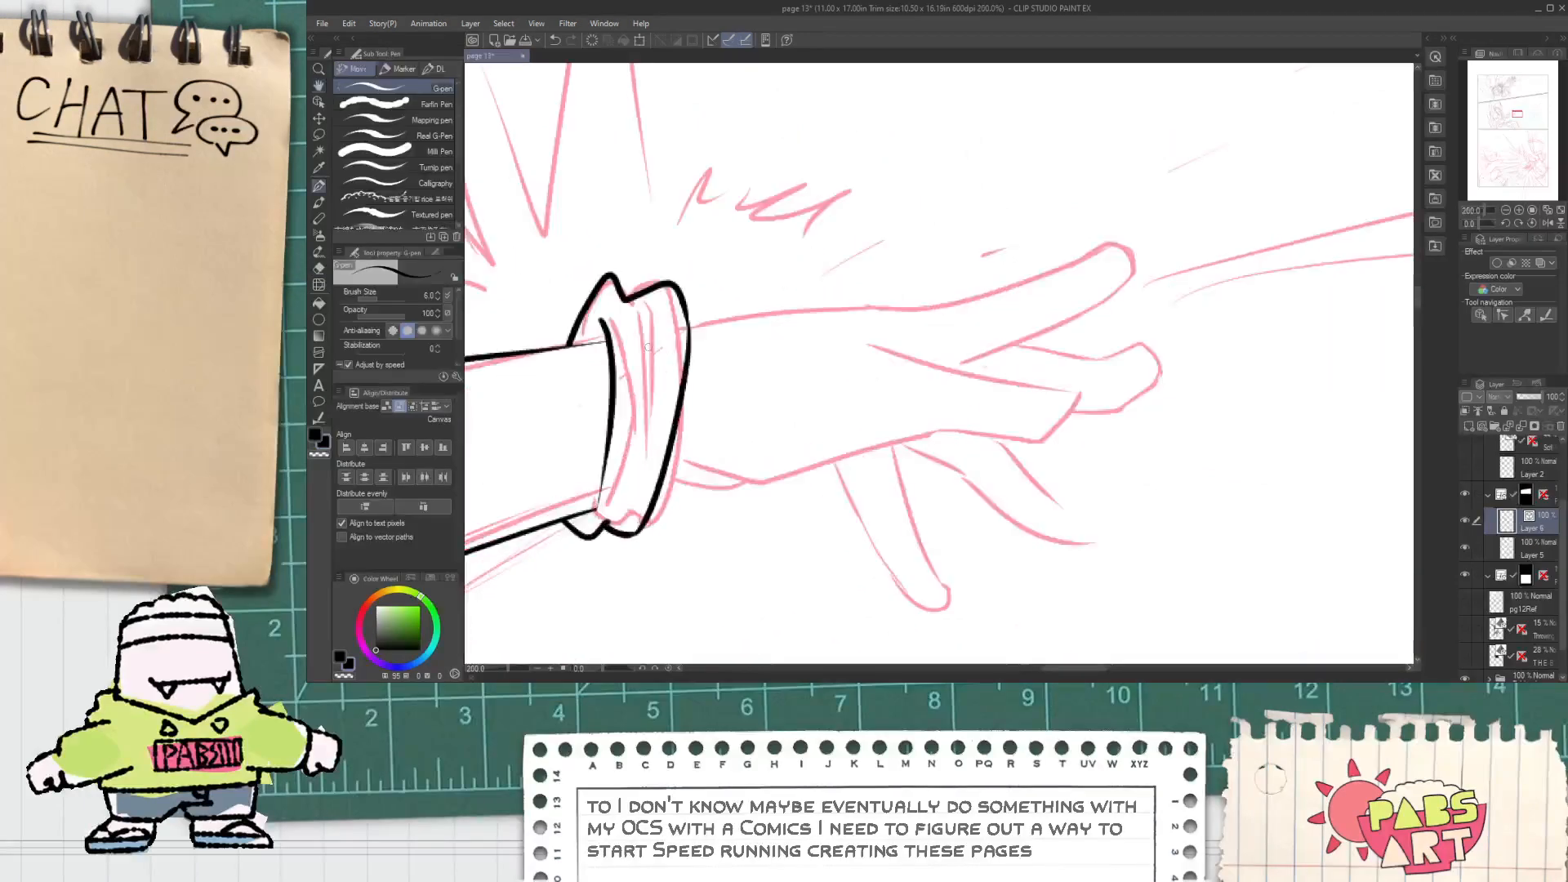
mouse_move(651, 351)
mouse_down()
mouse_move(743, 317)
mouse_move(1267, 260)
mouse_up()
key(ctrl+z)
drag(624, 333, 1324, 200)
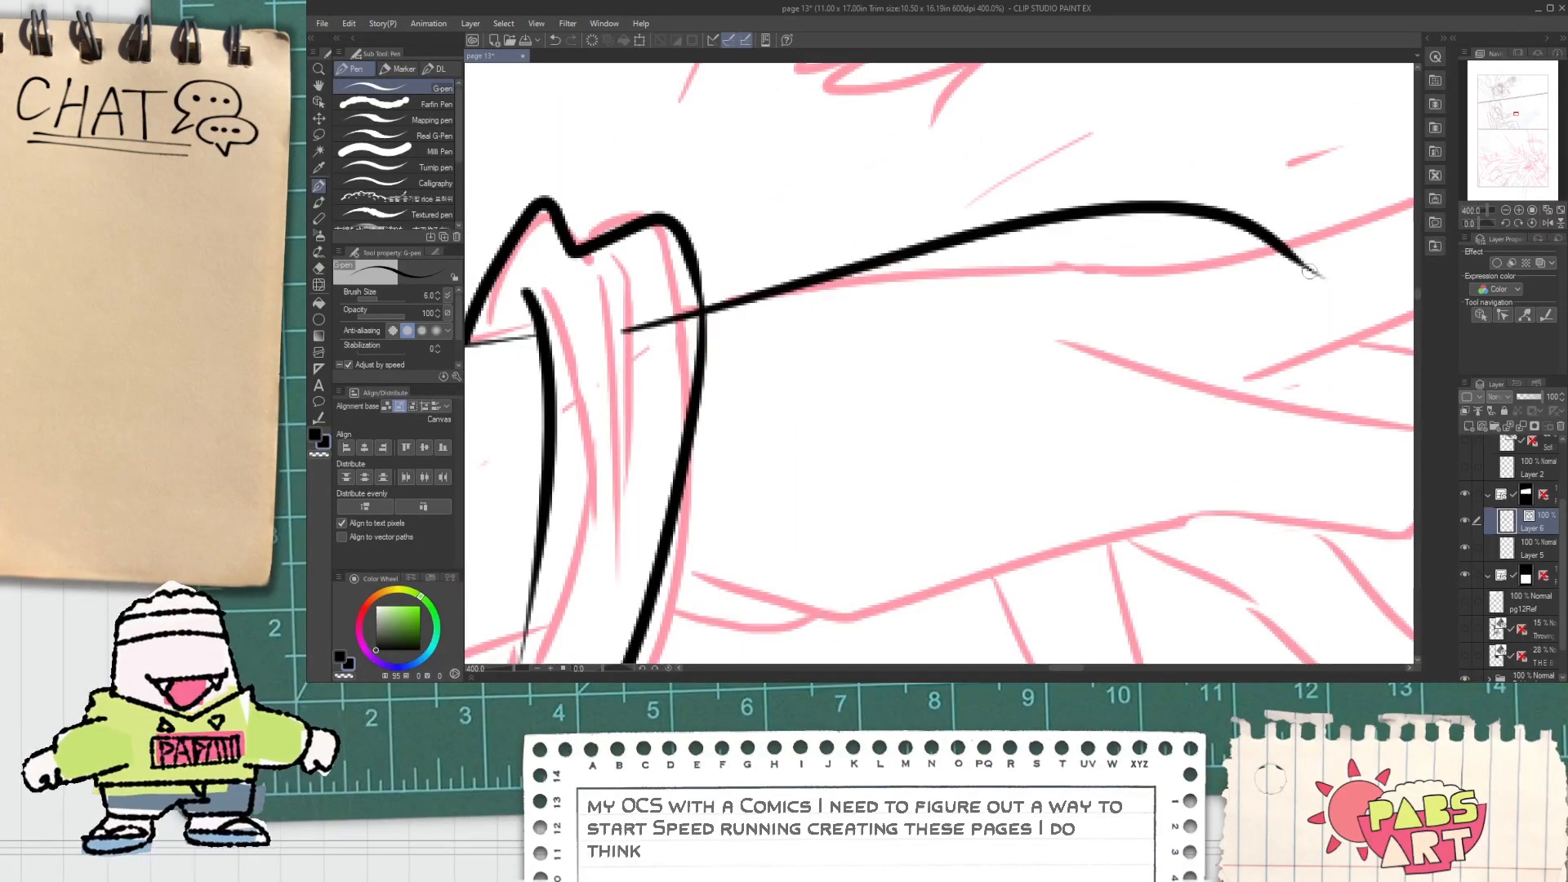
key(ctrl+z)
mouse_move(660, 317)
mouse_down()
mouse_move(1119, 249)
mouse_move(1208, 290)
mouse_up()
Step: Ink the underside of the palm in one long curve from the wristband toward the fingers
scroll(945, 455, down, 3)
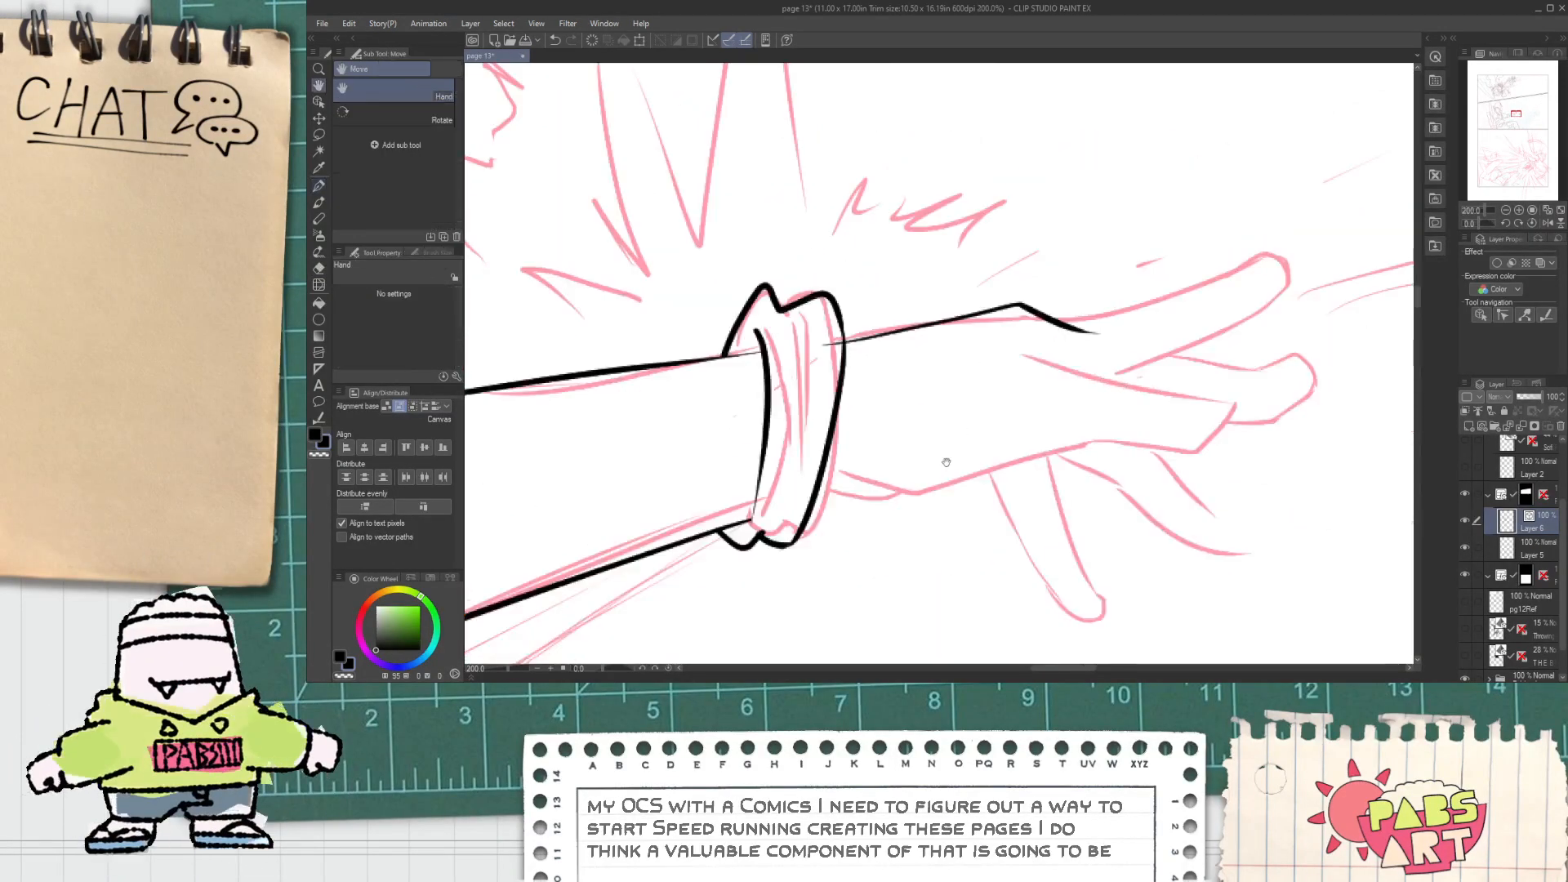
scroll(660, 448, up, 2)
drag(596, 419, 1401, 384)
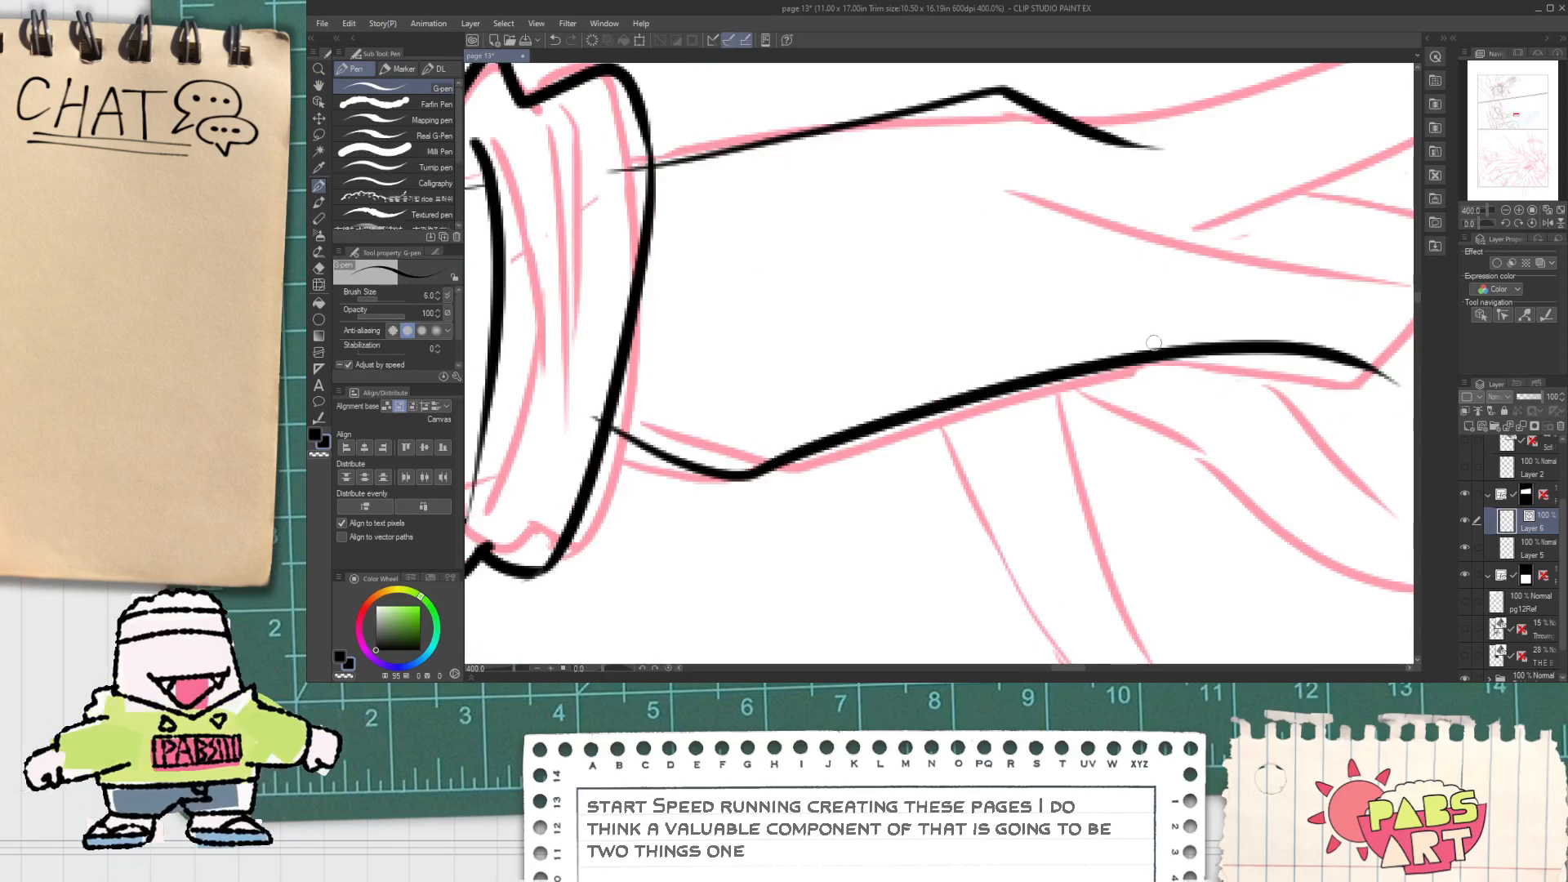
Step: Ink the nearest finger's upper edge and its slanted tip down to the palm line, then erase the overshooting ends
drag(1037, 223, 1507, 202)
key(space)
drag(1277, 297, 859, 403)
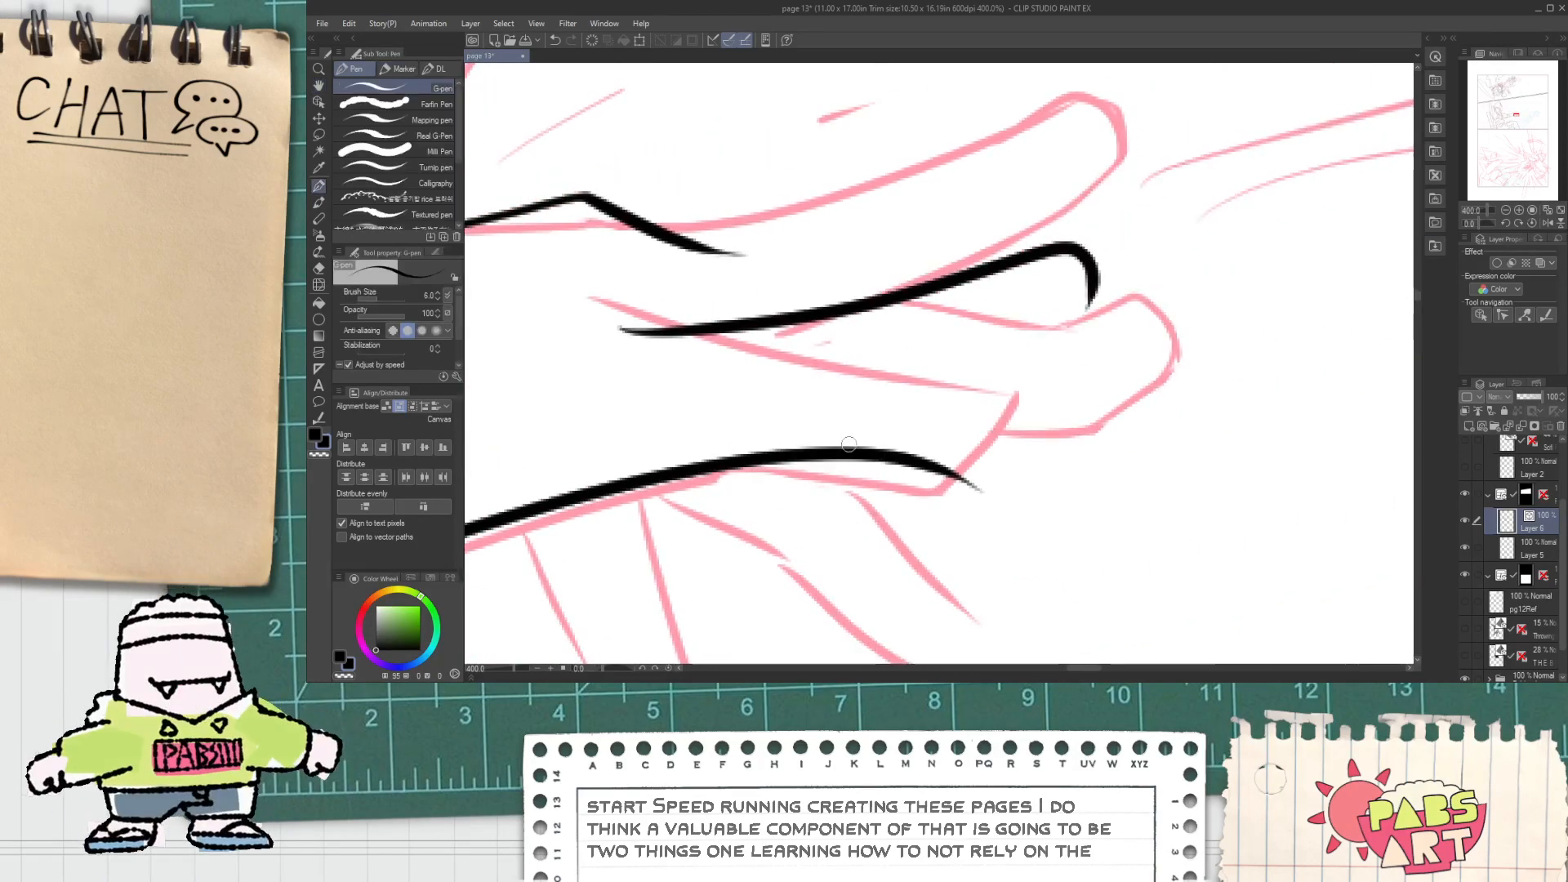
drag(899, 457, 1140, 270)
key(ctrl+z)
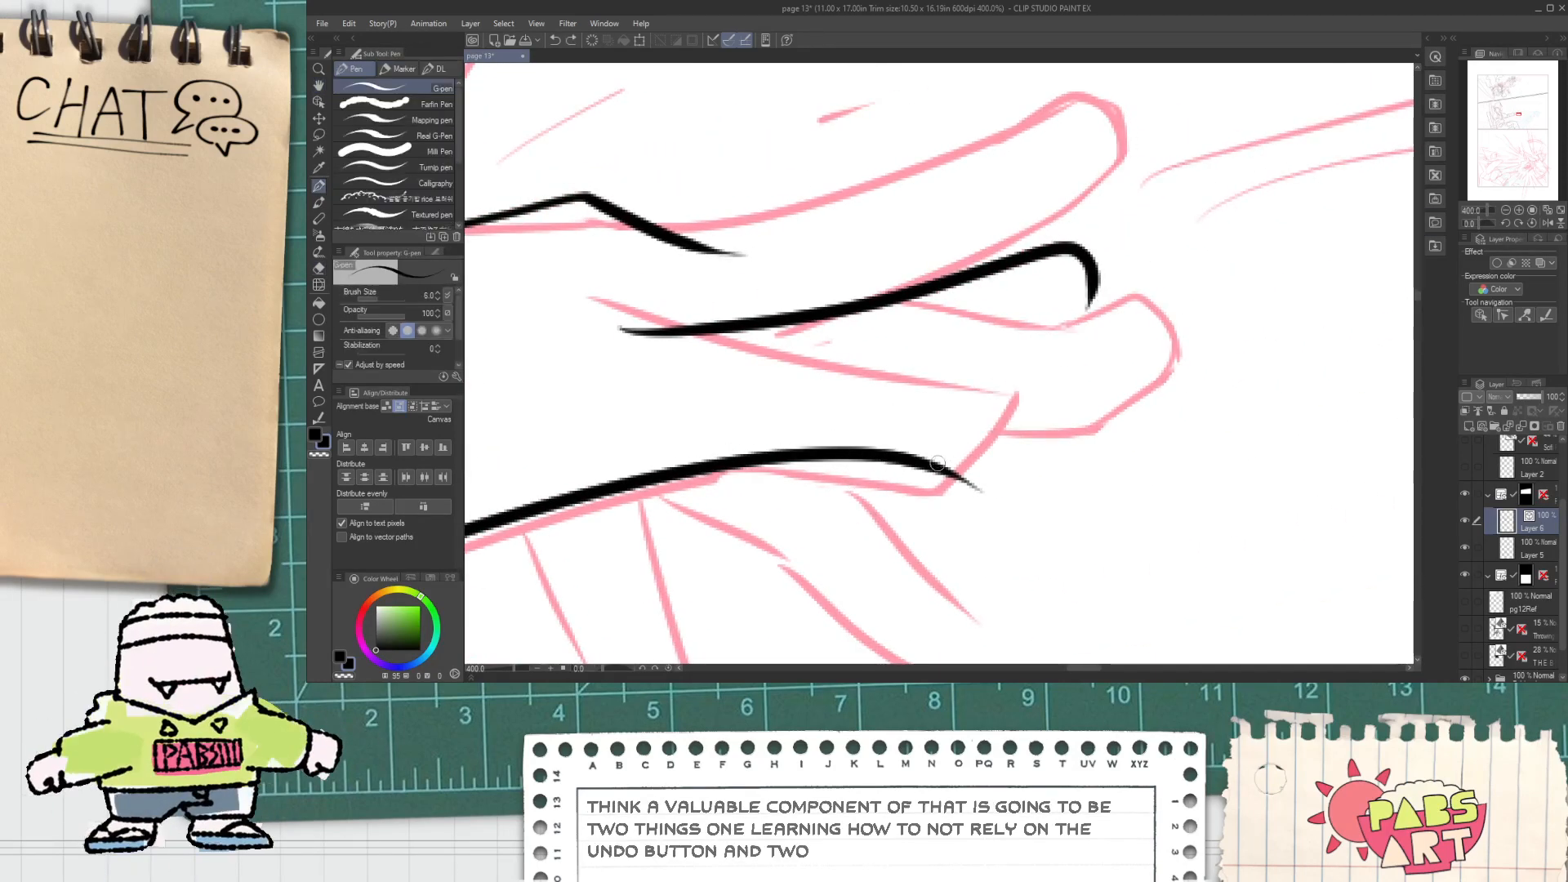
drag(938, 464, 1095, 194)
key(ctrl+z)
mouse_move(919, 459)
mouse_down()
mouse_move(1009, 400)
mouse_move(1088, 192)
mouse_up()
key(e)
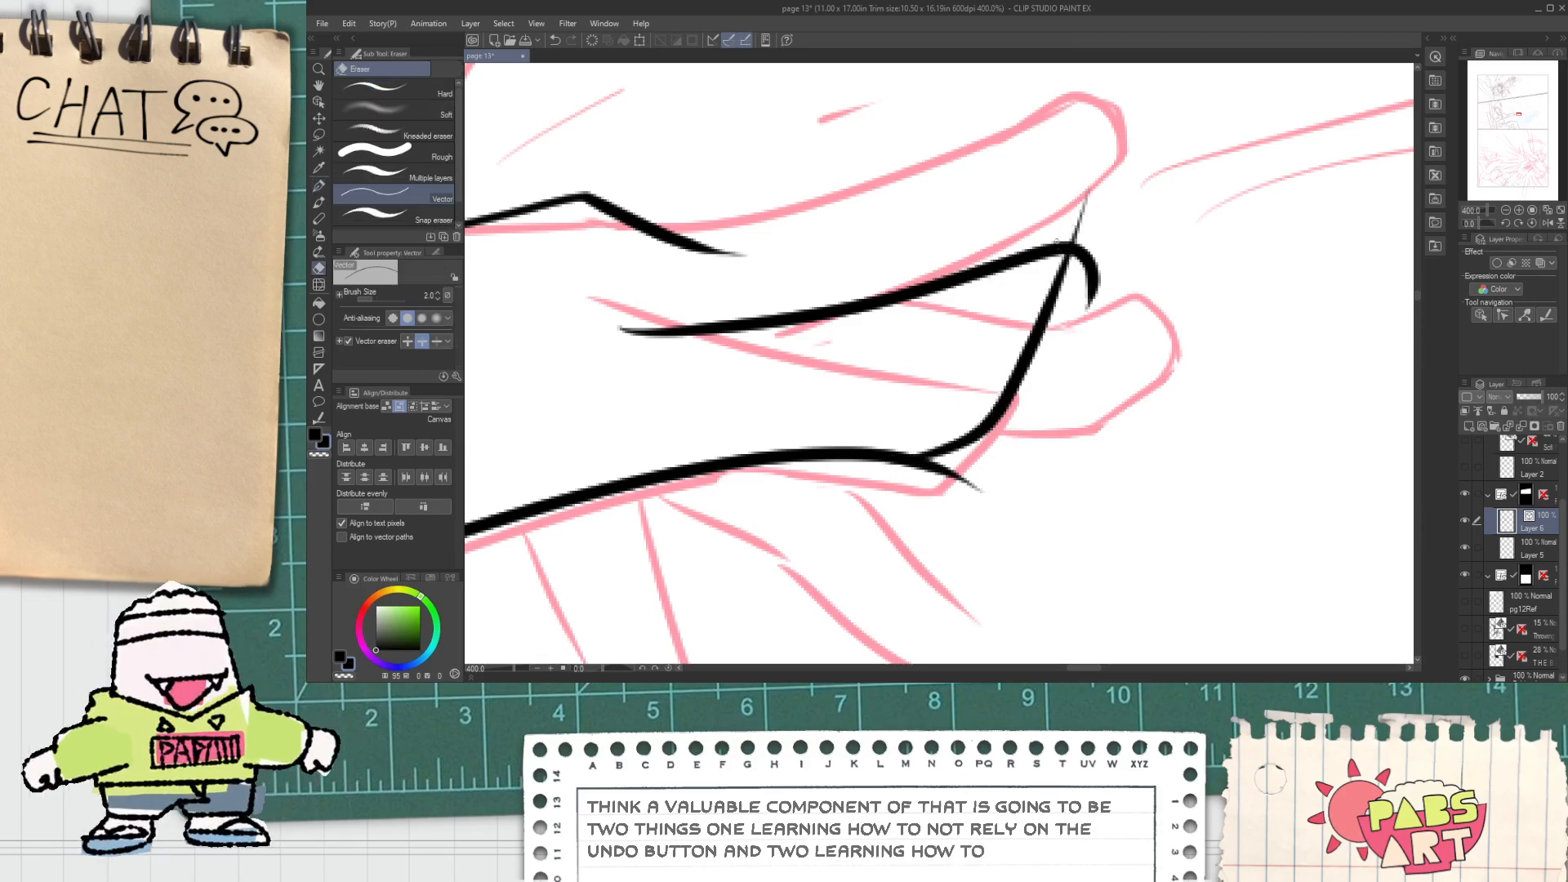
drag(1096, 252, 1082, 267)
drag(957, 459, 945, 487)
Step: Ink the upper edge of the raised top finger, rising from the knuckle above the pink sketch
scroll(945, 489, down, 3)
key(space)
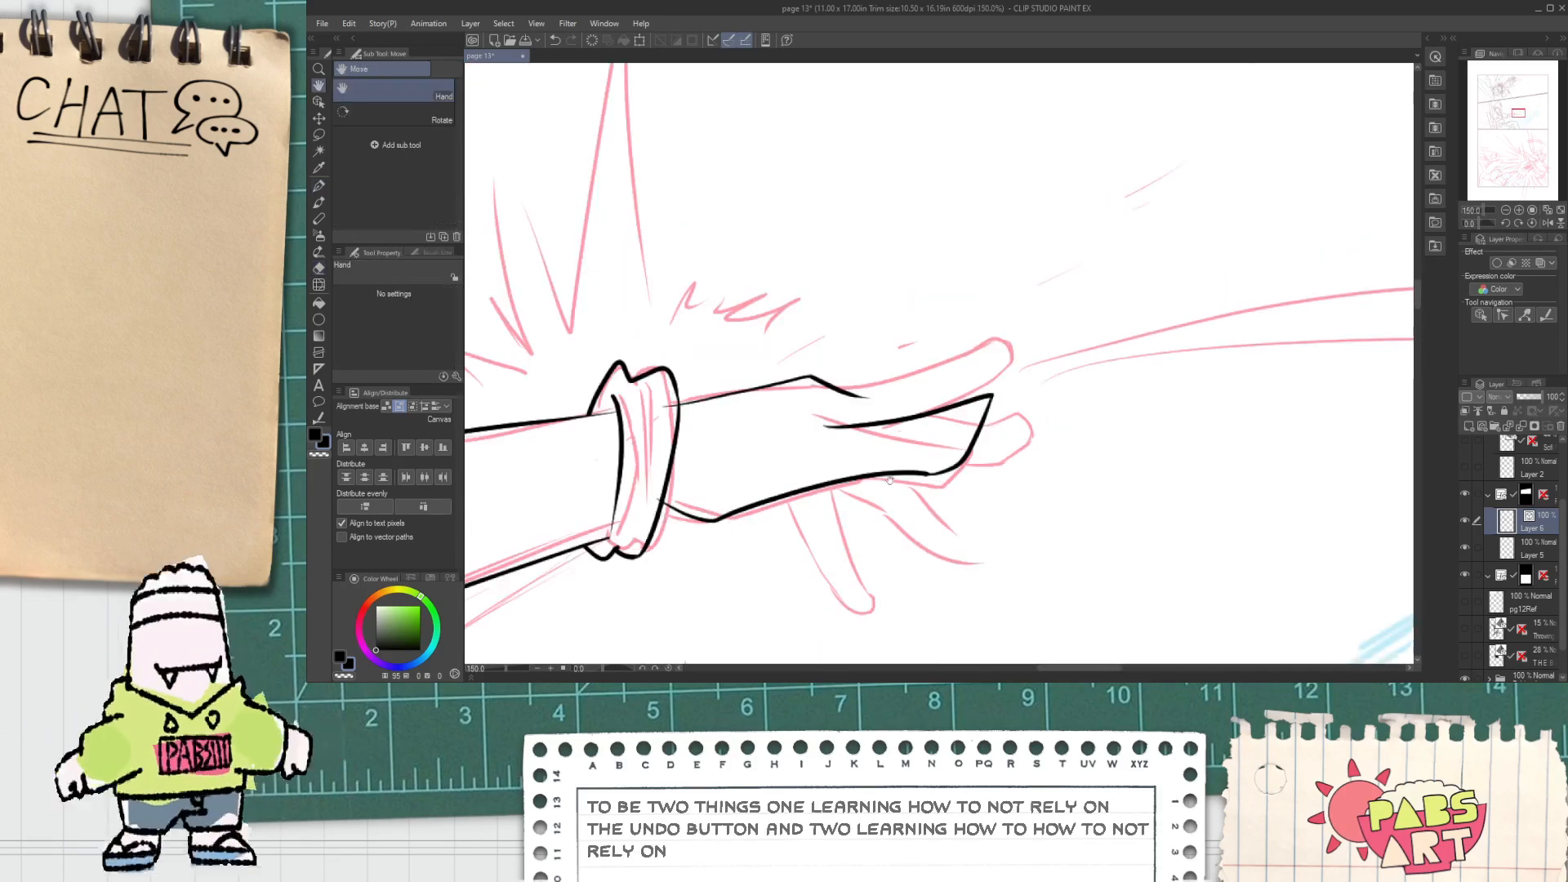
drag(821, 419, 860, 384)
scroll(860, 383, up, 1)
scroll(860, 383, up, 2)
key(p)
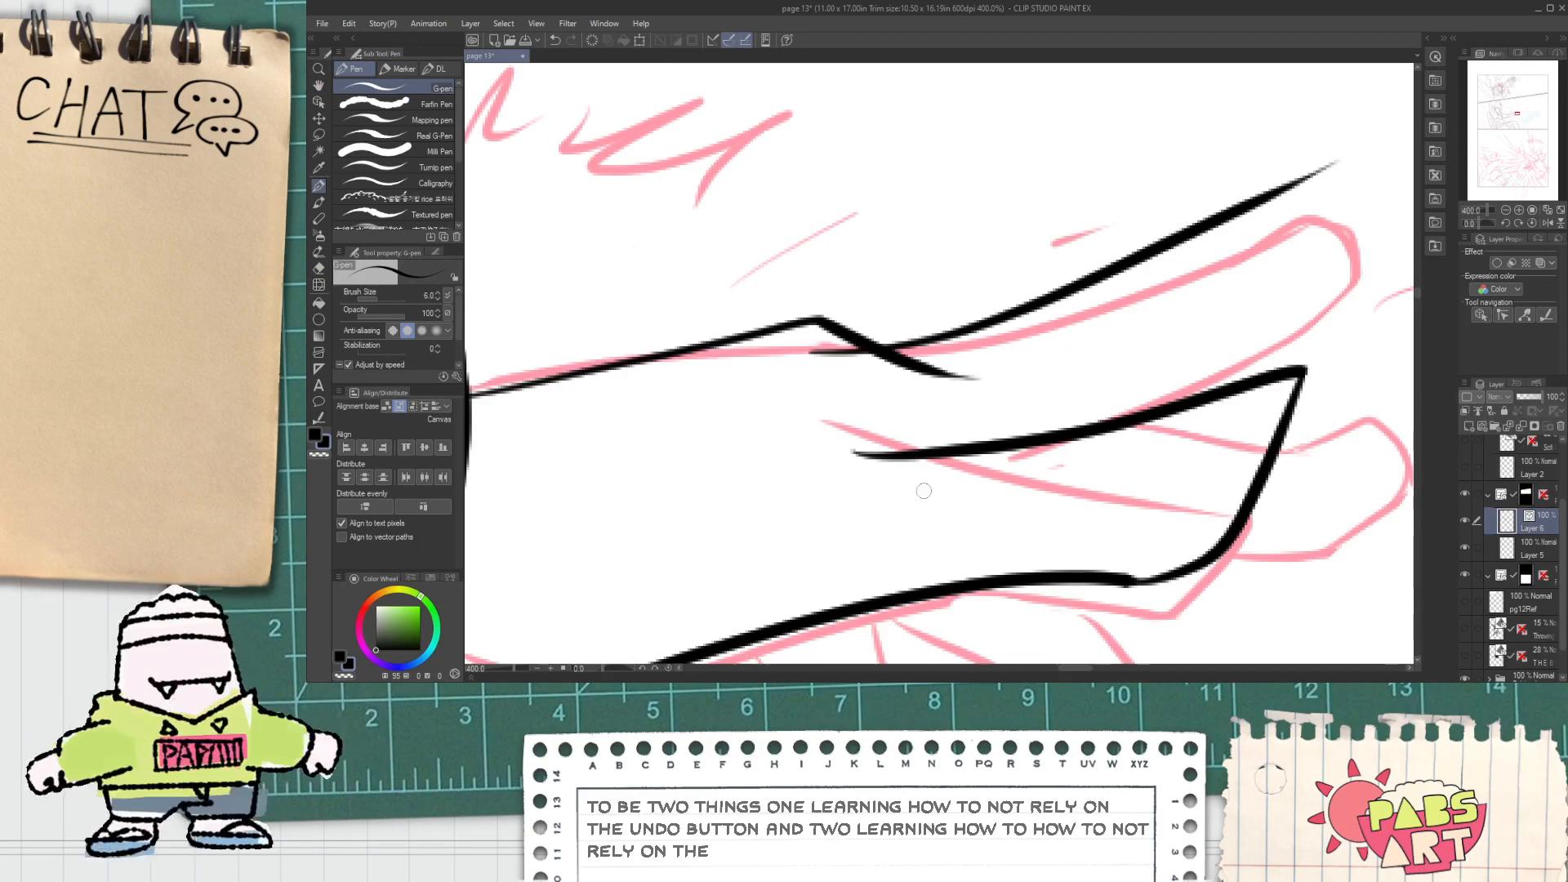
drag(995, 452, 1382, 173)
key(ctrl+z)
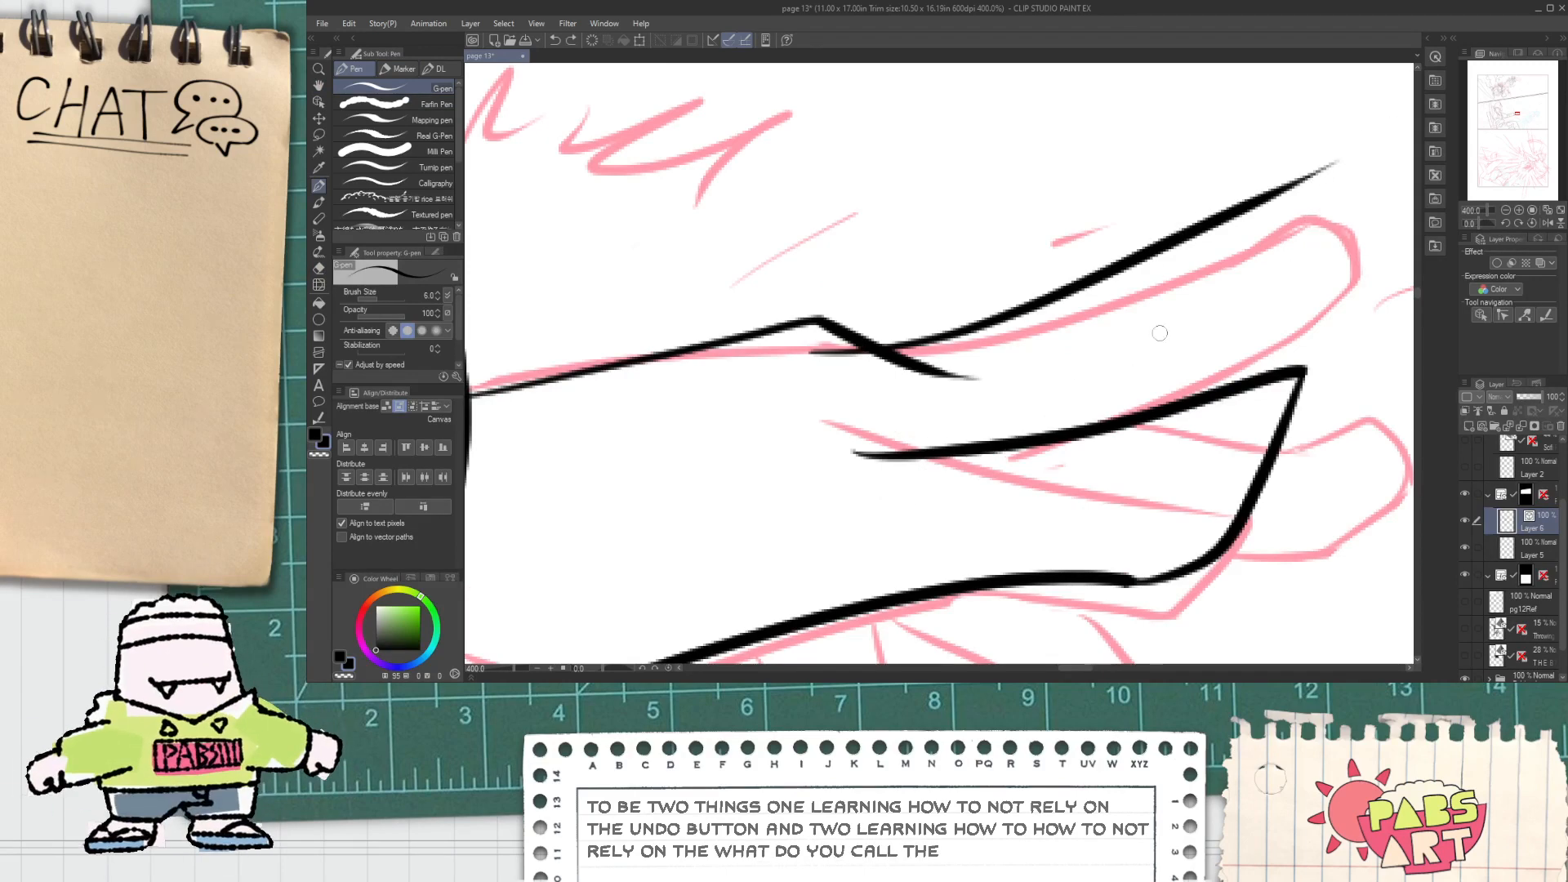
key(ctrl+z)
mouse_move(844, 356)
mouse_down()
mouse_move(692, 407)
mouse_move(1262, 144)
mouse_up()
Step: Ink the raised finger's lower edge and blunt tip, and trim the lines crossing past the tip and knuckle
drag(778, 523, 1346, 160)
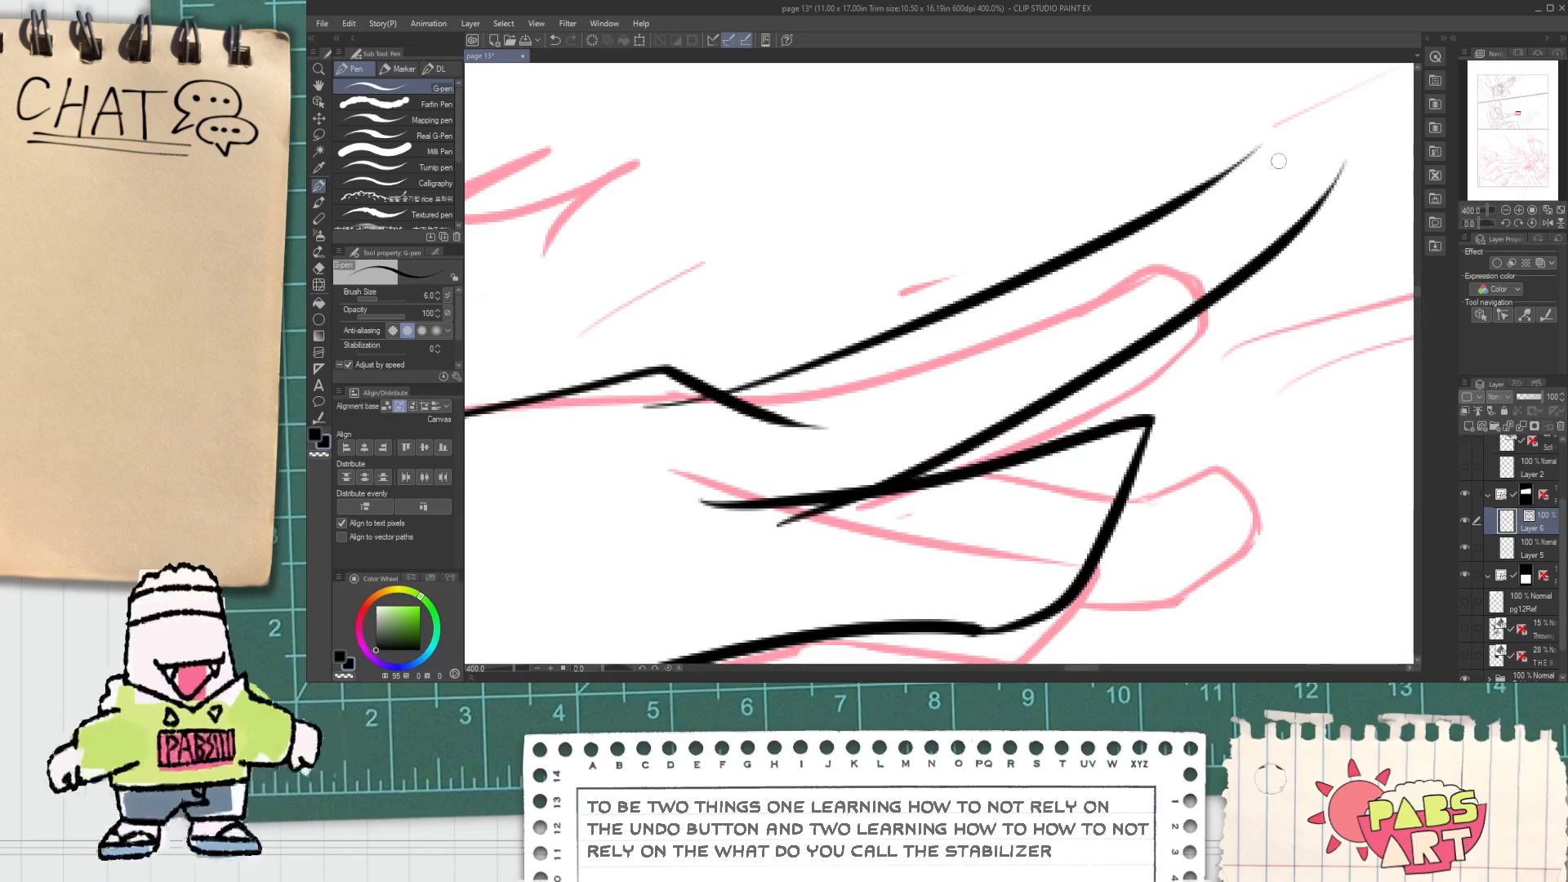
key(ctrl+z)
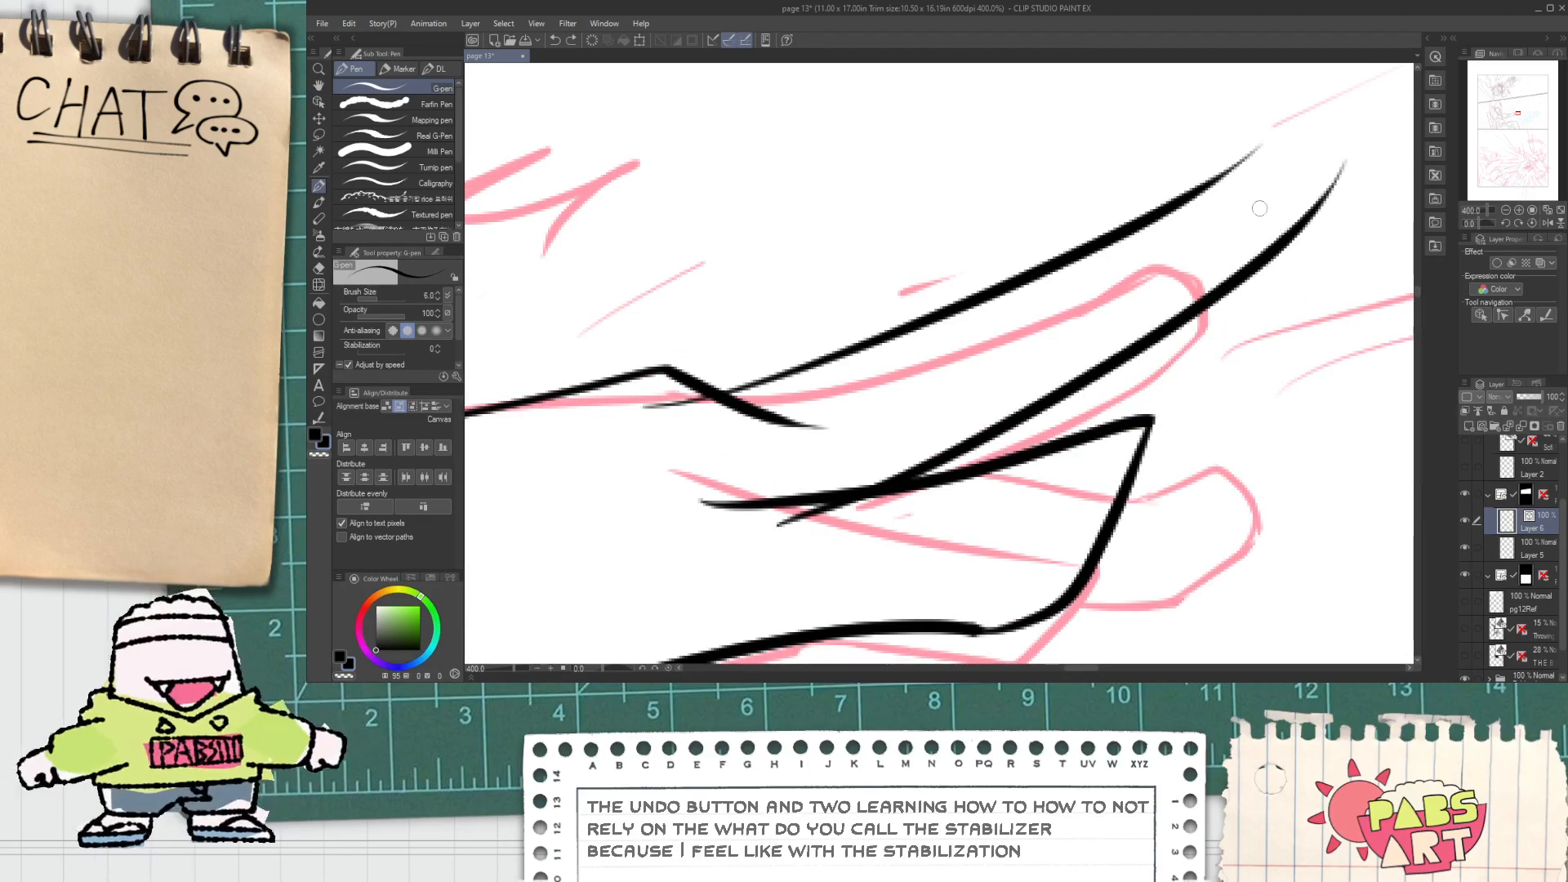
drag(1247, 153, 1270, 284)
key(e)
drag(1304, 201, 1325, 215)
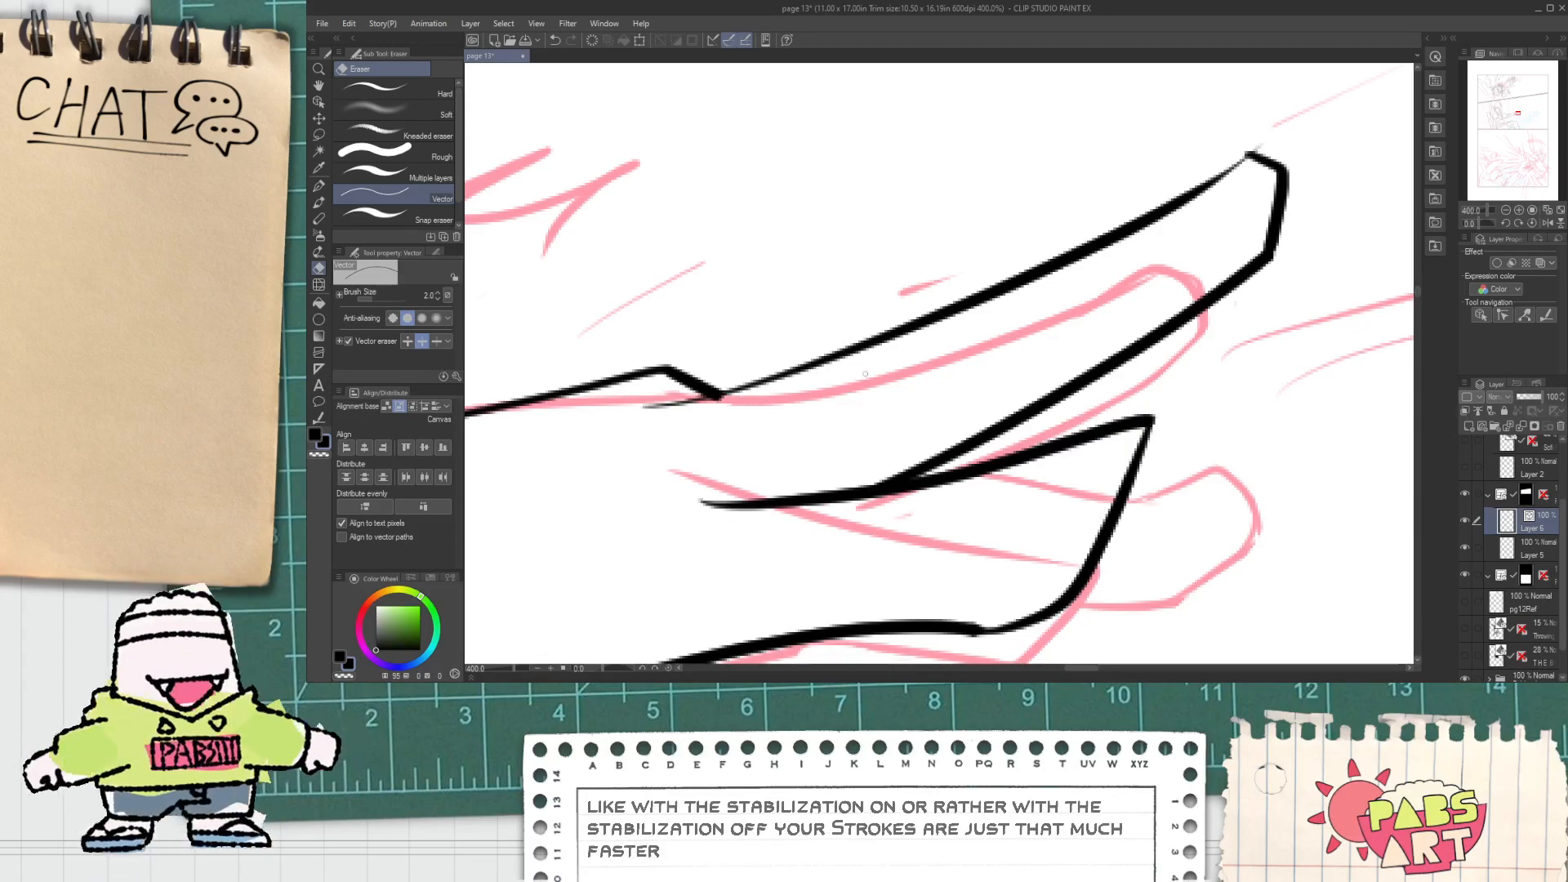
Step: Ink the upper edge of the finger behind the nearest one, redoing the stroke until its angle fits
key(ctrl+minus)
key(p)
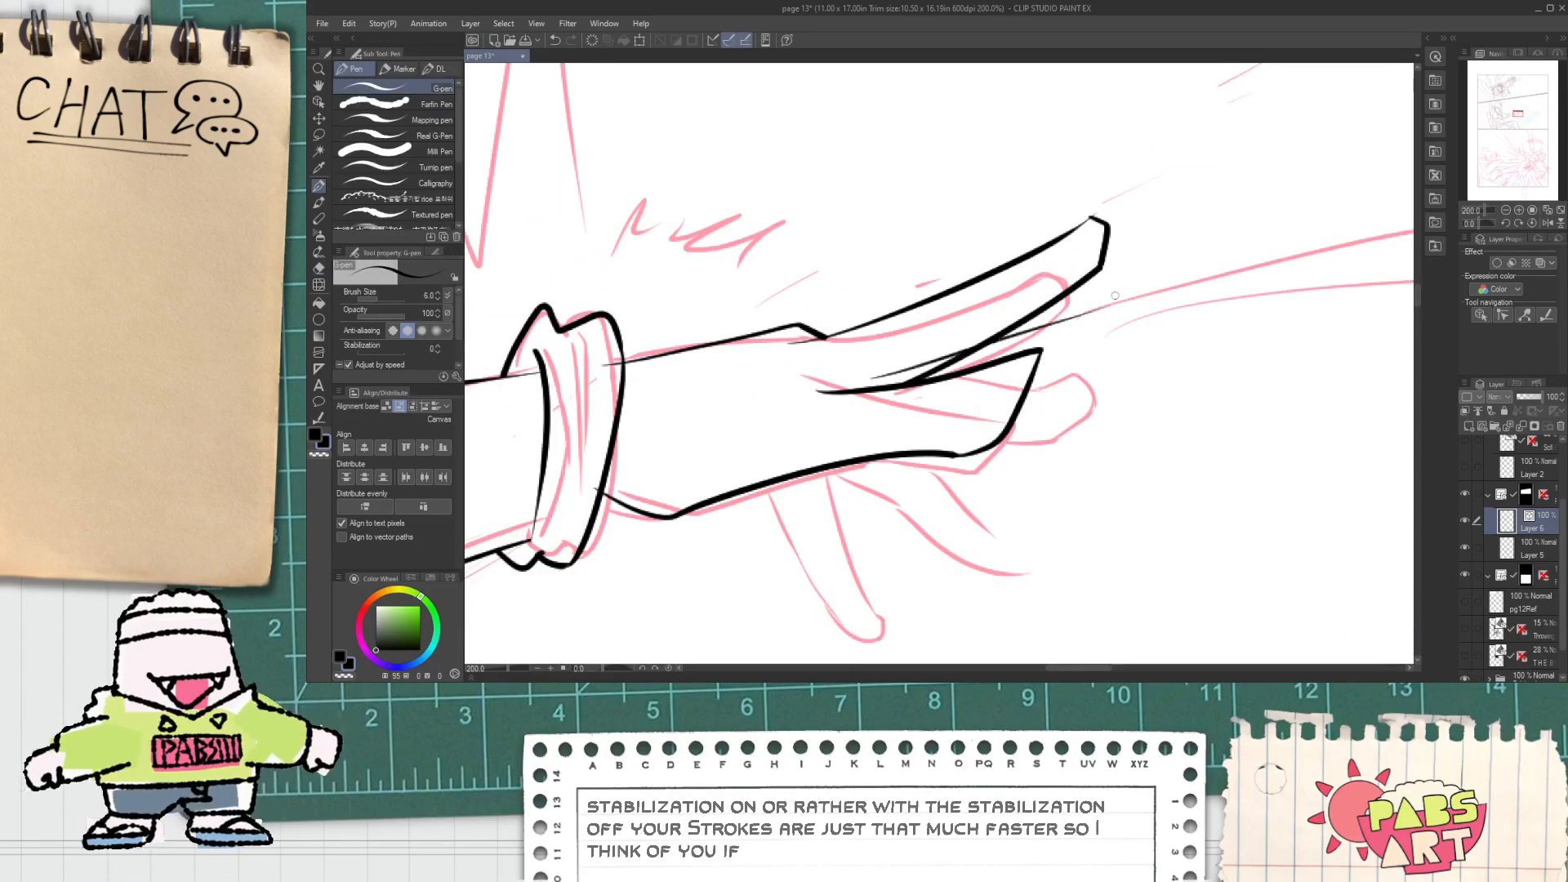
key(ctrl+z)
drag(927, 384, 1185, 312)
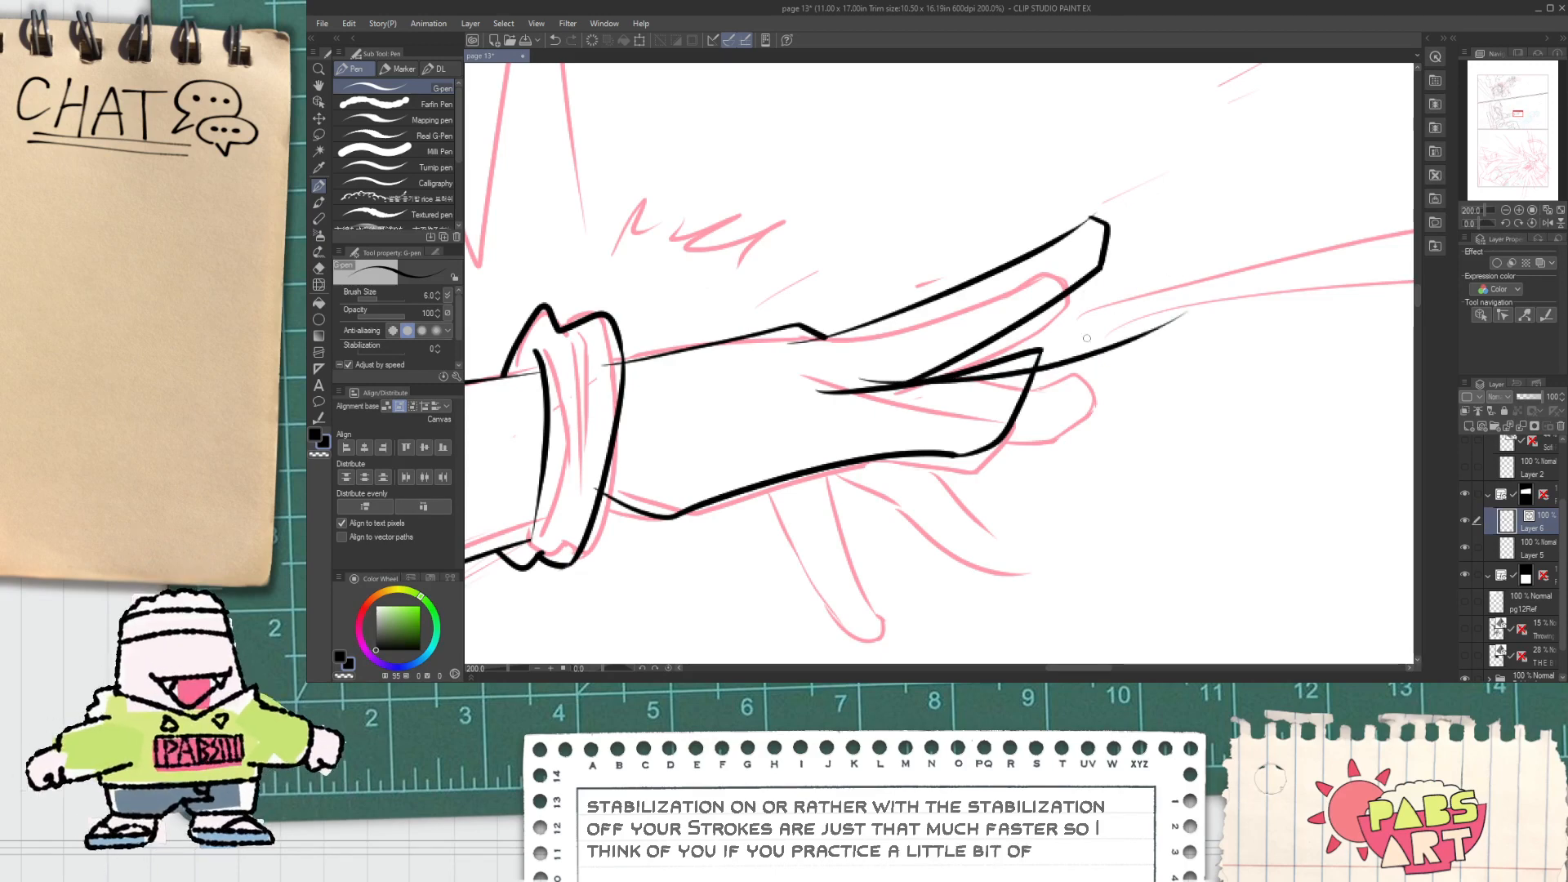
key(ctrl+z)
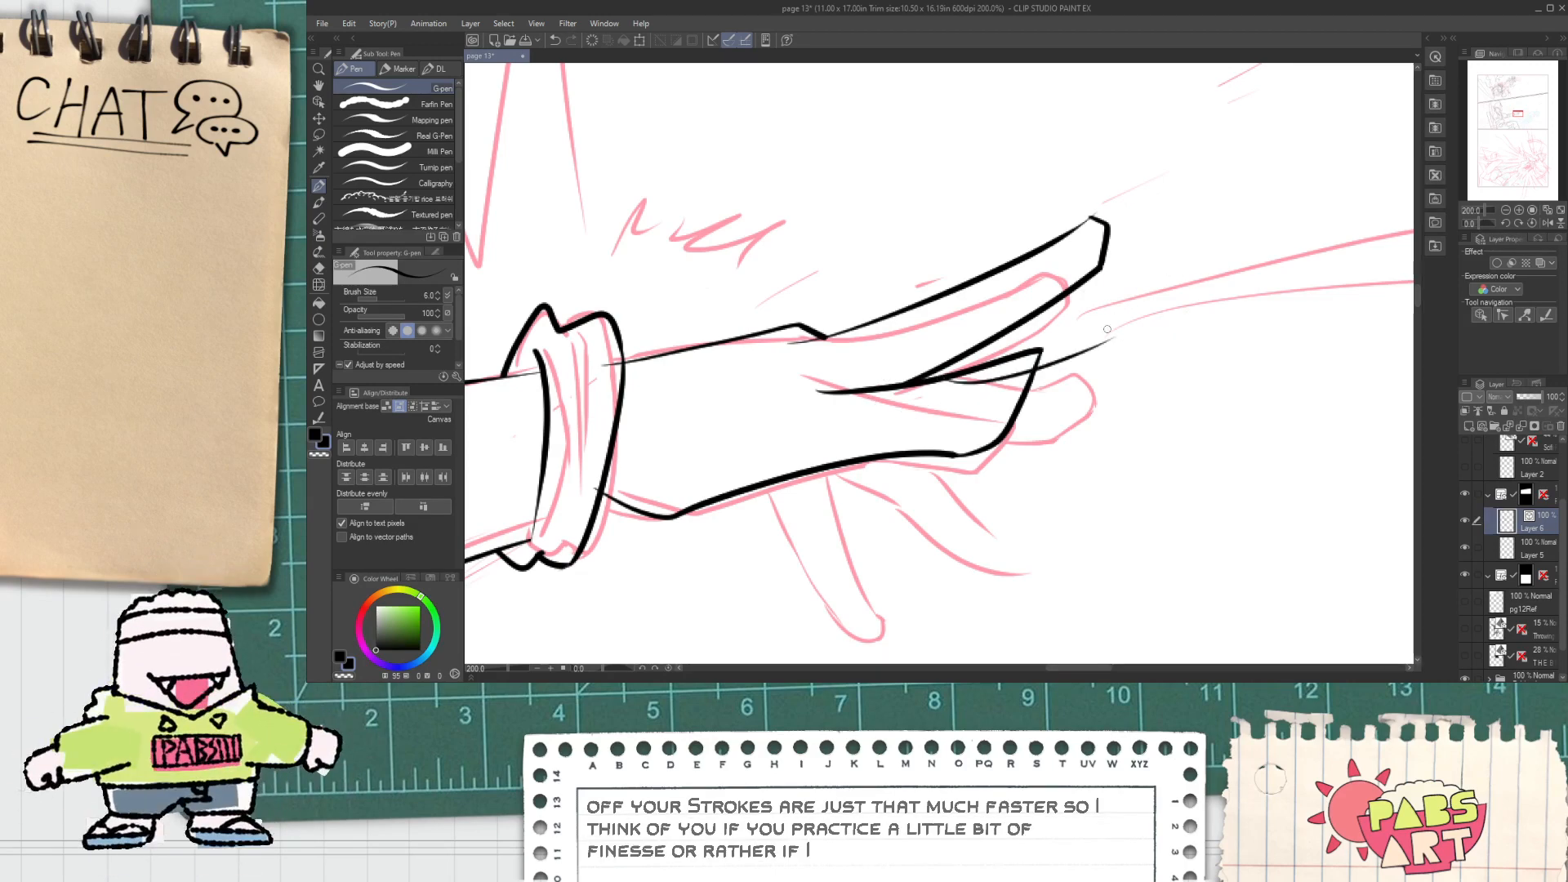
Step: Ink the rear finger's curved underside up to a pointed tip and erase the segments overlapping the nearest finger
key(ctrl+plus)
key(ctrl+plus)
drag(948, 510, 1246, 182)
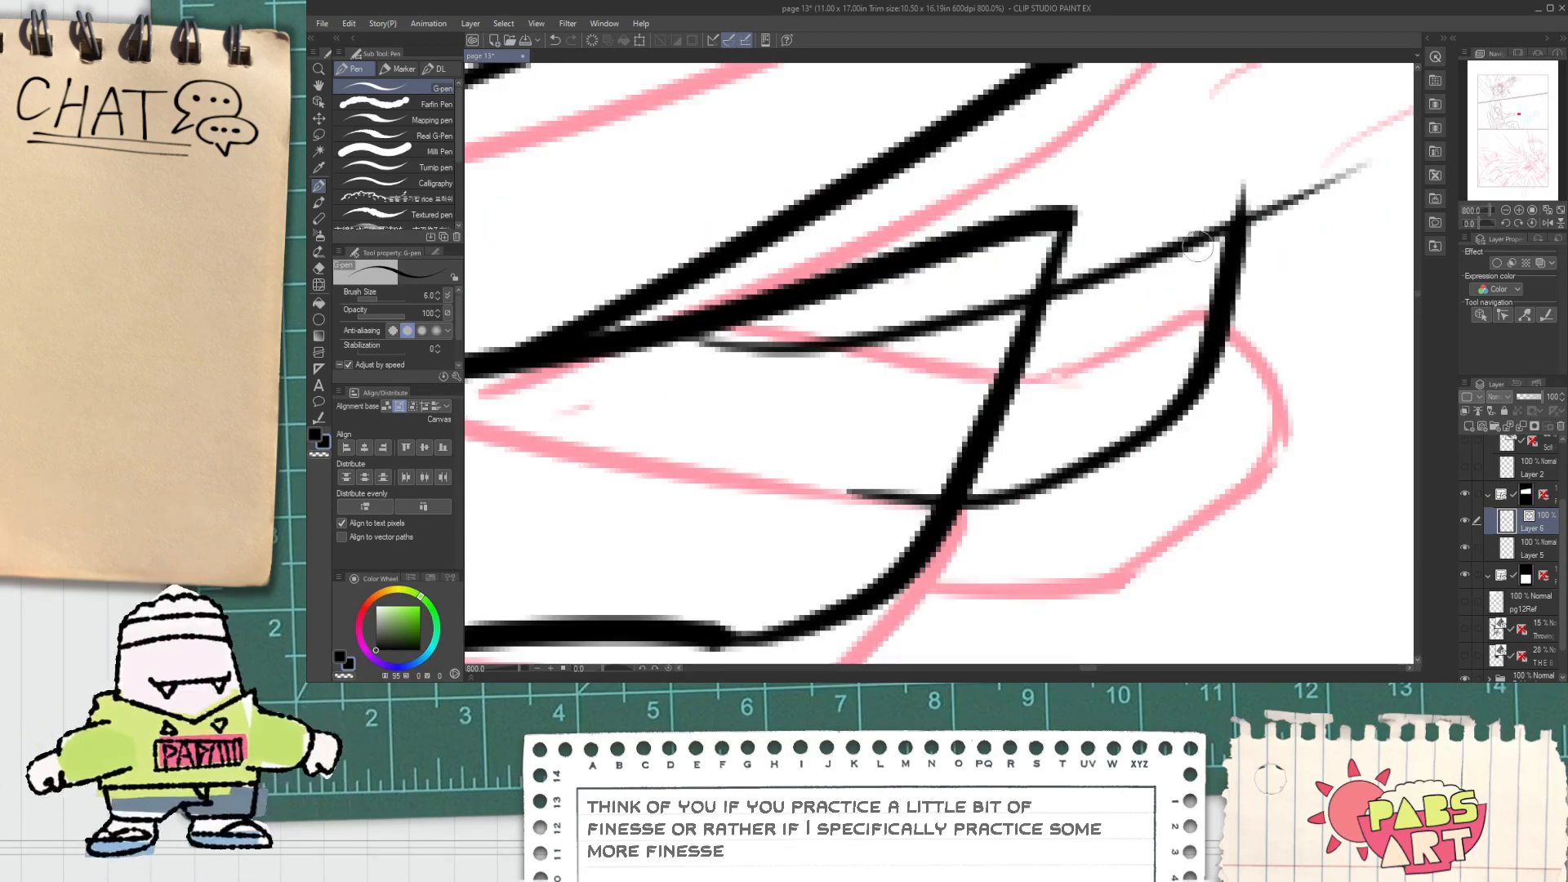
key(ctrl+z)
drag(840, 550, 1274, 203)
key(e)
click(1327, 182)
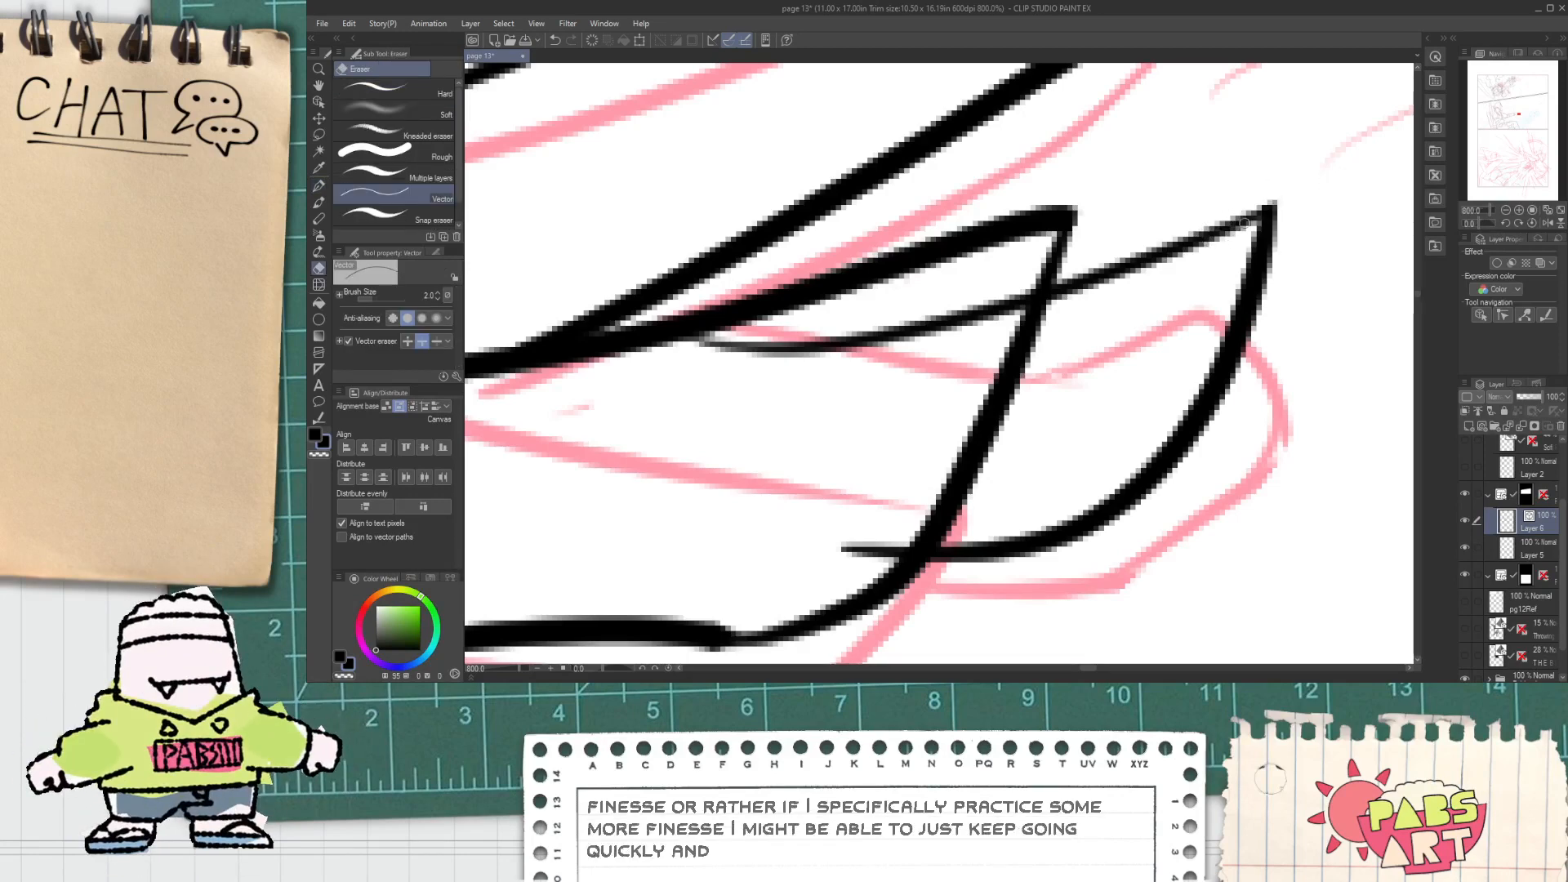
click(768, 347)
Step: Ink the upper of the two fingers below the palm with curved sides and a rounded tip, and trim the line crossing the palm edge
key(ctrl+minus)
key(p)
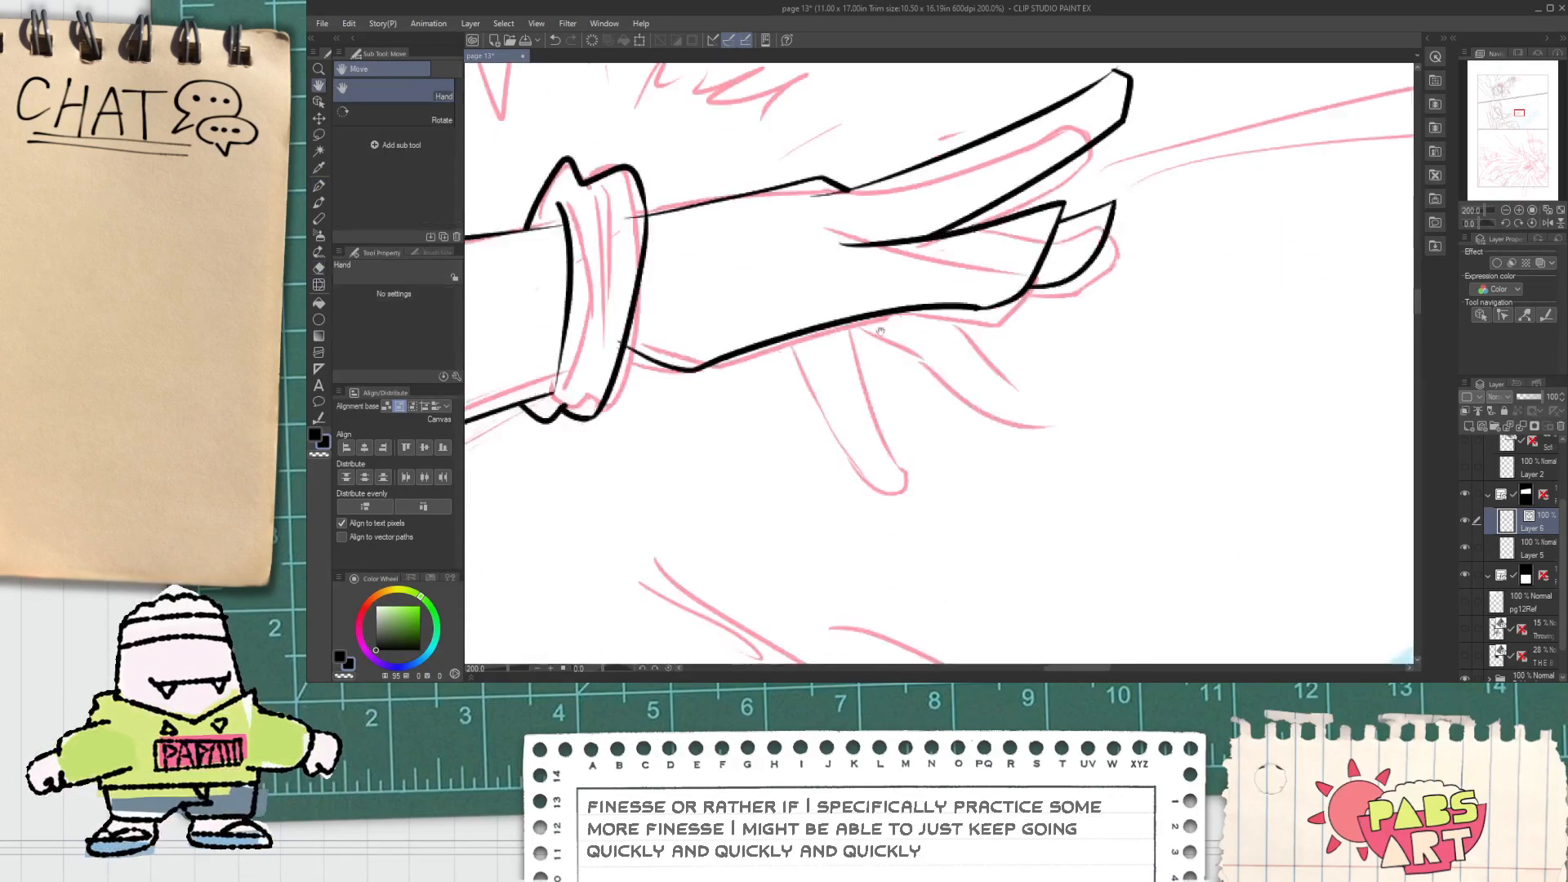
drag(849, 281, 1152, 435)
key(ctrl+z)
mouse_move(870, 277)
mouse_down()
mouse_move(911, 280)
mouse_move(1258, 438)
mouse_up()
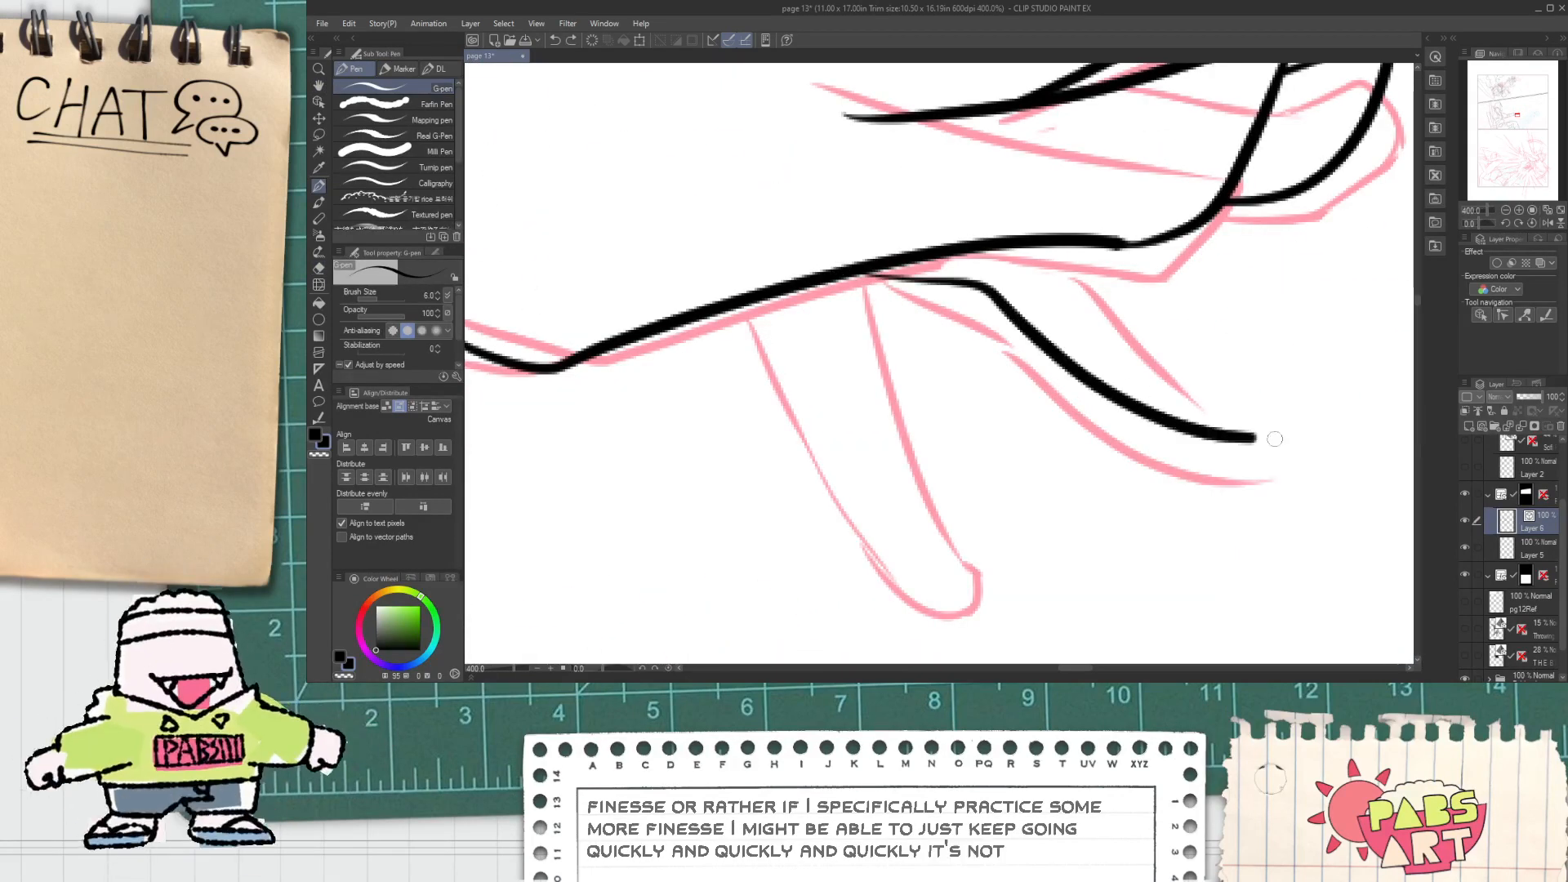
mouse_move(1064, 222)
mouse_down()
mouse_move(1229, 352)
mouse_move(1321, 378)
mouse_move(1274, 363)
mouse_move(1306, 430)
mouse_up()
key(e)
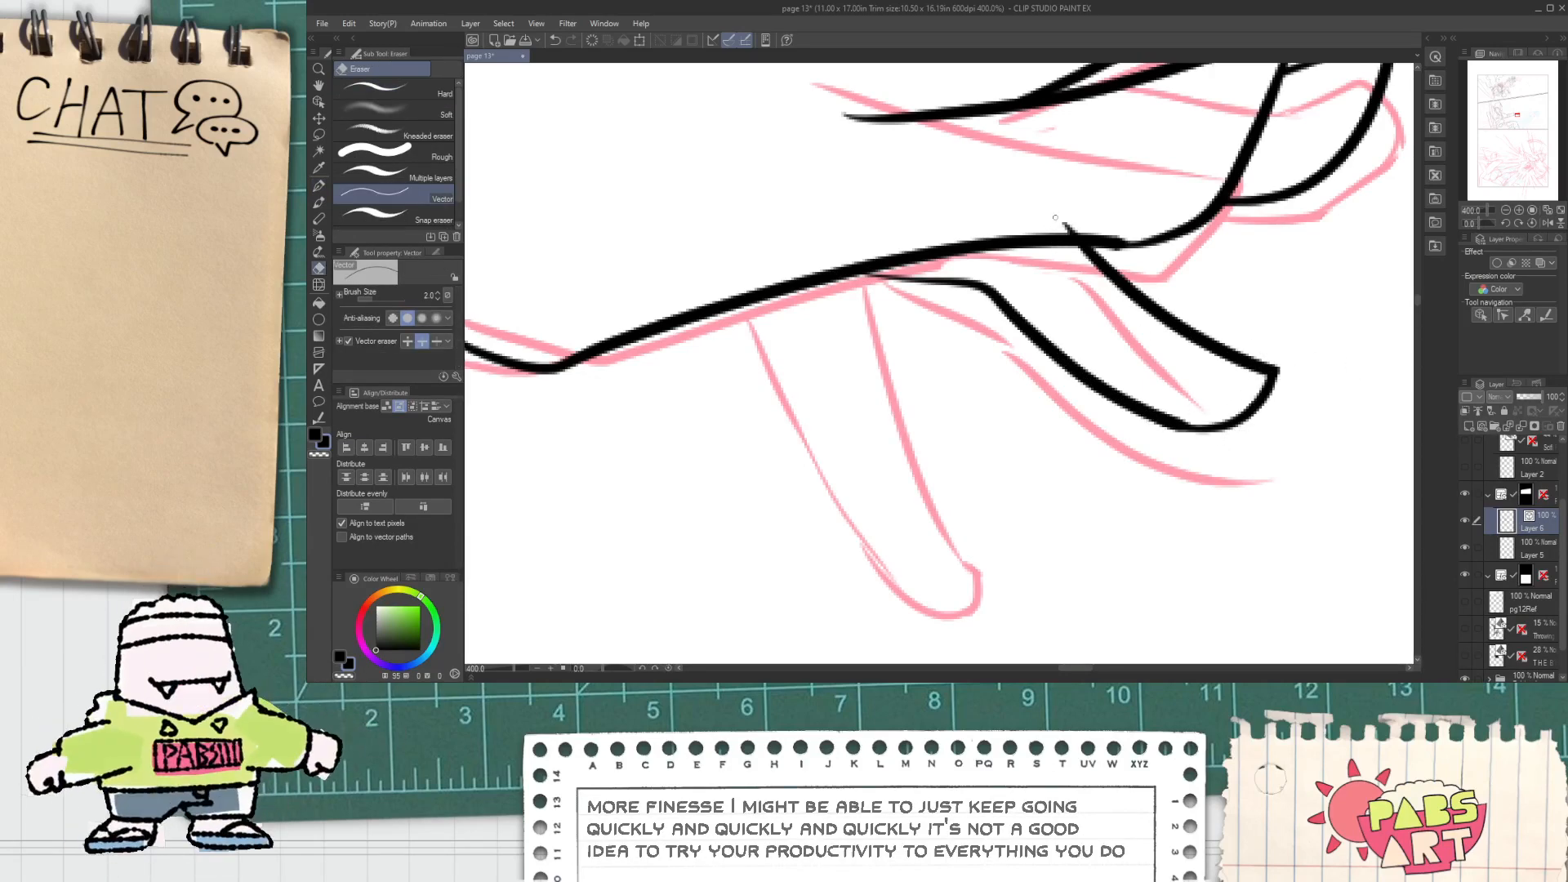
Step: Ink the lowest finger's two slanted sides and rounded tip below the palm, redoing the side nearest the neighbouring finger
key(p)
drag(747, 290, 980, 543)
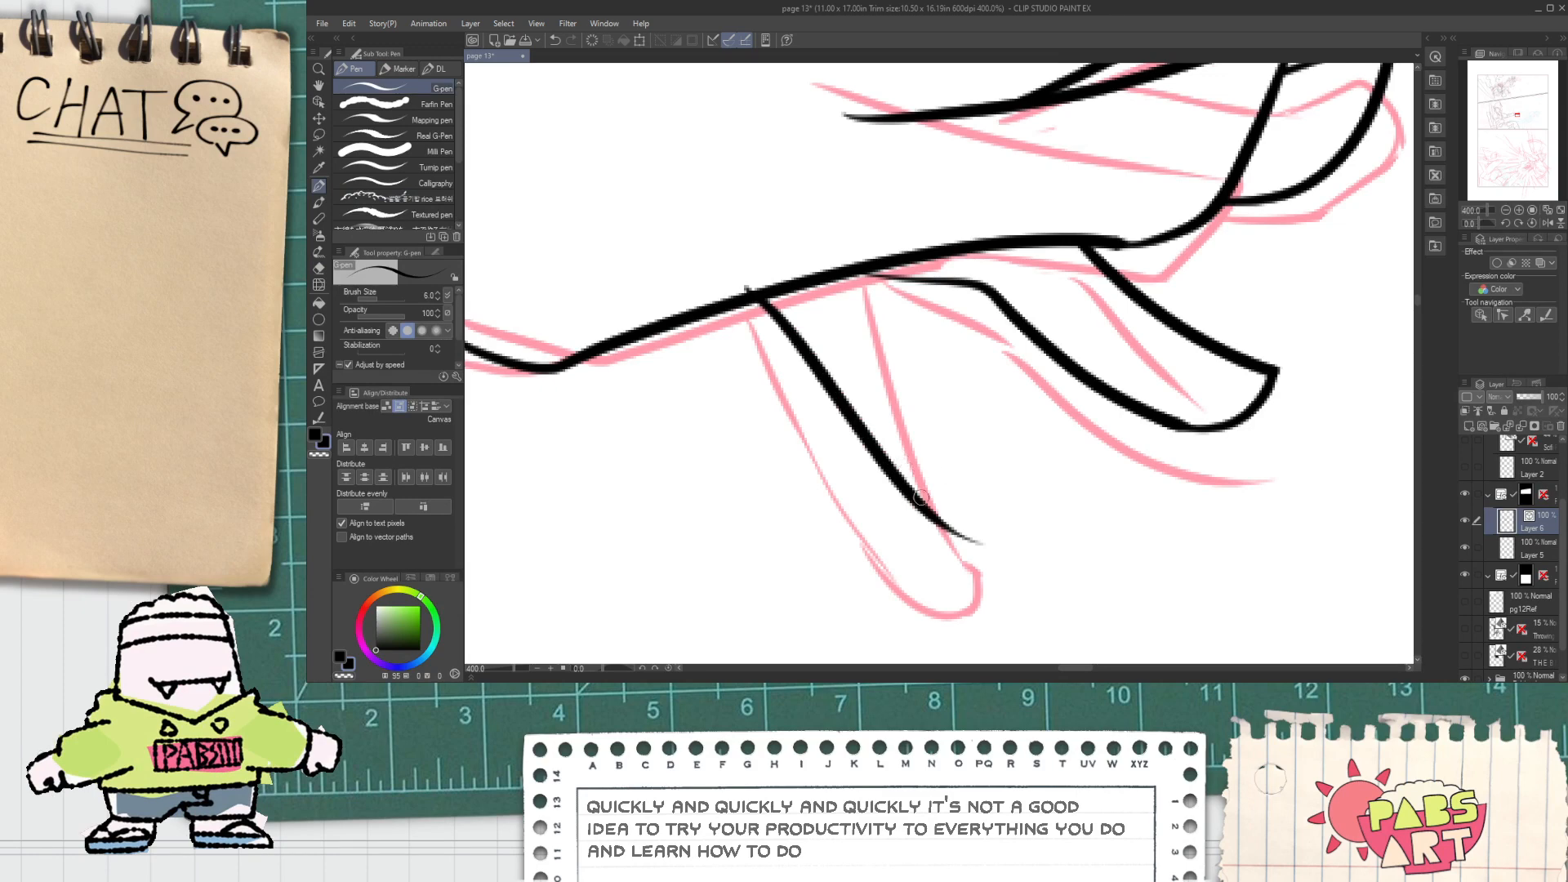
drag(880, 270, 1028, 510)
key(ctrl+z)
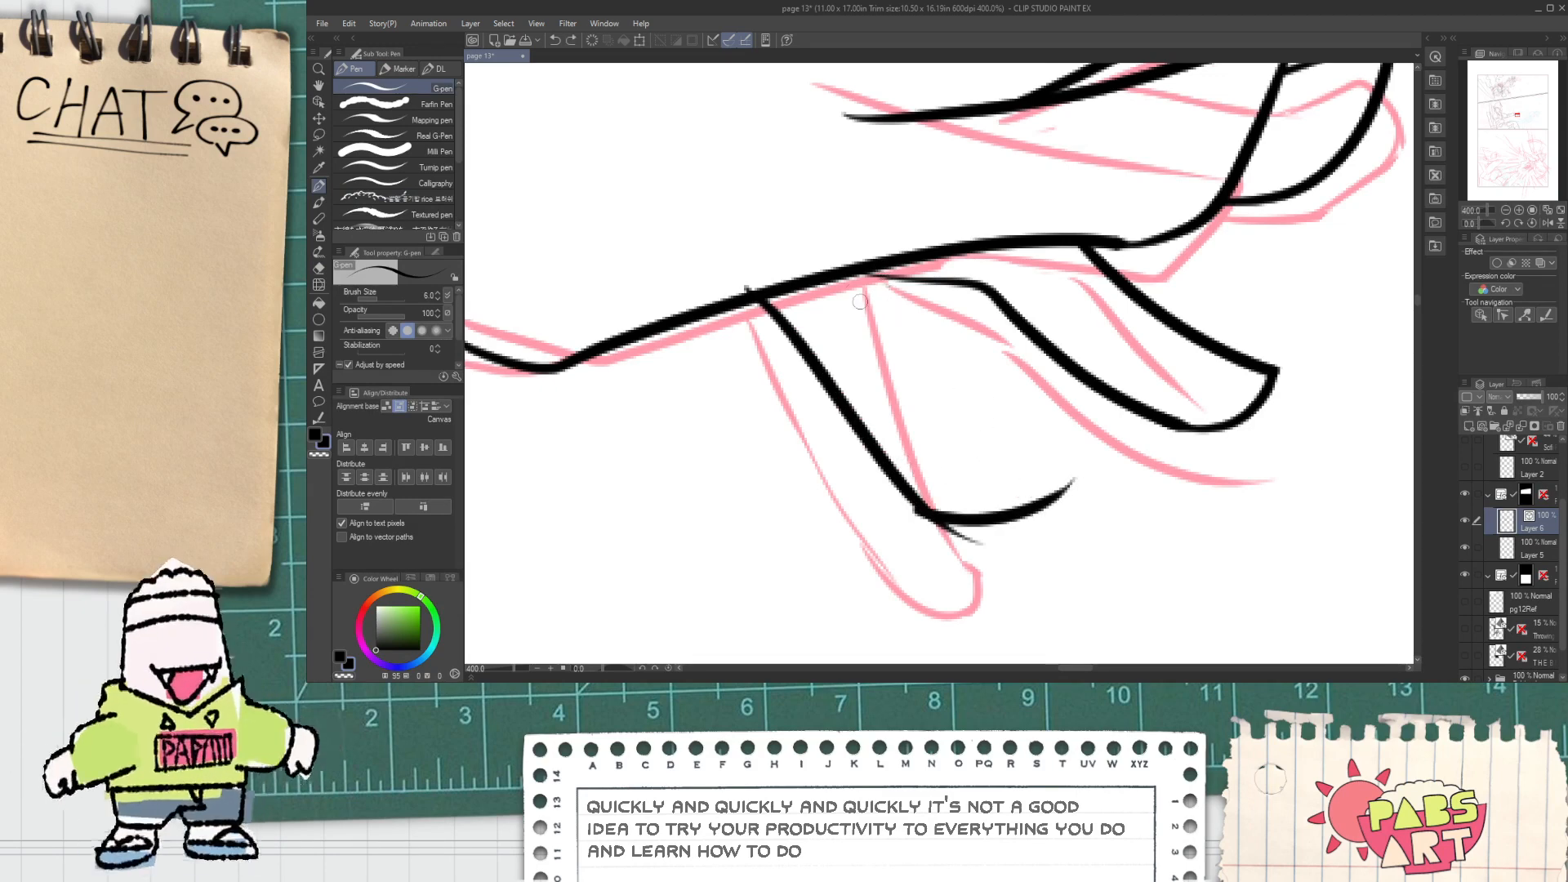
drag(845, 273, 1055, 488)
key(ctrl+z)
drag(964, 370, 1058, 500)
Step: Erase the line ends overshooting the lowest finger's tip corners and its base at the palm edge
key(e)
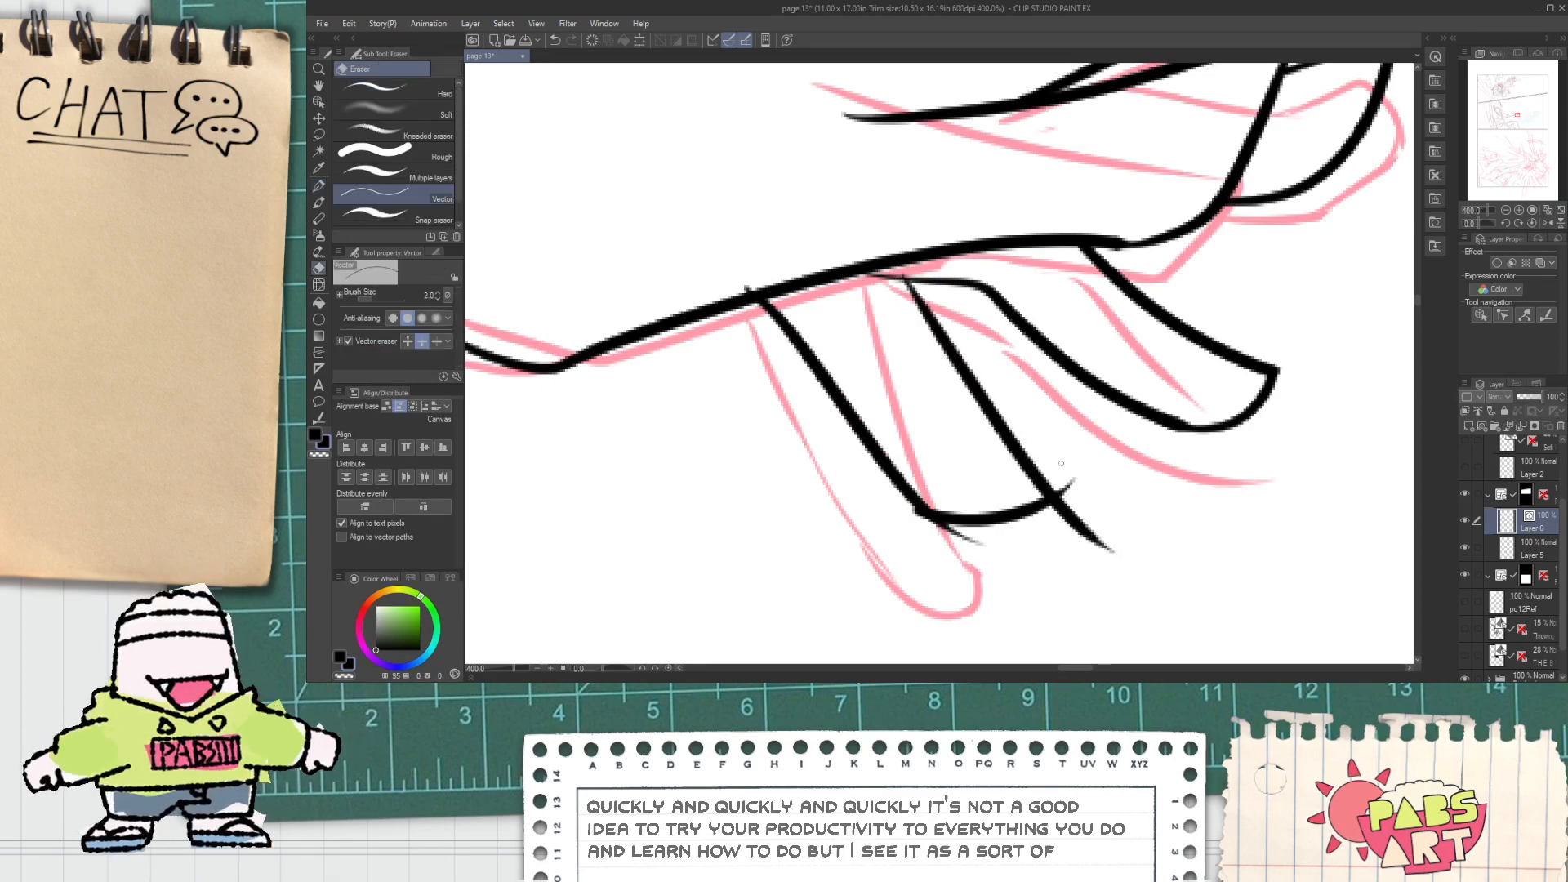
click(972, 535)
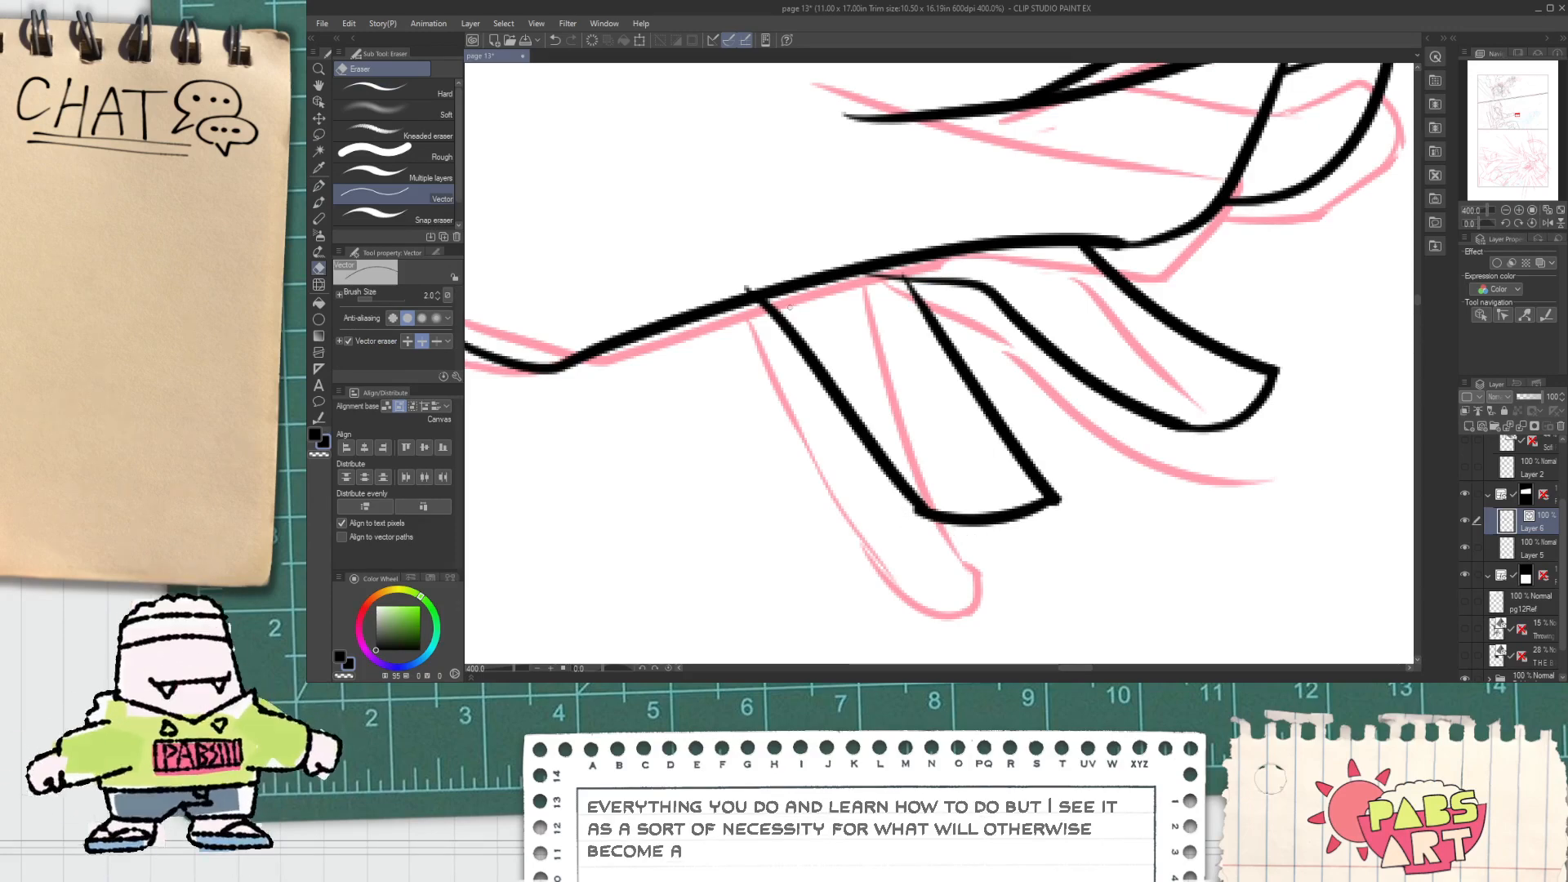
click(749, 289)
scroll(776, 272, down, 6)
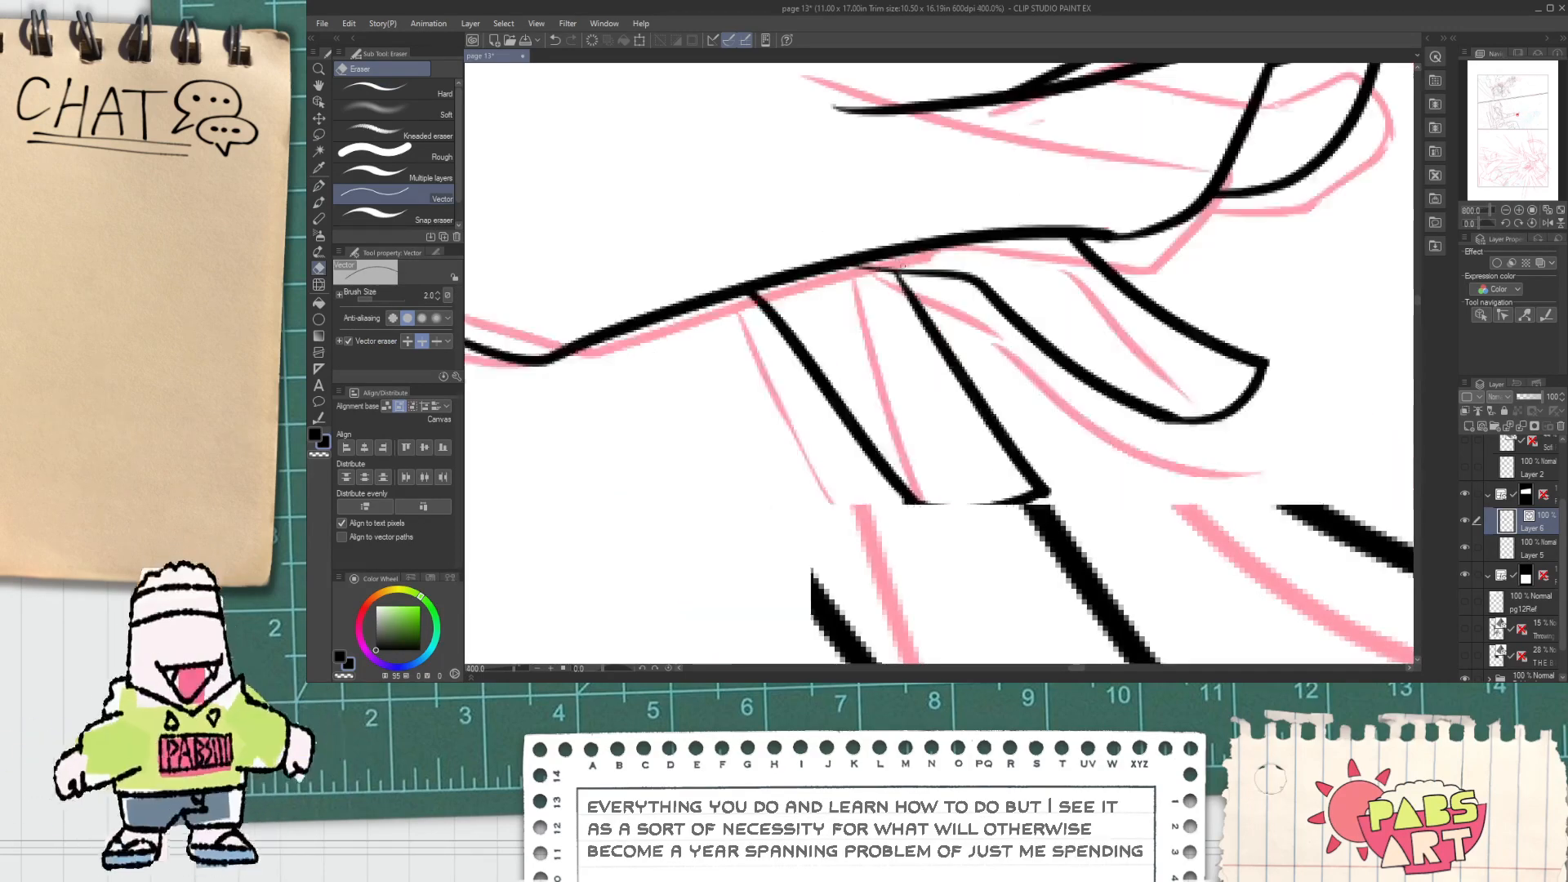
drag(767, 245, 847, 251)
scroll(847, 250, up, 5)
Step: Ink a steeper, upward-curving version of the raised top finger with a narrow blunt tip over the existing one
key(p)
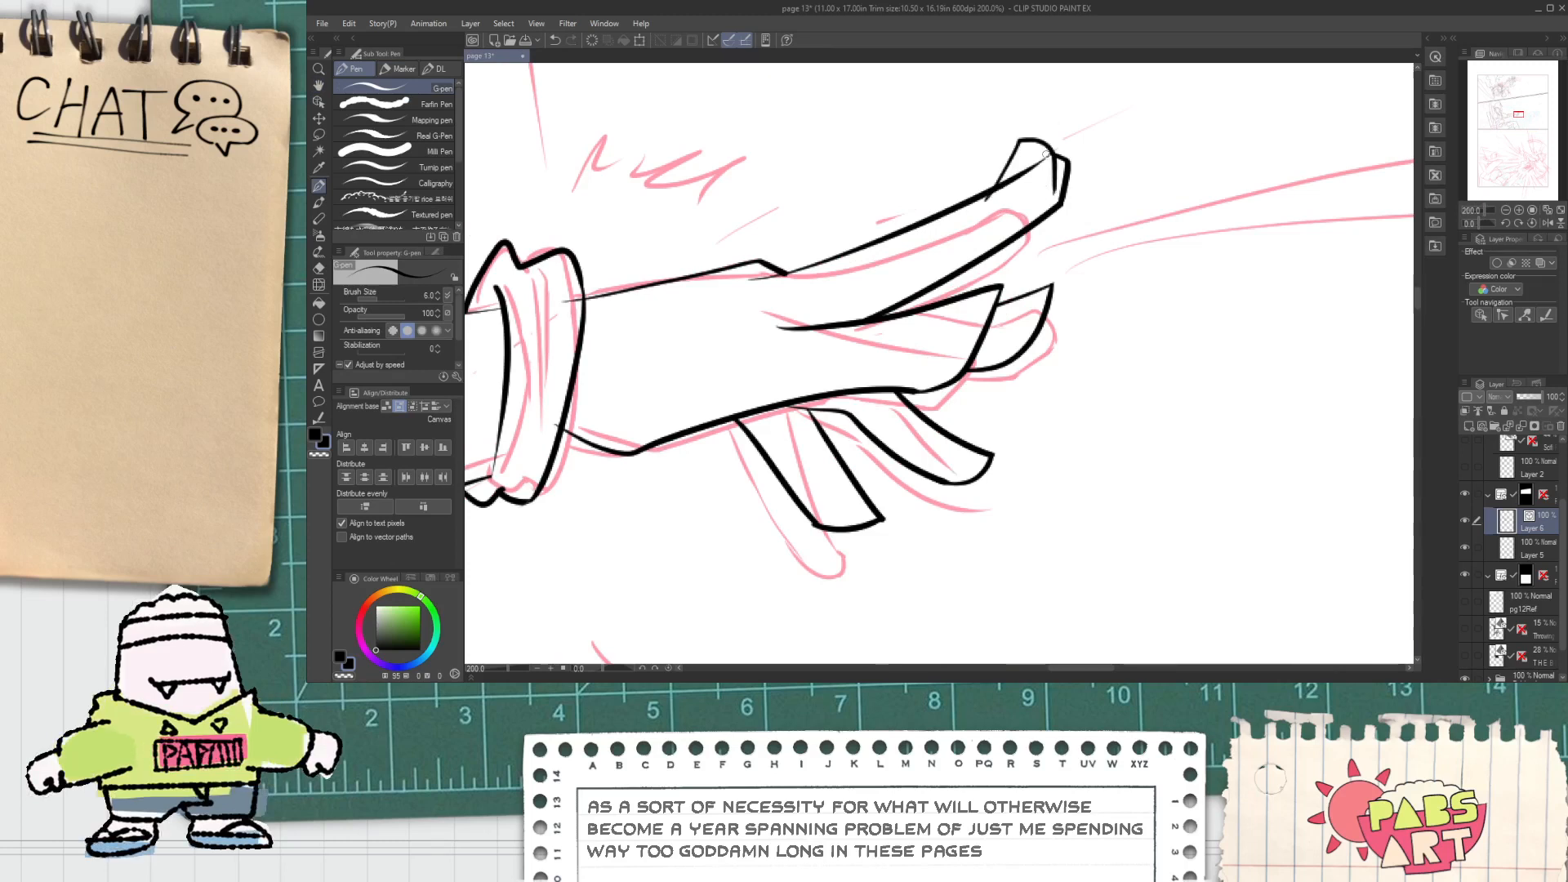
drag(1046, 153, 975, 269)
key(ctrl+z)
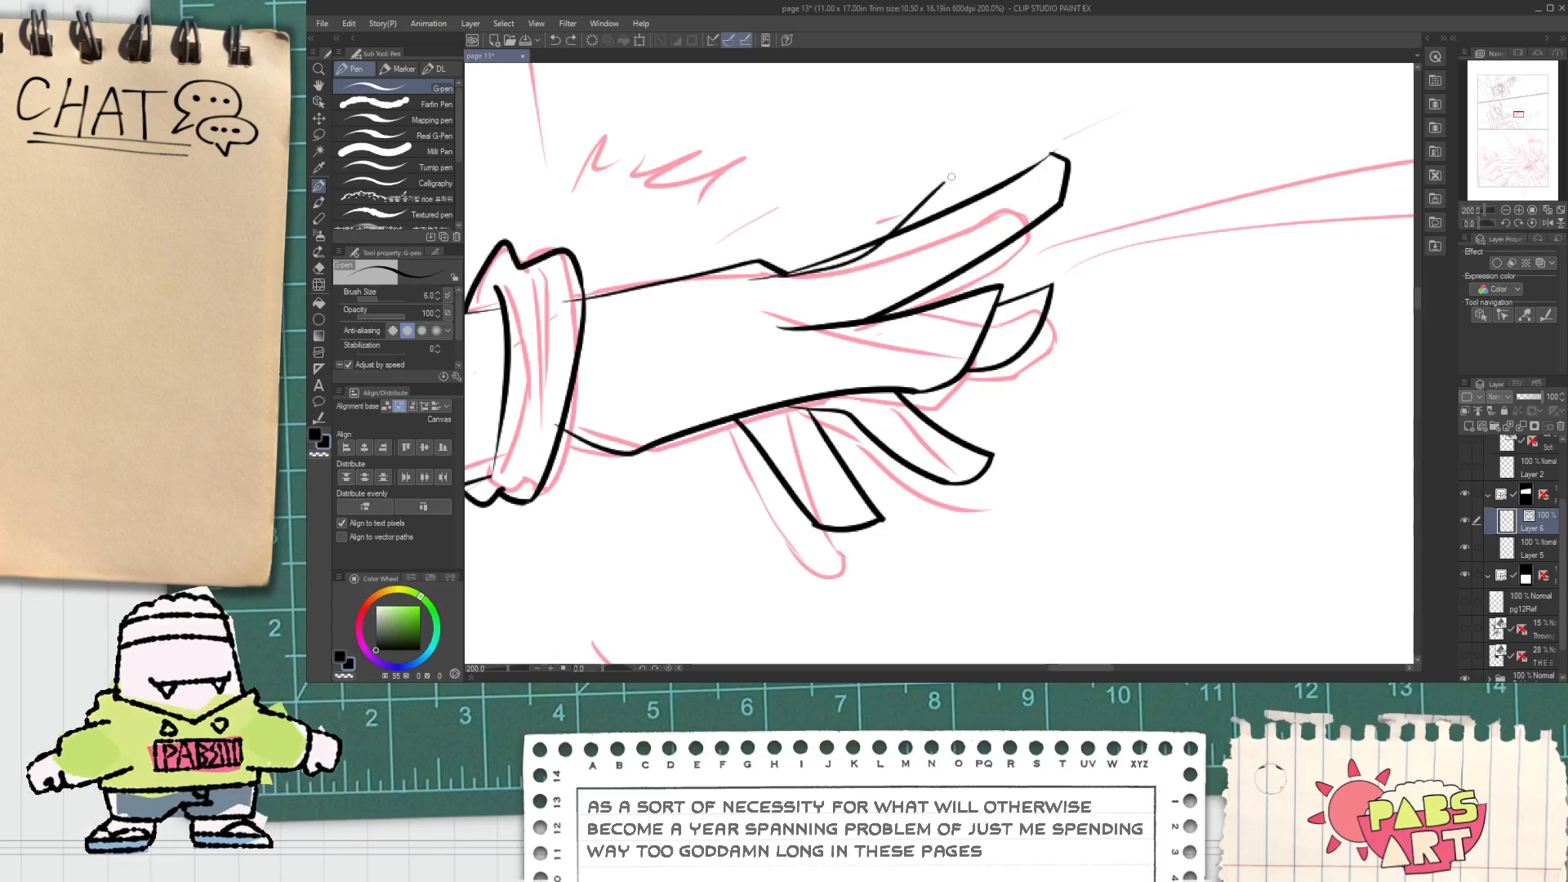
drag(952, 176, 960, 167)
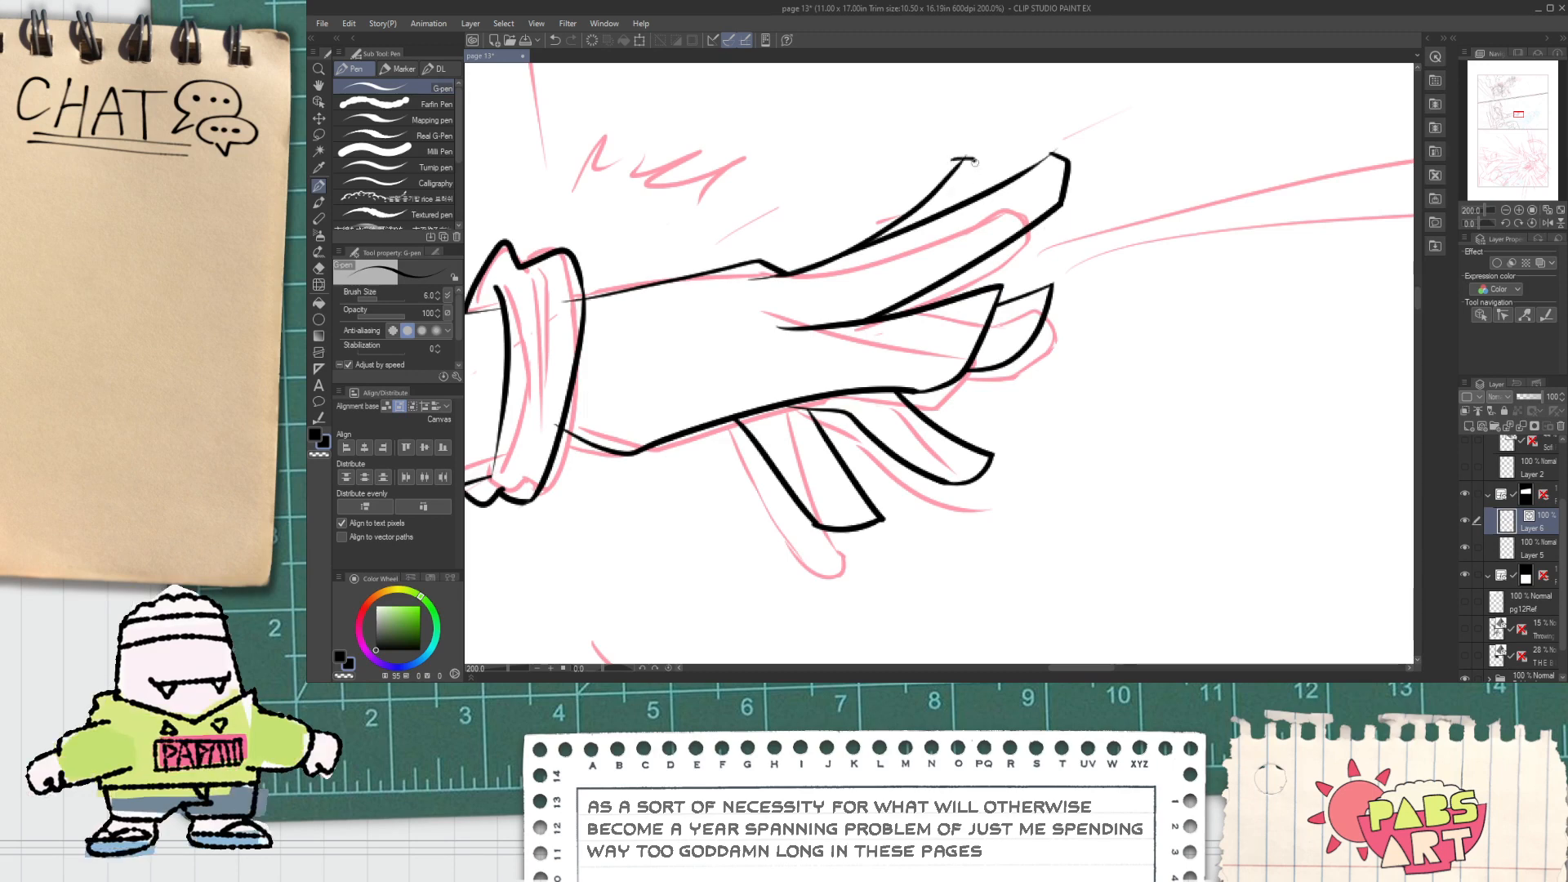
scroll(976, 159, up, 2)
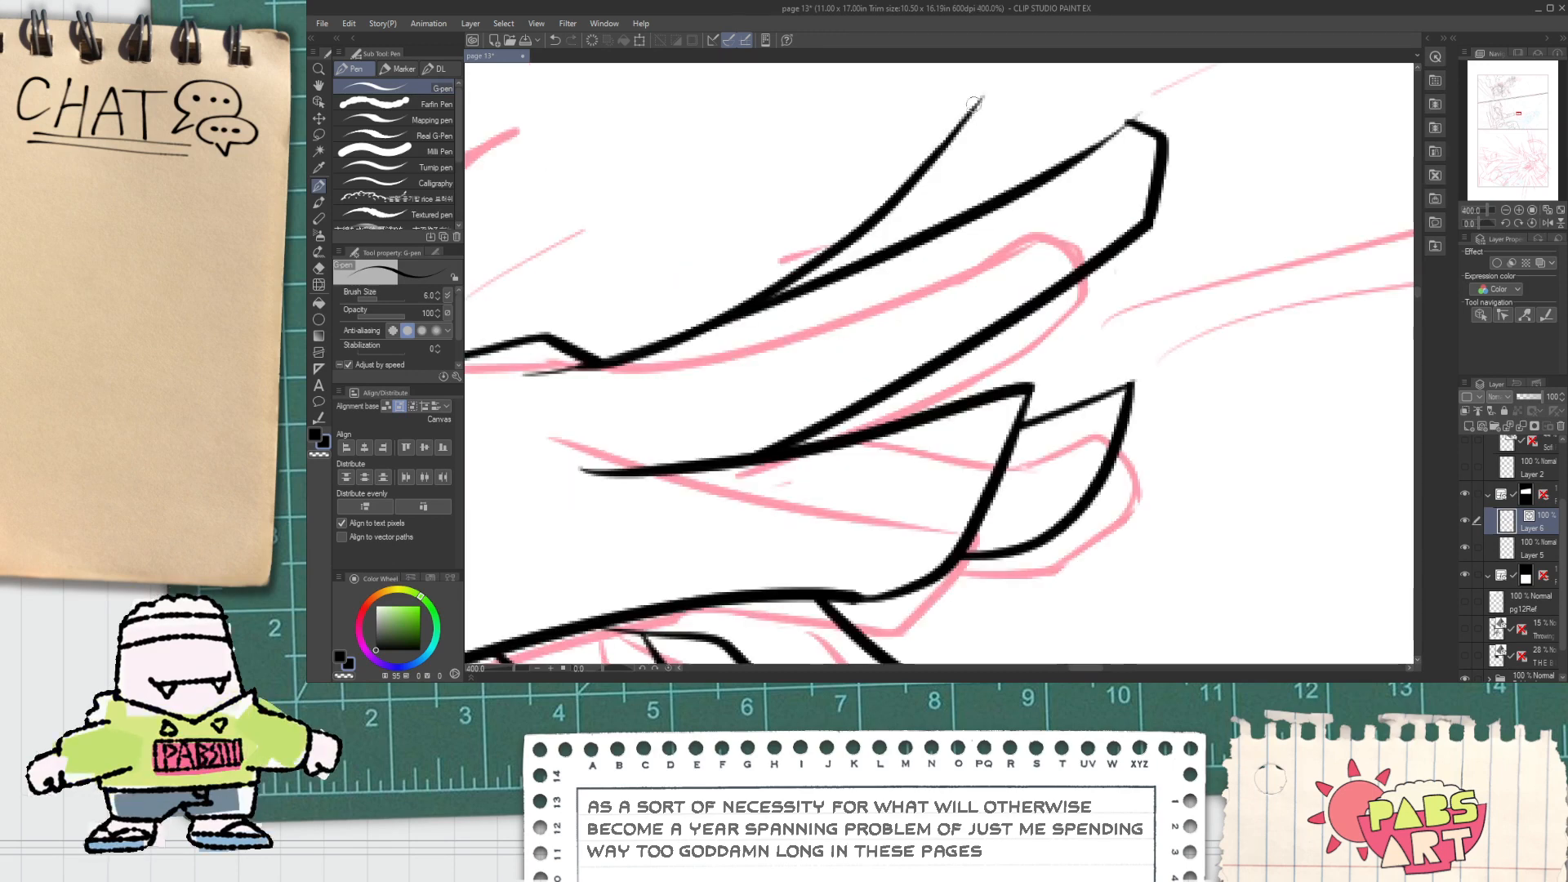
mouse_move(973, 103)
mouse_down()
mouse_move(1006, 117)
mouse_move(960, 273)
mouse_up()
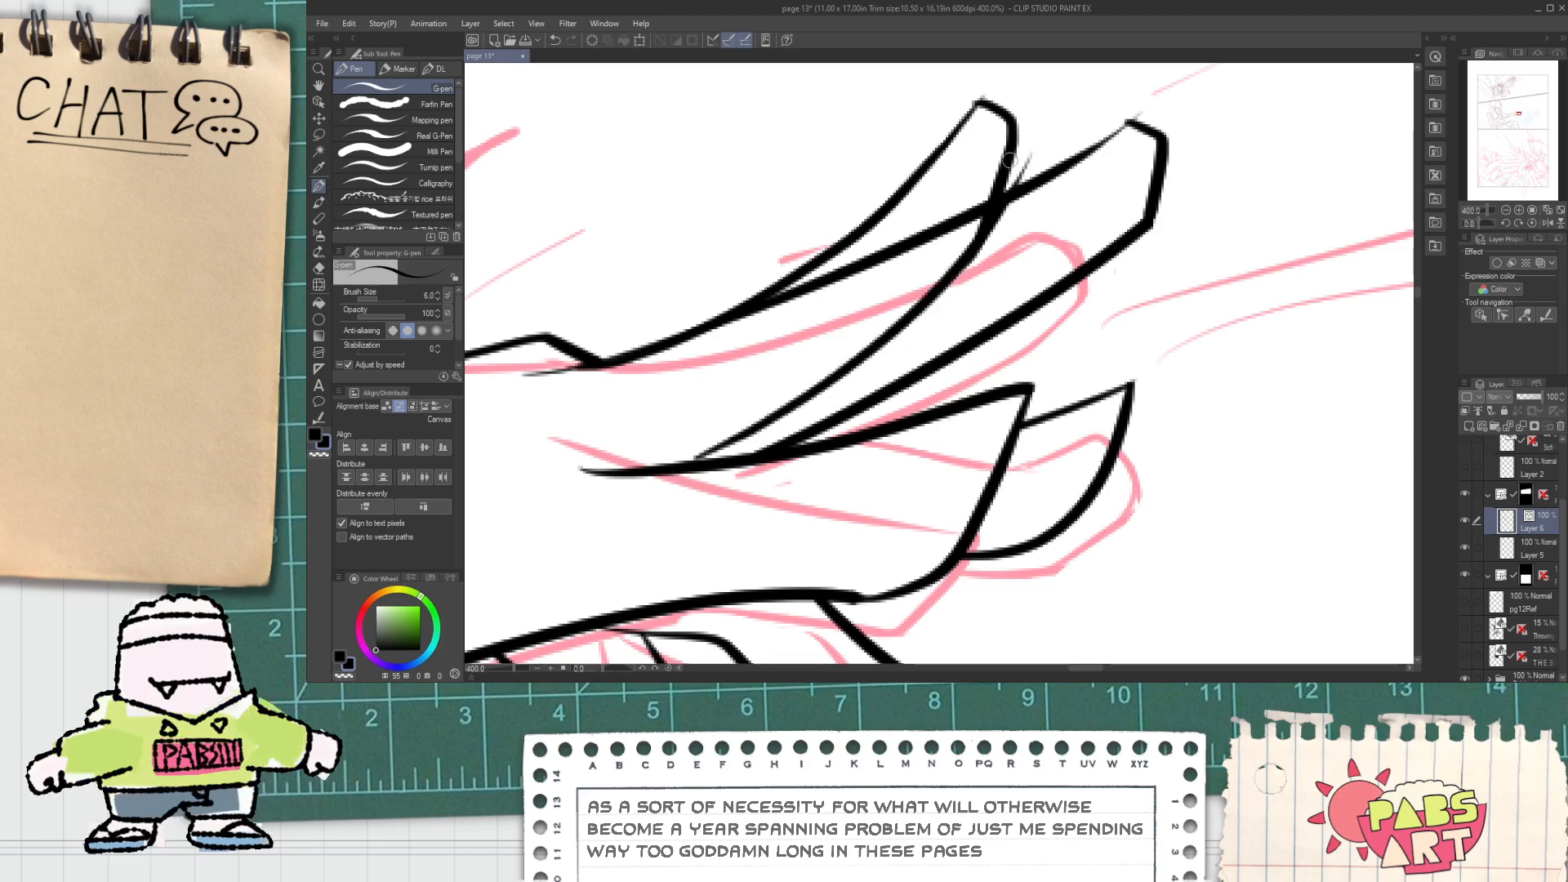
Step: Erase the old raised finger's edges and tip, leaving only the steeper curved finger
key(e)
click(1062, 159)
click(1062, 269)
click(1000, 212)
click(1006, 200)
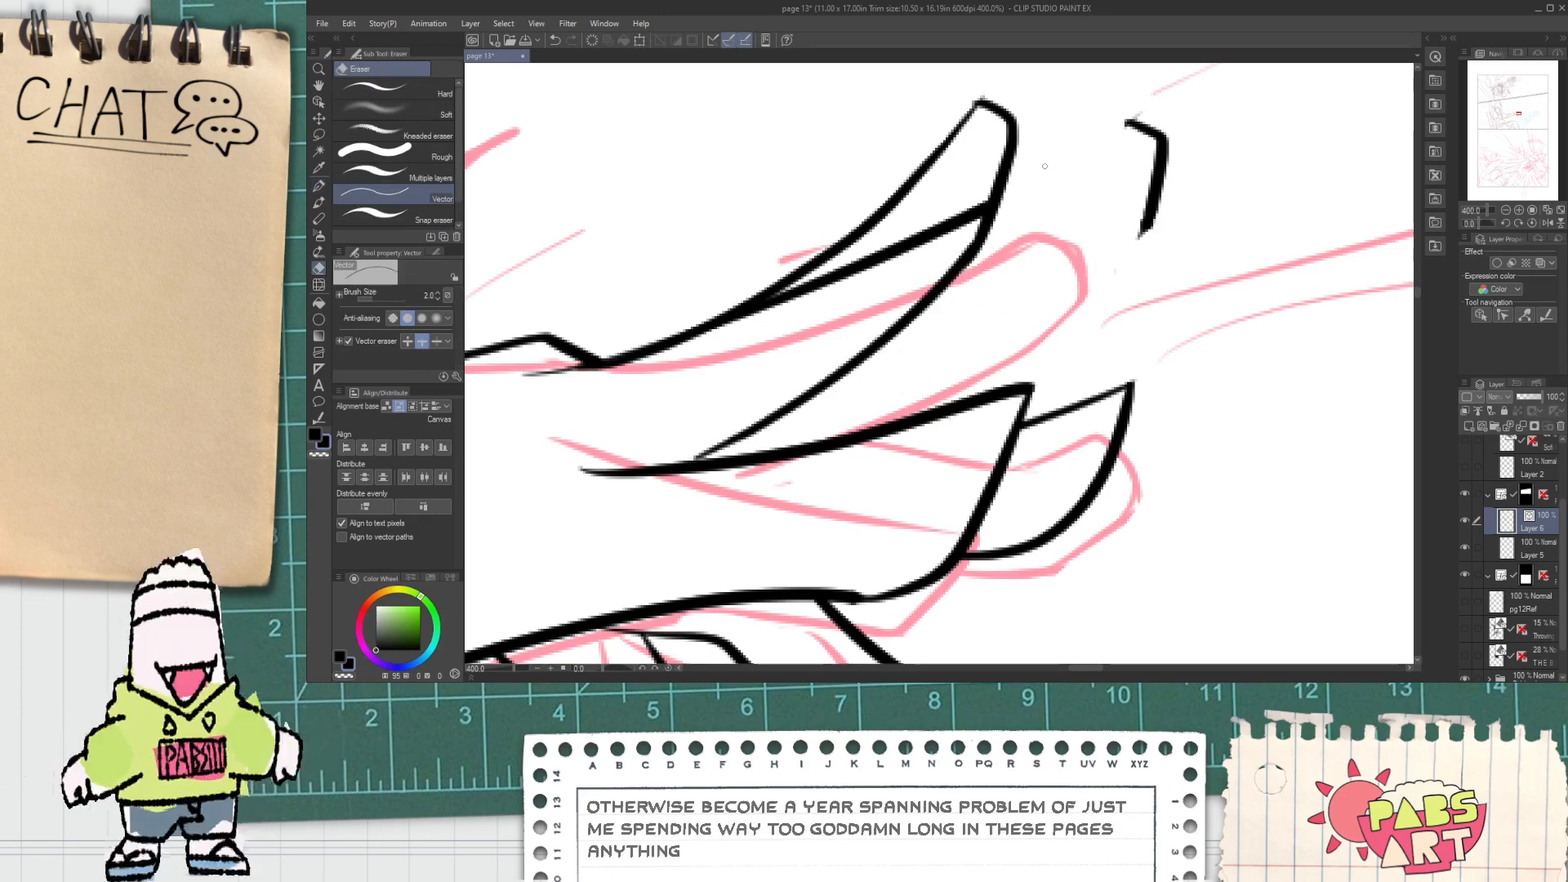
click(1148, 171)
click(1143, 224)
click(940, 218)
Step: Ink a short connecting line between the raised finger's base and the finger below it, and trim its crossing ends
key(p)
scroll(939, 218, down, 4)
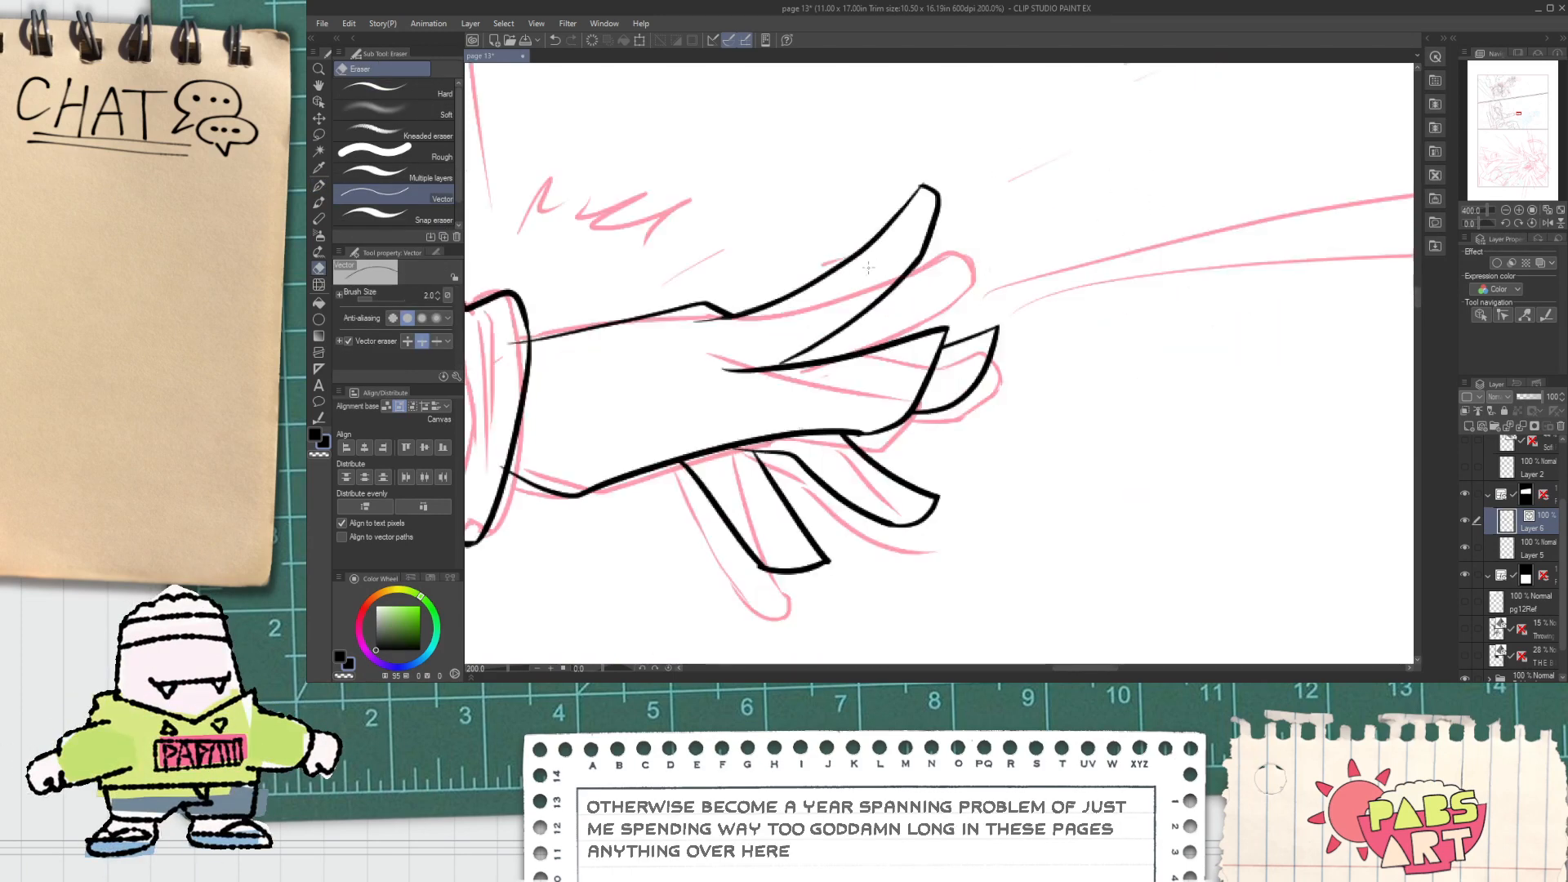
scroll(898, 326, up, 4)
drag(776, 311, 1008, 402)
key(e)
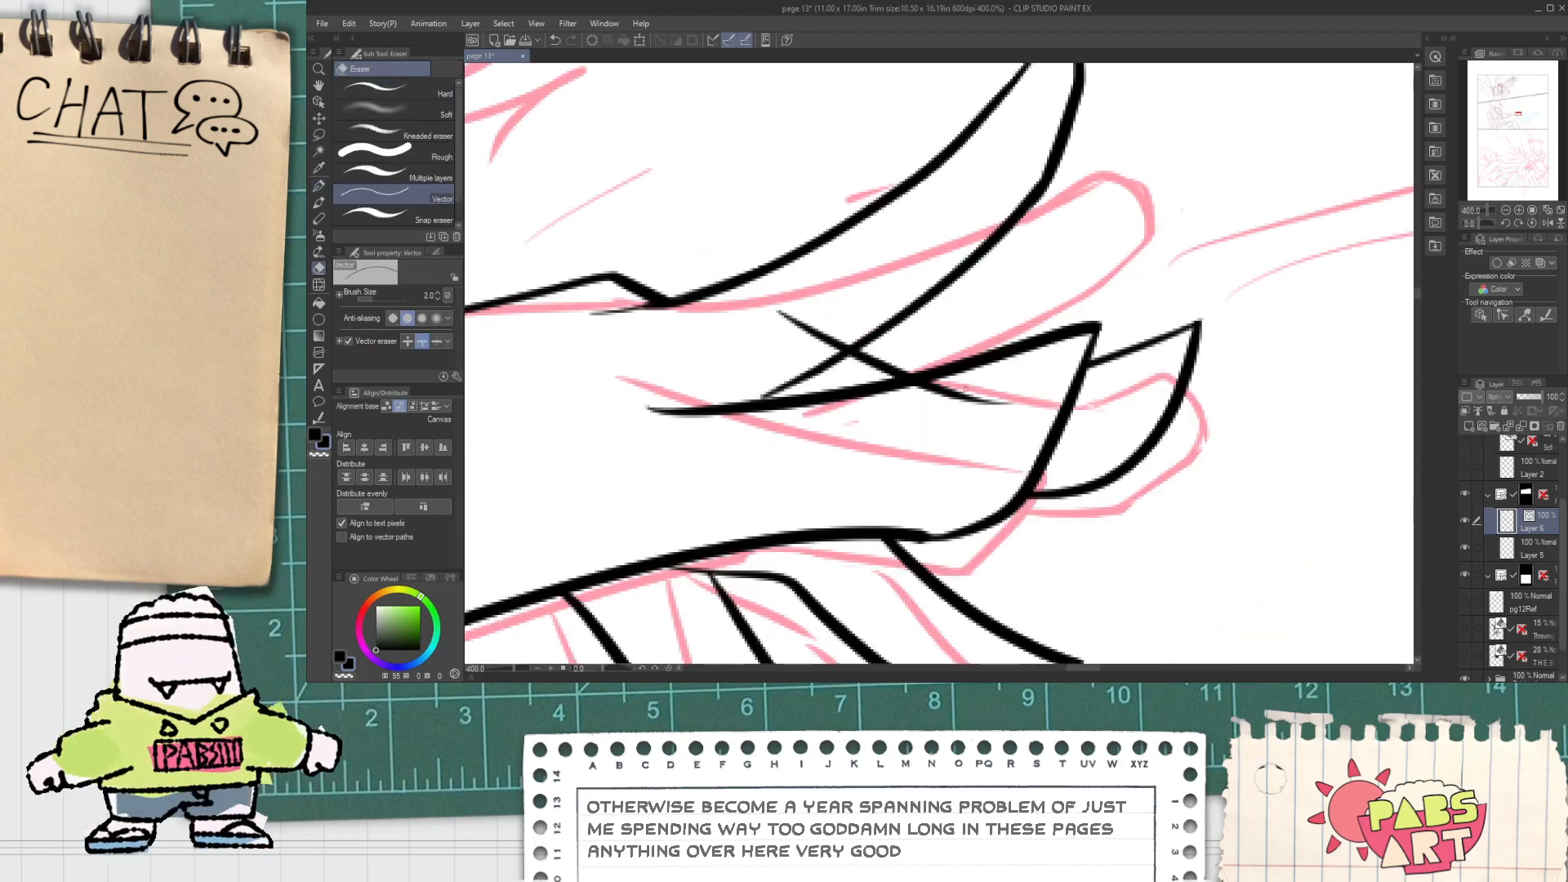
scroll(868, 280, down, 6)
key(h)
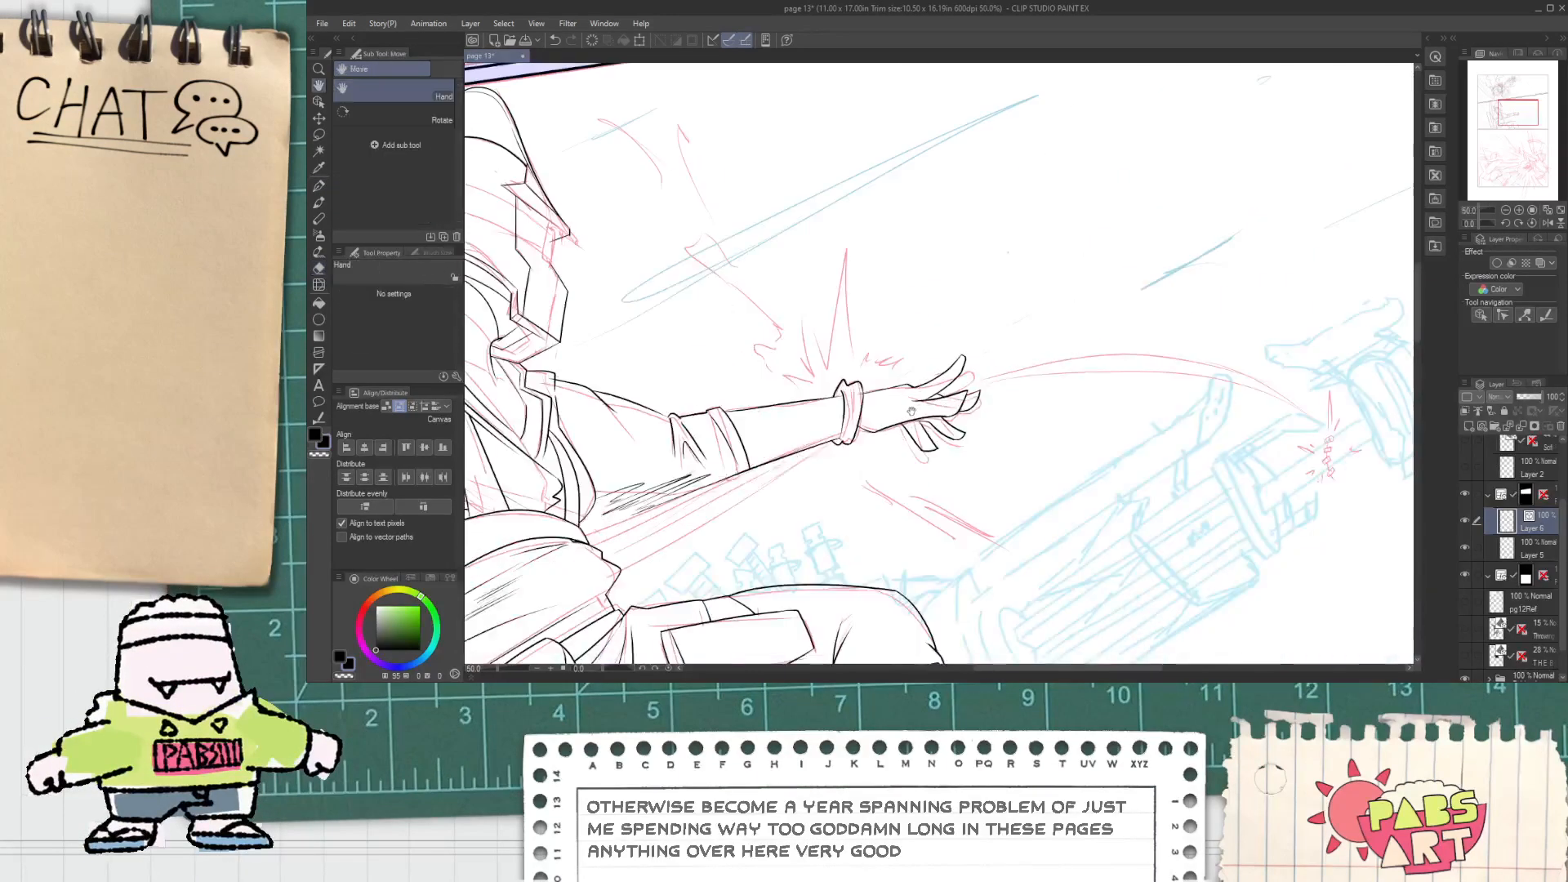
Step: Ink the curved palm contour from near the wrist to the finger base, and trim the hand line overlapping the wristband
scroll(857, 432, up, 3)
scroll(856, 433, up, 1)
key(p)
mouse_move(824, 429)
mouse_down()
mouse_move(1087, 357)
mouse_move(1060, 343)
mouse_up()
key(e)
scroll(819, 338, up, 2)
scroll(812, 384, down, 3)
scroll(807, 424, up, 3)
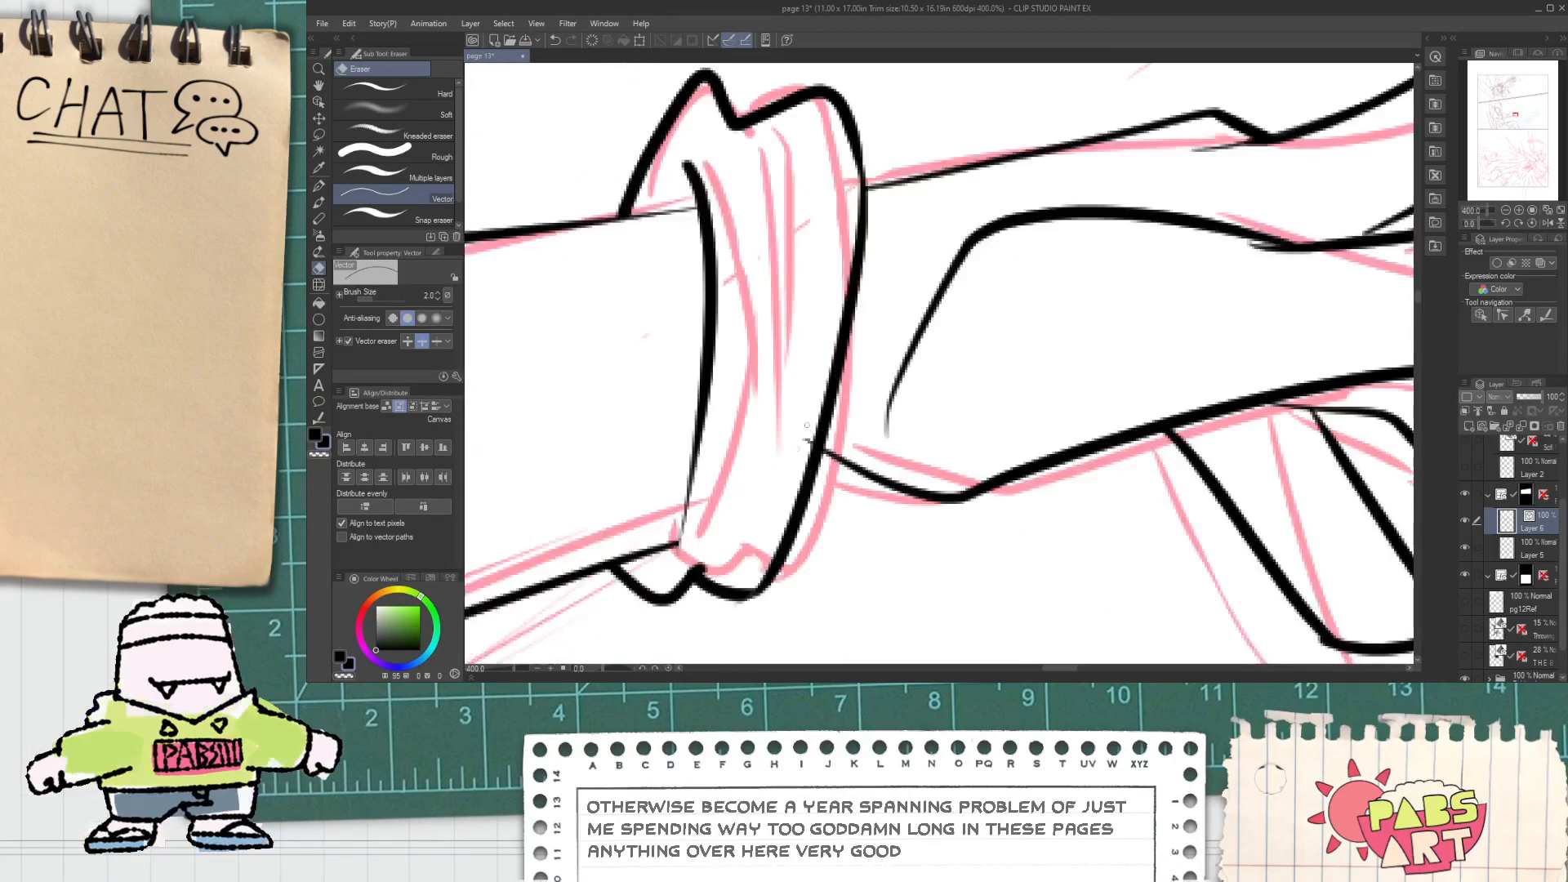
Step: Ink two fold lines running down the inside of the wristband
key(p)
mouse_move(709, 568)
mouse_down()
mouse_move(745, 464)
mouse_move(789, 250)
mouse_up()
drag(755, 163, 760, 413)
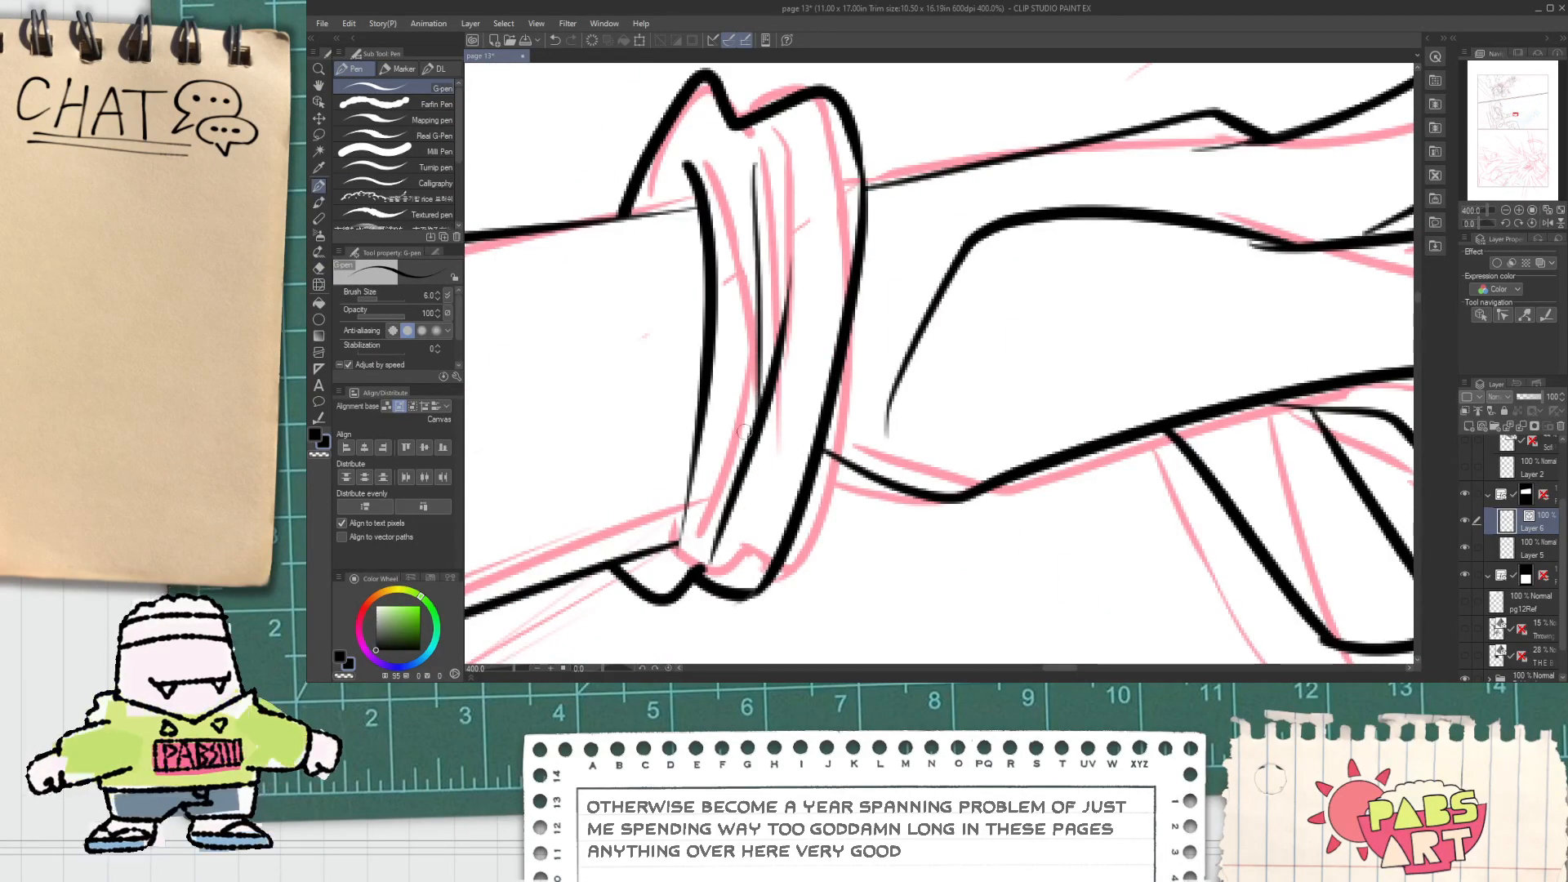
scroll(767, 188, down, 7)
key(space)
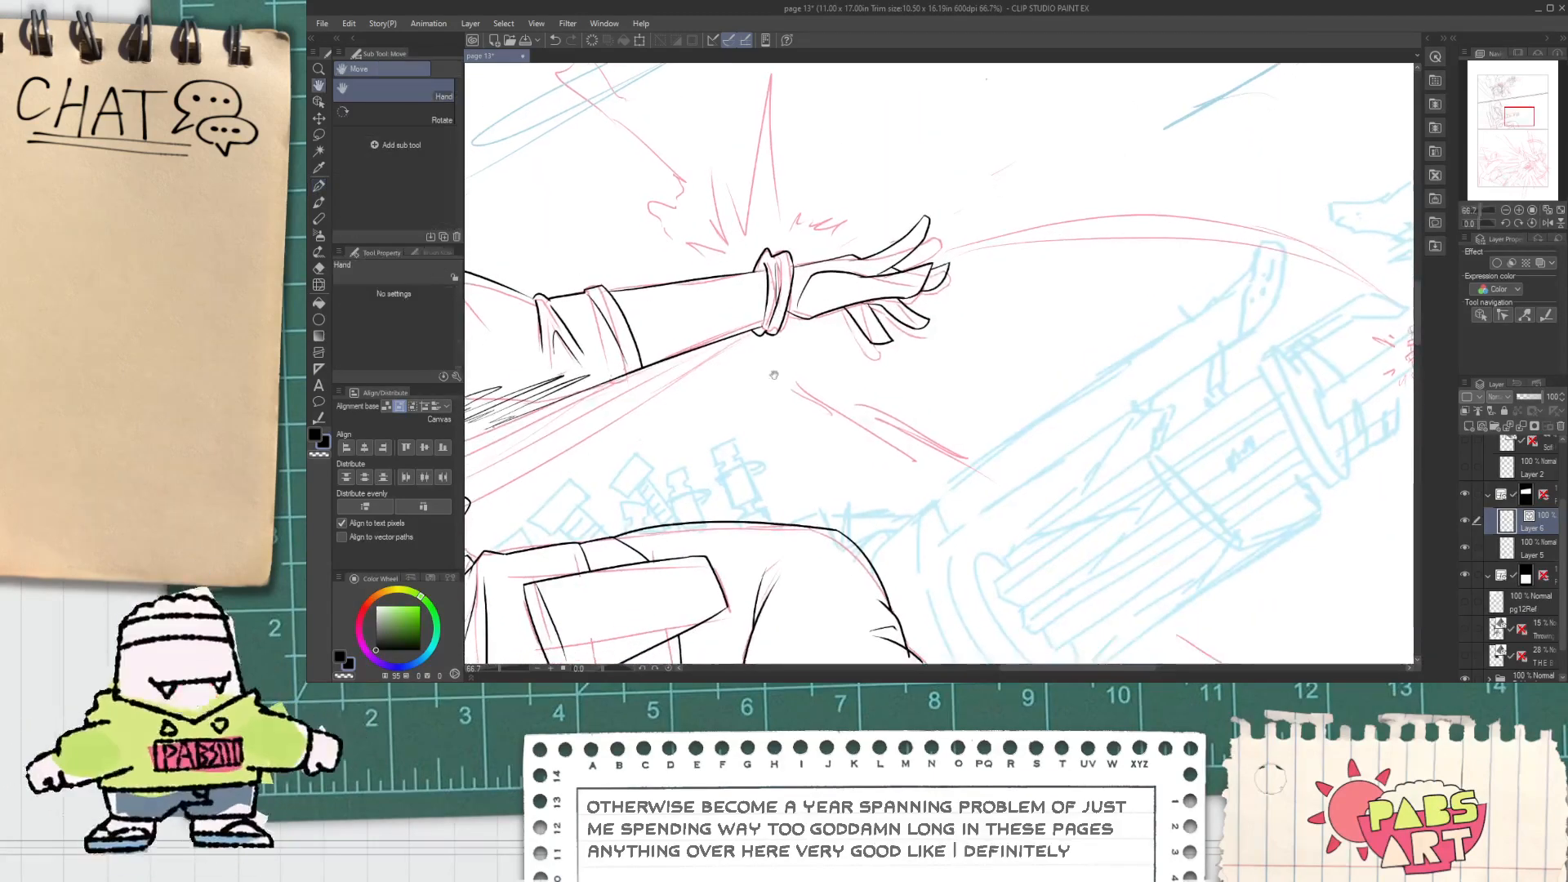
Step: Reshape the pointed rear finger by lowering its tip and upper edge as vector strokes
scroll(816, 338, up, 3)
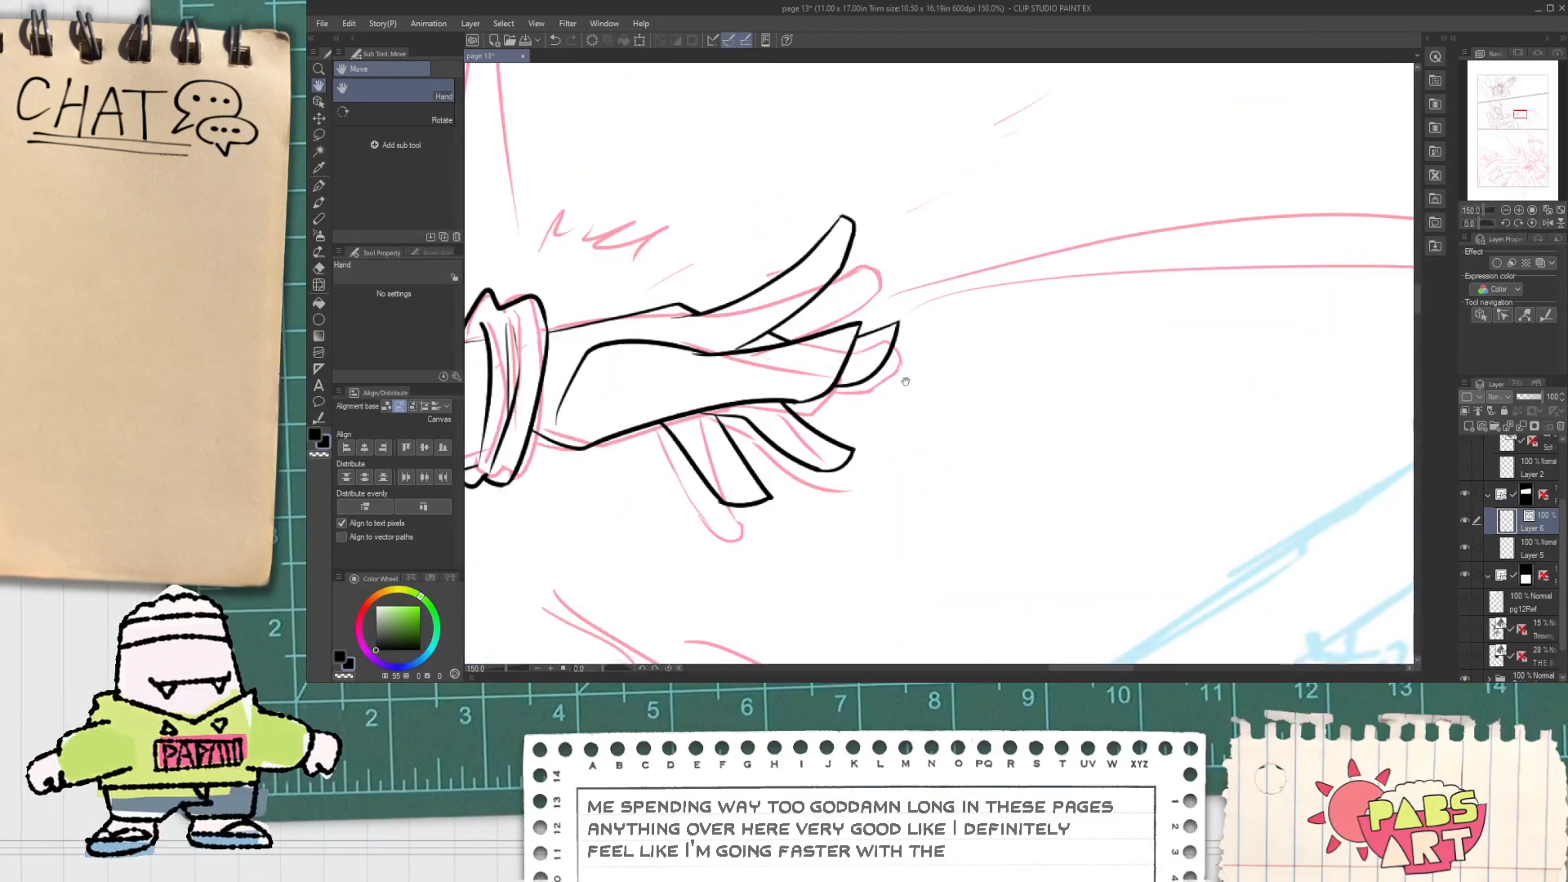
key(o)
click(913, 324)
mouse_move(915, 304)
mouse_down()
mouse_move(914, 344)
mouse_move(891, 357)
mouse_up()
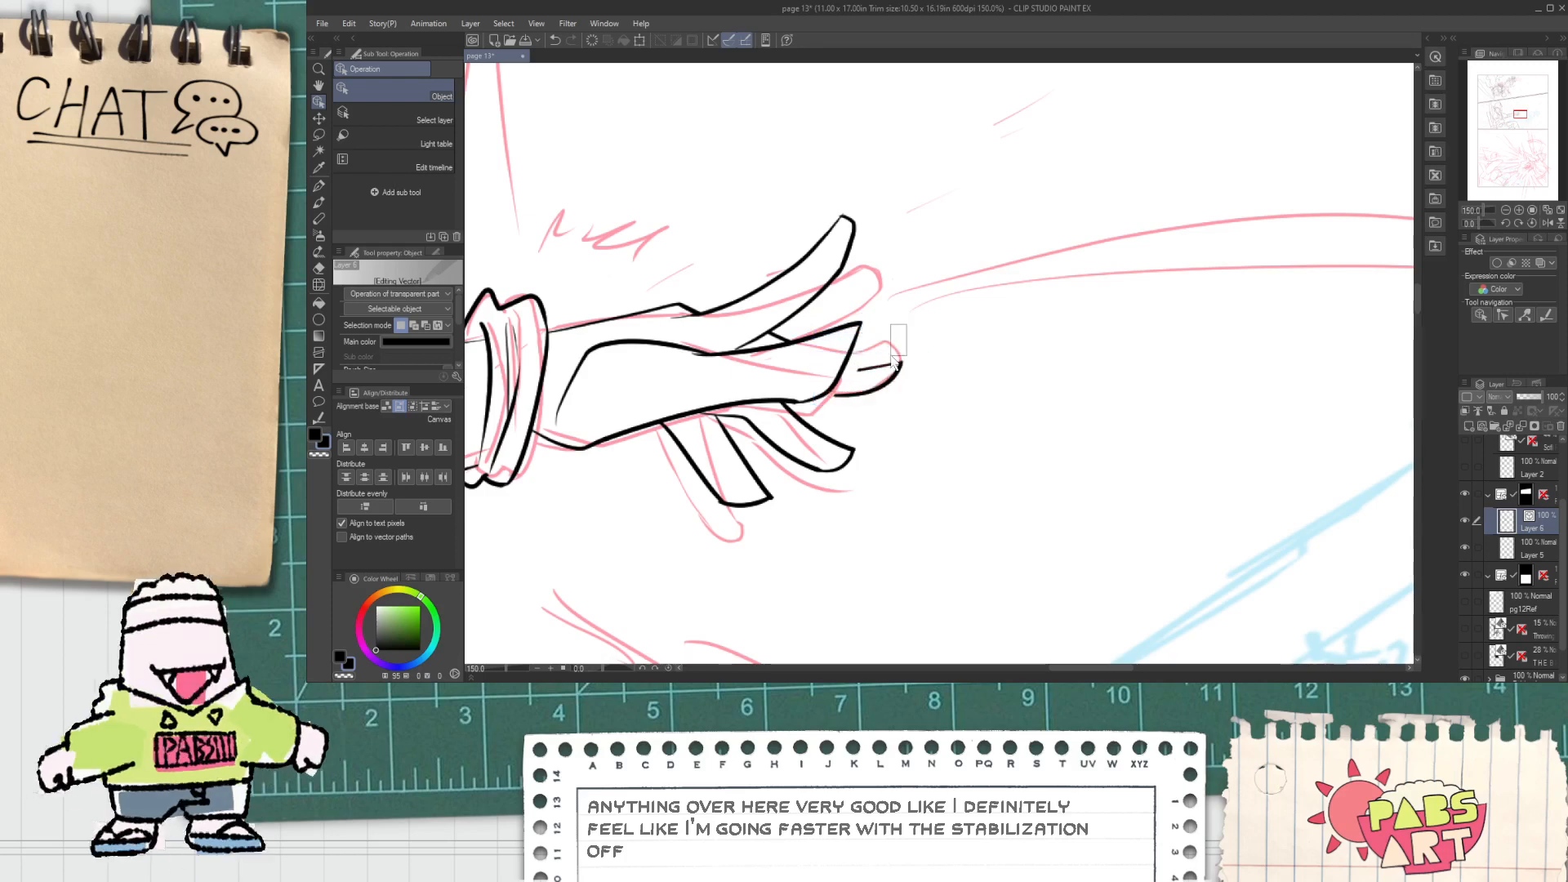
click(868, 382)
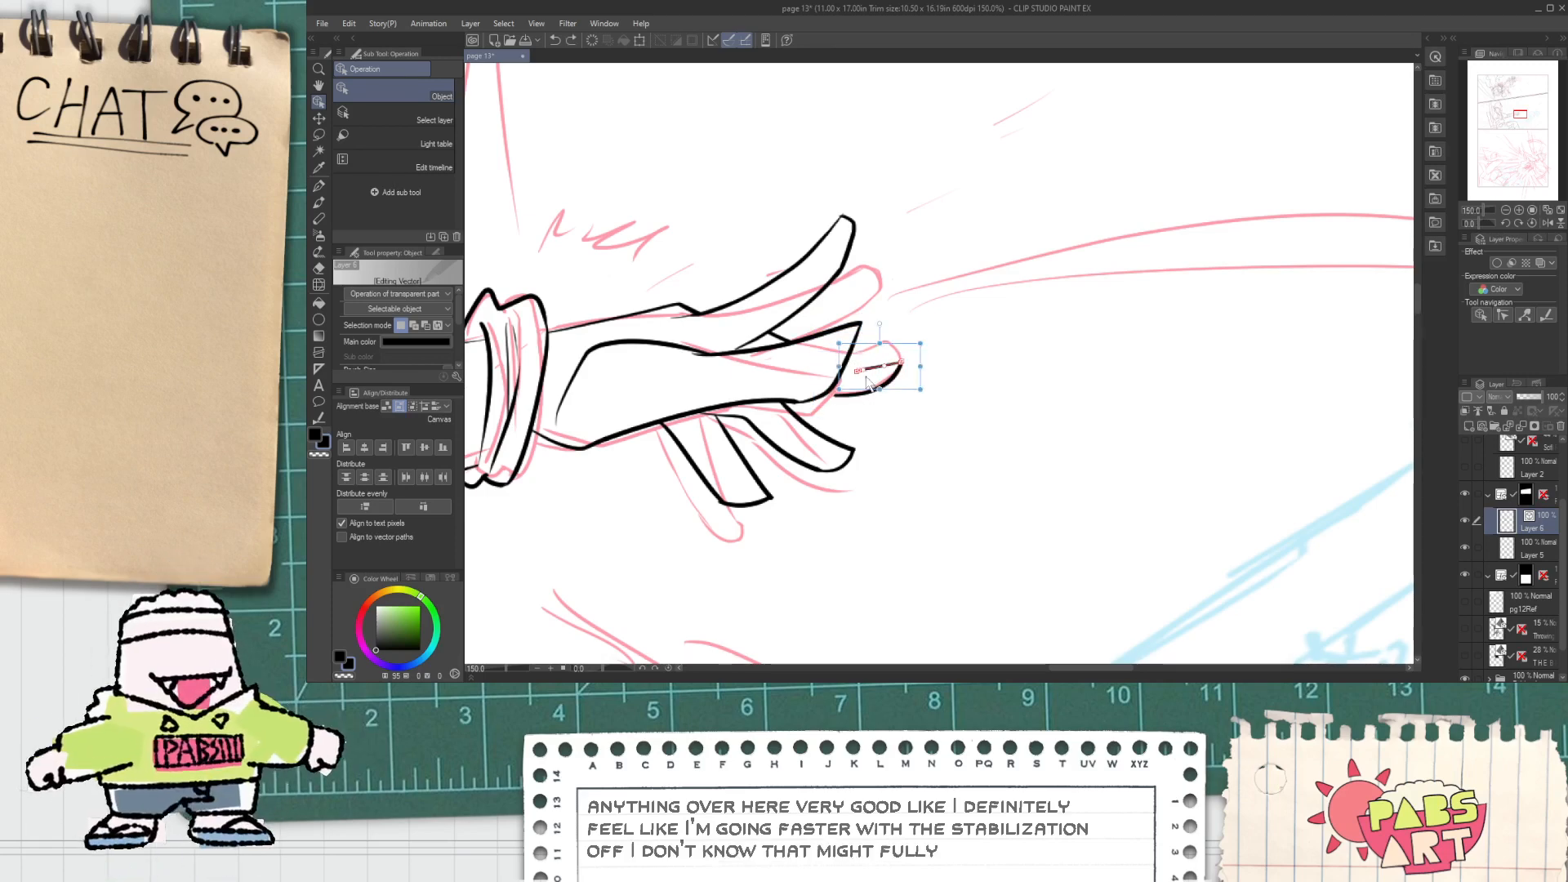
drag(850, 388, 849, 387)
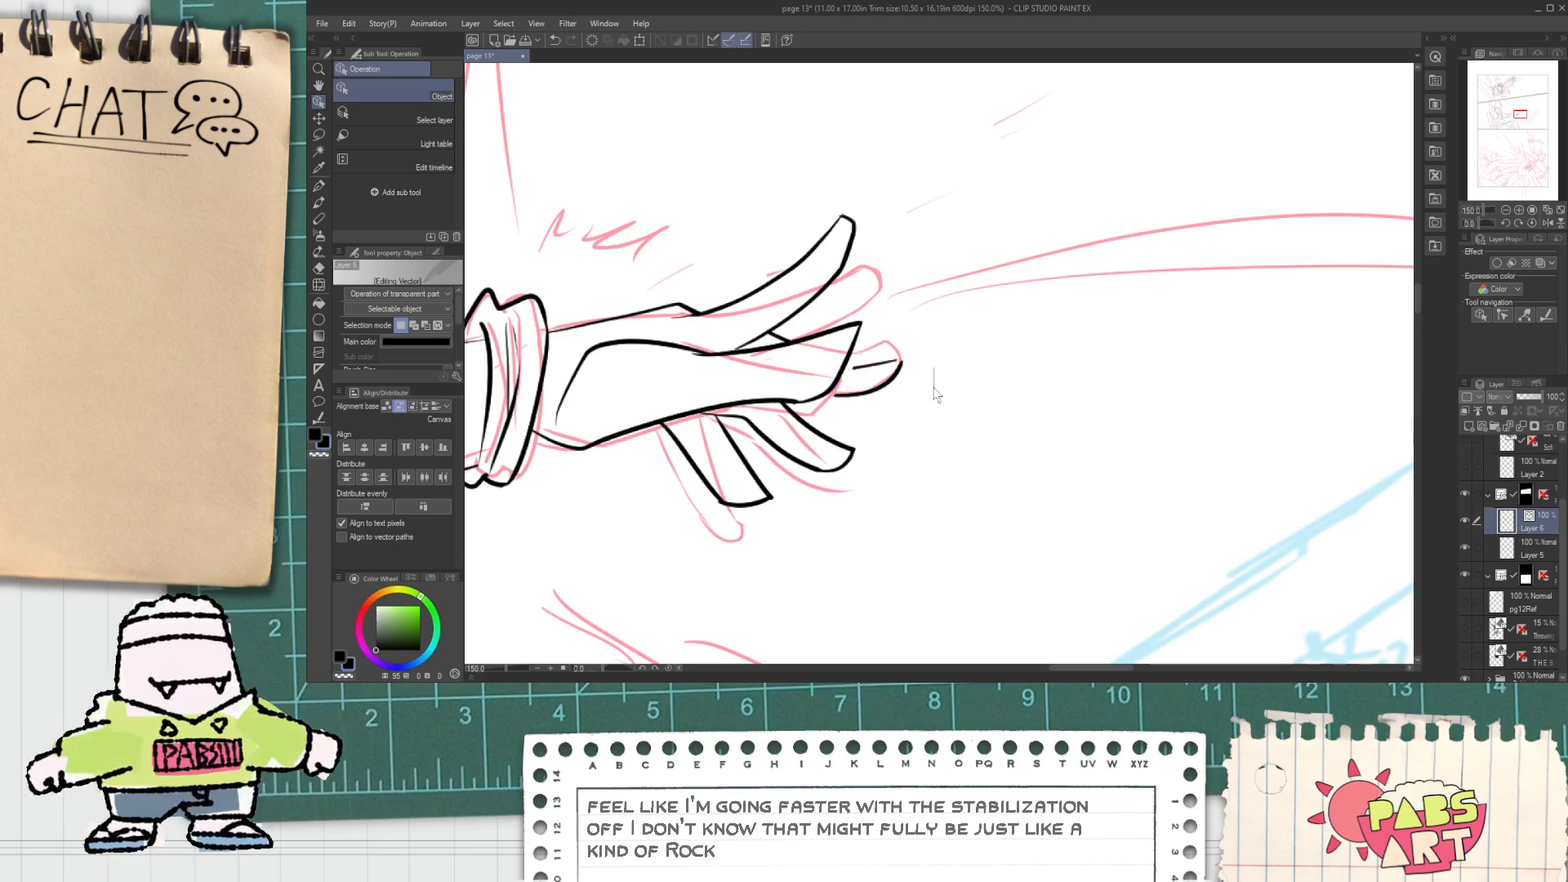
Step: Rotate the rear finger's upper edge and shift its whole outline closer to the nearest finger
click(882, 367)
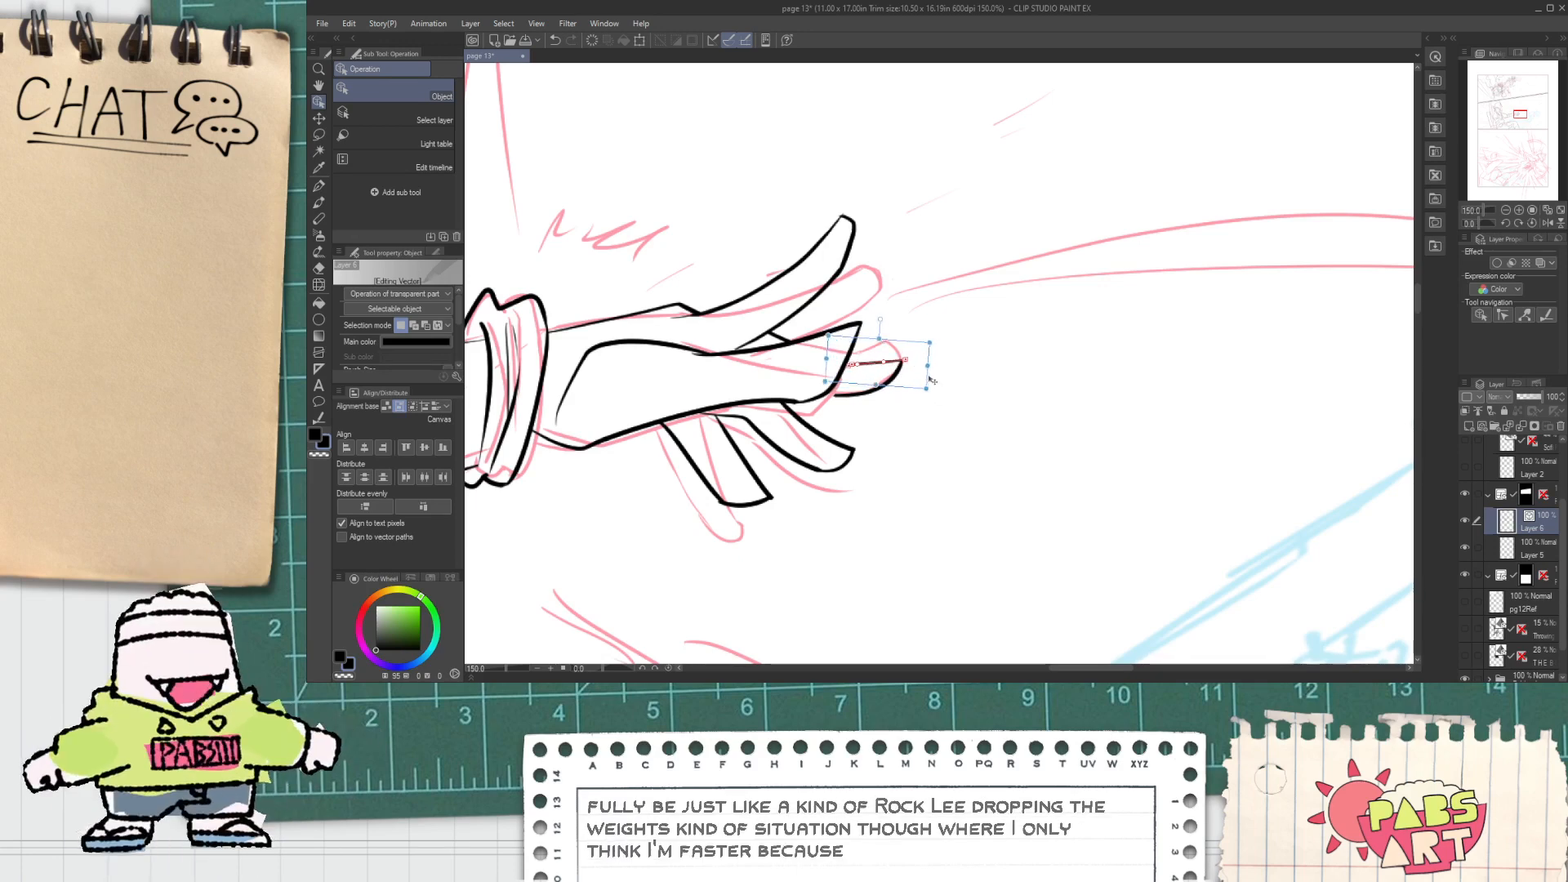
click(933, 431)
drag(916, 378, 912, 401)
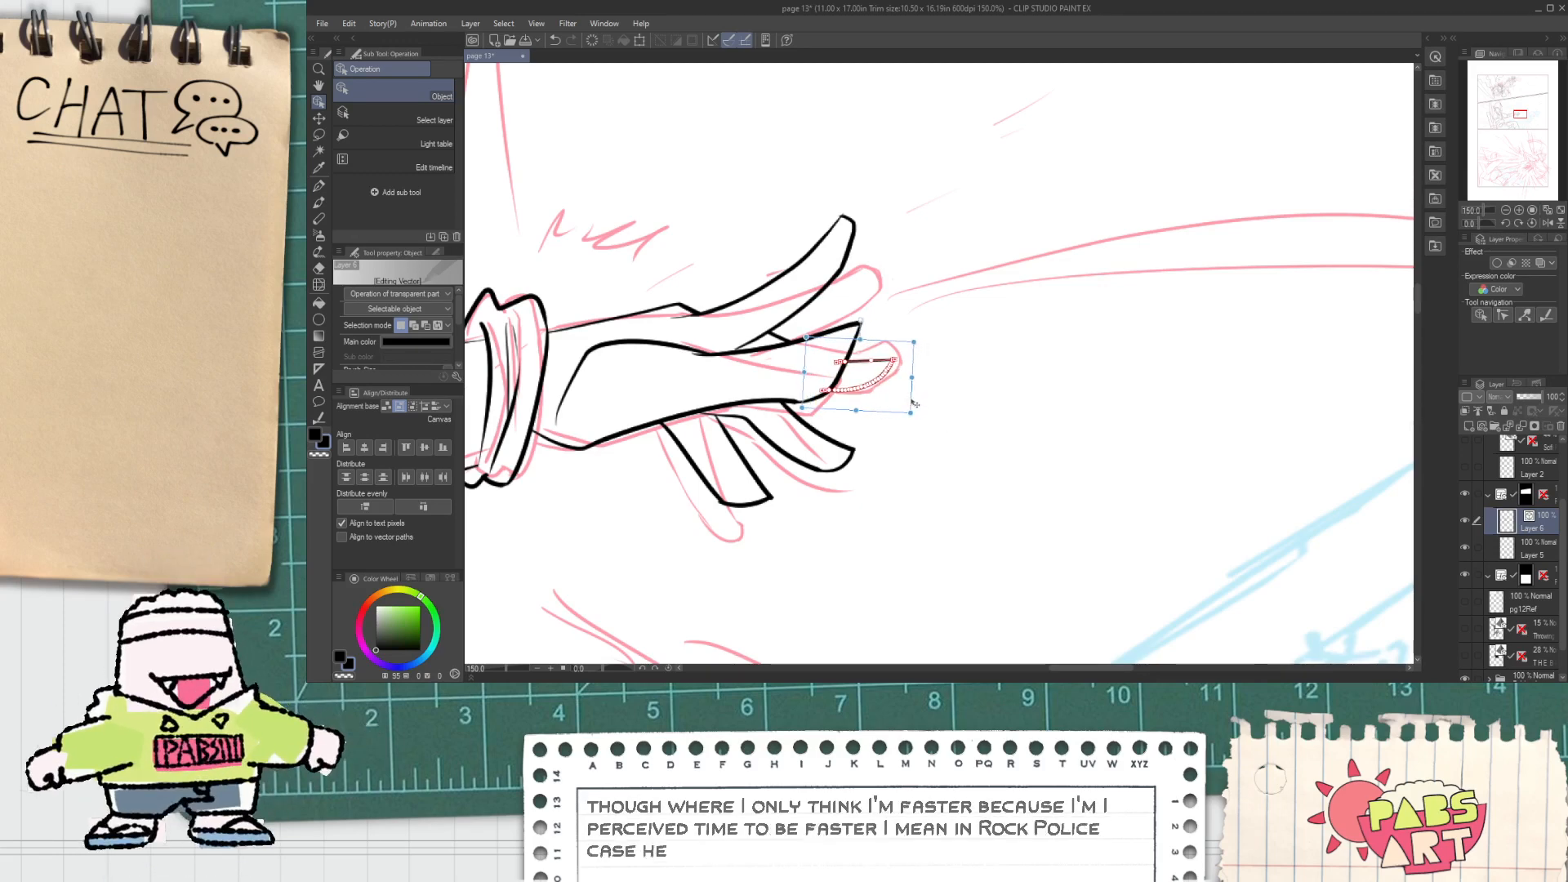
click(920, 453)
Step: Select both strokes of the upper finger below the palm and rotate them upward towards the palm
click(841, 447)
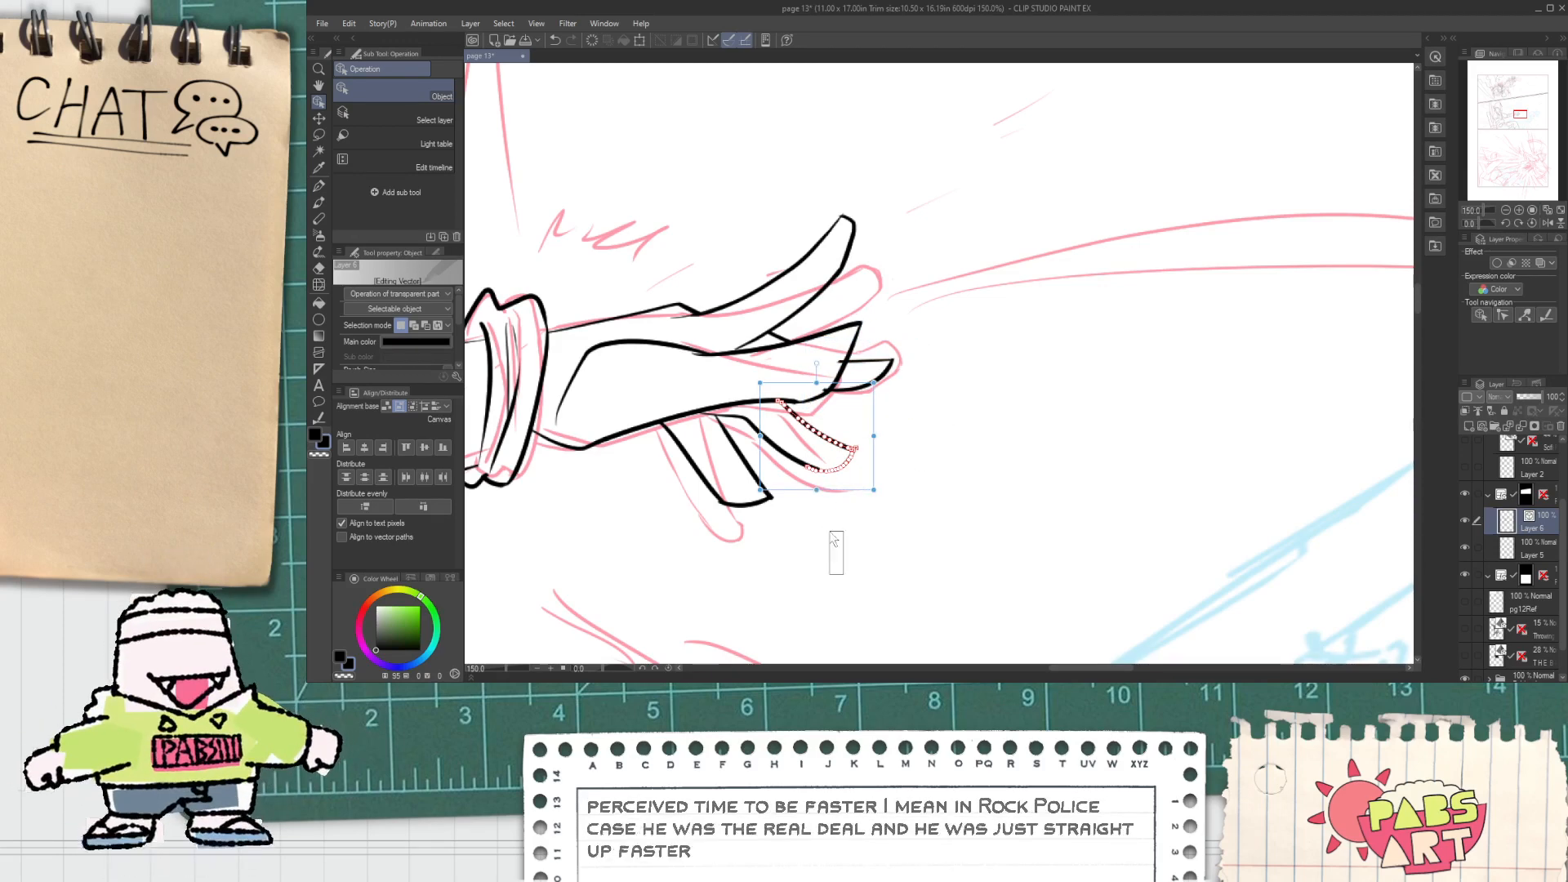
shift+click(795, 456)
mouse_move(875, 491)
mouse_down()
mouse_move(850, 471)
mouse_move(876, 448)
mouse_up()
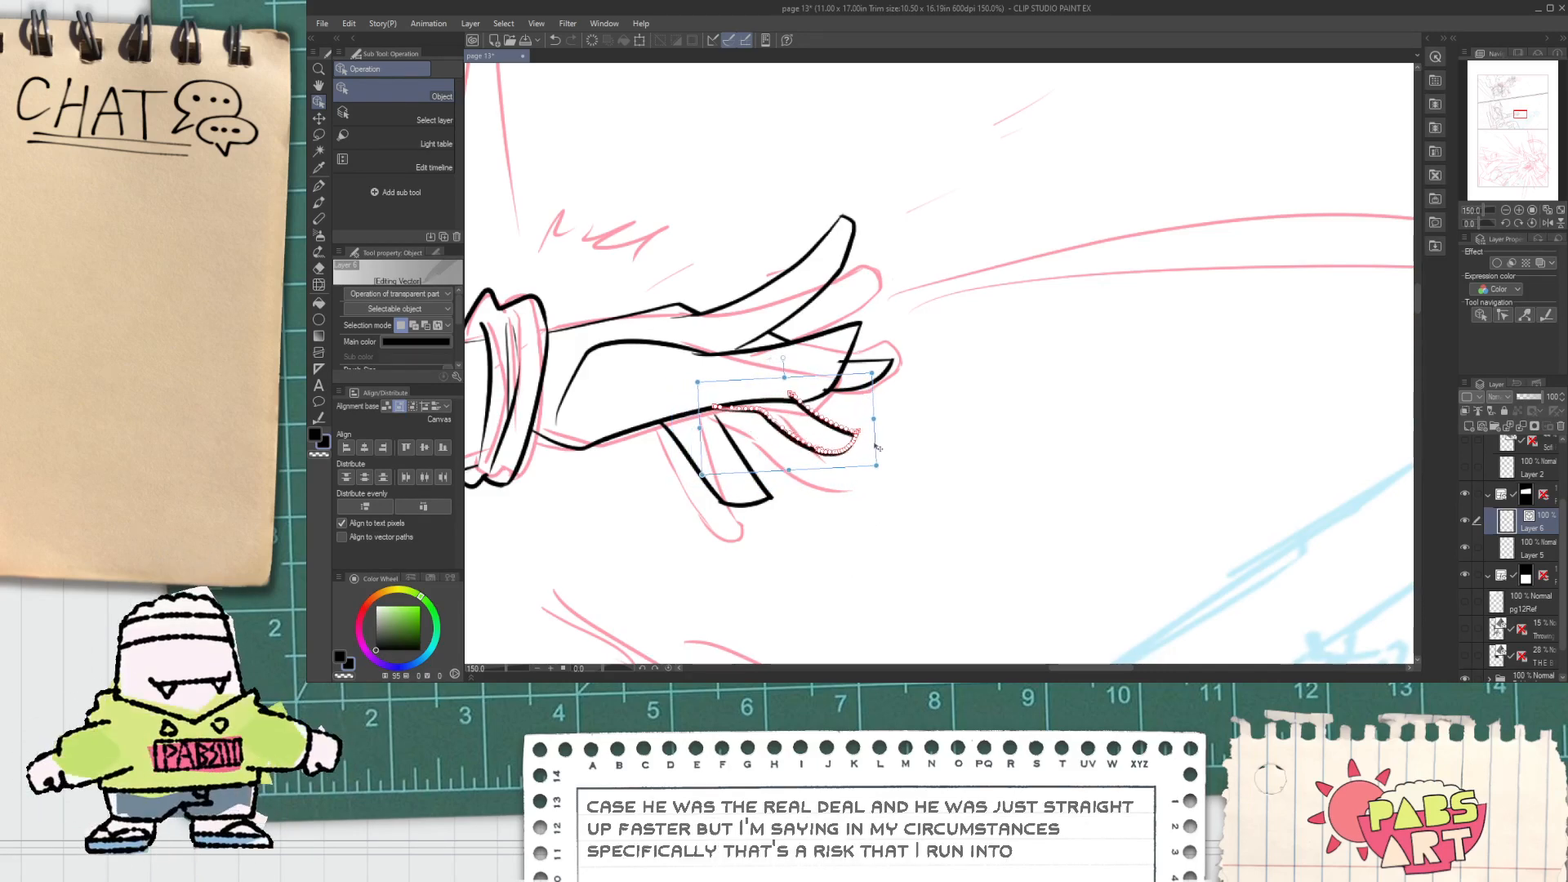
Step: Narrow the lowest finger's strokes, rotate them up towards its neighbour, and trim the finger lines crossing the palm edge
drag(825, 546, 727, 442)
drag(778, 584, 718, 495)
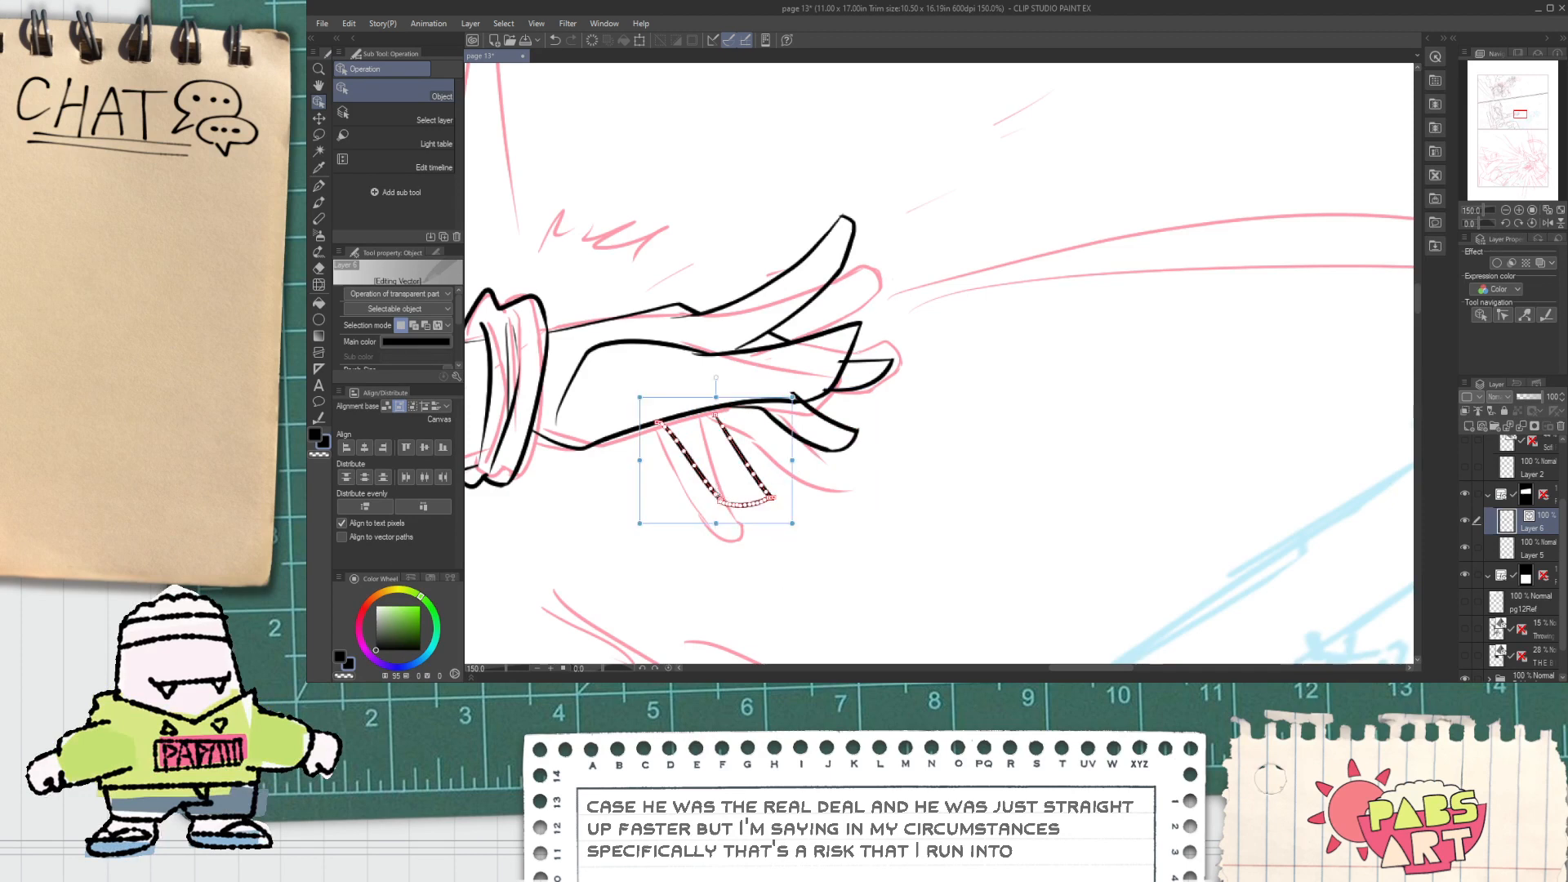
drag(641, 461, 693, 461)
mouse_move(776, 567)
mouse_down()
mouse_move(734, 484)
mouse_move(819, 469)
mouse_move(811, 457)
mouse_up()
click(852, 479)
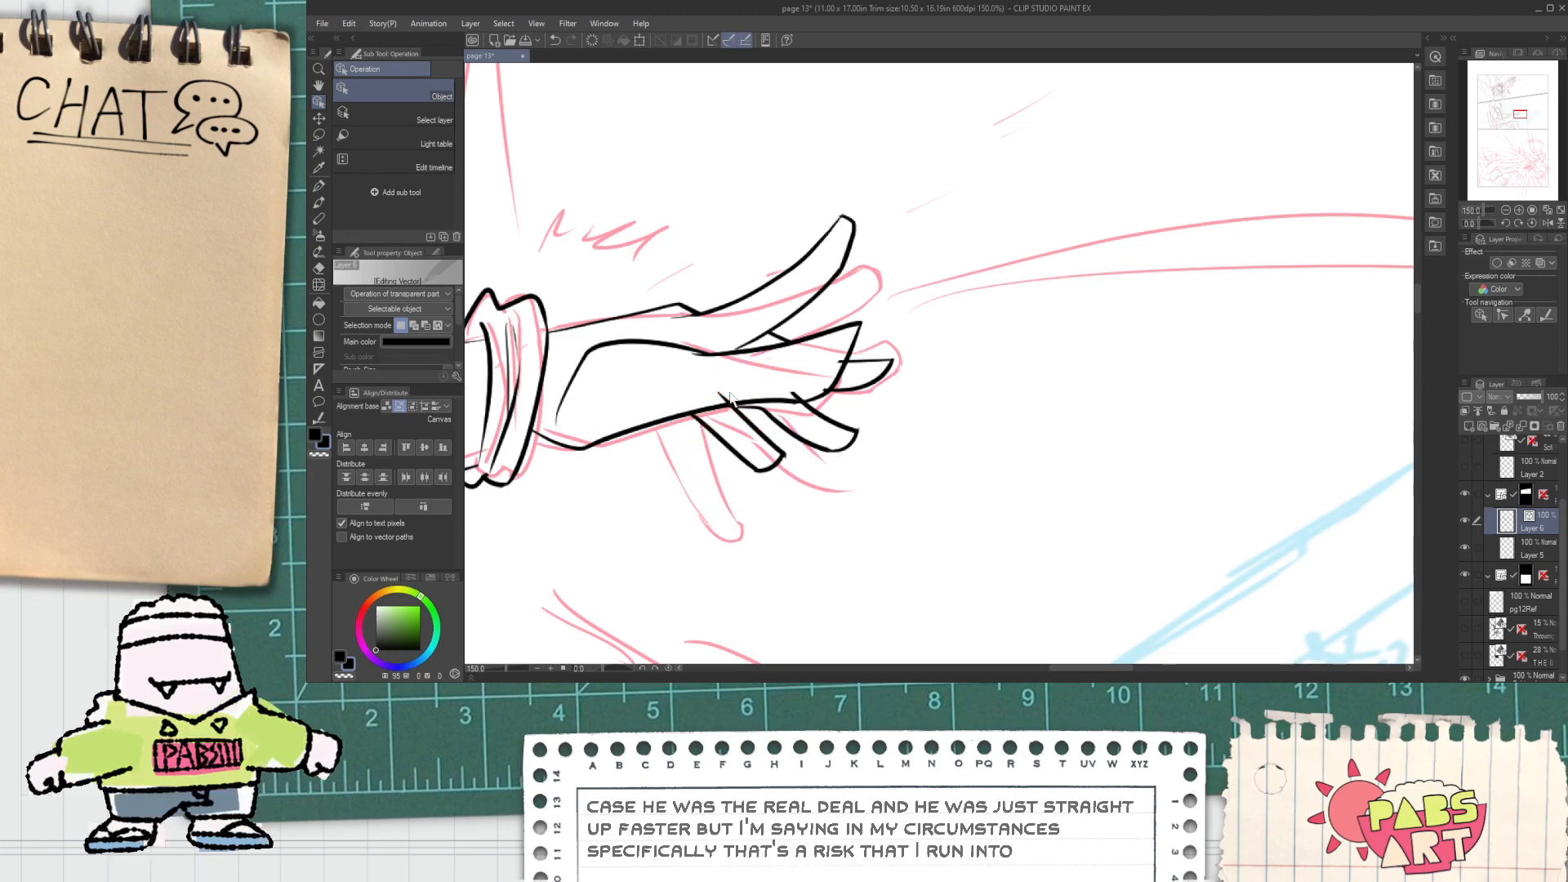
key(e)
scroll(786, 390, up, 1)
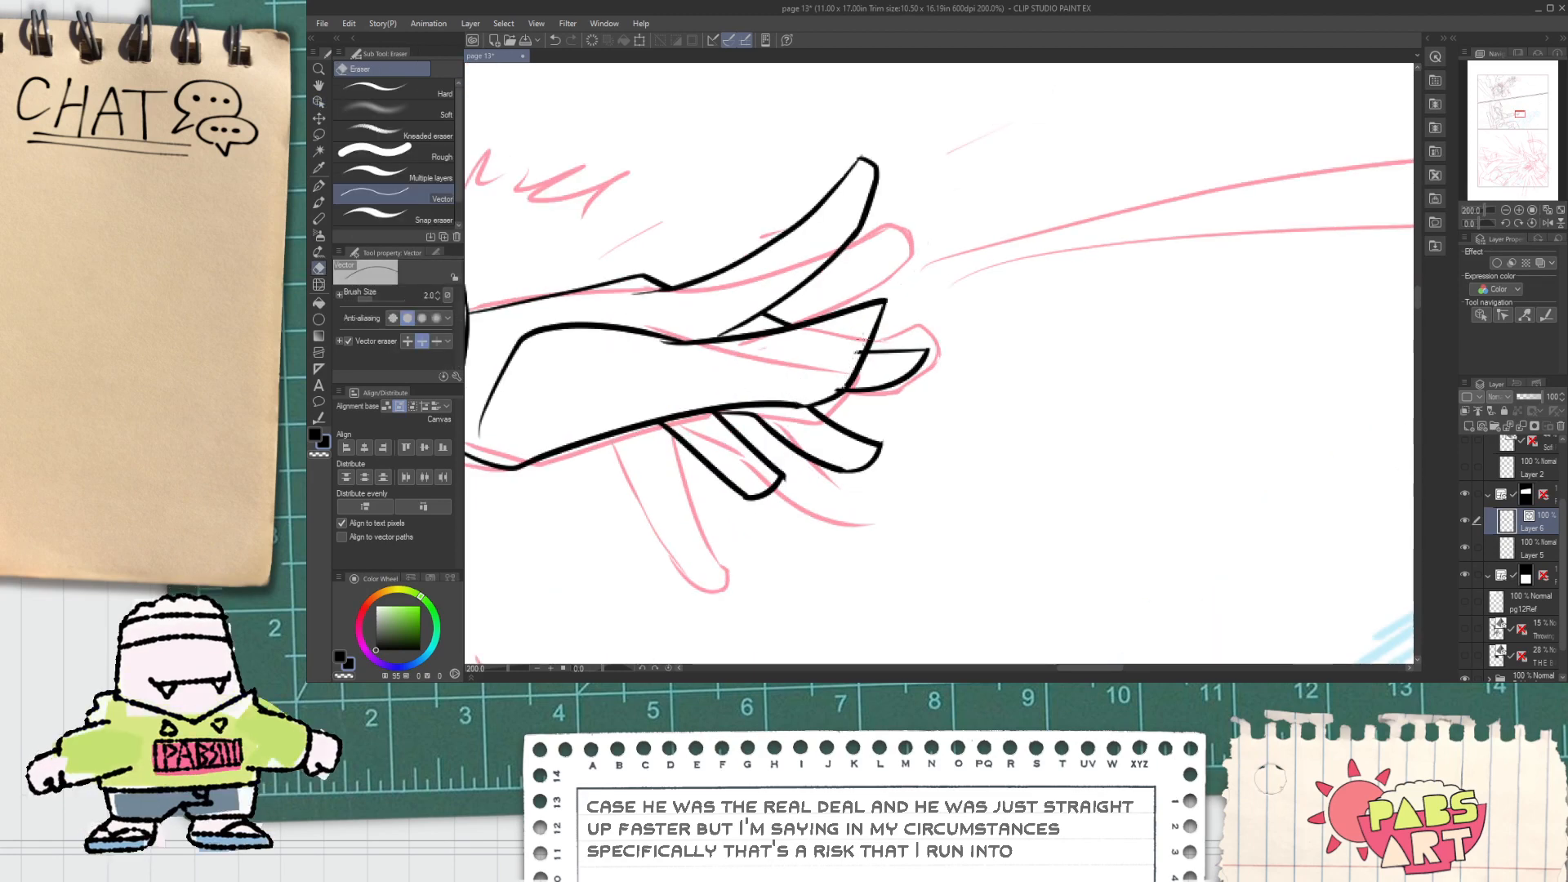
Step: Ink a second contour just beneath the palm's lower edge, from the wristband to the lowest finger's base
scroll(806, 405, down, 8)
key(p)
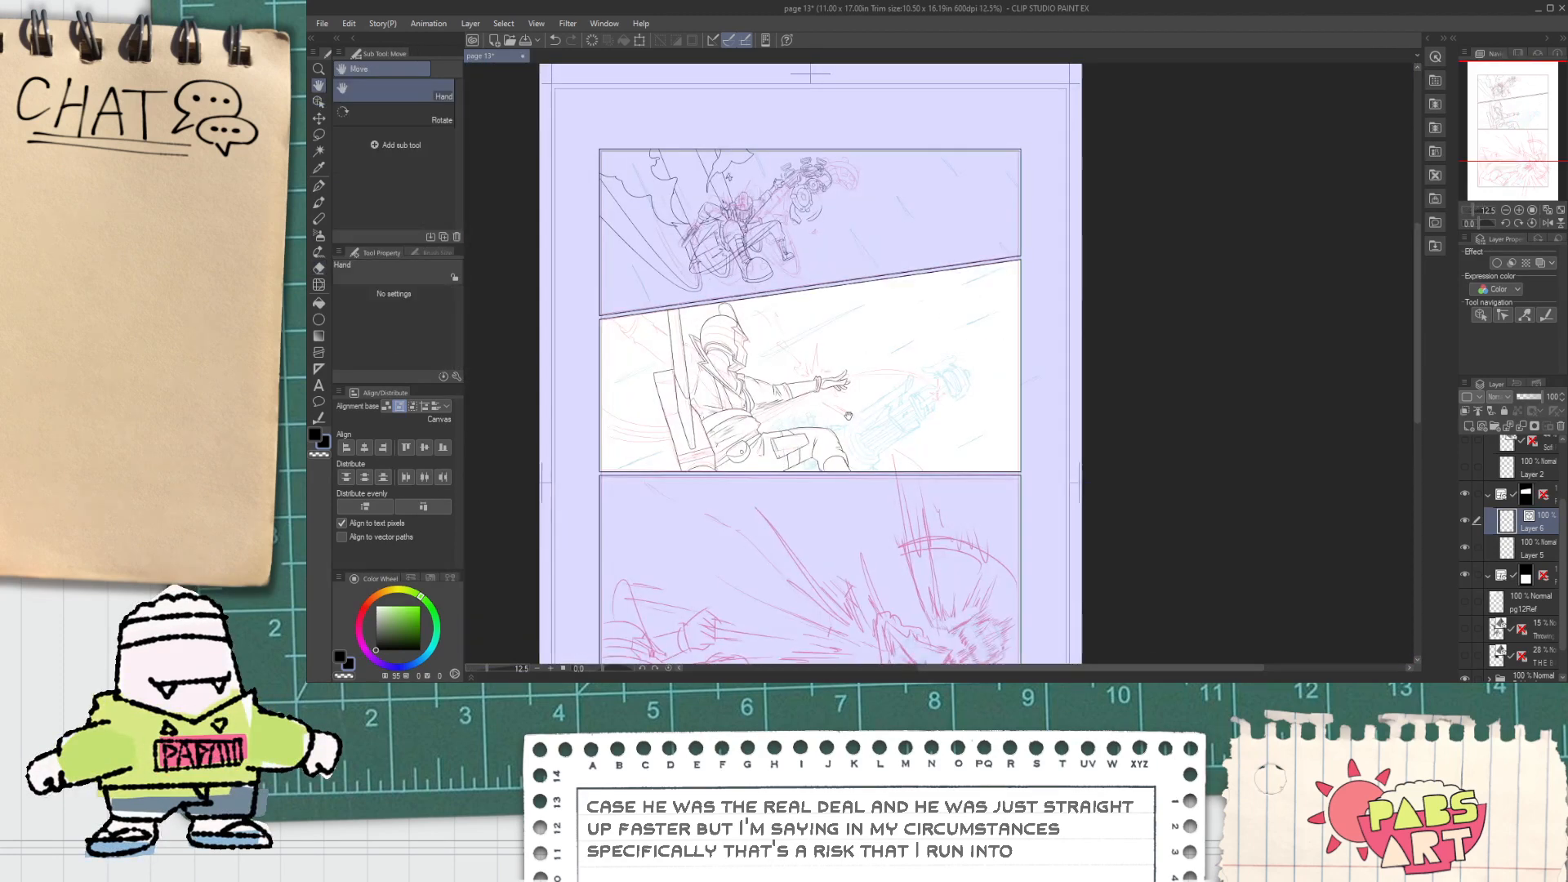
scroll(850, 405, up, 8)
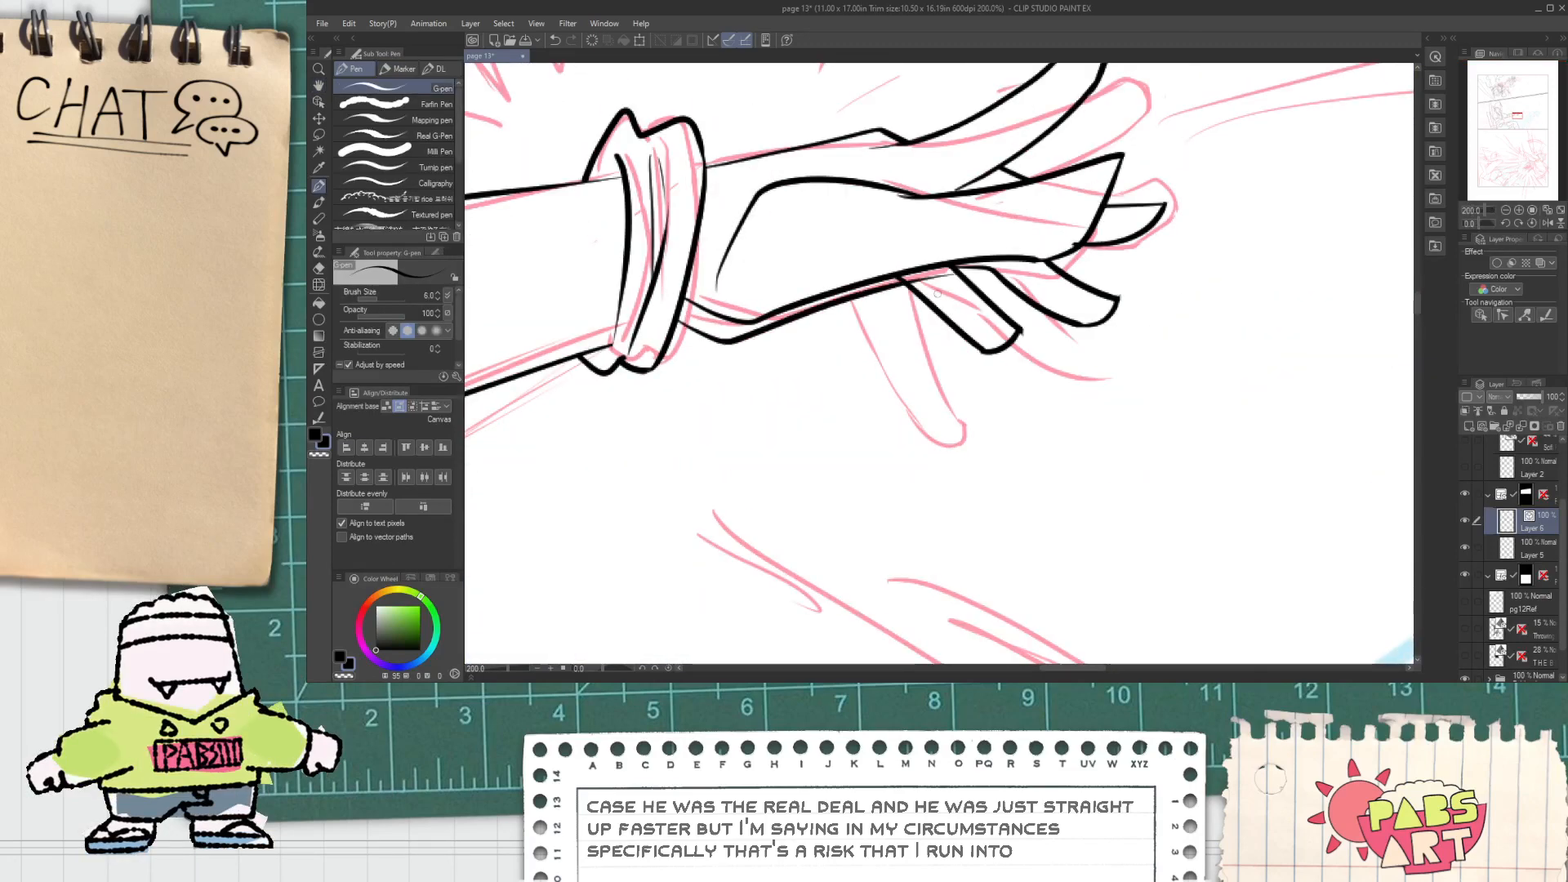
key(e)
scroll(896, 306, up, 1)
scroll(970, 292, down, 6)
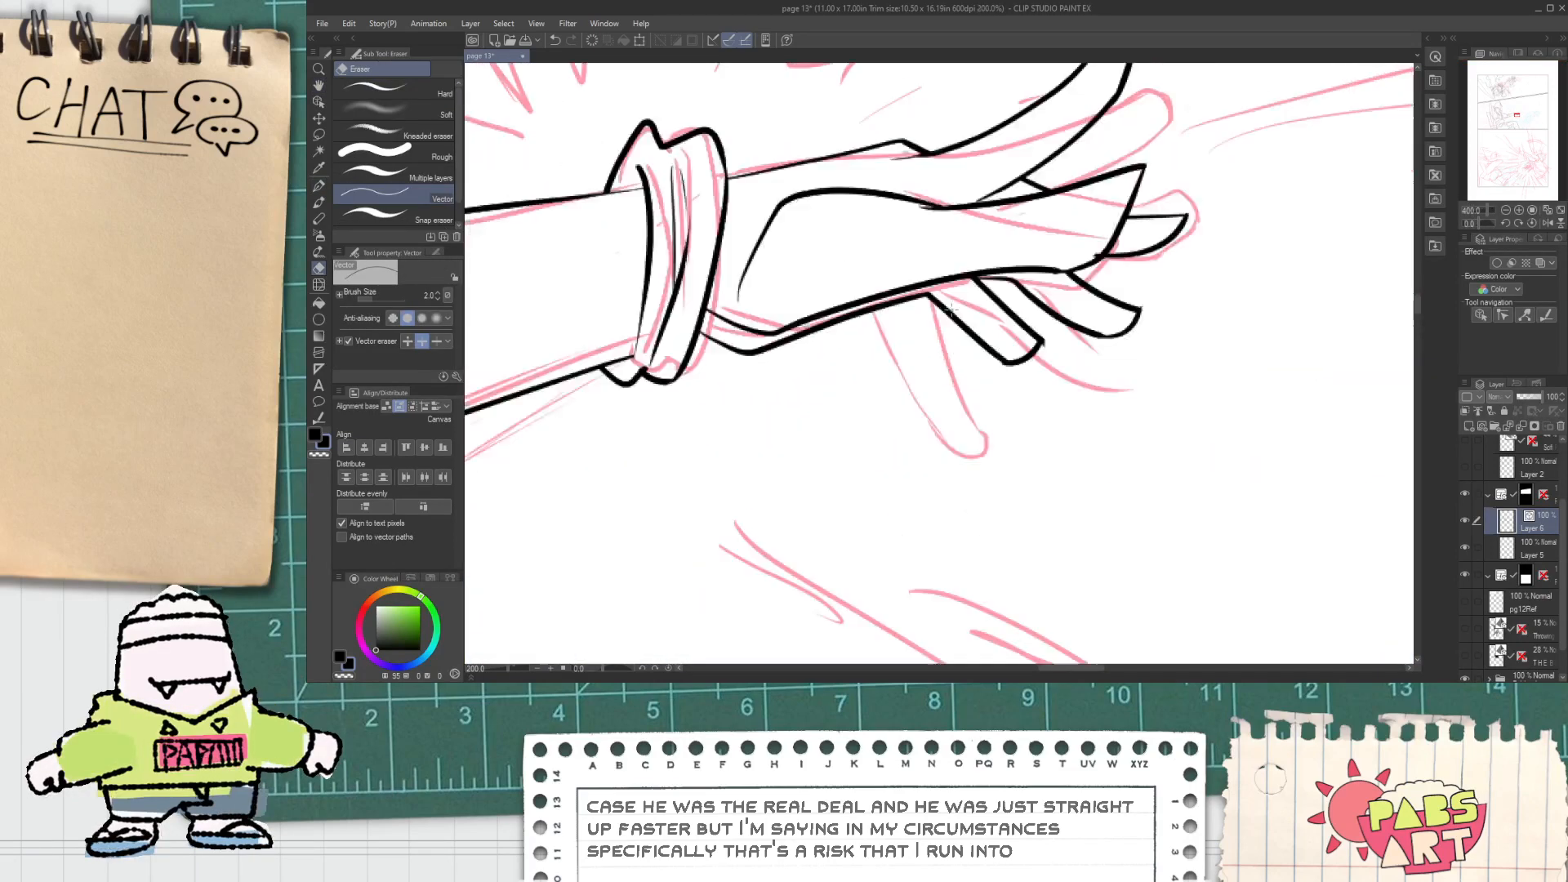
scroll(962, 304, up, 3)
key(p)
scroll(902, 305, up, 3)
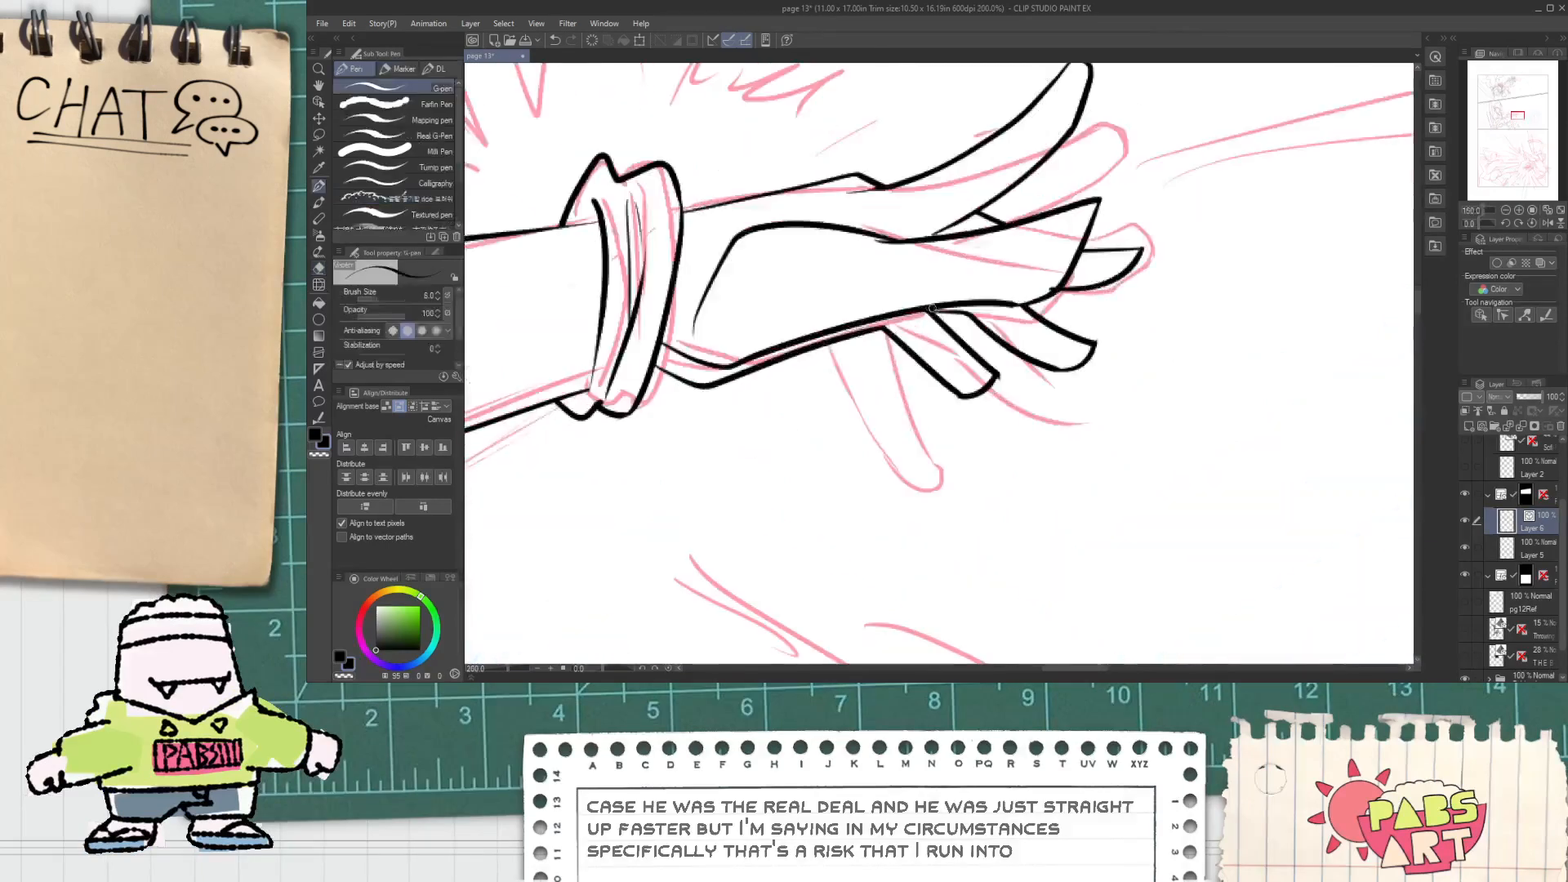
key(e)
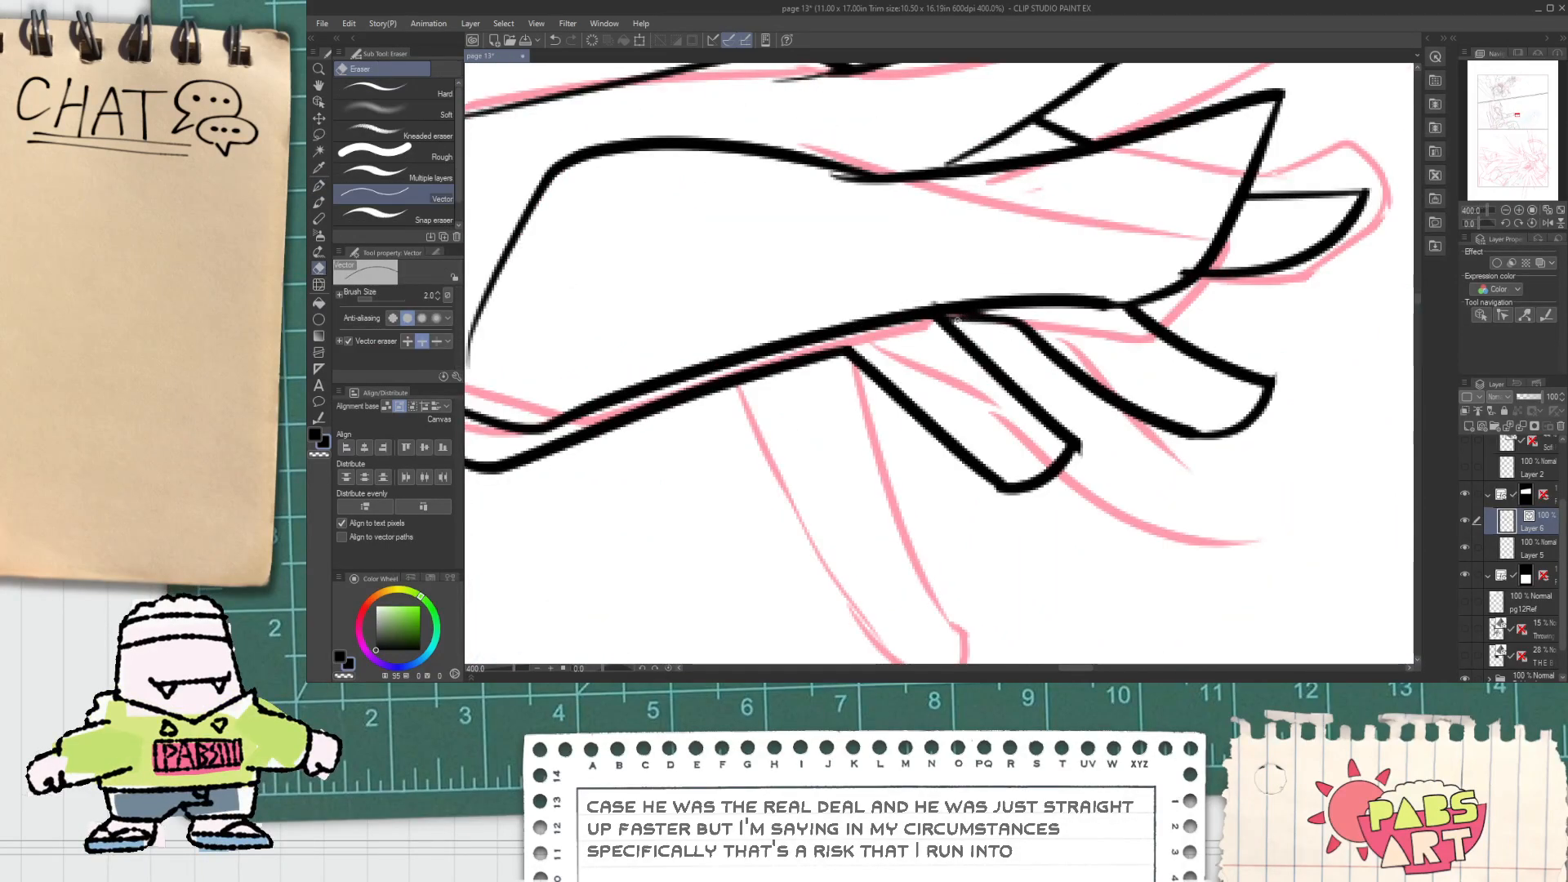
scroll(917, 307, down, 2)
scroll(980, 294, up, 2)
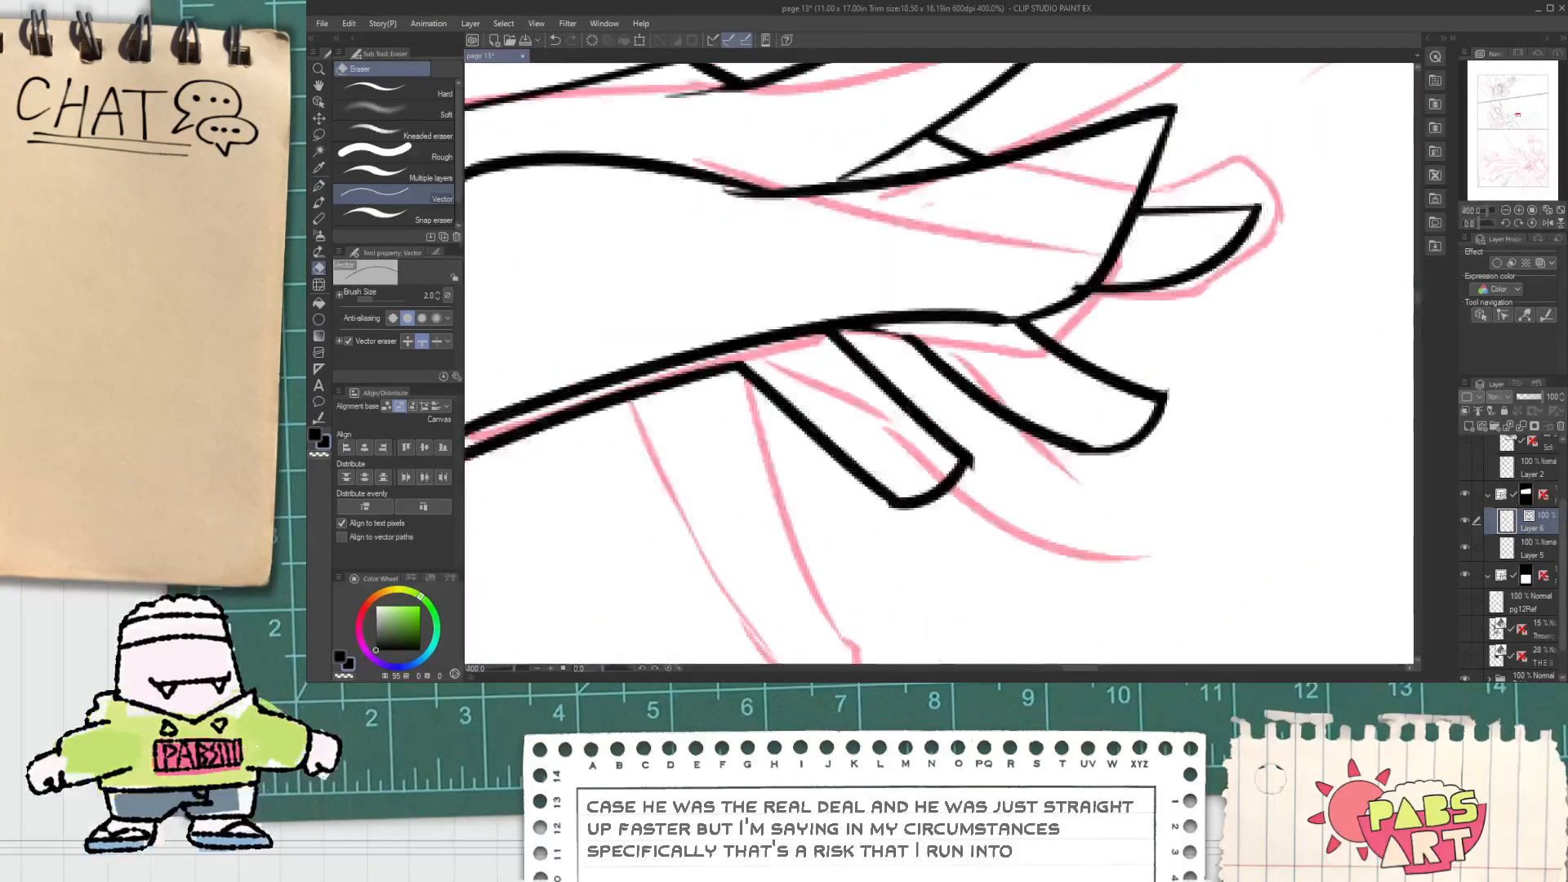
scroll(1064, 280, down, 3)
scroll(1065, 280, down, 3)
key(space)
drag(1064, 281, 916, 249)
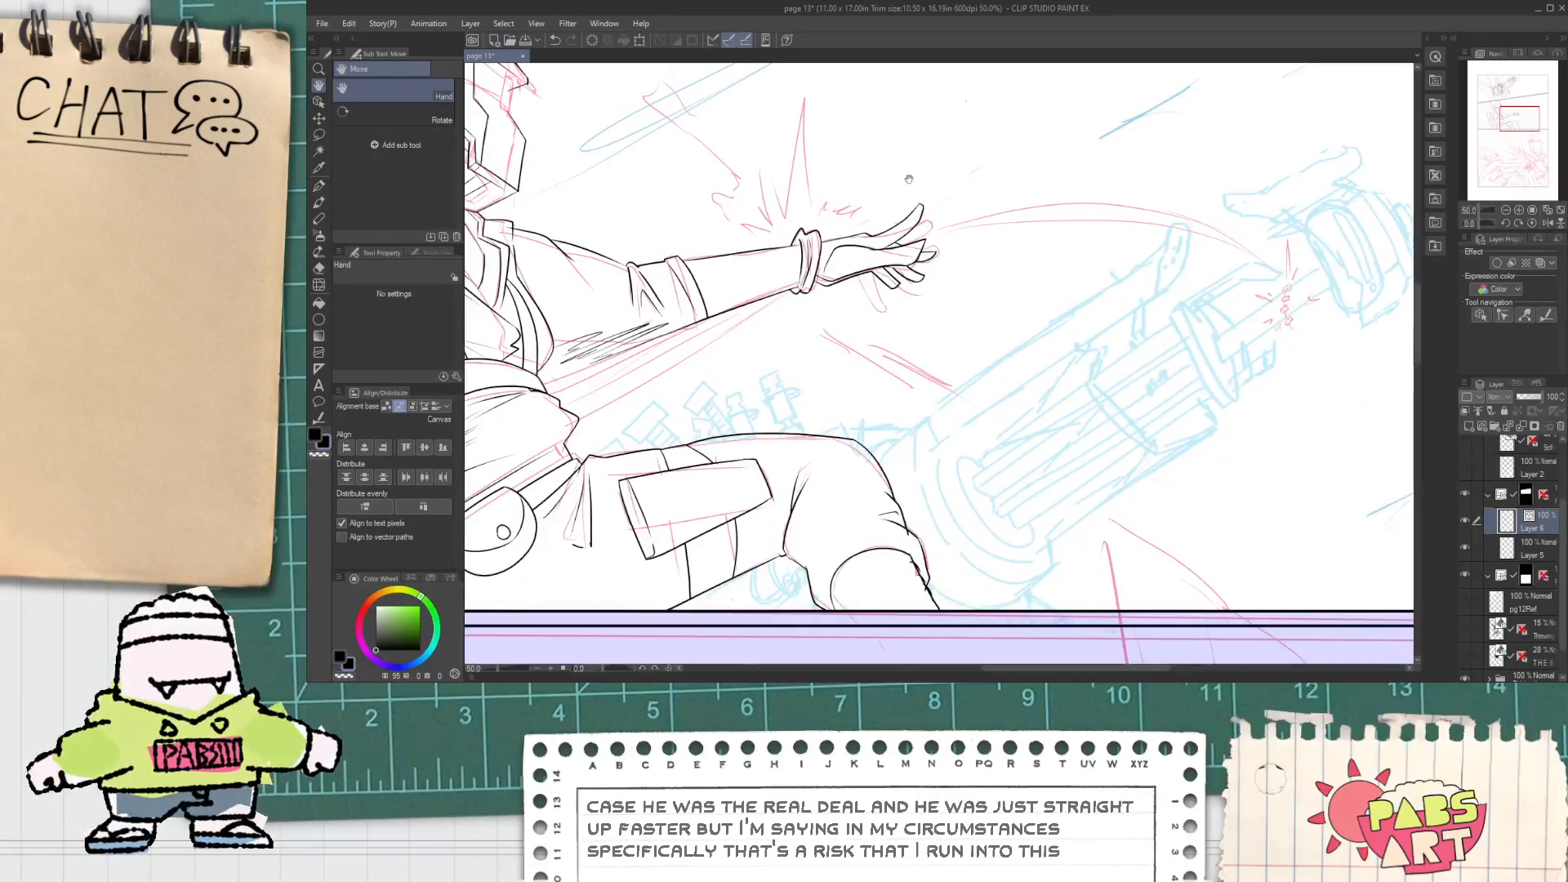
Step: Ink a rounded tip on the hand's topmost finger and erase the old tip lines around and inside it
scroll(915, 179, up, 2)
scroll(897, 245, up, 2)
key(p)
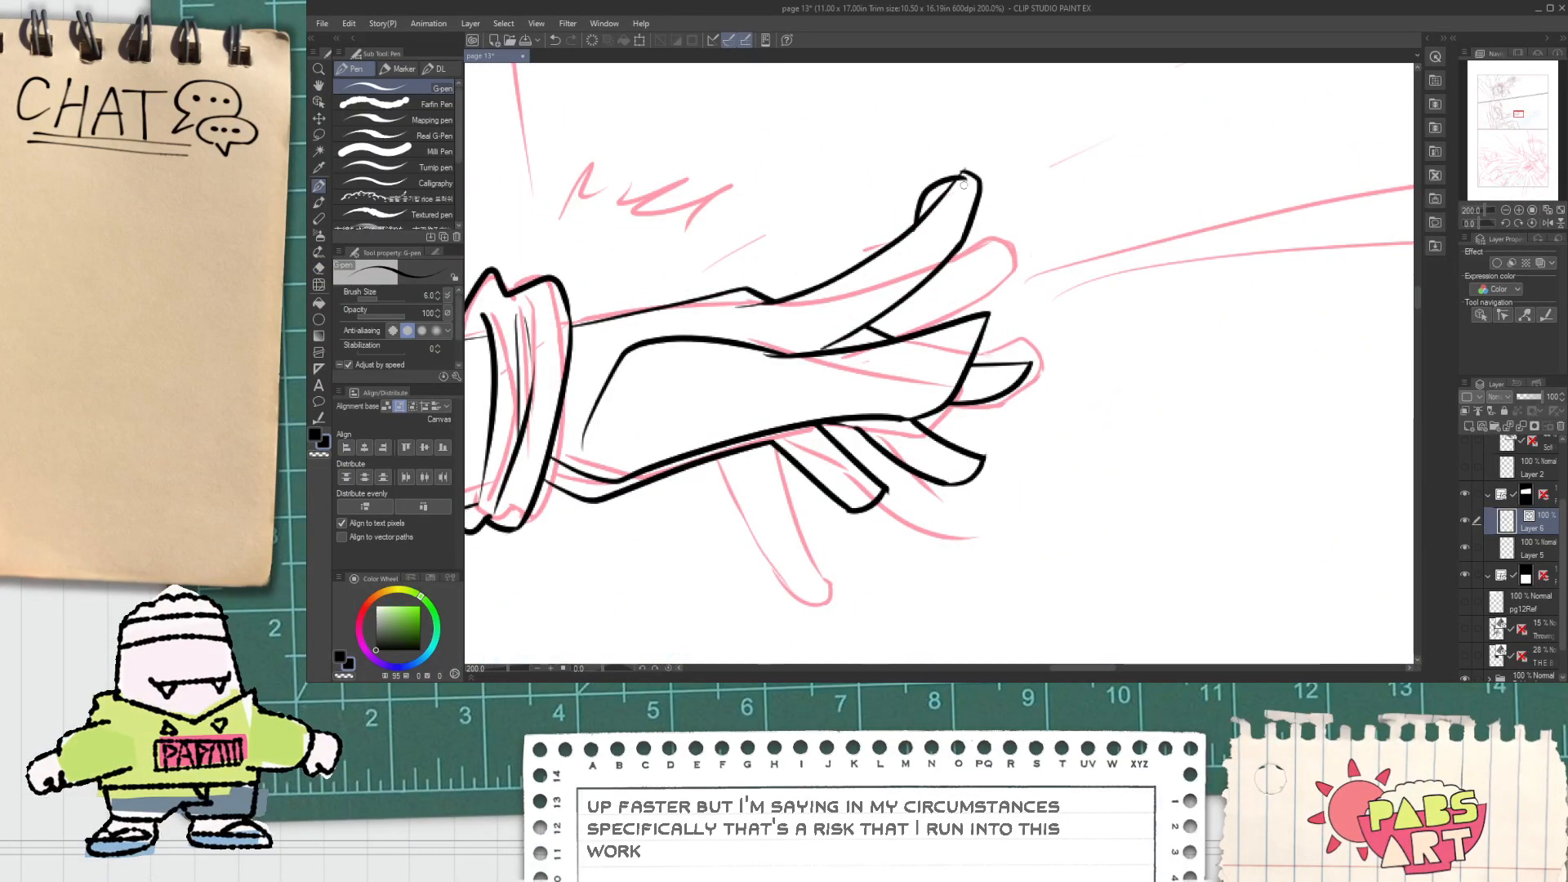
scroll(964, 185, up, 2)
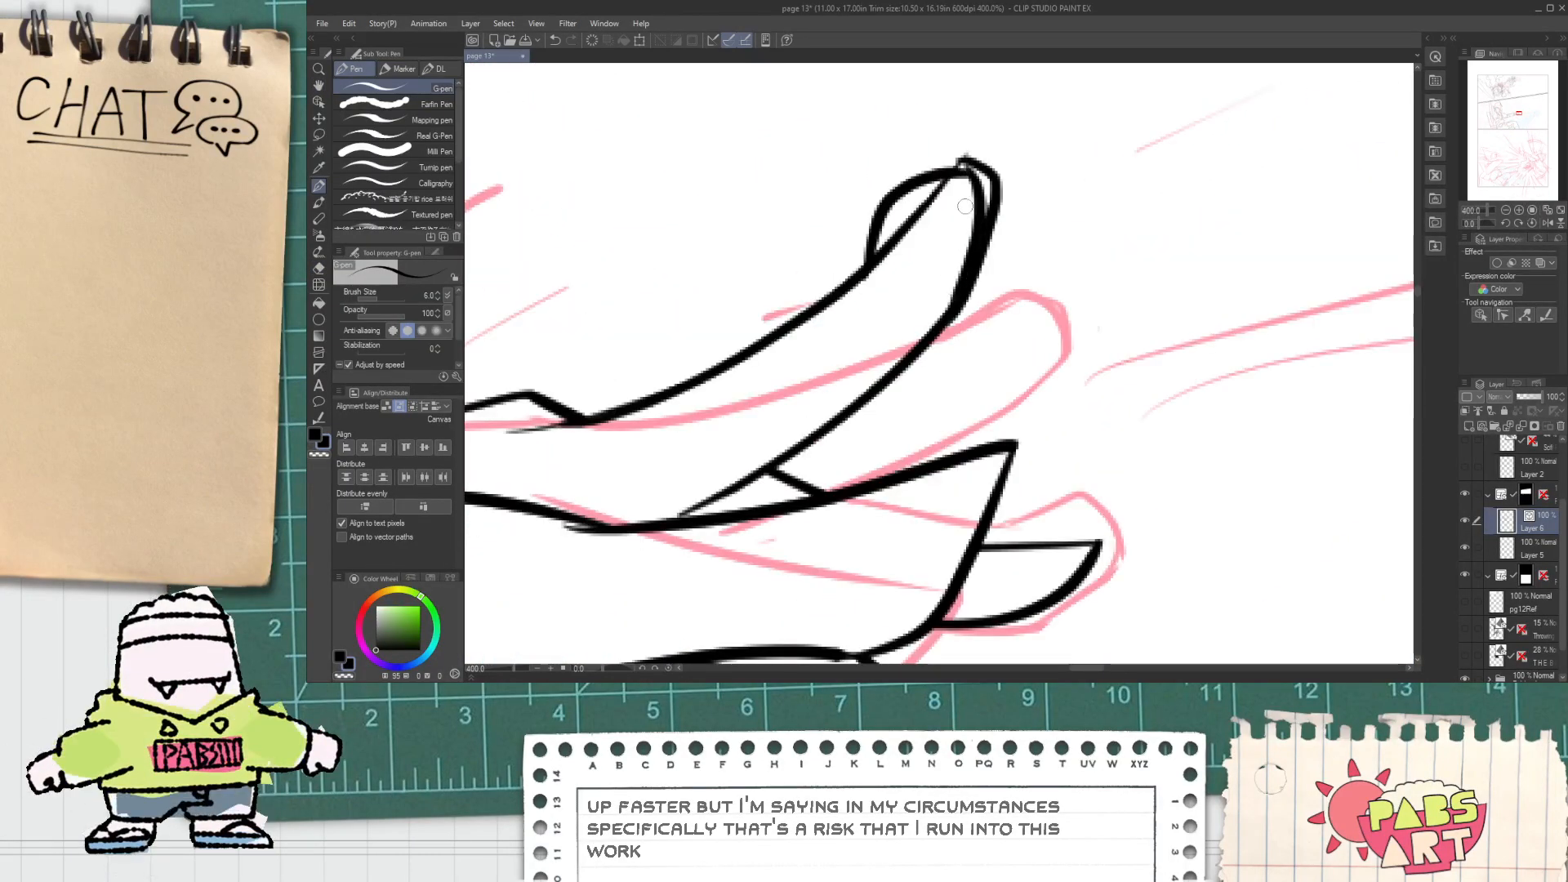
key(e)
click(993, 229)
click(922, 218)
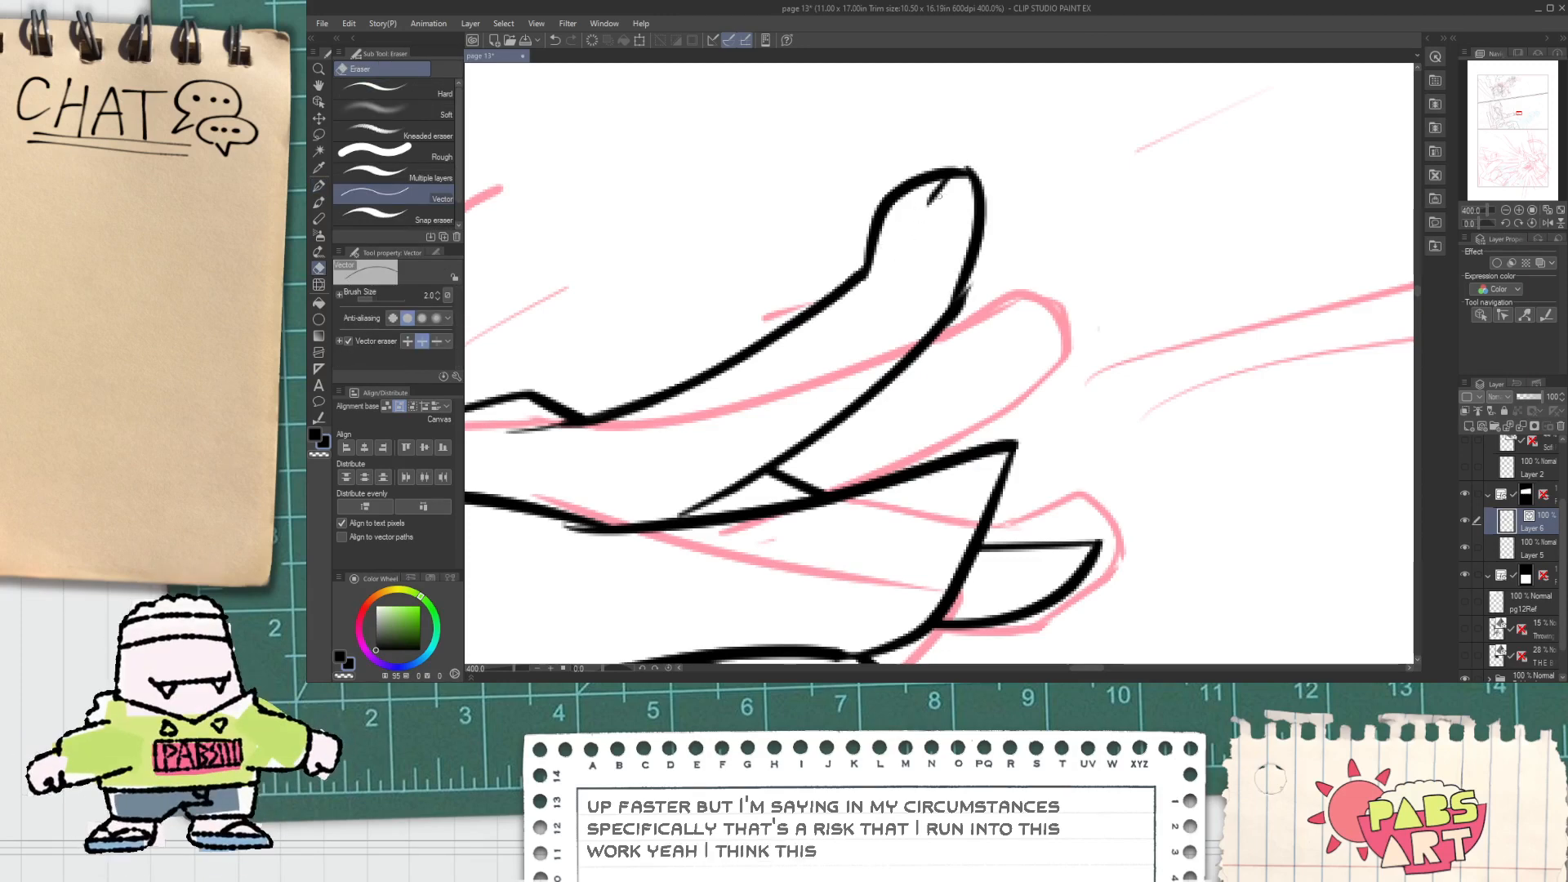
scroll(941, 238, up, 2)
key(p)
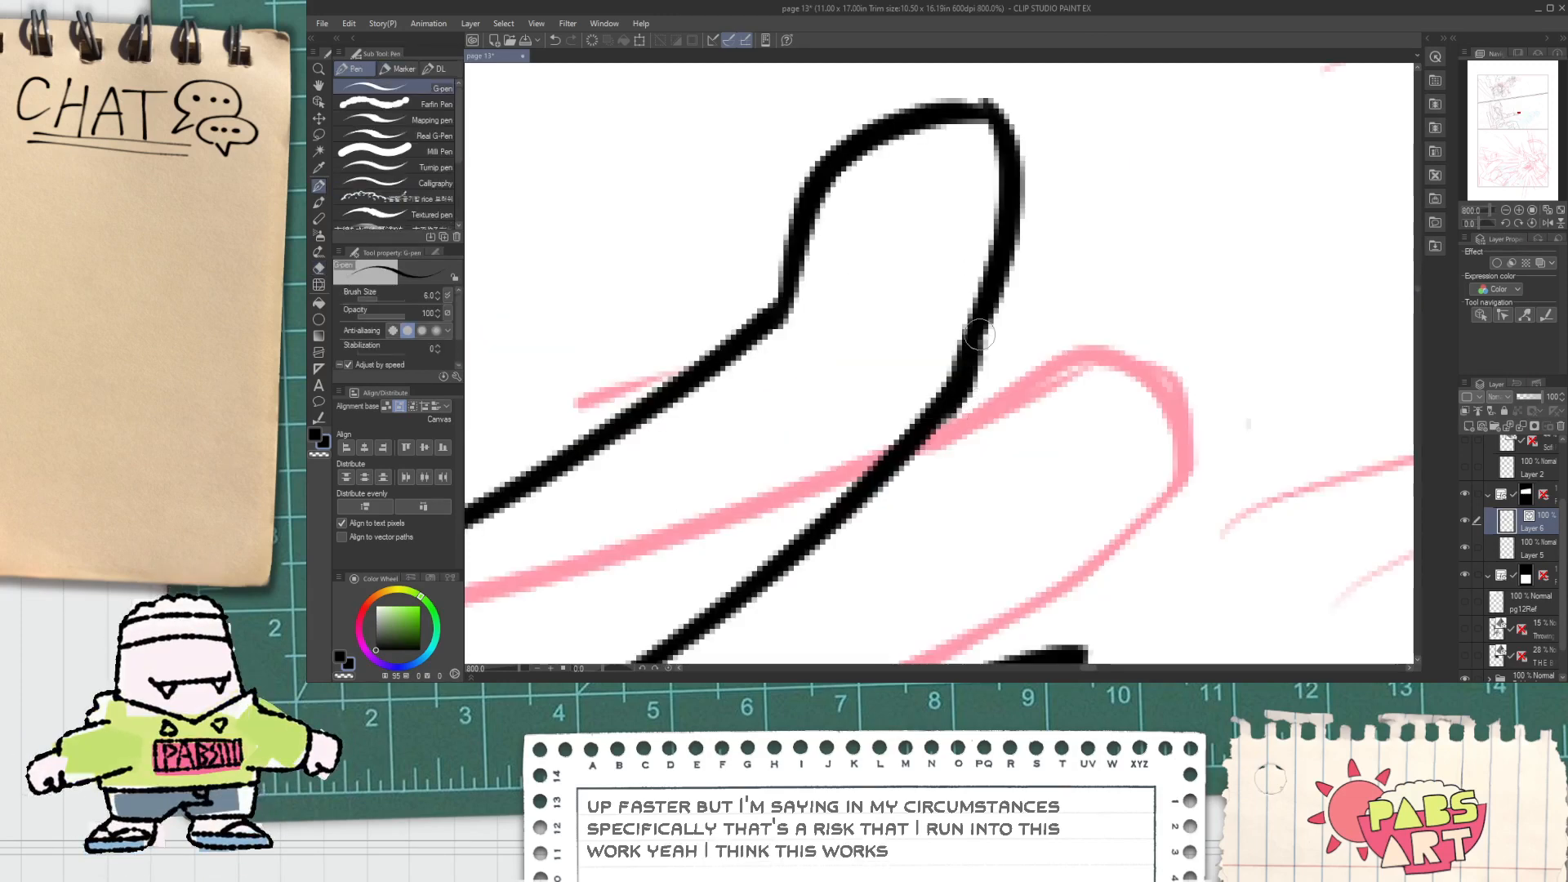
scroll(979, 310, down, 4)
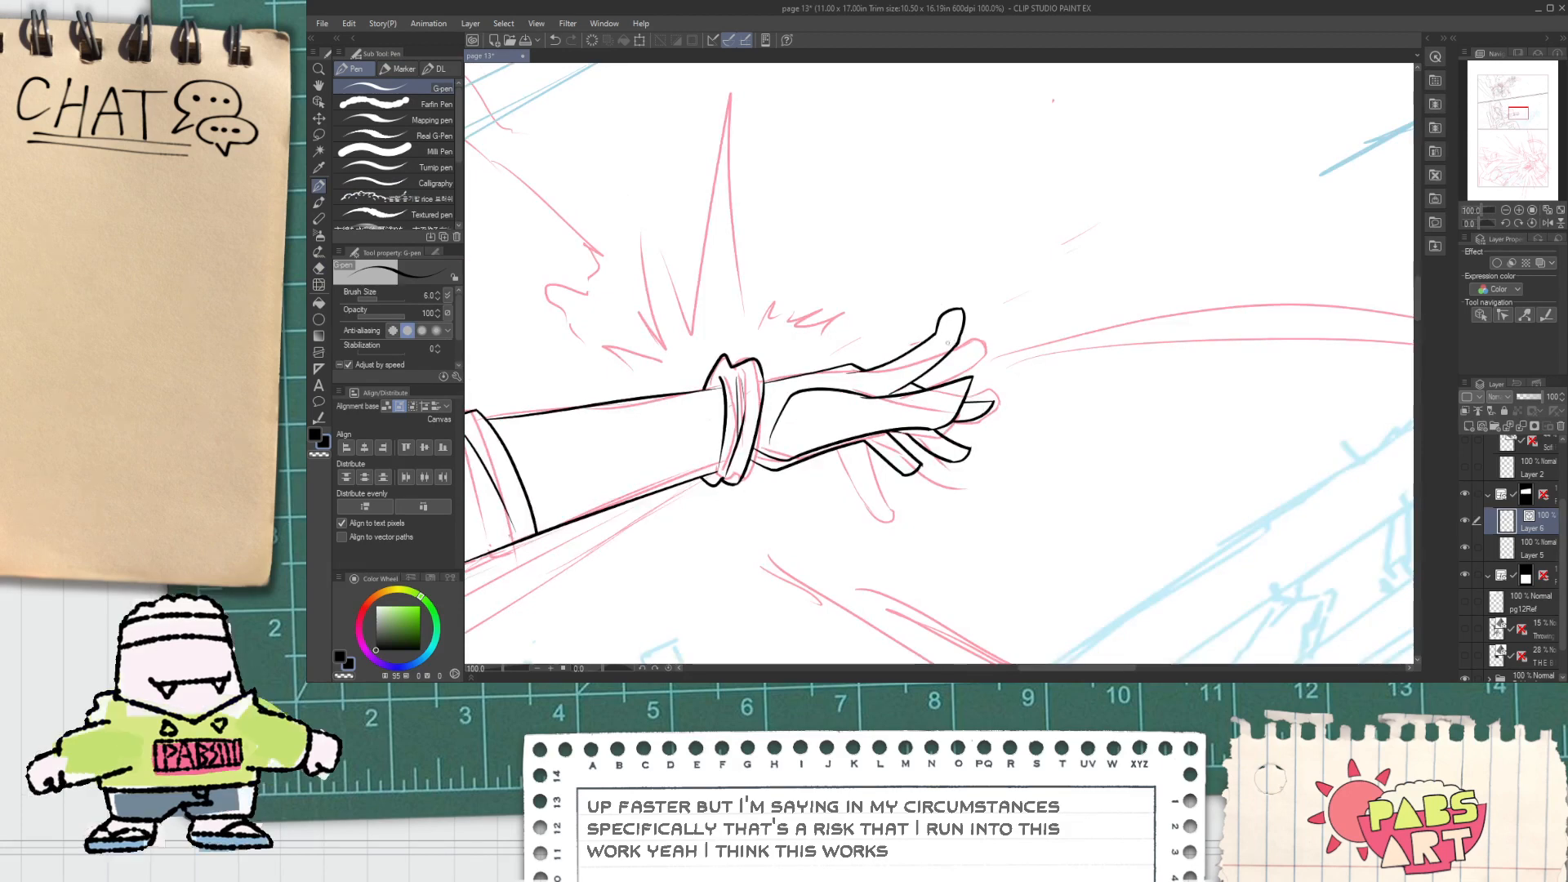
Step: Shift the topmost finger's rounded tip slightly down along the finger and trim the overlapping line ends
scroll(937, 344, up, 3)
key(o)
click(1000, 269)
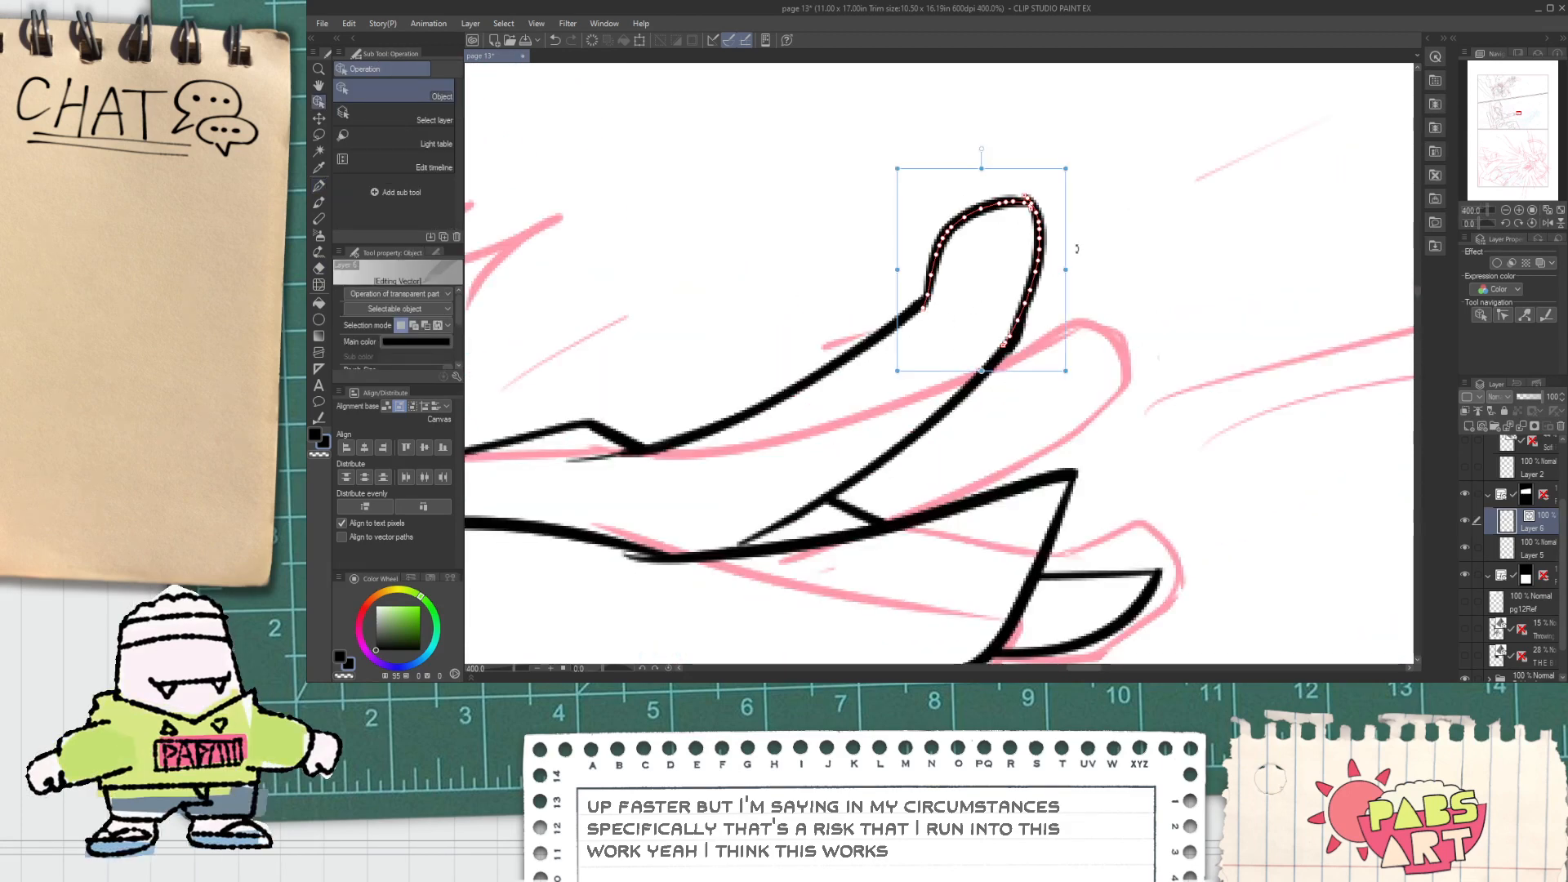
mouse_move(1062, 278)
mouse_down()
mouse_move(1077, 289)
mouse_move(1060, 275)
mouse_up()
click(1086, 295)
key(e)
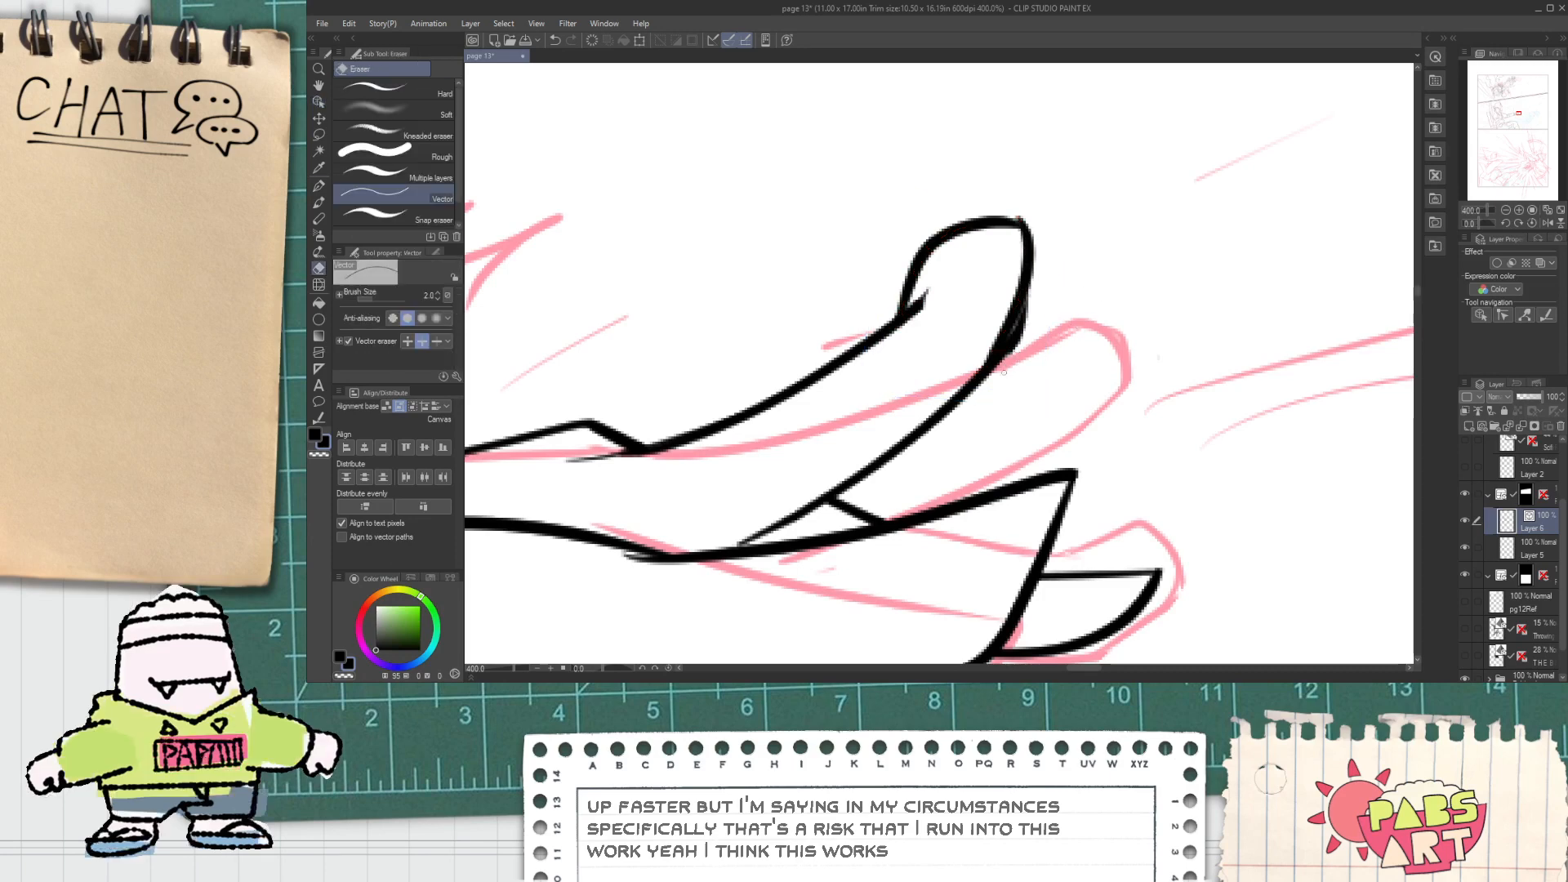
scroll(1004, 371, up, 2)
key(p)
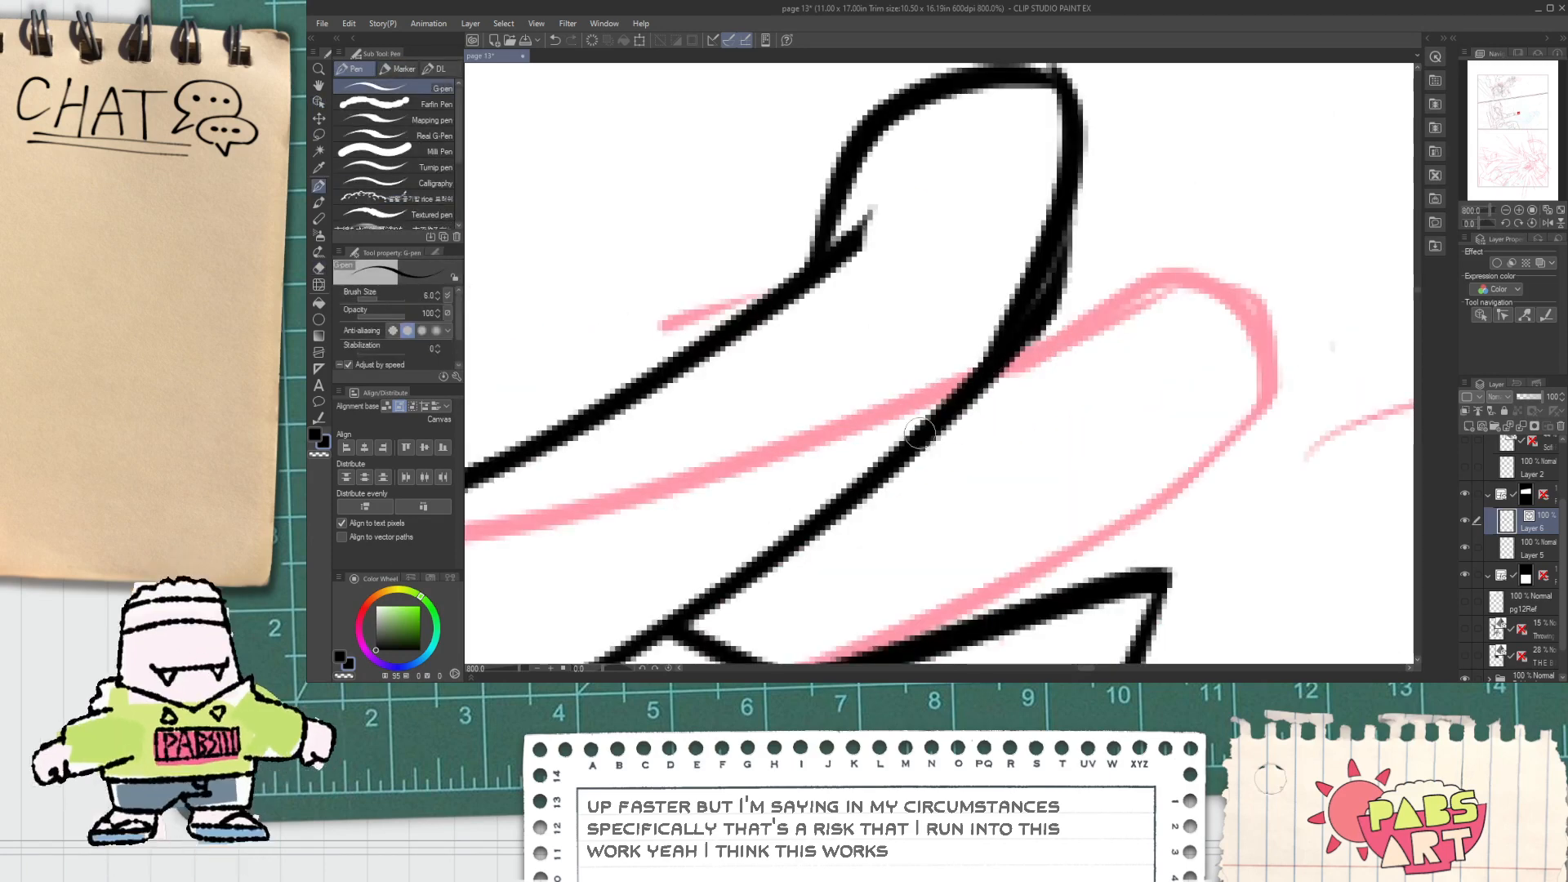
key(e)
drag(968, 392, 1076, 237)
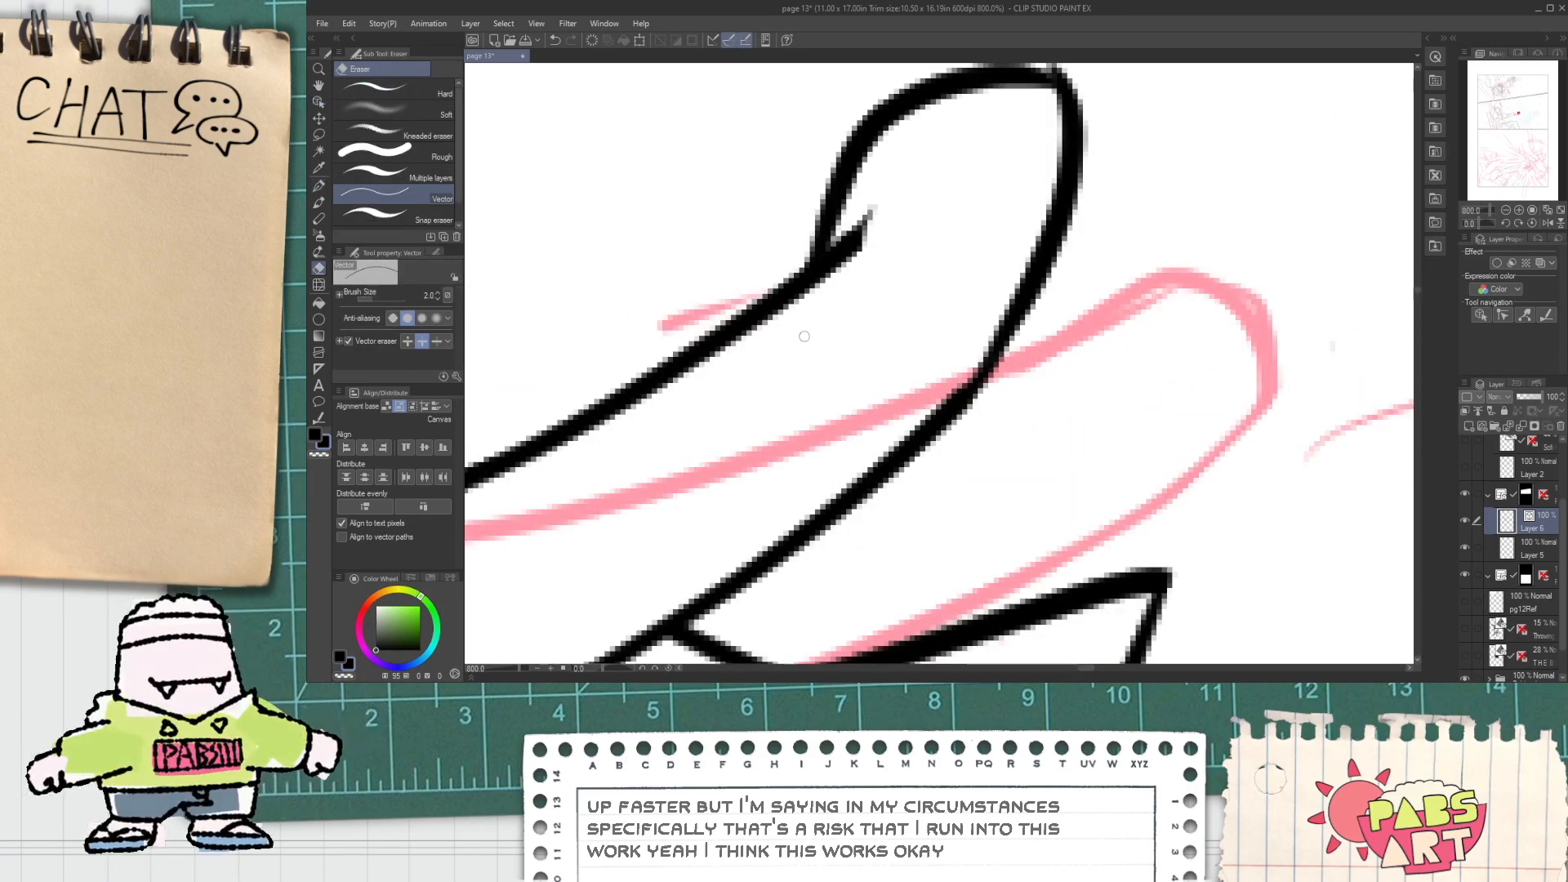
drag(870, 216, 838, 252)
scroll(851, 283, down, 10)
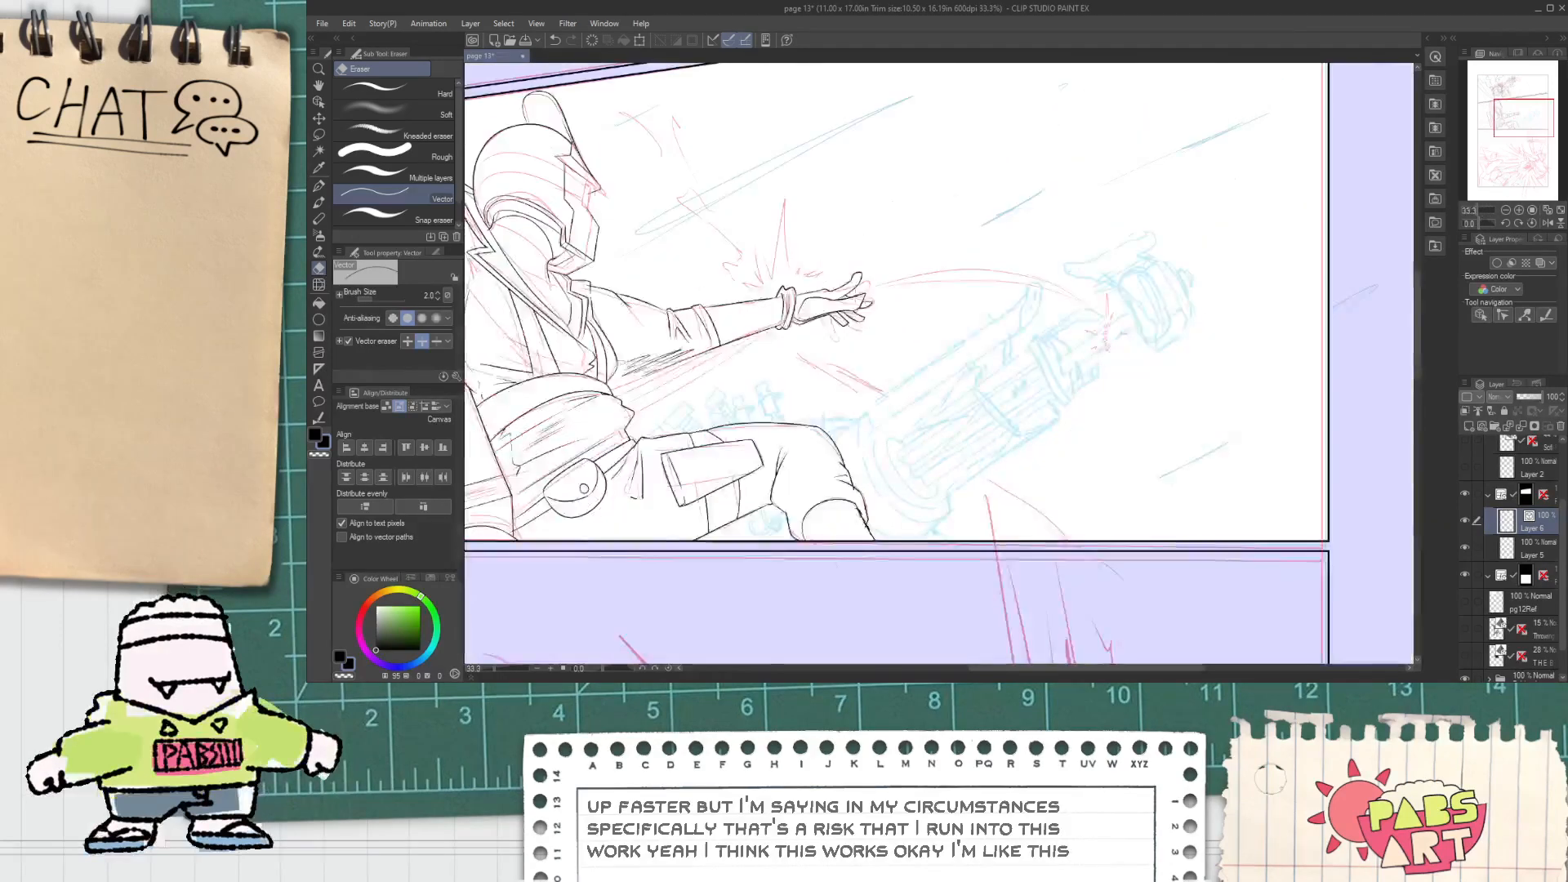
Step: Redraw the topmost finger's tip as a narrower, smoother curve and clear away the old outline
scroll(849, 284, up, 6)
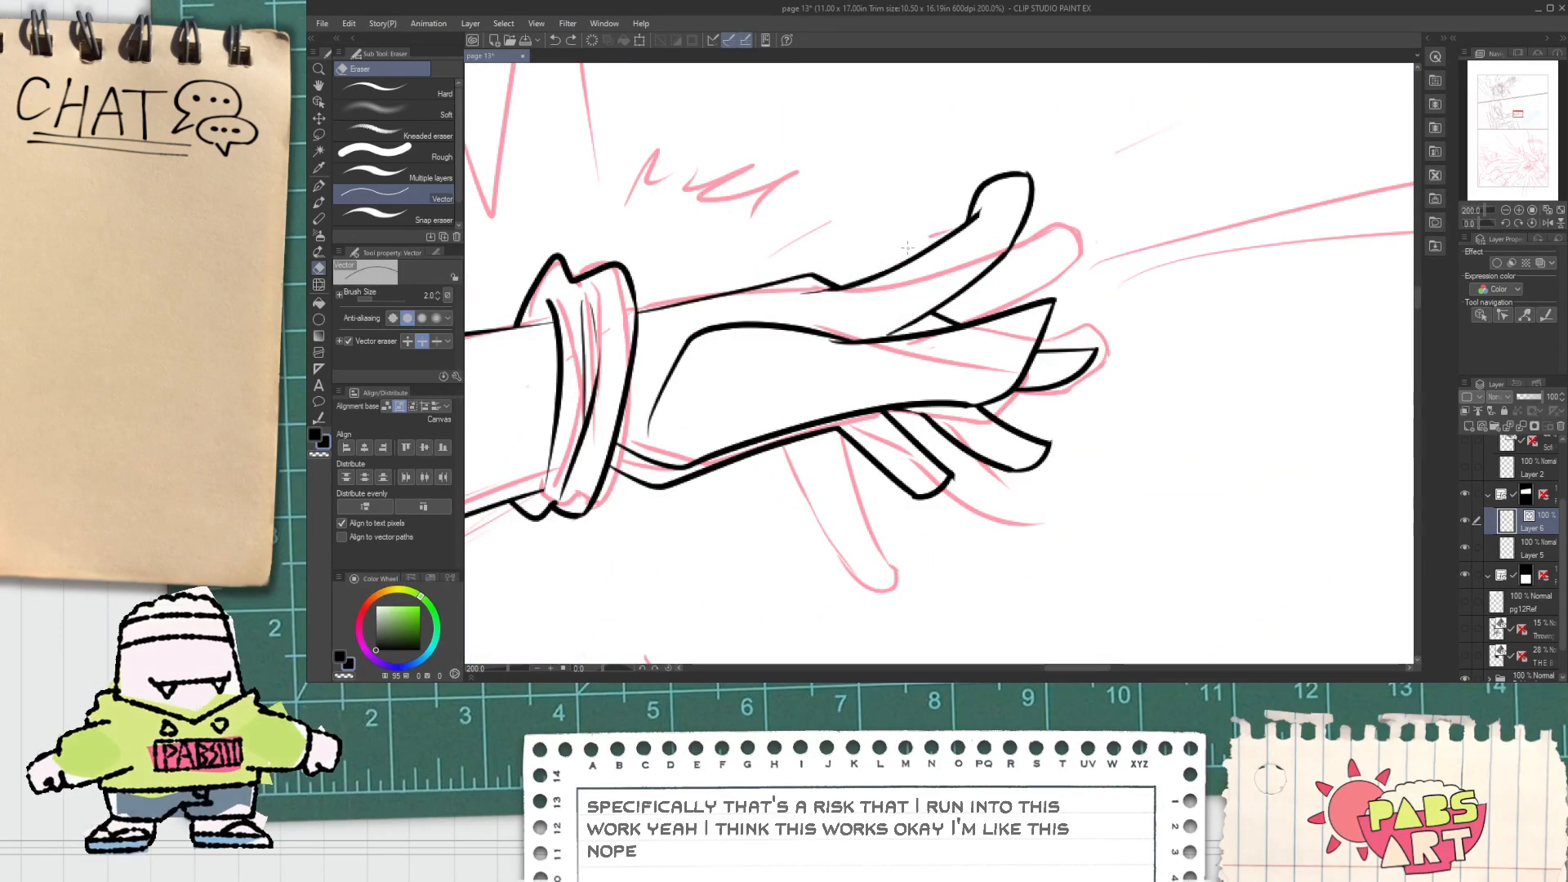
scroll(906, 247, up, 2)
key(p)
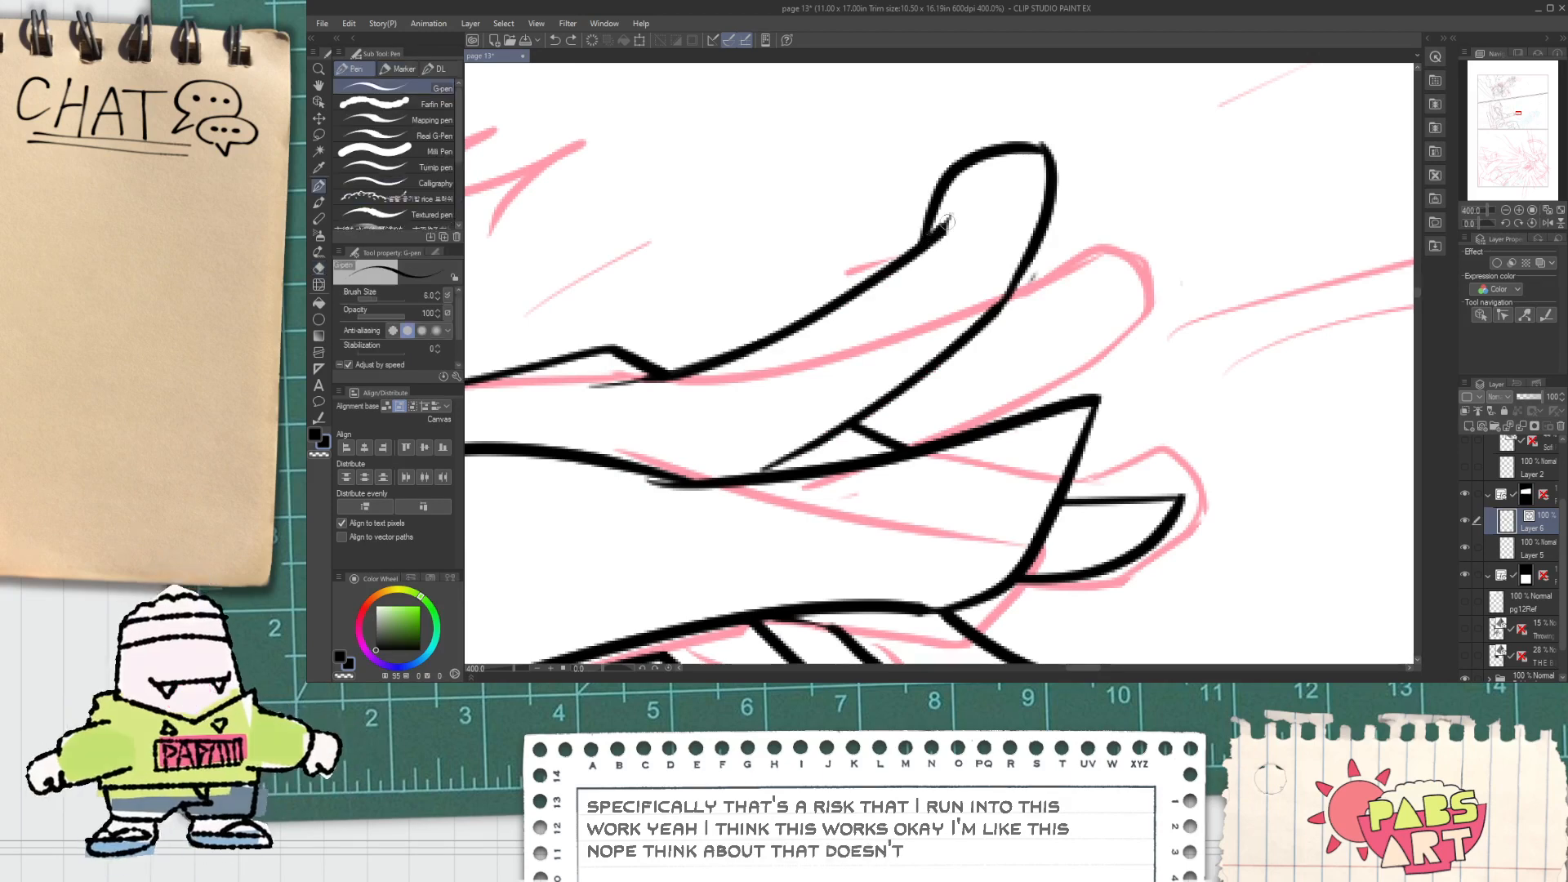
mouse_move(946, 222)
mouse_down()
mouse_move(1036, 270)
mouse_move(1025, 260)
mouse_up()
key(e)
scroll(1021, 261, down, 3)
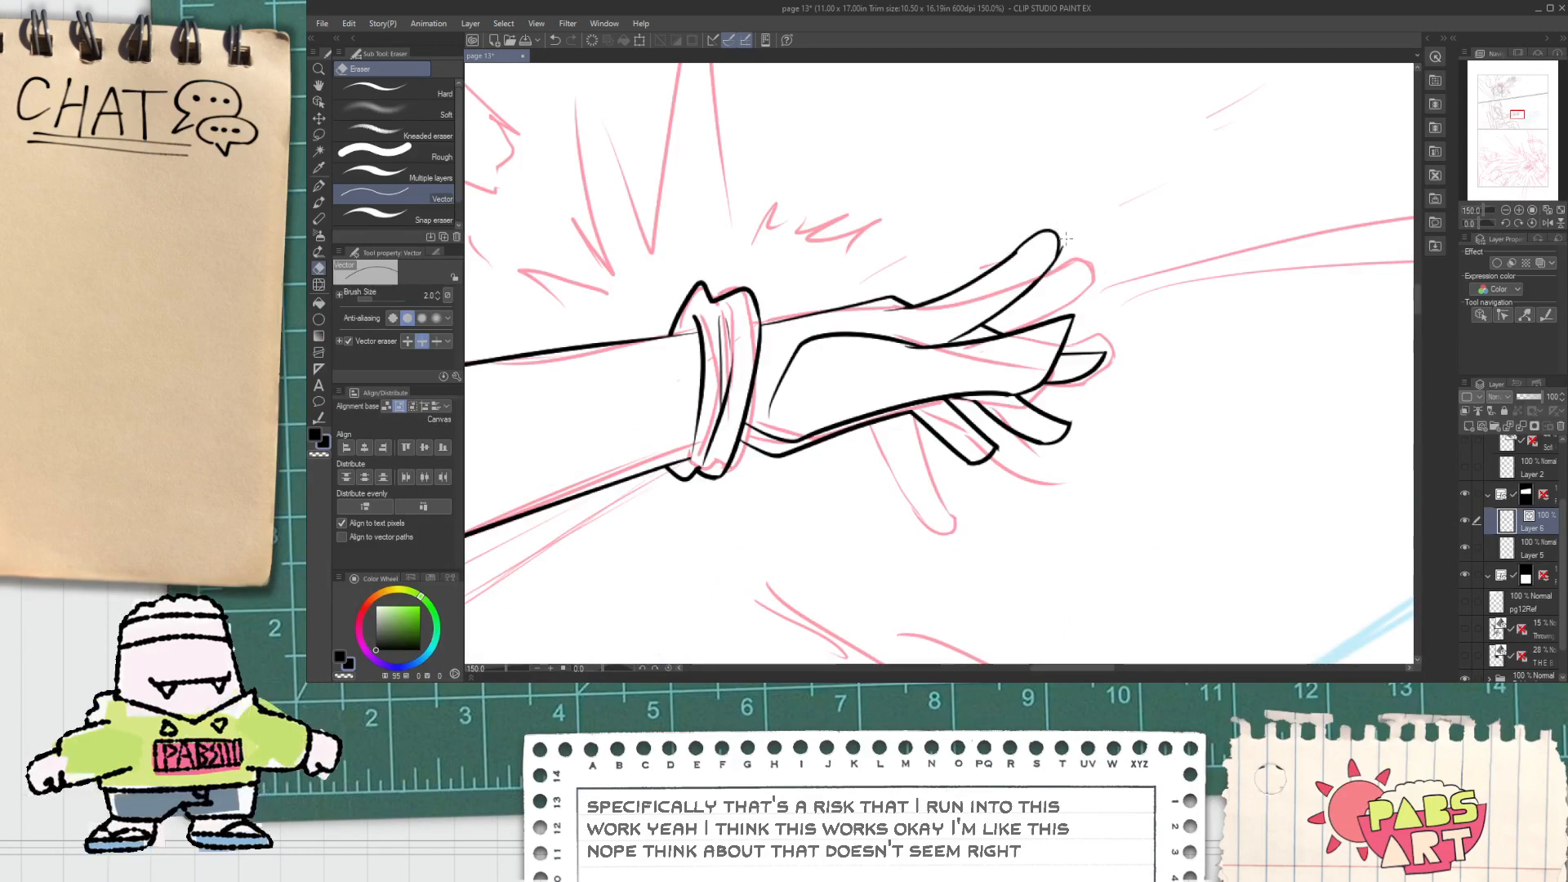
Step: Ink a curved upper hand contour from the wristband to the topmost finger and erase the old angular line above it
scroll(1063, 261, down, 2)
key(space)
drag(981, 316, 912, 401)
scroll(963, 343, down, 2)
scroll(912, 402, up, 5)
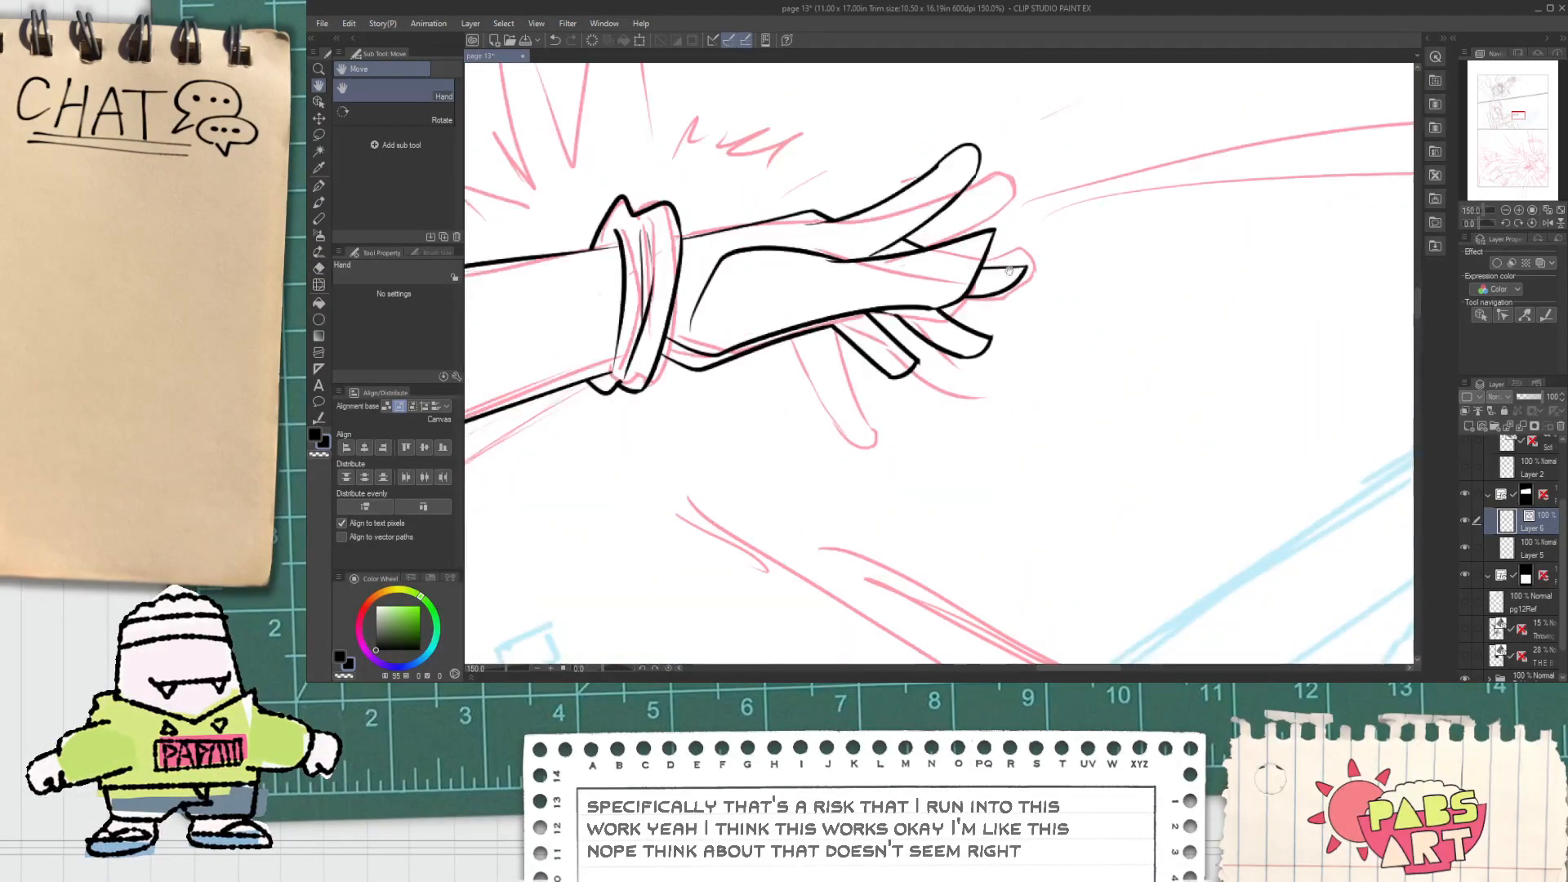
scroll(735, 269, up, 1)
drag(651, 271, 947, 196)
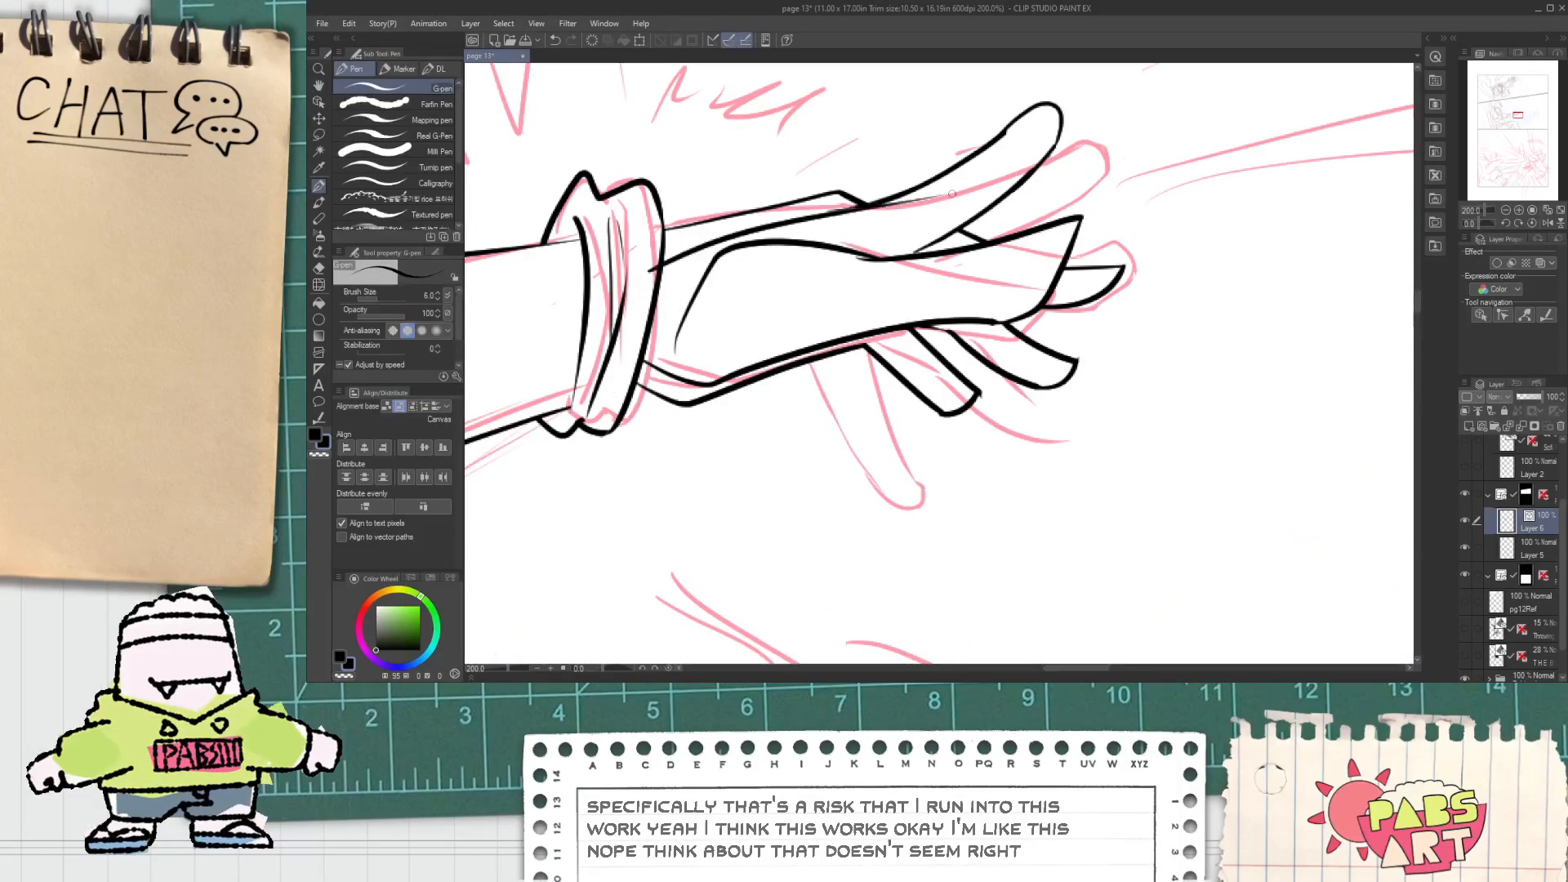
key(e)
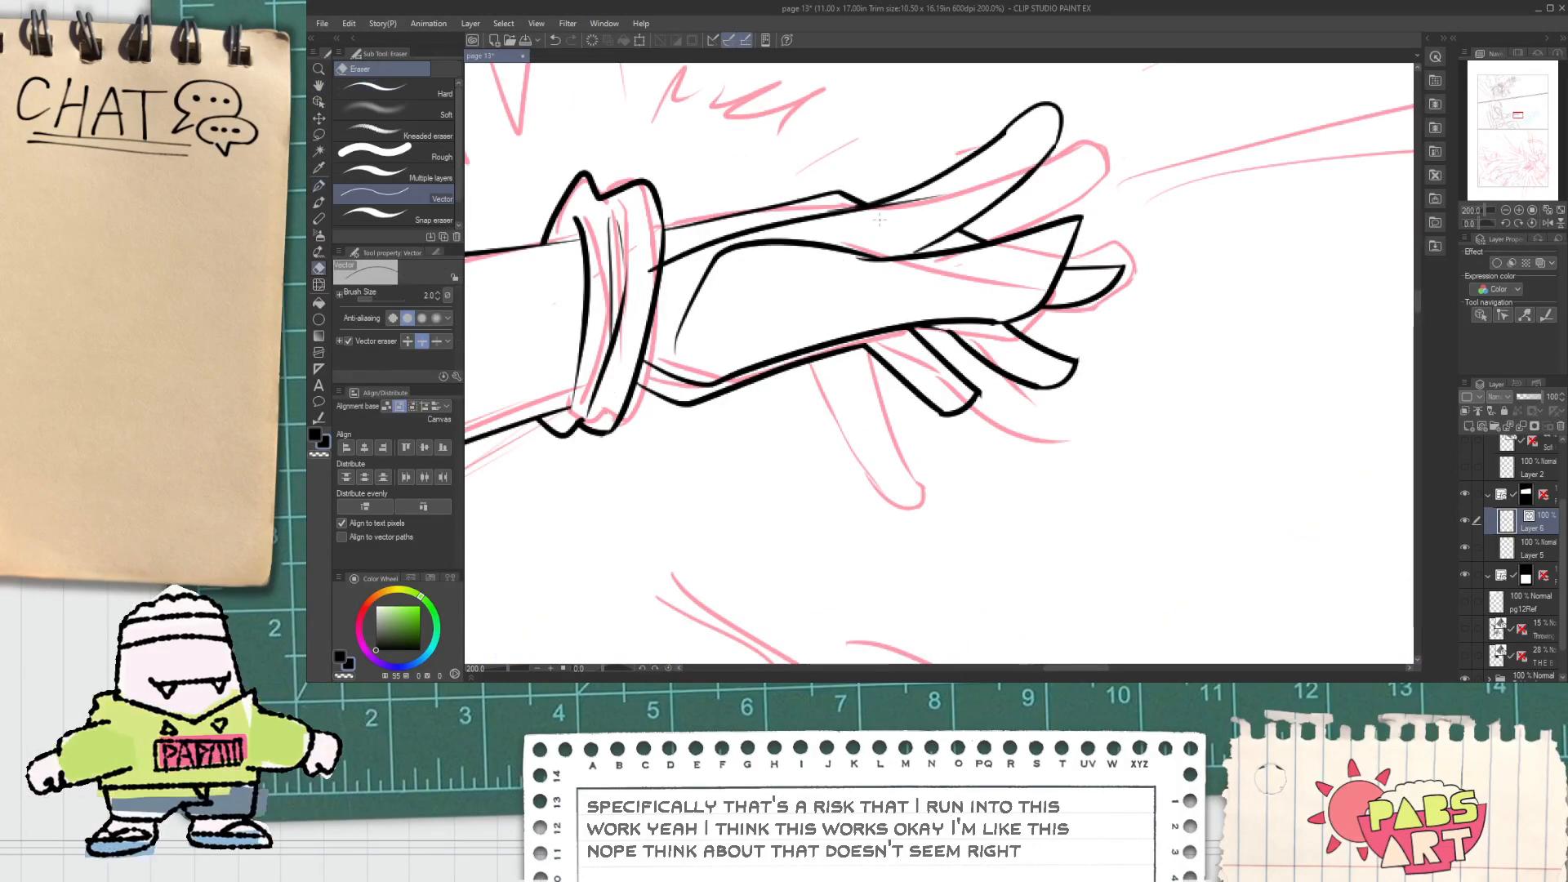
drag(887, 181, 748, 201)
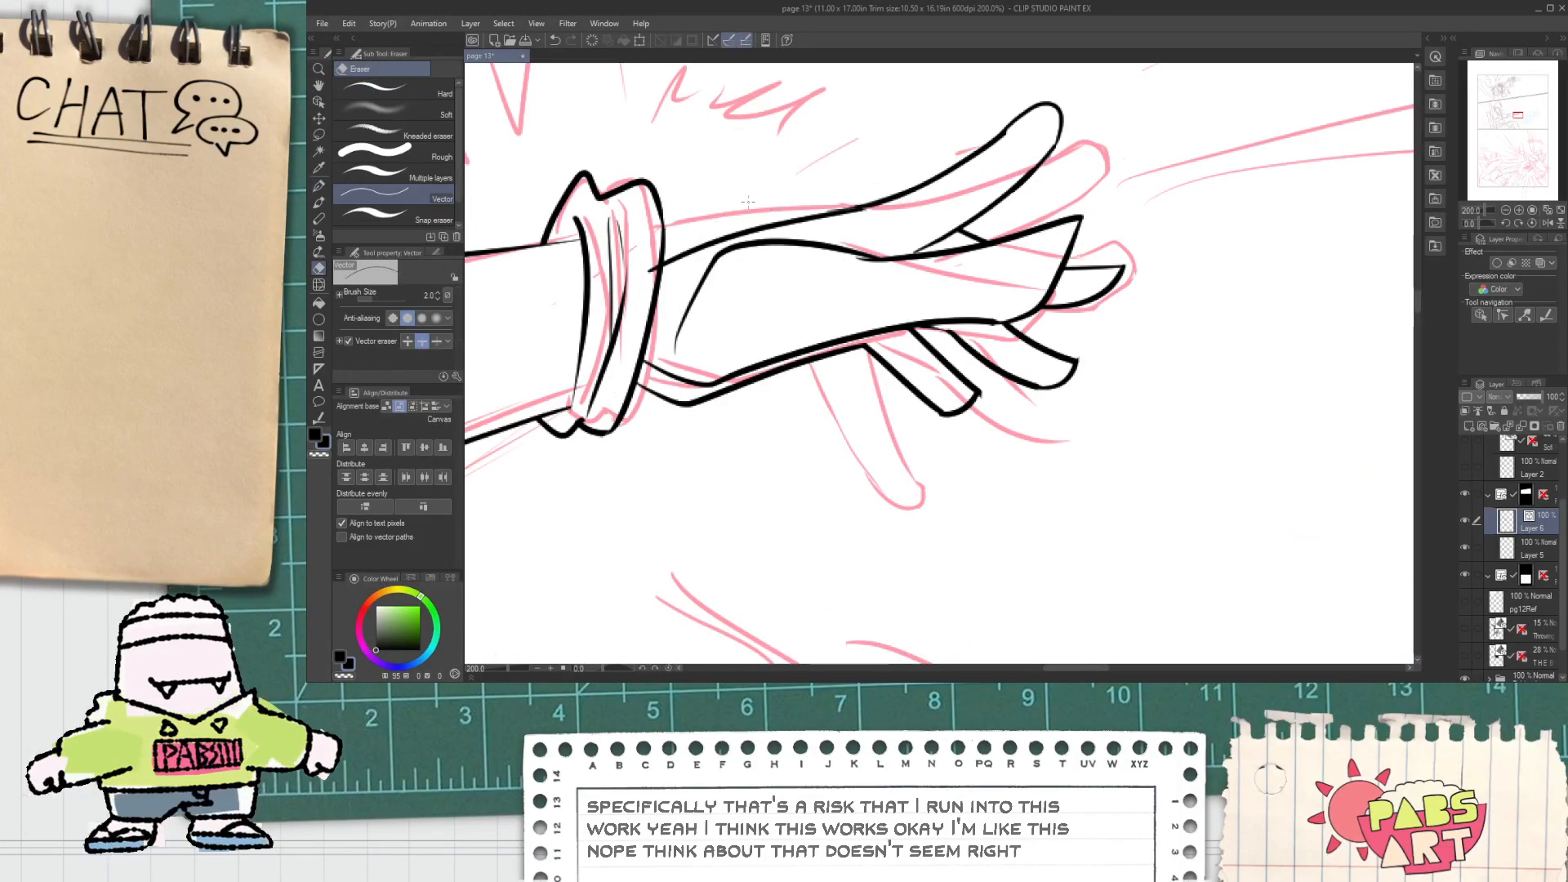
click(651, 268)
Step: Try a flatter upper contour for the topmost finger, running out from the back of the hand
scroll(651, 269, down, 2)
scroll(795, 245, up, 2)
key(p)
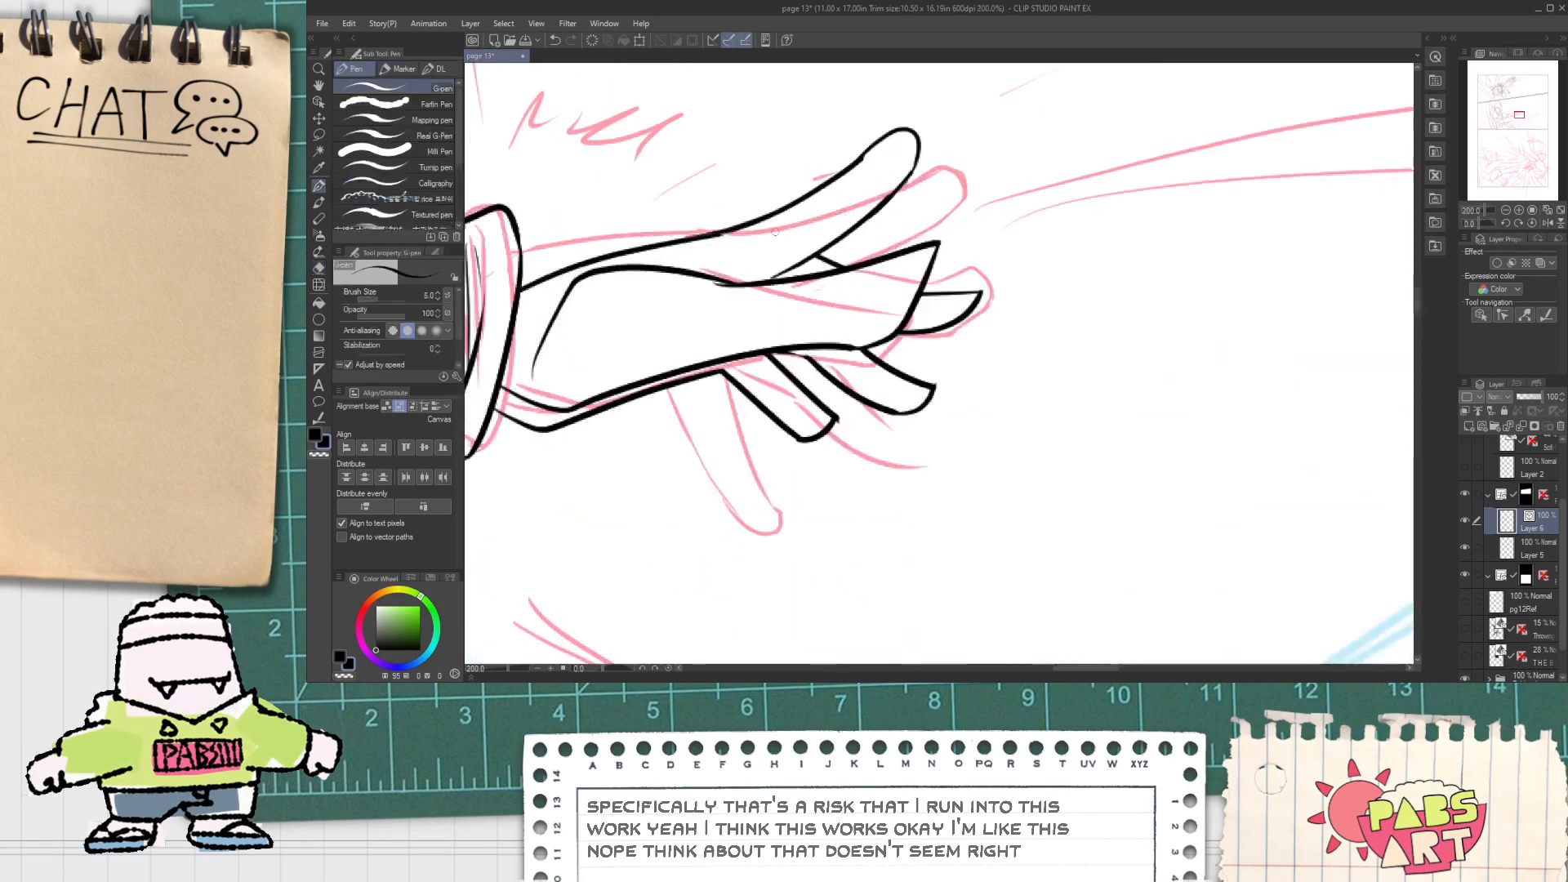
key(ctrl+z)
drag(699, 229, 990, 151)
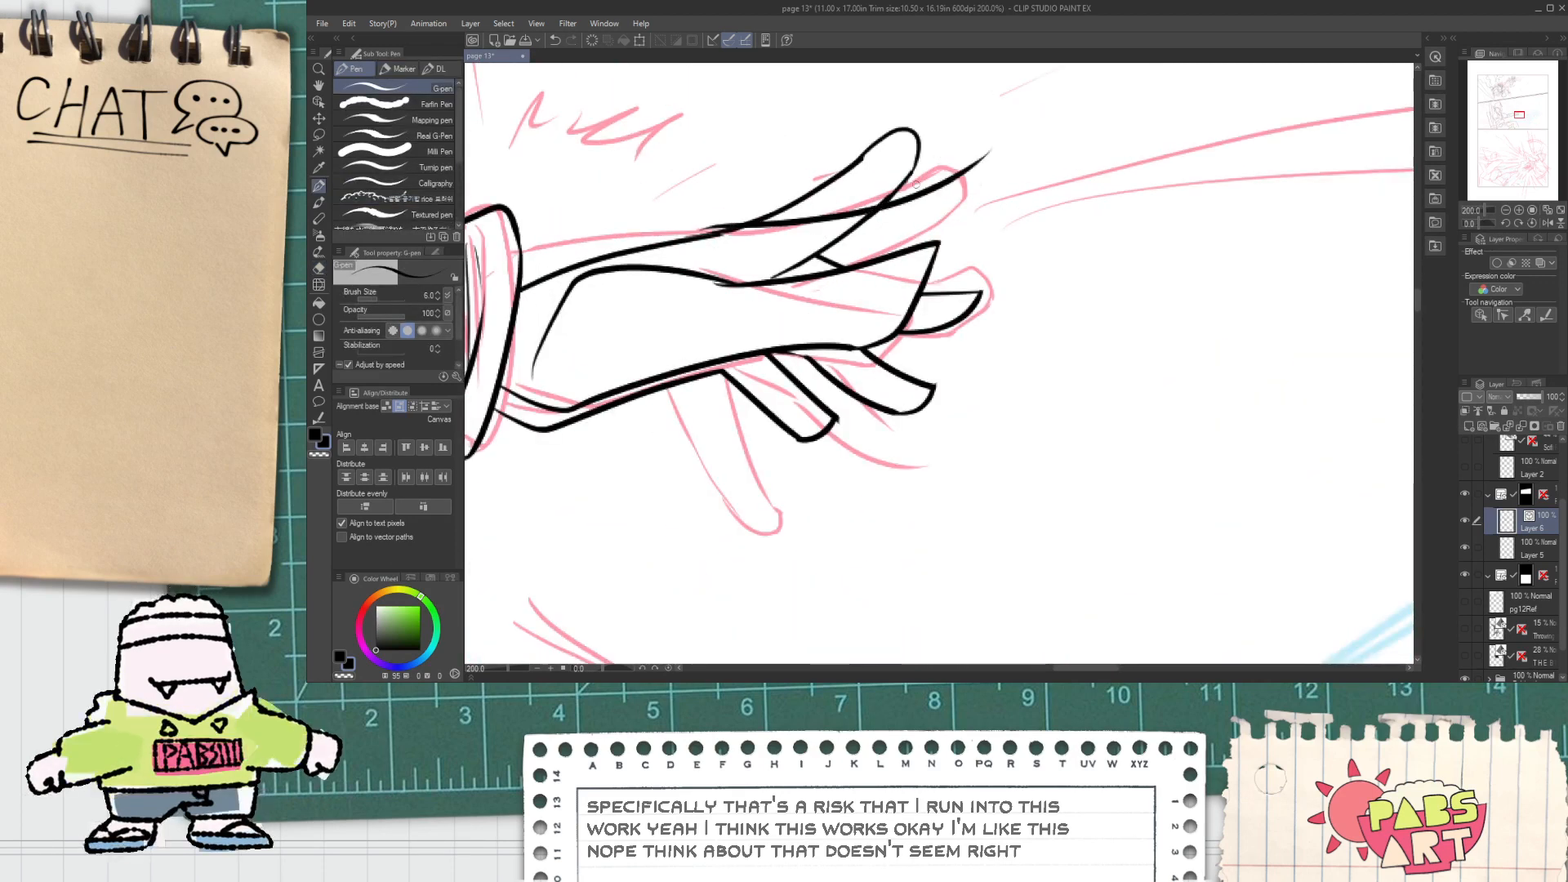
scroll(847, 264, down, 2)
Step: Select all the hand's strokes beyond the wristband, make the hand taller and shorter in length, and rotate it upwards
key(space)
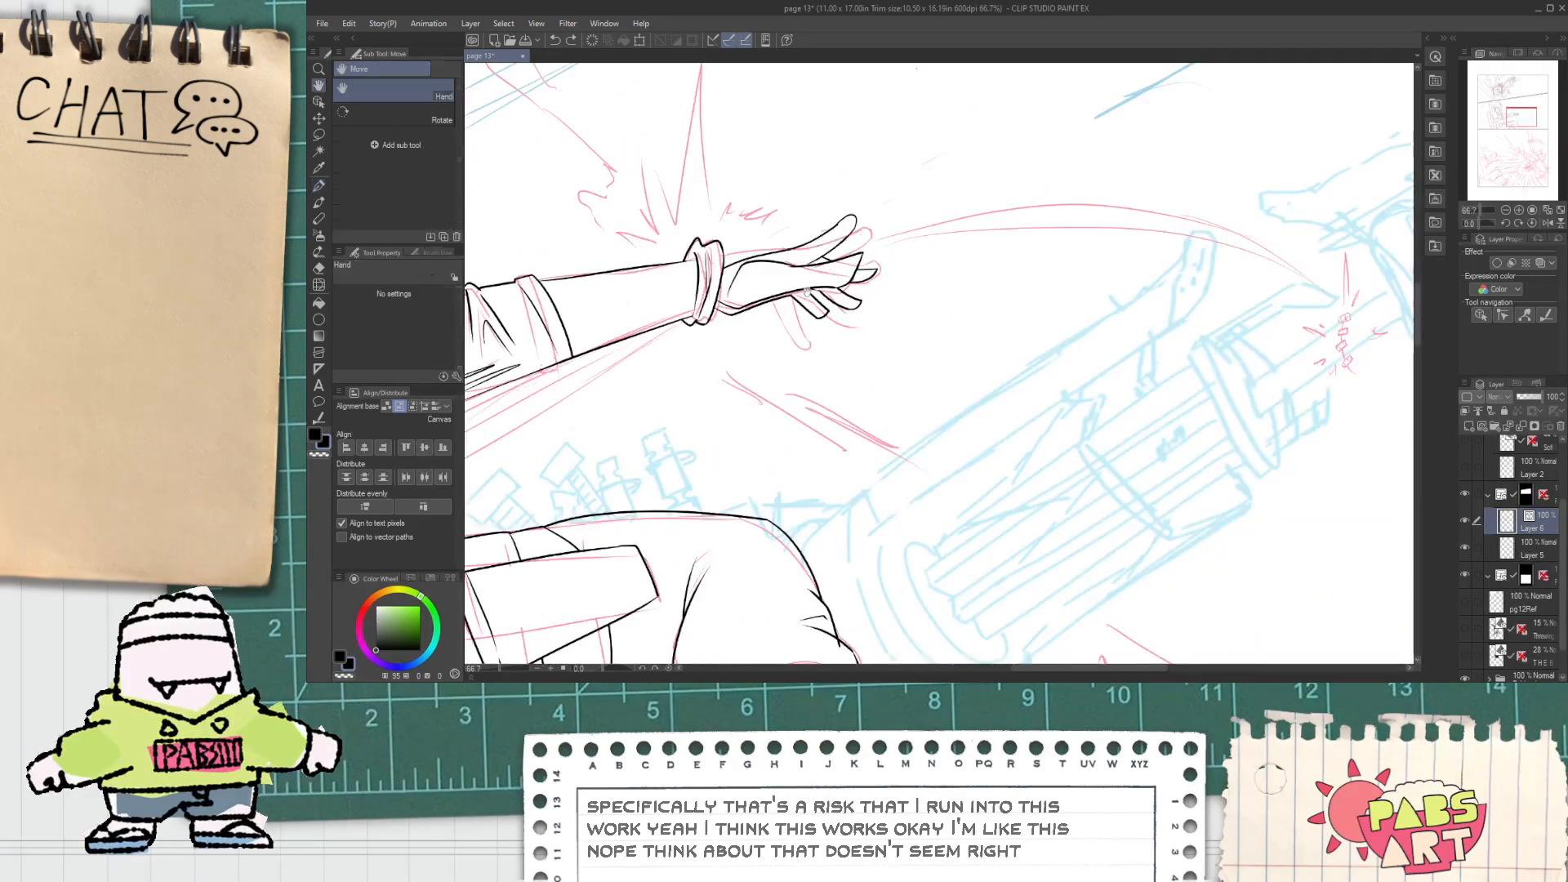
drag(847, 269, 838, 422)
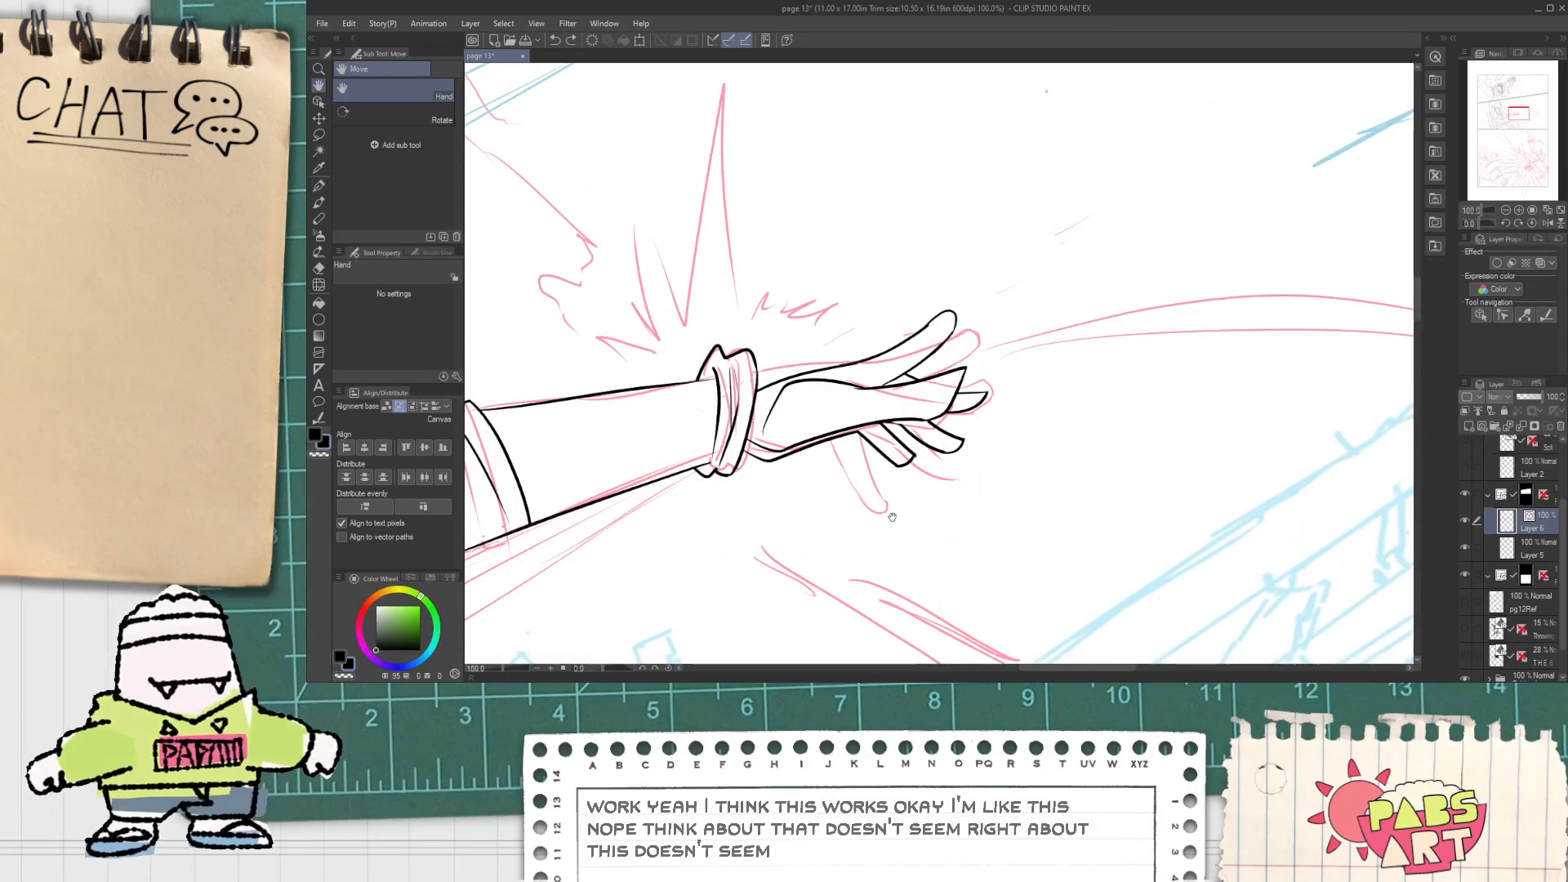
key(o)
drag(1002, 539, 846, 221)
mouse_move(935, 600)
mouse_down()
mouse_move(879, 533)
mouse_move(801, 272)
mouse_move(782, 263)
mouse_up()
drag(827, 190, 993, 530)
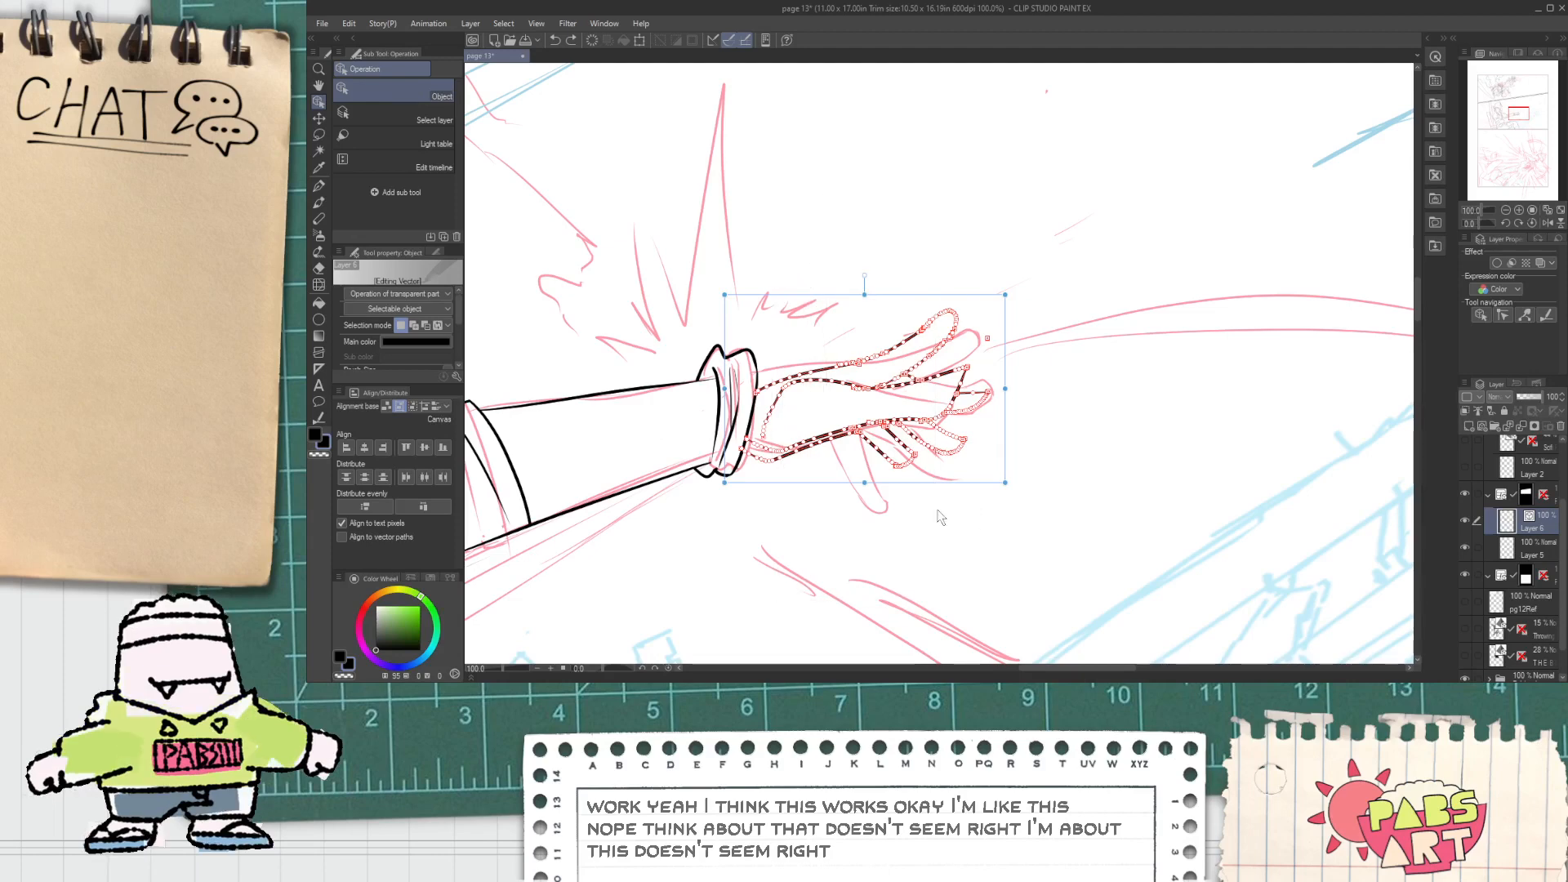
drag(867, 487, 865, 519)
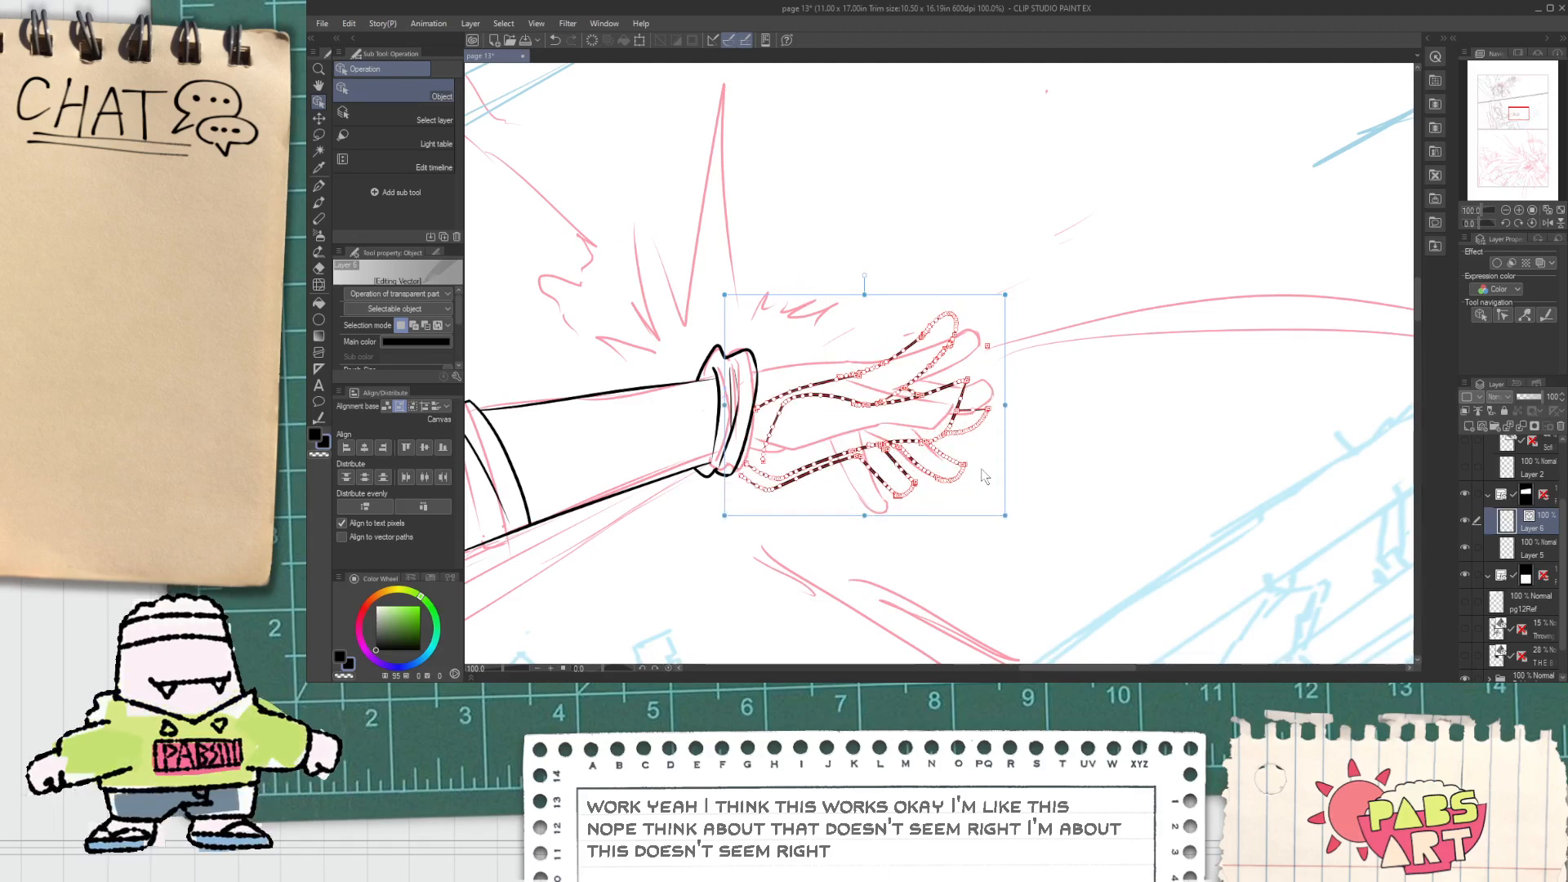
mouse_move(1007, 465)
mouse_down()
mouse_move(1000, 387)
mouse_move(970, 374)
mouse_up()
click(1004, 384)
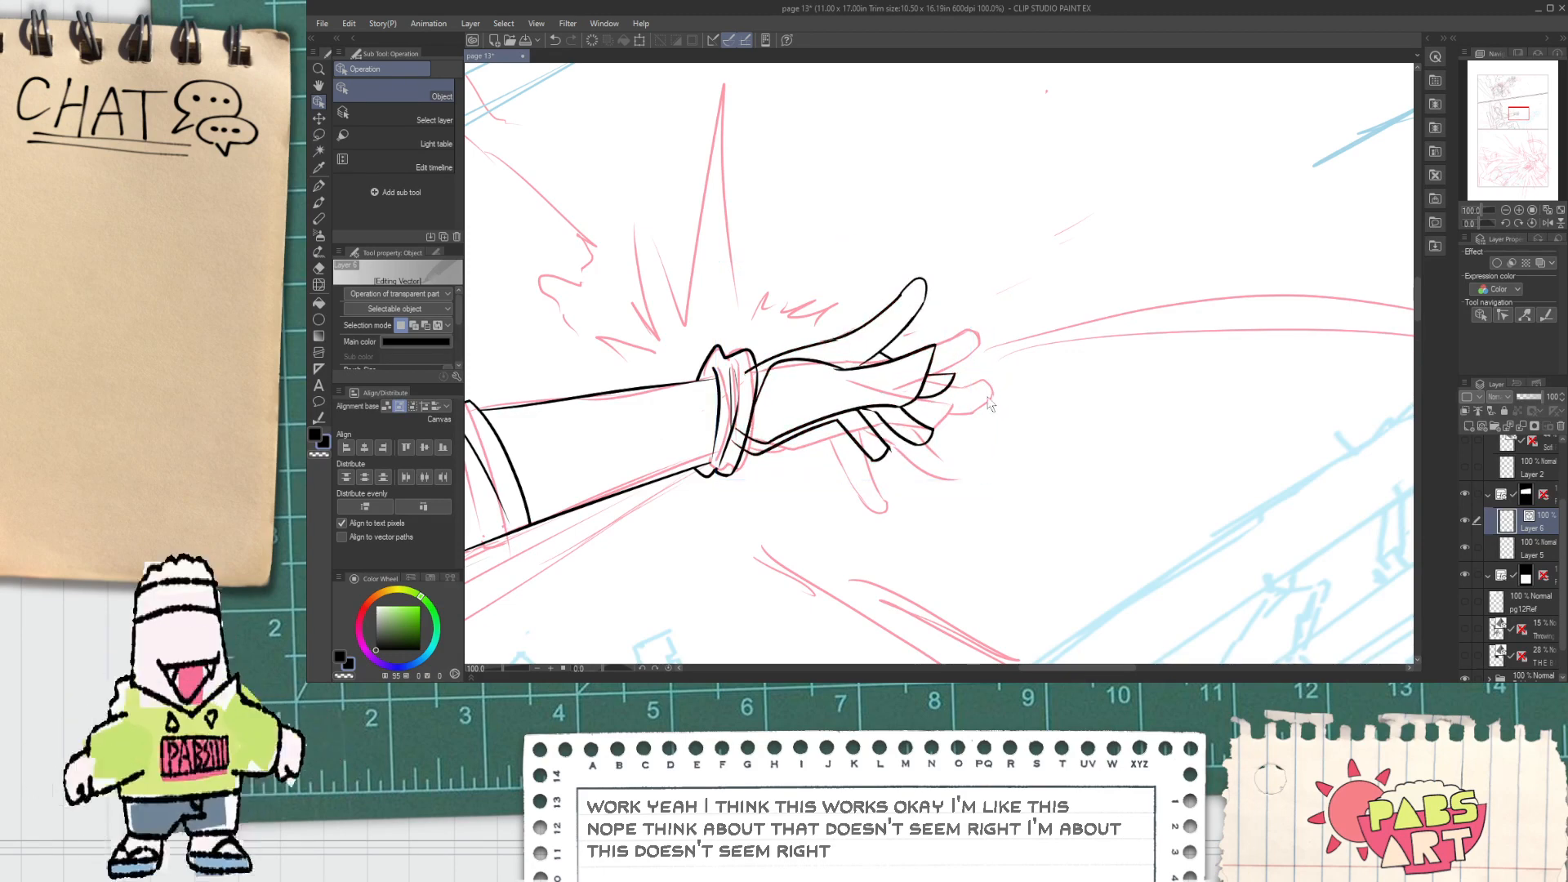
Step: Try rotating the palm's upper contour with its finger downwards, then undo those rotations
click(904, 406)
mouse_move(953, 393)
mouse_down()
mouse_move(924, 393)
mouse_move(932, 371)
mouse_move(925, 428)
mouse_move(837, 523)
mouse_move(913, 458)
mouse_move(894, 504)
mouse_up()
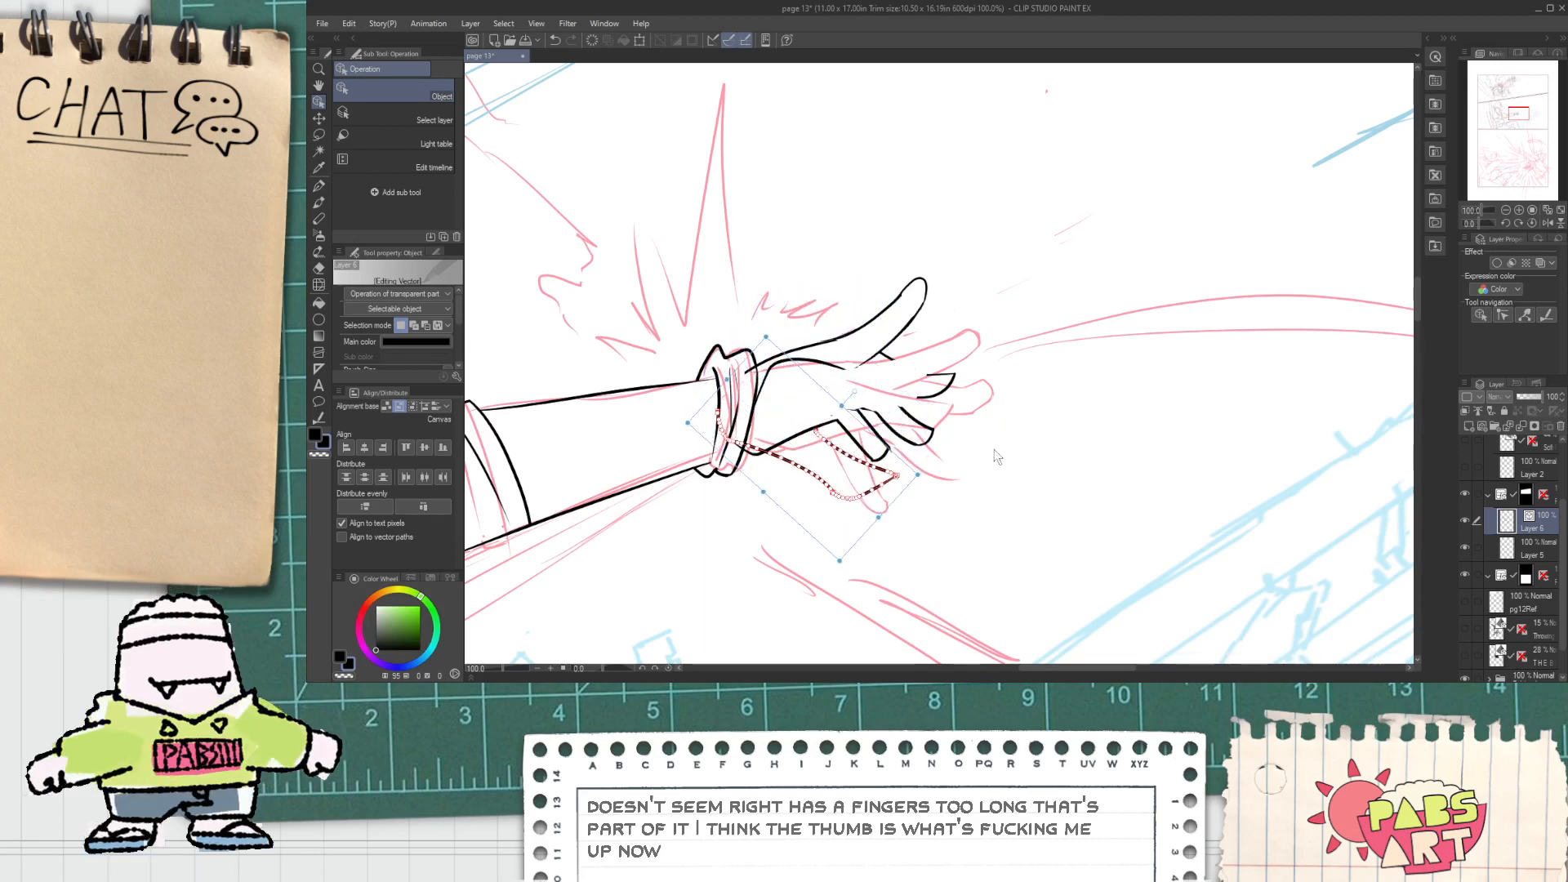
click(1016, 465)
key(ctrl+z)
key(ctrl+z)
key(ctrl+z)
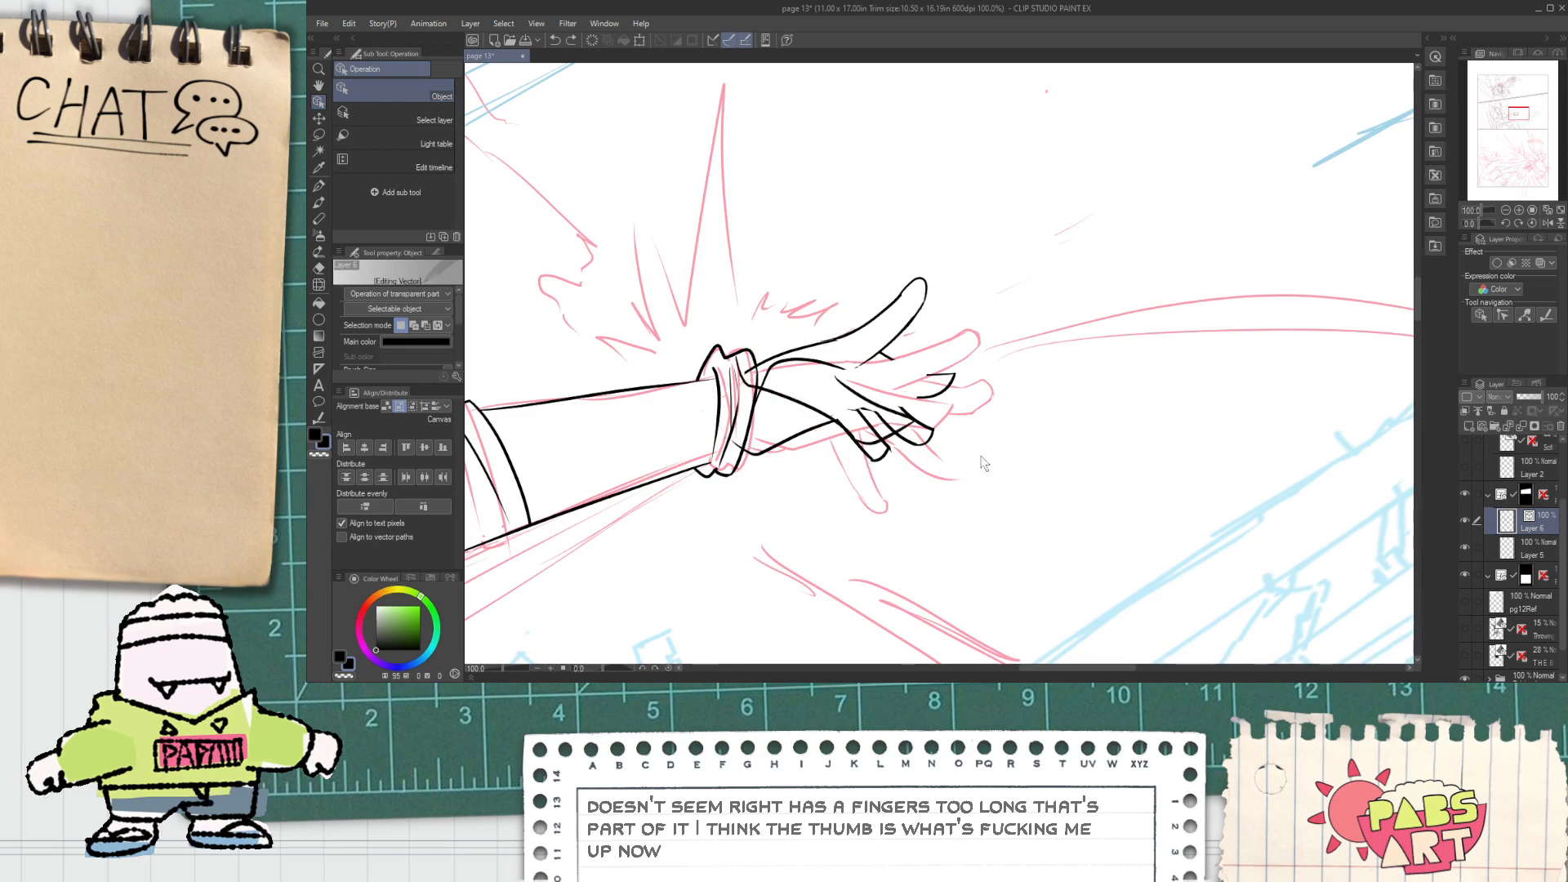
key(ctrl+z)
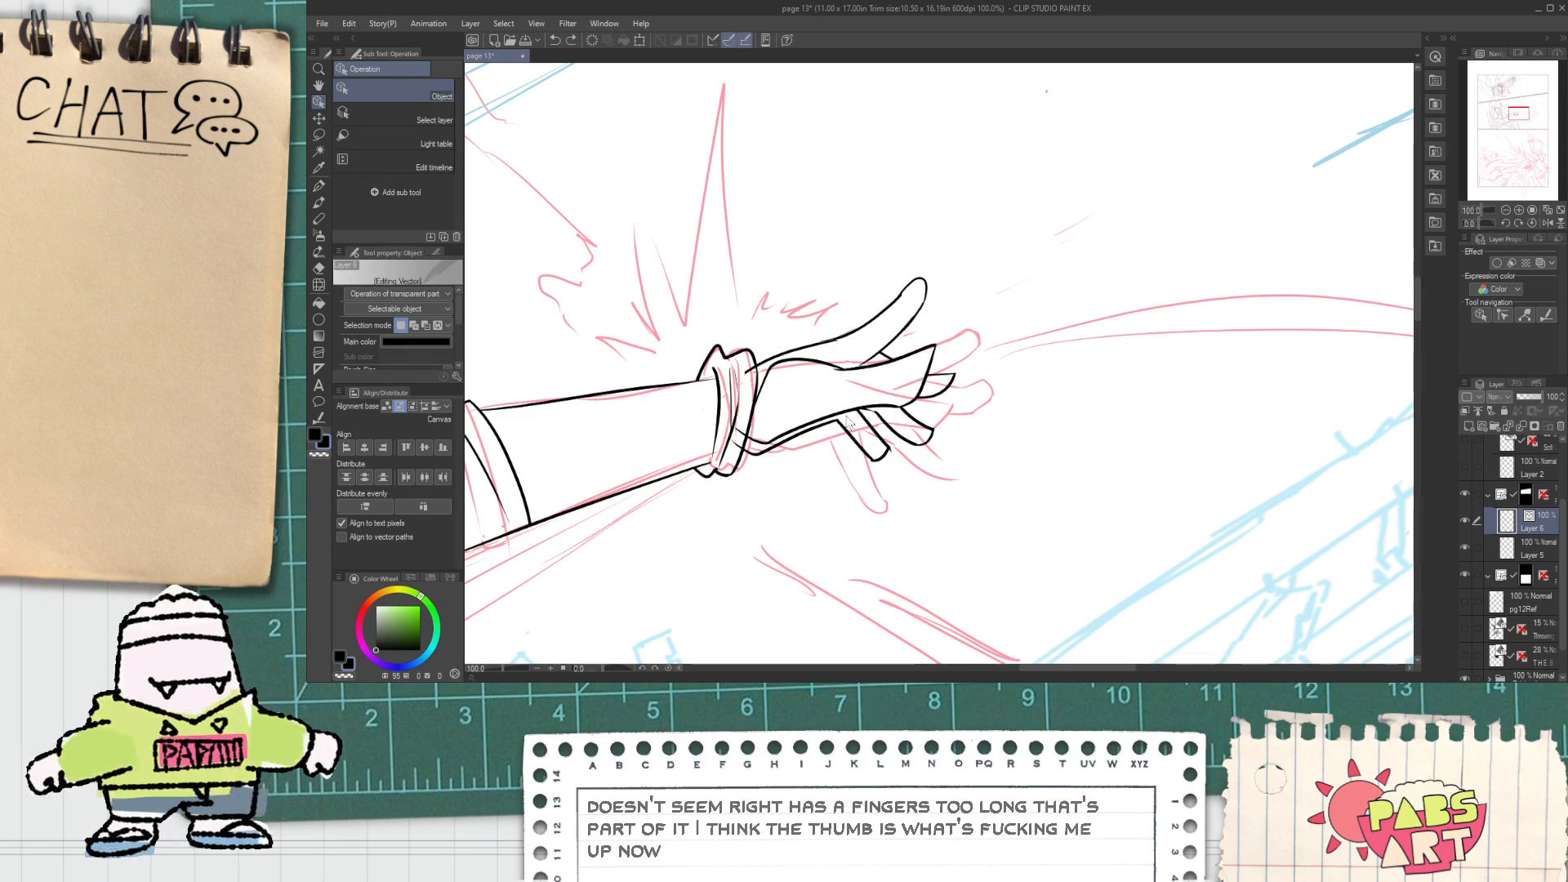
Step: Show the grey posed-model reference layer beneath the hand lines
scroll(814, 440, up, 4)
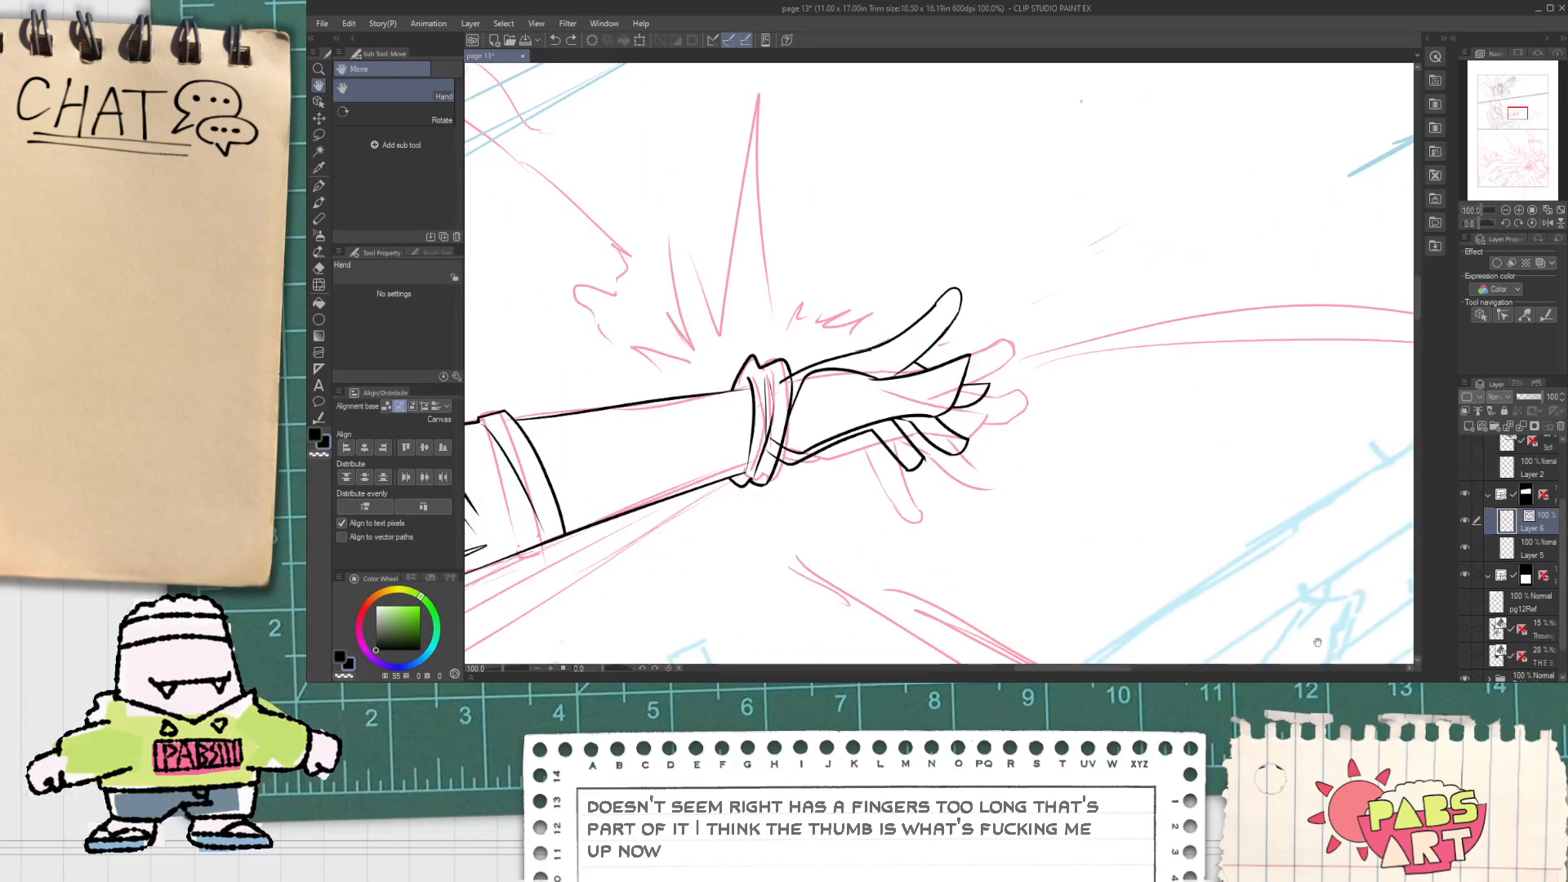
click(1465, 630)
scroll(972, 513, up, 2)
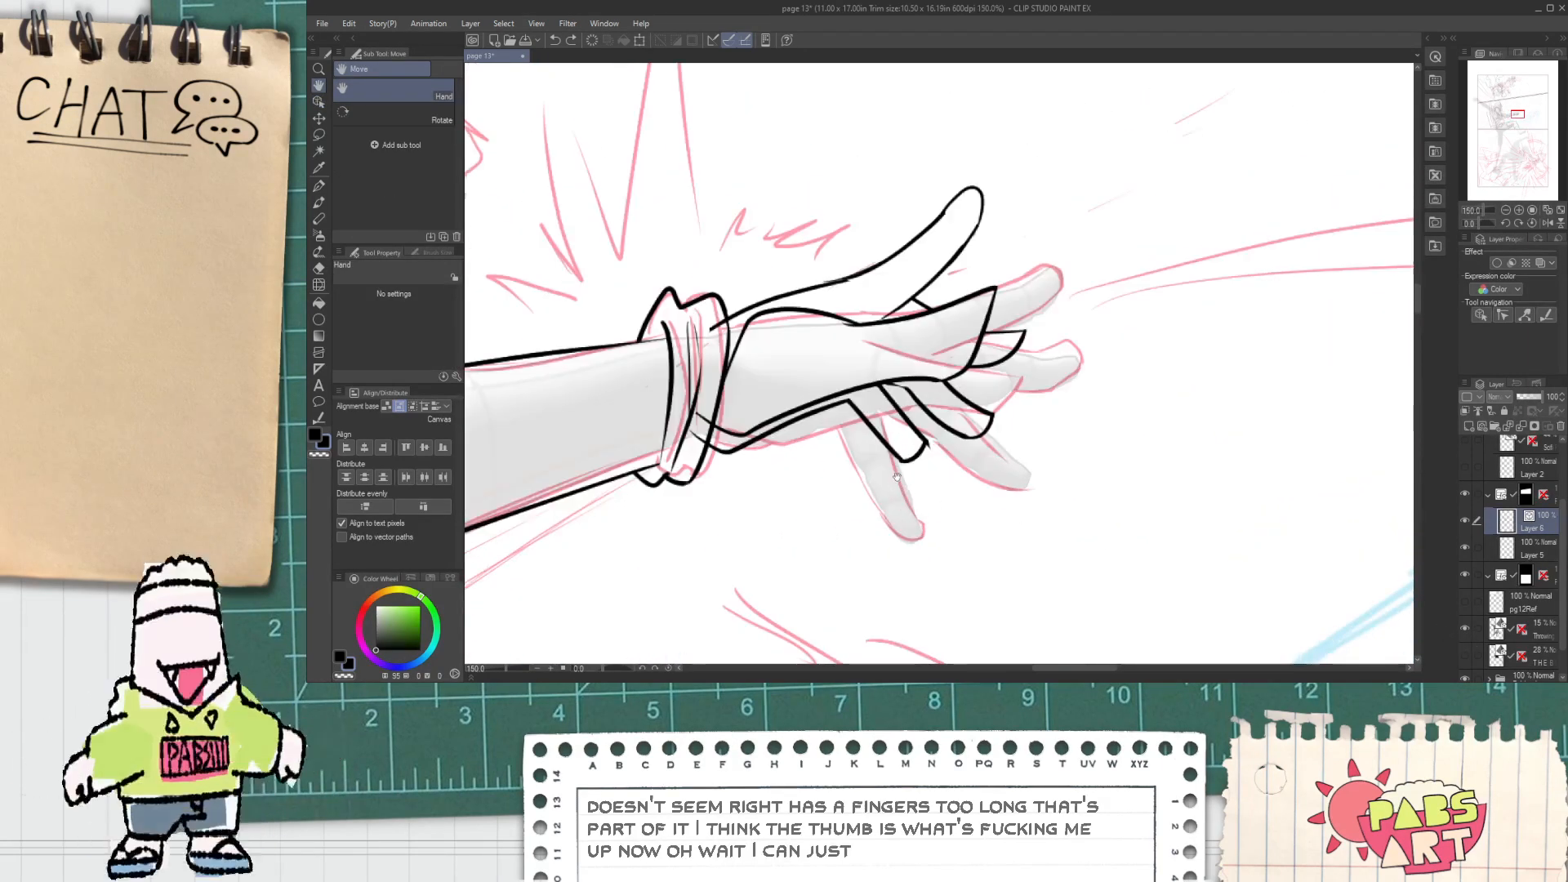
Step: Delete the nearest finger's outline along with the palm's upper curve and inner lower contour
key(o)
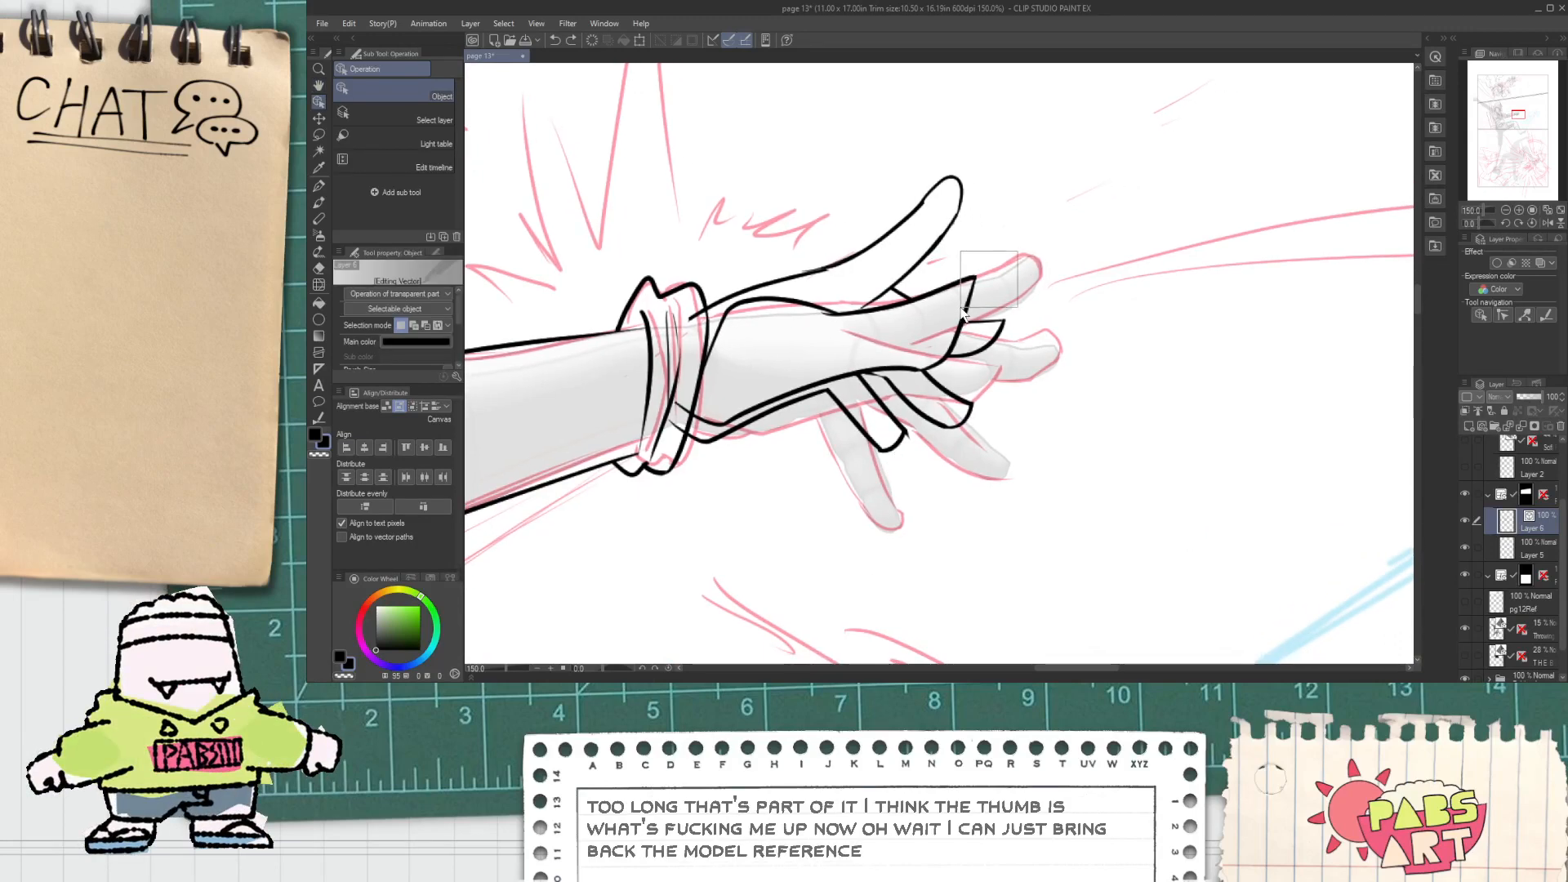
drag(961, 309, 955, 314)
key(Delete)
click(799, 270)
click(785, 362)
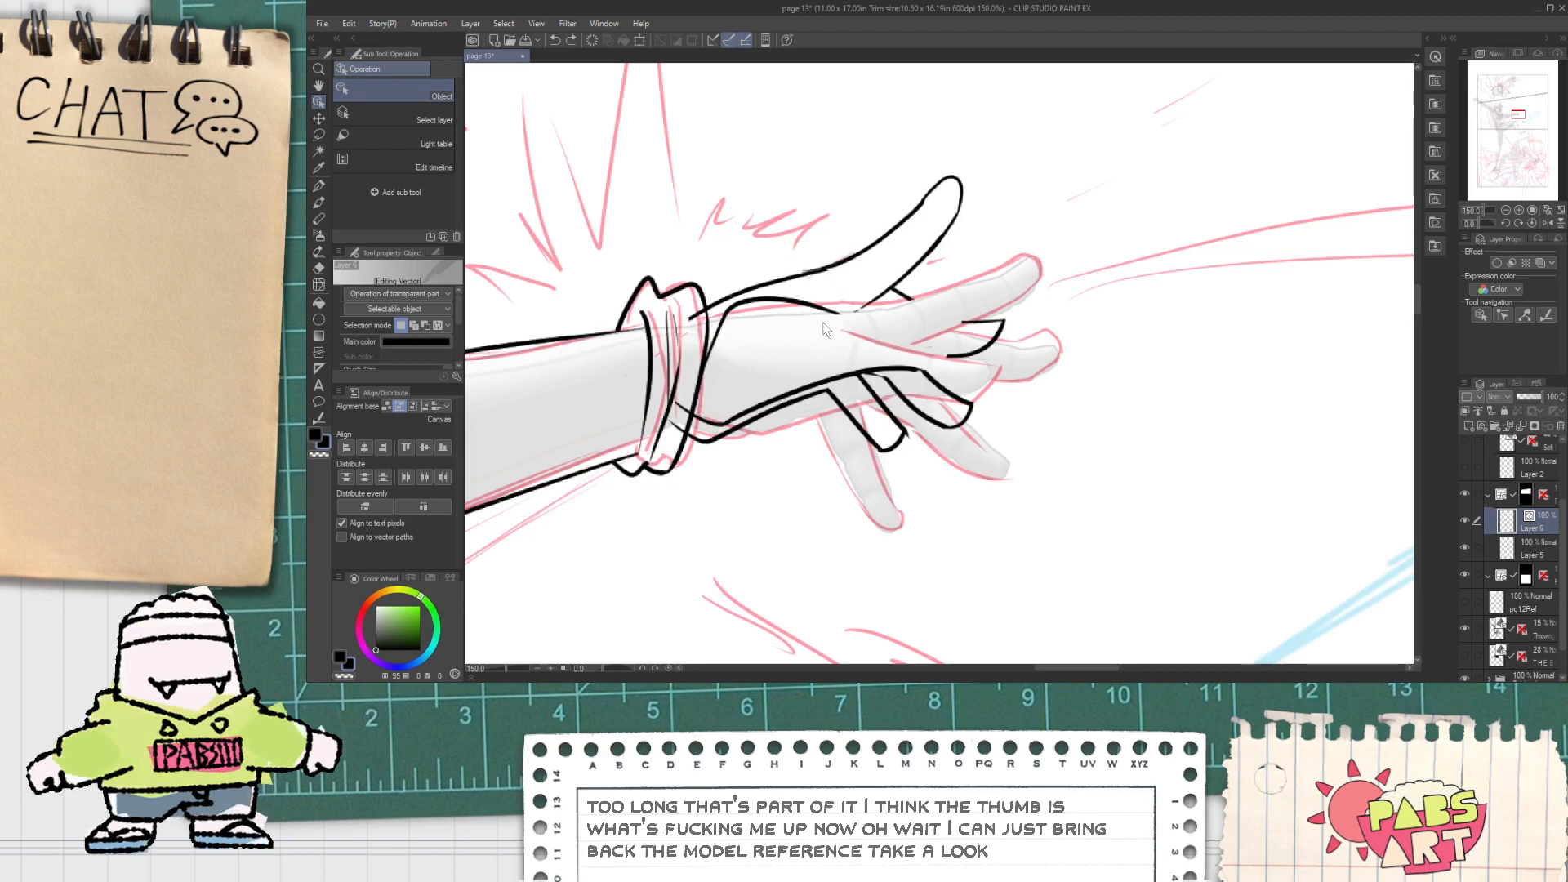
key(Delete)
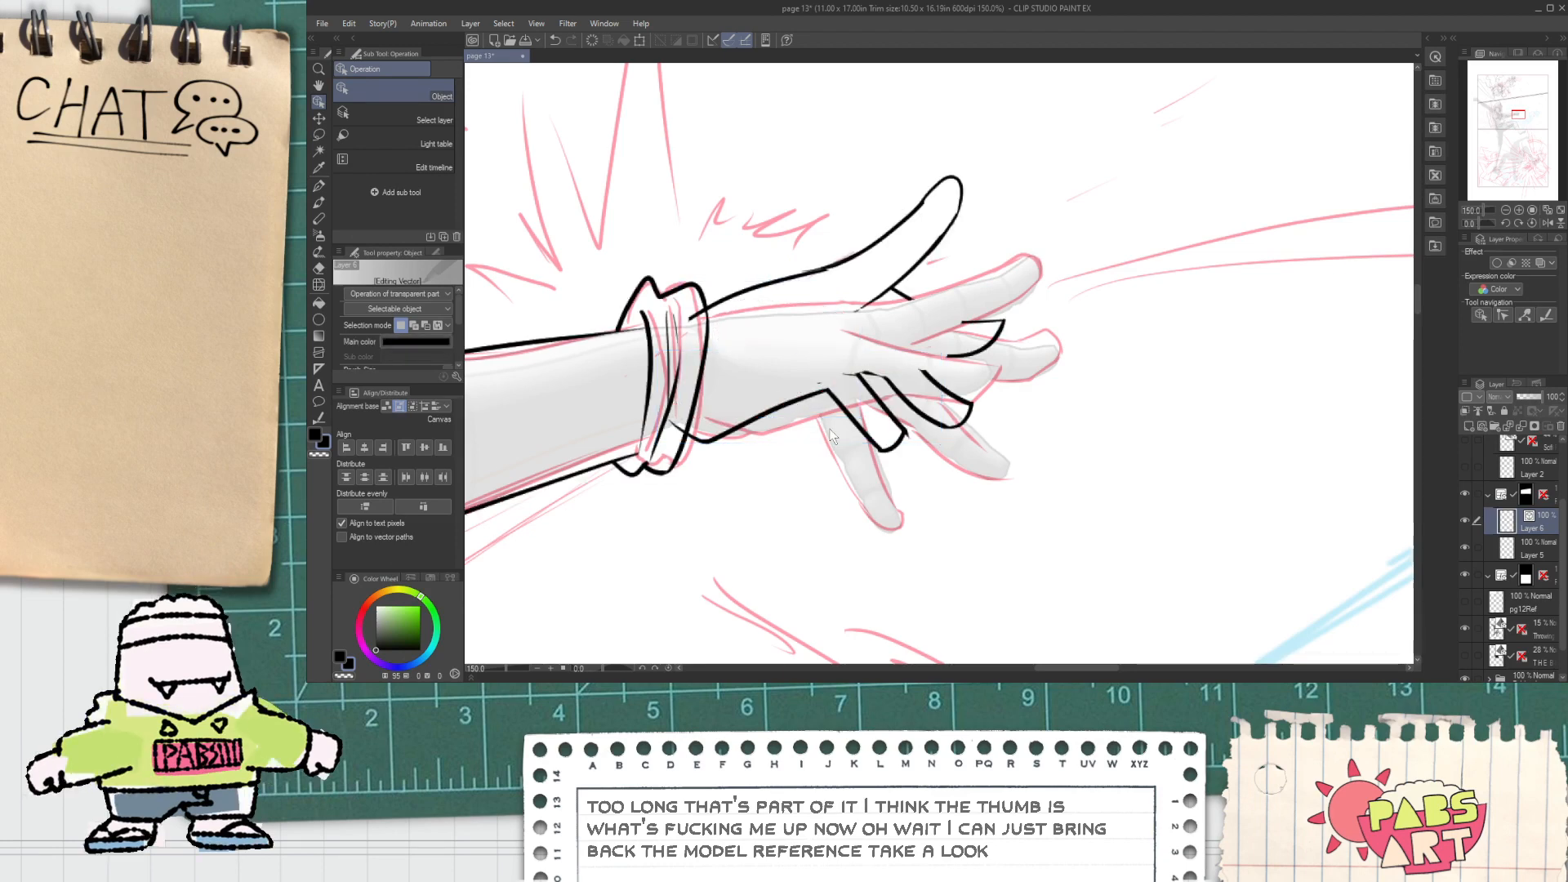
Step: Delete all the remaining ink strokes of the palm and fingers beyond the wristband
scroll(861, 358, up, 3)
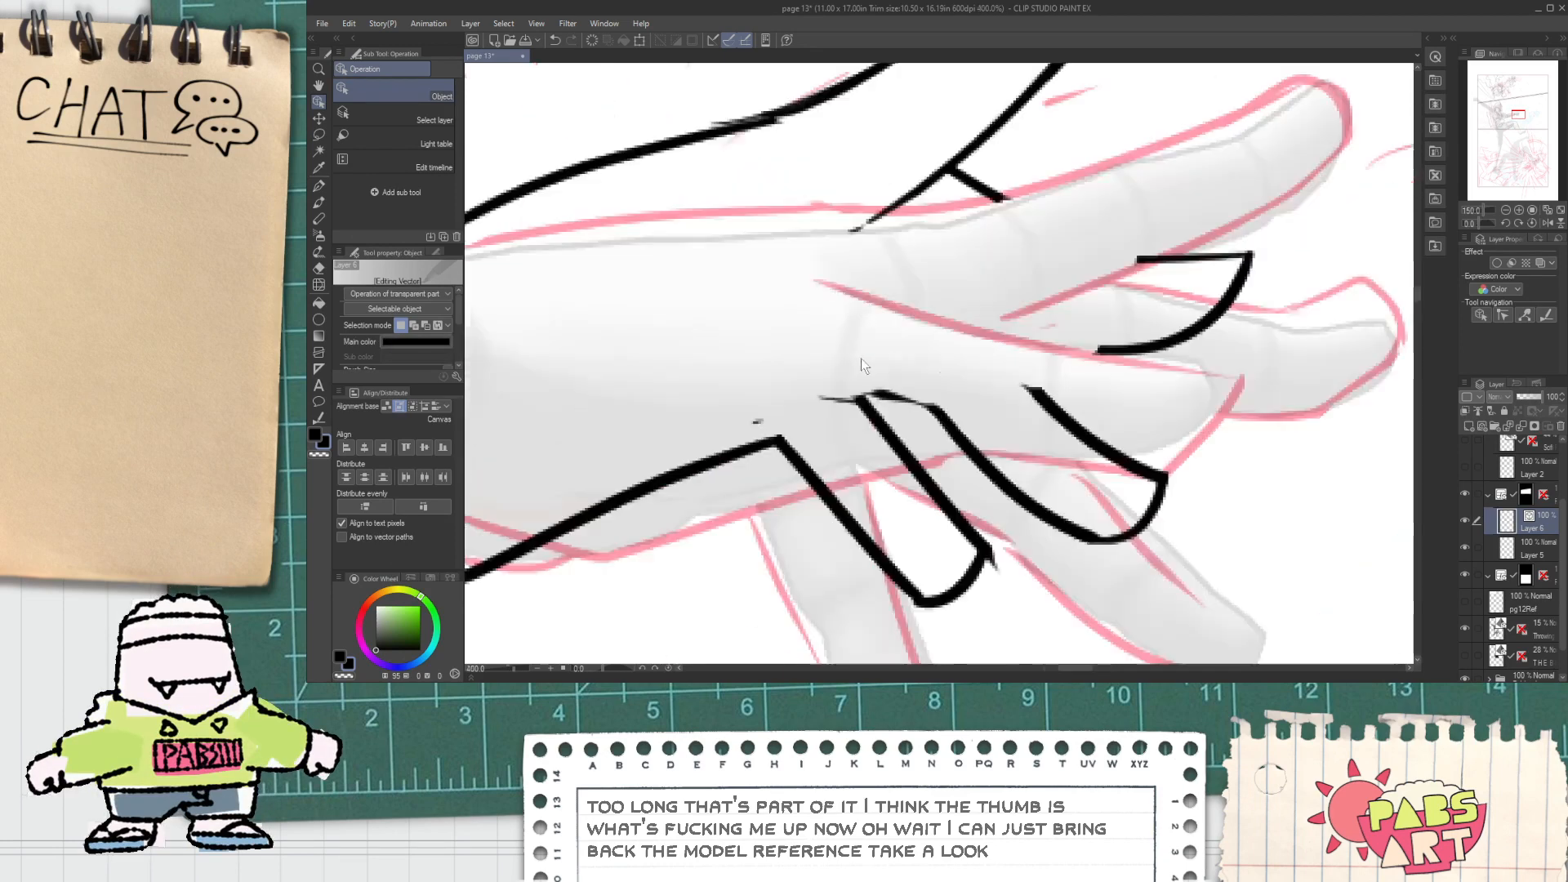
scroll(879, 354, down, 3)
key(space)
drag(855, 168, 873, 185)
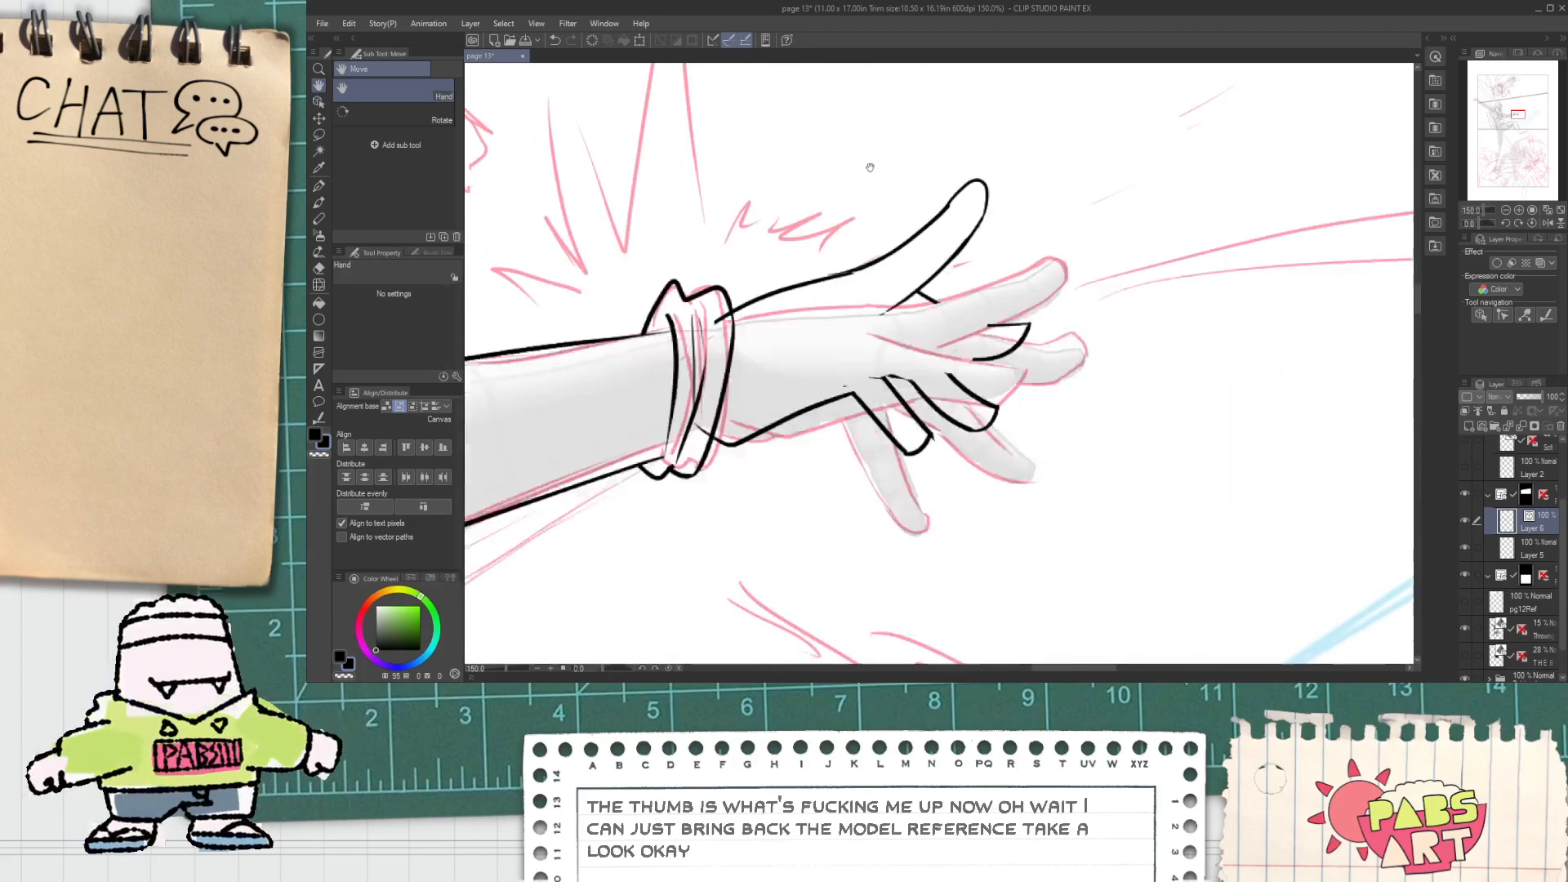
drag(903, 296, 893, 281)
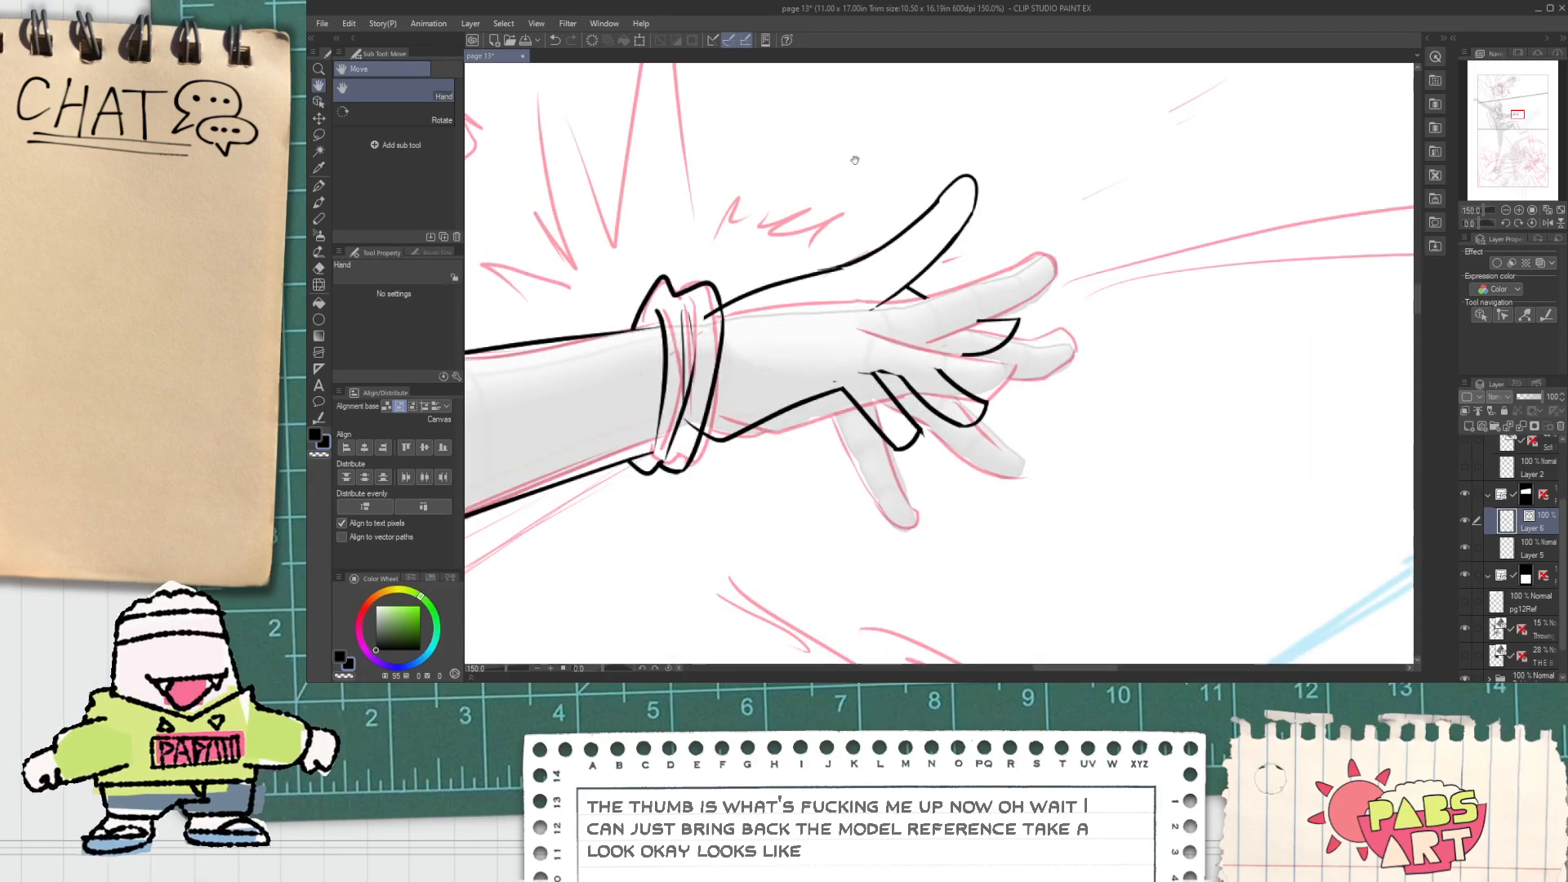
drag(842, 132, 1019, 550)
key(Delete)
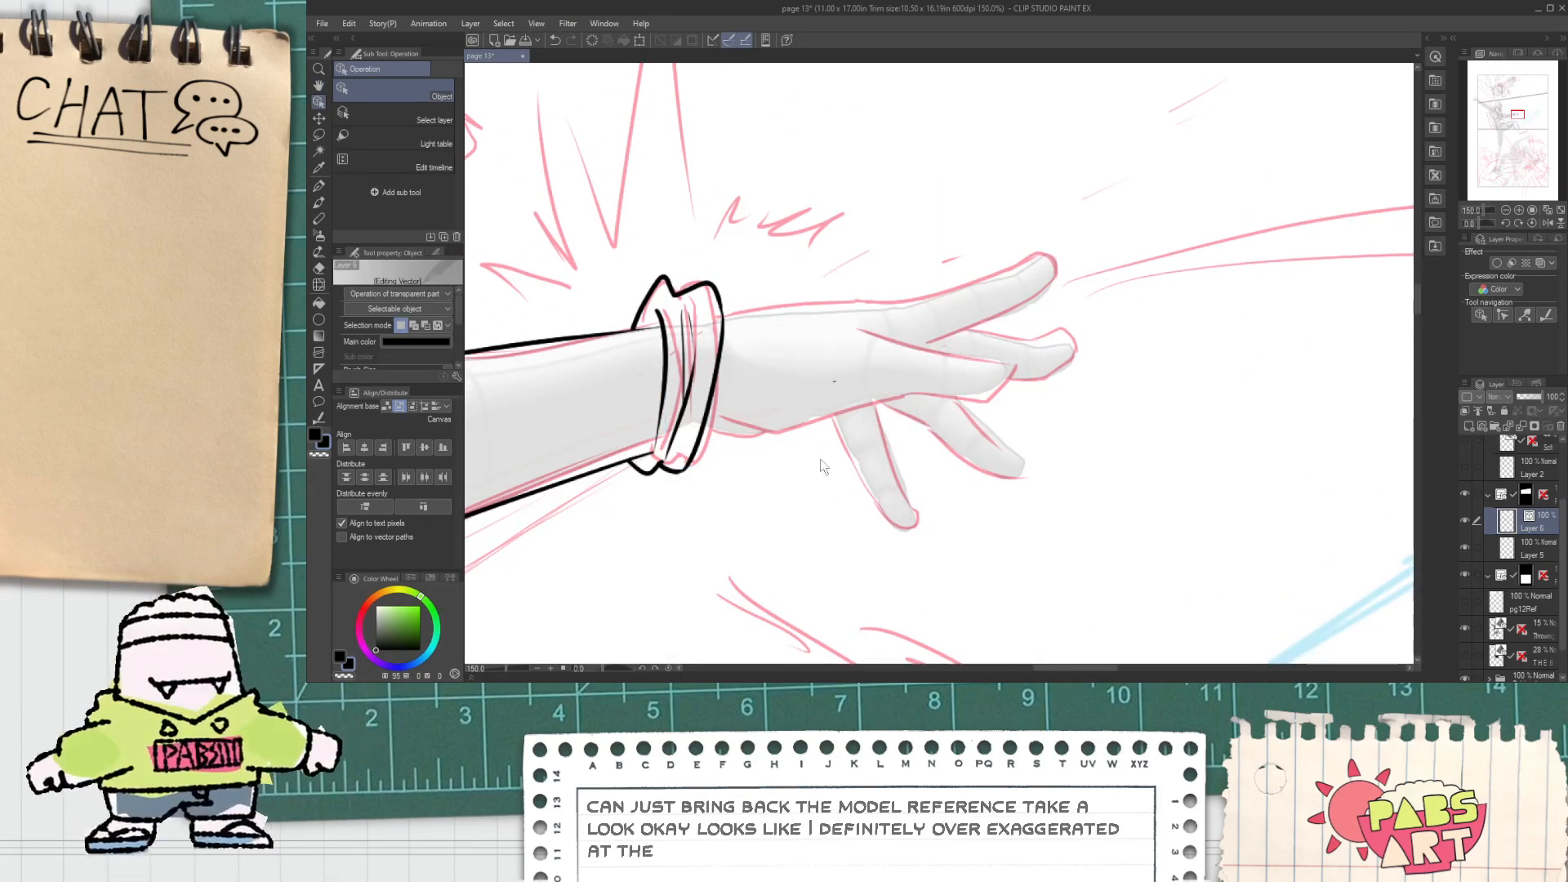
Step: Add a new layer directly above Layer 5 and choose a light green drawing colour
scroll(737, 314, down, 4)
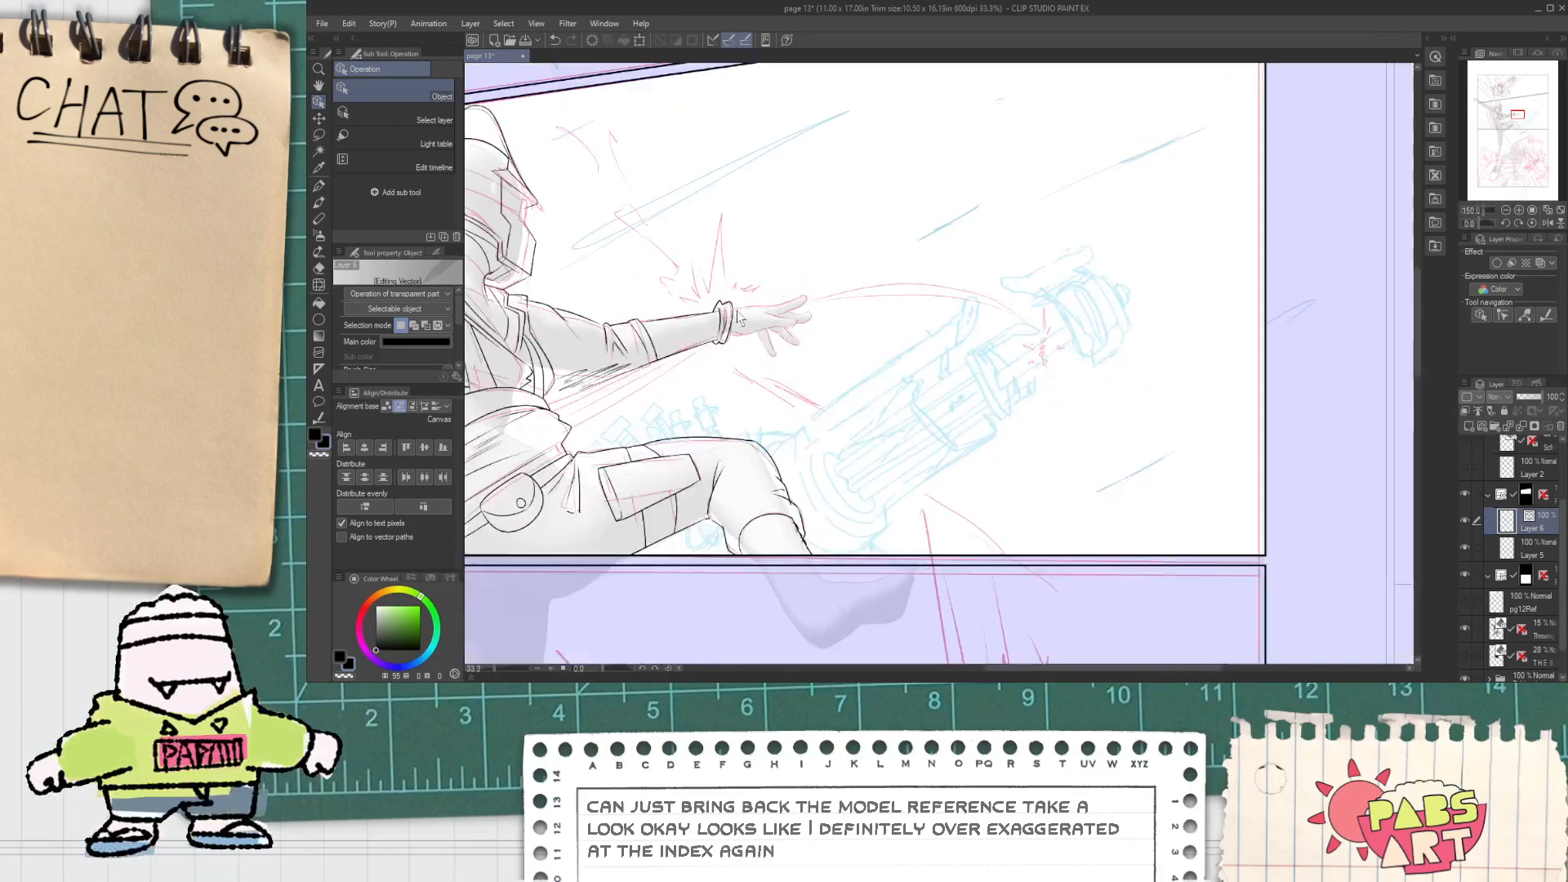
scroll(737, 315, up, 4)
key(p)
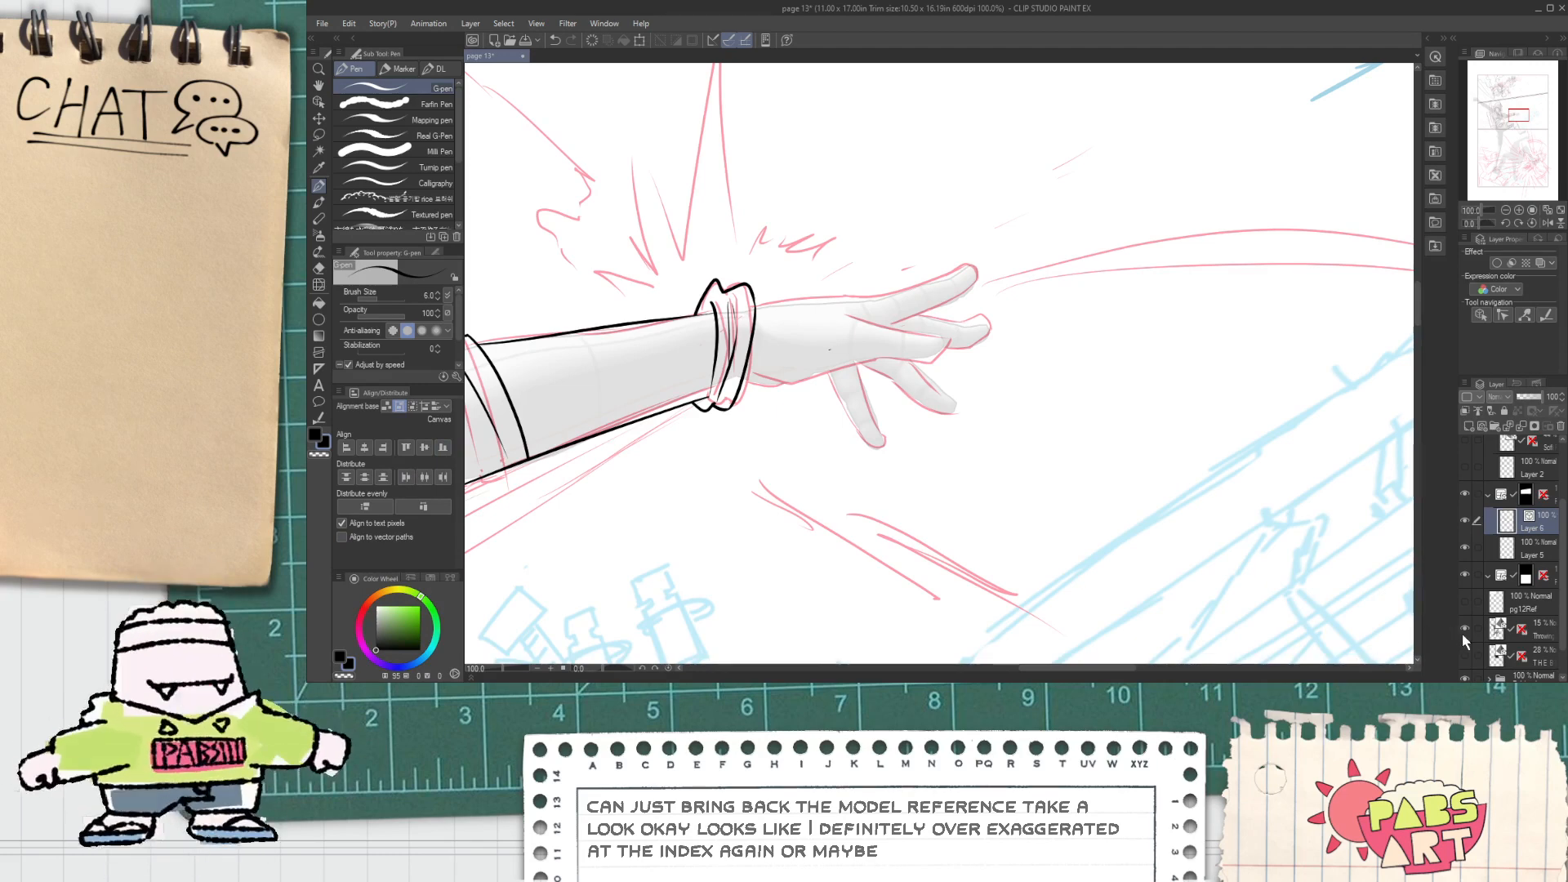
click(1497, 551)
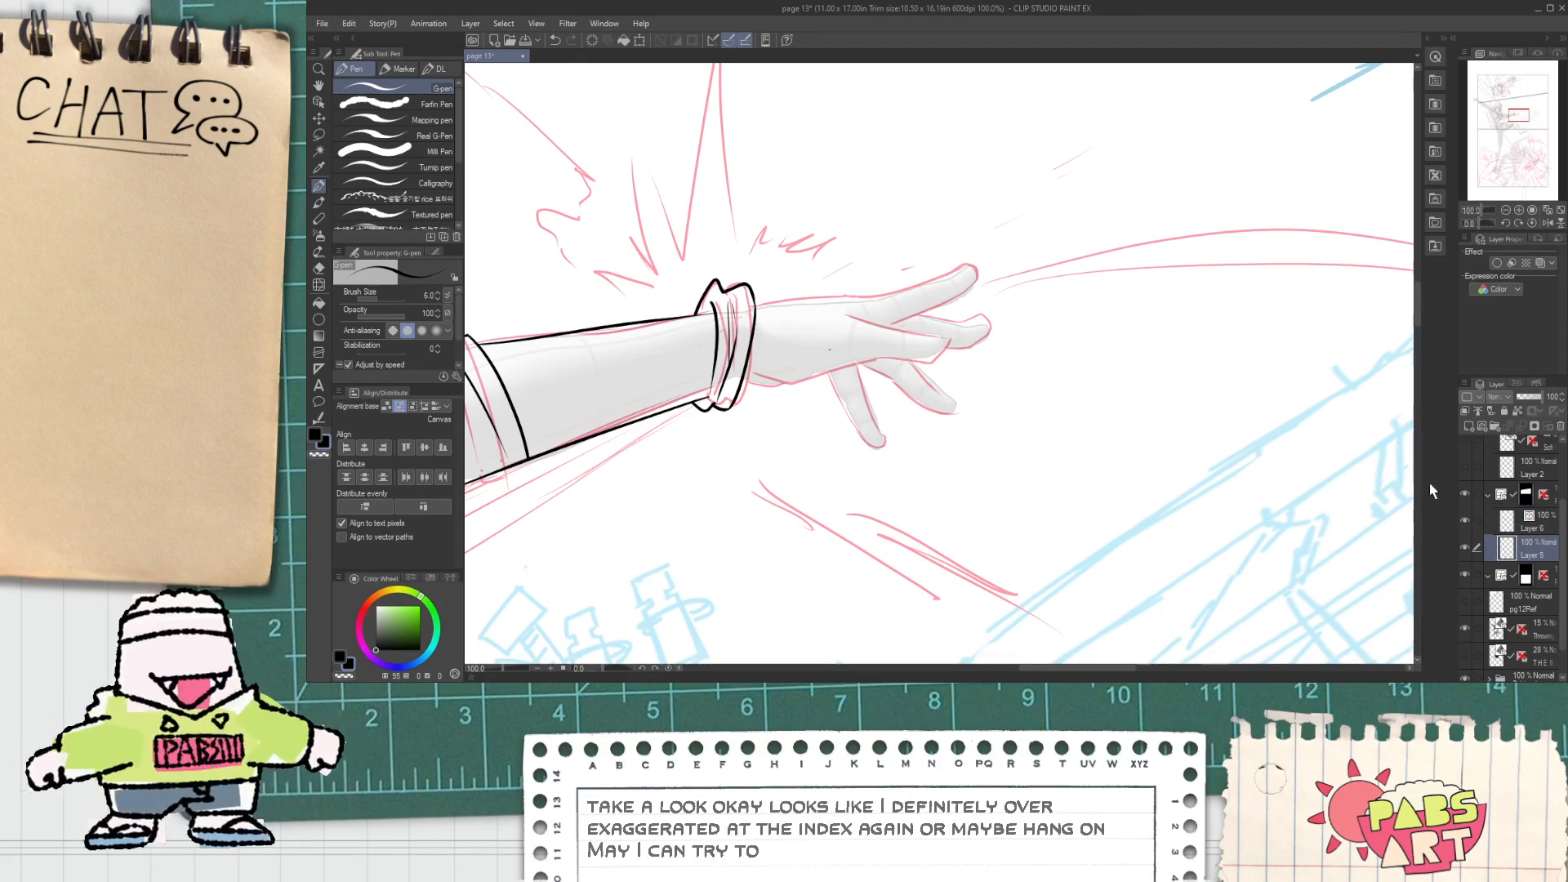
click(1469, 426)
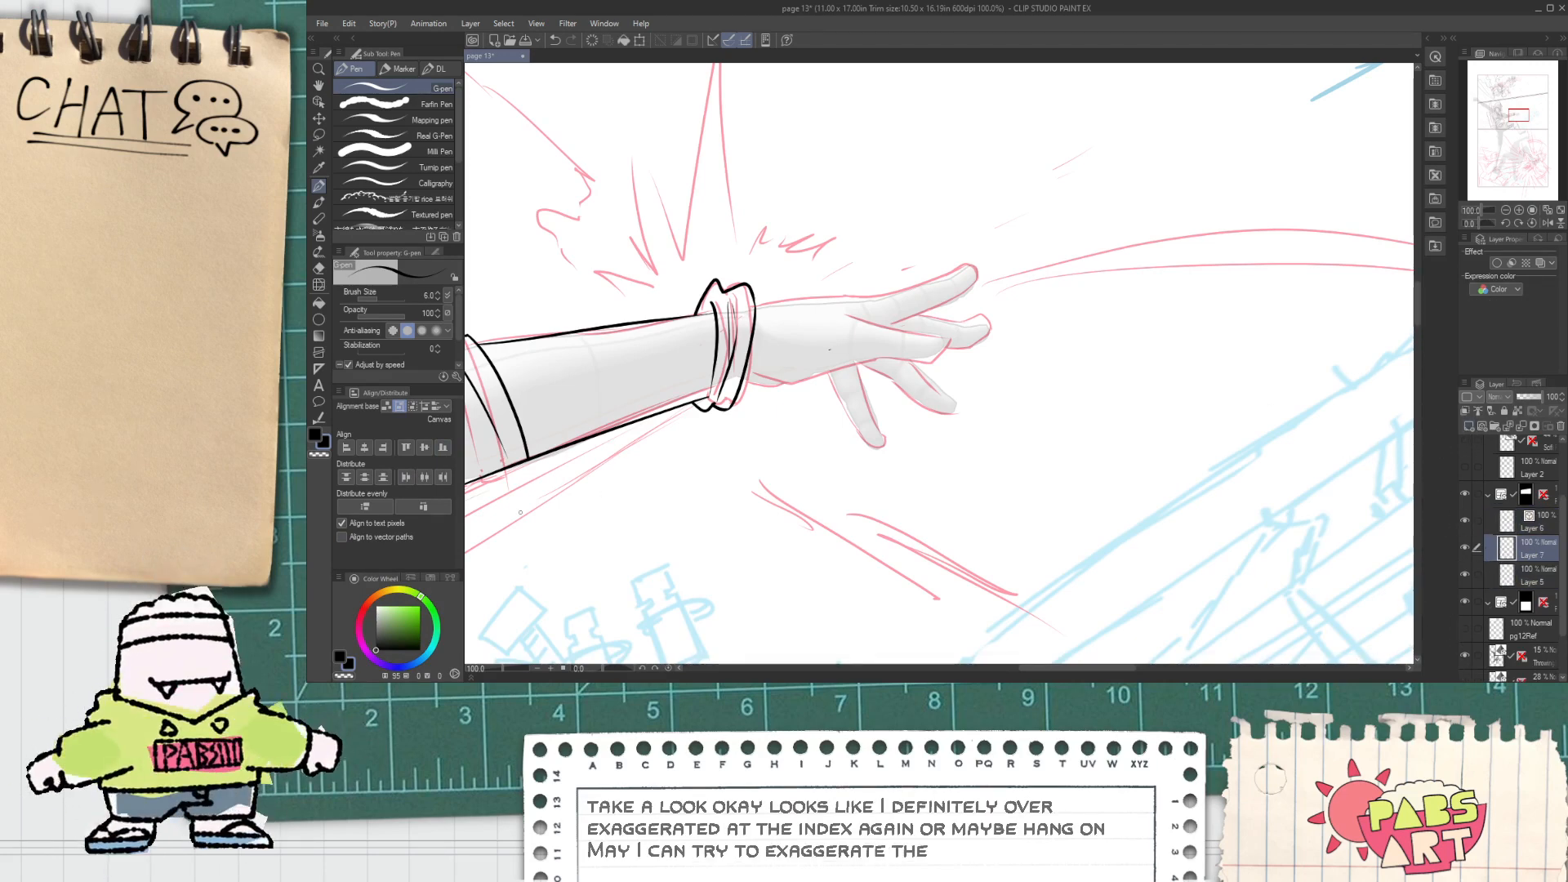
click(314, 436)
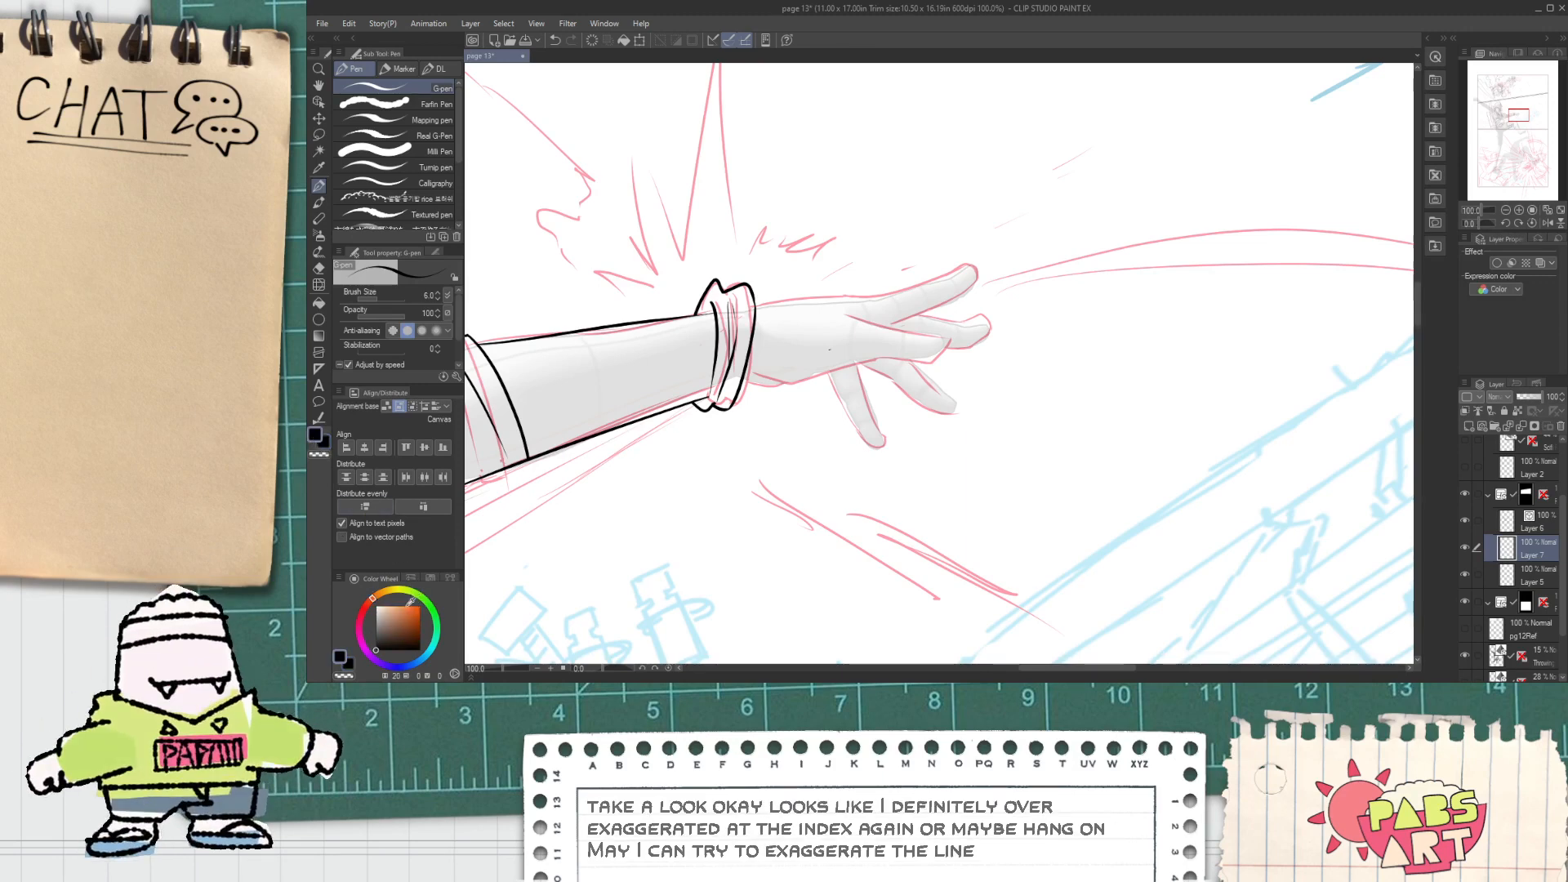
click(435, 618)
click(392, 606)
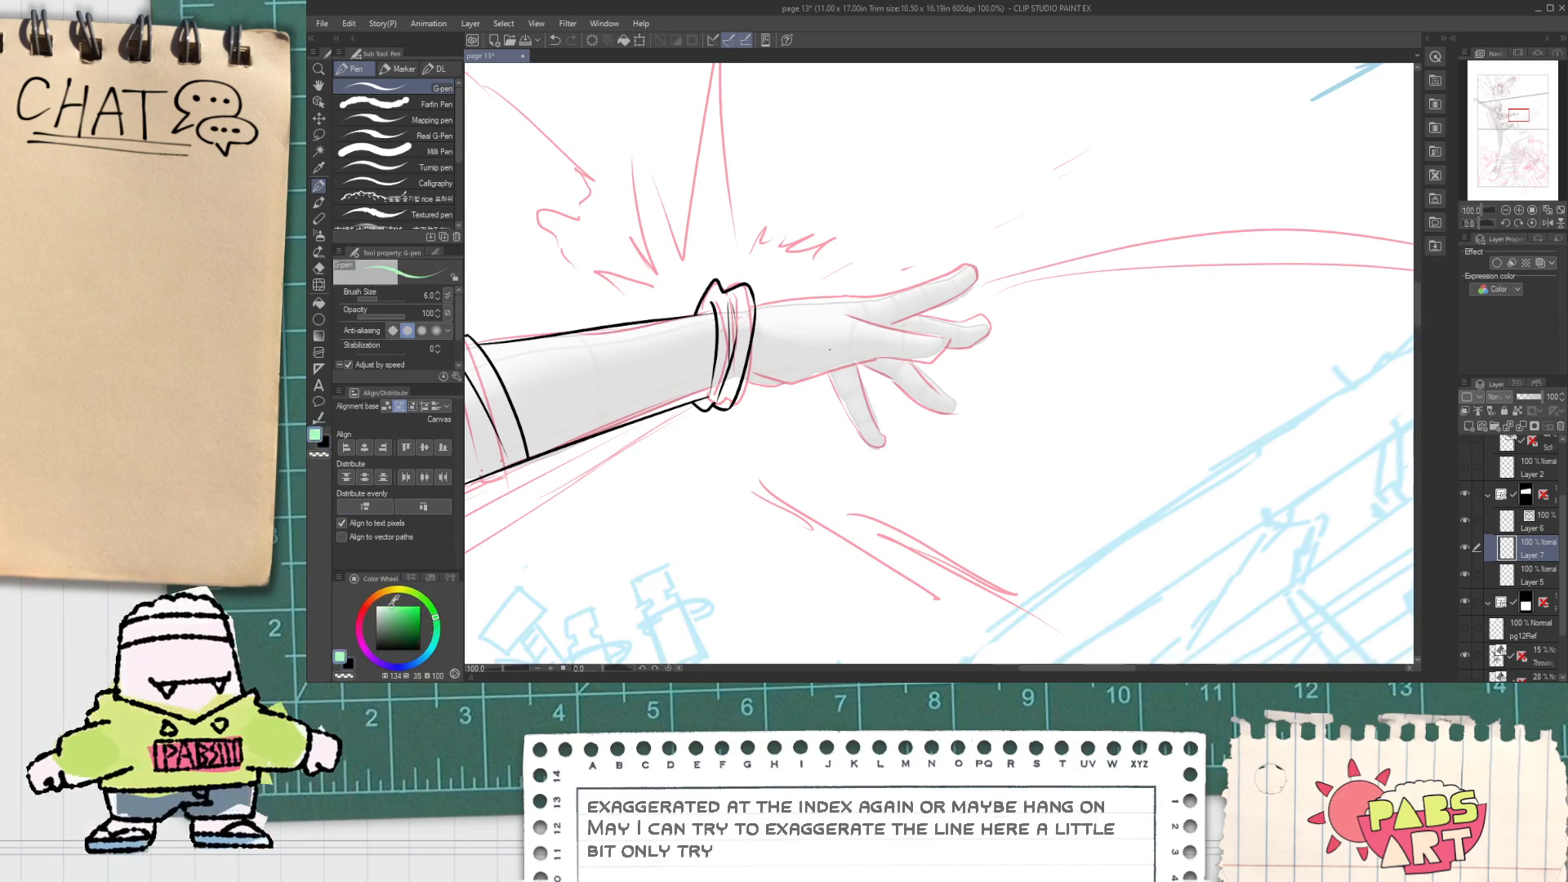
Step: Try sketching the palm's block shape and a more upswept upper finger in light green, then remove the sketch
scroll(821, 318, up, 2)
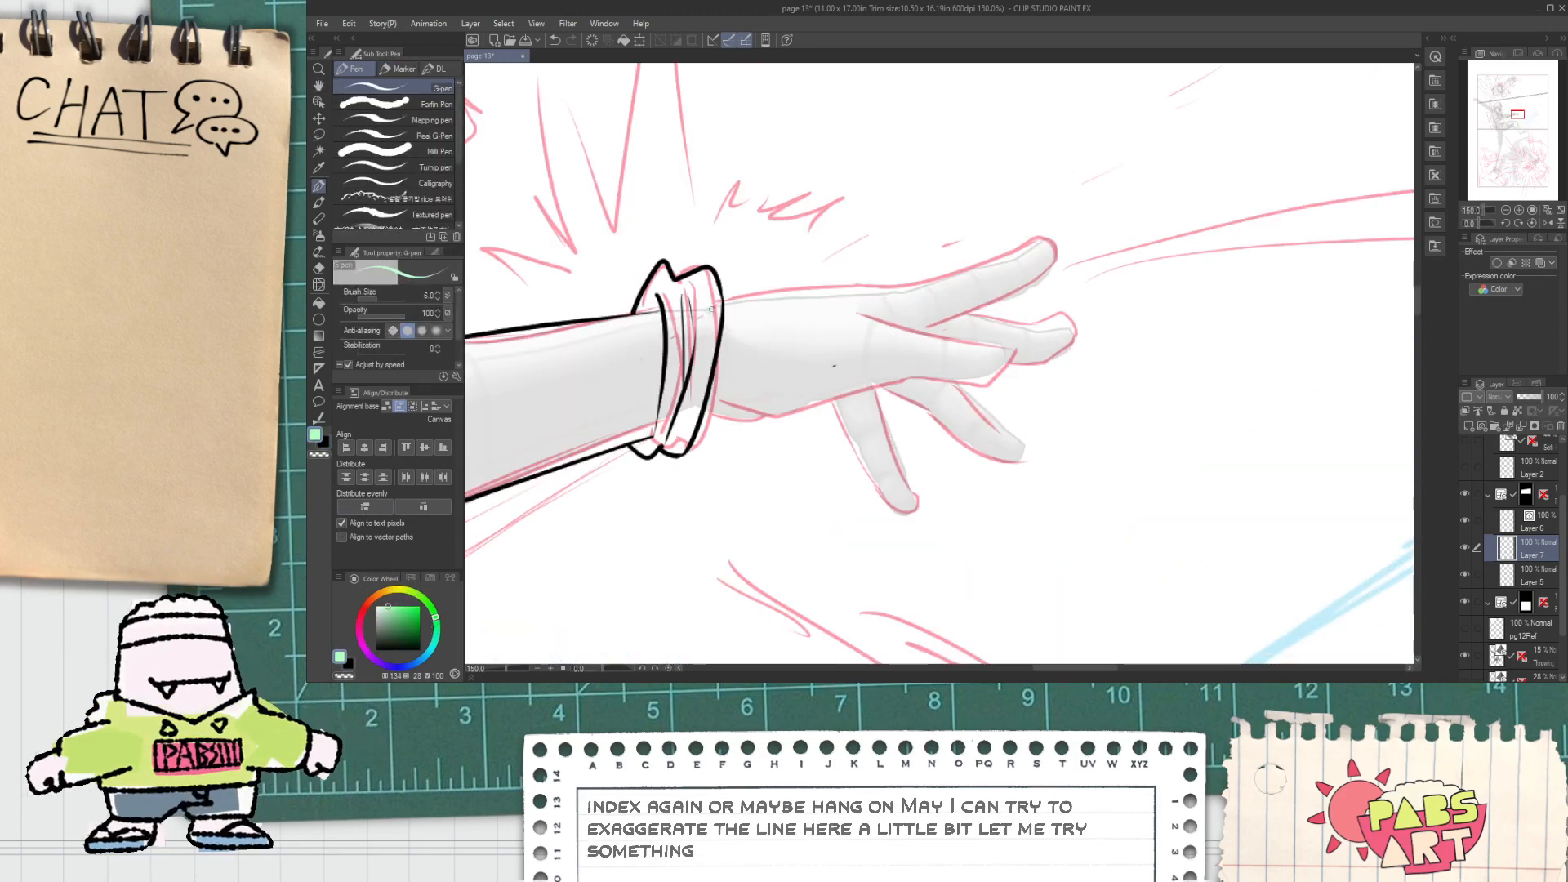
key(ctrl+z)
drag(682, 403, 729, 433)
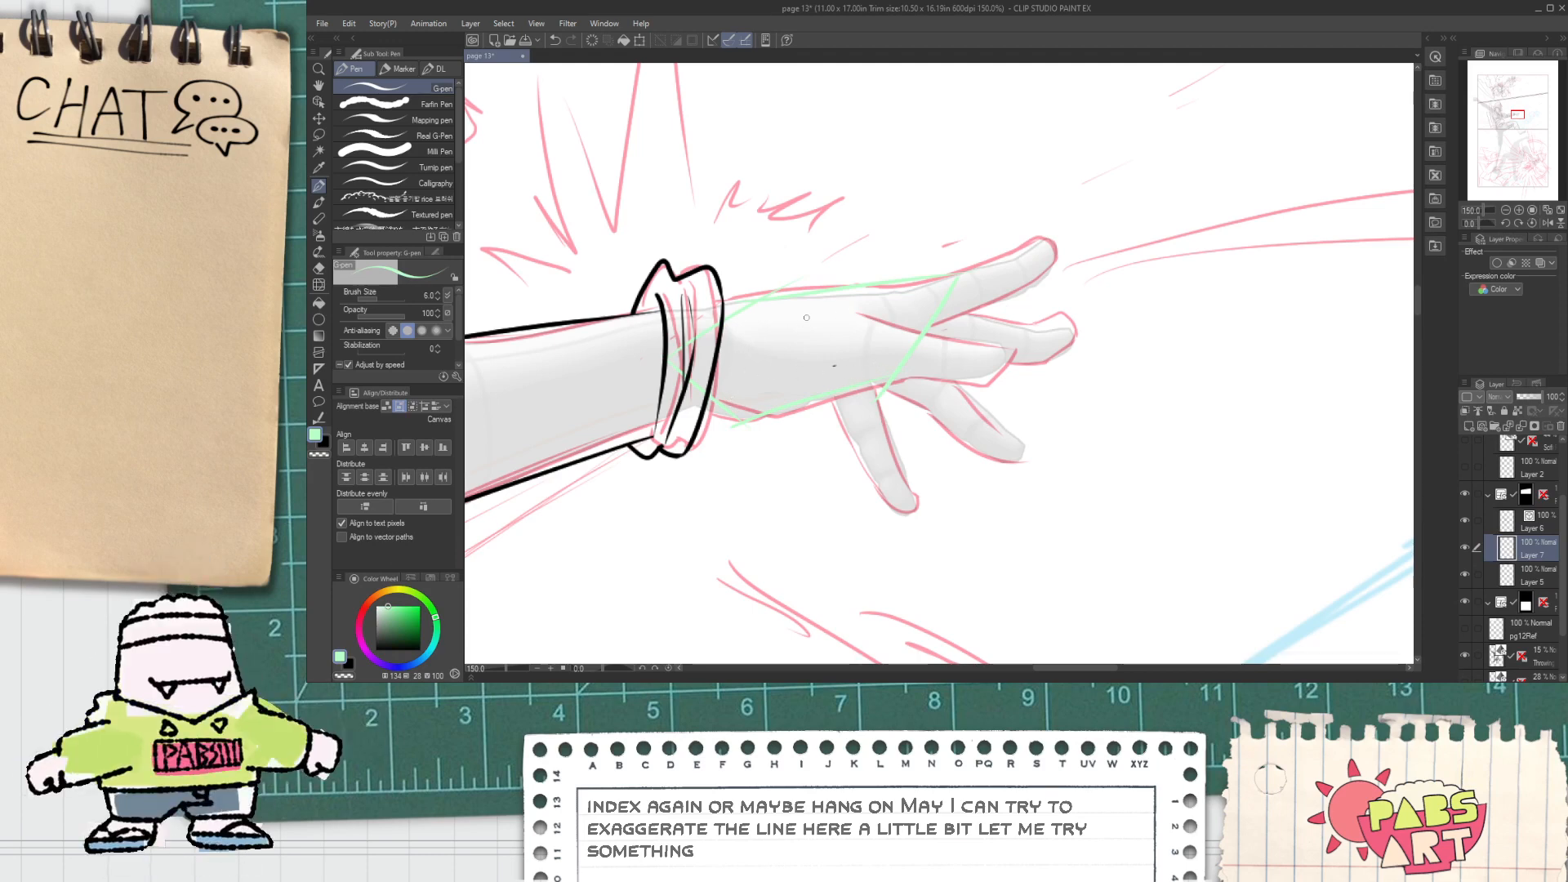
drag(806, 317, 1059, 202)
drag(931, 286, 1070, 181)
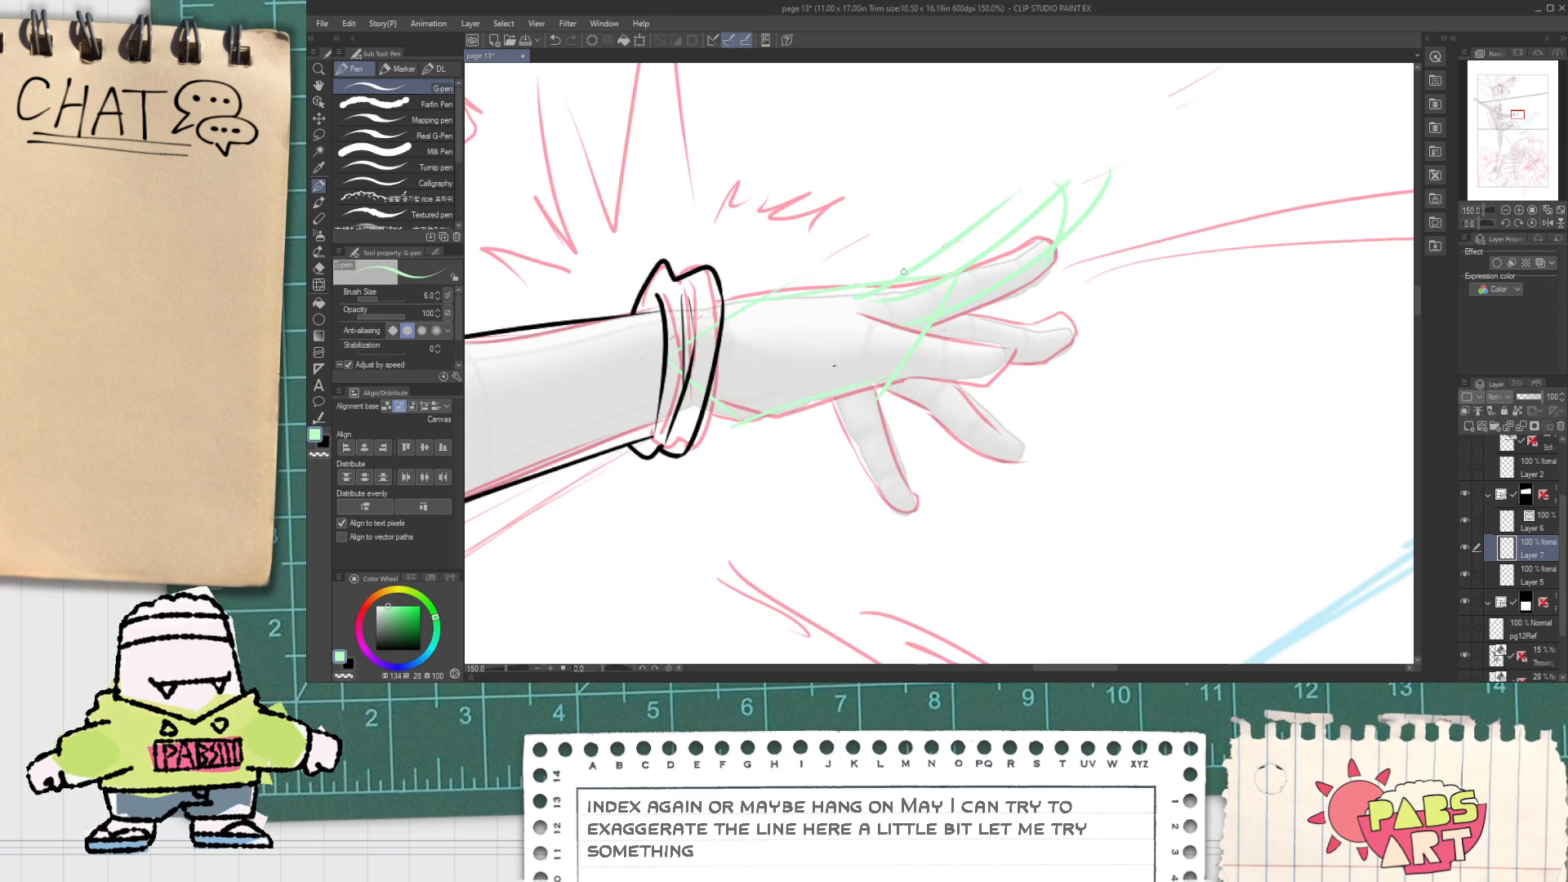
drag(882, 326, 1099, 299)
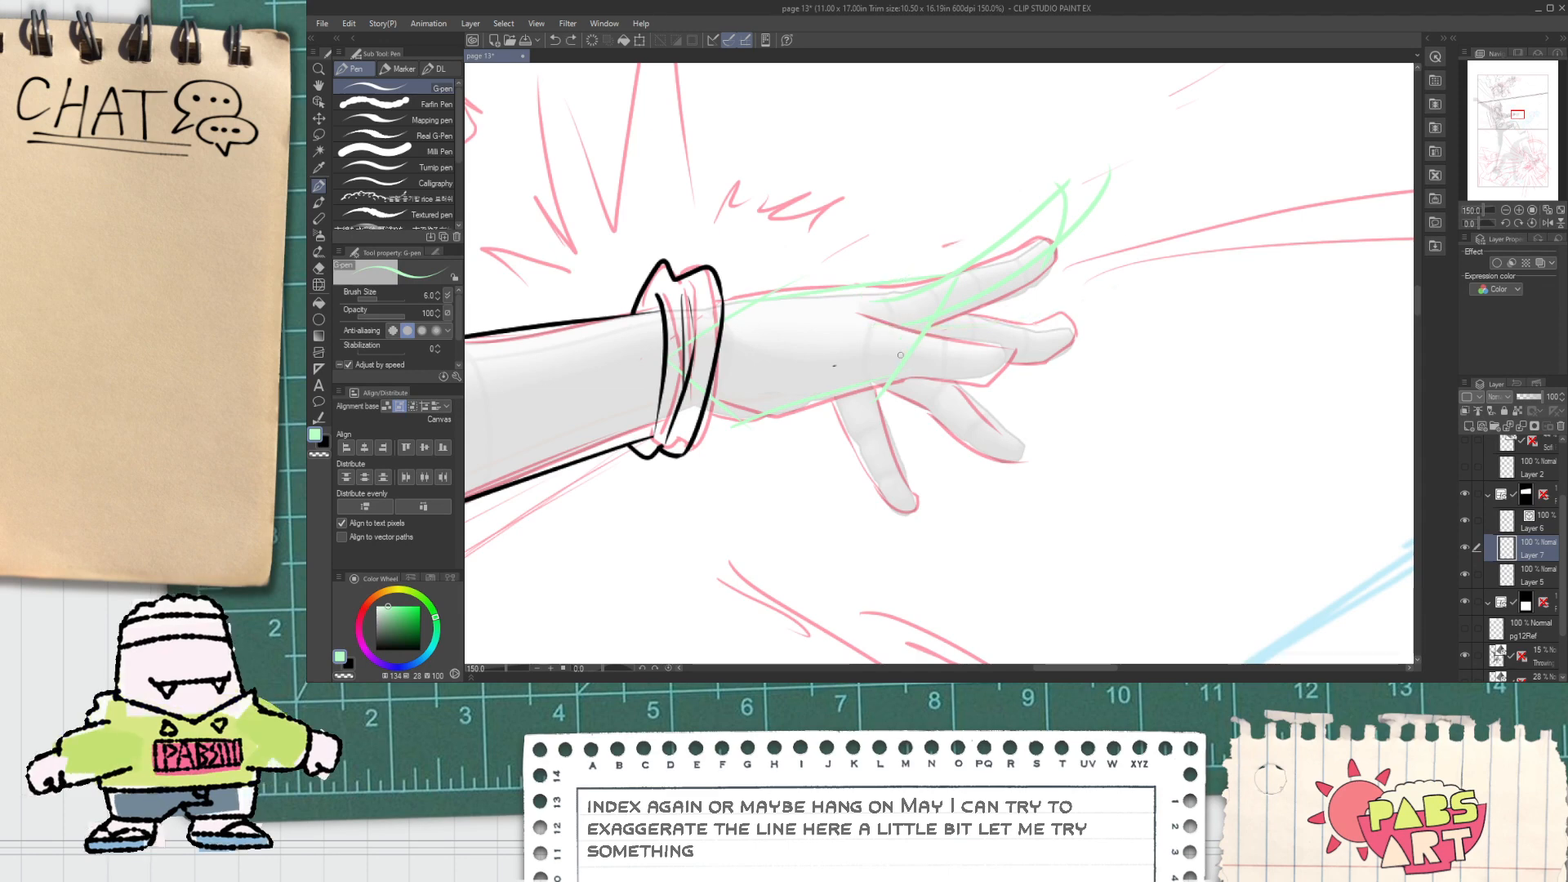
key(ctrl+z)
key(ctrl+z)
key(ctrl+z)
drag(943, 304, 913, 353)
key(Delete)
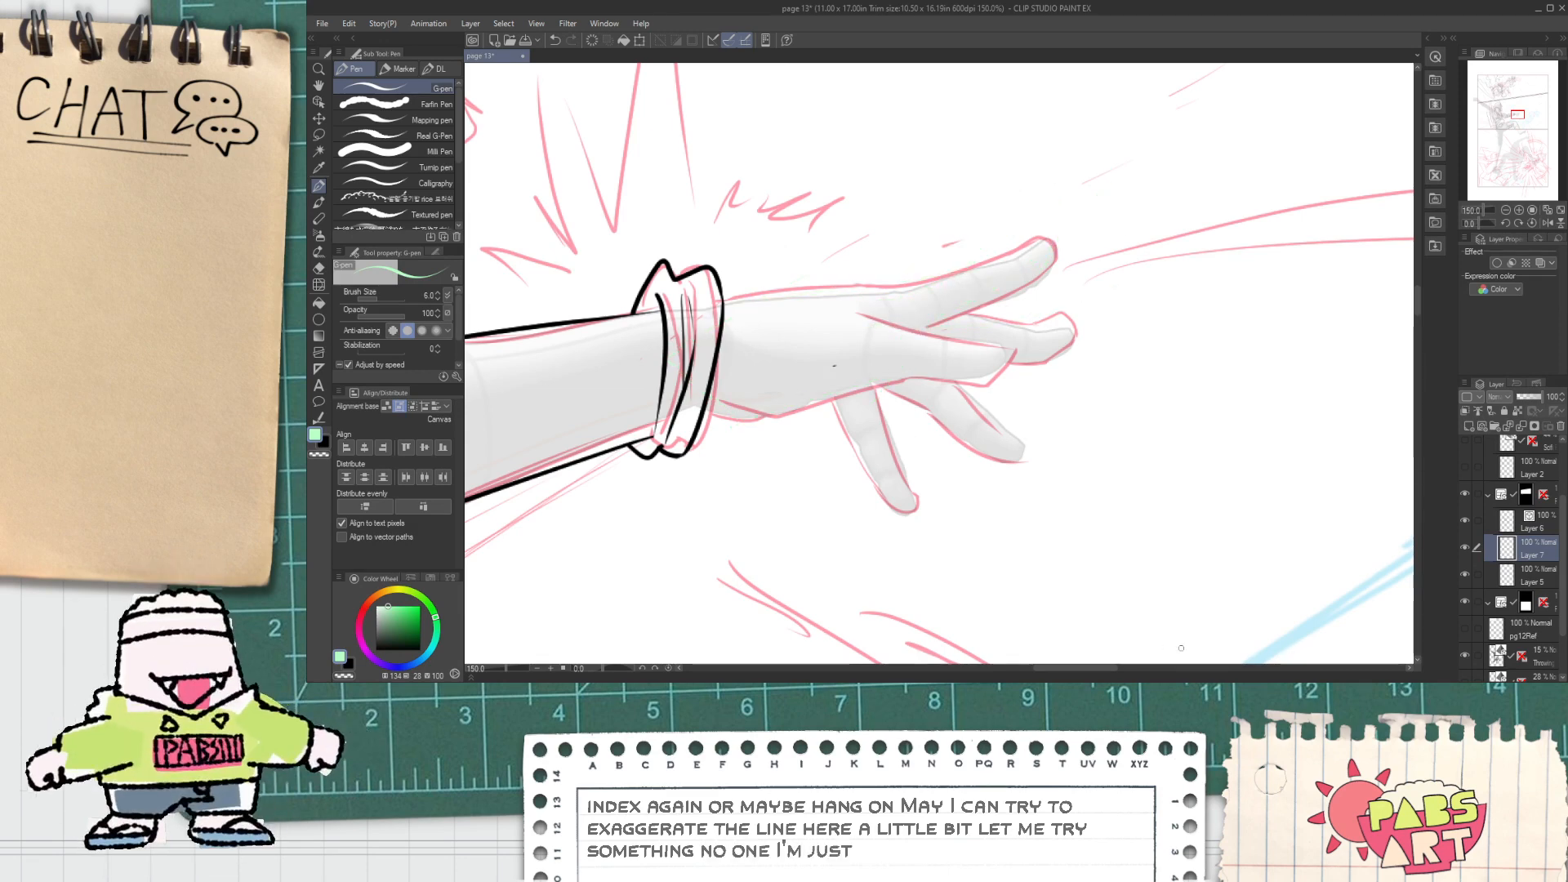
Step: On vector Layer 6, ink the nearest finger's upper edge and rounded tip, continuing along its lower edge to the palm's underside
click(1532, 525)
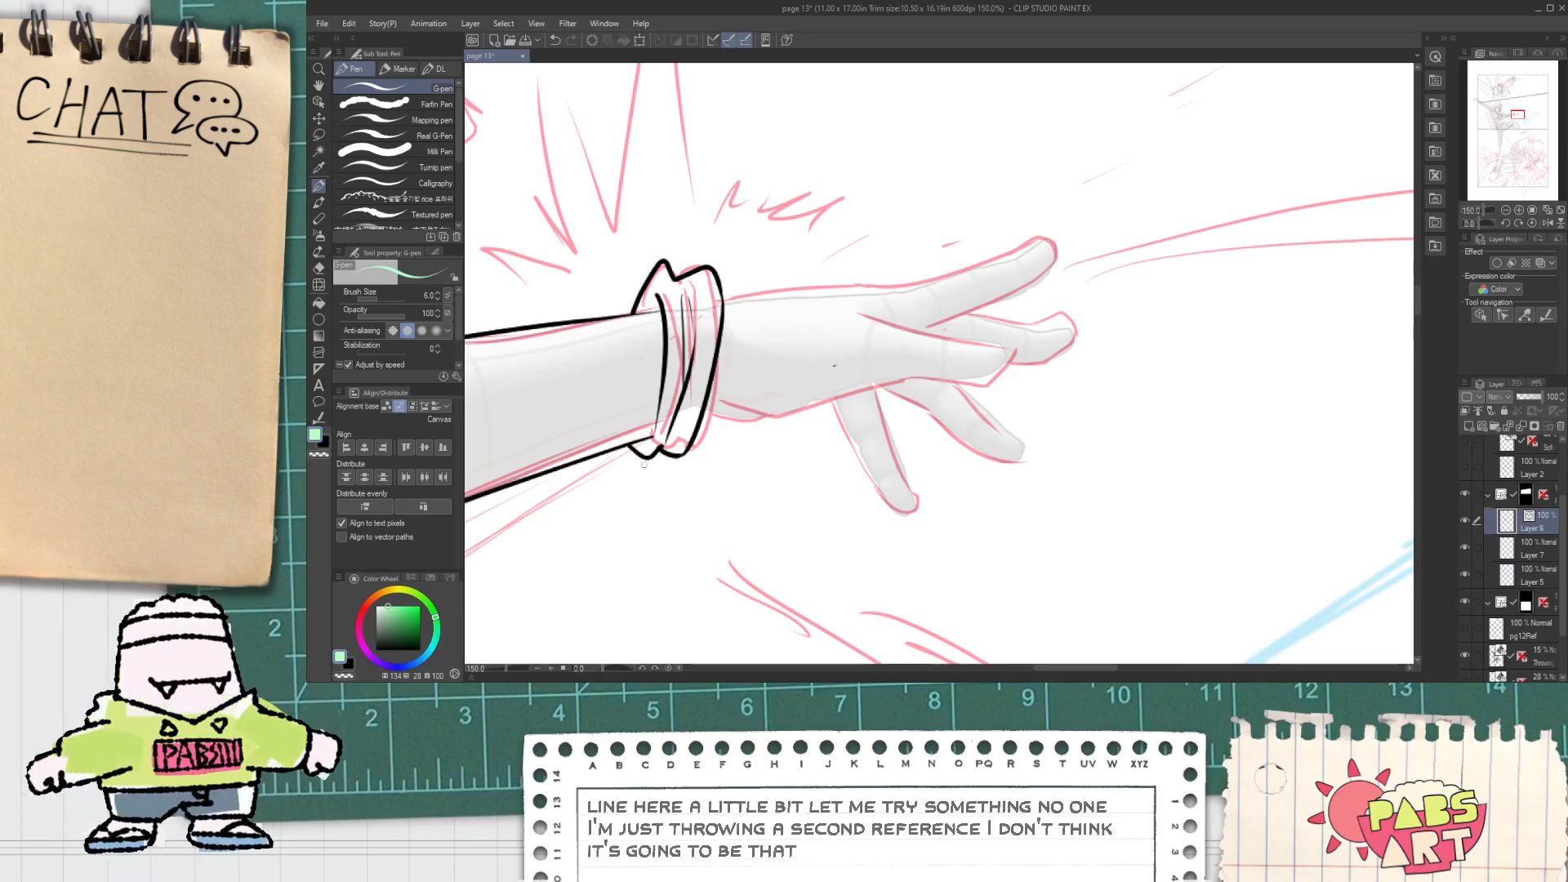
drag(816, 363, 660, 373)
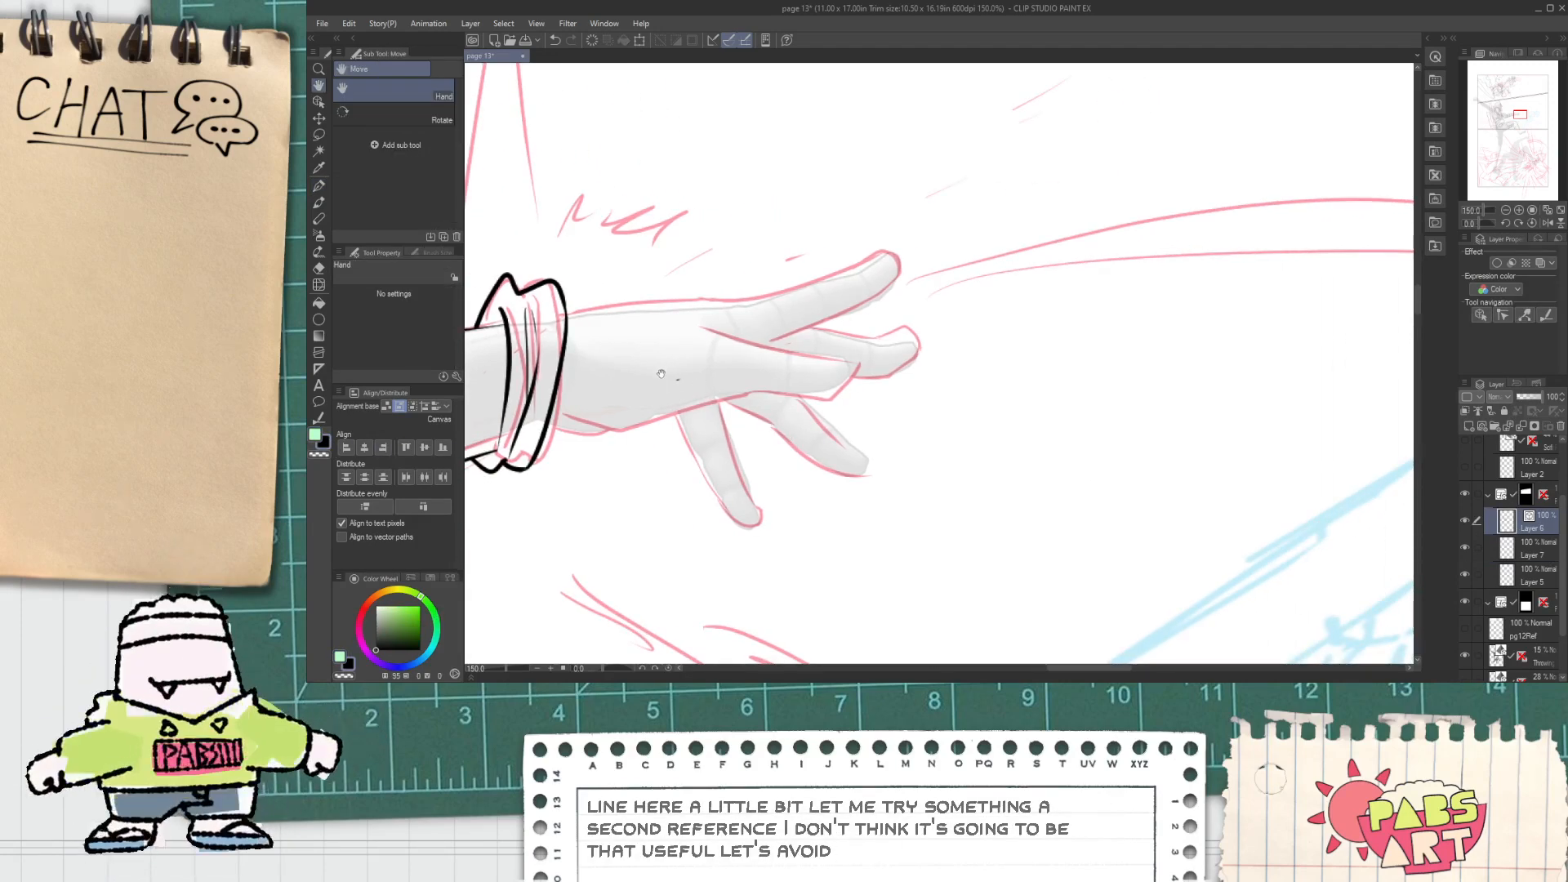
key(p)
drag(558, 415, 756, 483)
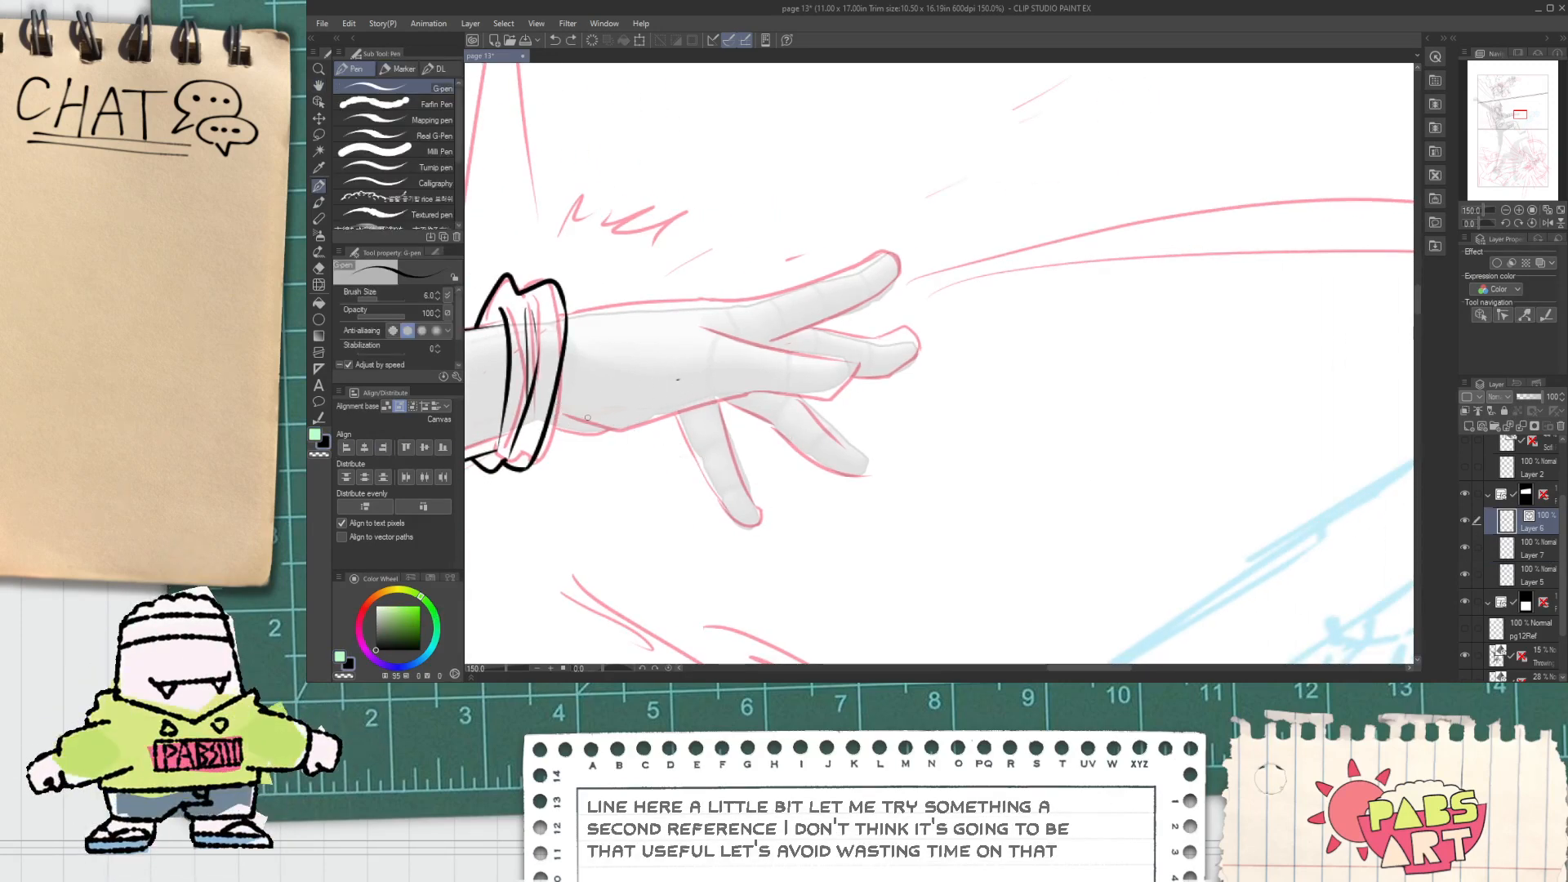
drag(661, 359, 882, 360)
key(ctrl+z)
drag(600, 369, 790, 334)
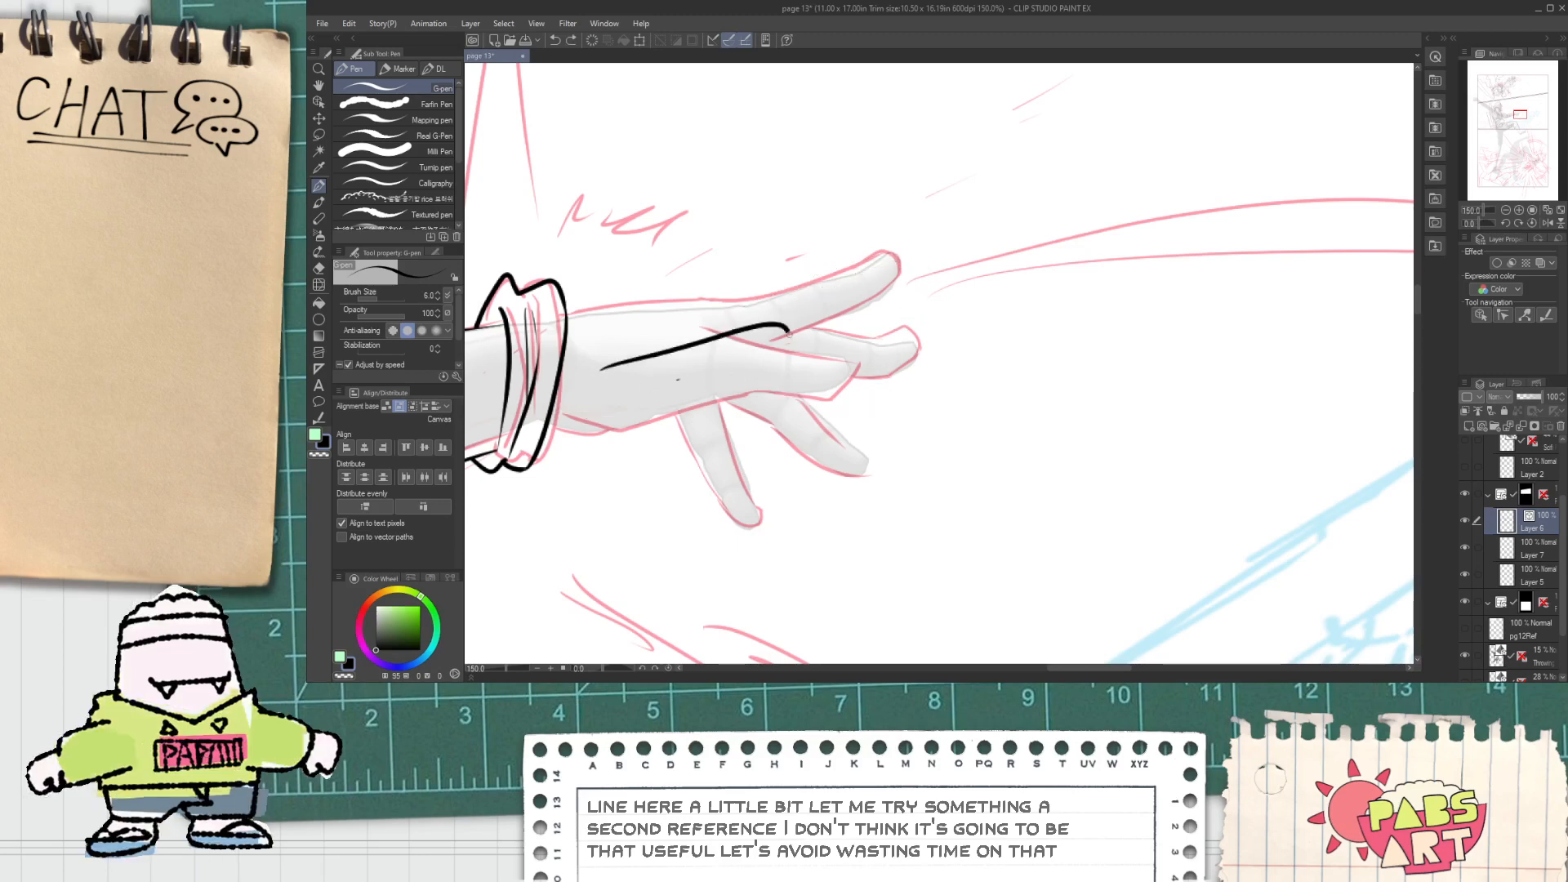
key(ctrl+z)
scroll(727, 383, up, 1)
mouse_move(696, 357)
mouse_down()
mouse_move(809, 331)
mouse_move(876, 364)
mouse_move(821, 344)
mouse_up()
key(ctrl+z)
key(ctrl+z)
scroll(727, 363, up, 2)
mouse_move(686, 344)
mouse_down()
mouse_move(957, 431)
mouse_move(464, 564)
mouse_up()
scroll(609, 510, down, 2)
drag(610, 510, 959, 469)
scroll(959, 469, up, 2)
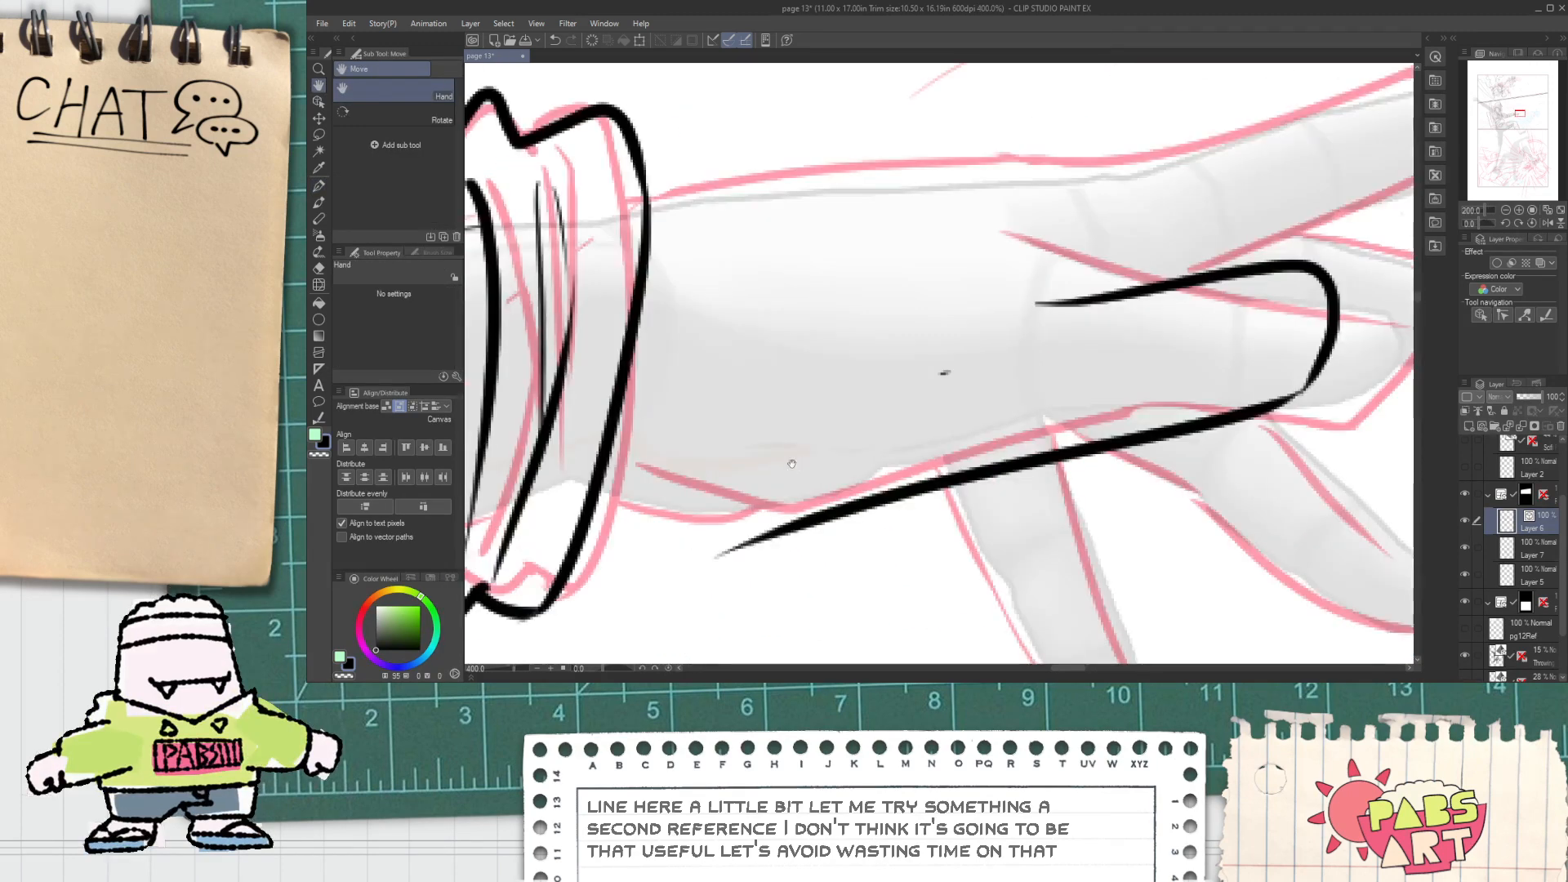
Step: Ink the palm's lower heel lines from the wristband to the underside corner and erase the overshooting ends there
drag(643, 475, 932, 526)
key(e)
drag(772, 524, 759, 549)
drag(897, 535, 885, 516)
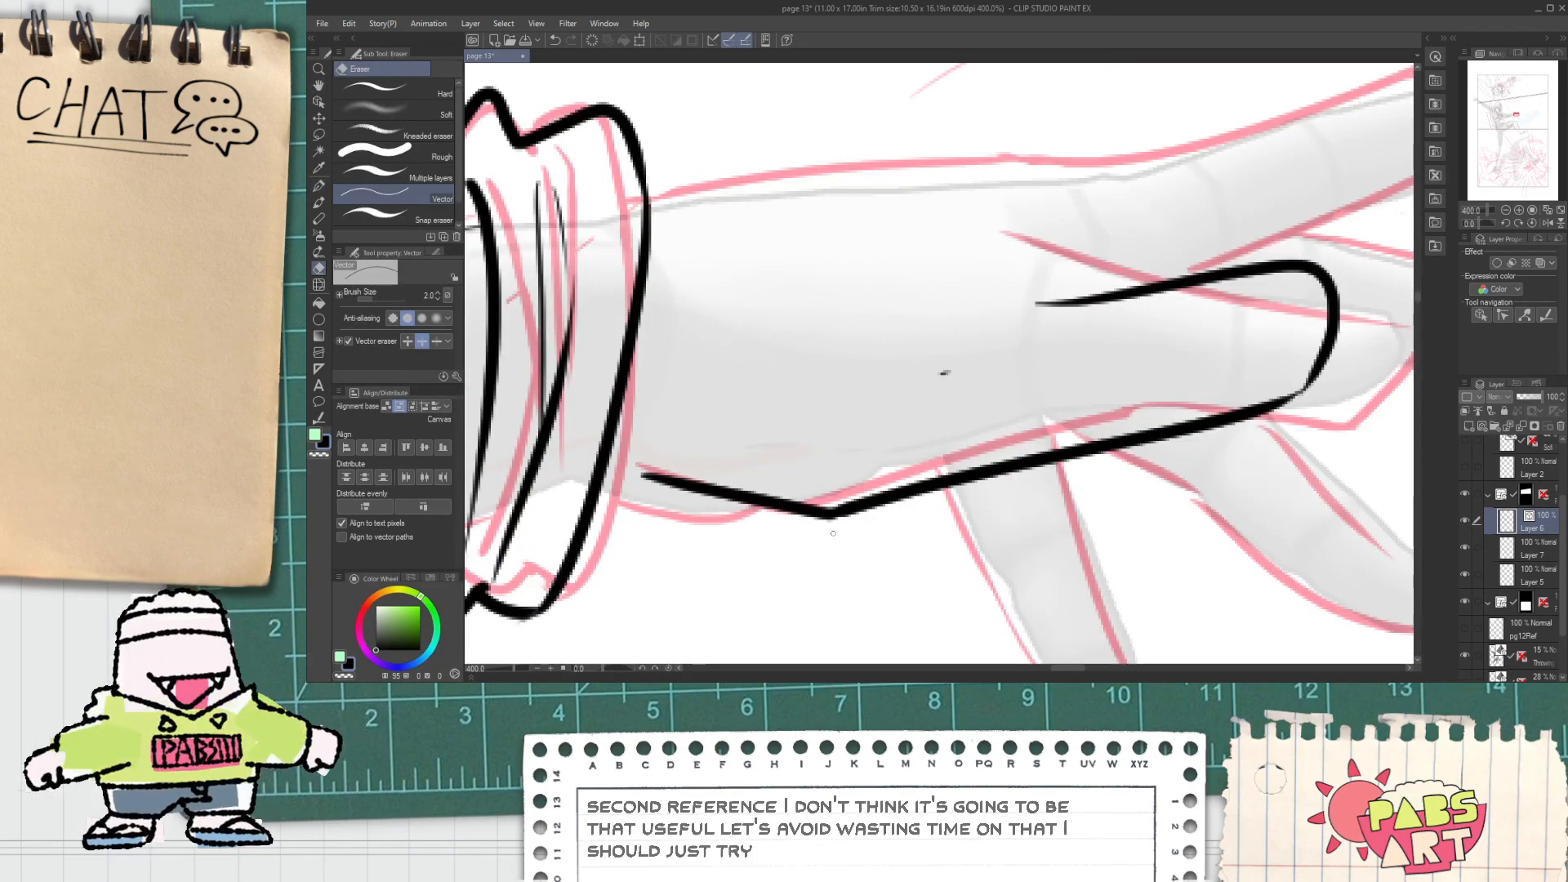
key(p)
mouse_move(585, 481)
mouse_down()
mouse_move(646, 508)
mouse_move(983, 409)
mouse_move(841, 486)
mouse_up()
key(e)
scroll(620, 405, down, 2)
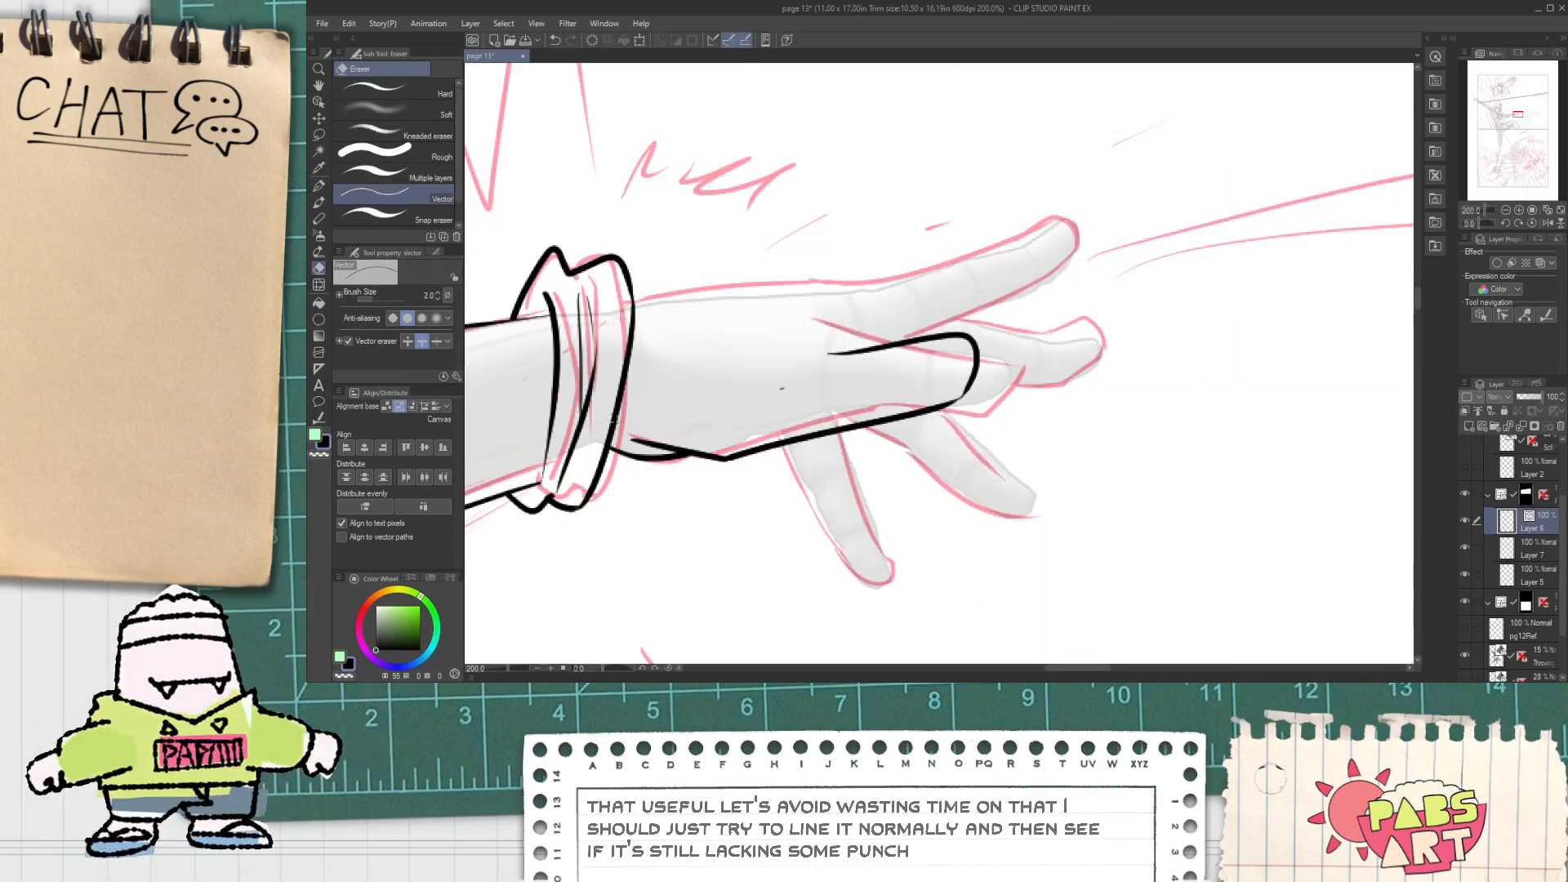
Step: Ink the thumb-base arc rising from the wristband across the palm, with a notched crease leading towards the nearest finger
key(p)
mouse_move(633, 415)
mouse_down()
mouse_move(645, 388)
mouse_move(890, 364)
mouse_up()
key(e)
key(ctrl+z)
key(p)
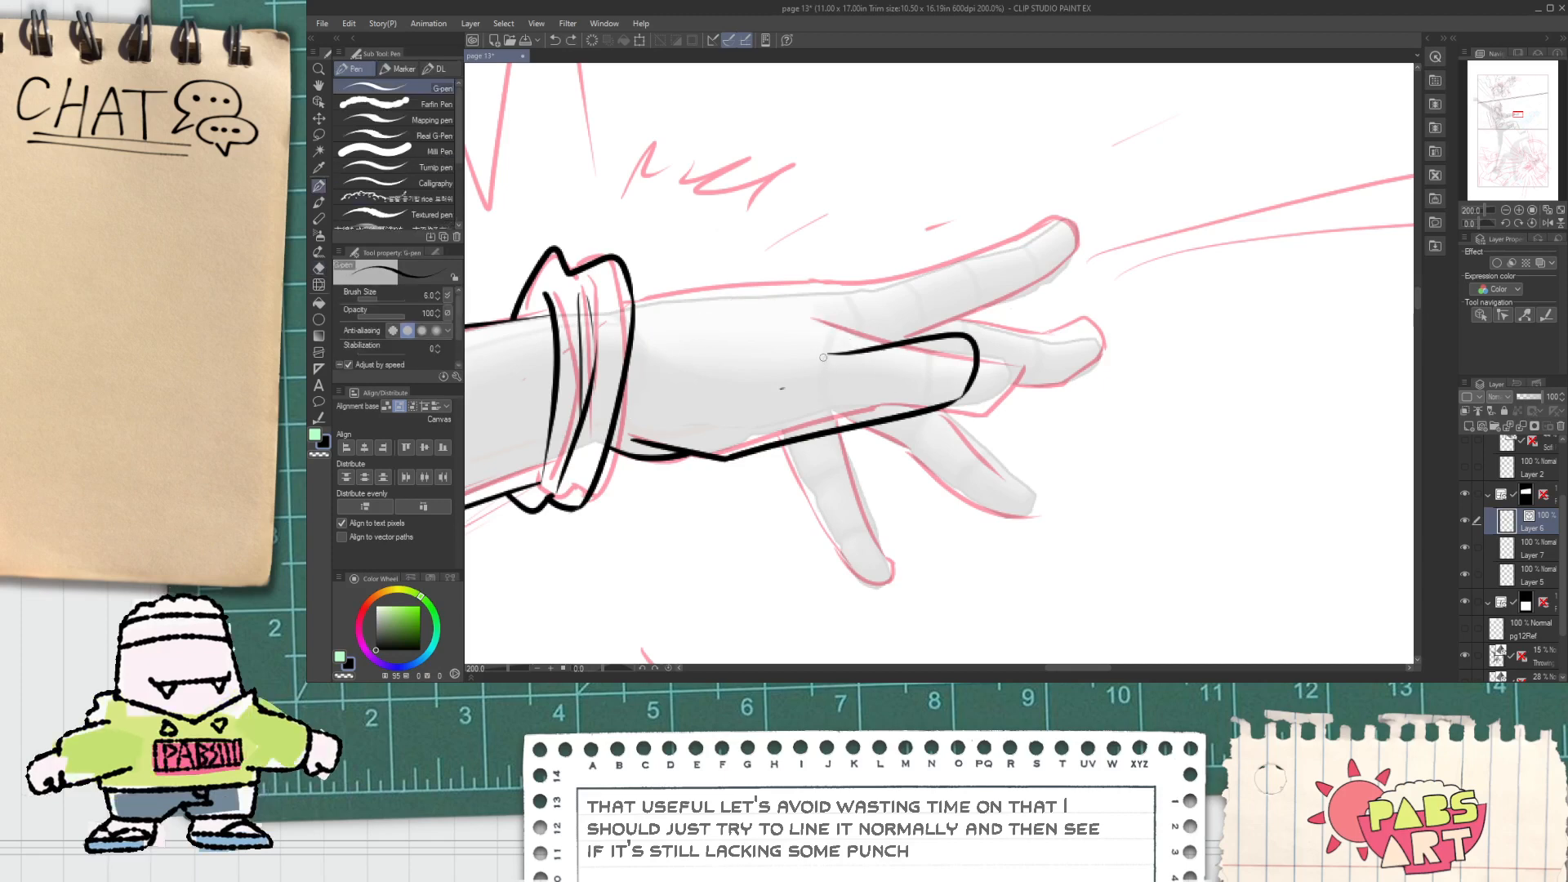
mouse_move(631, 418)
mouse_down()
mouse_move(711, 348)
mouse_move(752, 336)
mouse_move(715, 322)
mouse_move(765, 336)
mouse_up()
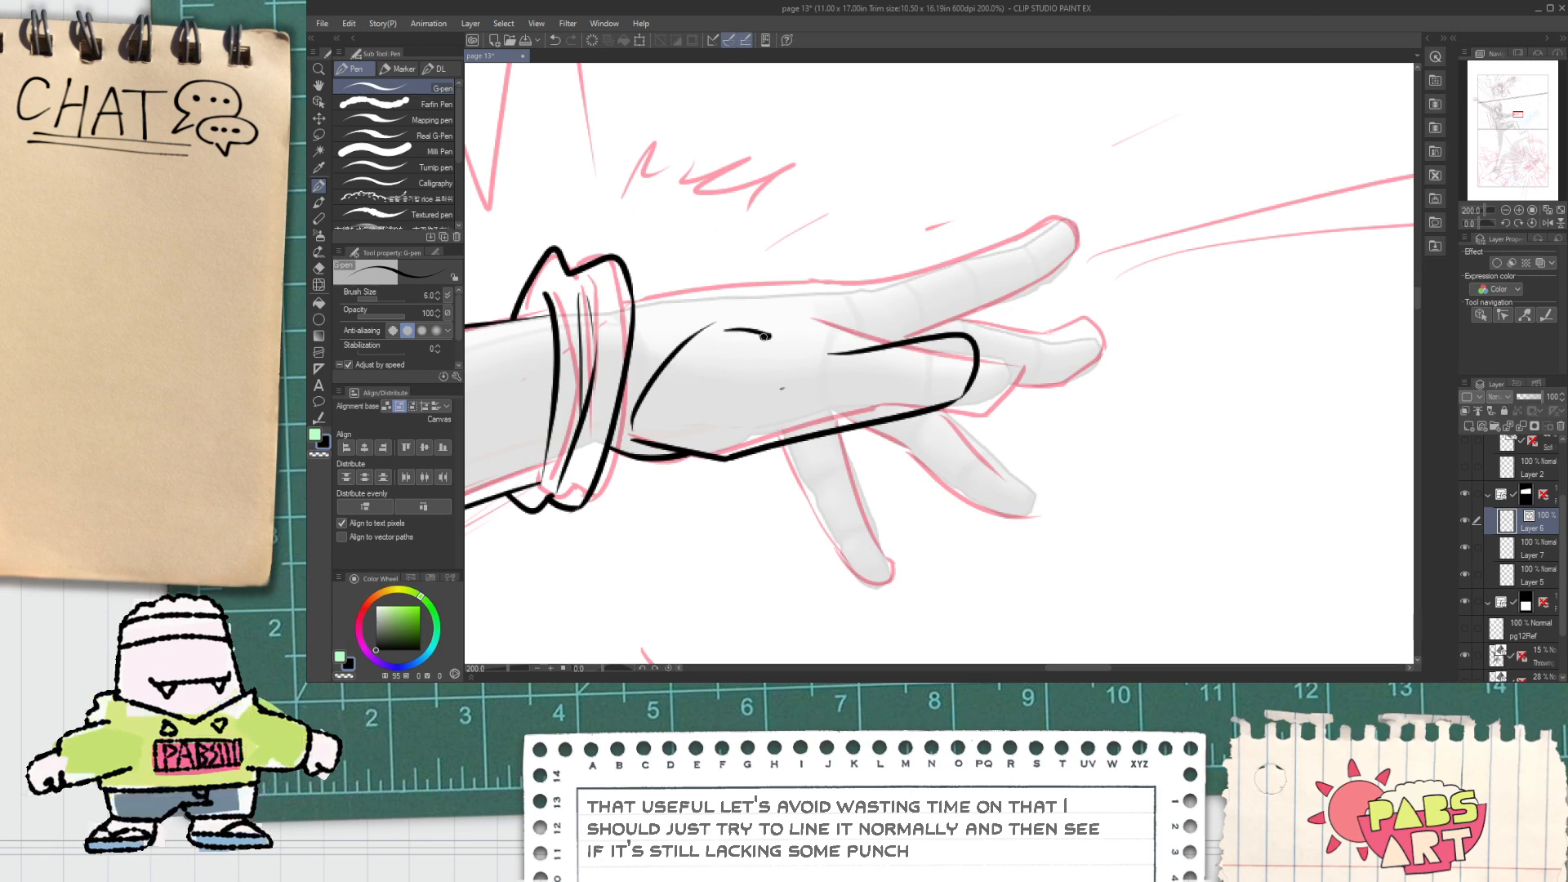
Step: Ink the hand's upper contour from the wristband towards the fingers, slightly above the pink sketch, redoing the stroke until it fits
scroll(653, 274, up, 3)
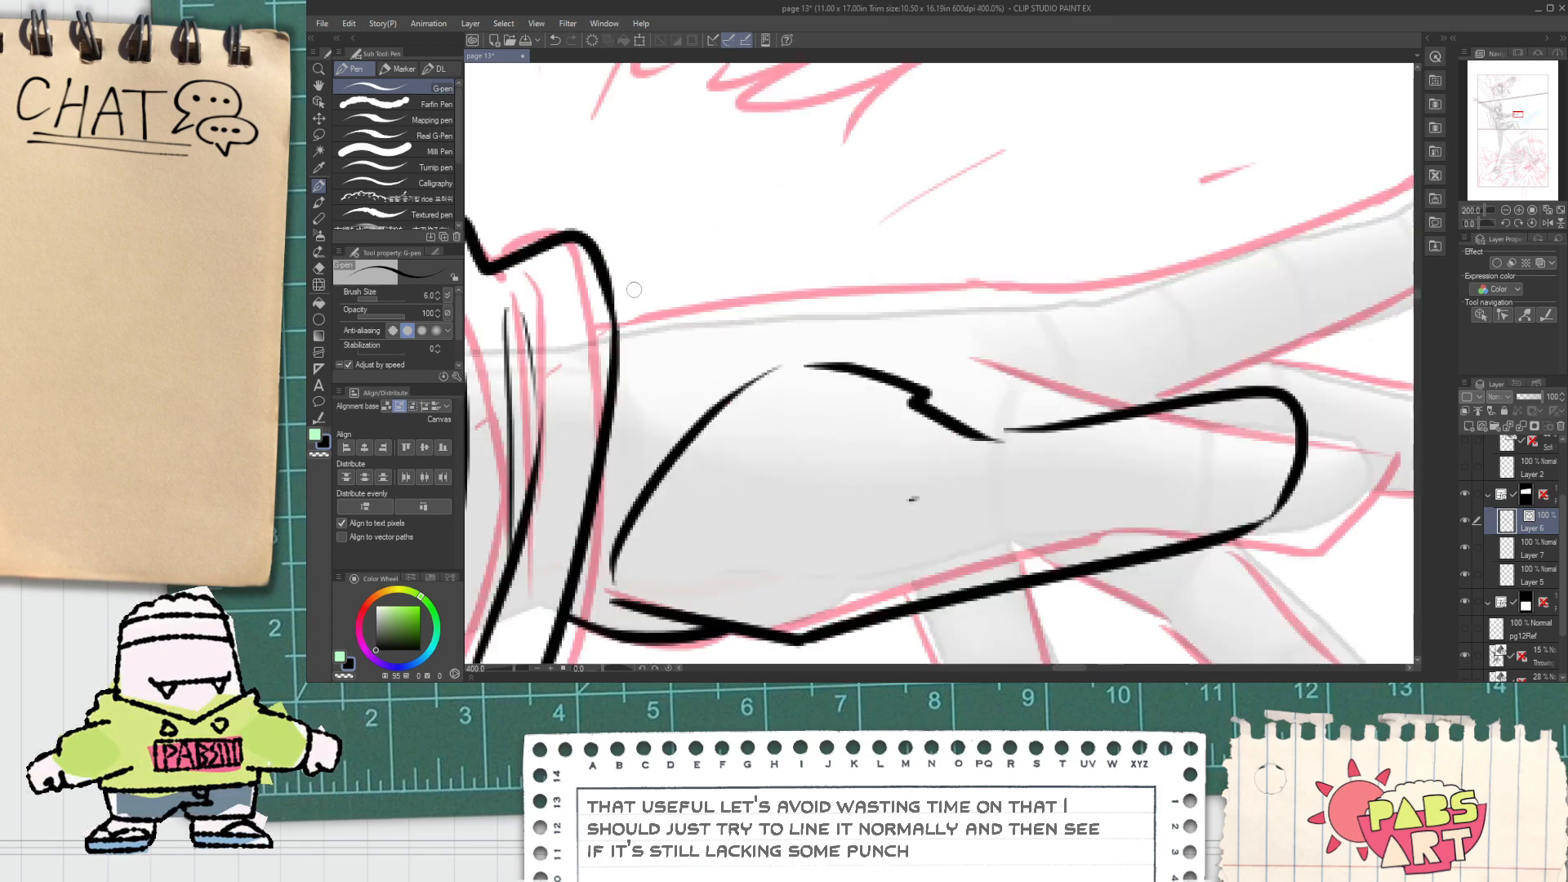
drag(593, 325, 1115, 283)
key(ctrl+z)
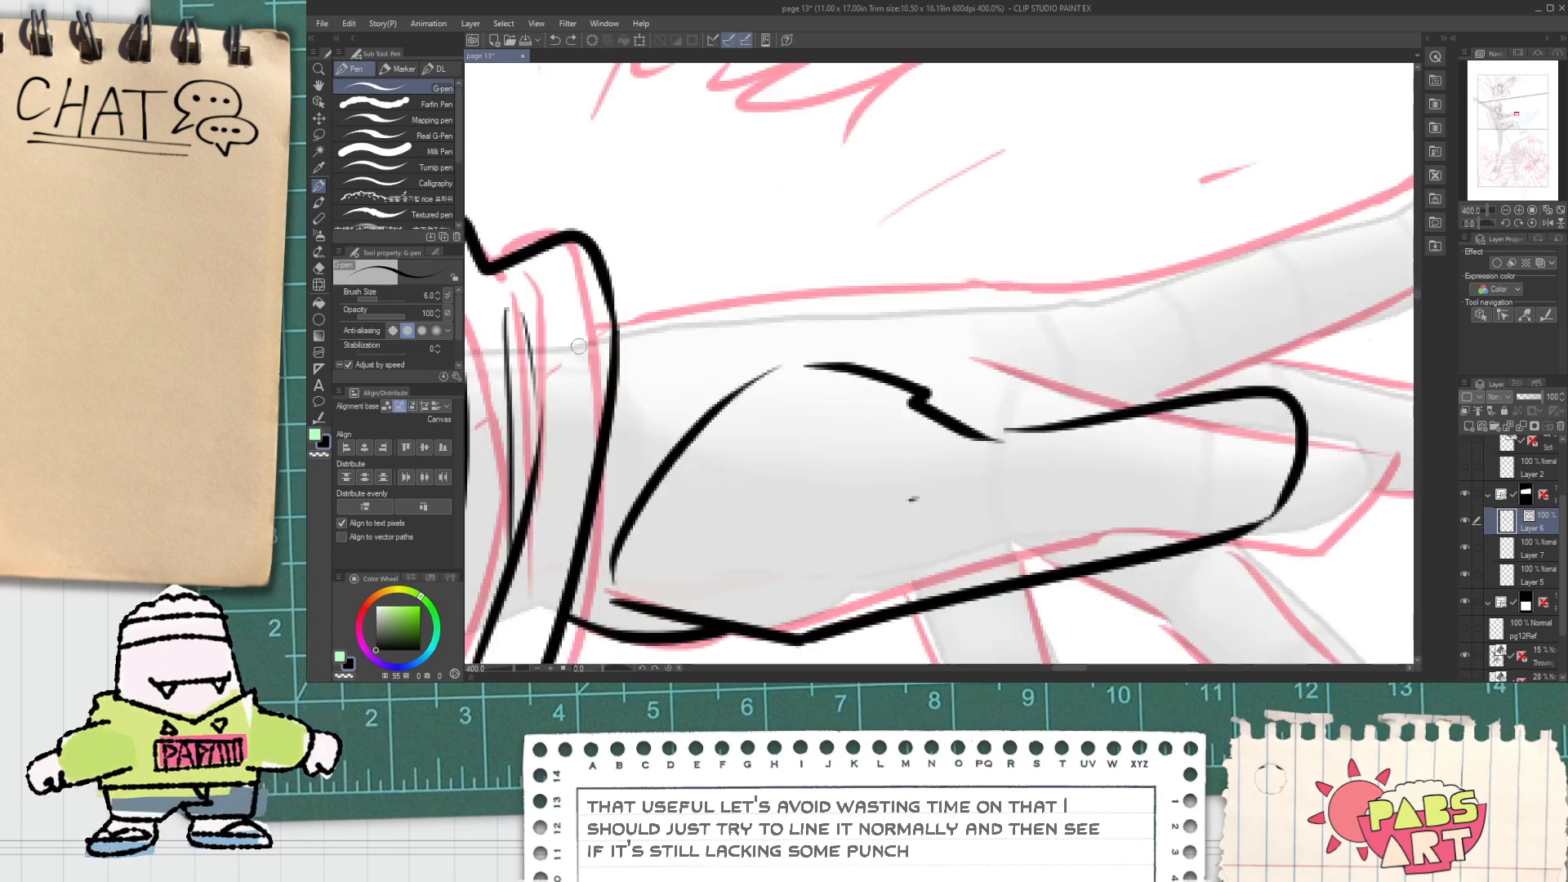
drag(611, 334, 1054, 319)
key(ctrl+z)
drag(568, 363, 940, 262)
key(ctrl+z)
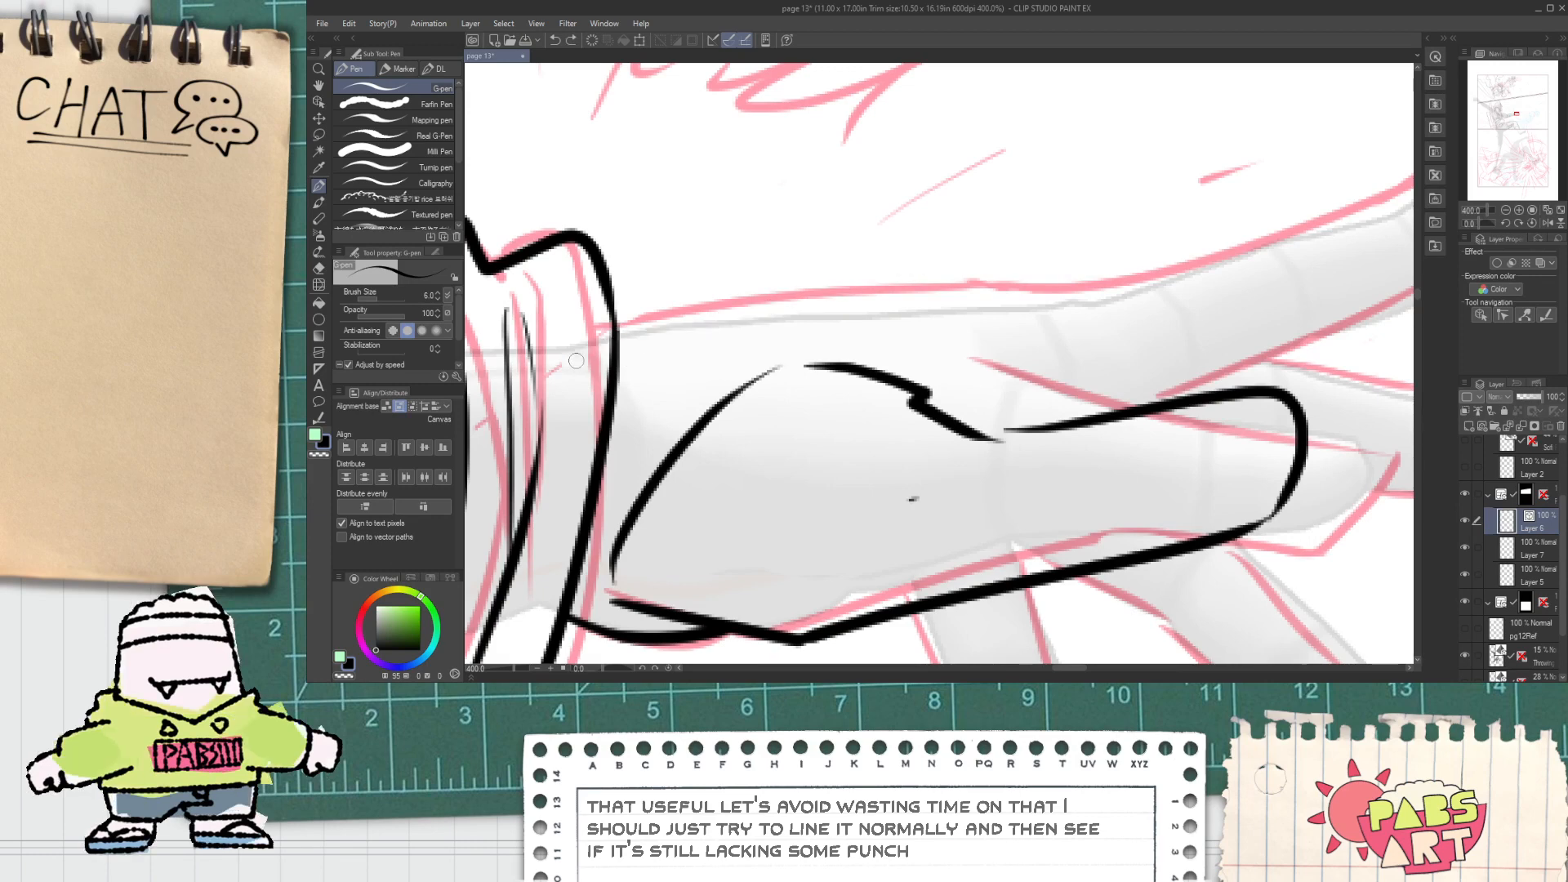
drag(572, 348, 1049, 235)
key(ctrl+z)
drag(568, 348, 1045, 223)
Step: Ink the upper finger's top edge, tip and lower edge, then trim the overshoot at the fingertip
mouse_move(944, 260)
mouse_down()
mouse_move(582, 316)
mouse_move(1068, 208)
mouse_up()
key(ctrl+z)
mouse_move(618, 296)
mouse_down()
mouse_move(1099, 193)
mouse_move(1104, 261)
mouse_move(982, 326)
mouse_move(688, 392)
mouse_move(1115, 277)
mouse_up()
key(ctrl+z)
key(e)
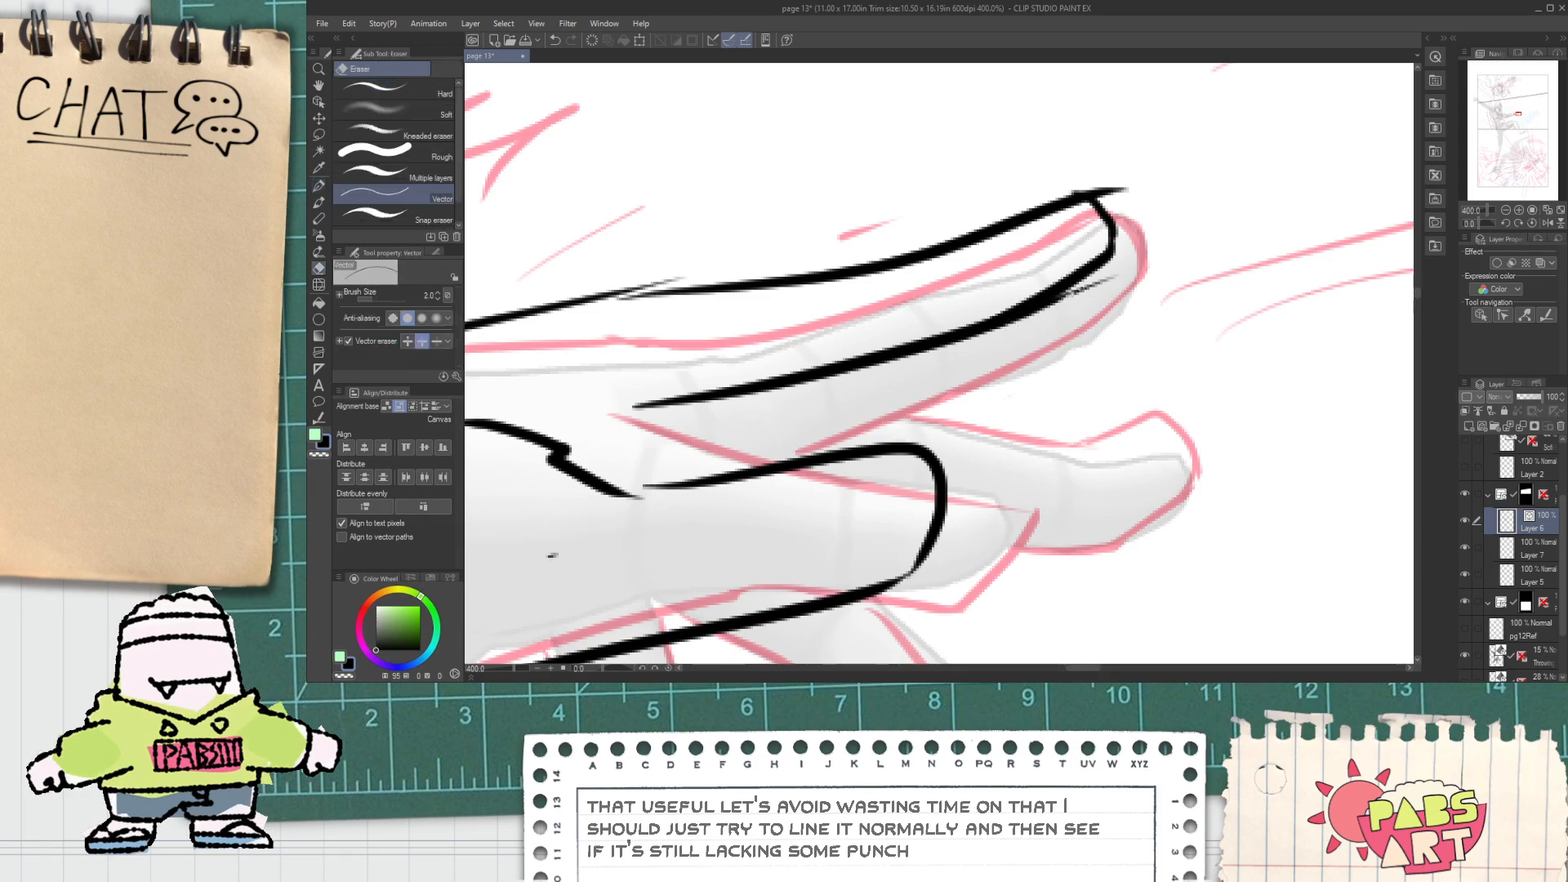
drag(1120, 202, 1112, 184)
scroll(967, 209, down, 2)
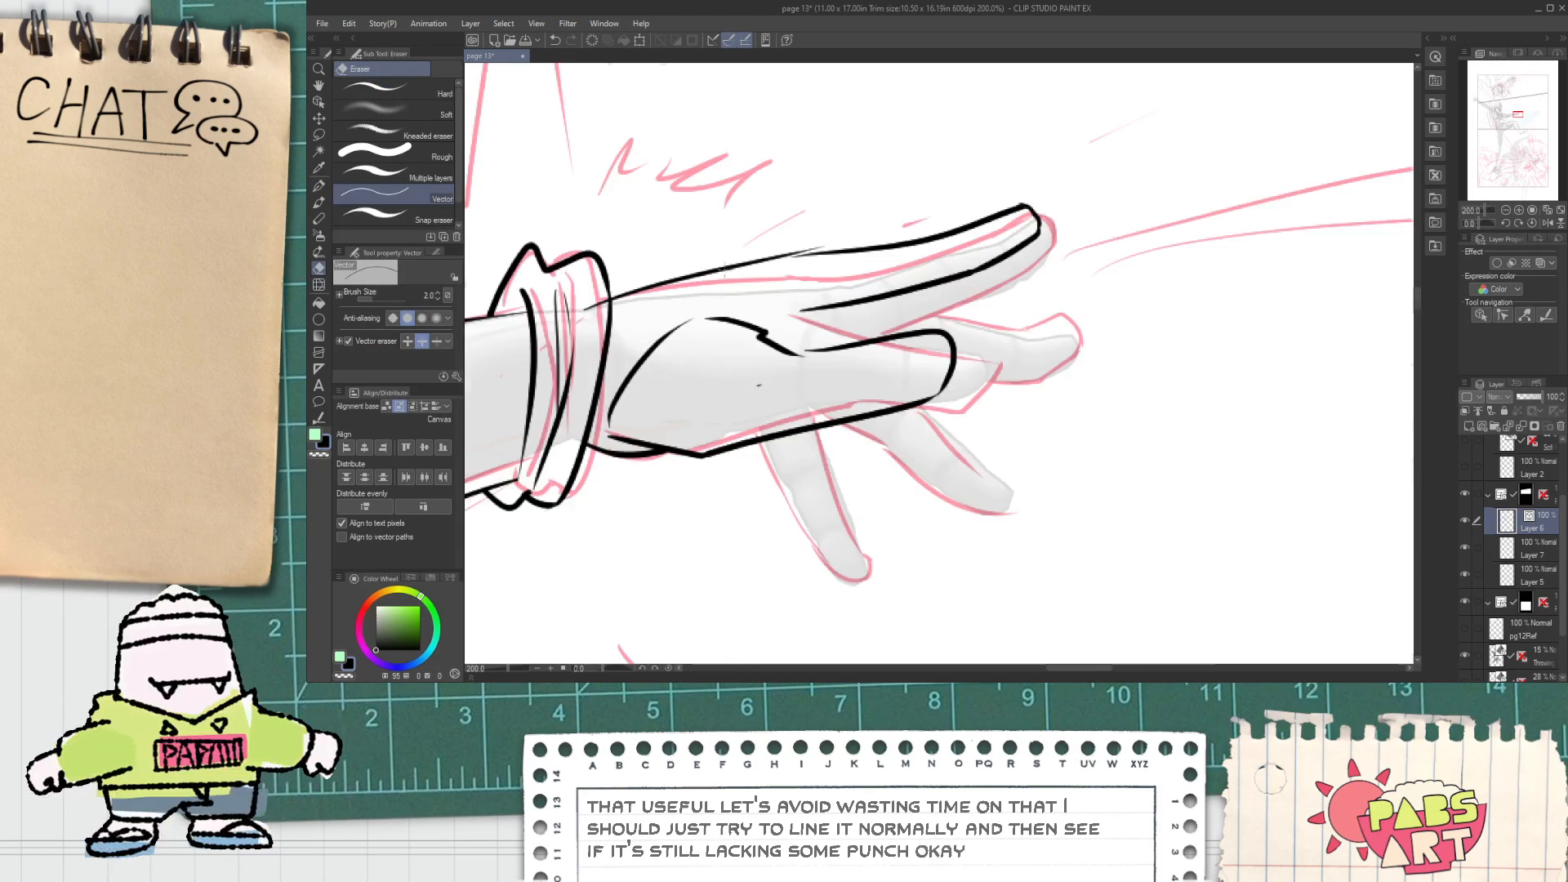
Step: Clean up the upper contour's overlapping ends at the wristband and where it joins the upper finger's line
scroll(722, 264, up, 4)
scroll(824, 259, down, 2)
drag(781, 301, 854, 318)
key(o)
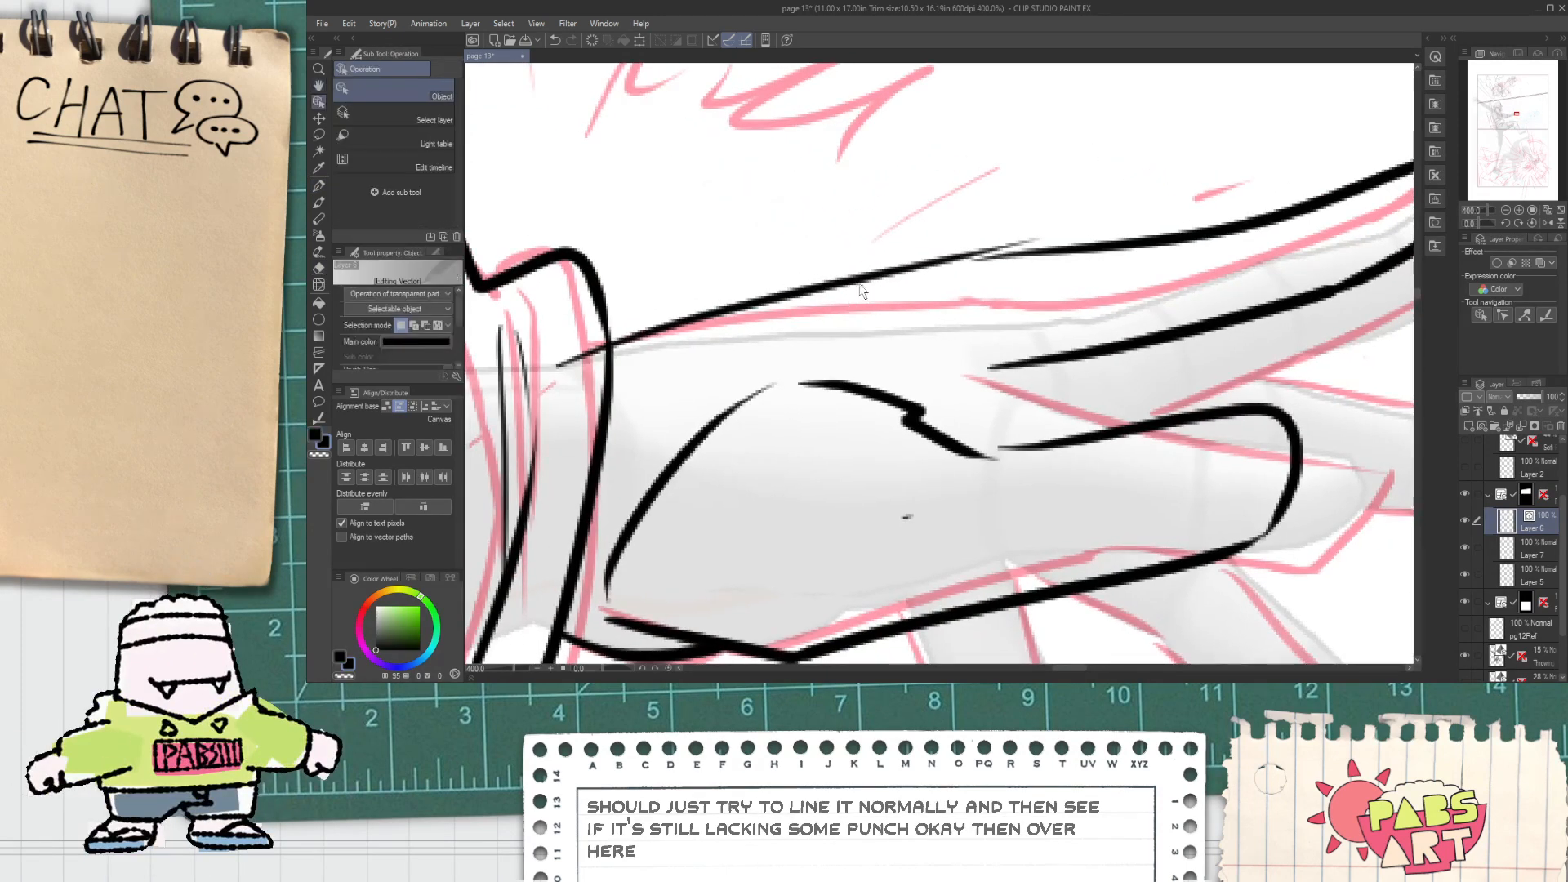
click(868, 274)
drag(884, 213, 898, 201)
key(p)
scroll(804, 270, down, 2)
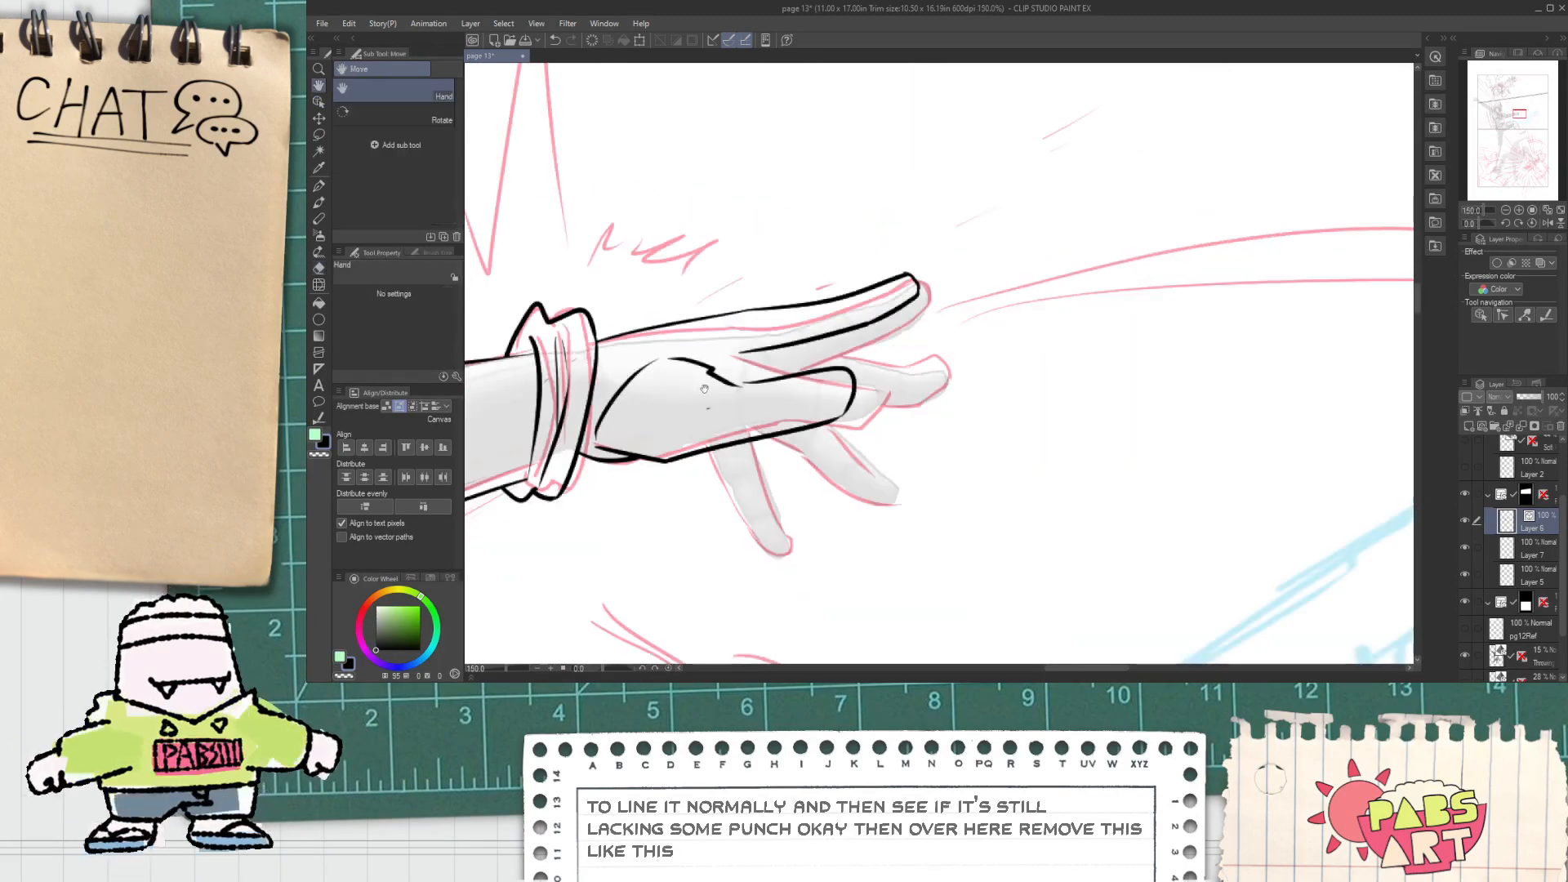
Step: Ink the crease joining the palm notch to the upper finger, outline the finger behind the nearest one, and trim its overlap
scroll(804, 270, up, 2)
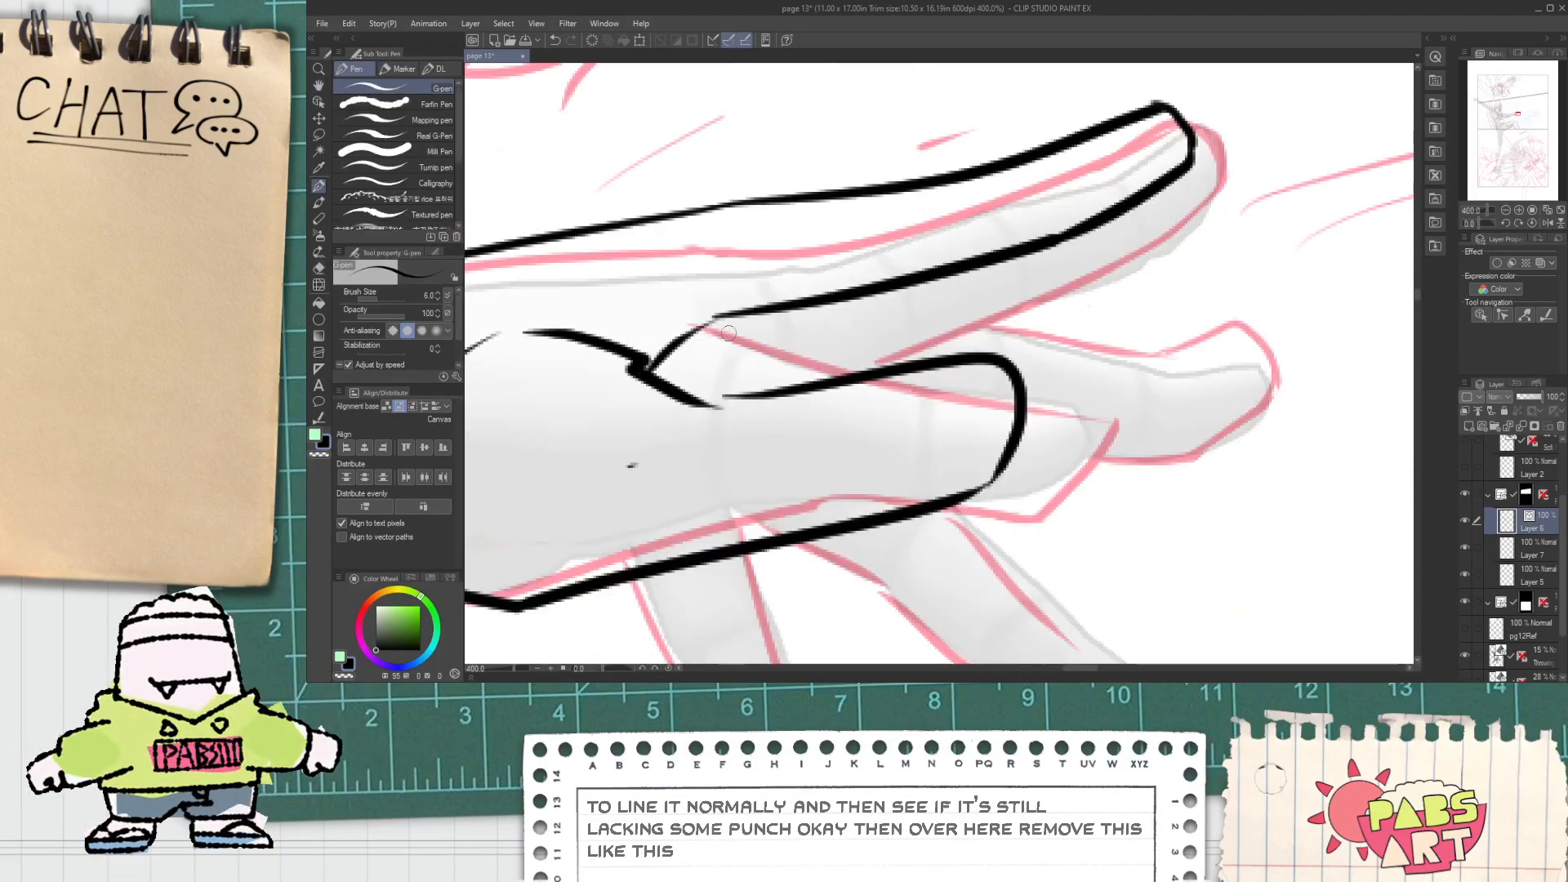
drag(784, 288, 1107, 330)
key(ctrl+z)
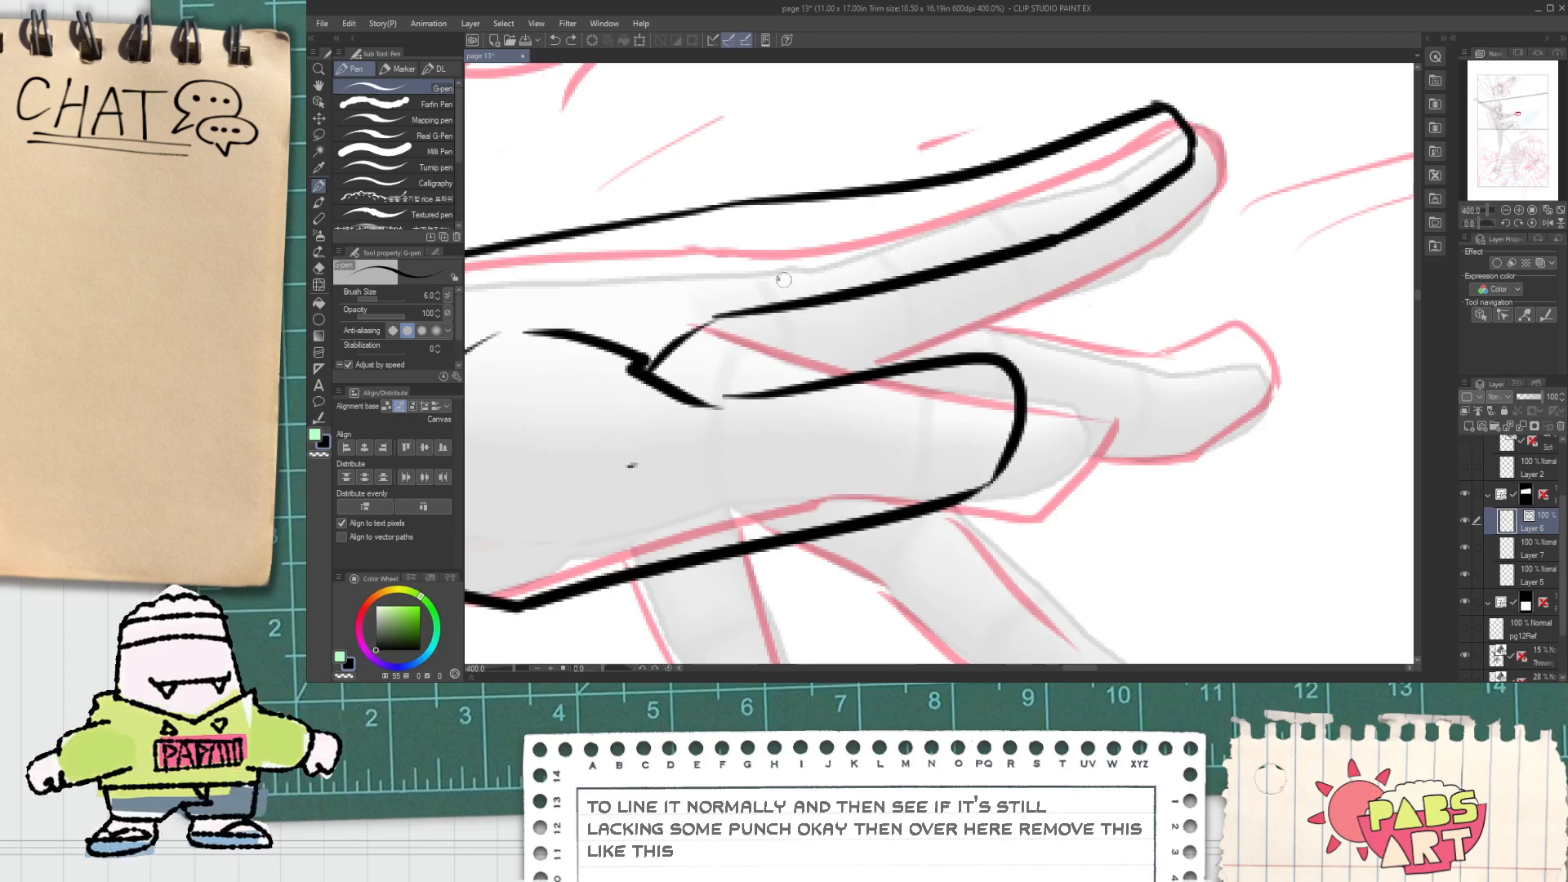
mouse_move(783, 280)
mouse_down()
mouse_move(1242, 358)
mouse_move(1025, 443)
mouse_move(985, 435)
mouse_up()
key(e)
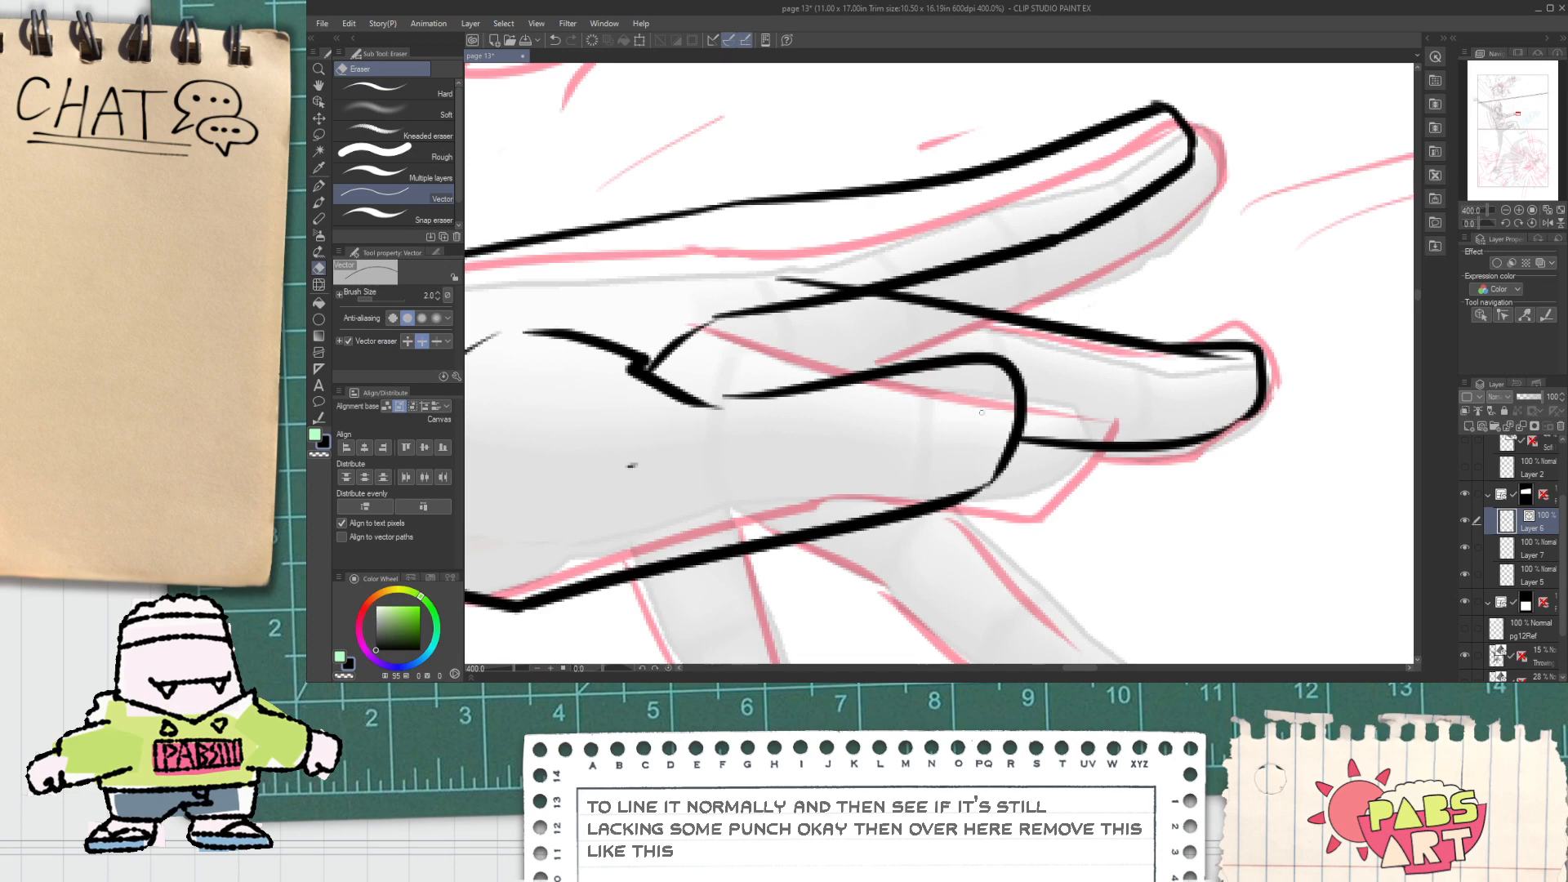
key(p)
key(e)
drag(797, 292, 810, 274)
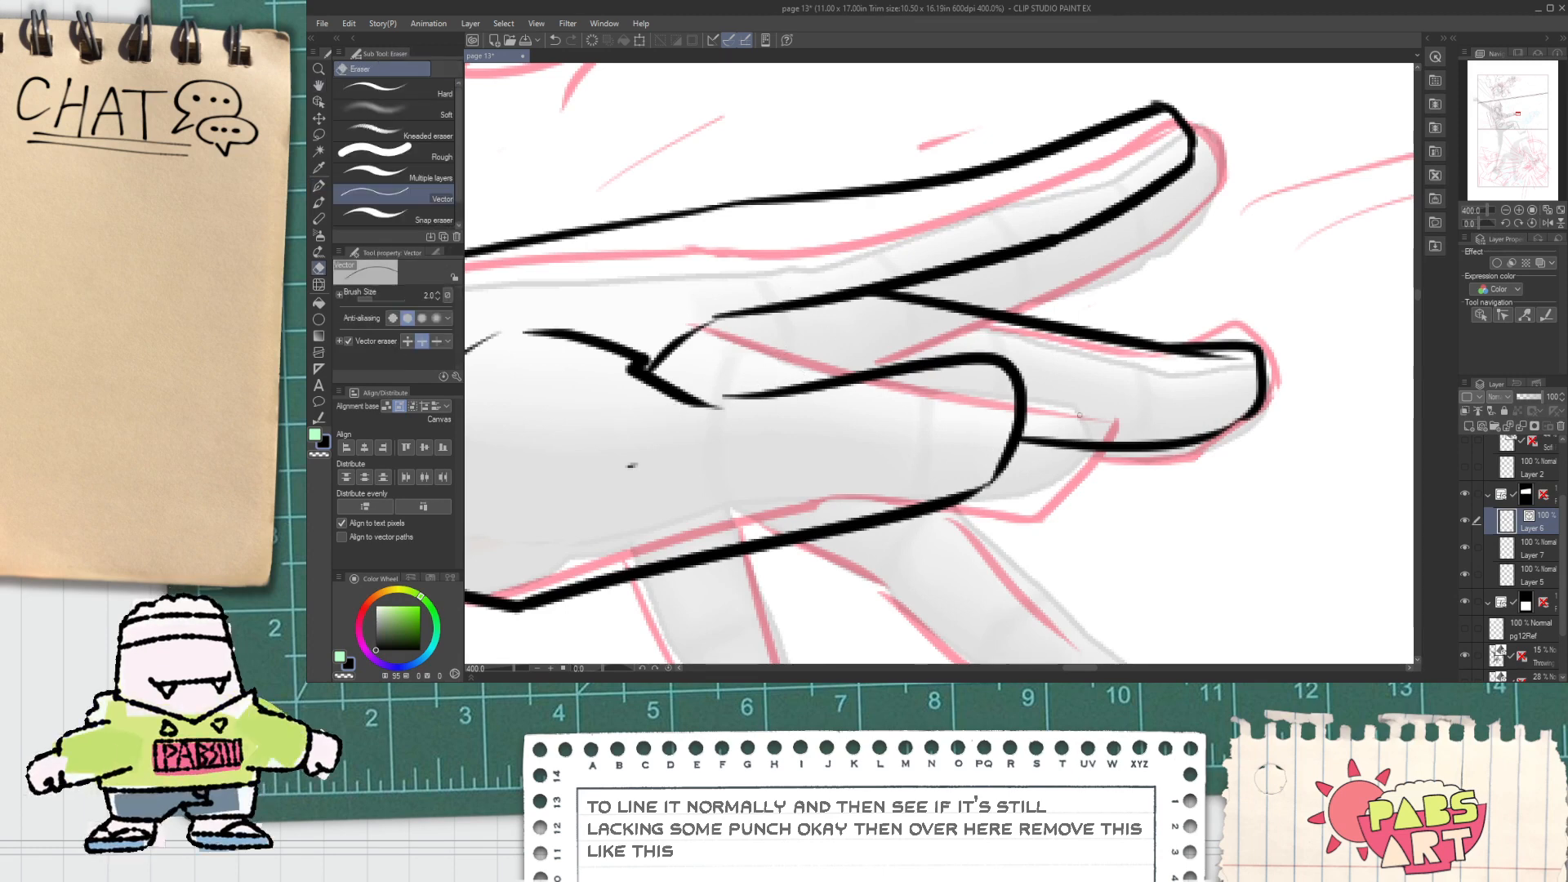
Step: Try inking the finger below the nearest one with a lower edge, an upper edge and a rounded tip above the pink sketch
scroll(1193, 380, down, 2)
scroll(1005, 584, up, 2)
key(p)
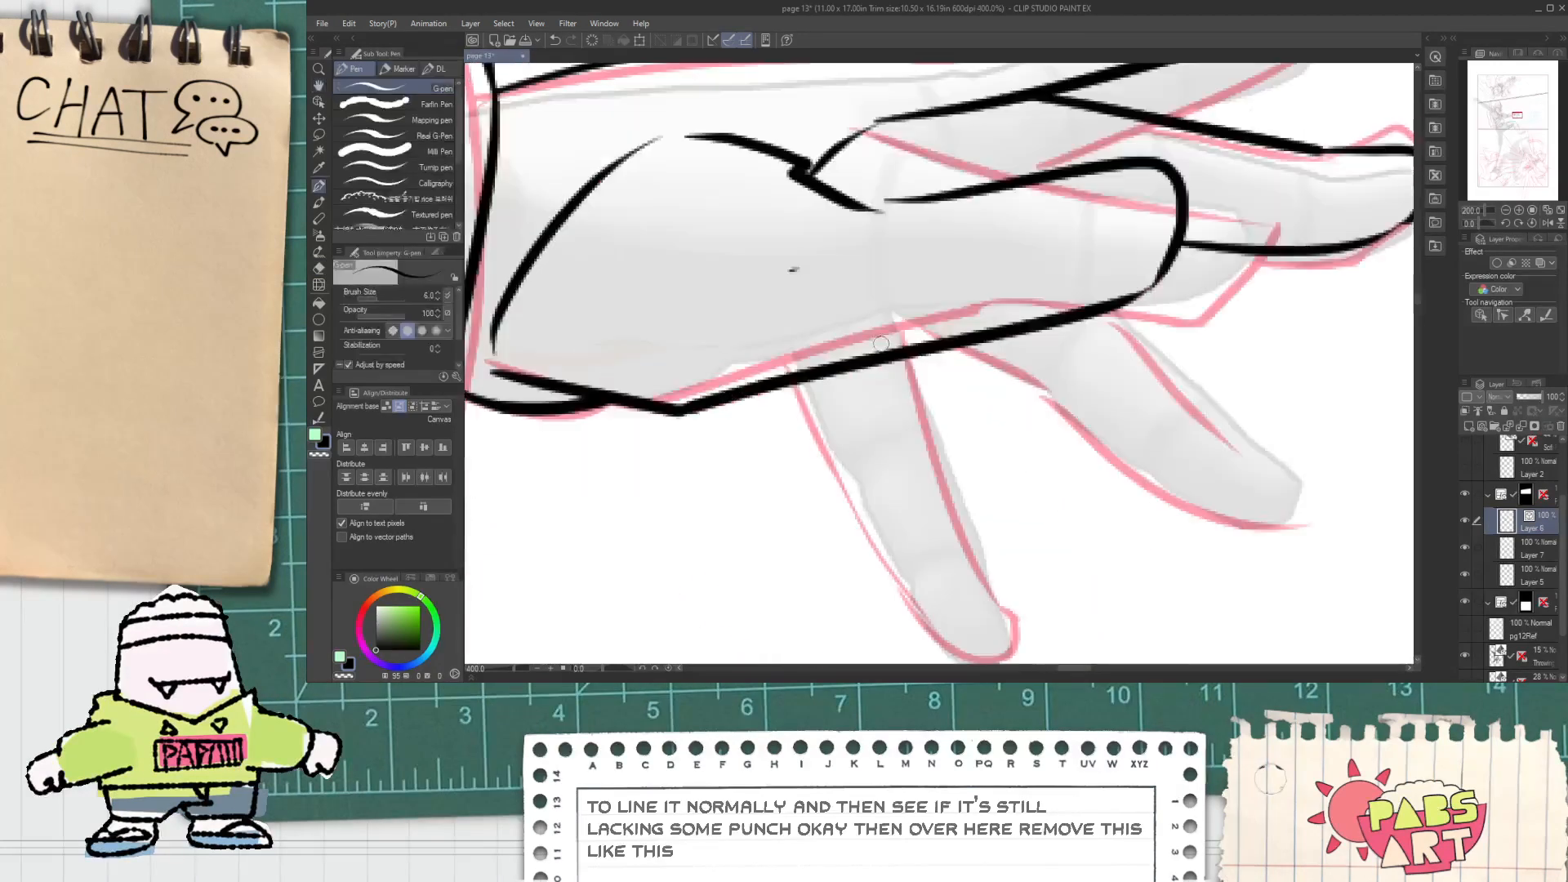
mouse_move(890, 320)
mouse_down()
mouse_move(1230, 473)
mouse_move(944, 353)
mouse_move(1400, 456)
mouse_up()
key(ctrl+z)
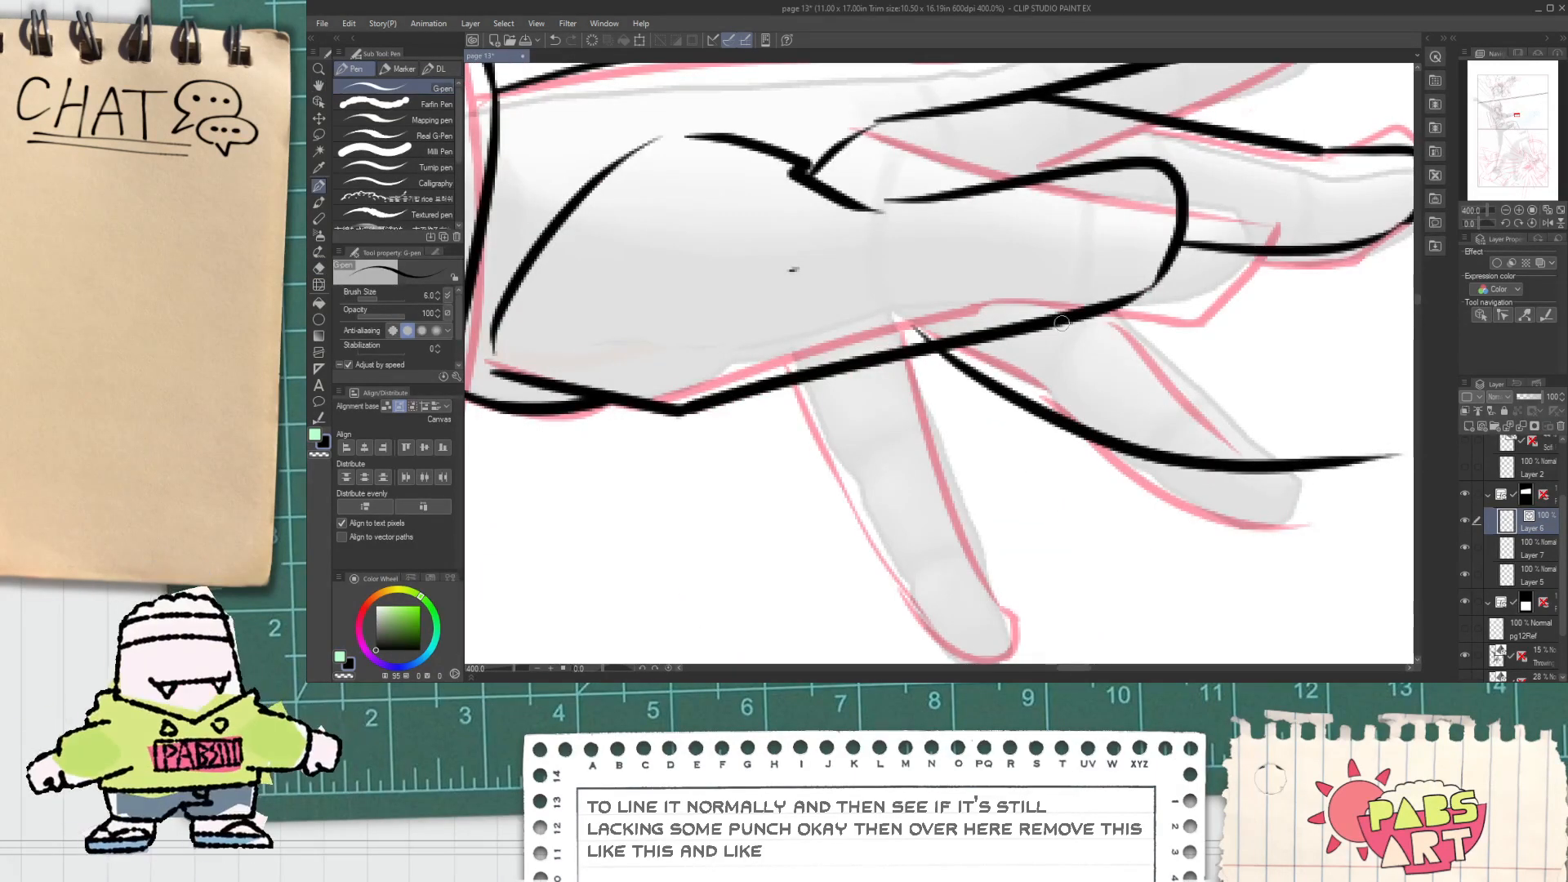
drag(1039, 287, 1343, 388)
key(ctrl+z)
mouse_move(1031, 279)
mouse_down()
mouse_move(1301, 405)
mouse_move(1392, 421)
mouse_up()
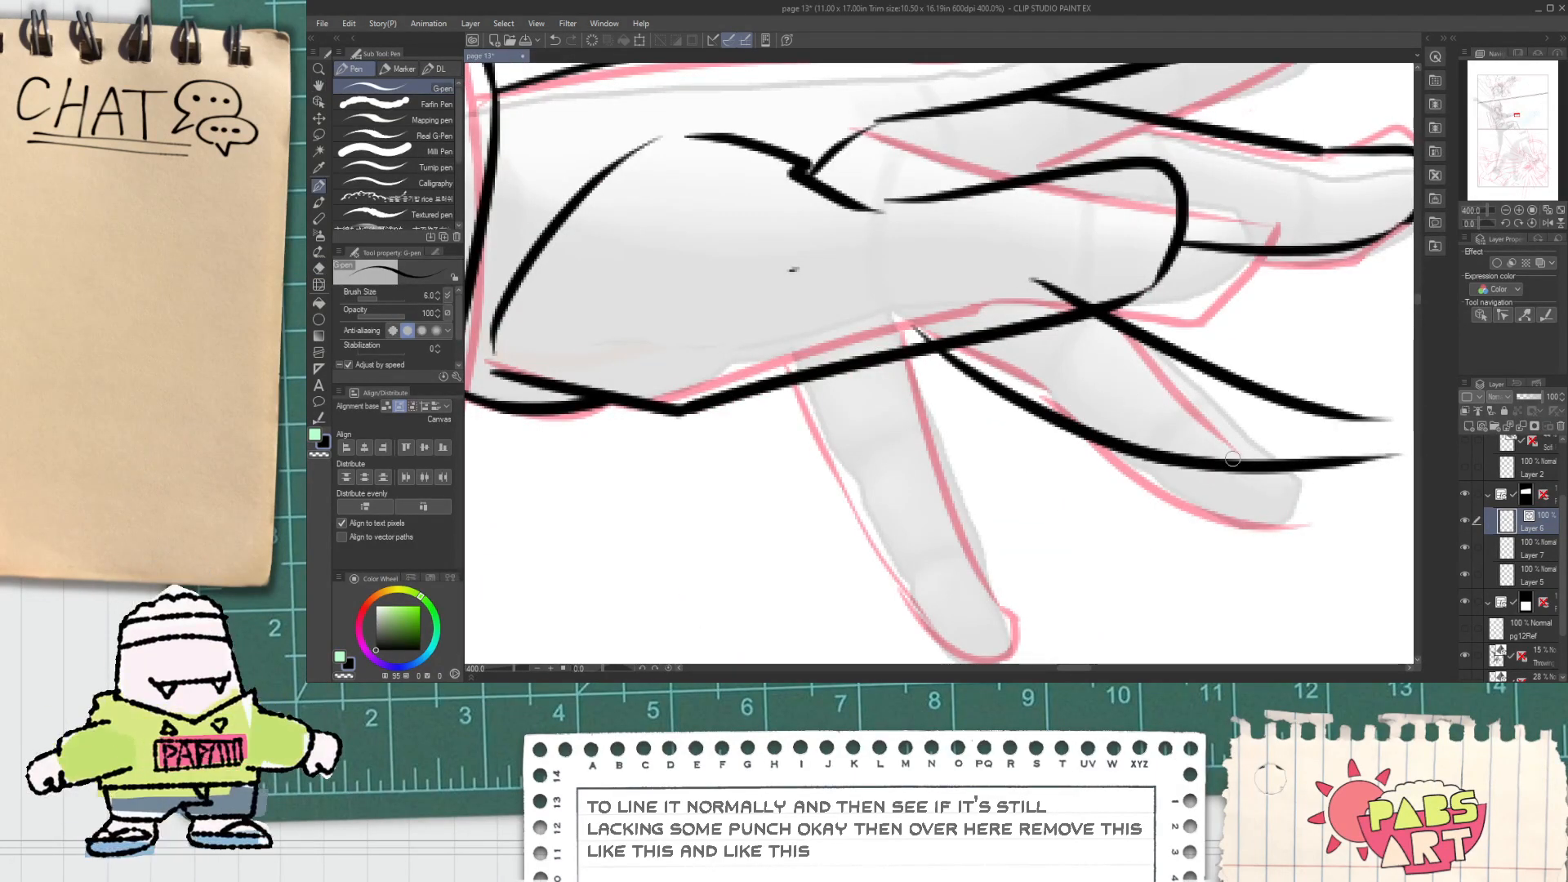
drag(1226, 466, 1300, 371)
key(ctrl+z)
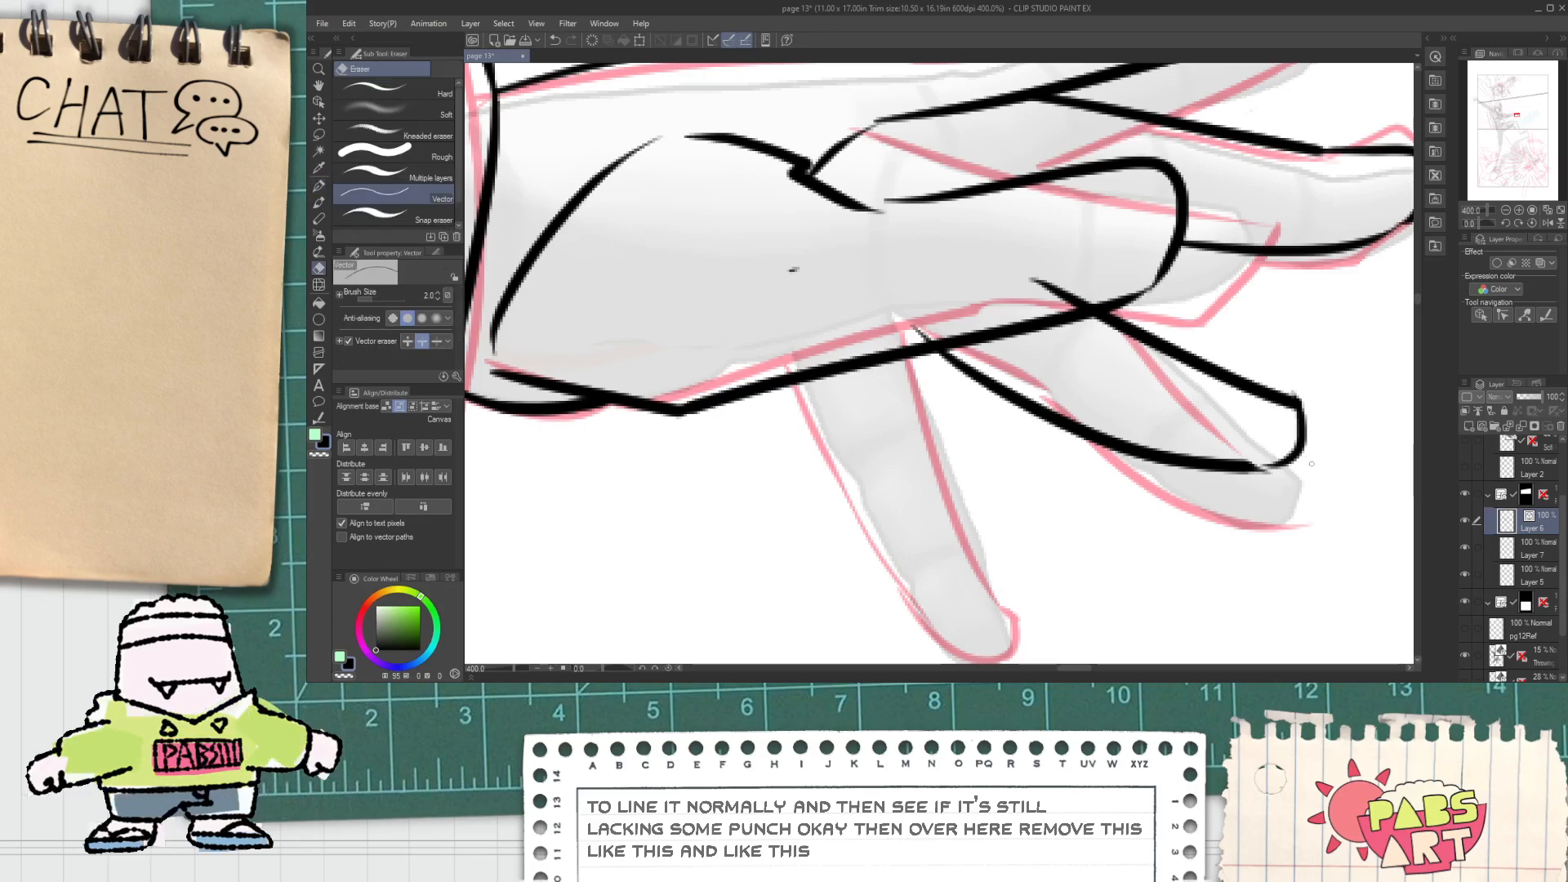
Step: Try extending that finger's lower edge by moving its vector control points until it meets the tip curve
scroll(1294, 392, up, 2)
drag(1254, 446, 1372, 417)
key(ctrl+z)
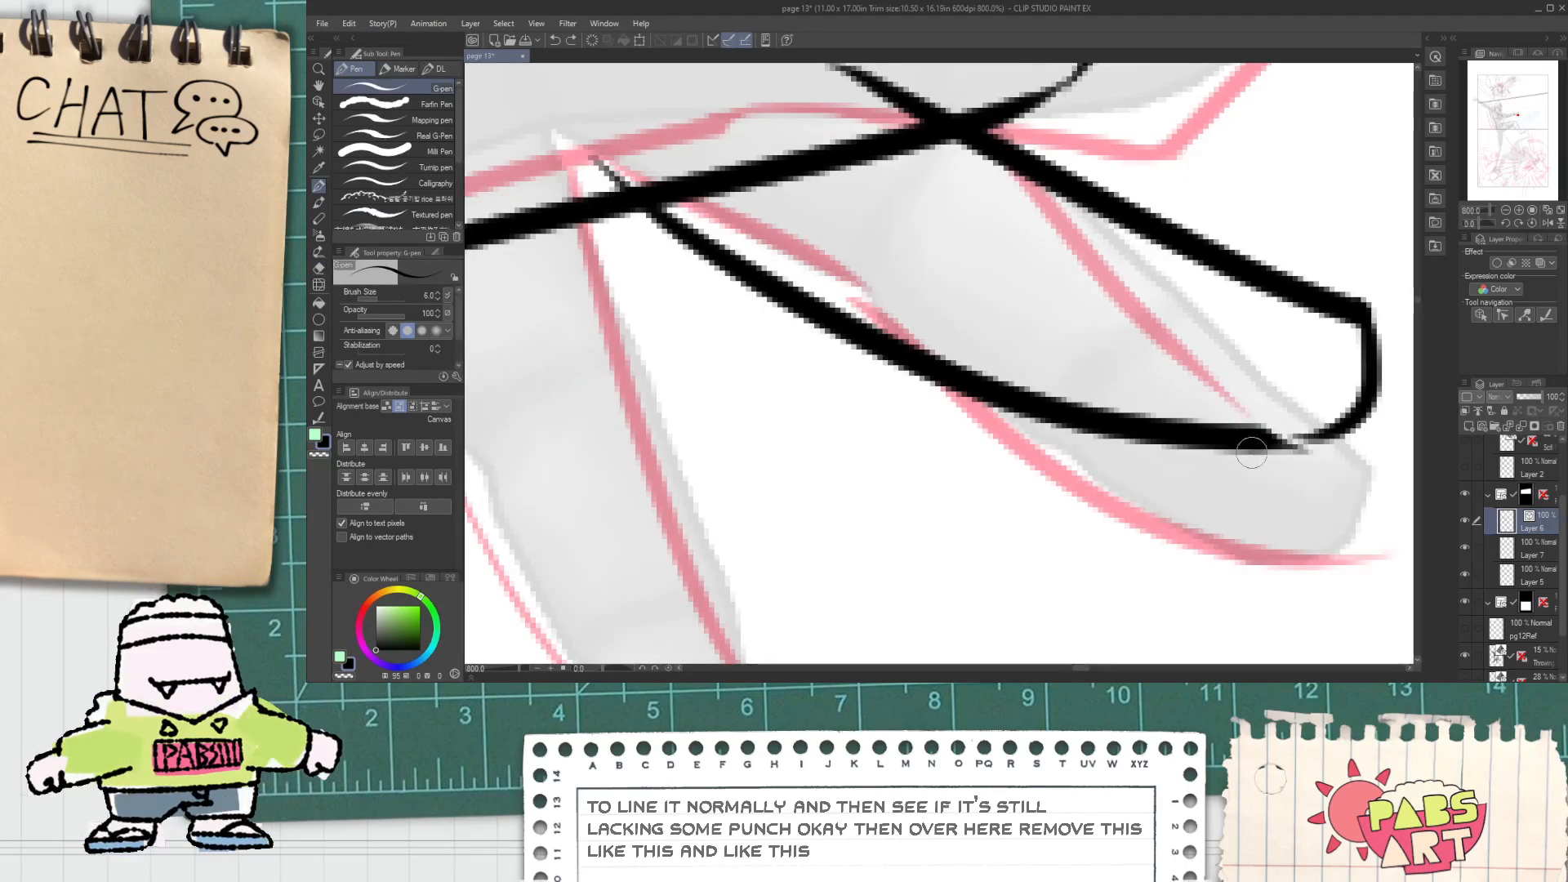
key(o)
click(1262, 449)
drag(1295, 454, 1353, 426)
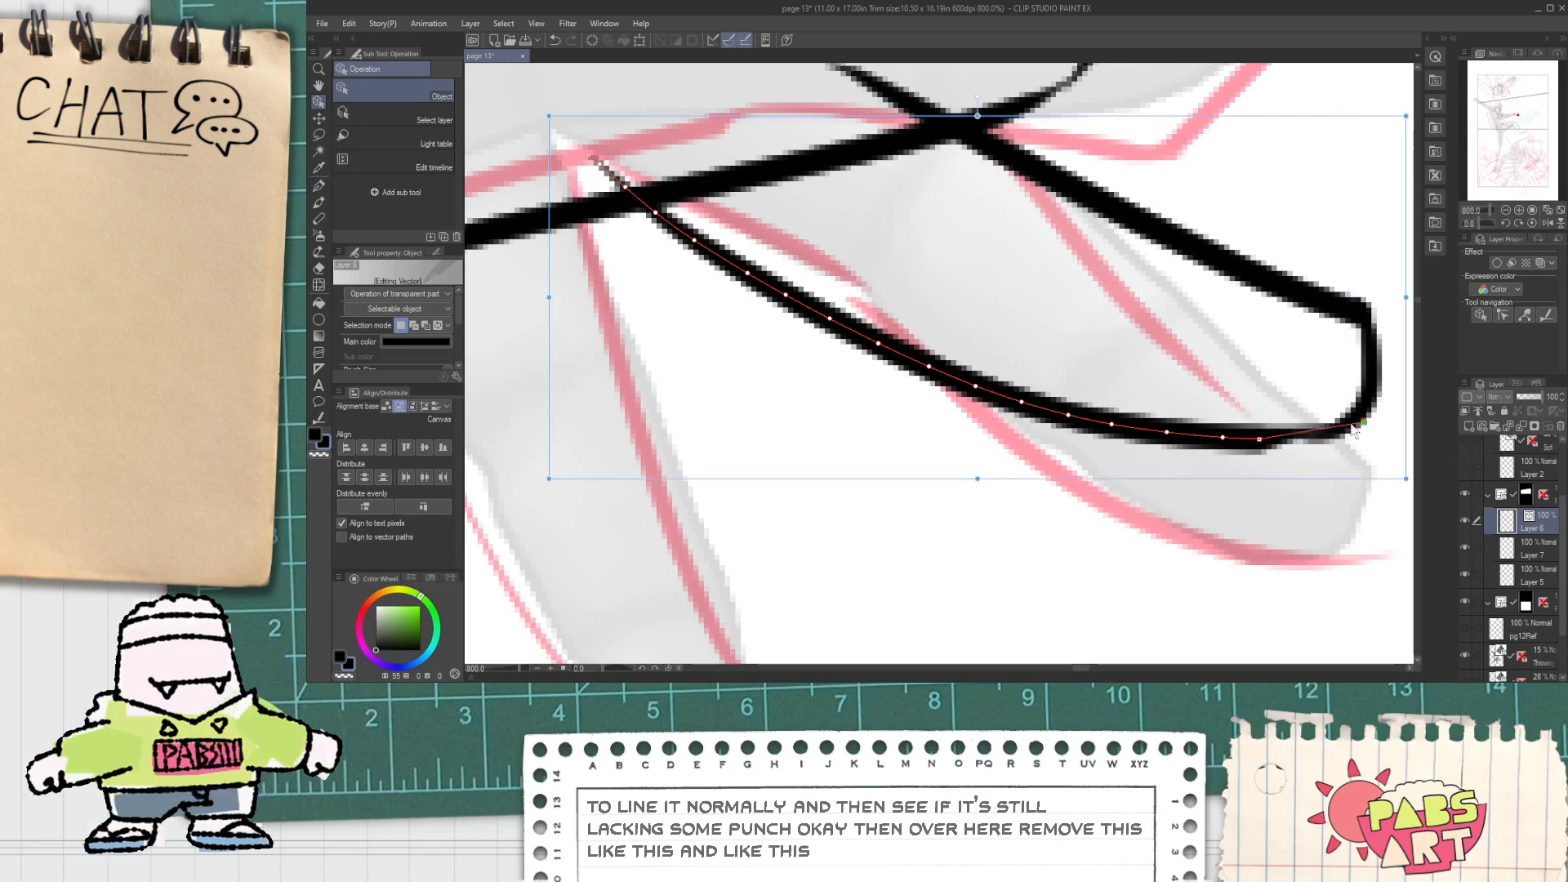
drag(1259, 441, 1344, 428)
click(1324, 436)
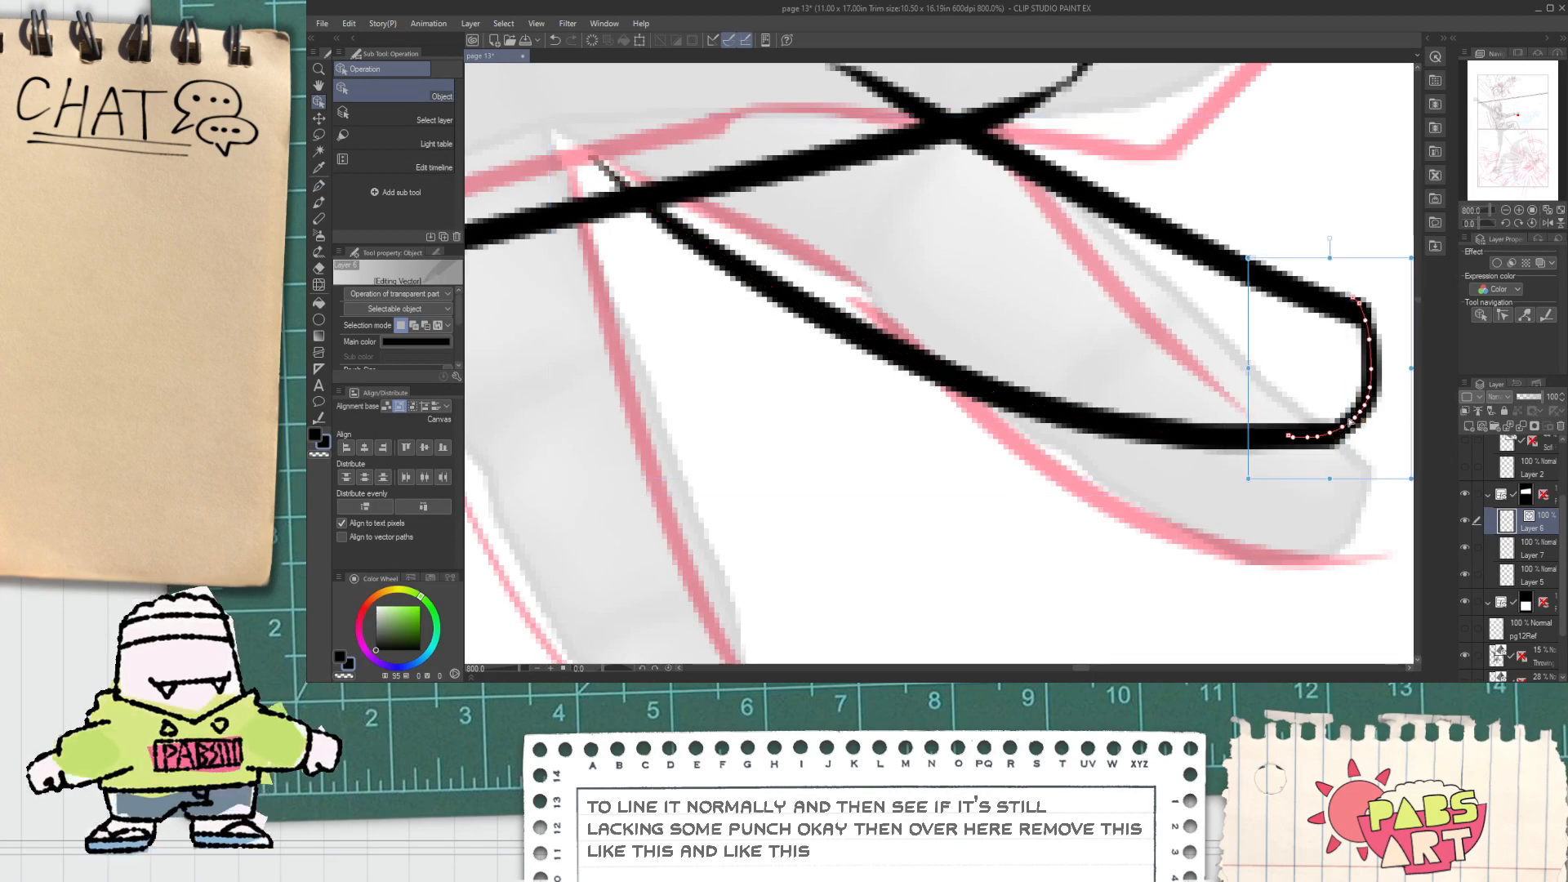
scroll(1313, 406, down, 5)
key(e)
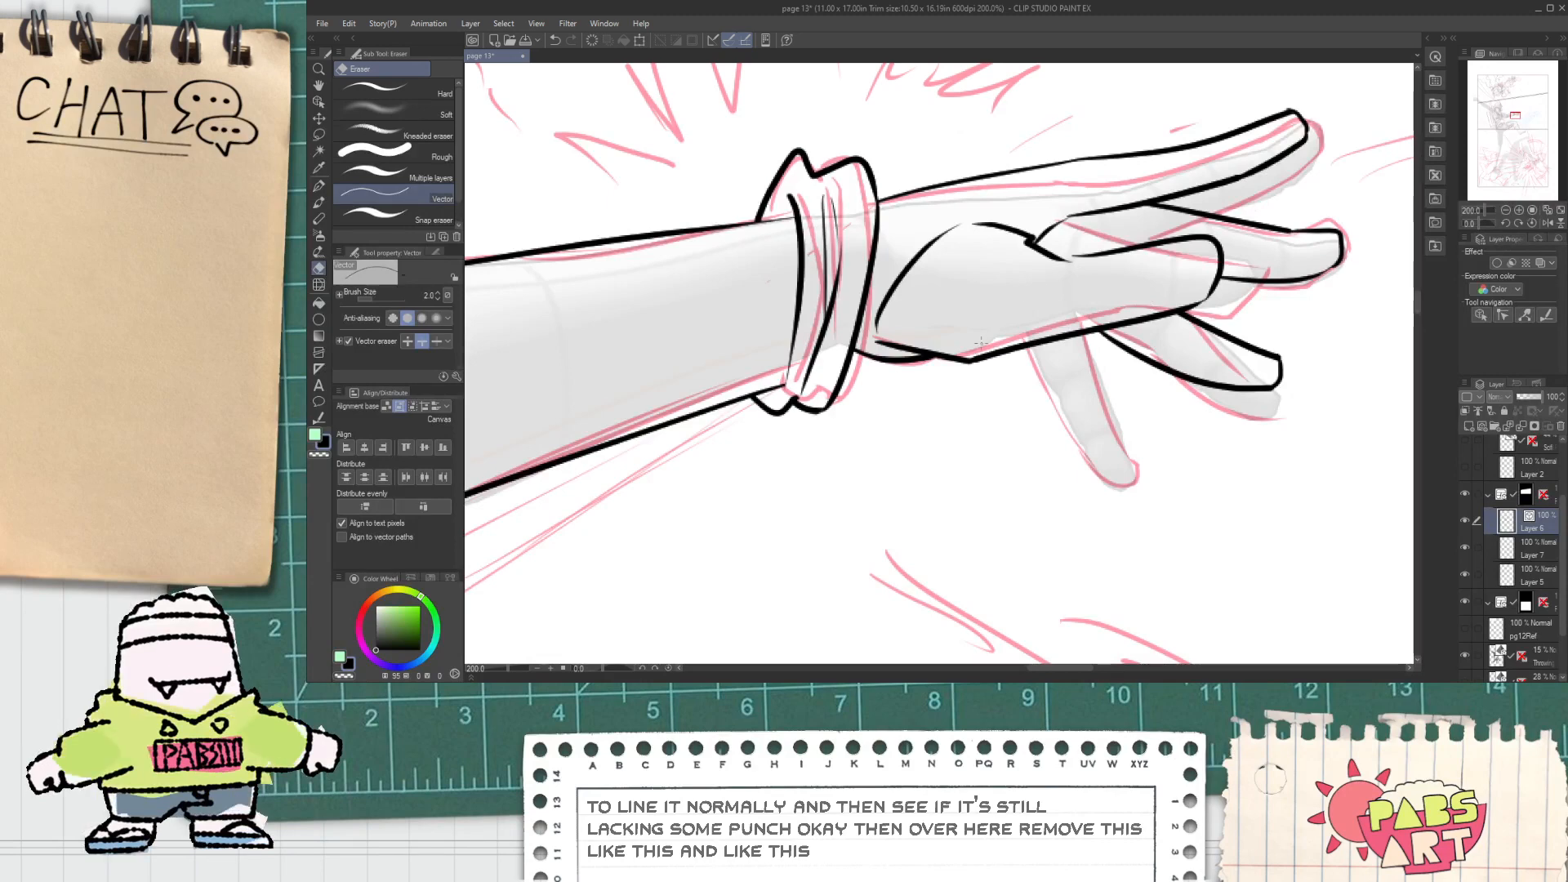
Step: Try a new upper edge for that finger from beneath the nearest finger past its tip, erasing part of the overlapping lines
key(p)
scroll(968, 339, up, 2)
drag(1053, 366, 1248, 554)
key(ctrl+z)
scroll(1186, 472, down, 2)
drag(1221, 498, 949, 359)
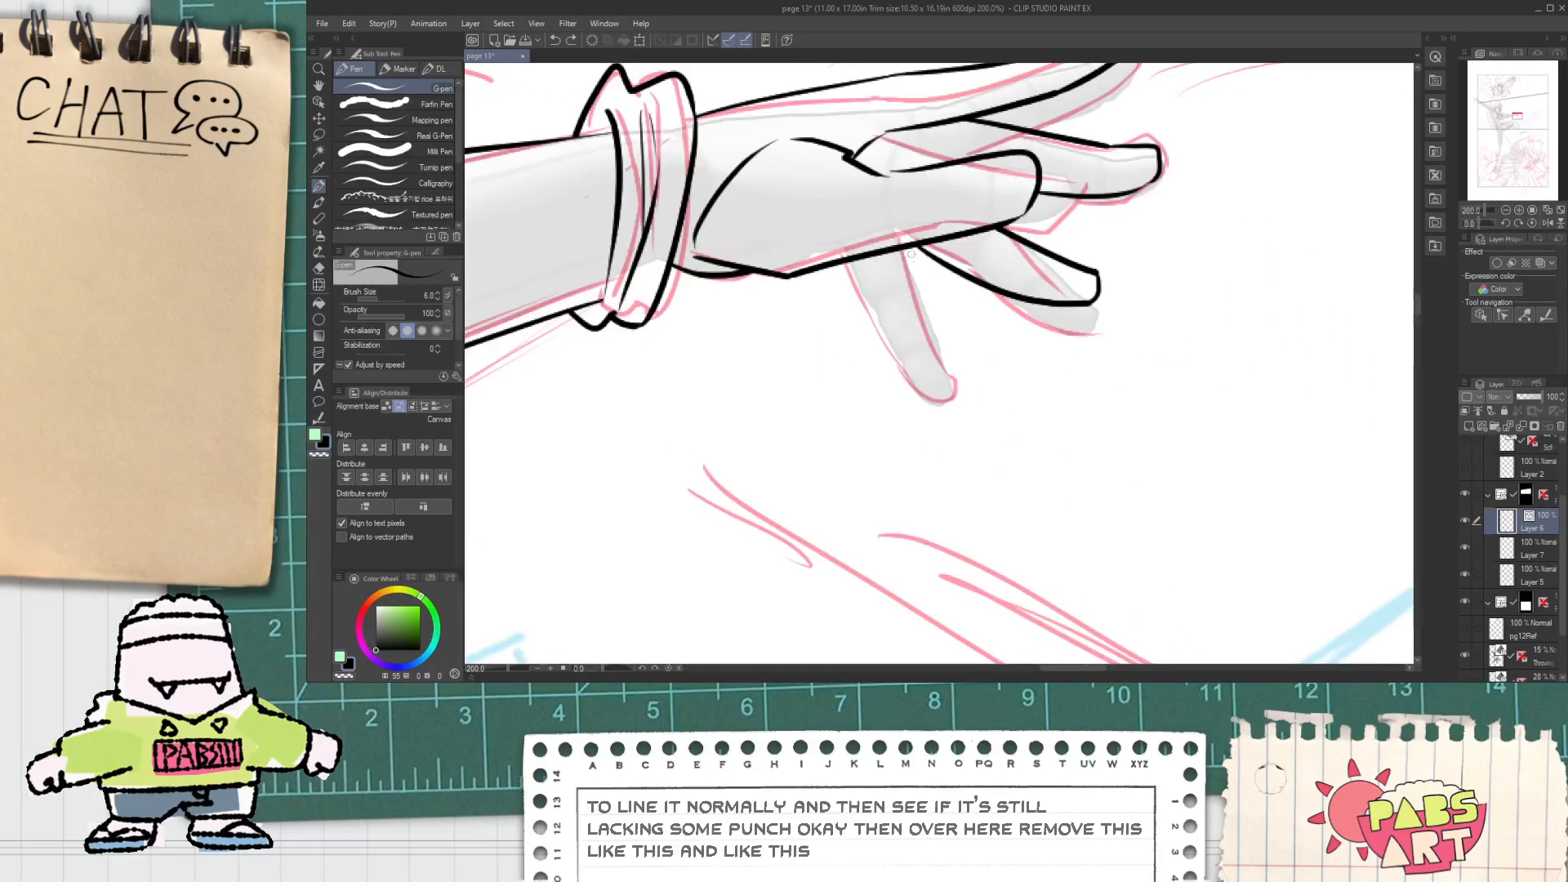
scroll(911, 253, up, 4)
scroll(905, 234, down, 2)
drag(926, 242, 1223, 316)
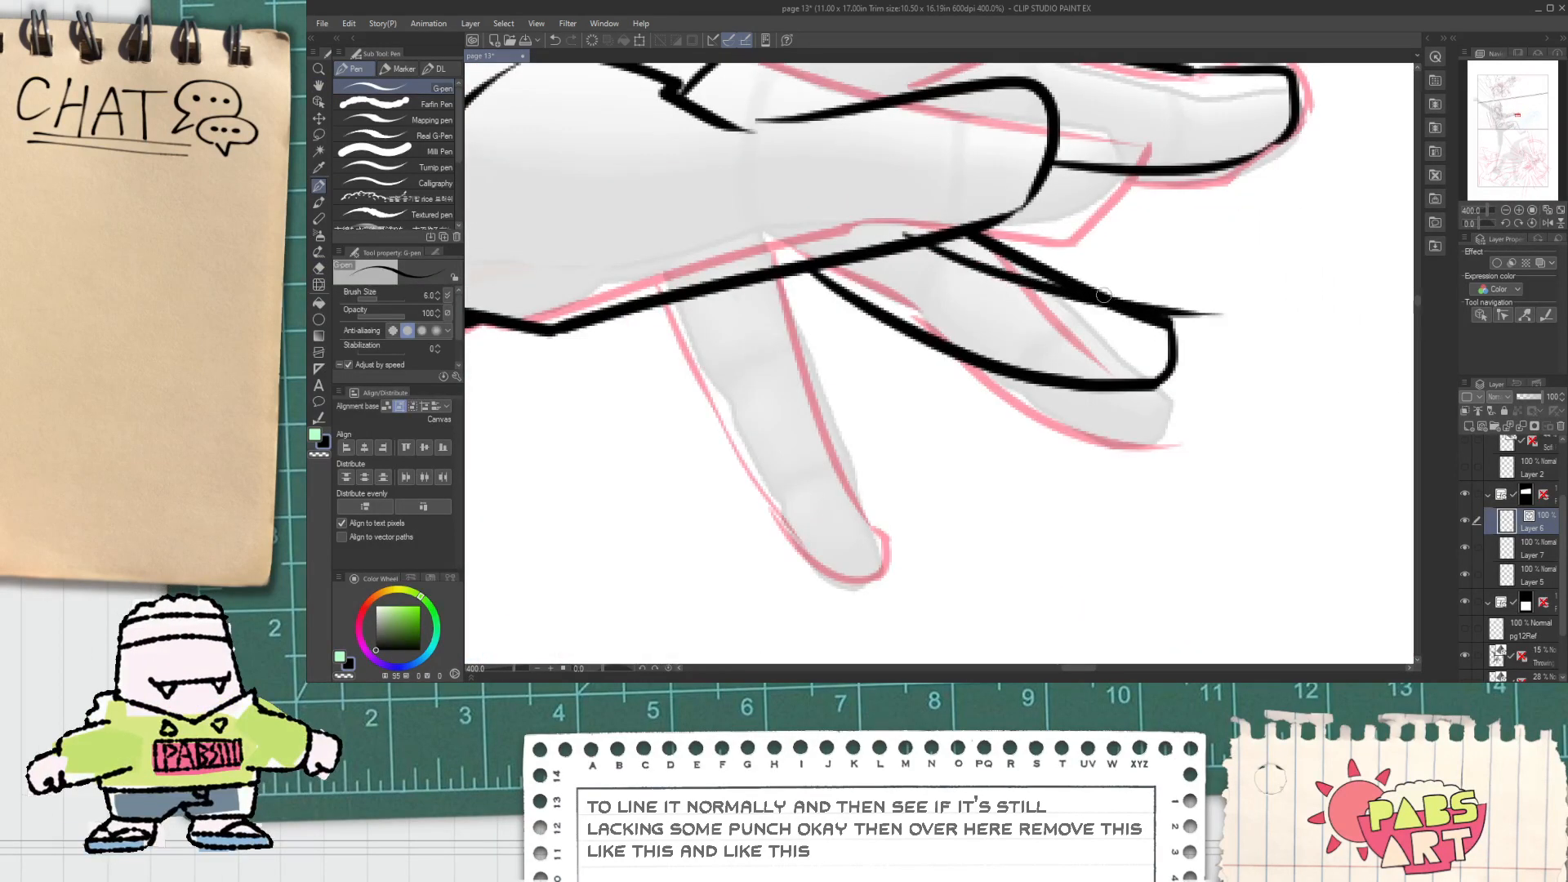
key(e)
drag(1058, 259, 1032, 273)
scroll(1009, 260, down, 3)
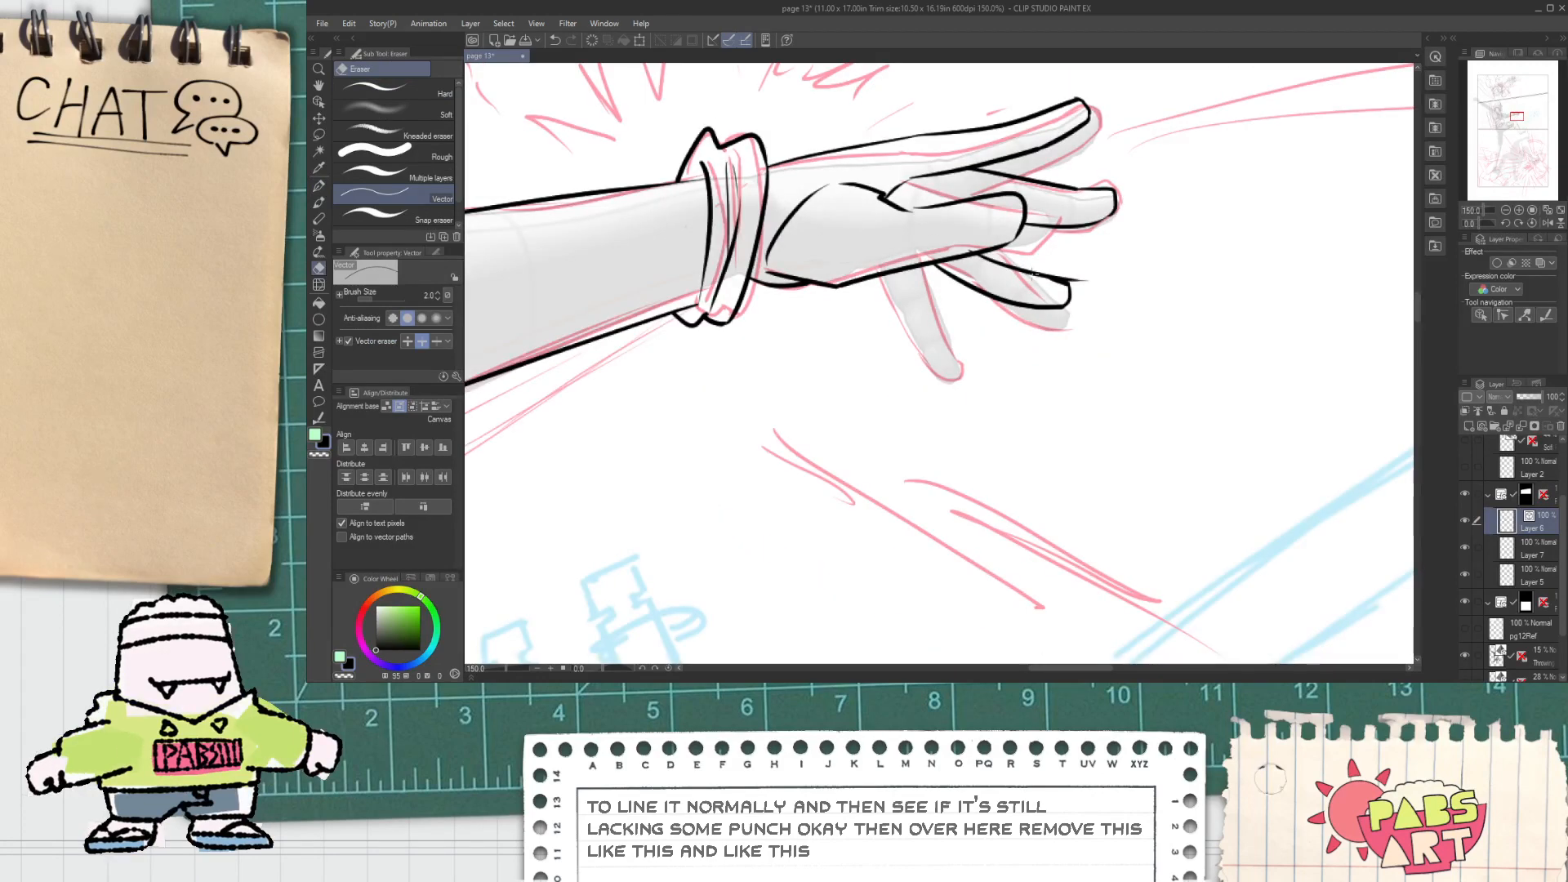
Step: Select the vector strokes of the finger below the nearest one and delete them all
scroll(1049, 284, up, 1)
key(space)
drag(1075, 270, 832, 413)
key(o)
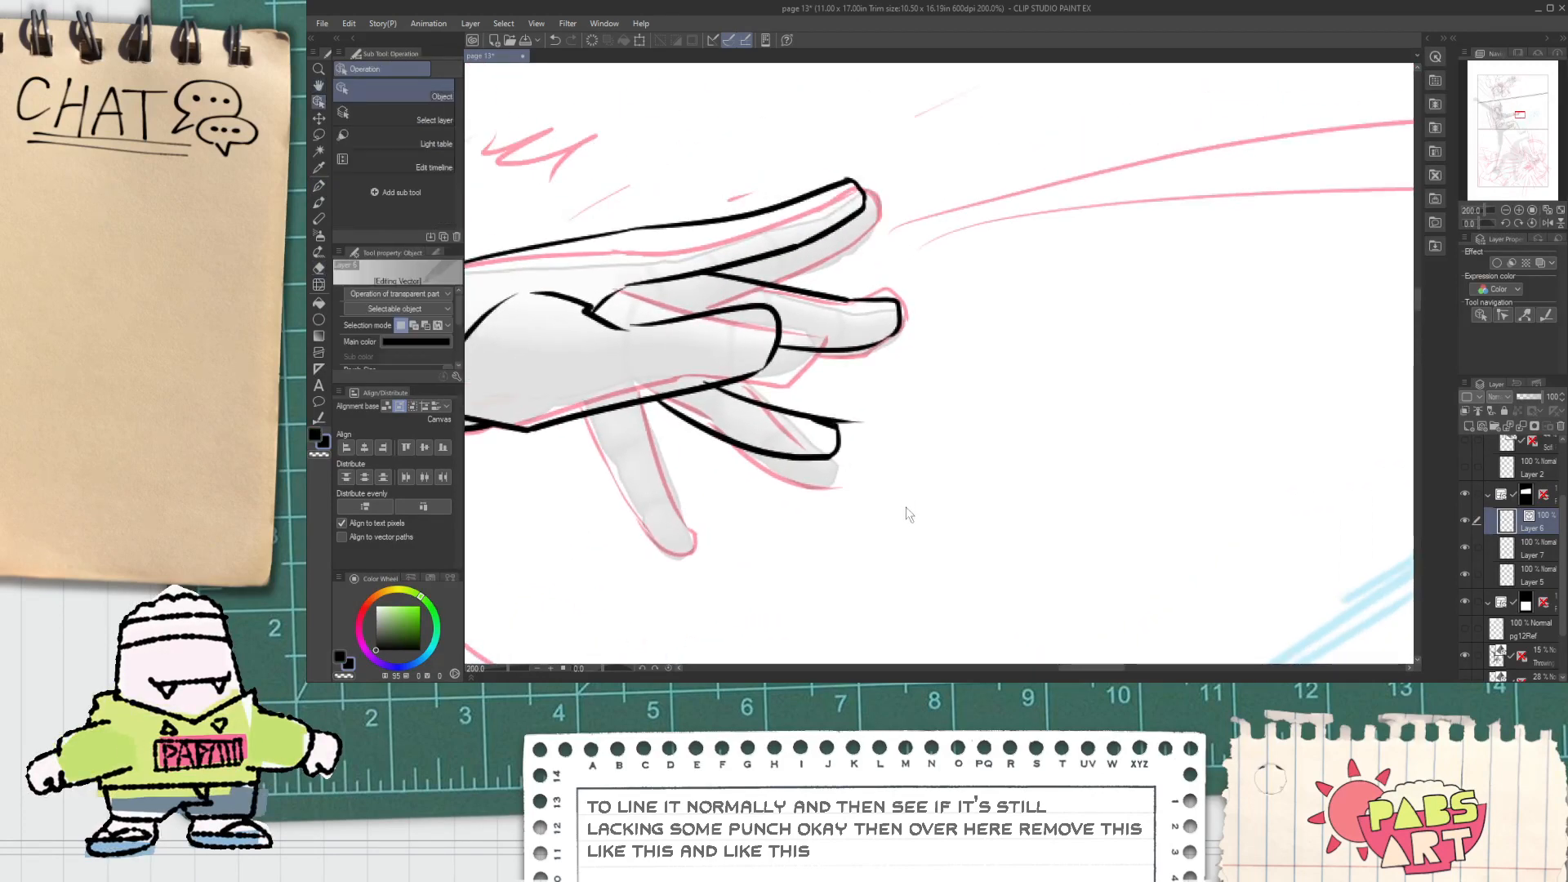
drag(906, 506, 784, 411)
key(Delete)
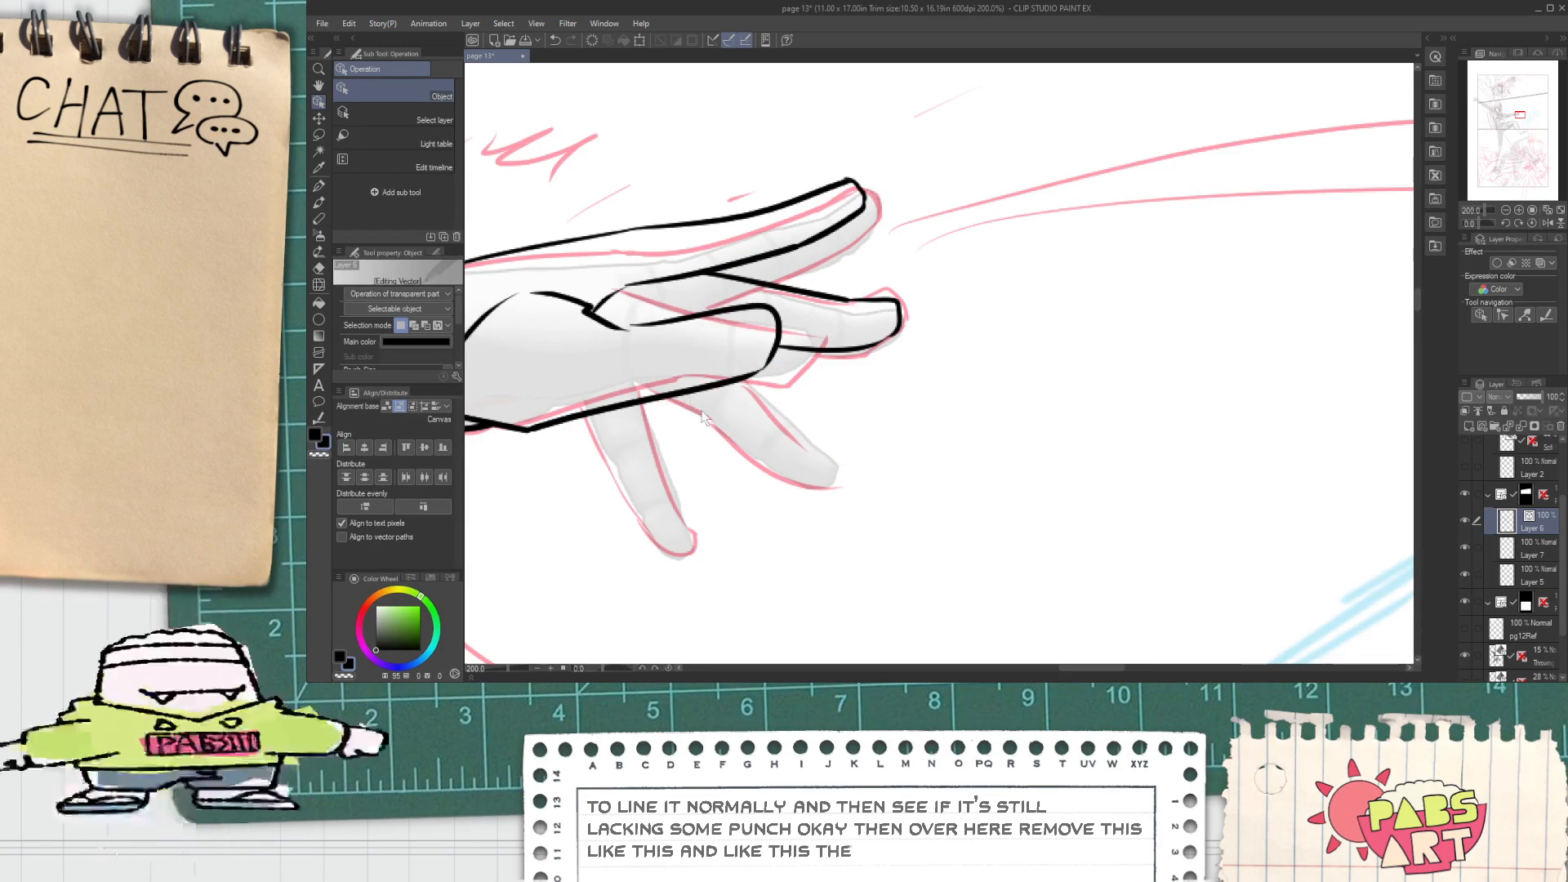
Step: Ink that finger's upper edge along the grey model and the first segment of its underside from the palm line
scroll(722, 423, up, 1)
key(space)
drag(700, 469, 685, 430)
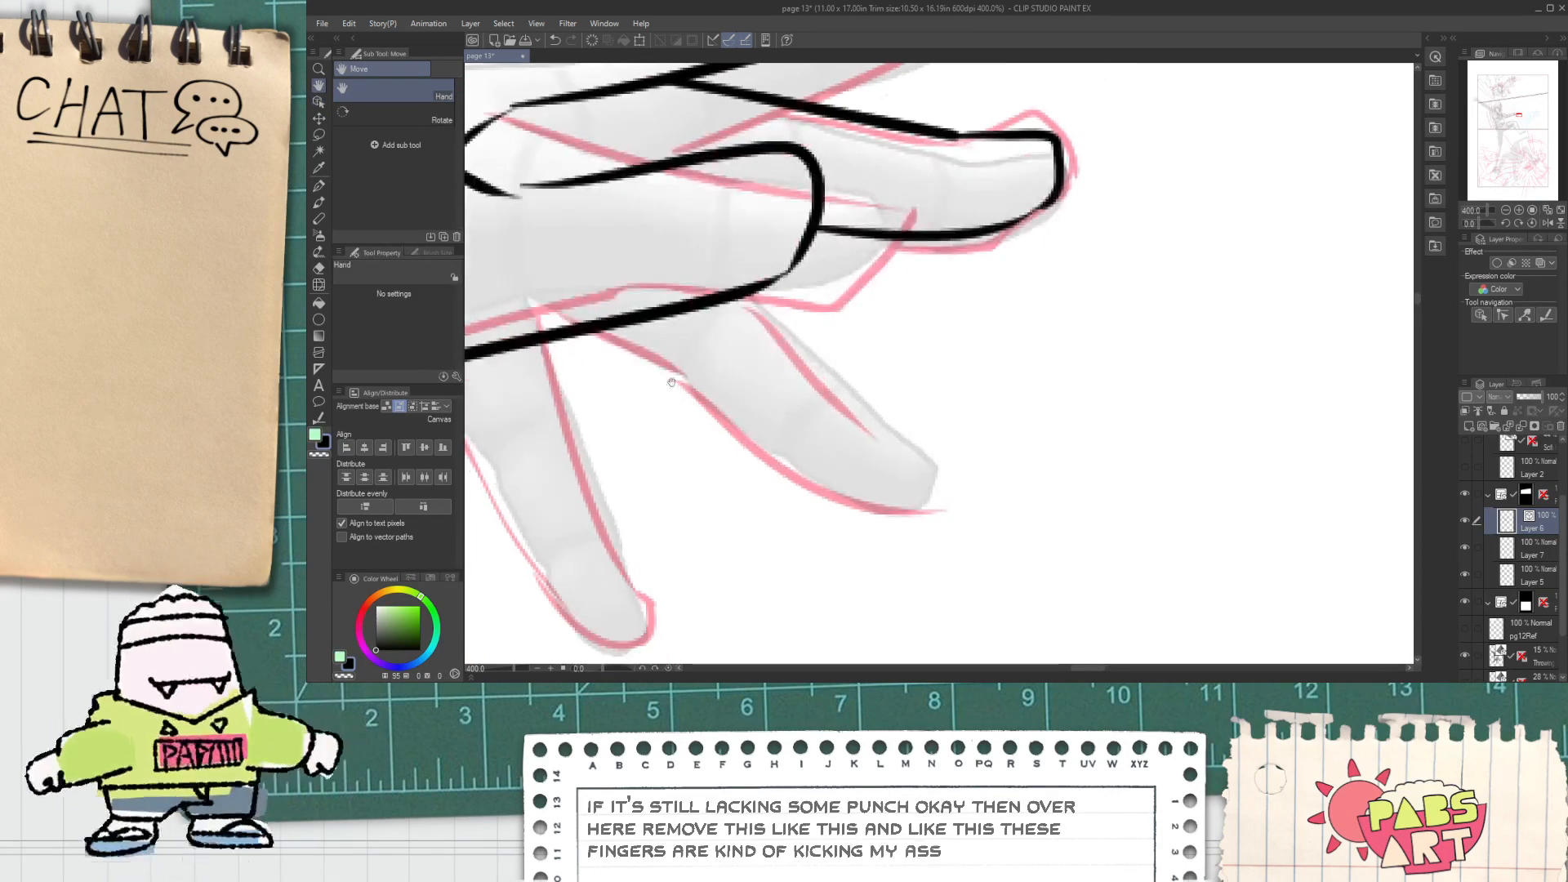
key(p)
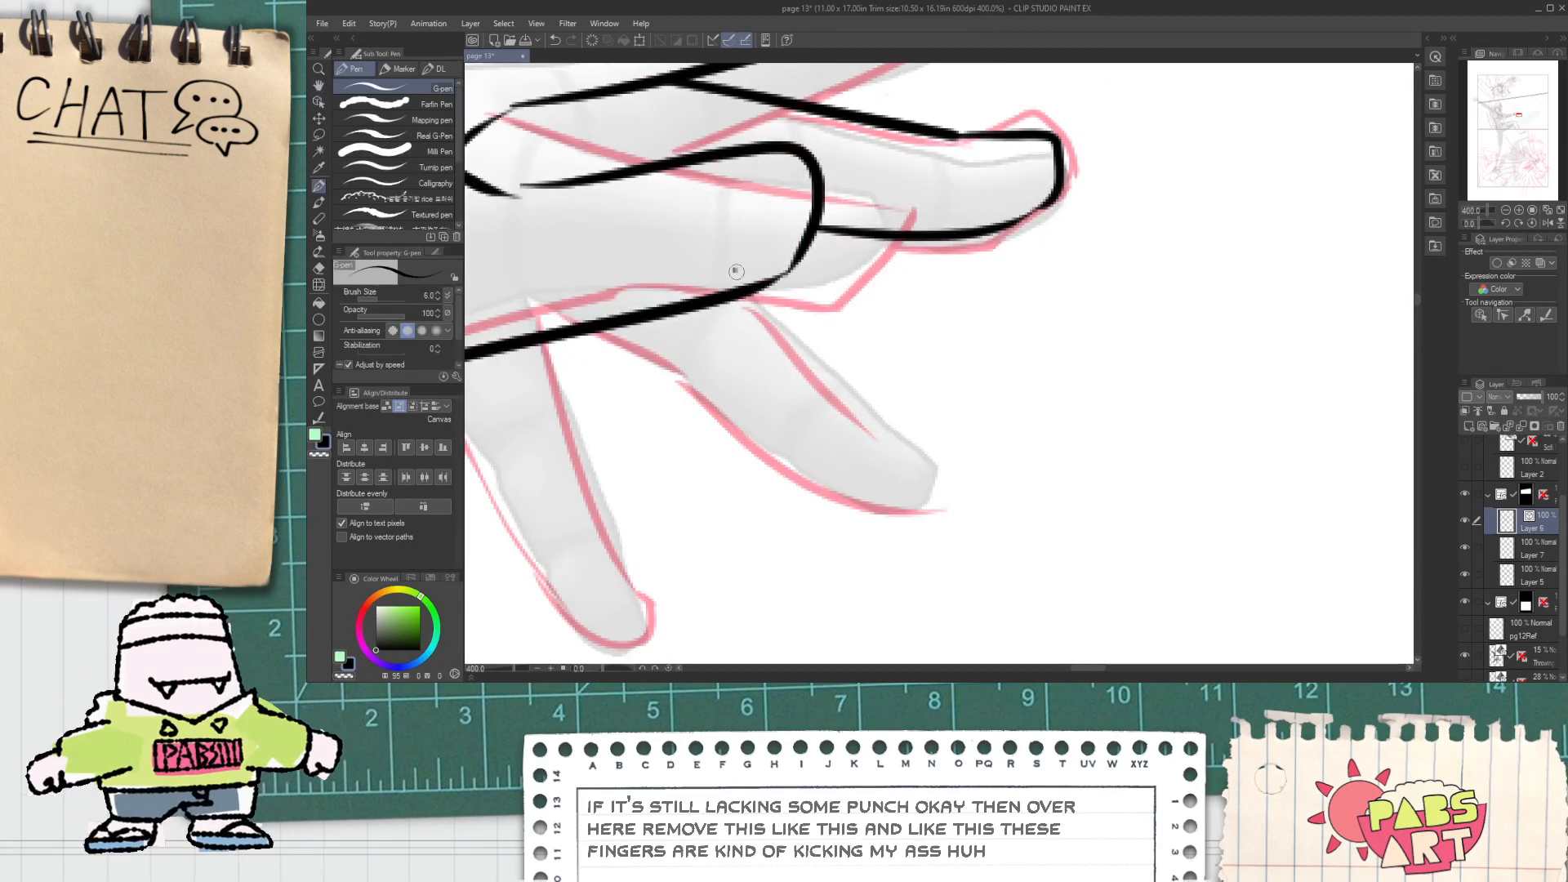
drag(734, 270, 995, 521)
drag(535, 321, 777, 417)
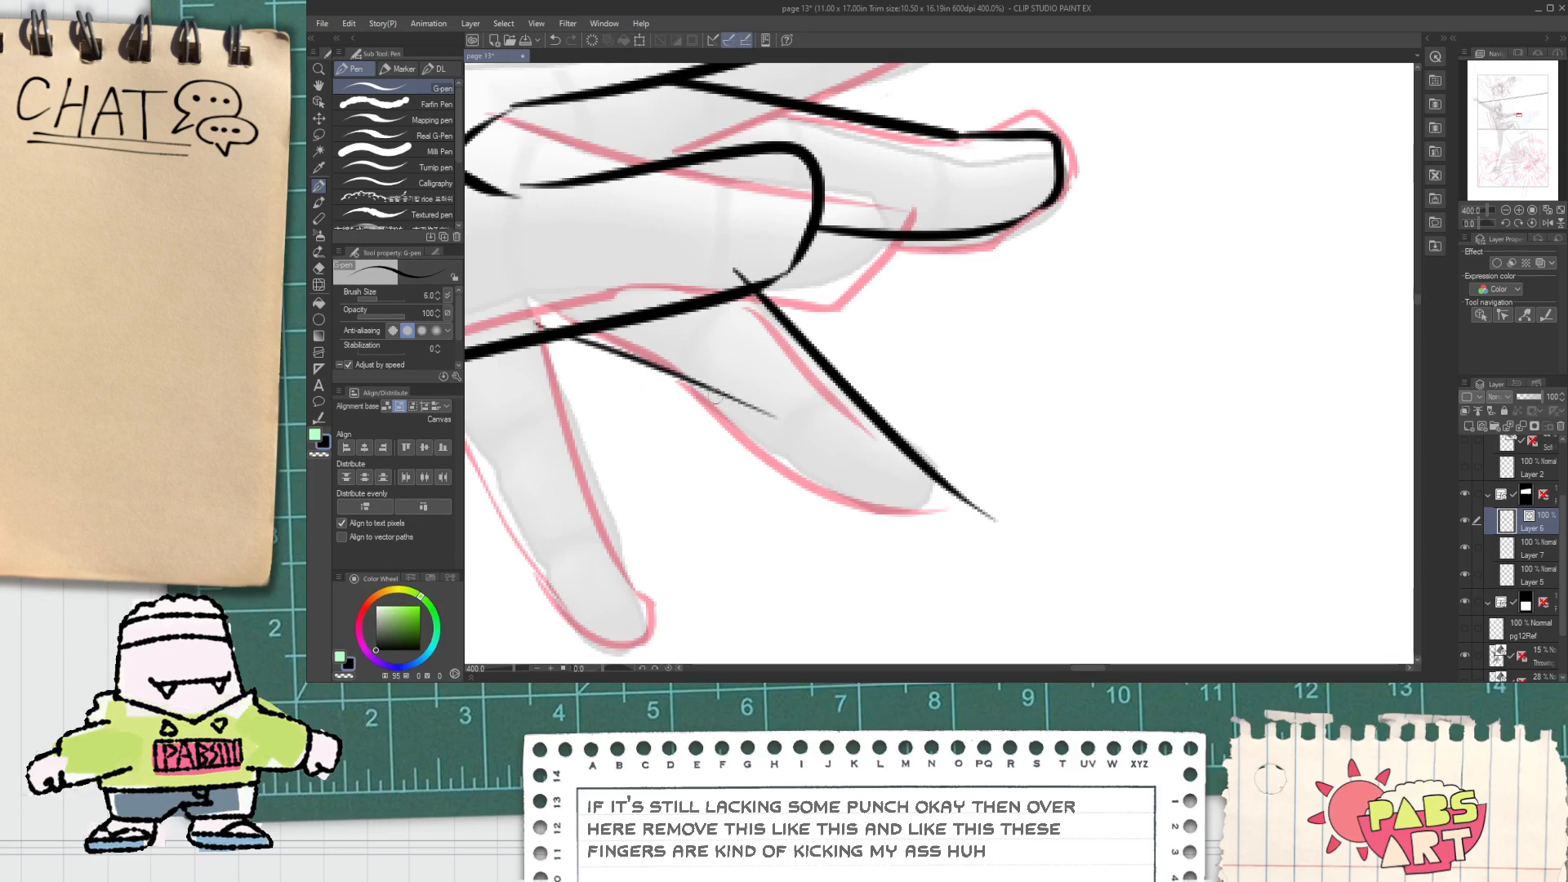
key(ctrl+z)
drag(520, 297, 782, 414)
Step: Ink the rest of that finger's underside and curve it around the fingertip, redoing the stroke until it fits the model
drag(664, 362, 983, 516)
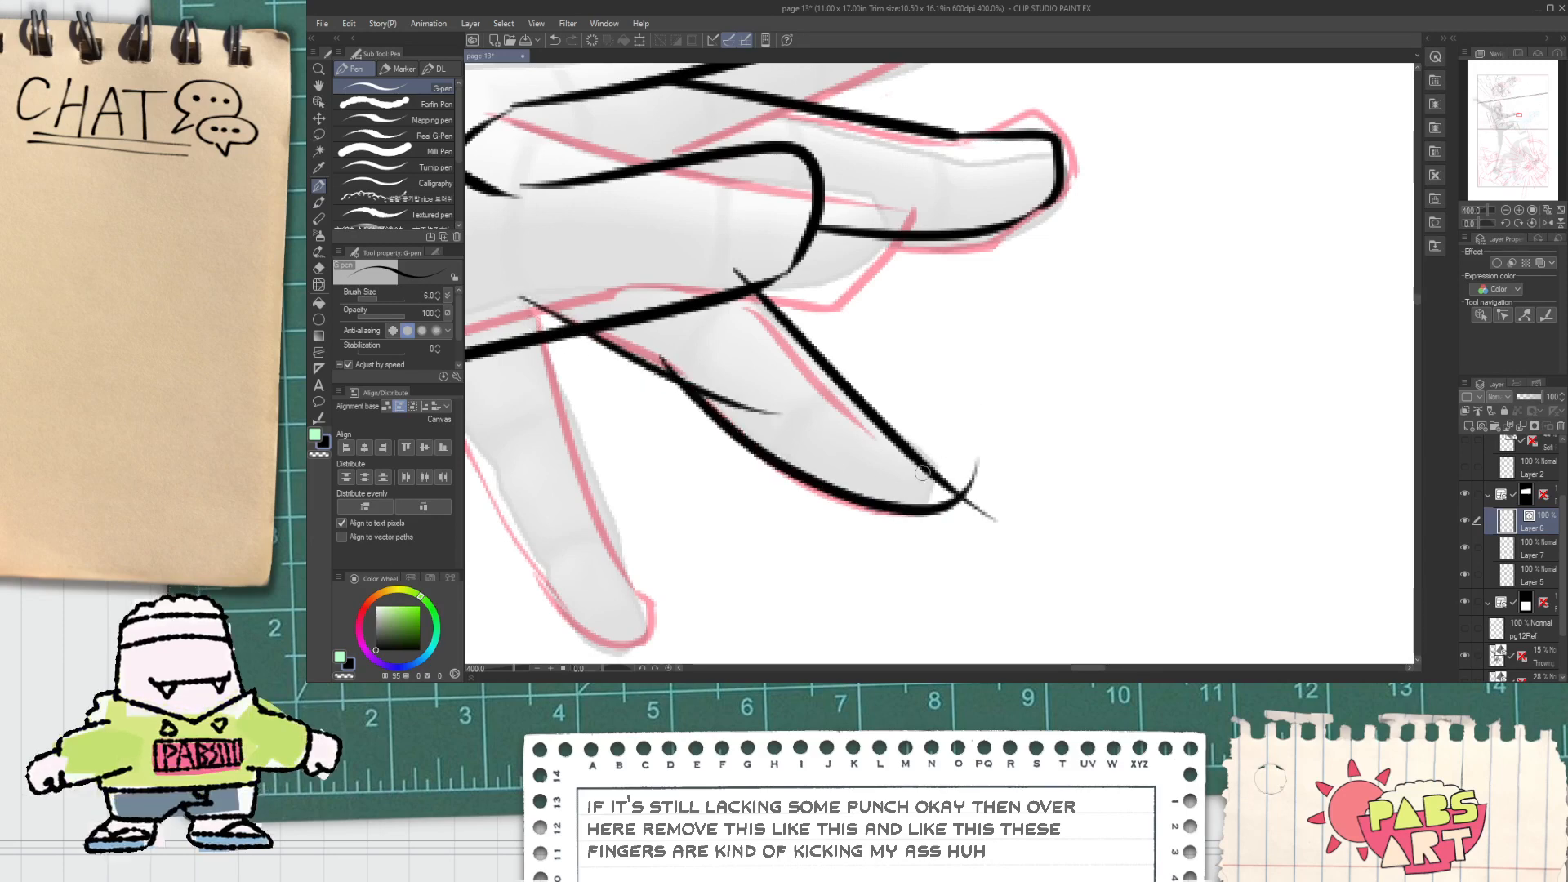
key(ctrl+z)
drag(672, 366, 919, 513)
key(ctrl+z)
mouse_move(679, 379)
mouse_down()
mouse_move(732, 428)
mouse_move(951, 521)
mouse_up()
key(ctrl+z)
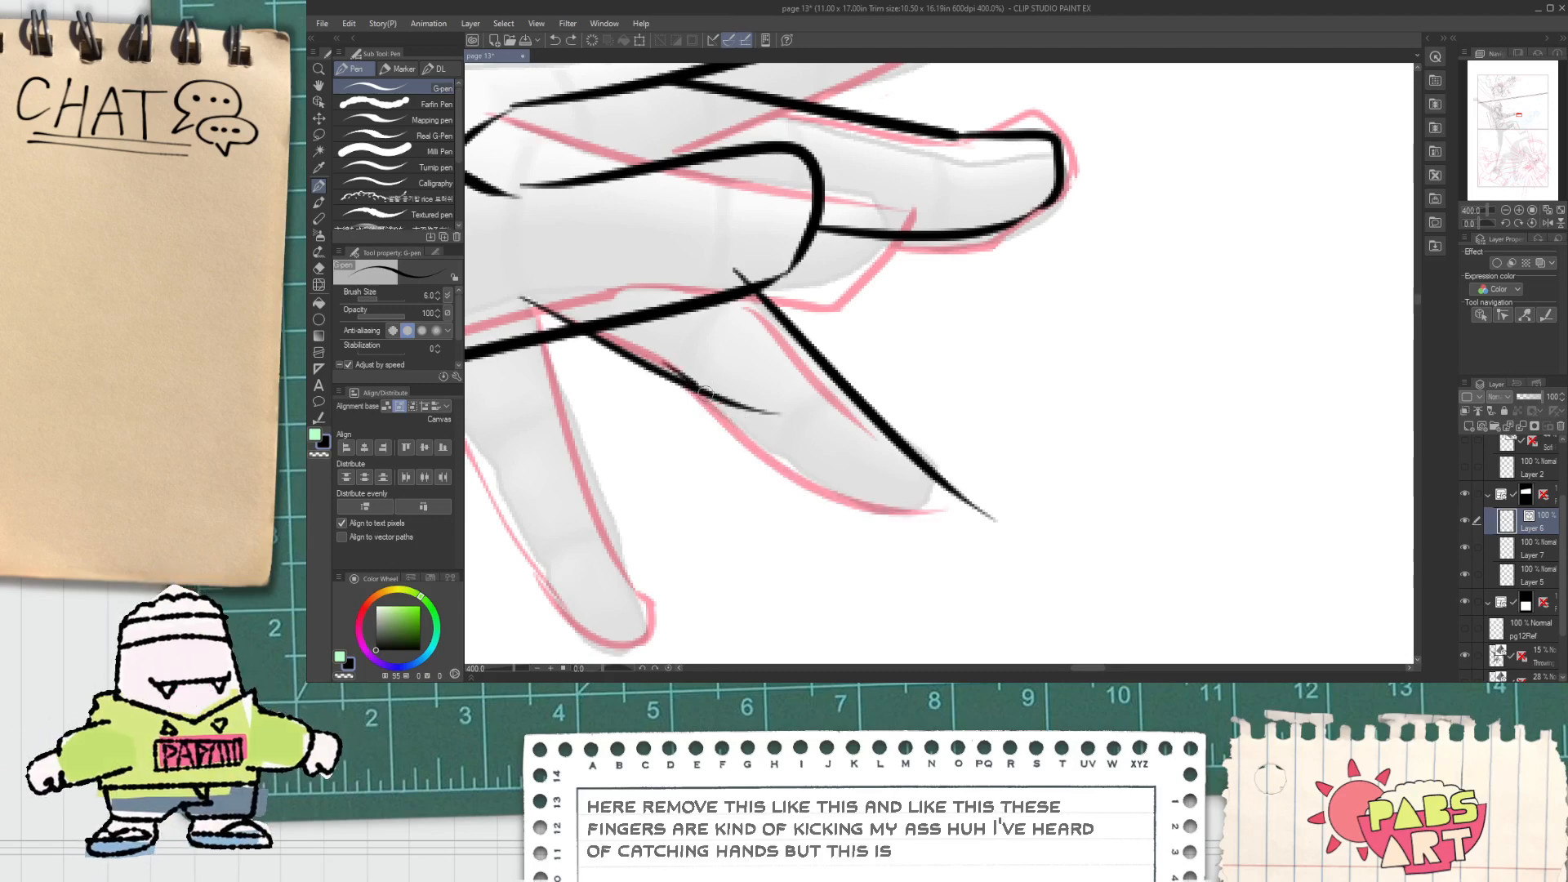
drag(705, 395, 983, 441)
key(e)
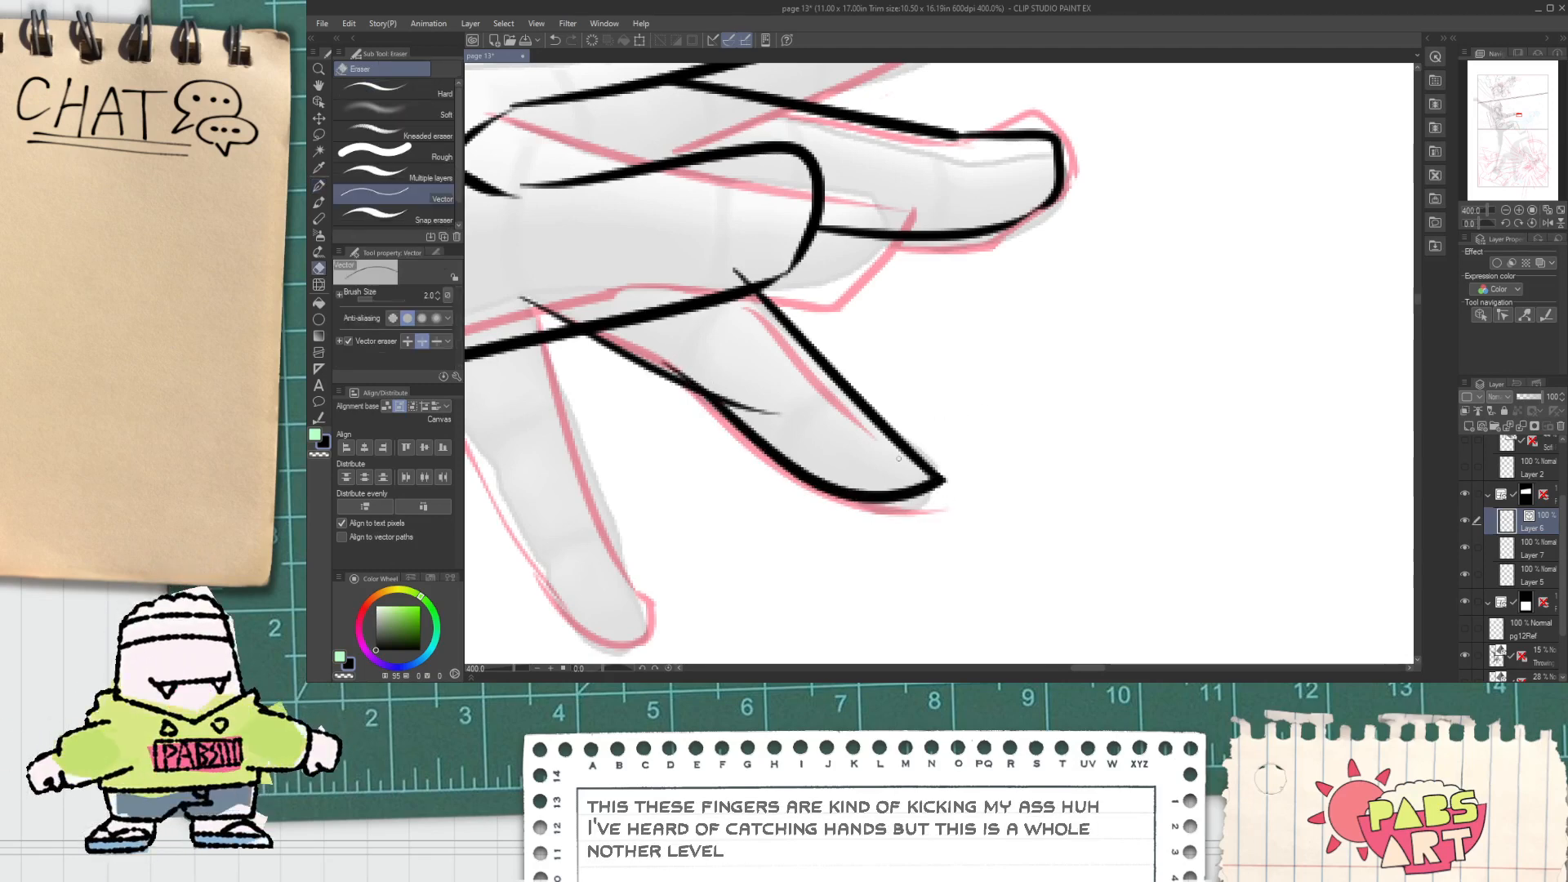
Step: Trim the overlapping line ends at that finger's tip, its underside joint and where its upper edge meets the nearest finger
scroll(899, 459, up, 1)
key(p)
key(e)
mouse_move(908, 521)
mouse_down()
mouse_move(1007, 432)
mouse_move(972, 515)
mouse_up()
scroll(912, 463, down, 1)
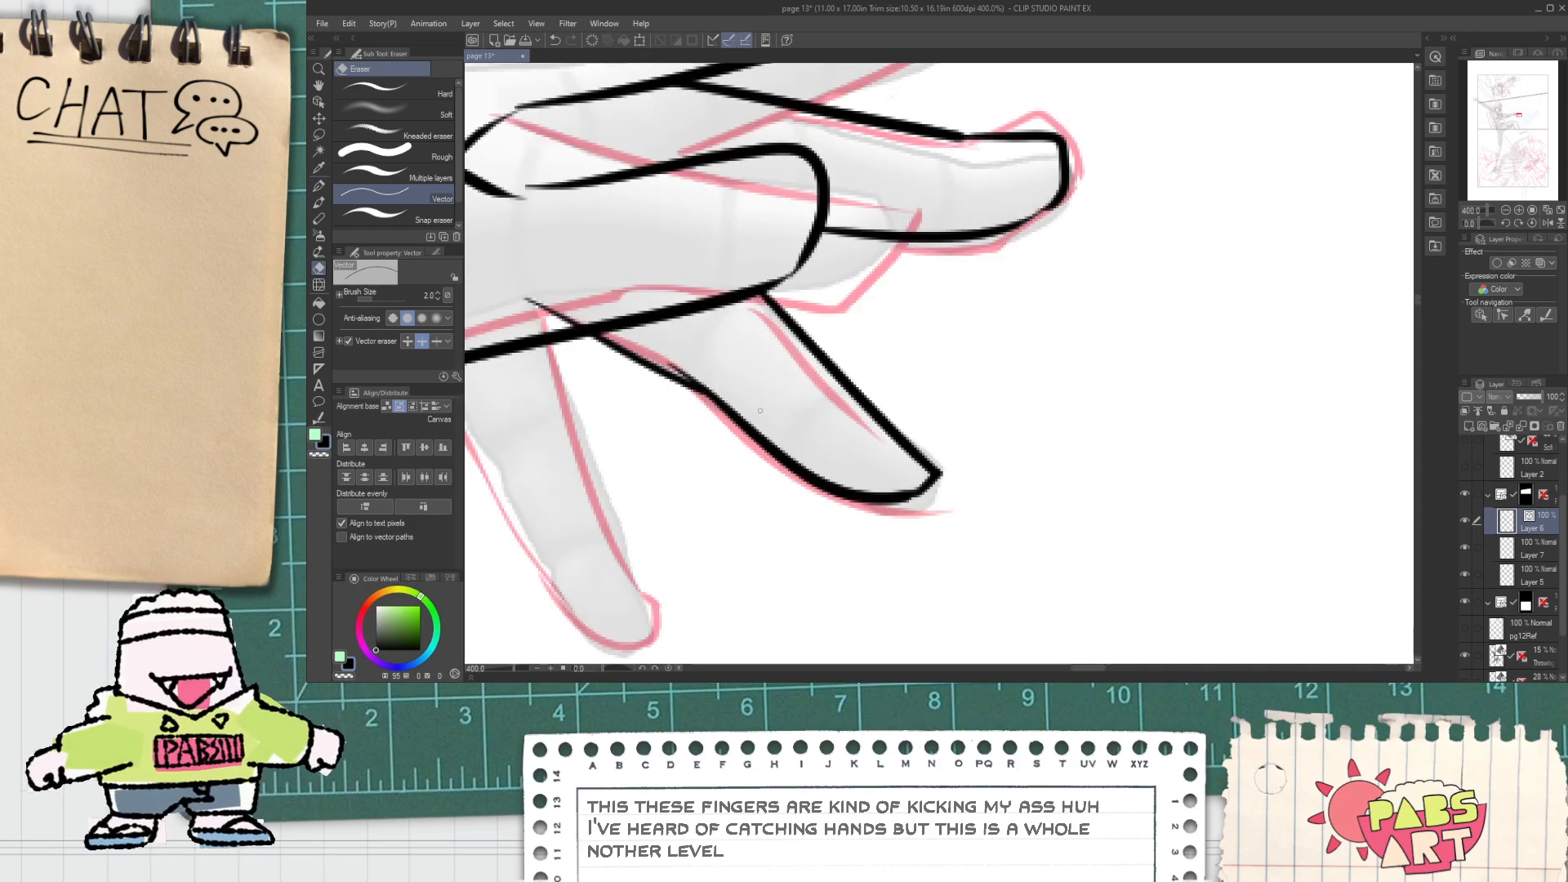
scroll(540, 311, down, 2)
Step: Try inking the lowest finger's outer edge downwards from the palm line
key(p)
scroll(817, 321, up, 2)
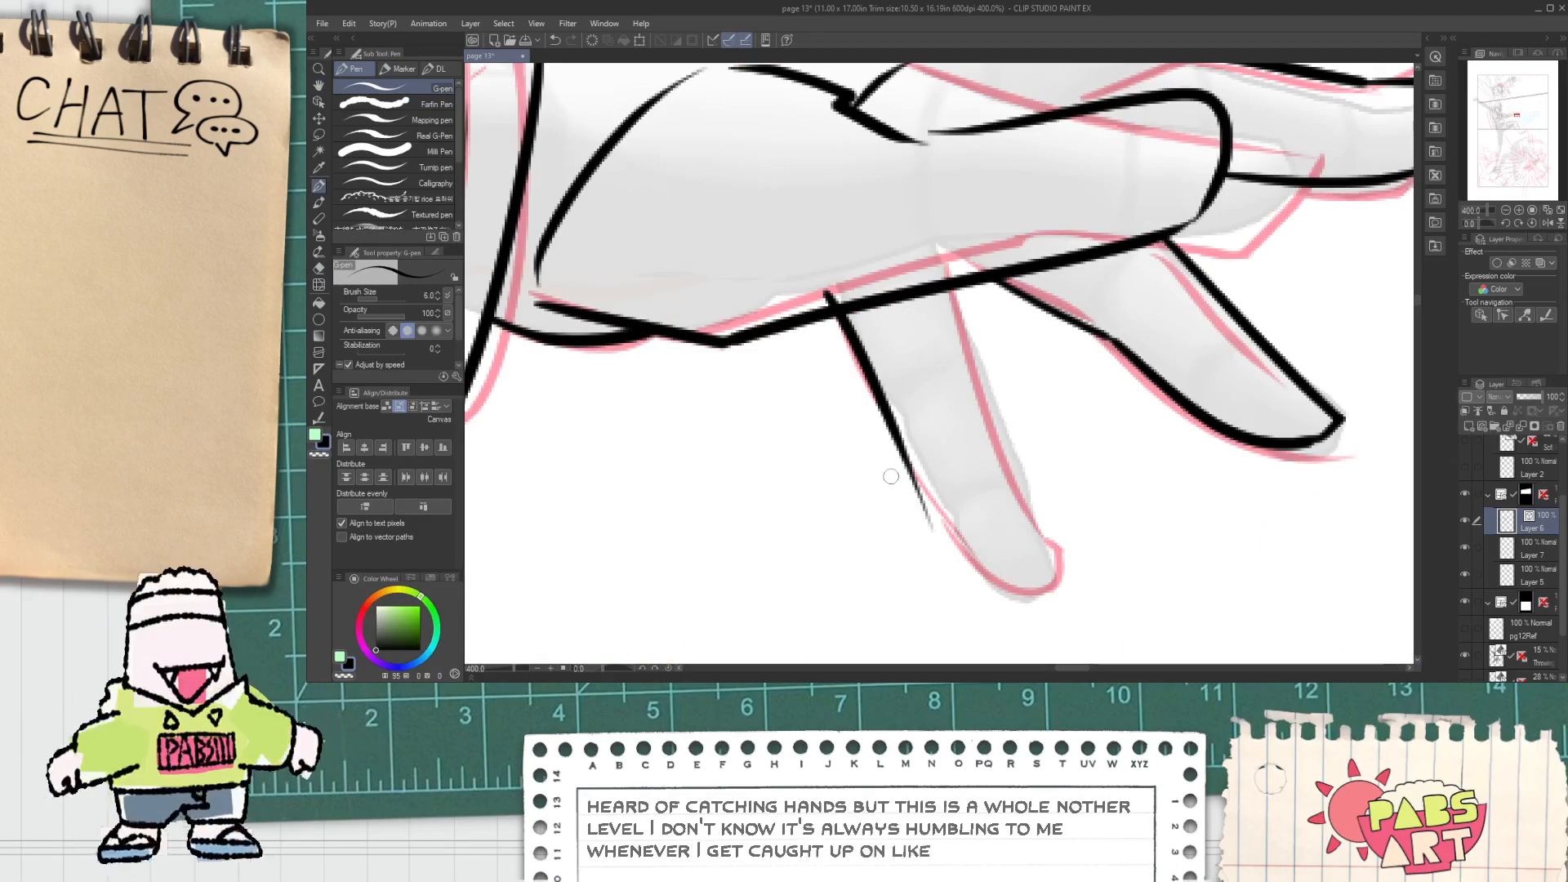
drag(841, 317, 998, 553)
key(ctrl+z)
drag(889, 435, 919, 498)
key(ctrl+z)
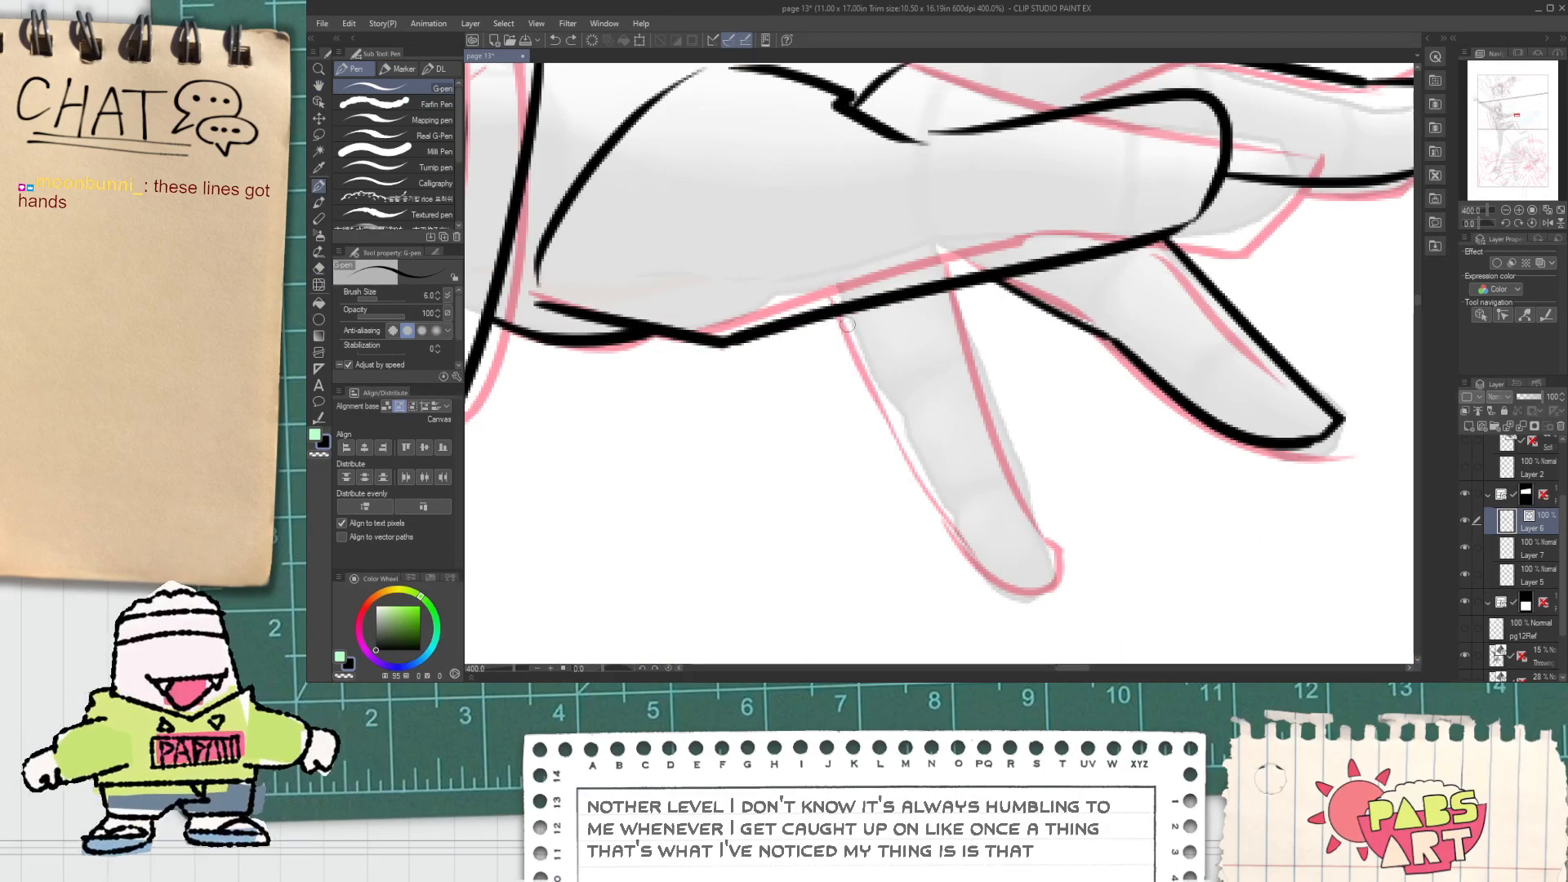
Step: Ink the lowest finger's inner edge from the palm line to the fingertip, redoing the stroke until it follows the model
mouse_move(944, 268)
mouse_down()
mouse_move(830, 218)
mouse_move(955, 523)
mouse_up()
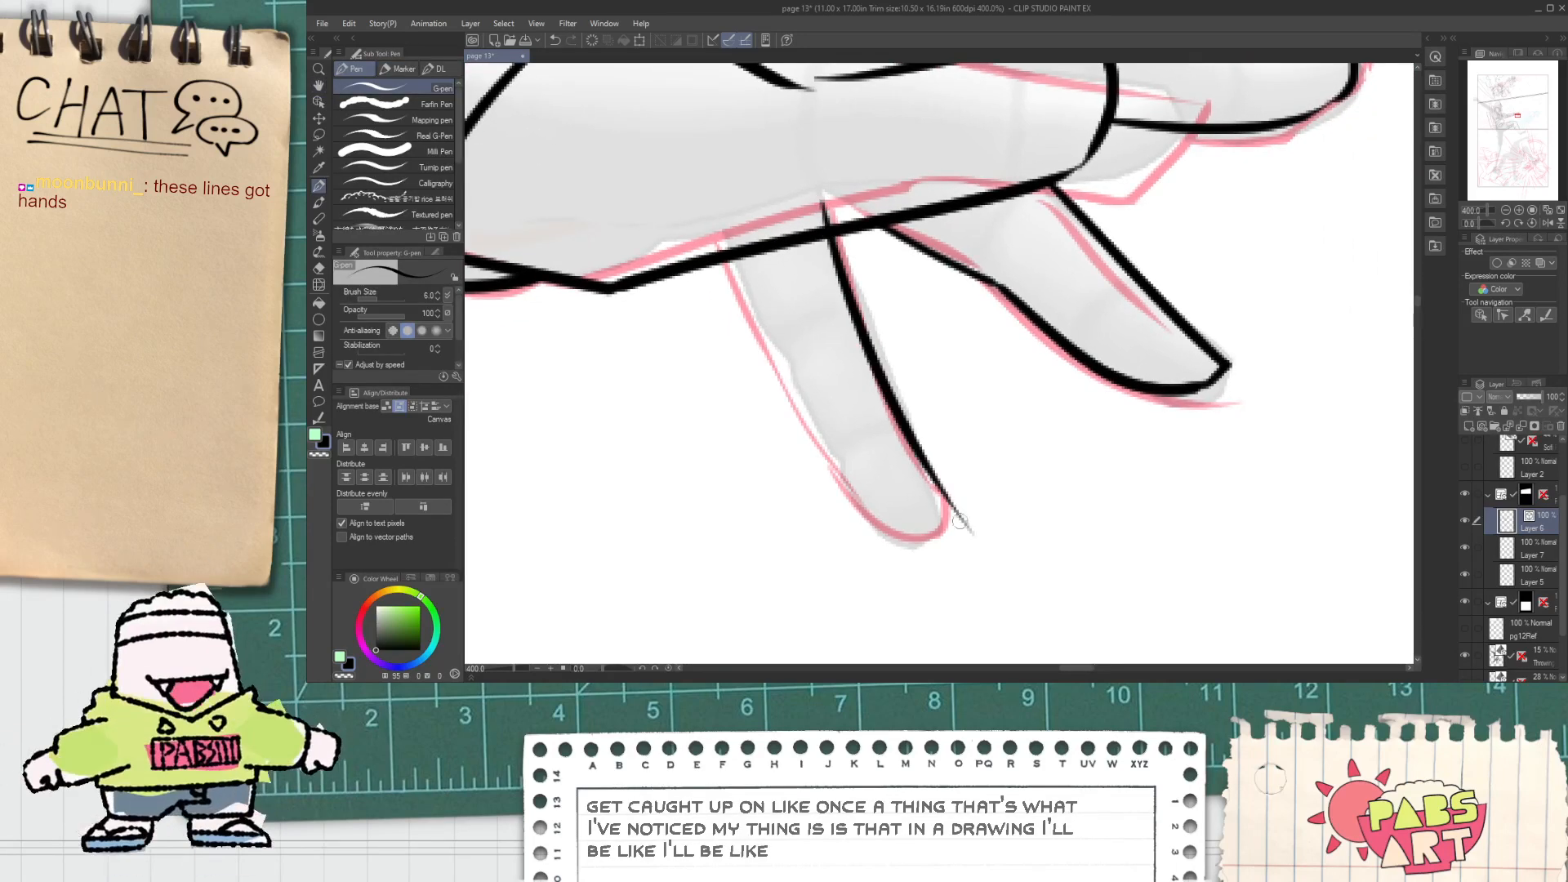
key(ctrl+z)
drag(833, 218, 895, 361)
key(ctrl+z)
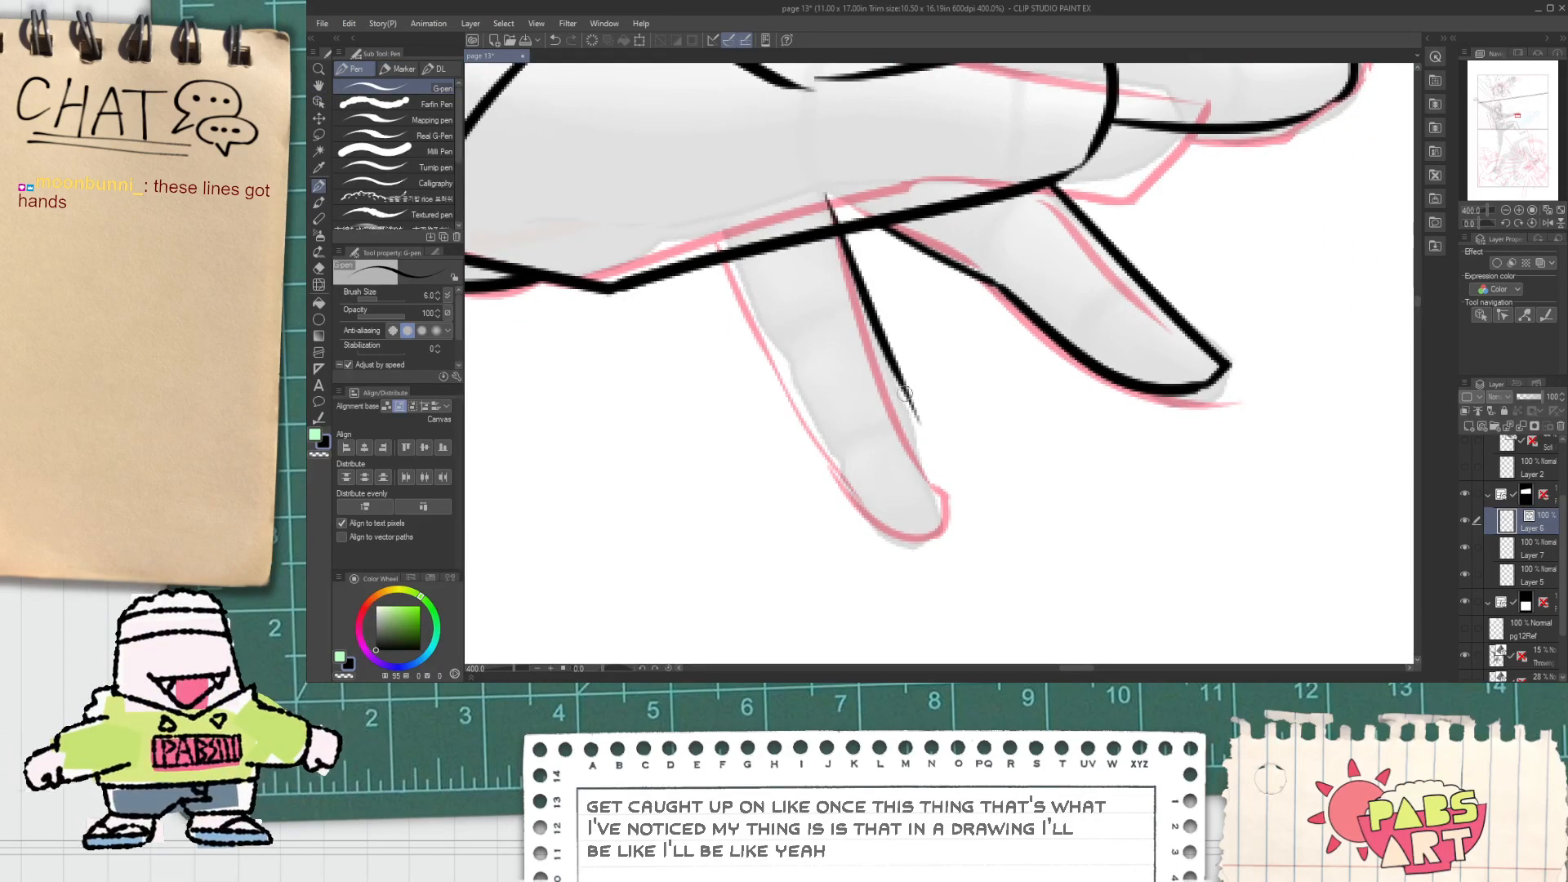
key(ctrl+z)
drag(827, 206, 940, 516)
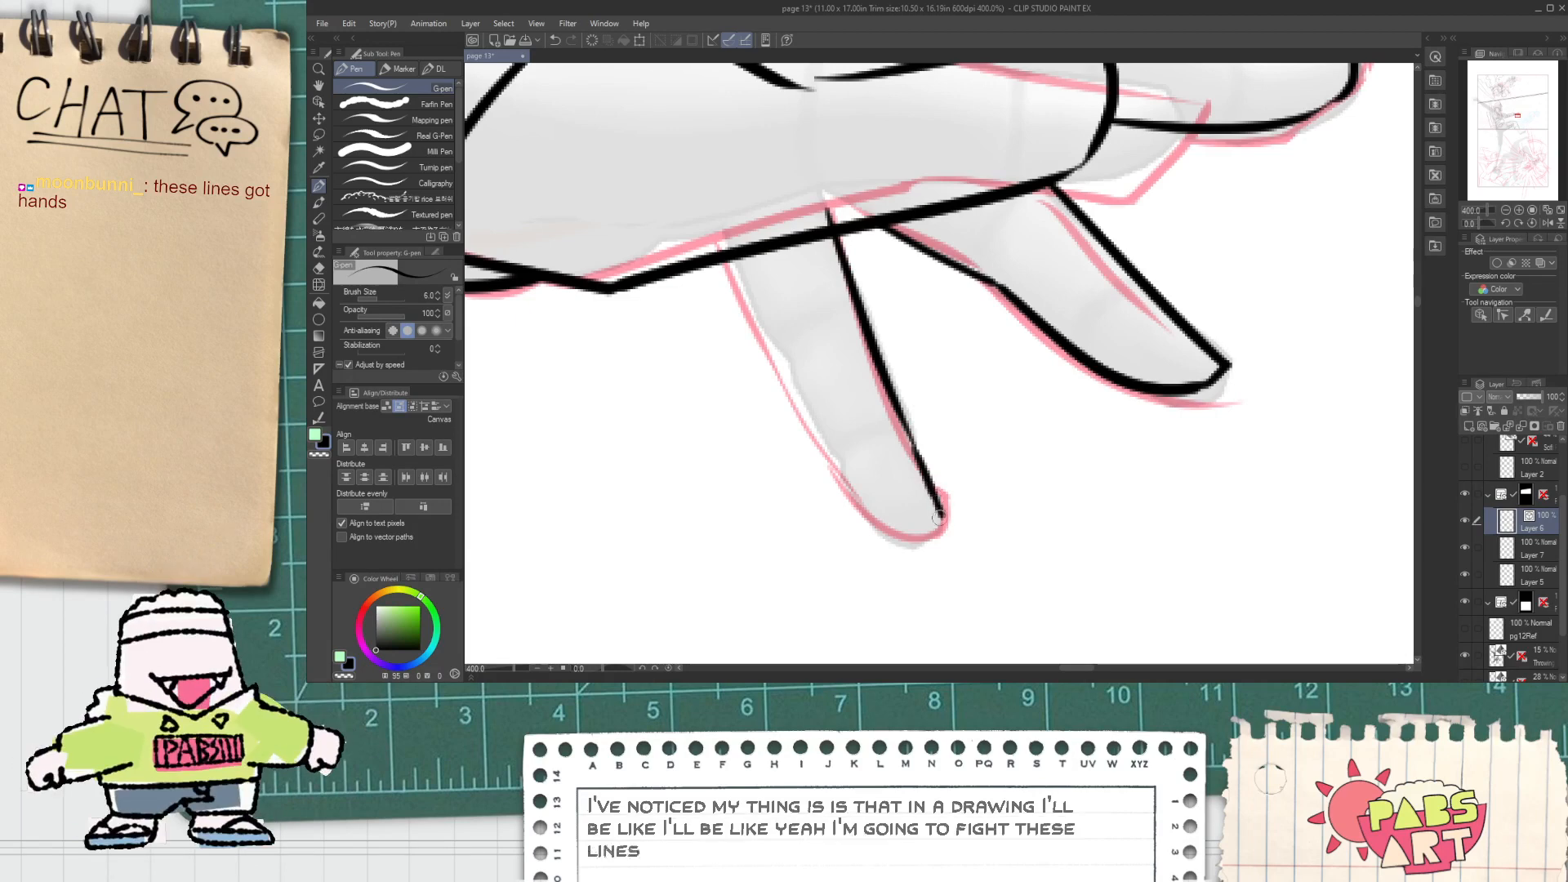
Step: Ink the lowest finger's outer edge from the palm line and close its rounded tip, redoing the tip curve until it fits
key(ctrl+z)
mouse_move(709, 239)
mouse_down()
mouse_move(916, 549)
mouse_move(954, 502)
mouse_move(936, 505)
mouse_up()
key(ctrl+z)
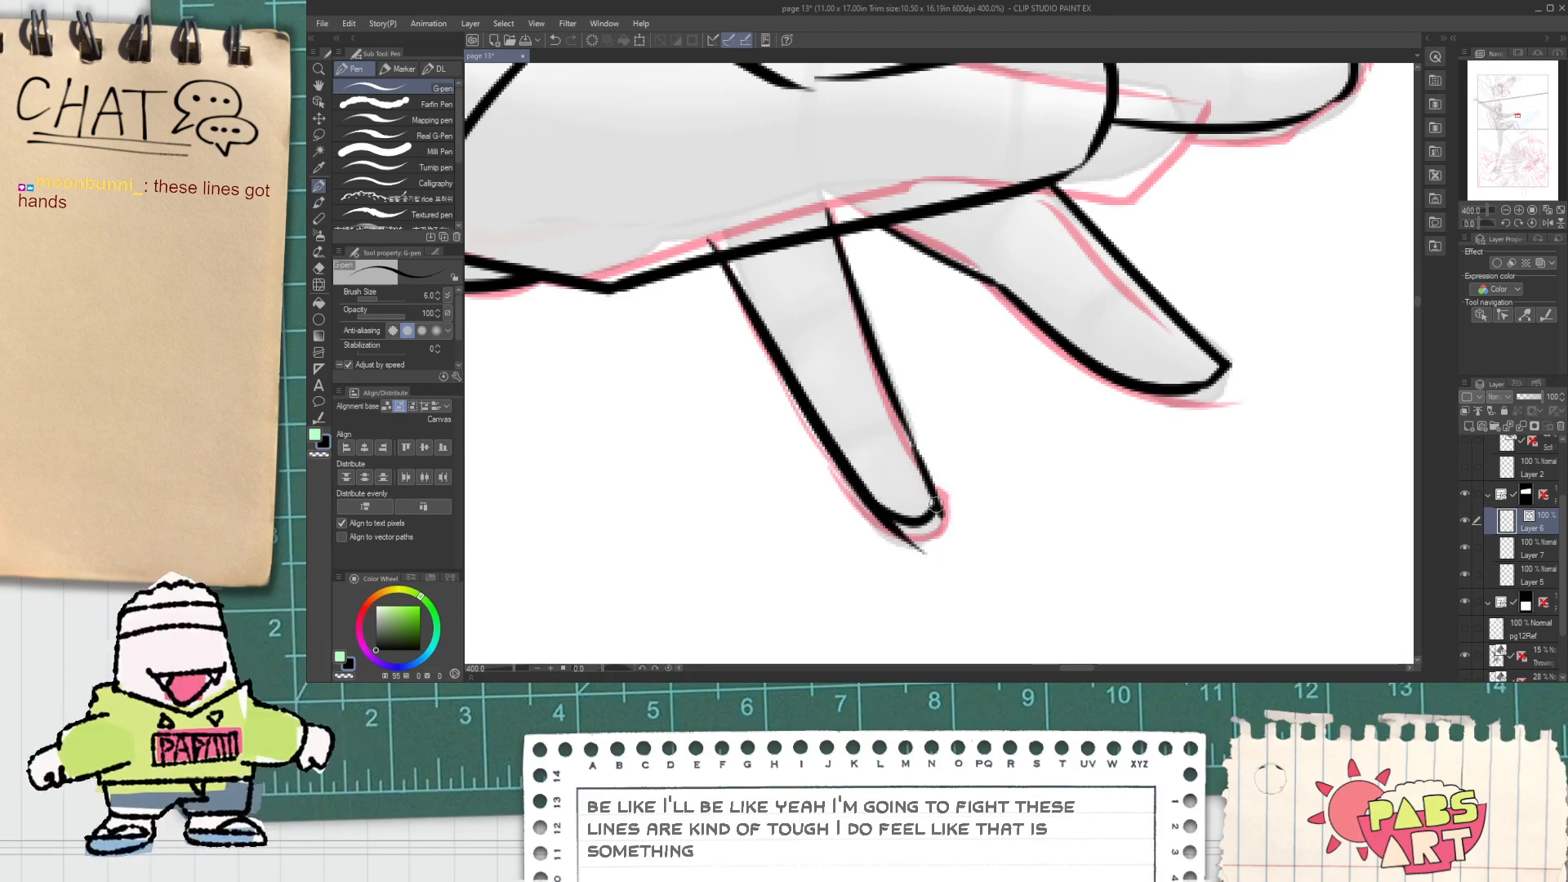
key(ctrl+z)
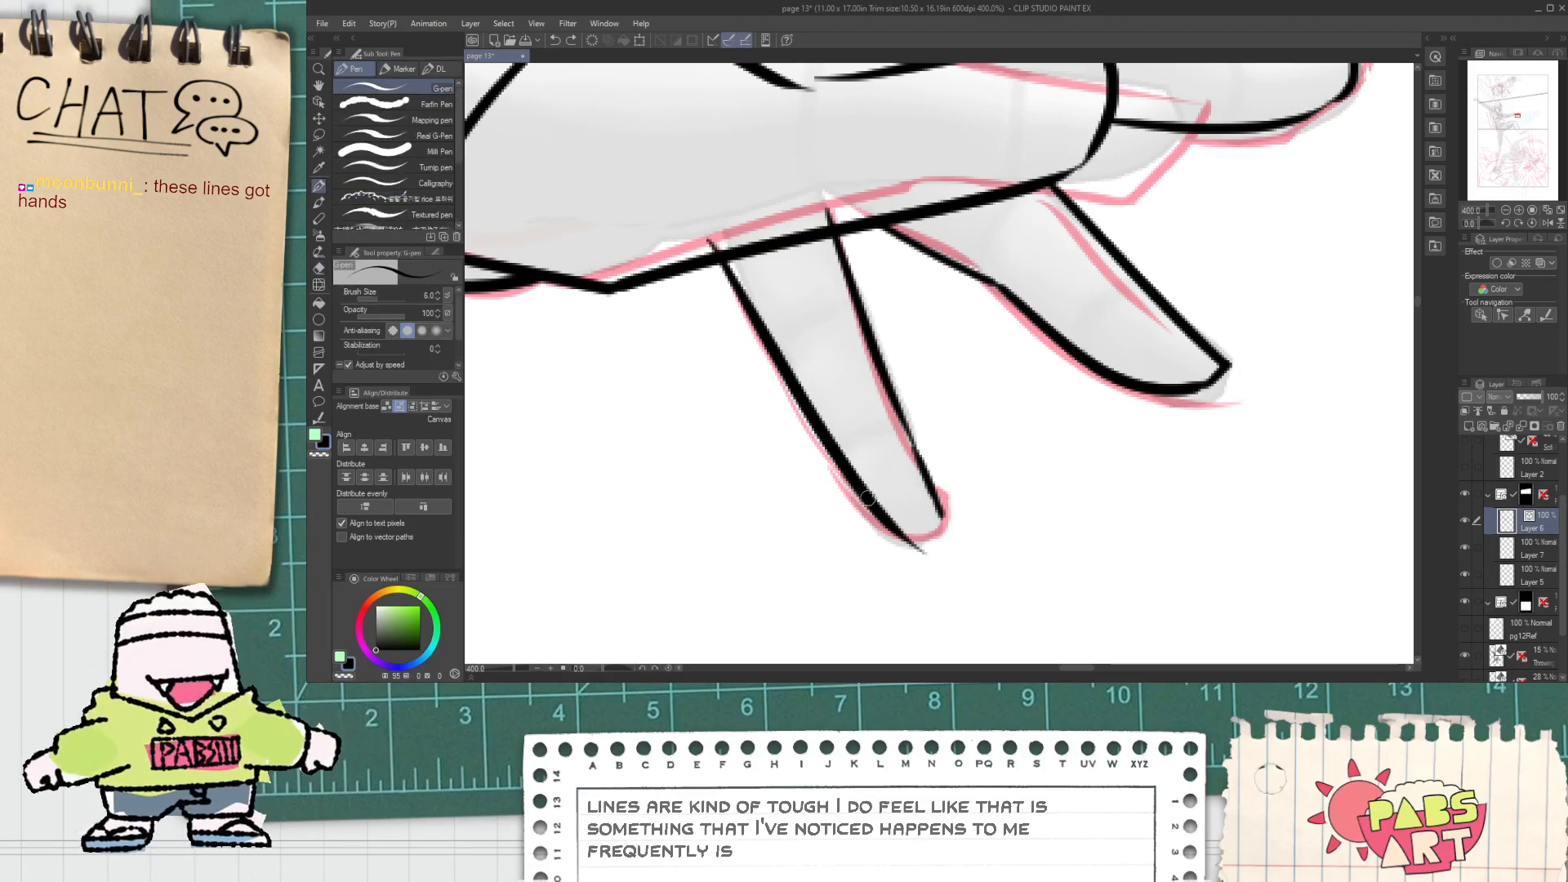
key(ctrl+z)
scroll(876, 518, up, 1)
drag(866, 492, 994, 458)
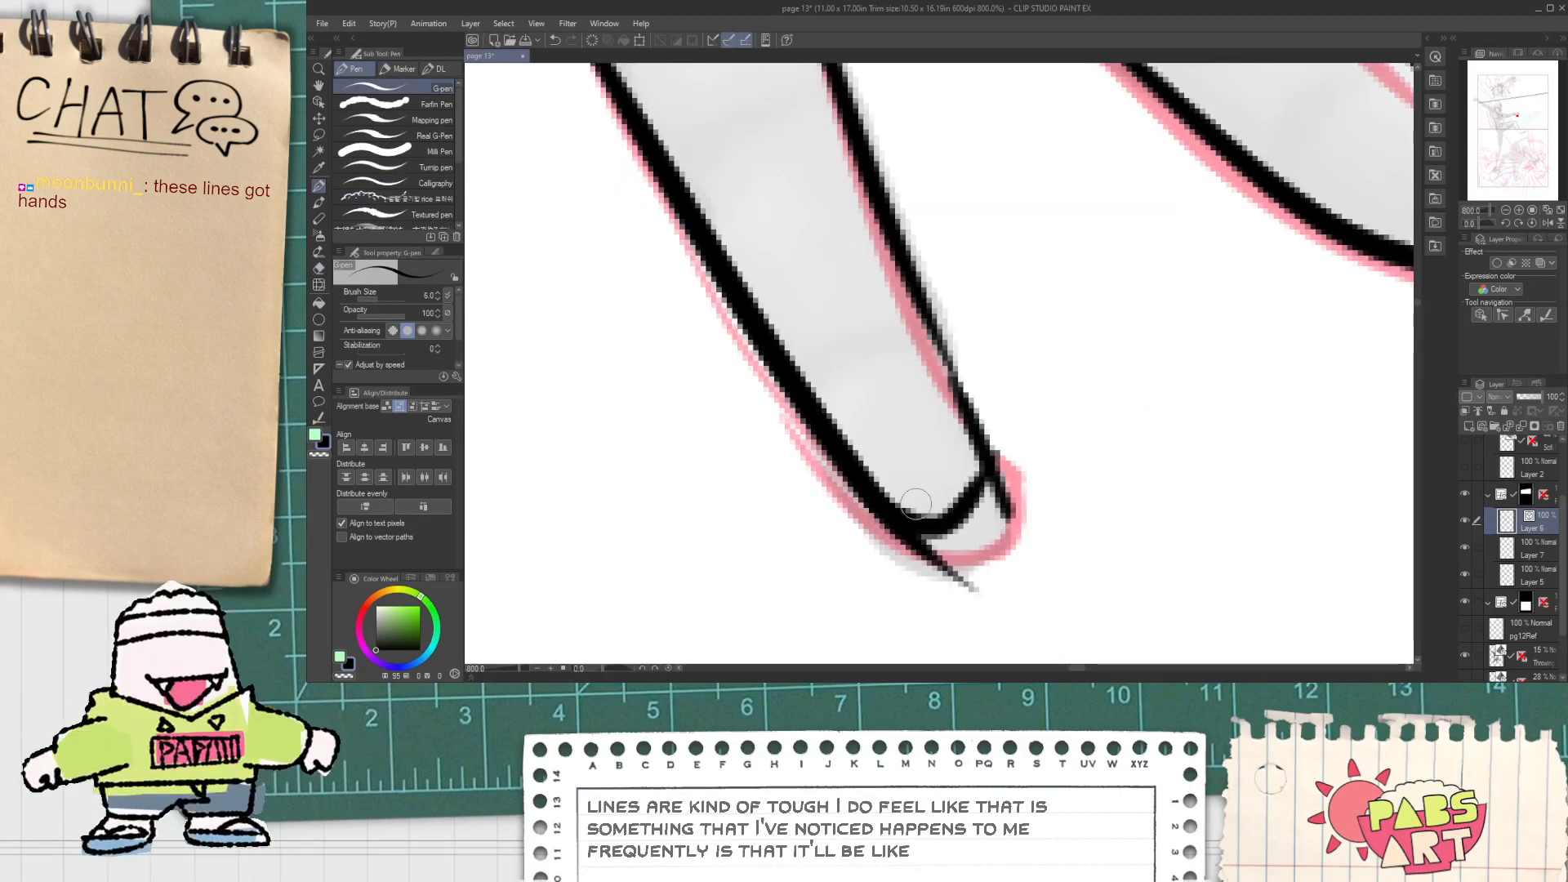
key(ctrl+z)
mouse_move(884, 507)
mouse_down()
mouse_move(1032, 440)
mouse_move(996, 527)
mouse_move(933, 585)
mouse_up()
Step: Erase the overshooting line ends at the lowest finger's tip and where its edges cross the palm line
key(e)
scroll(816, 327, down, 1)
drag(800, 310, 949, 592)
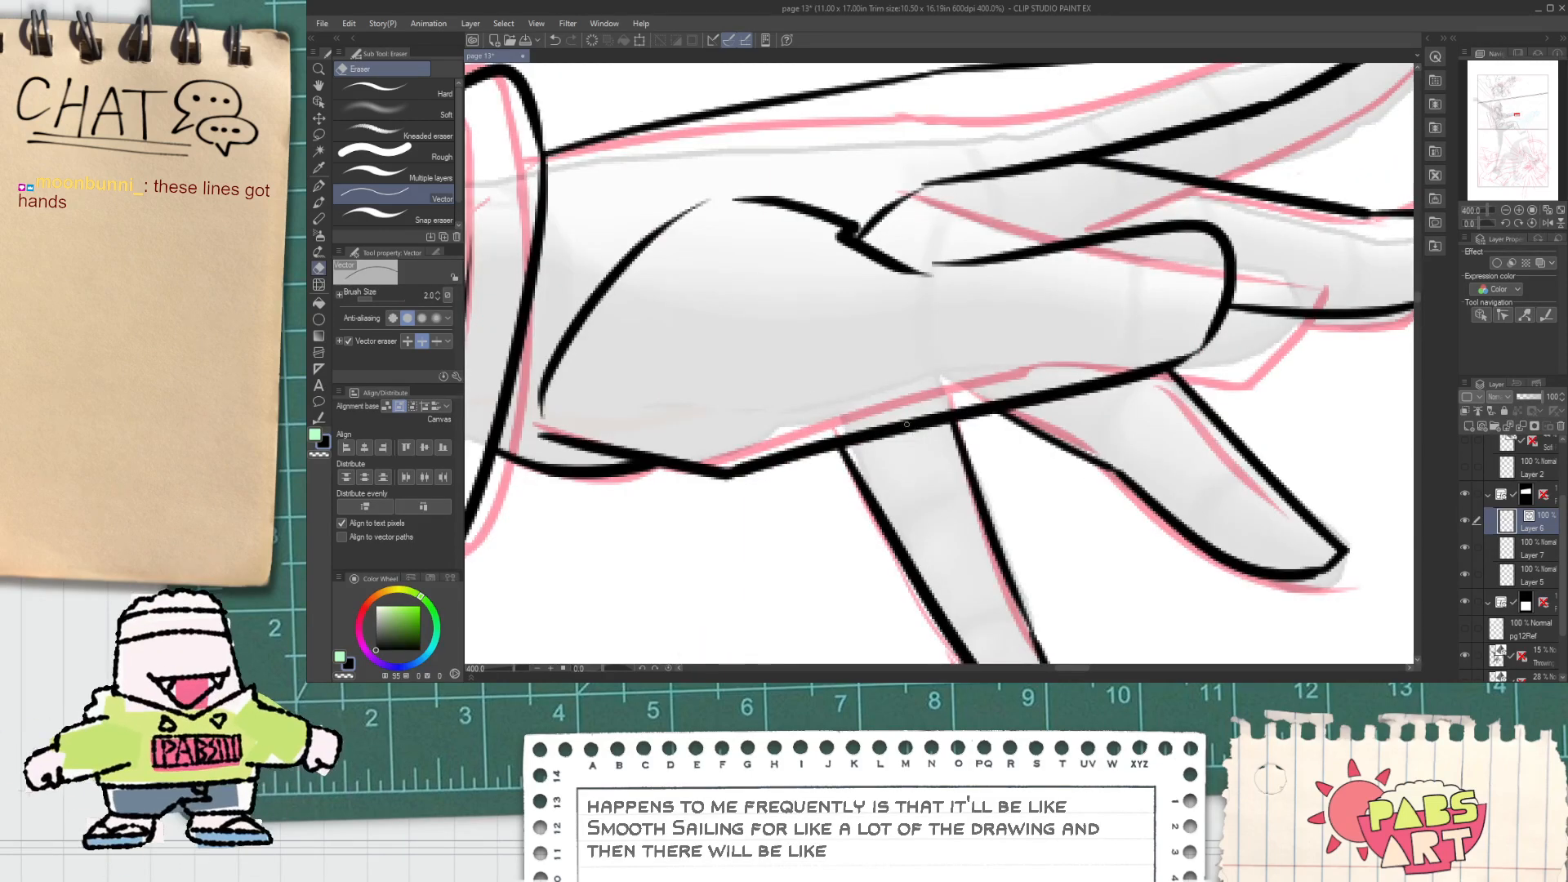
Step: Ink a short crease across the nearest finger's upper line and erase the part that falls inside the finger
scroll(907, 425, down, 5)
drag(877, 481, 881, 388)
scroll(881, 301, up, 2)
drag(881, 301, 908, 310)
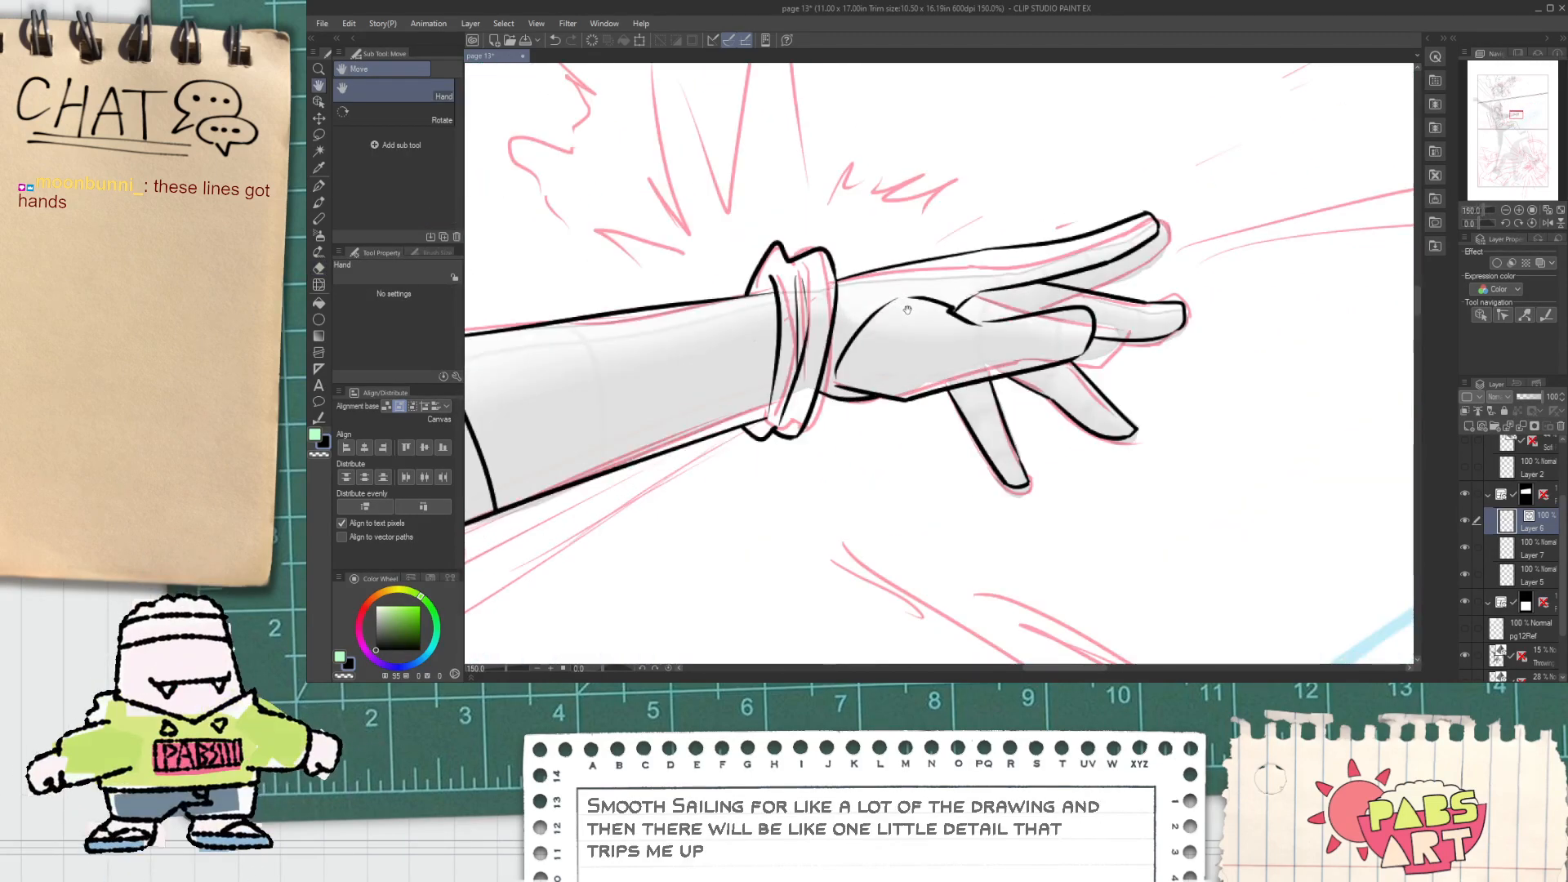
scroll(908, 311, down, 3)
scroll(961, 294, up, 3)
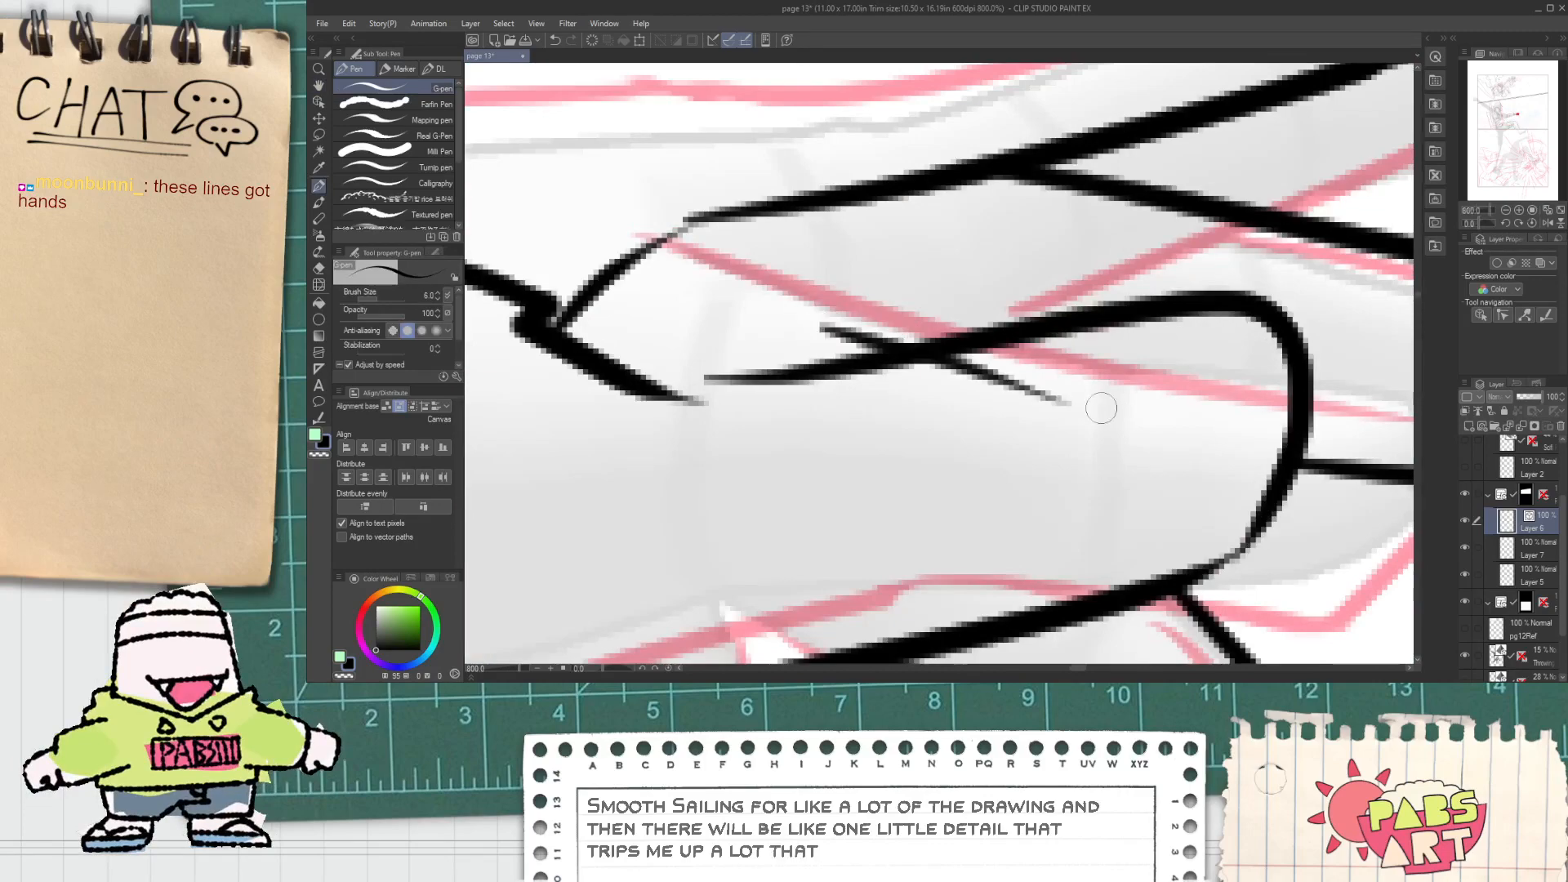
key(e)
mouse_move(1036, 374)
mouse_down()
mouse_move(1006, 390)
mouse_move(977, 341)
mouse_up()
Step: Examine the inked hand and arm against the rest of the armored figure in the panel
scroll(1005, 361, down, 7)
key(space)
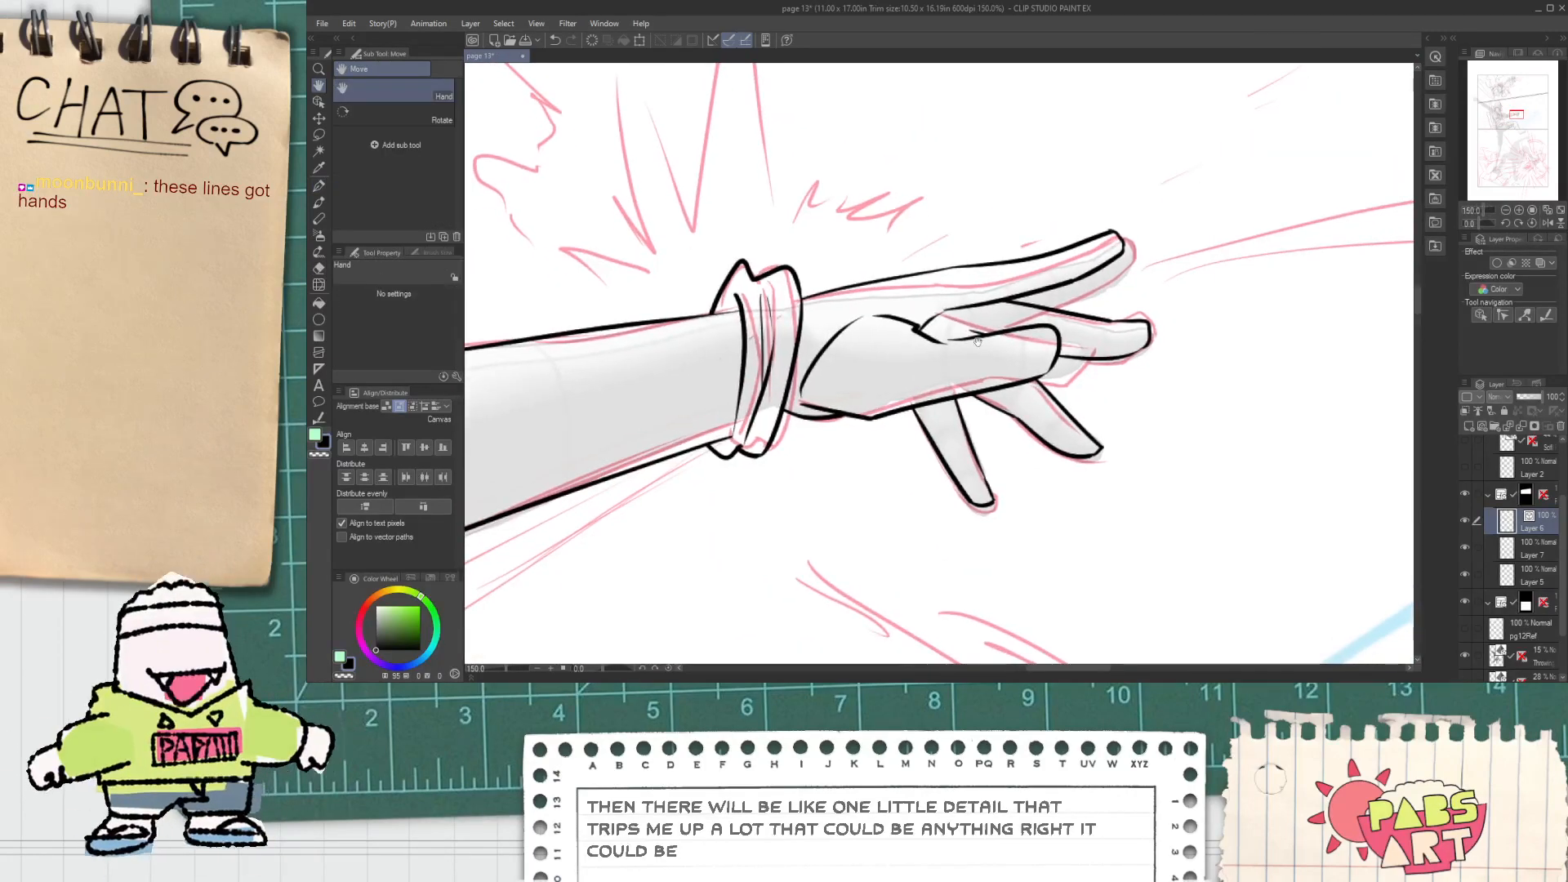
scroll(978, 341, down, 4)
drag(895, 483, 857, 462)
scroll(878, 428, down, 1)
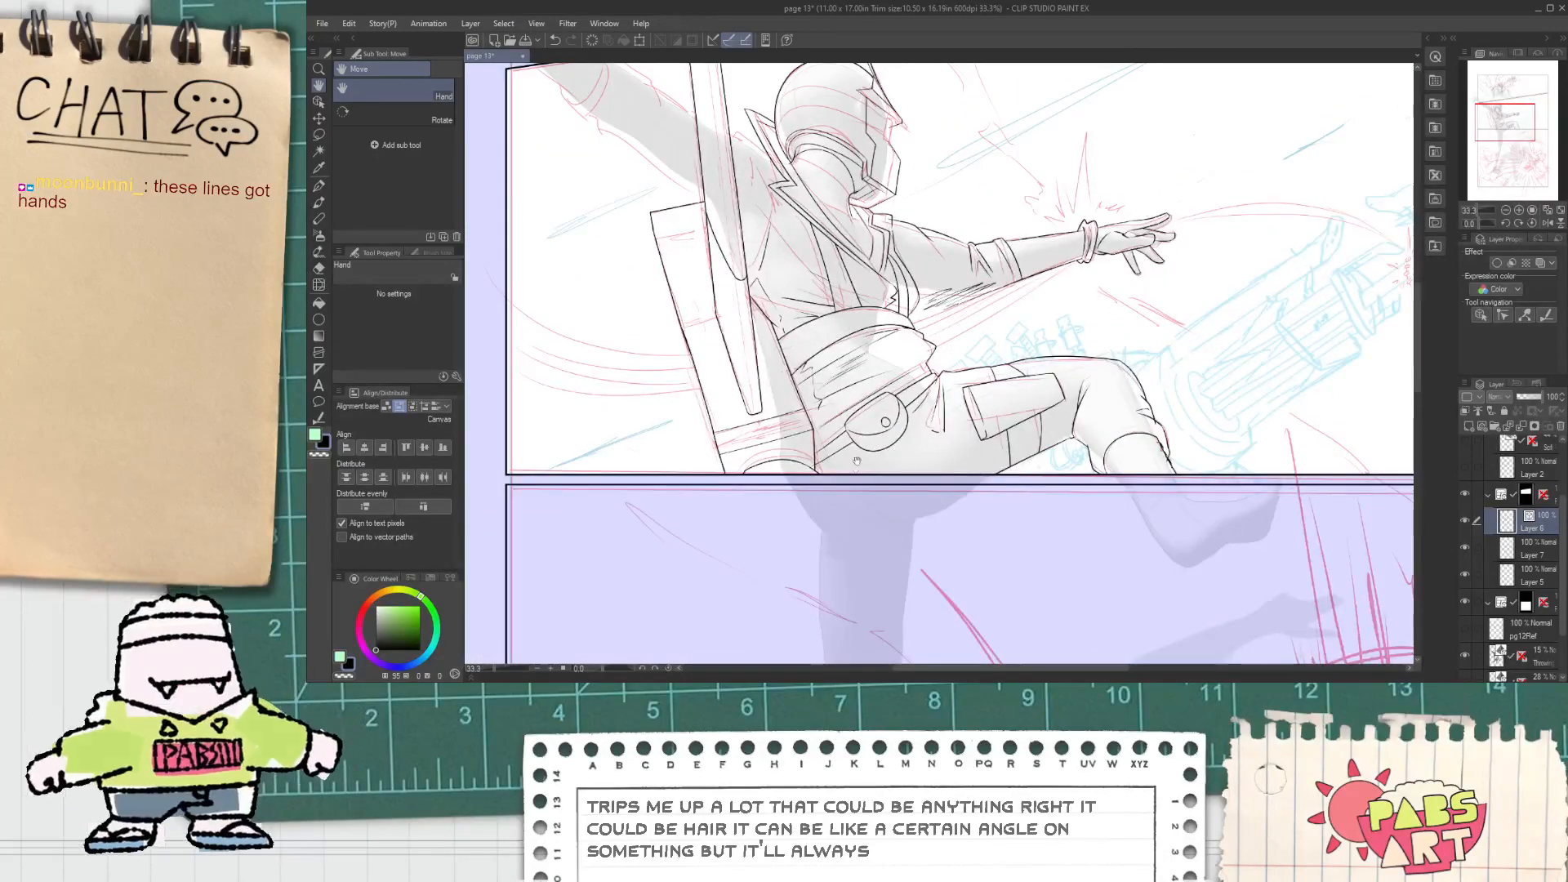
scroll(857, 462, up, 3)
key(e)
scroll(788, 461, down, 1)
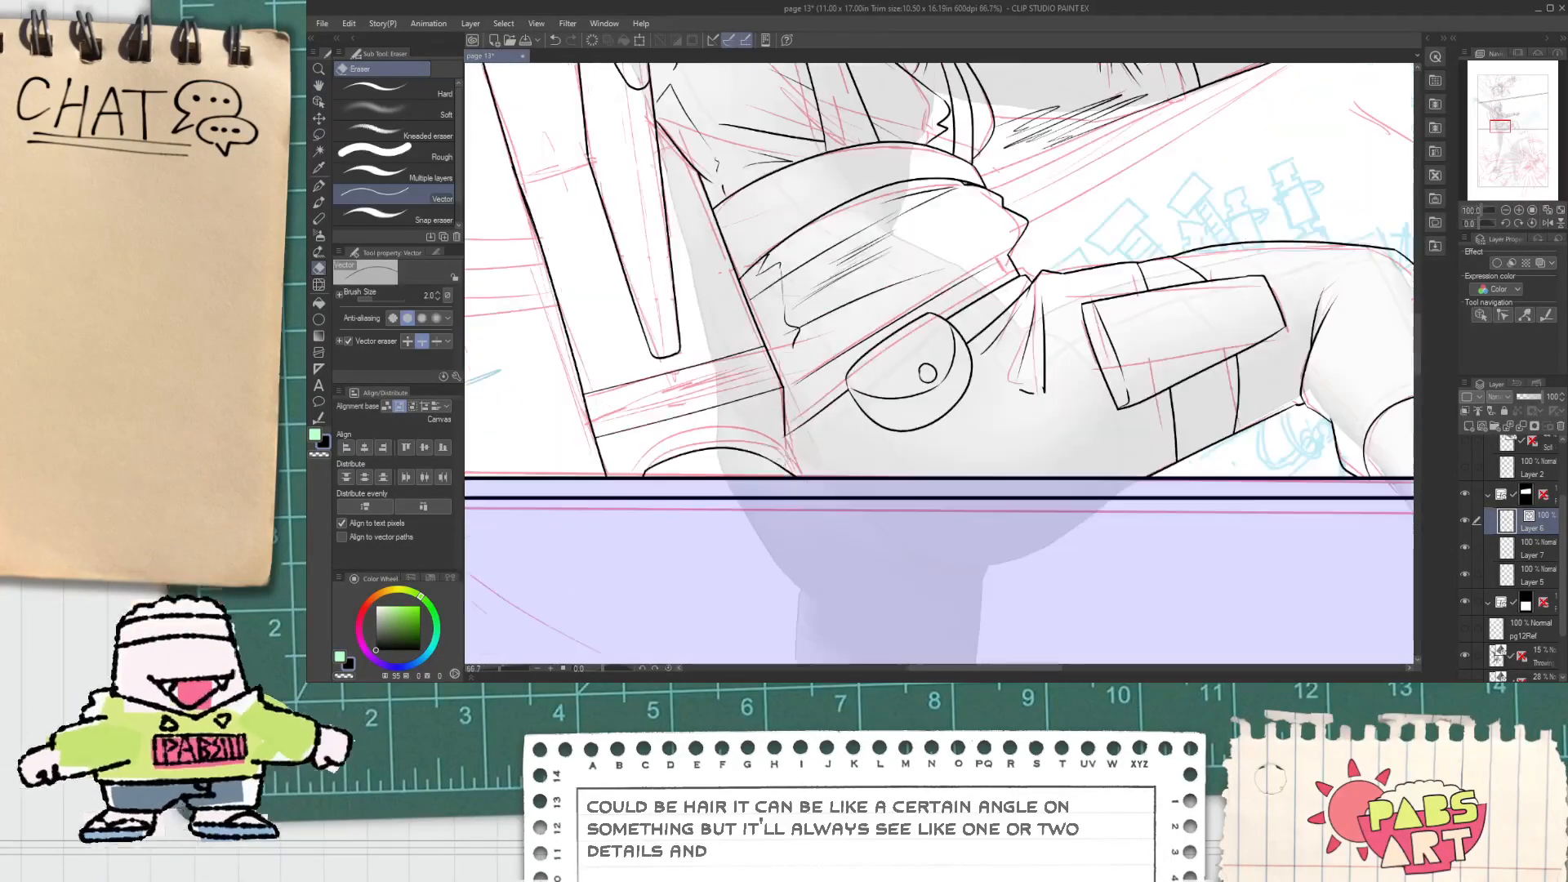
scroll(789, 461, down, 2)
drag(788, 461, 902, 635)
scroll(823, 228, up, 1)
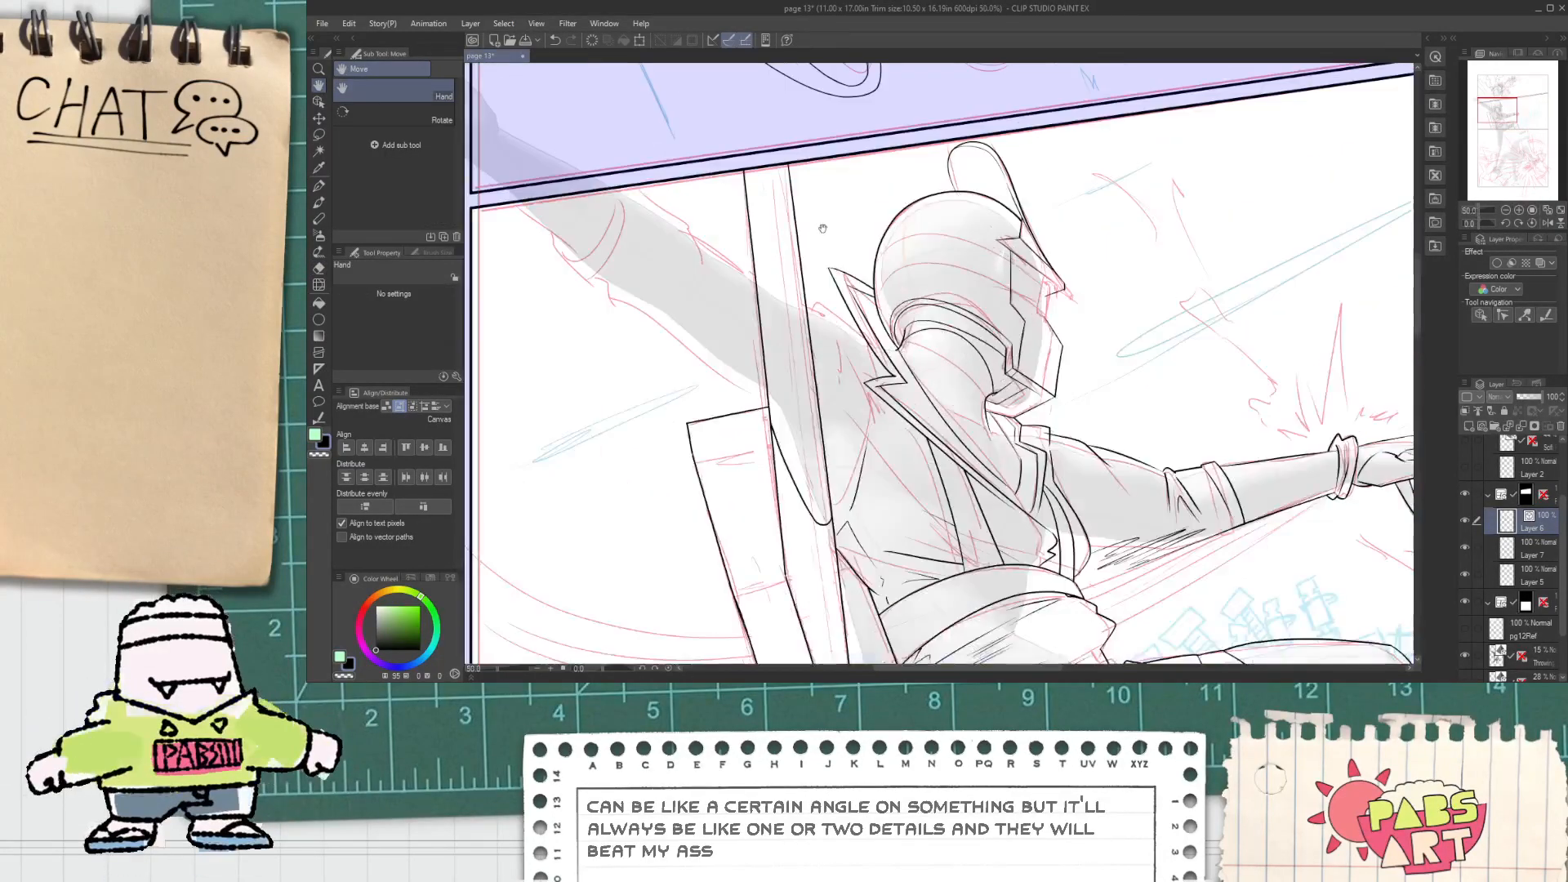
Step: Examine the jetpack in the middle panel against the rest of the page and switch to another window
scroll(825, 230, down, 1)
key(p)
scroll(849, 490, up, 3)
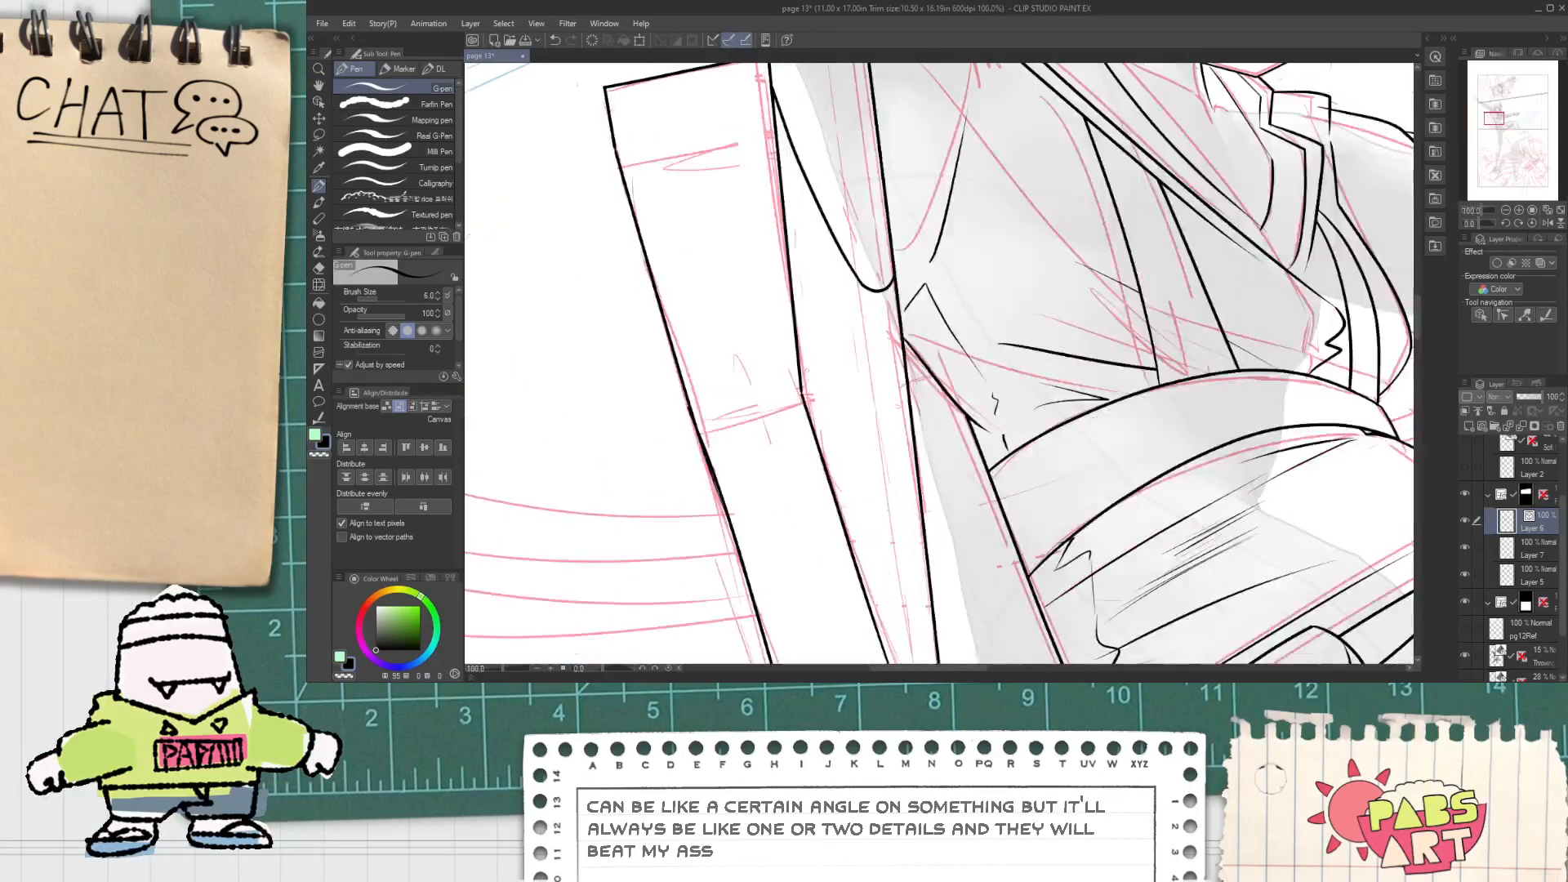
scroll(811, 390, down, 5)
key(h)
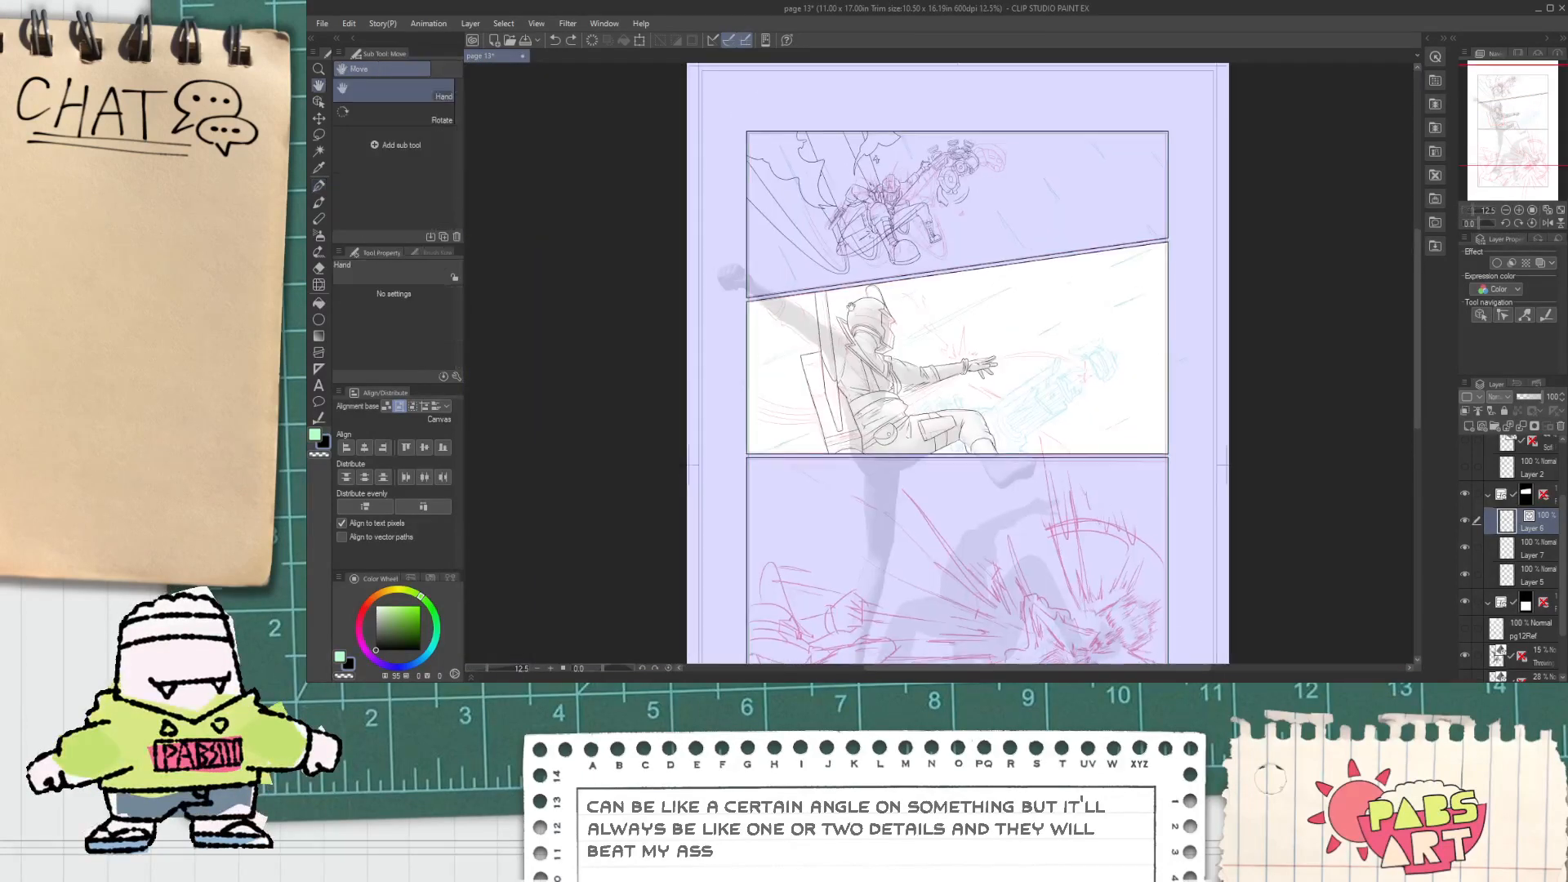
scroll(740, 69, up, 1)
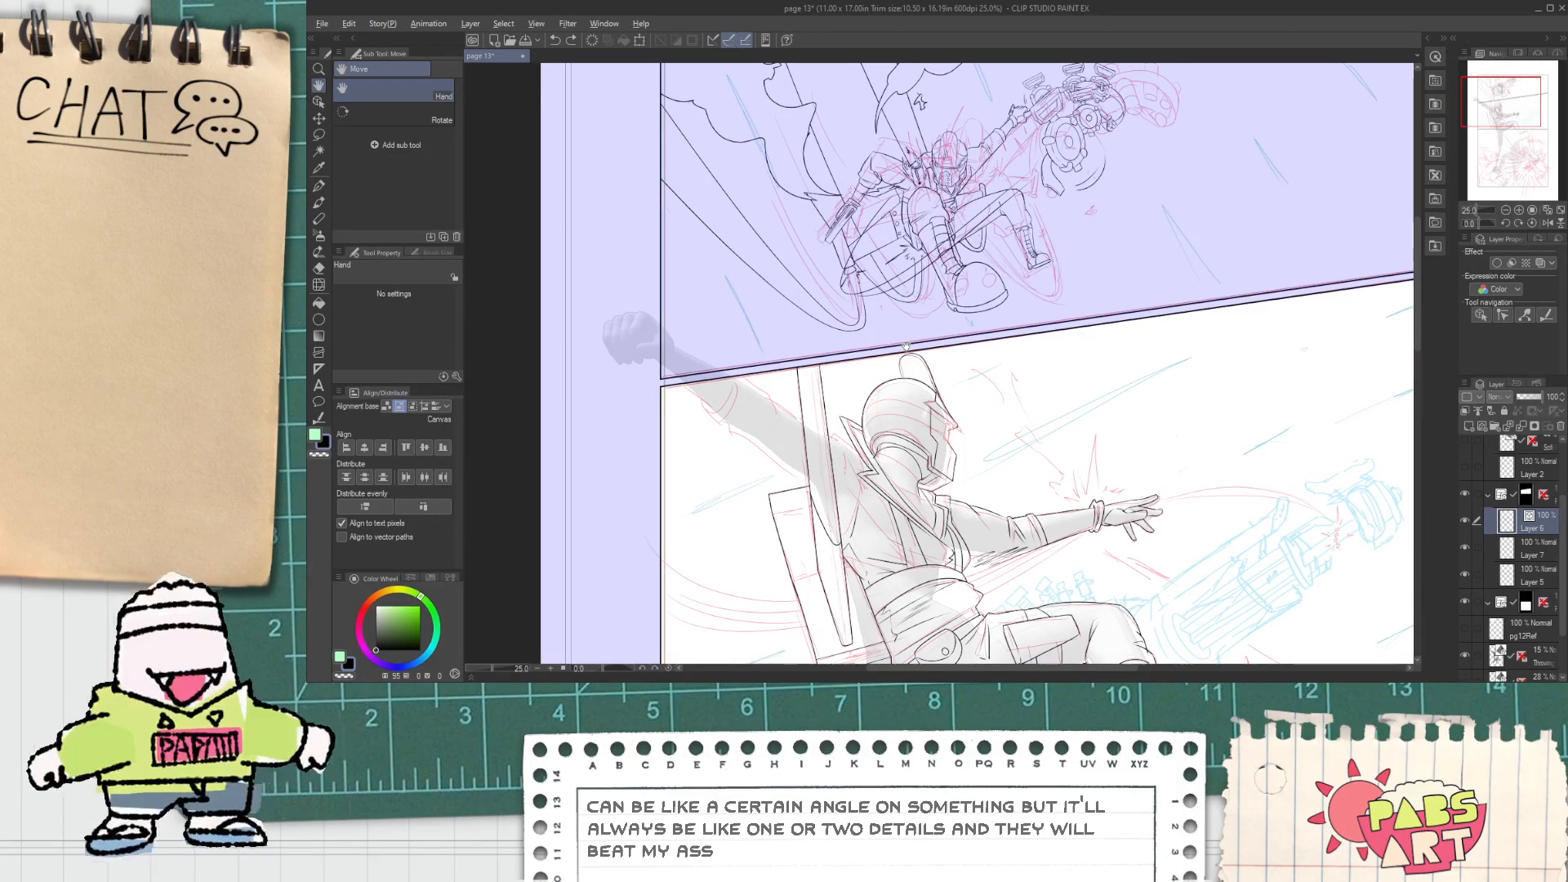
key(alt+Tab)
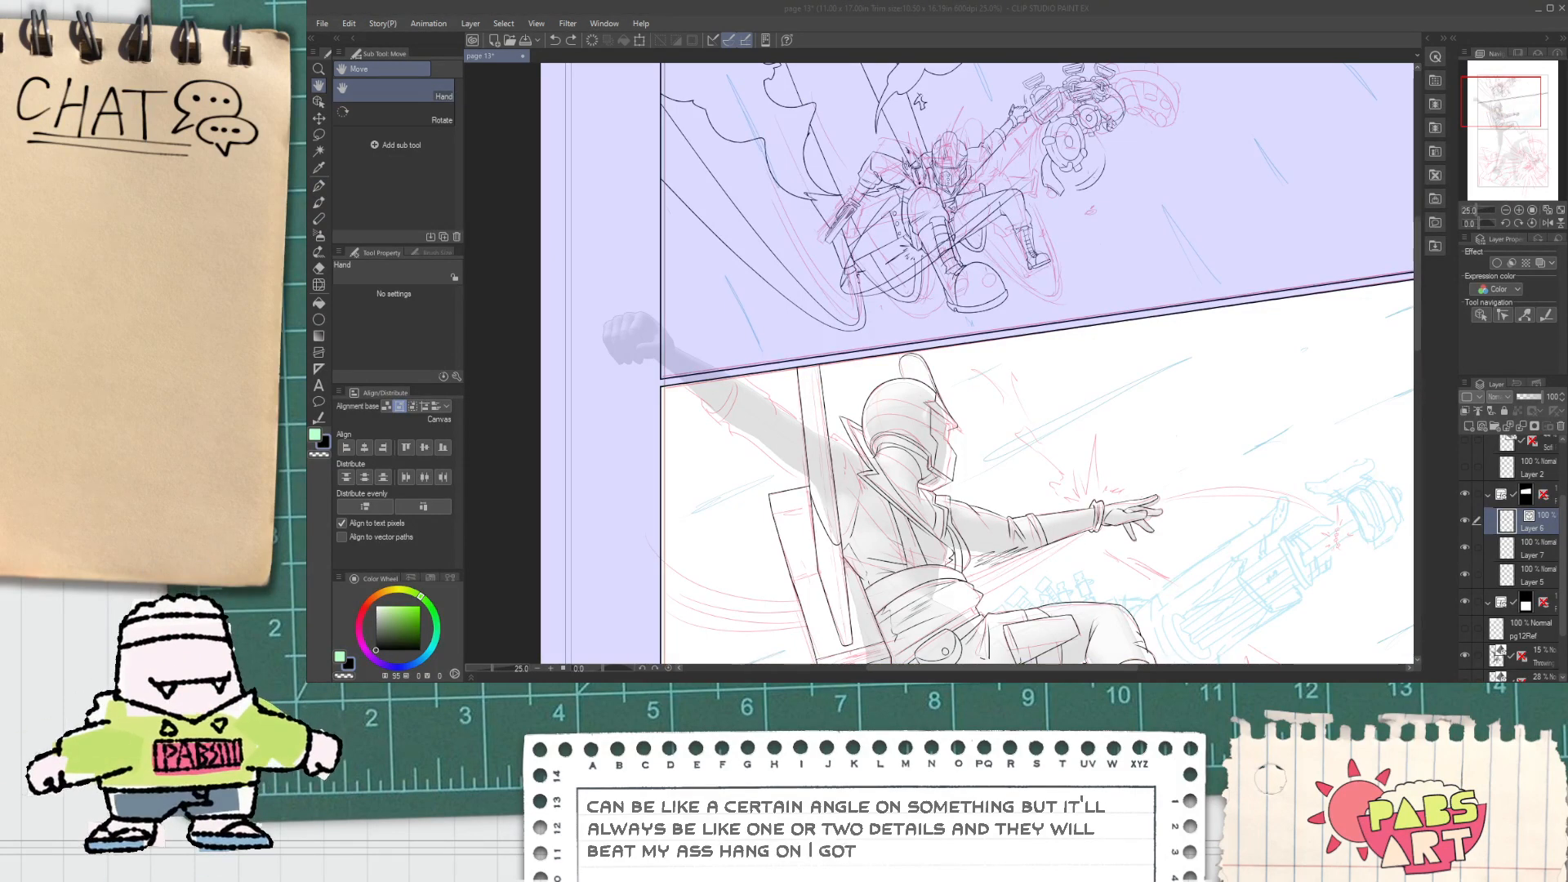
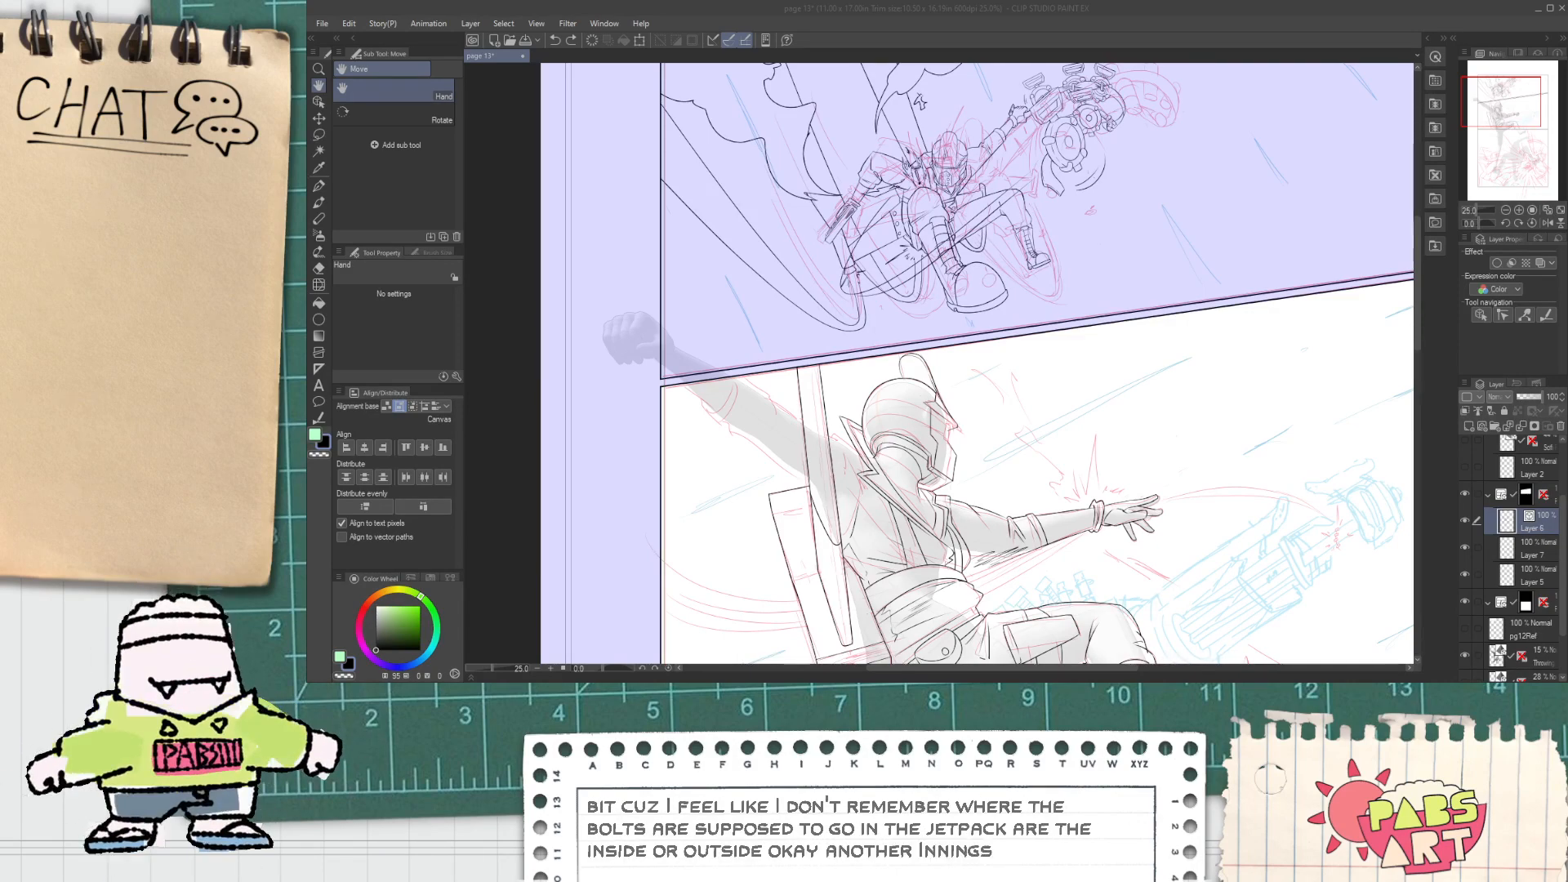
Step: Return to the comic page, make Layer 3 active and erase the three round bolts on the top panel figure's jetpack
click(957, 124)
scroll(957, 123, up, 3)
scroll(1494, 491, up, 2)
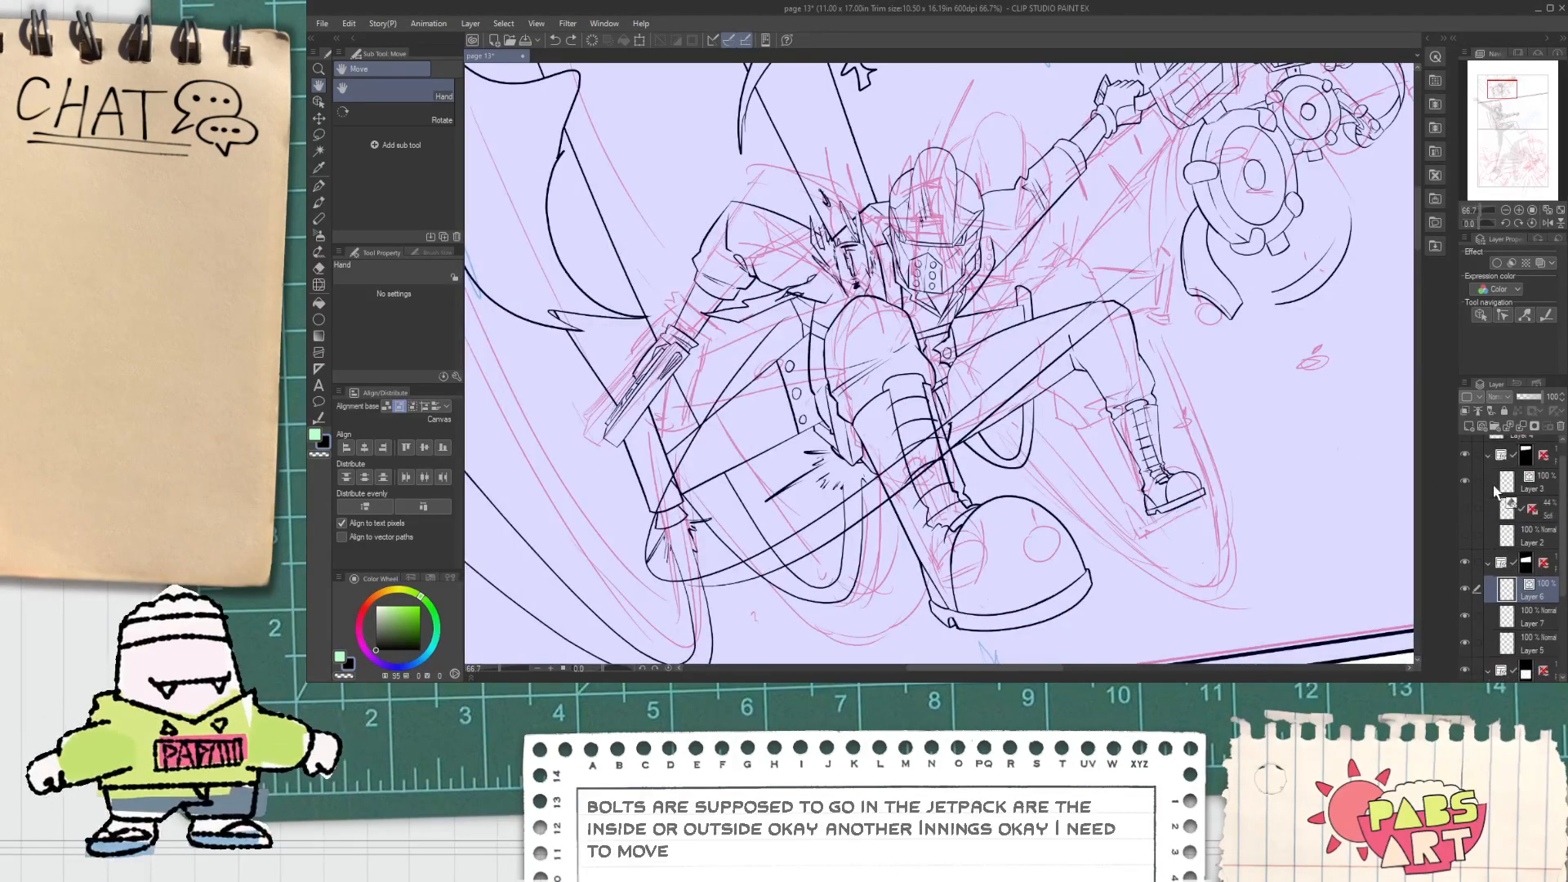
scroll(1493, 492, up, 1)
click(1498, 500)
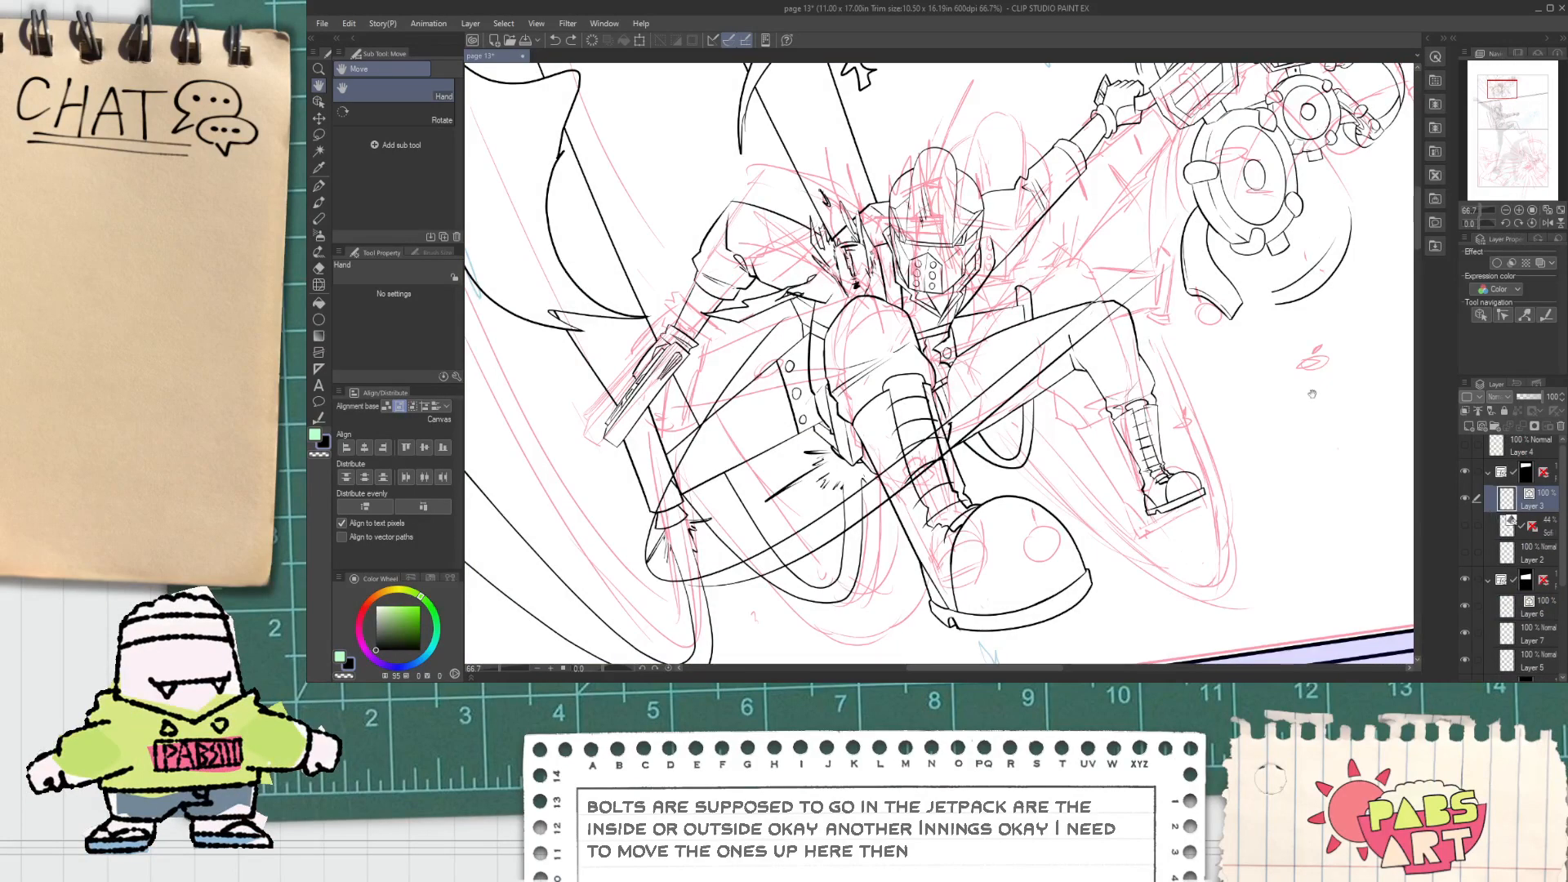
key(e)
scroll(785, 380, up, 5)
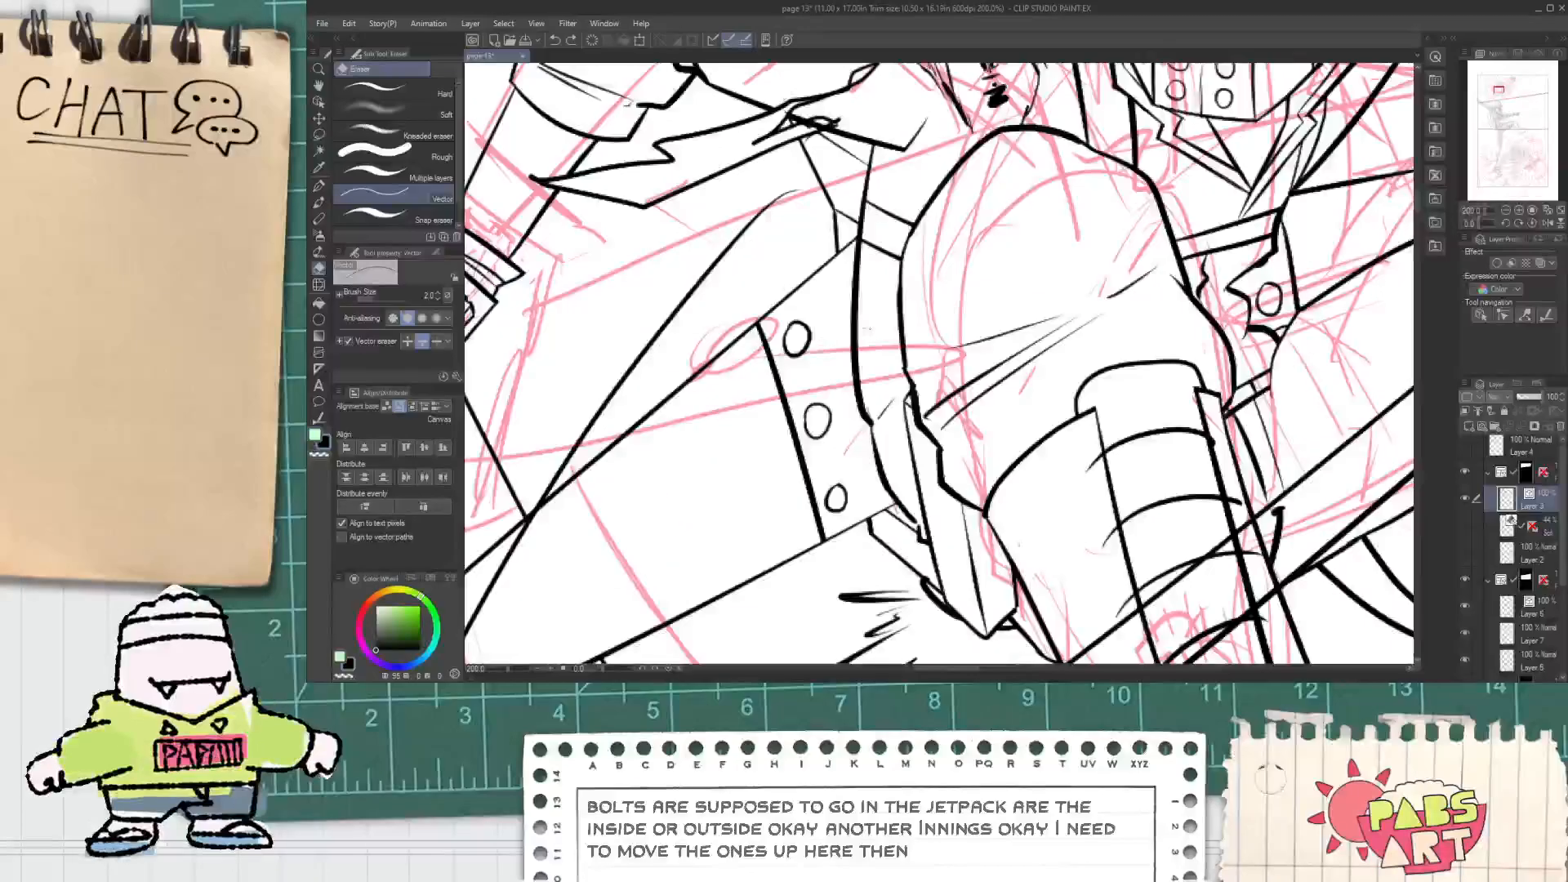
drag(796, 336, 835, 489)
Step: Ink small half-round bolts protruding from the lower and middle parts of the jetpack's curved edge beside the raised knee
scroll(840, 484, up, 2)
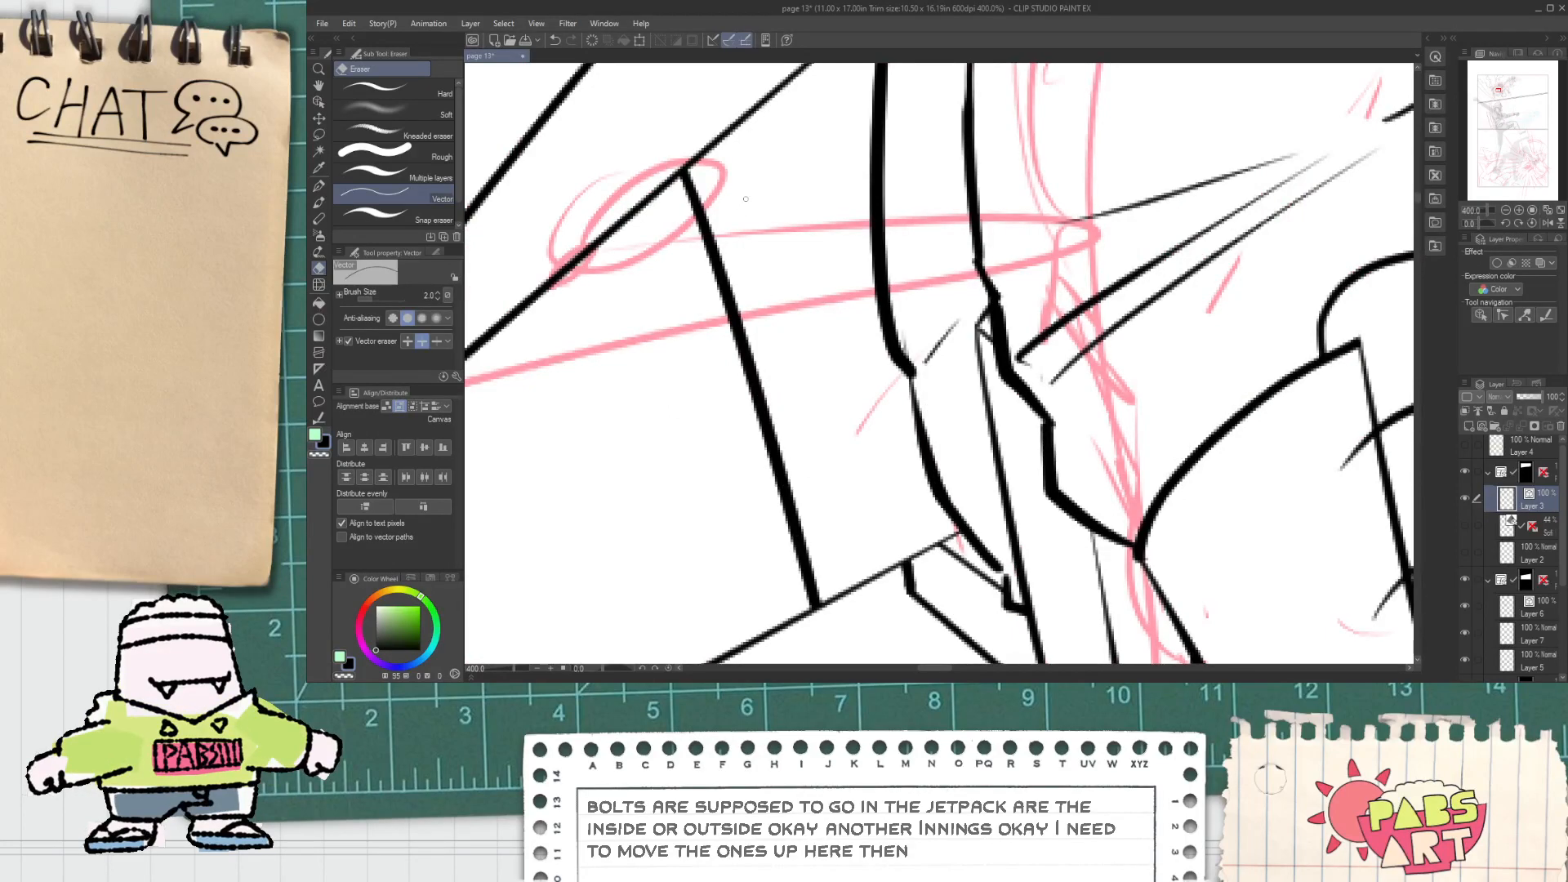
key(p)
mouse_move(948, 502)
mouse_down()
mouse_move(890, 454)
mouse_move(927, 404)
mouse_move(954, 496)
mouse_move(925, 500)
mouse_move(899, 470)
mouse_move(917, 435)
mouse_up()
key(ctrl+z)
key(ctrl+z)
key(e)
key(p)
key(ctrl+z)
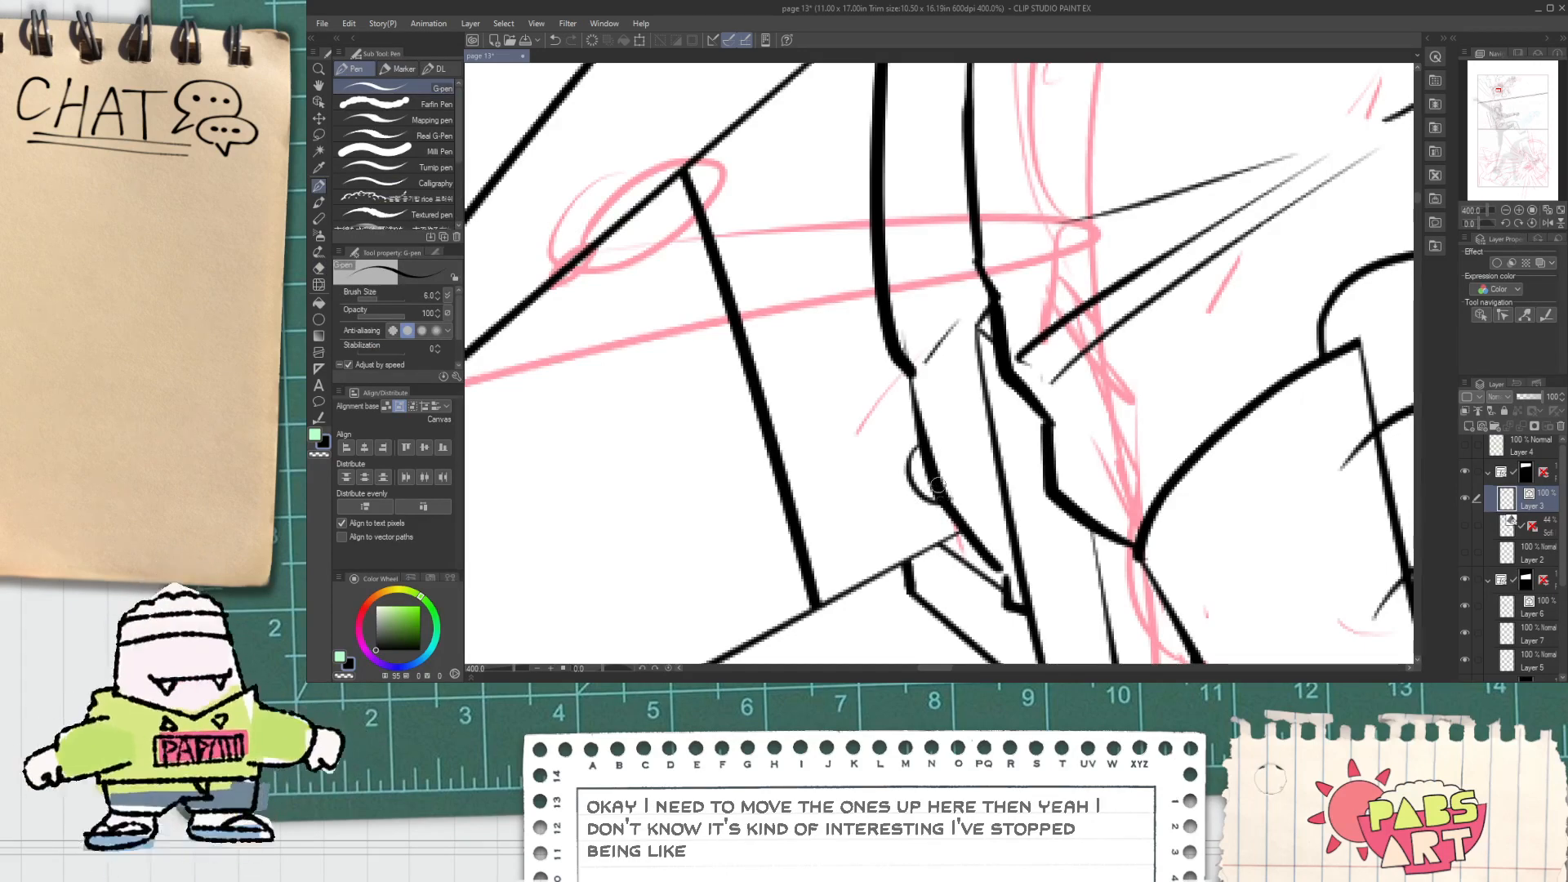
key(e)
drag(901, 334, 905, 353)
key(p)
key(space)
mouse_move(903, 348)
mouse_down()
mouse_move(930, 411)
mouse_move(908, 335)
mouse_up()
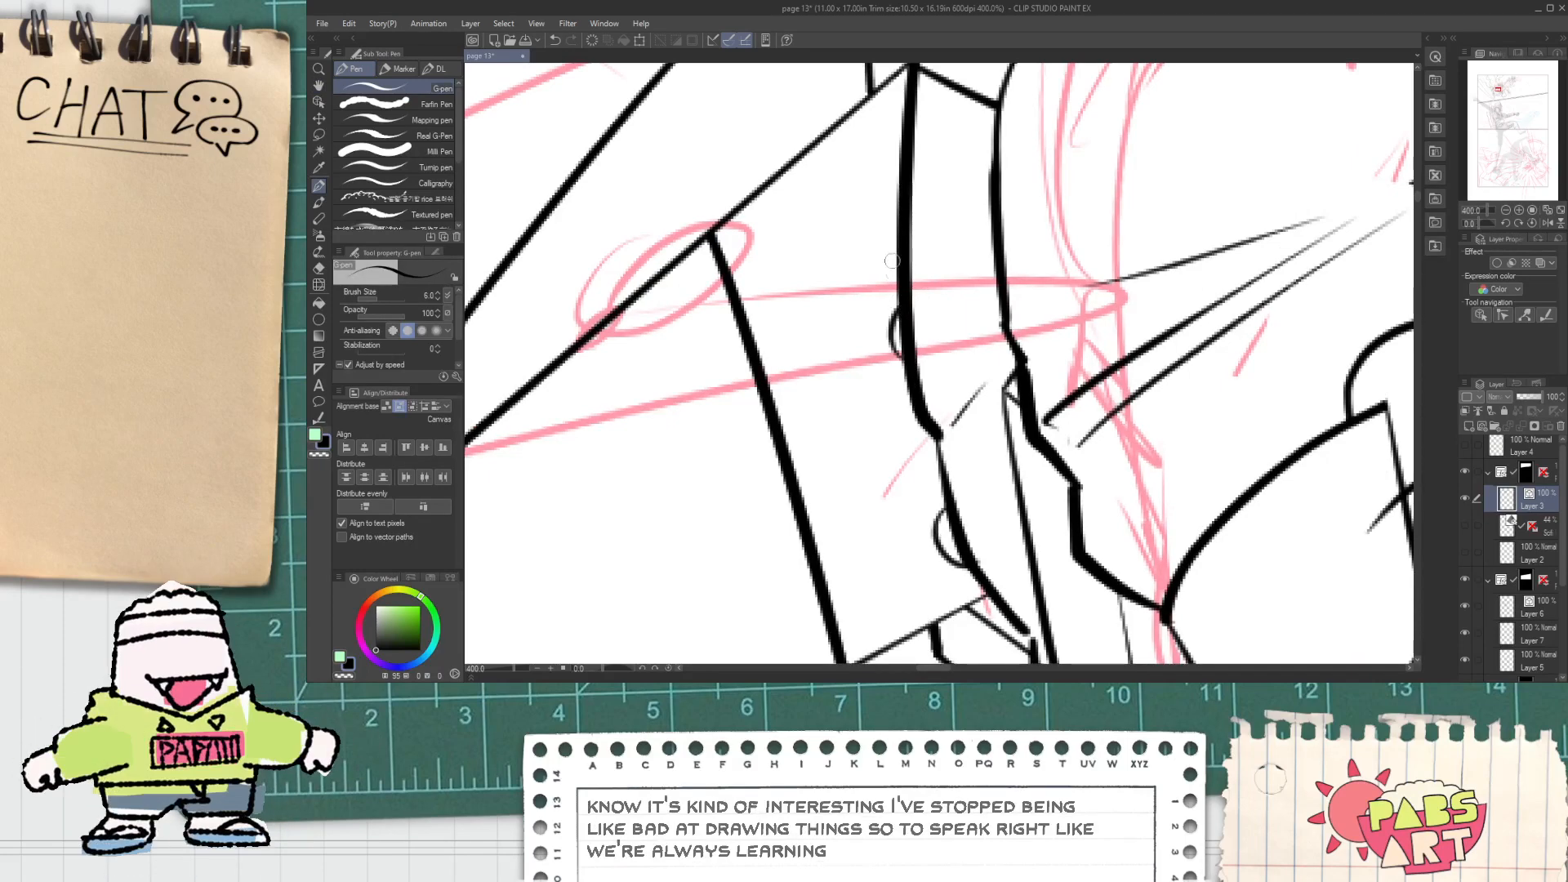
Step: Ink another half-round bolt near the upper end of the same curved edge, redoing the stroke until it fits
scroll(912, 285, up, 3)
mouse_move(908, 232)
mouse_down()
mouse_move(907, 307)
mouse_move(874, 272)
mouse_move(905, 230)
mouse_move(905, 306)
mouse_move(909, 235)
mouse_up()
key(ctrl+z)
key(ctrl+z)
key(ctrl+z)
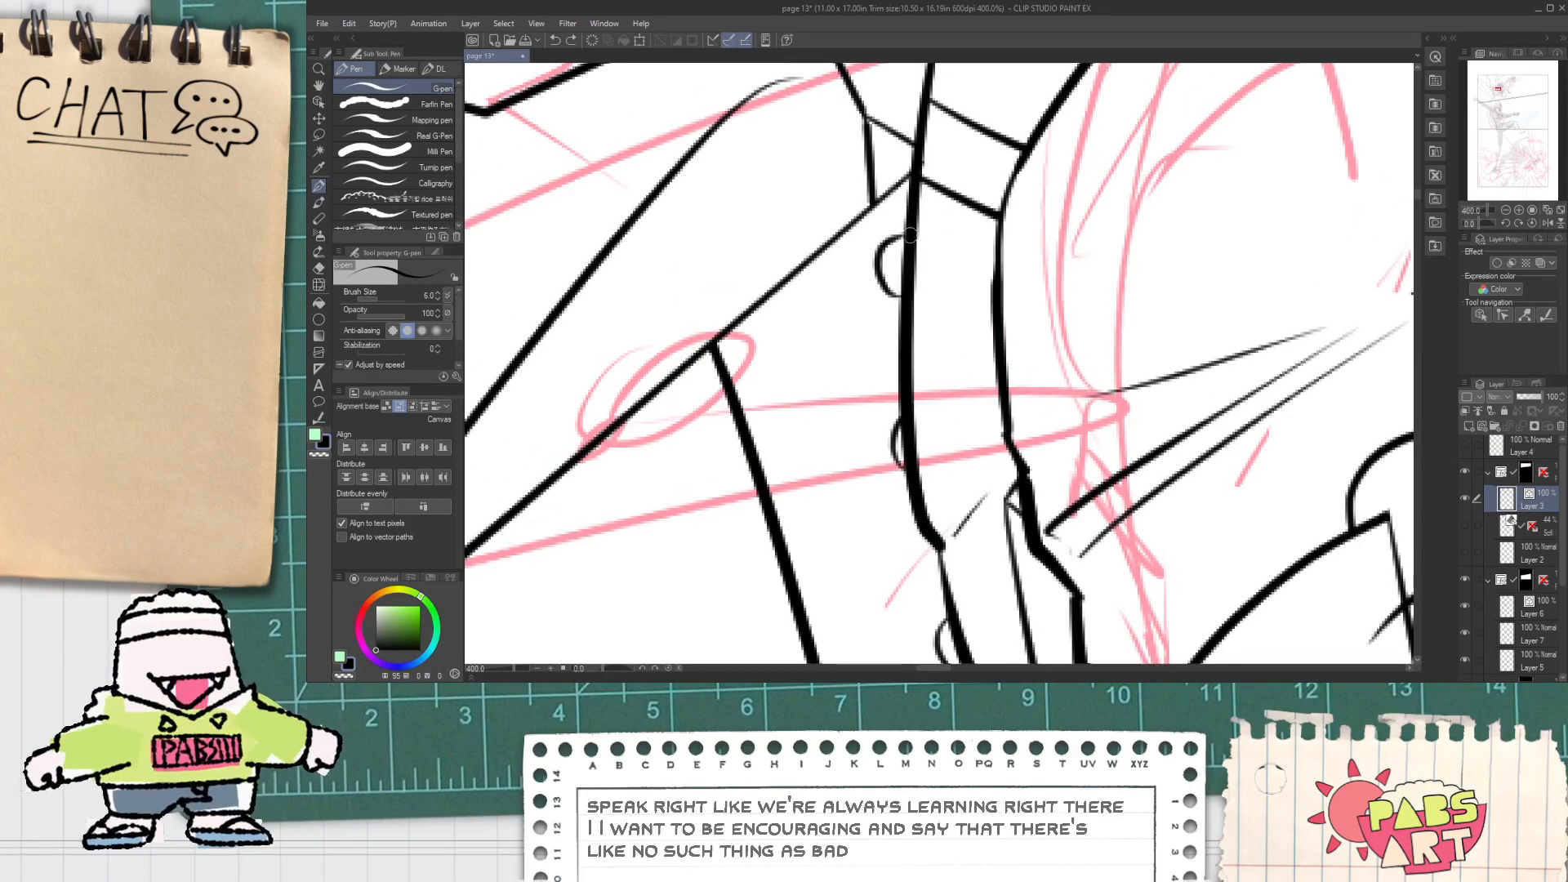
Step: Replace the lowest half-round bolt with a larger one on the curved edge and trim its overshooting line end
scroll(911, 268, down, 2)
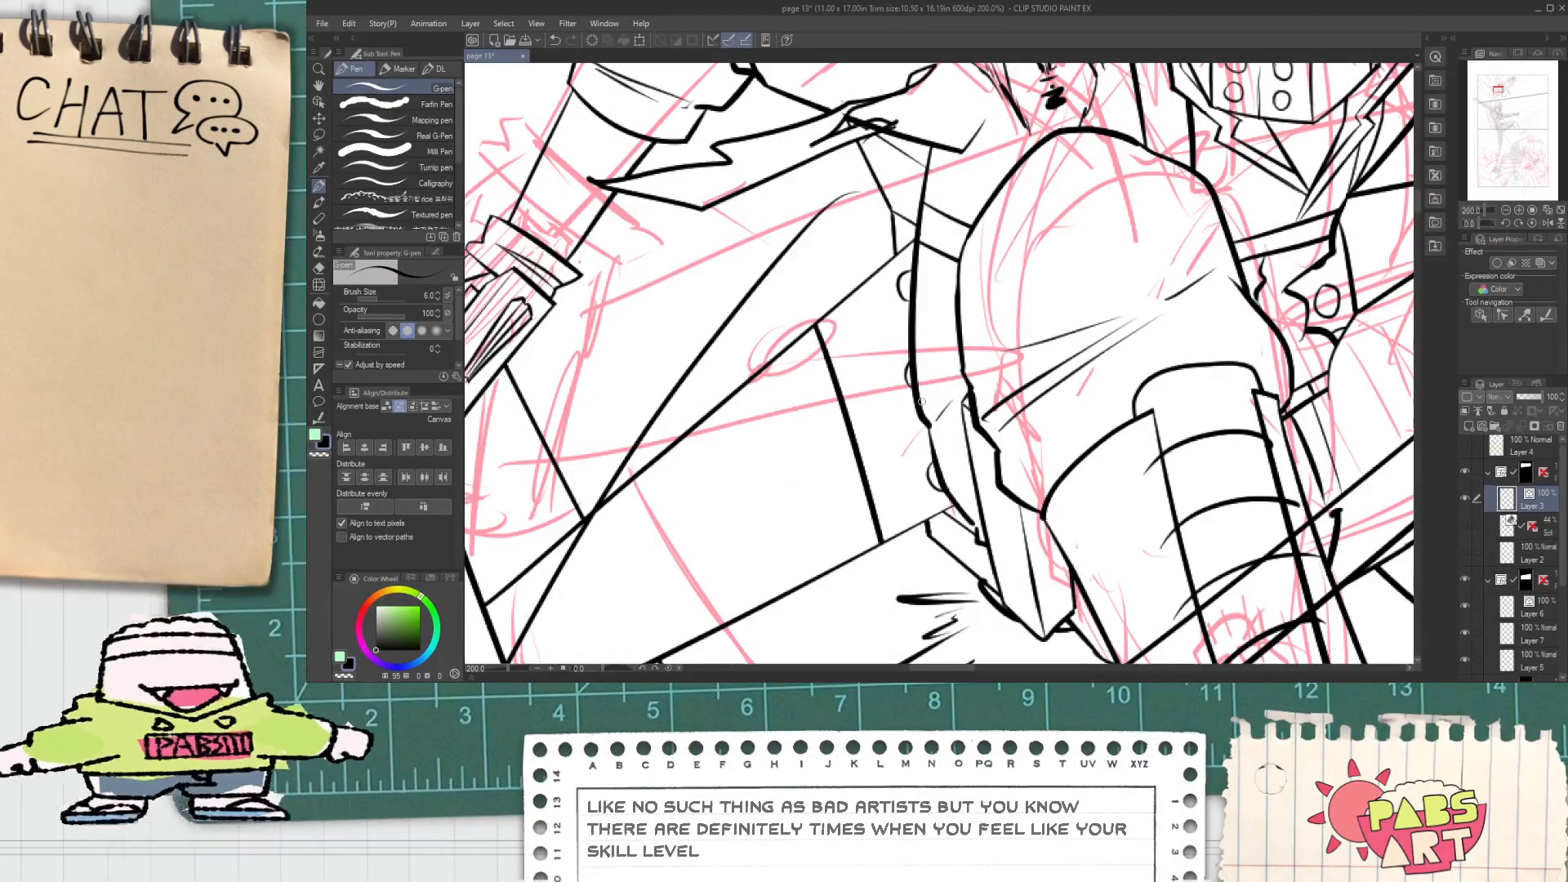
scroll(927, 405, up, 3)
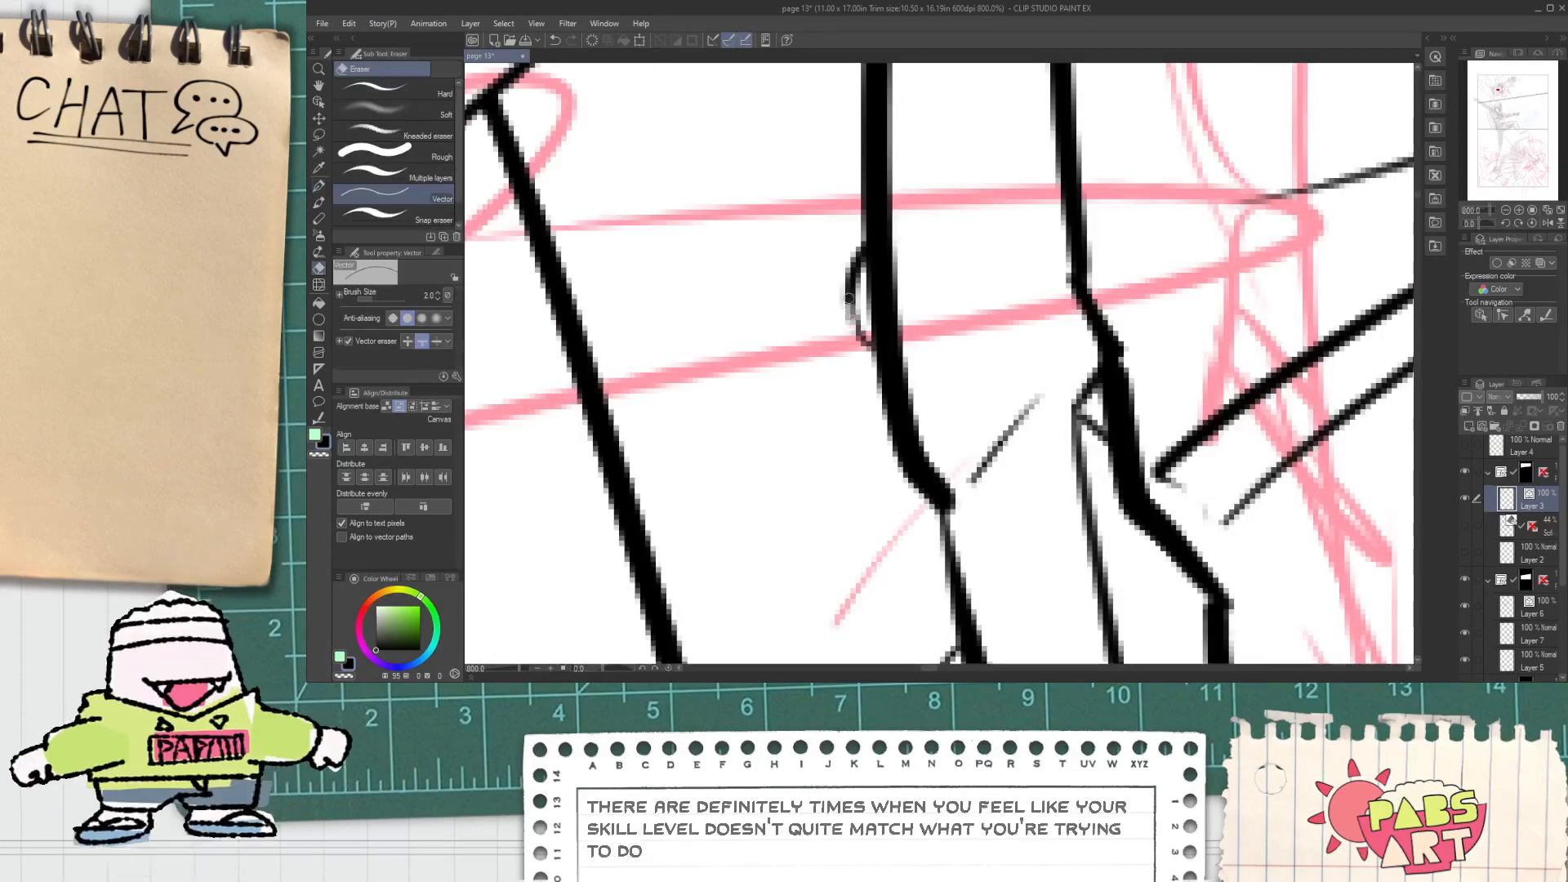
scroll(868, 272, down, 1)
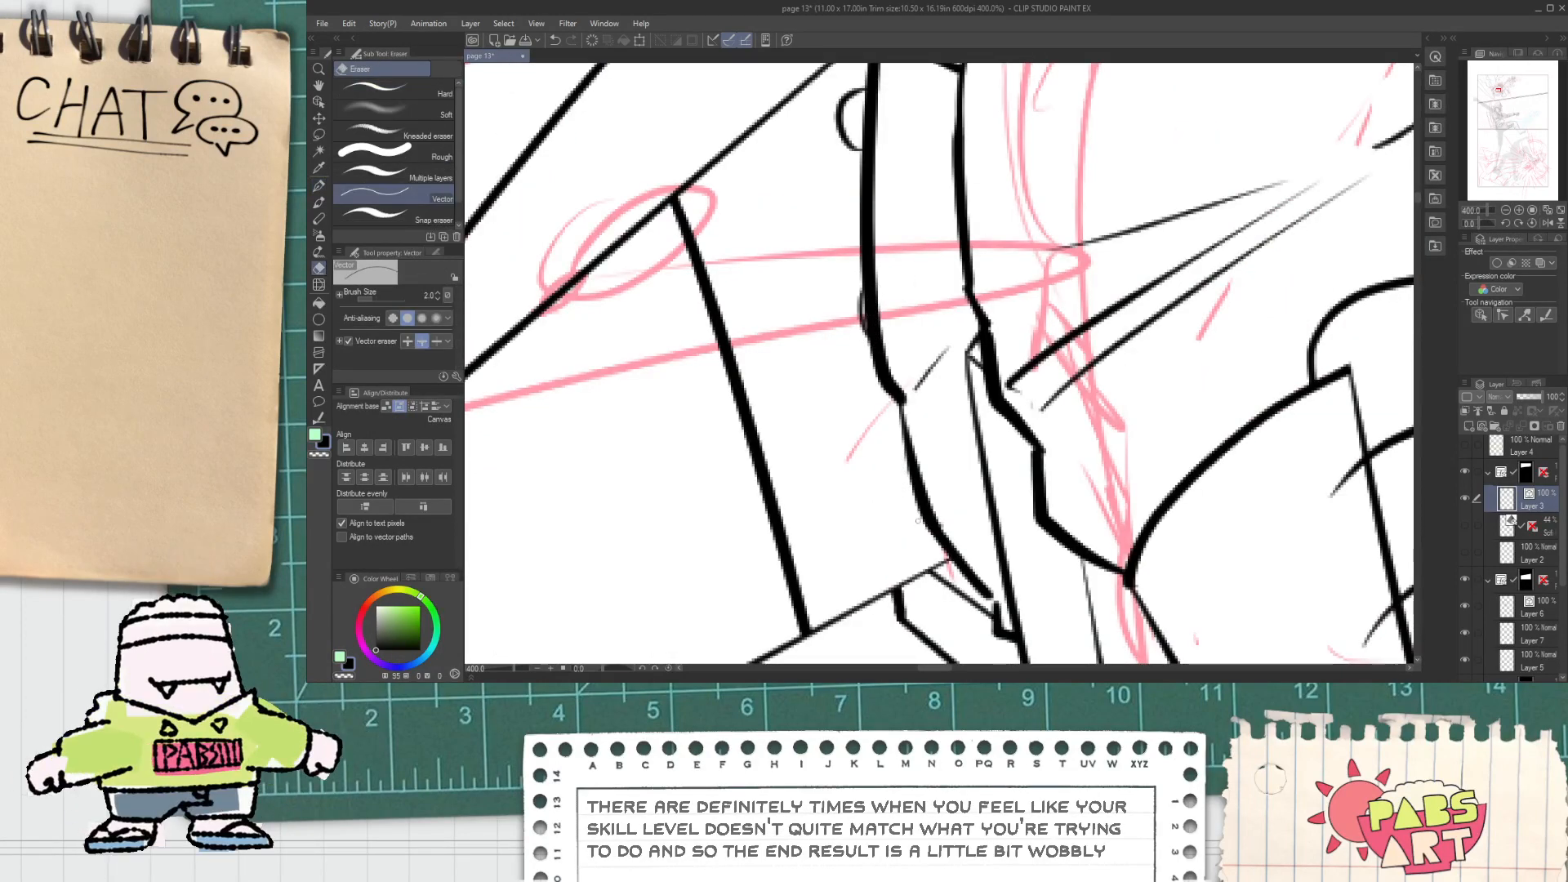
scroll(915, 498, up, 2)
drag(900, 448, 964, 529)
key(e)
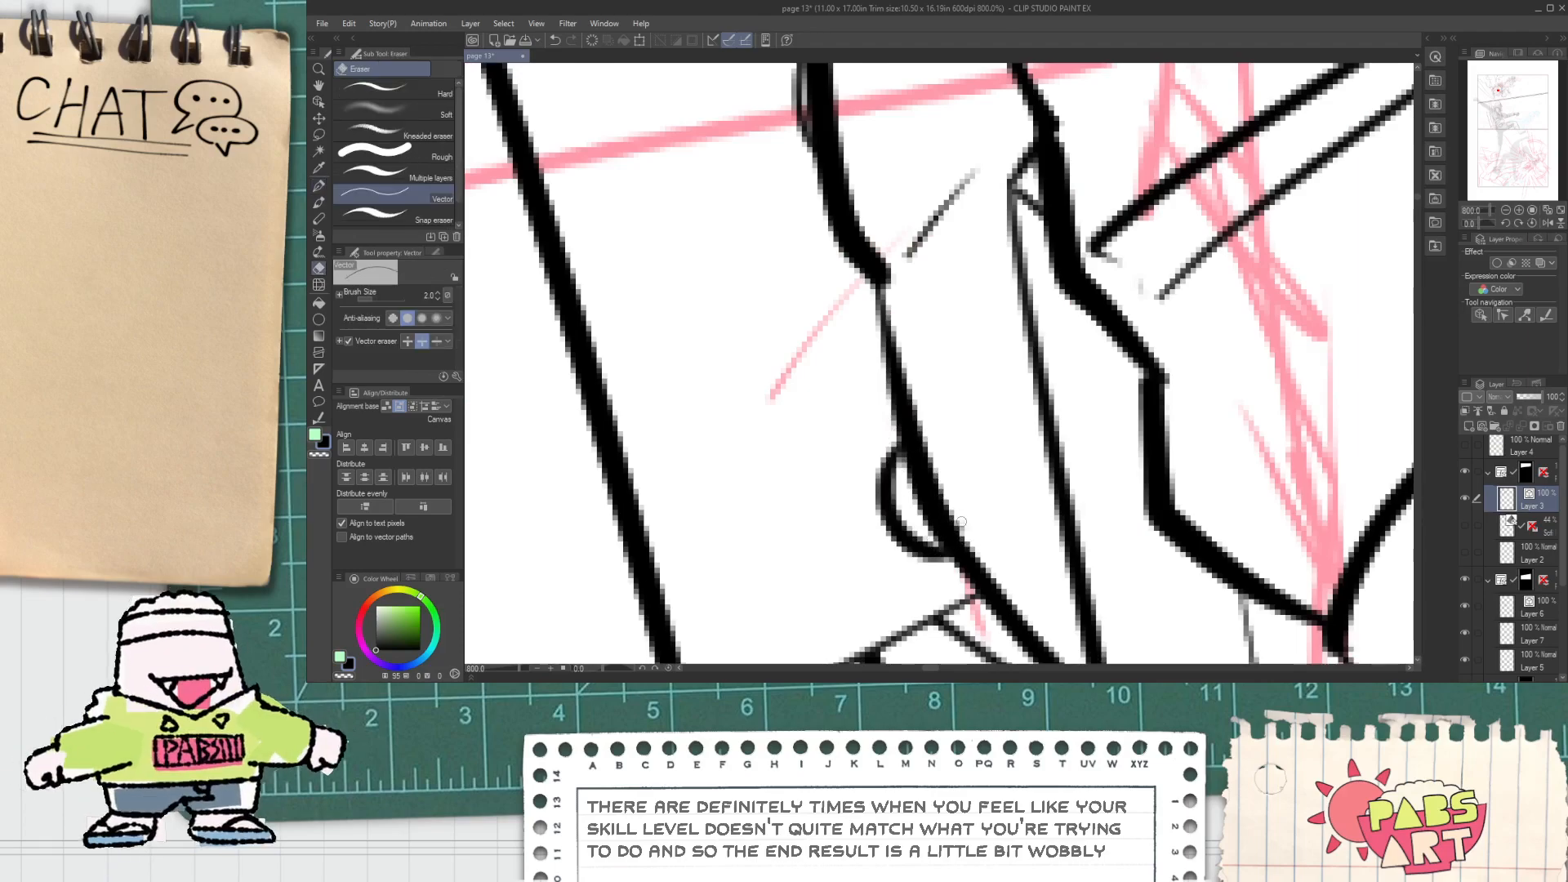
click(964, 527)
scroll(939, 521, down, 5)
scroll(928, 520, down, 5)
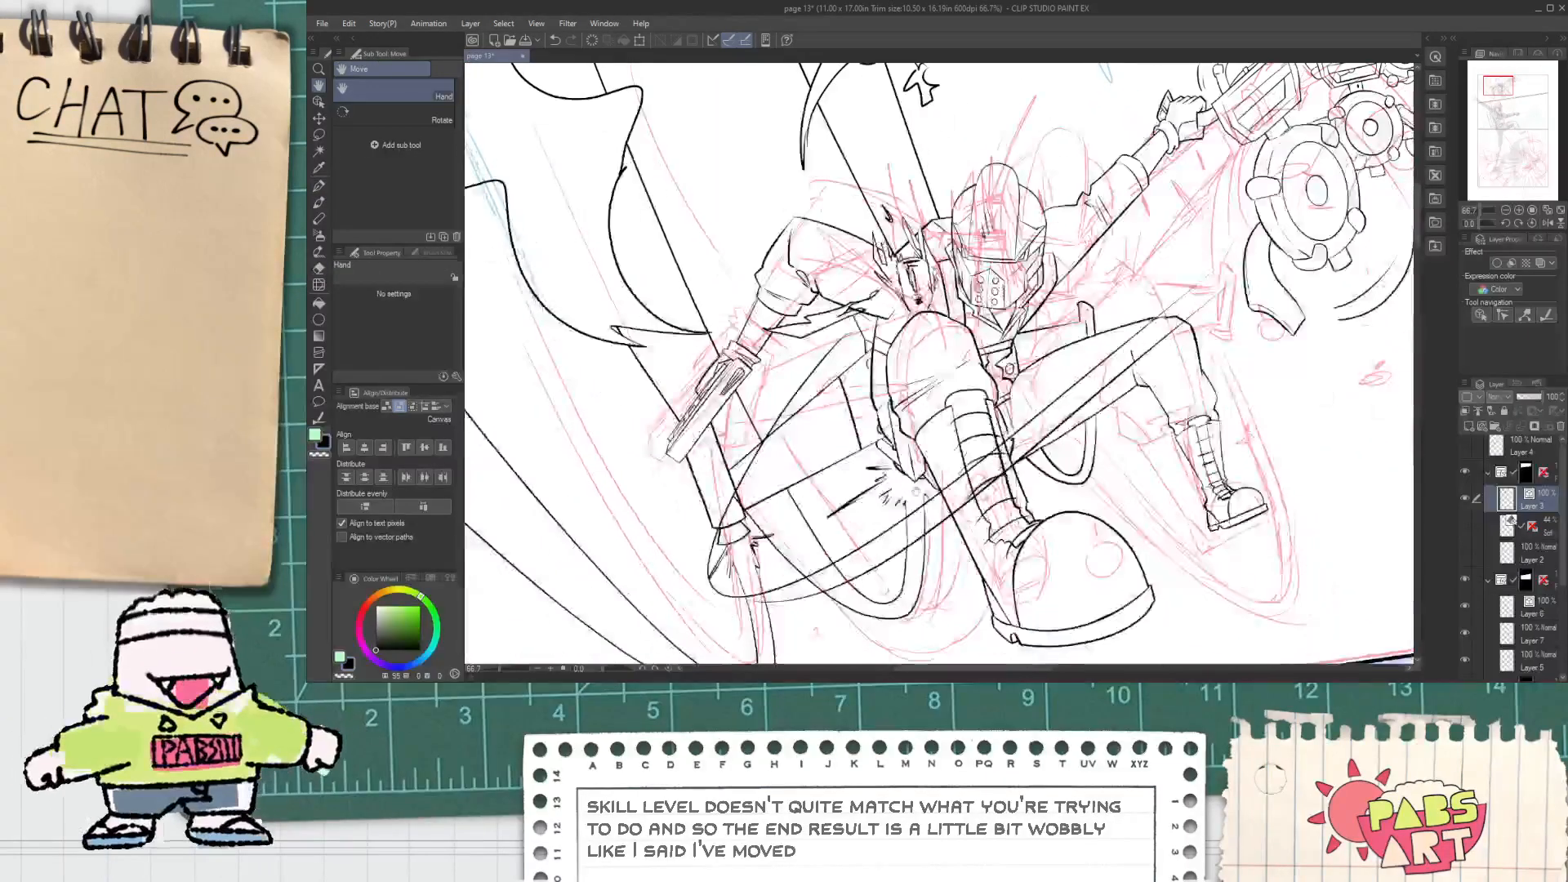
Step: Erase the round bolt by the jagged edge on the knee's other side and ink a half-round bolt against that edge
scroll(965, 567, up, 6)
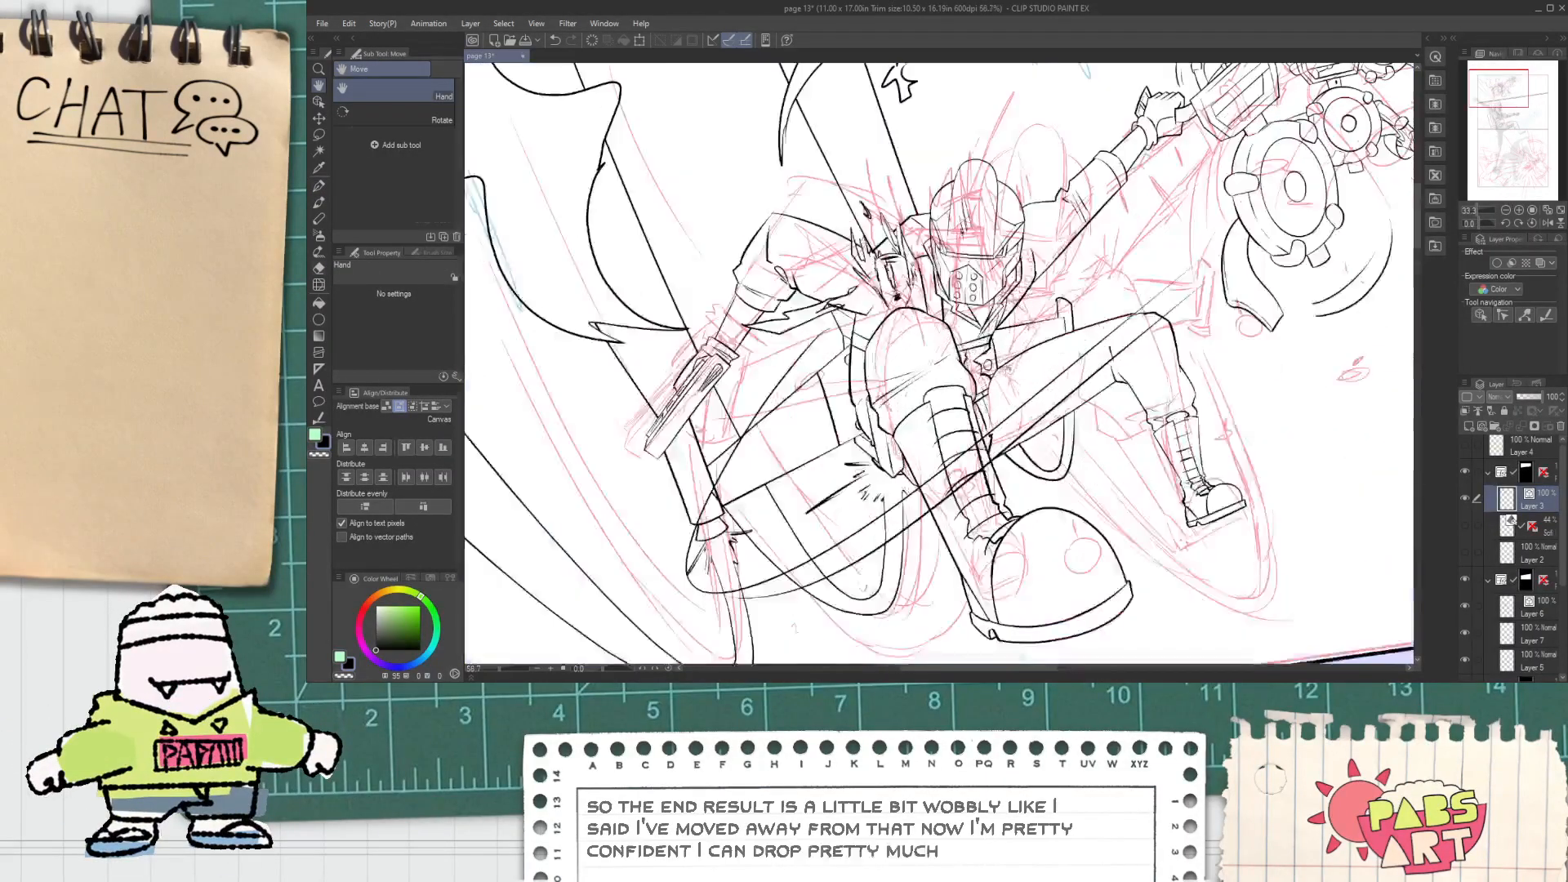
key(e)
scroll(990, 353, up, 3)
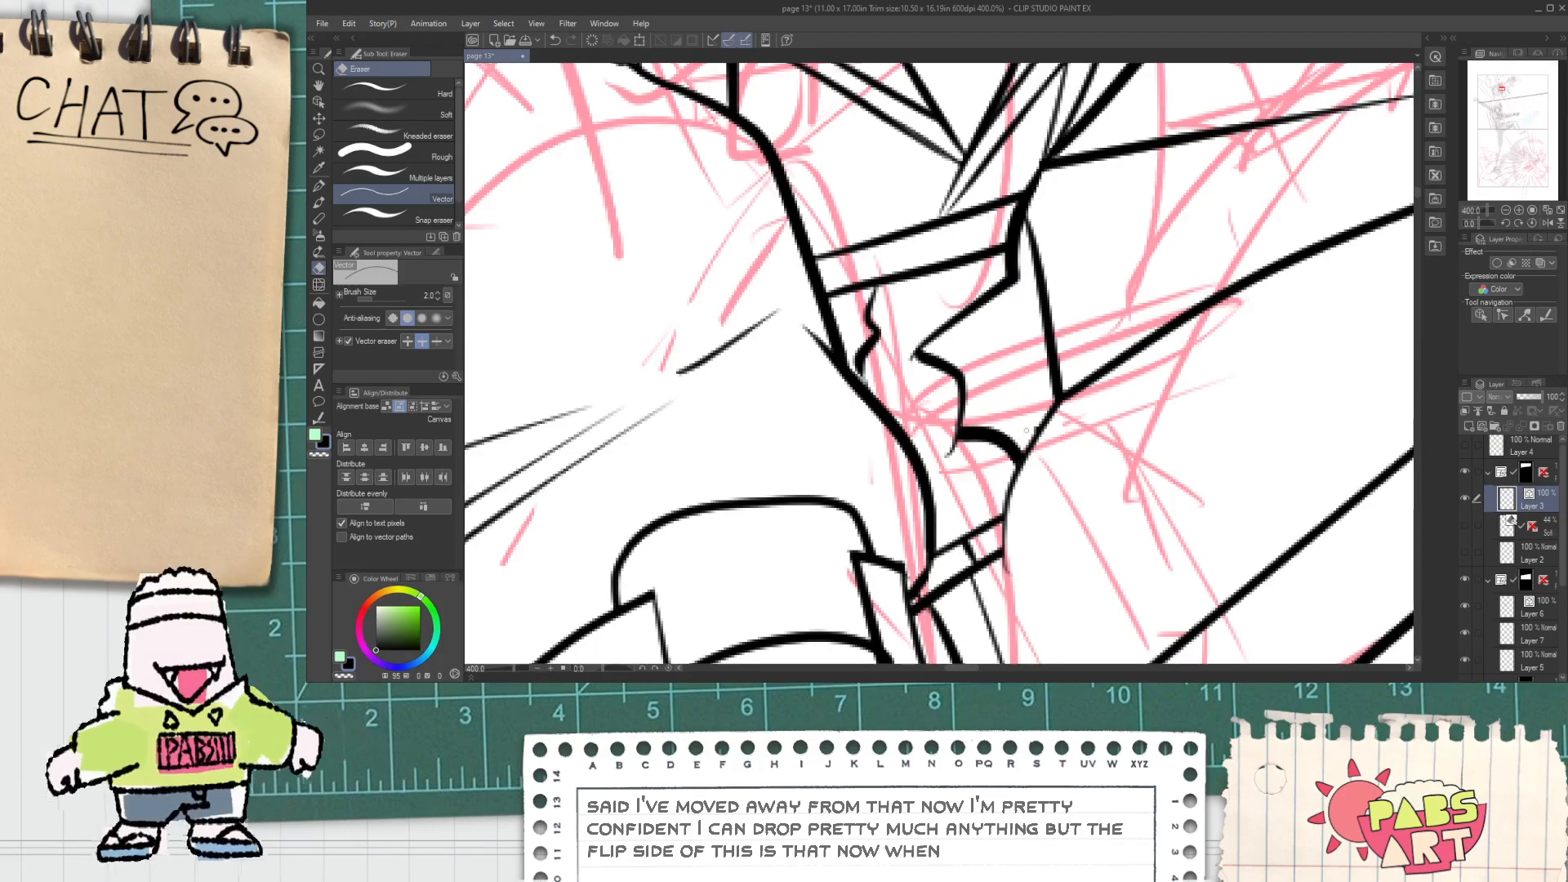
key(p)
scroll(976, 429, up, 3)
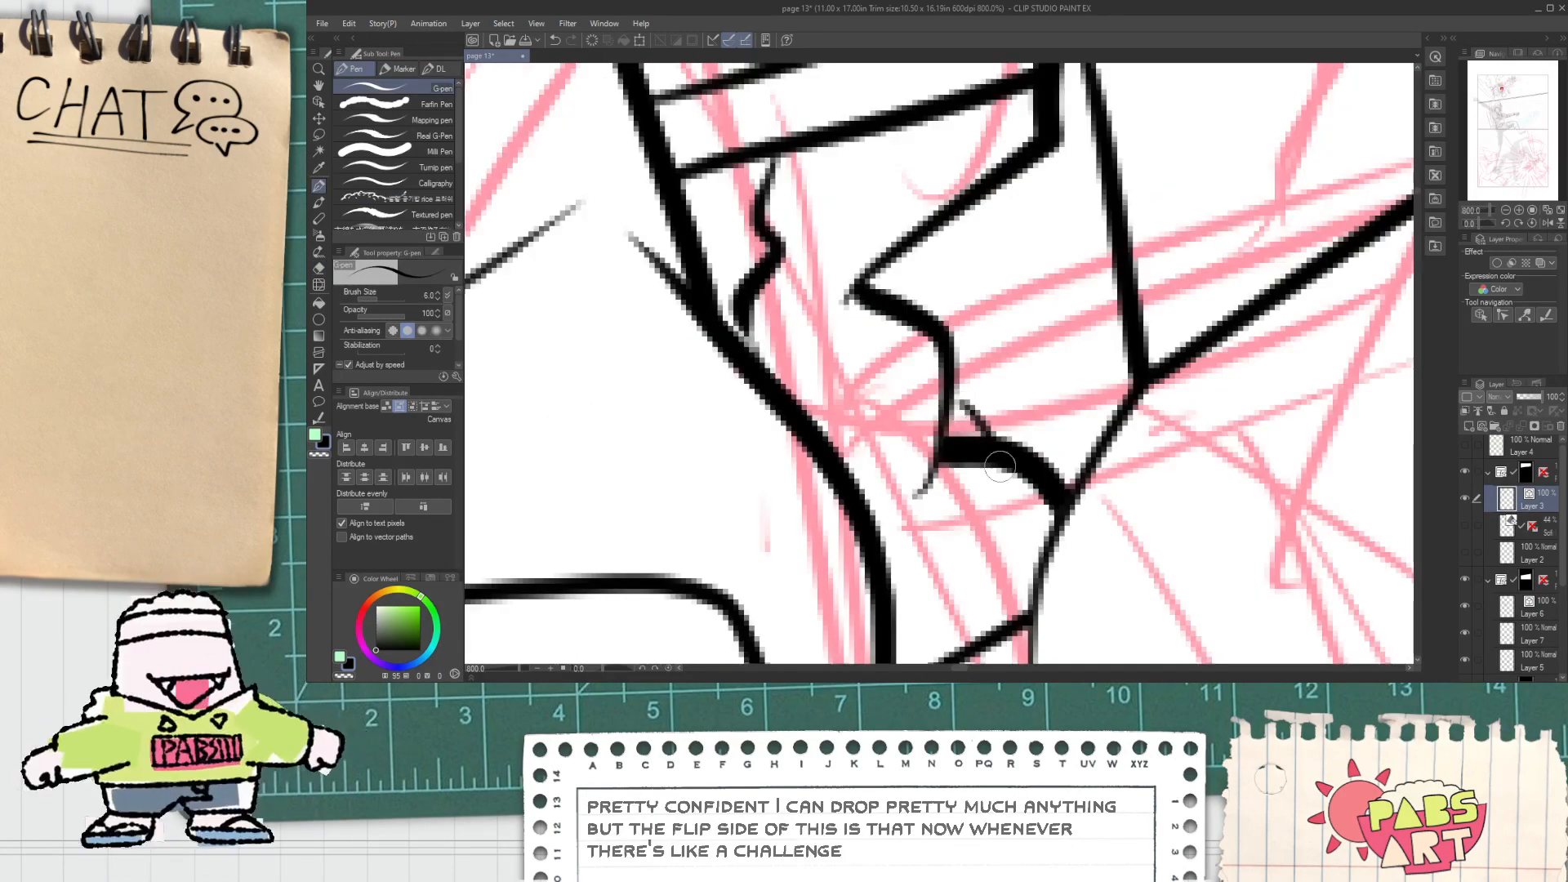
mouse_move(879, 275)
mouse_down()
mouse_move(946, 253)
mouse_move(924, 214)
mouse_move(945, 267)
mouse_move(942, 198)
mouse_up()
key(ctrl+z)
key(e)
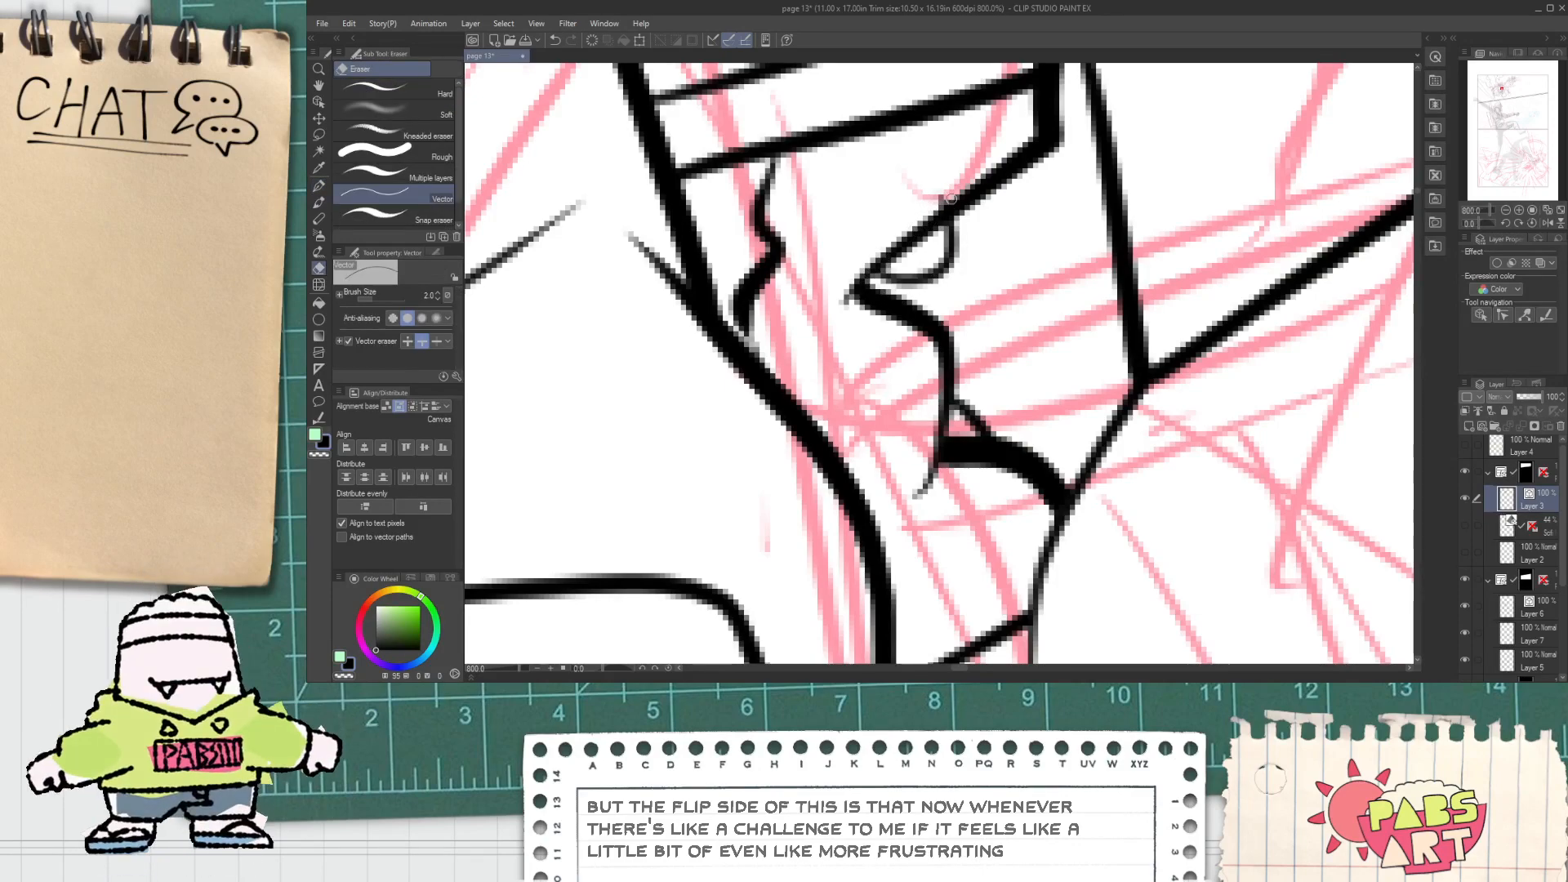
scroll(951, 193, down, 3)
scroll(941, 203, down, 5)
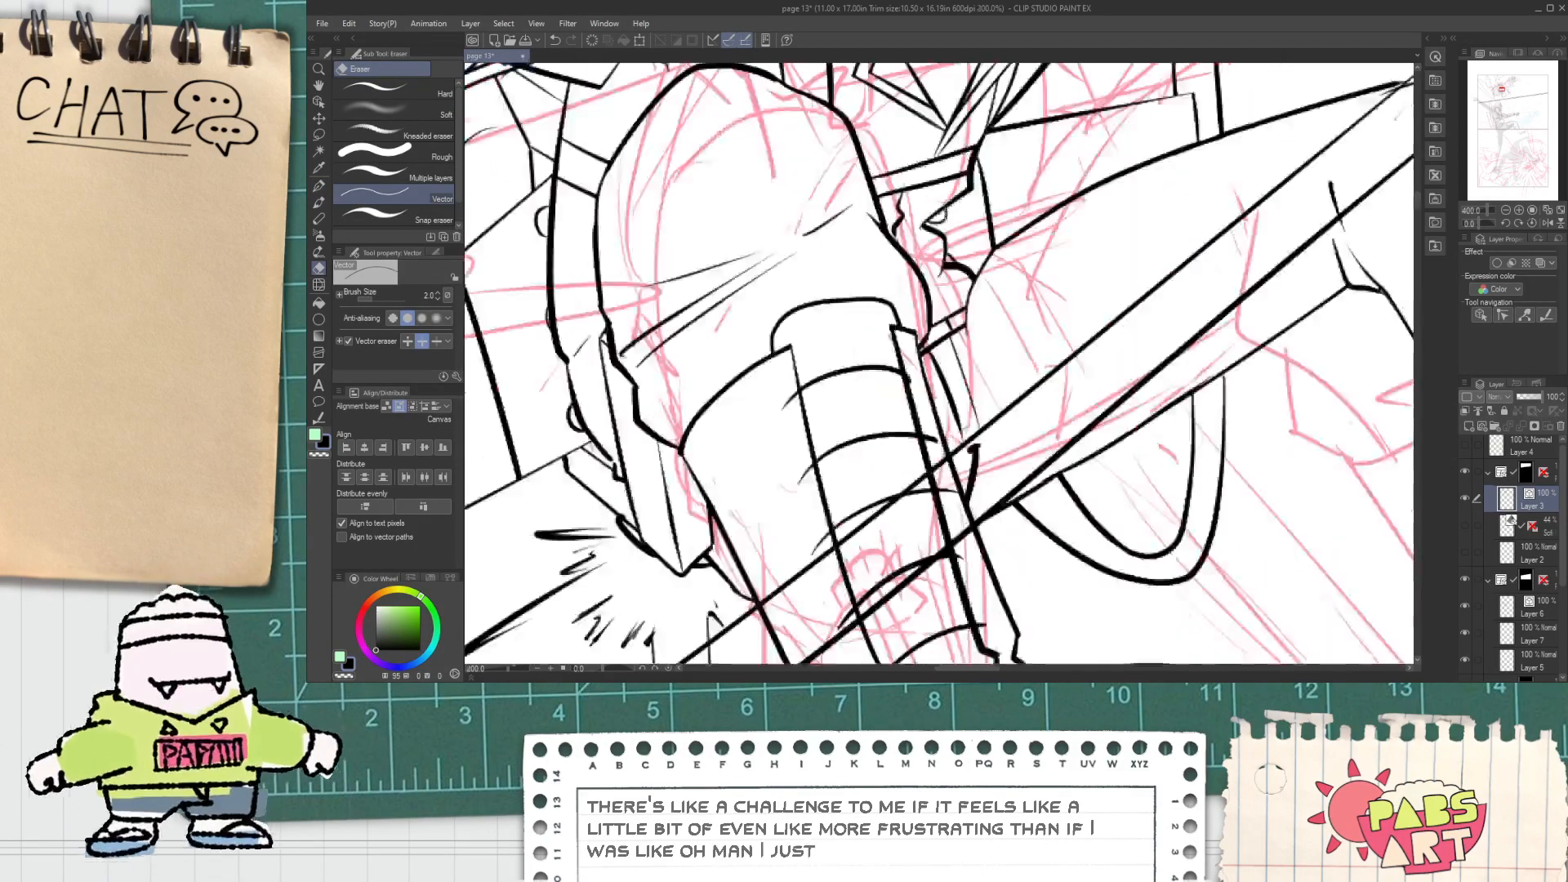
drag(938, 253, 1008, 331)
scroll(1008, 332, down, 1)
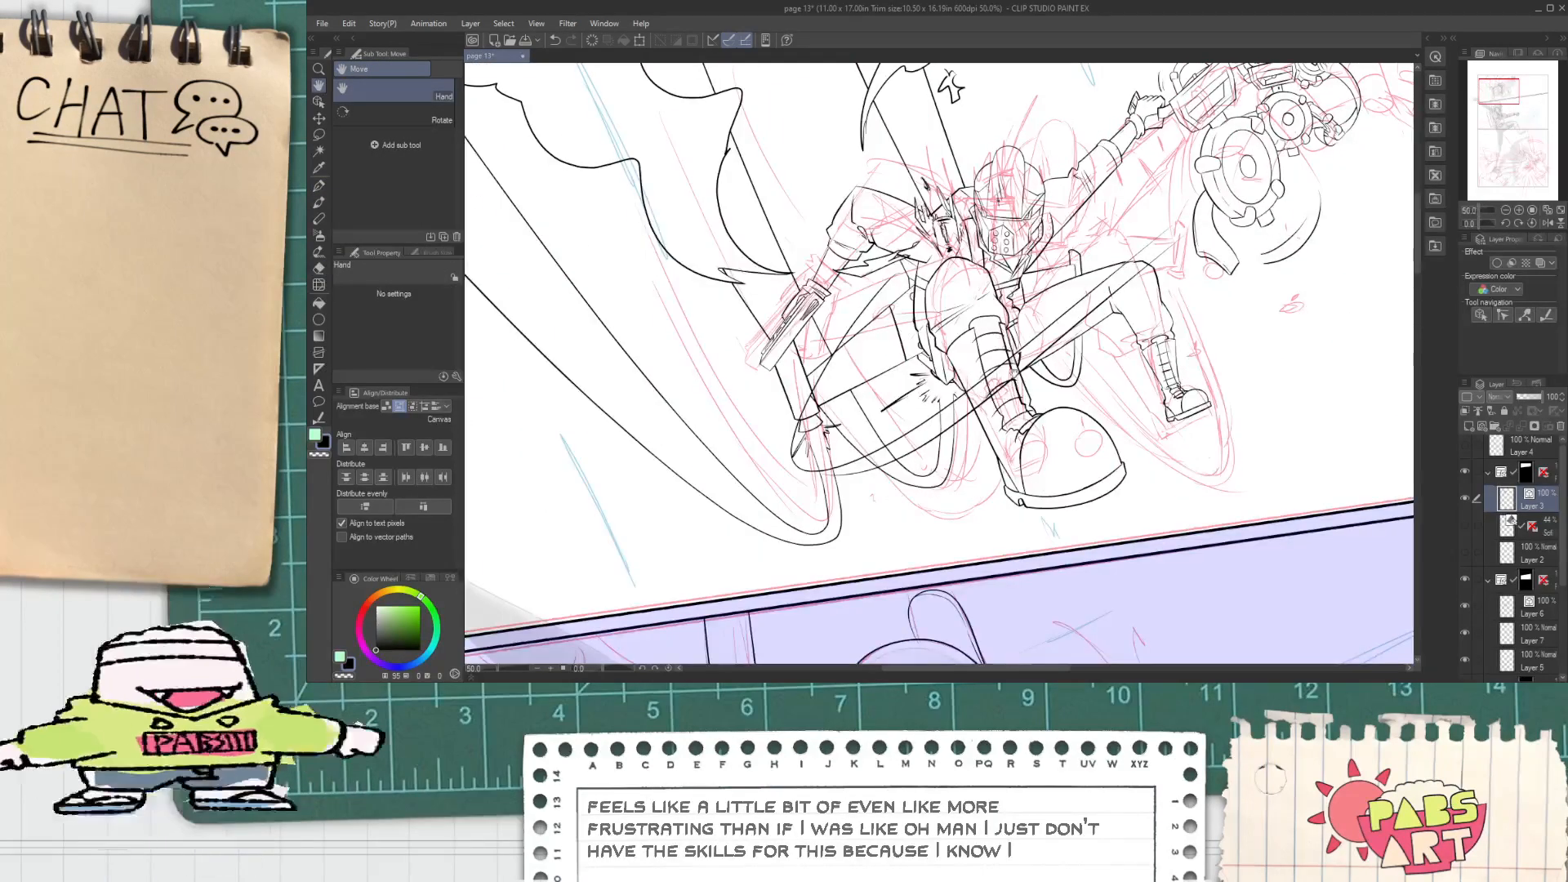
Step: Make Layer 6 the active layer for inking the jetpack in the middle panel
scroll(1004, 334, down, 1)
click(1529, 607)
key(ctrl+minus)
key(ctrl+minus)
key(ctrl+minus)
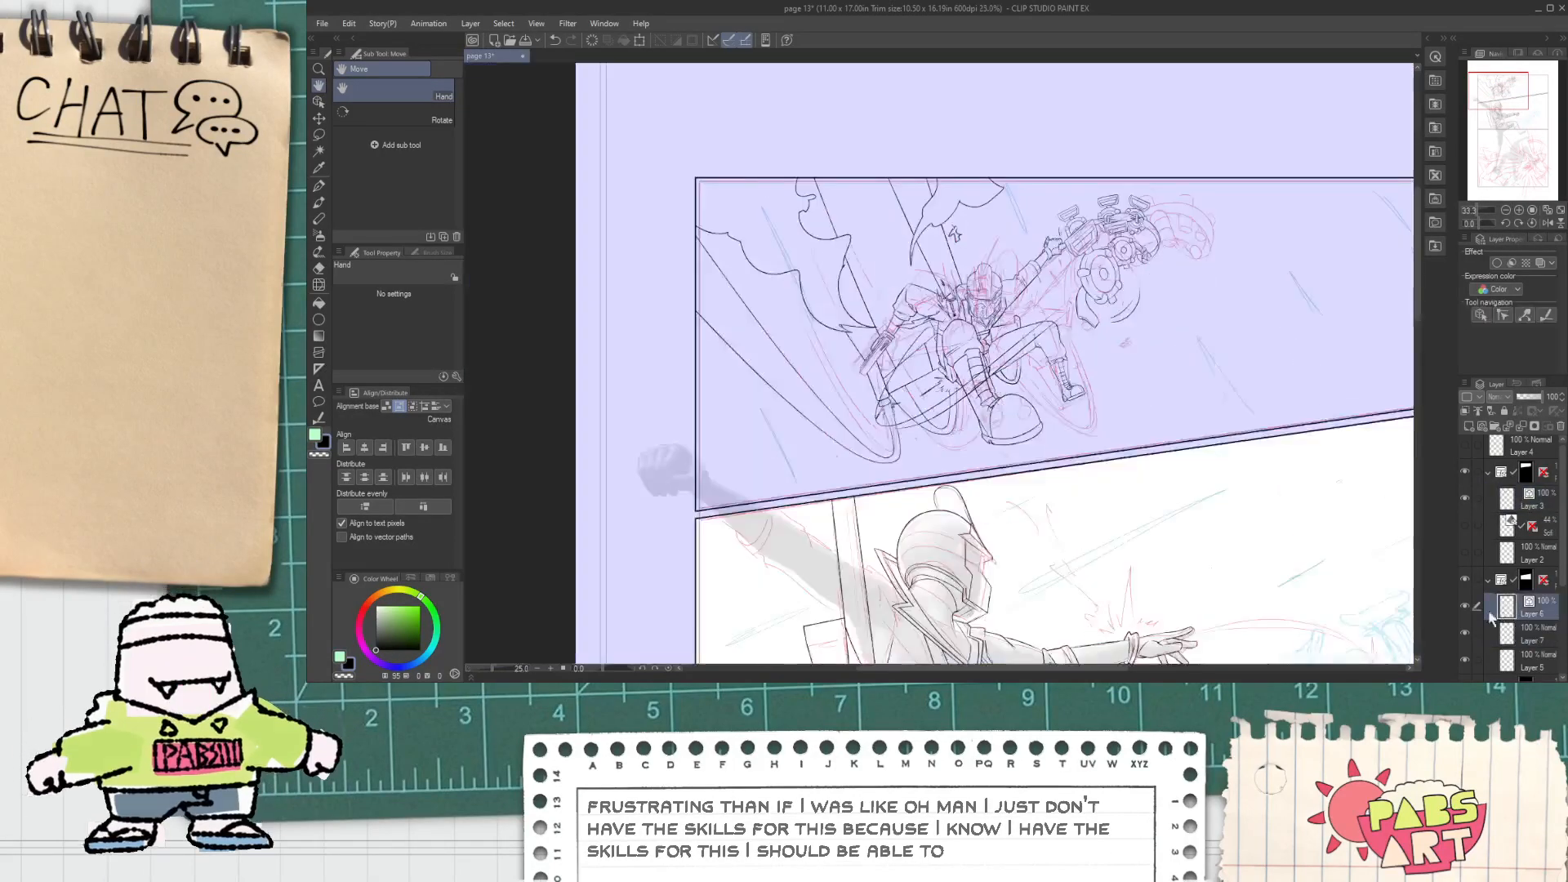
drag(1084, 576, 1075, 466)
key(ctrl+plus)
key(ctrl+plus)
key(ctrl+plus)
key(ctrl+plus)
key(ctrl+plus)
key(ctrl+plus)
key(ctrl+plus)
key(ctrl+plus)
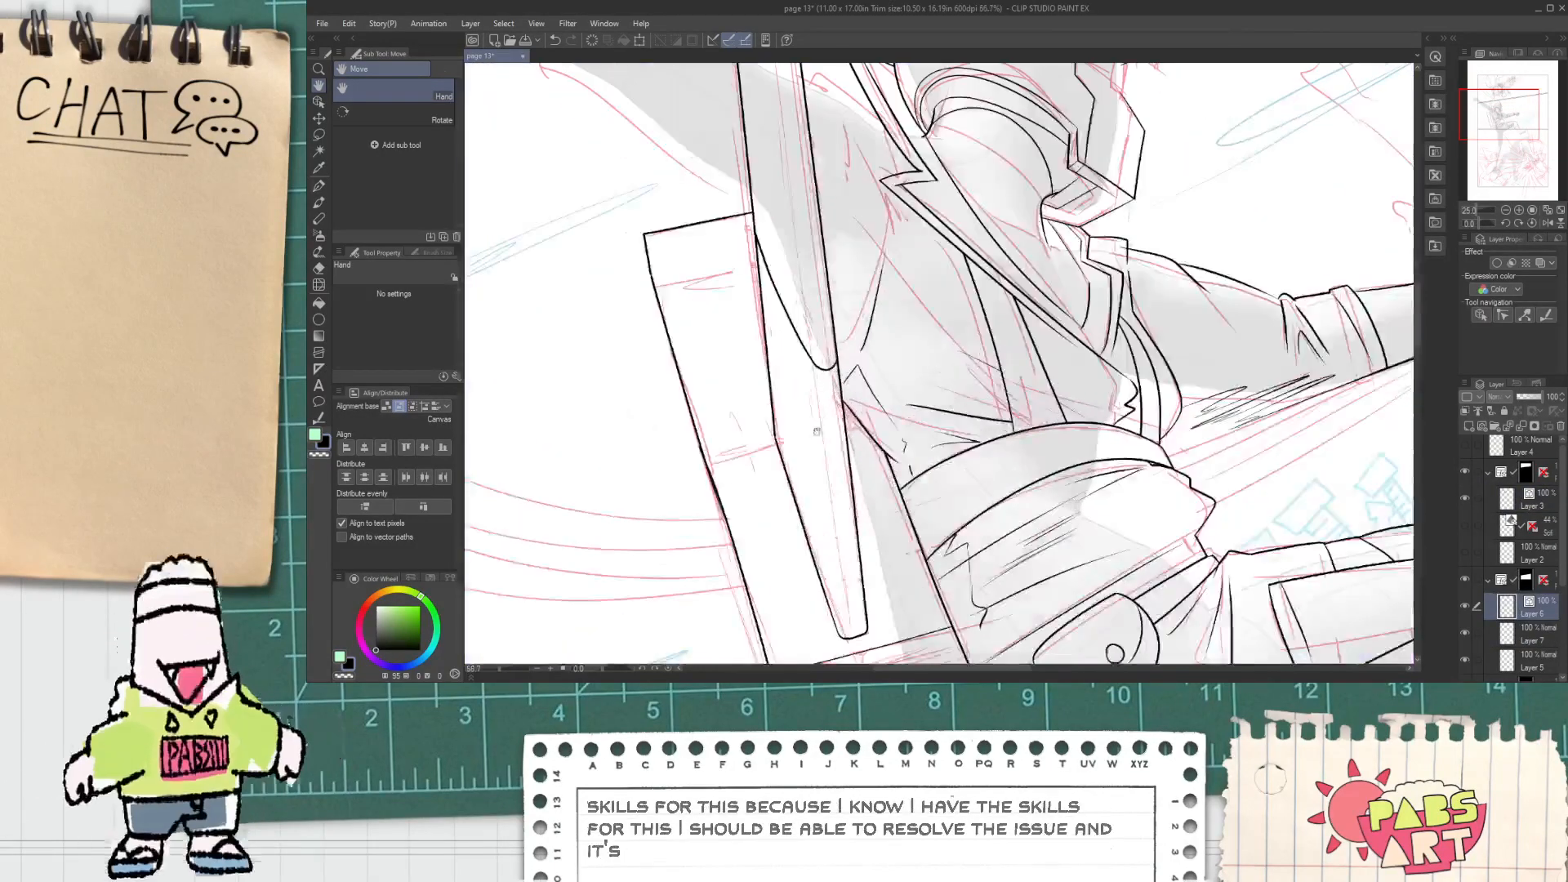
key(p)
key(ctrl+z)
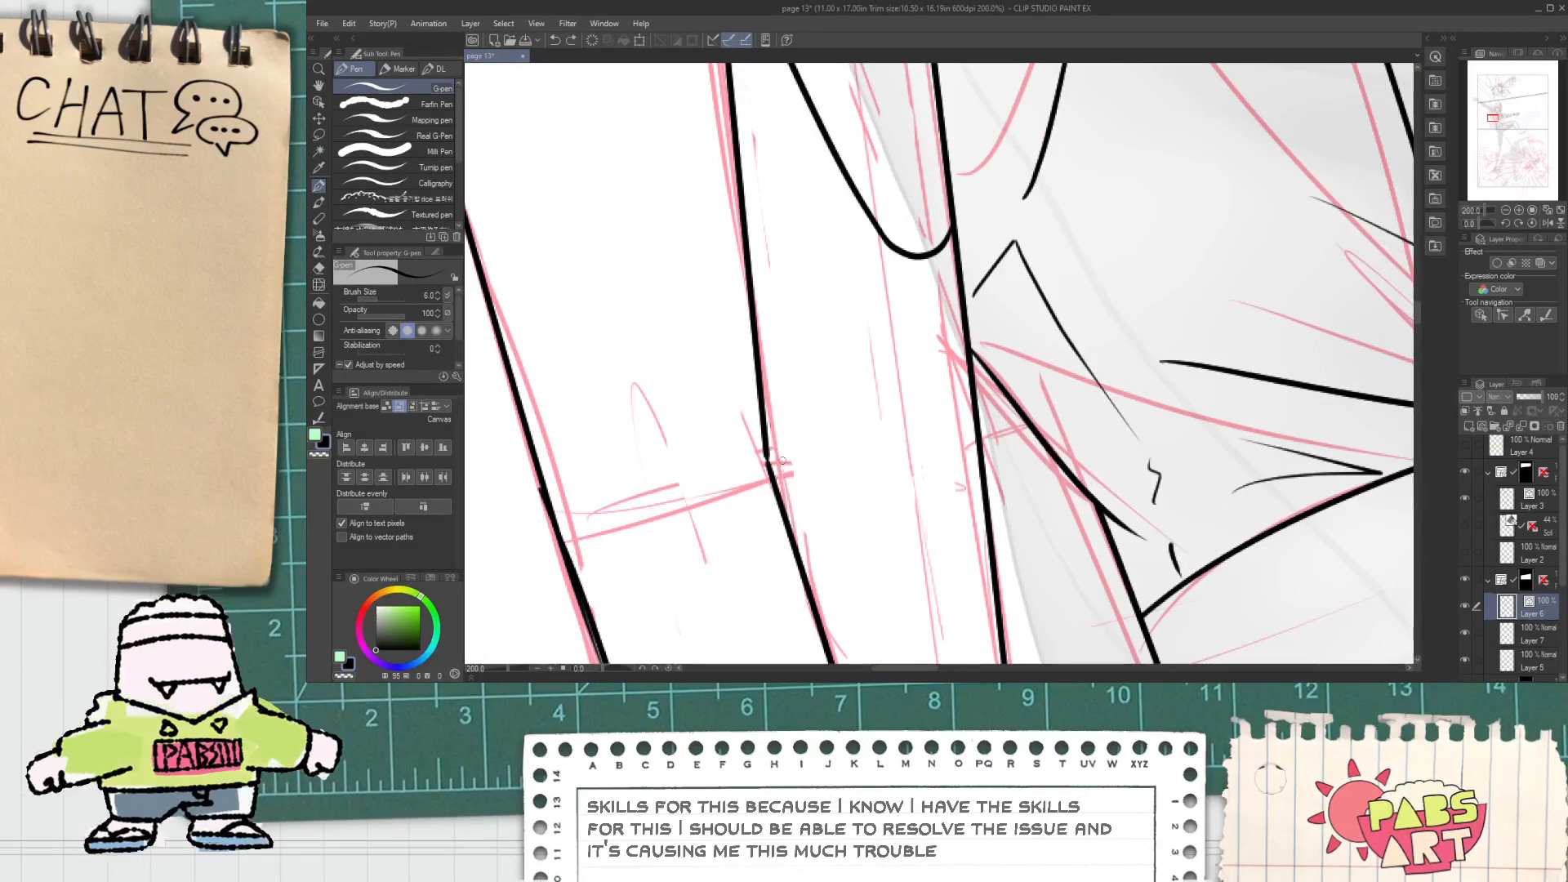
Step: Try to ink a narrow oval bolt along the tapered strip of the middle panel's jetpack
mouse_move(856, 593)
mouse_down()
mouse_move(808, 409)
mouse_move(793, 408)
mouse_up()
drag(834, 534, 801, 386)
drag(842, 530, 829, 458)
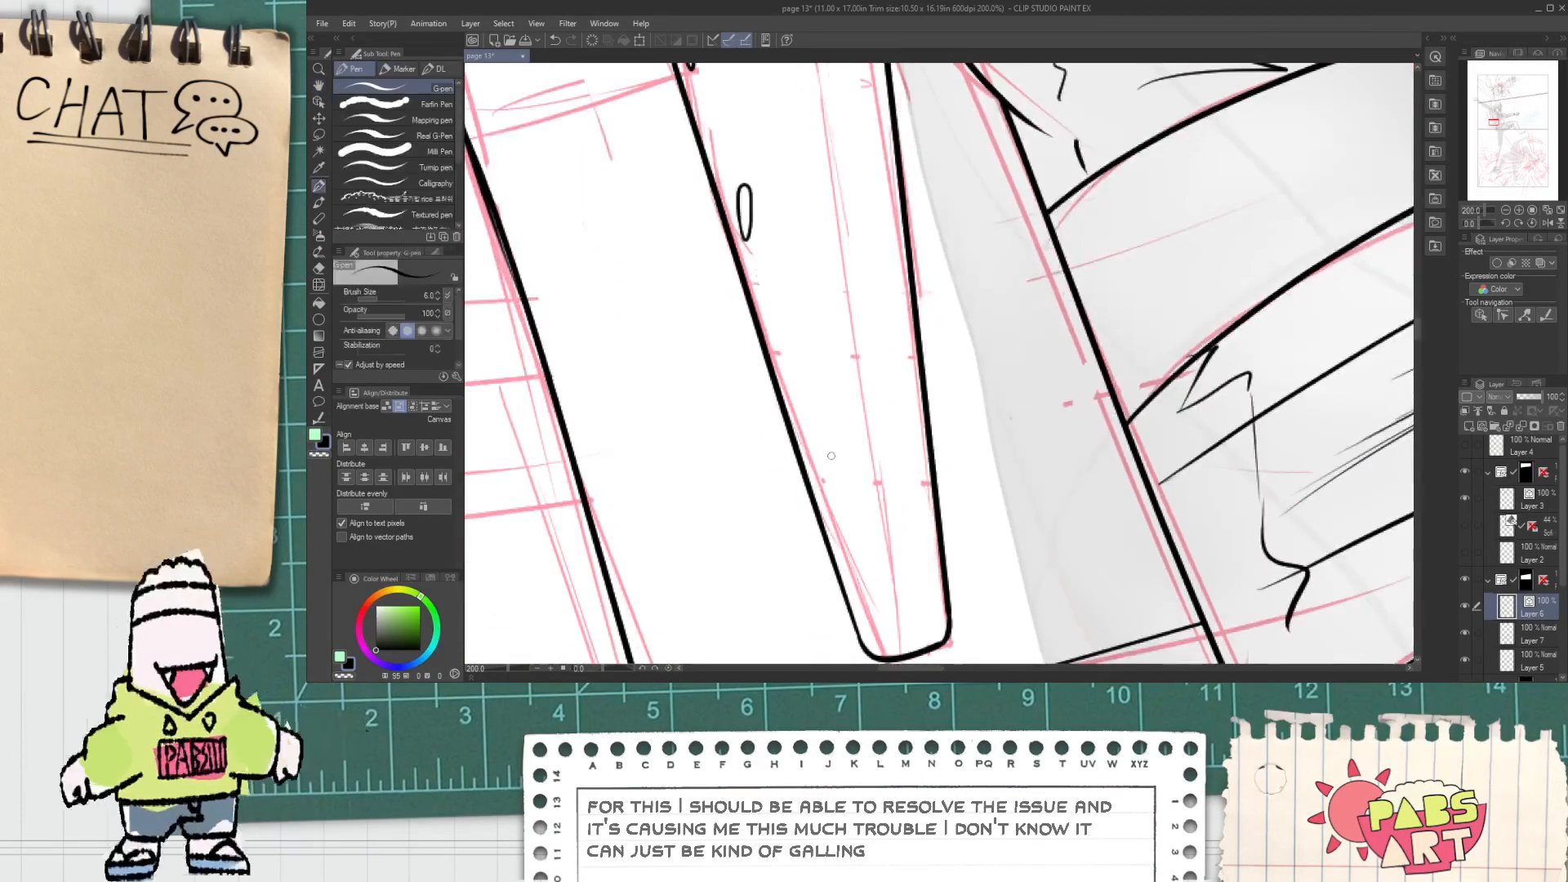
key(ctrl+z)
scroll(717, 320, down, 1)
key(ctrl+z)
scroll(714, 258, up, 1)
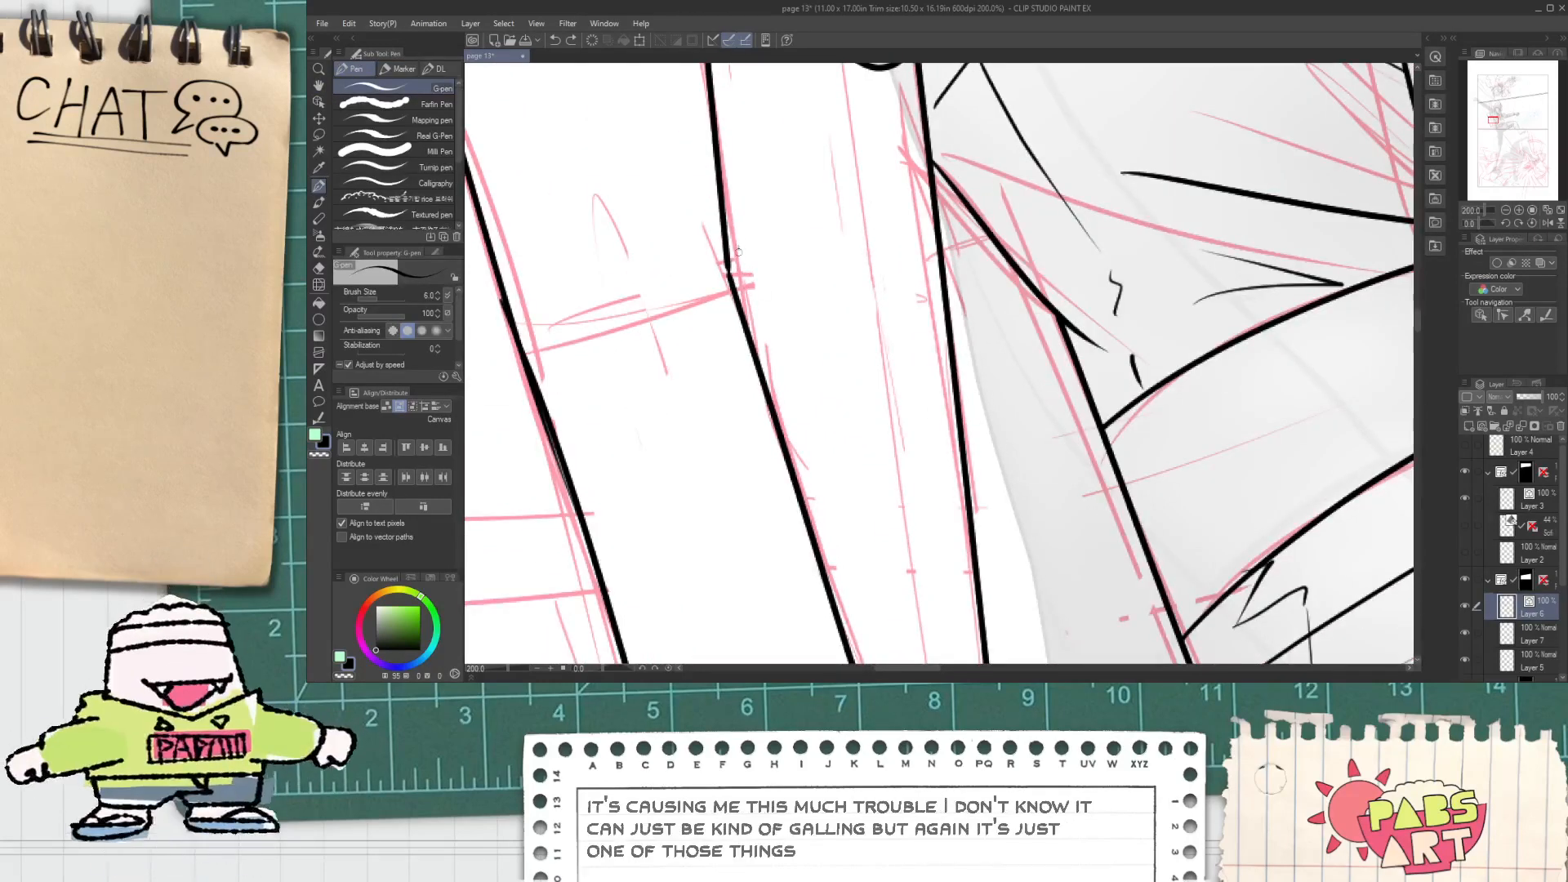
Step: Ink two narrow oval bolts one above the other along the tapered strip, redoing the lower one until it fits
drag(745, 209, 740, 276)
key(space)
mouse_move(797, 443)
mouse_down()
mouse_move(760, 315)
mouse_move(782, 296)
mouse_move(761, 286)
mouse_move(792, 386)
mouse_up()
key(ctrl+z)
key(ctrl+z)
drag(768, 320, 773, 375)
key(e)
scroll(777, 352, up, 2)
scroll(770, 368, down, 2)
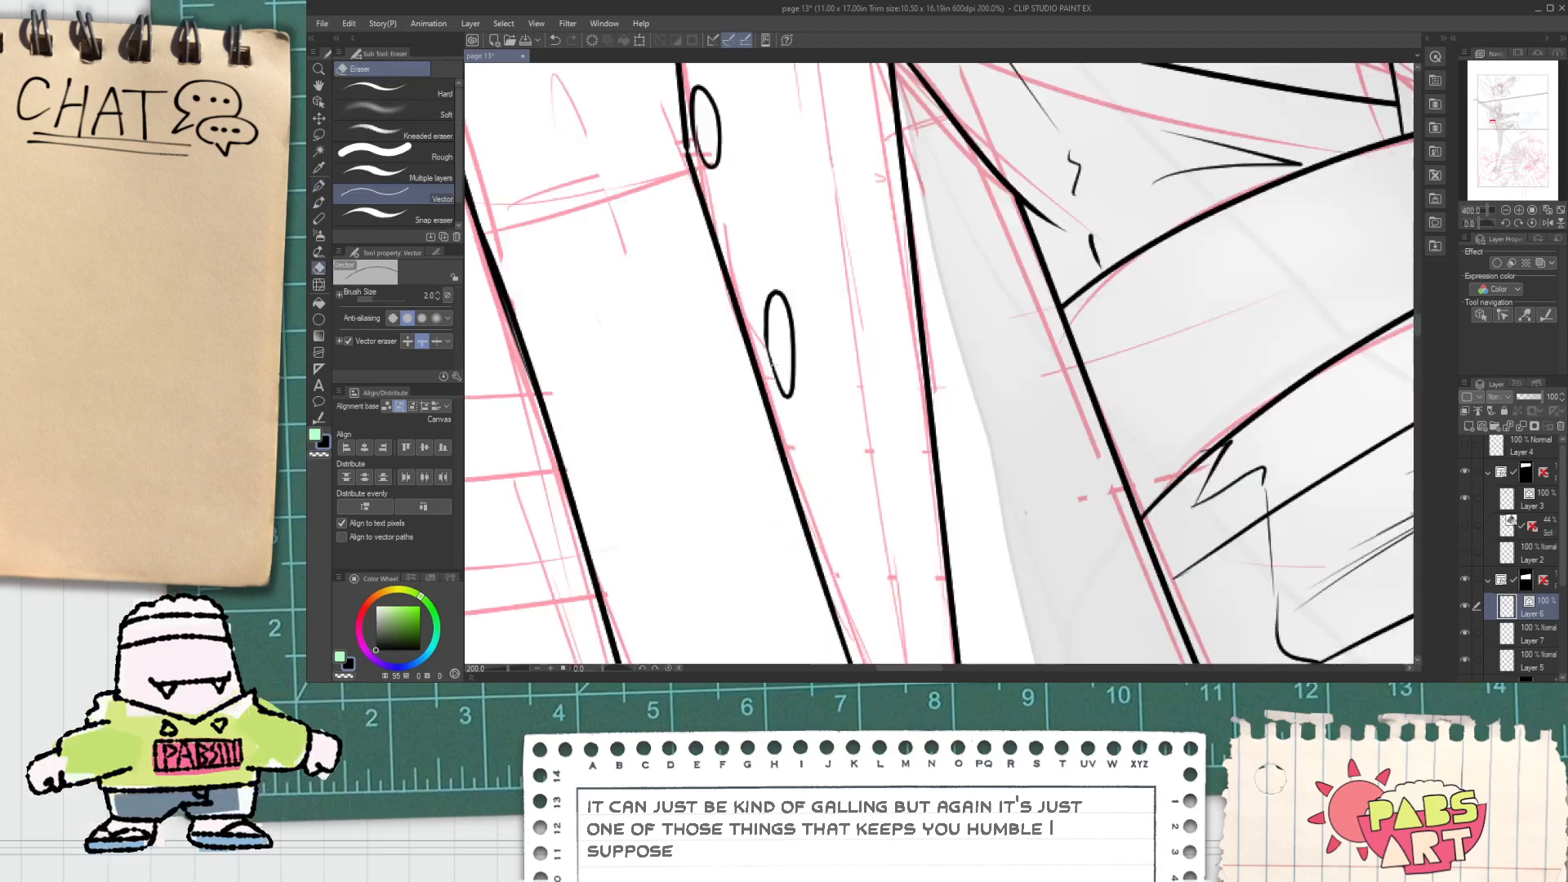
Step: Erase both narrow oval bolts from the jetpack's tapered strip
key(space)
drag(750, 268, 771, 349)
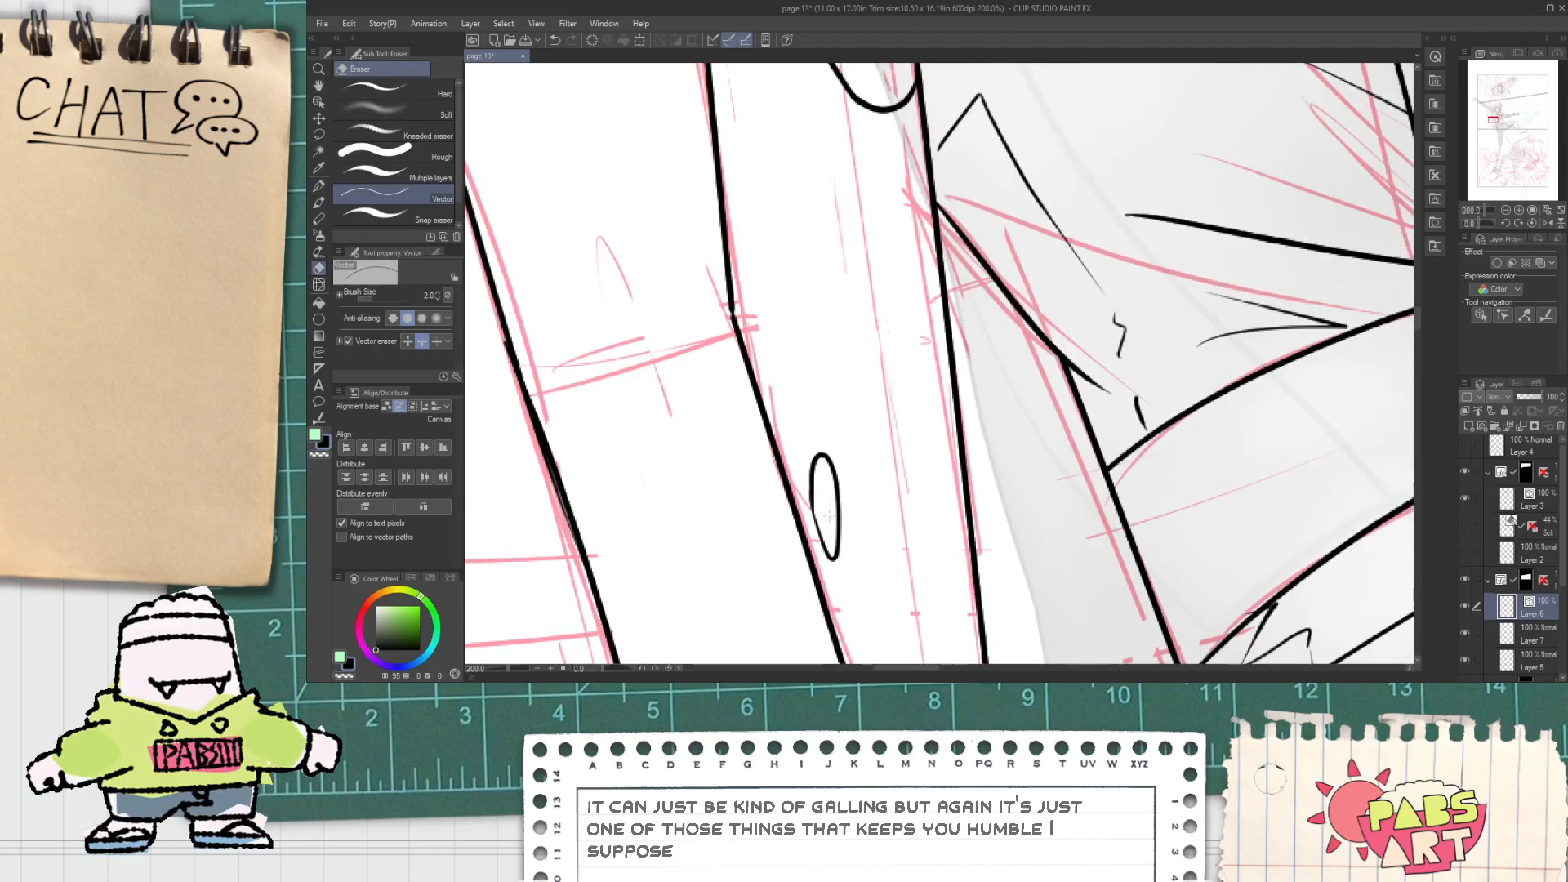
mouse_move(829, 516)
mouse_down()
mouse_move(821, 469)
mouse_move(811, 514)
mouse_up()
key(p)
drag(847, 564, 799, 440)
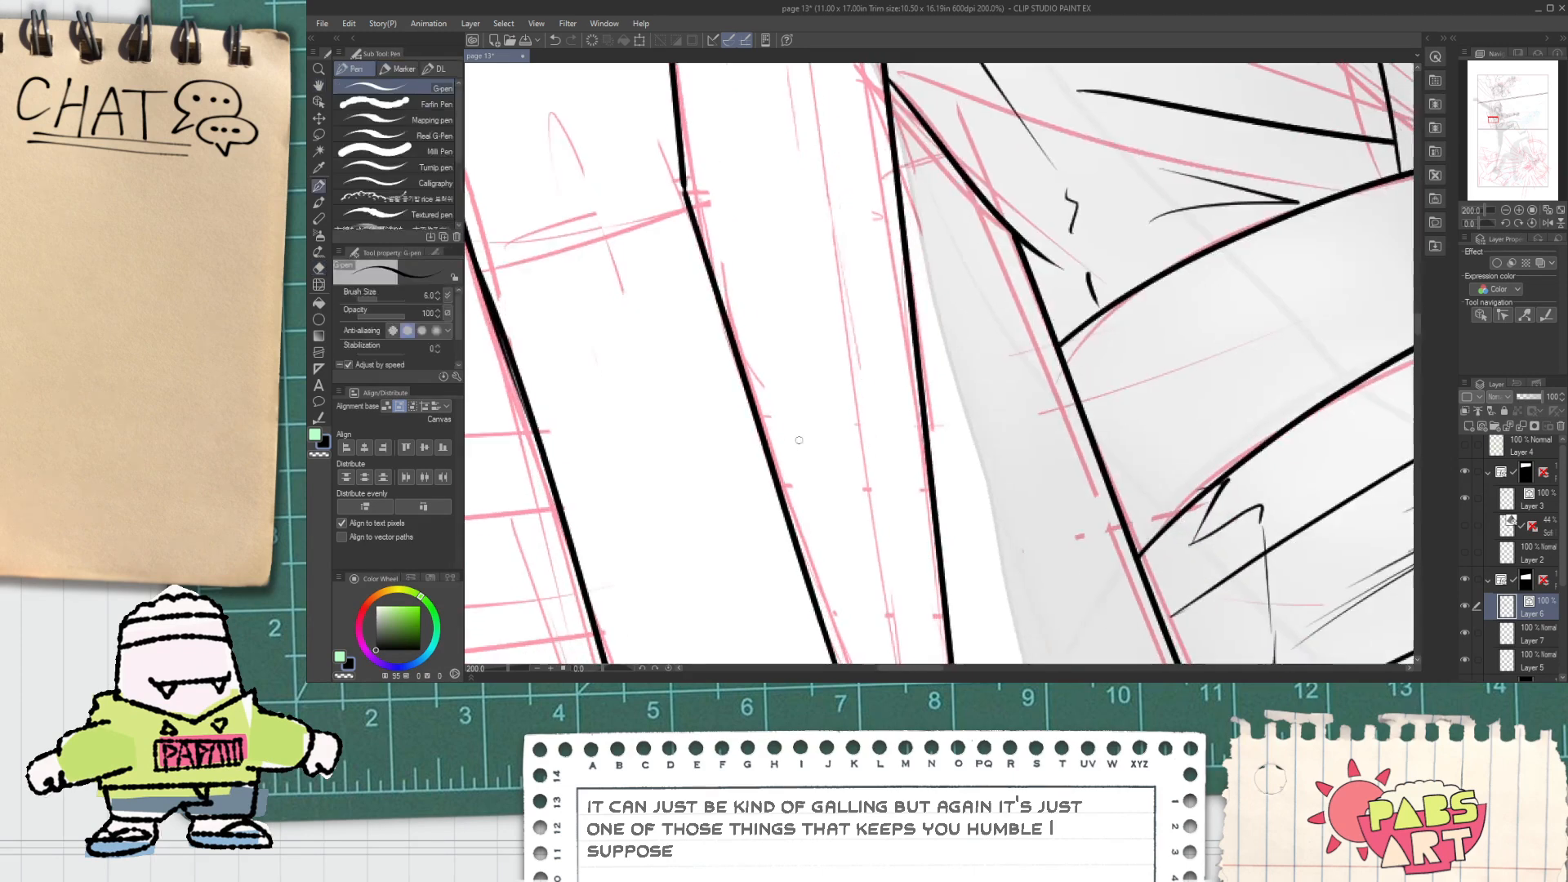
Step: Ink a single narrow oval bolt beside the tapered strip's long edge, redoing the stroke until the shape is clean
mouse_move(768, 346)
mouse_down()
mouse_move(790, 353)
mouse_move(757, 333)
mouse_move(785, 351)
mouse_move(778, 333)
mouse_move(758, 363)
mouse_move(759, 337)
mouse_up()
key(ctrl+z)
key(ctrl+z)
key(ctrl+z)
key(ctrl+z)
drag(802, 428, 830, 317)
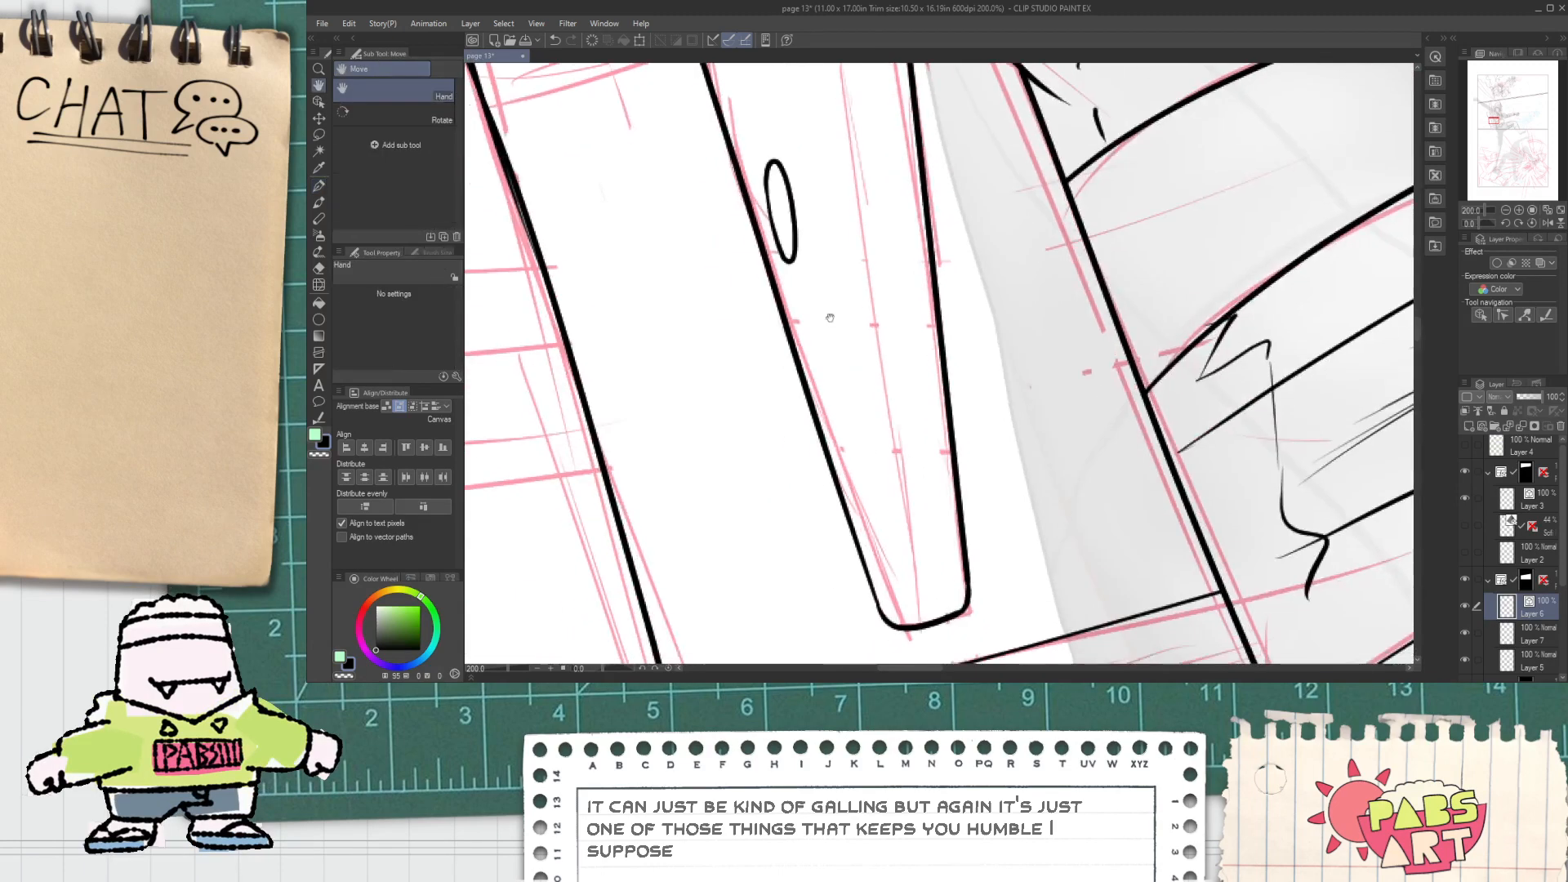
Step: Enlarge and duplicate the narrow oval bolt so two ovals sit one above the other along the tapered strip's long edge
key(o)
click(790, 245)
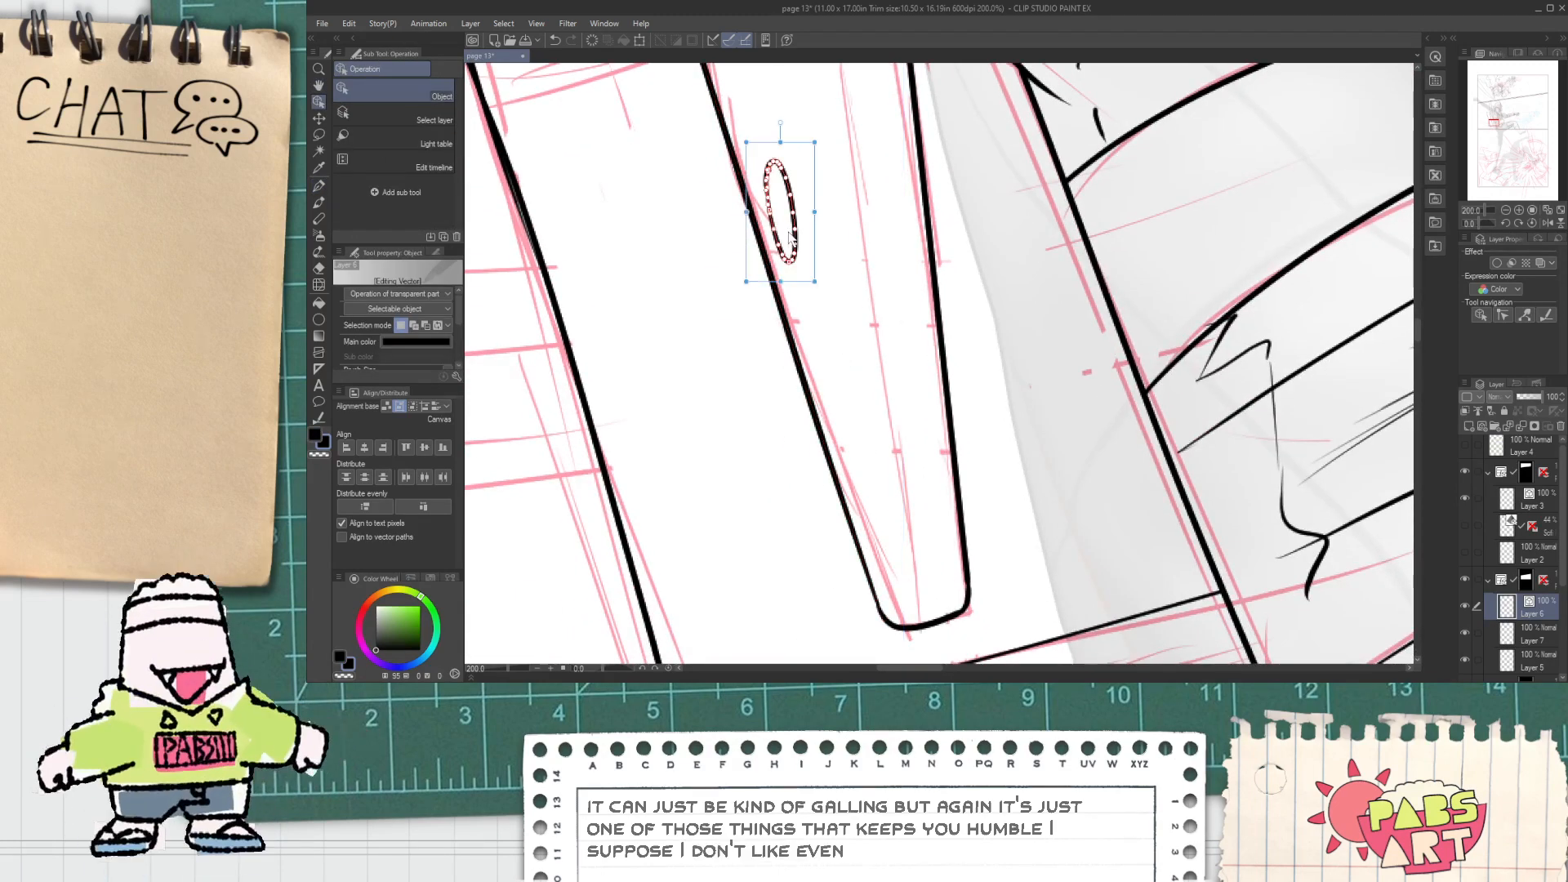
drag(825, 261, 886, 341)
scroll(891, 381, down, 2)
scroll(833, 222, up, 2)
click(842, 373)
click(882, 342)
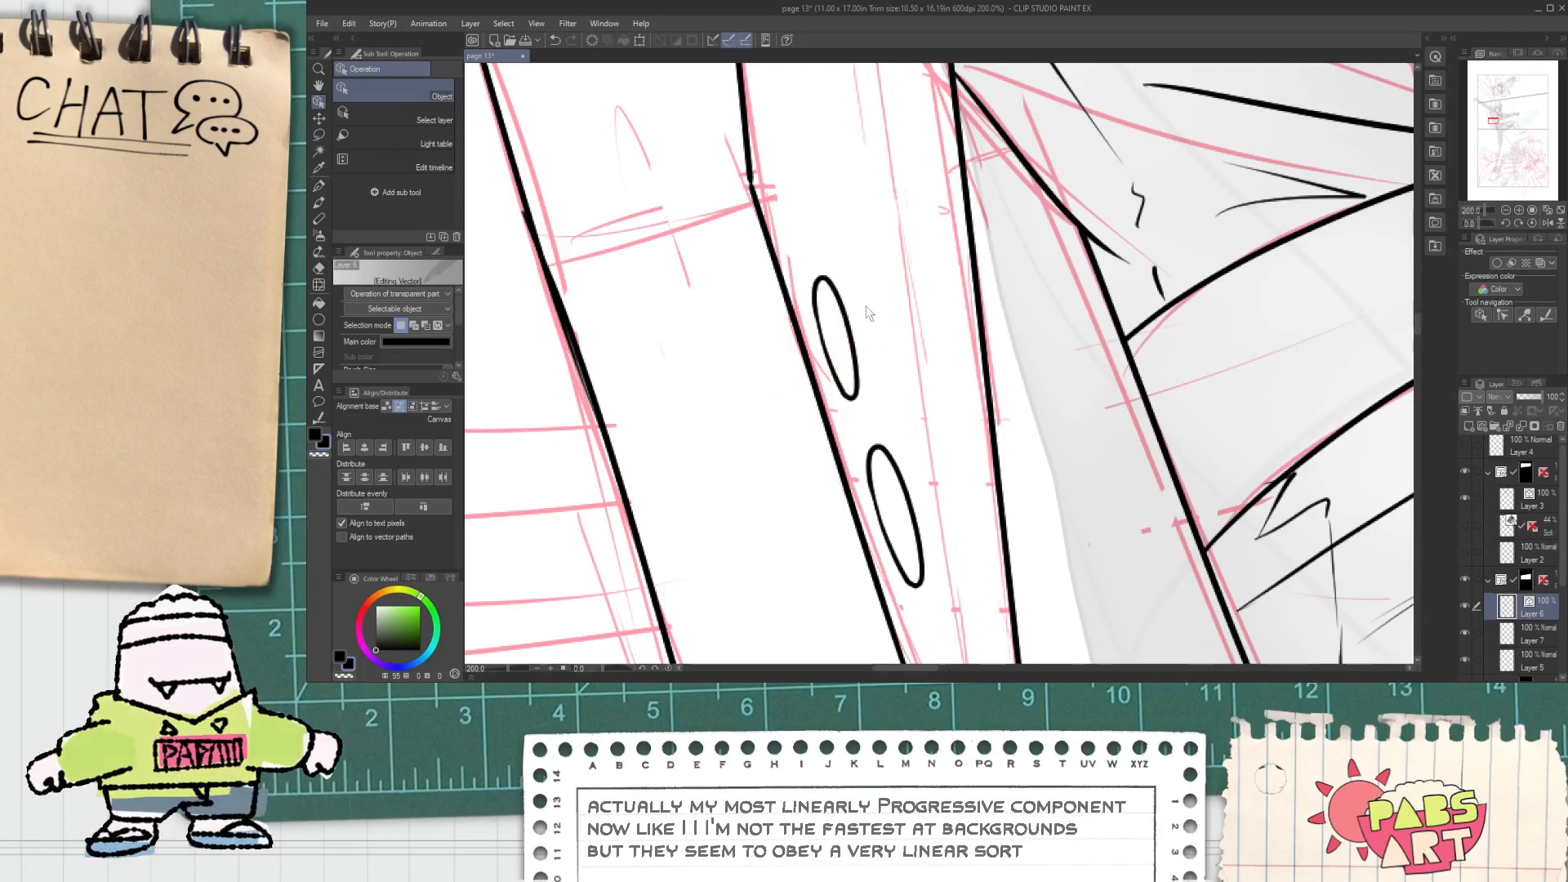
Step: Add a third, smaller copy of the oval bolt above the other two along the same edge
click(852, 369)
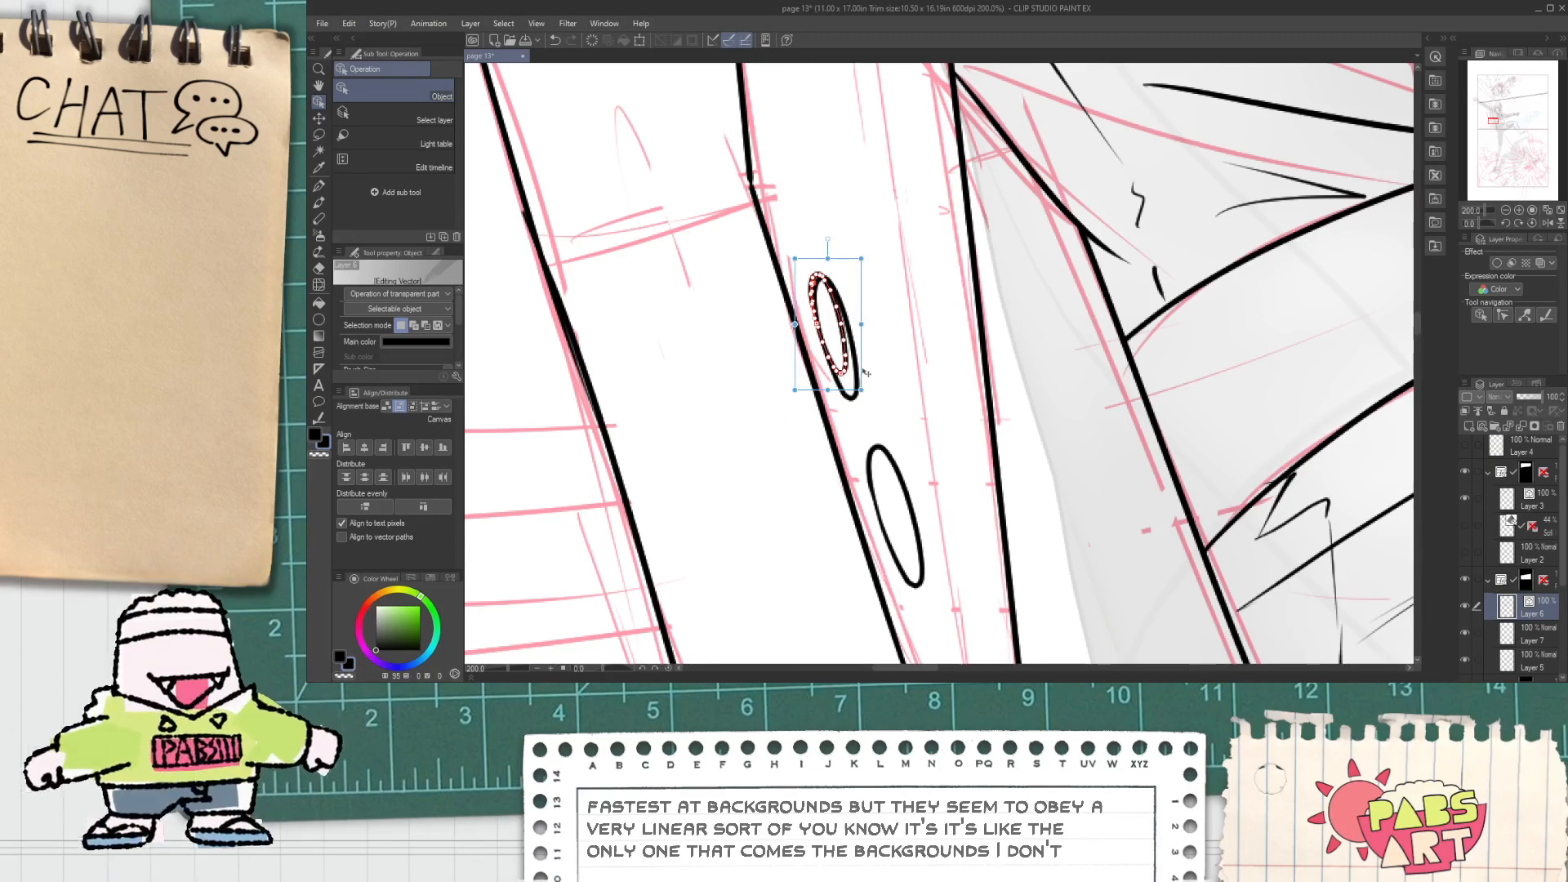
drag(866, 381, 815, 272)
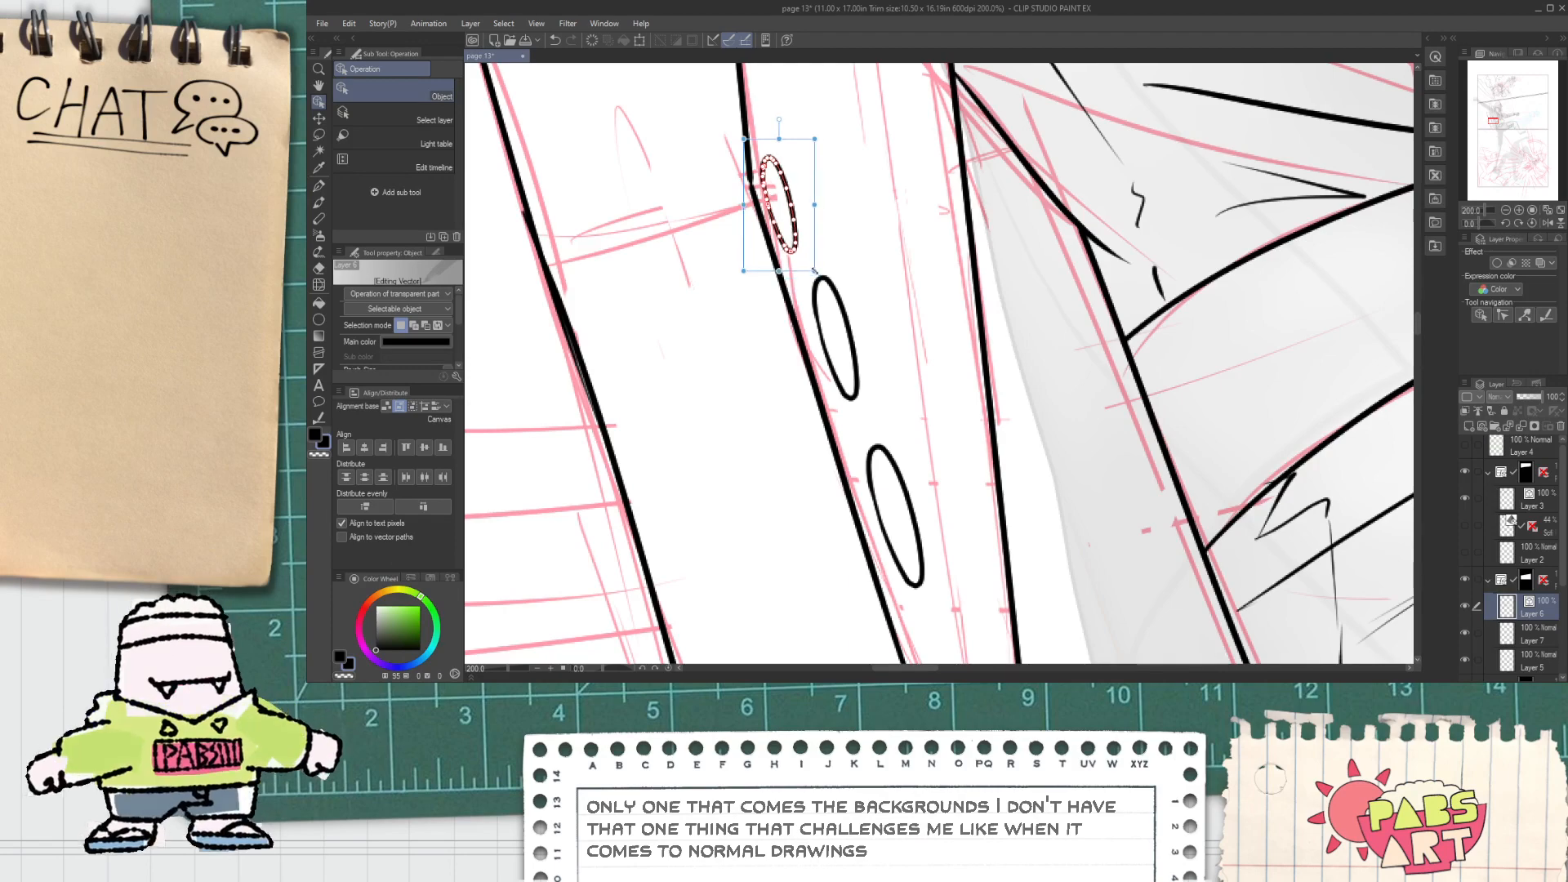
scroll(874, 263, down, 1)
key(space)
drag(846, 103, 829, 325)
scroll(817, 275, down, 1)
scroll(882, 359, down, 1)
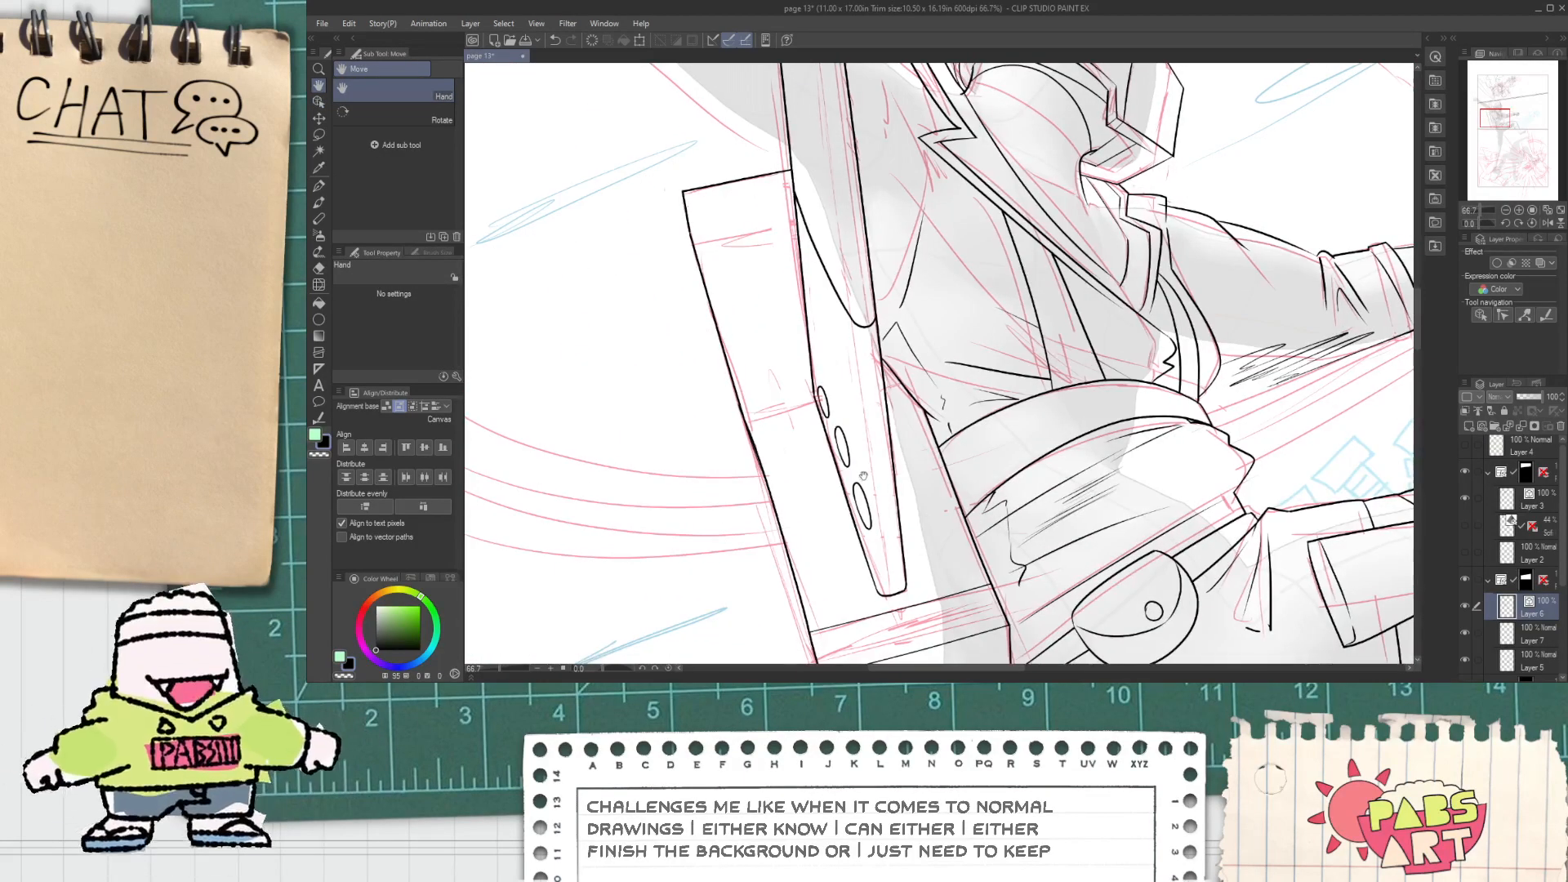
Step: Shrink the middle and upper oval bolts so the row tapers in size, and nudge the upper one into line
scroll(850, 478, up, 2)
key(o)
click(833, 406)
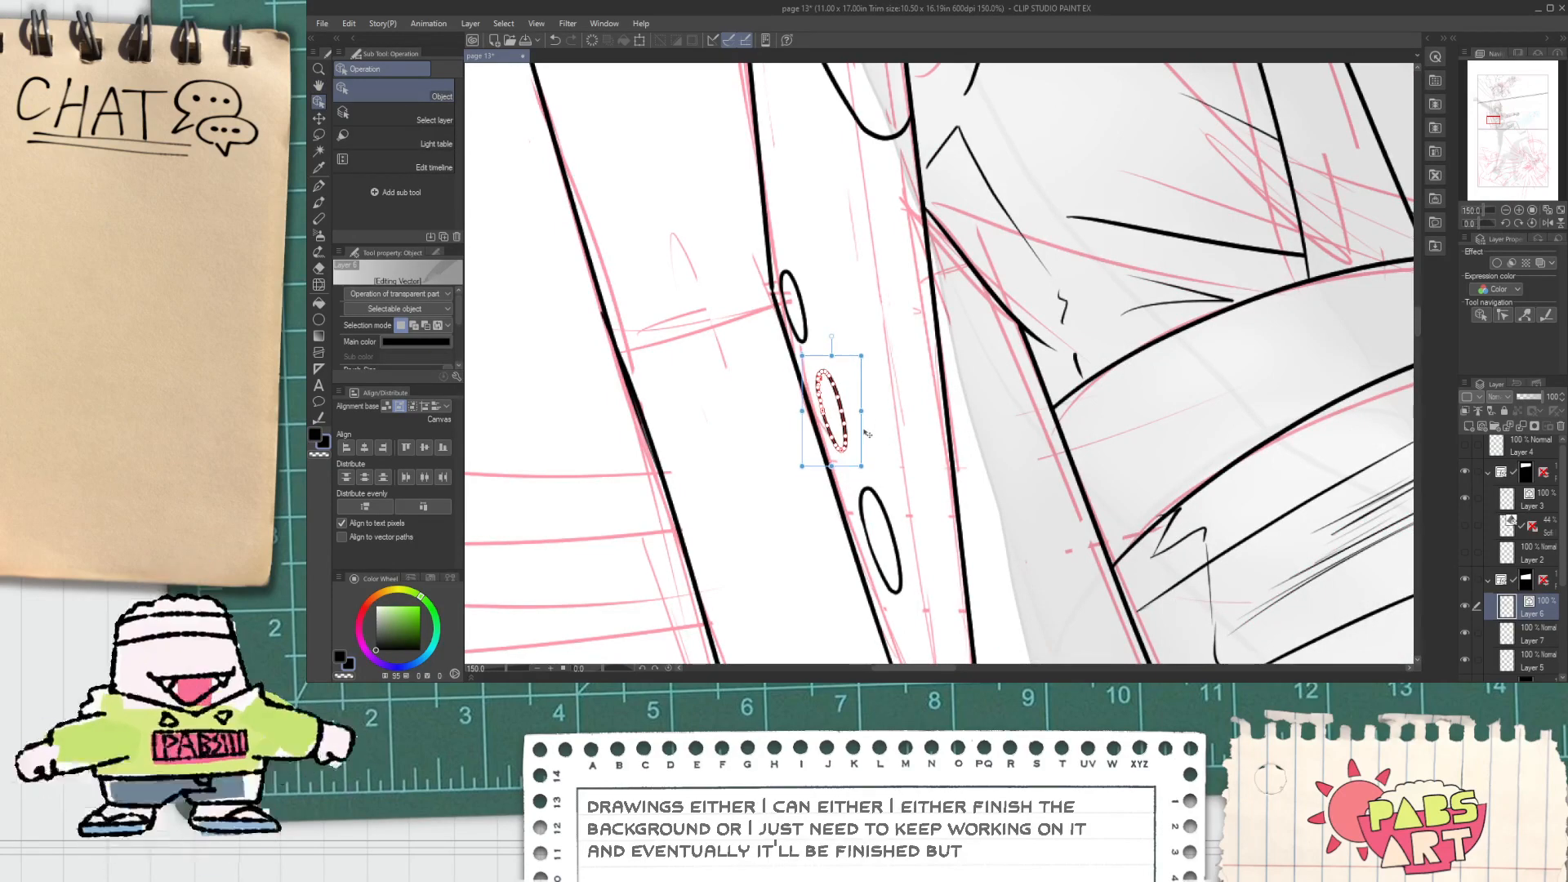
click(894, 518)
click(794, 310)
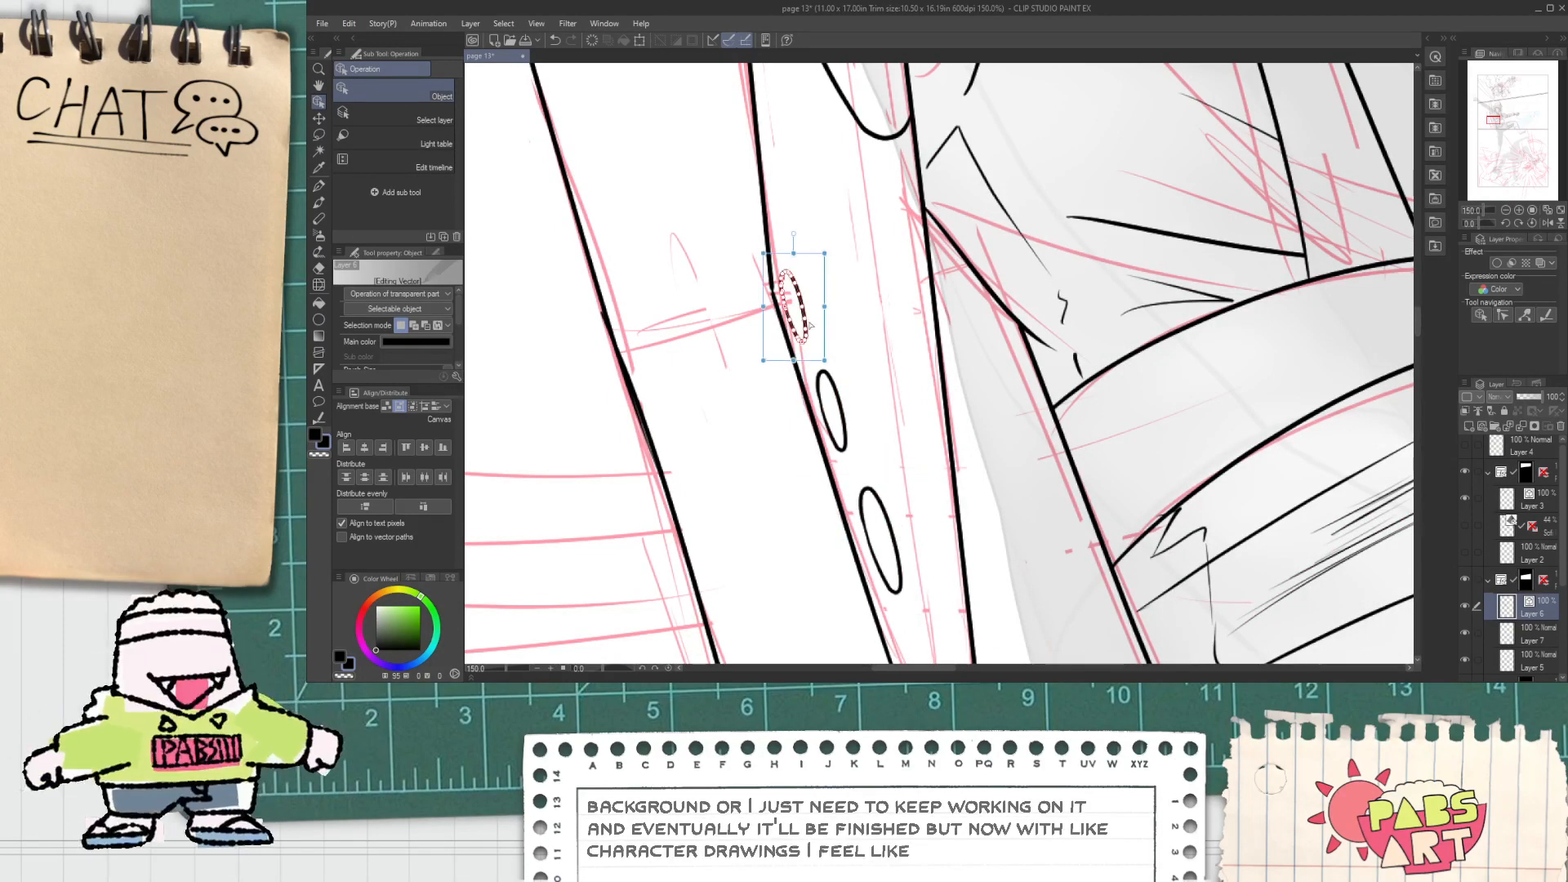
drag(793, 310, 800, 320)
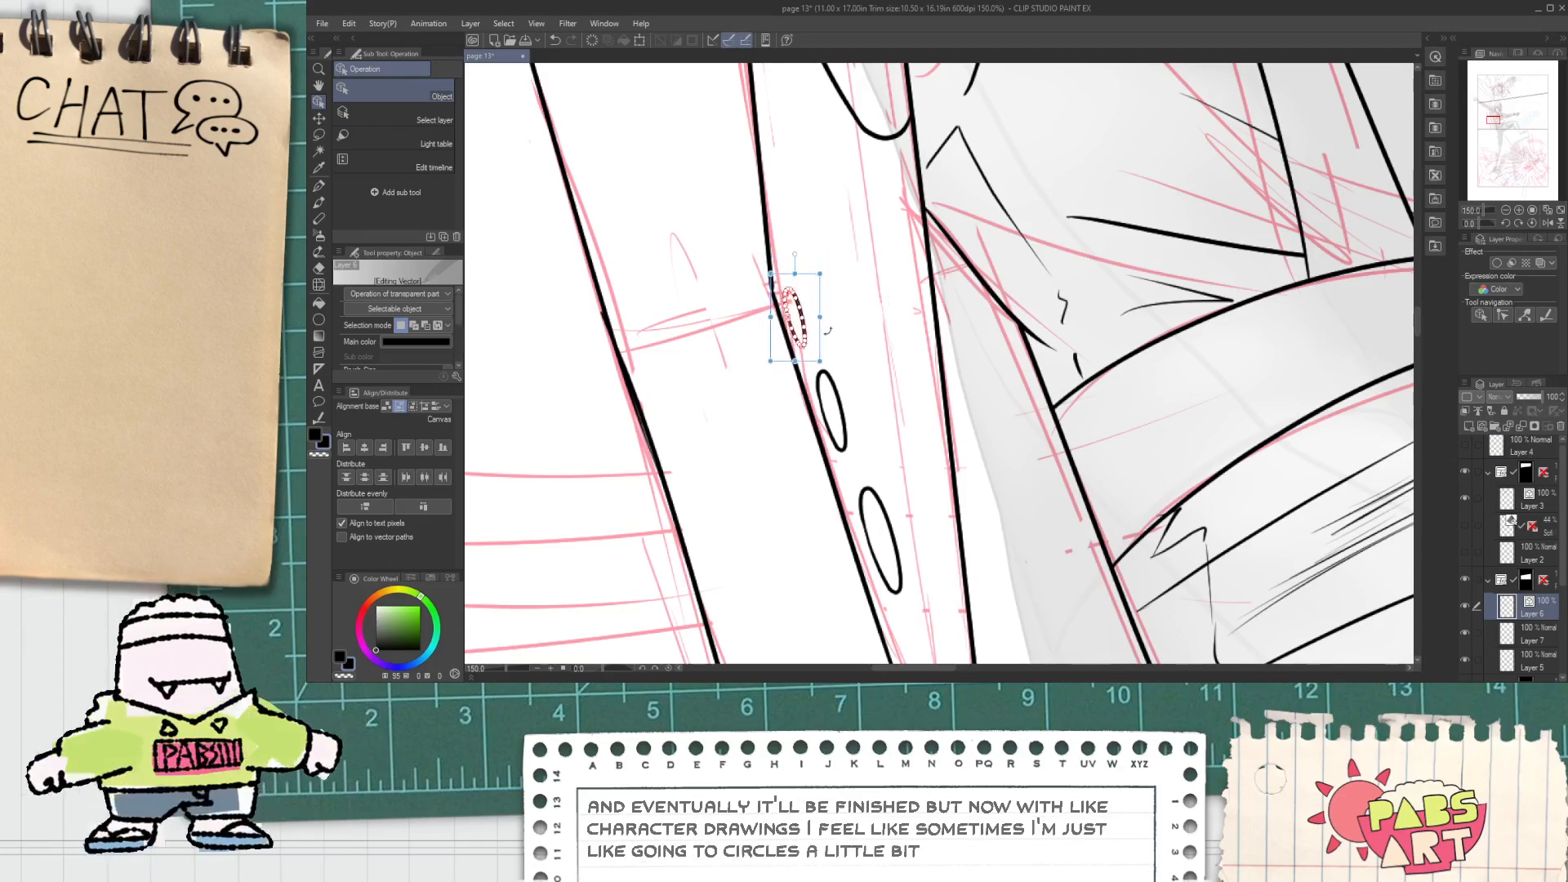
click(863, 349)
Step: Adjust the angle and position of the lowest oval bolt to follow the strip's edge
scroll(874, 388, down, 1)
scroll(876, 394, down, 3)
key(space)
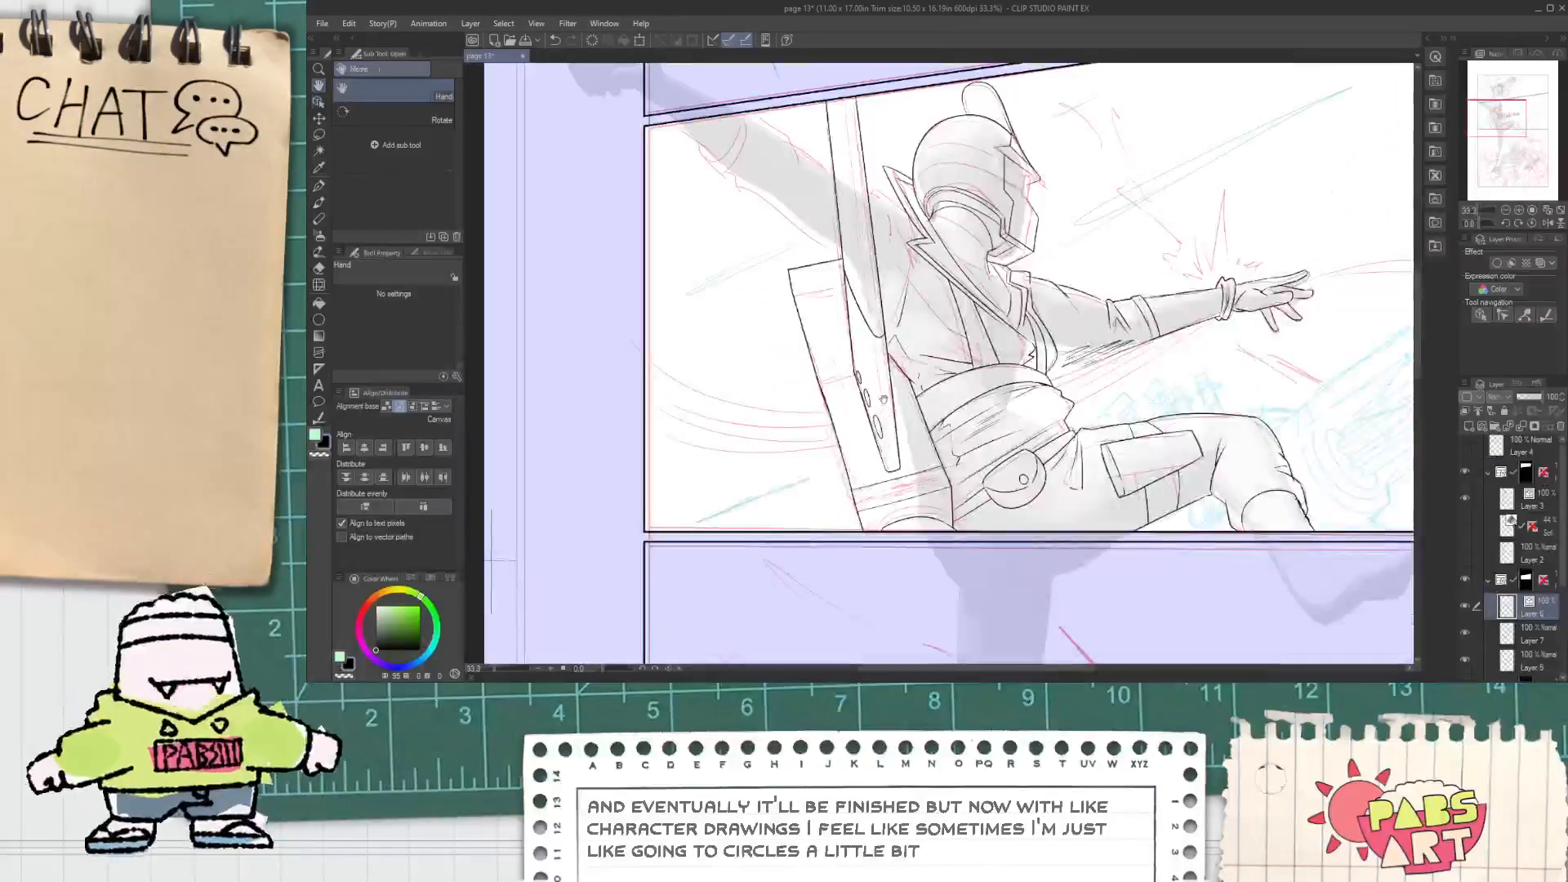
drag(875, 424, 877, 453)
scroll(879, 457, up, 3)
scroll(849, 339, up, 1)
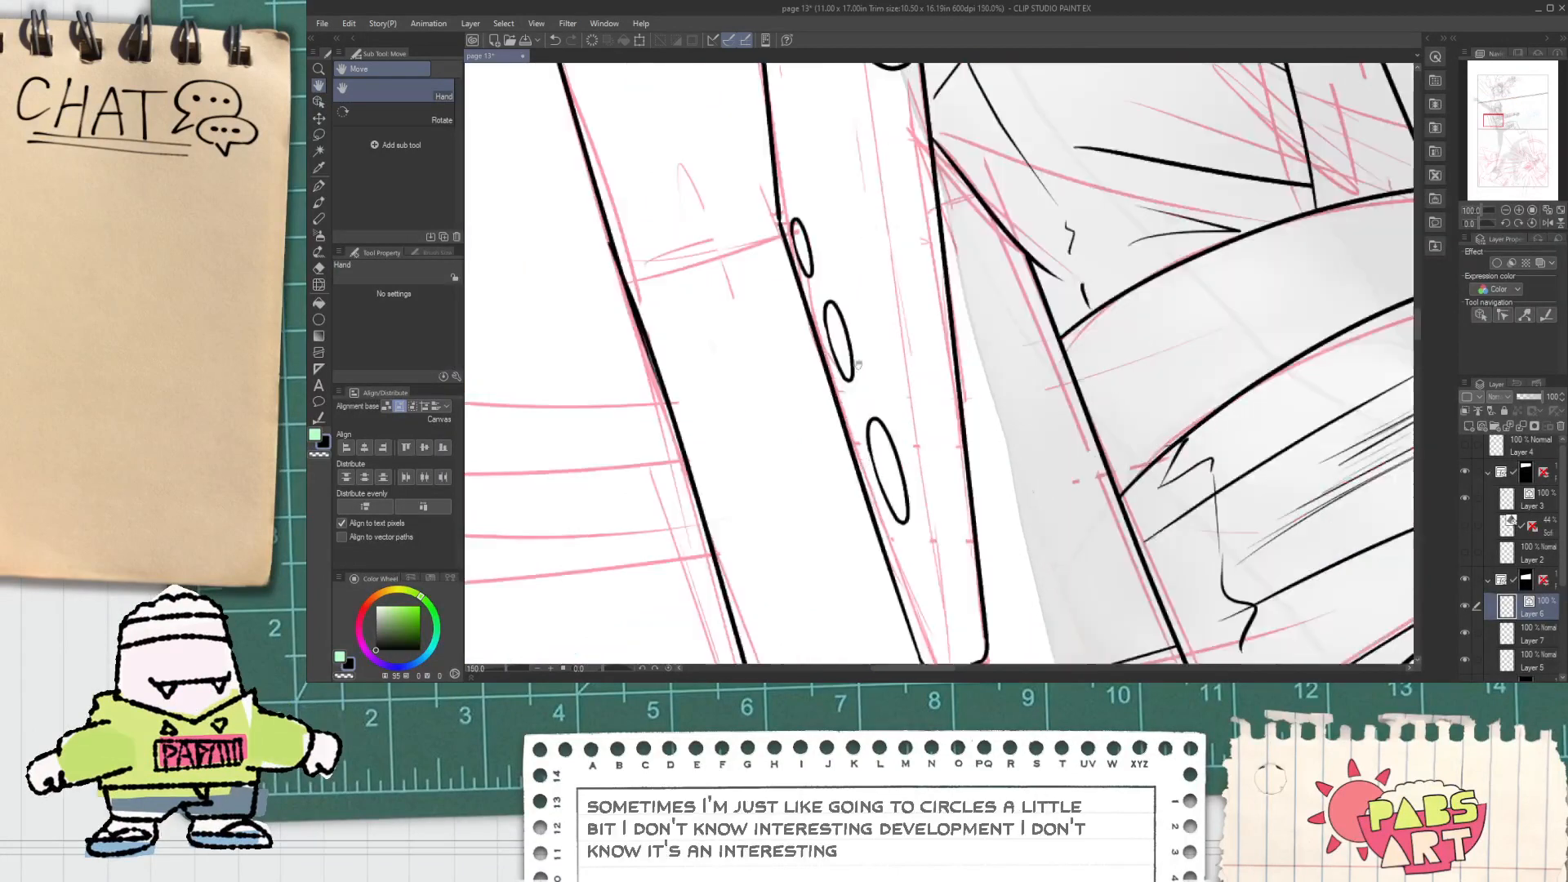
key(o)
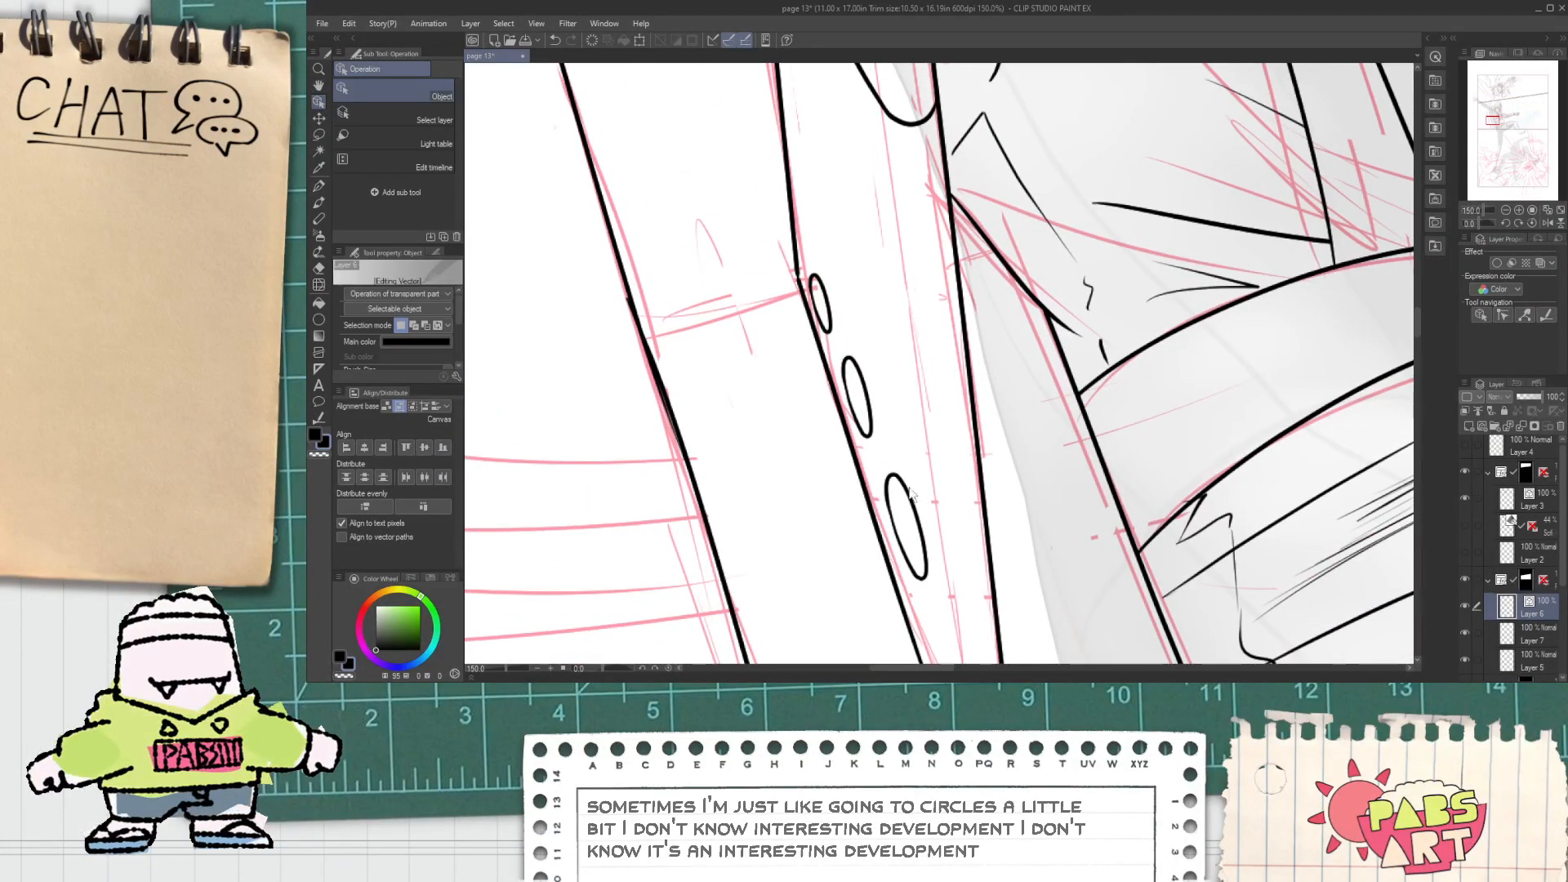
click(916, 498)
drag(948, 495, 917, 518)
click(929, 482)
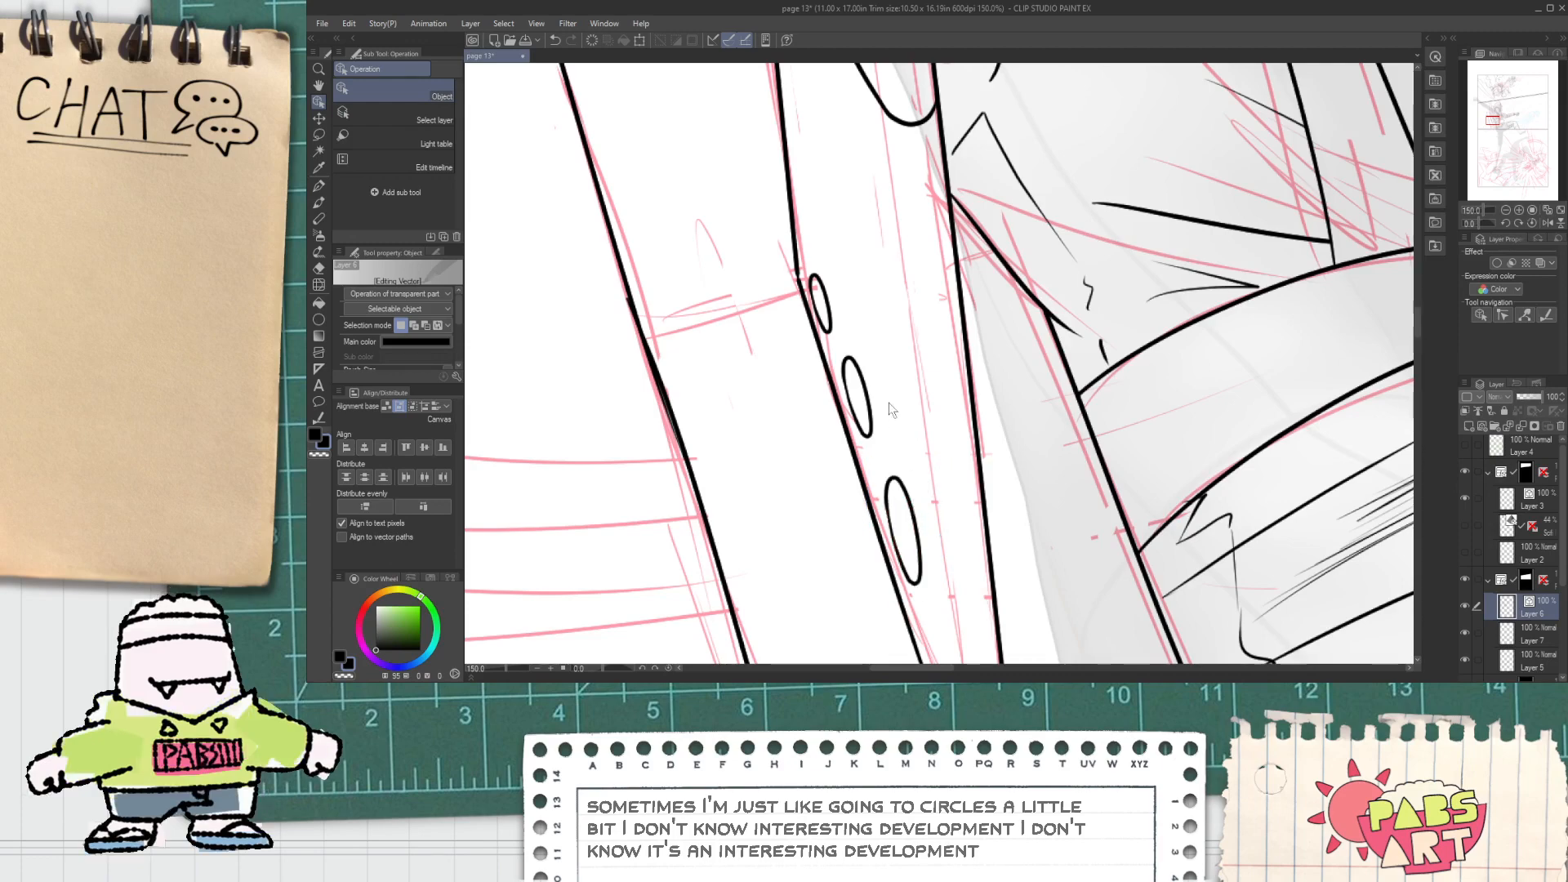
Step: Move the U-shaped curved line on the jetpack down, closer to the row of oval bolts
key(h)
scroll(892, 410, down, 4)
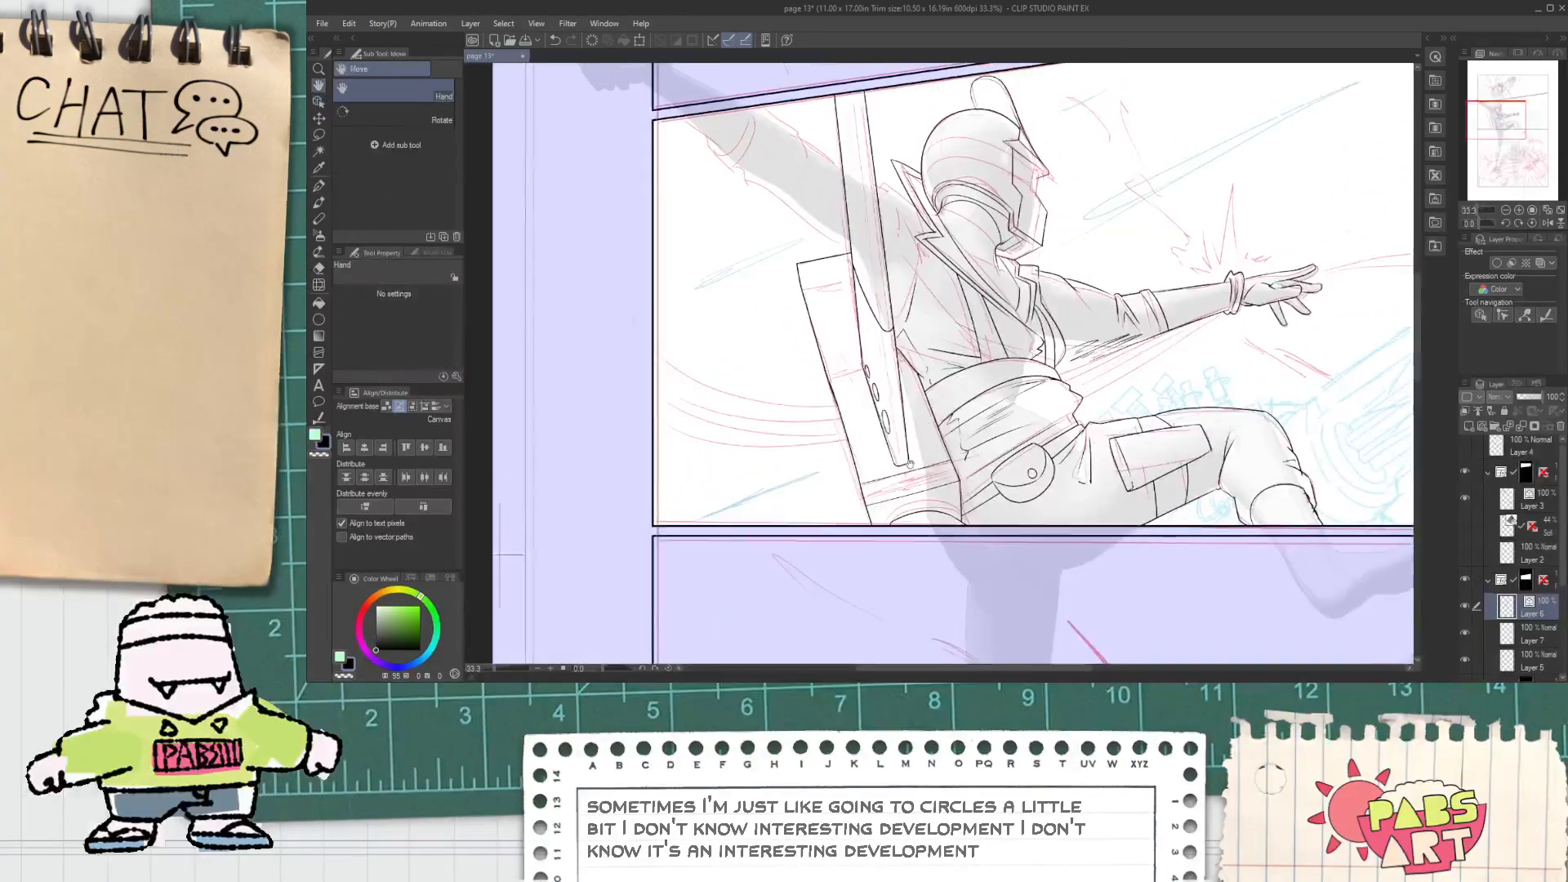
scroll(879, 335, up, 2)
key(p)
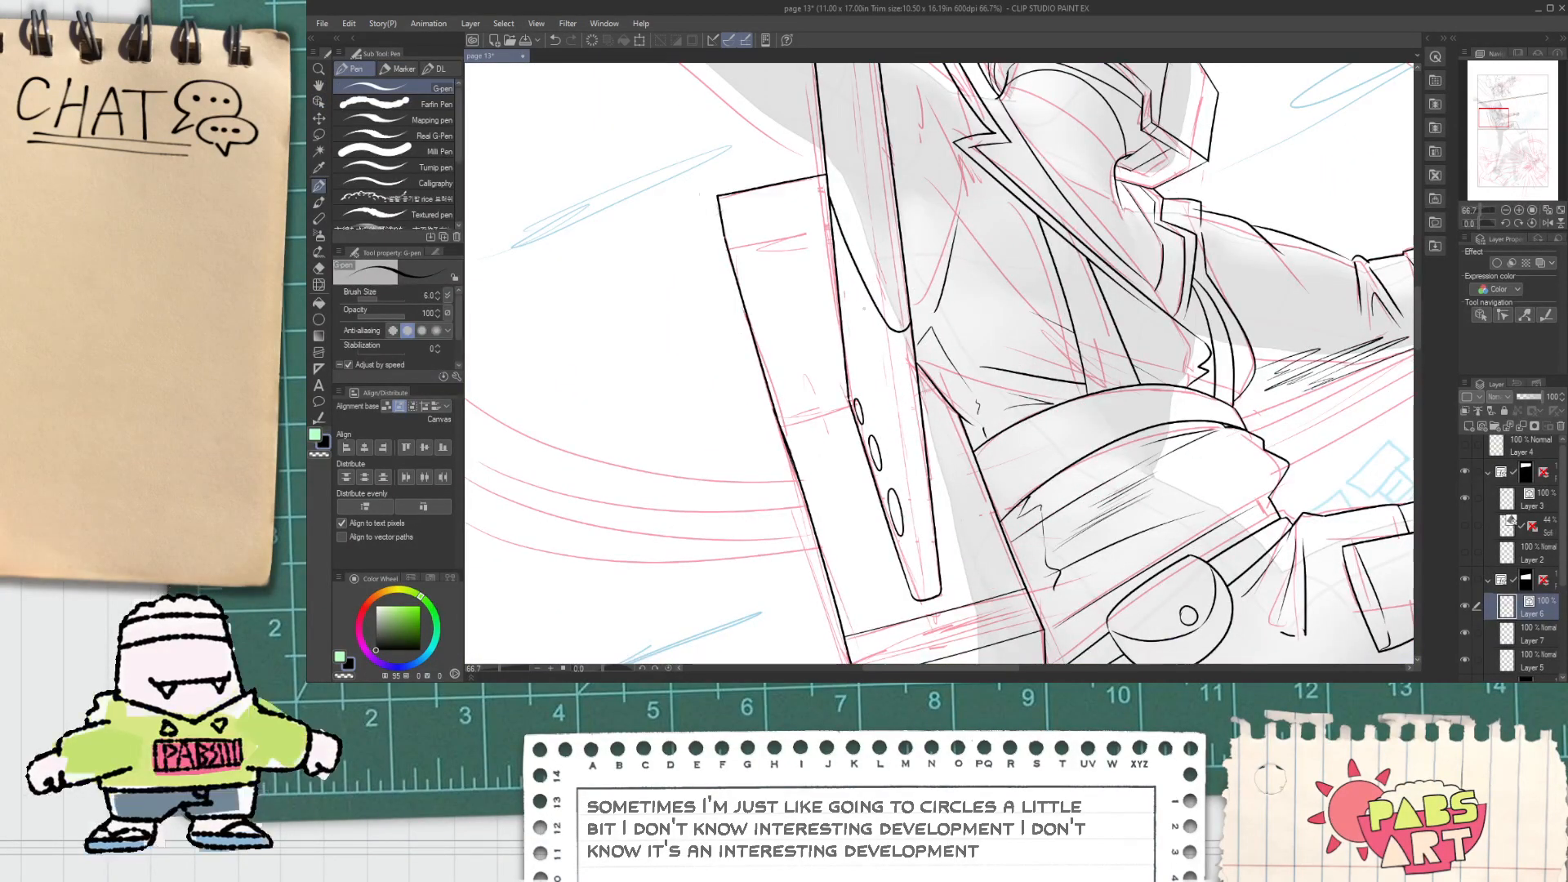
key(space)
drag(894, 352, 893, 336)
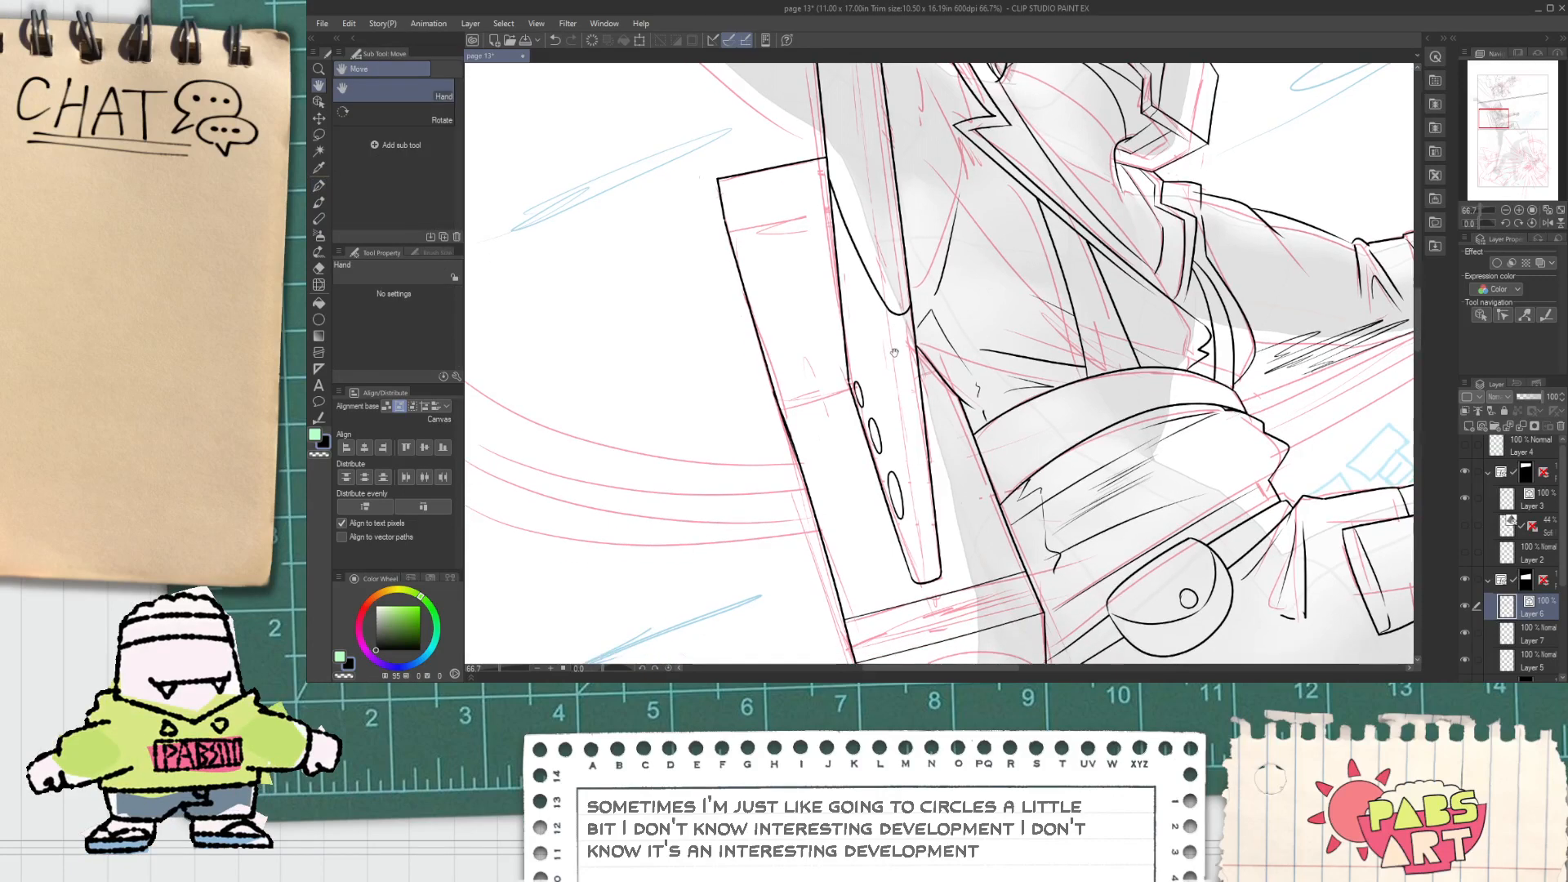
key(o)
click(884, 304)
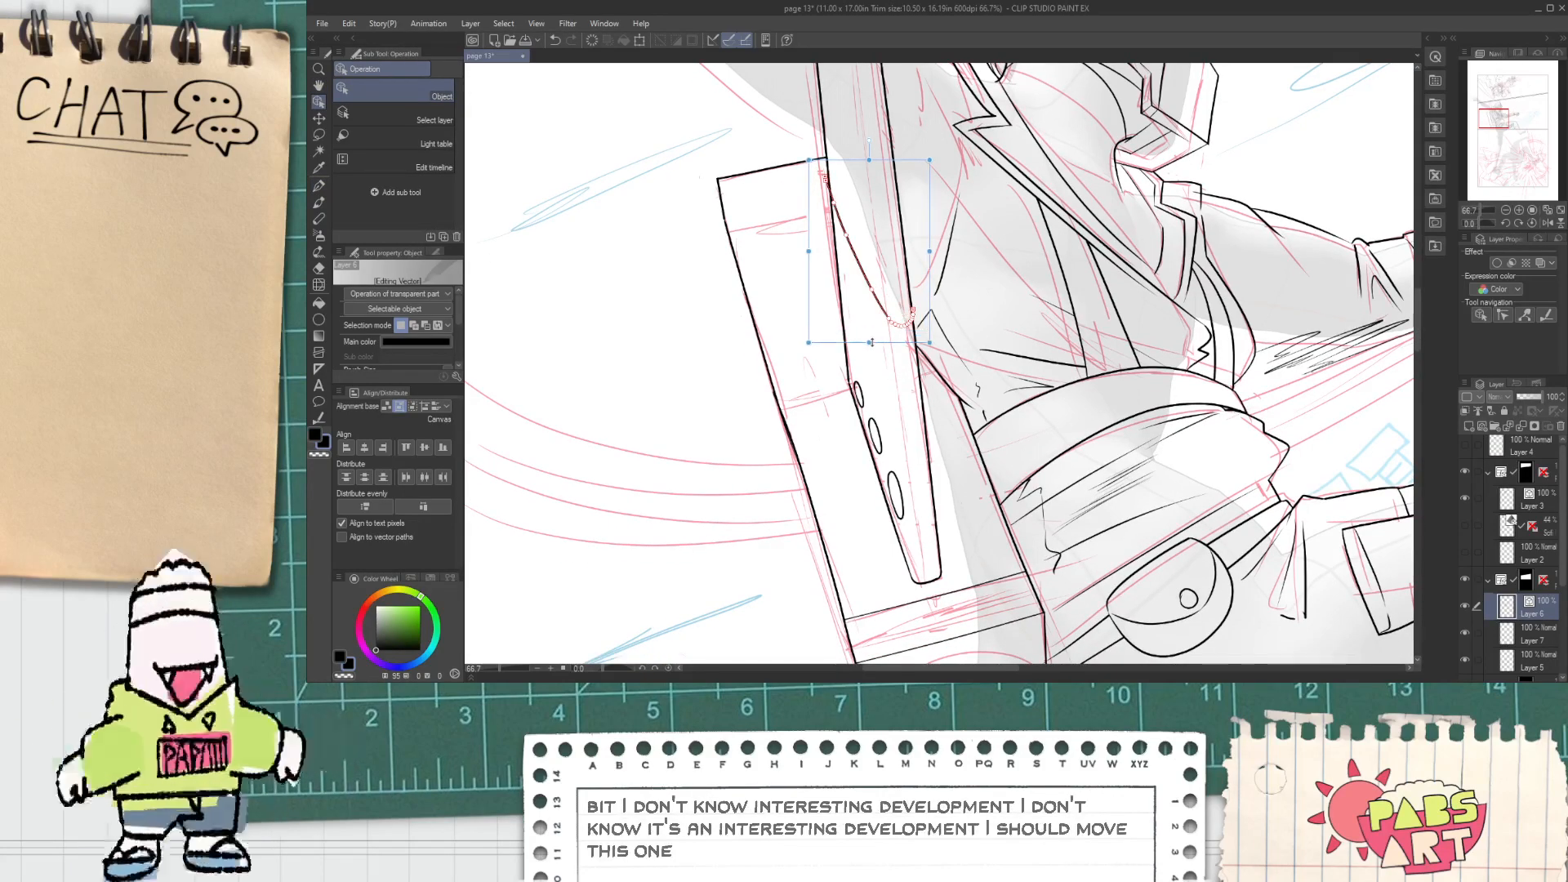
drag(870, 343, 888, 400)
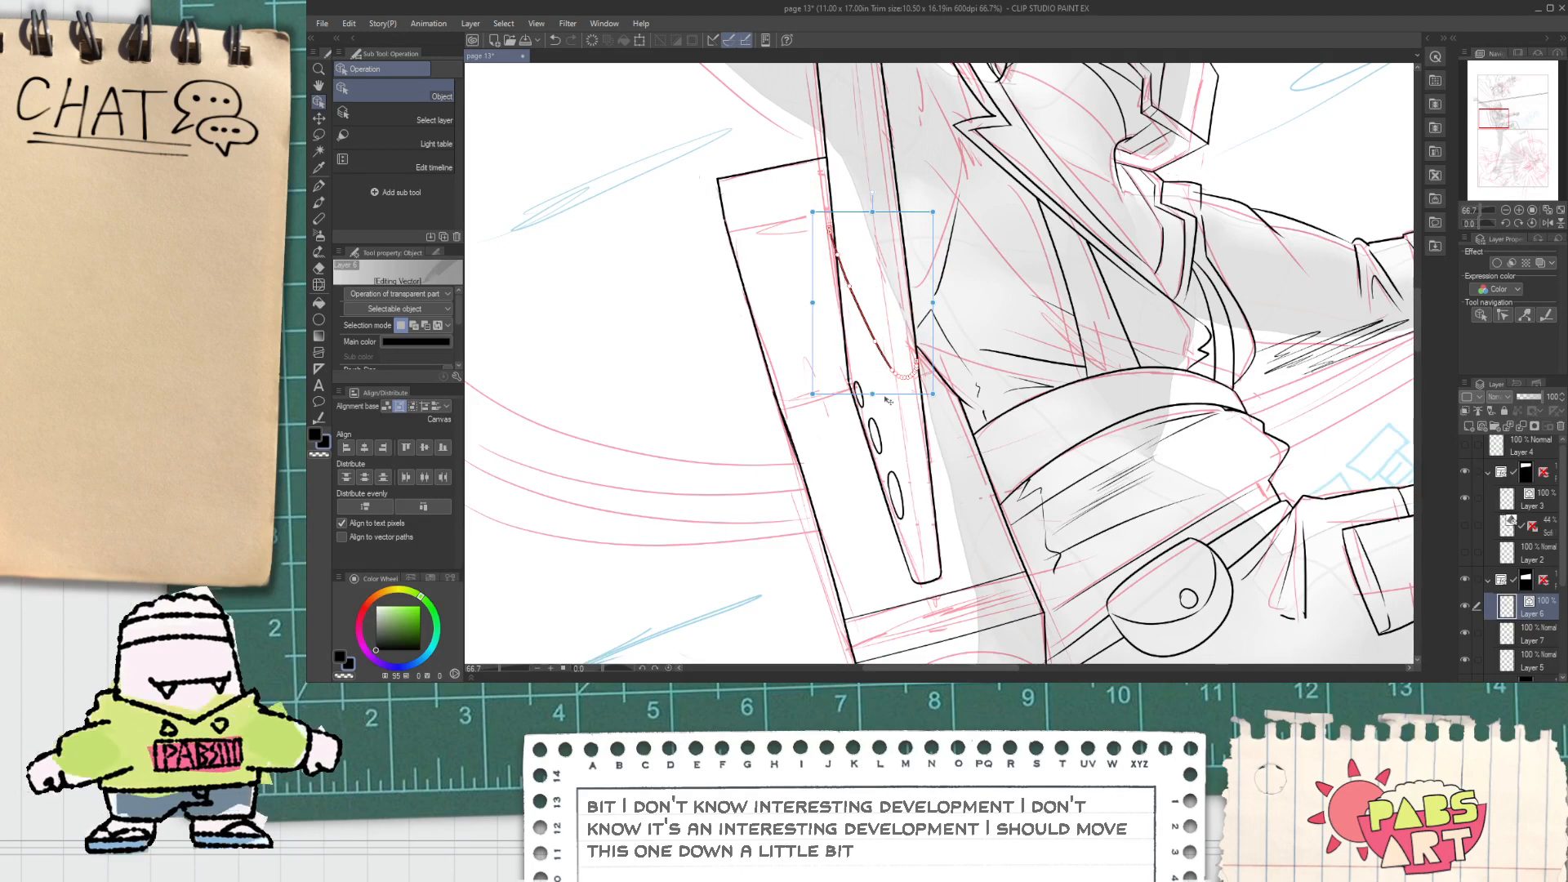
click(904, 443)
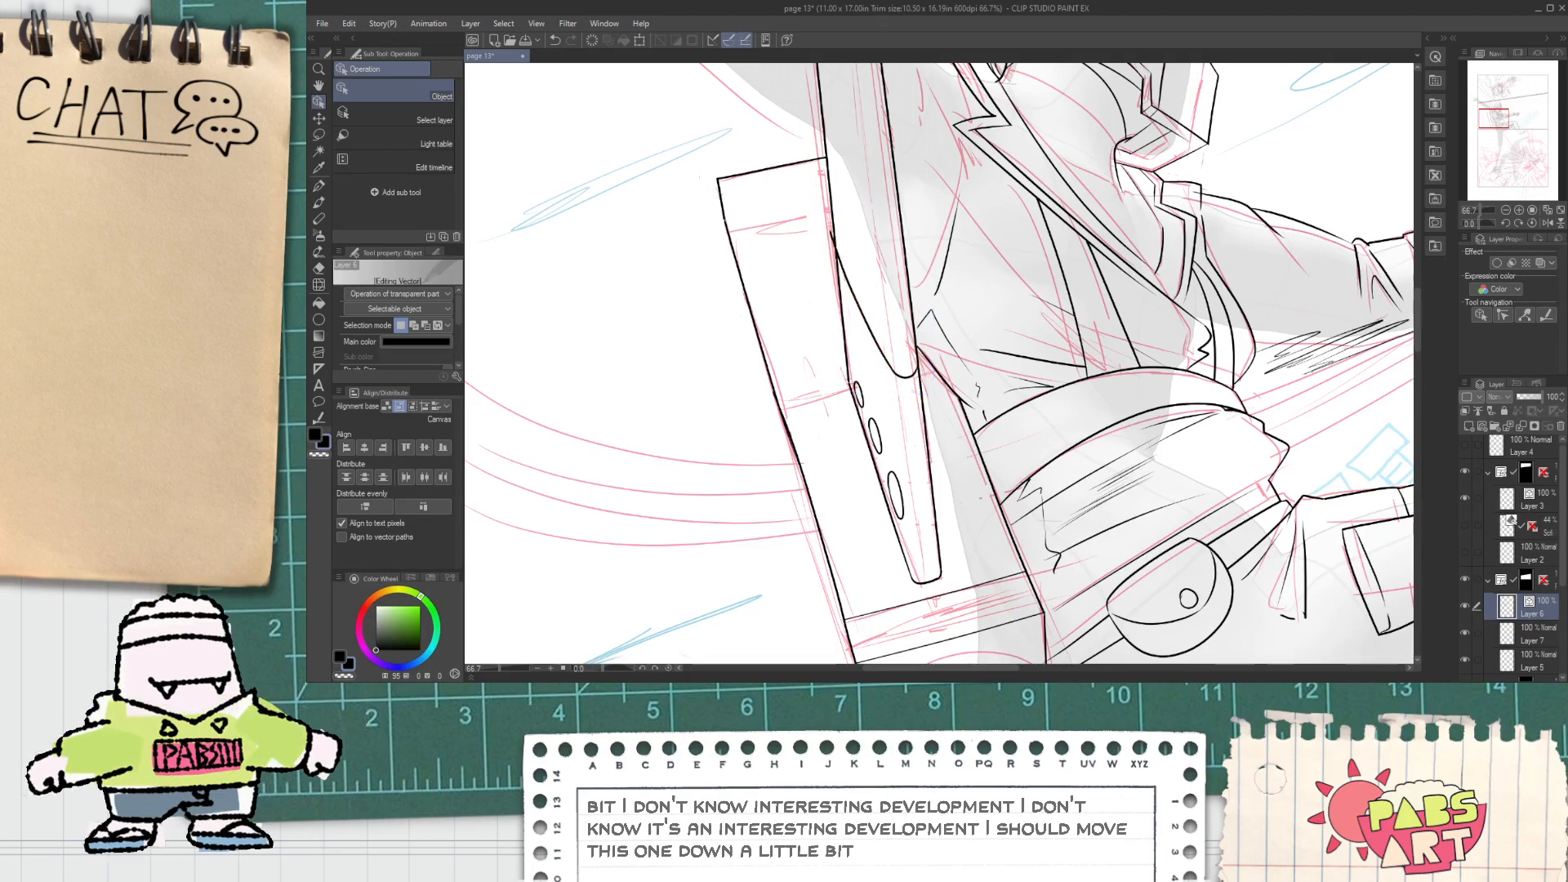
Step: Ink a slanted line across the upper part of the jetpack's side panel, following the sketch
key(e)
scroll(768, 208, up, 3)
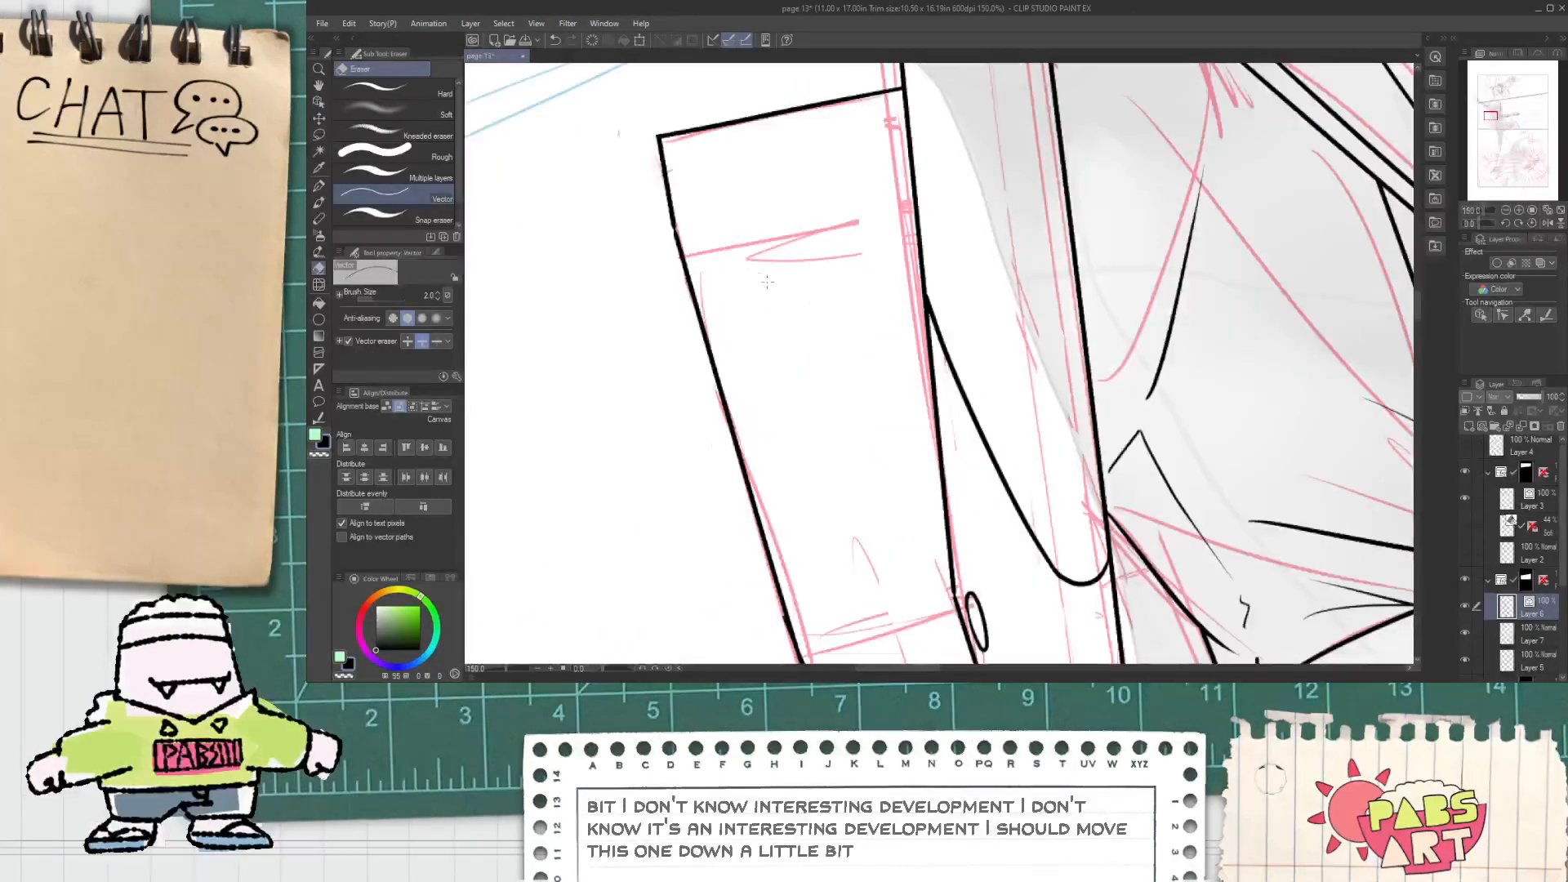
key(p)
mouse_move(684, 258)
mouse_down()
mouse_move(985, 188)
mouse_move(954, 209)
mouse_up()
key(e)
scroll(969, 251, down, 1)
drag(901, 490, 884, 384)
Step: Ink a second slanted line across the jetpack's side panel, level with the topmost oval bolt
key(p)
scroll(849, 415, up, 2)
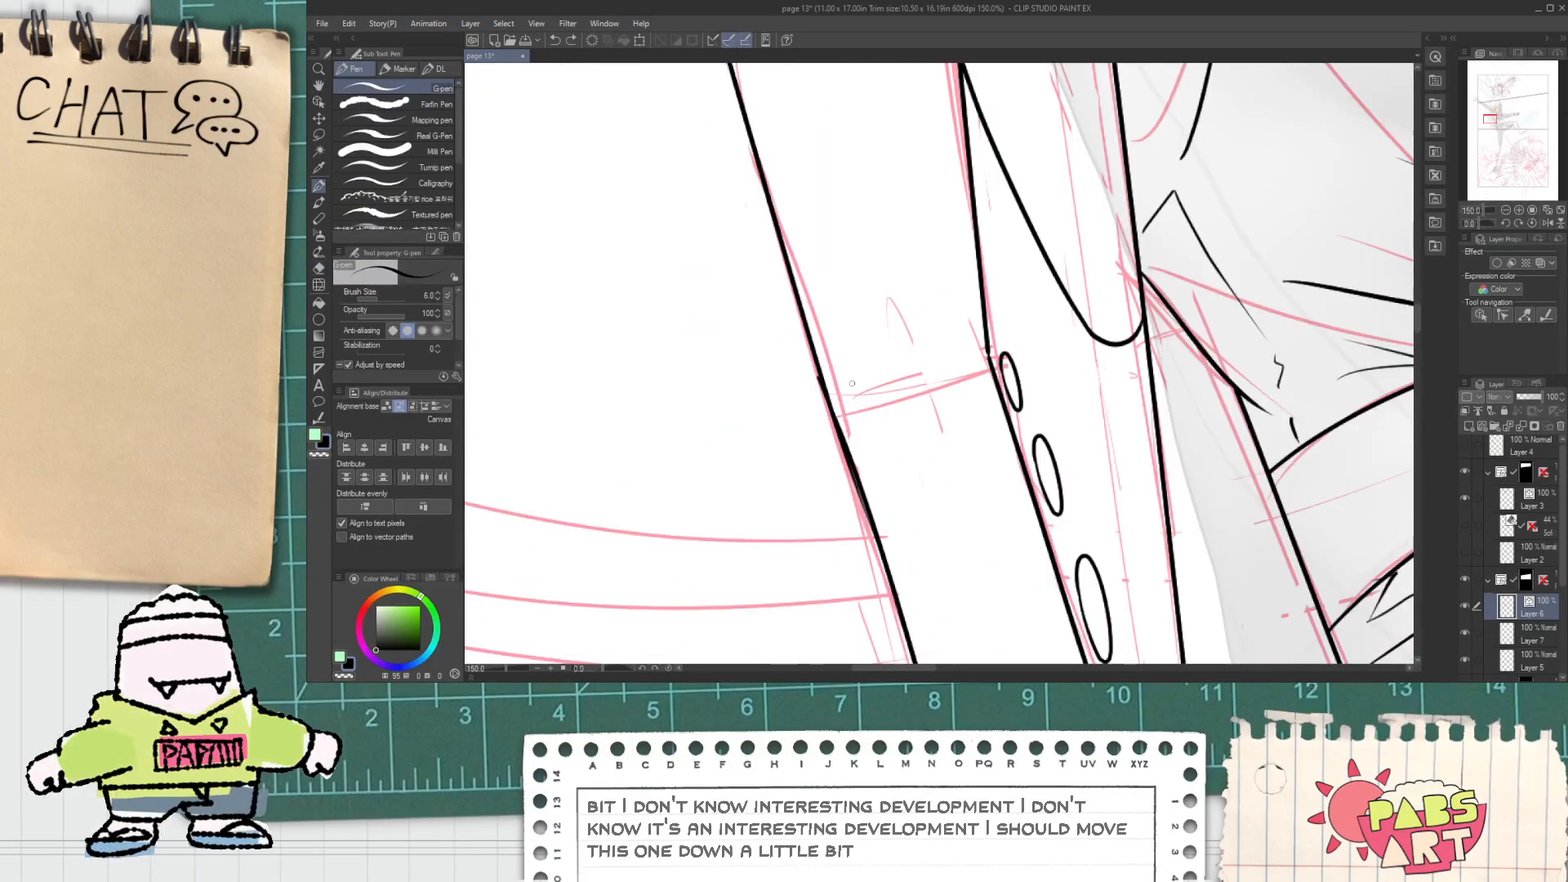
key(ctrl+z)
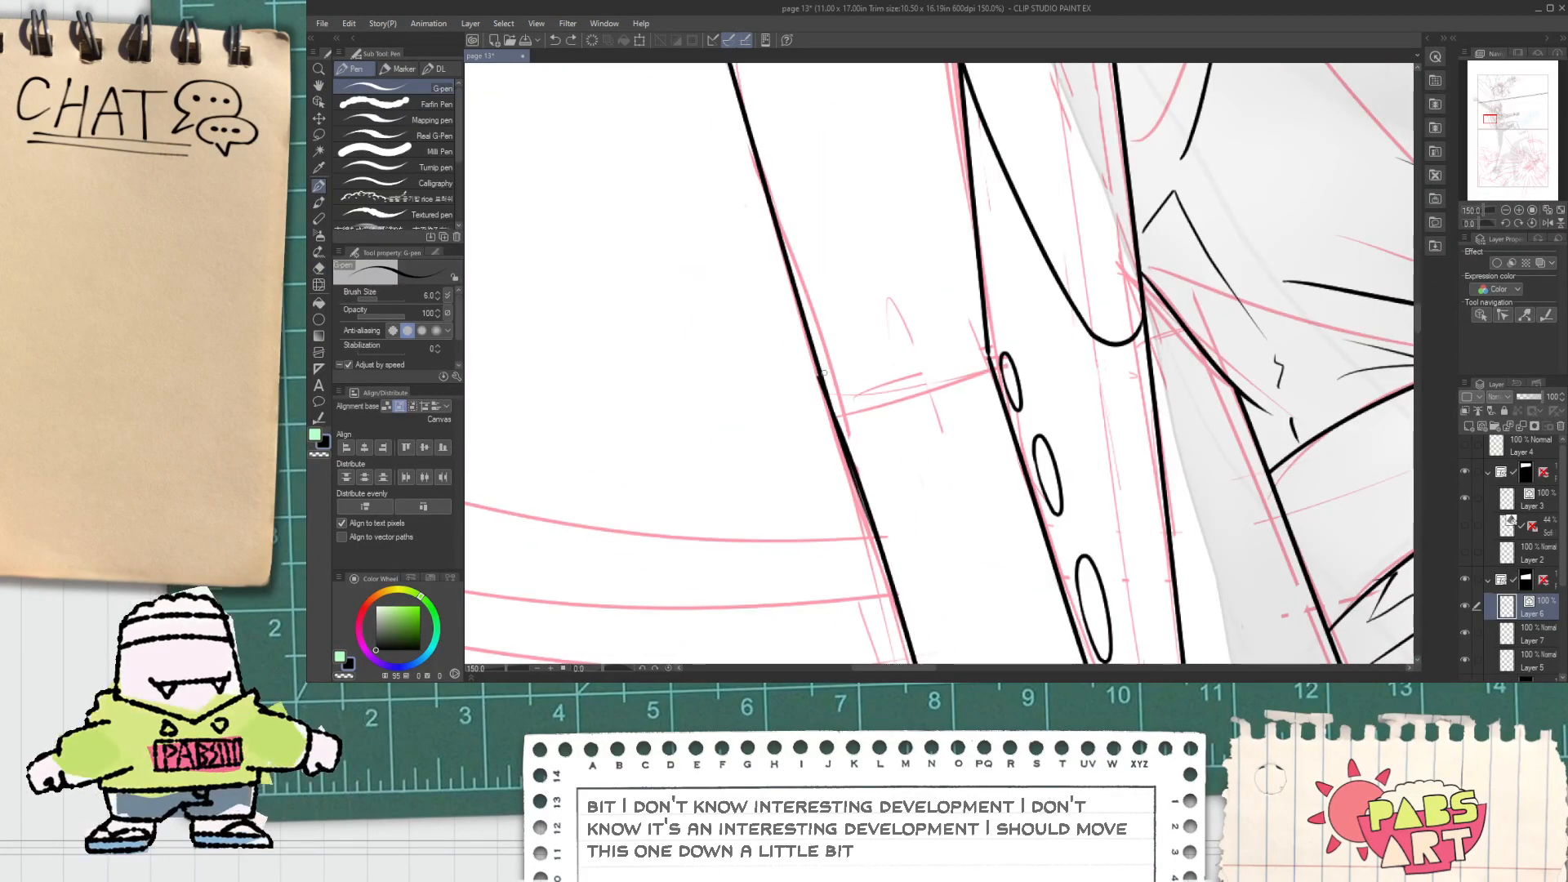
key(e)
scroll(820, 376, up, 2)
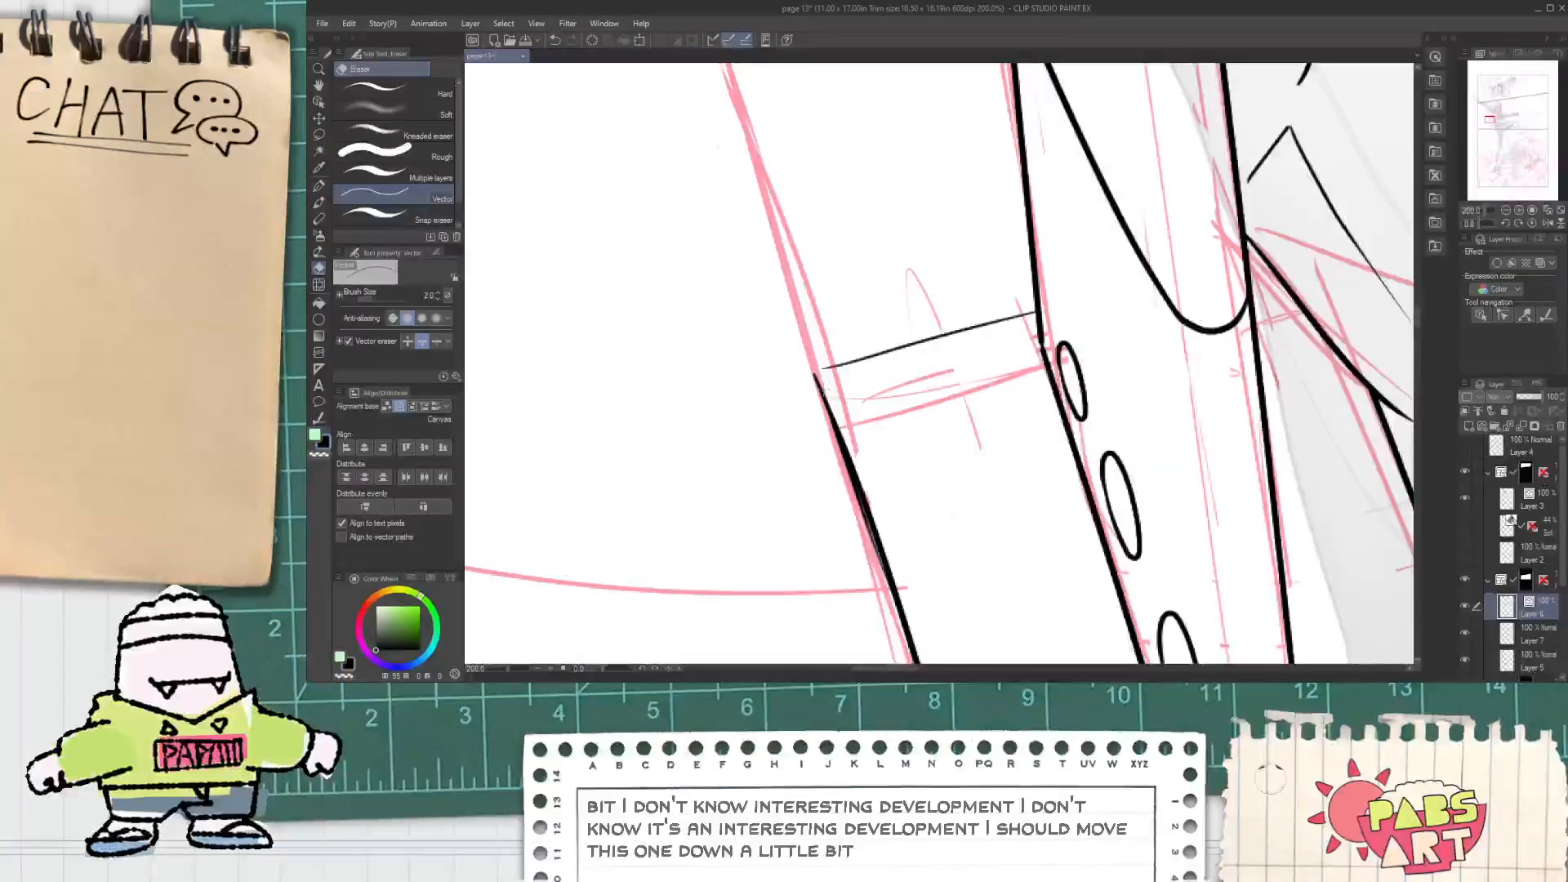
scroll(819, 377, down, 3)
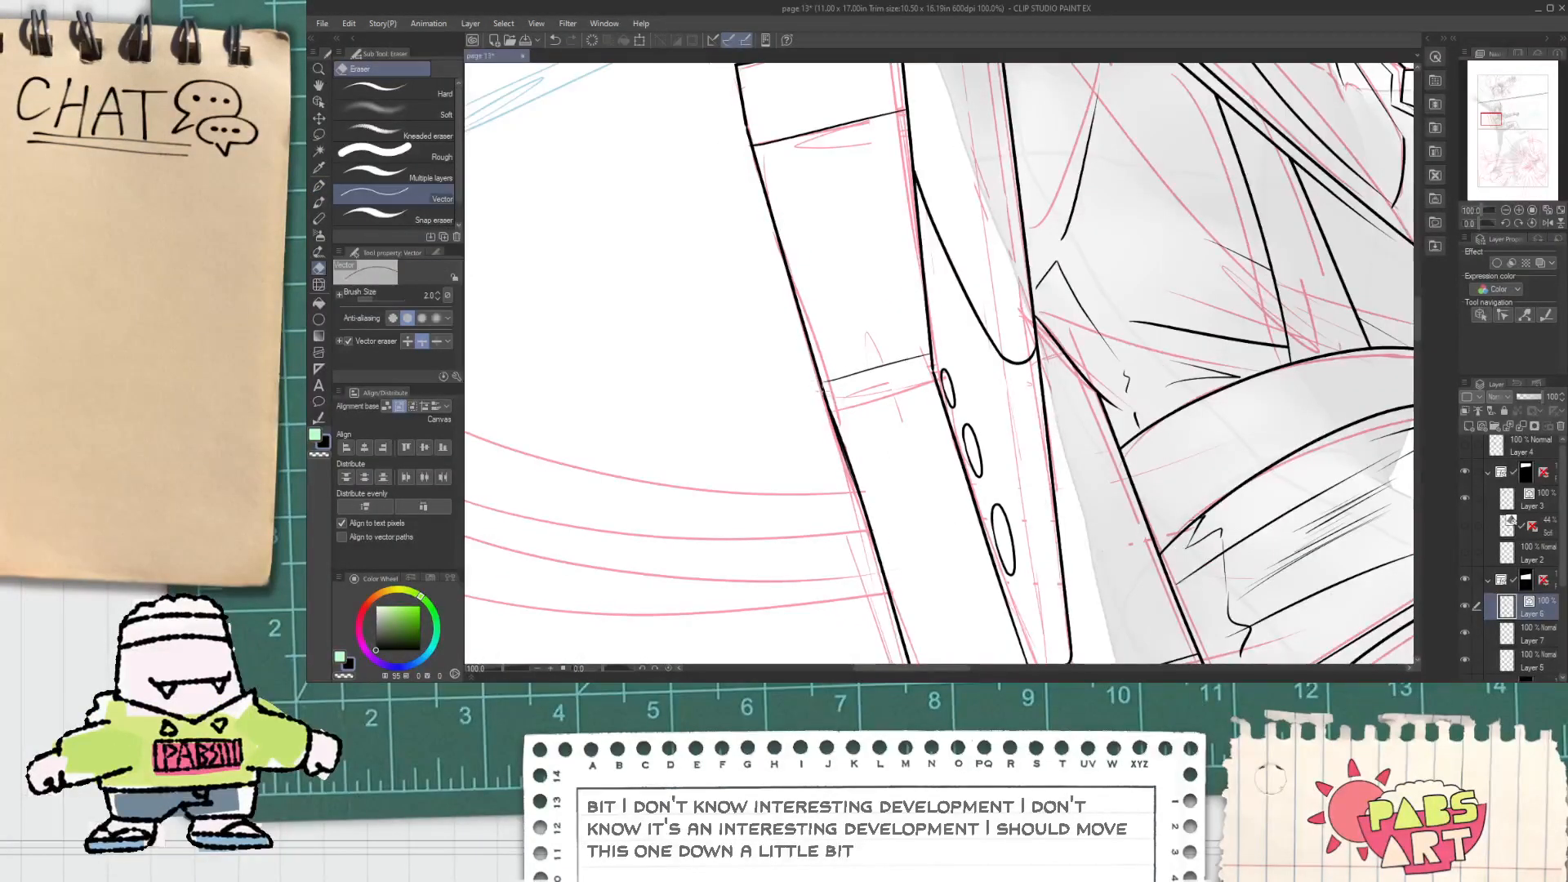
Step: Ink a column of jagged hatch marks down the figure's back beside the collar's zigzag notch
scroll(824, 396, down, 2)
key(space)
drag(884, 496, 864, 417)
scroll(972, 338, down, 2)
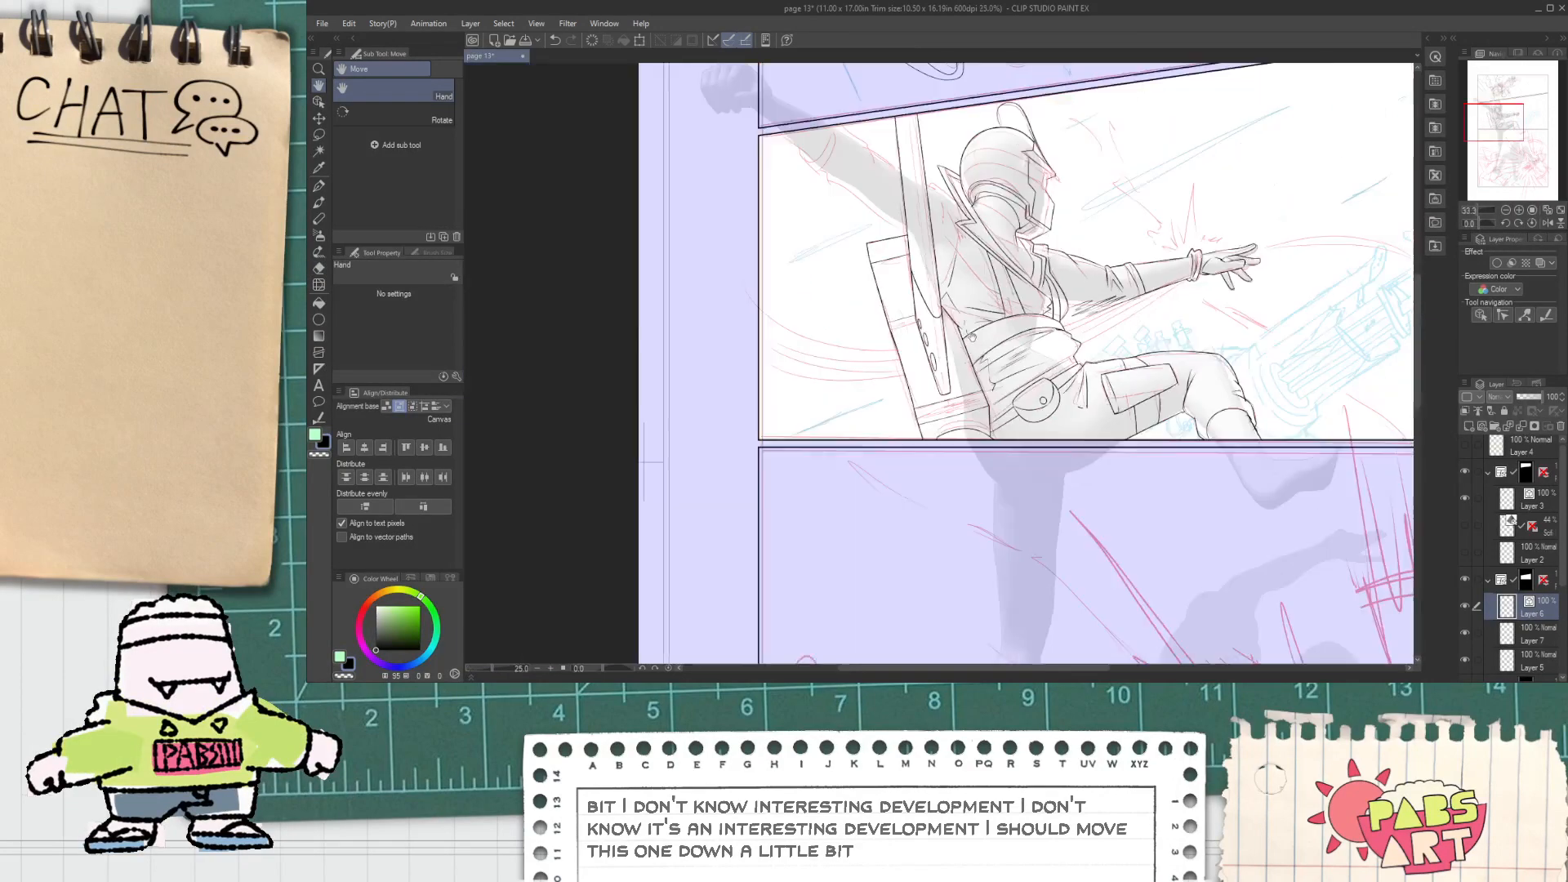
drag(972, 337, 960, 374)
scroll(915, 435, up, 2)
scroll(924, 468, down, 2)
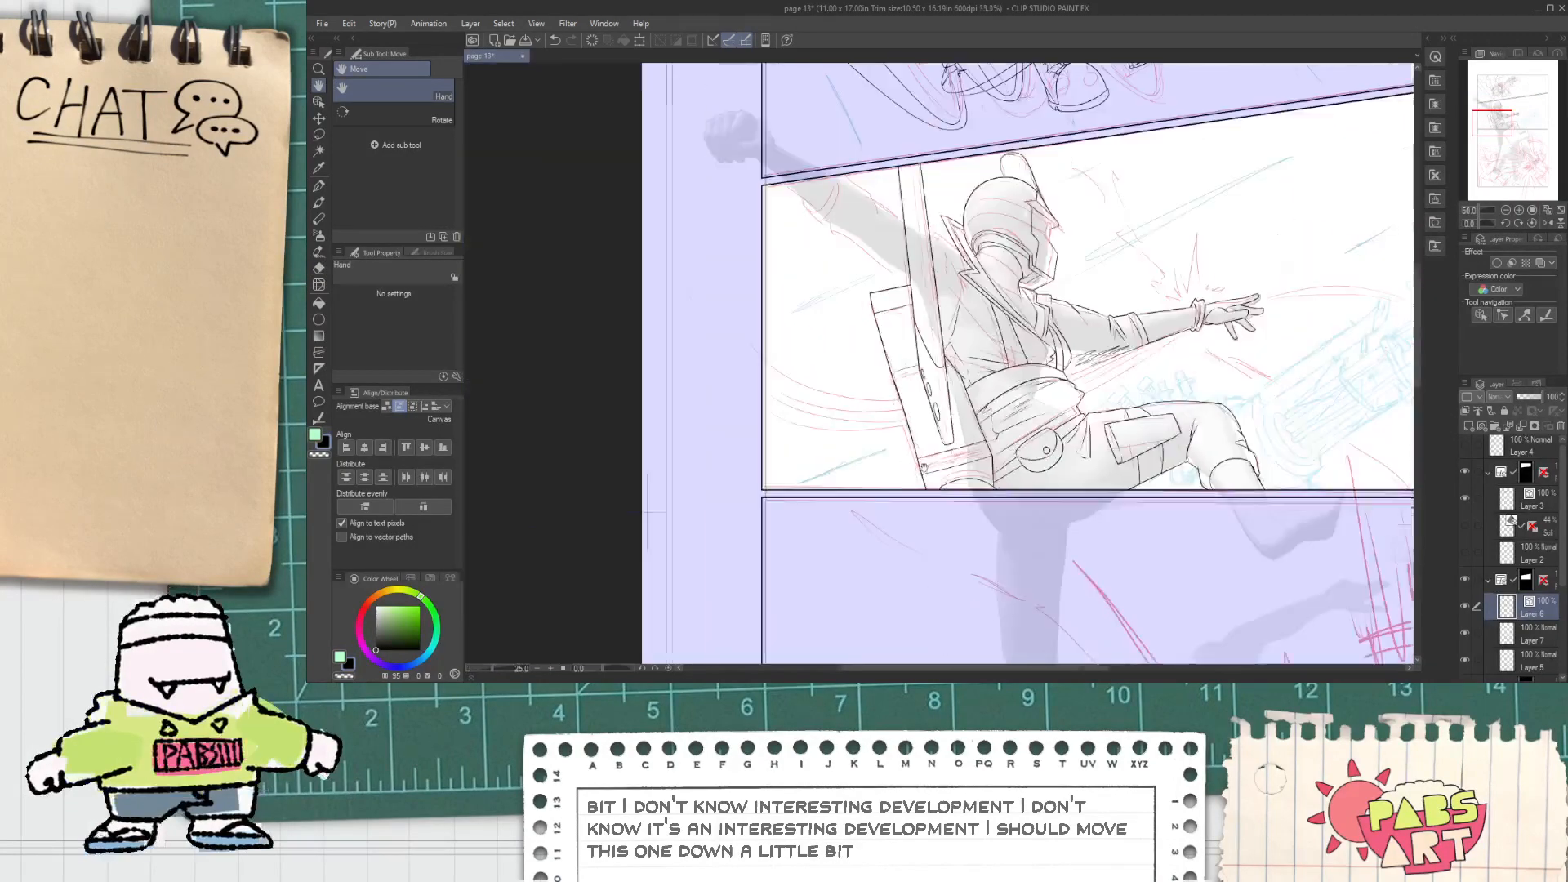
scroll(923, 465, up, 3)
key(p)
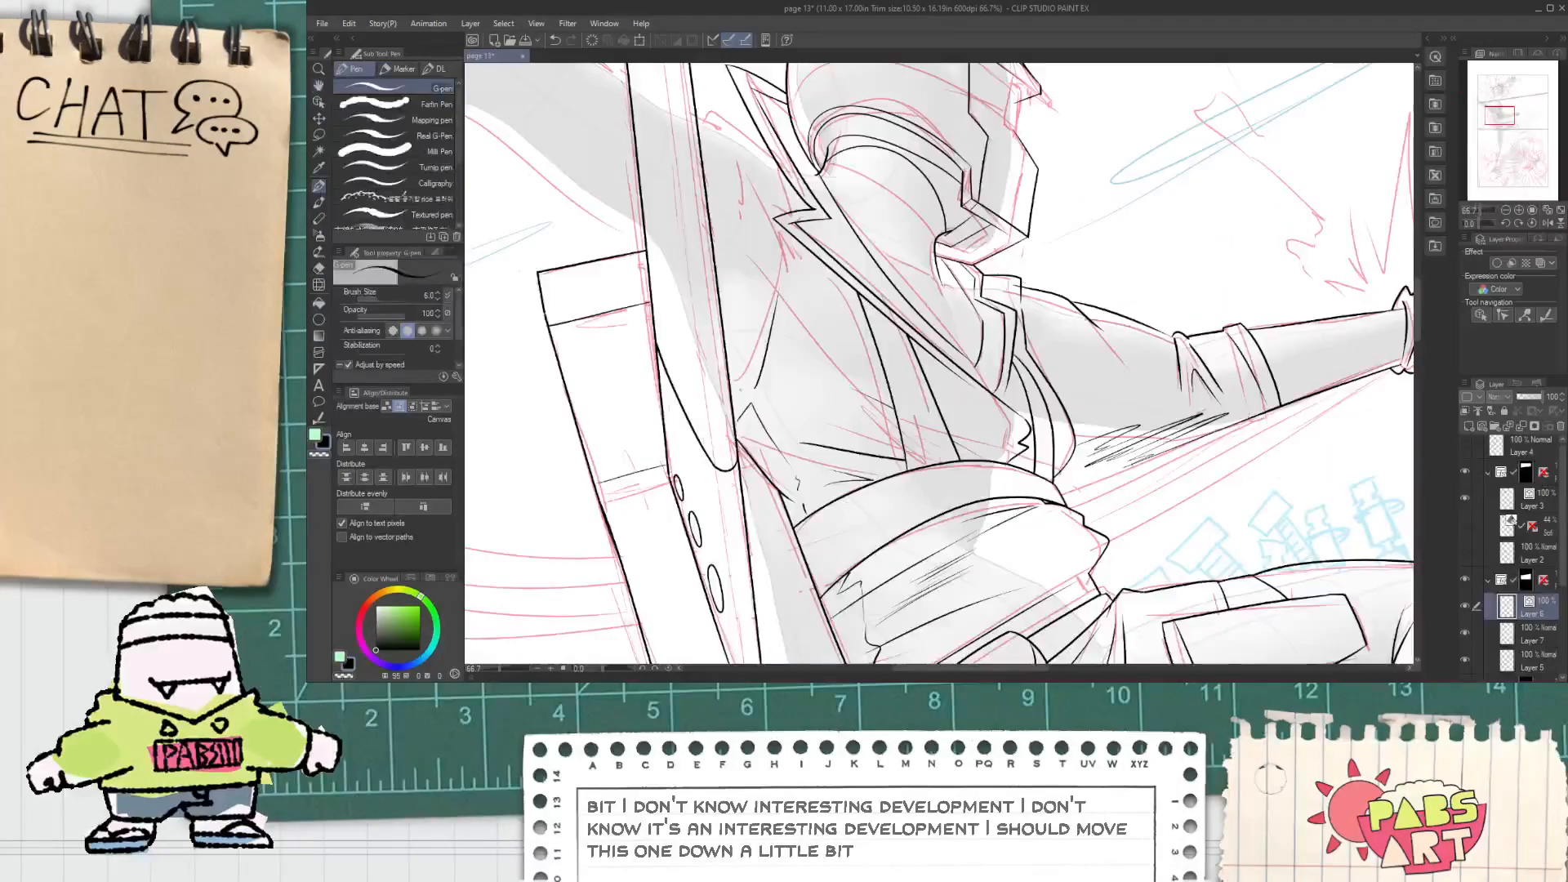
scroll(739, 106, up, 2)
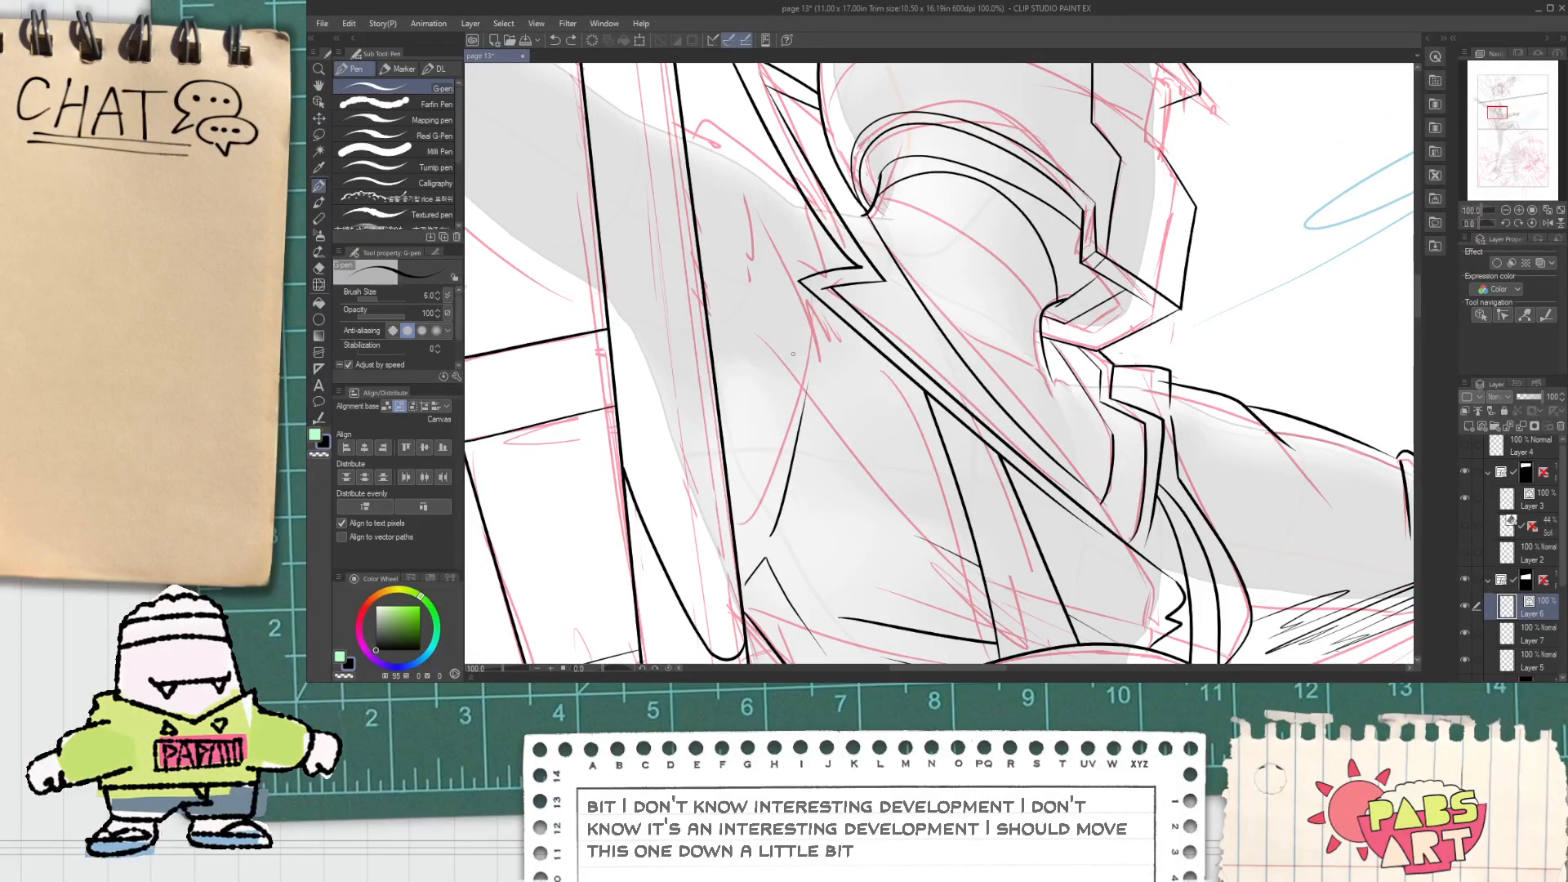
key(ctrl+z)
mouse_move(789, 369)
mouse_down()
mouse_move(782, 215)
mouse_move(802, 242)
mouse_move(795, 210)
mouse_move(805, 219)
mouse_move(762, 142)
mouse_up()
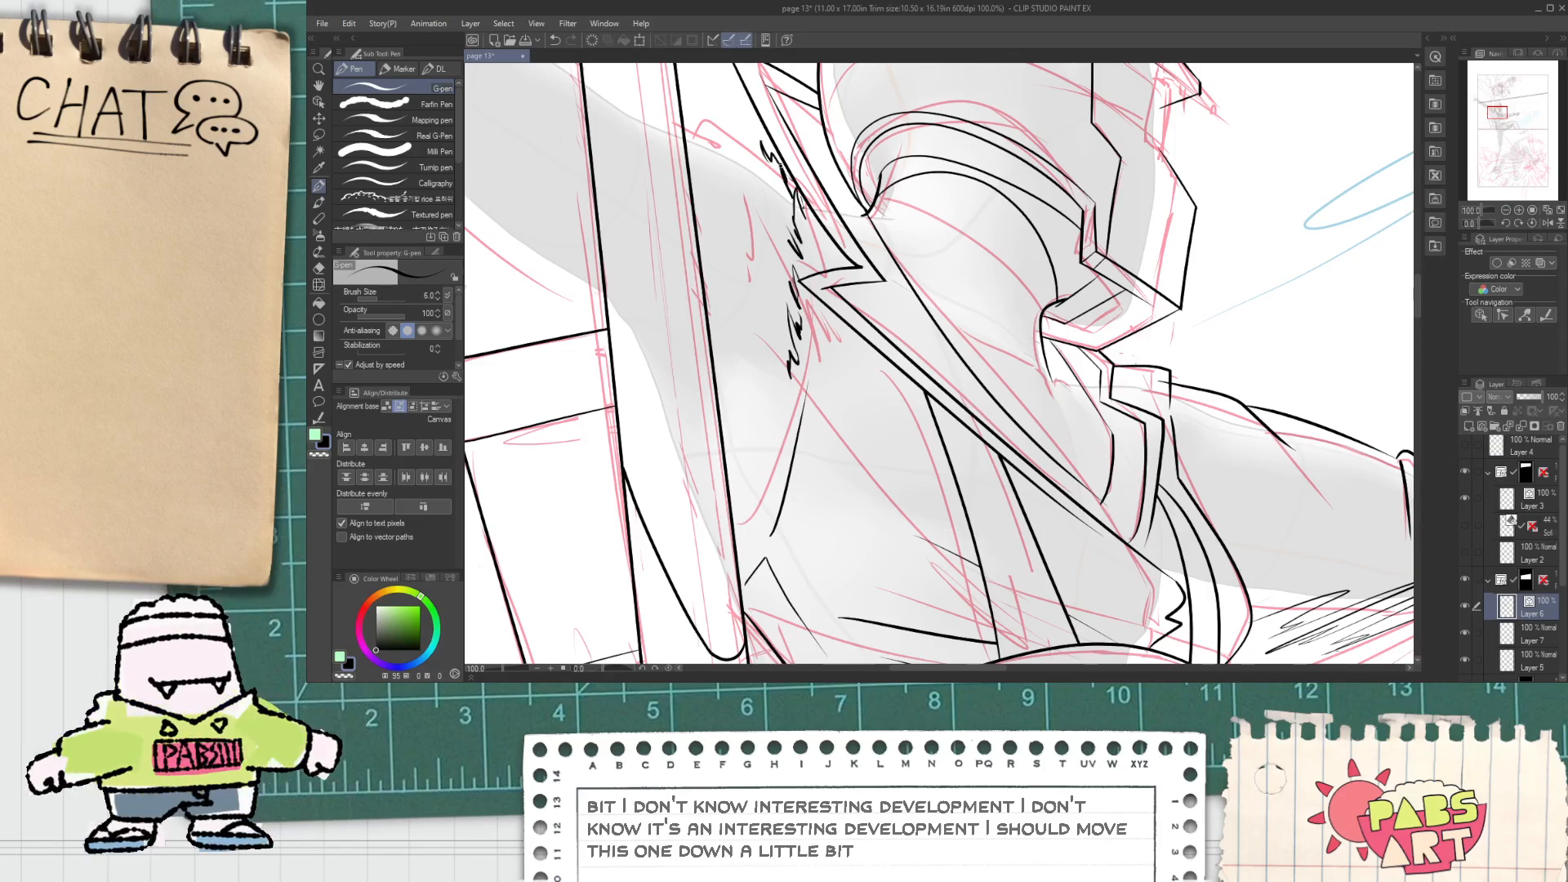
Step: Join the upper hatch marks beside the collar with short pen strokes and erase the stray bits
scroll(782, 193, up, 3)
key(e)
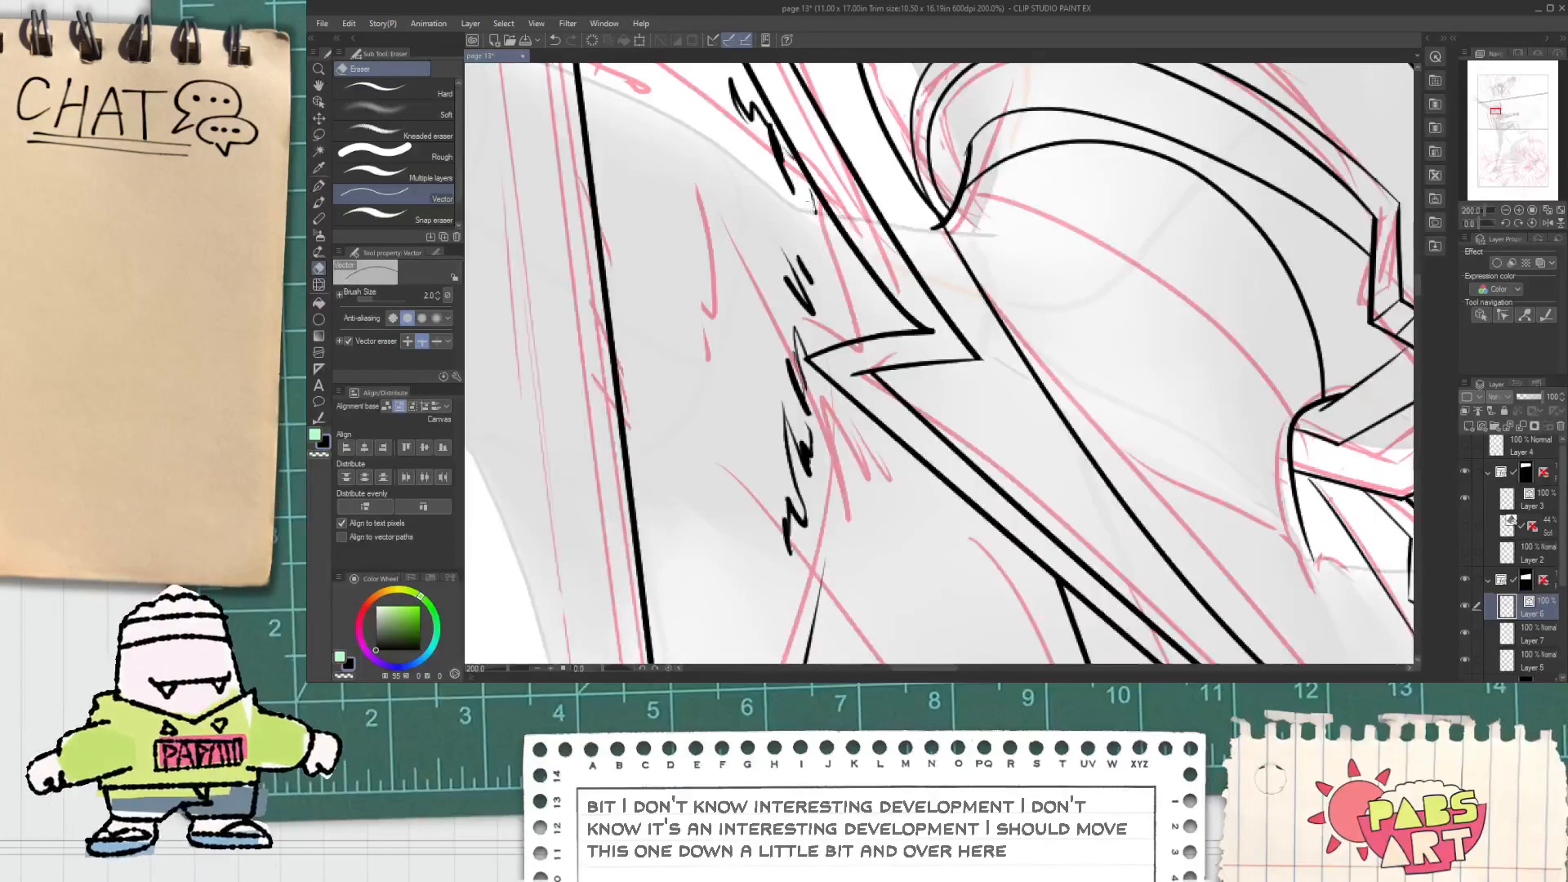
key(p)
scroll(812, 265, up, 4)
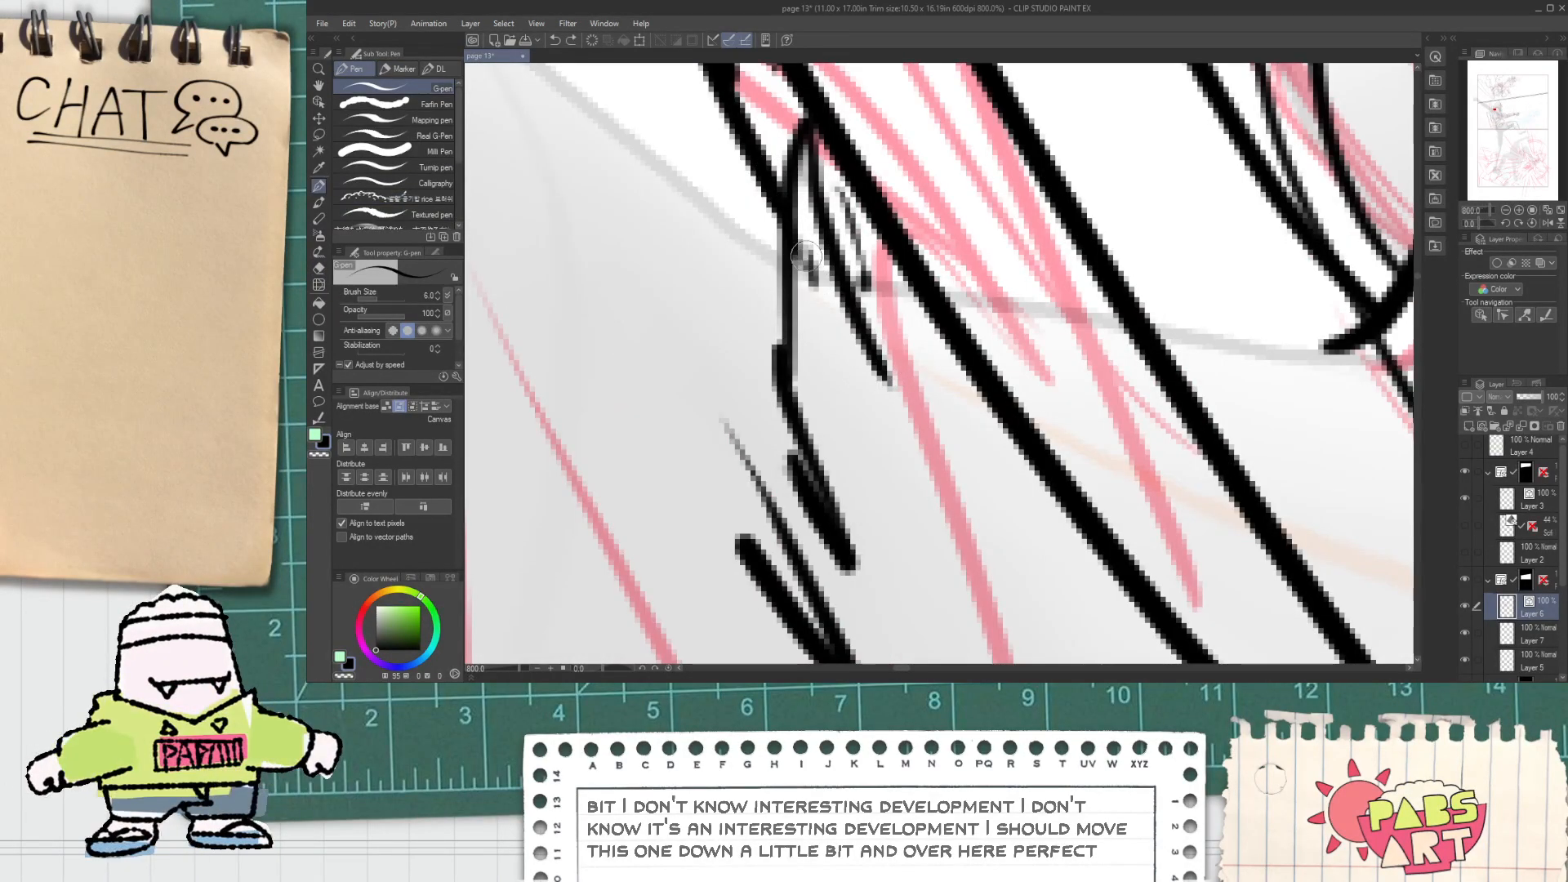
key(e)
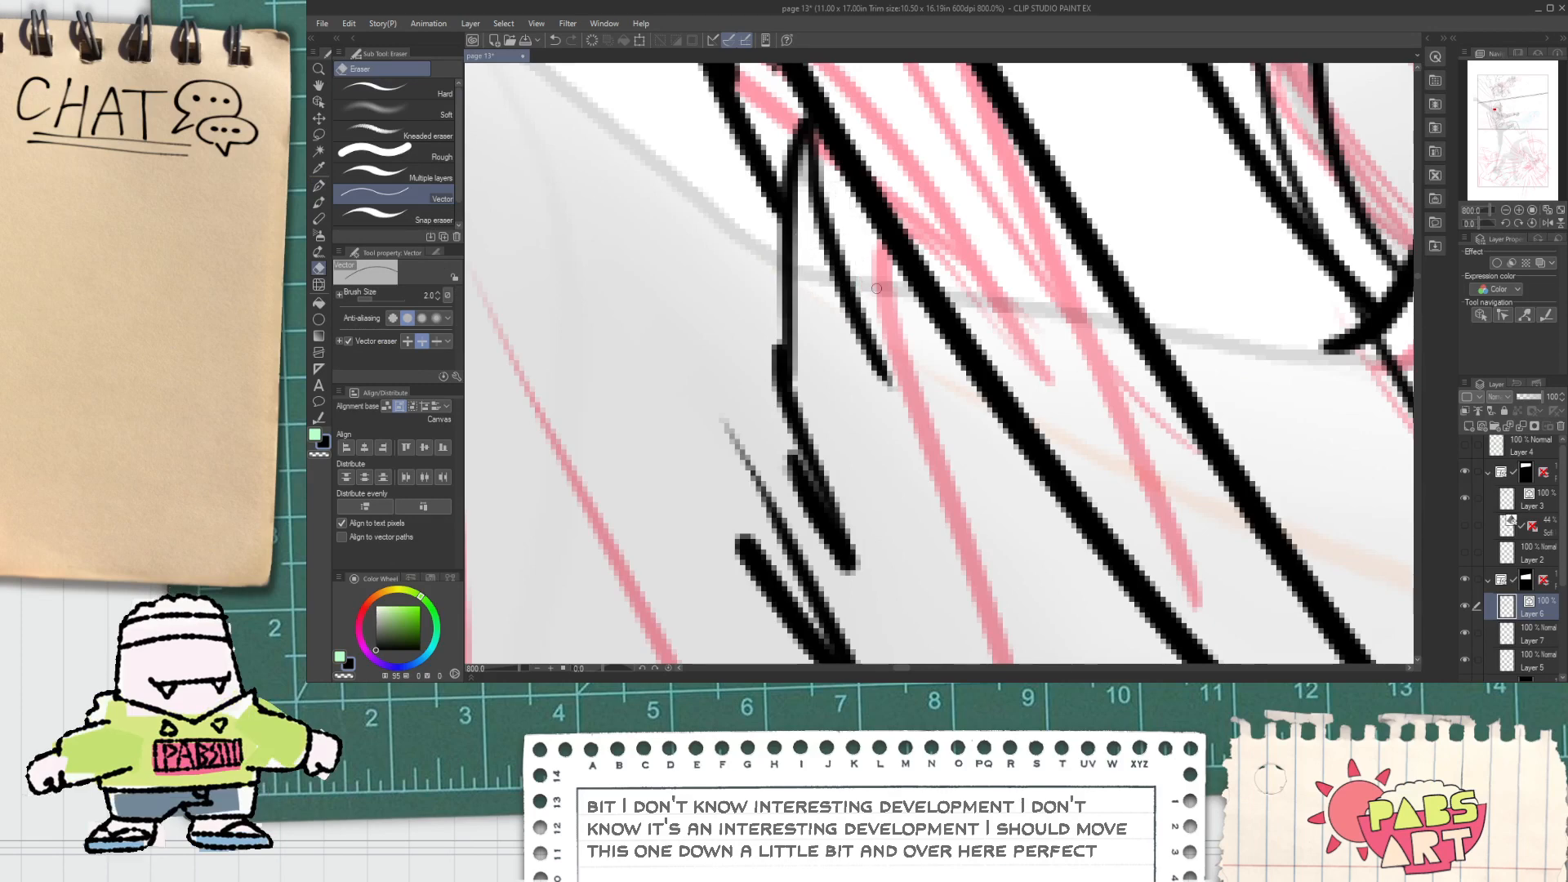
scroll(876, 288, down, 5)
key(p)
mouse_move(842, 451)
mouse_down()
mouse_move(833, 390)
mouse_move(796, 344)
mouse_up()
drag(822, 235, 784, 265)
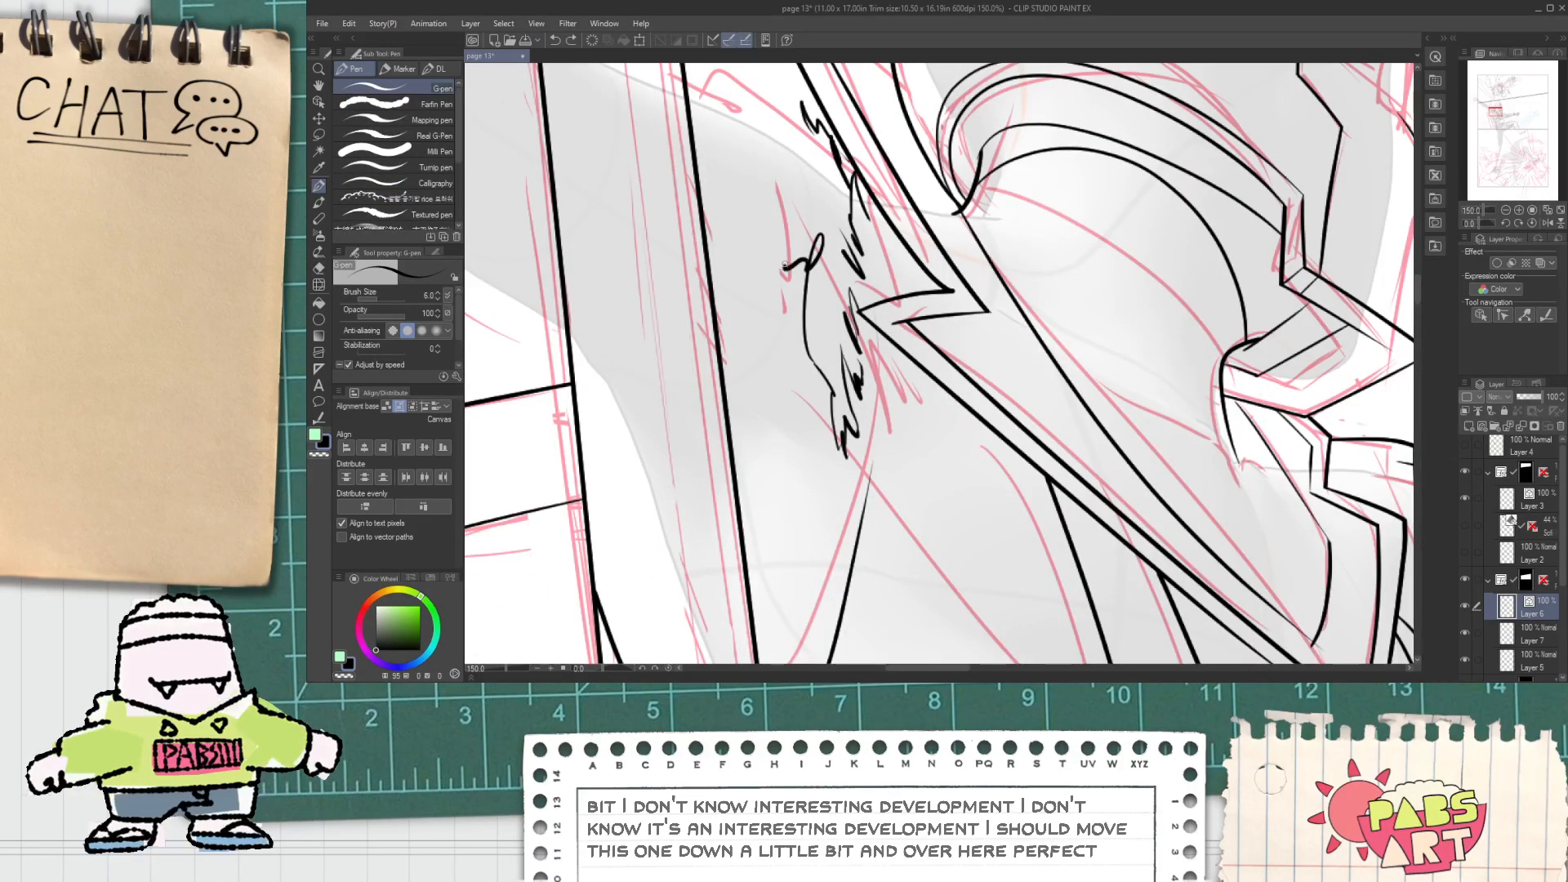
key(ctrl+z)
key(ctrl+z)
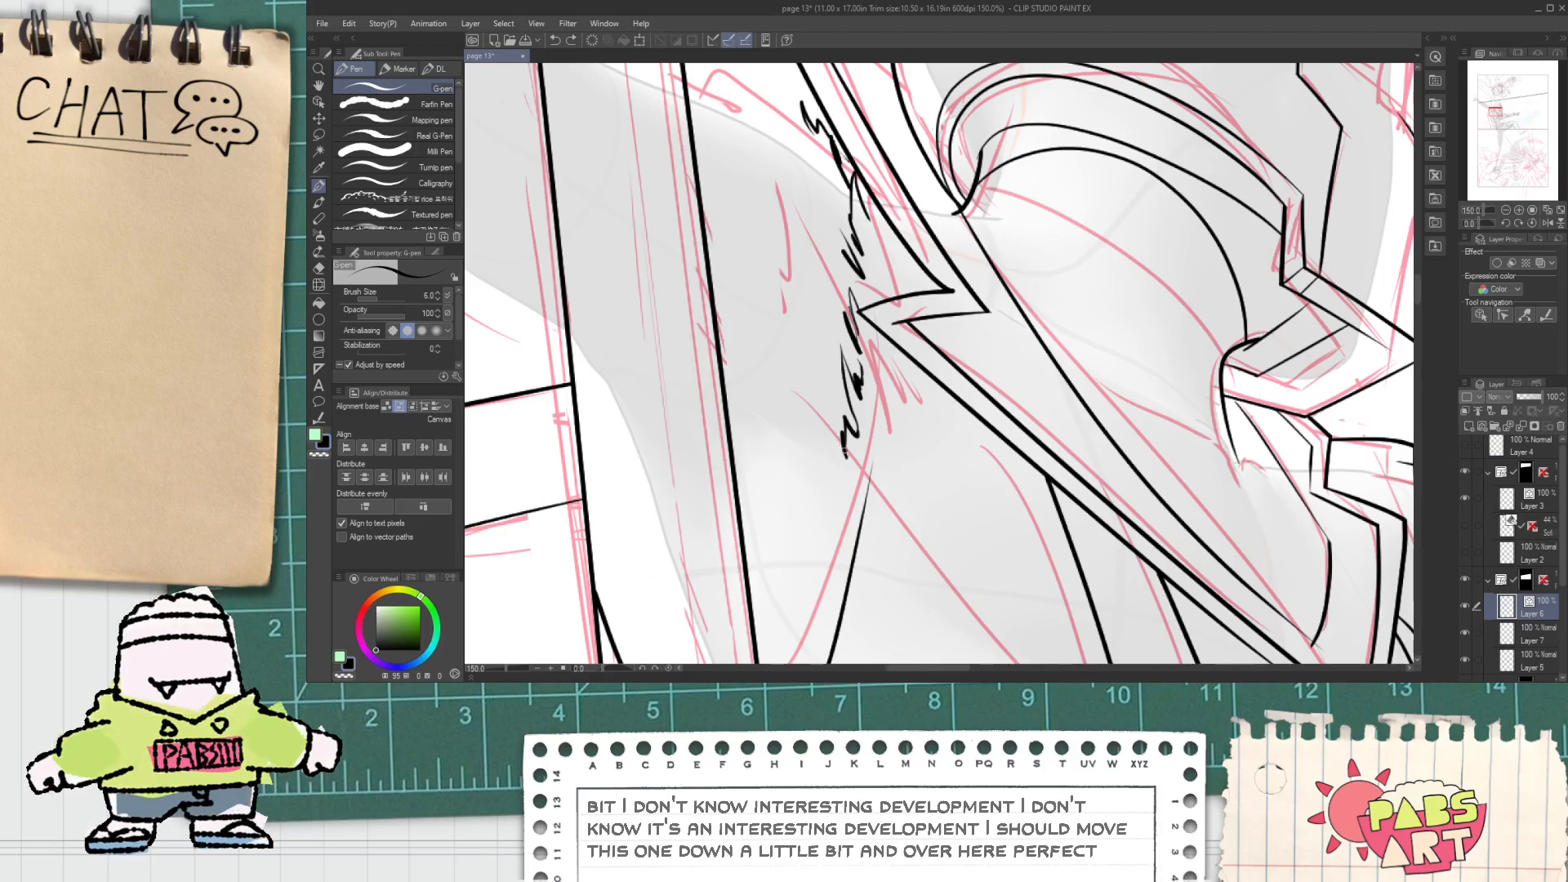
Step: Ink a ragged shadow edge across the upper back, running from the jetpack's edge down to the tip of the collar hatching
mouse_move(821, 386)
mouse_down()
mouse_move(798, 304)
mouse_move(778, 288)
mouse_move(816, 384)
mouse_move(788, 334)
mouse_up()
key(ctrl+z)
drag(792, 272, 763, 275)
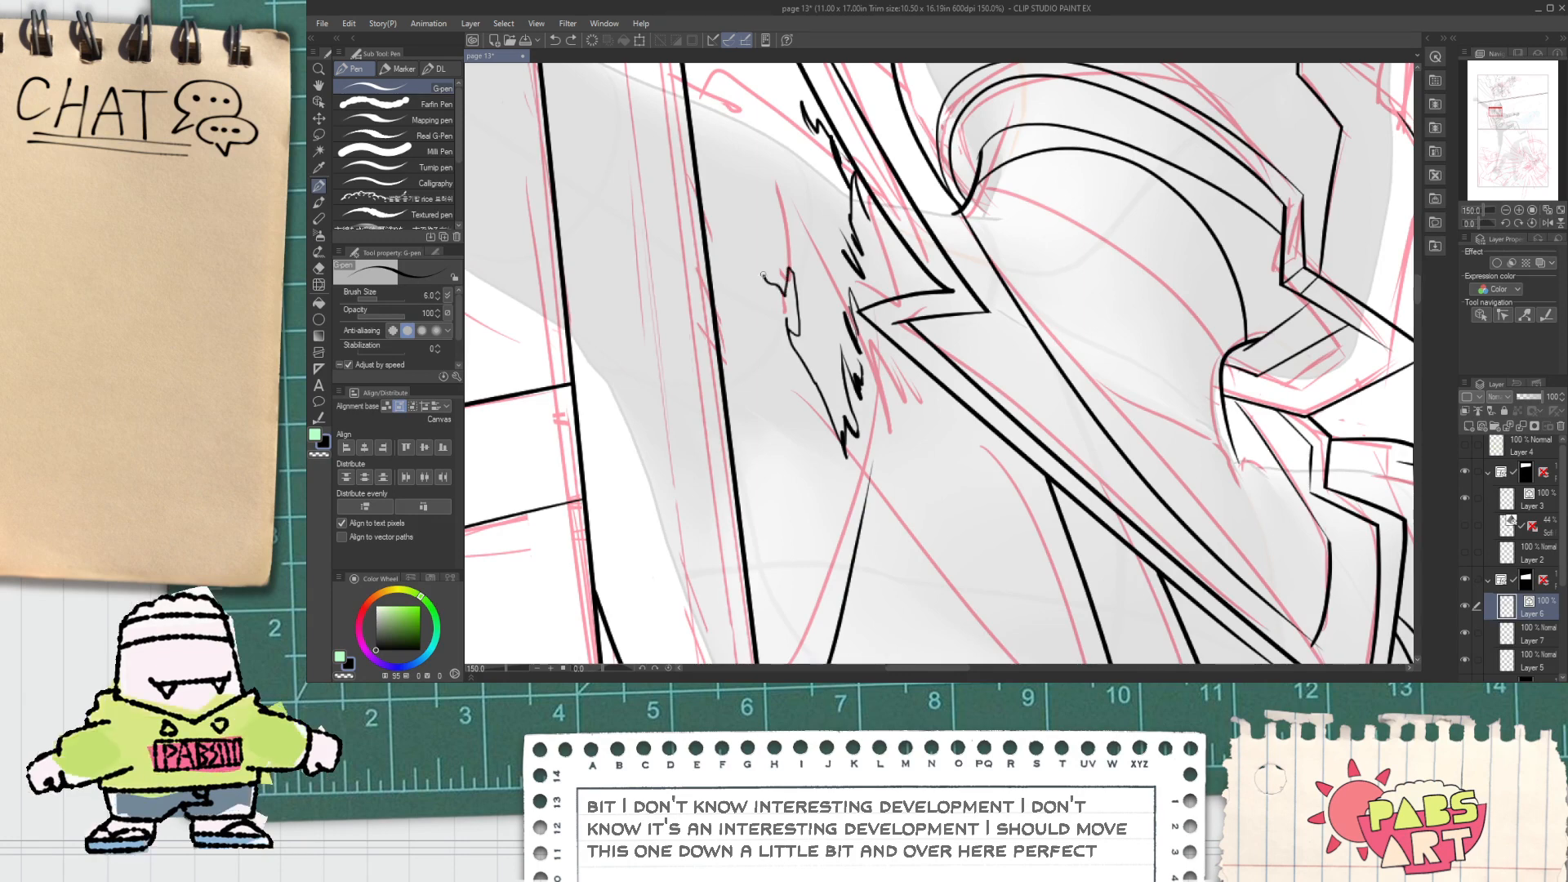
drag(714, 129, 773, 361)
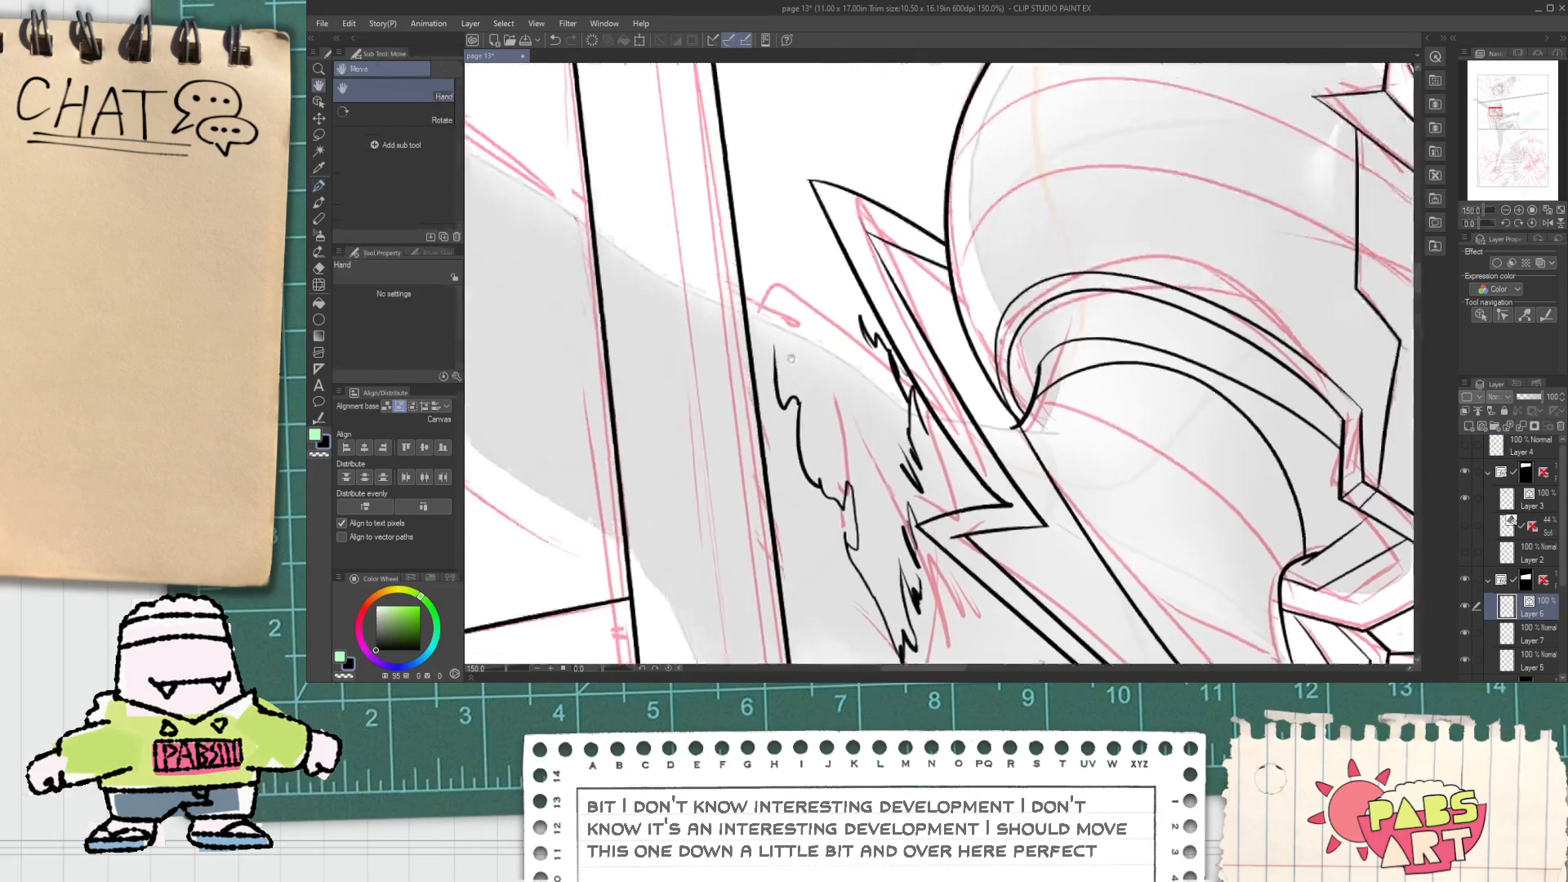
drag(864, 674, 808, 527)
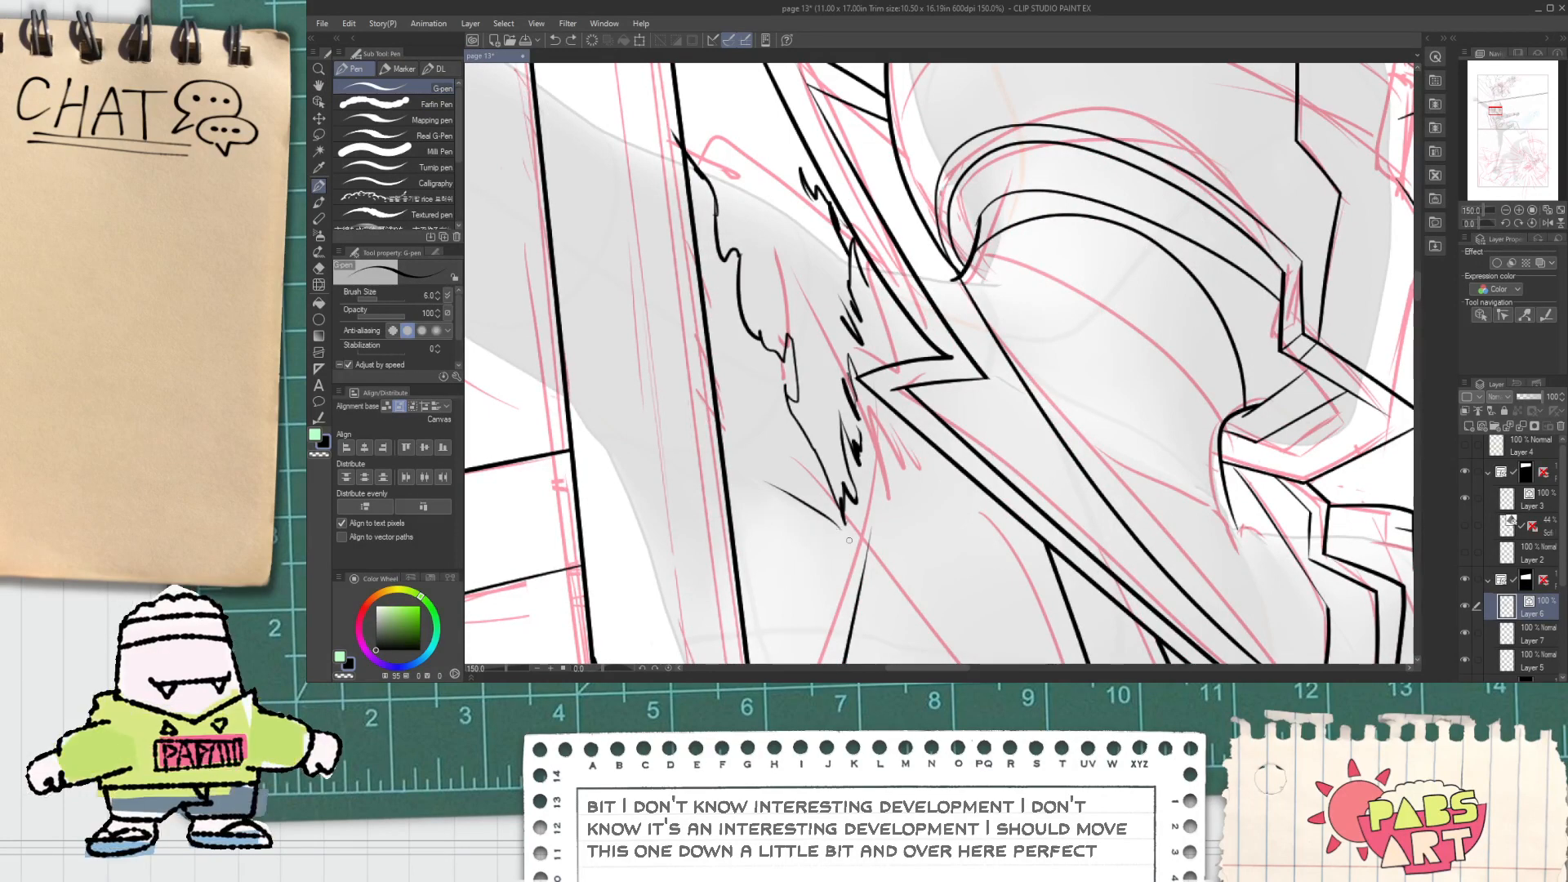
mouse_move(841, 520)
mouse_down()
mouse_move(846, 535)
mouse_move(858, 523)
mouse_move(847, 327)
mouse_up()
Step: Ink the curved shoulder line from the jetpack's edge to the collar hatch marks and trim its overlapping end
scroll(853, 529, down, 3)
scroll(860, 362, up, 2)
key(p)
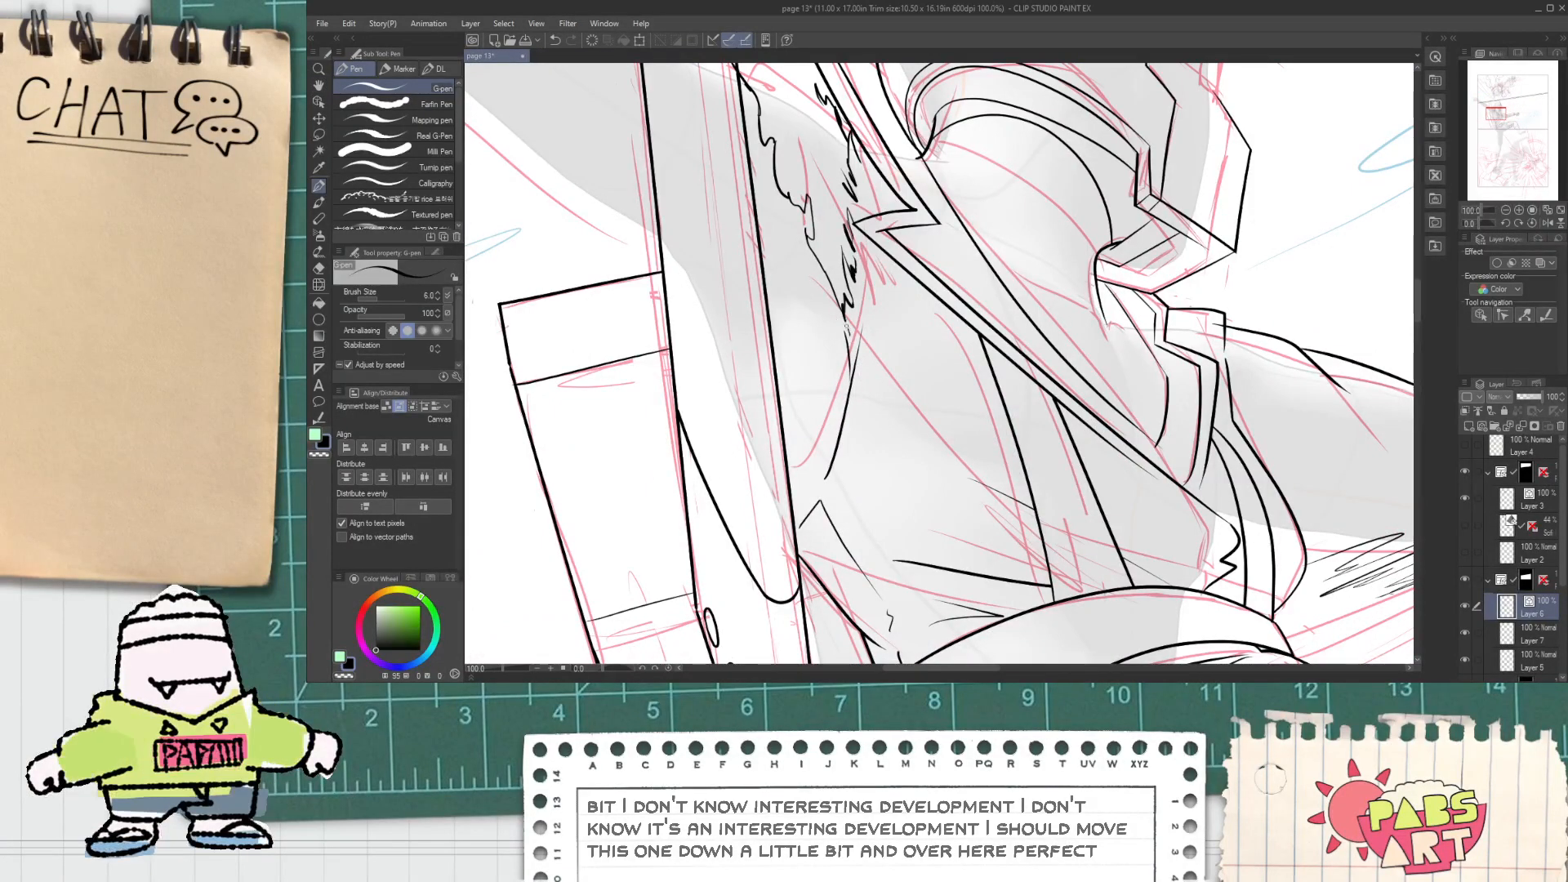
scroll(811, 294, down, 1)
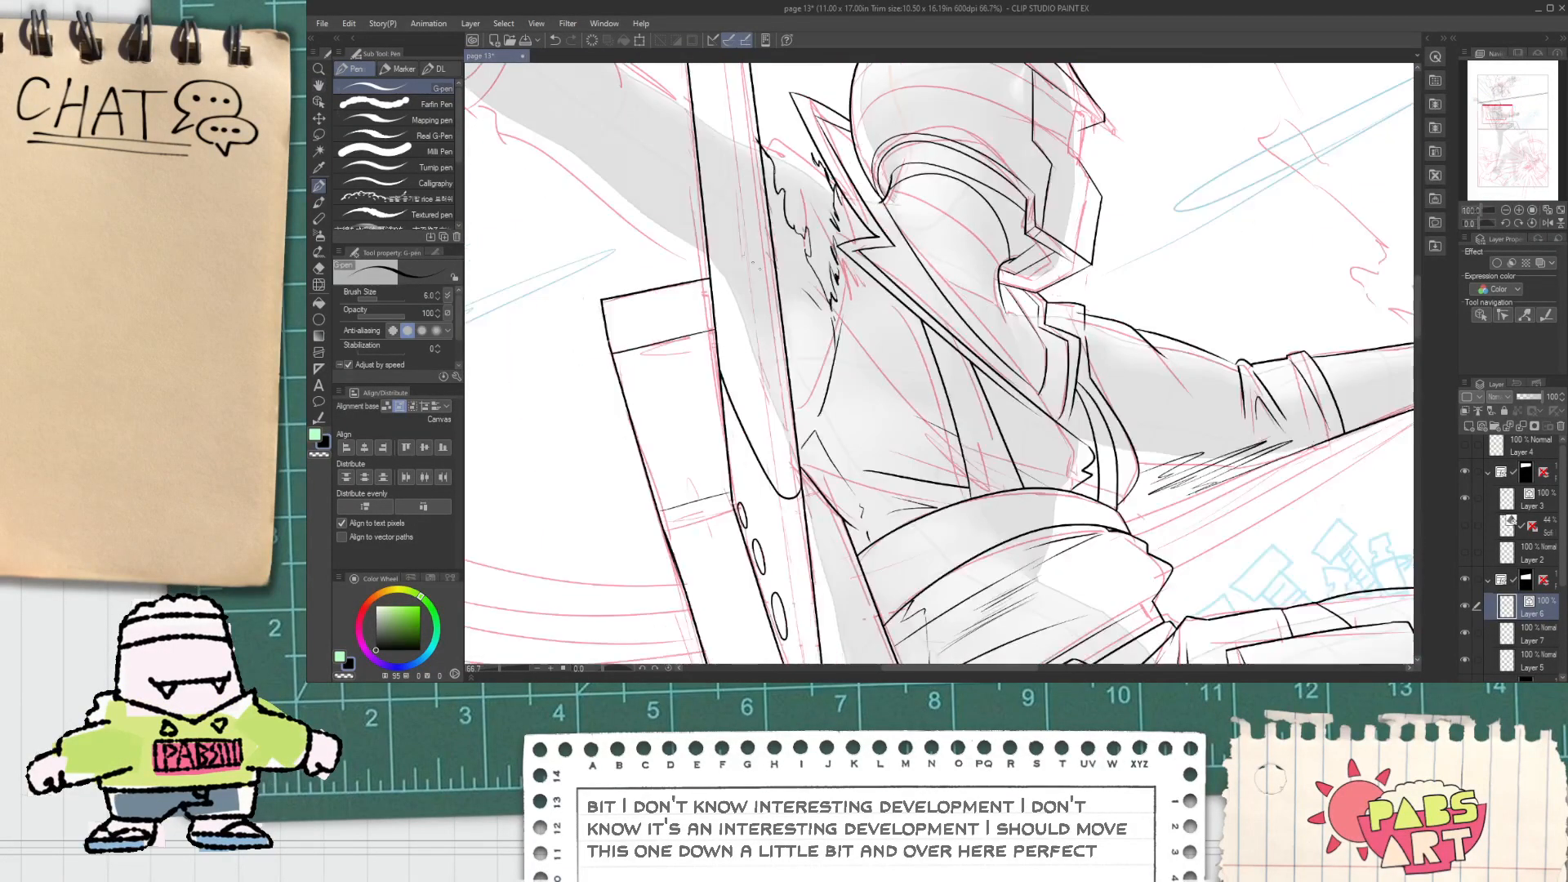
drag(656, 106, 795, 244)
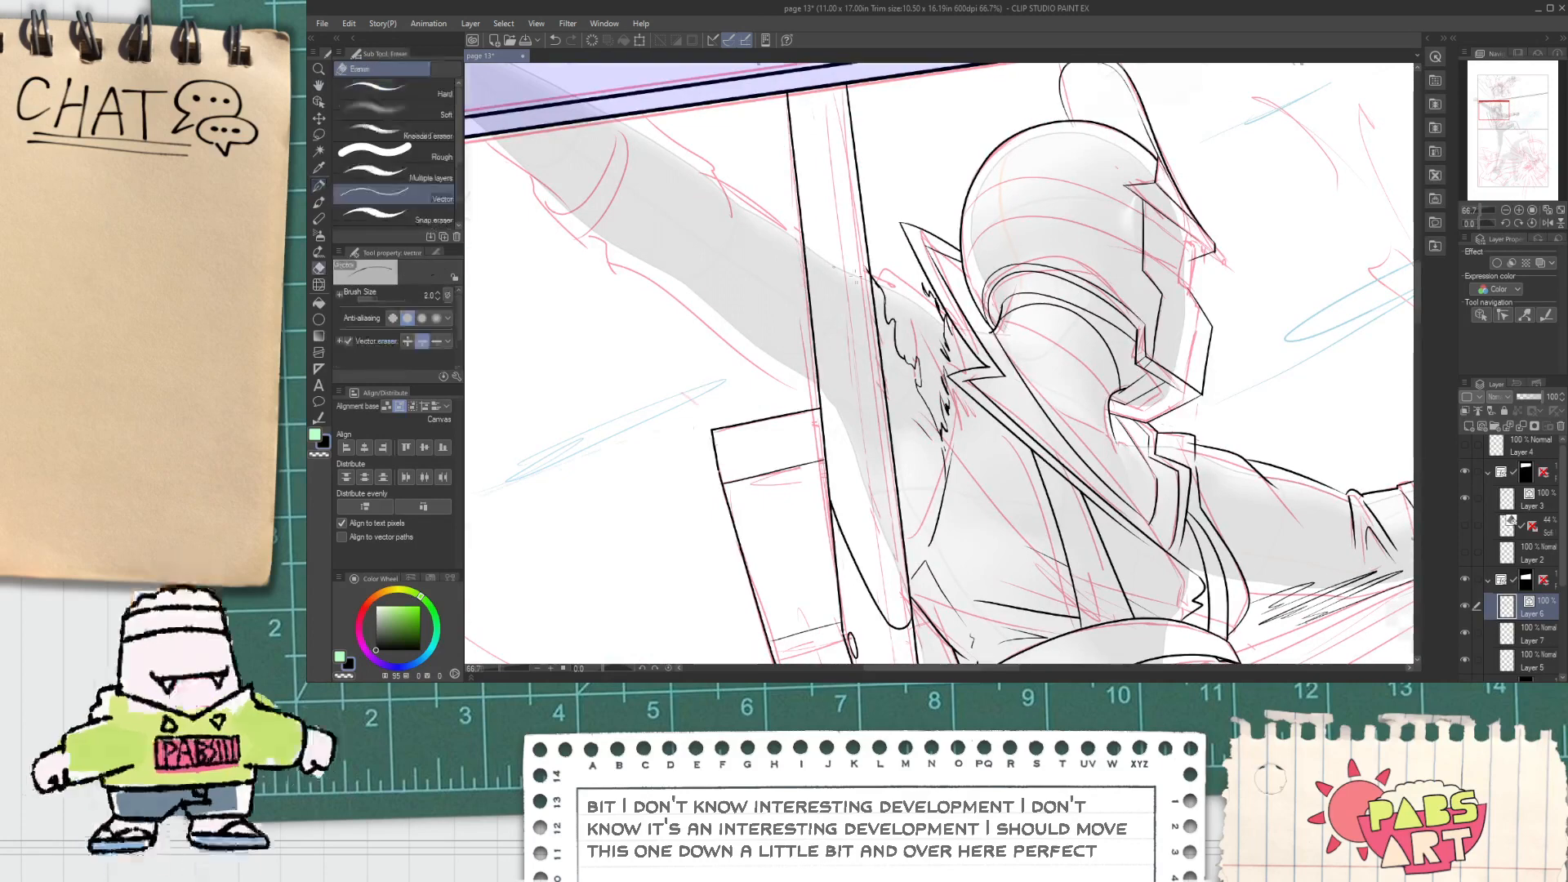
scroll(901, 302, up, 1)
scroll(902, 302, up, 1)
drag(875, 283, 1013, 333)
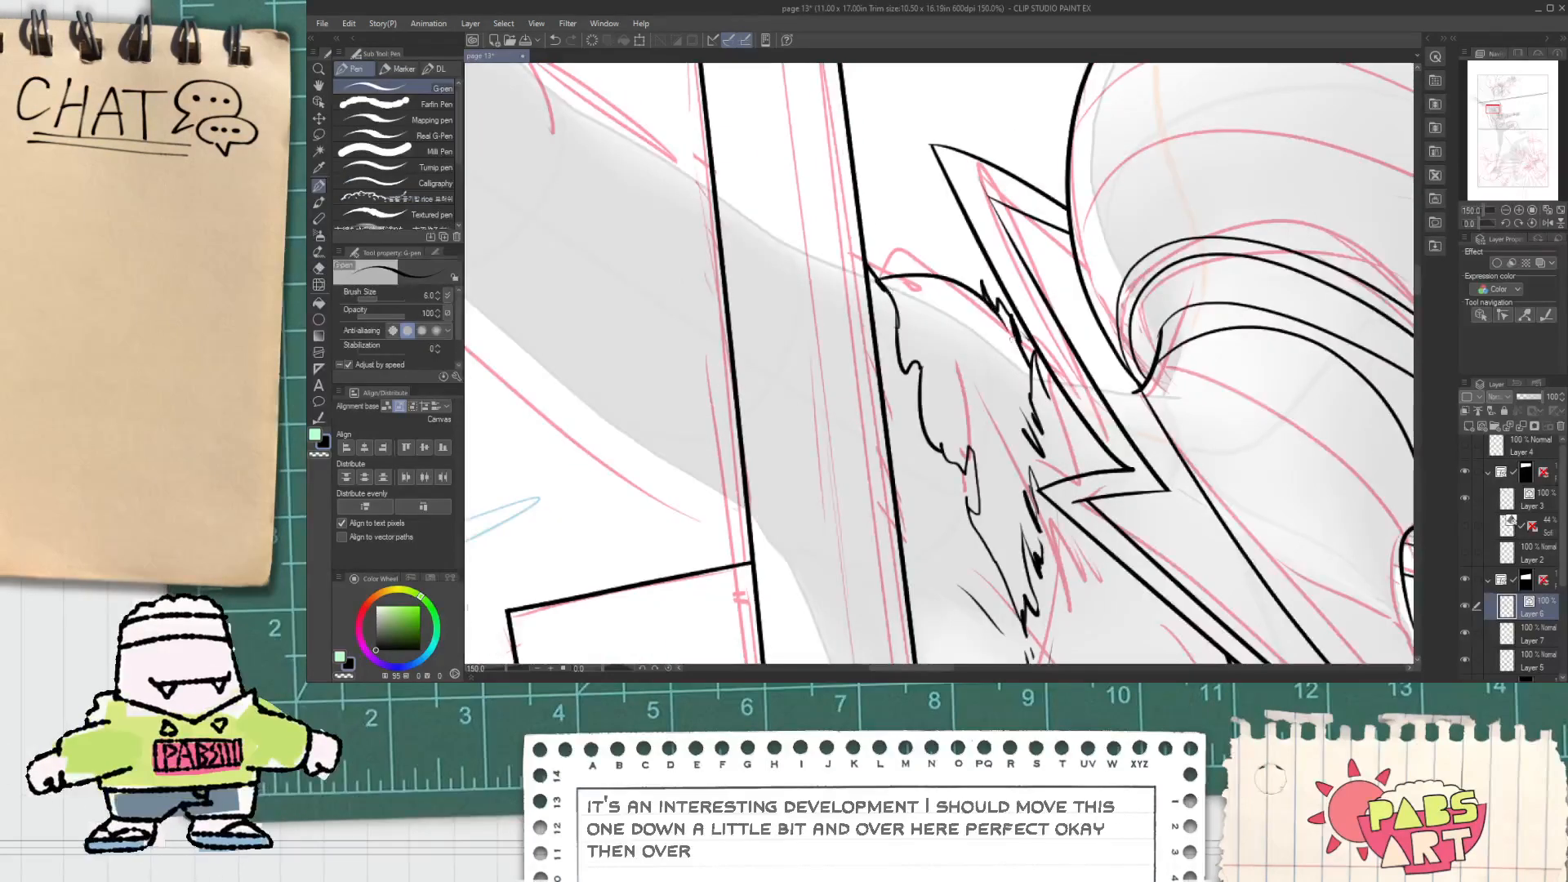
key(ctrl+z)
drag(877, 283, 1021, 339)
scroll(1056, 384, up, 1)
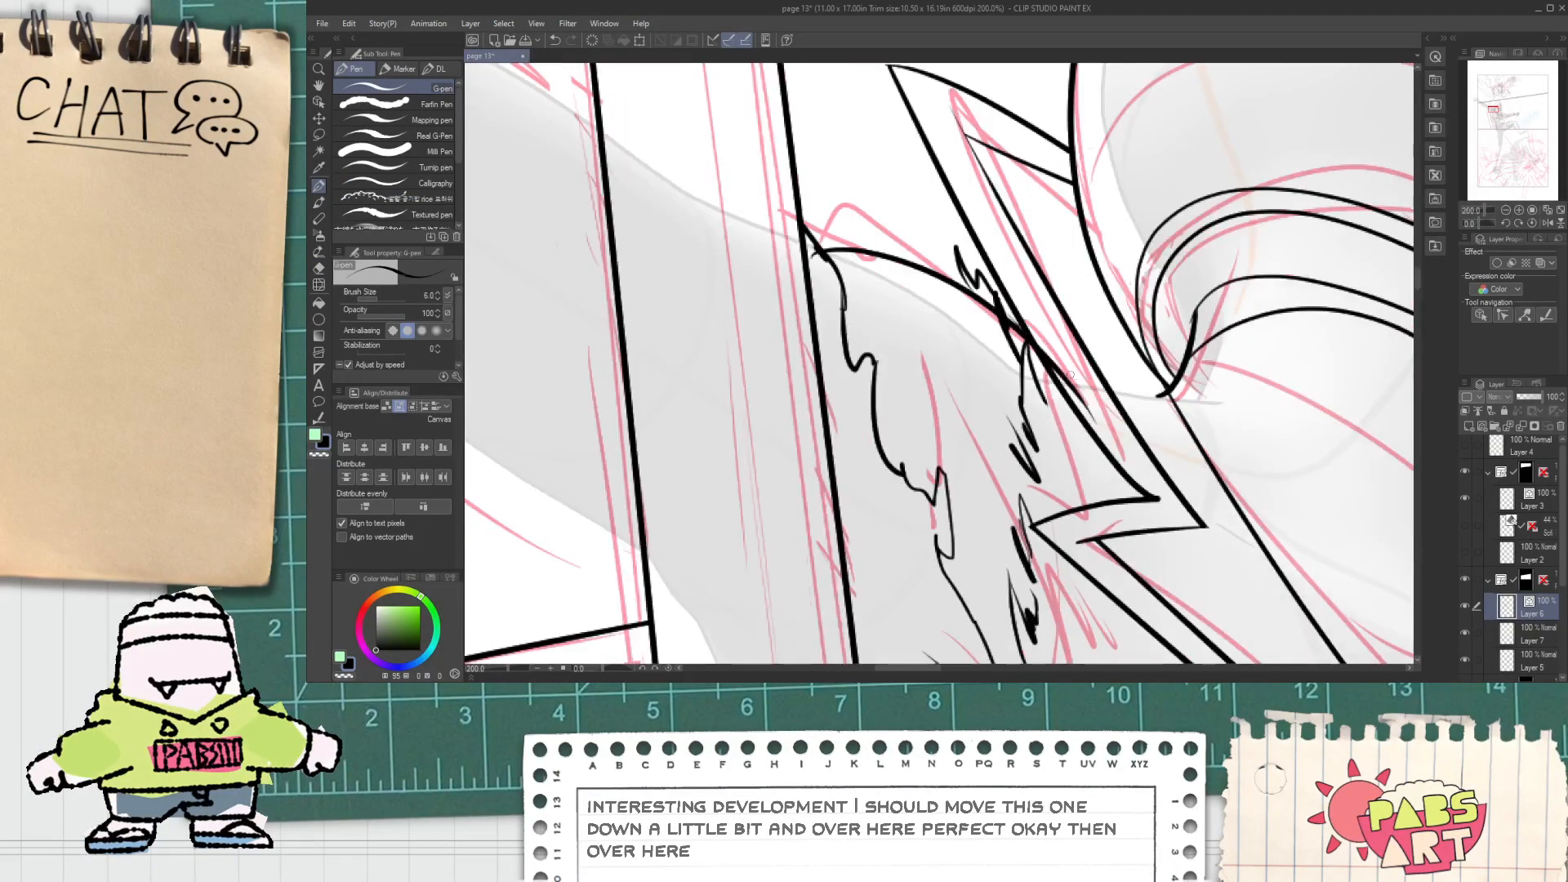
key(e)
scroll(1056, 384, up, 2)
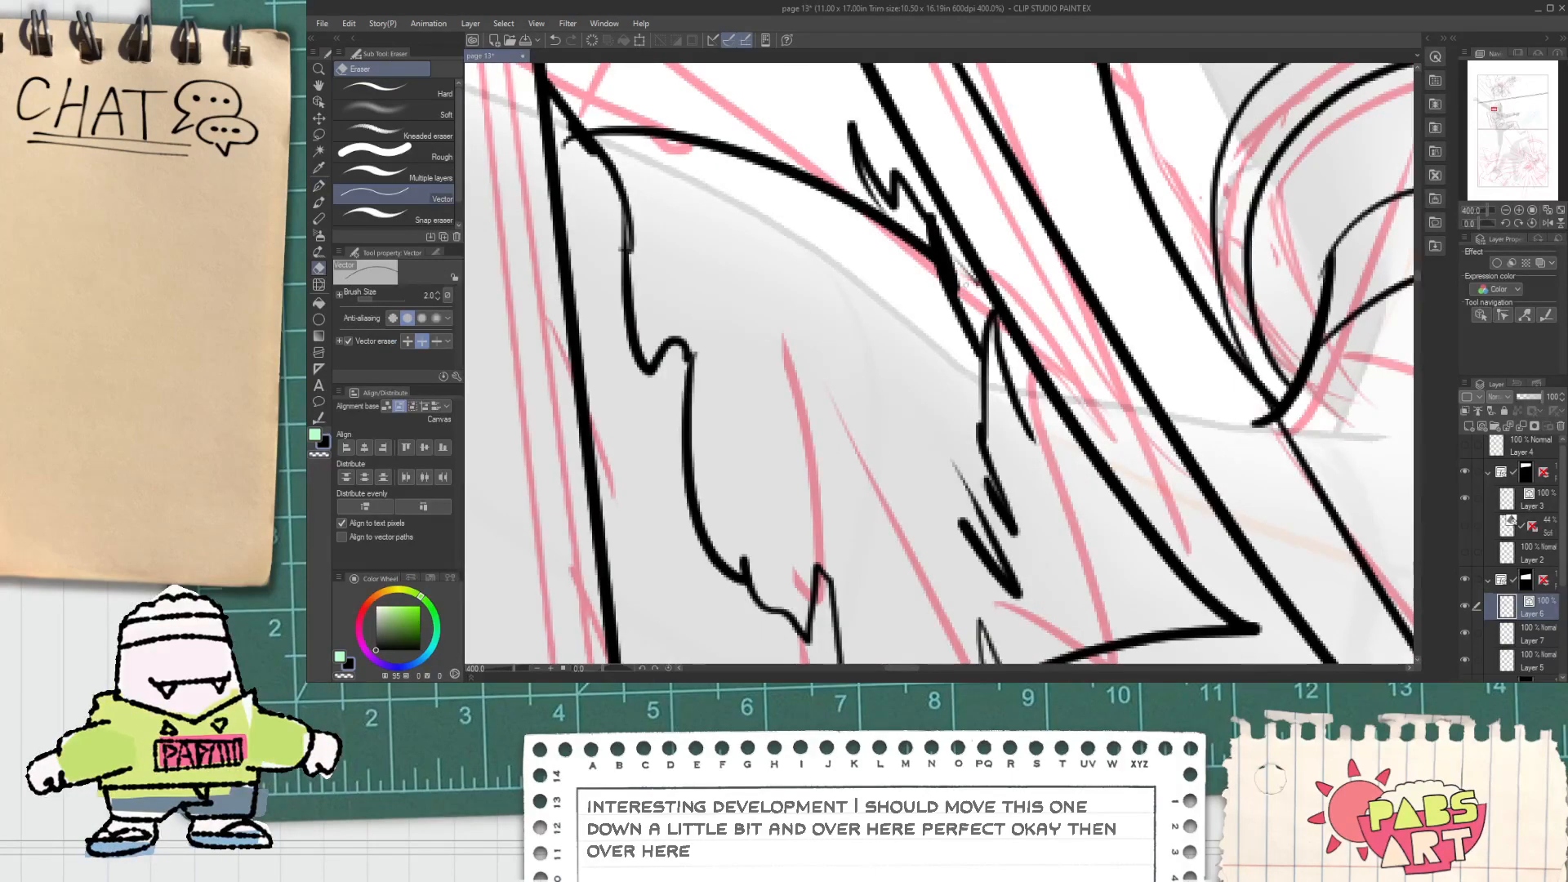
Step: Ink a row of small jagged fur-like marks just beneath the shoulder curve, descending toward the collar
scroll(964, 284, down, 1)
key(p)
scroll(898, 254, down, 1)
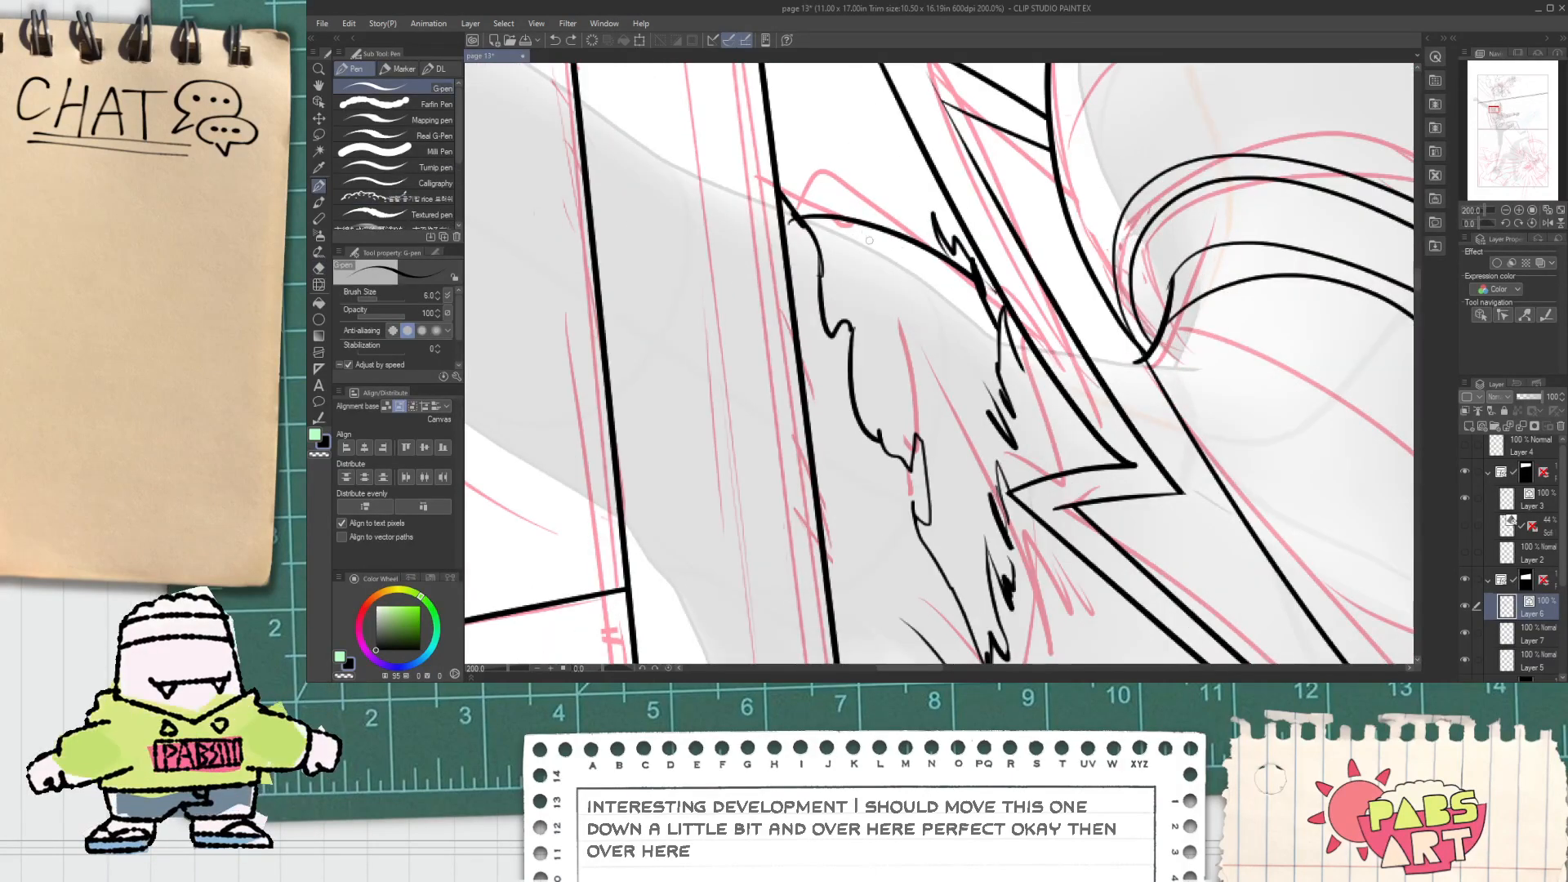
scroll(867, 231, up, 2)
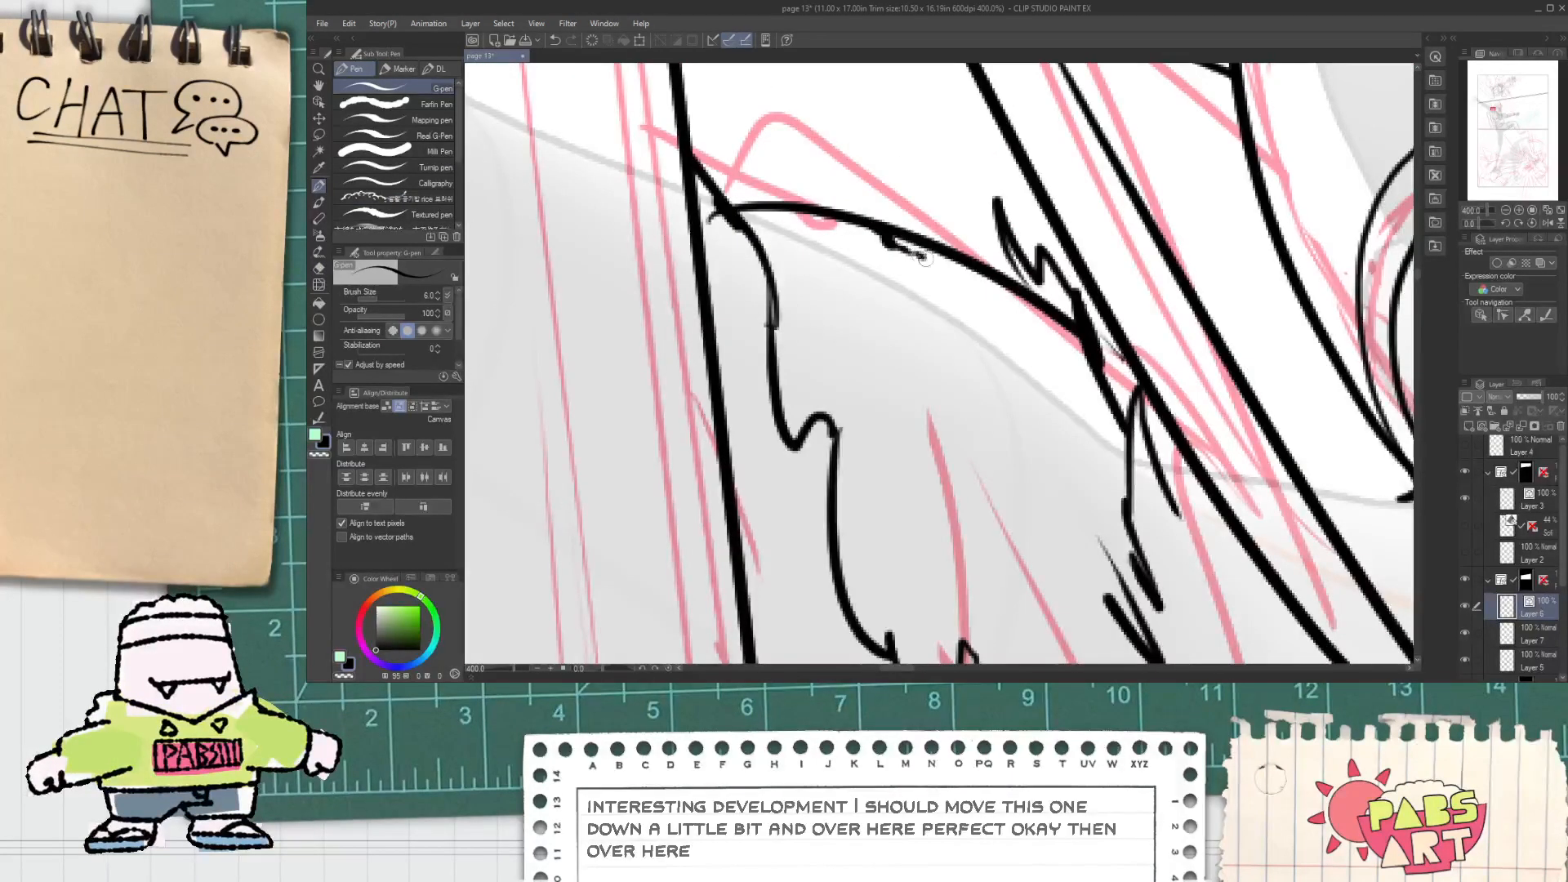
drag(925, 258, 1045, 378)
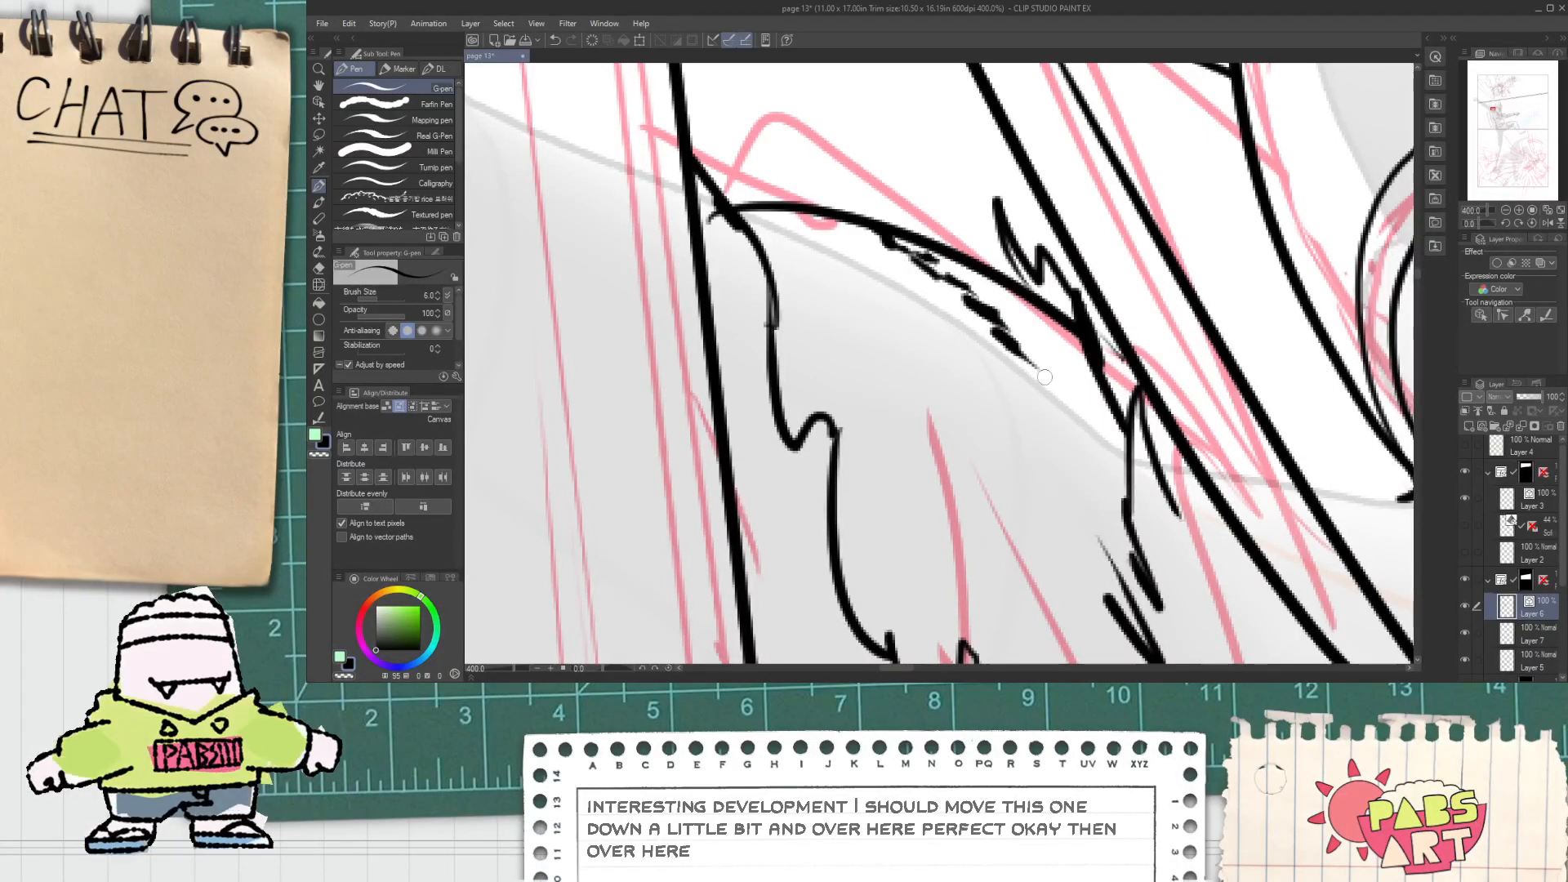
key(e)
click(941, 256)
key(ctrl+z)
key(p)
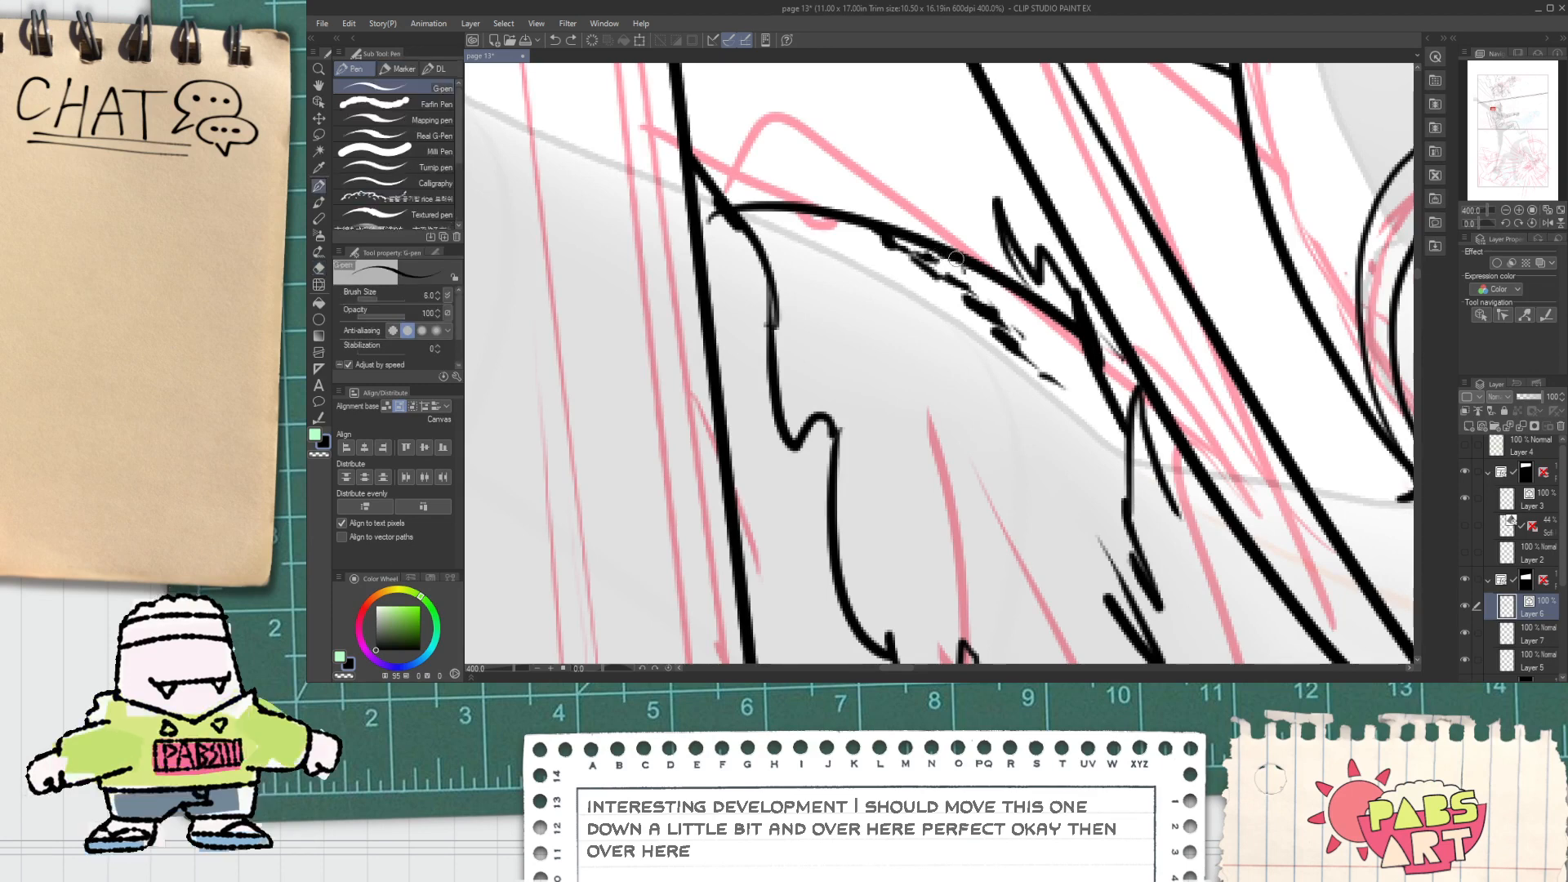
key(e)
scroll(975, 268, down, 6)
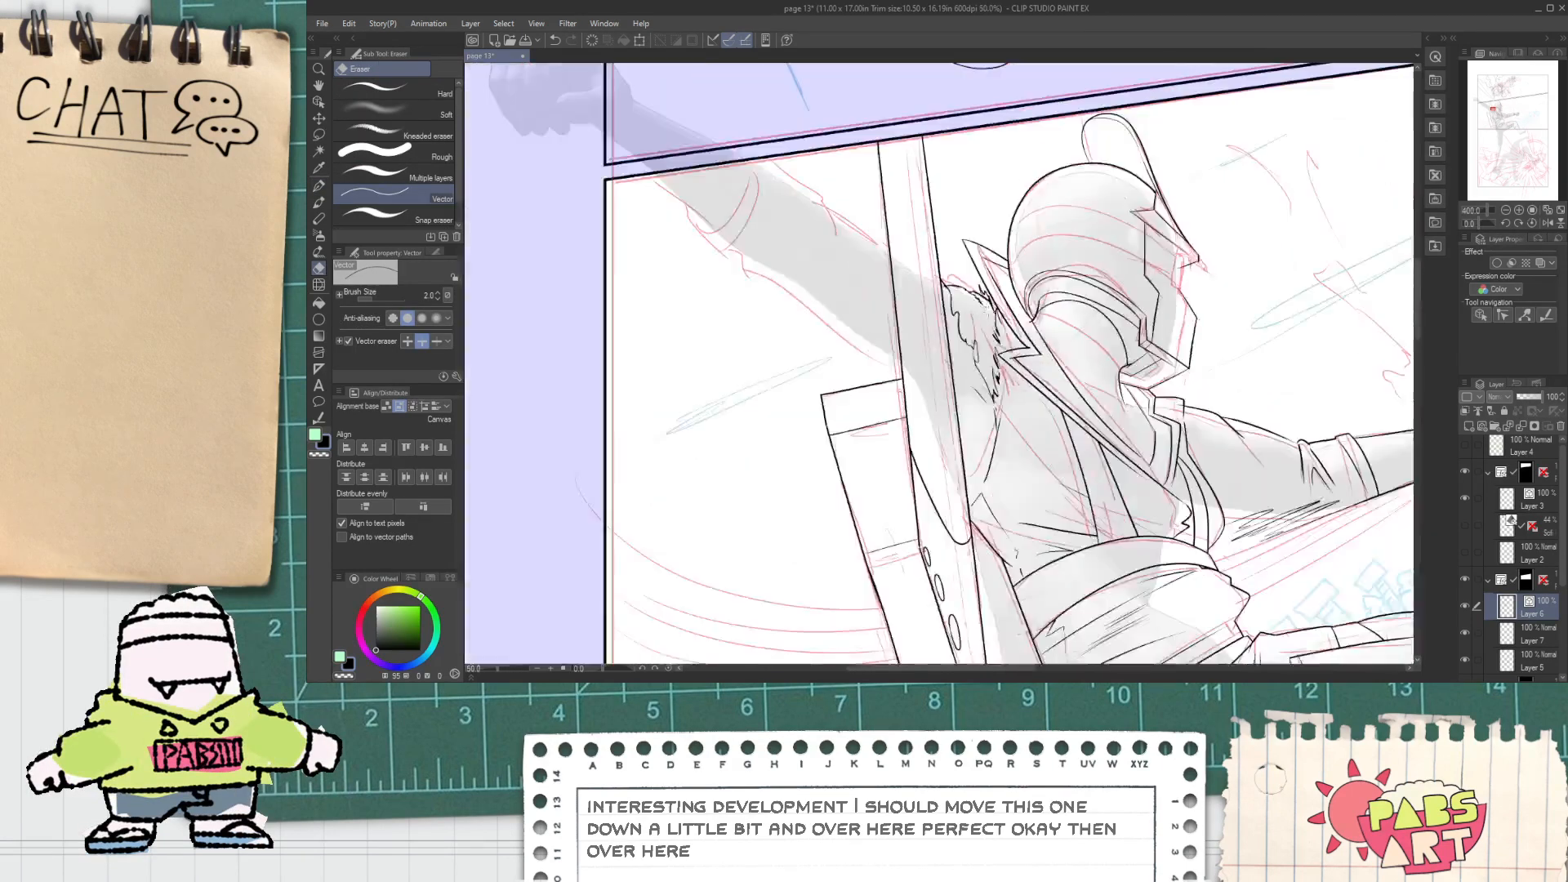
Step: Ink the raised forearm's lower edge as a straight diagonal from the panel border past the sketched cuff
key(p)
scroll(975, 282, up, 2)
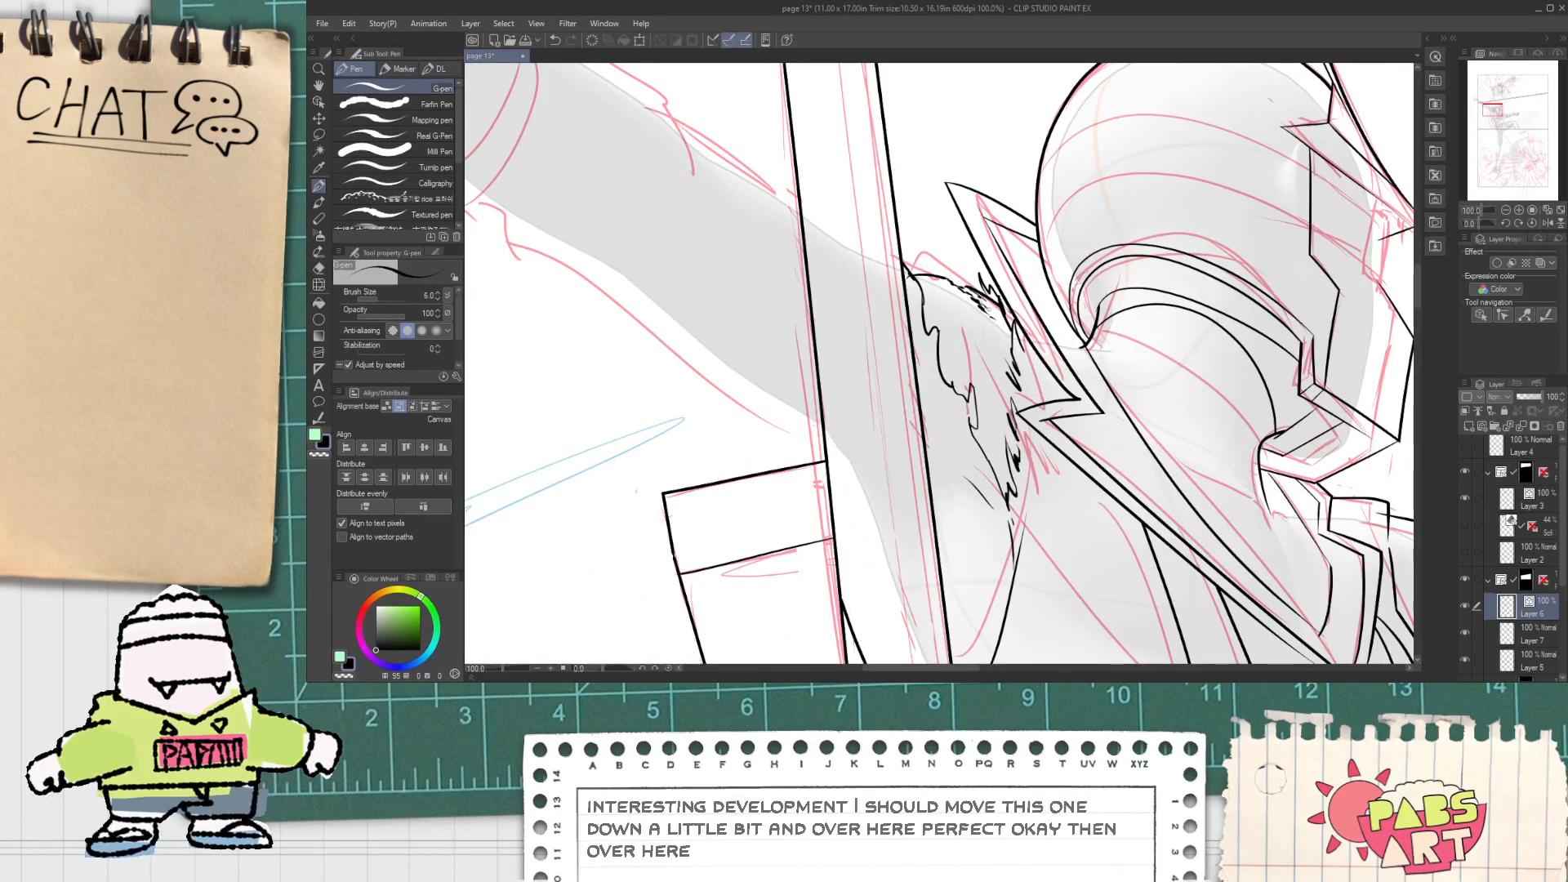
scroll(975, 282, down, 3)
scroll(744, 252, up, 5)
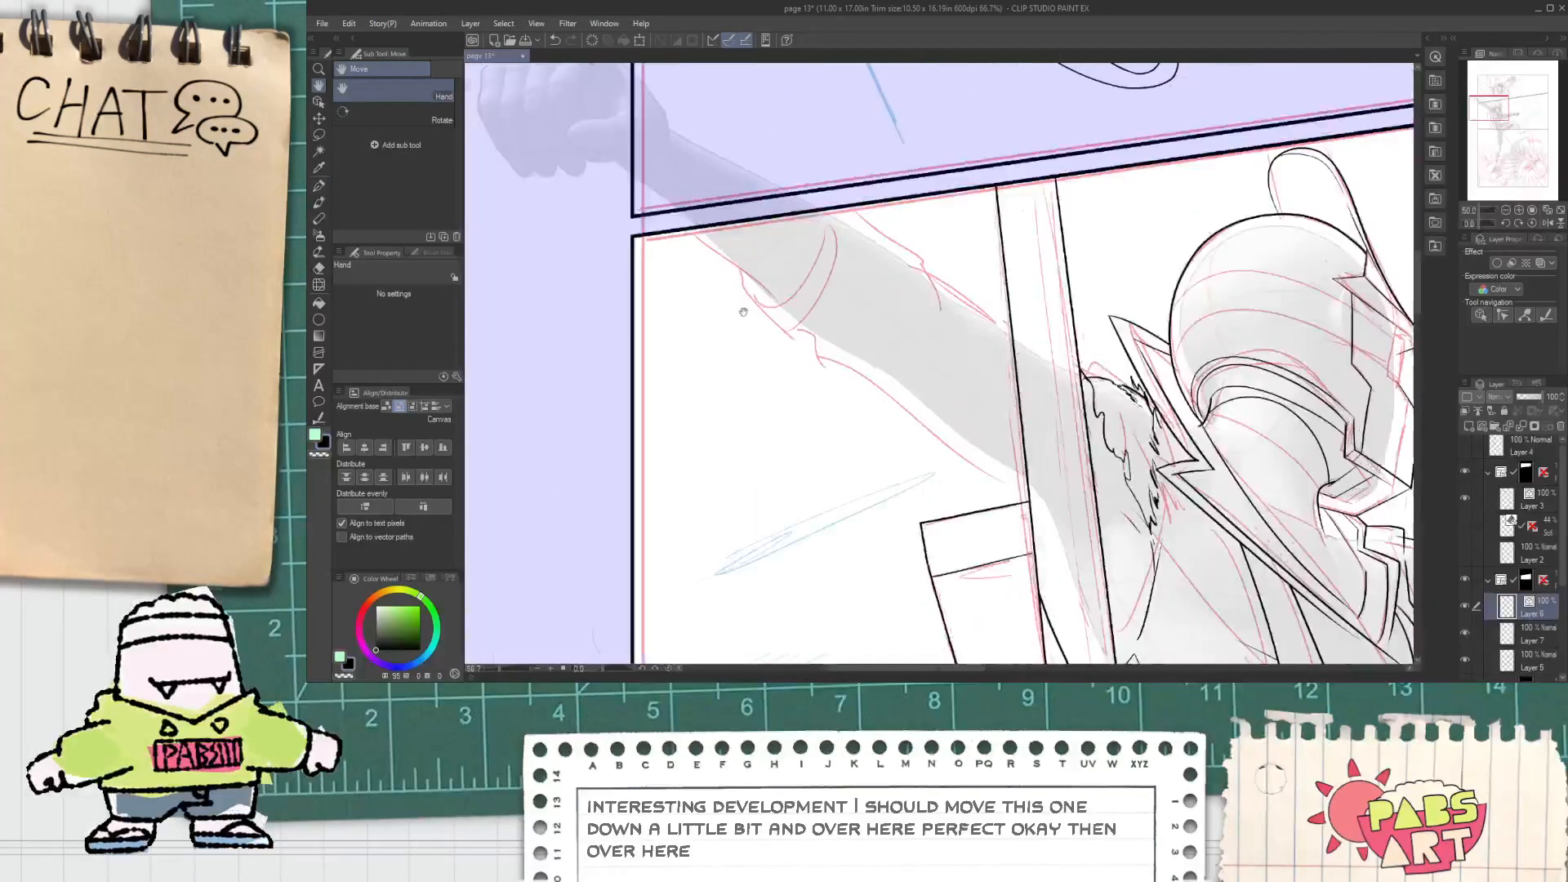
mouse_move(672, 187)
mouse_down()
mouse_move(874, 374)
mouse_move(928, 358)
mouse_move(909, 365)
mouse_up()
key(ctrl+z)
drag(851, 169, 990, 291)
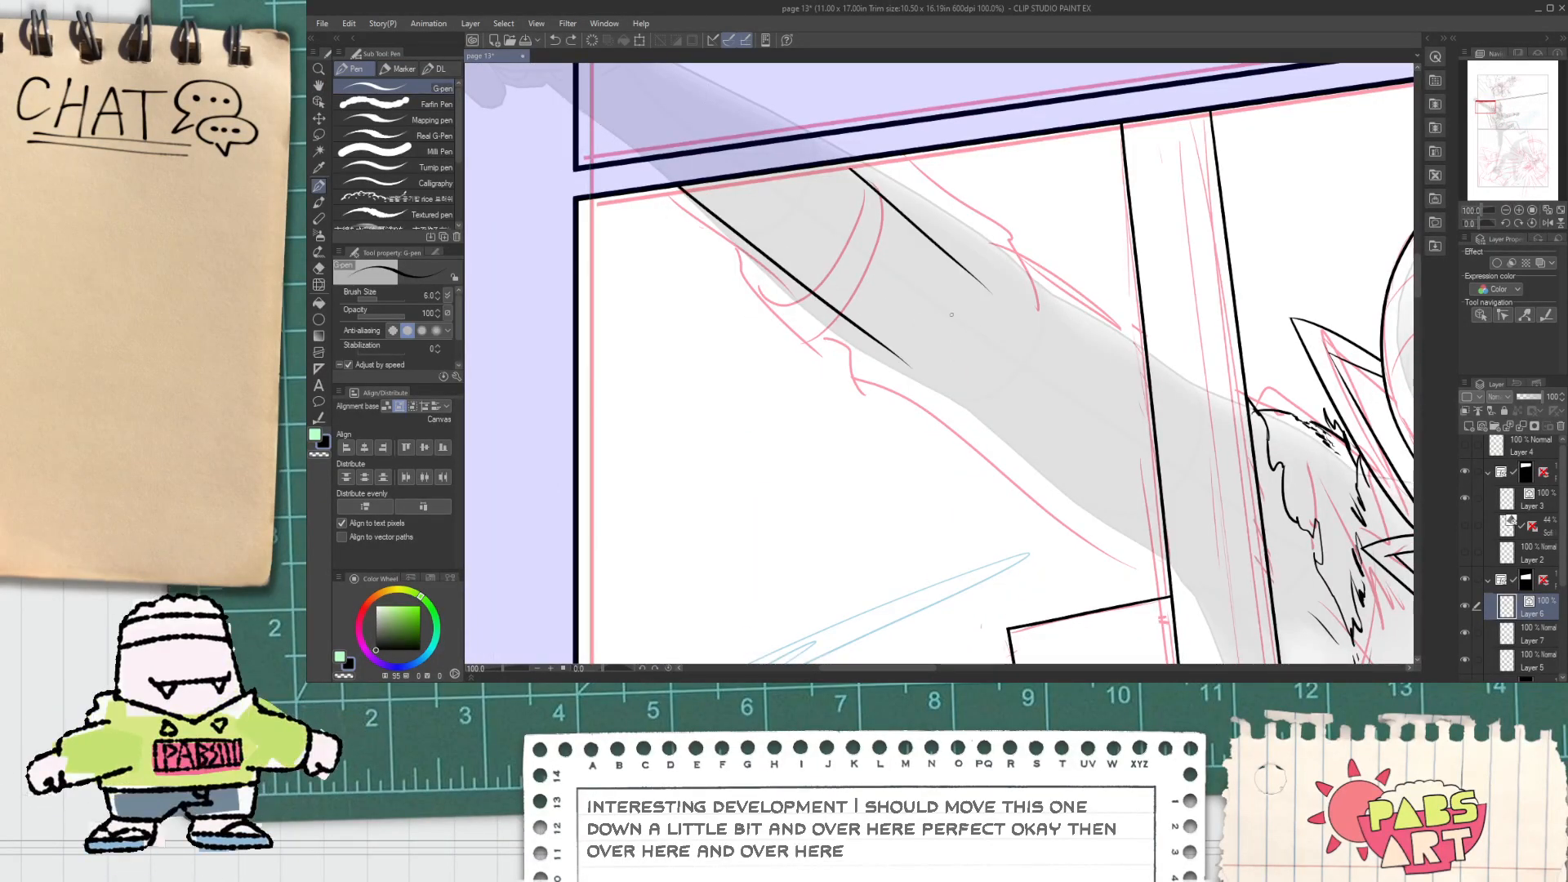
key(ctrl+z)
drag(663, 189, 725, 241)
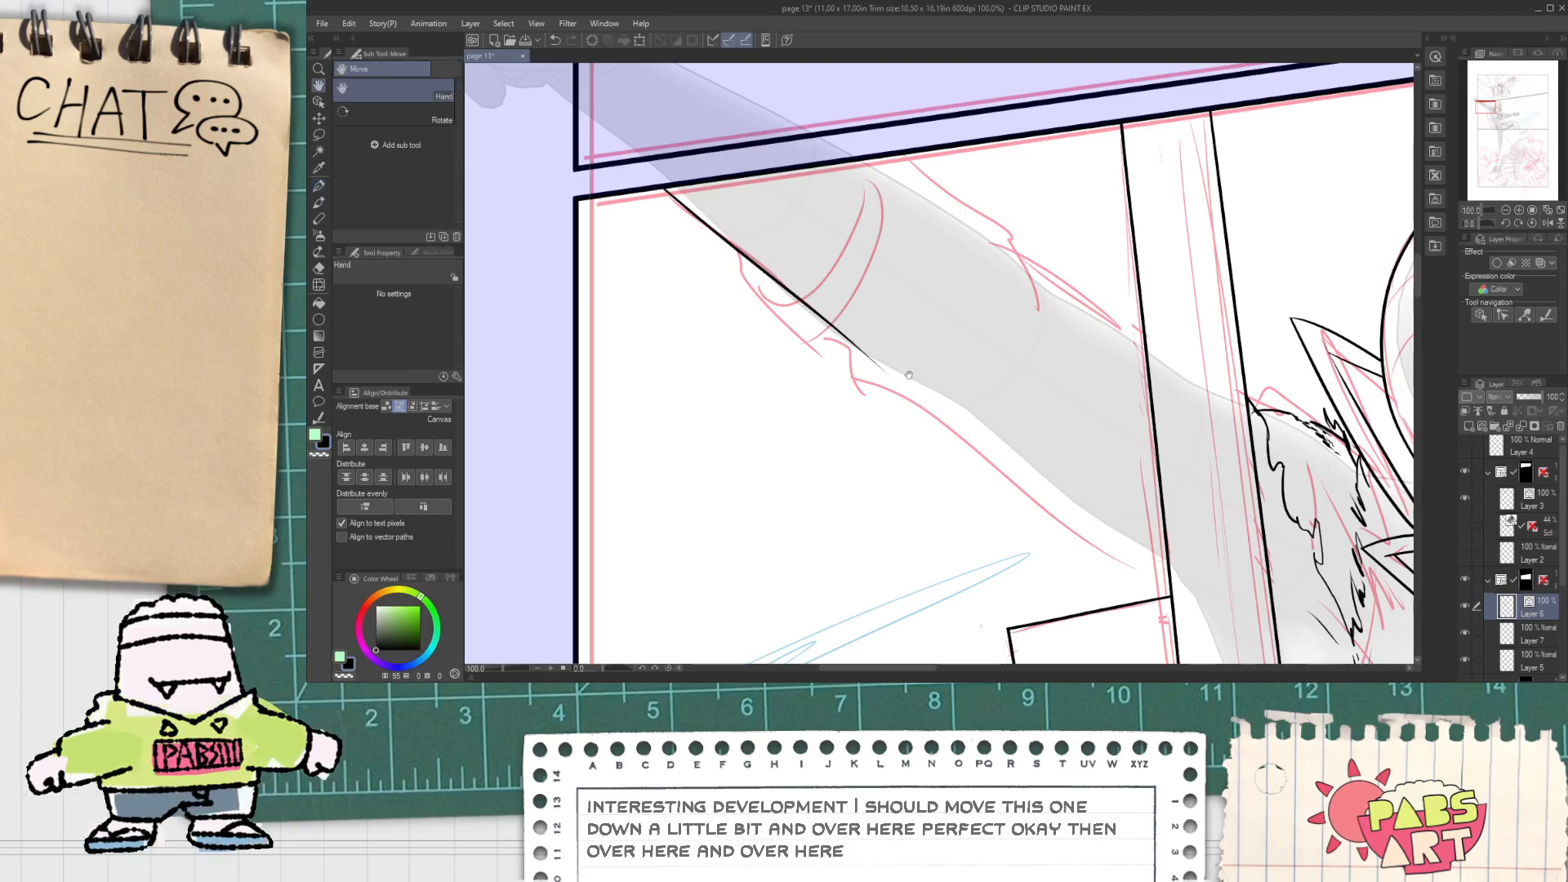
Step: Ink the raised arm's cuff with its outer edges and two curved bands, and erase the overshooting line ends
drag(760, 317, 675, 292)
drag(671, 216, 662, 279)
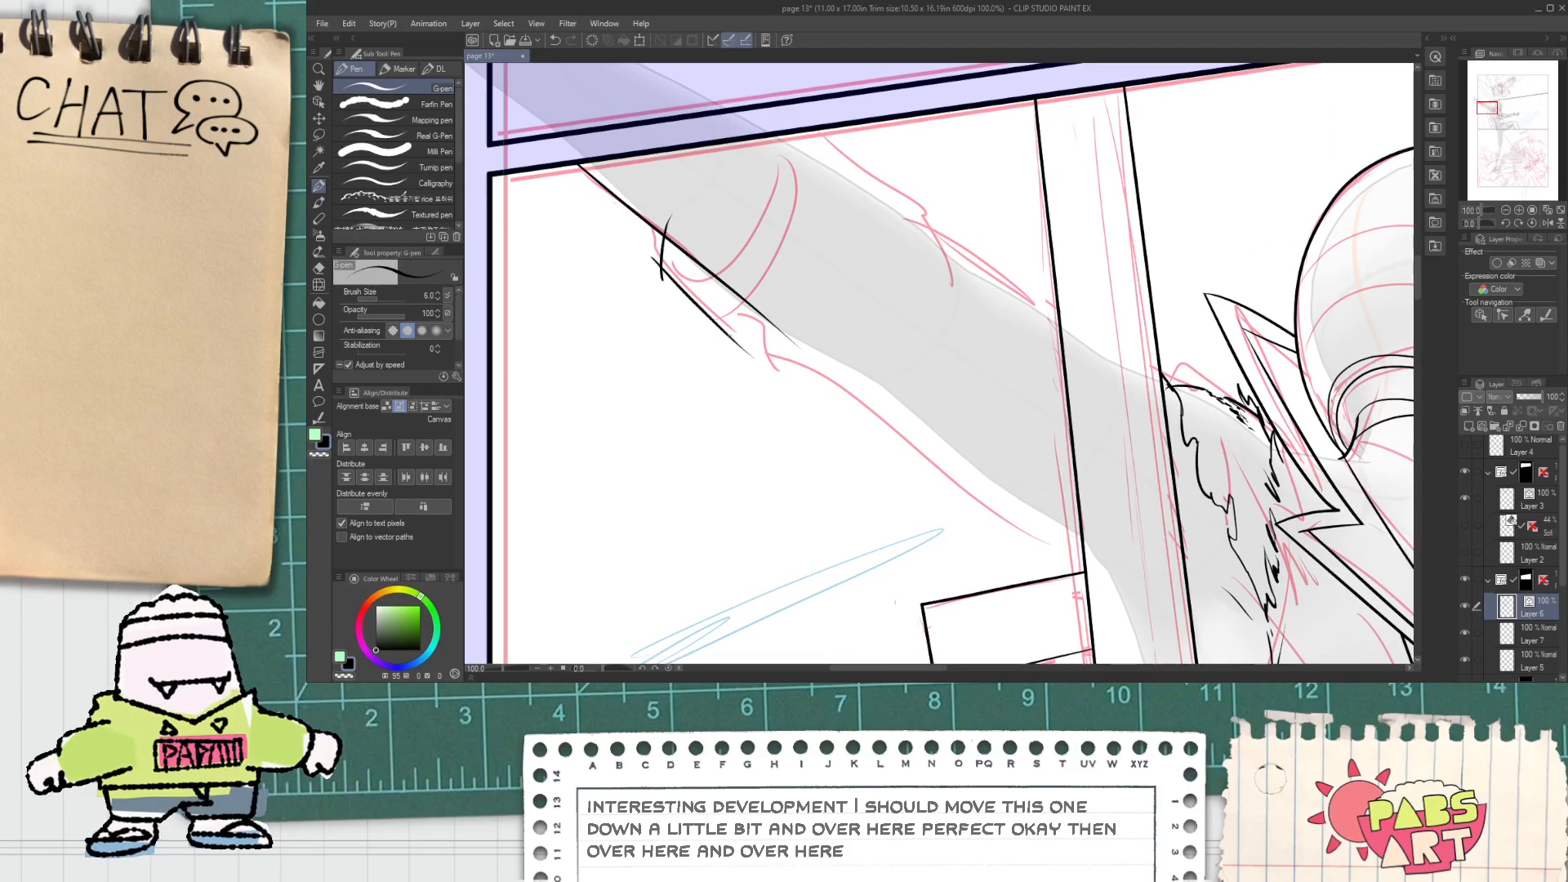
drag(739, 330, 853, 128)
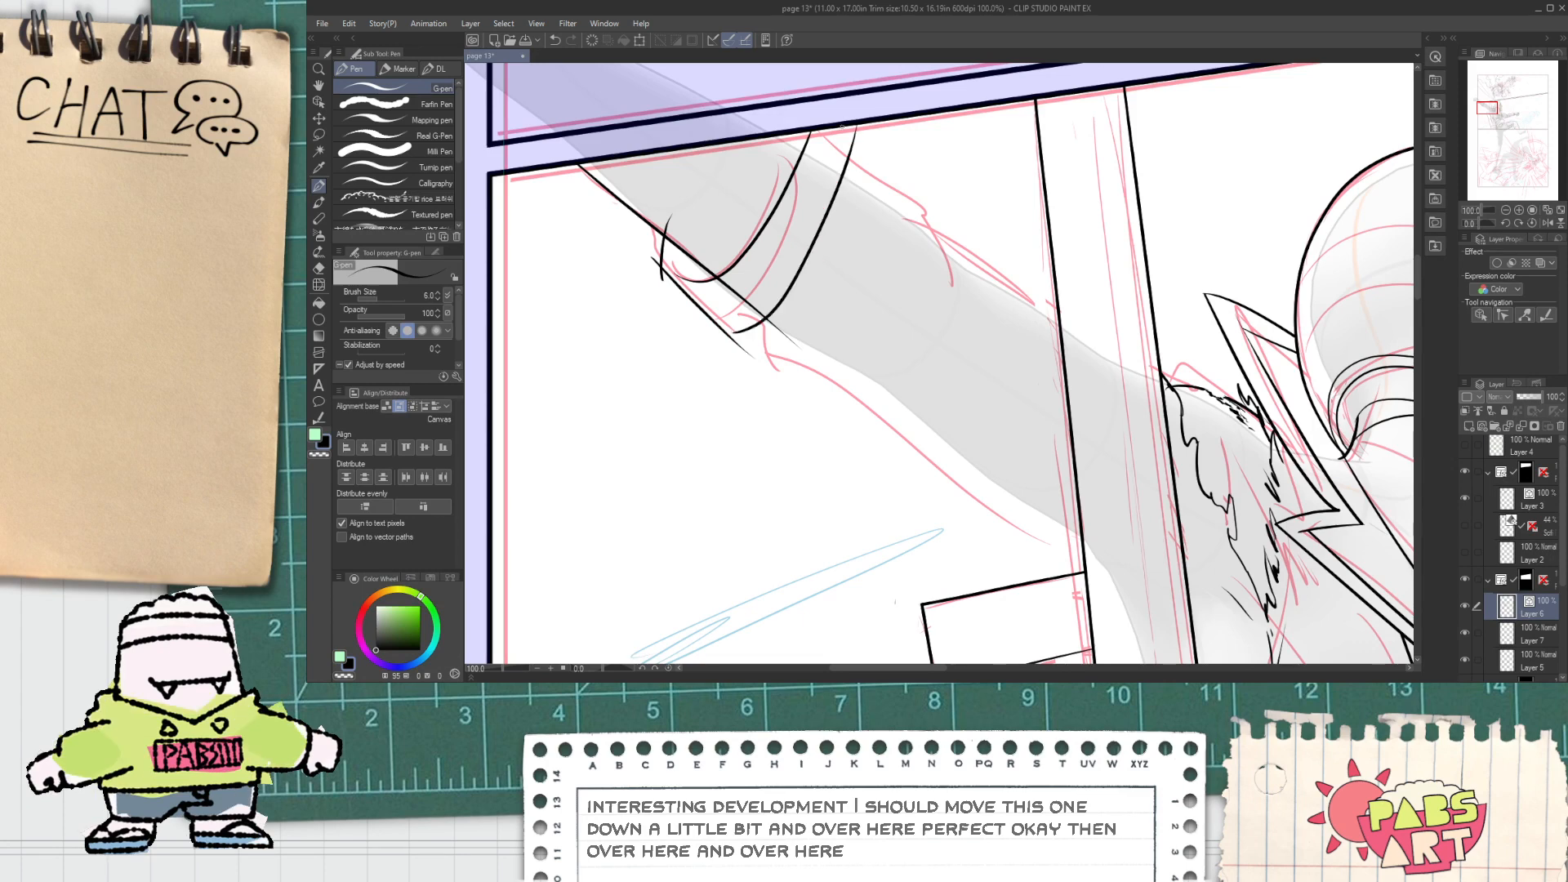
key(e)
click(852, 143)
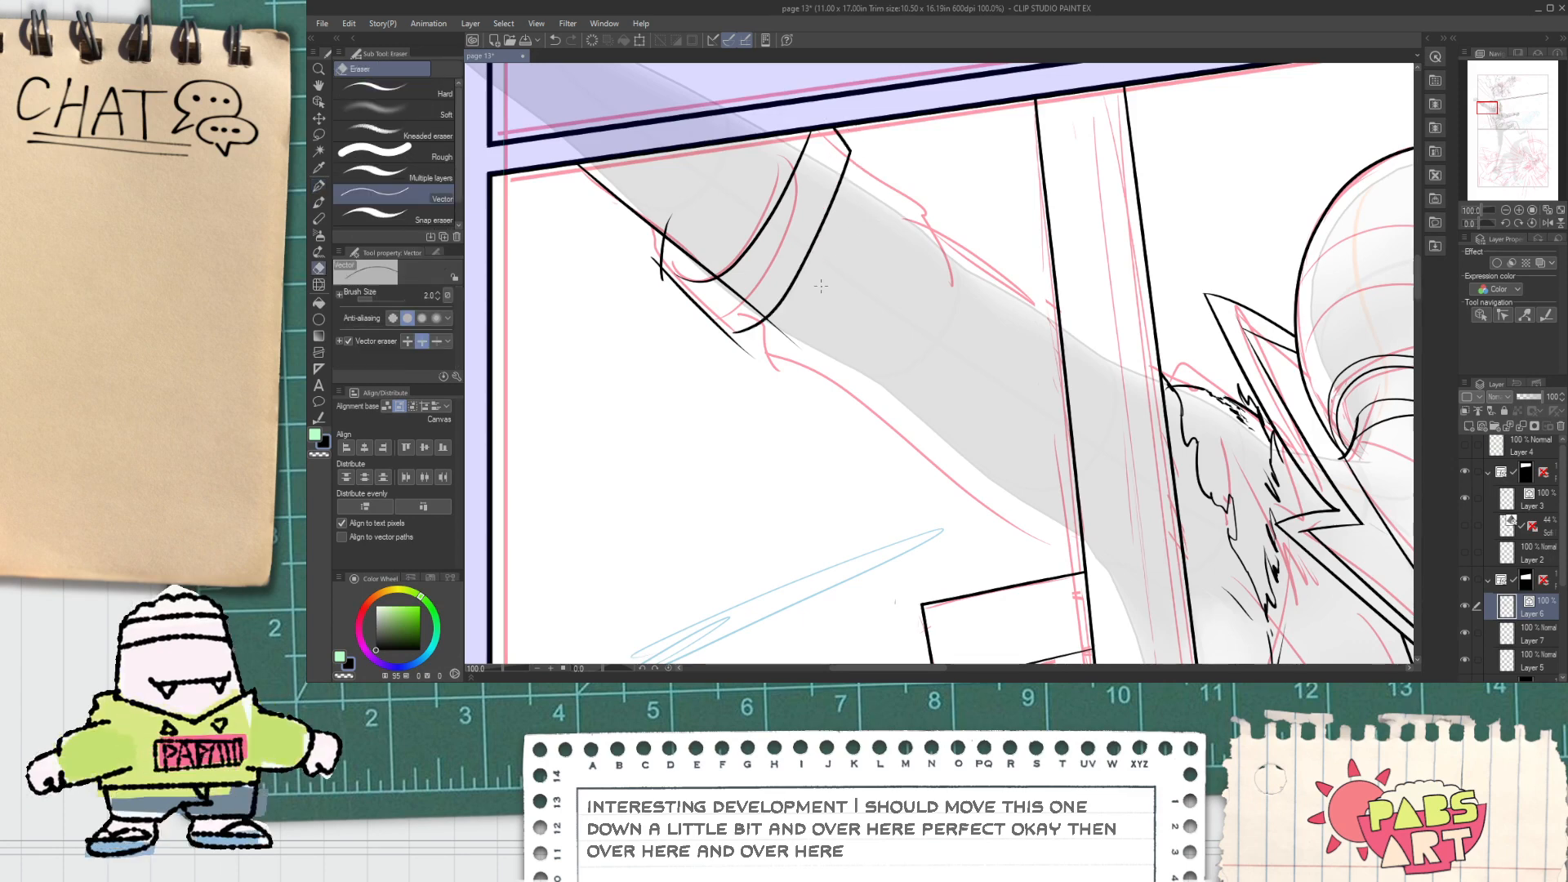
scroll(735, 322, up, 1)
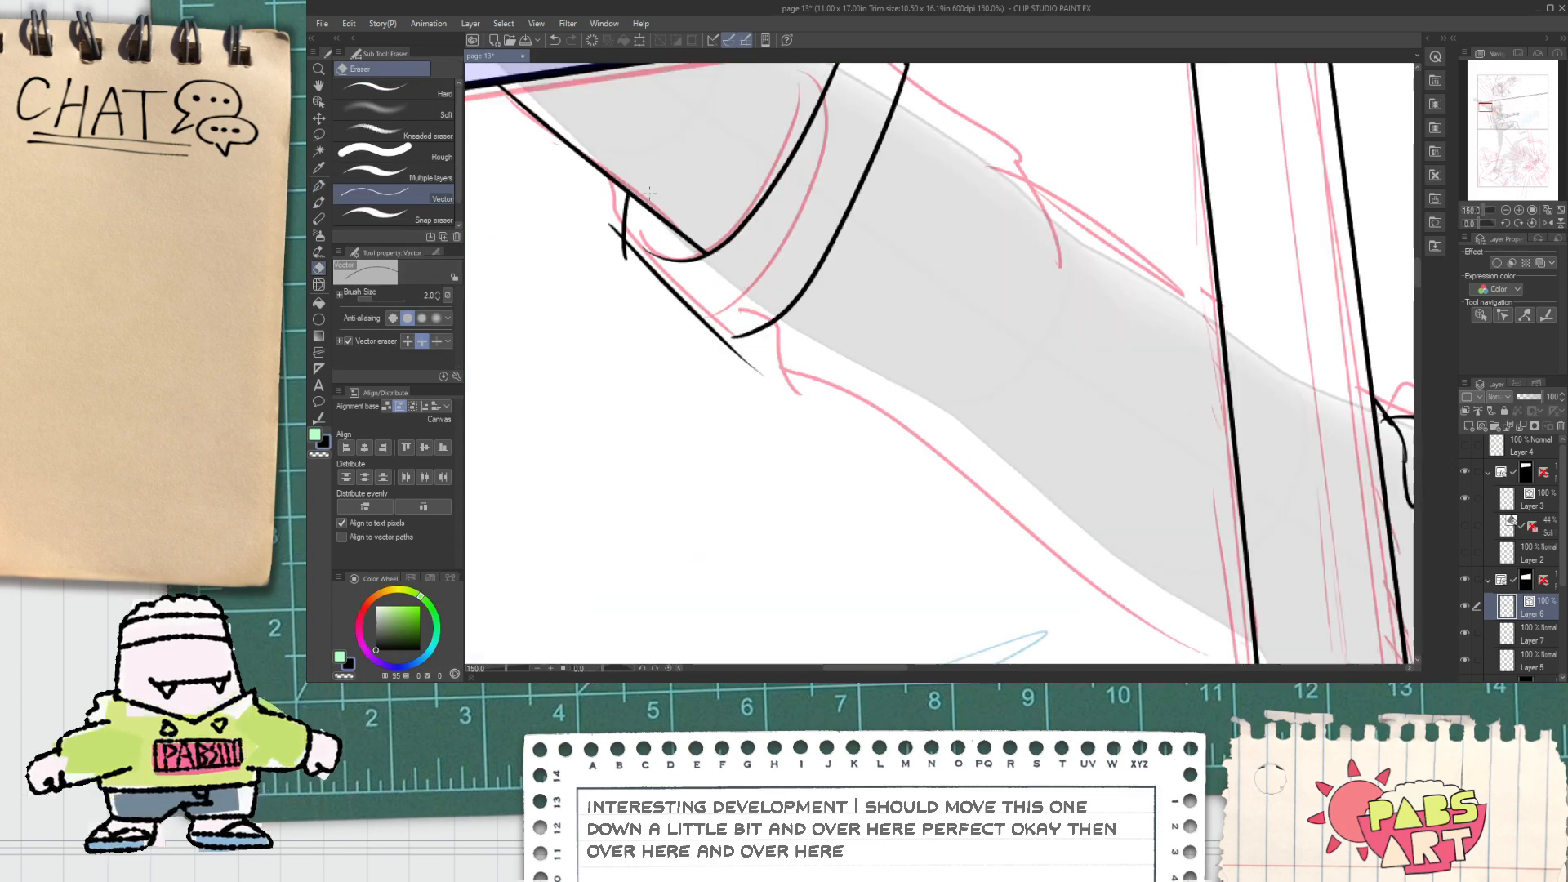
click(615, 231)
click(626, 251)
Step: Ink the sleeve's upper edge from the cuff and bend it into a fold line running down into the arm
scroll(638, 255, down, 3)
key(space)
drag(825, 329, 740, 264)
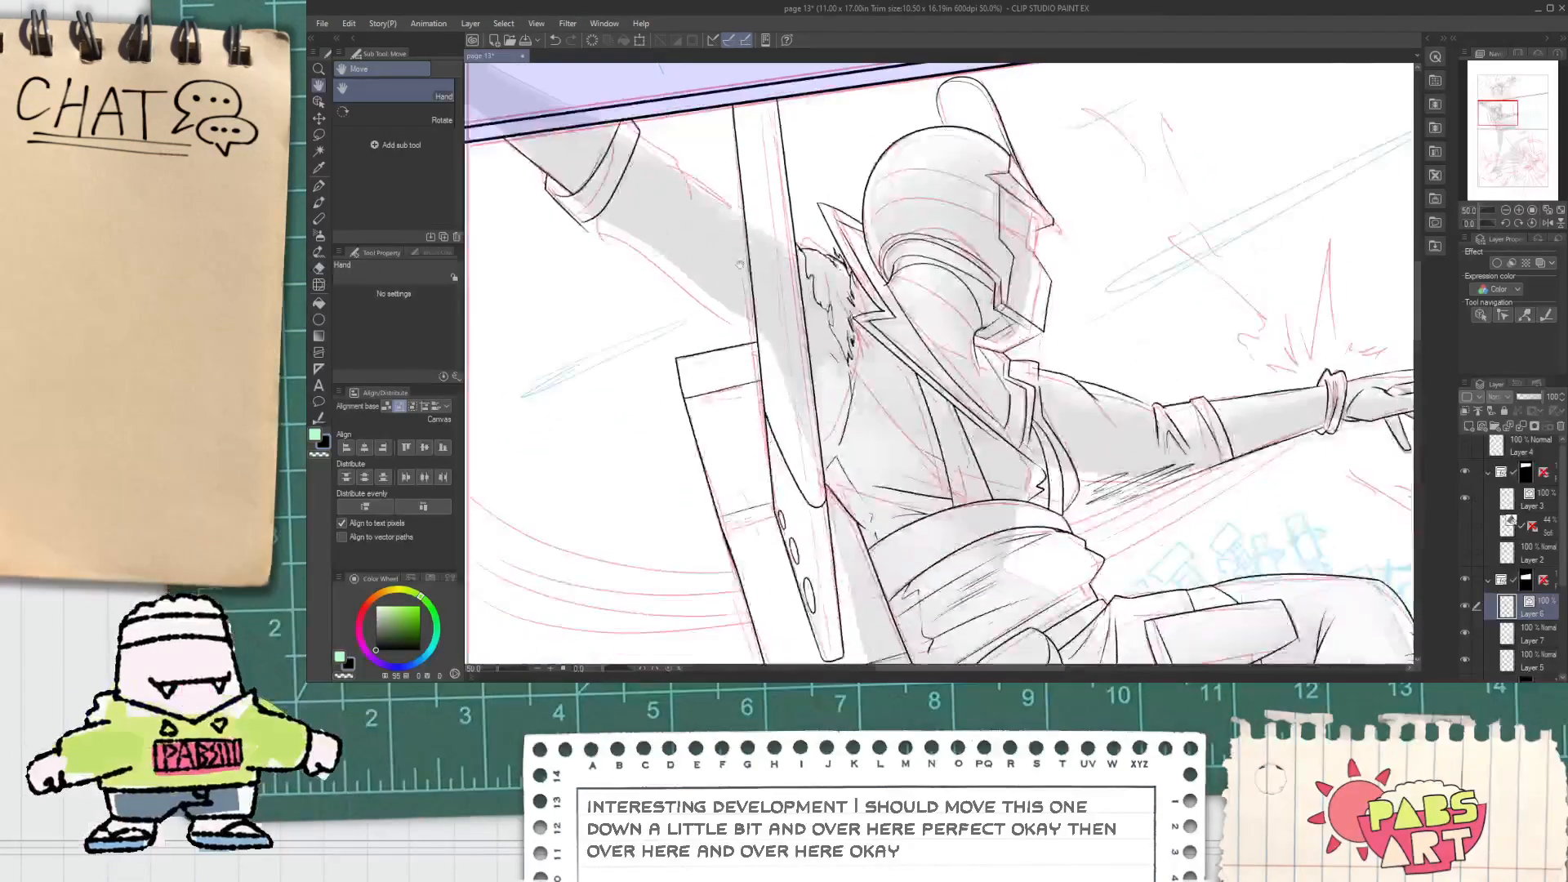
scroll(739, 263, down, 1)
drag(1076, 396, 817, 280)
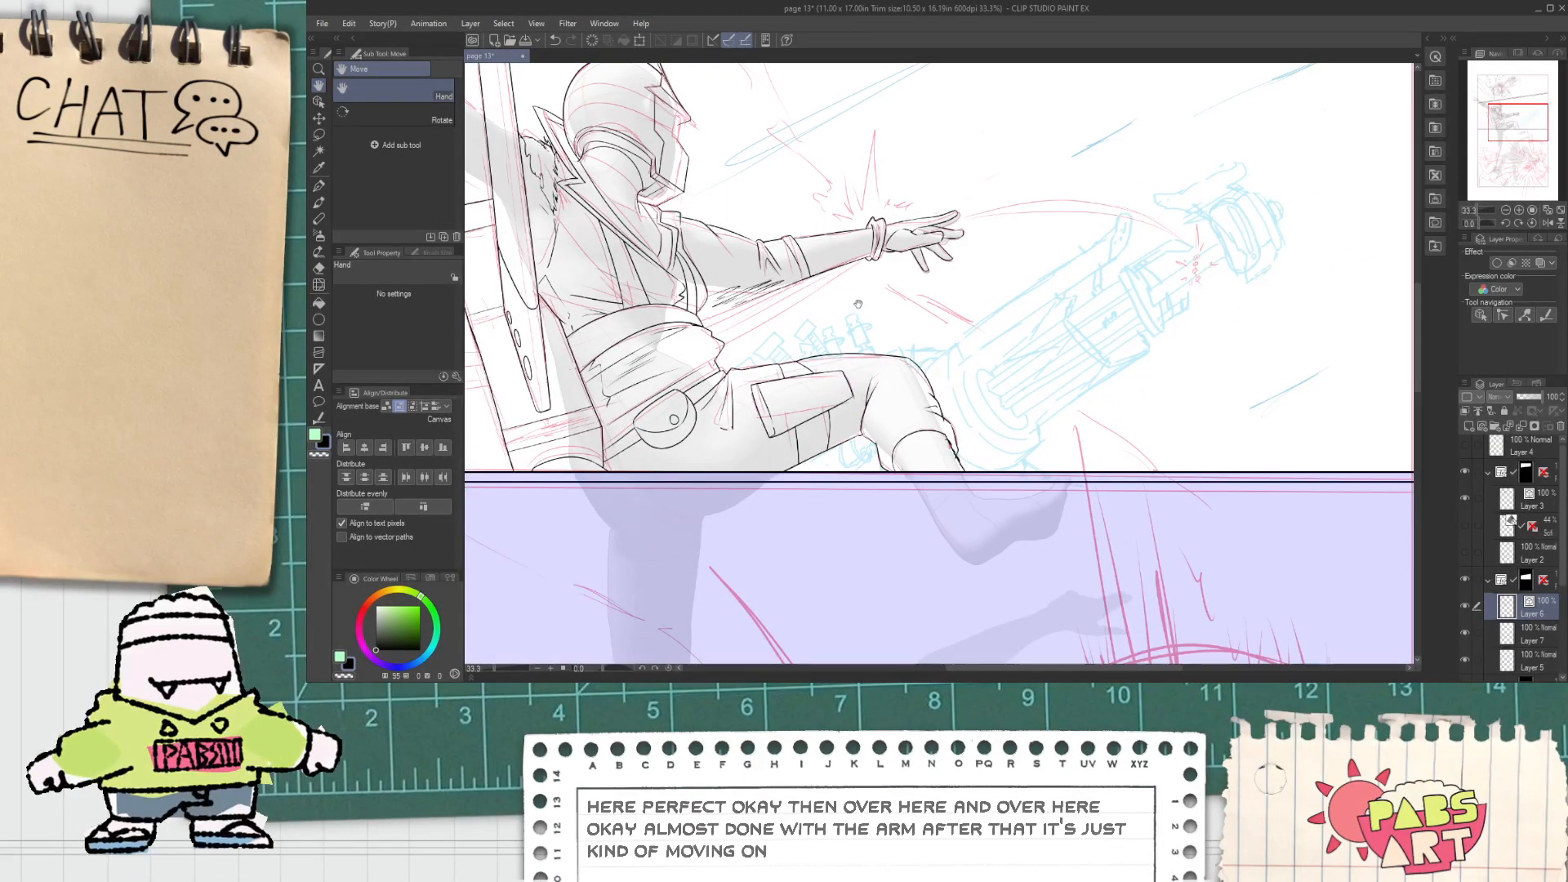
scroll(860, 311, down, 3)
drag(705, 218, 776, 230)
scroll(776, 245, up, 4)
scroll(775, 260, up, 2)
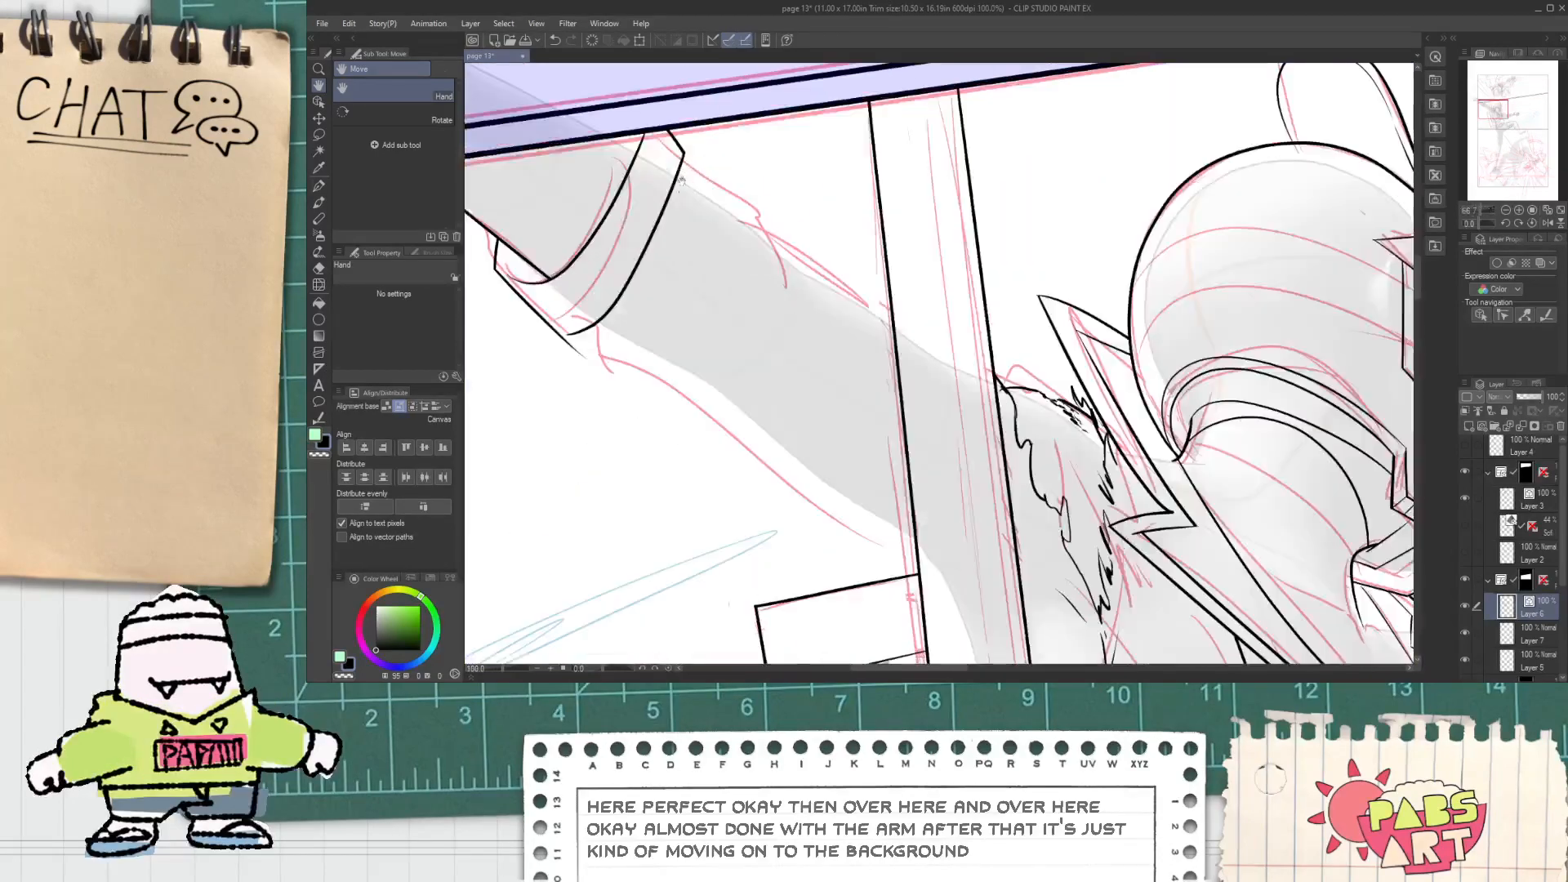
key(p)
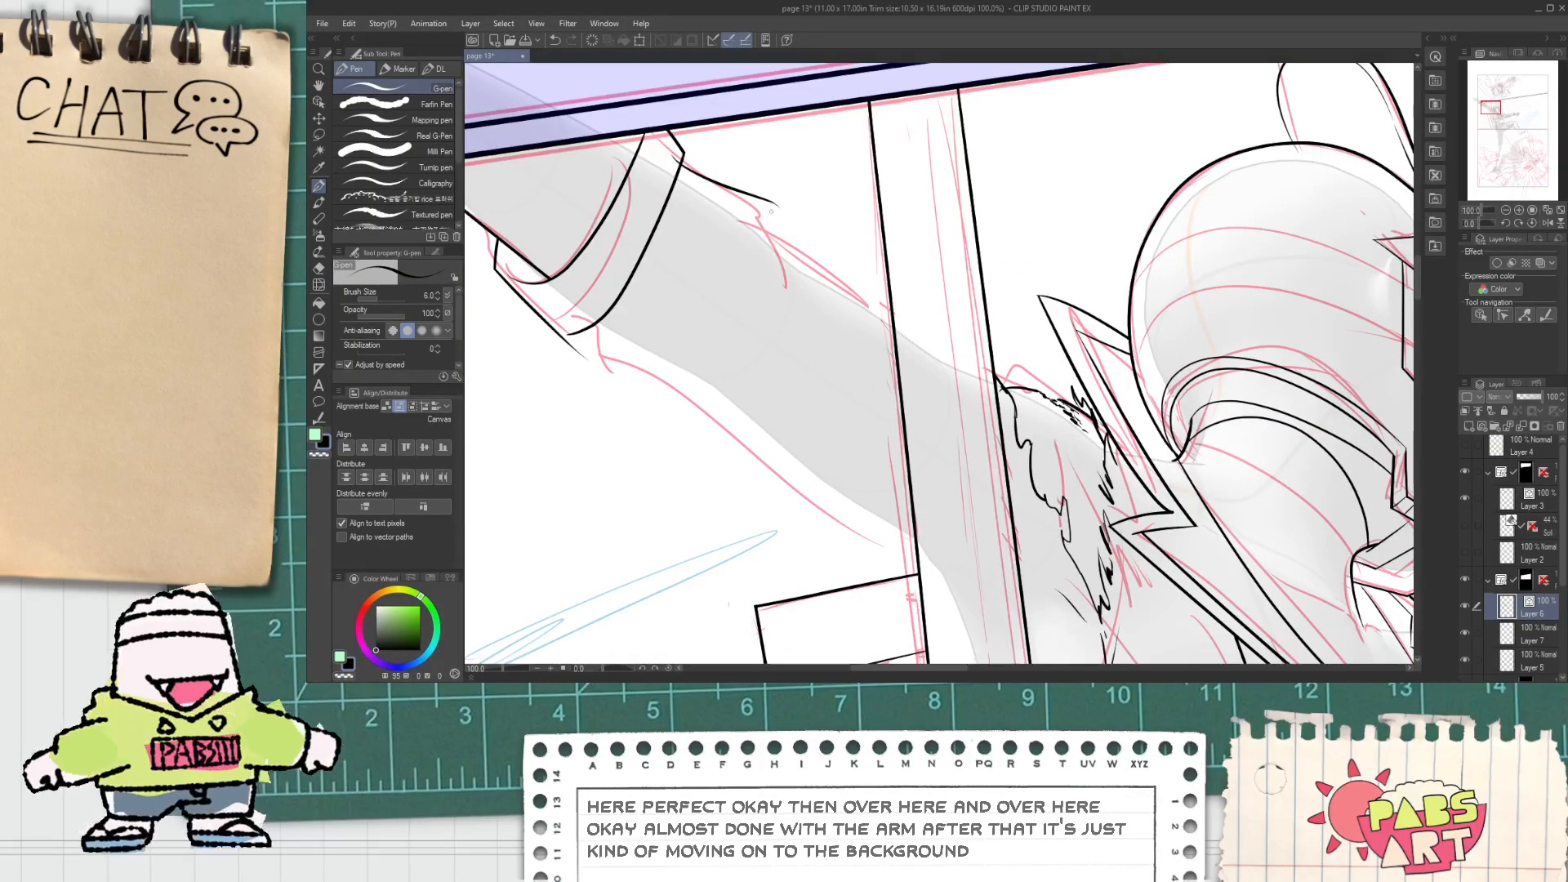
key(ctrl+z)
mouse_move(751, 194)
mouse_down()
mouse_move(775, 218)
mouse_move(797, 355)
mouse_up()
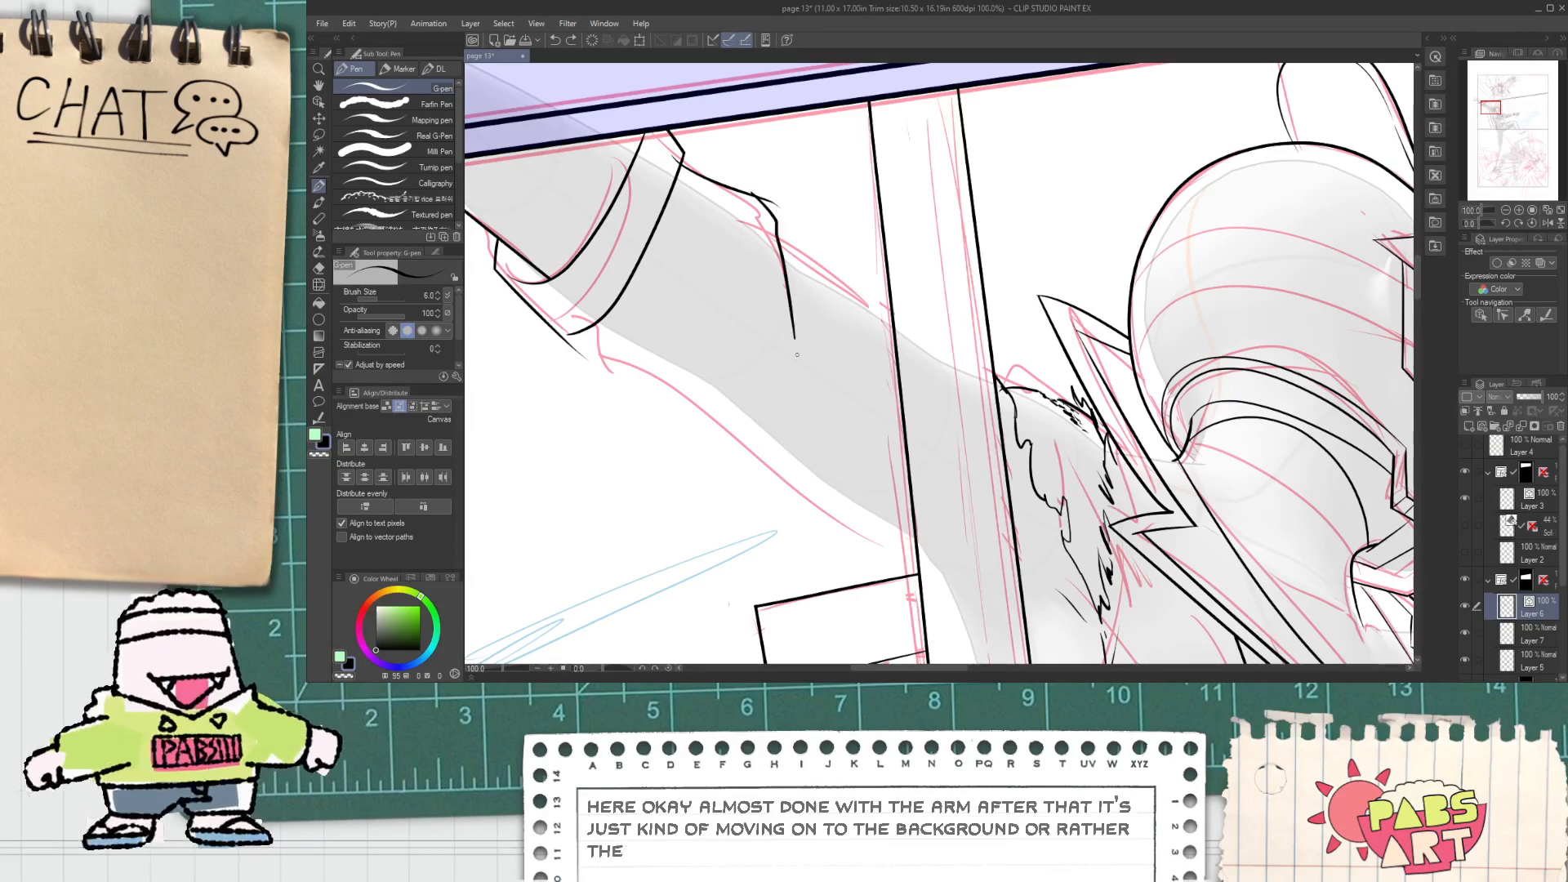
Step: Ink the sleeve's underside from the cuff to the jetpack with a small crease, and erase the overlapping bits
scroll(572, 334, up, 4)
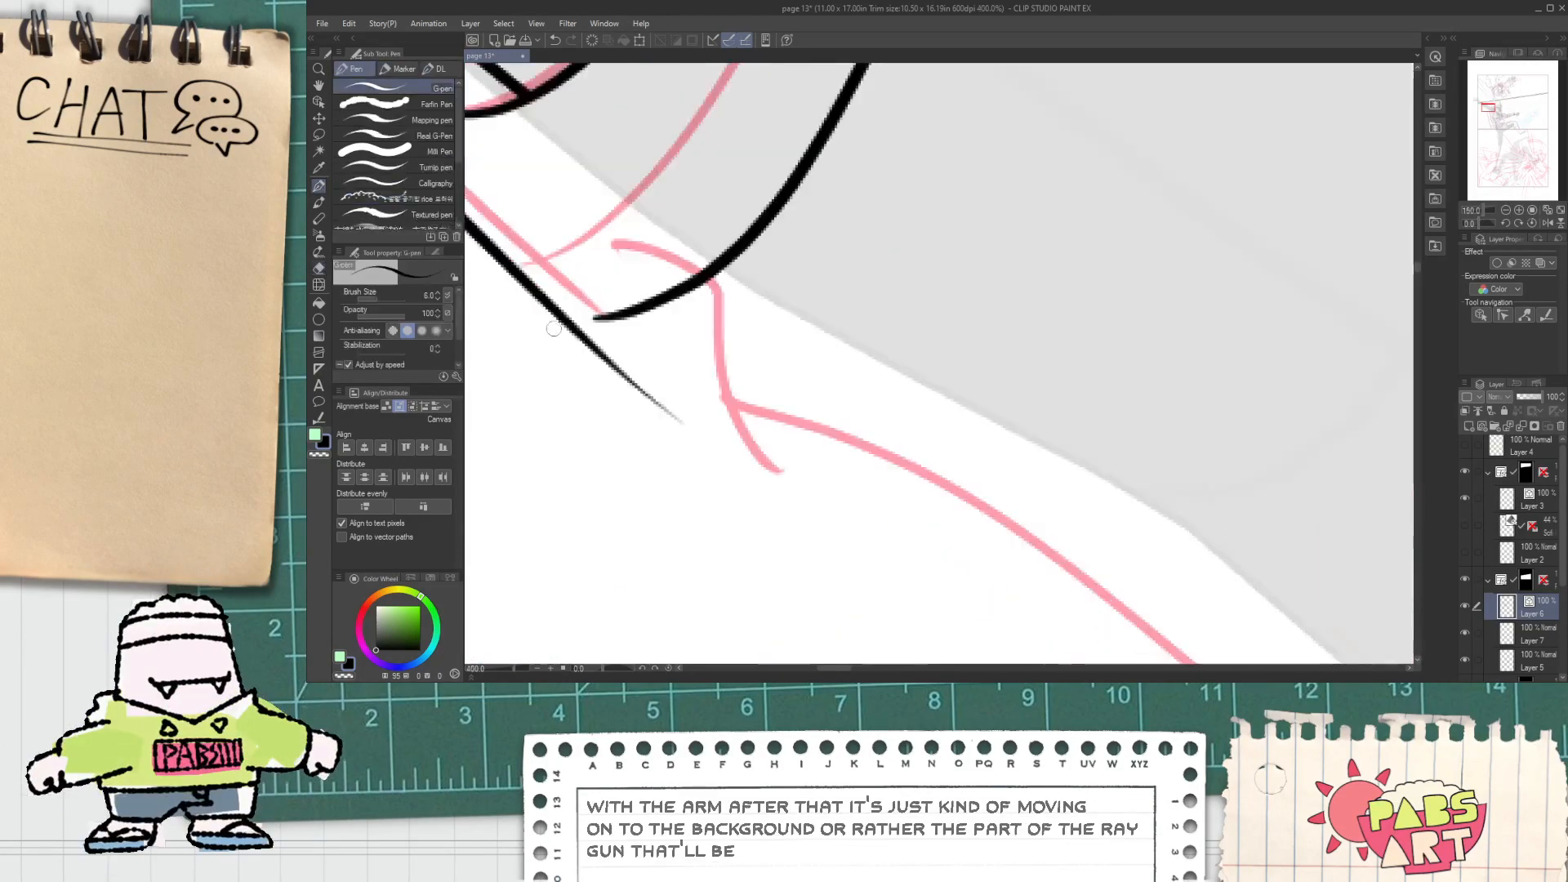
mouse_move(545, 303)
mouse_down()
mouse_move(614, 318)
mouse_move(623, 346)
mouse_move(988, 596)
mouse_up()
key(e)
scroll(619, 346, down, 4)
key(p)
key(ctrl+z)
mouse_move(791, 439)
mouse_down()
mouse_move(1009, 585)
mouse_move(972, 577)
mouse_up()
key(e)
scroll(828, 479, up, 2)
key(p)
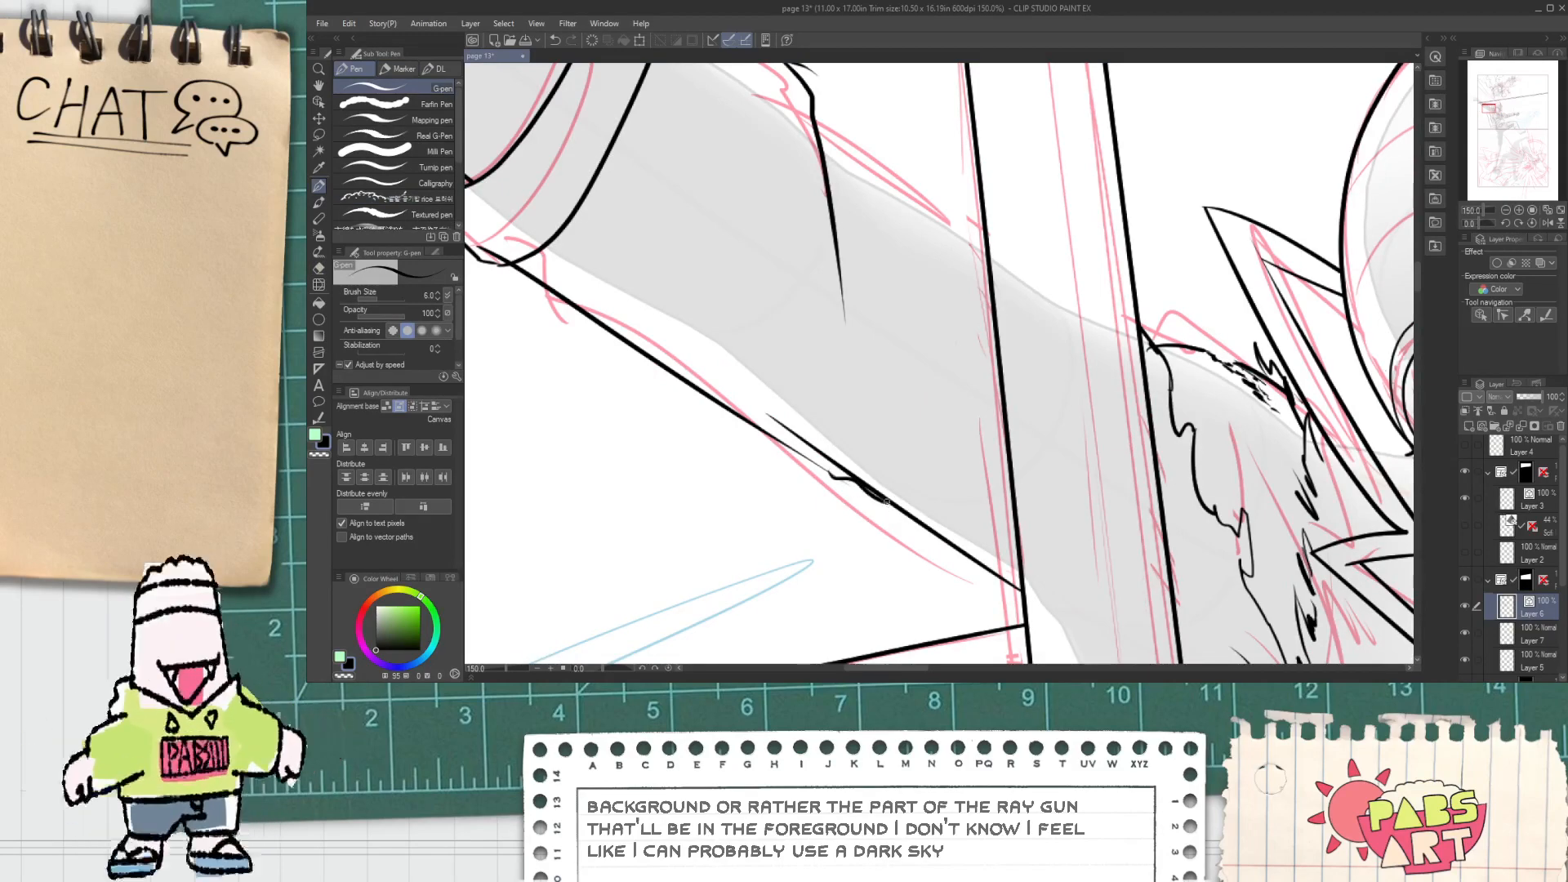
key(e)
click(850, 478)
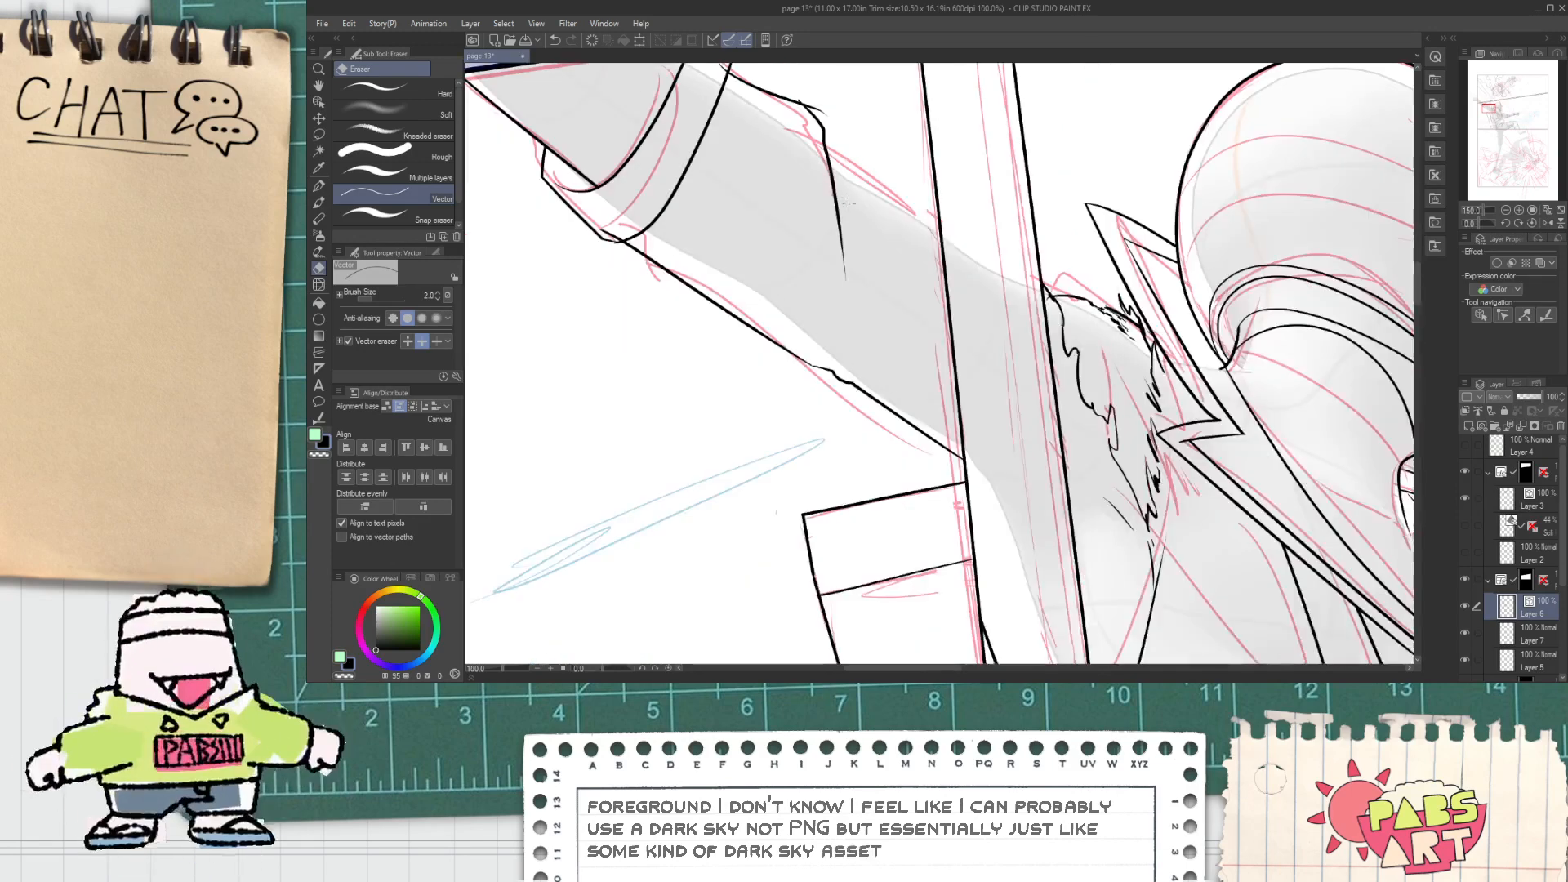
Step: Continue the sleeve's upper edge from the fold to the jetpack in two angled strokes and trim the excess
key(p)
drag(811, 146, 935, 276)
key(e)
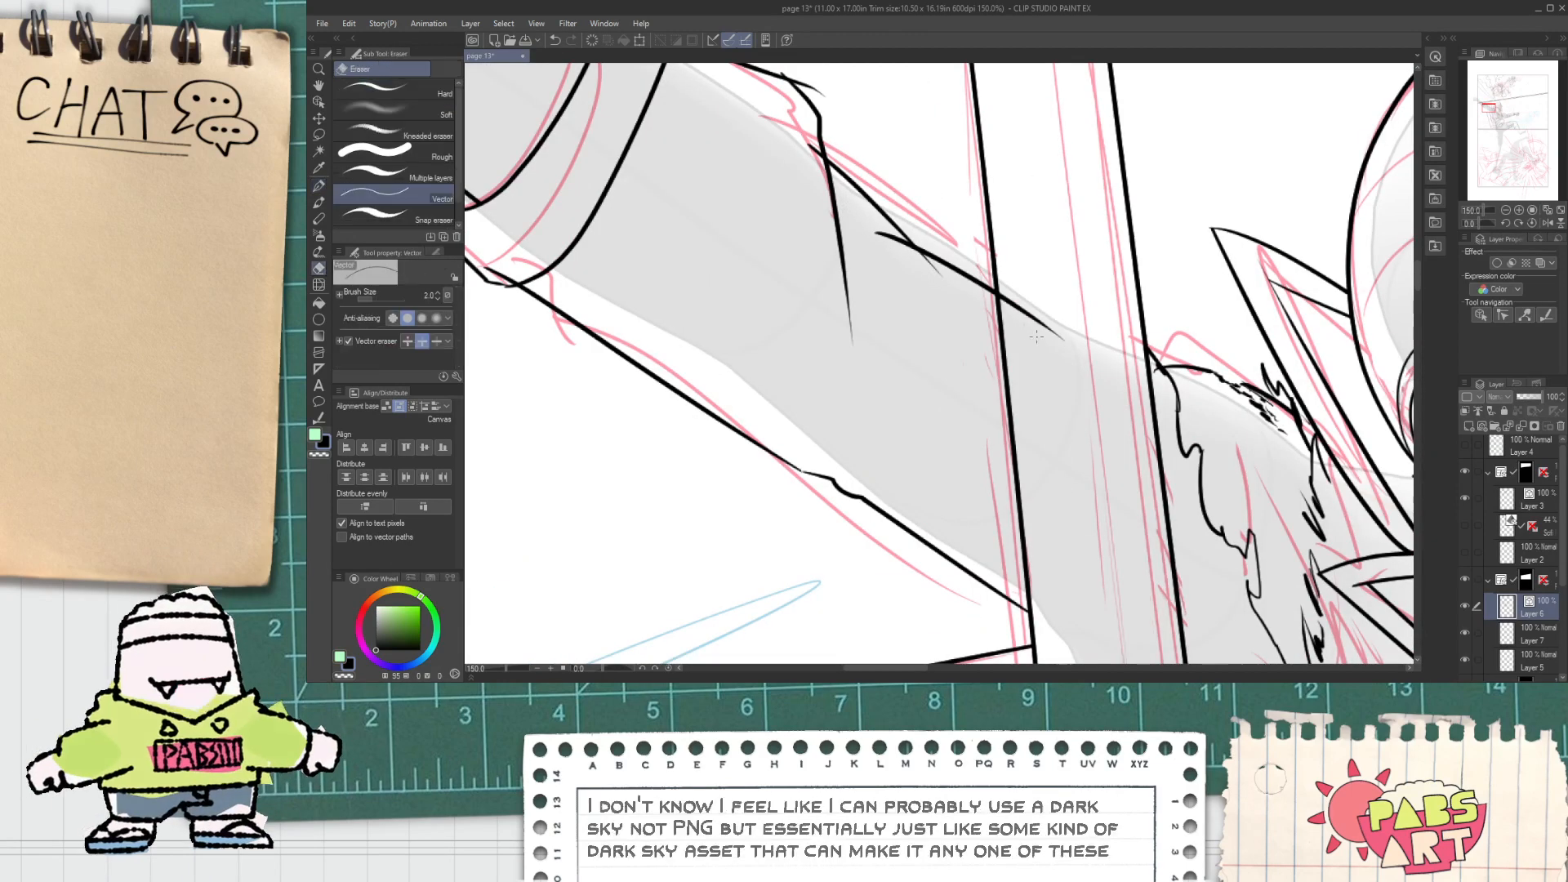
click(890, 245)
Step: Ink a slanted fold line inside the sleeve, starting at the bend in its upper edge near the jetpack
key(p)
drag(903, 247, 877, 302)
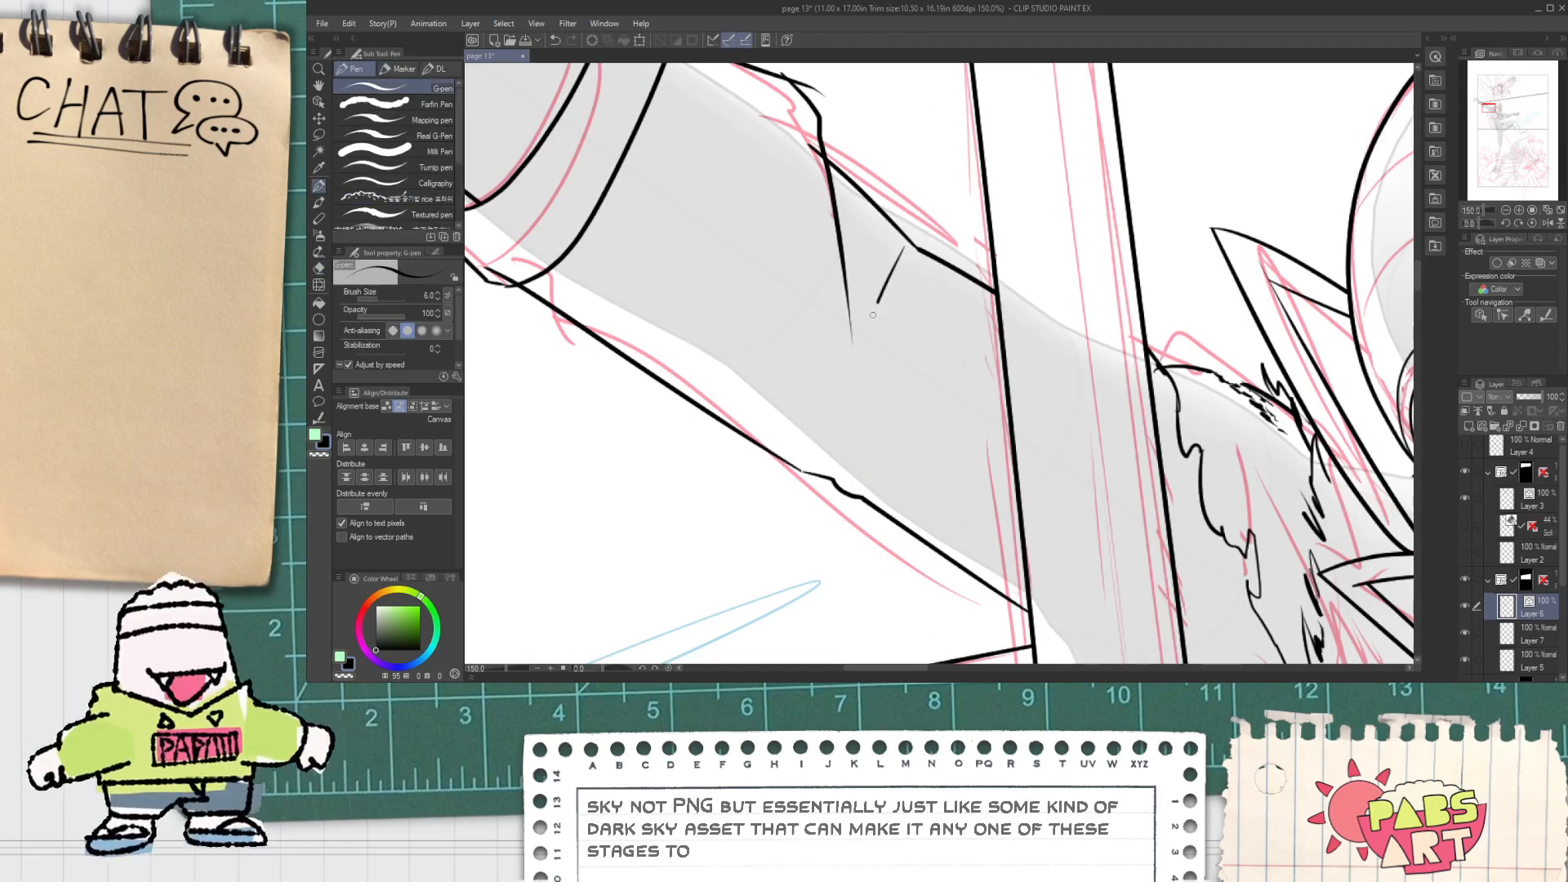
key(ctrl+z)
drag(917, 248, 878, 370)
scroll(894, 352, down, 2)
key(space)
drag(996, 425, 892, 352)
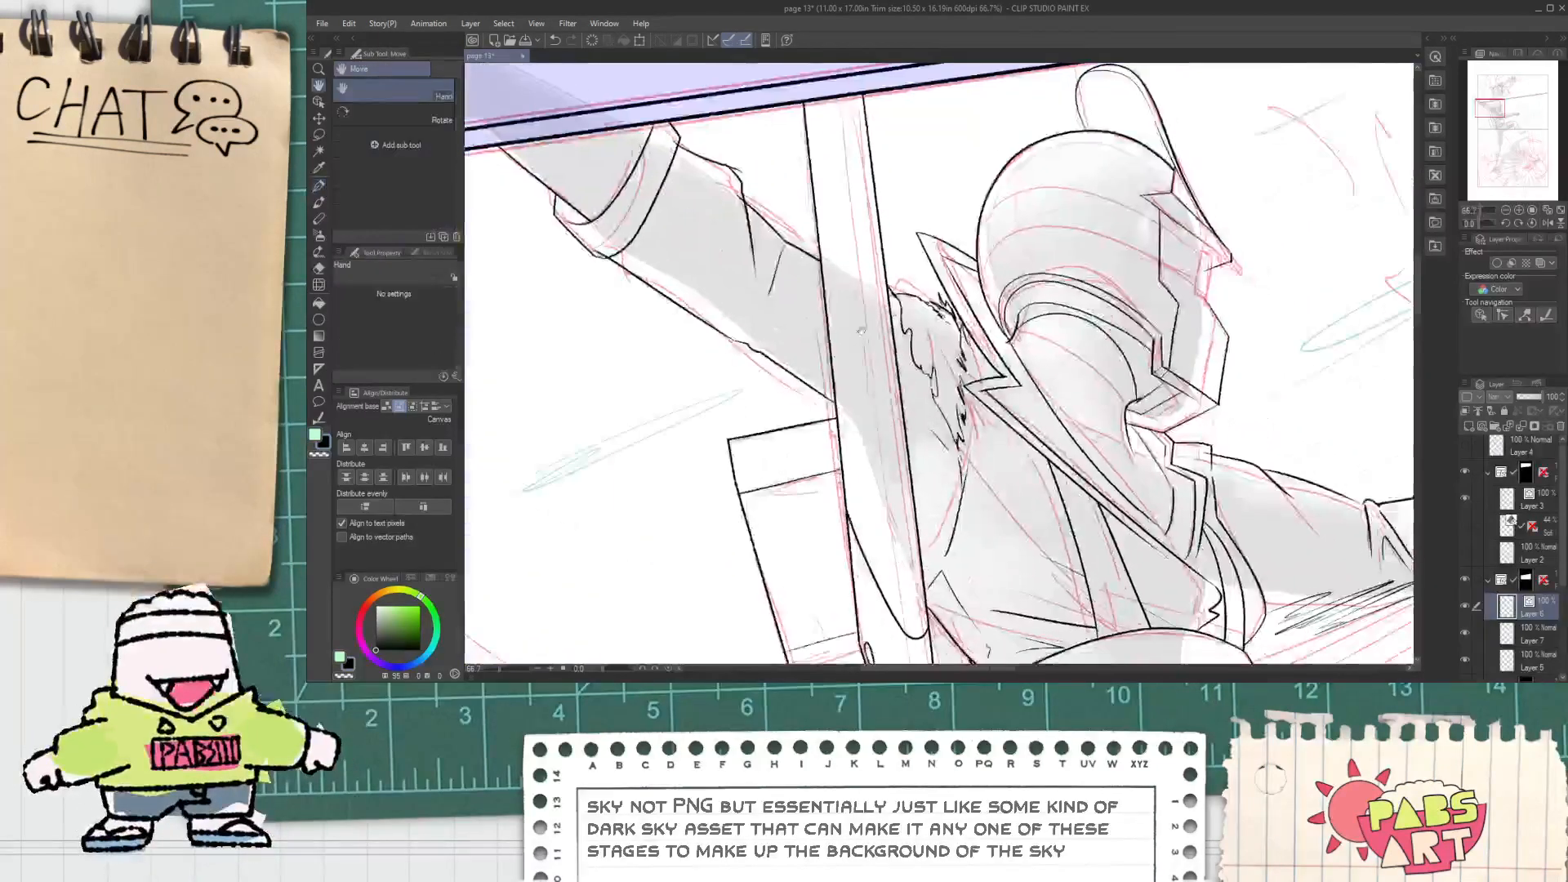
scroll(892, 353, down, 3)
drag(1328, 648, 1128, 549)
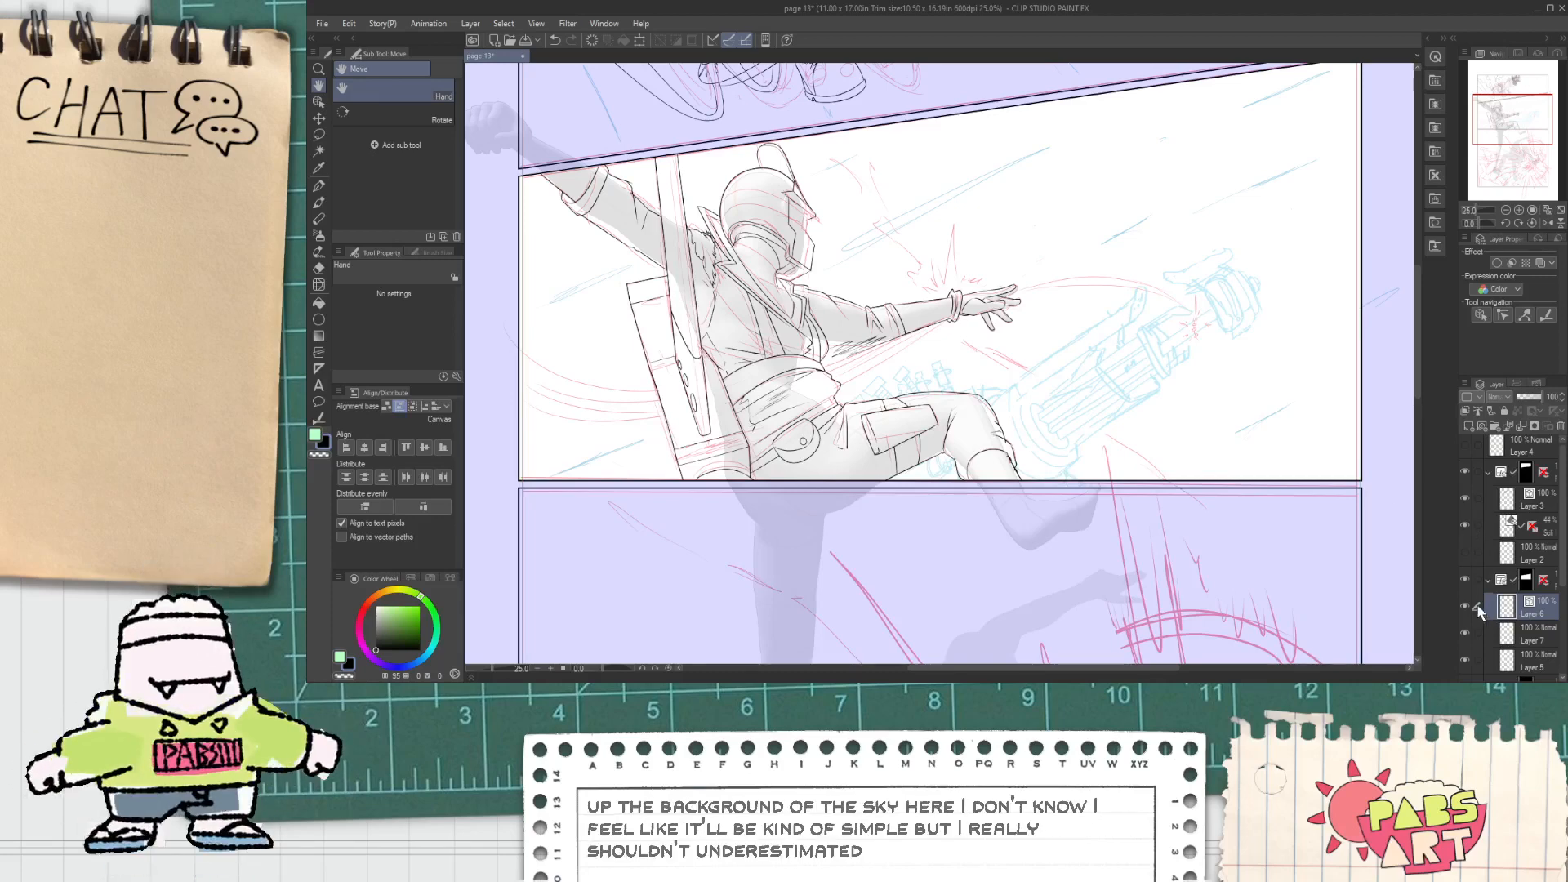
scroll(1468, 572, down, 3)
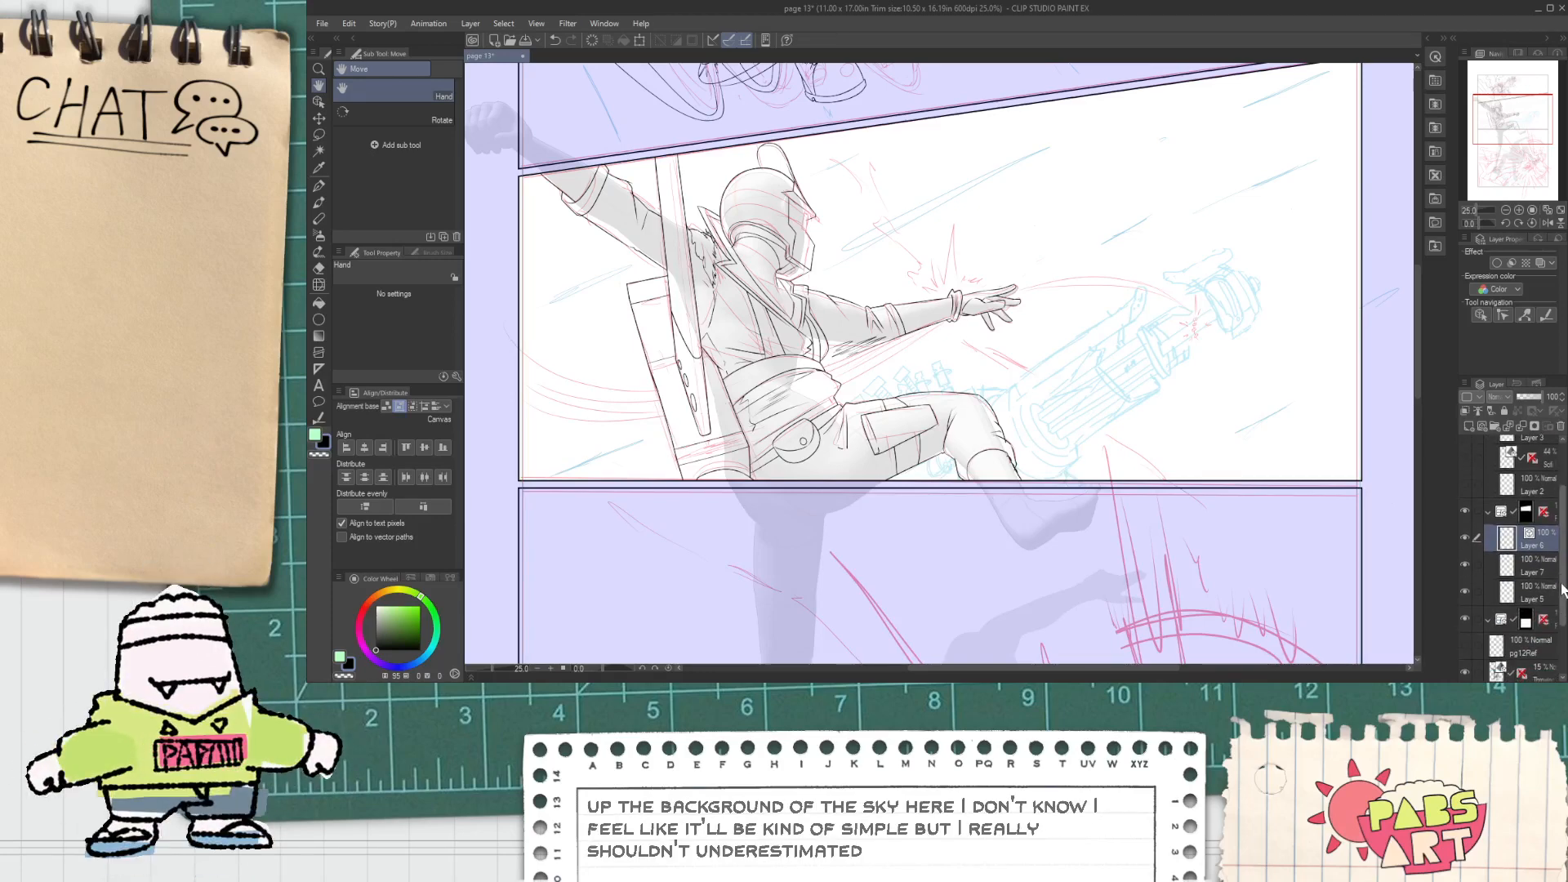
Step: Swap the grey figure reference layer for the 28% machine reference, and hide Layer 5 and the sketch folder
click(1466, 651)
click(1466, 625)
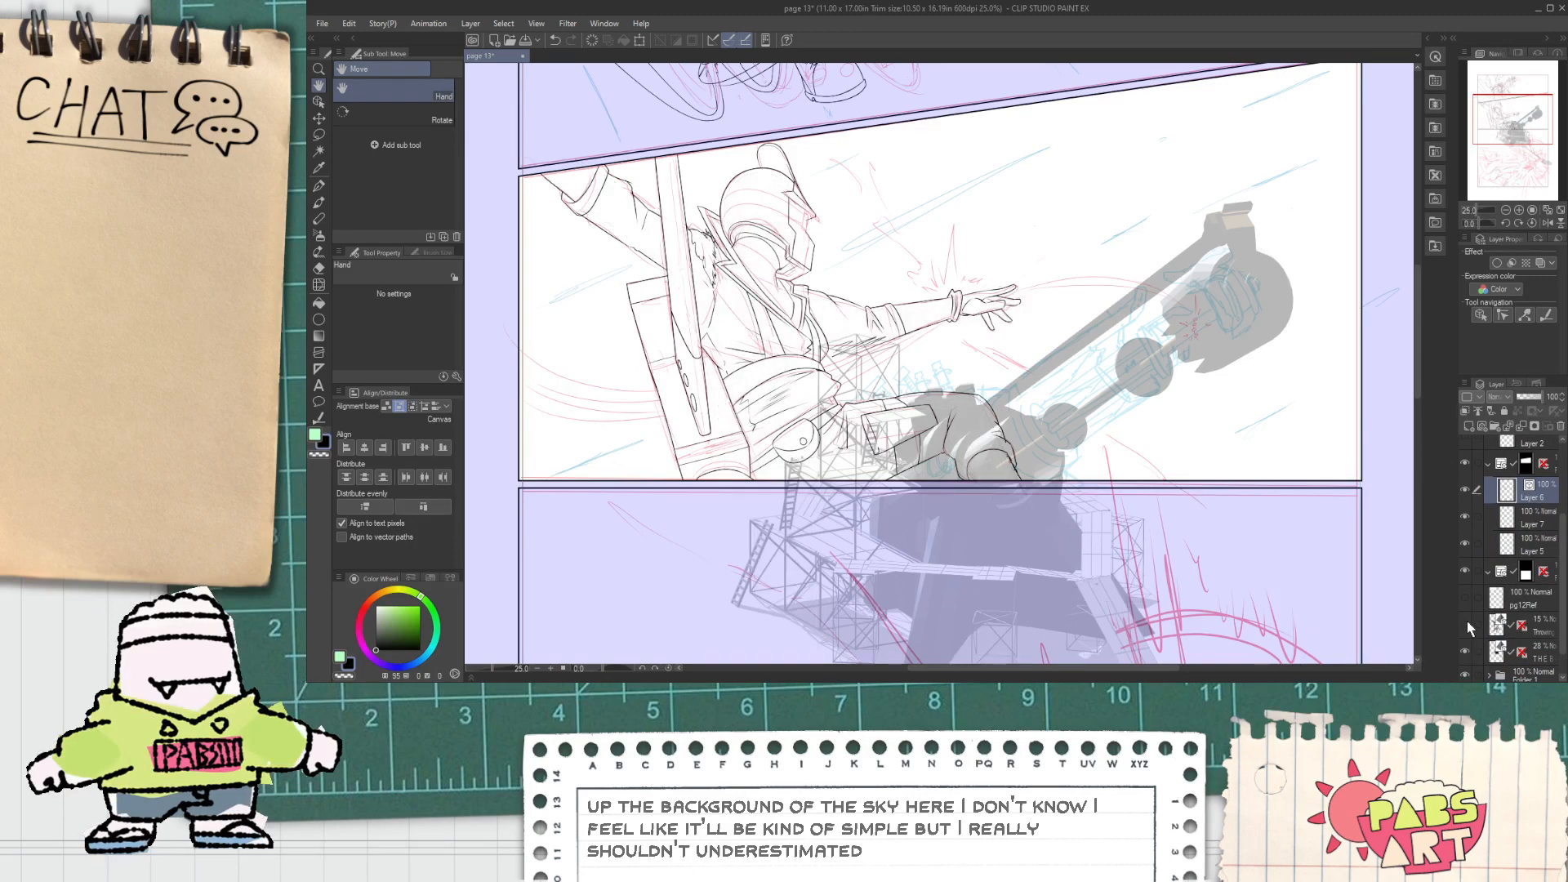
click(1475, 544)
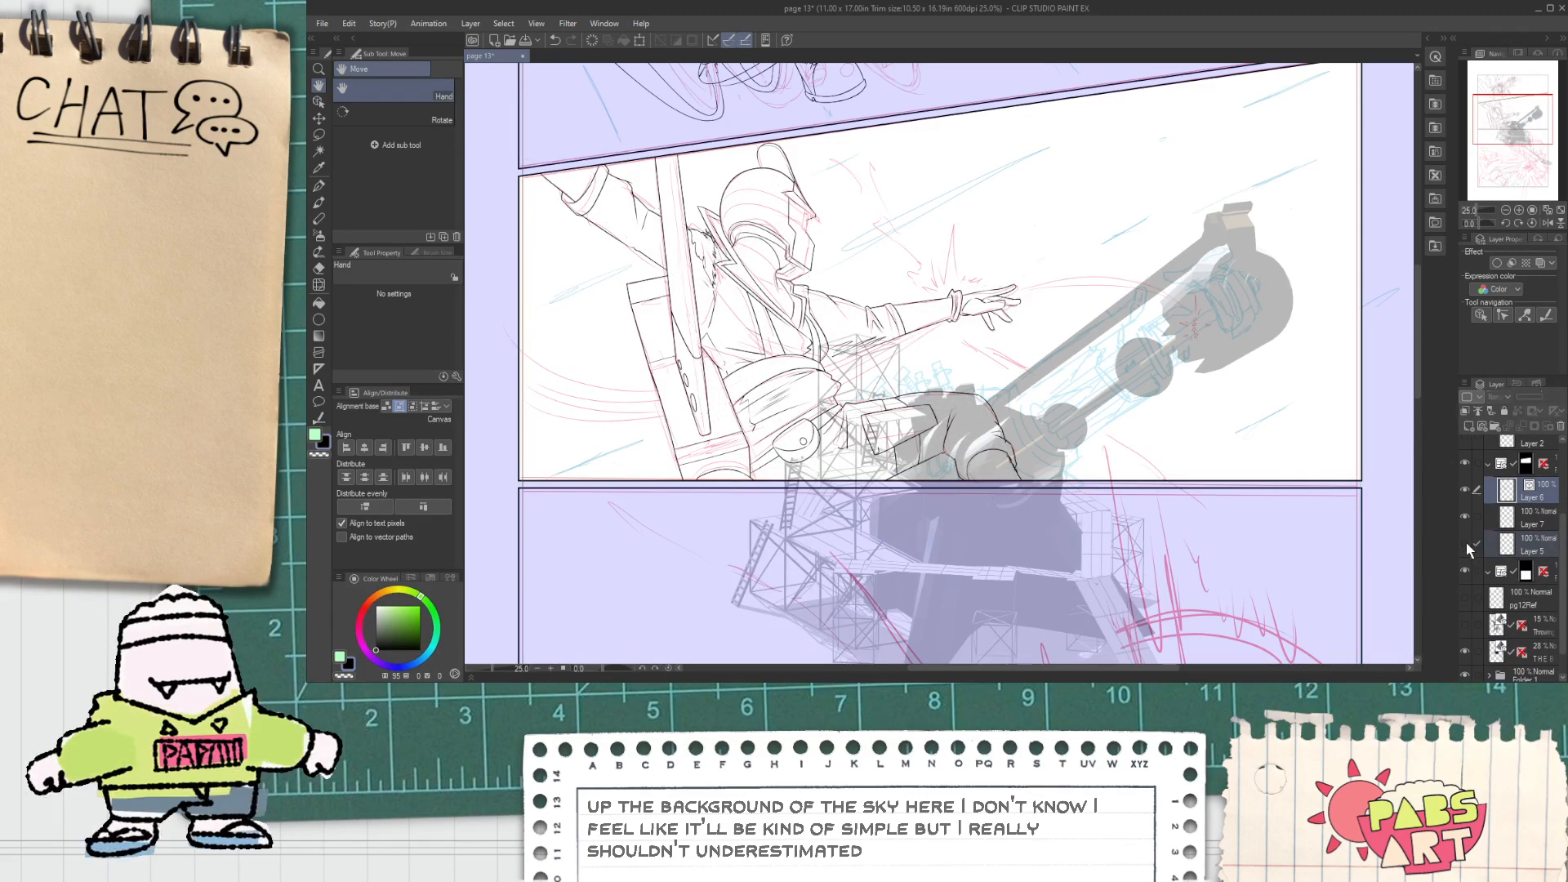
scroll(1503, 621, down, 1)
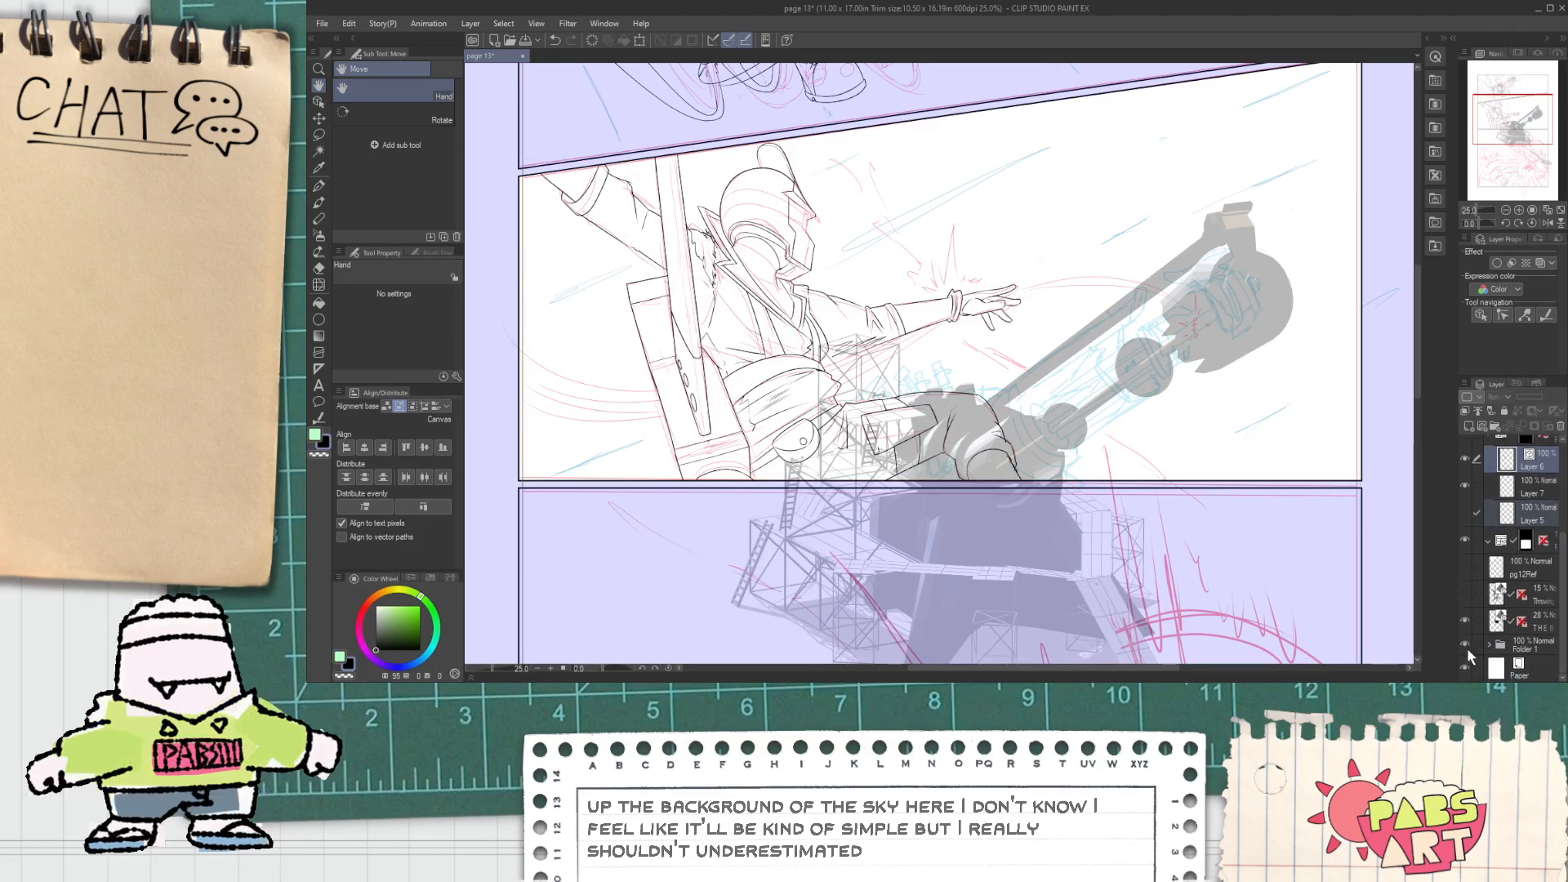
click(1466, 646)
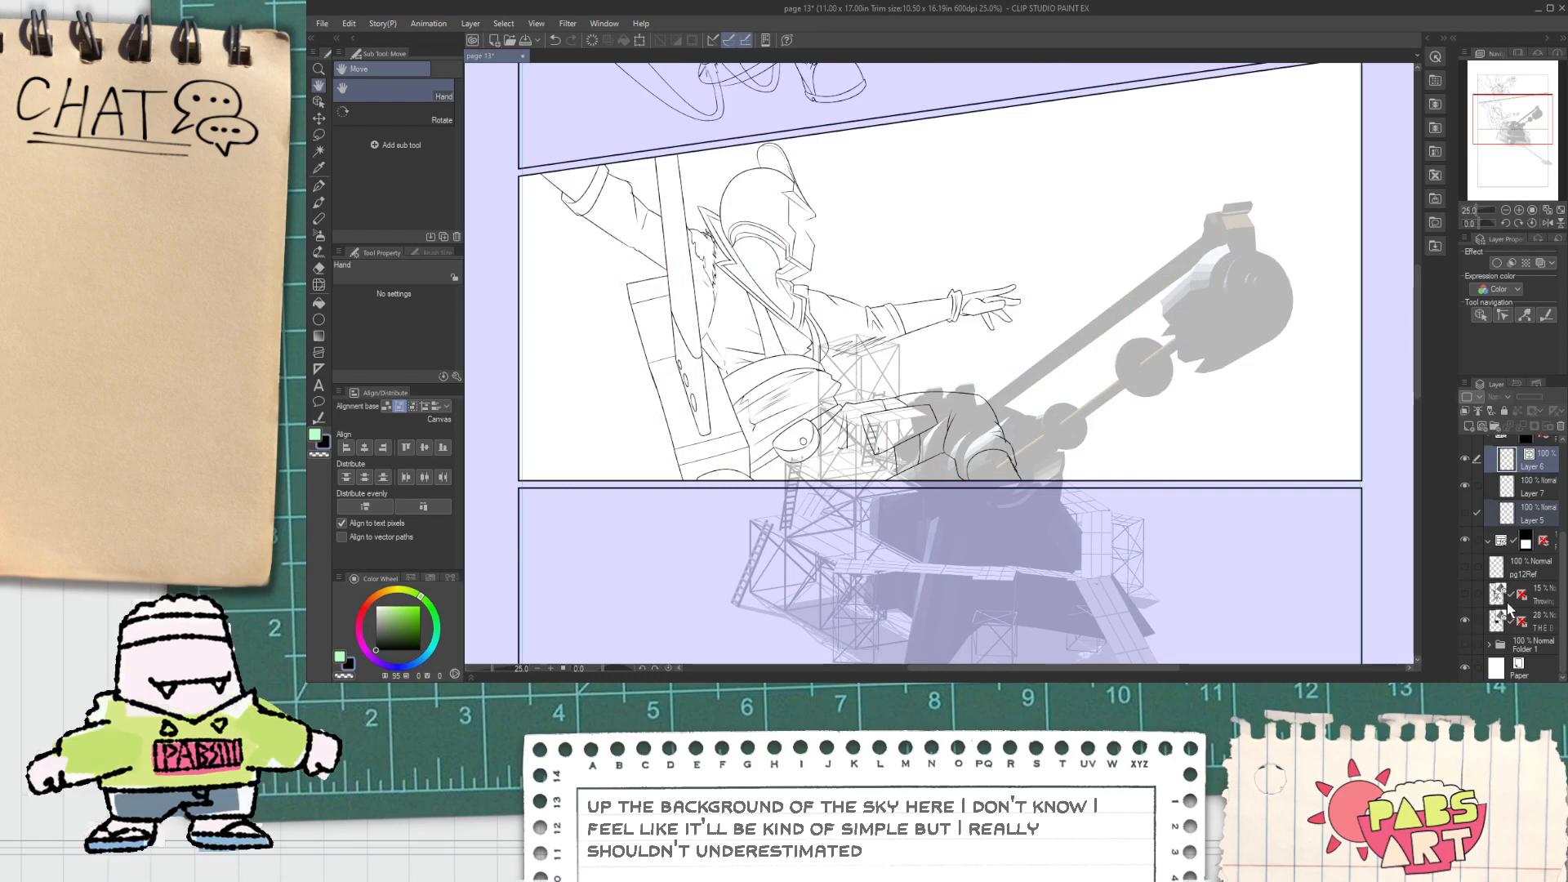
click(1525, 462)
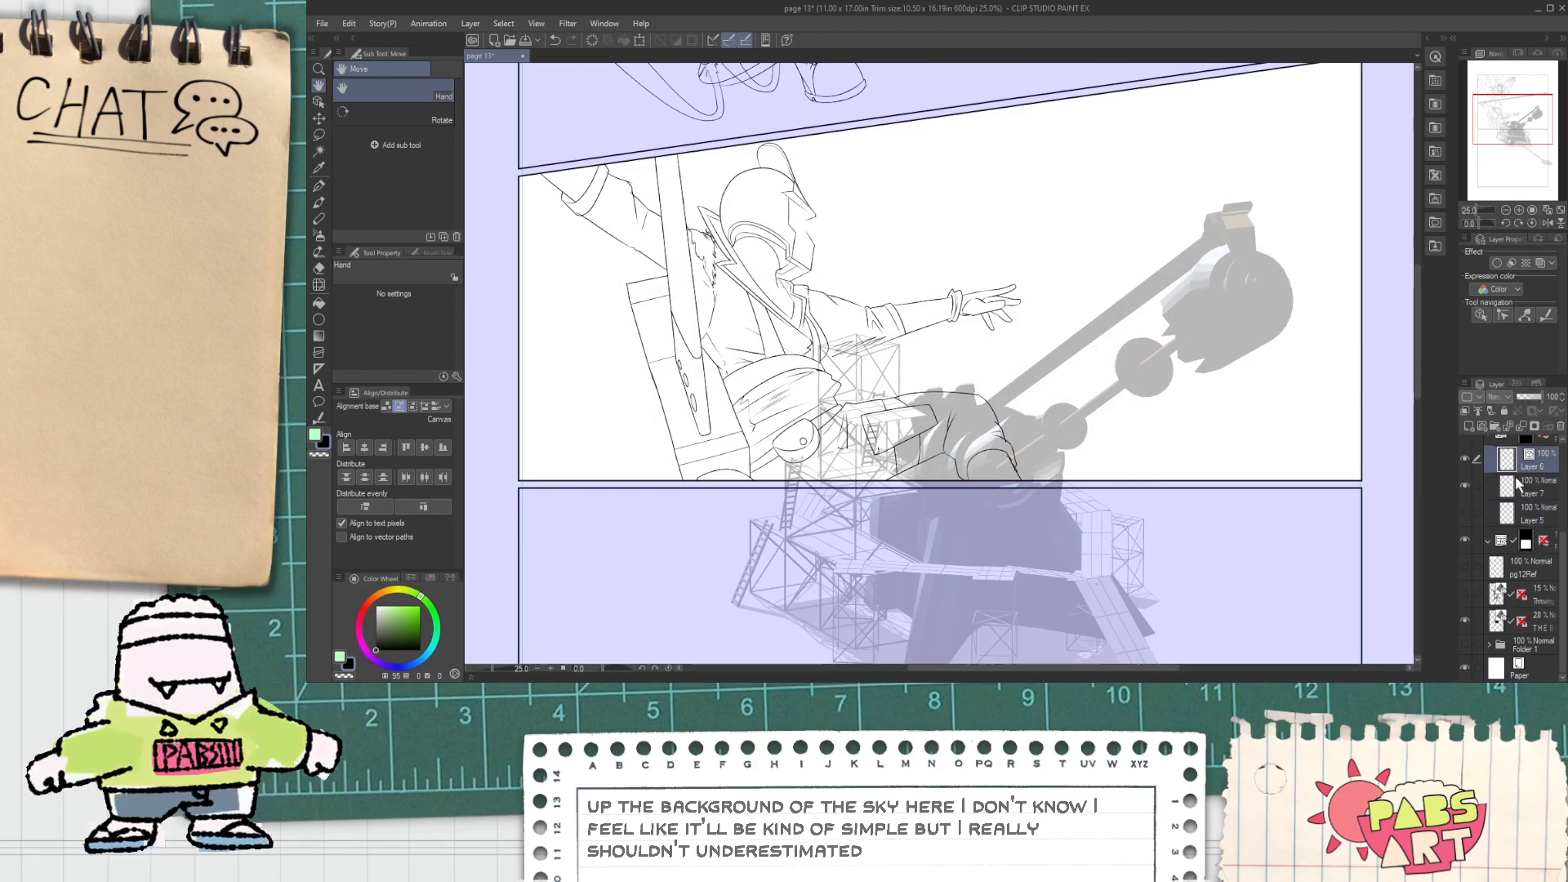
scroll(1556, 602, up, 4)
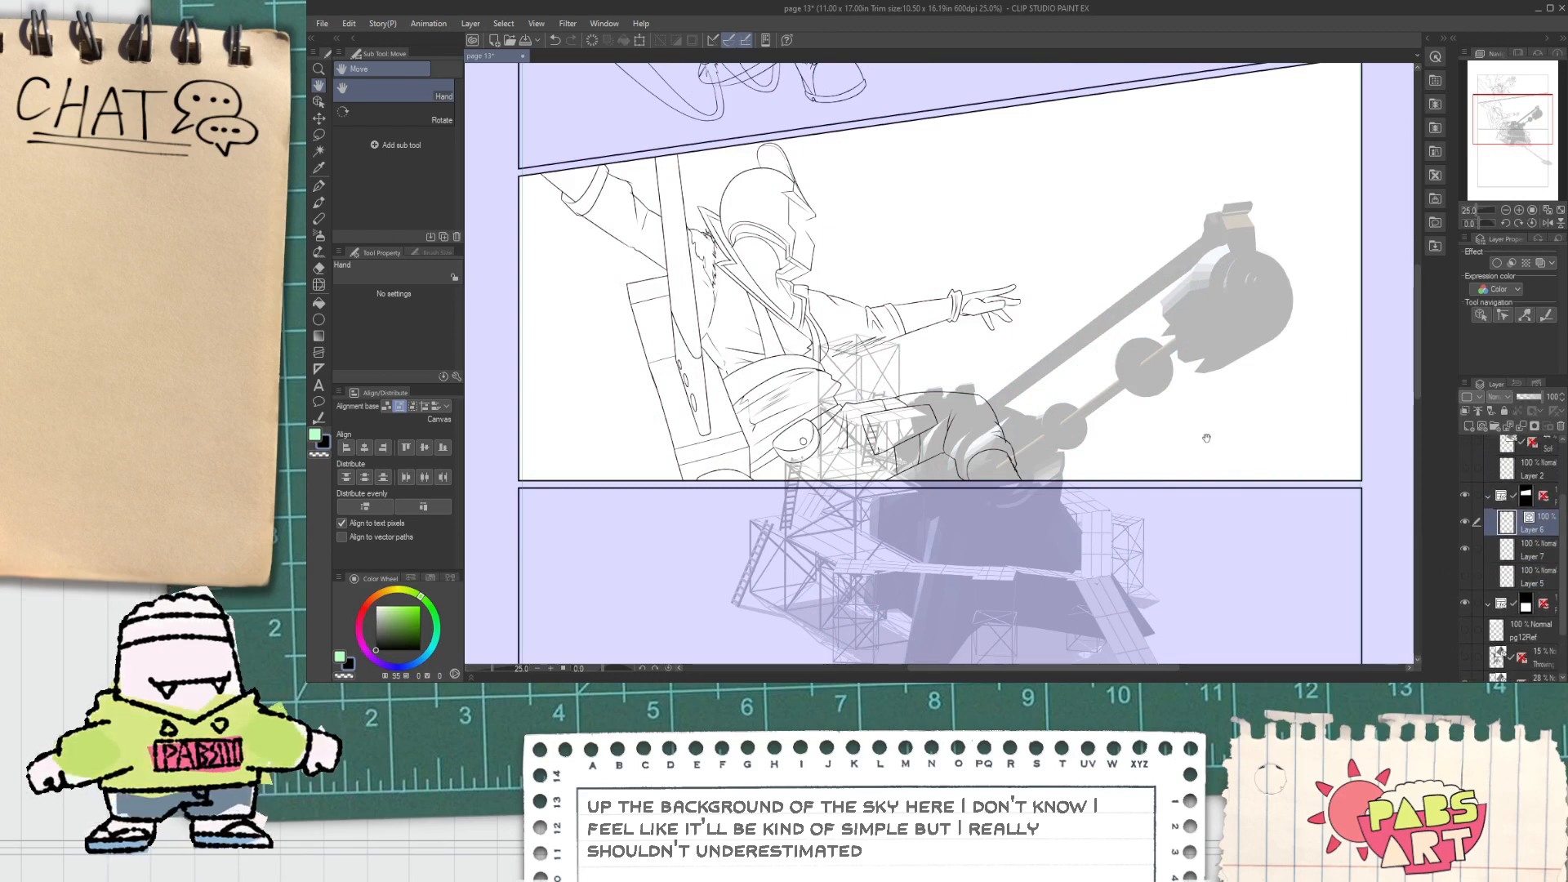
Step: Examine how the machine reference sits behind the inked figure in the middle panel and on the whole page
drag(1155, 430, 1066, 389)
scroll(1005, 255, up, 1)
scroll(1302, 483, down, 3)
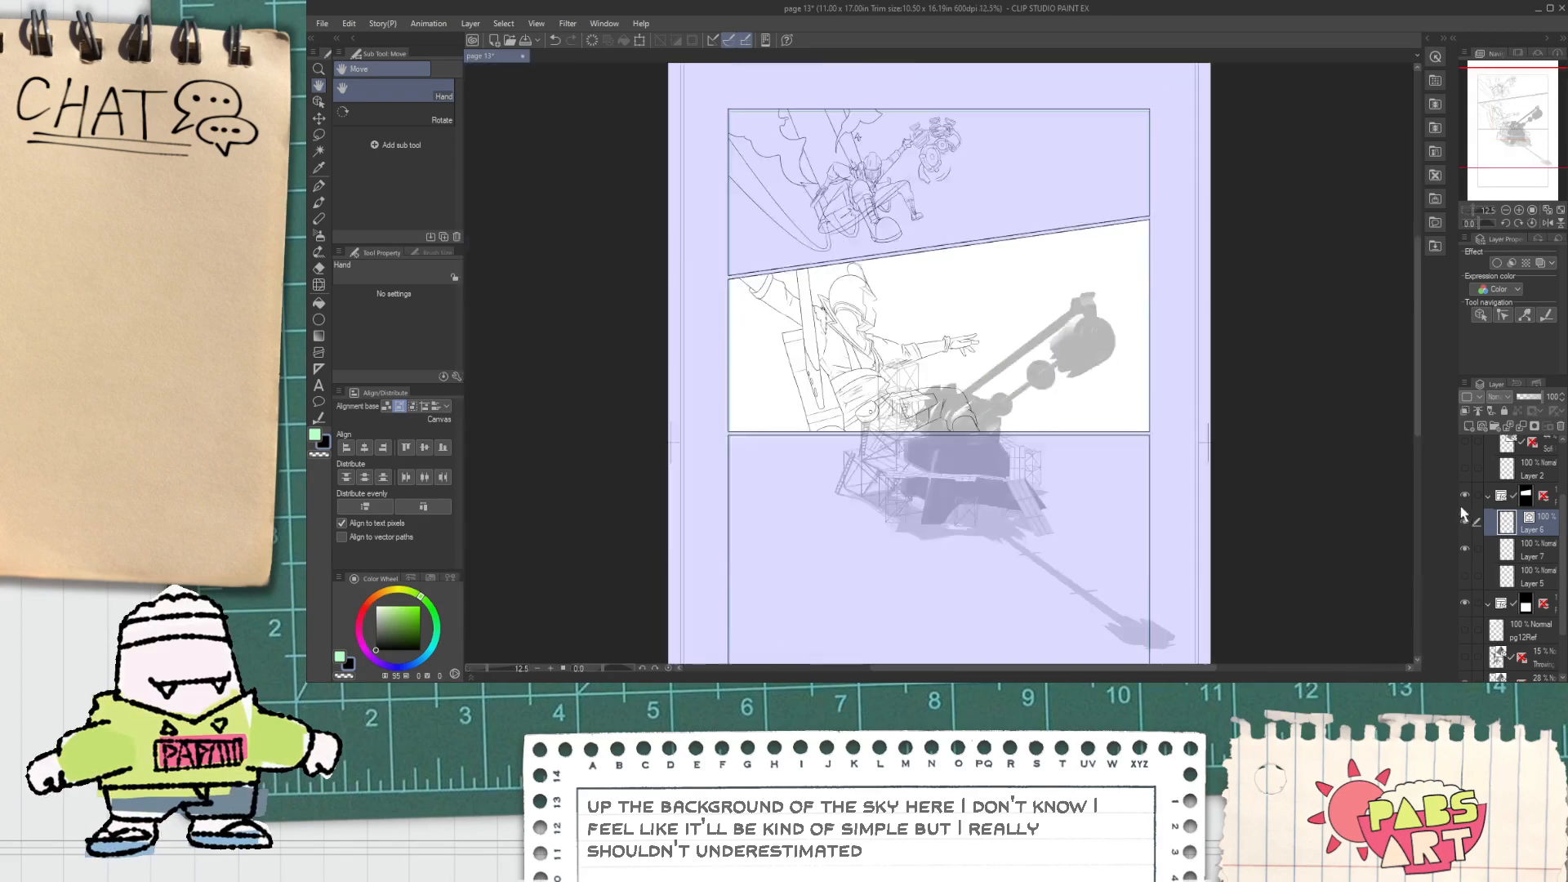
click(1464, 495)
click(1464, 495)
scroll(1032, 297, up, 6)
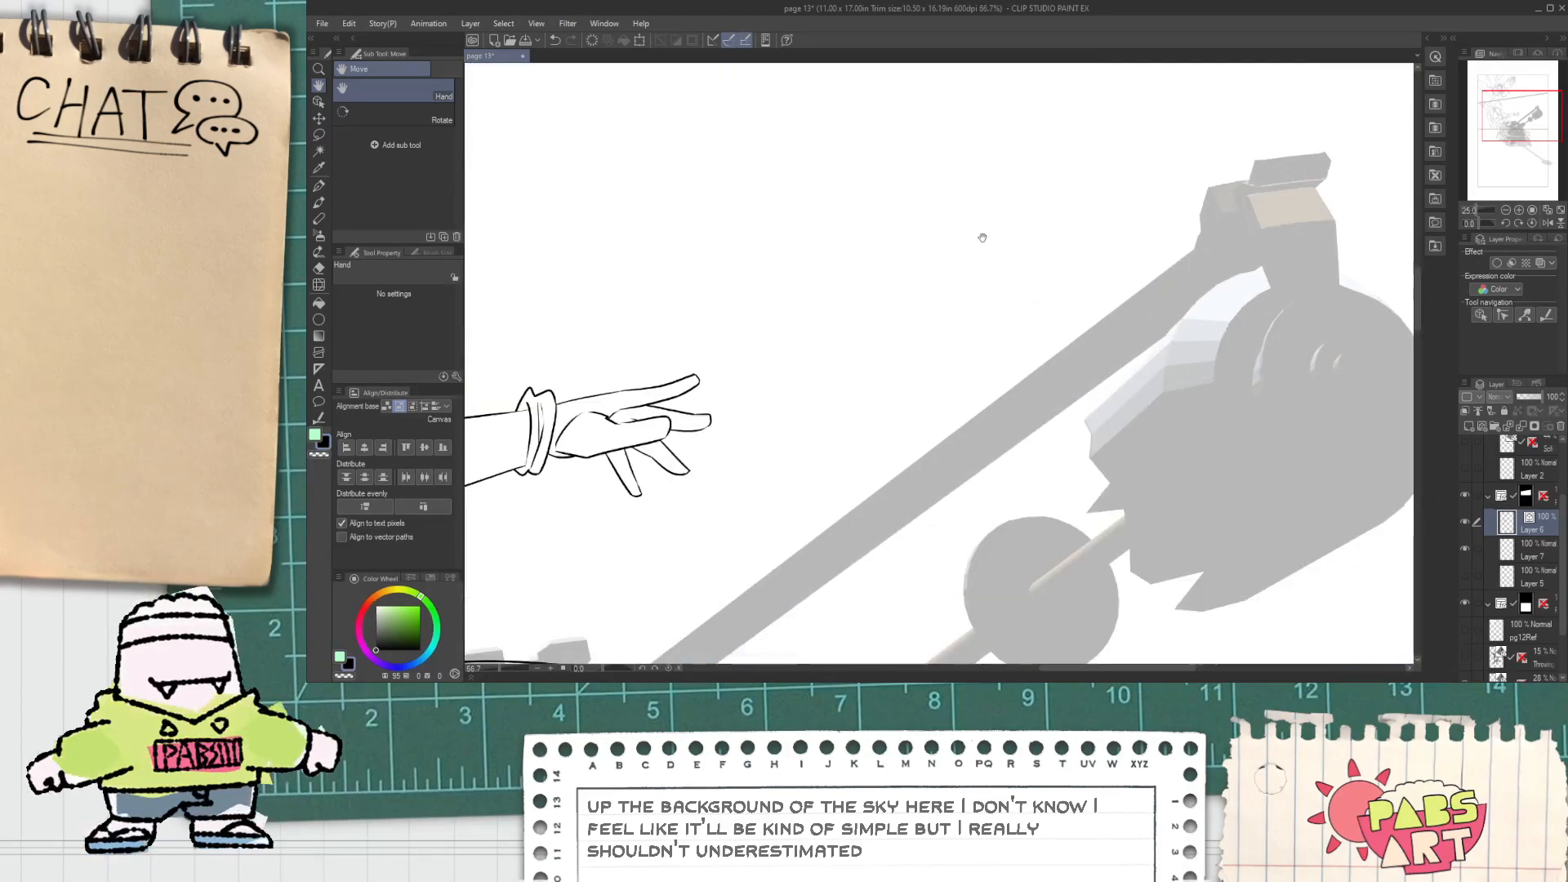
scroll(1154, 397, down, 2)
drag(1152, 398, 1212, 283)
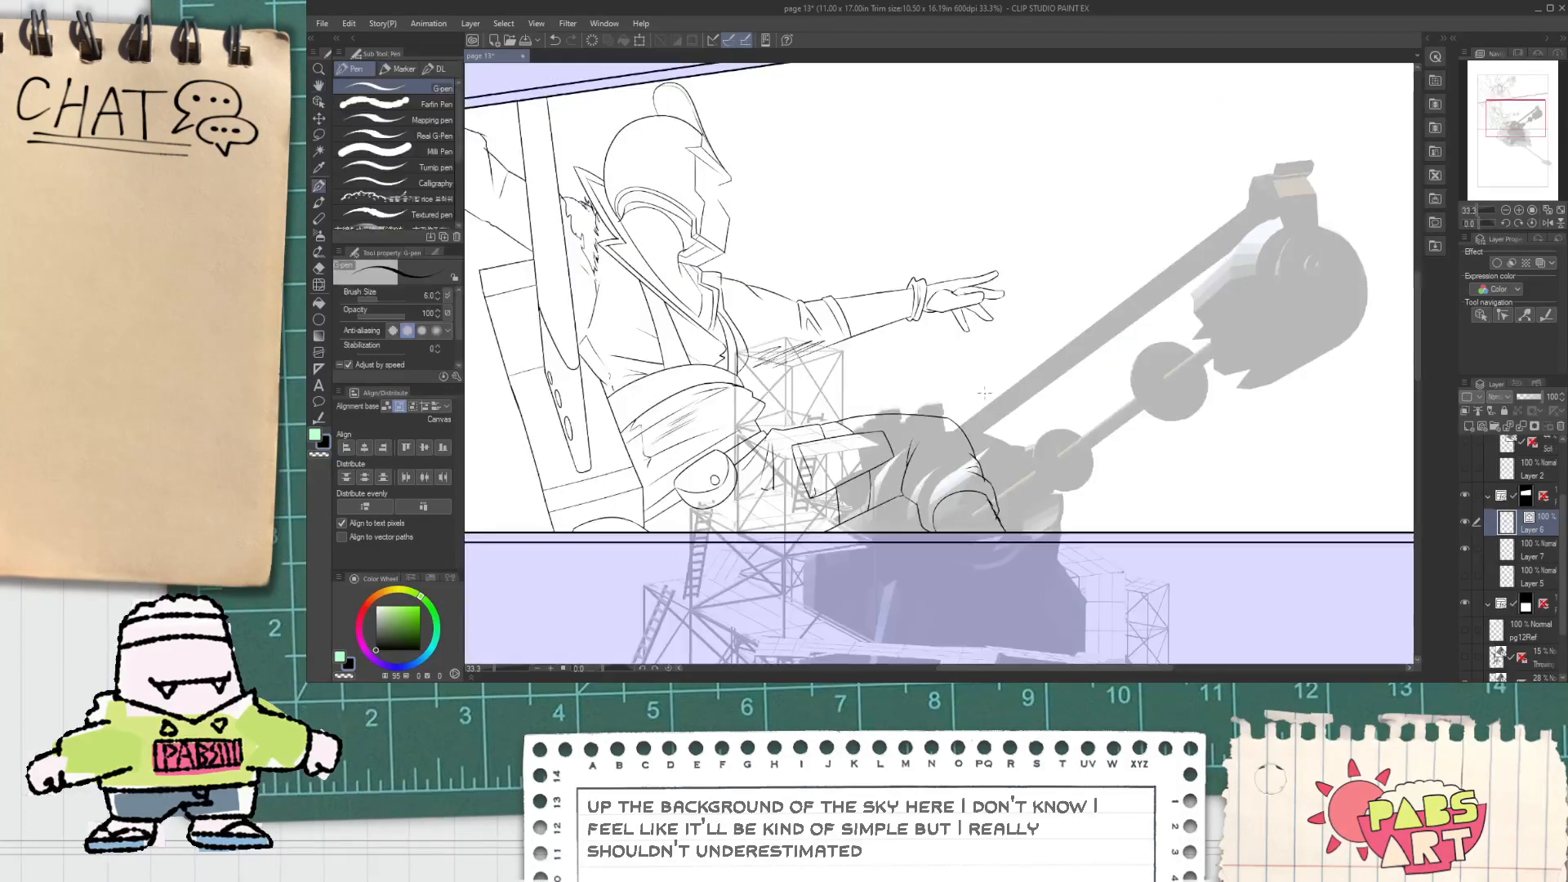
scroll(883, 400, up, 2)
scroll(883, 400, up, 2)
scroll(881, 425, down, 5)
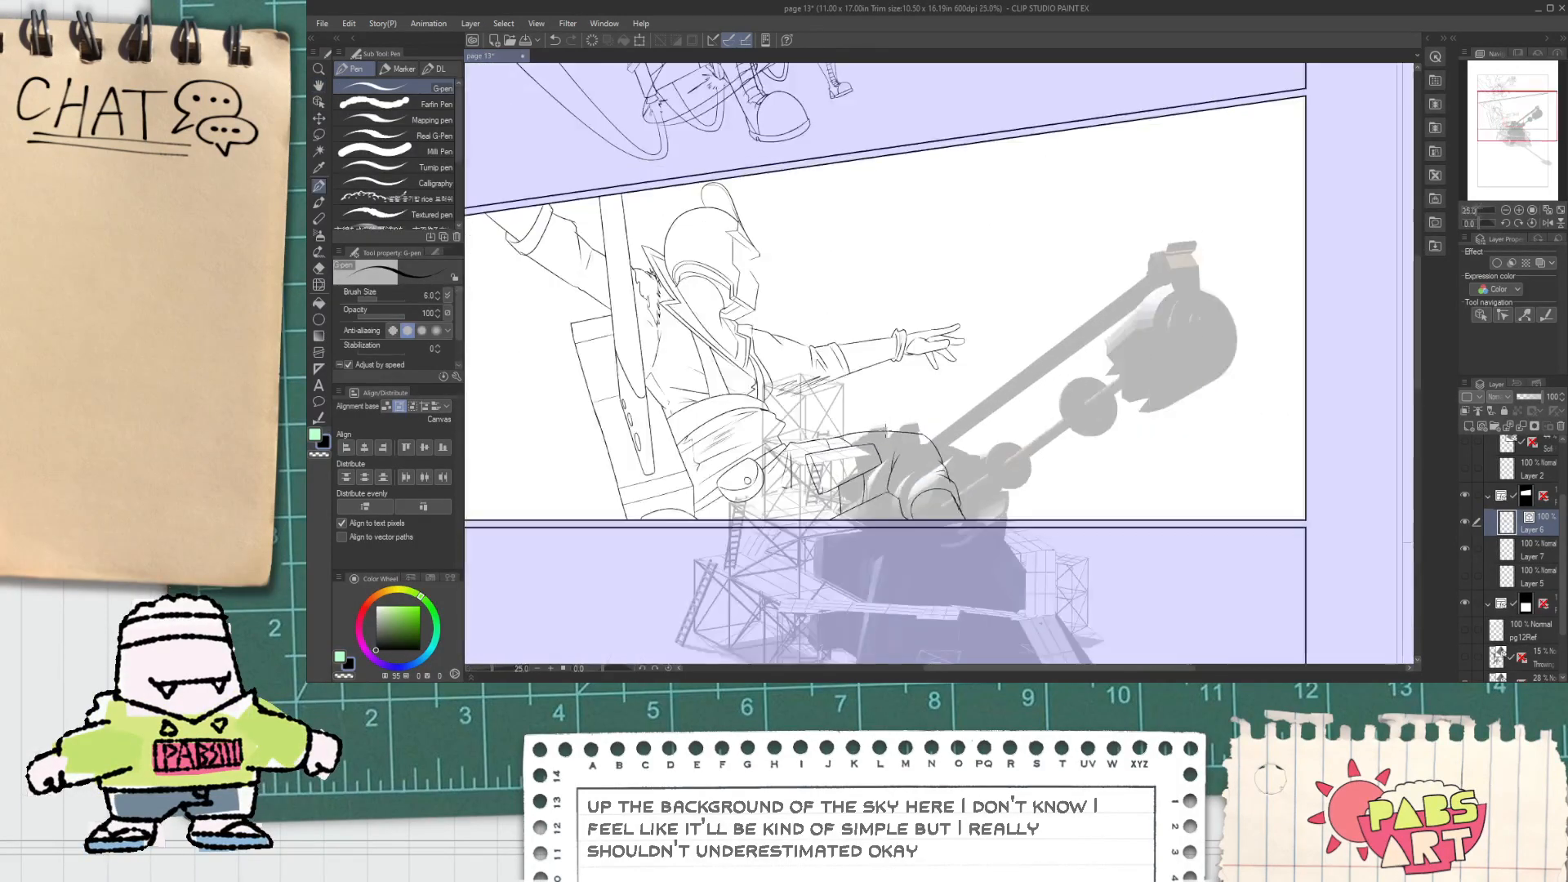
key(space)
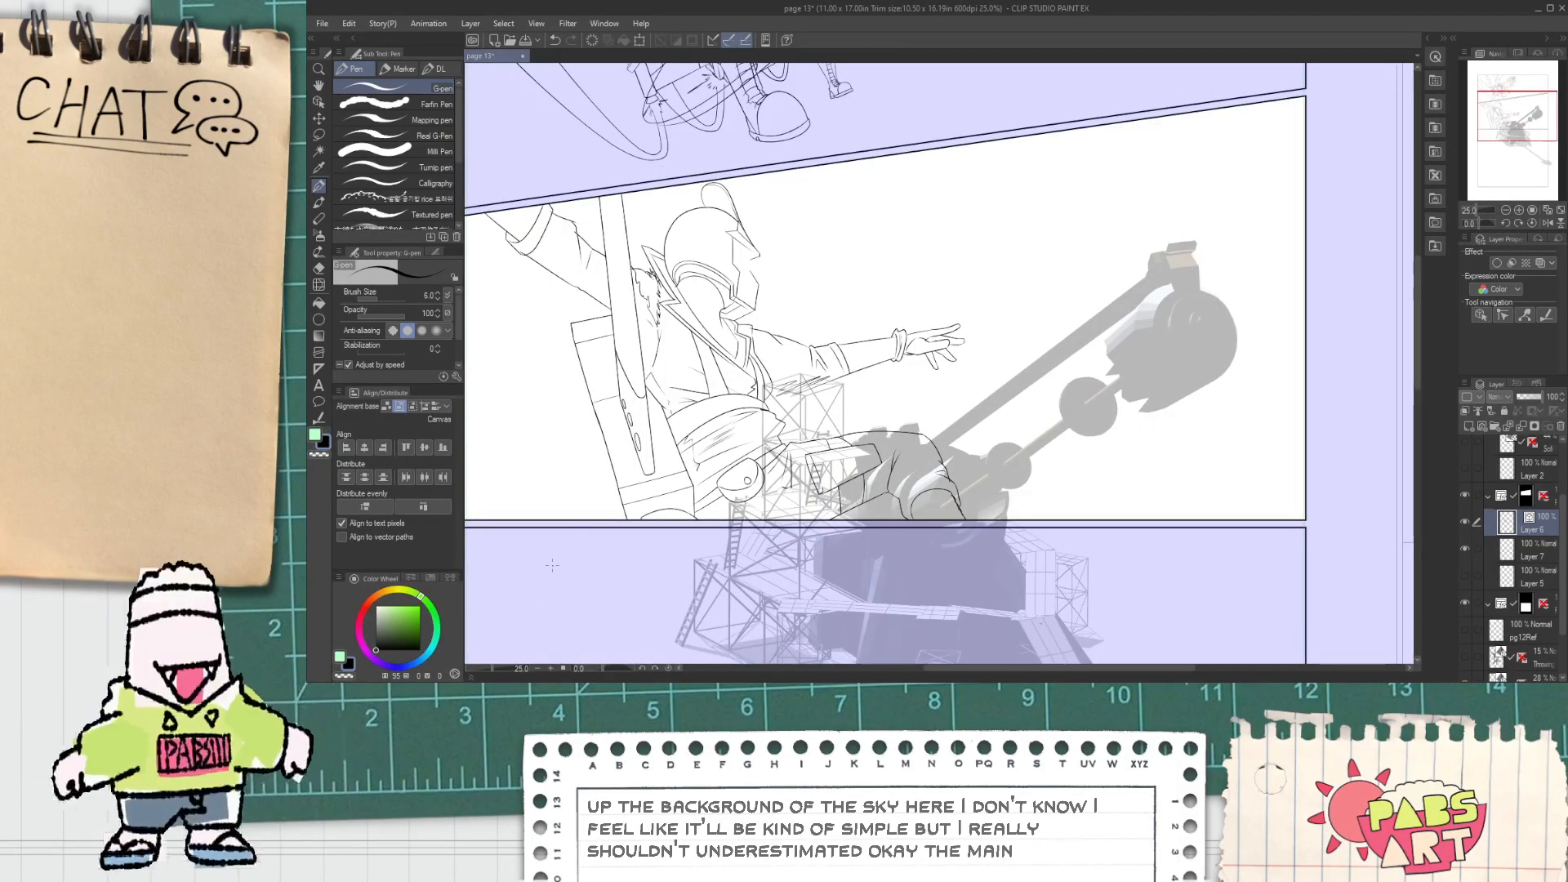
key(space)
drag(565, 547, 635, 544)
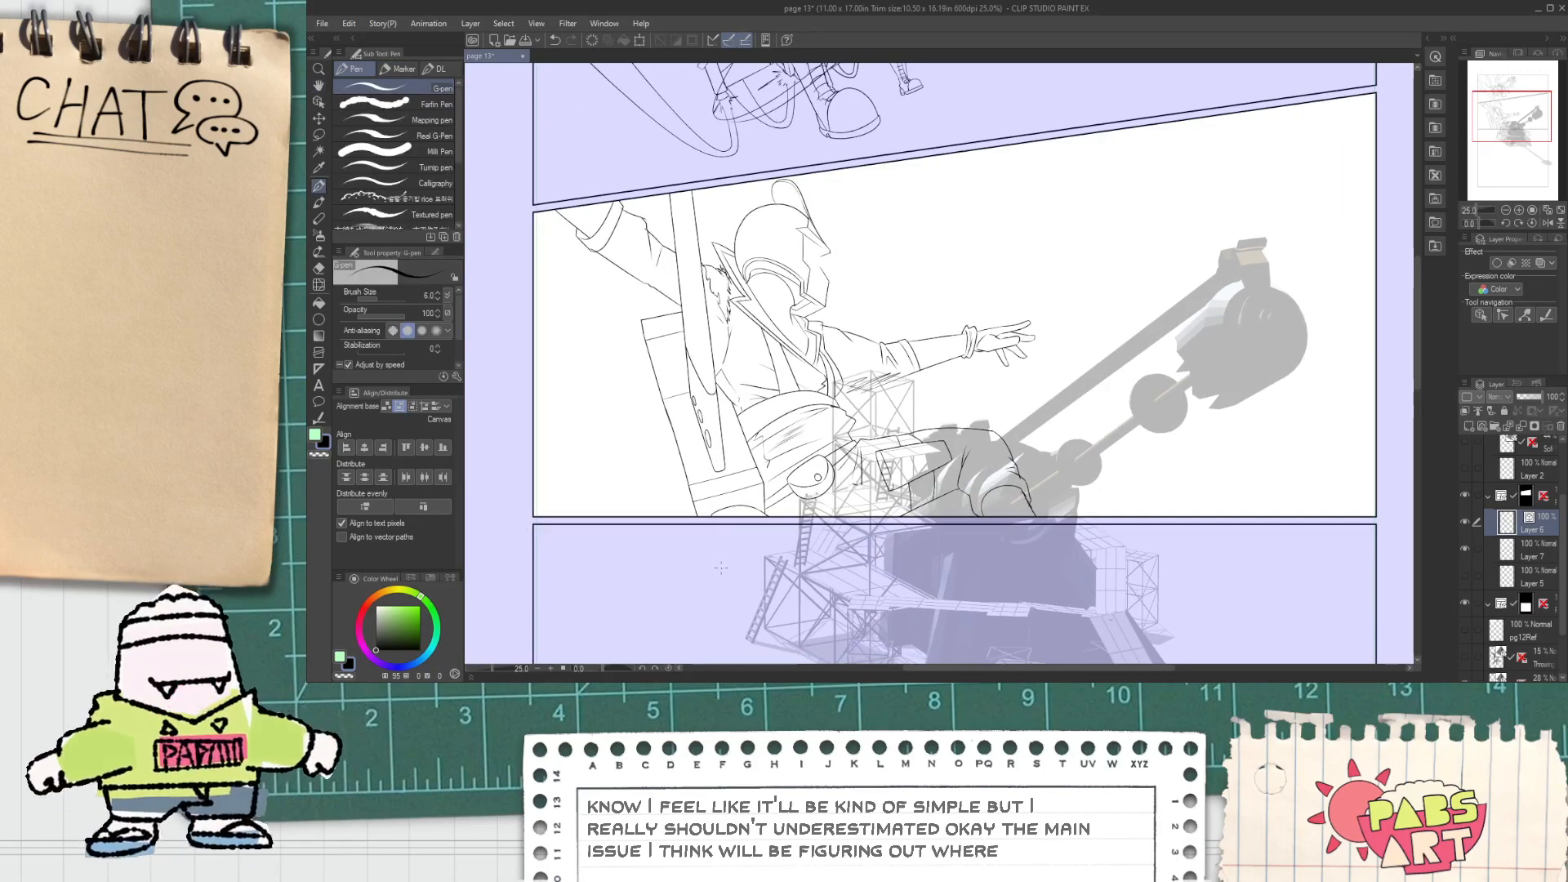
Step: Add a new vector layer above Layer 5 in the middle panel's folder
click(1527, 577)
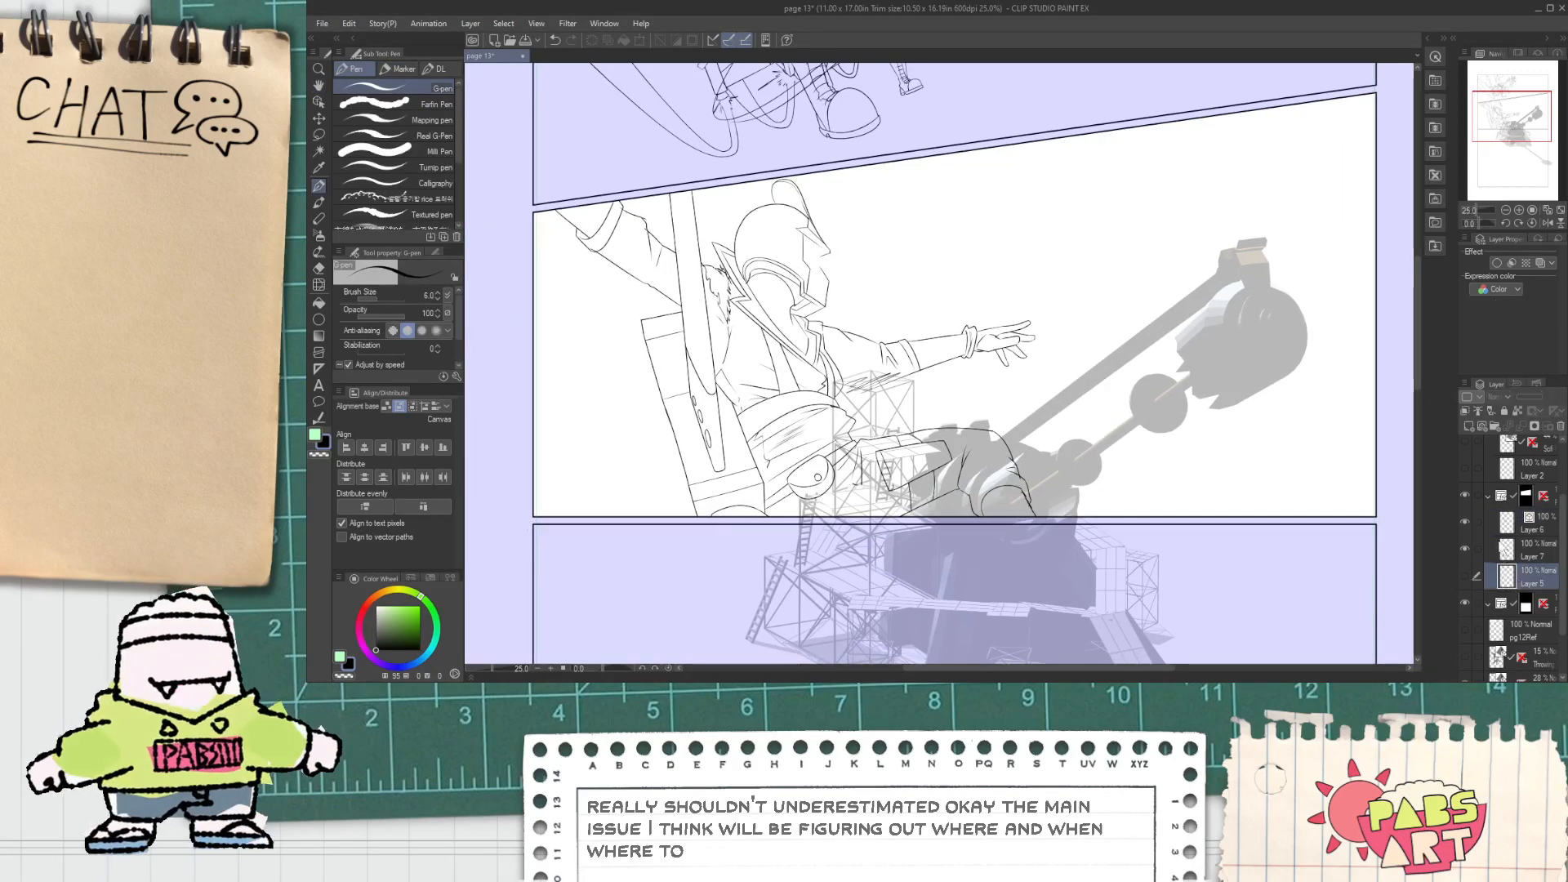
click(1482, 427)
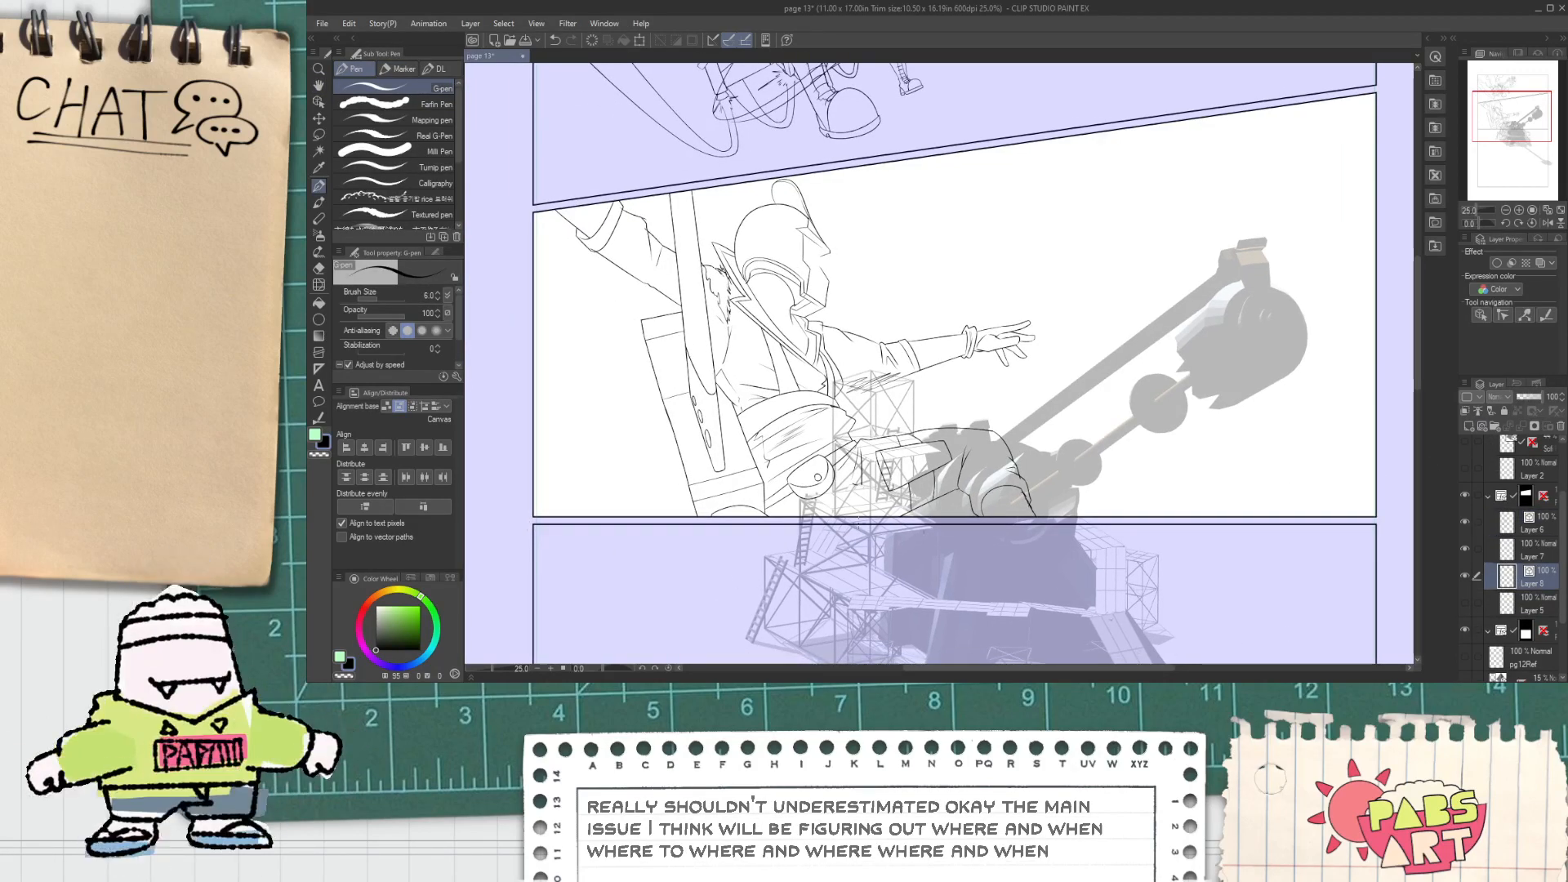
key(space)
mouse_move(726, 564)
mouse_down()
mouse_move(732, 551)
mouse_move(1051, 646)
mouse_up()
key(ctrl+z)
mouse_move(752, 555)
mouse_down()
mouse_move(1082, 170)
mouse_move(1364, 539)
mouse_up()
key(ctrl+z)
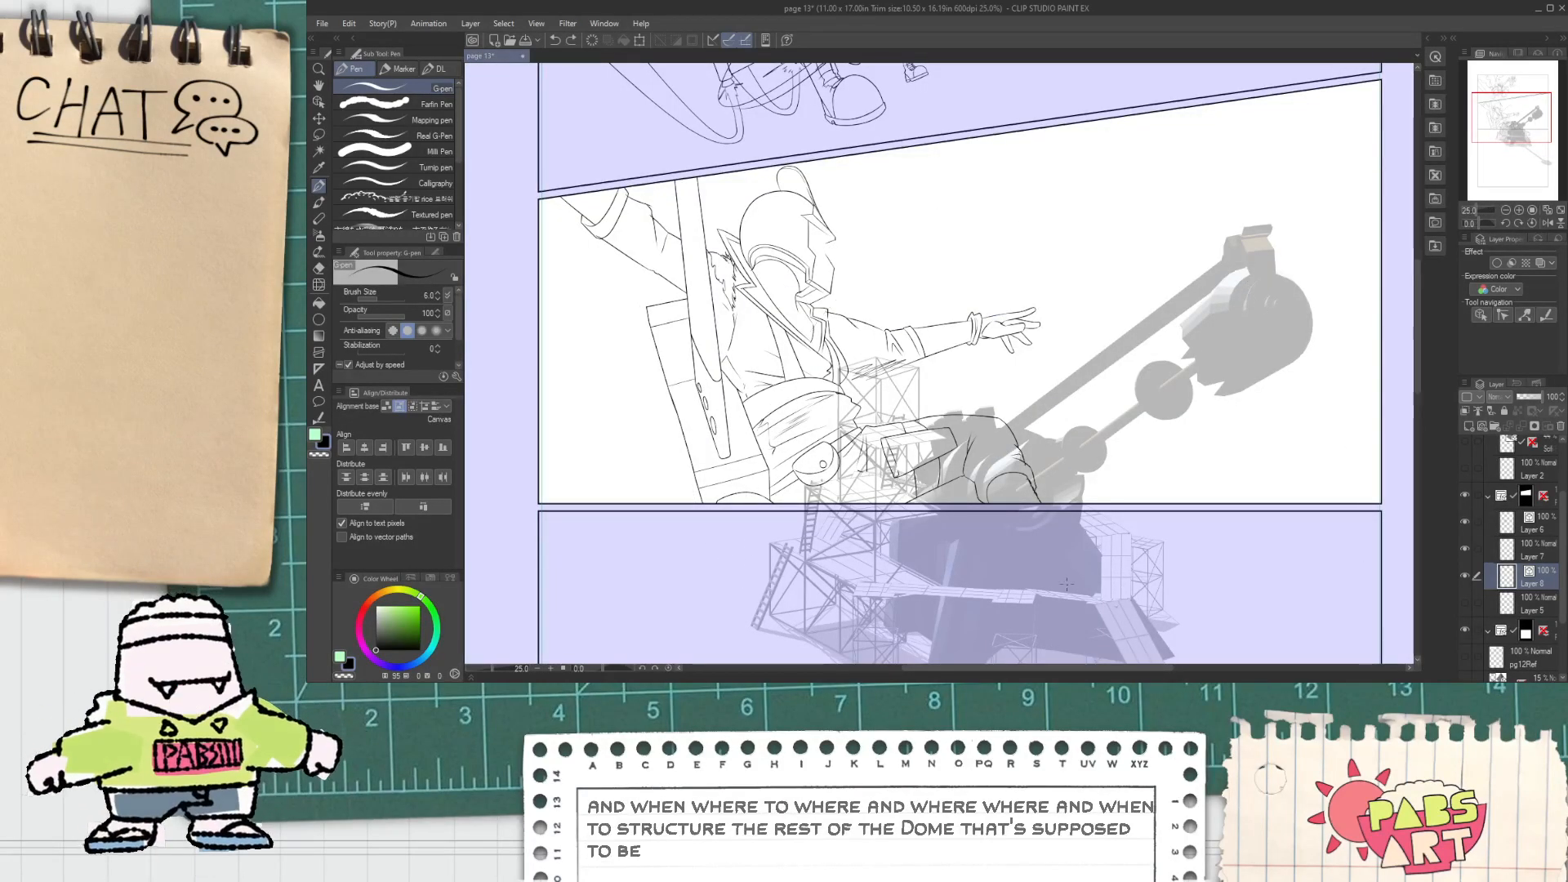
mouse_move(804, 549)
mouse_down()
mouse_move(931, 222)
mouse_move(1325, 503)
mouse_up()
key(ctrl+z)
Step: Draw a large circle with the Ellipse tool over the figure and the machine as a dome guide
scroll(795, 385, left, 3)
scroll(1062, 380, right, 6)
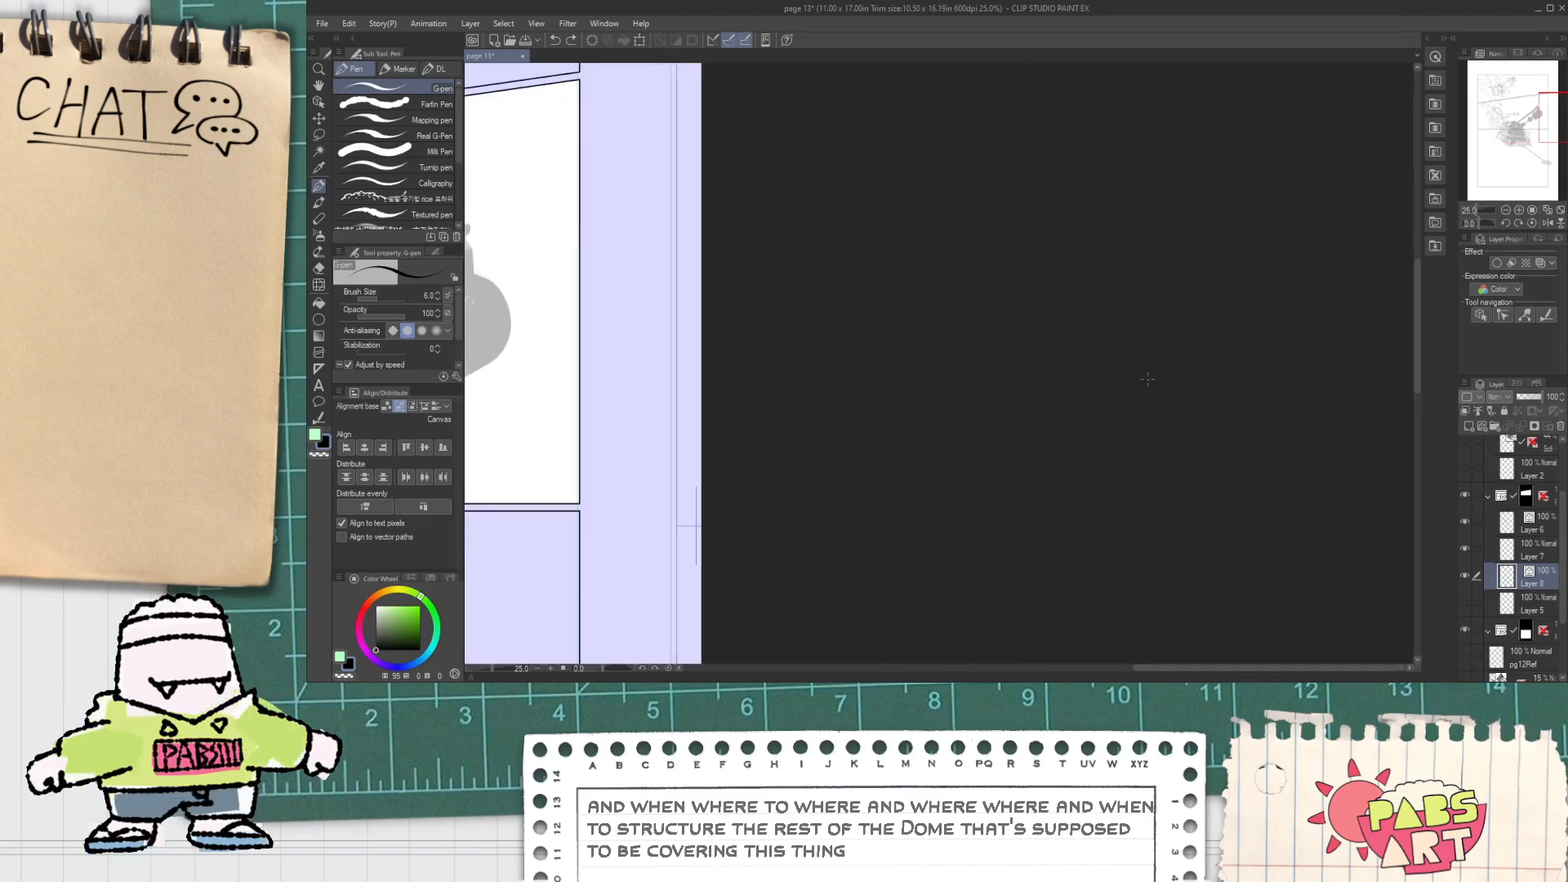
scroll(1059, 469, down, 1)
scroll(1058, 473, down, 1)
key(space)
drag(1087, 507, 1186, 465)
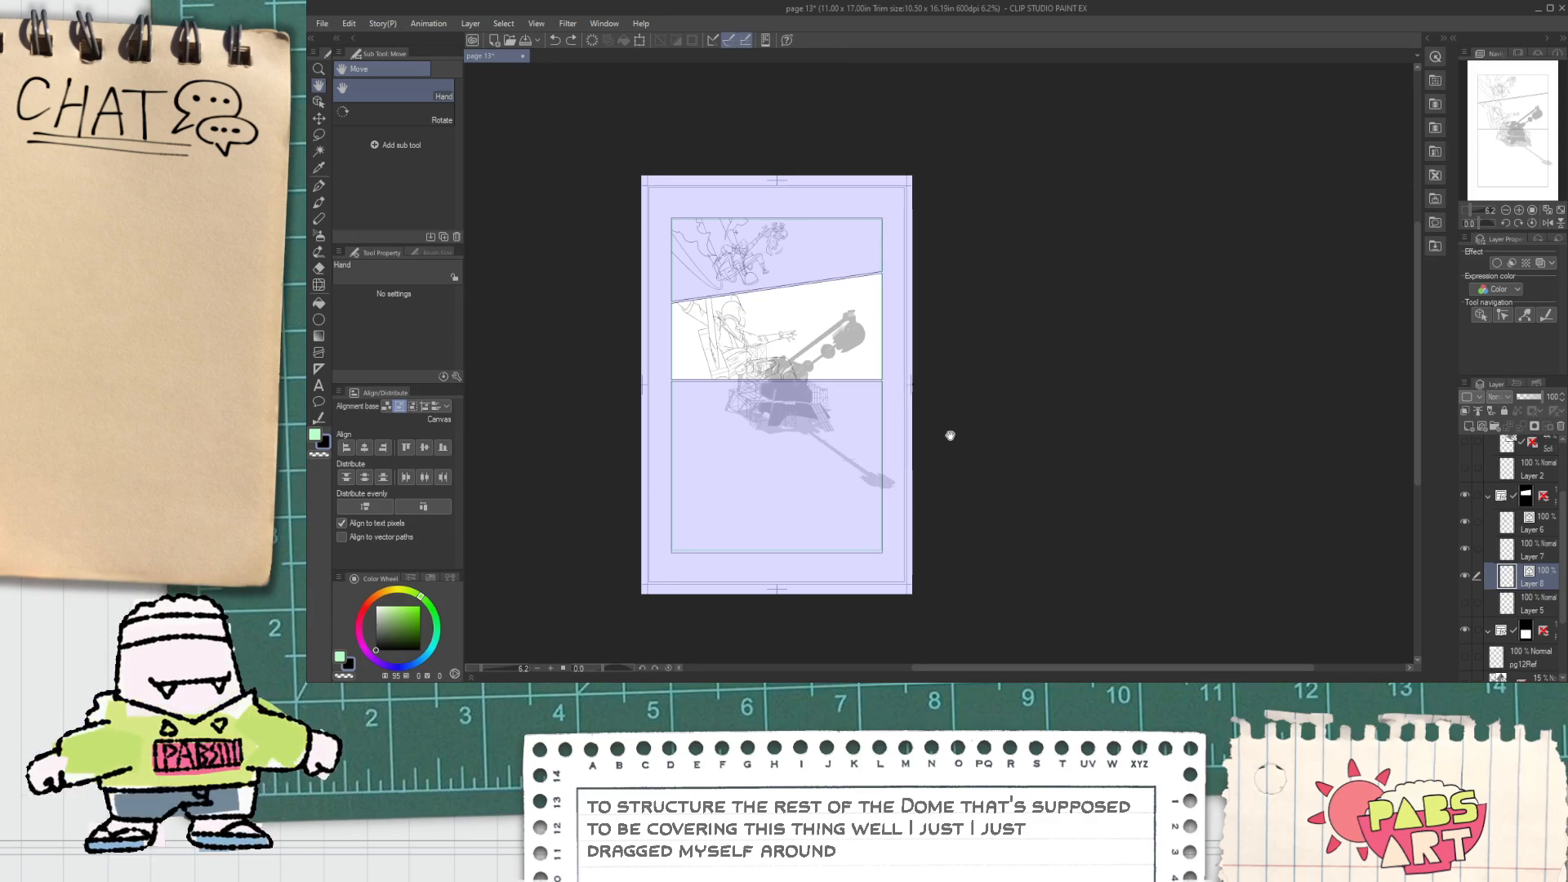
scroll(822, 323, up, 4)
drag(770, 360, 980, 309)
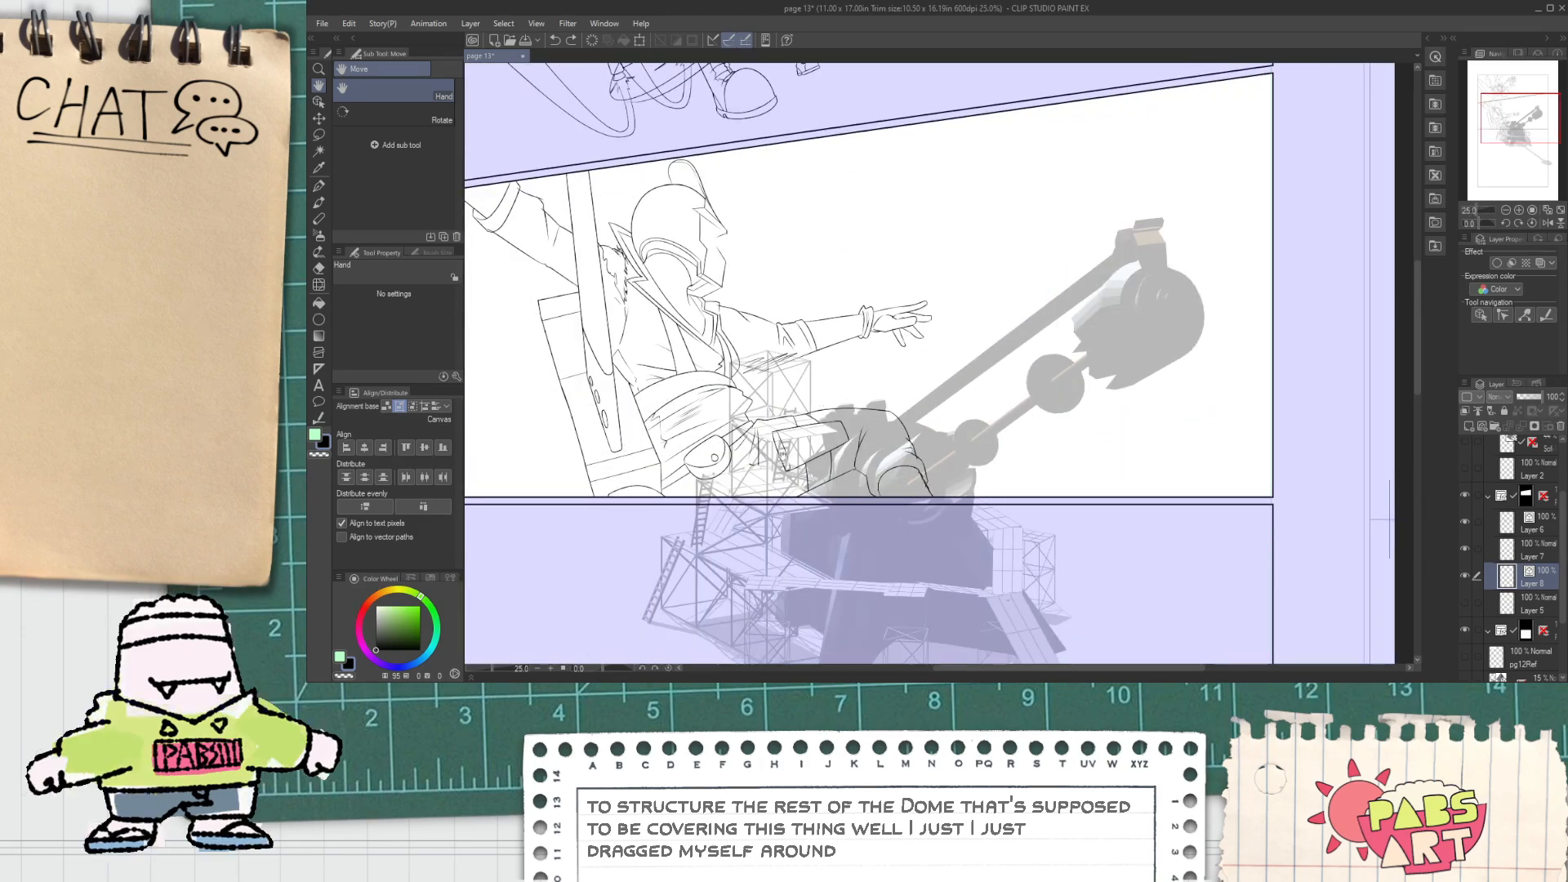
click(319, 320)
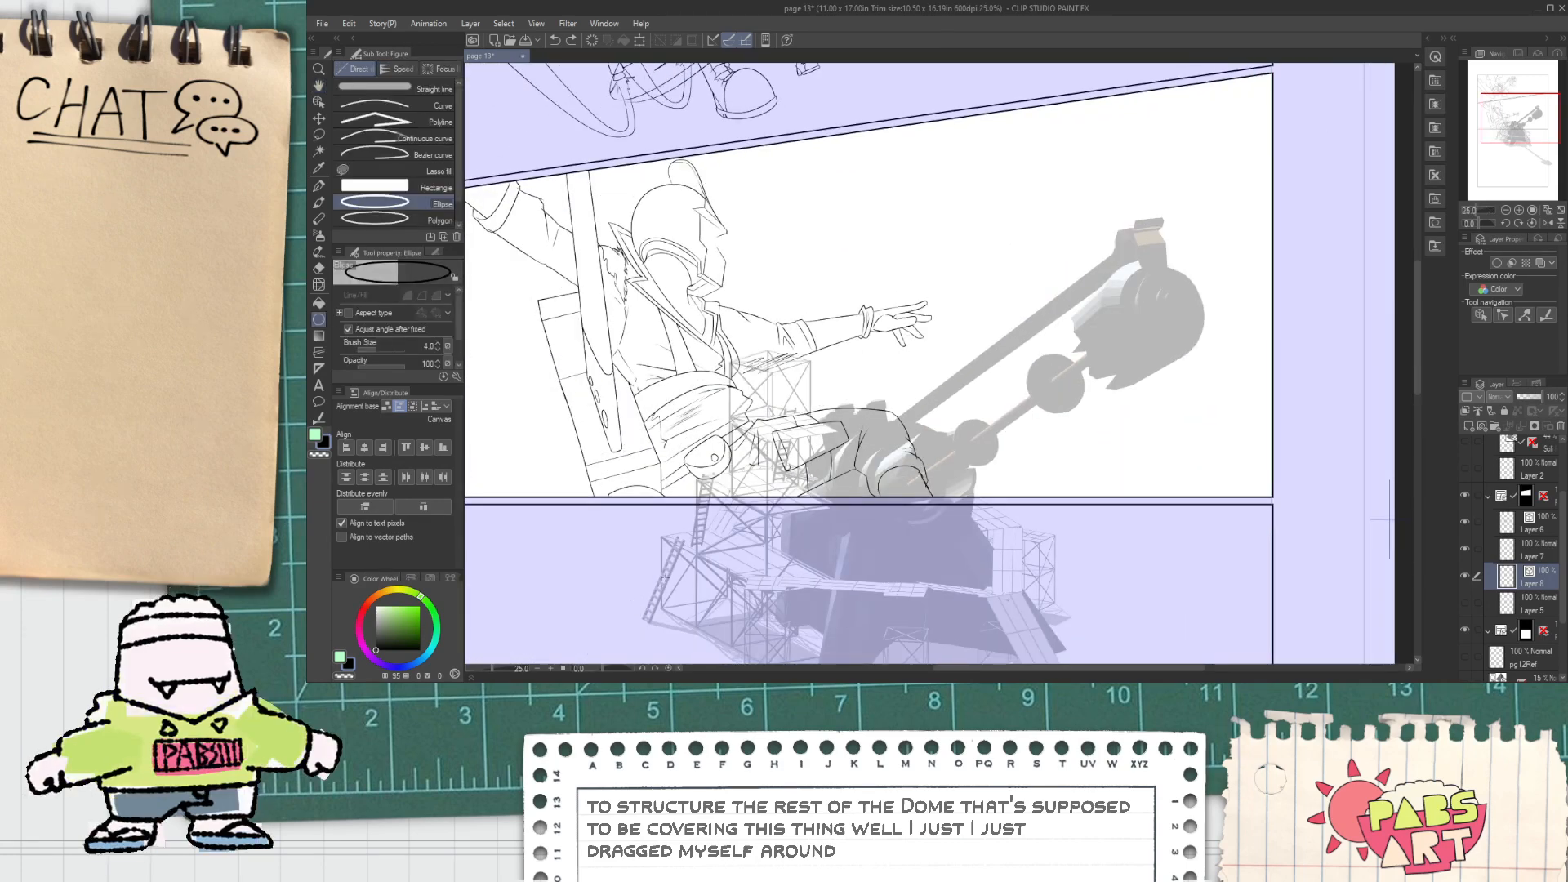
drag(629, 648, 949, 302)
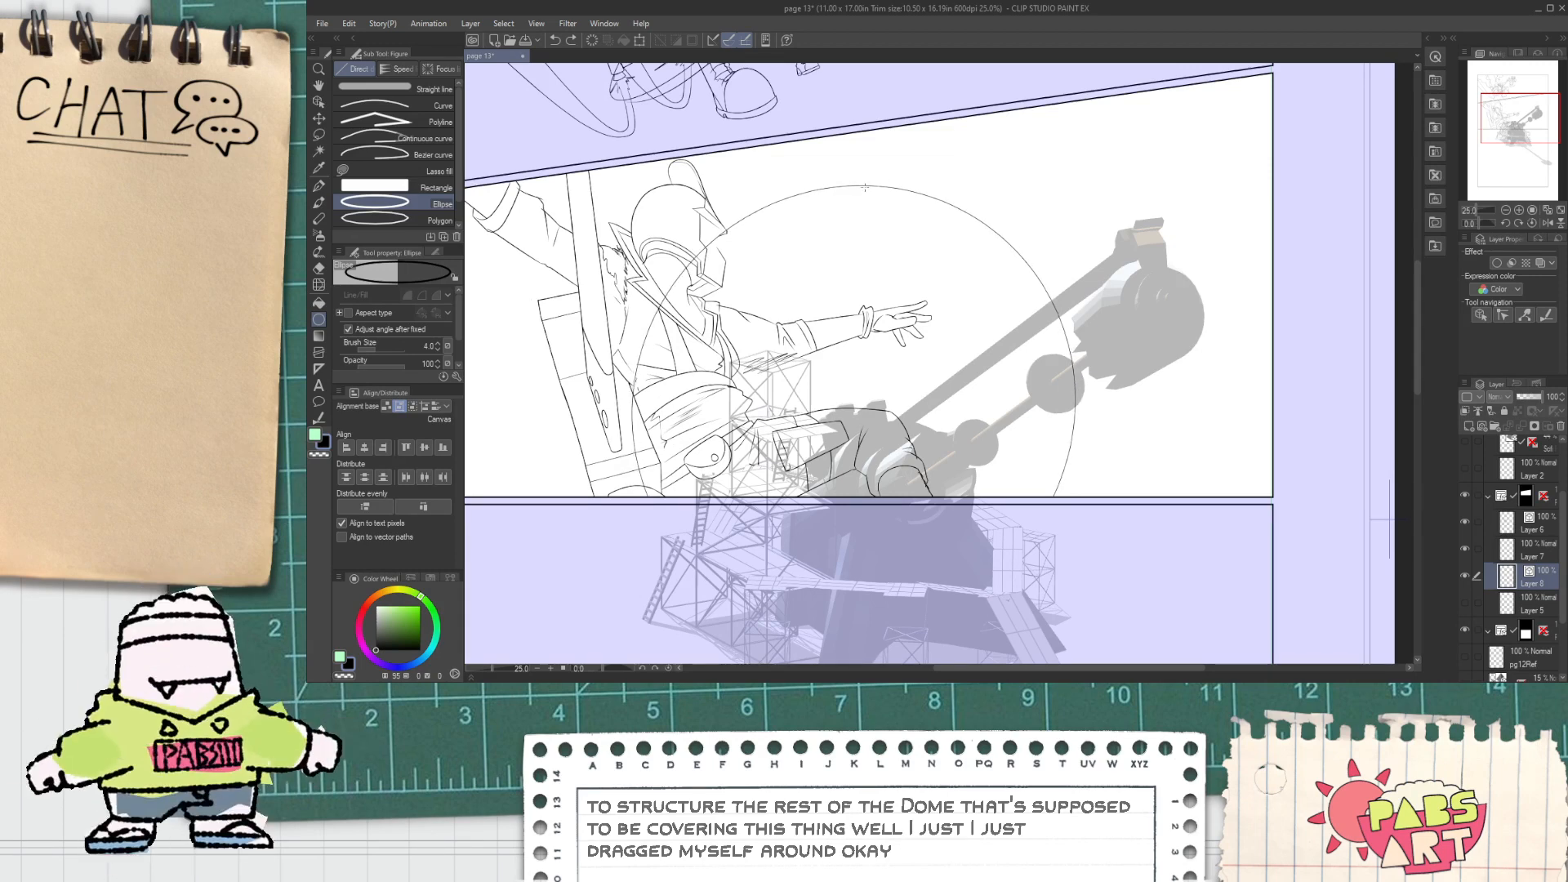
Step: Stretch, tilt and reposition the circle into an ellipse spanning from the figure's torso to the machine's rounded far end
key(o)
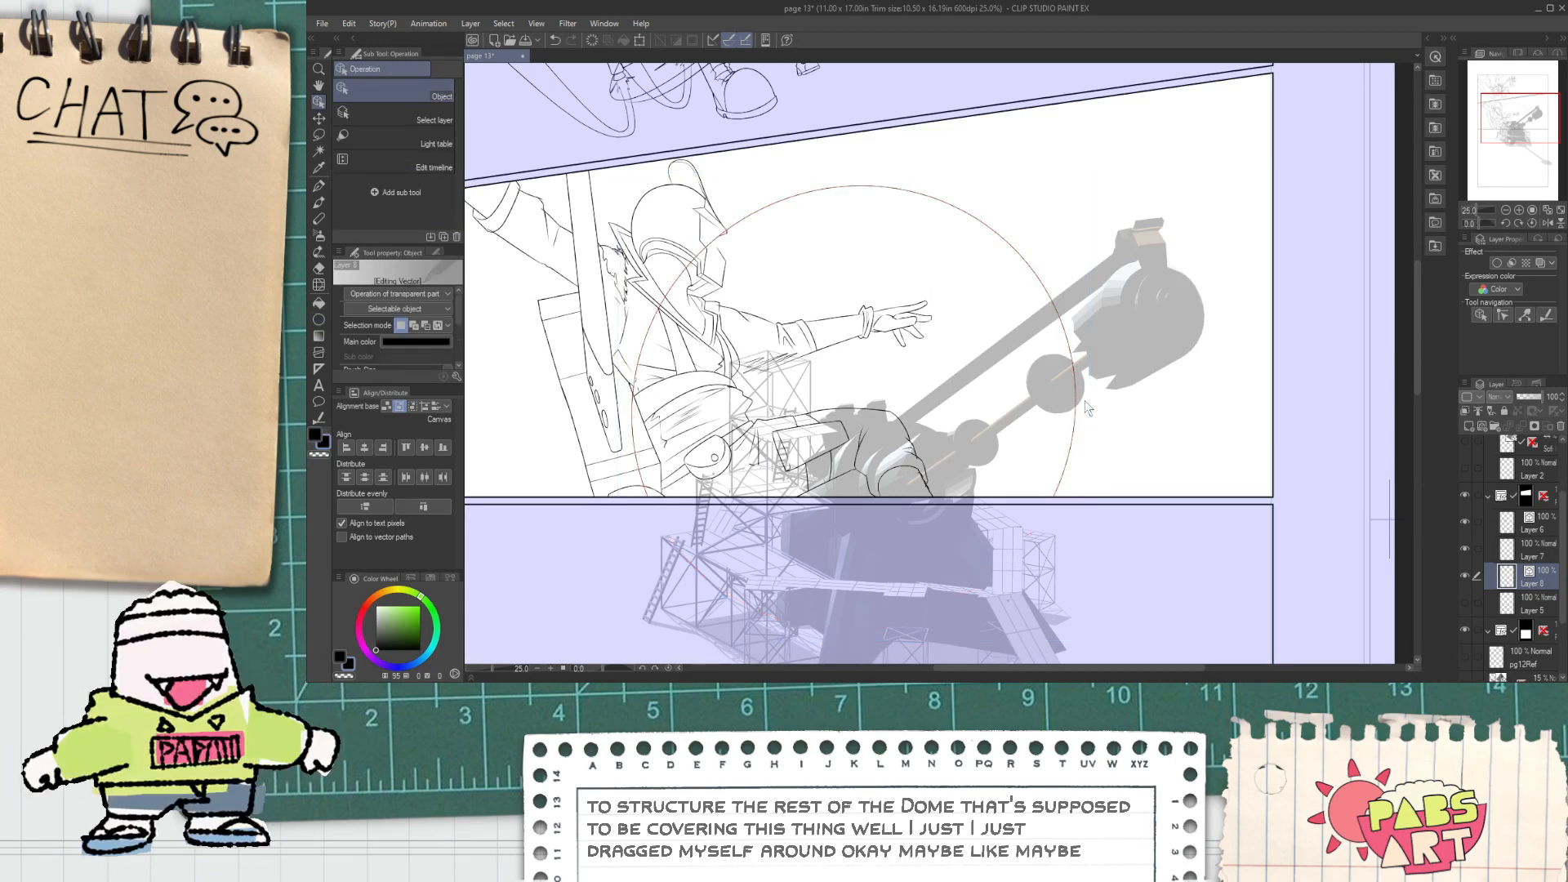
click(1124, 311)
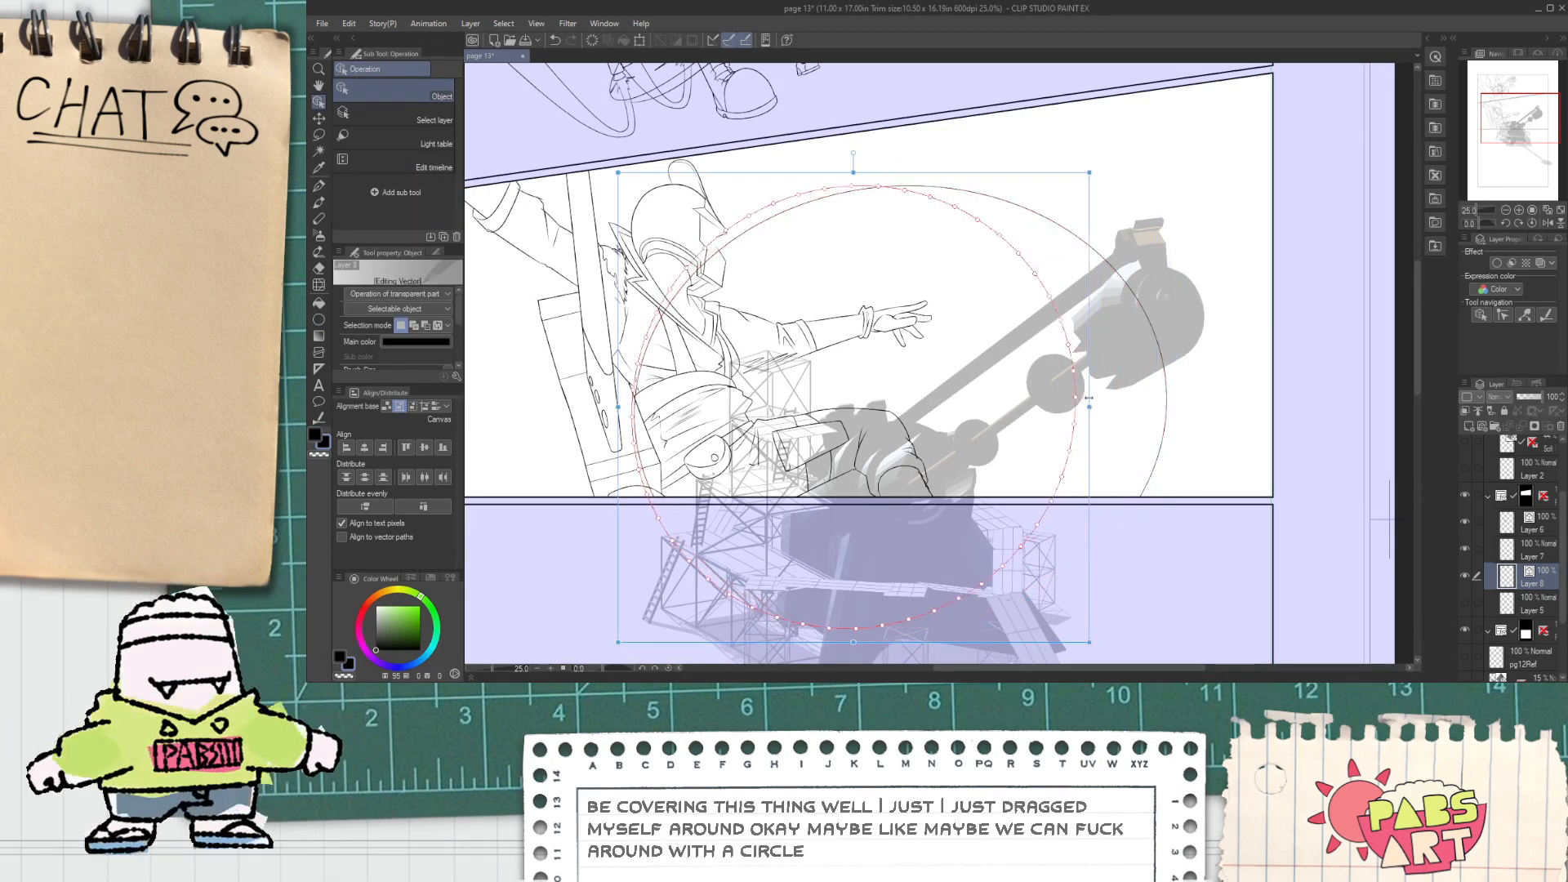
drag(1124, 311, 1262, 406)
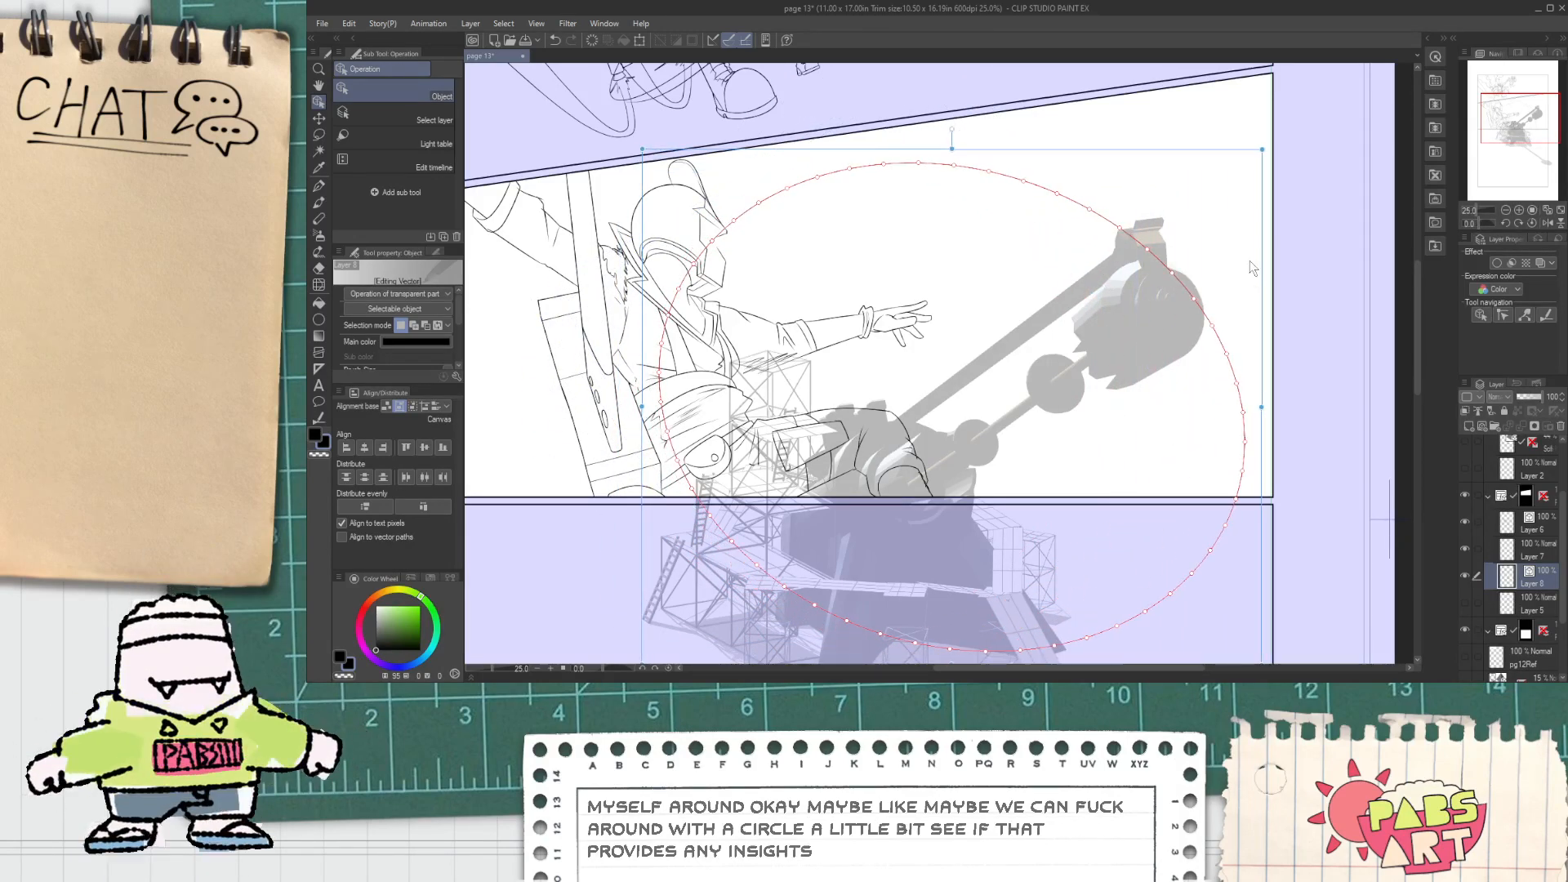
drag(1096, 154, 996, 137)
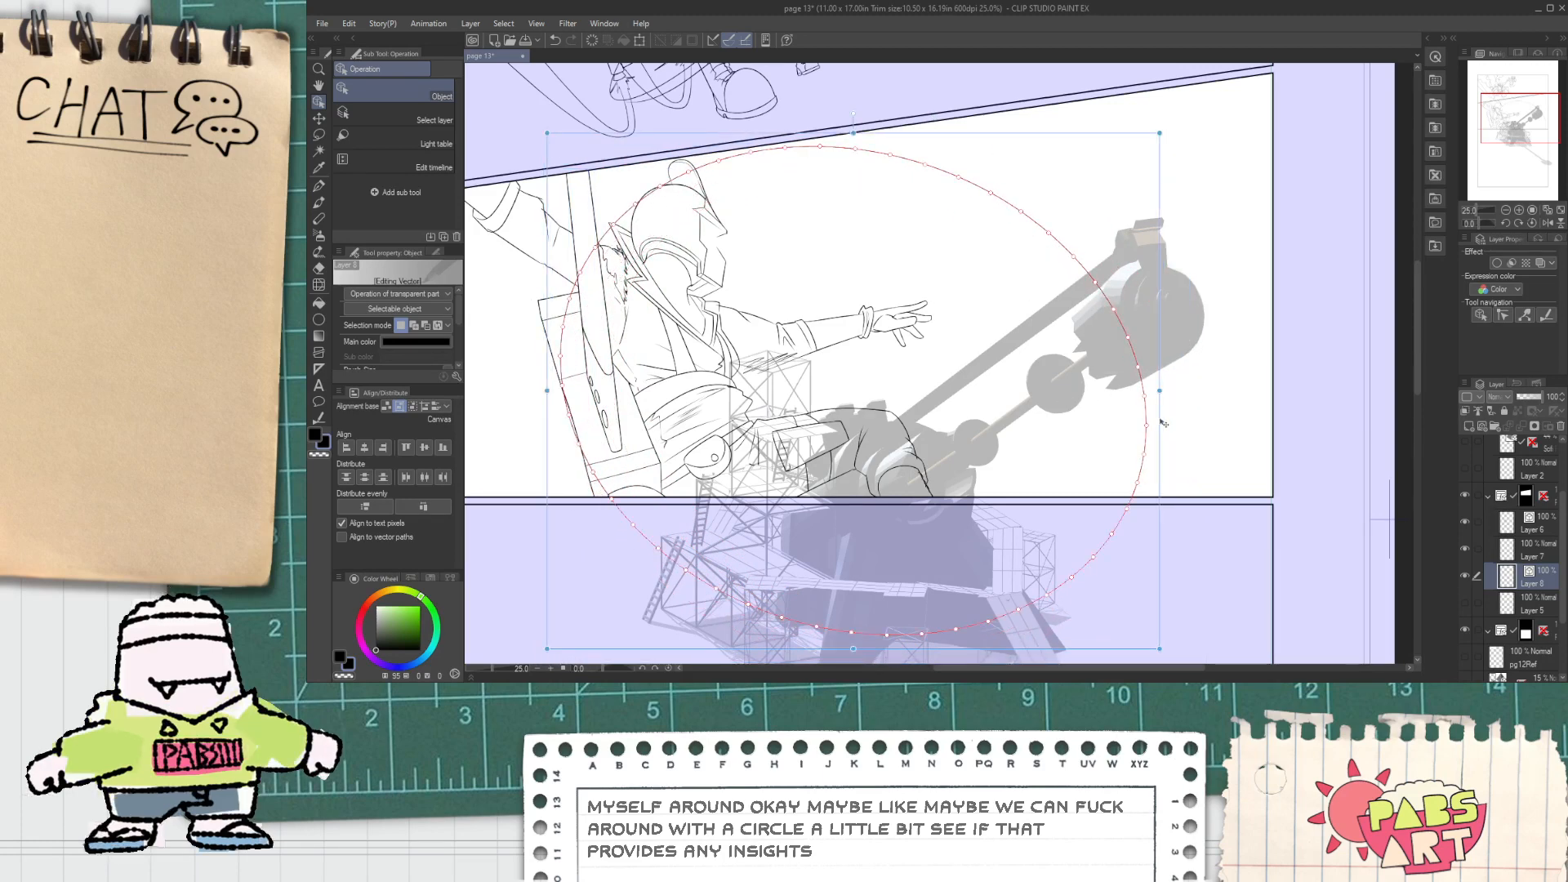
drag(1163, 418, 1123, 325)
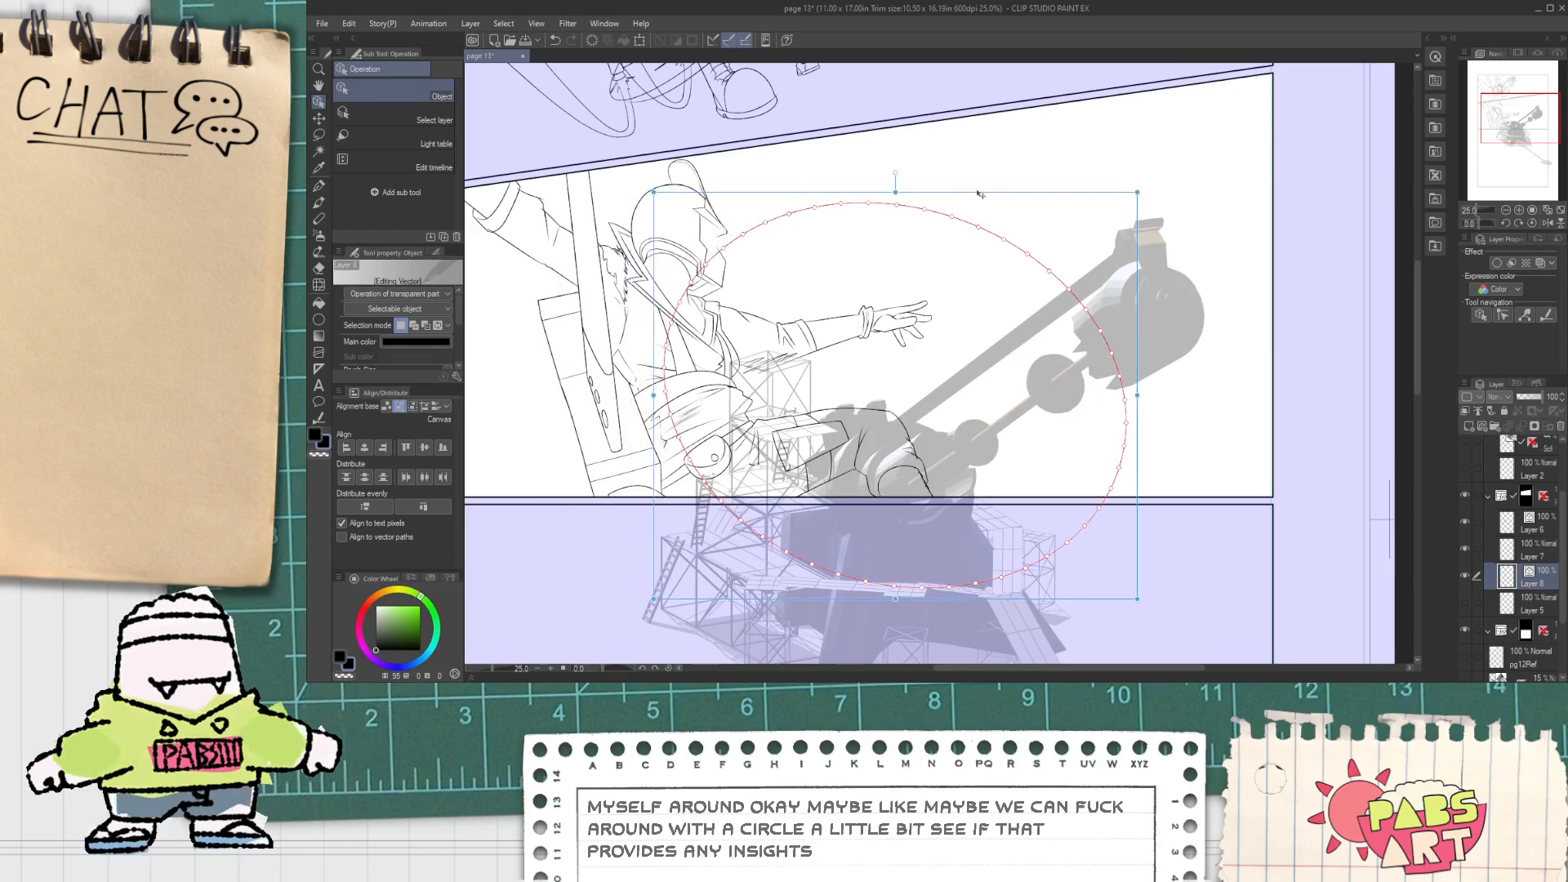
drag(978, 194, 972, 202)
click(972, 325)
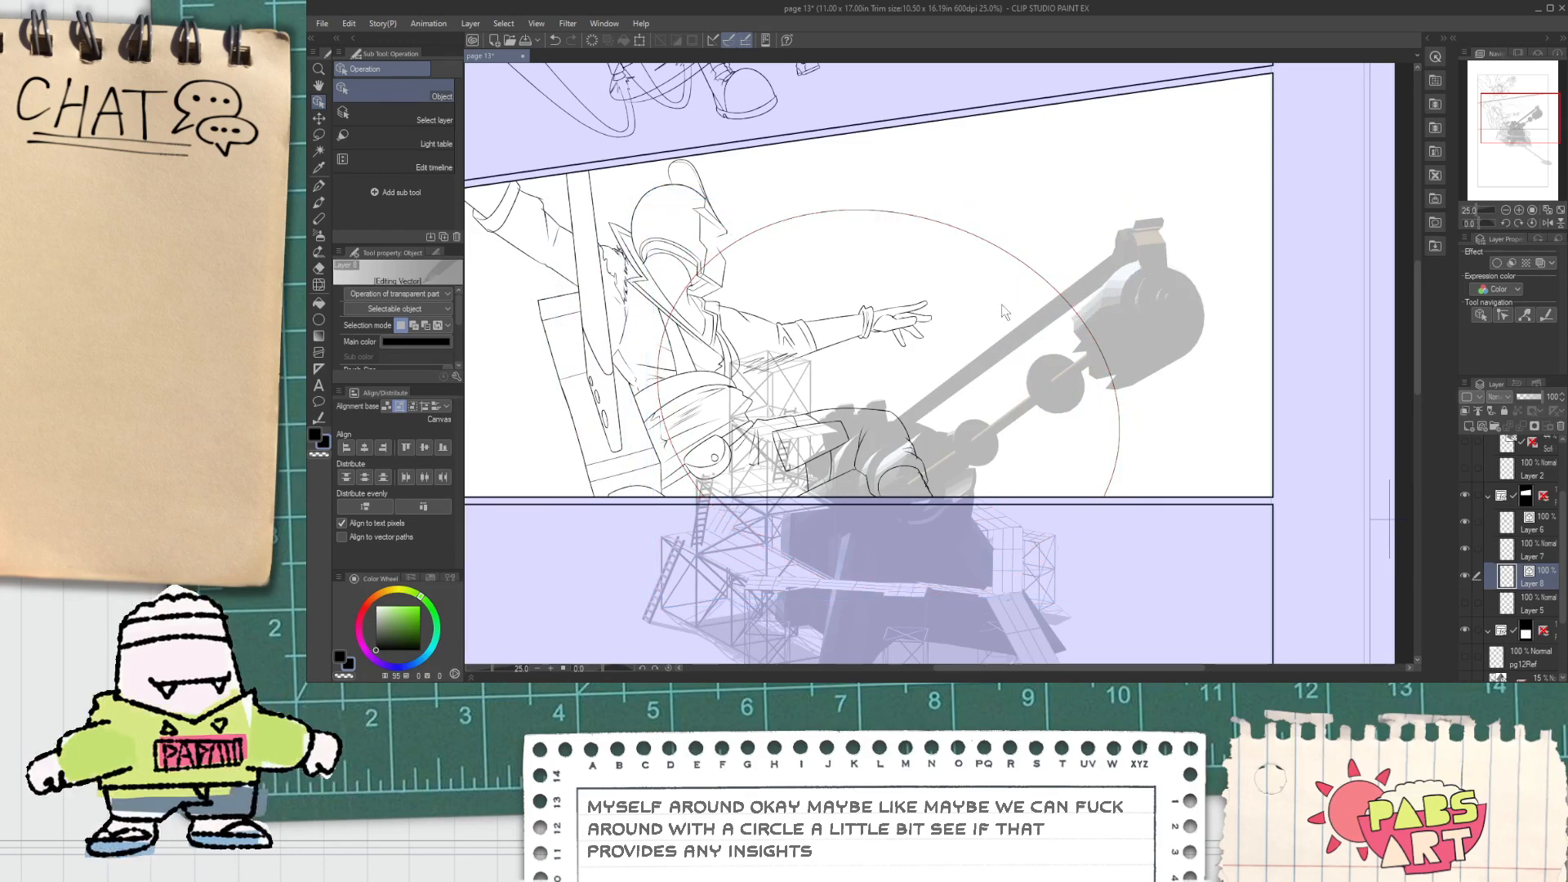
Step: Hide the dome ellipse layer, show the sketch folder again, and make the figure's ink layer, Layer 6, active
key(space)
drag(903, 329, 894, 319)
scroll(636, 234, up, 2)
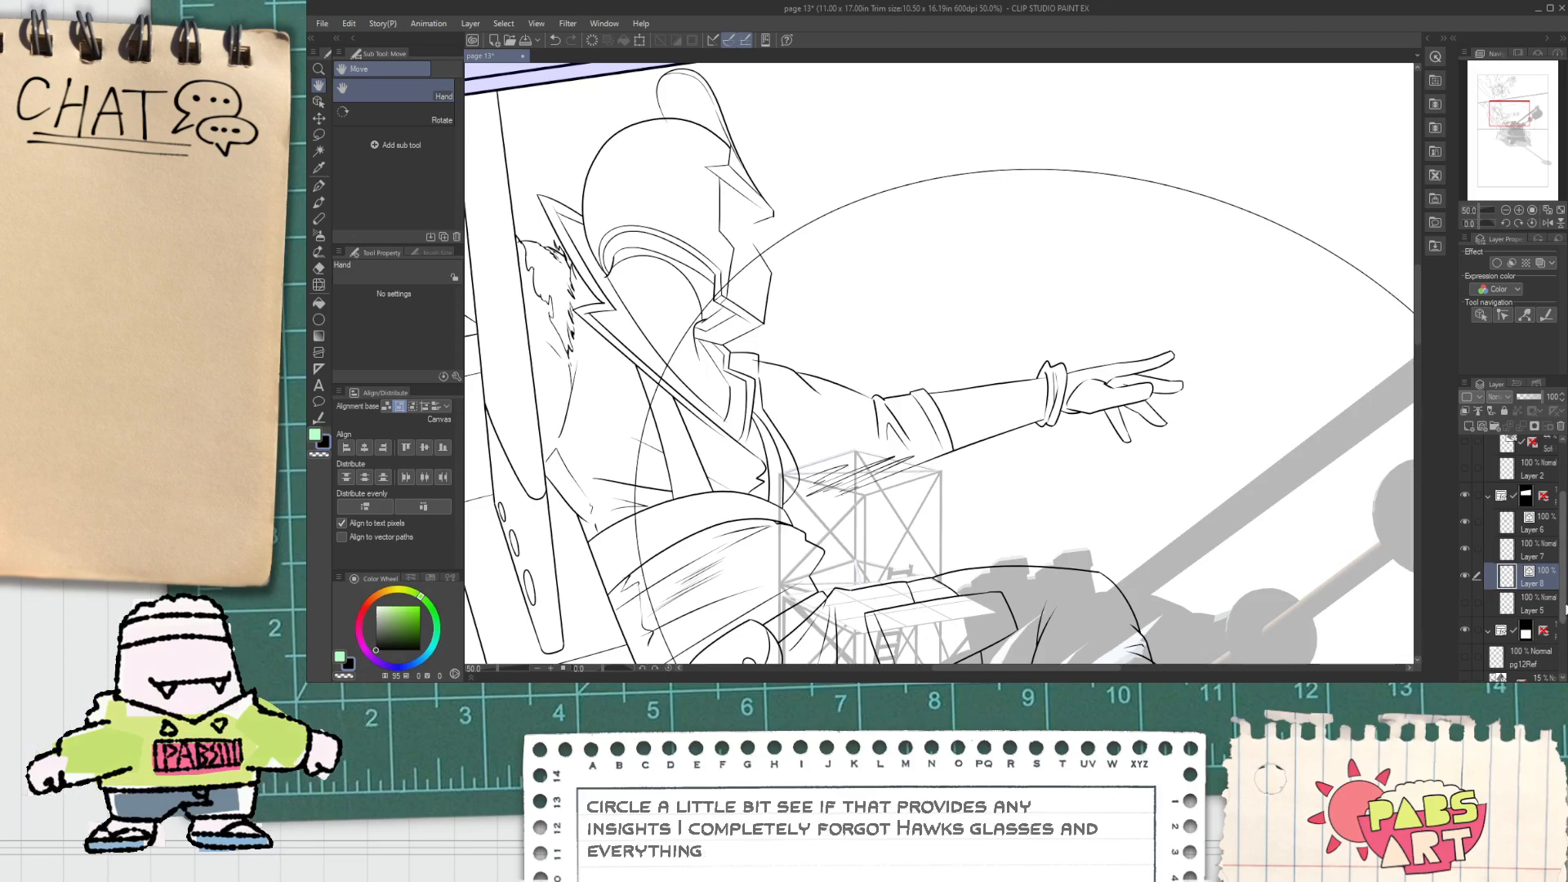
key(ctrl+minus)
key(ctrl+minus)
click(1466, 577)
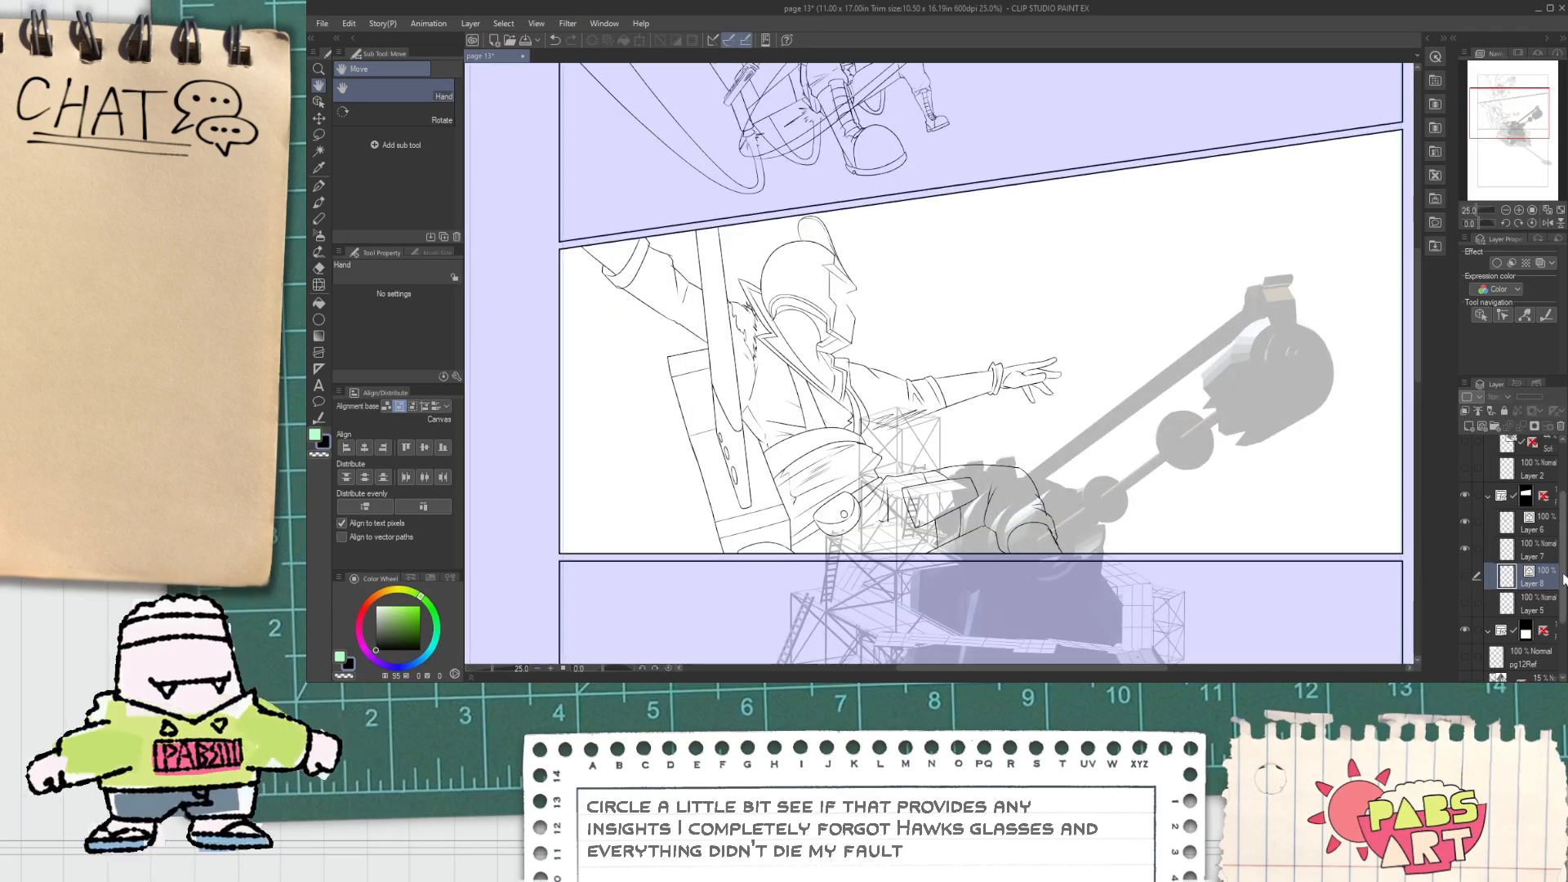
scroll(1474, 588, down, 3)
click(1463, 646)
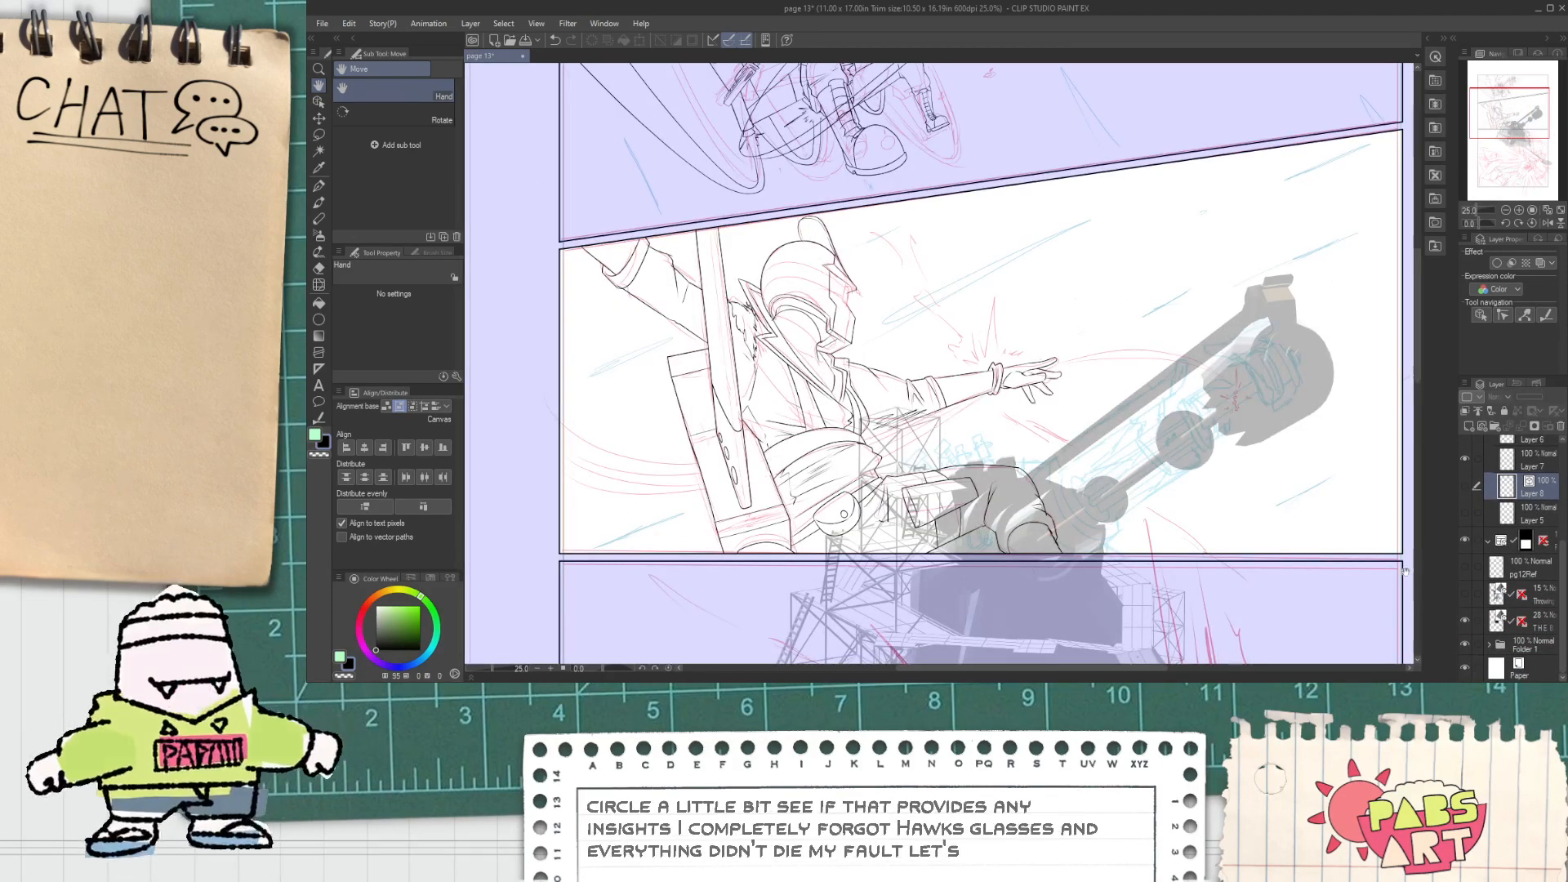
scroll(1562, 569, up, 3)
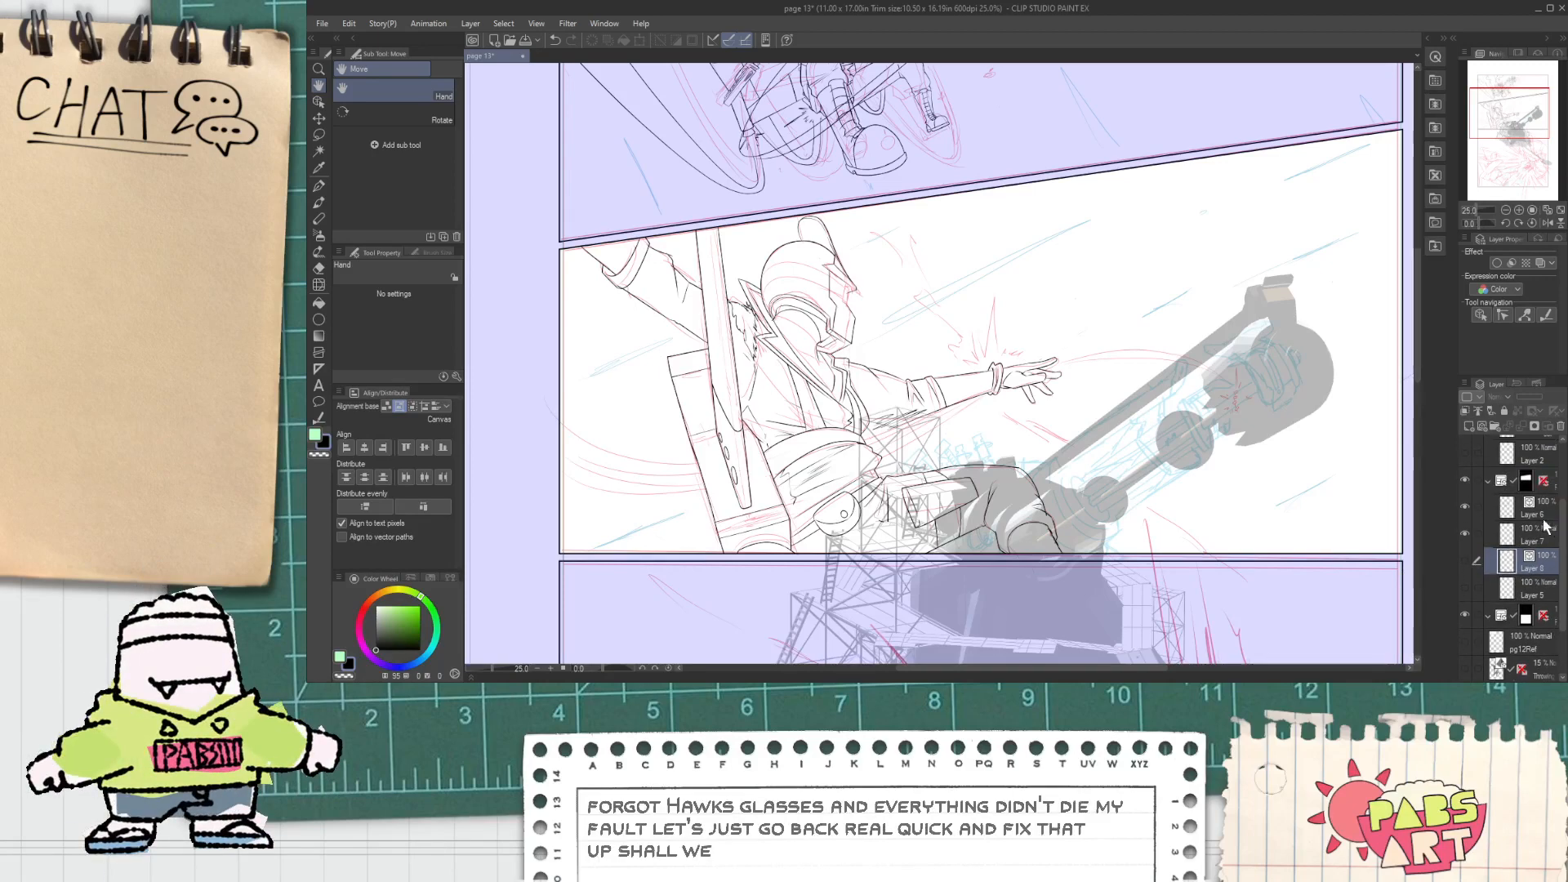
click(1527, 535)
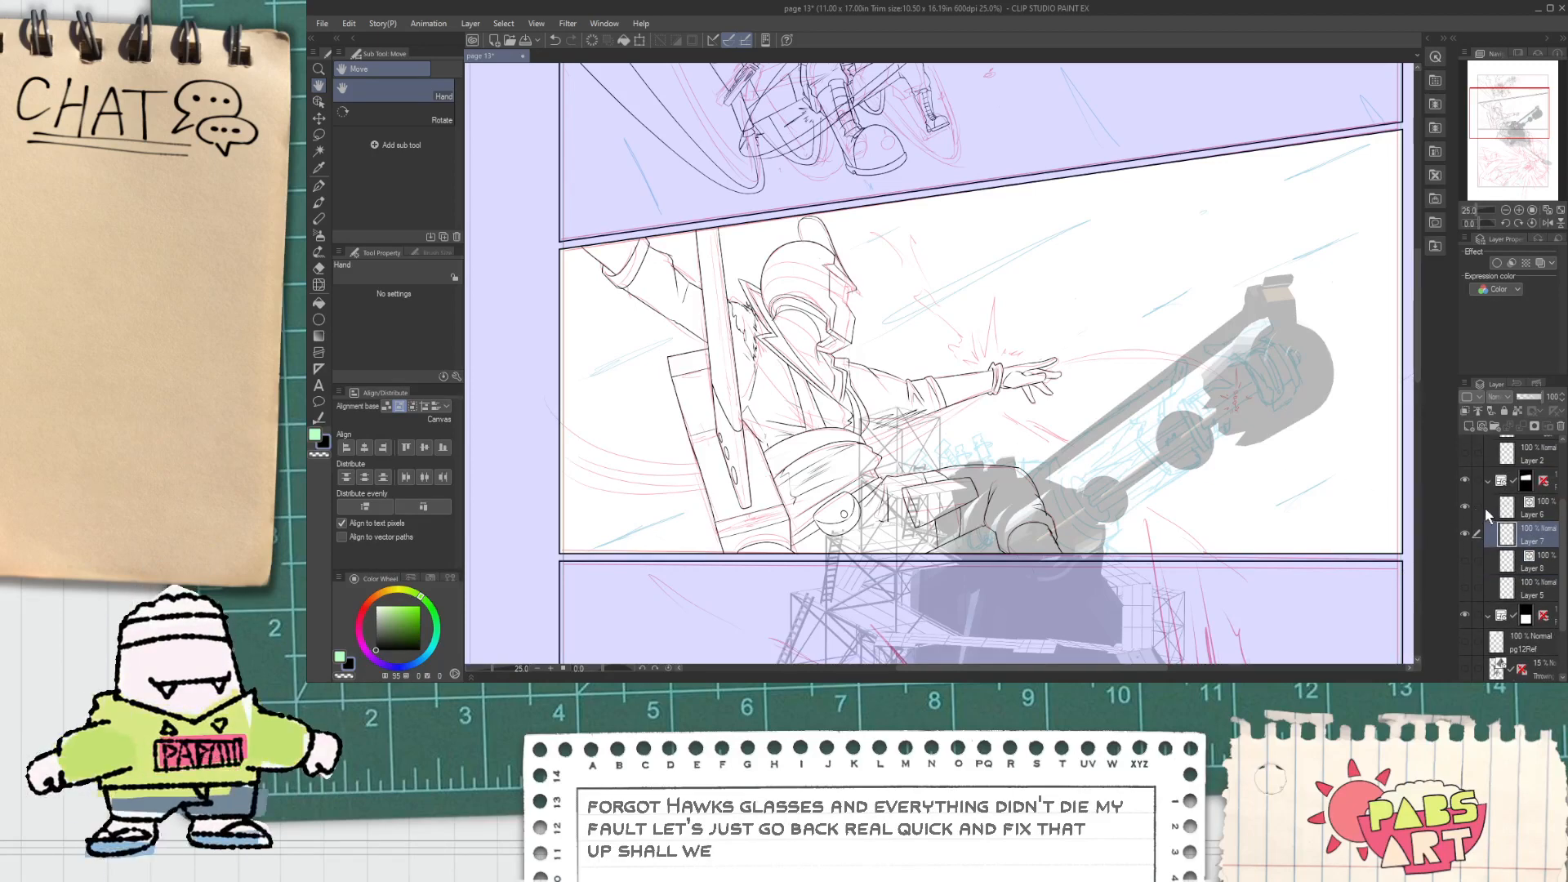
click(1526, 512)
Step: Ink the upper curved band across the helmet from its back edge to just past the visor's edge
scroll(656, 295, up, 5)
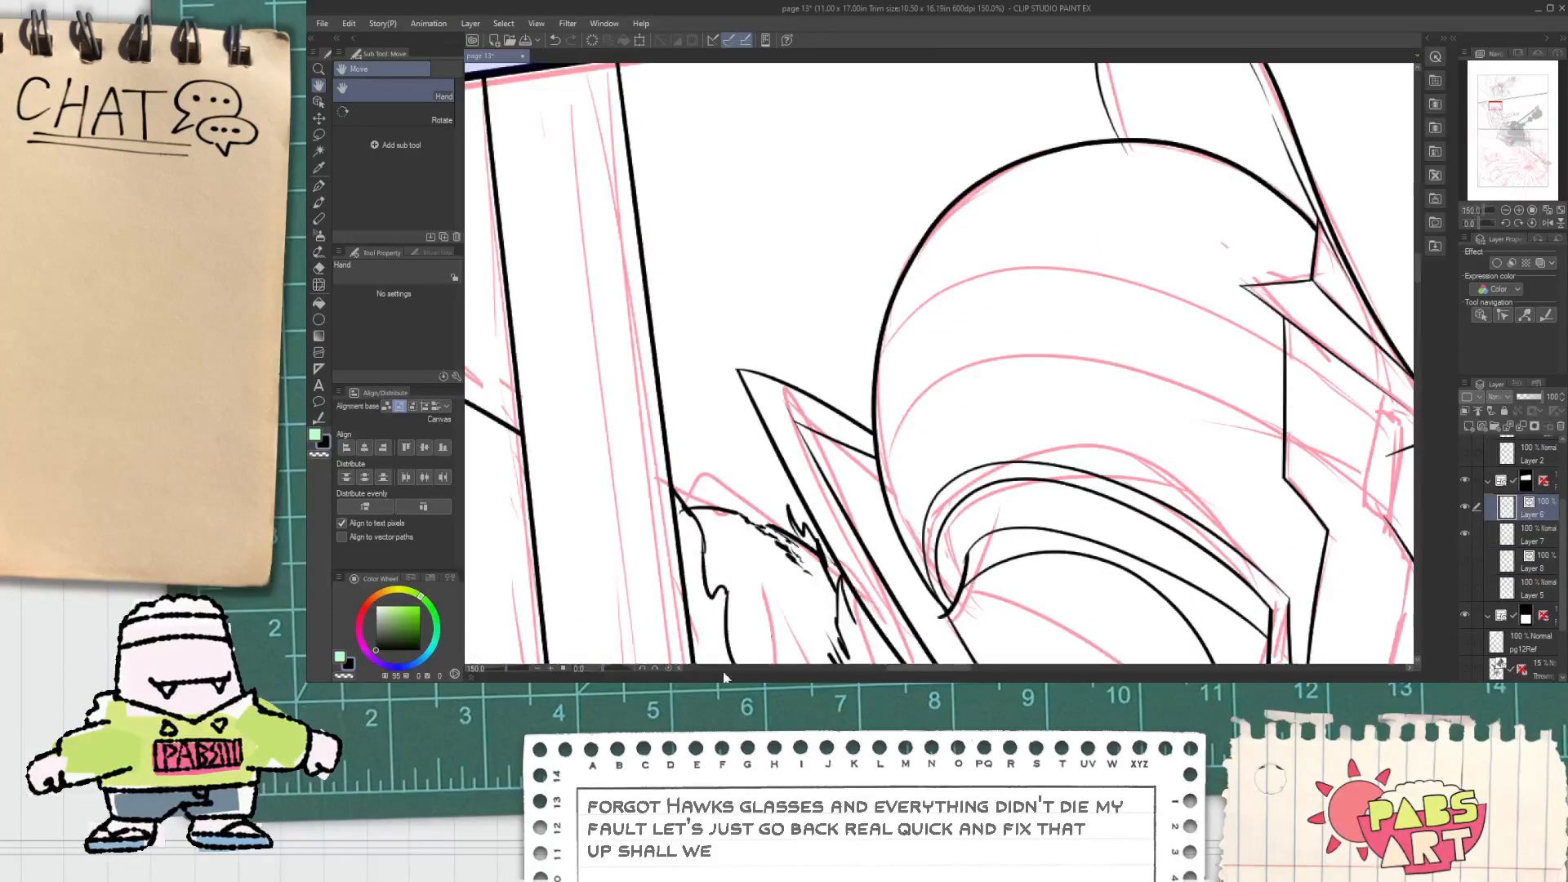
drag(604, 668, 593, 668)
drag(874, 439, 605, 504)
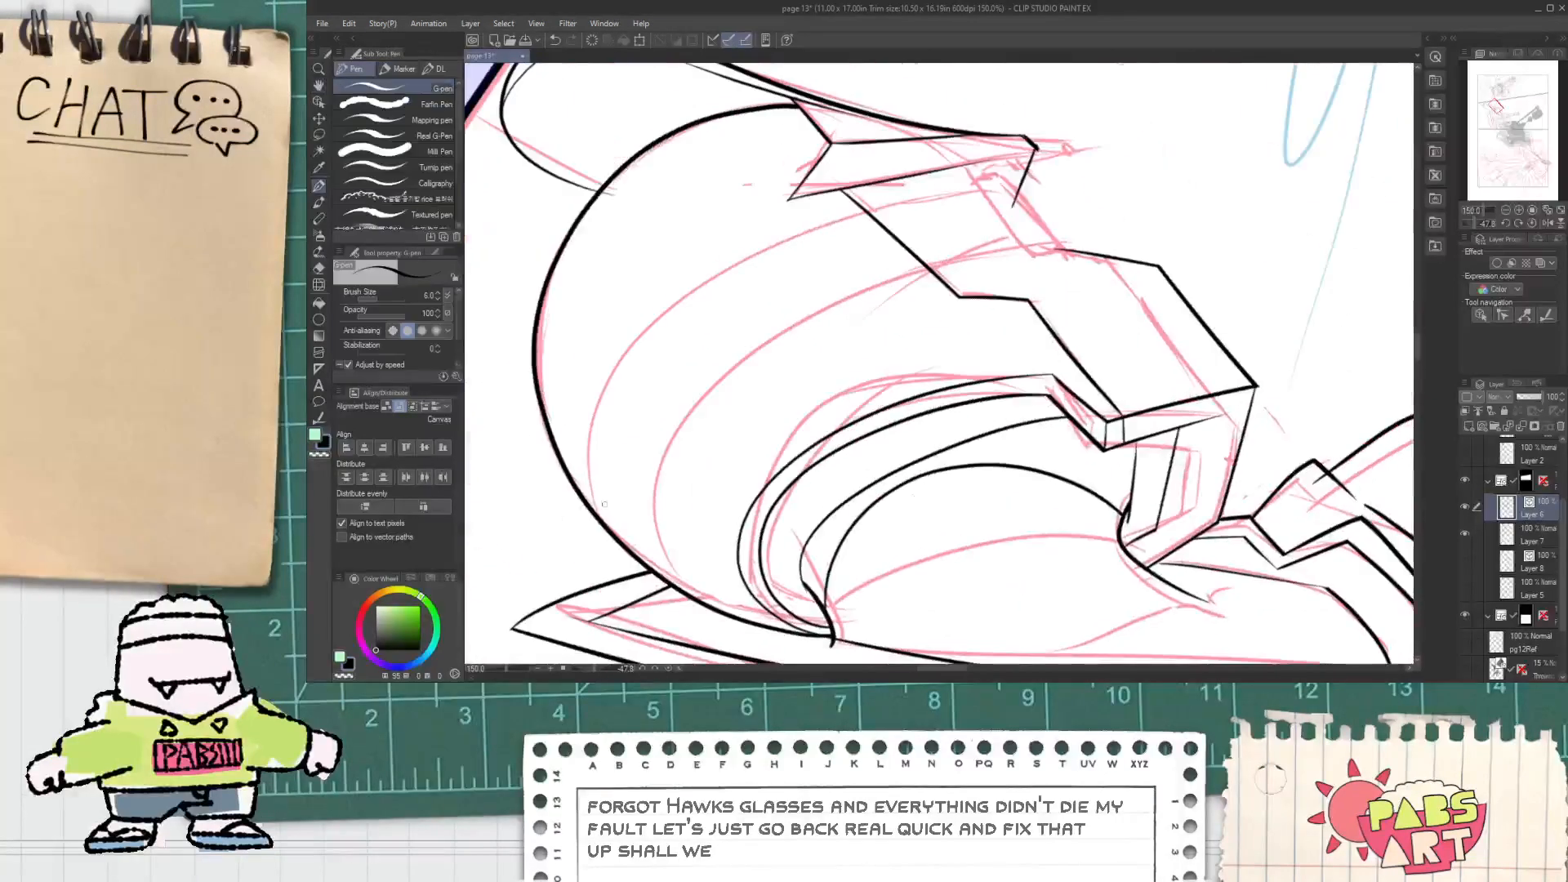
drag(574, 445, 906, 227)
key(ctrl+z)
mouse_move(609, 540)
mouse_down()
mouse_move(580, 500)
mouse_move(960, 229)
mouse_up()
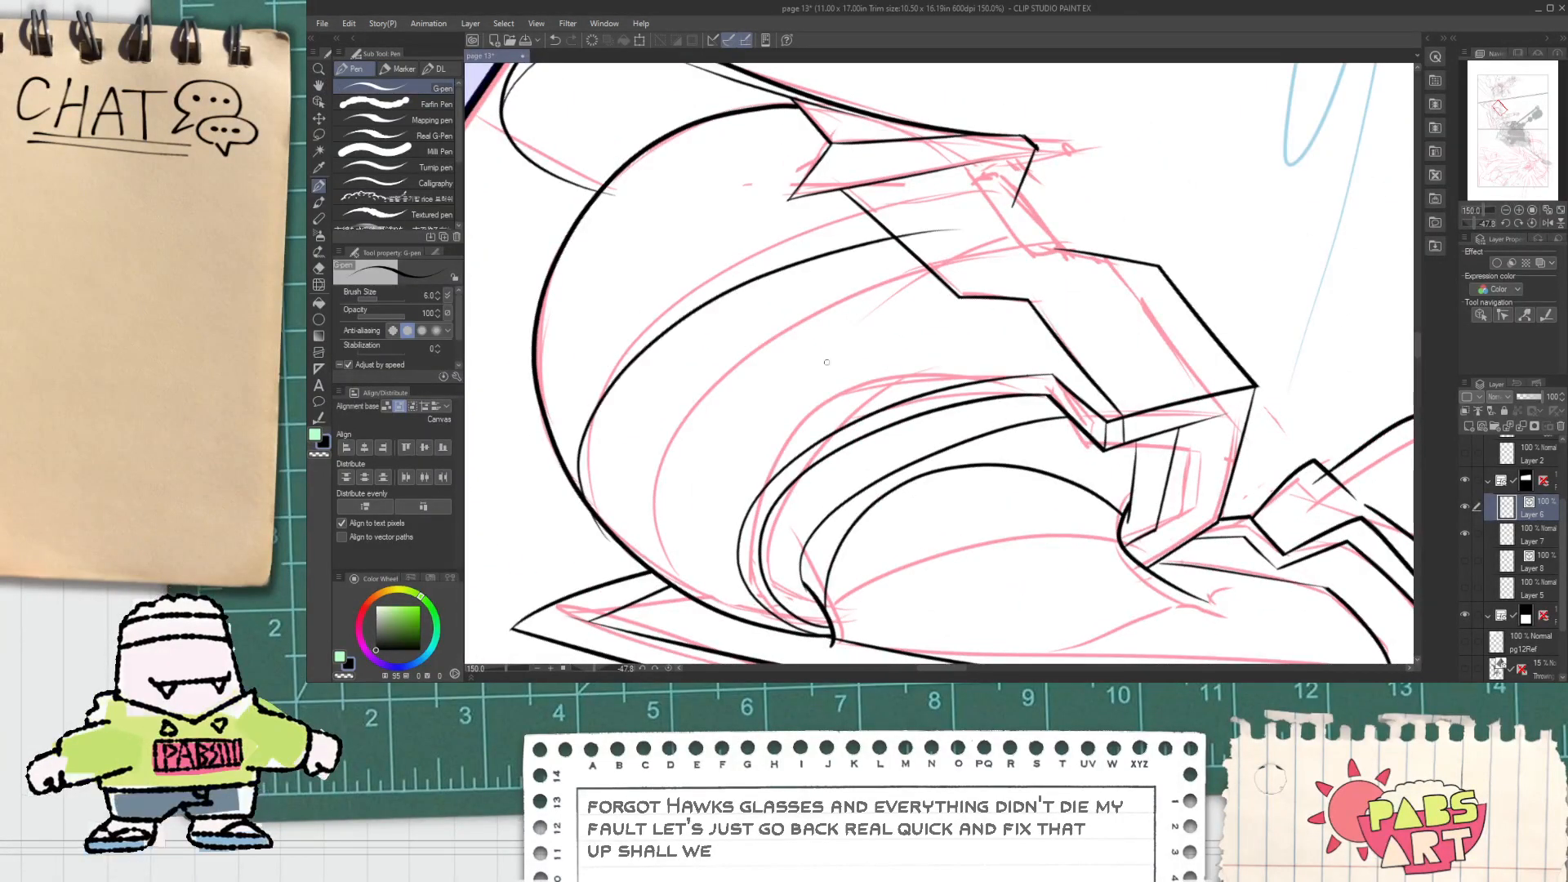
key(ctrl+z)
drag(594, 516, 966, 214)
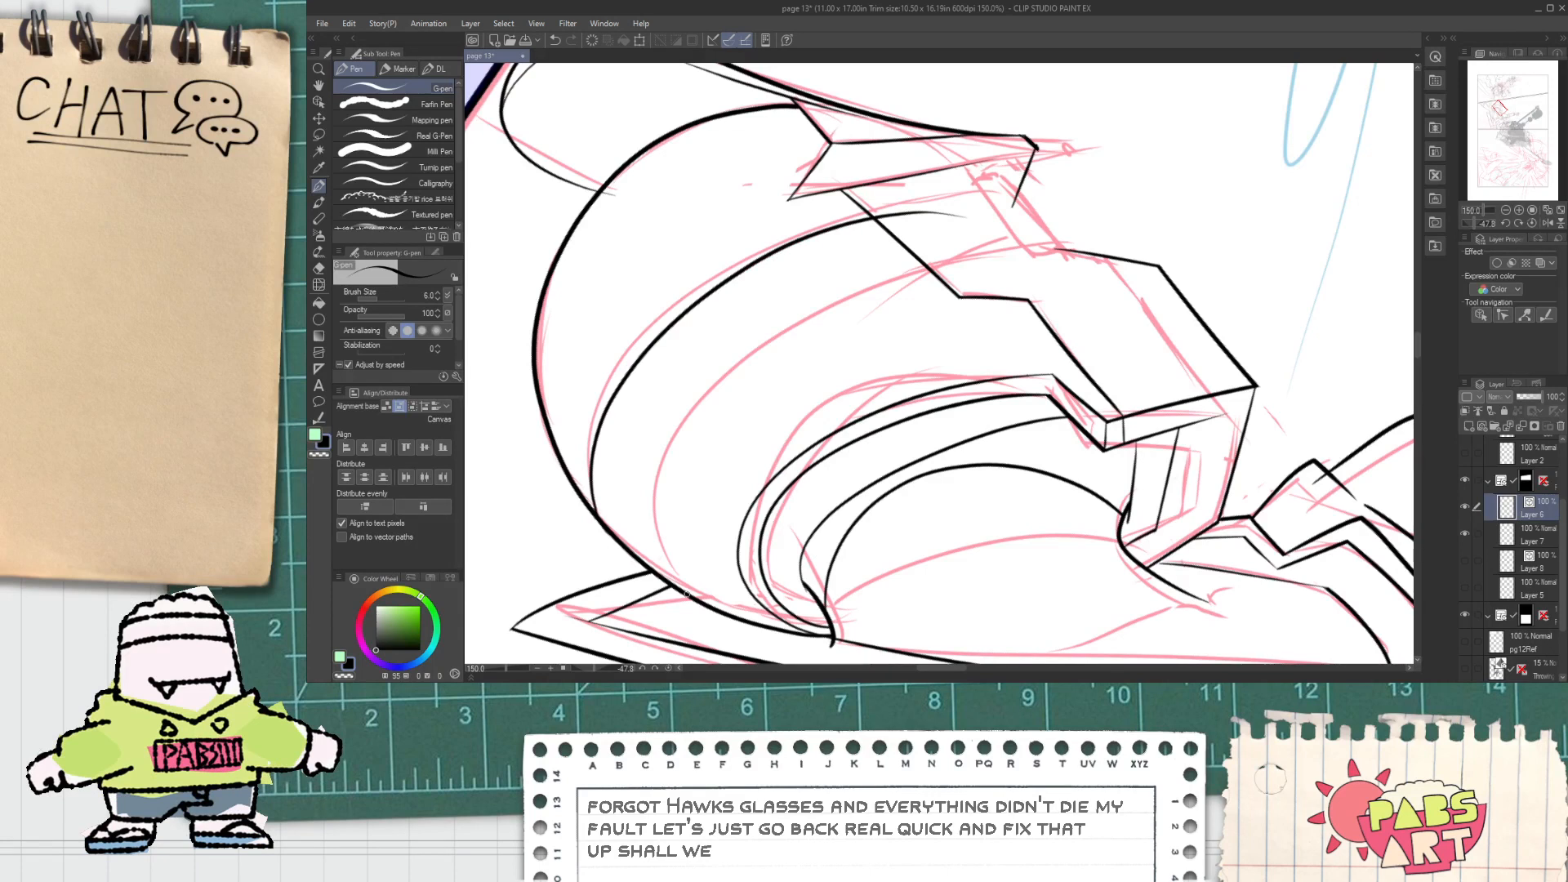
Step: Re-ink the helmet's upper curved band closer to the outer edge and ink a second, lower curve from the back edge to the visor
drag(649, 579, 950, 310)
key(ctrl+z)
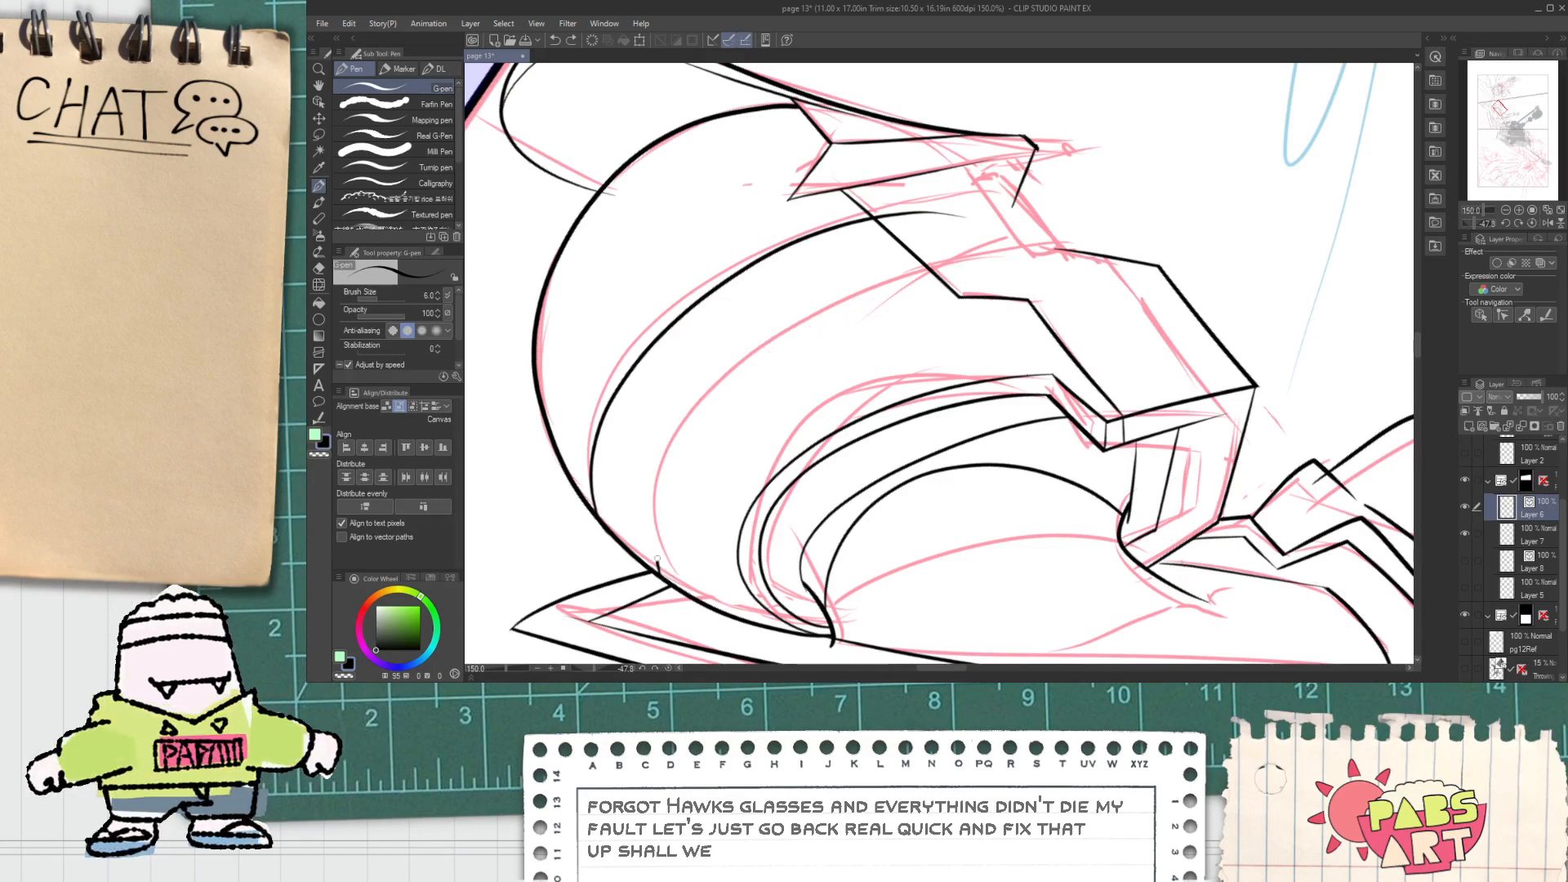
drag(658, 558, 1013, 284)
key(ctrl+z)
key(ctrl+z)
drag(576, 507, 951, 214)
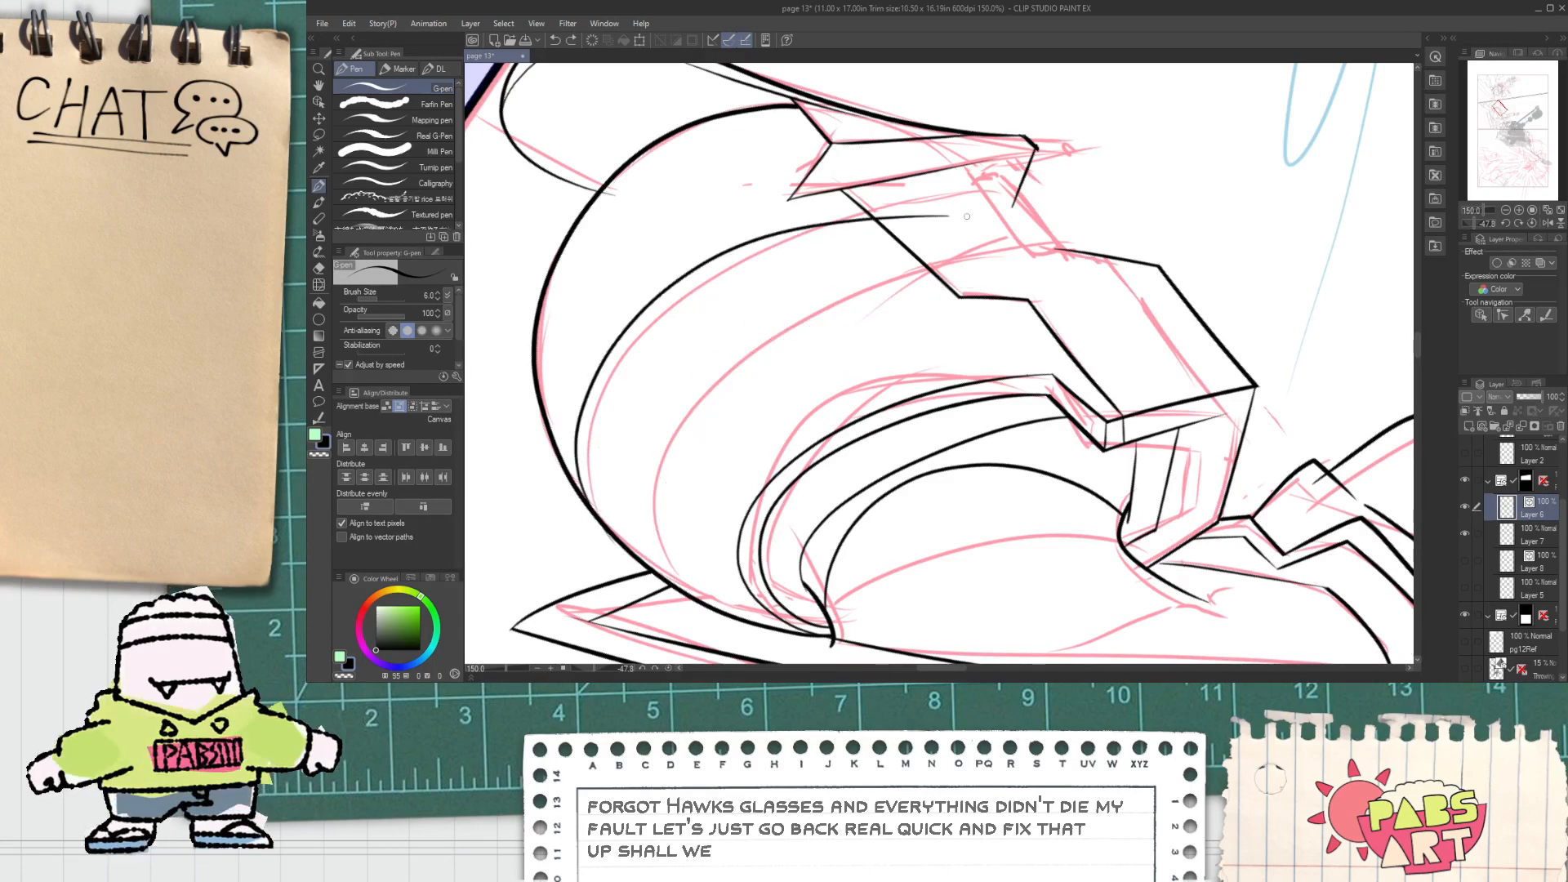
key(ctrl+z)
drag(578, 497, 958, 184)
key(ctrl+z)
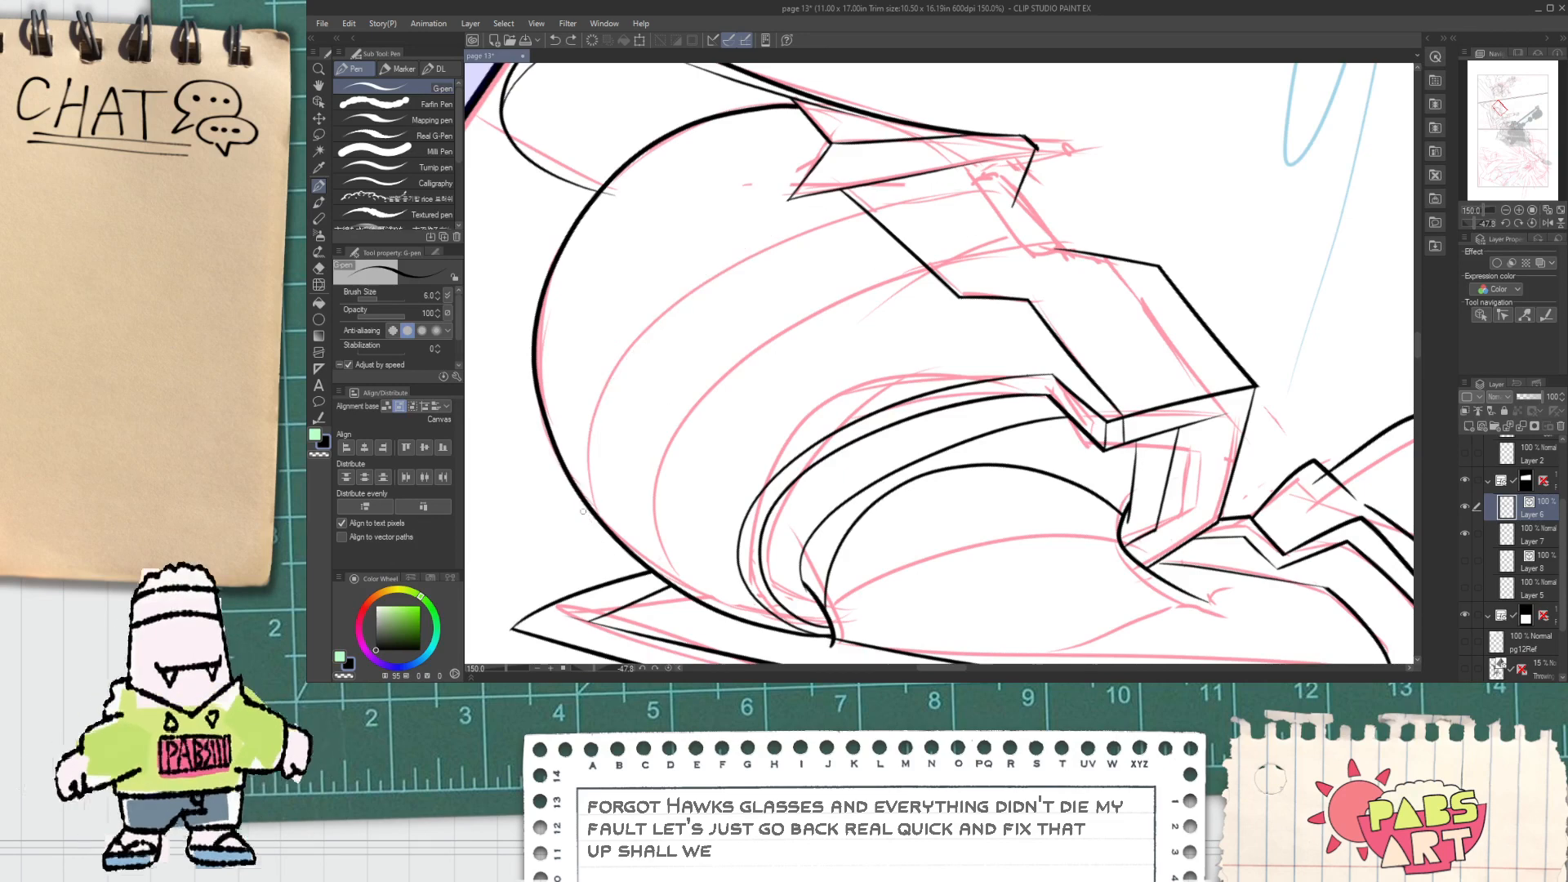
mouse_move(583, 500)
mouse_down()
mouse_move(572, 382)
mouse_move(975, 191)
mouse_up()
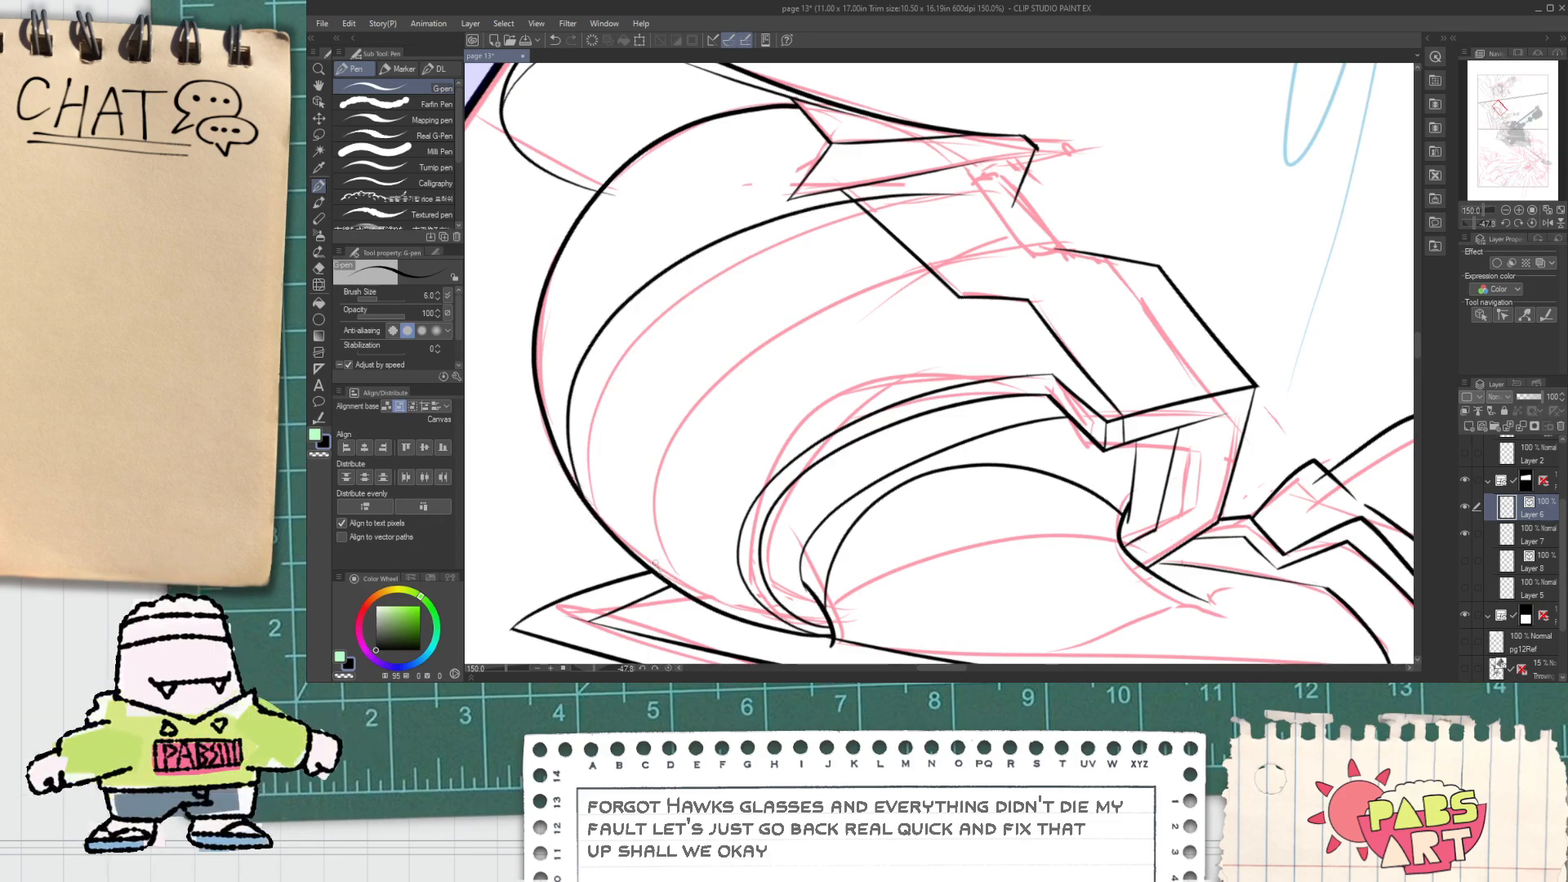
drag(655, 564, 1029, 243)
Step: Select the upper helmet band as a vector object and stretch it slightly so its front end rises toward the visor's peak
key(space)
drag(992, 189, 873, 252)
scroll(873, 252, up, 3)
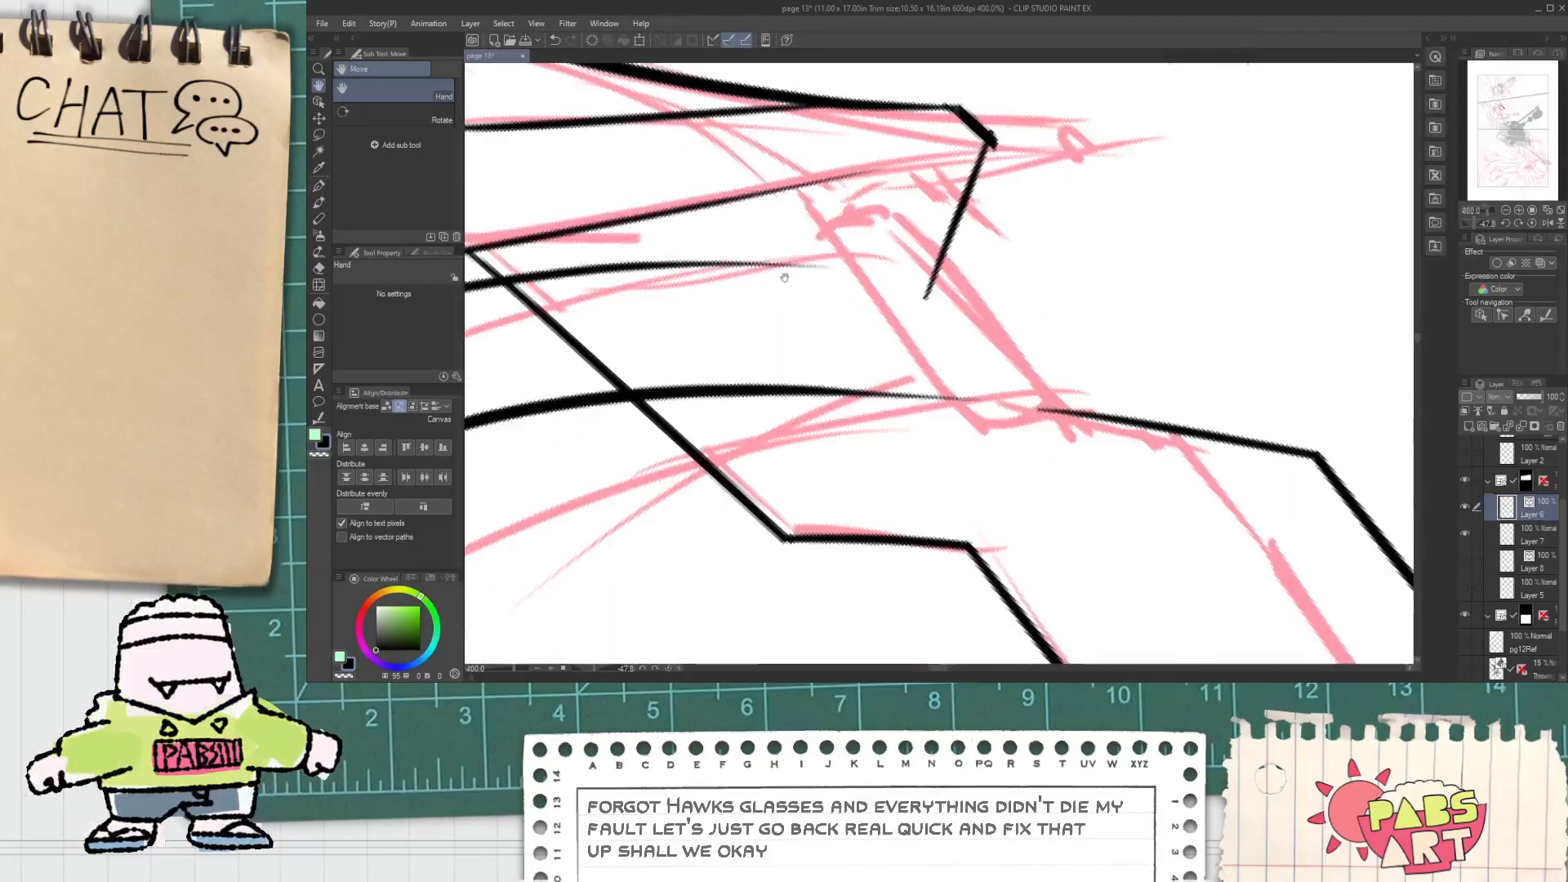
scroll(784, 279, down, 3)
drag(688, 365, 945, 270)
key(o)
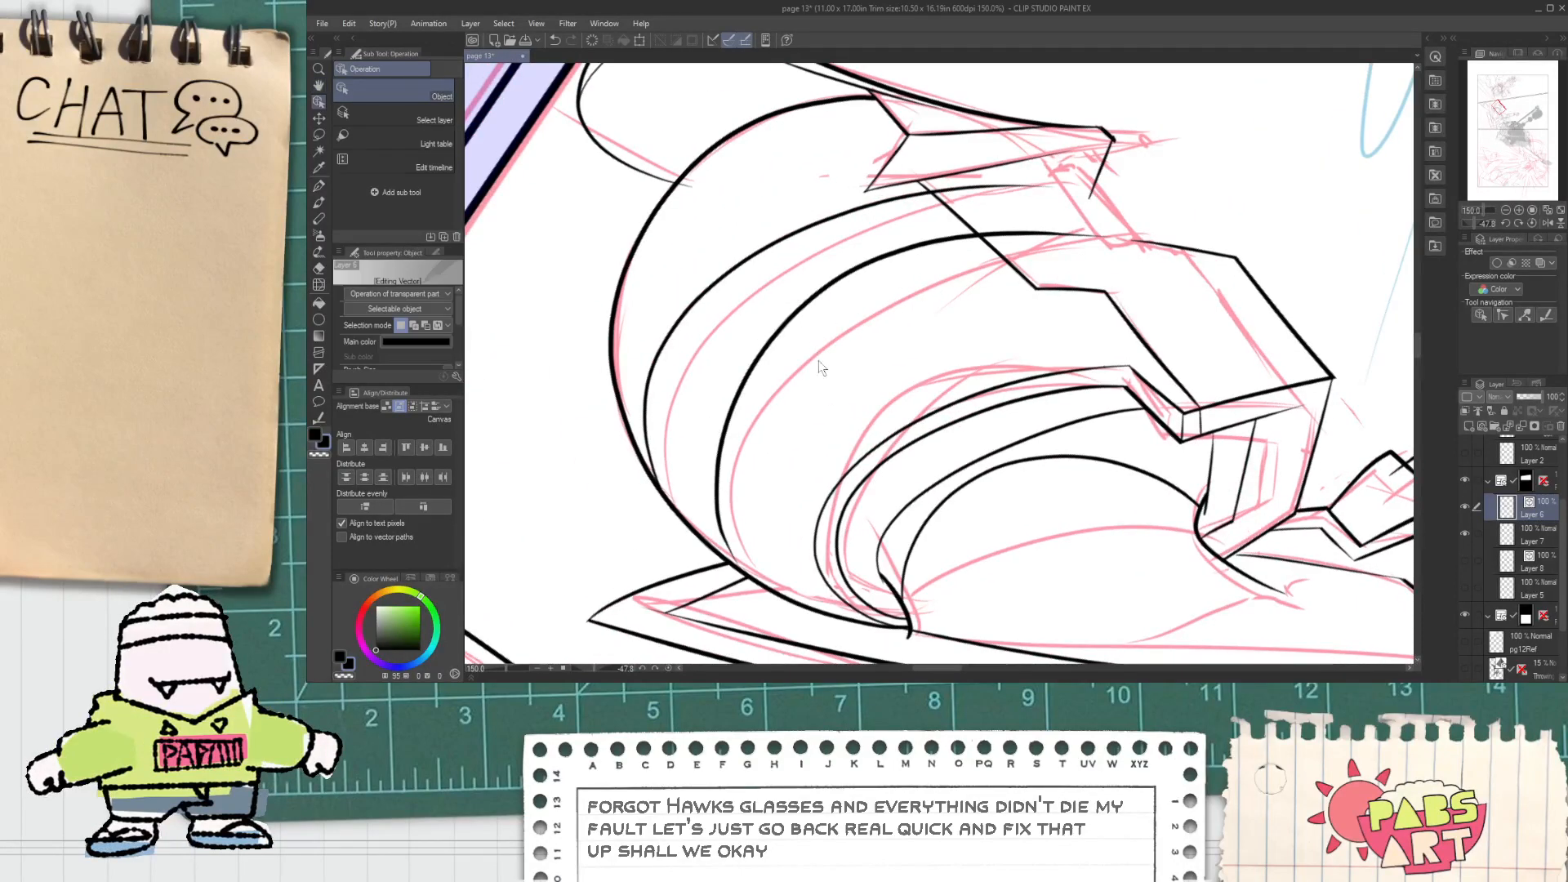
click(752, 397)
key(ctrl+z)
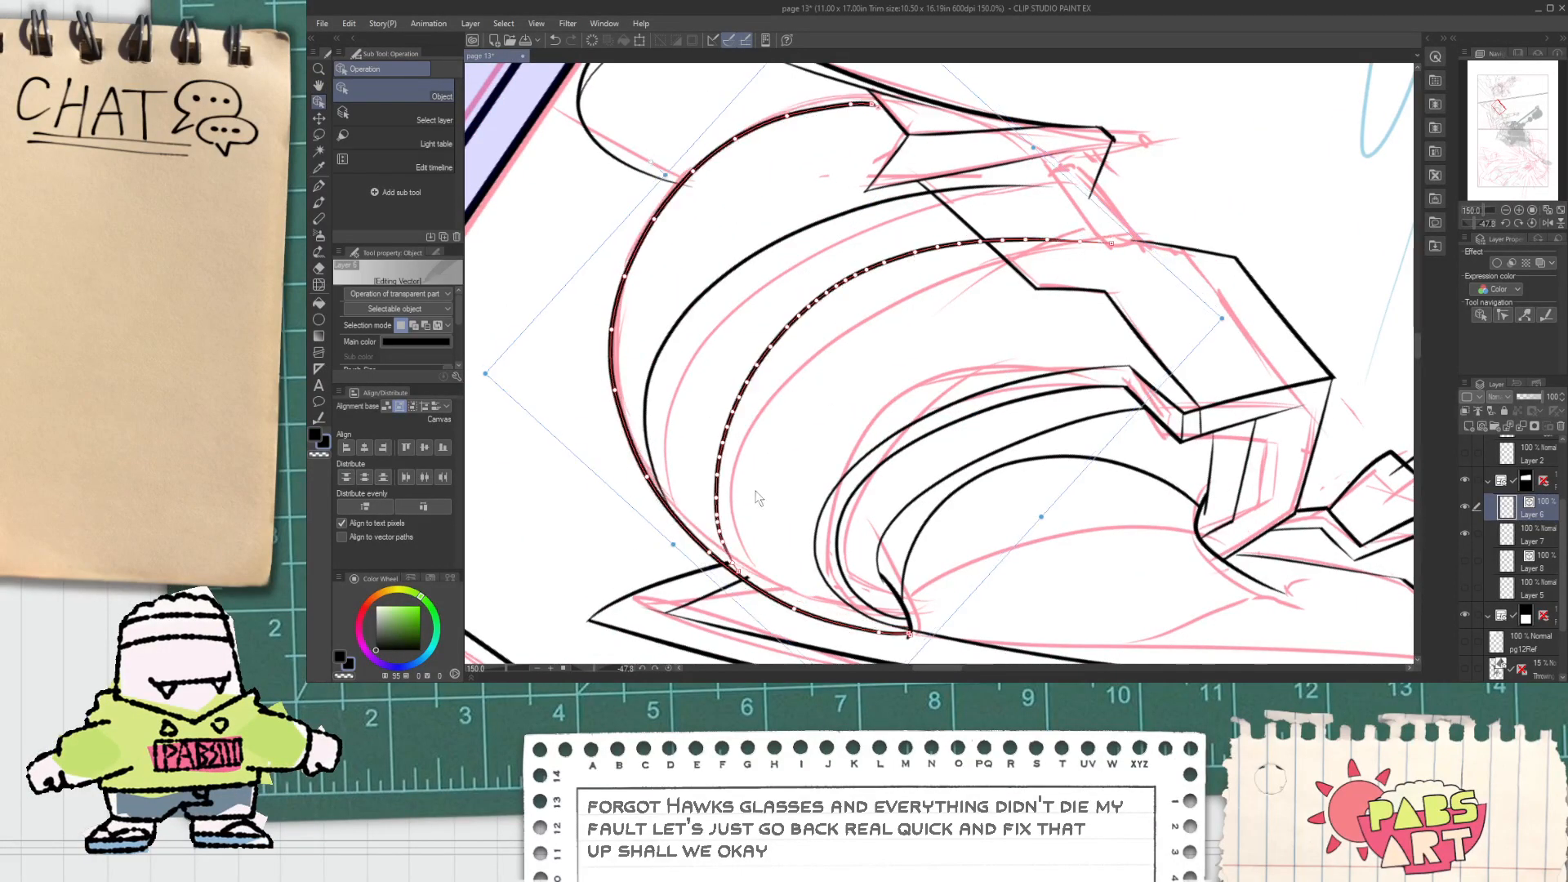
click(721, 508)
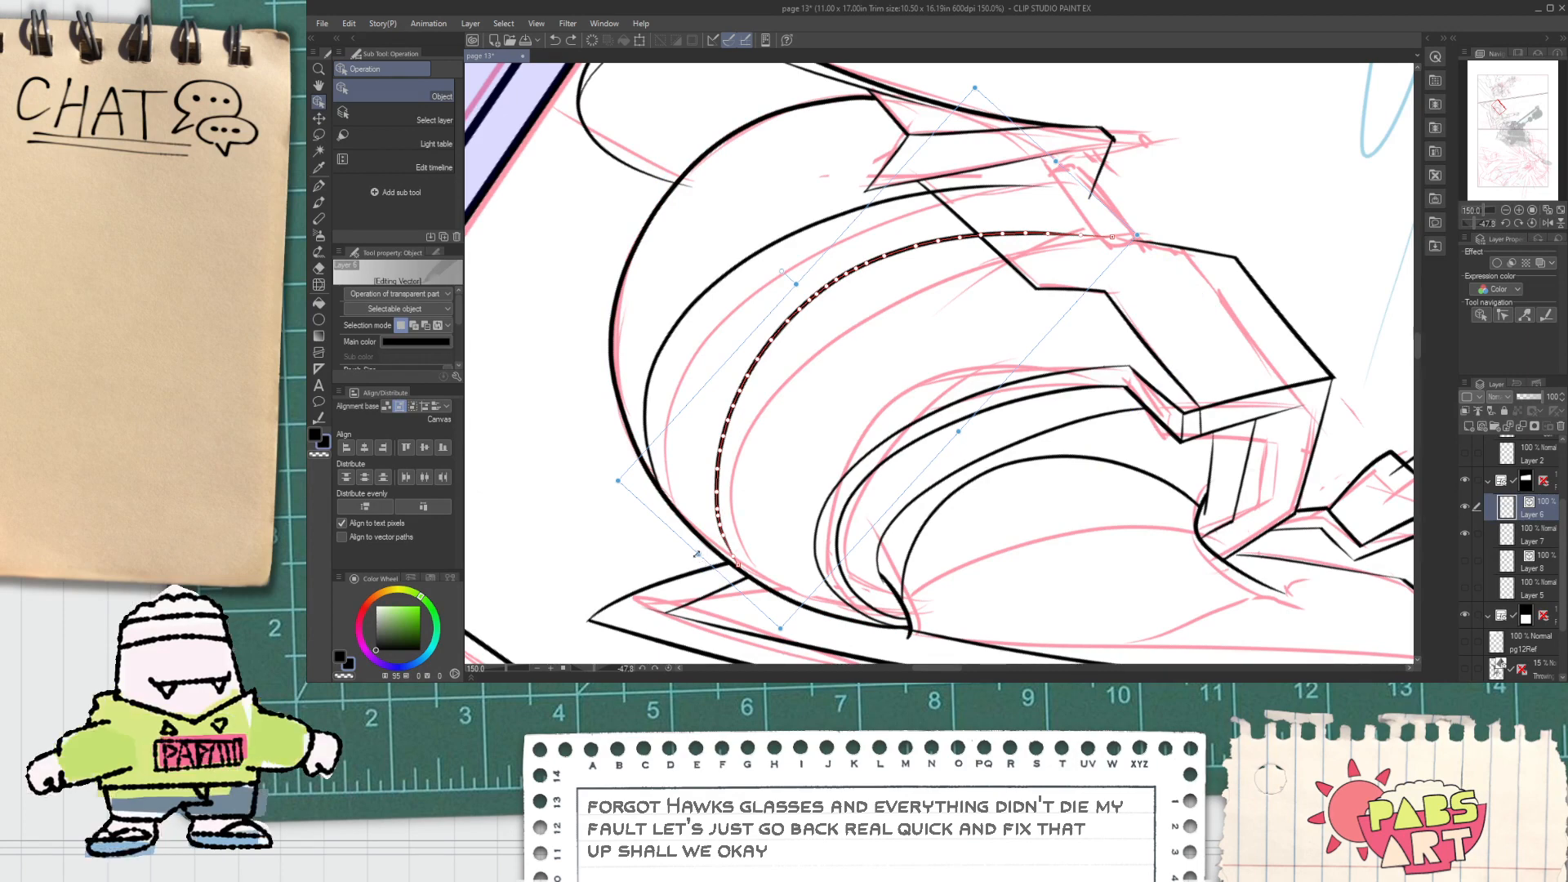
click(694, 331)
click(851, 212)
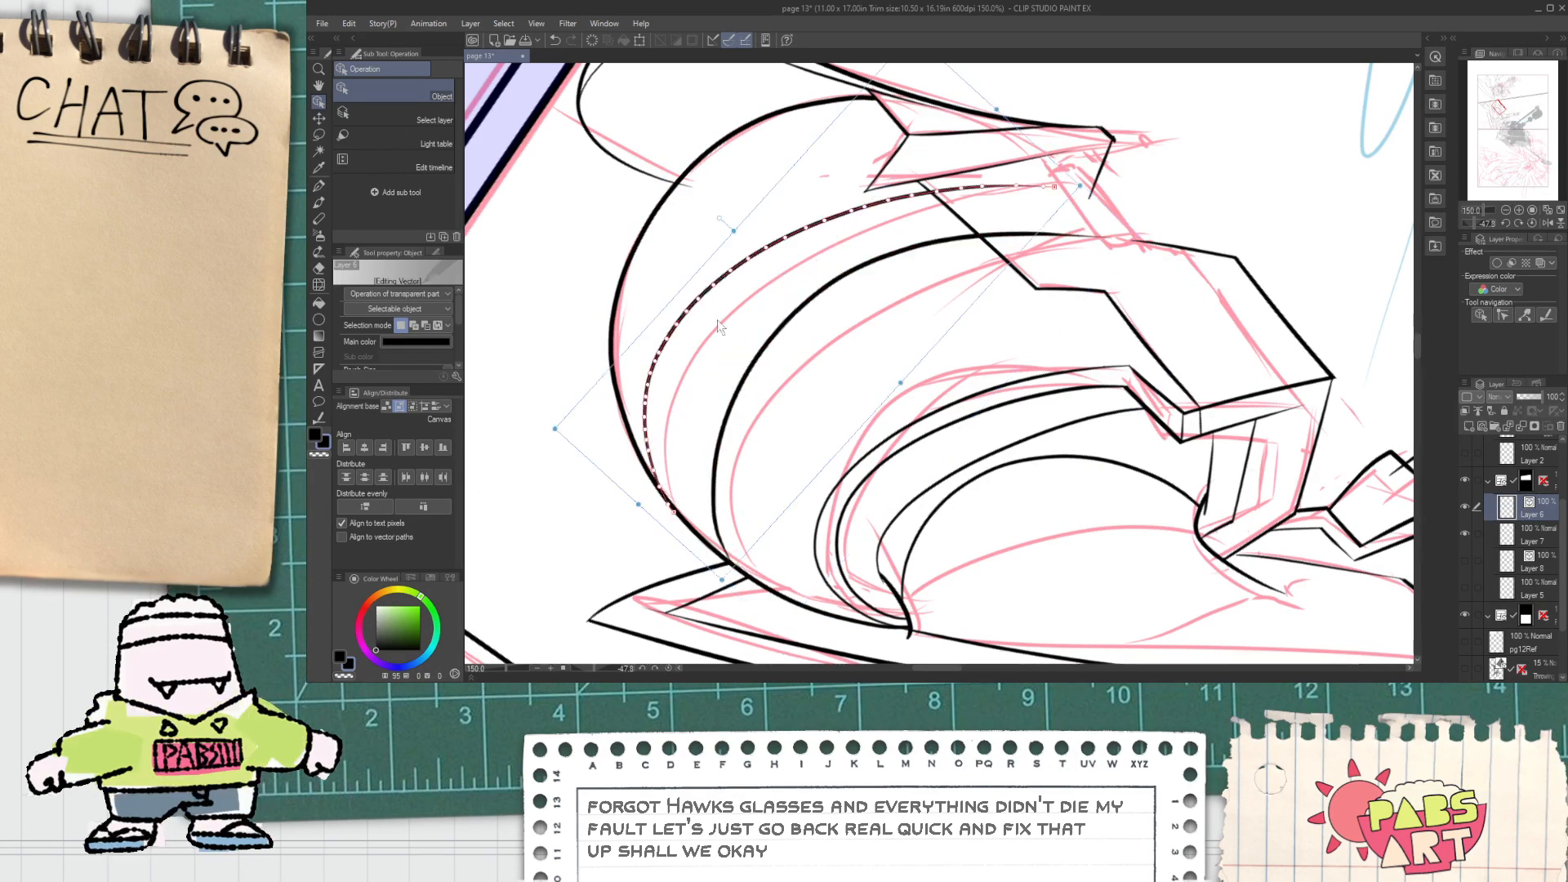
drag(996, 122, 1023, 115)
click(1061, 189)
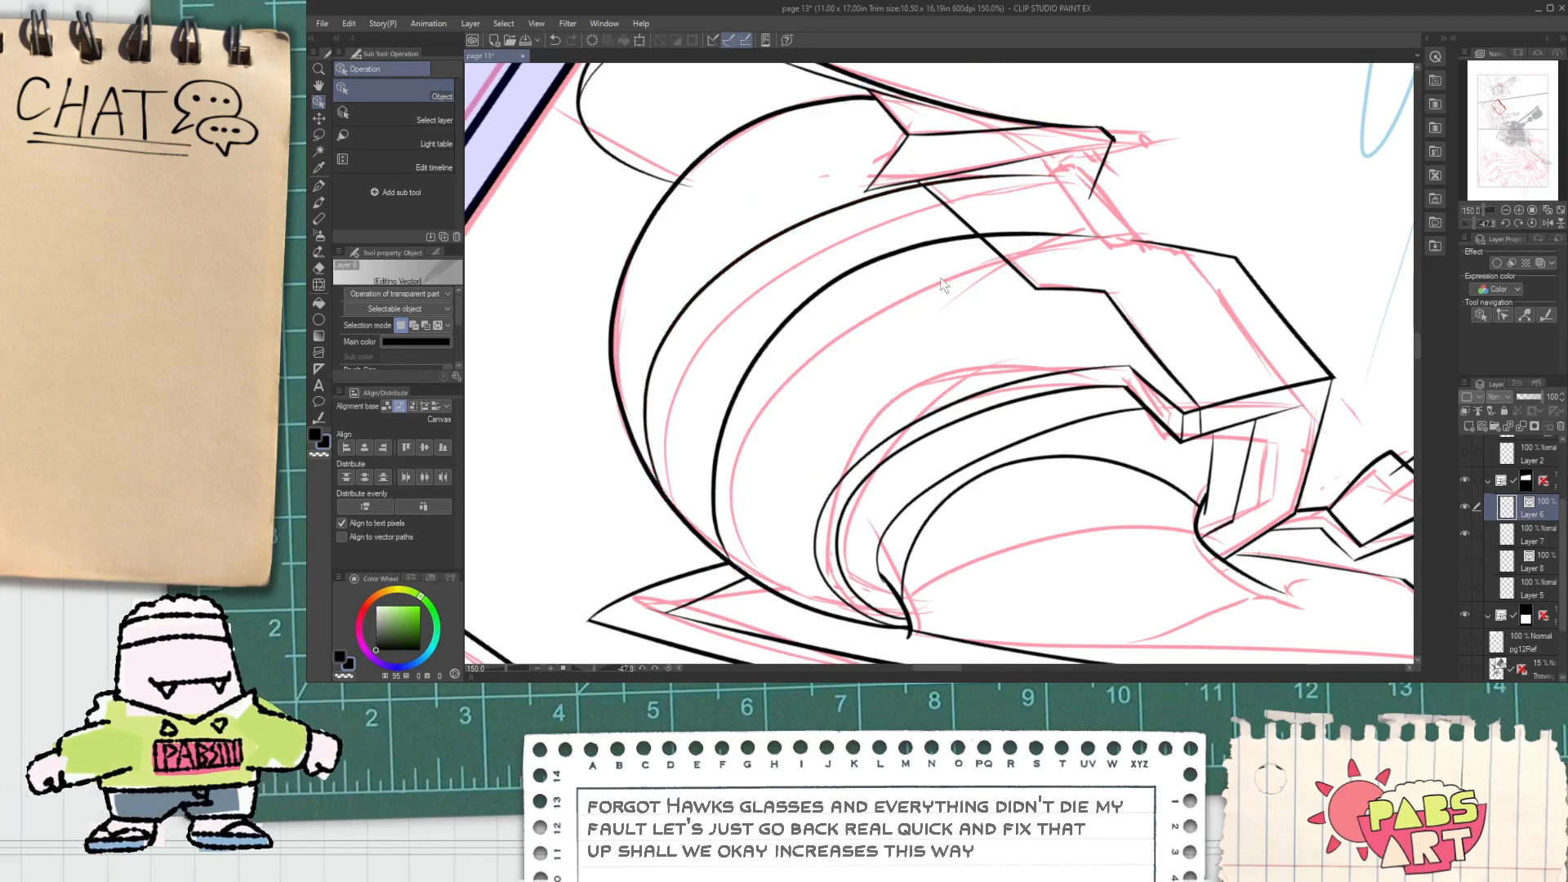
Step: Ink the top and front edges of the small strut beneath the visor's peak
scroll(1066, 196, up, 1)
key(p)
scroll(1063, 183, up, 2)
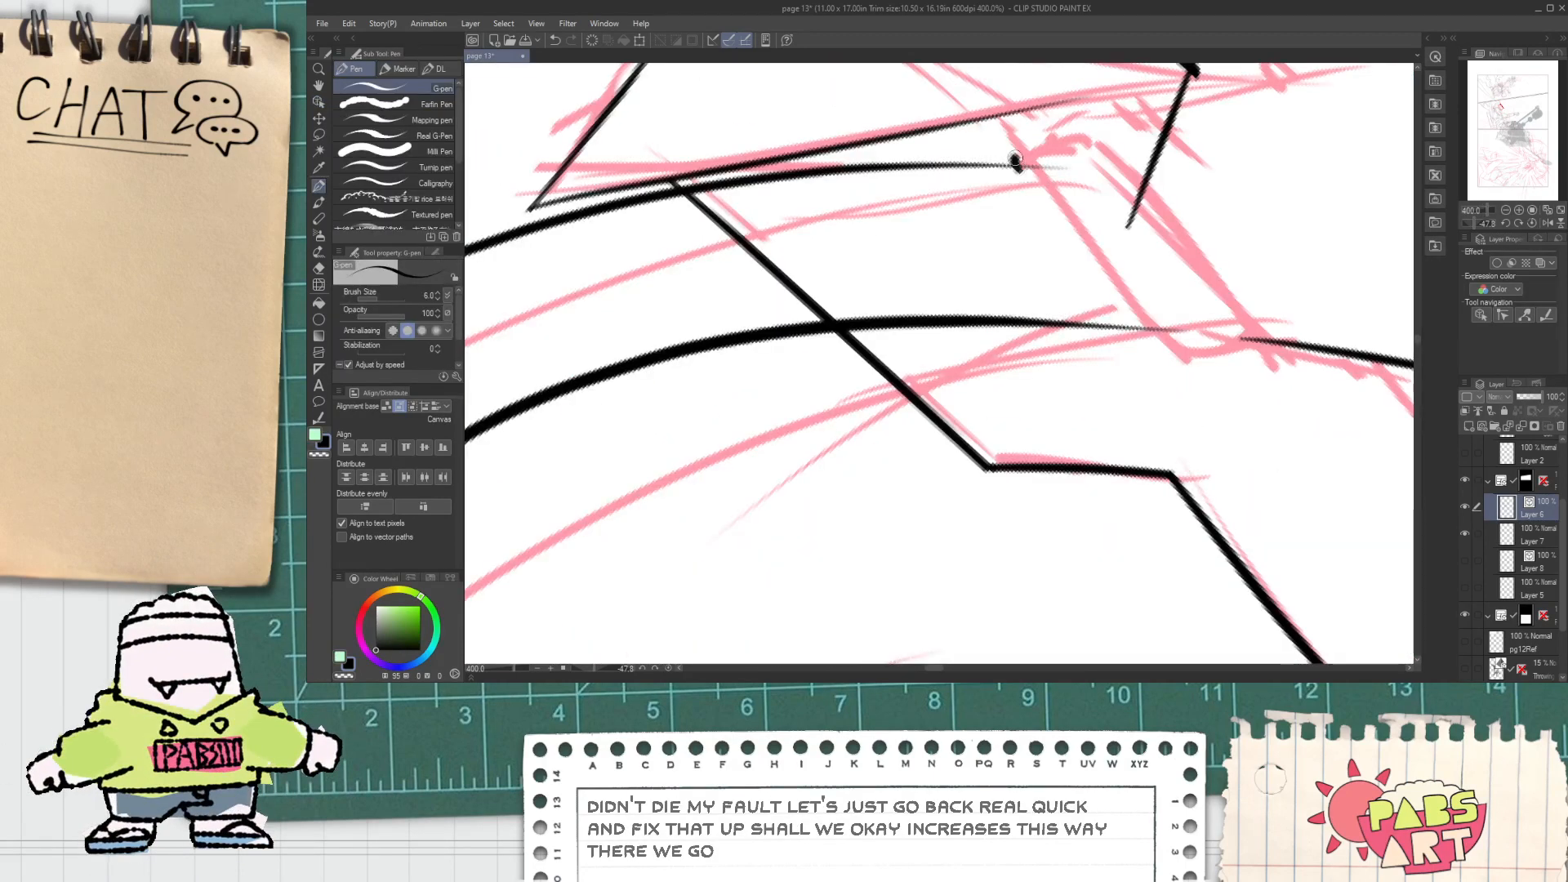
mouse_move(1002, 168)
mouse_down()
mouse_move(1028, 141)
mouse_move(1205, 194)
mouse_up()
drag(1131, 152, 1243, 372)
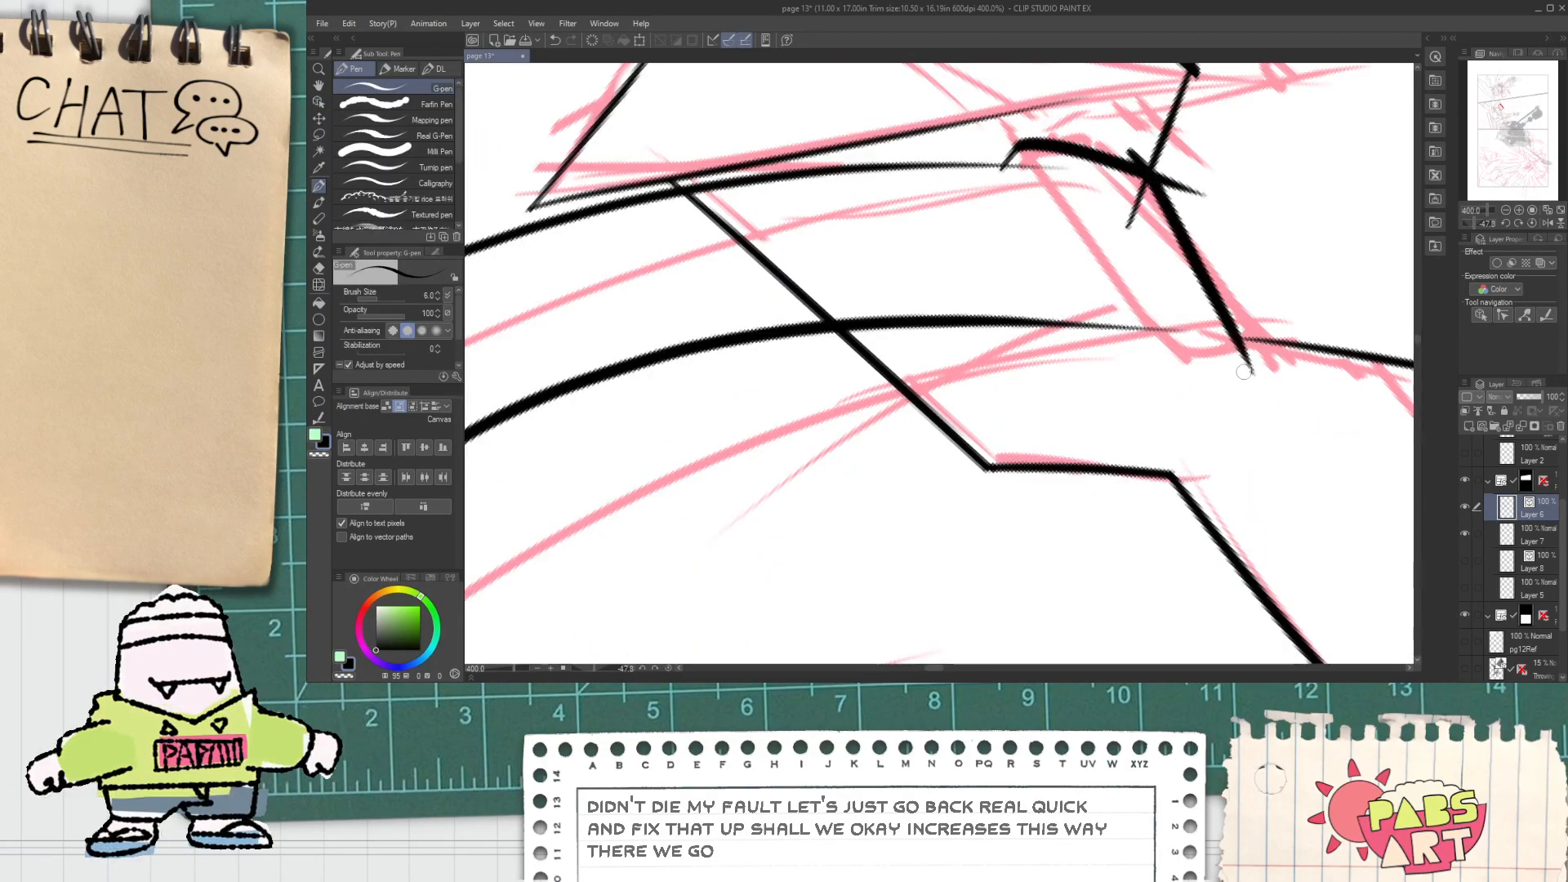
Step: Ink the short line connecting the lower band to the face plate at the strut's base and erase the strut's overshoot
mouse_move(1109, 320)
mouse_down()
mouse_move(1300, 372)
mouse_move(1199, 339)
mouse_move(1235, 351)
mouse_move(1307, 331)
mouse_up()
key(ctrl+z)
key(ctrl+z)
drag(1149, 327, 1289, 338)
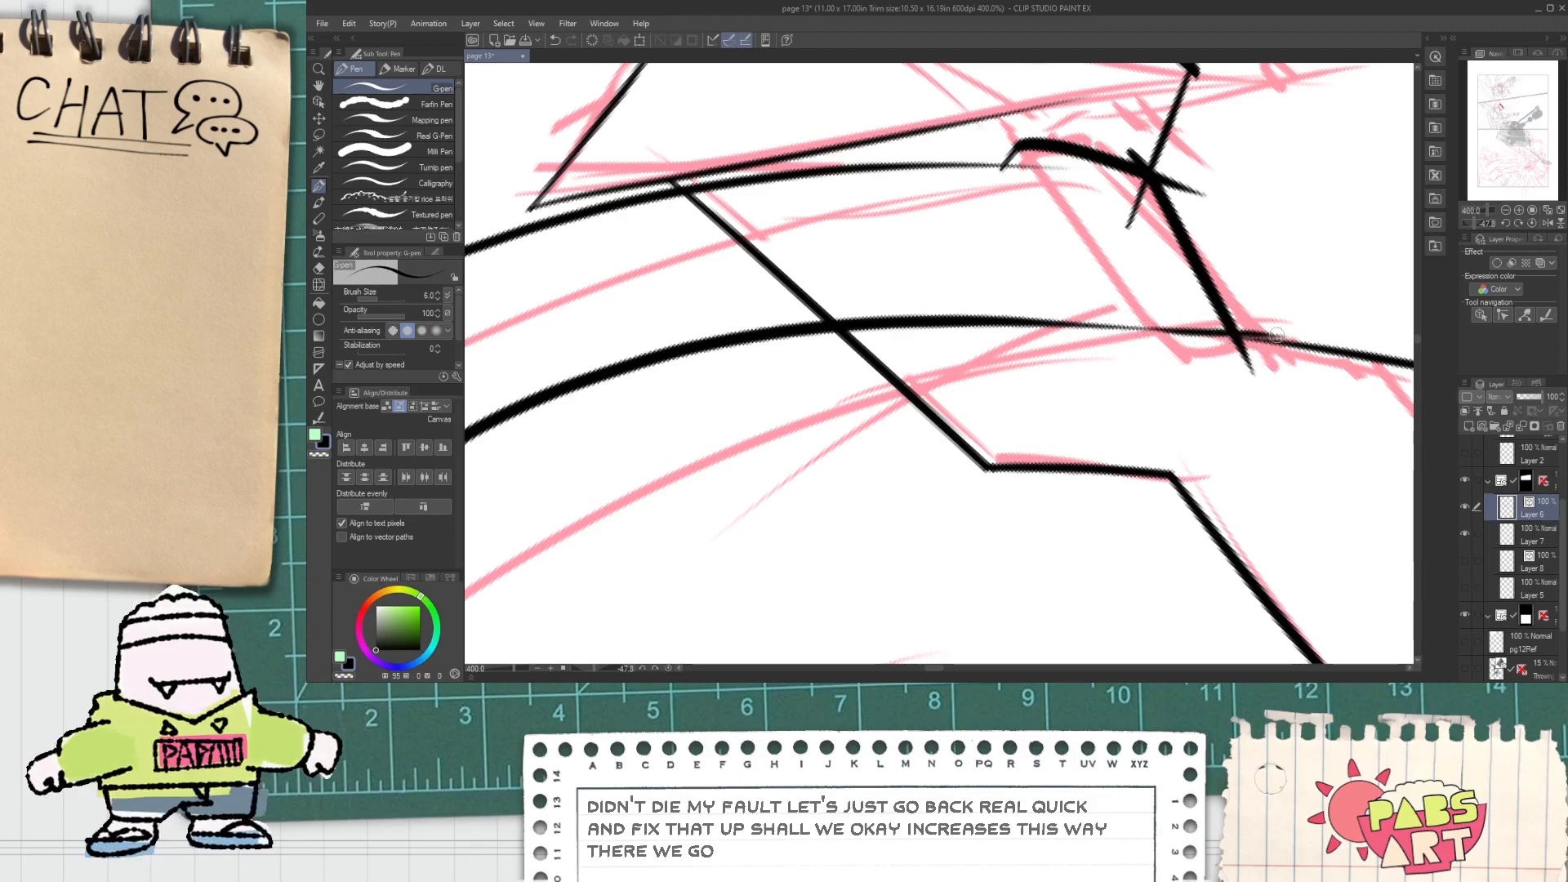
key(ctrl+z)
drag(1145, 324, 1292, 364)
key(ctrl+z)
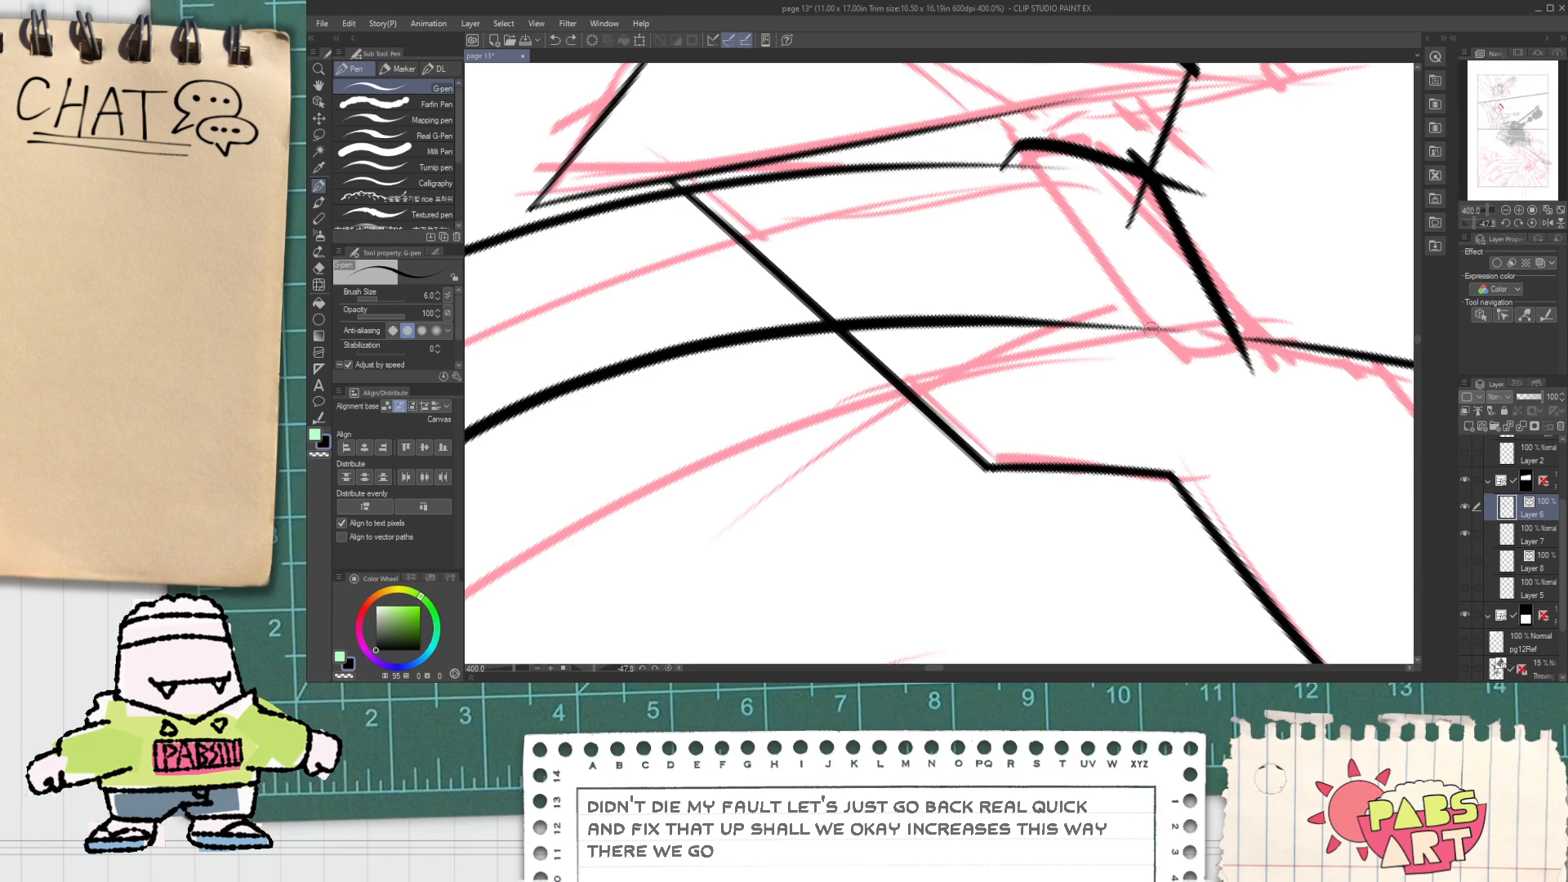
drag(1150, 329, 1237, 340)
key(e)
key(p)
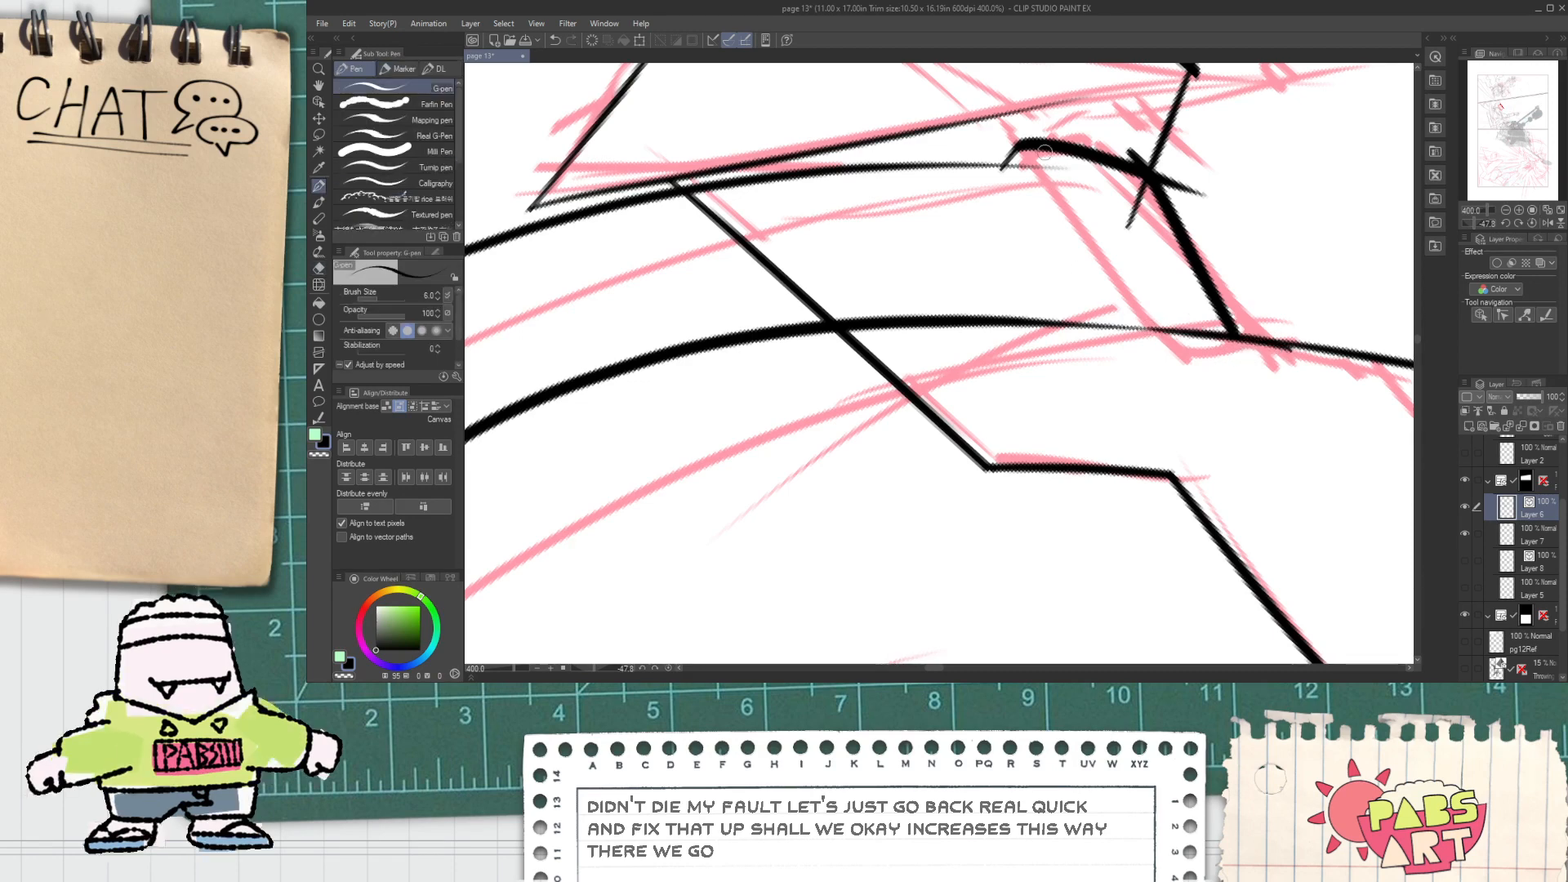
Step: Ink the strut's inner edge and erase the overlapping line ends and the face plate line crossing between the two bands
drag(1049, 156, 1135, 331)
key(e)
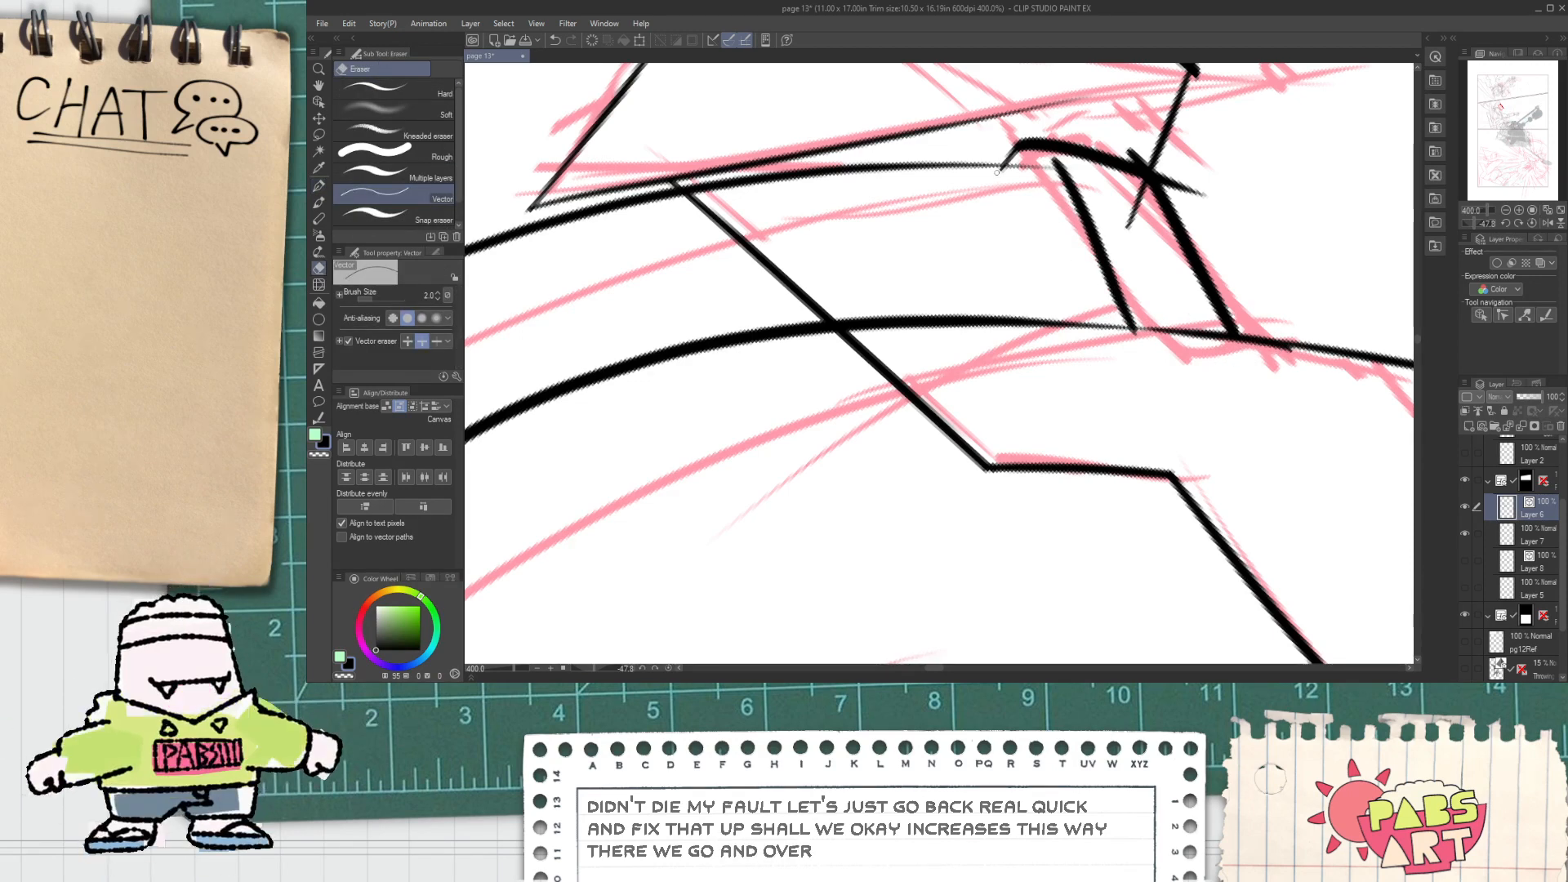
scroll(1001, 167, up, 2)
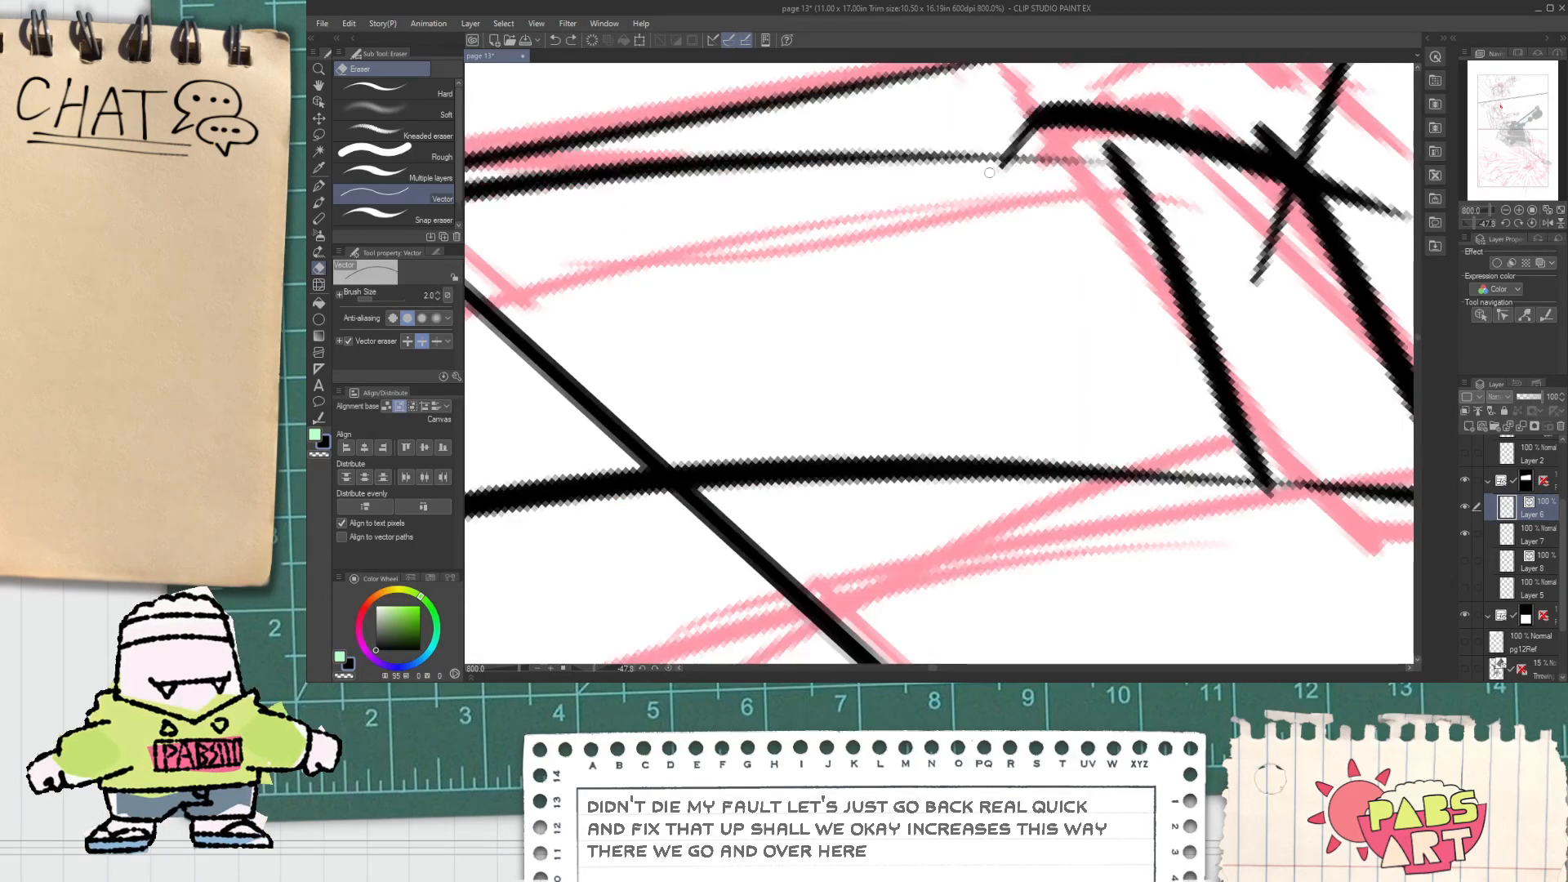
scroll(1013, 162, down, 2)
drag(764, 249, 744, 283)
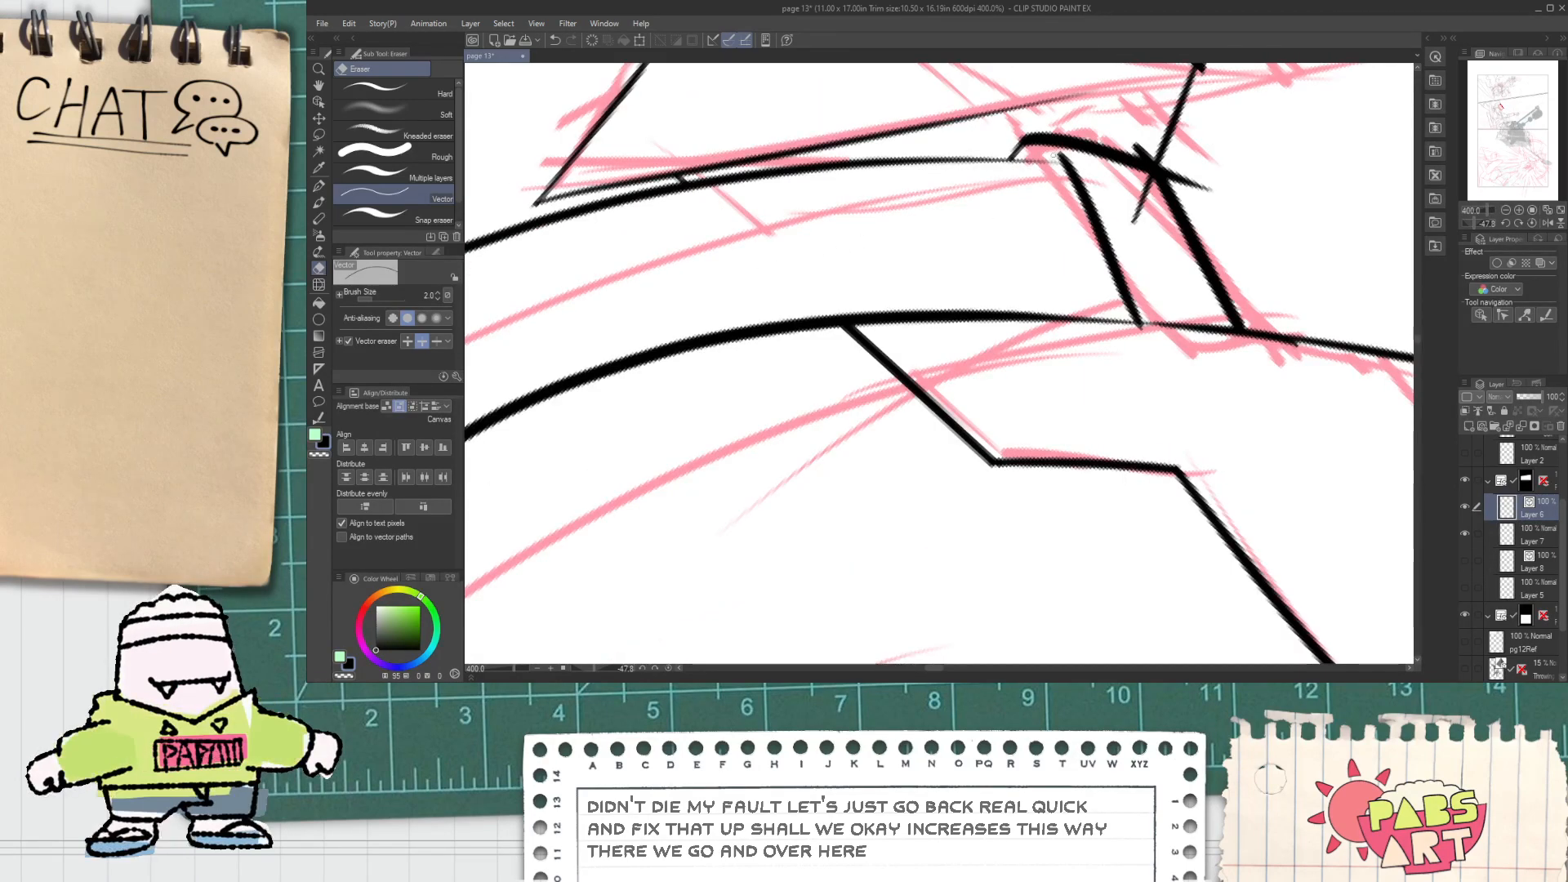
click(1144, 200)
scroll(1146, 134, down, 6)
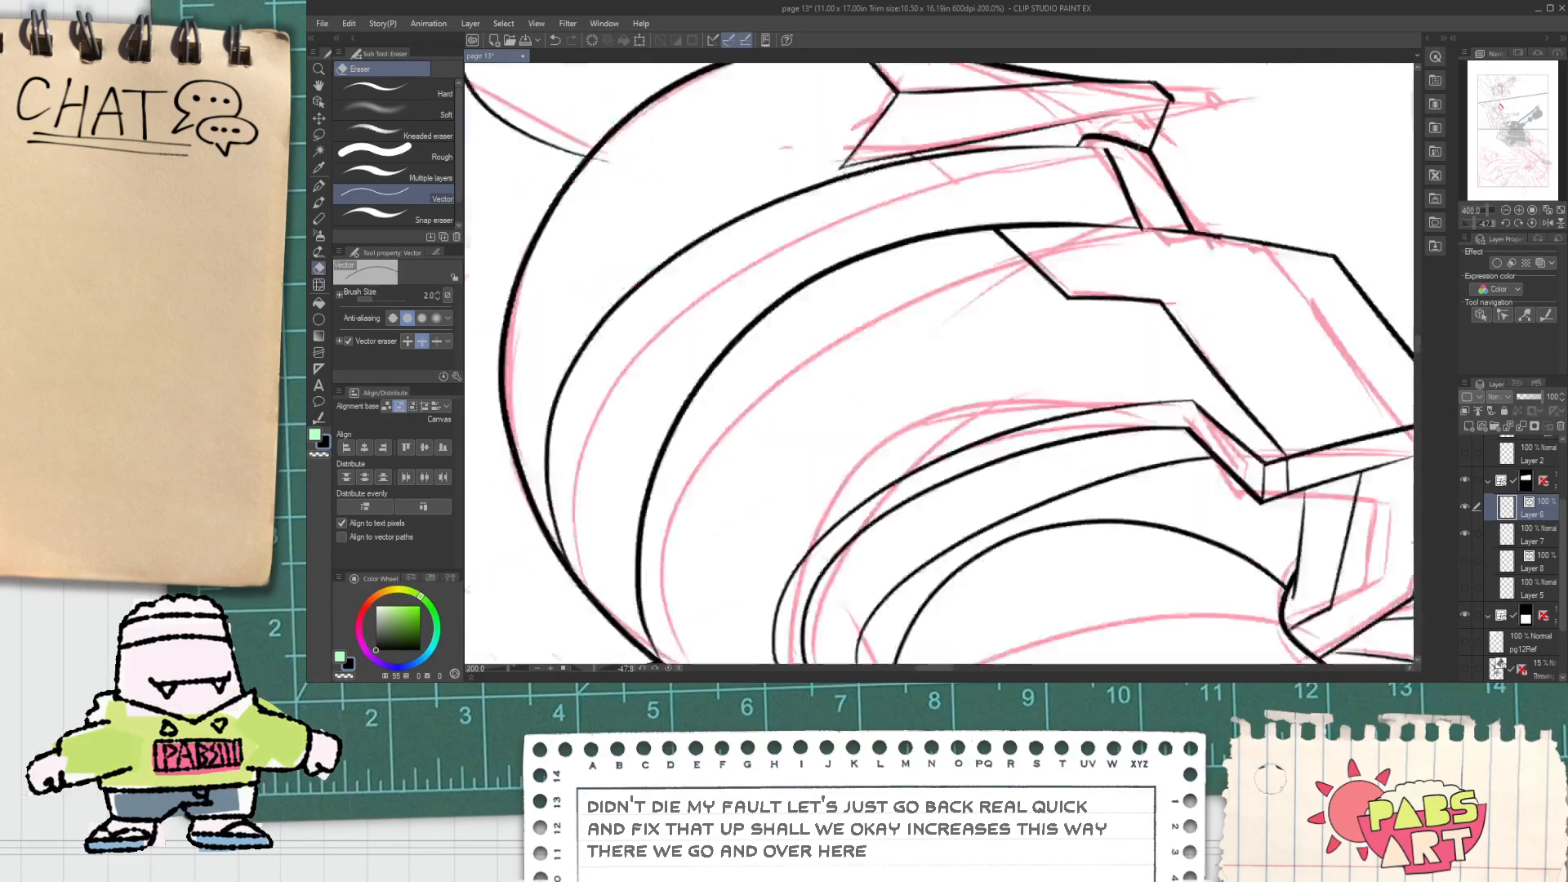
Step: Ink an angled notch at the front end of the inner cheek curve and trim the excess lines with the vector eraser
key(space)
drag(1143, 232, 1070, 262)
scroll(1070, 262, up, 1)
scroll(1070, 262, up, 3)
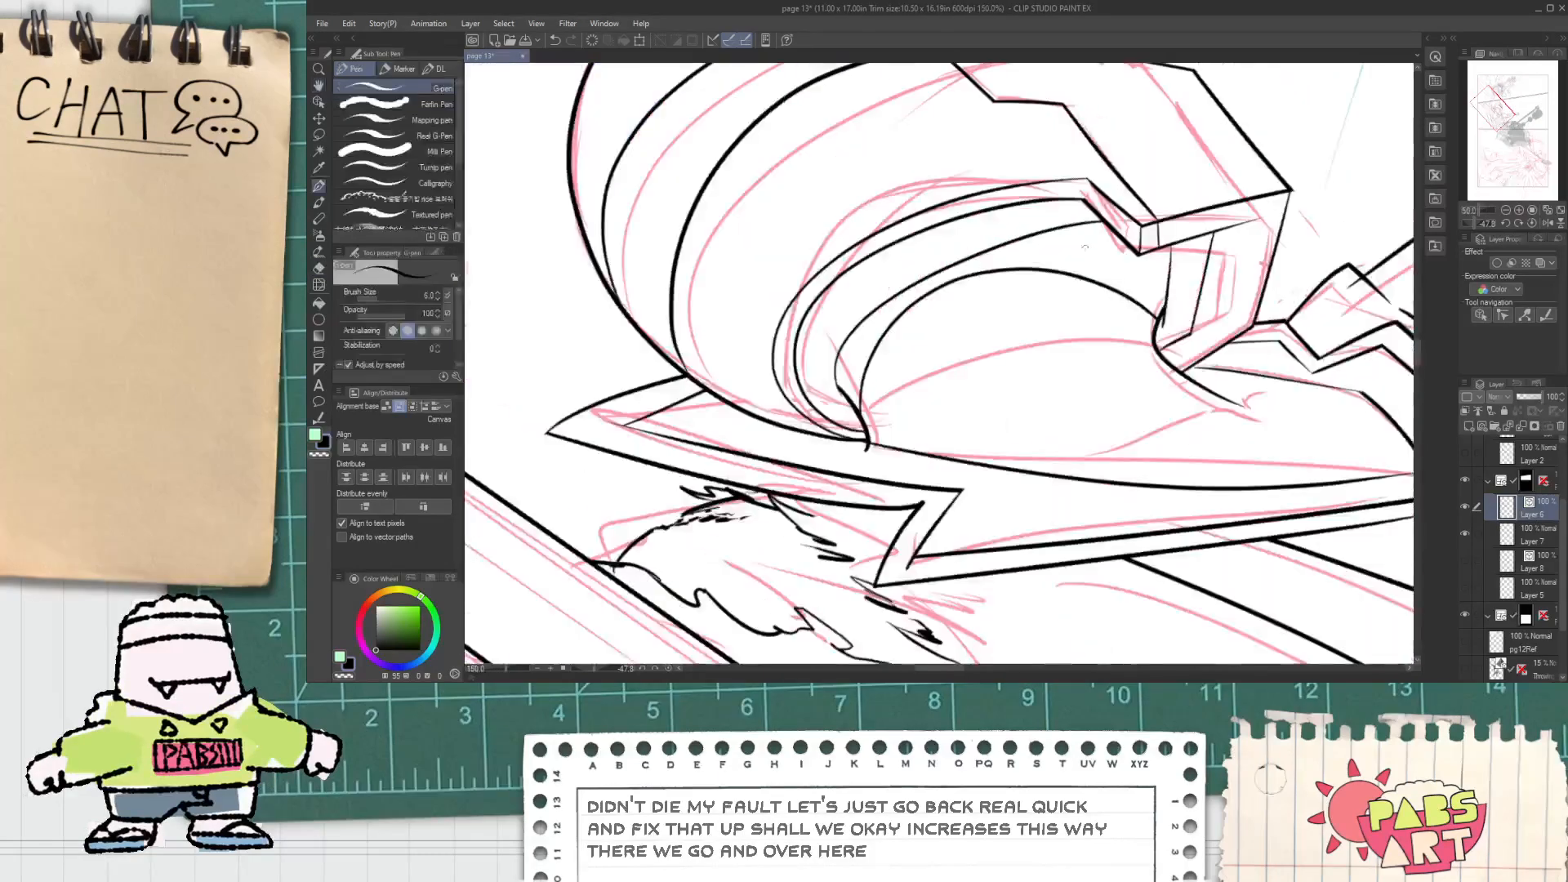
drag(1064, 209, 1125, 279)
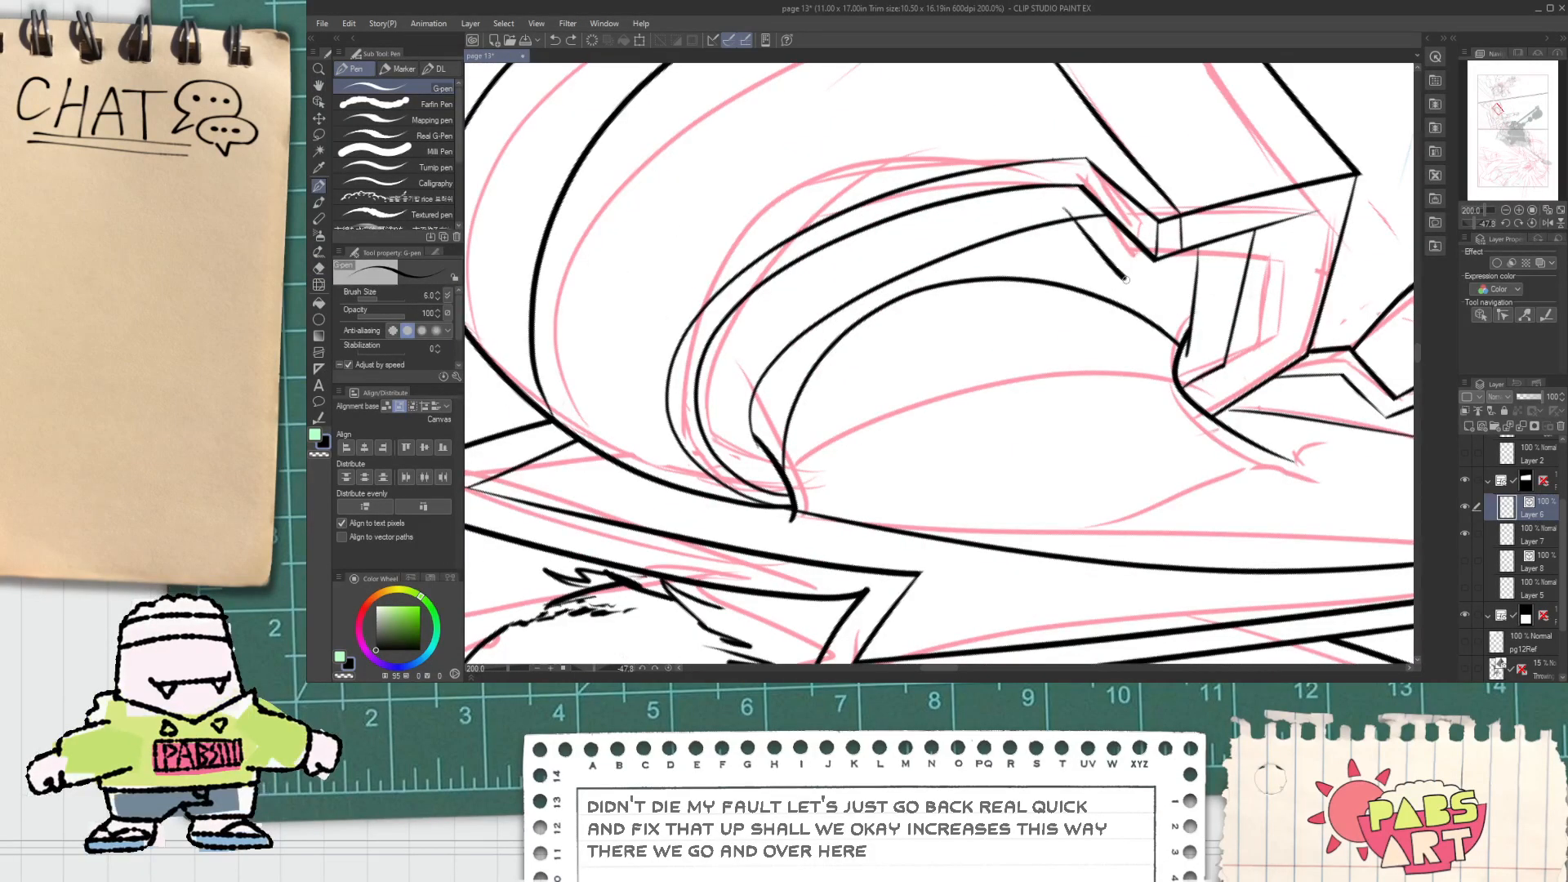
key(e)
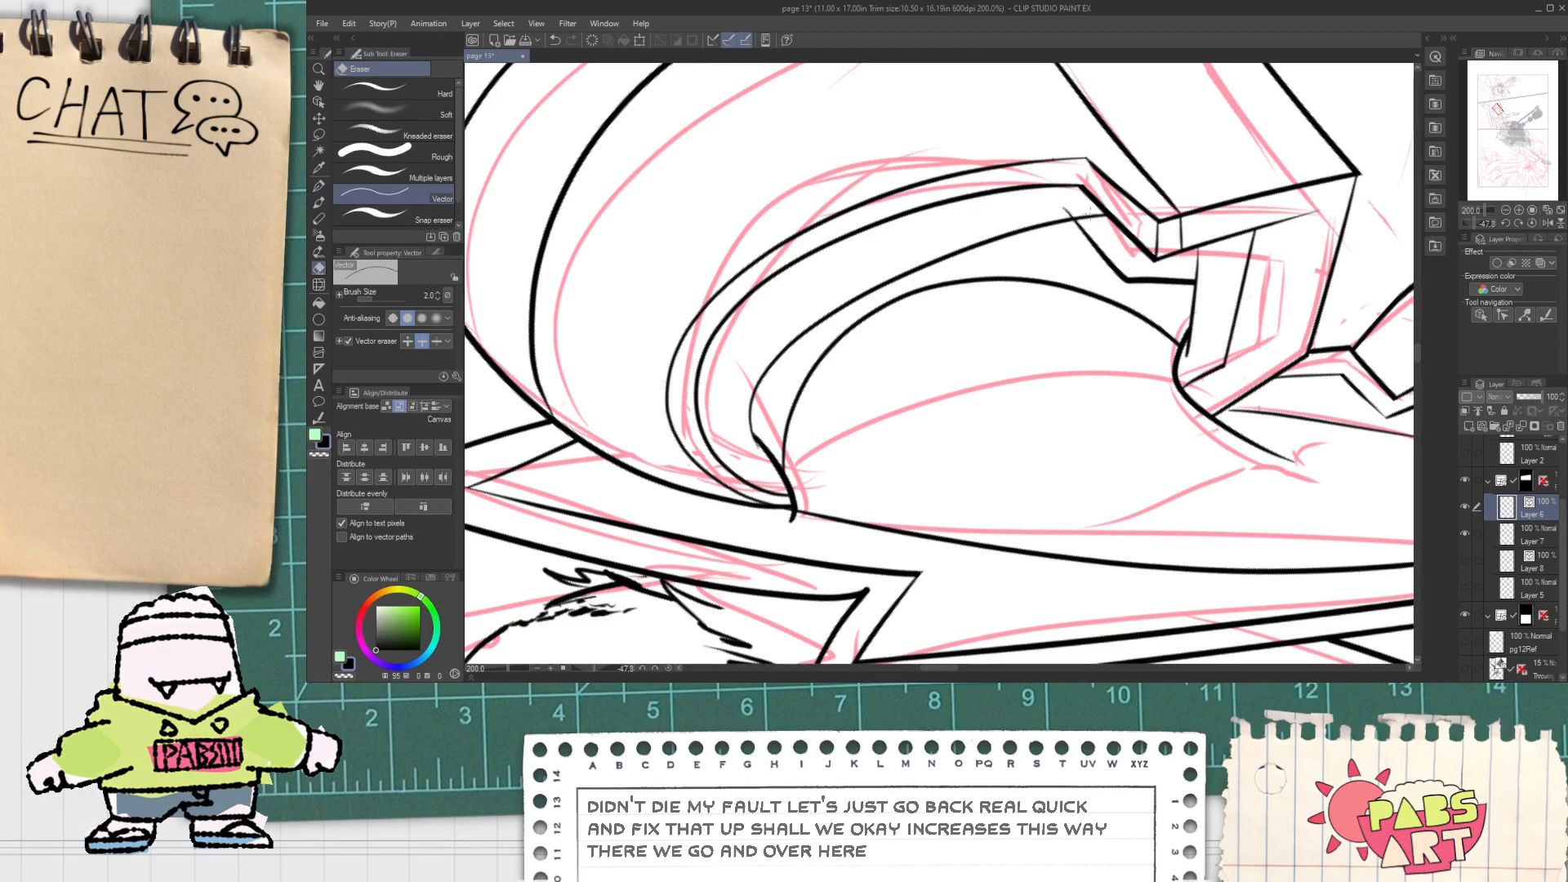
drag(1191, 266, 1209, 268)
scroll(1207, 266, down, 4)
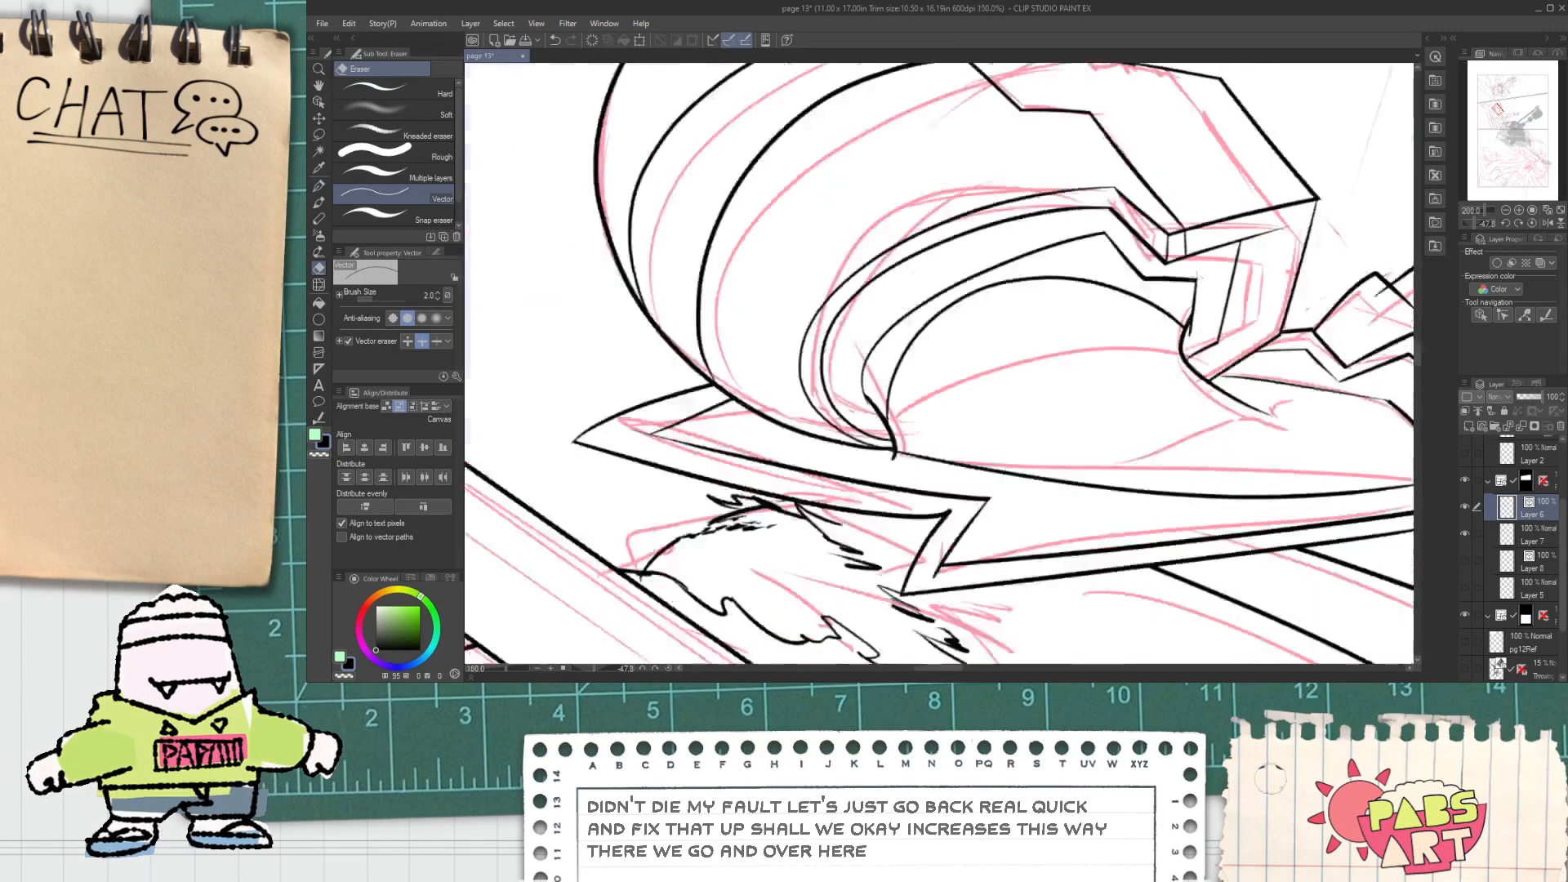
Step: Reset the canvas rotation and examine the inked helmet alongside the panel above
key(space)
drag(950, 391, 804, 484)
click(668, 668)
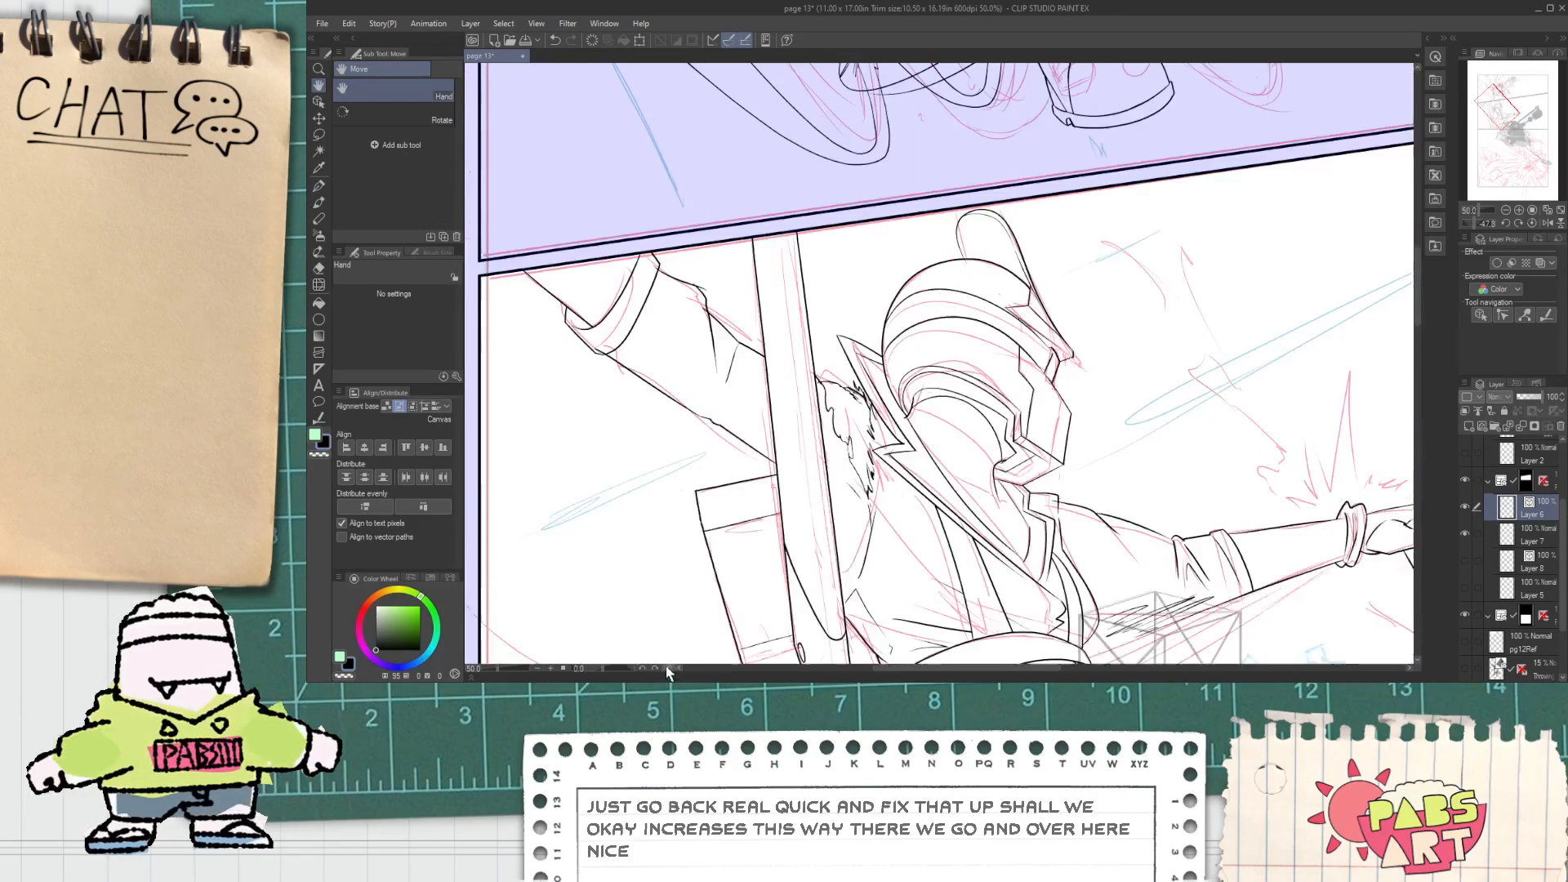
scroll(719, 584, down, 2)
drag(939, 507, 895, 479)
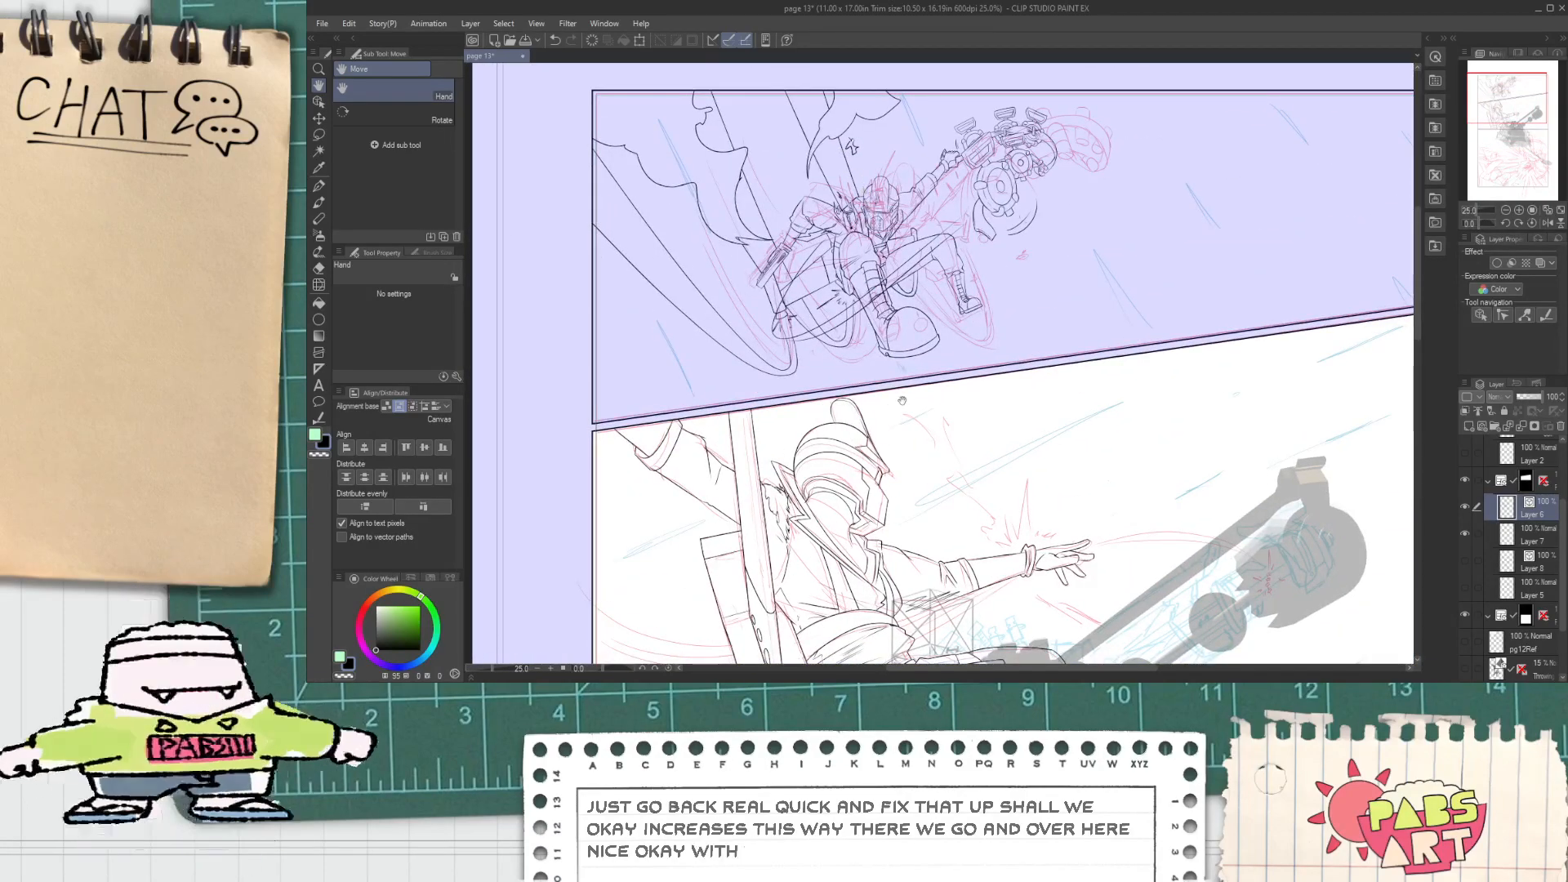
scroll(883, 483, up, 2)
scroll(883, 484, down, 2)
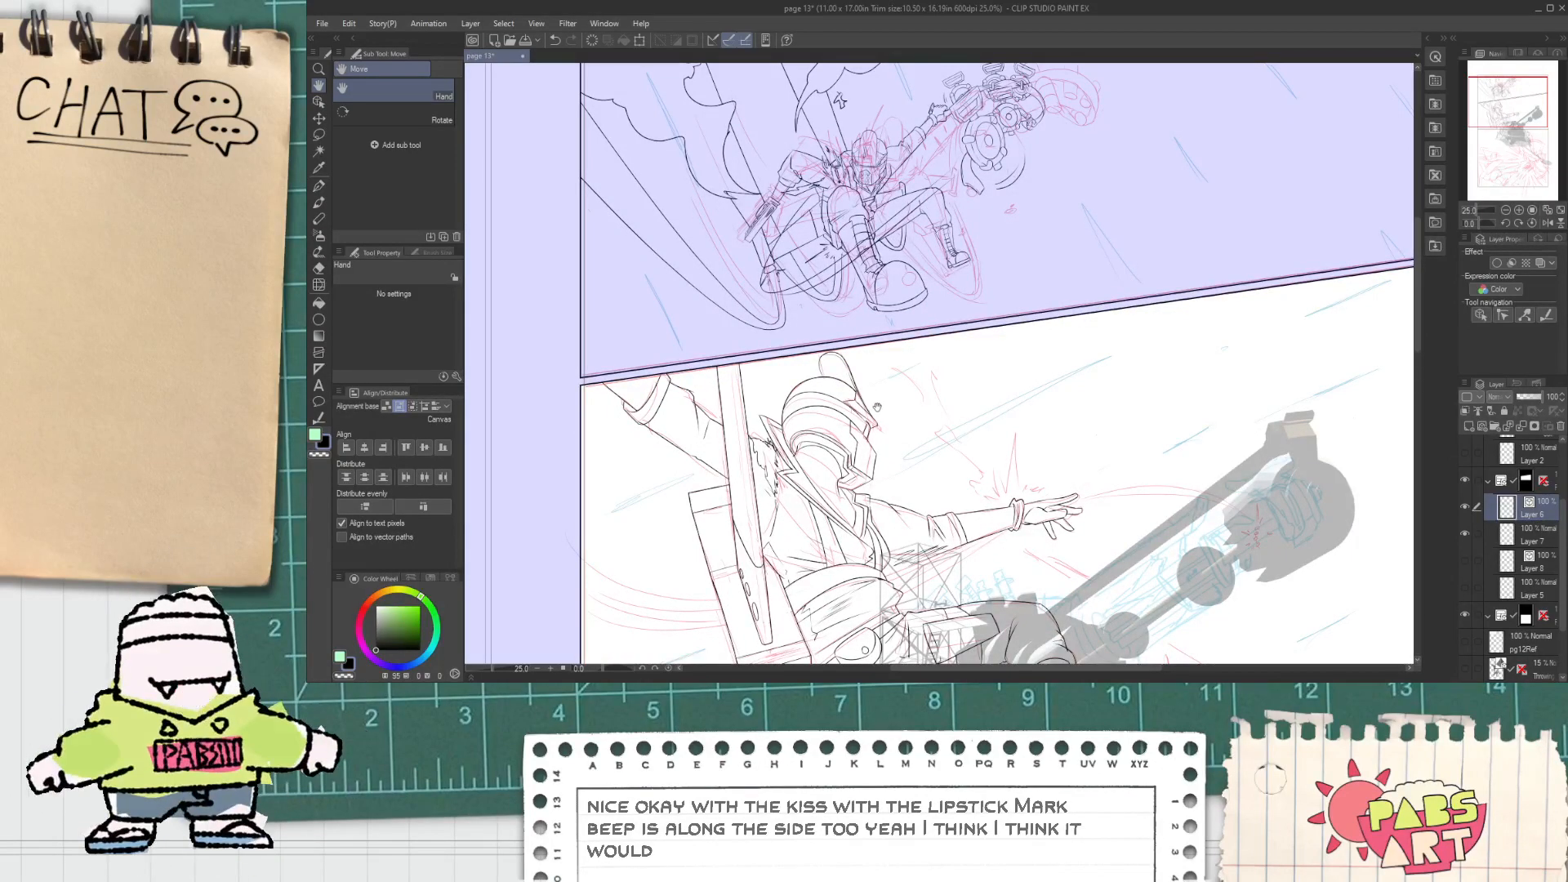
scroll(876, 451, up, 2)
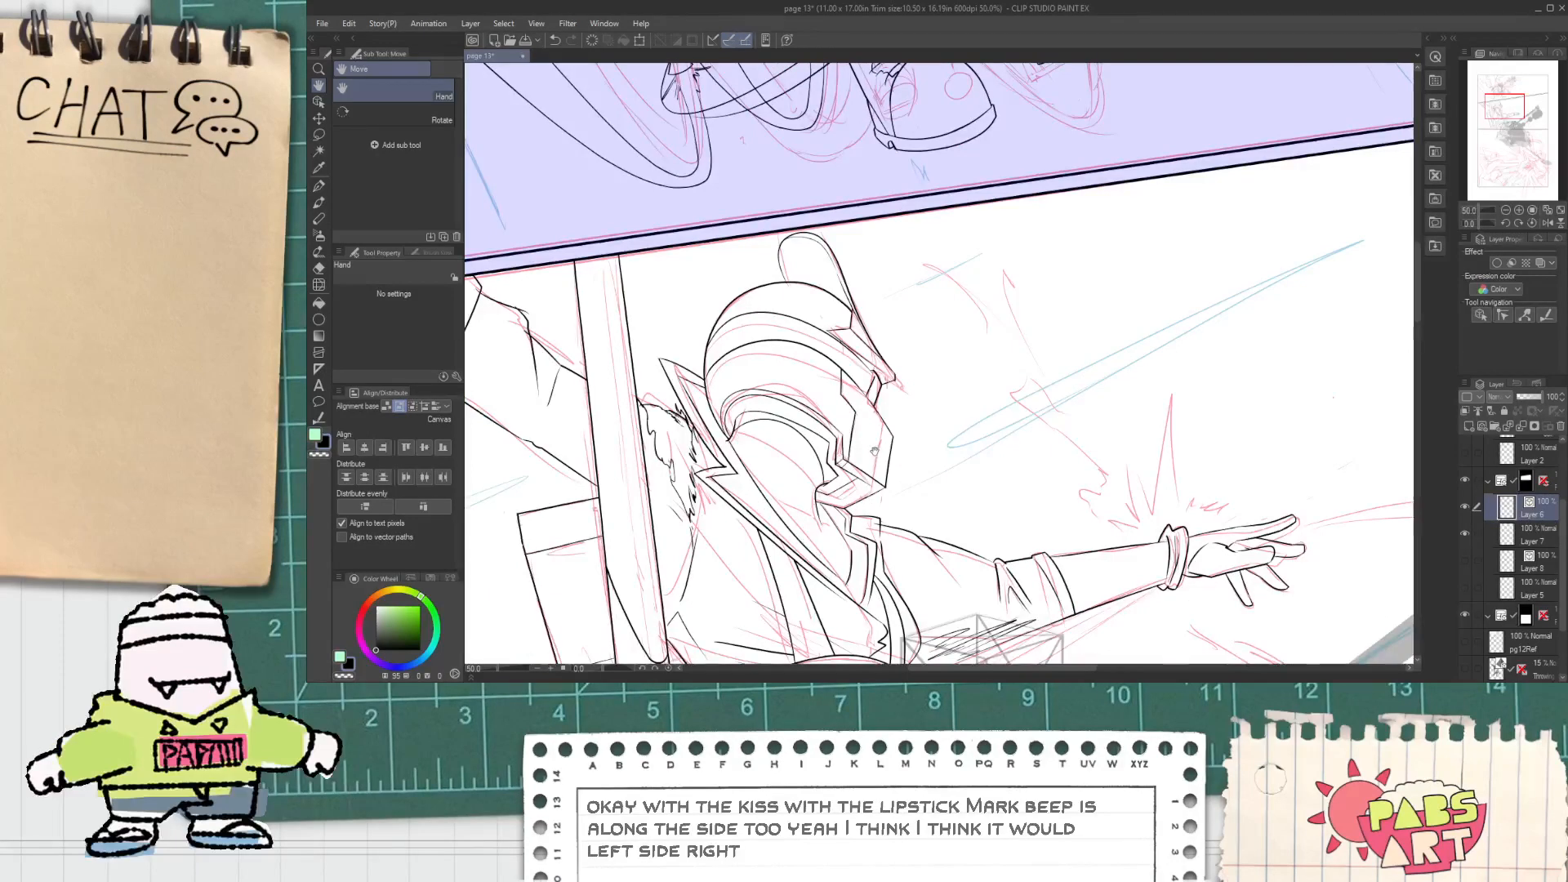
scroll(875, 452, down, 2)
scroll(885, 424, up, 2)
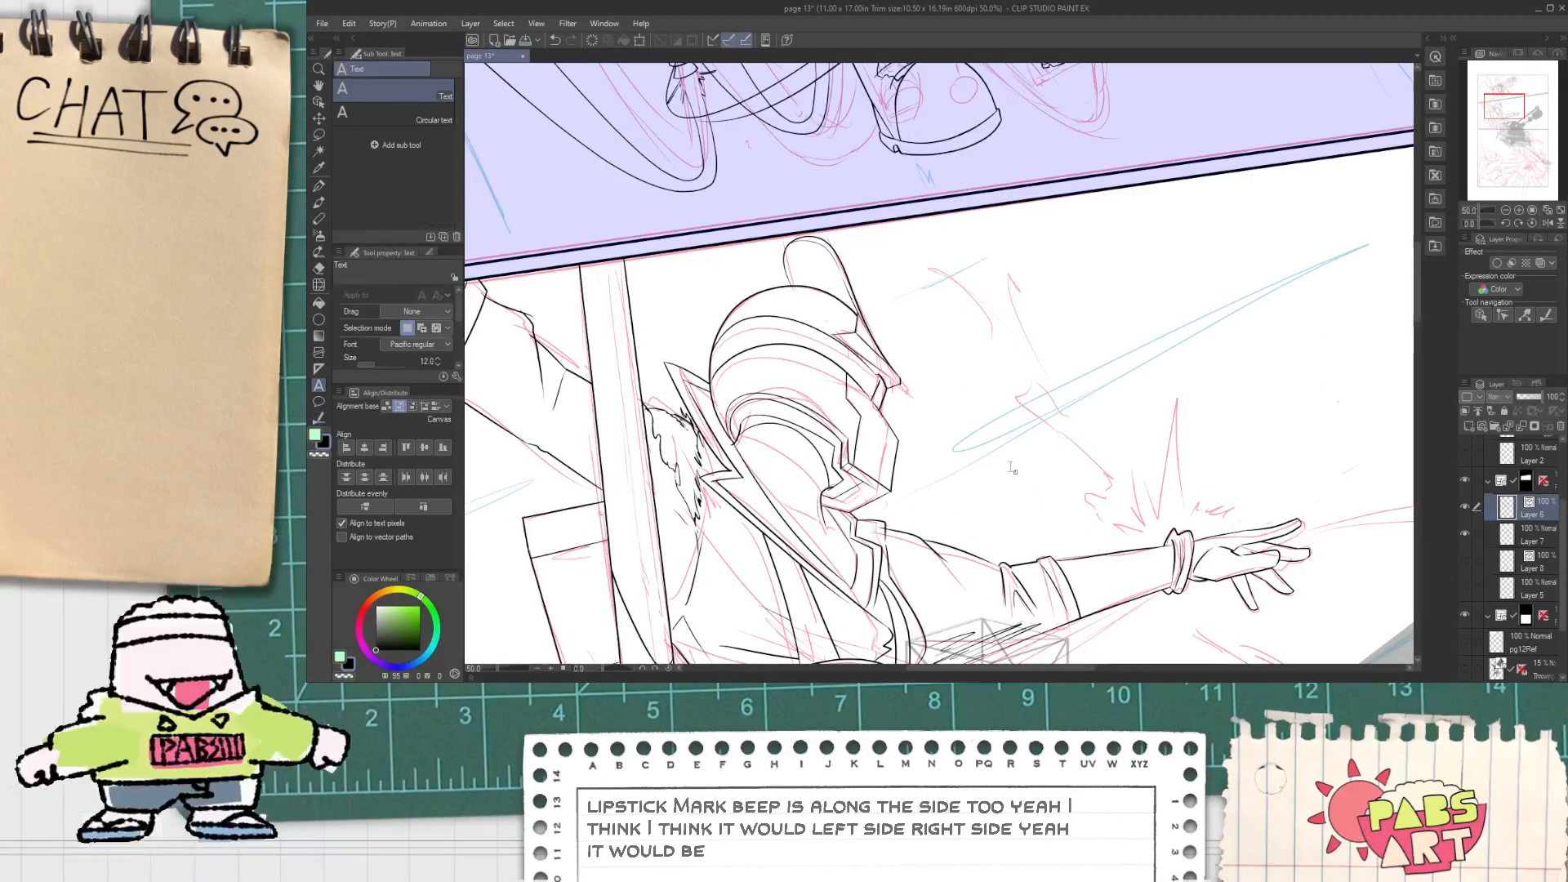
Step: Add a two-line text note beside the helmet reading "Add kiss mark here", broken after "kiss"
key(t)
click(906, 448)
text(Add)
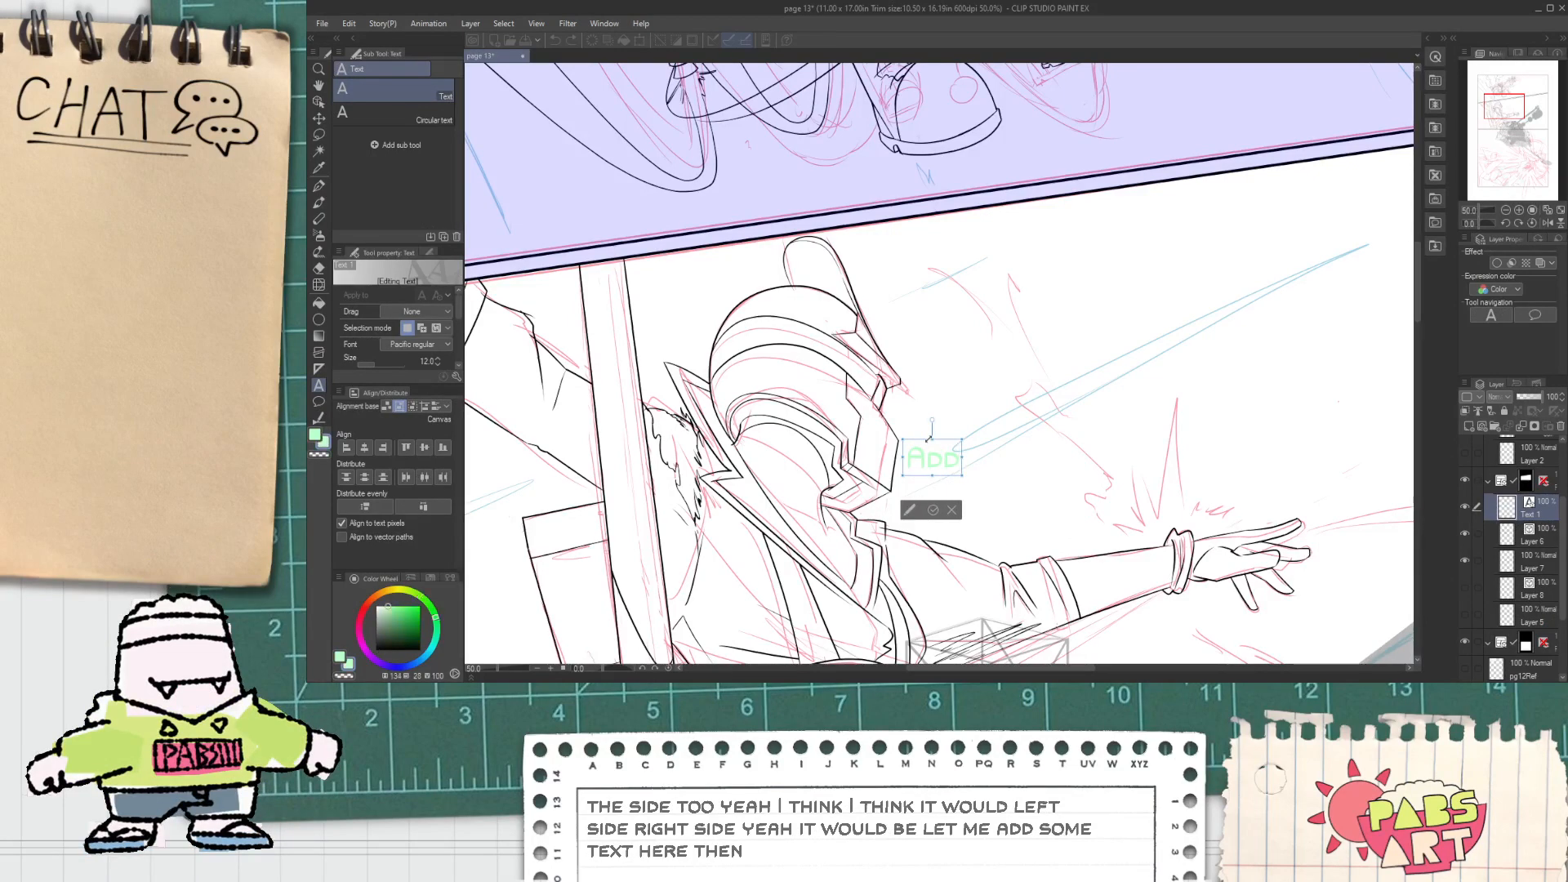
text( kiss mark here)
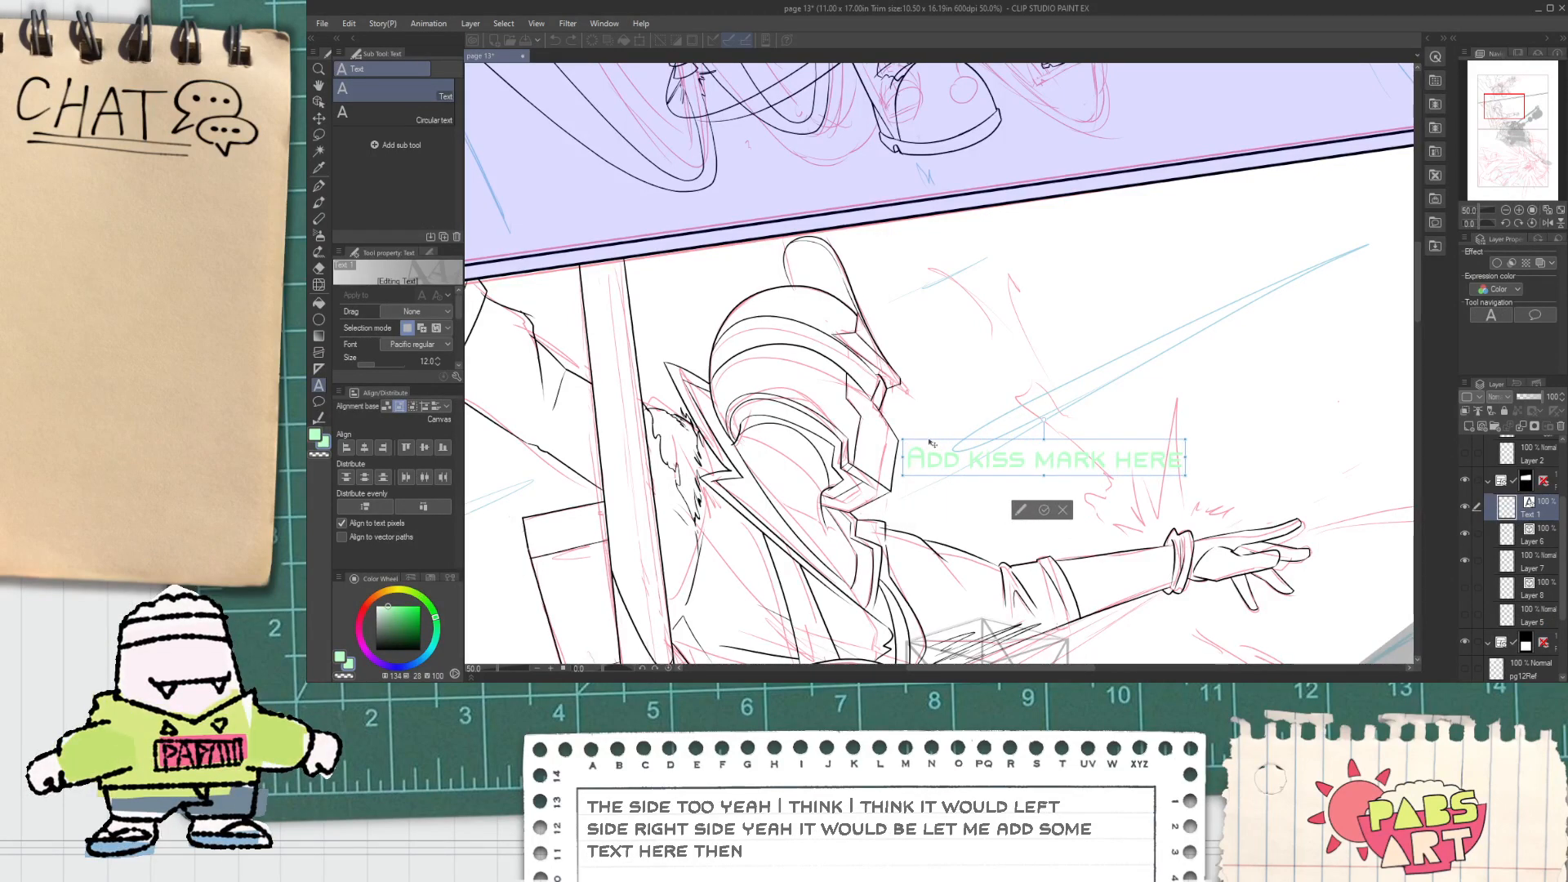
key(Right)
key(Right)
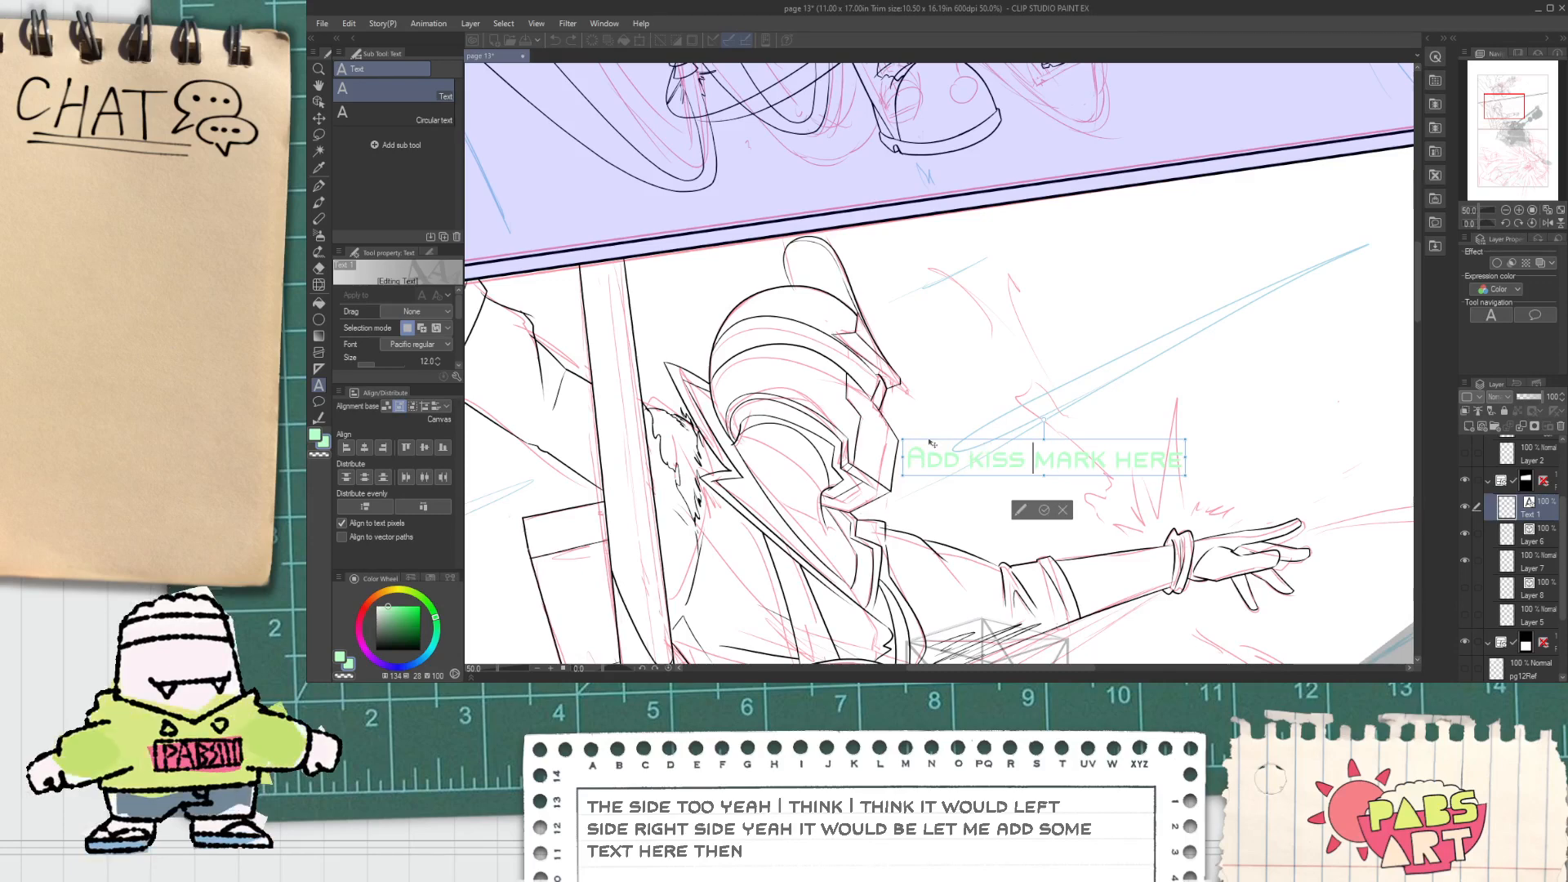
key(Return)
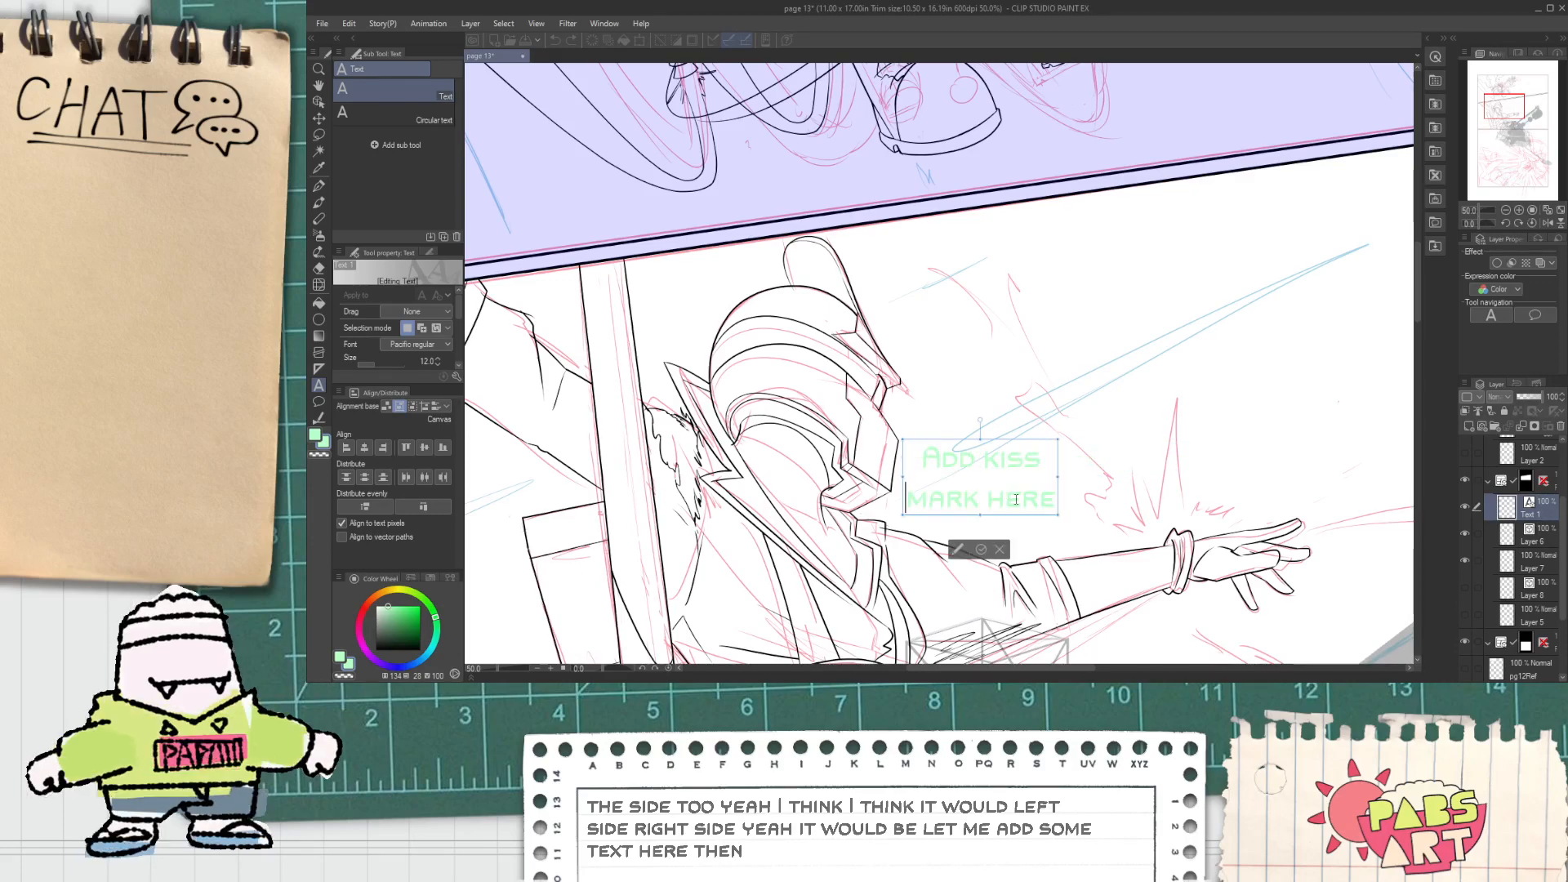
Step: Shrink the kiss mark note, place it over the front of the helmet's face plate and commit the text
drag(1057, 512, 927, 456)
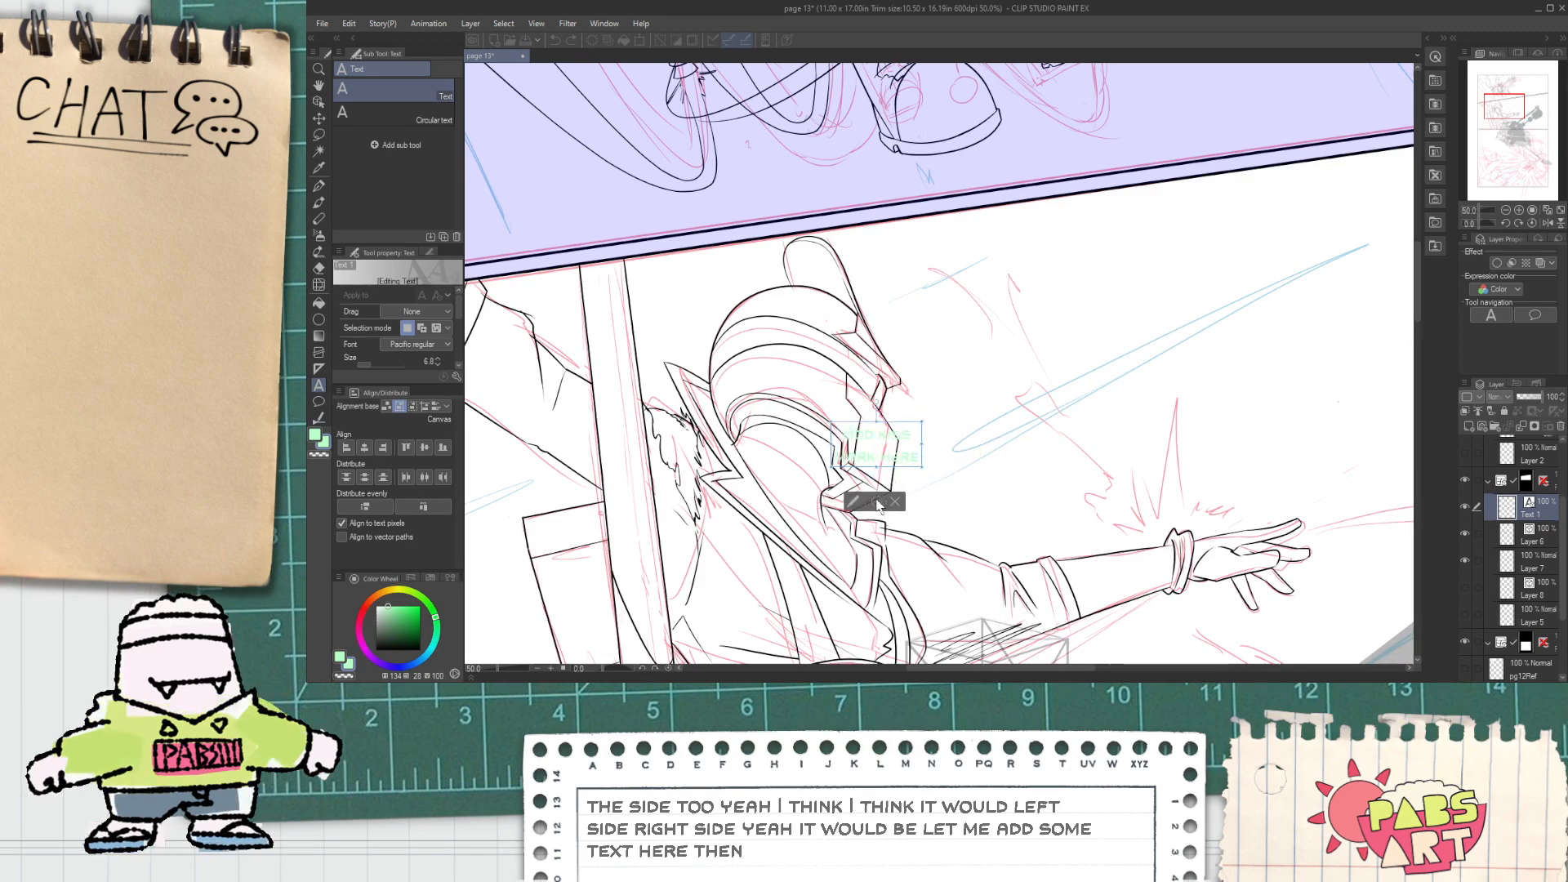
click(876, 503)
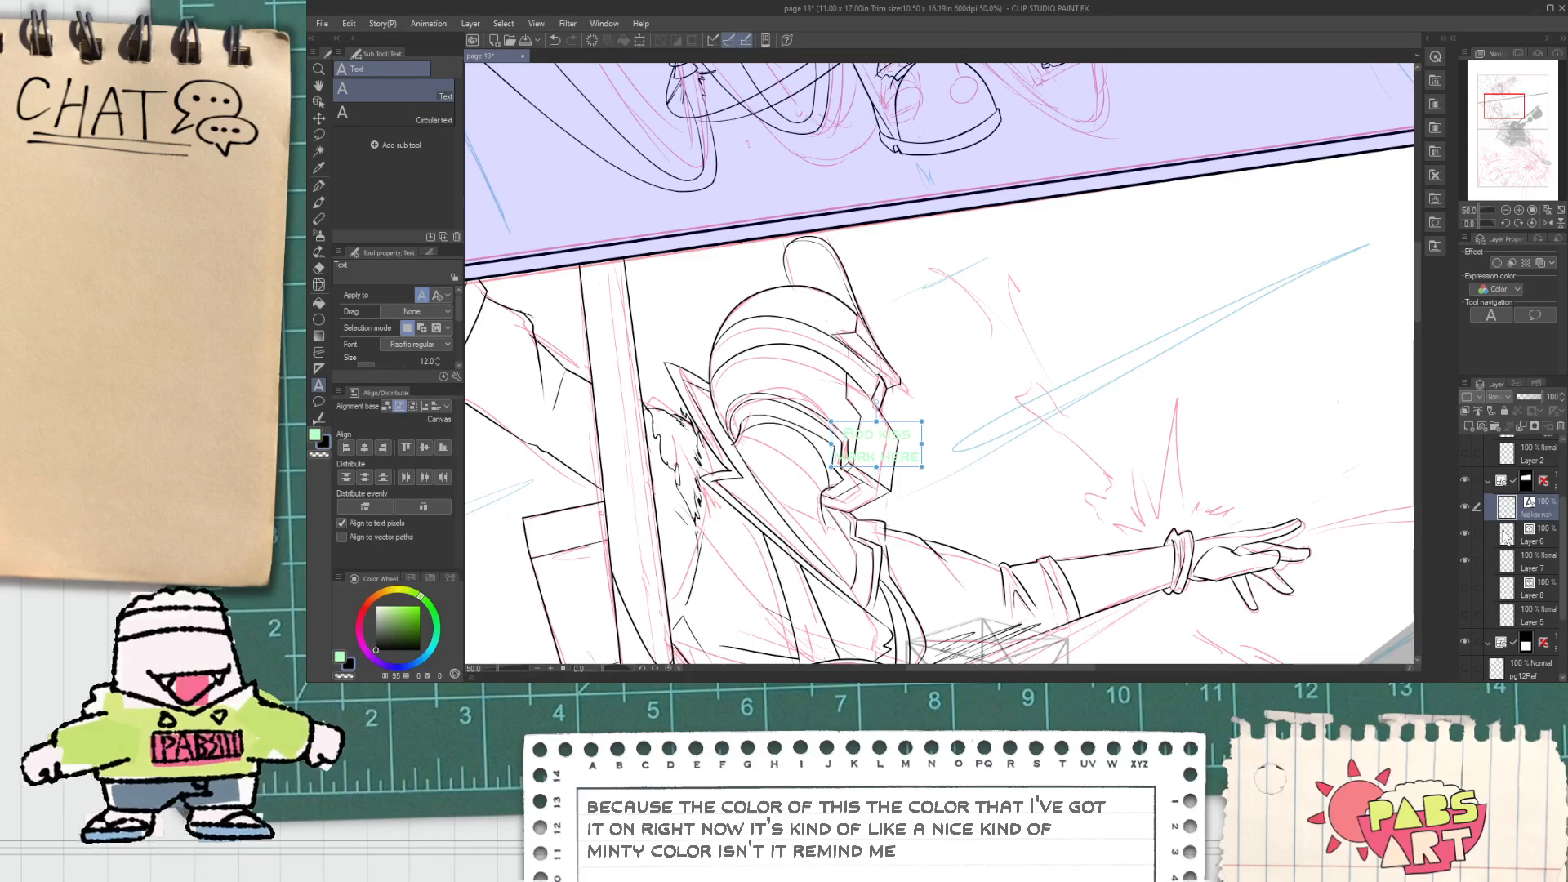
scroll(1072, 447, down, 6)
key(h)
drag(1072, 447, 1020, 374)
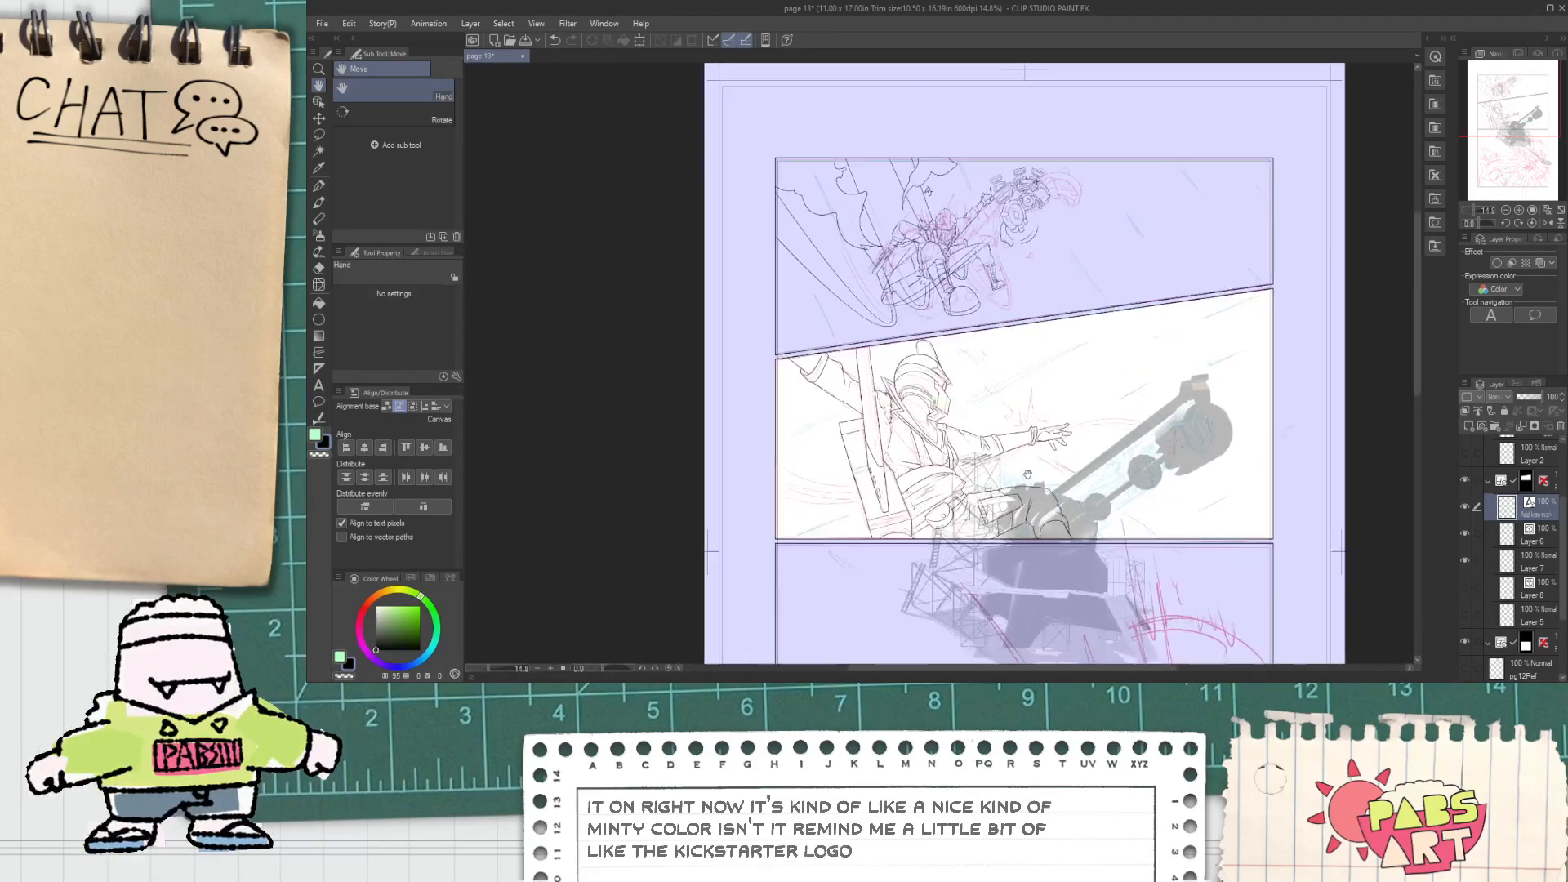
Step: Hide the inked character layer, show the dome outline layer beneath it and make that dome layer active for editing
click(1465, 535)
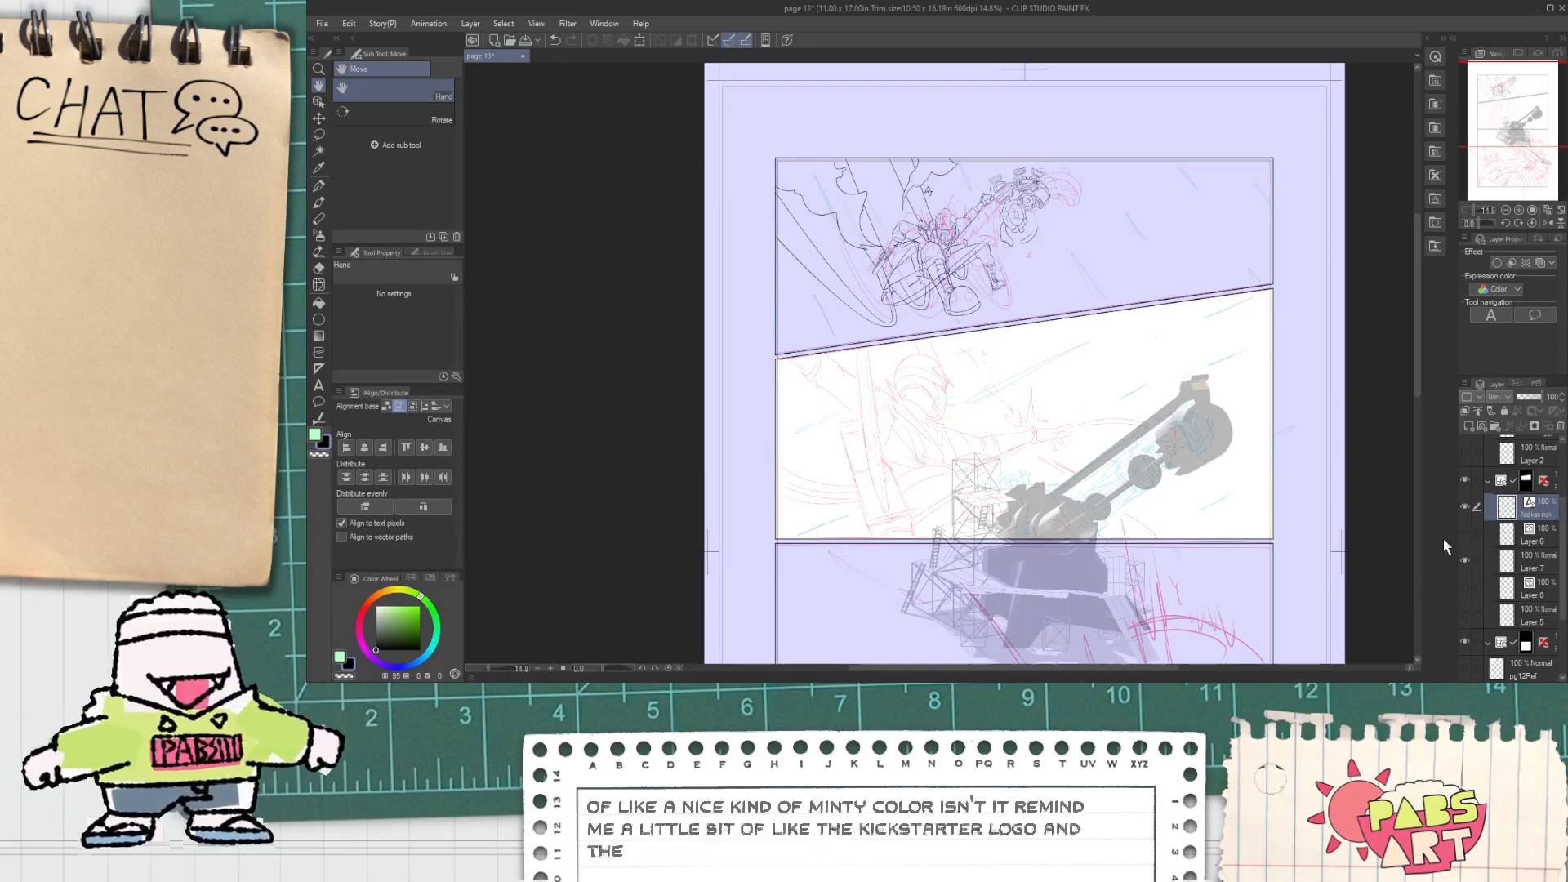
scroll(1251, 551, up, 4)
click(1462, 588)
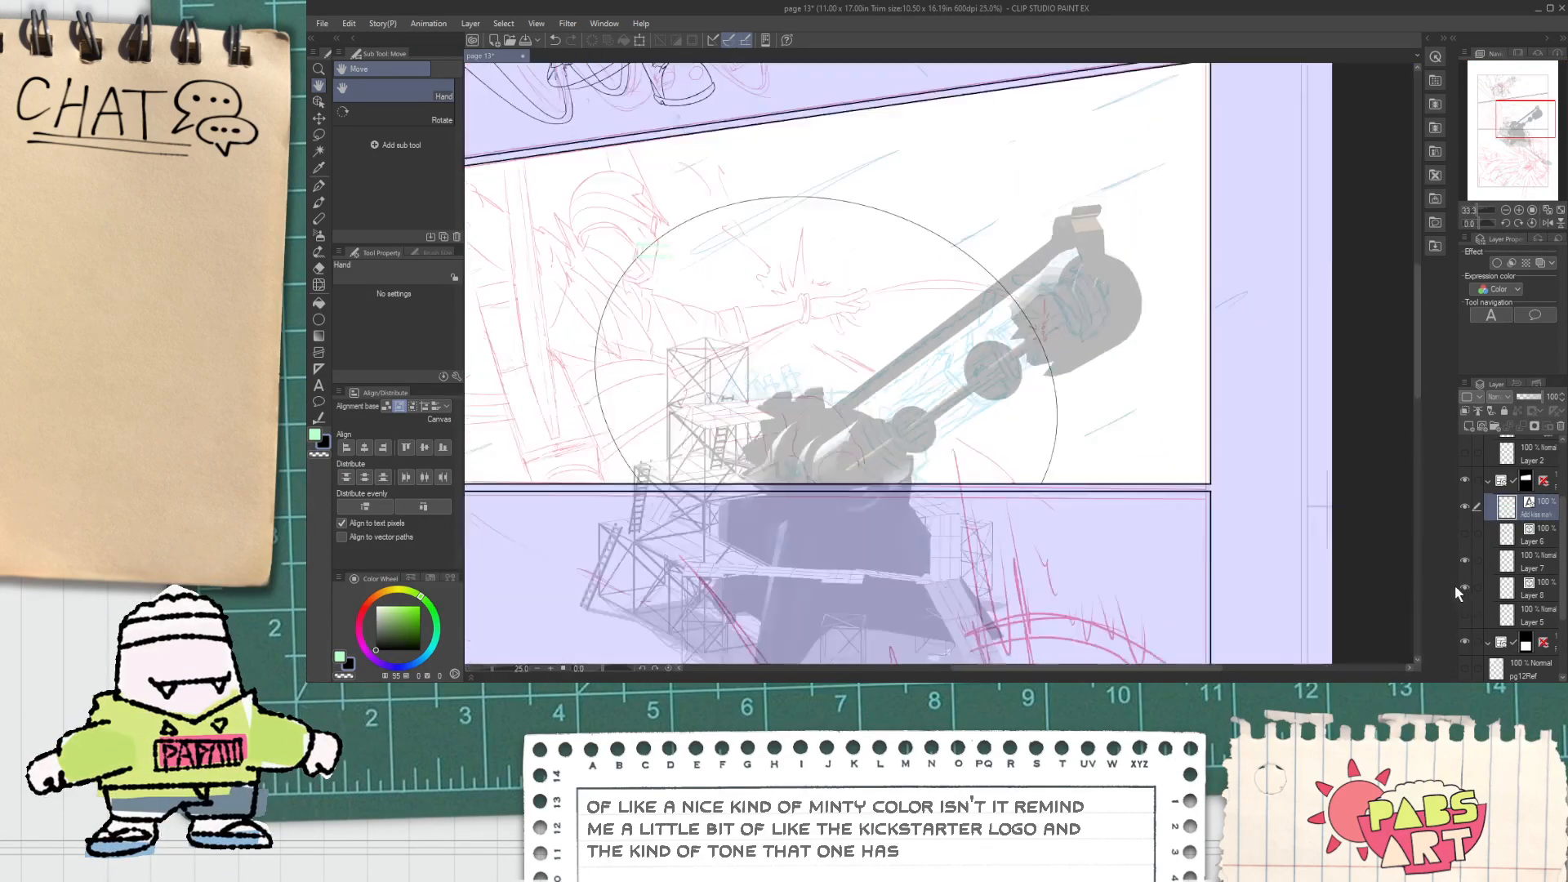
scroll(1292, 553, down, 4)
drag(1292, 553, 1233, 525)
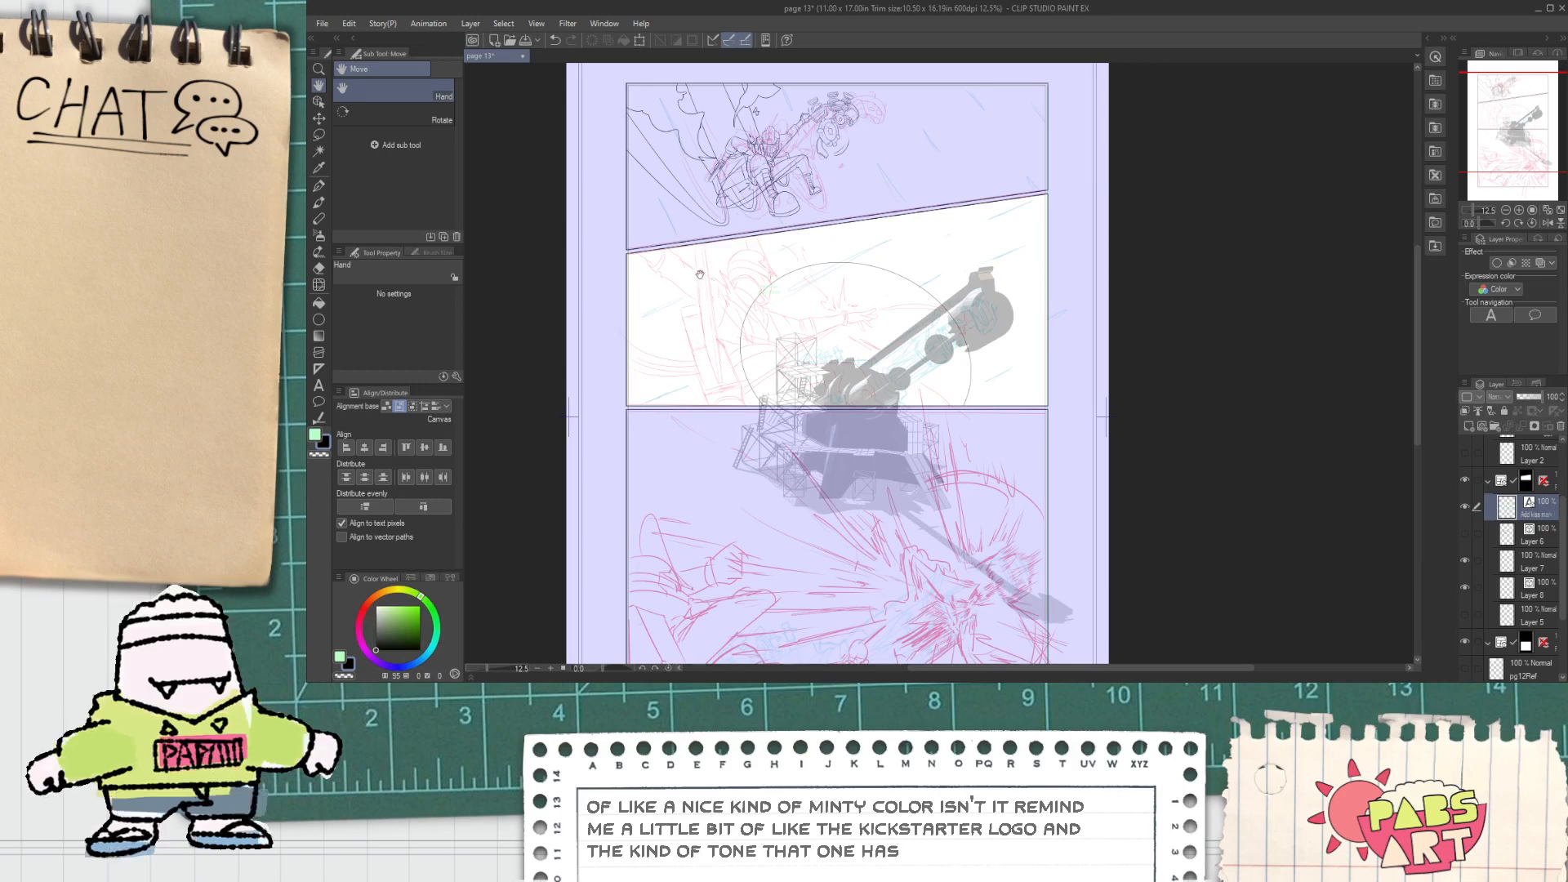
scroll(699, 275, up, 3)
key(p)
click(1534, 591)
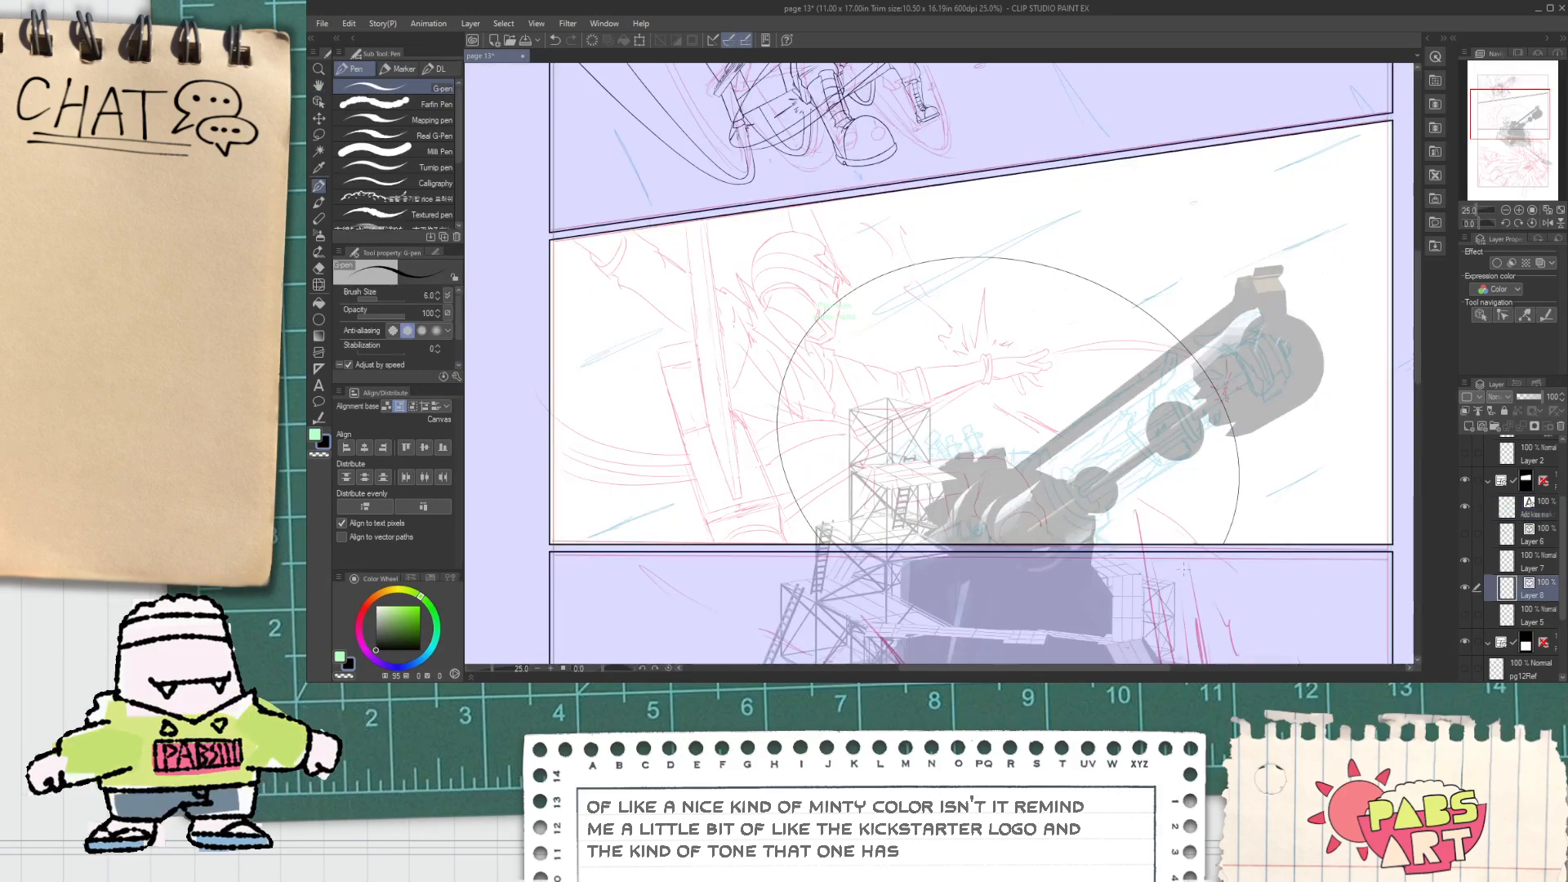
Step: Set the vector line correction to Adjust line width with Scale up width at 1.10
click(320, 417)
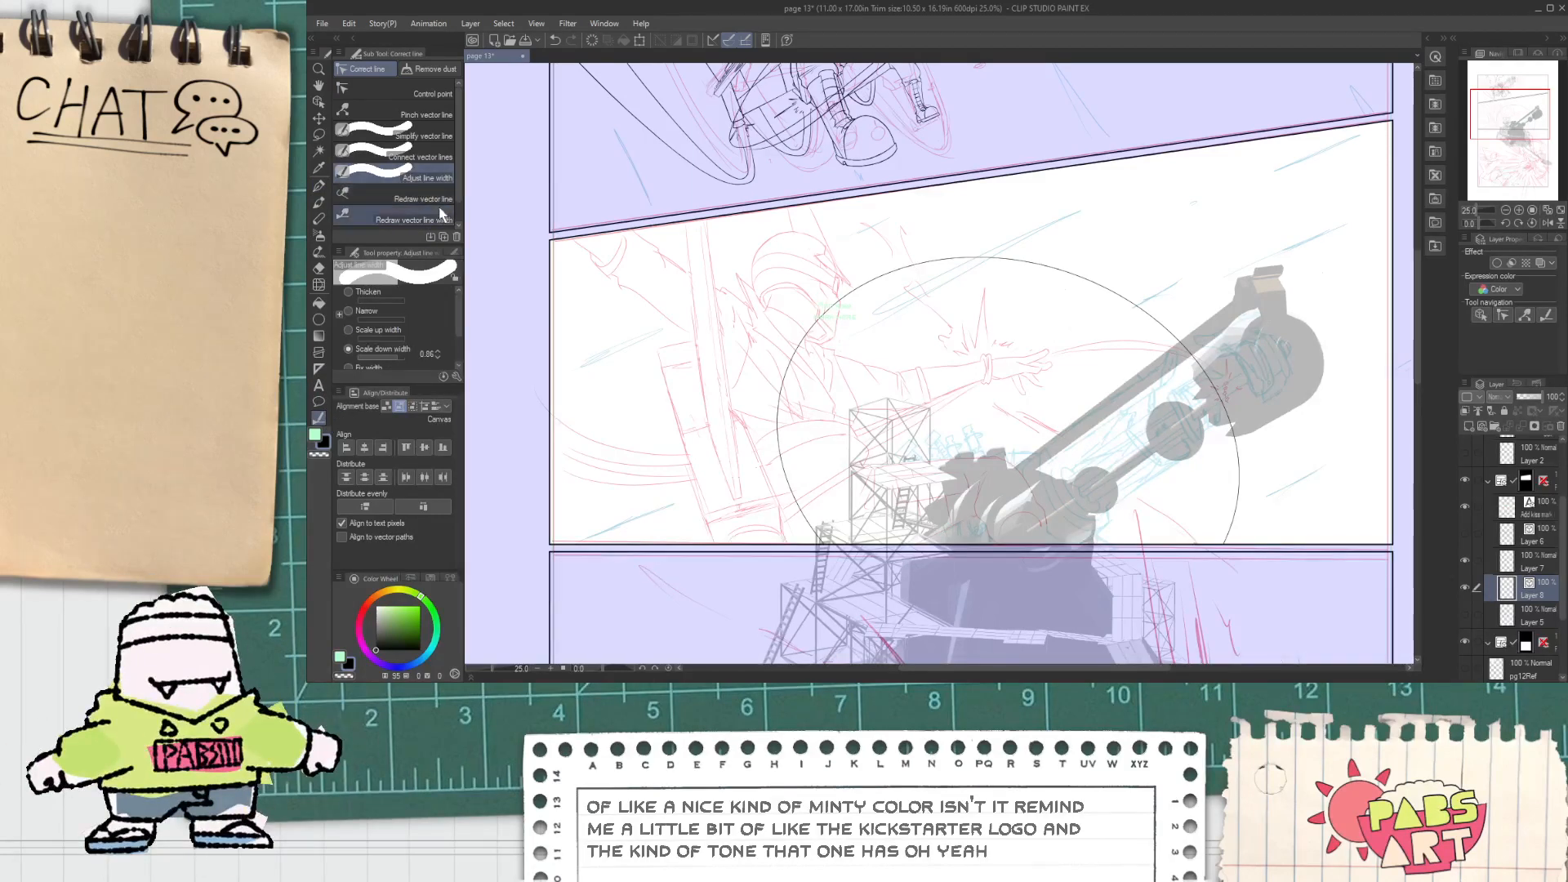
scroll(457, 204, down, 1)
scroll(462, 210, down, 1)
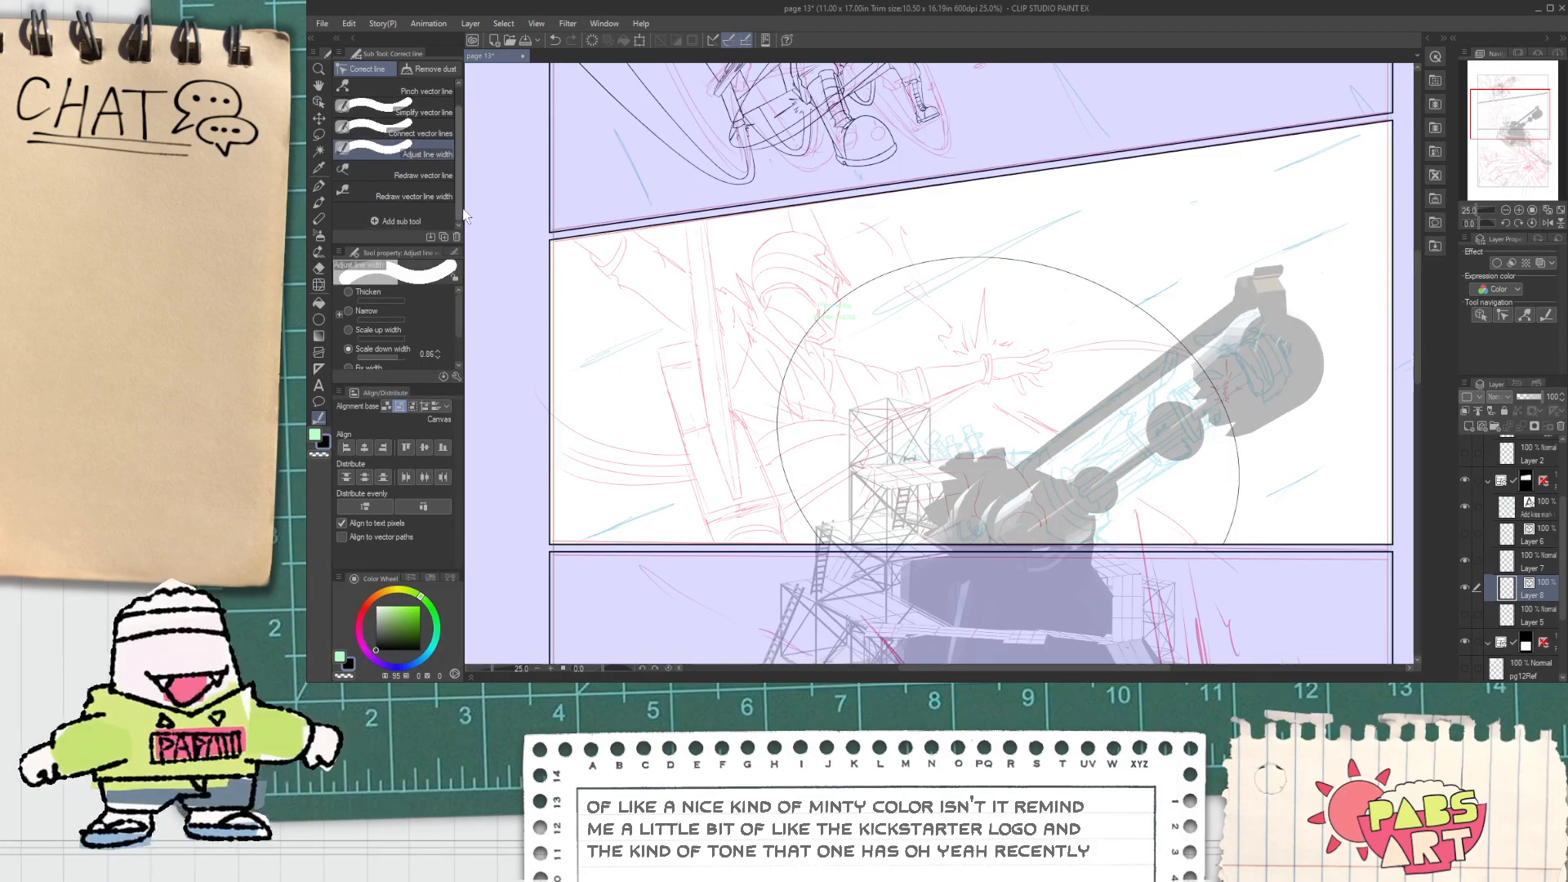
click(430, 175)
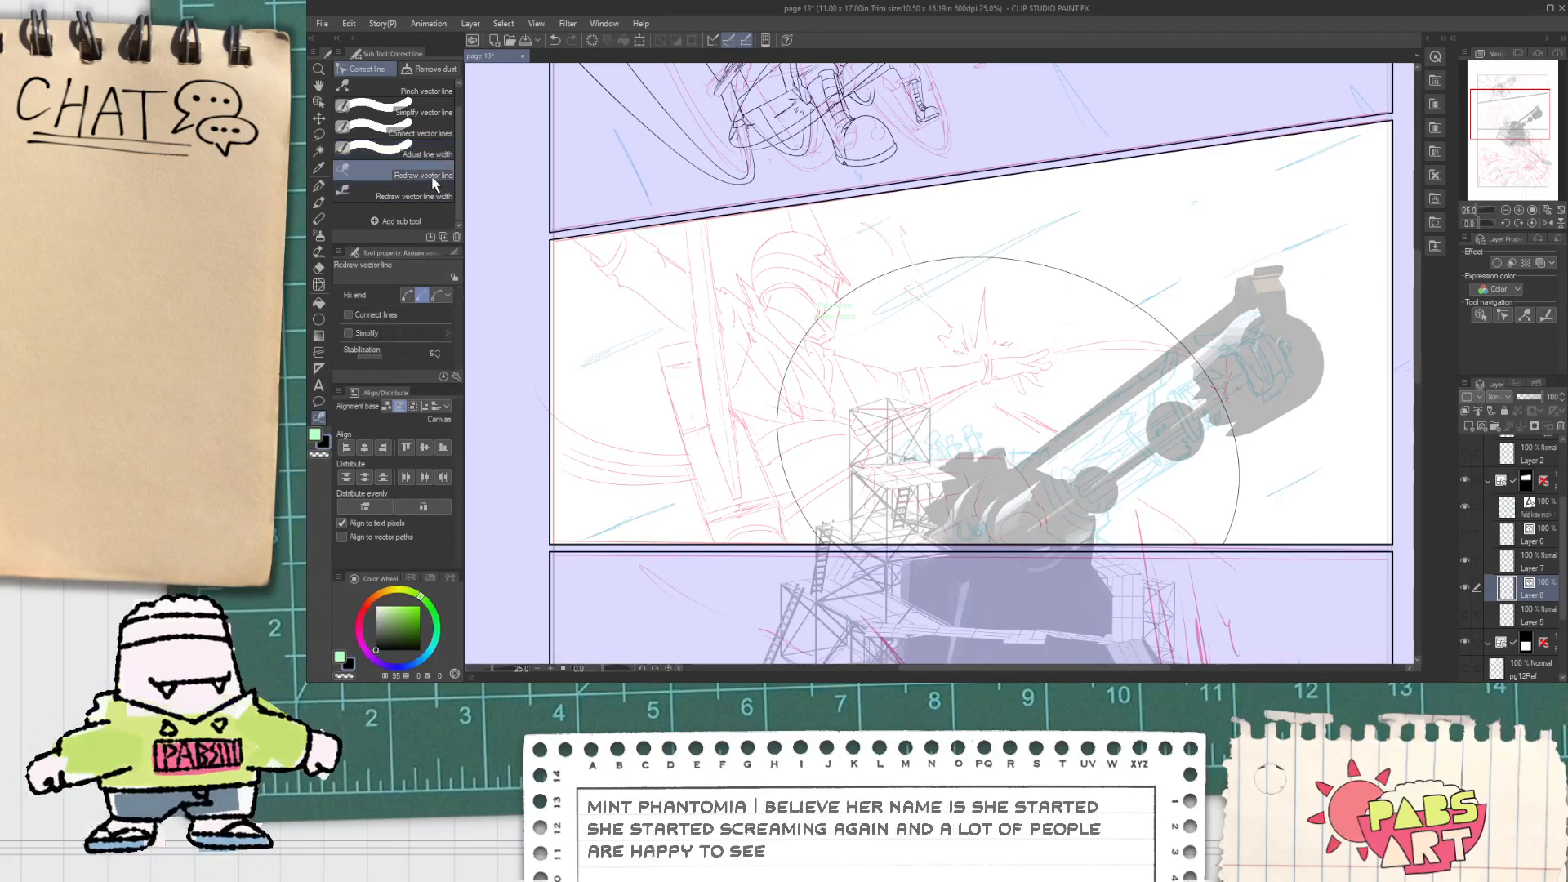
scroll(455, 203, up, 1)
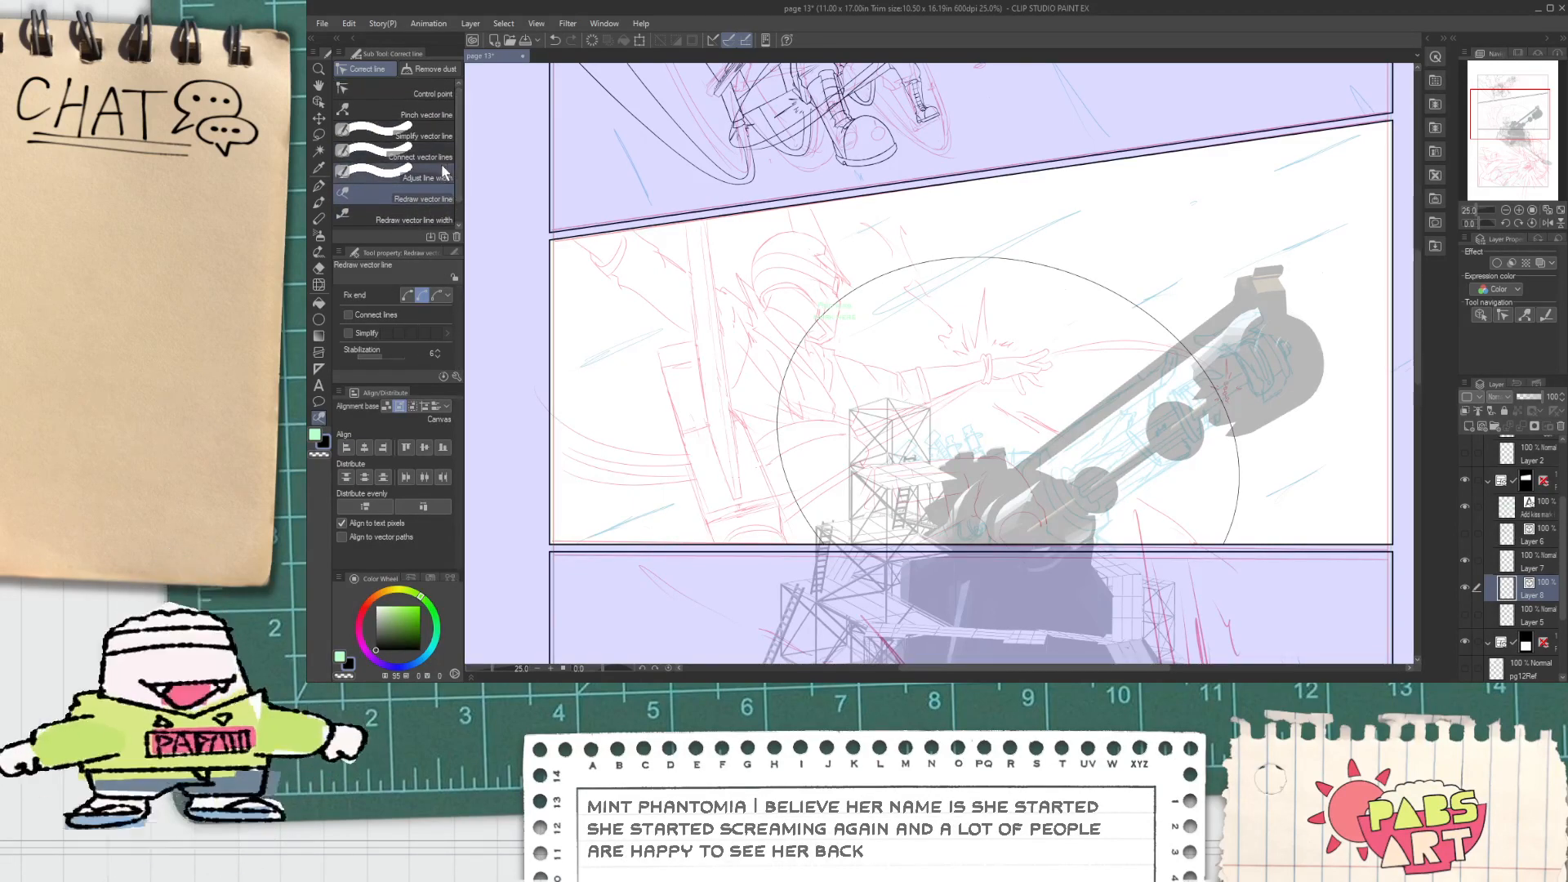
click(431, 141)
click(437, 177)
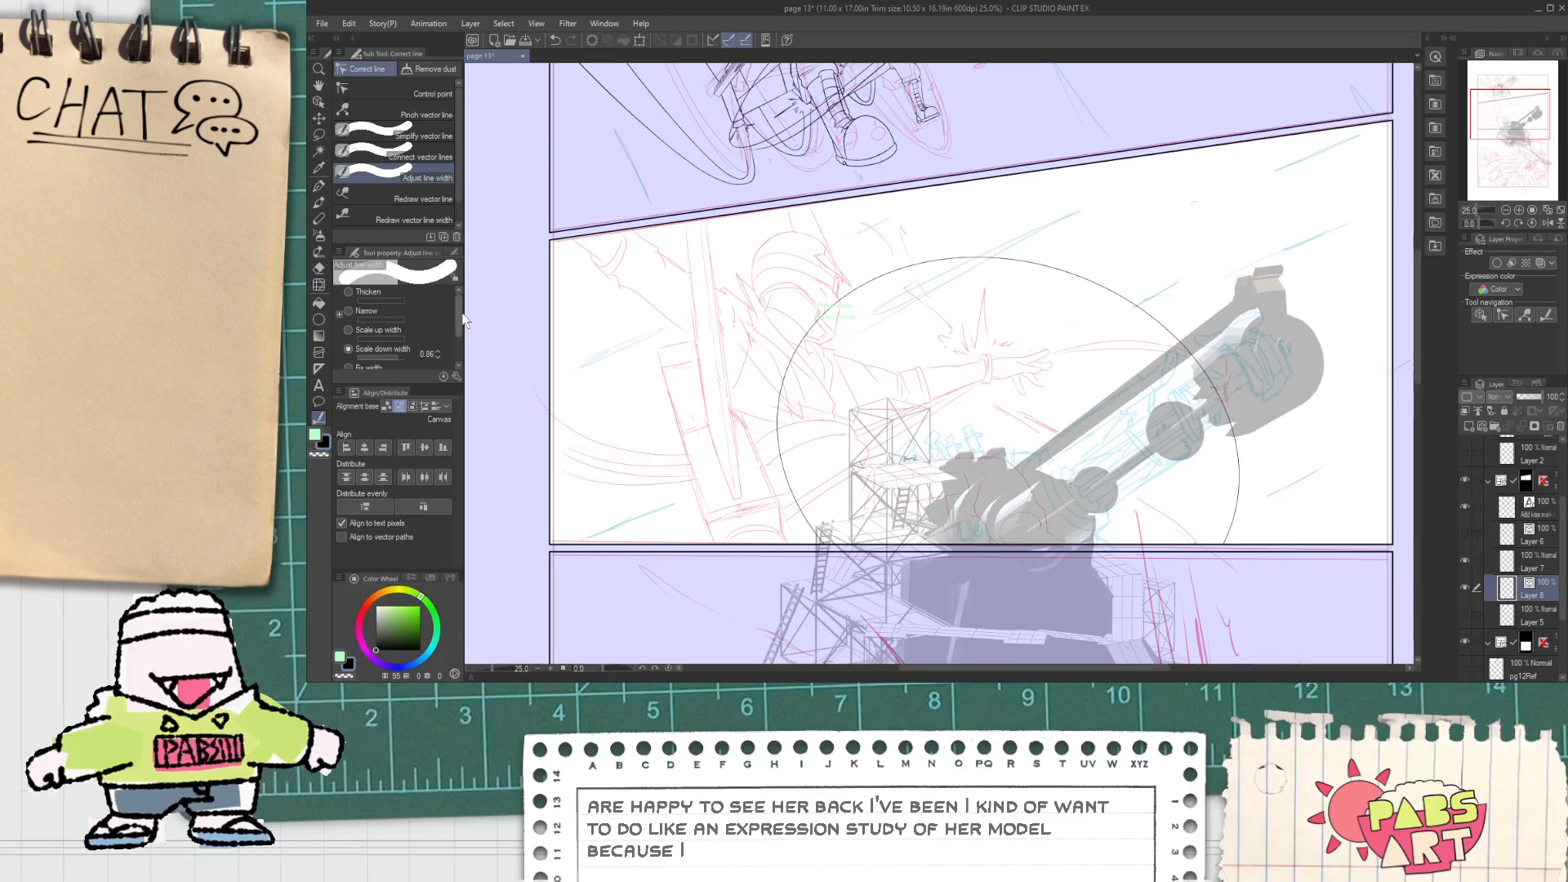
click(402, 329)
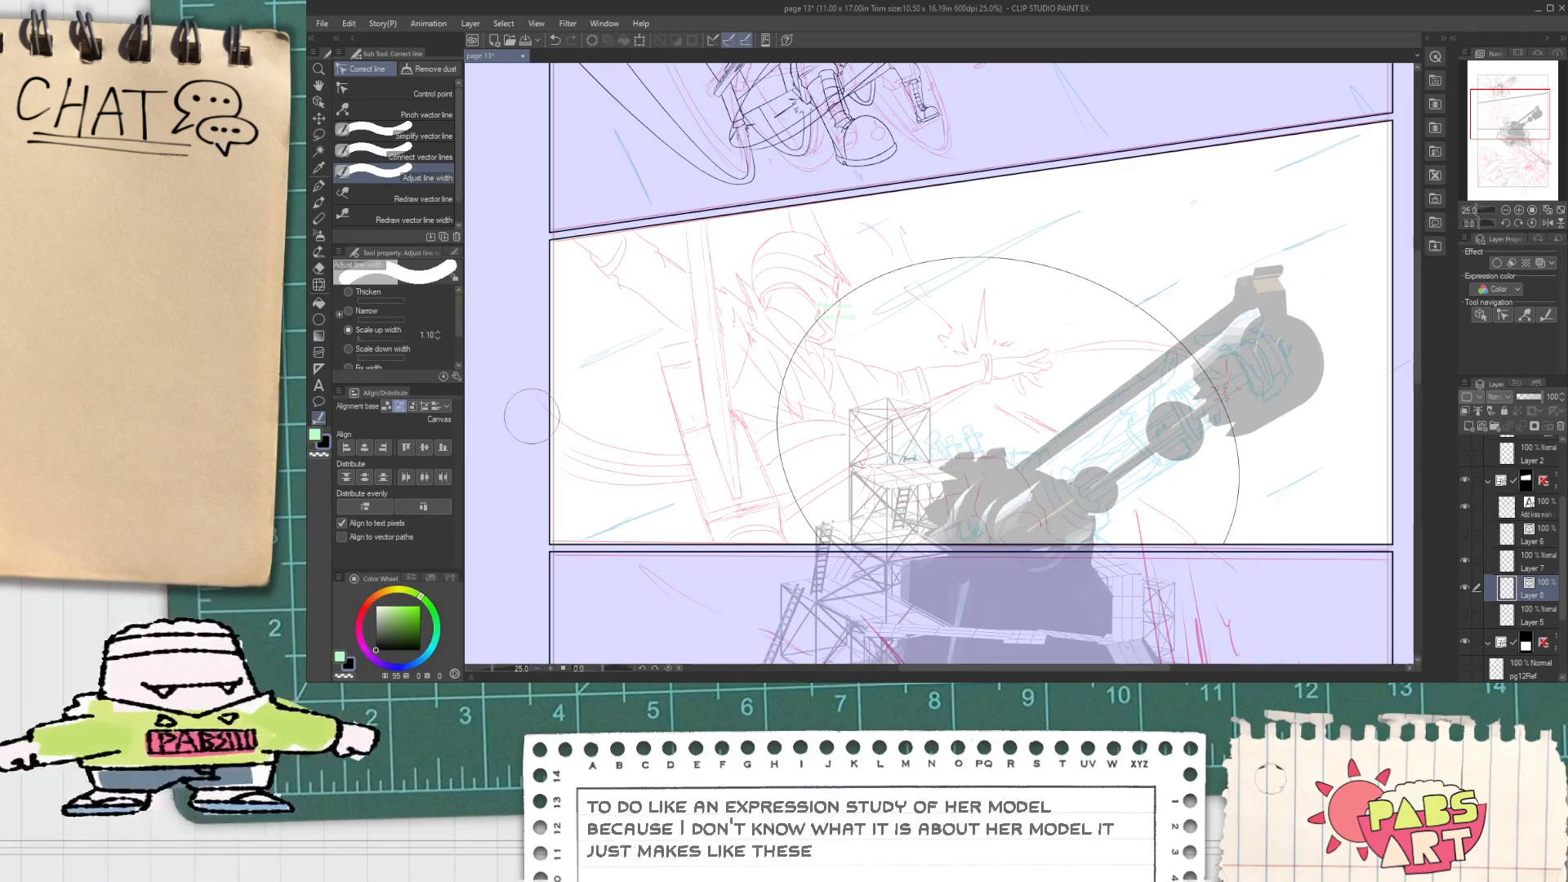
Step: Thicken the dome outline along both sides and its upper curve with the line width correction, and undo the last stroke
mouse_move(890, 572)
mouse_down()
mouse_move(805, 343)
mouse_move(1147, 600)
mouse_up()
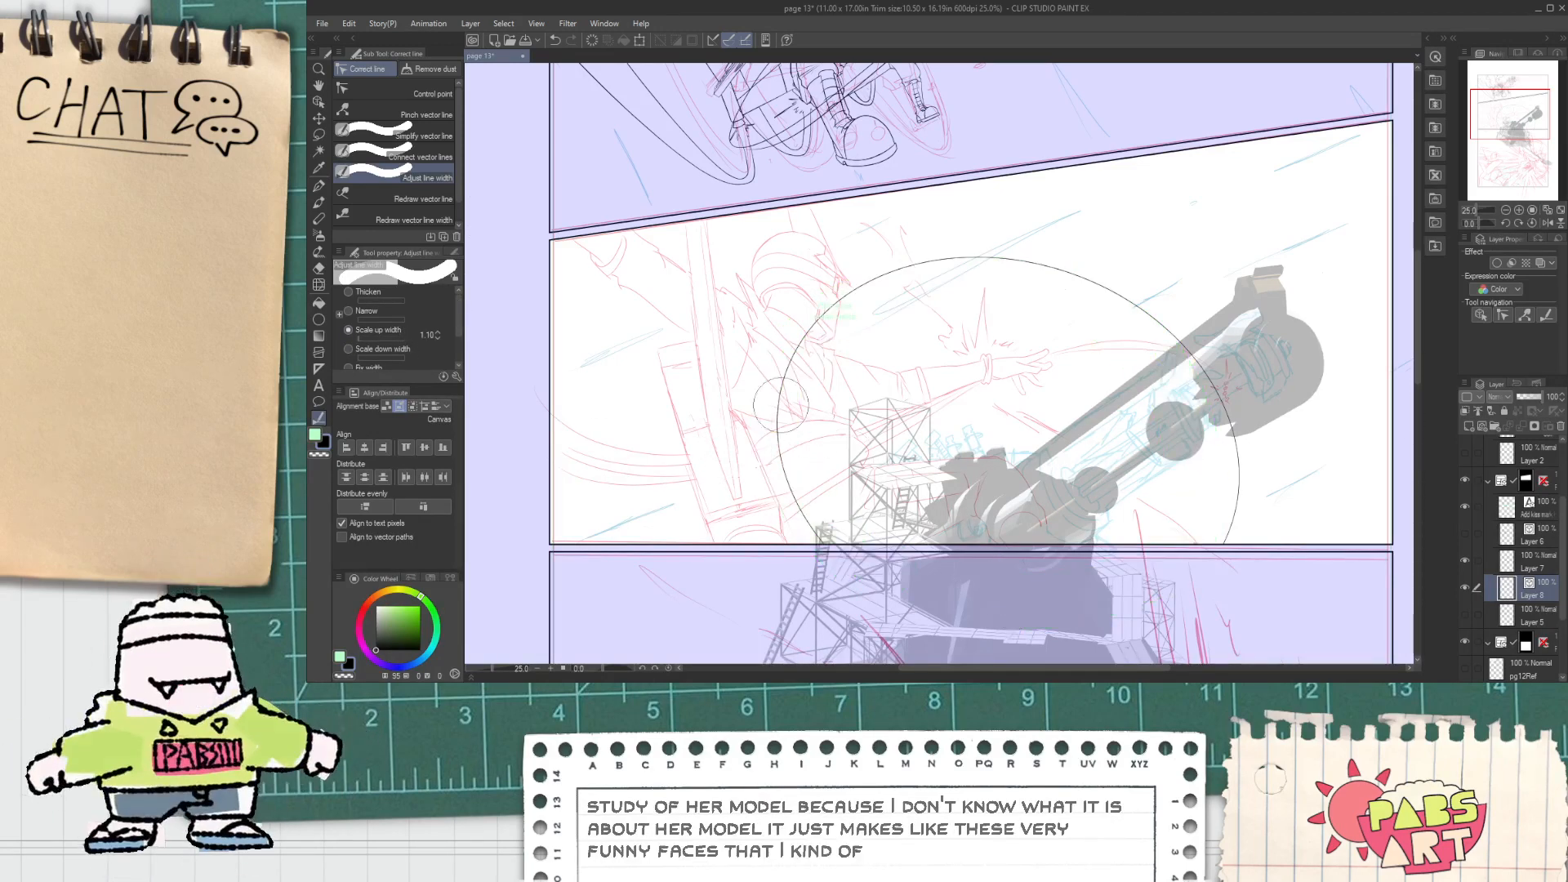
mouse_move(780, 392)
mouse_down()
mouse_move(874, 588)
mouse_move(939, 625)
mouse_up()
drag(1096, 577, 1271, 431)
drag(1197, 491, 1225, 526)
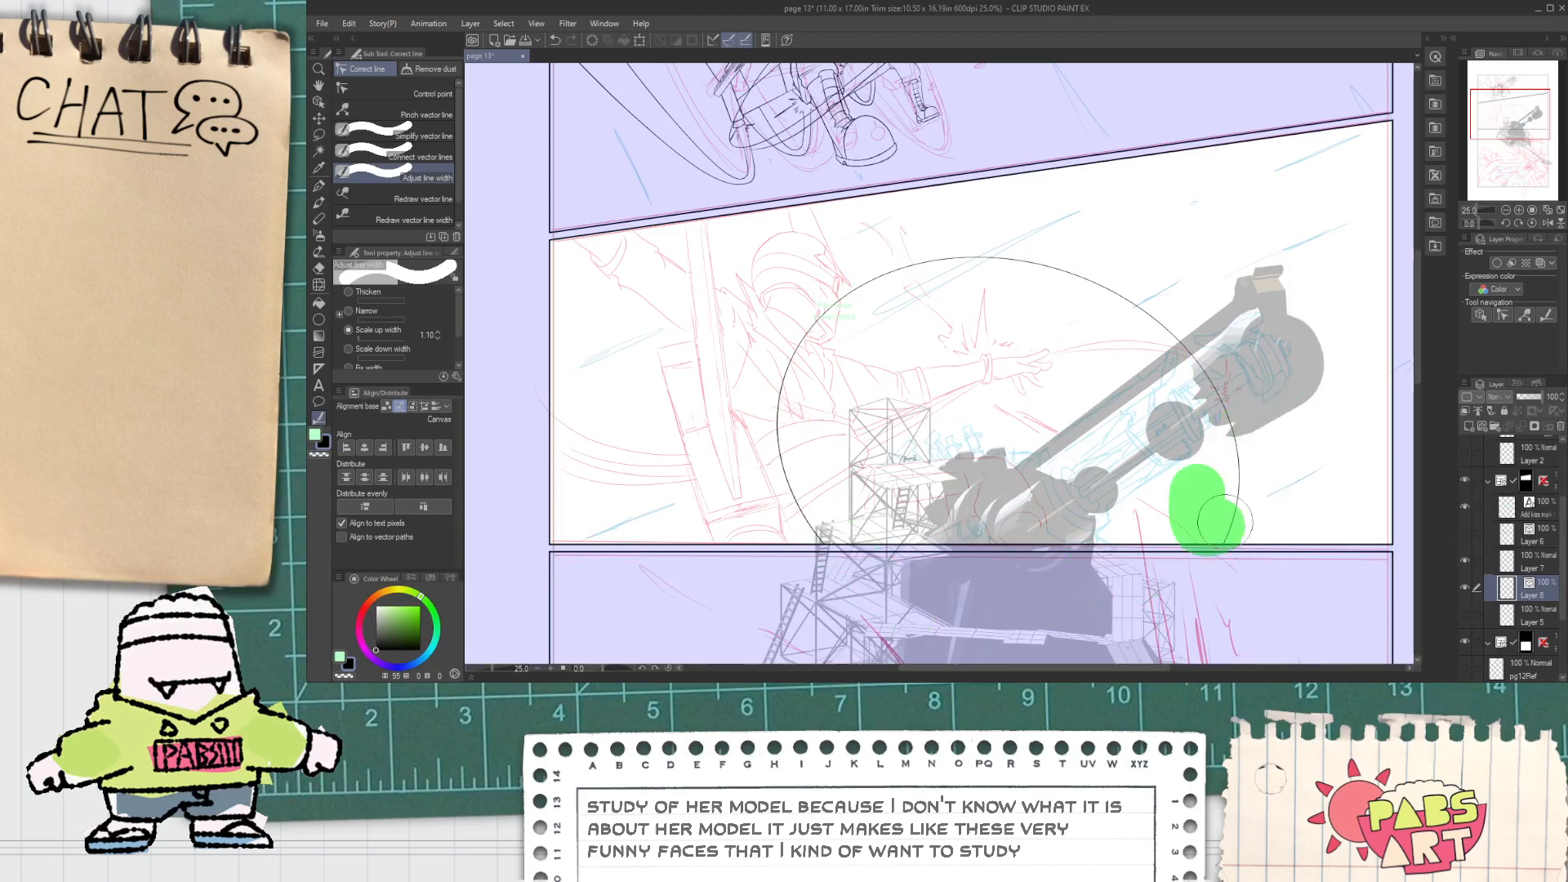
drag(1135, 369, 1150, 382)
drag(1057, 280, 1083, 297)
mouse_move(784, 425)
mouse_down()
mouse_move(825, 482)
mouse_move(817, 503)
mouse_move(944, 653)
mouse_up()
click(406, 218)
key(ctrl+z)
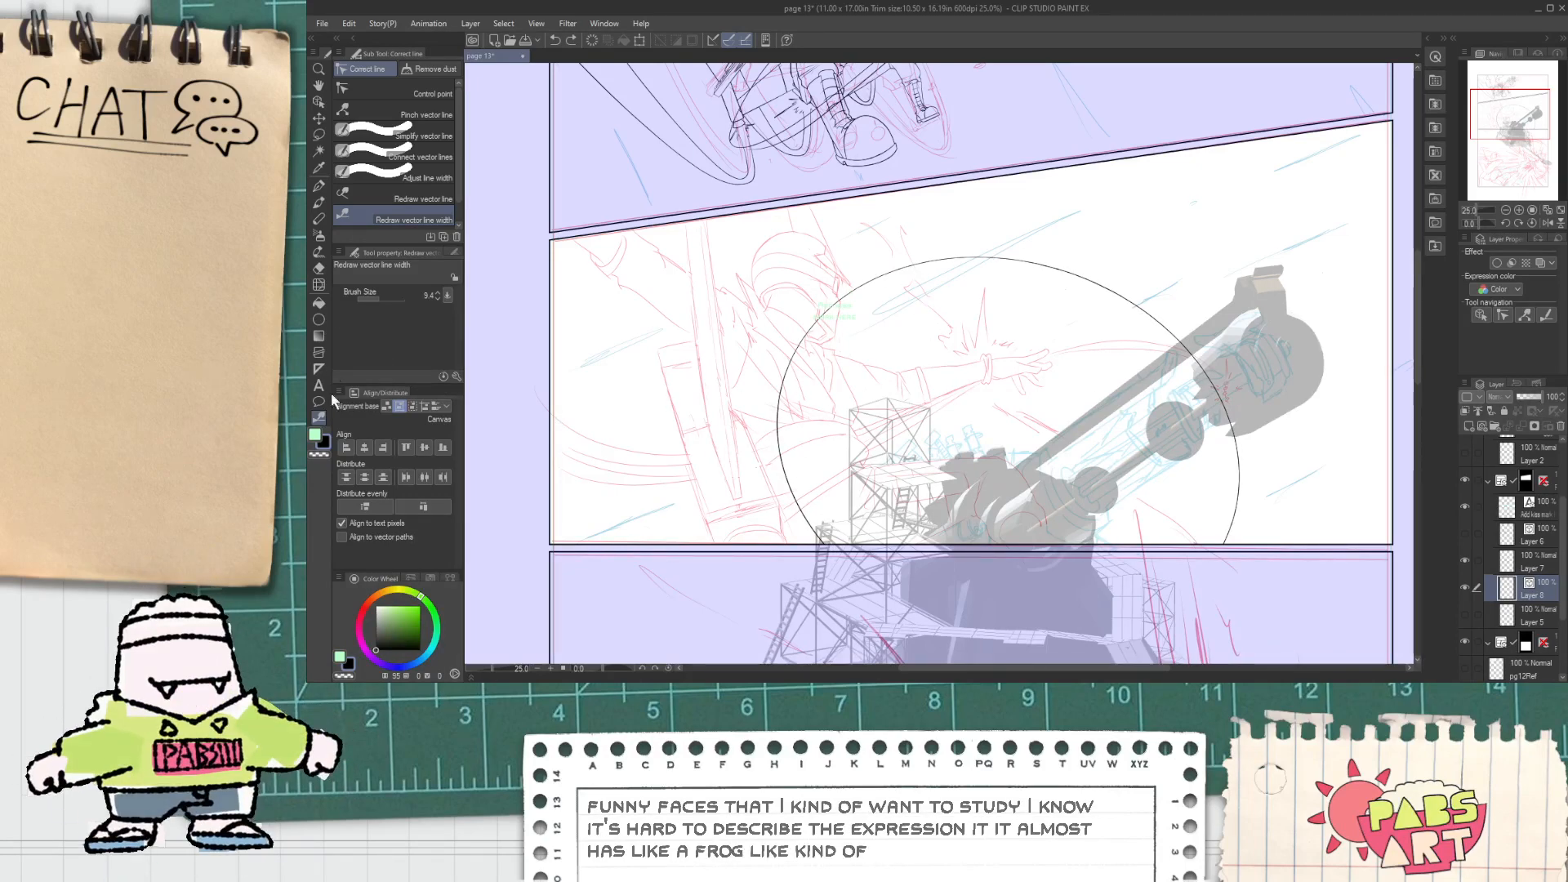
Step: Join and simplify the dome outline's segments along both sides with Connect vector lines
click(420, 157)
mouse_move(781, 405)
mouse_down()
mouse_move(901, 636)
mouse_move(804, 388)
mouse_up()
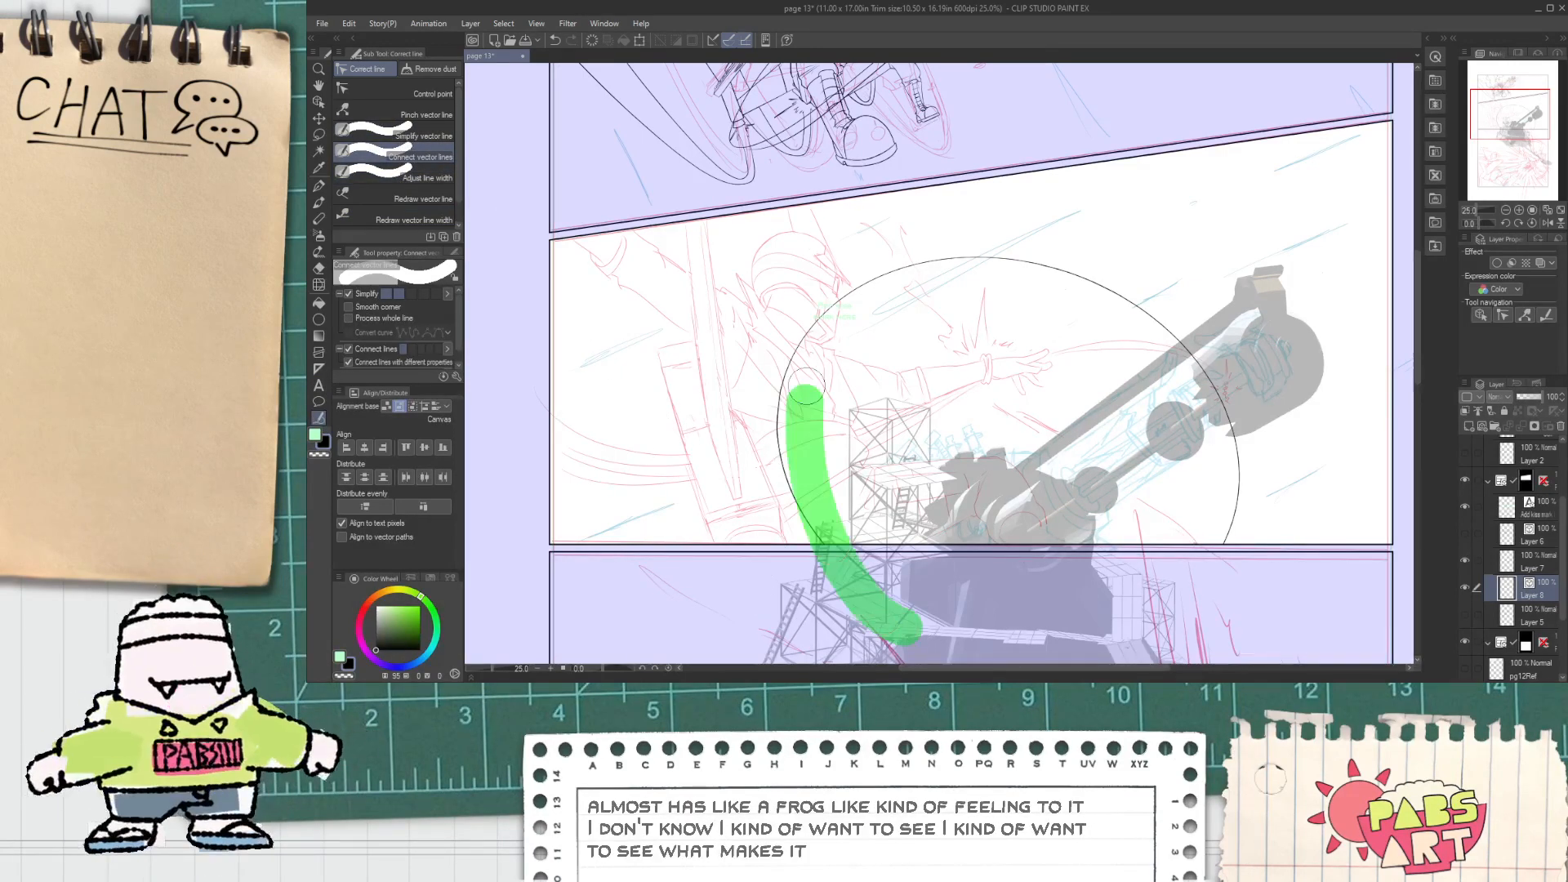
drag(800, 535, 786, 352)
drag(803, 415, 939, 607)
drag(1091, 320, 1292, 597)
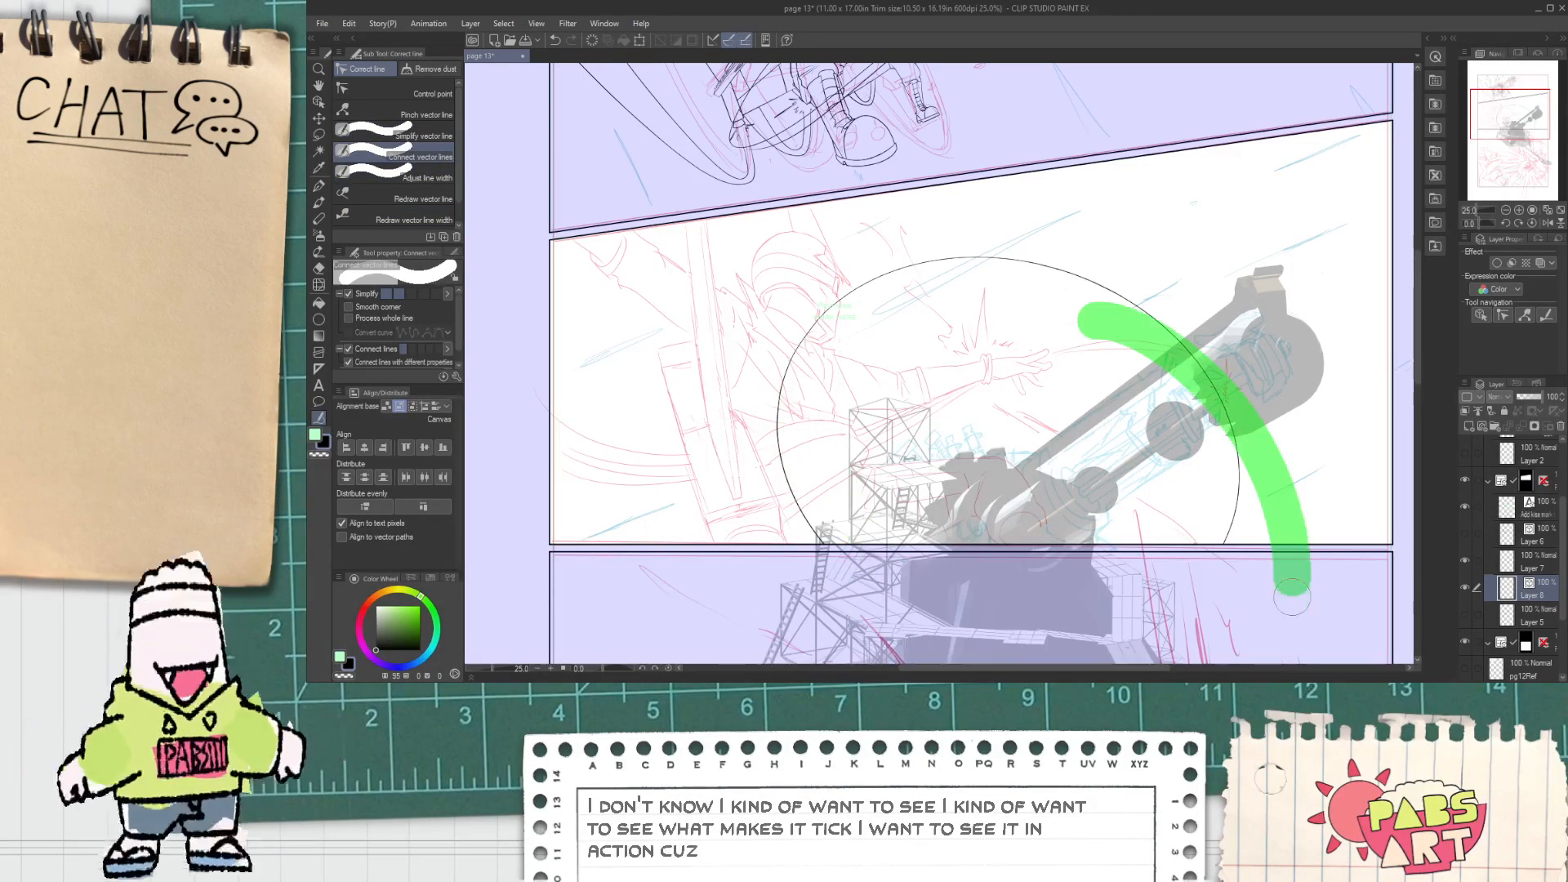
mouse_move(1244, 455)
mouse_down()
mouse_move(1203, 583)
mouse_move(1235, 449)
mouse_up()
drag(1228, 490, 1145, 606)
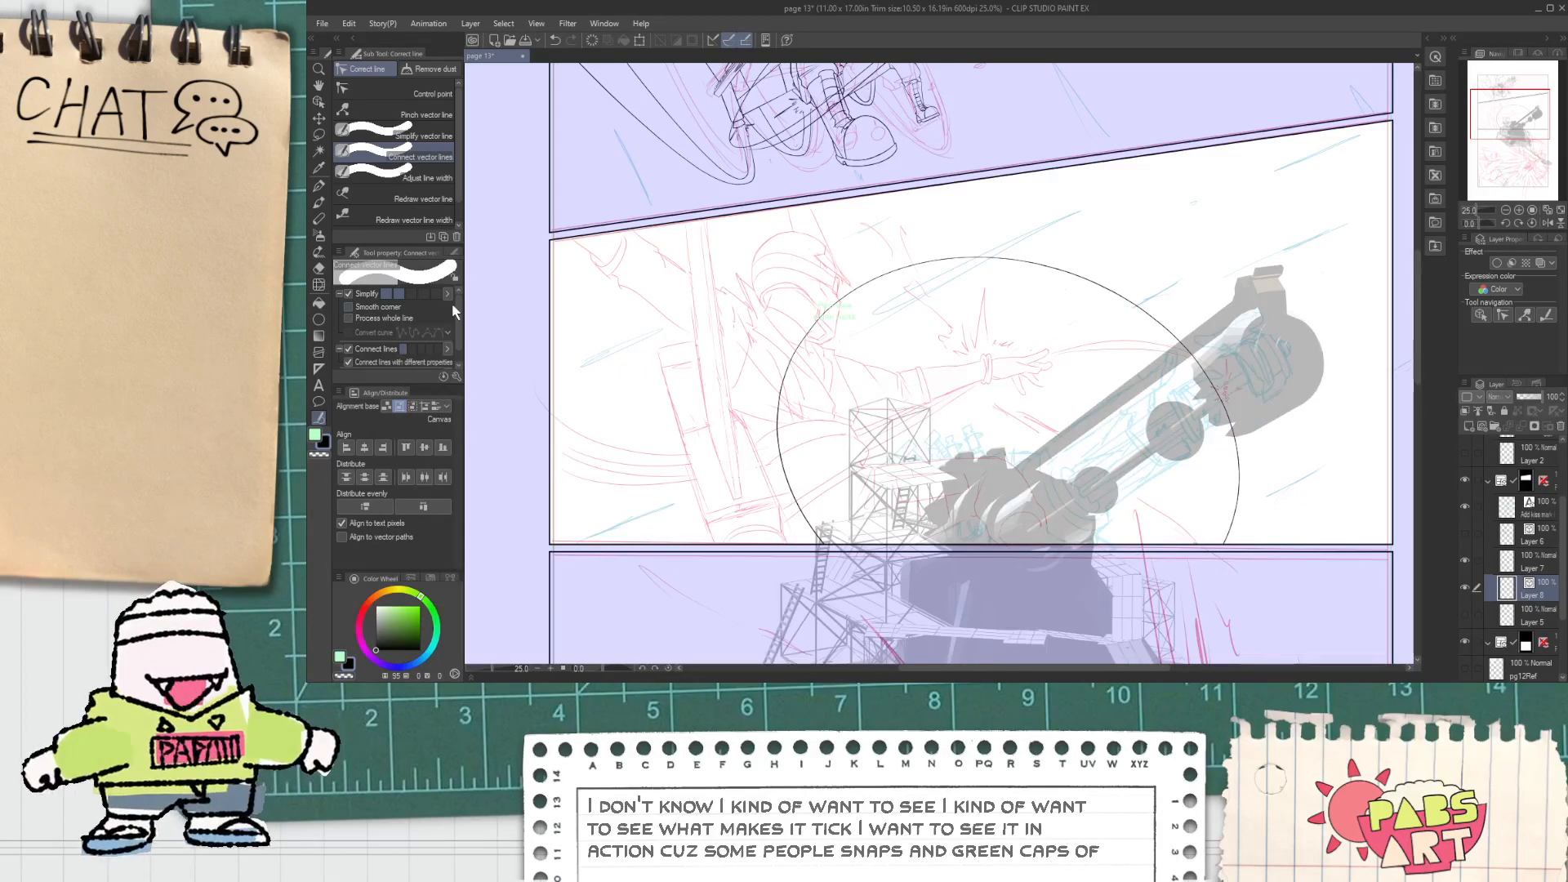
Step: Thicken the large circle's vector line in the middle panel with Adjust line width, scaling the width up by 1.10
click(425, 171)
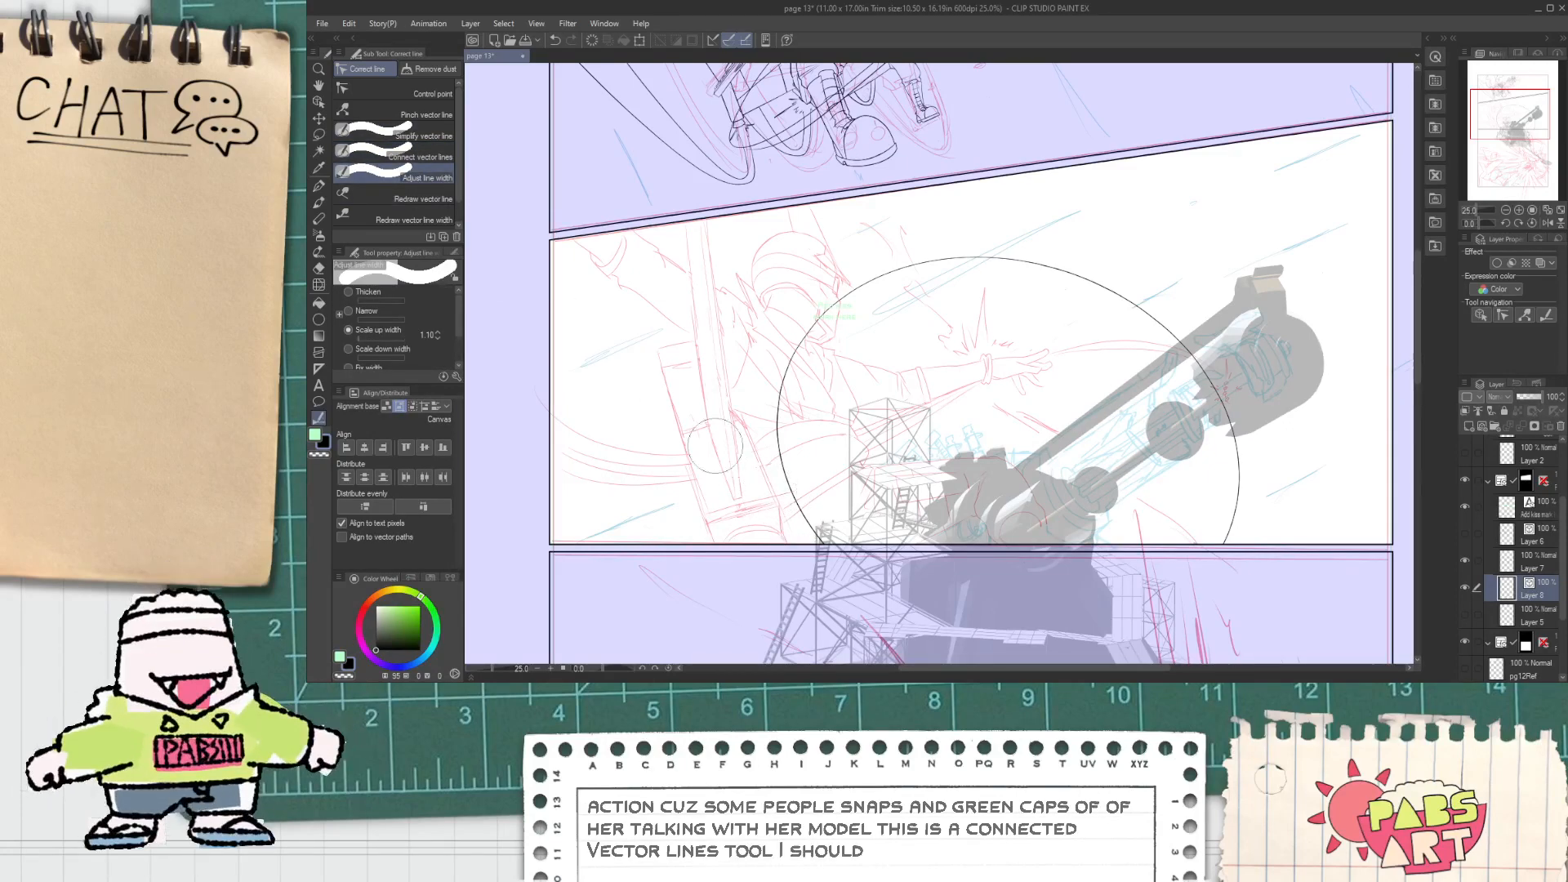
mouse_move(772, 396)
mouse_down()
mouse_move(837, 556)
mouse_move(915, 637)
mouse_up()
mouse_move(1173, 403)
mouse_down()
mouse_move(1209, 429)
mouse_move(1206, 569)
mouse_up()
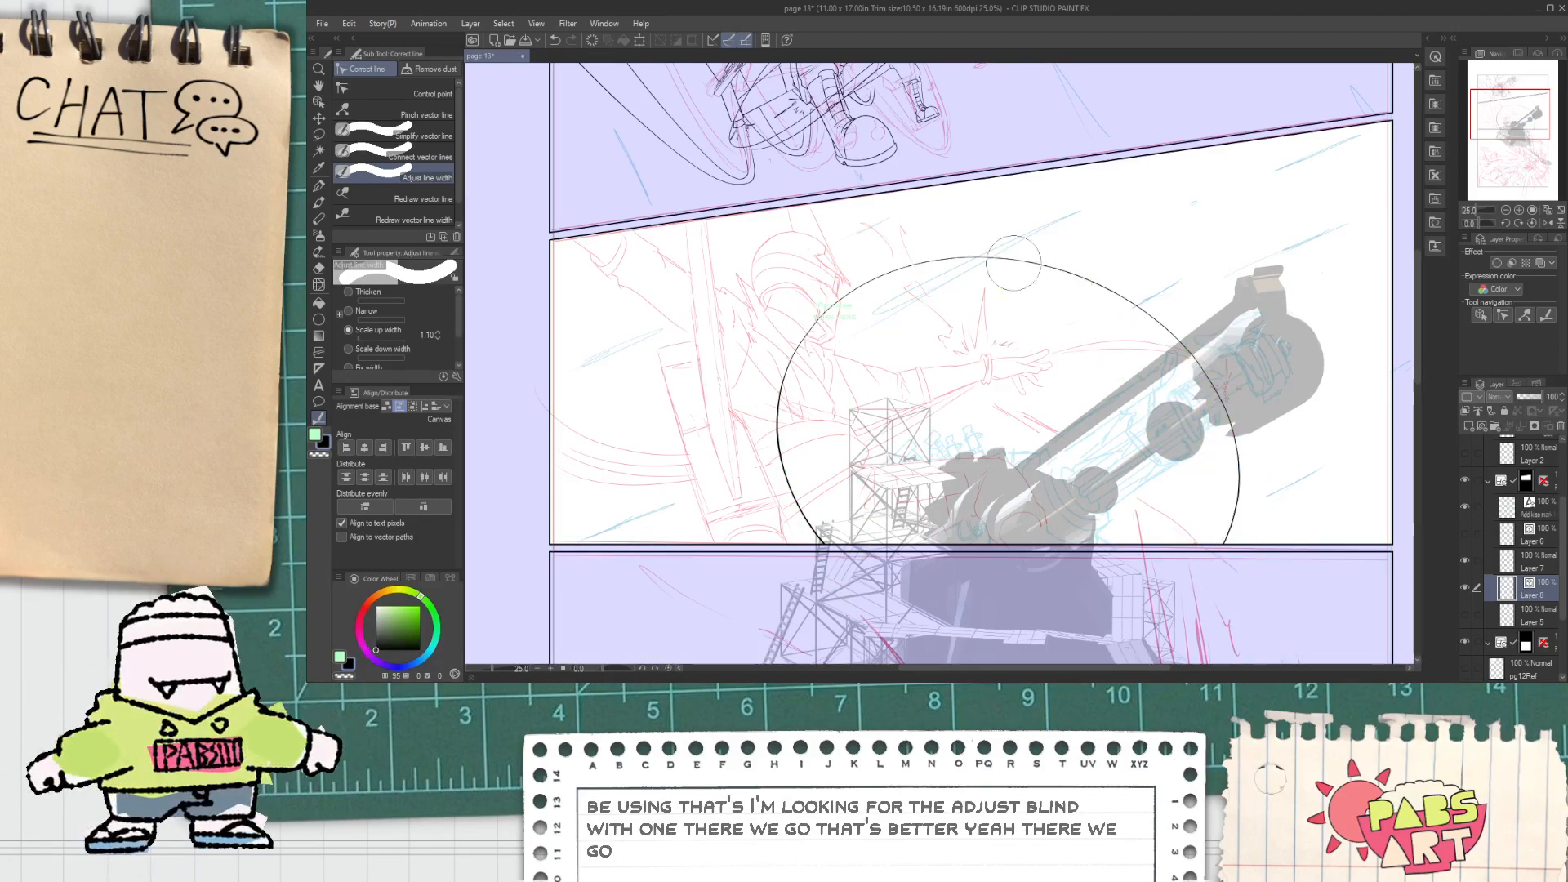
drag(1062, 412, 1180, 431)
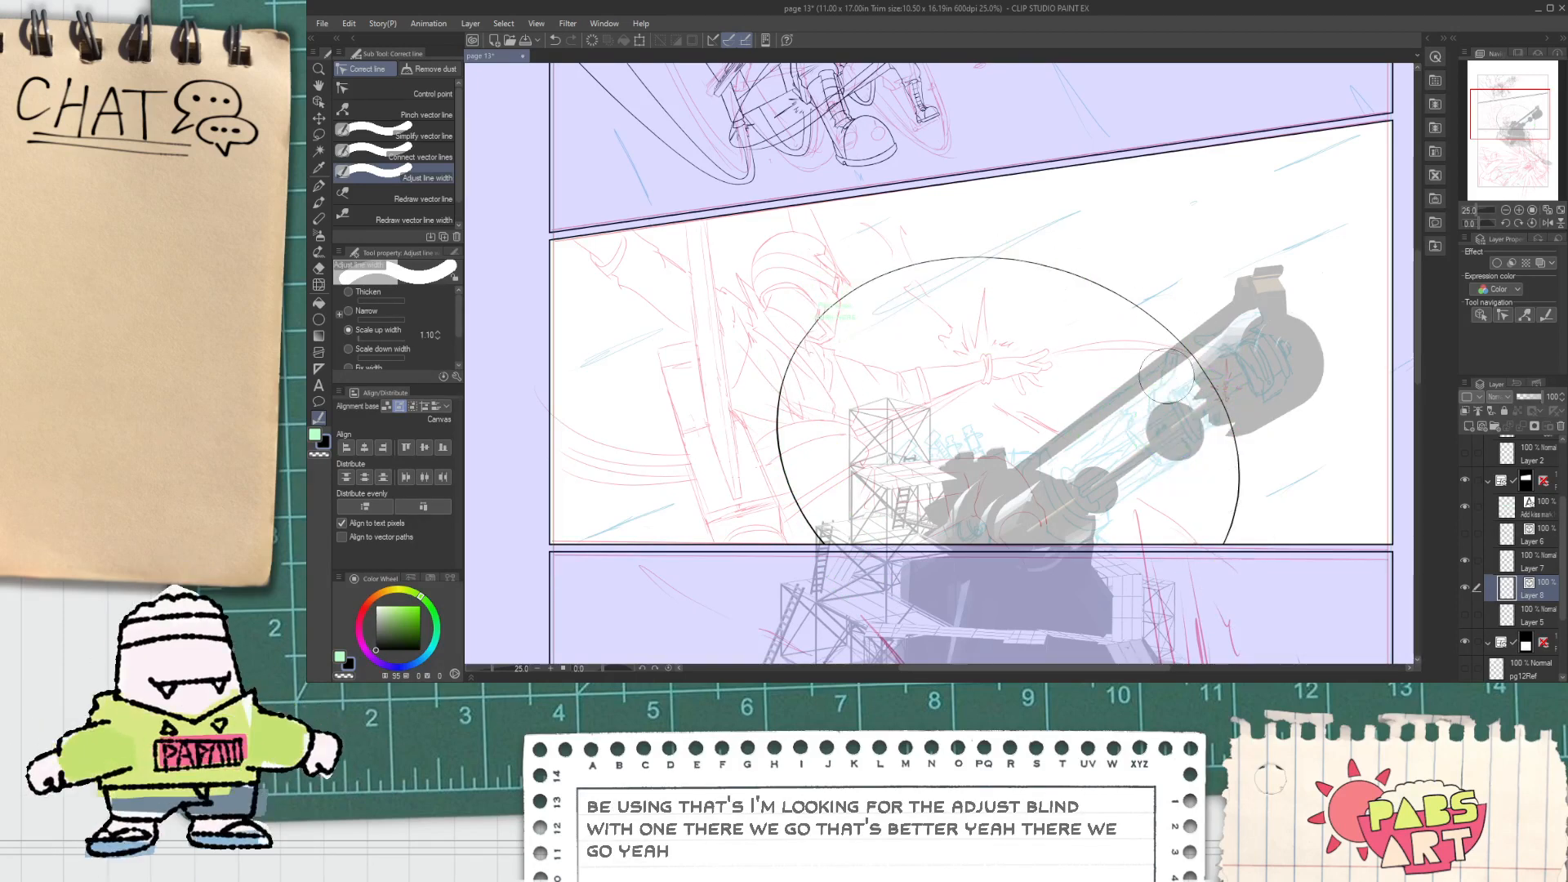
Step: Duplicate the circle in the middle panel and stretch the copy slightly outward on both sides to form a double outline
key(space)
drag(924, 484, 800, 377)
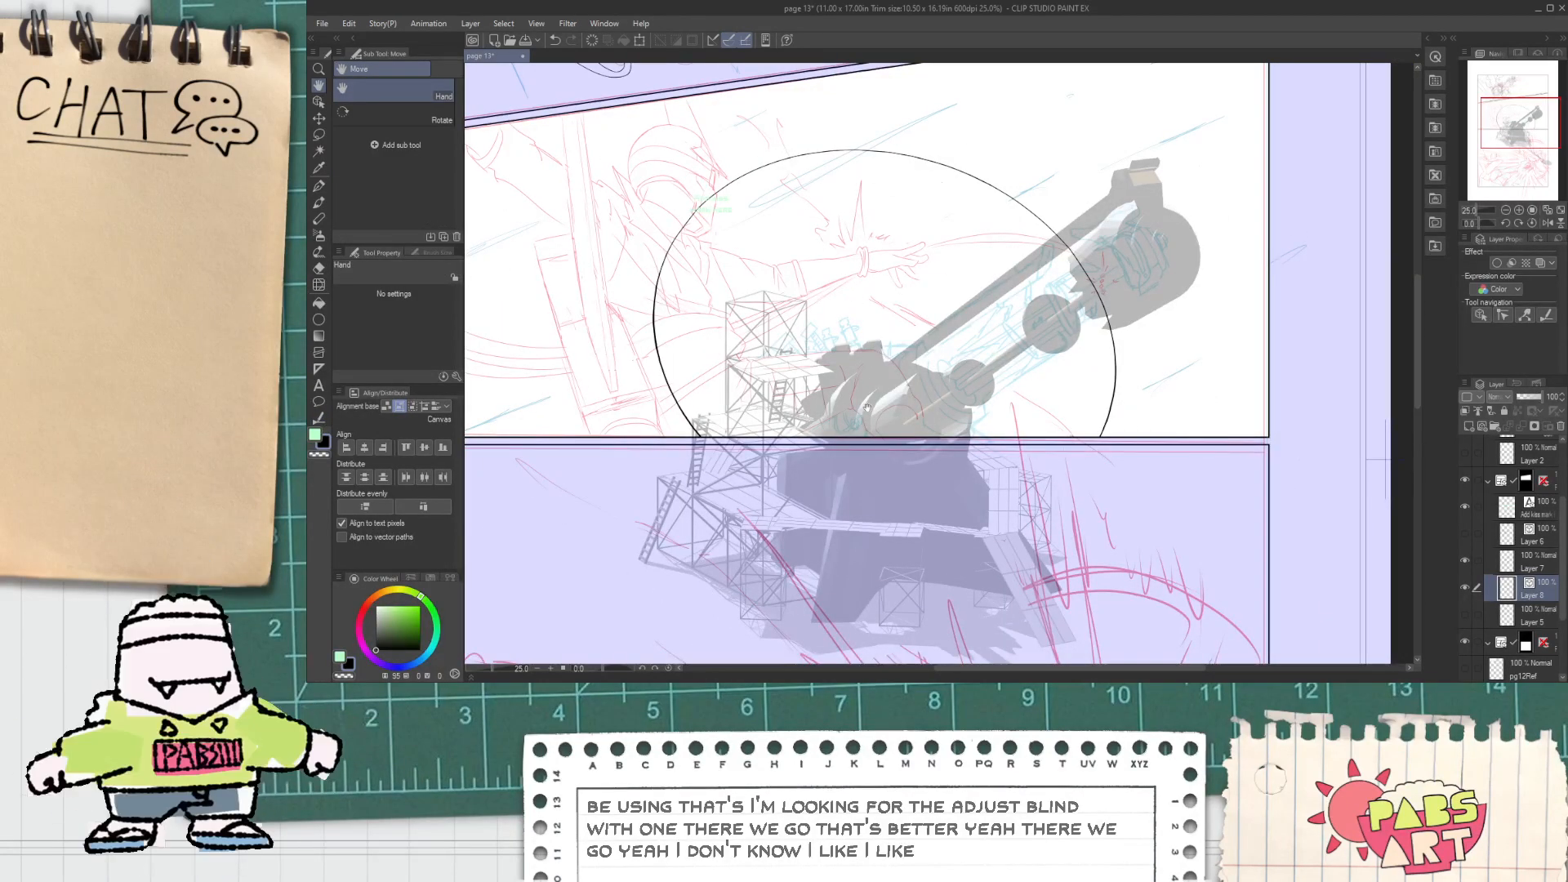
scroll(866, 397, up, 1)
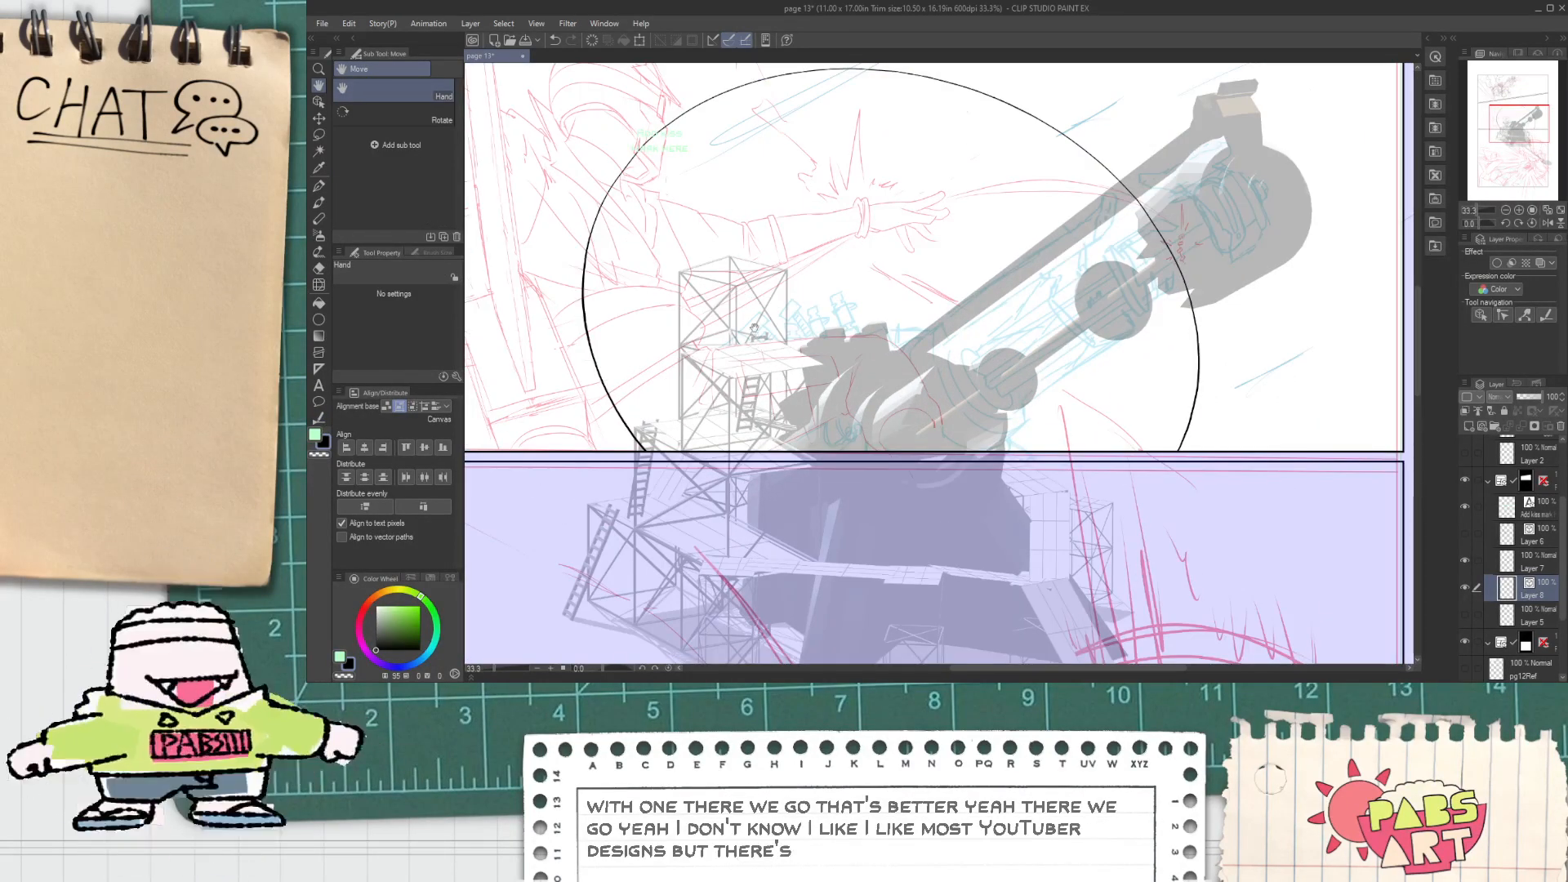
drag(677, 331, 749, 437)
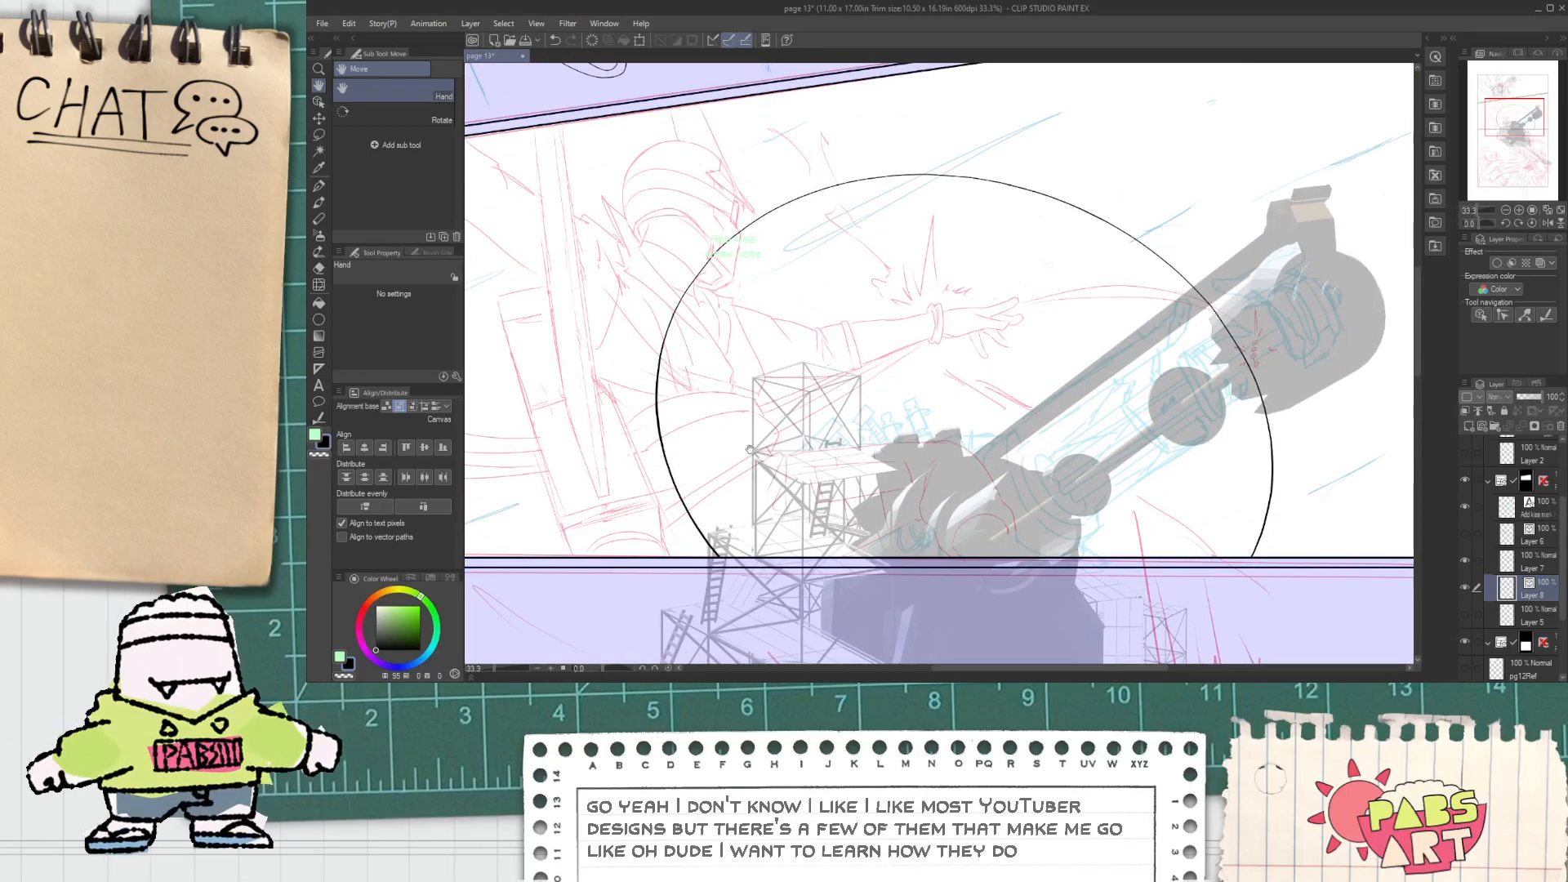
click(688, 527)
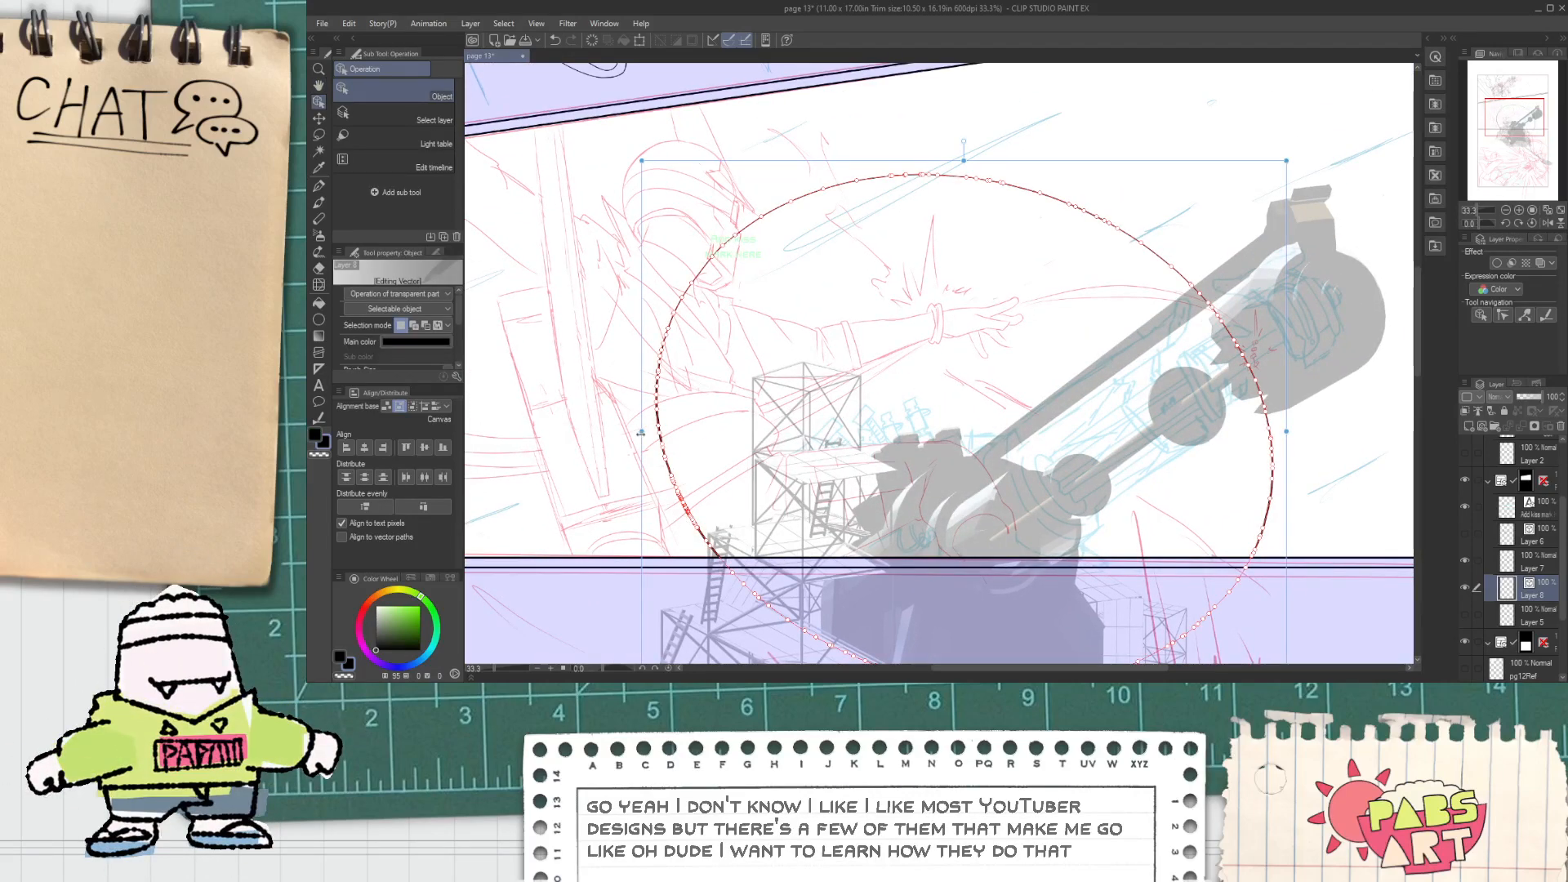
drag(640, 433, 621, 430)
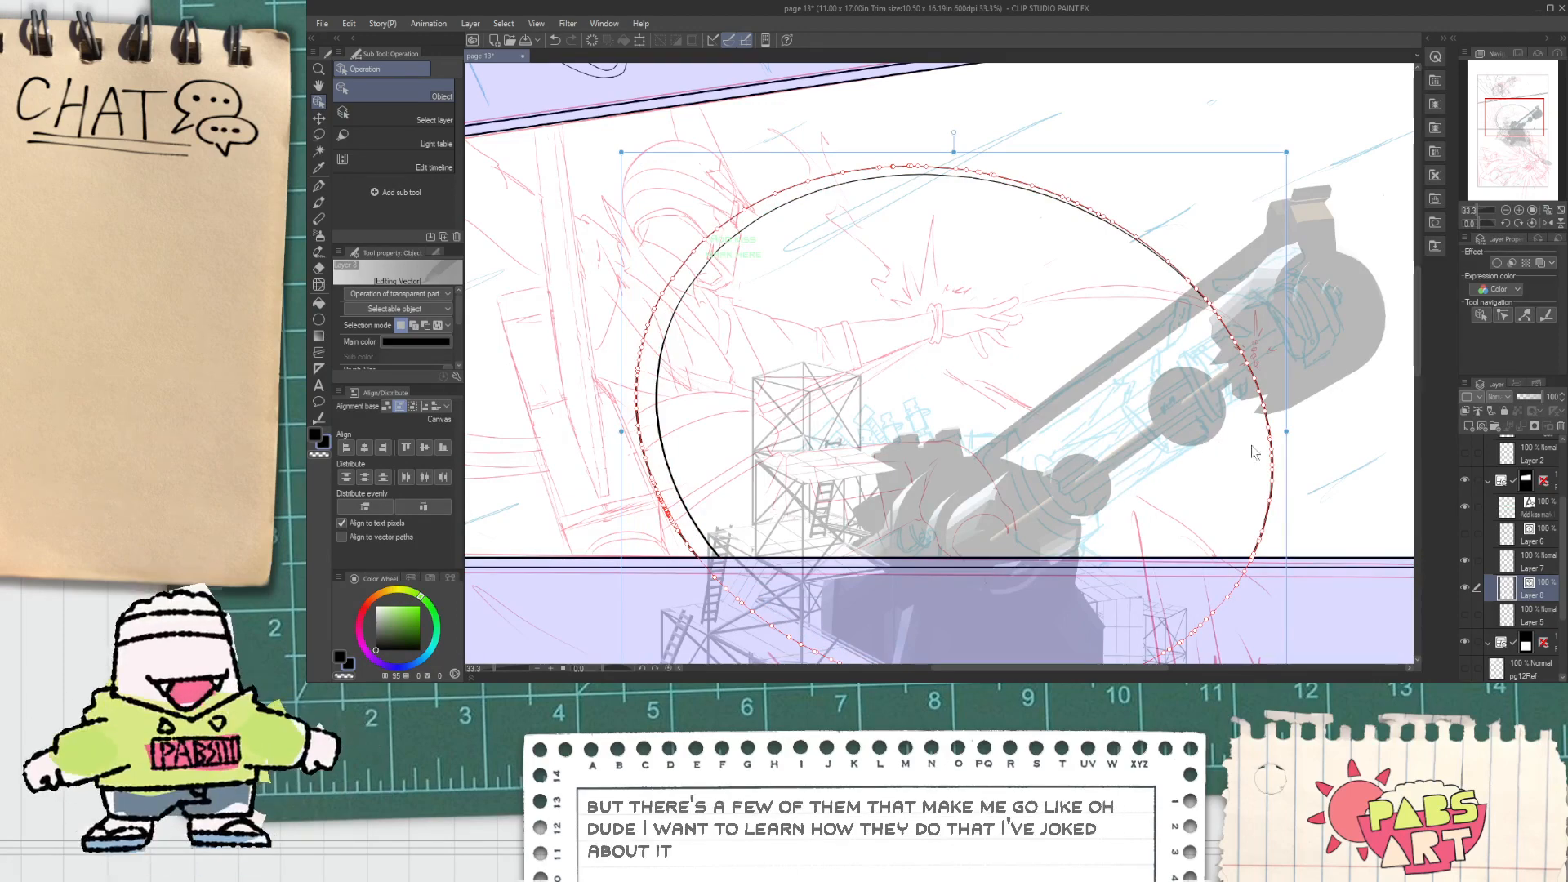
drag(1287, 431, 1309, 419)
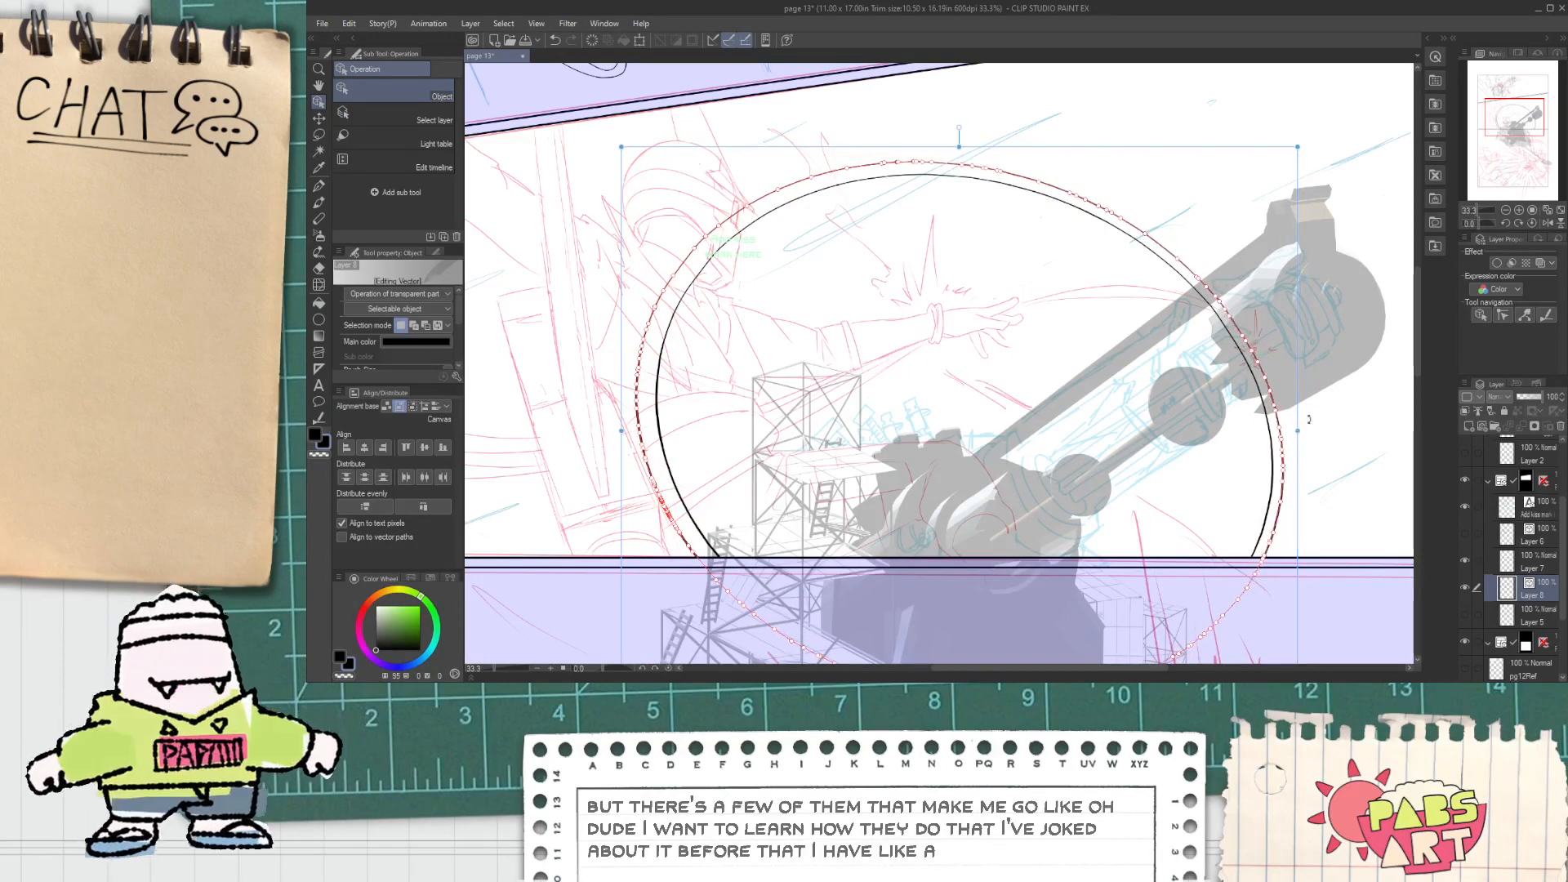
click(1039, 367)
Step: Try a wide G-pen arc outside the double circle, running from the middle panel's upper edge to its lower right corner
scroll(1013, 365, down, 1)
key(space)
drag(1004, 400, 954, 349)
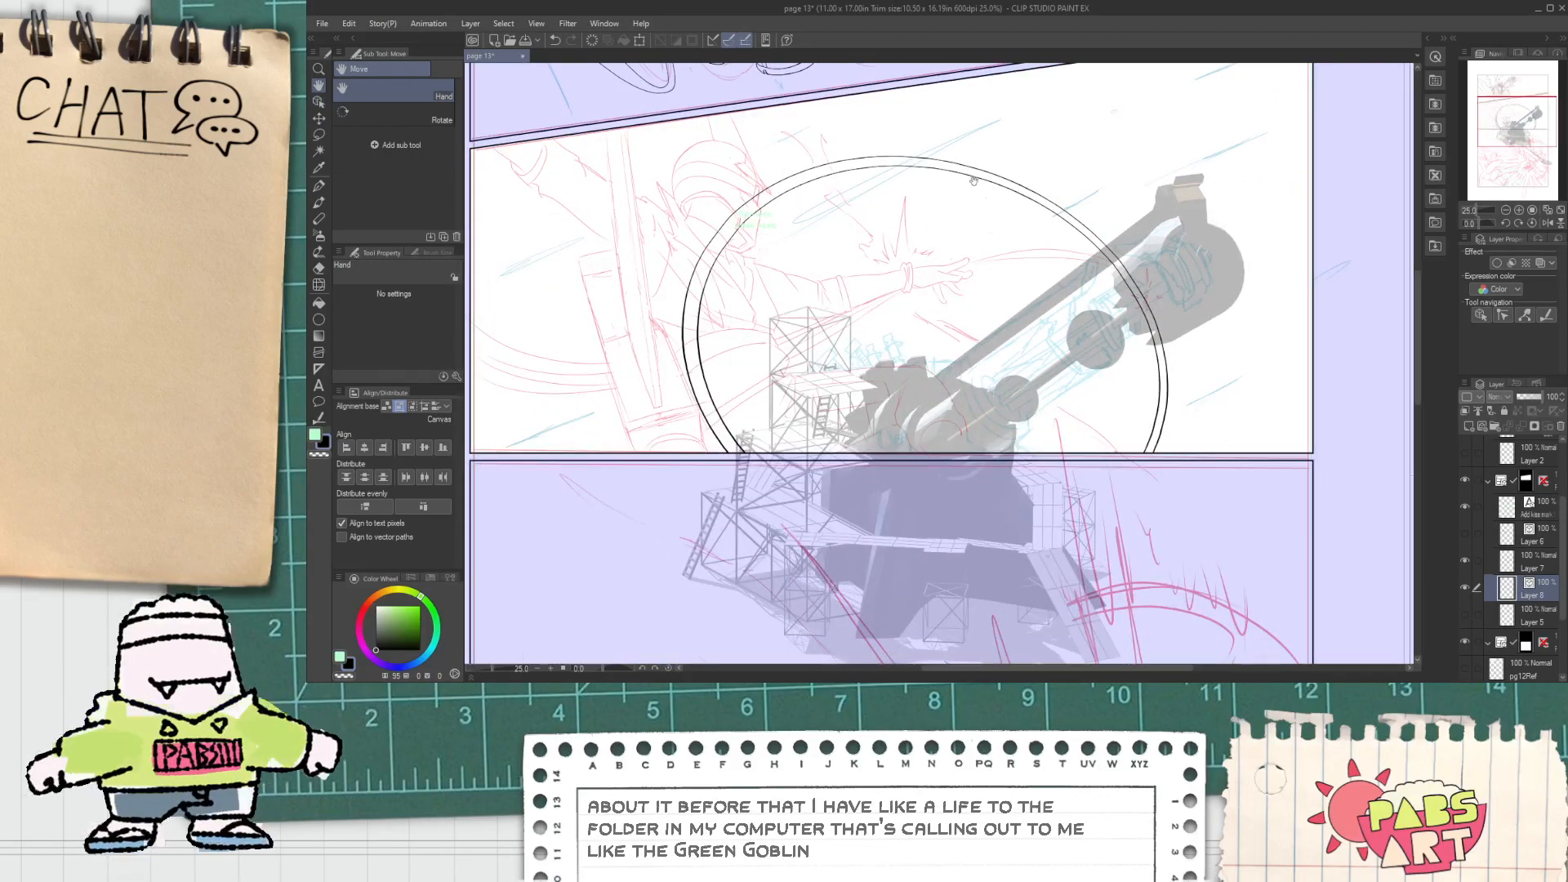
key(p)
drag(987, 230, 985, 239)
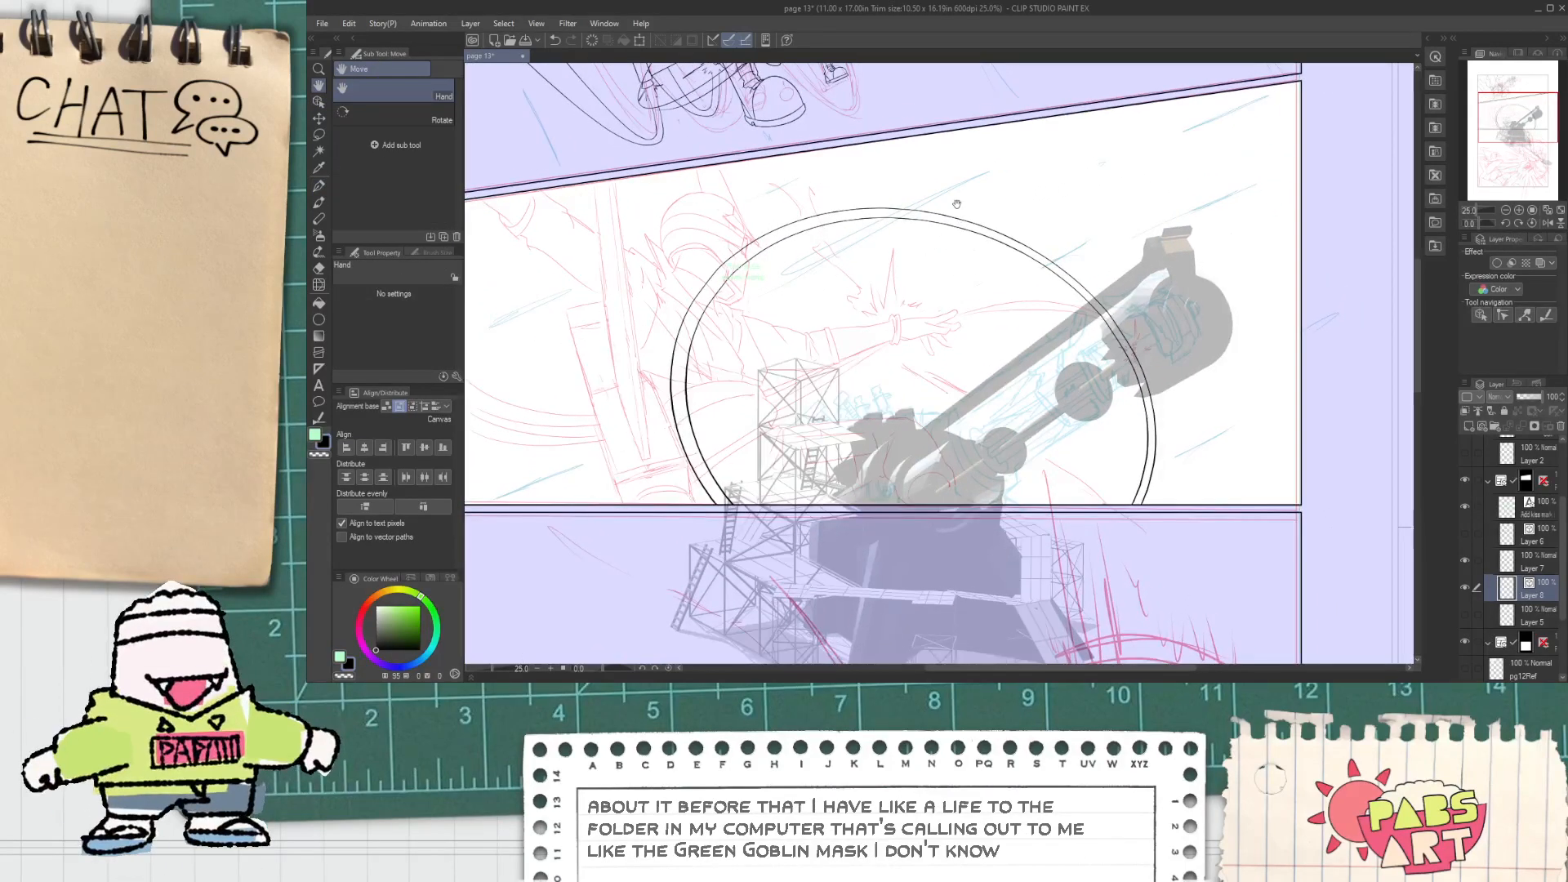
key(p)
drag(910, 136, 1281, 505)
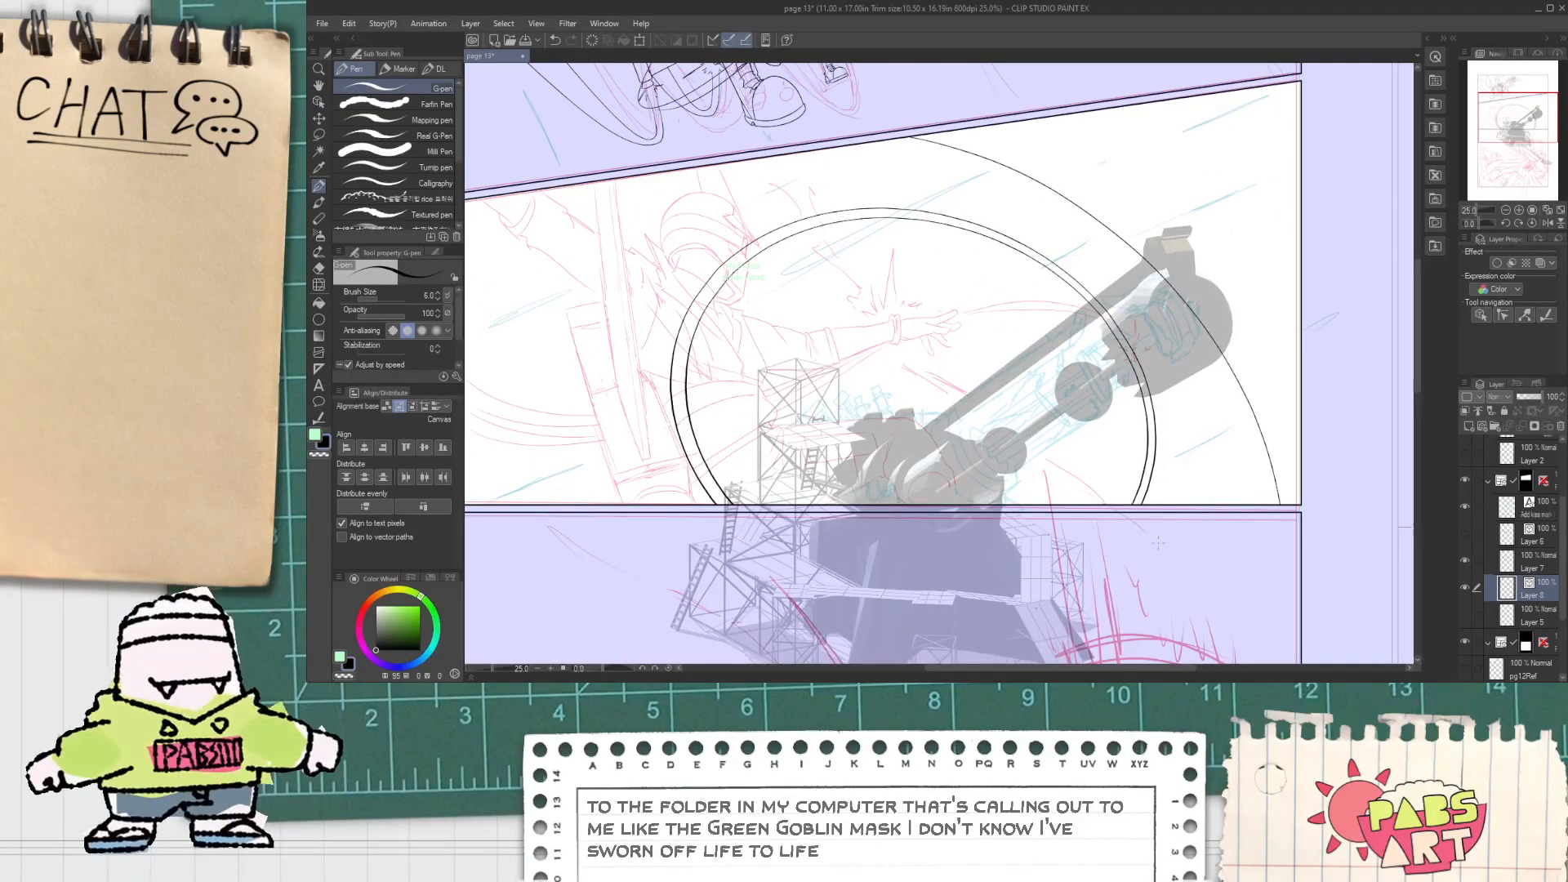
key(ctrl+z)
Step: Try a high G-pen arc over the double circle, spanning the full width of the middle panel
key(space)
drag(593, 374, 837, 390)
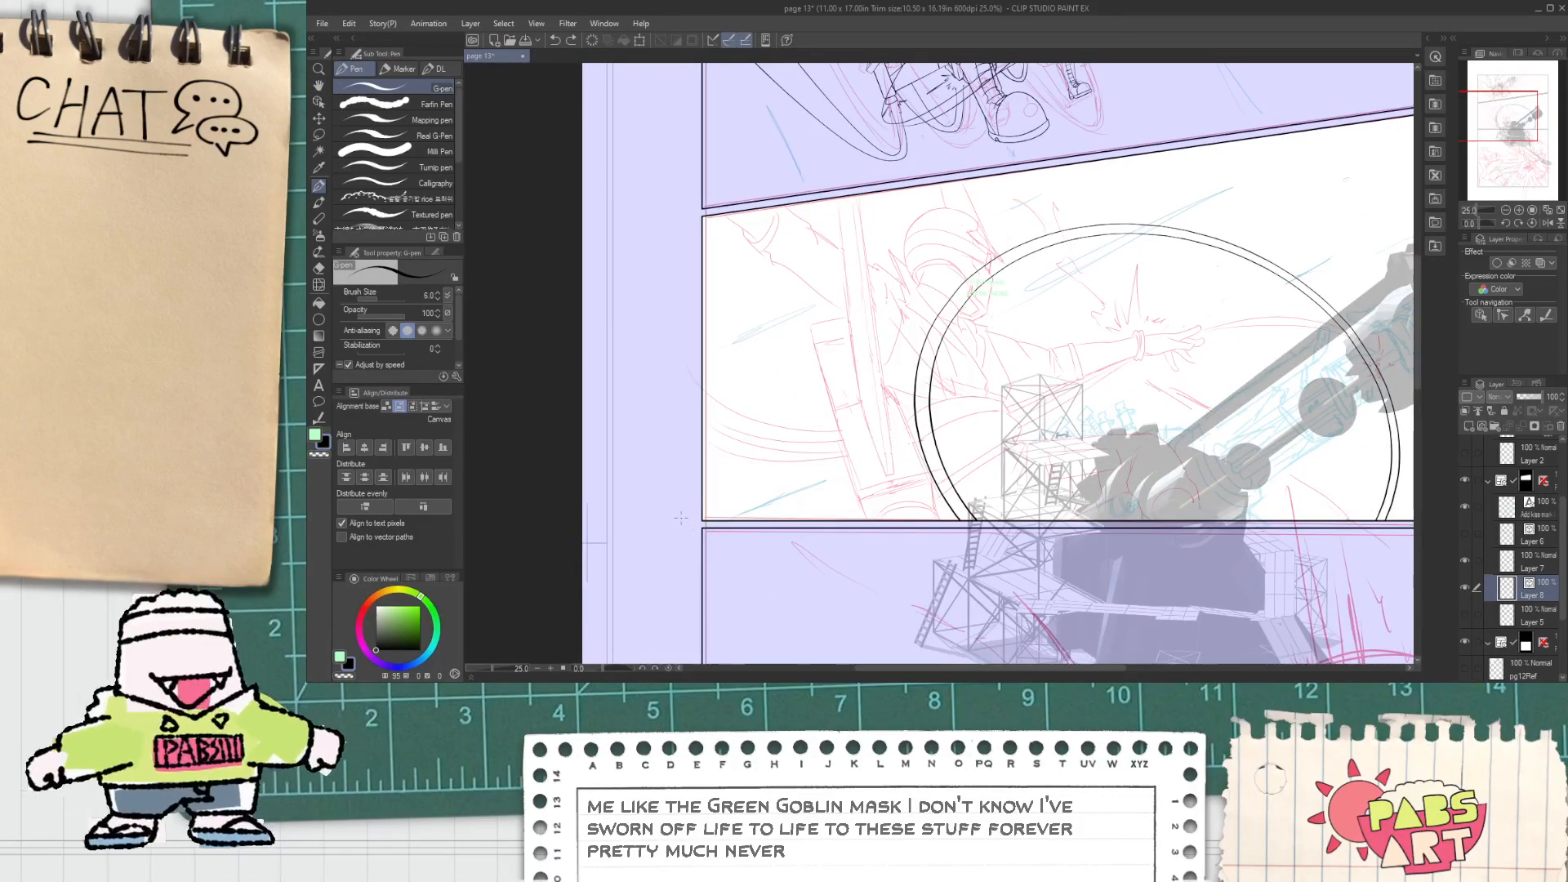
scroll(686, 521, down, 2)
key(space)
drag(685, 519, 622, 447)
scroll(631, 381, up, 2)
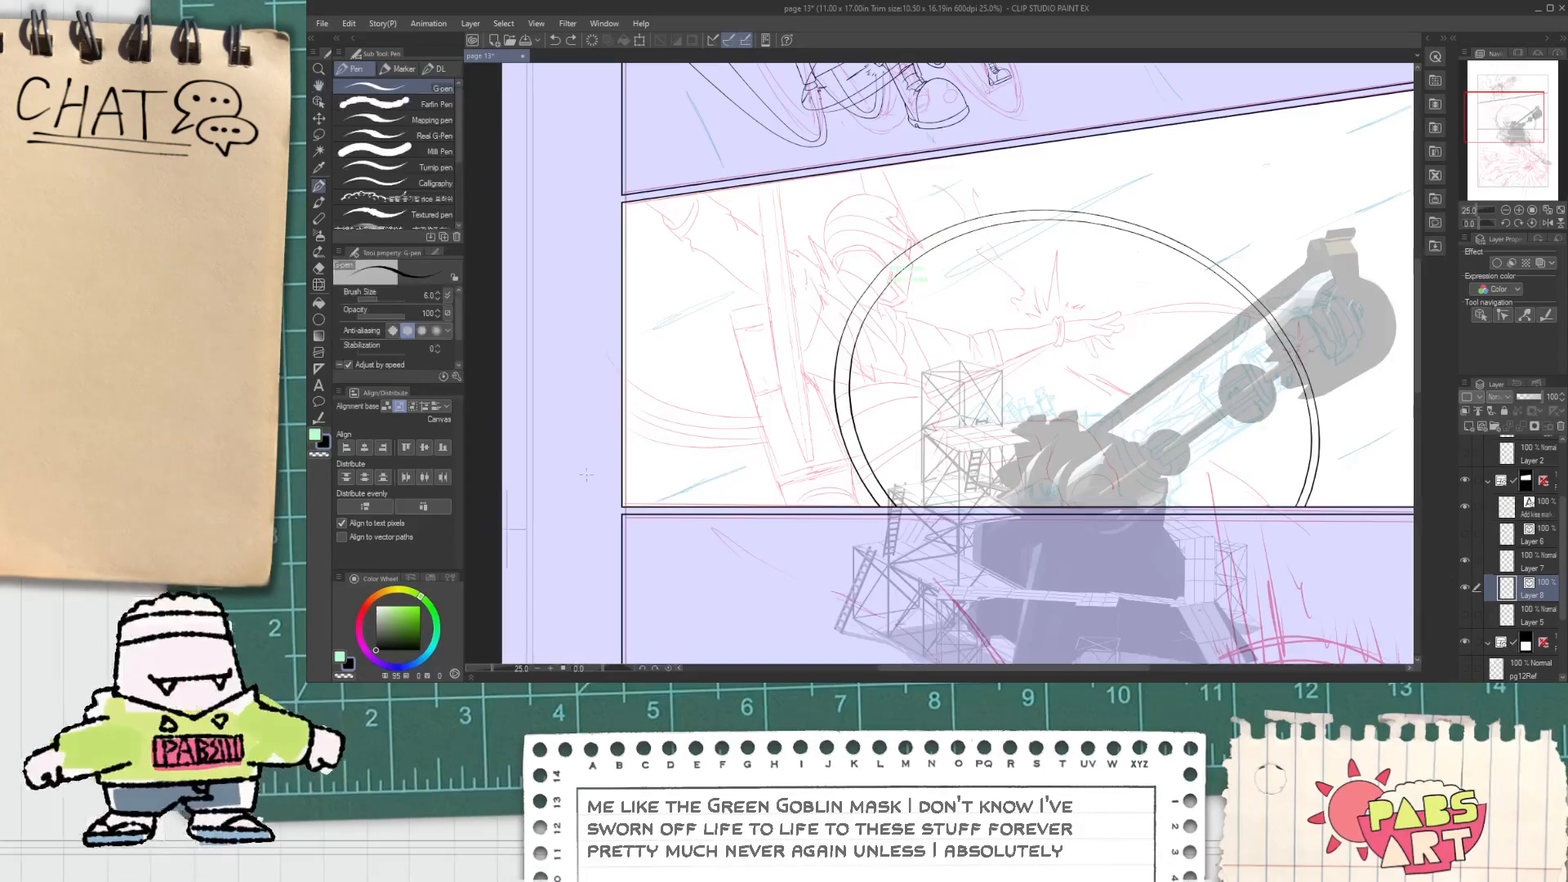
scroll(809, 466, down, 2)
key(space)
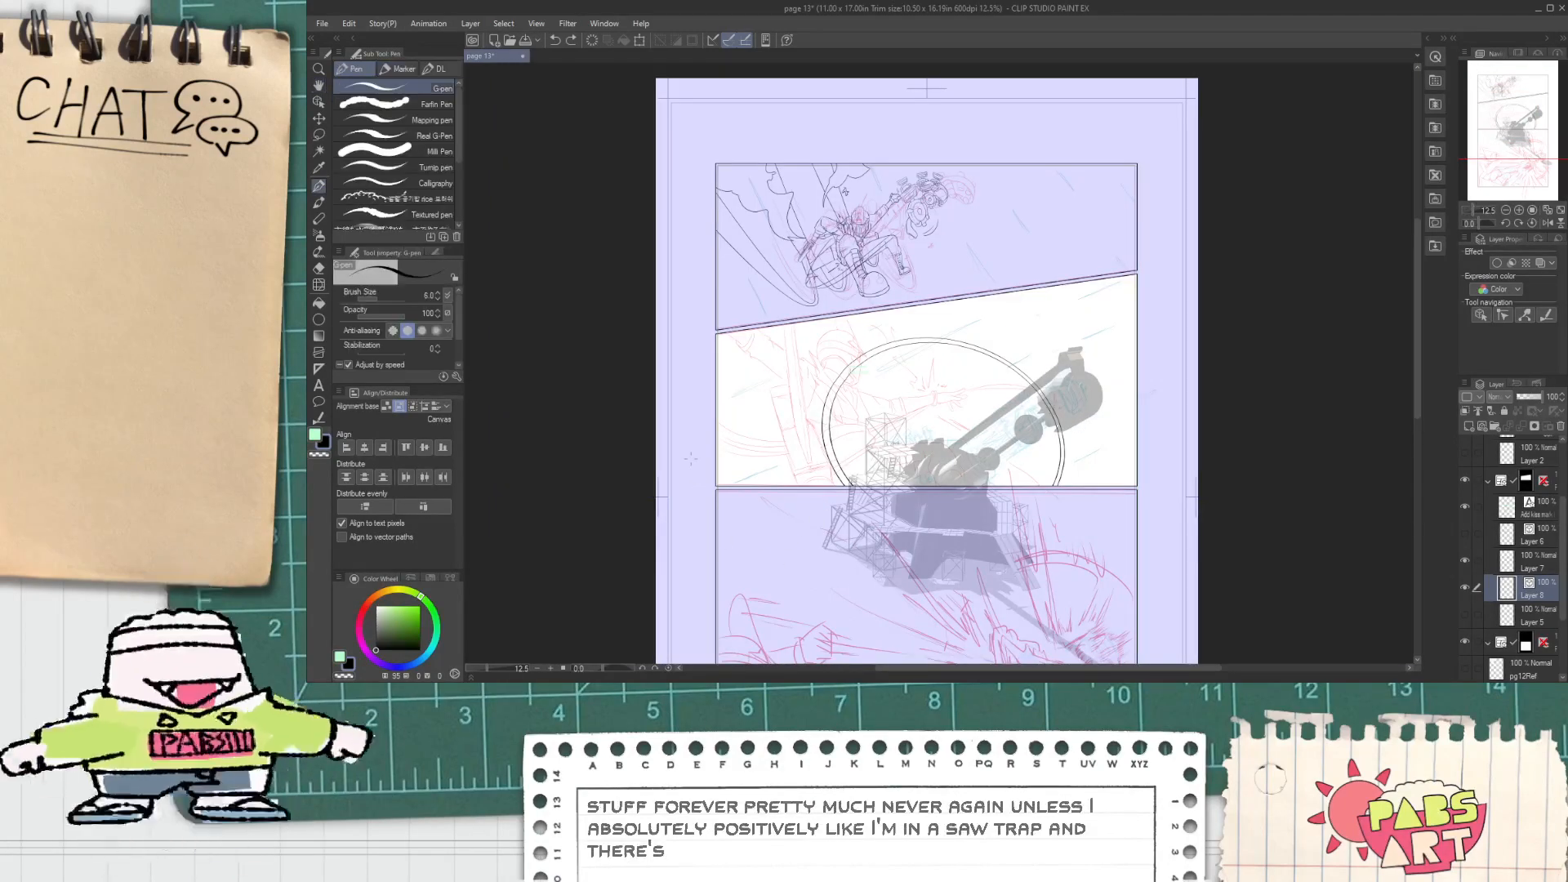
drag(735, 521, 1214, 451)
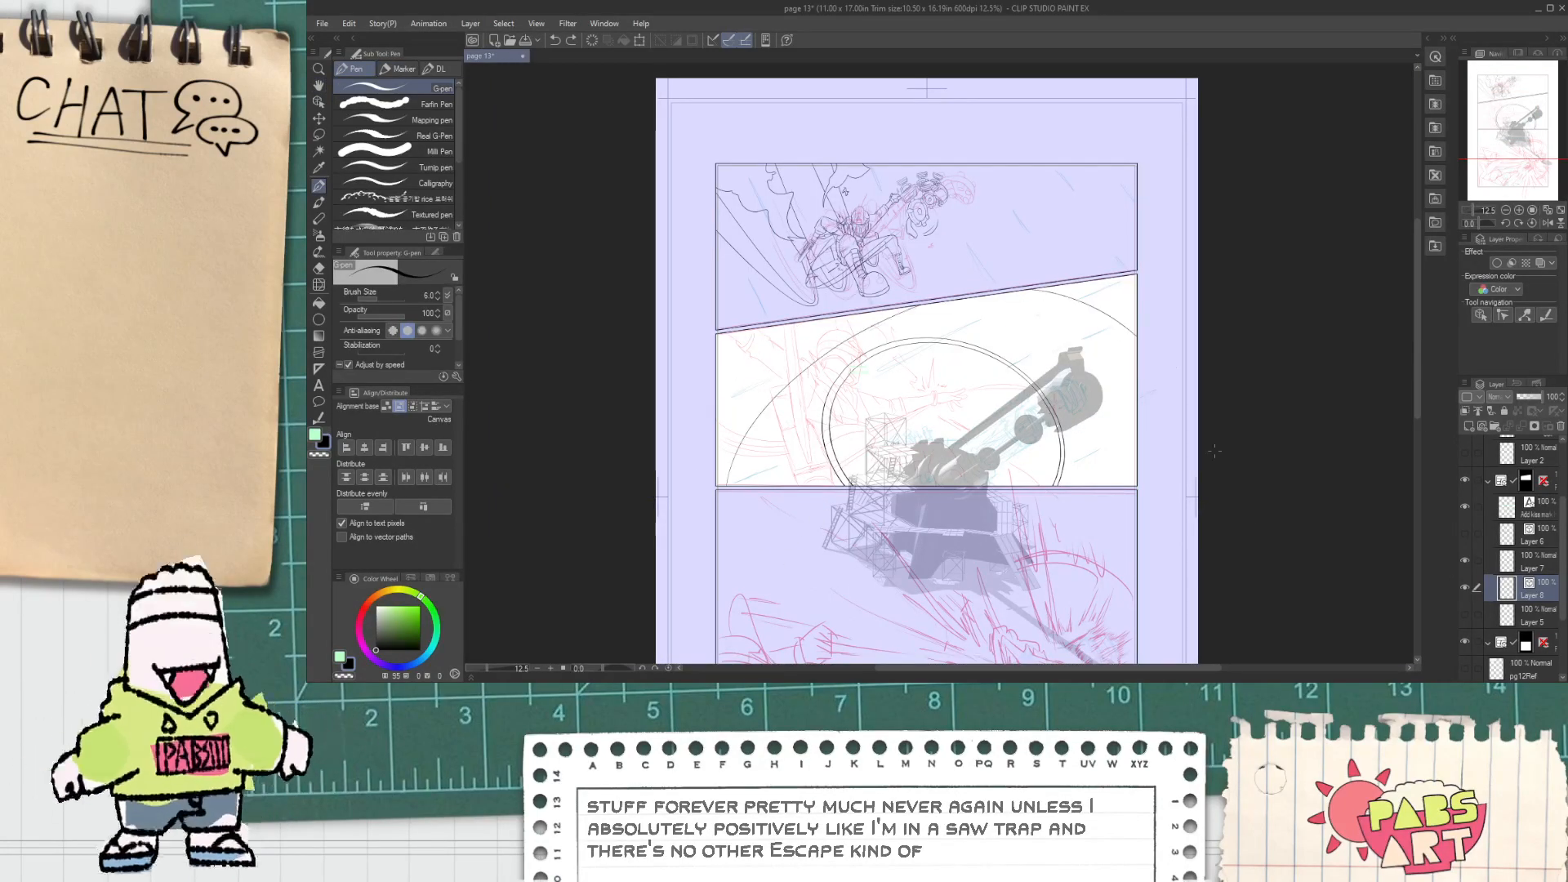
key(ctrl+z)
Step: Draw a wide, low arc across the middle panel and reduce its control points with Simplify vector line
drag(717, 472, 1135, 462)
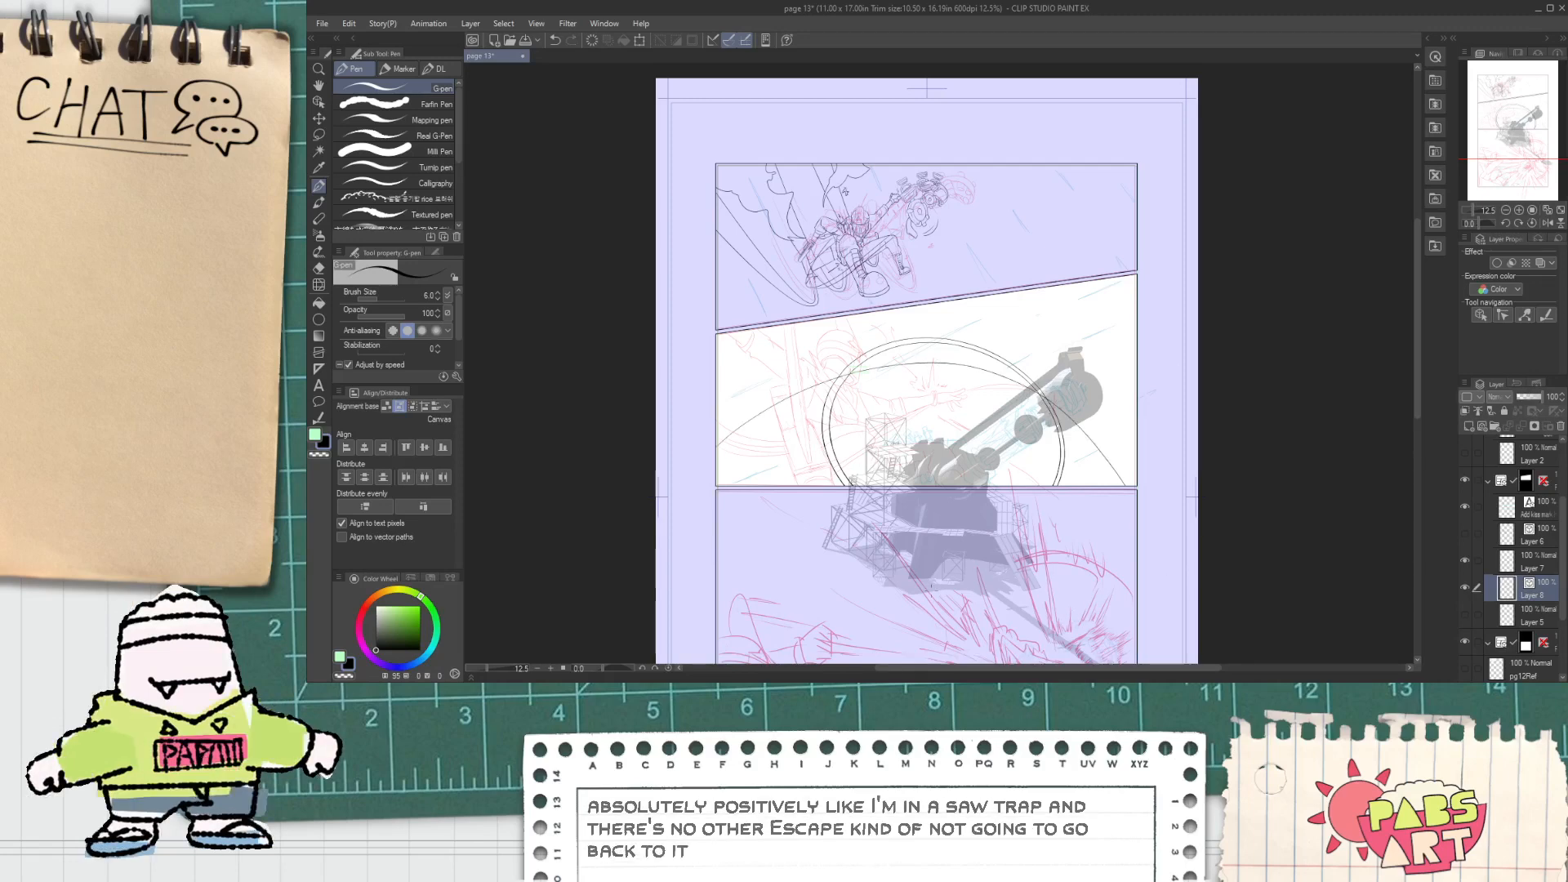
key(o)
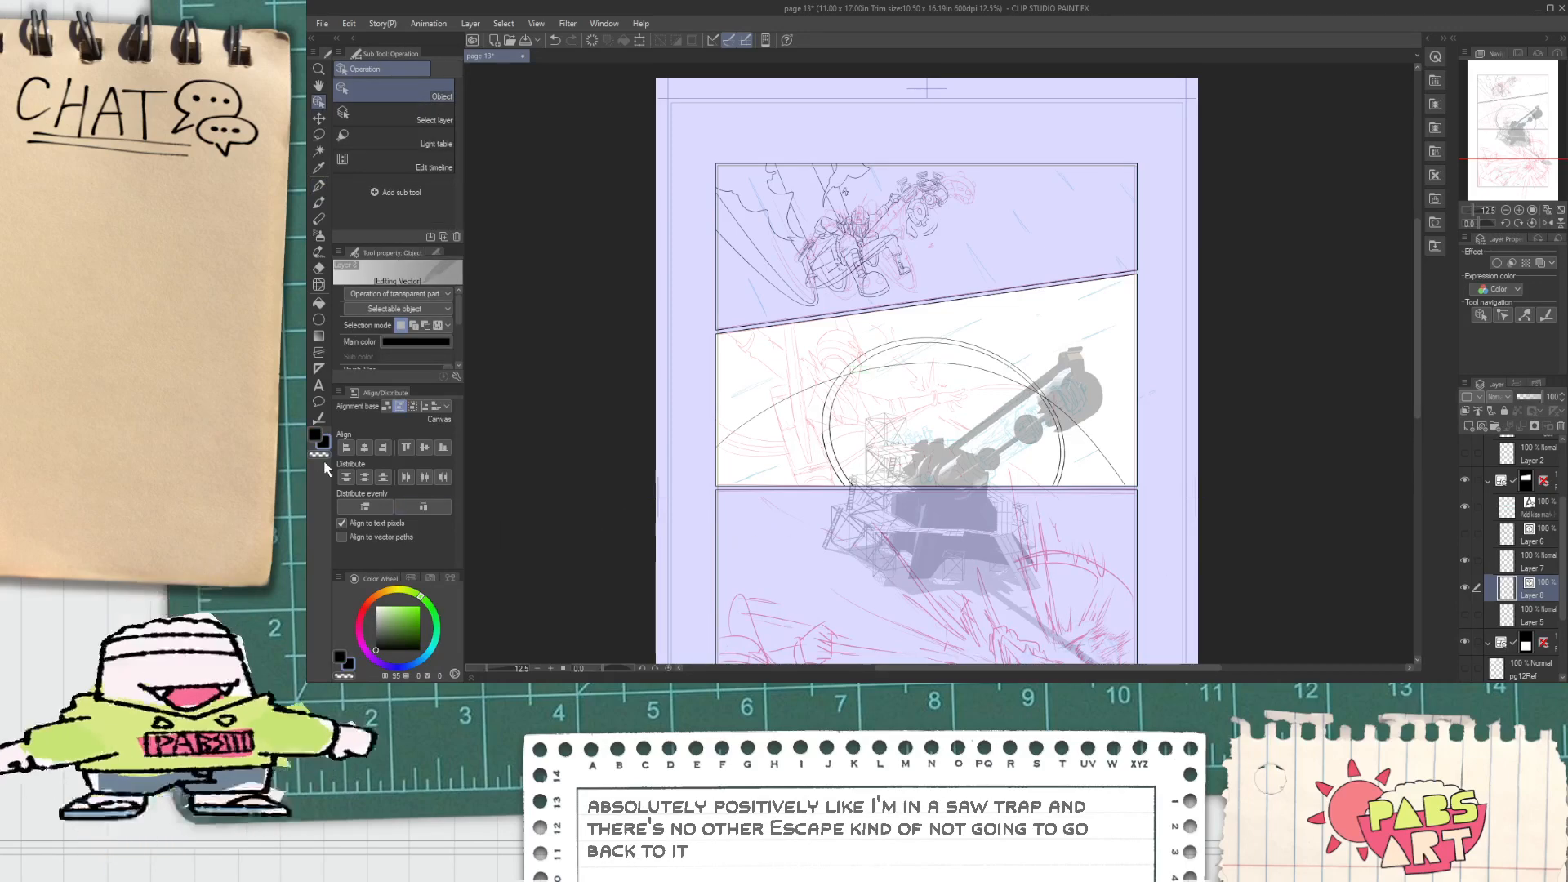
click(319, 415)
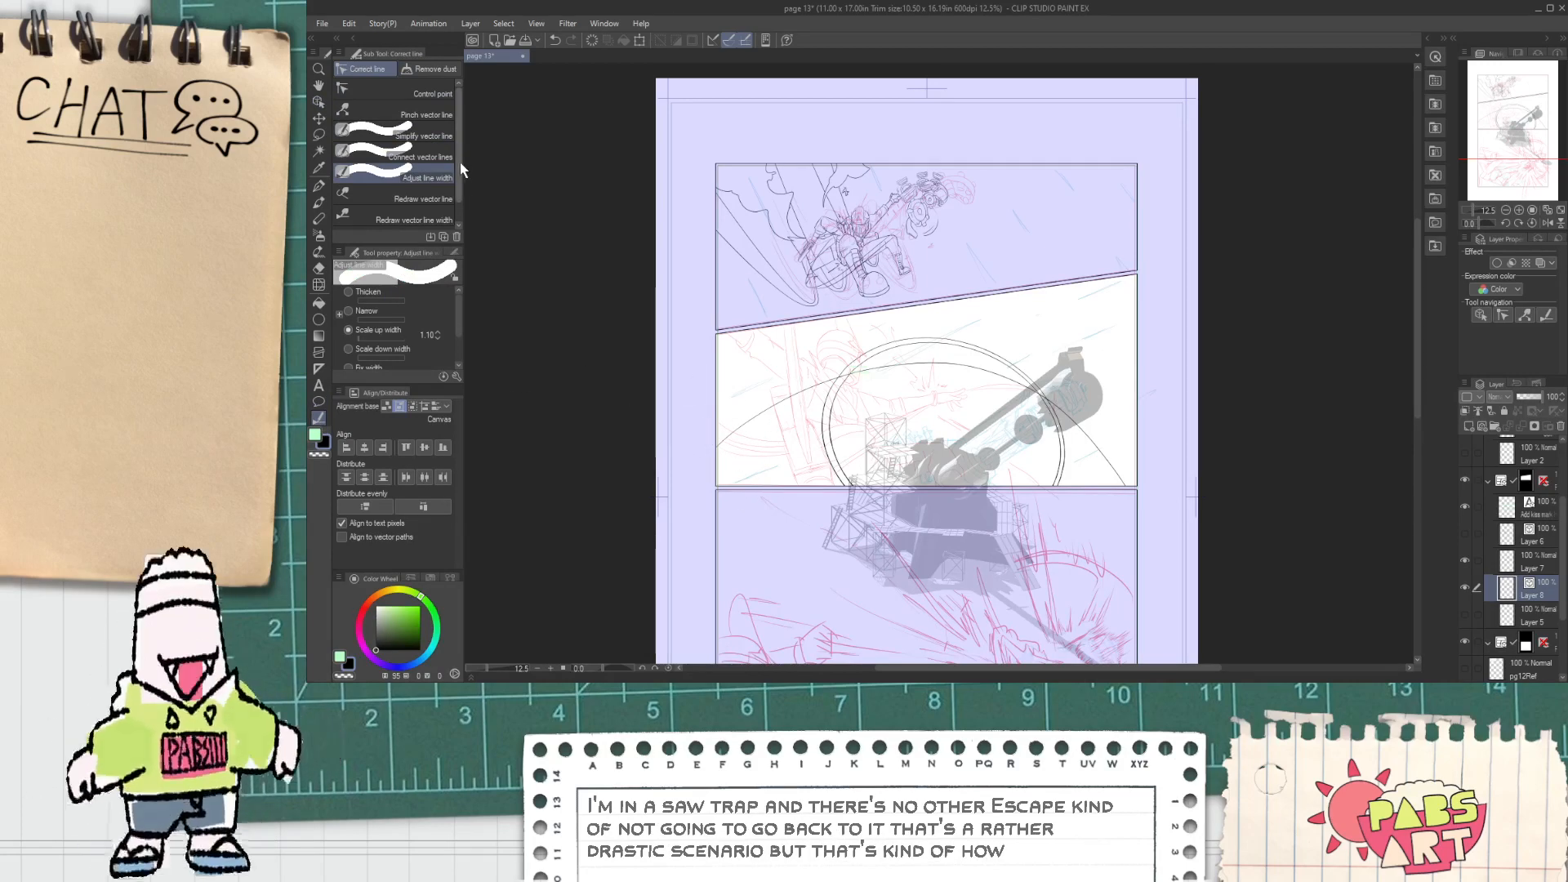
click(433, 137)
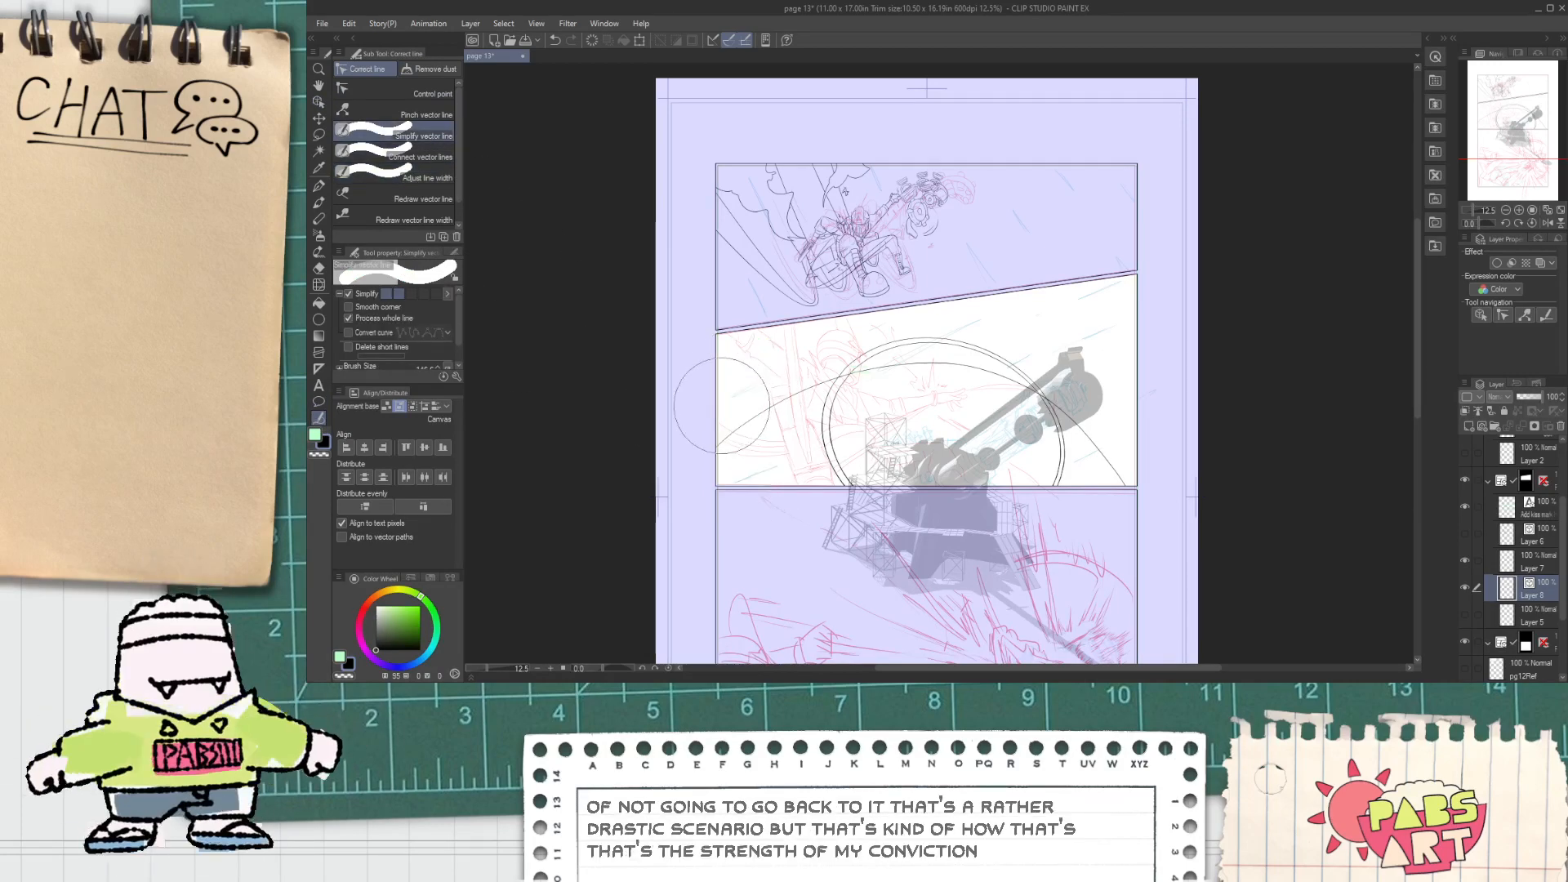
key(o)
click(753, 384)
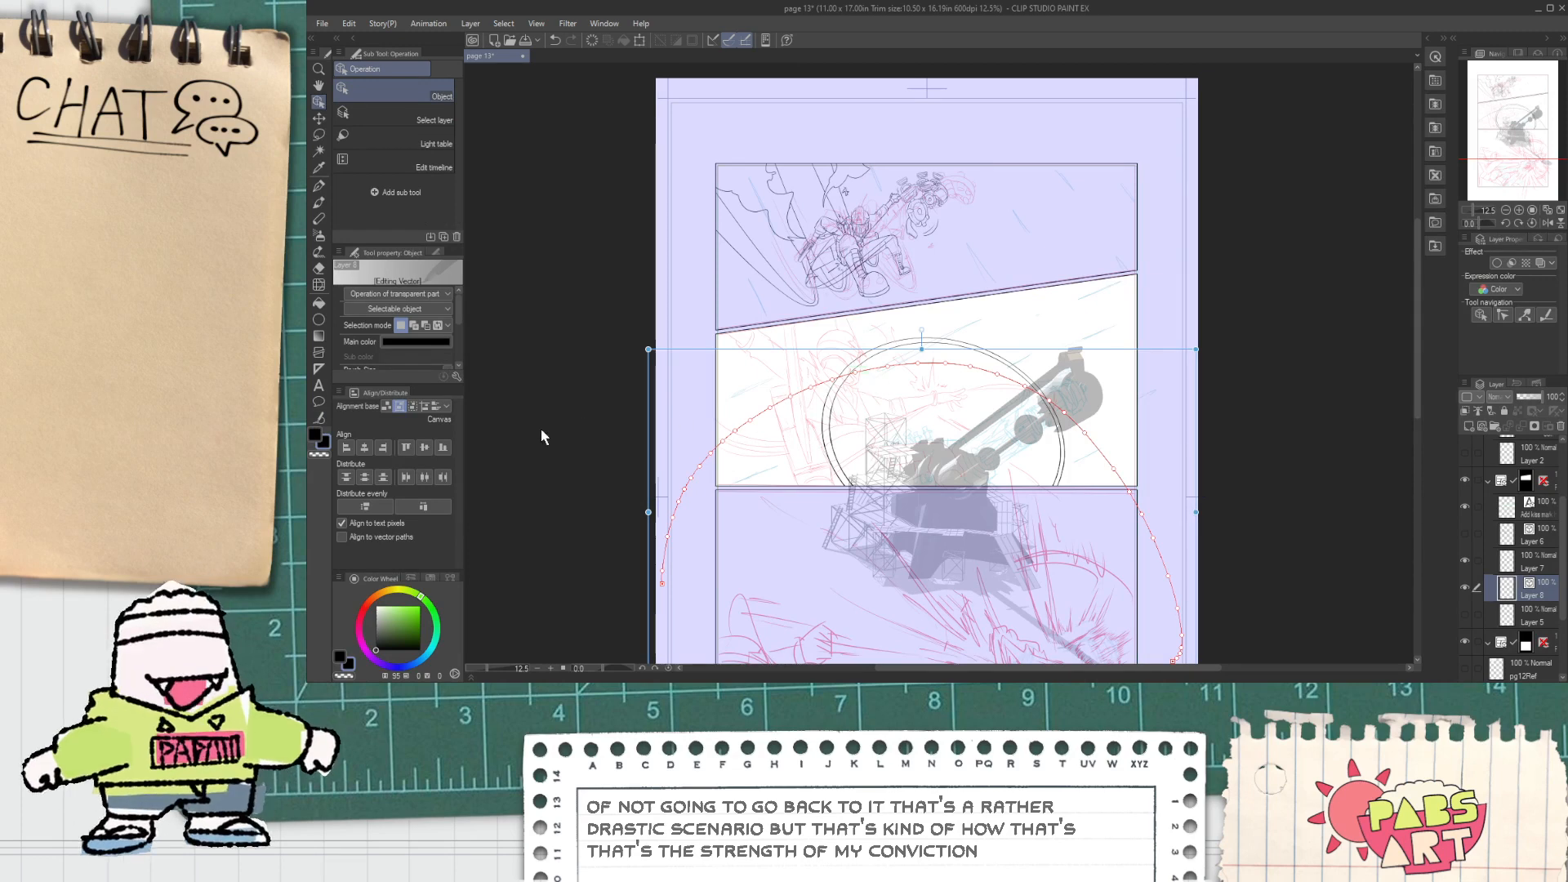
key(y)
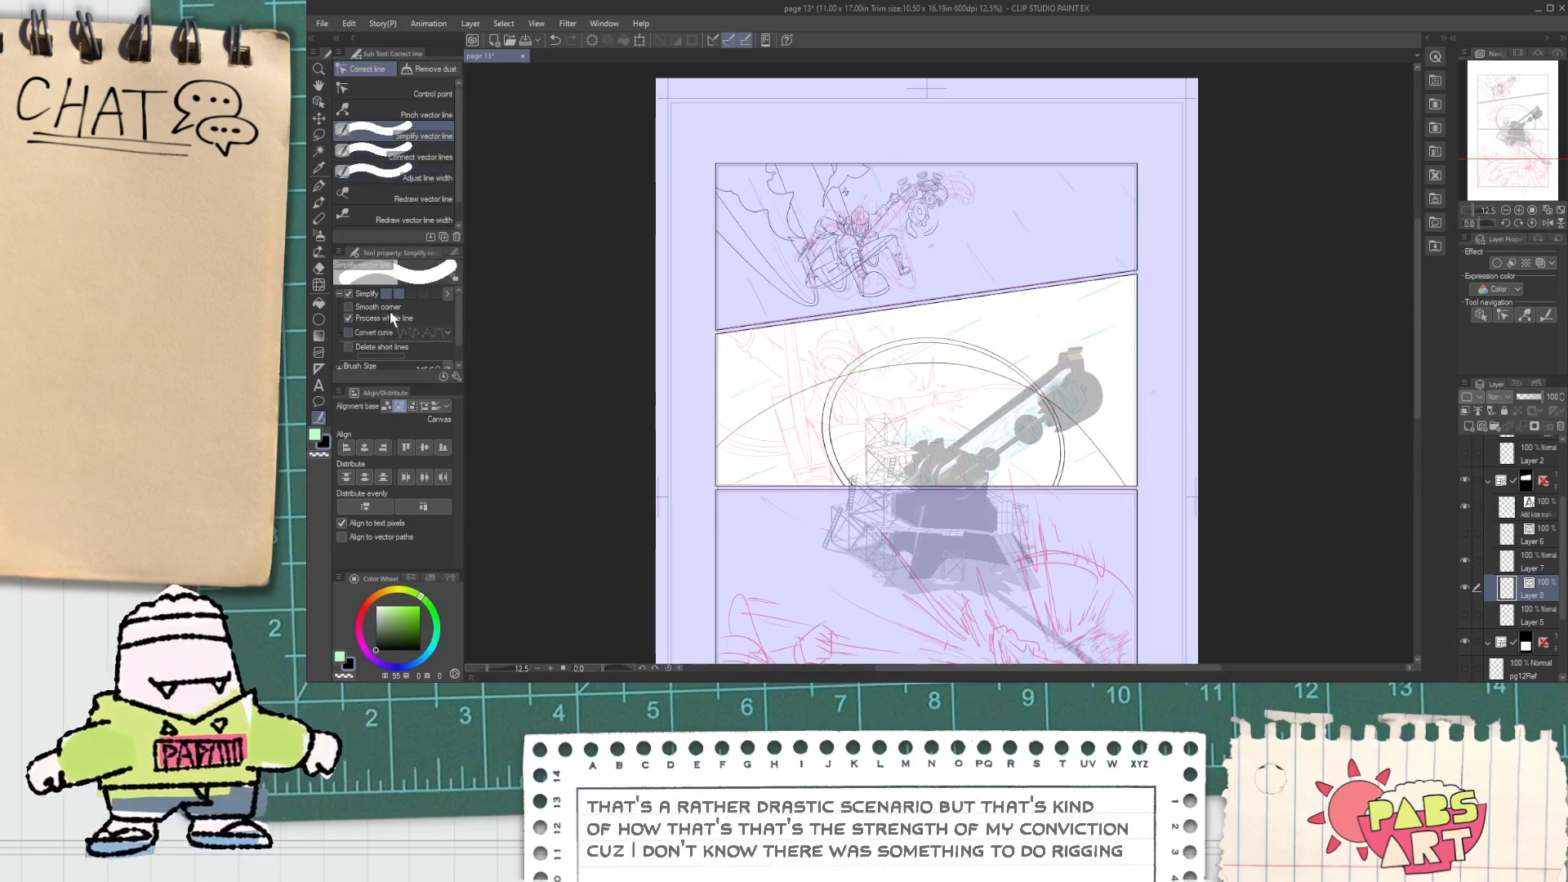
drag(723, 472, 752, 364)
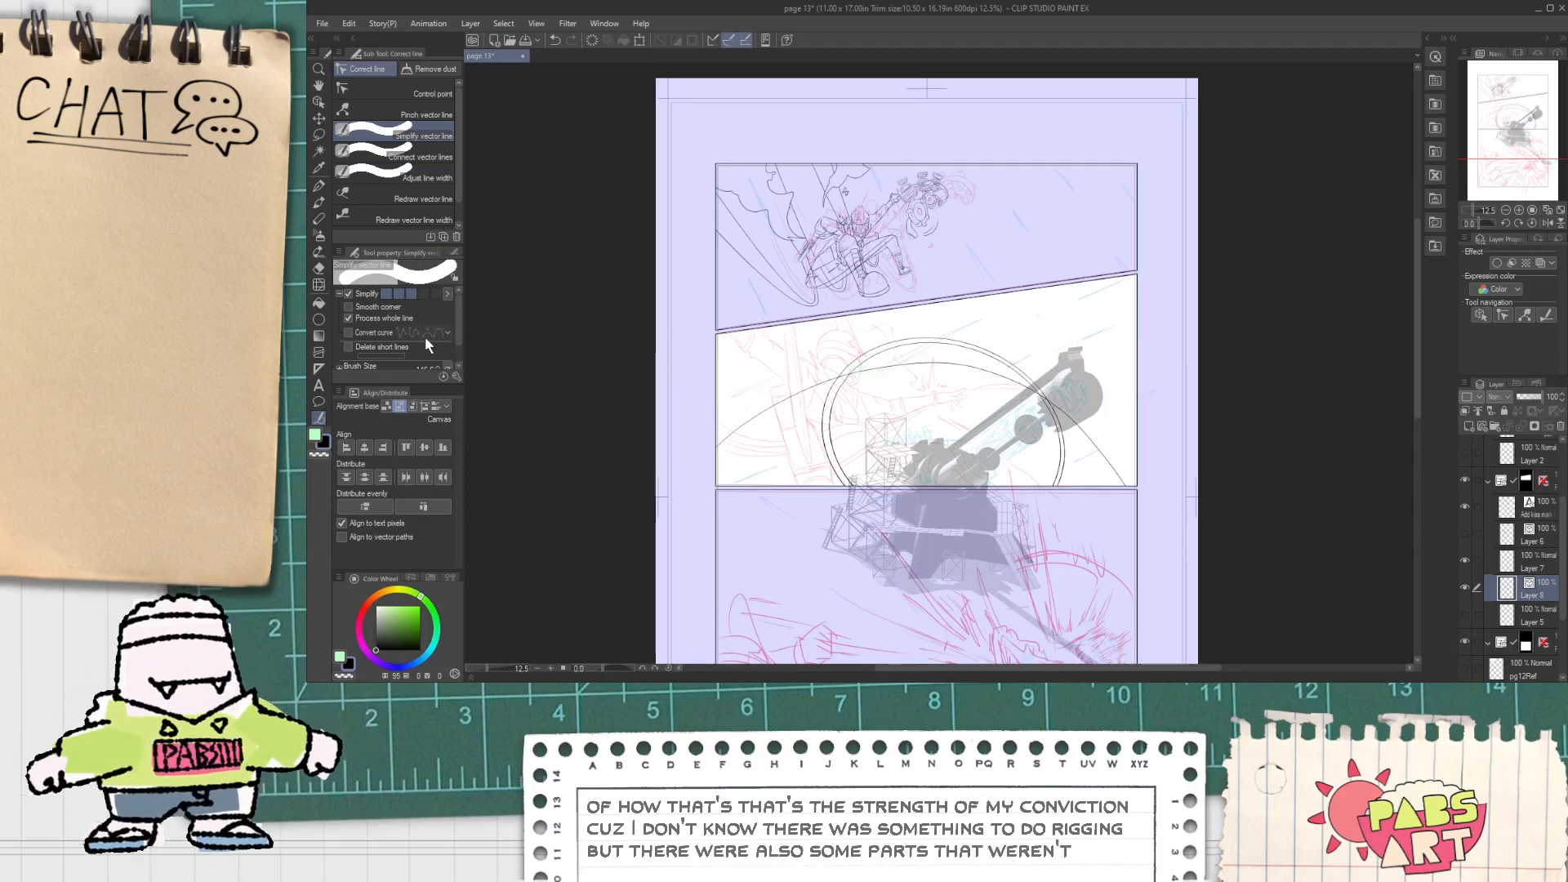
Step: Stretch the wide arc upward so its peak sits above the double circle in the middle panel
key(o)
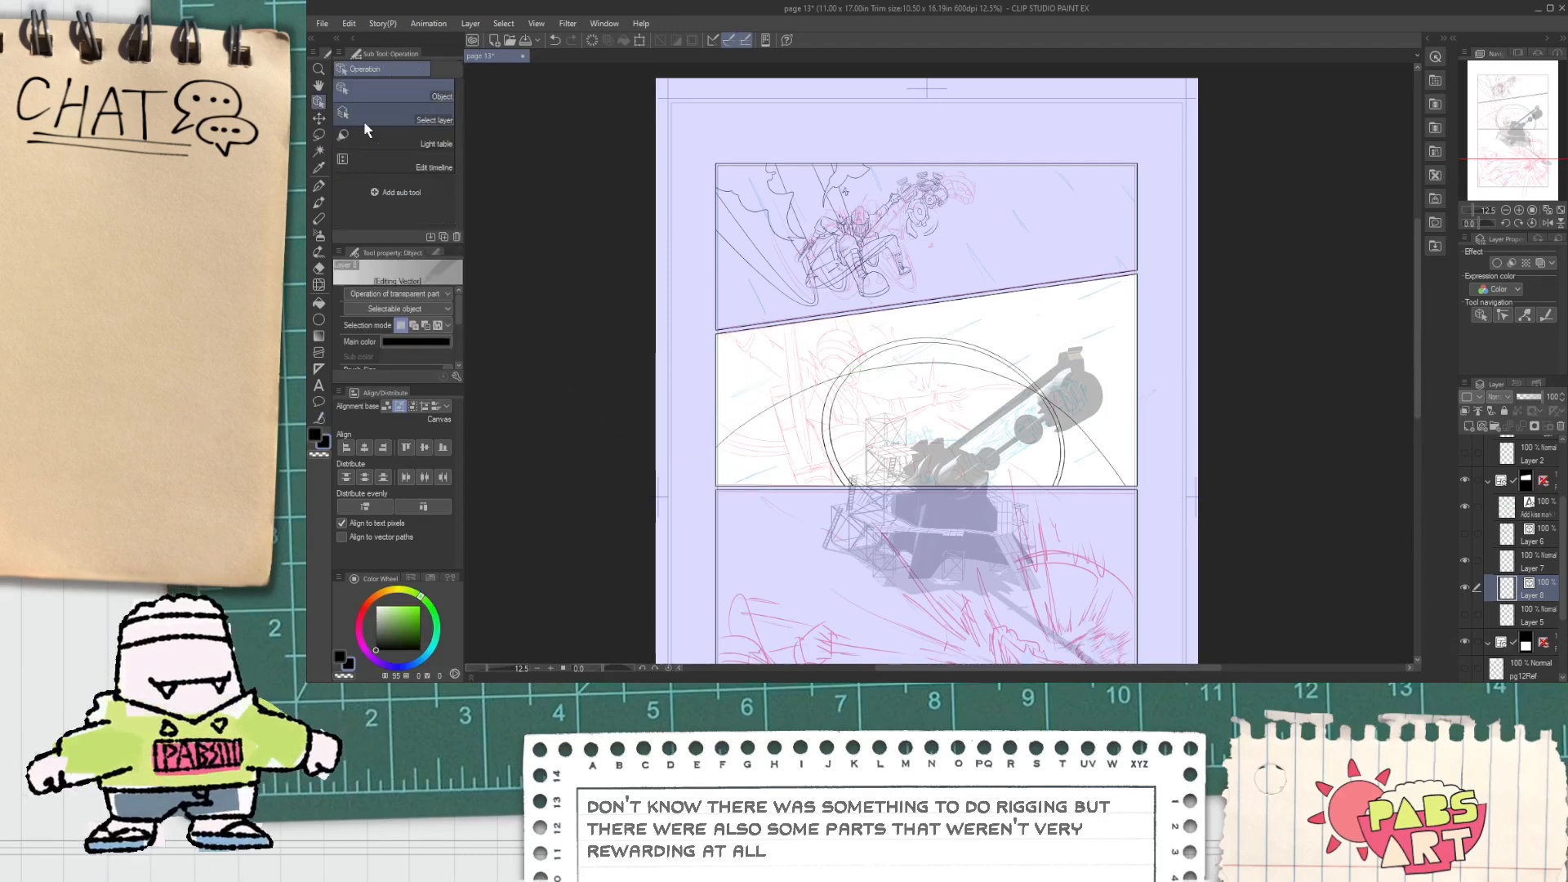
click(759, 412)
scroll(766, 424, up, 2)
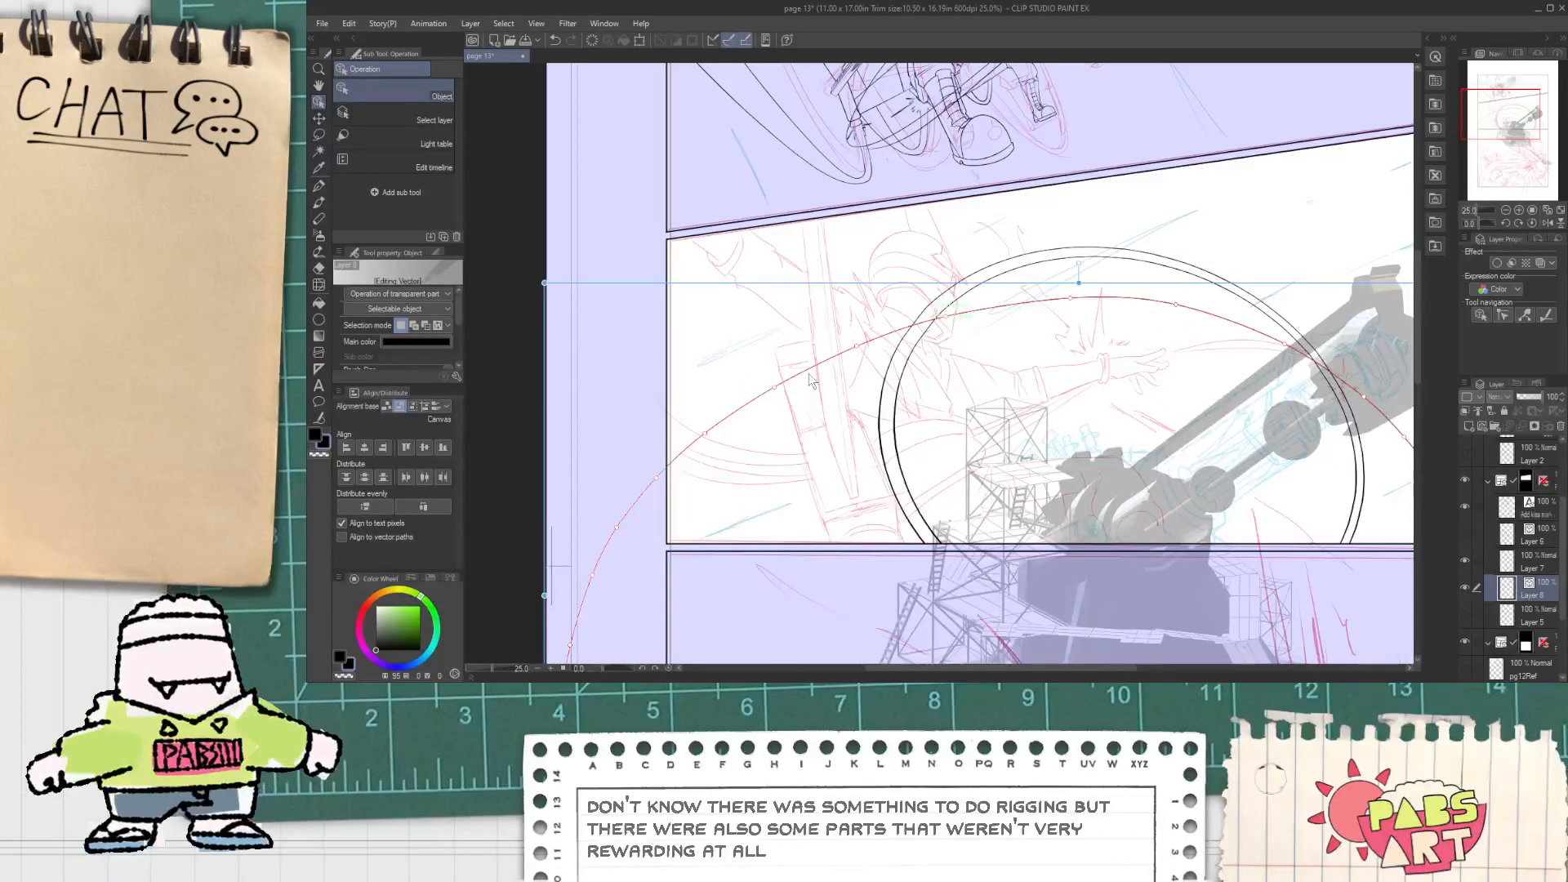
drag(1076, 279, 1052, 214)
scroll(1052, 214, down, 4)
scroll(1105, 215, up, 4)
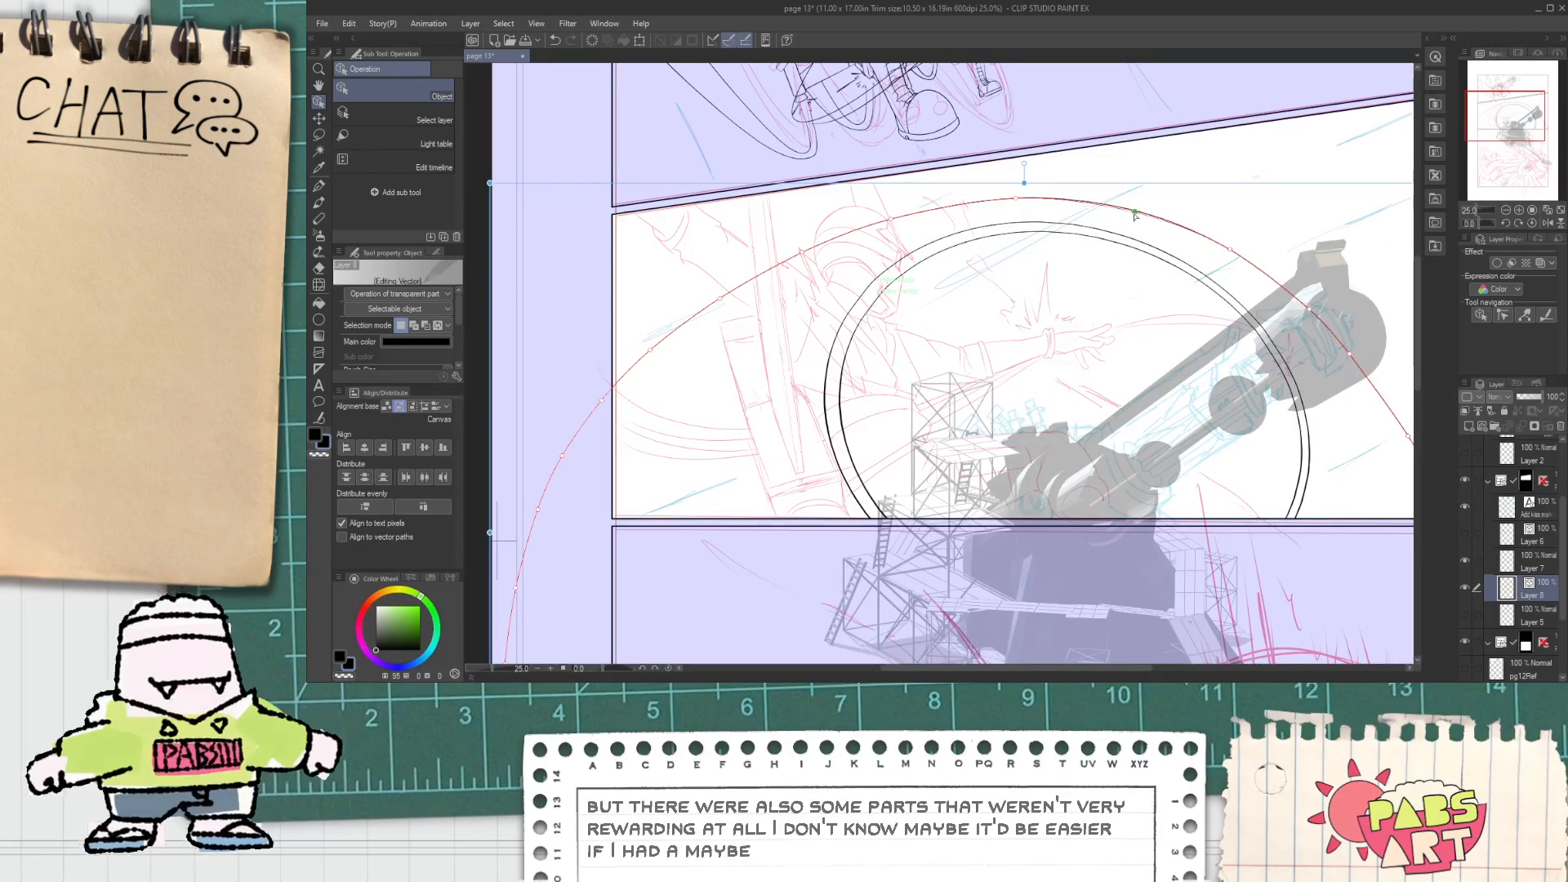
Step: Adjust the arc's control point over the machine's arm, and try shifting the ones near the panel's lower right corner
click(1239, 260)
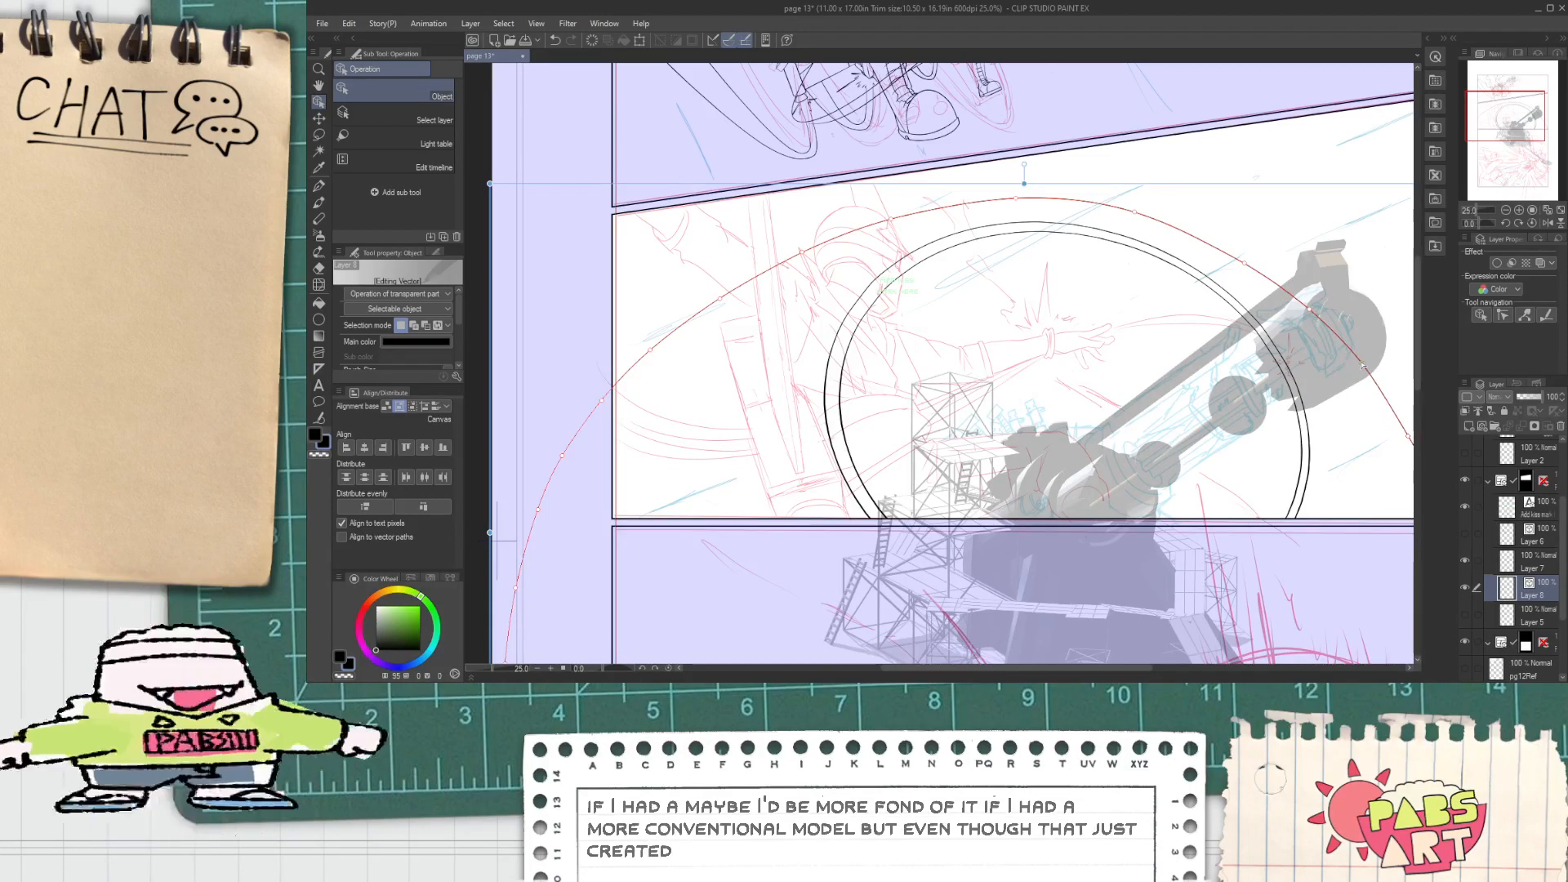
scroll(1404, 383, down, 2)
scroll(1380, 376, up, 3)
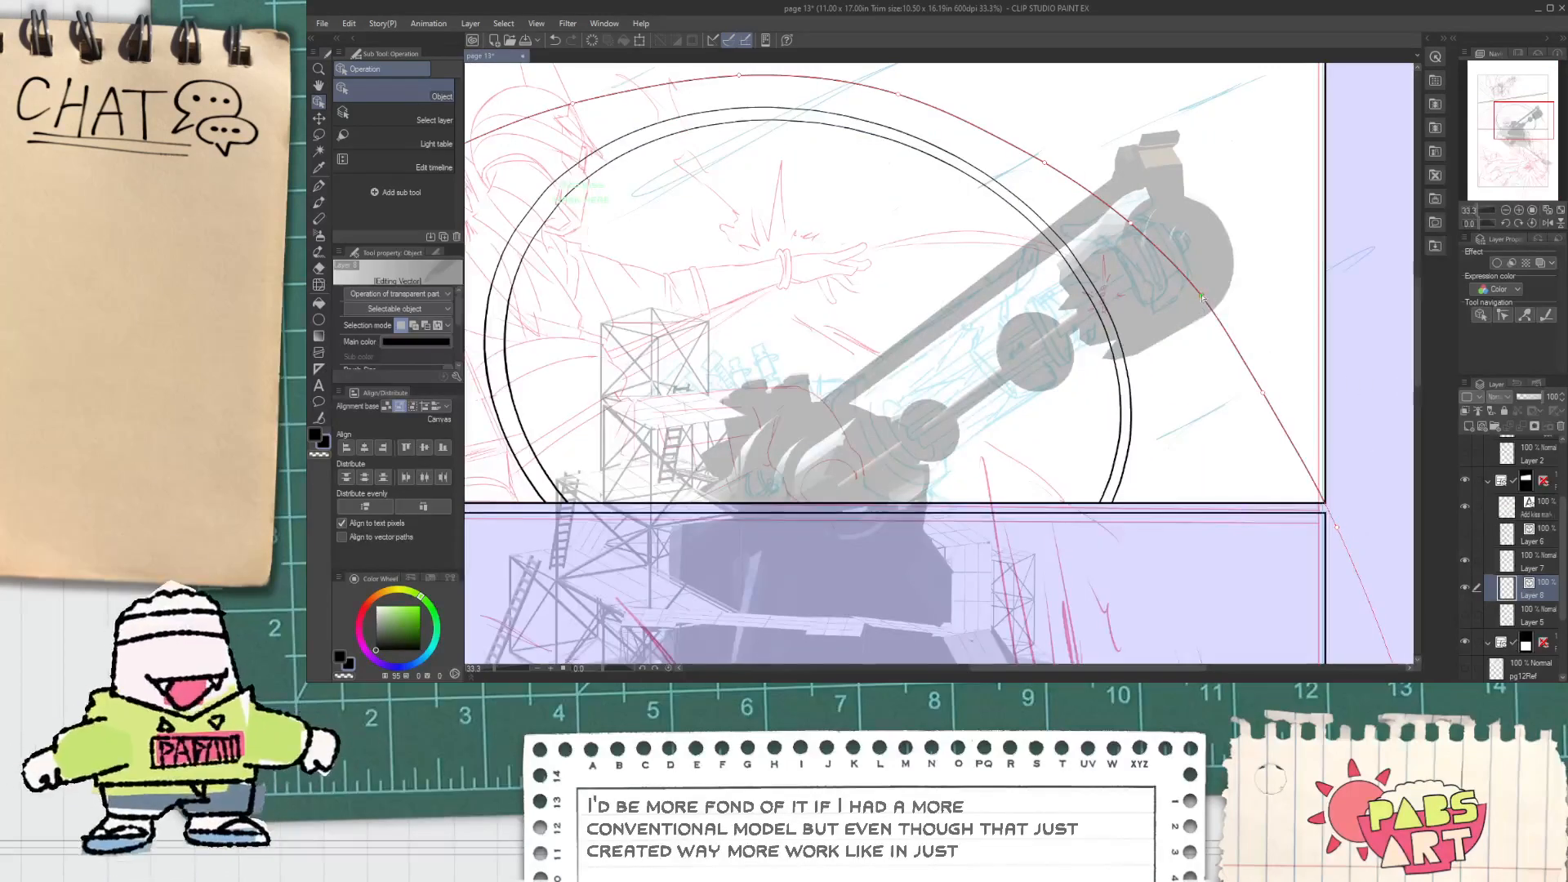
drag(1202, 296, 1225, 332)
drag(1267, 398, 1341, 540)
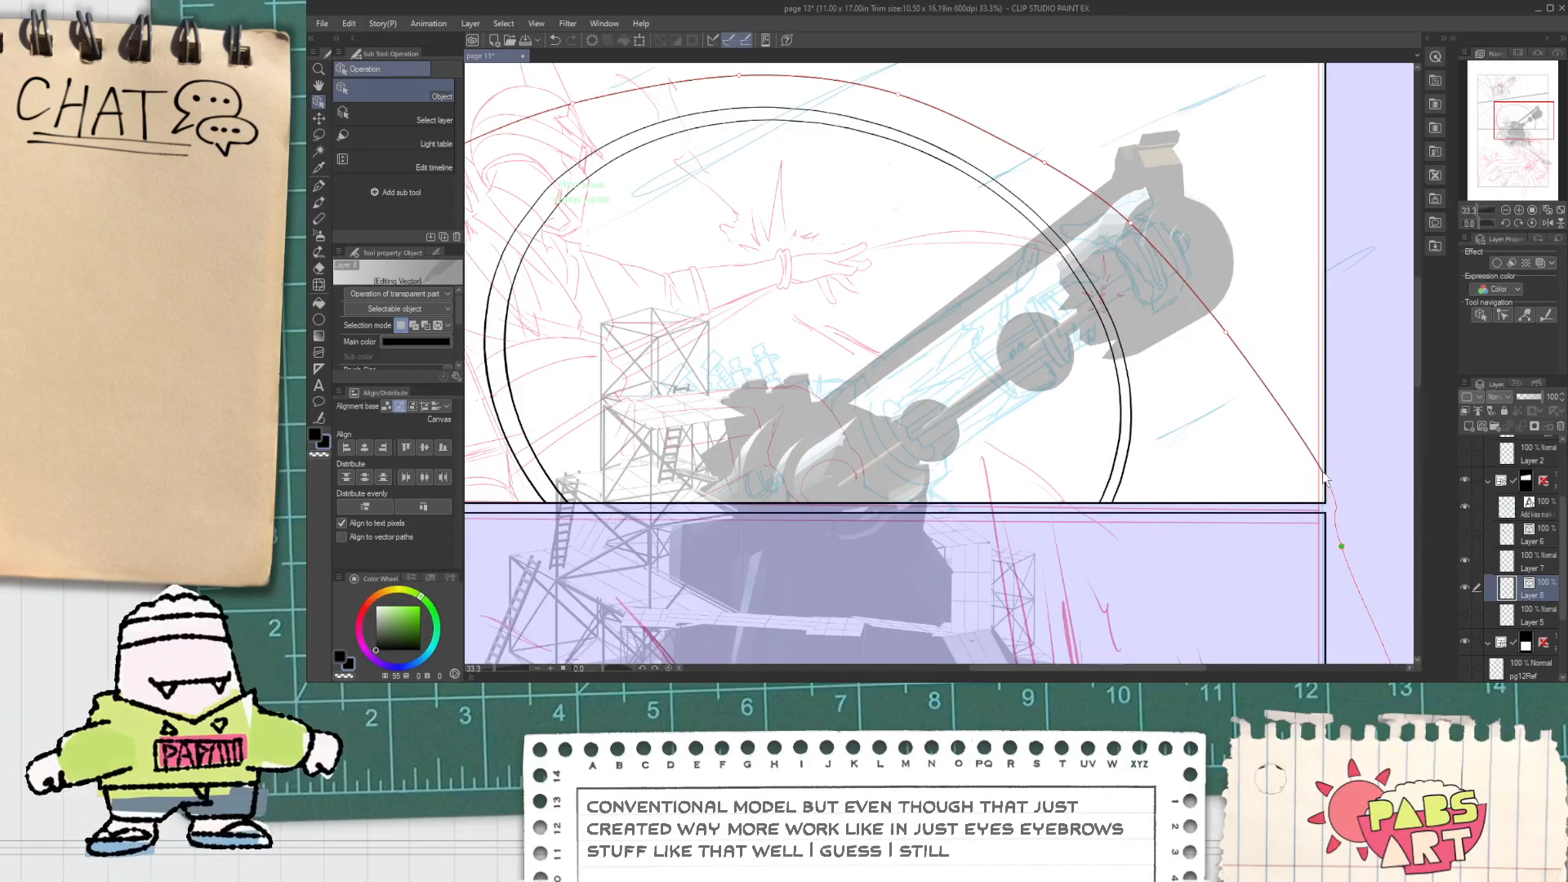
key(ctrl+z)
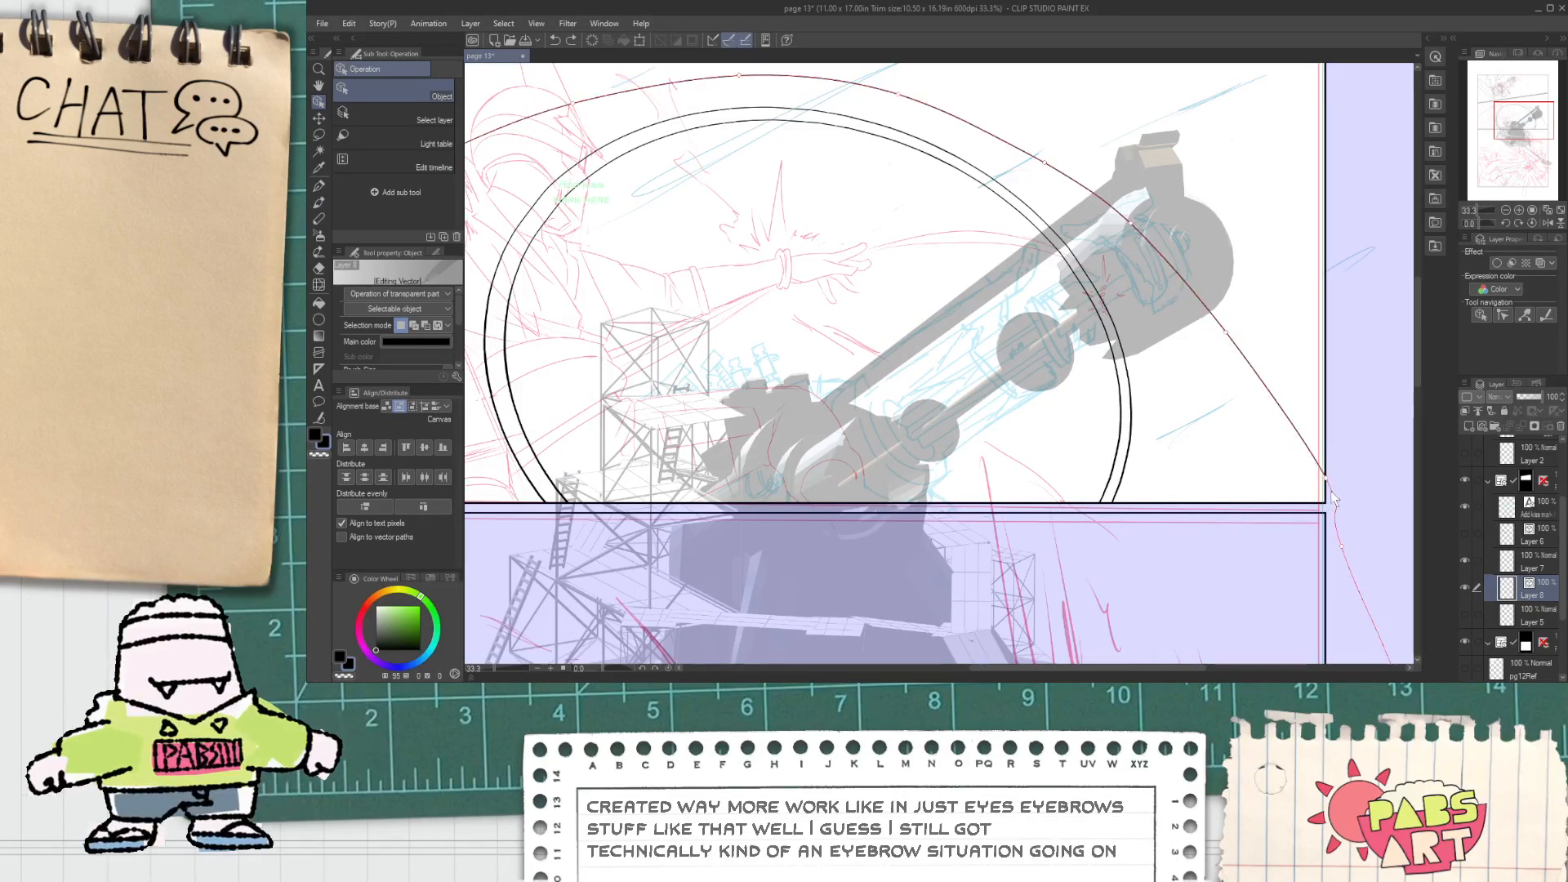
Step: Reshape the arc's right end with its control points so it curves down inside the middle panel's lower right corner
click(1292, 440)
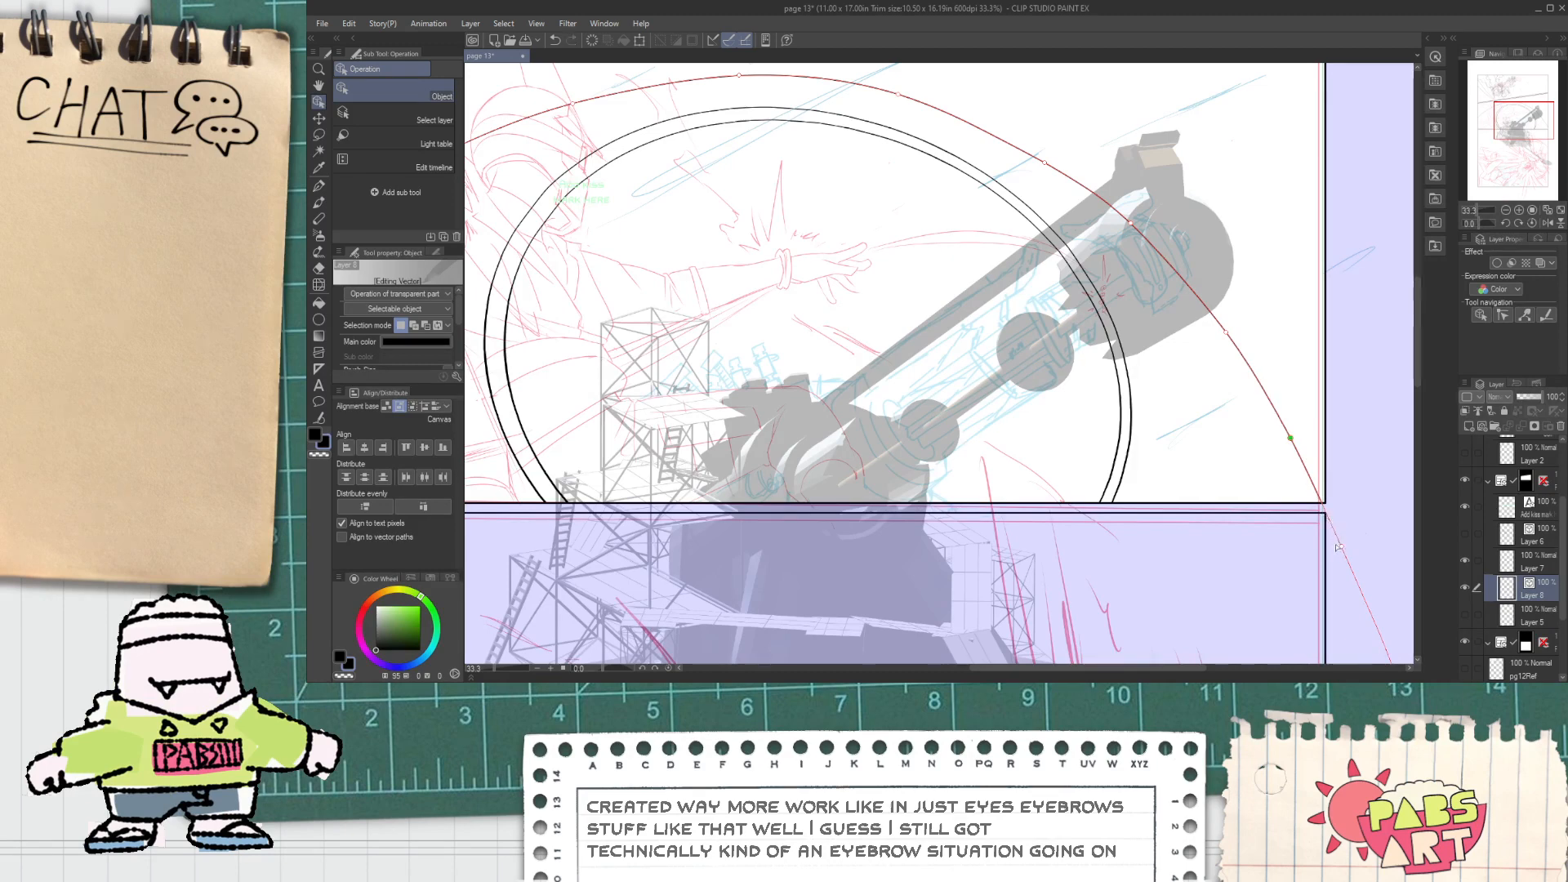
drag(1341, 546, 1325, 566)
click(1290, 440)
key(ctrl+z)
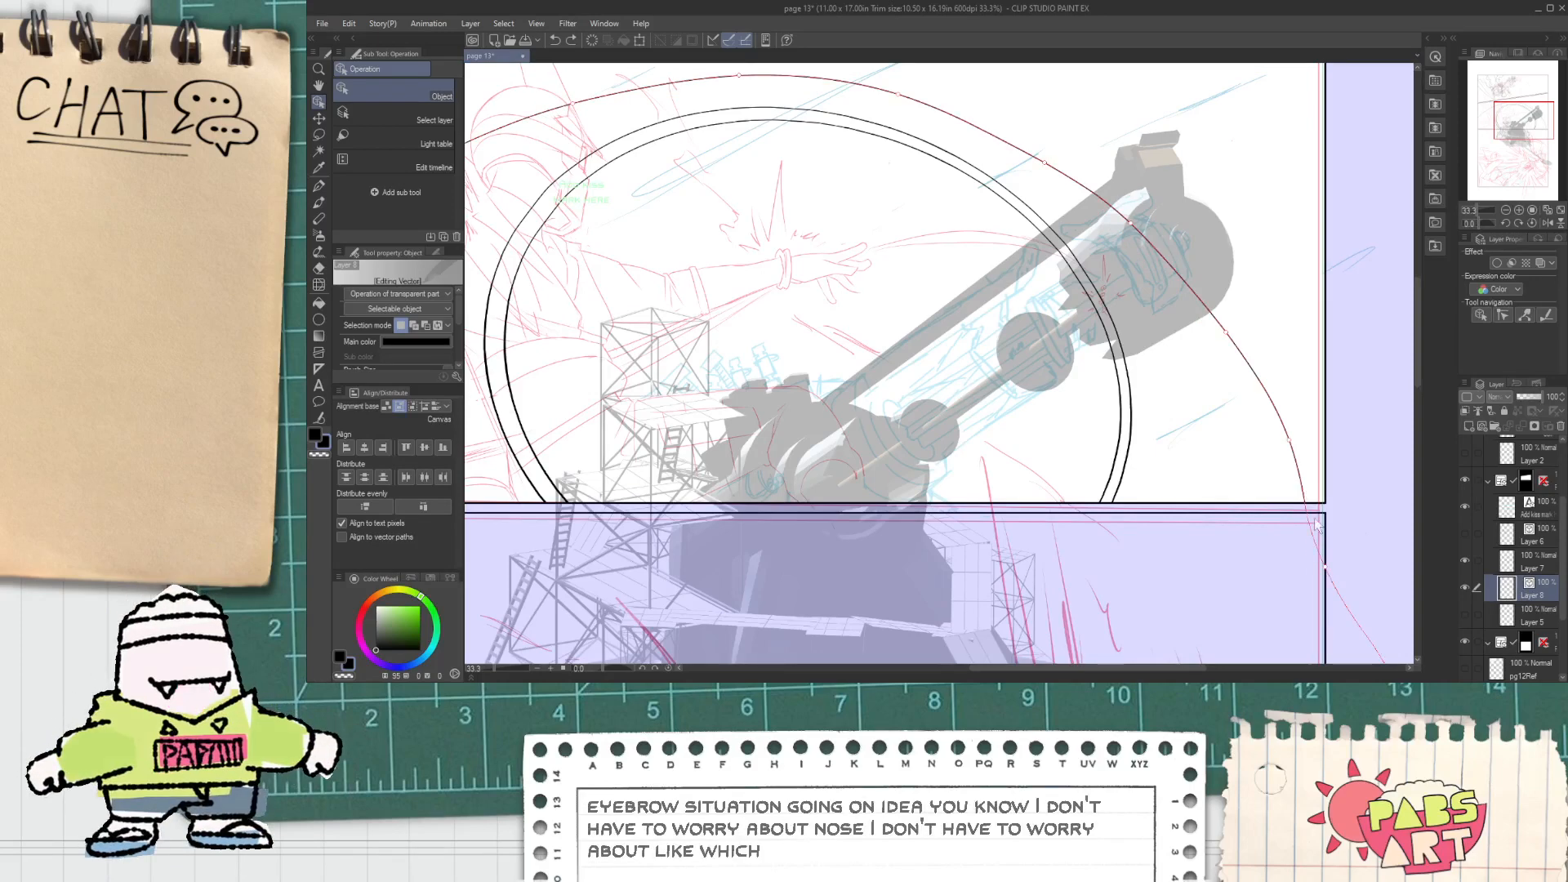
scroll(1331, 585, down, 4)
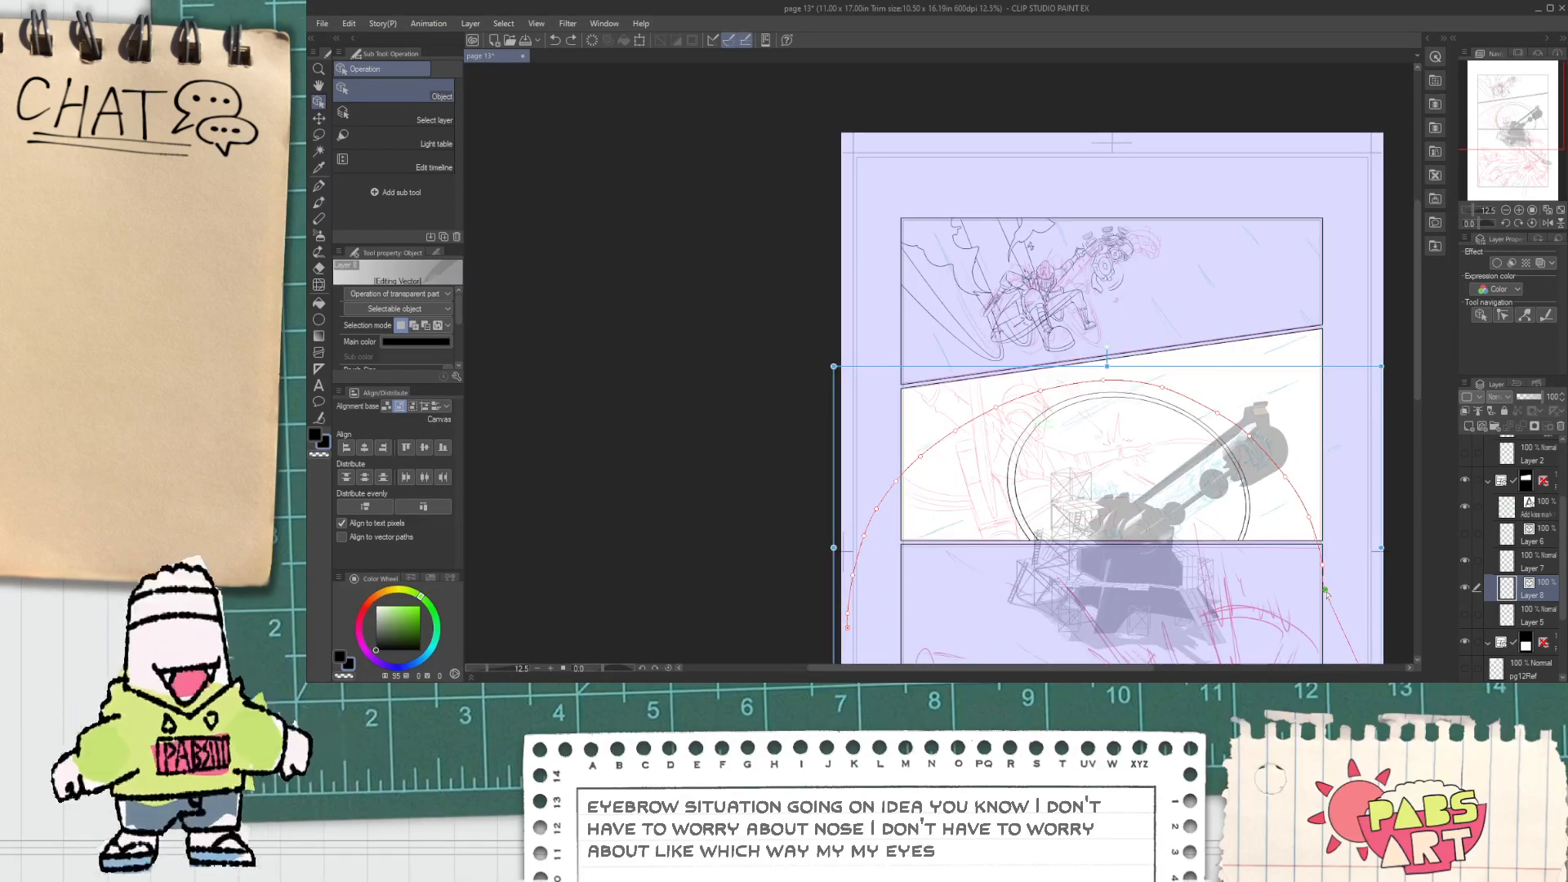
scroll(1319, 603, up, 4)
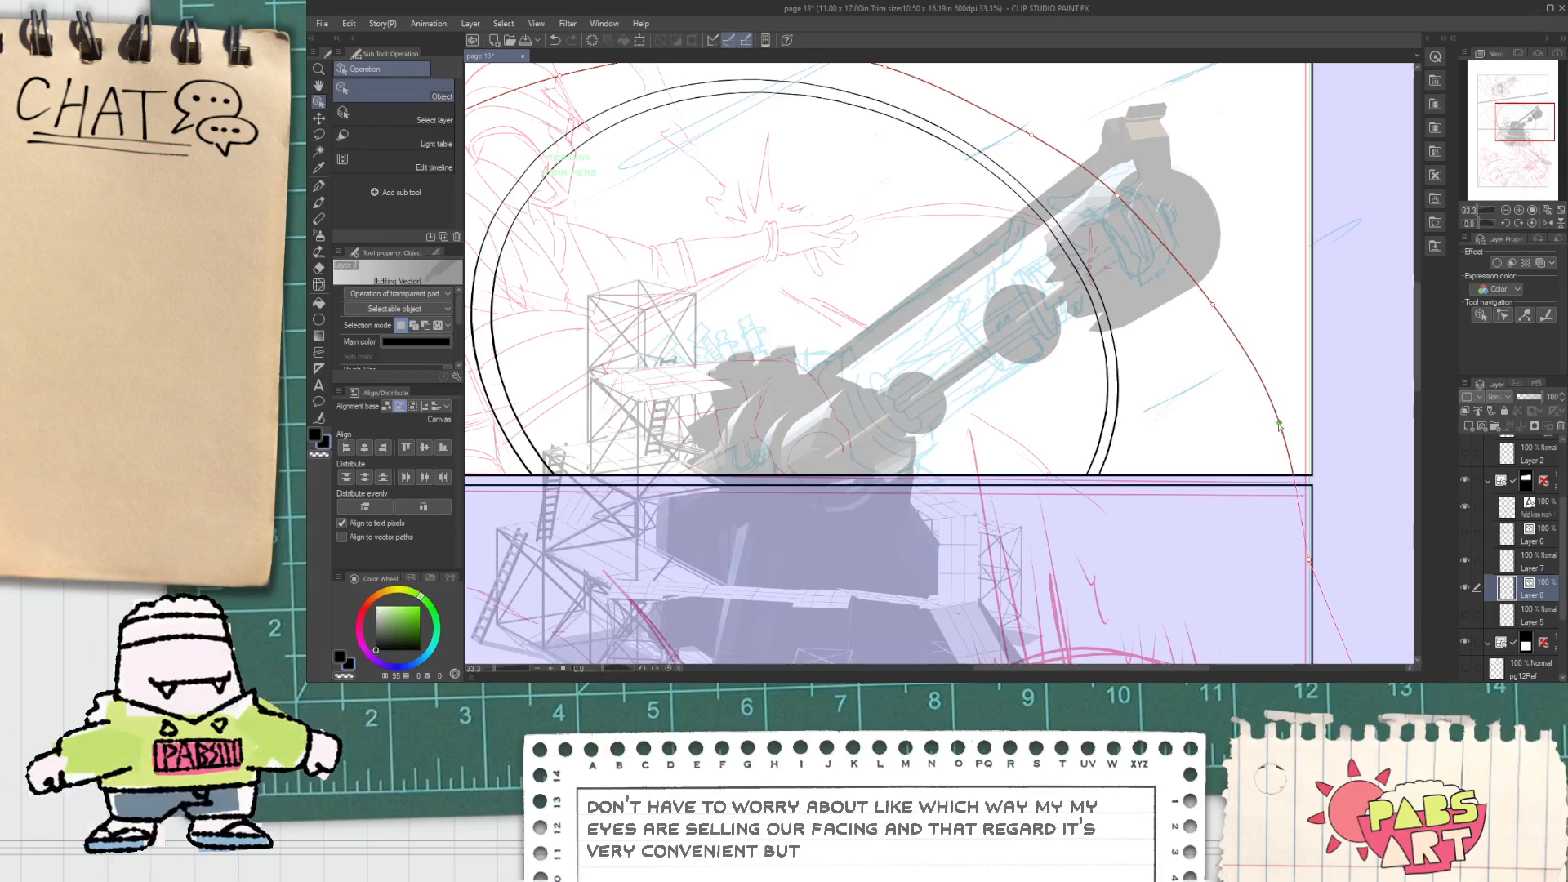
scroll(1254, 423, down, 4)
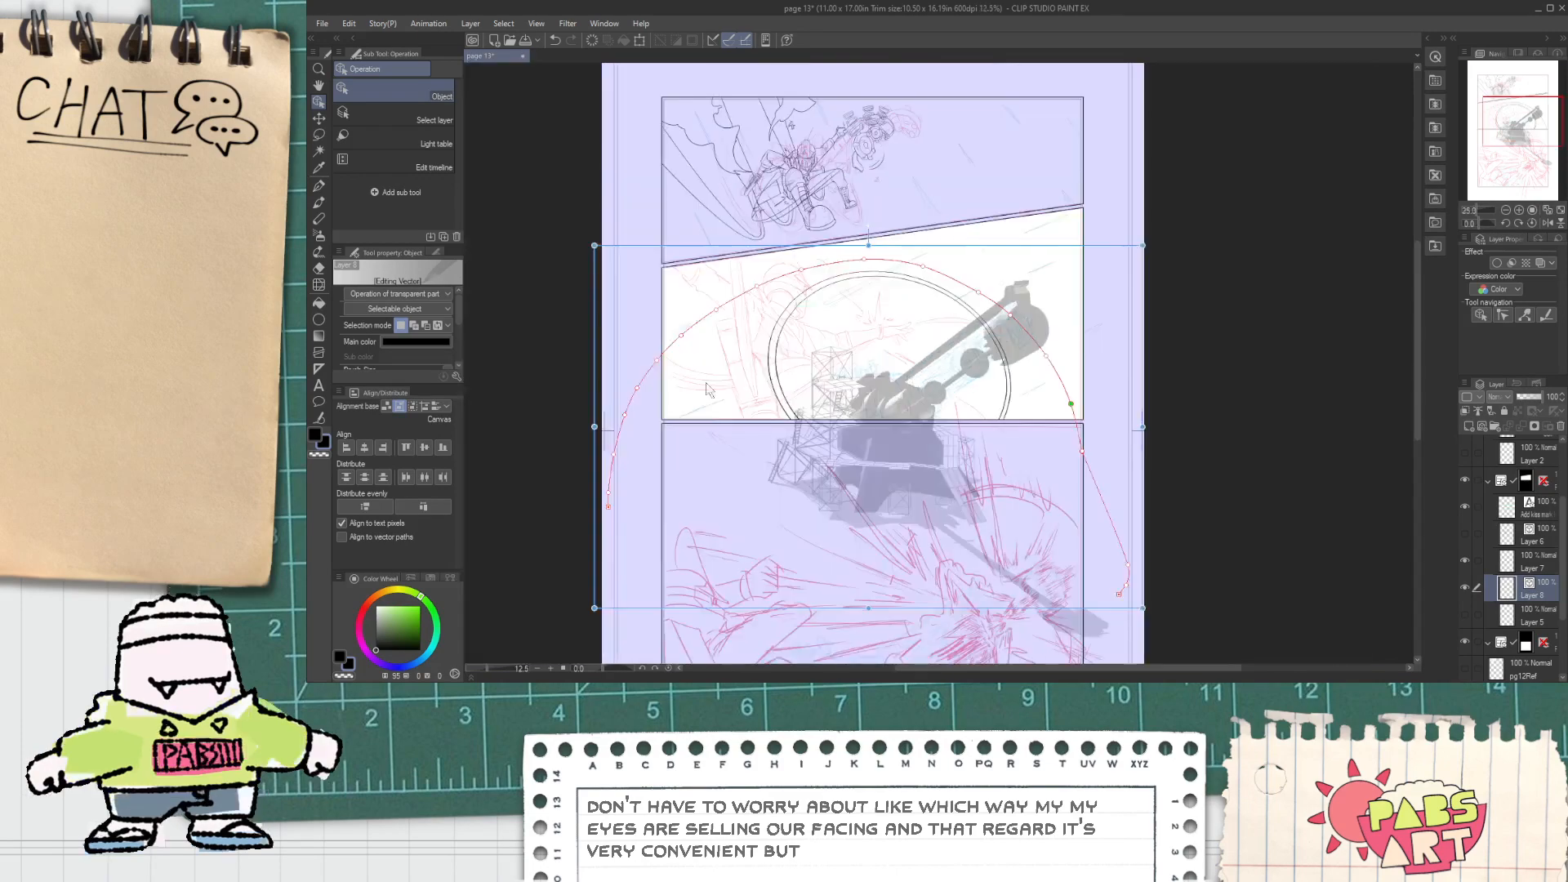
Step: Smooth the arc's upper right curve by adjusting its control point beside the tip of the machine's arm
scroll(670, 395, up, 3)
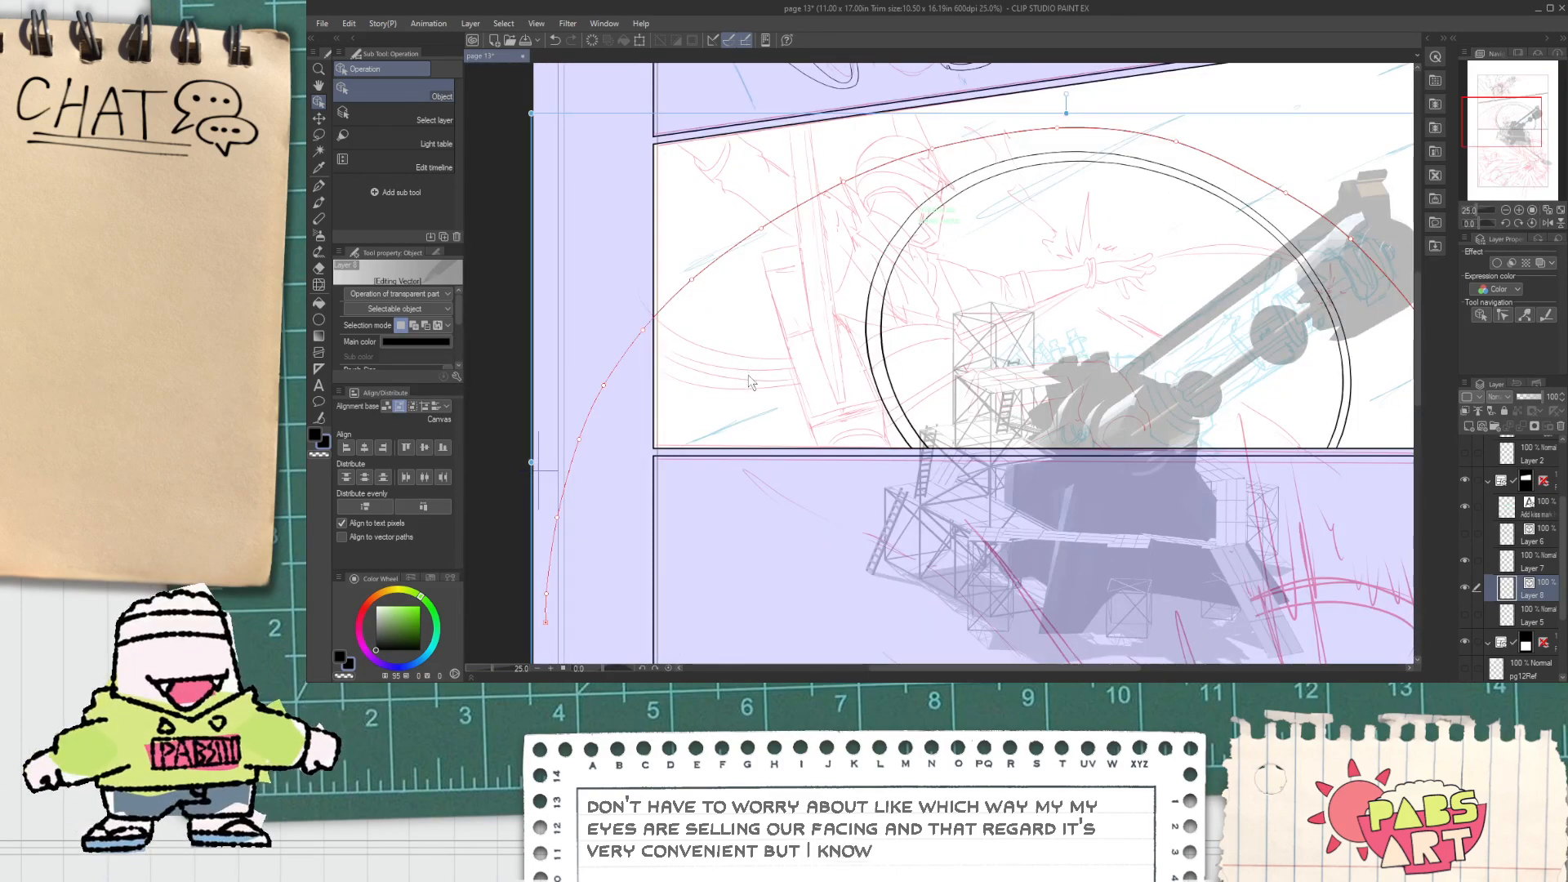
scroll(752, 367, down, 3)
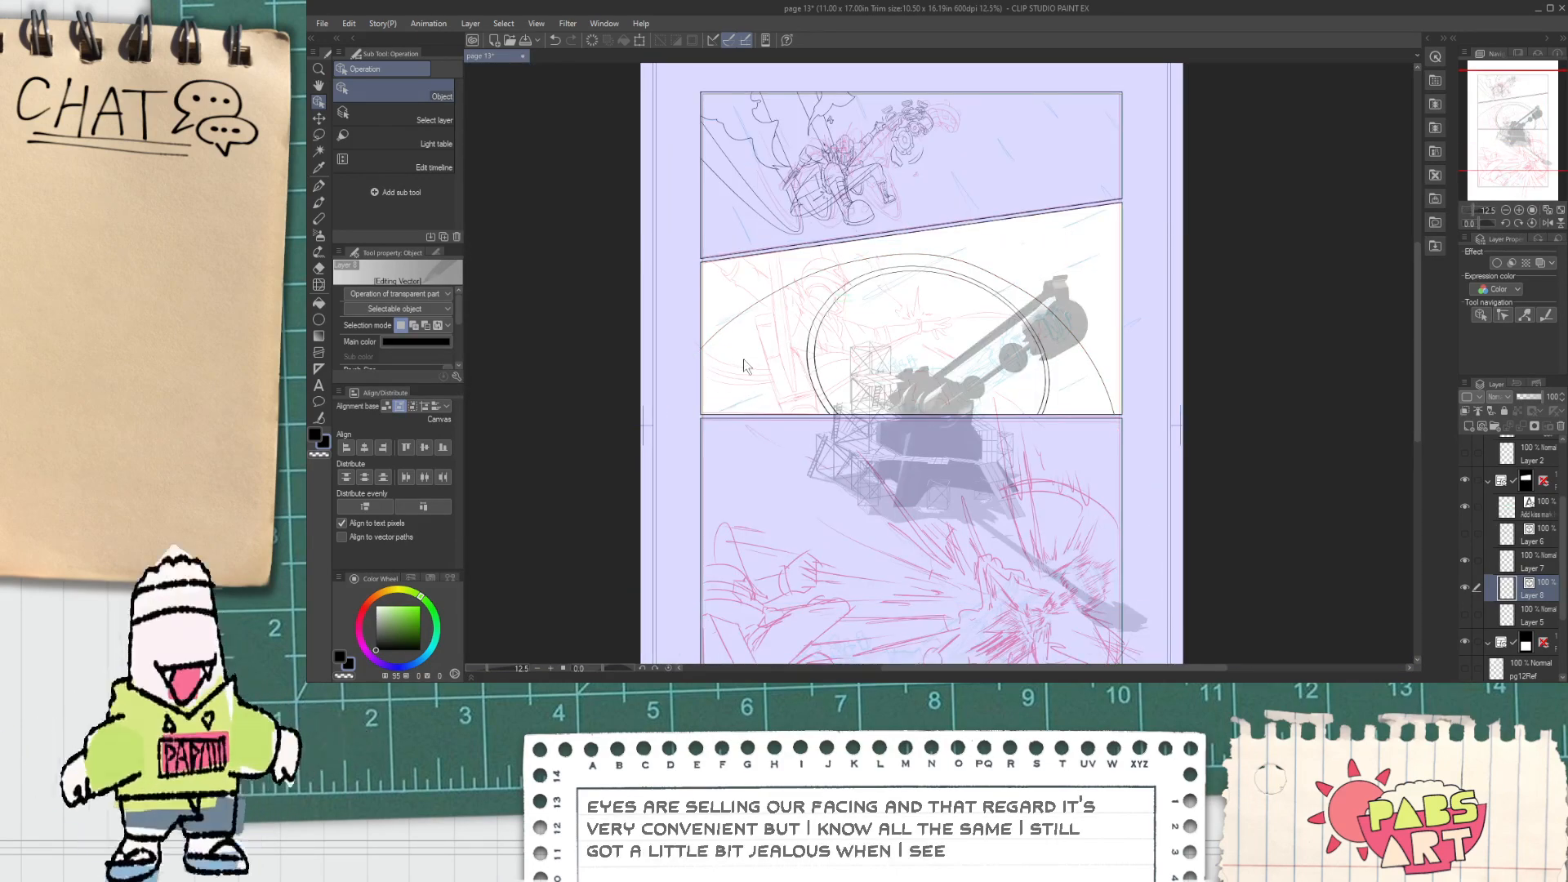
scroll(1021, 304, up, 3)
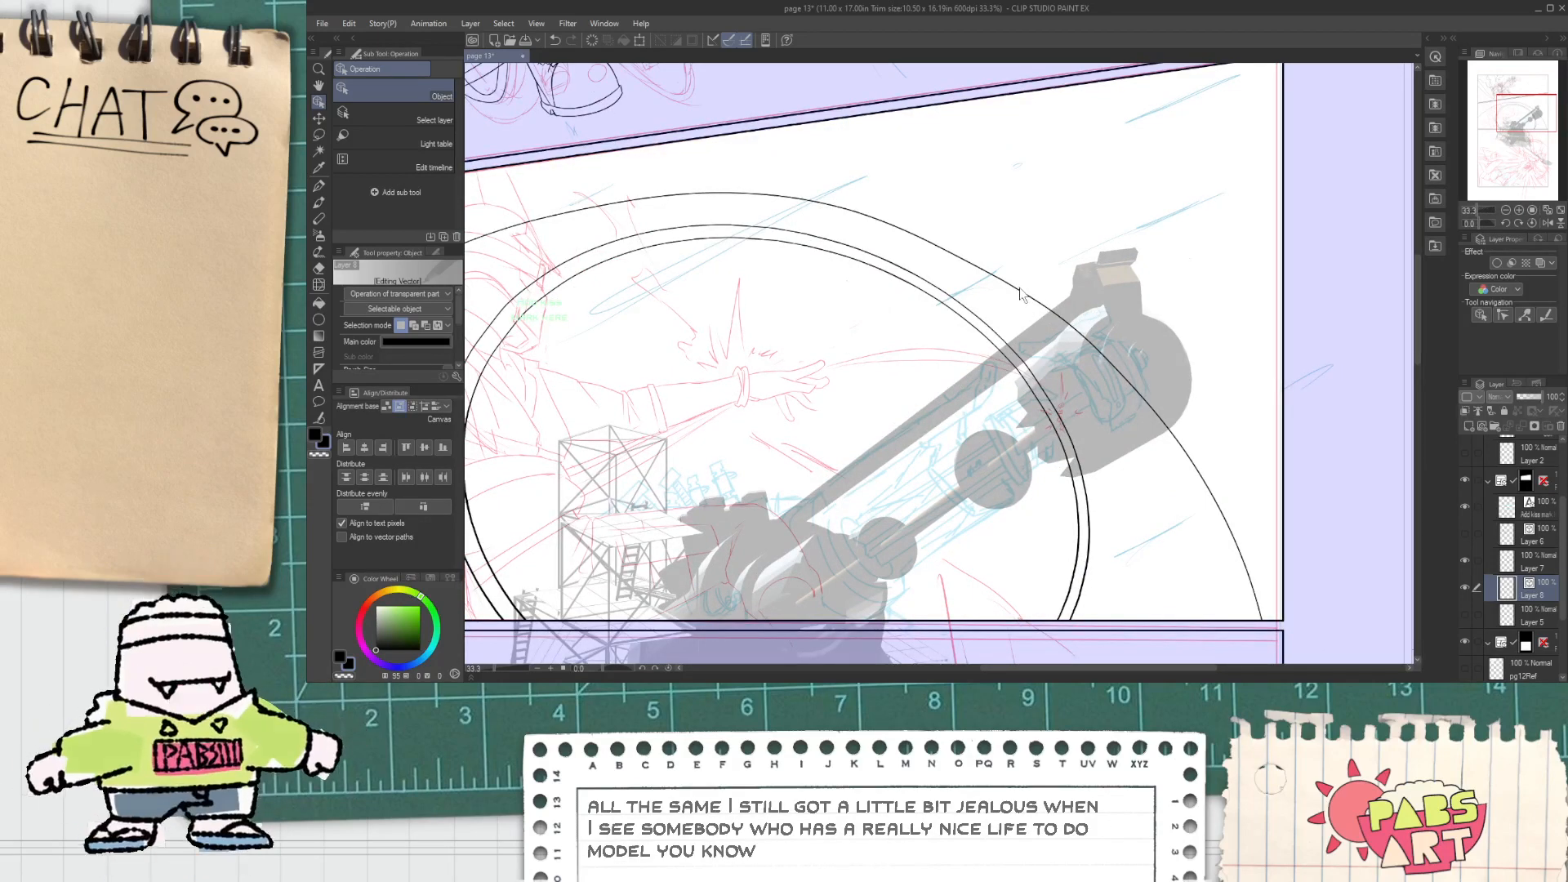
click(1014, 289)
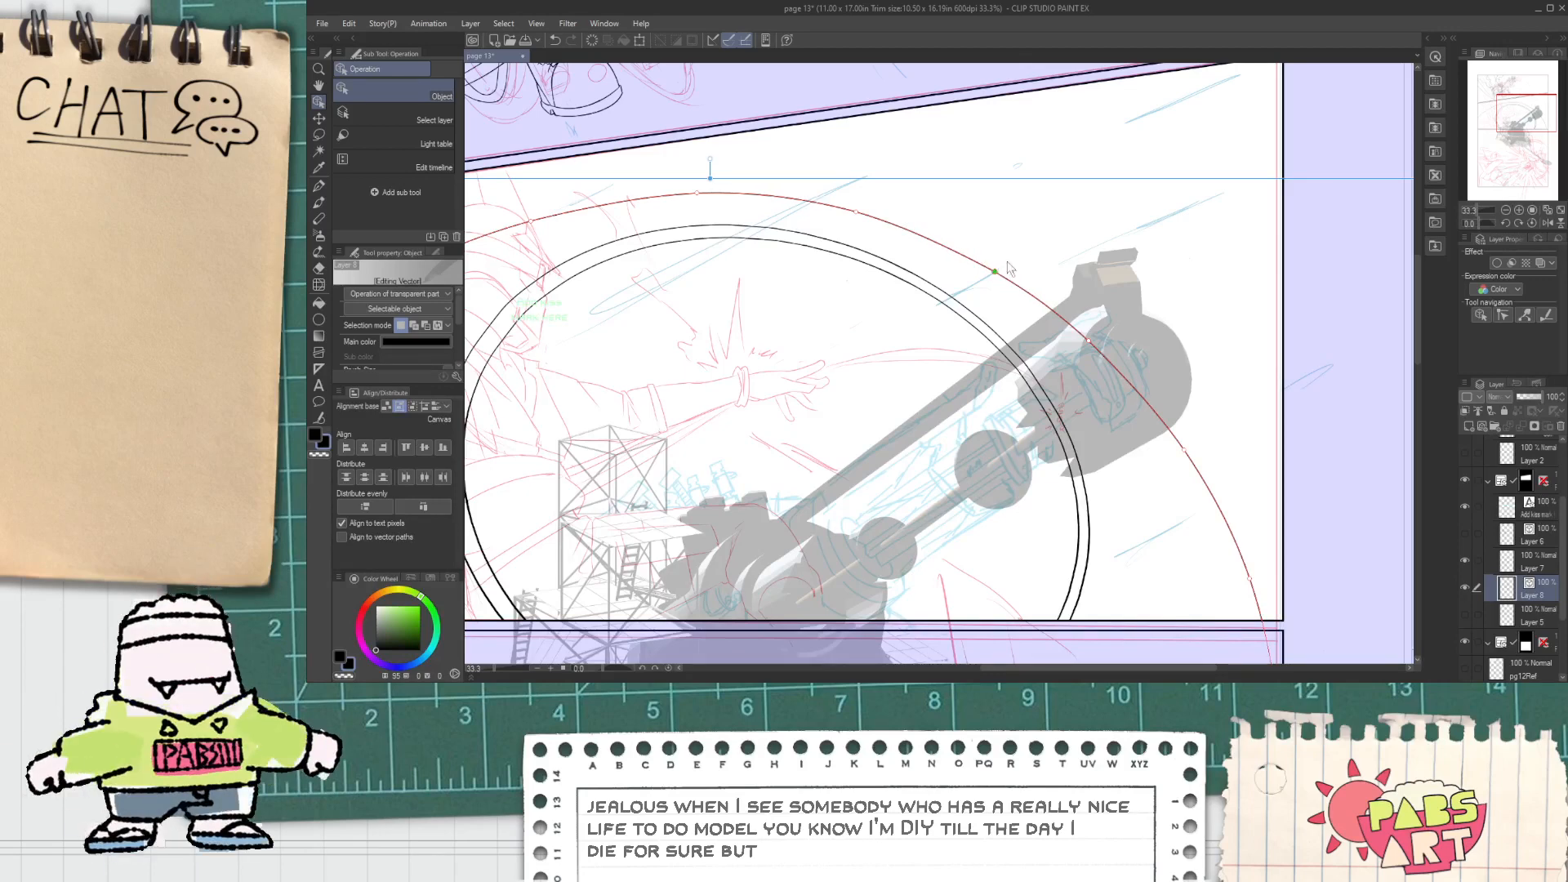
click(1010, 268)
scroll(1013, 263, down, 1)
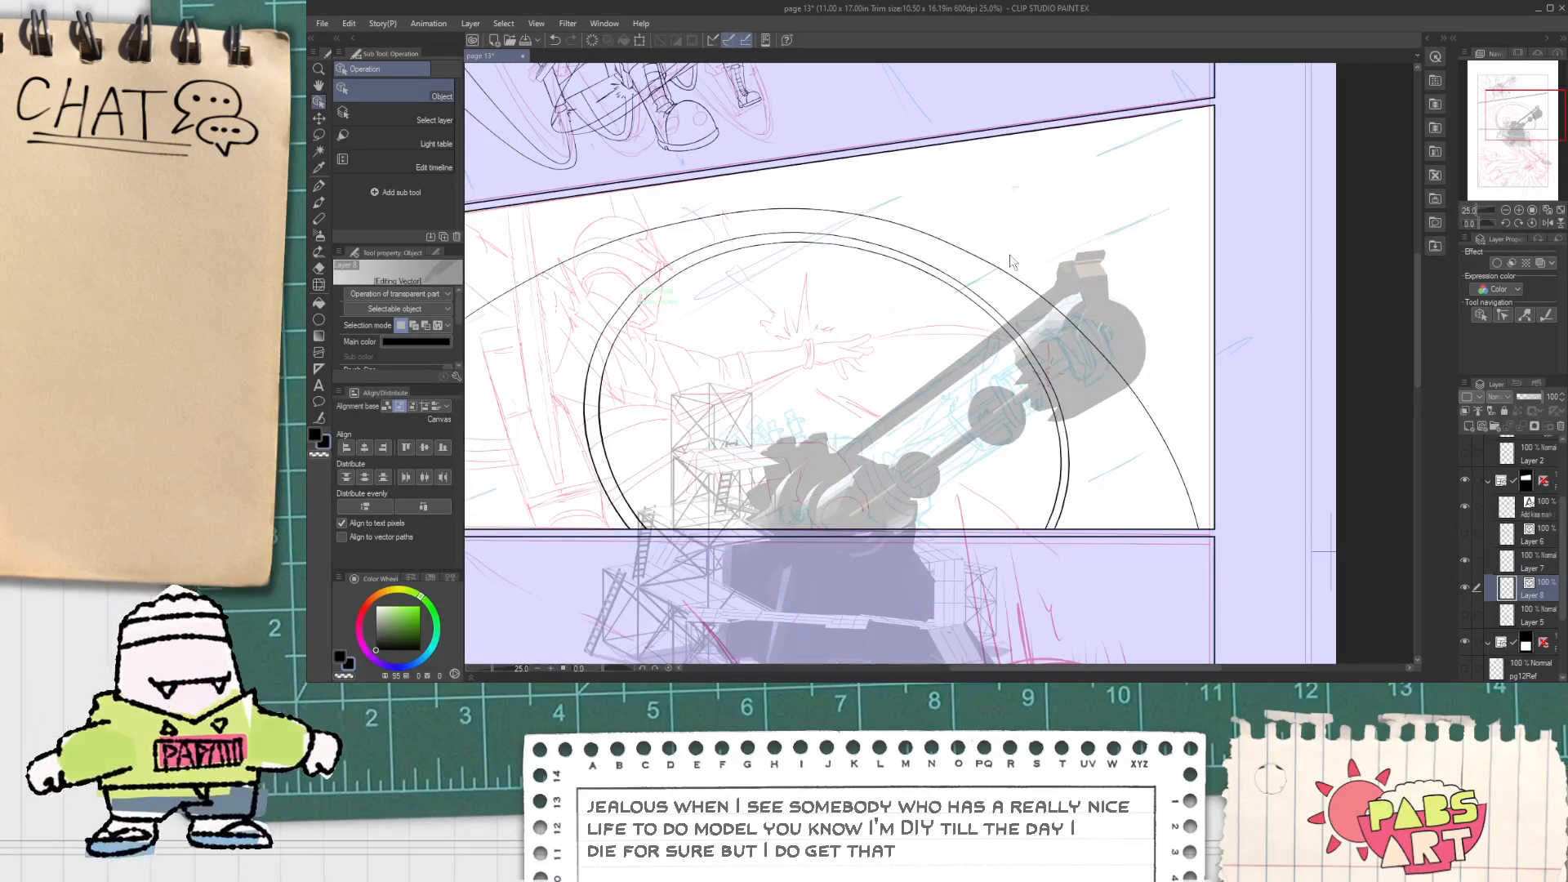
Step: Move a control point on the arc's left side to just below the middle panel's lower left corner
scroll(746, 358, down, 2)
key(space)
drag(647, 364, 840, 341)
scroll(839, 340, up, 2)
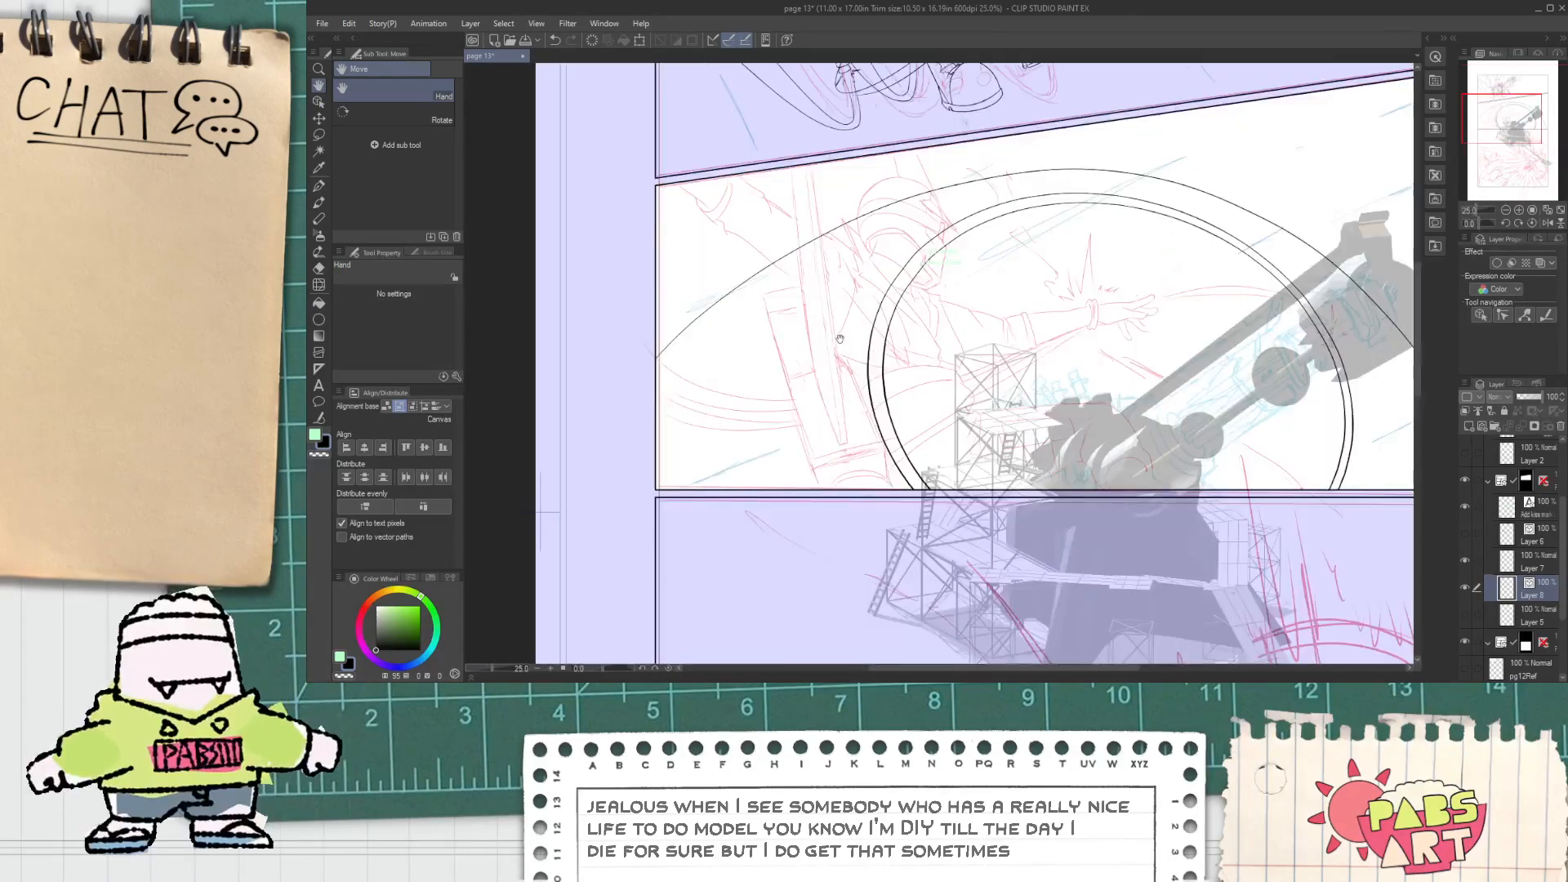
click(751, 282)
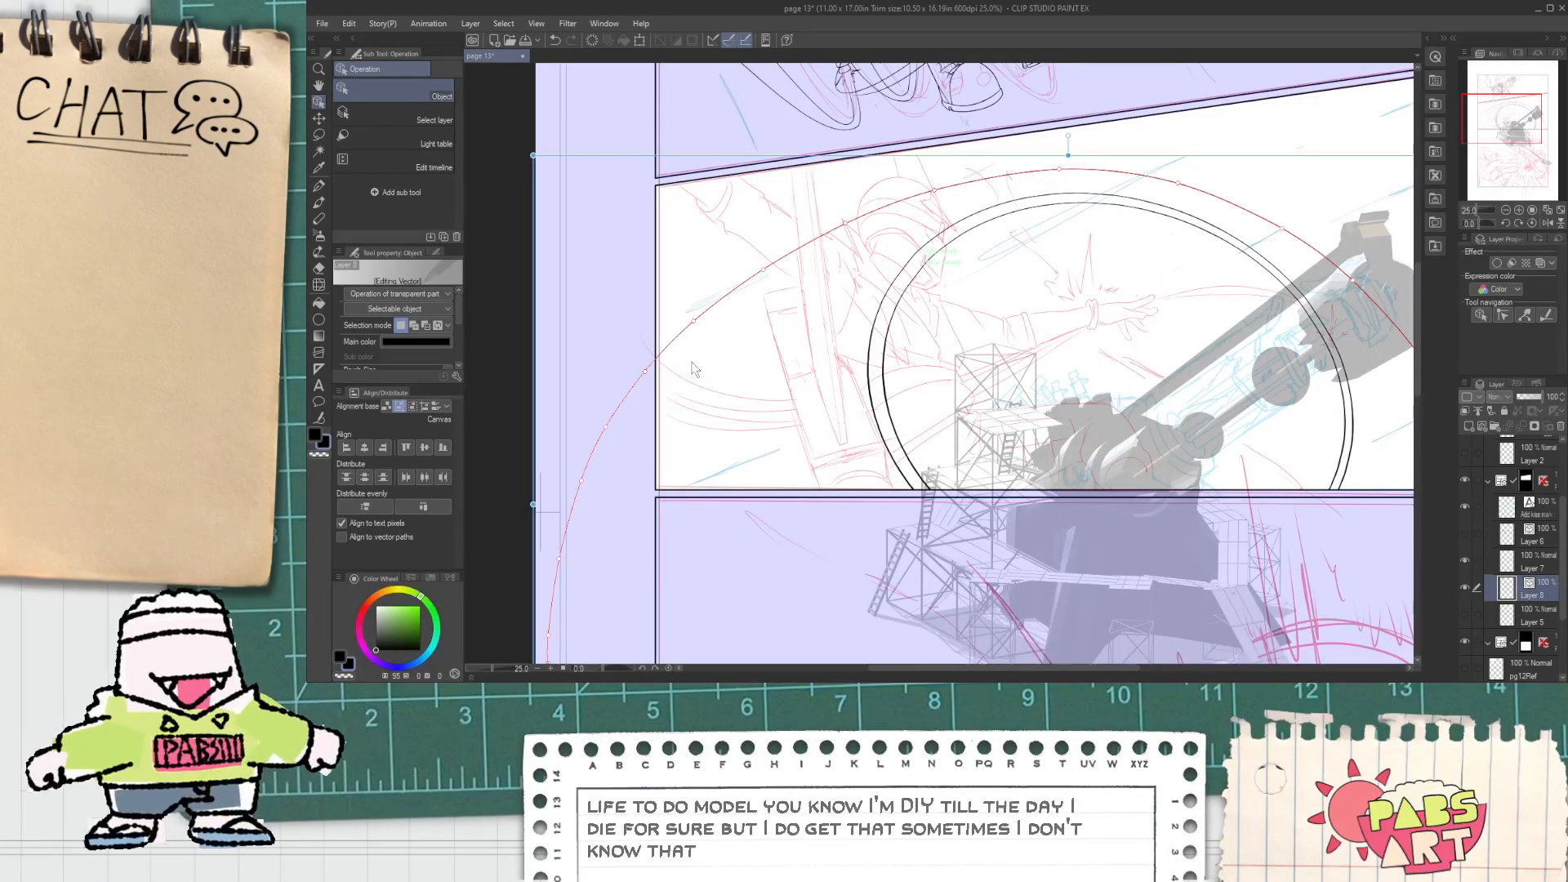
drag(588, 485, 661, 543)
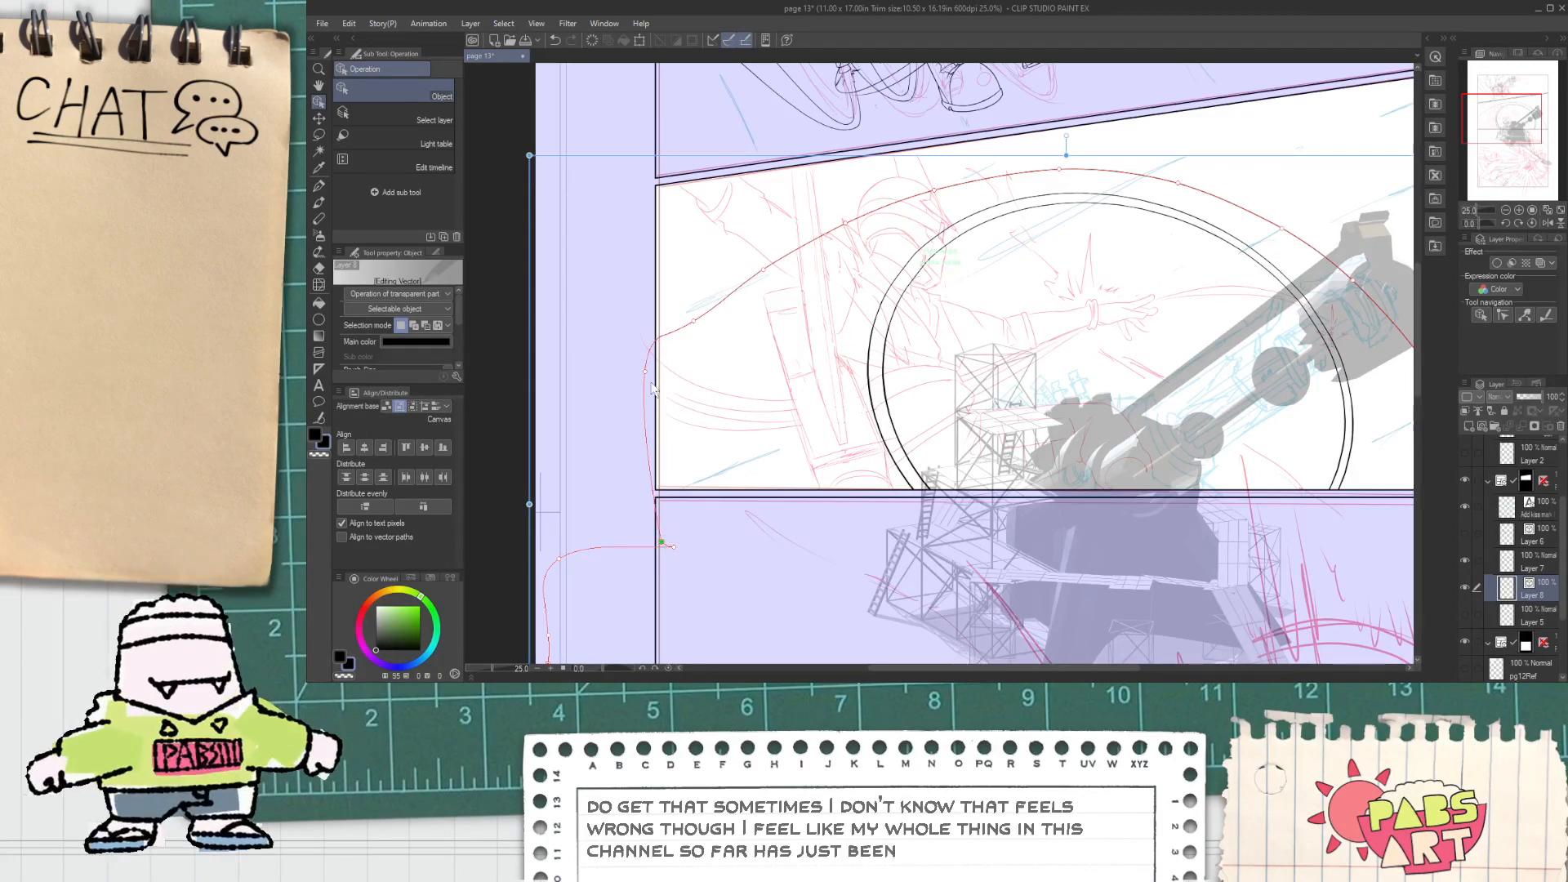
Step: Smooth the arc's left side with its remaining control points so it curves down inside the middle panel's left edge
drag(645, 373, 743, 309)
key(ctrl+z)
click(679, 329)
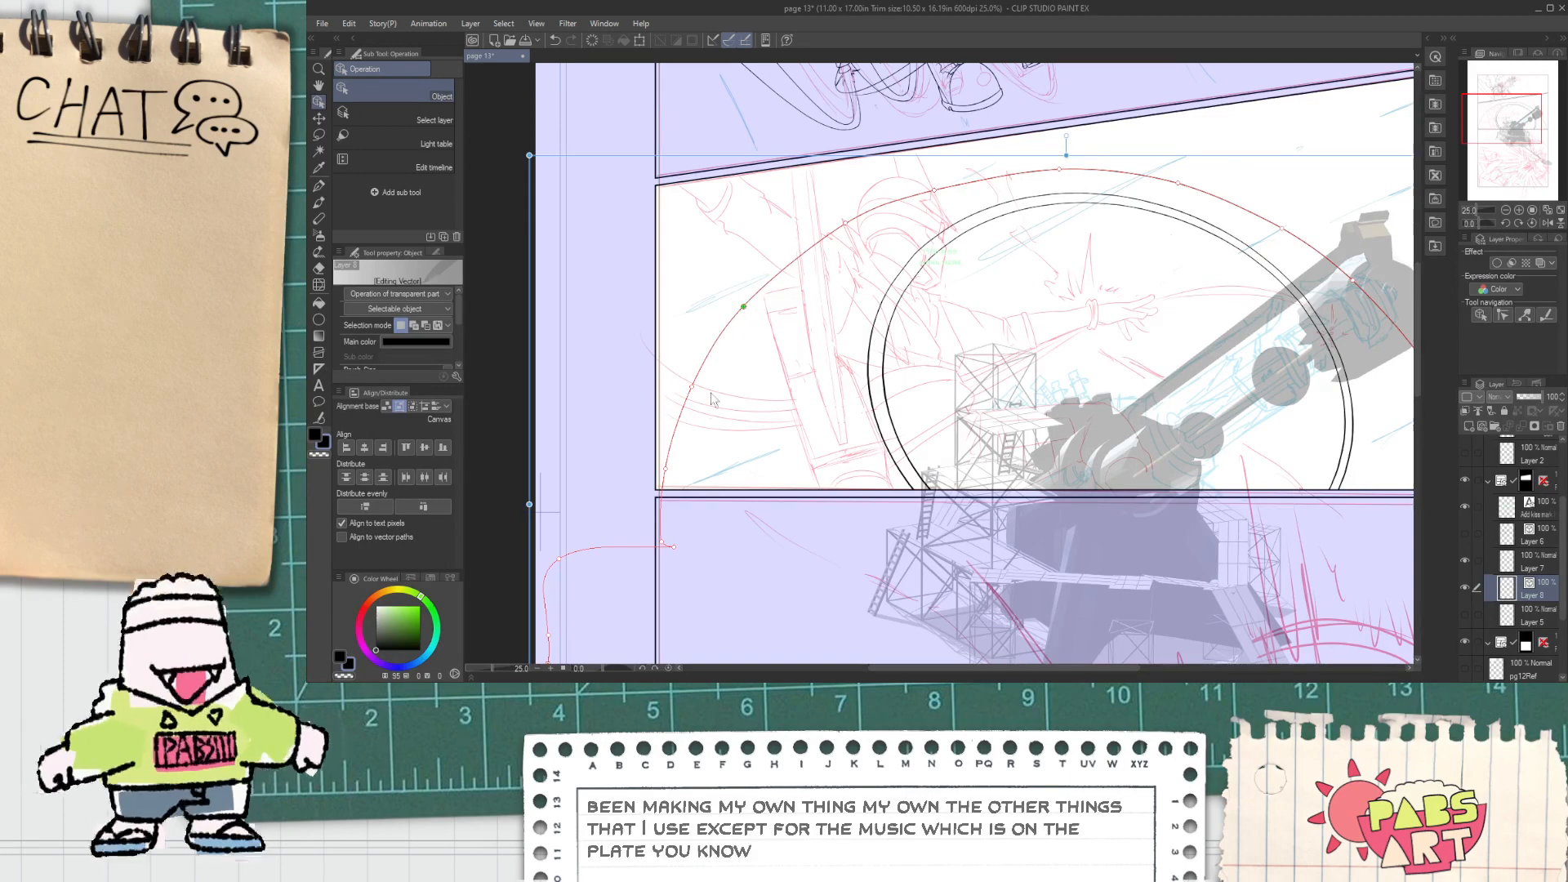
drag(690, 388, 685, 395)
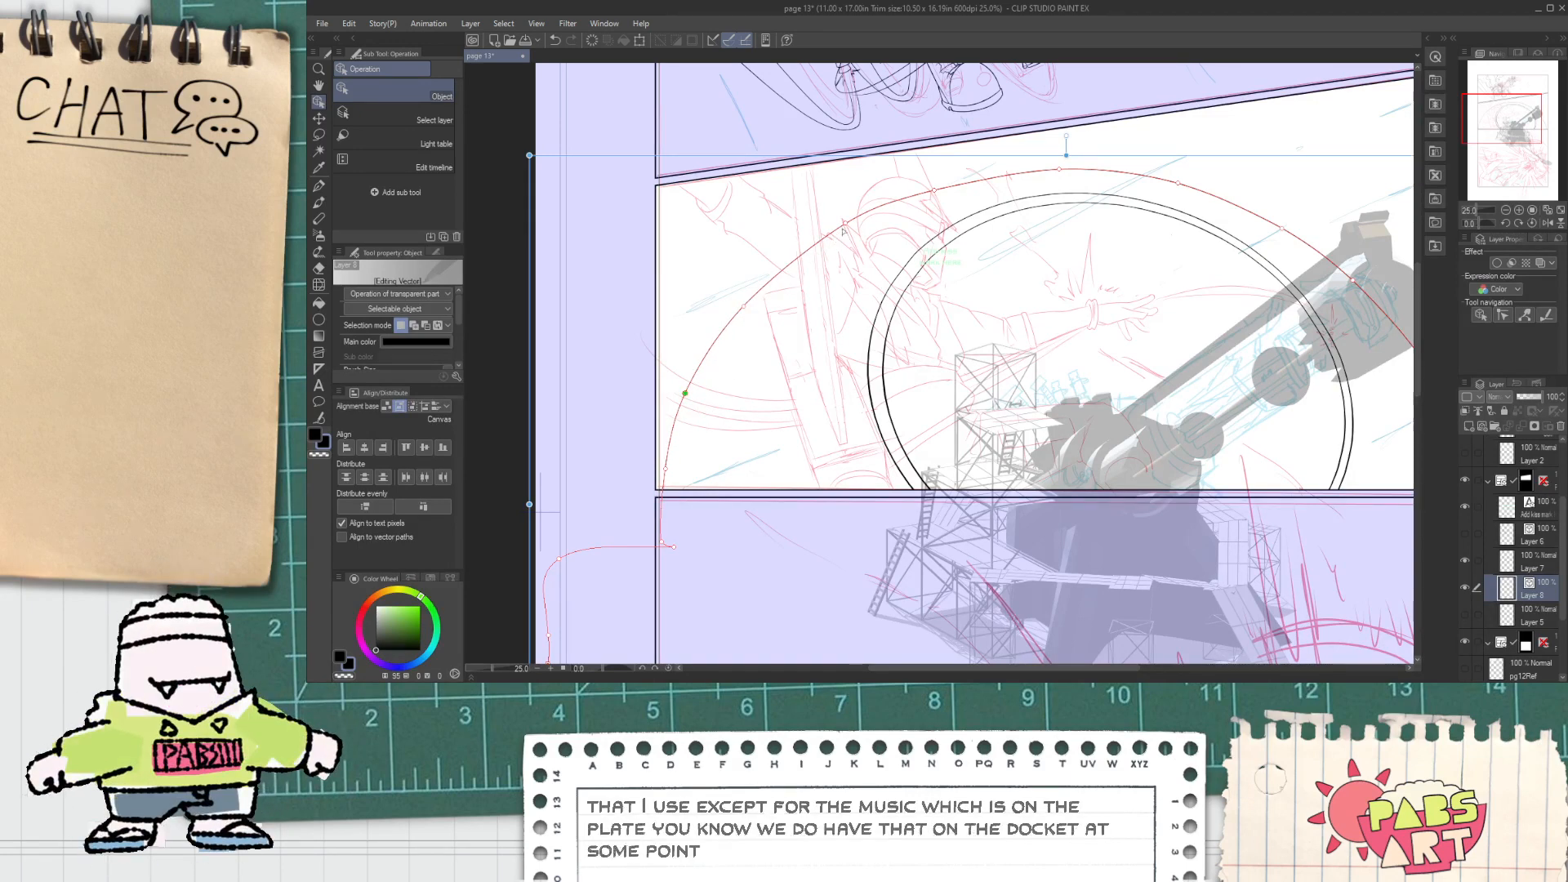
drag(845, 224, 833, 233)
scroll(886, 324, down, 2)
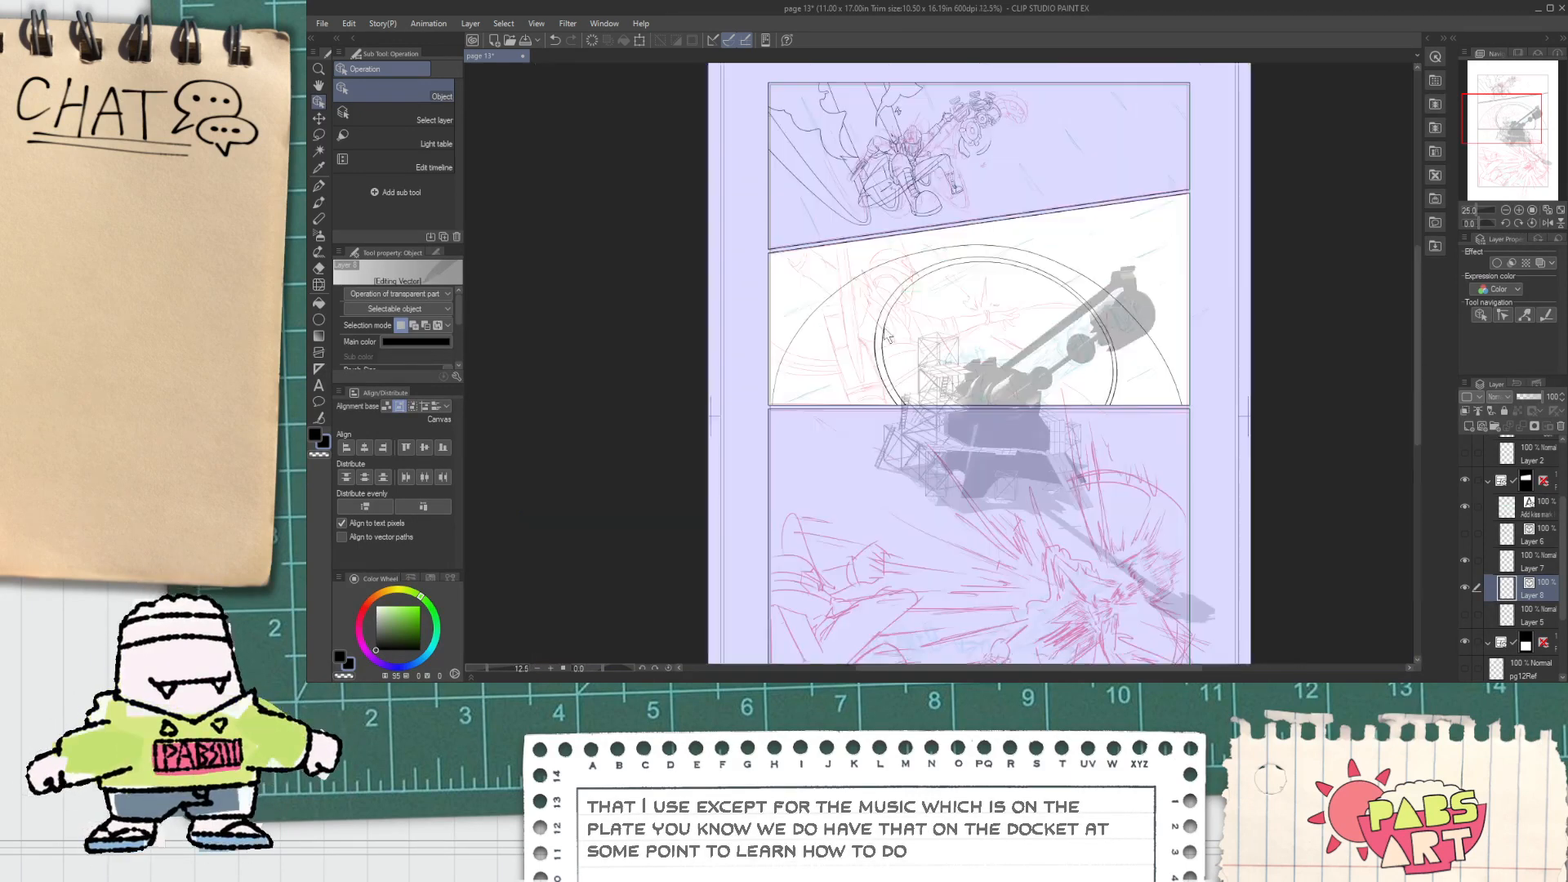
key(space)
drag(1011, 354, 986, 352)
scroll(986, 352, up, 1)
scroll(986, 352, up, 1)
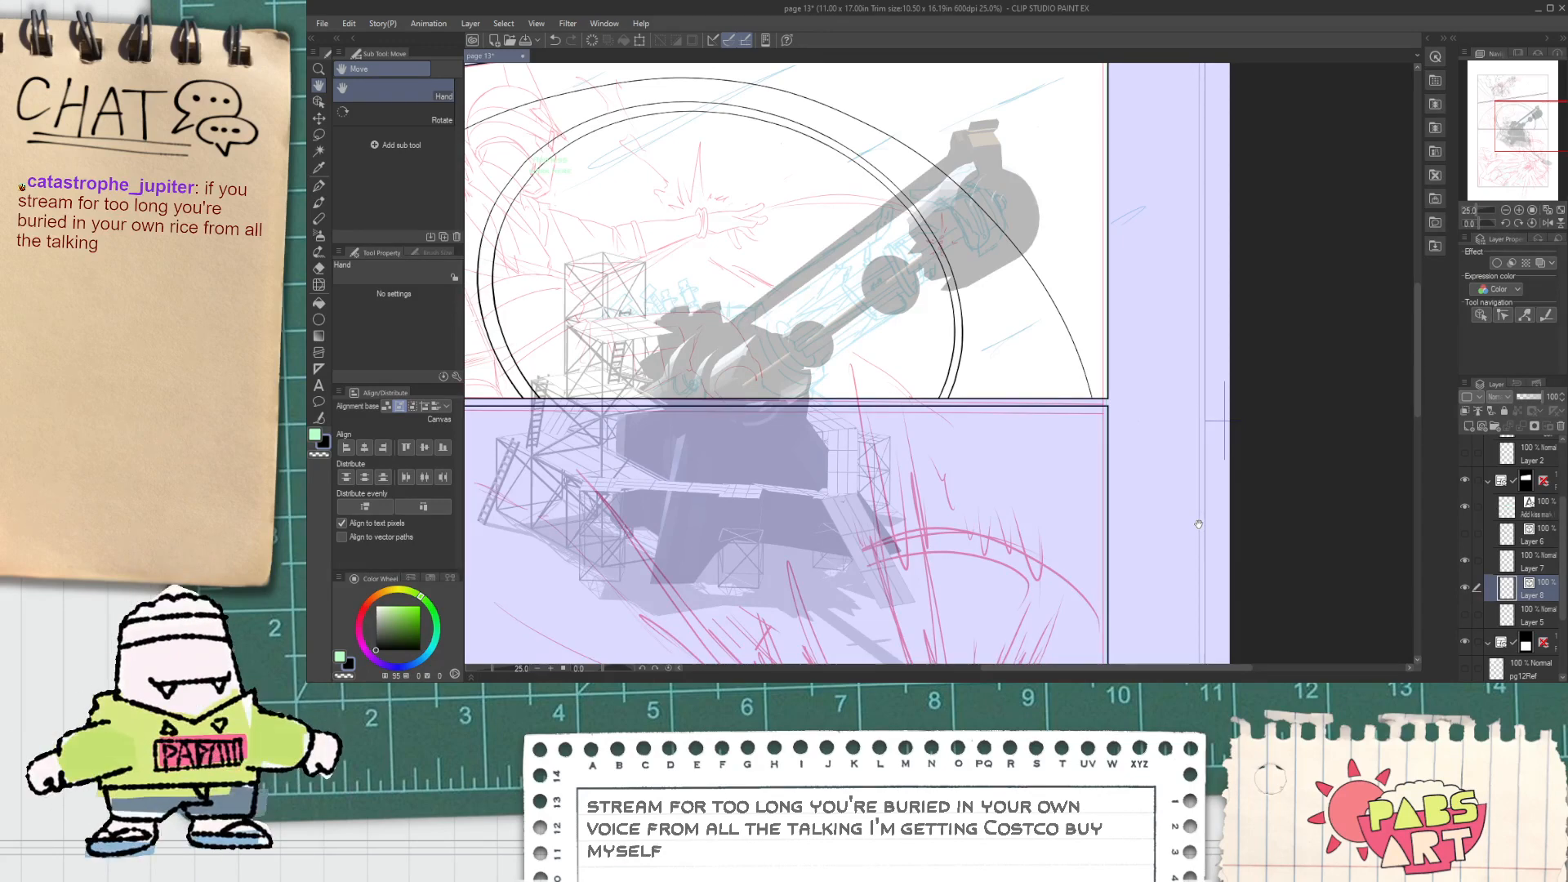
drag(1156, 411, 1233, 518)
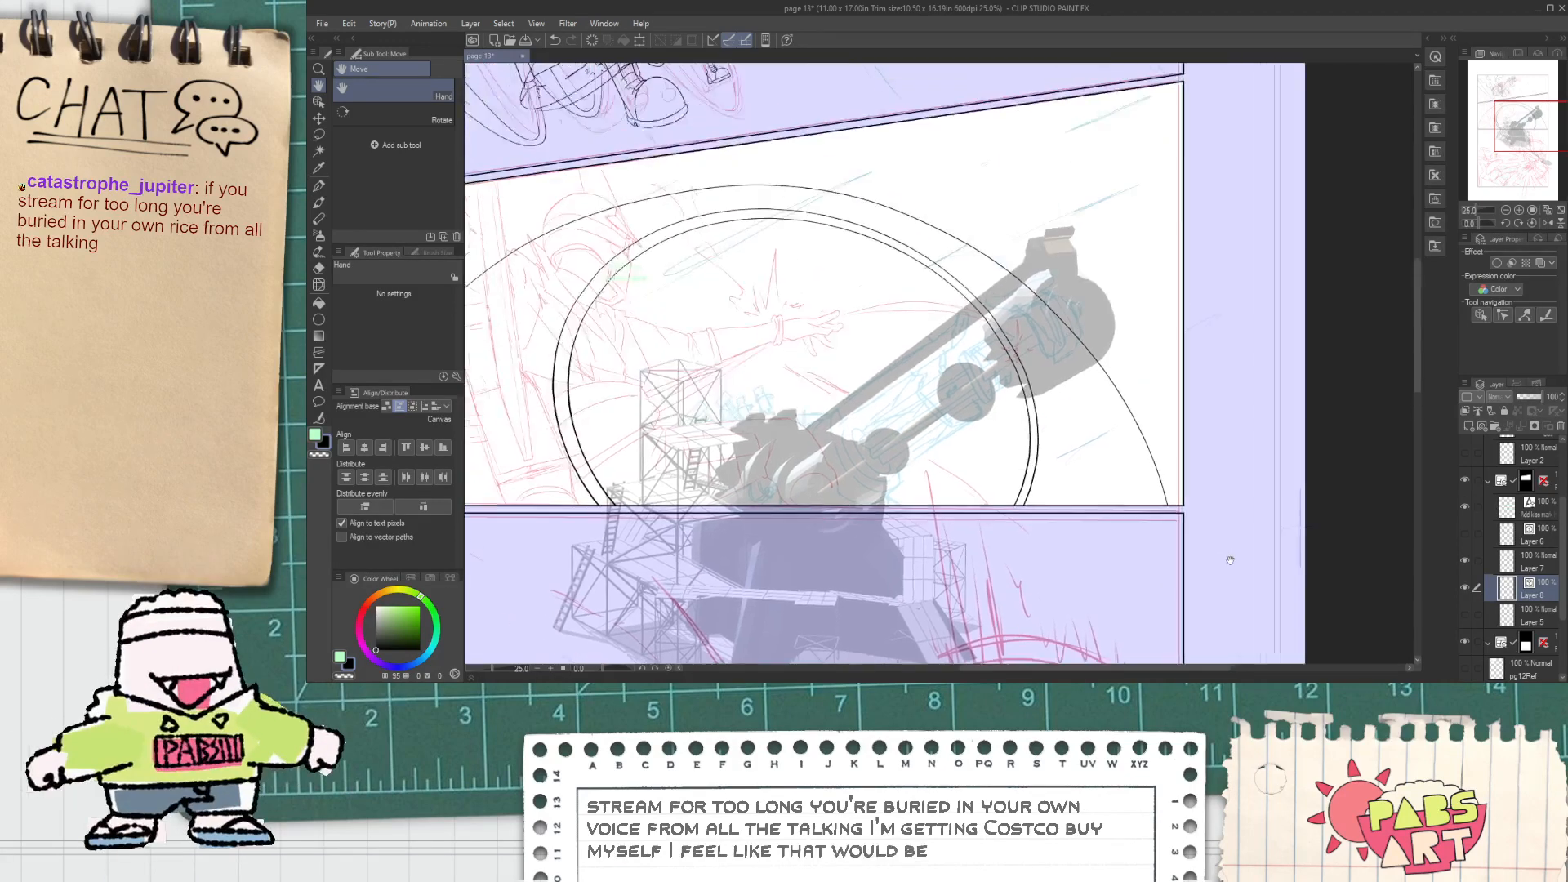
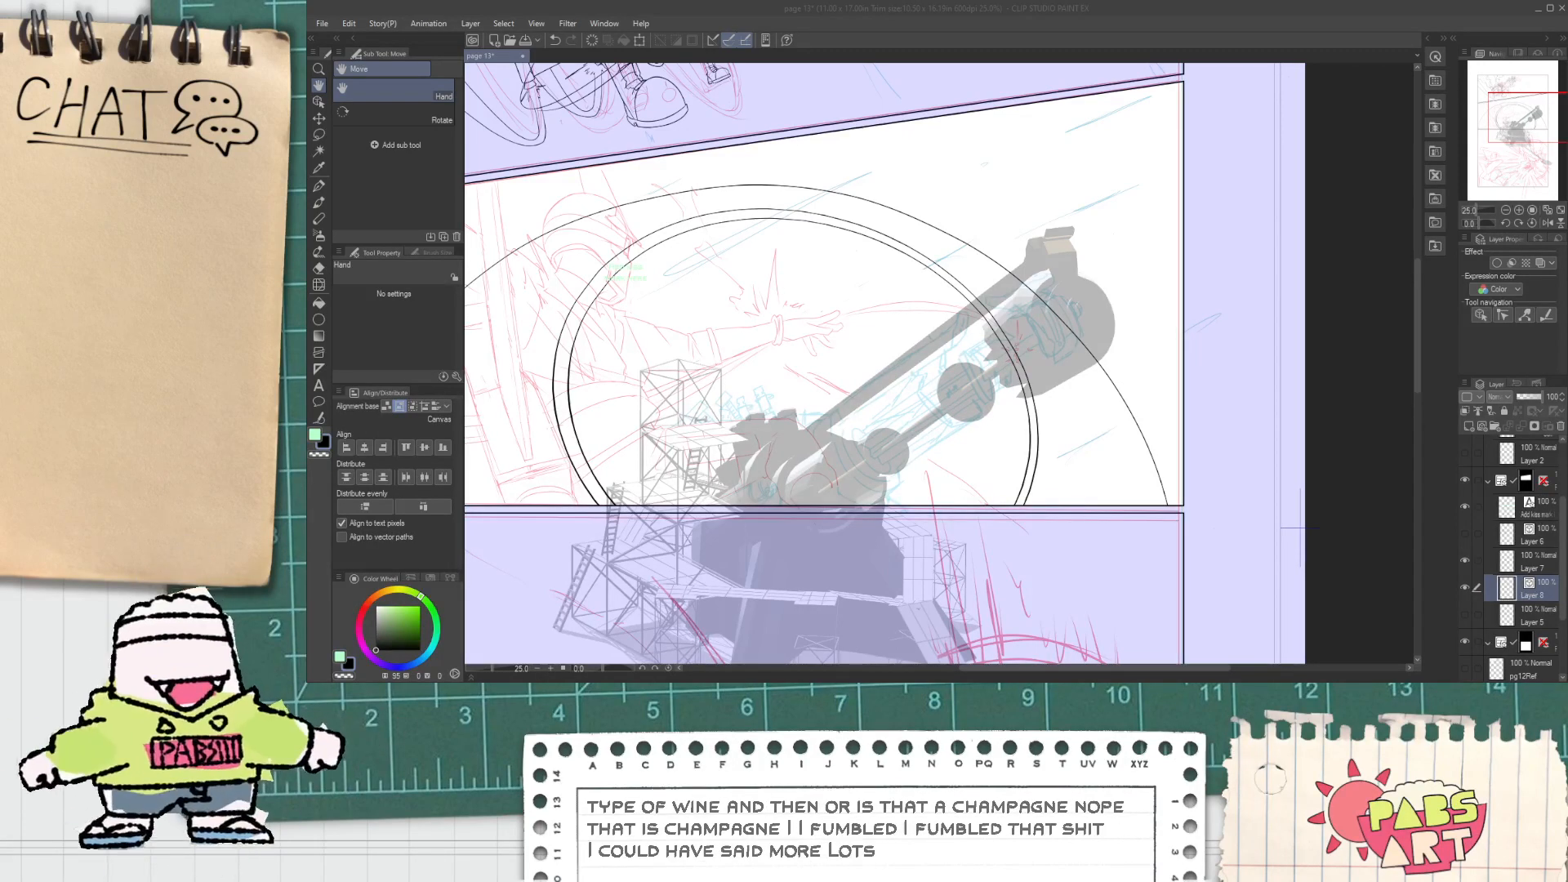
click(858, 329)
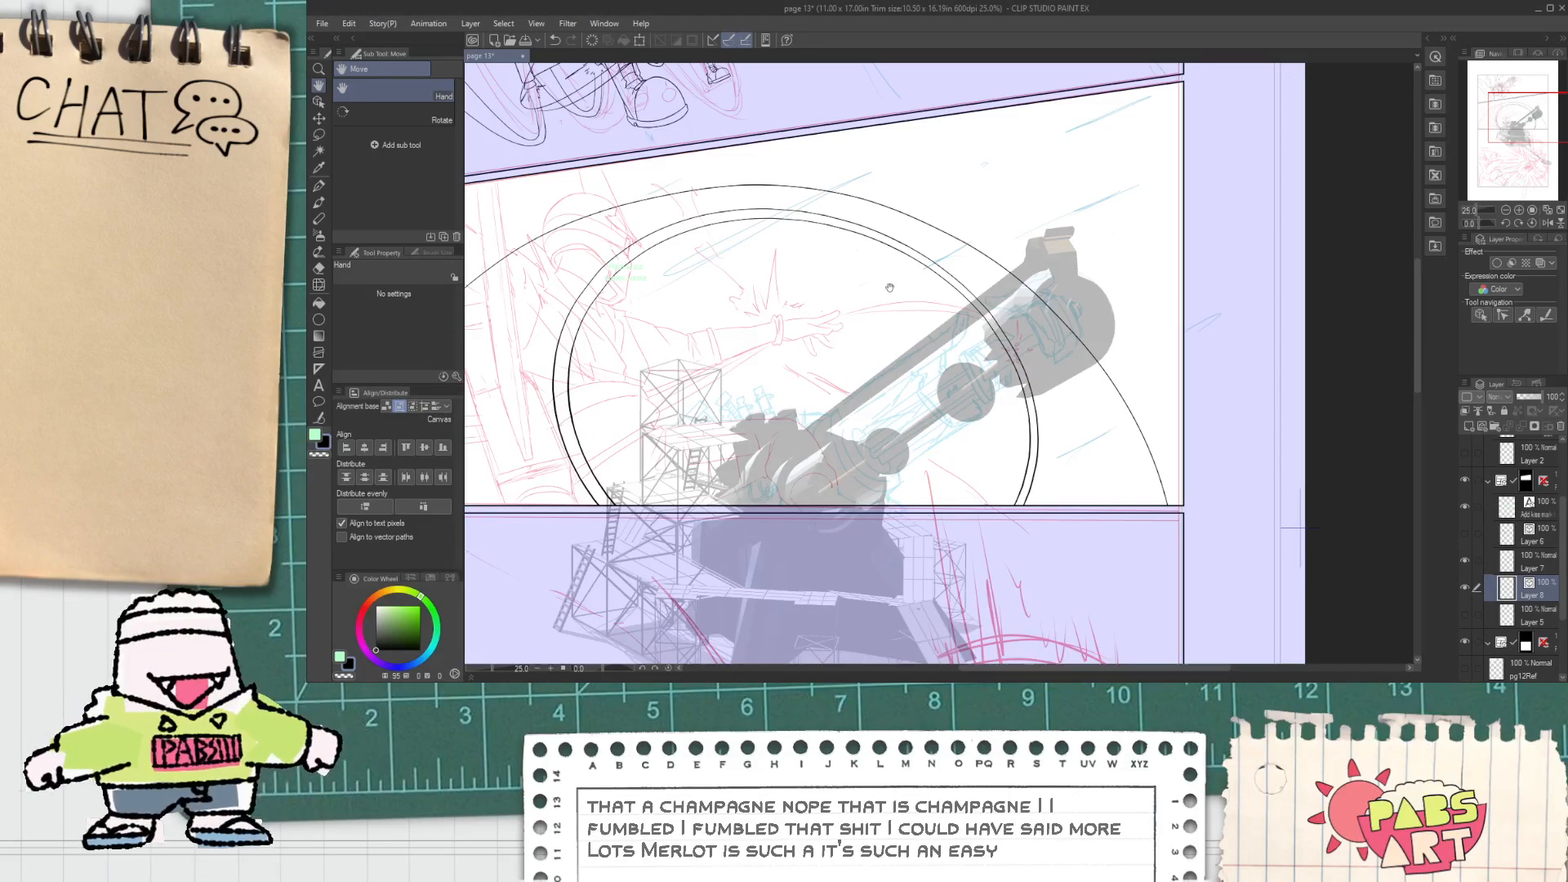
key(alt+Tab)
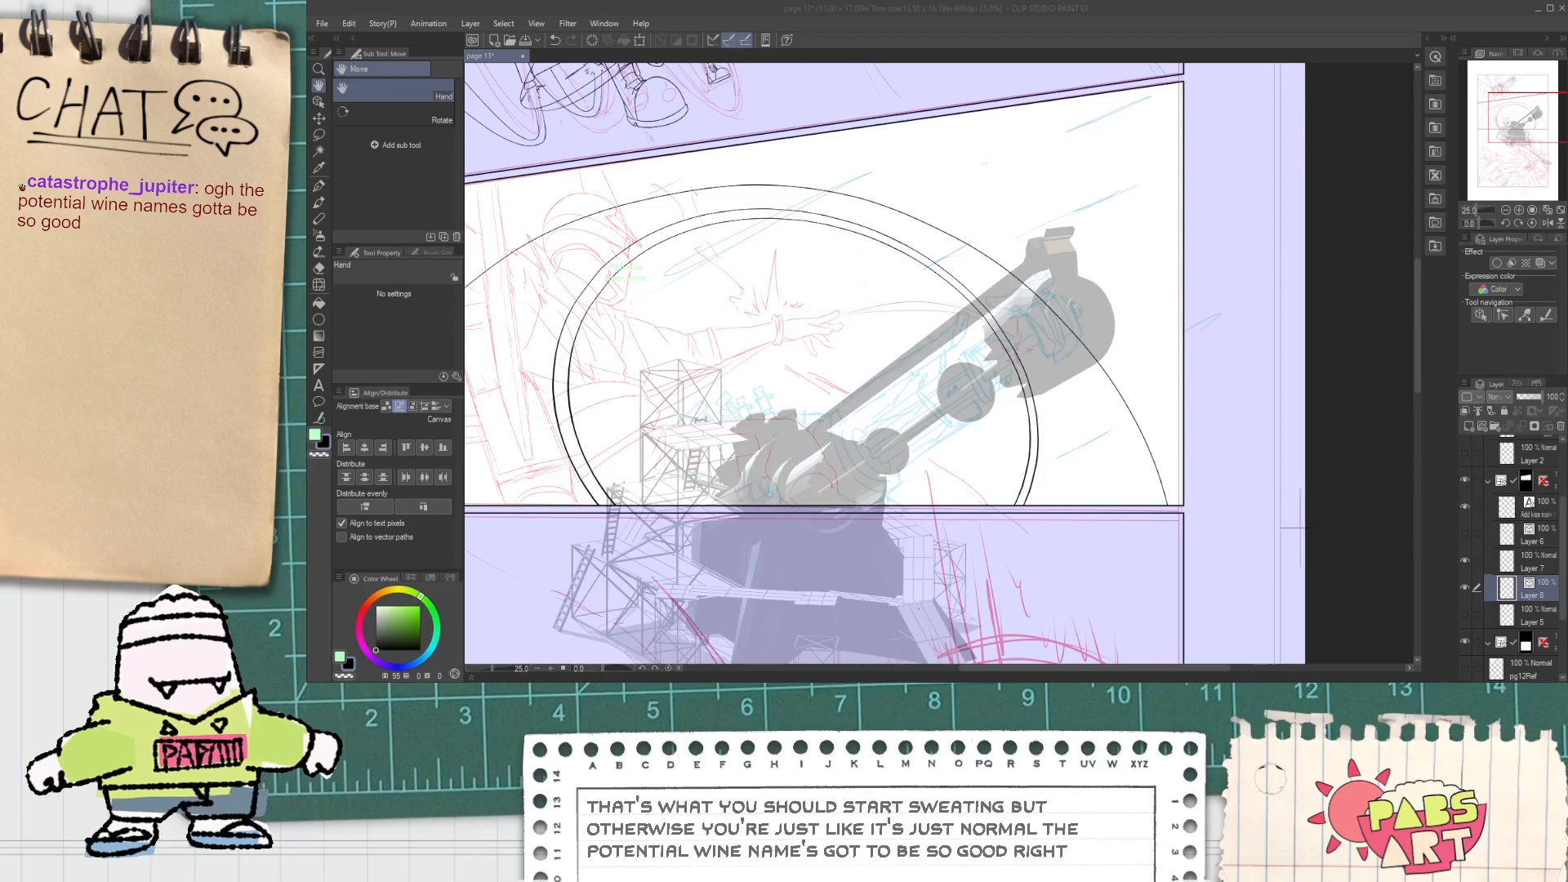
key(alt+Tab)
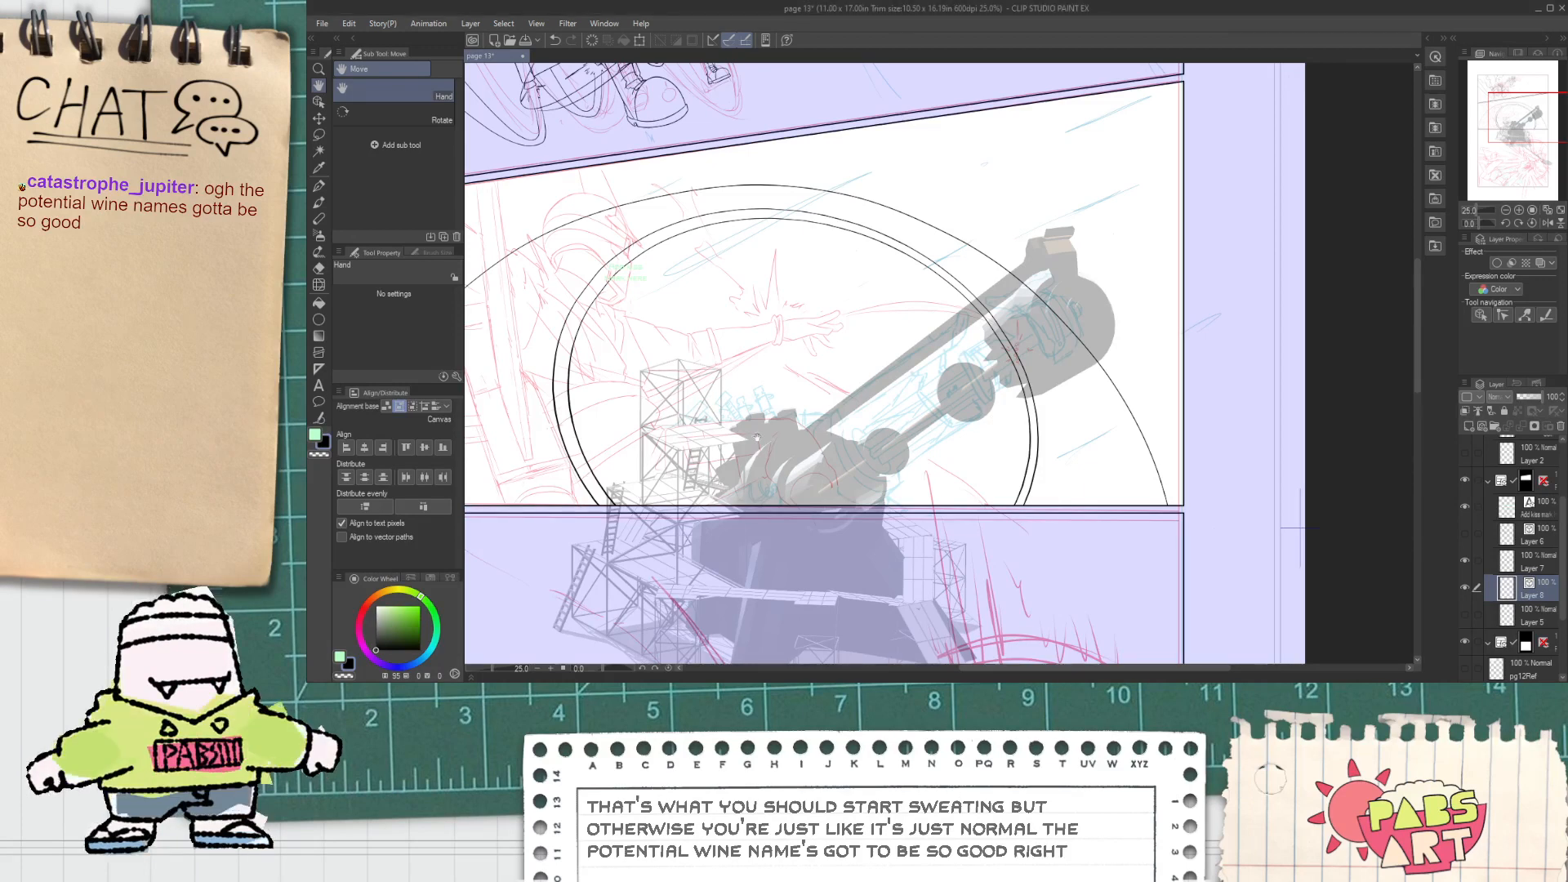
Step: Shift the whole arc slightly downward and toward the middle panel's left edge, and deselect it
scroll(757, 437, down, 3)
scroll(649, 450, up, 3)
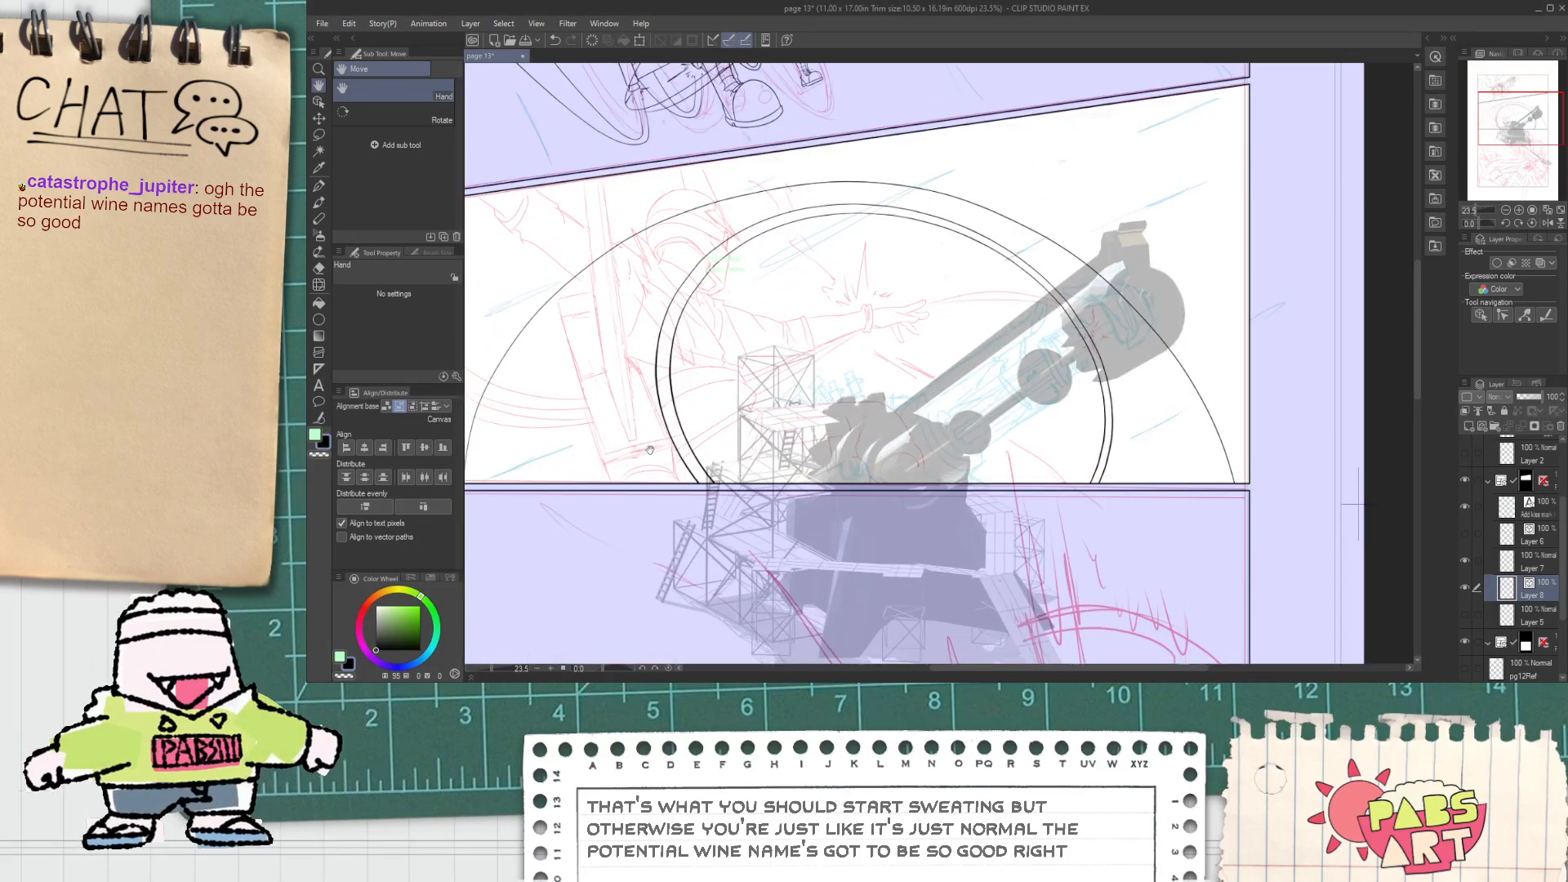
scroll(649, 450, down, 1)
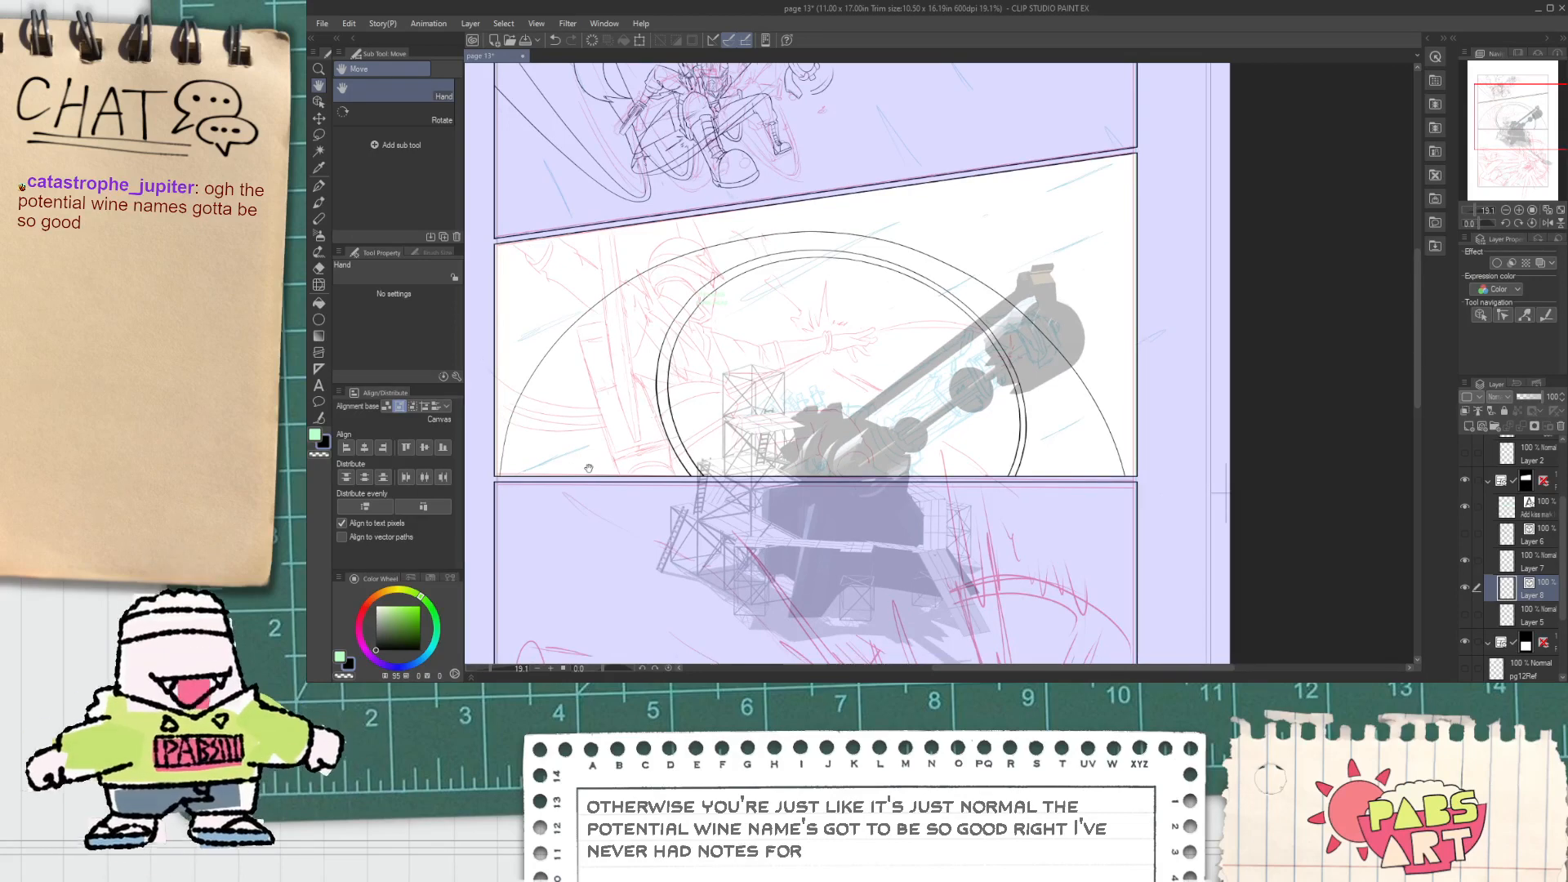
key(o)
click(507, 442)
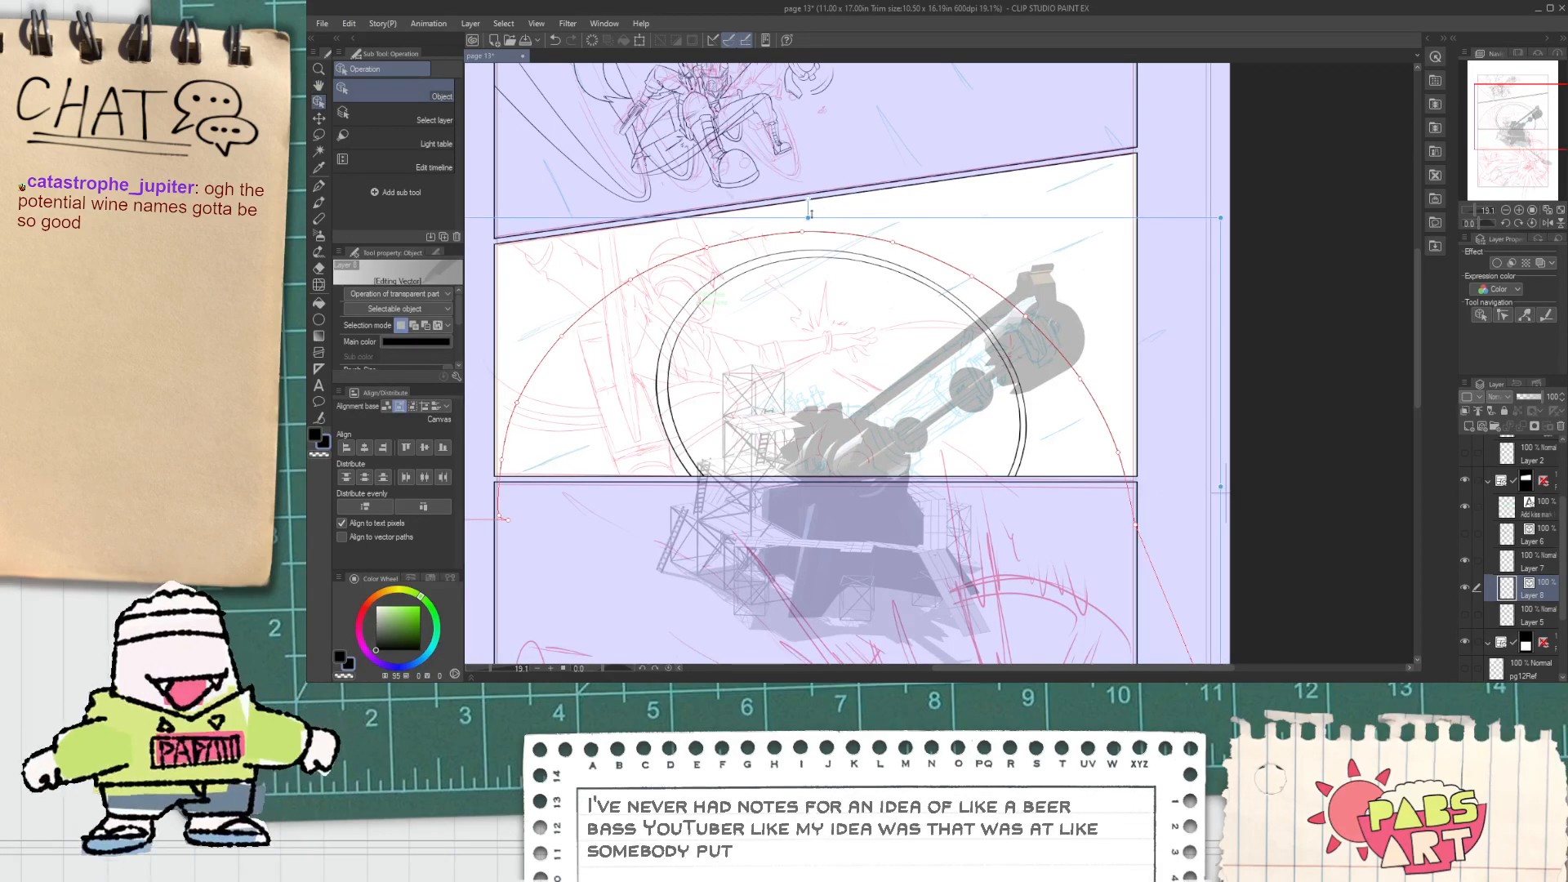
drag(808, 216, 880, 242)
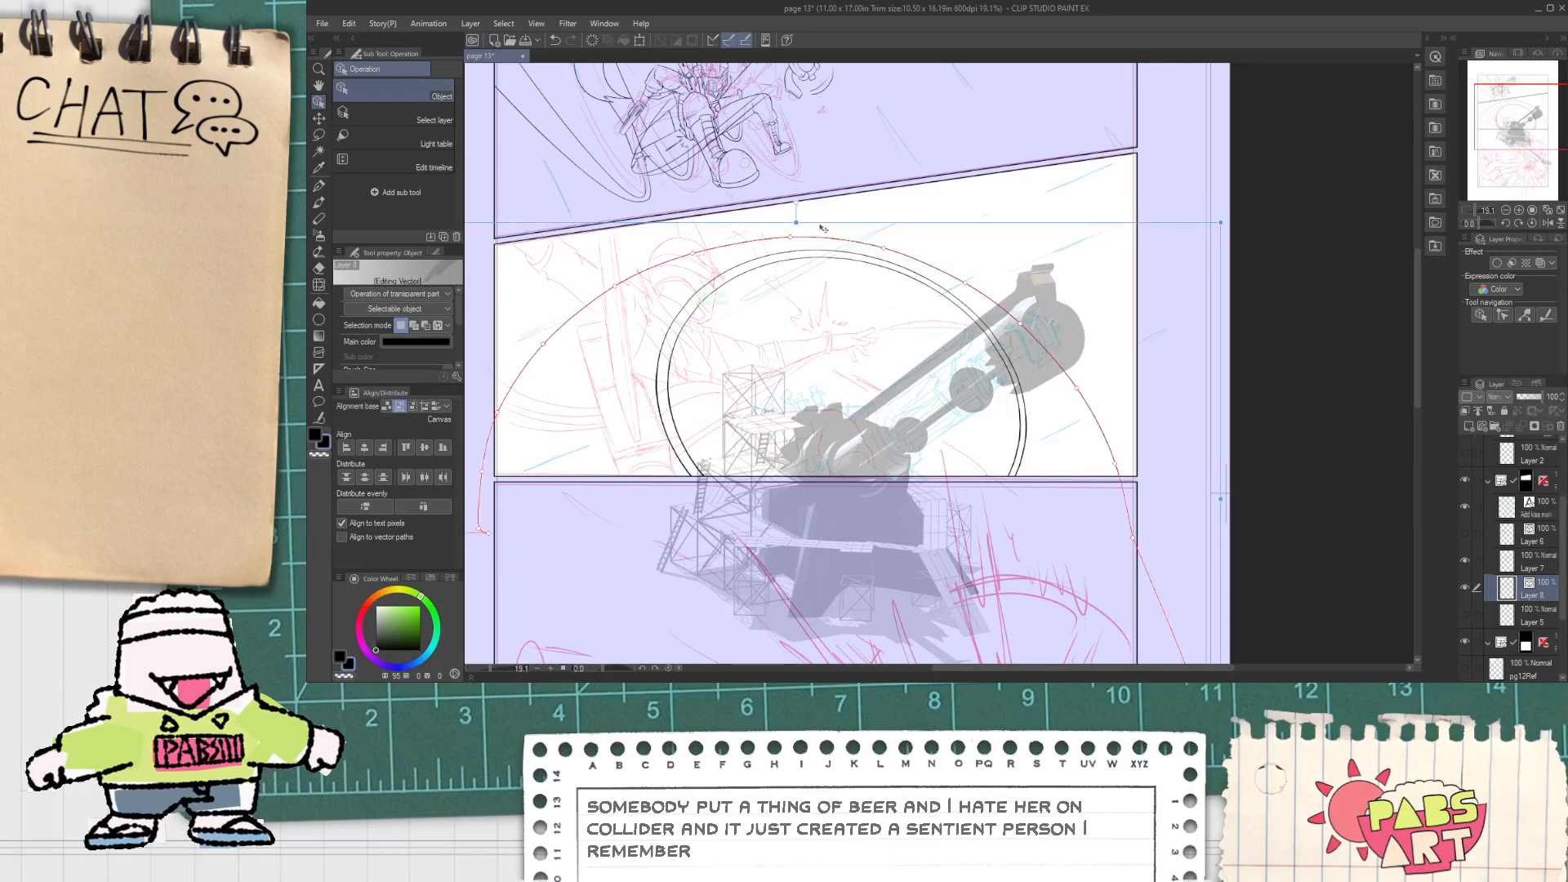
click(1073, 197)
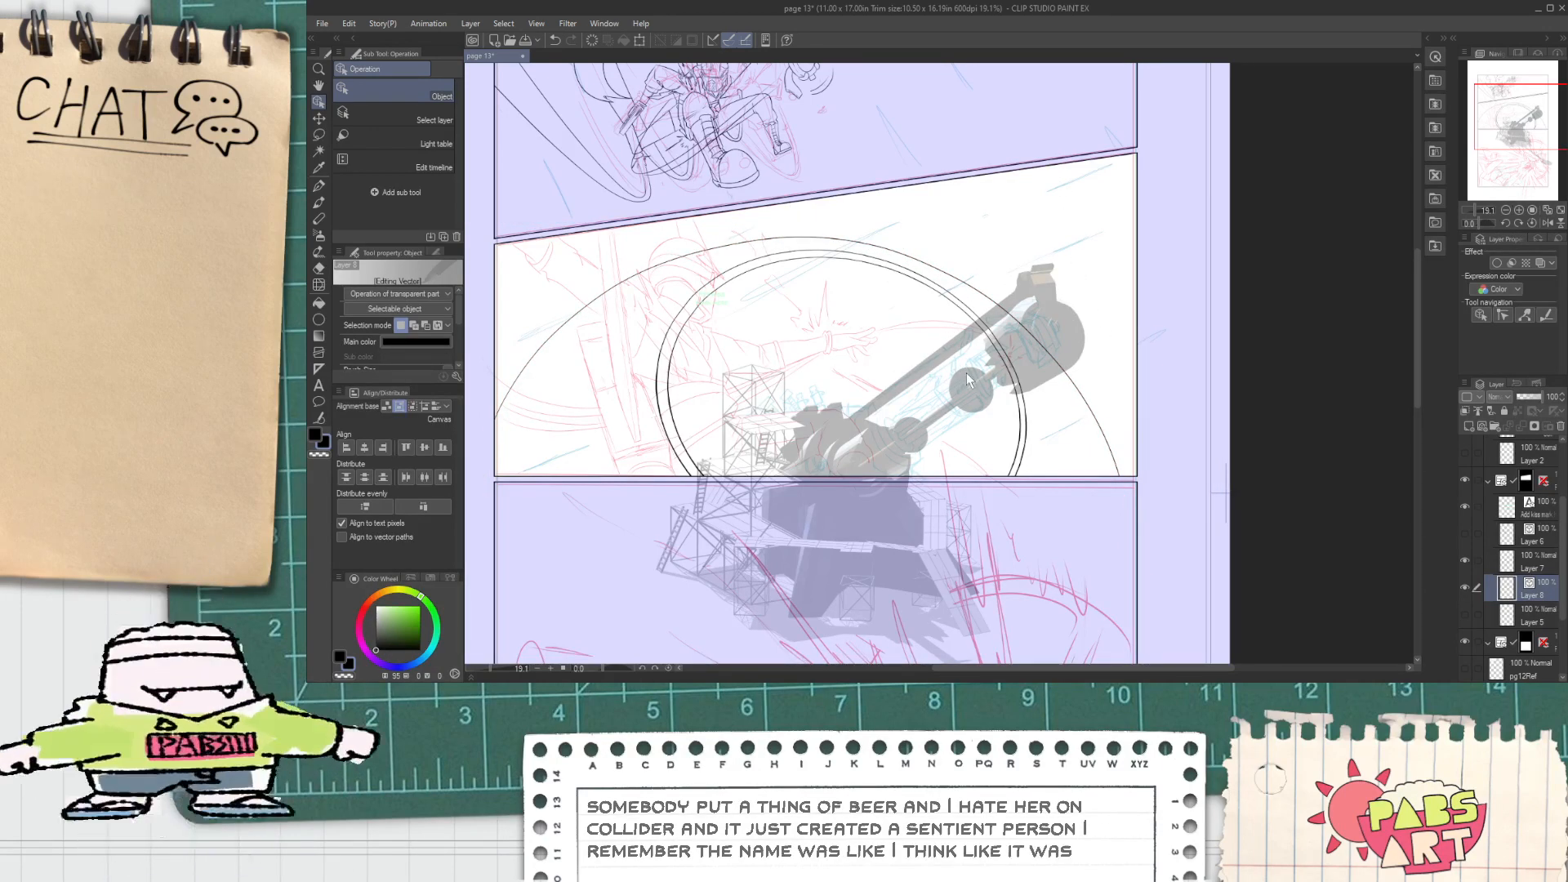
scroll(792, 408, up, 3)
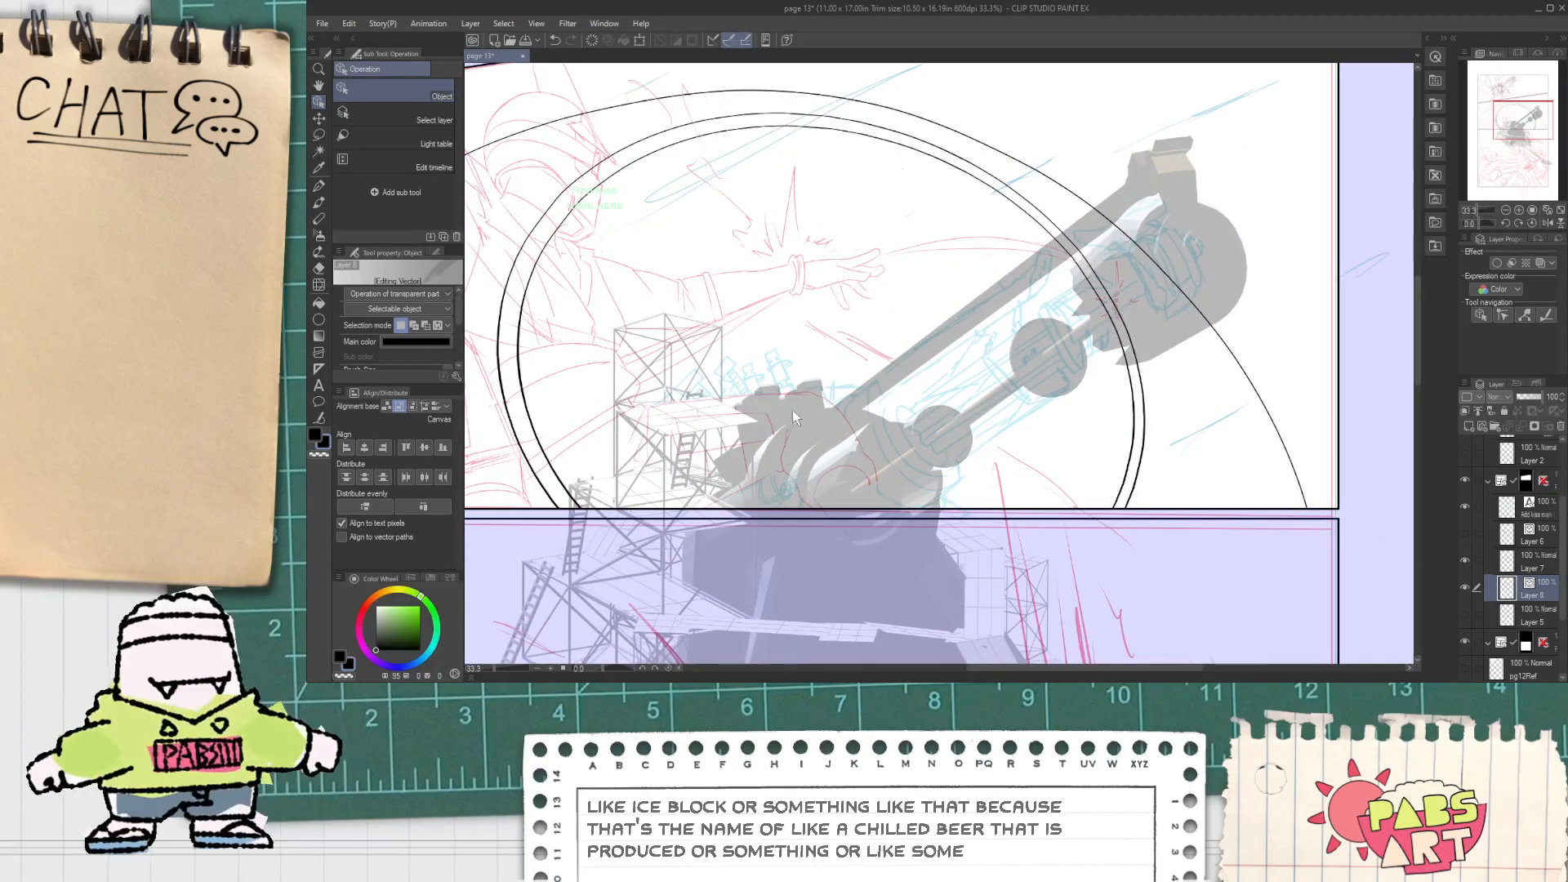
scroll(792, 410, down, 2)
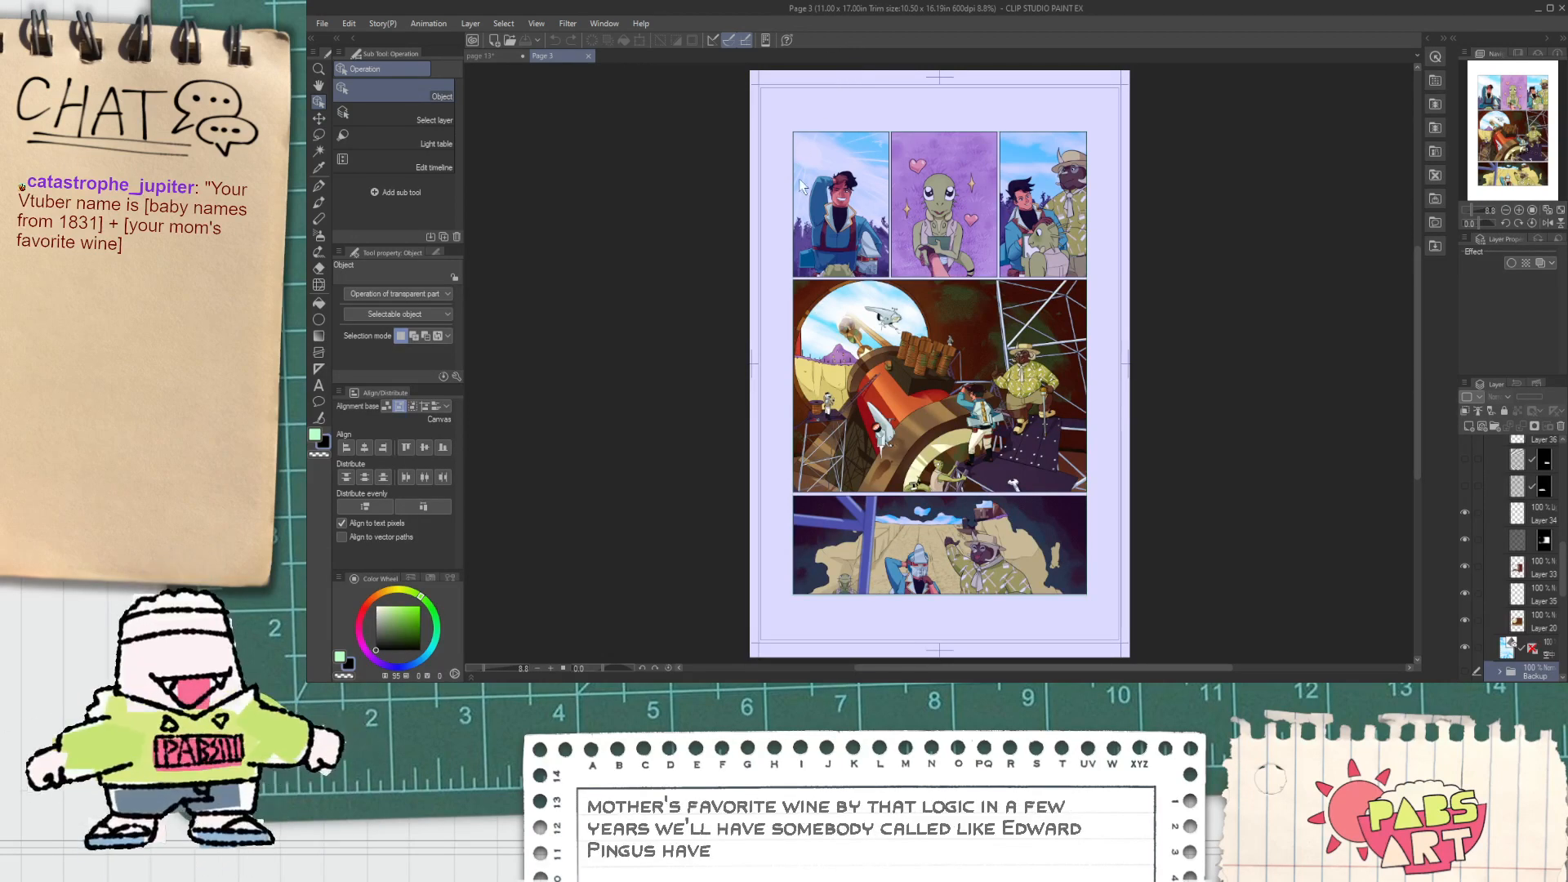
Step: View the Flor de Pingus wine bottle image and close its file
click(555, 690)
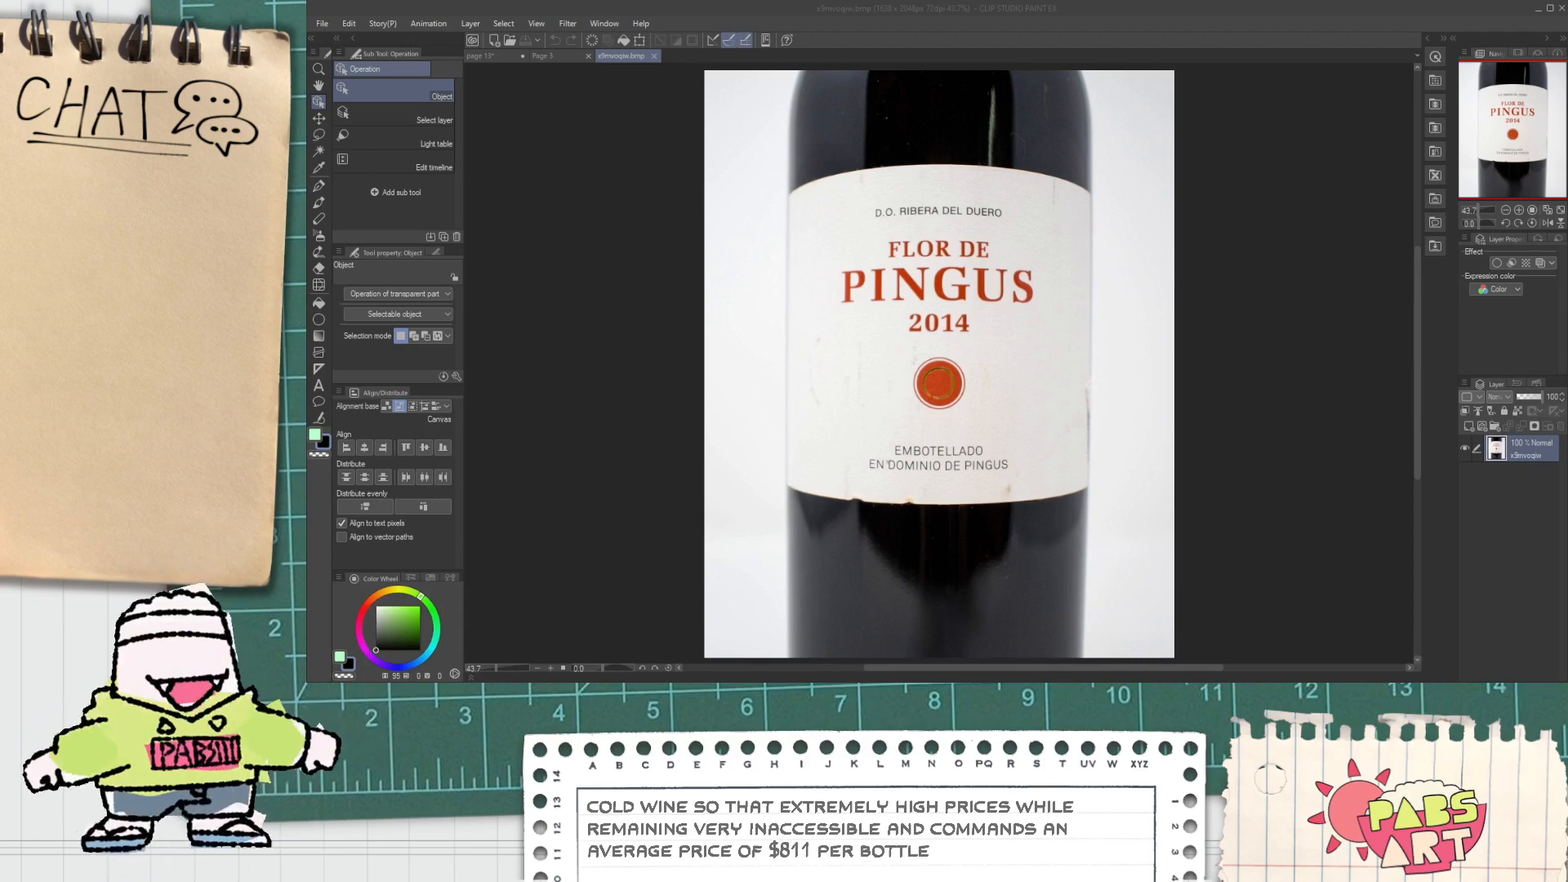
click(1292, 47)
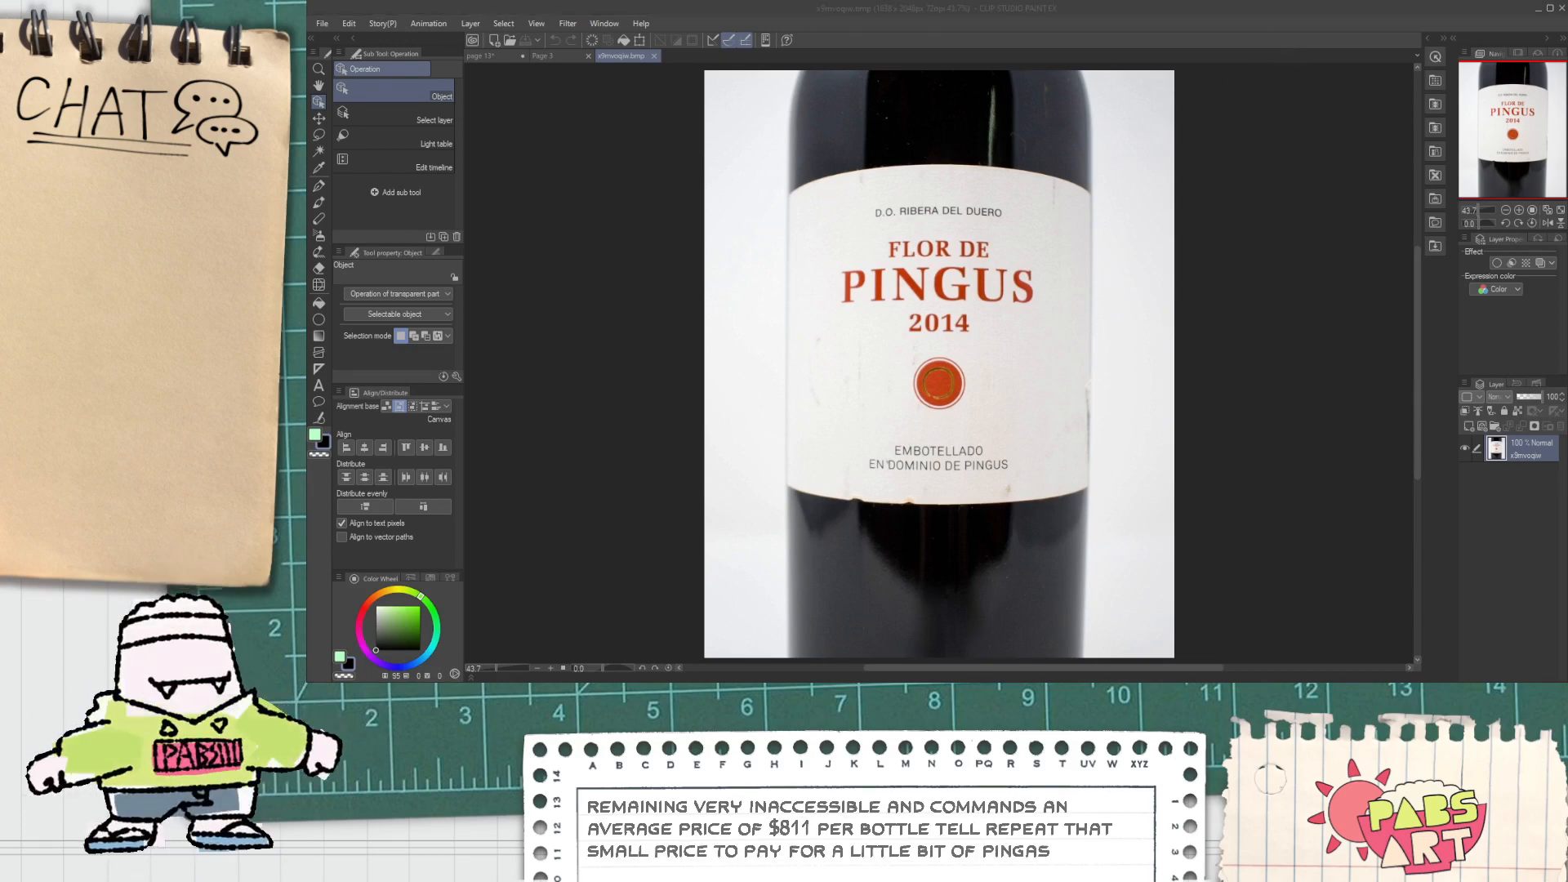
click(835, 9)
key(ctrl+w)
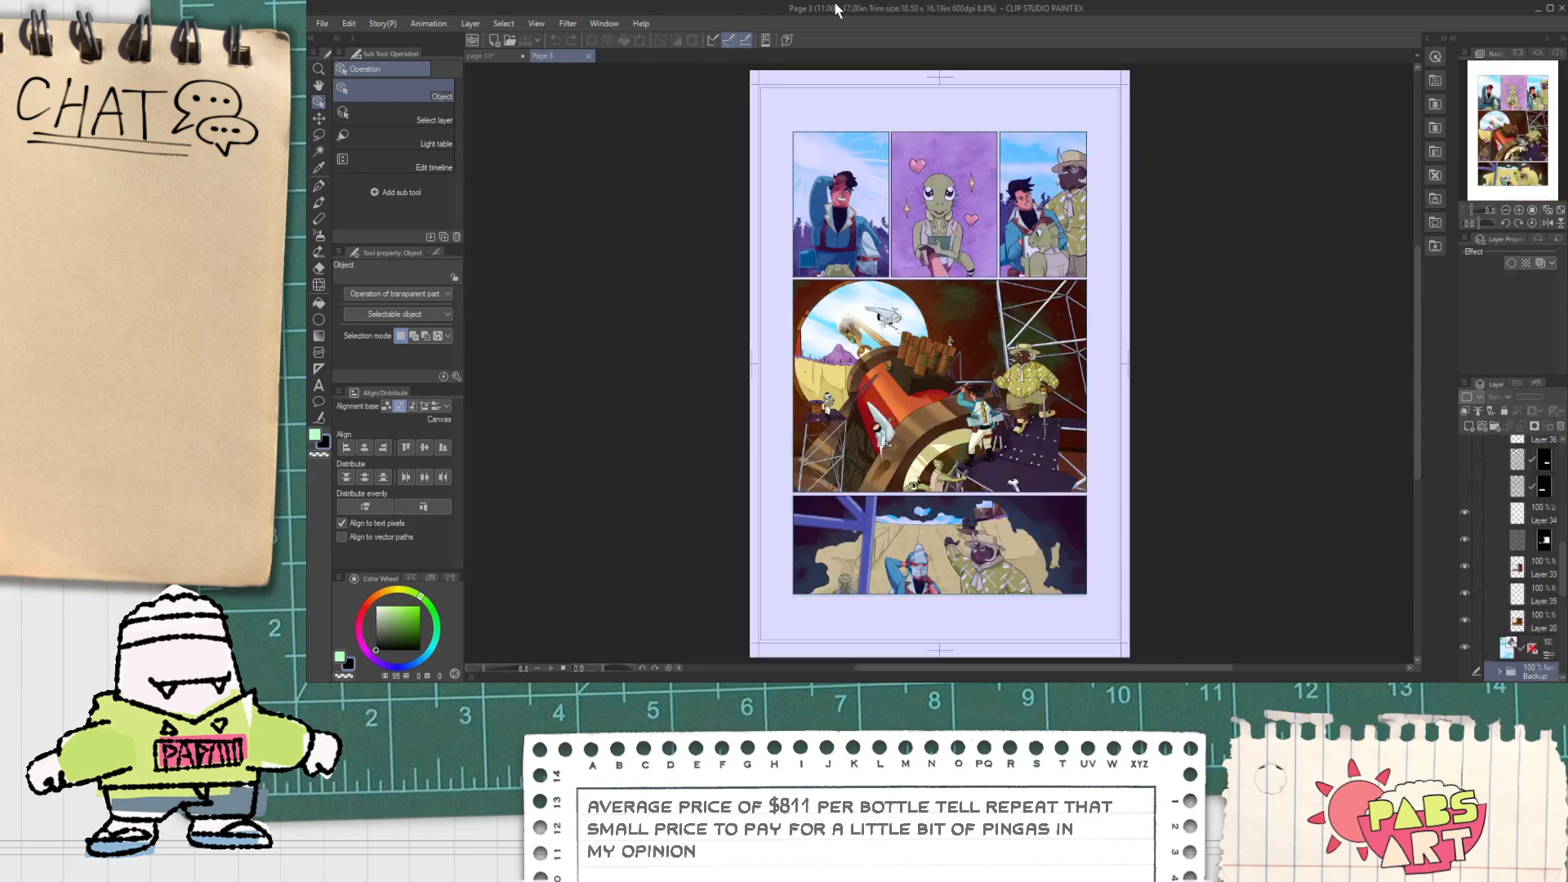
Step: Examine the finished panels on page 3, especially the large middle one showing the machine and the round opening
scroll(889, 214, up, 2)
drag(889, 214, 864, 160)
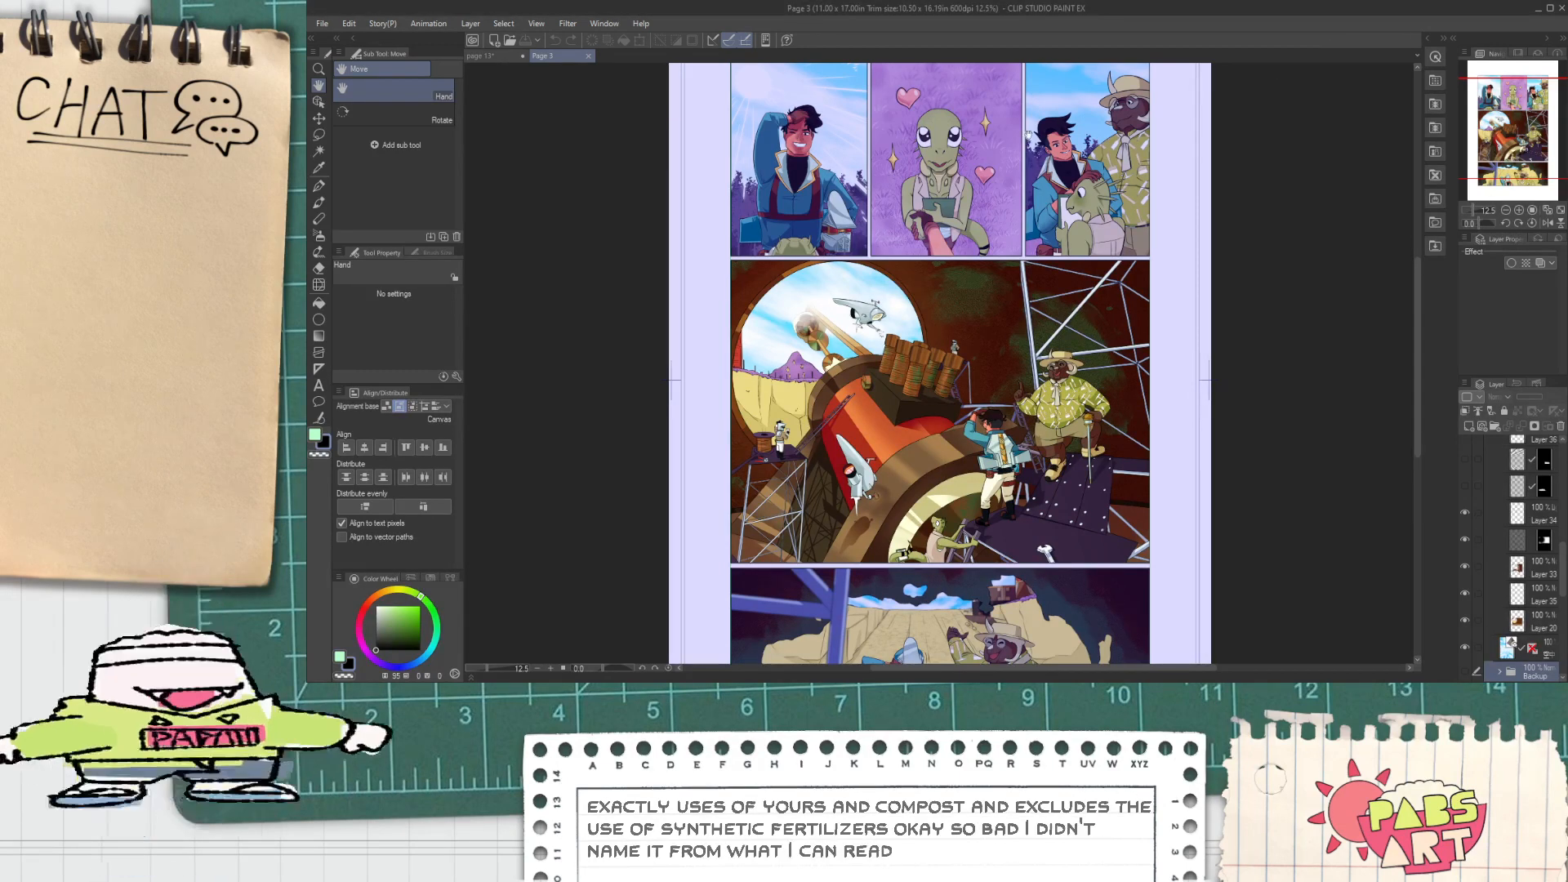
drag(939, 392, 915, 349)
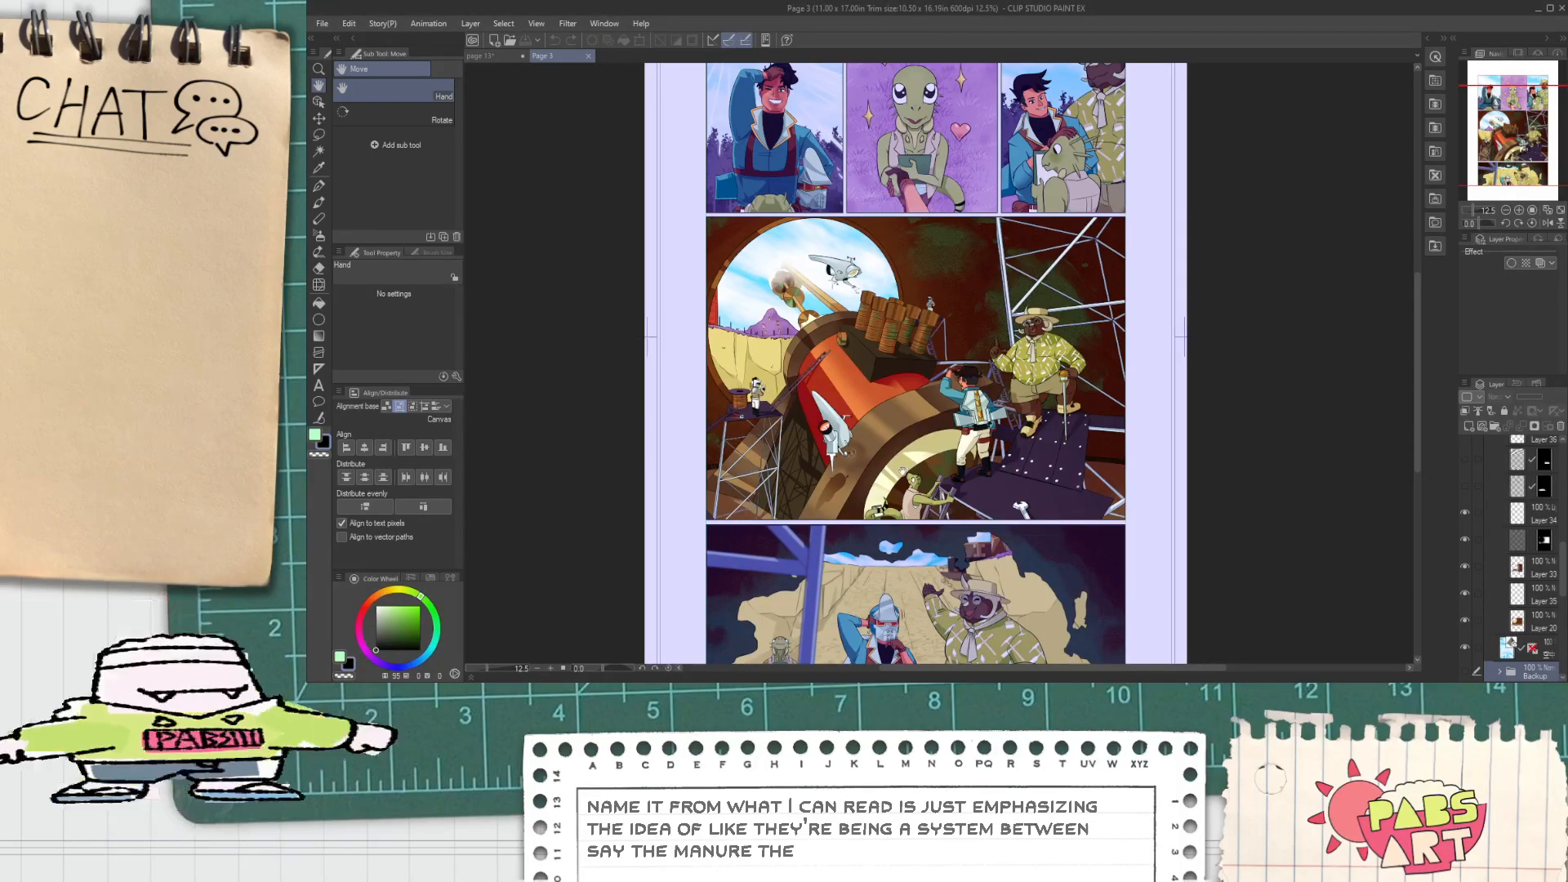
drag(898, 469, 893, 459)
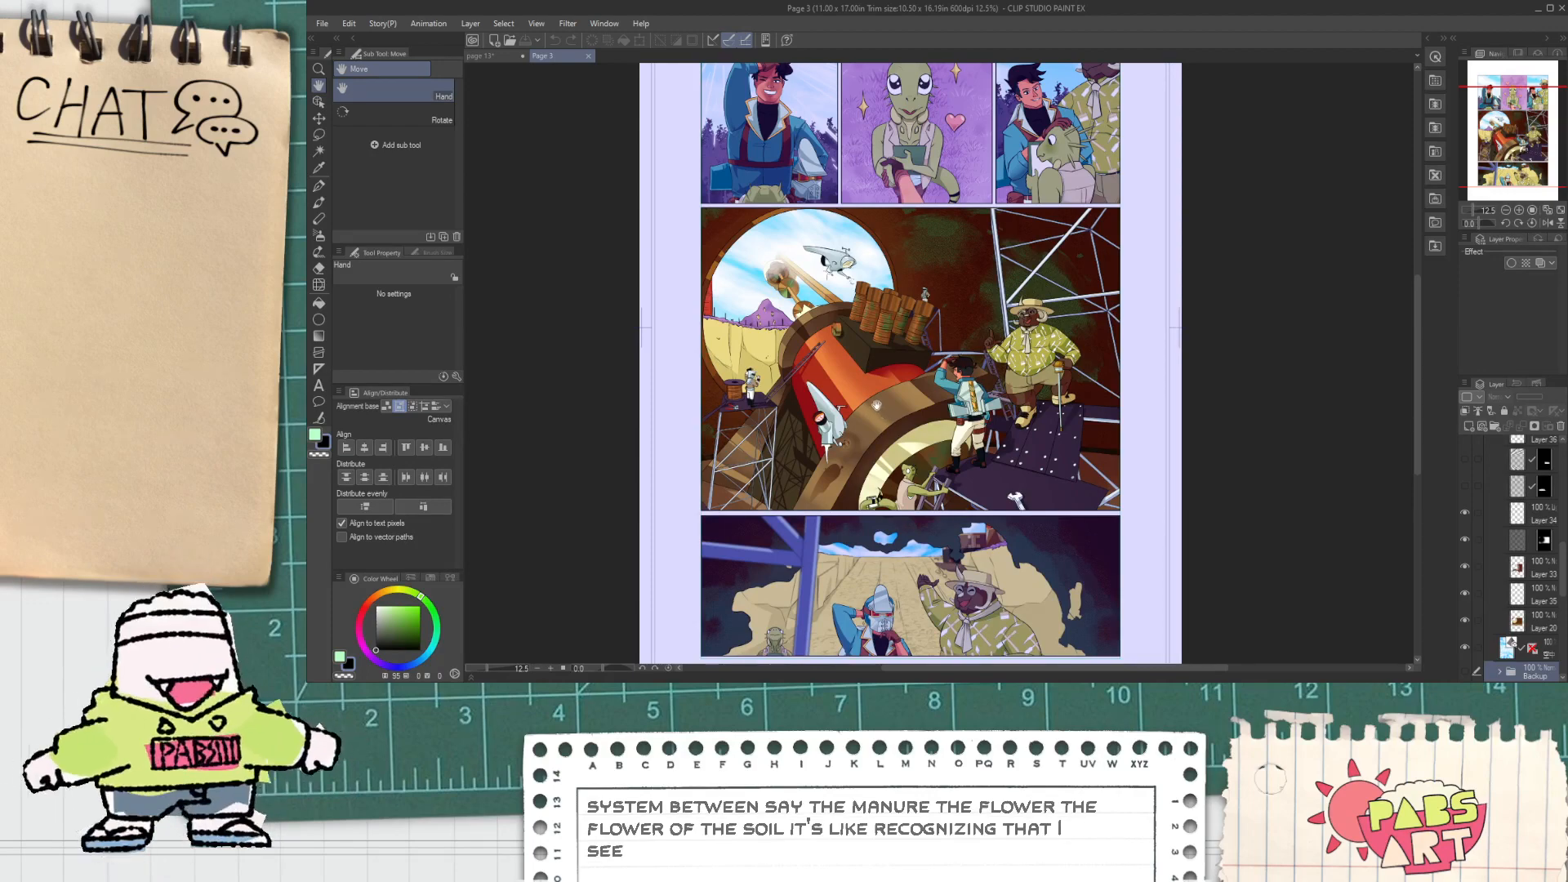
scroll(877, 405, up, 3)
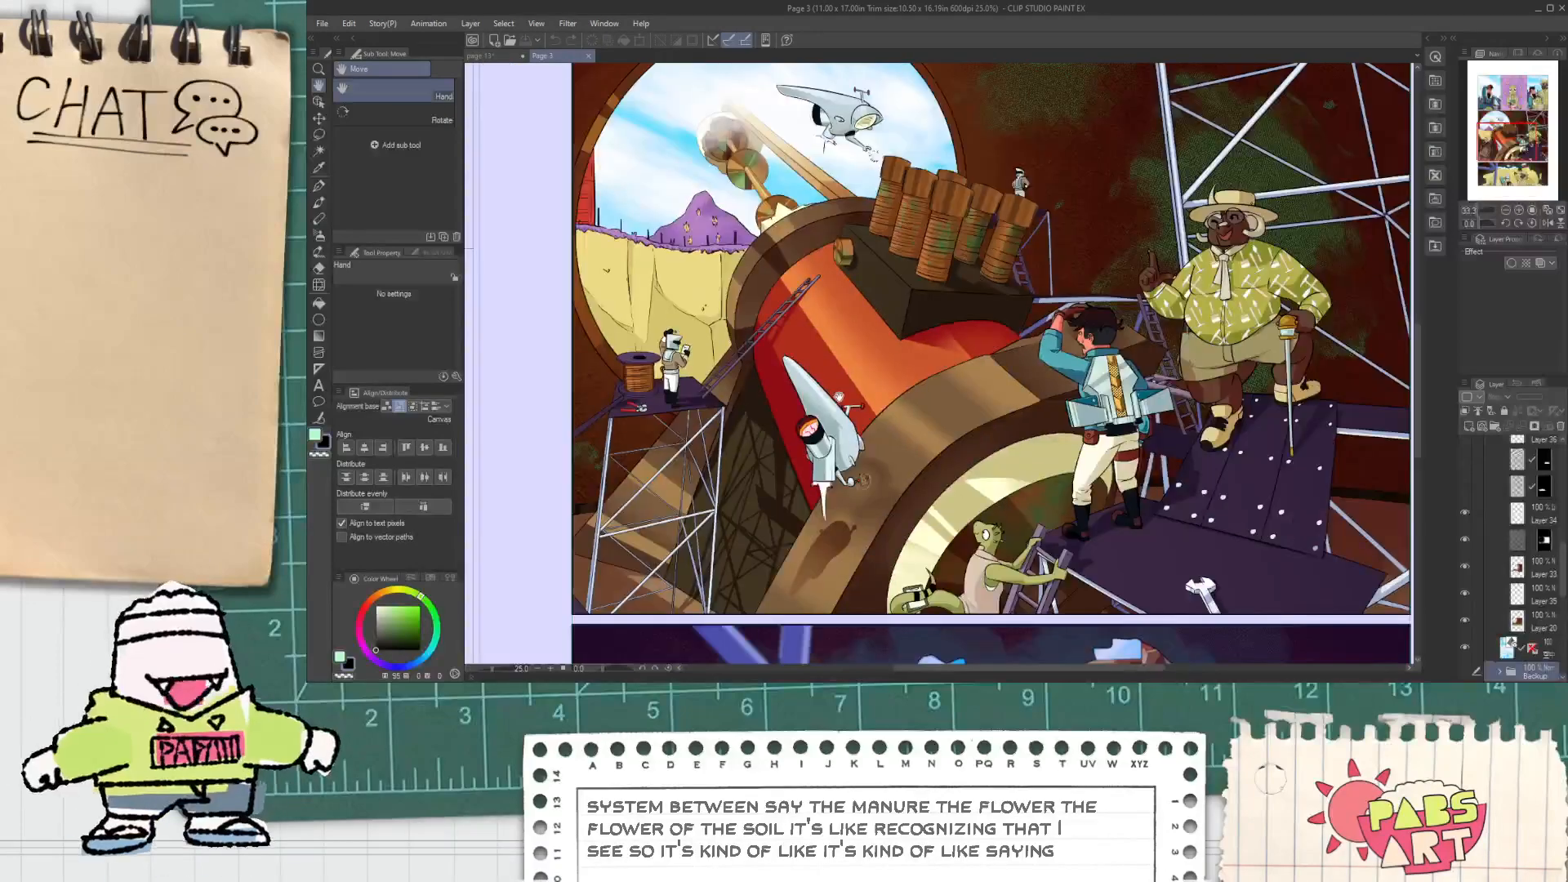
scroll(839, 397, down, 3)
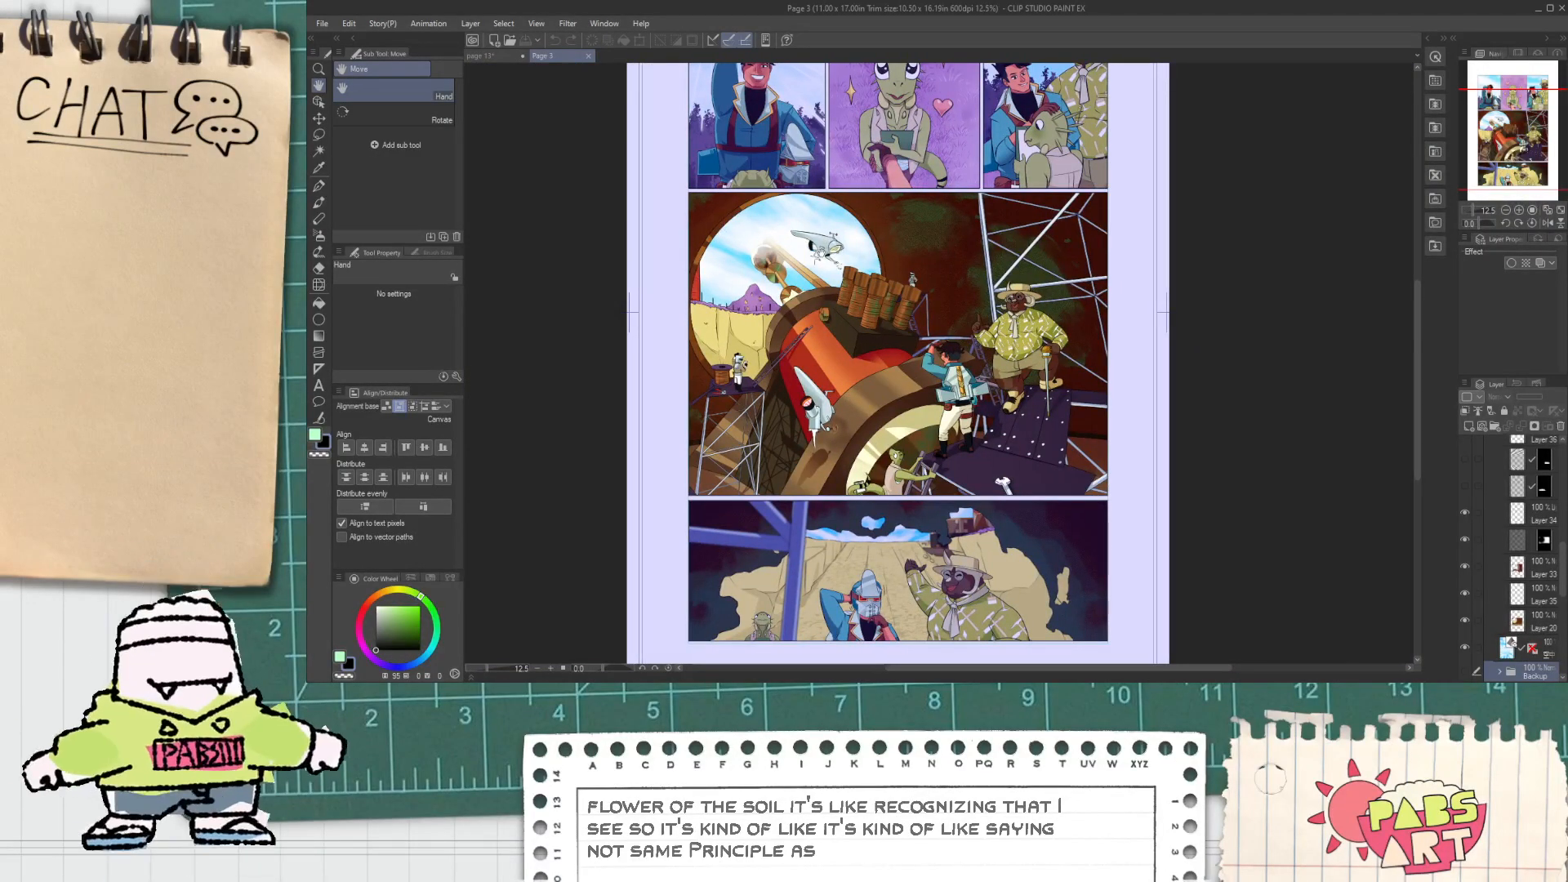
drag(806, 226, 810, 348)
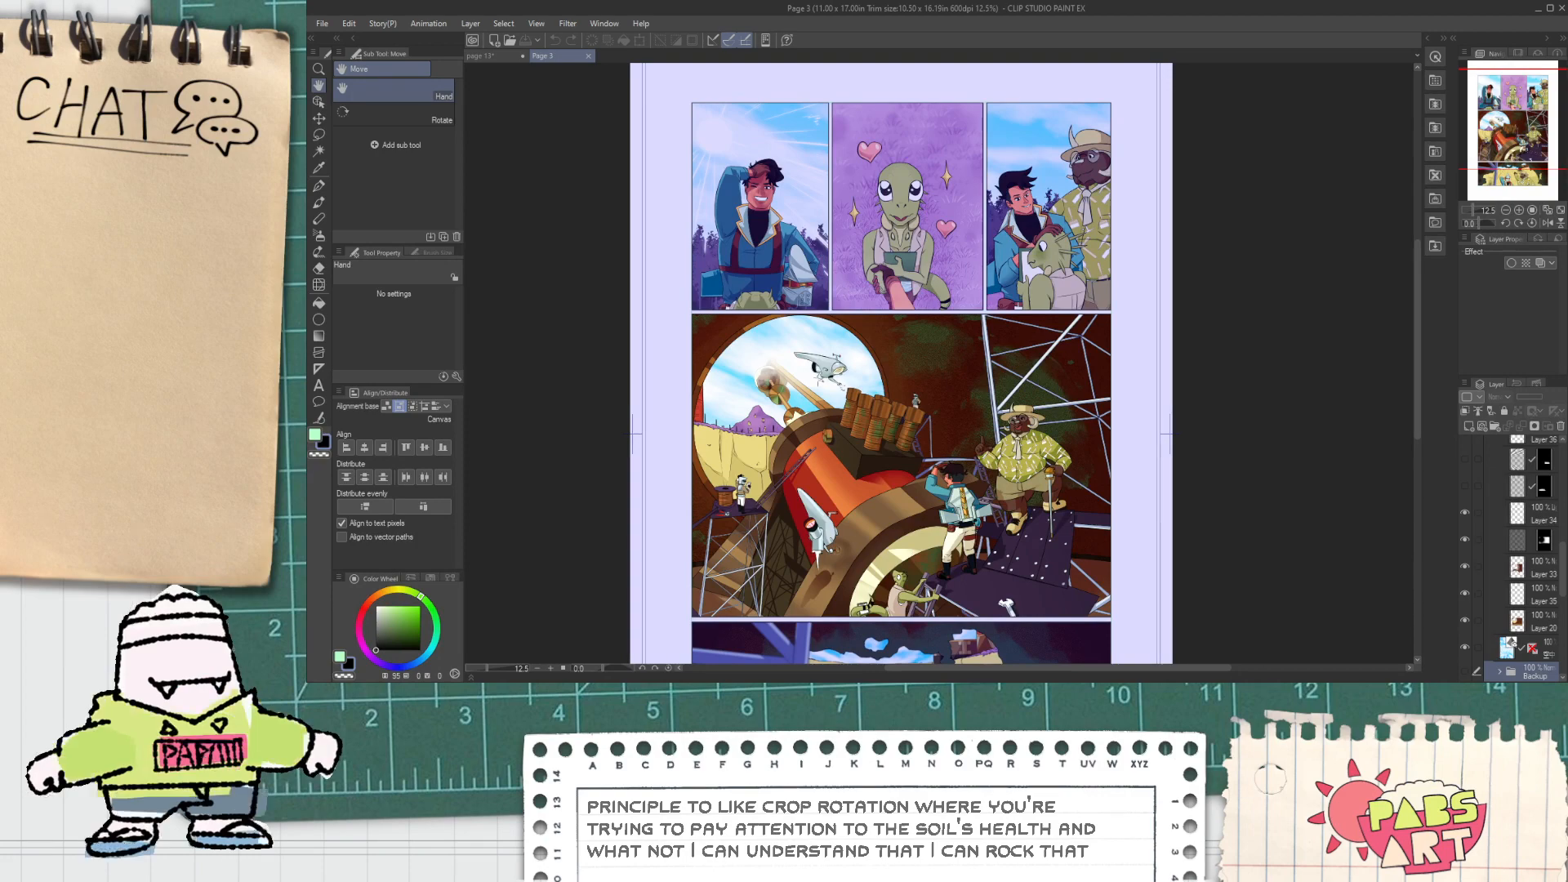
Step: Open page 2 and examine the machine under the domed structure in its top panel
click(974, 22)
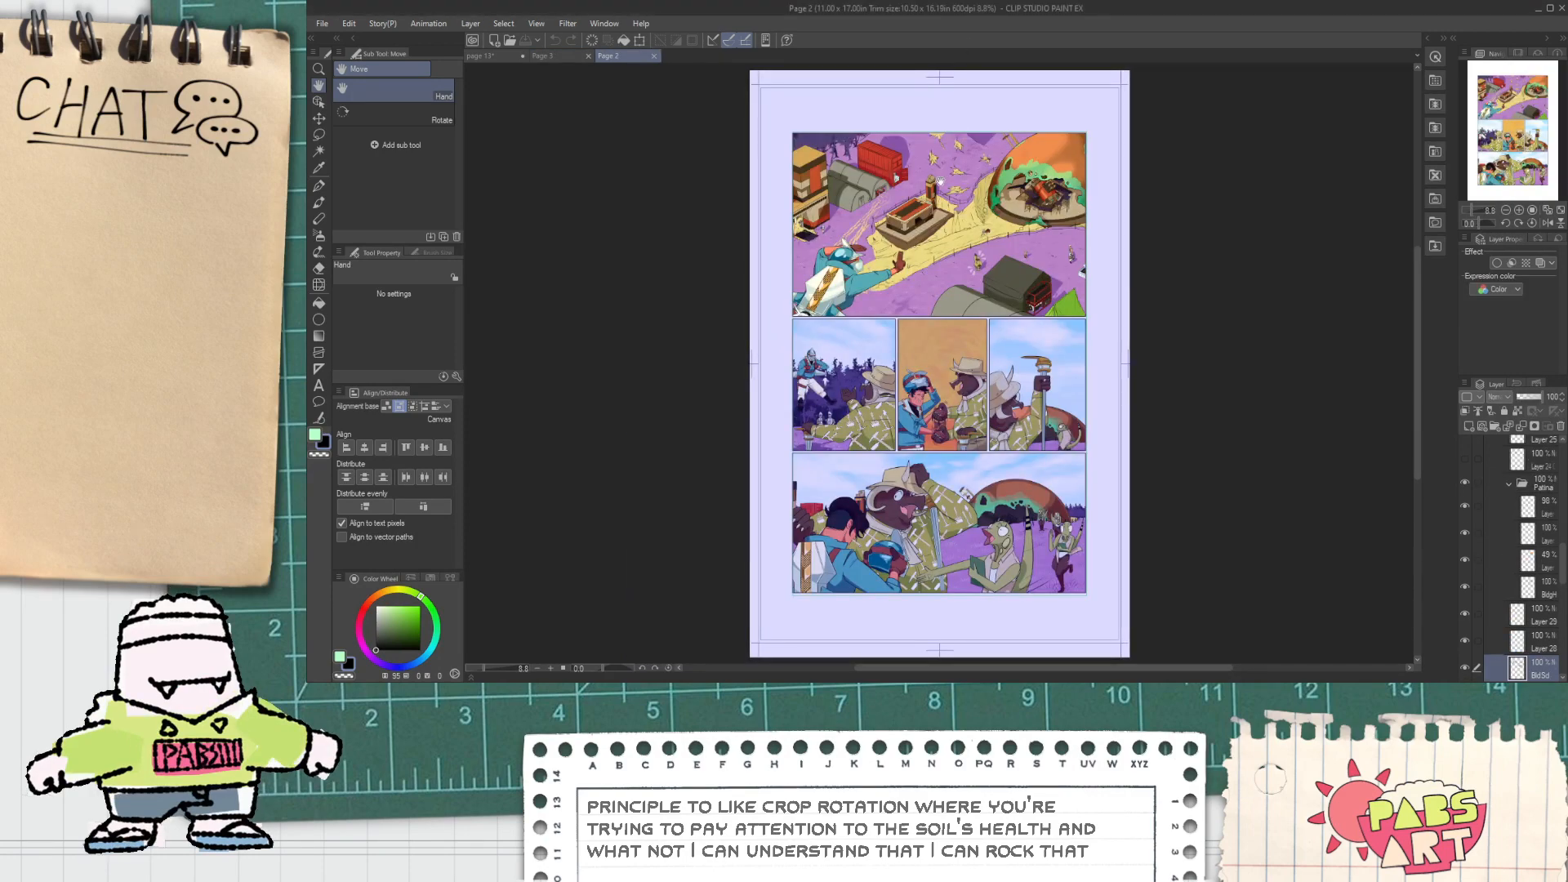
scroll(1002, 154, up, 3)
scroll(1059, 161, up, 2)
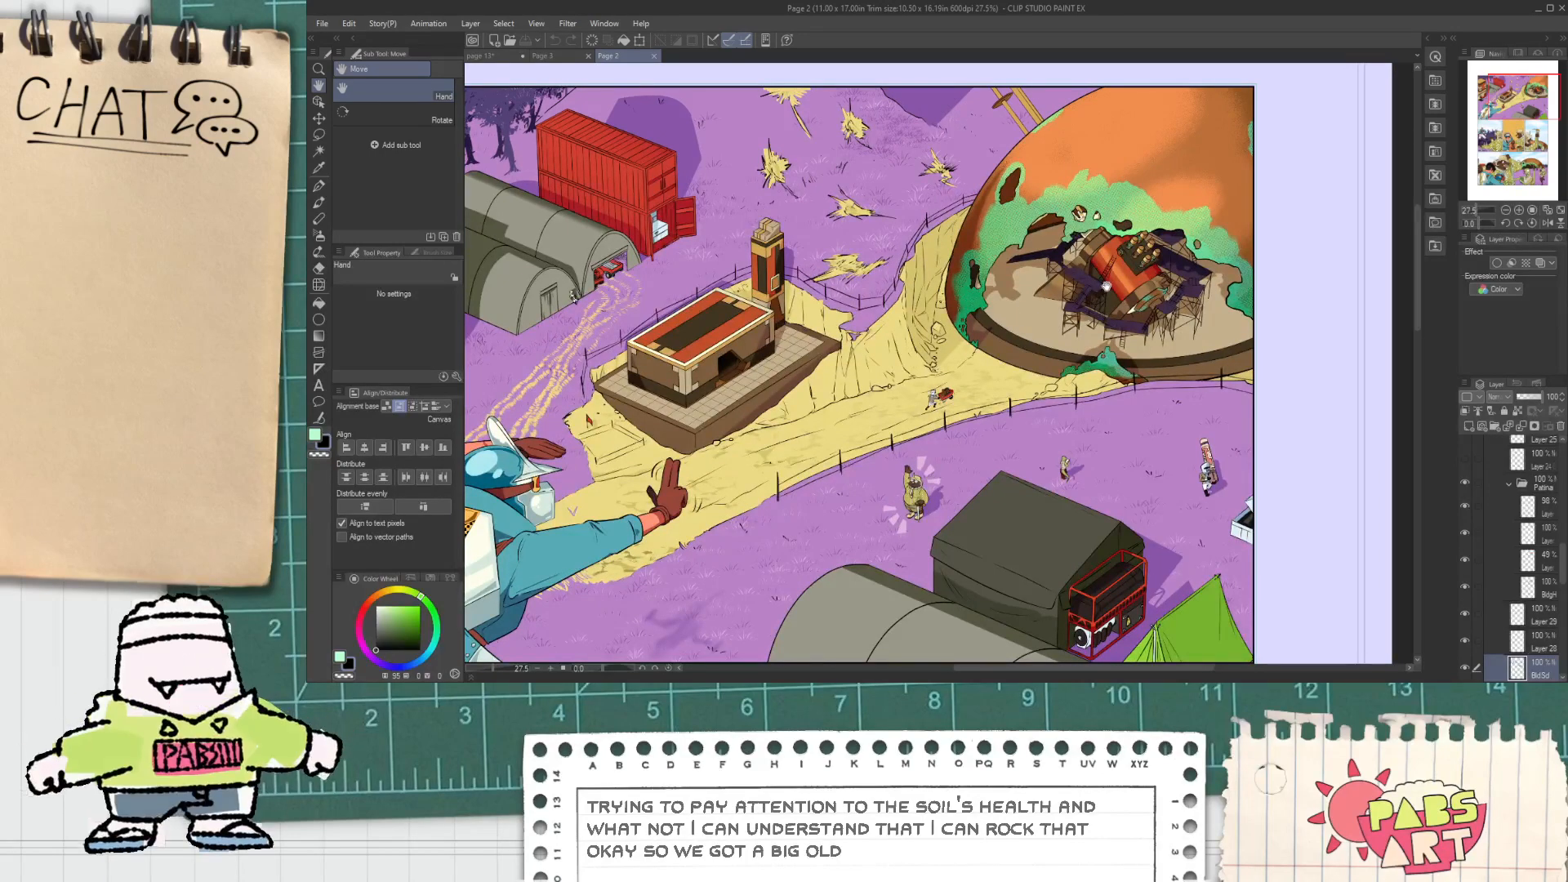
Step: Take a closer look at the orange domed structure and its machine in page 2's top panel, and return to page 13
scroll(1041, 107, up, 5)
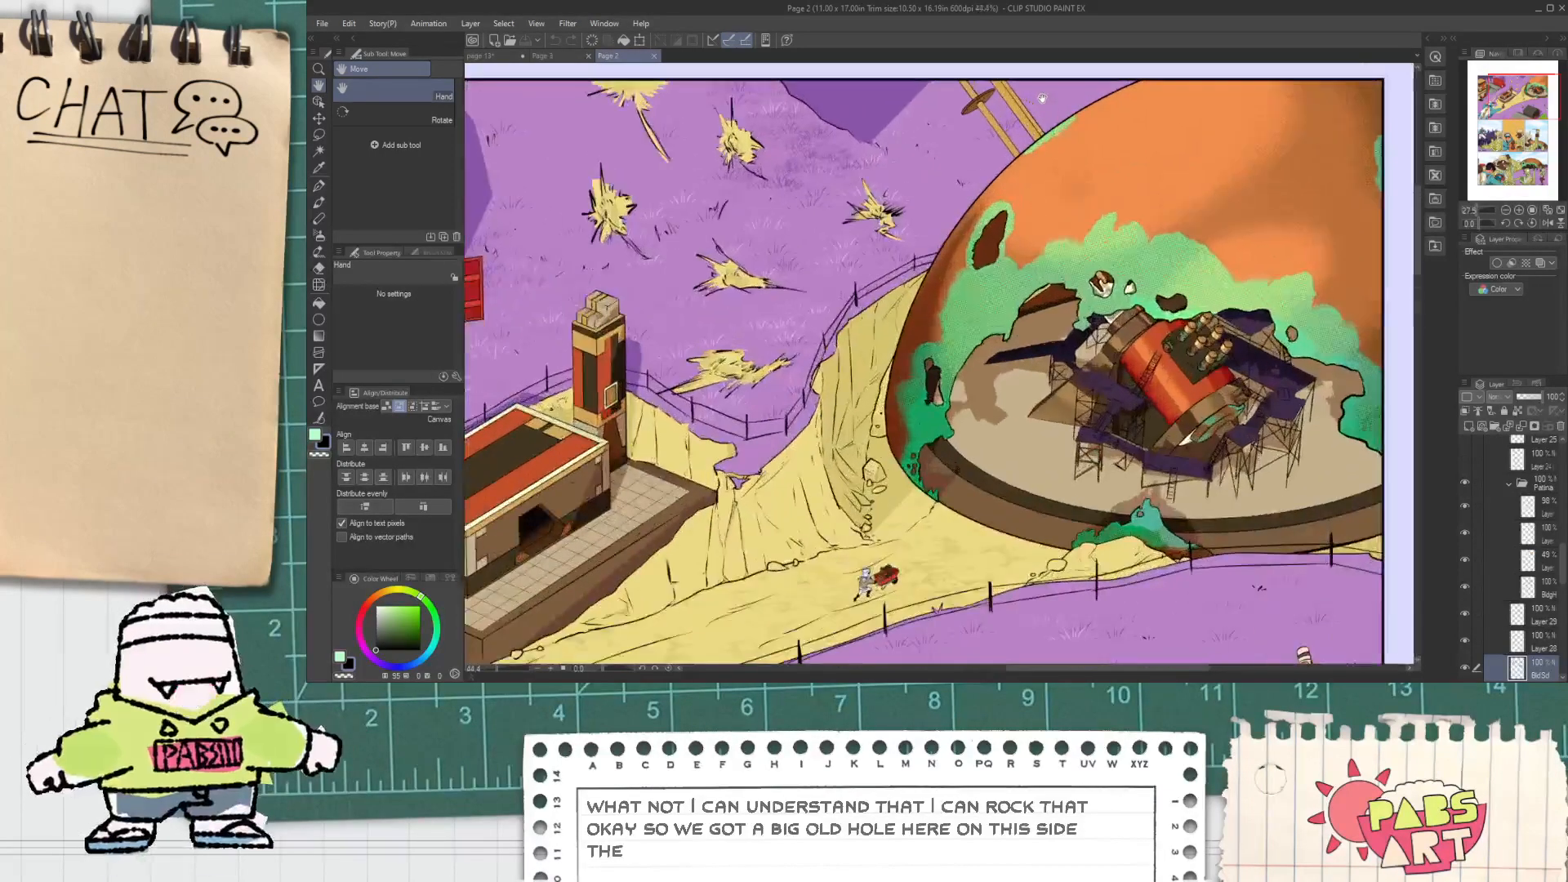
scroll(1038, 97, down, 6)
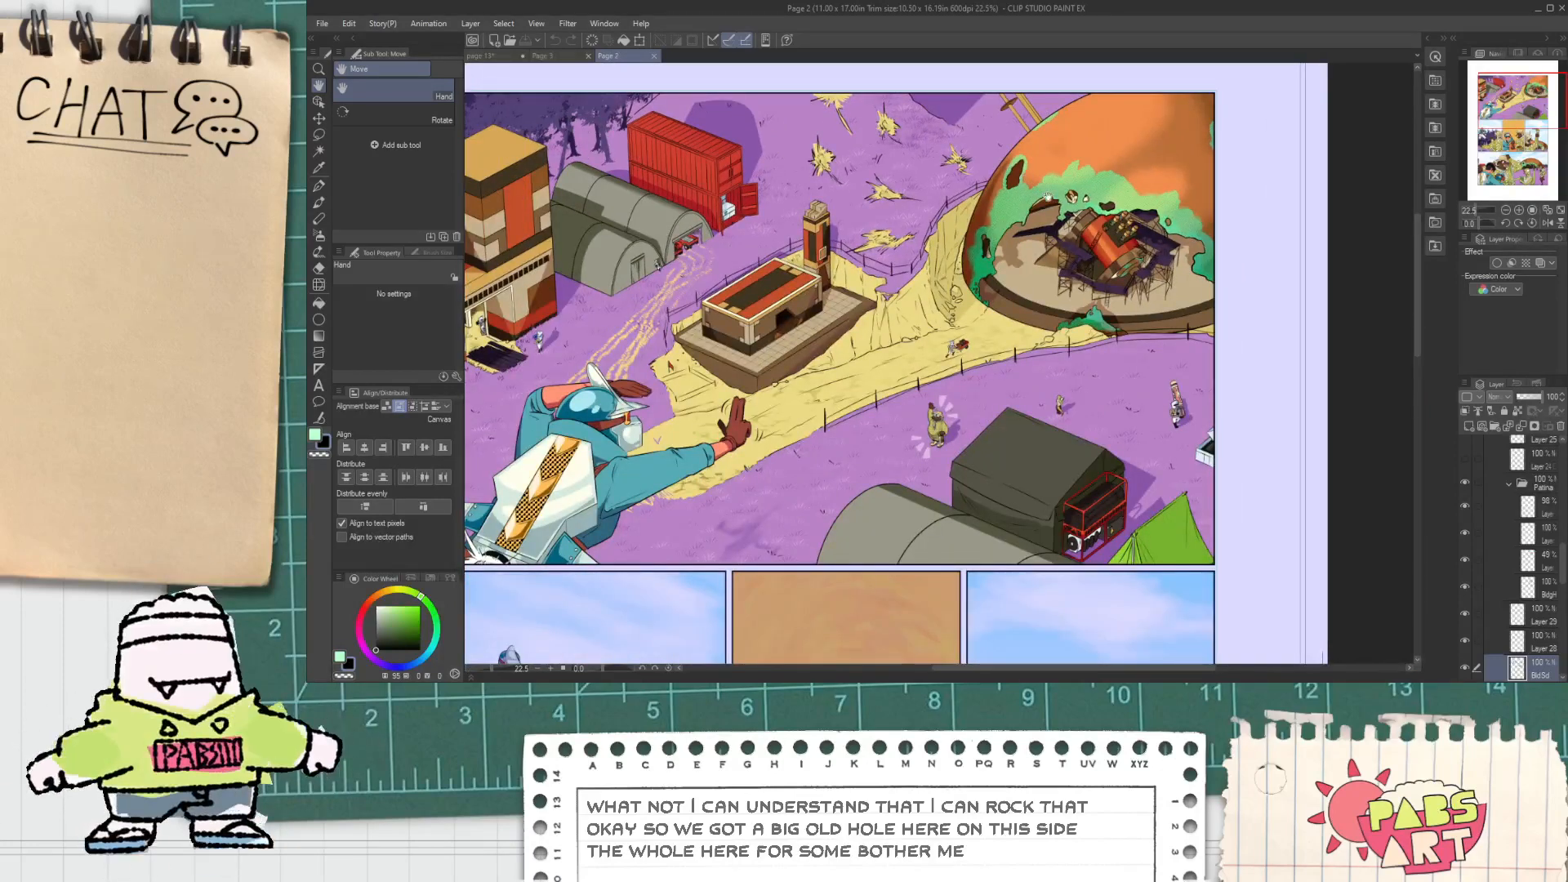
click(513, 57)
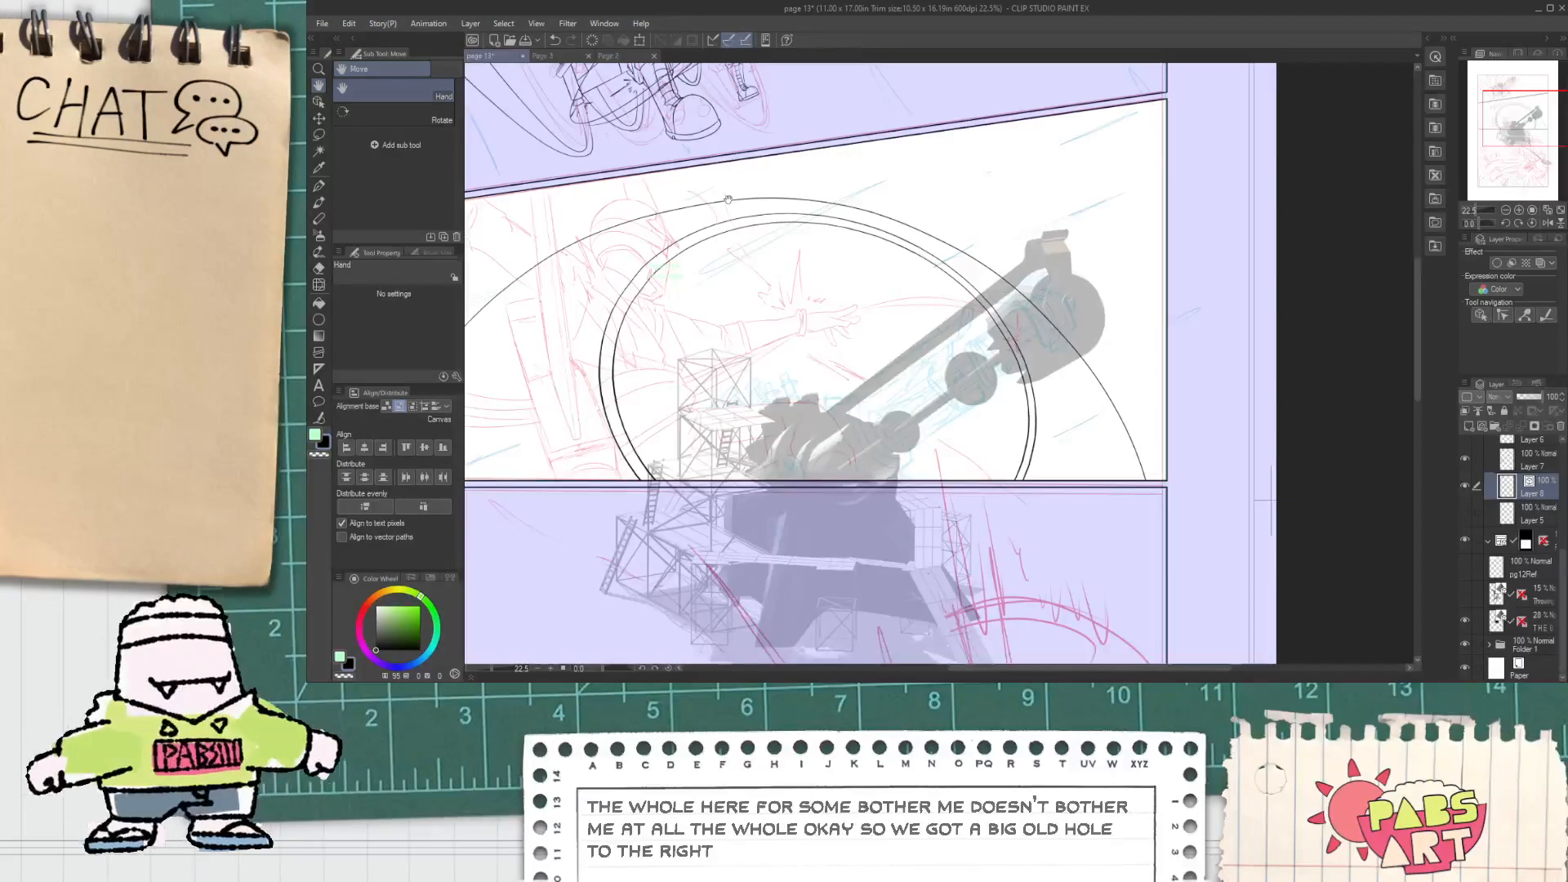
Step: Show the gun's 3D reference model with its shading and make the vector ink layer active again
key(p)
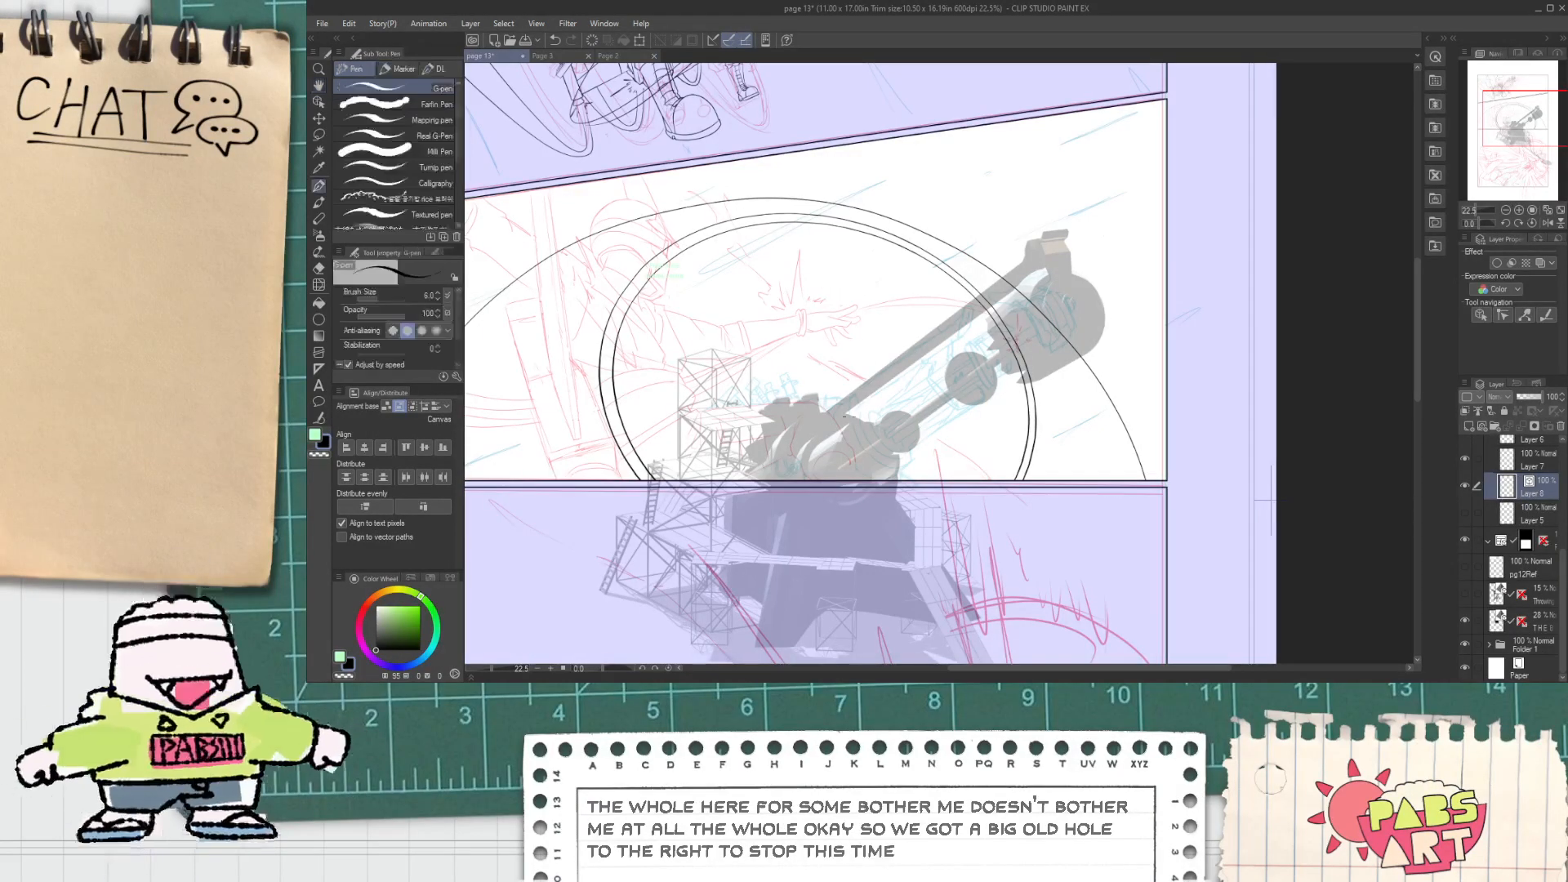
scroll(837, 407, up, 1)
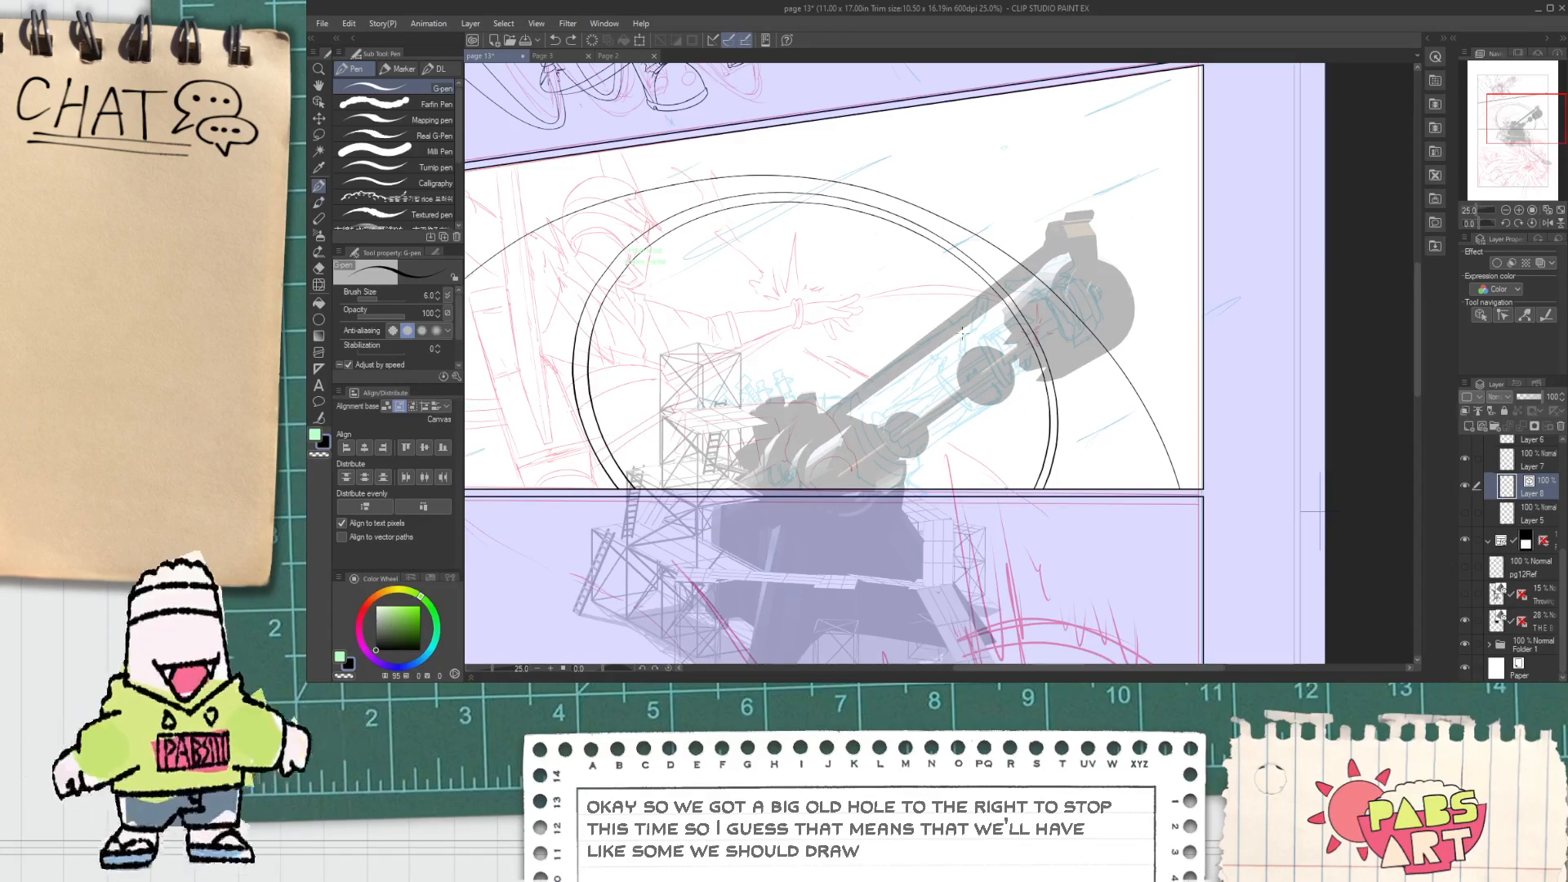
click(1543, 629)
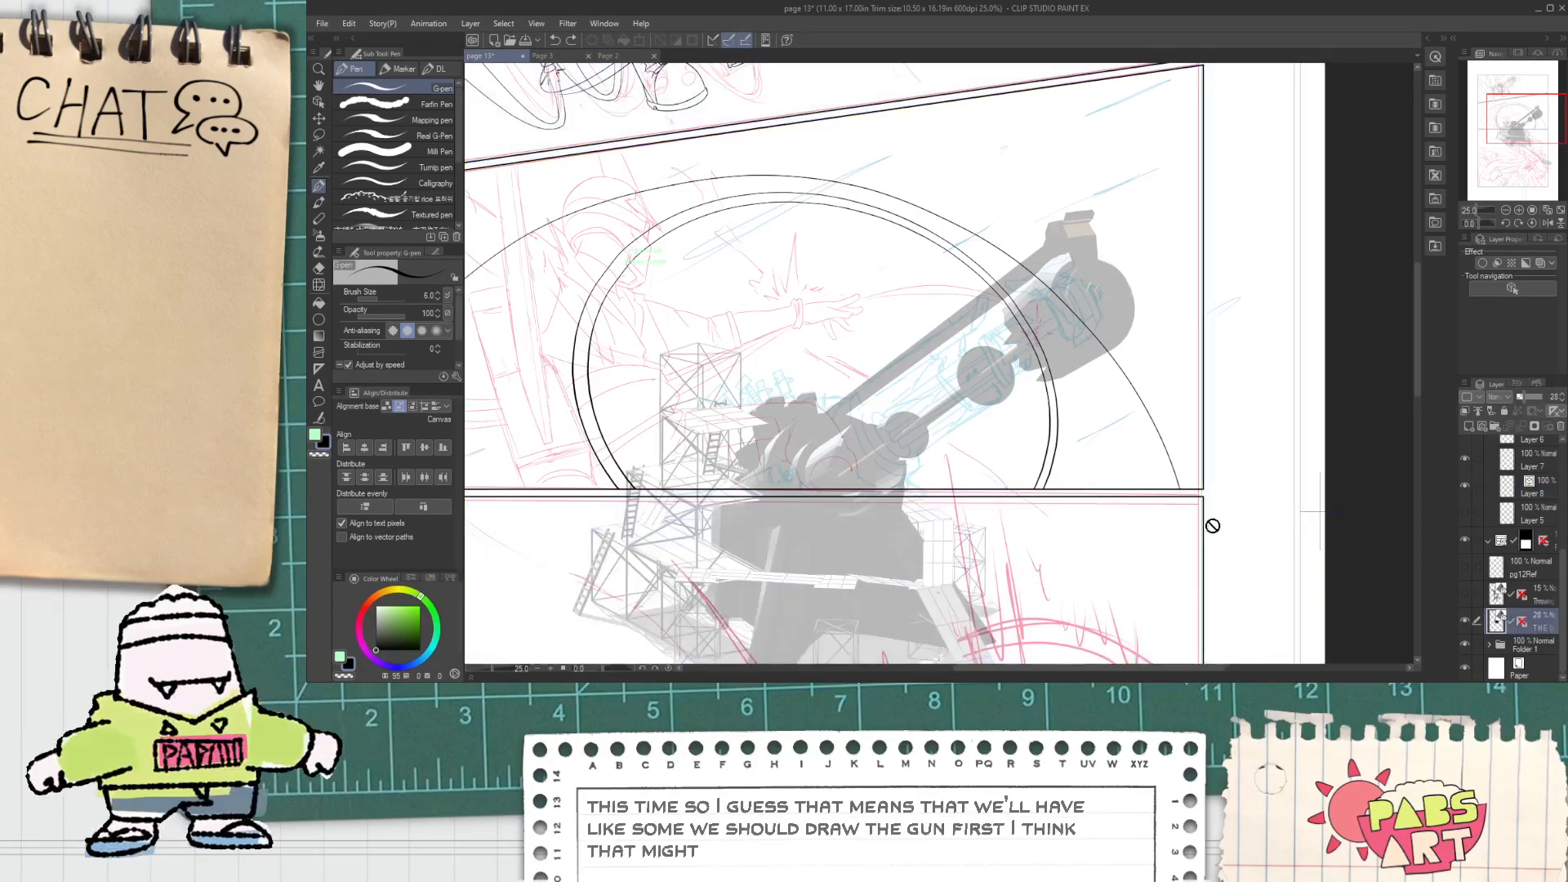
key(o)
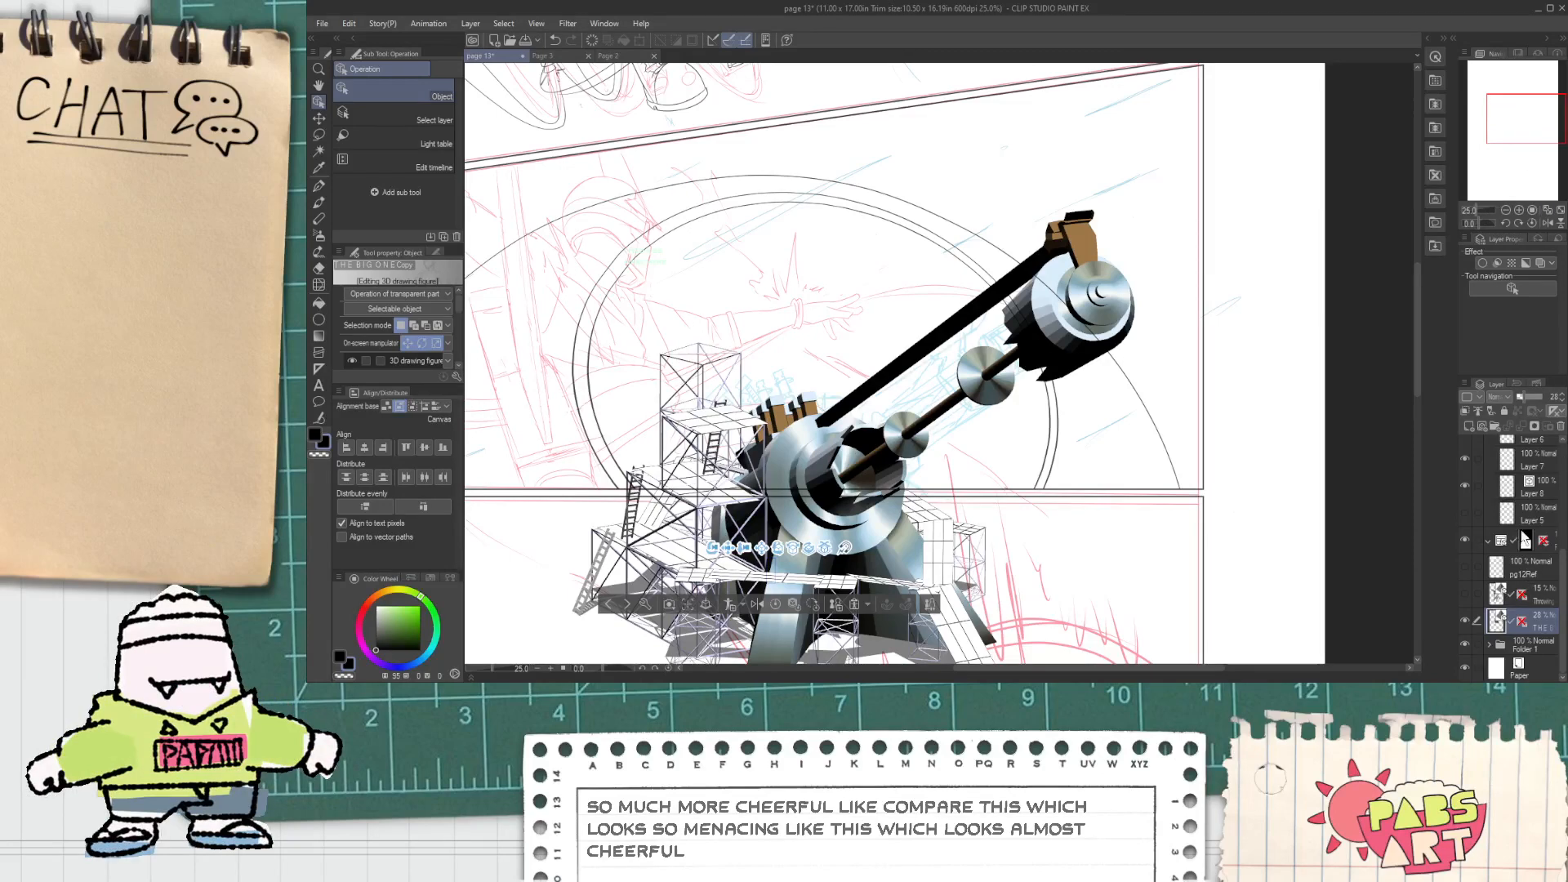
click(1508, 493)
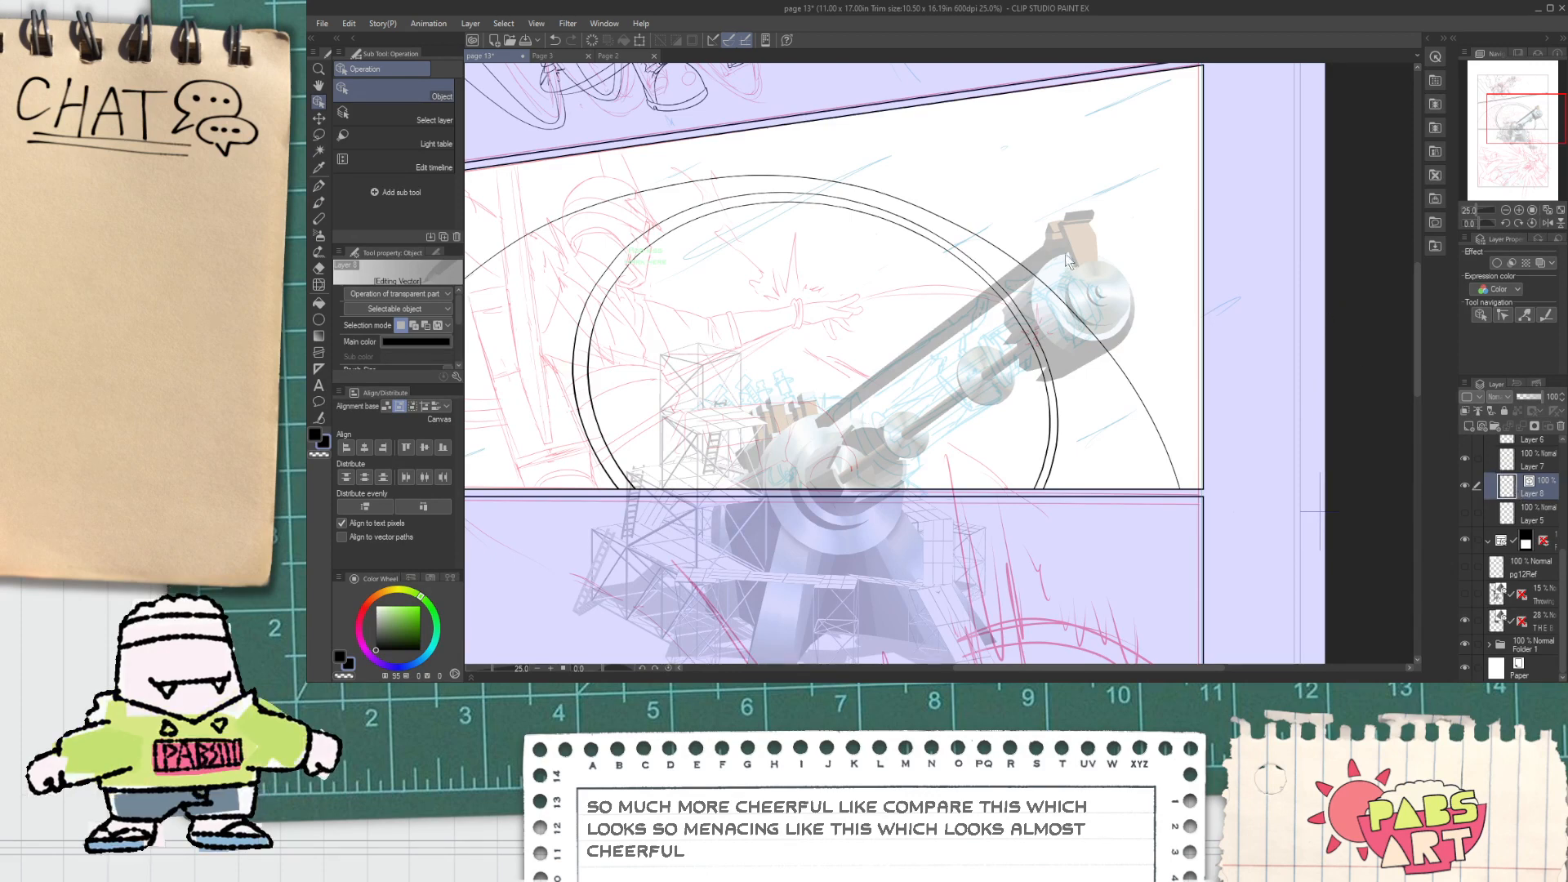
Step: Examine the gun's 3D reference in the middle panel, including its barrel, scaffold tower and the rough sketch lines over it
scroll(1068, 261, up, 2)
key(space)
drag(598, 535, 932, 341)
scroll(795, 434, up, 1)
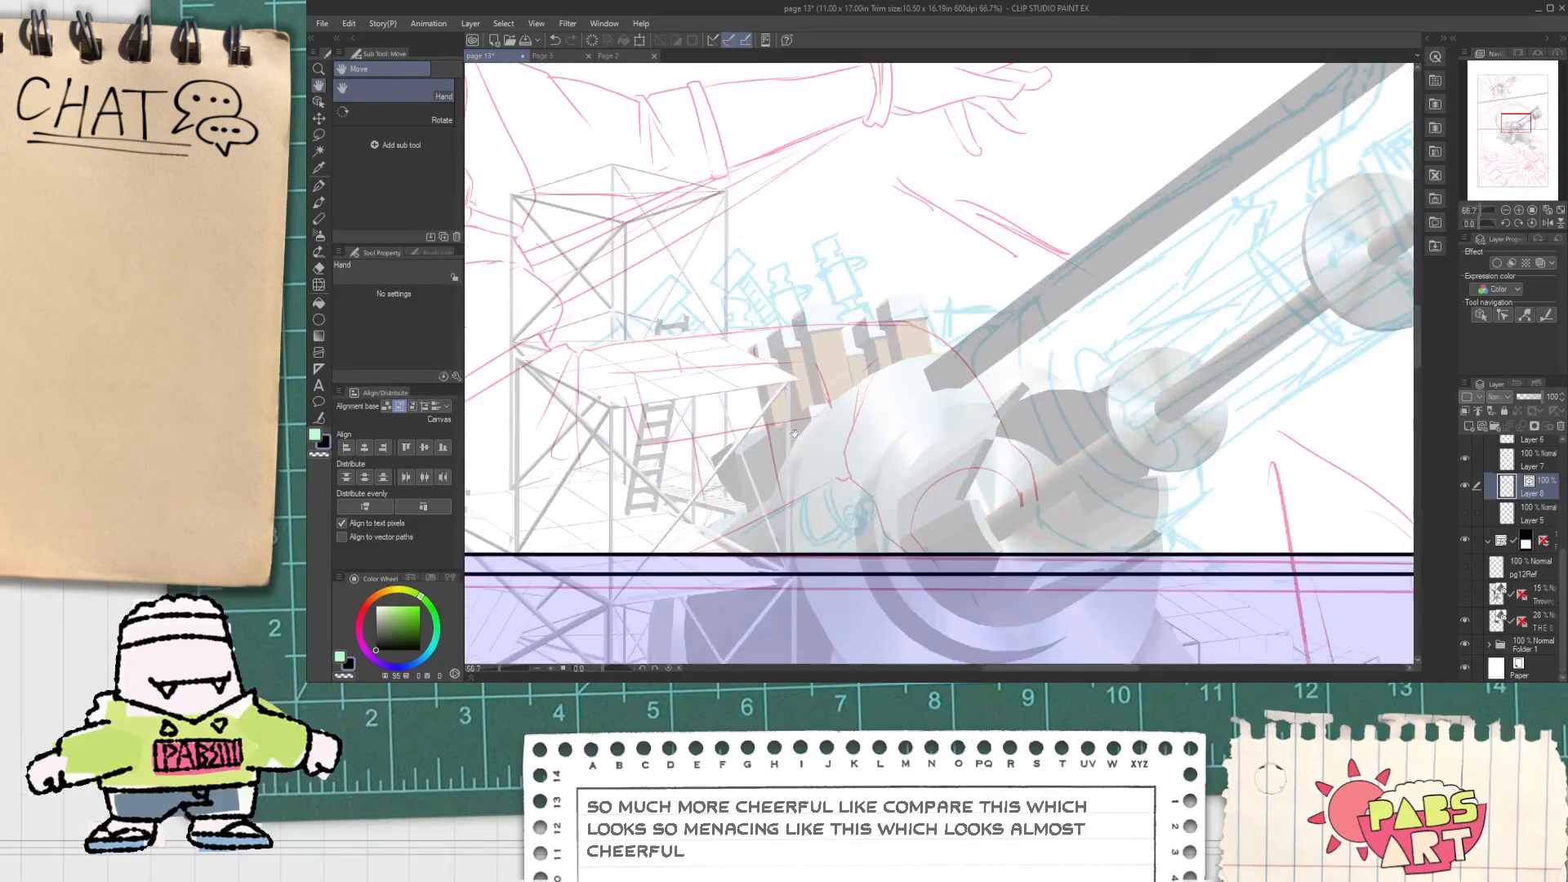
scroll(772, 453, down, 1)
drag(703, 487, 729, 453)
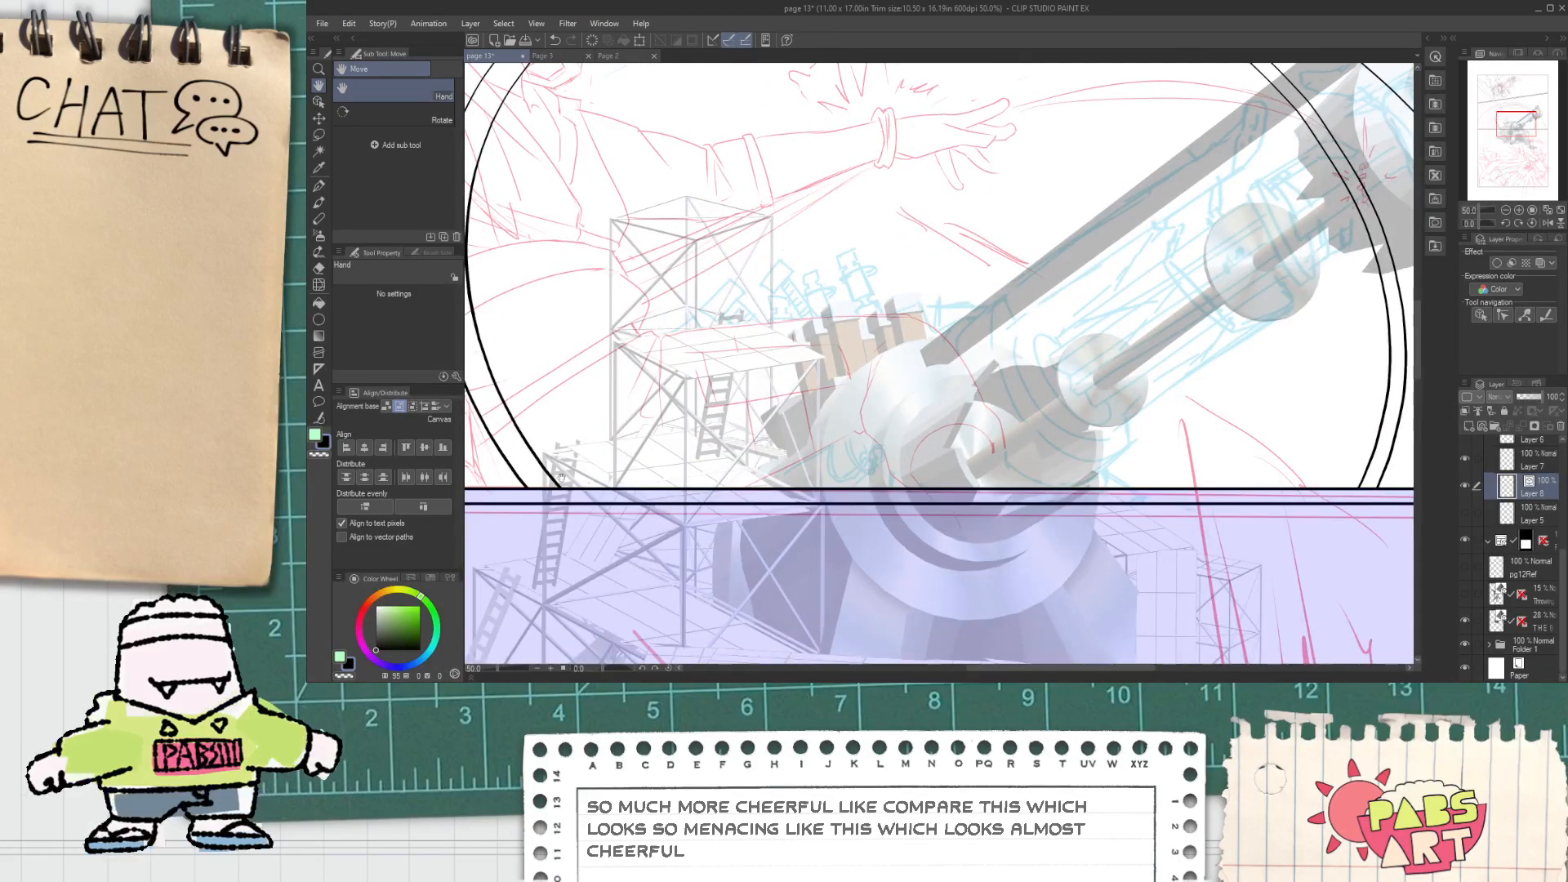
scroll(563, 452, up, 2)
scroll(562, 451, down, 4)
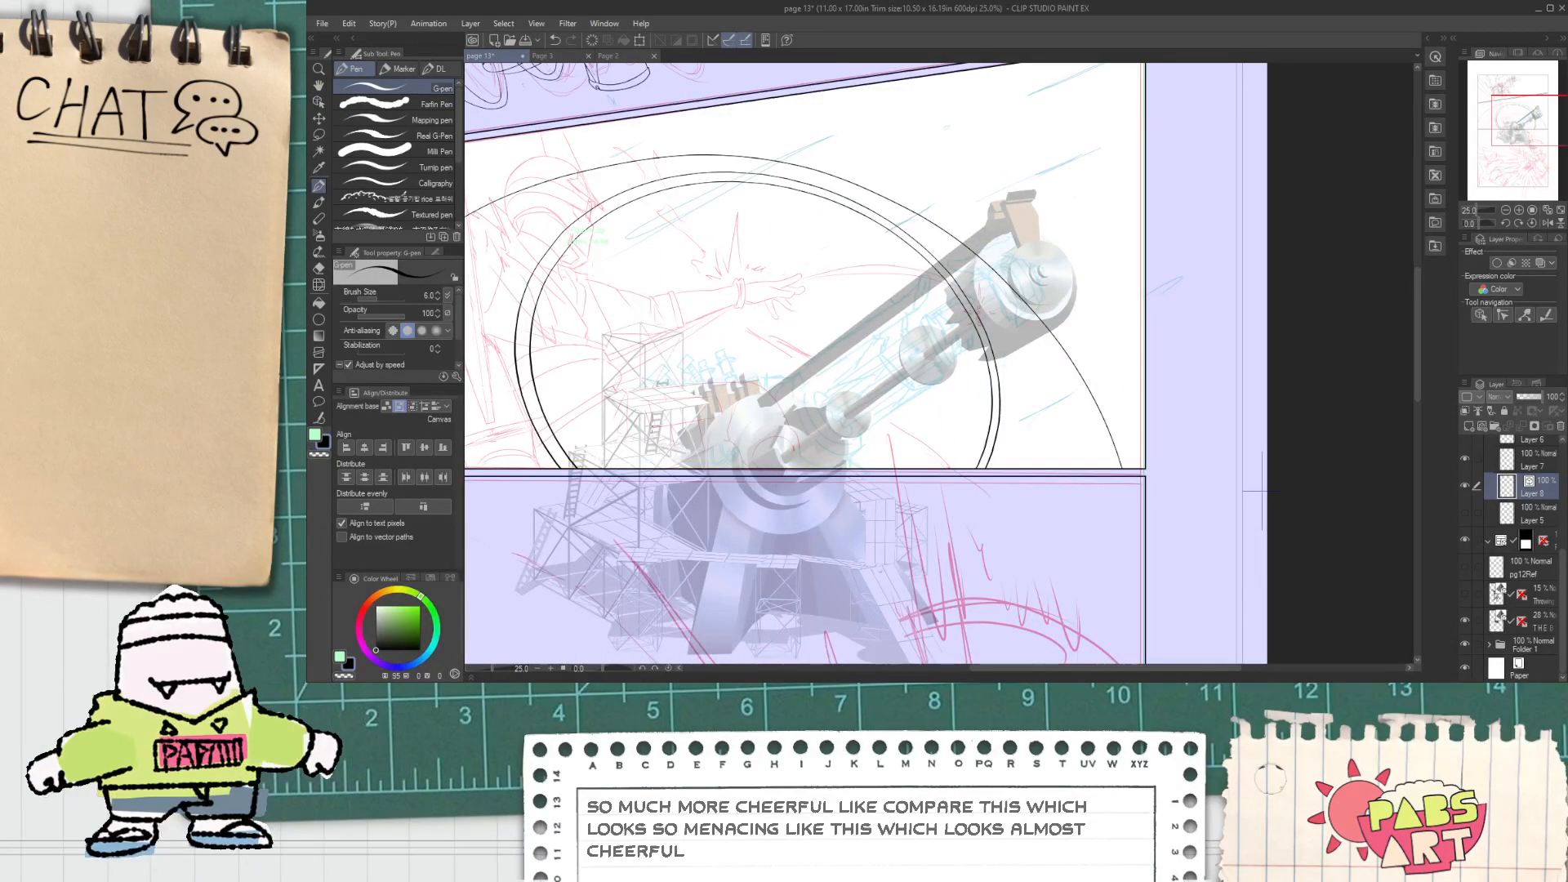
scroll(637, 409, up, 4)
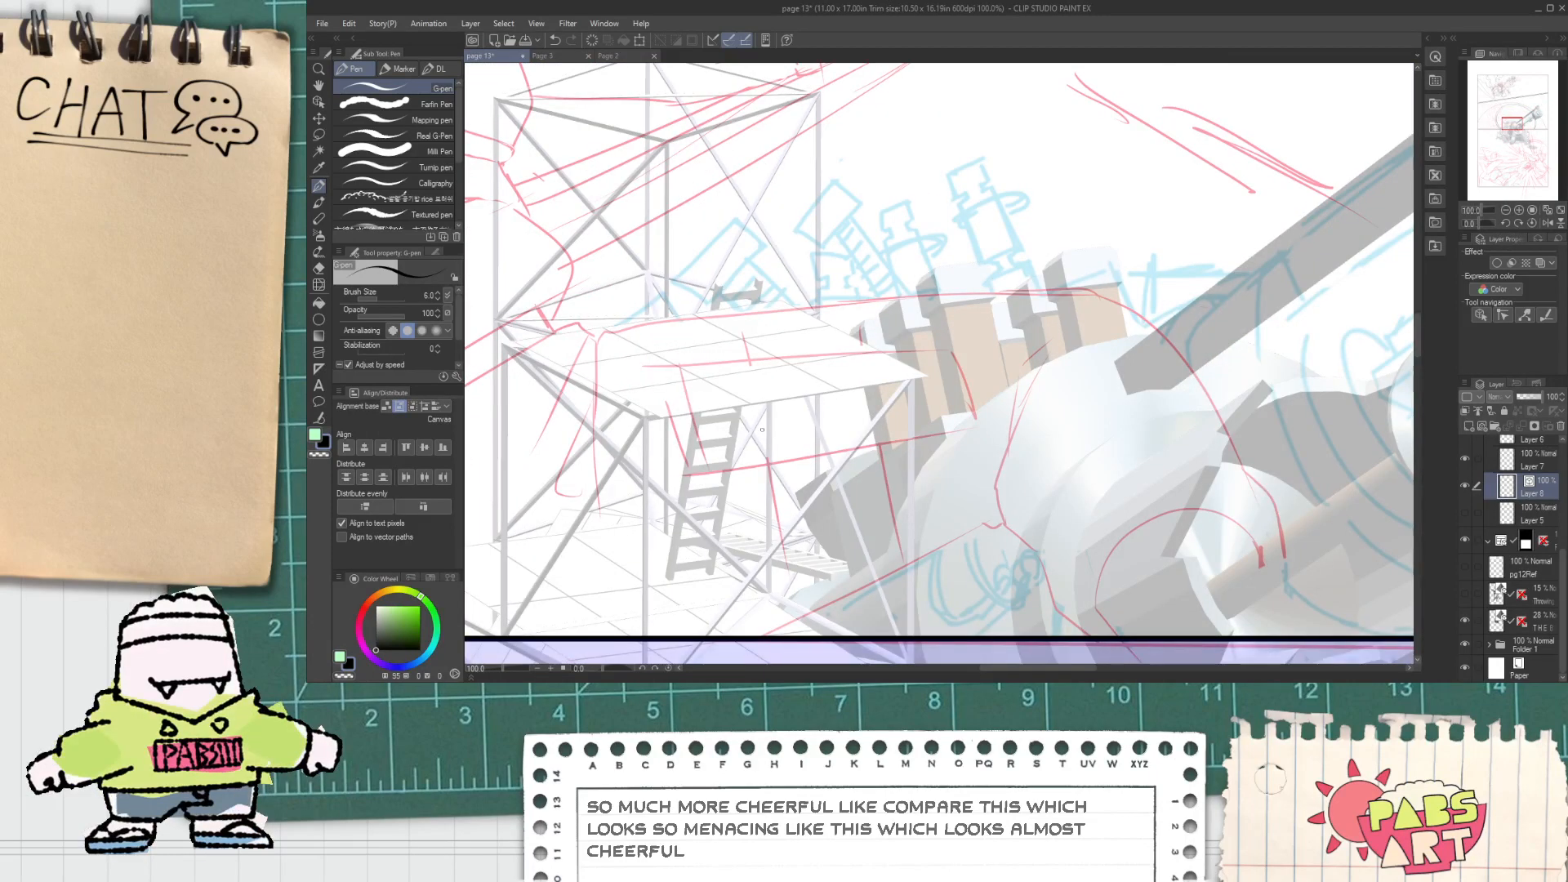
scroll(612, 474, down, 2)
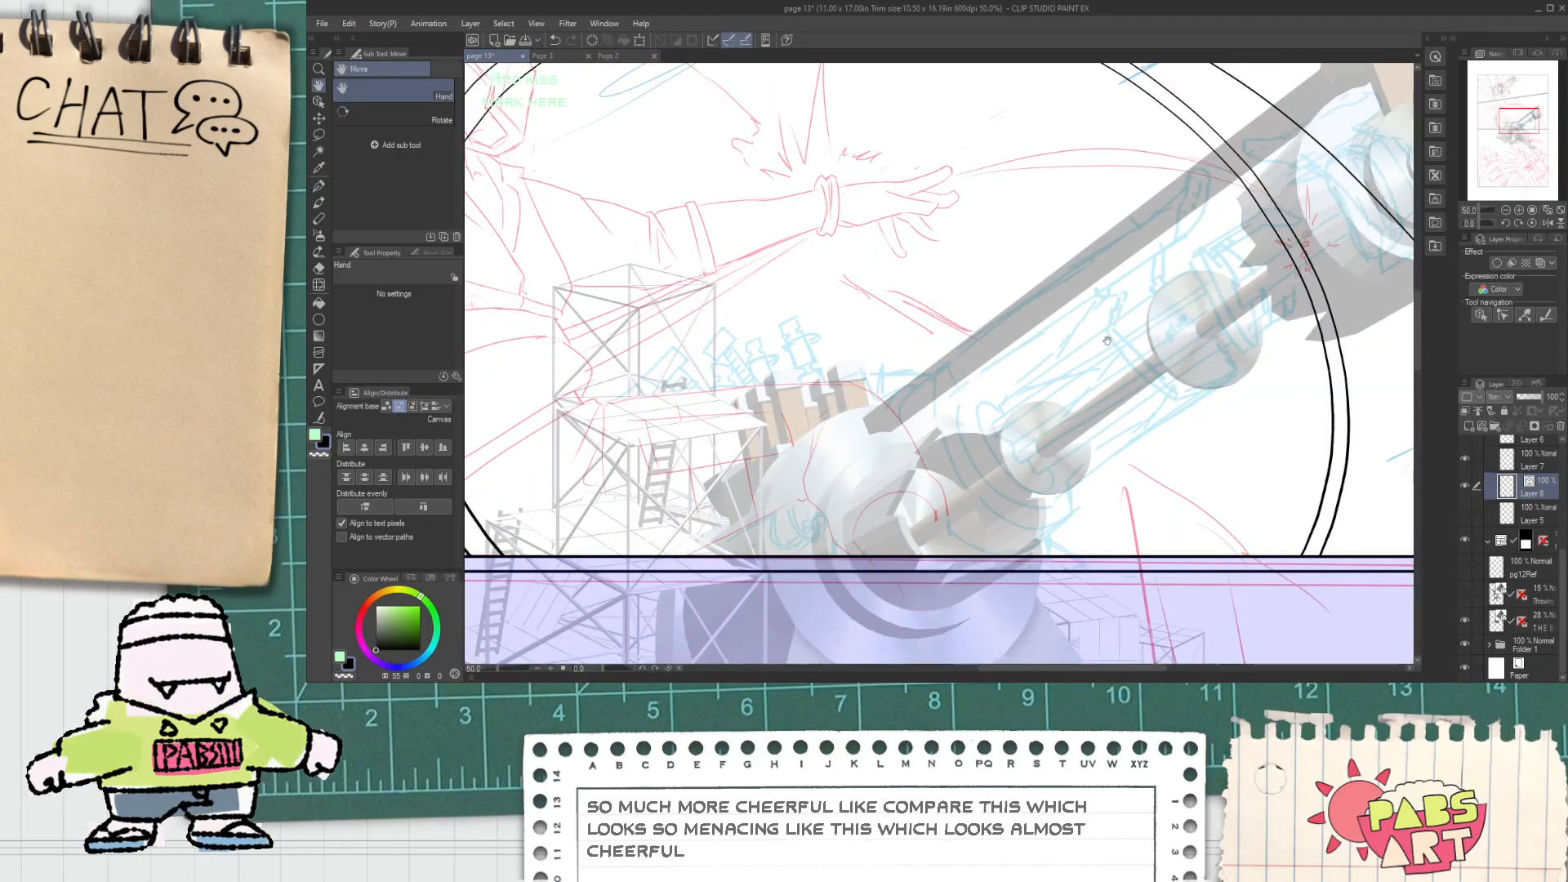
scroll(1115, 340, down, 2)
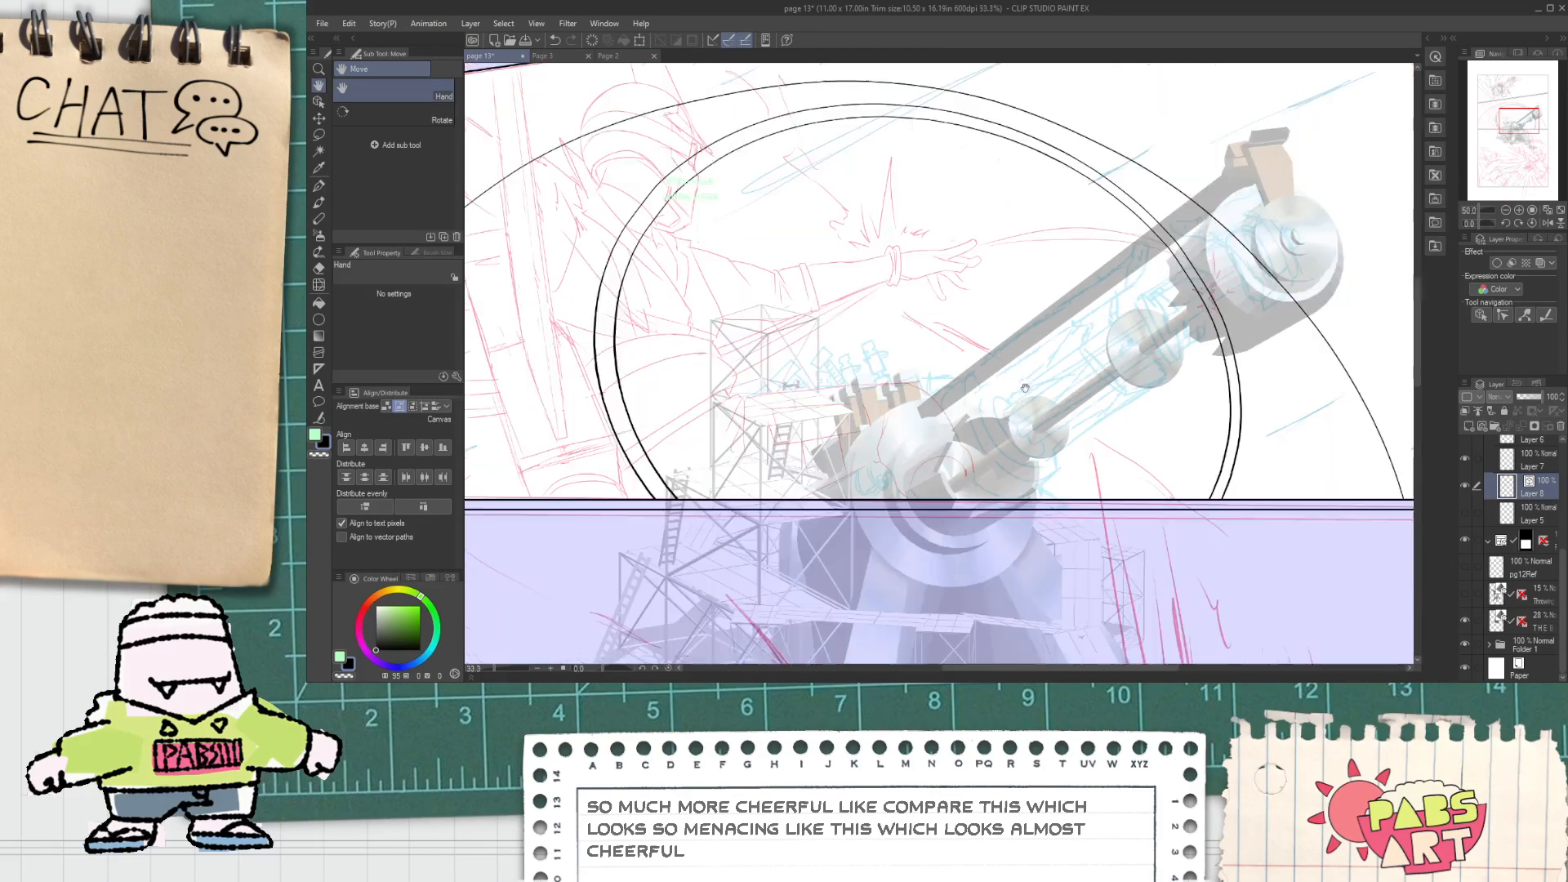
scroll(856, 439, up, 2)
scroll(856, 439, up, 2)
scroll(861, 434, down, 2)
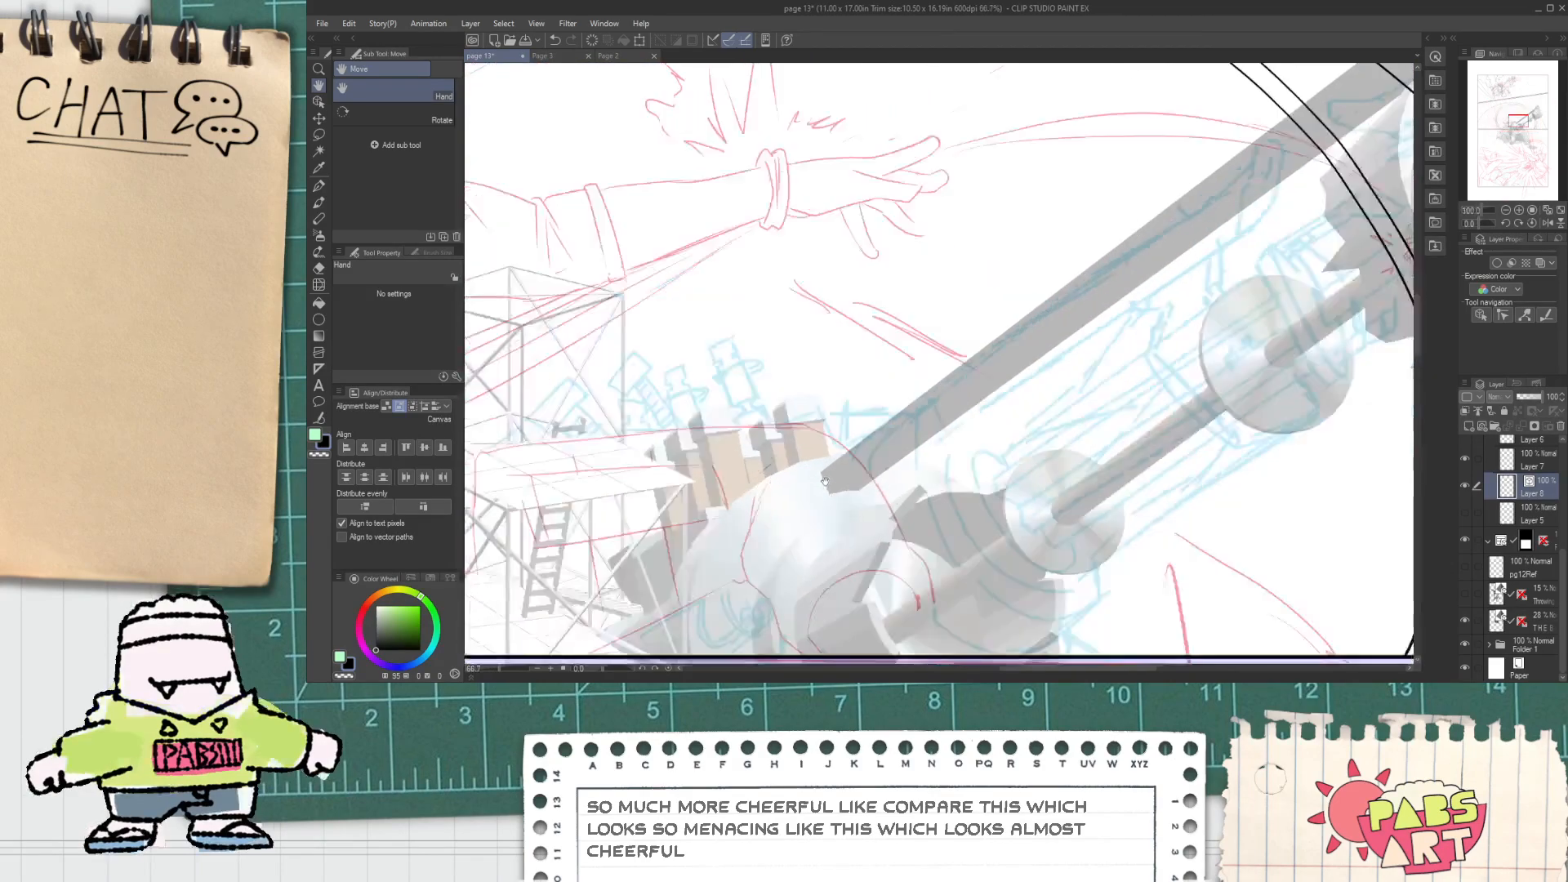
Step: Rotate the canvas 180° and ink a long line for the outer edge of the gun's long bar, aligning it with the reference
drag(602, 668, 640, 677)
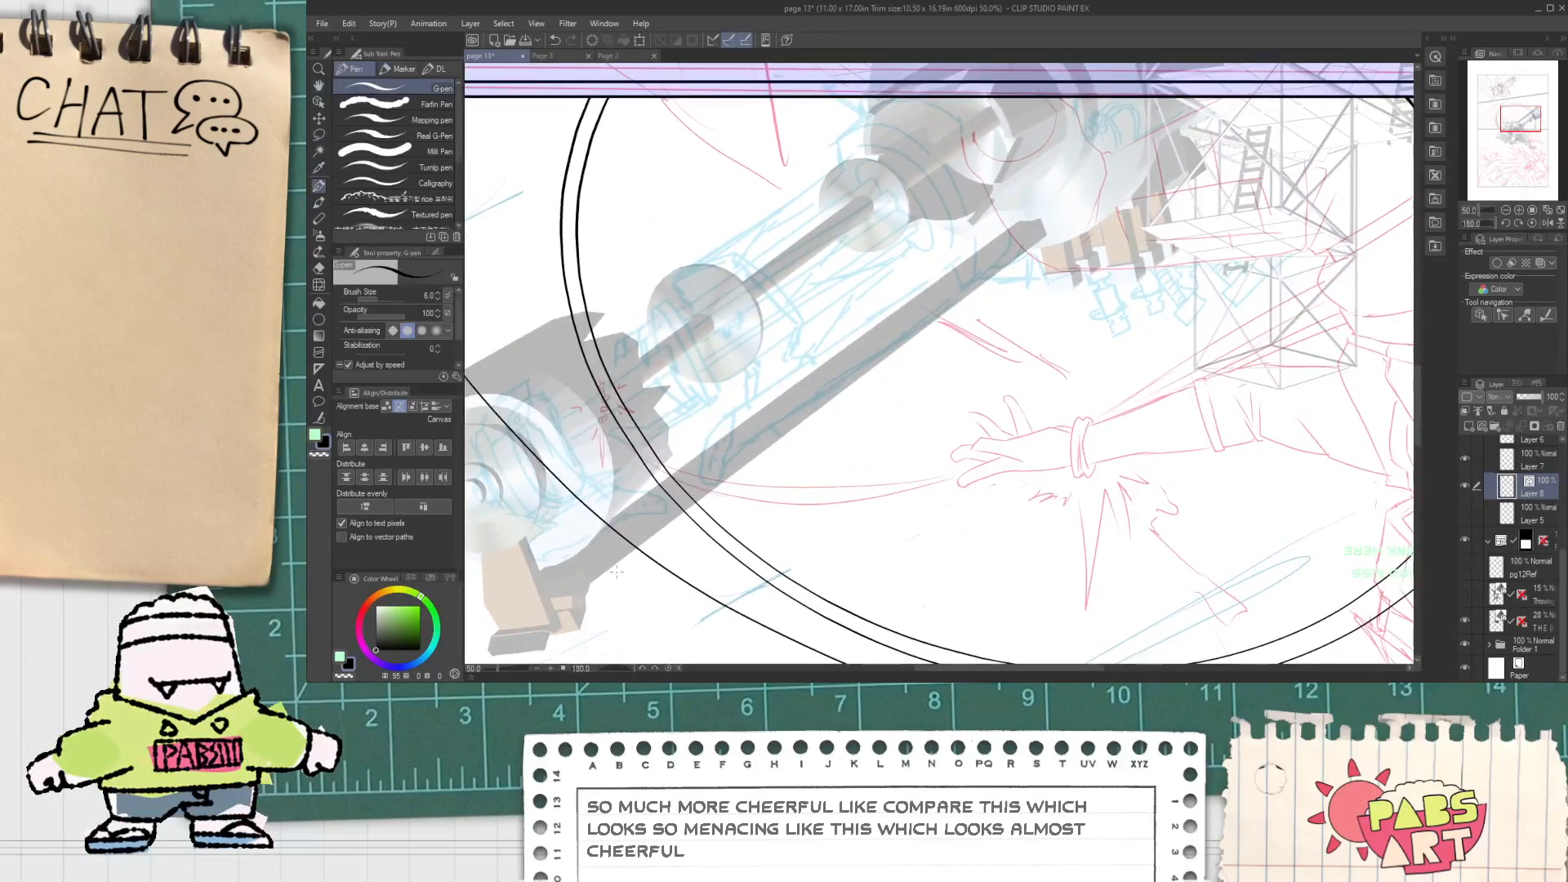
drag(573, 600, 1021, 294)
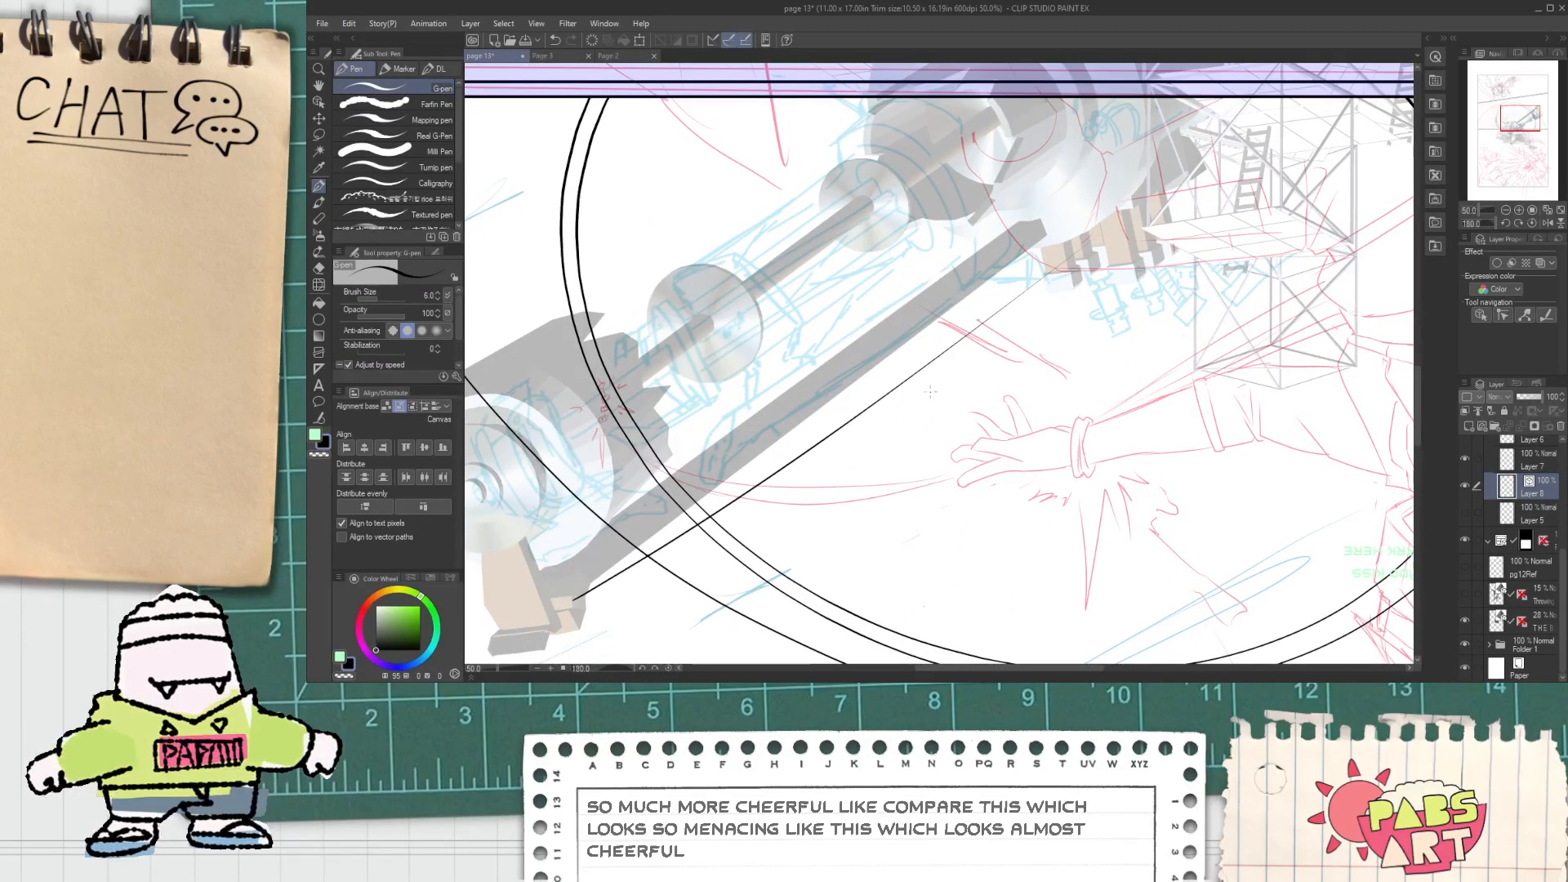
key(o)
click(1027, 309)
drag(1129, 221, 1205, 85)
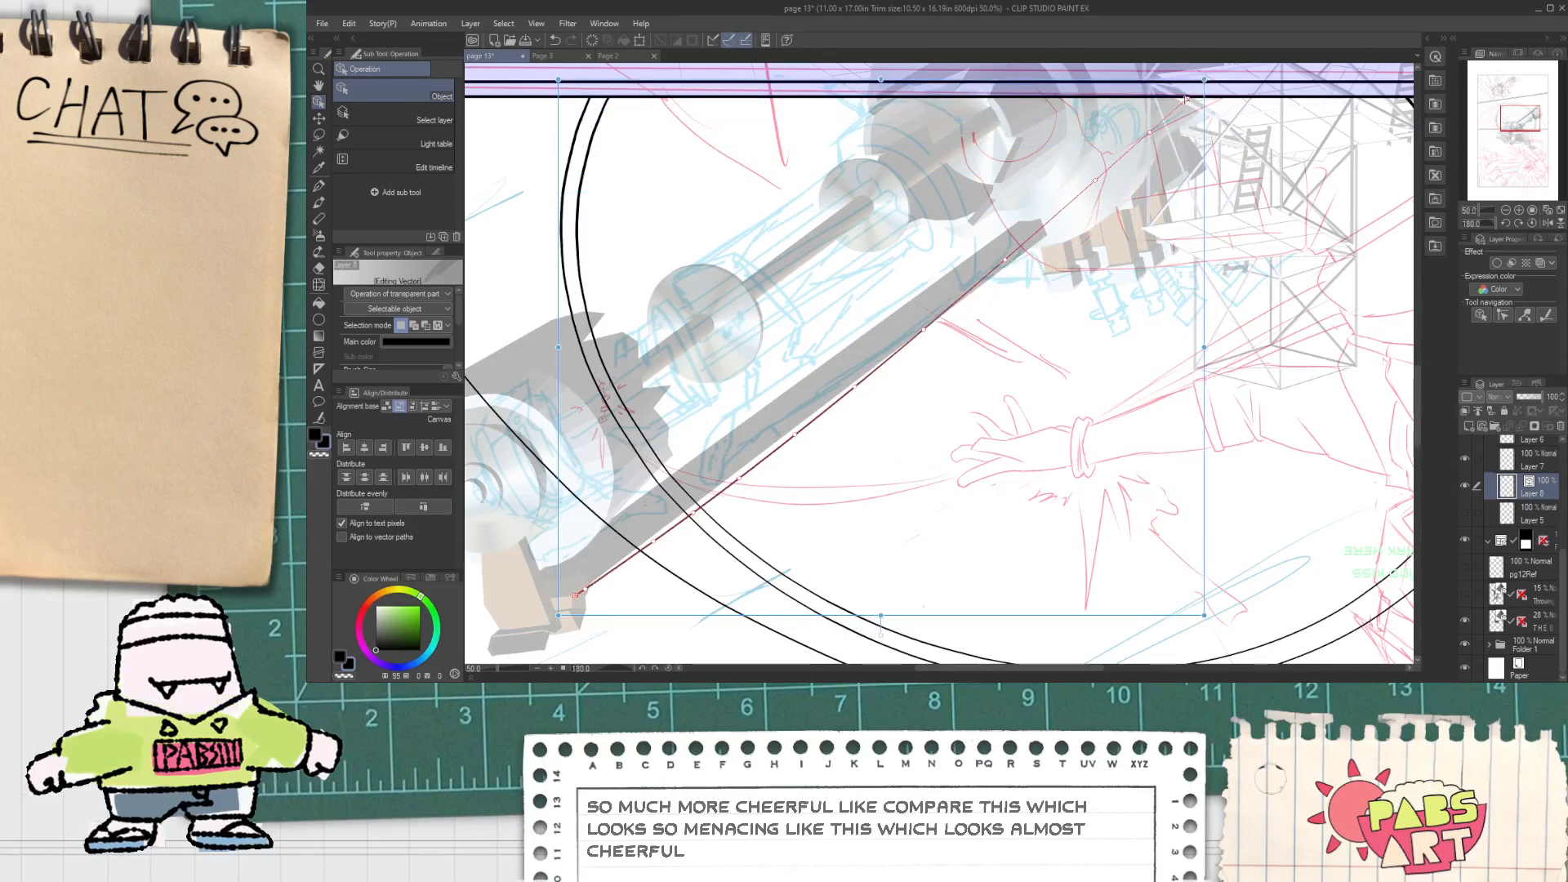
Step: Reselect the inked bar line and slightly squash it to follow the reference edge more closely
click(808, 484)
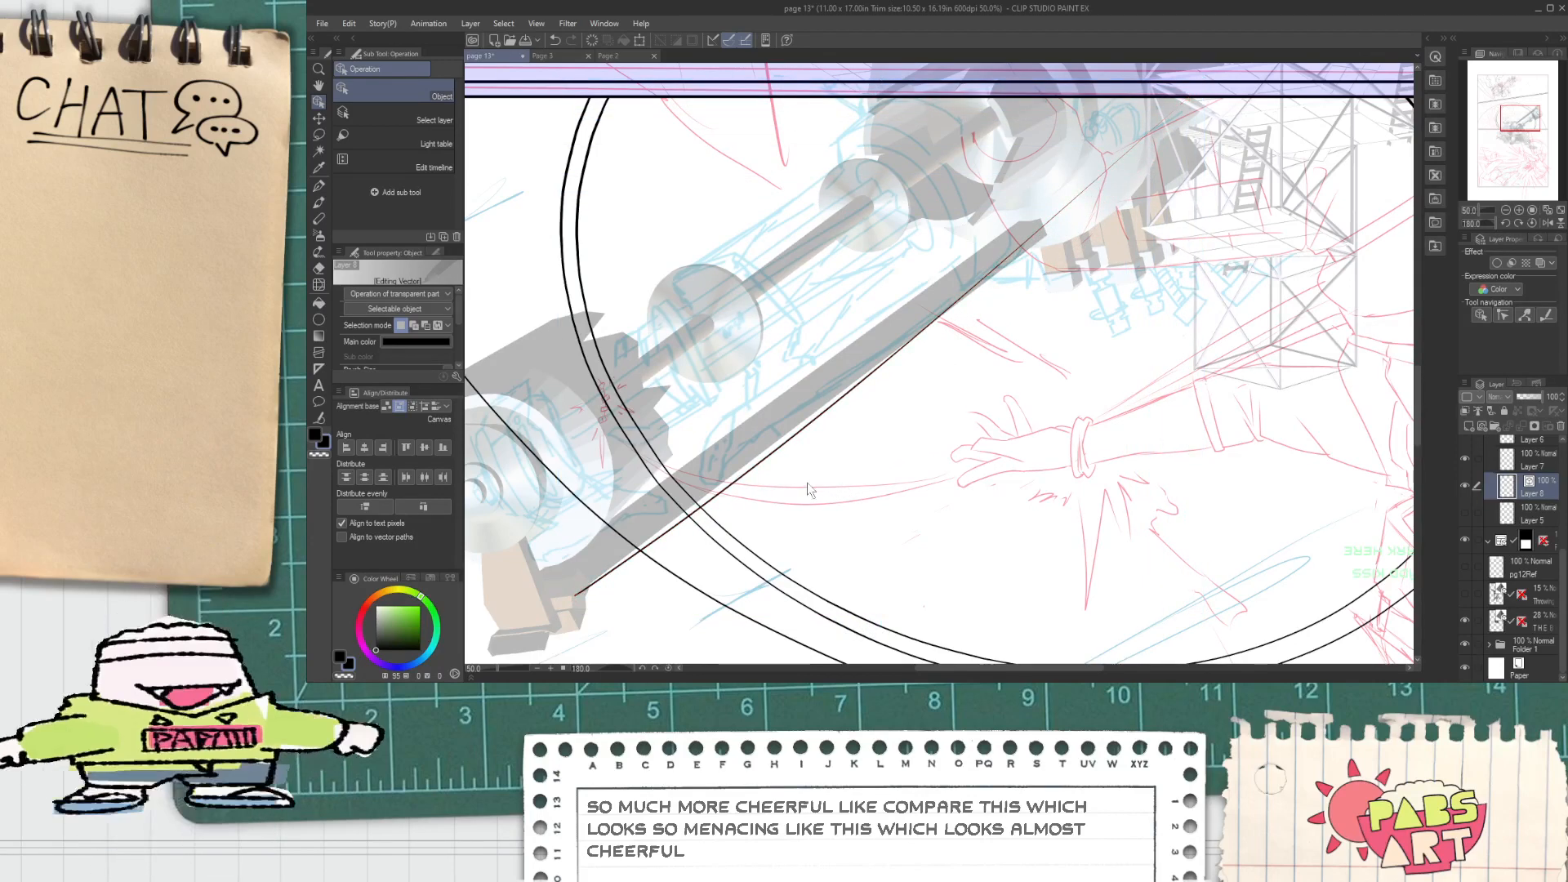
click(778, 446)
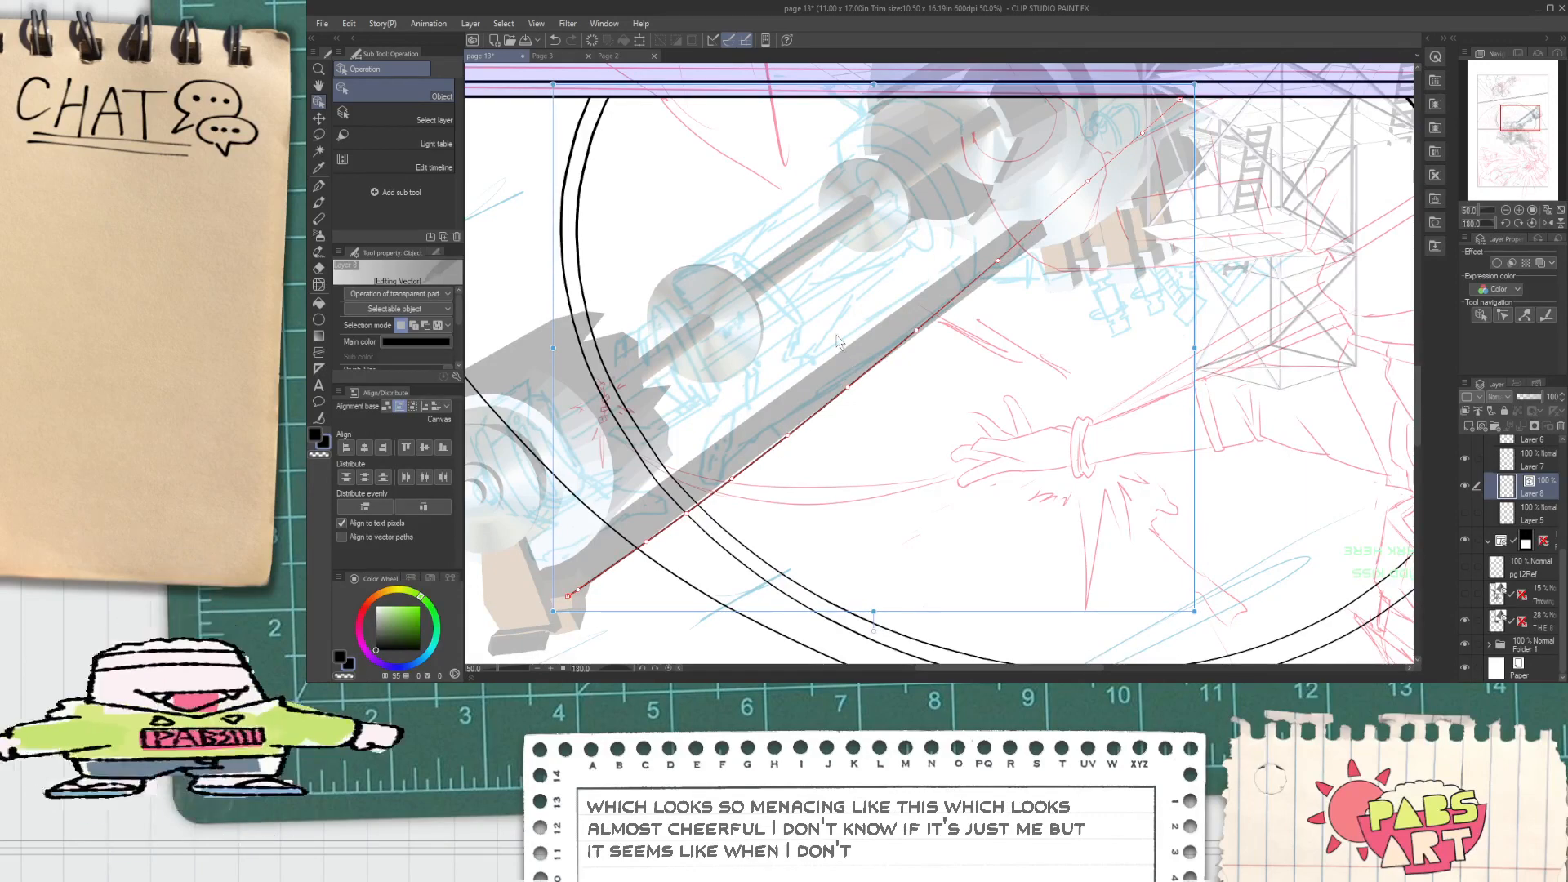
drag(884, 89, 900, 103)
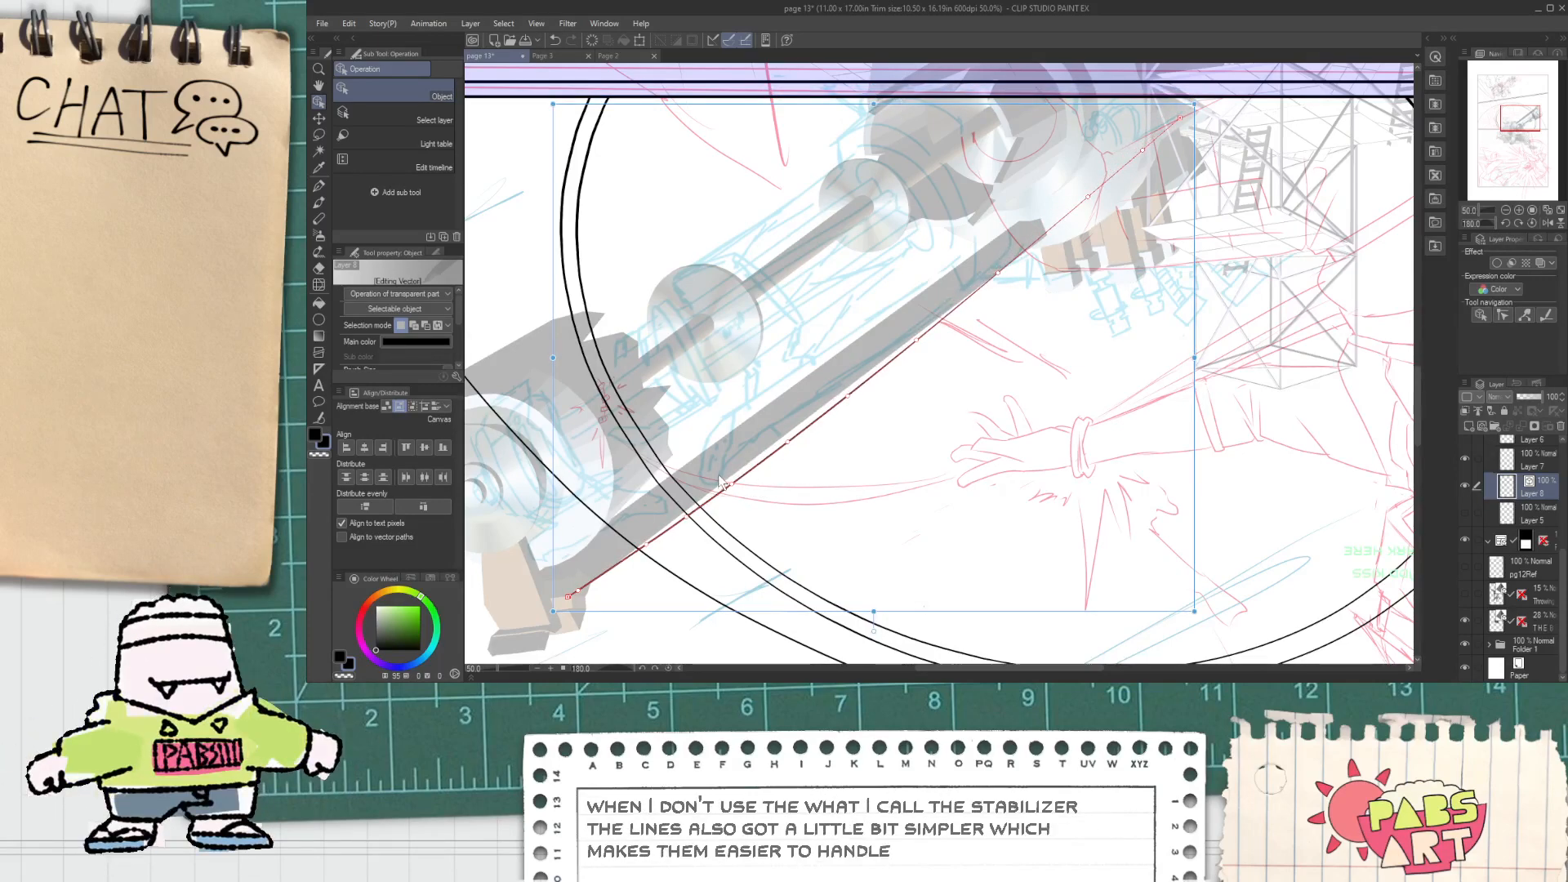
Step: Reduce the control points of the inked bar line with the Simplify vector line tool
click(319, 403)
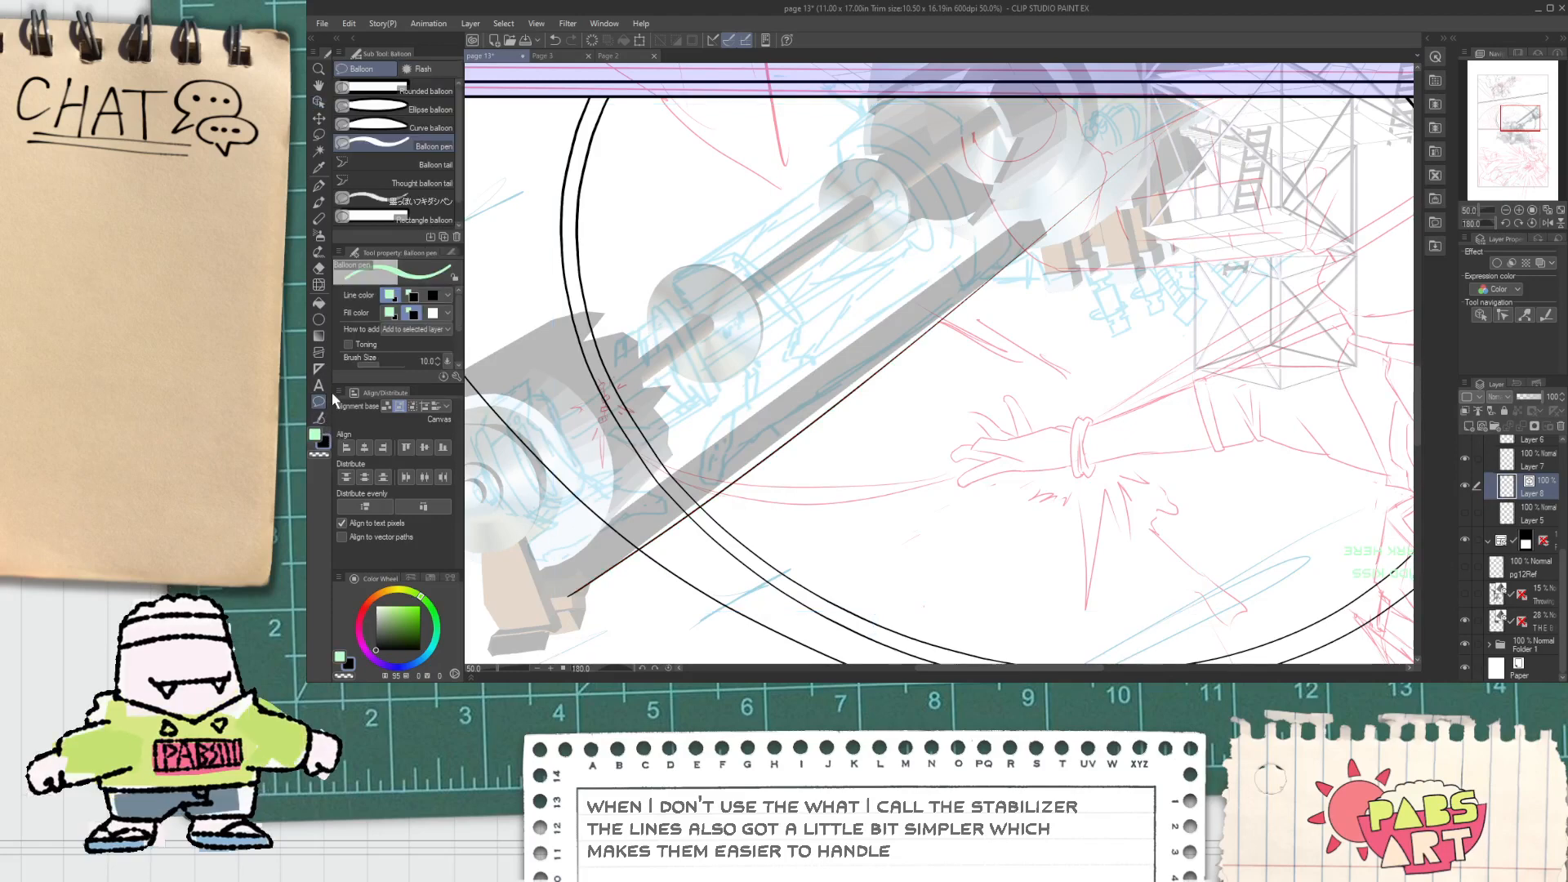
click(320, 387)
click(320, 417)
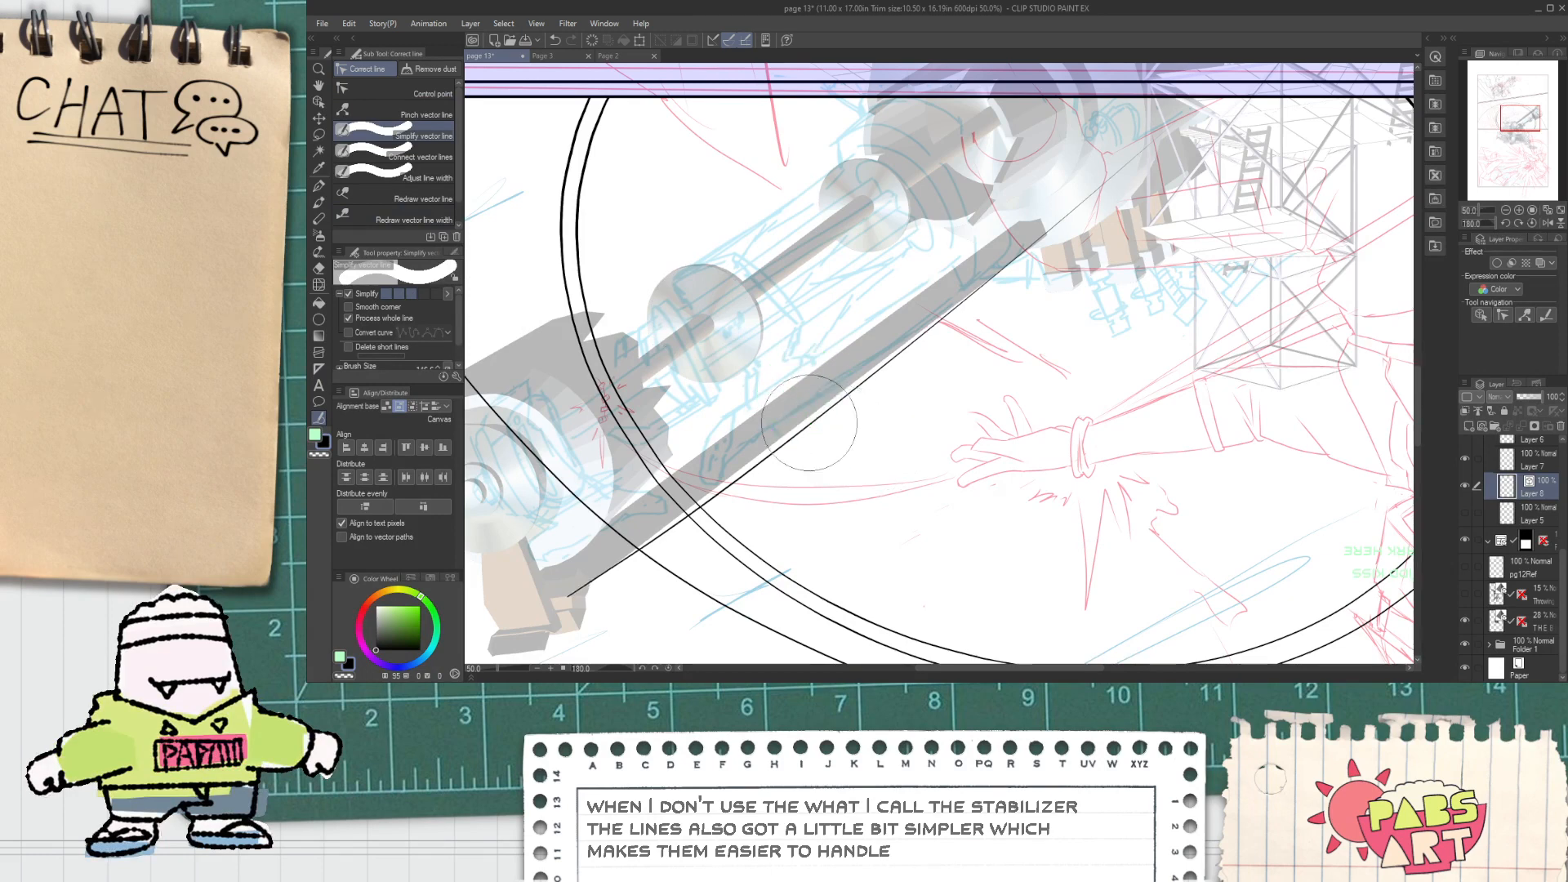
Step: Duplicate the simplified line onto the opposite edge of the gun's bar and fit it to the reference
key(o)
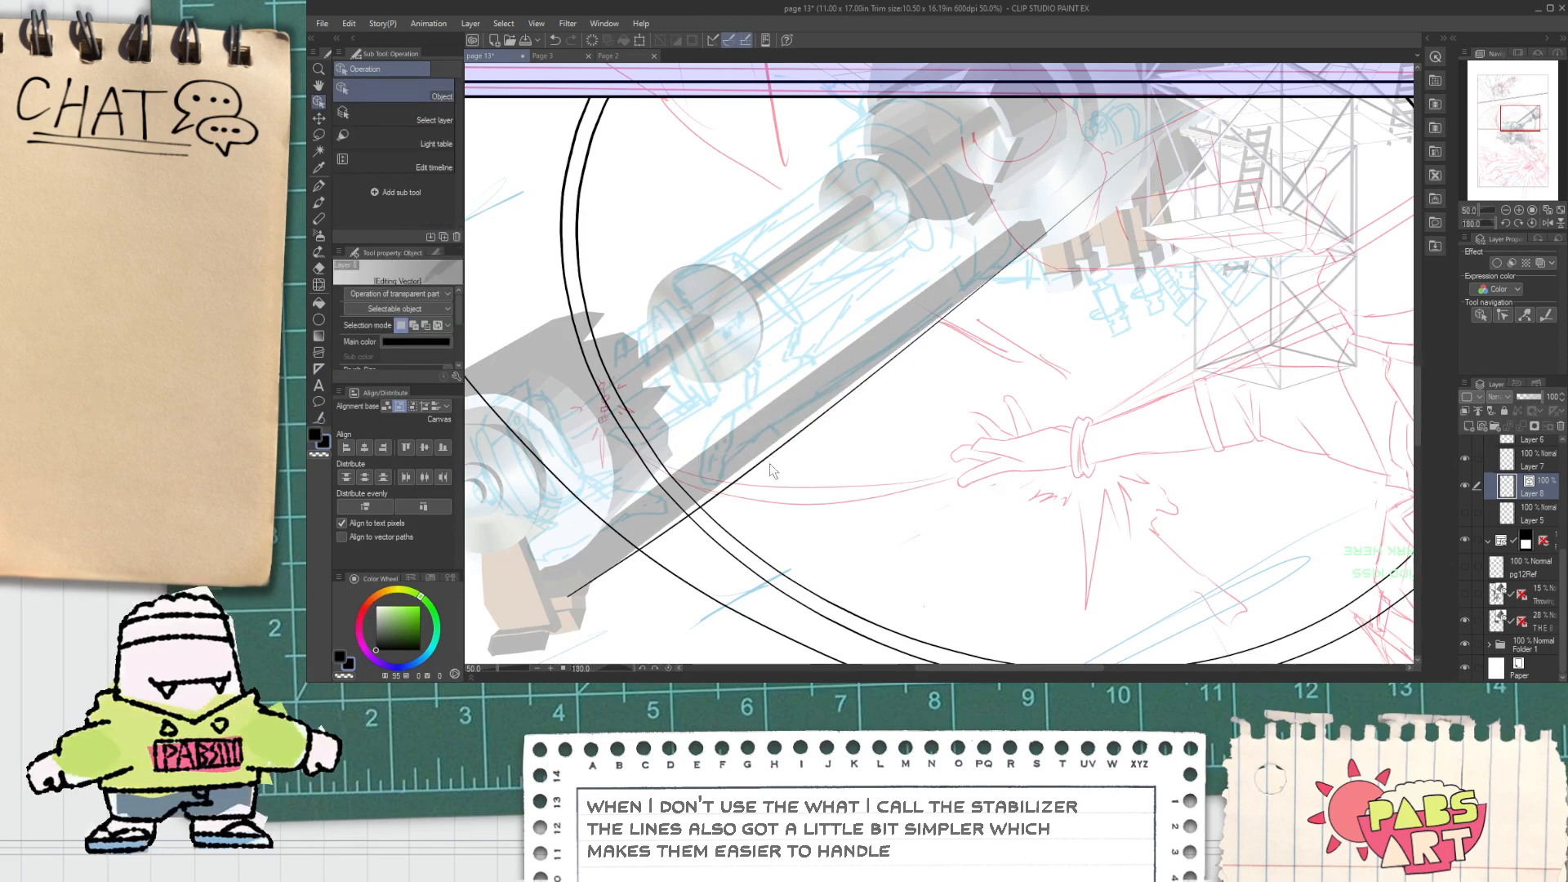
click(740, 483)
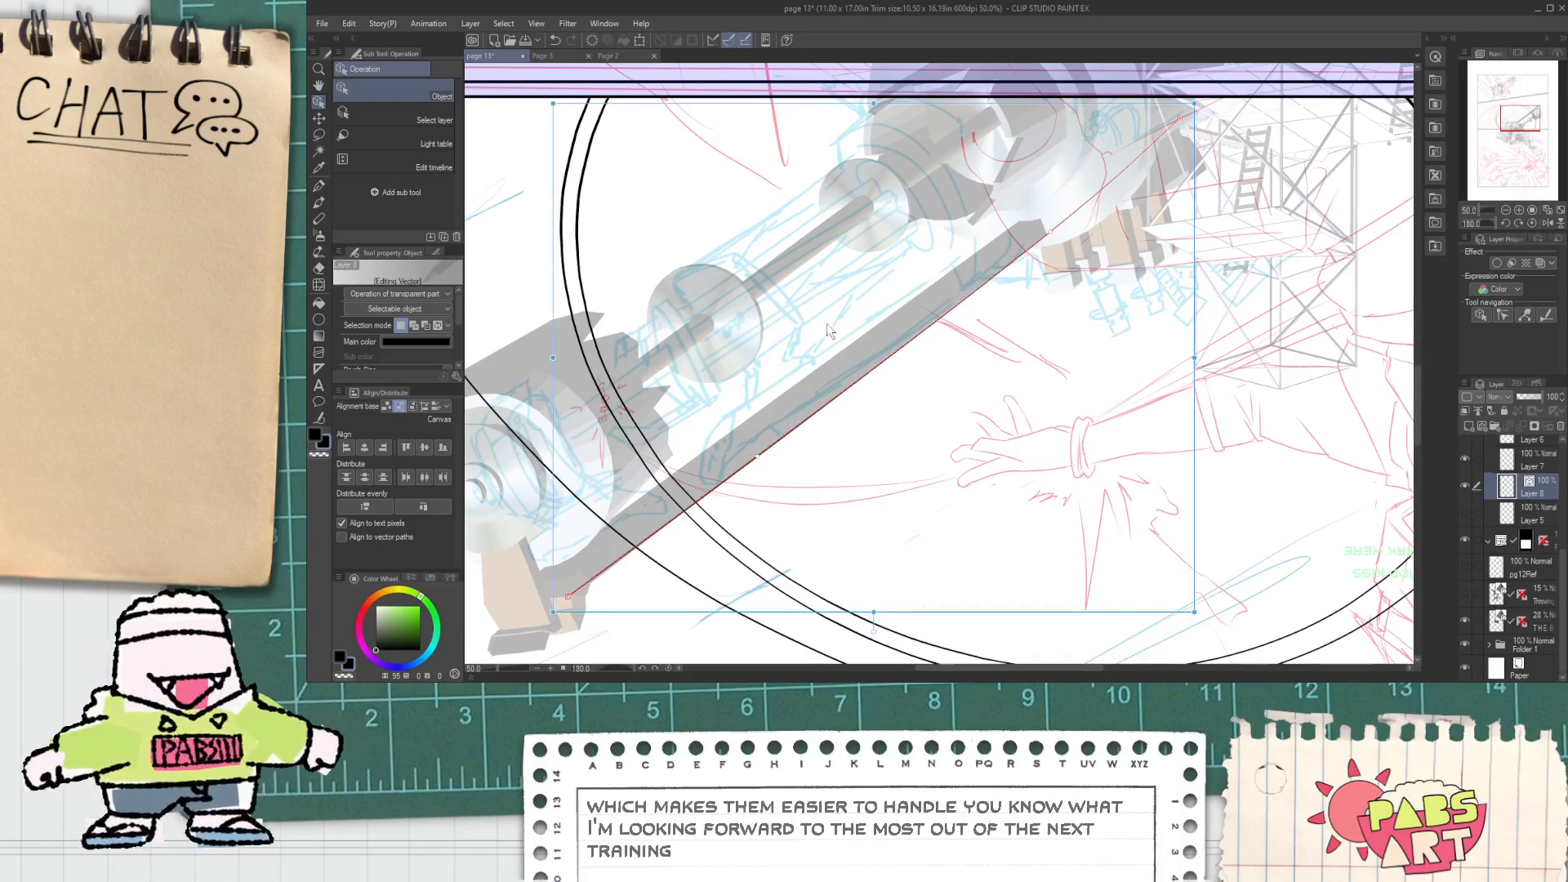
drag(862, 383, 778, 392)
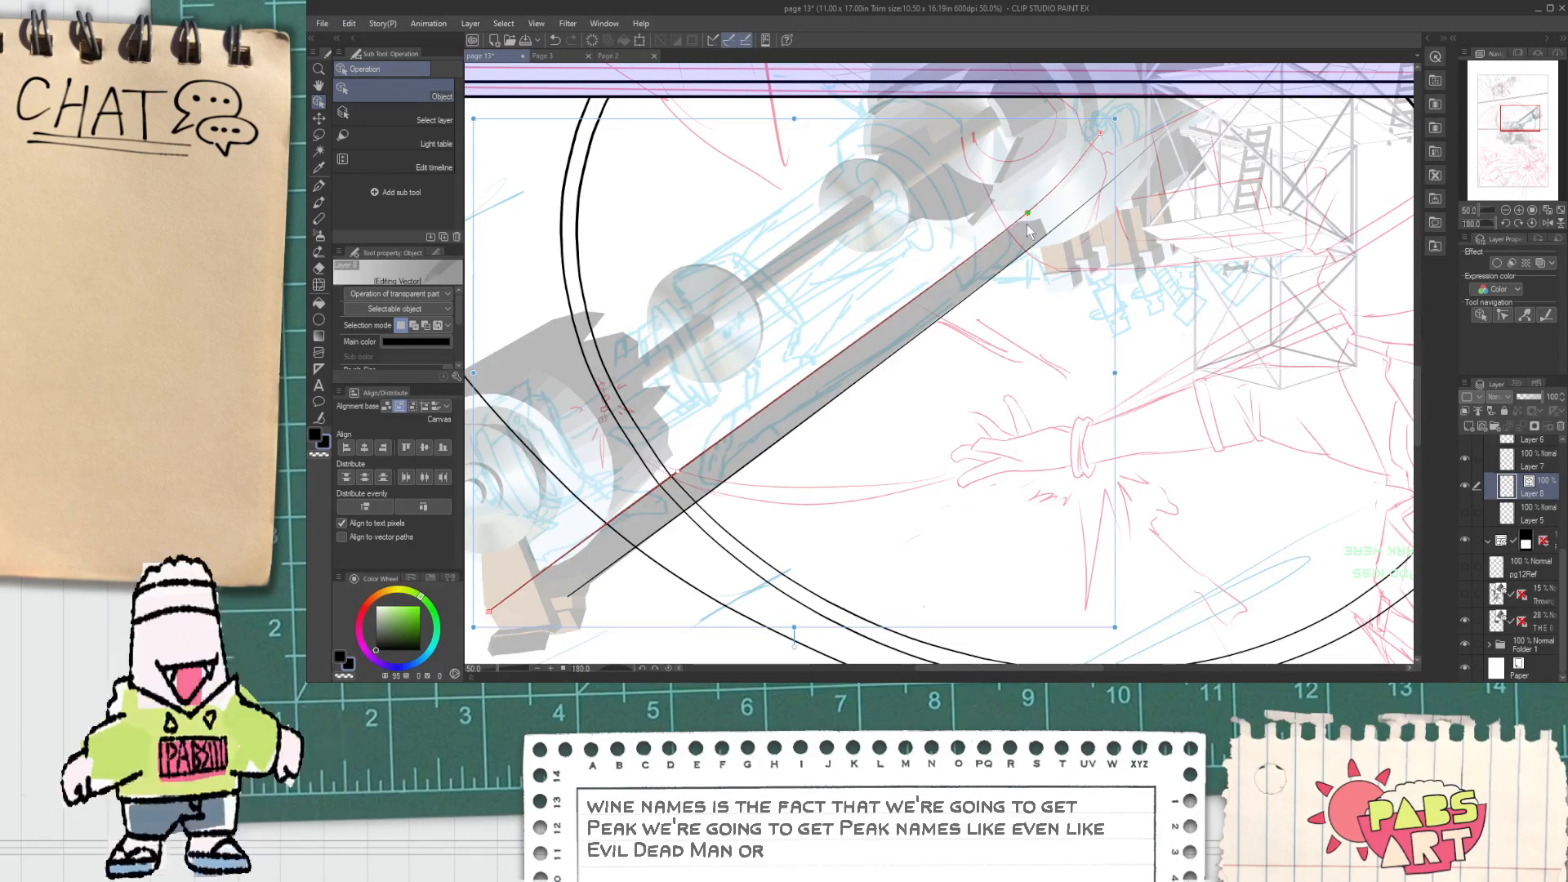
click(1013, 287)
Step: Ink the angled end cap of the bar near the gun's base with short G-pen strokes joining both edge lines
key(space)
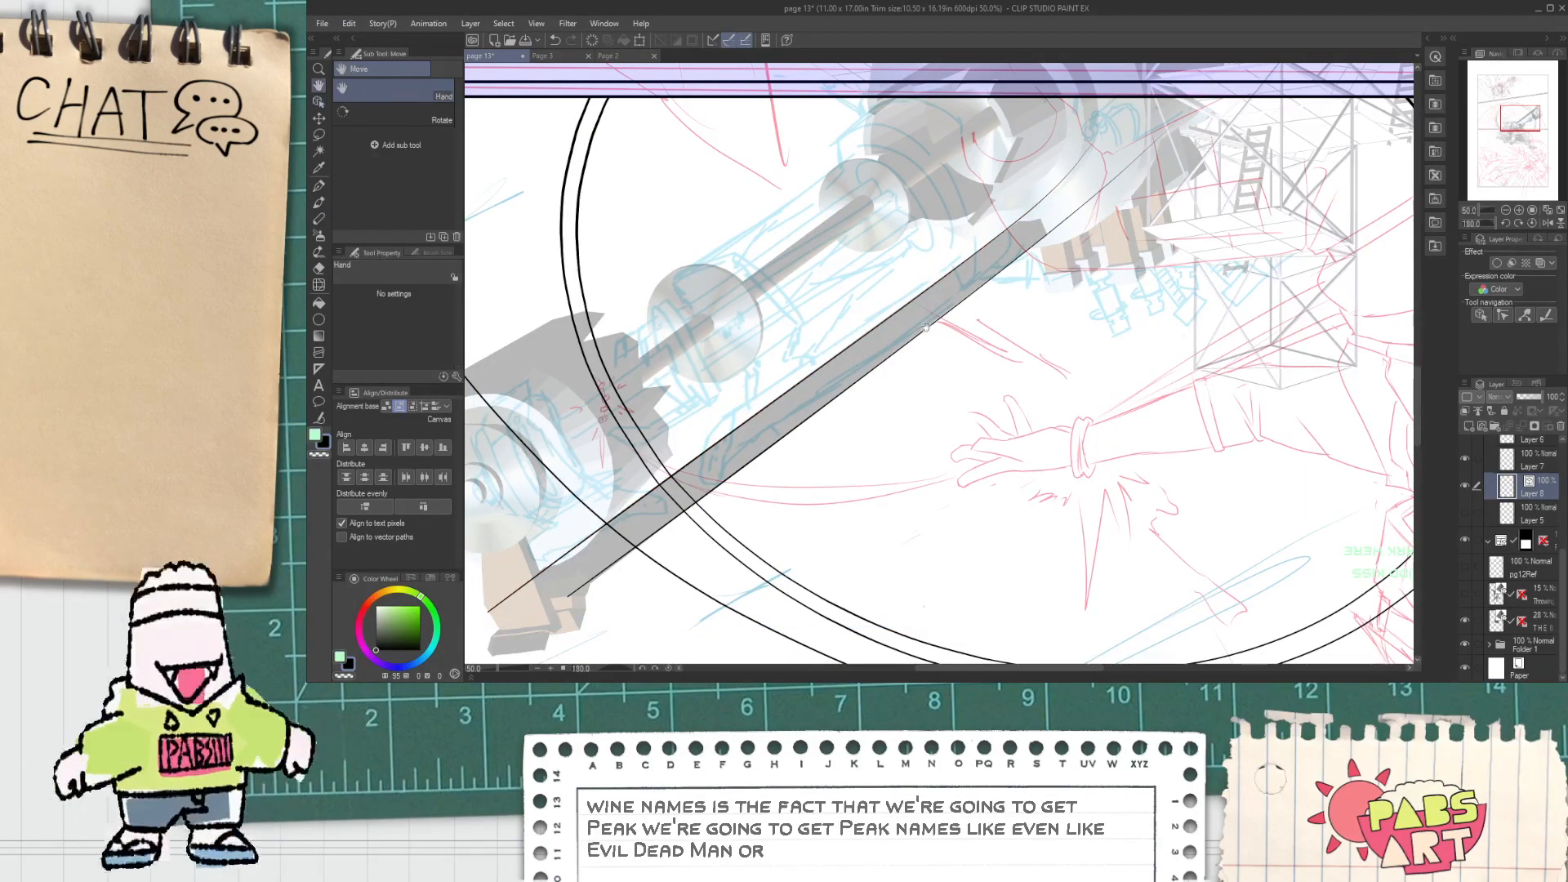
mouse_move(1032, 214)
mouse_down()
mouse_move(909, 284)
mouse_move(1097, 219)
mouse_up()
scroll(909, 284, up, 4)
key(p)
scroll(909, 283, up, 2)
key(ctrl+z)
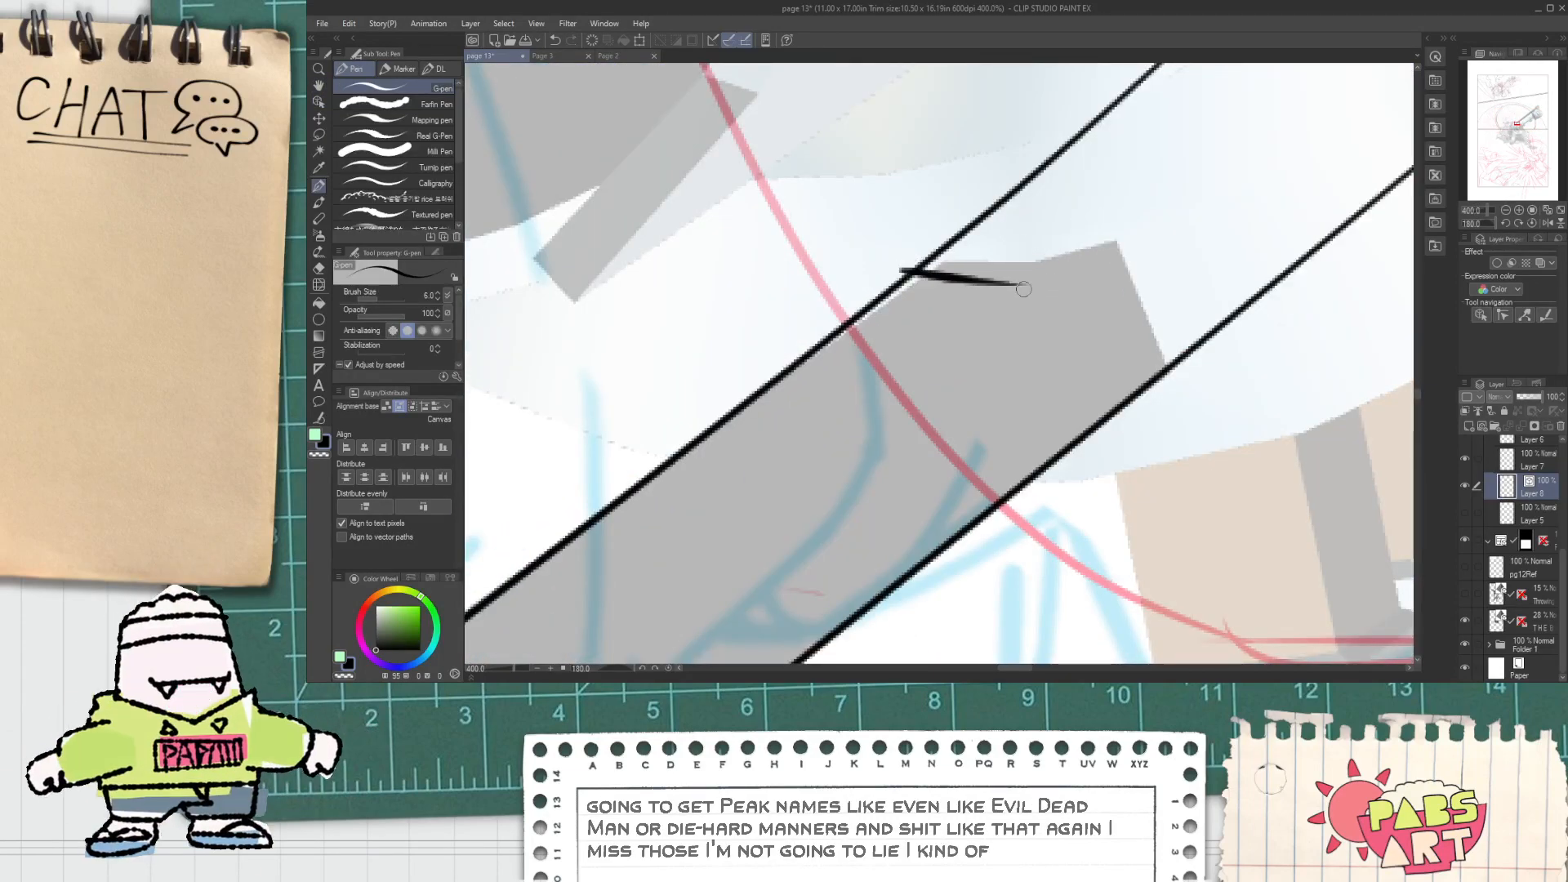
key(ctrl+z)
mouse_move(894, 262)
mouse_down()
mouse_move(1045, 271)
mouse_move(1134, 215)
mouse_move(1195, 393)
mouse_up()
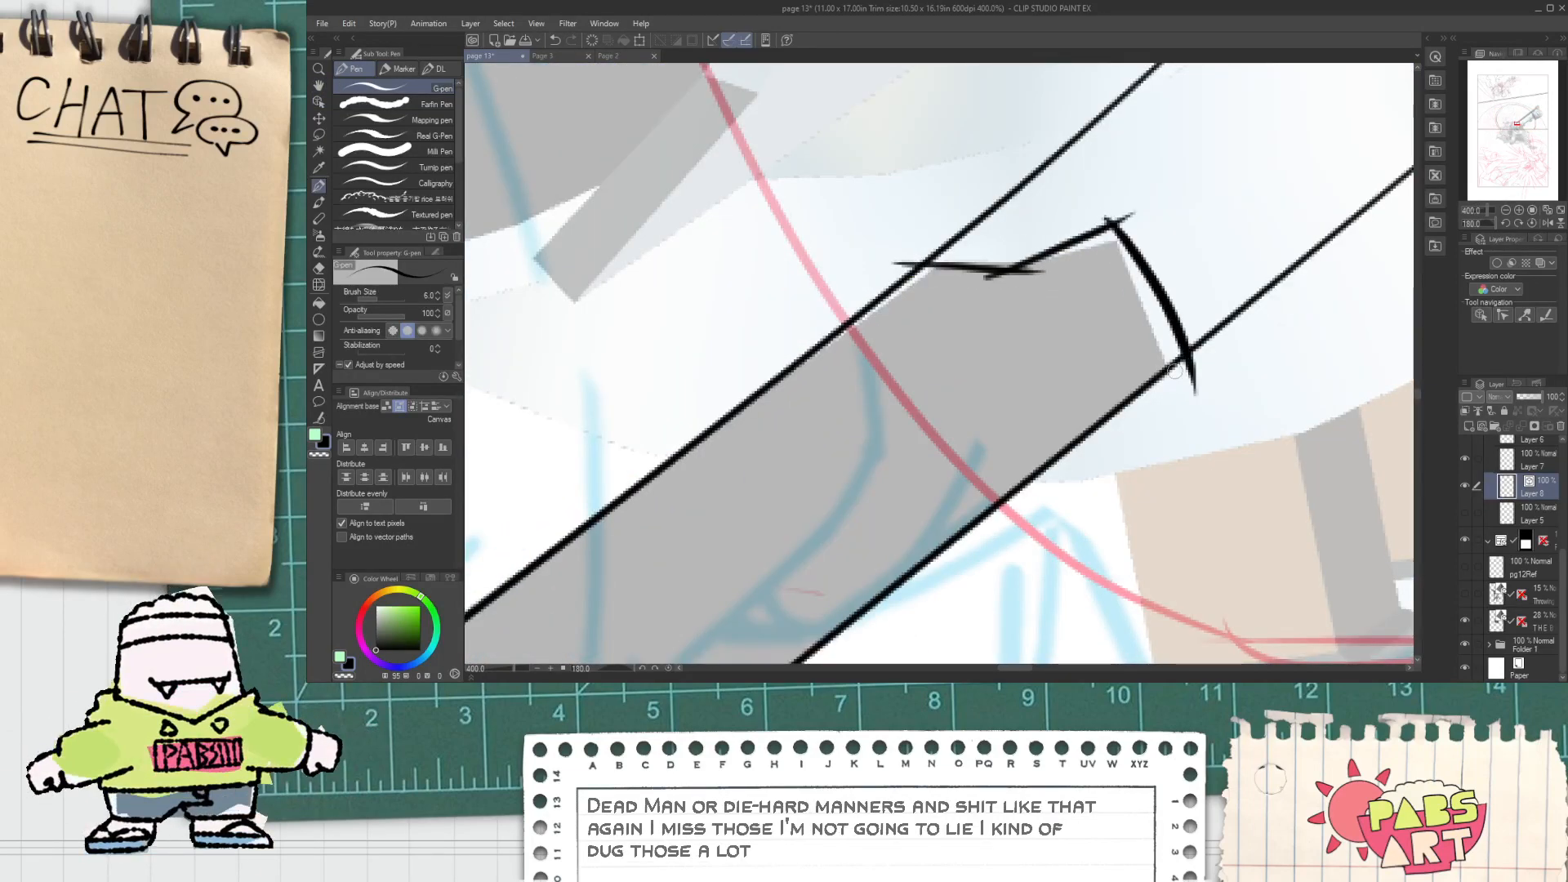
key(ctrl+z)
mouse_move(1100, 197)
mouse_down()
mouse_move(1187, 439)
mouse_move(1208, 333)
mouse_up()
Step: Trim the line ends that overshoot the bar's end cap with the vector eraser
key(e)
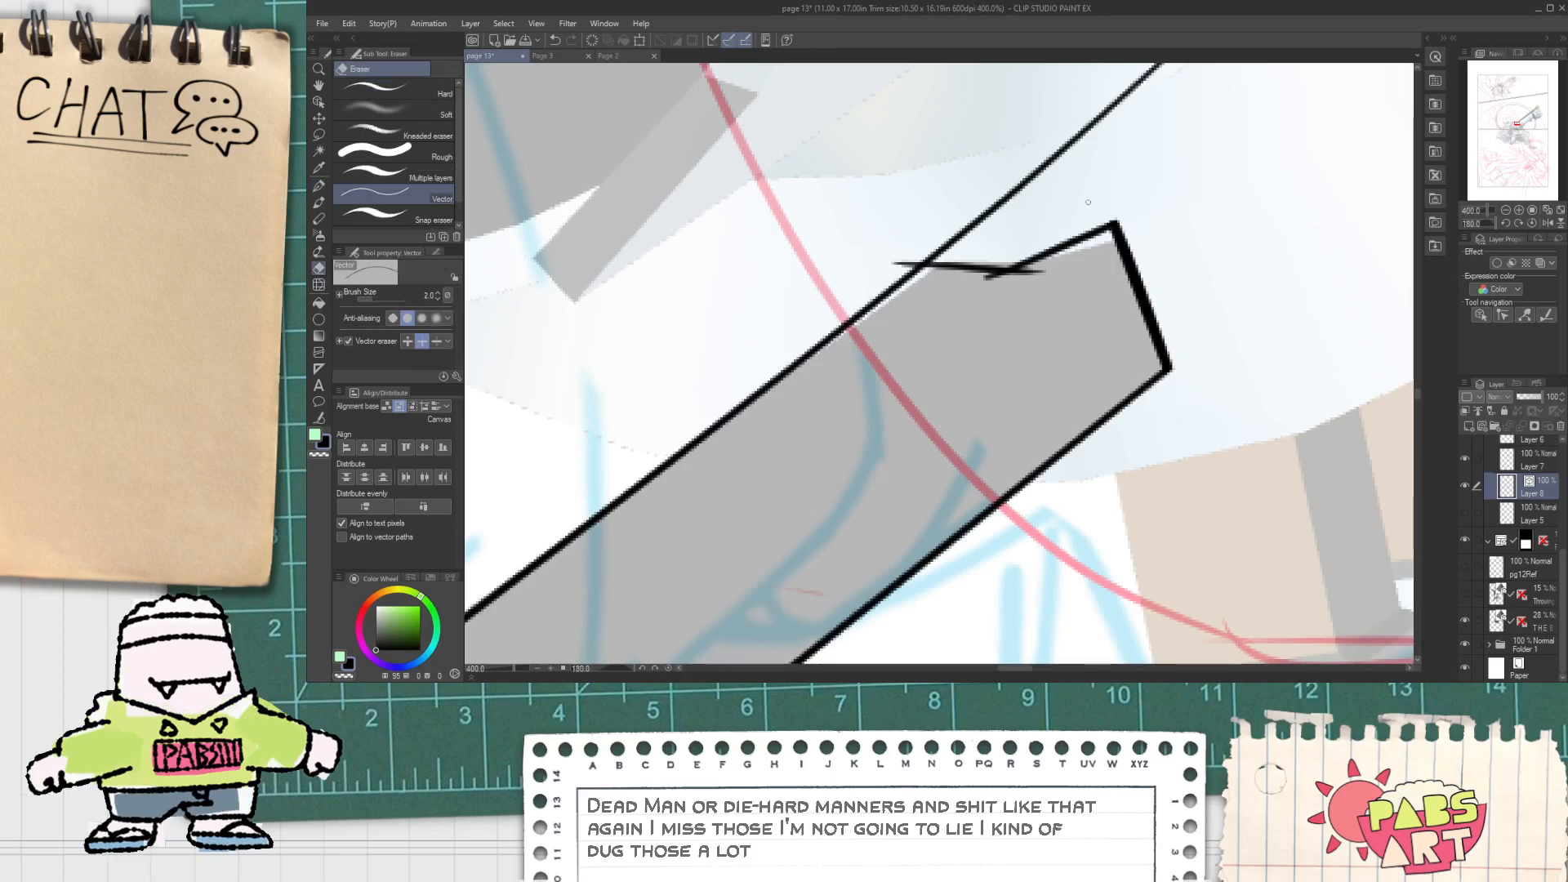
drag(1003, 202, 916, 259)
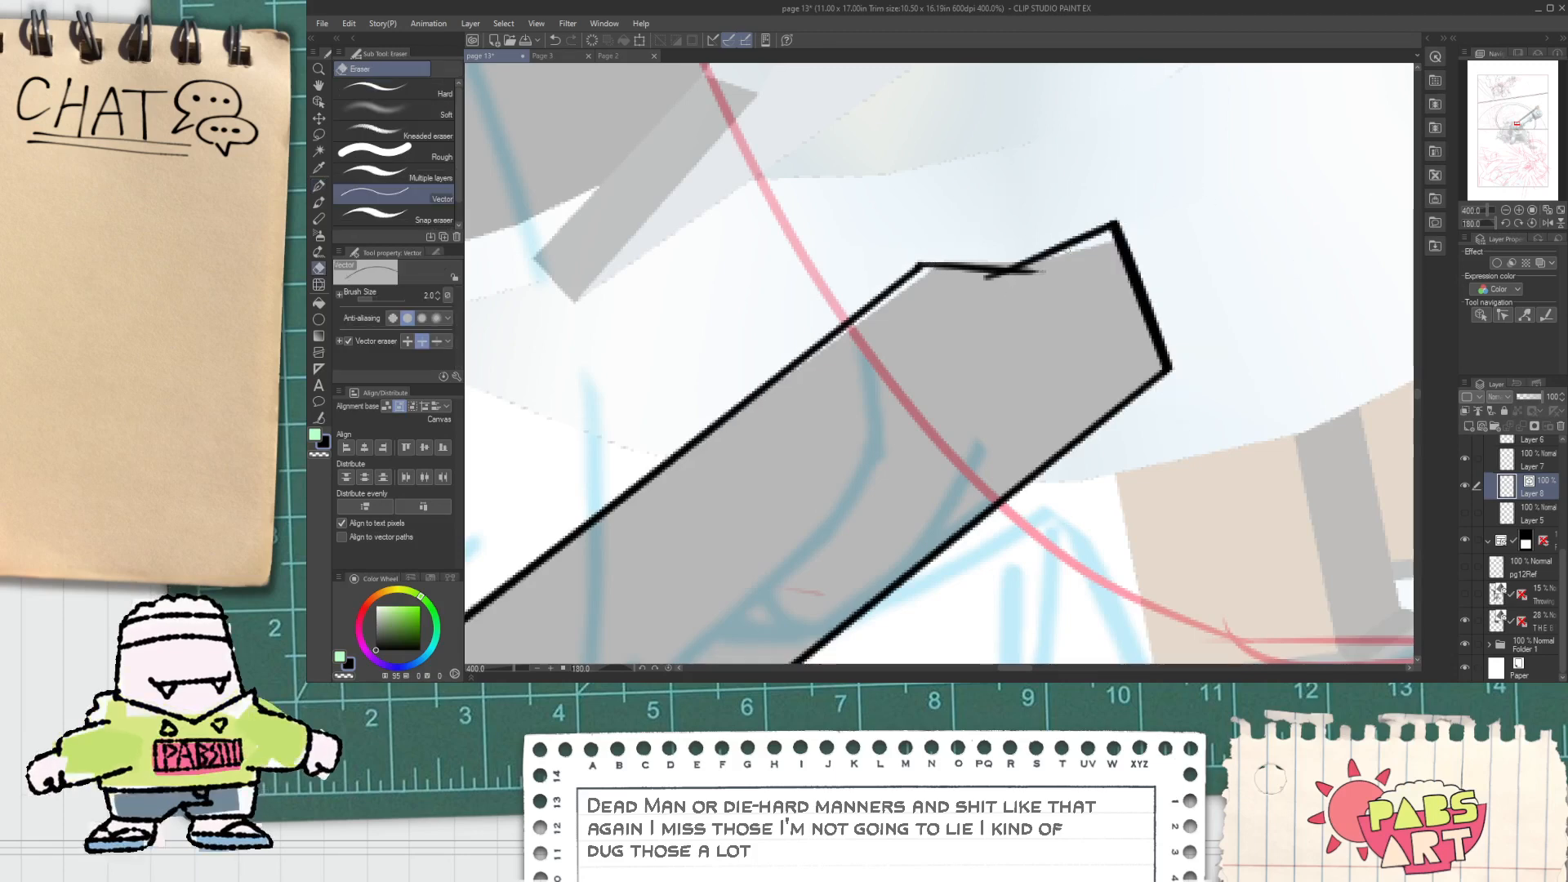
drag(1042, 260, 1029, 280)
Step: Duplicate the bar's outer edge line and place the copy lengthwise along the inside of the bar, and deselect it
scroll(1041, 274, down, 6)
key(space)
drag(594, 601, 782, 435)
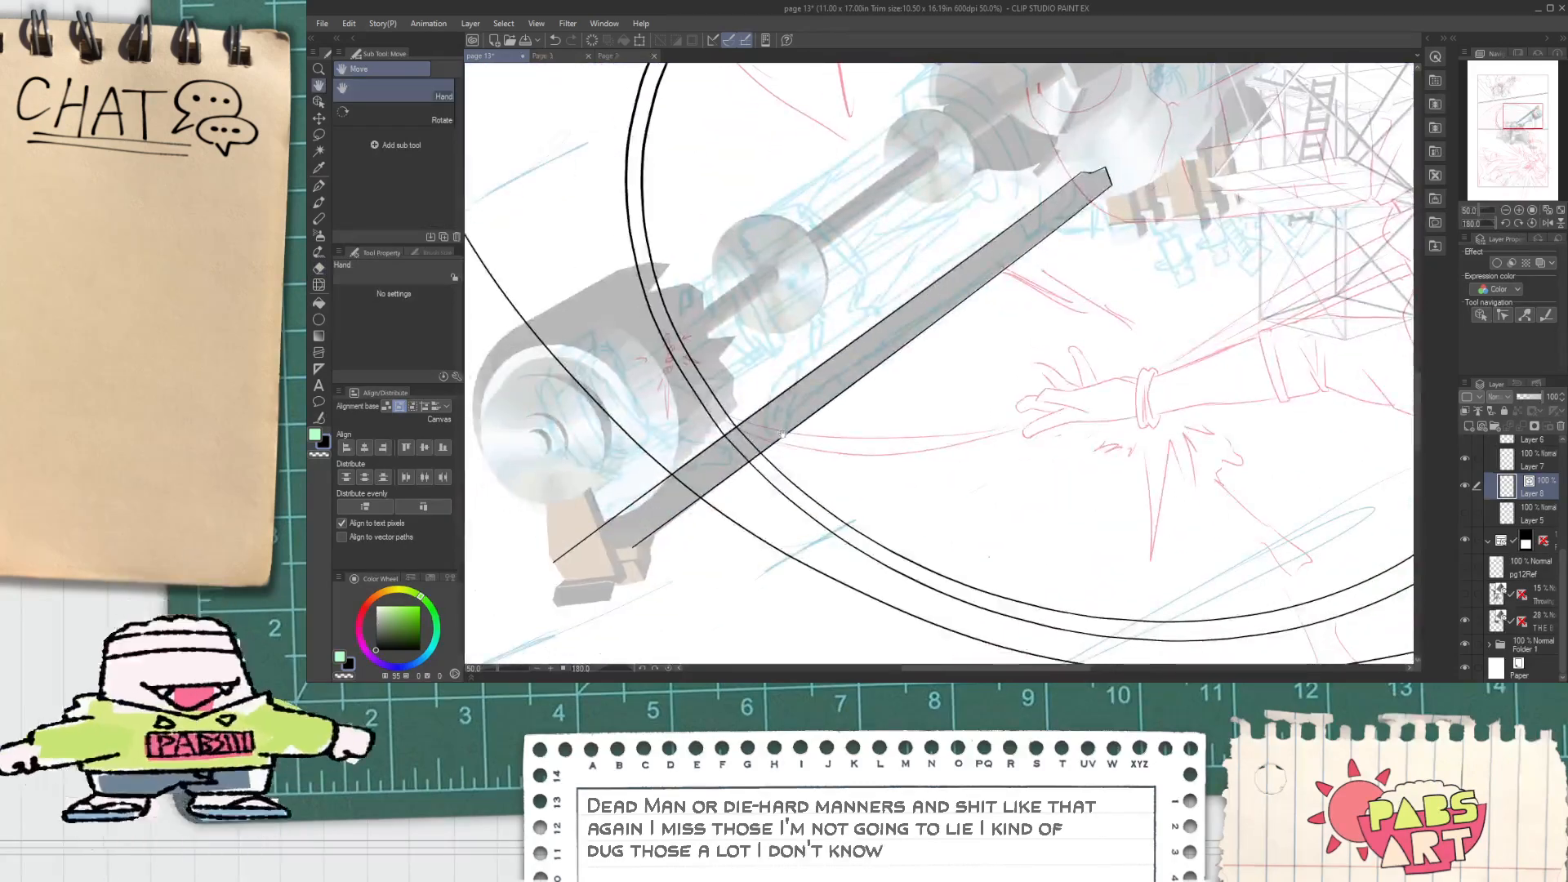
scroll(1025, 167, up, 1)
key(o)
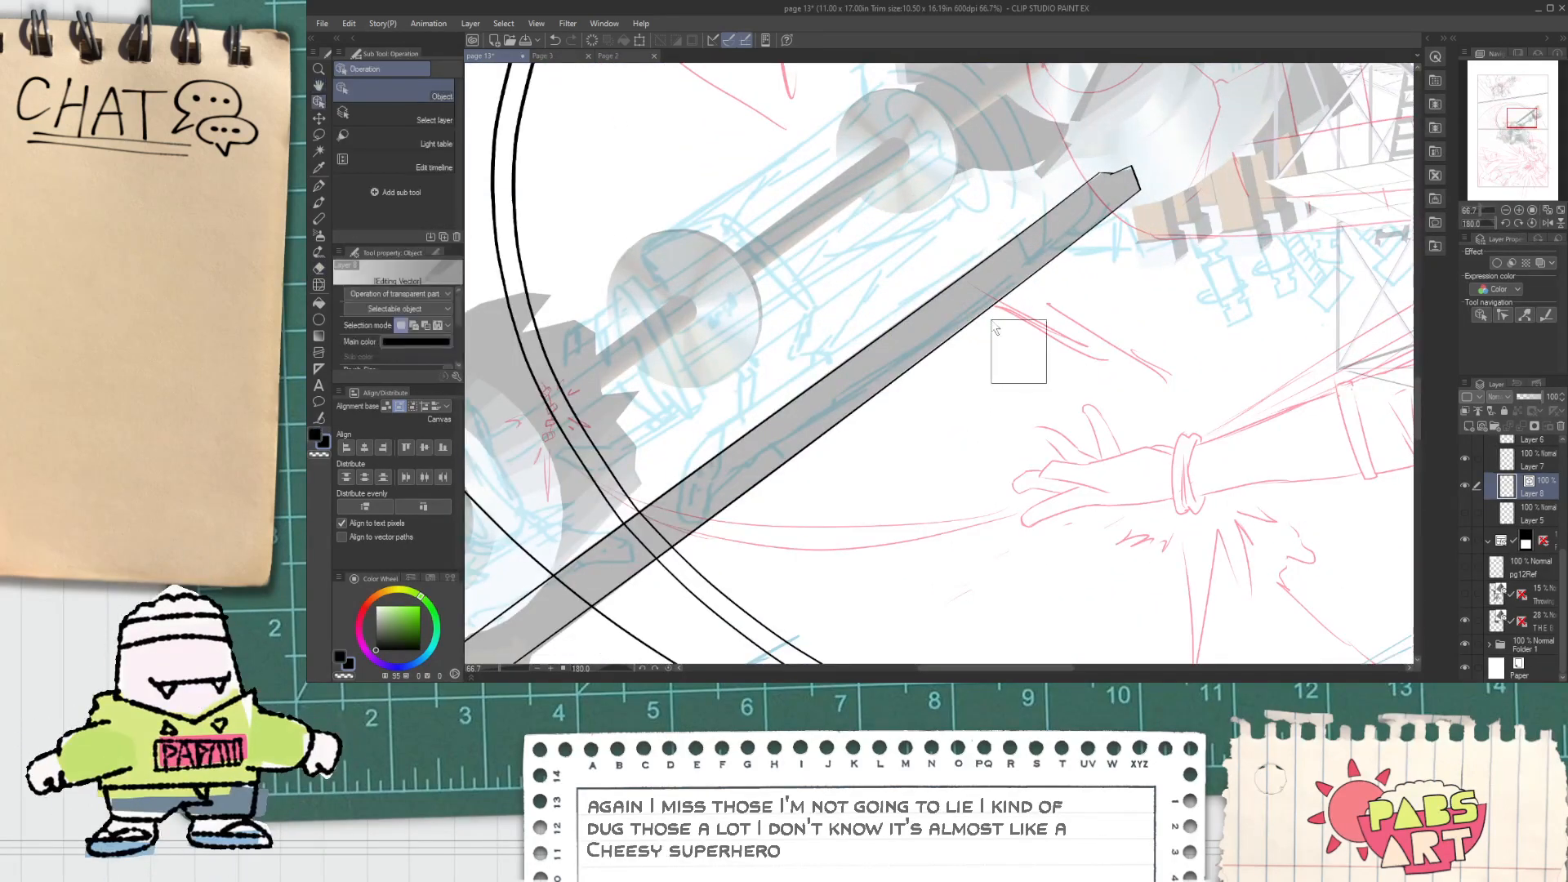
click(966, 327)
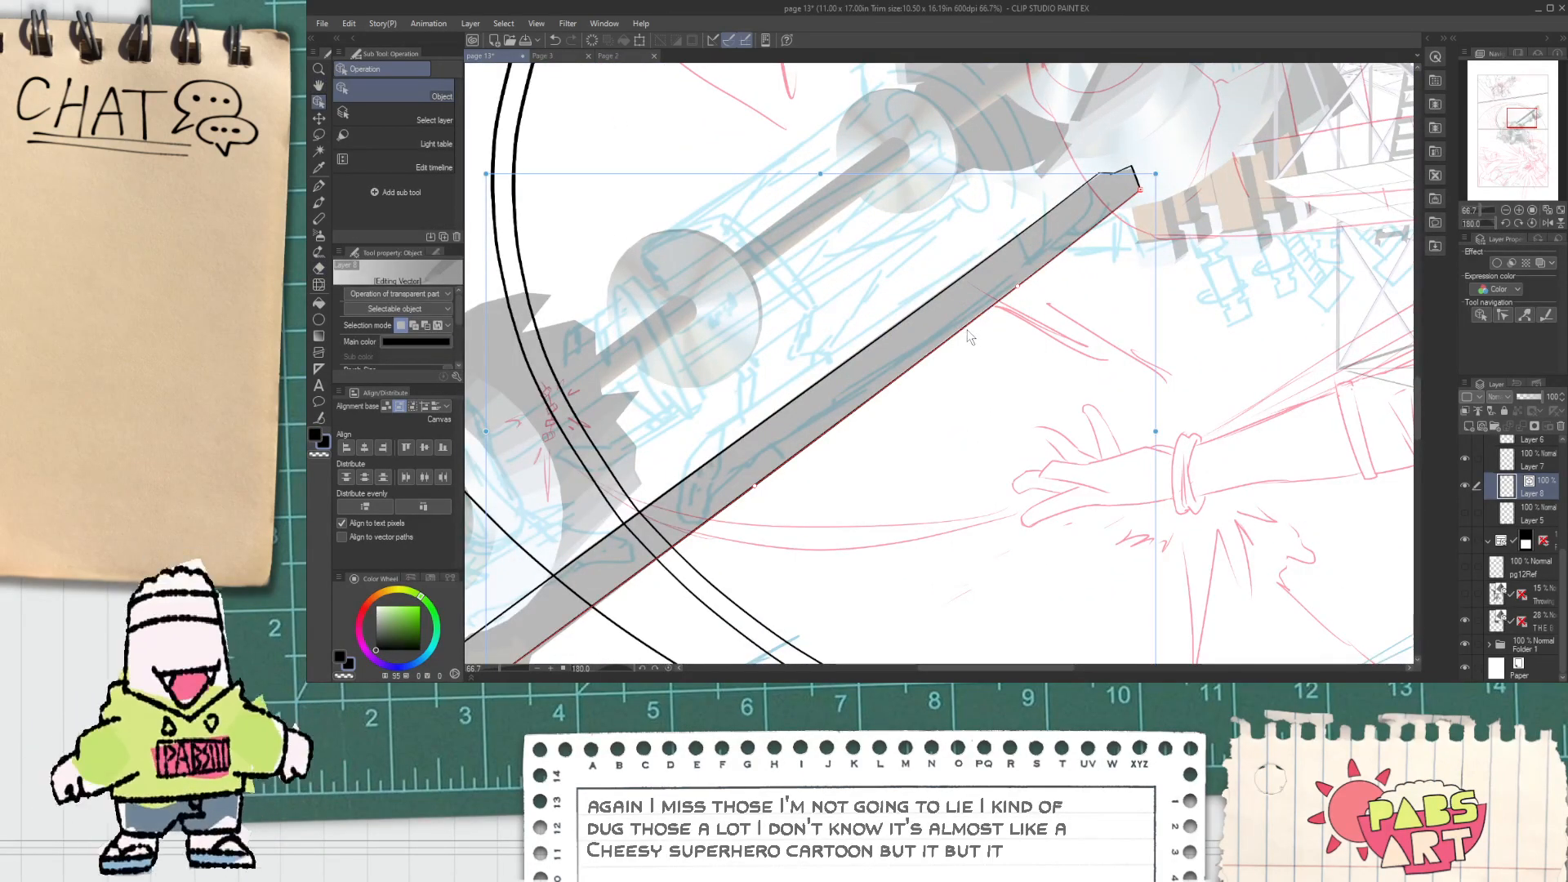
drag(967, 330, 959, 307)
click(990, 361)
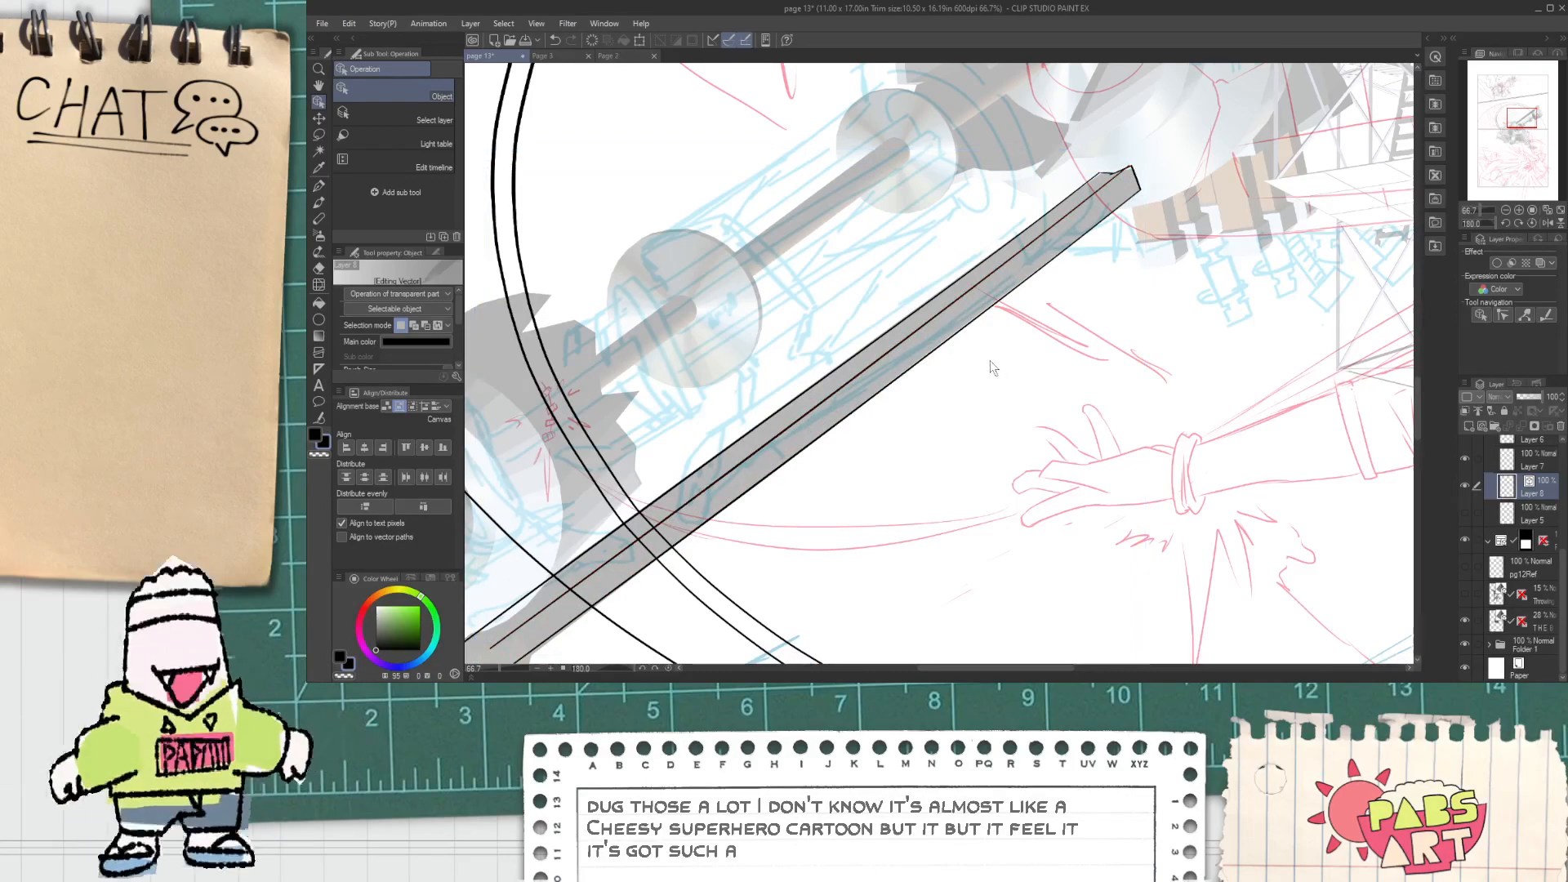
Step: Examine the gun reference along the inked bar and its far-end disc, with the canvas rotated for inking the disc
scroll(979, 369, down, 2)
key(space)
drag(964, 370, 909, 313)
scroll(871, 341, up, 2)
drag(1003, 232, 830, 424)
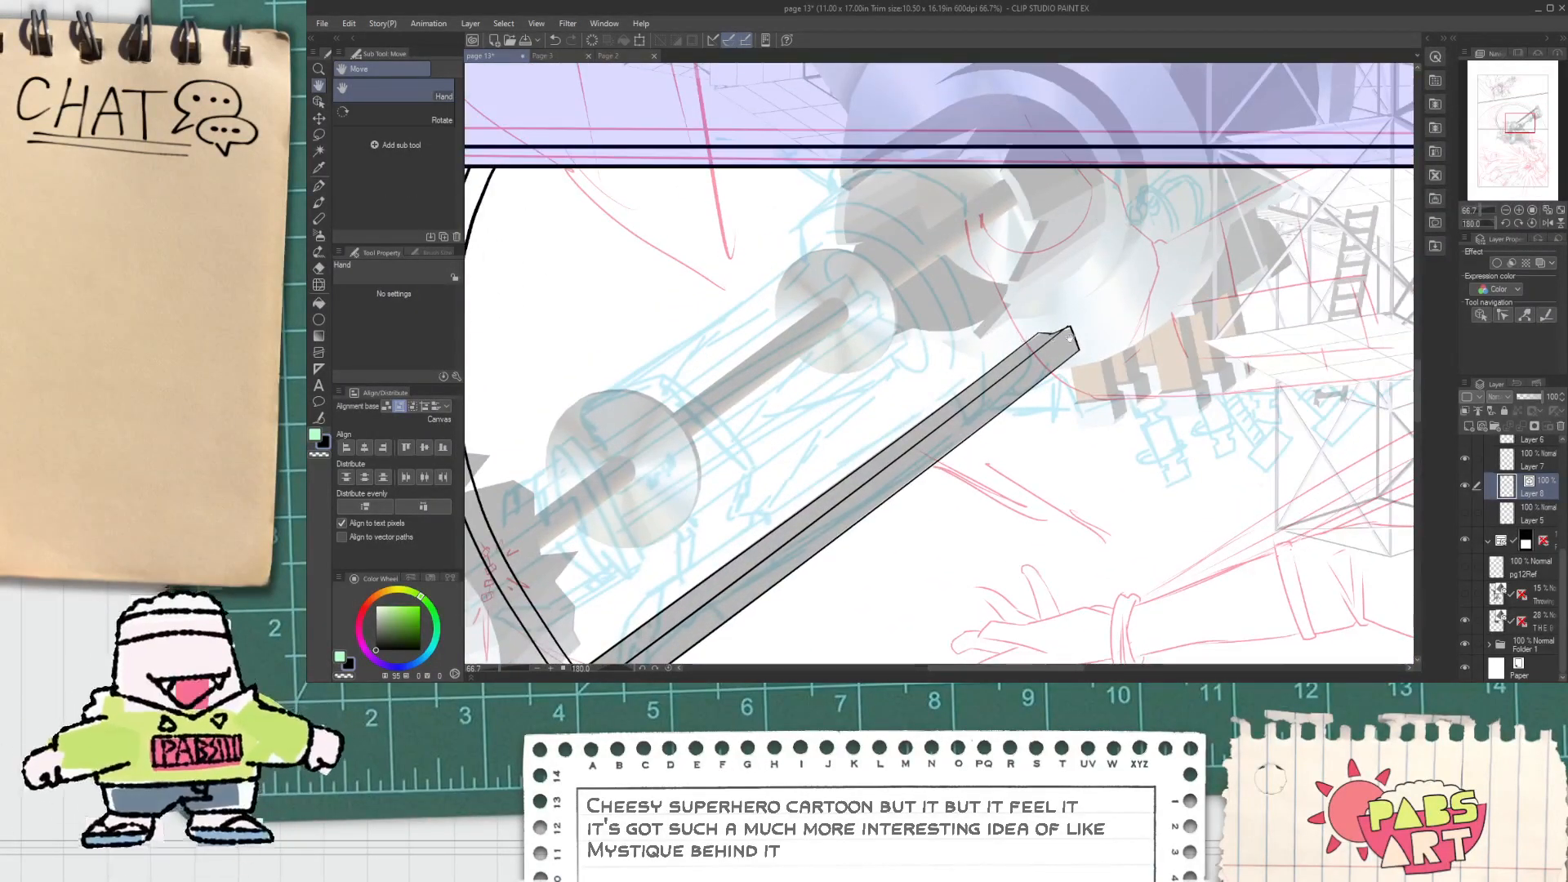
scroll(1074, 354, up, 1)
key(p)
scroll(1015, 330, down, 1)
key(space)
drag(817, 351, 872, 362)
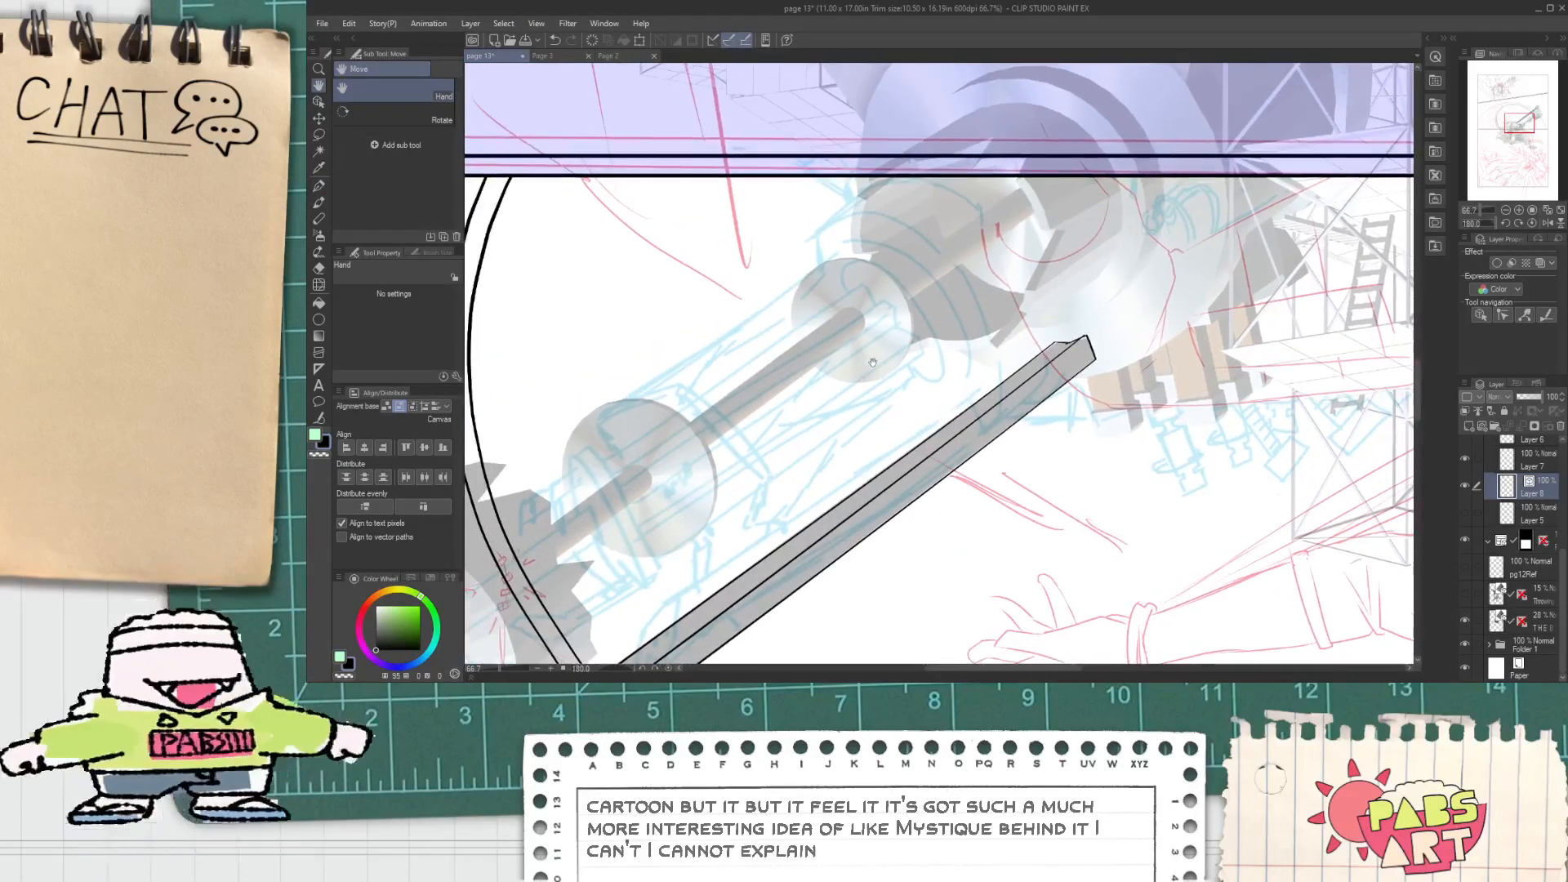
scroll(789, 420, down, 1)
drag(788, 421, 809, 391)
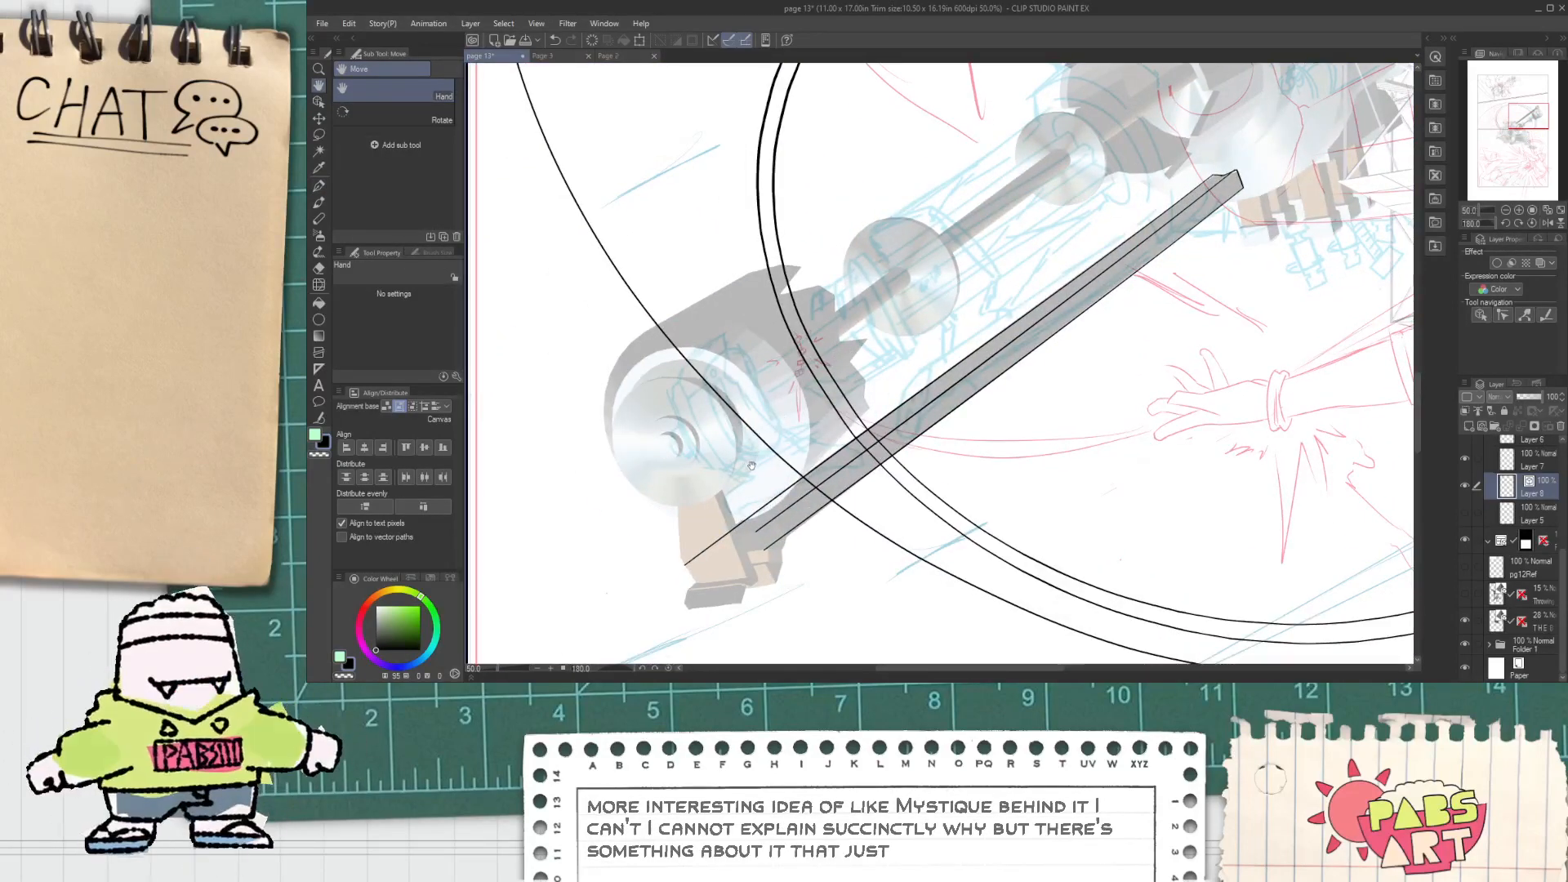
scroll(653, 530, up, 2)
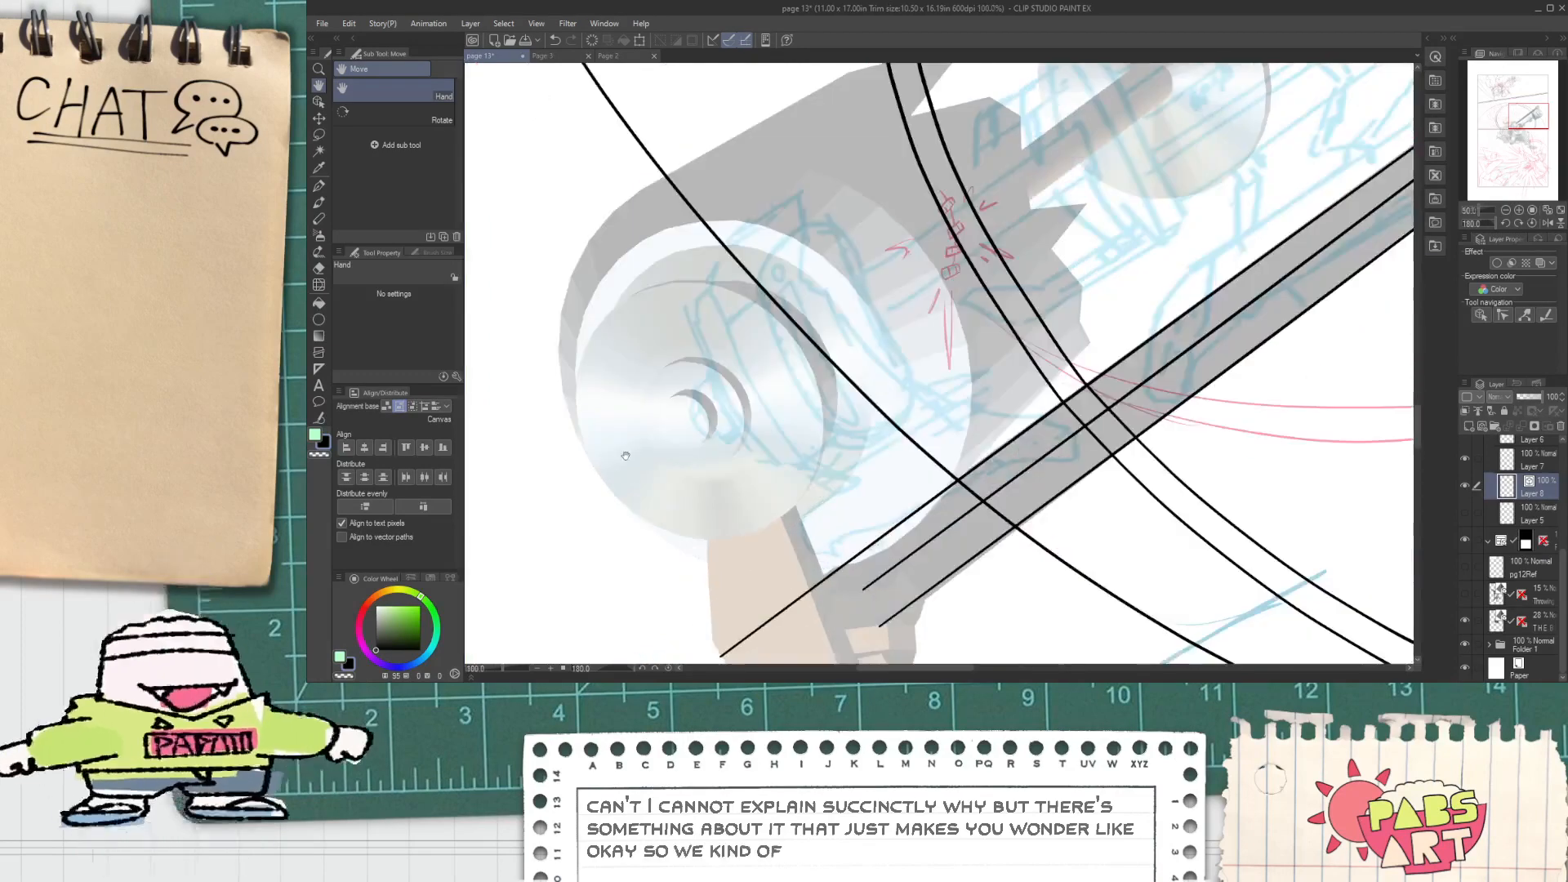
drag(635, 666, 592, 653)
drag(866, 111, 634, 329)
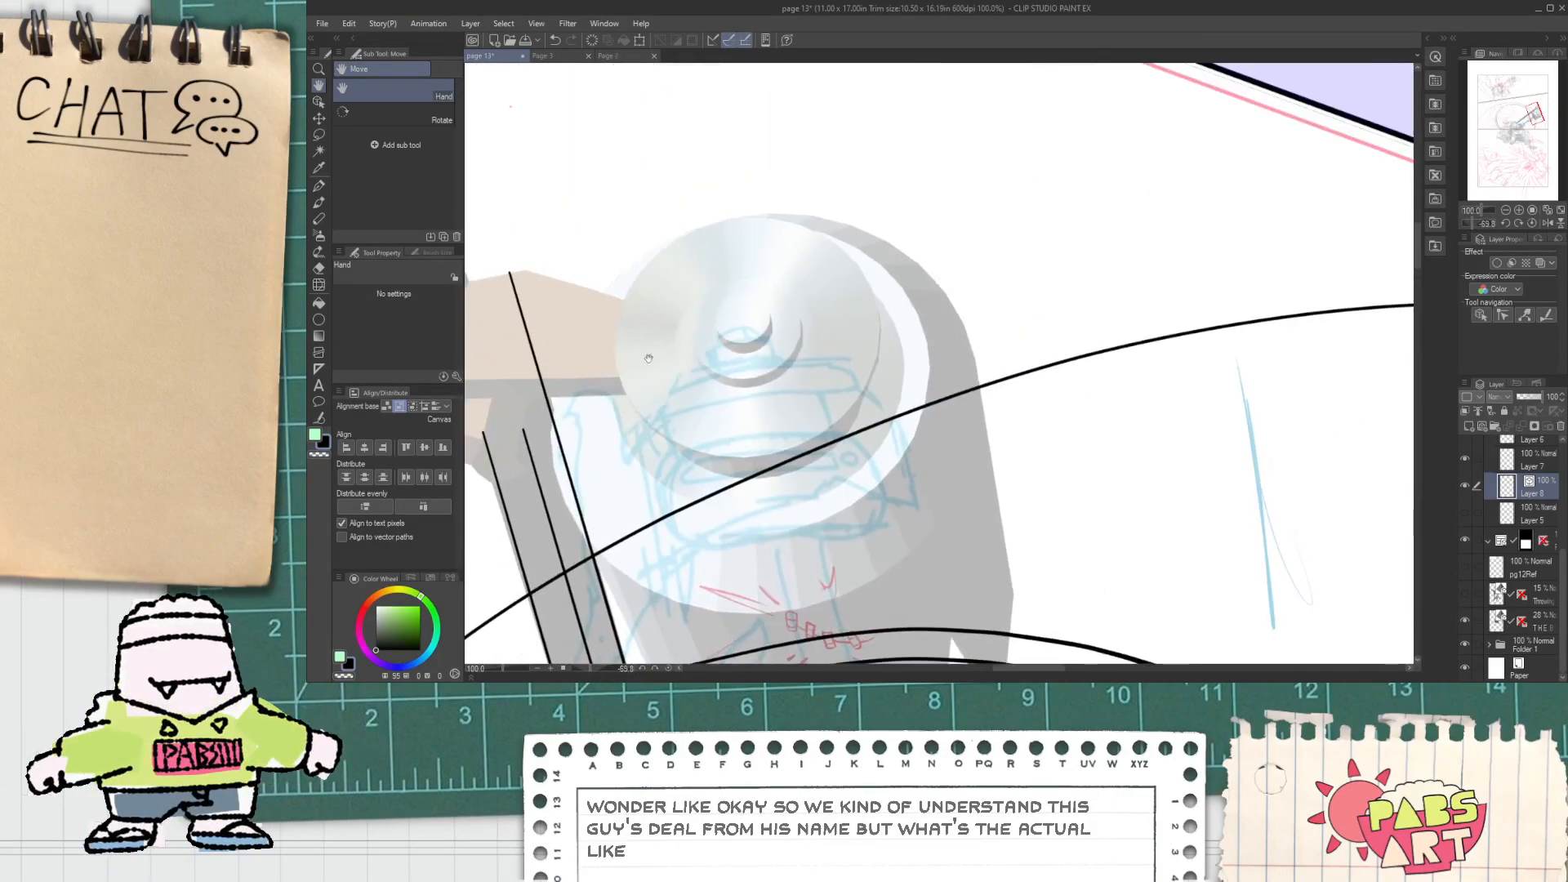
scroll(633, 329, up, 1)
key(p)
mouse_move(602, 390)
mouse_down()
mouse_move(719, 172)
mouse_move(737, 535)
mouse_up()
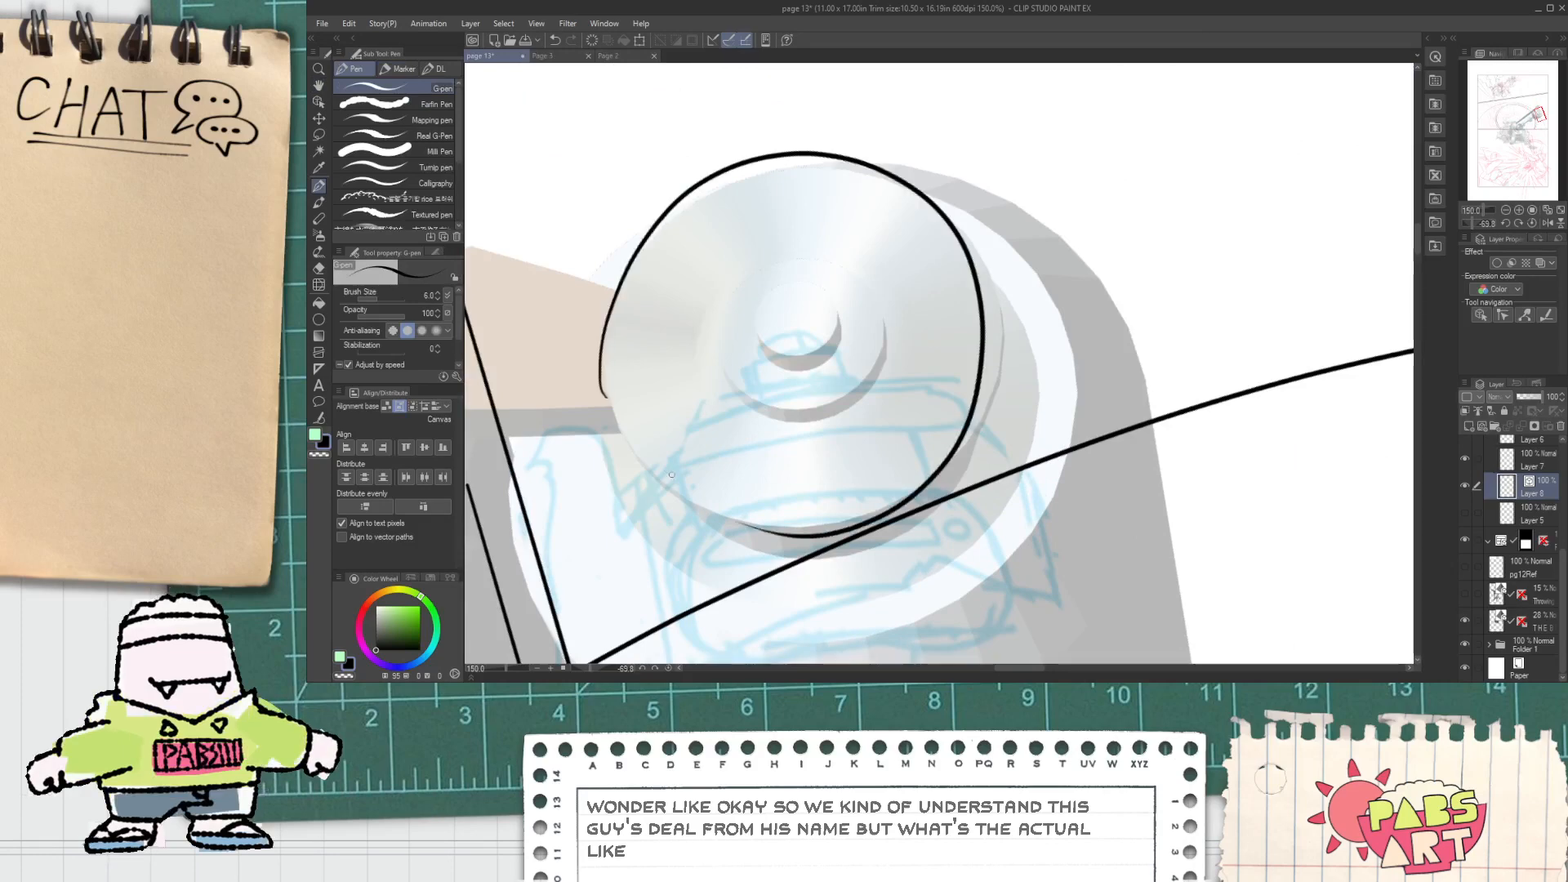
key(ctrl+z)
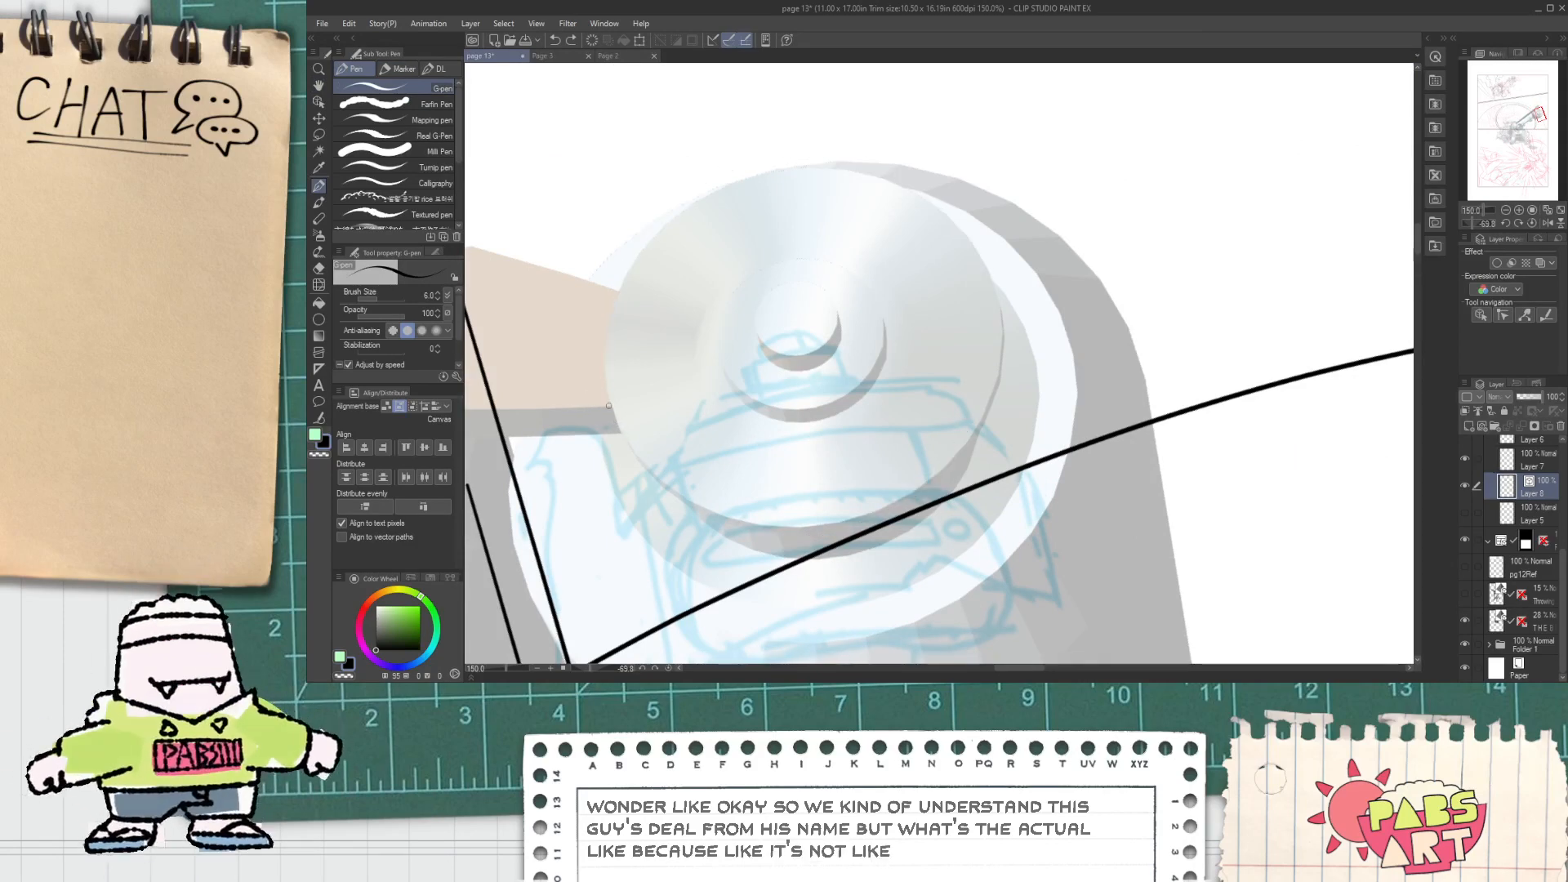
drag(608, 406, 858, 214)
key(ctrl+z)
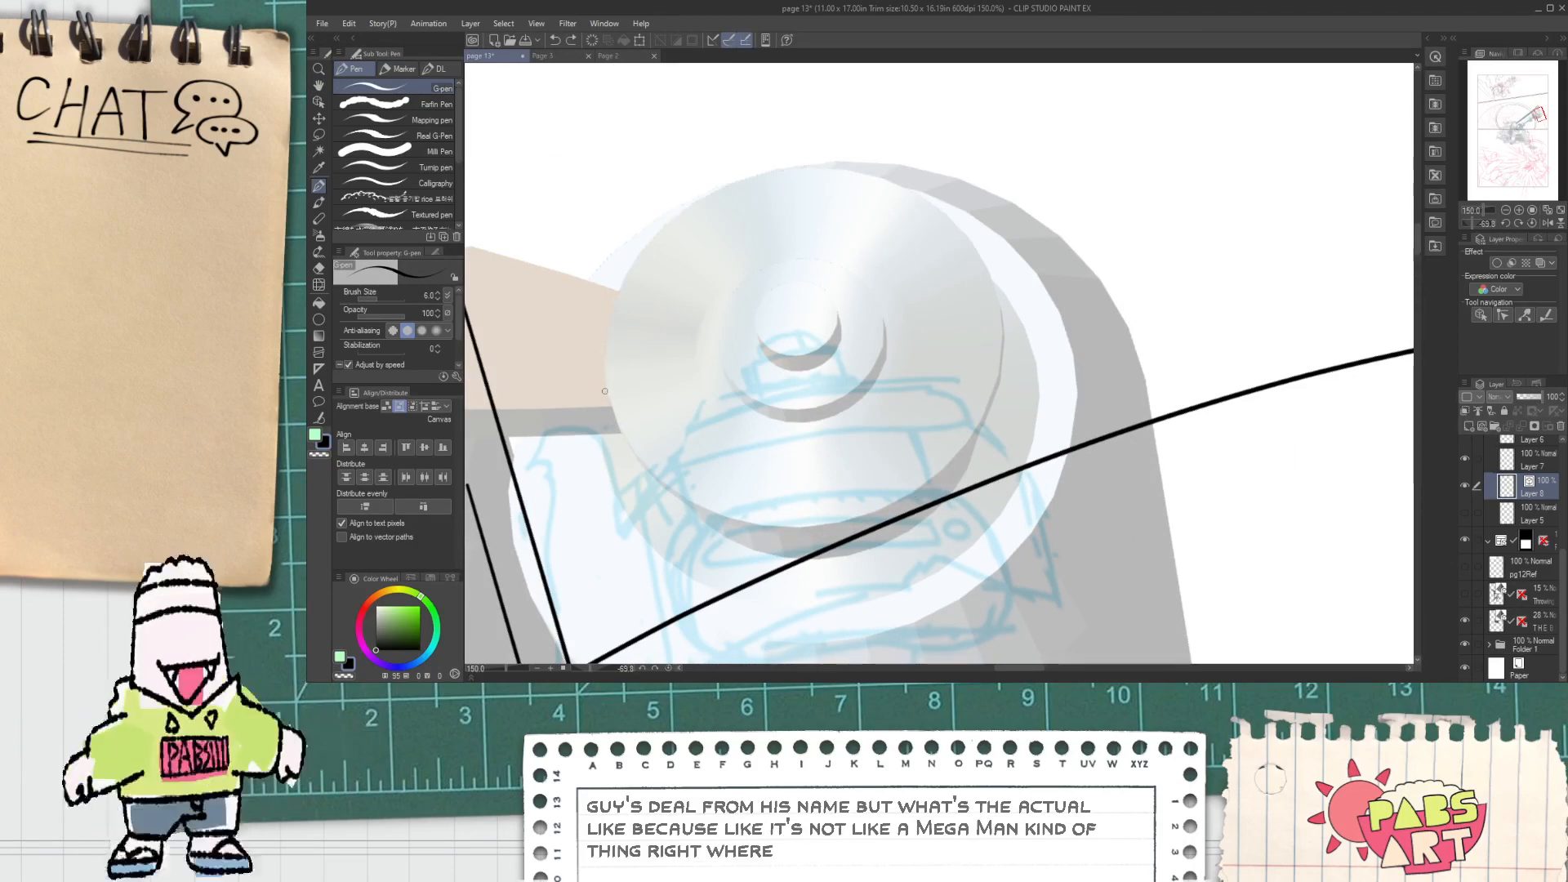
Step: Ink an arc over the upper half of the gun's end disc with the G-pen and scale it to the reference
drag(606, 392, 925, 179)
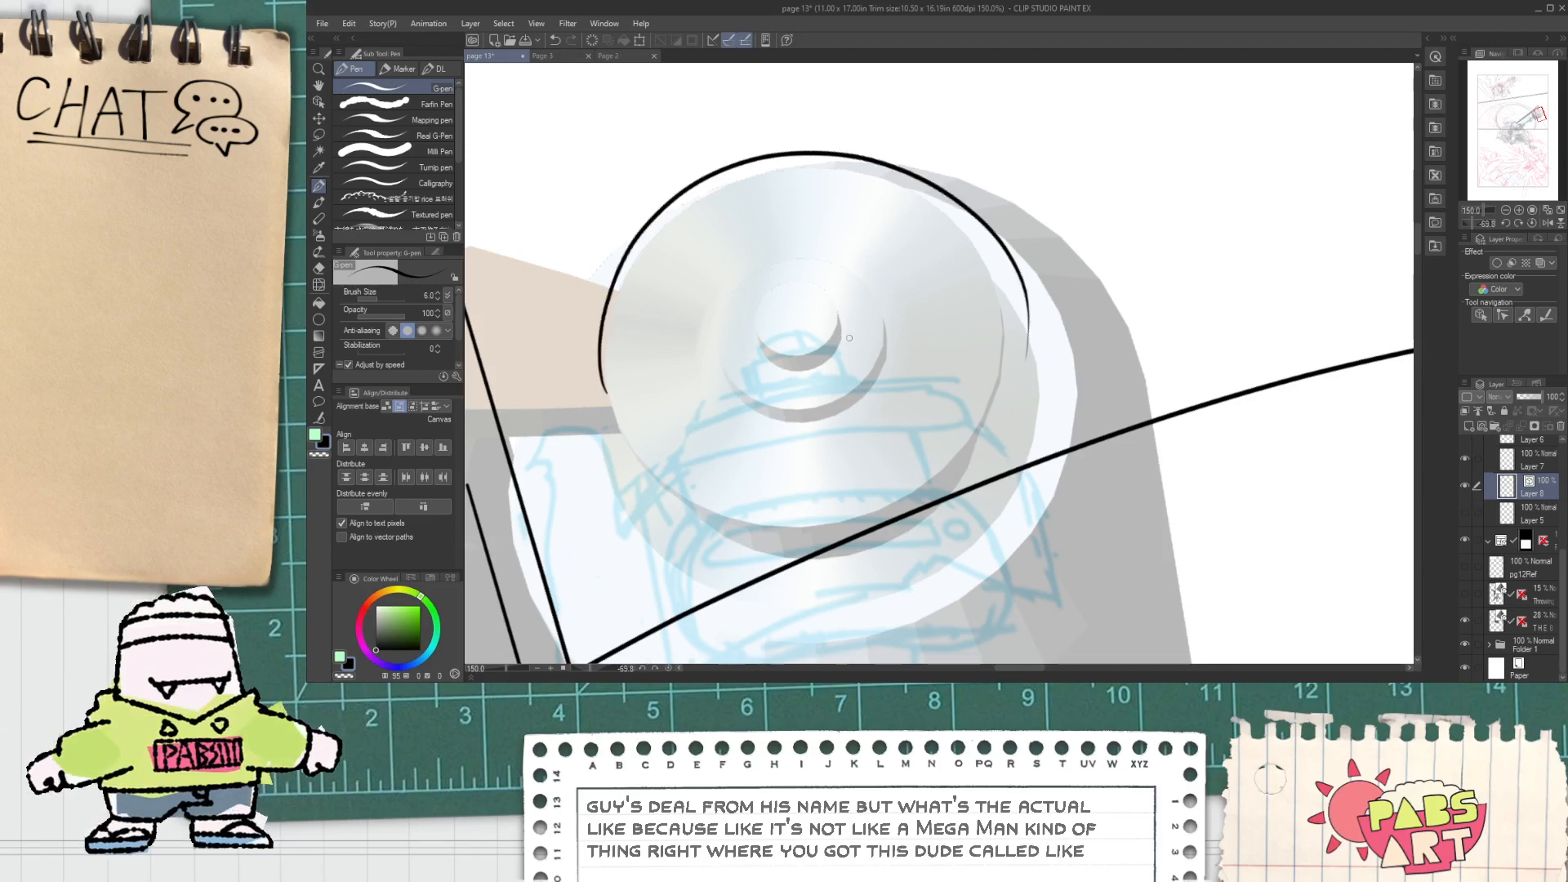
key(o)
drag(1127, 186, 1000, 266)
drag(1095, 226, 1012, 210)
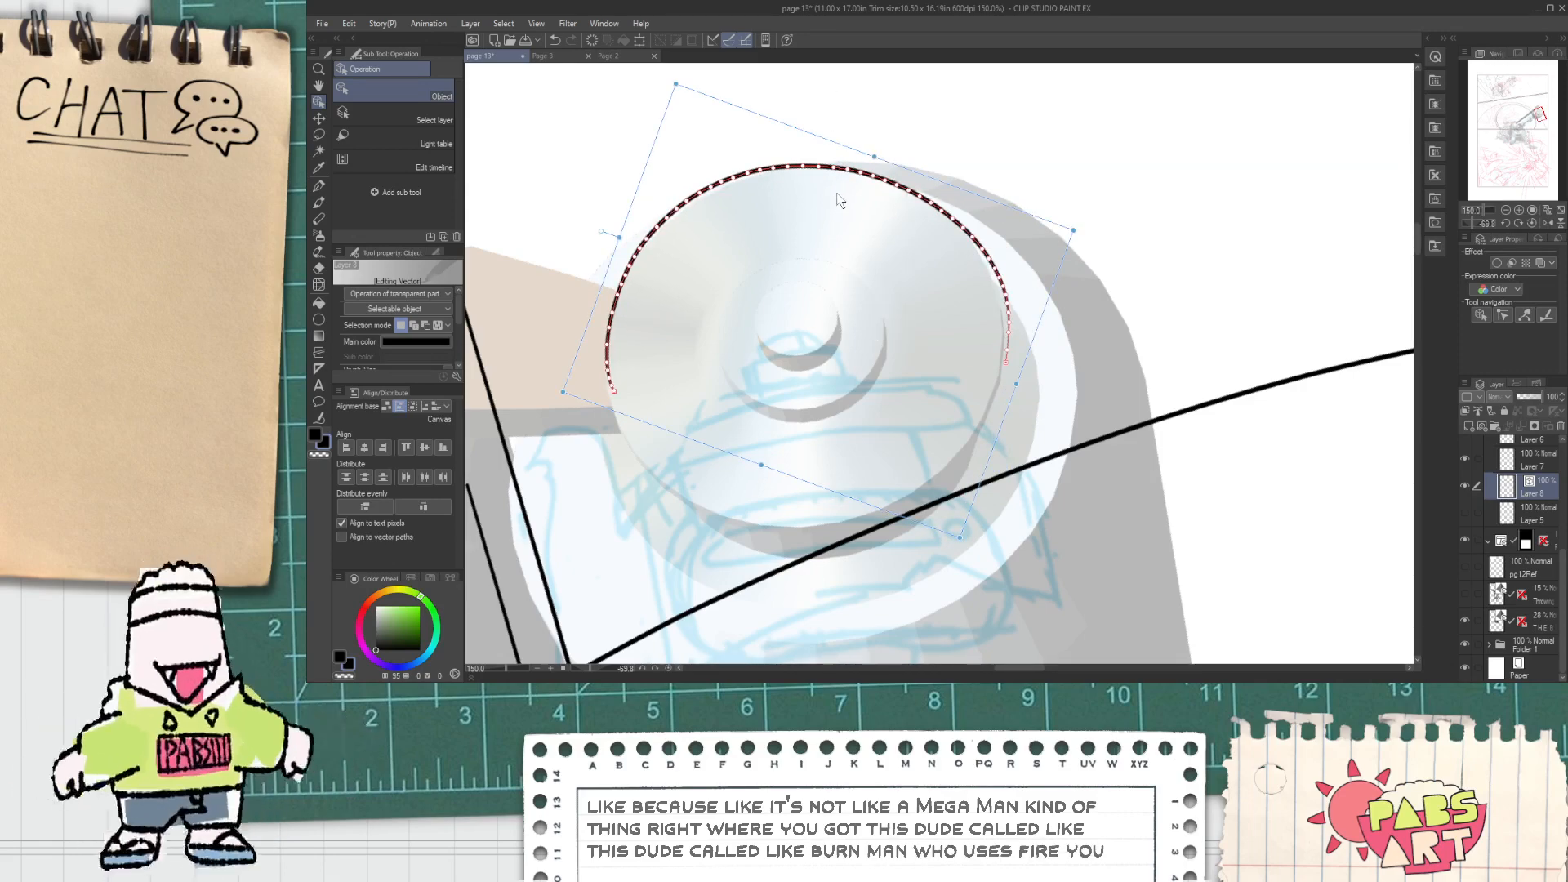
Step: Duplicate the arc, turn the copy around and fit it along the disc's lower edge to close the outline, and deselect it
drag(871, 155, 837, 596)
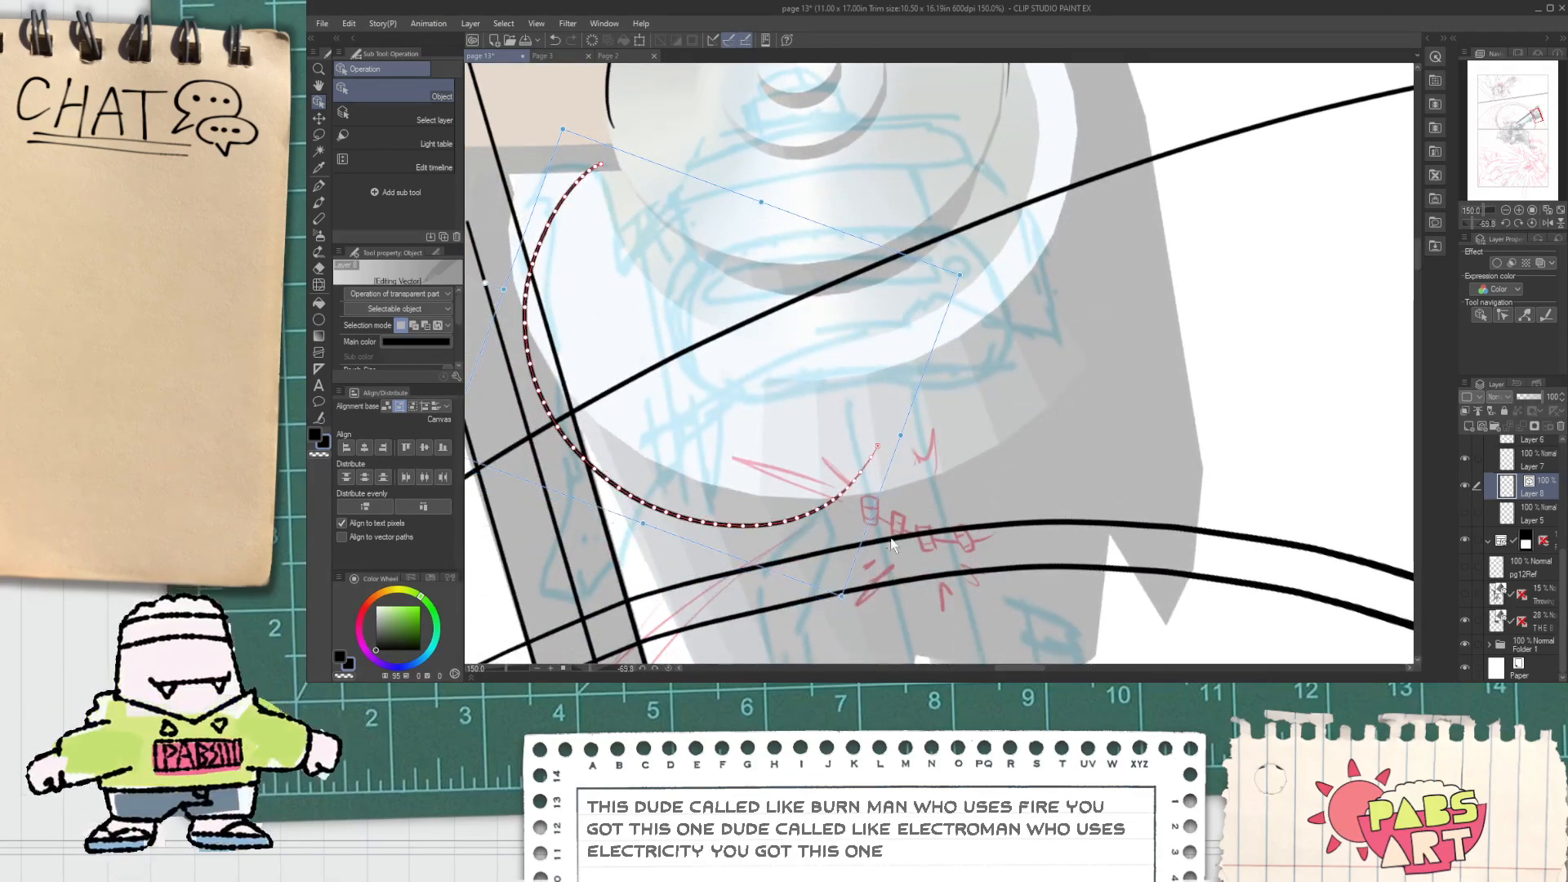
scroll(908, 467, down, 4)
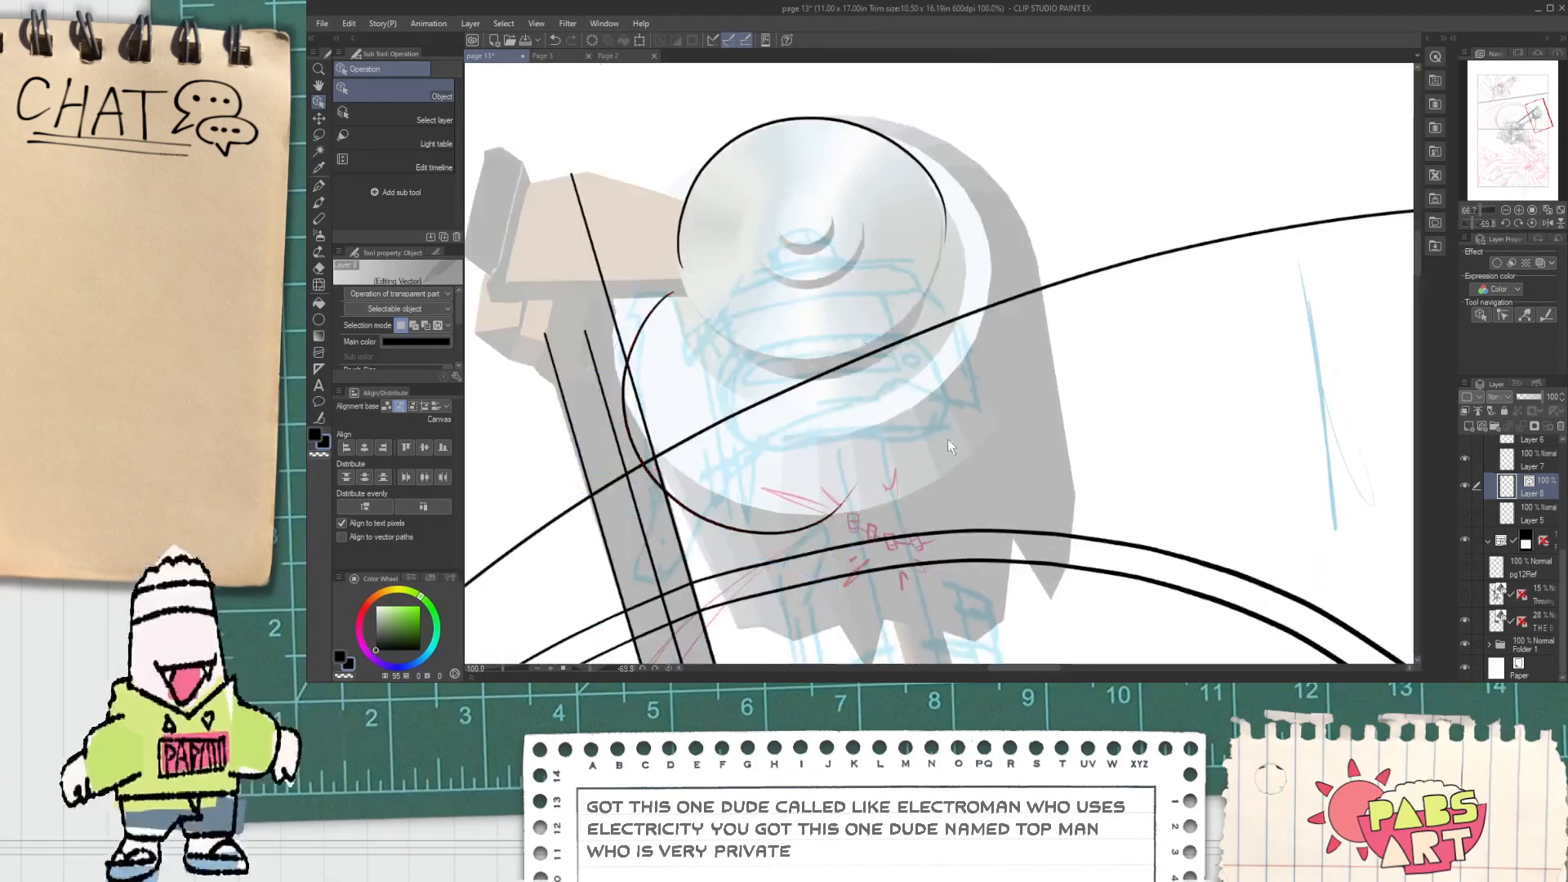
mouse_move(872, 505)
mouse_down()
mouse_move(901, 354)
mouse_move(969, 201)
mouse_up()
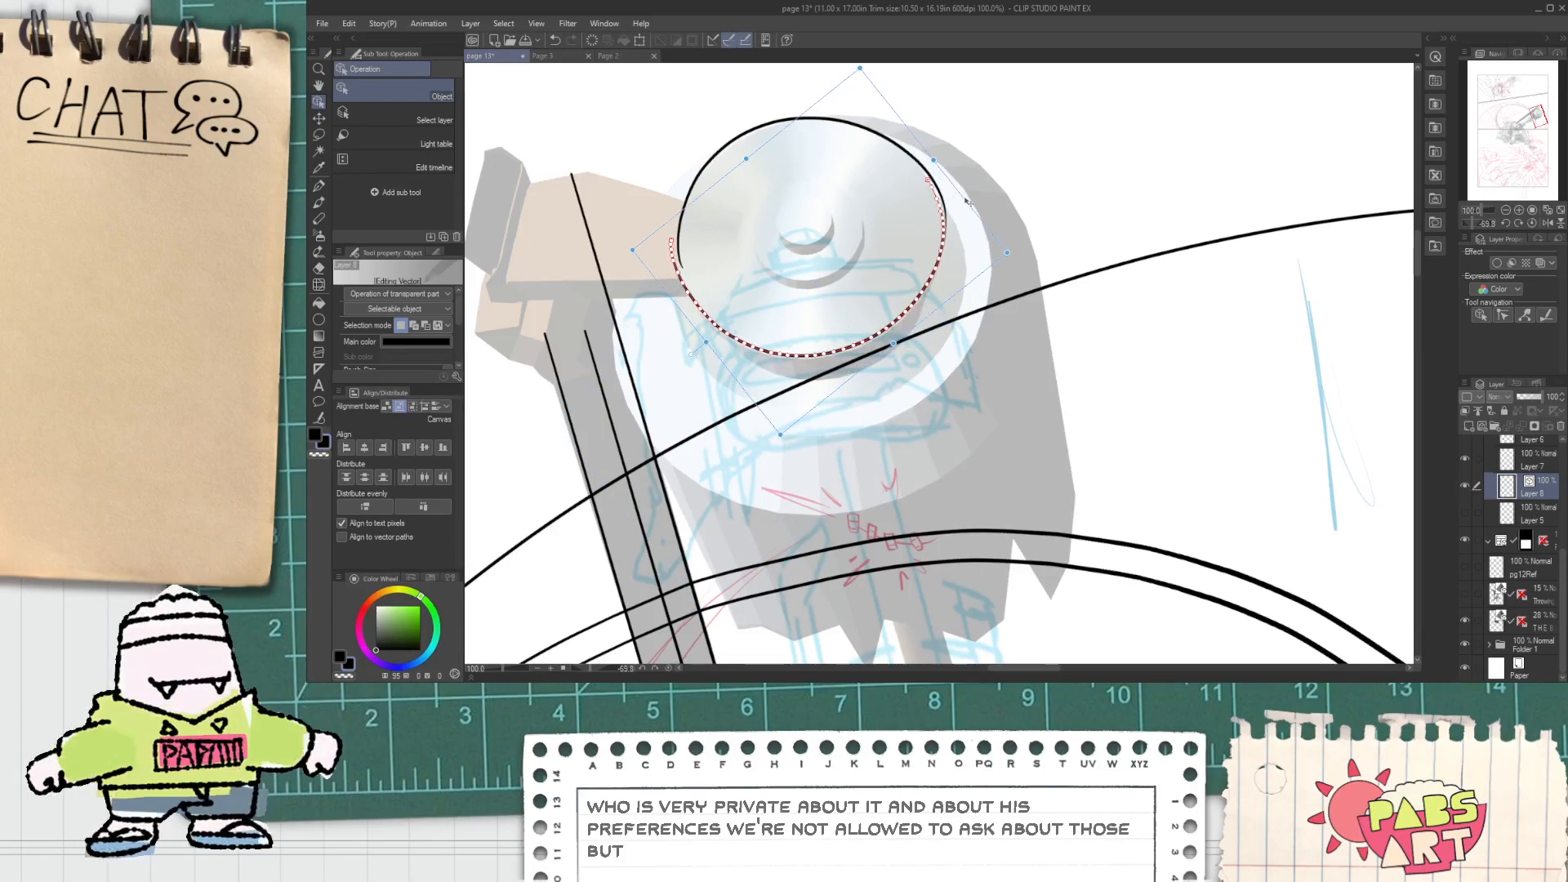
click(1001, 180)
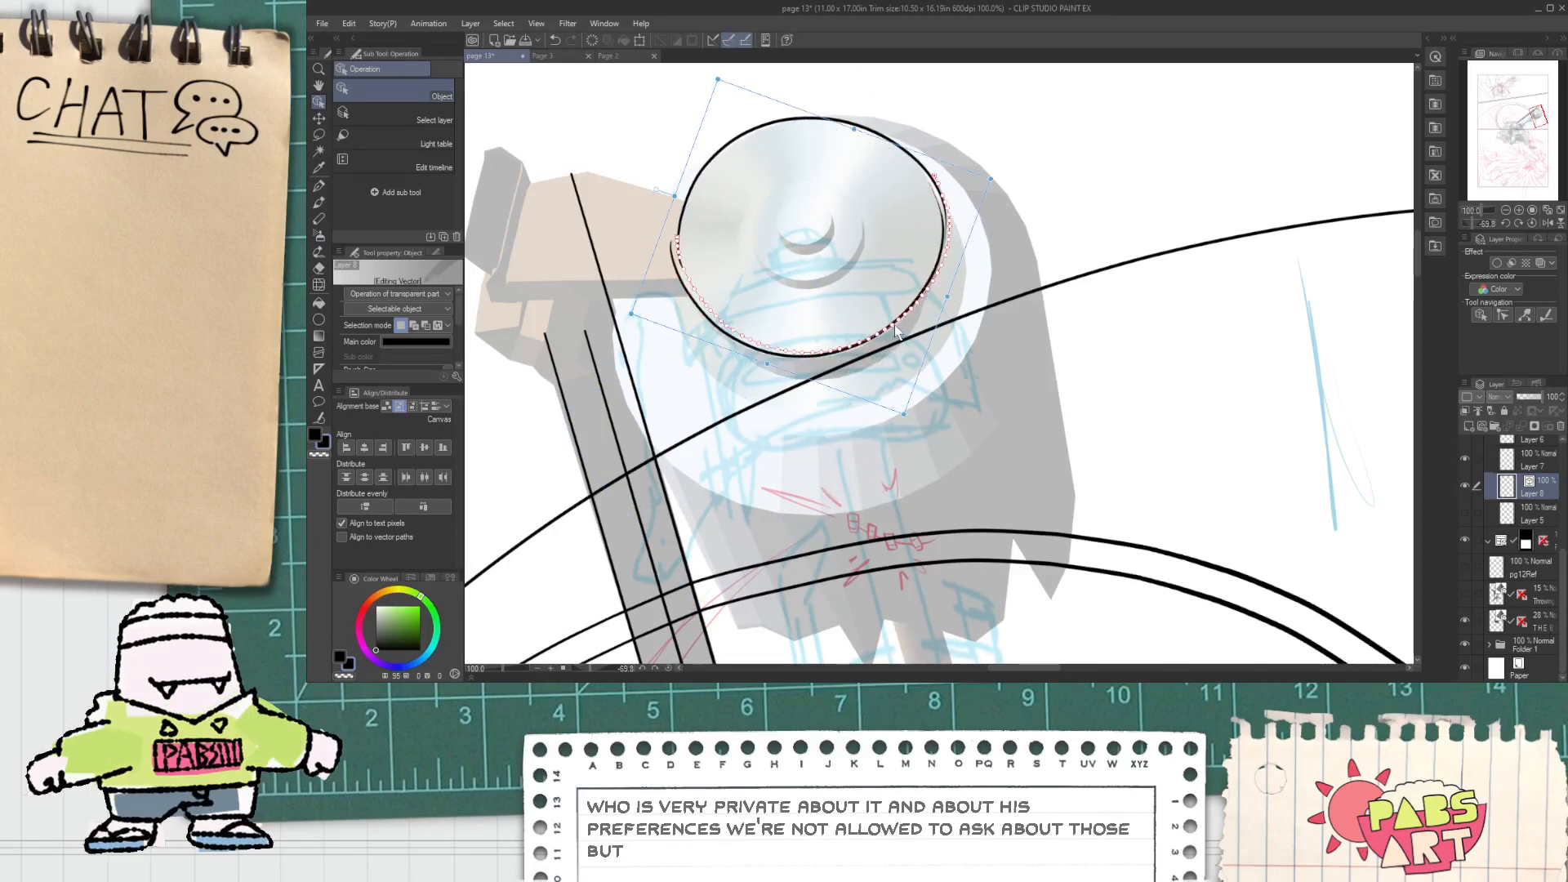
click(960, 221)
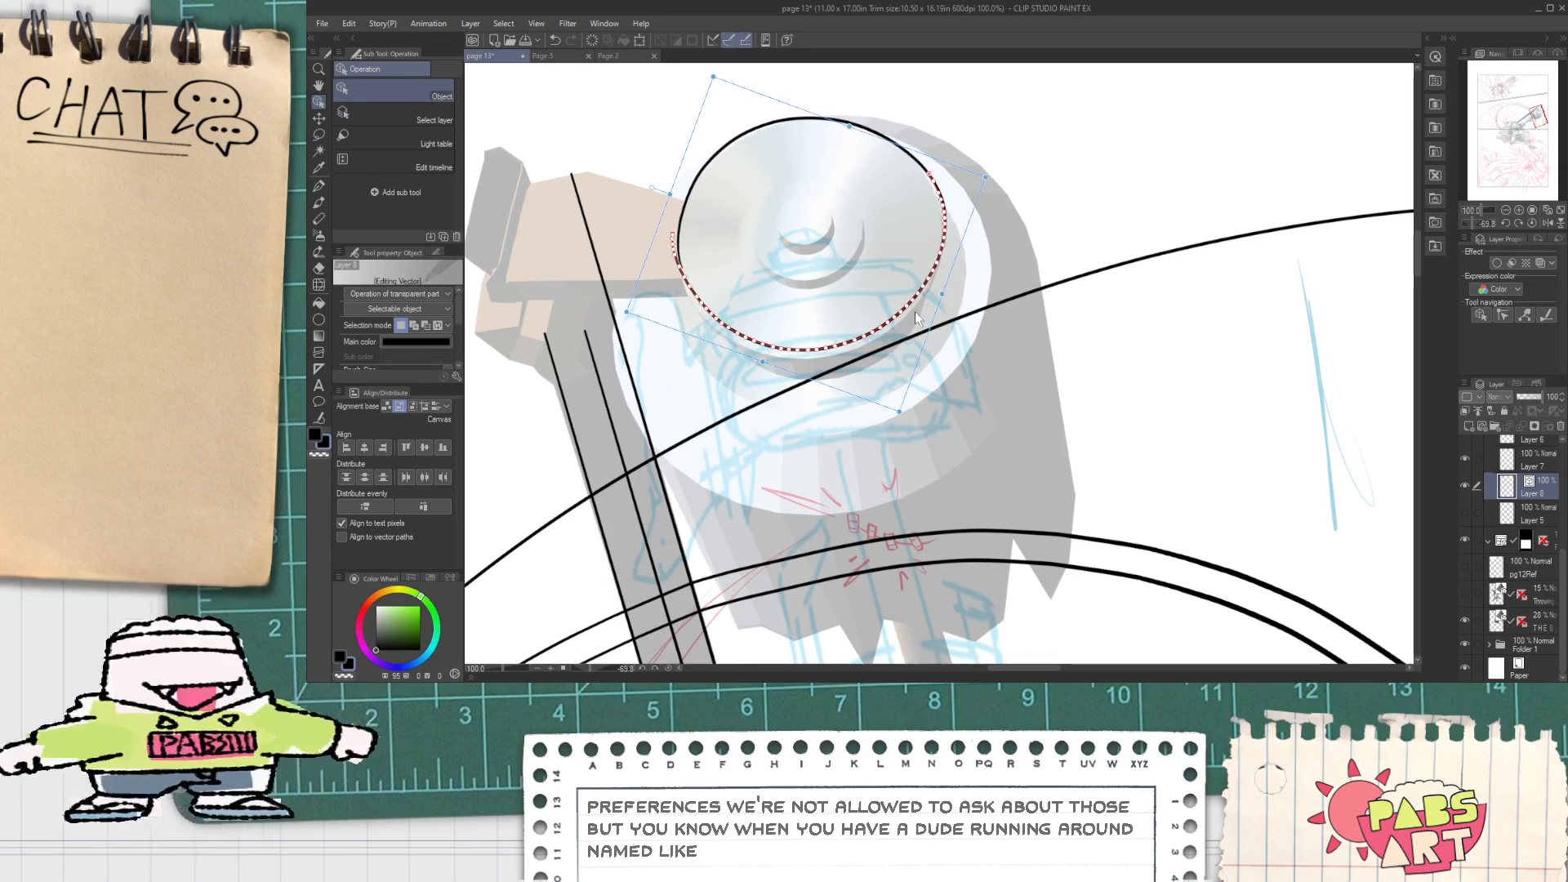
click(1051, 202)
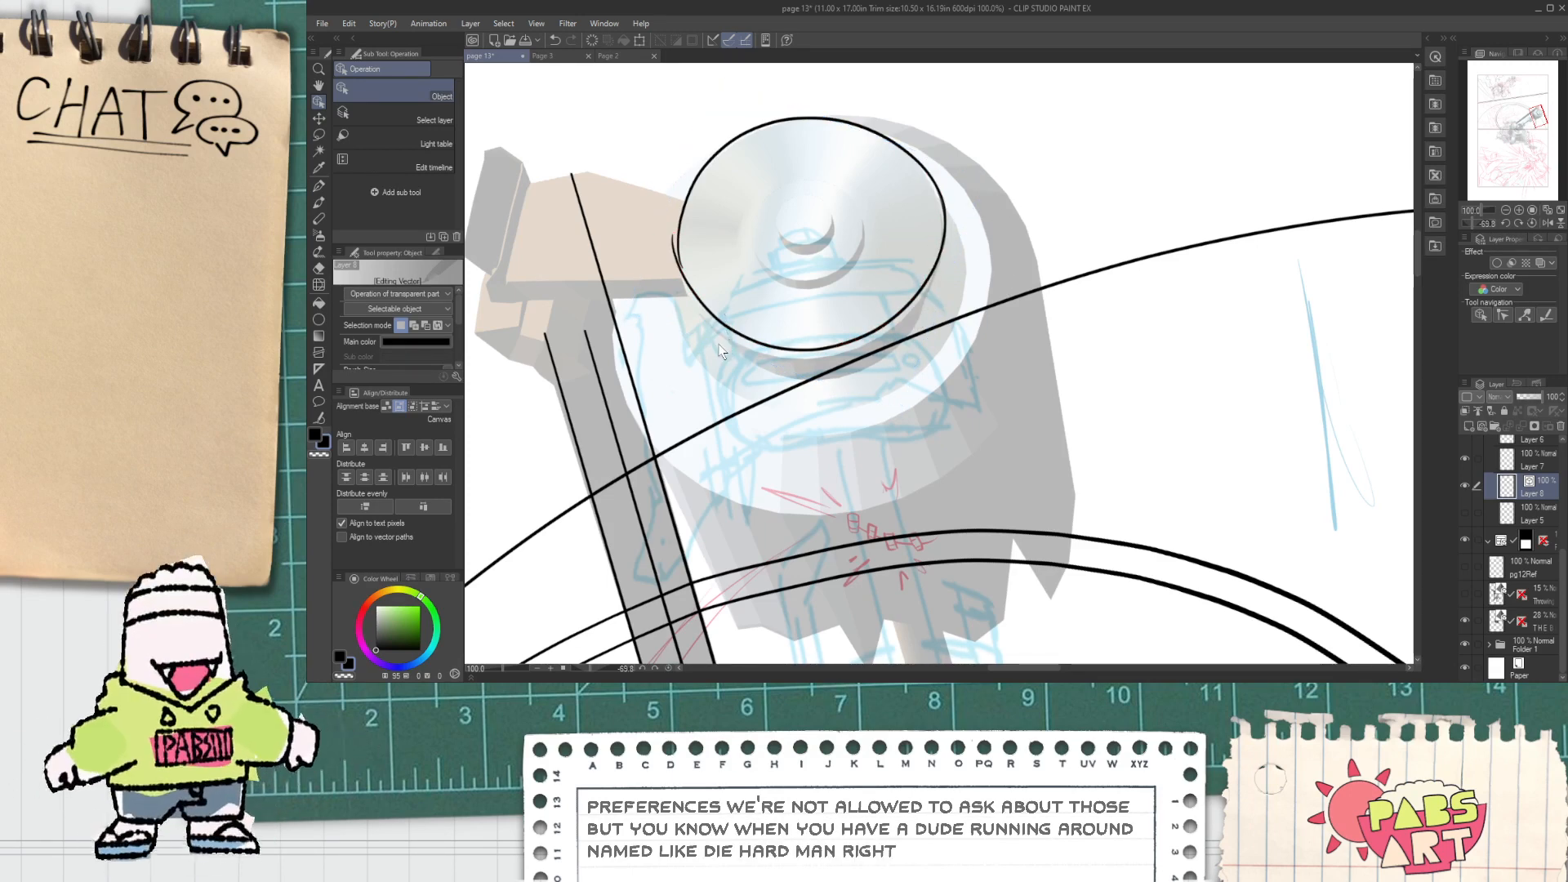
Step: Join the disc's upper and lower arcs into a single line with Connect vector lines
click(688, 288)
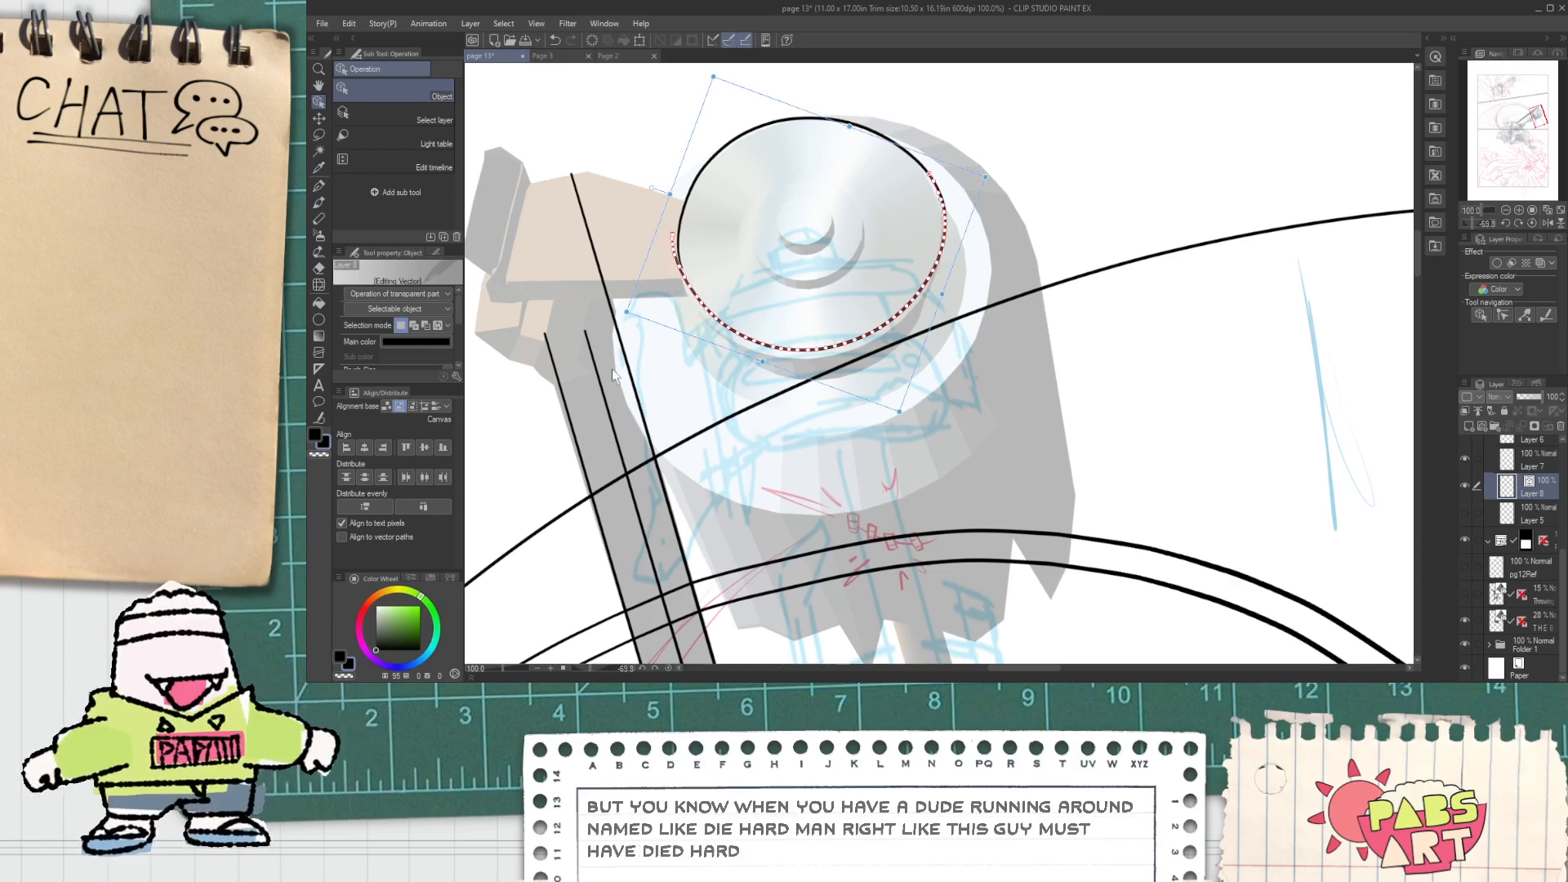
click(318, 419)
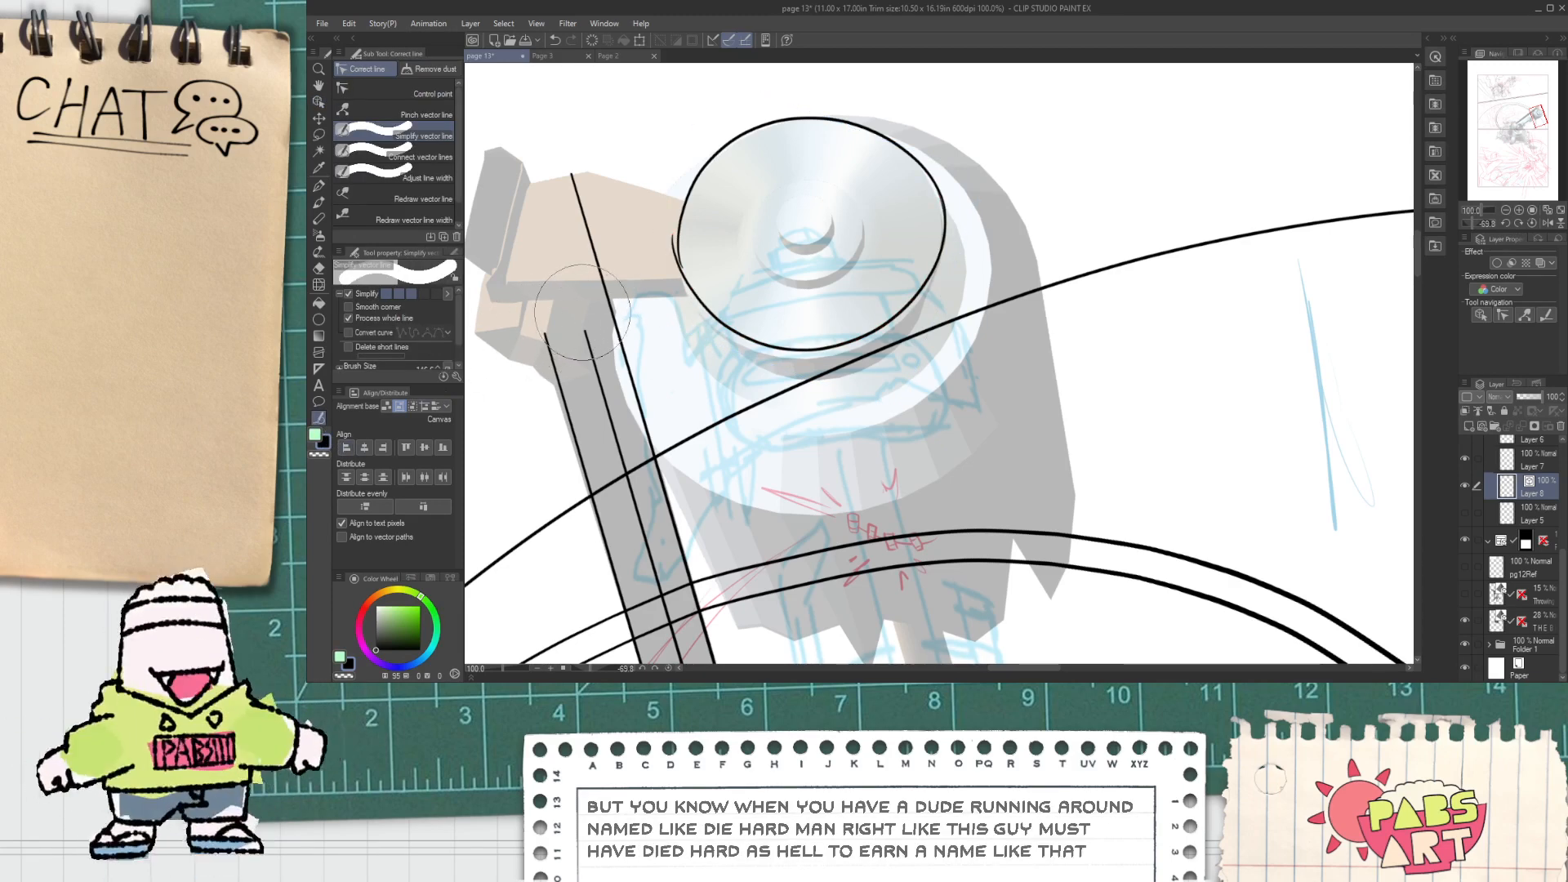
click(448, 179)
scroll(744, 84, up, 1)
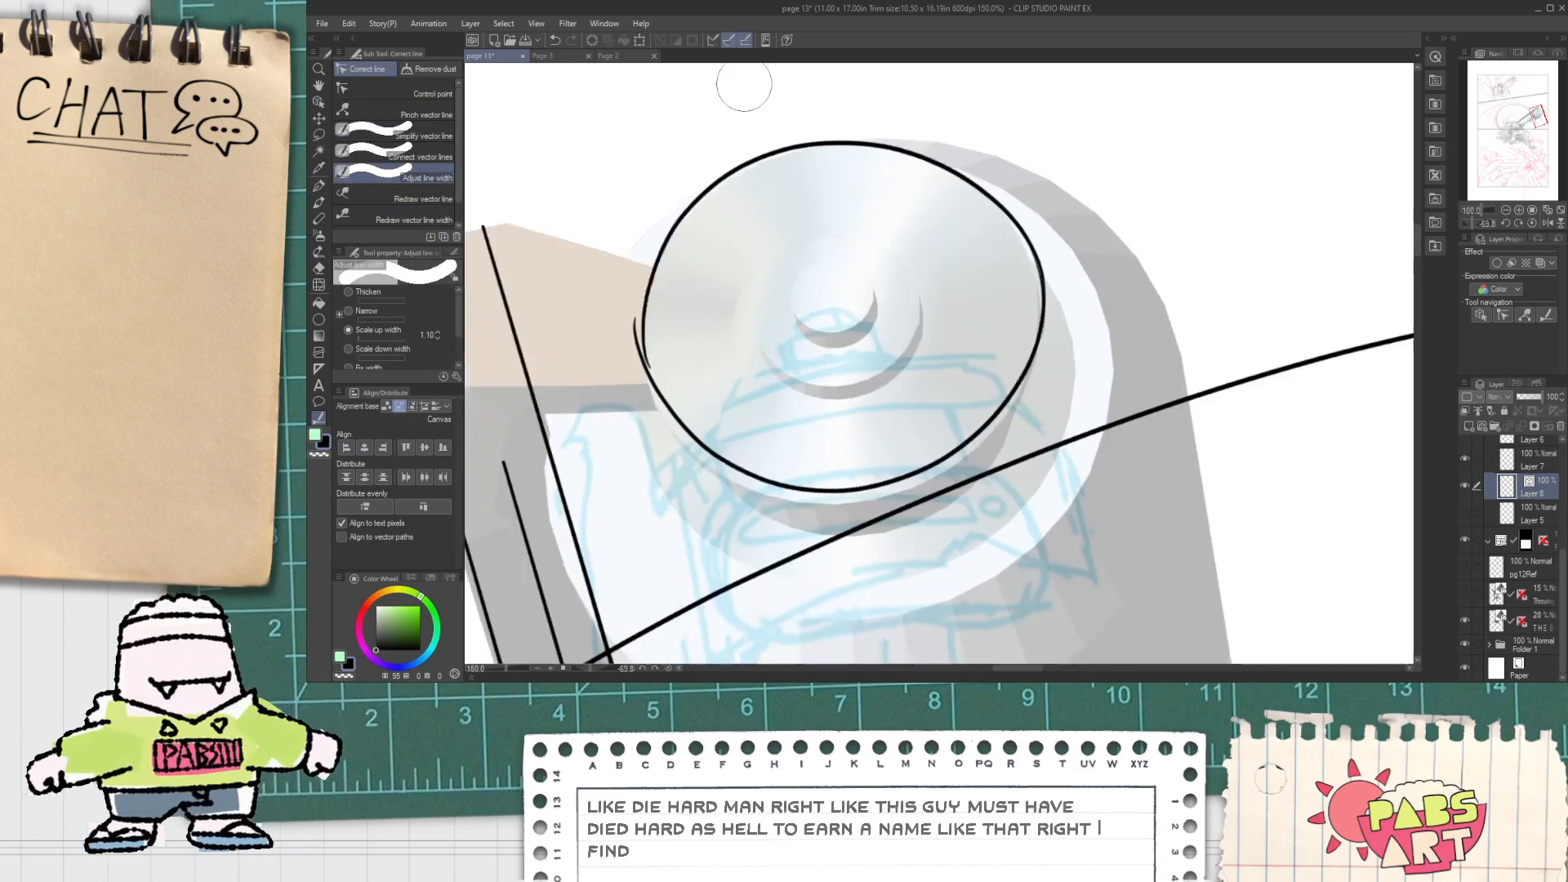
click(441, 156)
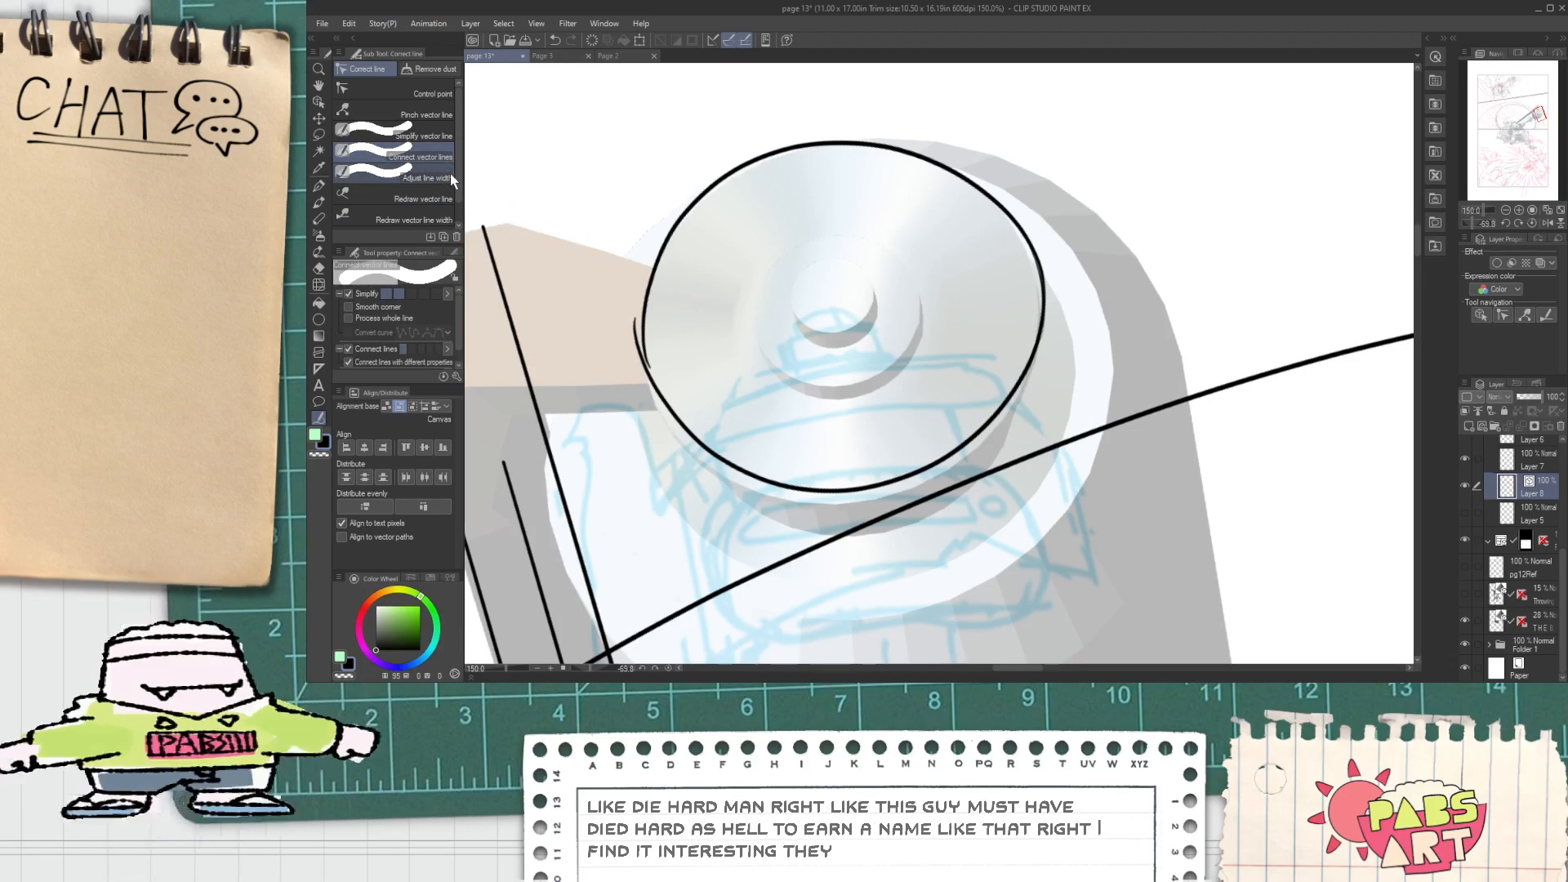
click(433, 135)
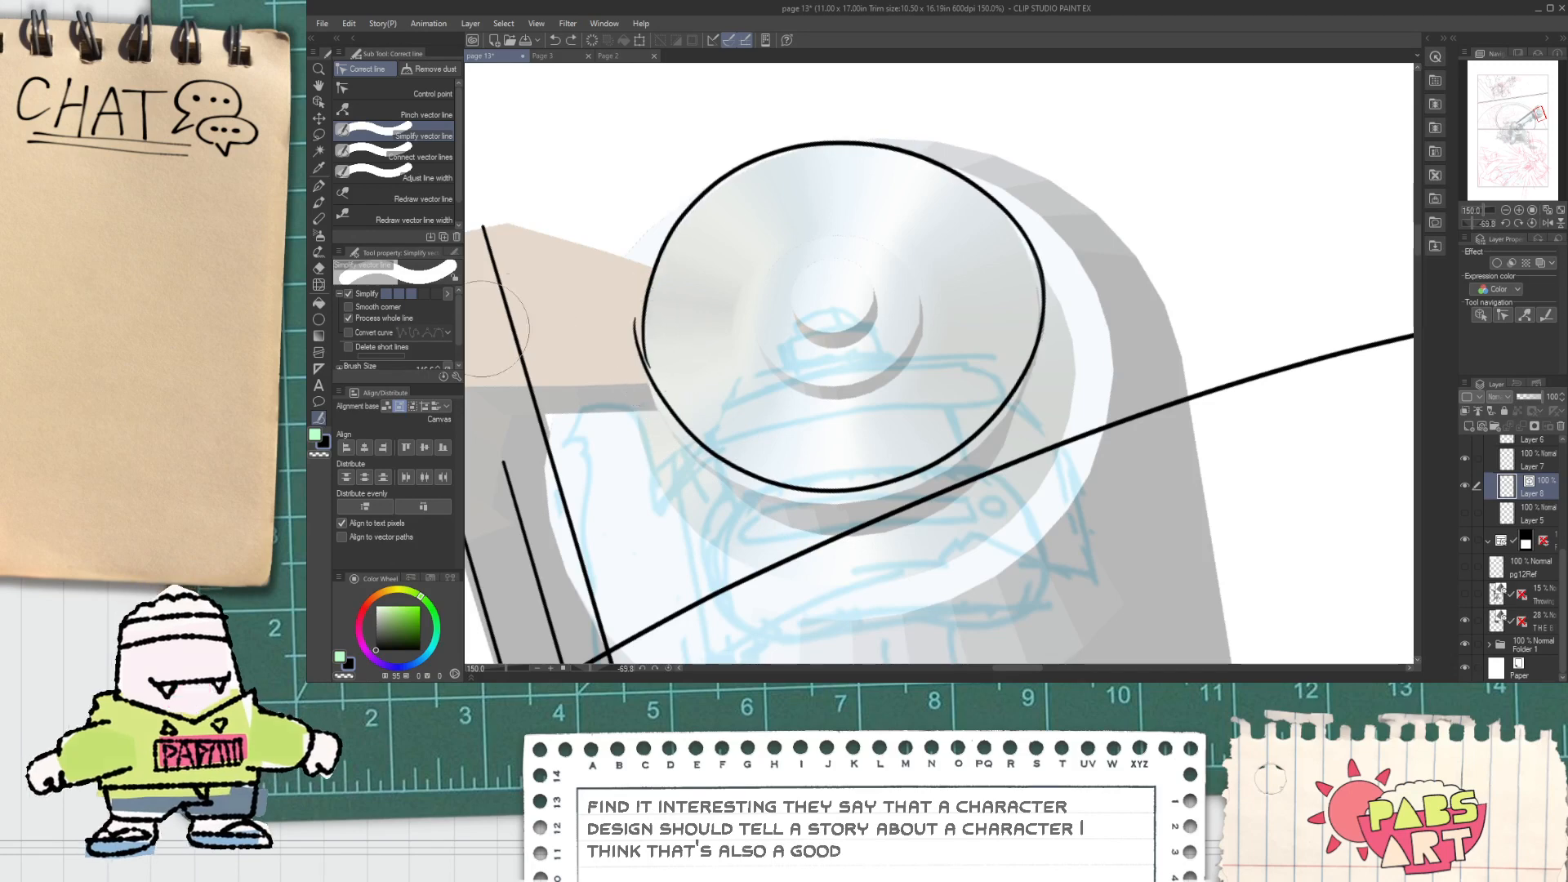
click(417, 154)
drag(984, 184, 963, 412)
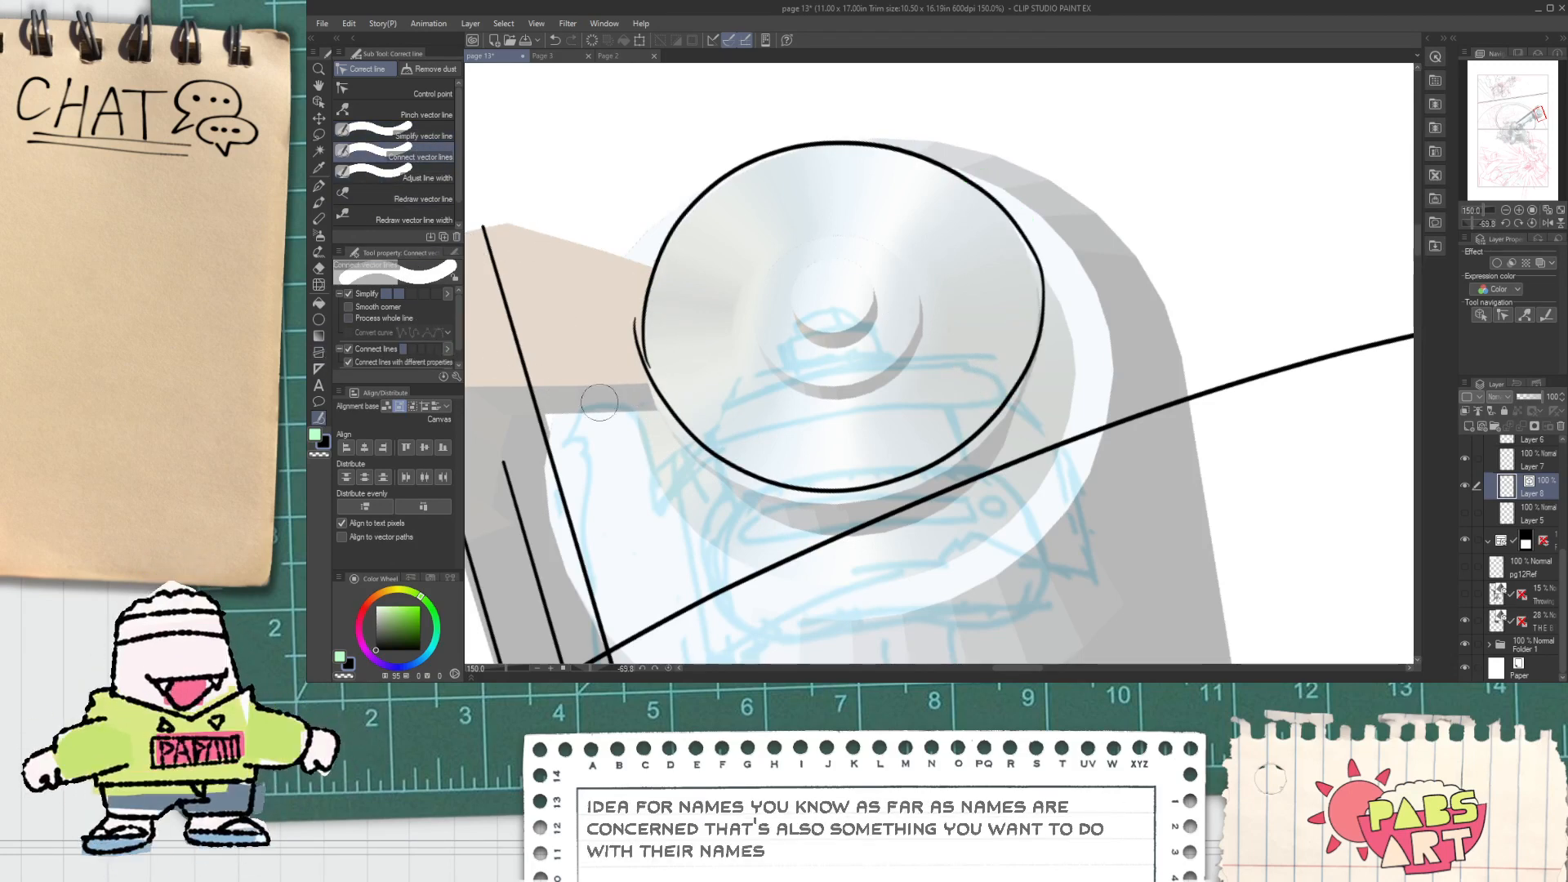
key(o)
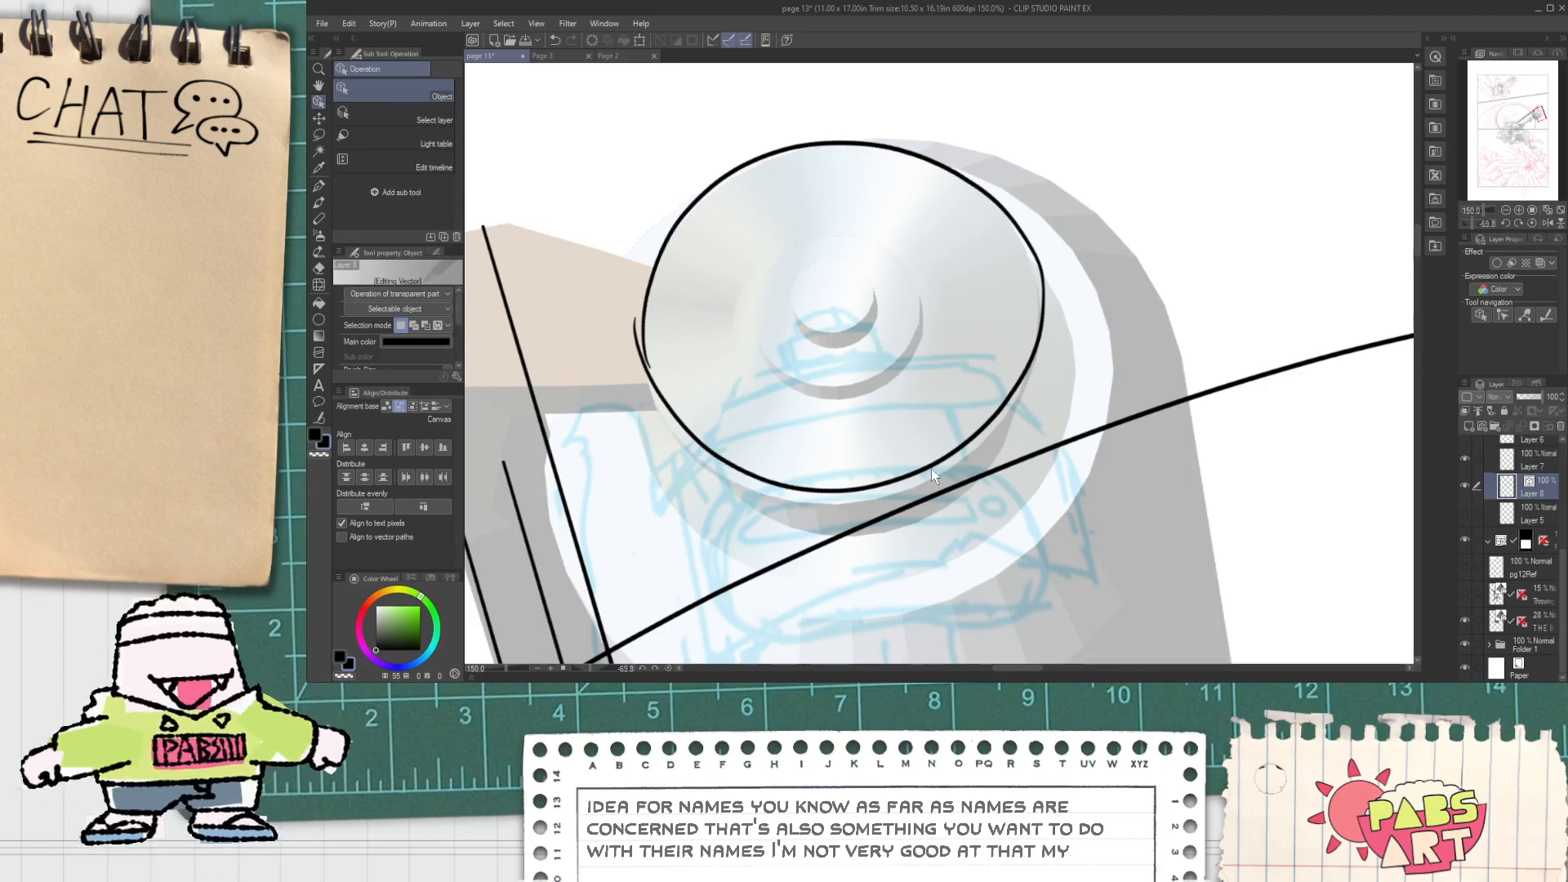
click(1033, 396)
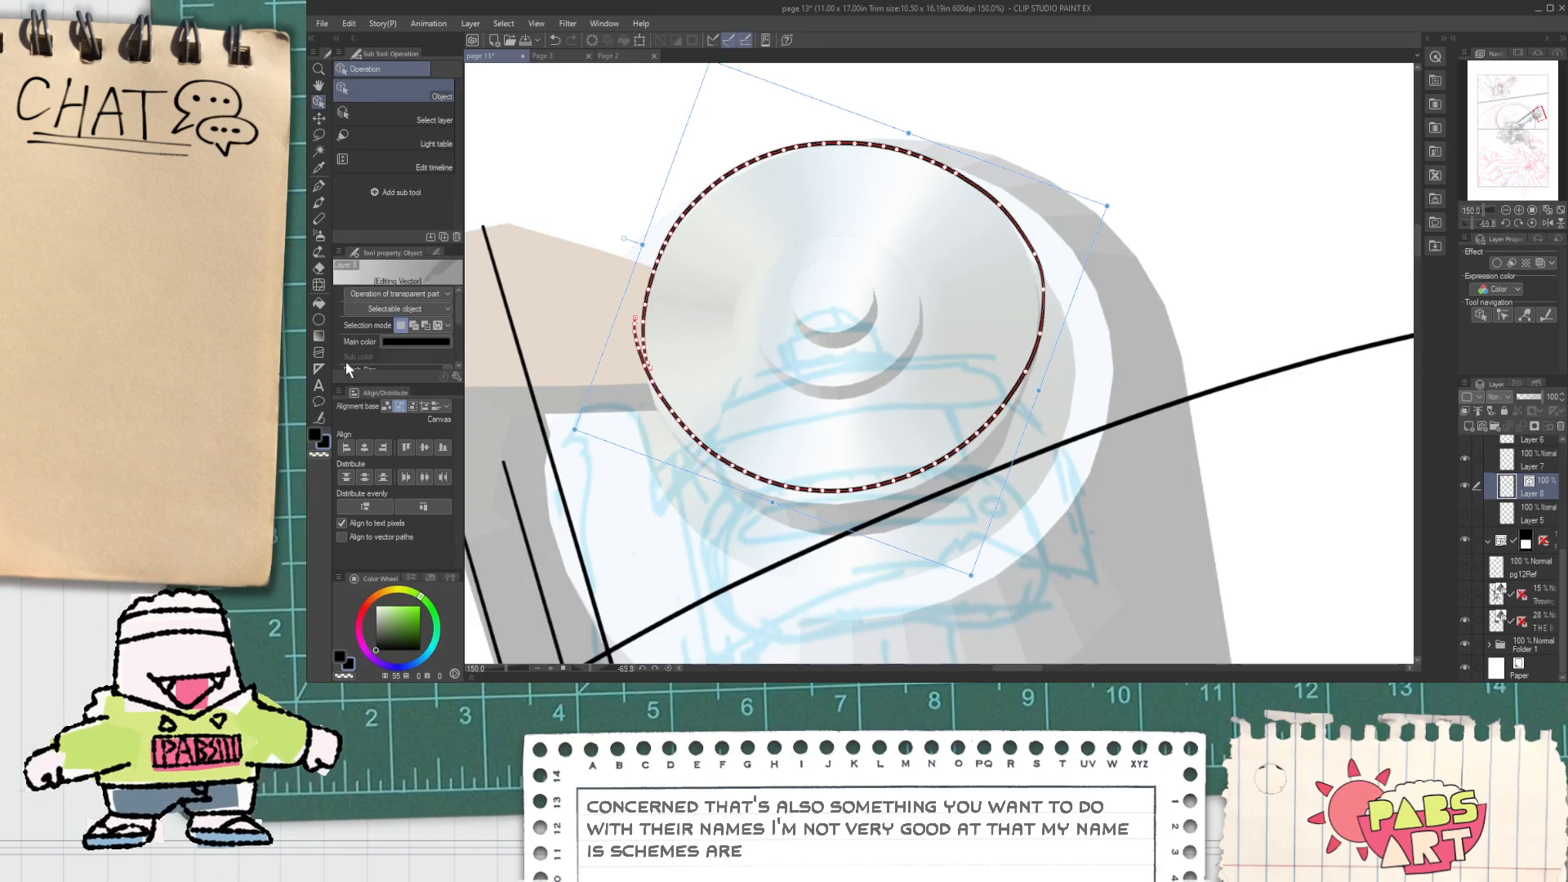
Step: Simplify the joined disc outline with Simplify vector line to reduce its control points
click(320, 418)
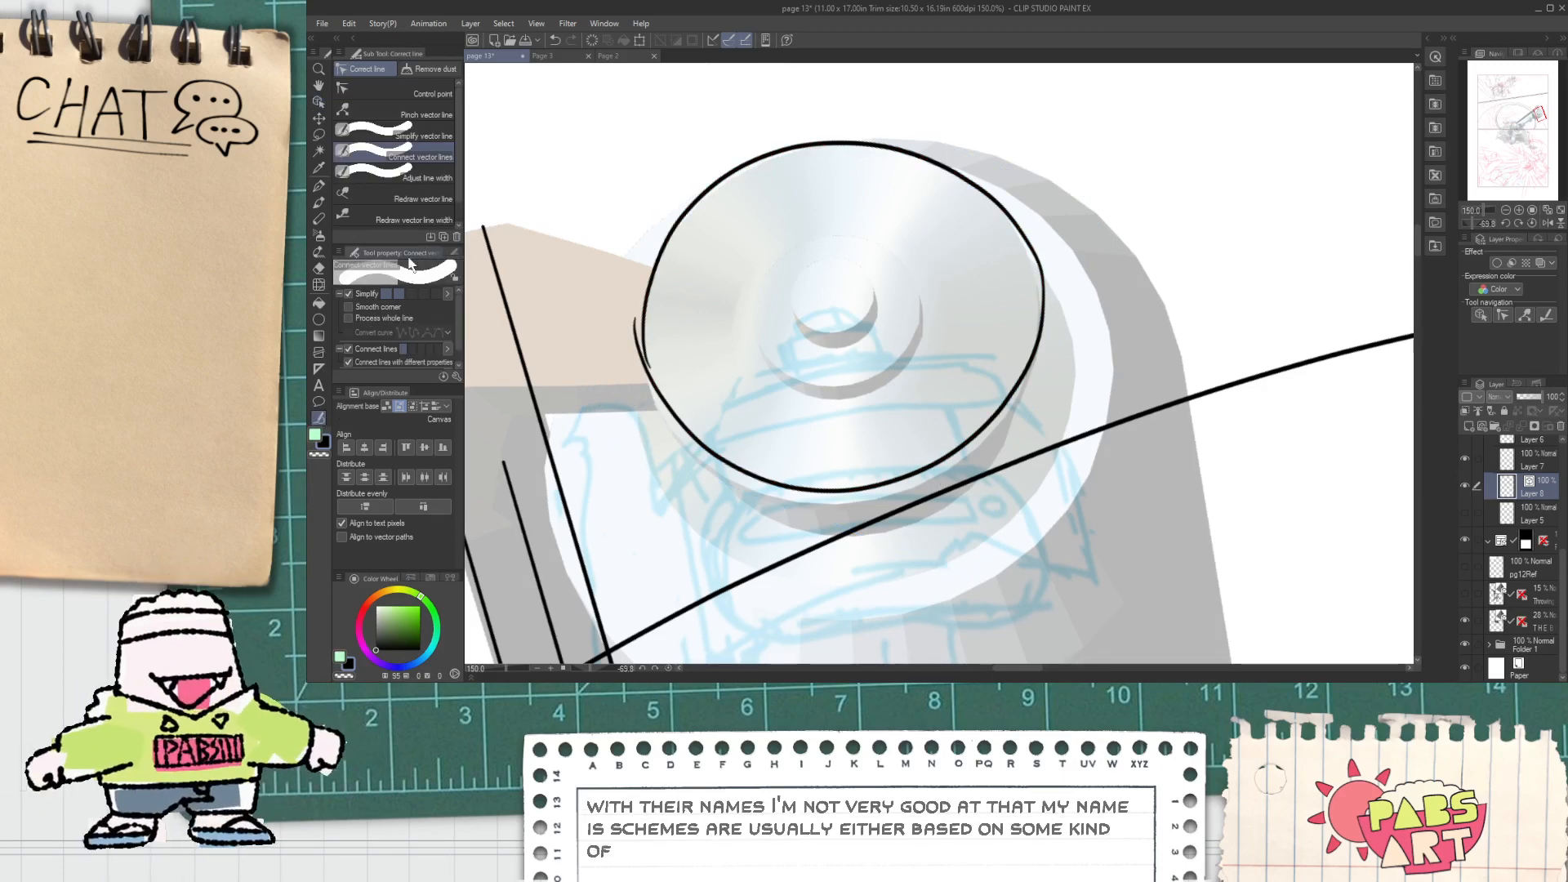
click(400, 134)
drag(625, 413, 862, 211)
Step: Move the control points on the disc outline's right and lower sides outward to match the round edge of the reference
key(o)
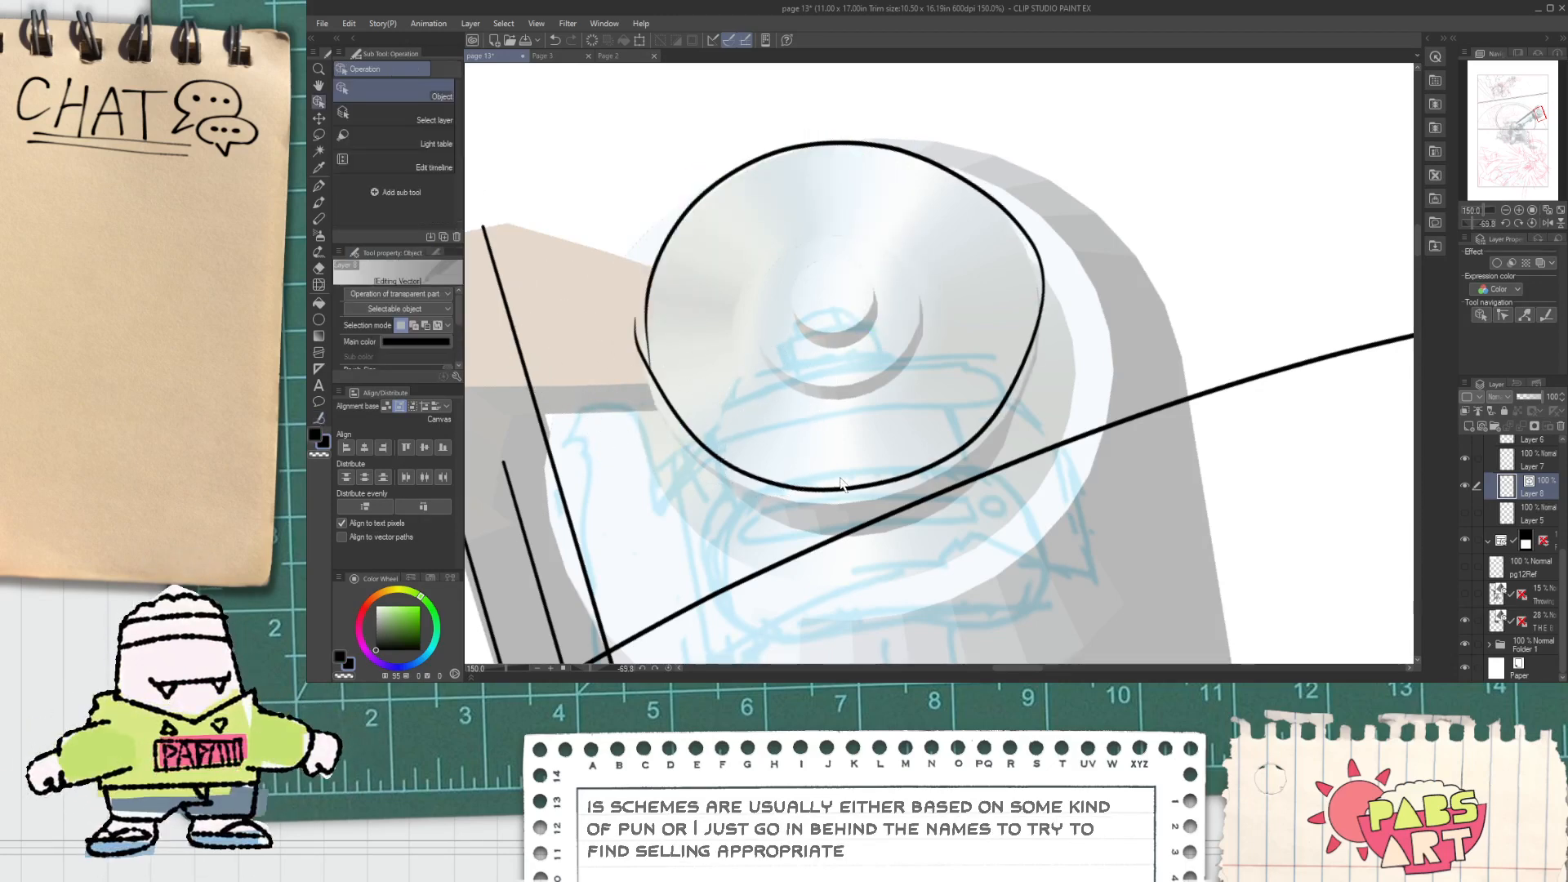
click(977, 446)
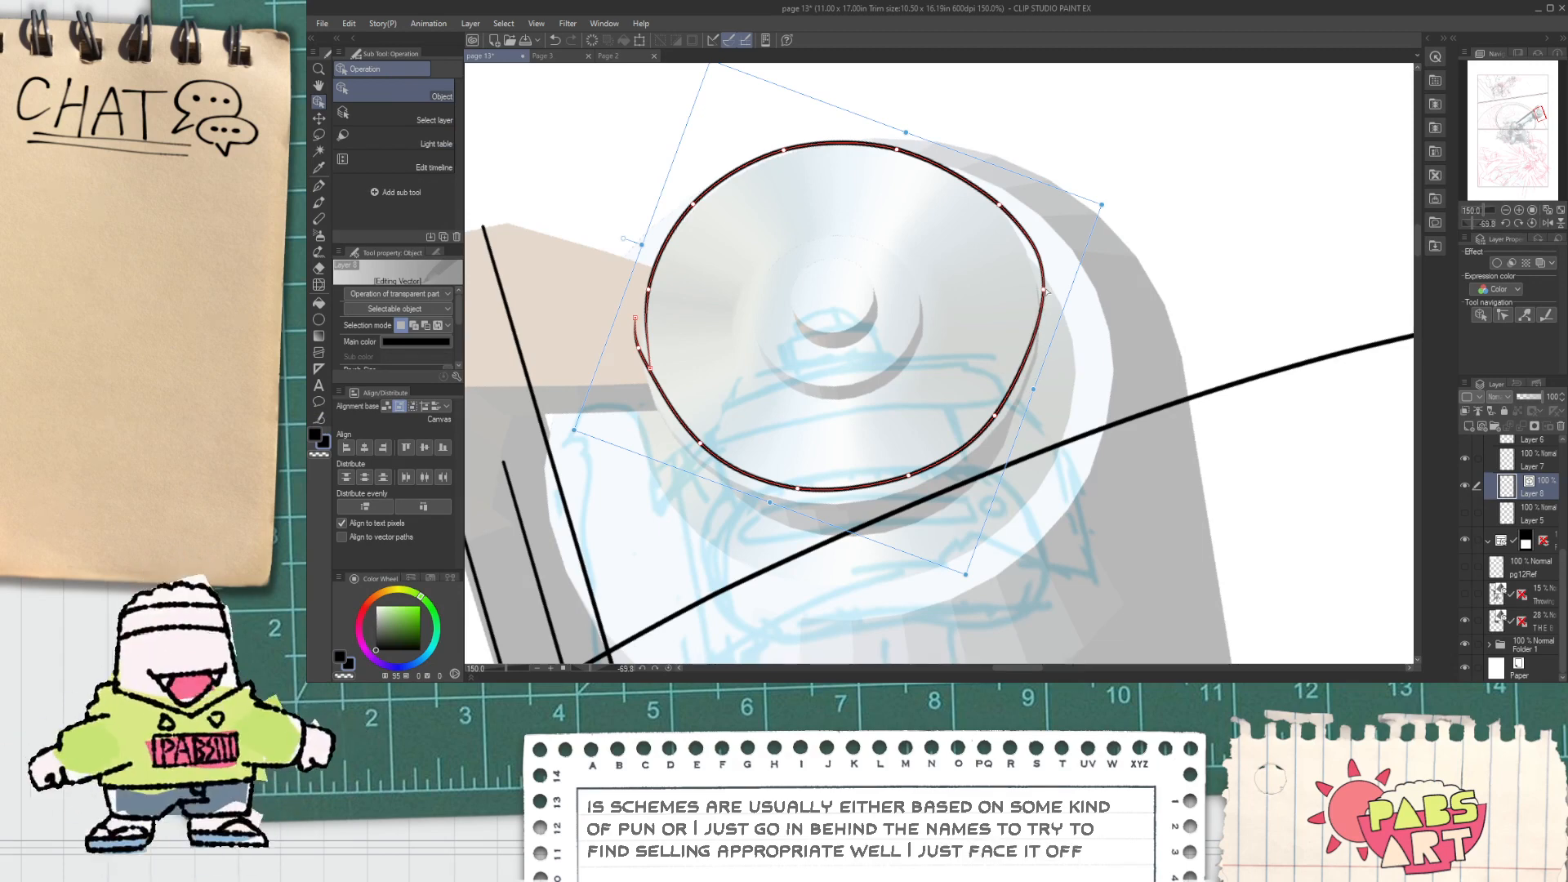
drag(1043, 289, 1038, 329)
drag(995, 412, 989, 435)
drag(908, 475, 906, 491)
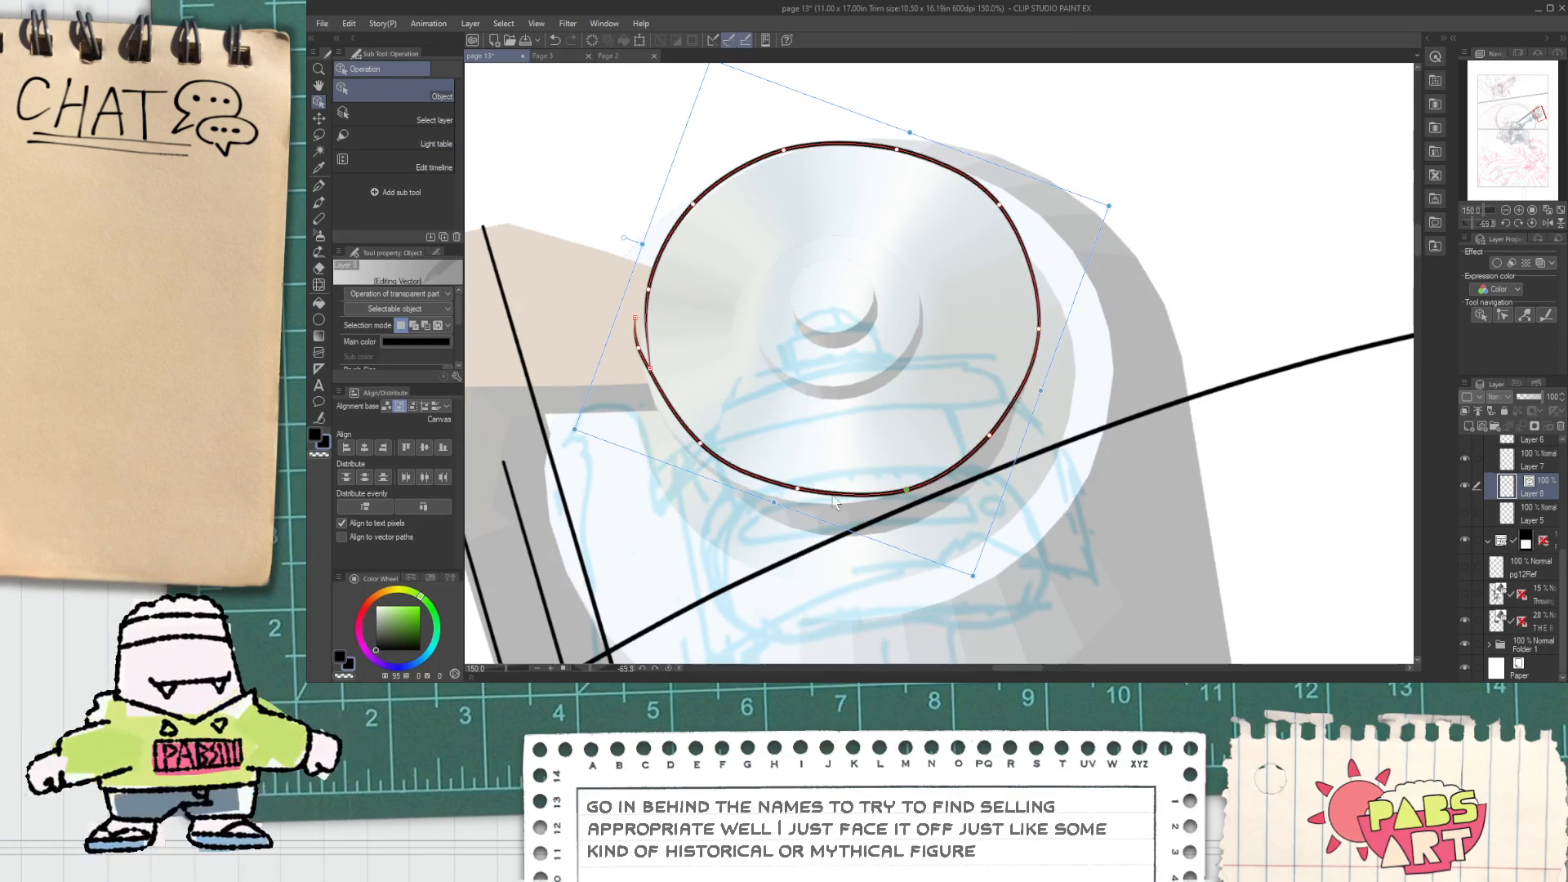
drag(795, 489, 796, 502)
drag(700, 444, 704, 461)
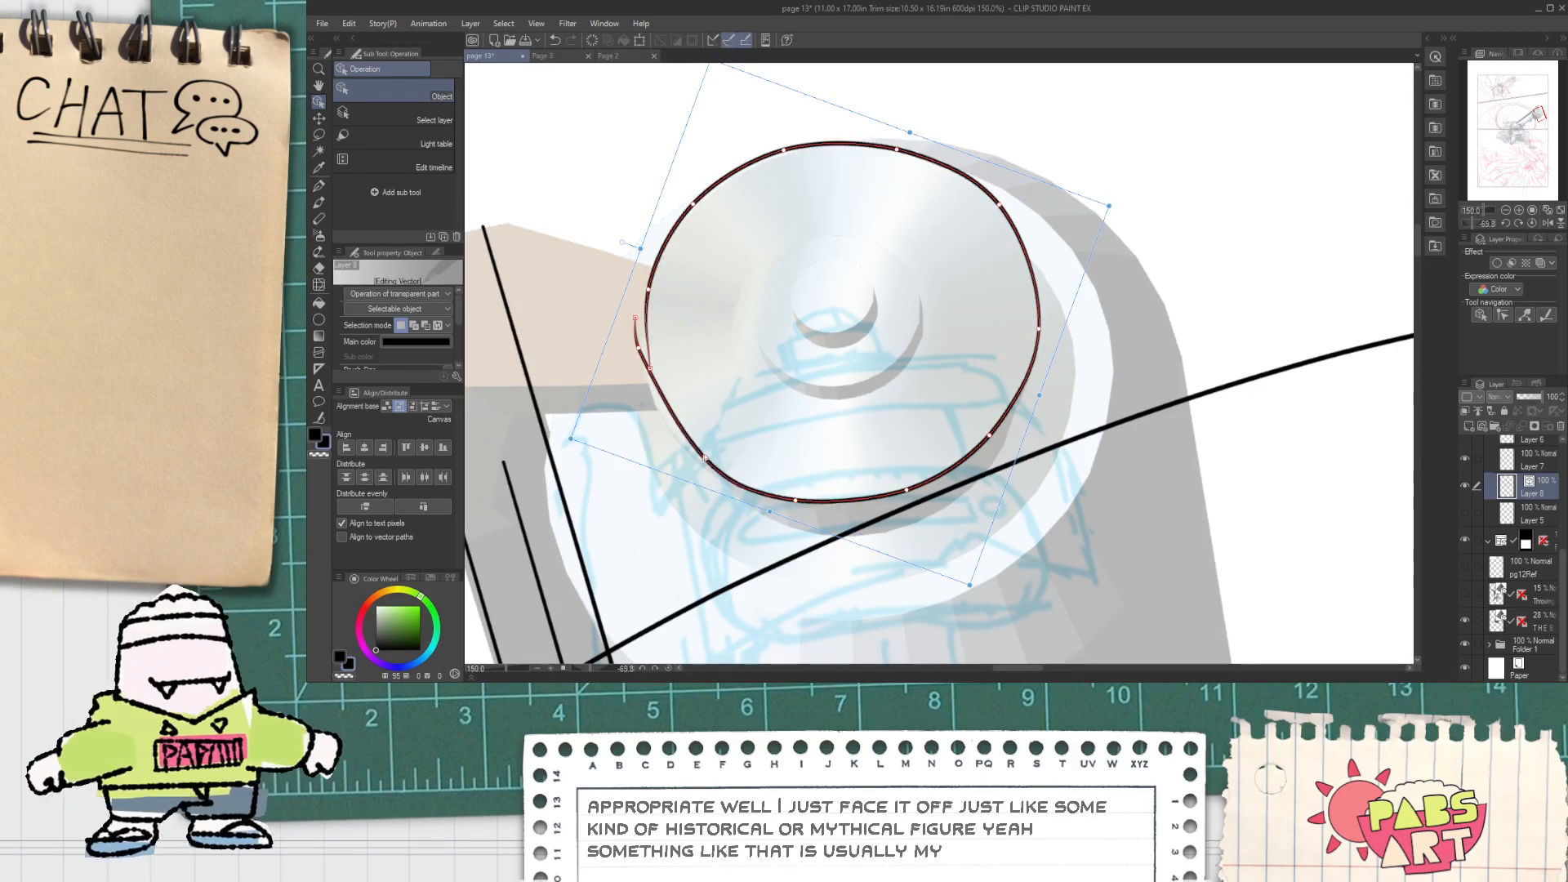
Step: Reposition the overlapping end points on the disc outline's left side to follow the reference edge, and deselect the line
mouse_move(649, 370)
mouse_down()
mouse_move(664, 417)
mouse_move(643, 349)
mouse_up()
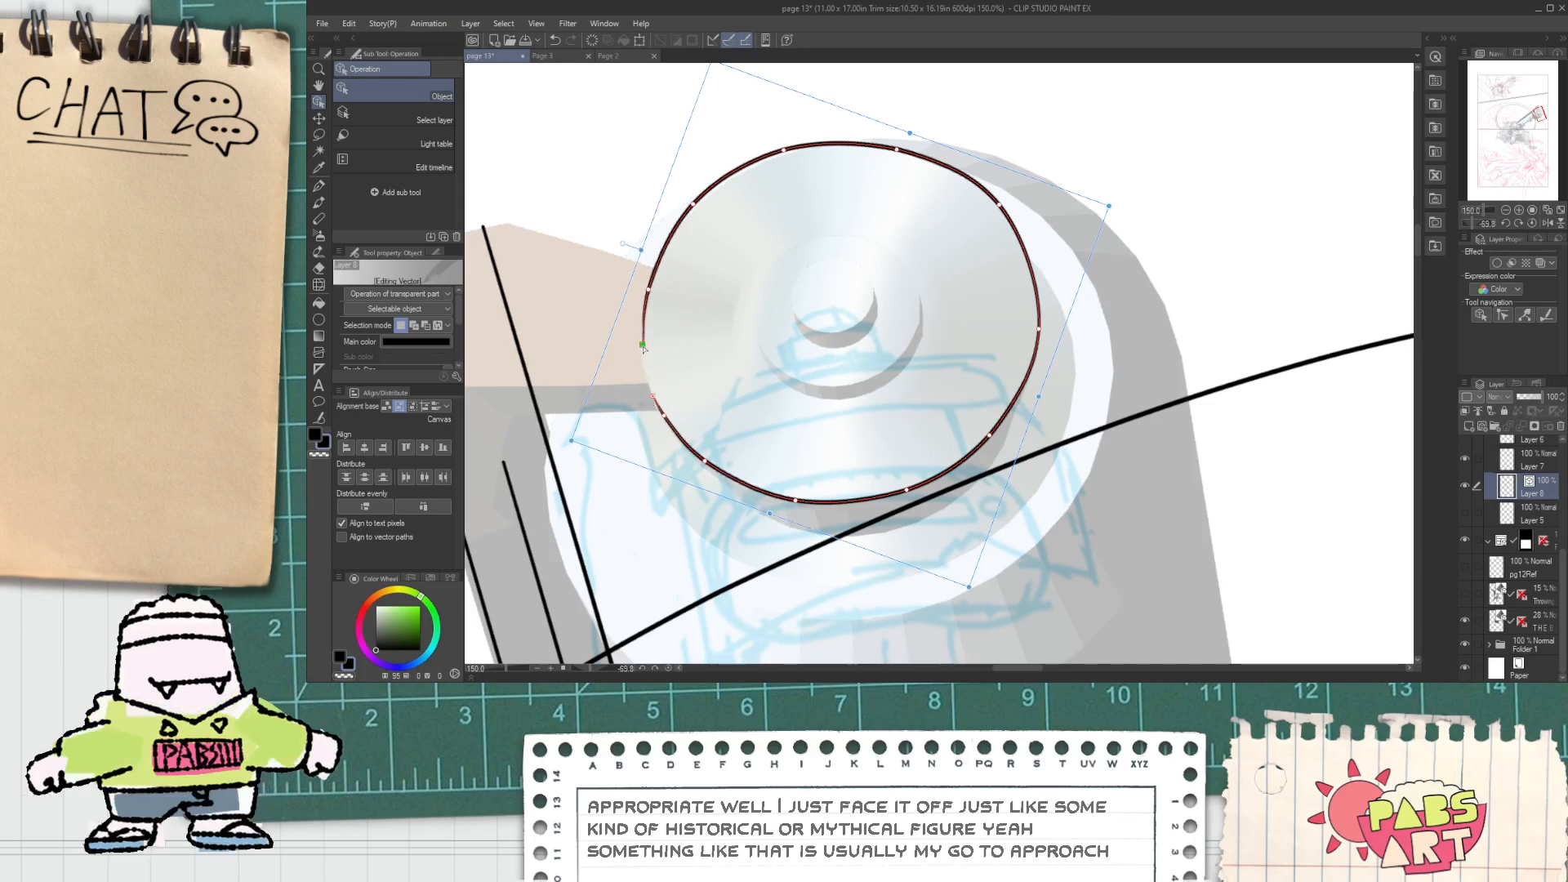
click(648, 290)
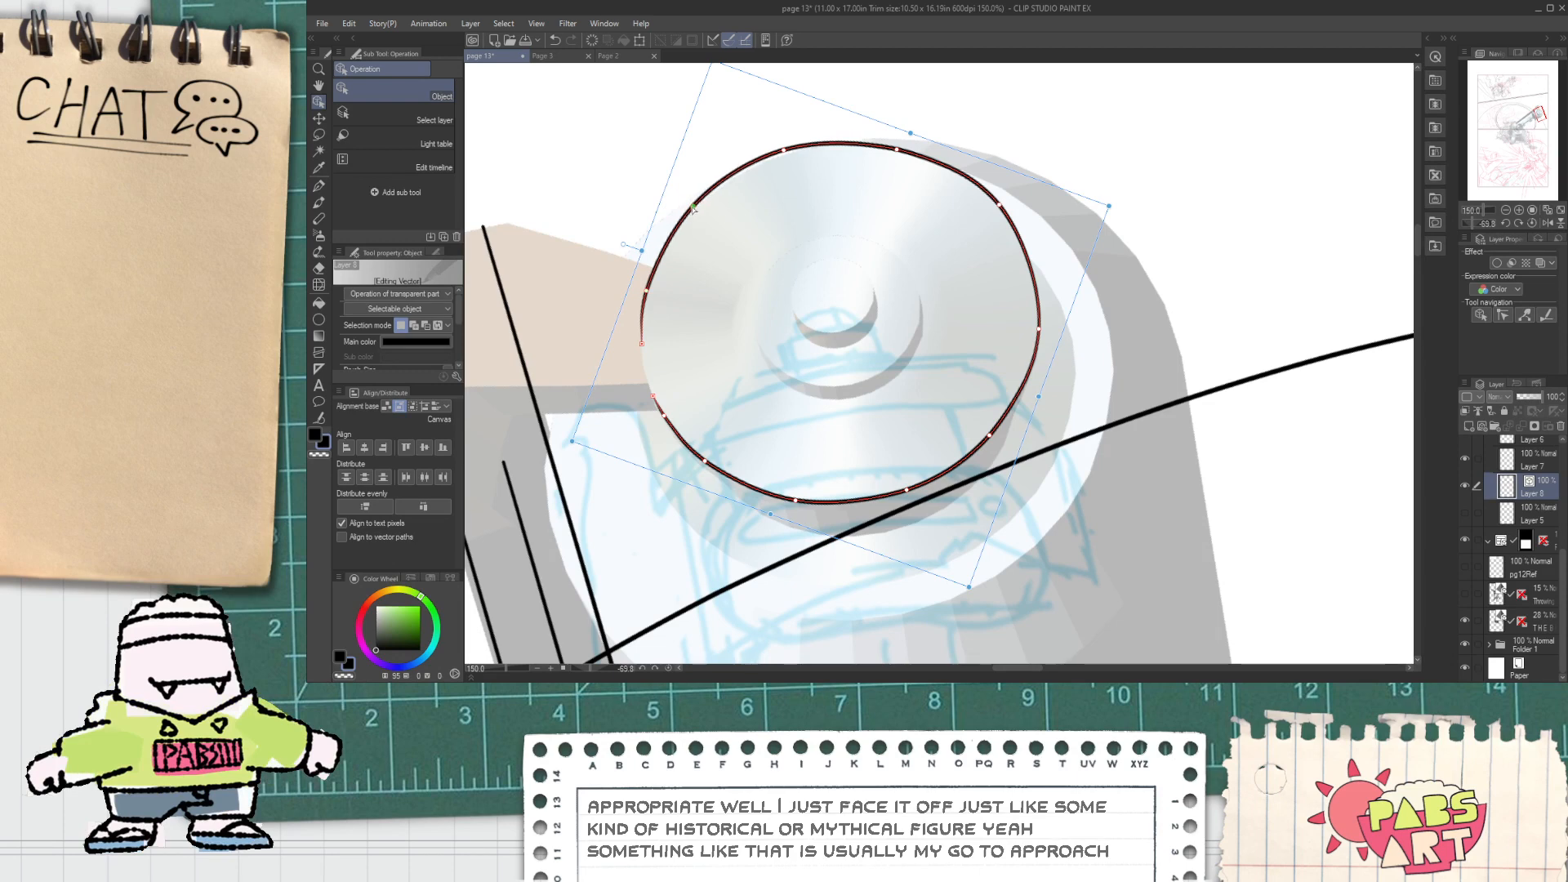
click(802, 217)
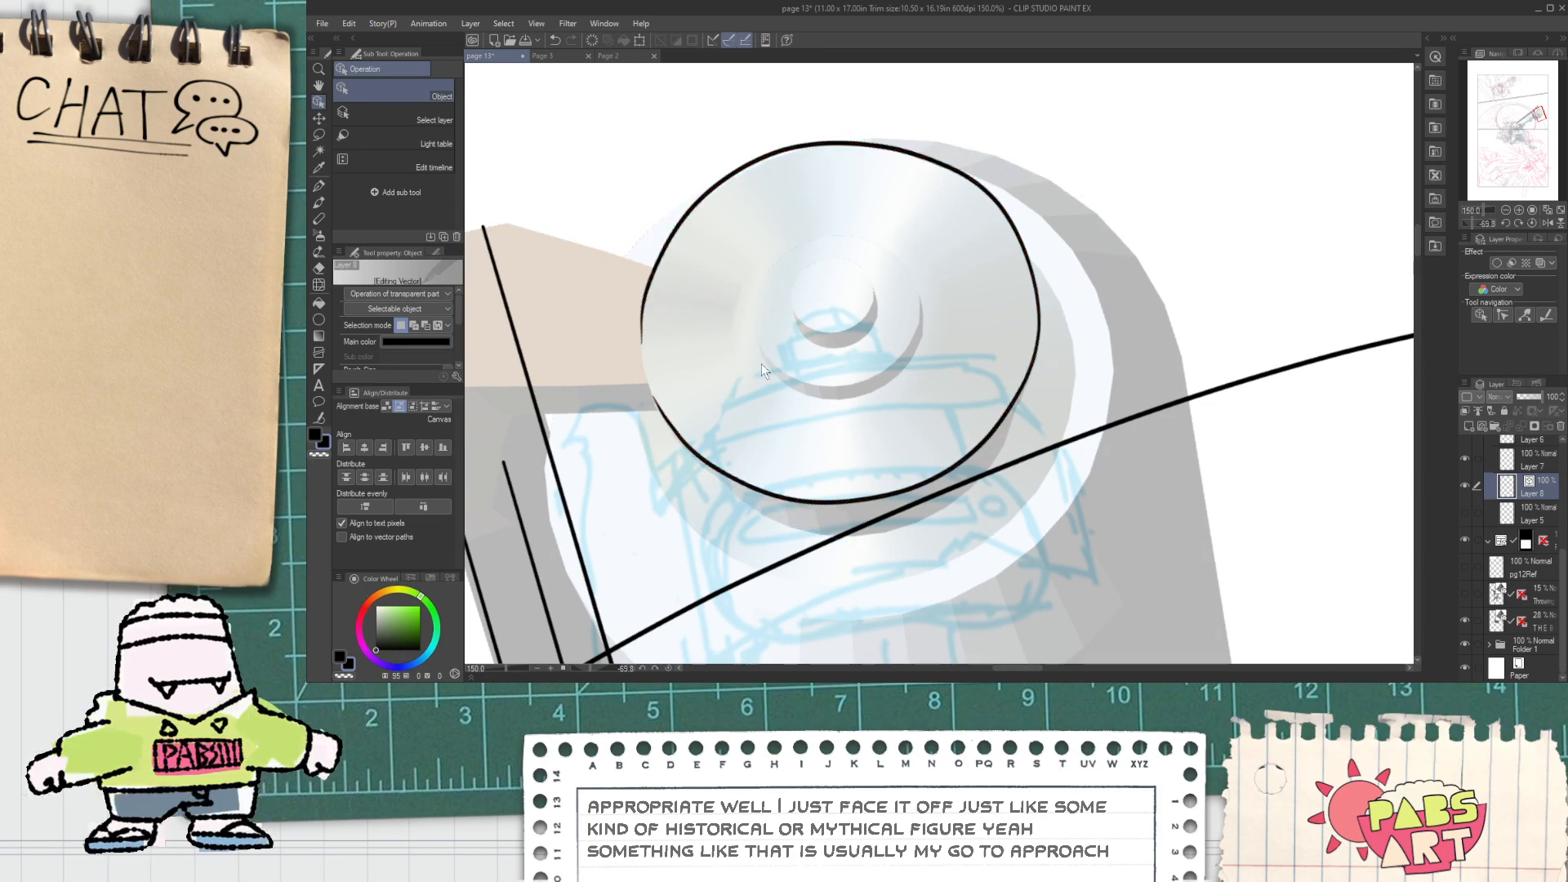
Step: Fine-tune the control points on the disc outline's upper right curve and deselect the line
click(928, 158)
drag(897, 150, 903, 148)
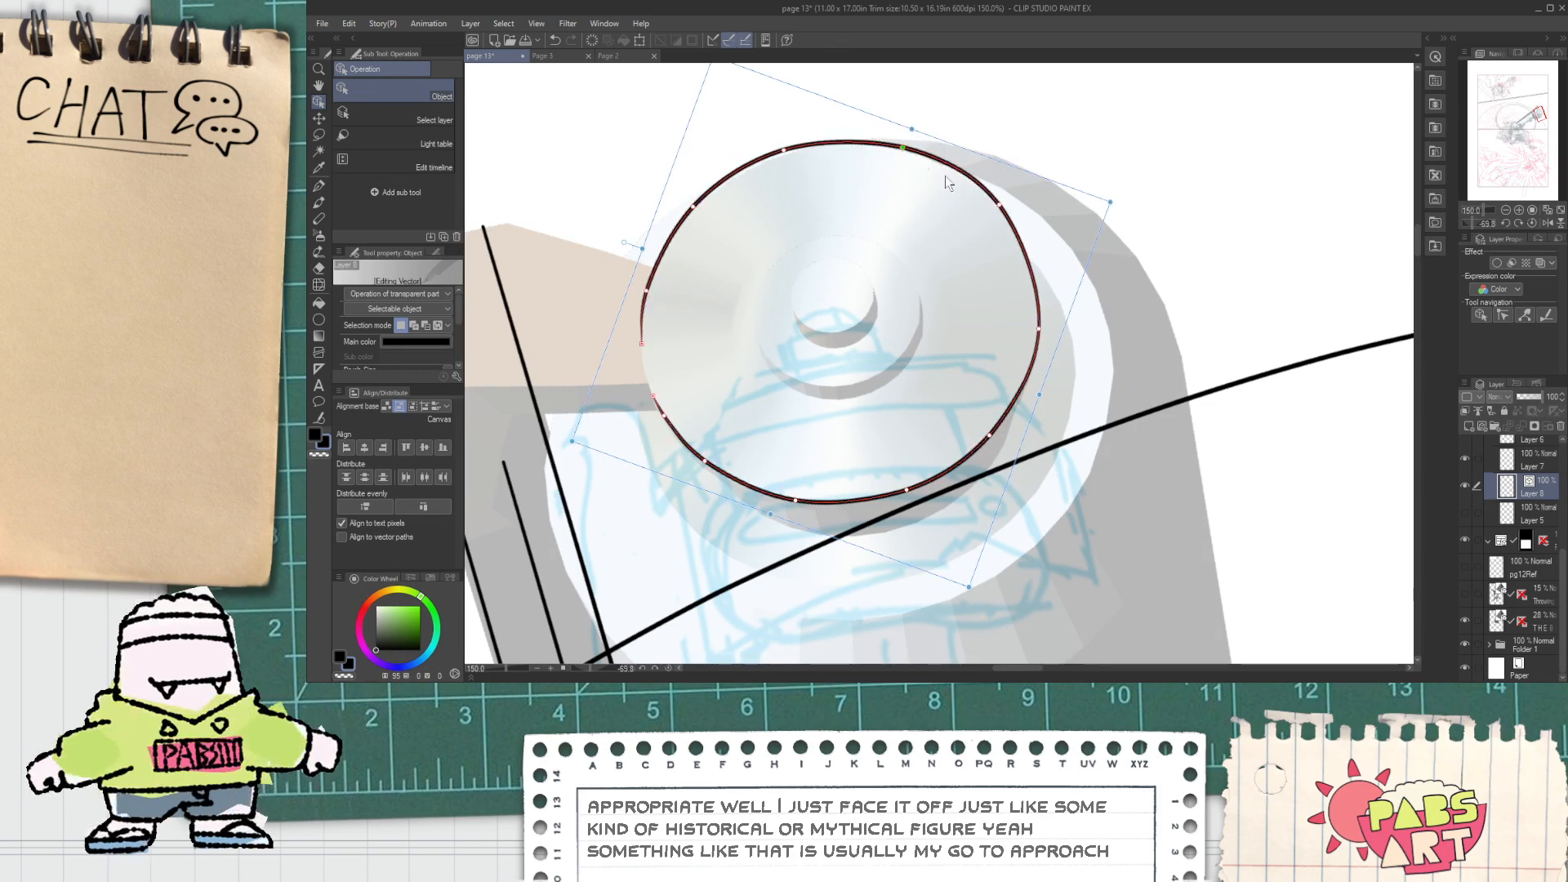
click(999, 205)
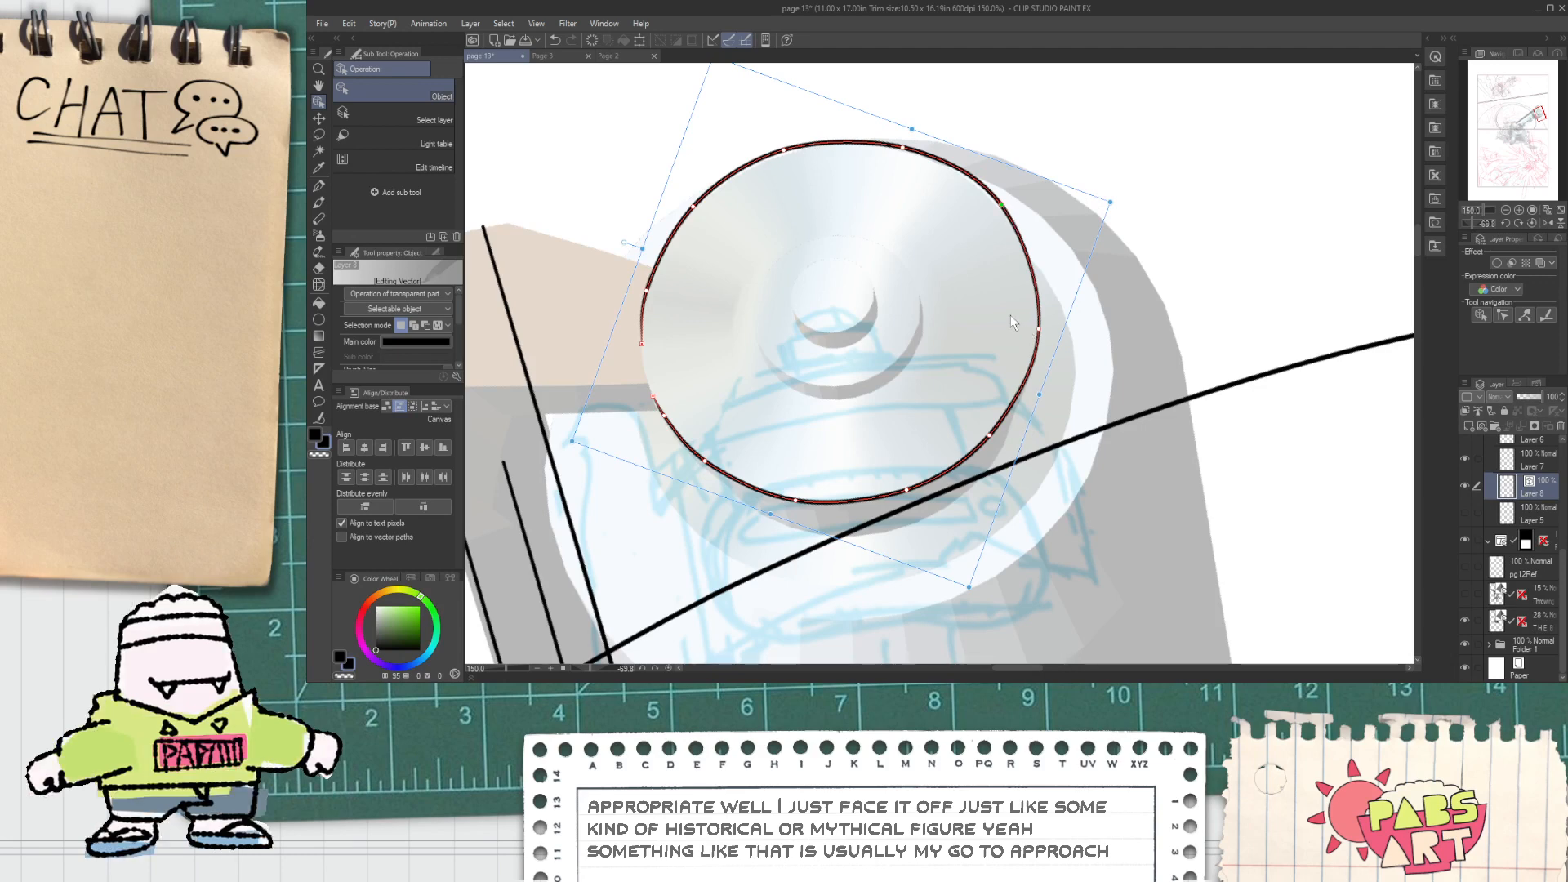
click(909, 349)
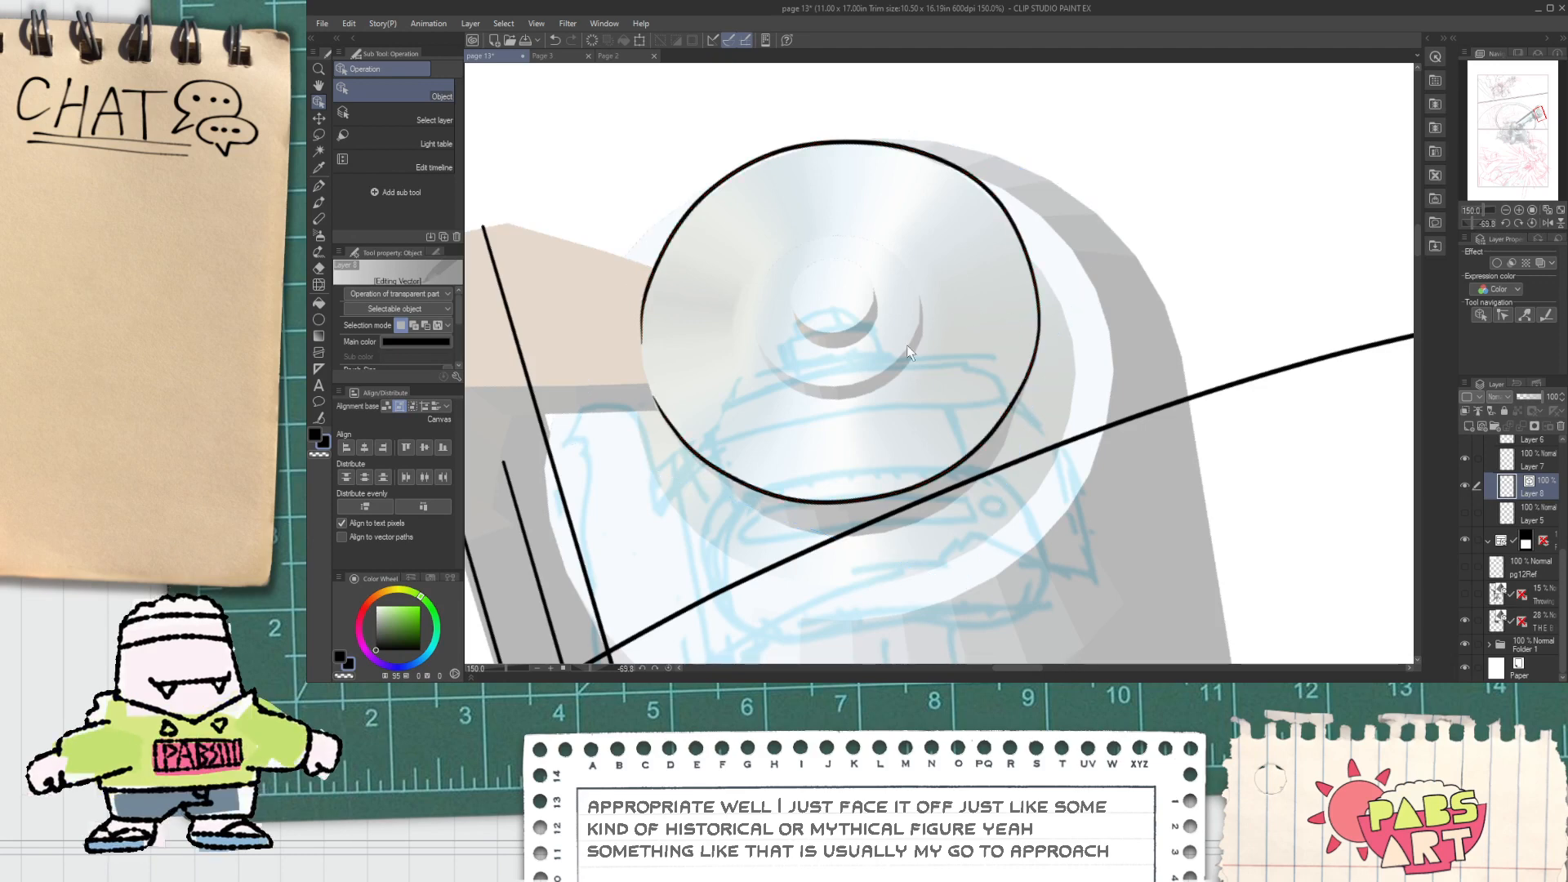
click(1040, 352)
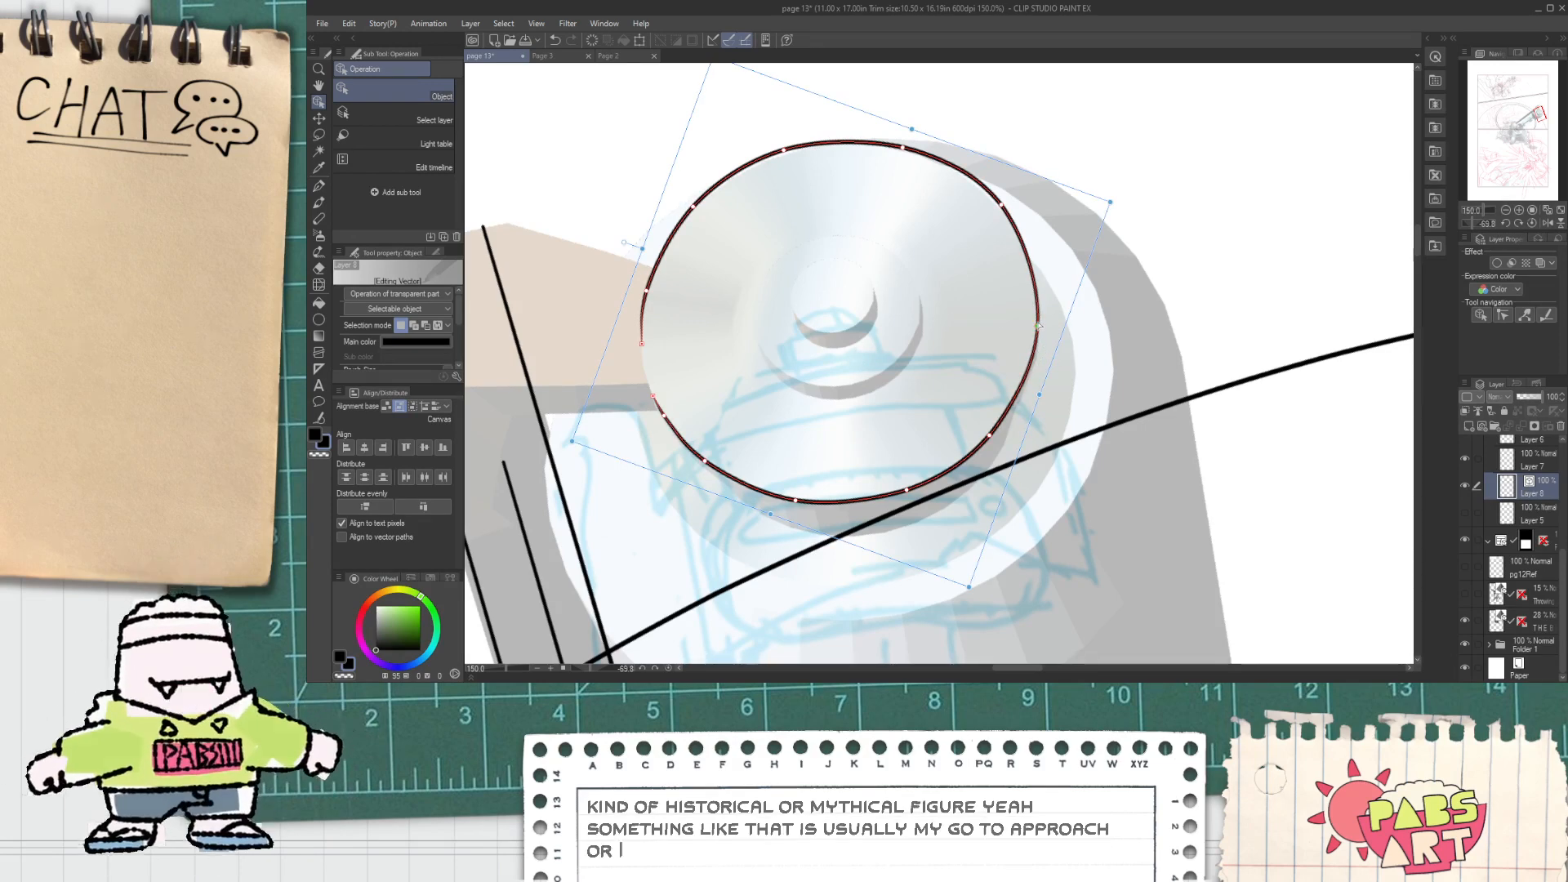
click(825, 363)
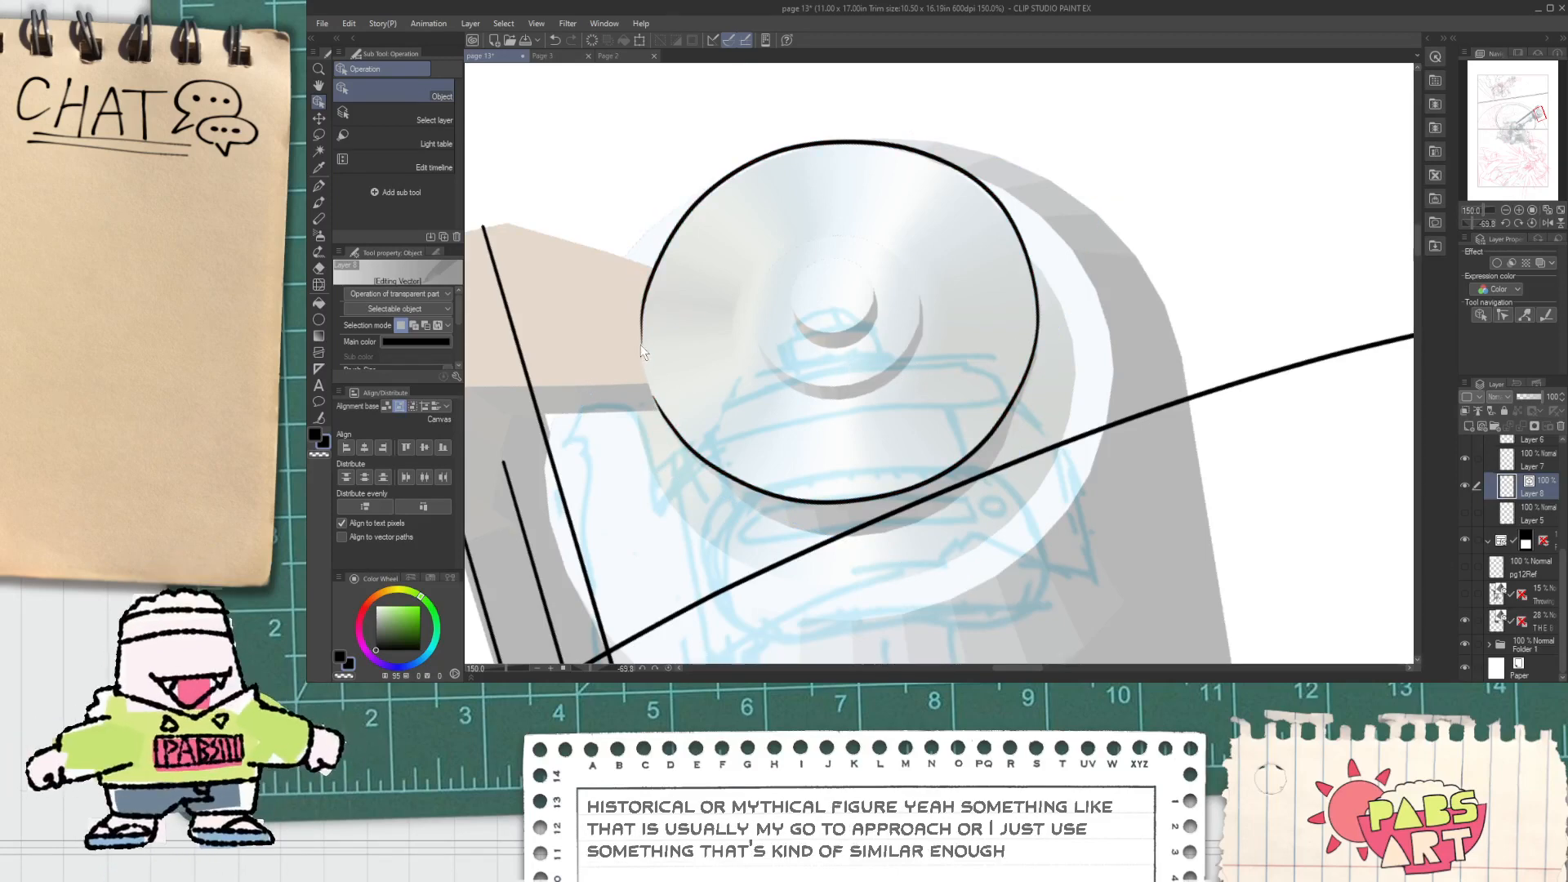
key(p)
scroll(645, 376, up, 4)
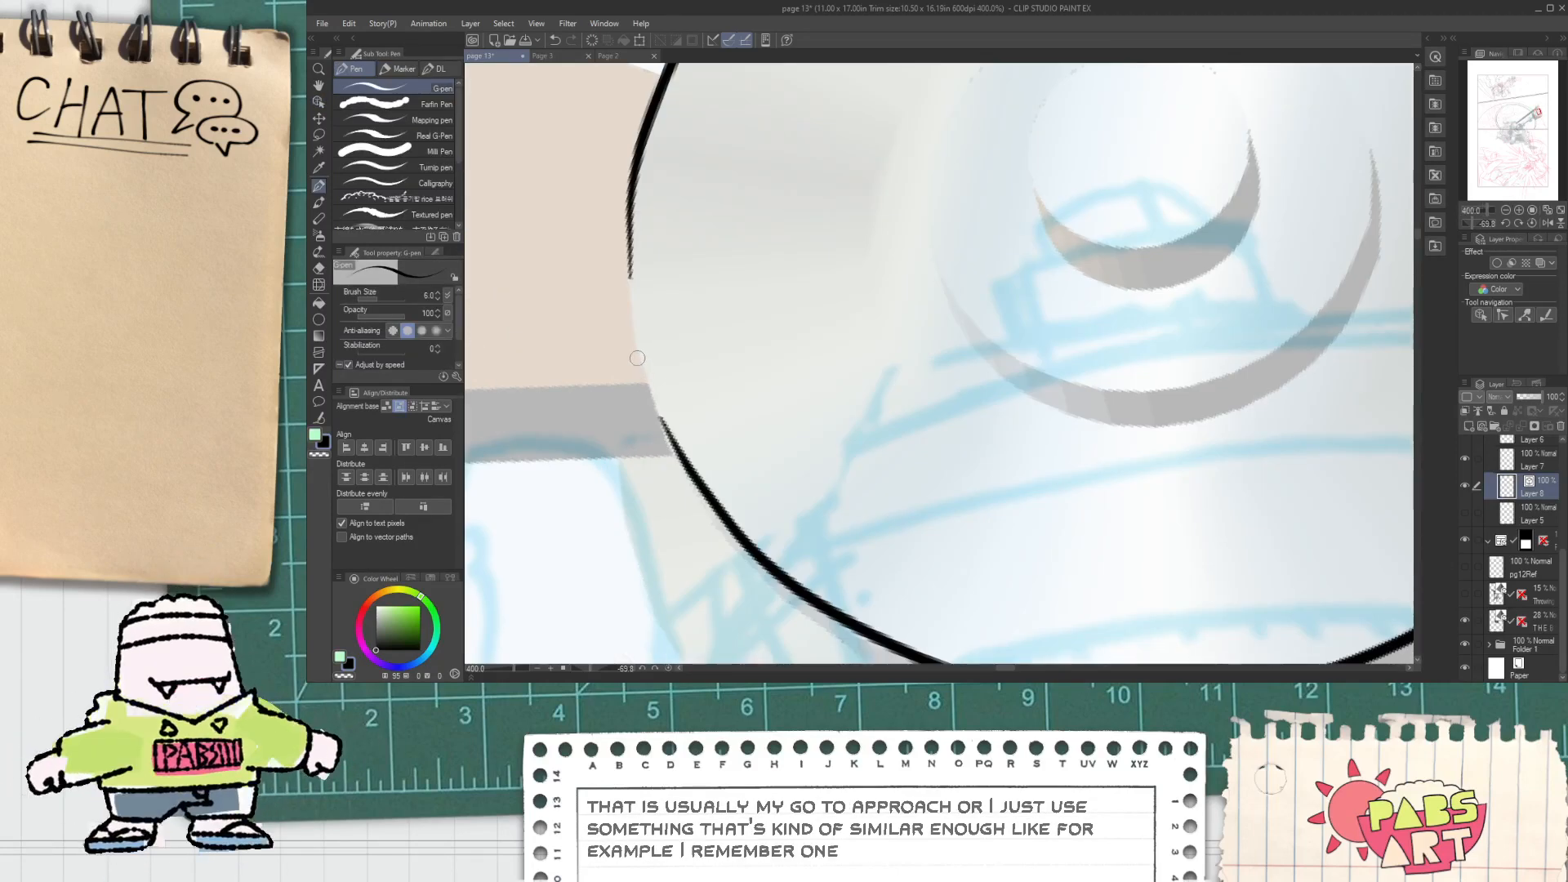
scroll(637, 358, down, 4)
key(space)
drag(718, 386, 716, 399)
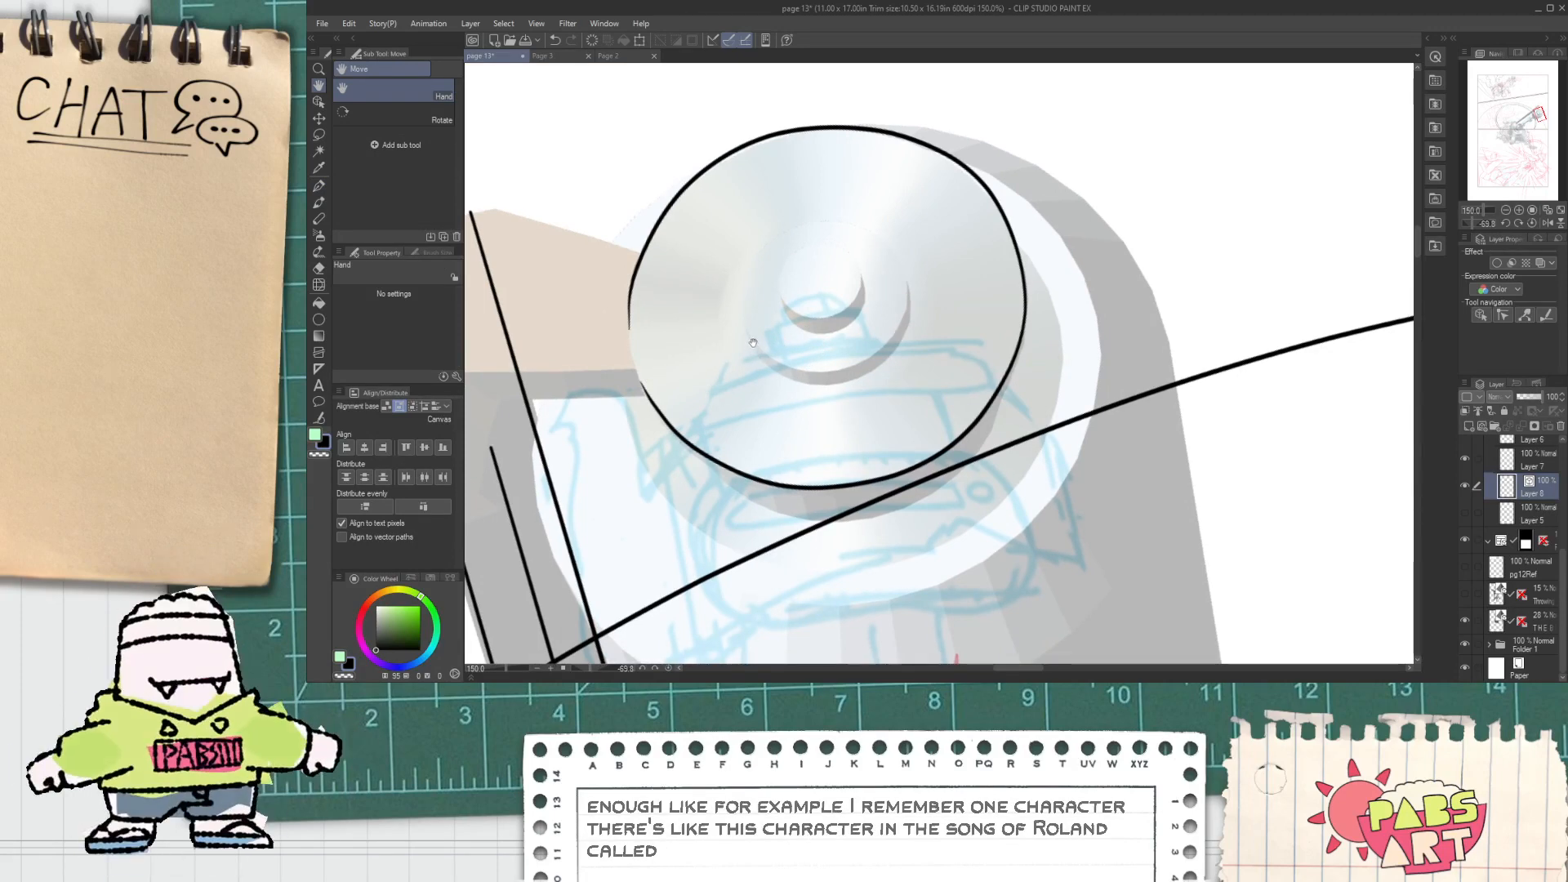
Step: Ink the jagged lower edges of the block and end plate, plus the arm's straight underside up to the disc
scroll(753, 335, down, 2)
drag(649, 385, 699, 343)
scroll(694, 343, up, 2)
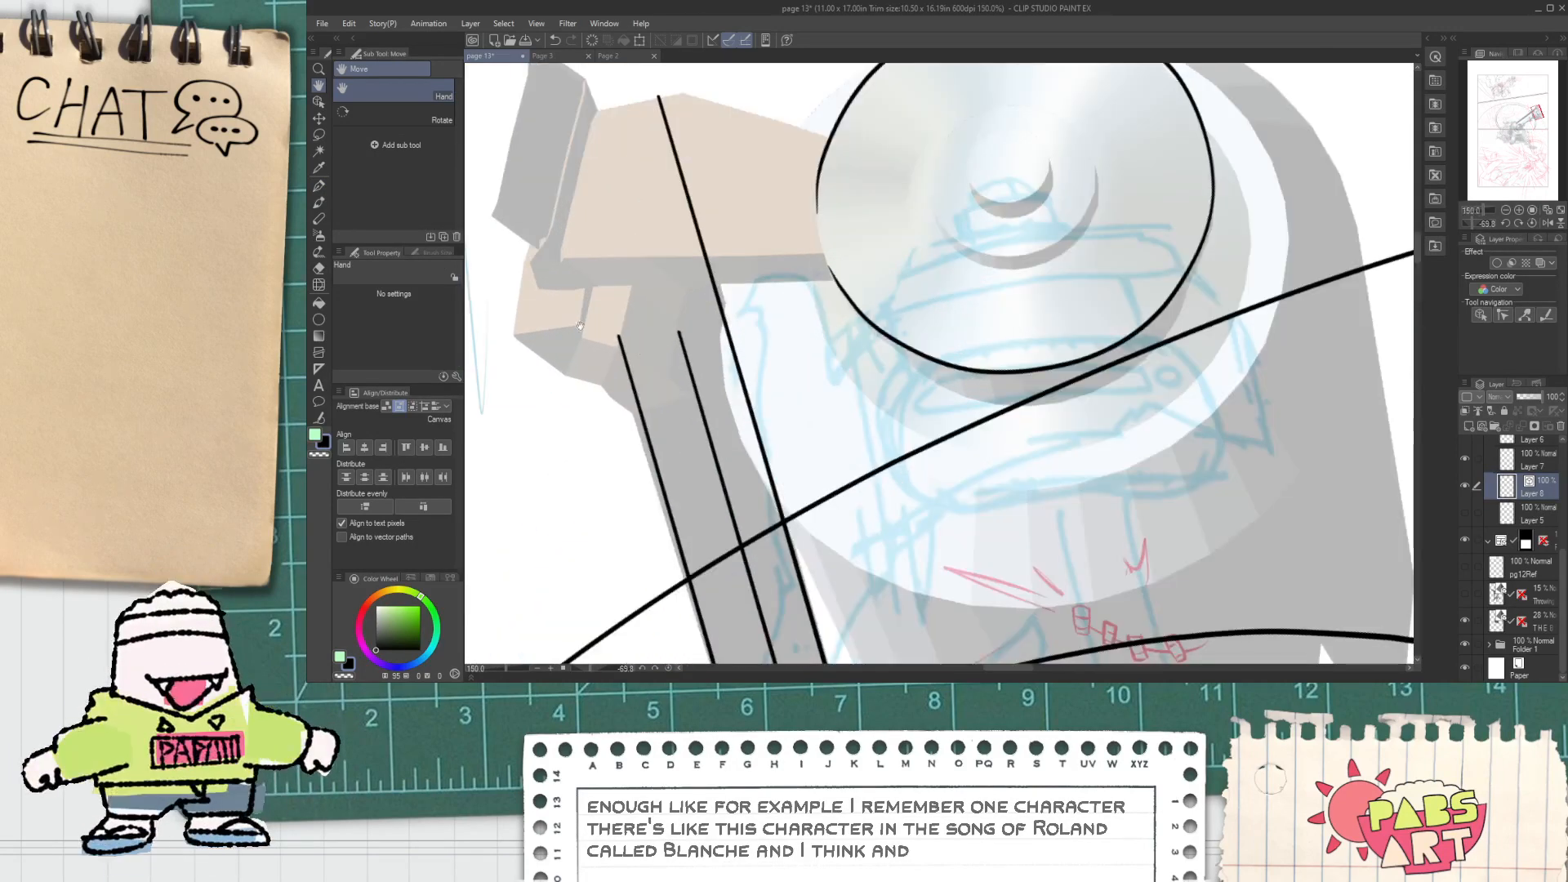
scroll(648, 438, up, 1)
drag(630, 408, 602, 375)
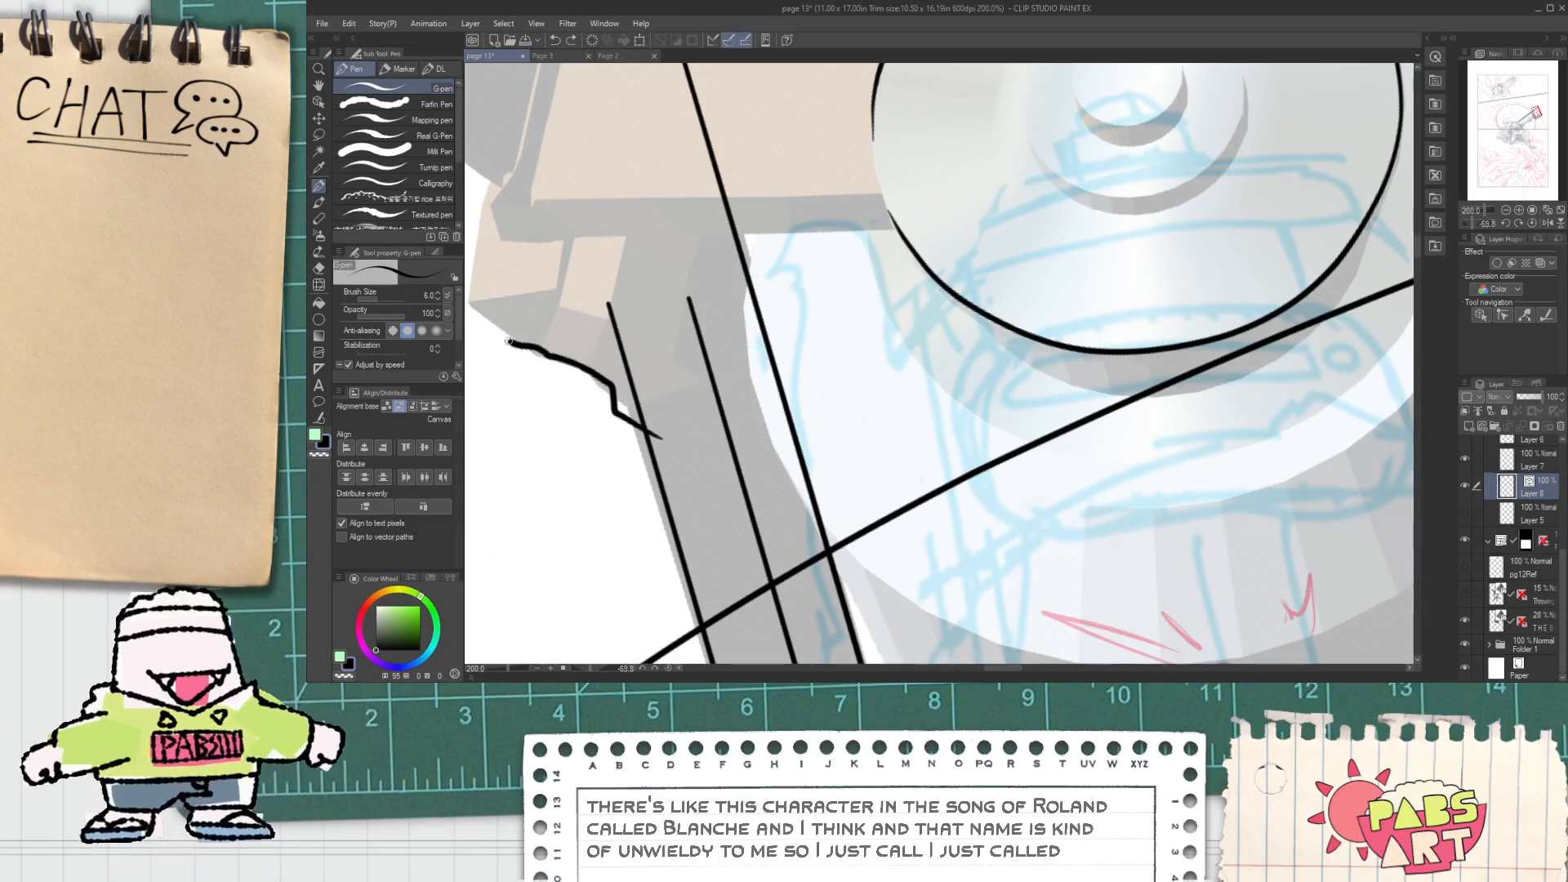
mouse_move(508, 341)
mouse_down()
mouse_move(492, 307)
mouse_move(496, 176)
mouse_move(601, 318)
mouse_move(629, 443)
mouse_move(1009, 454)
mouse_up()
scroll(502, 196, down, 1)
scroll(595, 280, up, 1)
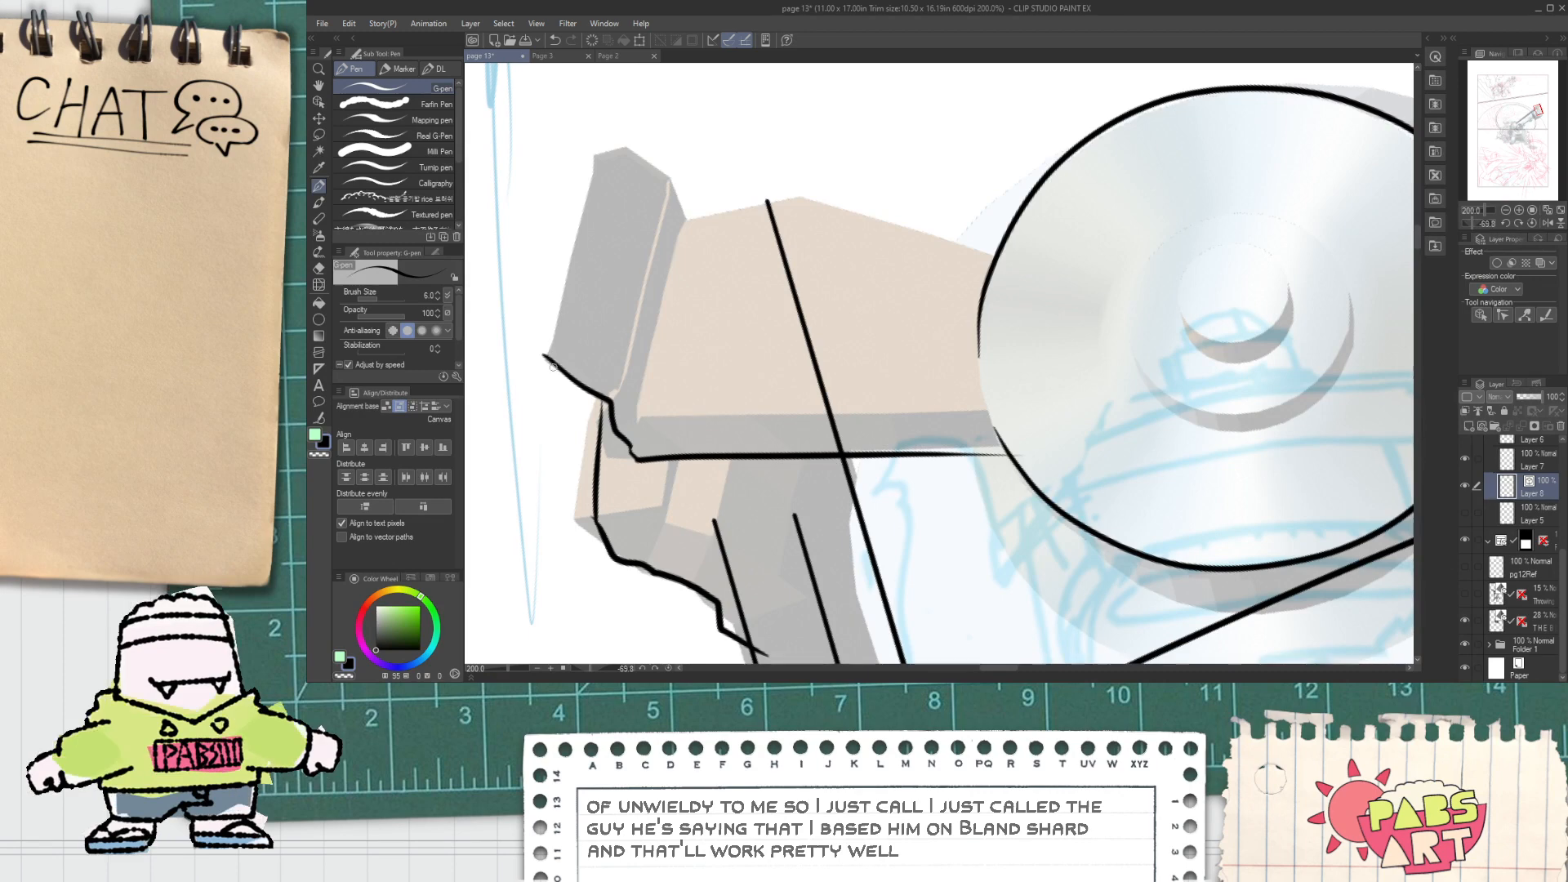
Step: Ink the grey end plate's outer side edge and its peaked top edge along the 3D reference
drag(546, 357, 598, 111)
key(ctrl+z)
drag(544, 357, 597, 158)
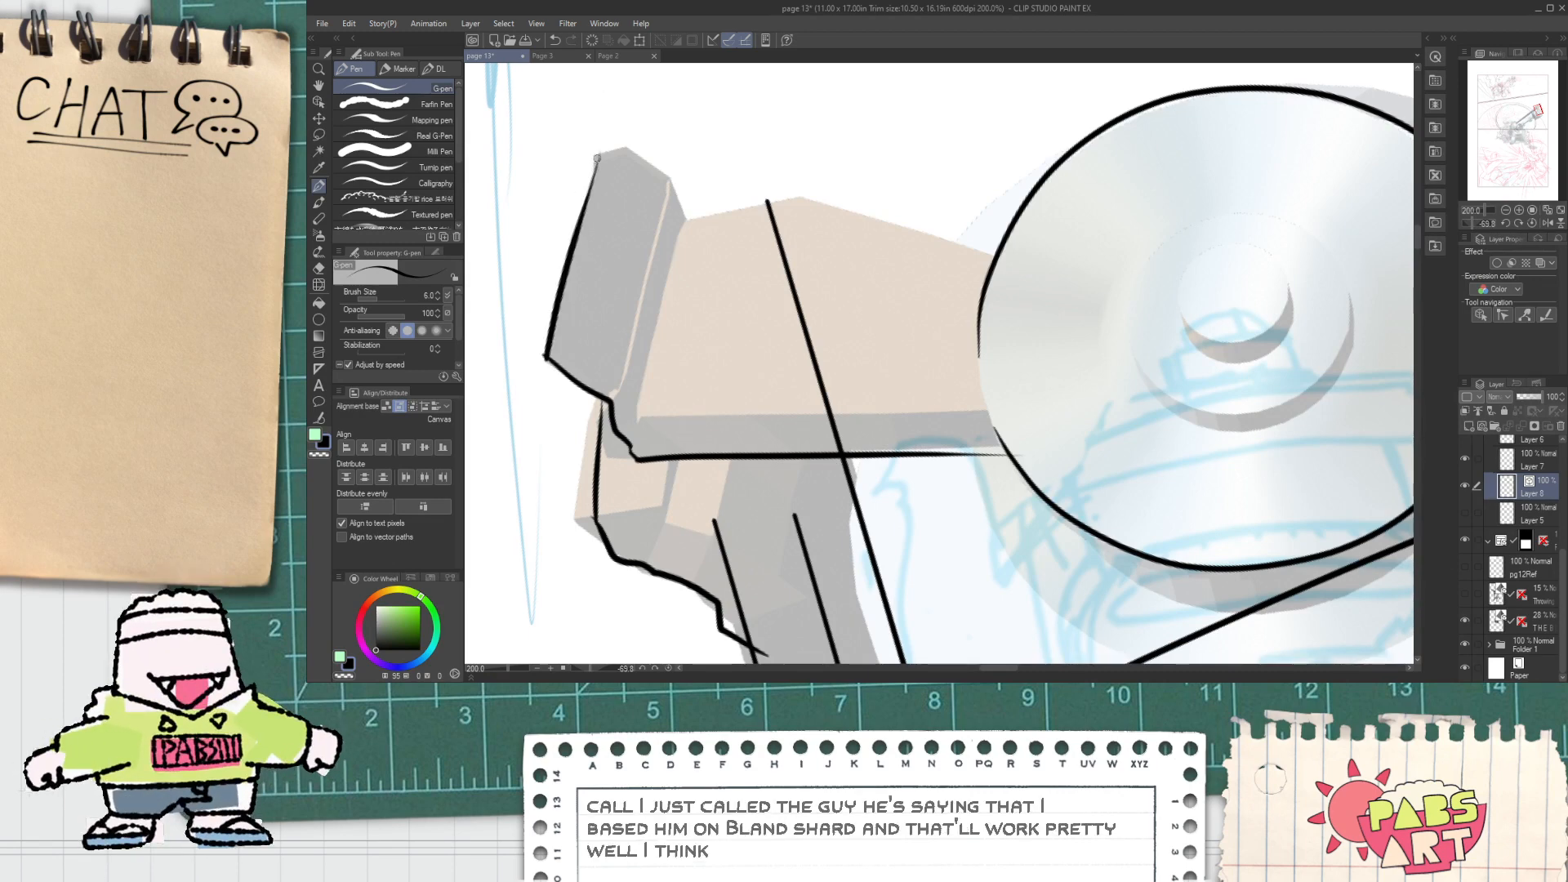
scroll(610, 162, up, 2)
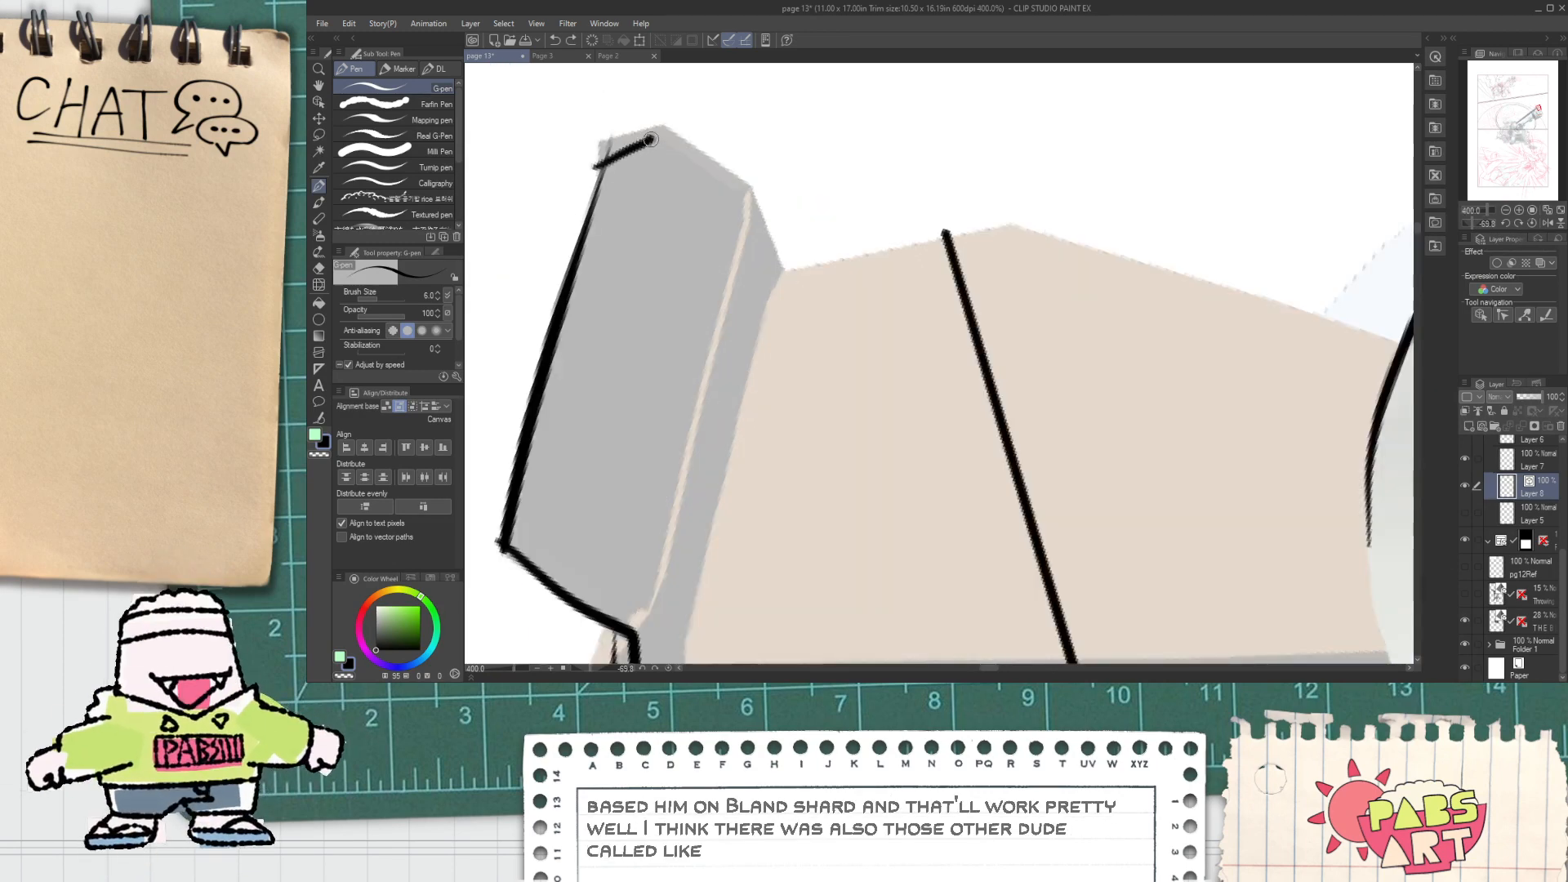
drag(649, 140, 821, 217)
Step: Ink the inner contour and the short facet lines on the front face of the grey end plate
key(space)
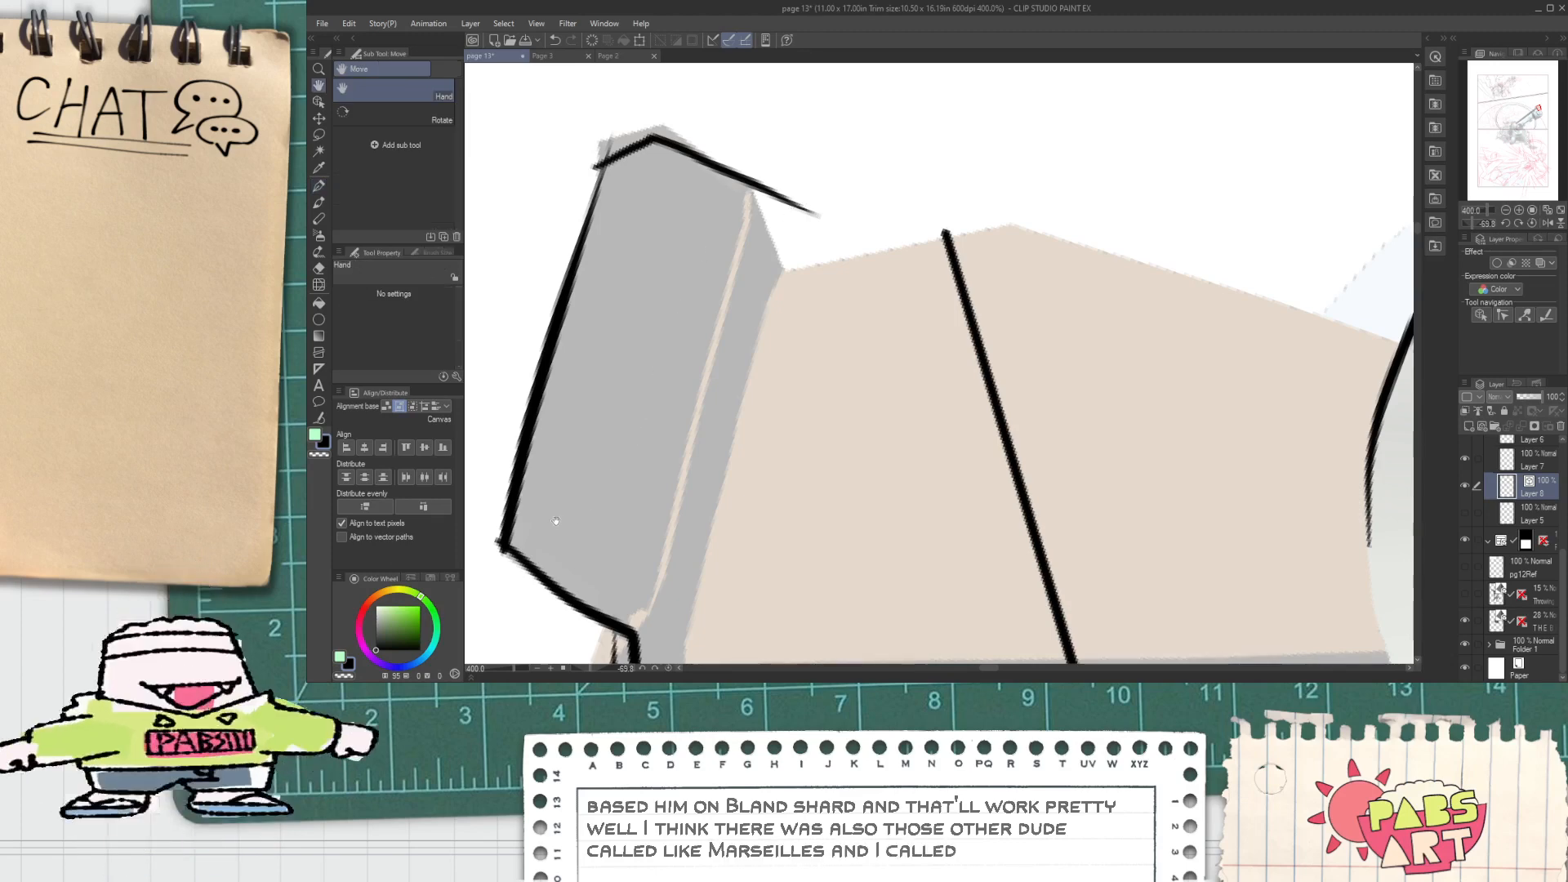
drag(553, 524, 593, 532)
mouse_move(553, 544)
mouse_down()
mouse_move(613, 549)
mouse_move(671, 441)
mouse_move(704, 164)
mouse_up()
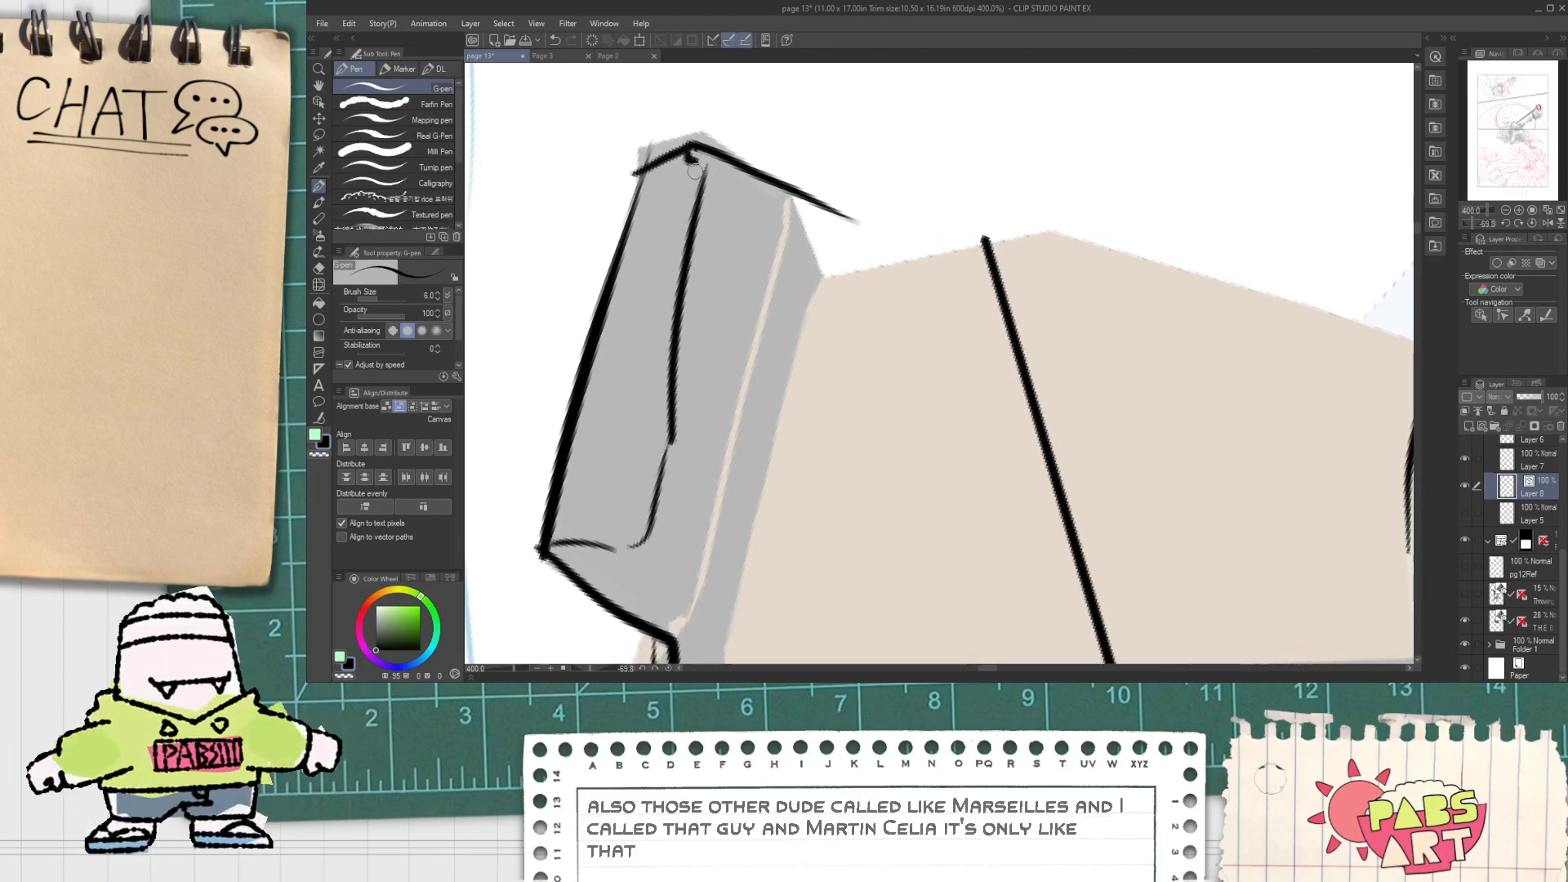
mouse_move(668, 438)
mouse_down()
mouse_move(618, 292)
mouse_move(629, 428)
mouse_move(666, 435)
mouse_up()
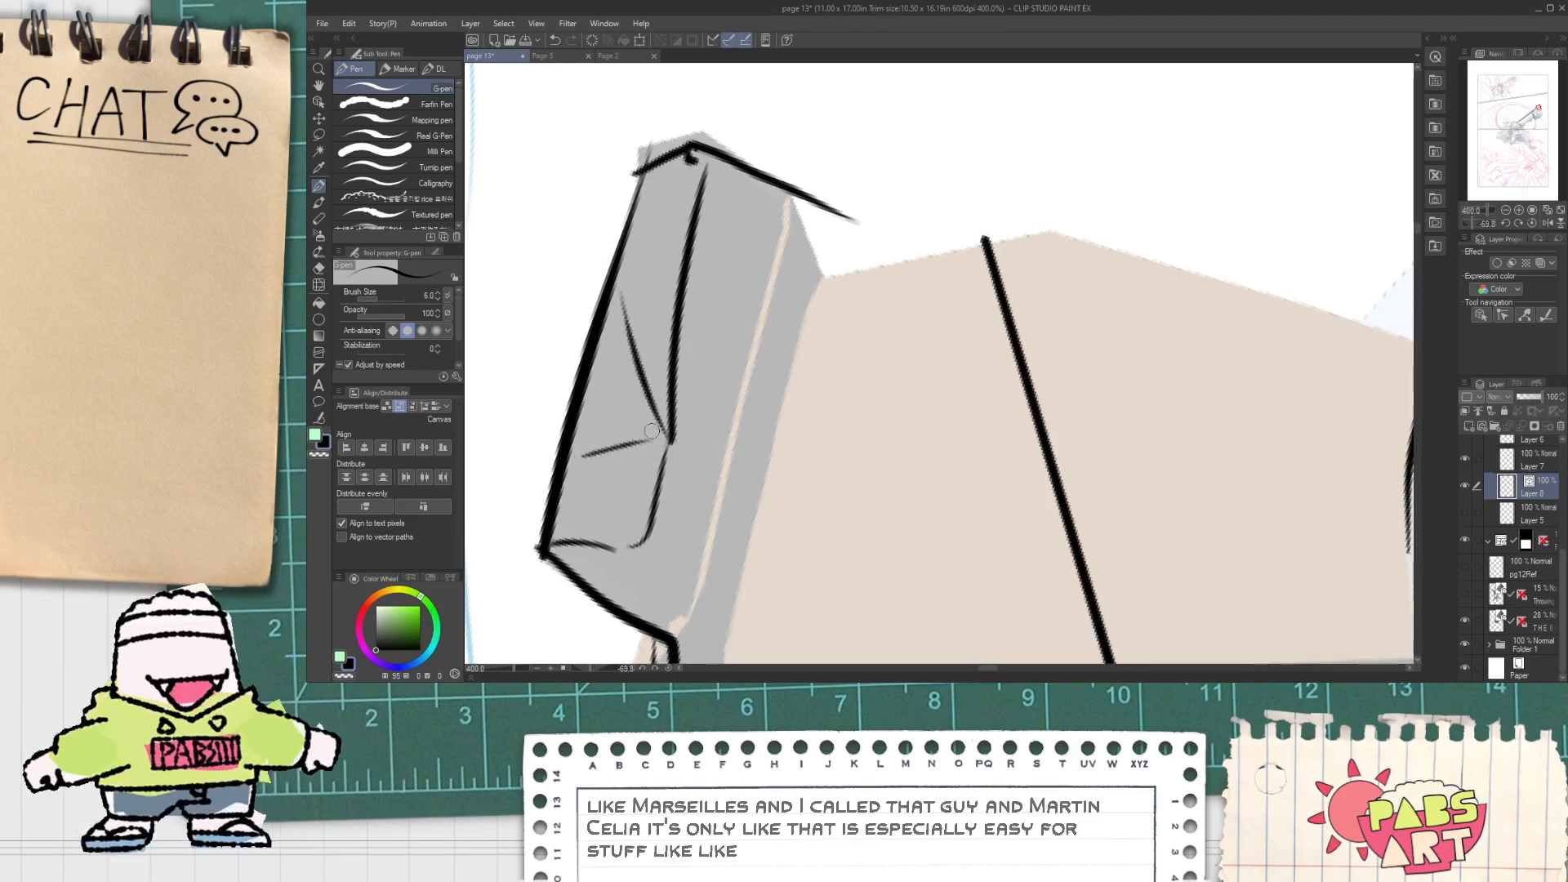
Step: Redraw the upper part of the end plate's outer side line and erase the overshoot at its top corner
scroll(659, 417, down, 1)
key(space)
scroll(680, 277, up, 2)
key(e)
mouse_move(554, 356)
mouse_down()
mouse_move(575, 323)
mouse_move(550, 449)
mouse_up()
key(ctrl+z)
key(p)
key(ctrl+z)
drag(587, 330, 542, 444)
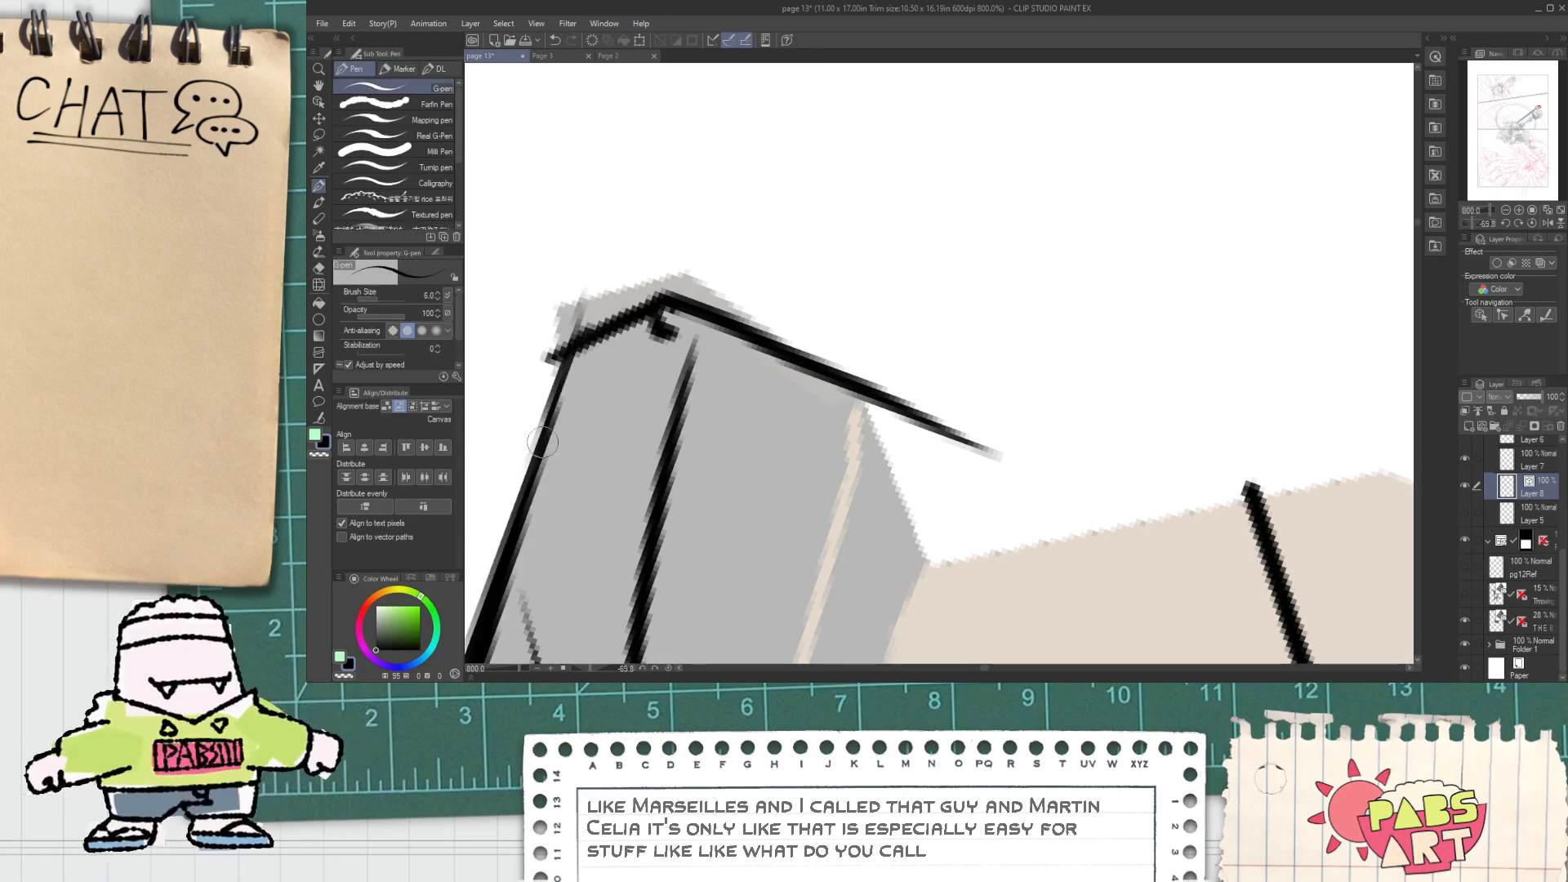
key(e)
drag(552, 358, 580, 313)
Step: Ink the end plate's slanted upper corner and the edge where it meets the arm, trimming the overshooting line ends
scroll(592, 328, down, 2)
key(space)
mouse_move(649, 357)
mouse_down()
mouse_move(635, 277)
mouse_move(702, 378)
mouse_up()
scroll(636, 276, up, 1)
key(p)
key(e)
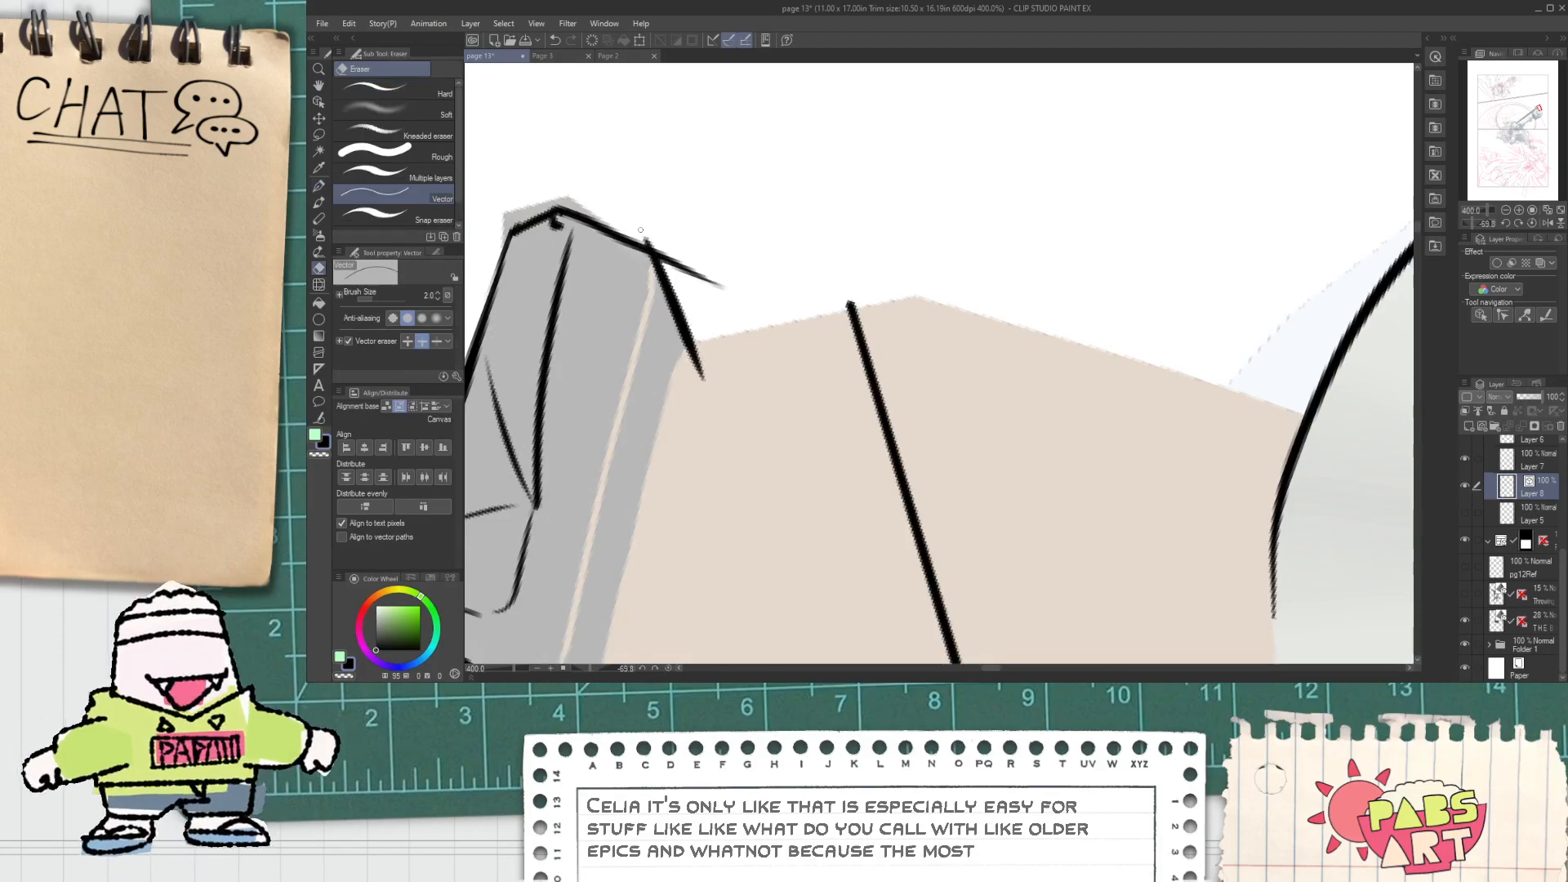
scroll(696, 319, down, 1)
key(space)
scroll(633, 482, up, 1)
mouse_move(641, 525)
mouse_down()
mouse_move(634, 482)
mouse_move(690, 337)
mouse_move(643, 470)
mouse_up()
key(p)
scroll(633, 479, down, 1)
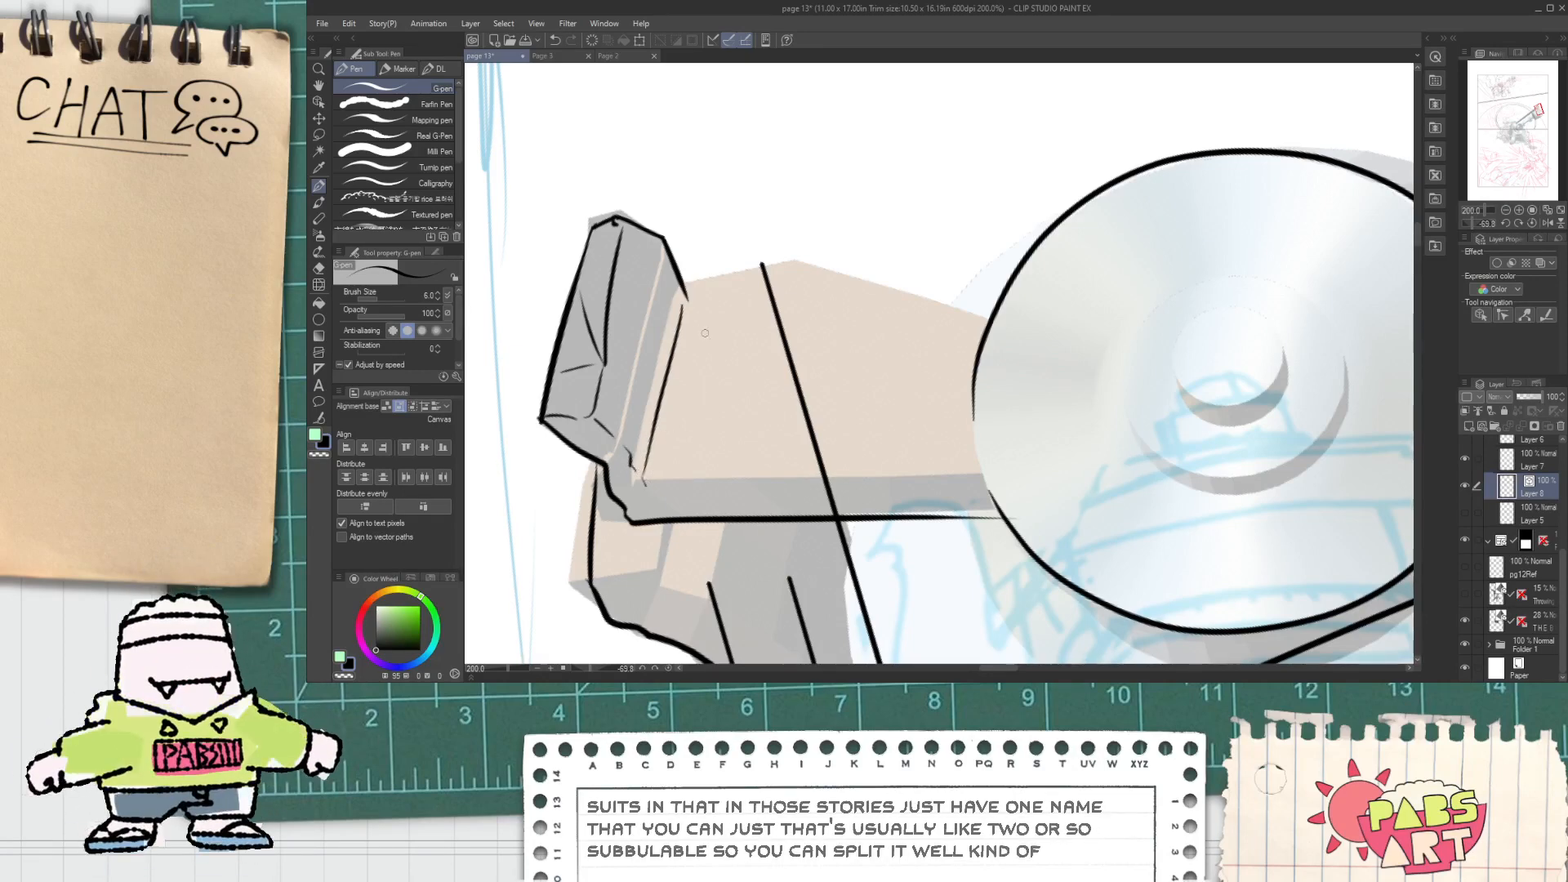
Step: Ink the arm's peaked upper edge in two strokes, from the end plate to the round disc
mouse_move(679, 299)
mouse_down()
mouse_move(809, 259)
mouse_move(1041, 372)
mouse_up()
key(ctrl+z)
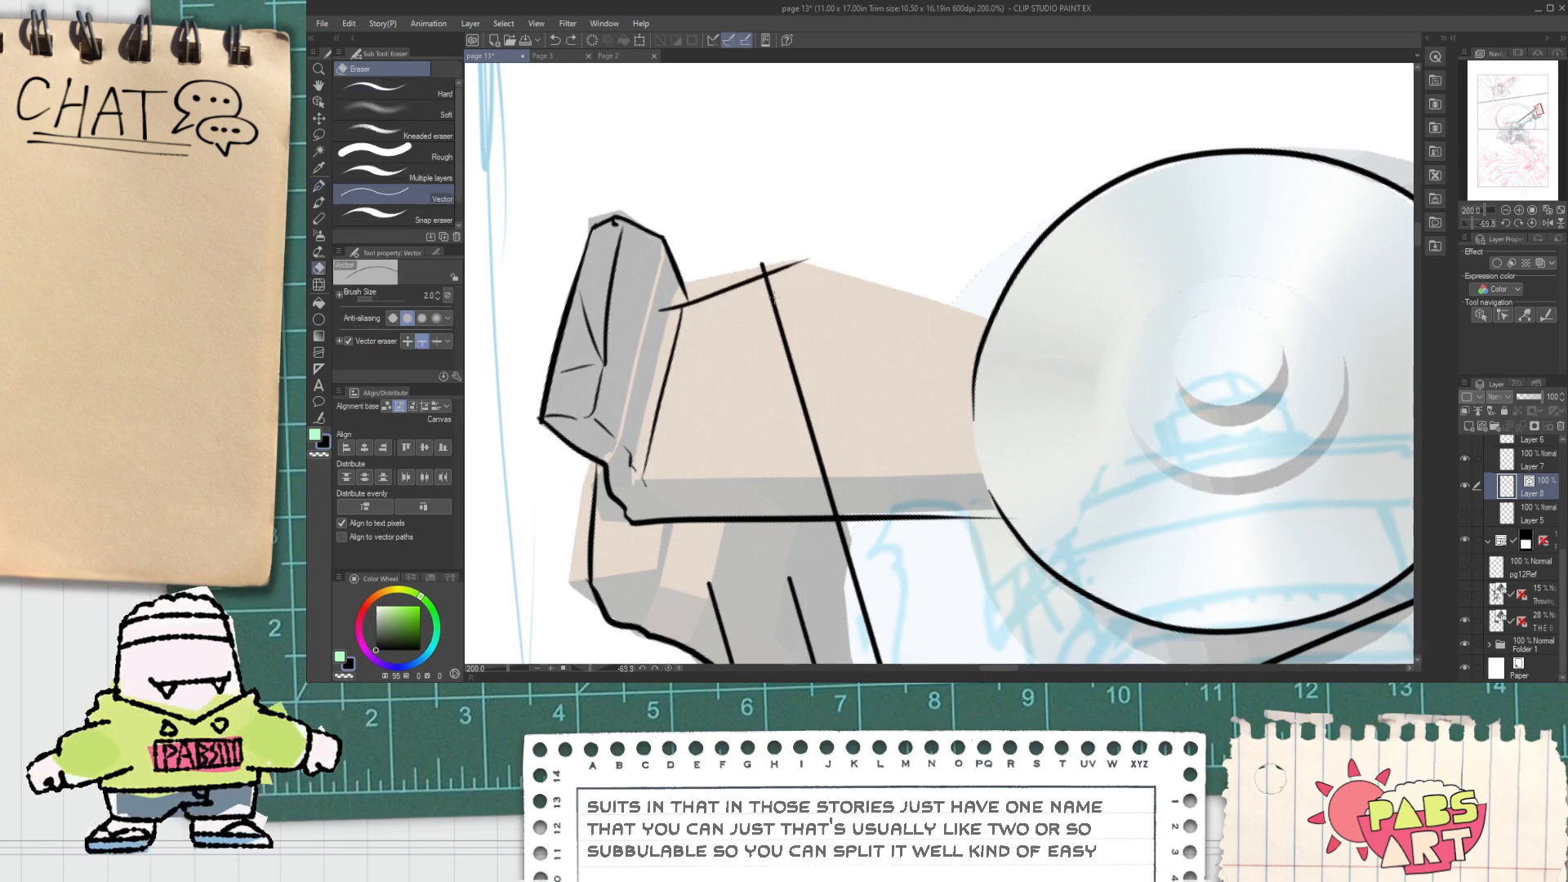
drag(767, 270, 1024, 311)
key(space)
drag(767, 483, 767, 357)
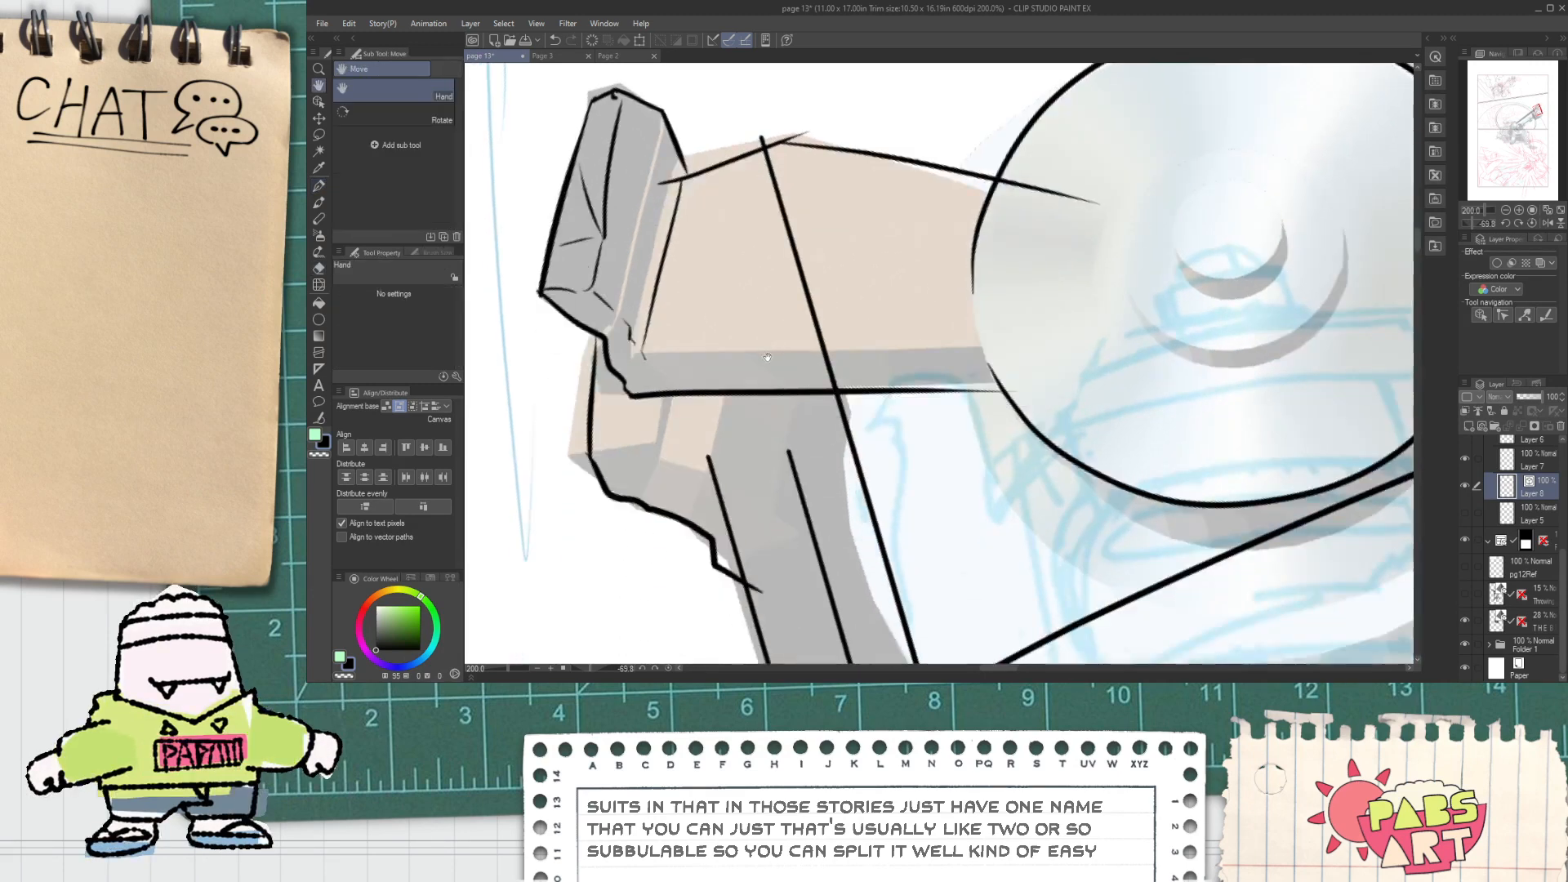
Step: Erase the bar line crossing the arm and trim the arm's upper-edge overshoots at the disc, peak and end plate
scroll(760, 362, down, 4)
scroll(802, 329, up, 3)
key(e)
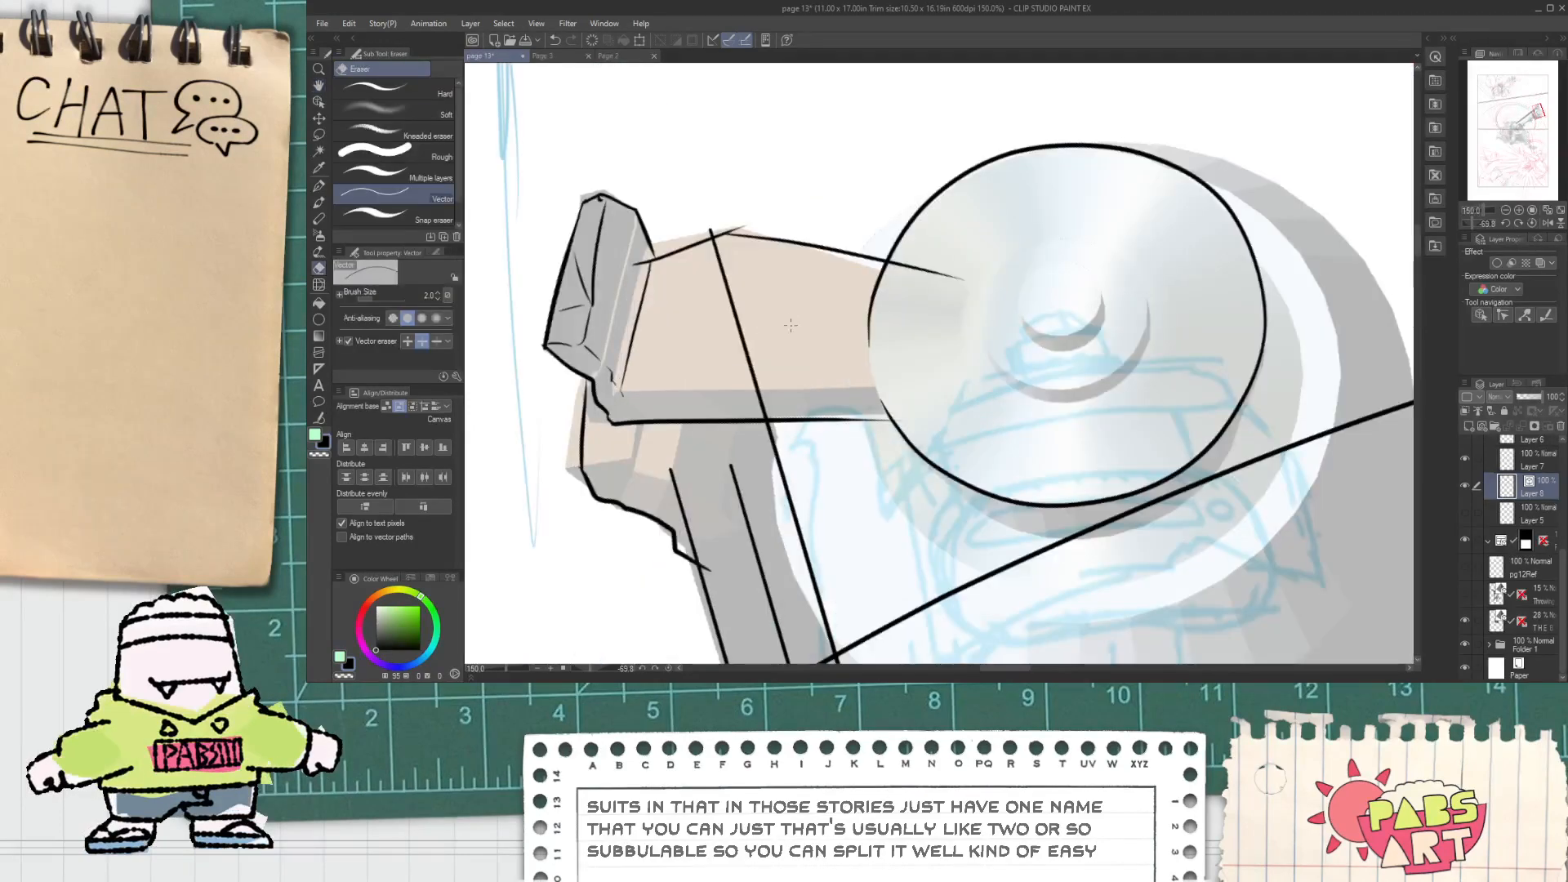
click(742, 334)
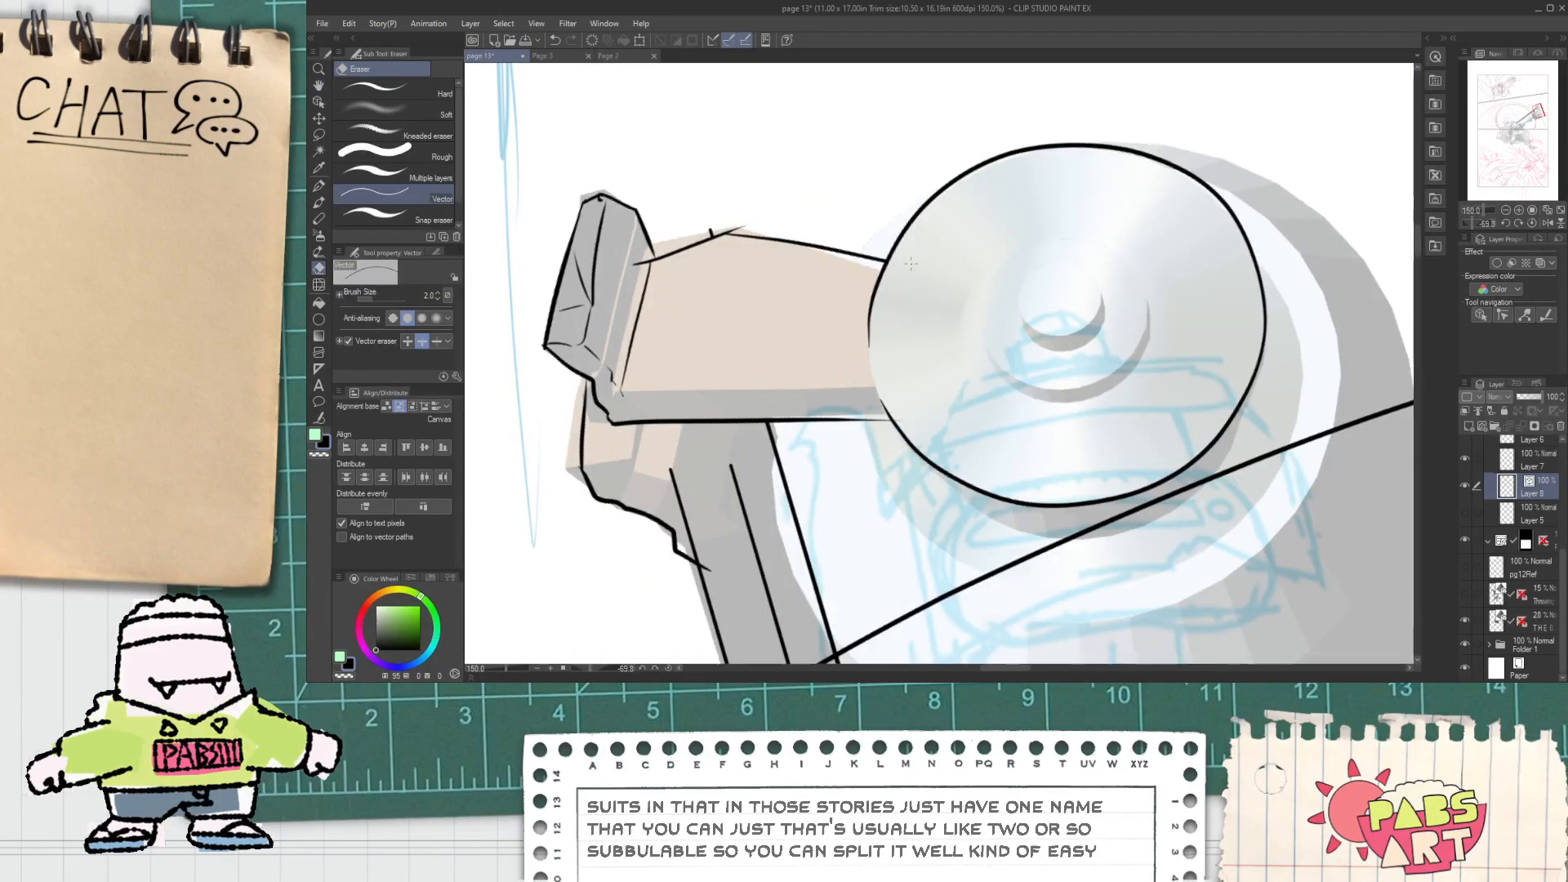
scroll(683, 245, up, 1)
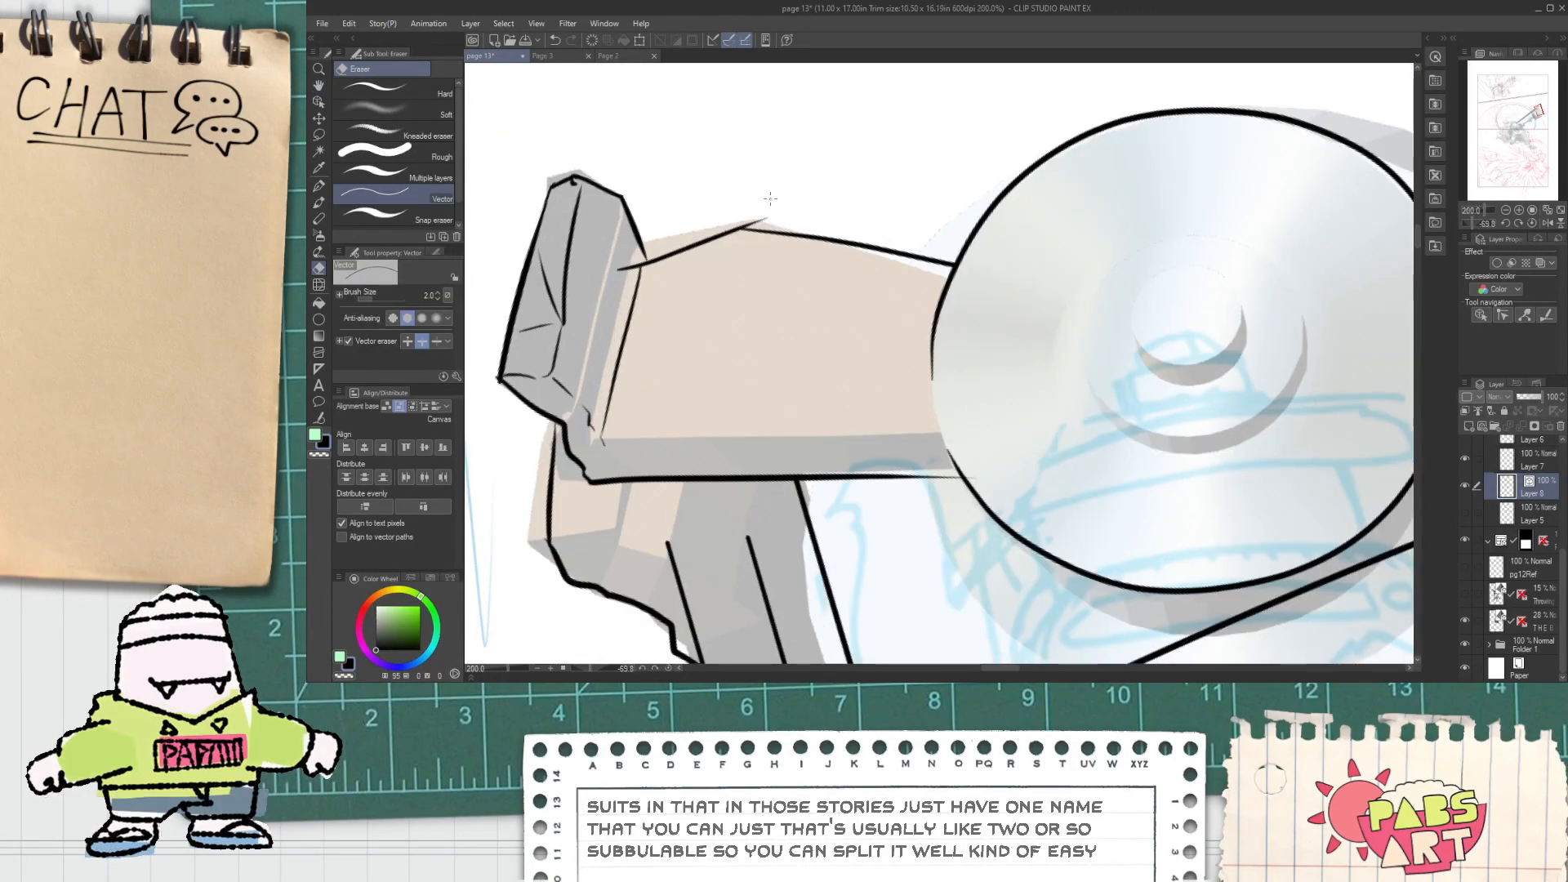
click(625, 268)
scroll(627, 267, down, 3)
scroll(809, 268, up, 3)
key(p)
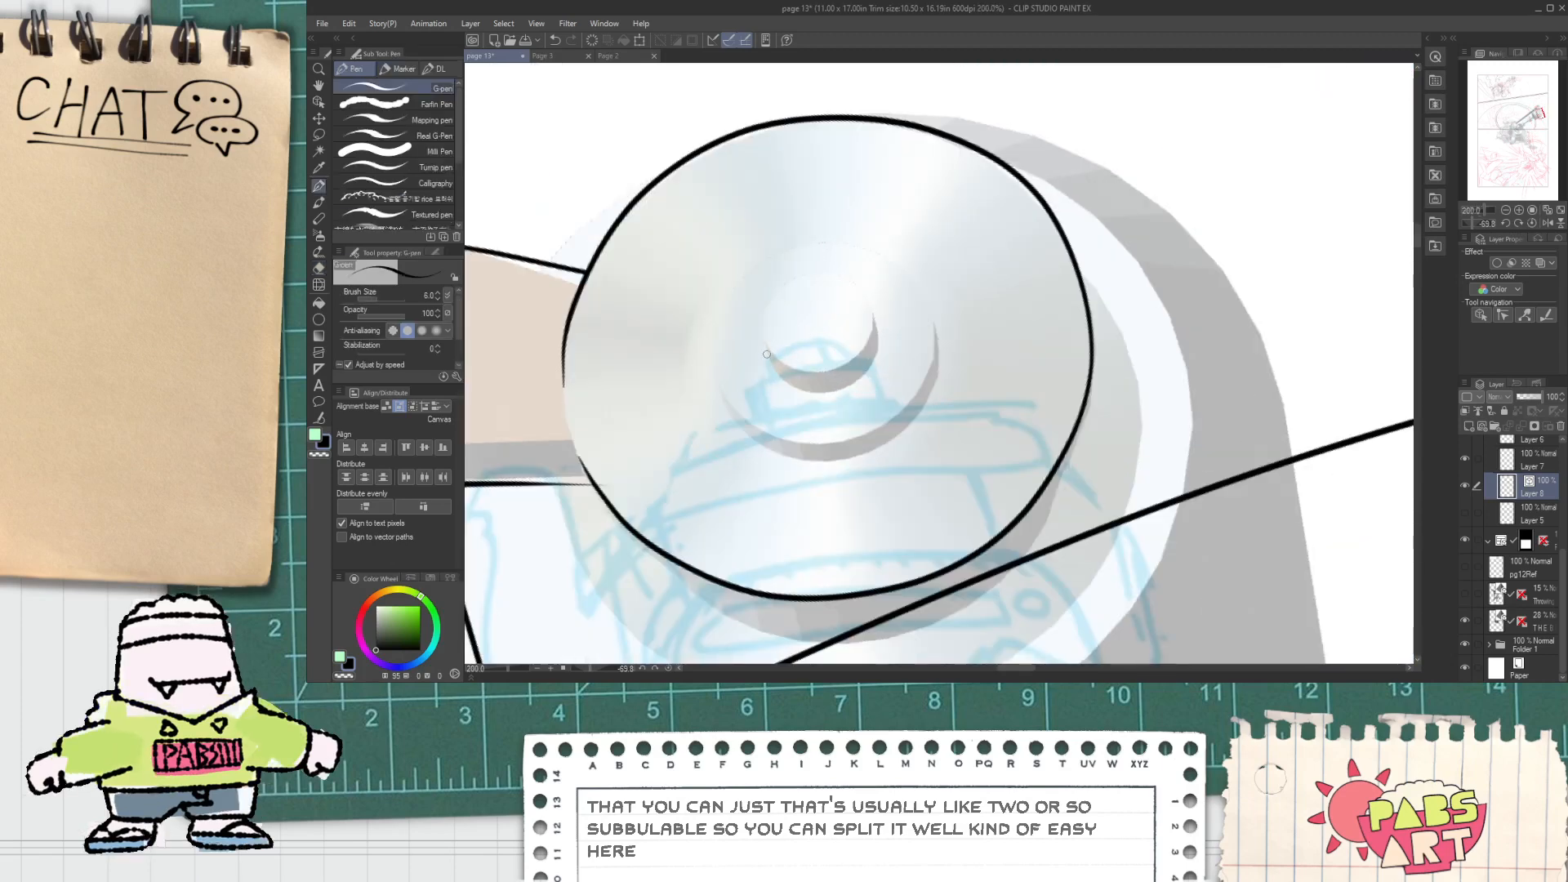
scroll(766, 354, up, 1)
scroll(766, 353, down, 1)
drag(695, 406, 904, 439)
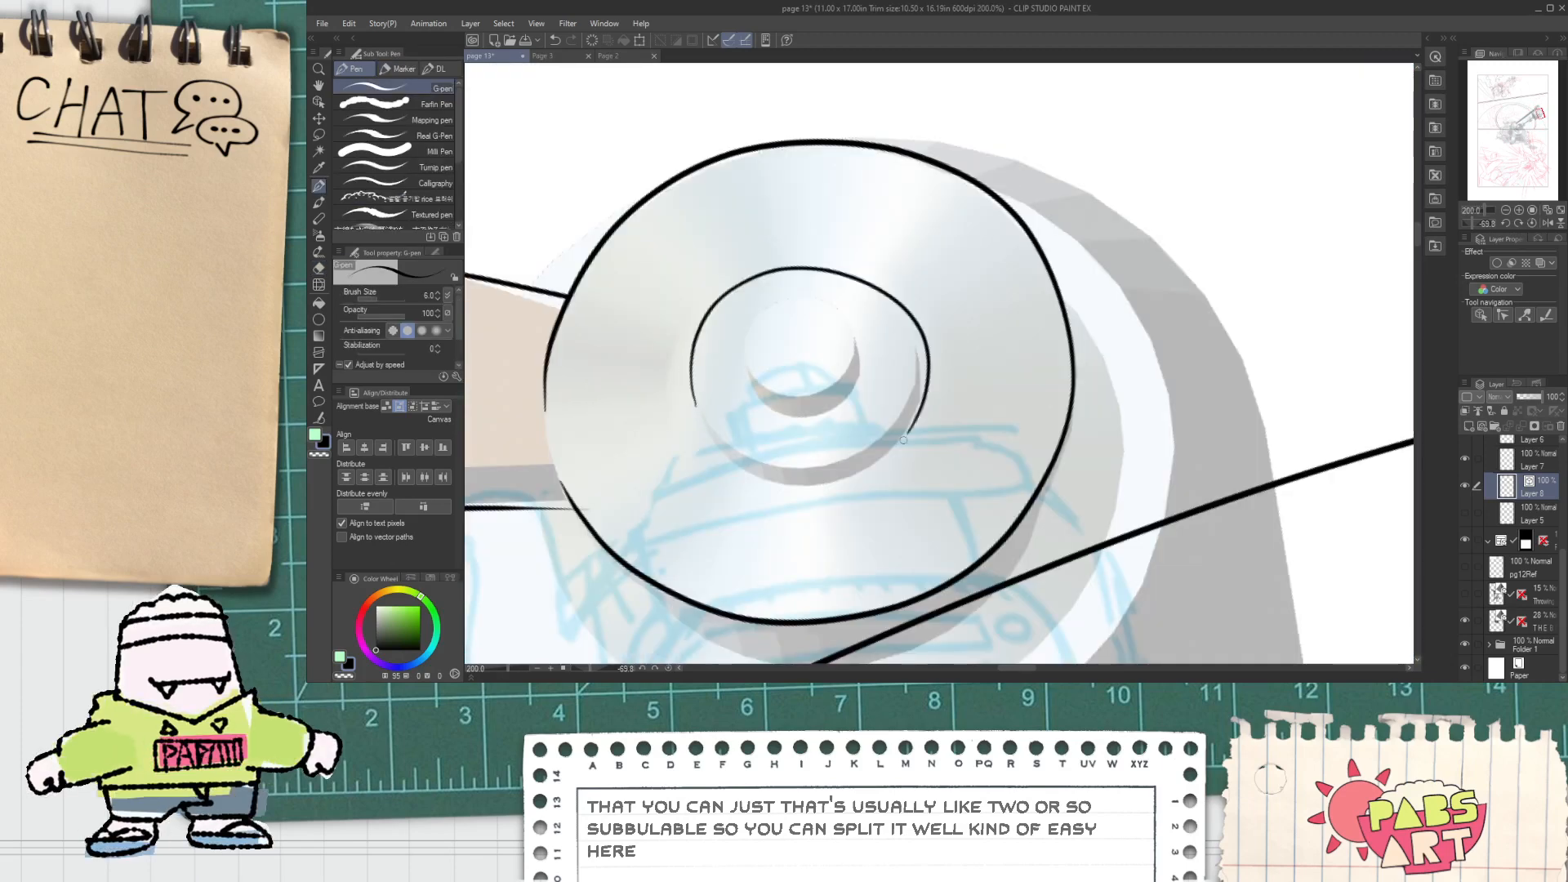
key(ctrl+z)
Step: Duplicate the disc outline, scale the copy down and stretch it to fit the raised inner ring of the reference
key(o)
drag(1207, 310, 990, 416)
key(ctrl+c)
key(ctrl+v)
drag(1160, 224, 929, 391)
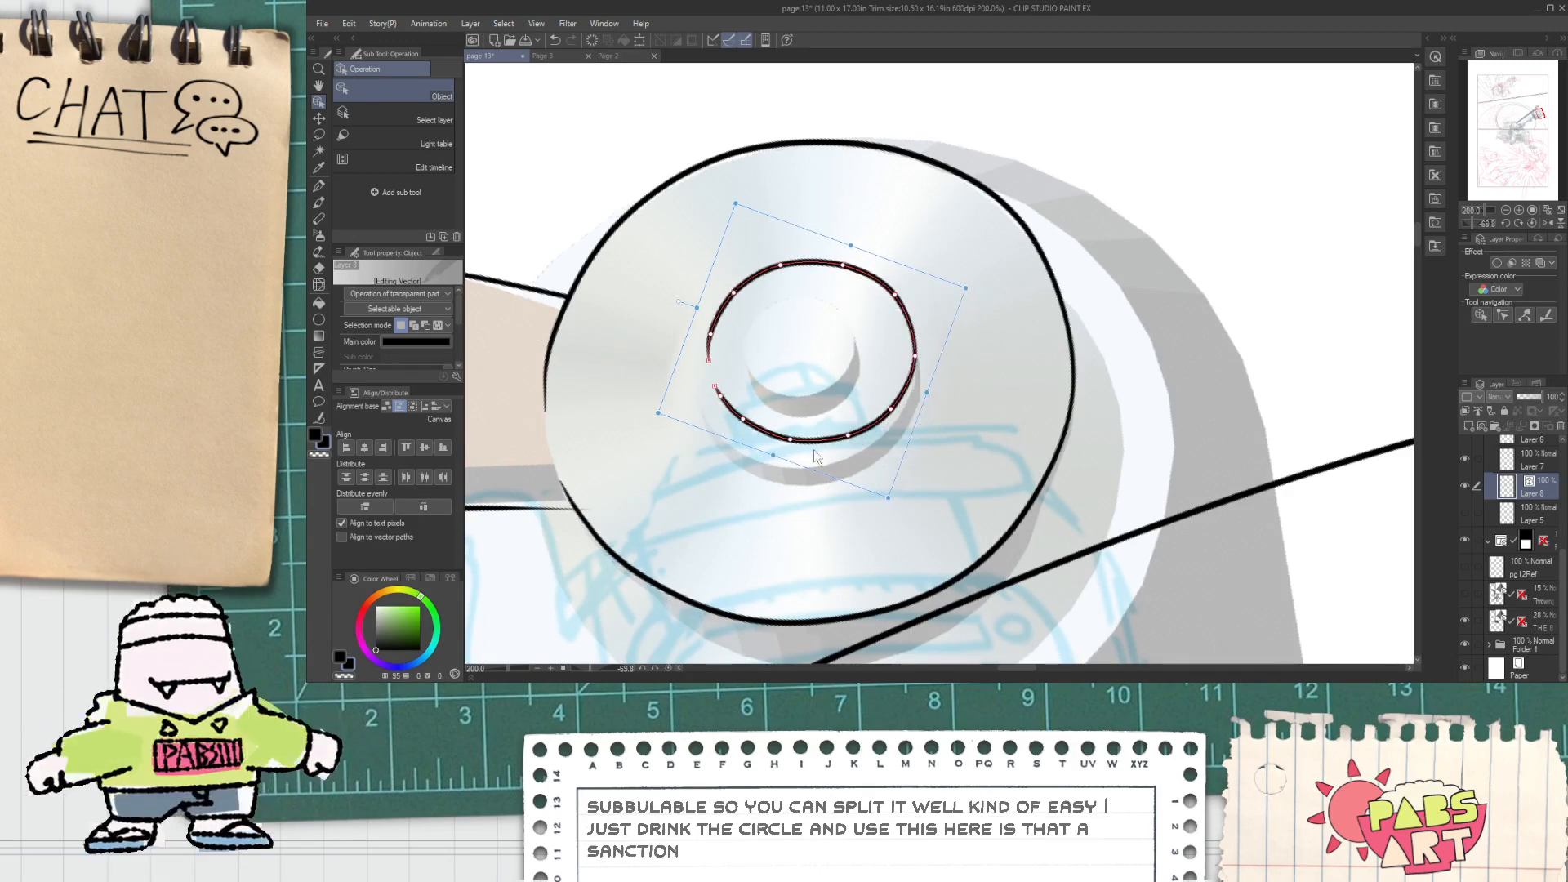
drag(774, 456, 760, 493)
drag(921, 410, 936, 417)
click(838, 405)
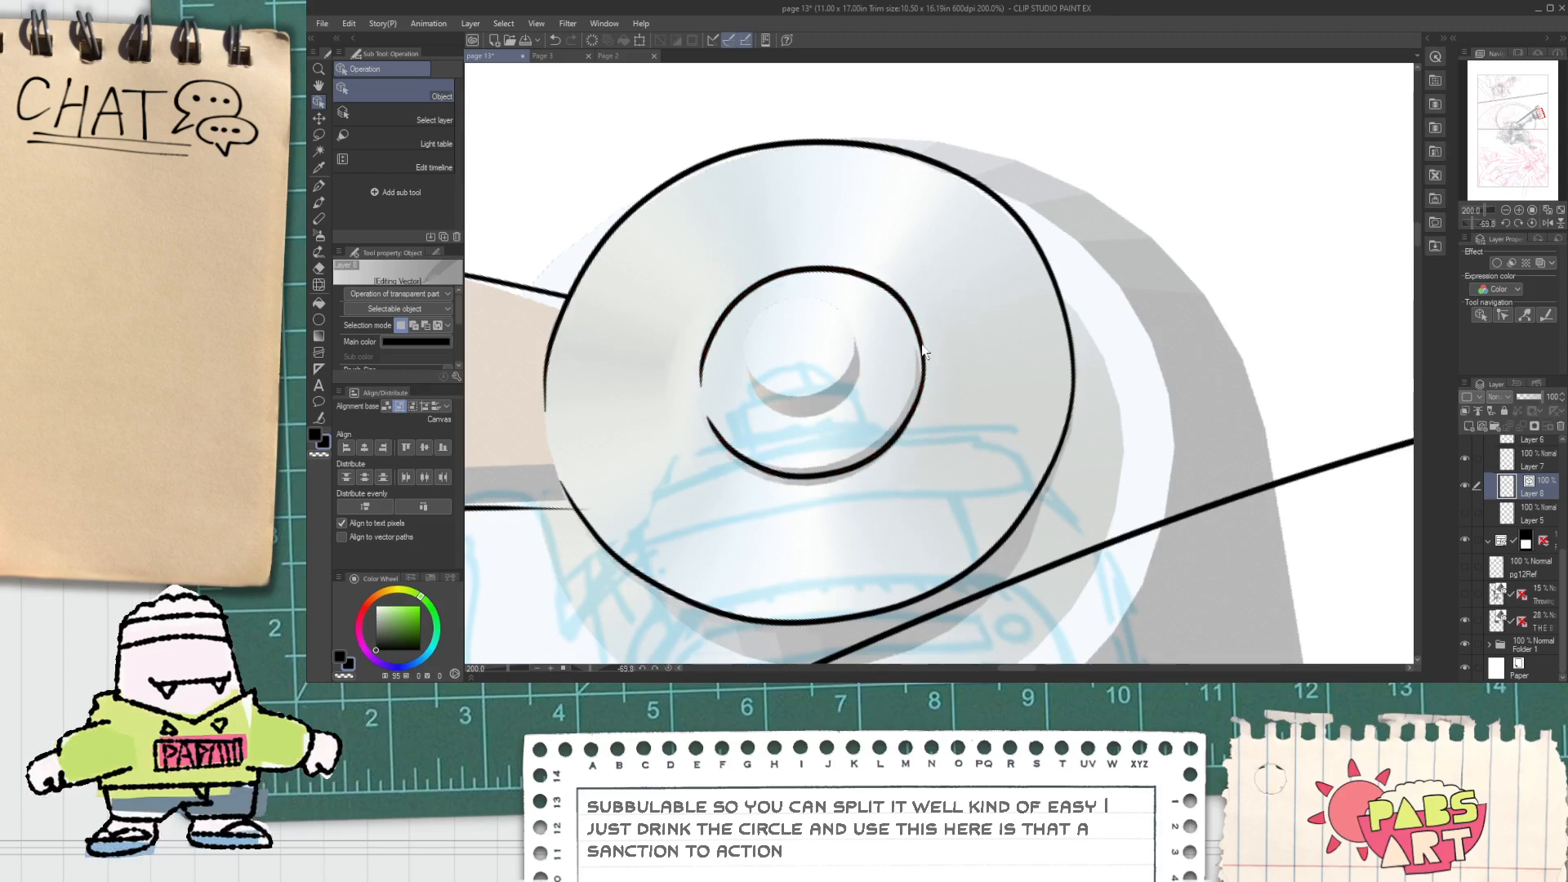
Step: Ink the small circle around the raised knob at the centre of the disc
scroll(761, 341, up, 3)
key(p)
mouse_move(729, 378)
mouse_down()
mouse_move(738, 341)
mouse_move(889, 404)
mouse_up()
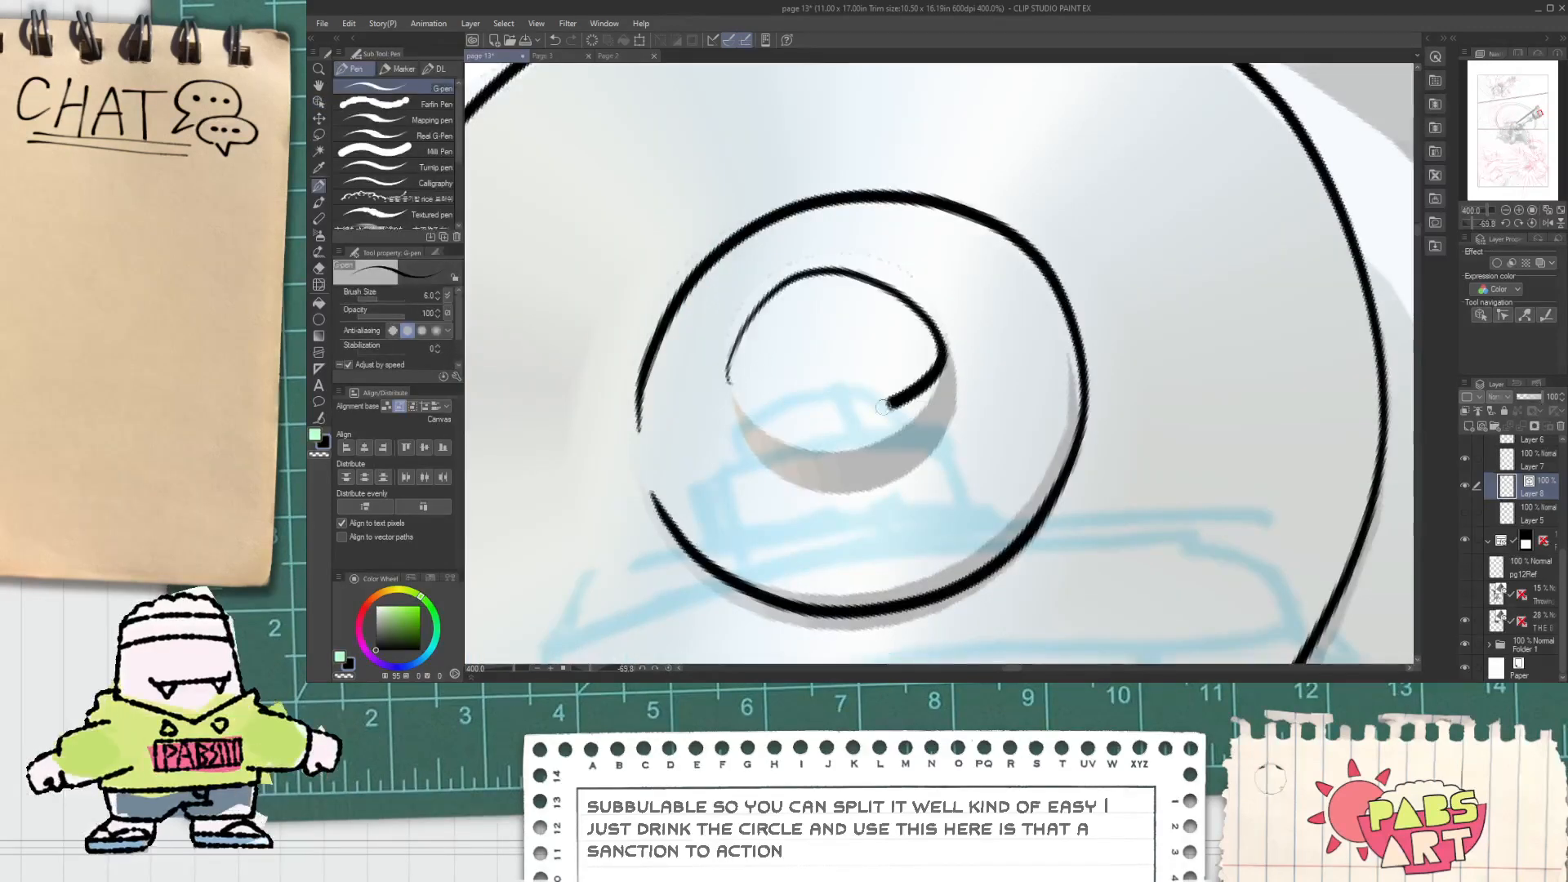
key(ctrl+z)
mouse_move(880, 289)
mouse_down()
mouse_move(774, 307)
mouse_move(974, 352)
mouse_move(789, 300)
mouse_move(945, 307)
mouse_move(771, 318)
mouse_up()
key(ctrl+z)
key(ctrl+z)
scroll(827, 362, down, 4)
scroll(830, 376, down, 3)
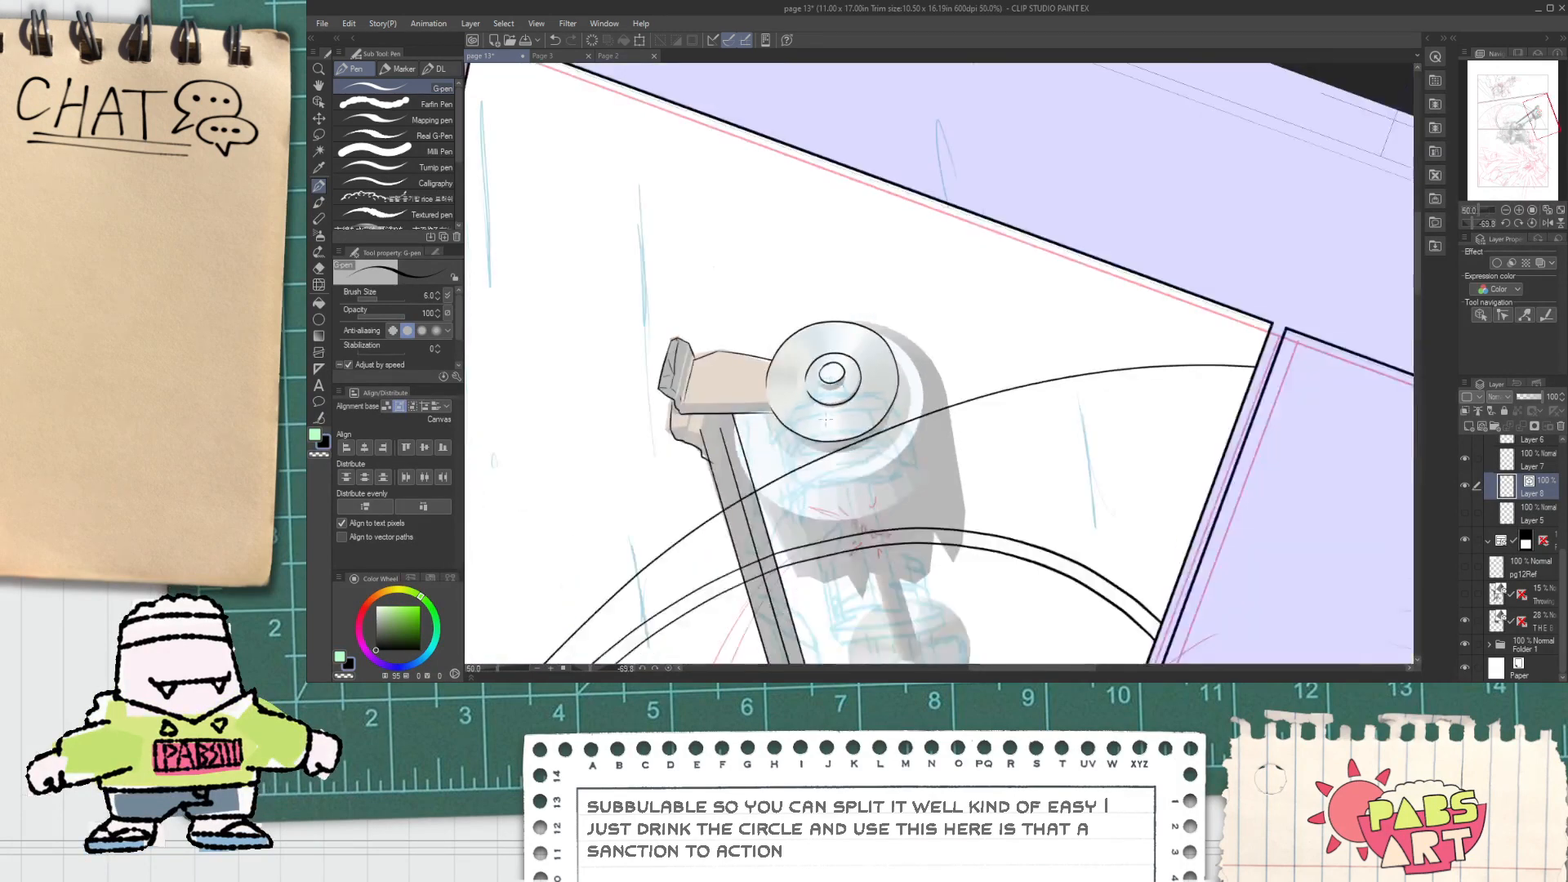
Step: Ink the long edge between the arm's beige face and grey underside, from the end plate to the disc
key(space)
drag(802, 436, 755, 418)
scroll(663, 388, up, 5)
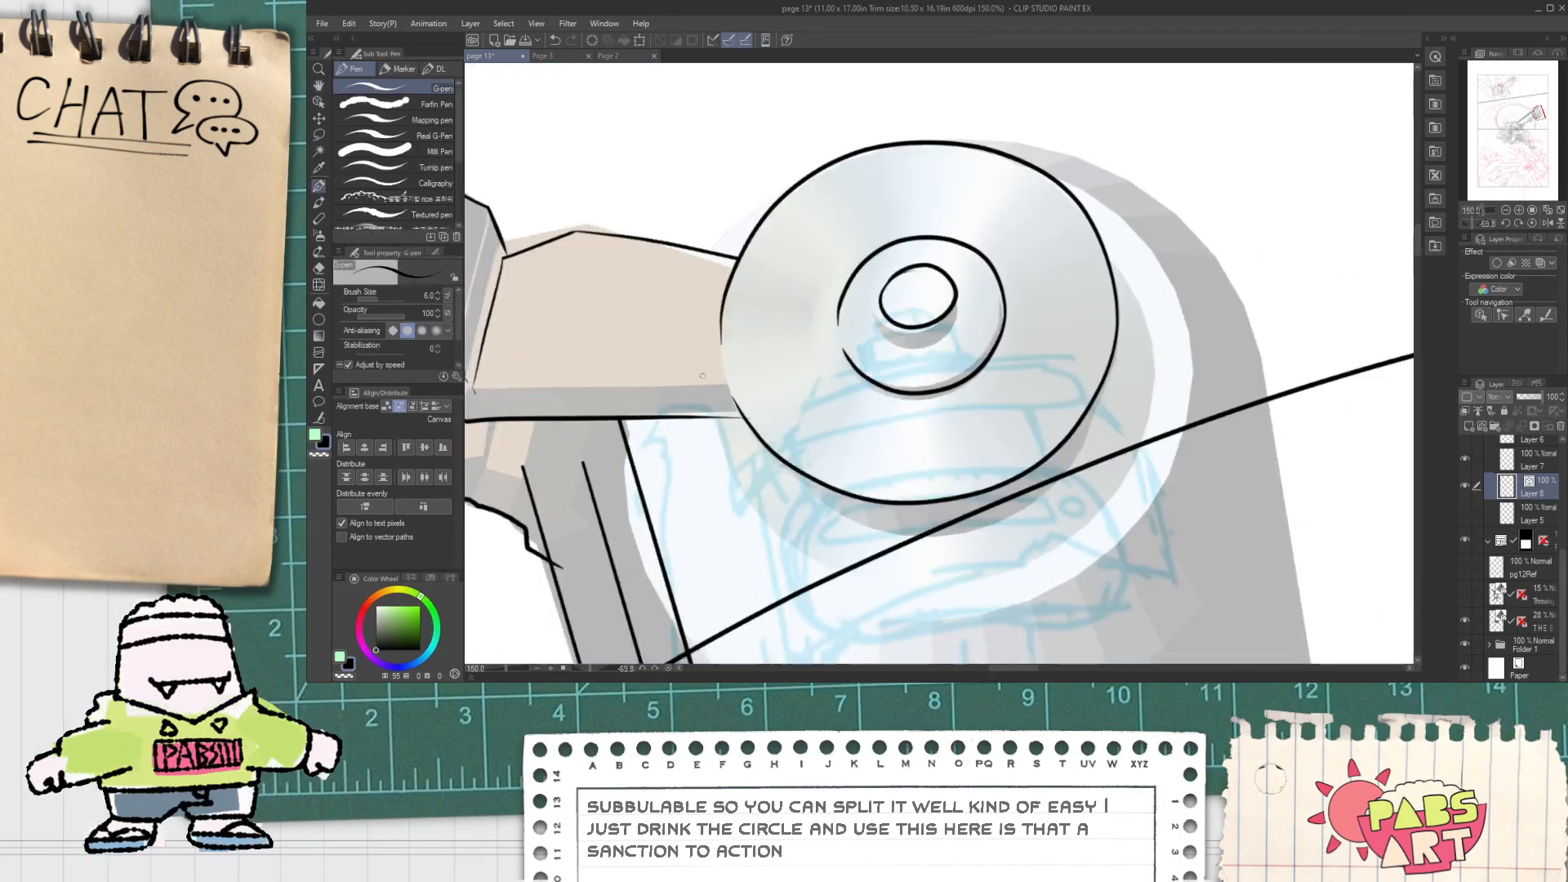
drag(574, 384, 939, 380)
key(ctrl+z)
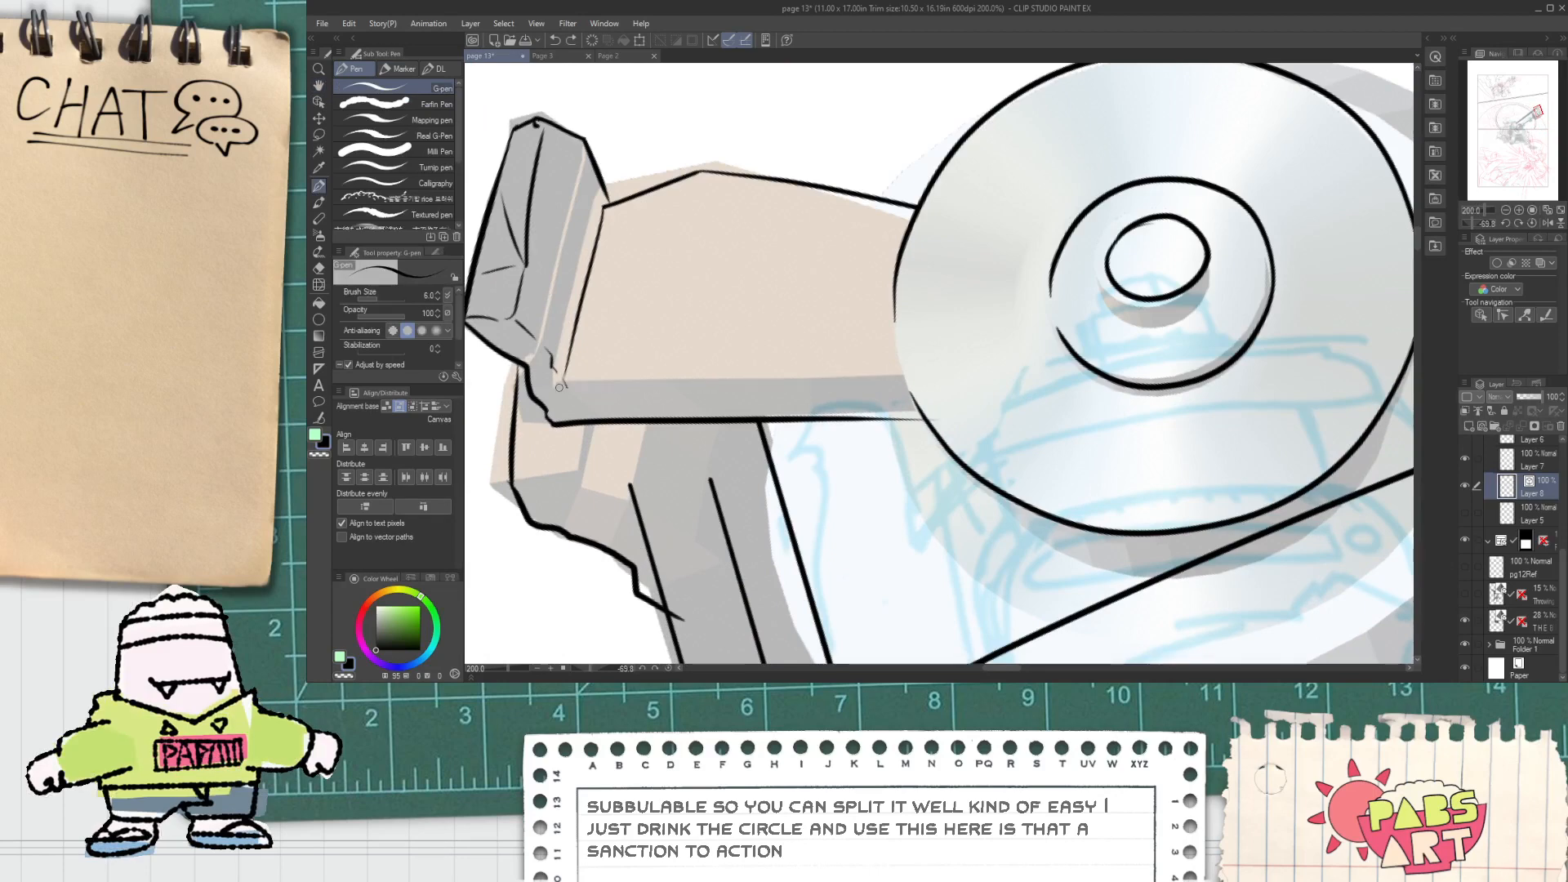
drag(566, 380, 878, 377)
key(ctrl+z)
drag(566, 382, 930, 386)
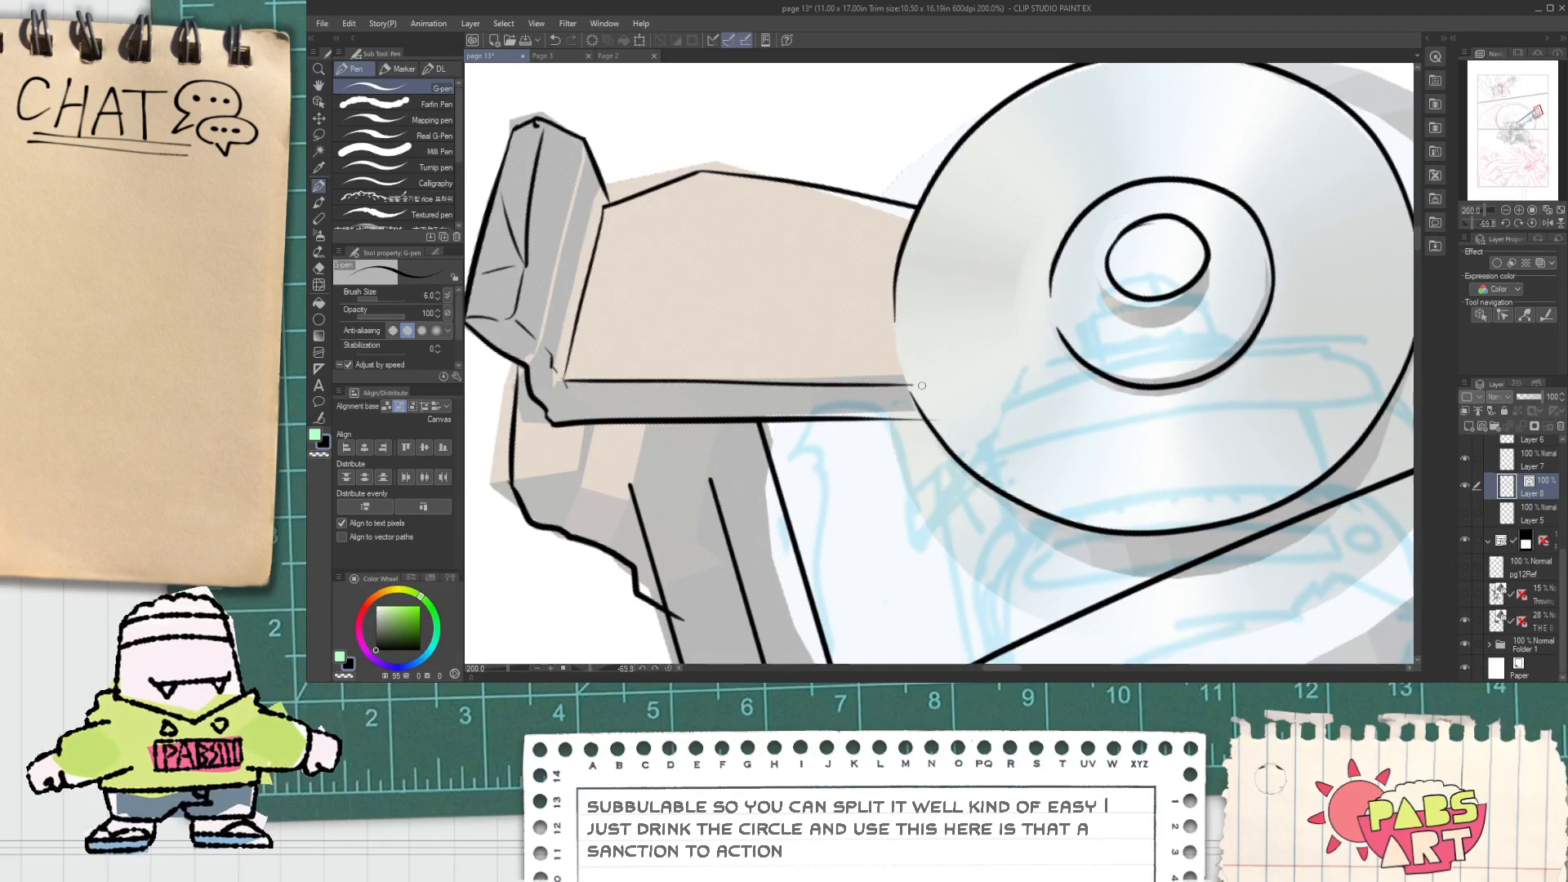
Step: Close the gap in the disc outline beside the arm and erase the arm line ends that run inside the disc
scroll(904, 364, up, 4)
scroll(907, 423, down, 2)
drag(892, 292, 929, 458)
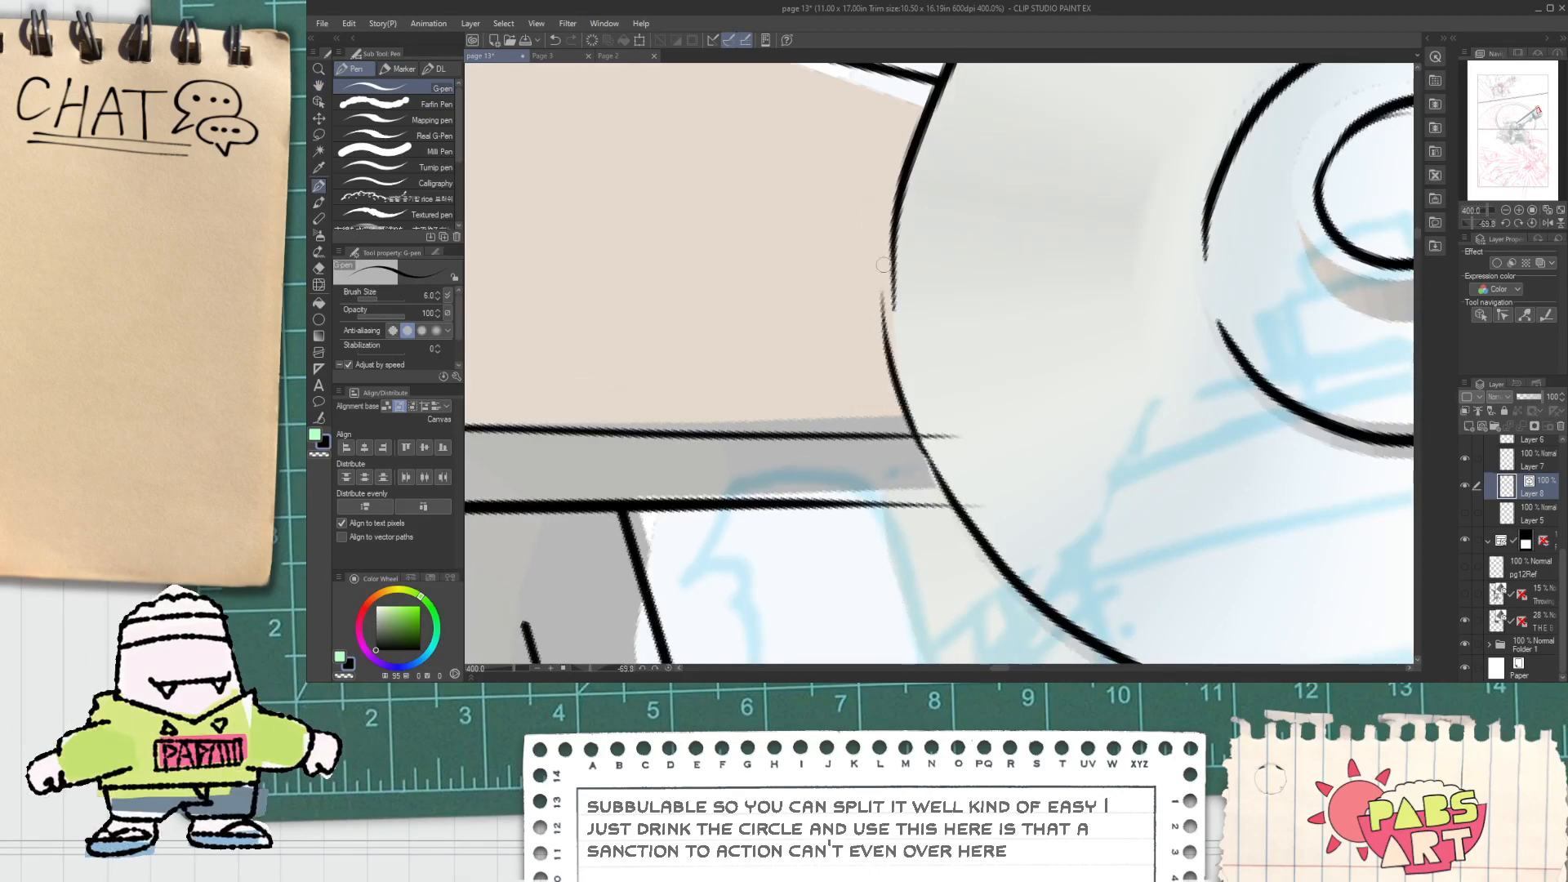
key(ctrl+z)
drag(891, 263, 969, 518)
key(ctrl+z)
drag(930, 468, 902, 192)
key(ctrl+z)
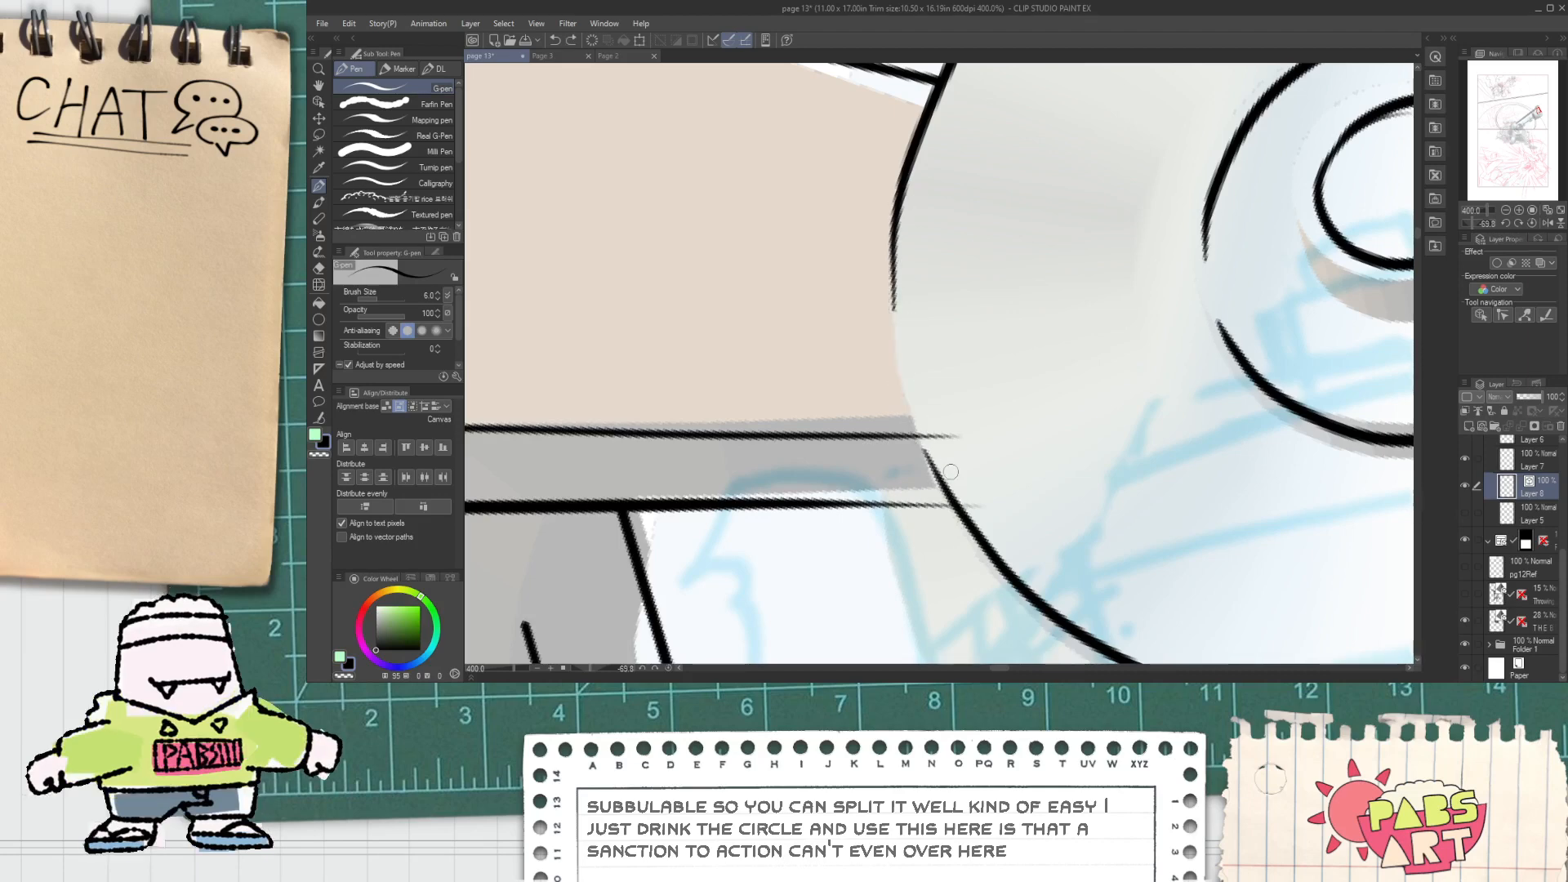
drag(945, 482, 908, 175)
key(h)
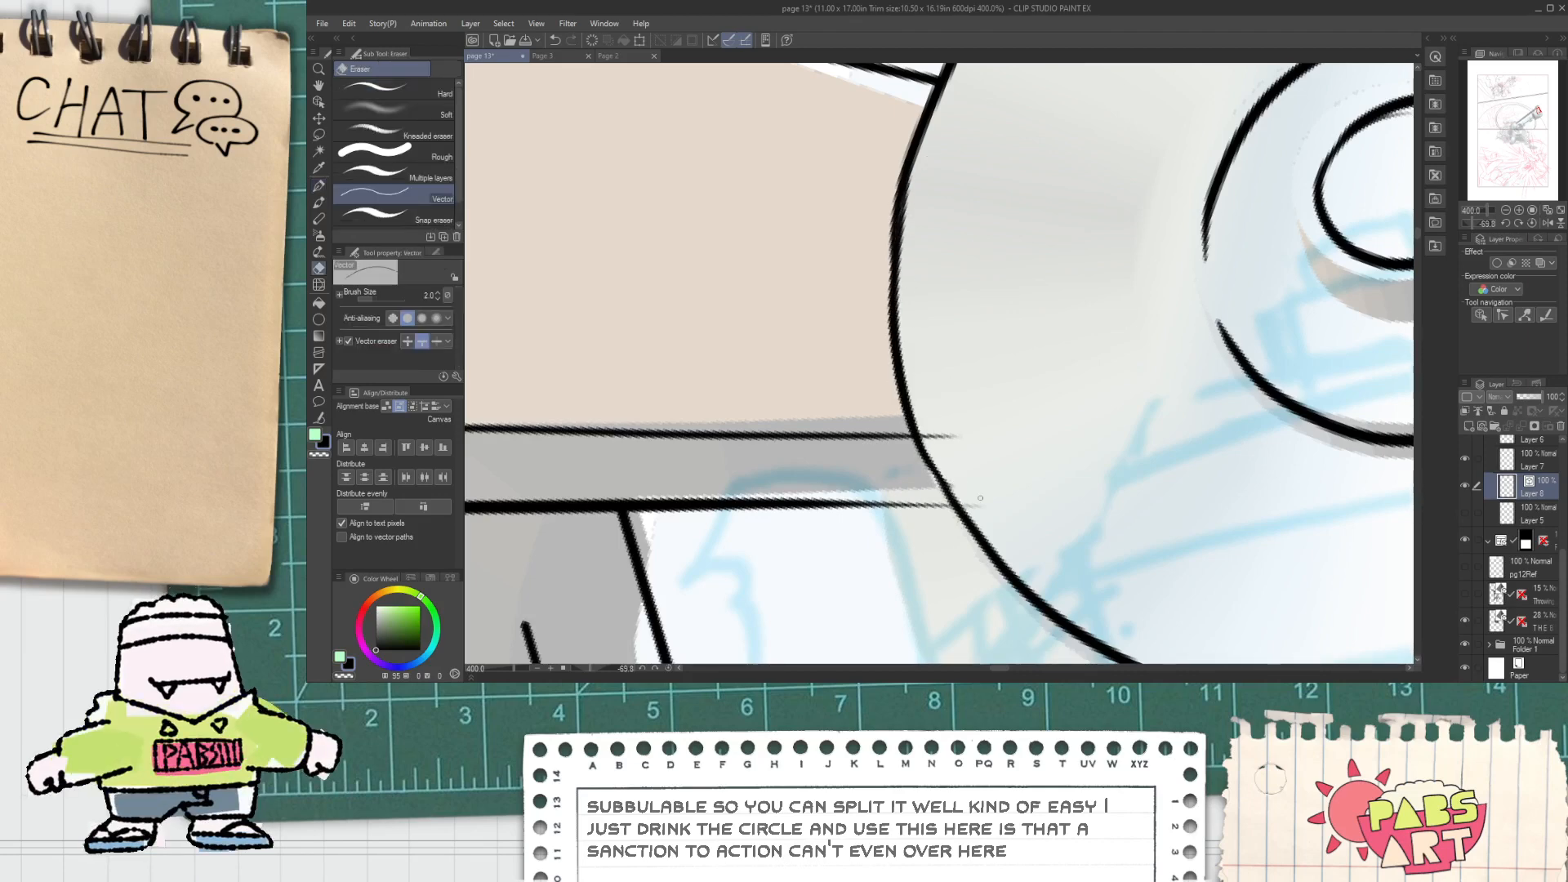
scroll(1040, 518, down, 5)
scroll(1041, 518, up, 2)
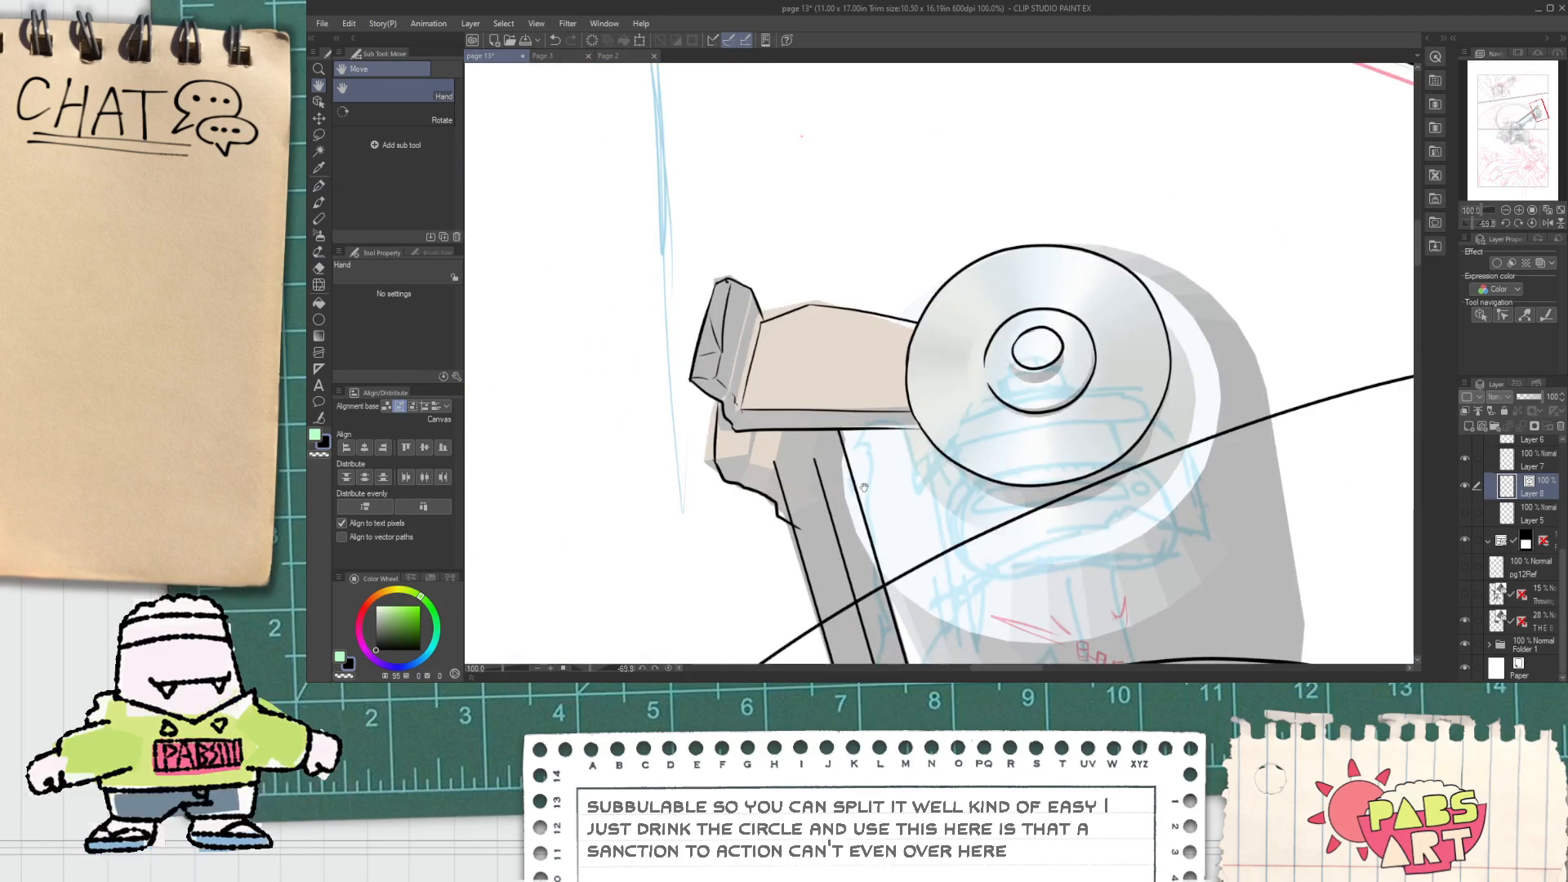
scroll(850, 496, up, 1)
key(p)
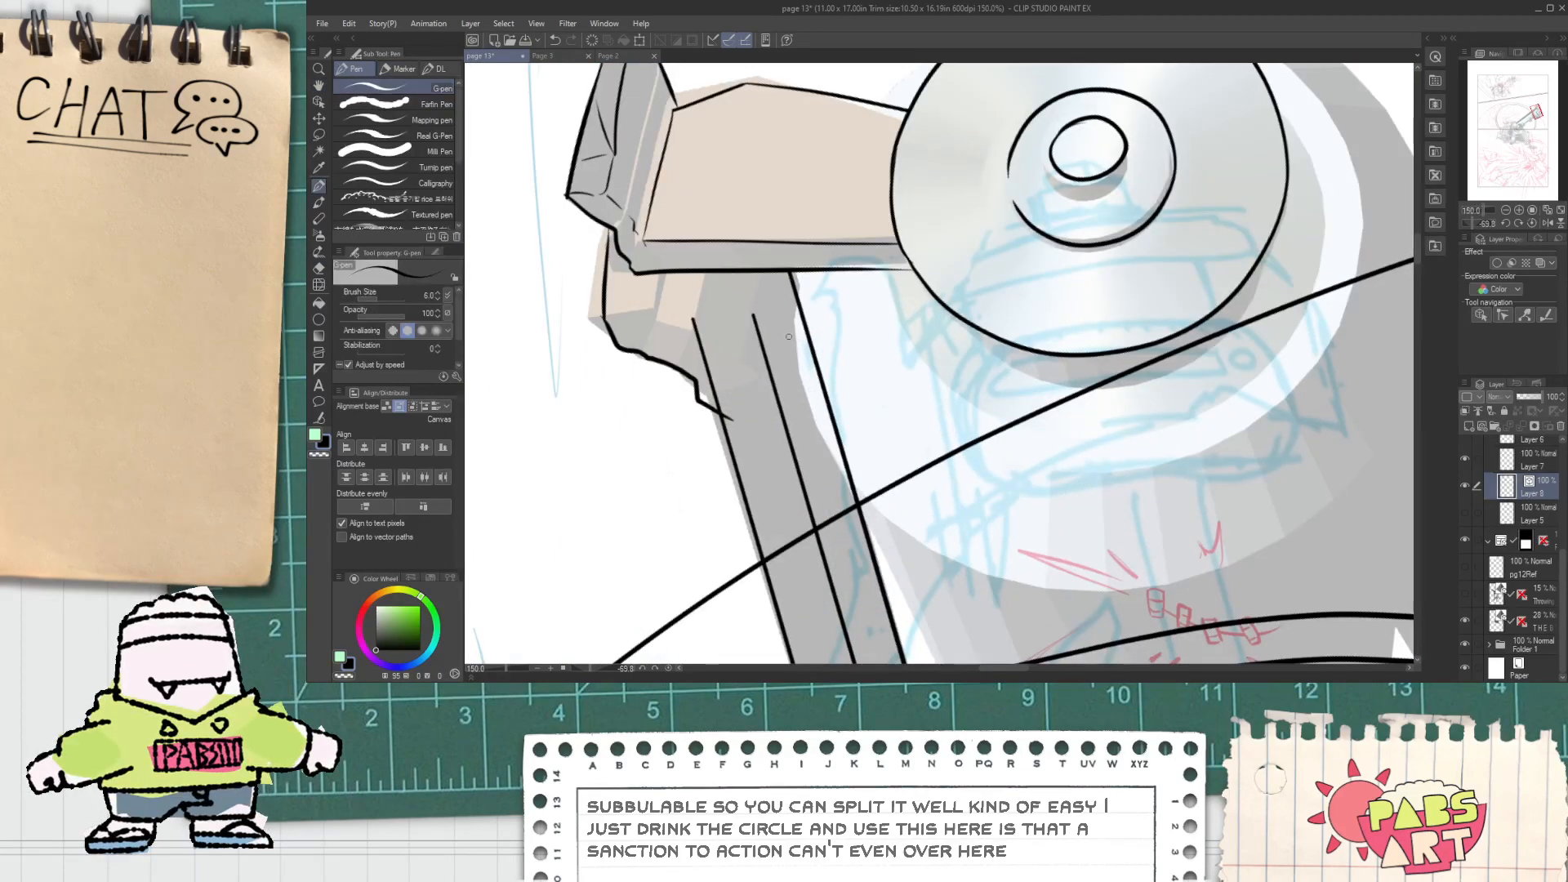
drag(803, 389, 913, 624)
key(ctrl+z)
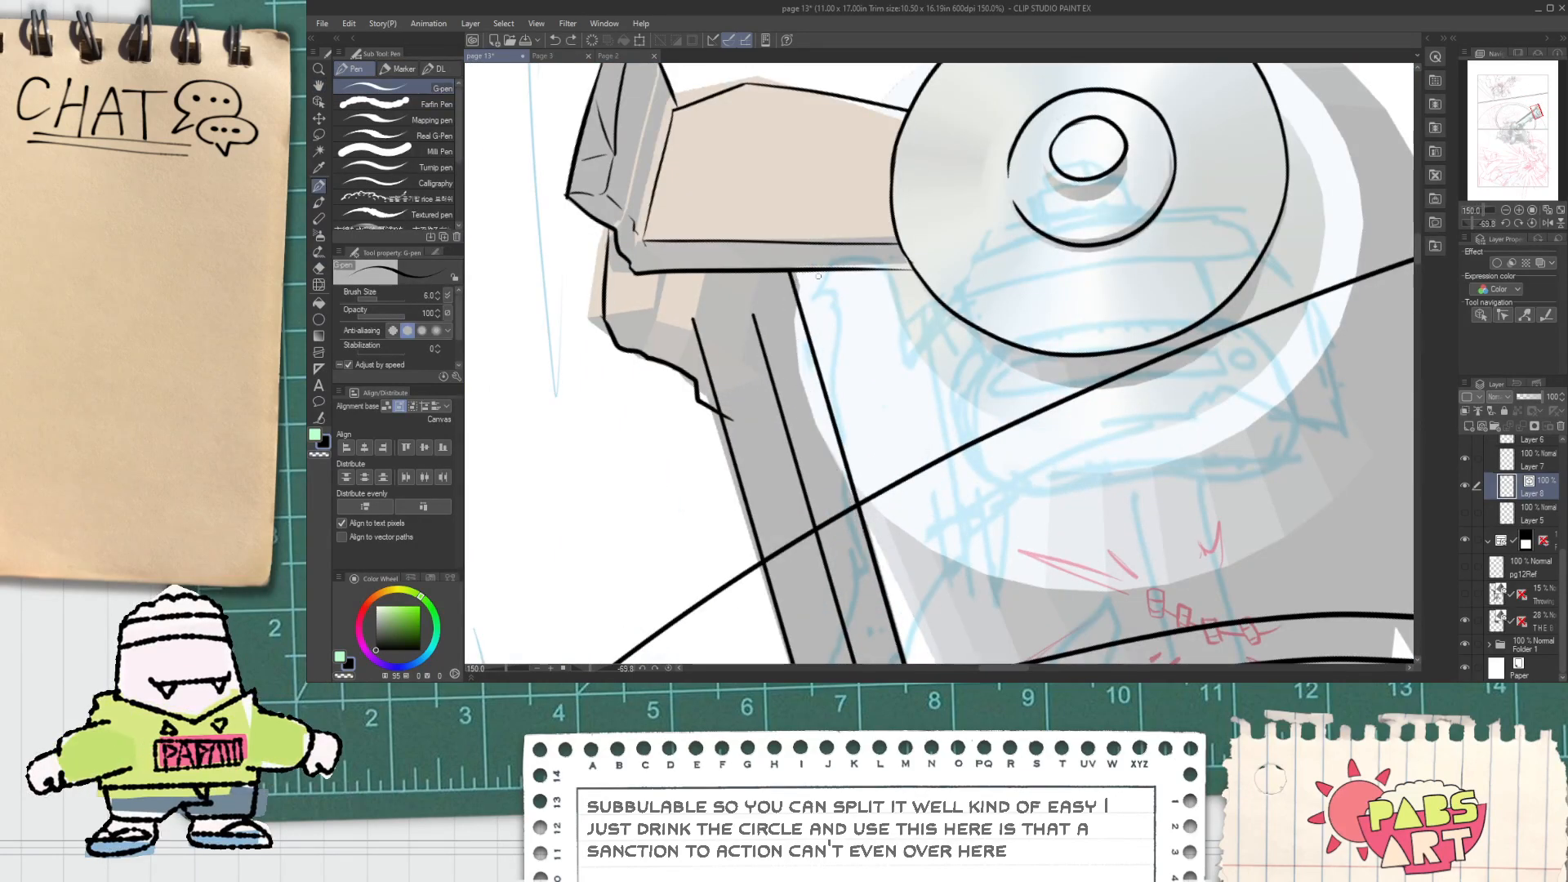
drag(820, 256, 827, 463)
key(e)
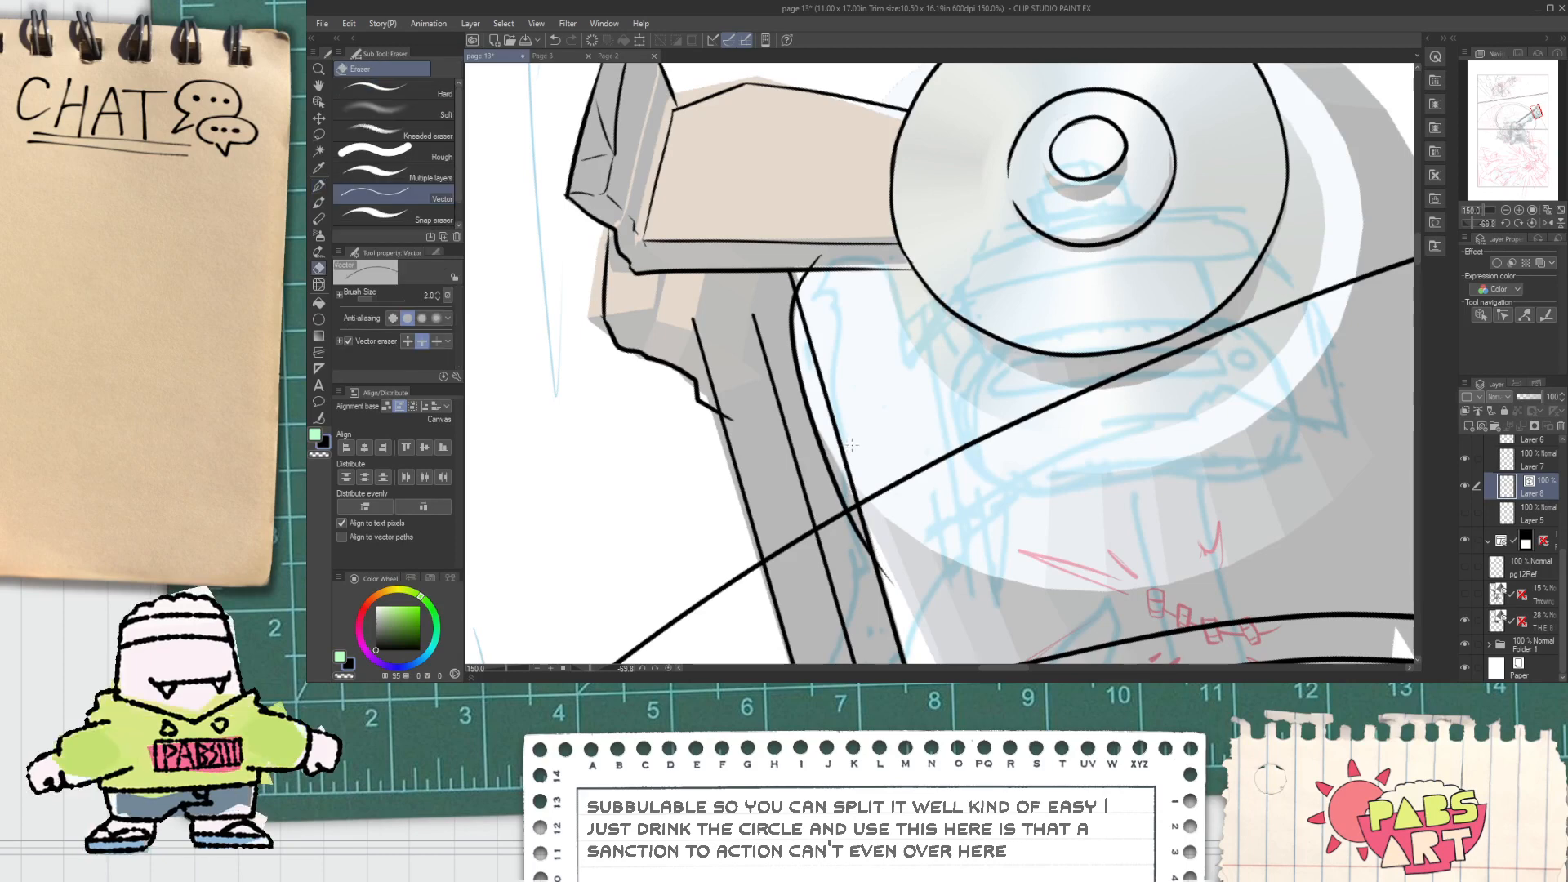
scroll(869, 542, down, 3)
scroll(862, 464, down, 1)
scroll(903, 479, up, 1)
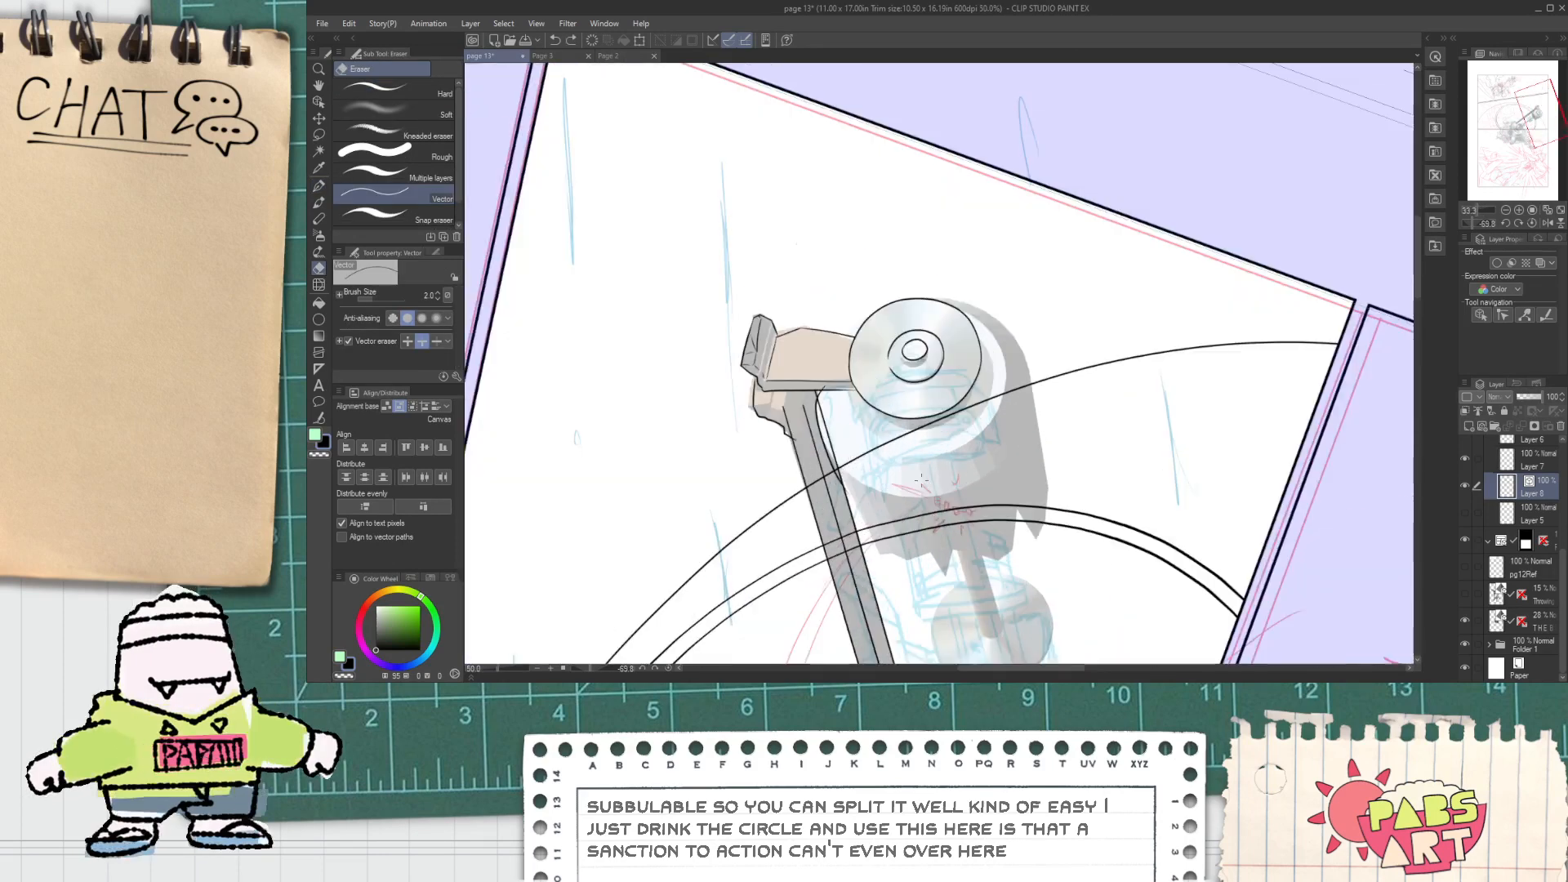
Step: Ink the curved top edge of the grey housing behind the disc and its long straight outer side
scroll(970, 323, up, 4)
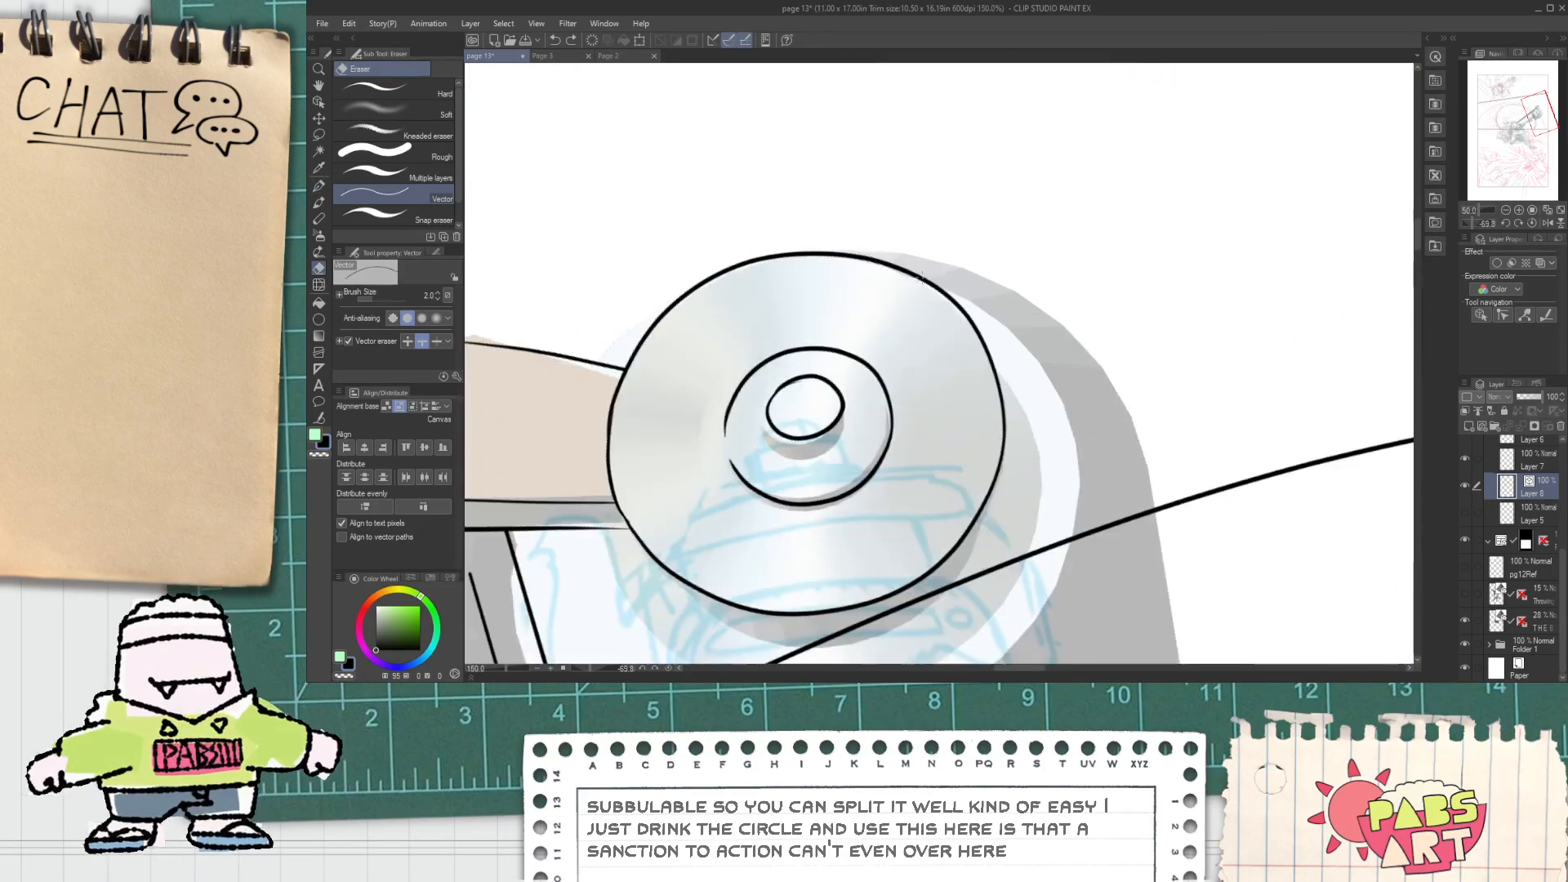
key(p)
drag(786, 260, 1155, 371)
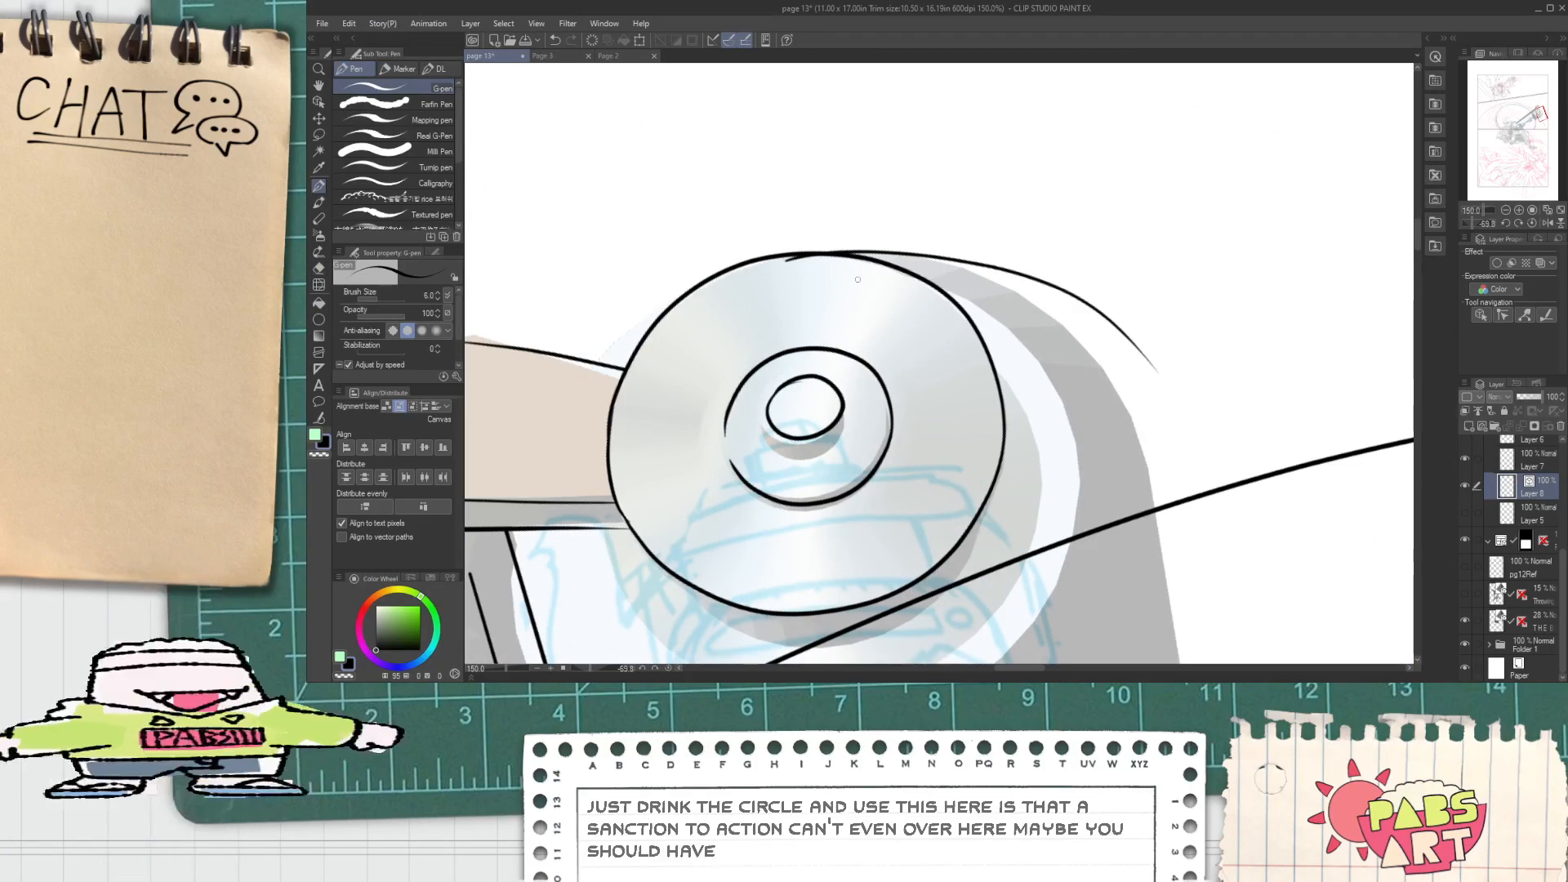
mouse_move(891, 251)
mouse_down()
mouse_move(1136, 414)
mouse_move(1101, 494)
mouse_move(962, 230)
mouse_up()
scroll(1066, 445, down, 1)
key(space)
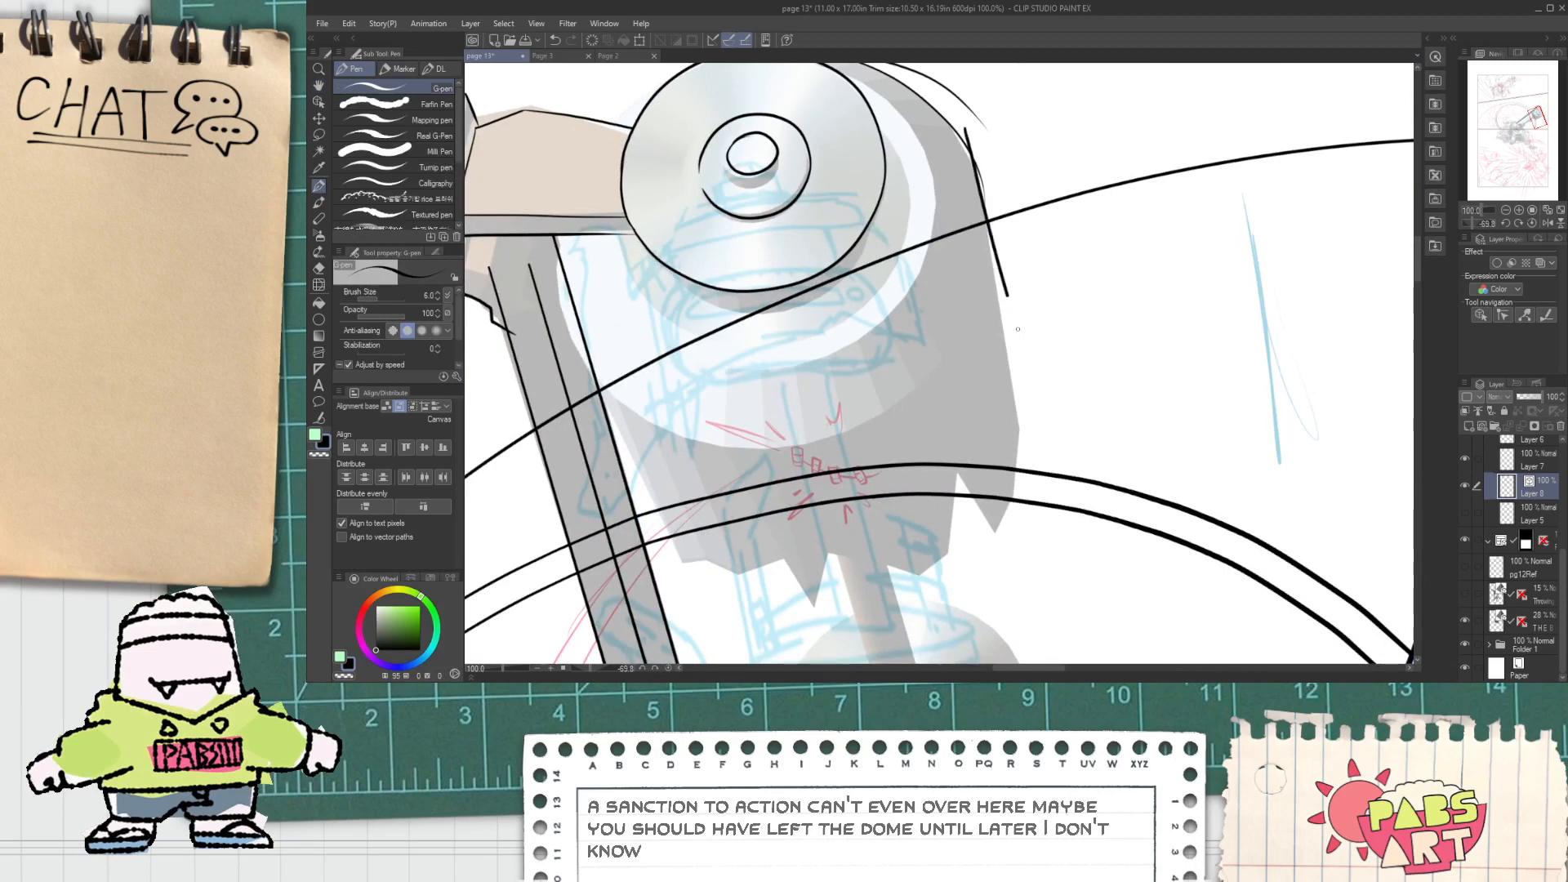
key(ctrl+z)
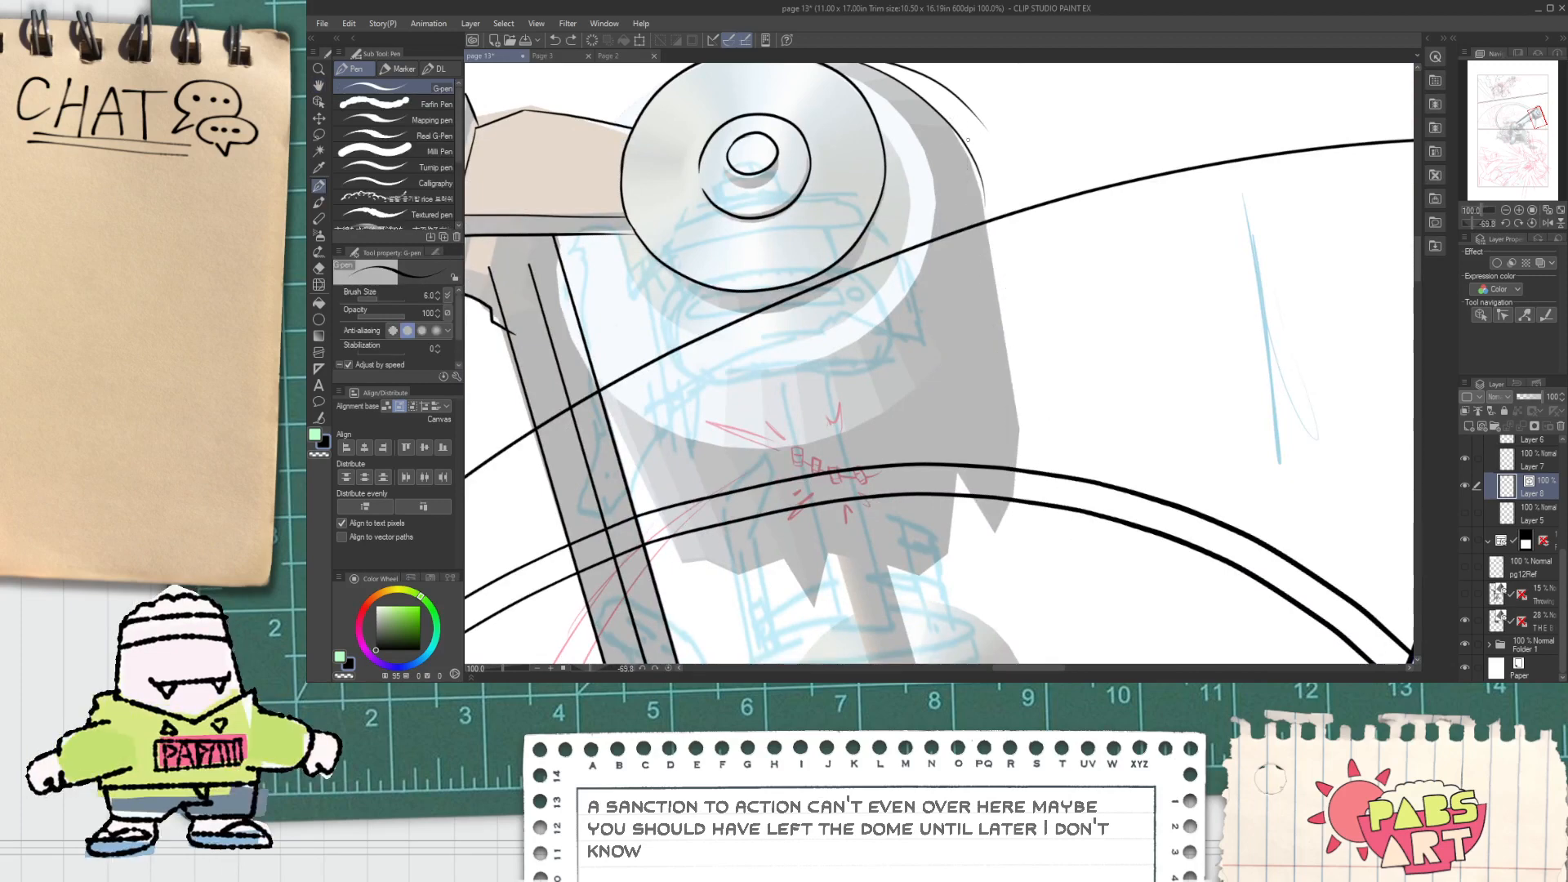
drag(963, 126, 1042, 491)
key(ctrl+z)
drag(963, 132, 1030, 498)
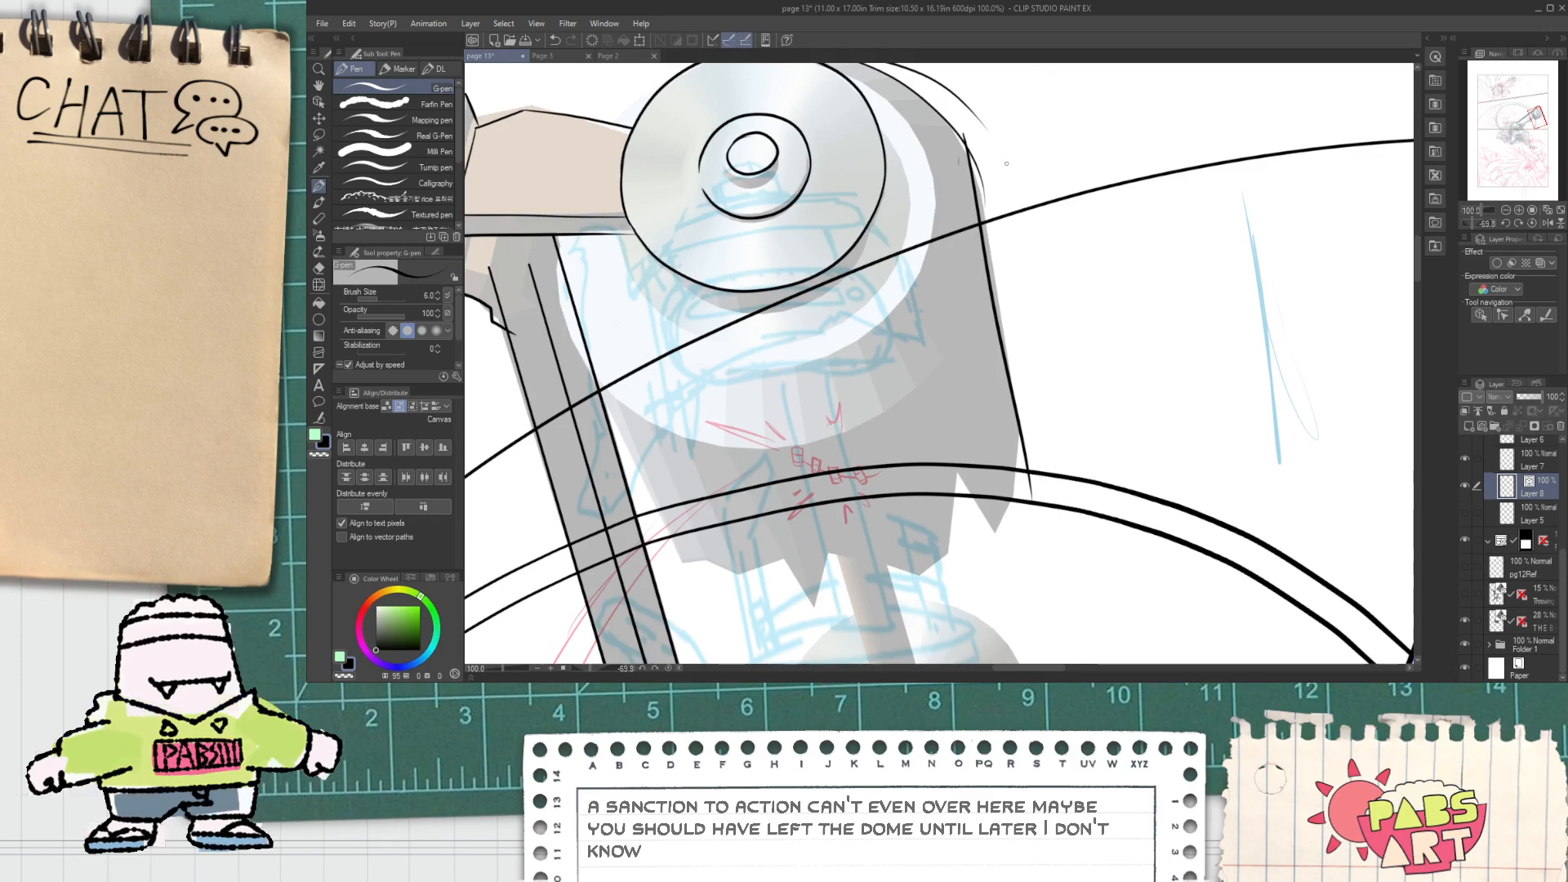
Step: Join the housing's curved top edge to its side line at the shoulder and erase the stray strokes outside the reference
key(space)
drag(1003, 172, 1100, 351)
scroll(1059, 304, up, 2)
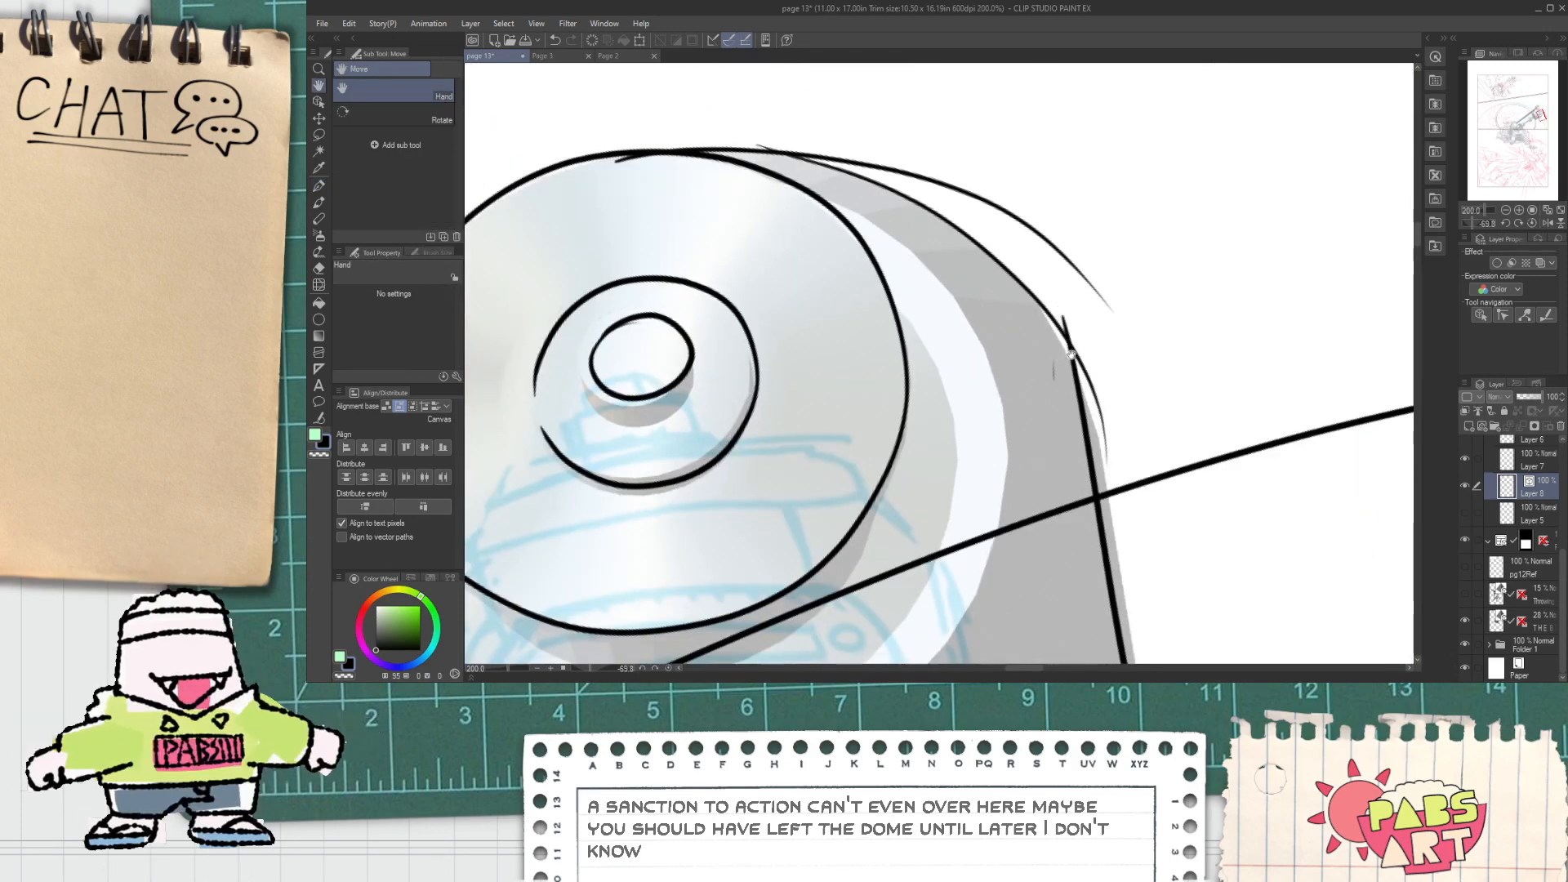
key(o)
click(1107, 410)
drag(1146, 395, 1068, 343)
click(1185, 422)
key(e)
drag(1090, 241, 924, 169)
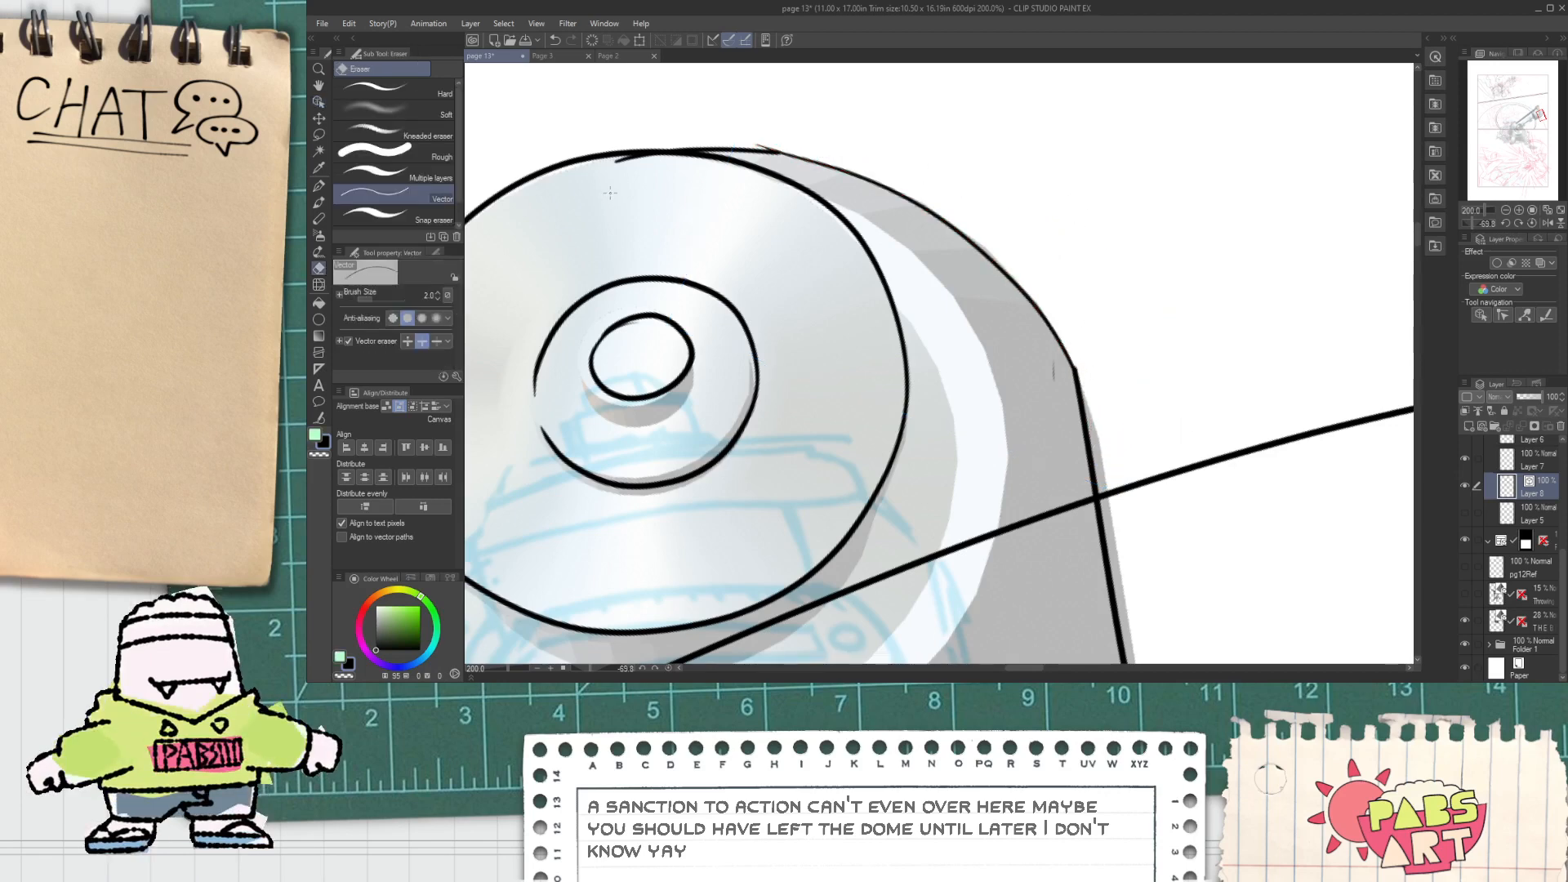
scroll(698, 151, up, 2)
scroll(845, 162, down, 2)
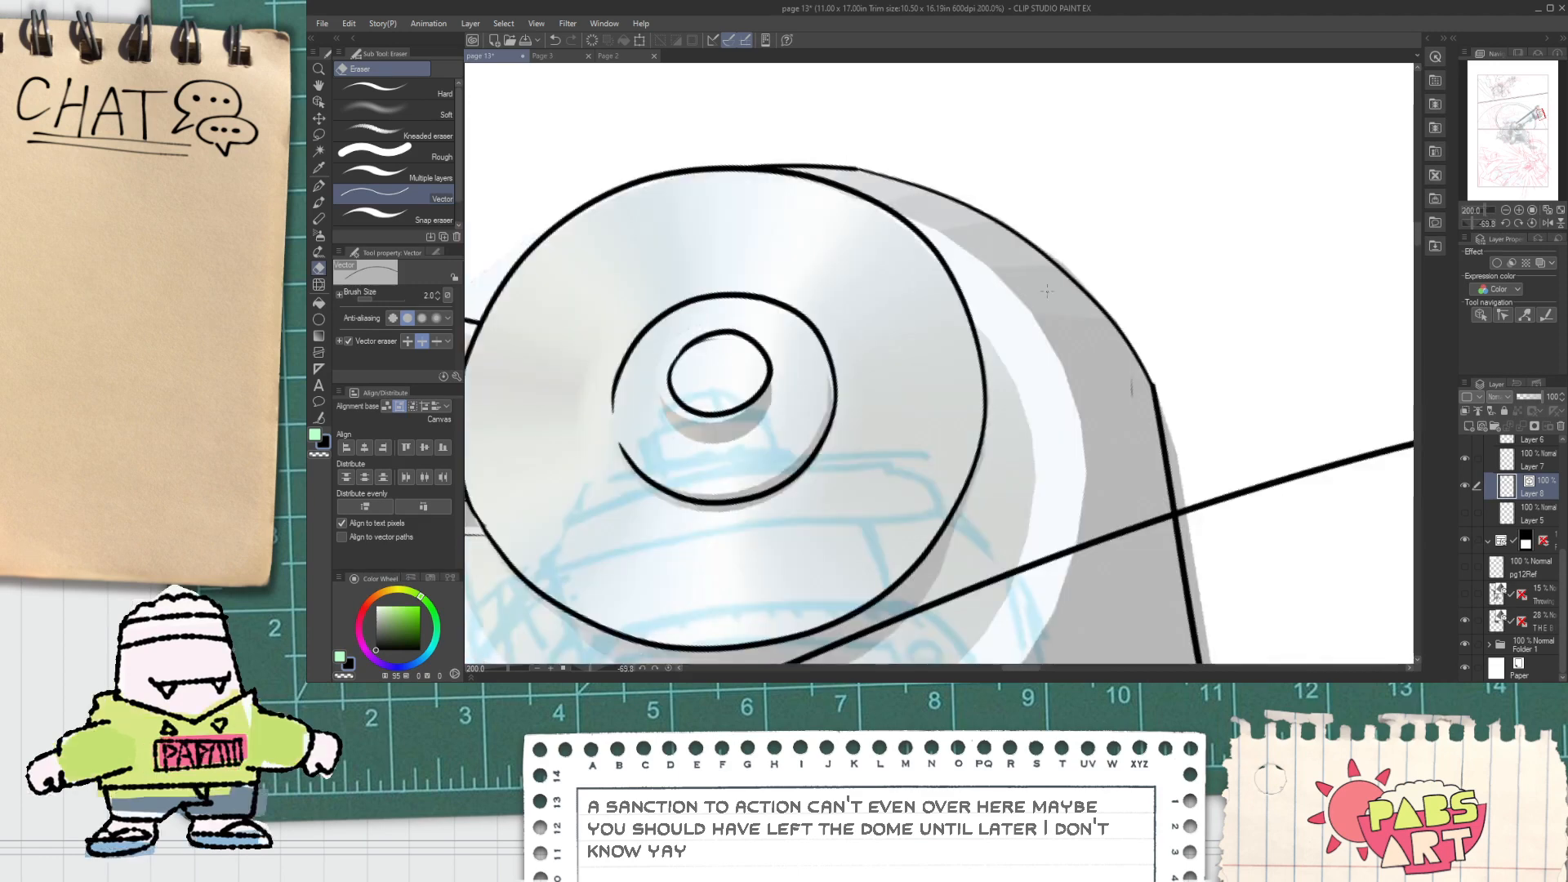
Step: Ink the curve of the disc's underside rim just below the disc outline
scroll(1131, 391, down, 2)
drag(905, 519, 847, 483)
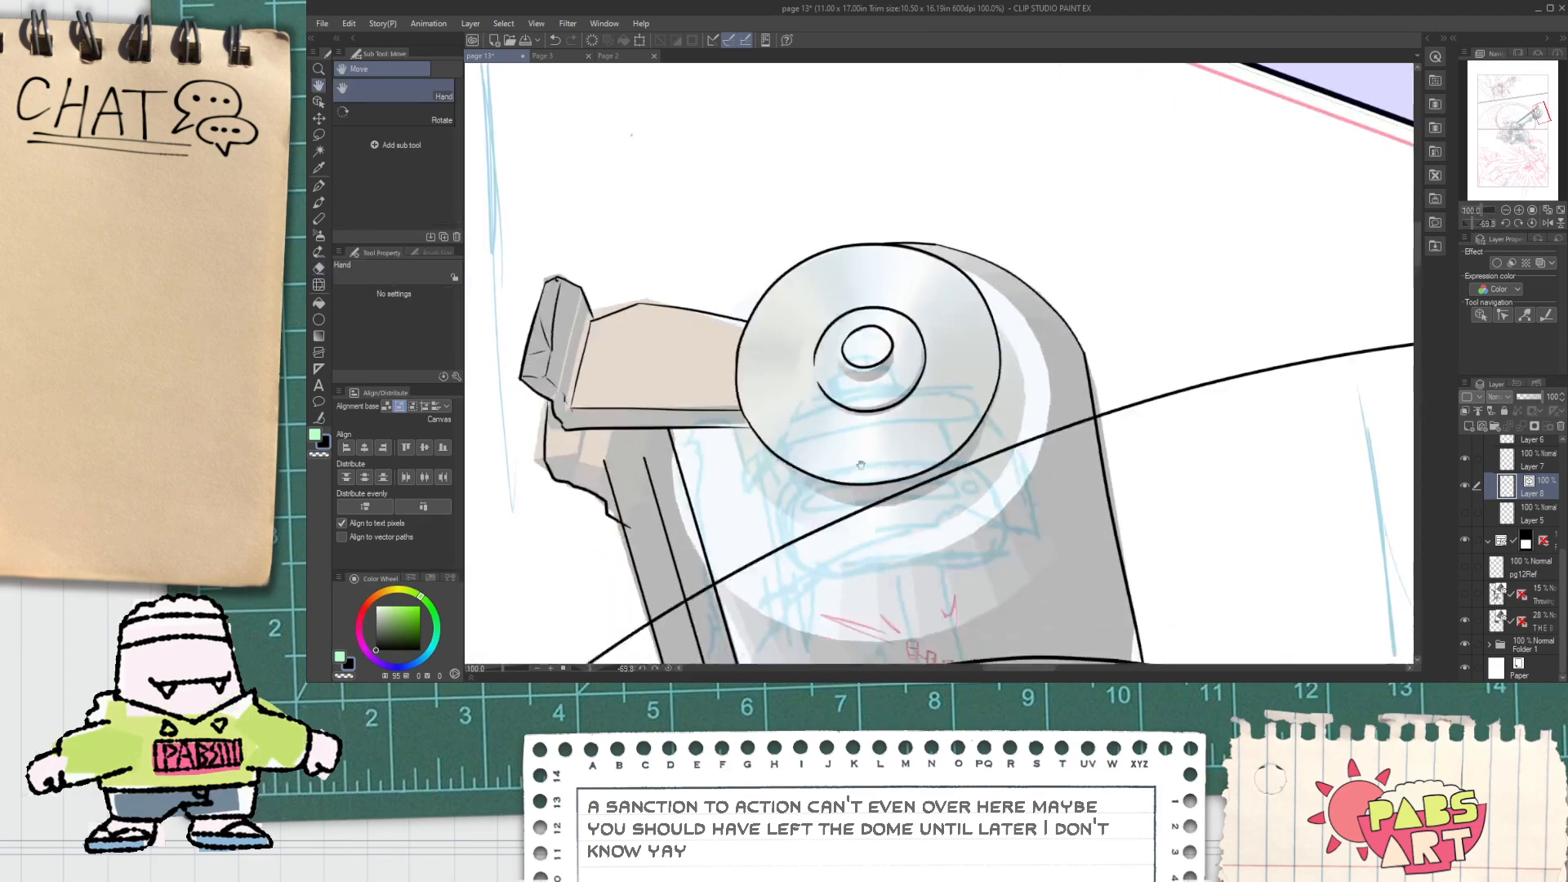
scroll(848, 482, up, 2)
key(p)
mouse_move(715, 437)
mouse_down()
mouse_move(988, 530)
mouse_move(1115, 371)
mouse_up()
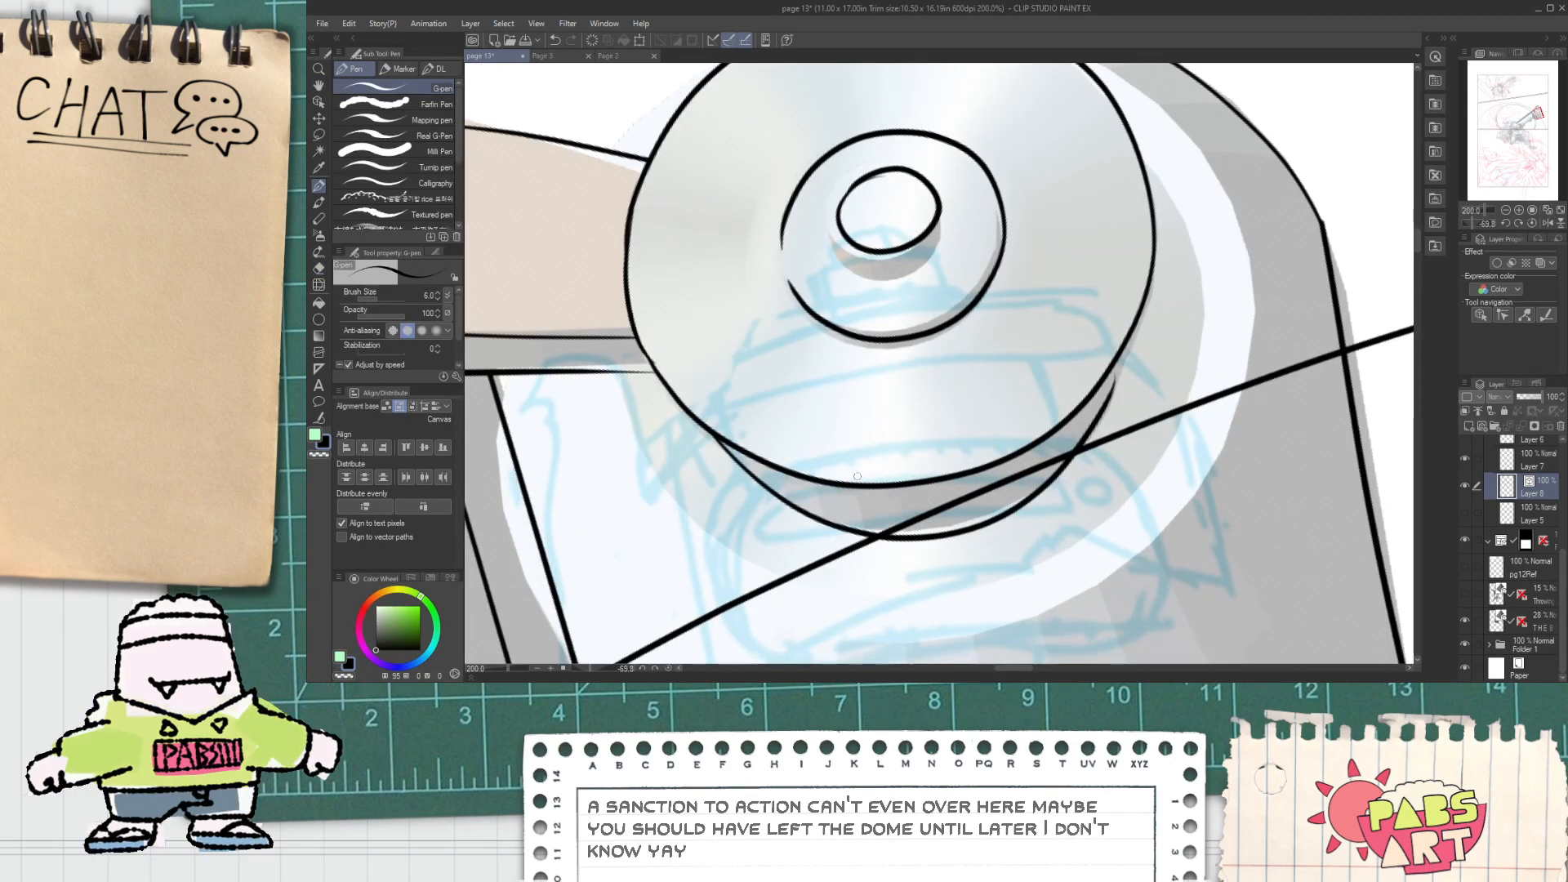
Step: Simplify the disc's rim curve so it has only a few control points
key(o)
click(842, 541)
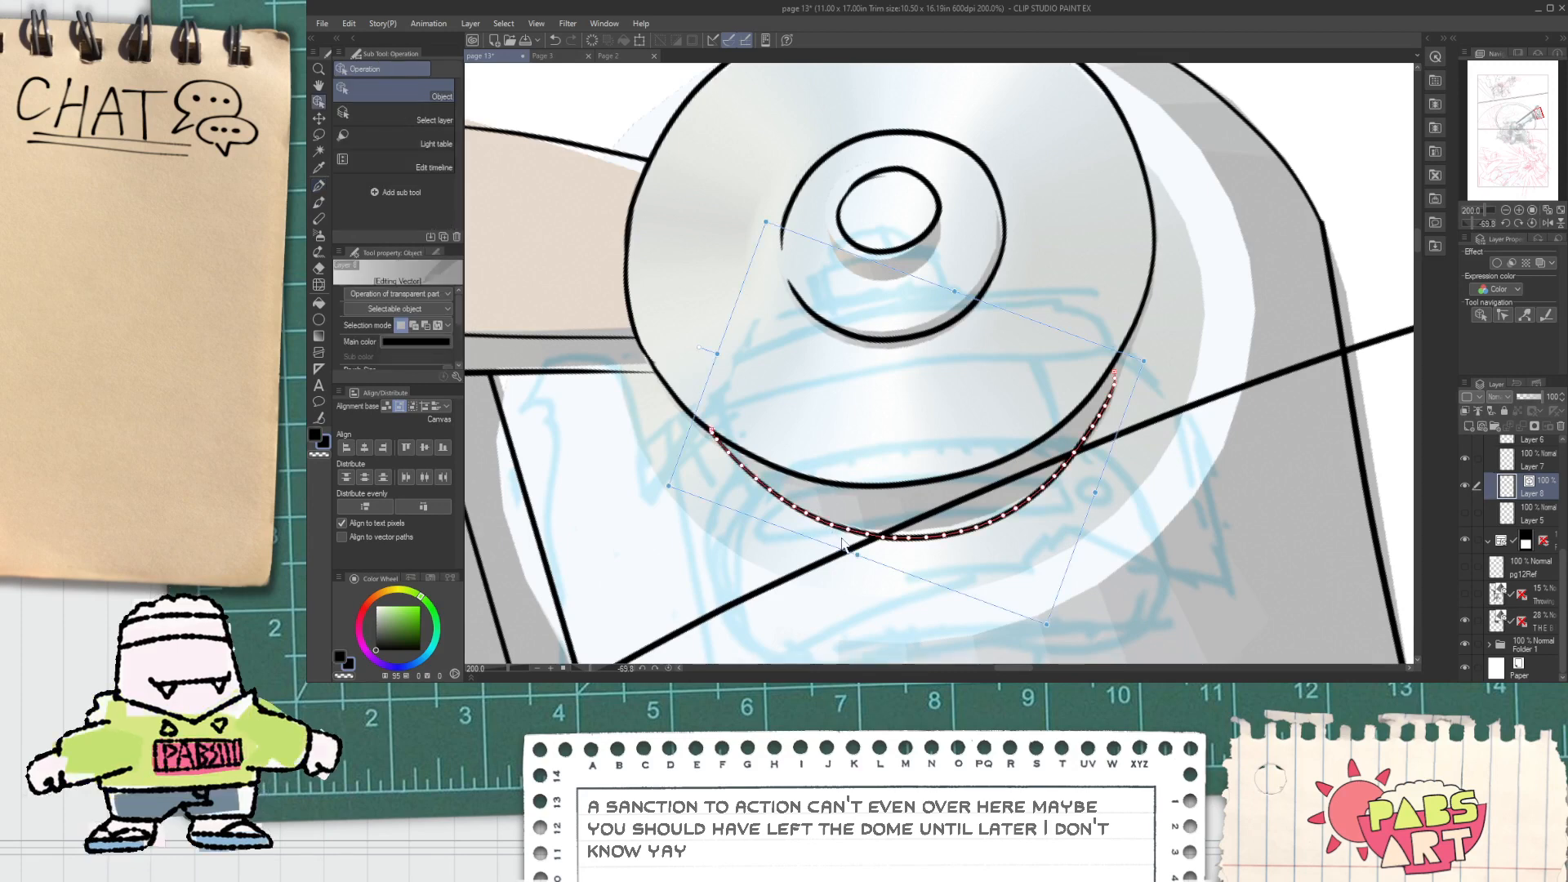
click(318, 418)
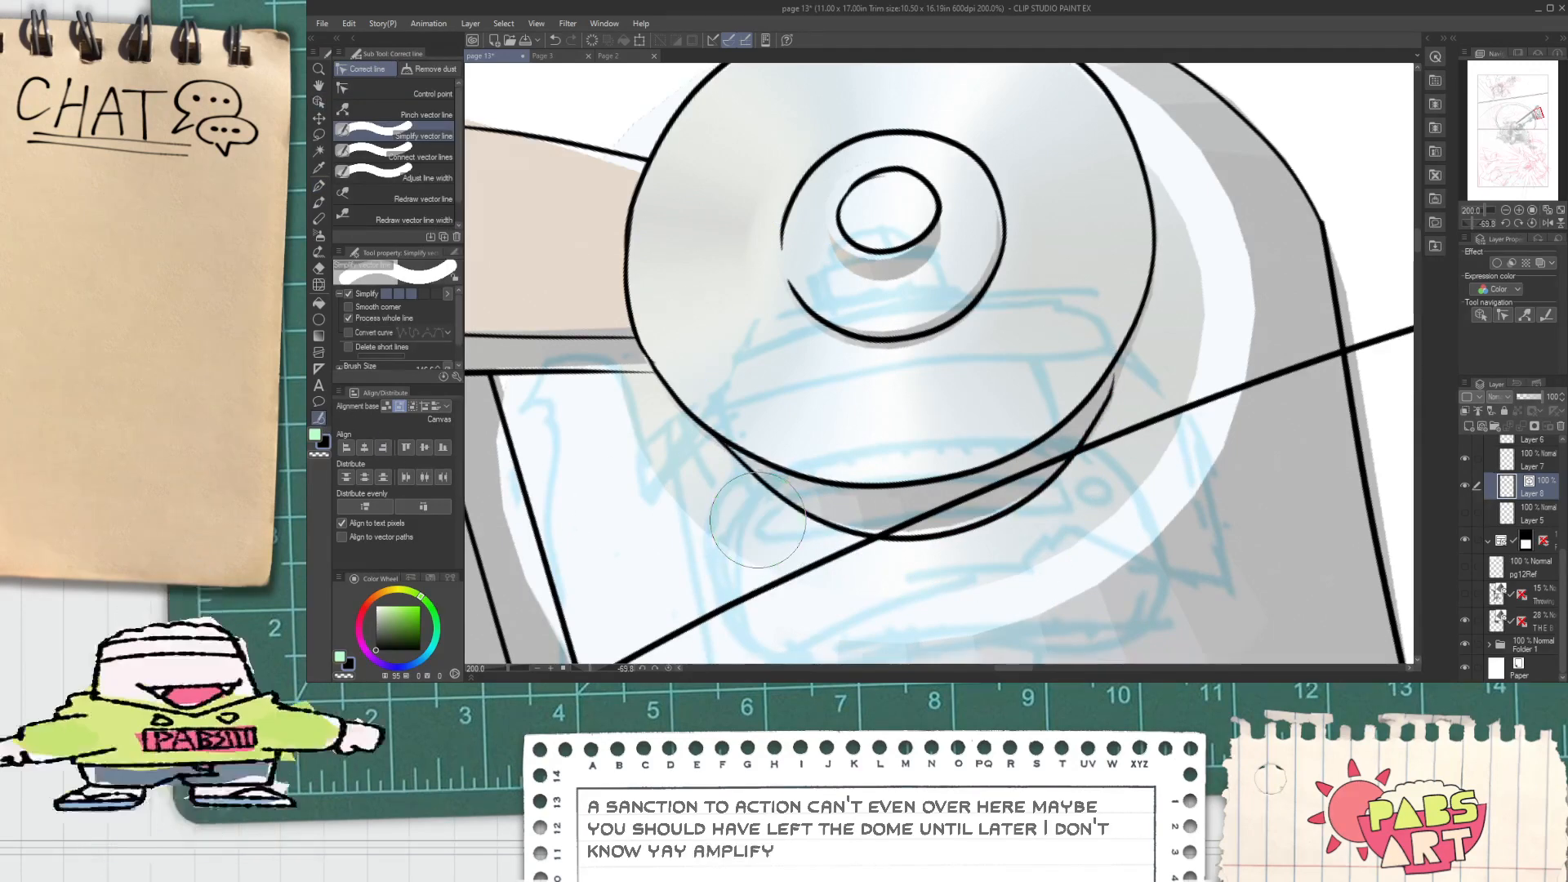
key(o)
click(980, 523)
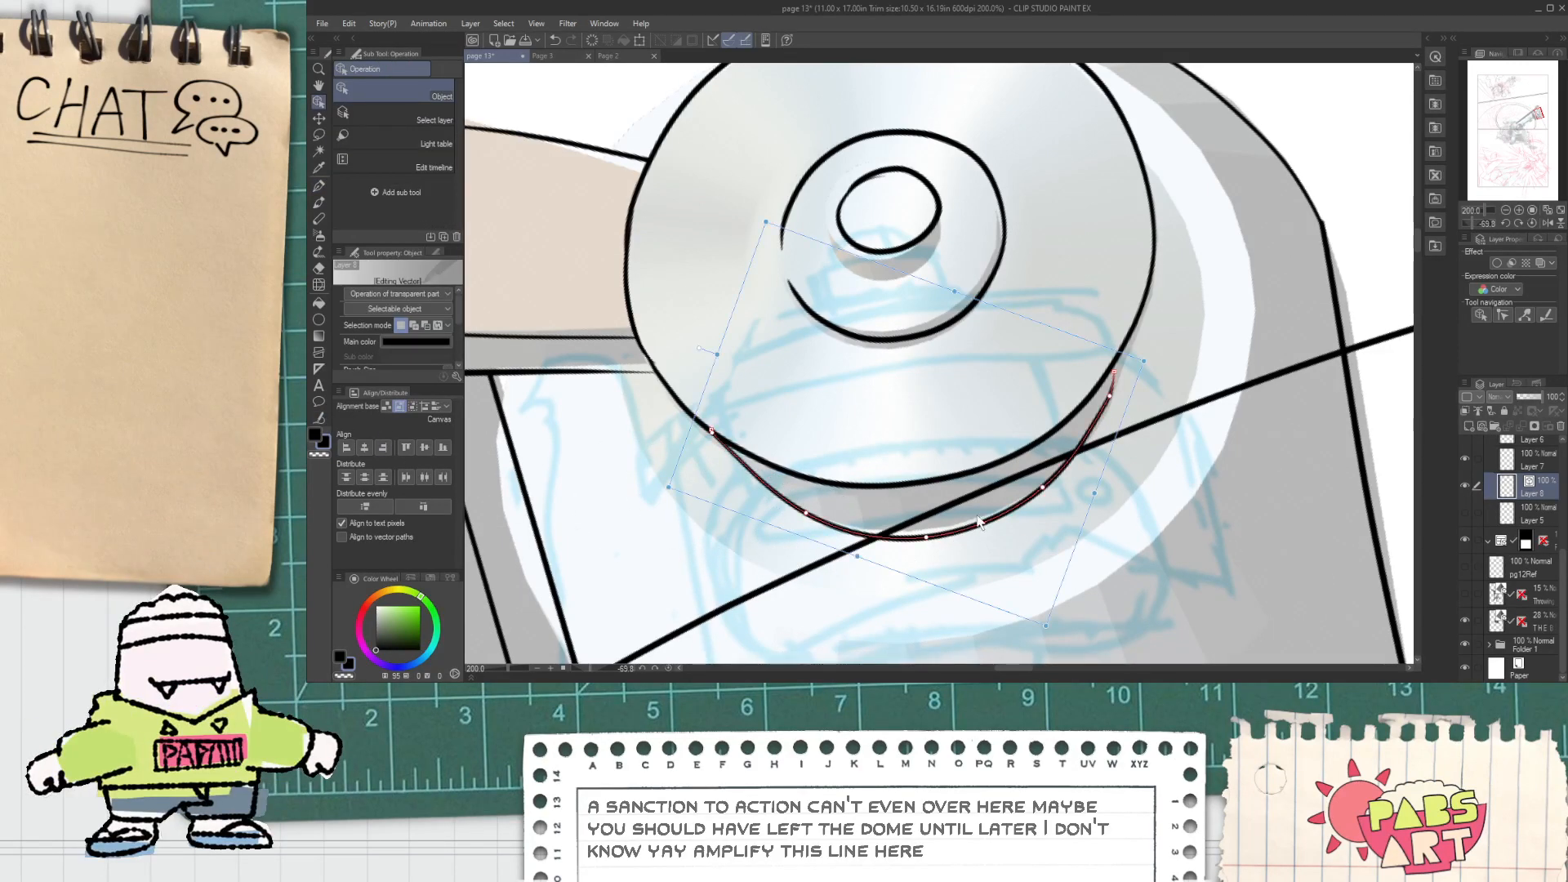
Step: Reshape the rim curve by its control points so it follows the reference and both ends meet the disc outline
drag(923, 540, 910, 537)
drag(698, 431, 700, 420)
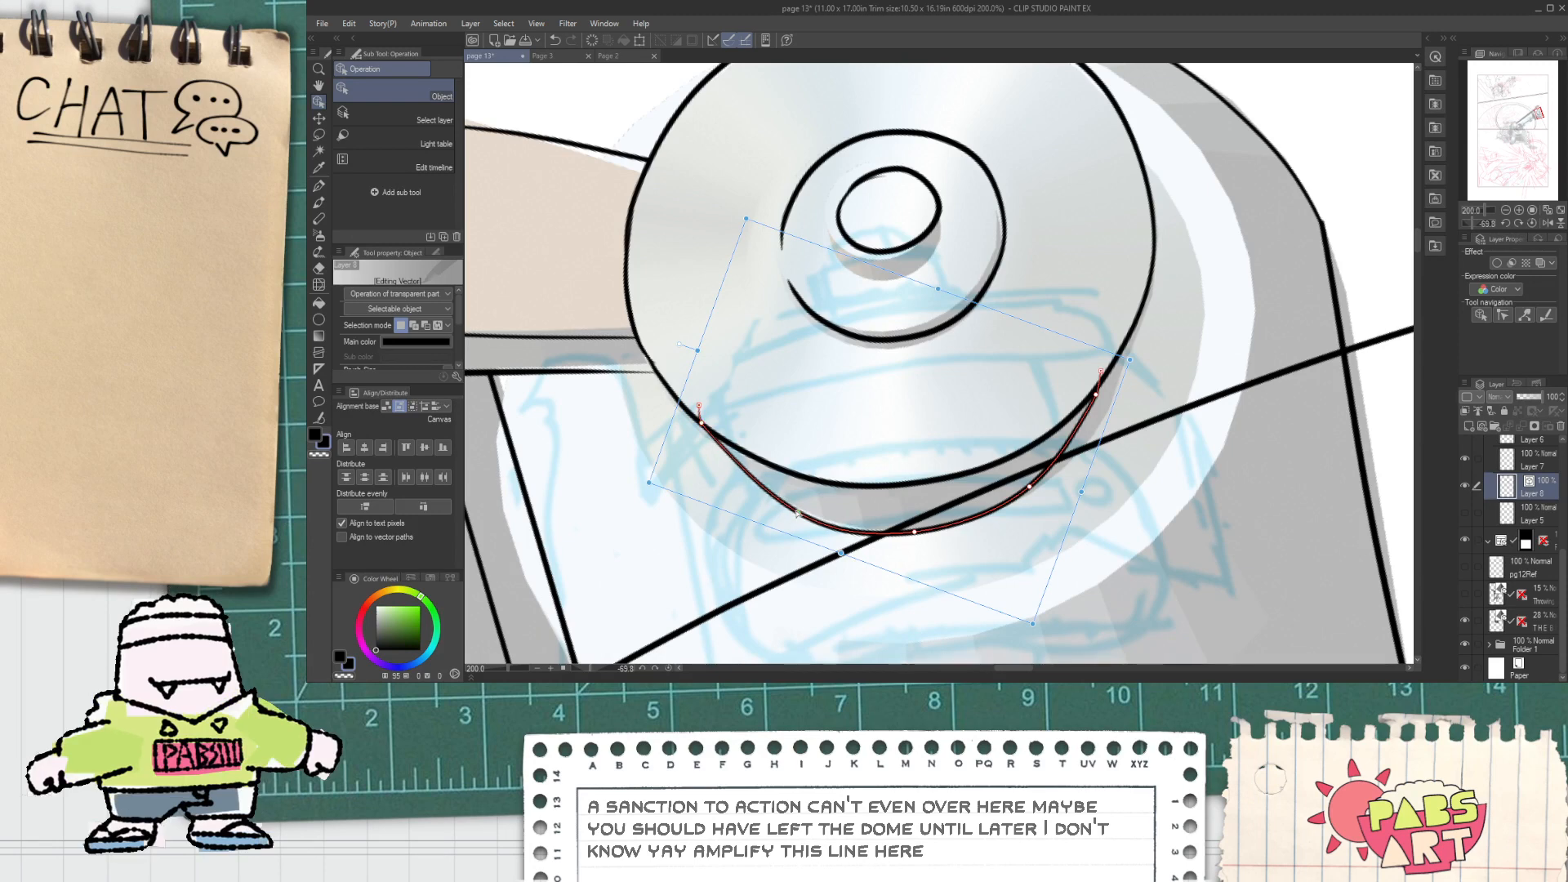
drag(702, 423, 724, 445)
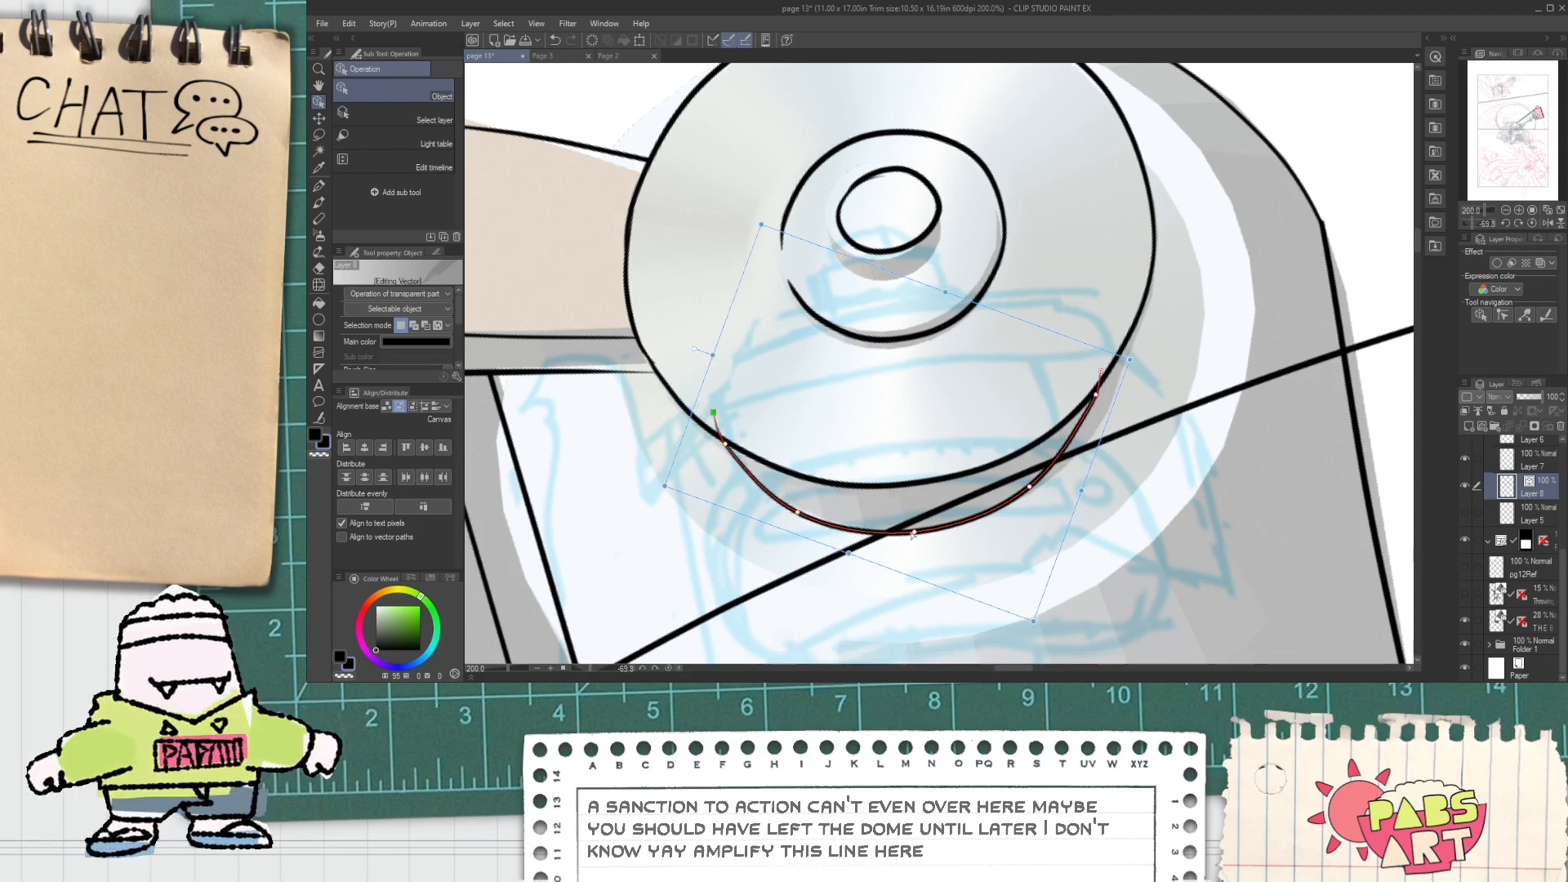
drag(913, 533, 928, 529)
drag(1029, 487, 1058, 476)
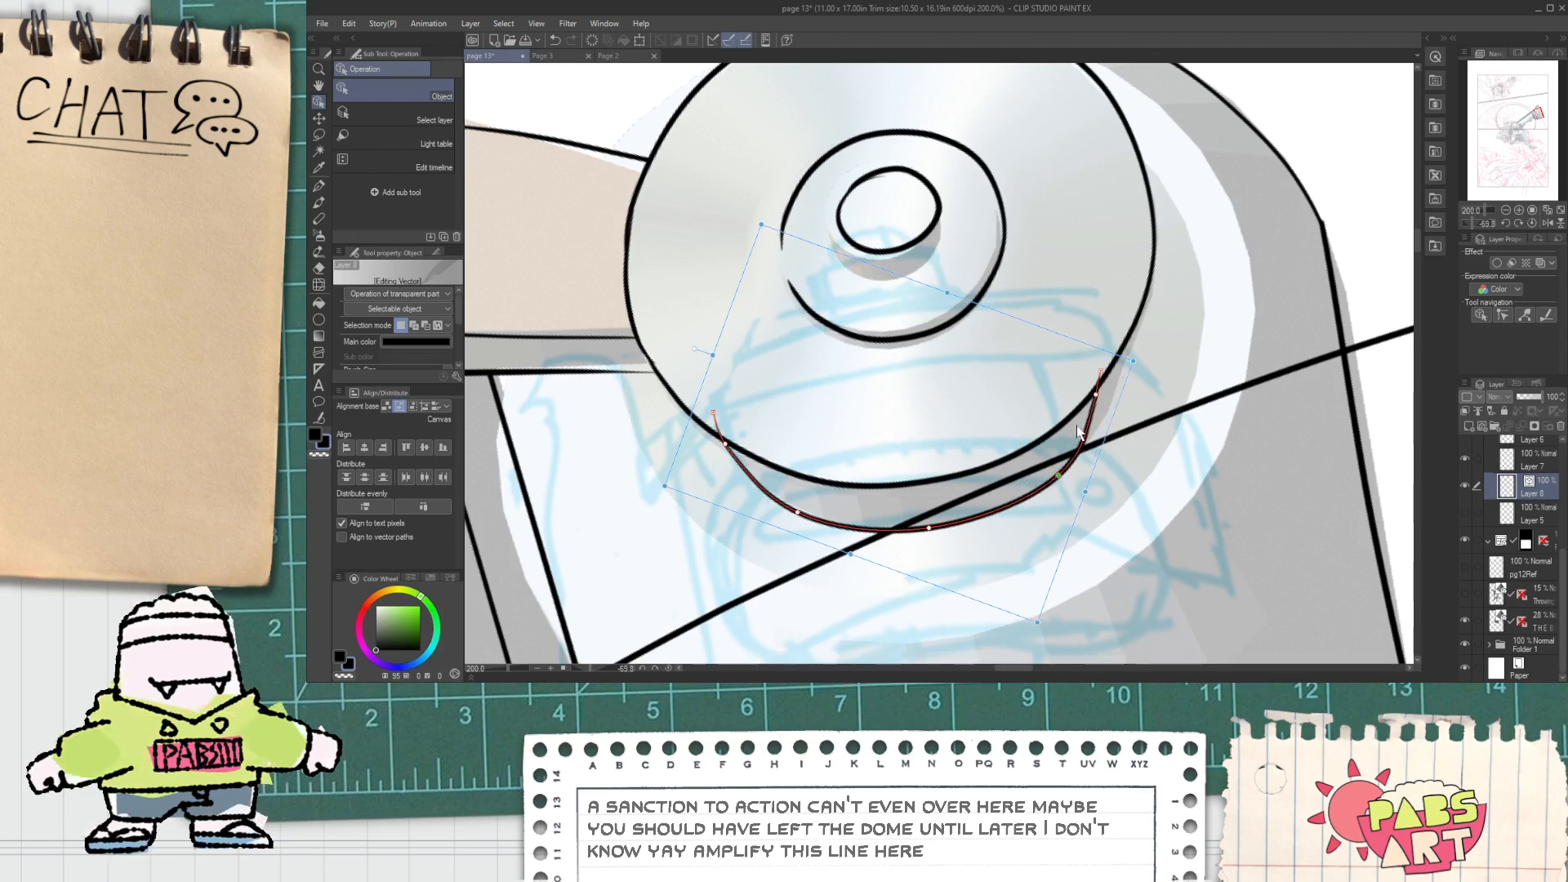
drag(1099, 394, 1148, 284)
click(1016, 398)
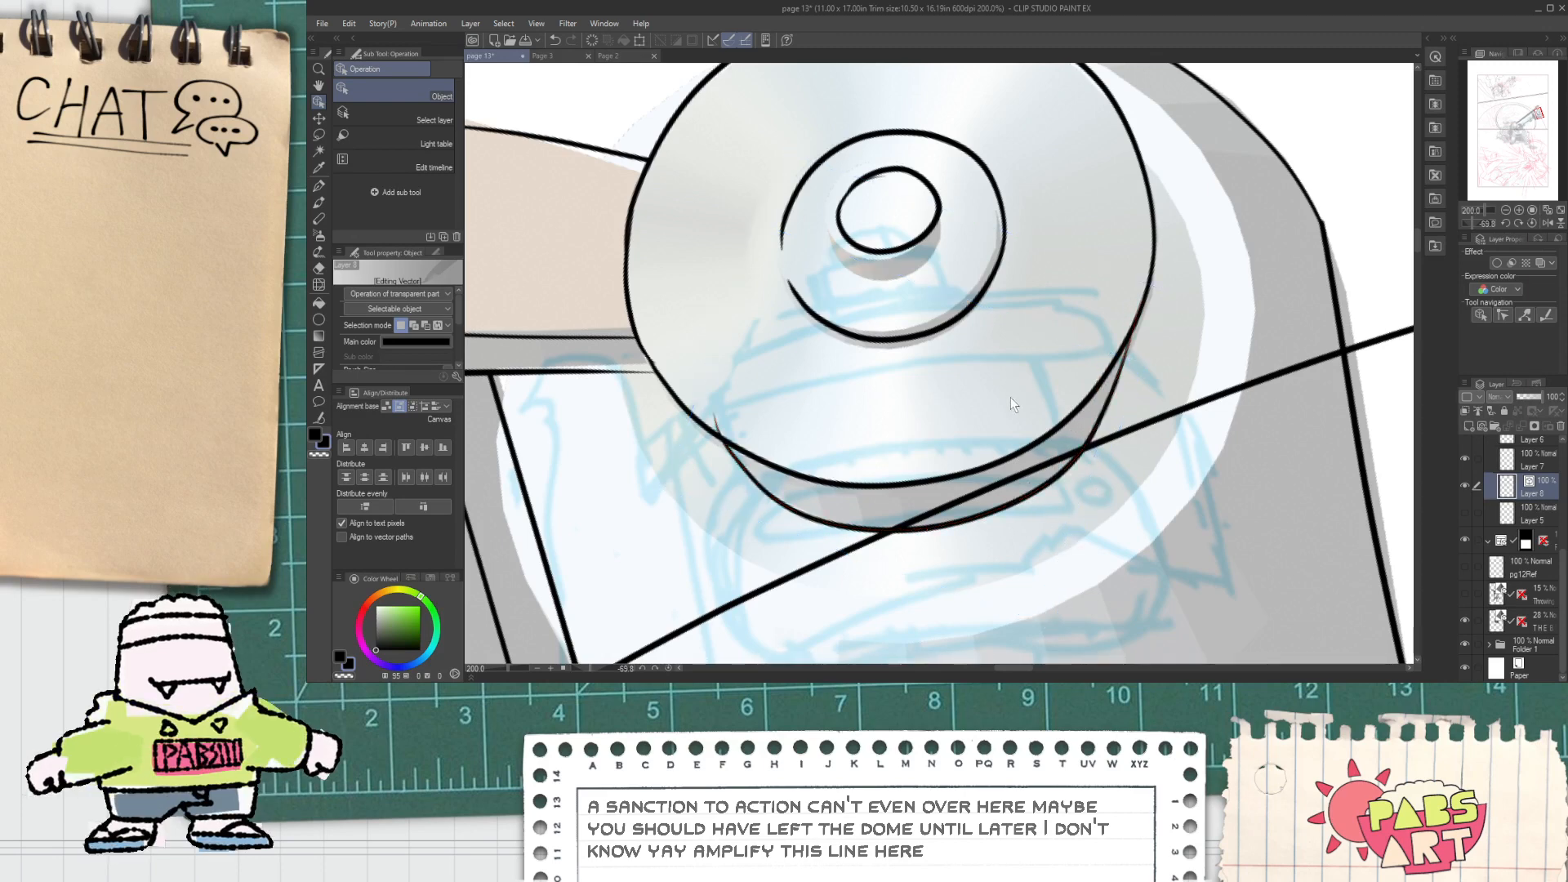
Step: Erase the section of the large background arc that crosses the disc's rim
key(e)
drag(1021, 490, 1032, 460)
scroll(1032, 462, down, 3)
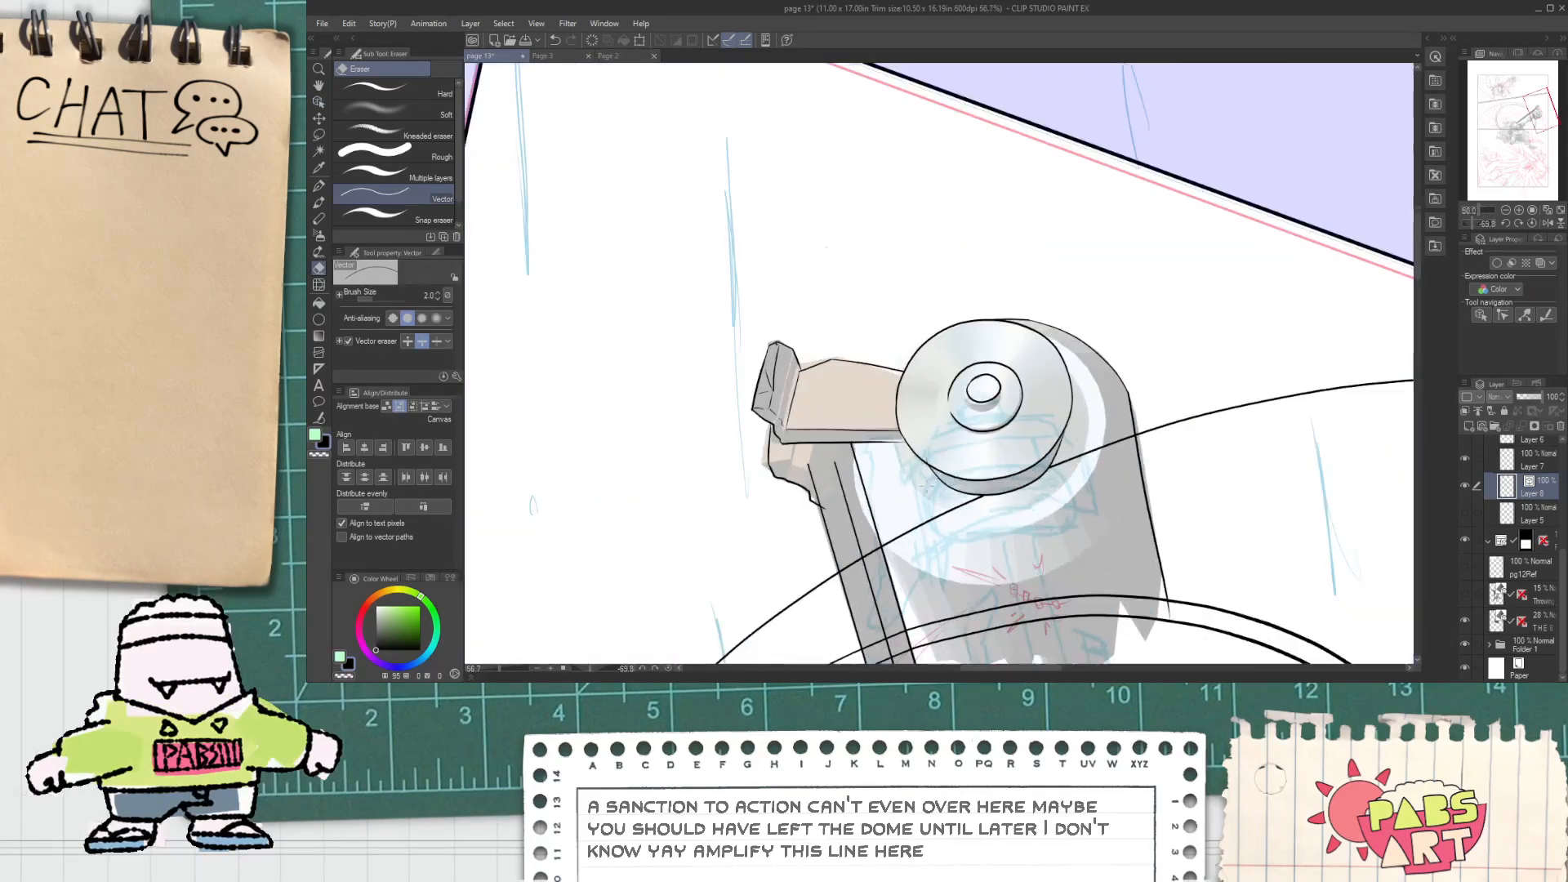
scroll(941, 468, up, 2)
scroll(1129, 470, down, 3)
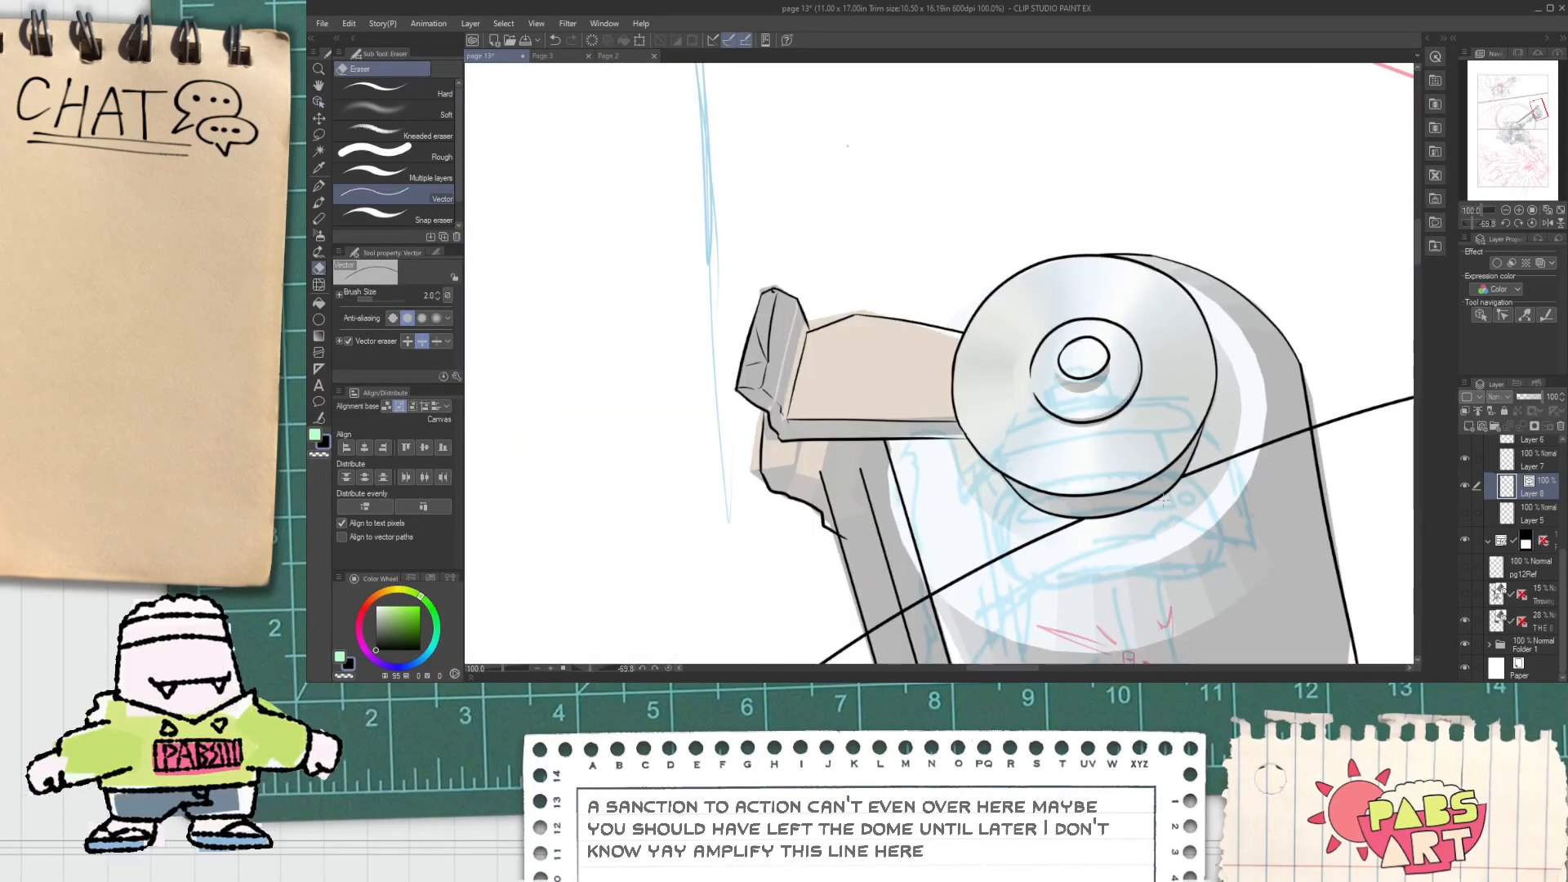
Step: Ink the housing's short curved edge beside the bar and trim its end at the arm's lower edge
key(space)
drag(1049, 472, 845, 328)
scroll(845, 328, up, 3)
key(p)
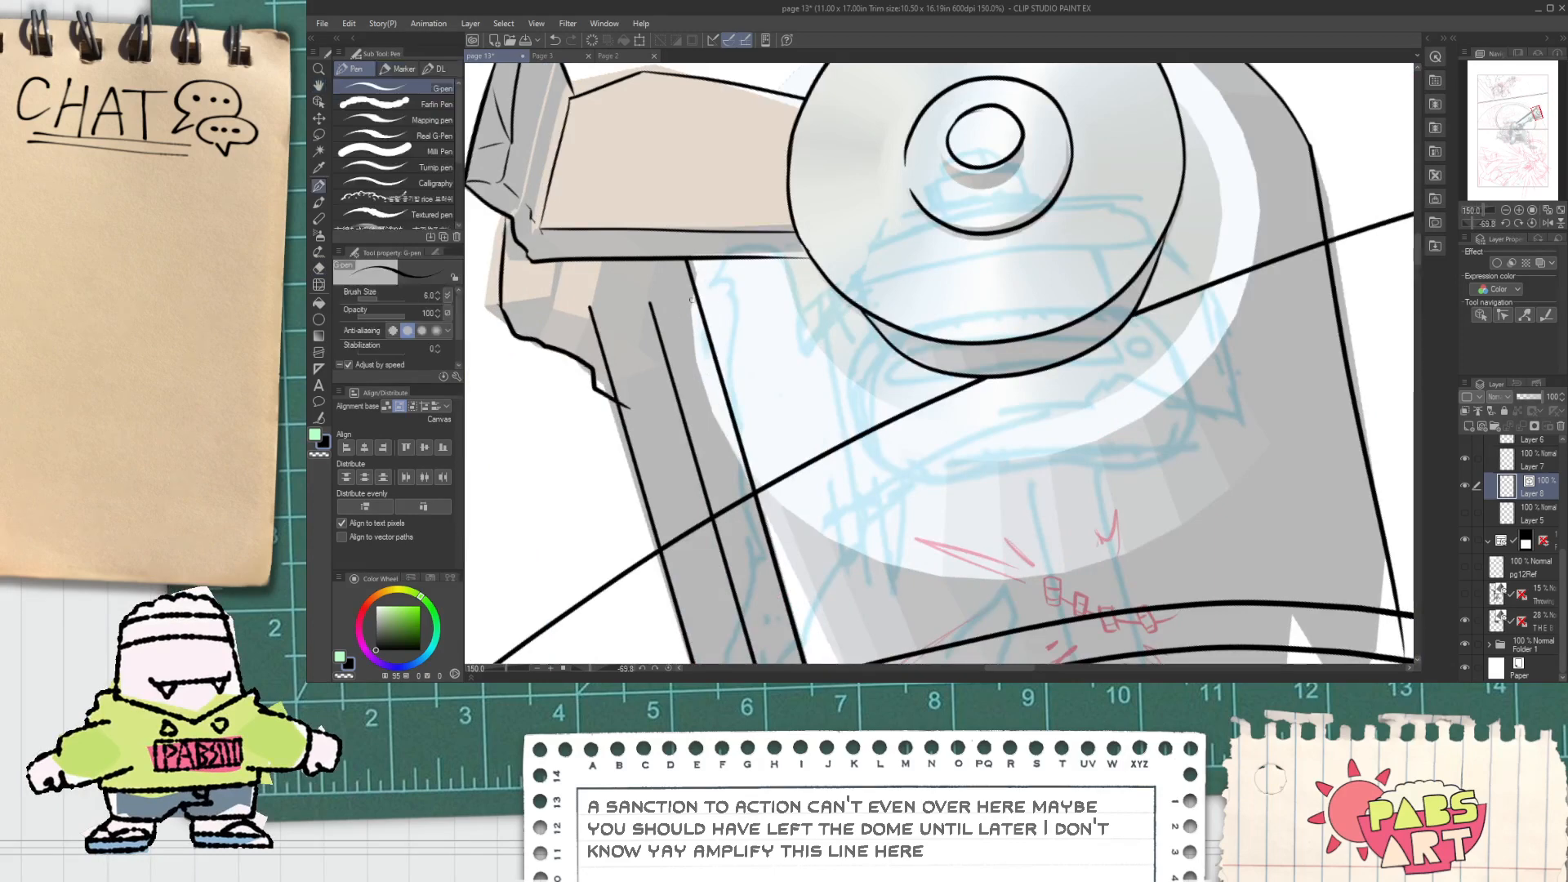
scroll(701, 379, up, 1)
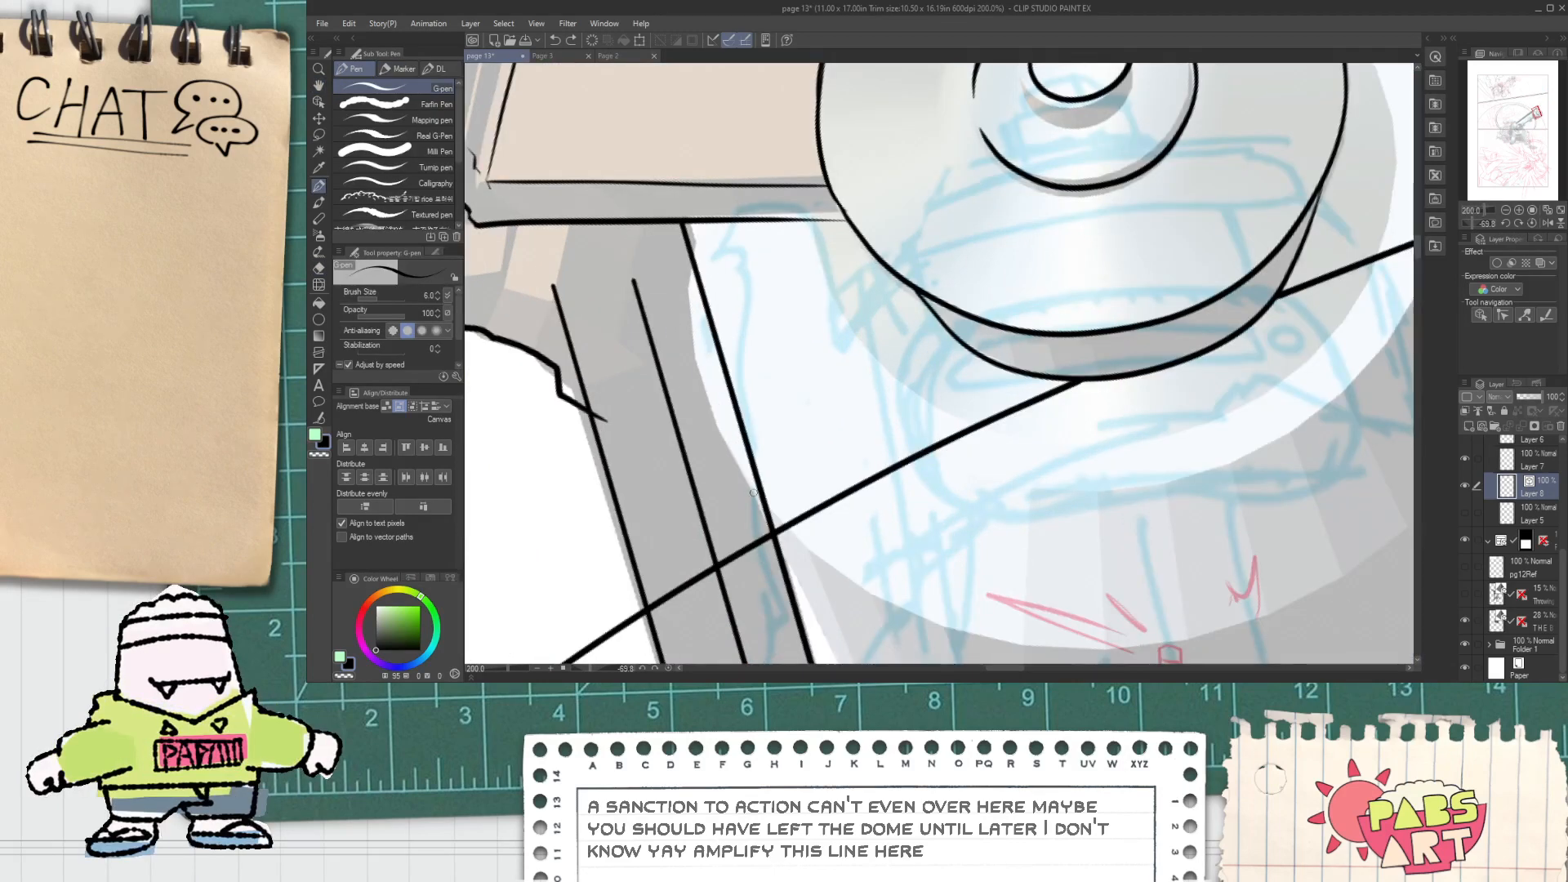
key(ctrl+z)
drag(726, 209, 752, 499)
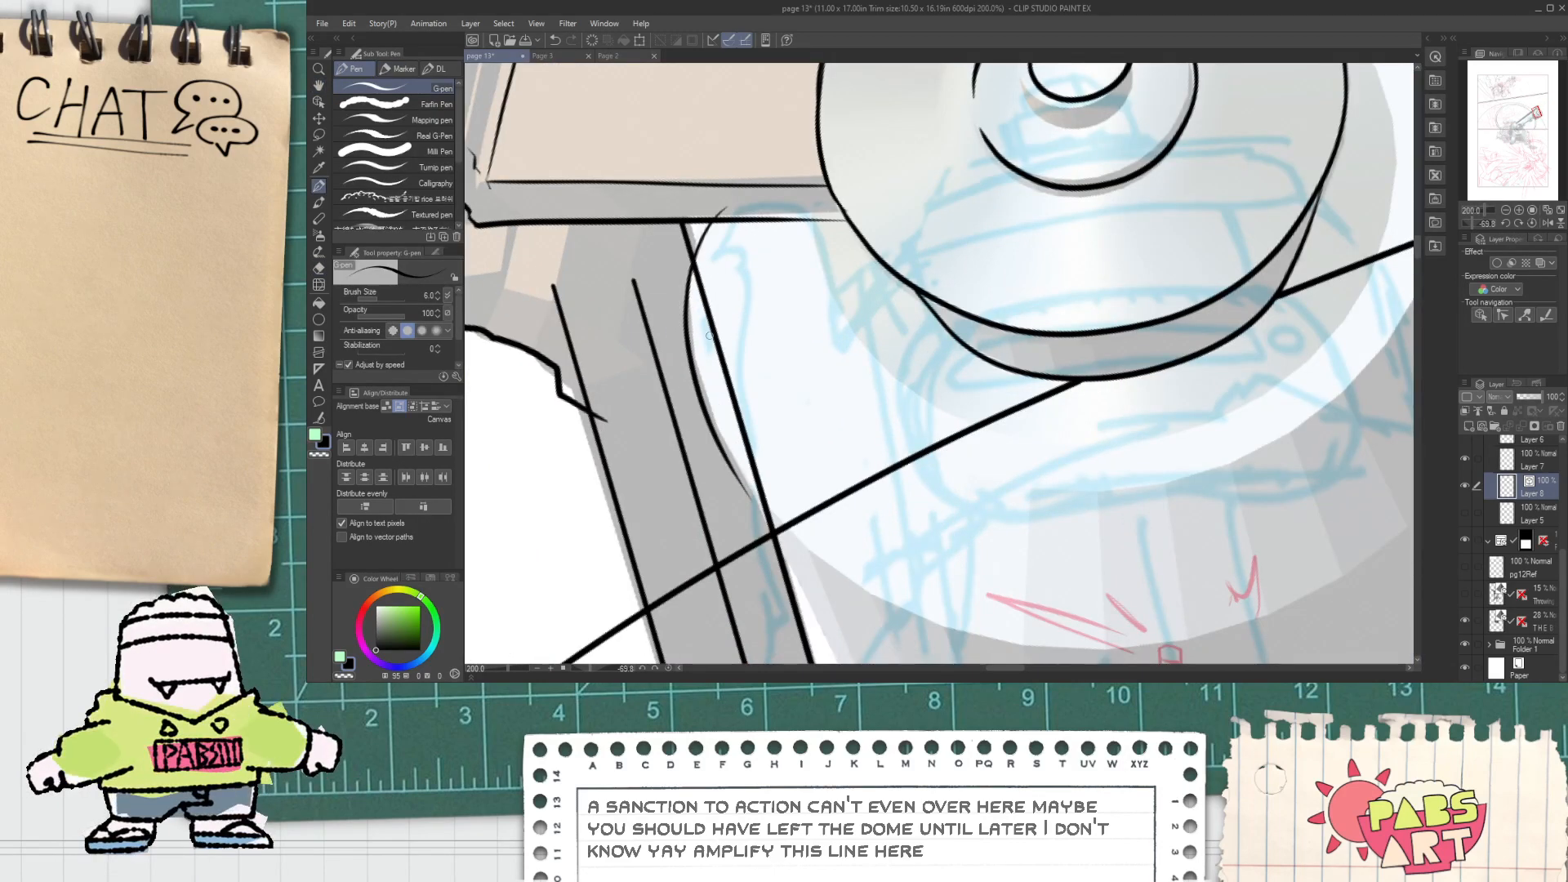
key(e)
scroll(738, 364, down, 2)
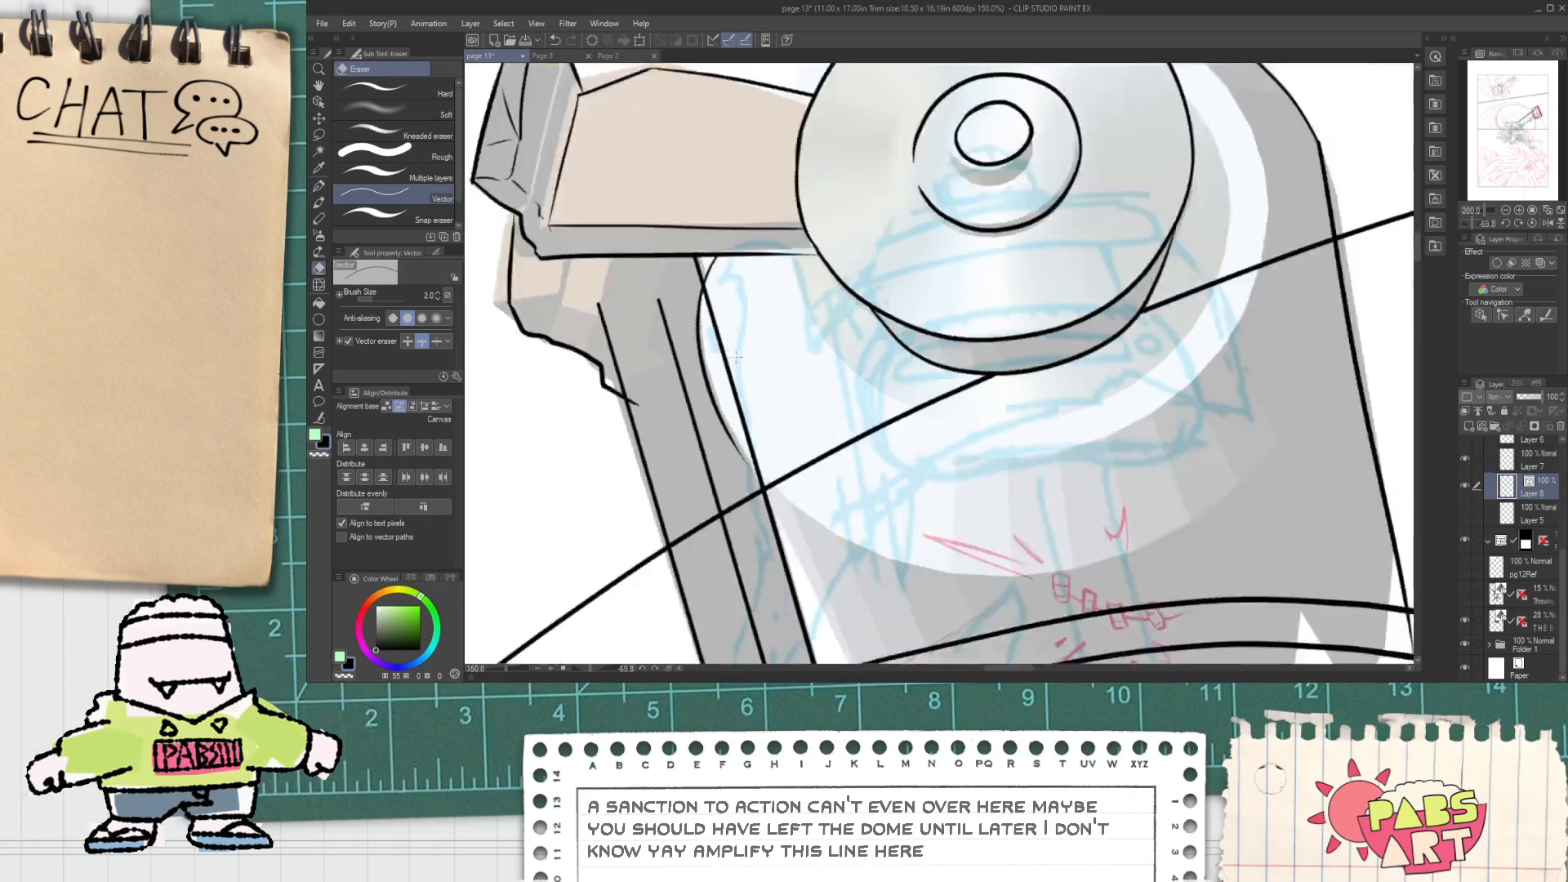
Step: Ink the housing's straight side next to the bar, running from the short curved edge down past the double arc
key(space)
drag(742, 383, 714, 324)
key(p)
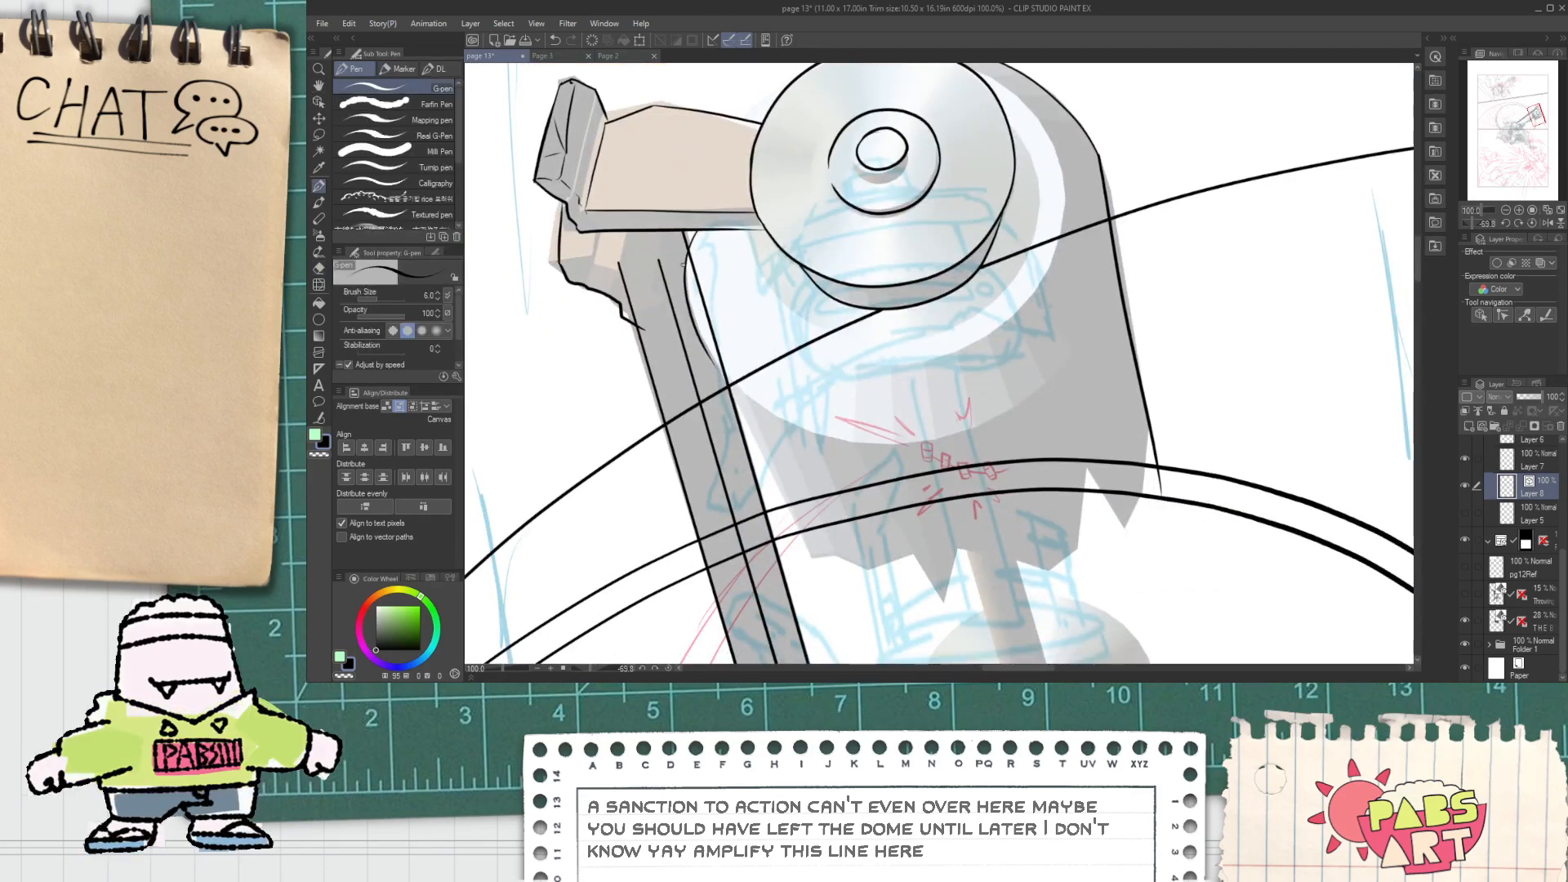
drag(684, 263, 822, 621)
key(ctrl+z)
scroll(689, 329, up, 2)
scroll(689, 329, down, 1)
key(space)
drag(748, 412, 689, 317)
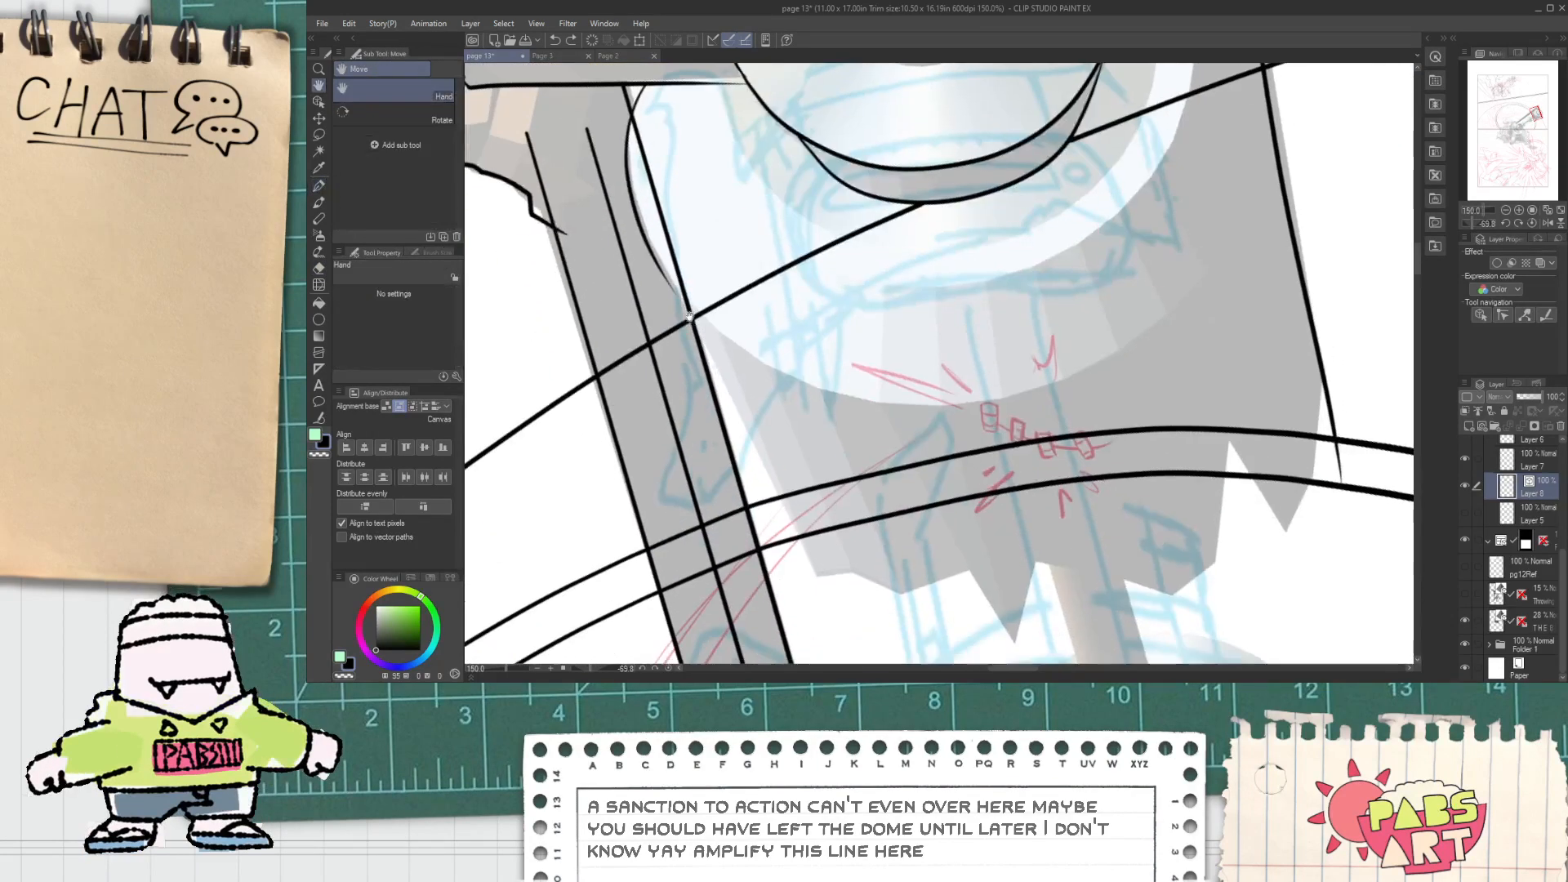
scroll(690, 317, down, 2)
key(p)
drag(637, 179, 815, 558)
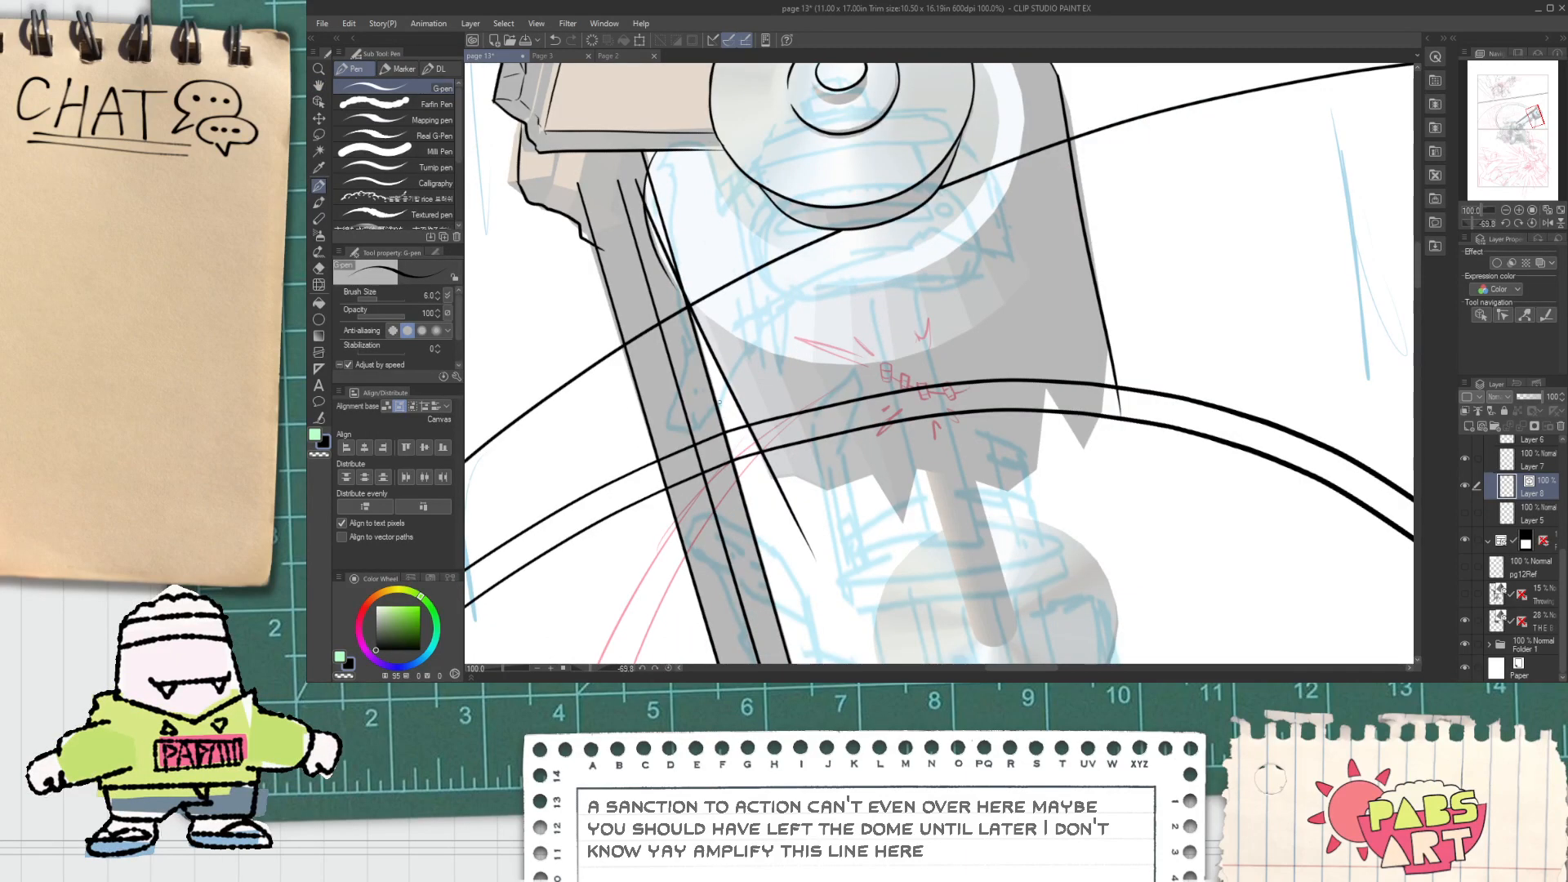
Step: Erase the bar's edge line where the housing overlaps it and the large arc where it crosses the bar and housing
key(e)
scroll(639, 205, up, 2)
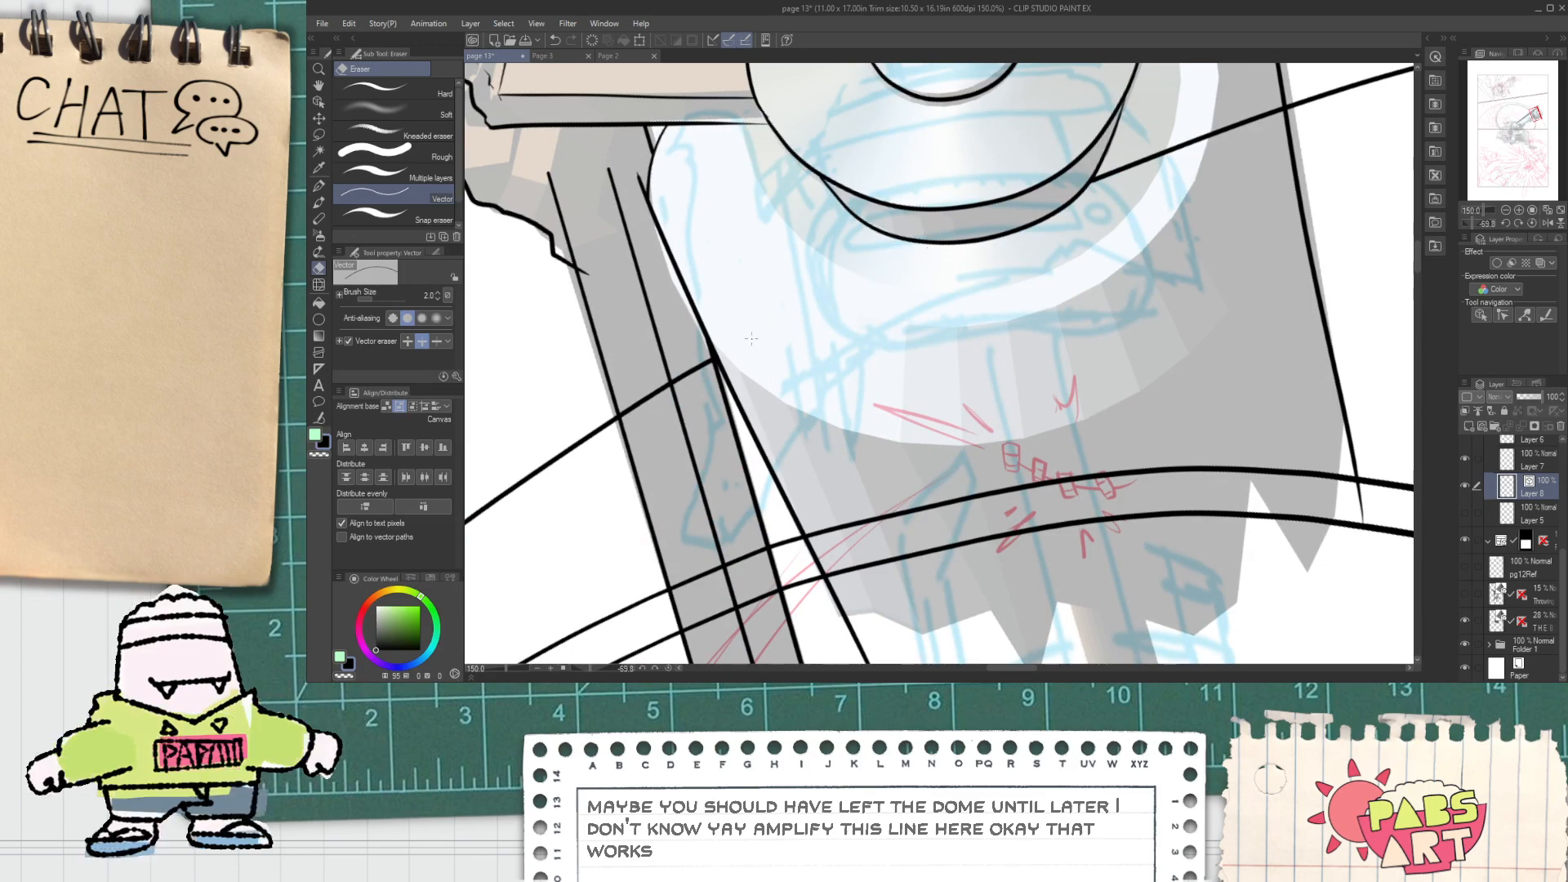
scroll(689, 266, down, 2)
scroll(672, 205, up, 2)
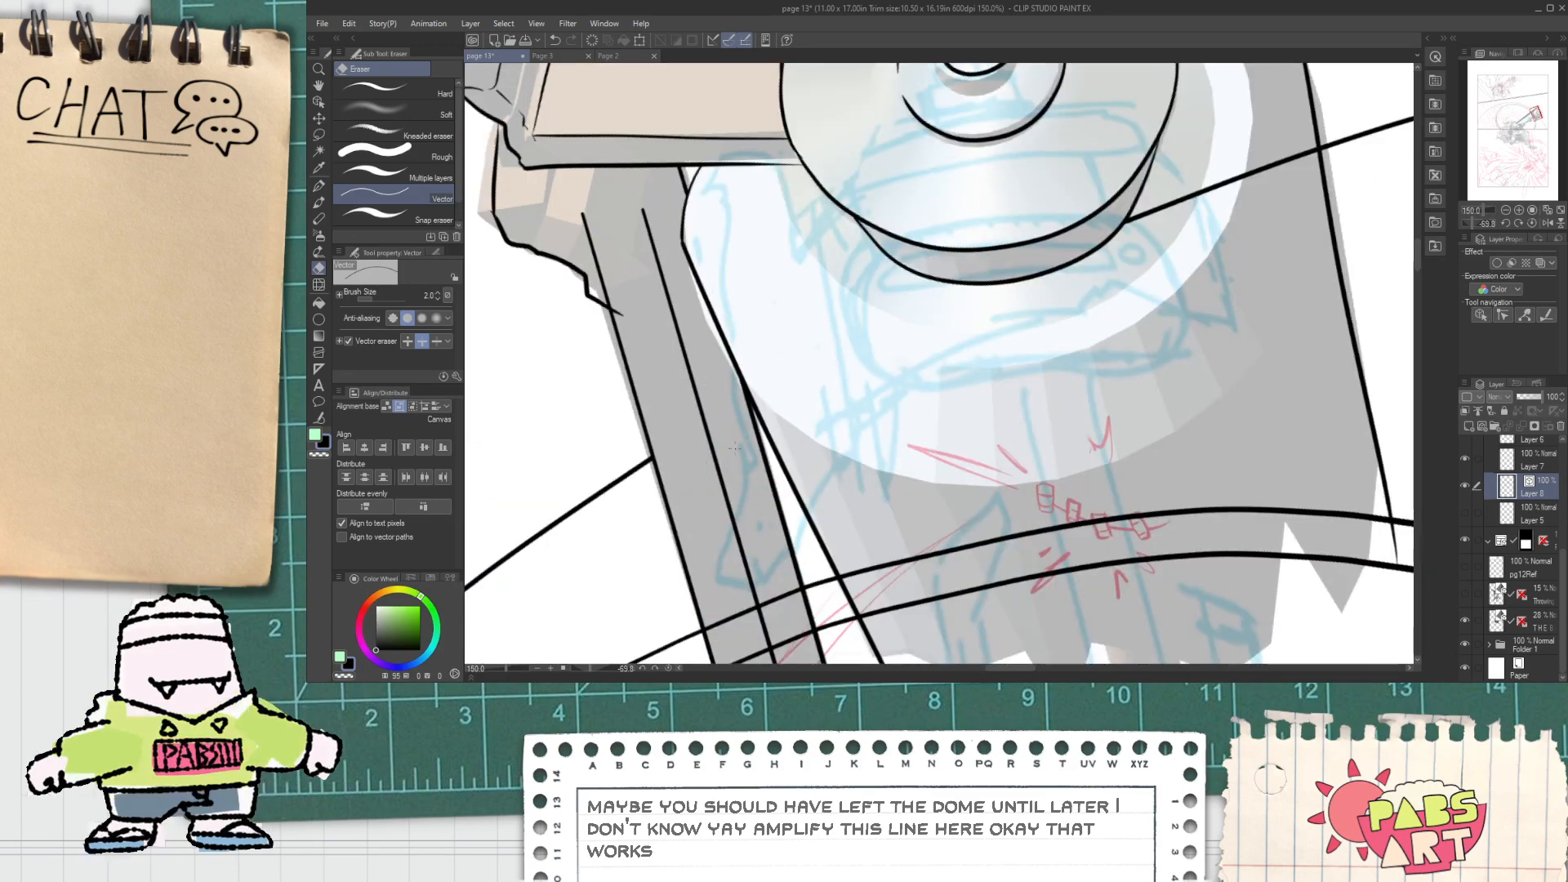
scroll(628, 233, down, 2)
Step: Ink the bracket's short inner edge and the stepped line running from it to the bar, trimming the bar line above it
key(h)
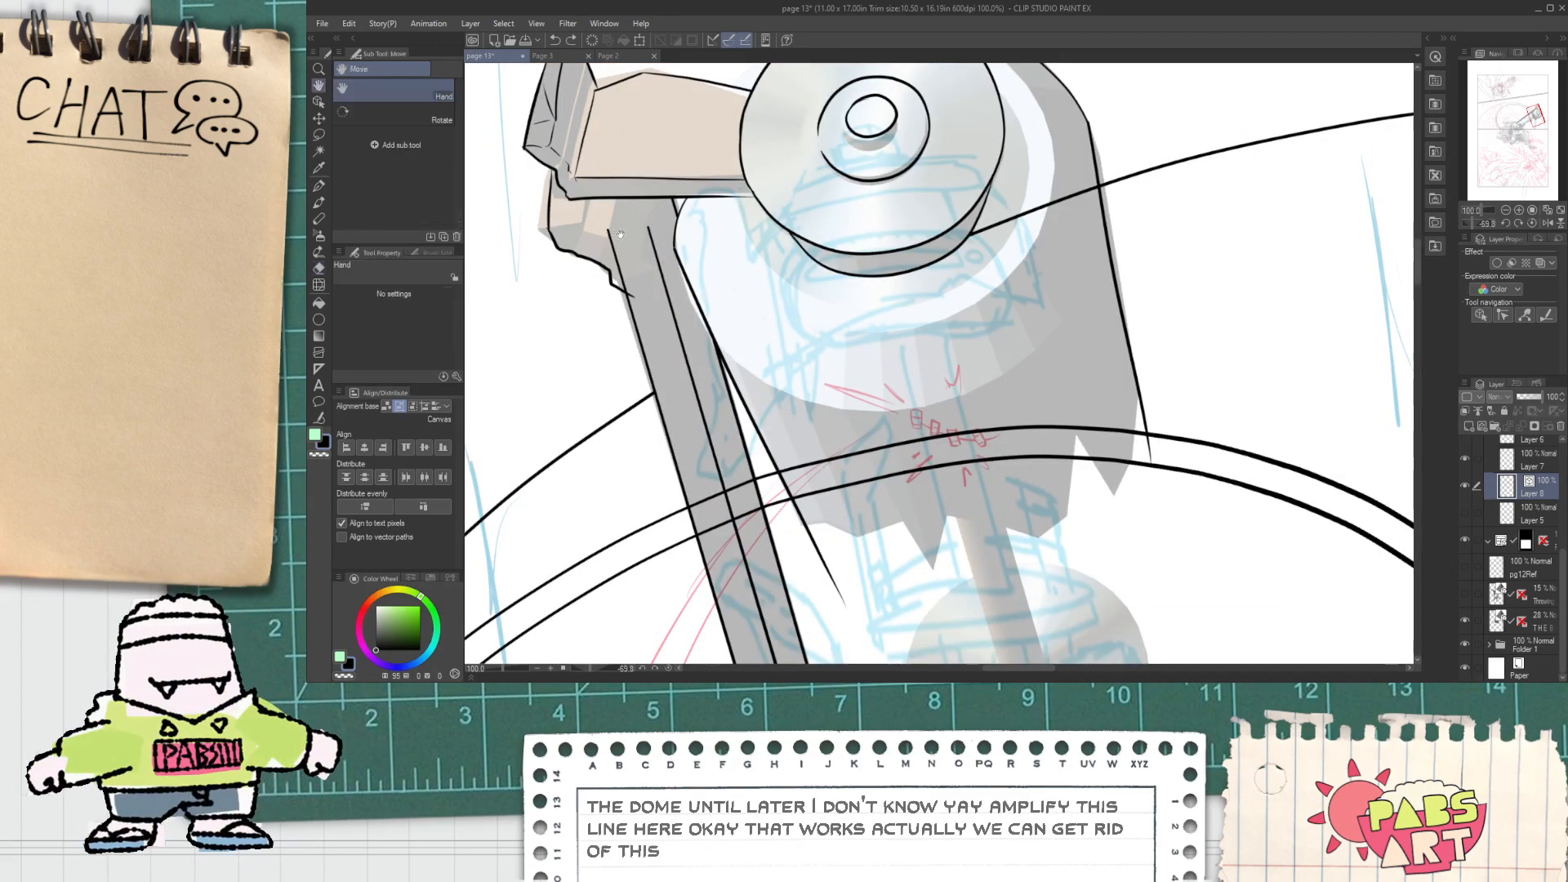
scroll(619, 234, up, 4)
key(p)
drag(675, 269, 687, 176)
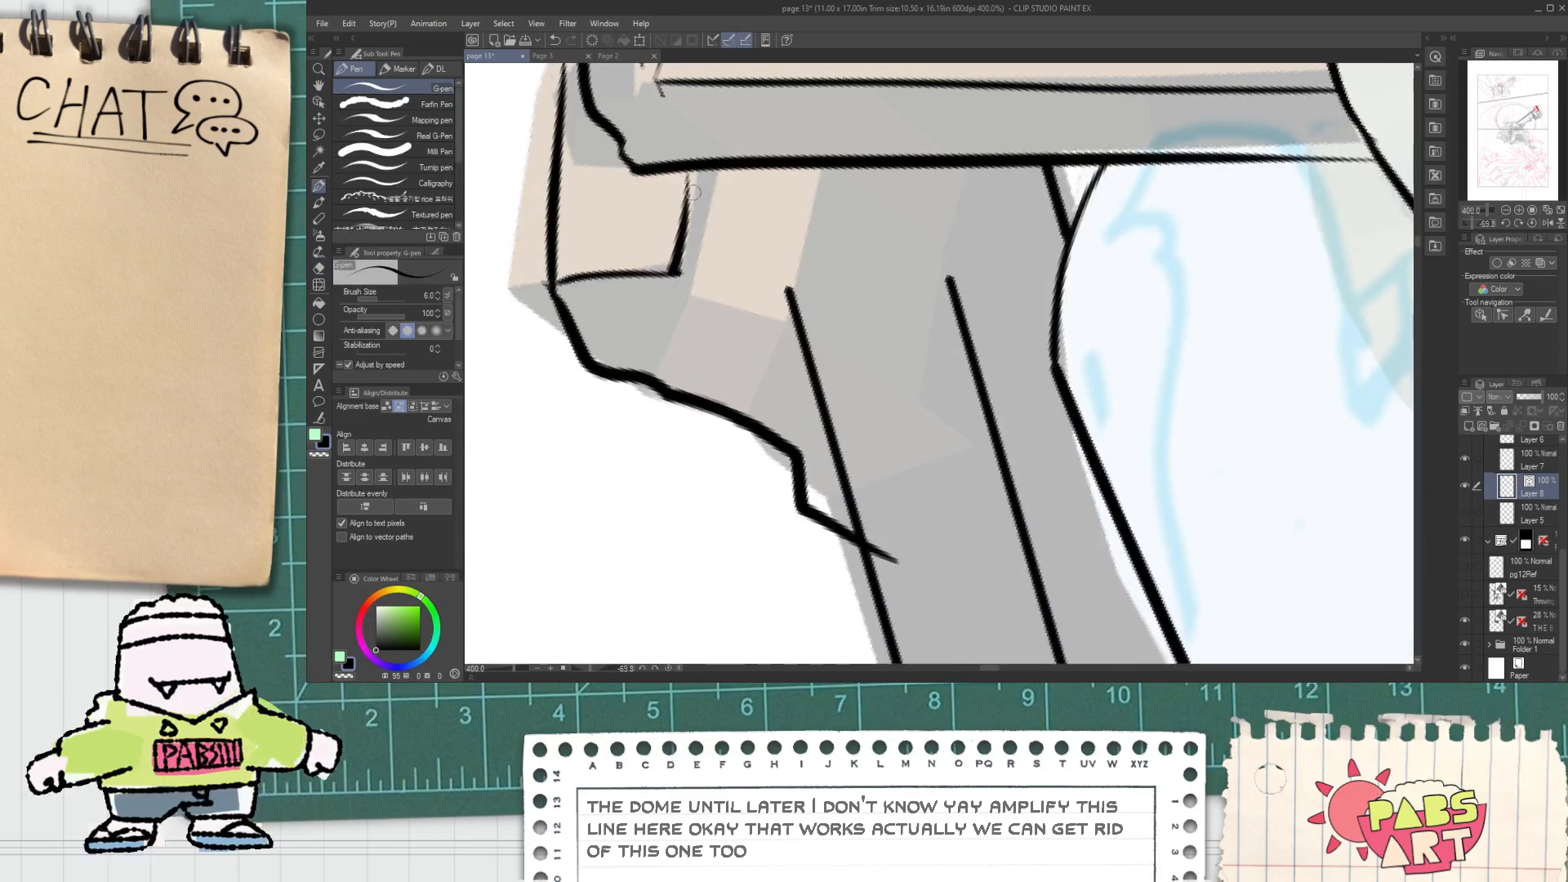
drag(683, 274, 755, 325)
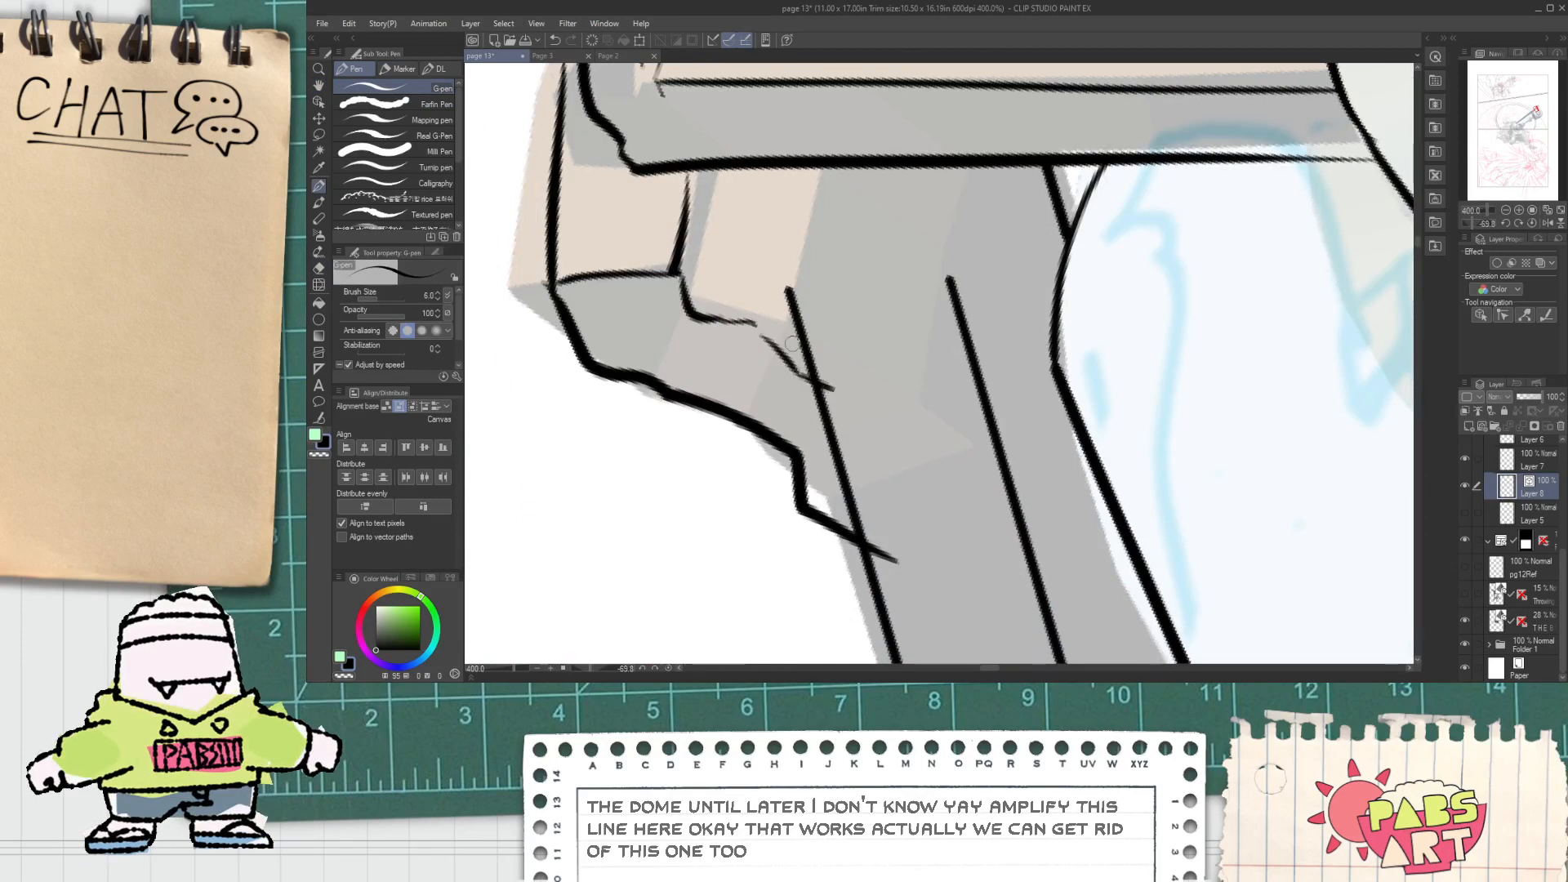
key(e)
click(791, 343)
Step: Extend the bracket's stepped line across the bar and erase the bar's middle line above it
key(p)
mouse_move(843, 397)
mouse_down()
mouse_move(939, 473)
mouse_move(1035, 516)
mouse_up()
key(e)
click(998, 458)
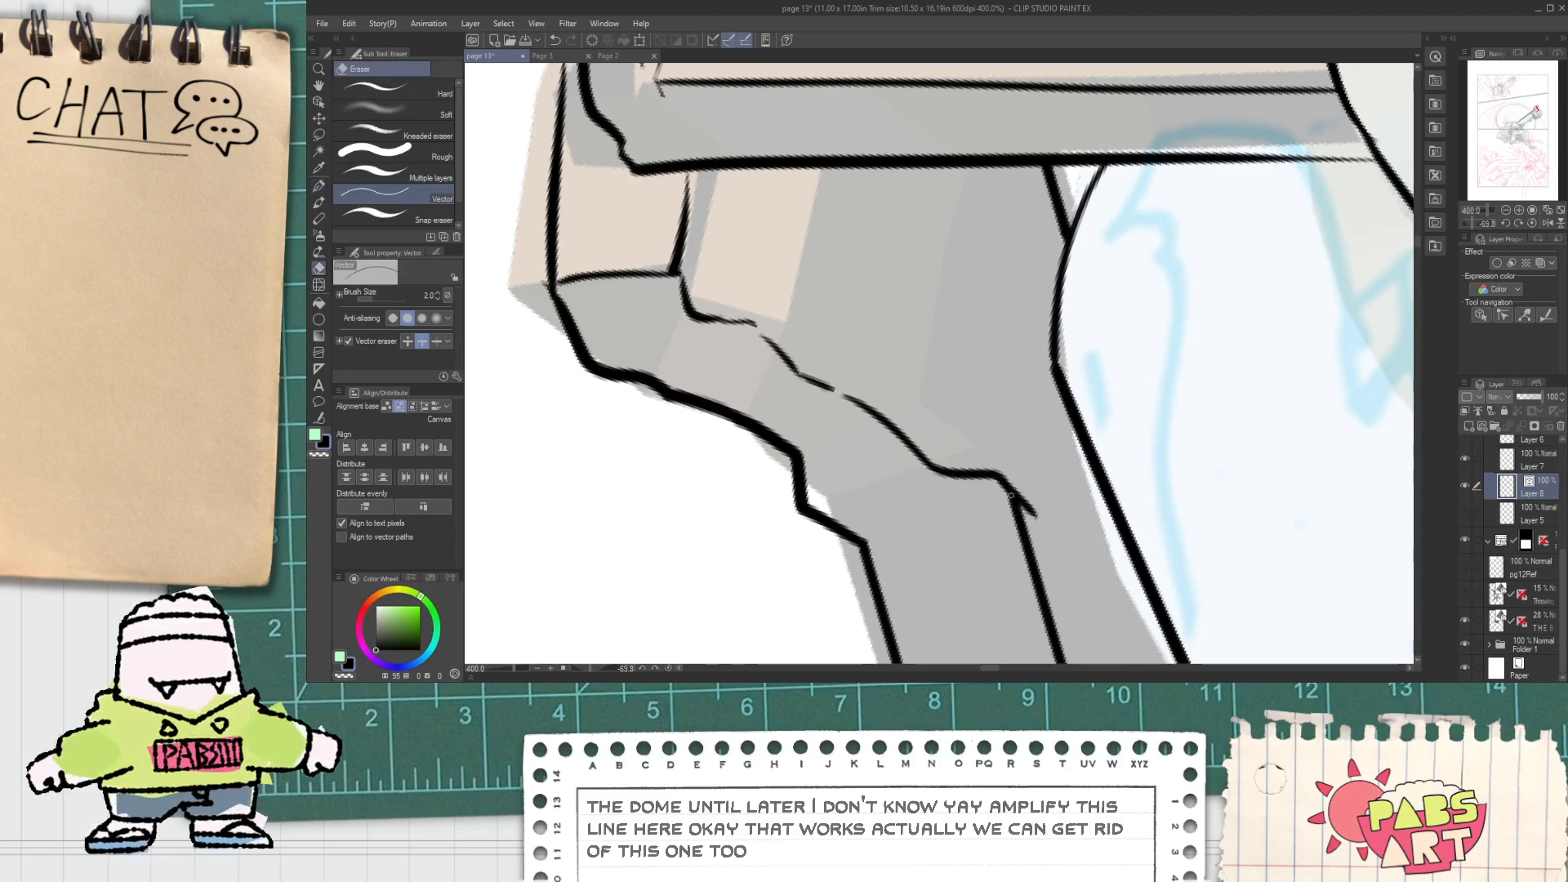
Step: Ink the bracket's fold lines from the stepped edge up toward the arm
scroll(1016, 479, down, 2)
key(p)
drag(1010, 476, 1012, 353)
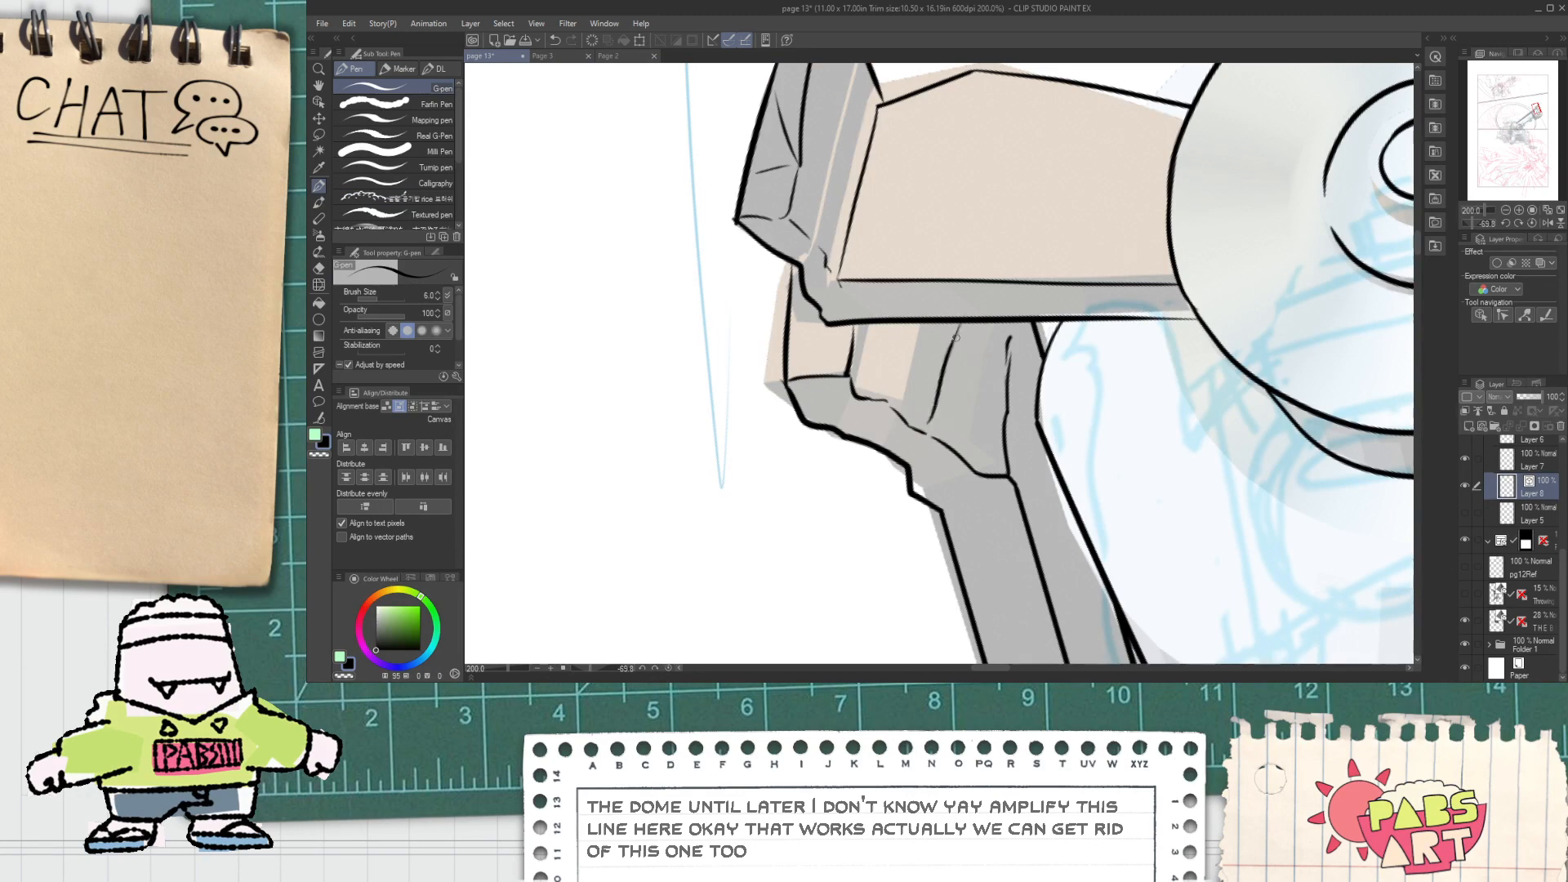
Step: Erase the section of the large background arc that crosses the housing beside the disc
scroll(909, 351, down, 5)
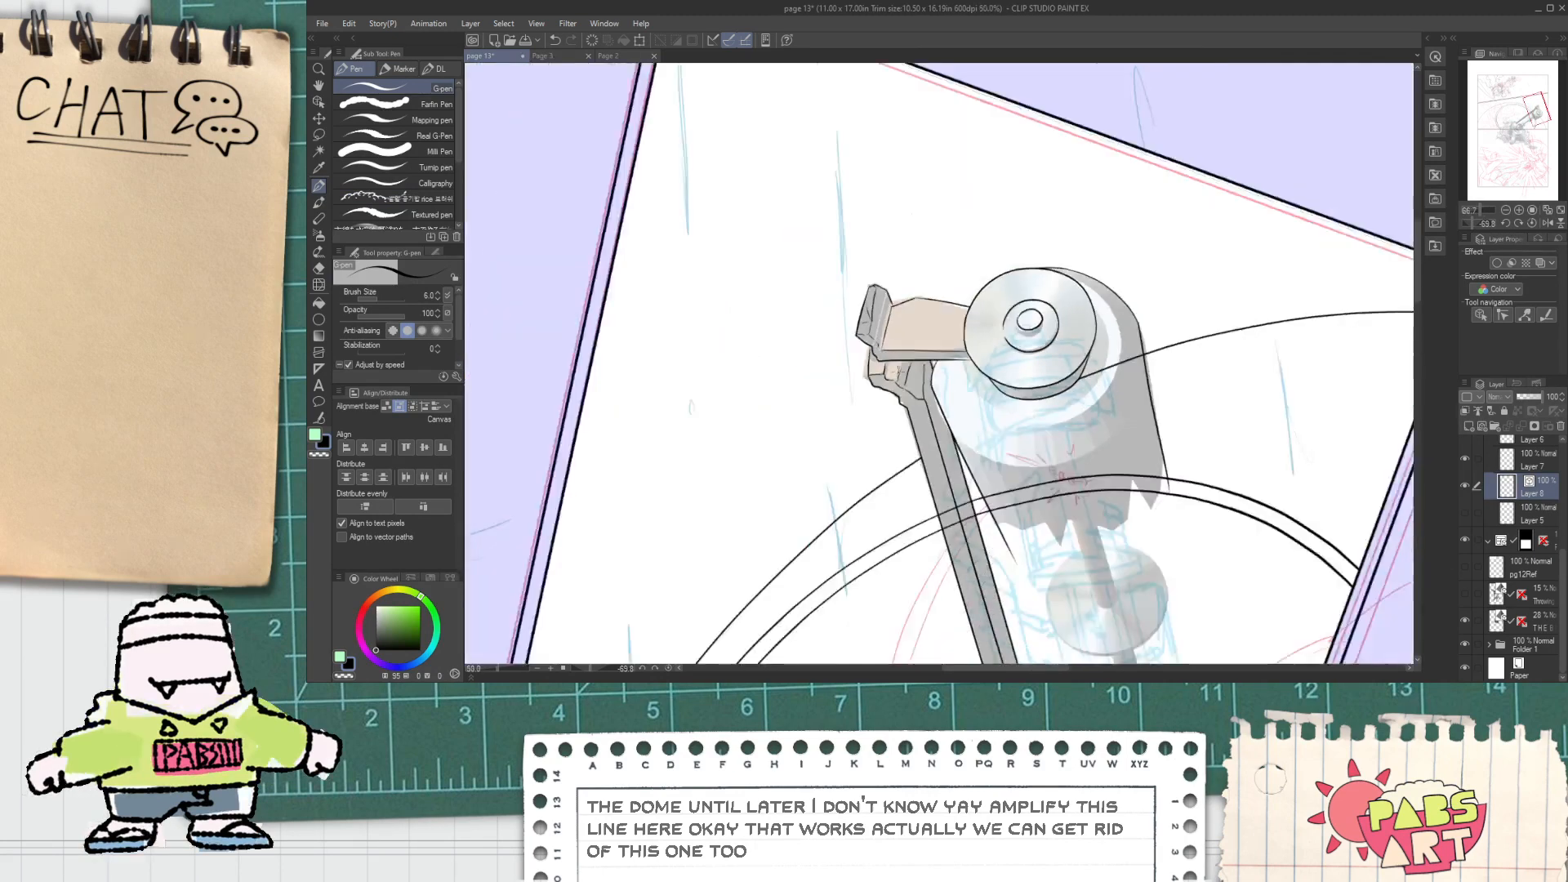
scroll(915, 280, up, 3)
key(e)
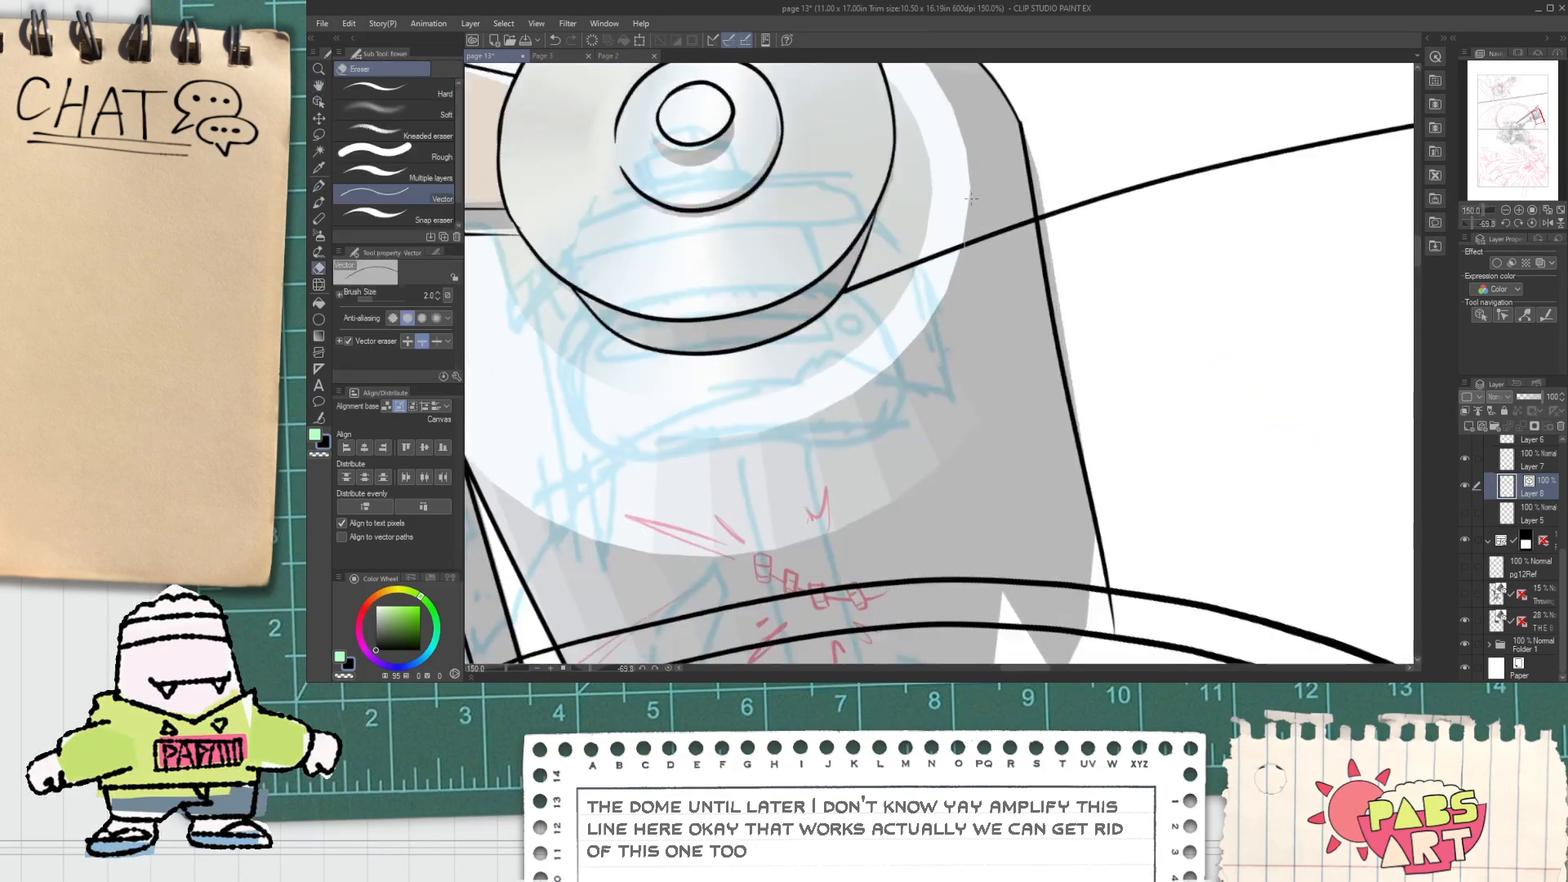
Step: Try to ink the curved edge of the housing's white dome freehand from beside the bar
key(p)
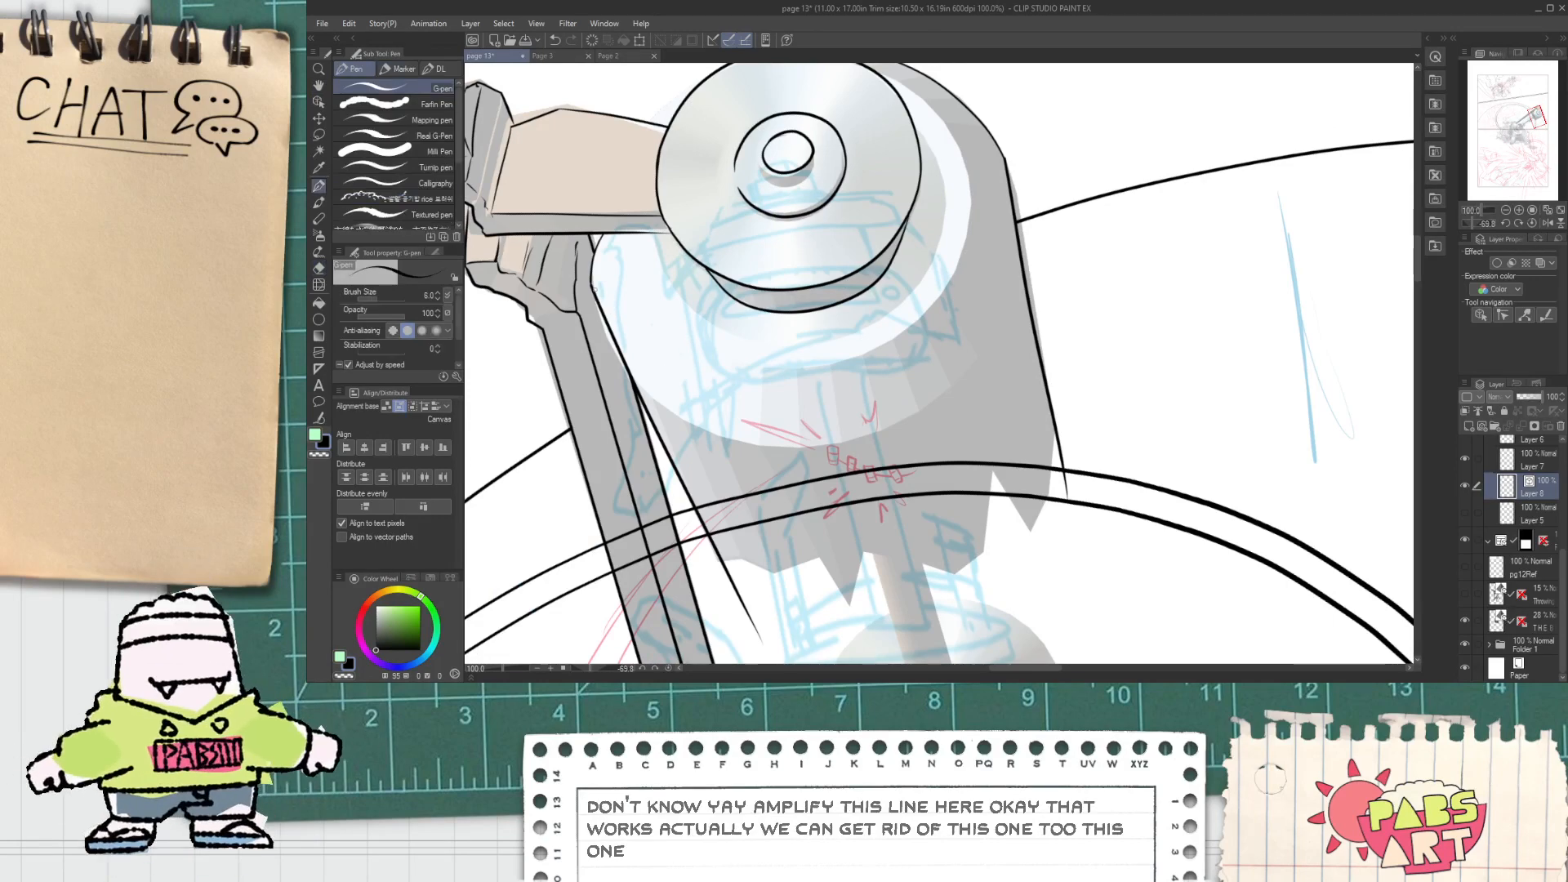
scroll(591, 270, up, 1)
mouse_move(592, 270)
mouse_down()
mouse_move(603, 336)
mouse_move(702, 537)
mouse_up()
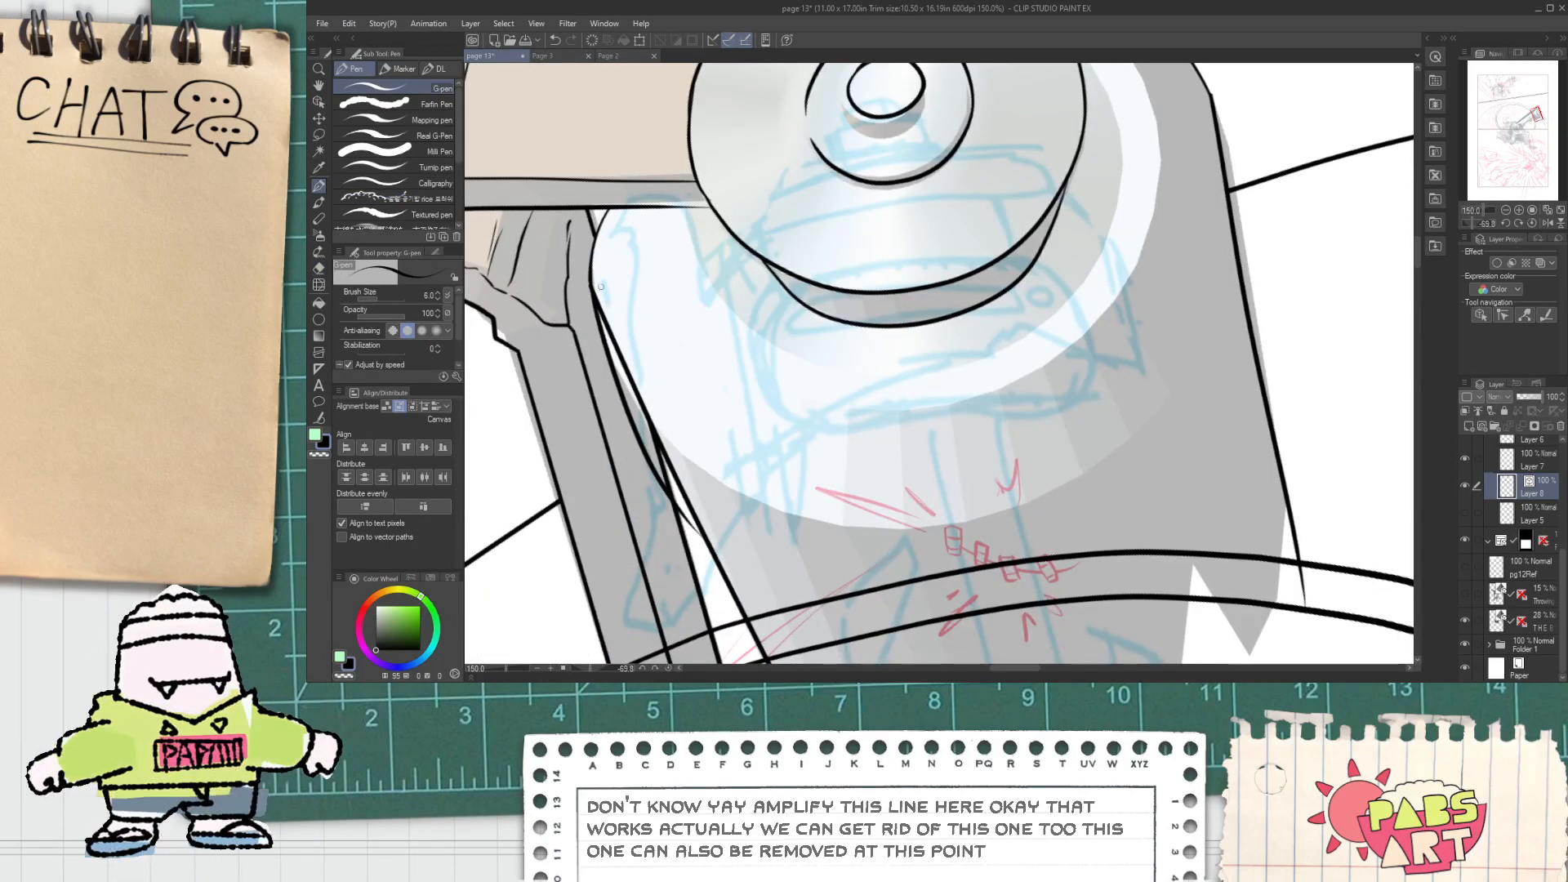
key(ctrl+z)
mouse_move(591, 269)
mouse_down()
mouse_move(608, 359)
mouse_move(763, 550)
mouse_up()
key(ctrl+z)
drag(593, 272, 743, 493)
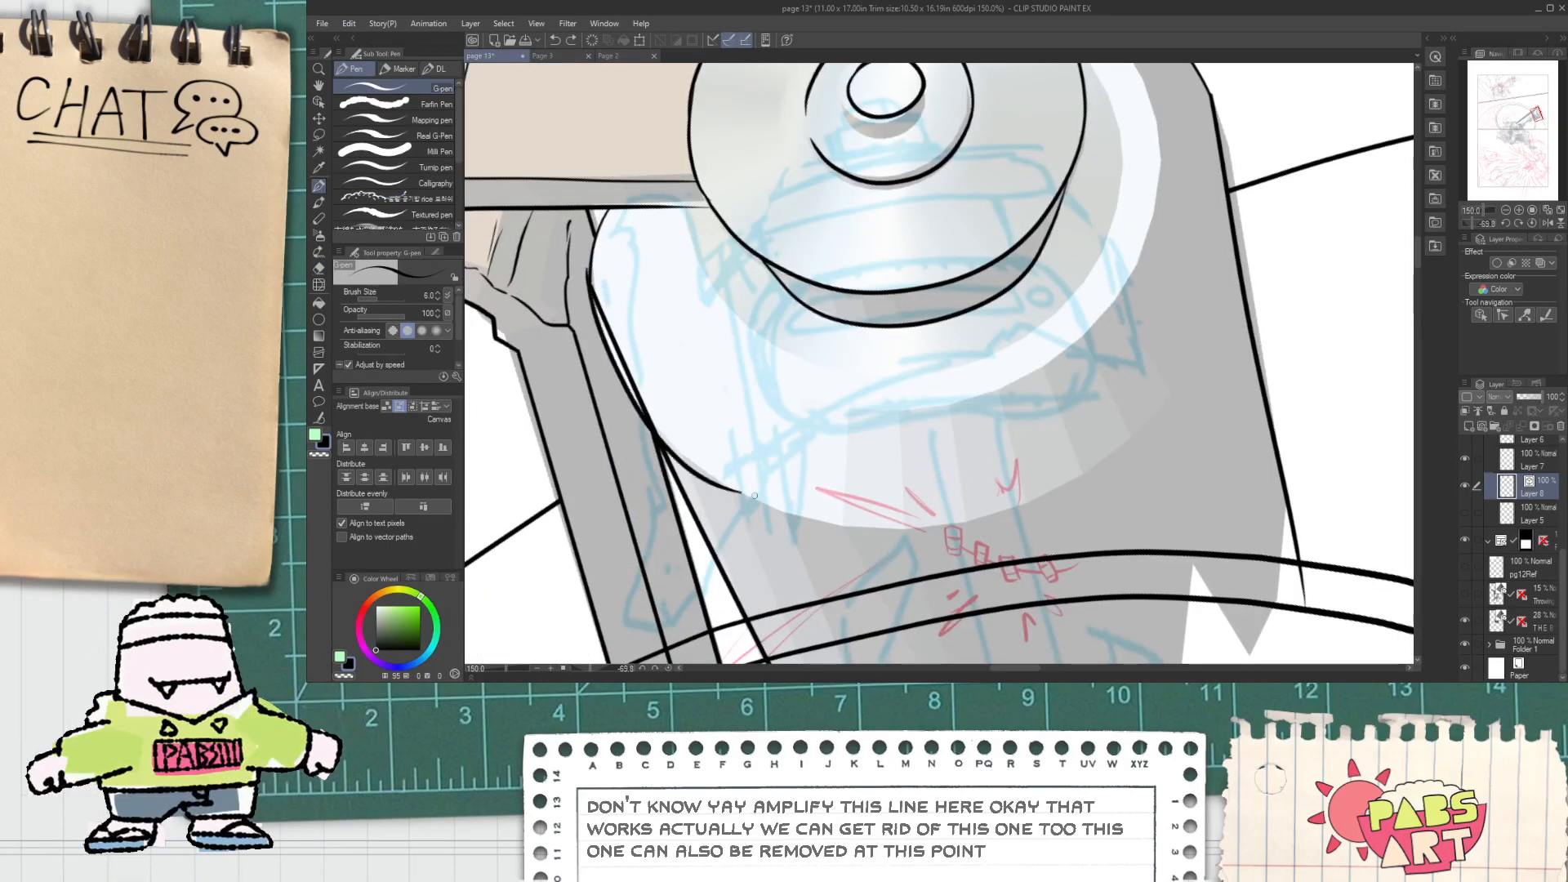
key(ctrl+z)
drag(602, 268, 768, 551)
key(ctrl+z)
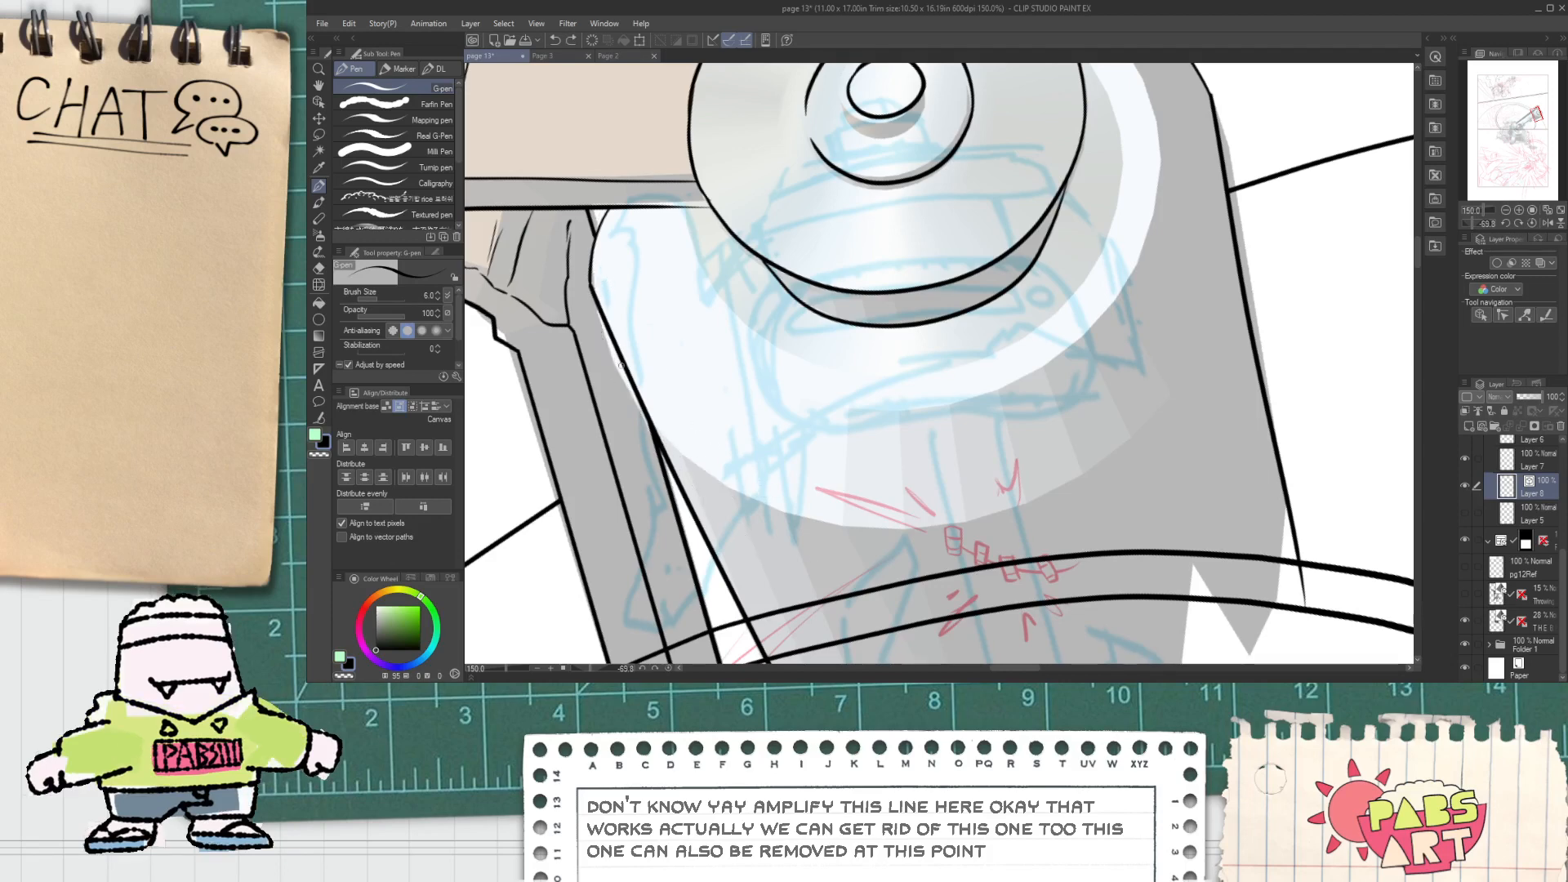
drag(591, 263, 832, 541)
scroll(686, 409, down, 2)
scroll(627, 341, up, 2)
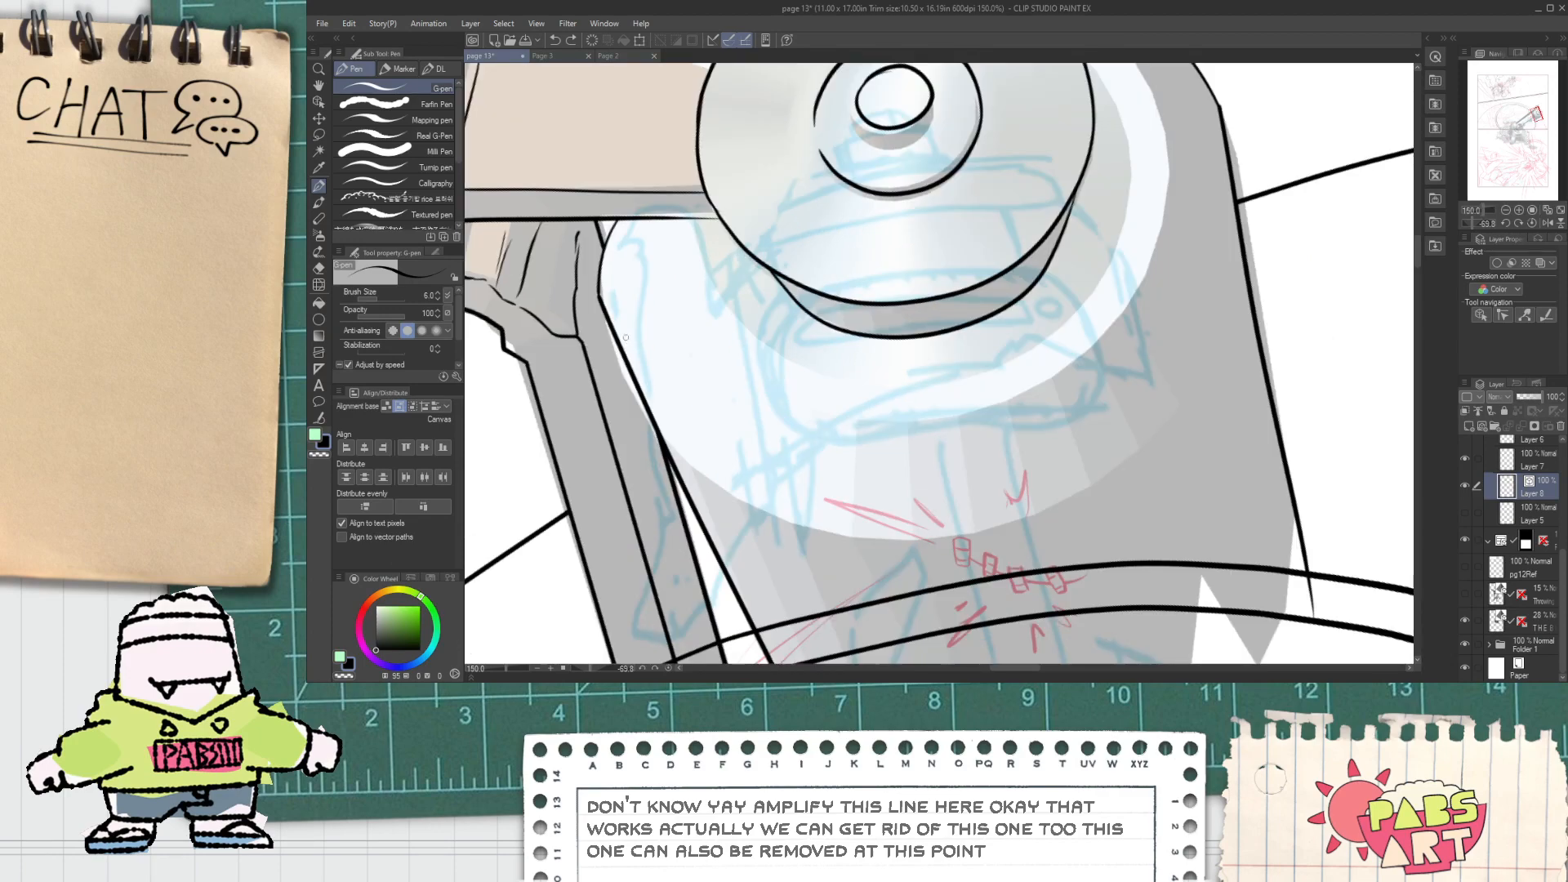
Step: Duplicate the disc's outline and fit the enlarged copy to the inner ring on the white dome behind the disc
key(e)
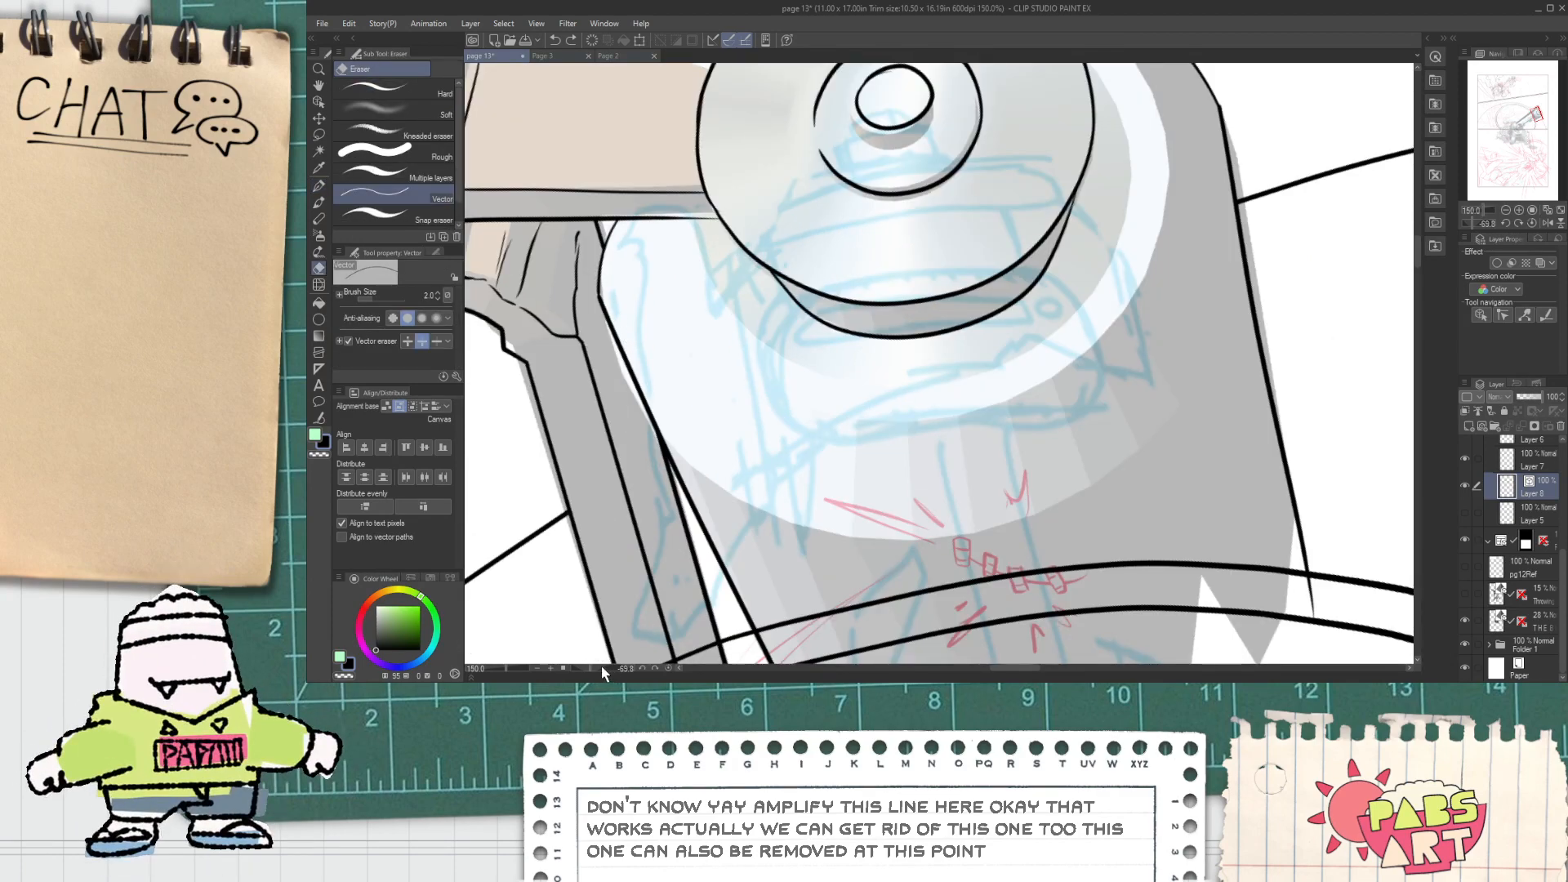
drag(601, 665, 617, 676)
scroll(778, 482, down, 3)
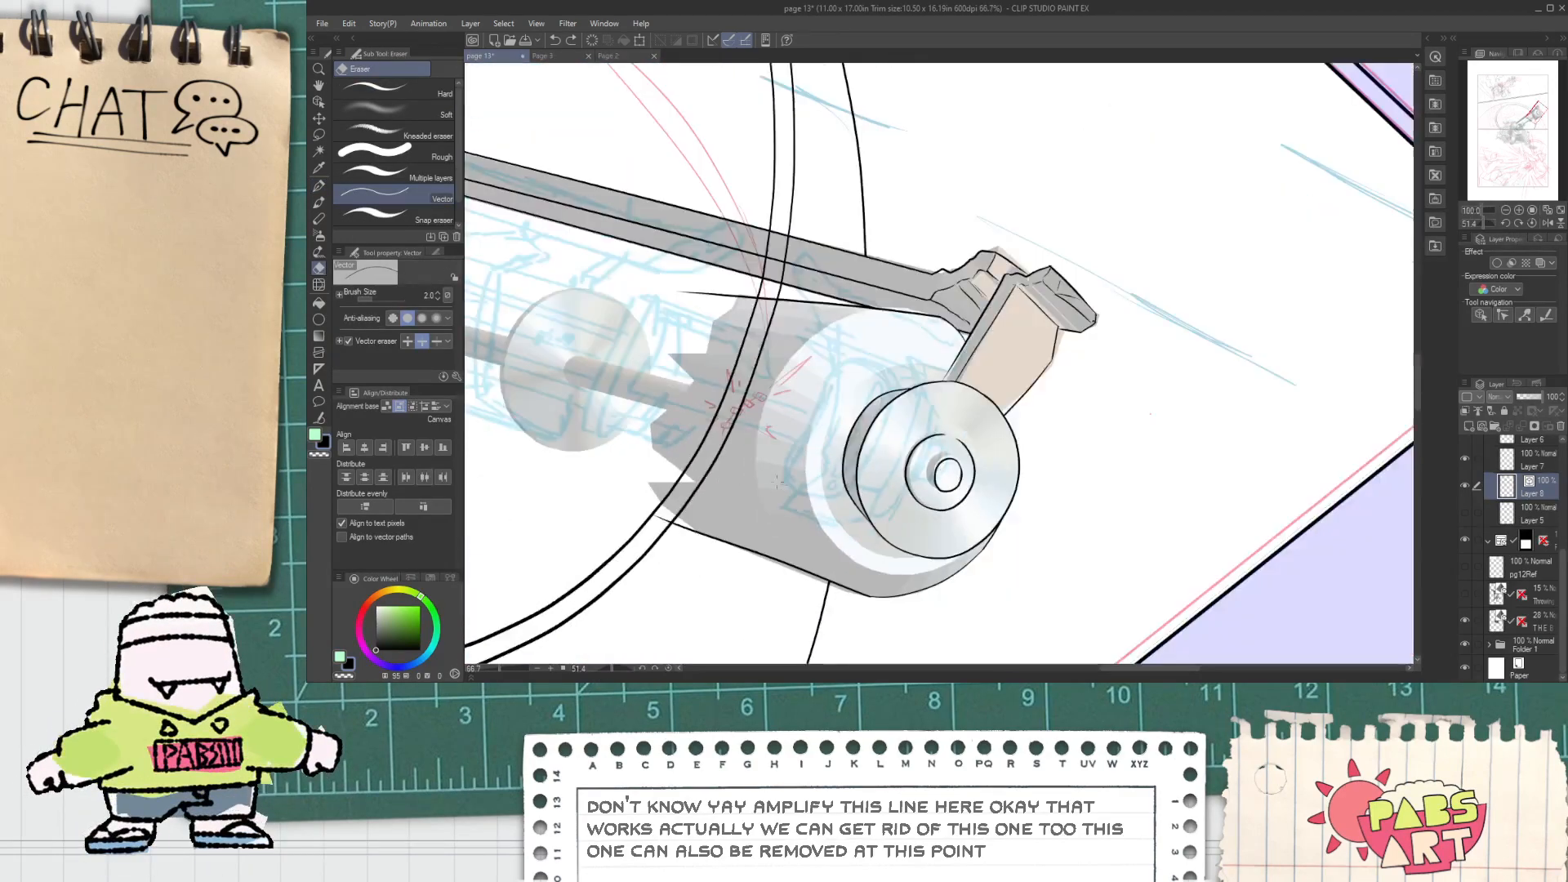
scroll(825, 560, up, 2)
key(o)
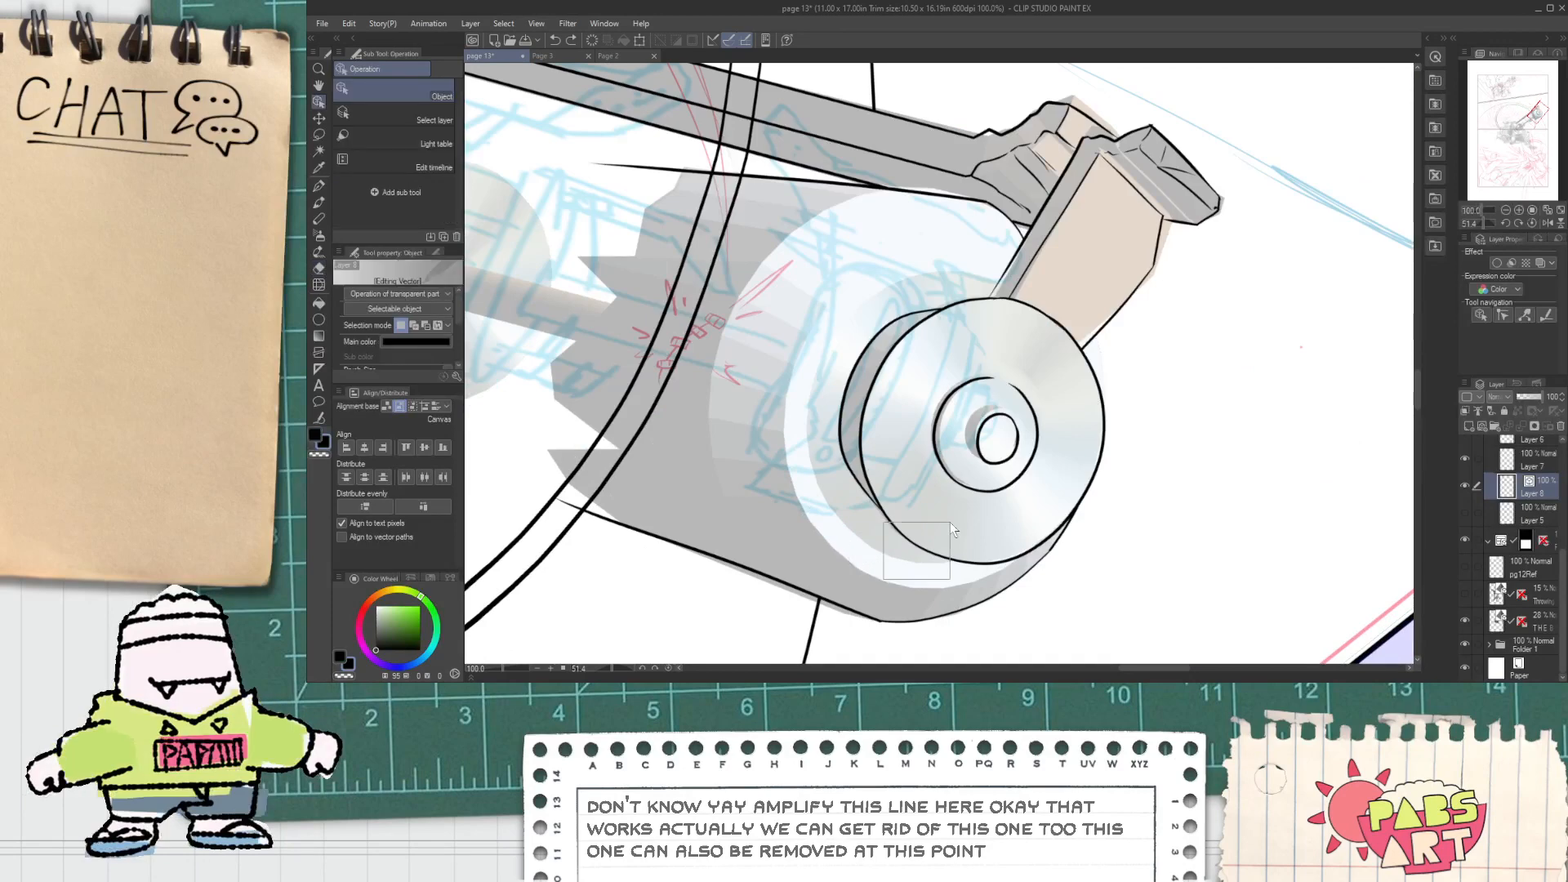
click(928, 558)
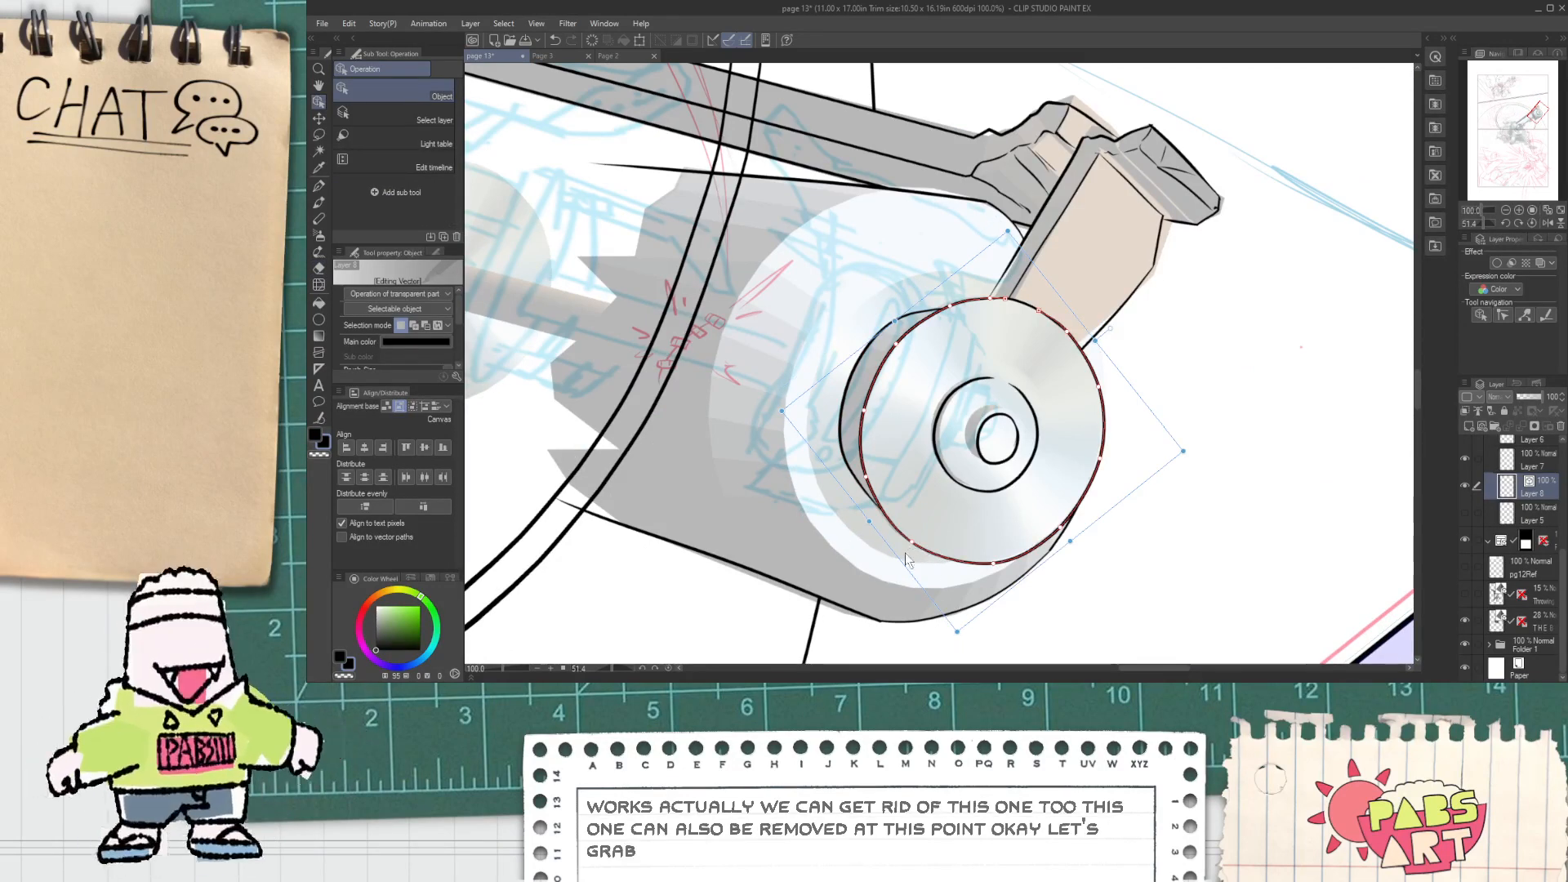
click(791, 480)
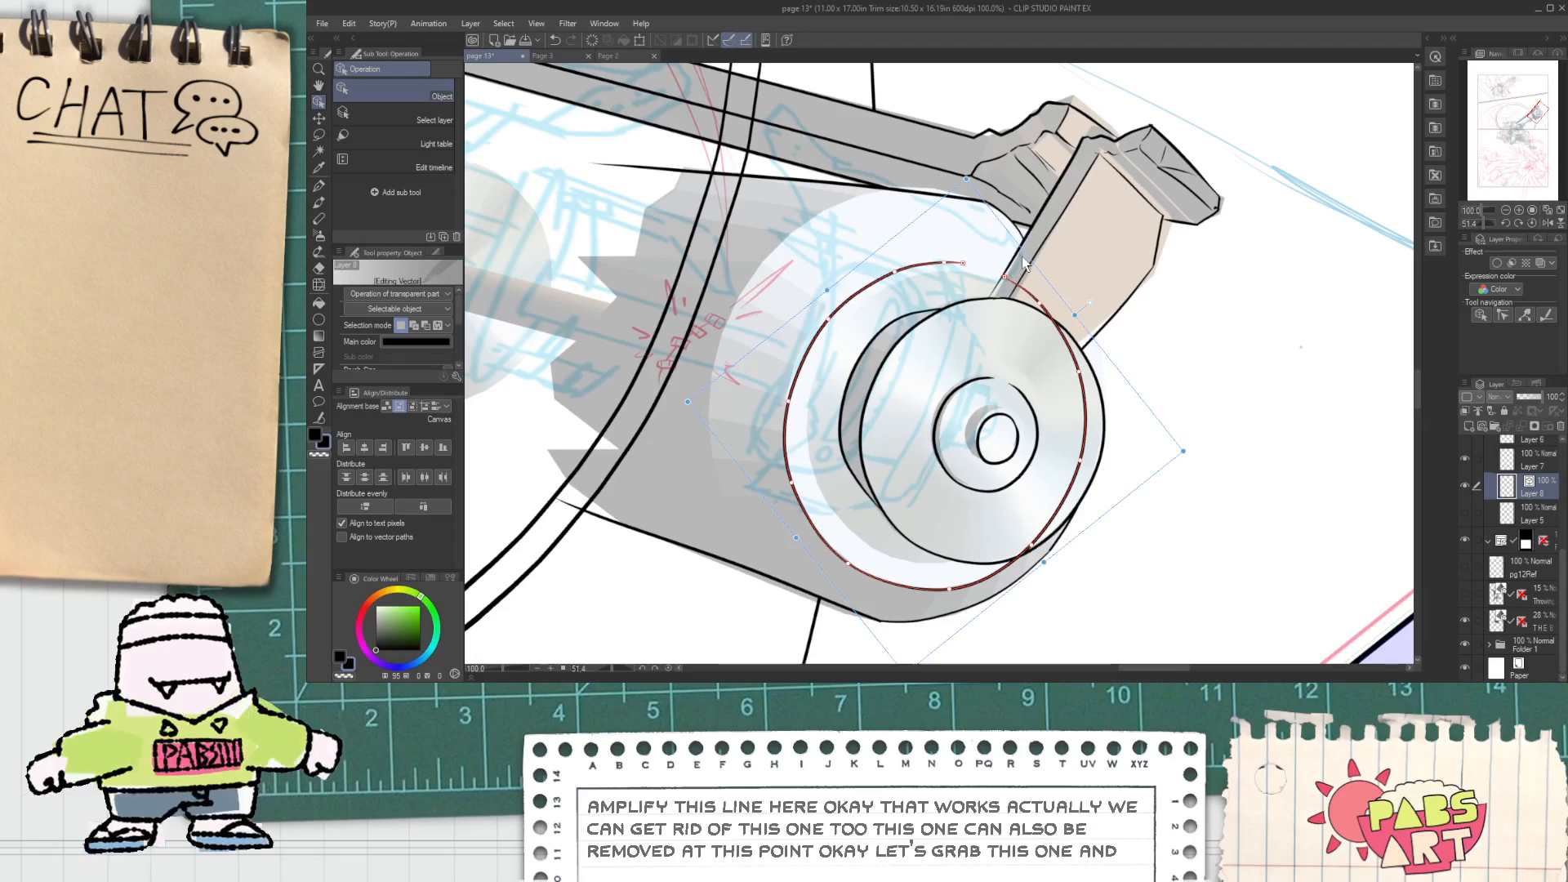
click(1017, 225)
key(Delete)
click(923, 260)
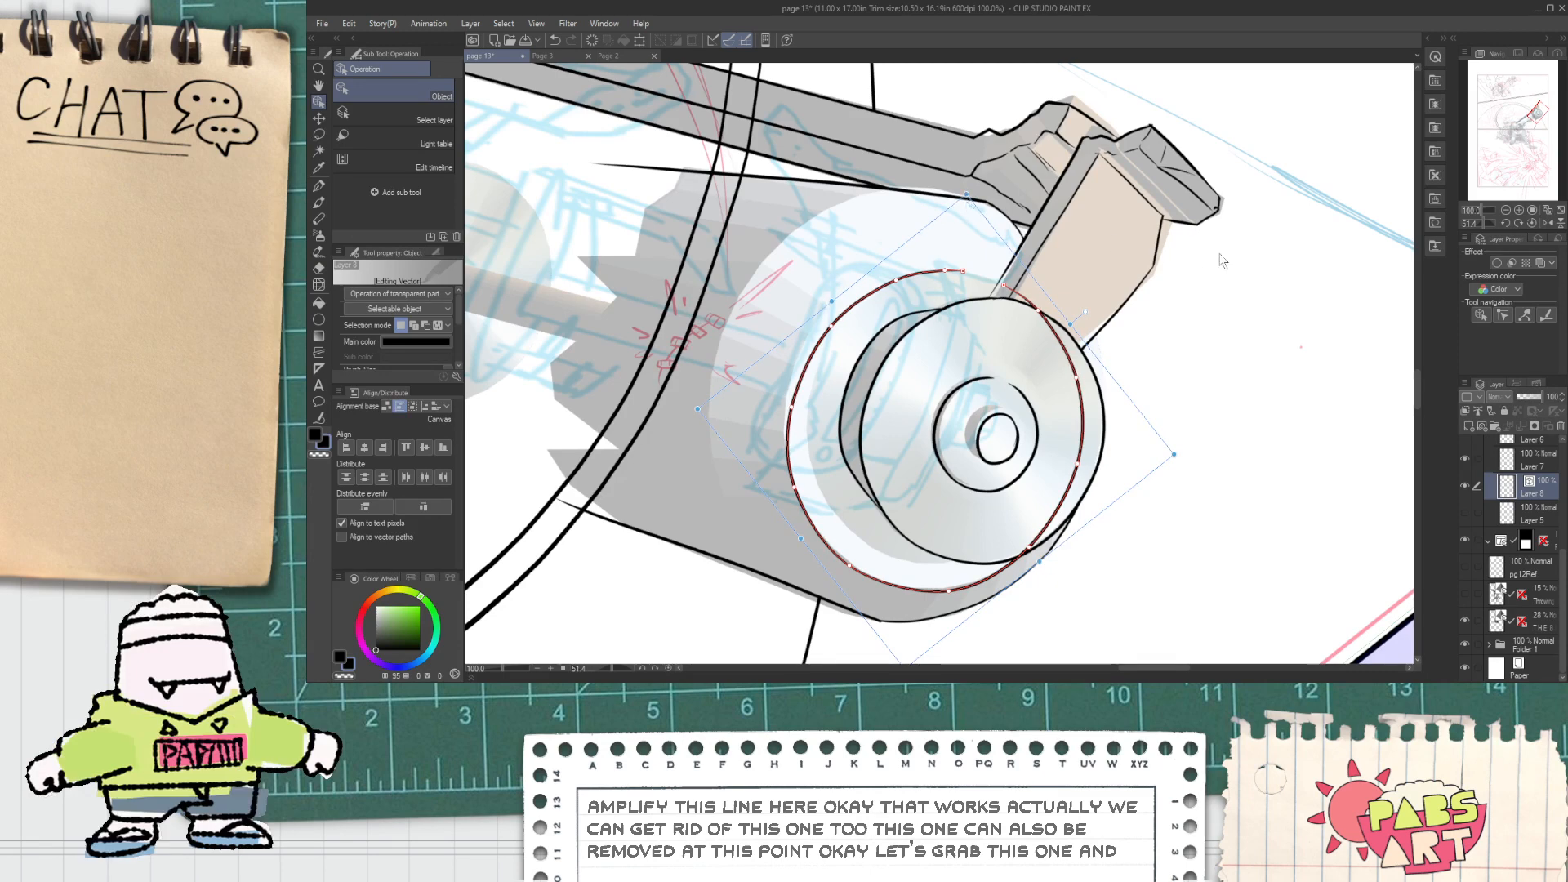
Step: Erase the parts of the copied ring outline that run across the disc and the arm
key(p)
scroll(972, 273, up, 3)
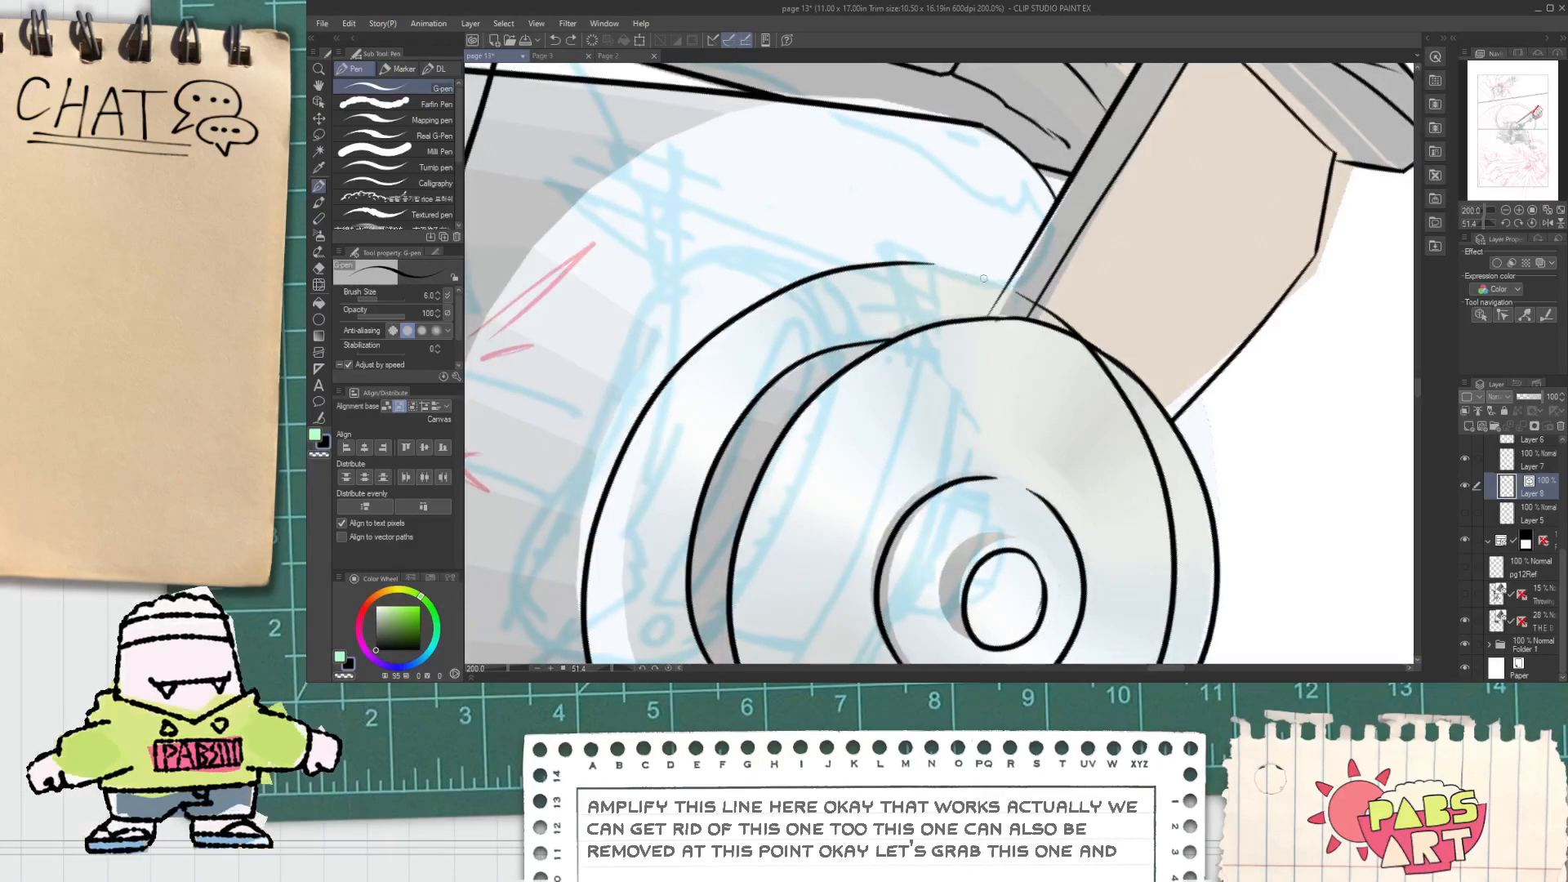
key(e)
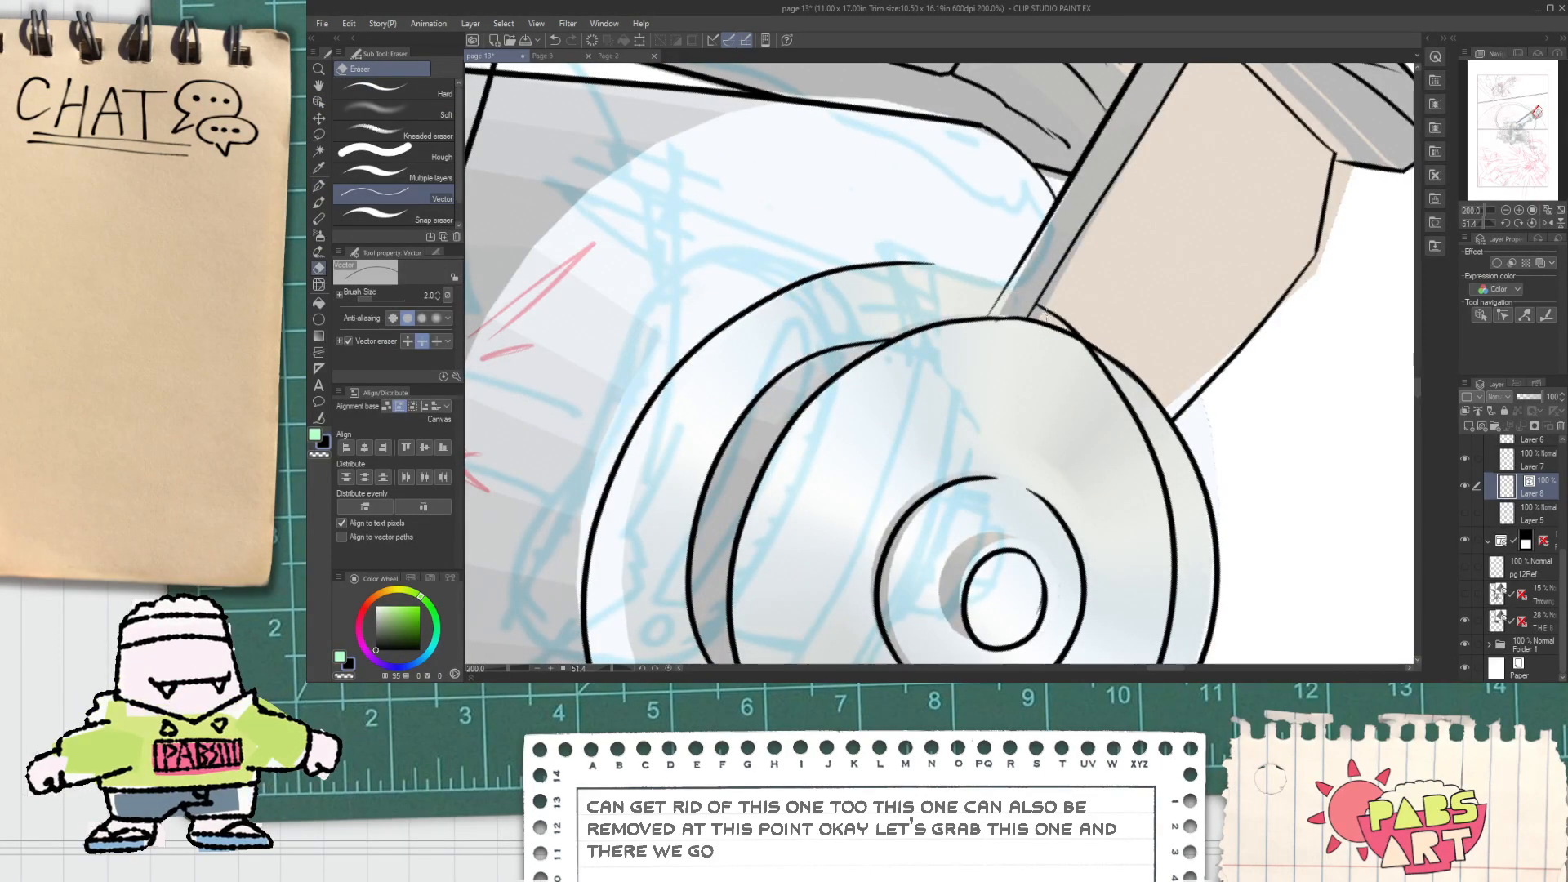
scroll(1048, 315, down, 1)
drag(988, 155, 983, 402)
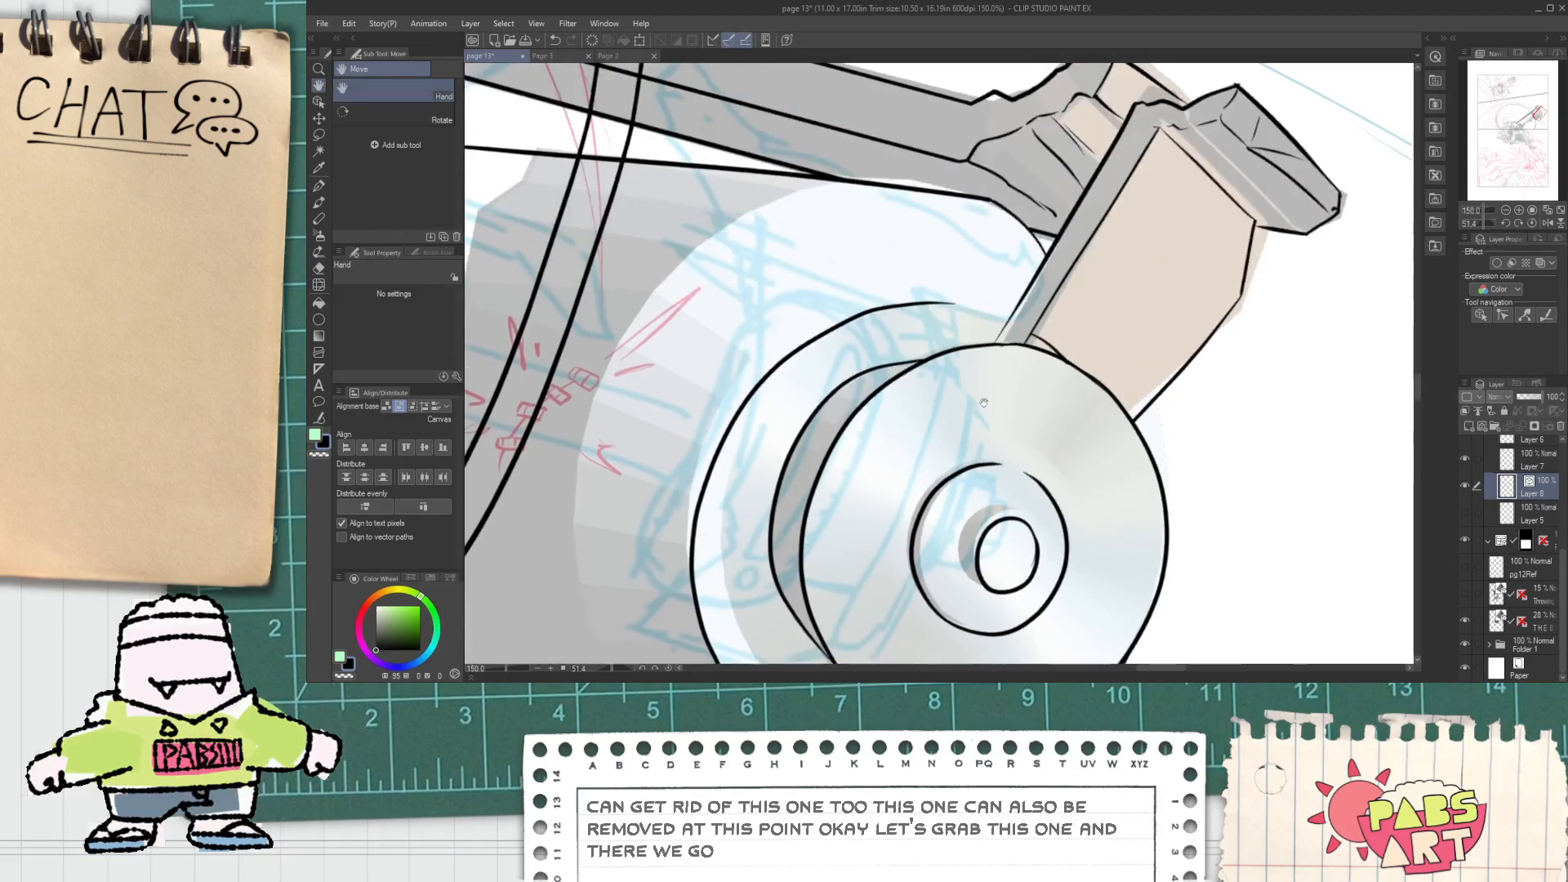
scroll(984, 402, up, 4)
click(963, 293)
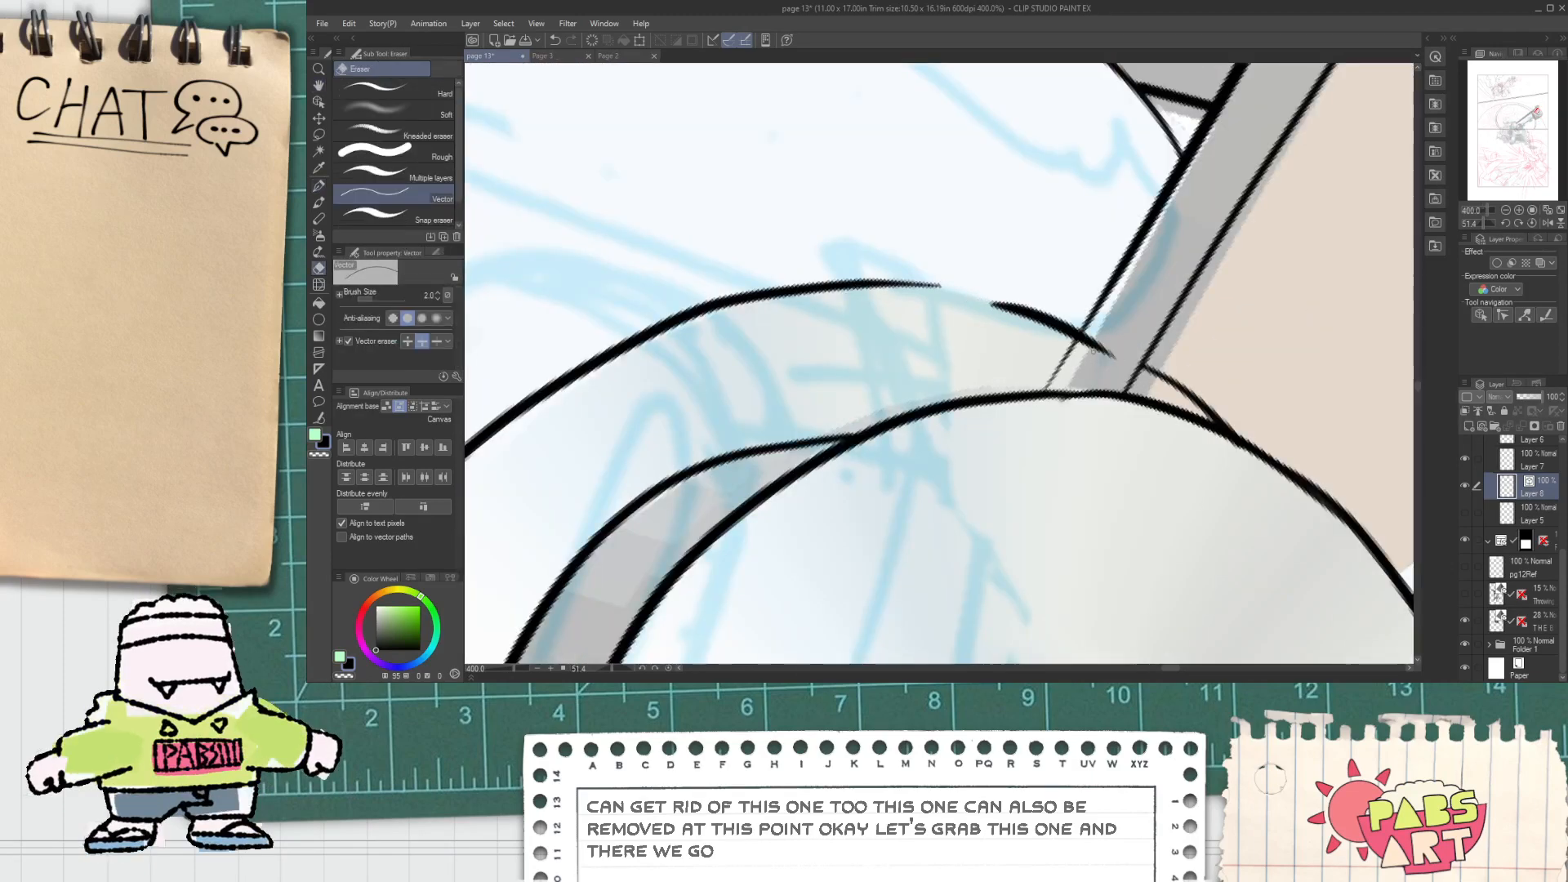
Step: Duplicate the disc's outline once more and scale and rotate the copy to fit the white dome's outer edge
scroll(1146, 381, down, 4)
scroll(1149, 351, up, 2)
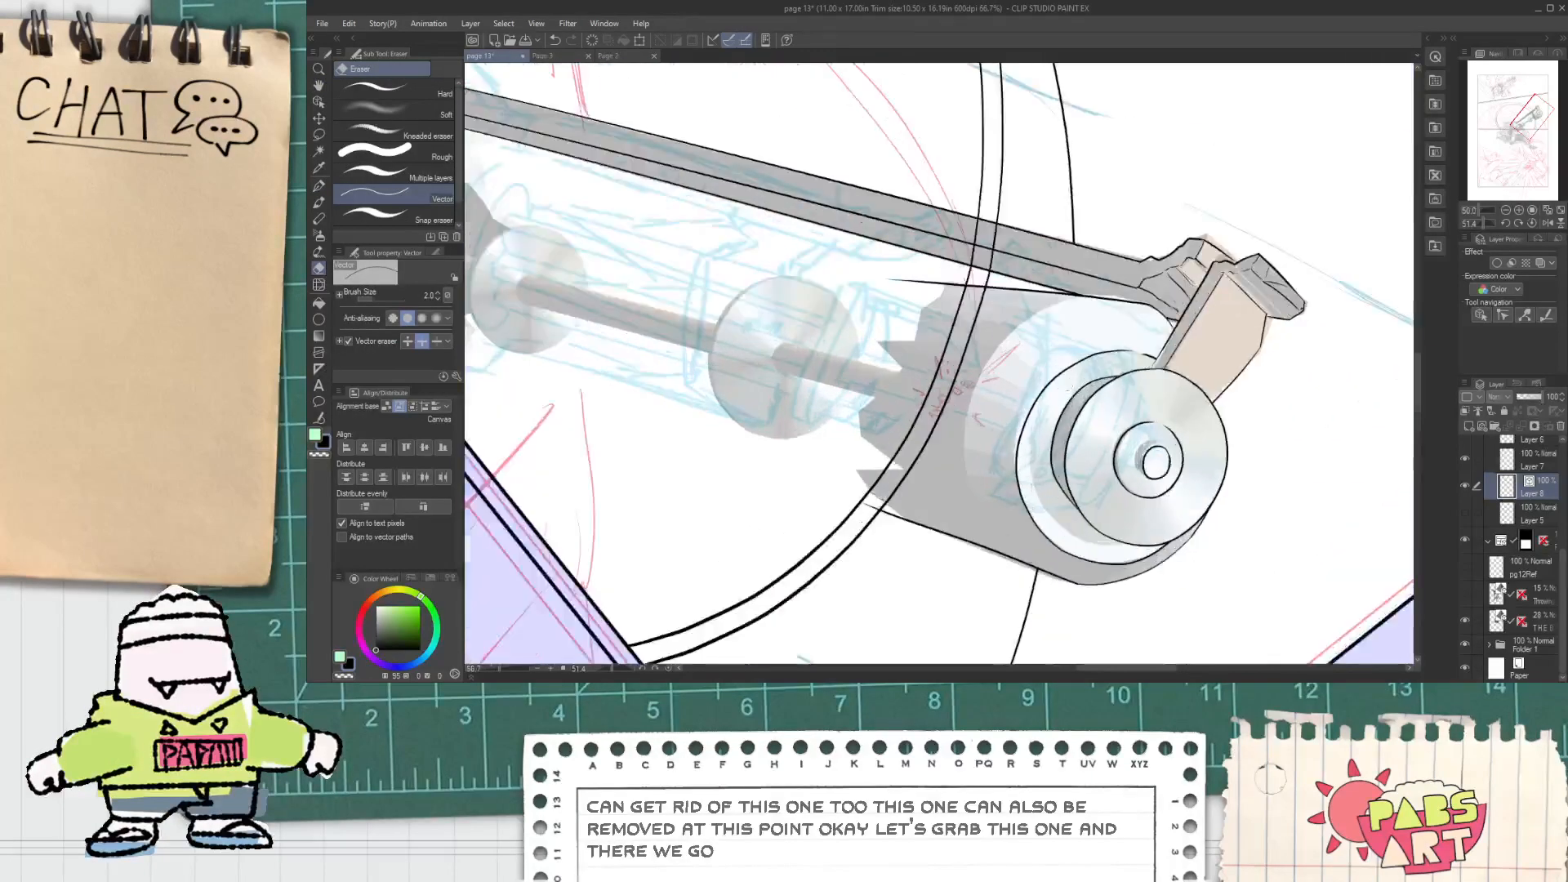
key(o)
click(1024, 325)
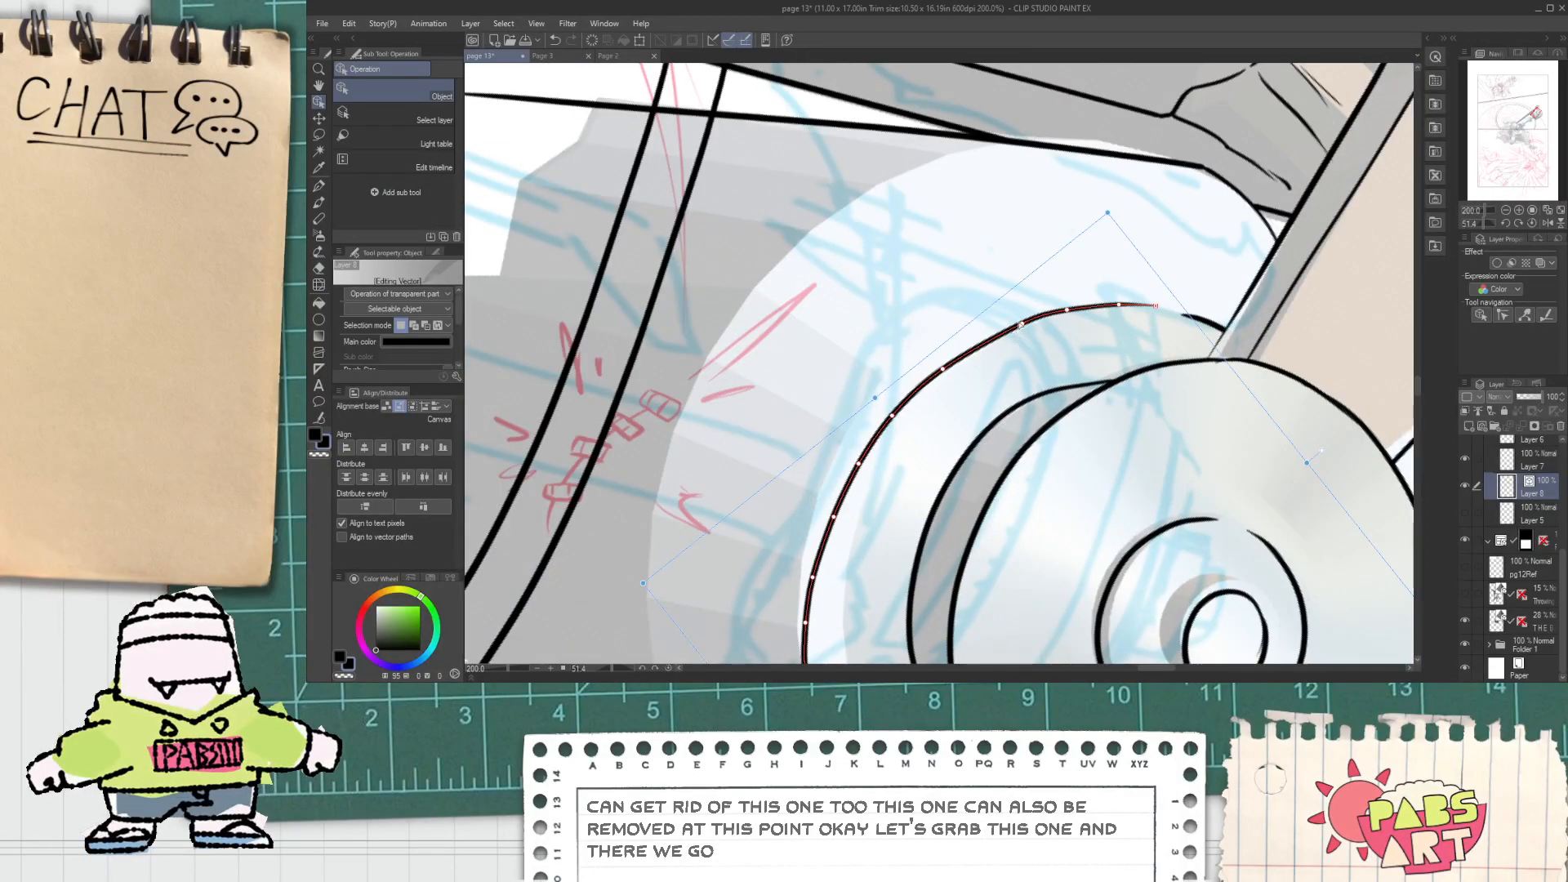
key(space)
scroll(945, 395, down, 3)
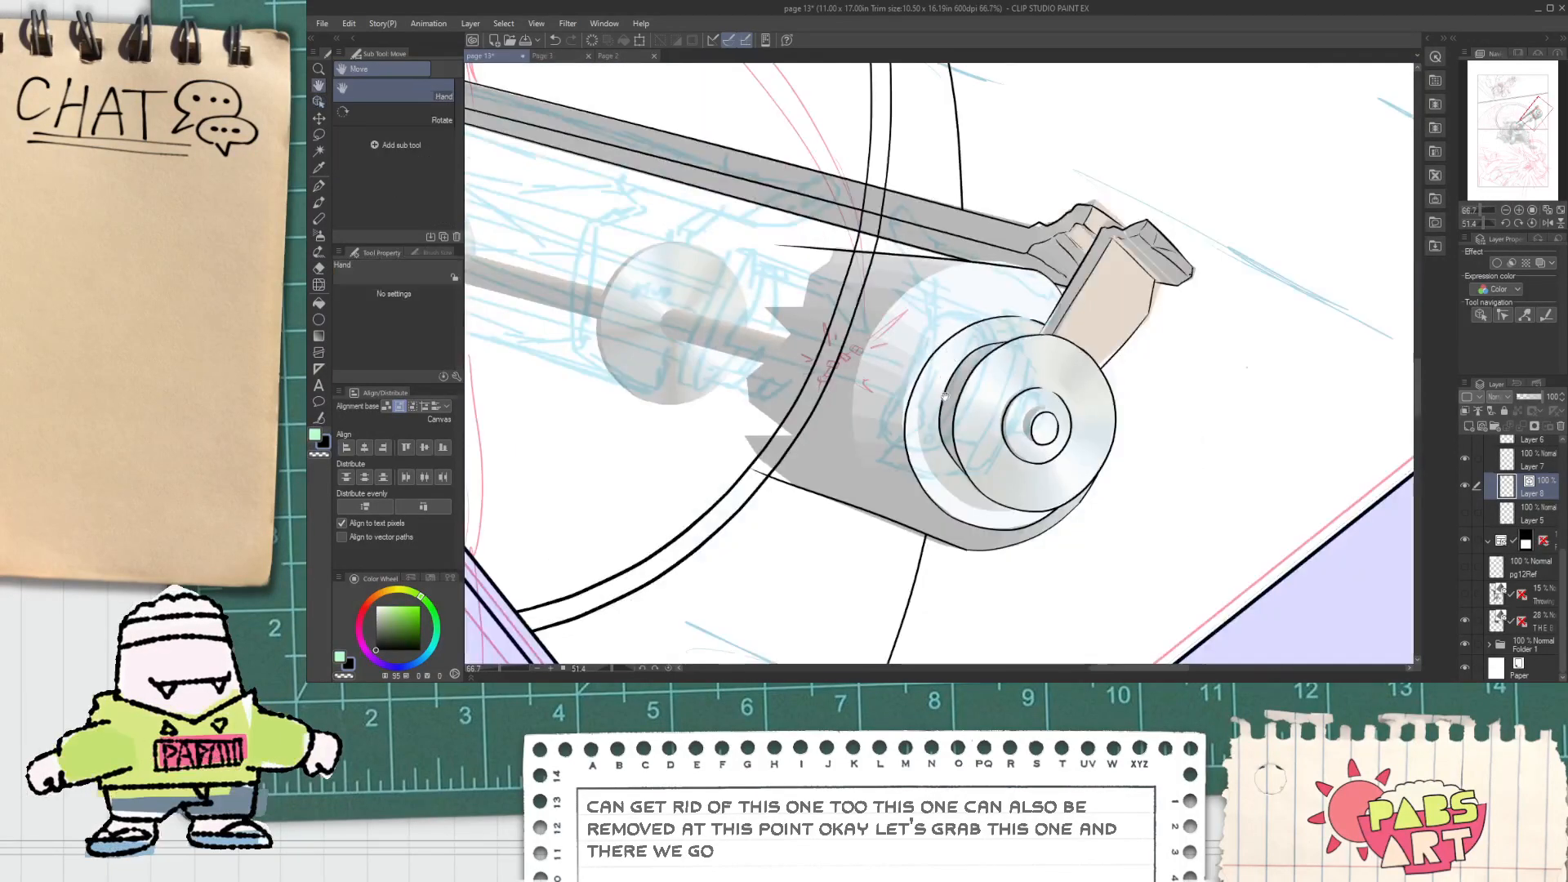
drag(945, 395, 923, 366)
click(1015, 391)
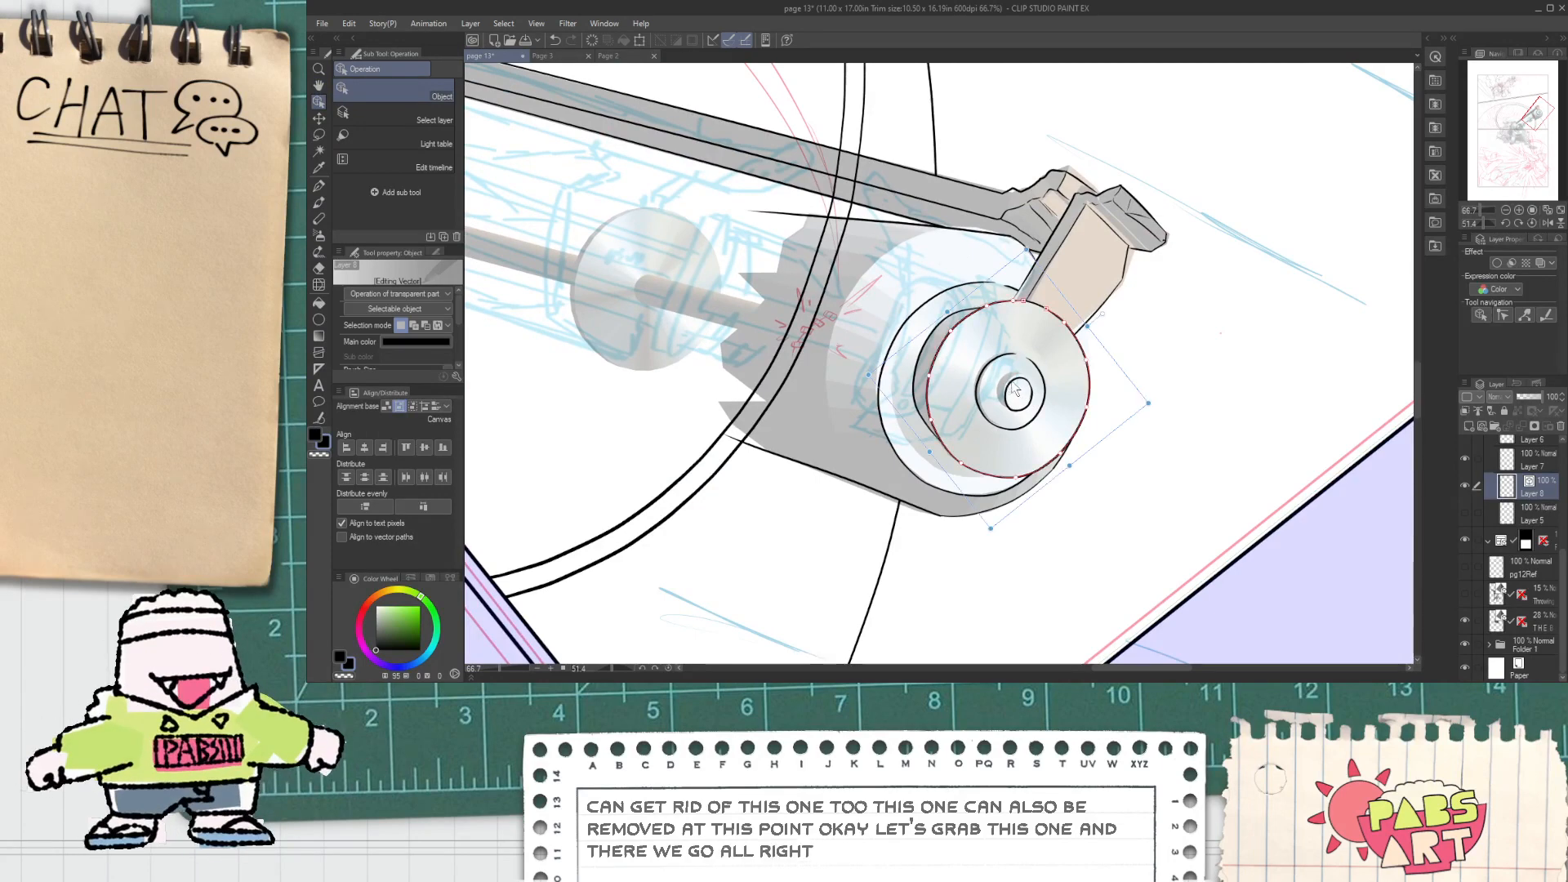
drag(929, 451, 888, 531)
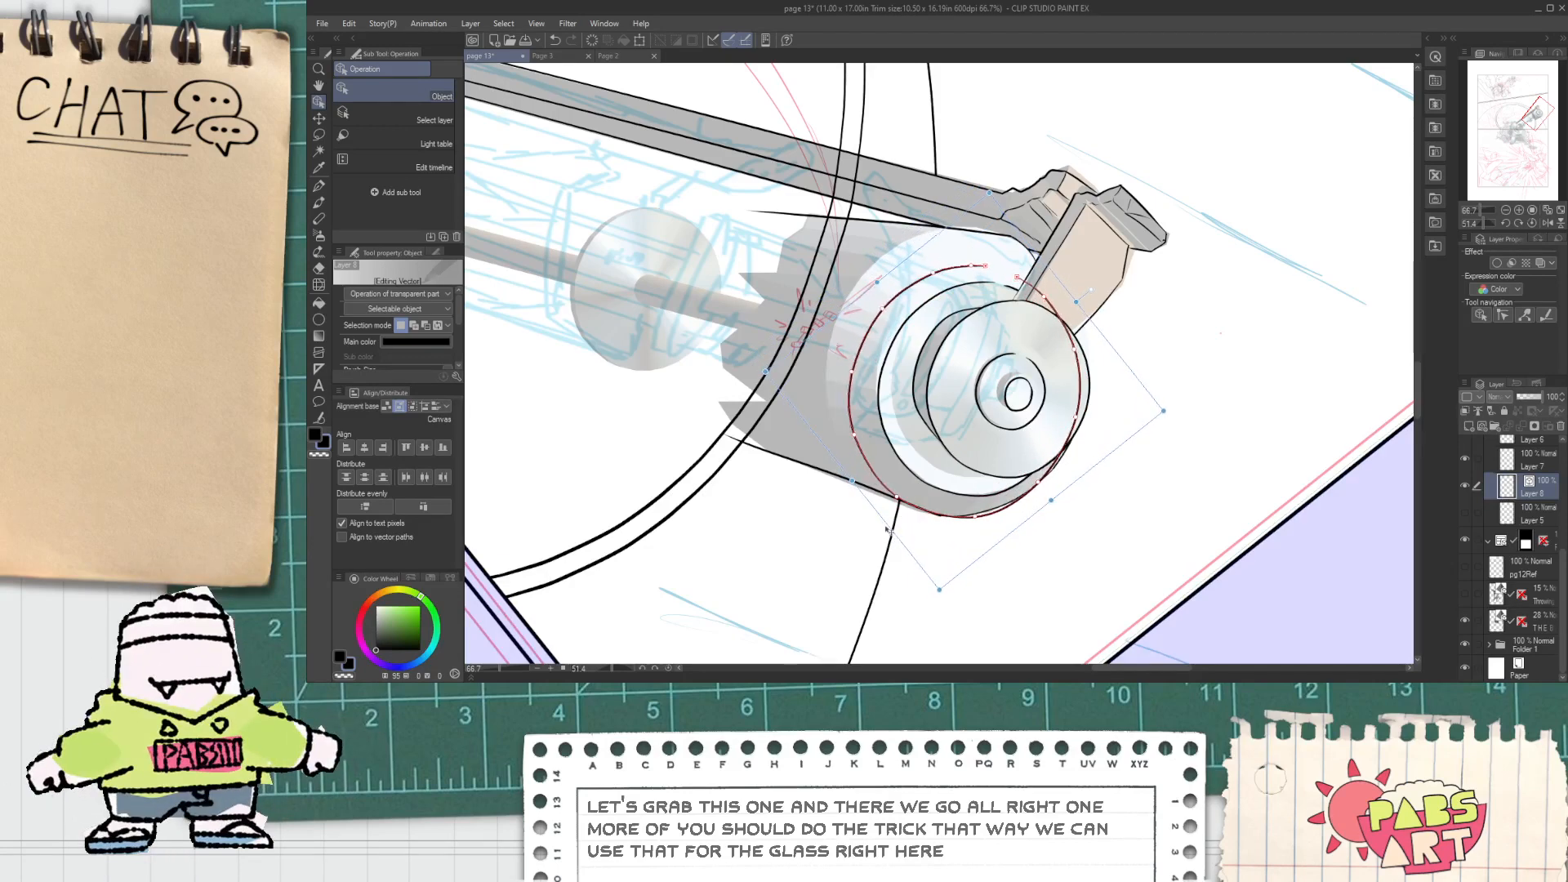
drag(875, 291, 856, 243)
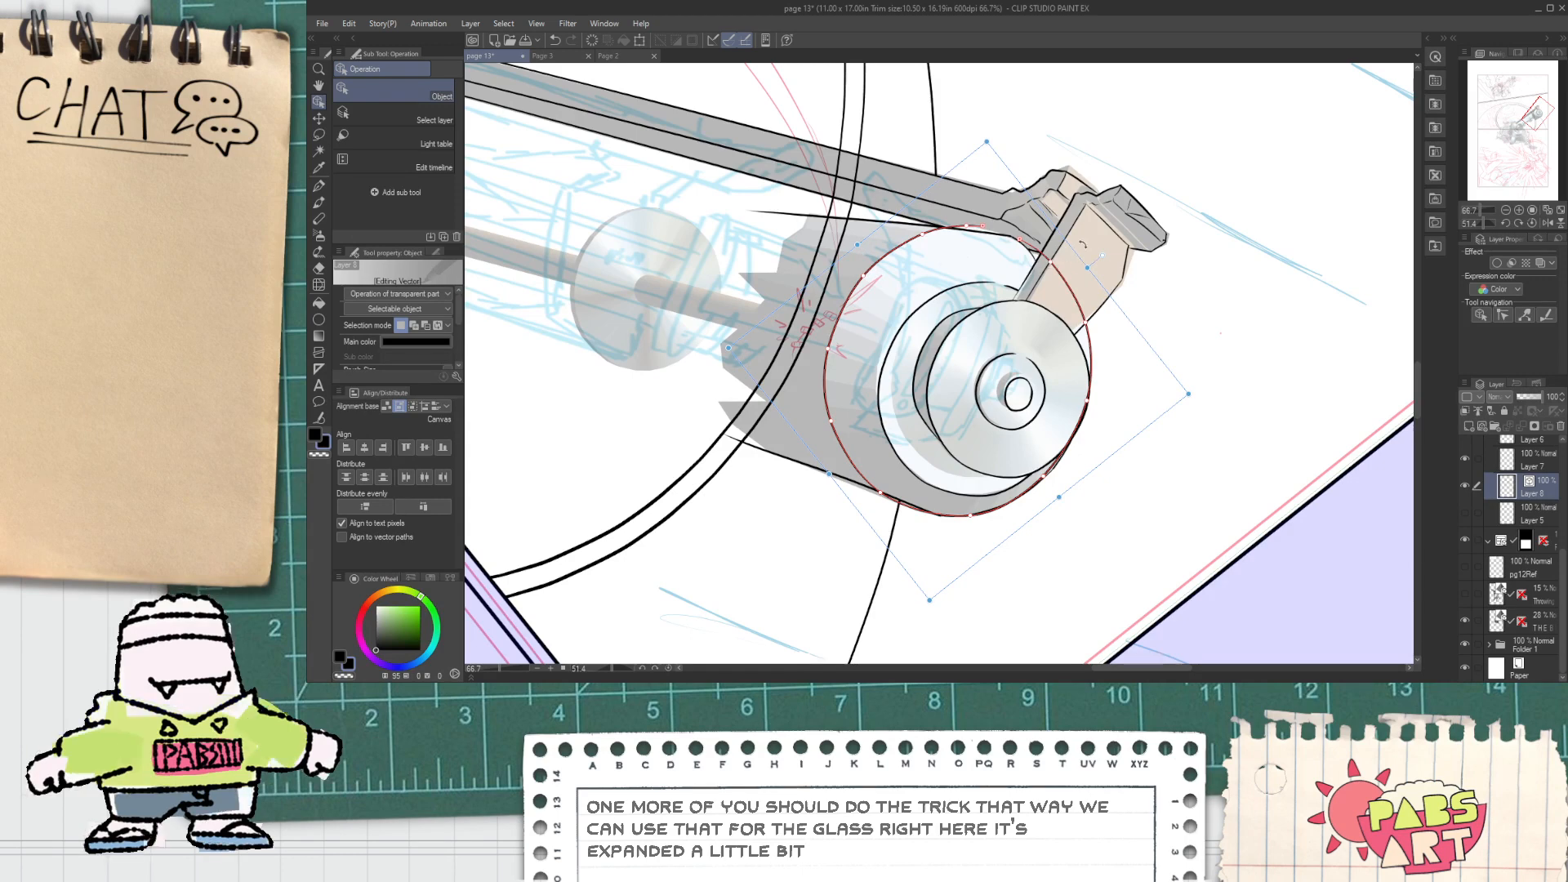
click(1170, 423)
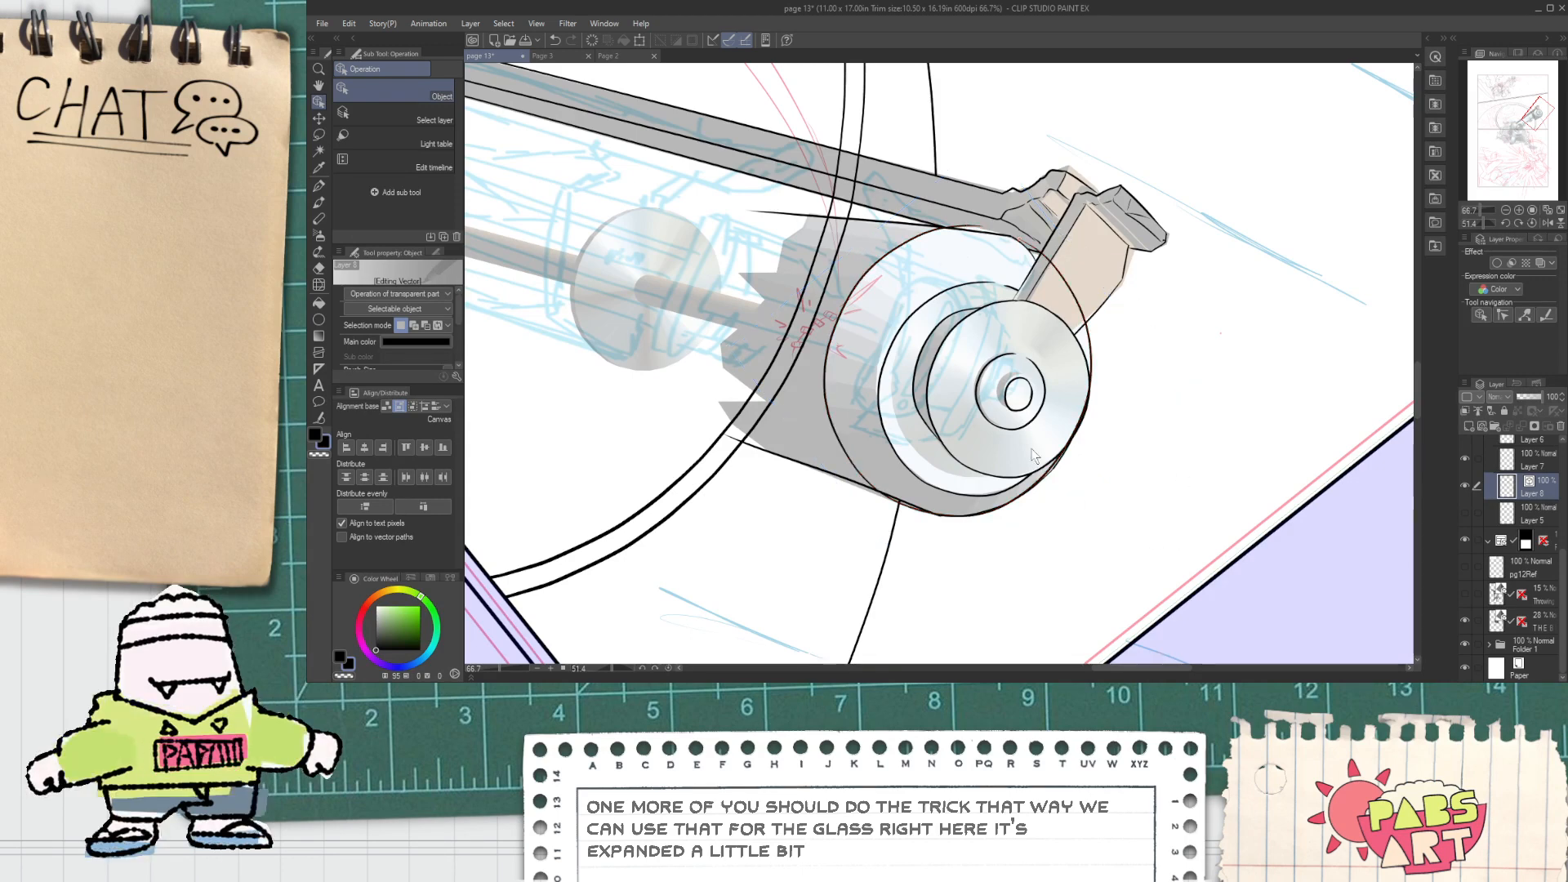
Step: Reshape the housing's straight edge beside the bar so that its end meets the dome's ellipse
scroll(855, 234, up, 1)
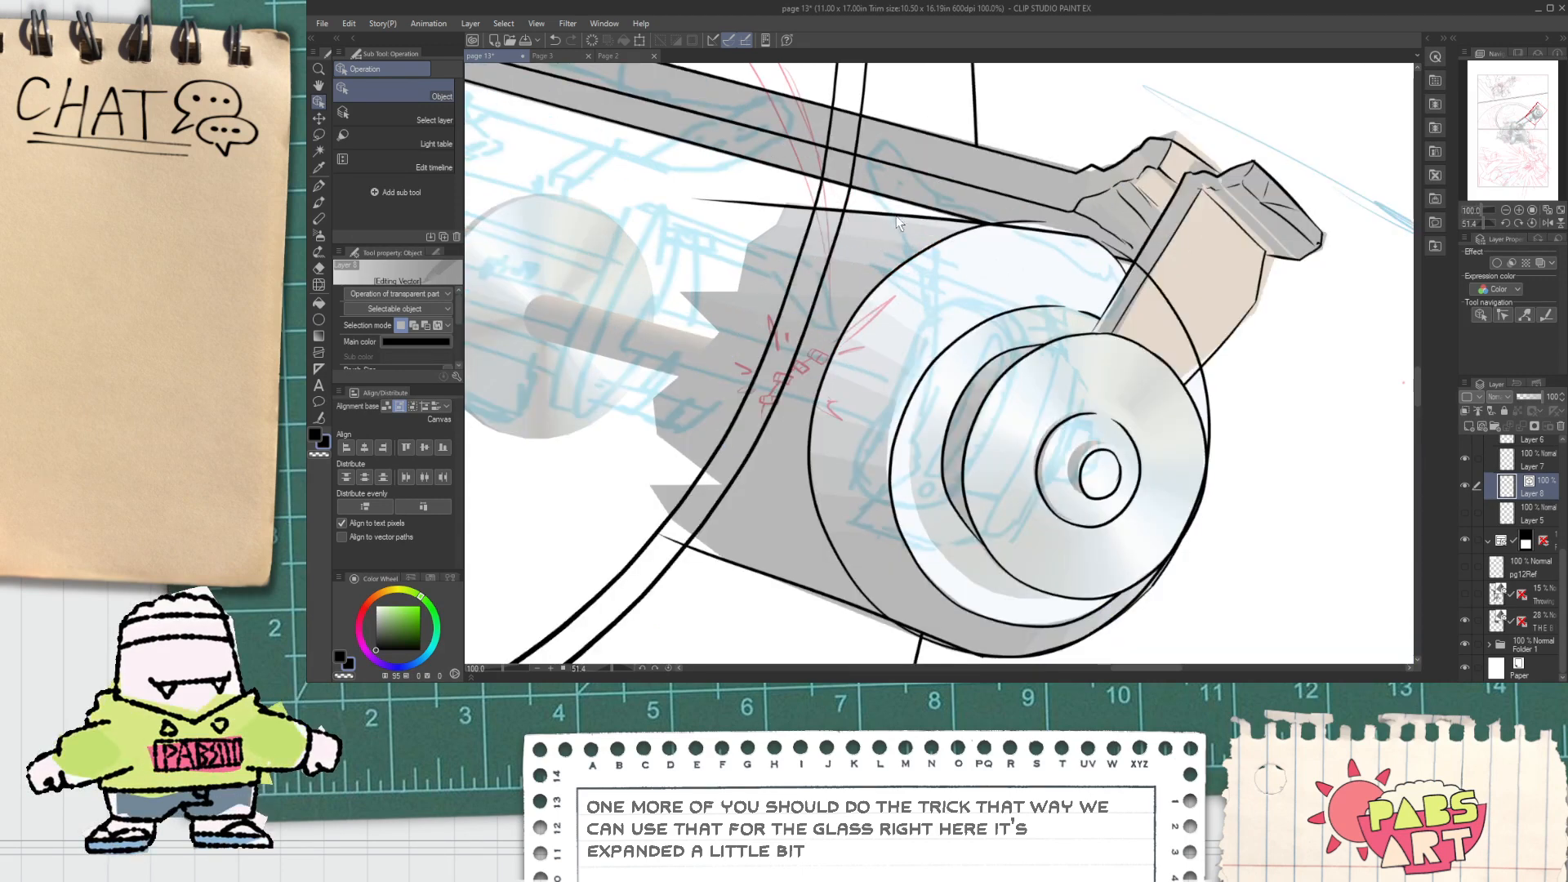
click(884, 216)
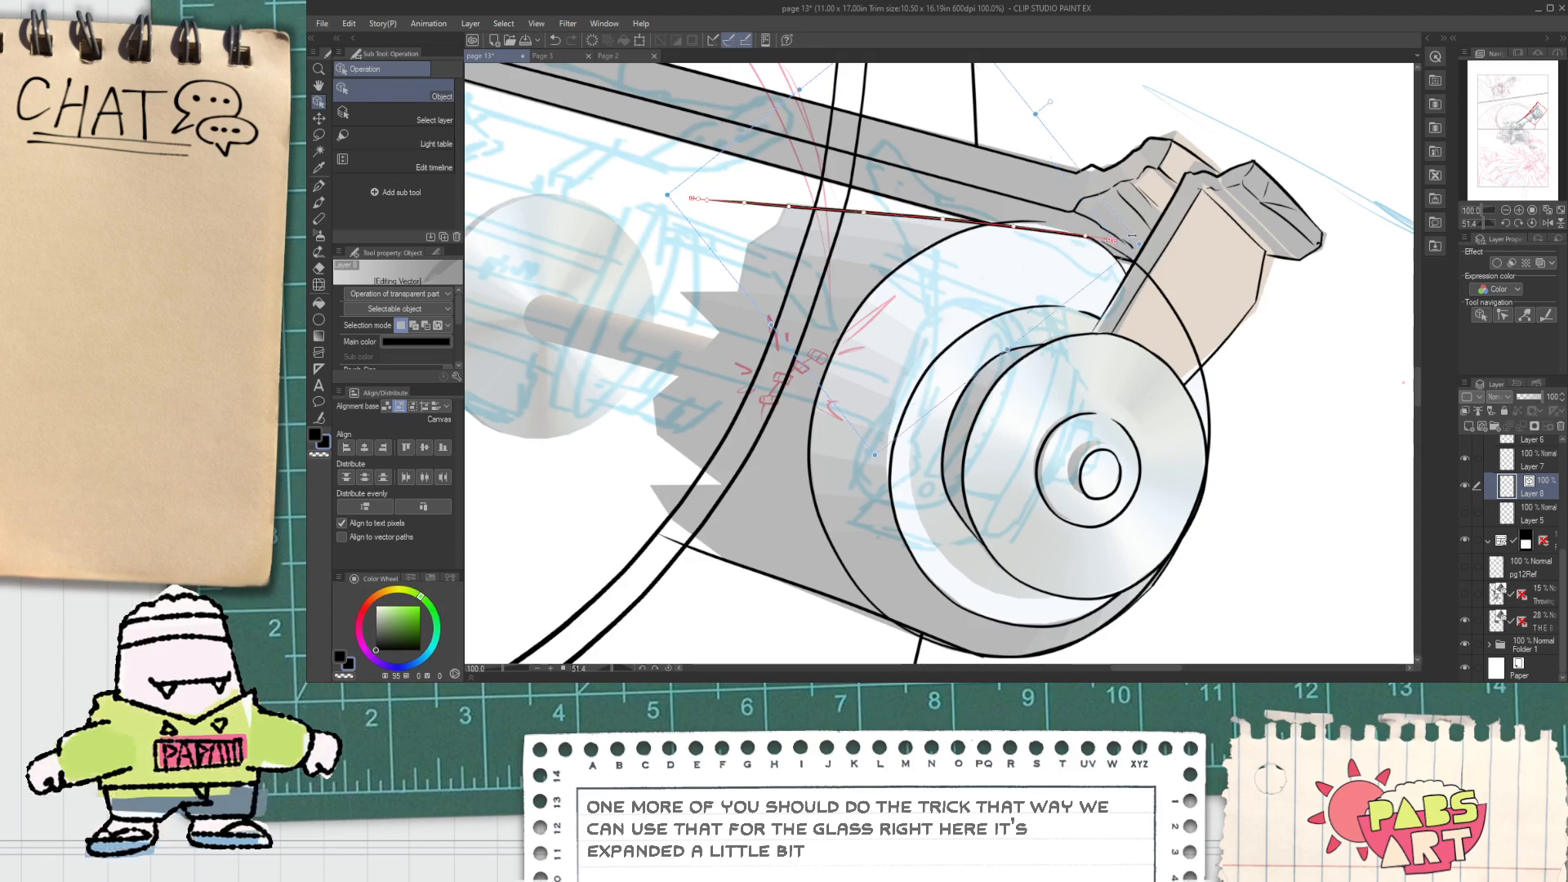
drag(1119, 241, 1097, 224)
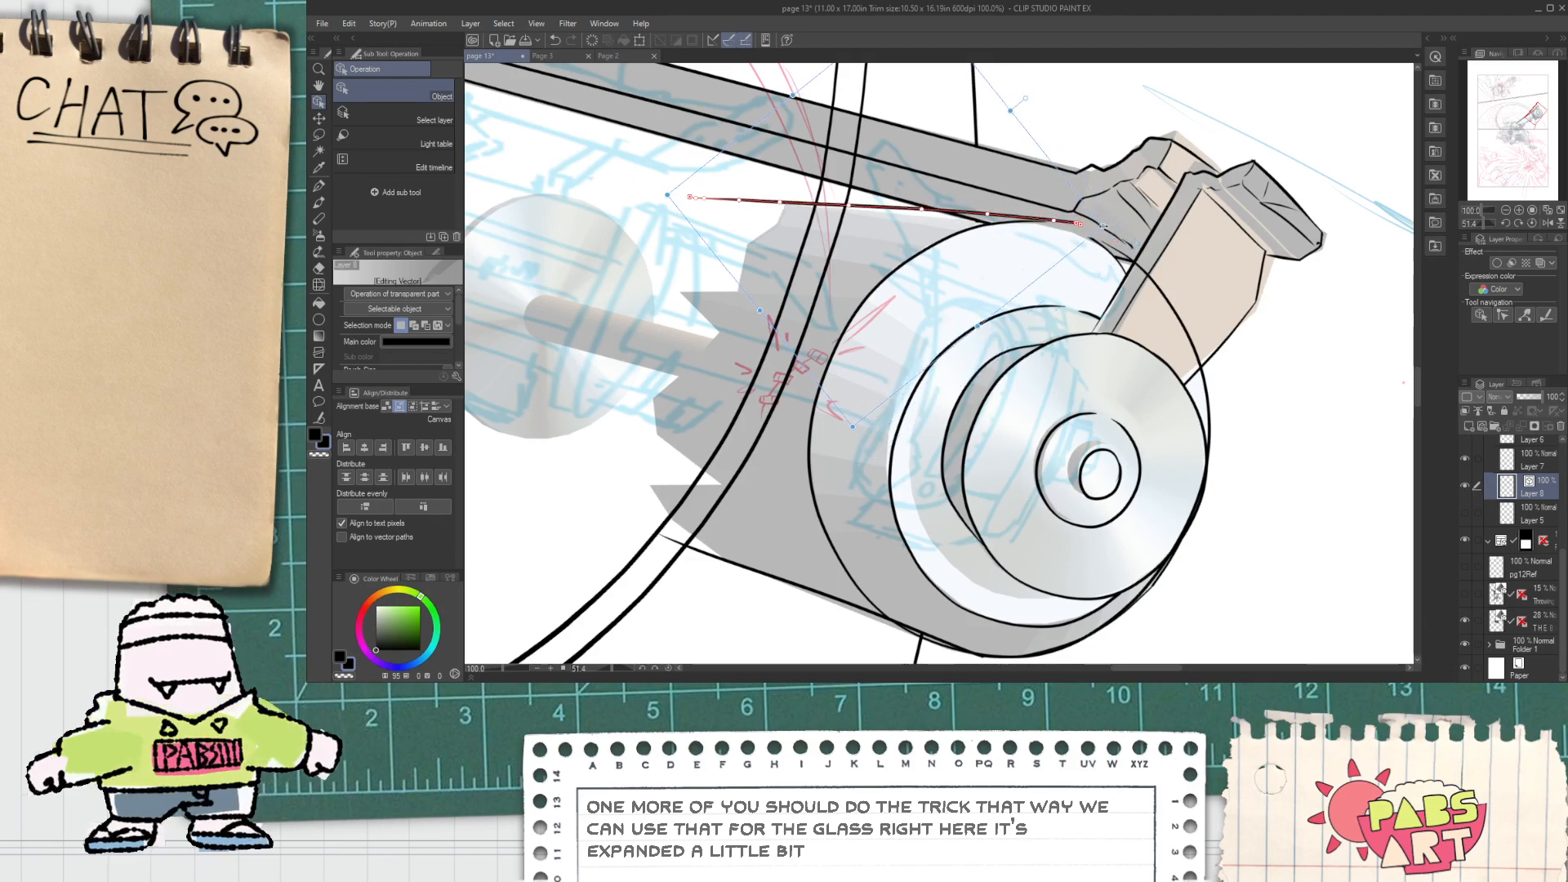
Step: Erase the section of the dome's ellipse between the housing's straight edge and the bracket
scroll(1086, 231, up, 1)
key(p)
scroll(1086, 231, up, 3)
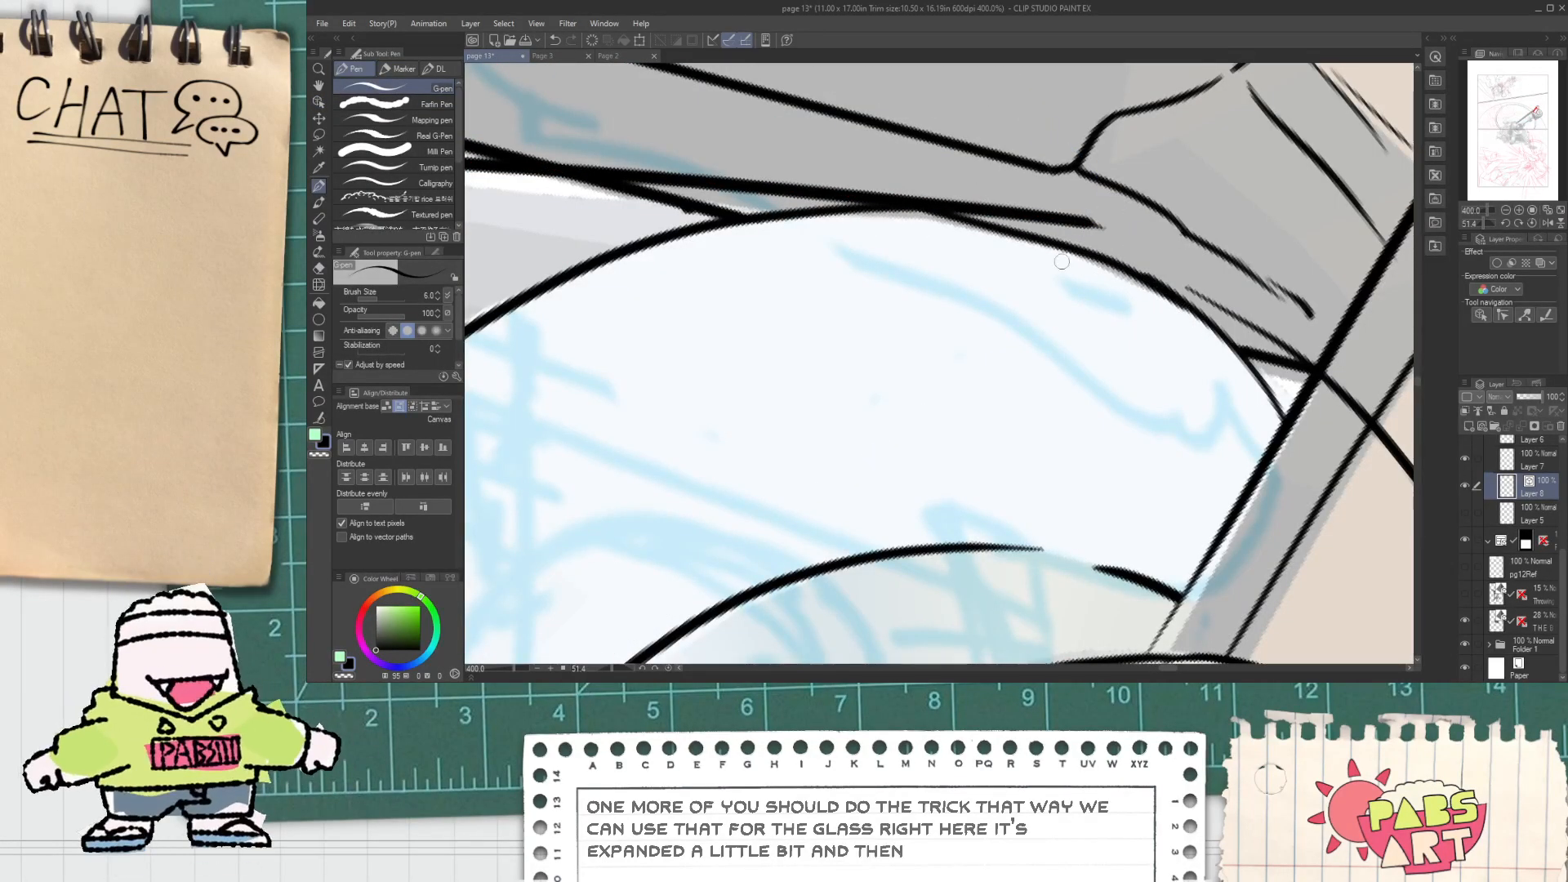
drag(606, 668, 601, 668)
mouse_move(768, 341)
mouse_down()
mouse_move(1027, 120)
mouse_move(978, 130)
mouse_move(794, 307)
mouse_move(773, 366)
mouse_up()
key(ctrl+z)
key(e)
drag(808, 264, 824, 271)
key(ctrl+z)
drag(892, 178, 905, 190)
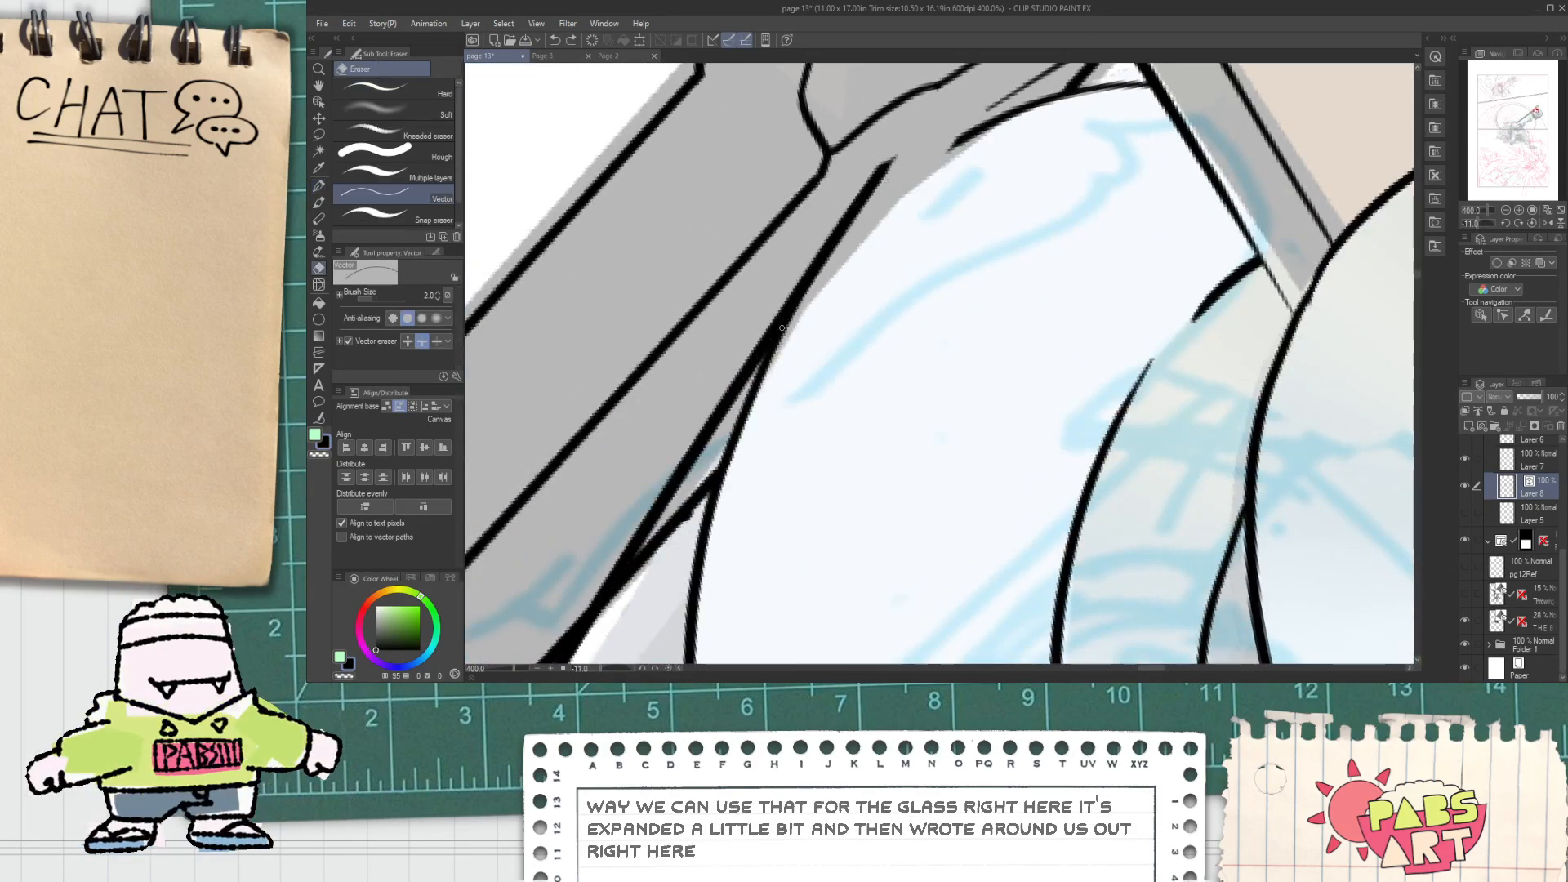
Step: Ink a new curve joining the dome's outline across the gap beside the bracket
key(p)
drag(770, 337, 998, 113)
key(ctrl+z)
drag(782, 331, 988, 121)
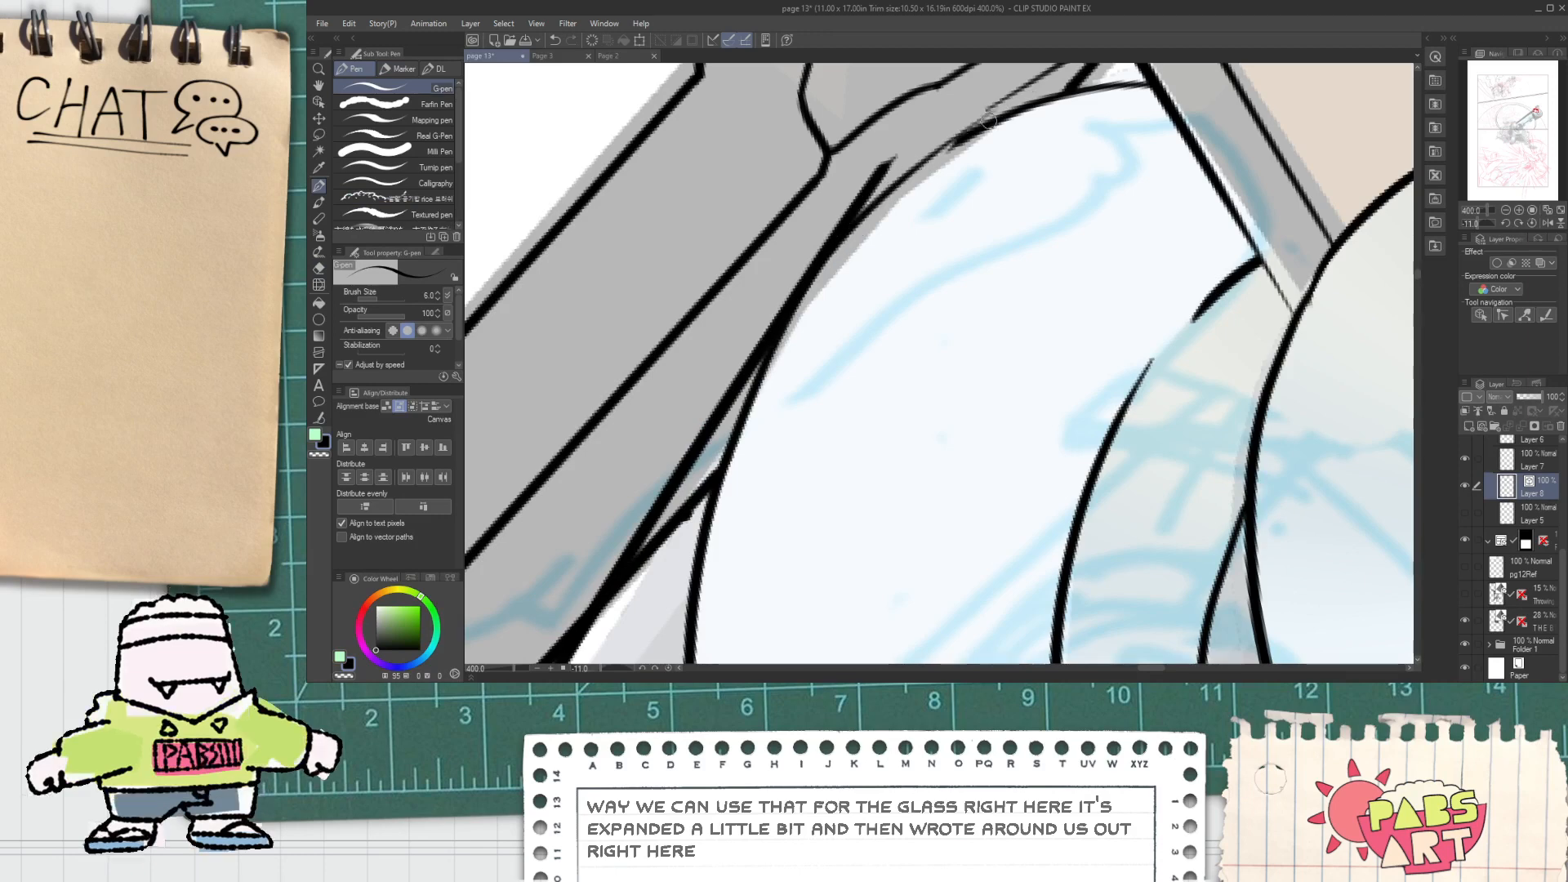
Step: Redo the inked curve that closes the gap in the dome's outline, from the housing's straight edge to the bracket
key(ctrl+z)
drag(779, 318, 1025, 90)
key(ctrl+z)
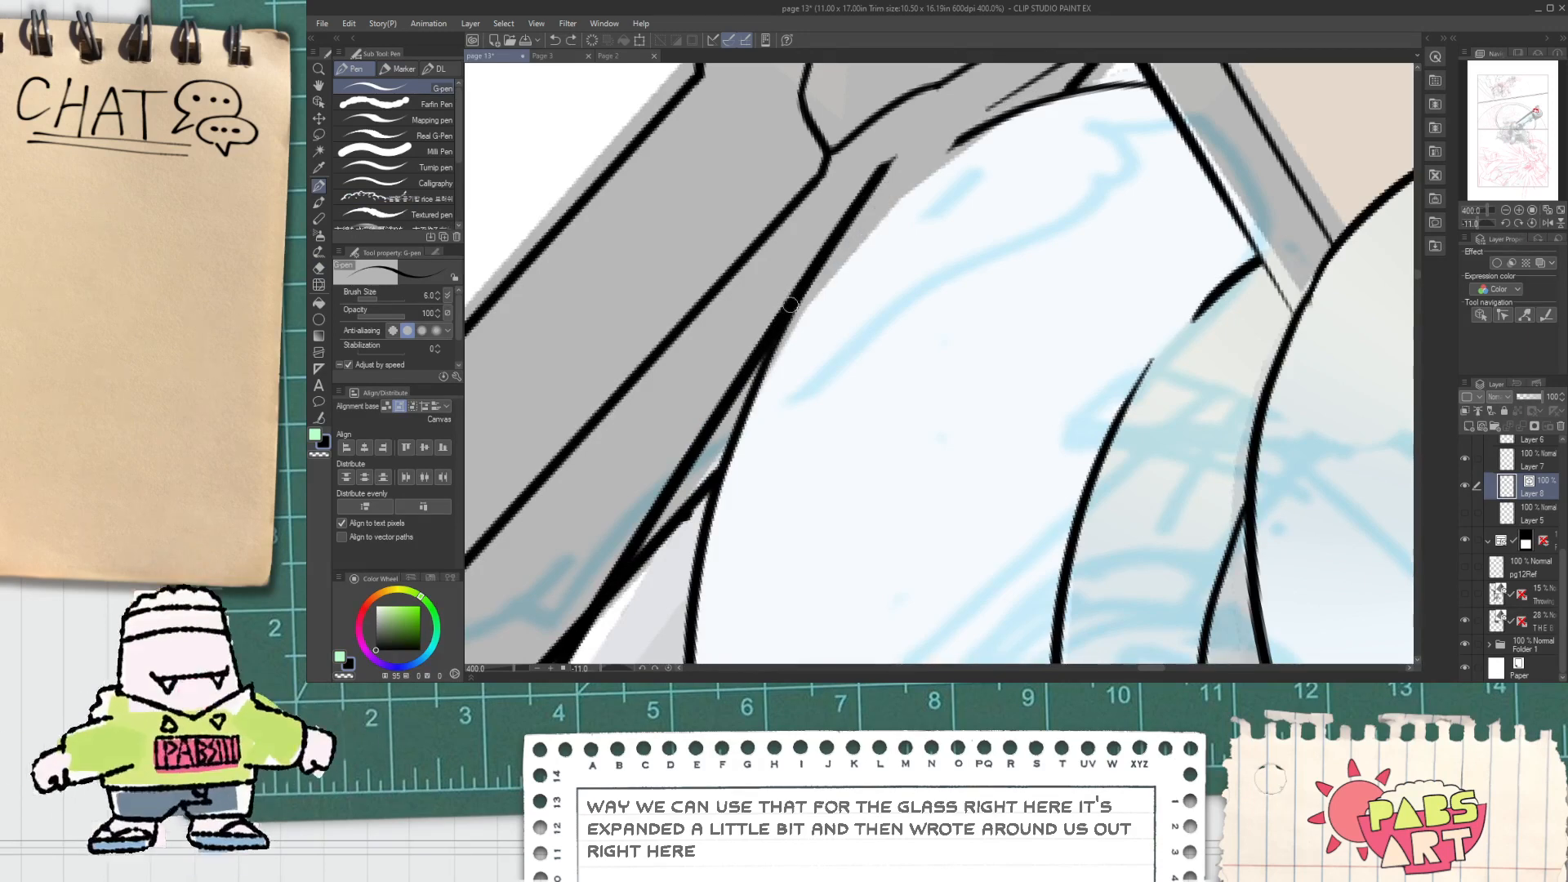
drag(791, 311, 1069, 81)
key(o)
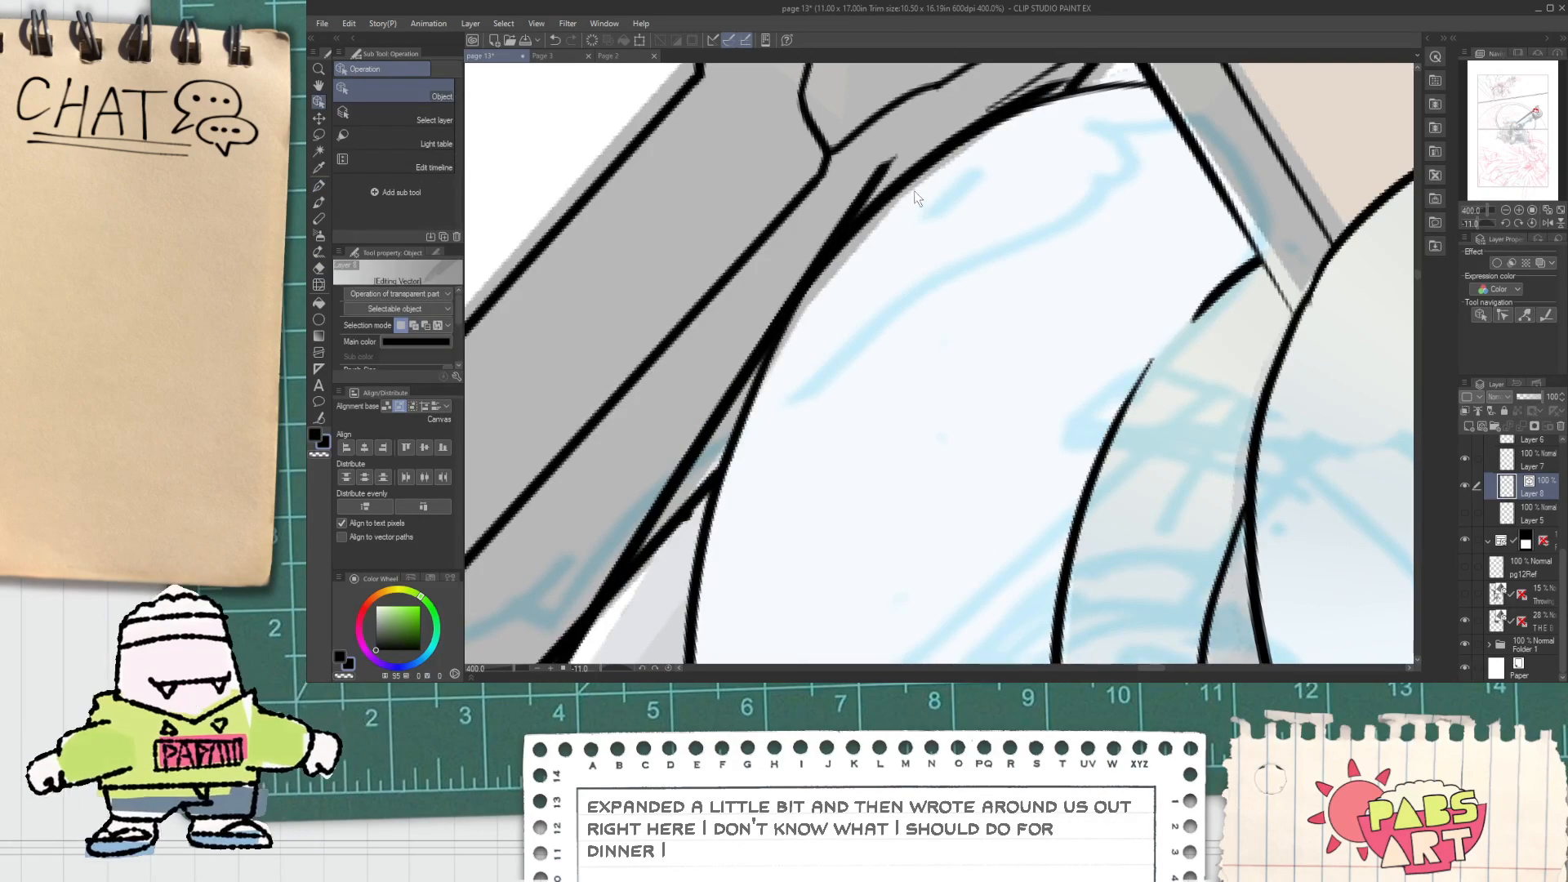
Step: Adjust the new dome curve's end to meet the bracket and erase the stray line between the dome and the bar
click(914, 186)
scroll(1085, 100, down, 3)
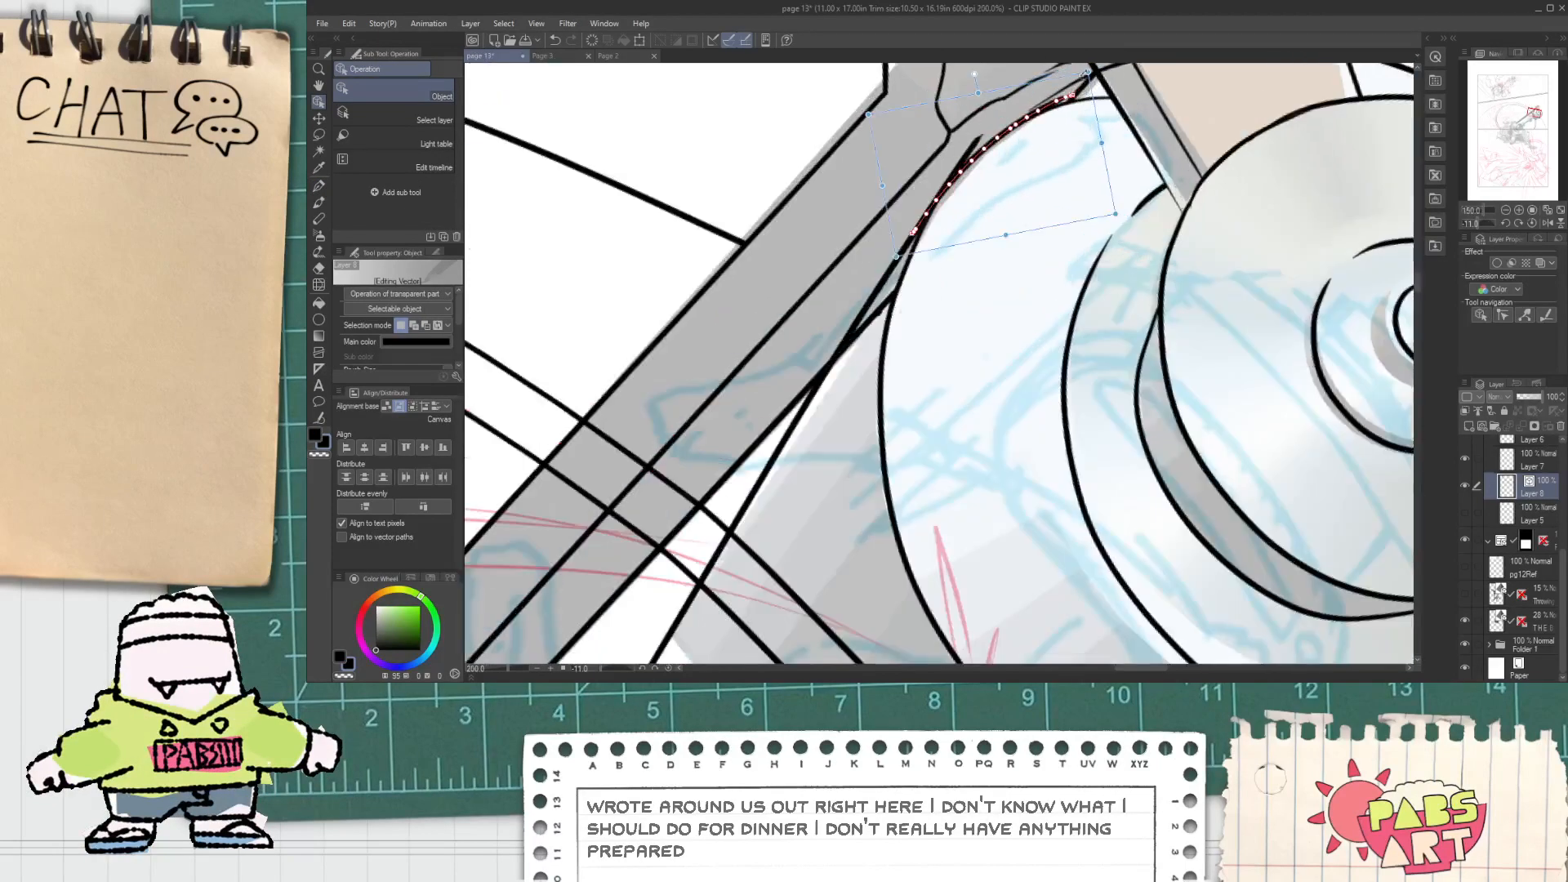
drag(1089, 72, 1082, 78)
key(e)
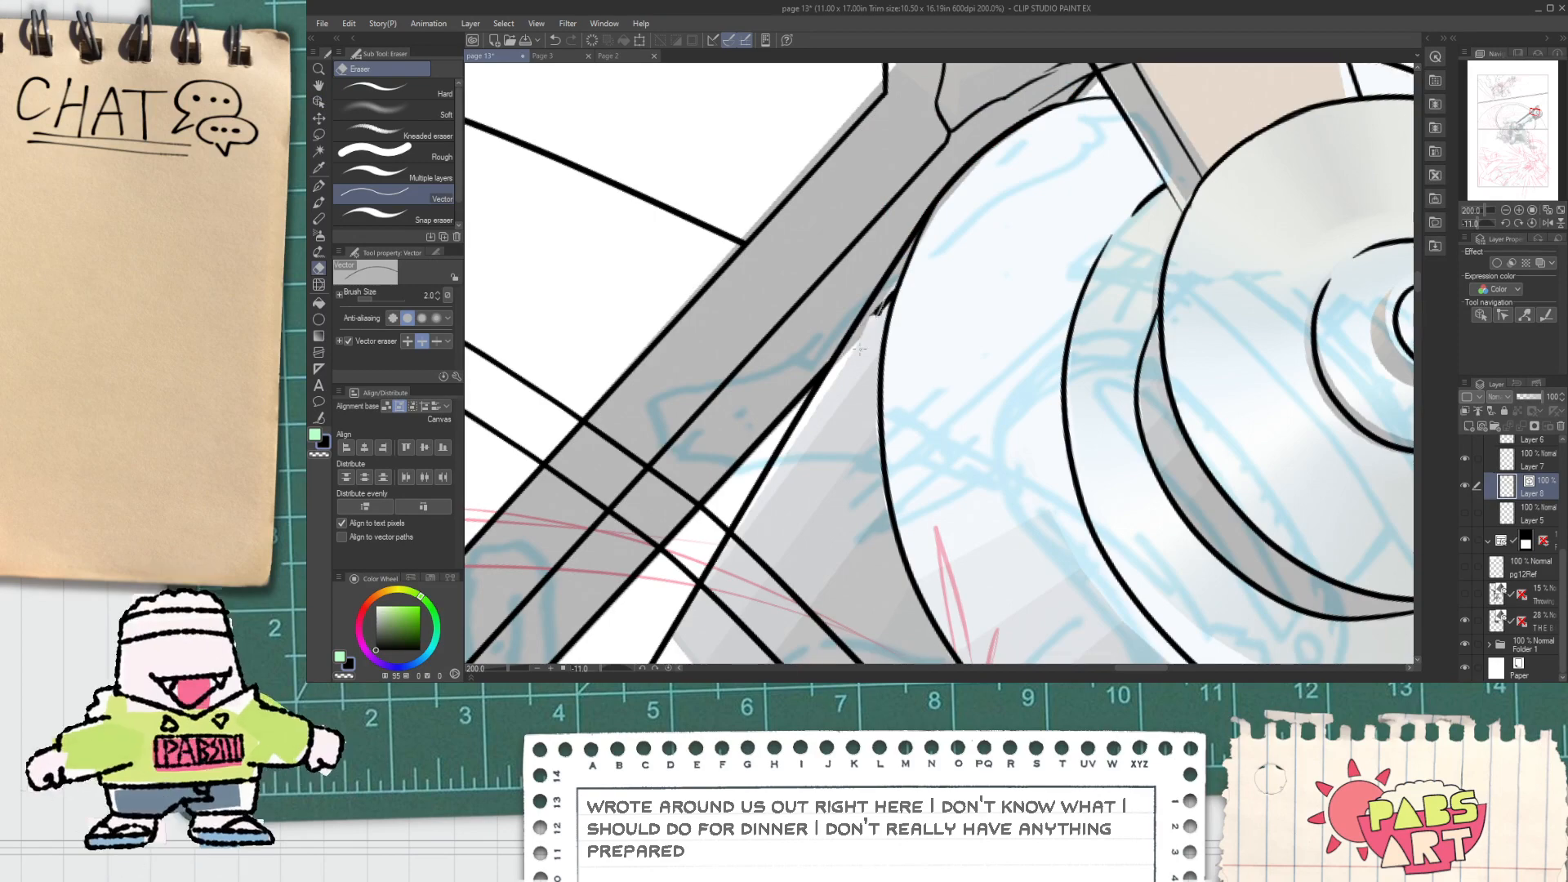
click(880, 308)
Step: Ink the first three edges of the housing's jagged broken end, starting from its straight edge beside the bar
scroll(874, 331, down, 3)
key(space)
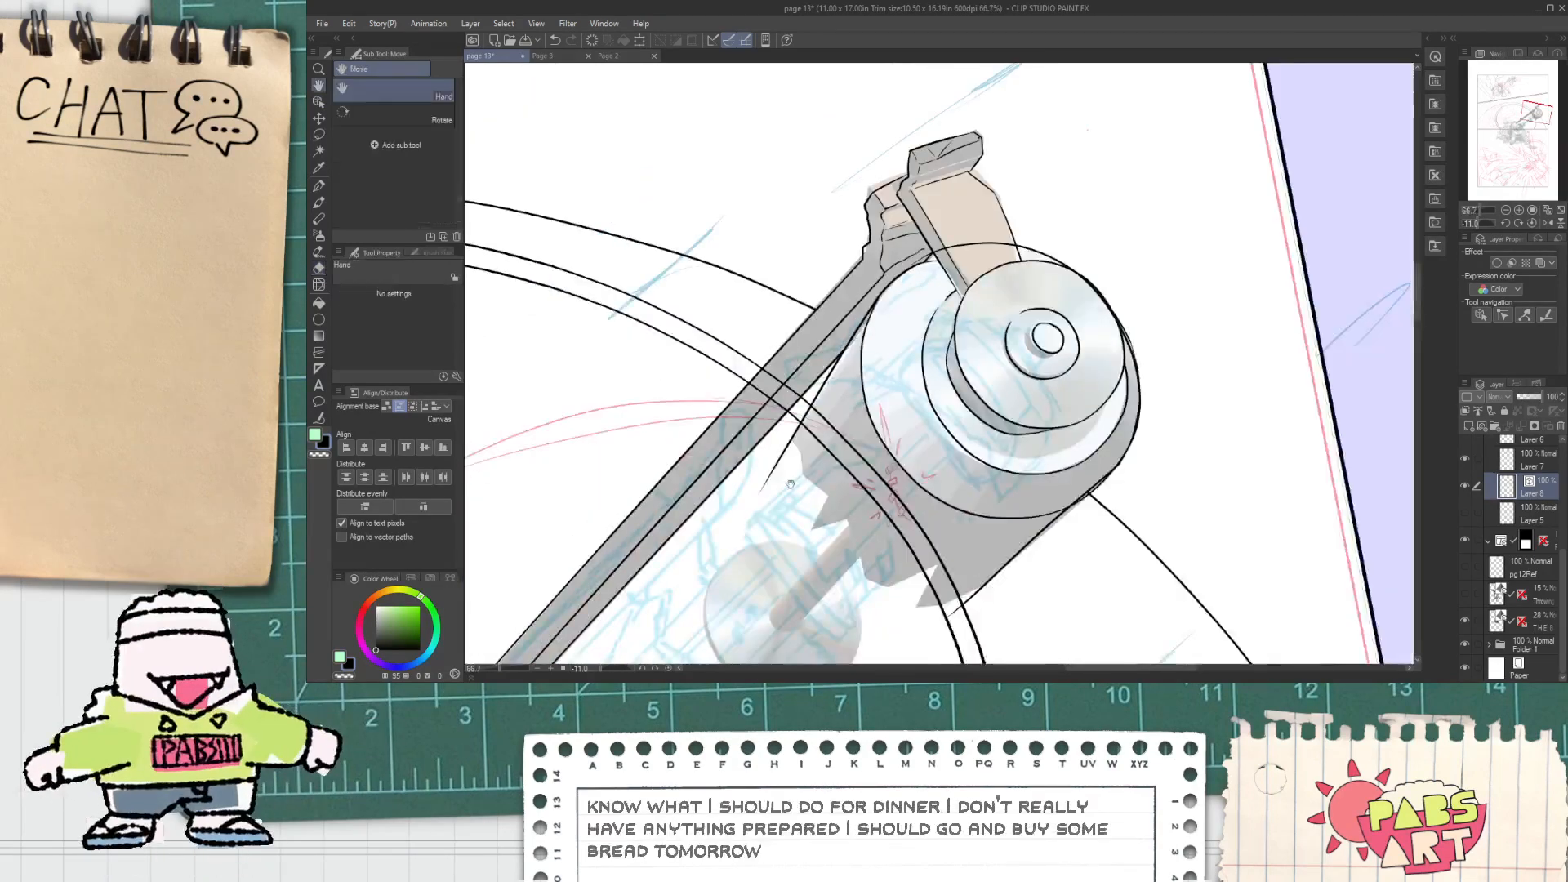
drag(797, 510, 795, 370)
scroll(795, 370, up, 2)
scroll(784, 192, up, 1)
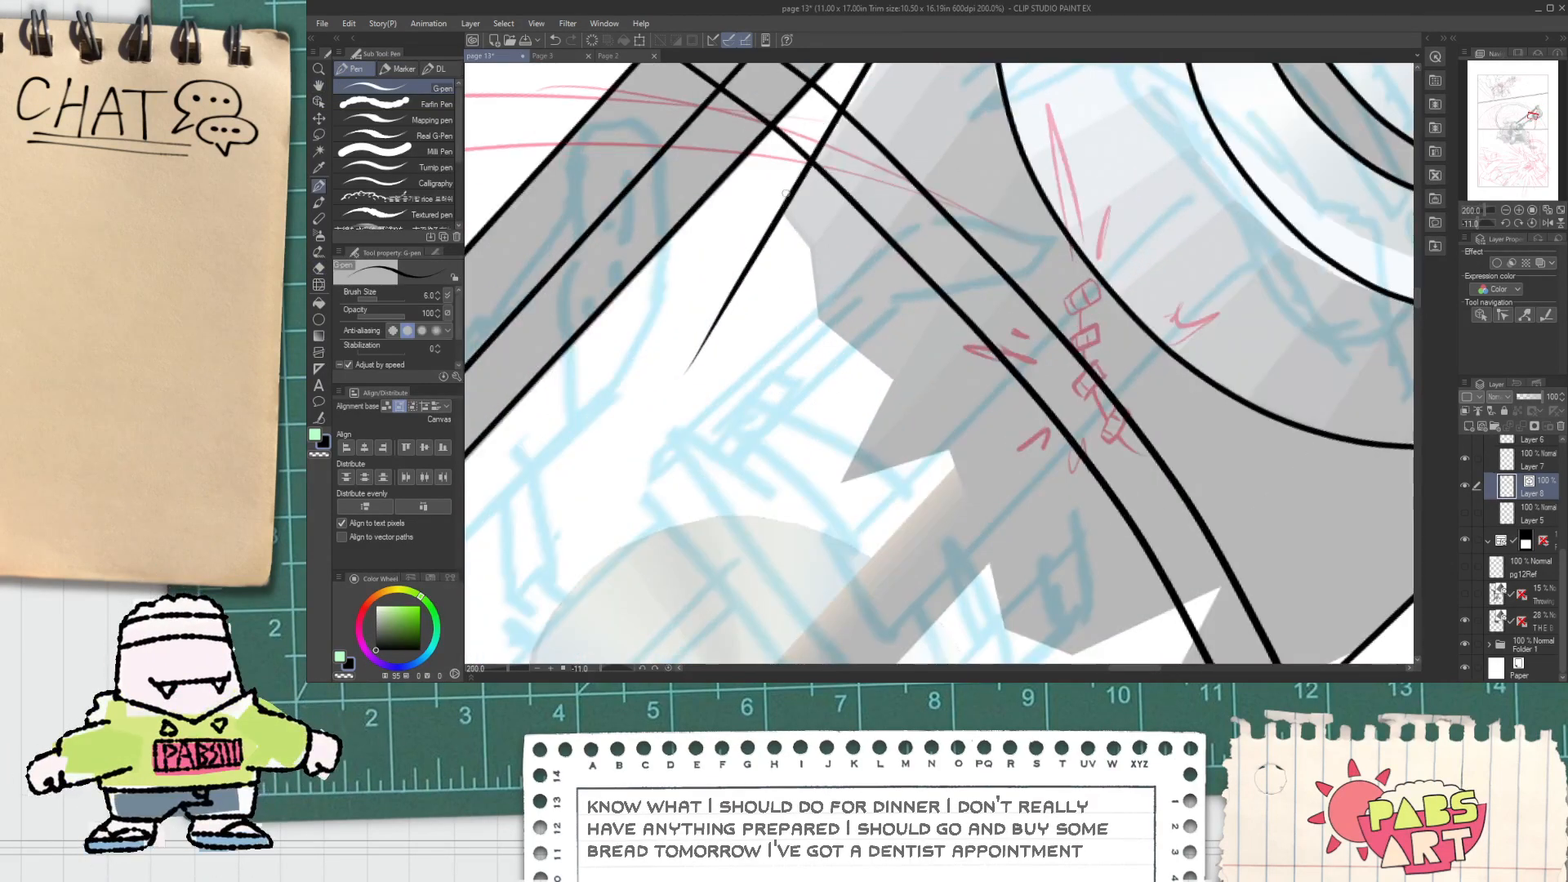
drag(776, 199, 858, 299)
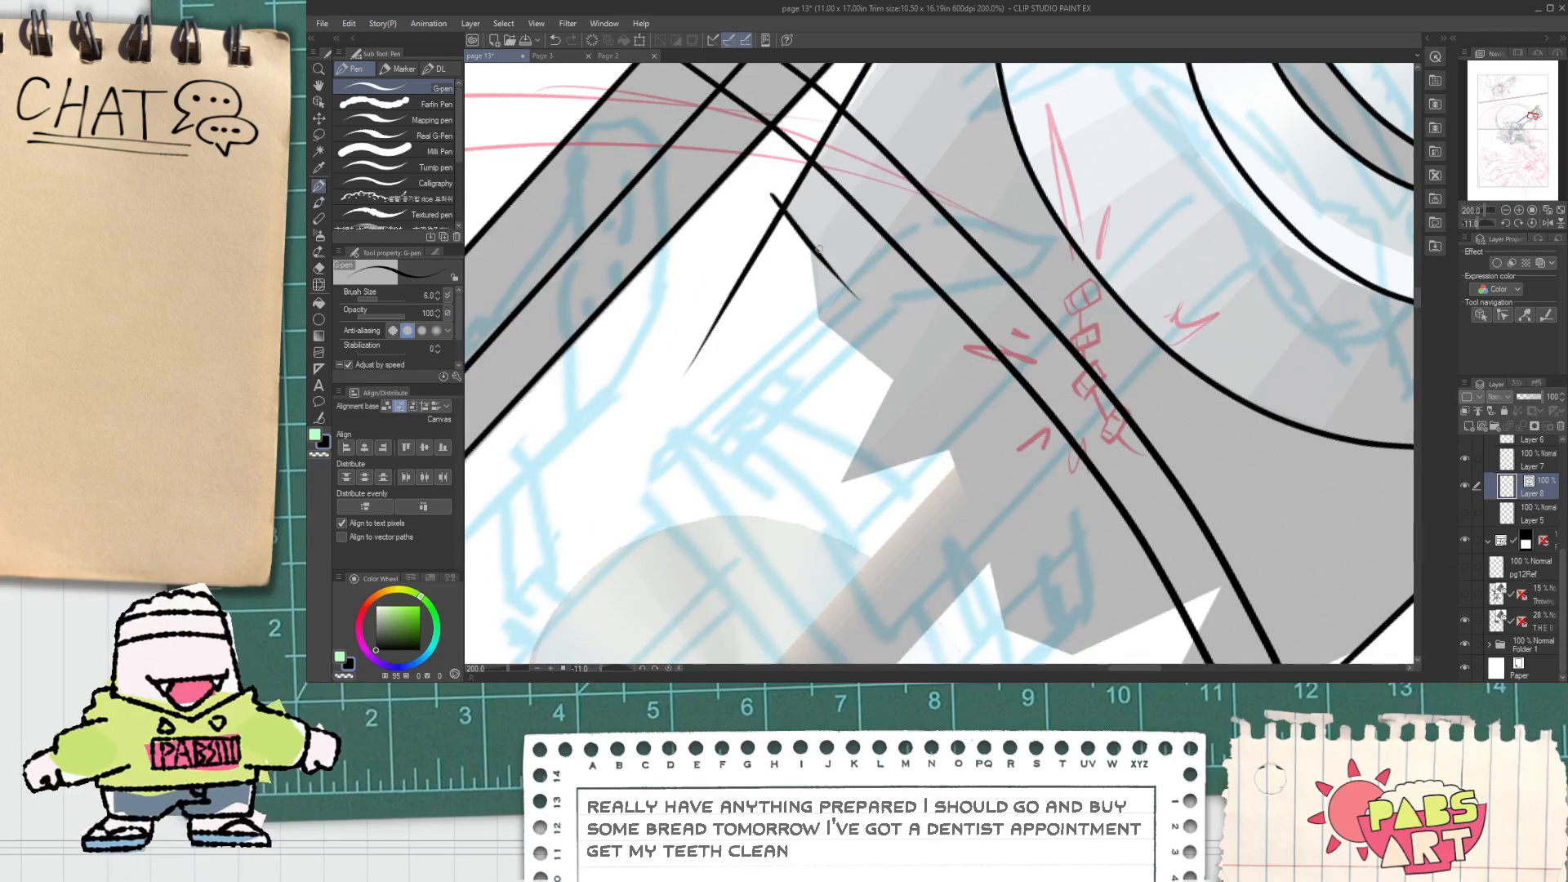
drag(814, 249, 841, 390)
key(ctrl+z)
drag(815, 226, 822, 362)
drag(799, 310, 966, 430)
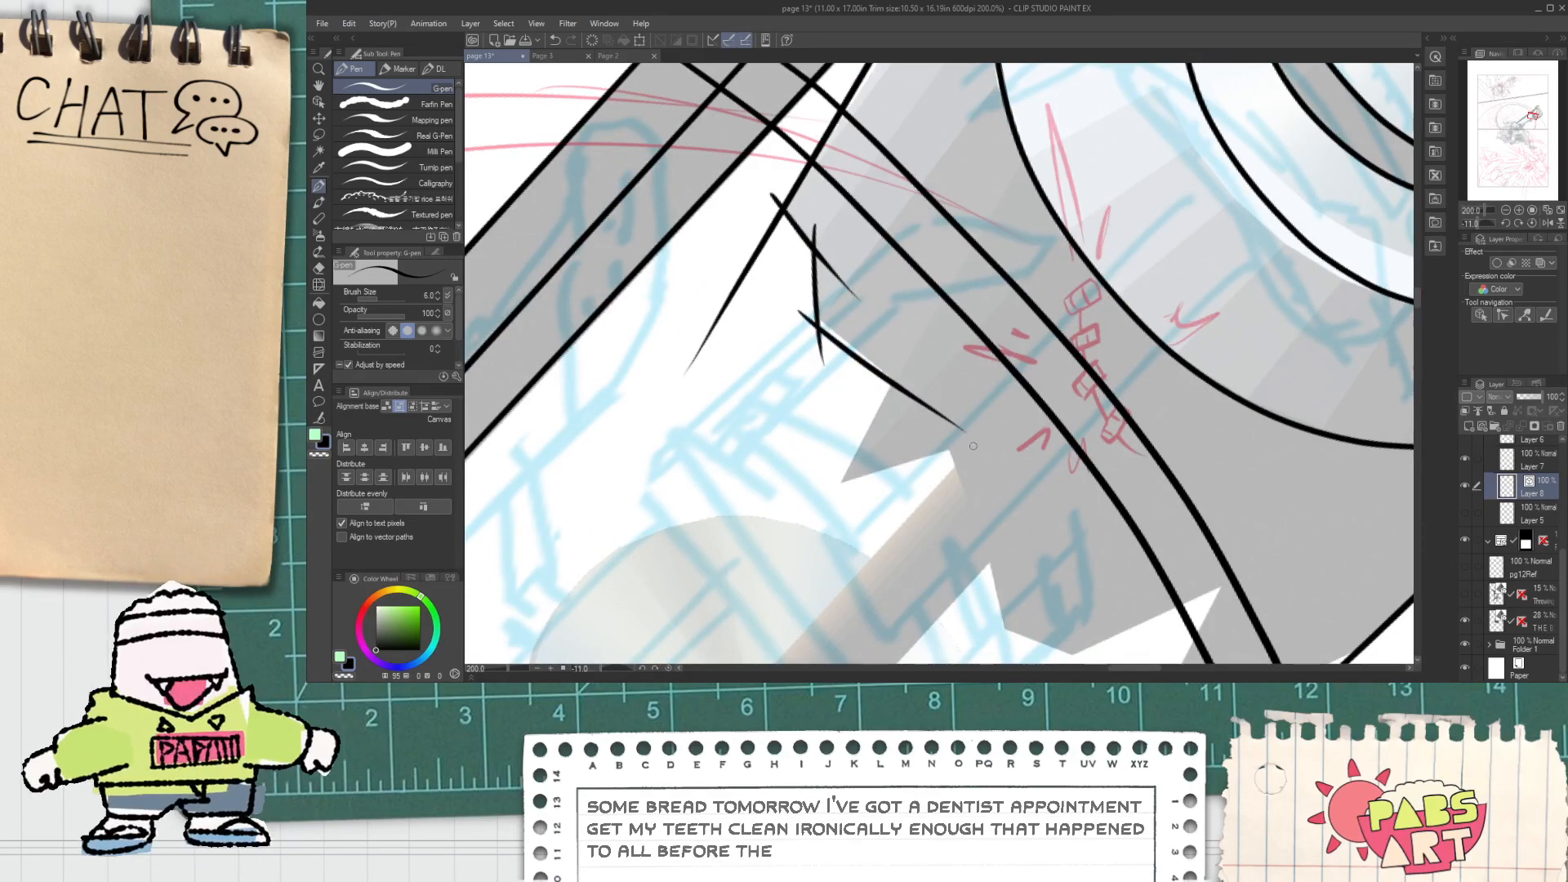
Step: Erase the overshooting line ends at the corners of the jagged edge's first three segments
key(e)
click(835, 271)
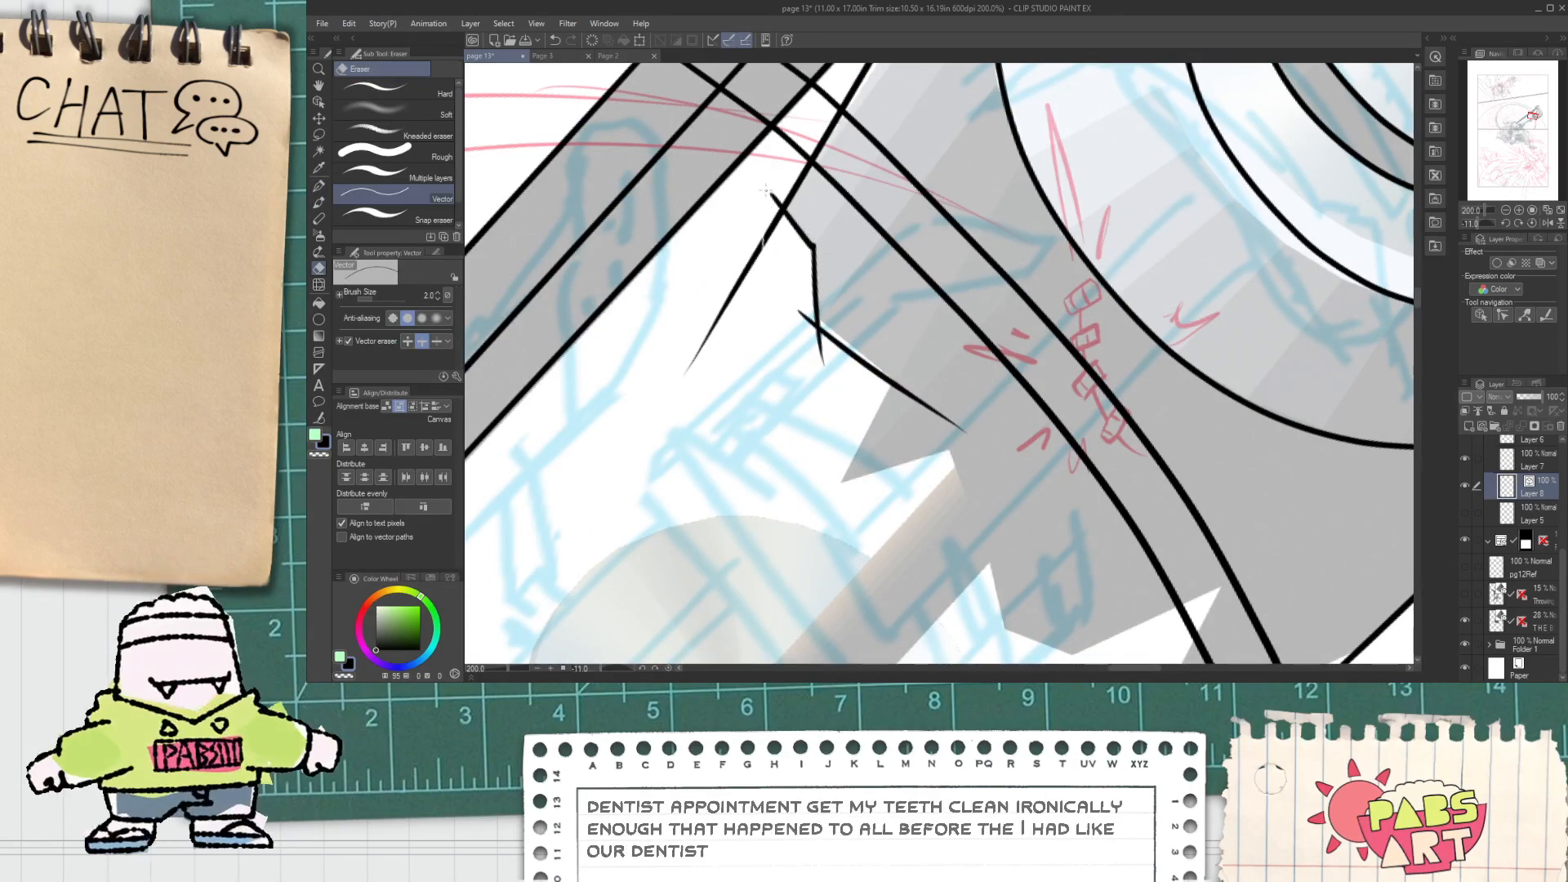
click(767, 237)
mouse_move(800, 324)
mouse_down()
mouse_move(799, 290)
mouse_move(826, 344)
mouse_up()
drag(893, 430, 810, 312)
Step: Ink both sides of the first pointed shard on the housing's broken end, above the rod
key(p)
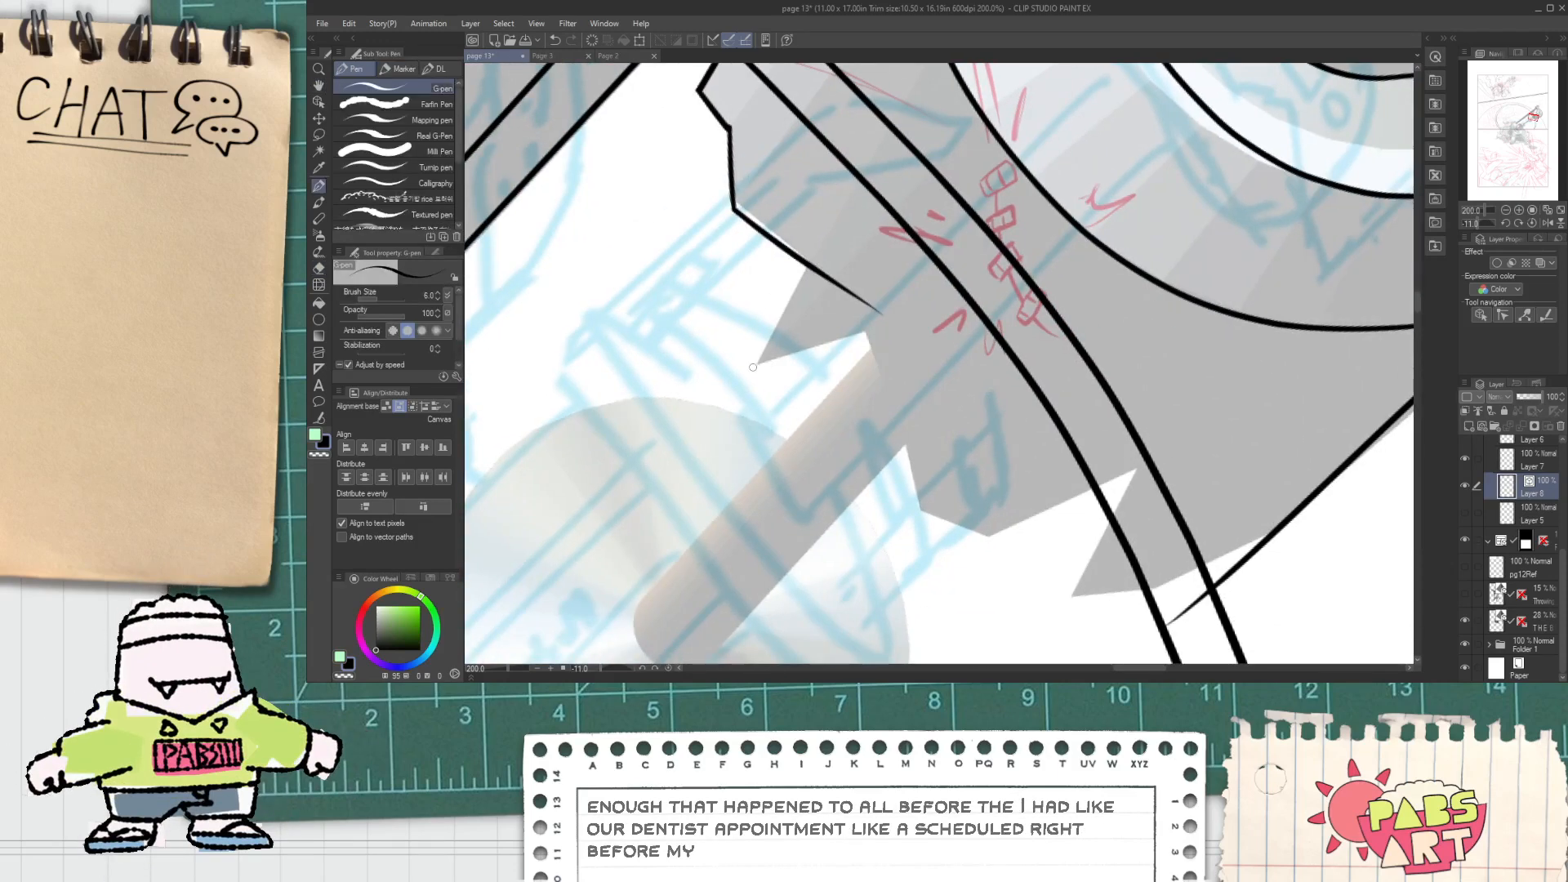
key(ctrl+z)
drag(753, 367, 833, 213)
drag(754, 366, 908, 344)
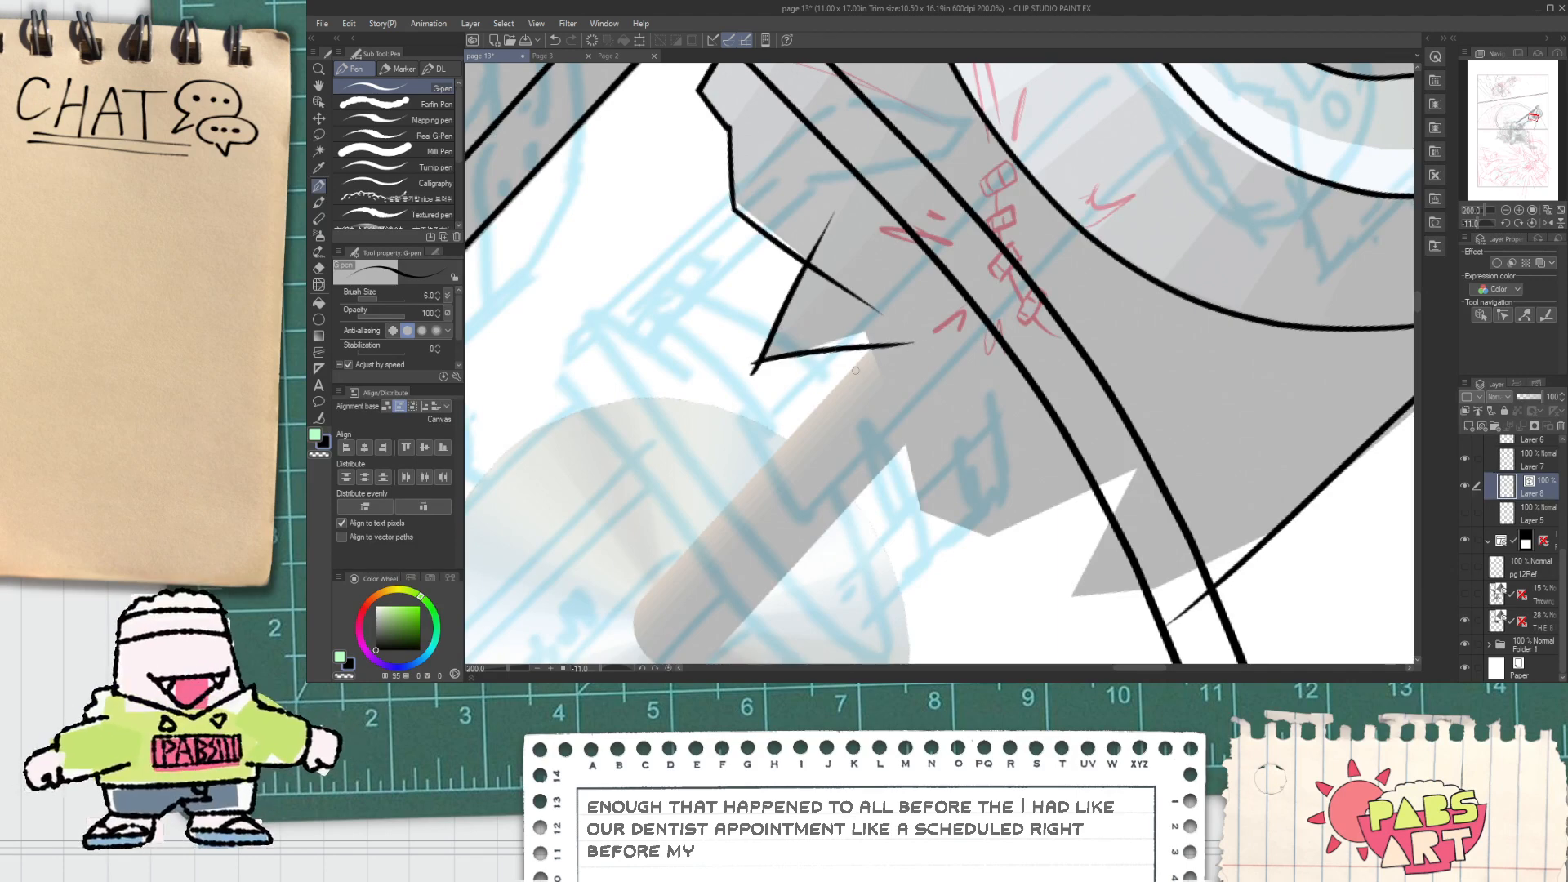
Step: Ink the next jagged edges from the first shard past the rod to the notch beside the second shard
scroll(851, 367, down, 2)
key(space)
scroll(848, 409, down, 2)
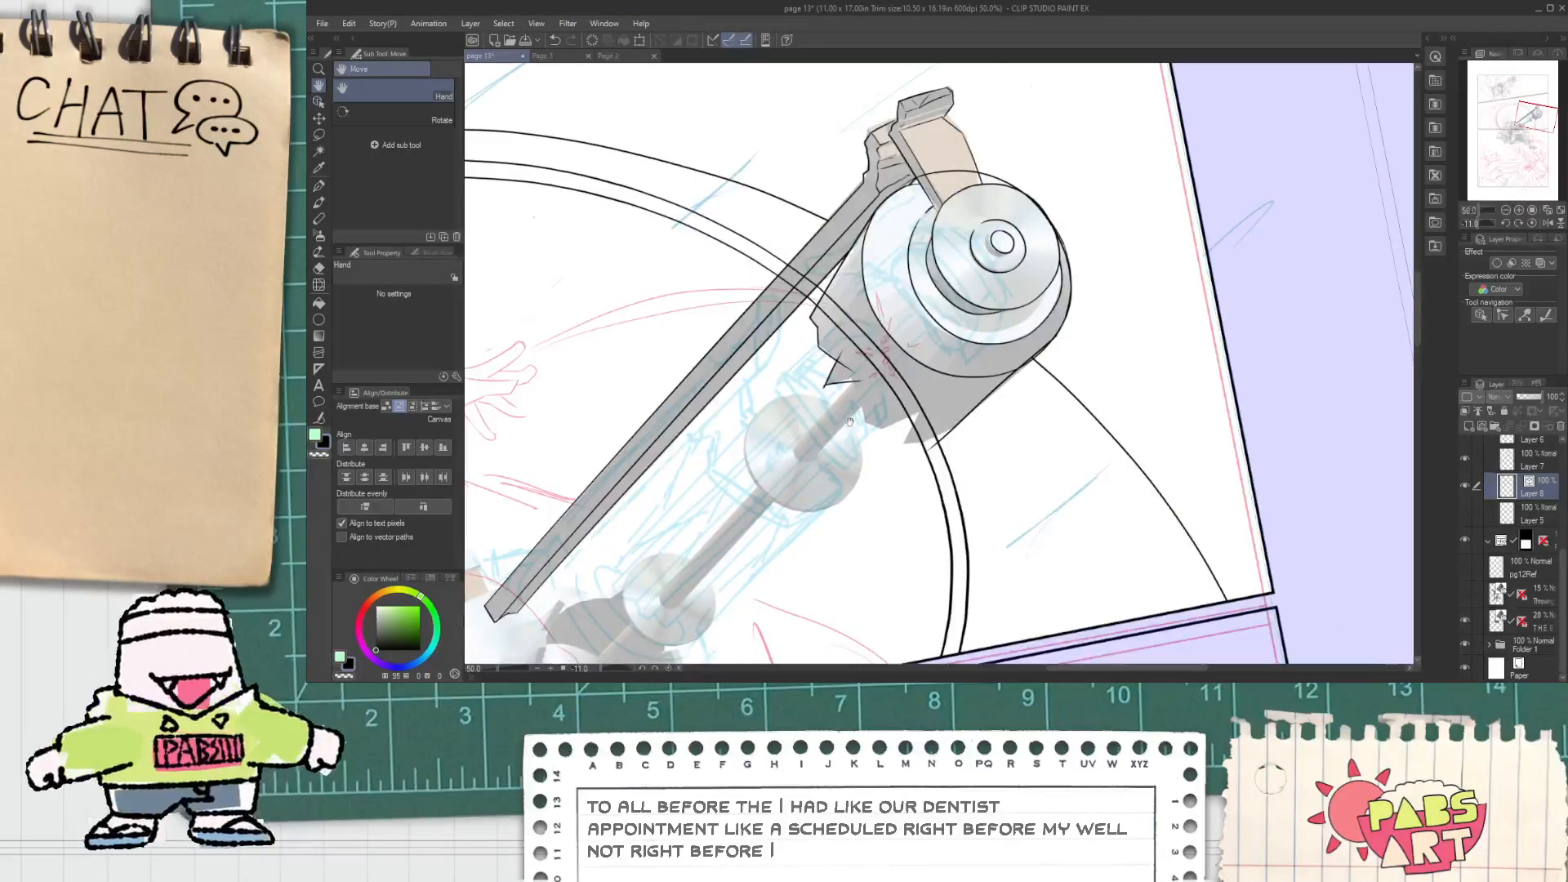
scroll(849, 421, up, 4)
drag(829, 333, 905, 588)
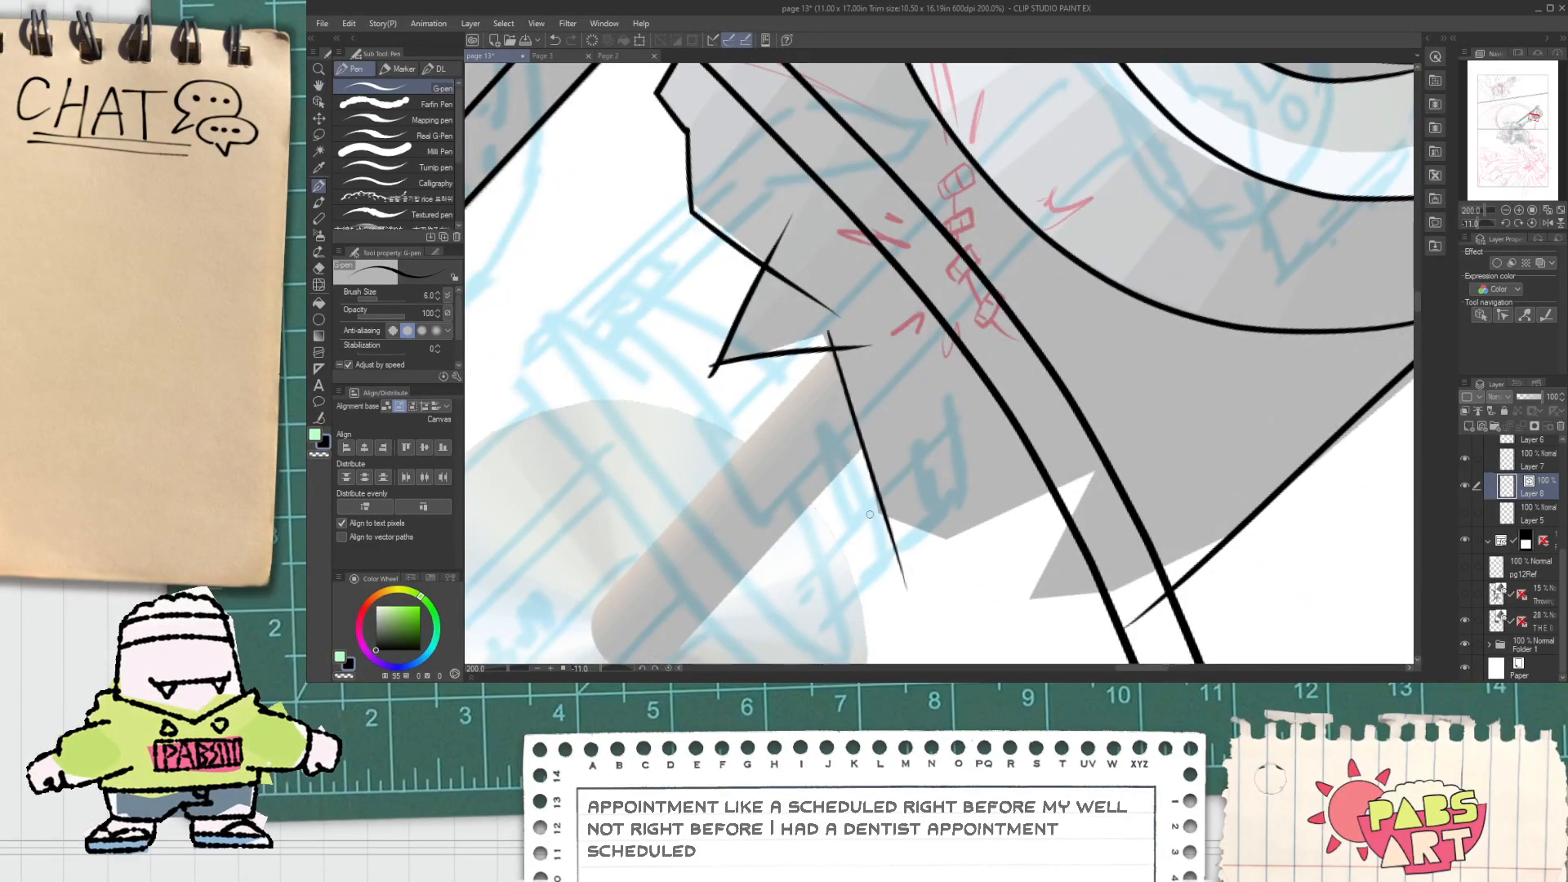
mouse_move(856, 500)
mouse_down()
mouse_move(1010, 584)
mouse_move(1058, 503)
mouse_up()
key(ctrl+z)
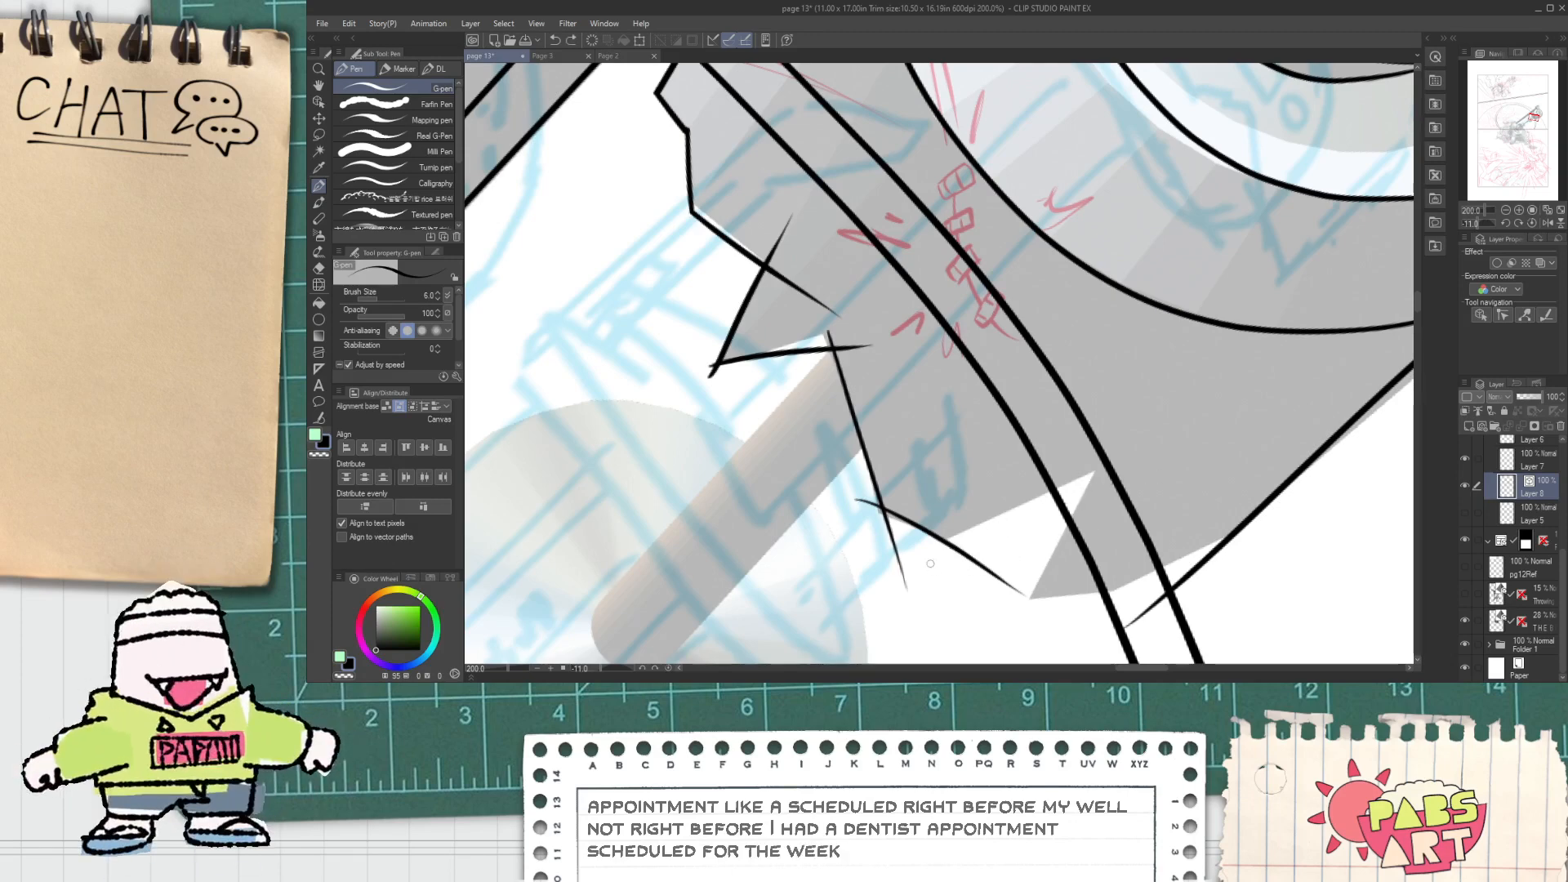
key(ctrl+z)
key(ctrl+z)
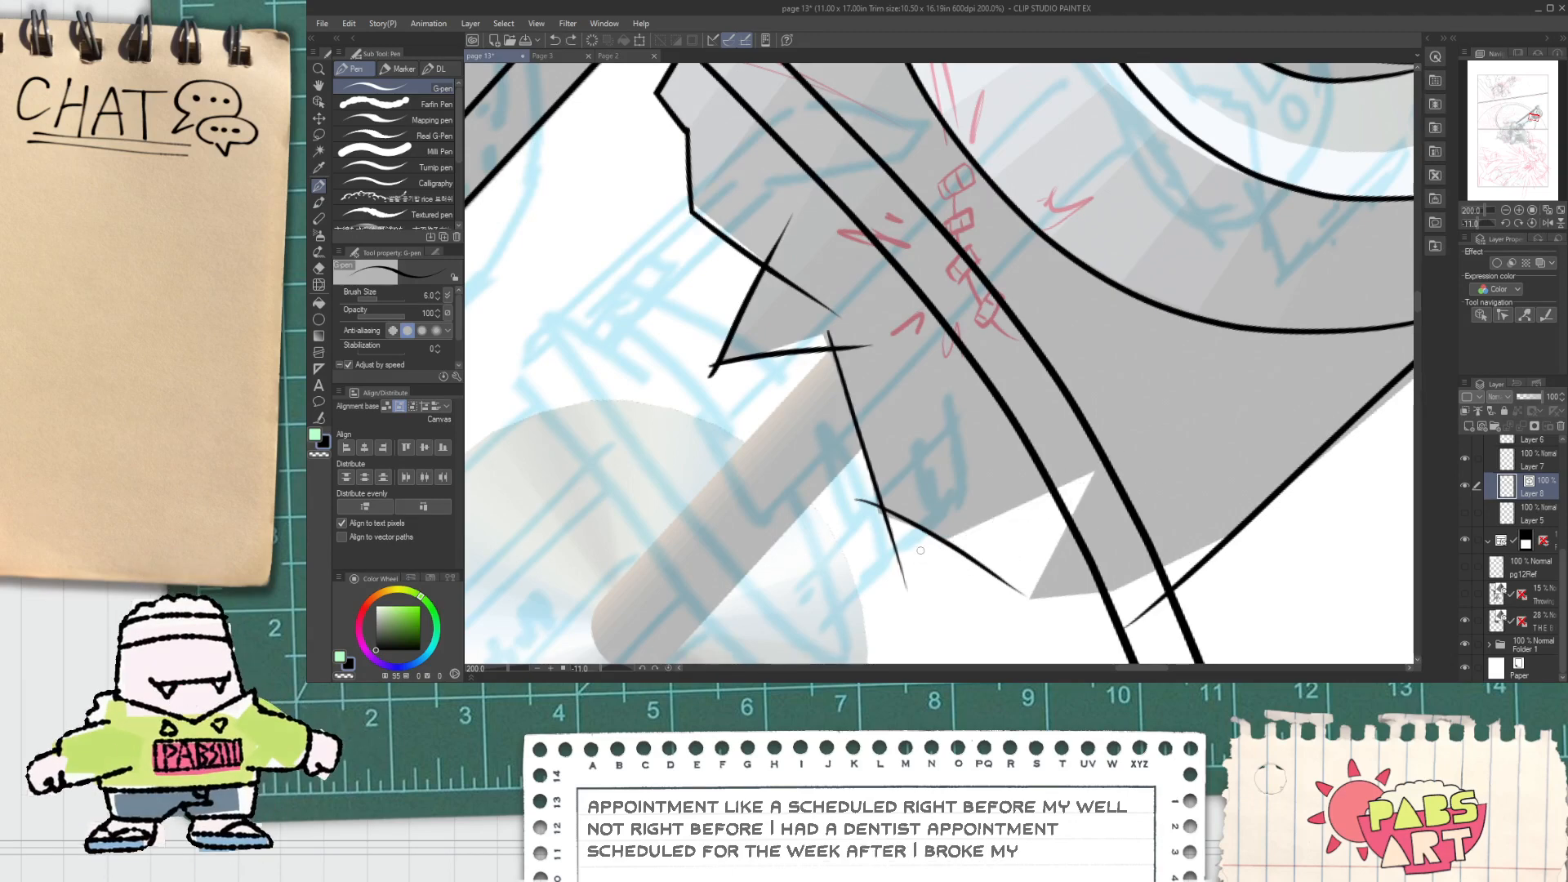
key(space)
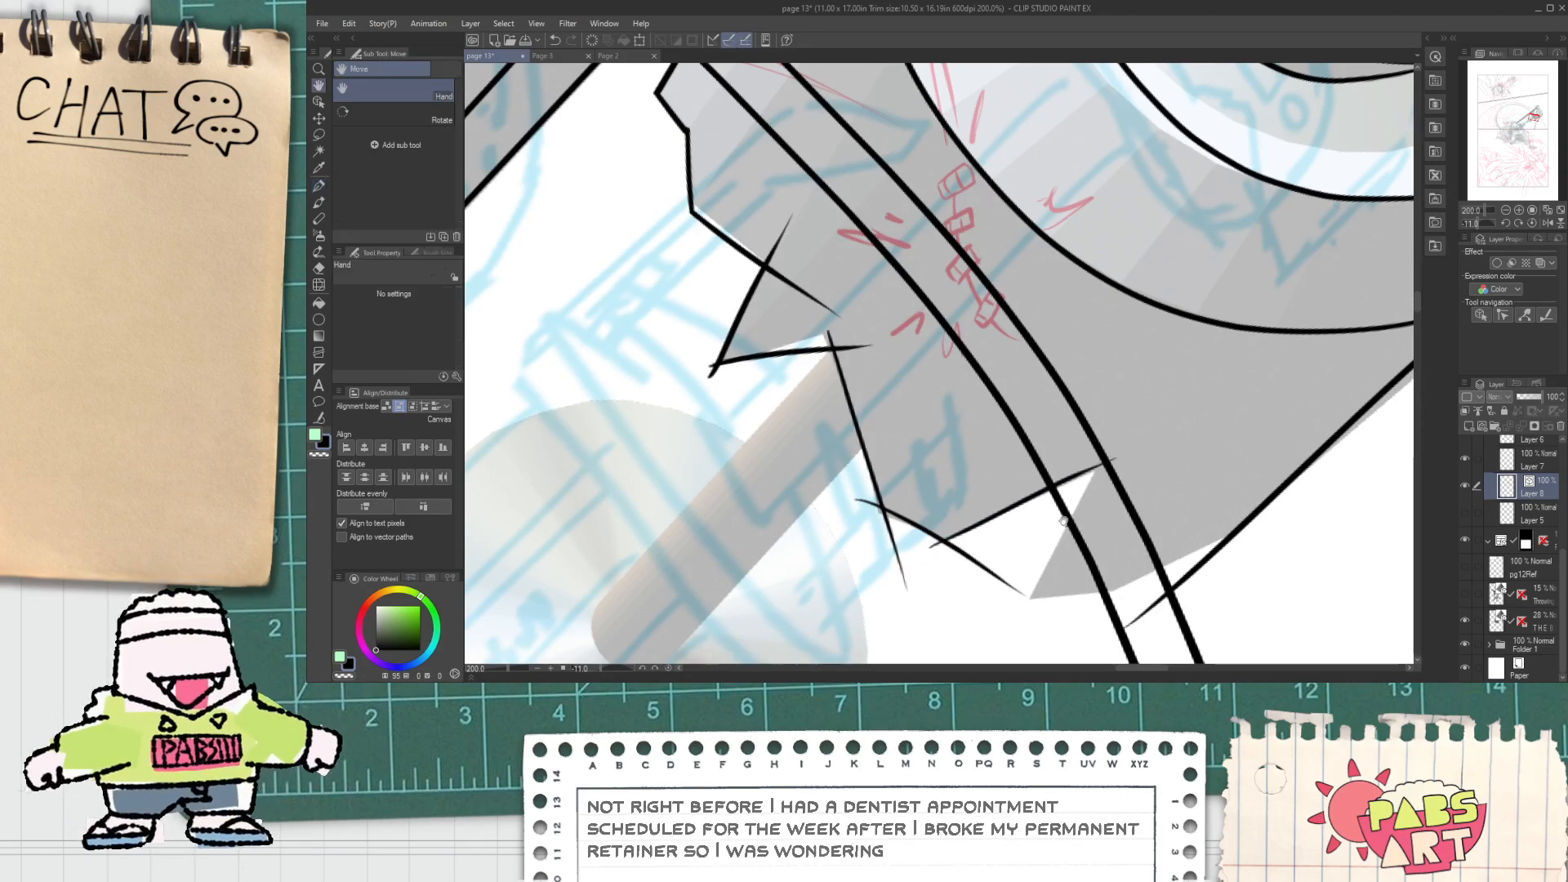
drag(1078, 472, 984, 482)
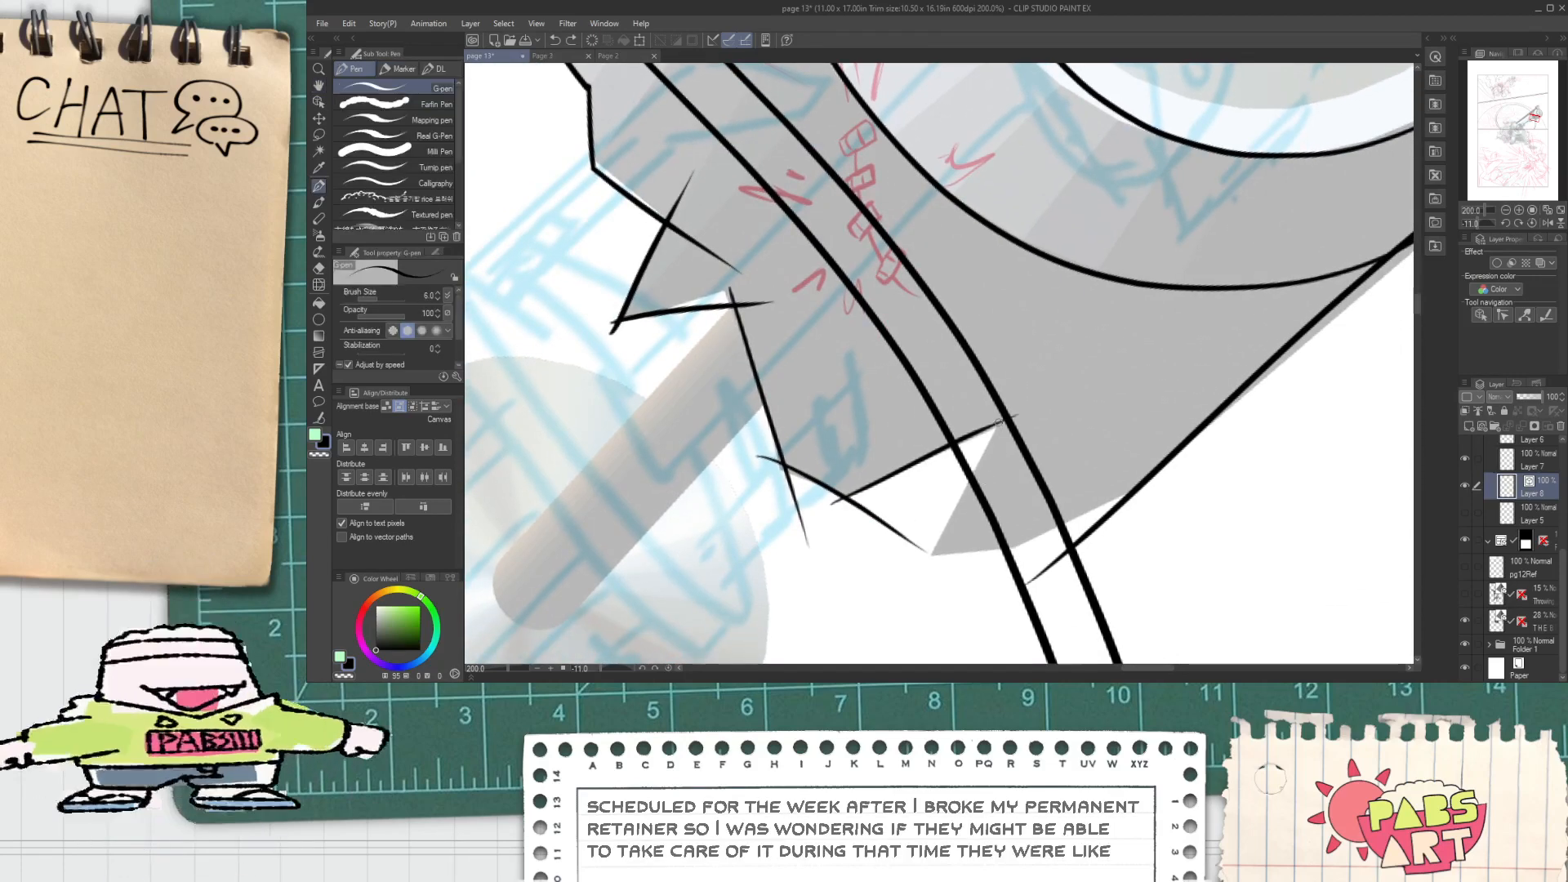
Step: Ink the second pointed shard and its lower edge up to the housing's far straight edge
drag(1006, 411, 931, 552)
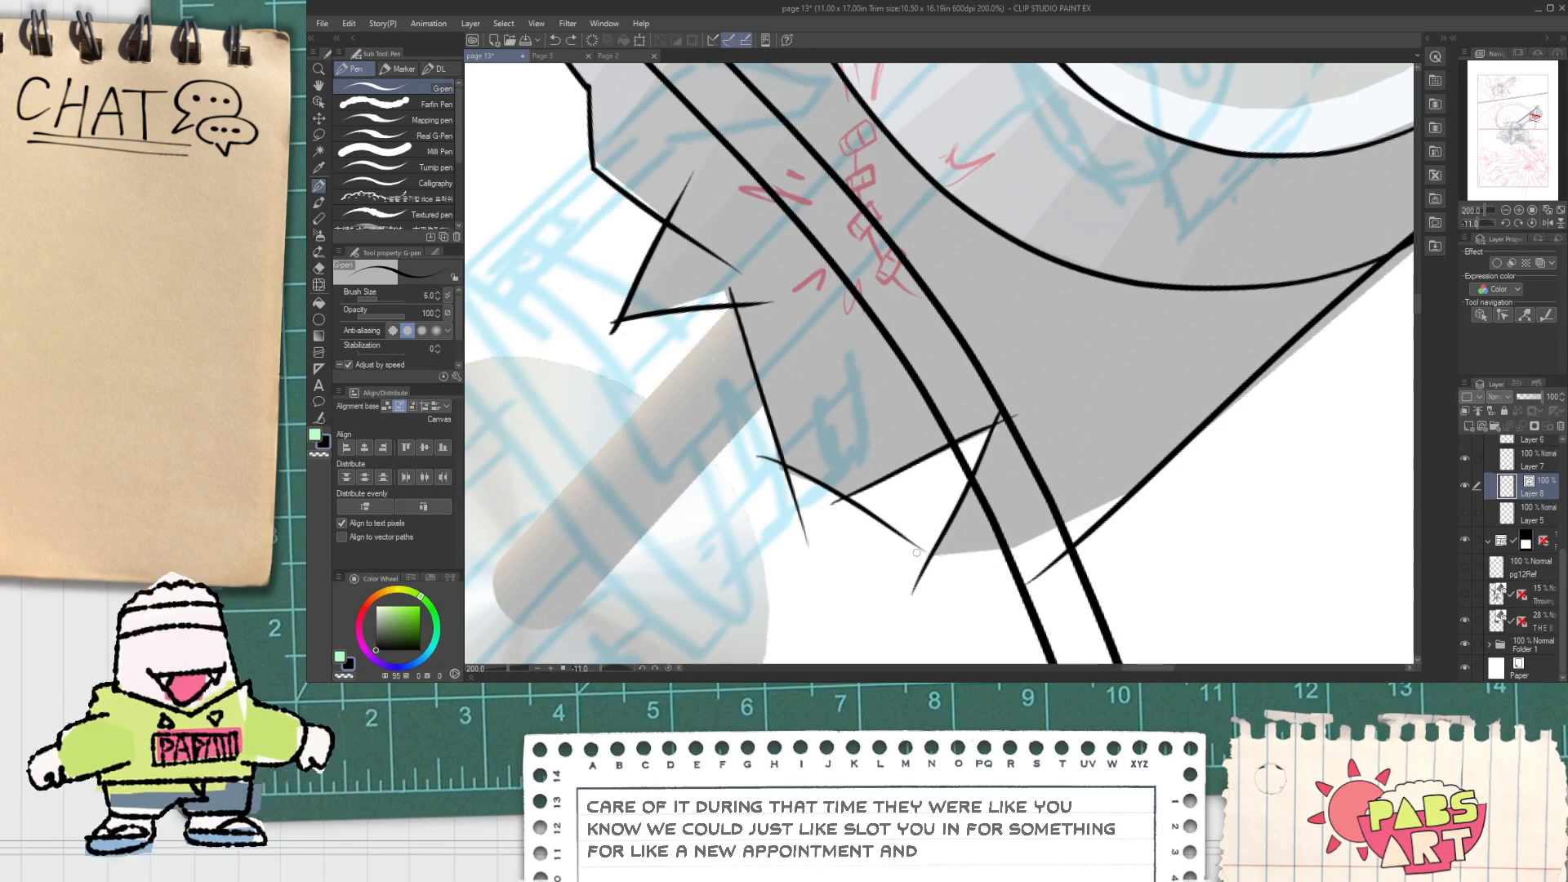
drag(914, 555, 1085, 529)
key(ctrl+z)
mouse_move(916, 557)
mouse_down()
mouse_move(1058, 538)
mouse_move(1101, 500)
mouse_move(1182, 481)
mouse_up()
key(ctrl+z)
Step: Erase the background circle lines crossing the housing and the overshooting line ends along its jagged edge
key(e)
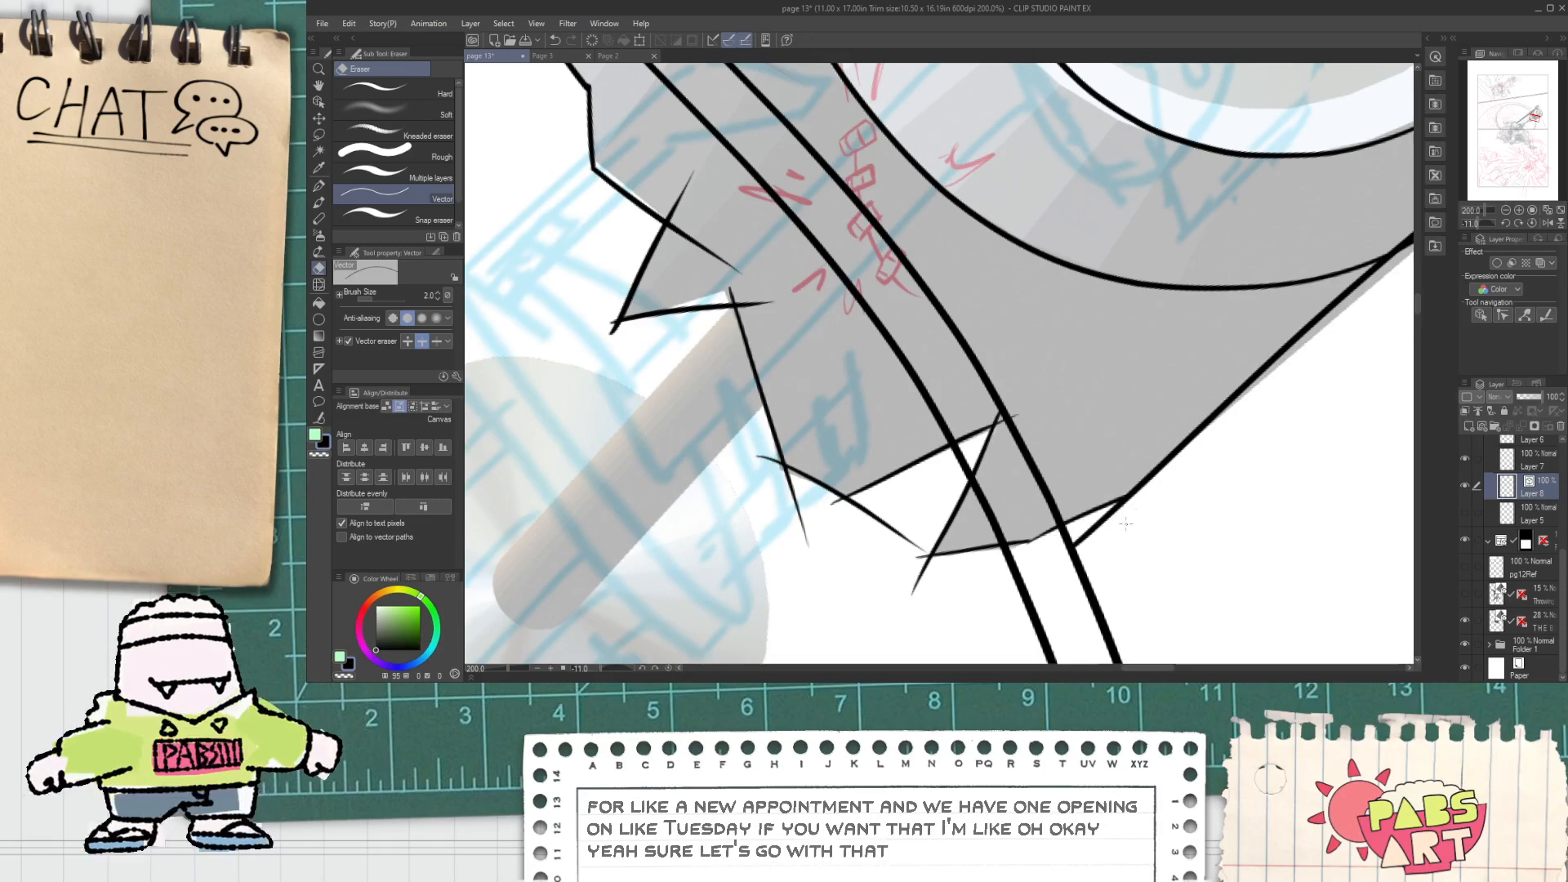
click(1038, 457)
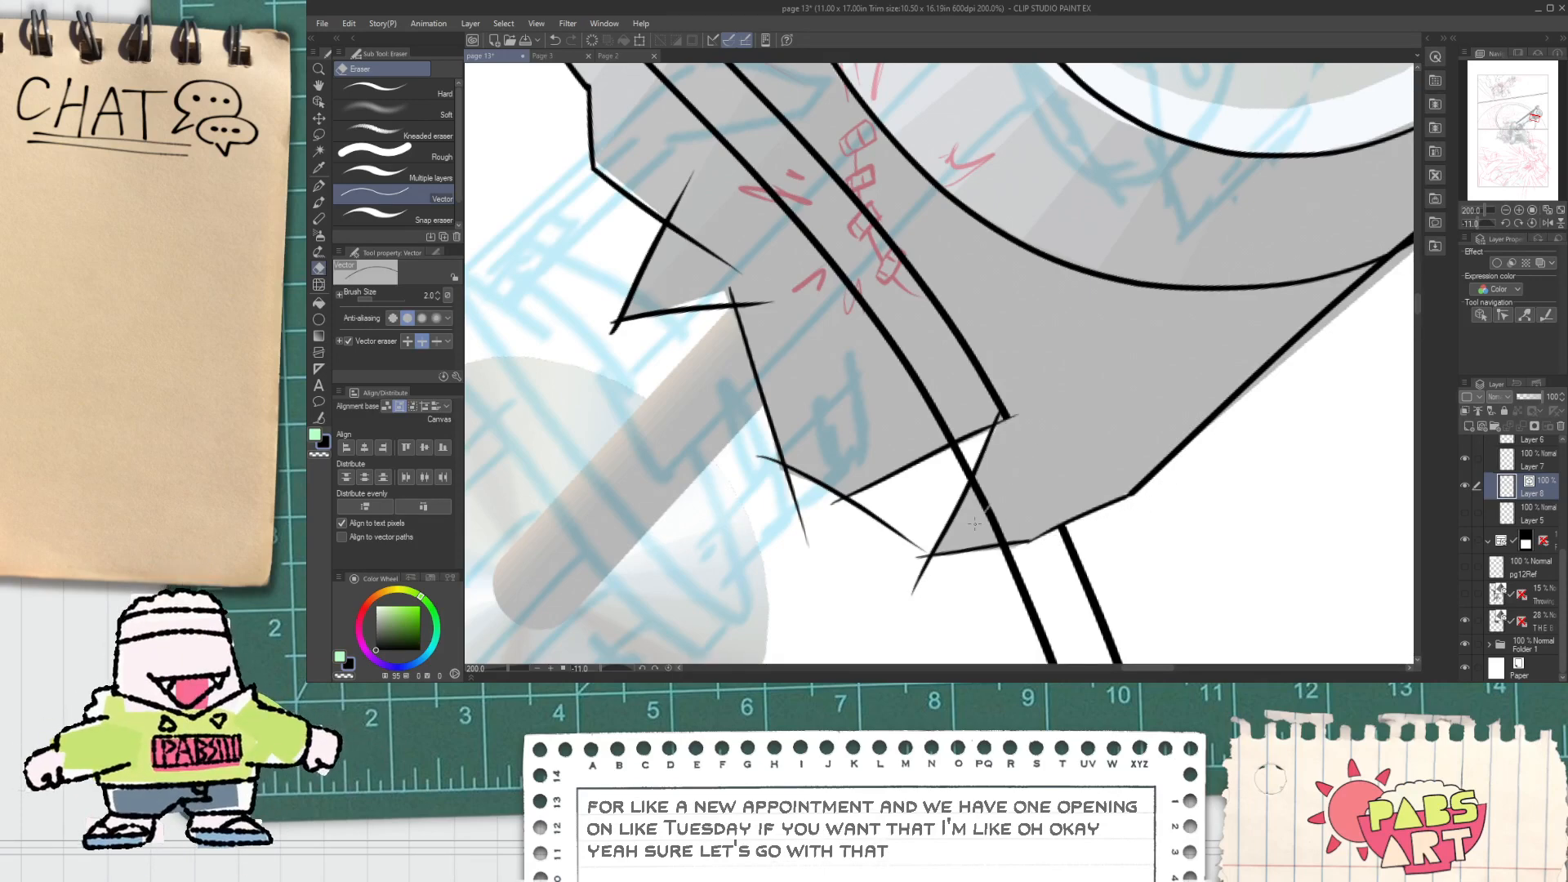
click(984, 503)
drag(1014, 376, 1016, 374)
scroll(1010, 381, down, 1)
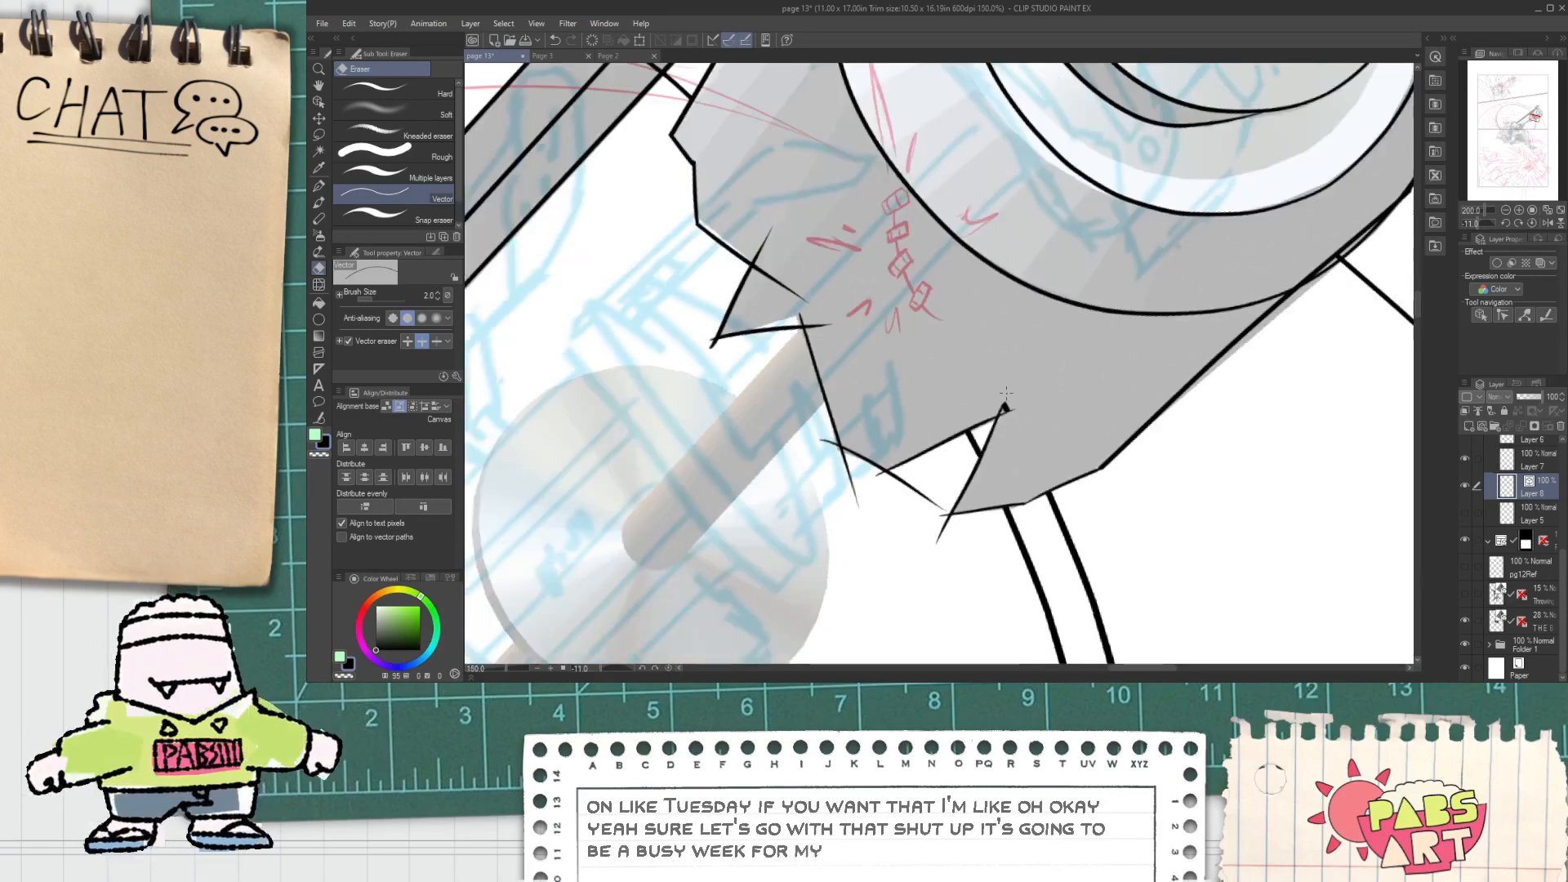
scroll(1005, 414, up, 1)
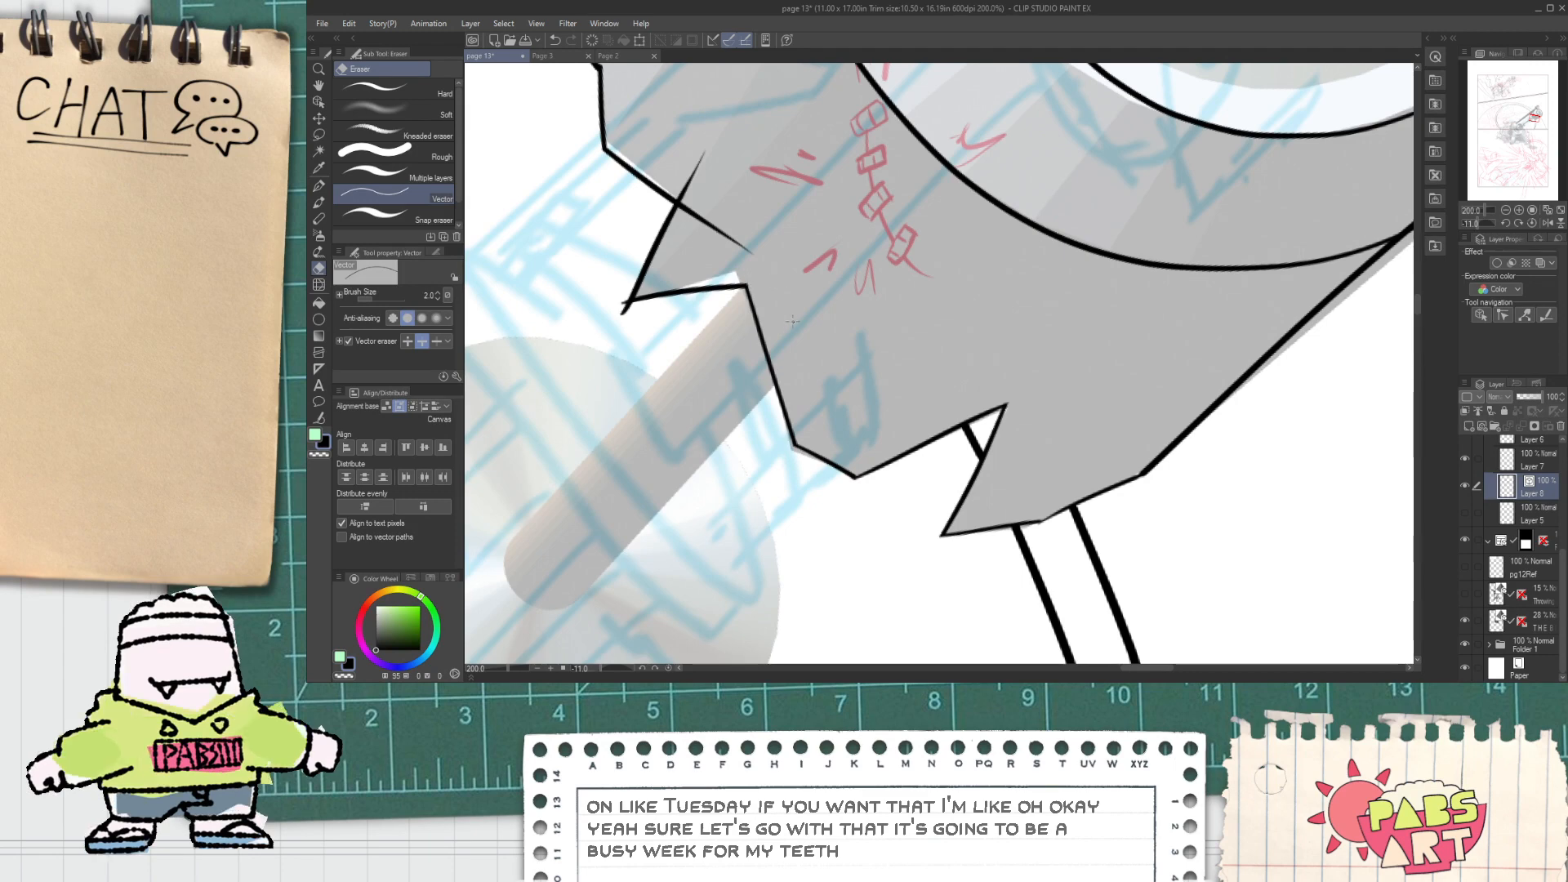
drag(793, 322, 982, 530)
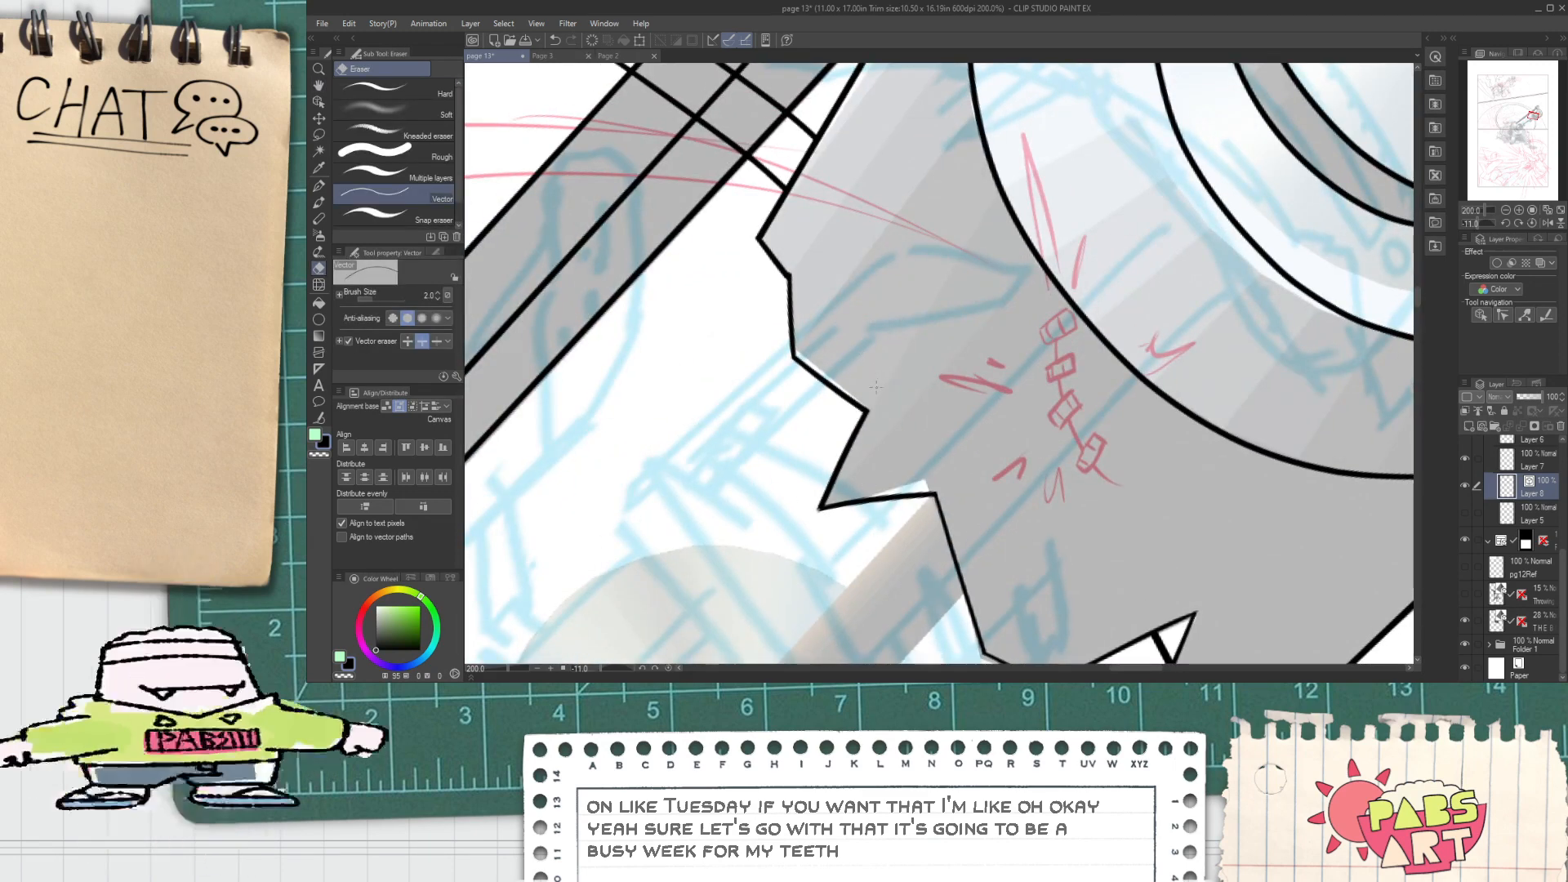
scroll(876, 387, down, 2)
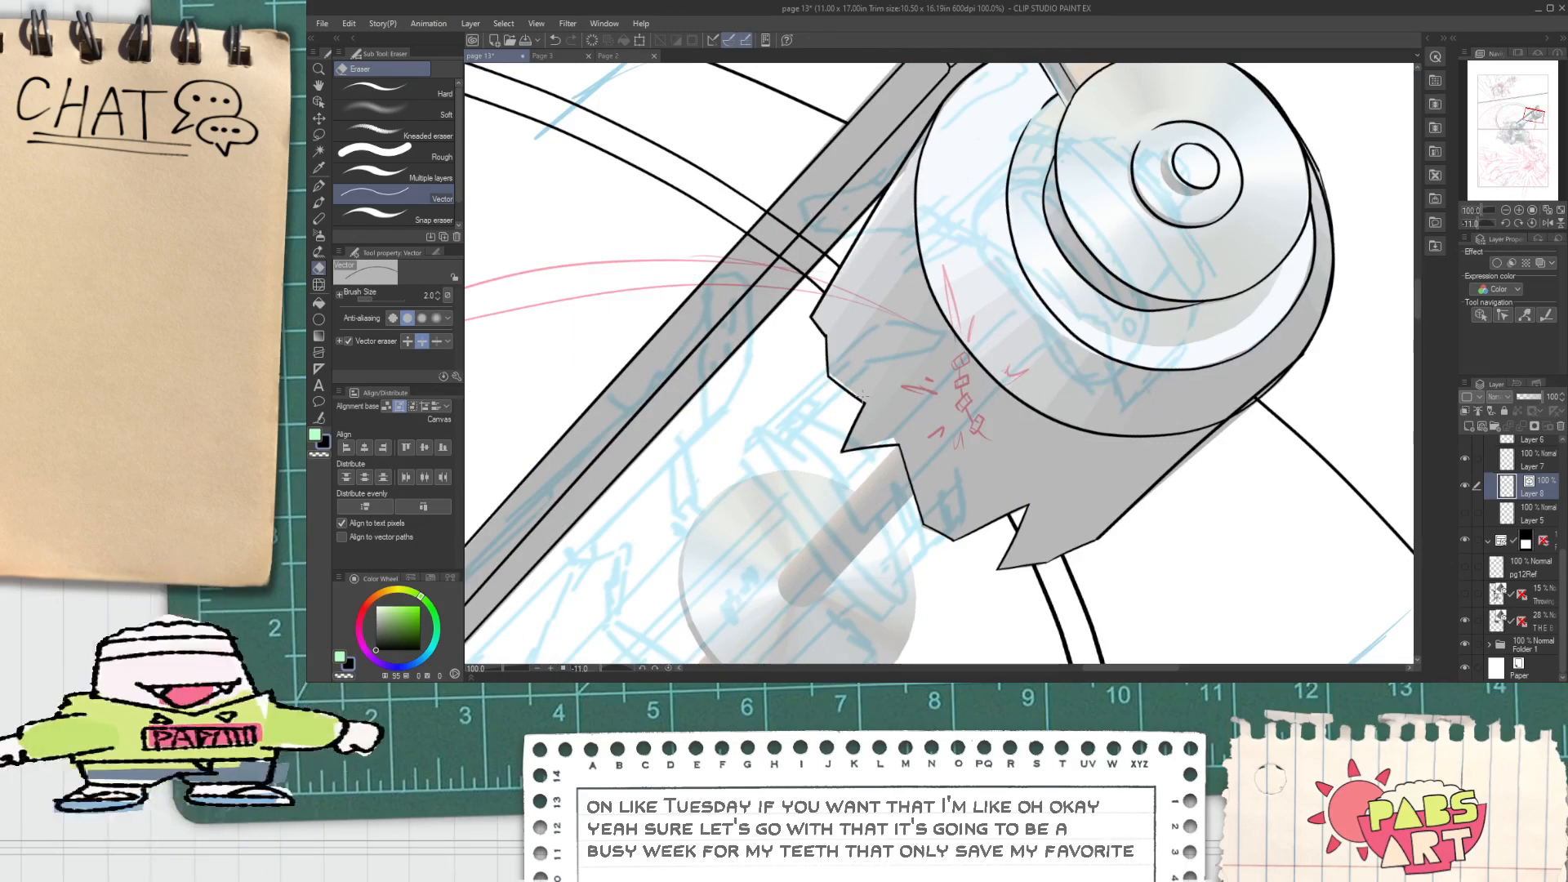
scroll(865, 396, down, 1)
drag(730, 463, 700, 275)
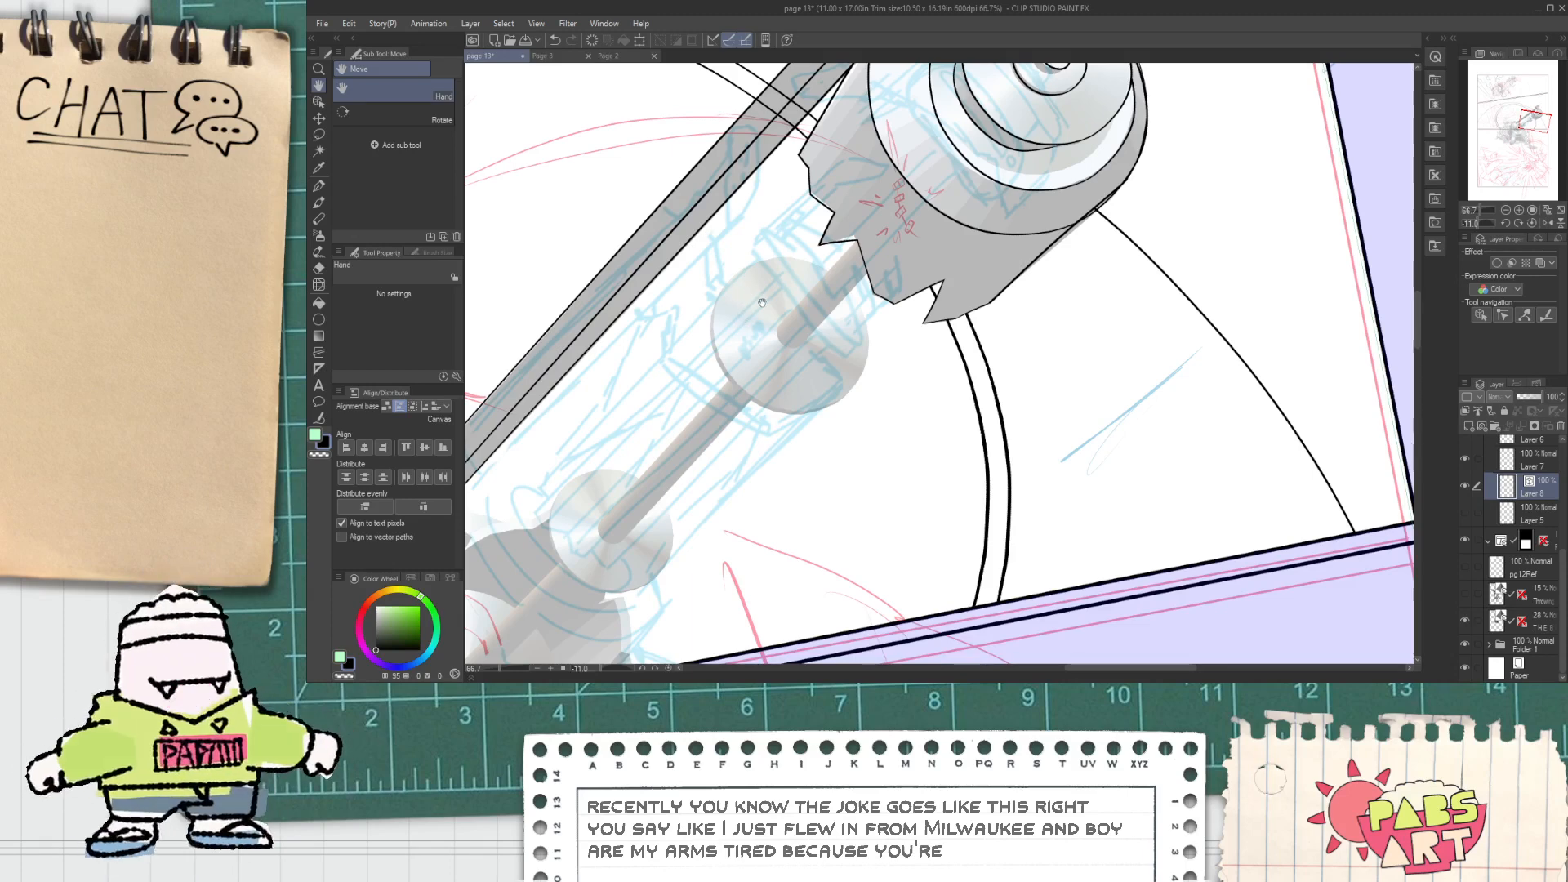
drag(762, 303, 778, 391)
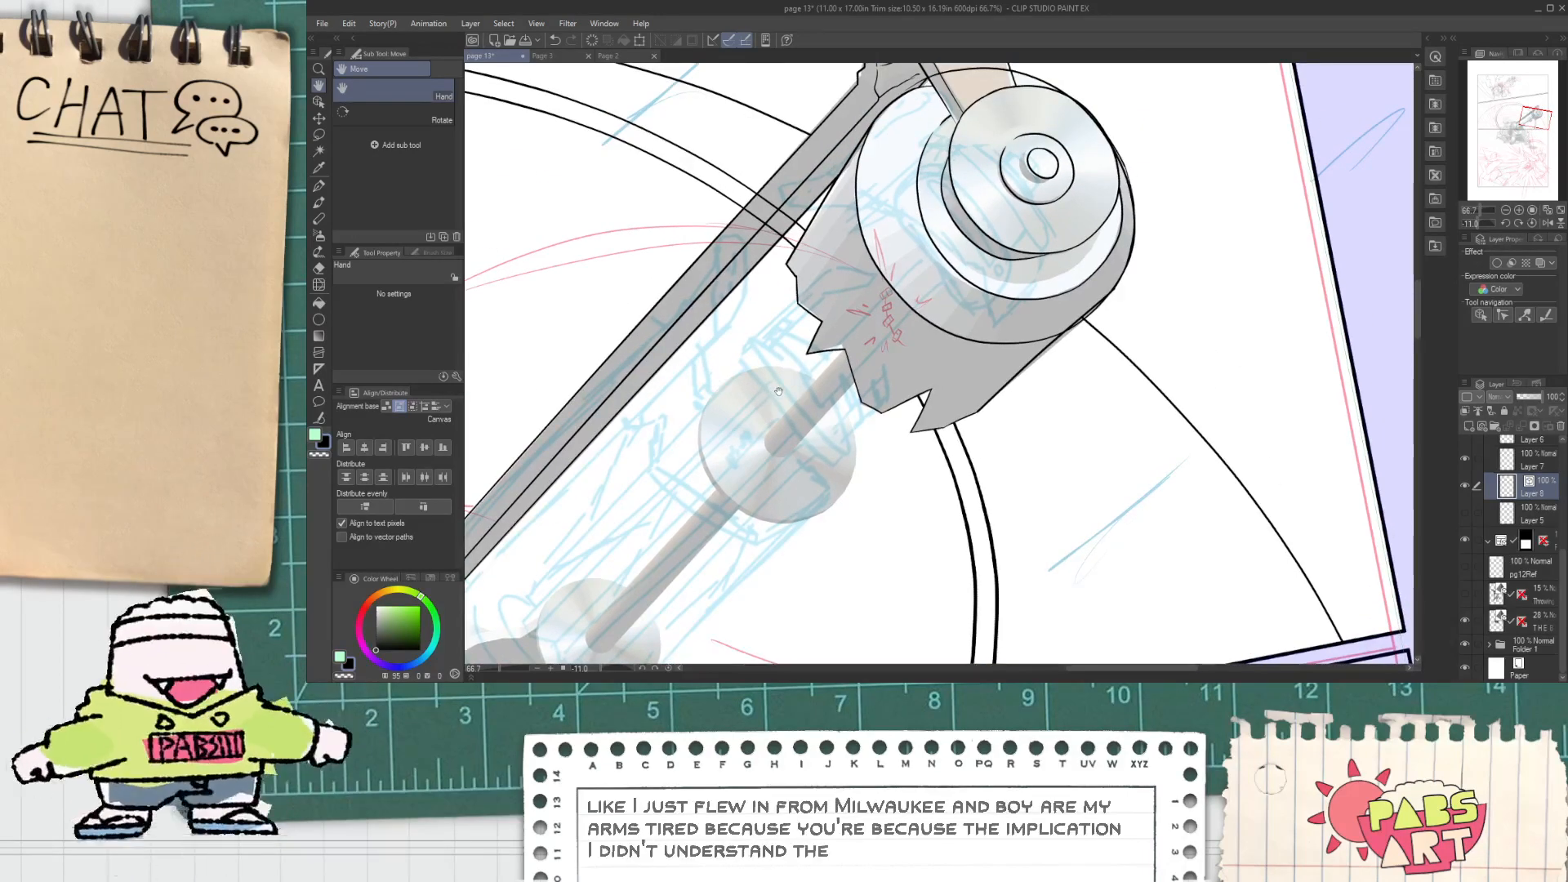
key(ctrl+c)
key(ctrl+v)
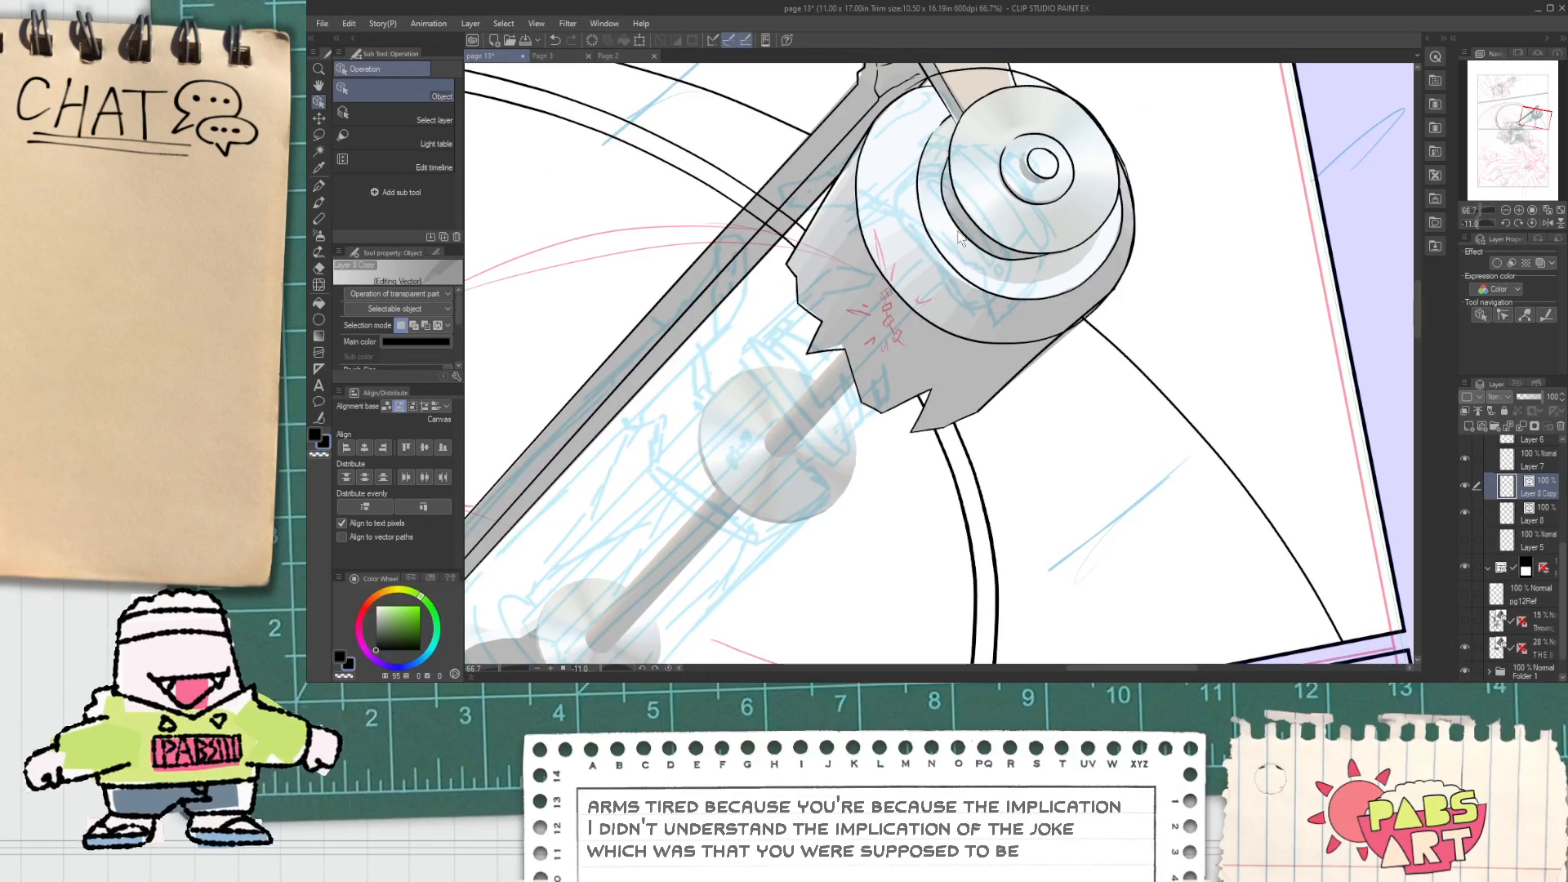
key(ctrl+z)
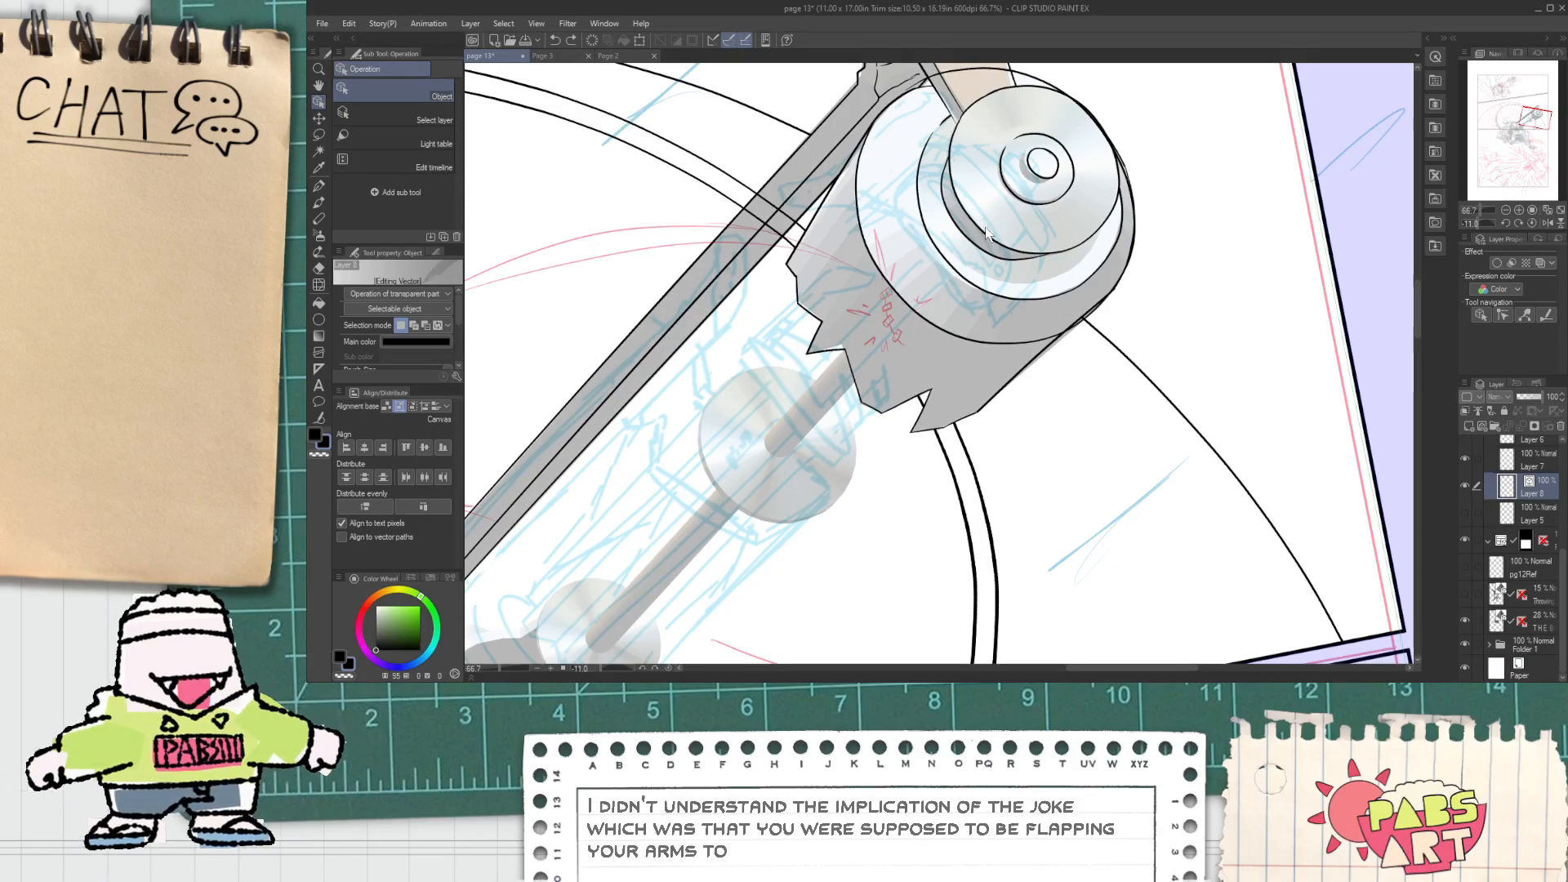
Step: Duplicate the upper disc's outline onto the lower disc on the rod, then scale and rotate the copy to fit
click(986, 235)
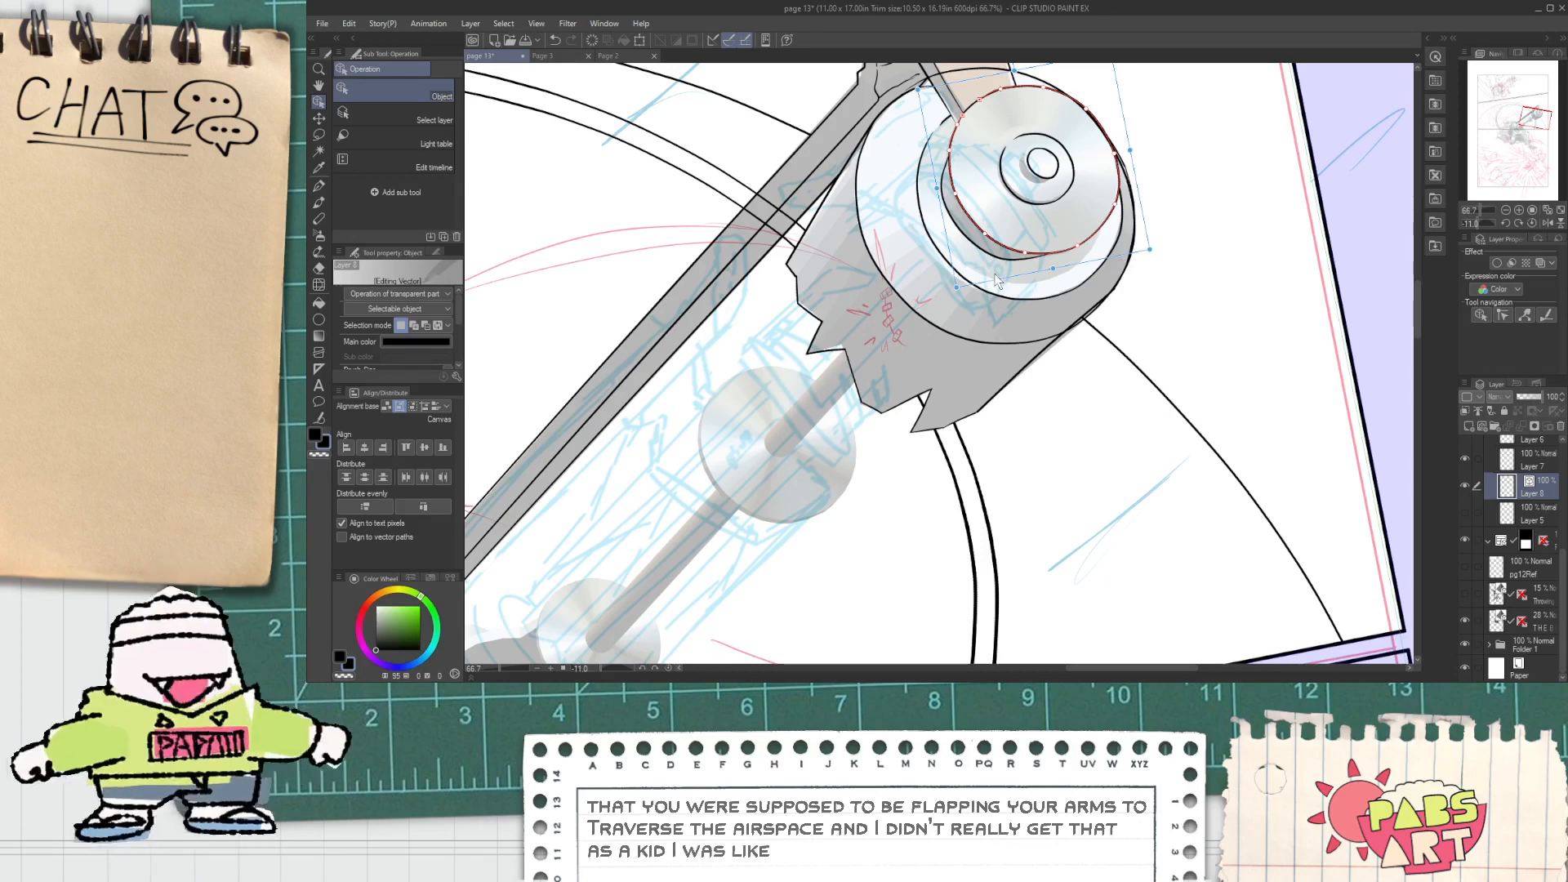
drag(998, 281, 870, 444)
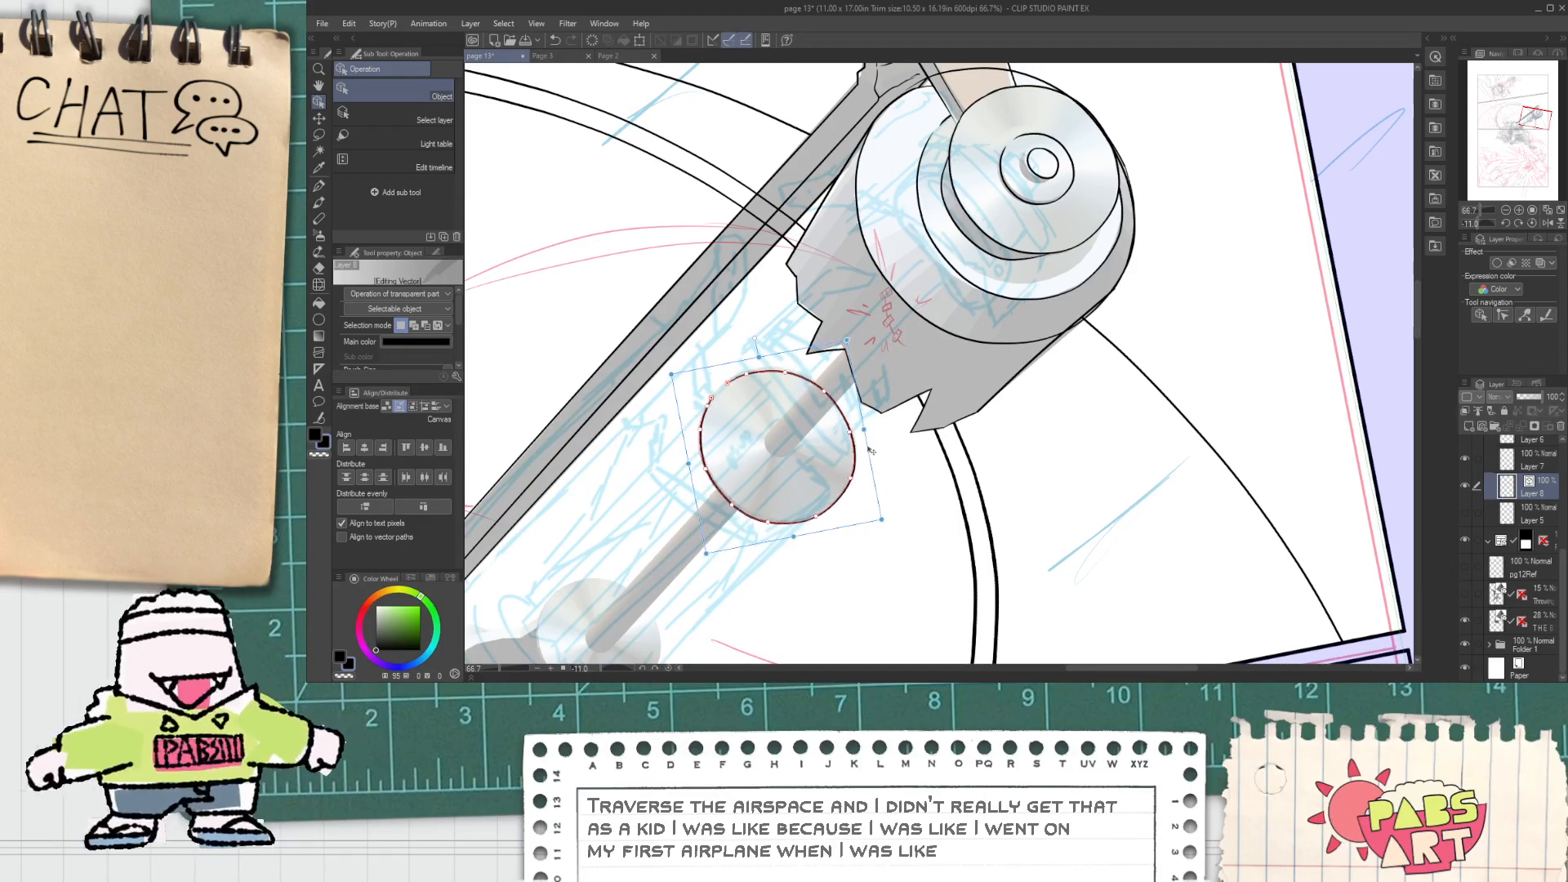
click(903, 473)
click(842, 493)
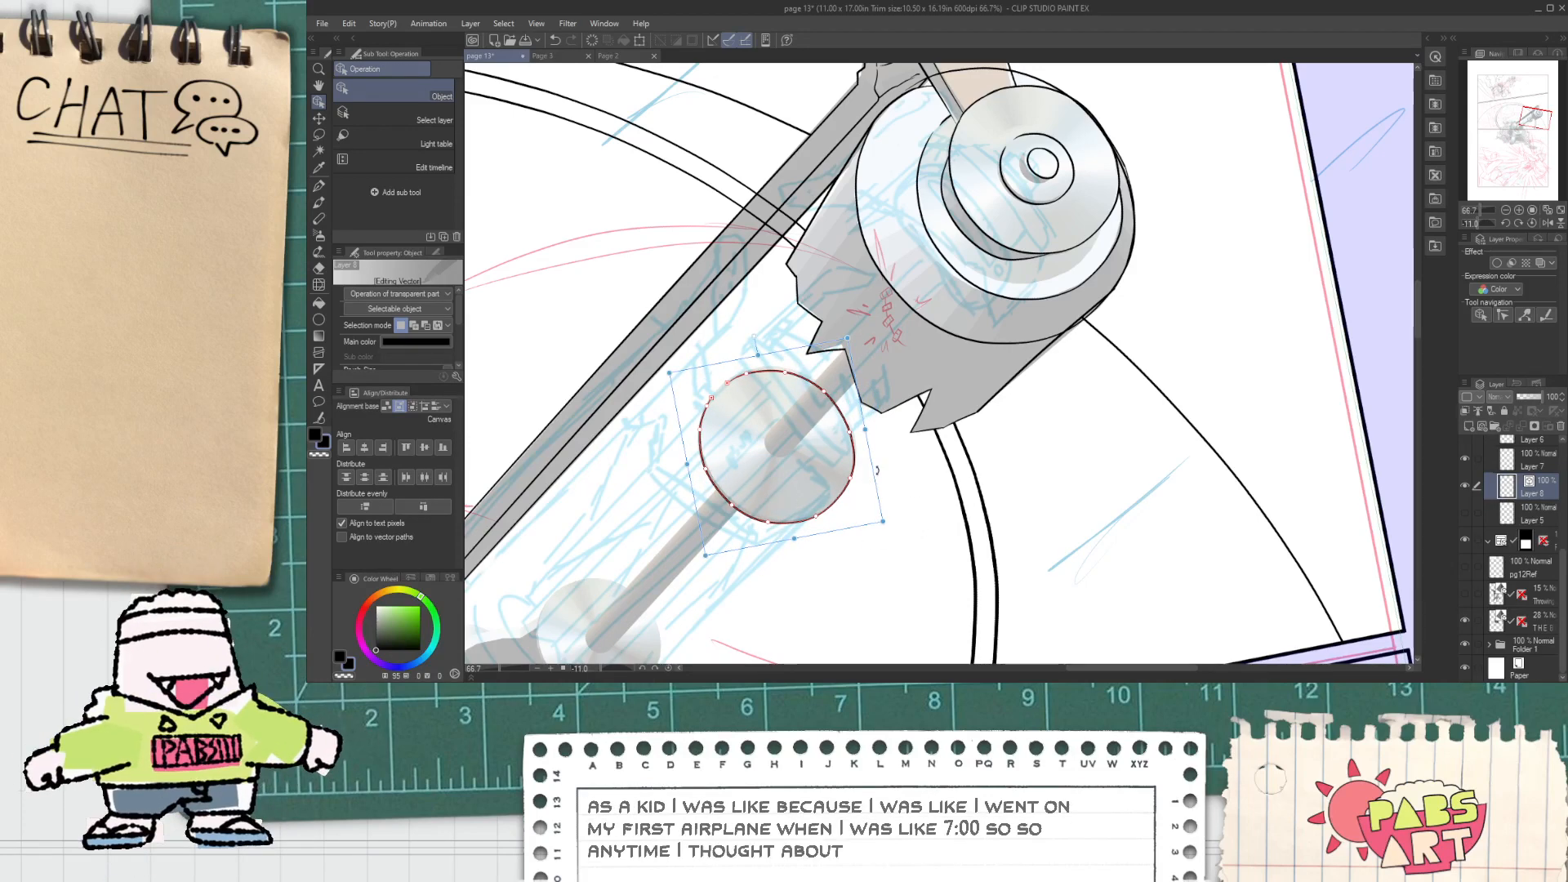
drag(888, 471, 838, 545)
click(838, 545)
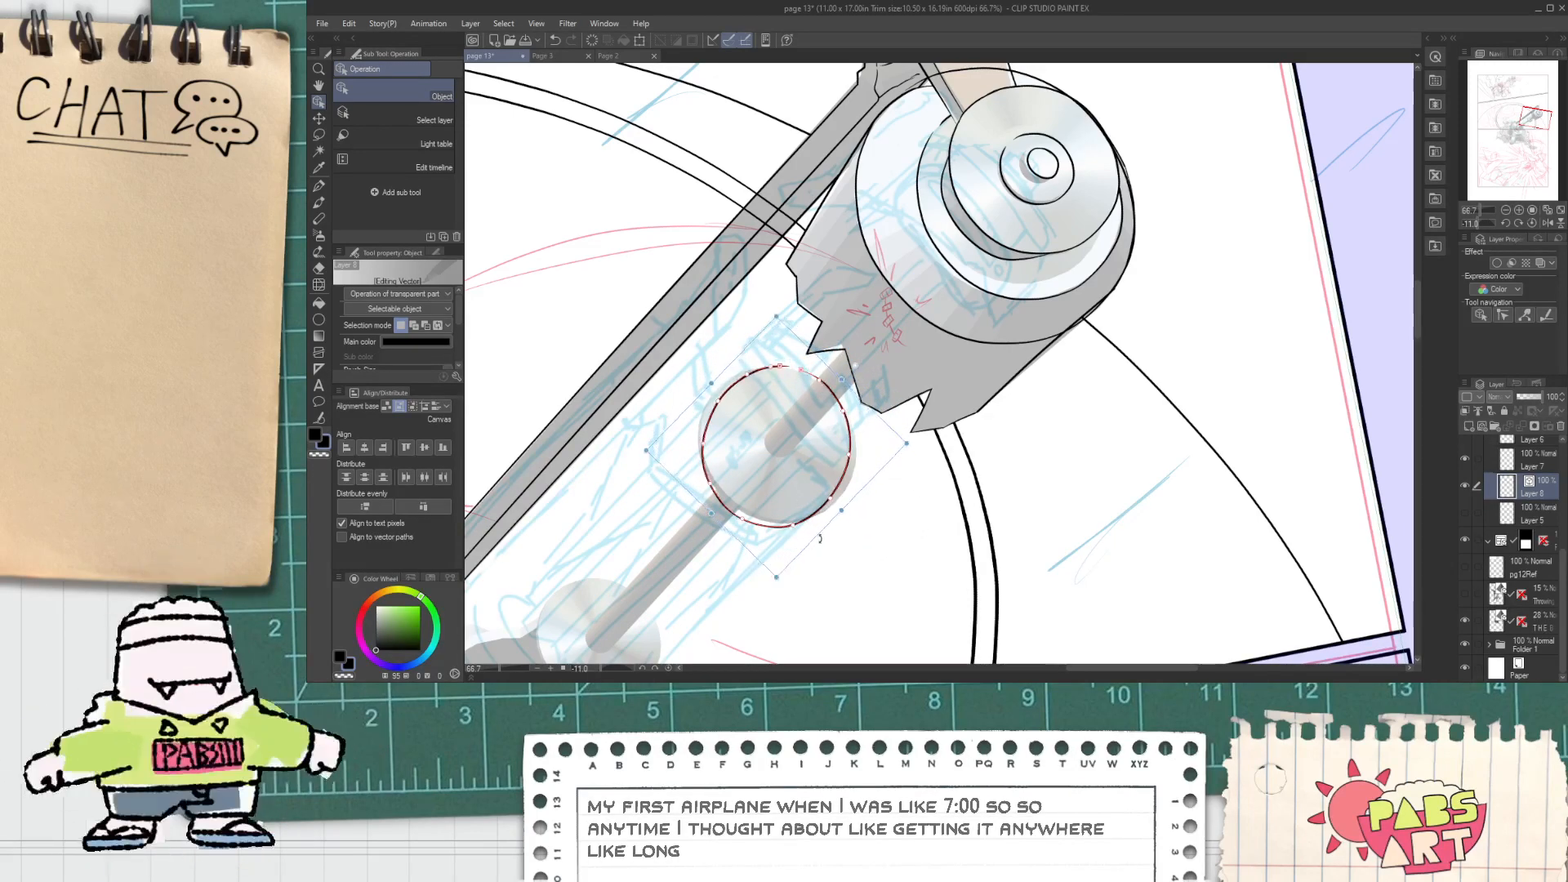
key(p)
scroll(711, 393, up, 12)
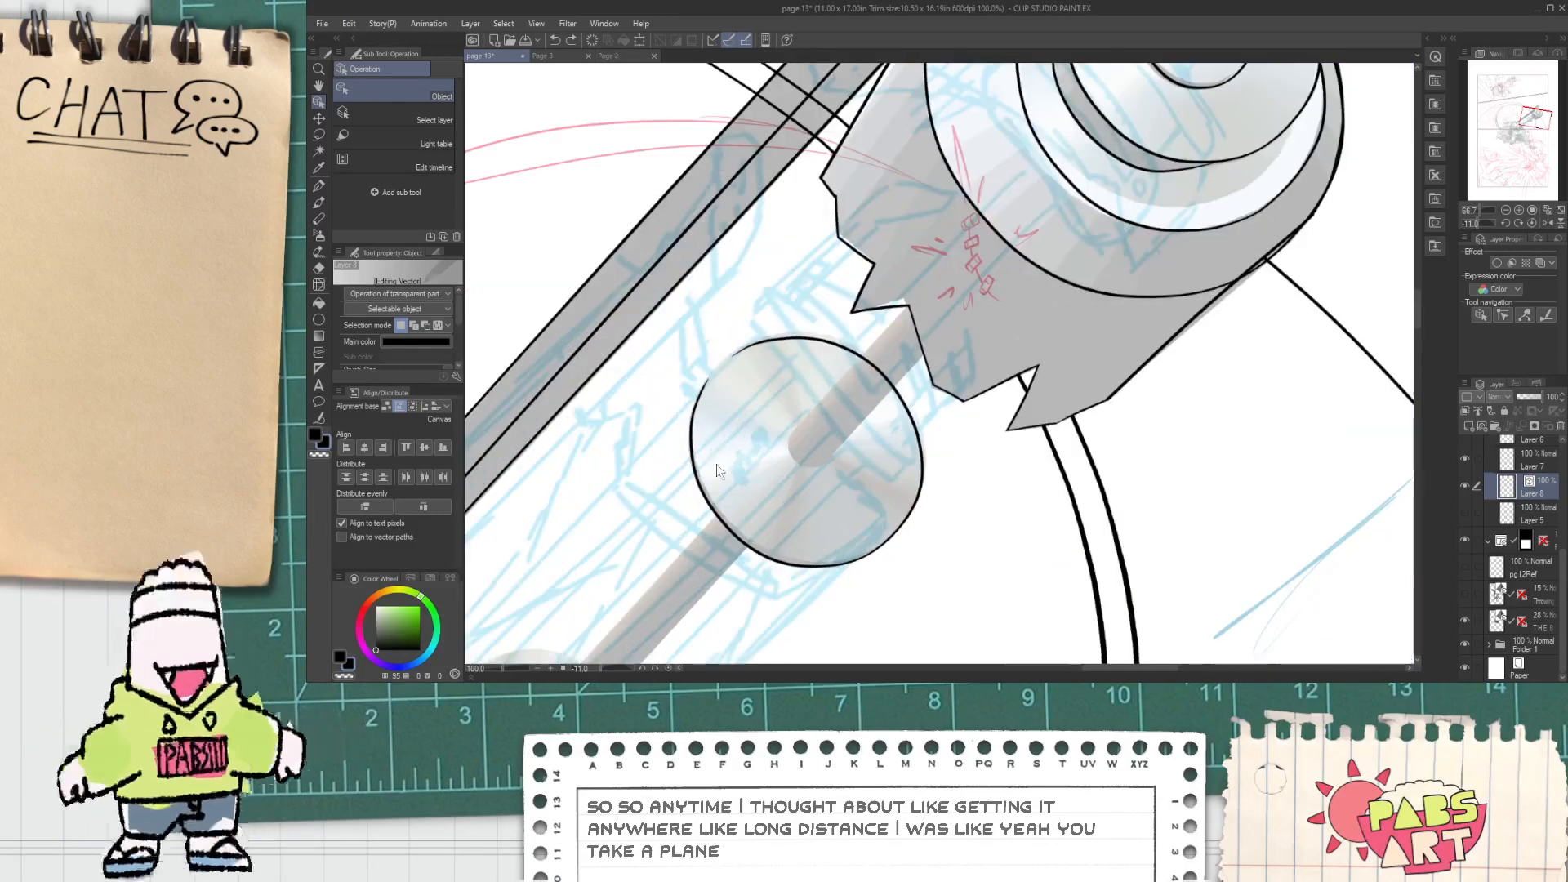
scroll(690, 423, down, 3)
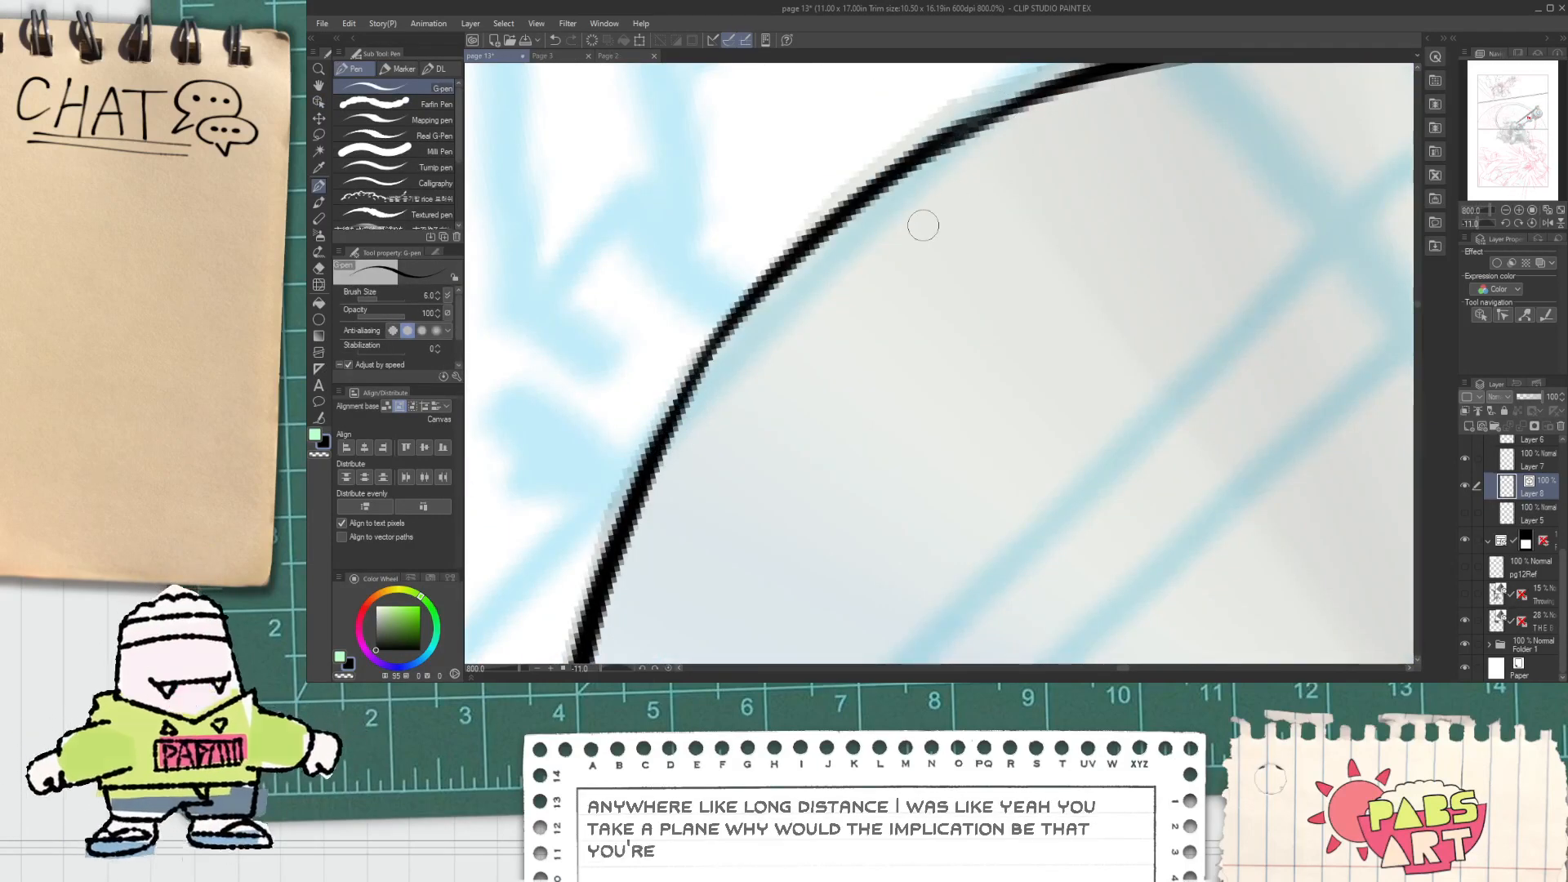
scroll(784, 374, down, 2)
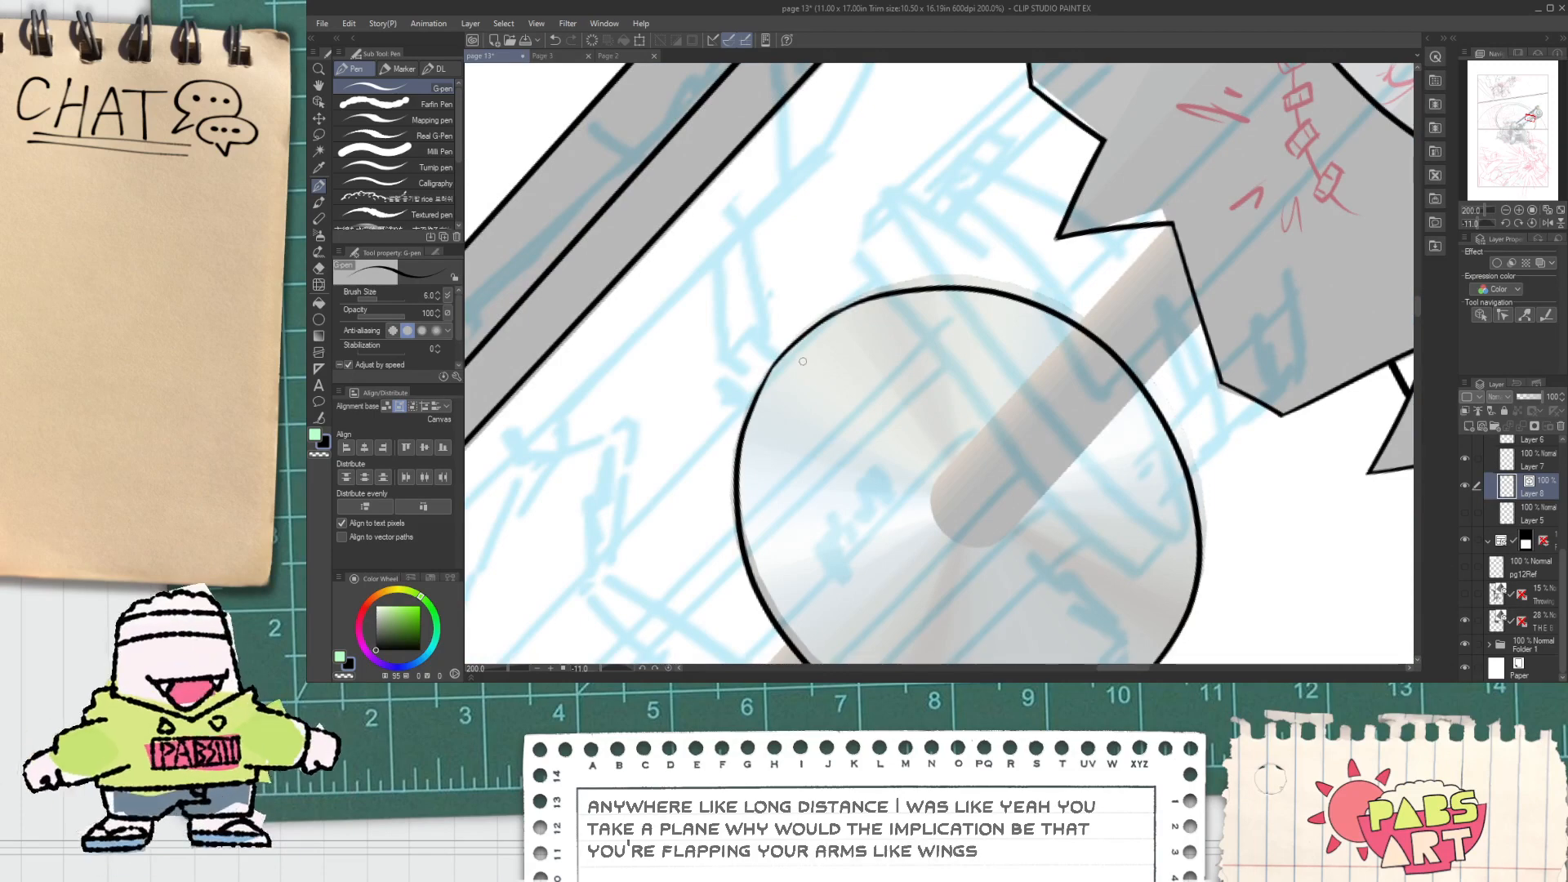
Step: Adjust the disc outline's upper-left arc so its curve follows the reference disc on the rod more smoothly
key(o)
click(796, 350)
drag(870, 336, 881, 334)
click(866, 349)
scroll(845, 340, down, 4)
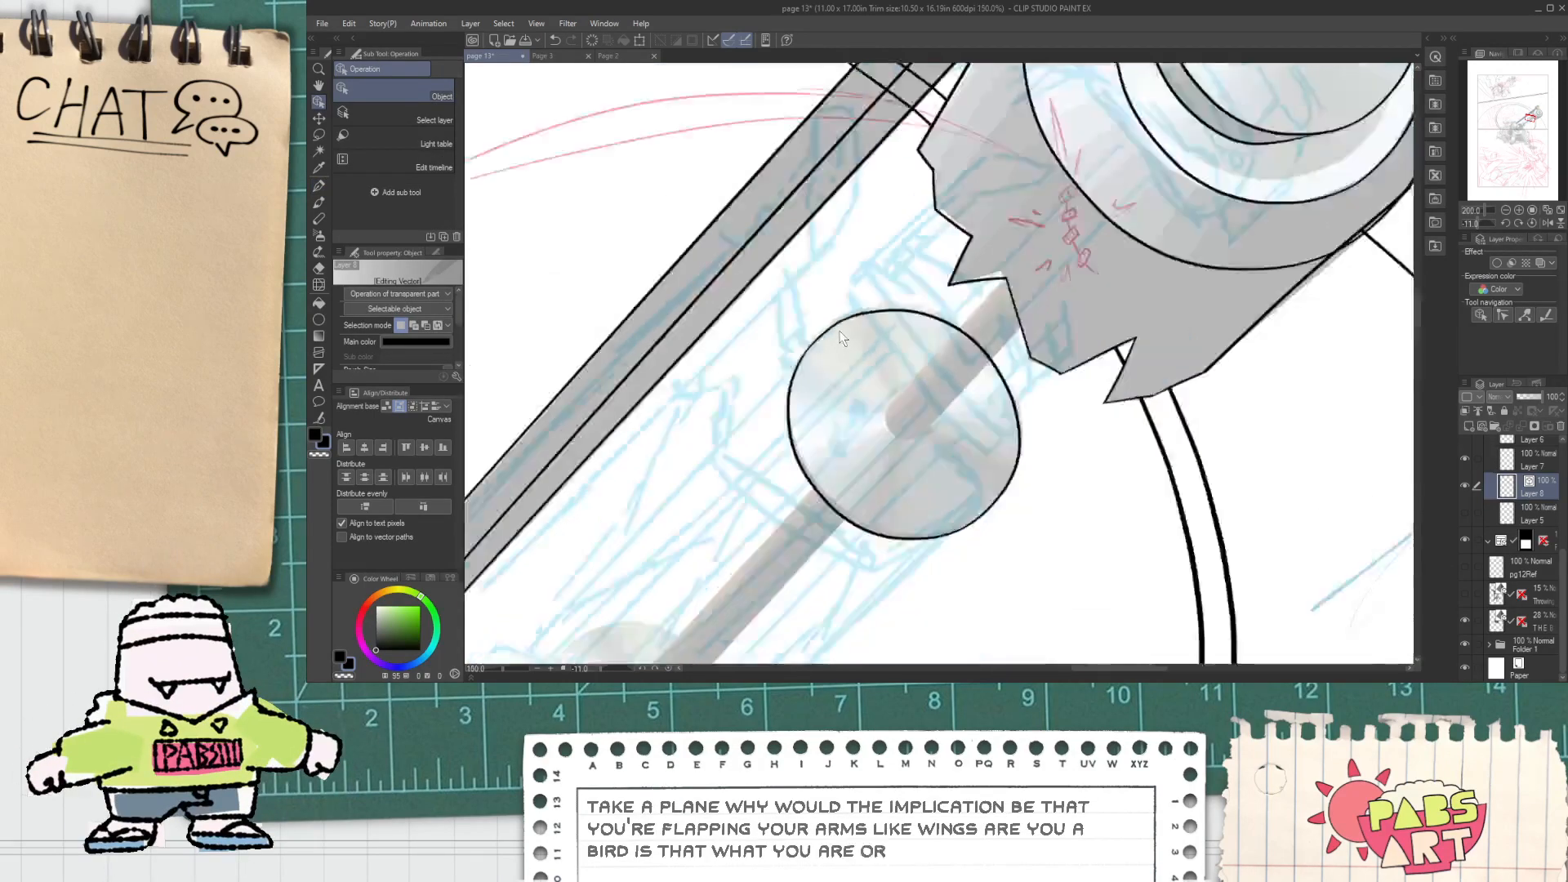
Step: Duplicate the disc outline onto the smaller disc farther down the rod and scale the copy down to fit
key(space)
drag(758, 391, 846, 254)
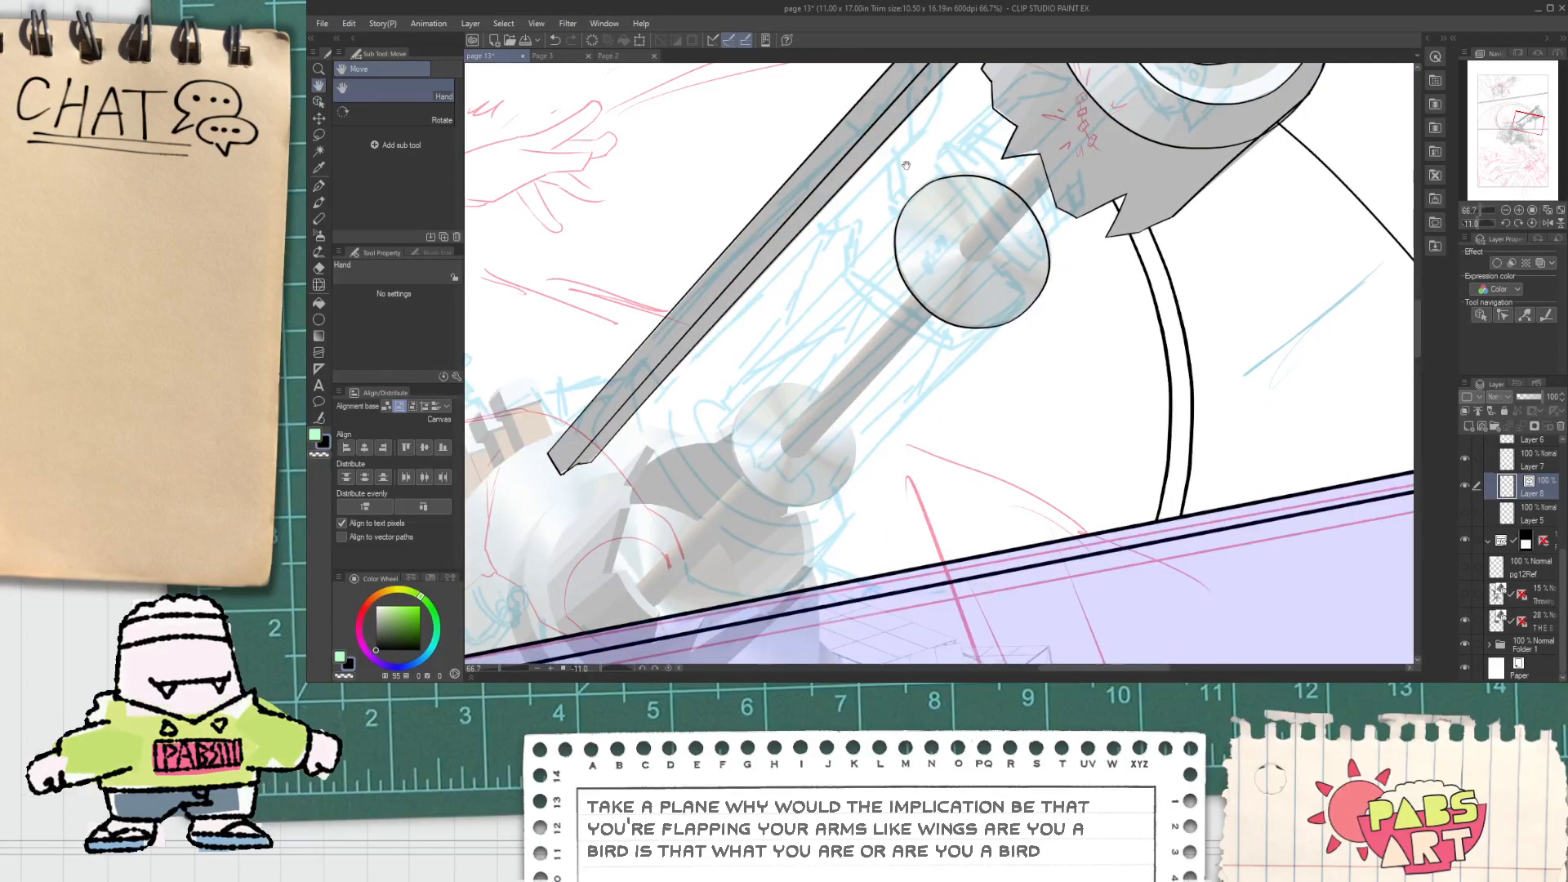
scroll(905, 165, up, 2)
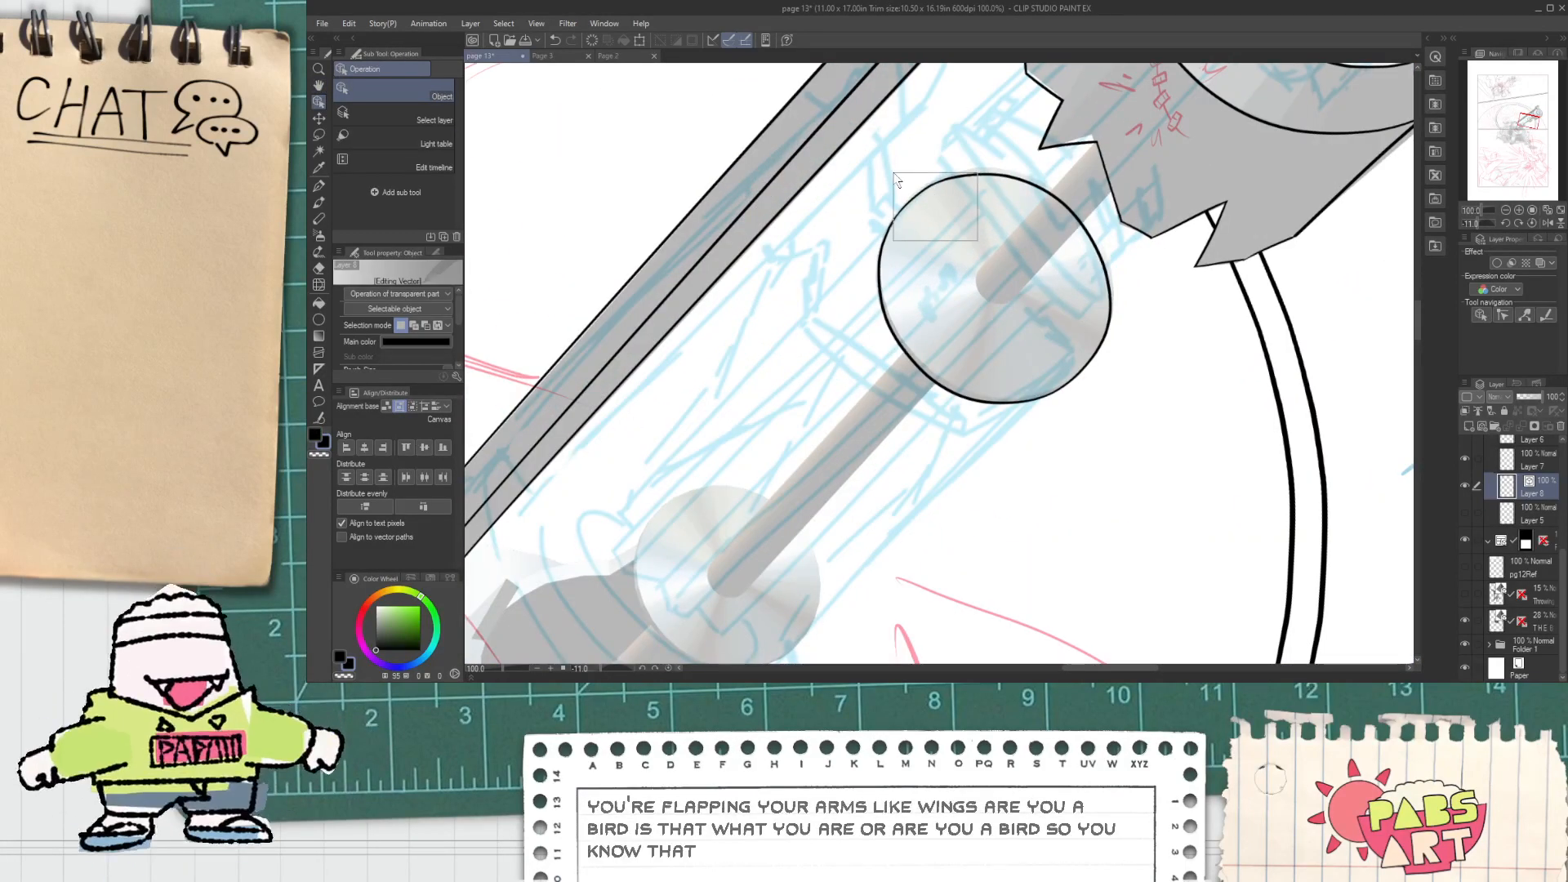
click(913, 193)
key(ctrl+c)
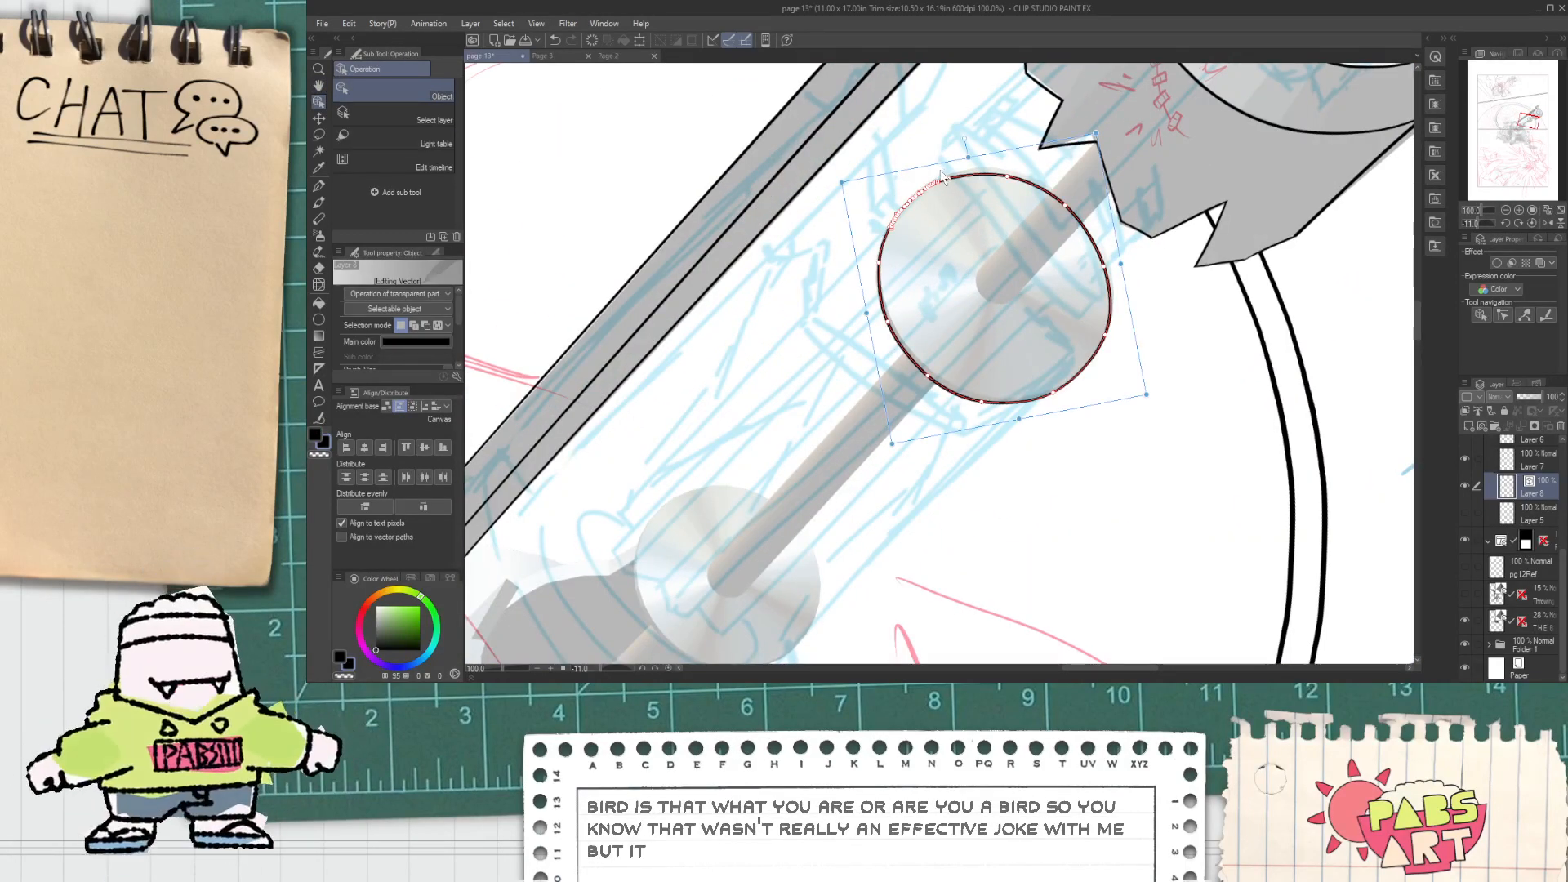
key(ctrl+v)
drag(939, 173, 691, 435)
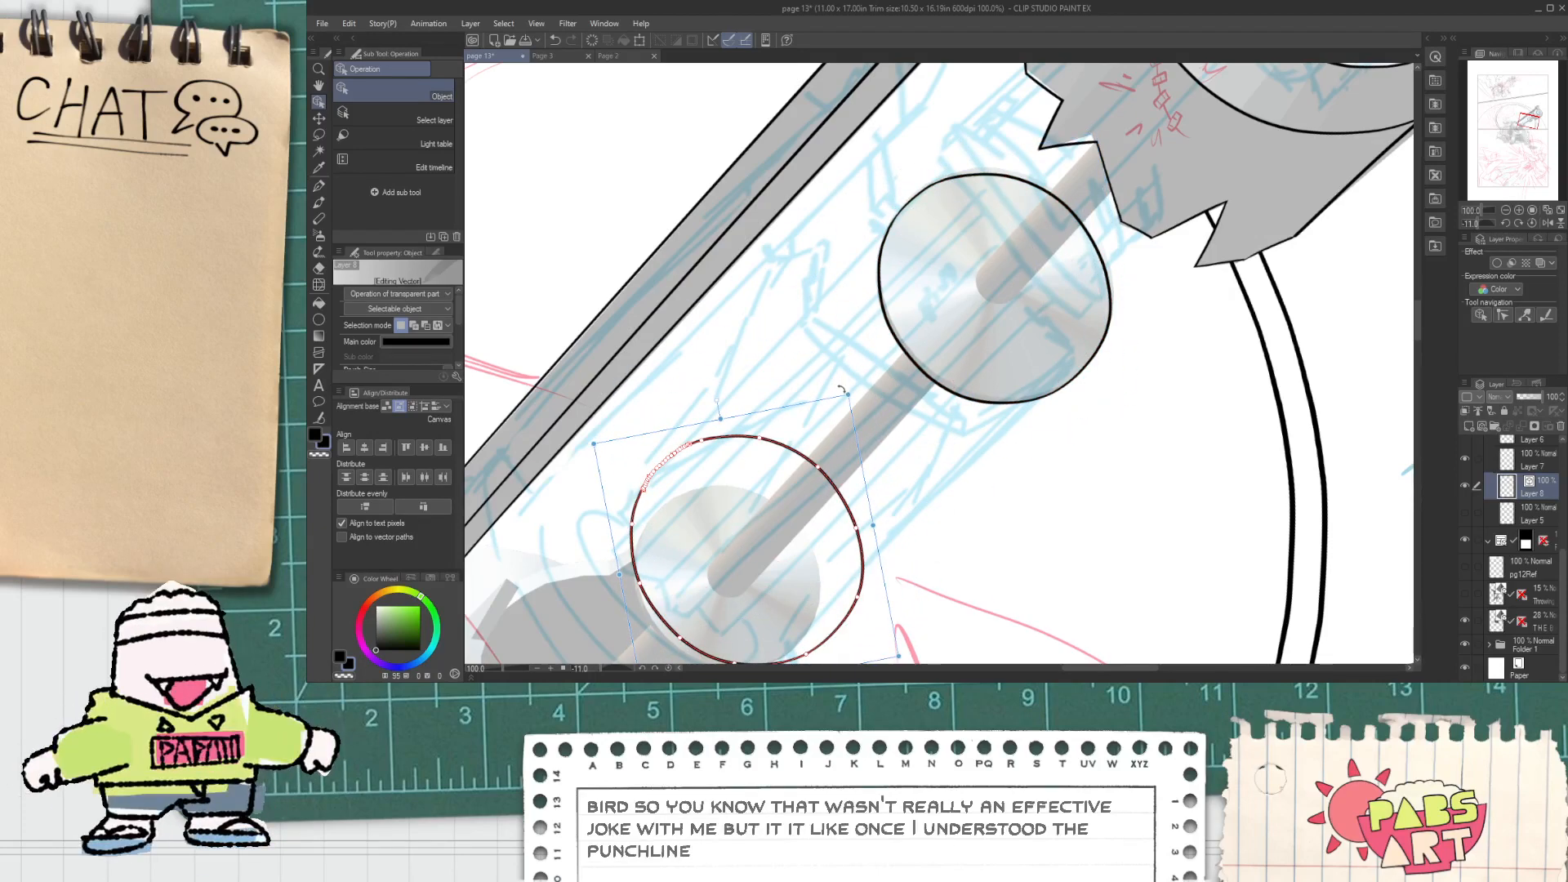
drag(848, 396, 803, 460)
scroll(816, 455, down, 3)
scroll(722, 562, up, 4)
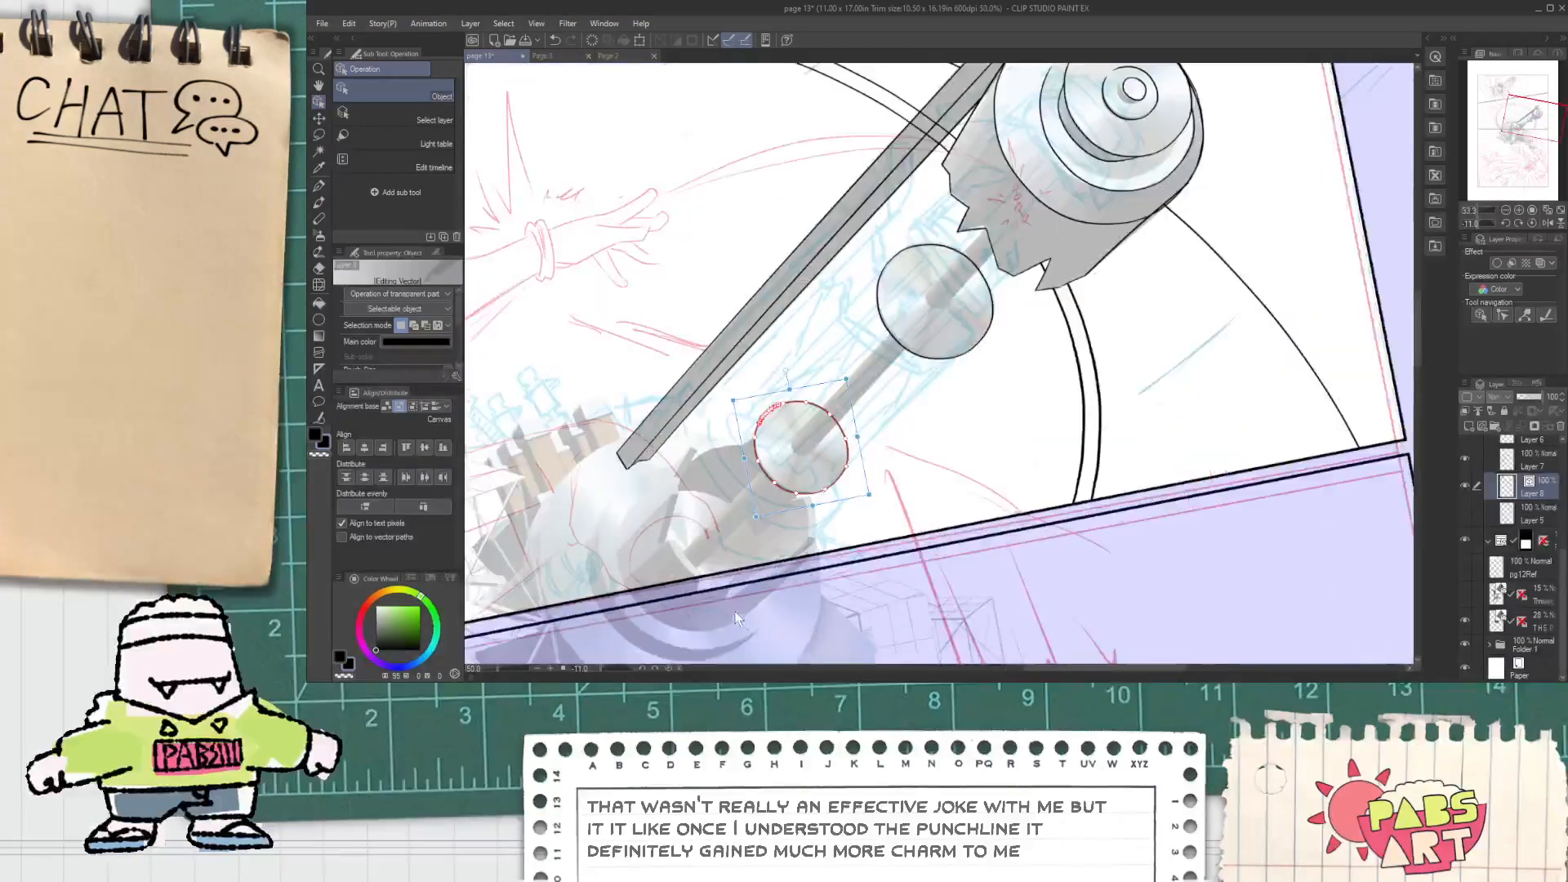
Step: Ink the far long edge of the scaffold platform beside the gun's base, redrawing the line until it follows the reference
key(p)
scroll(731, 472, down, 1)
scroll(731, 472, down, 2)
key(h)
drag(621, 498, 677, 424)
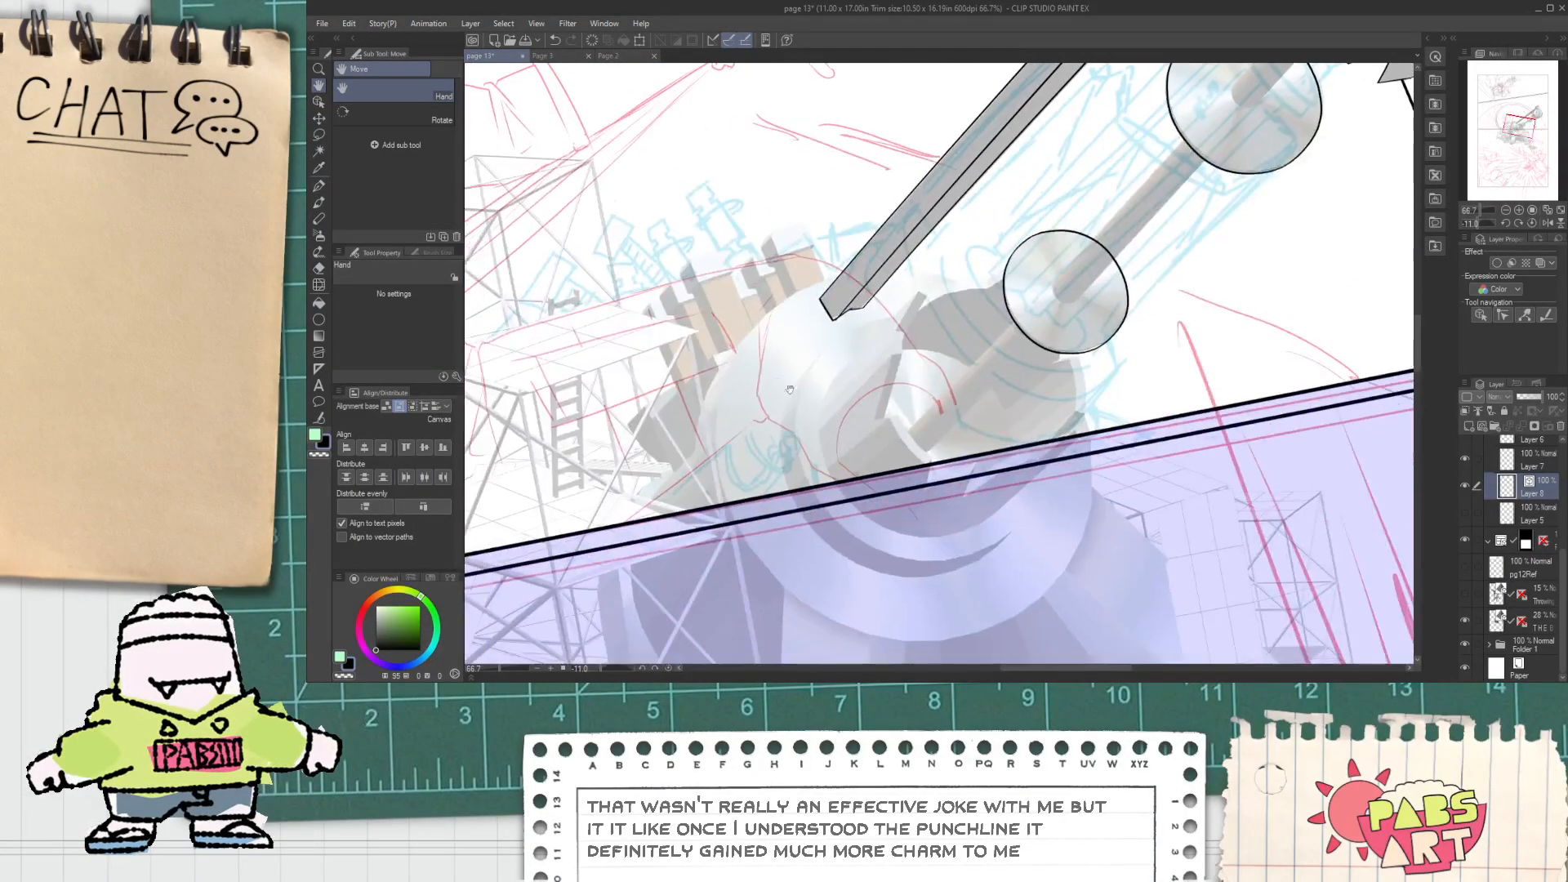
scroll(629, 441, up, 2)
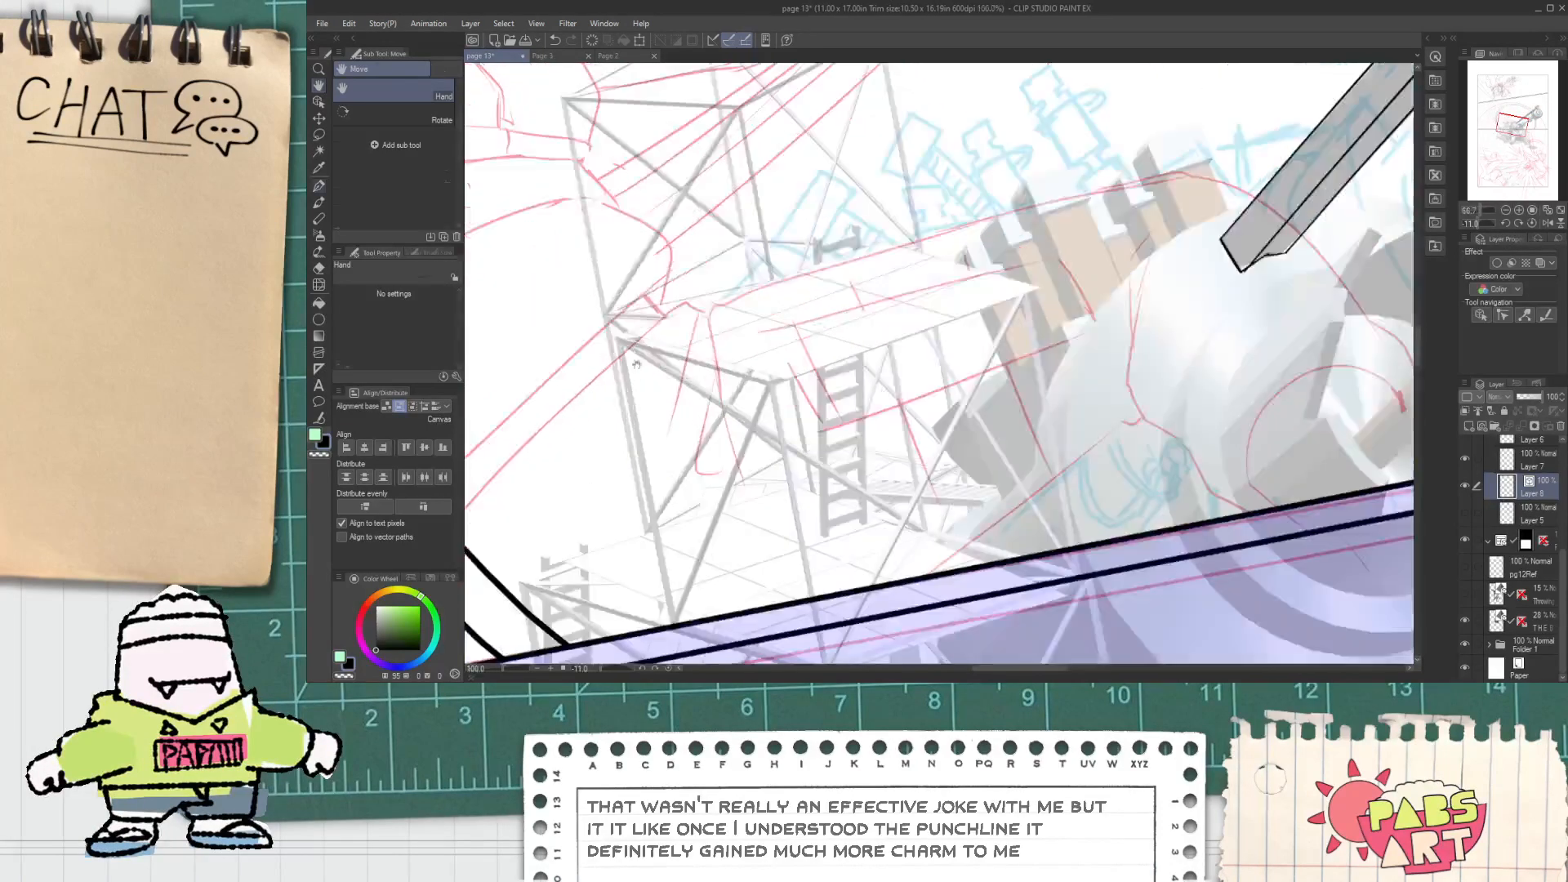
key(p)
drag(623, 332, 1020, 233)
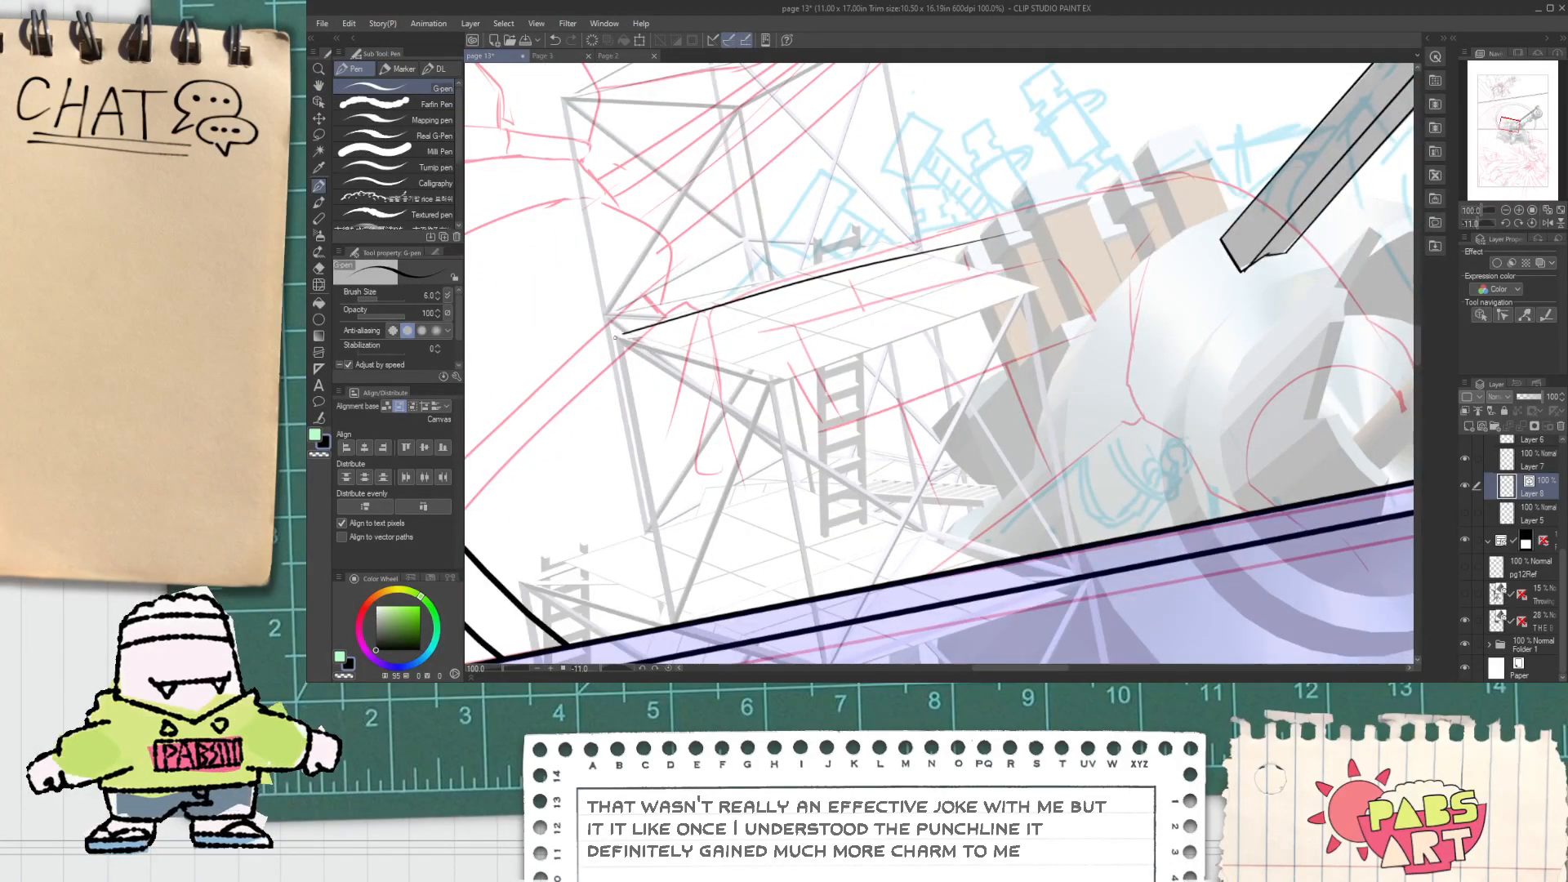
drag(615, 334, 945, 363)
key(ctrl+z)
key(ctrl+z)
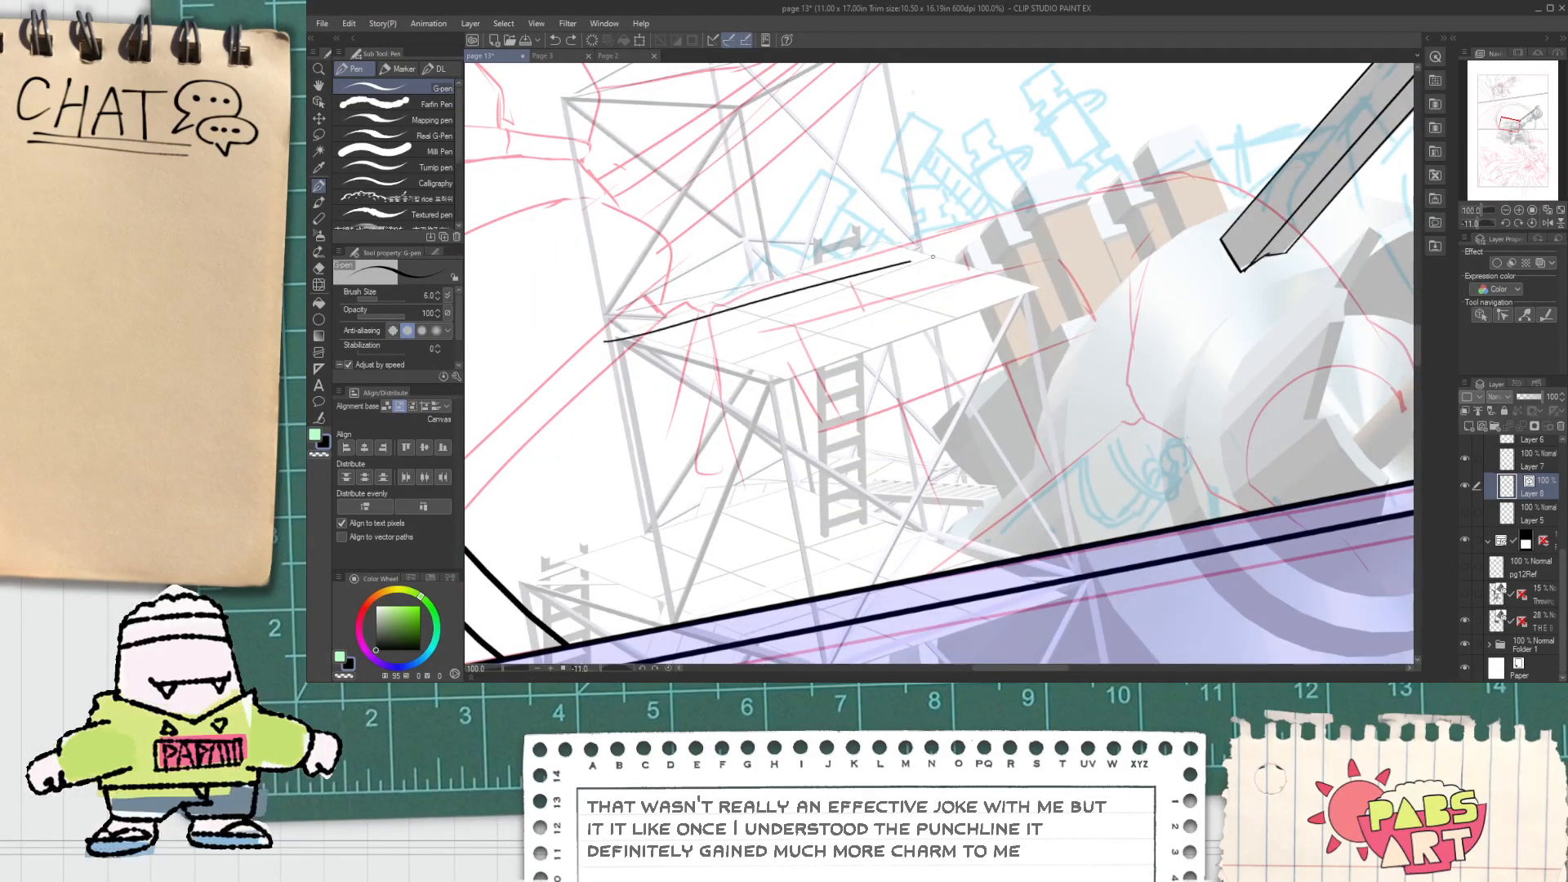
drag(596, 338, 992, 220)
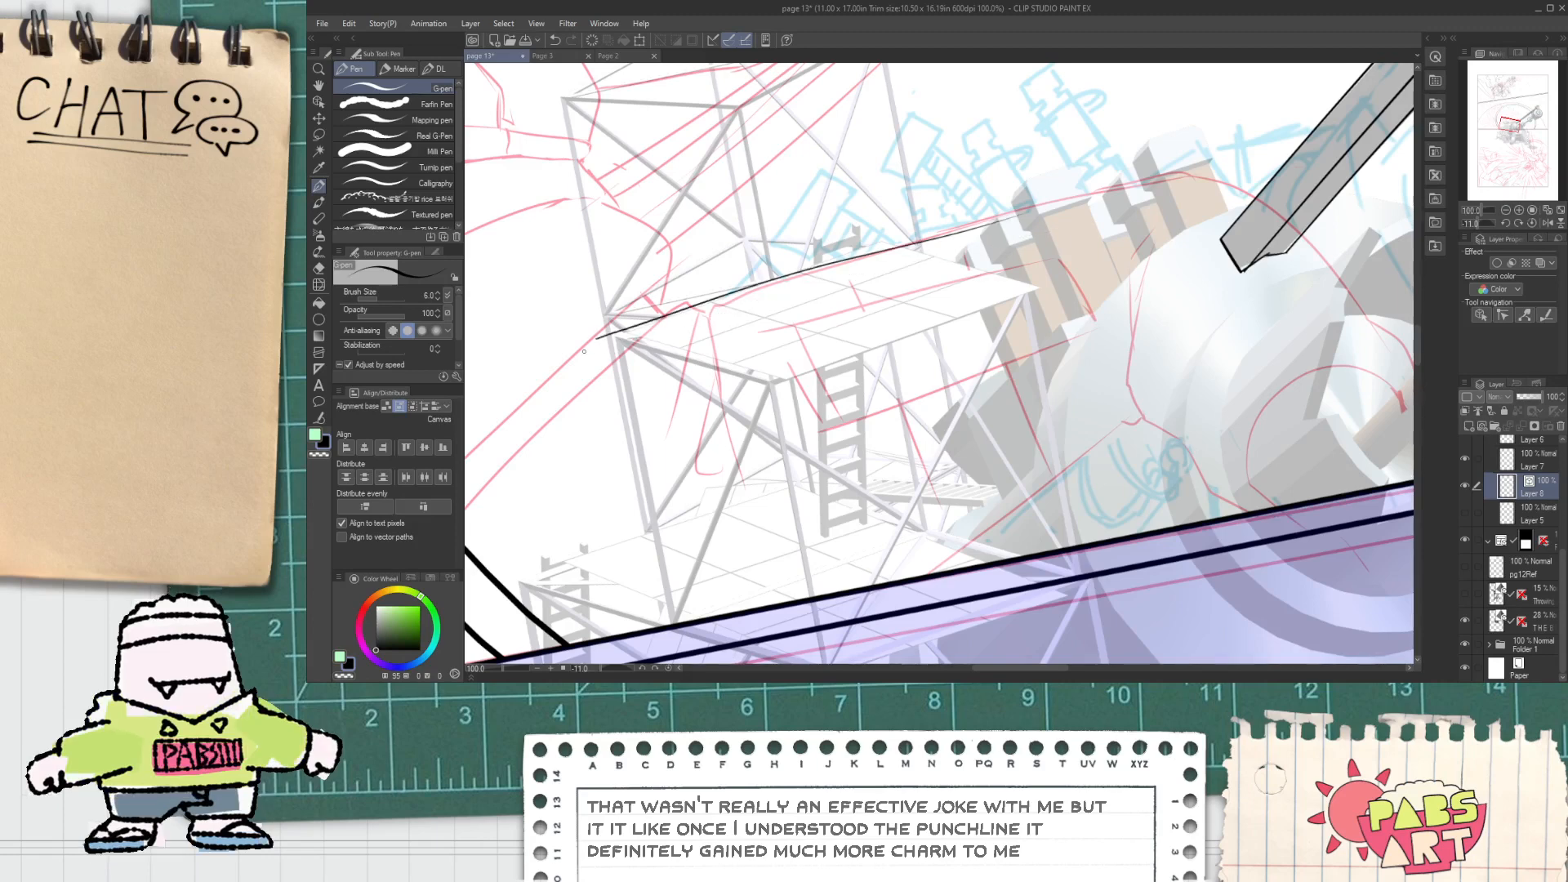
Step: Resize and reposition the inked far-edge line to match the scaffold platform's edge
key(o)
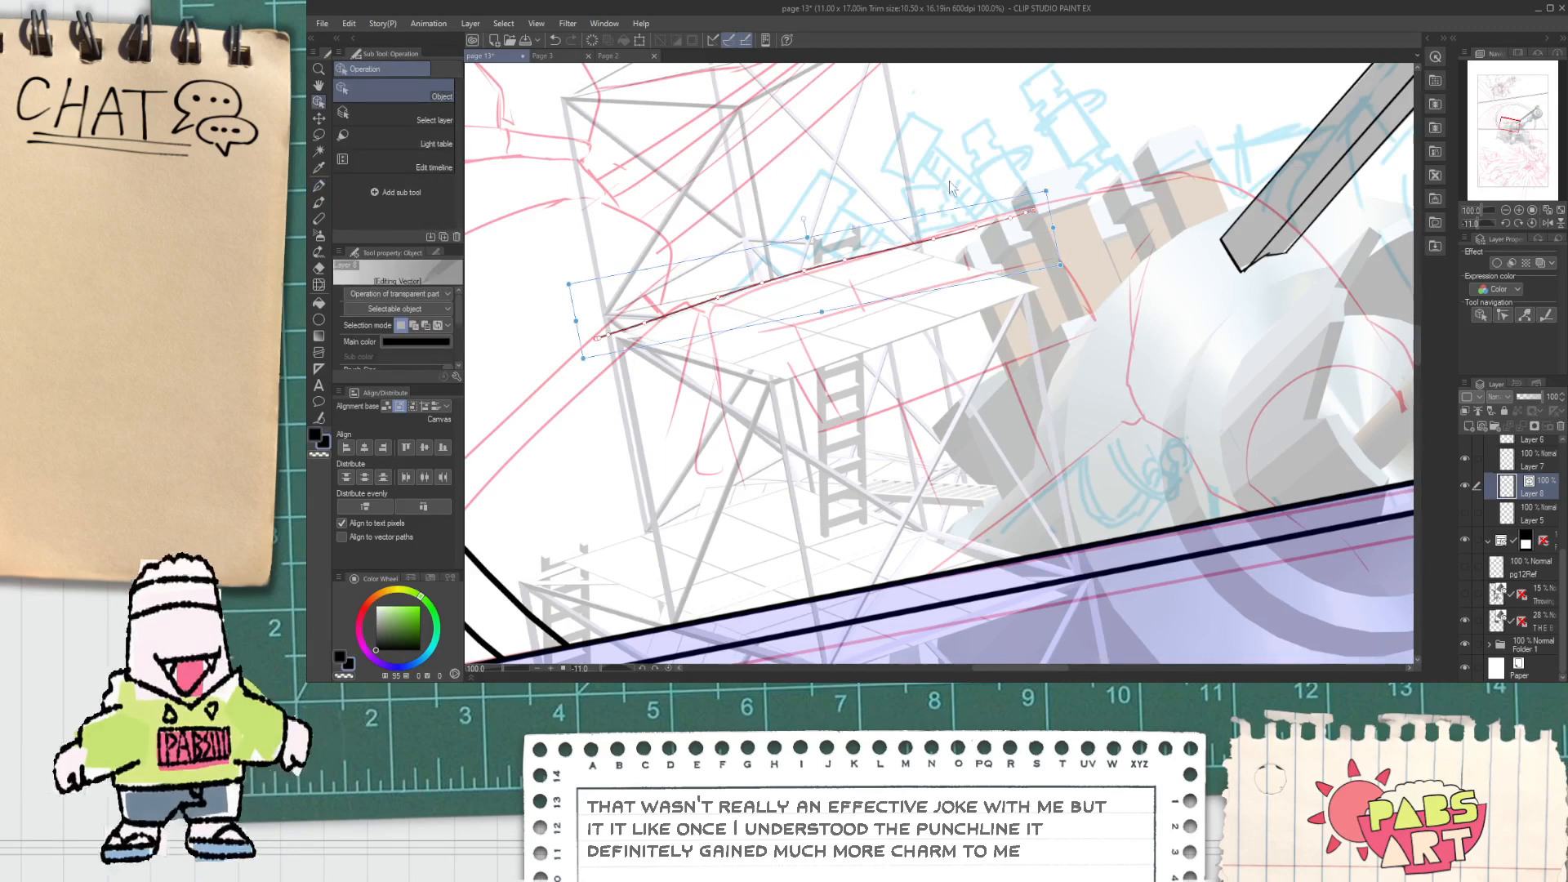
click(957, 232)
drag(966, 253, 815, 219)
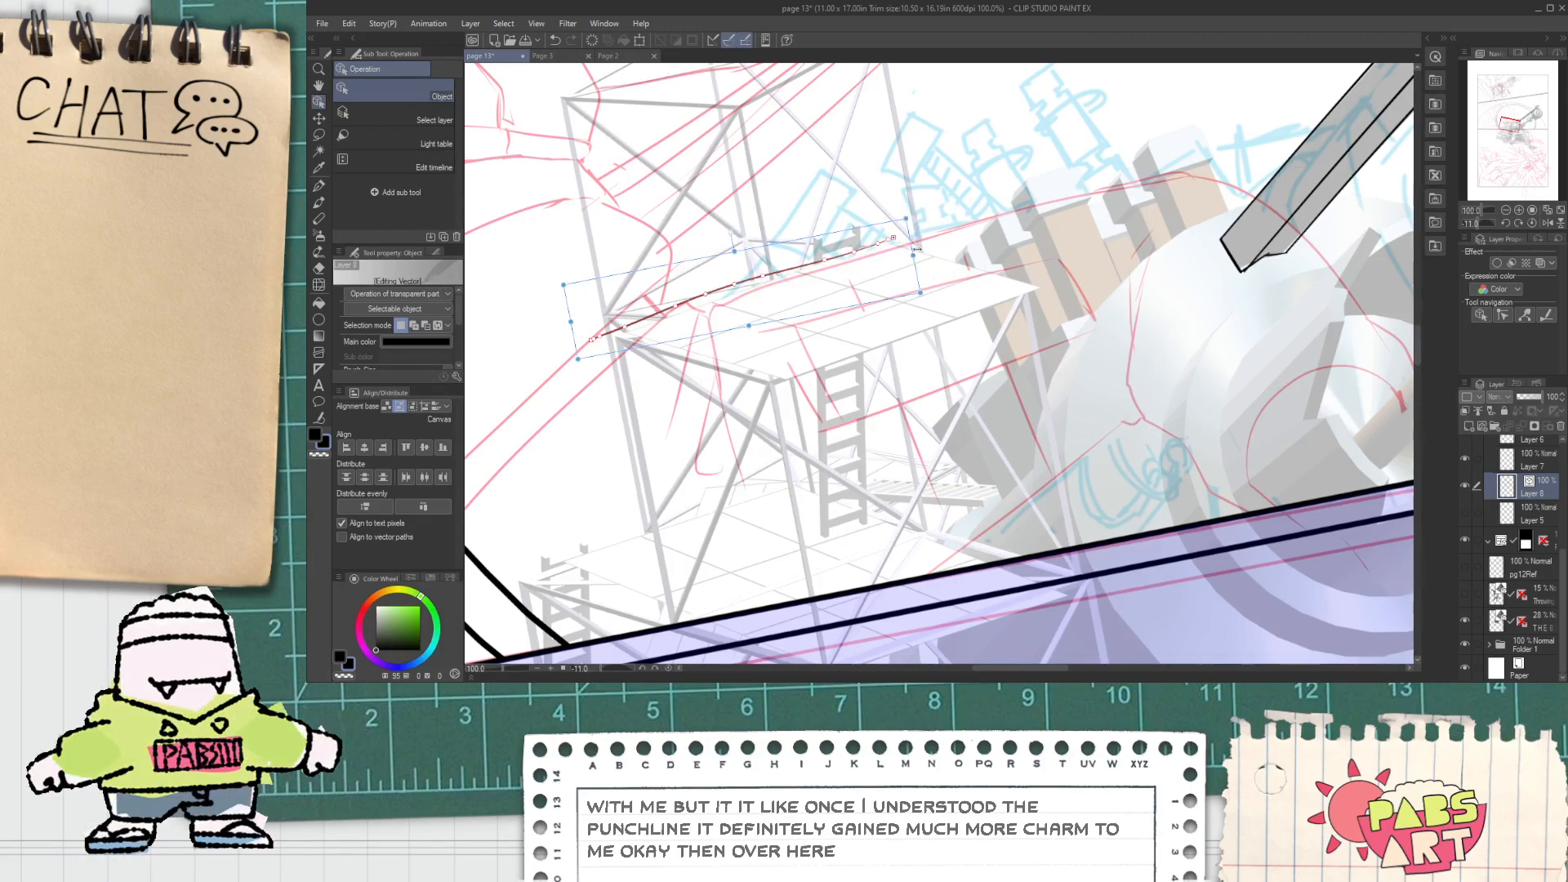
drag(917, 249, 997, 237)
click(772, 391)
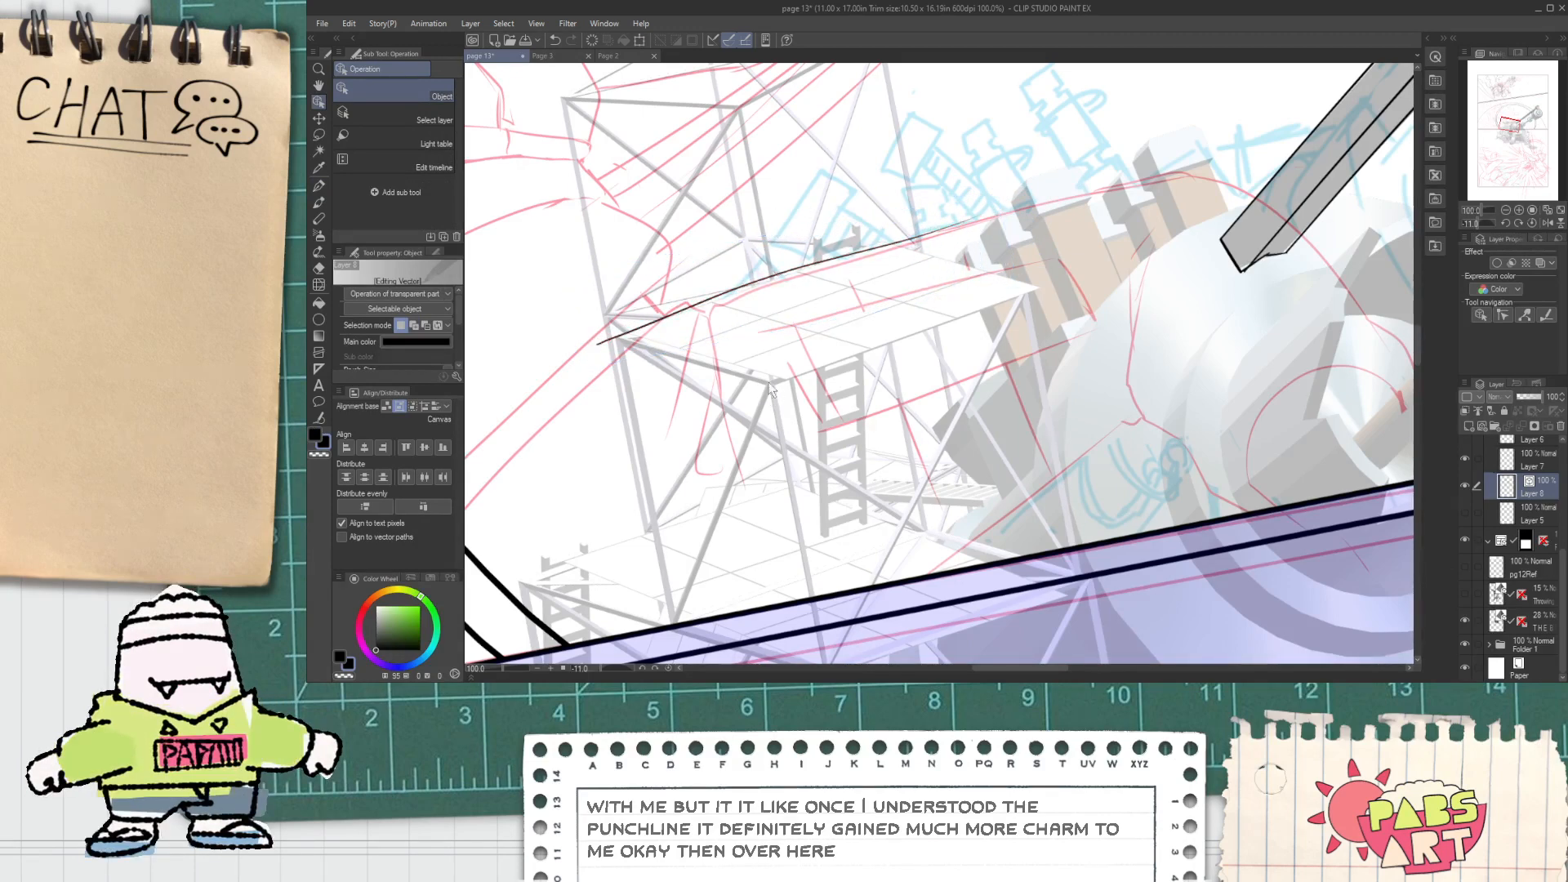
Step: Straighten the wobbly far-edge line and rescale it to extend slightly past both platform corners
click(775, 274)
drag(779, 236, 825, 299)
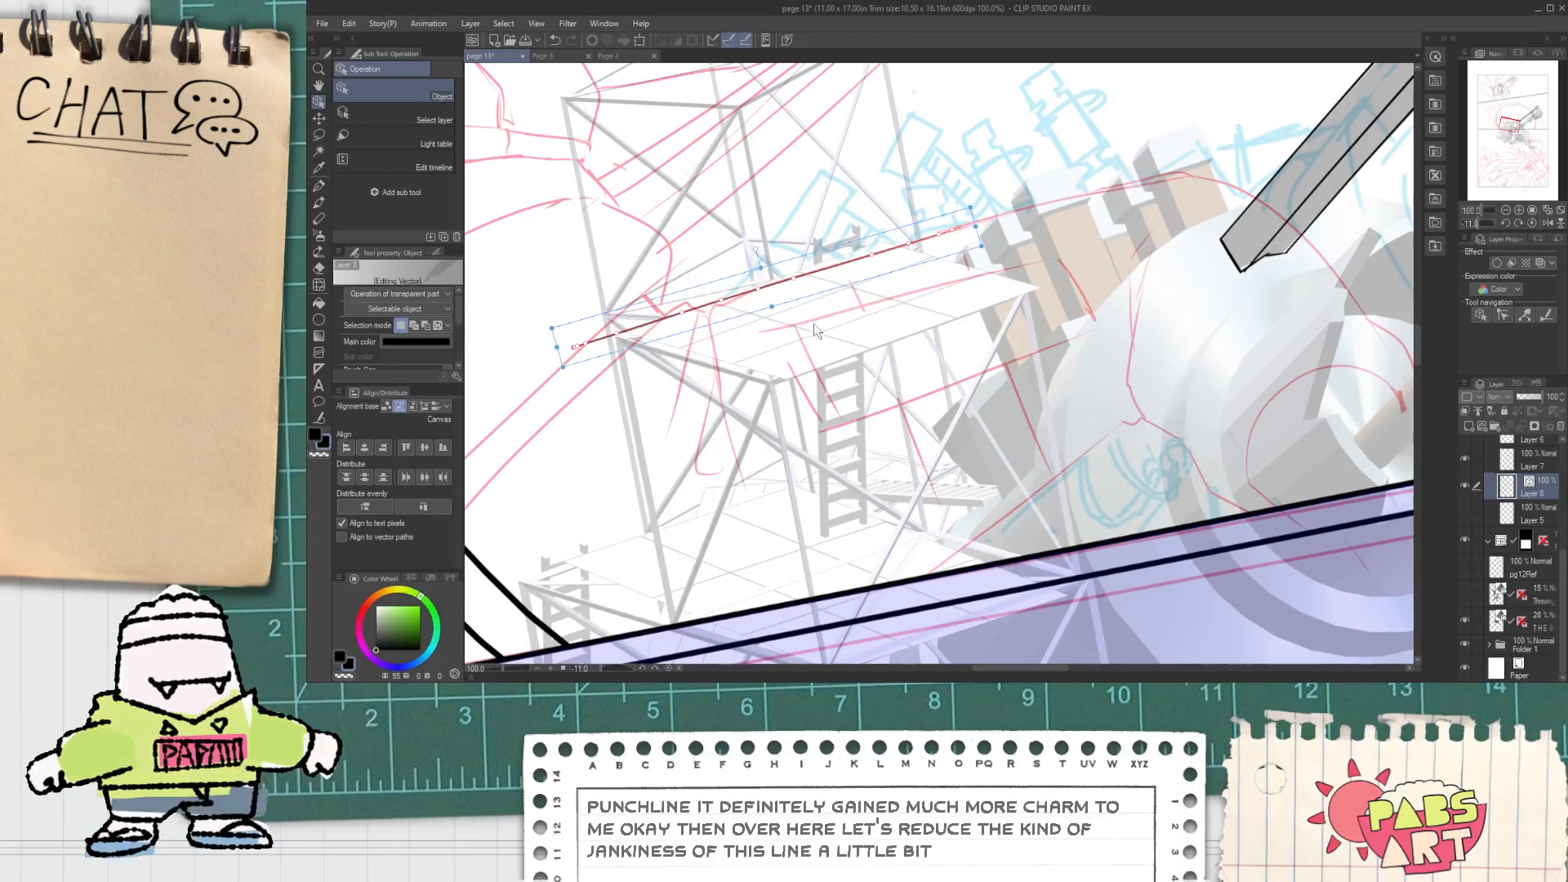
click(815, 341)
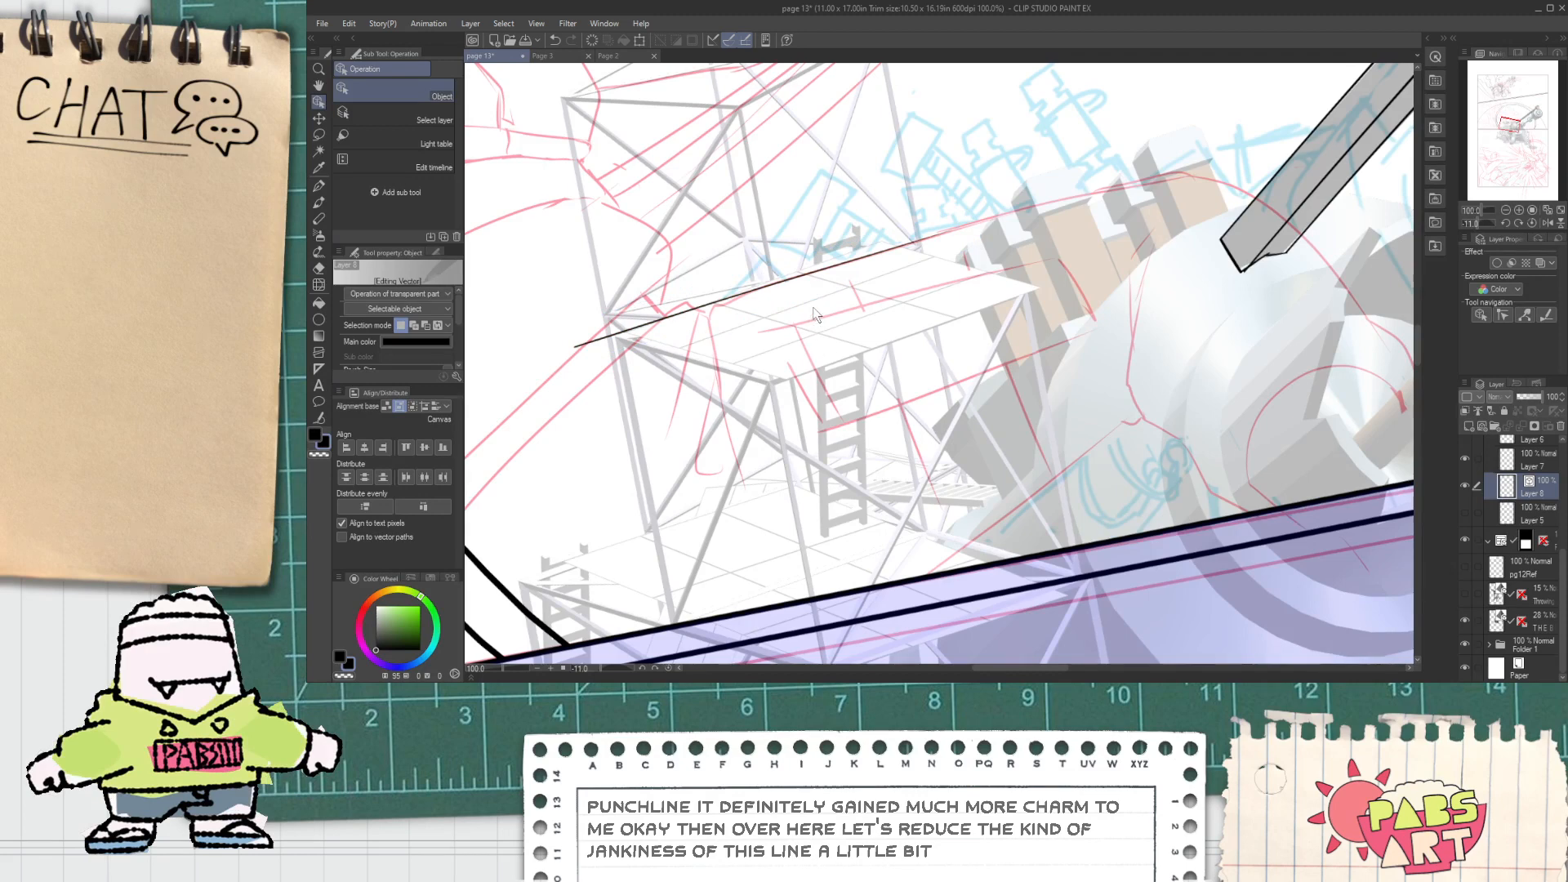
click(857, 264)
drag(982, 237, 914, 264)
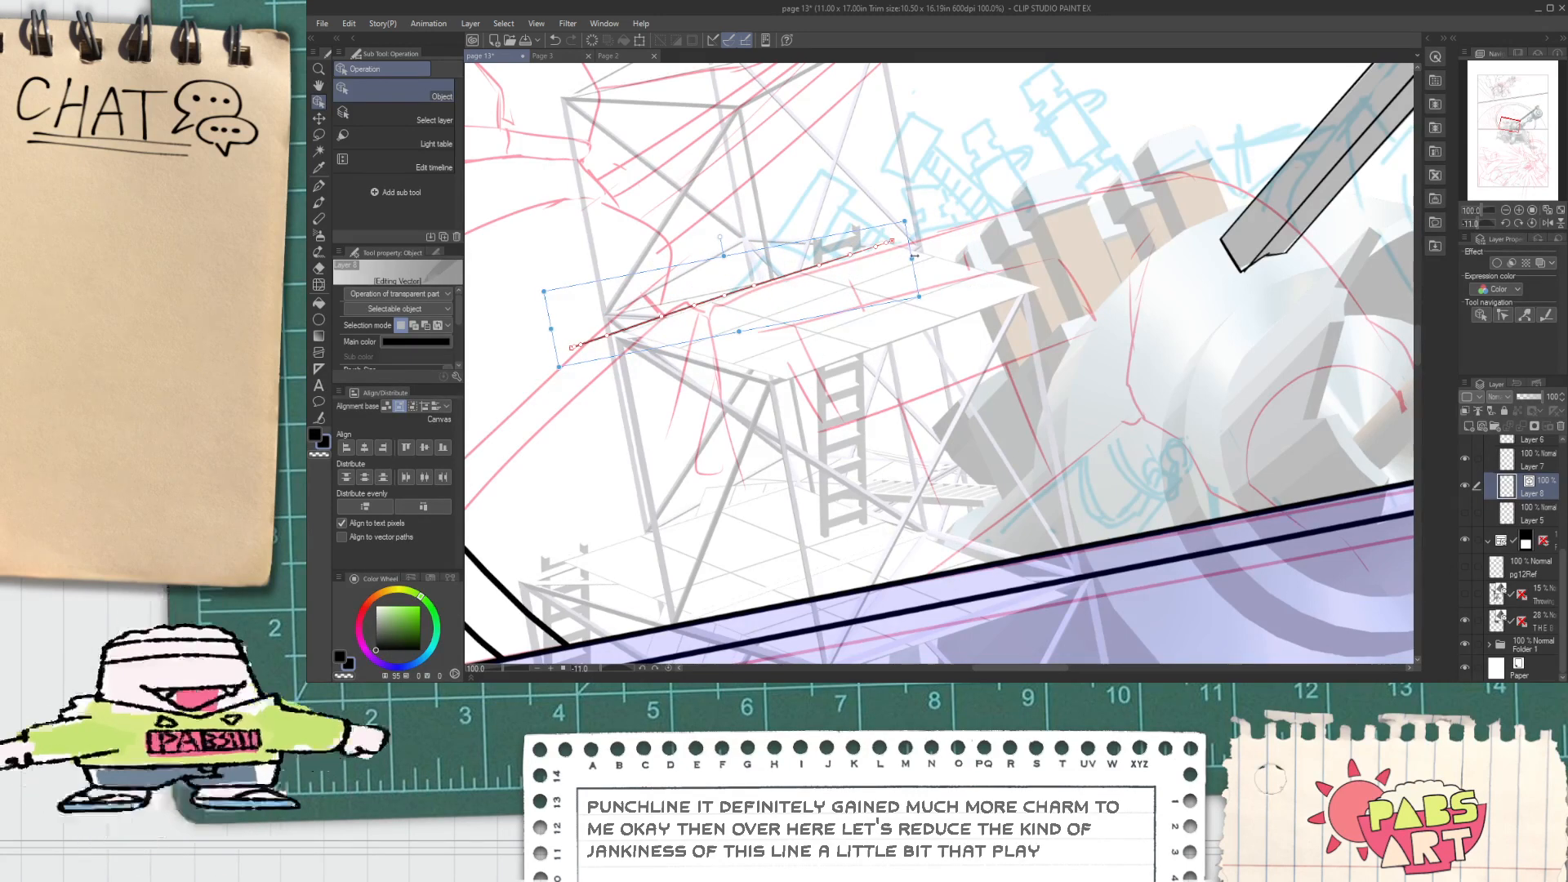
drag(914, 256, 963, 263)
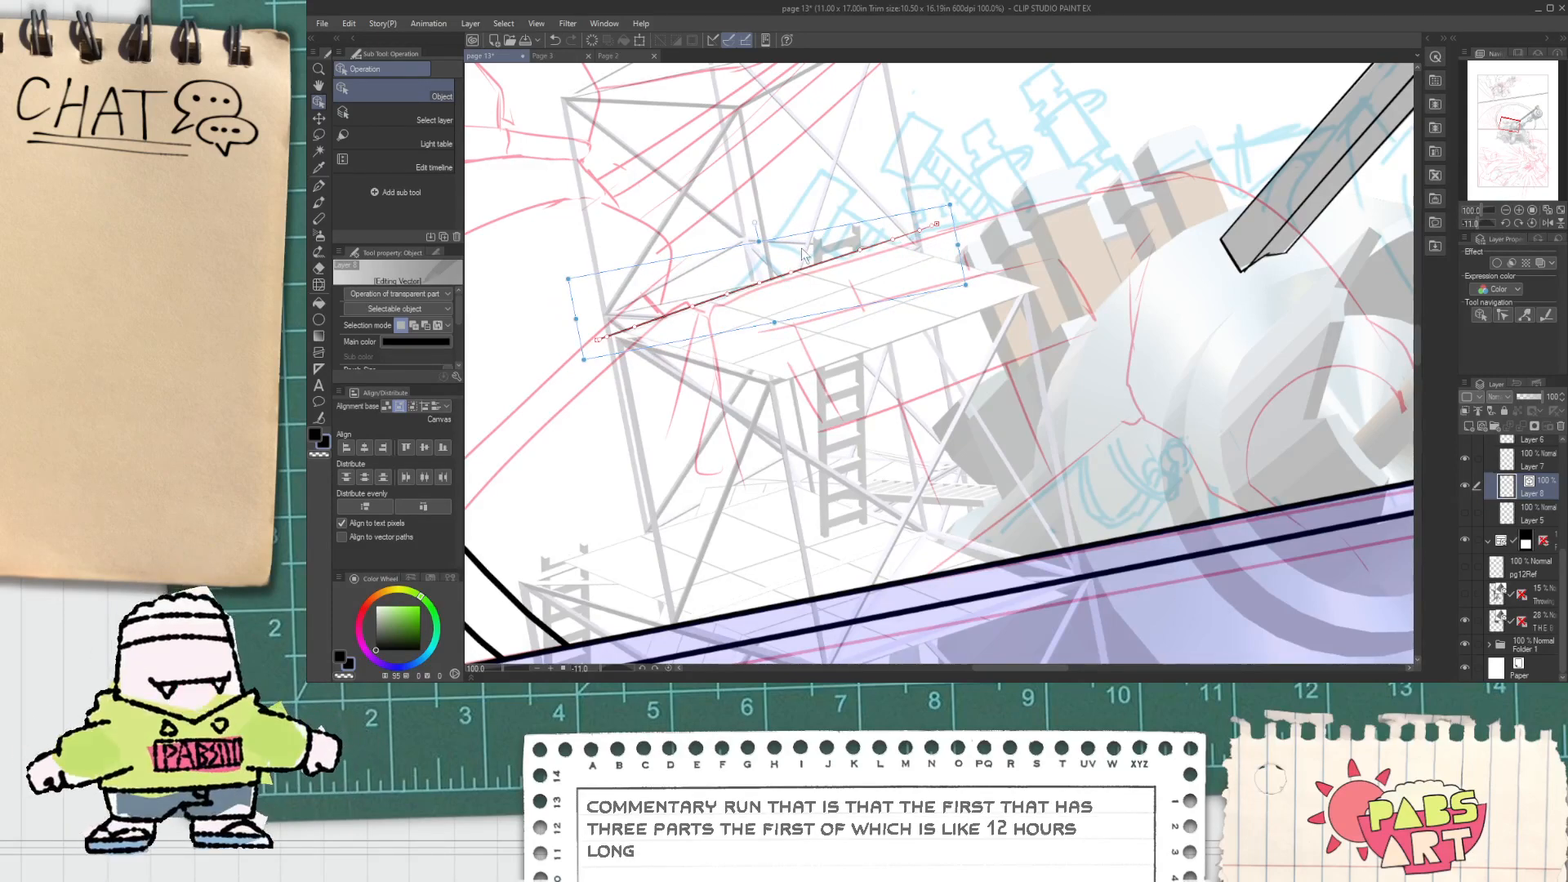
Step: Duplicate the far-edge line onto the platform's two short edges and near long edge, angling the short-edge copies to match
drag(822, 231, 813, 345)
key(ctrl+c)
key(ctrl+v)
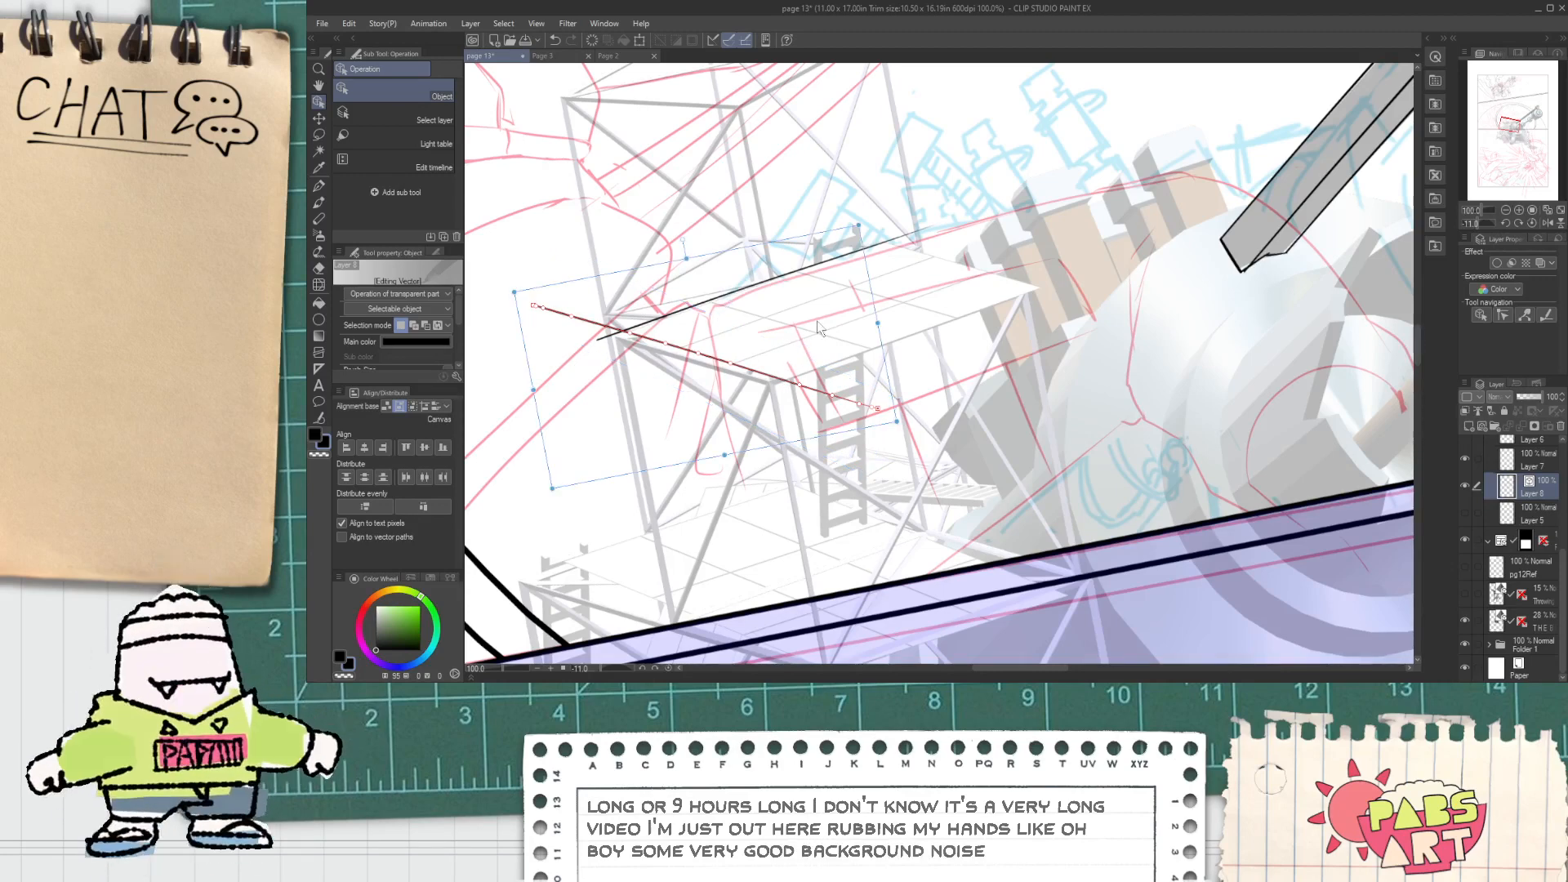
drag(749, 247, 985, 164)
click(997, 127)
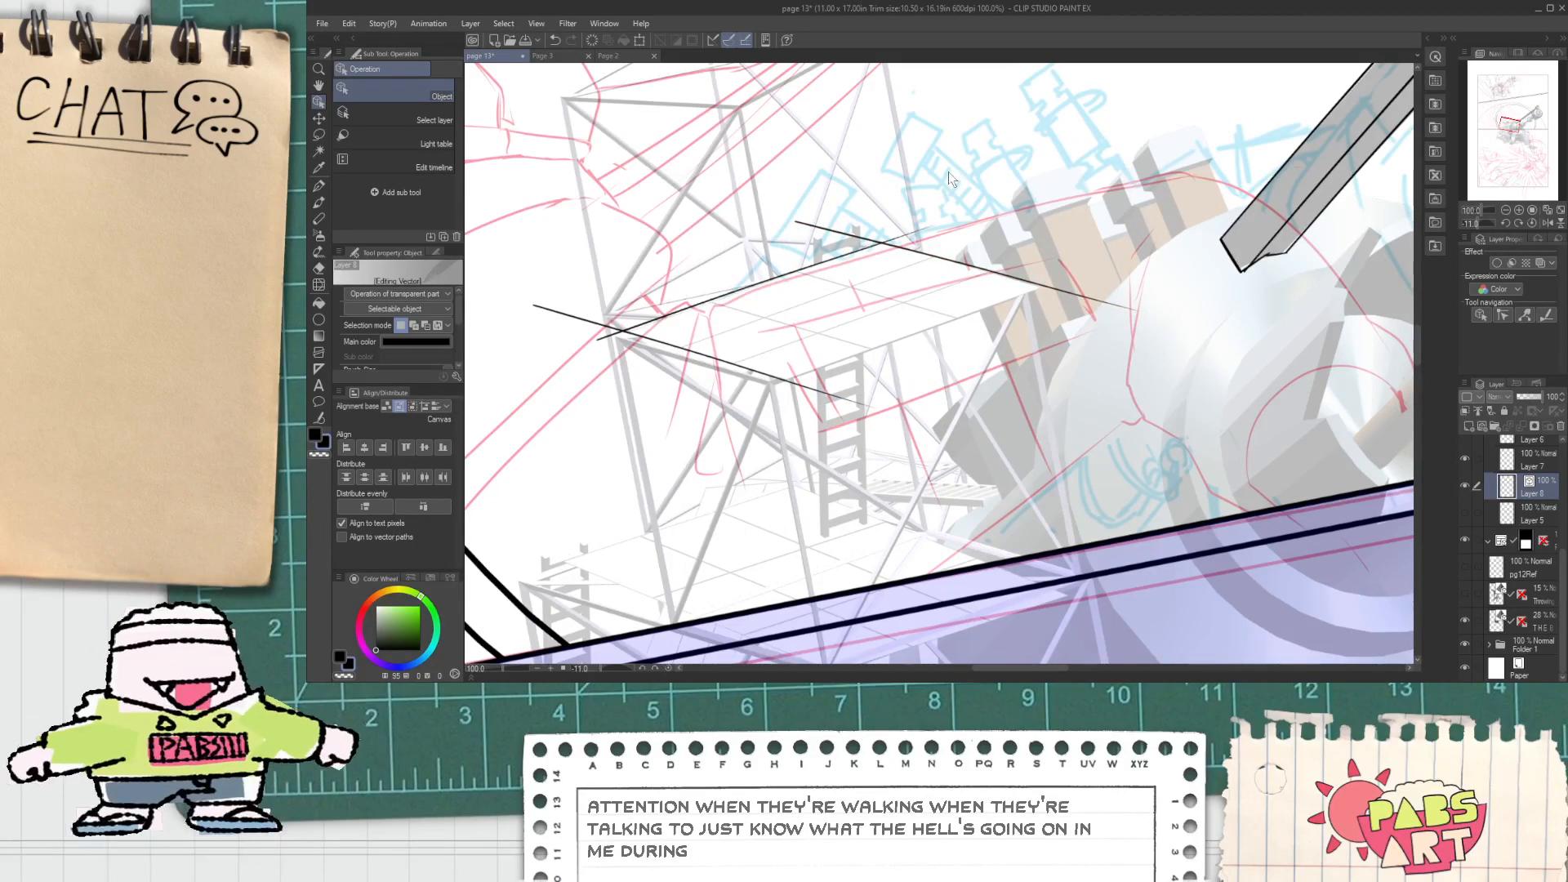
click(782, 302)
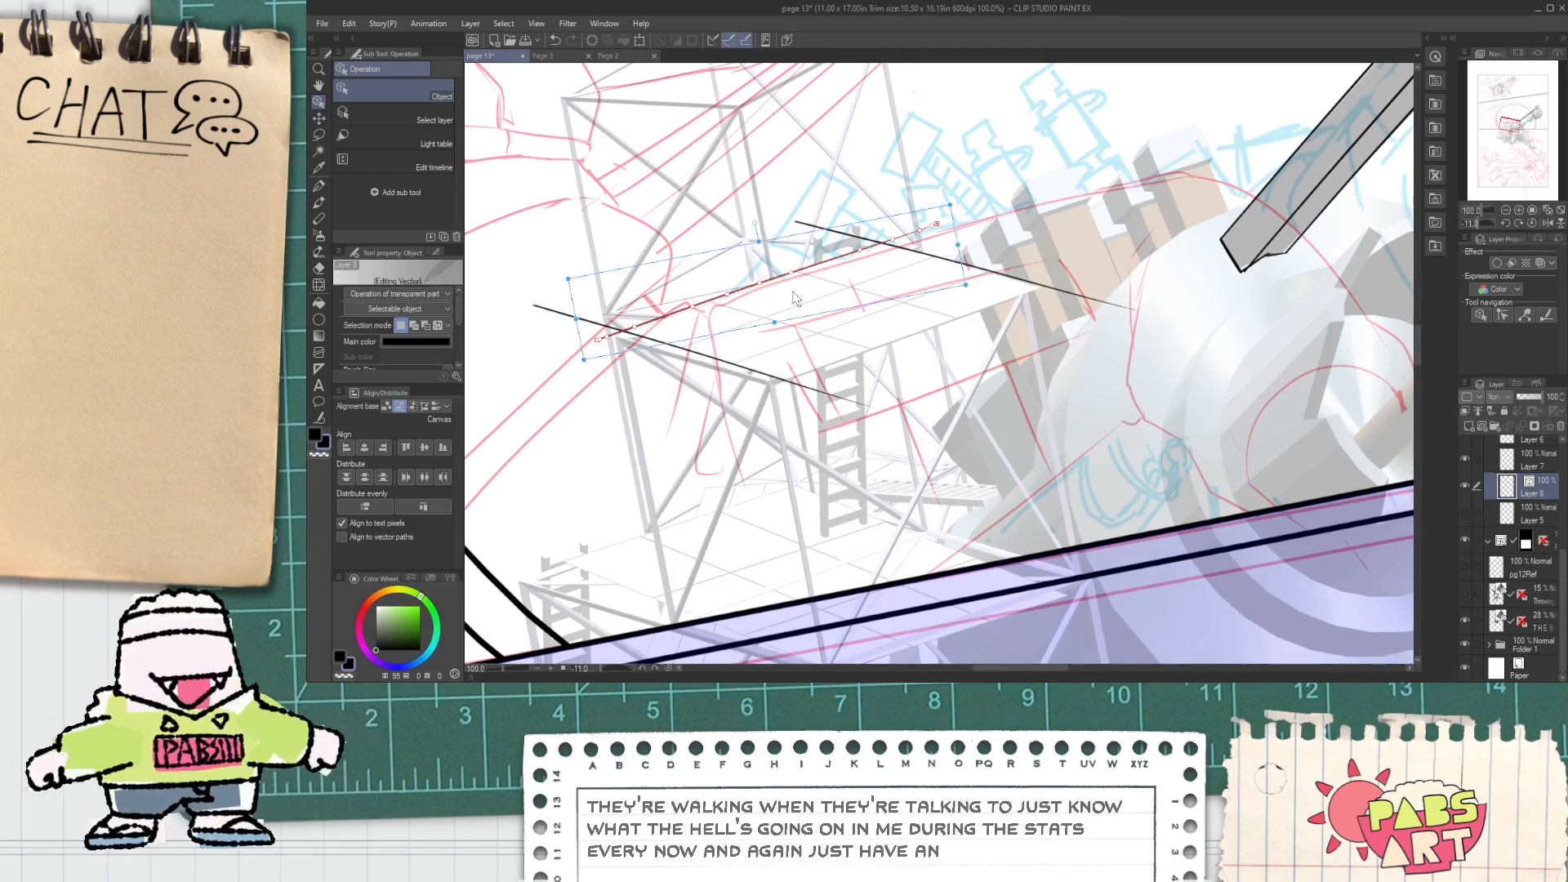
drag(854, 314, 996, 363)
click(952, 427)
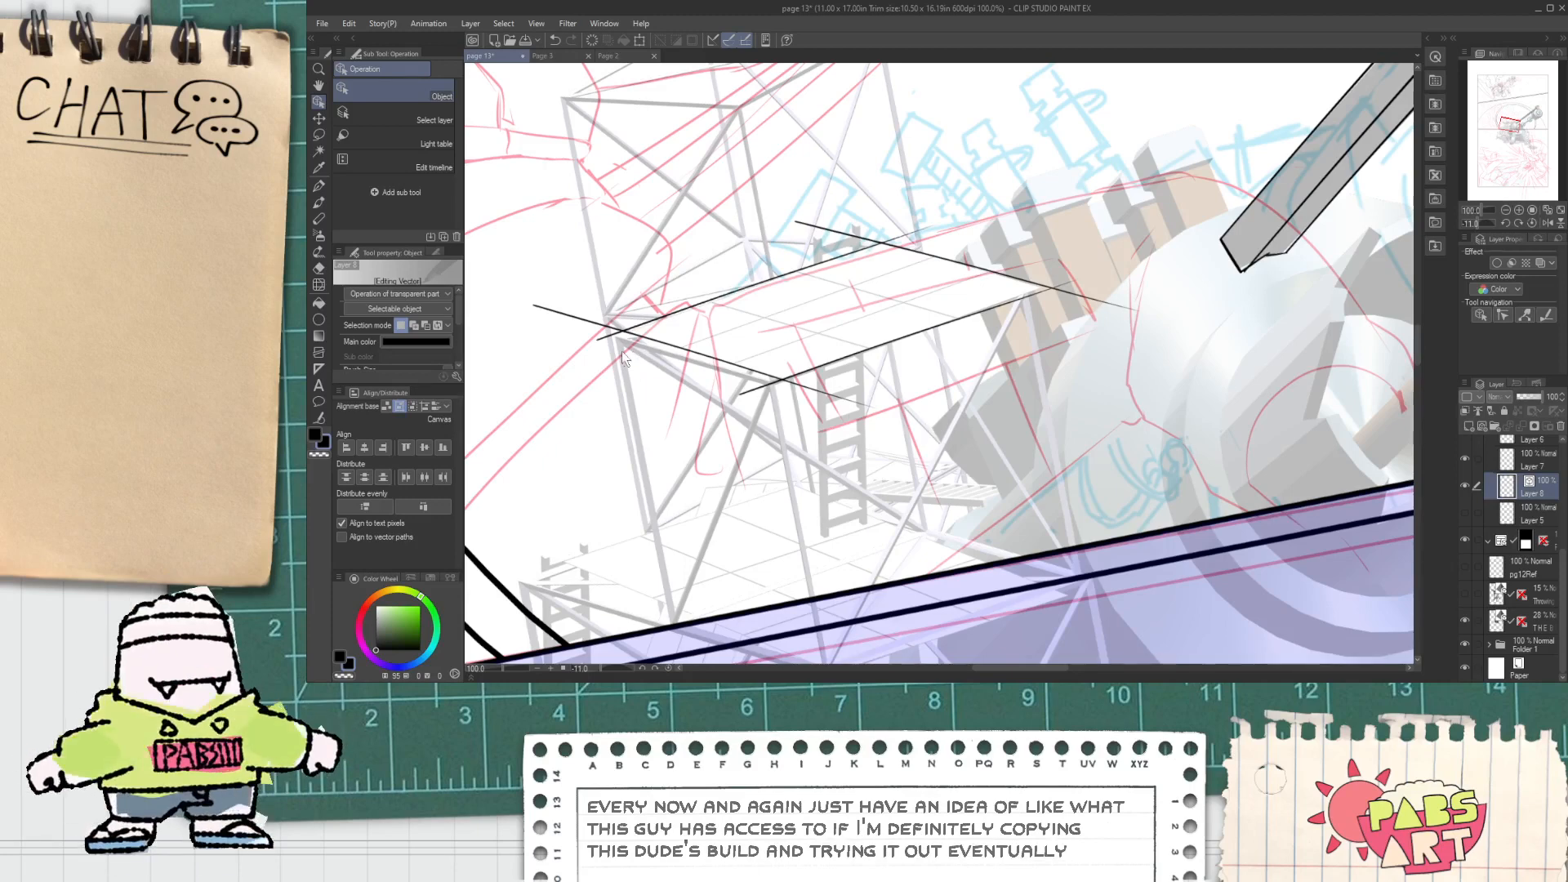
Step: Erase the line ends overshooting the scaffold platform's corners to leave a clean four-sided outline
key(p)
mouse_move(606, 354)
mouse_down()
mouse_move(608, 311)
mouse_move(590, 332)
mouse_move(610, 344)
mouse_up()
key(e)
mouse_move(755, 381)
mouse_down()
mouse_move(761, 397)
mouse_move(813, 398)
mouse_up()
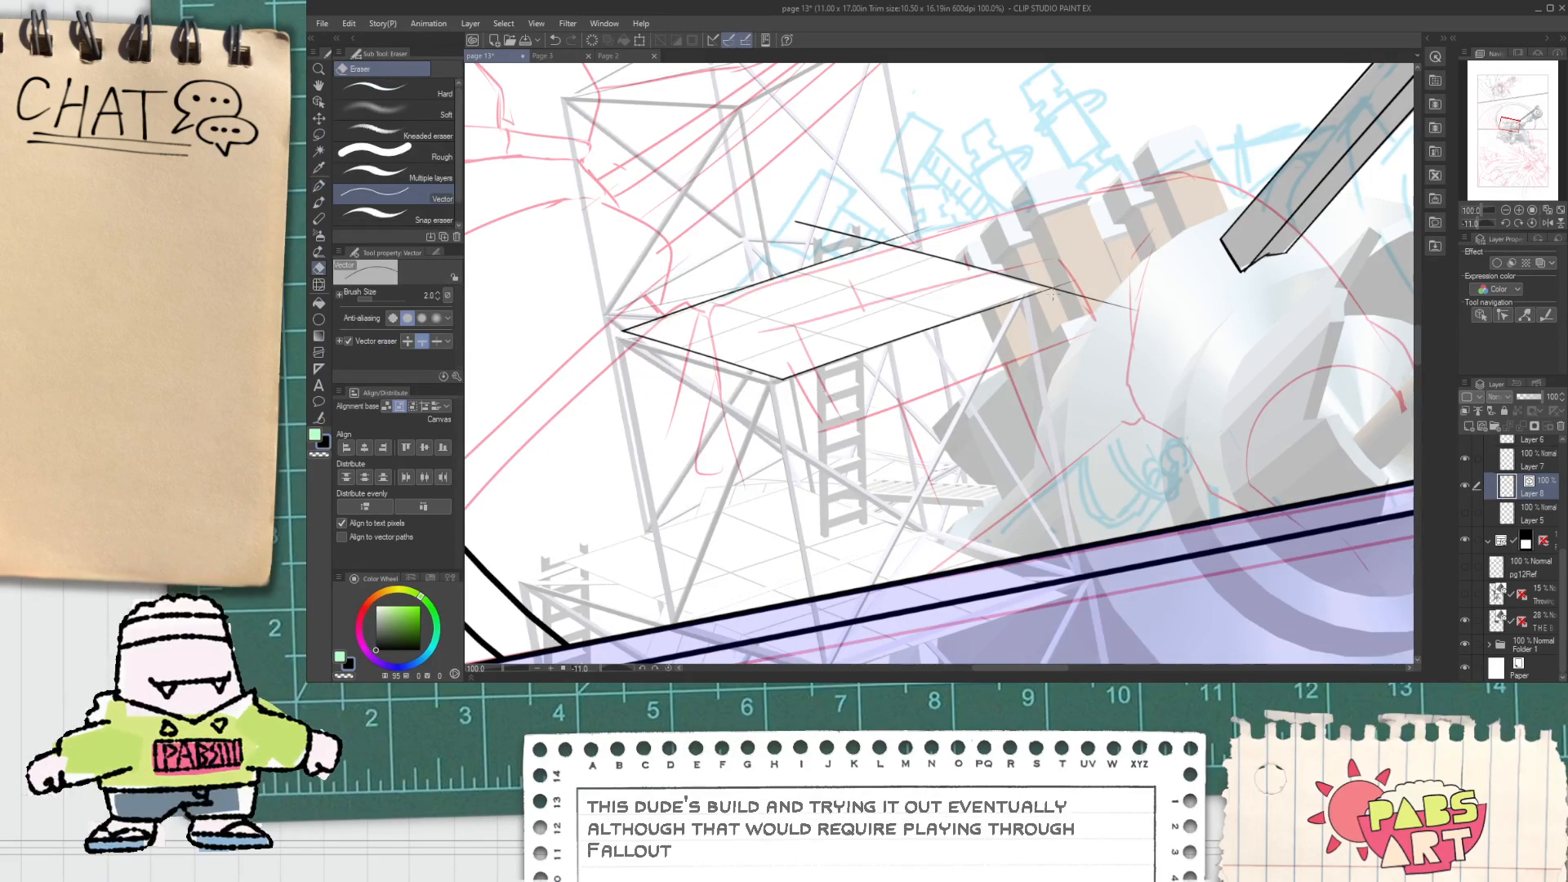
scroll(920, 392, up, 1)
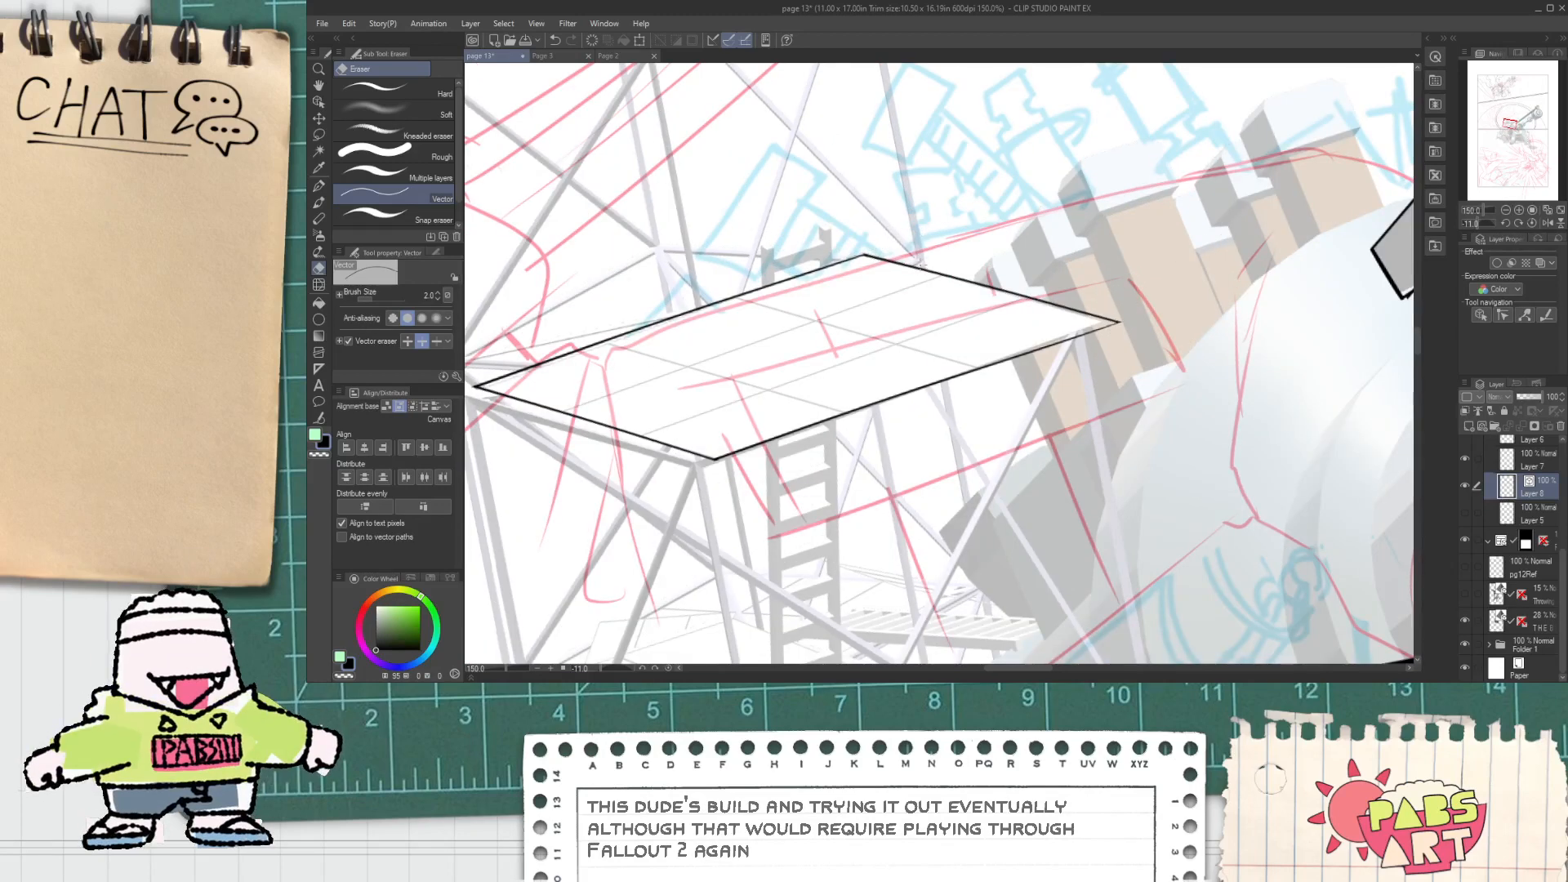
Step: Ink the scaffold's leftmost leg from the platform corner down to the panel border and trim its overshooting ends
scroll(920, 263, down, 2)
key(space)
drag(792, 351, 757, 336)
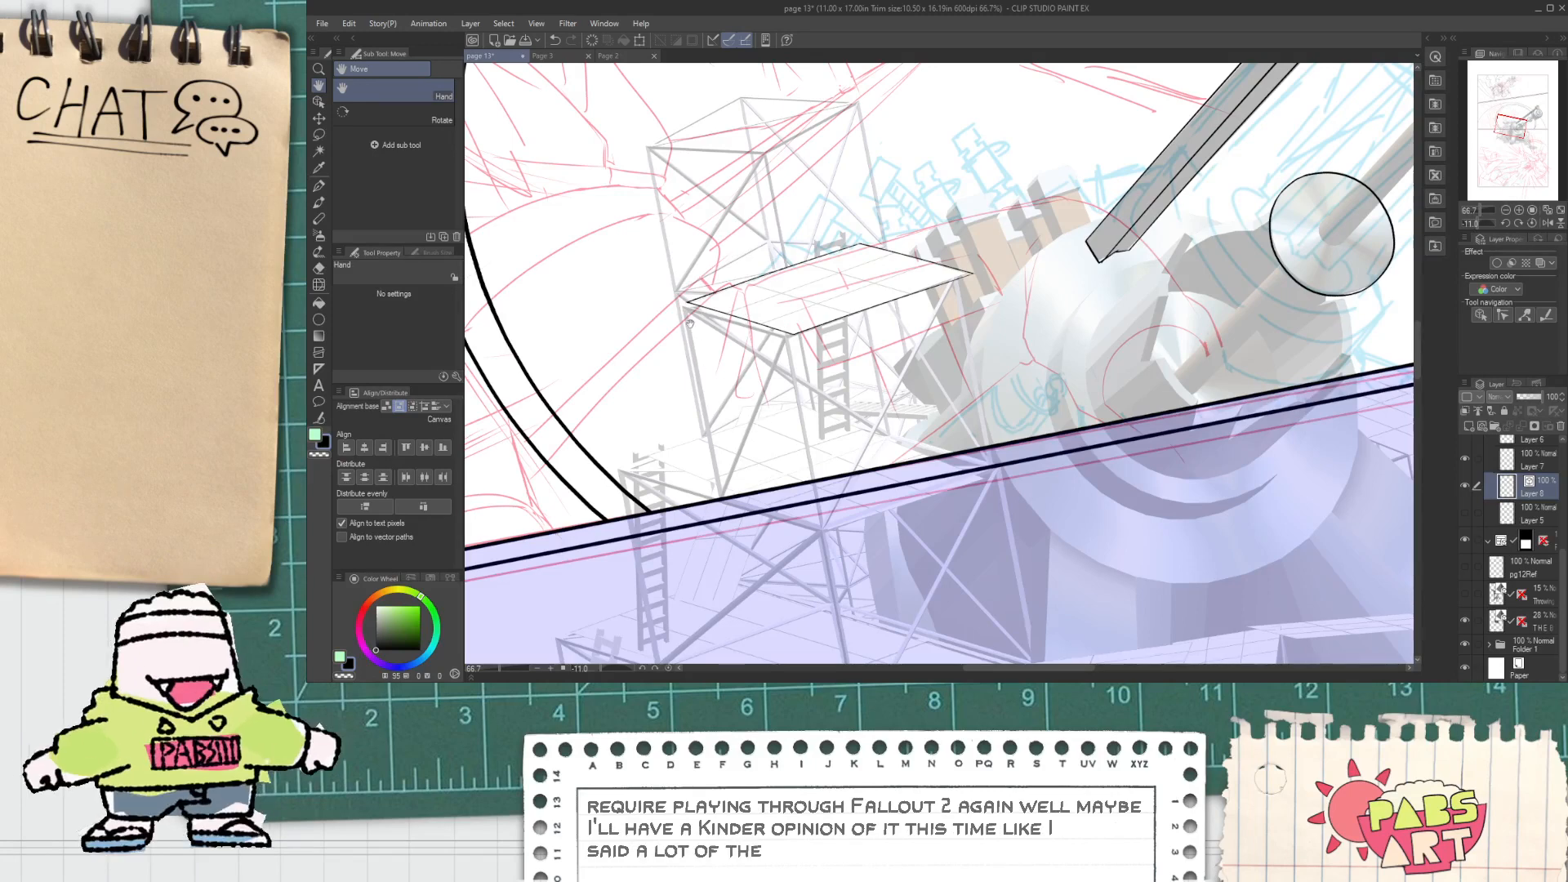
key(p)
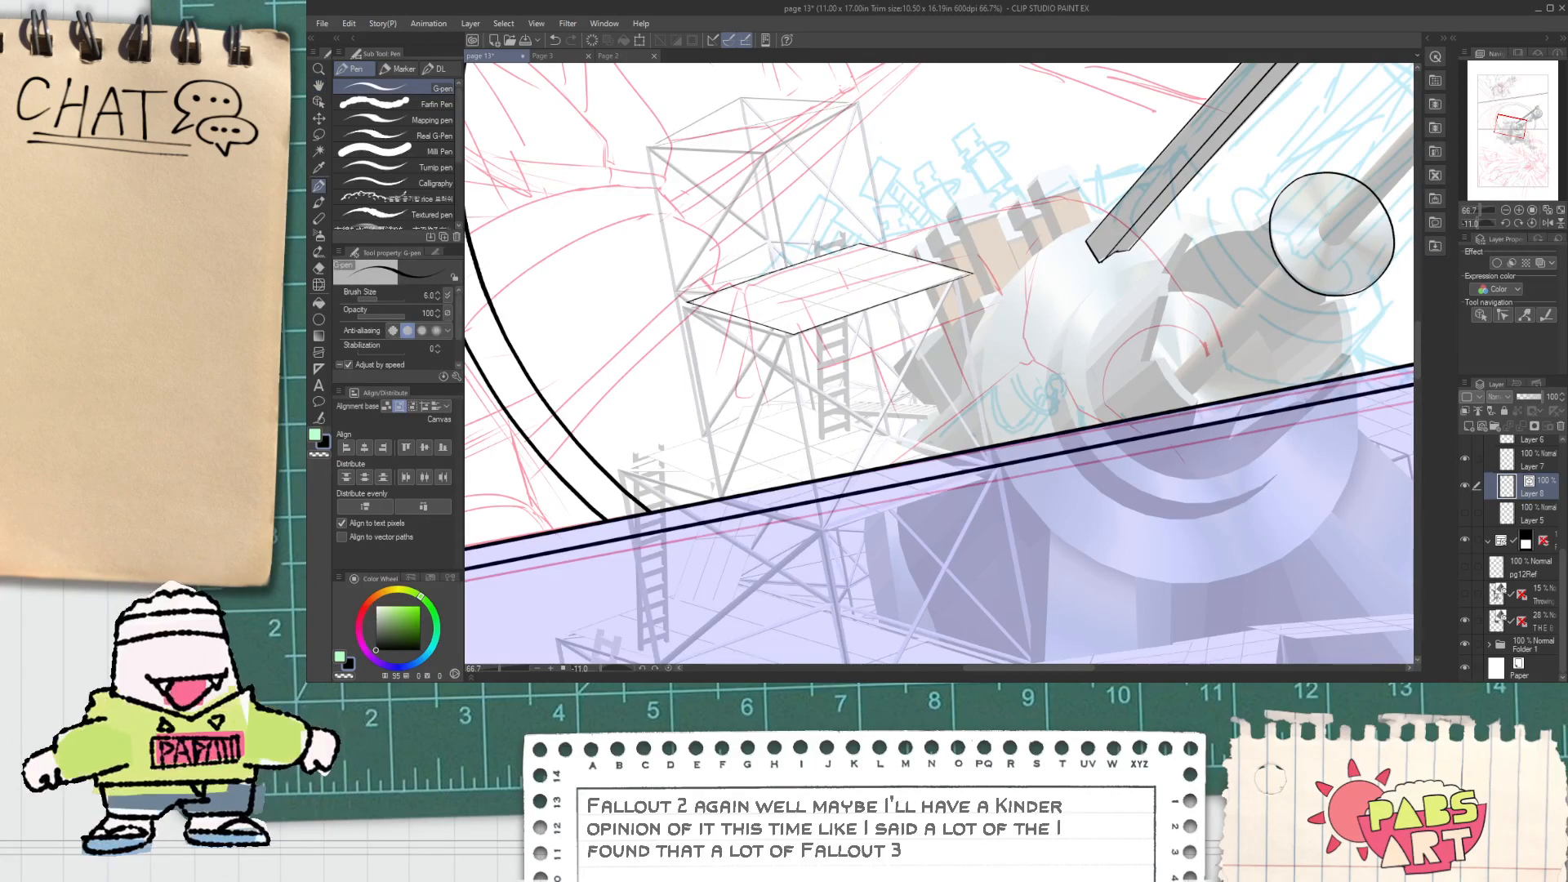
scroll(691, 301, up, 2)
key(e)
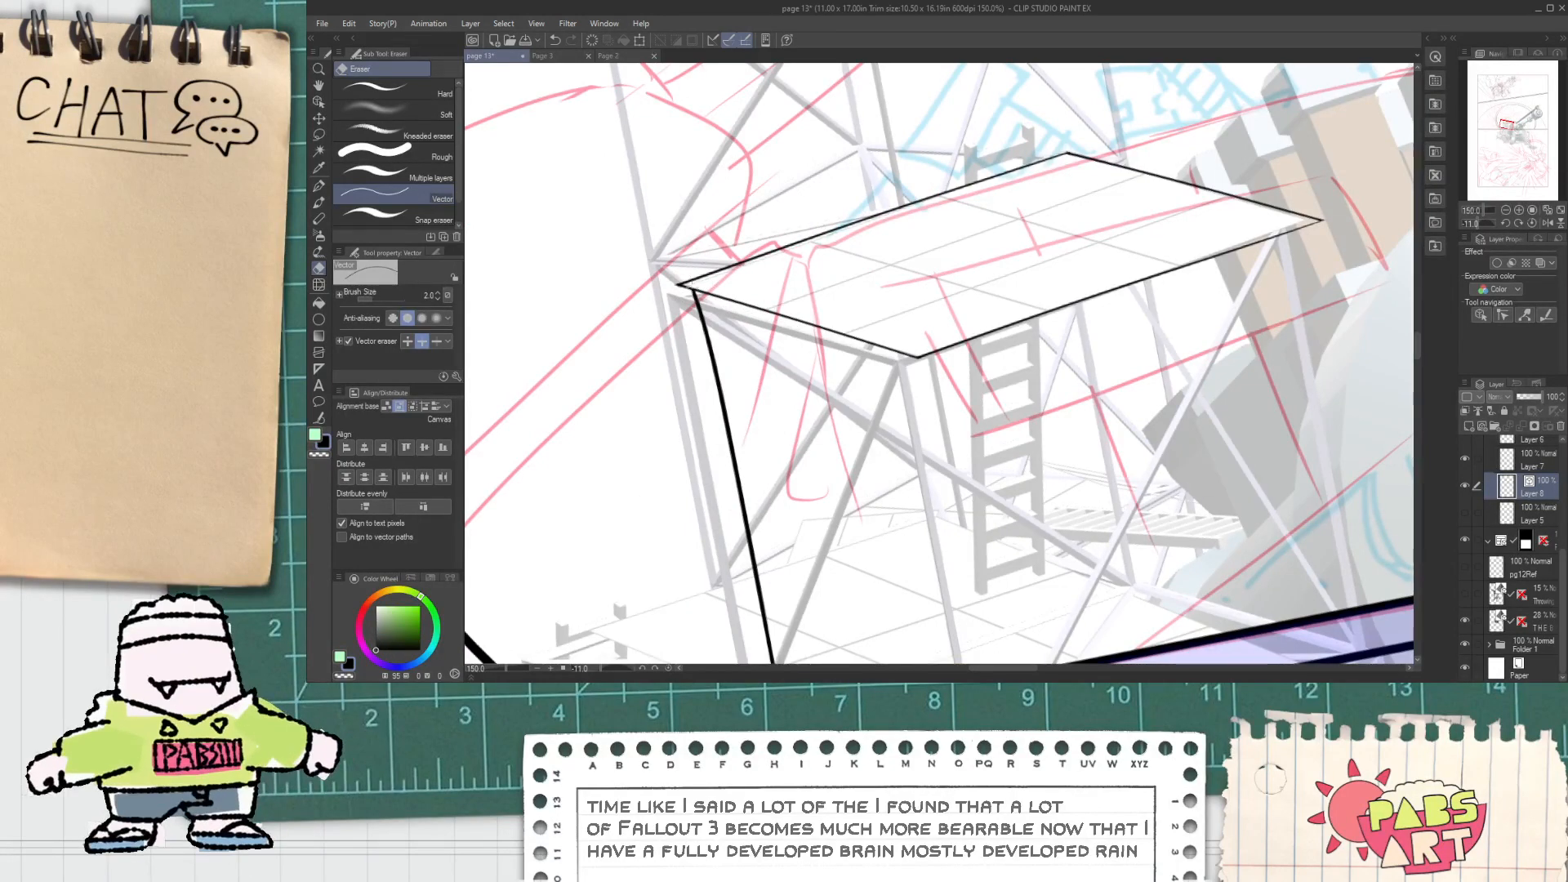
Step: Ink the scaffold leg under the platform's nearest corner down to the panel border and trim its overshoot above the platform
scroll(713, 293, down, 3)
key(p)
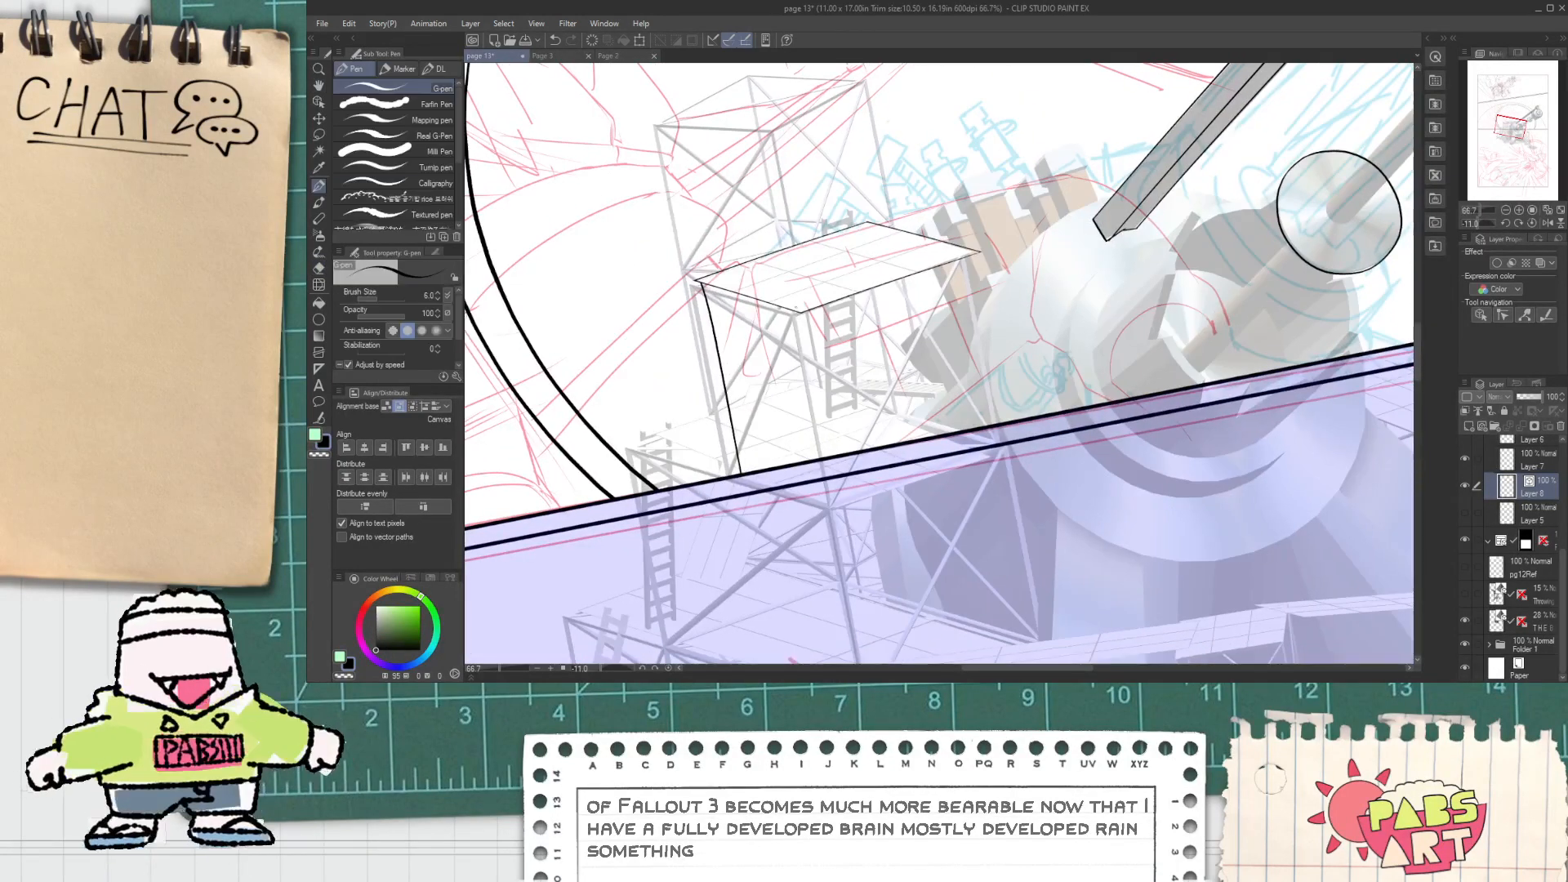
drag(797, 314, 815, 460)
key(ctrl+z)
drag(803, 294, 833, 455)
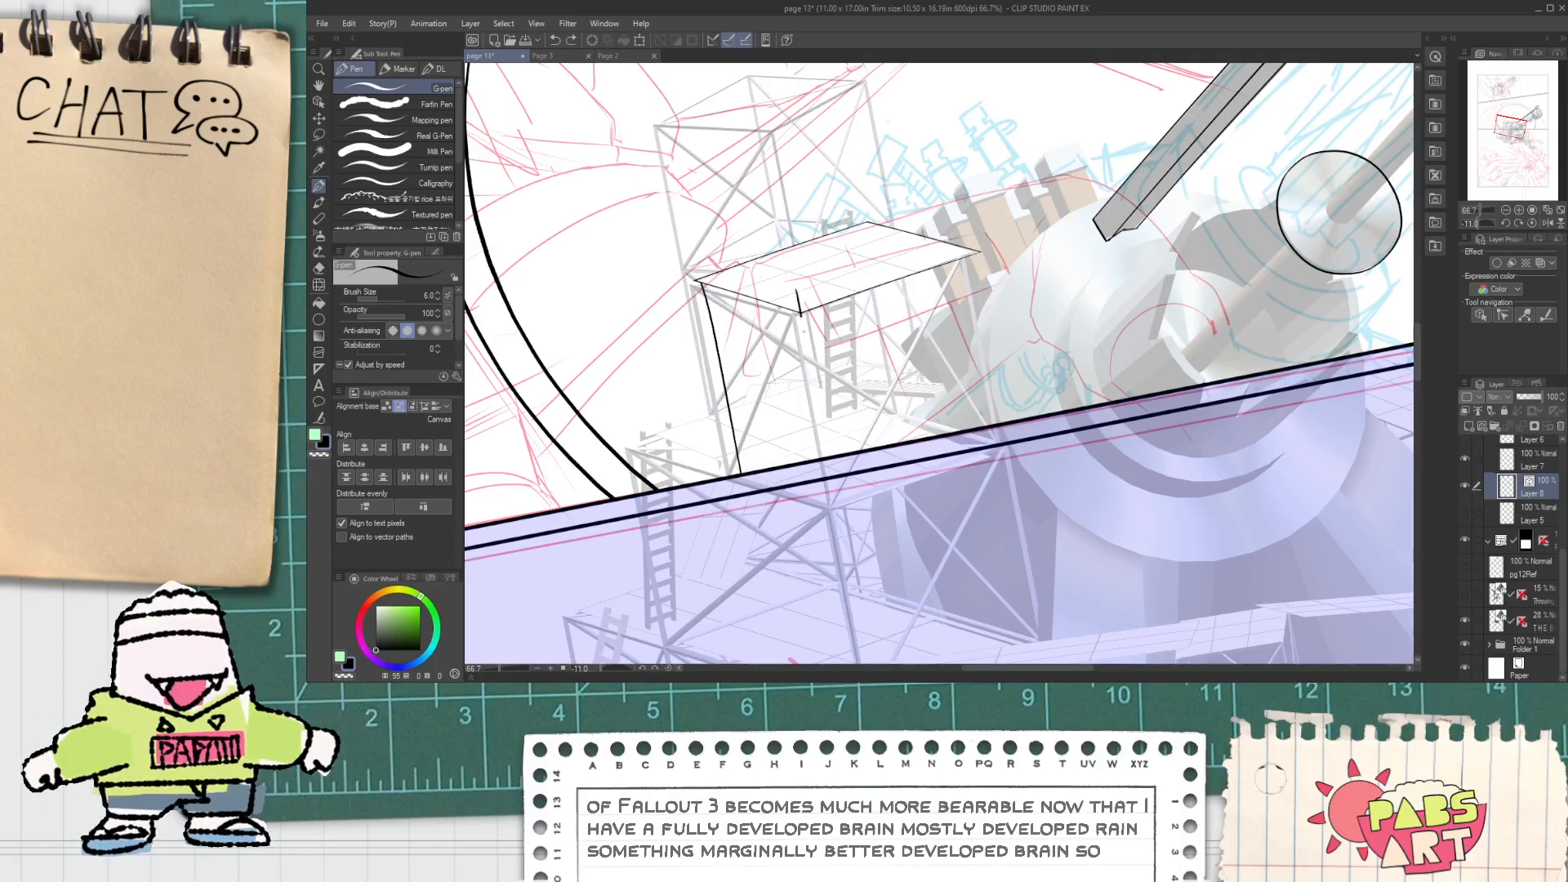
key(e)
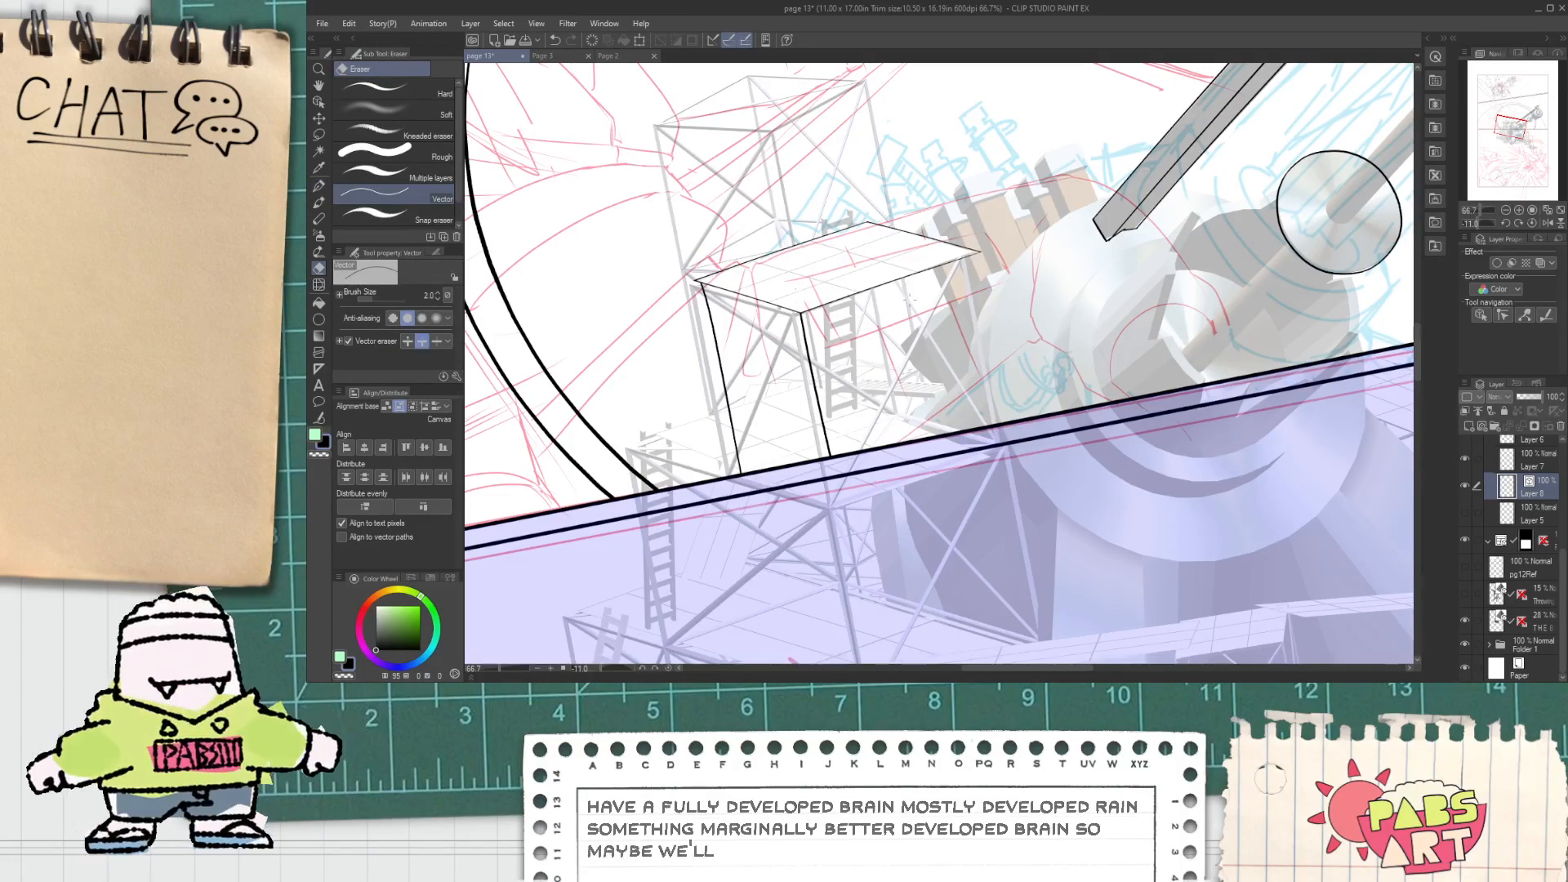
Step: Ink the scaffold leg under the platform's corner nearest the gun and trim its overshooting ends
key(p)
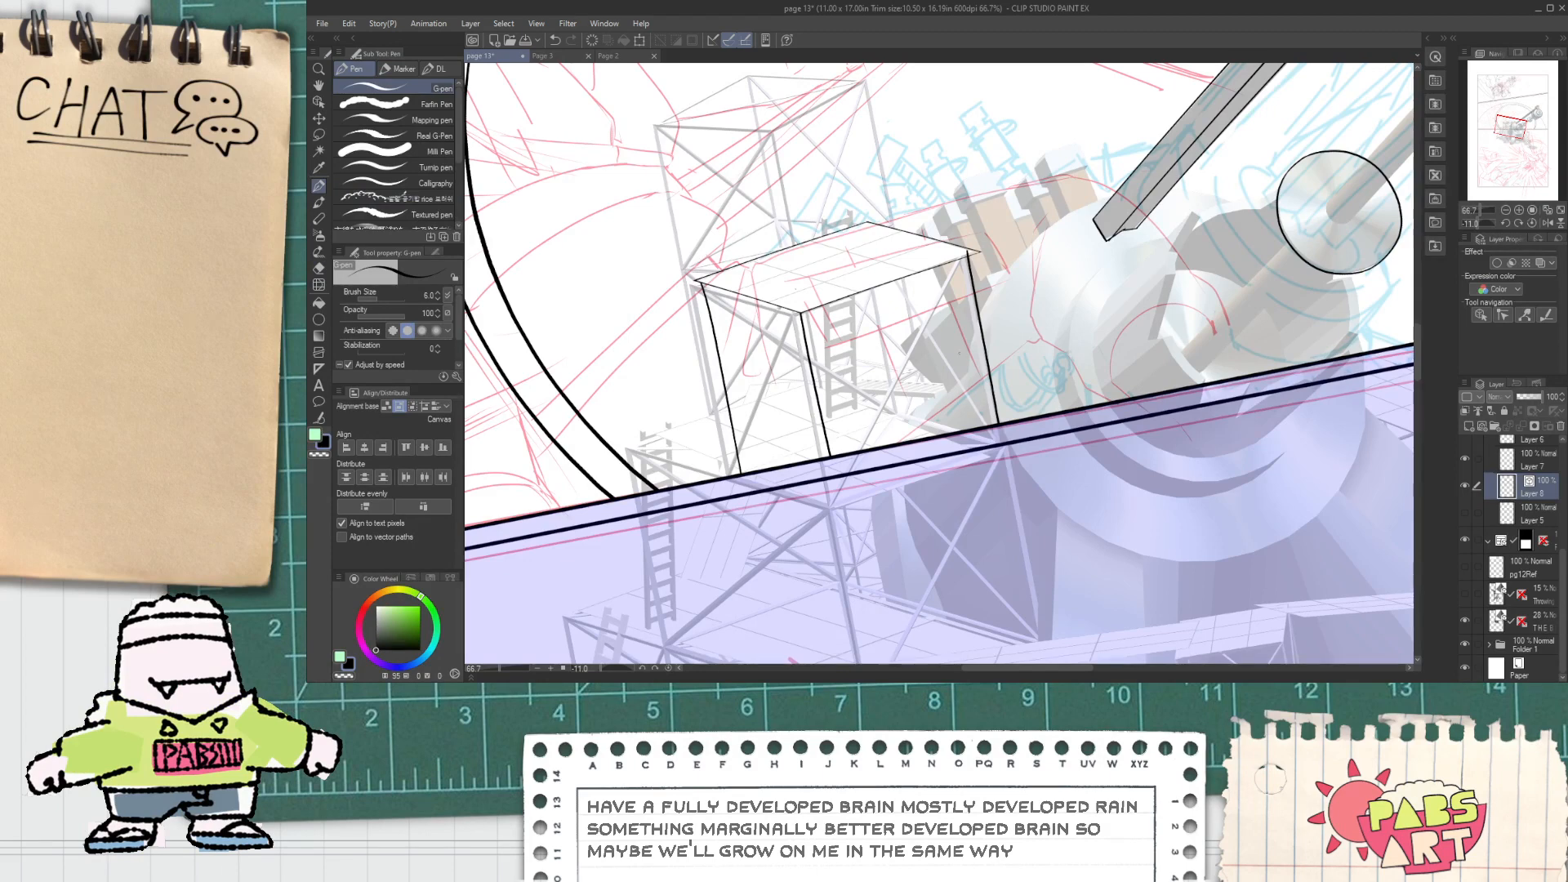
scroll(976, 252, up, 4)
key(e)
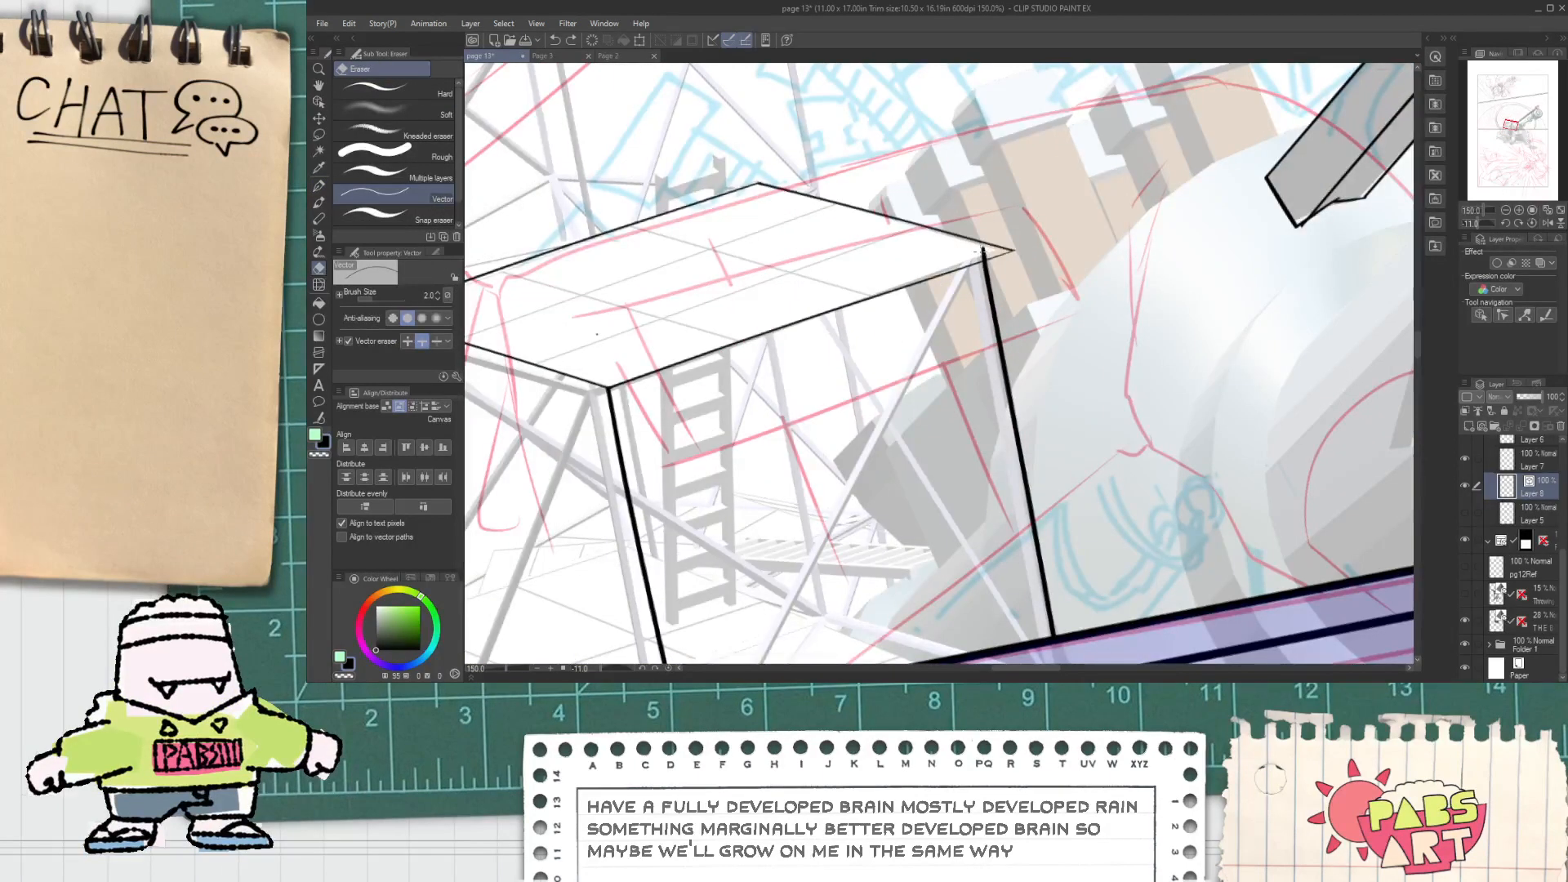
Step: Ink the scaffold's rear leg down to the panel border and erase the part crossing the platform's top surface
scroll(982, 253, down, 4)
key(p)
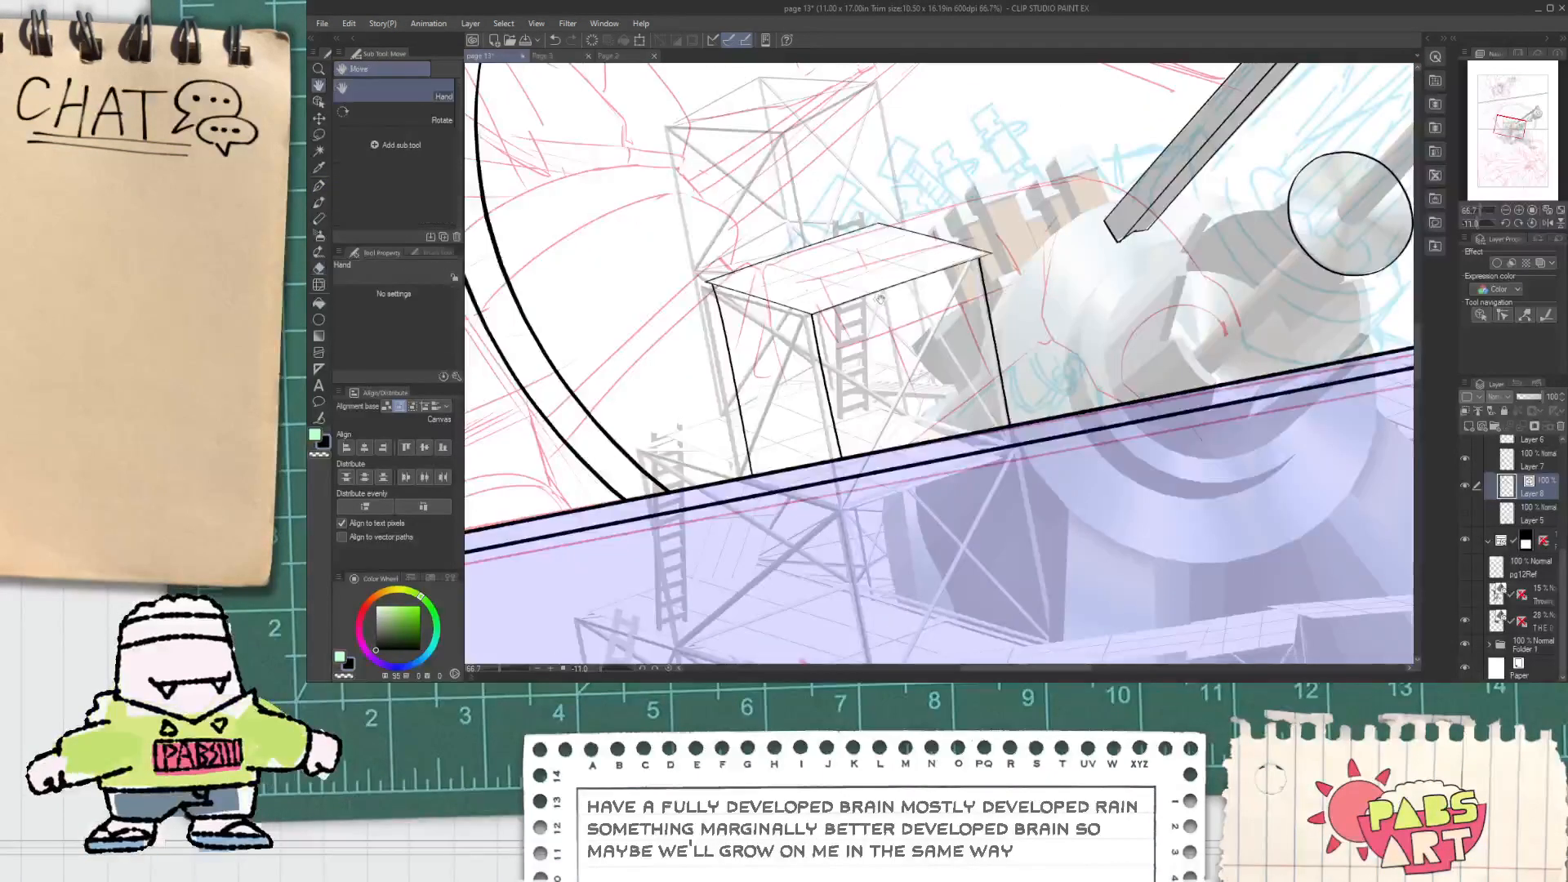
drag(878, 248, 916, 441)
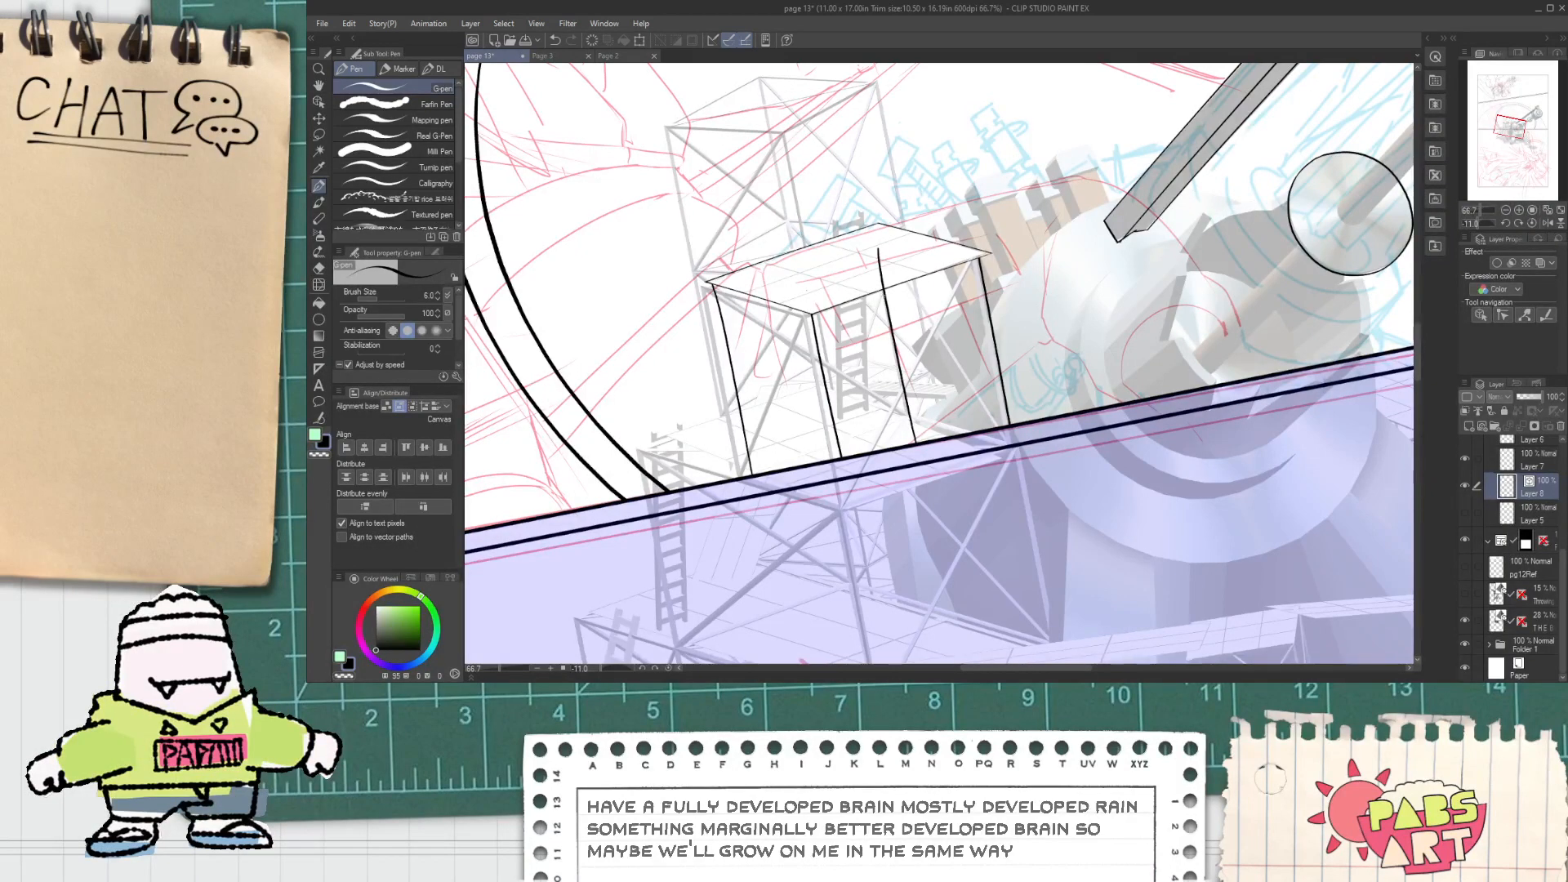
key(e)
drag(873, 268, 888, 273)
scroll(894, 366, up, 2)
key(space)
drag(778, 450, 875, 424)
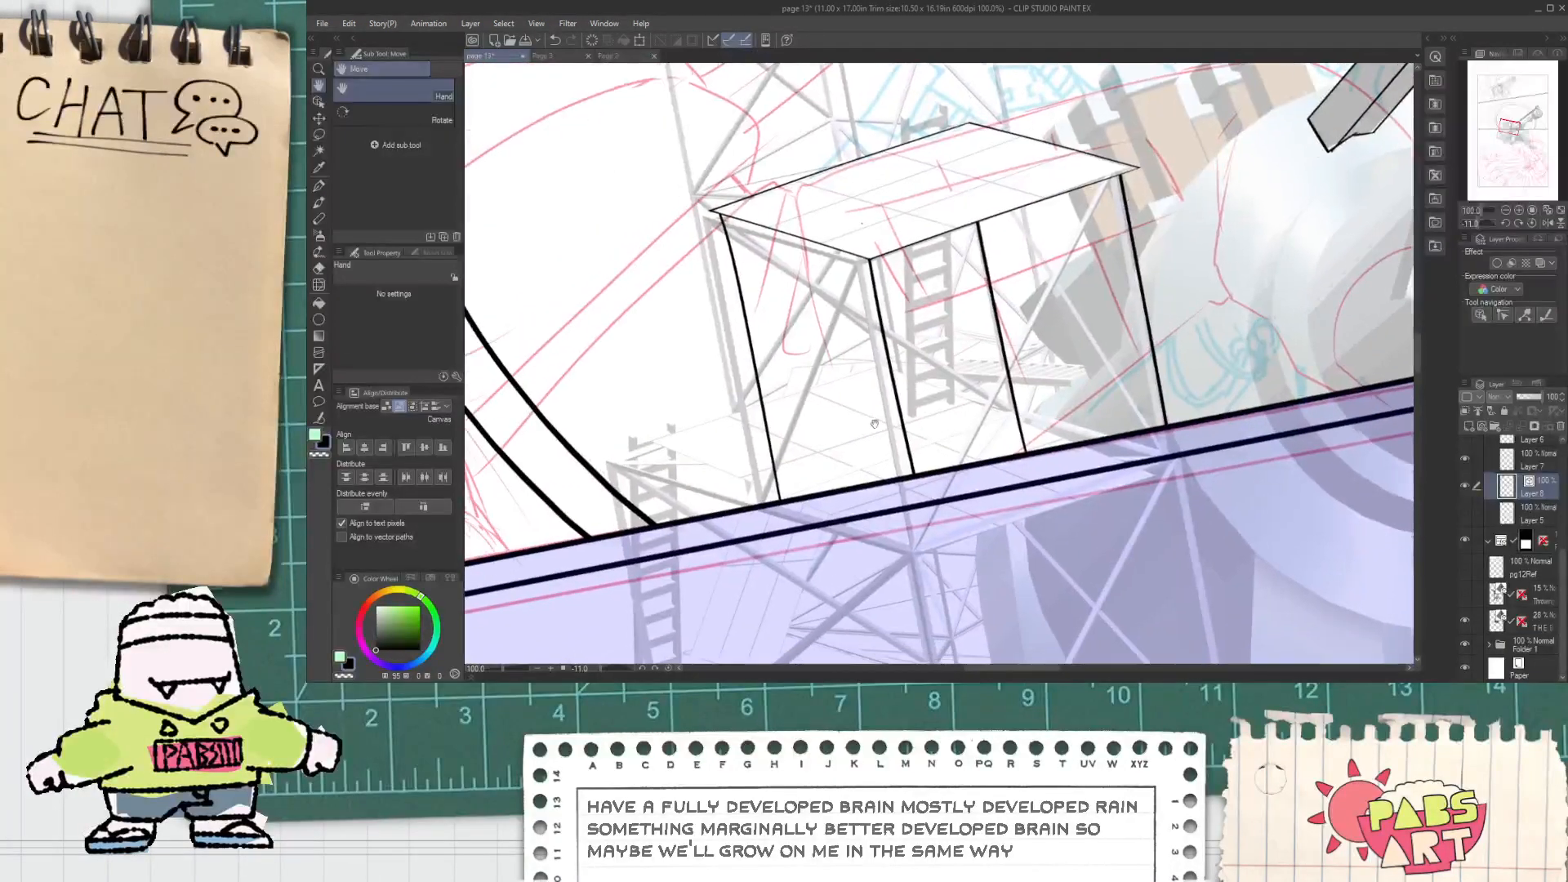
Step: Ink the lower platform's left edge down to the panel border and its long back edge behind the scaffold legs
key(p)
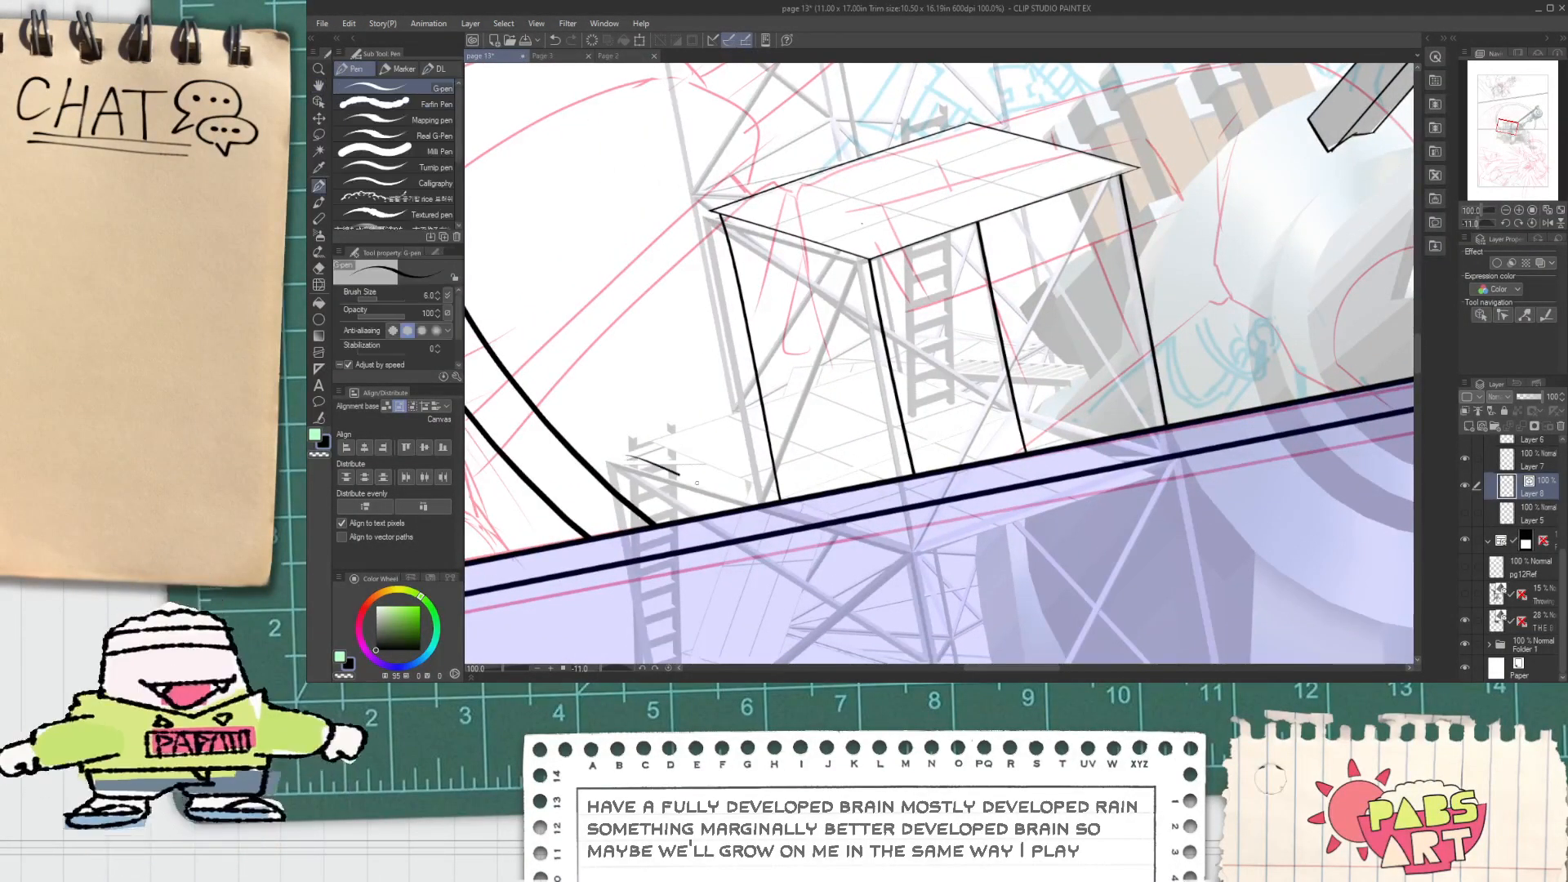
drag(644, 437, 780, 500)
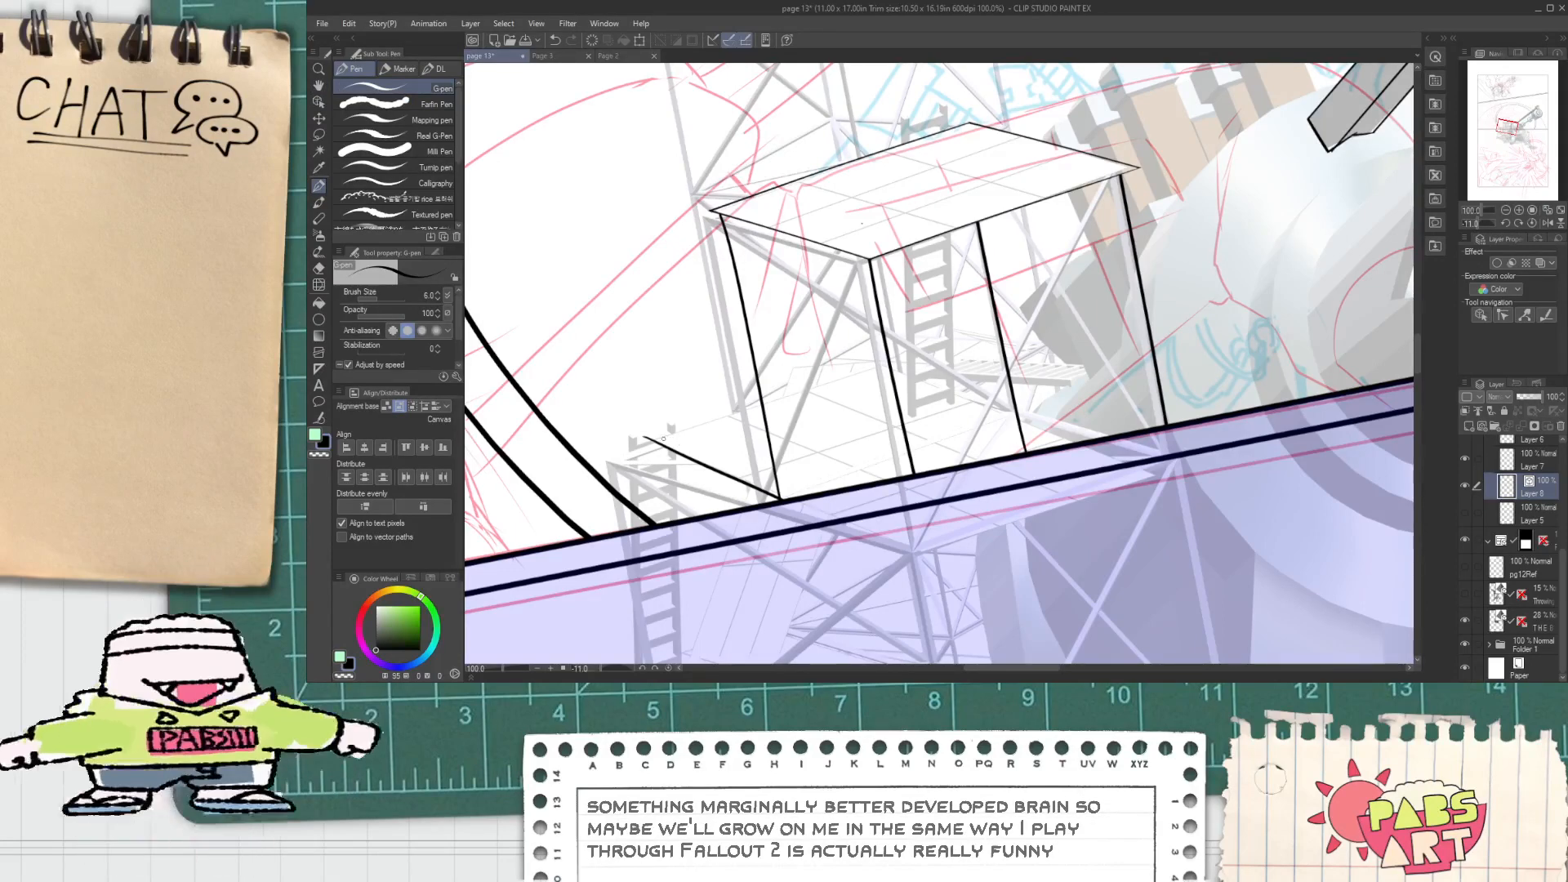
mouse_move(650, 439)
mouse_down()
mouse_move(906, 370)
mouse_move(993, 403)
mouse_up()
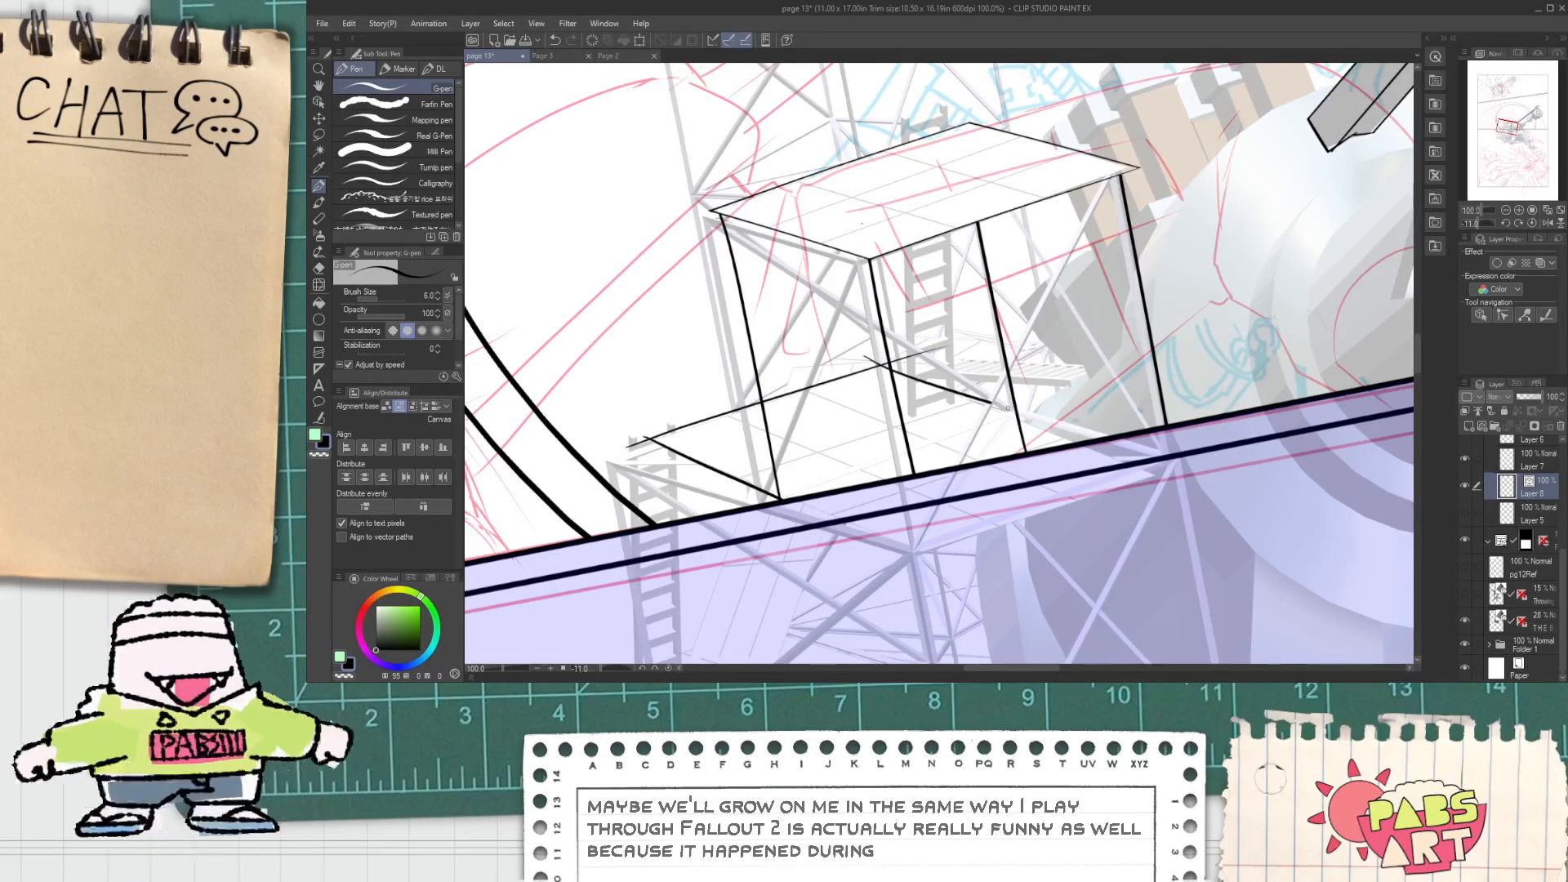
Step: Undo the misplaced right edge of the lower platform and re-ink it from the back corner down to the panel border
key(ctrl+z)
drag(871, 359, 1070, 423)
key(ctrl+z)
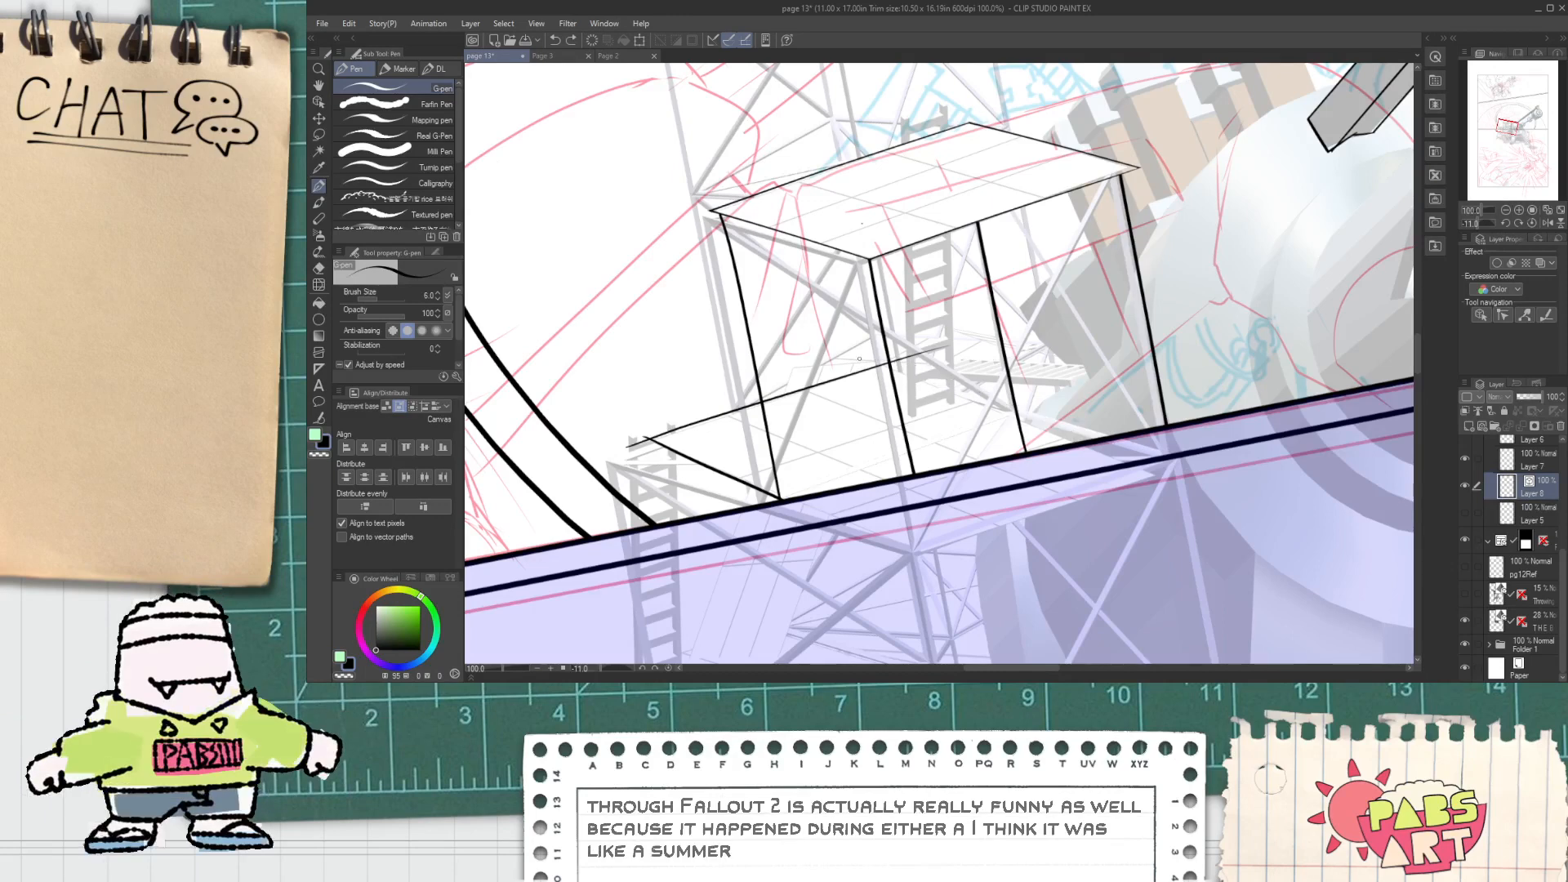
drag(861, 358, 1128, 433)
key(ctrl+z)
drag(867, 360, 1094, 441)
key(ctrl+z)
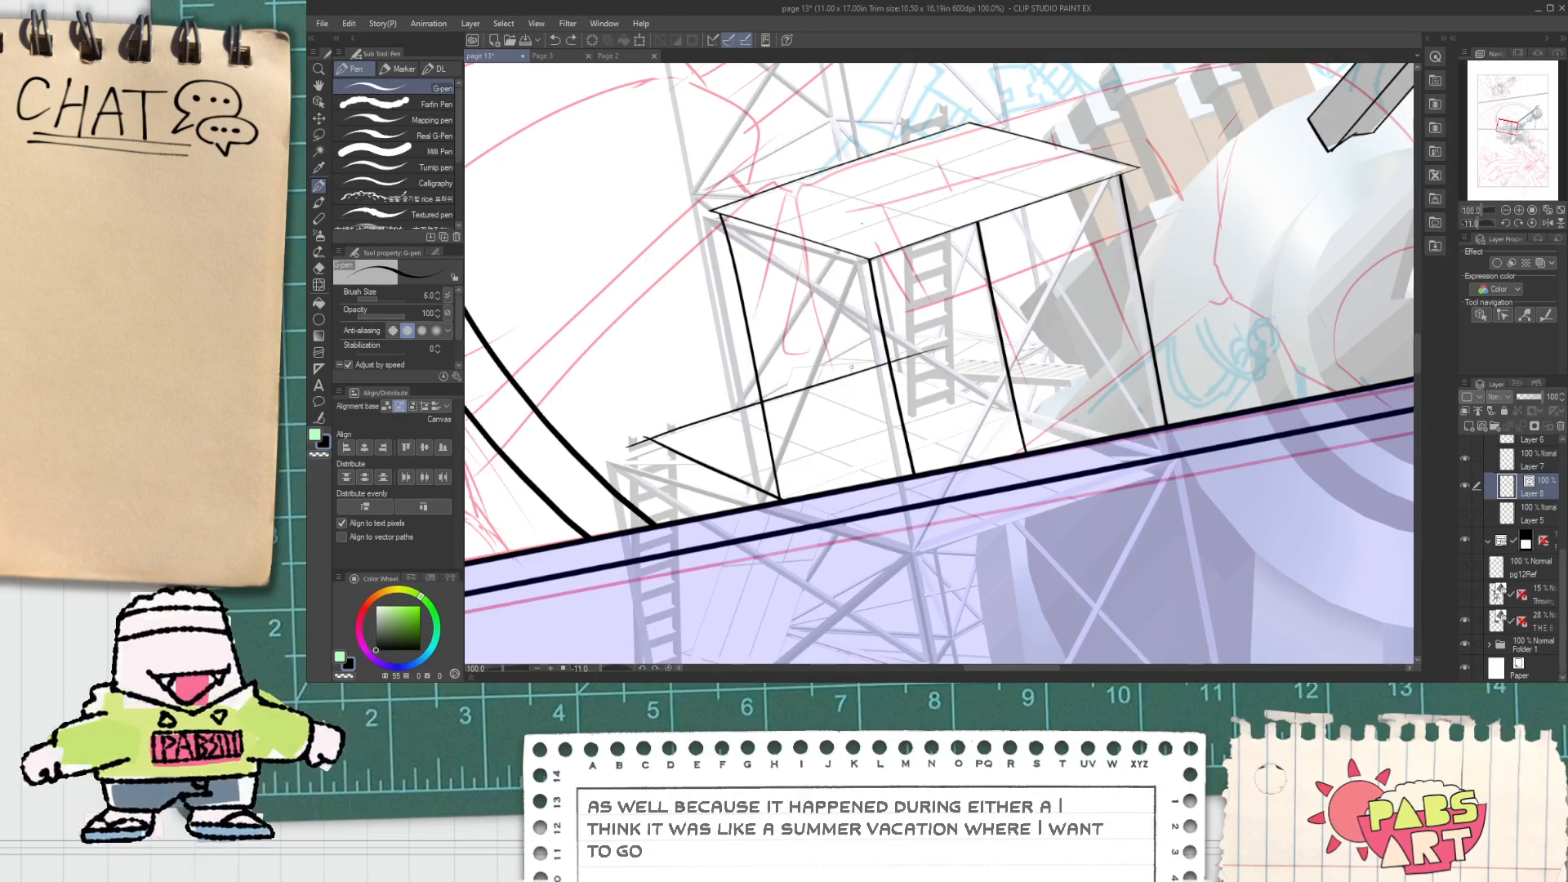
drag(858, 359, 1166, 486)
key(ctrl+z)
drag(855, 356, 1086, 441)
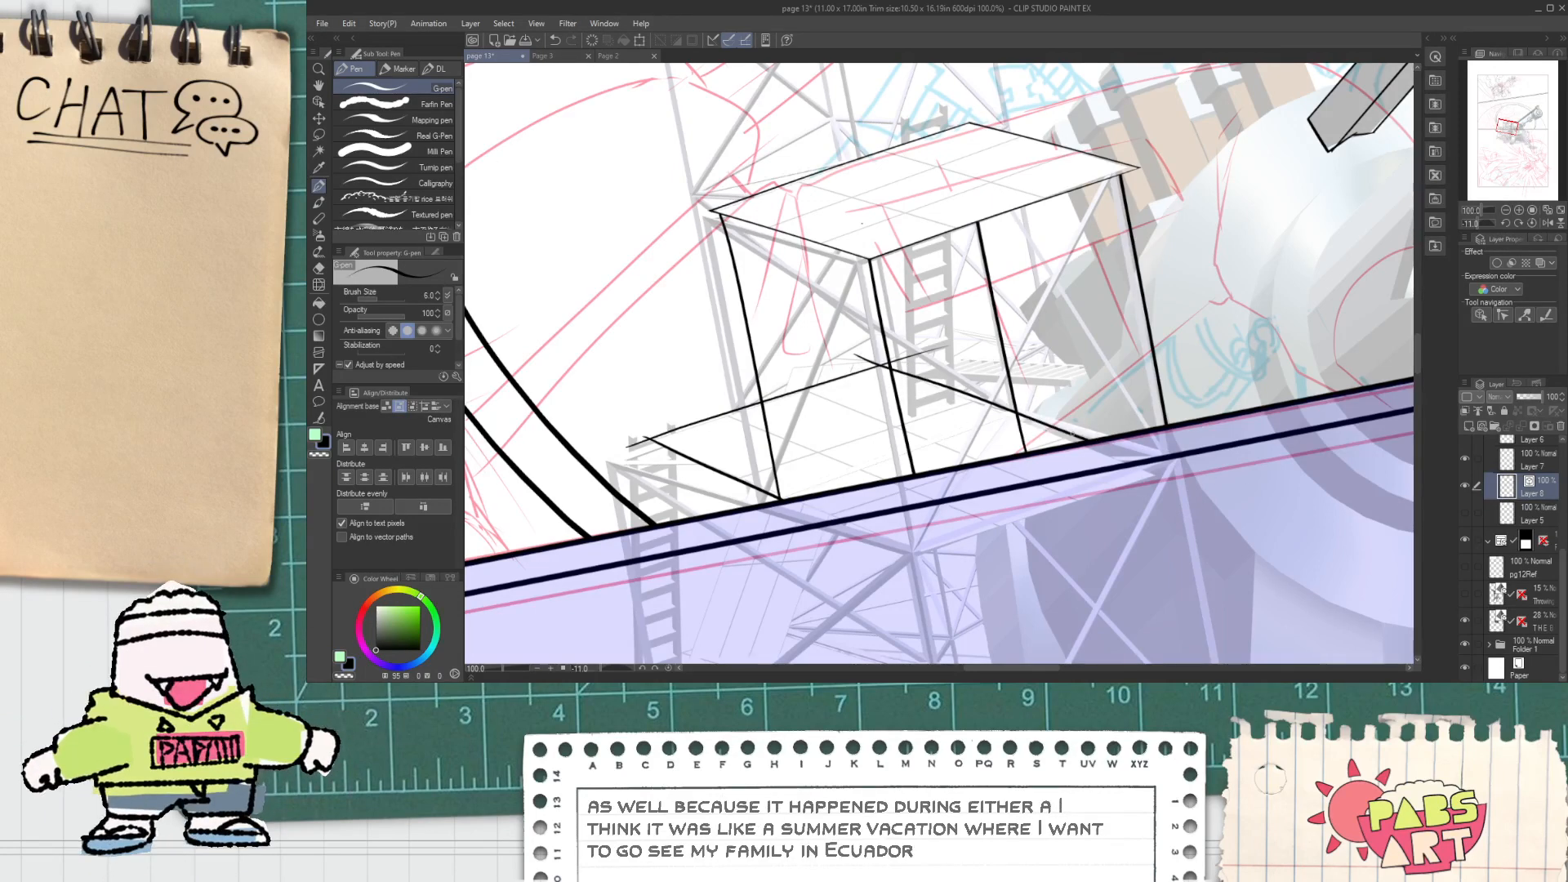
Step: Erase the overshooting line ends at the lower platform's back corner with the Vector eraser
click(319, 417)
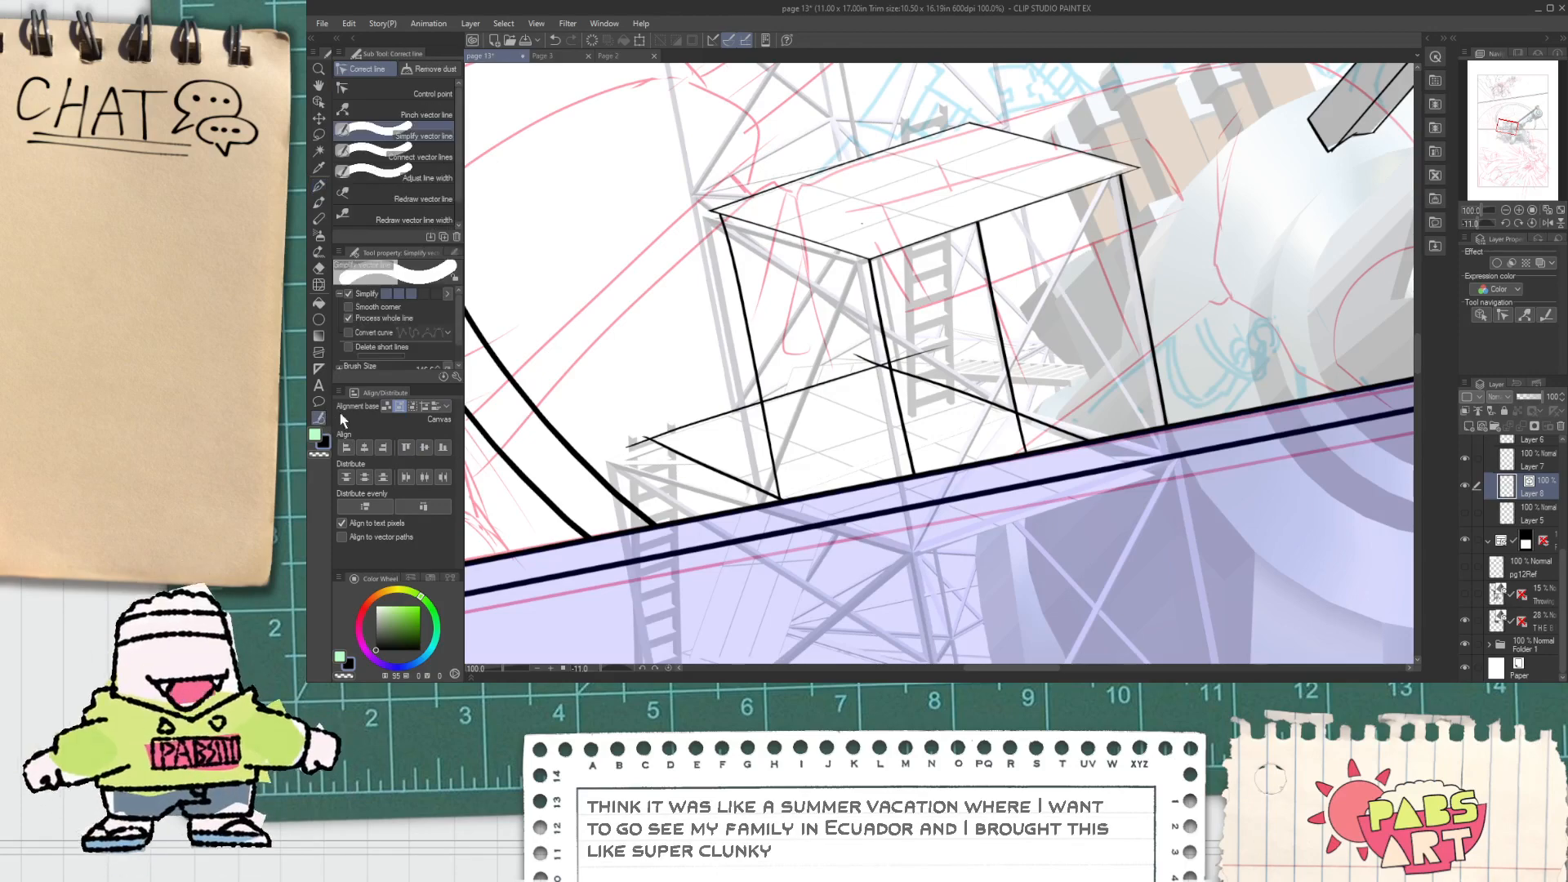
scroll(948, 416, up, 1)
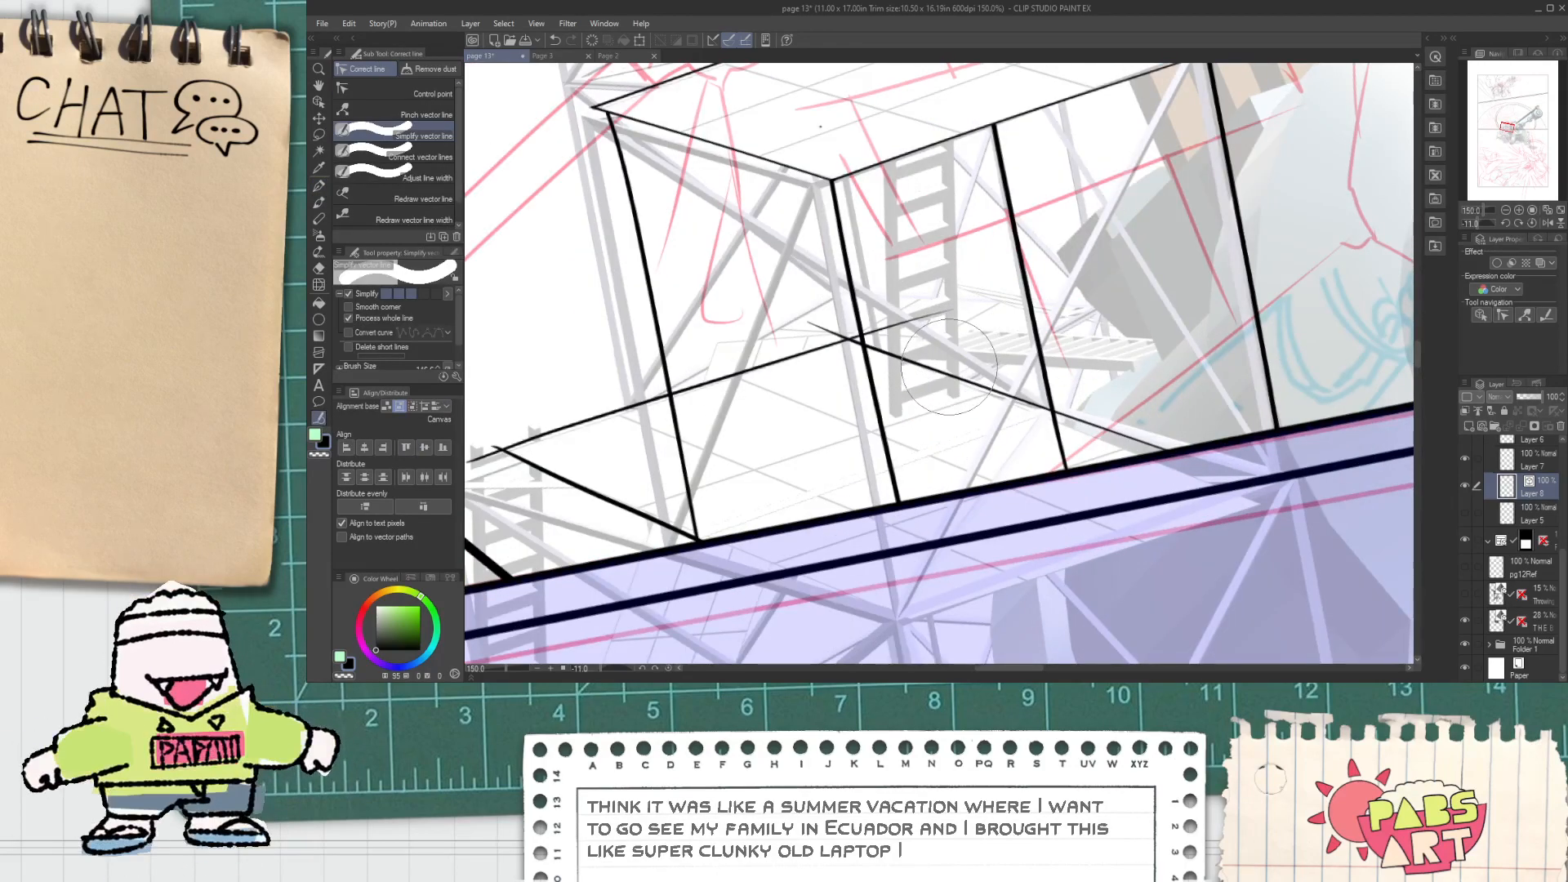
scroll(946, 371, down, 1)
key(e)
scroll(898, 351, up, 1)
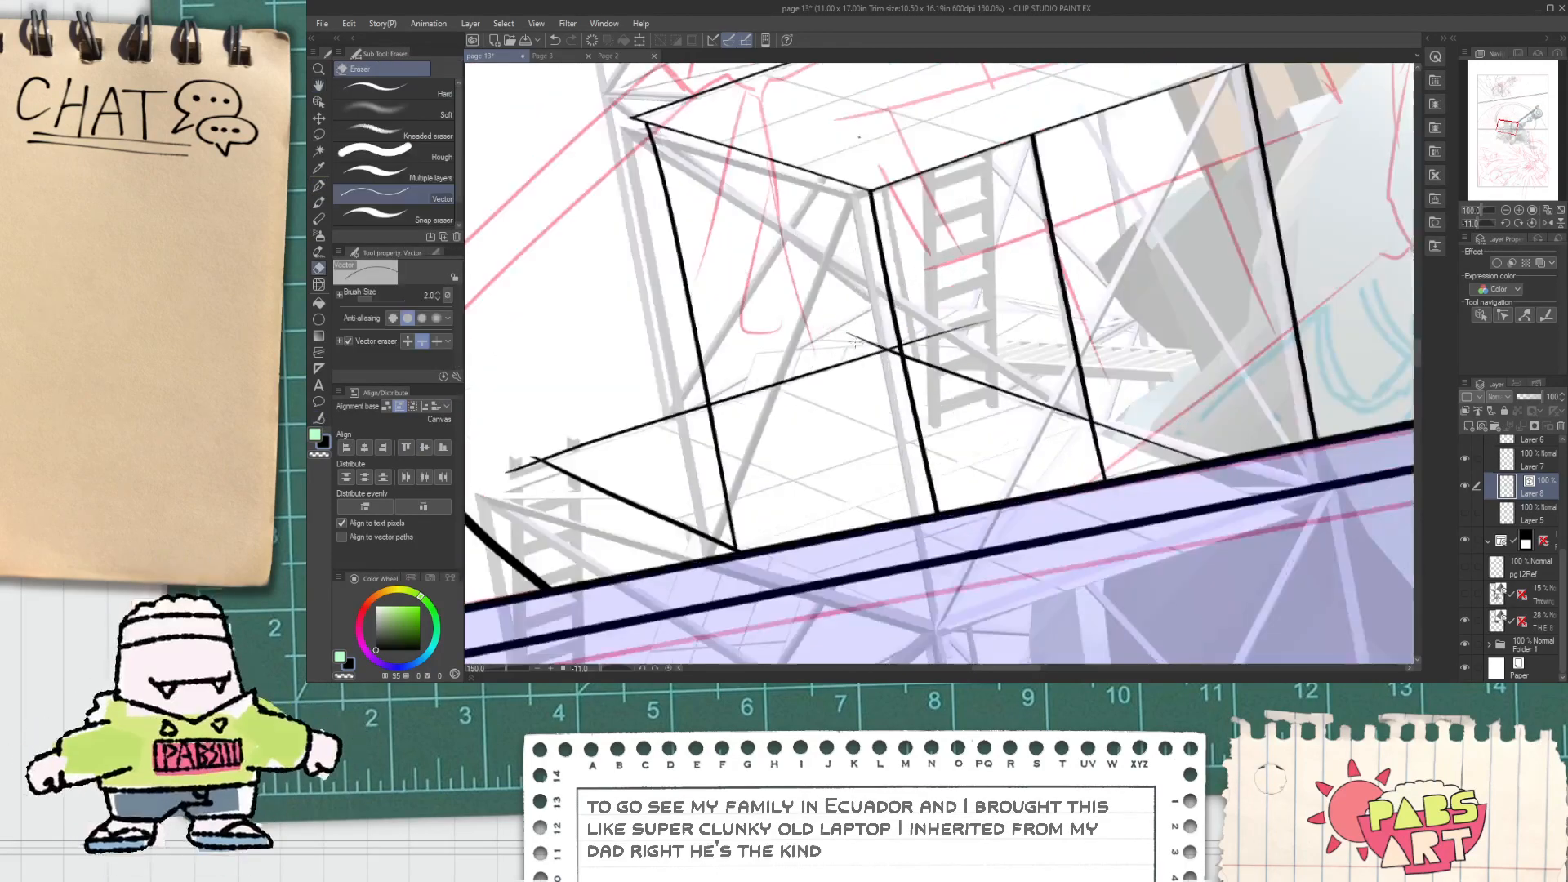
scroll(872, 333, up, 2)
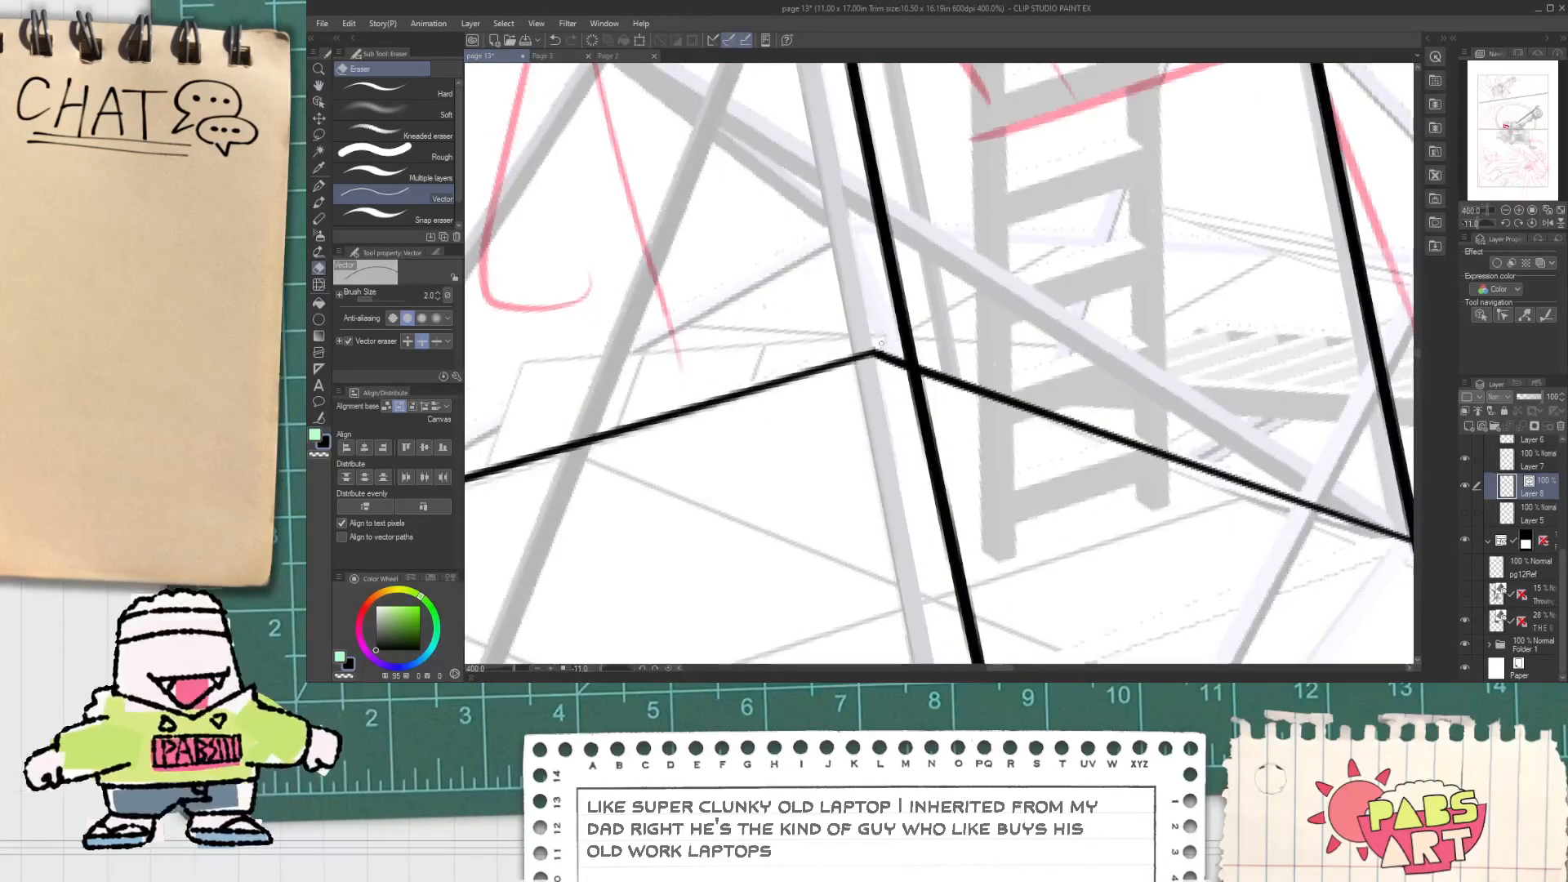
scroll(881, 353, down, 2)
scroll(880, 353, down, 1)
Step: Shorten the scaffold's leftmost leg to end on the lower platform and trim the overshoot at that platform's left corner
key(p)
scroll(769, 496, up, 2)
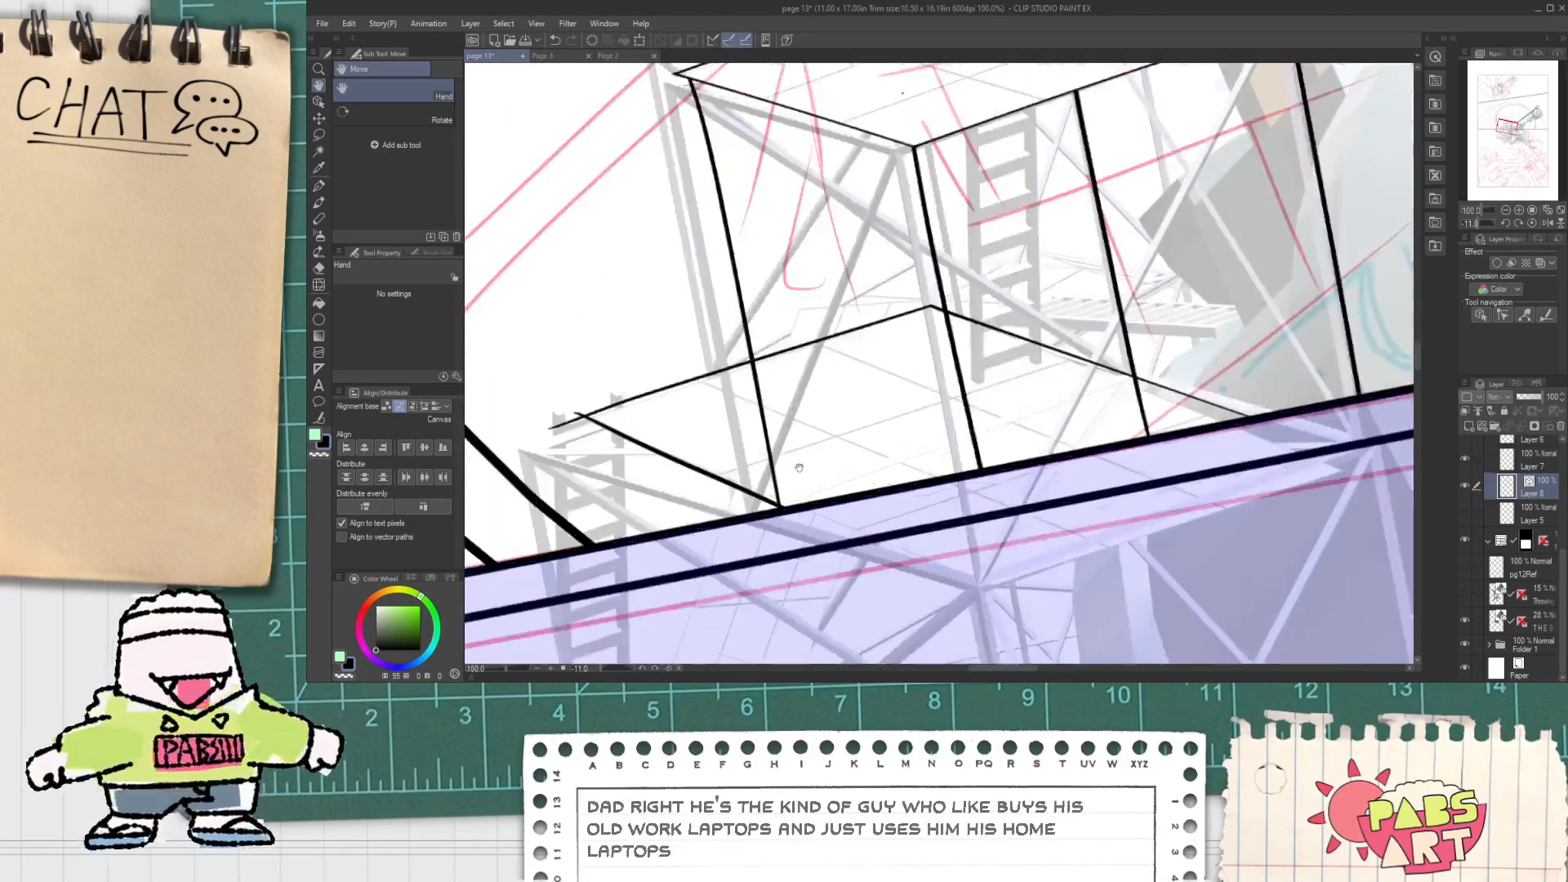
key(e)
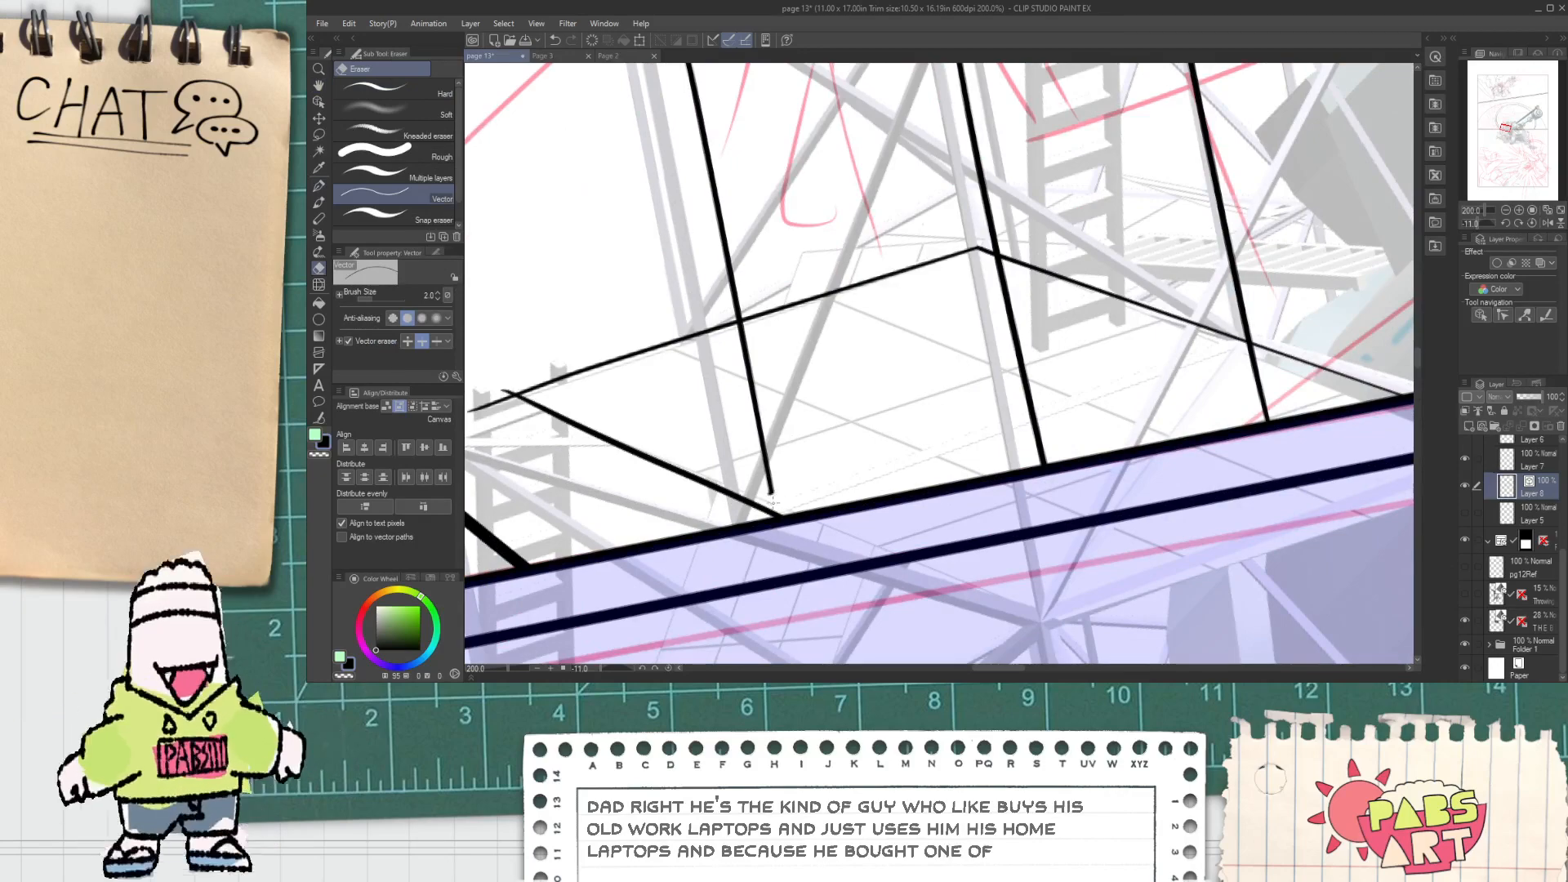
scroll(767, 521, down, 4)
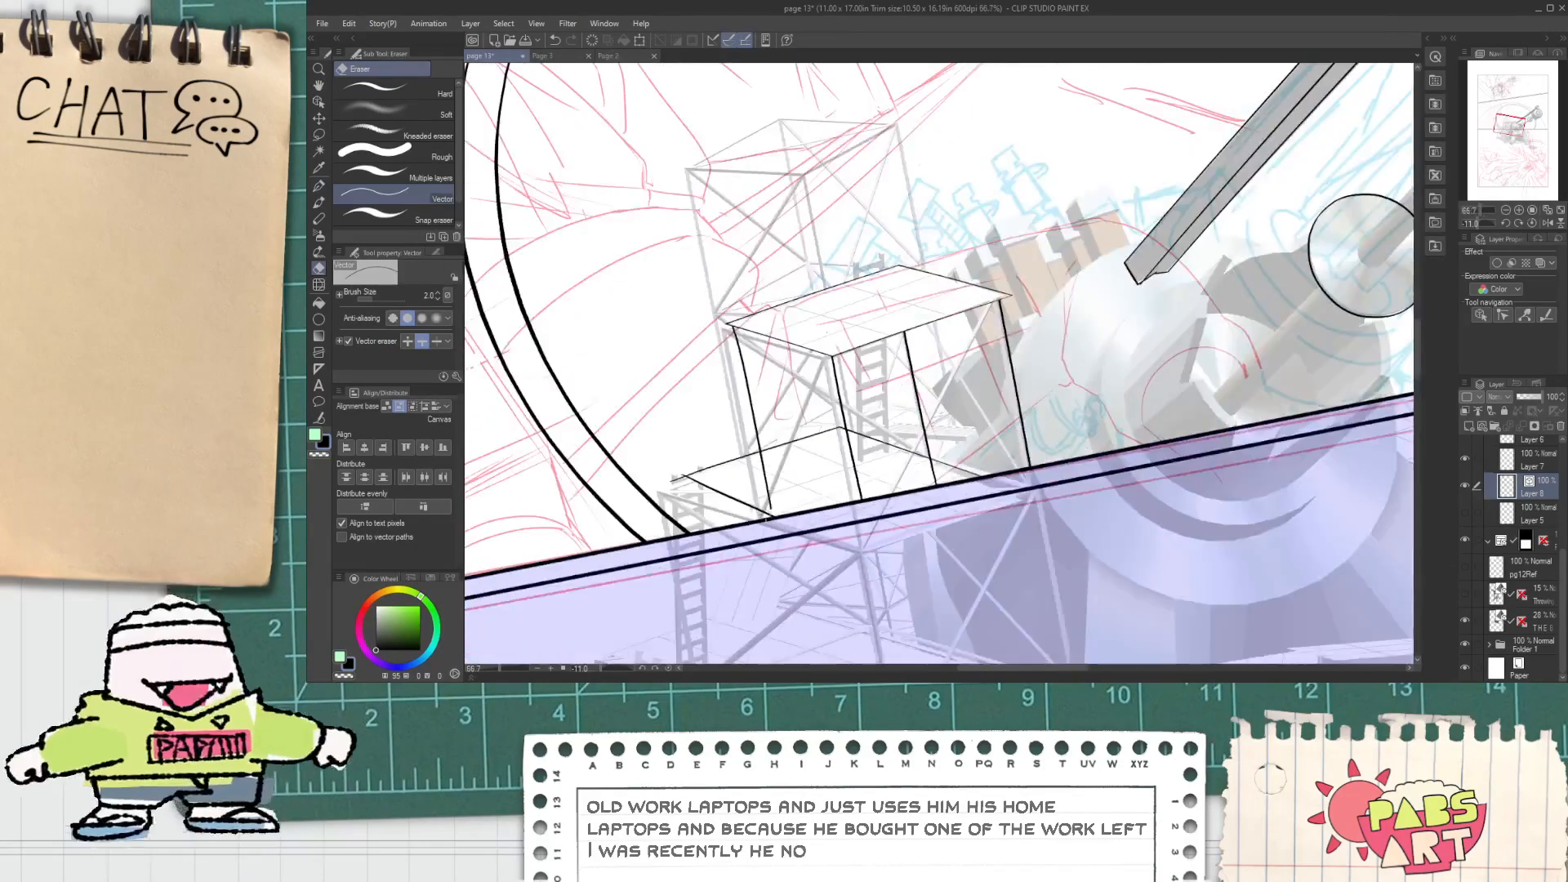
scroll(674, 478, up, 2)
scroll(686, 473, up, 1)
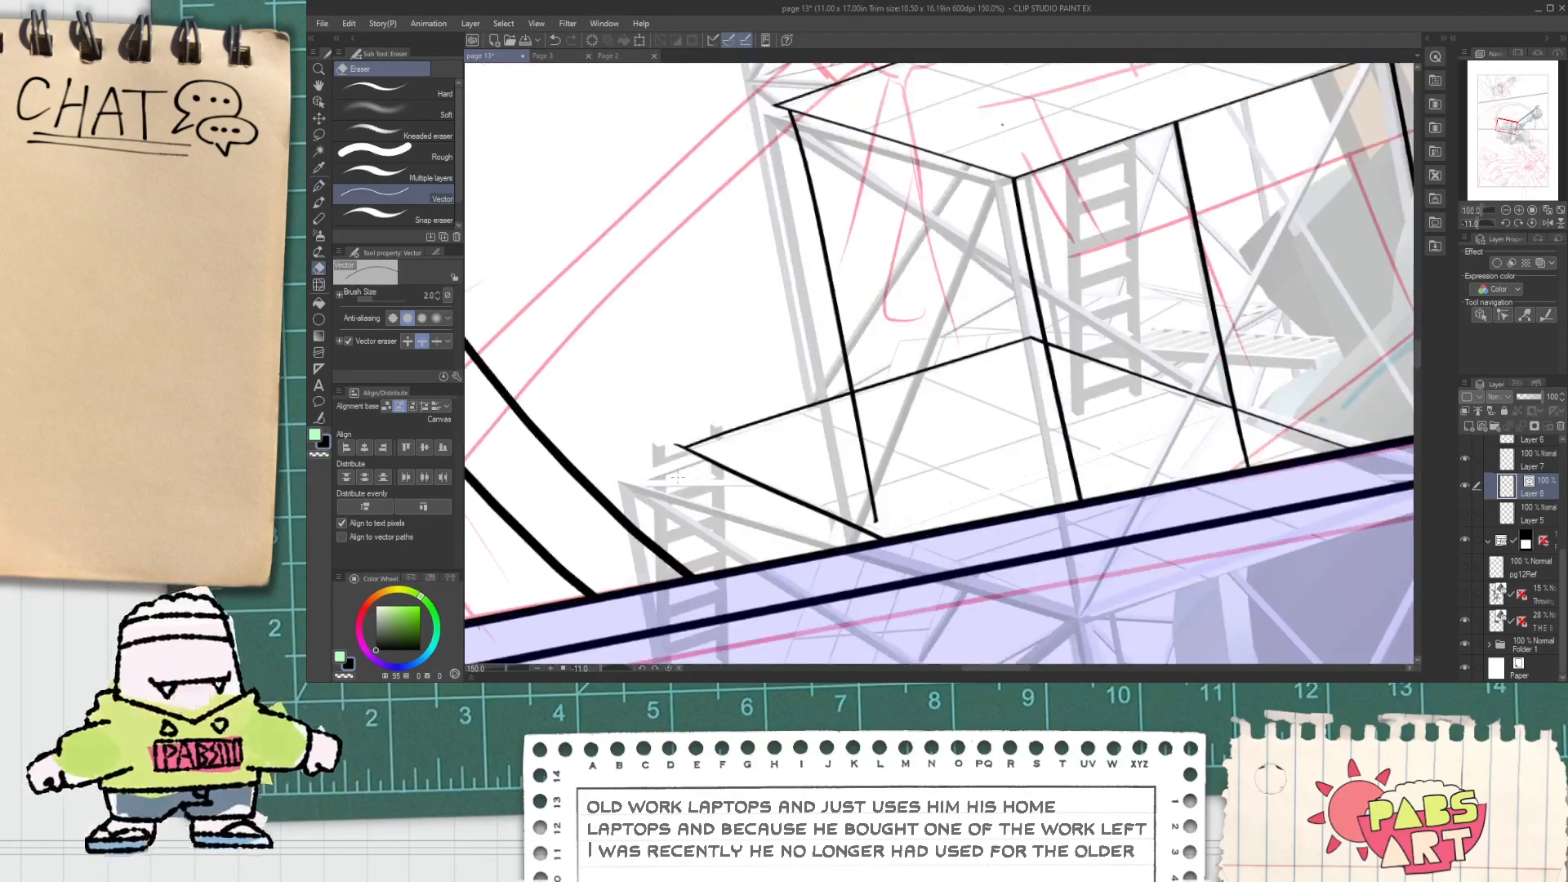
scroll(697, 480, down, 2)
Step: Shorten the scaffold's rear leg so it ends just past the lower platform's right edge instead of at the panel border
key(space)
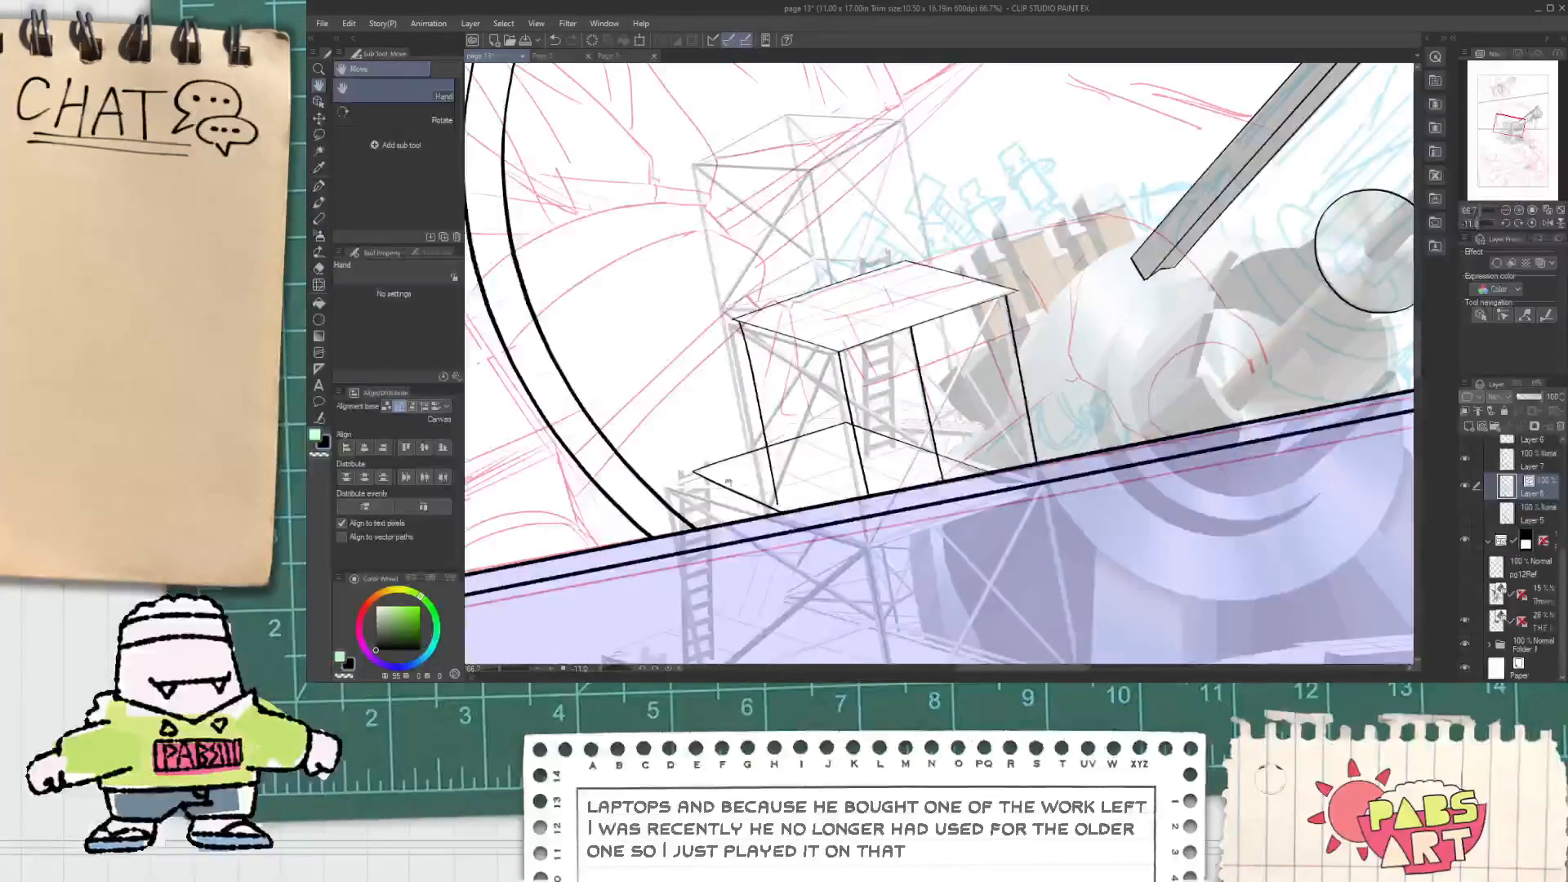
drag(804, 419, 810, 487)
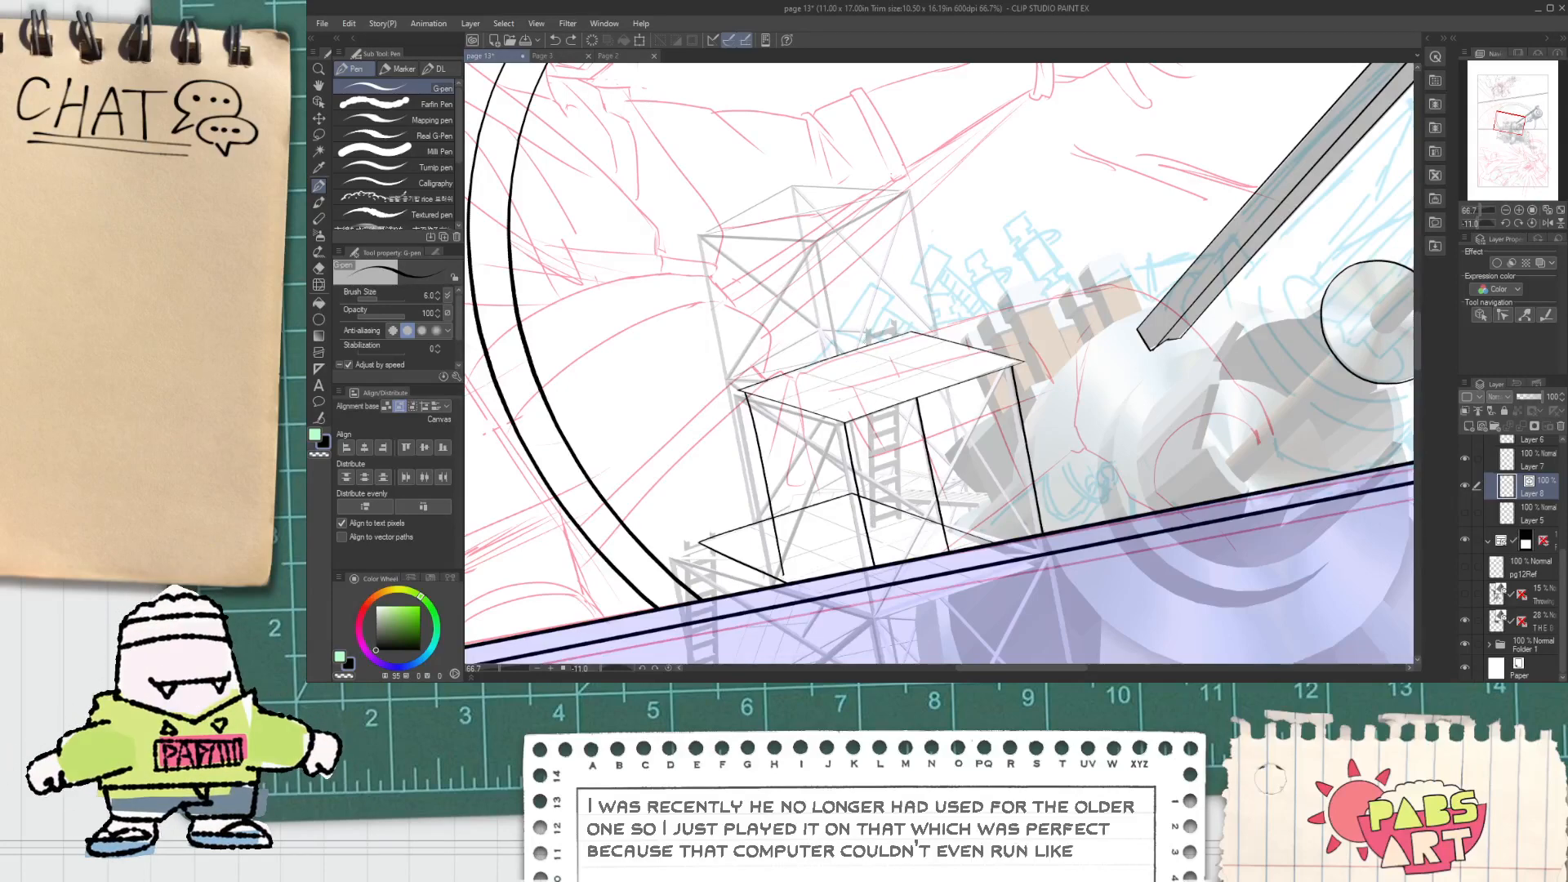
scroll(867, 365, down, 1)
key(space)
drag(872, 444, 860, 435)
scroll(859, 434, up, 1)
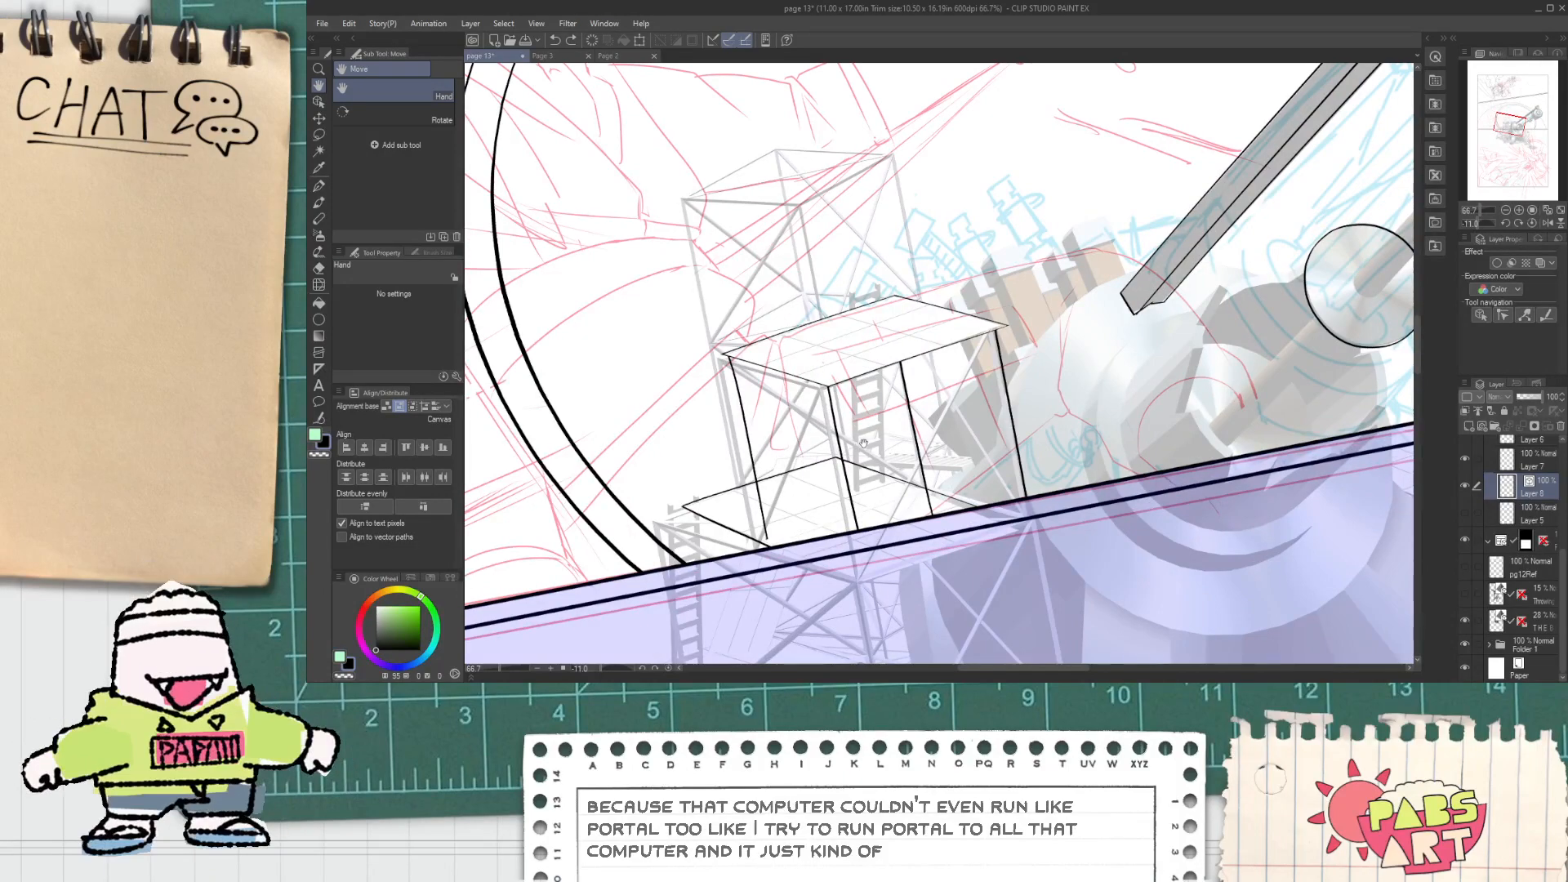
scroll(863, 444, up, 1)
key(e)
click(962, 535)
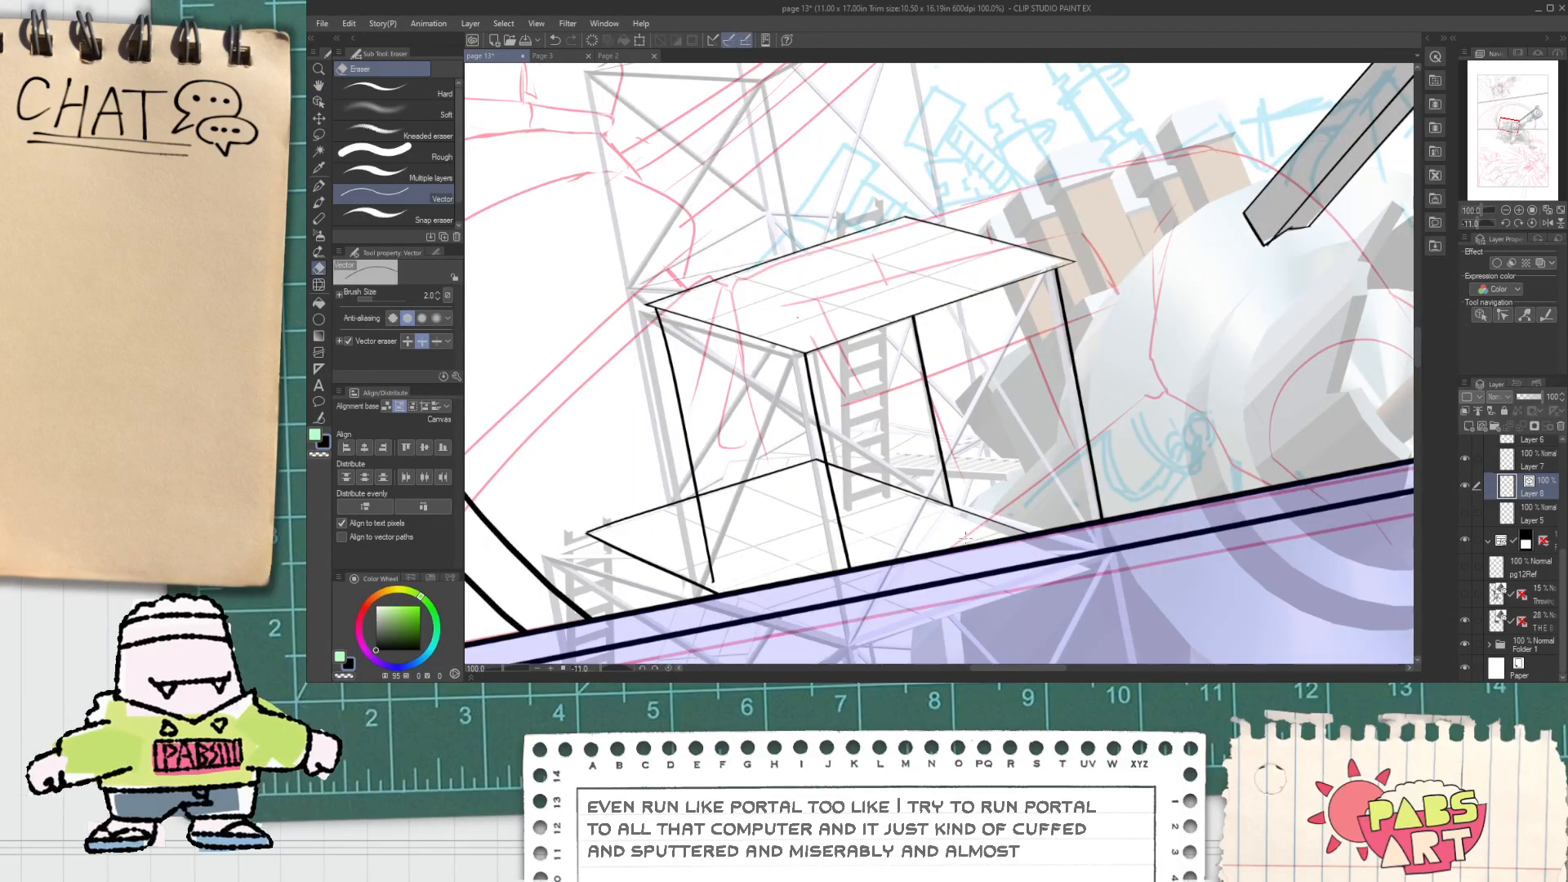
scroll(954, 515, up, 2)
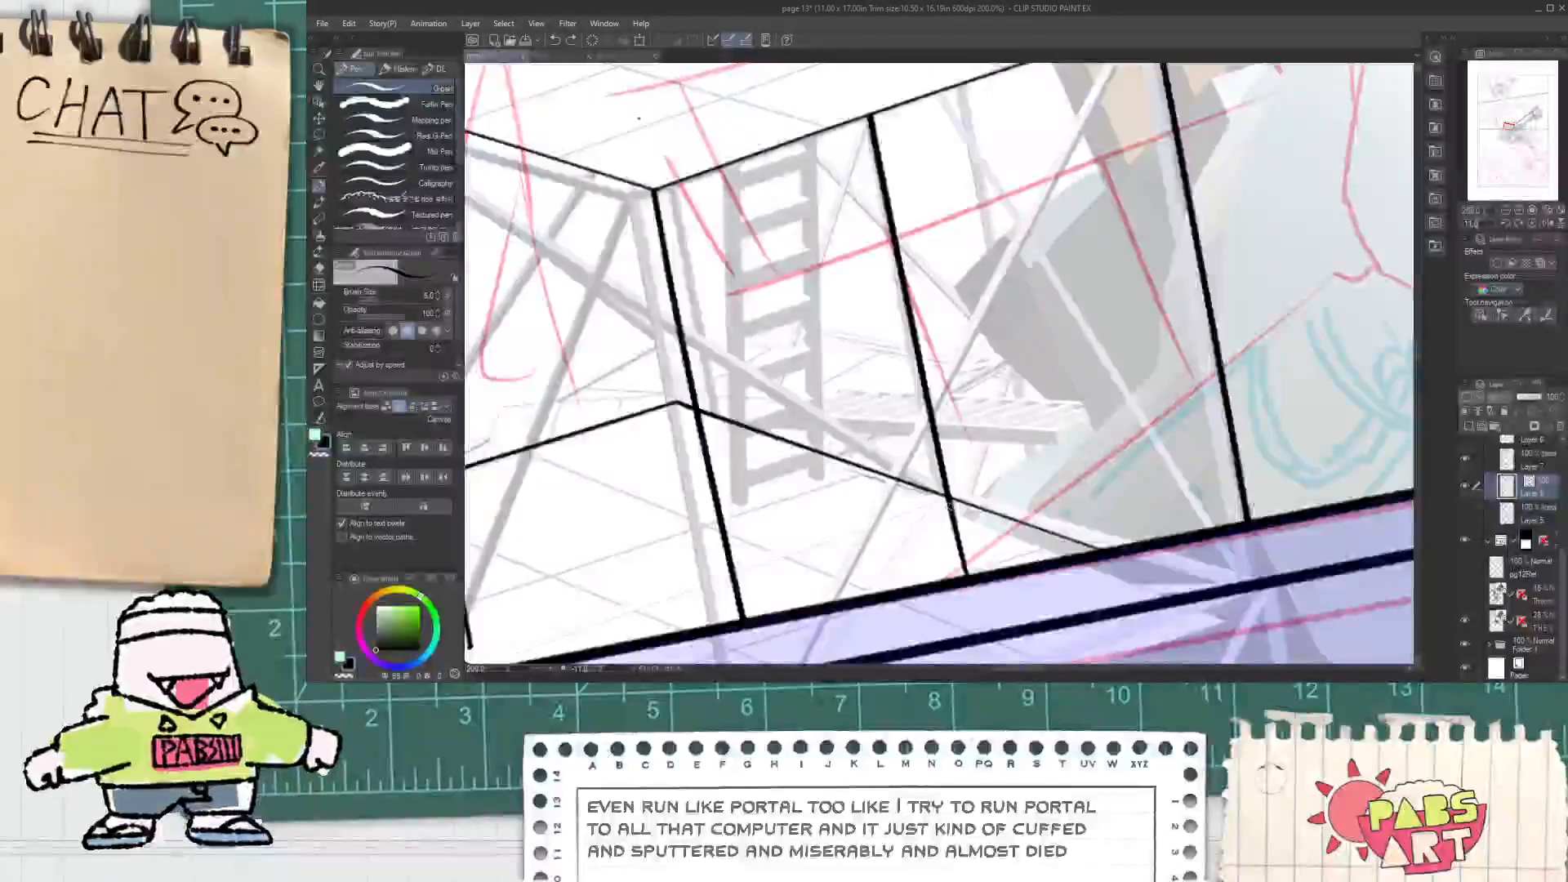
click(948, 525)
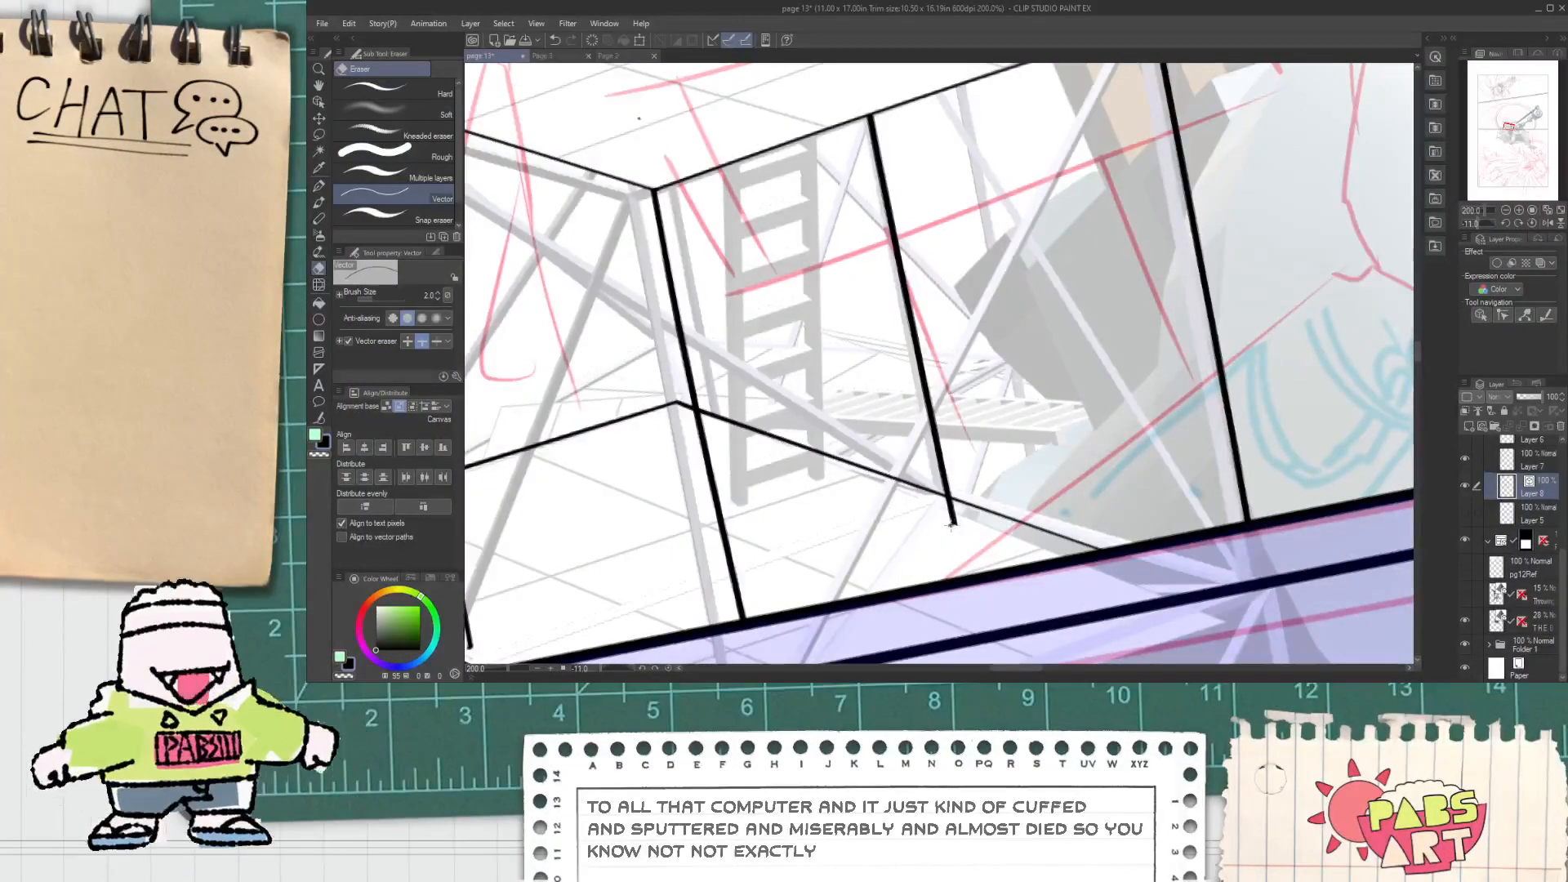
Step: Ink a short support leg from beneath the lower platform's left corner down to the panel border
scroll(950, 526, down, 3)
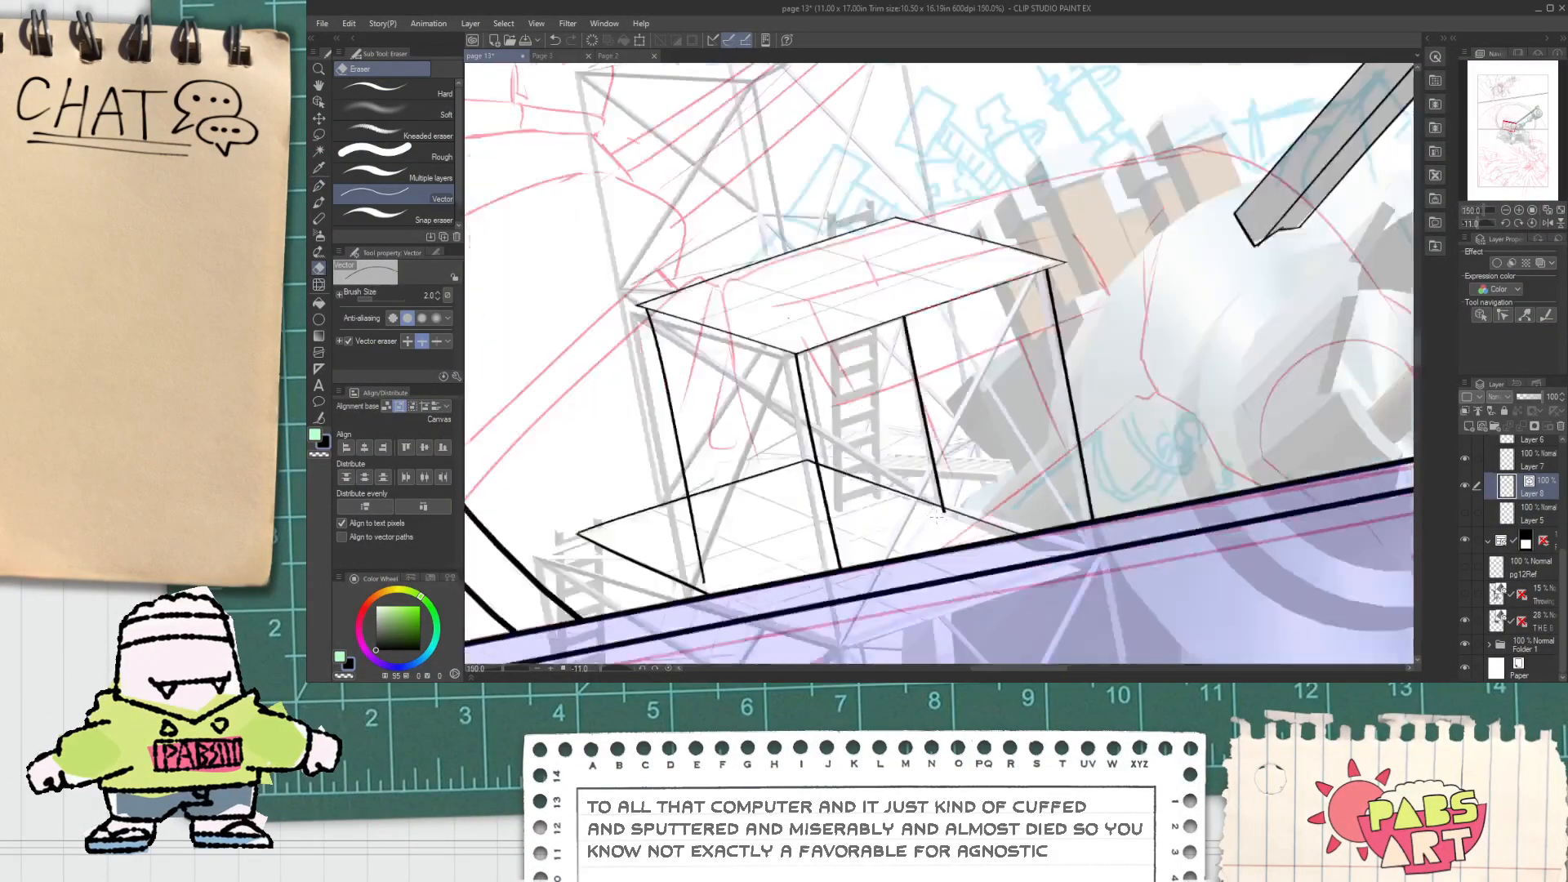
key(space)
drag(887, 561, 872, 525)
scroll(873, 525, up, 3)
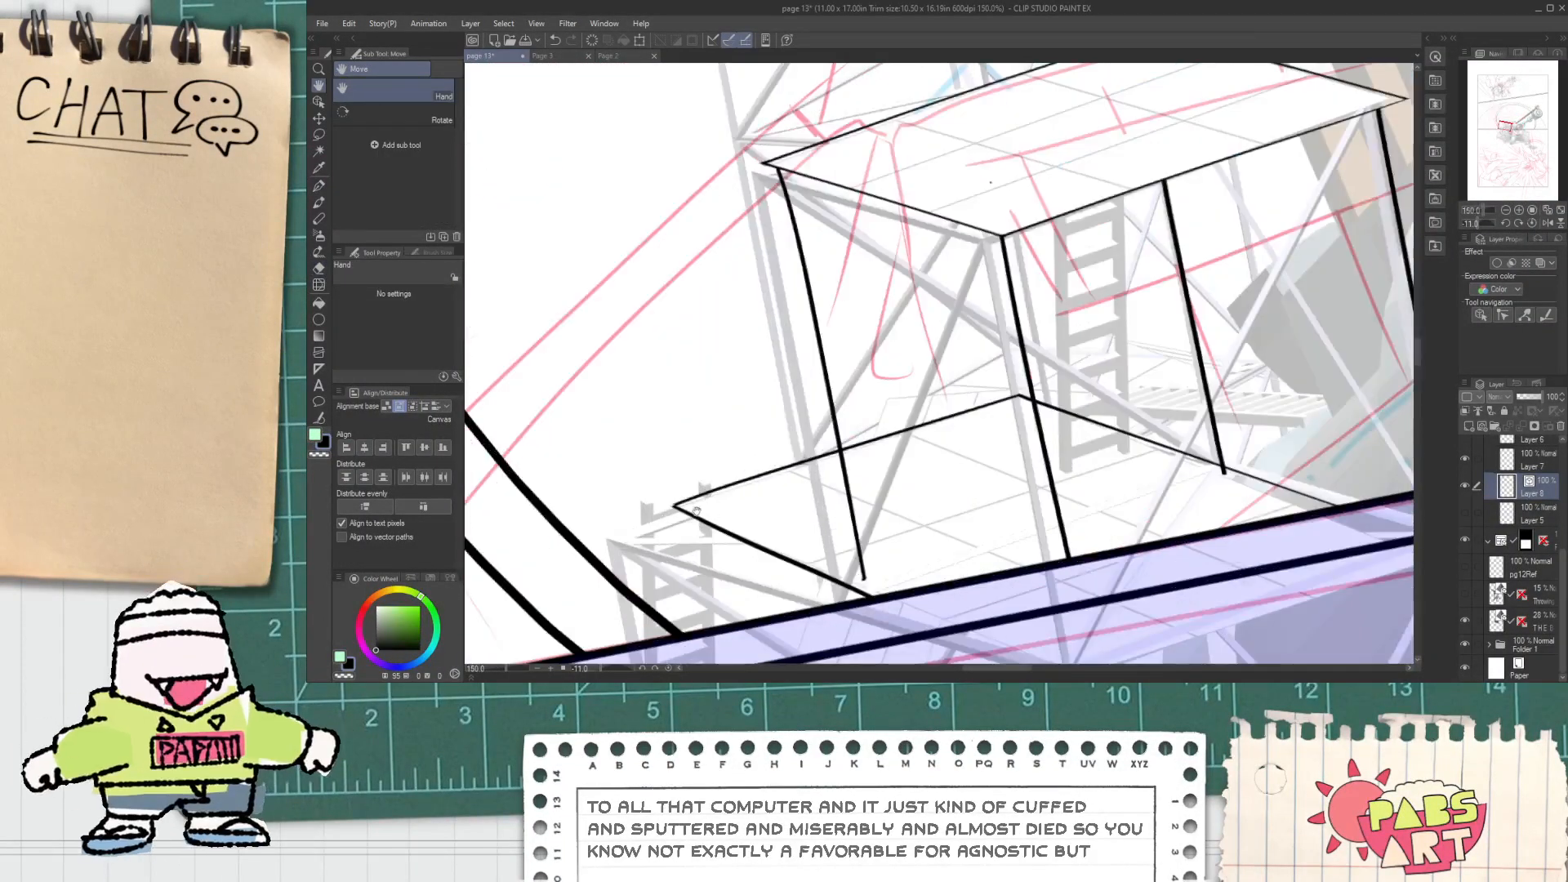
key(p)
drag(693, 510, 712, 627)
key(e)
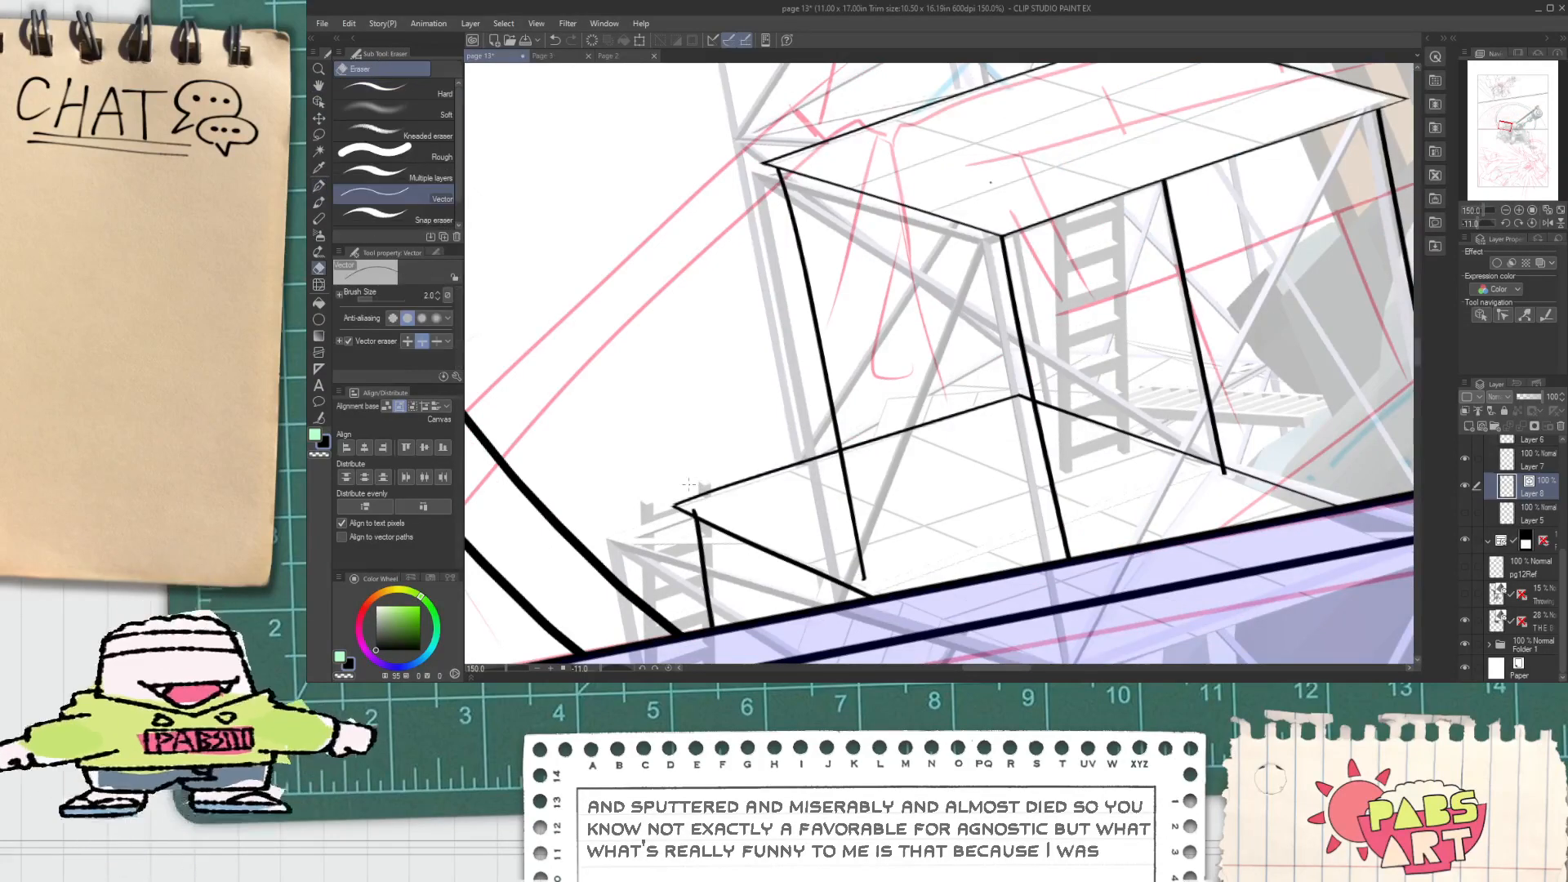
Step: Try to ink the ladder's left rail with the G-pen, from above the upper platform down to the lower platform
scroll(696, 514, down, 4)
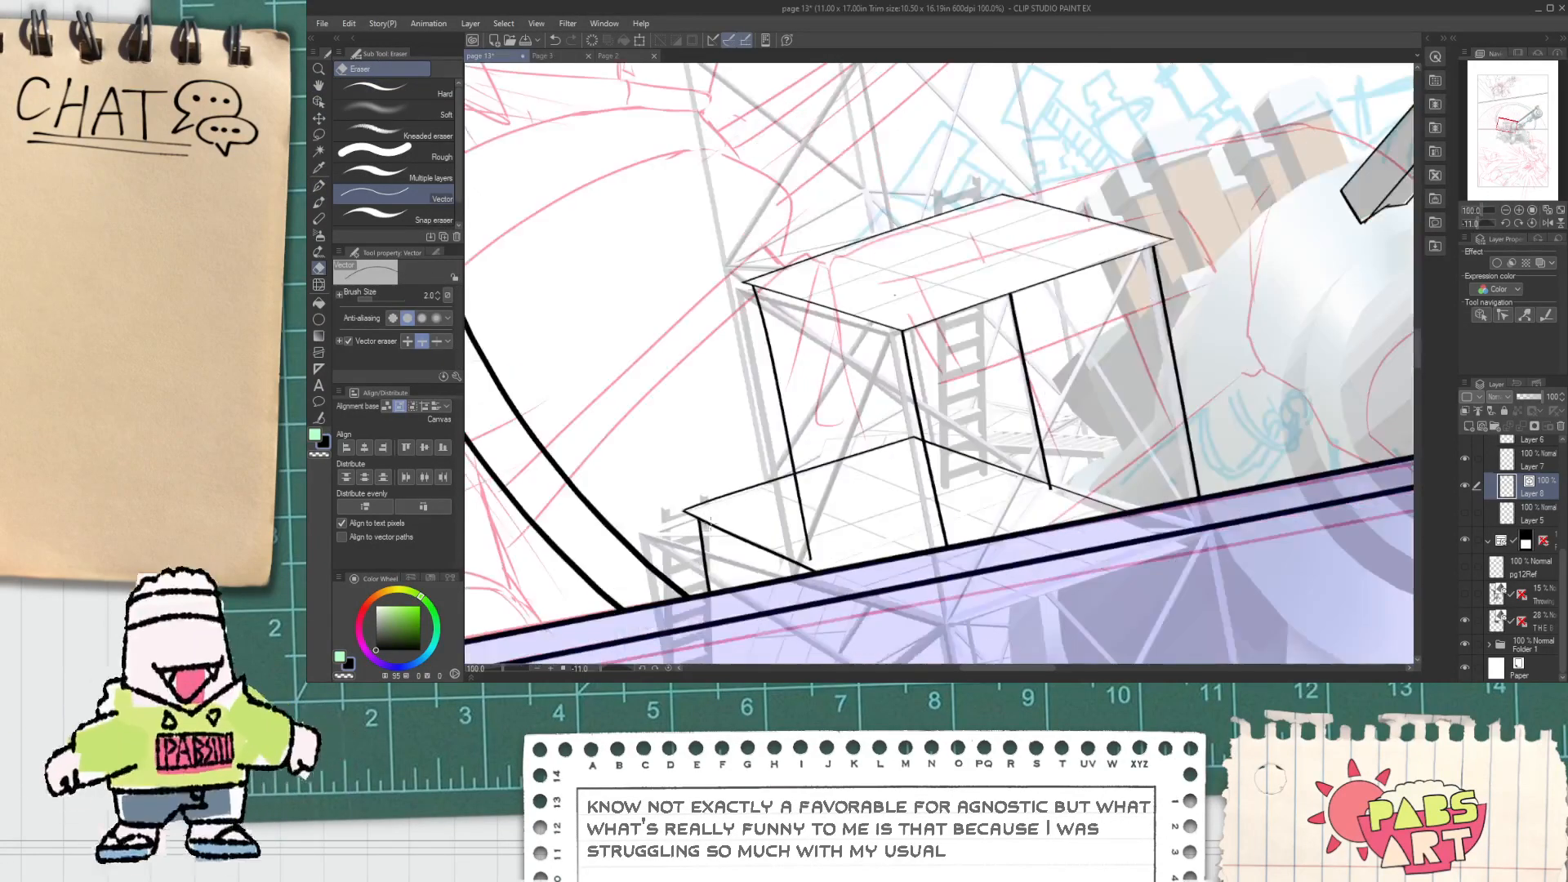
key(space)
drag(754, 549, 722, 512)
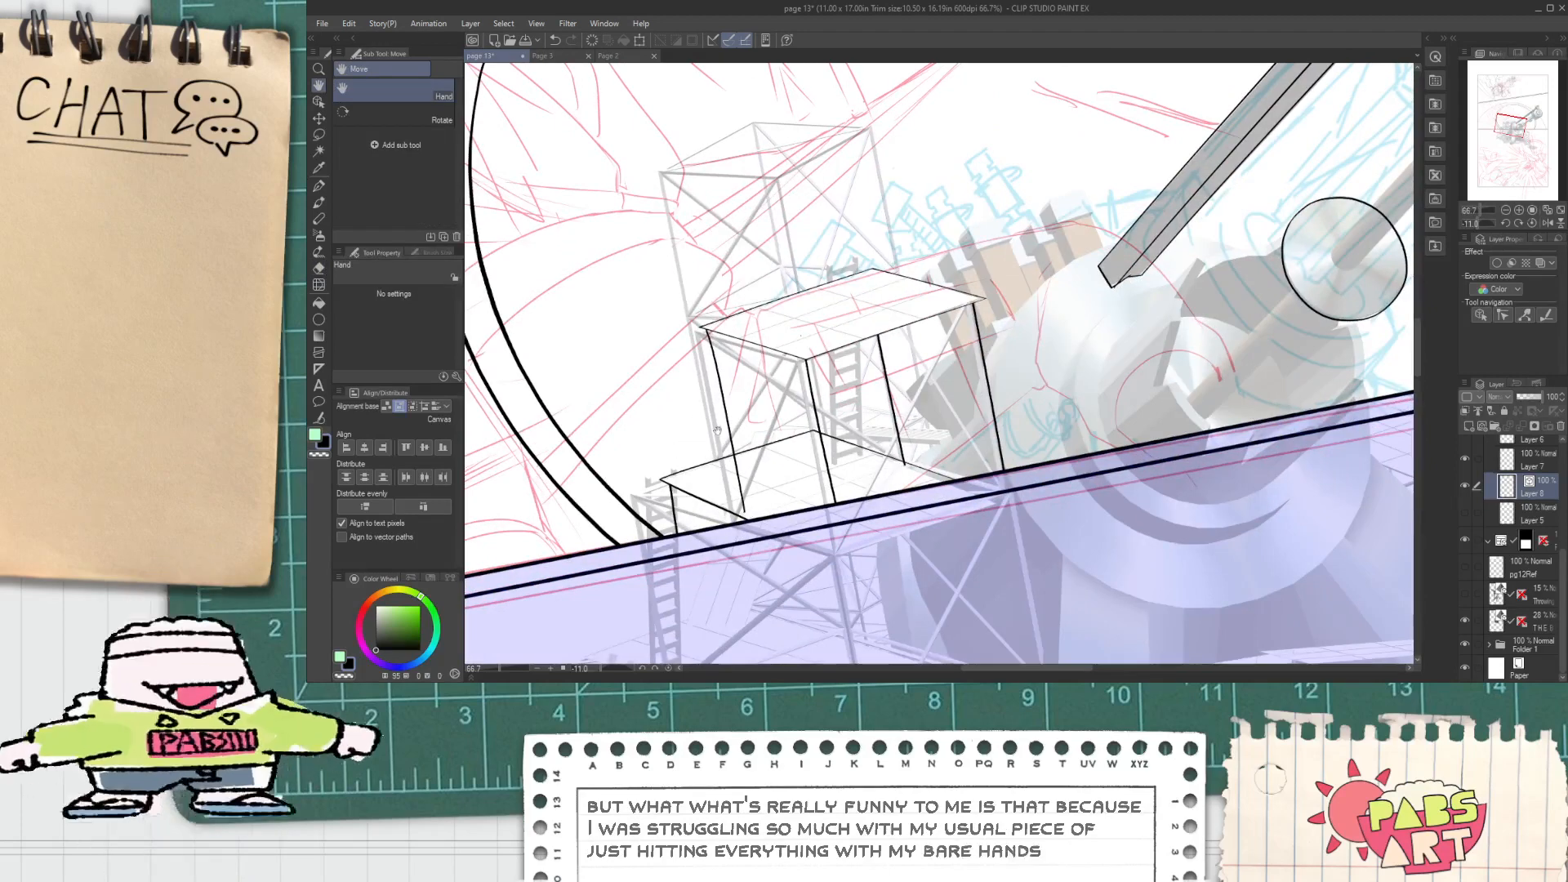
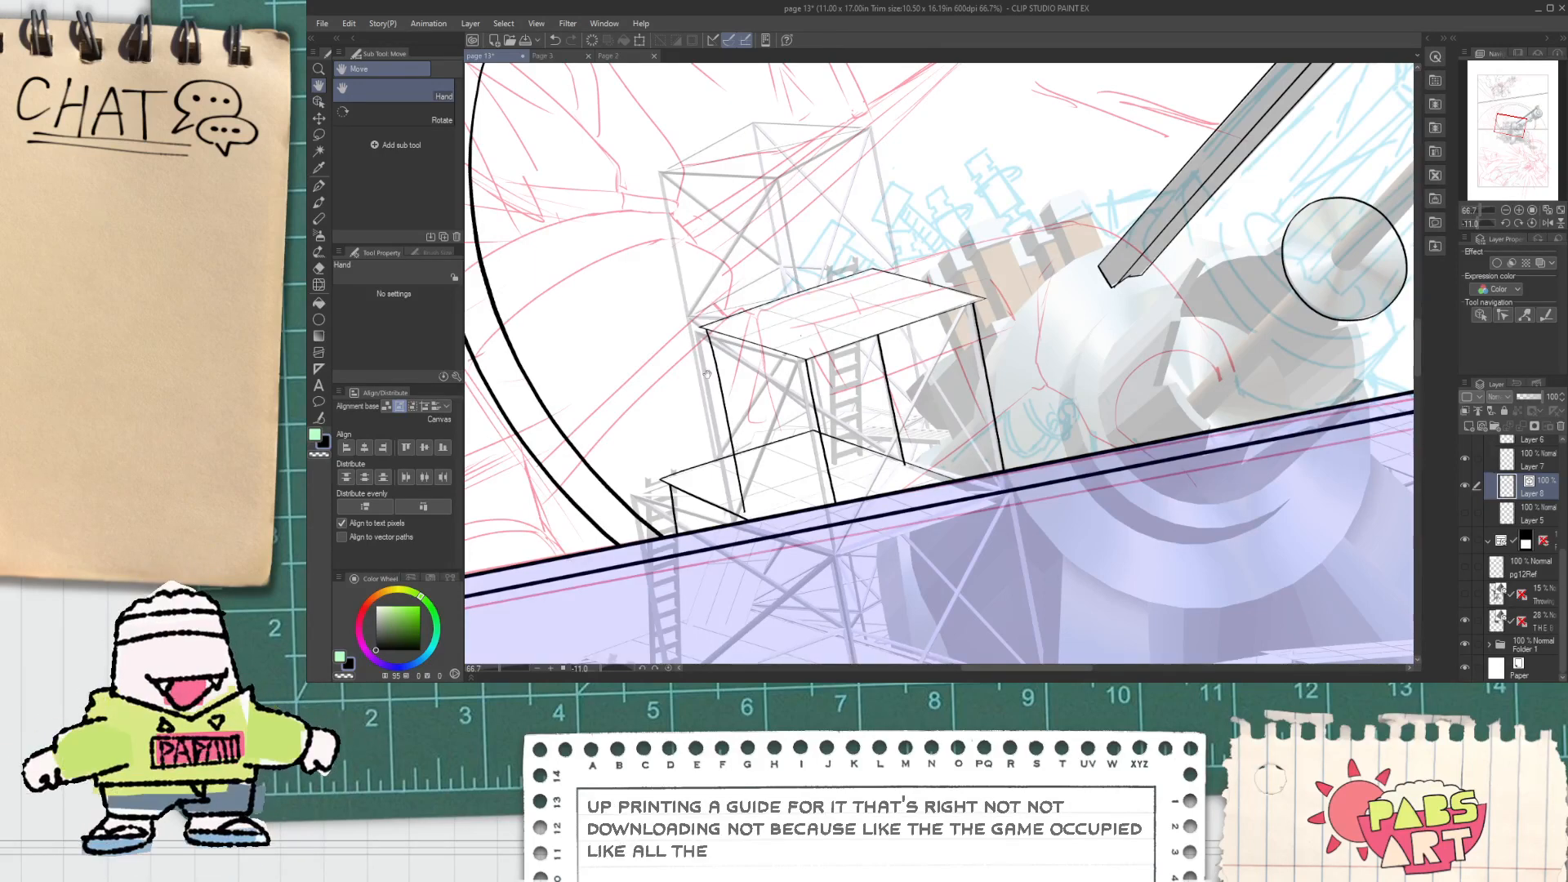
key(p)
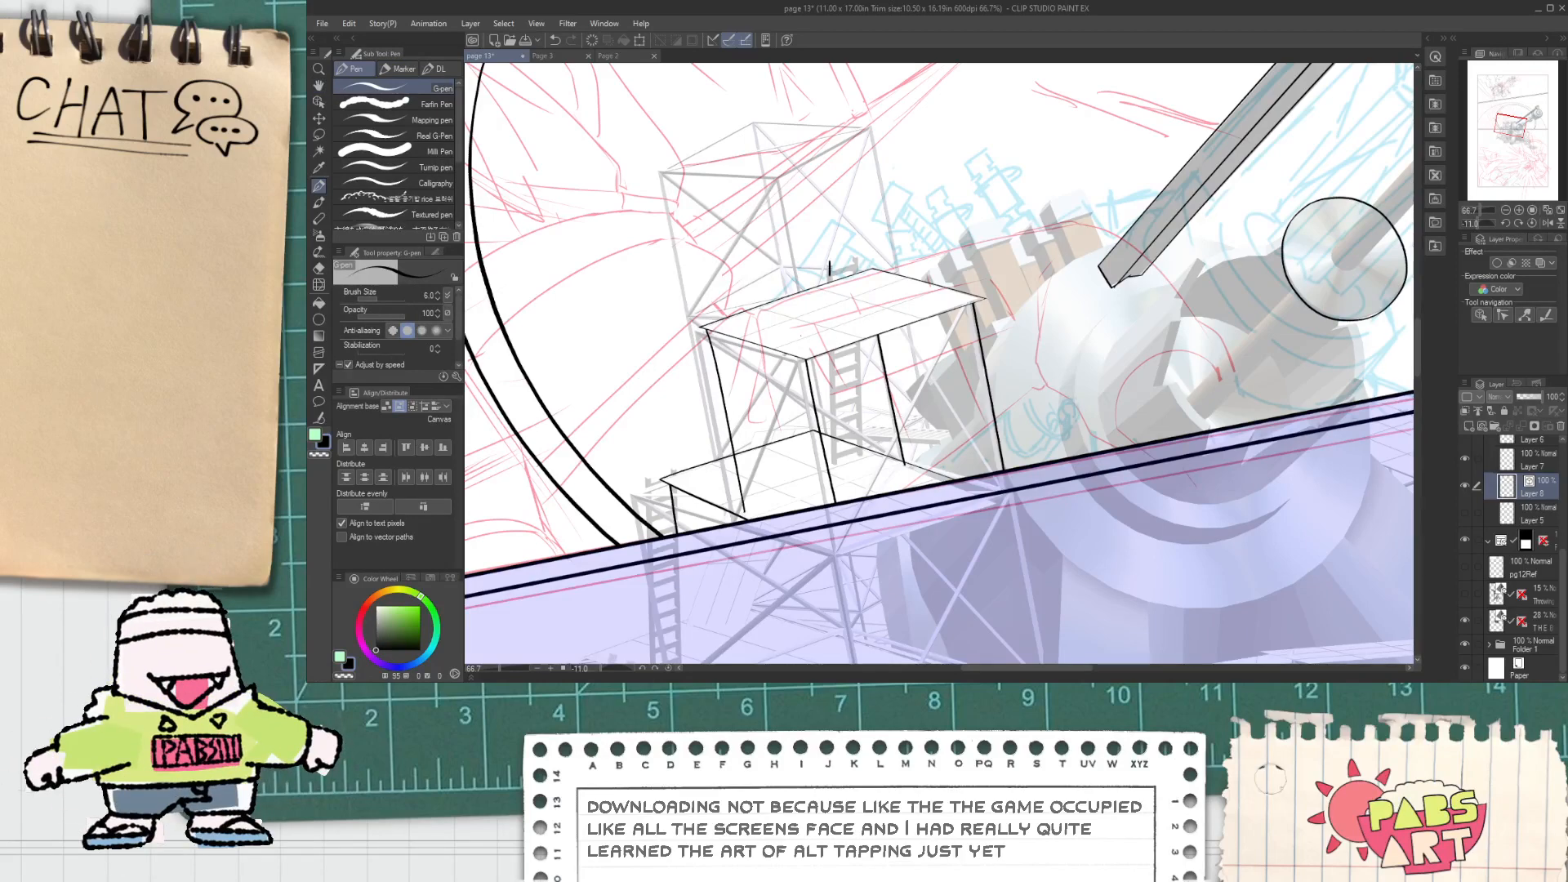
drag(829, 266, 831, 450)
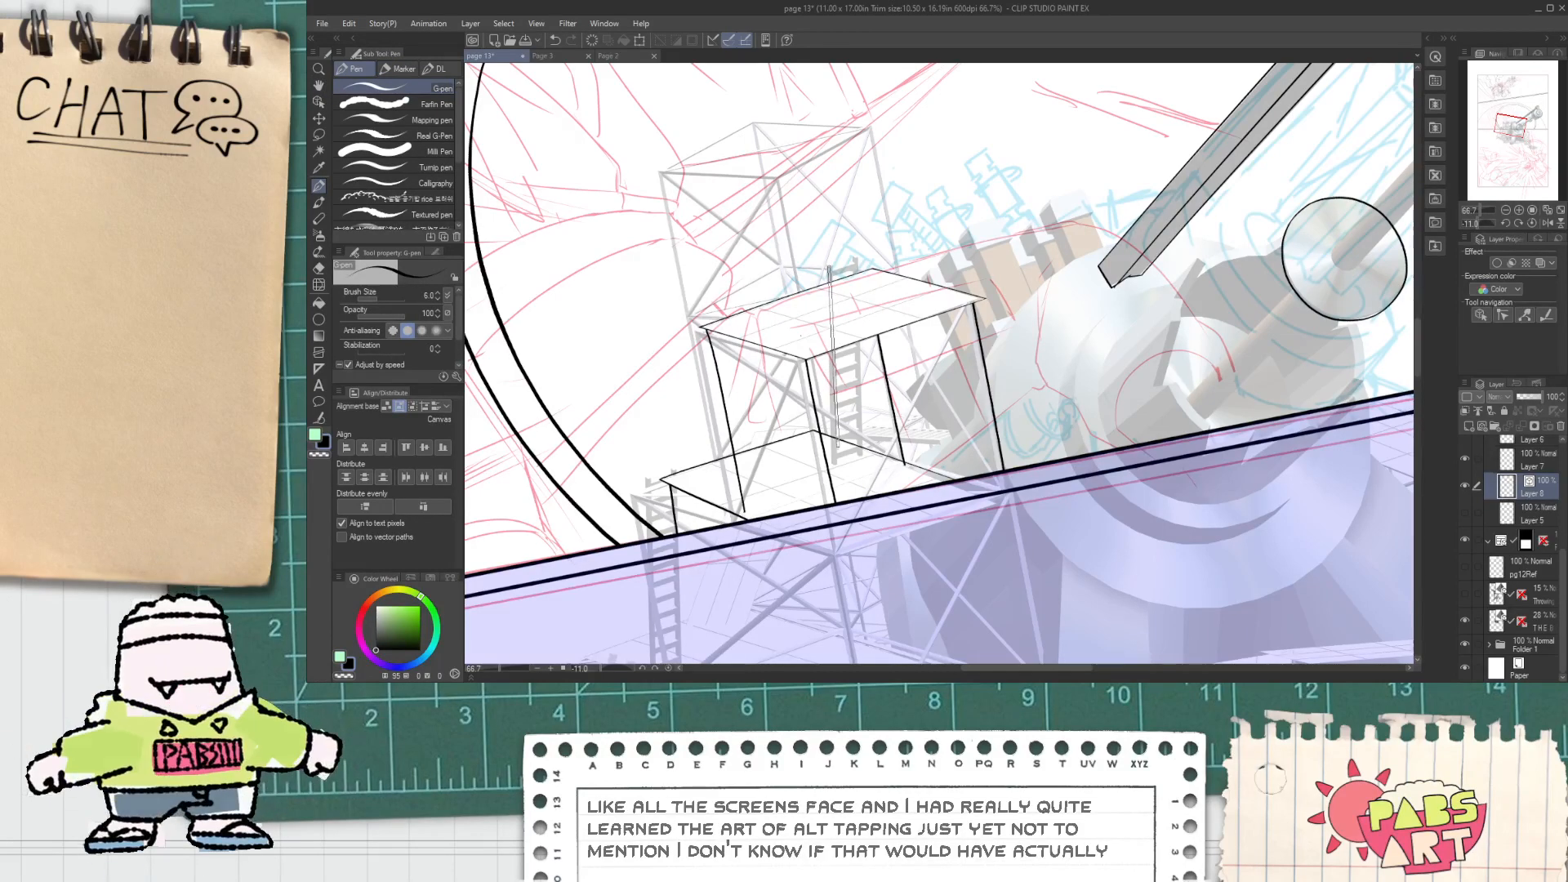
drag(829, 267, 833, 473)
key(ctrl+z)
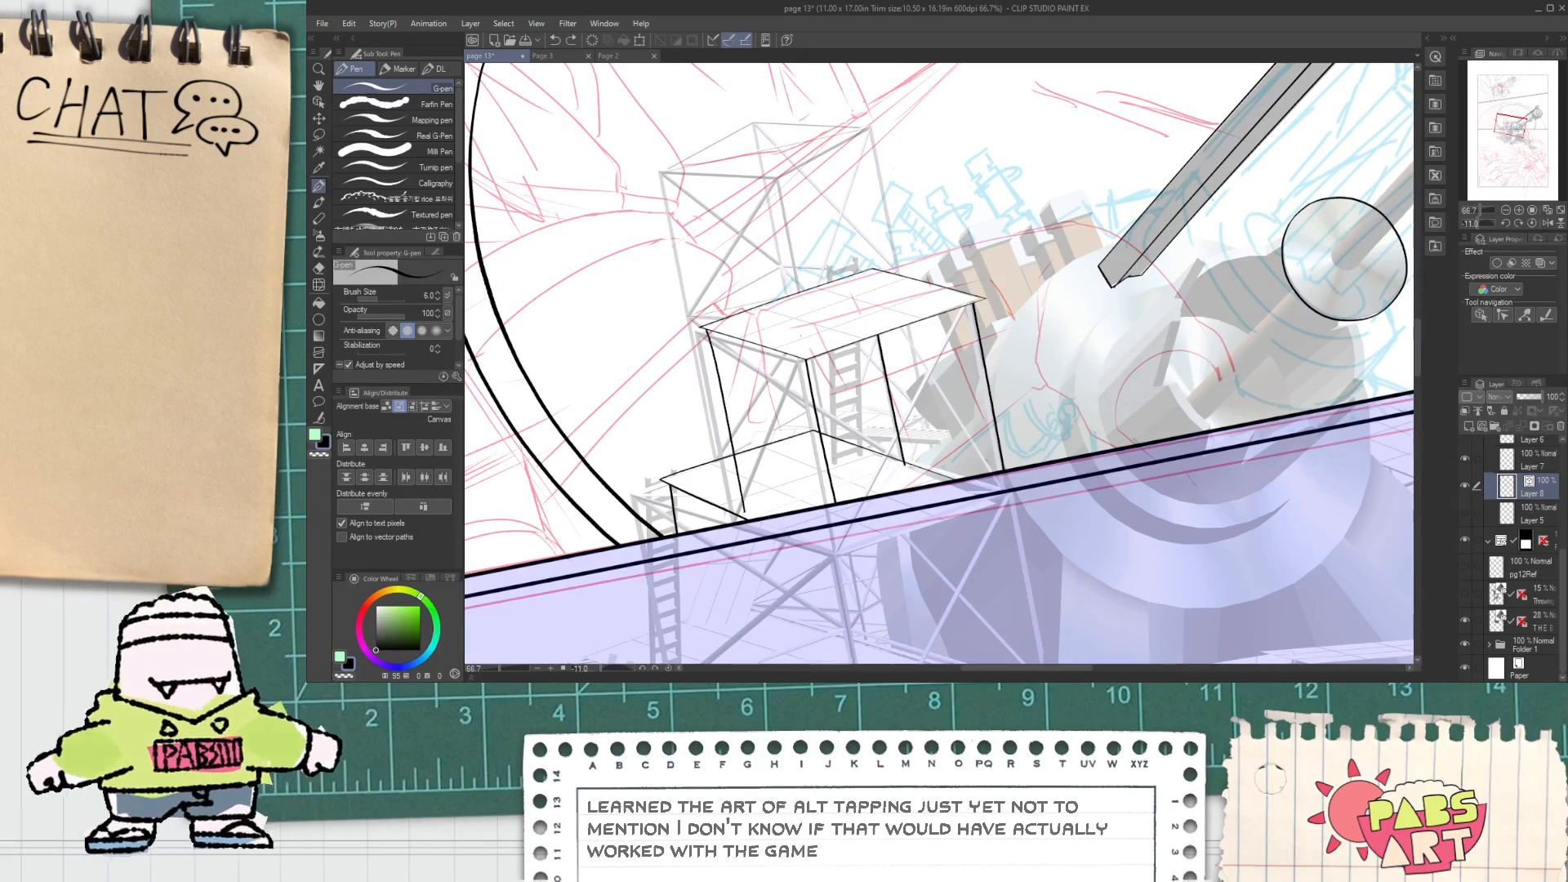
Step: Switch to the Milli Pen at brush size 9.0 and ink the ladder's left rail from above the upper platform to the lower one
click(378, 154)
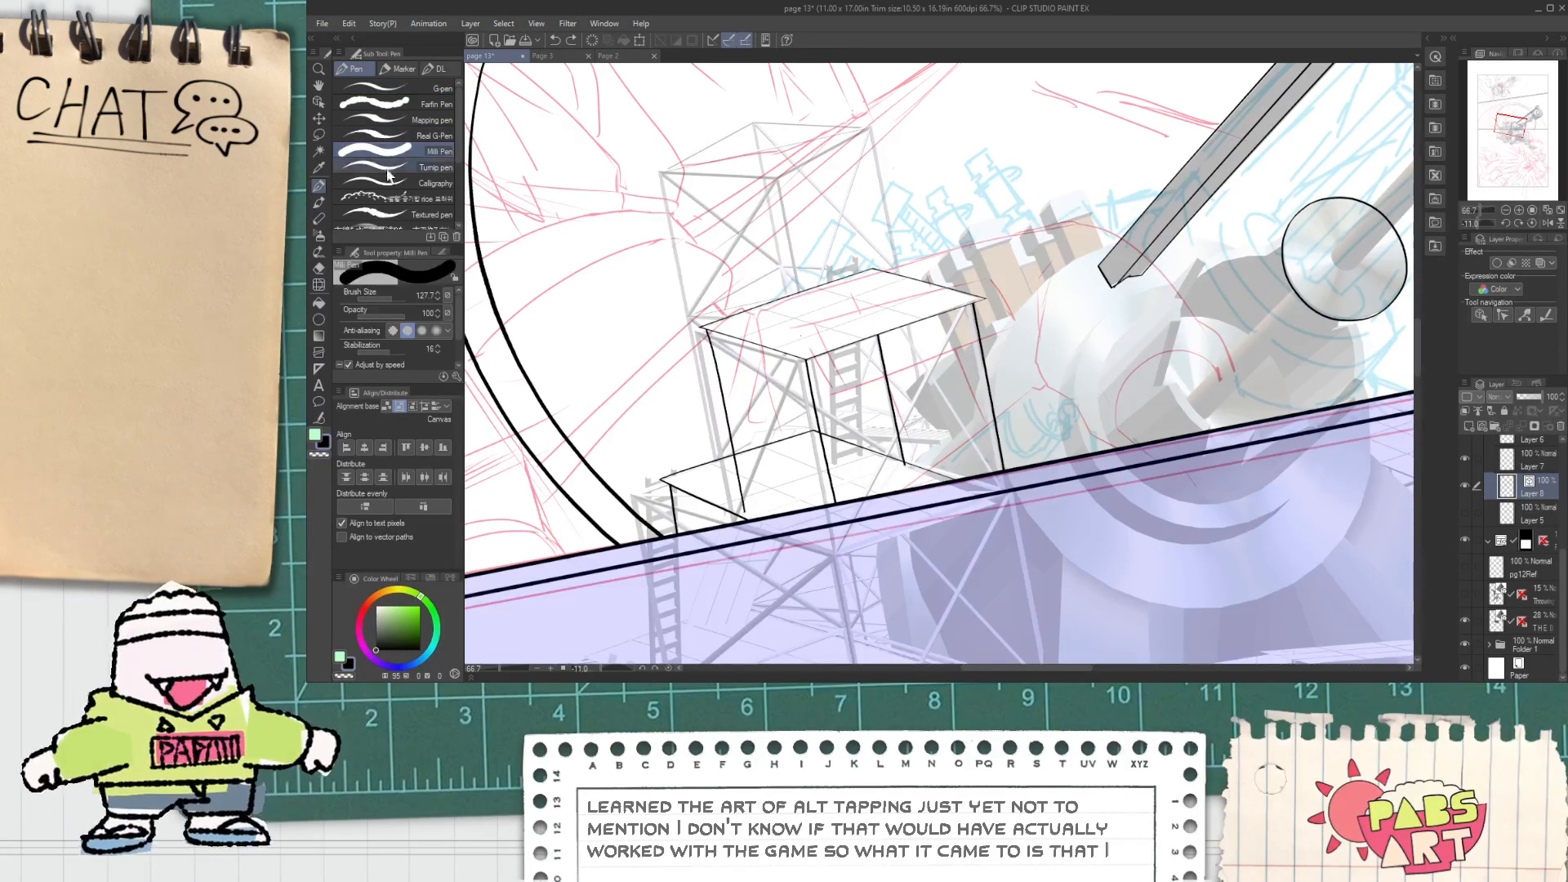
drag(394, 296, 382, 290)
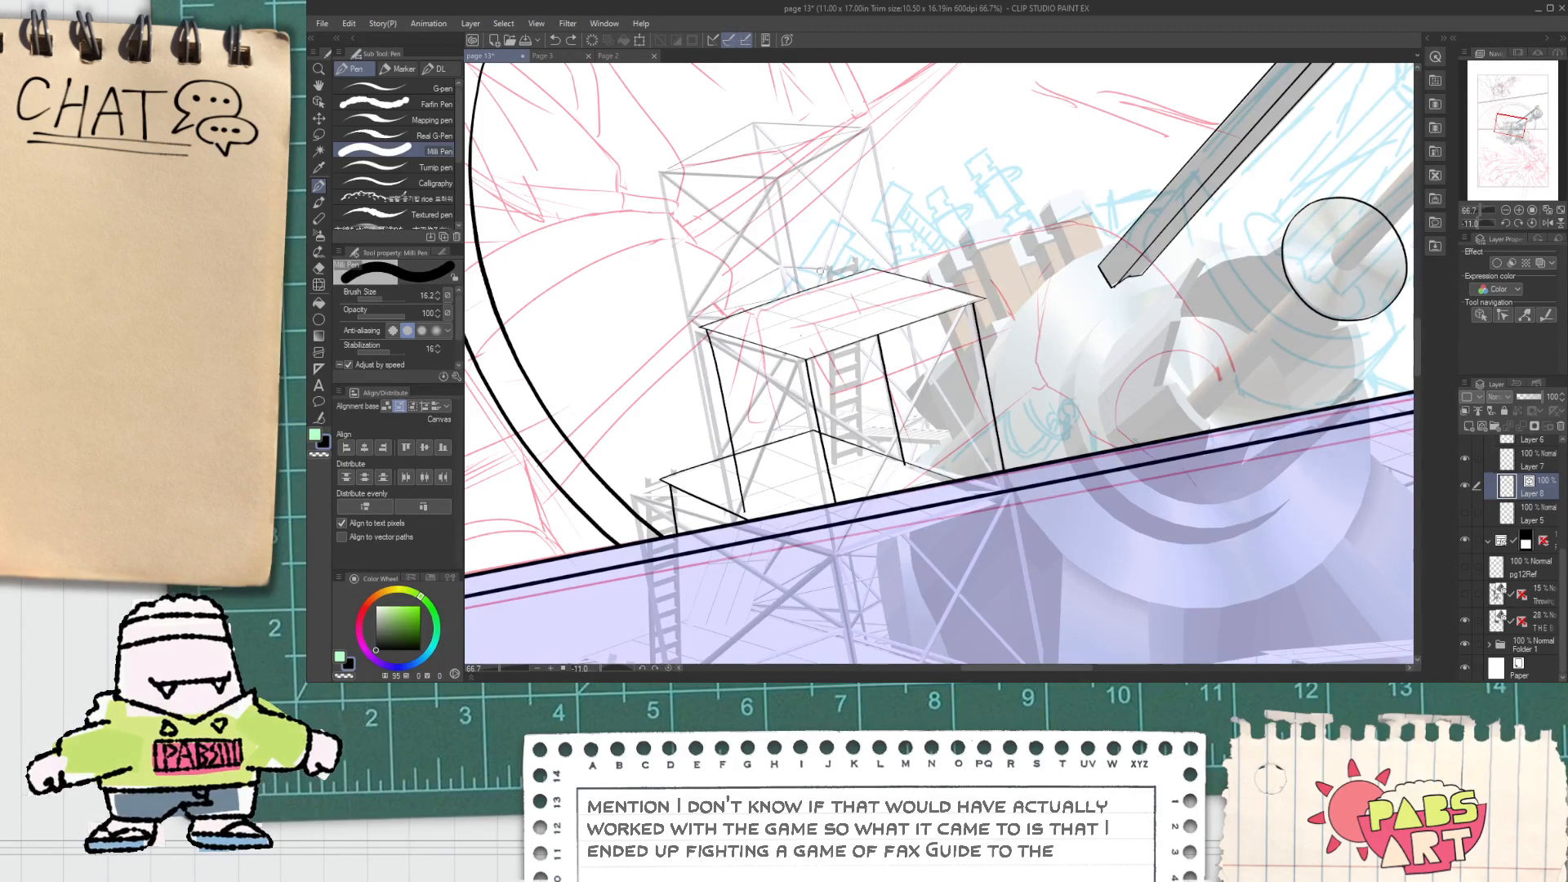
drag(829, 268, 833, 466)
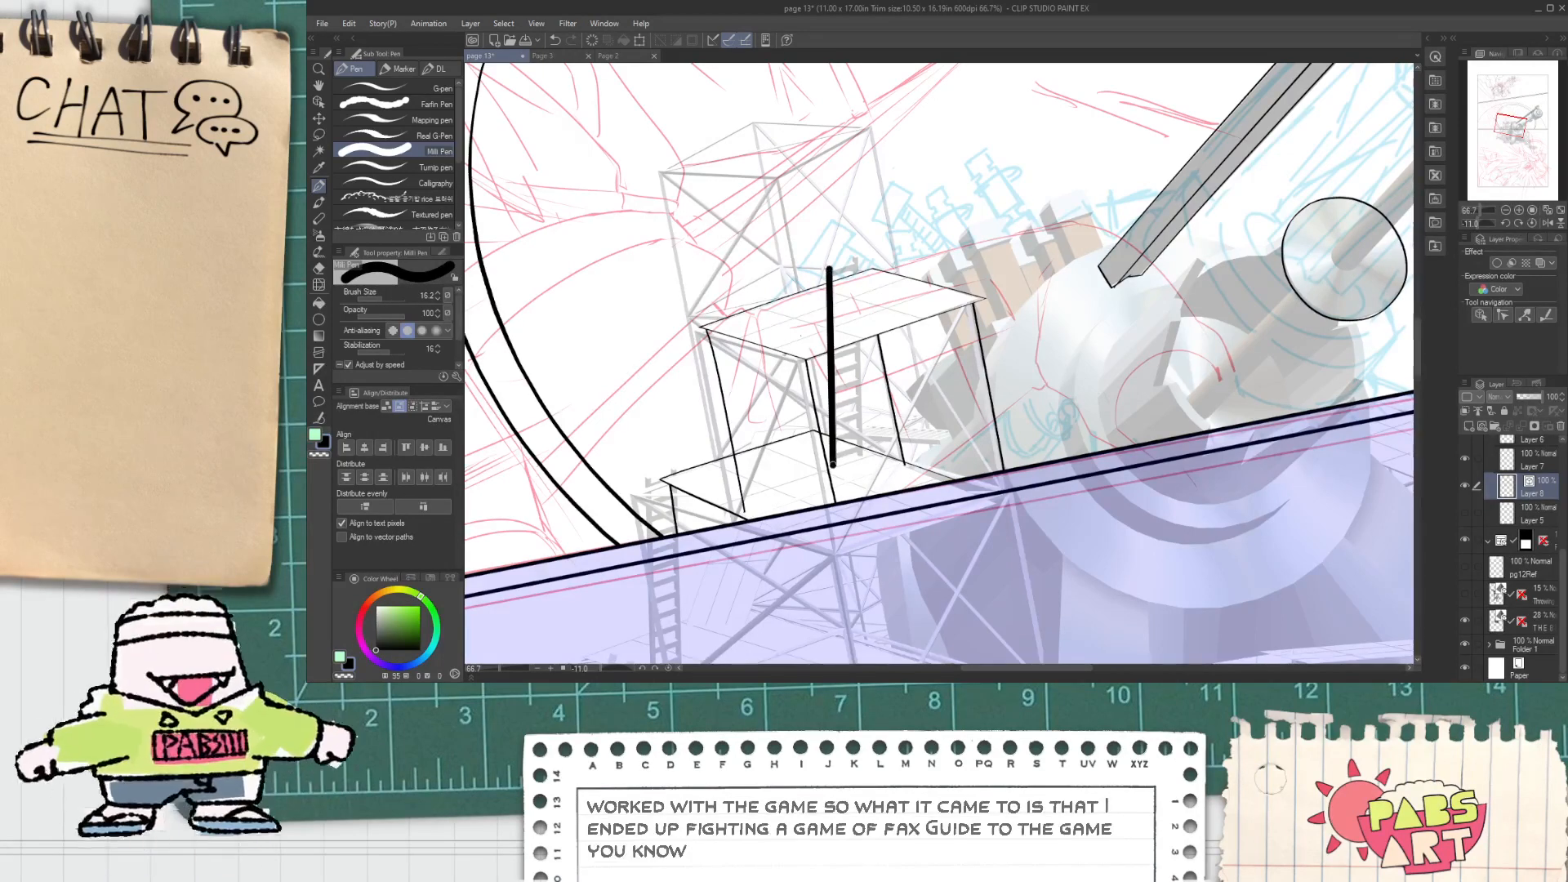
key(ctrl+z)
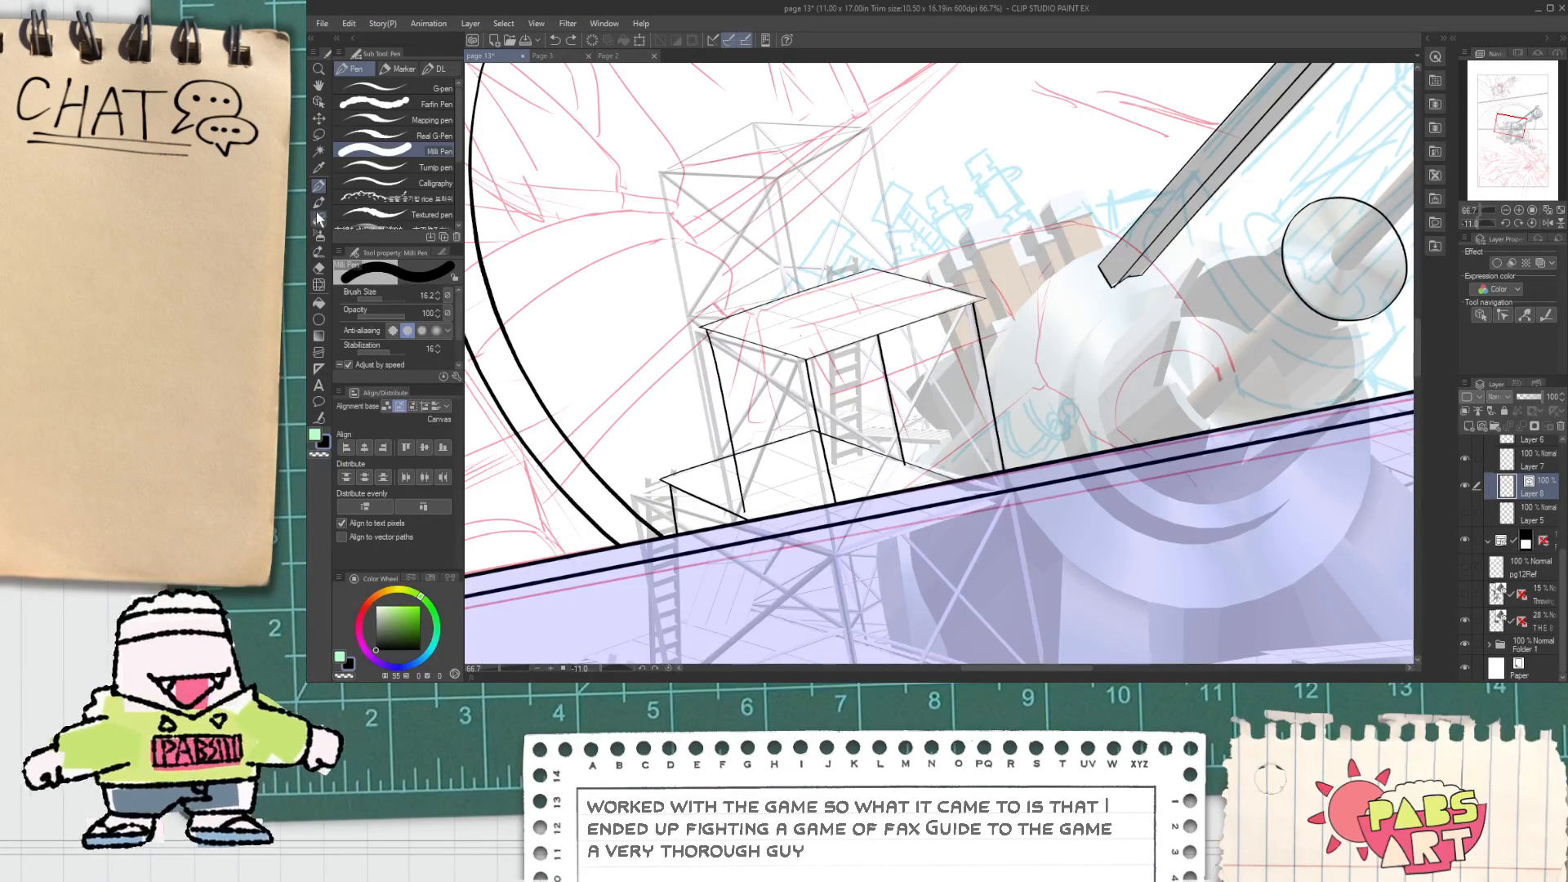
click(438, 298)
click(439, 298)
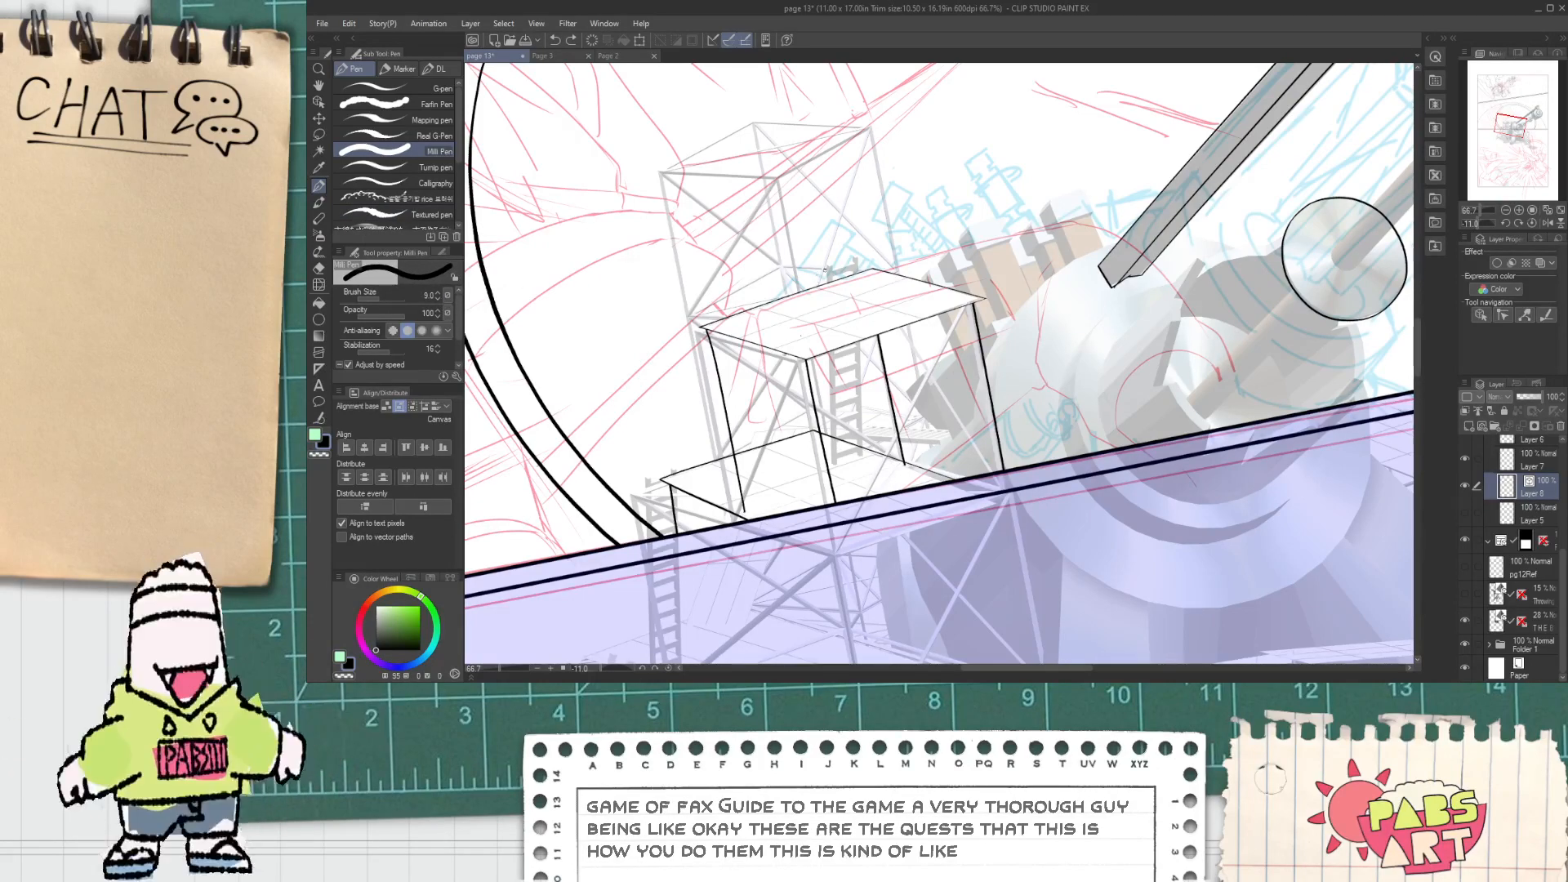
drag(829, 268, 824, 442)
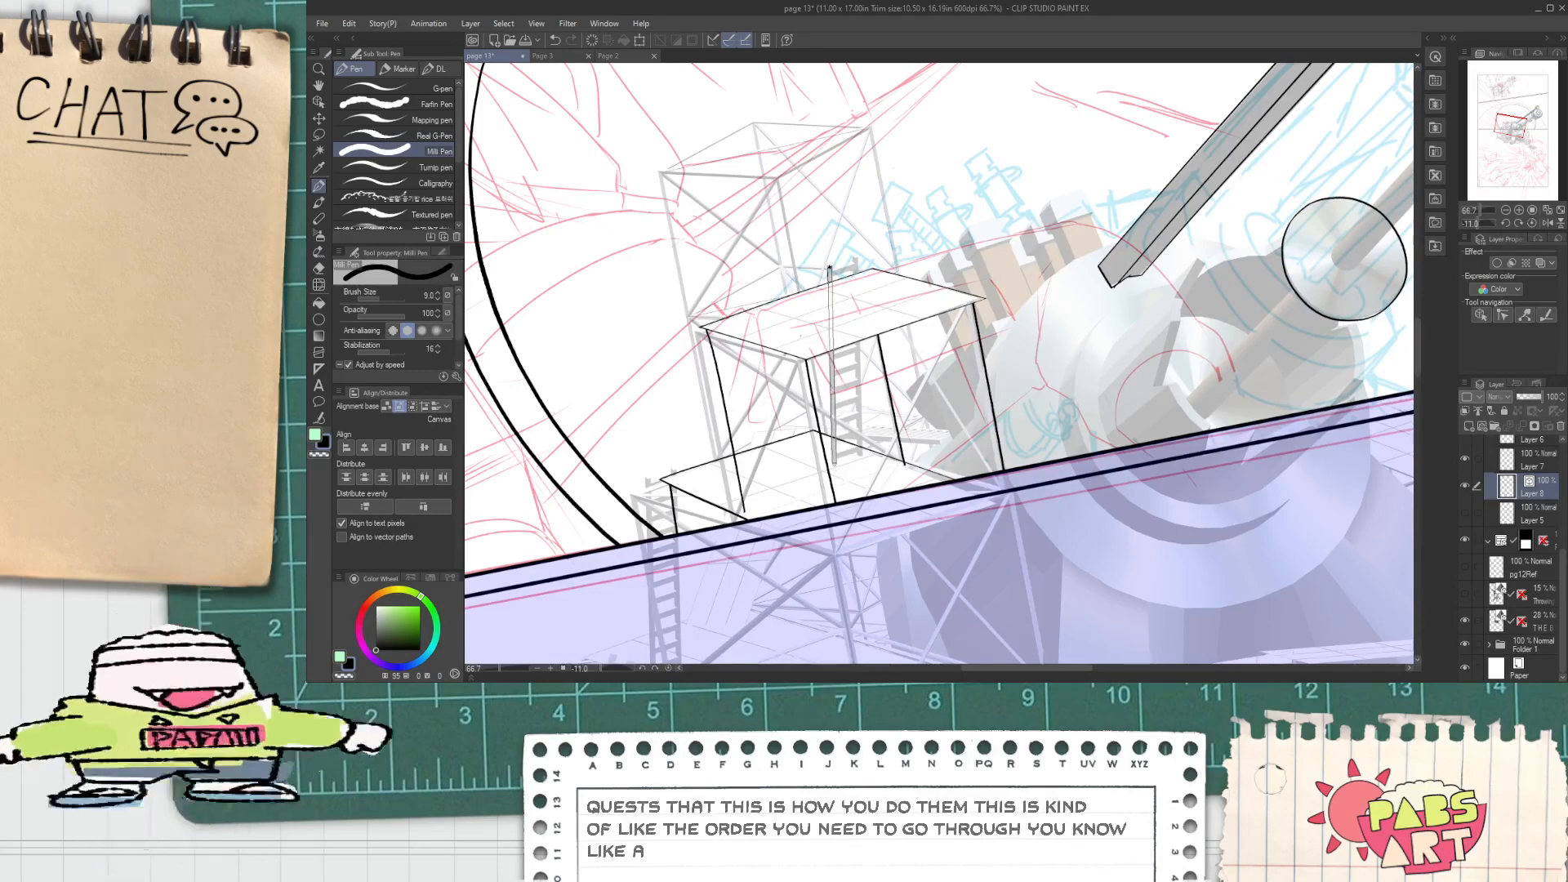
Step: Finish the ladder's left rail, ink a parallel right rail, and join them with a top rung trimmed at the right rail
shift+click(833, 464)
drag(853, 426, 856, 260)
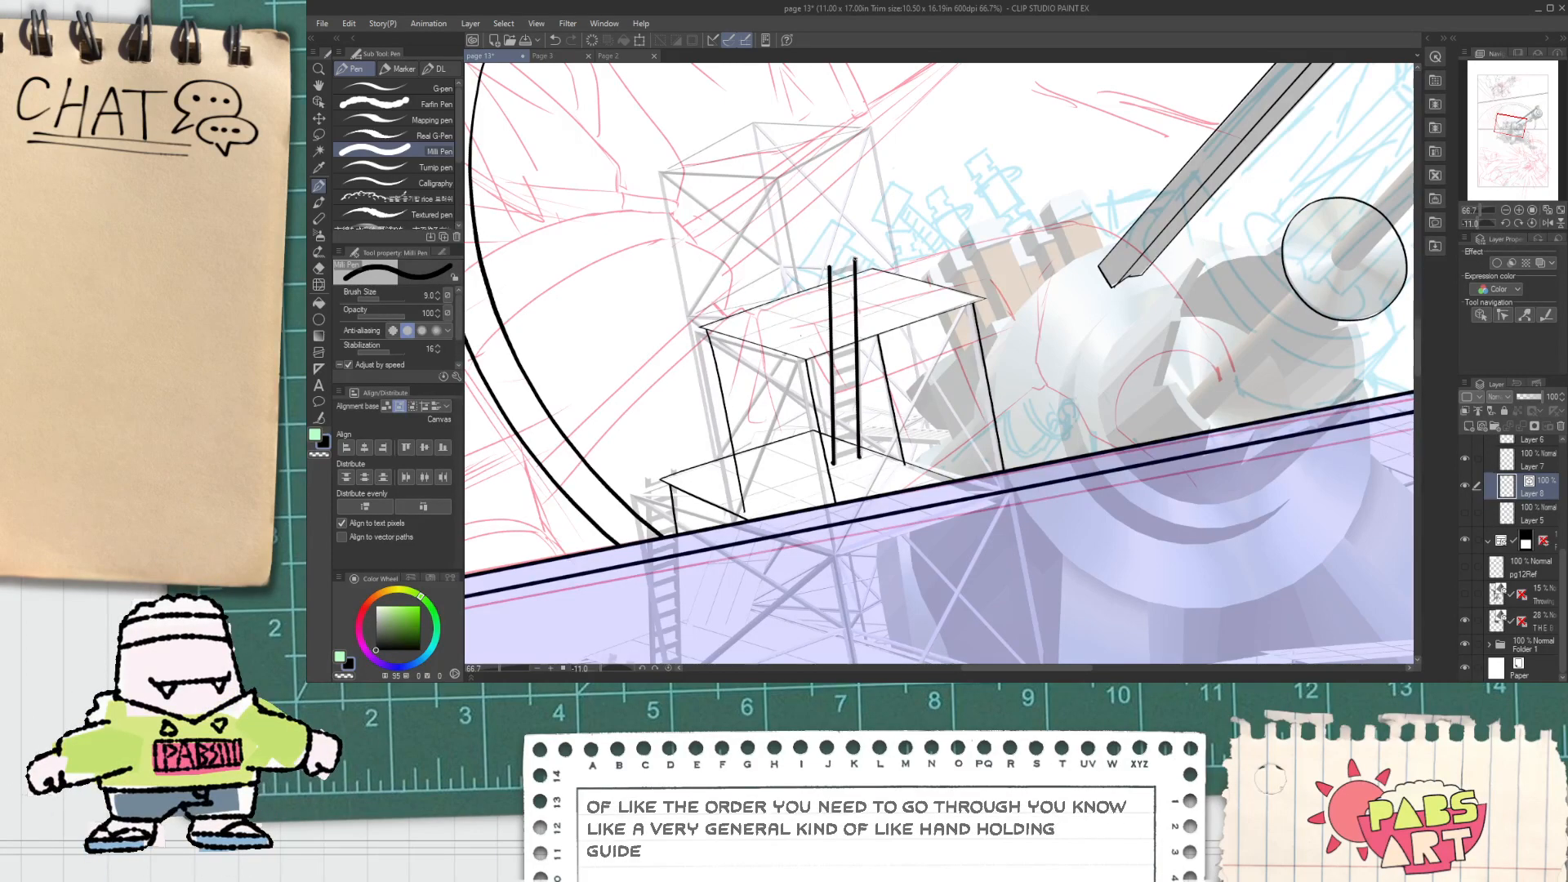
scroll(845, 461, up, 2)
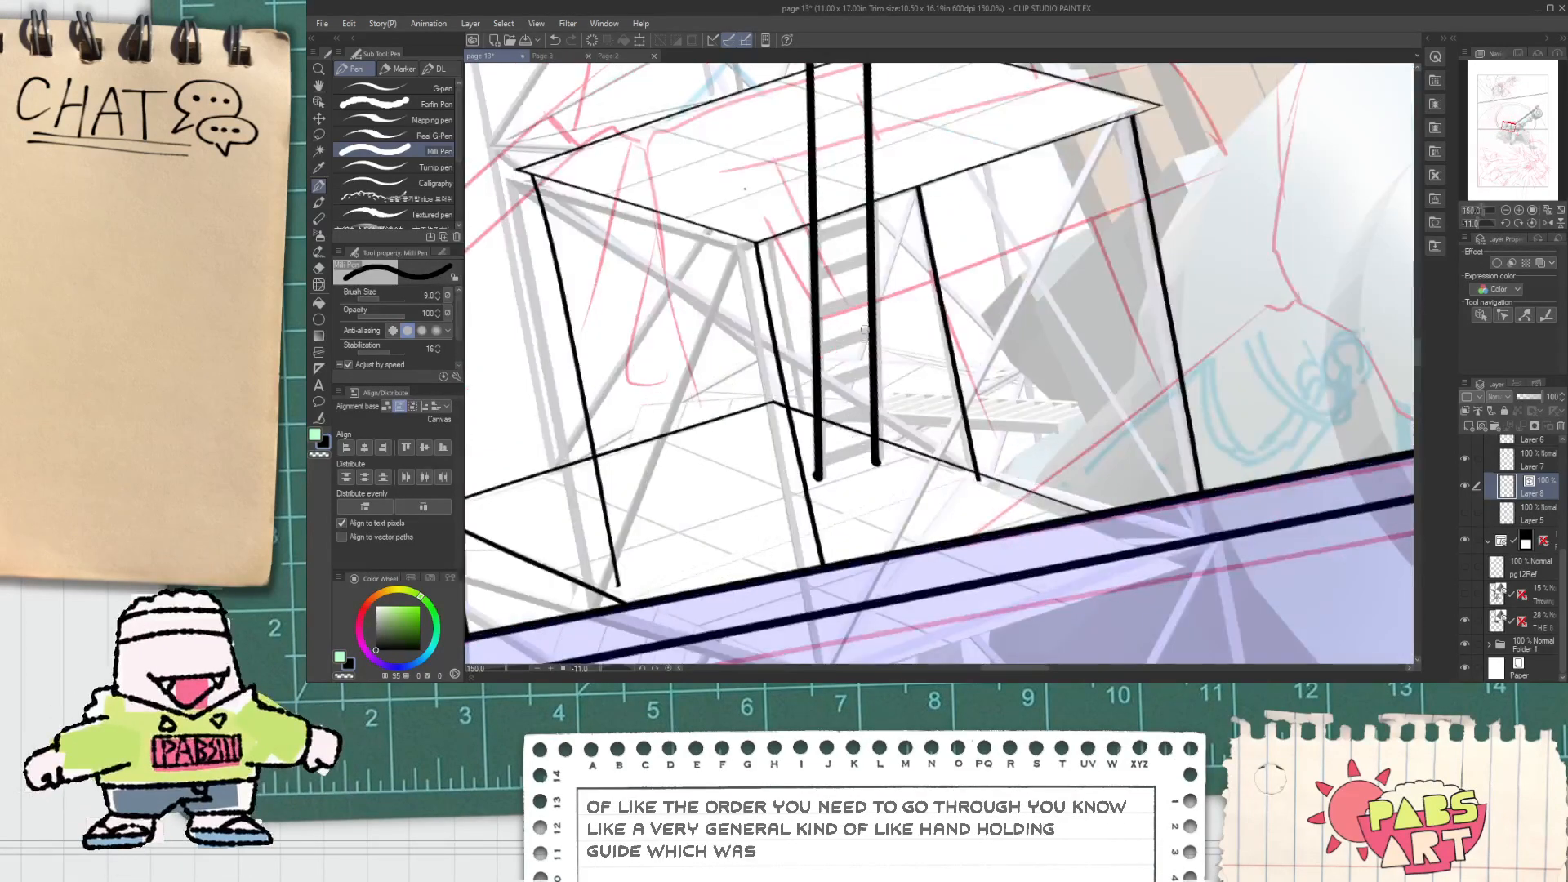
key(space)
drag(846, 371, 851, 470)
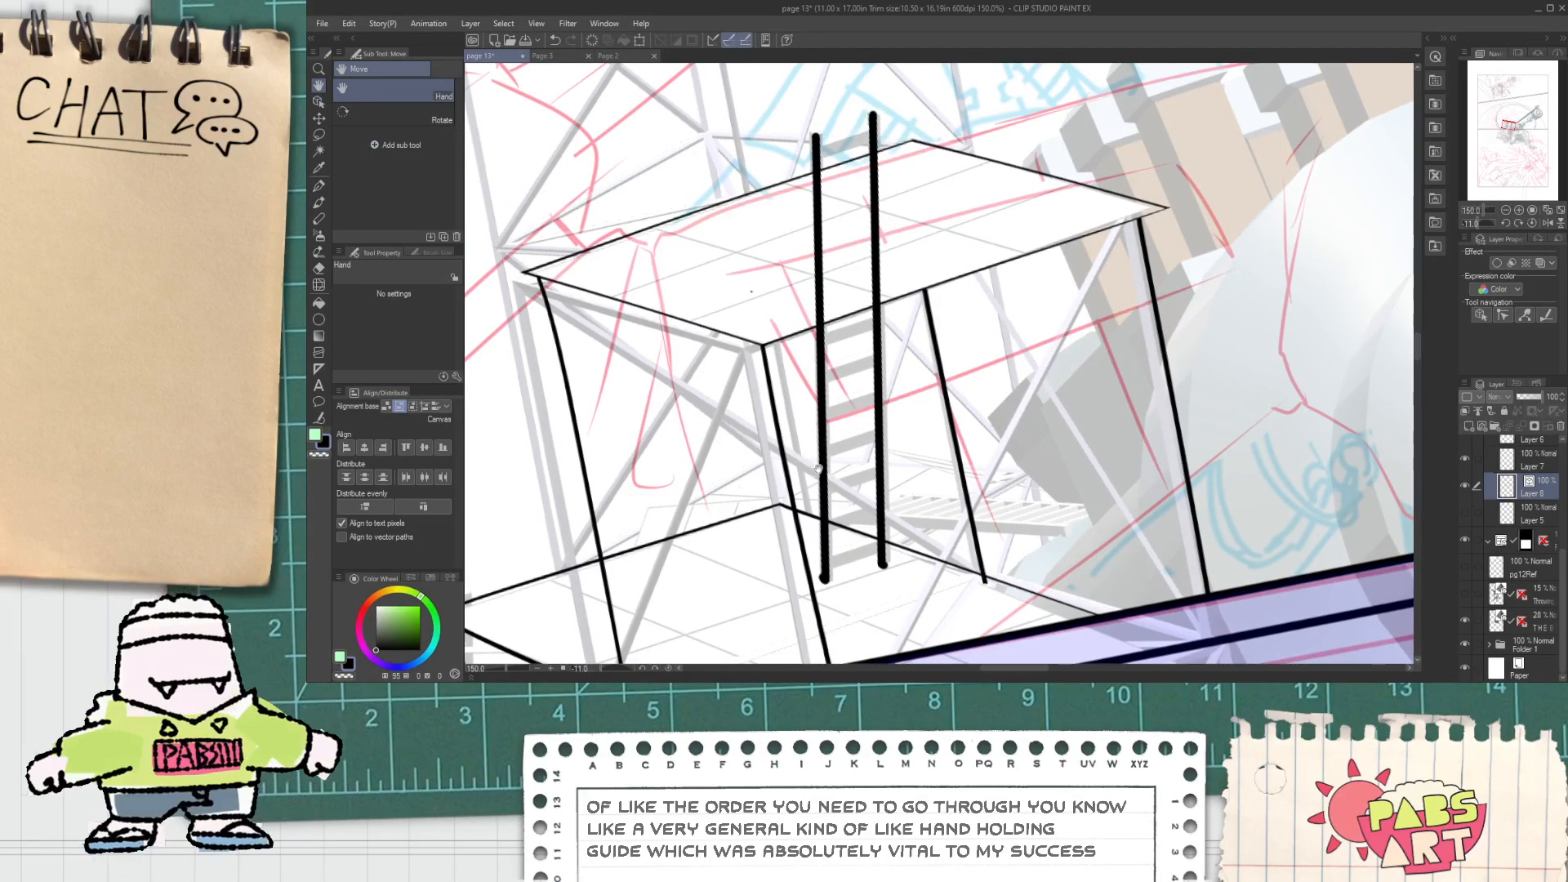
key(o)
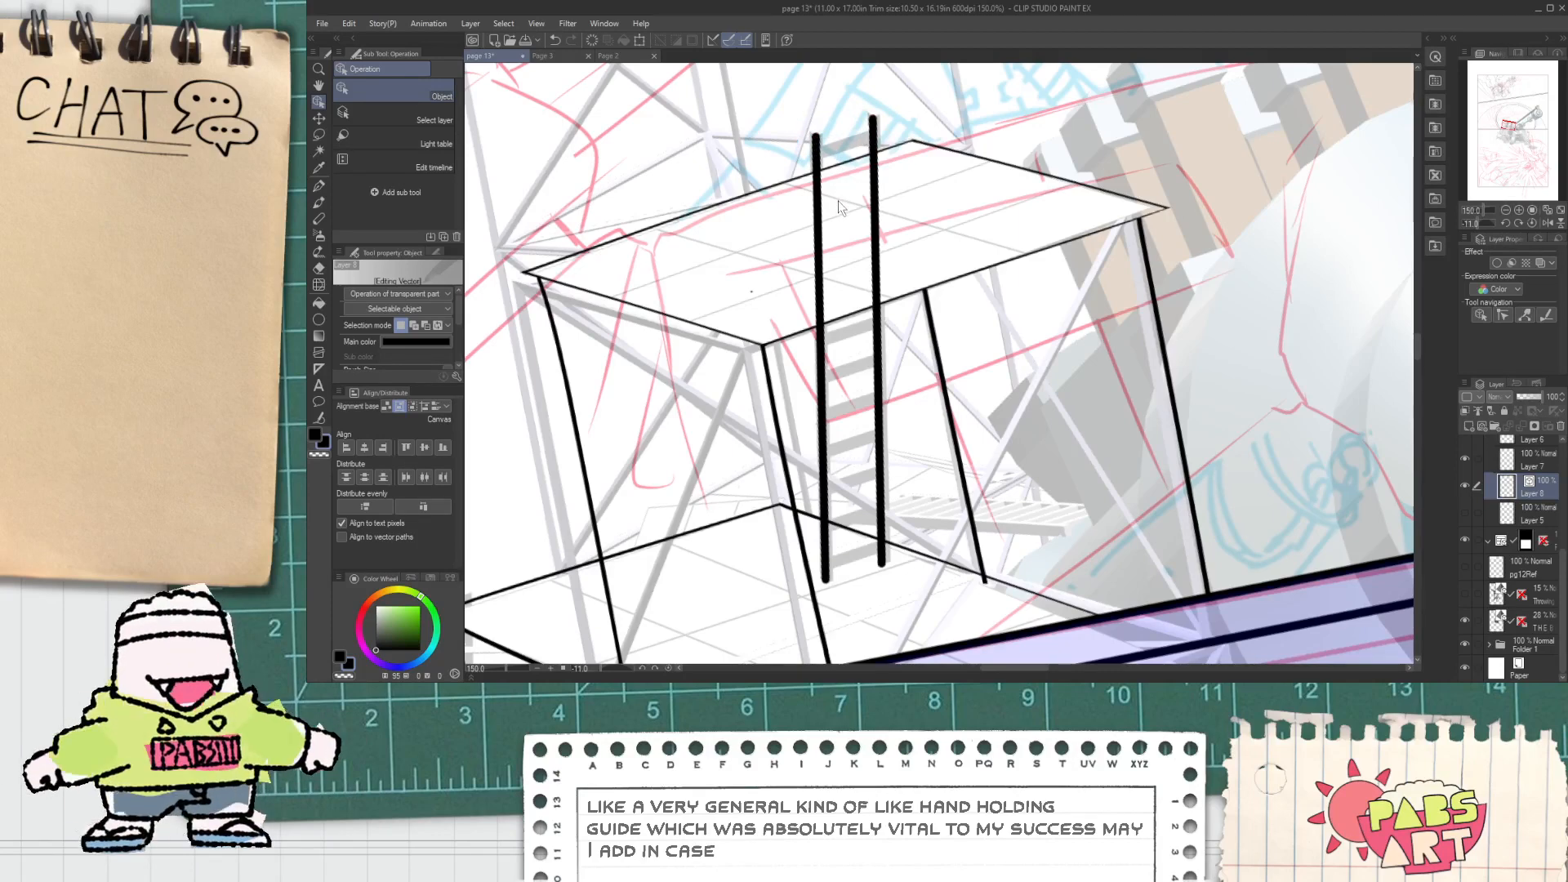
key(p)
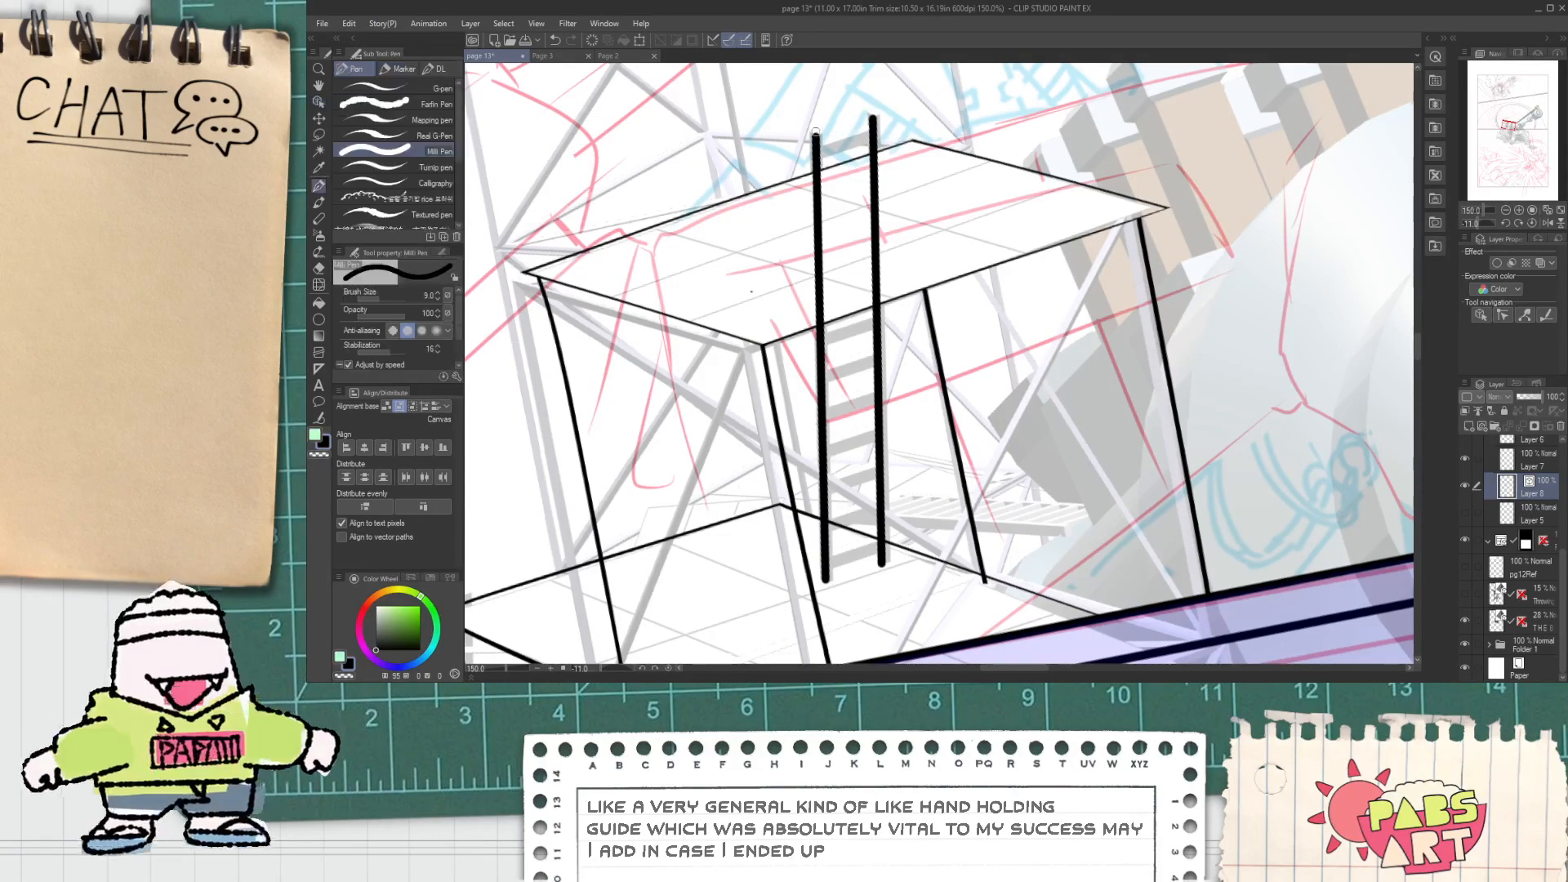
scroll(825, 171, up, 3)
drag(802, 170, 954, 132)
key(e)
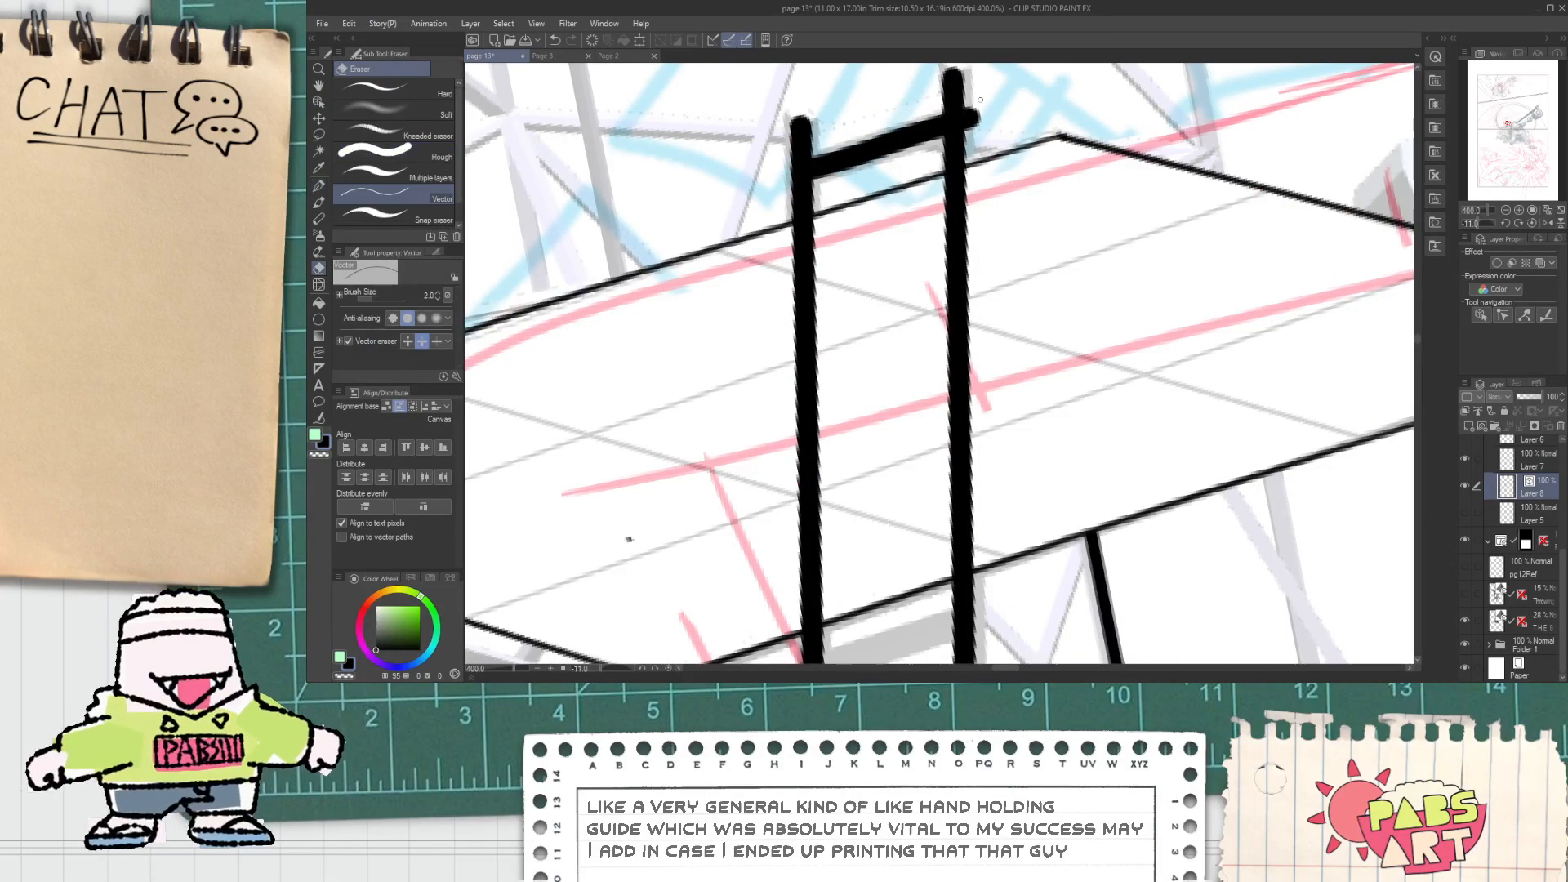
Step: Ink three ladder rungs between the rails just below the upper platform's front edge, following the 3D reference and trimming the overshoot
scroll(947, 151, down, 3)
key(p)
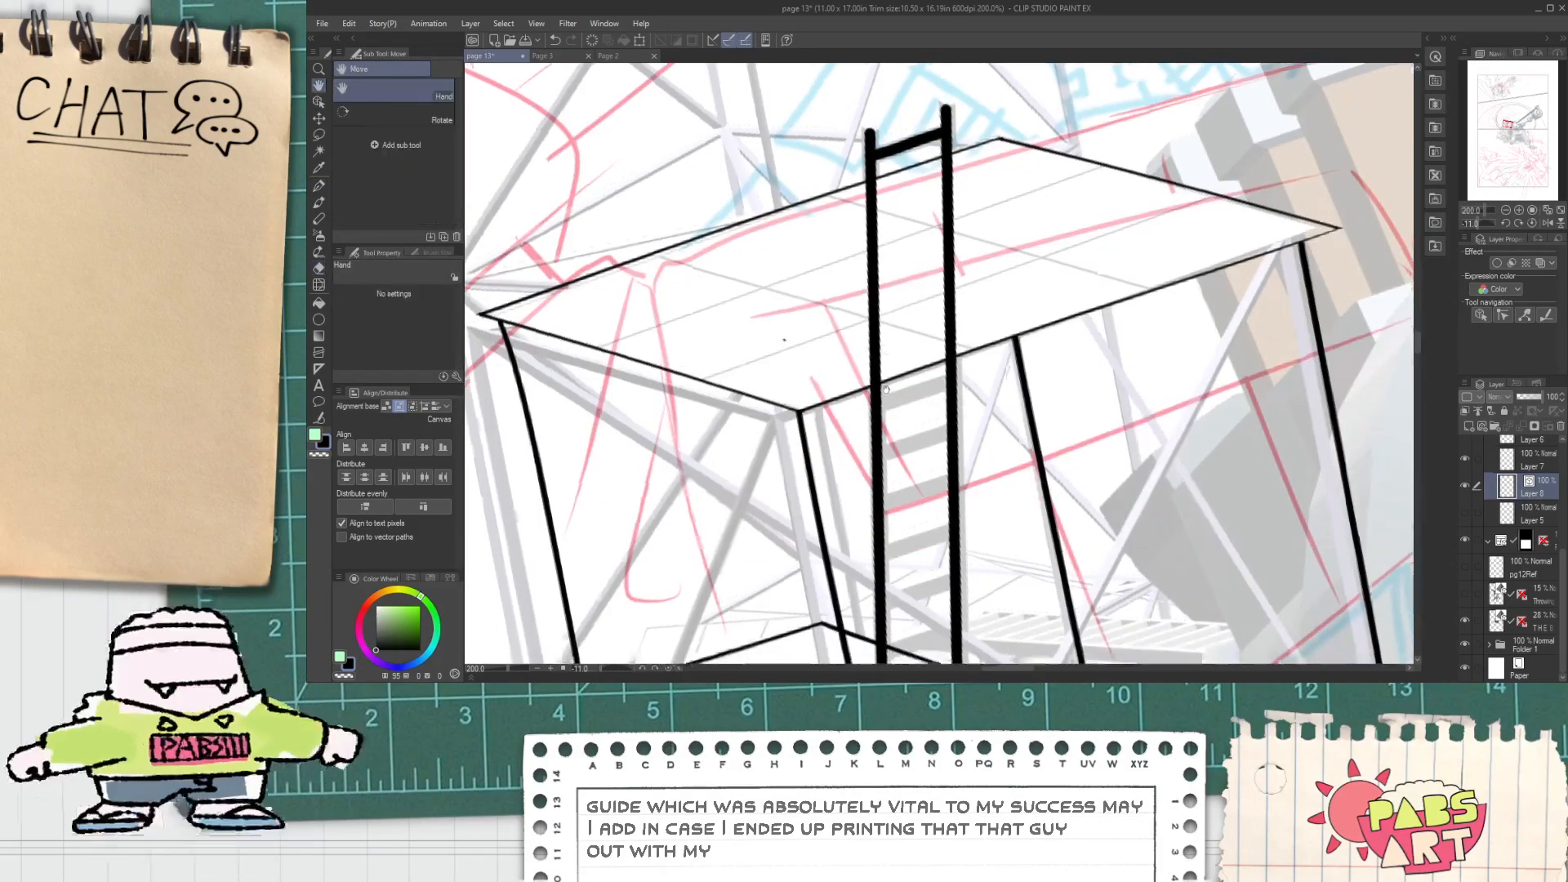
scroll(862, 318, up, 5)
drag(862, 319, 1113, 217)
key(ctrl+z)
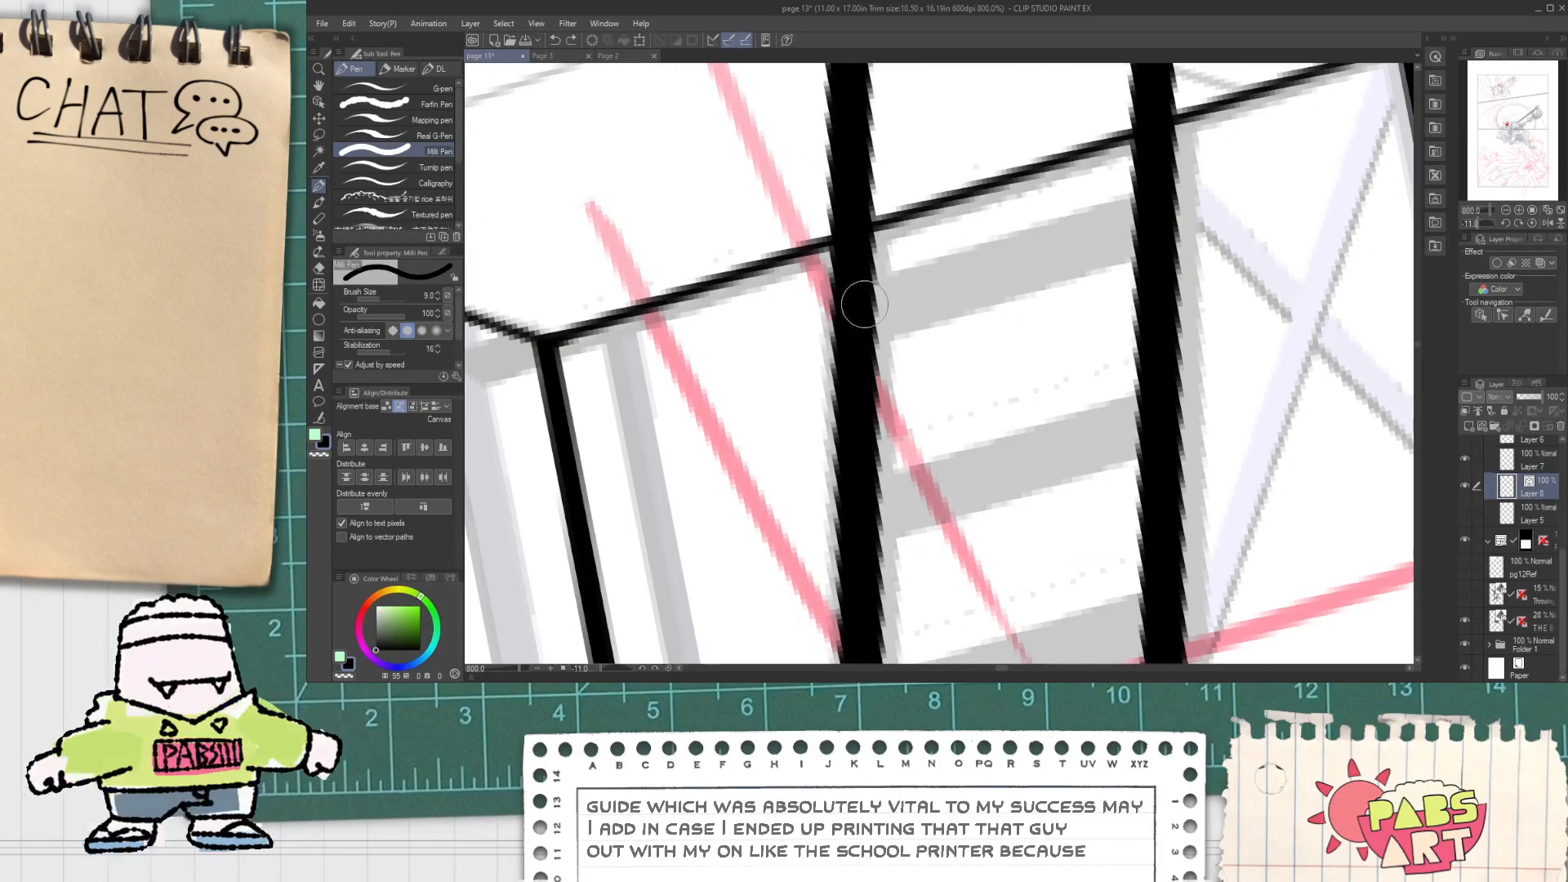
drag(850, 308, 1130, 234)
scroll(1086, 255, down, 3)
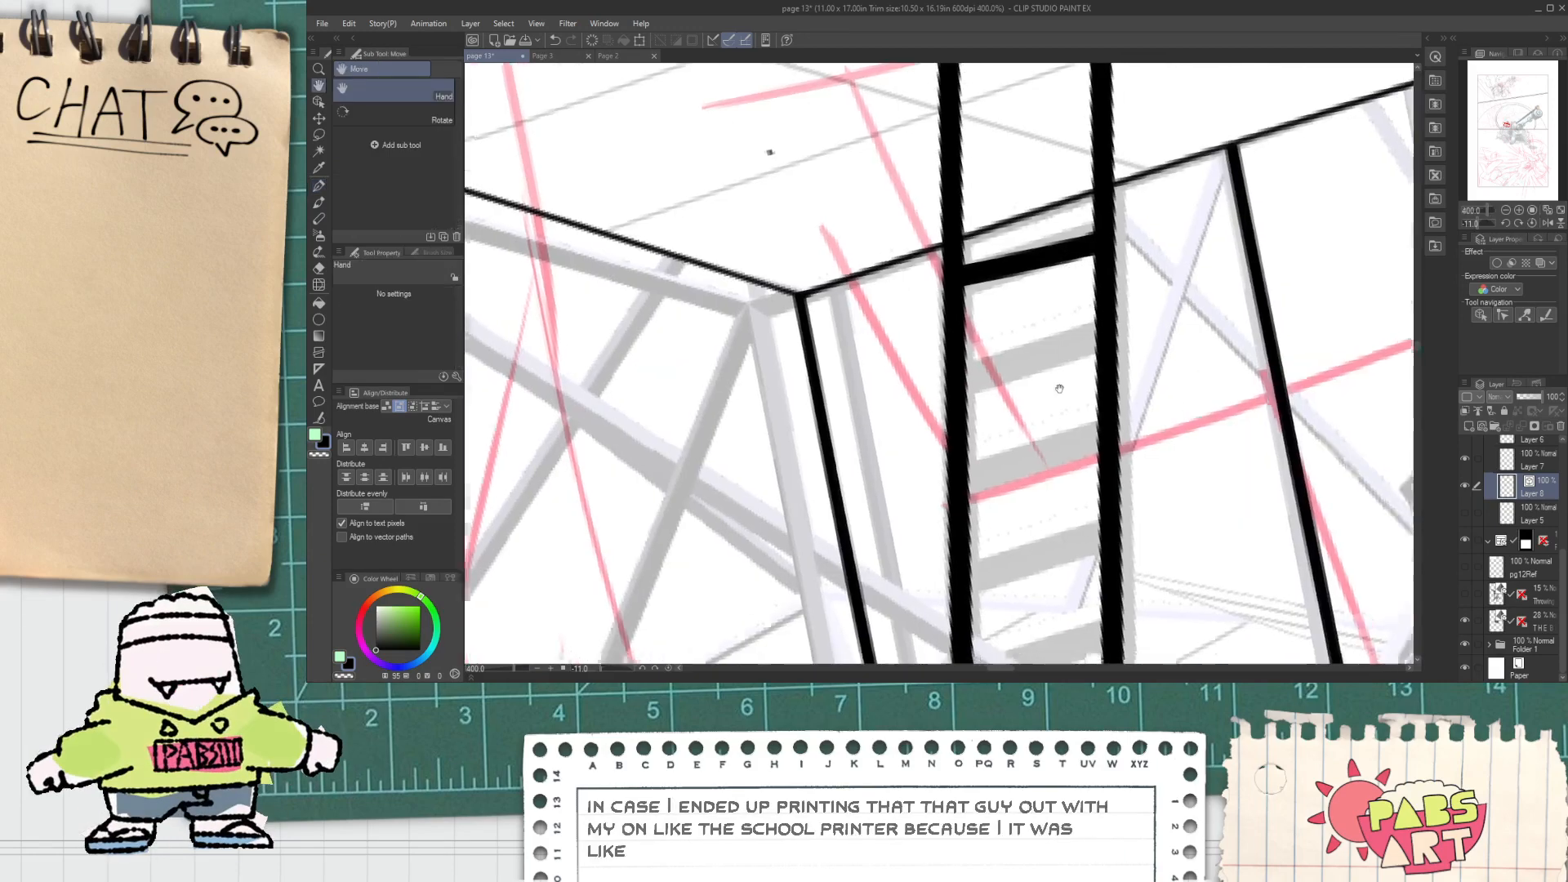
drag(876, 279, 1052, 235)
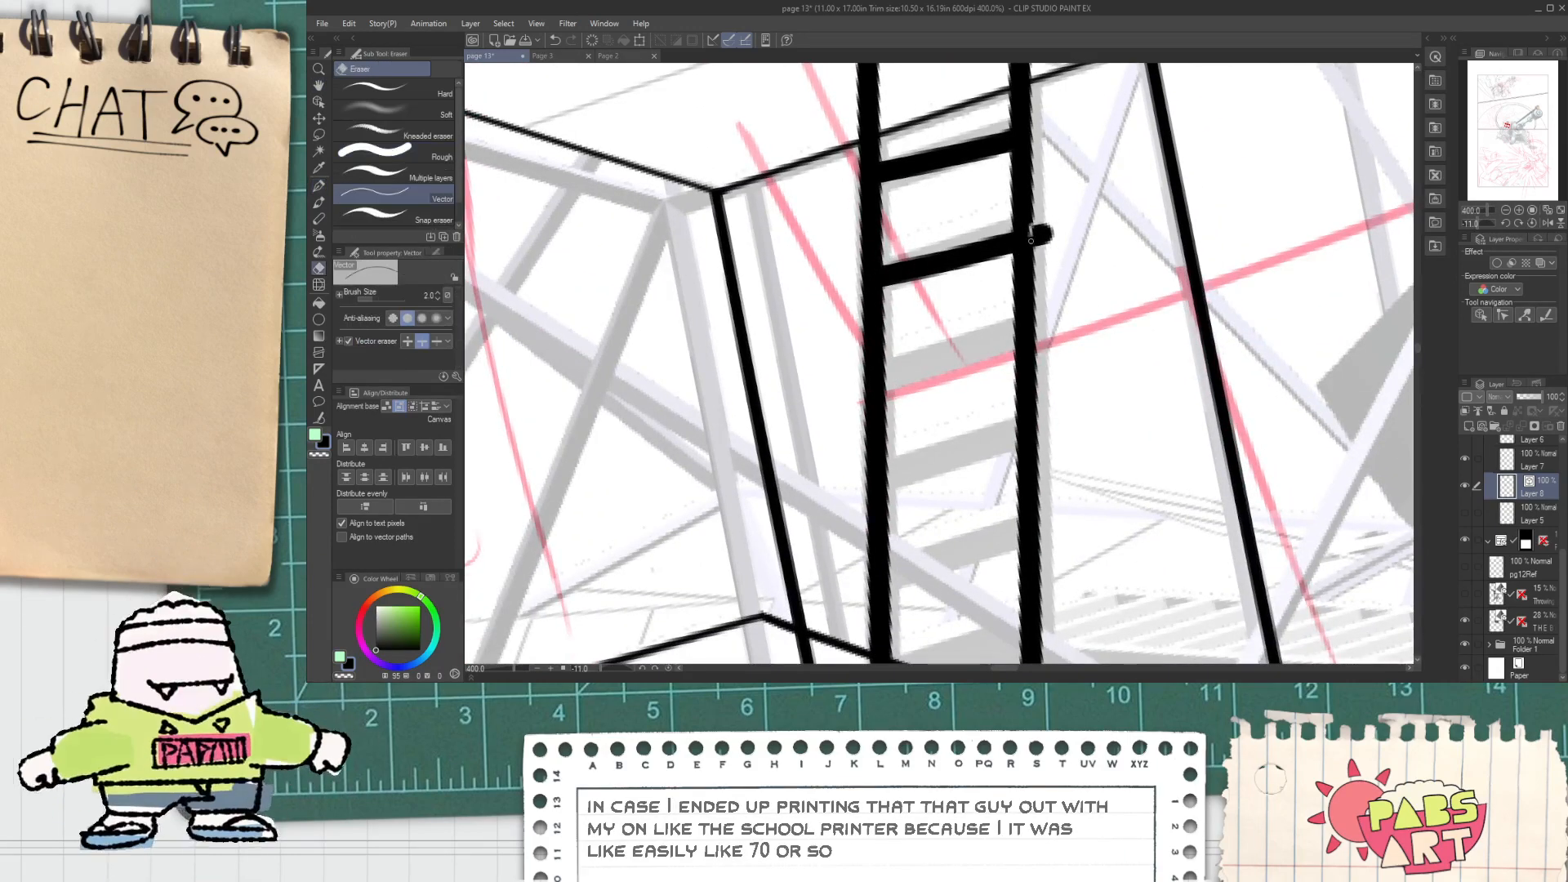
drag(872, 388, 1016, 320)
key(ctrl+z)
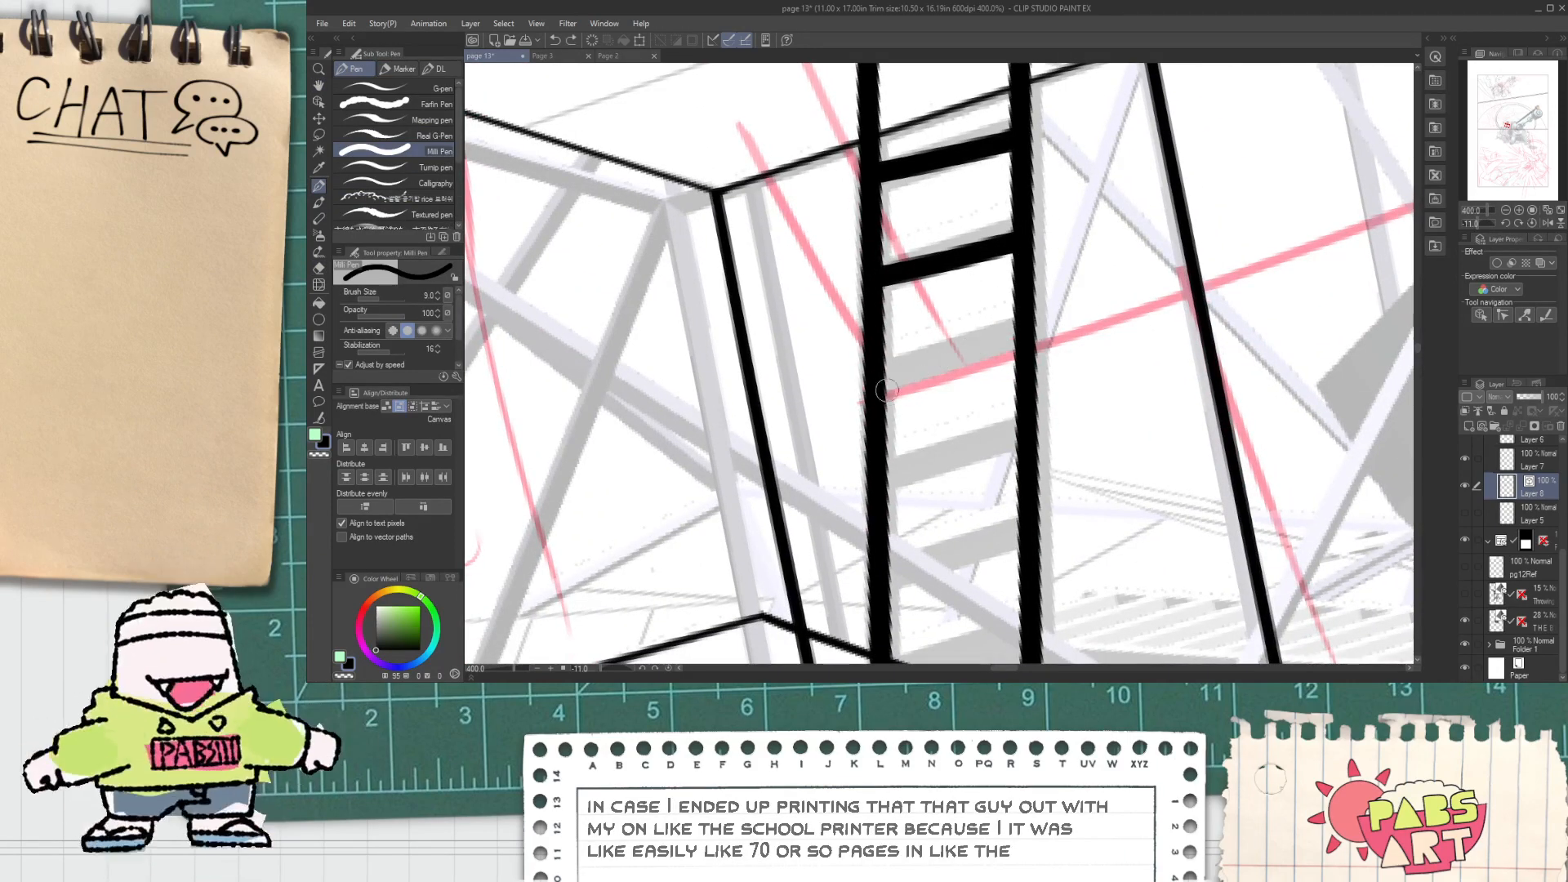
drag(867, 392, 1029, 341)
drag(880, 475, 1060, 412)
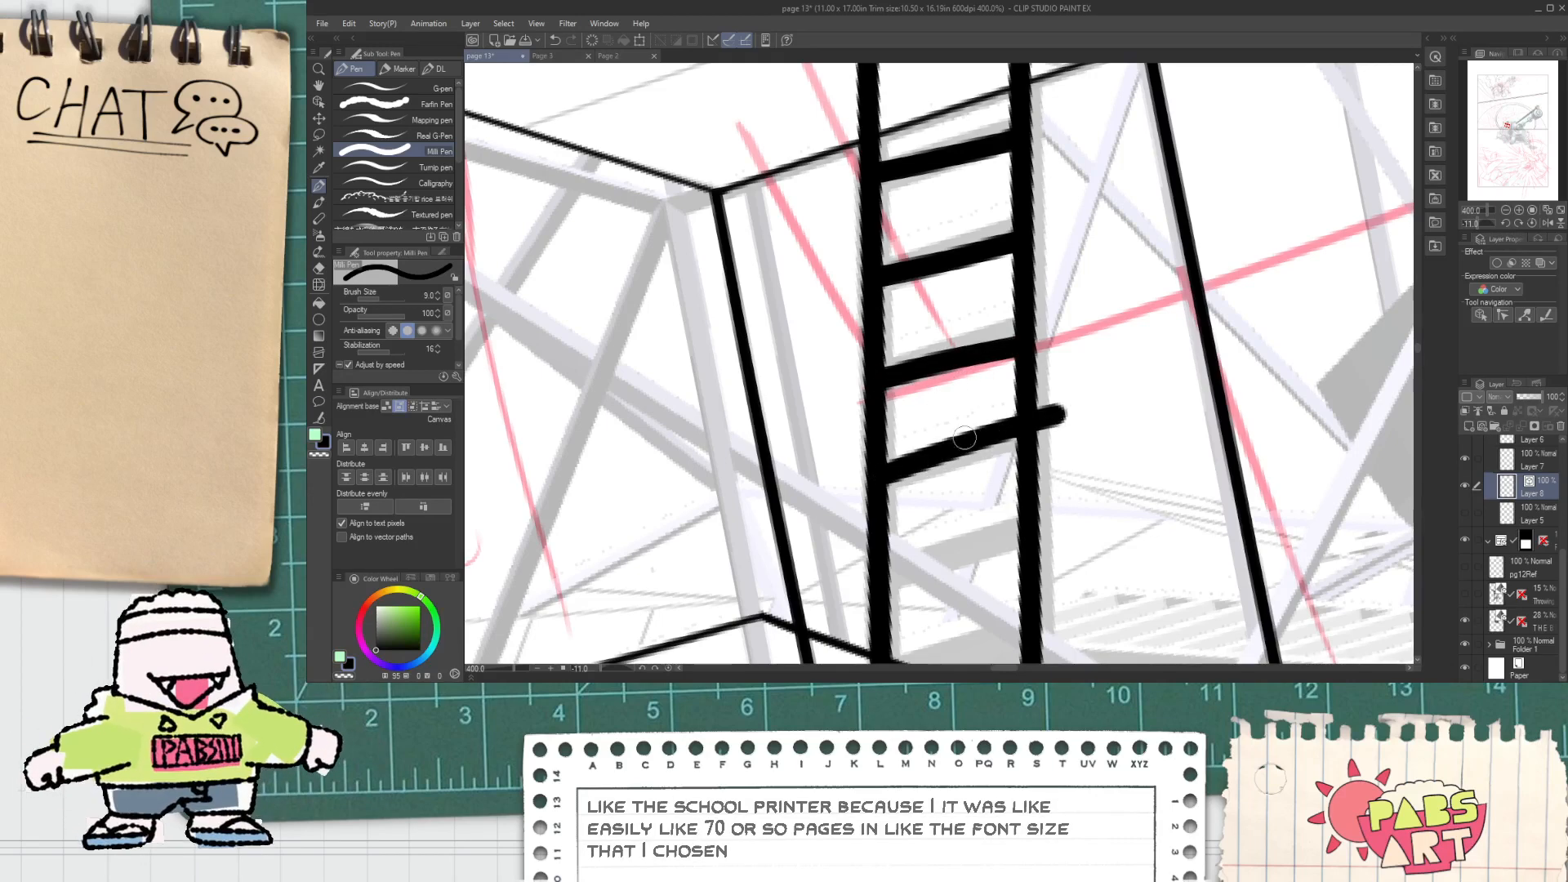
key(ctrl+z)
drag(867, 480, 1033, 415)
key(ctrl+z)
drag(872, 483, 1057, 425)
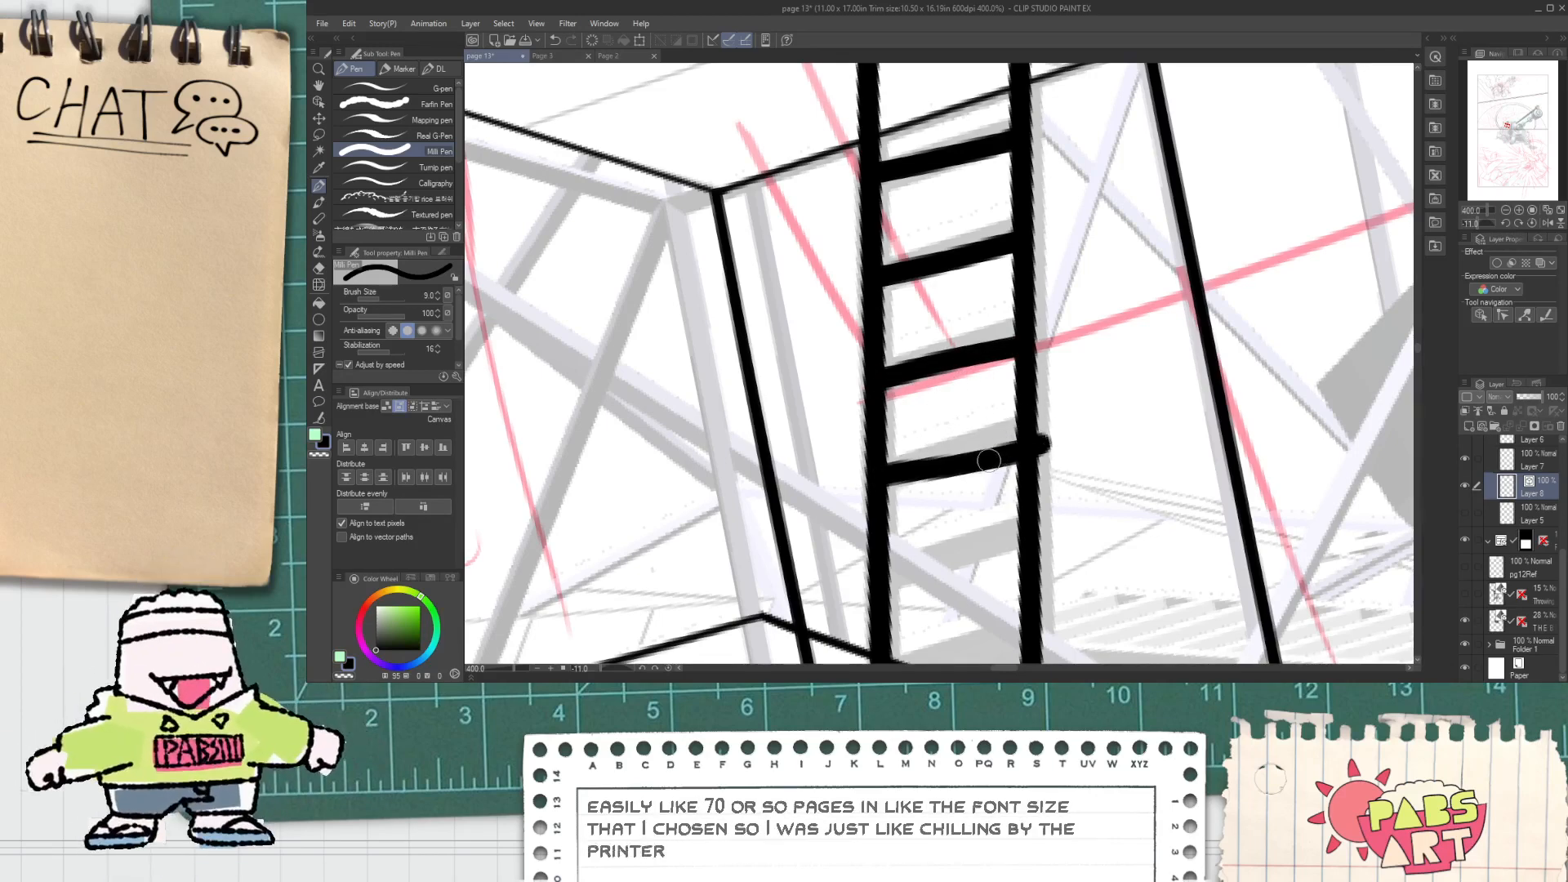
key(ctrl+z)
drag(865, 482, 1021, 419)
key(ctrl+z)
Step: Ink the fourth rung below the upper platform's front edge and trim its end flush with the ladder's right rail
drag(867, 482, 1045, 418)
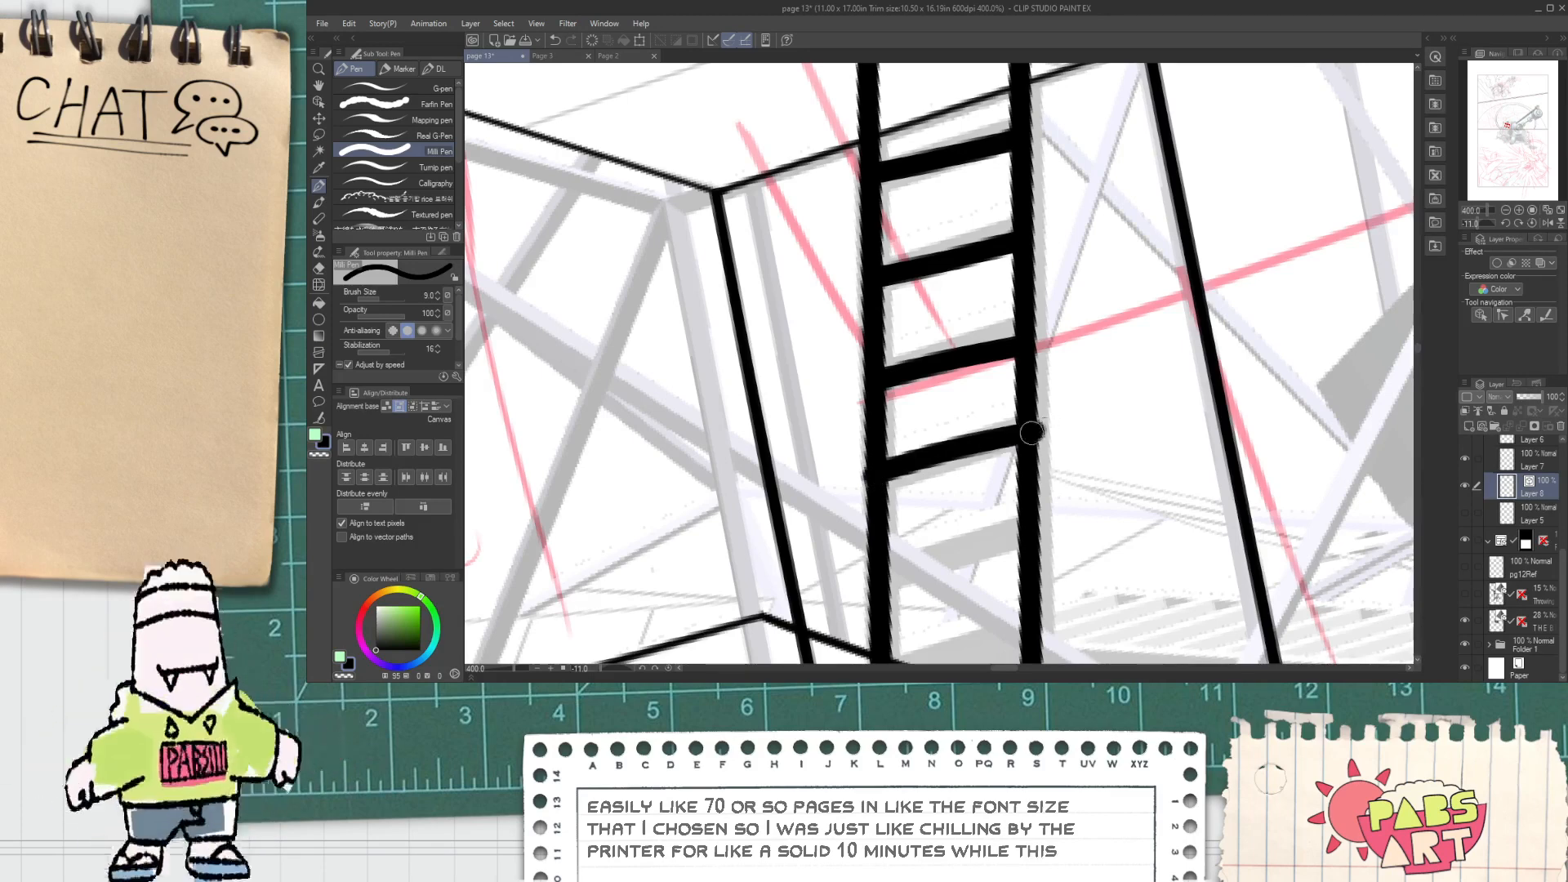
key(e)
click(1031, 433)
key(ctrl+z)
drag(1052, 510, 1021, 331)
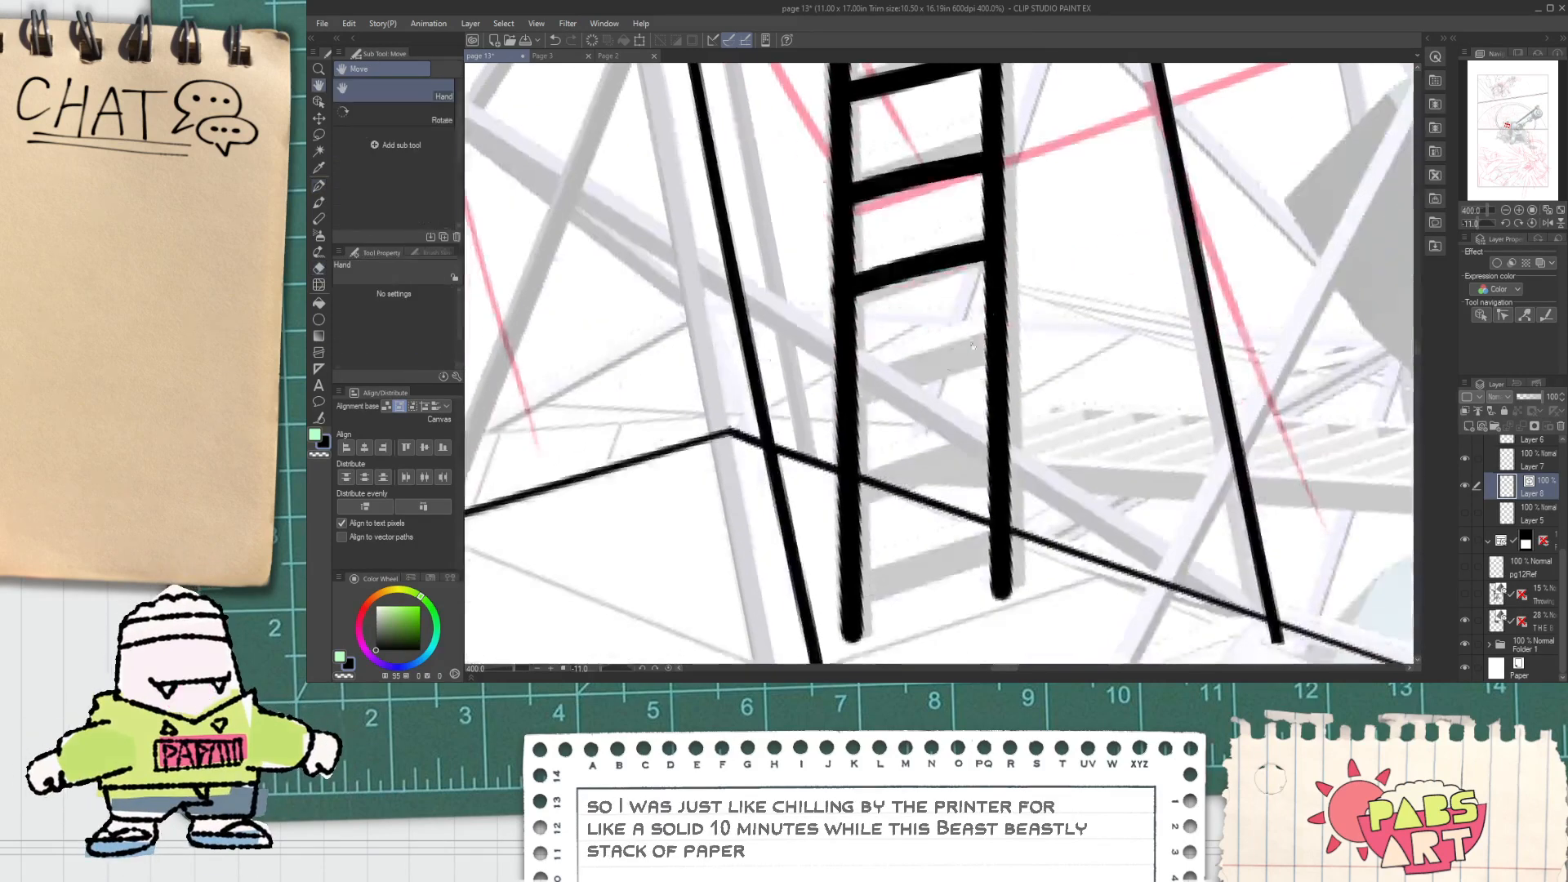
Step: Ink the three lowest rungs of the ladder between its rails and trim their overhanging ends with the vector eraser
key(p)
drag(851, 385, 1021, 331)
key(e)
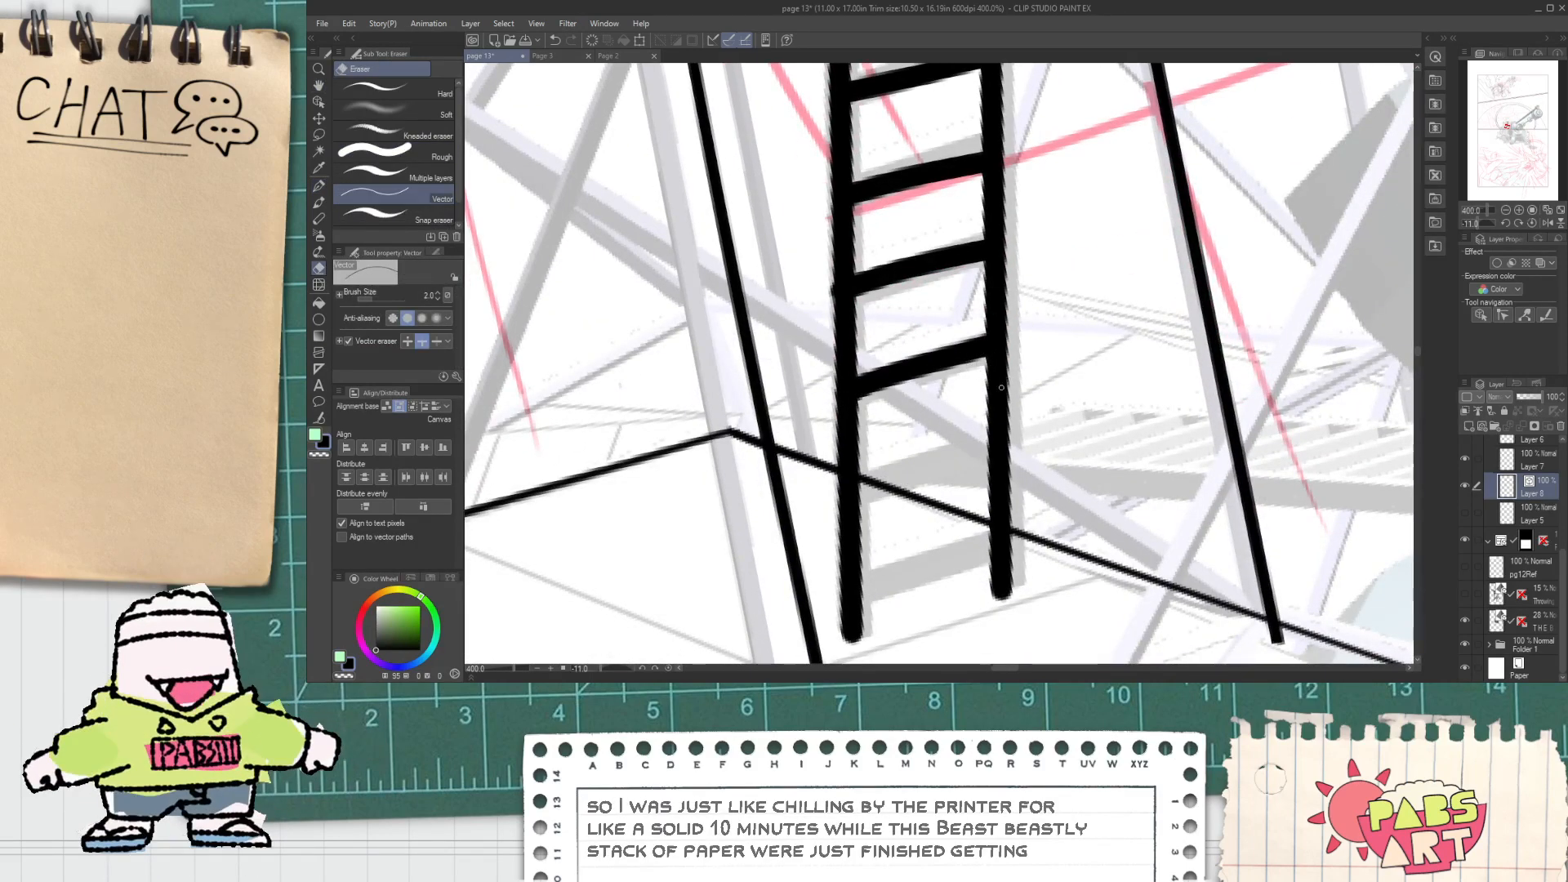
key(p)
drag(833, 496, 1033, 423)
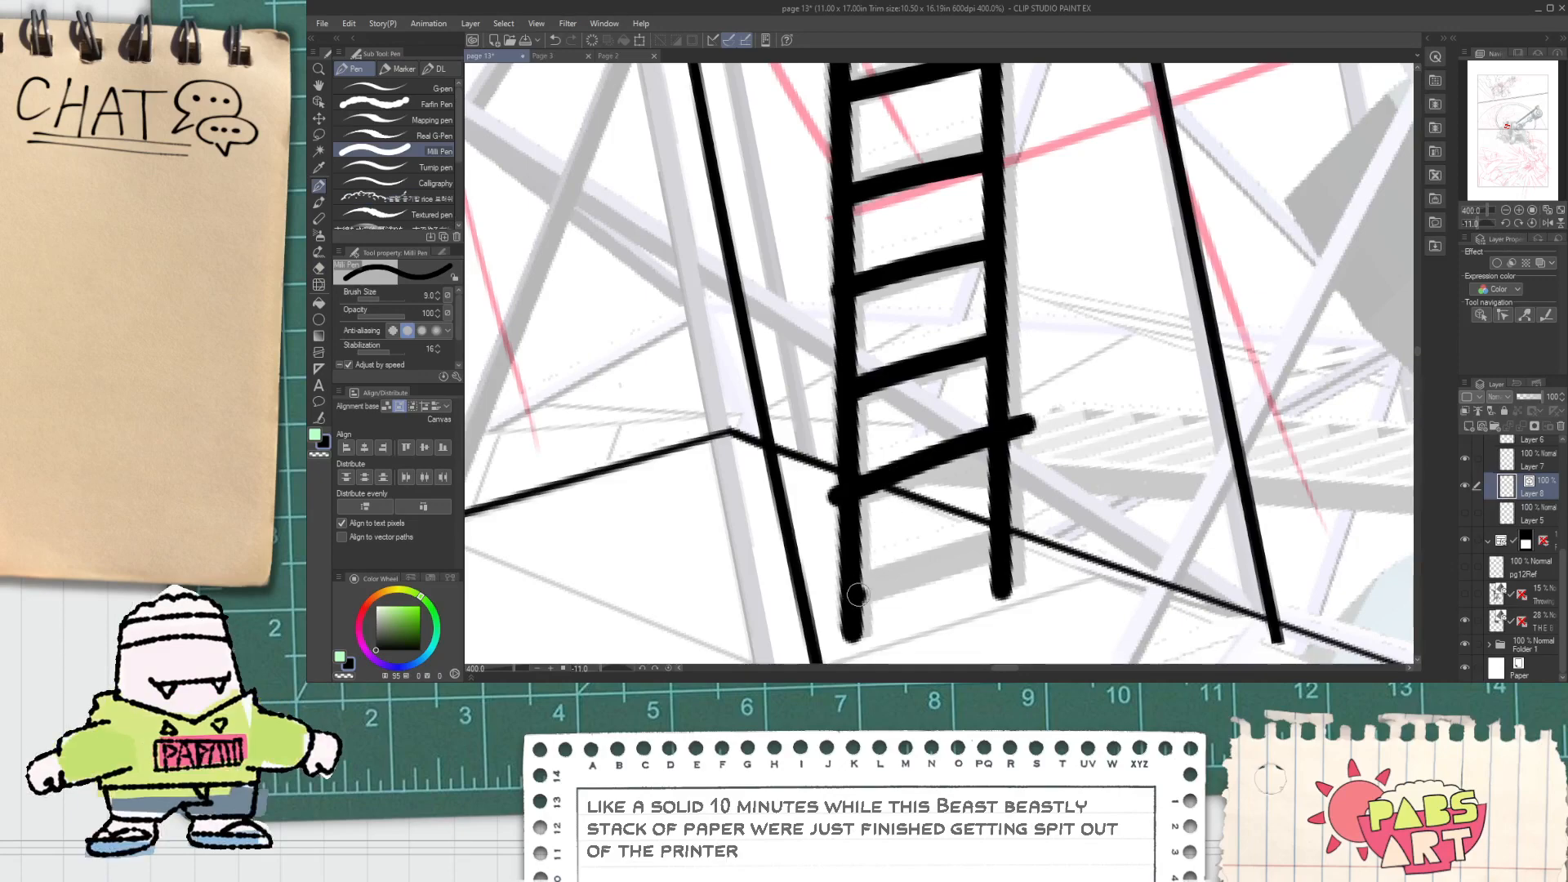
drag(857, 595, 1005, 557)
key(e)
click(1021, 426)
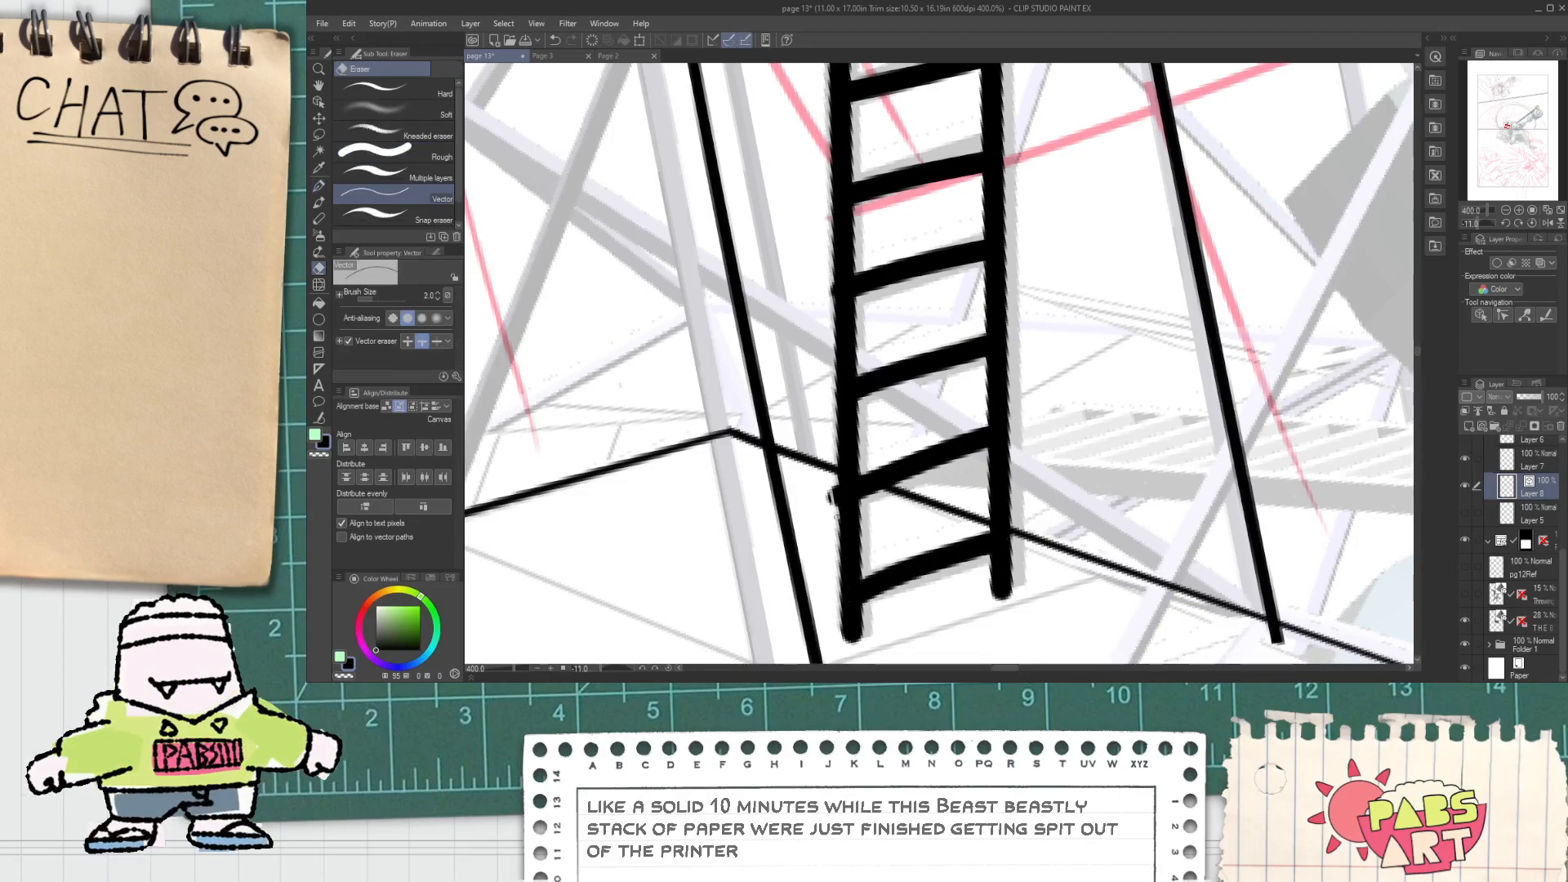
Step: Switch to the G-pen for inking the thinner braces of the scaffold below the upper platform
scroll(858, 486, down, 4)
key(space)
drag(861, 276, 912, 321)
scroll(879, 359, up, 1)
scroll(921, 400, down, 3)
key(space)
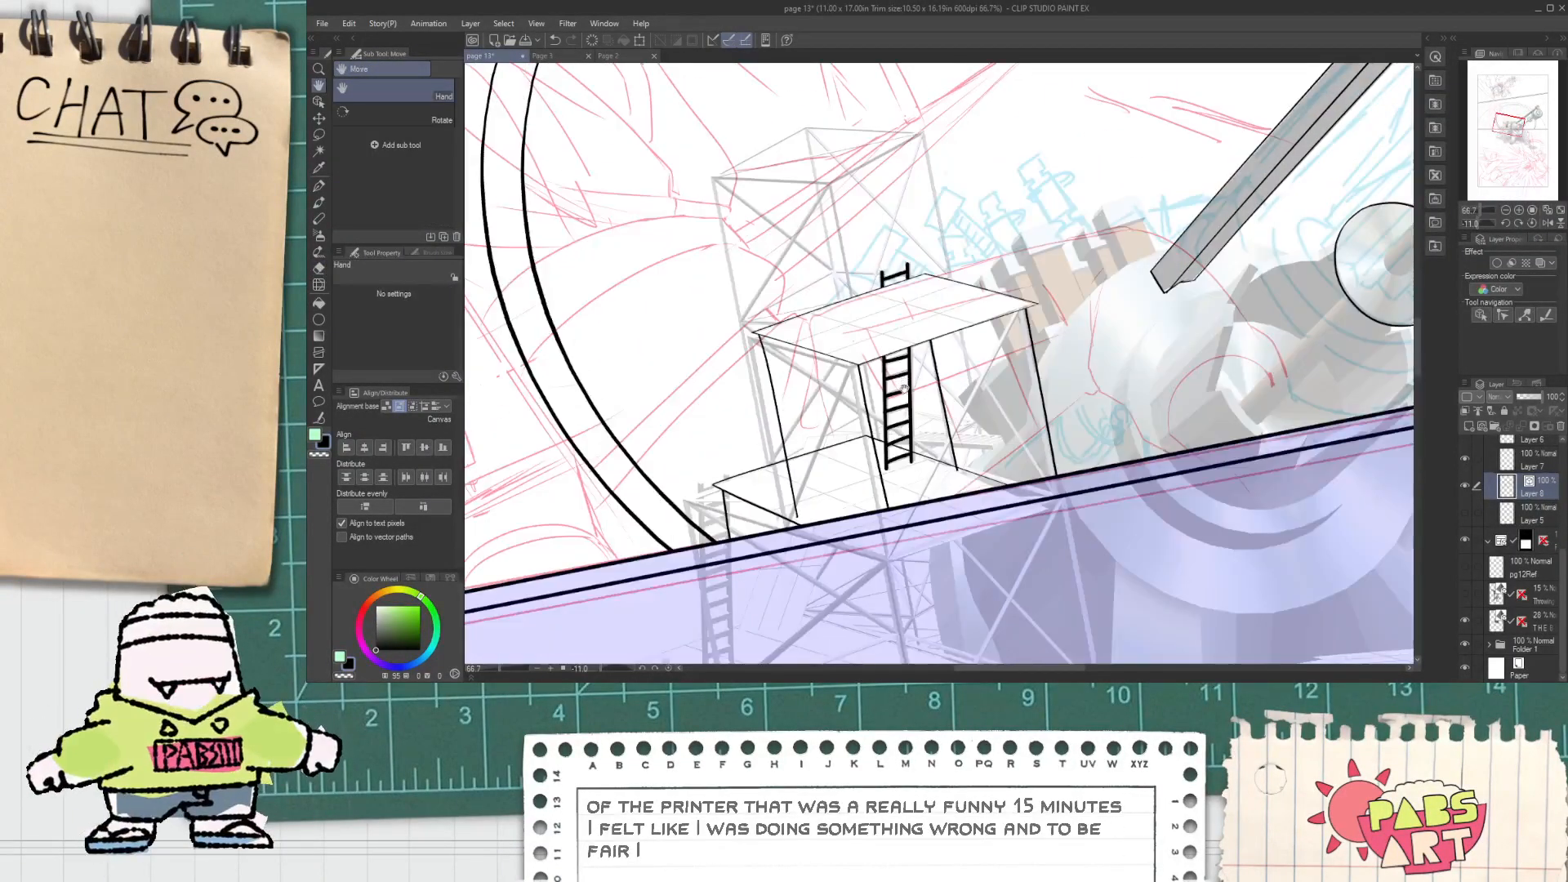
key(p)
click(388, 87)
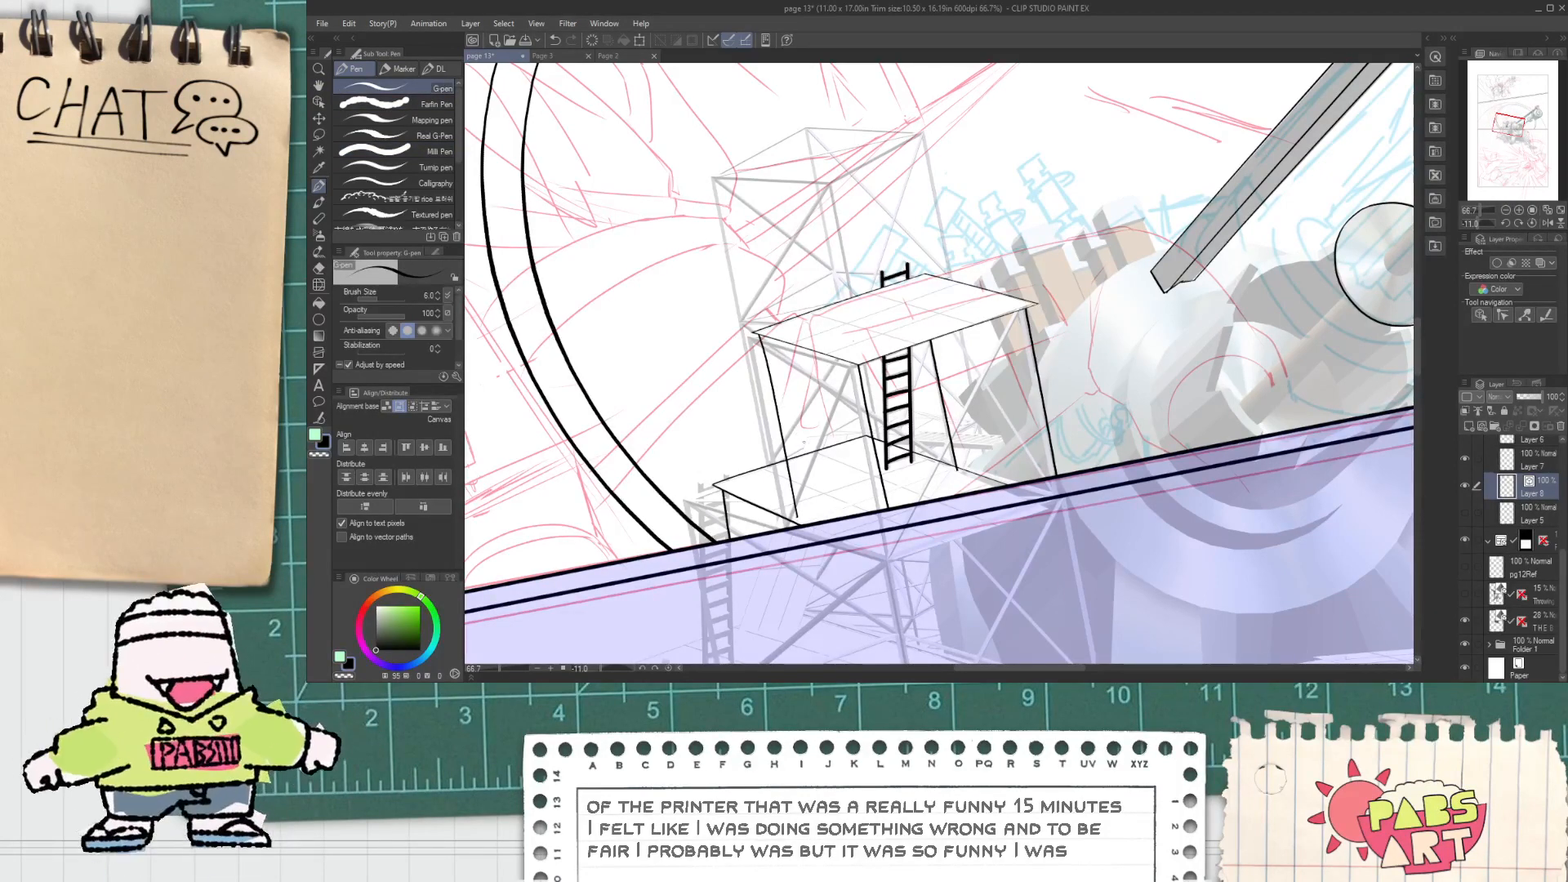
scroll(810, 495, up, 2)
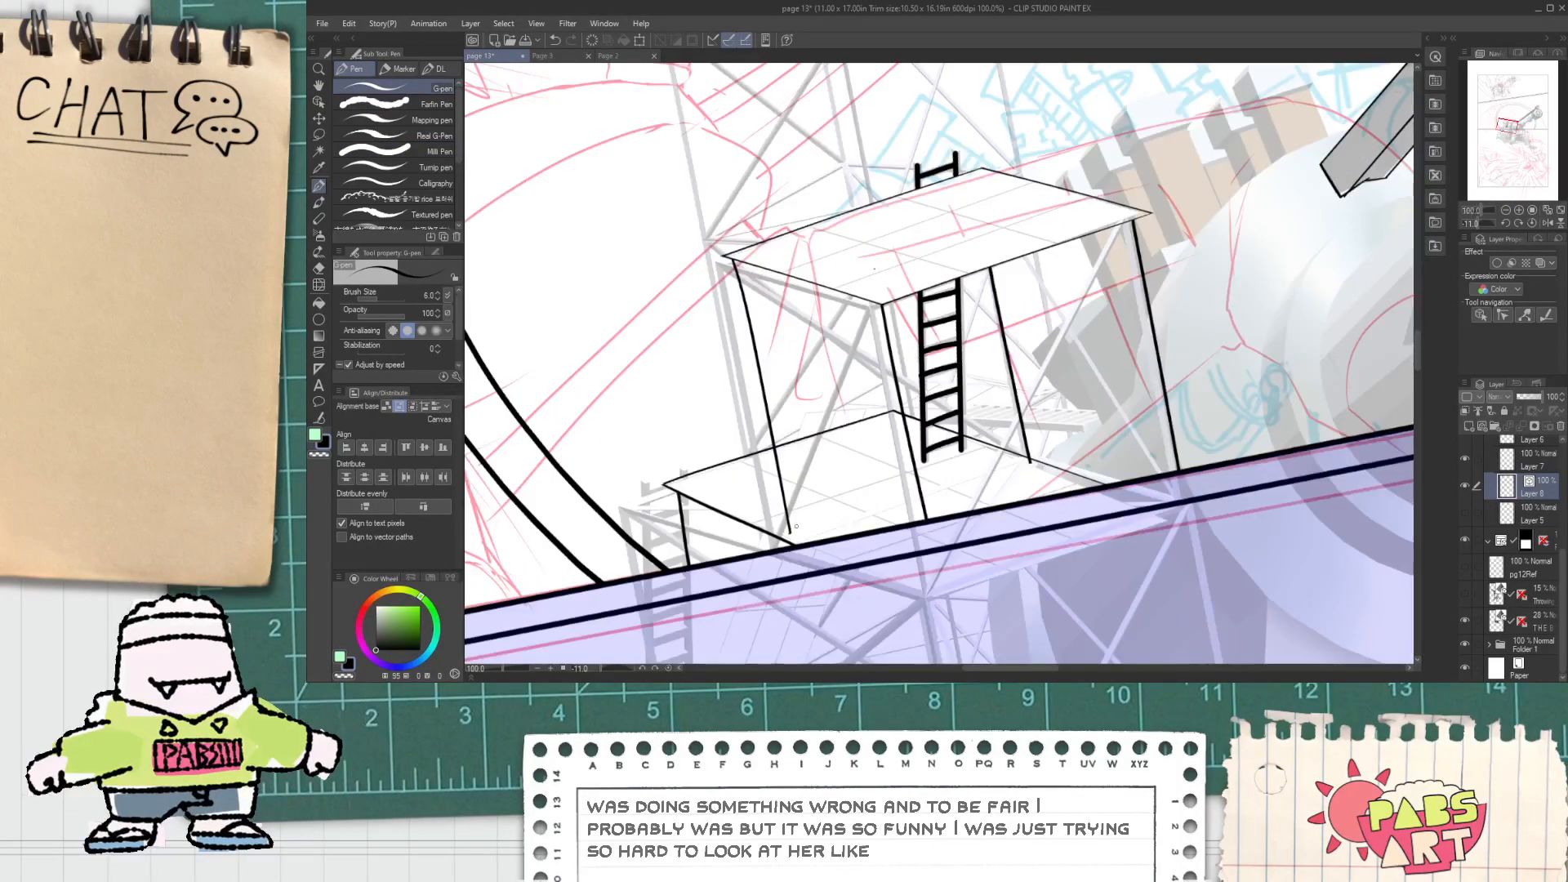
scroll(796, 527, up, 1)
drag(788, 535, 970, 117)
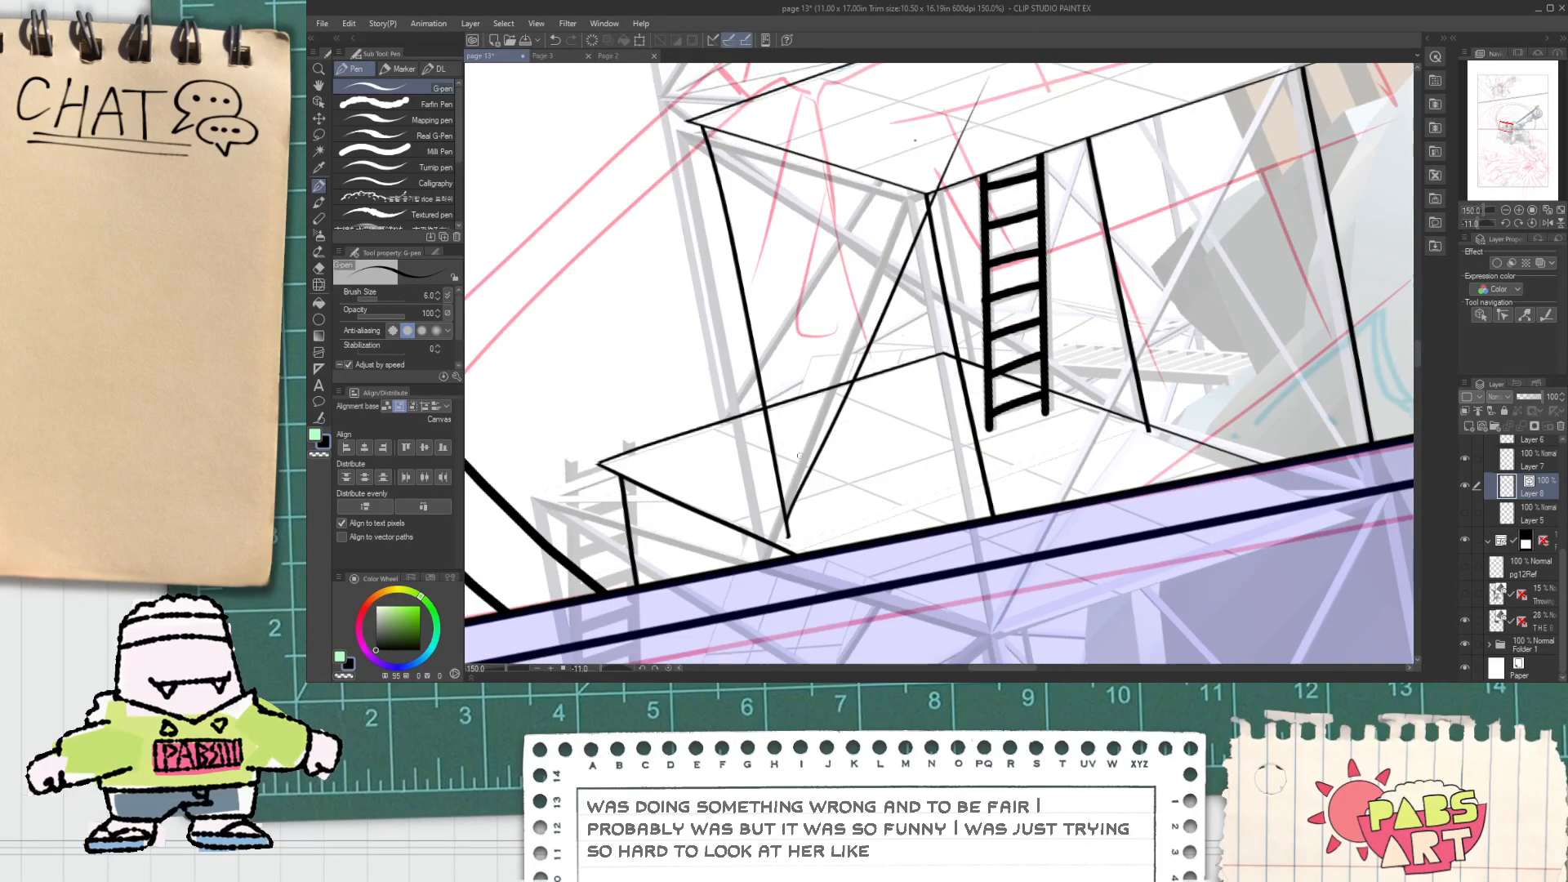
key(ctrl+z)
drag(798, 487, 939, 117)
key(ctrl+z)
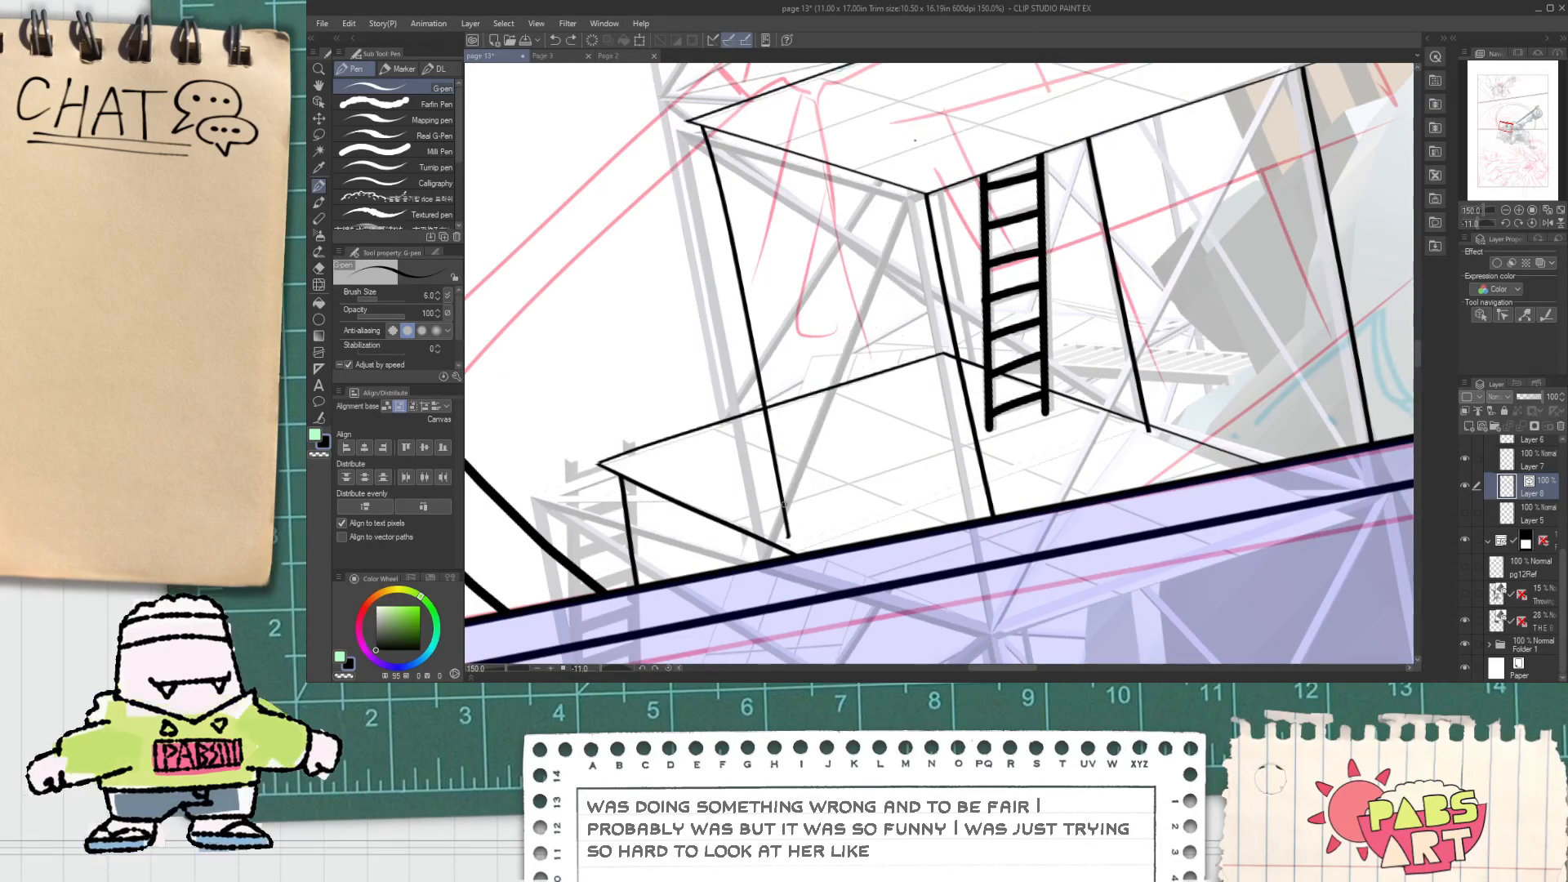
drag(803, 490, 985, 114)
key(ctrl+z)
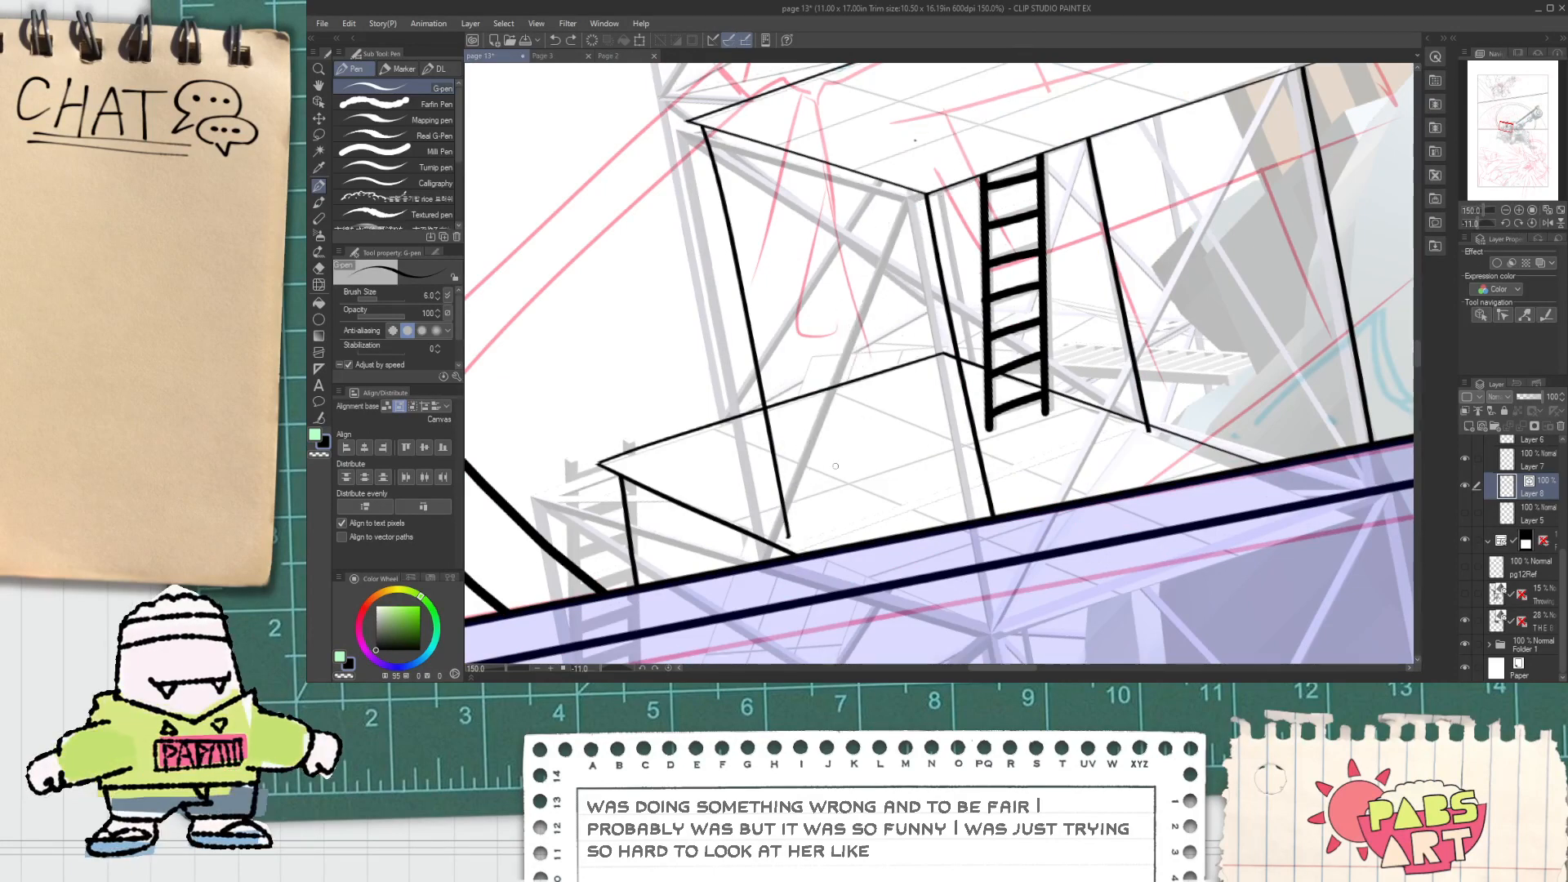
Step: Ink a diagonal brace from the foot of the scaffold's left leg up past the platform's front corner and simplify the vector line
drag(786, 527, 939, 74)
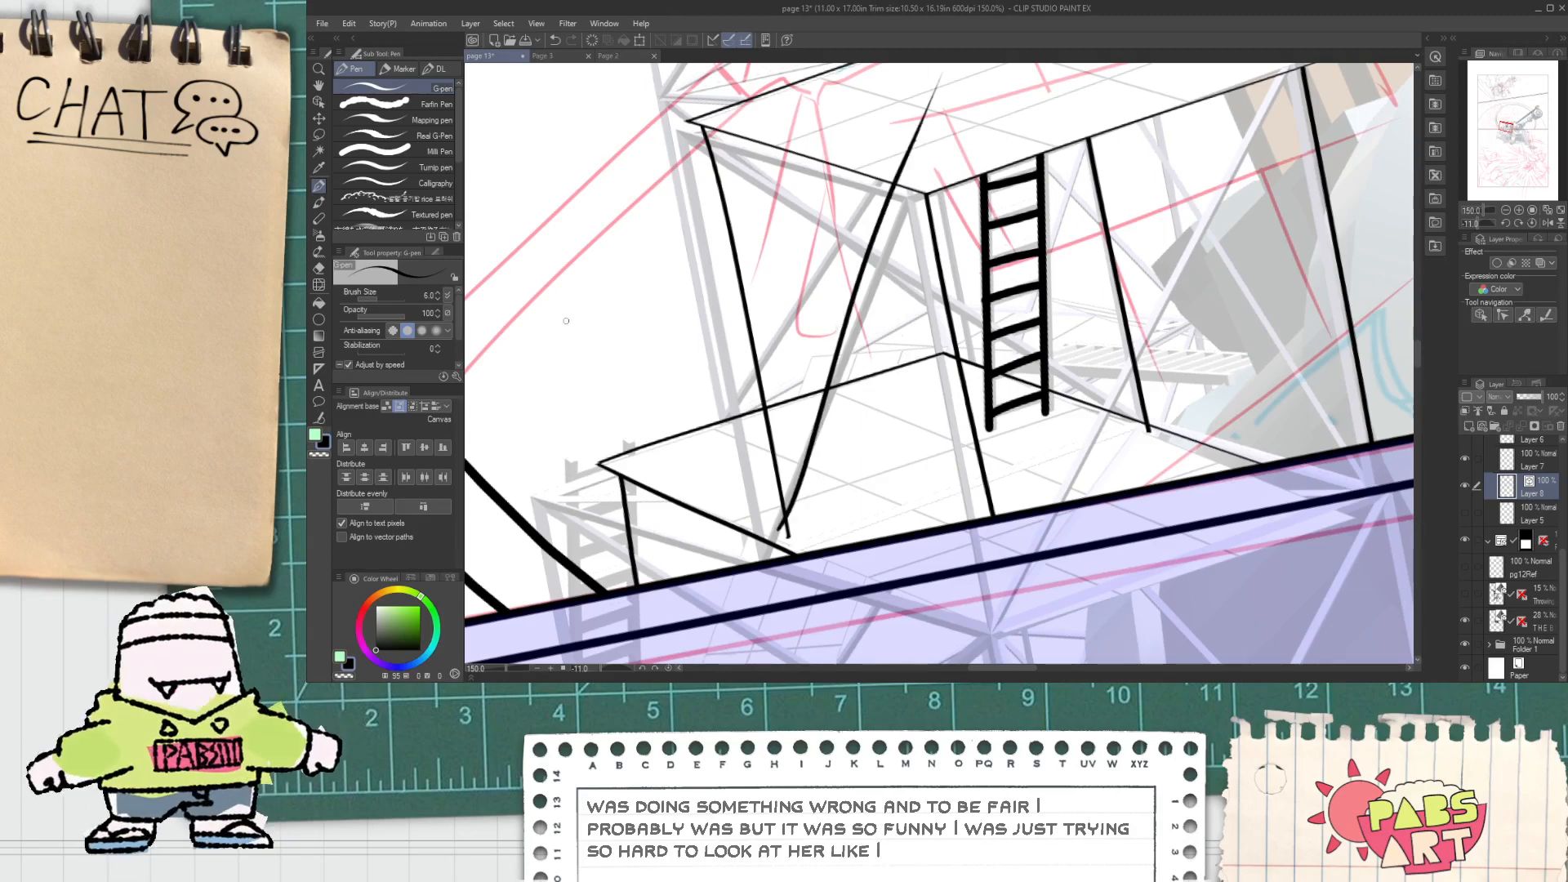
click(320, 418)
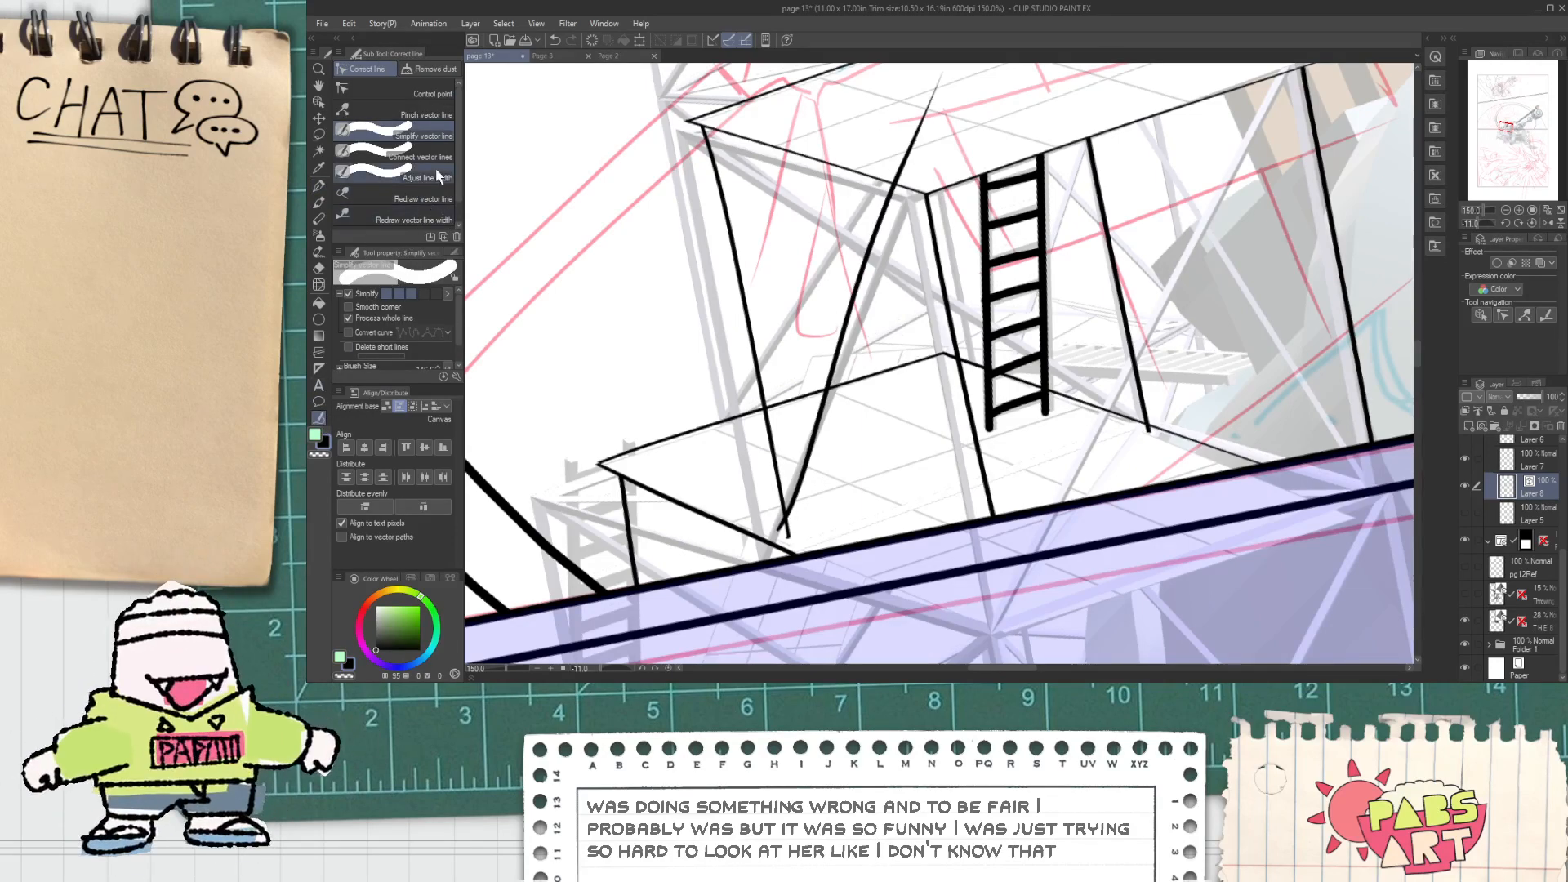
drag(797, 304, 825, 296)
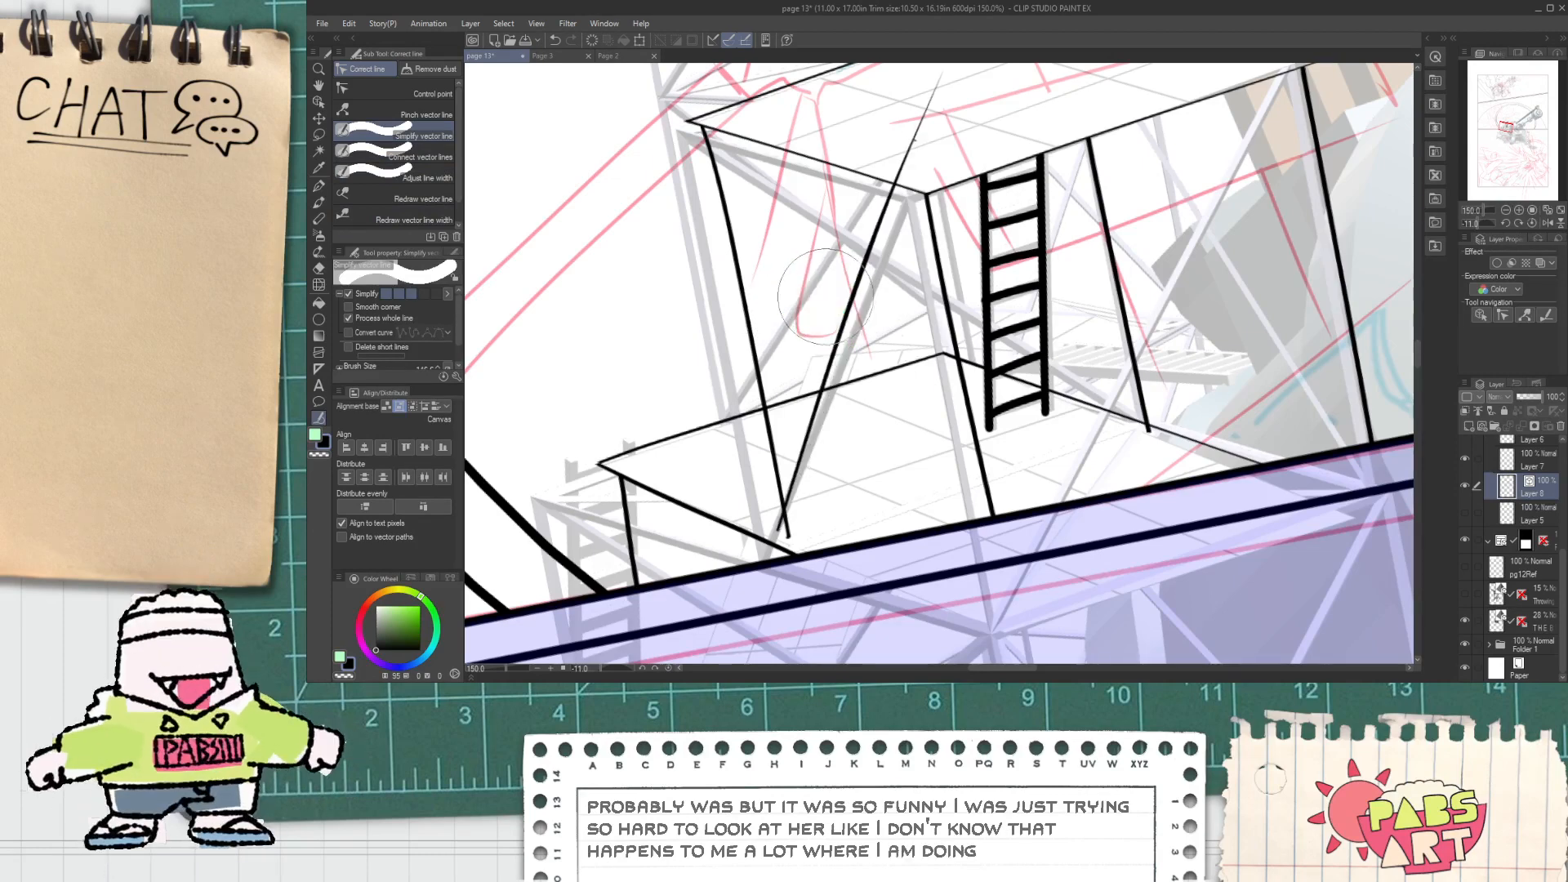
Step: Scale the left diagonal brace to meet the platform's front corner and trim the overshoot above the platform
key(o)
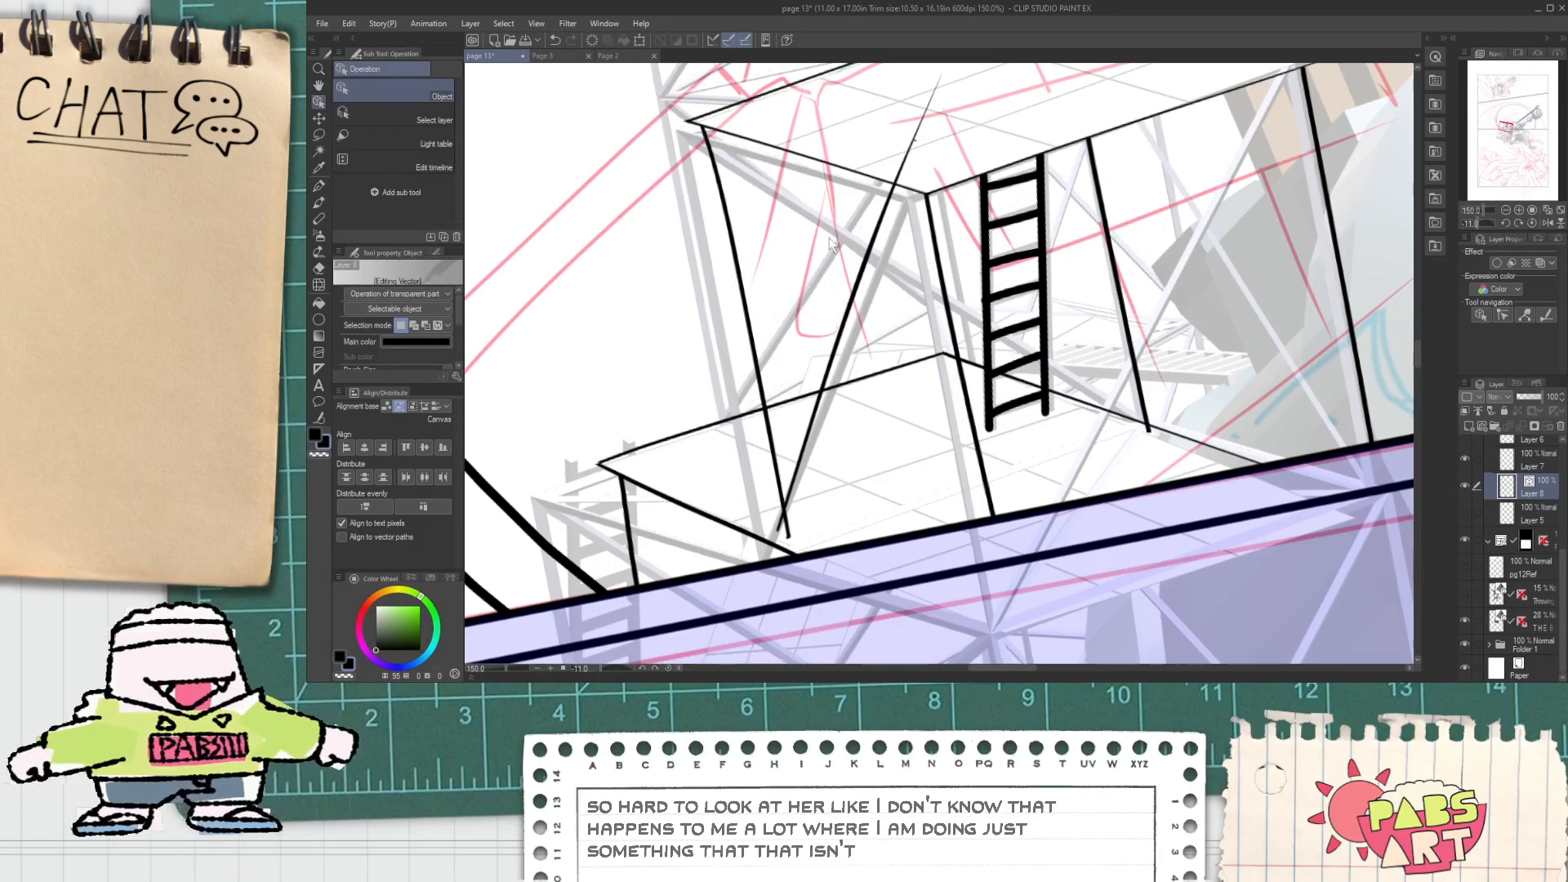
click(887, 232)
scroll(957, 98, down, 1)
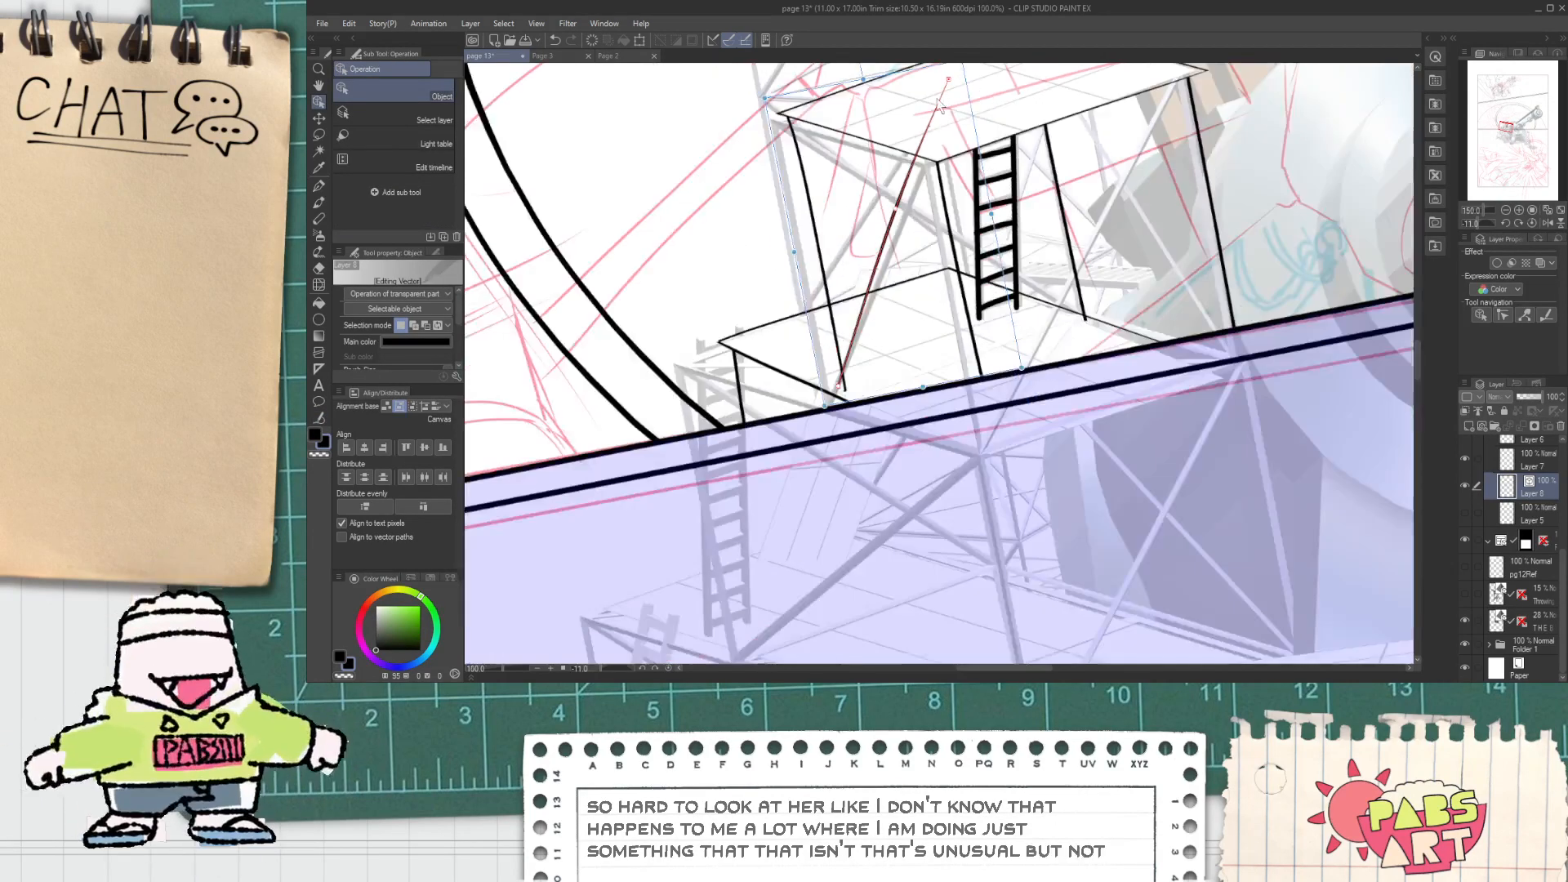
drag(885, 75, 895, 127)
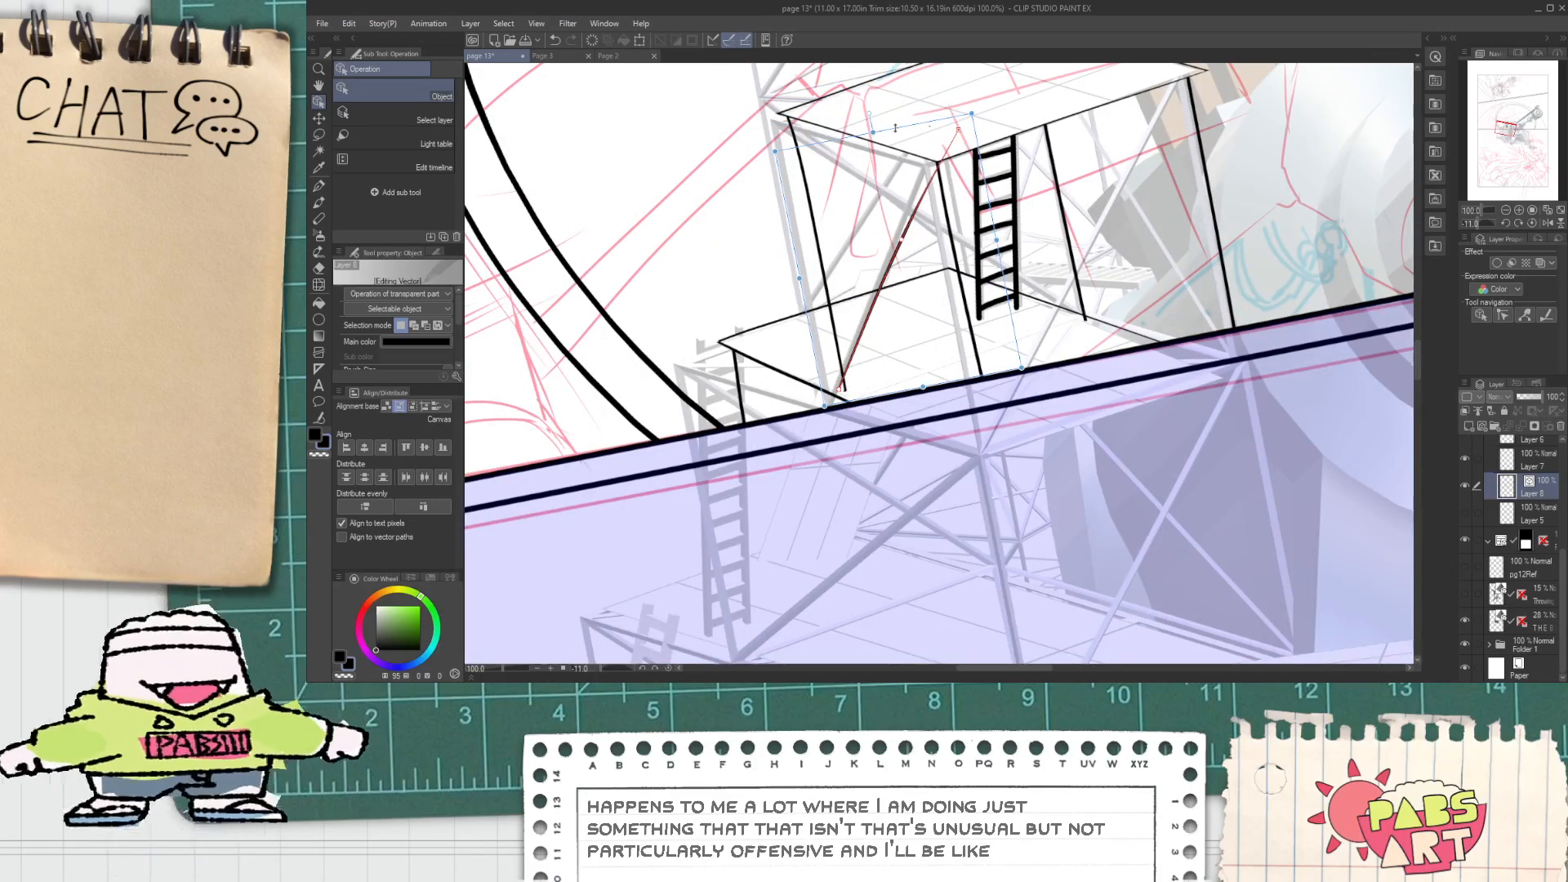
drag(922, 391, 915, 383)
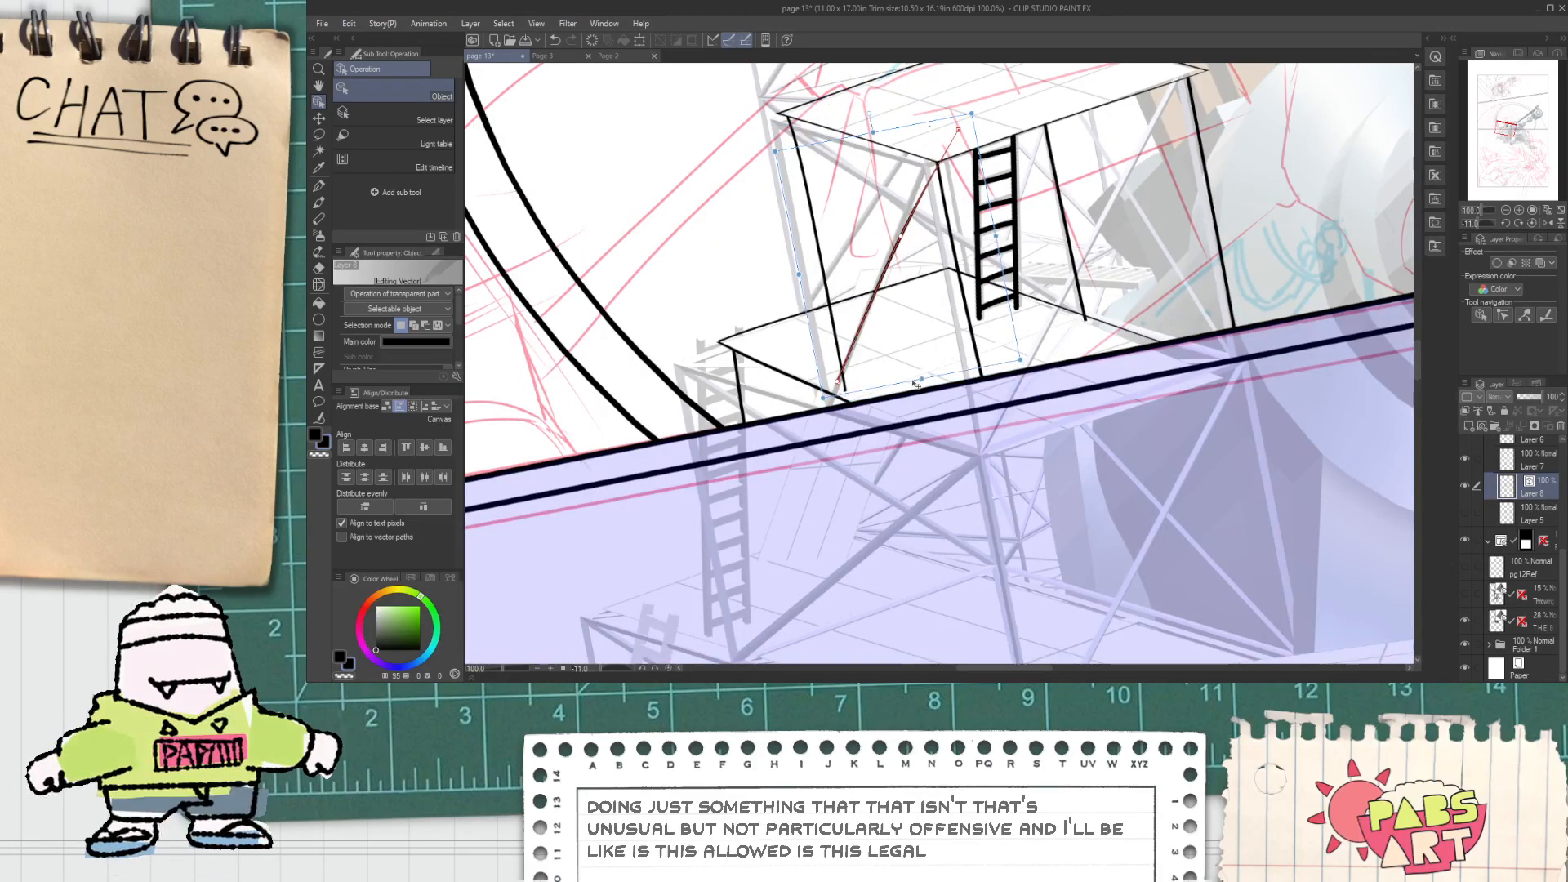
key(e)
scroll(980, 131, up, 2)
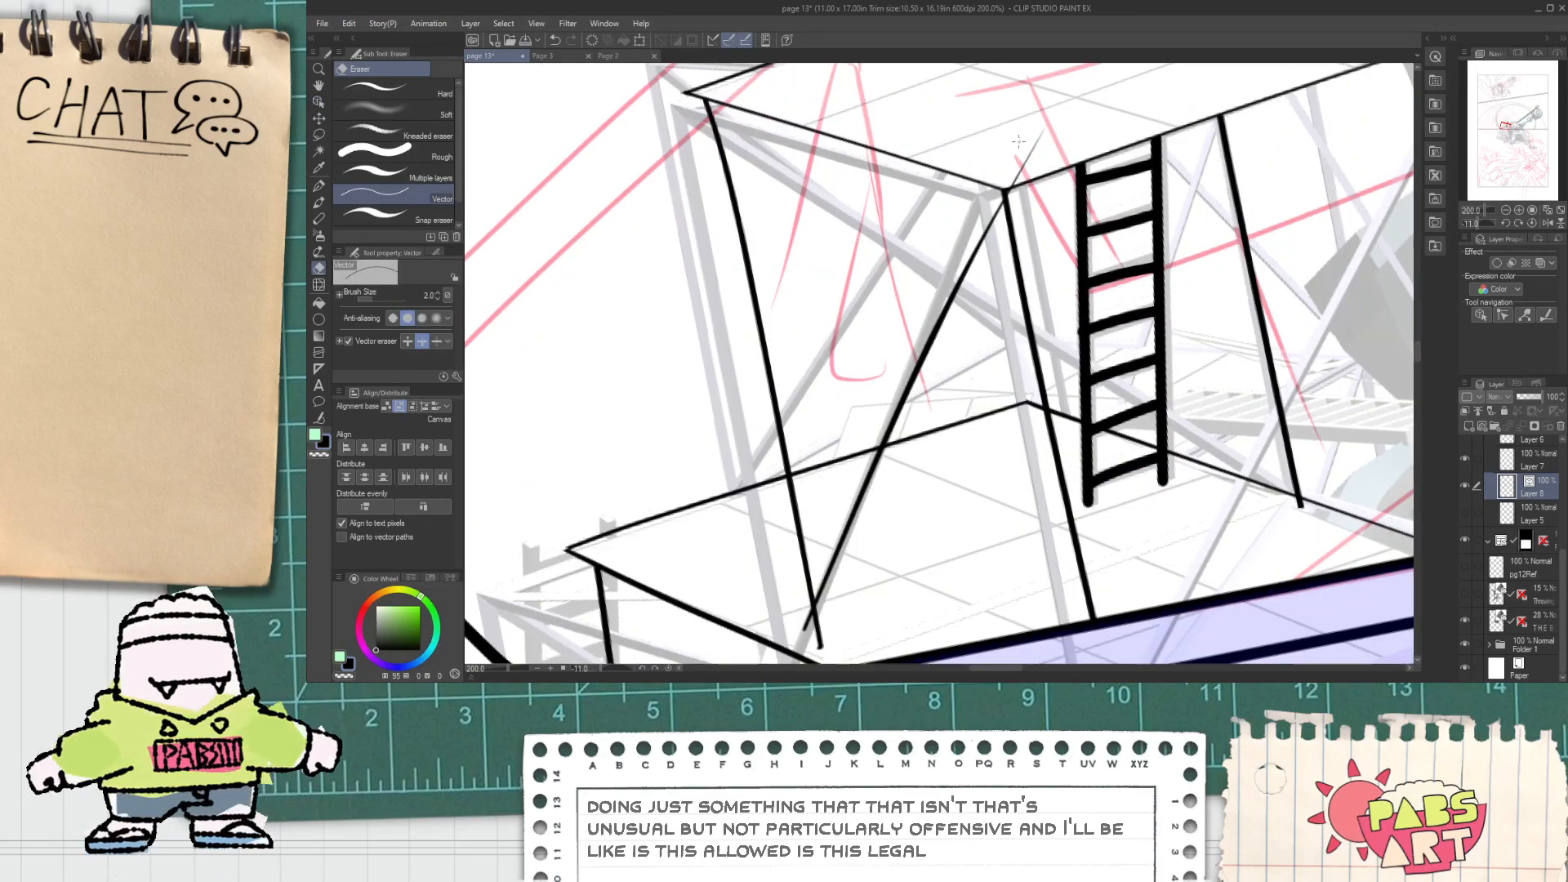
Step: Ink a diagonal brace on the scaffold's right face, rising from the rear leg's foot to the platform's far right corner
scroll(807, 581, down, 2)
mouse_move(800, 614)
mouse_down()
mouse_move(813, 626)
mouse_move(659, 483)
mouse_move(492, 389)
mouse_up()
key(p)
mouse_move(688, 391)
mouse_down()
mouse_move(736, 485)
mouse_move(891, 211)
mouse_up()
scroll(886, 219, up, 2)
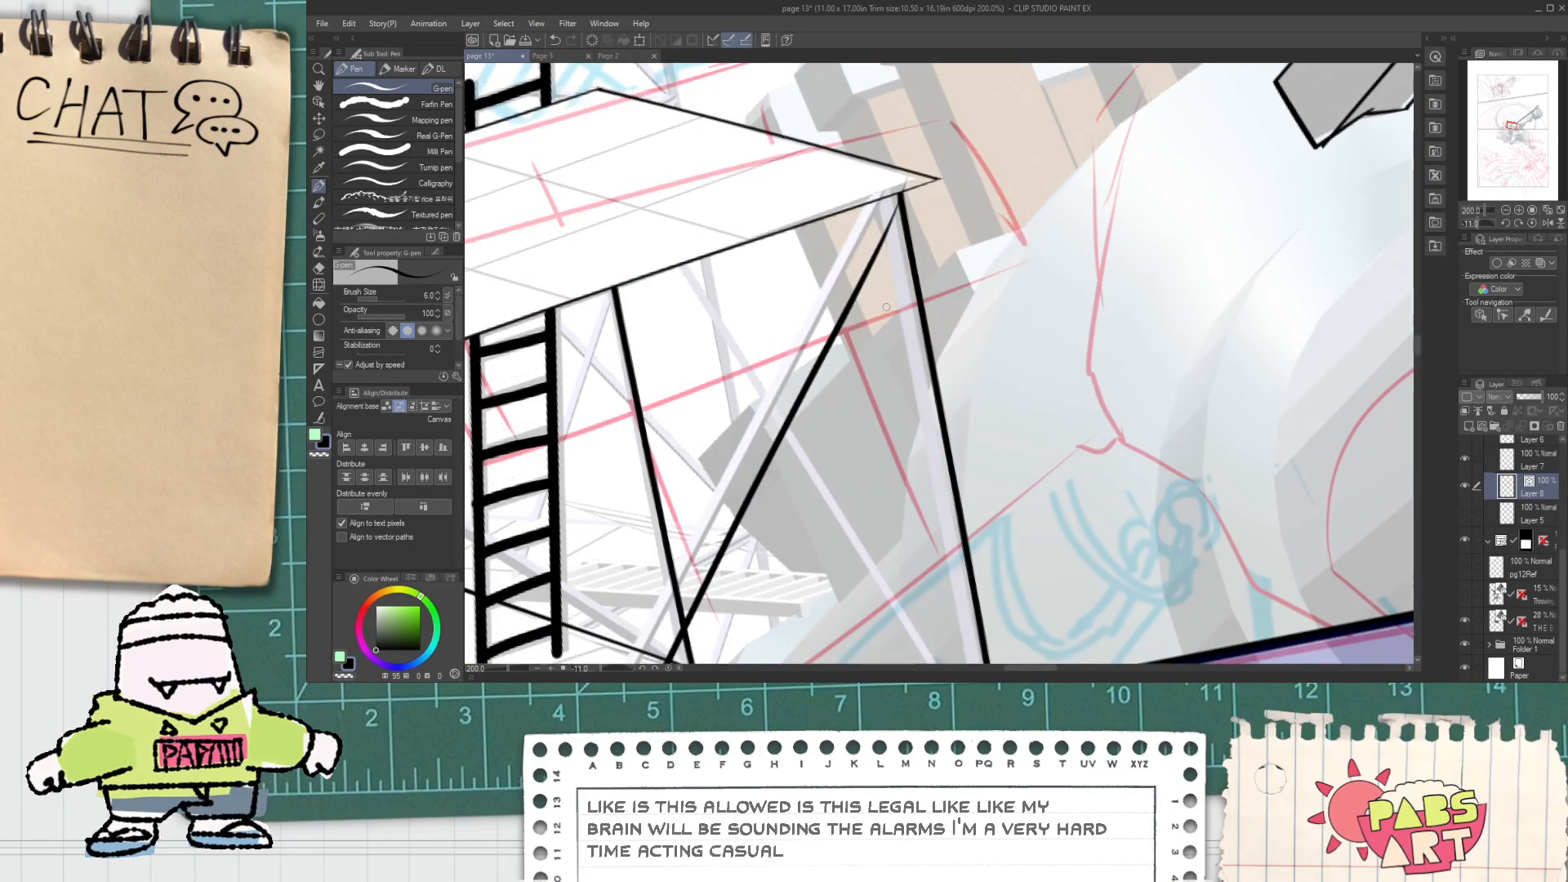
Step: Adjust the right diagonal brace so it extends past both ends and crosses the top of the right leg
key(o)
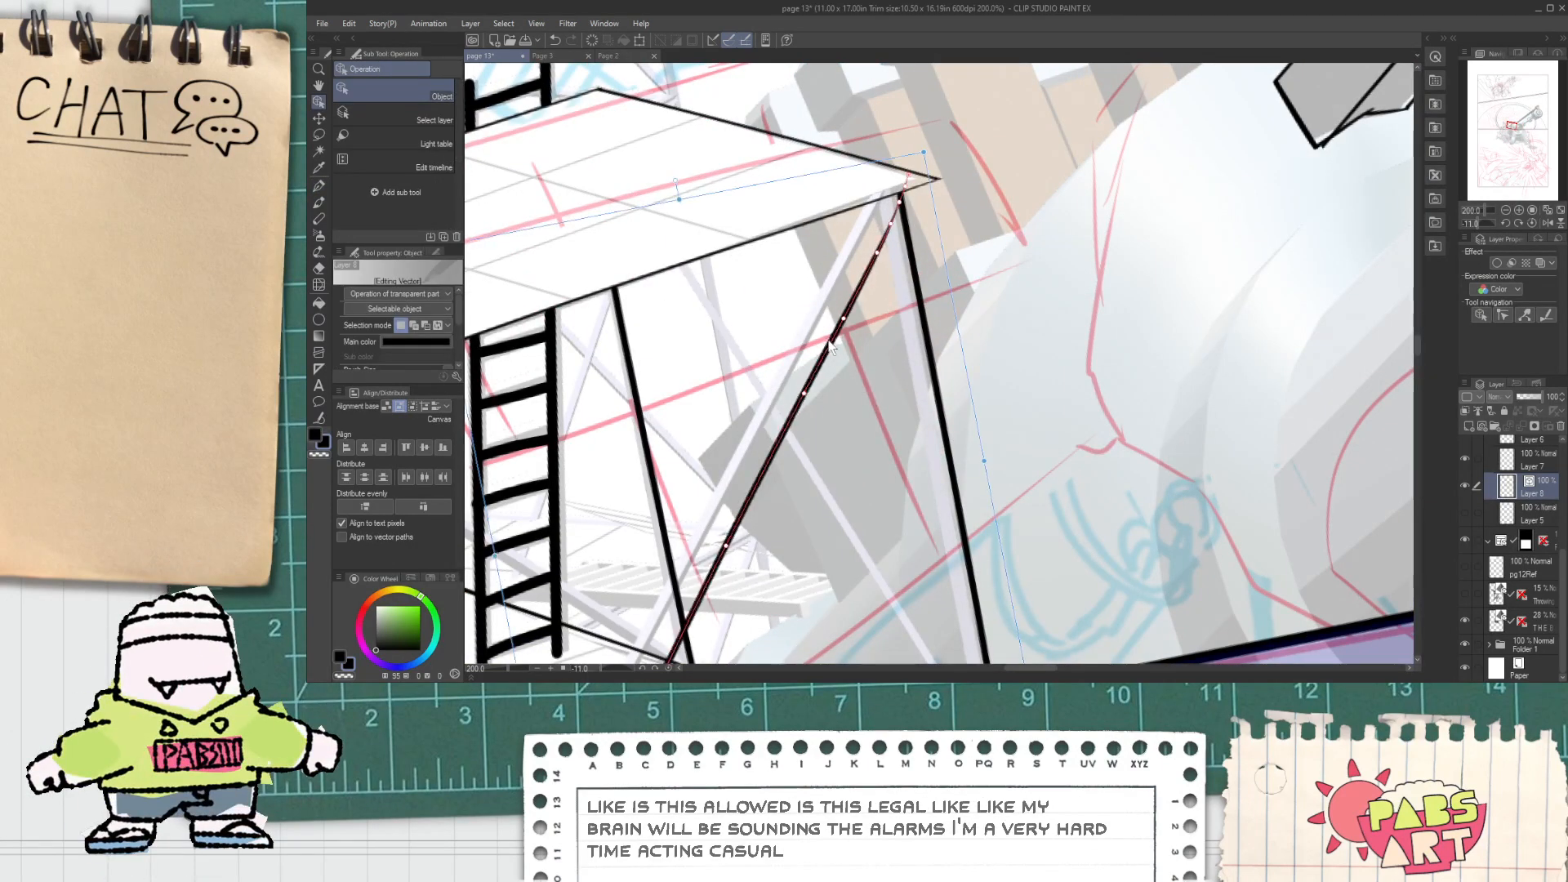
click(895, 314)
drag(984, 441, 1050, 378)
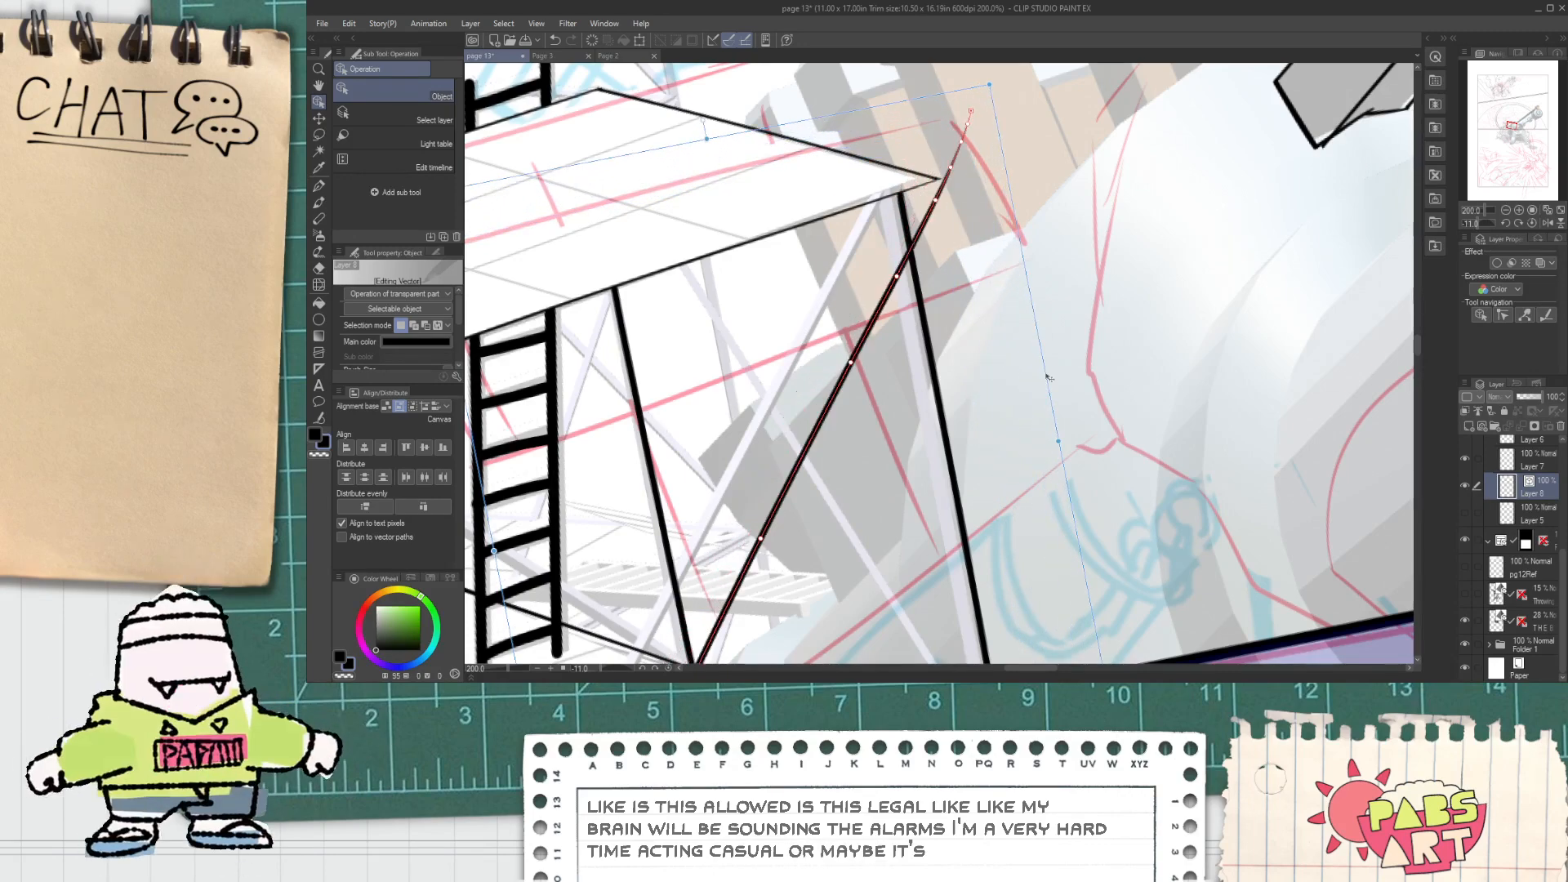
scroll(1041, 360, down, 2)
scroll(1044, 343, down, 2)
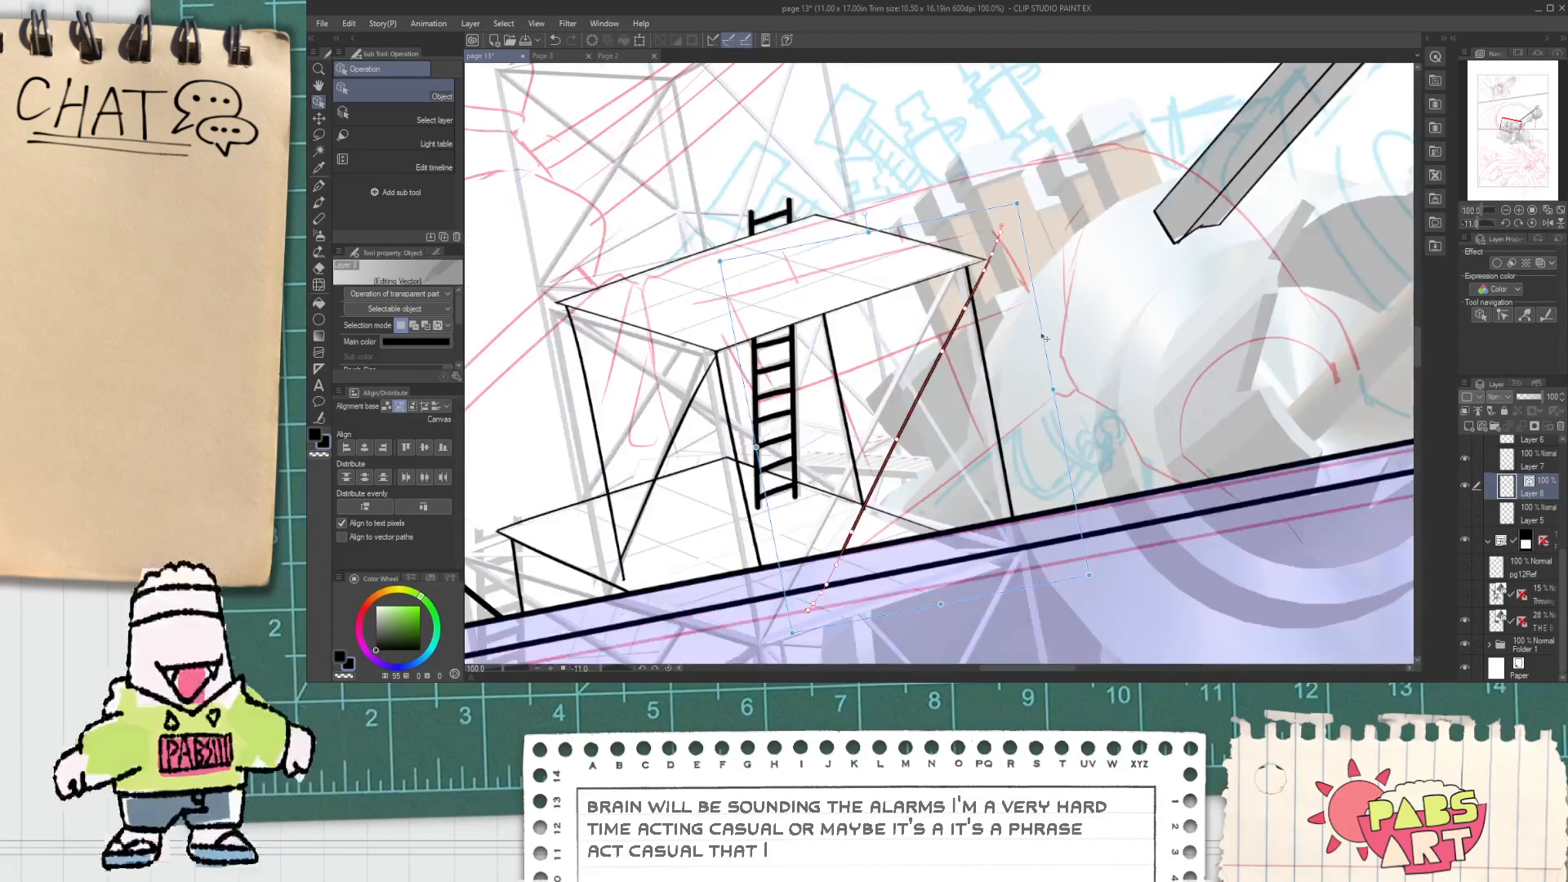
drag(1047, 335, 1036, 329)
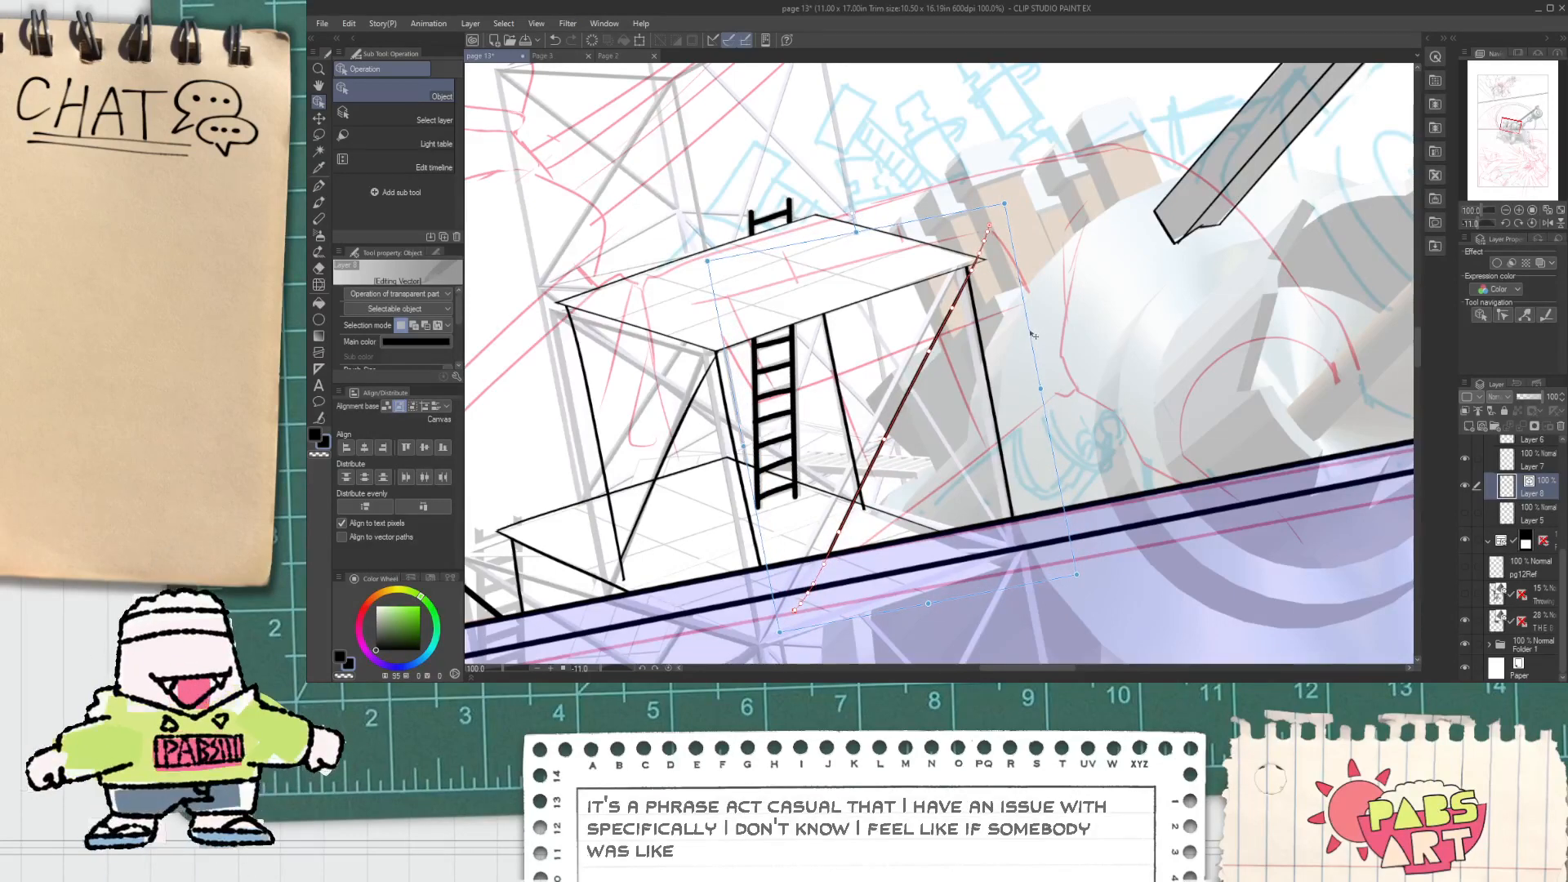
Step: Cut the right brace at the top of the leg and delete the leftover stub above the platform
key(e)
scroll(980, 271, up, 2)
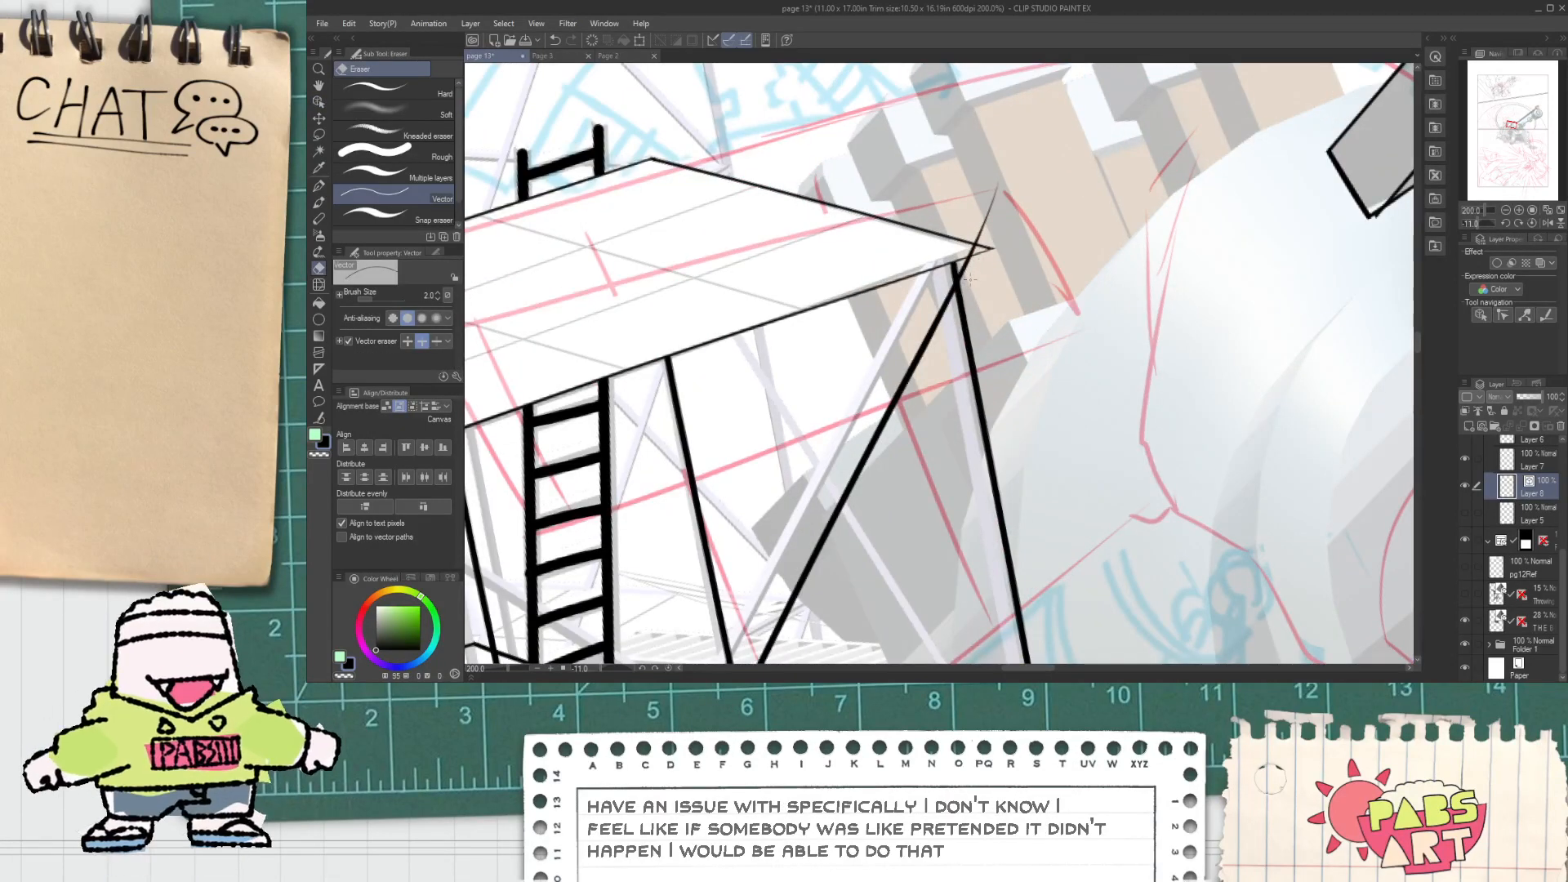
key(o)
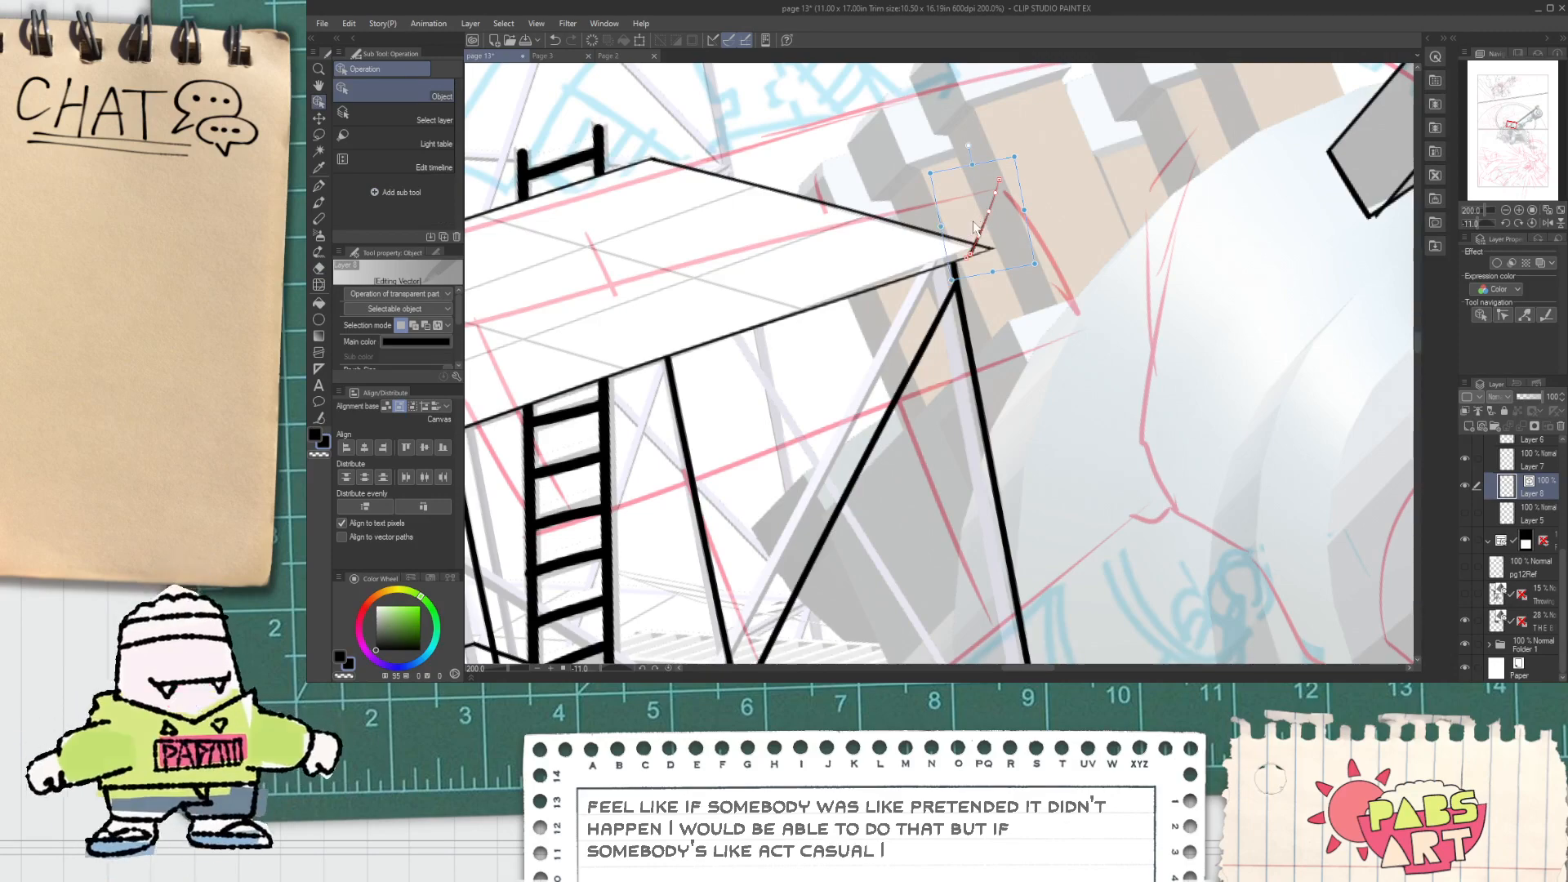
Step: Ink the crossing diagonal brace down to the right leg's foot and erase its overshoot above the platform edge
scroll(915, 332, down, 1)
key(space)
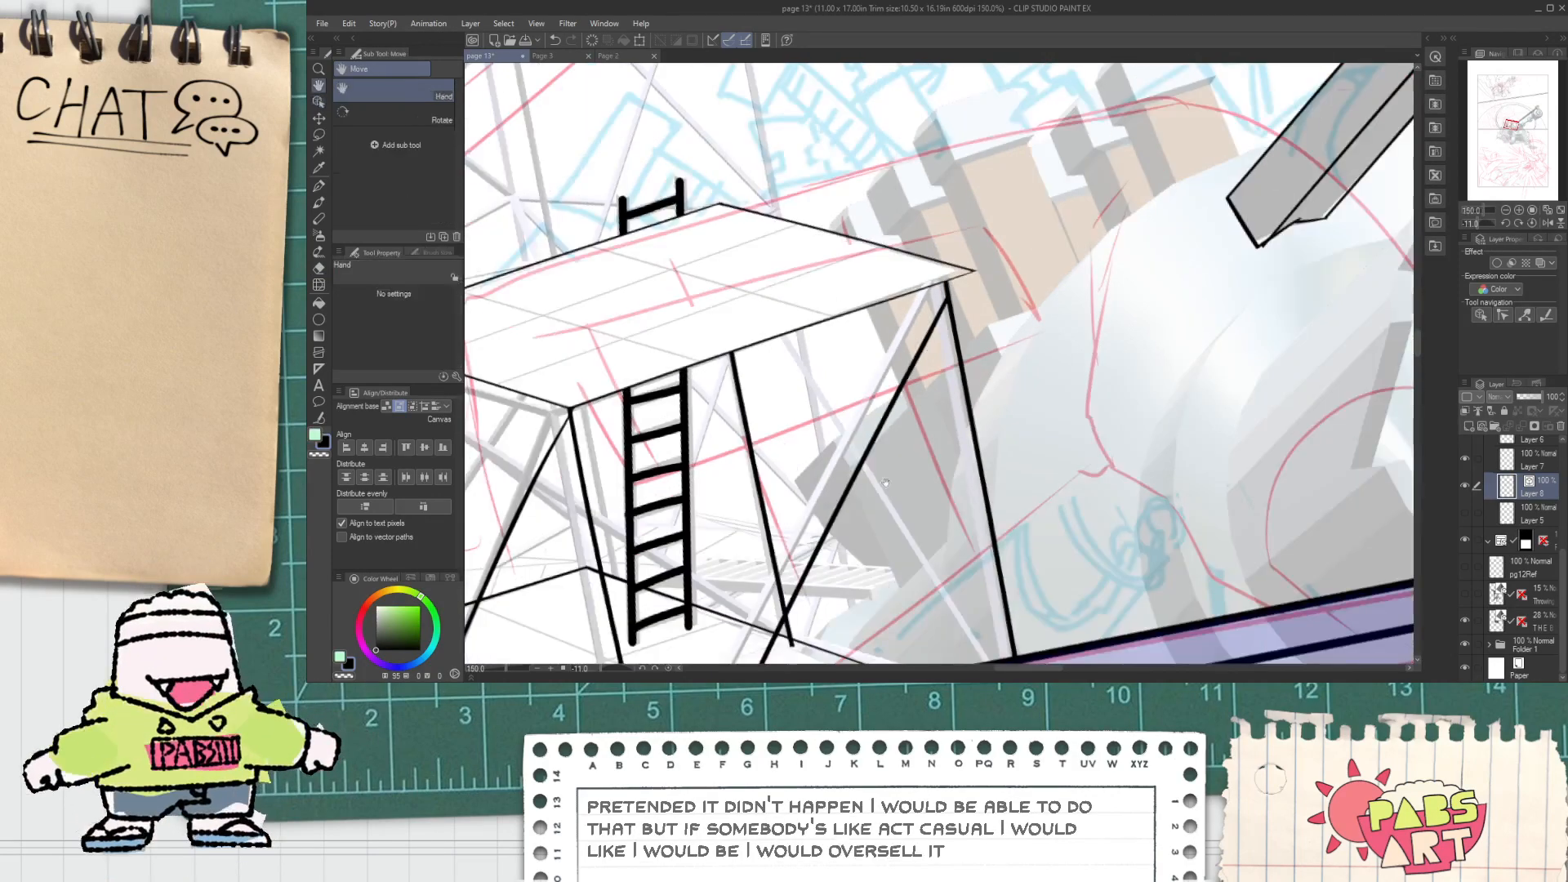
drag(836, 553, 987, 356)
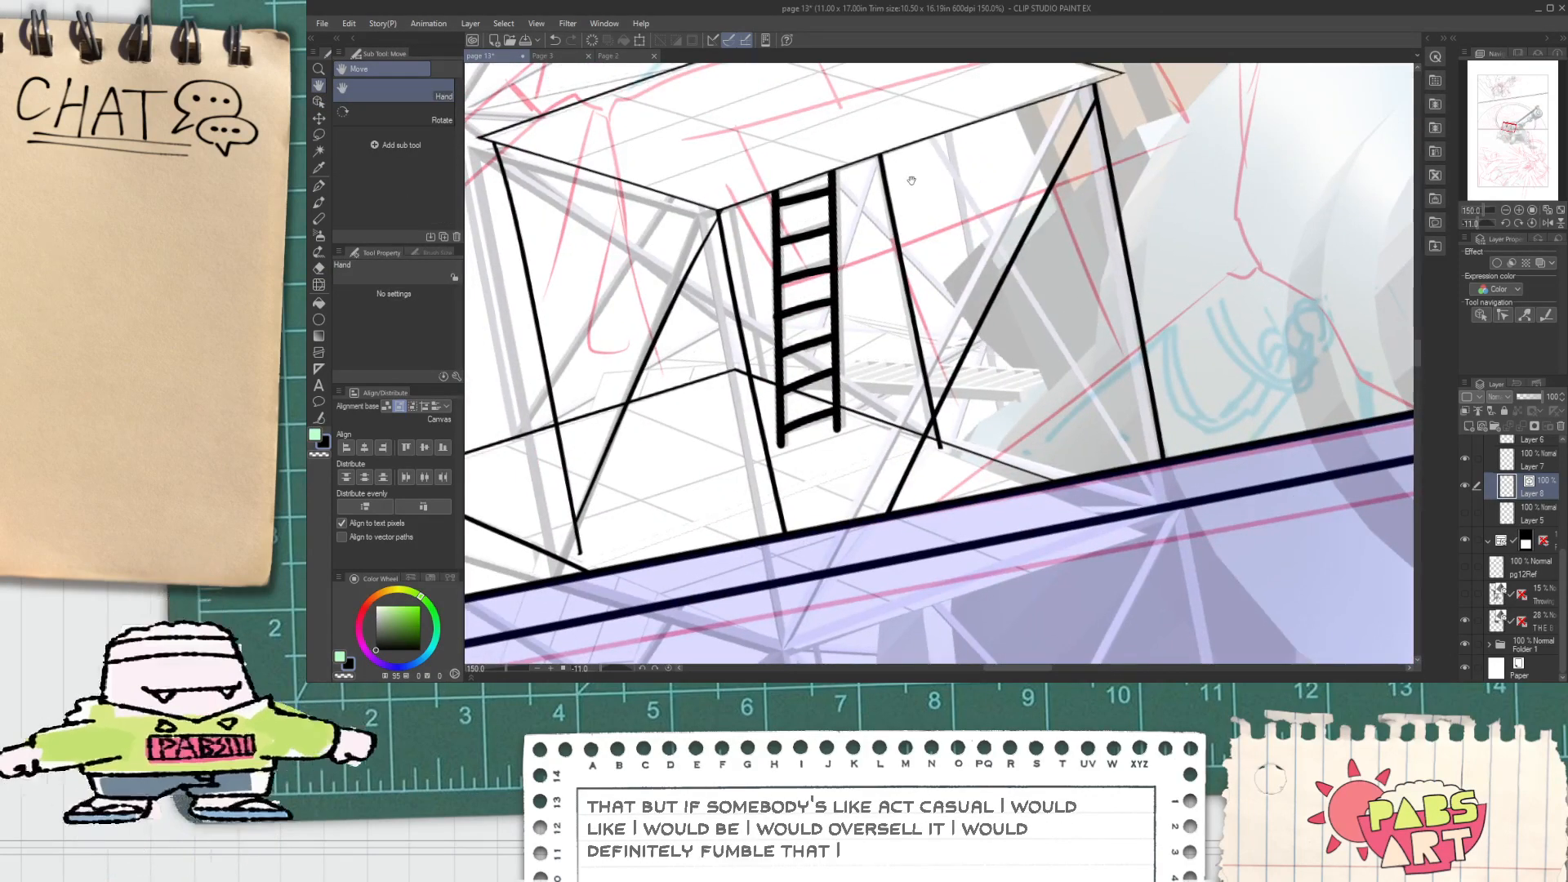
key(p)
drag(872, 114, 1143, 463)
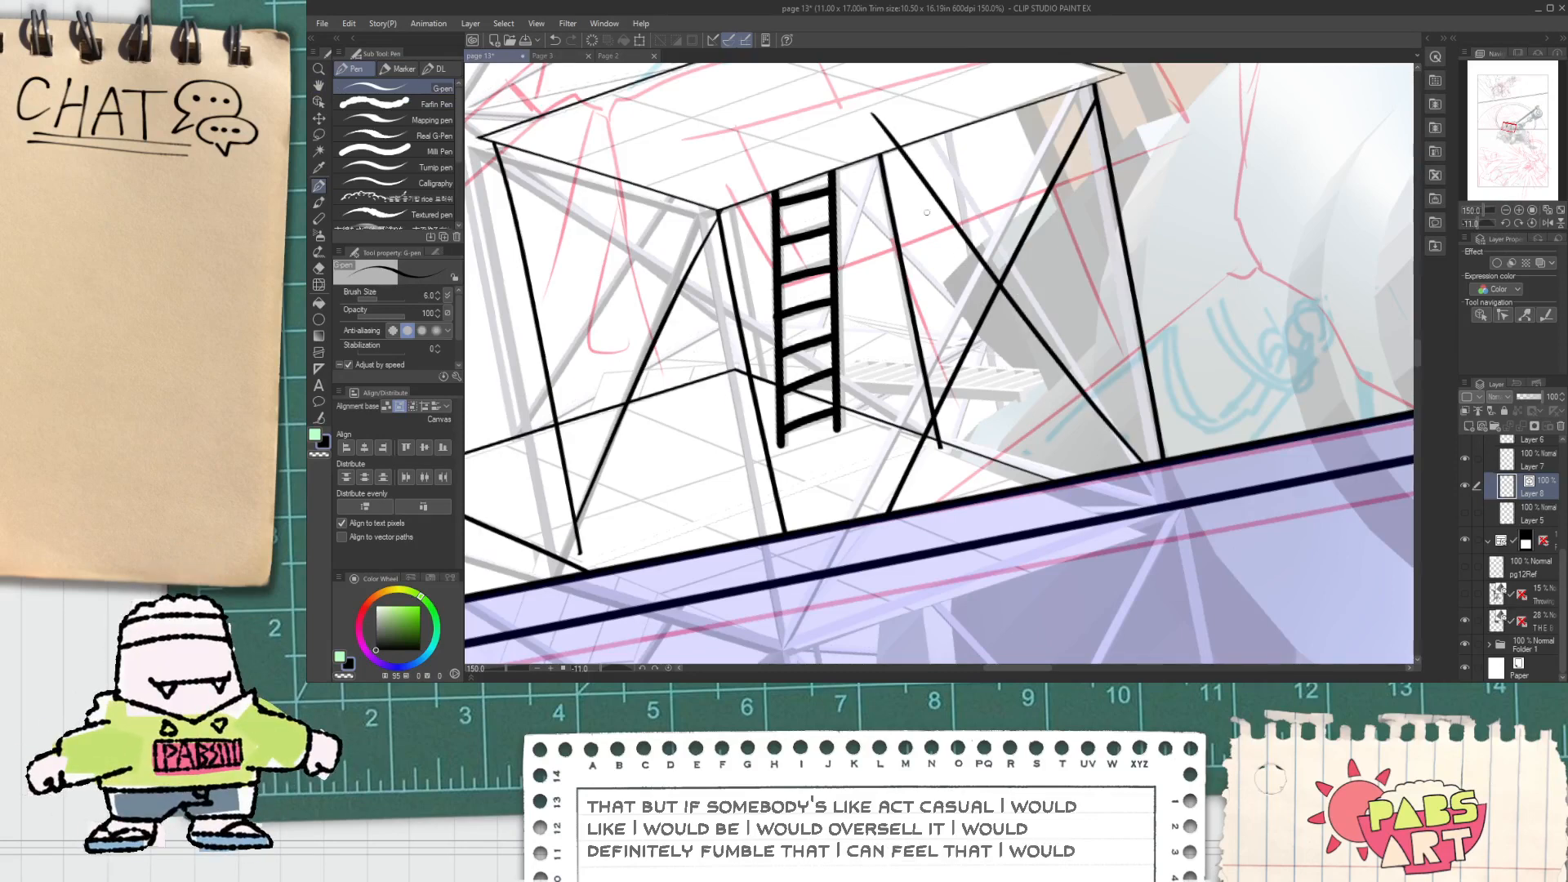
key(e)
drag(892, 122, 877, 136)
scroll(924, 176, down, 2)
key(space)
drag(849, 203, 913, 357)
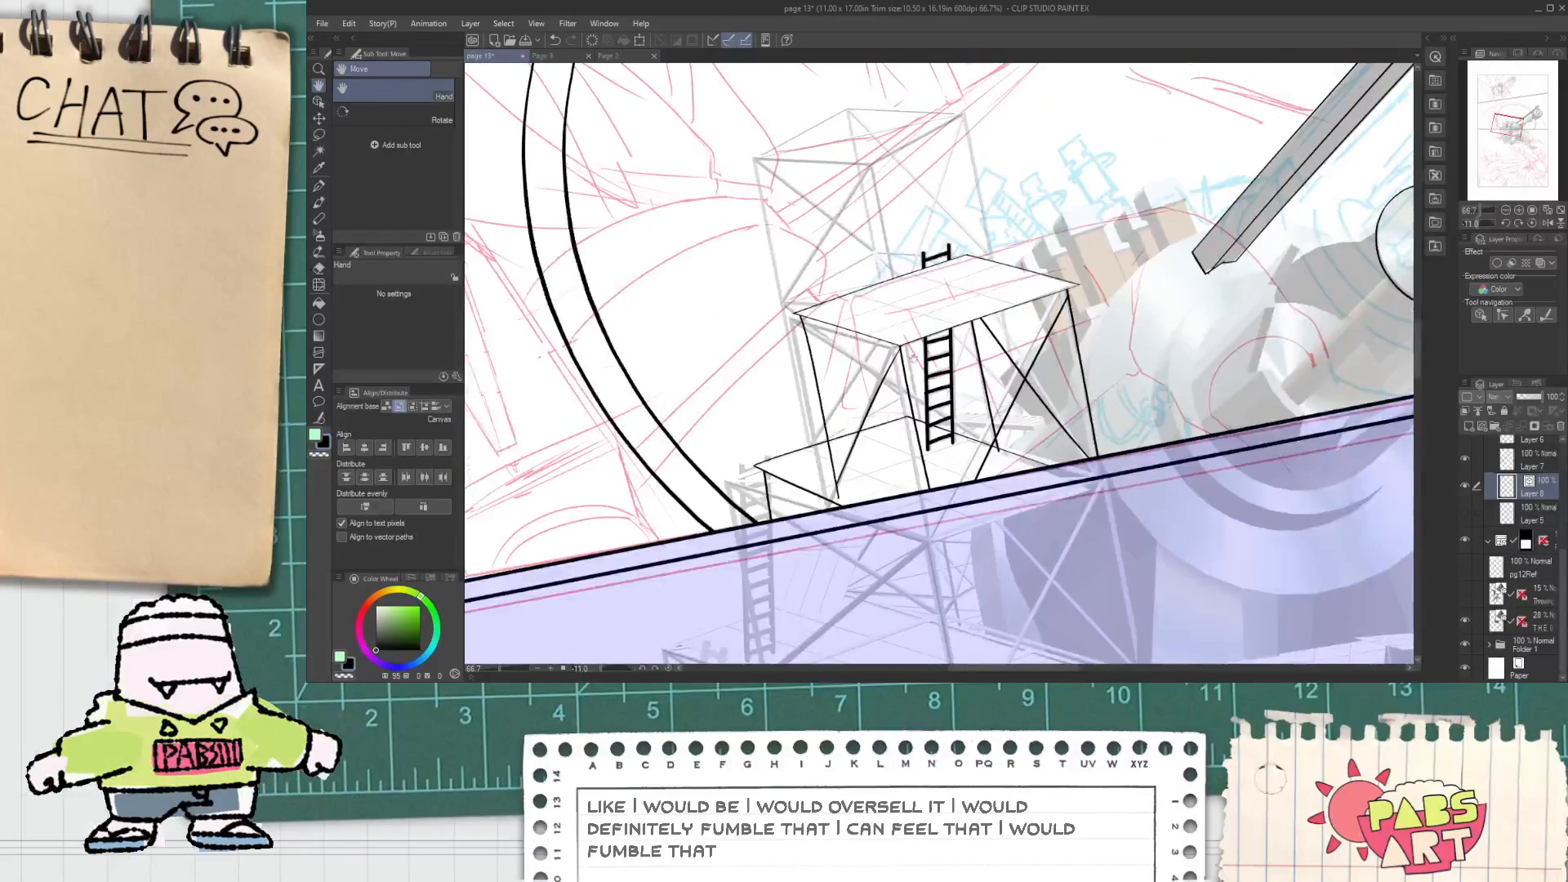
scroll(943, 351, up, 1)
scroll(825, 461, up, 1)
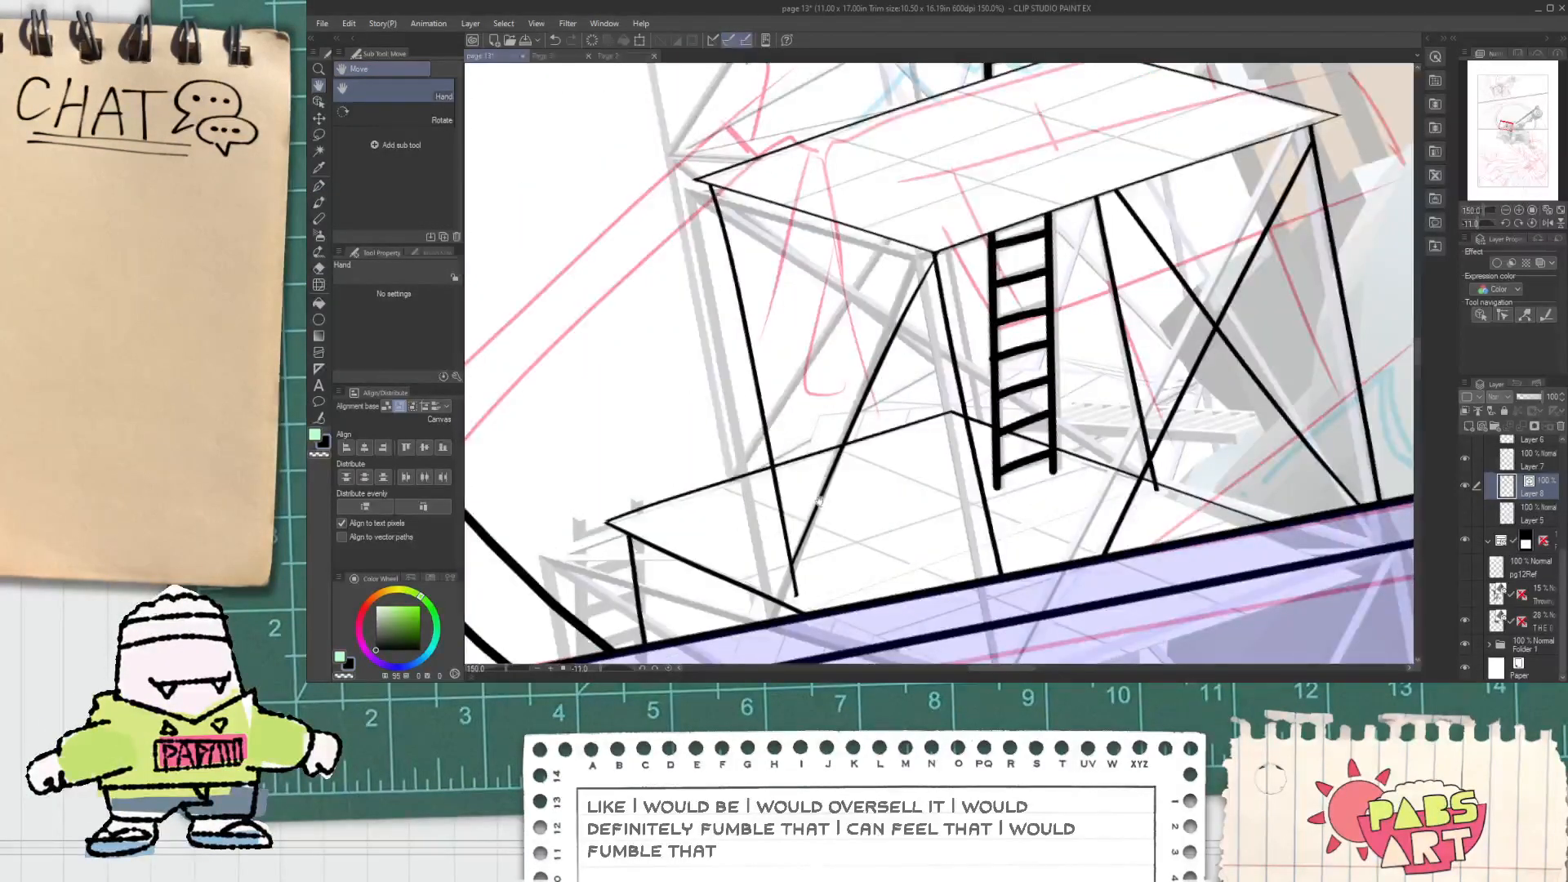
scroll(829, 490, down, 1)
scroll(829, 490, down, 1)
scroll(829, 490, down, 1)
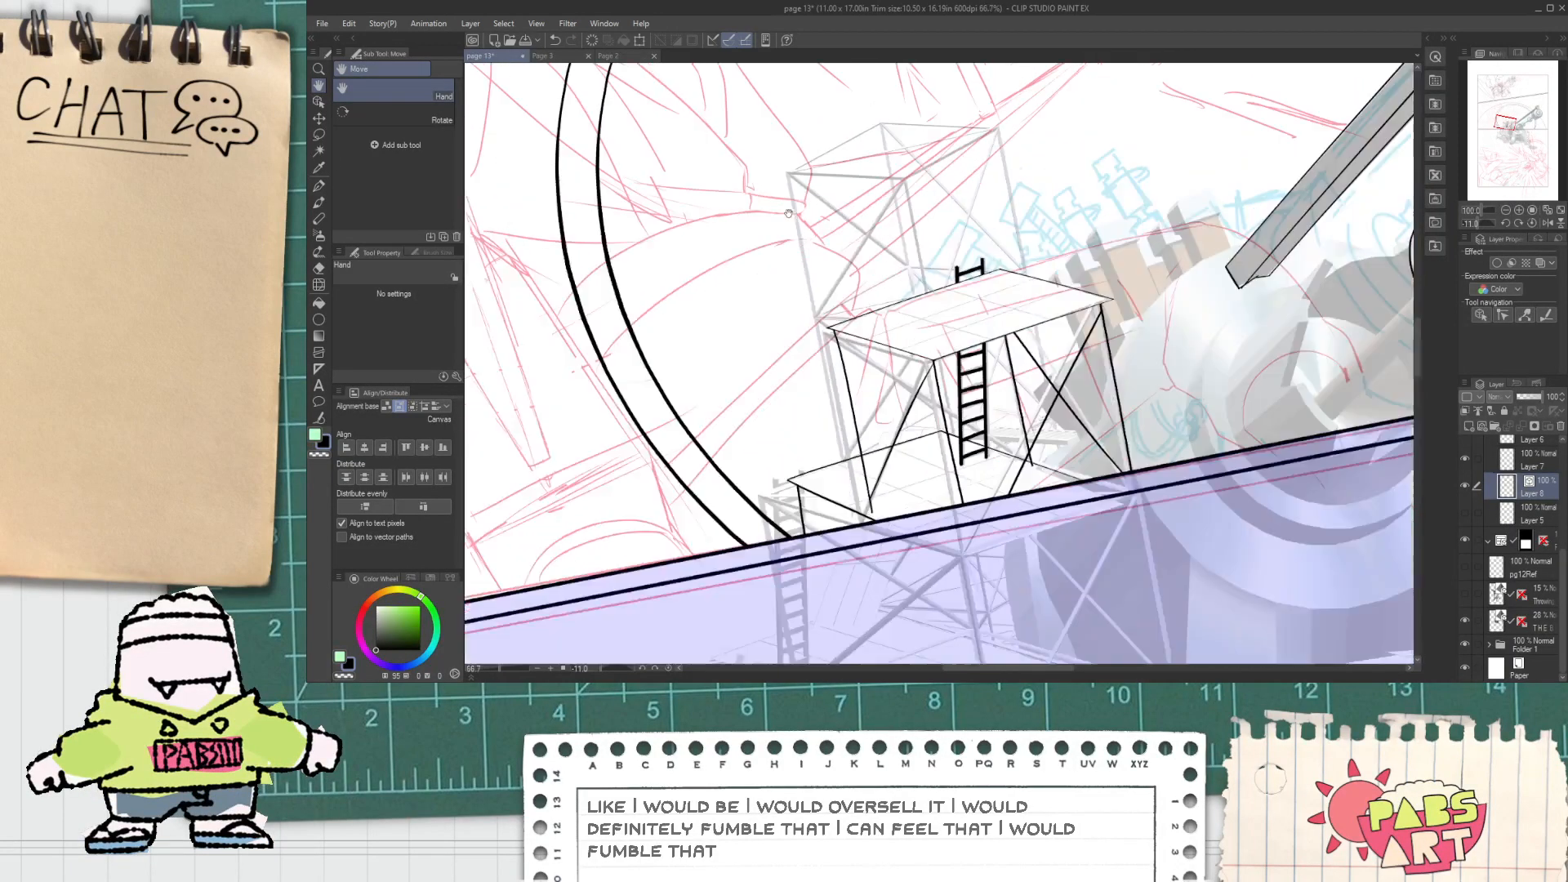
key(p)
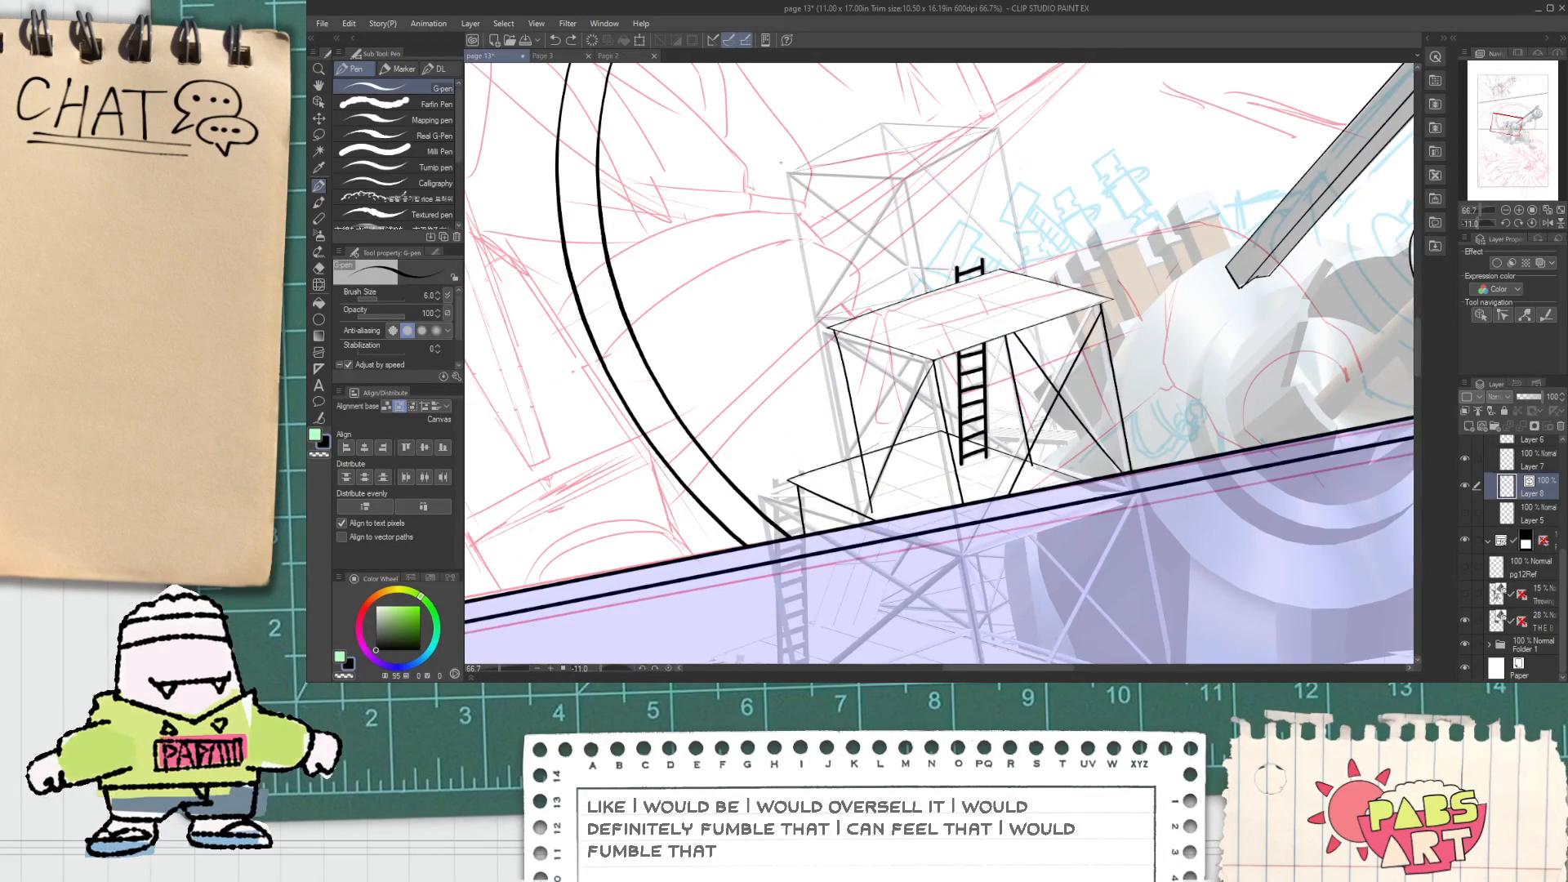
scroll(799, 575, up, 3)
scroll(802, 417, down, 2)
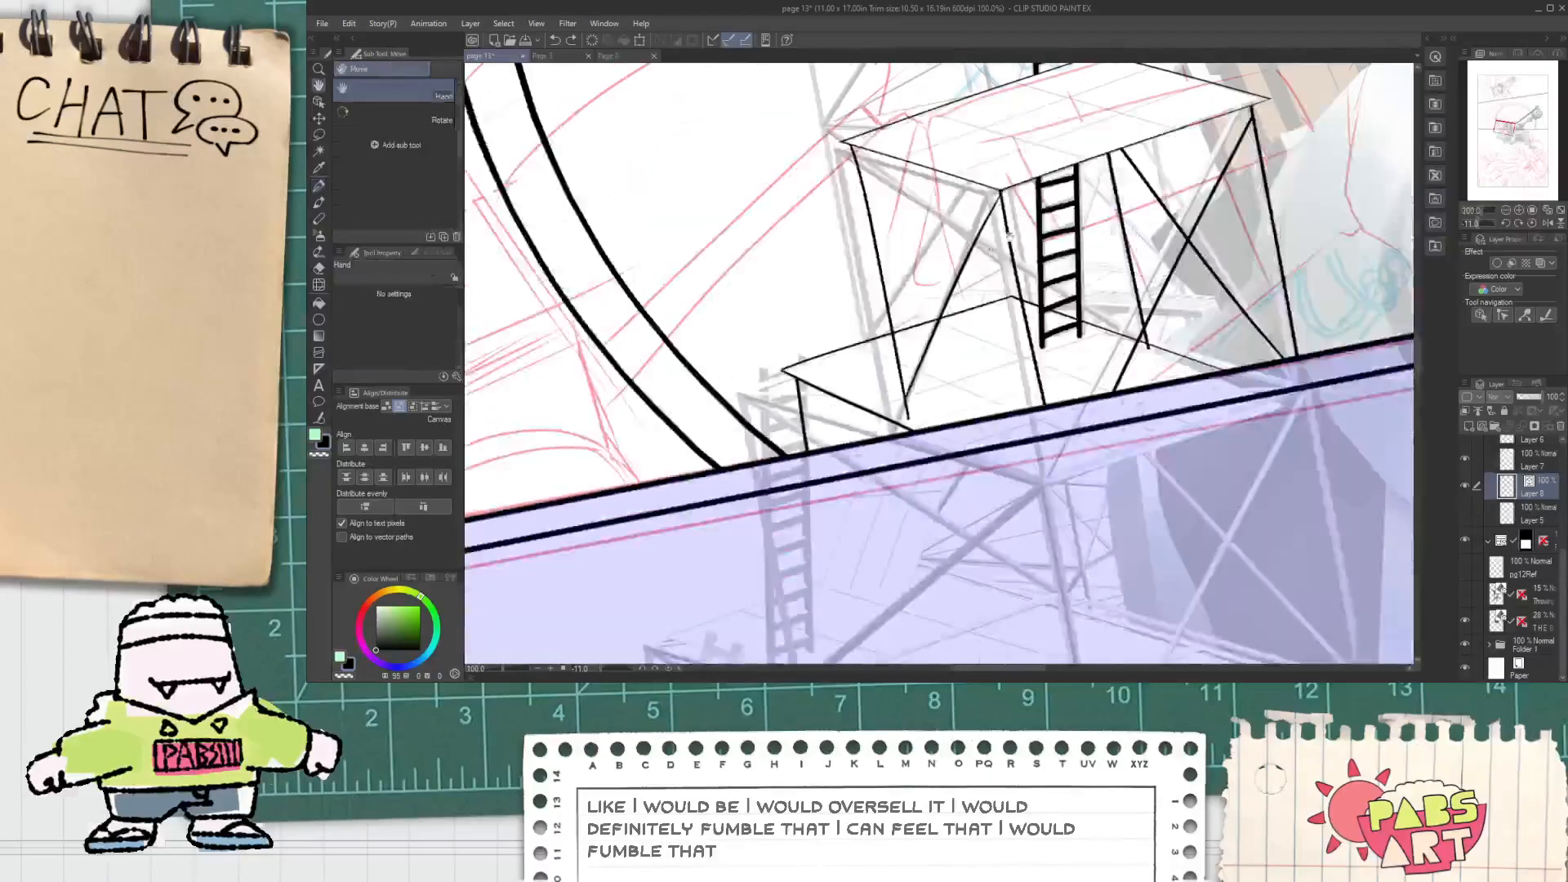
Step: Duplicate the short ladder top above the upper platform and place the copy at the lower platform's left corner
drag(1012, 226, 962, 315)
key(o)
click(1019, 294)
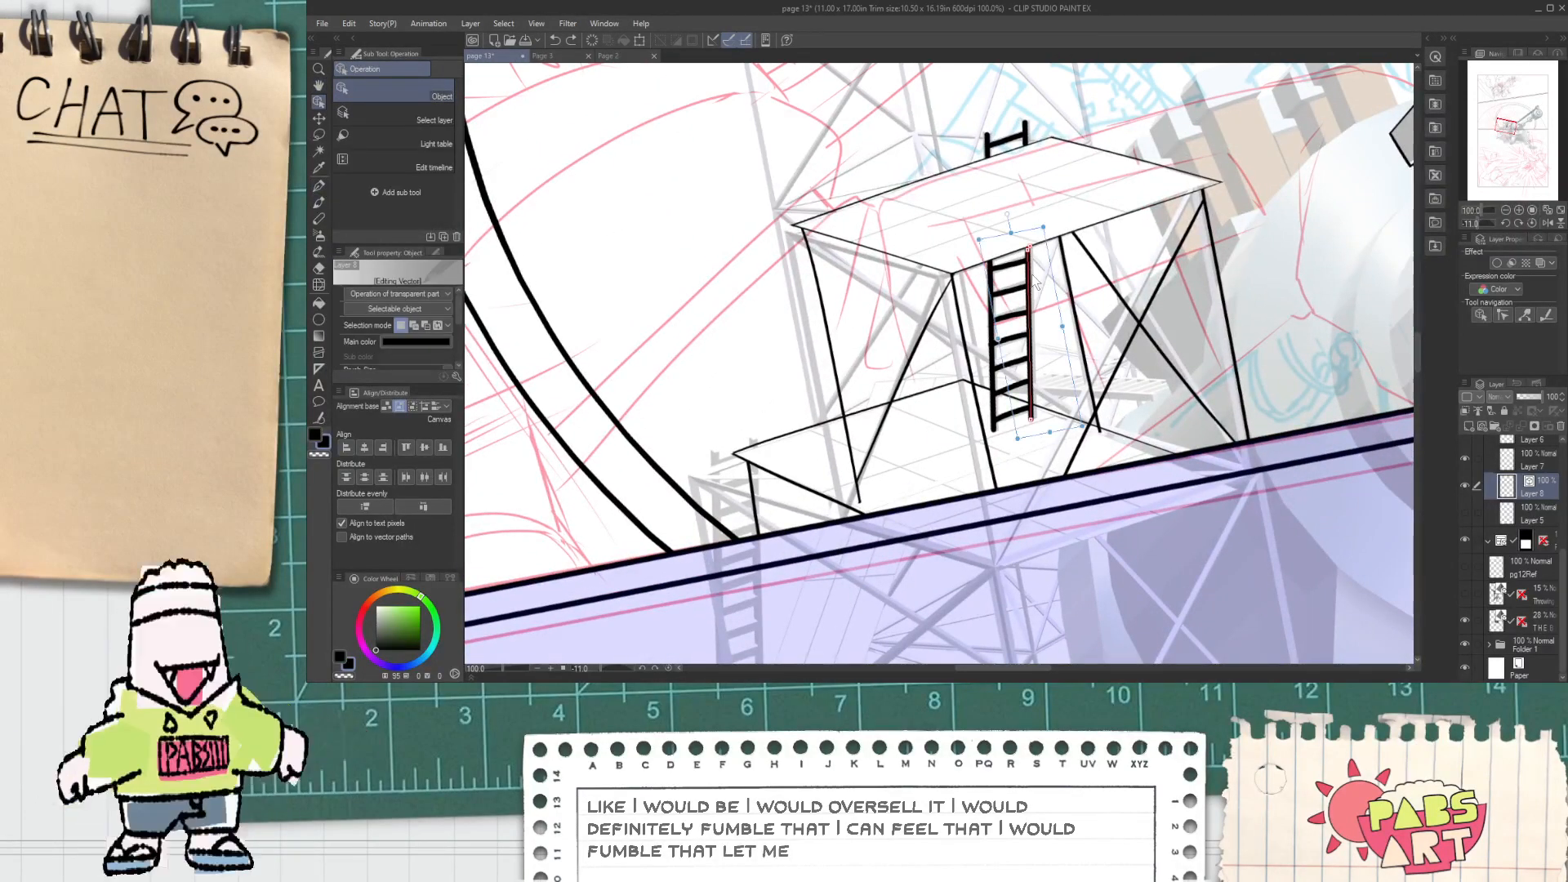
drag(963, 110, 1010, 156)
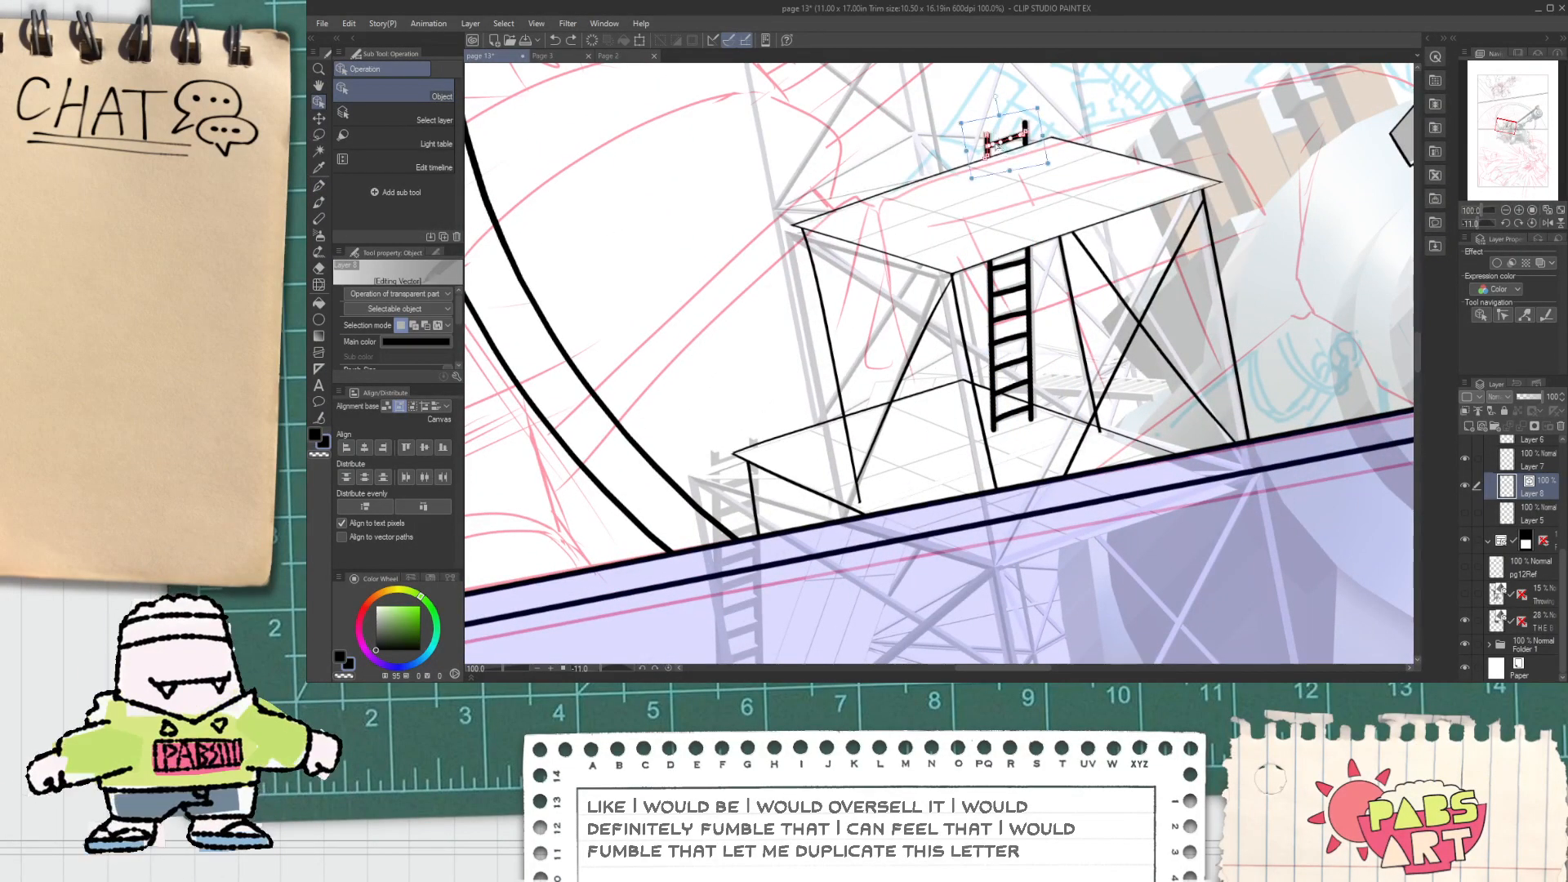
drag(1023, 90, 798, 393)
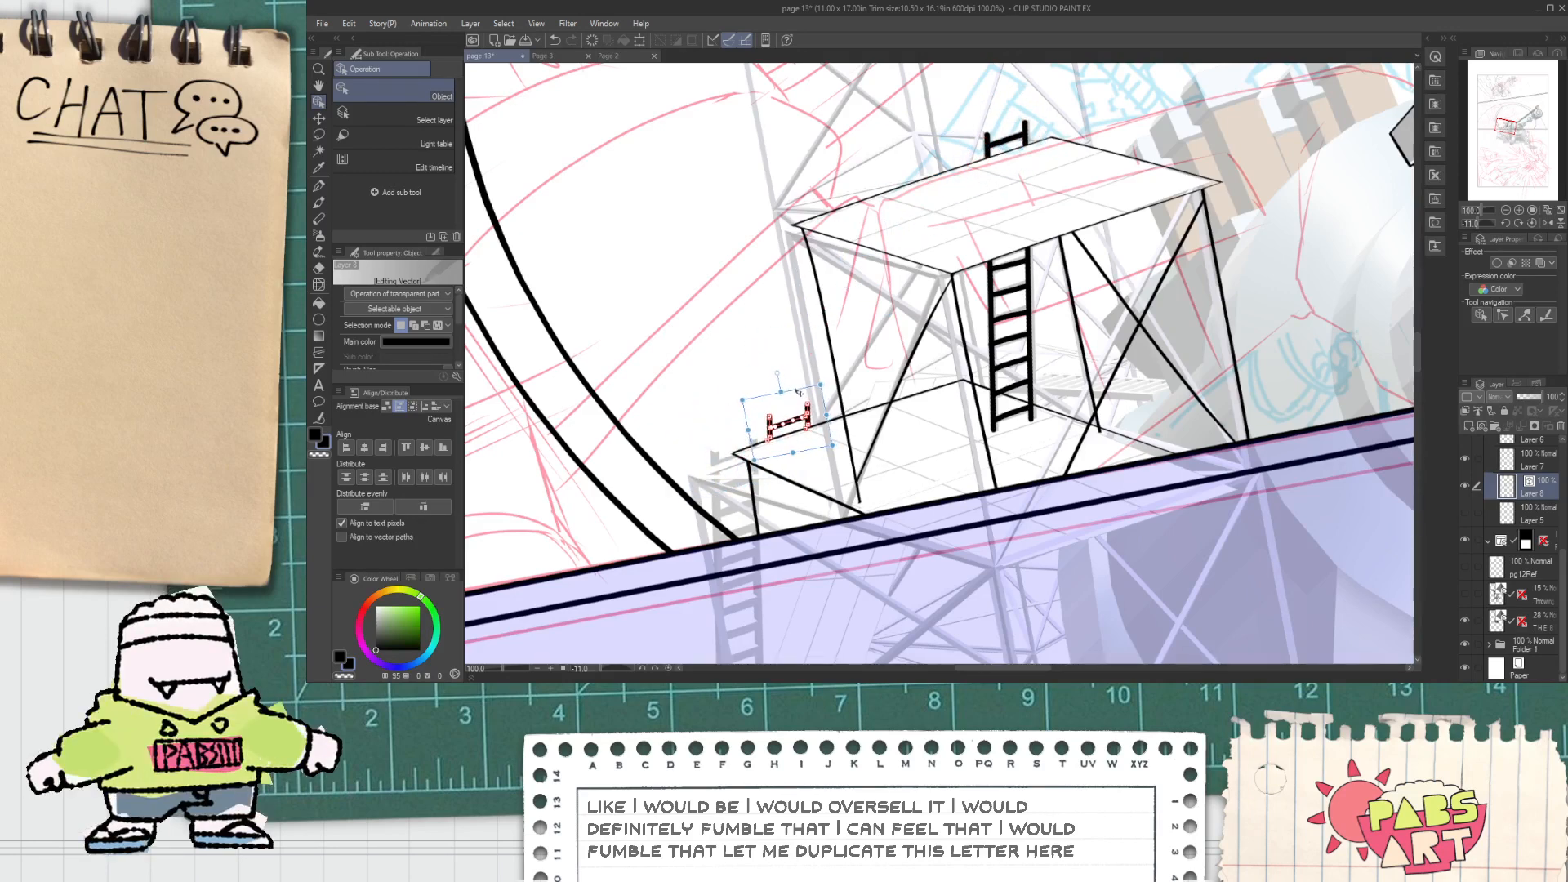
Step: Duplicate the upper section of the long ladder with its rungs and place the copy beneath the lower platform's left corner
click(814, 494)
drag(798, 506, 782, 460)
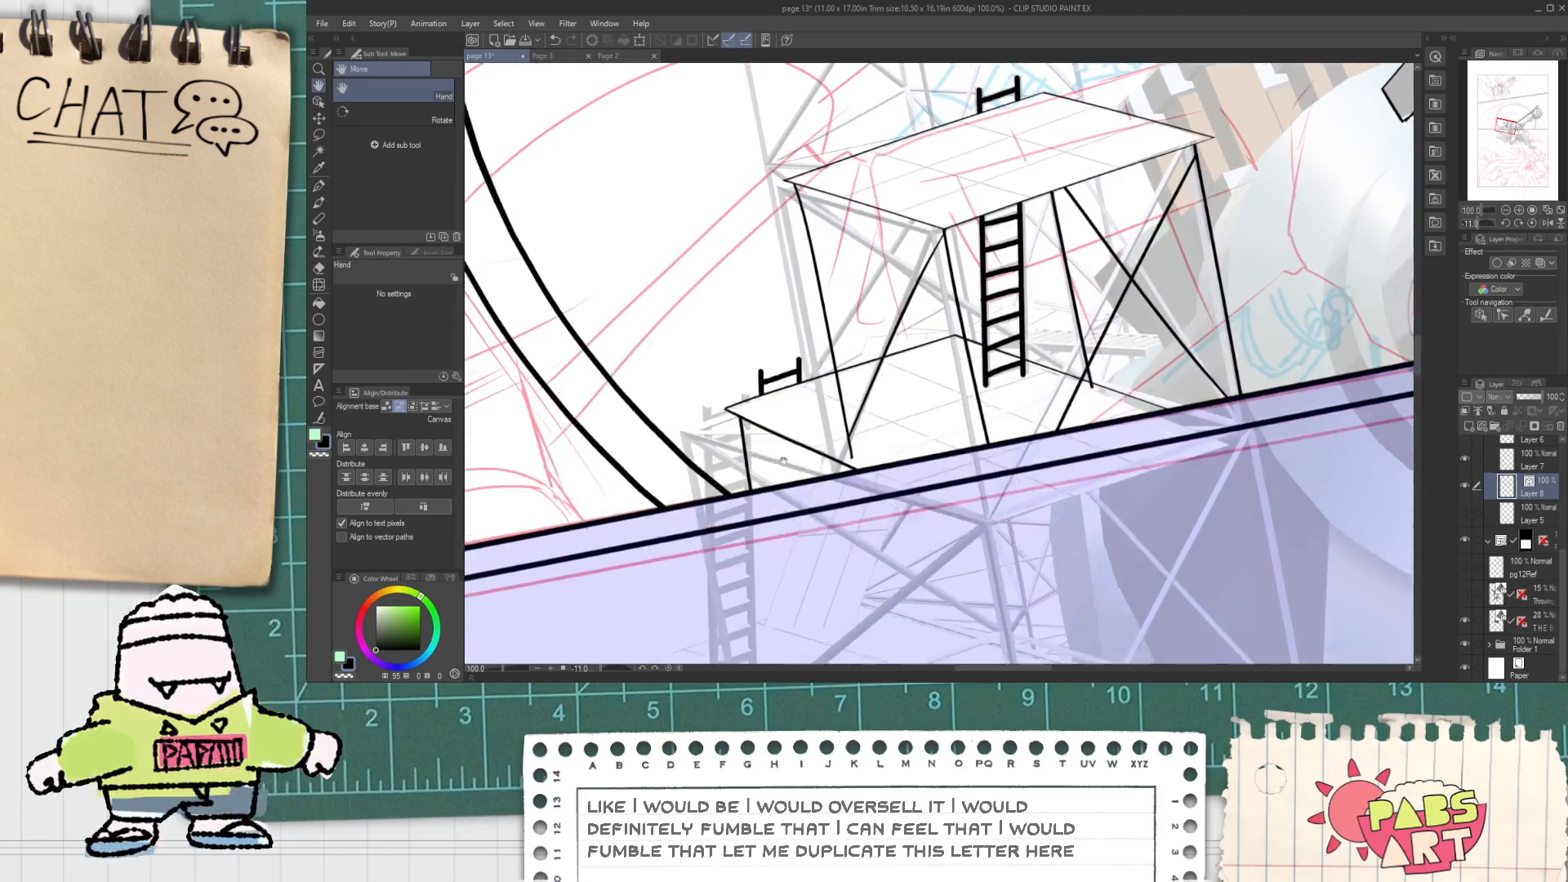
click(1005, 237)
shift+click(1006, 223)
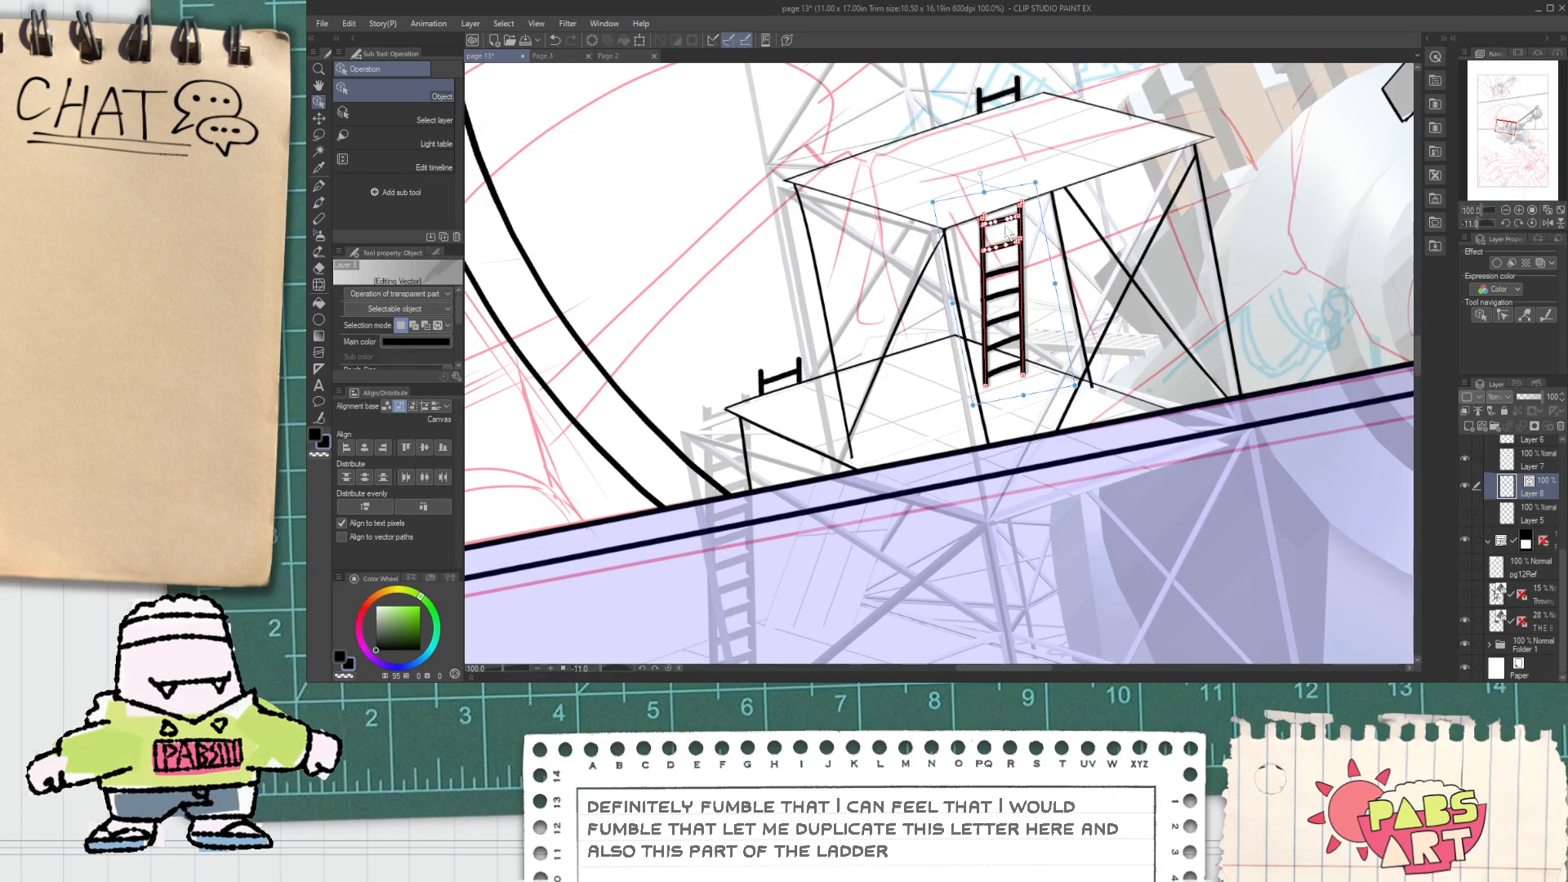
shift+click(1001, 296)
drag(1056, 263, 835, 463)
click(882, 422)
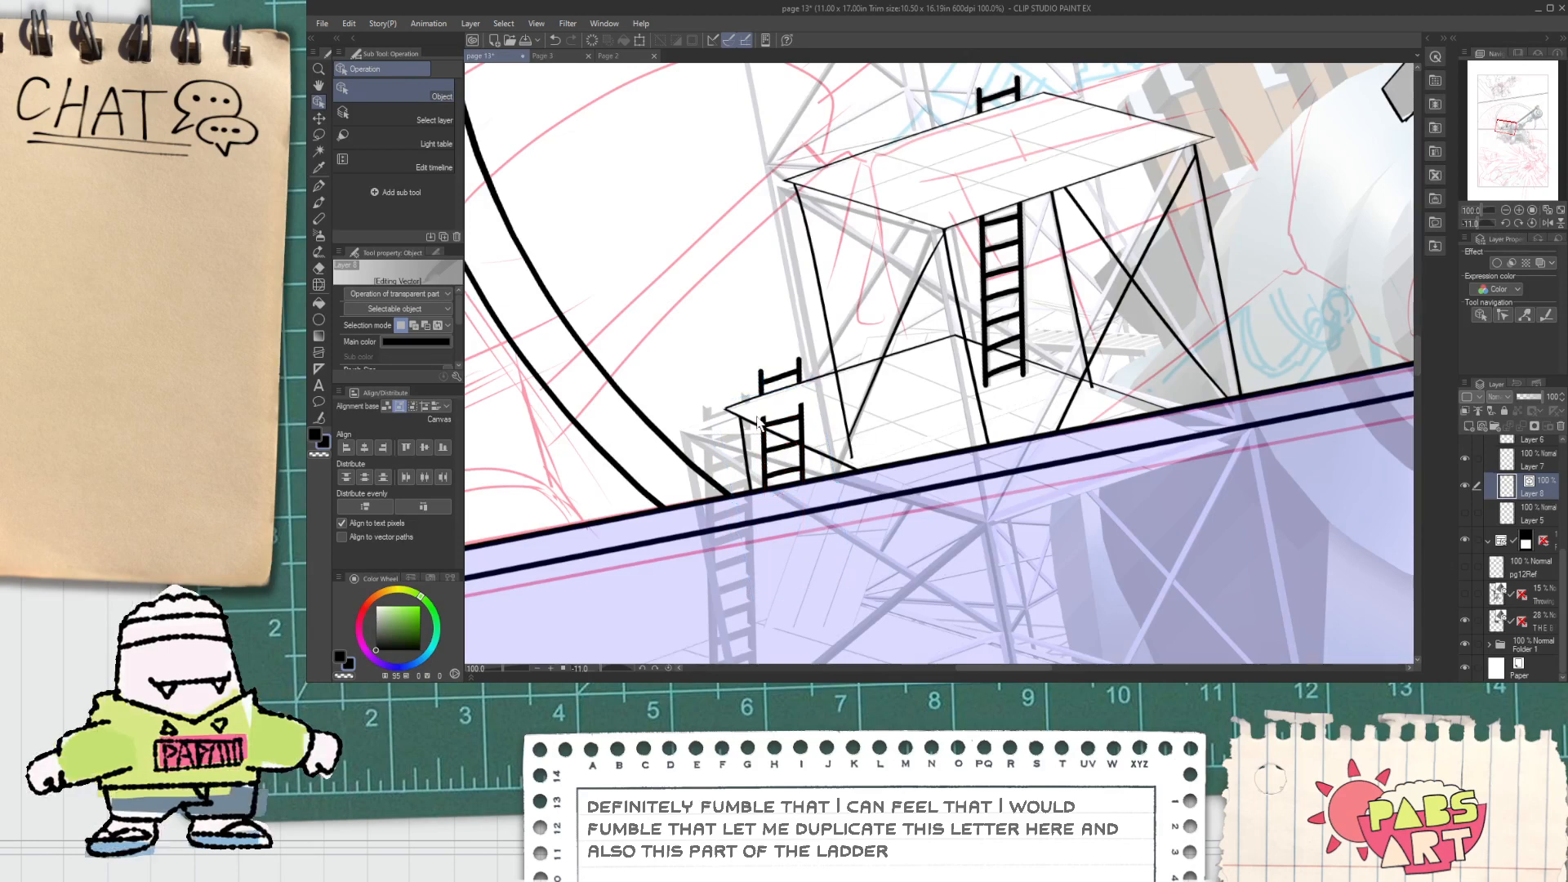
Step: Erase the copied ladder's rail ends that stick up above the lower platform's front edge with the Vector eraser
scroll(758, 422, up, 5)
key(e)
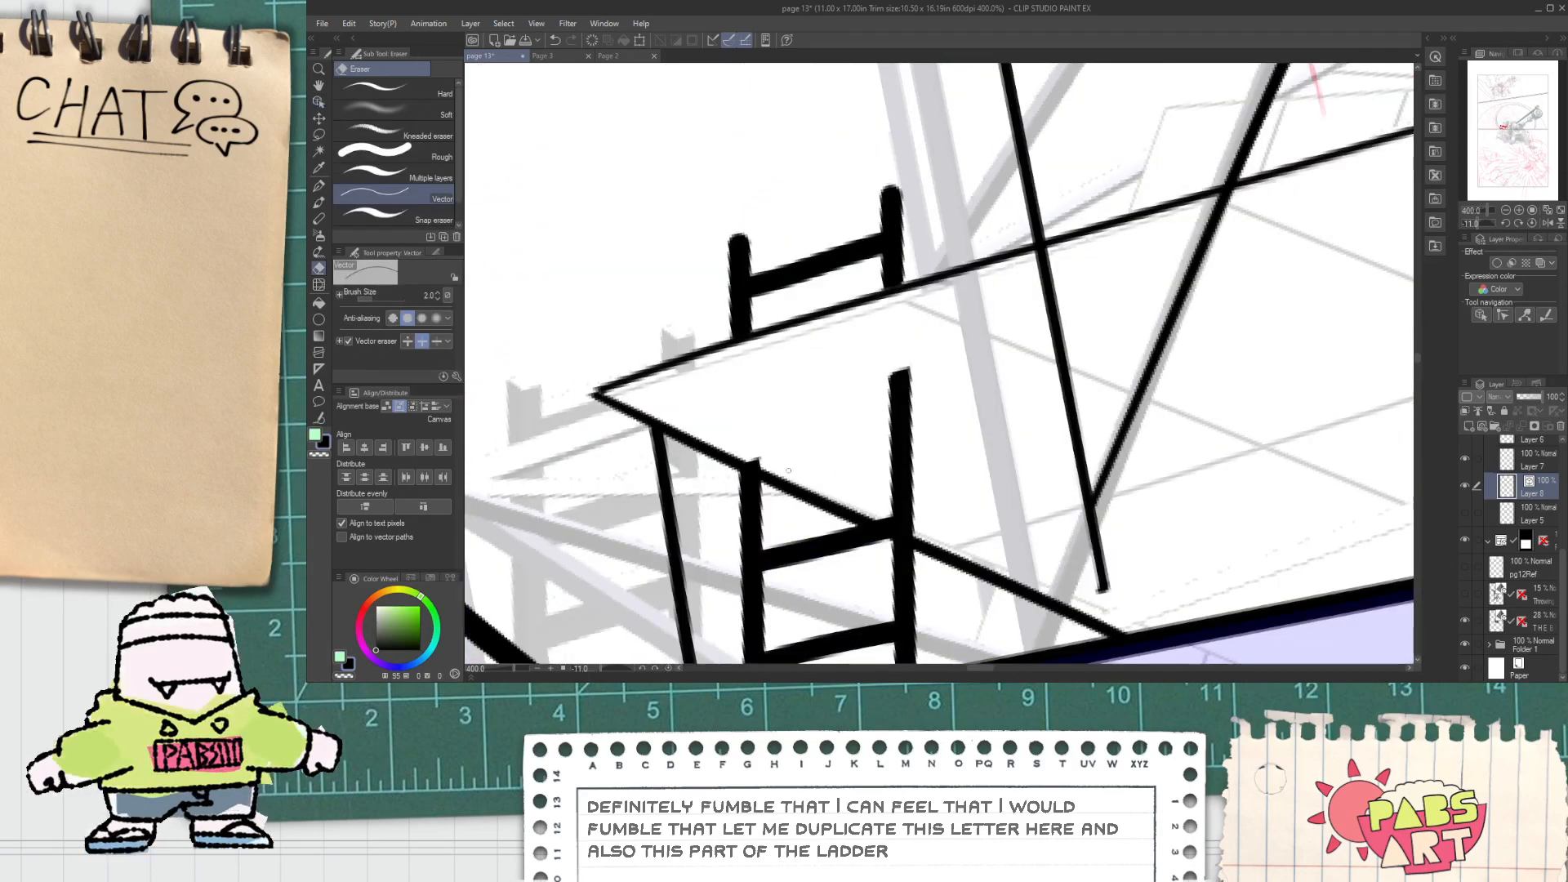
mouse_move(875, 466)
mouse_down()
mouse_move(925, 477)
mouse_move(917, 521)
mouse_up()
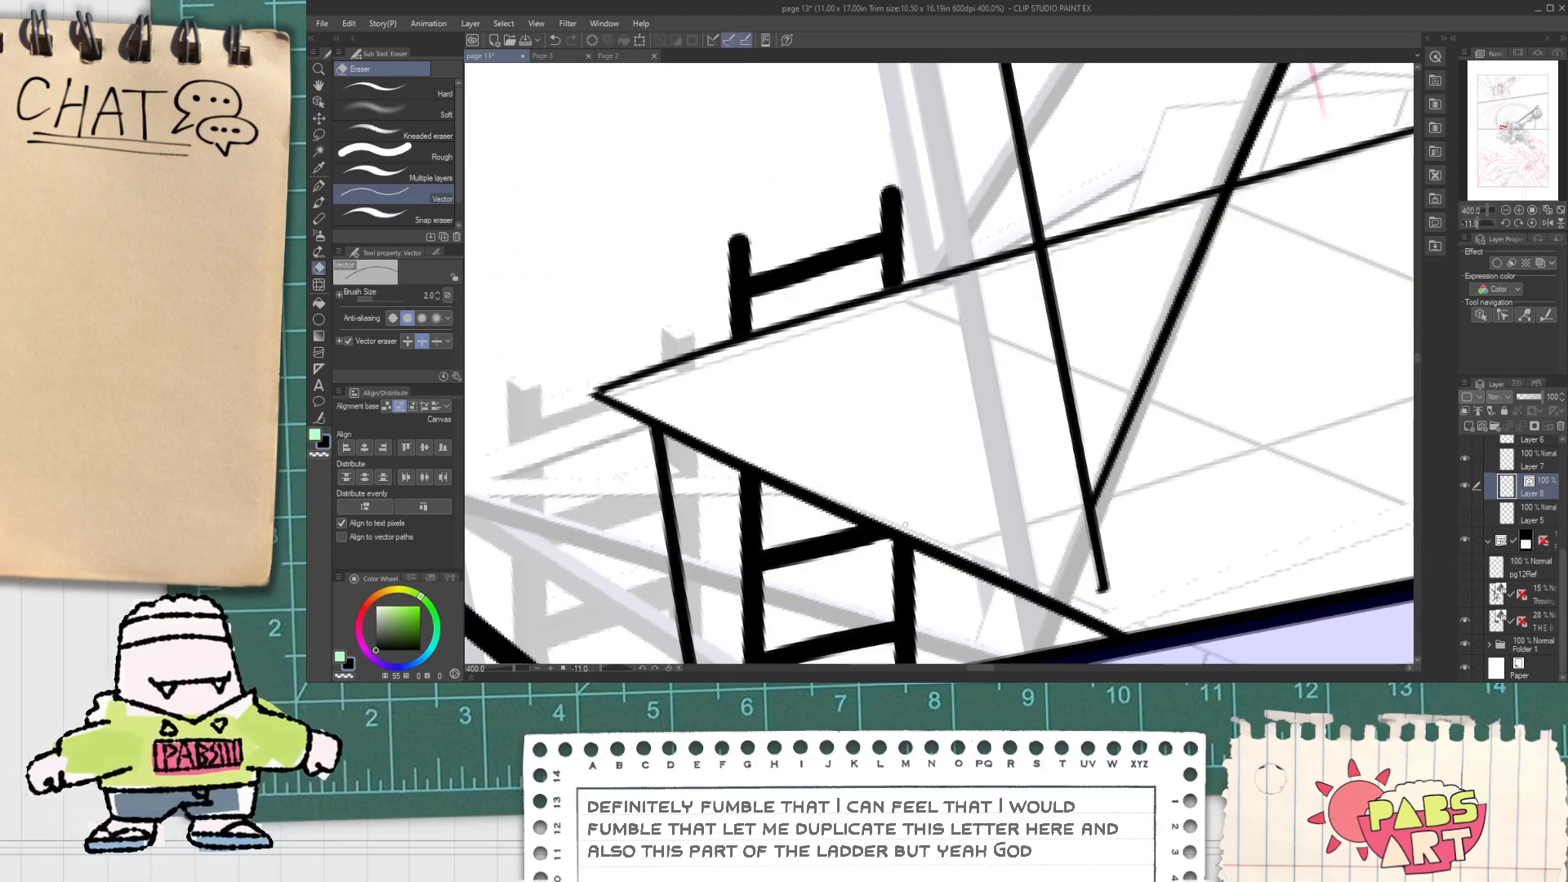
scroll(883, 495, down, 2)
scroll(883, 495, down, 4)
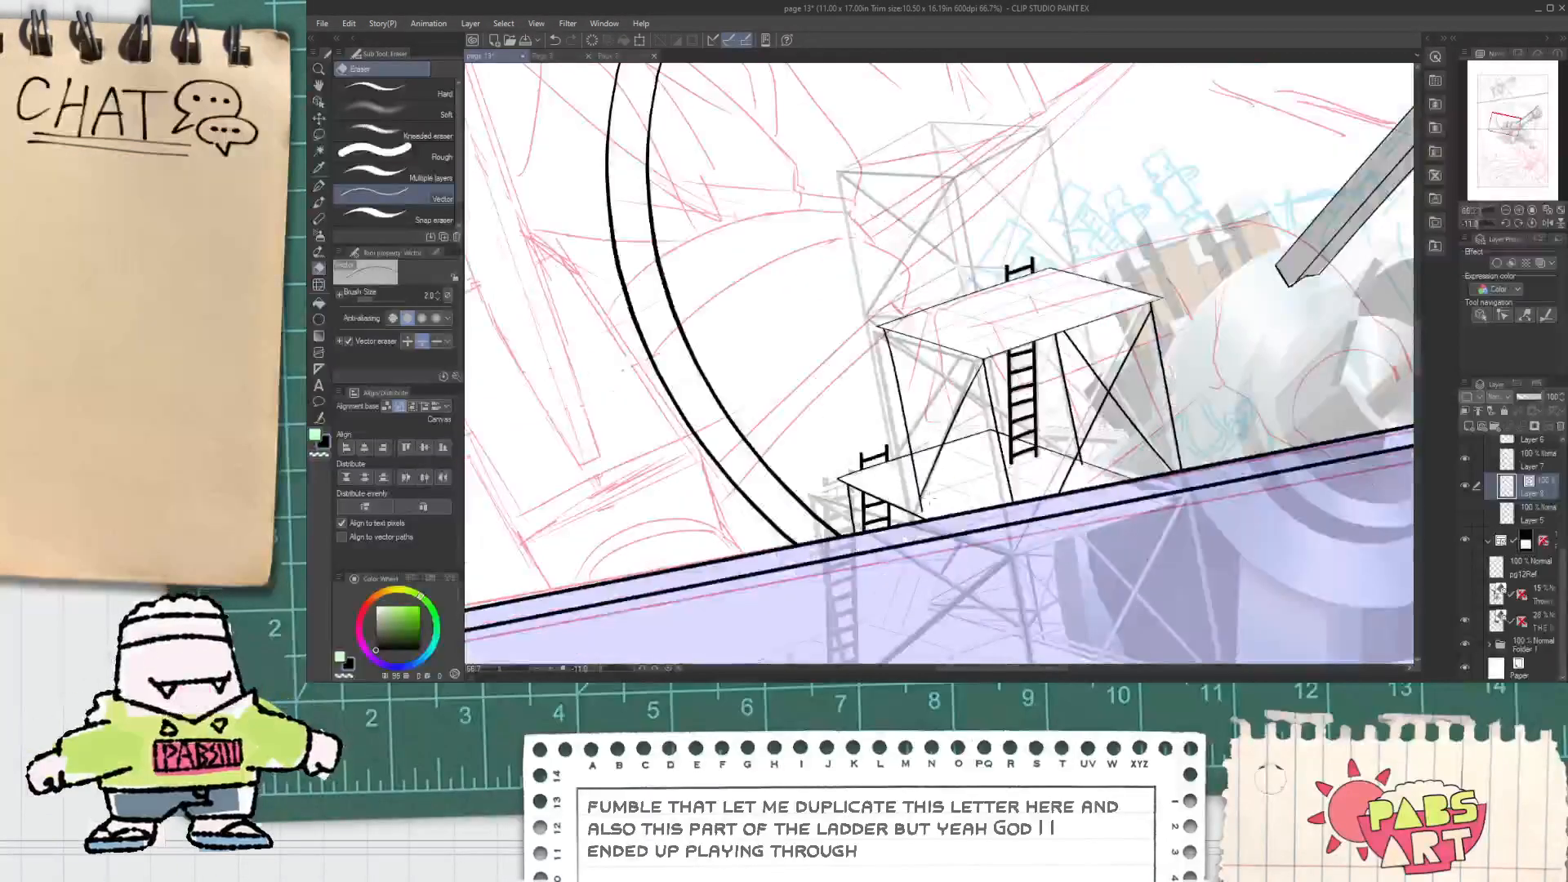
key(h)
drag(962, 488, 938, 498)
scroll(937, 498, up, 3)
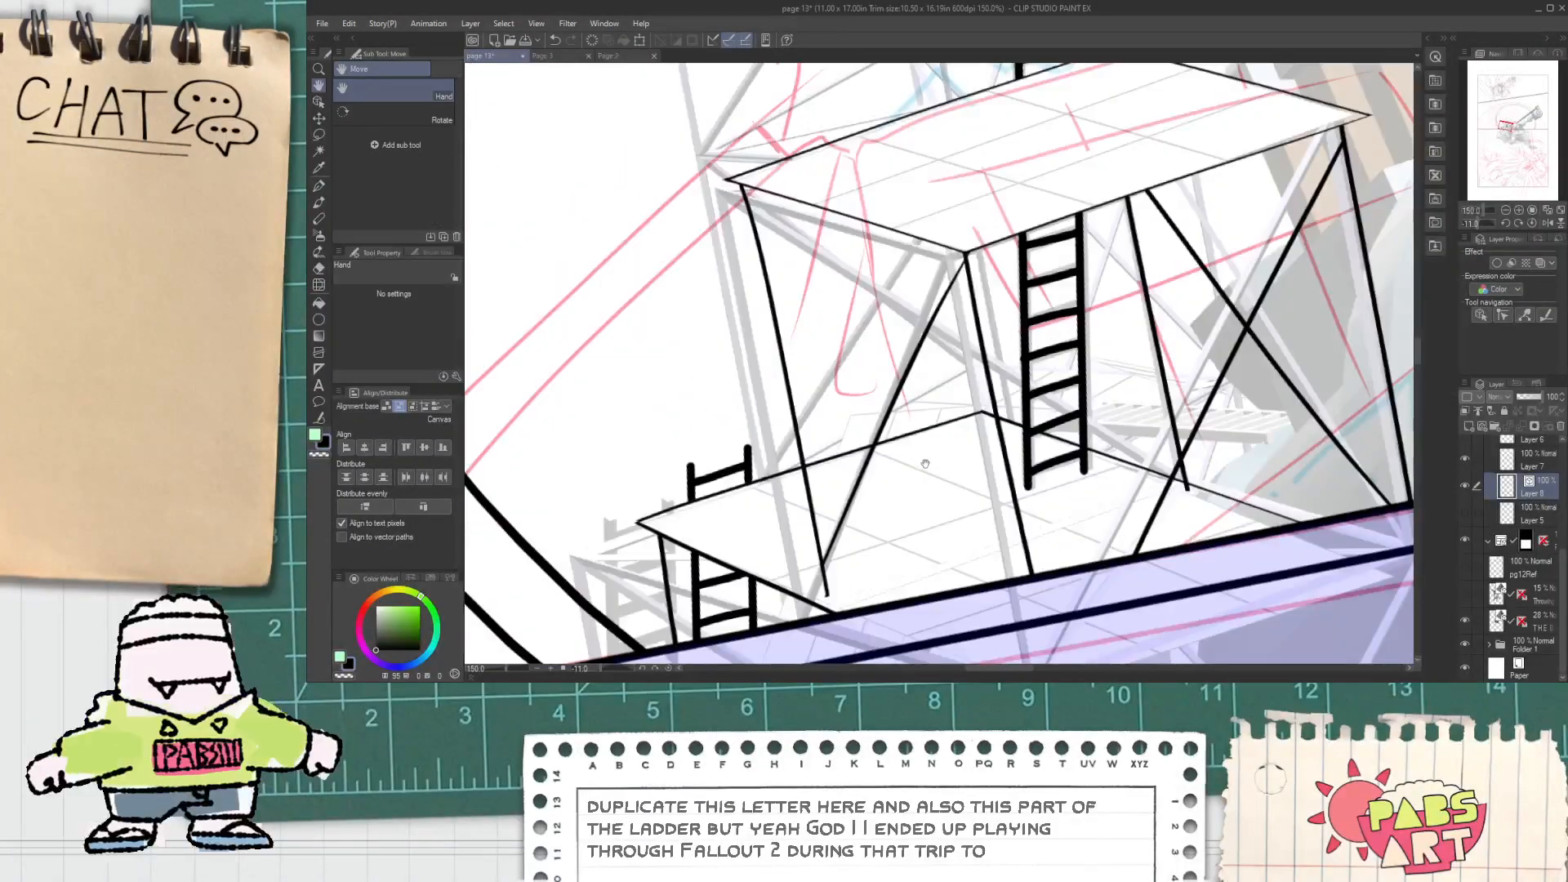
scroll(939, 462, down, 3)
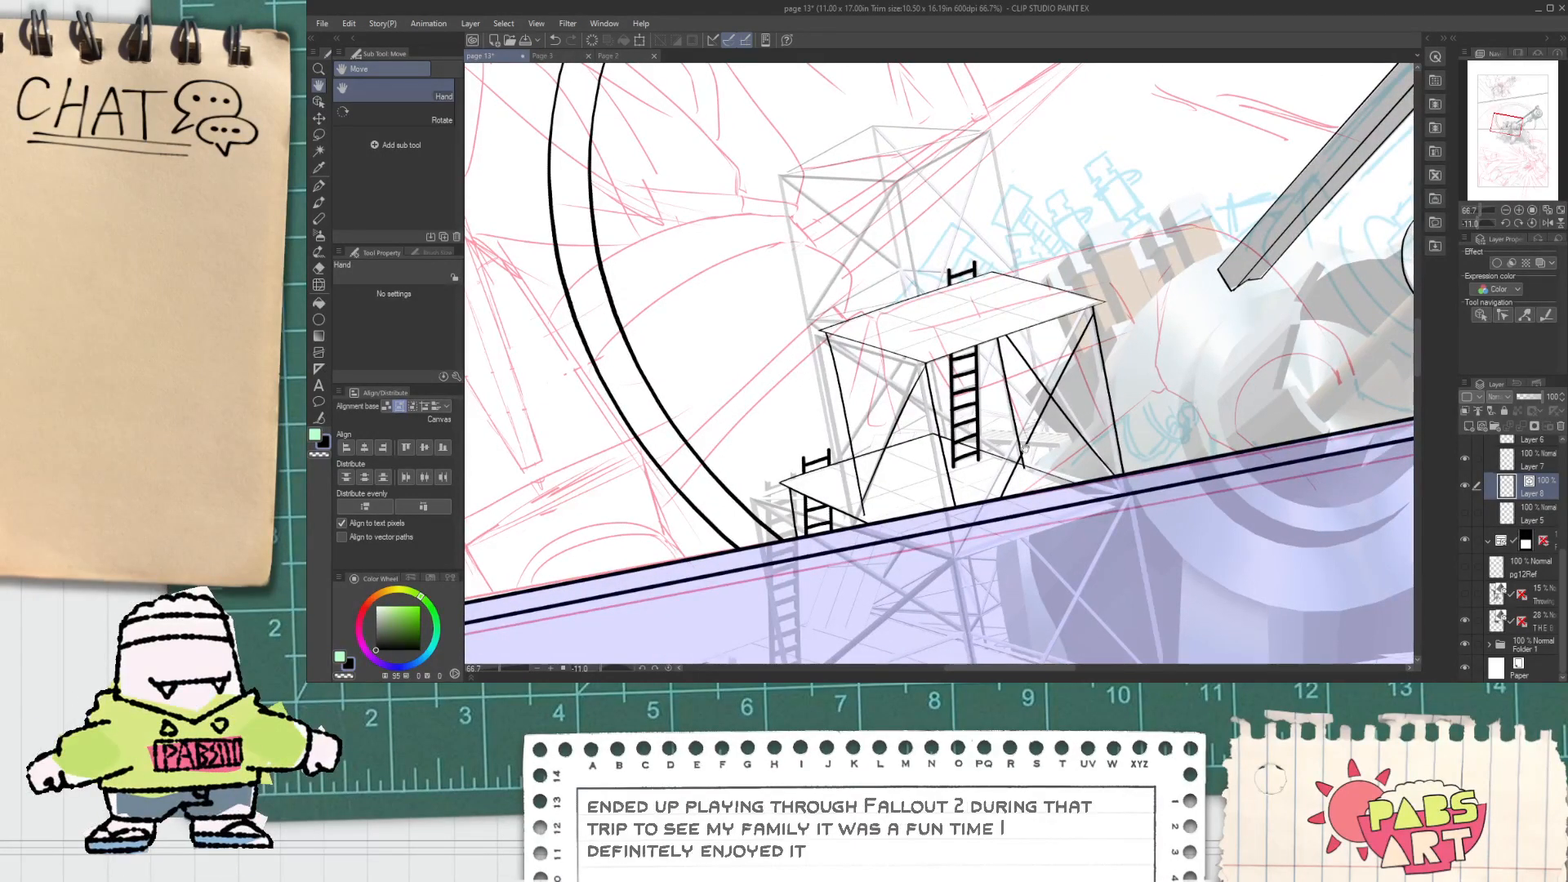
scroll(821, 480, up, 3)
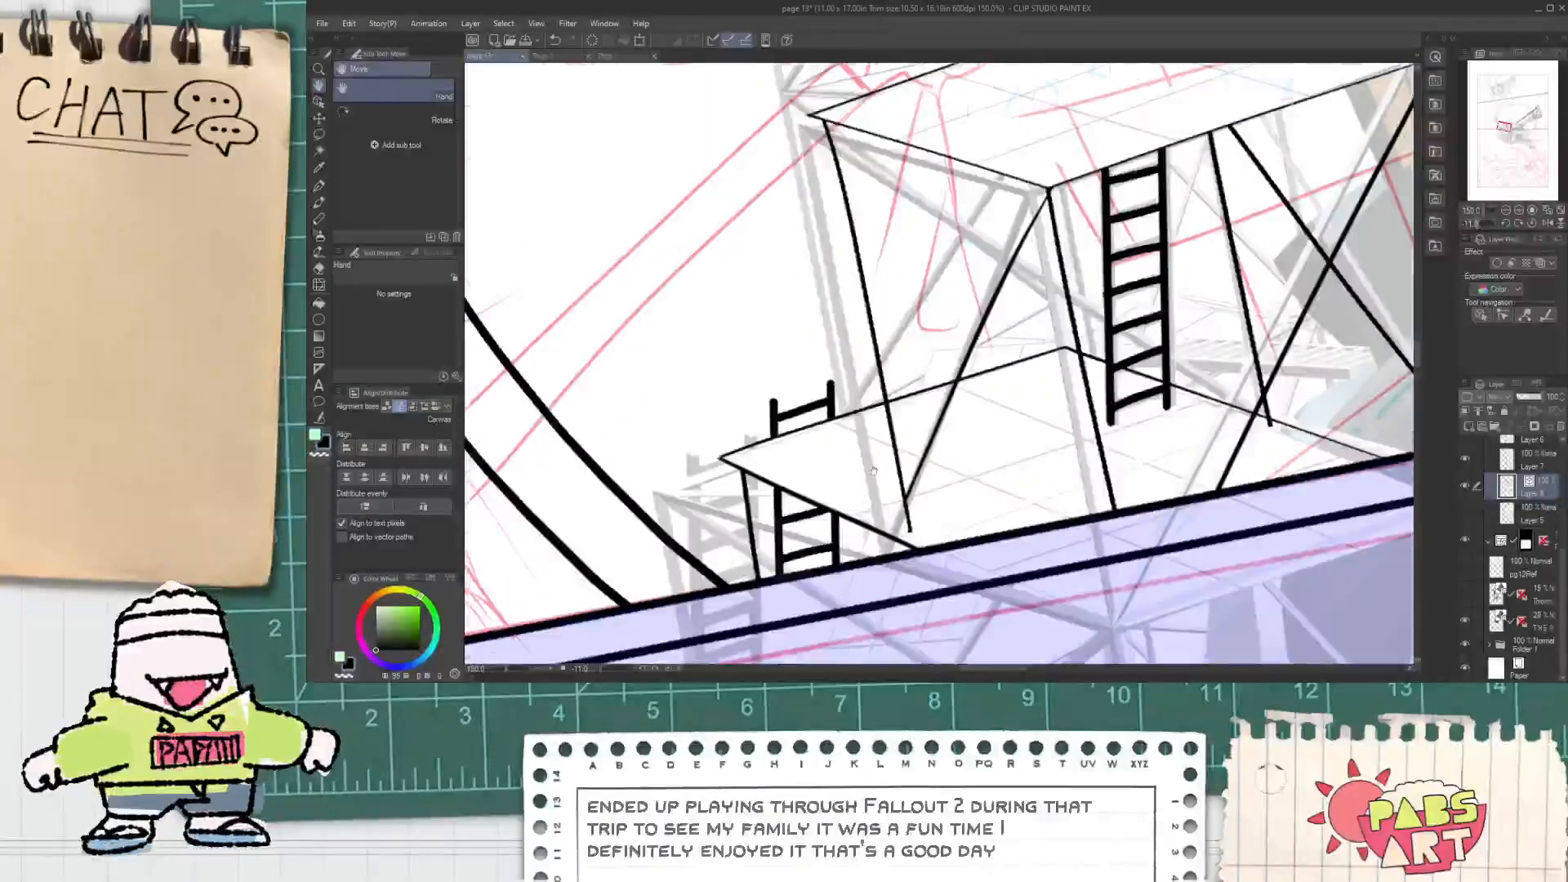
scroll(843, 317, down, 3)
Step: Ink the rear tower's long left leg and the left and back edges of its top frame with the G-pen
key(p)
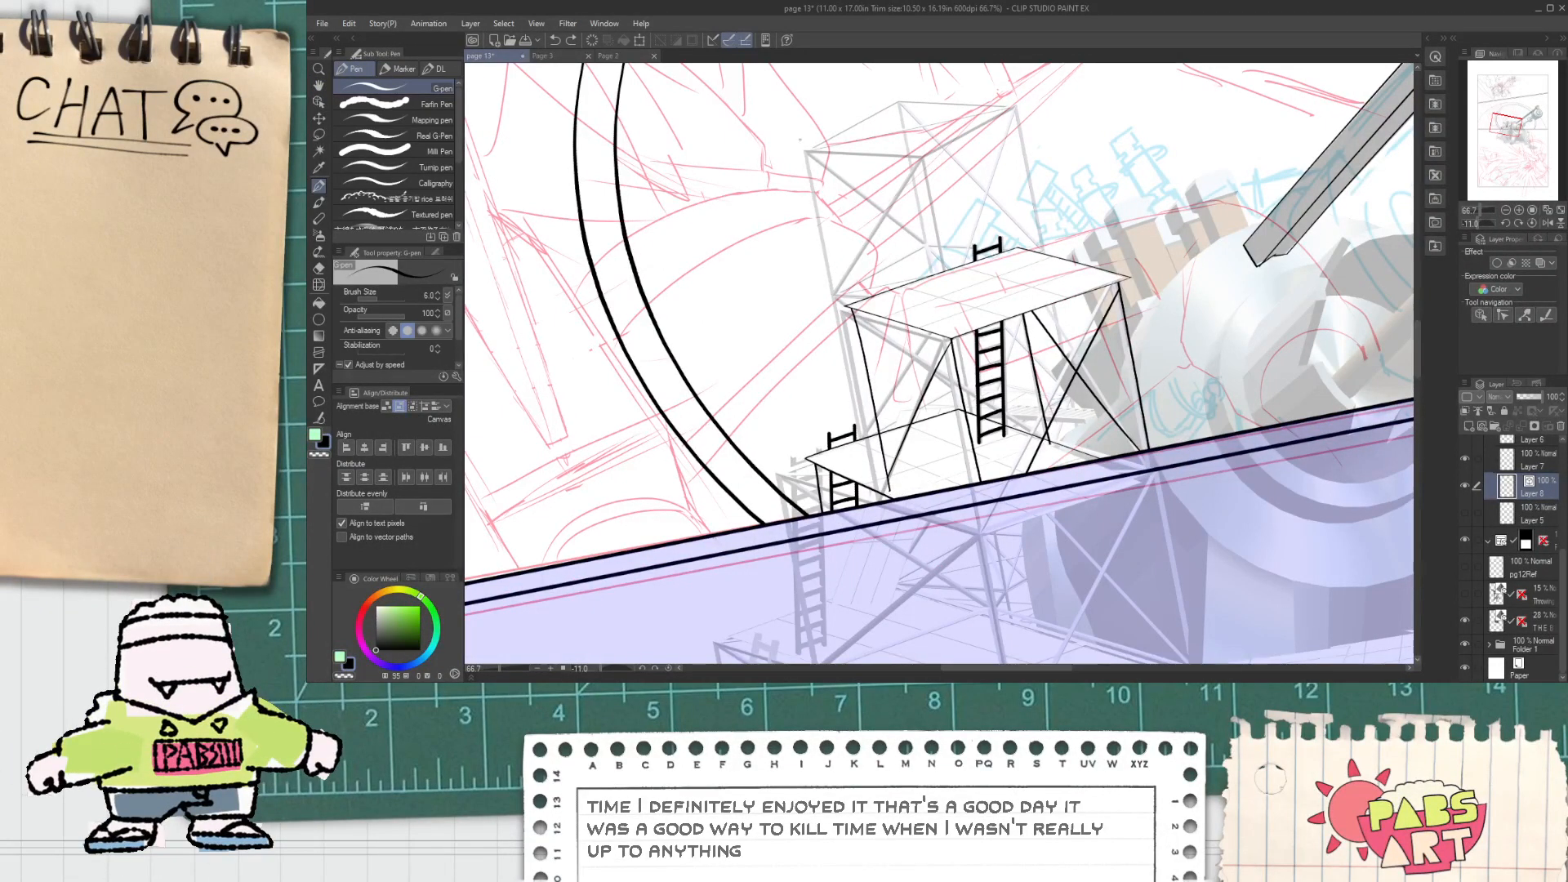
drag(801, 139, 876, 500)
key(e)
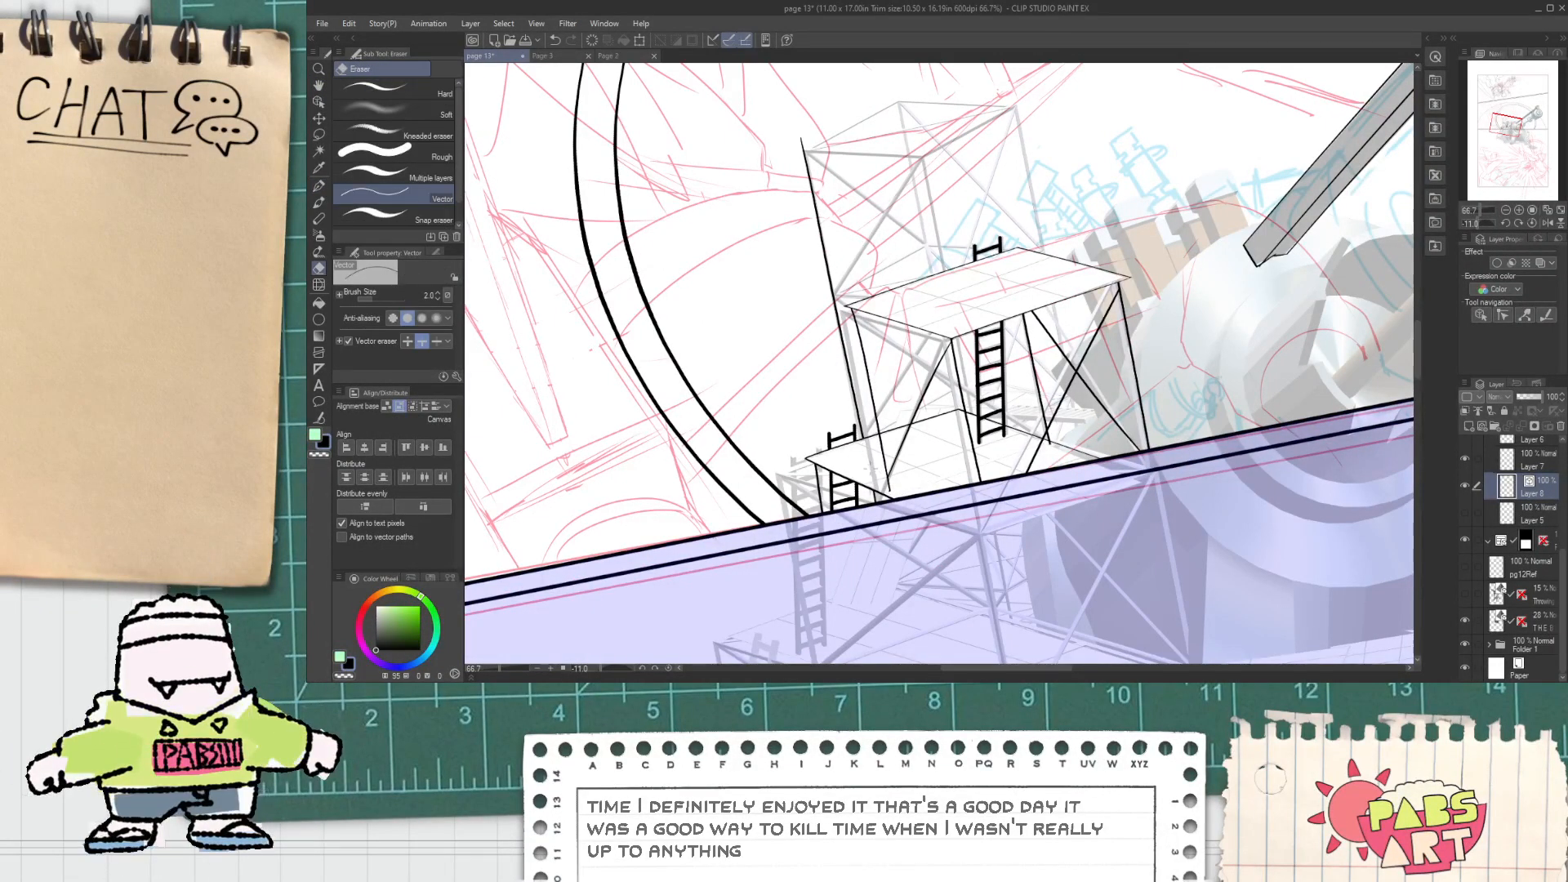
key(p)
drag(803, 152, 947, 64)
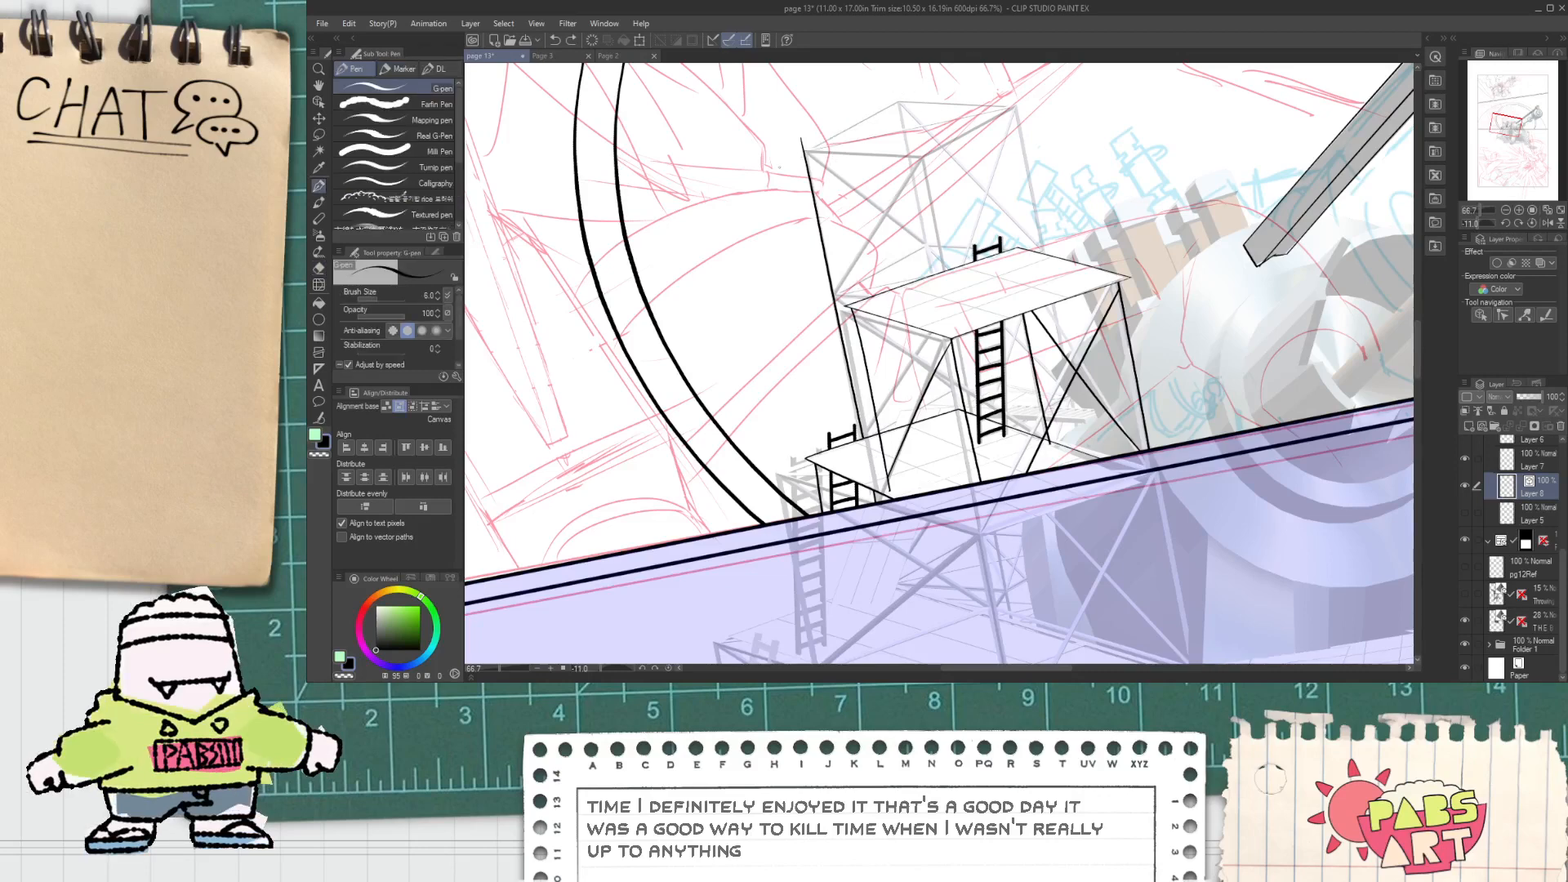
drag(805, 152, 951, 77)
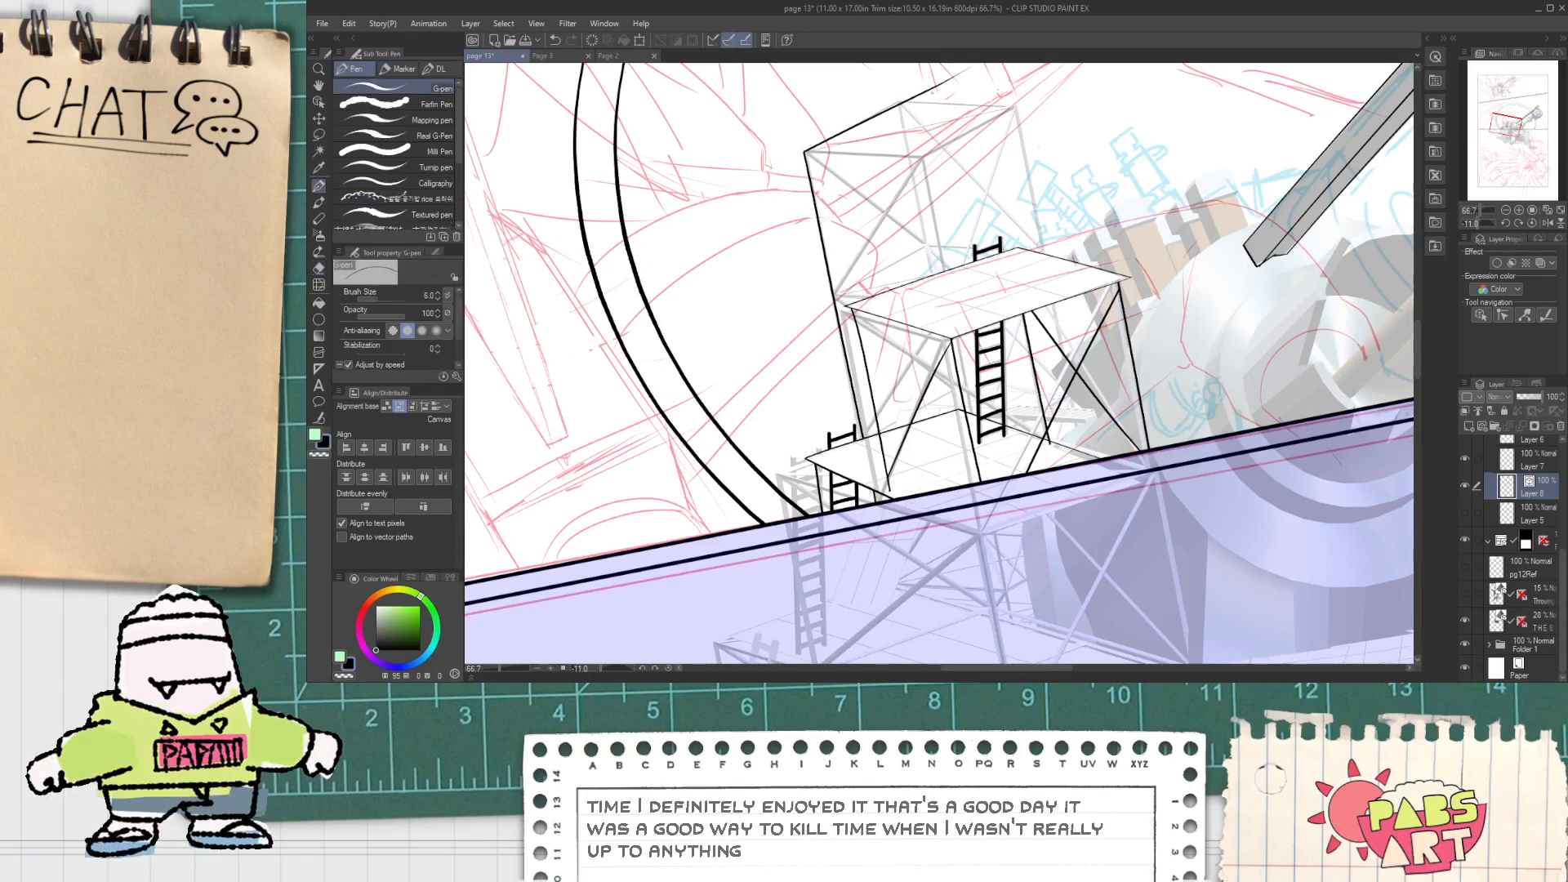
key(ctrl+z)
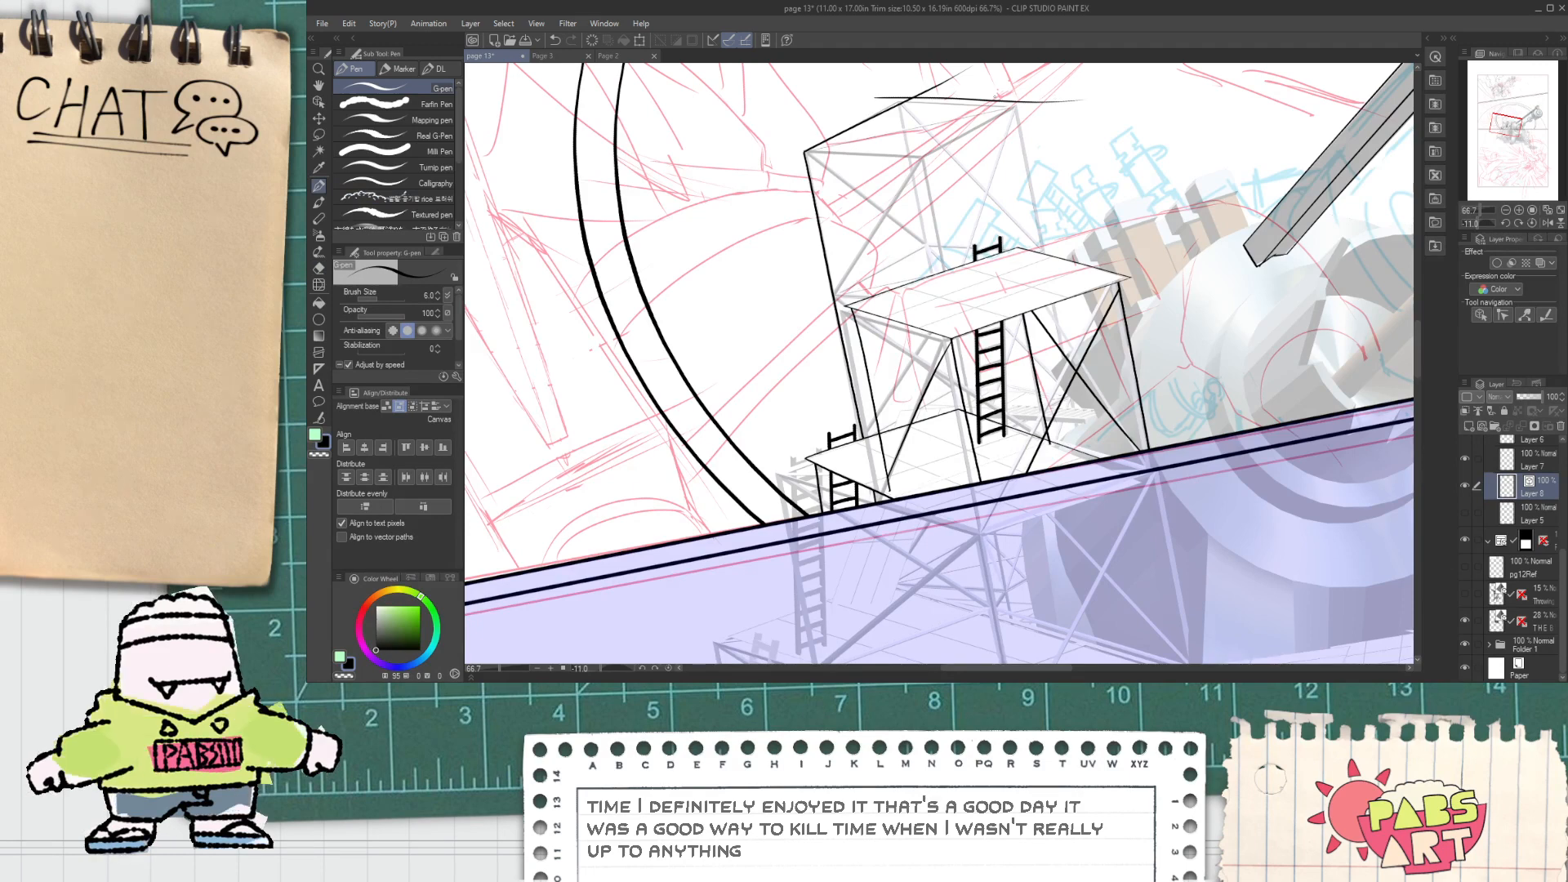
Step: Simplify the top frame's back edge line and duplicate it forward as the frame's front edge
click(318, 418)
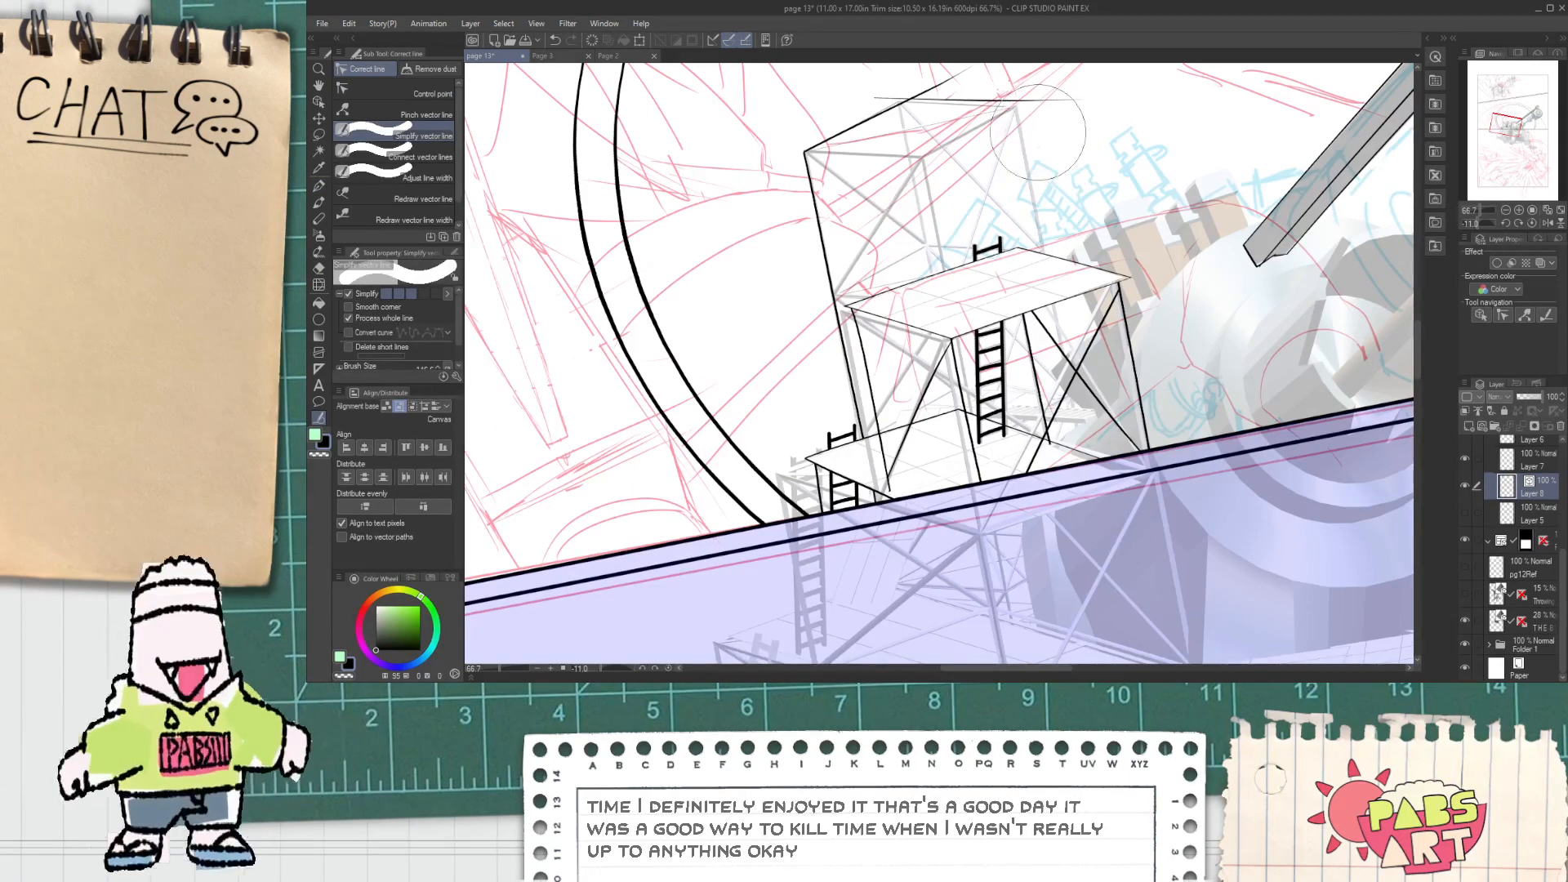
key(o)
drag(1020, 149, 1129, 124)
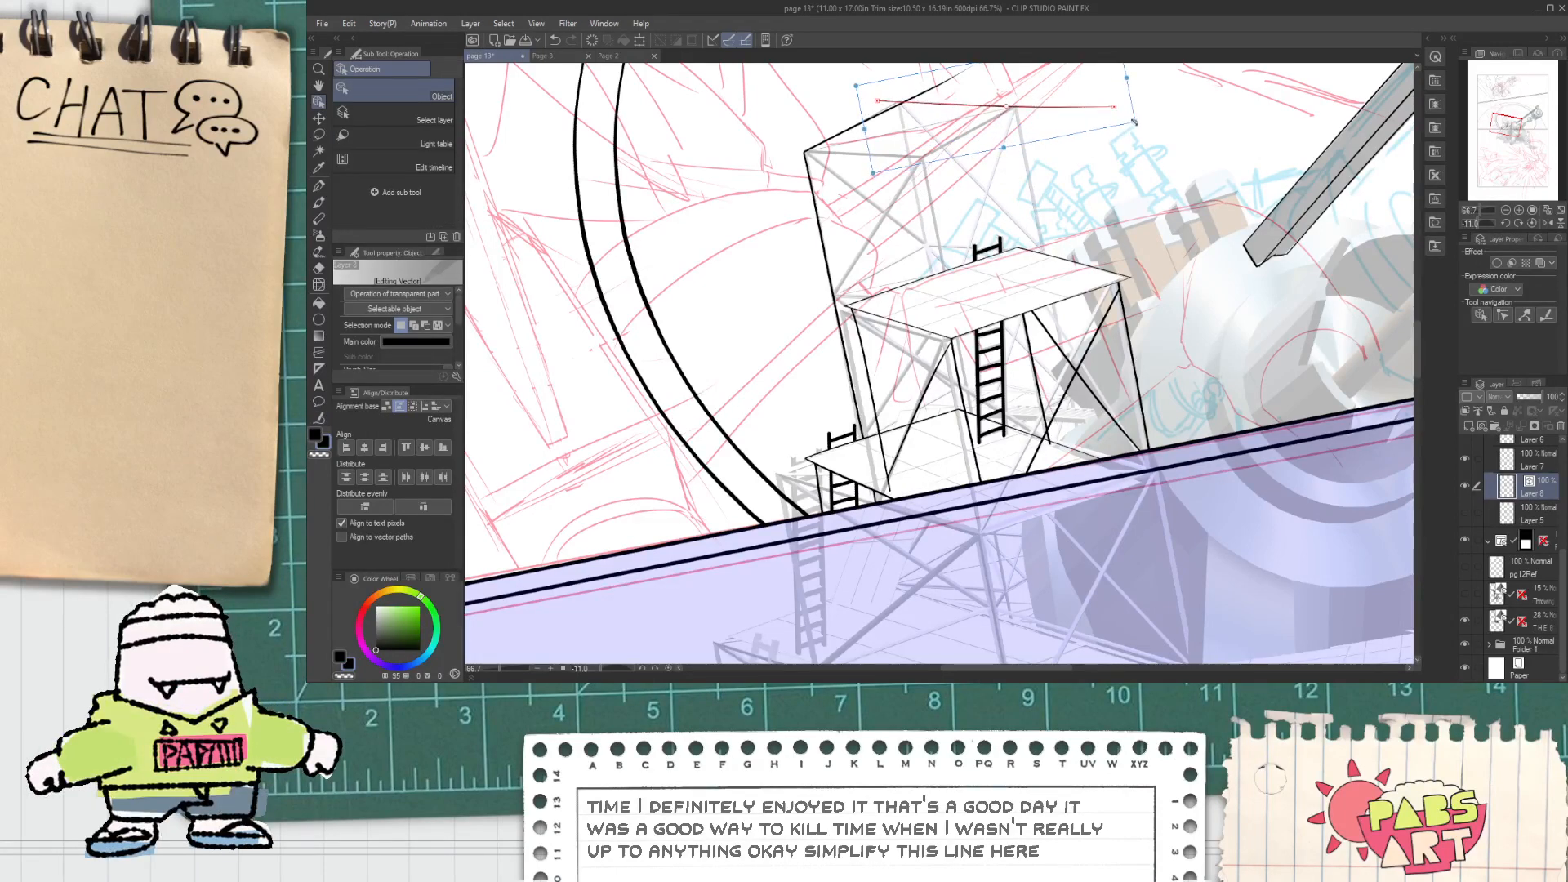
click(1099, 161)
drag(1067, 166, 971, 185)
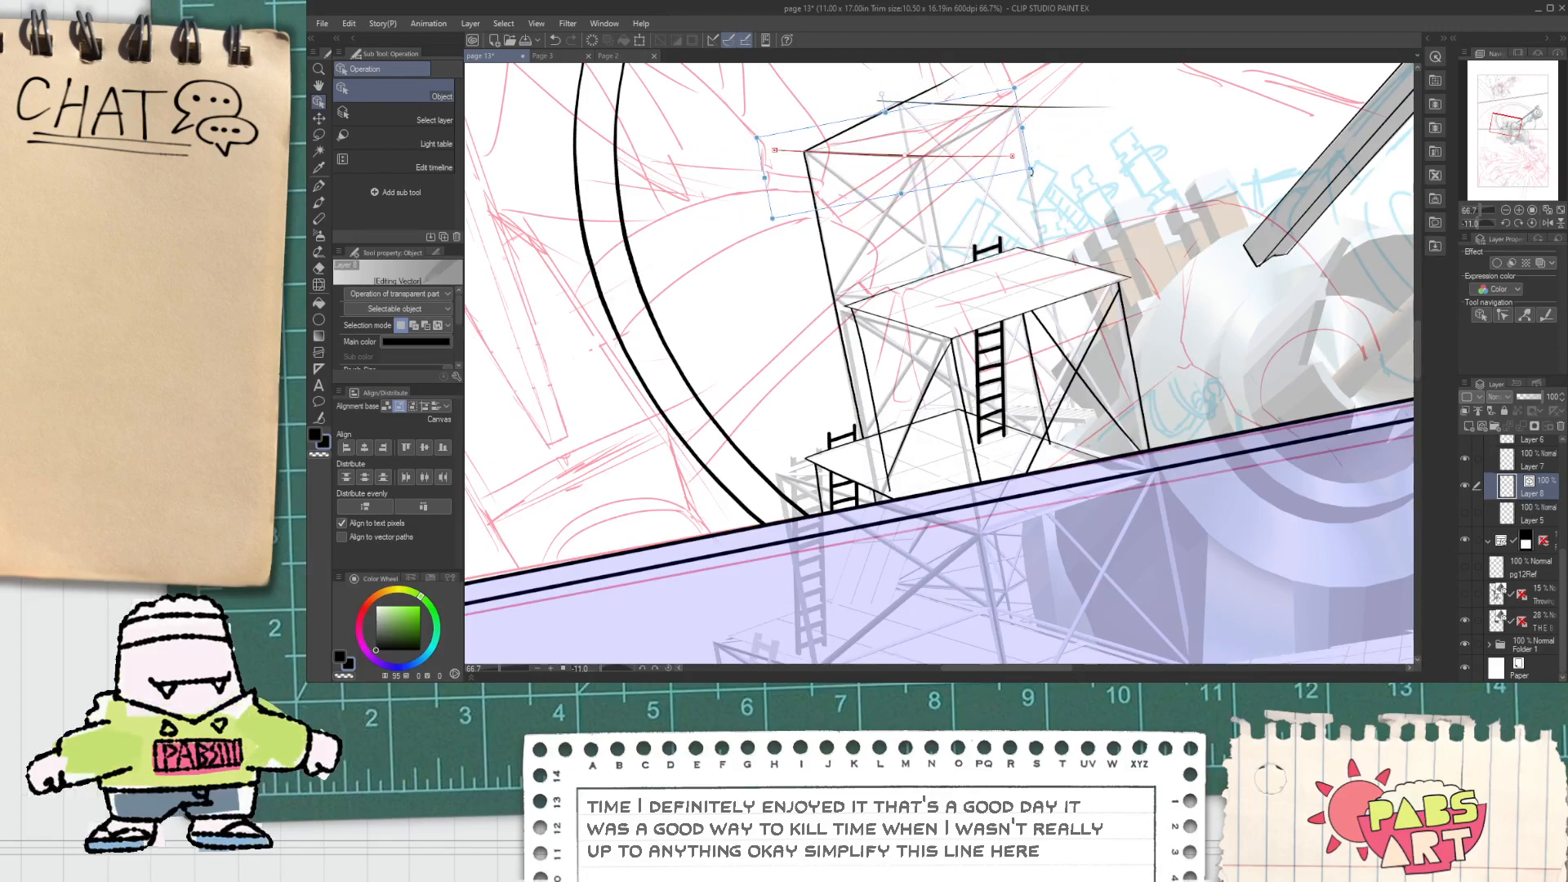
drag(1031, 172, 965, 195)
click(1018, 185)
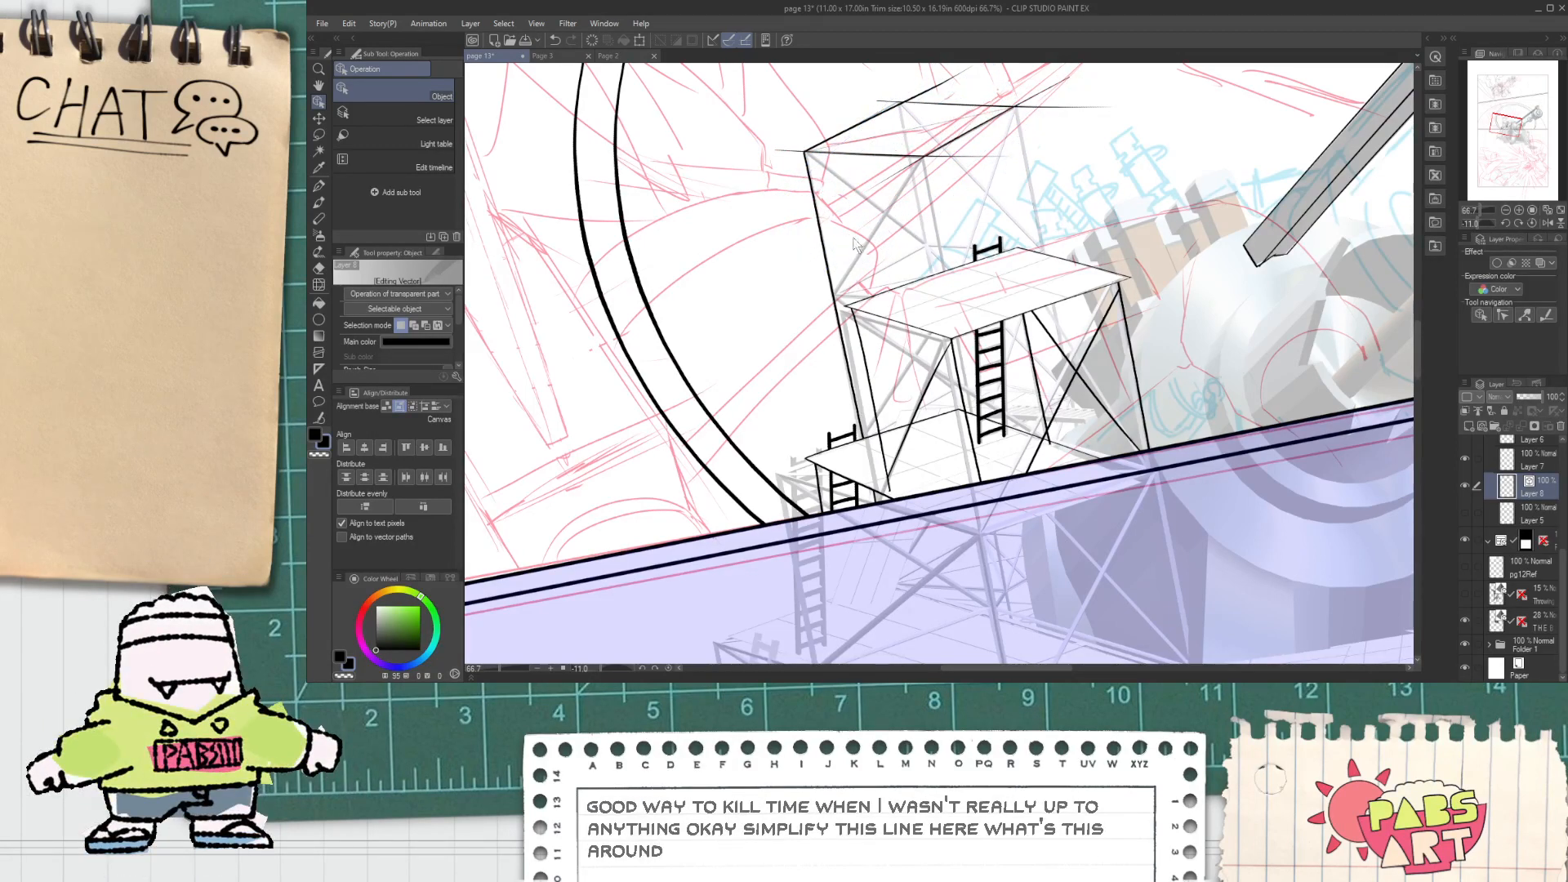
Step: Duplicate the rear tower's left leg twice, placing the copies as the middle and right legs
click(833, 271)
drag(846, 261, 1051, 198)
drag(1086, 393, 1112, 494)
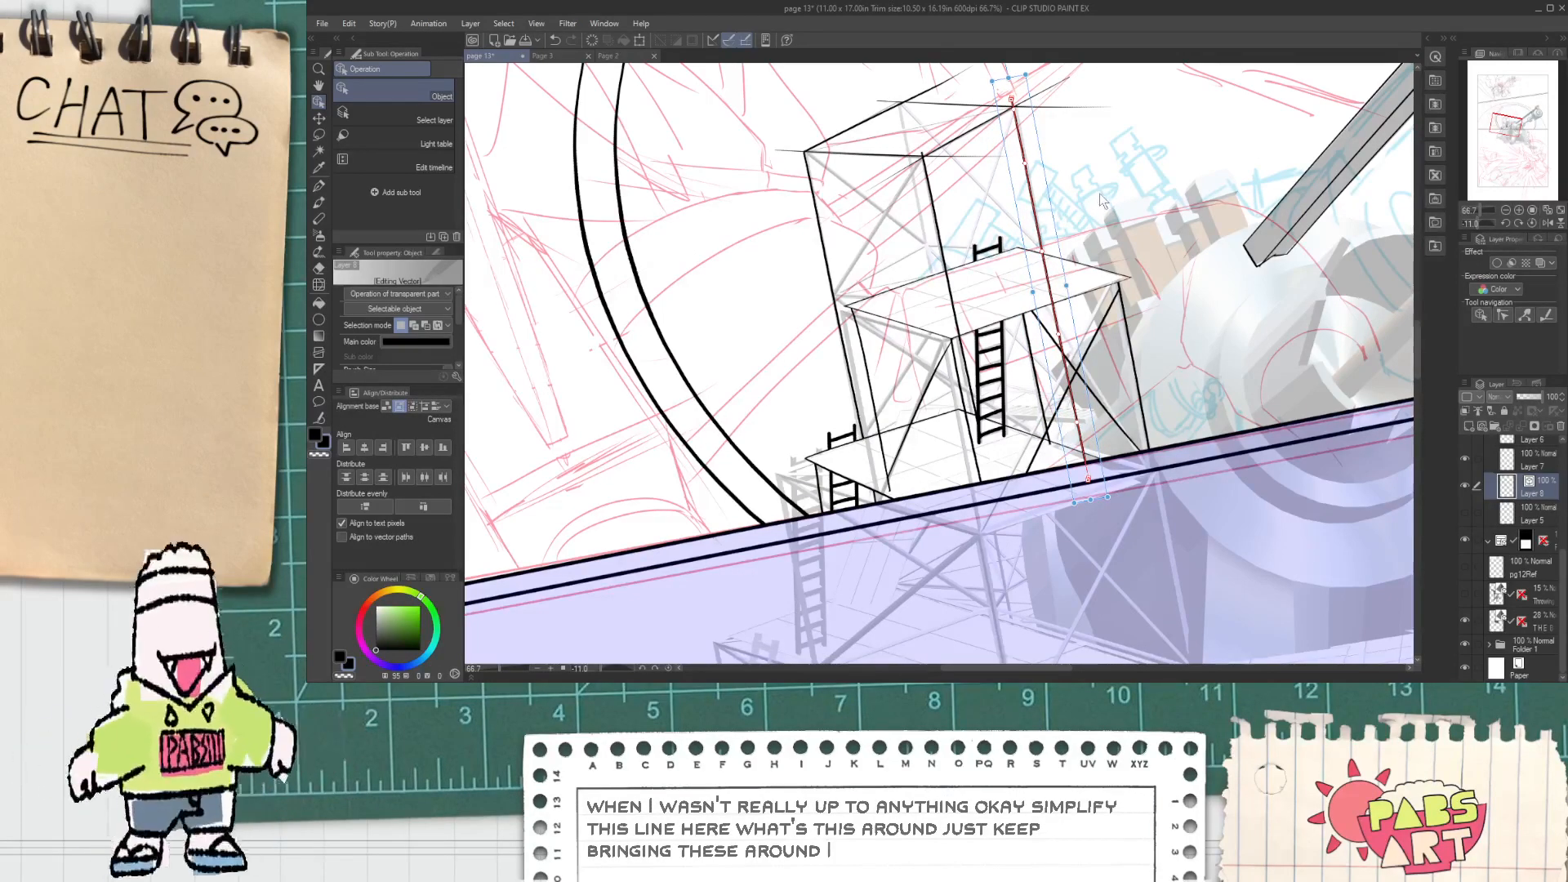
Step: Erase the sections of the rear tower's middle and right legs that cross over the upper platform
key(space)
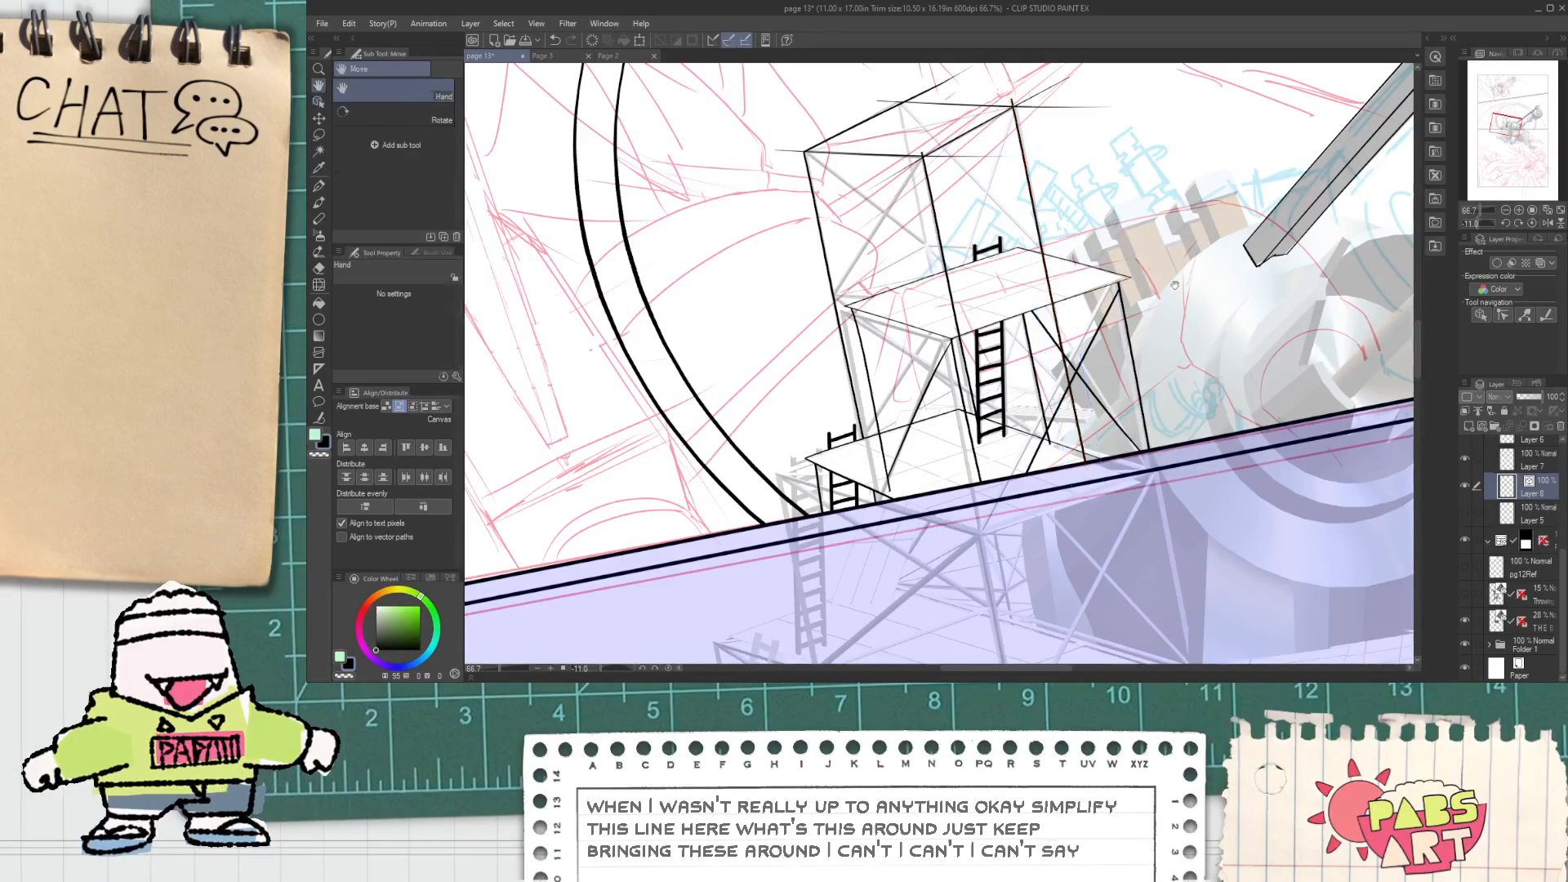
drag(1183, 329, 1134, 301)
scroll(889, 326, up, 2)
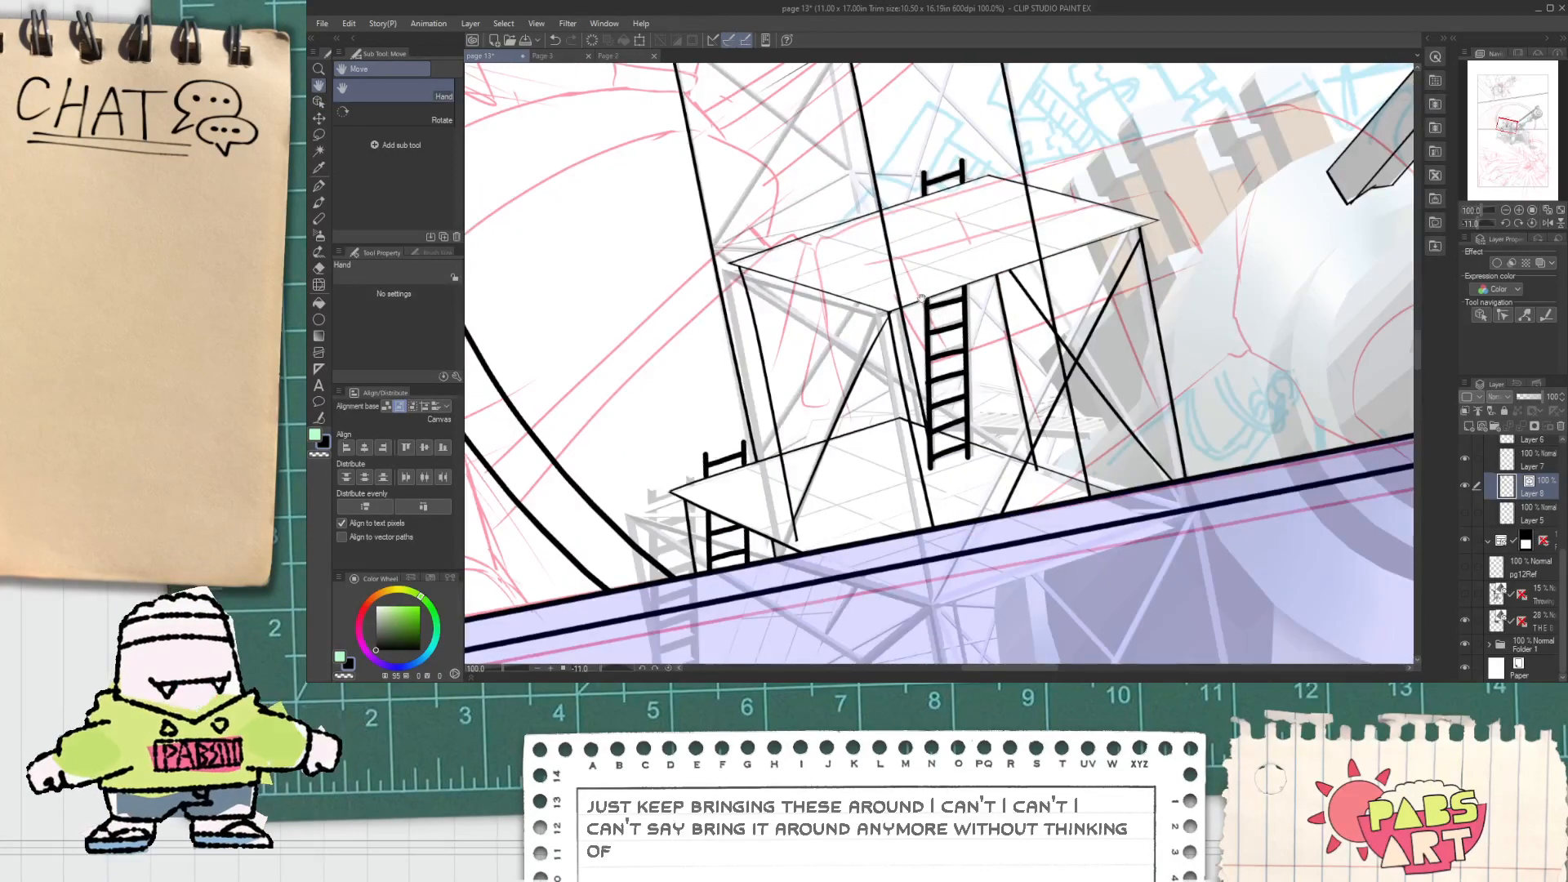
key(e)
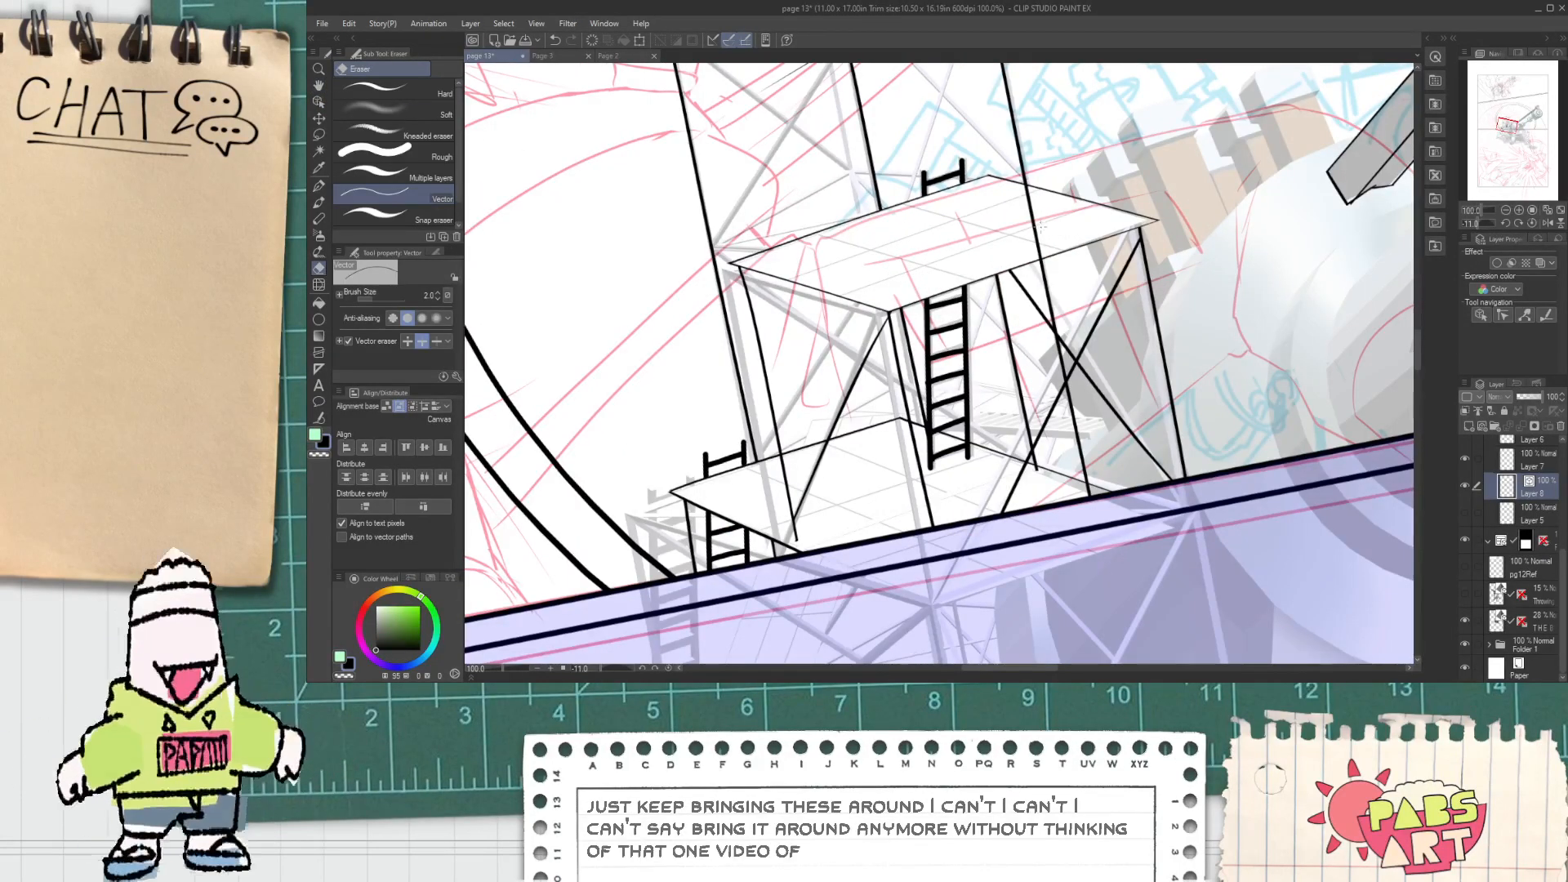
scroll(1086, 515, up, 1)
scroll(1090, 497, down, 3)
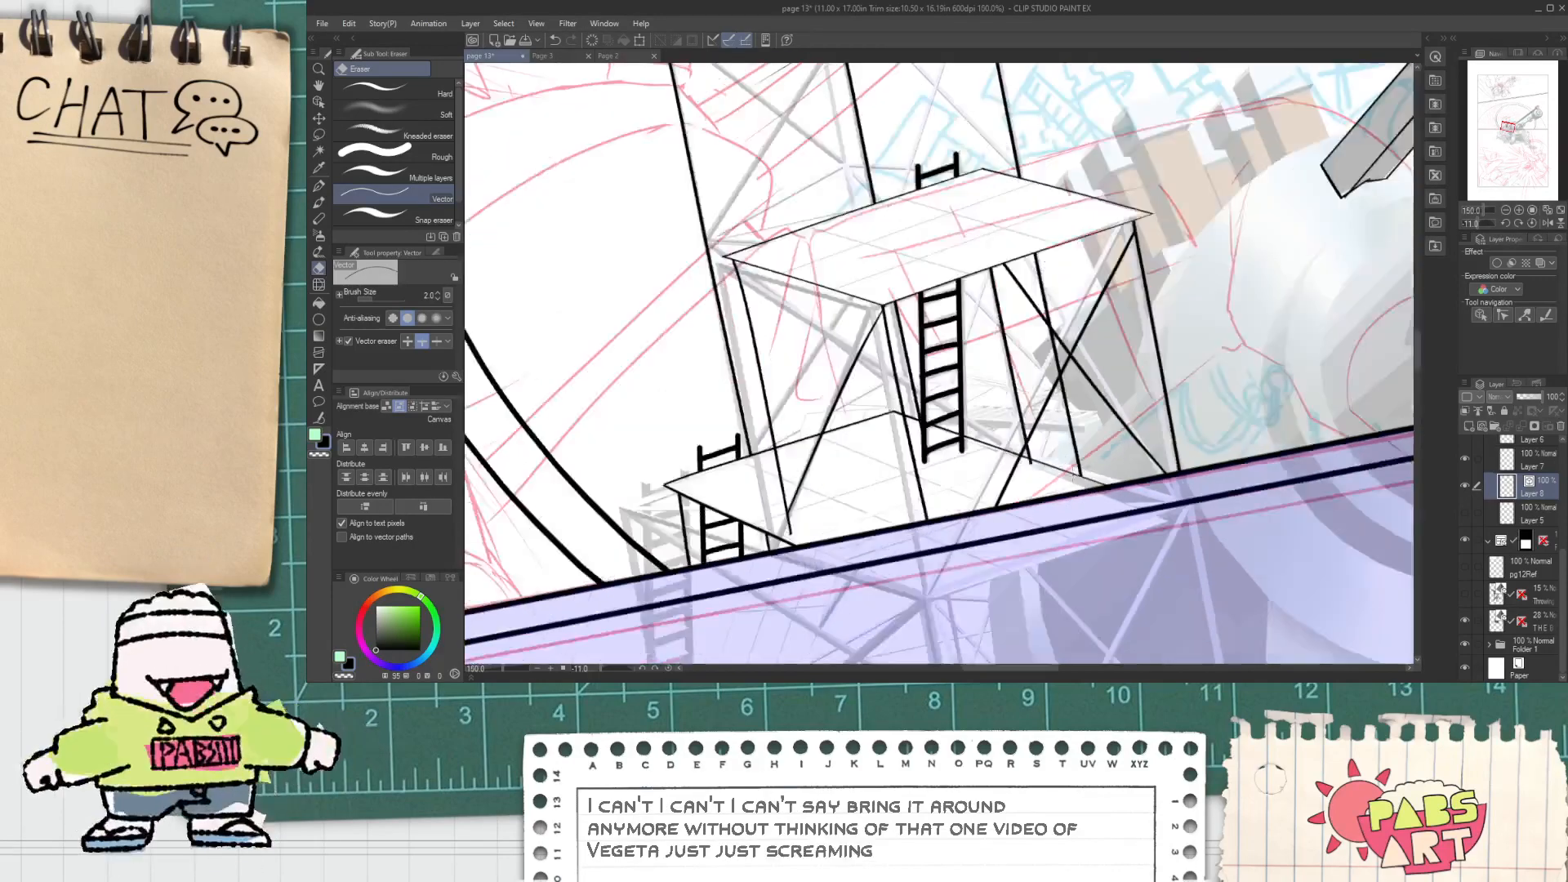
Step: Trim the overshooting line ends at all corners of the rear tower's top frame
key(space)
scroll(969, 279, up, 2)
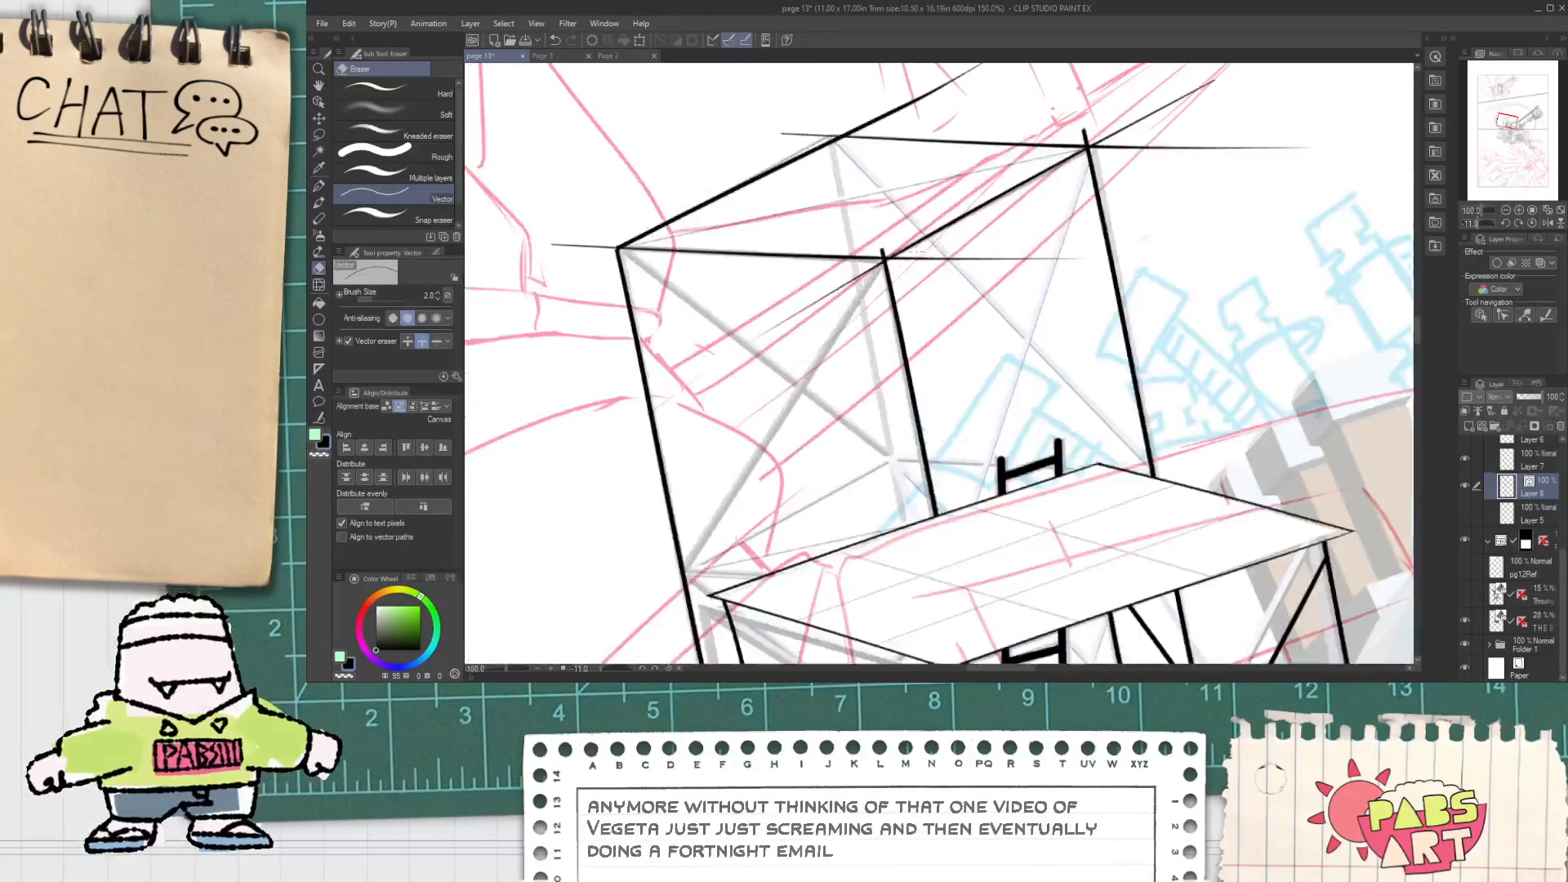
drag(861, 270, 846, 296)
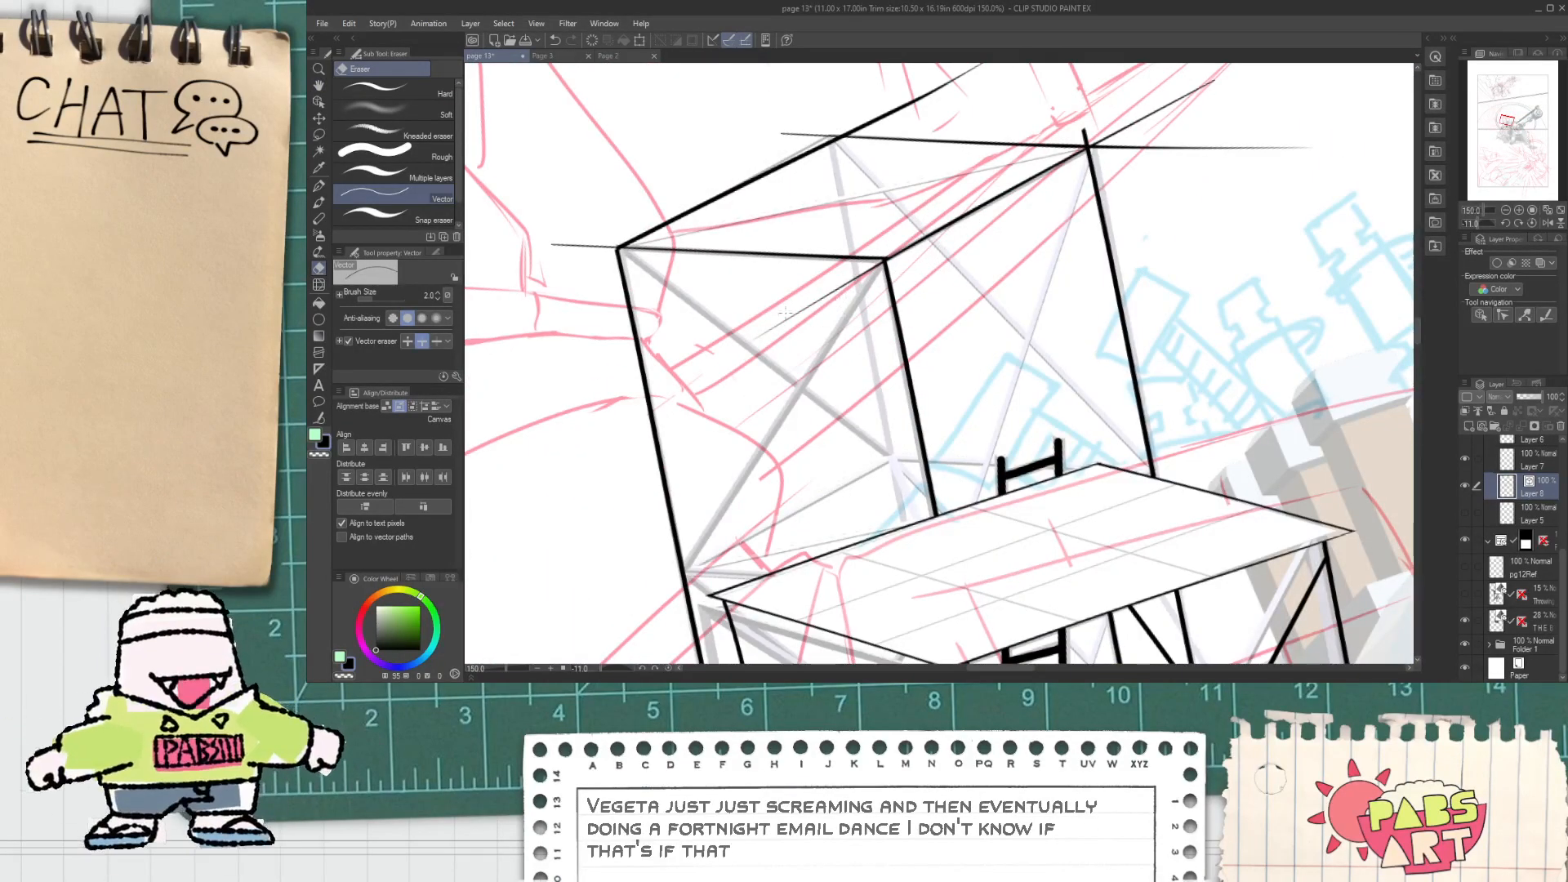
drag(590, 266, 581, 225)
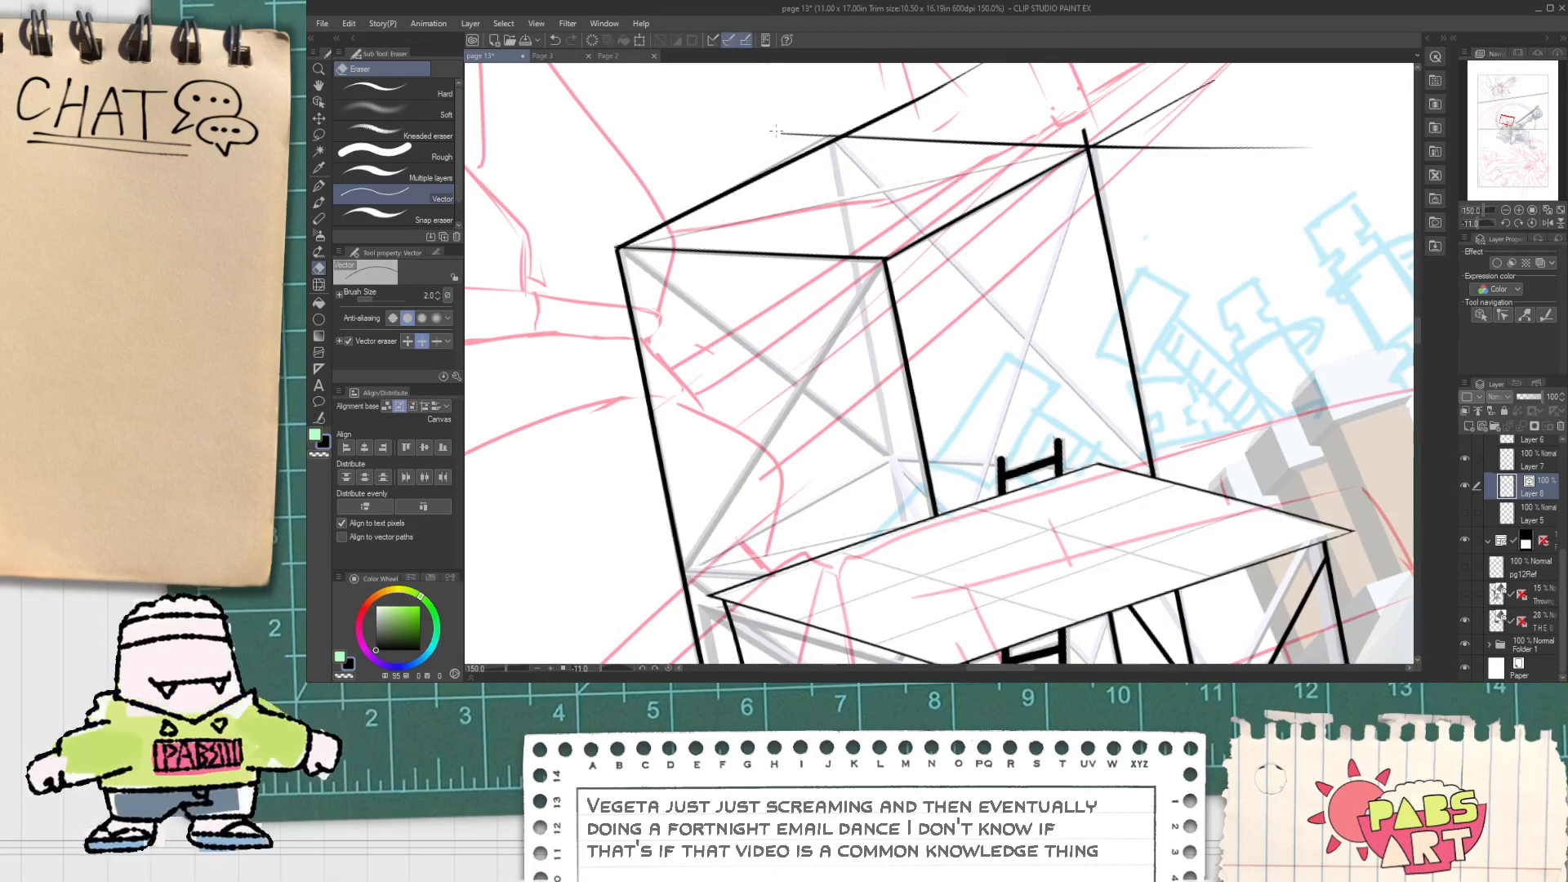
drag(809, 119, 1158, 175)
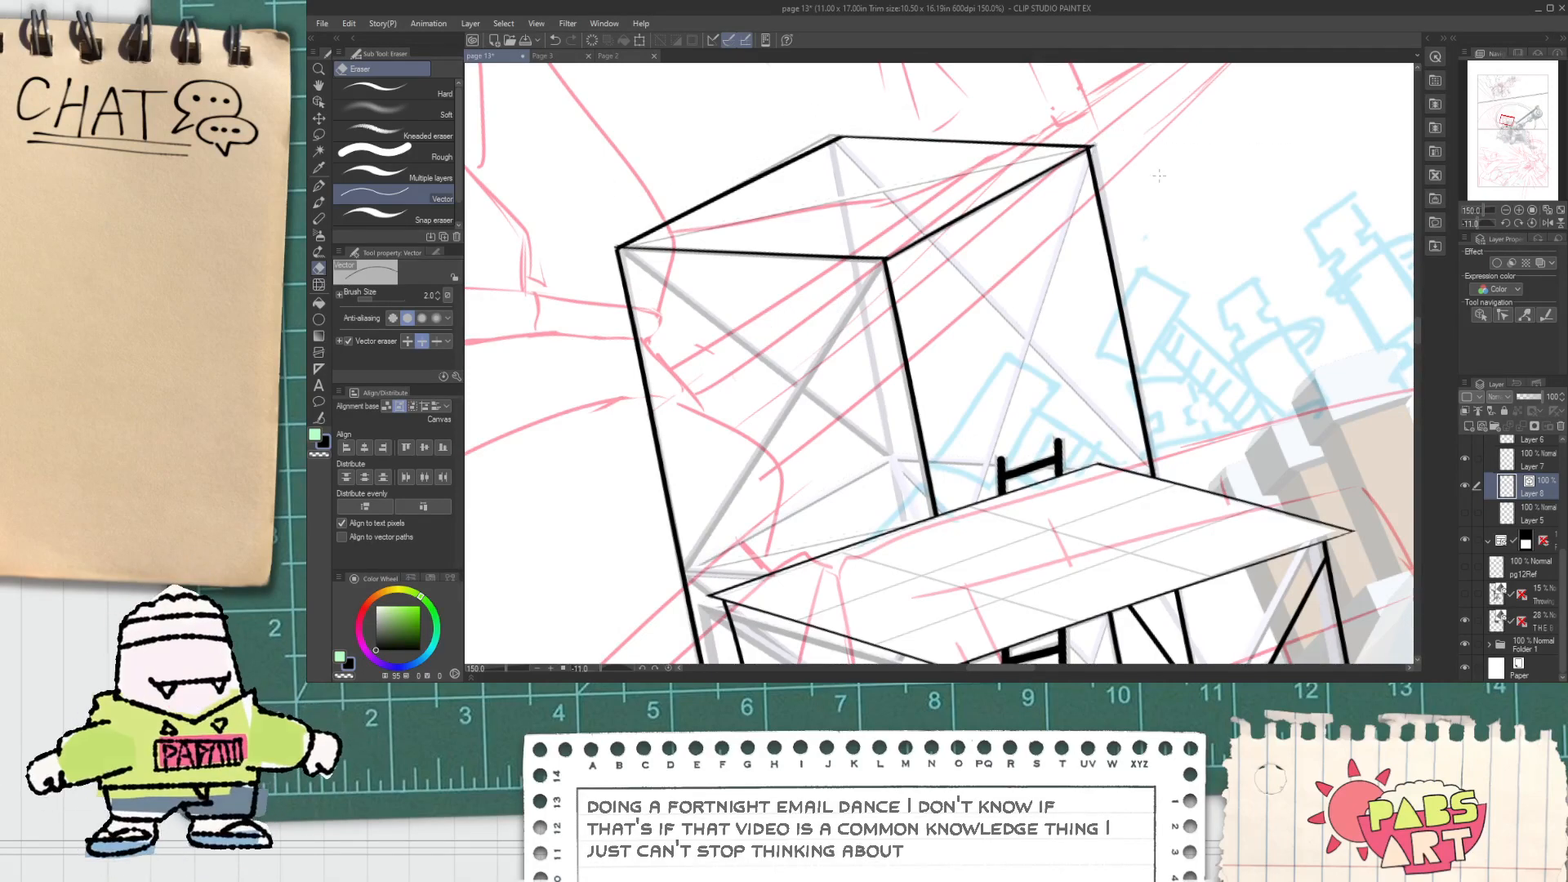
Step: Ink a short horizontal beam from the rear tower's left leg to the upper platform's left corner and trim its overshoots
scroll(1091, 162, down, 5)
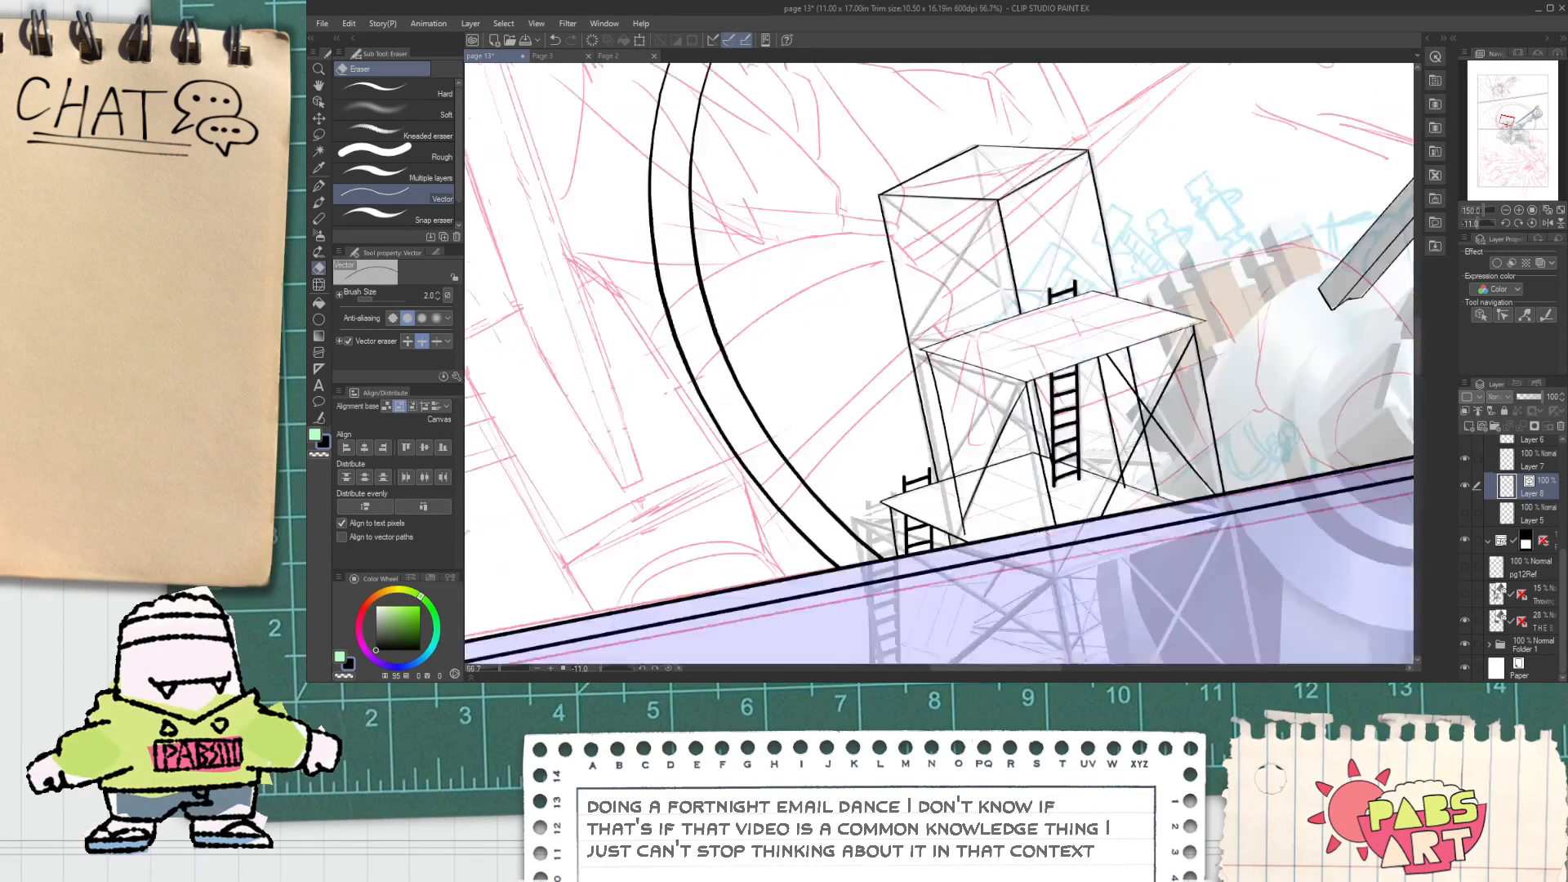
key(p)
scroll(899, 326, up, 5)
scroll(897, 324, up, 2)
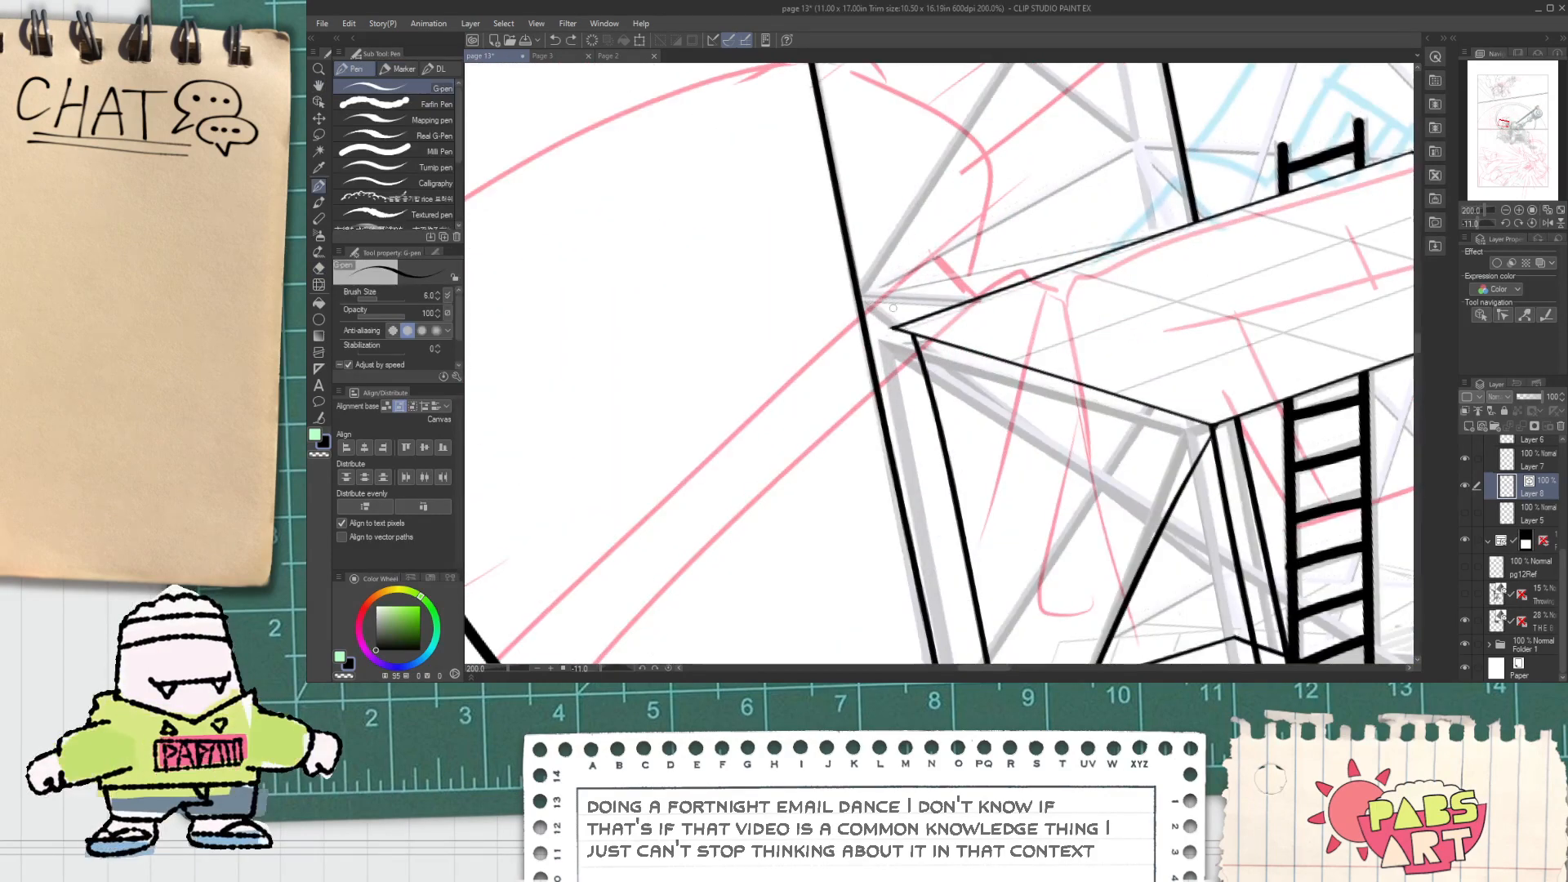
drag(891, 302, 1078, 326)
key(e)
drag(981, 302, 974, 322)
scroll(892, 317, down, 1)
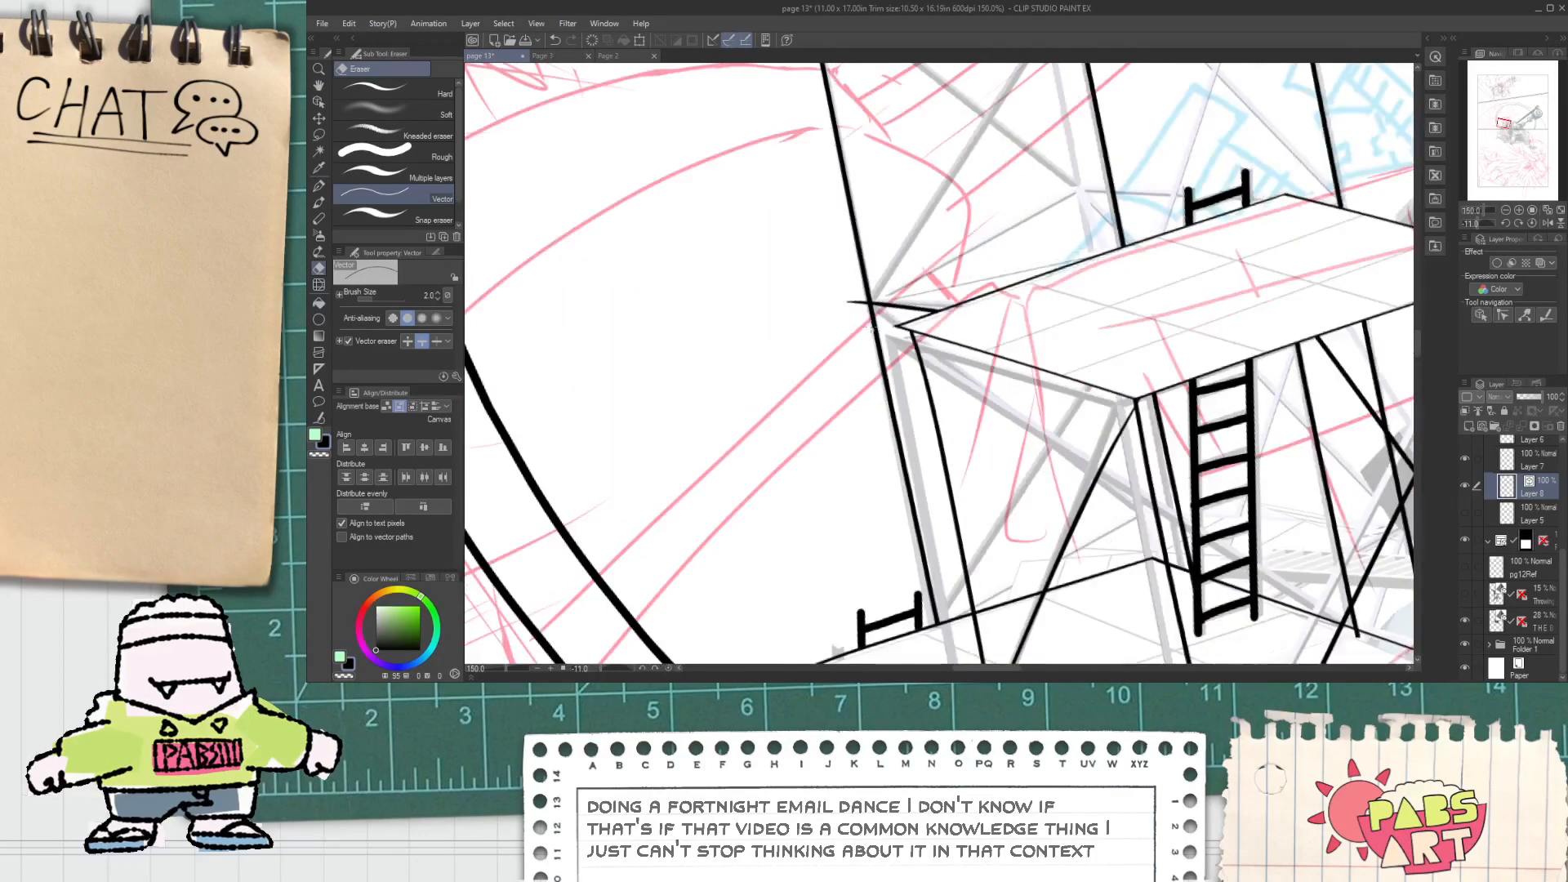
drag(856, 292, 854, 307)
Step: Ink a diagonal brace from the left leg's beam joint up to the top of the middle leg, with clean ends
key(space)
mouse_move(864, 273)
mouse_down()
mouse_move(771, 421)
mouse_move(1021, 72)
mouse_move(1003, 103)
mouse_up()
key(e)
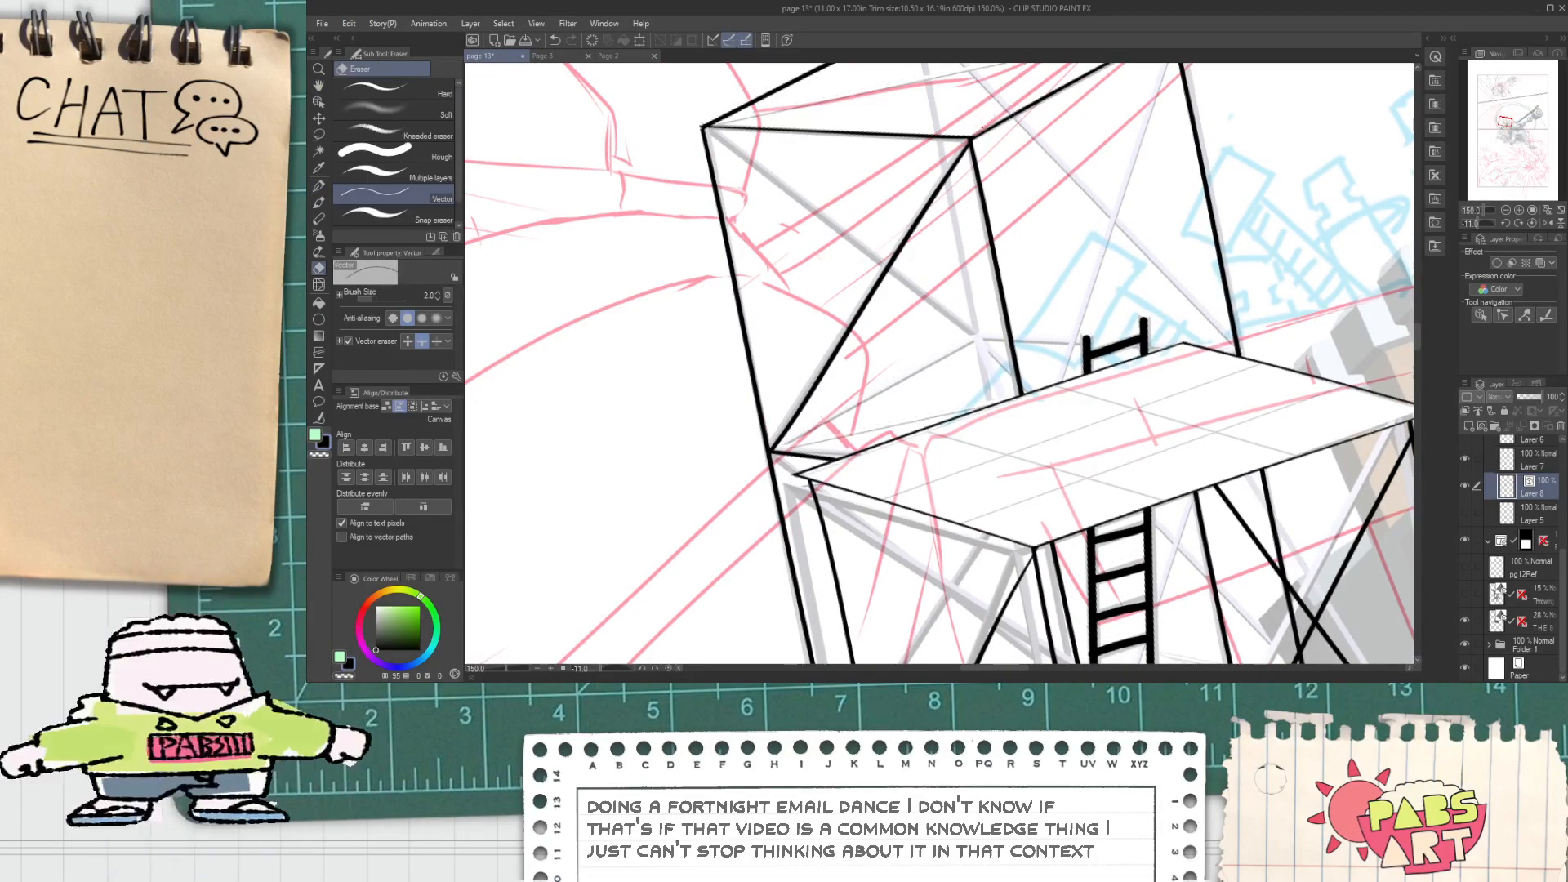
Step: Ink a line rising from the left leg's beam joint past the middle leg and adjust its far end to the sketch
key(p)
drag(745, 459, 1104, 254)
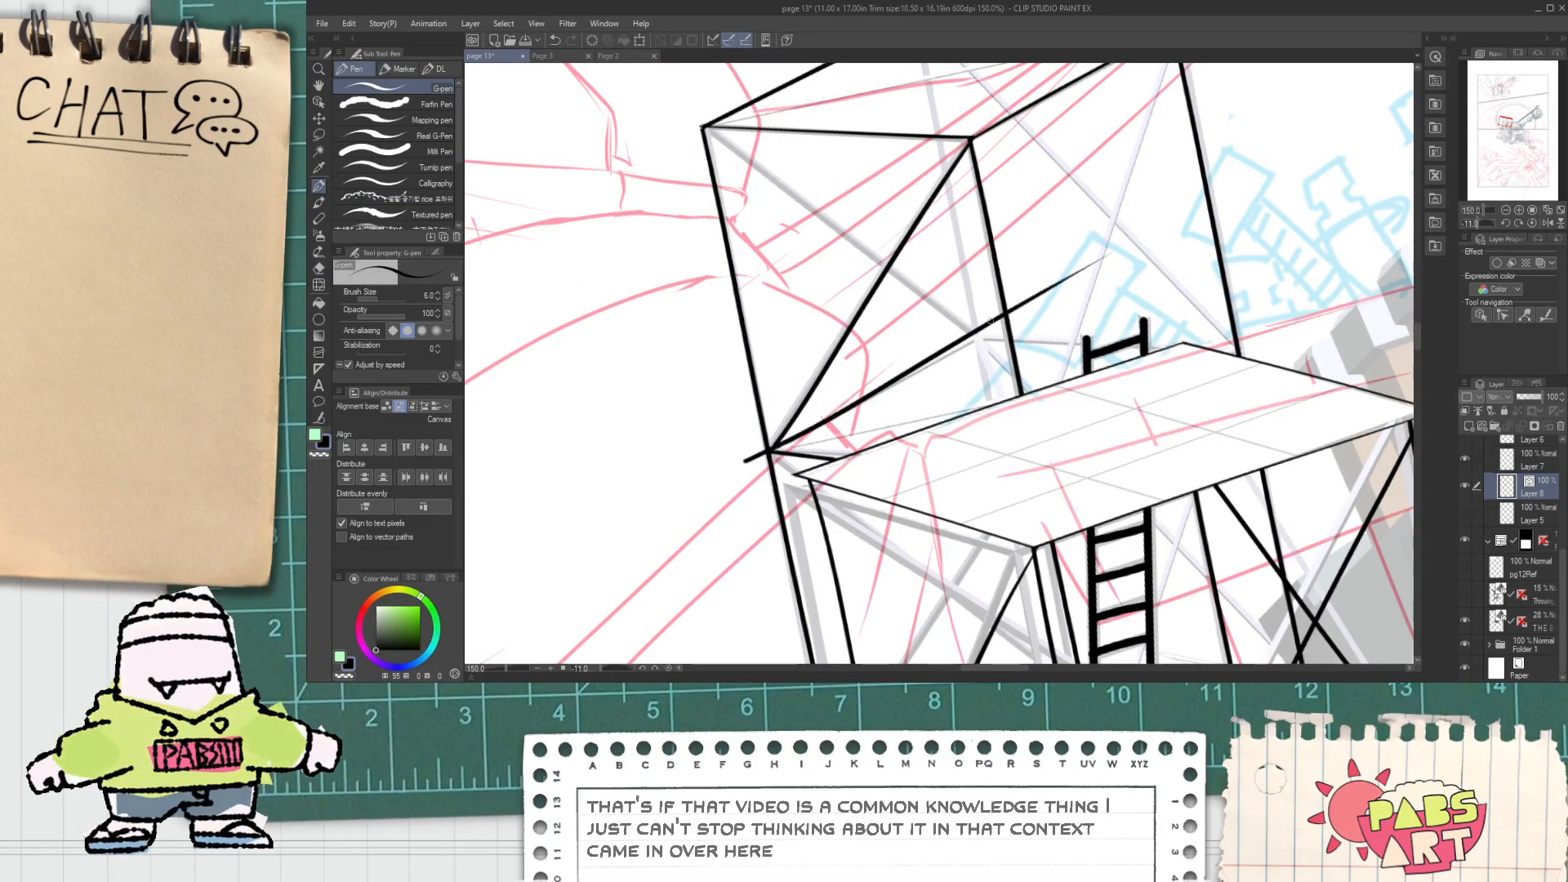
key(o)
click(953, 343)
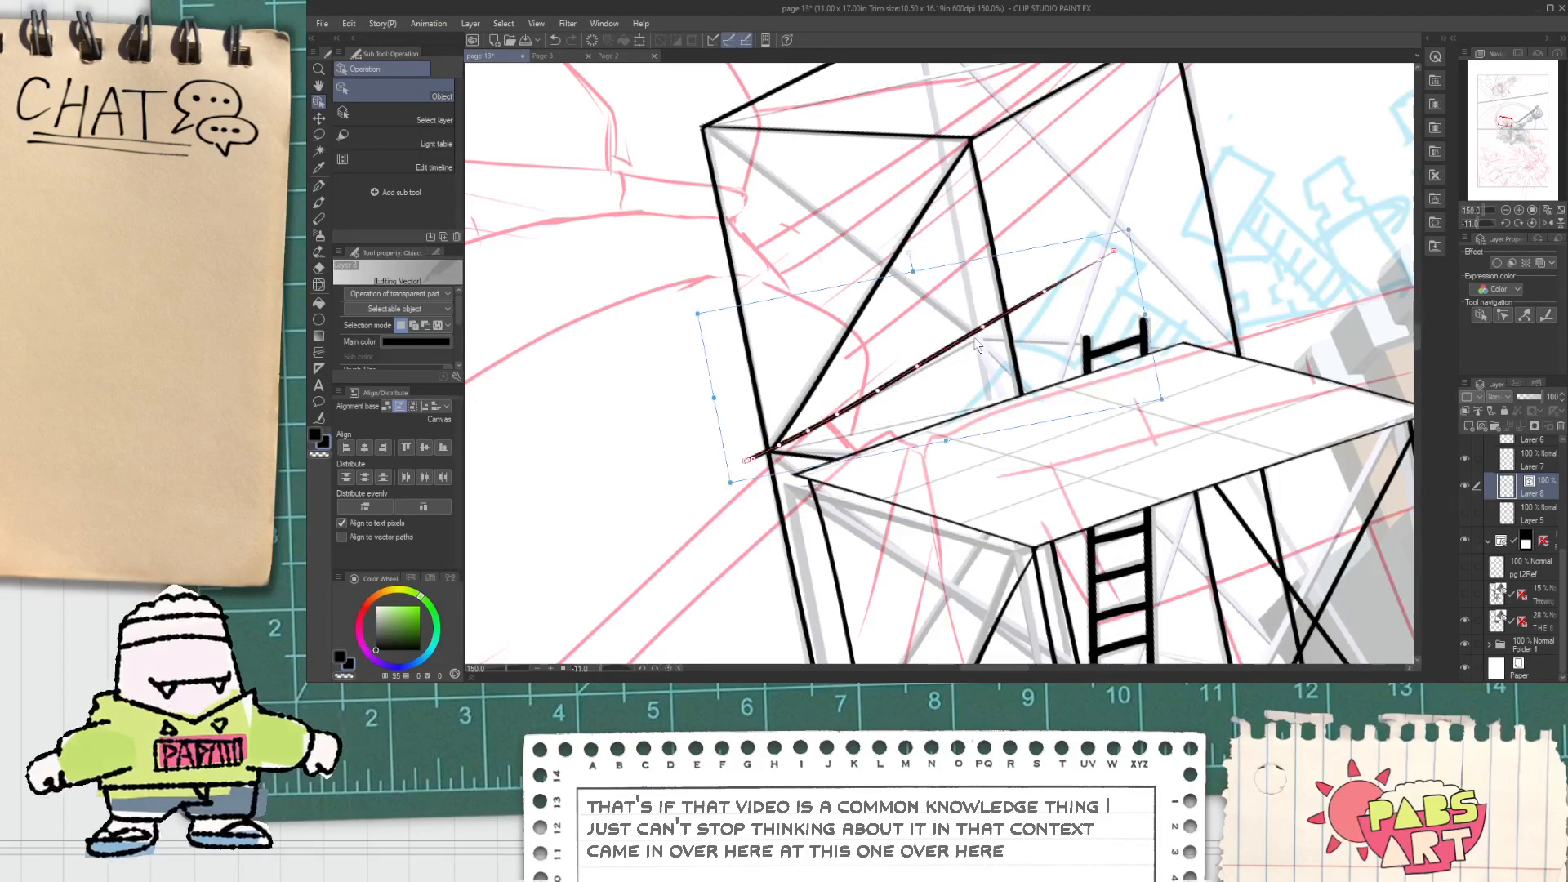
drag(1103, 258, 1099, 275)
key(p)
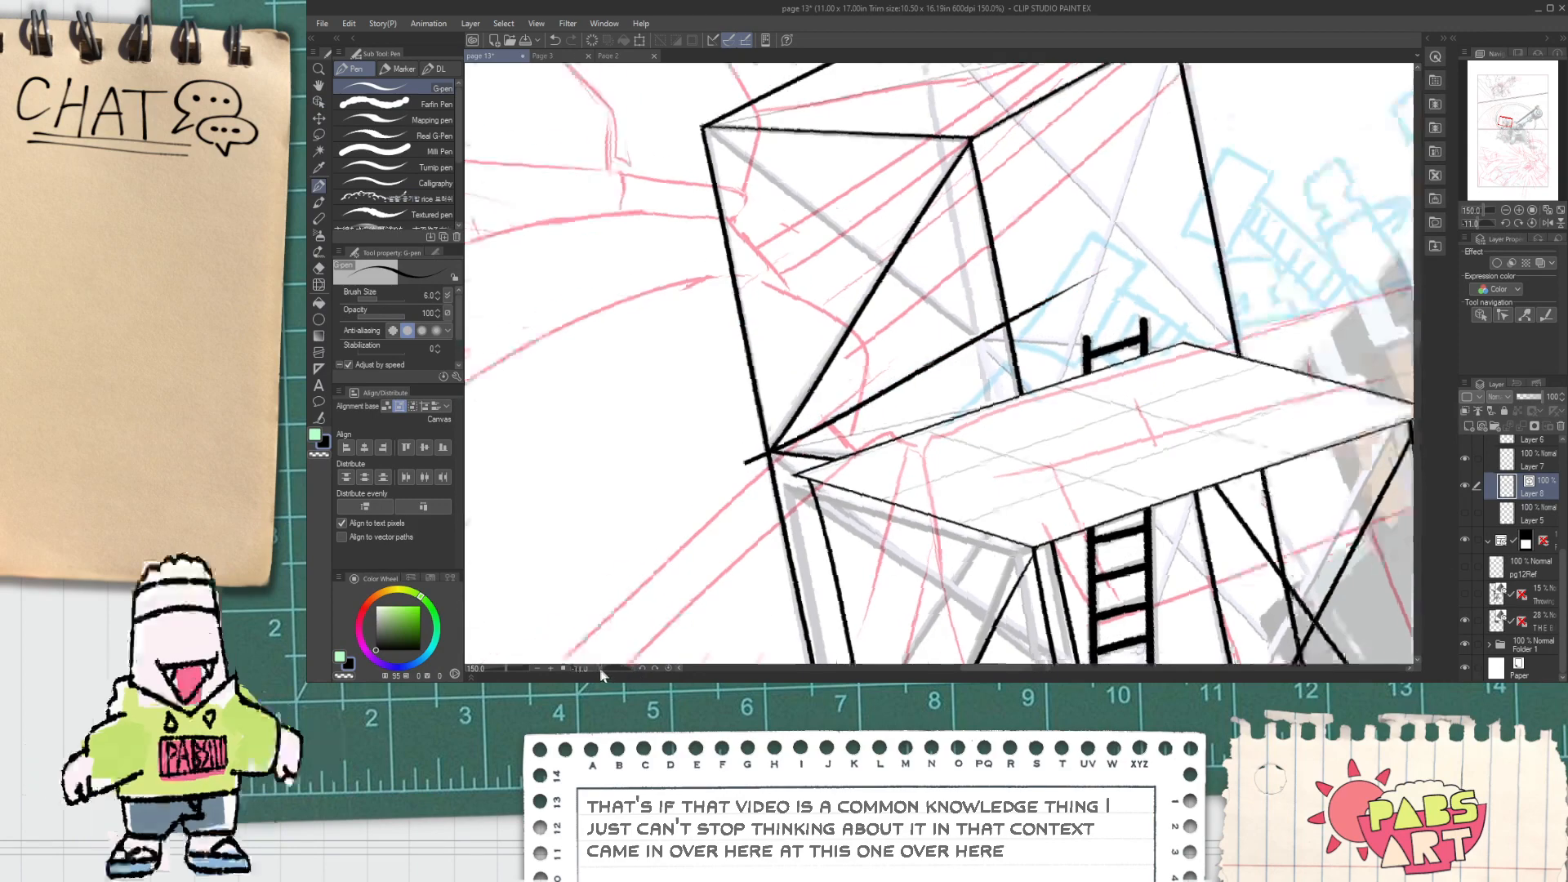
Step: Ink the rear horizontal beam from the sketched back leg joint towards the upper platform's short ladder top
drag(600, 668, 591, 668)
mouse_move(980, 368)
mouse_down()
mouse_move(840, 449)
mouse_move(906, 245)
mouse_up()
key(ctrl+z)
drag(772, 445, 971, 192)
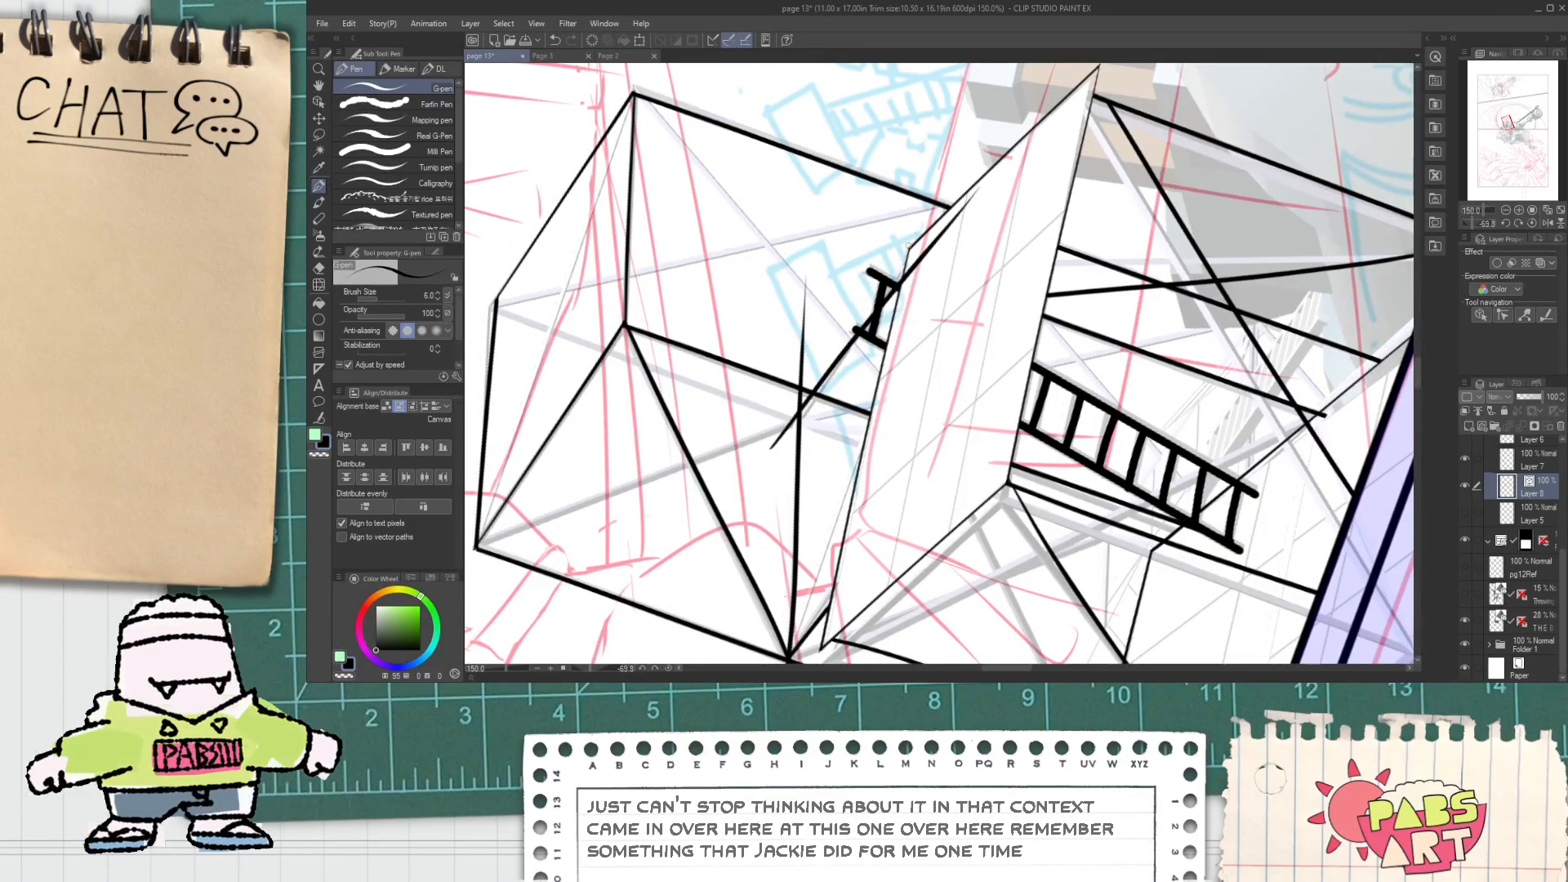
Step: Redraw the rear beam from the back leg joint to the upper platform's short ladder and trim its overshoot at the joint
key(ctrl+z)
drag(789, 433, 930, 246)
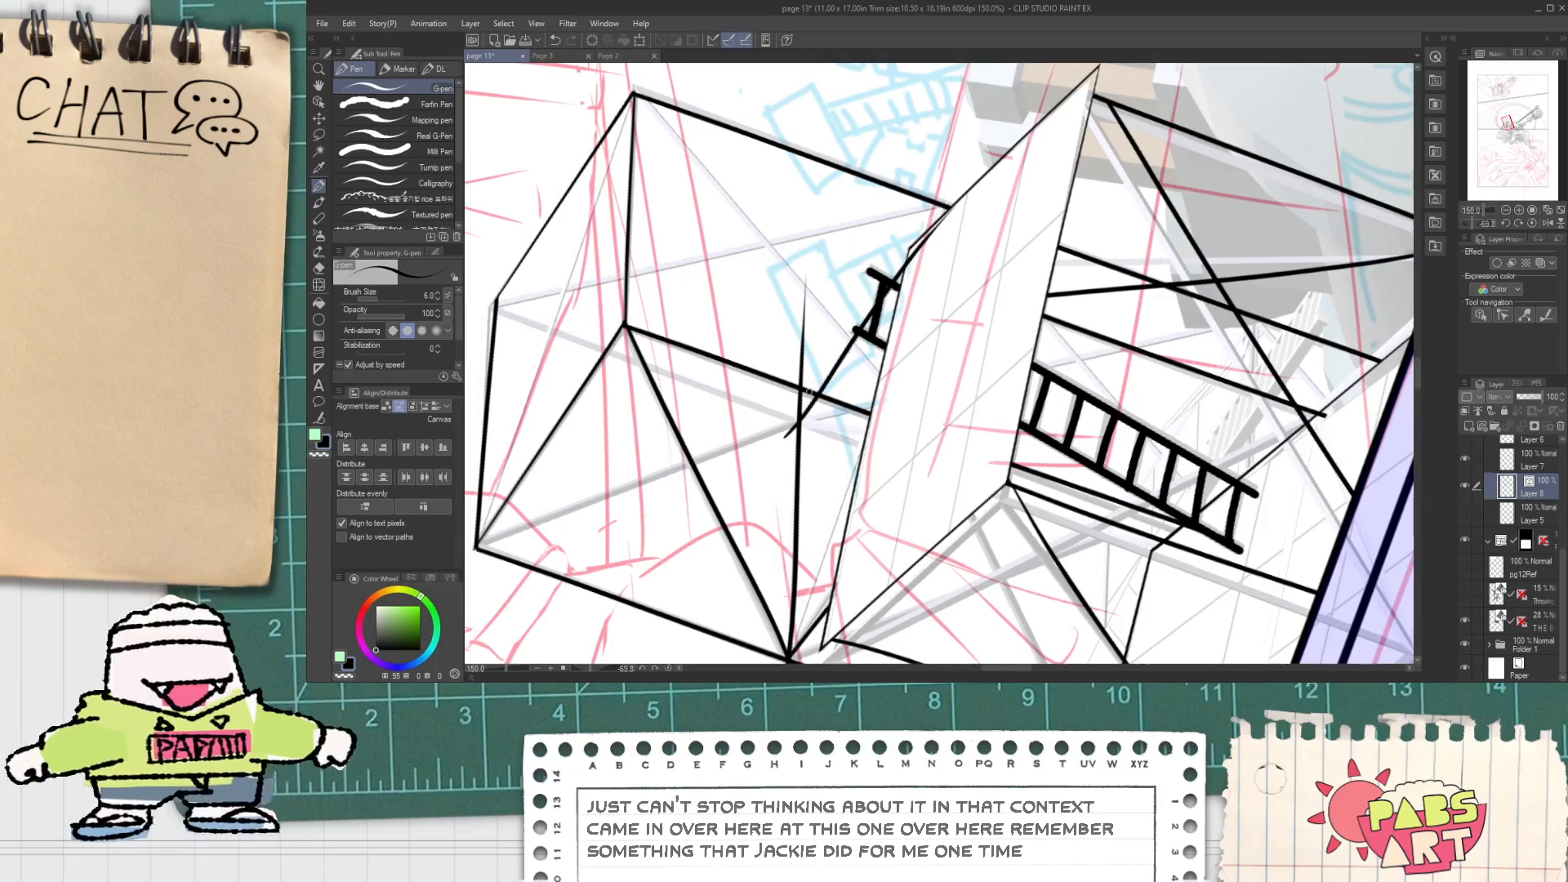
key(e)
scroll(908, 261, up, 1)
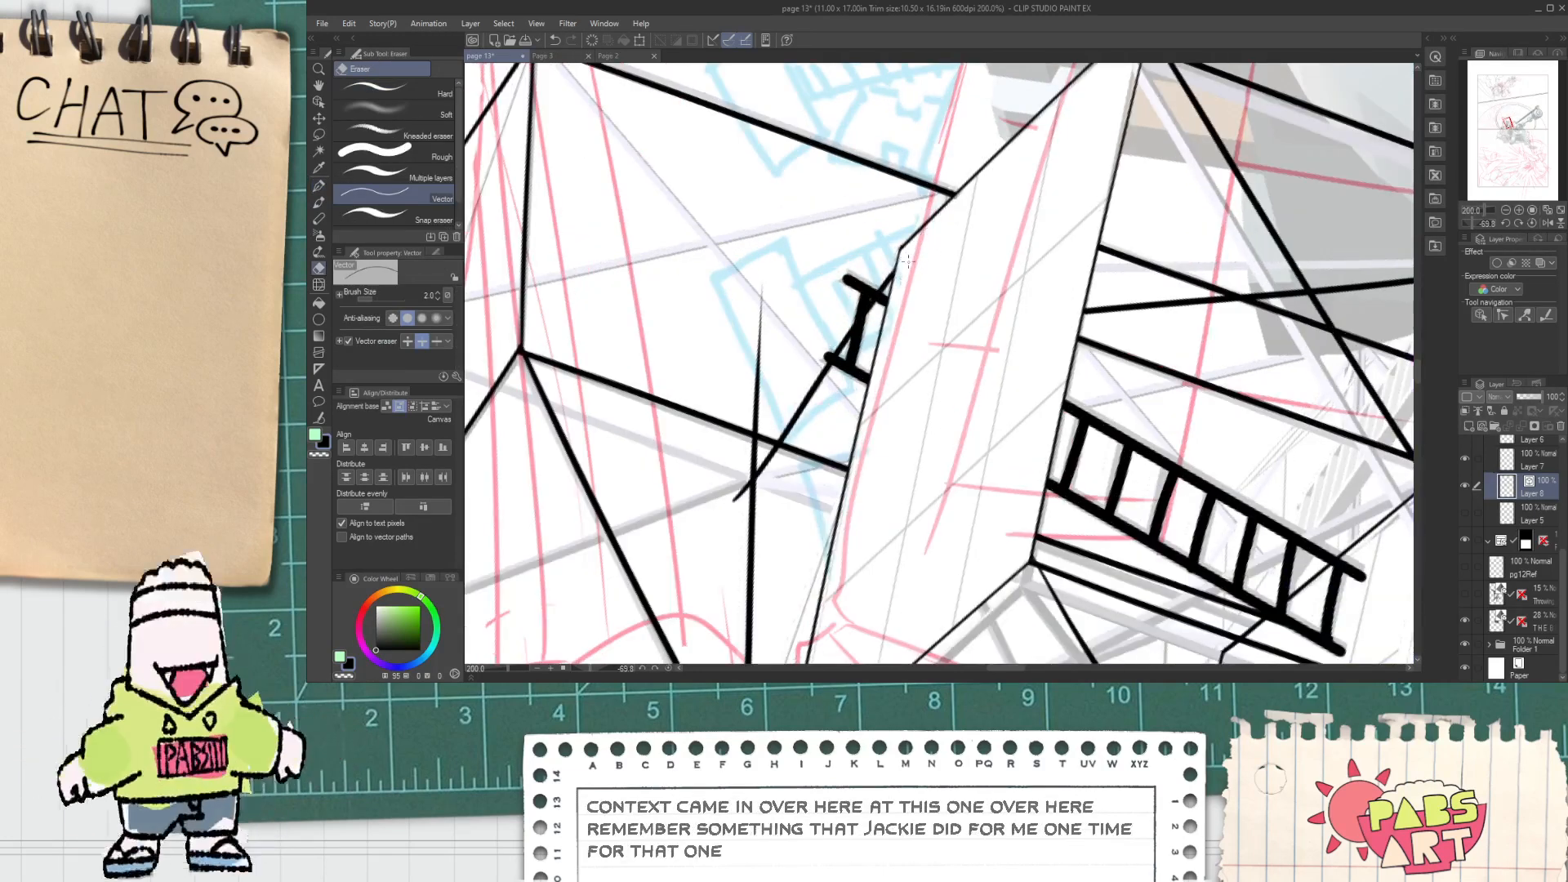
click(738, 495)
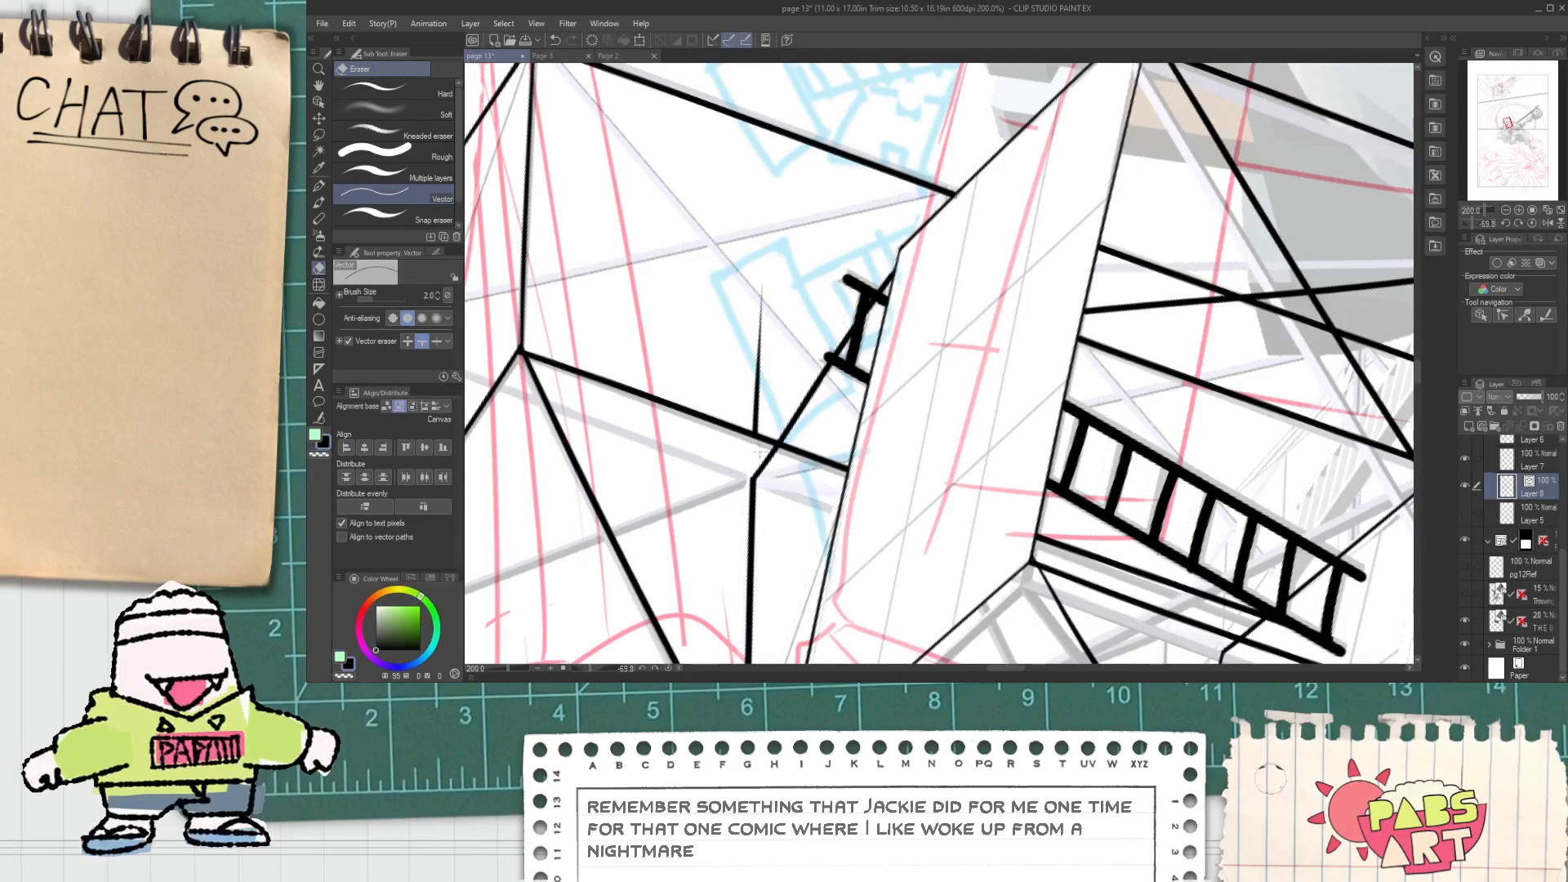
Step: Delete the leftover line stub sticking out past the rear beam at the back leg joint
key(o)
click(759, 387)
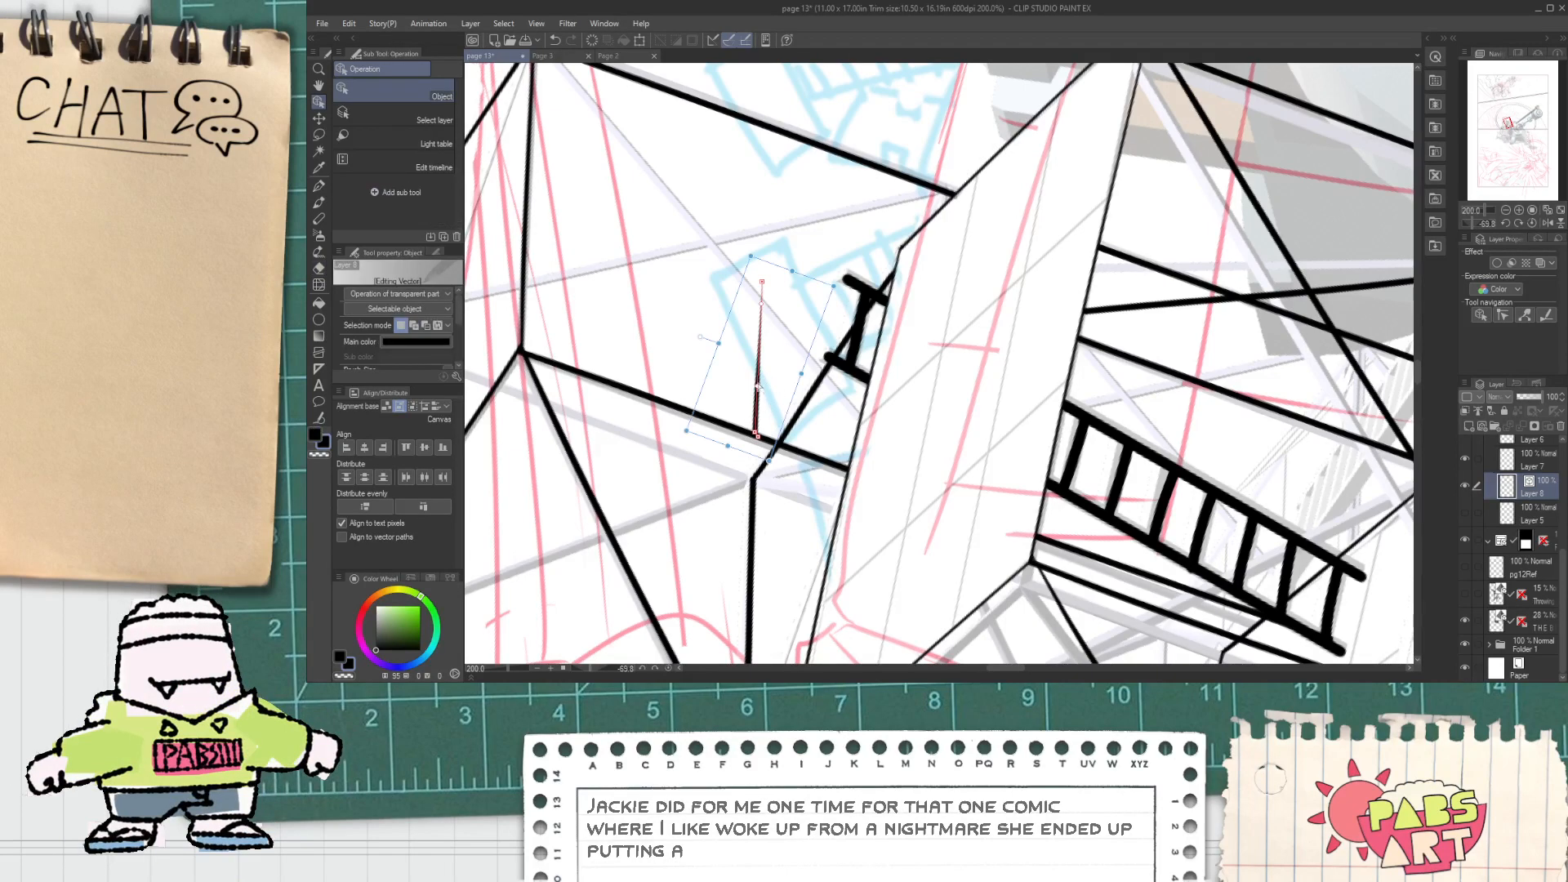
key(Delete)
scroll(685, 269, down, 2)
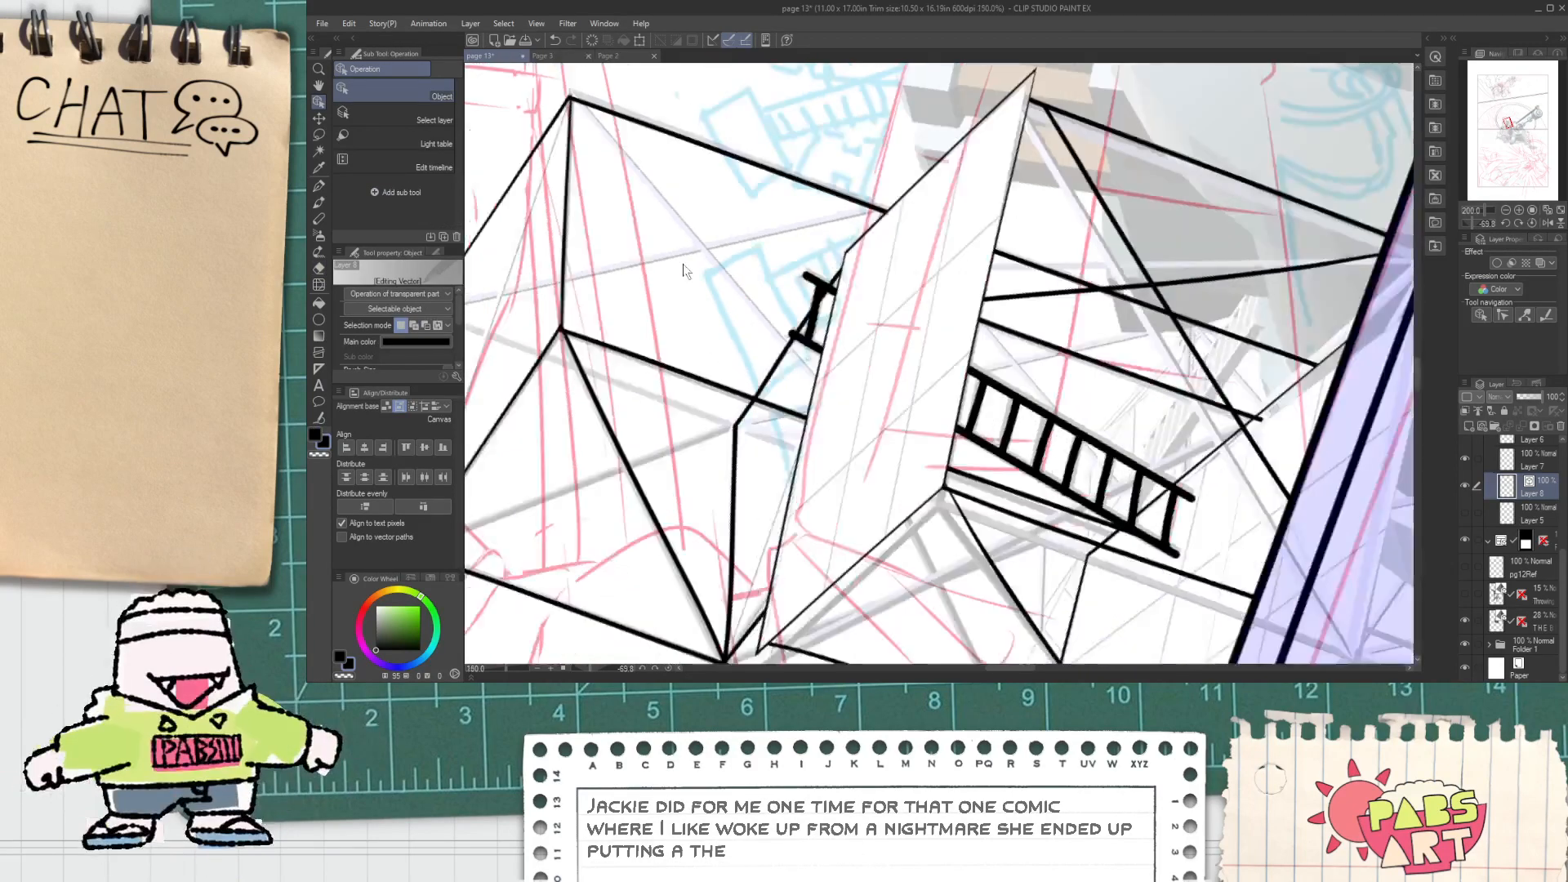
Step: Ink a diagonal brace from the upper tower's right top corner down to the platform edge
key(space)
drag(694, 315, 738, 357)
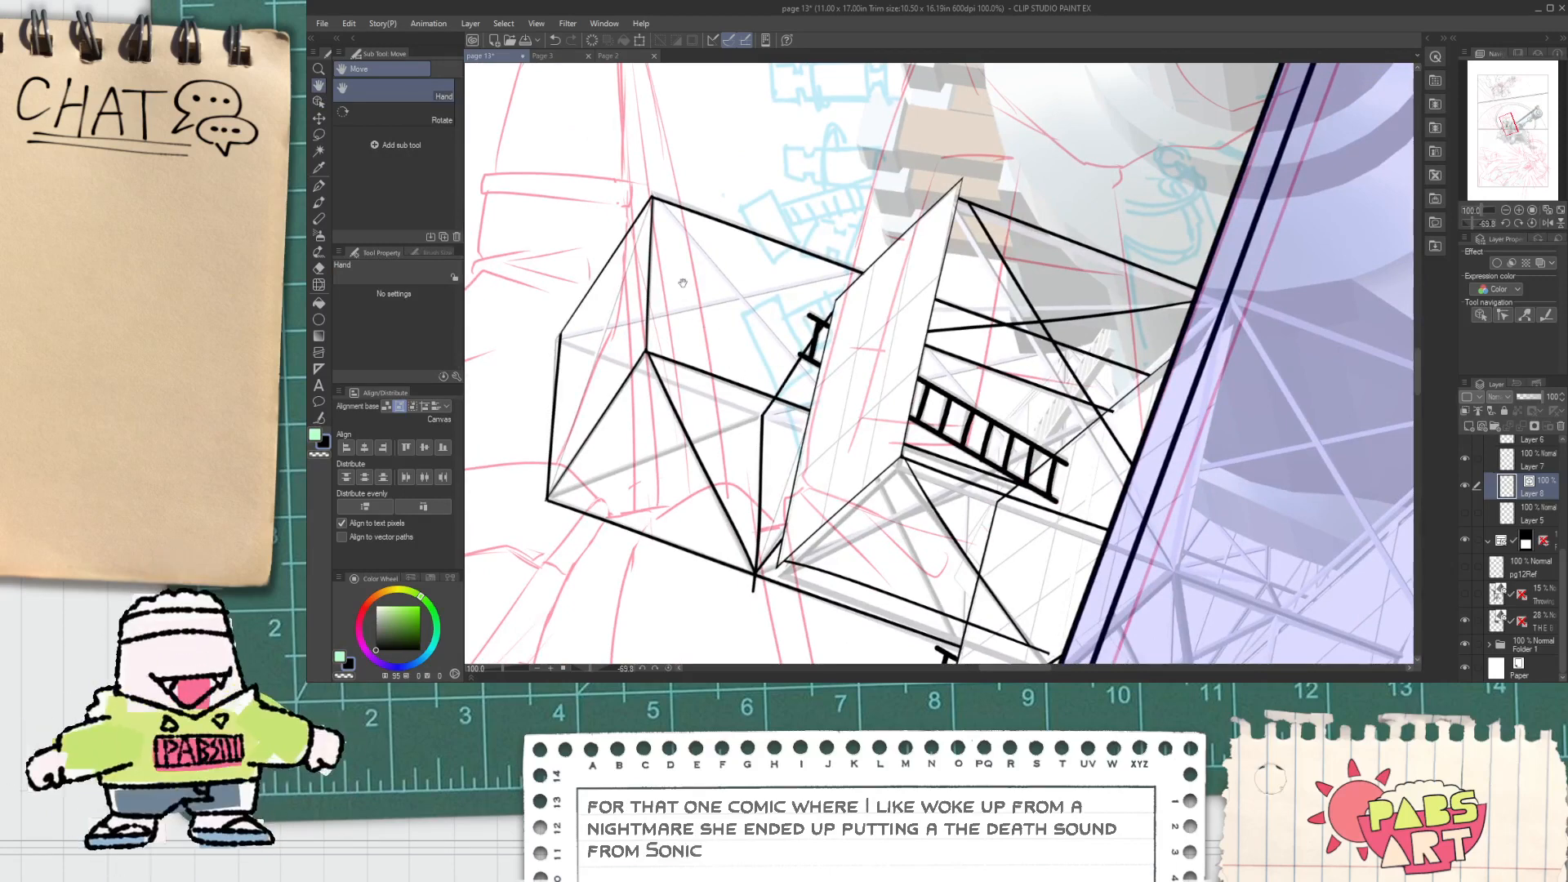
key(p)
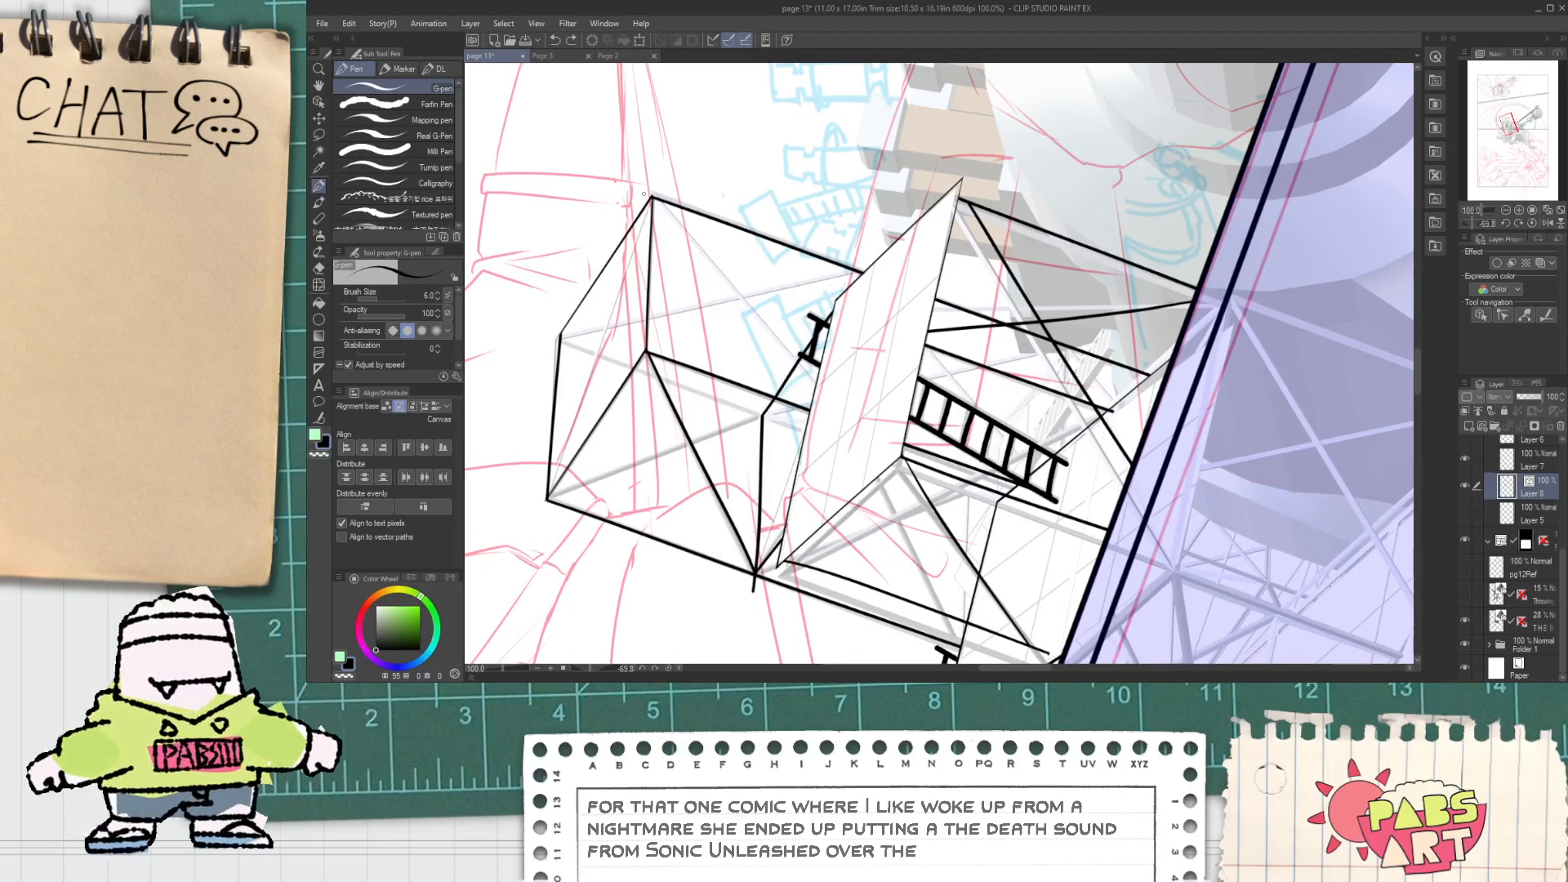
mouse_move(658, 198)
mouse_down()
mouse_move(866, 446)
mouse_move(830, 428)
mouse_up()
key(e)
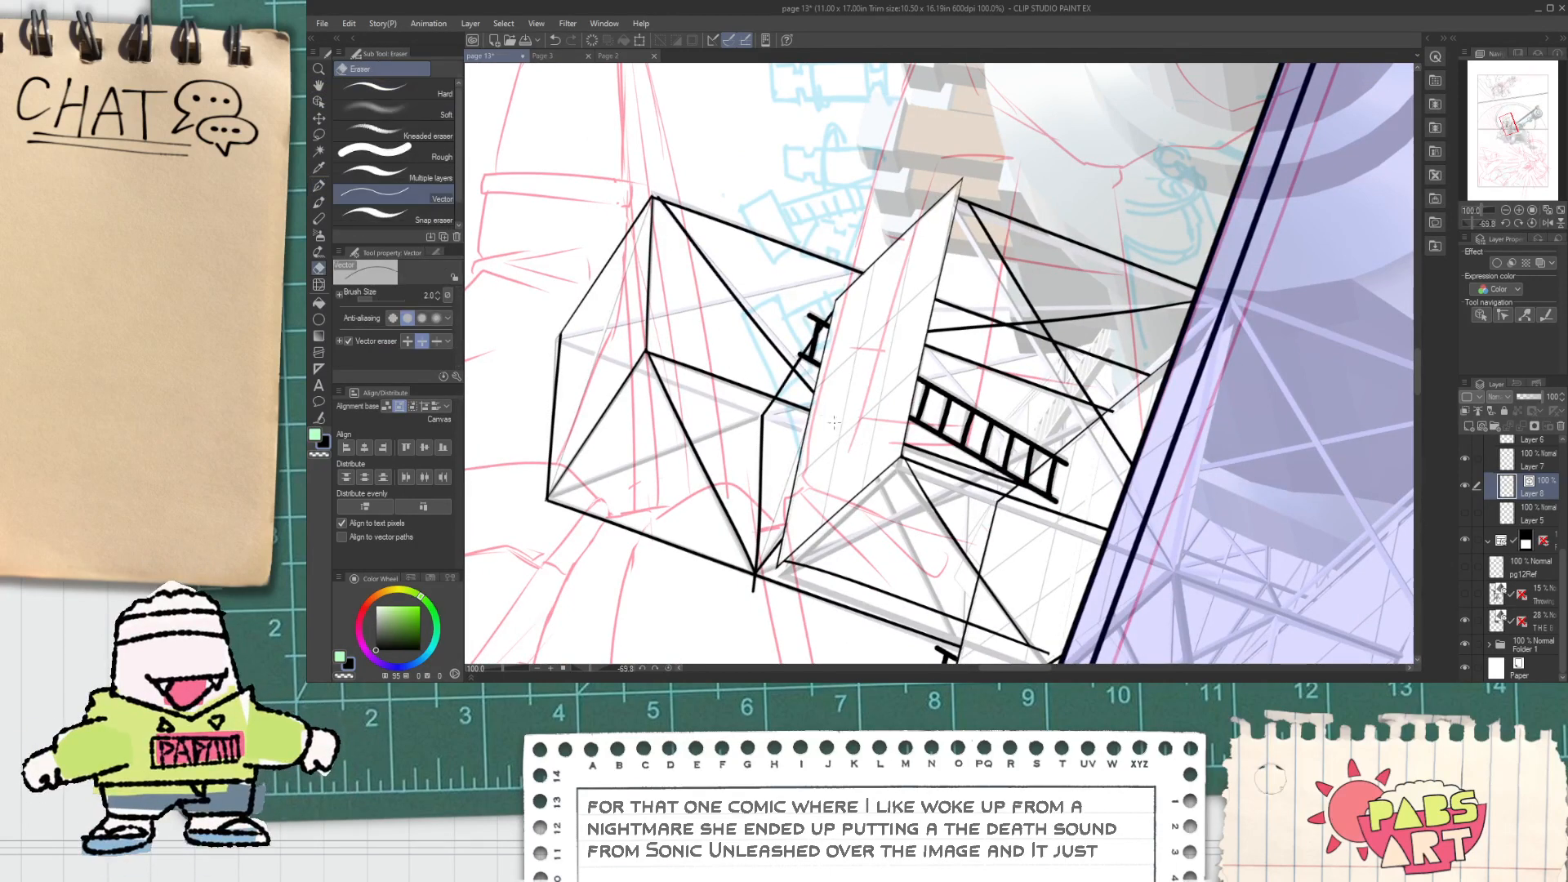
scroll(659, 198, up, 3)
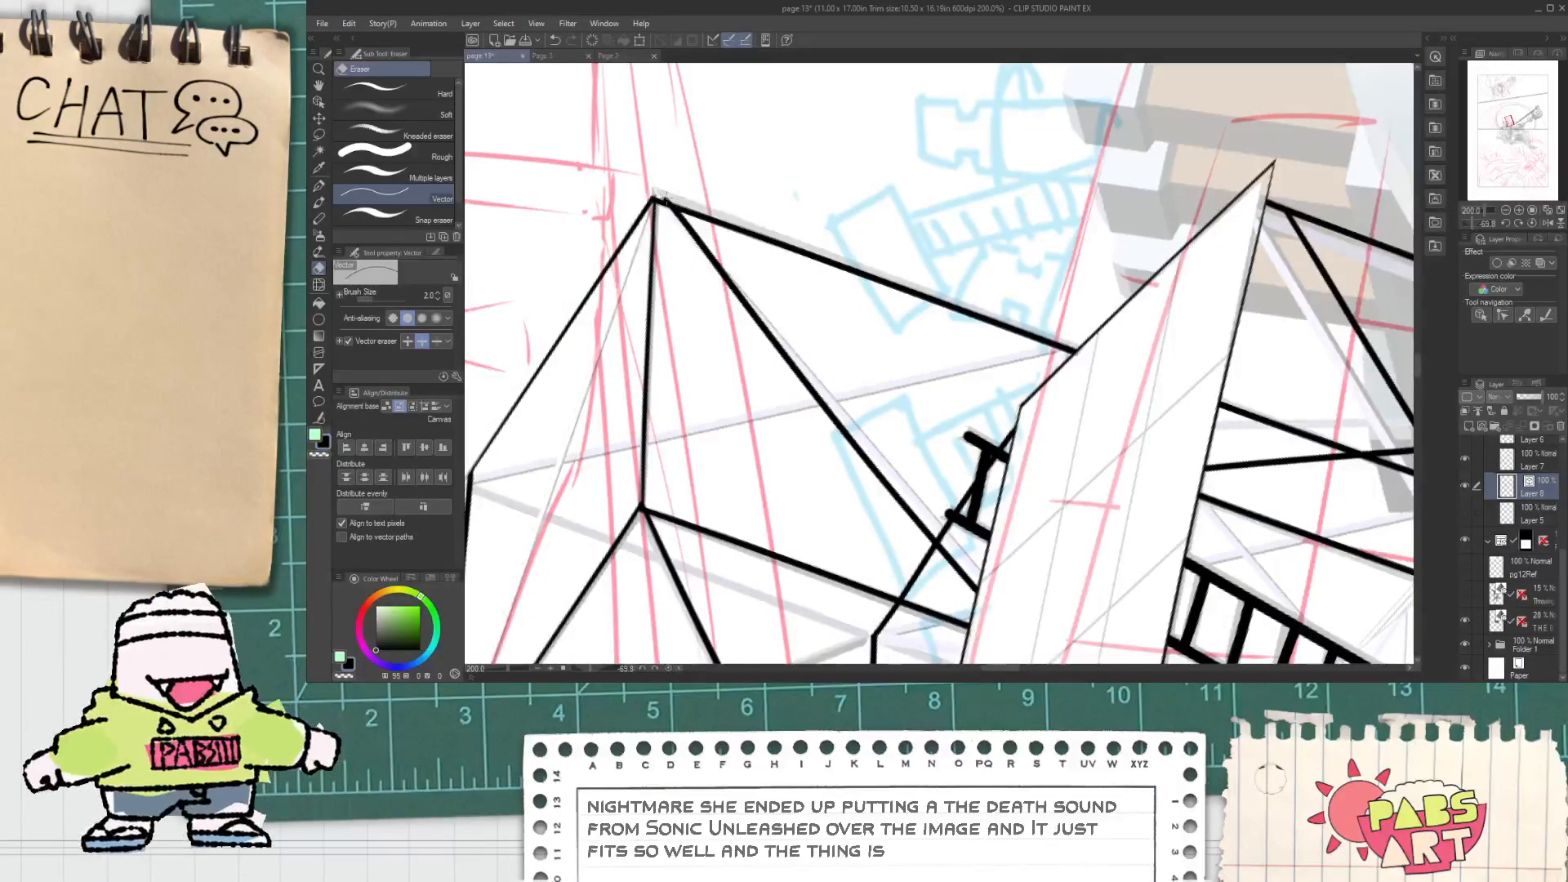
scroll(668, 206, down, 1)
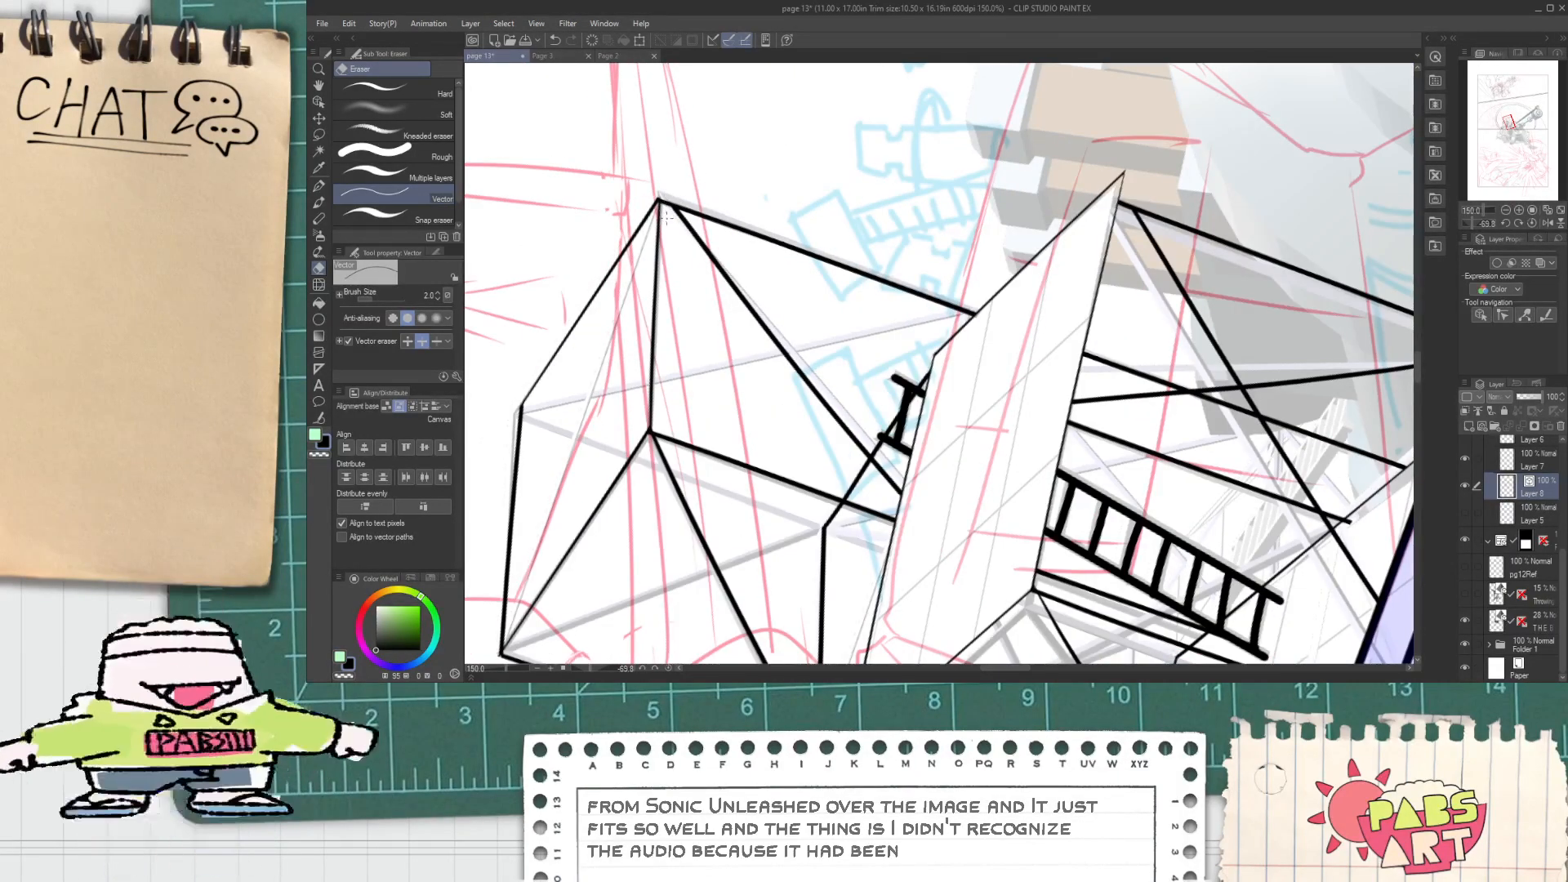
scroll(666, 217, down, 1)
key(p)
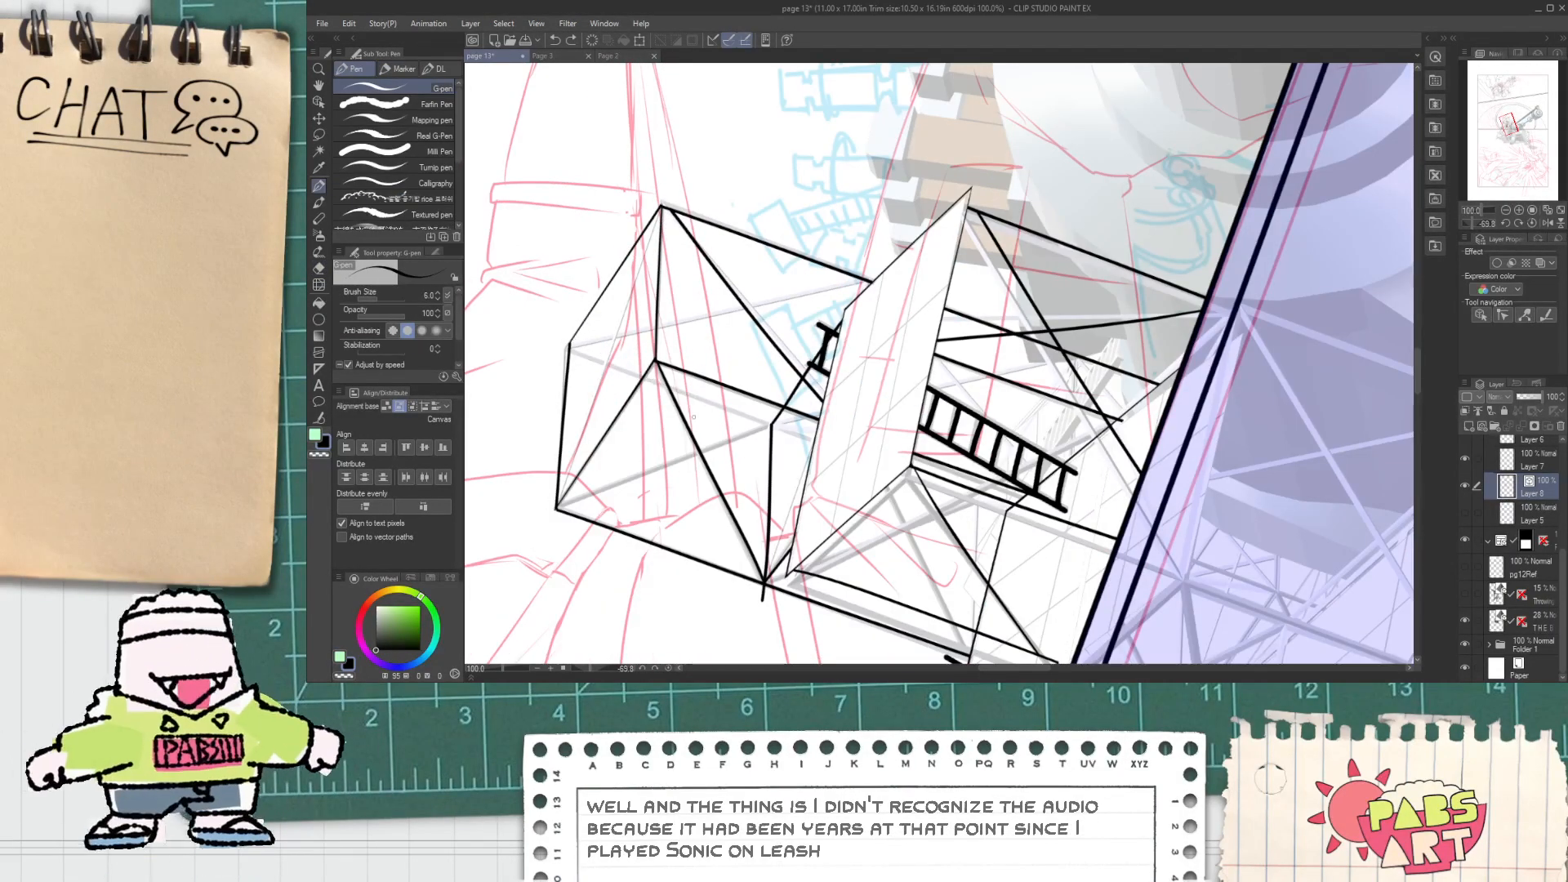
Step: Duplicate the upper tower's left leg line, place the copy as the back leg, and extend it down past the platform
key(o)
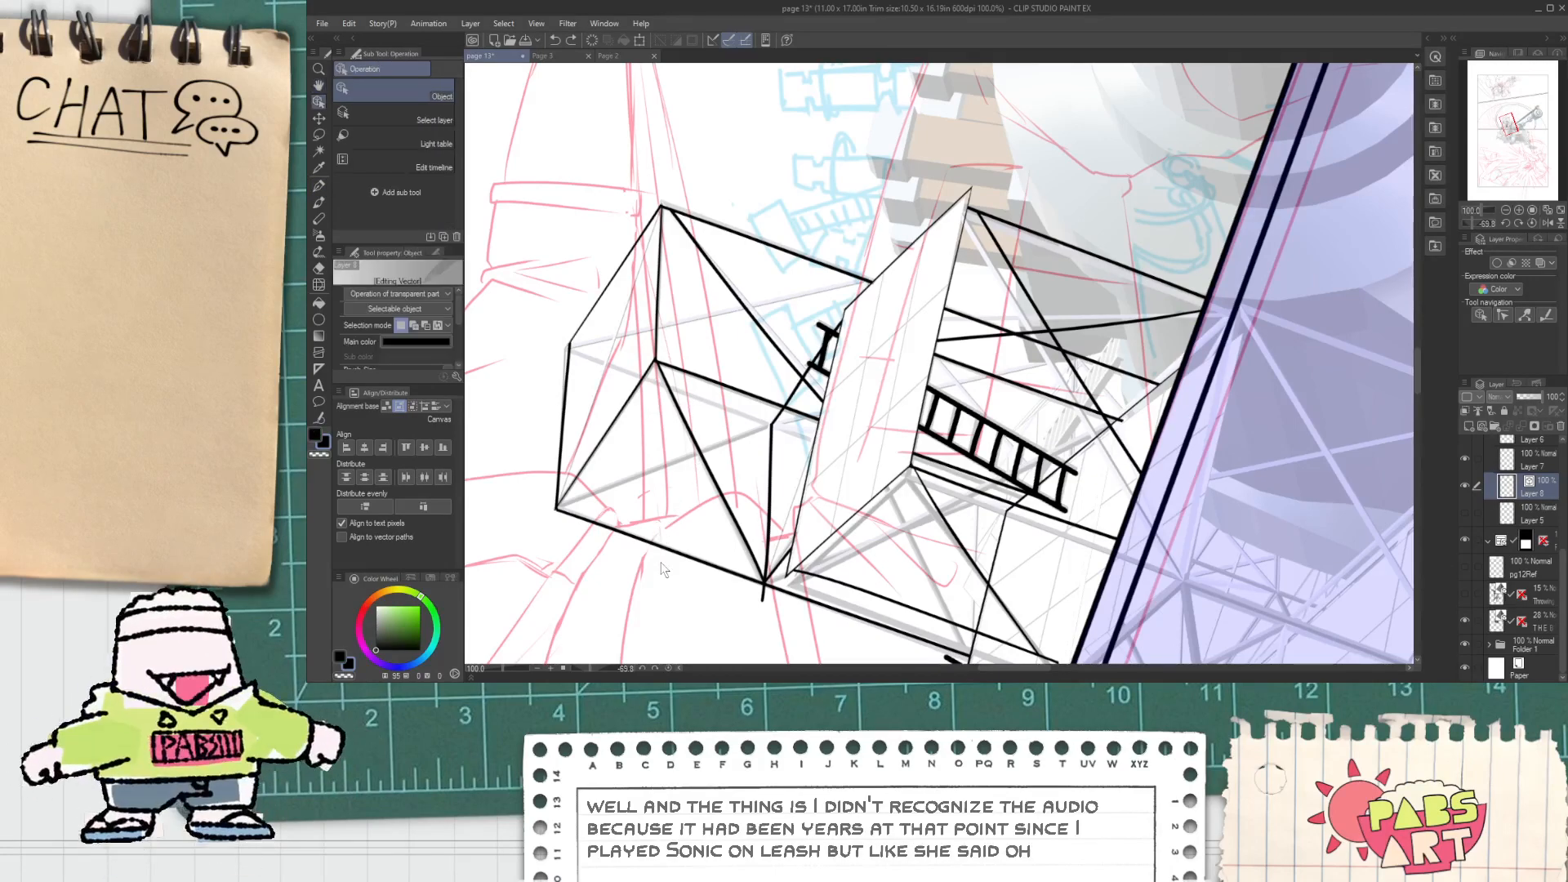
click(663, 548)
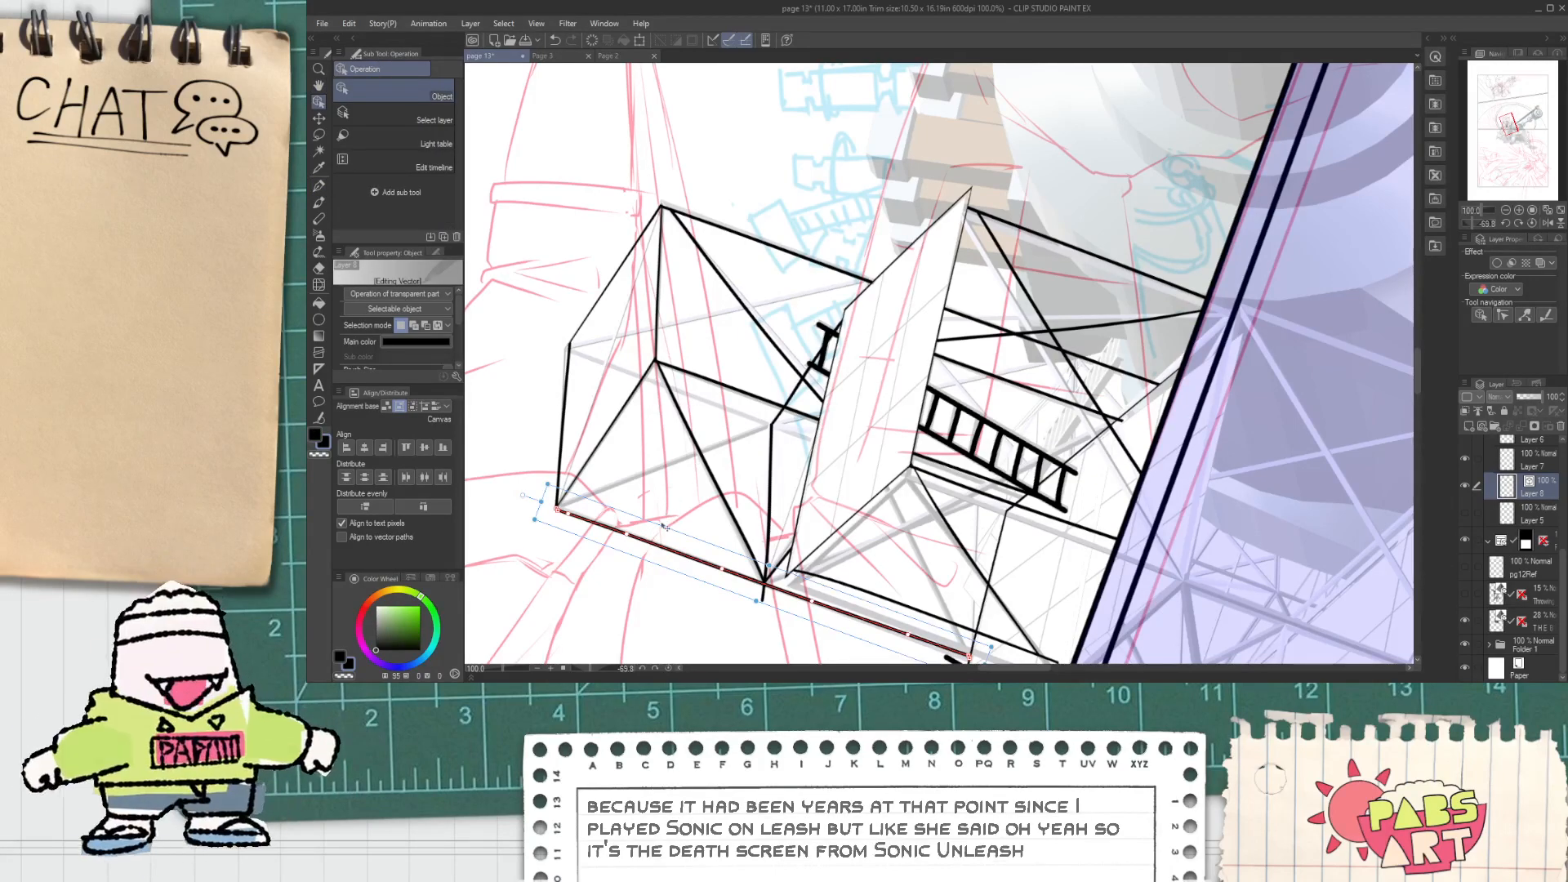
drag(664, 523, 664, 357)
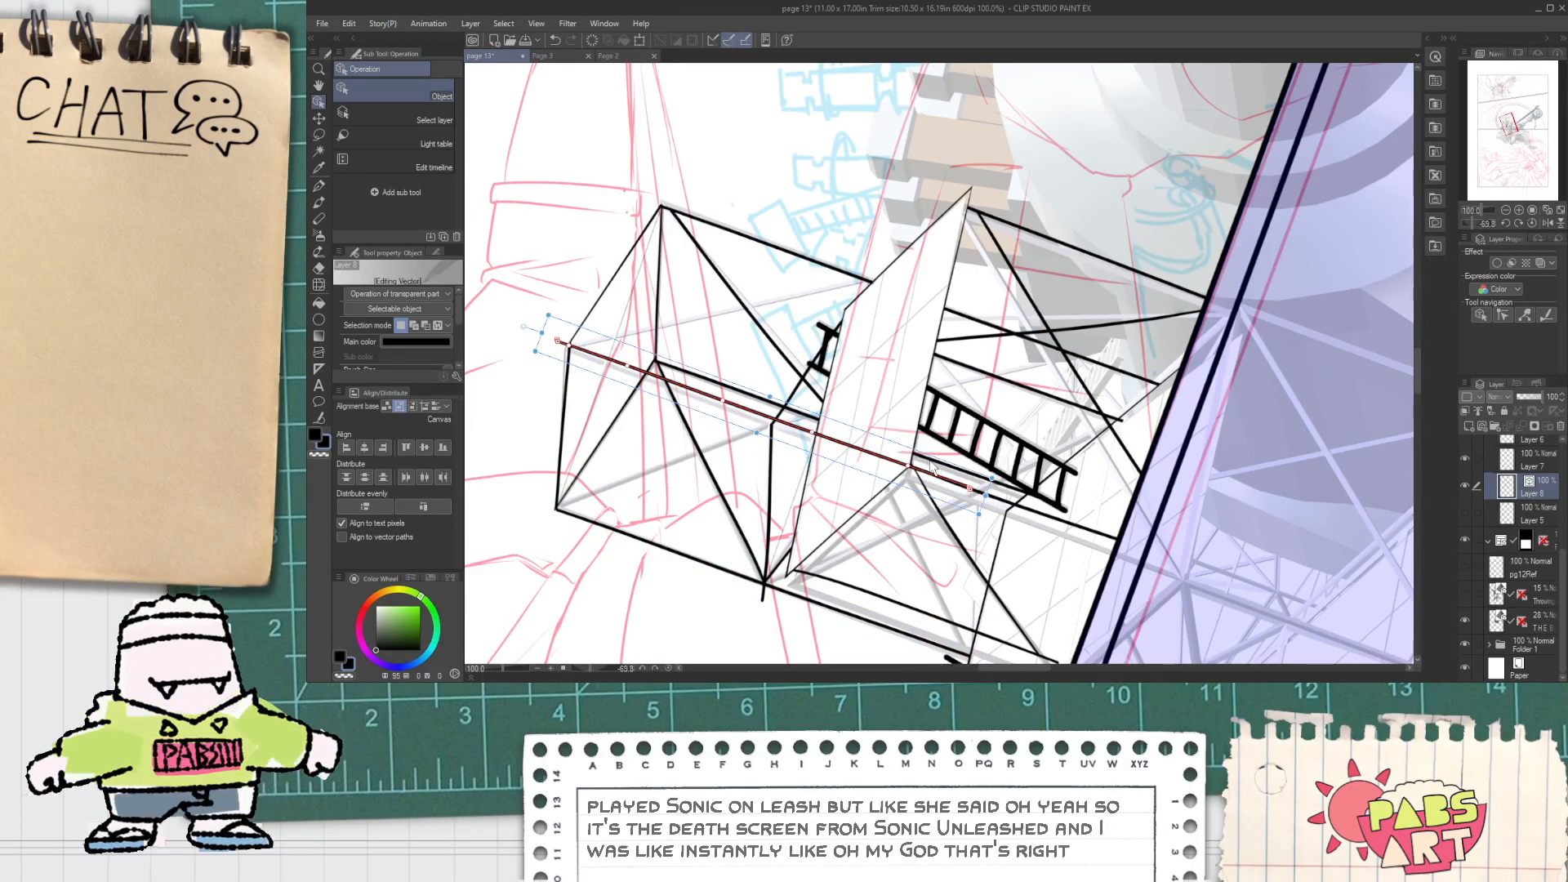
drag(932, 449, 890, 527)
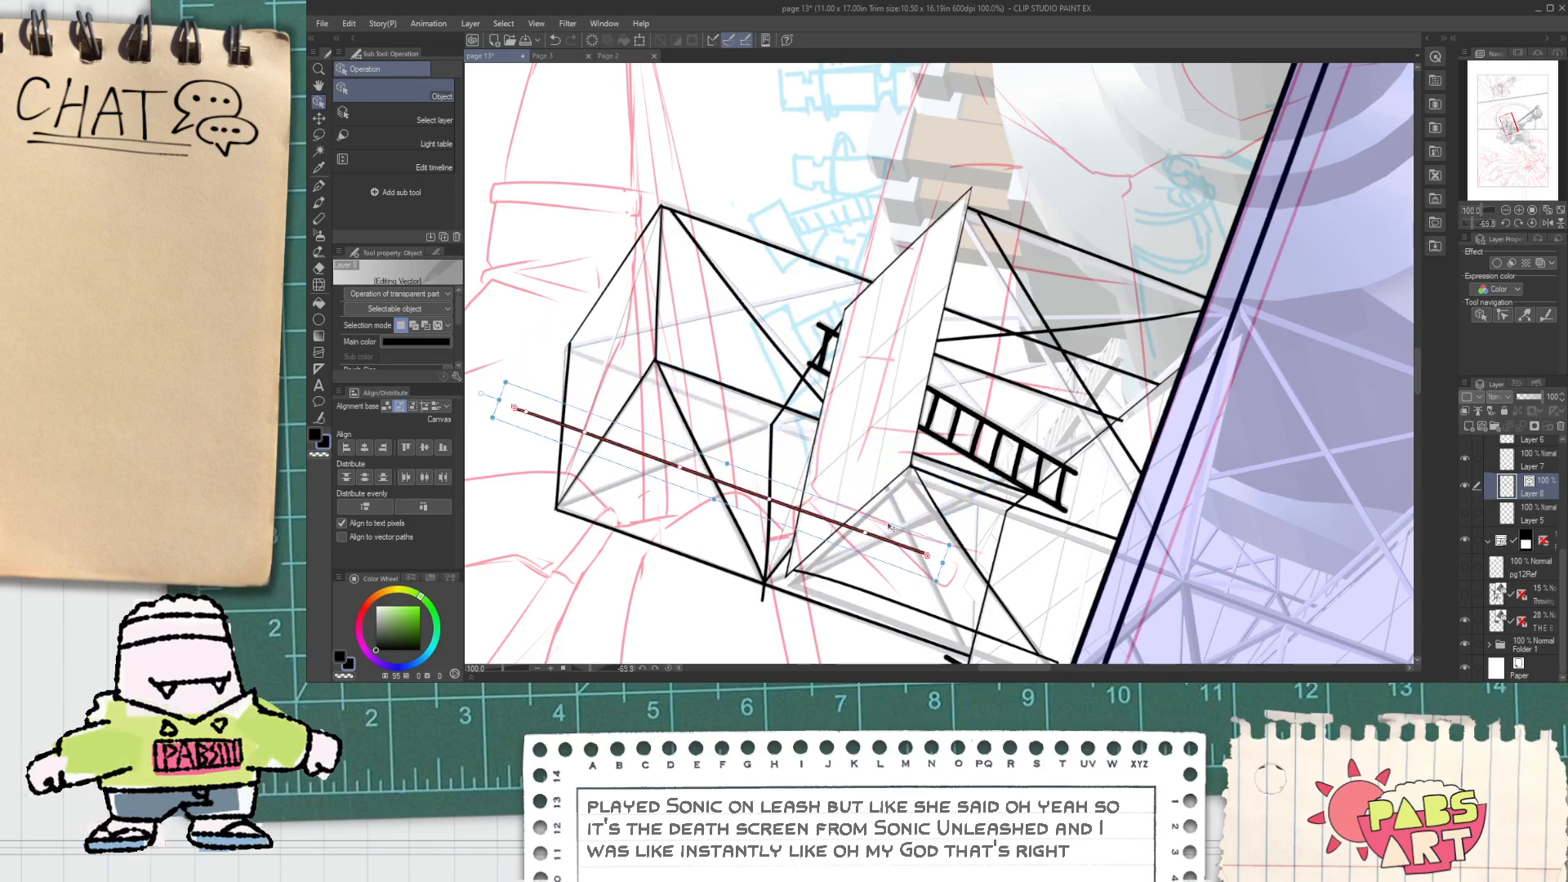
drag(584, 670, 608, 678)
click(653, 669)
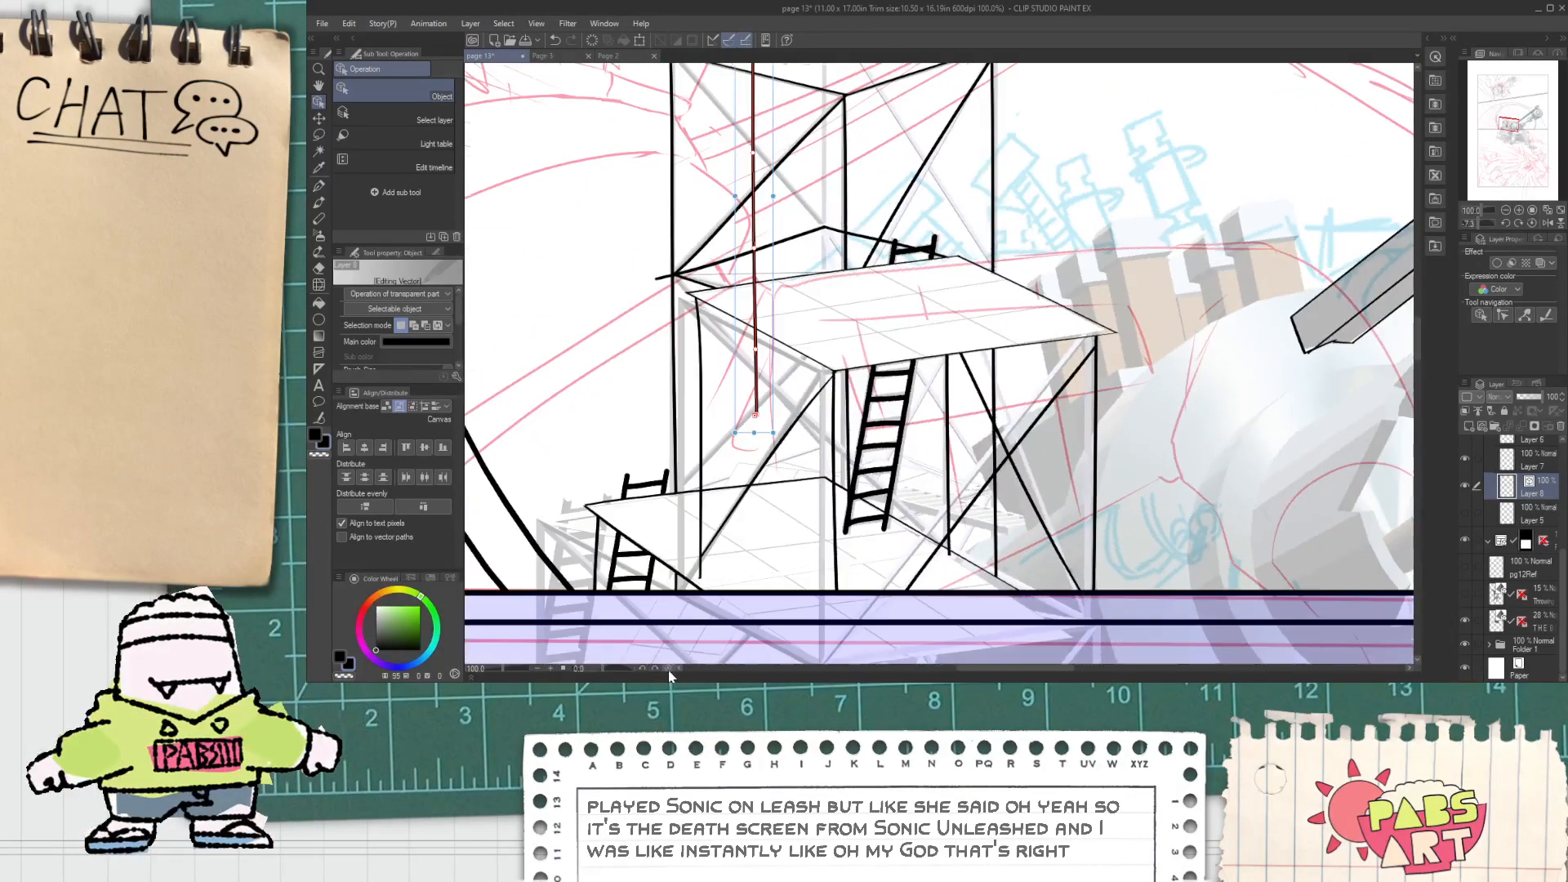
drag(742, 349, 791, 388)
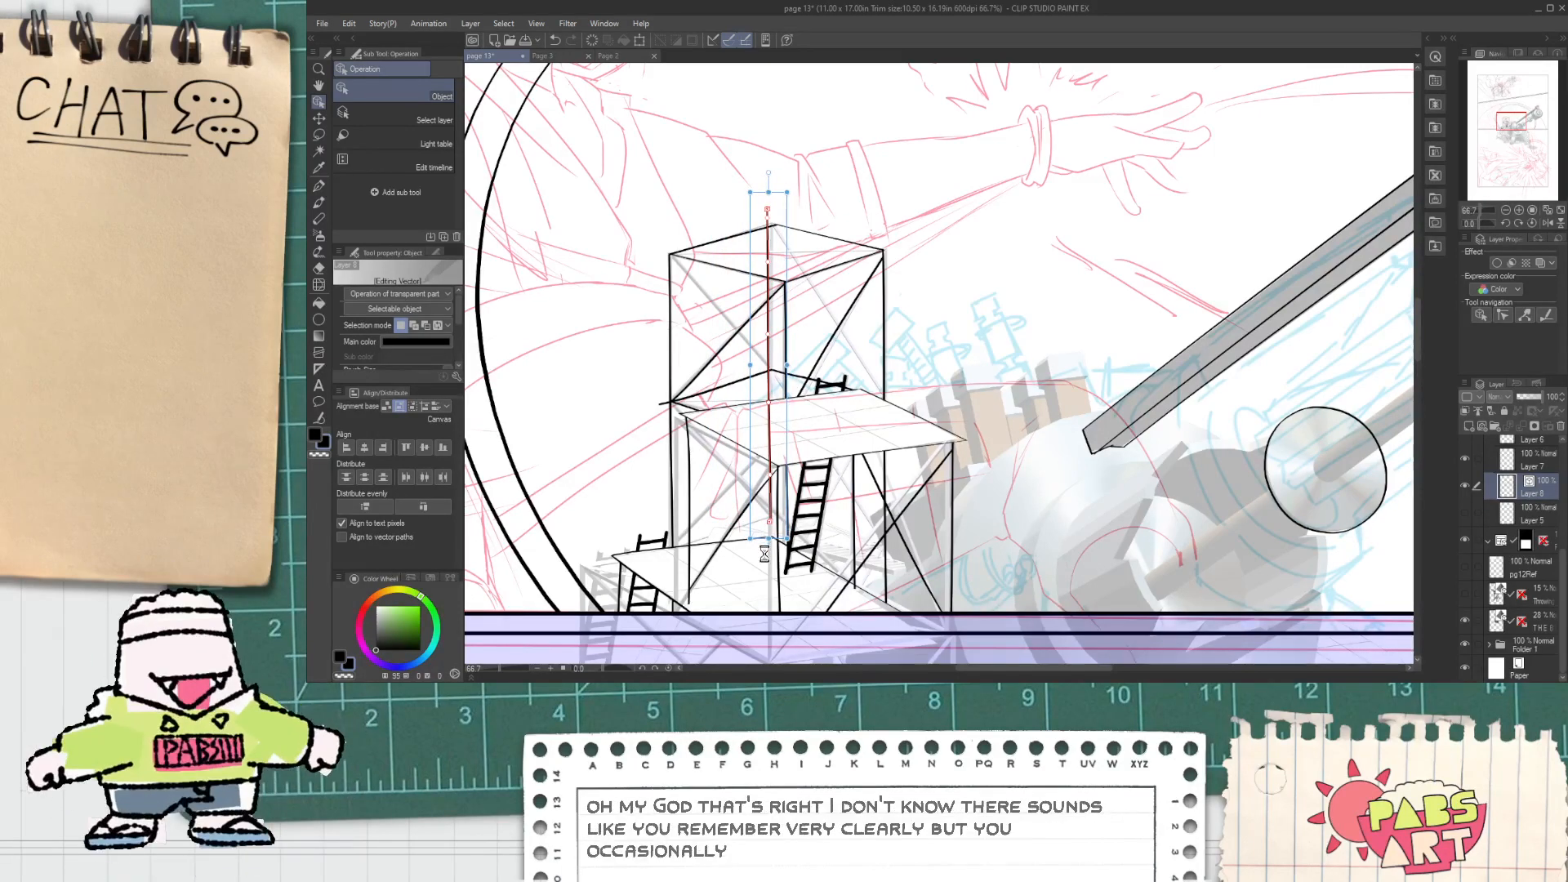
drag(767, 566, 768, 576)
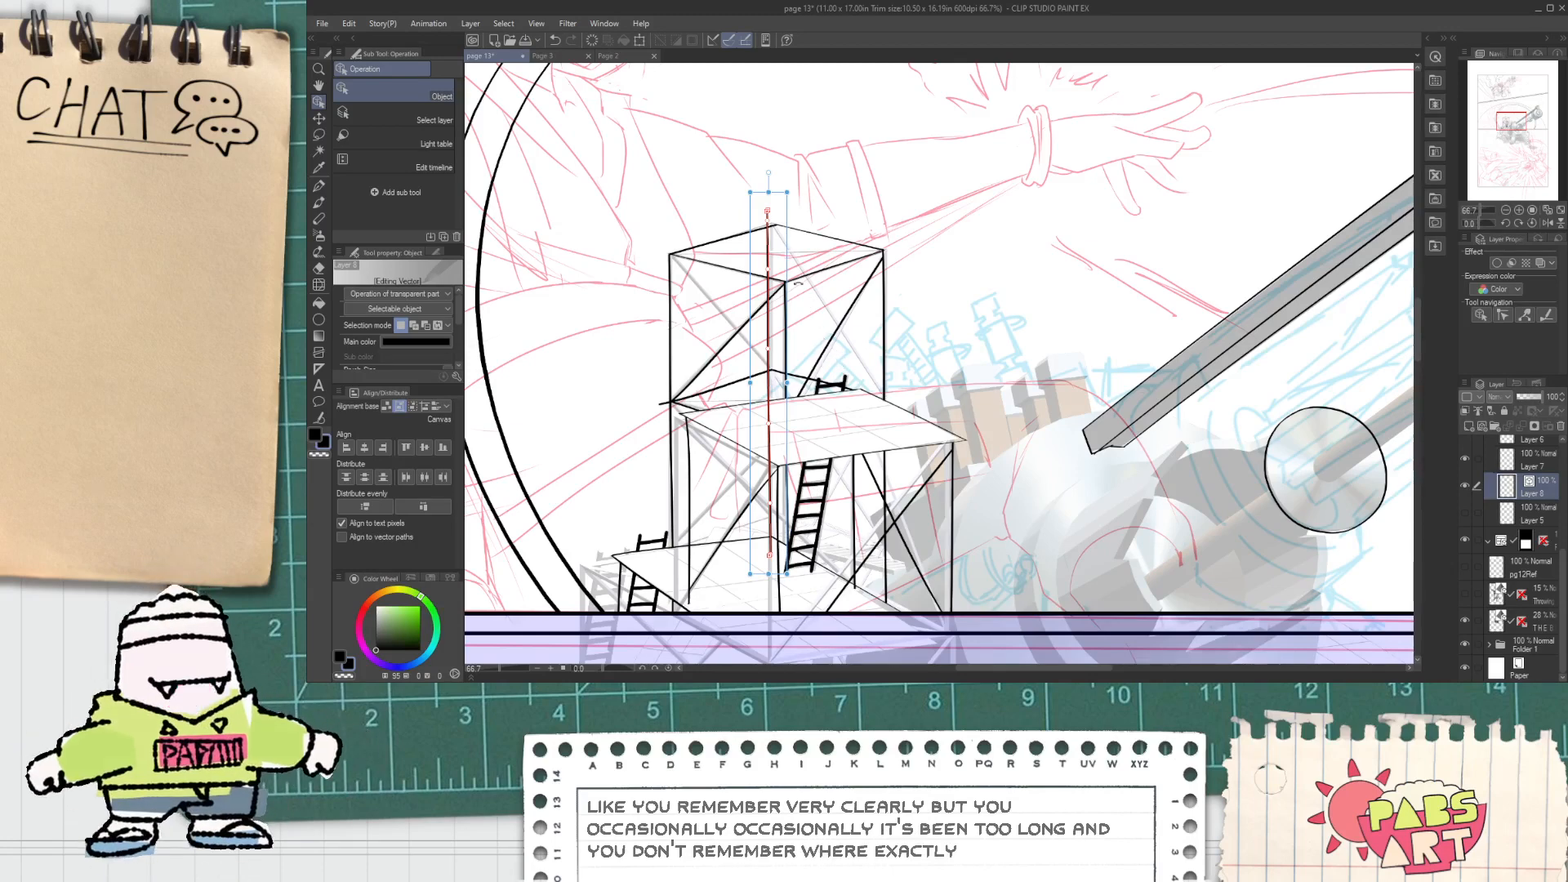
Step: Shift the end of the tower's rear right top beam onto the back leg and trim the overshoots at that corner
click(824, 221)
scroll(826, 205, up, 1)
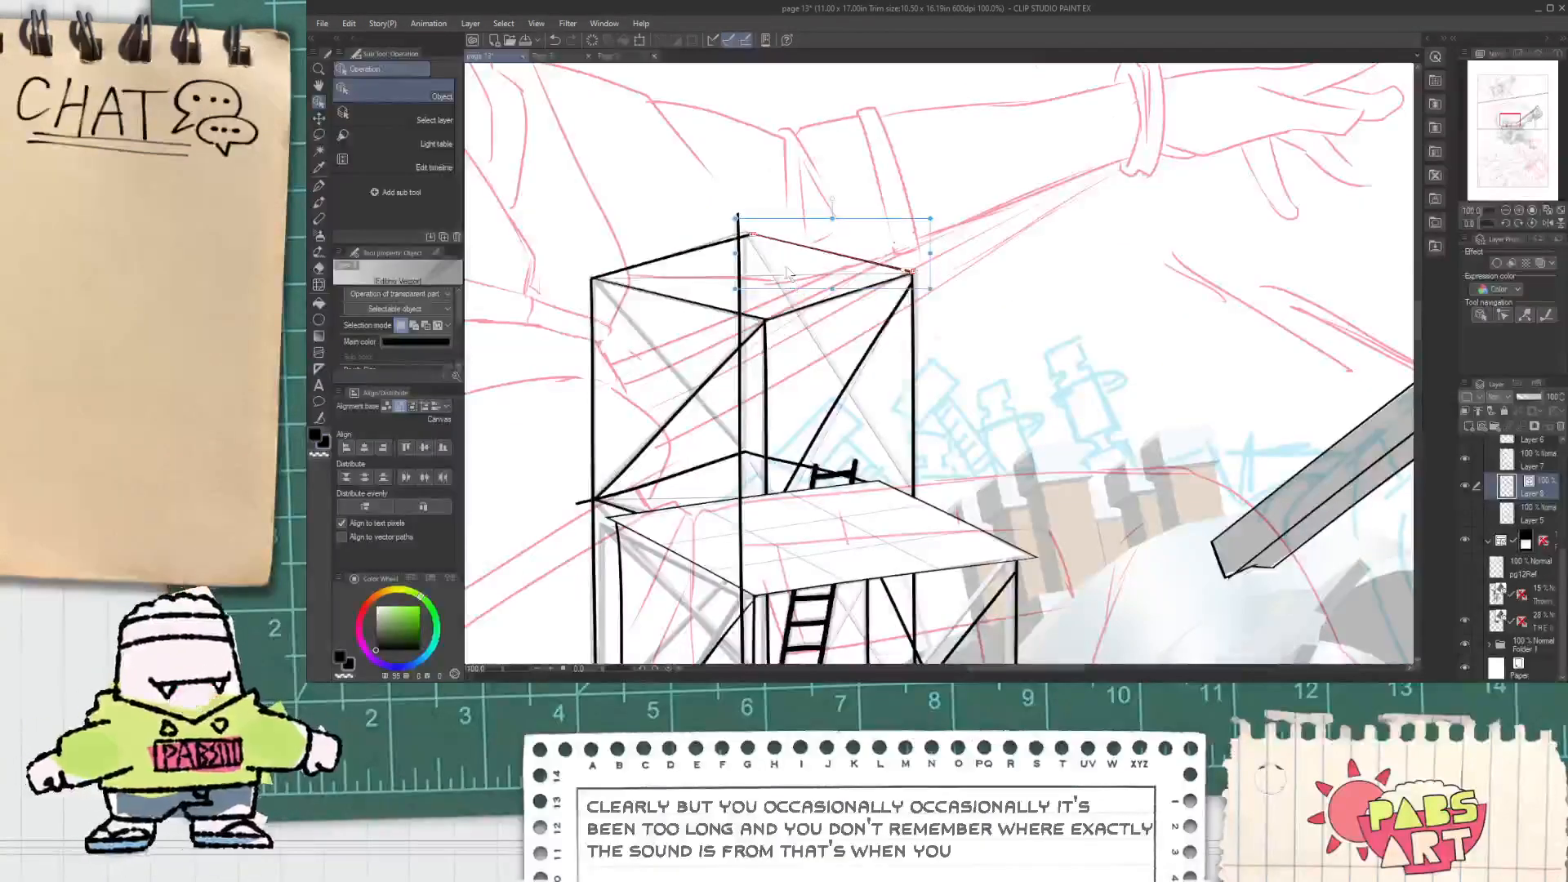
click(760, 241)
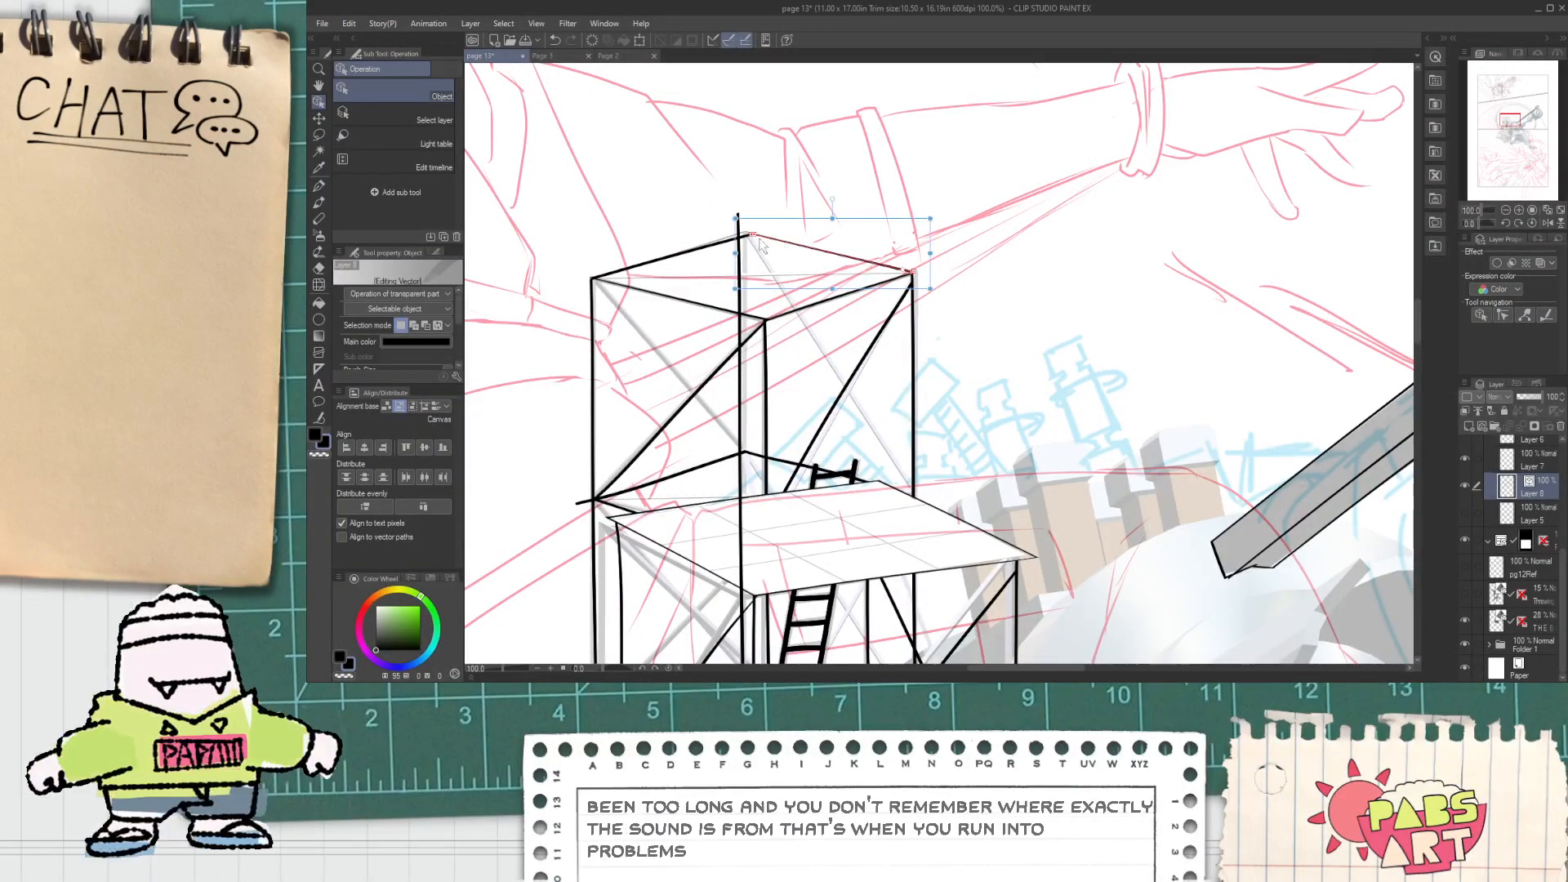
drag(737, 217, 709, 222)
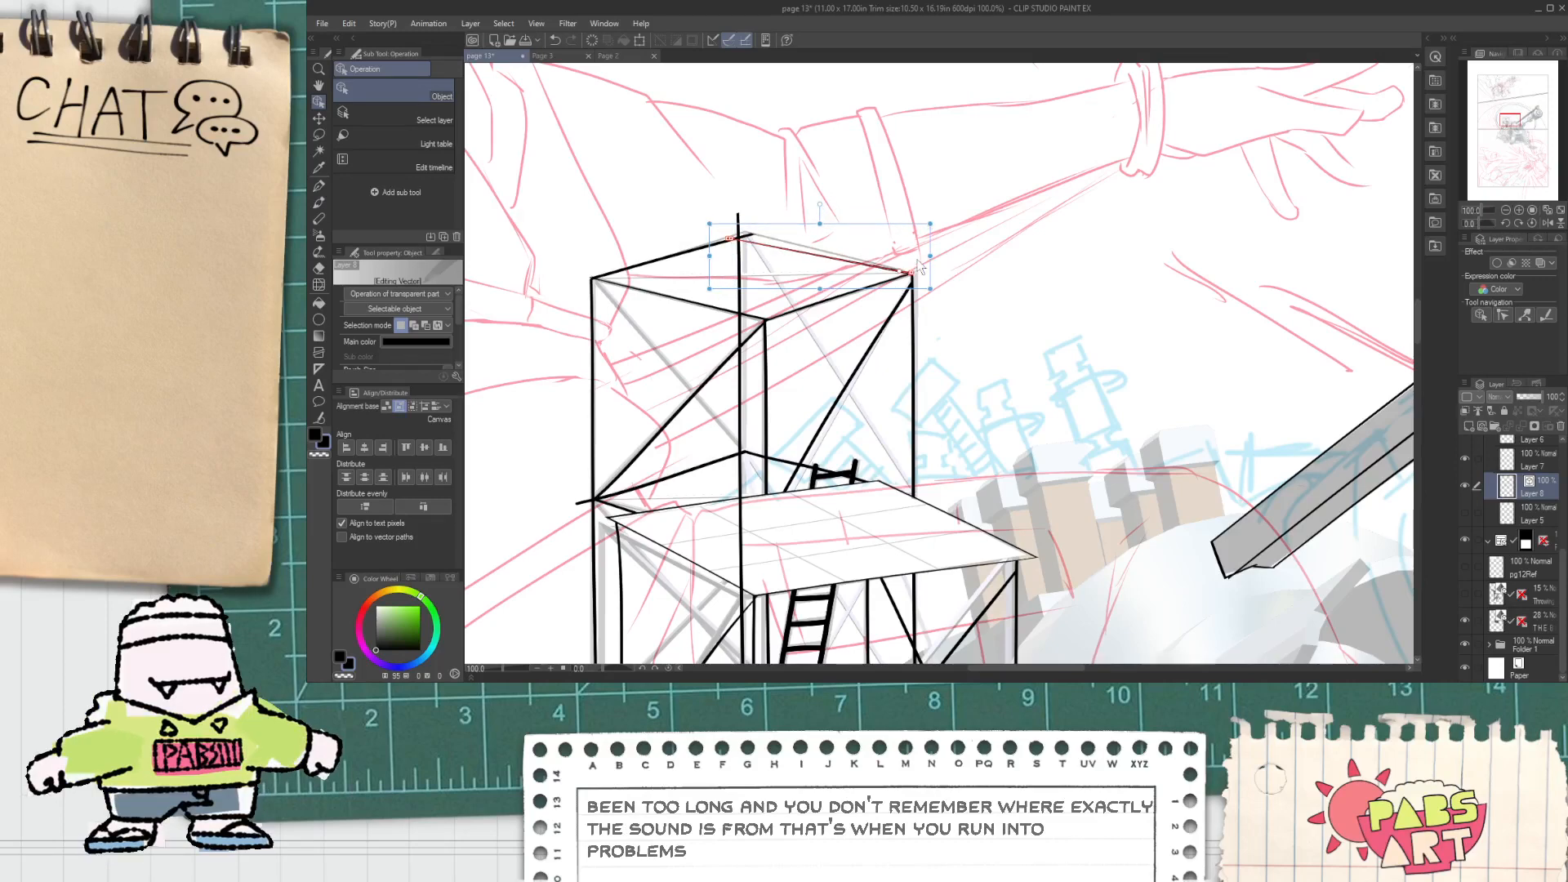
key(e)
scroll(767, 242, up, 6)
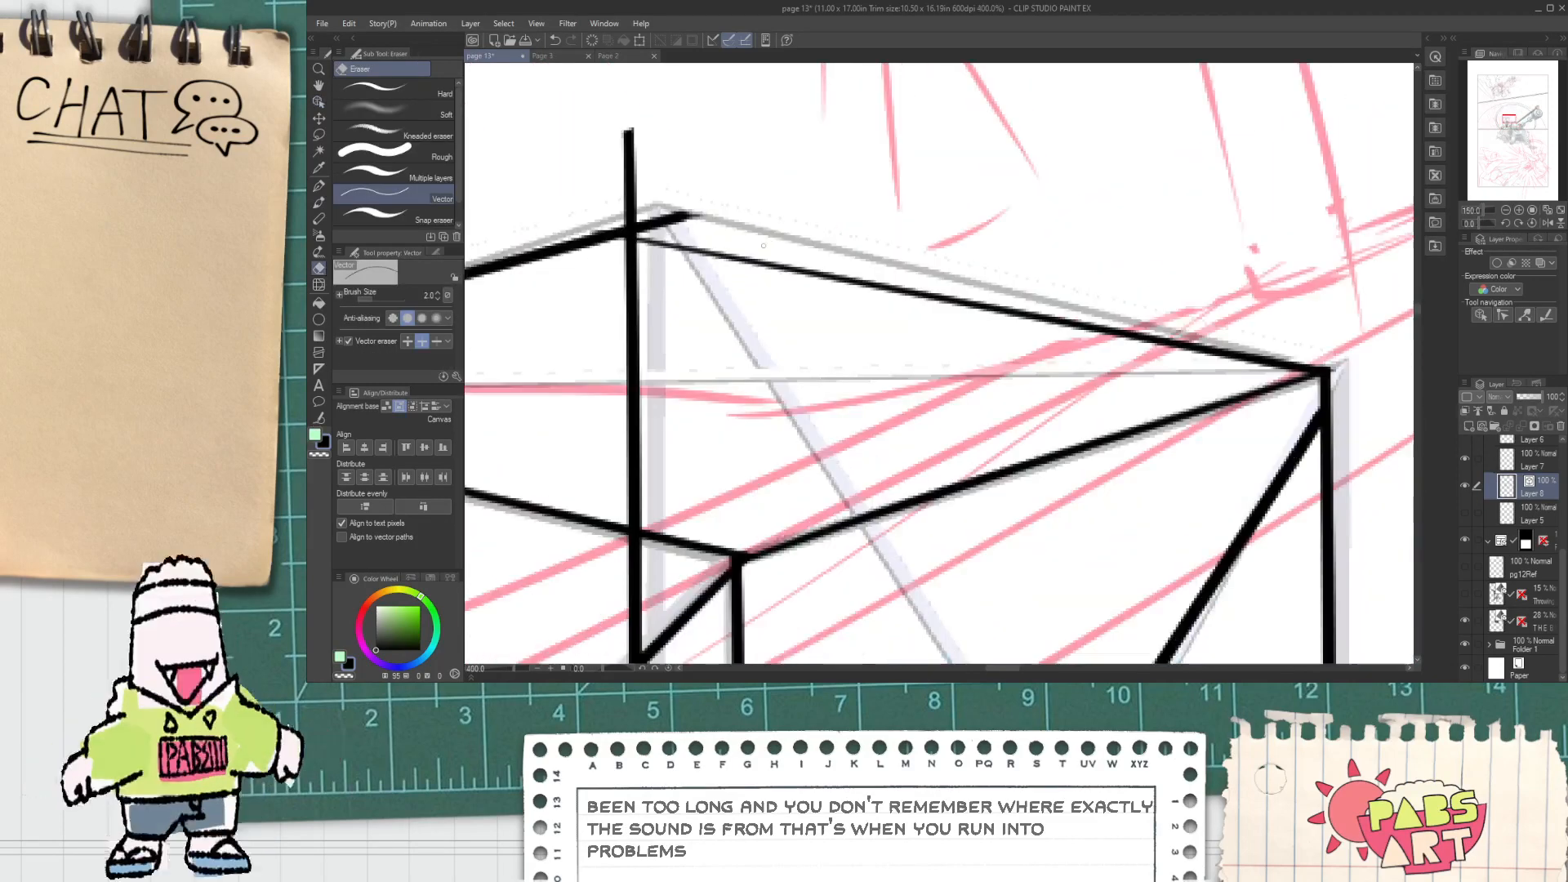
drag(665, 217, 638, 201)
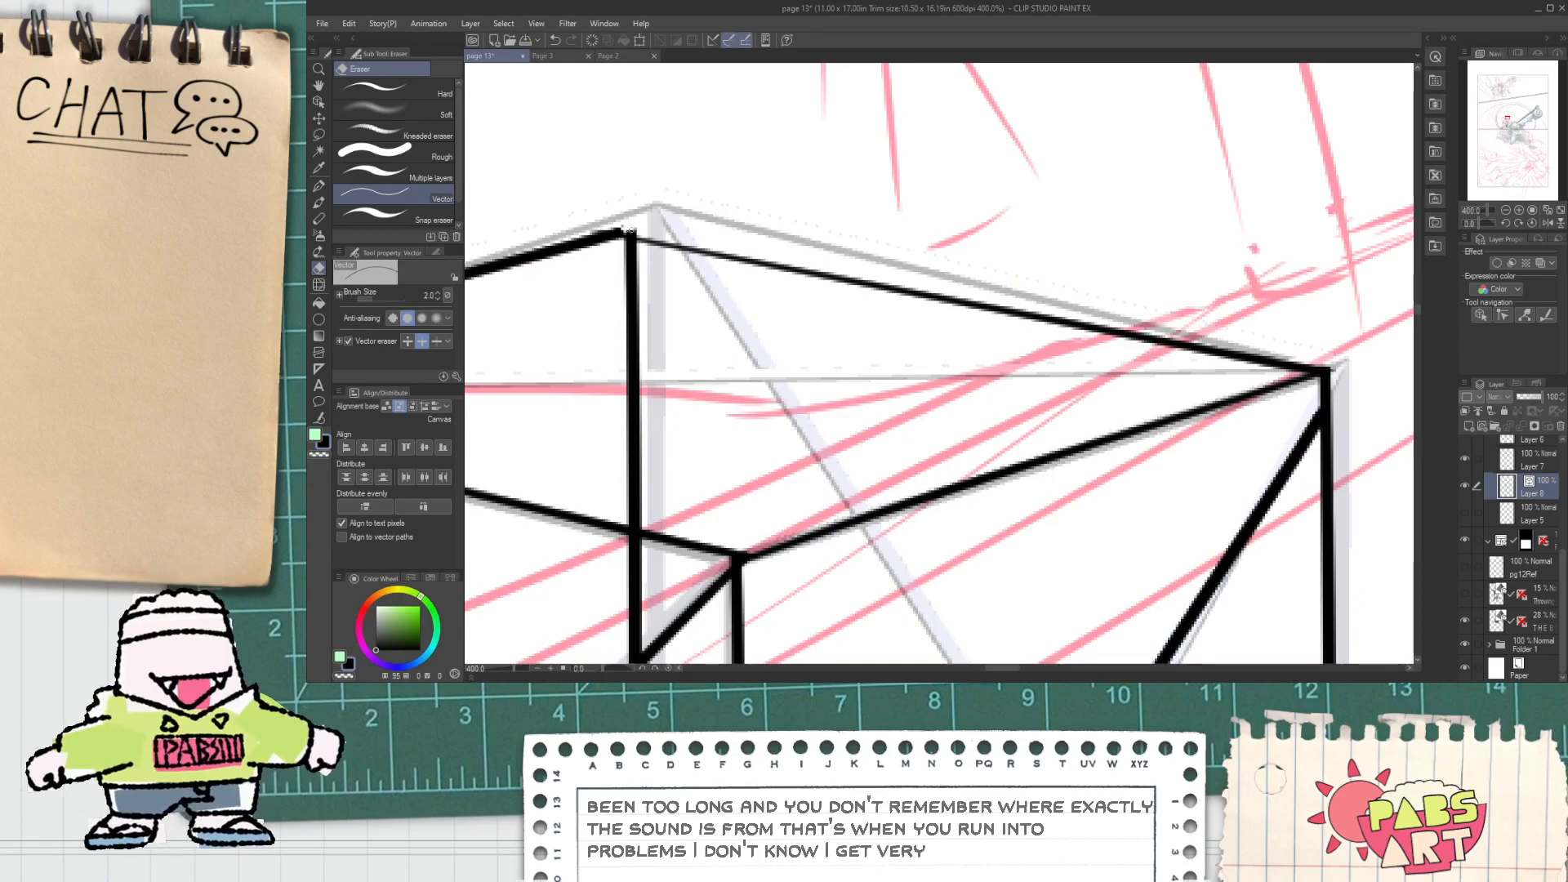
scroll(643, 256, down, 3)
scroll(642, 256, down, 3)
Step: Ink a diagonal brace from the back leg's top down to the right leg's base, ending cleanly at the platform edge
key(p)
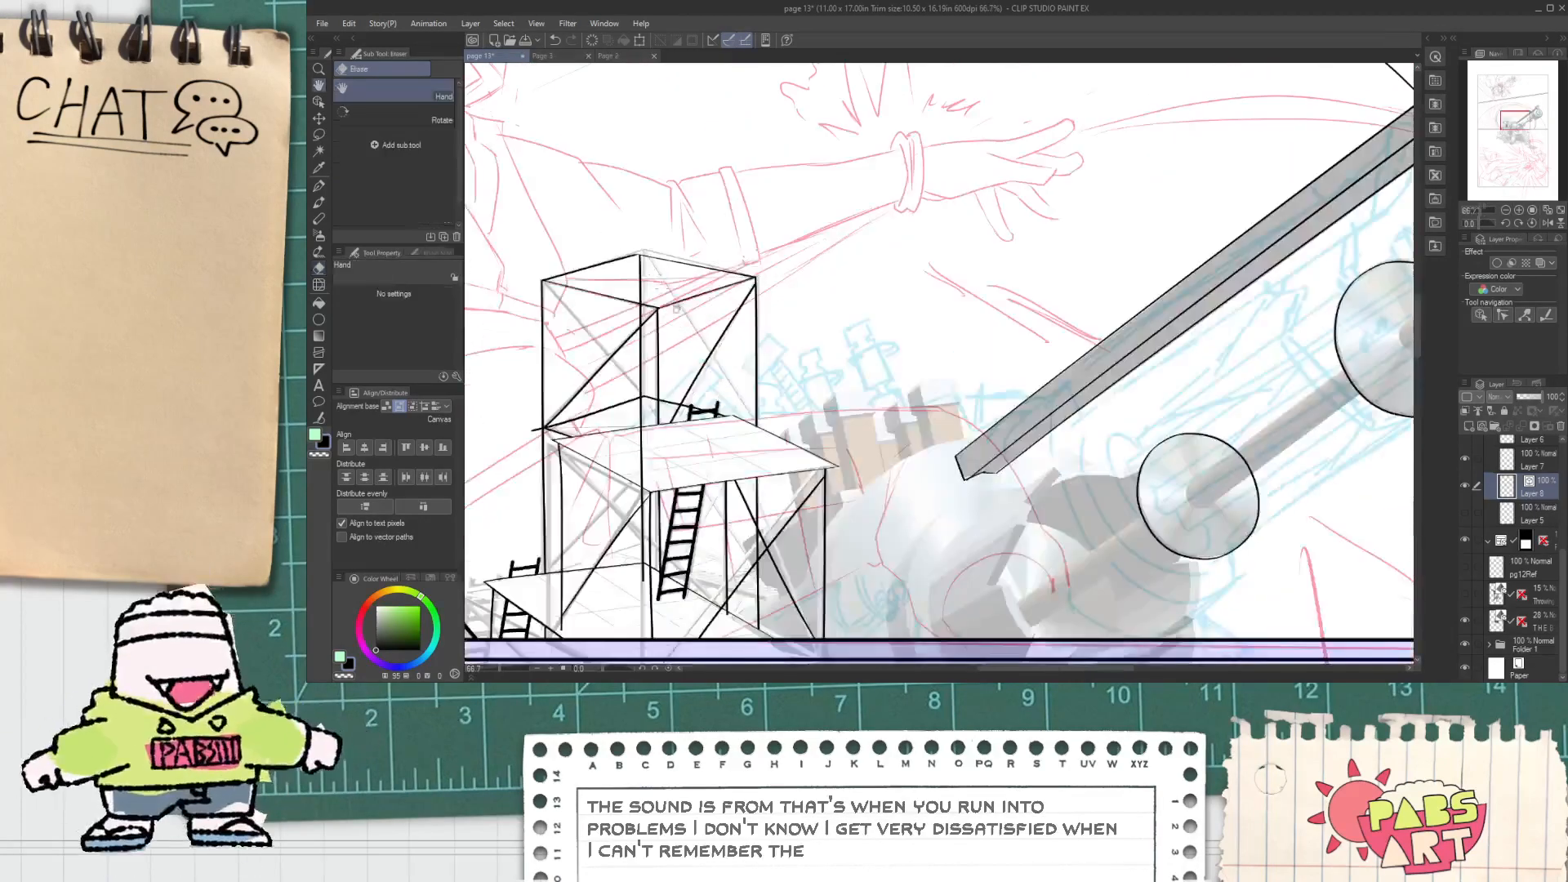
scroll(647, 254, up, 3)
drag(613, 200, 898, 625)
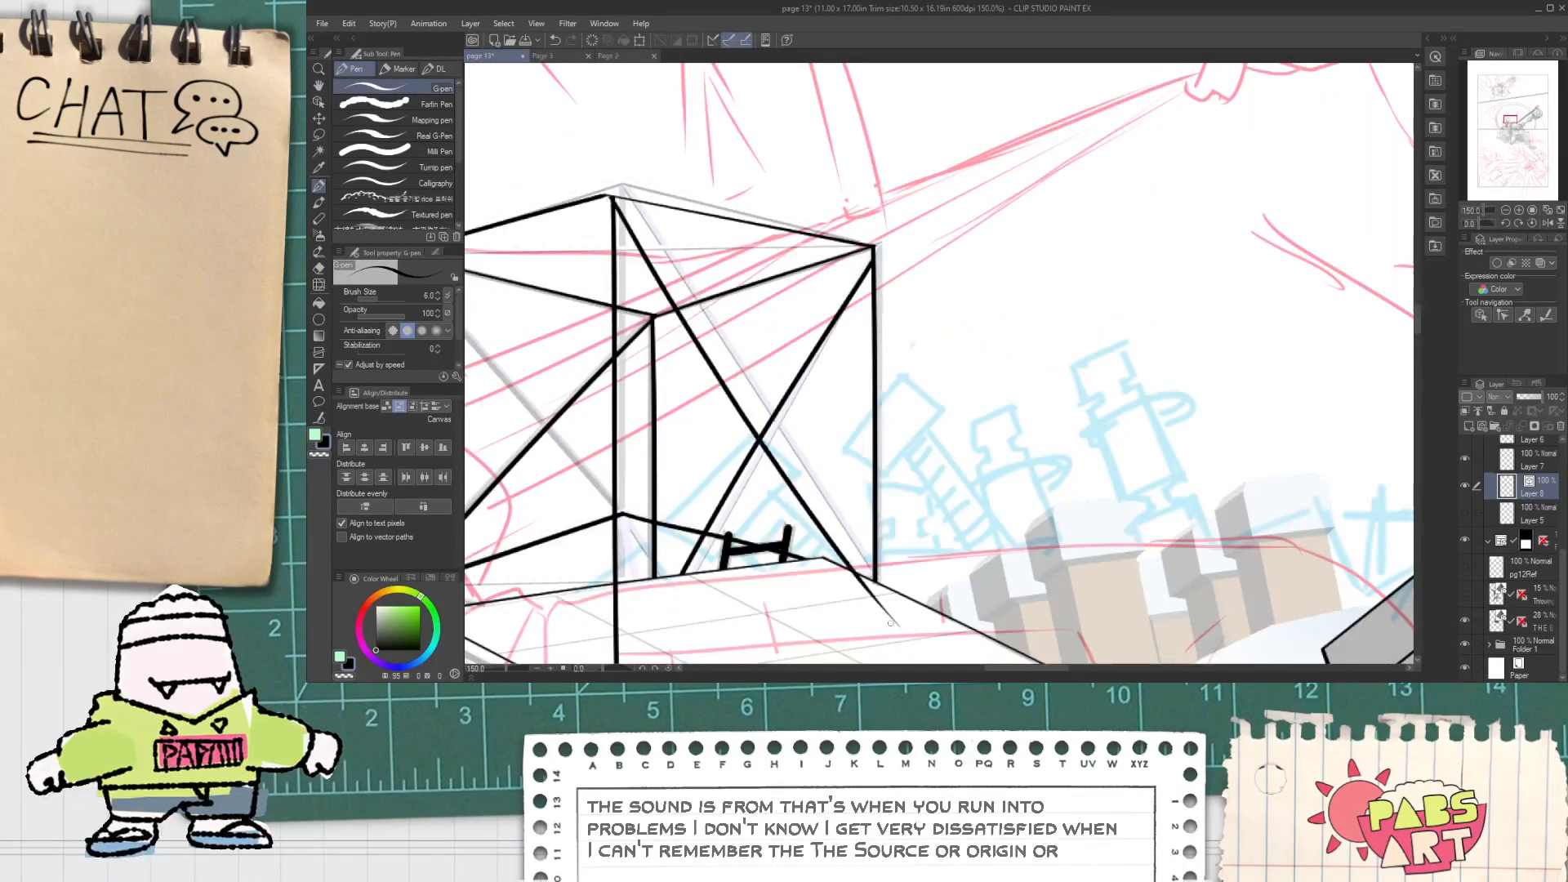
key(e)
scroll(570, 204, up, 1)
scroll(613, 235, down, 1)
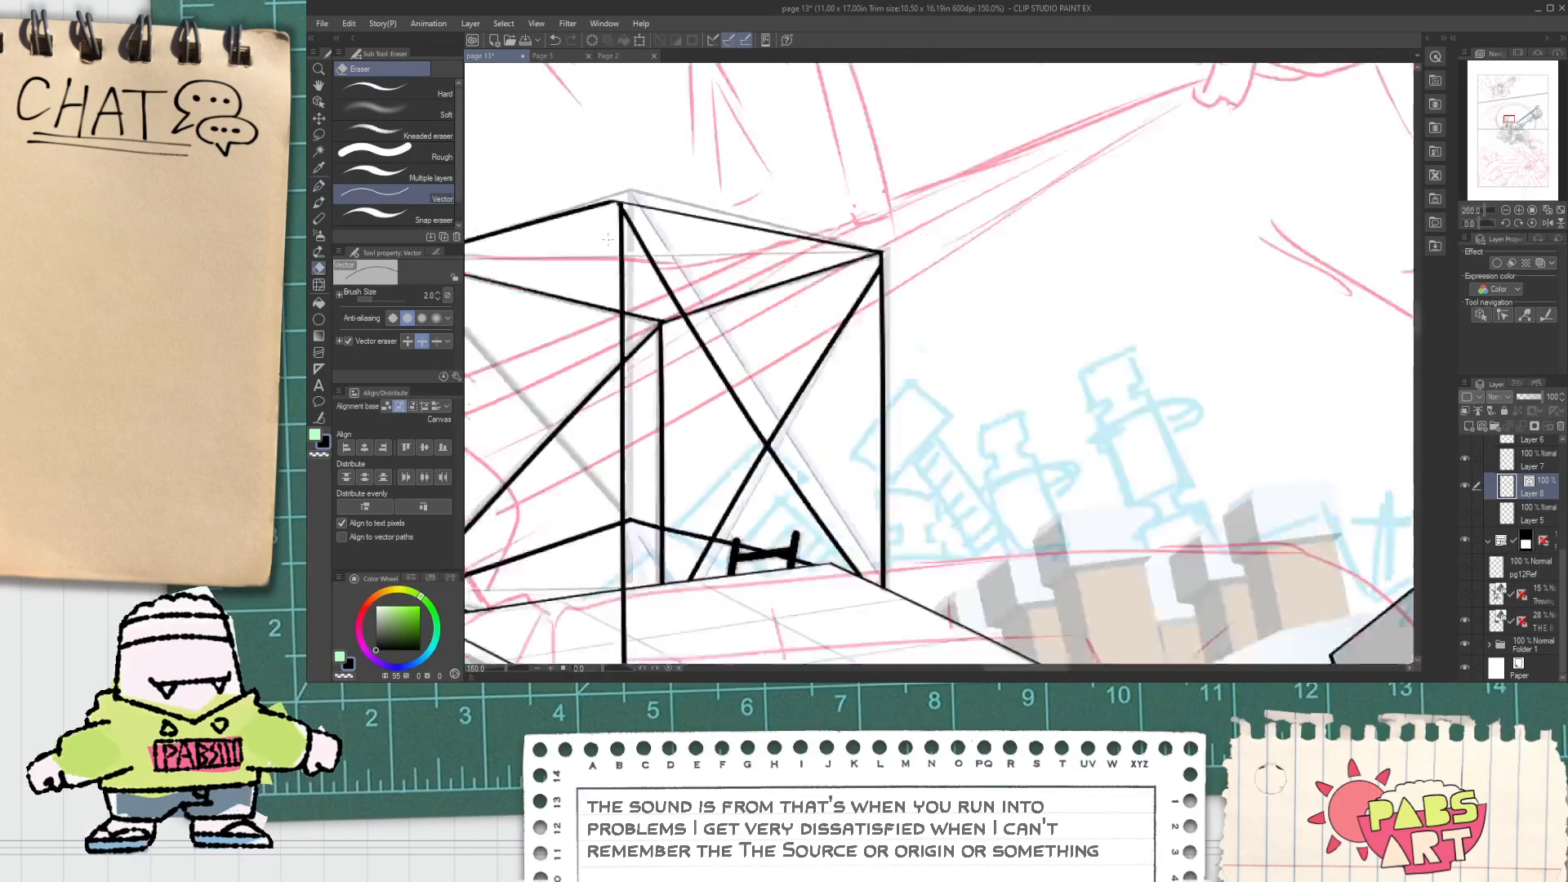
Step: Try to ink a diagonal brace from the left leg's top down to the back leg's lower joint
scroll(612, 237, down, 1)
key(space)
drag(478, 264, 639, 357)
scroll(639, 358, up, 1)
key(p)
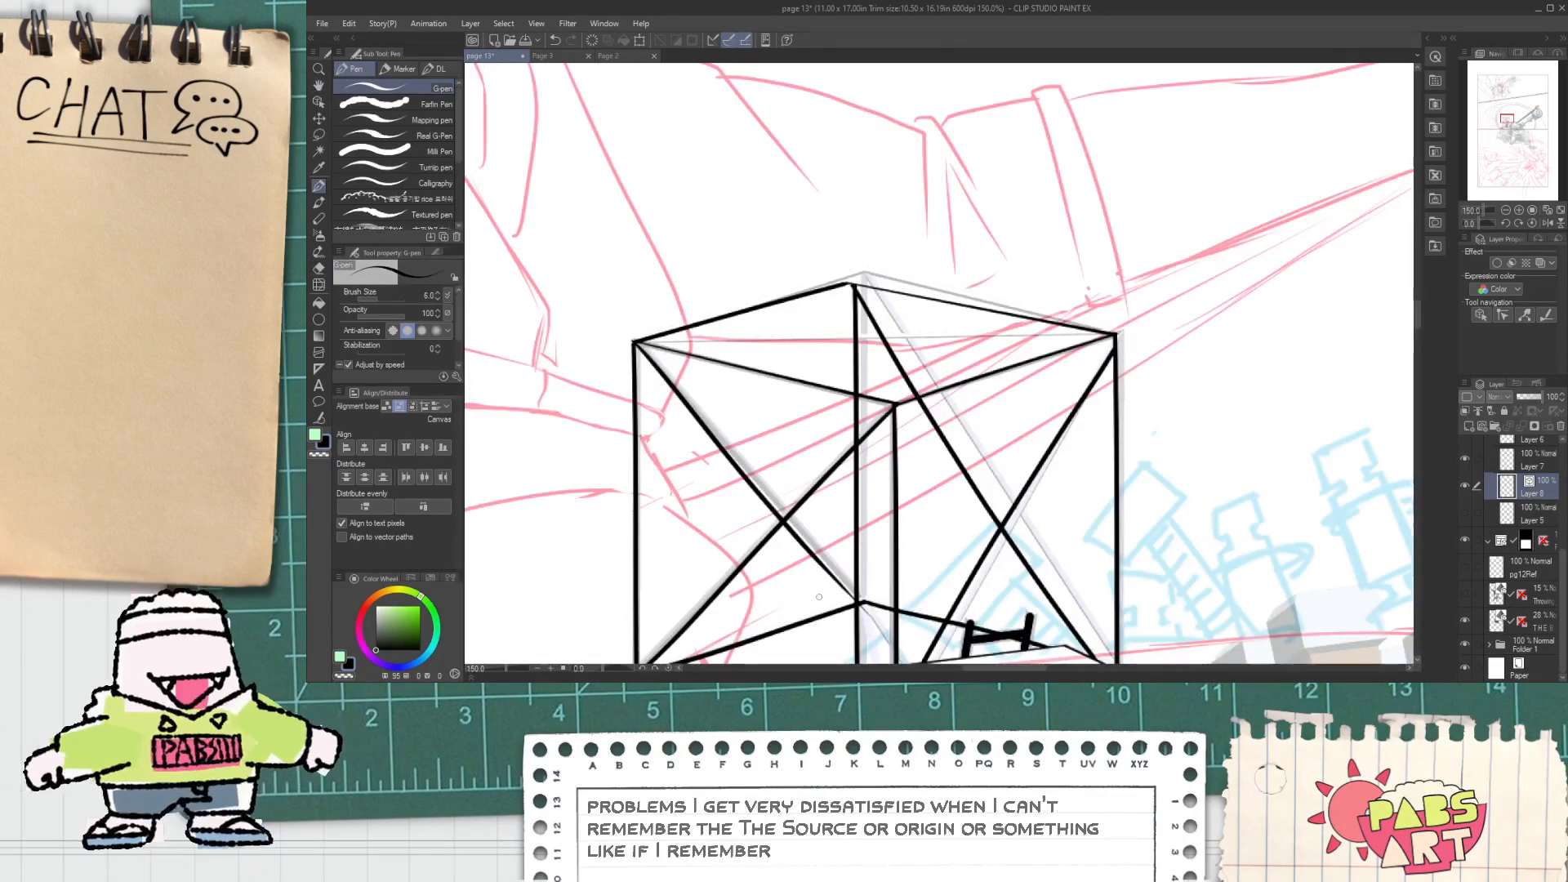
mouse_move(633, 342)
mouse_down()
mouse_move(866, 605)
mouse_move(757, 449)
mouse_up()
key(ctrl+z)
Step: Move the meeting ends of both lower rear beams onto the back leg and trim the overshoot beyond the left leg
scroll(835, 599, down, 1)
key(space)
scroll(755, 452, up, 1)
scroll(754, 451, up, 1)
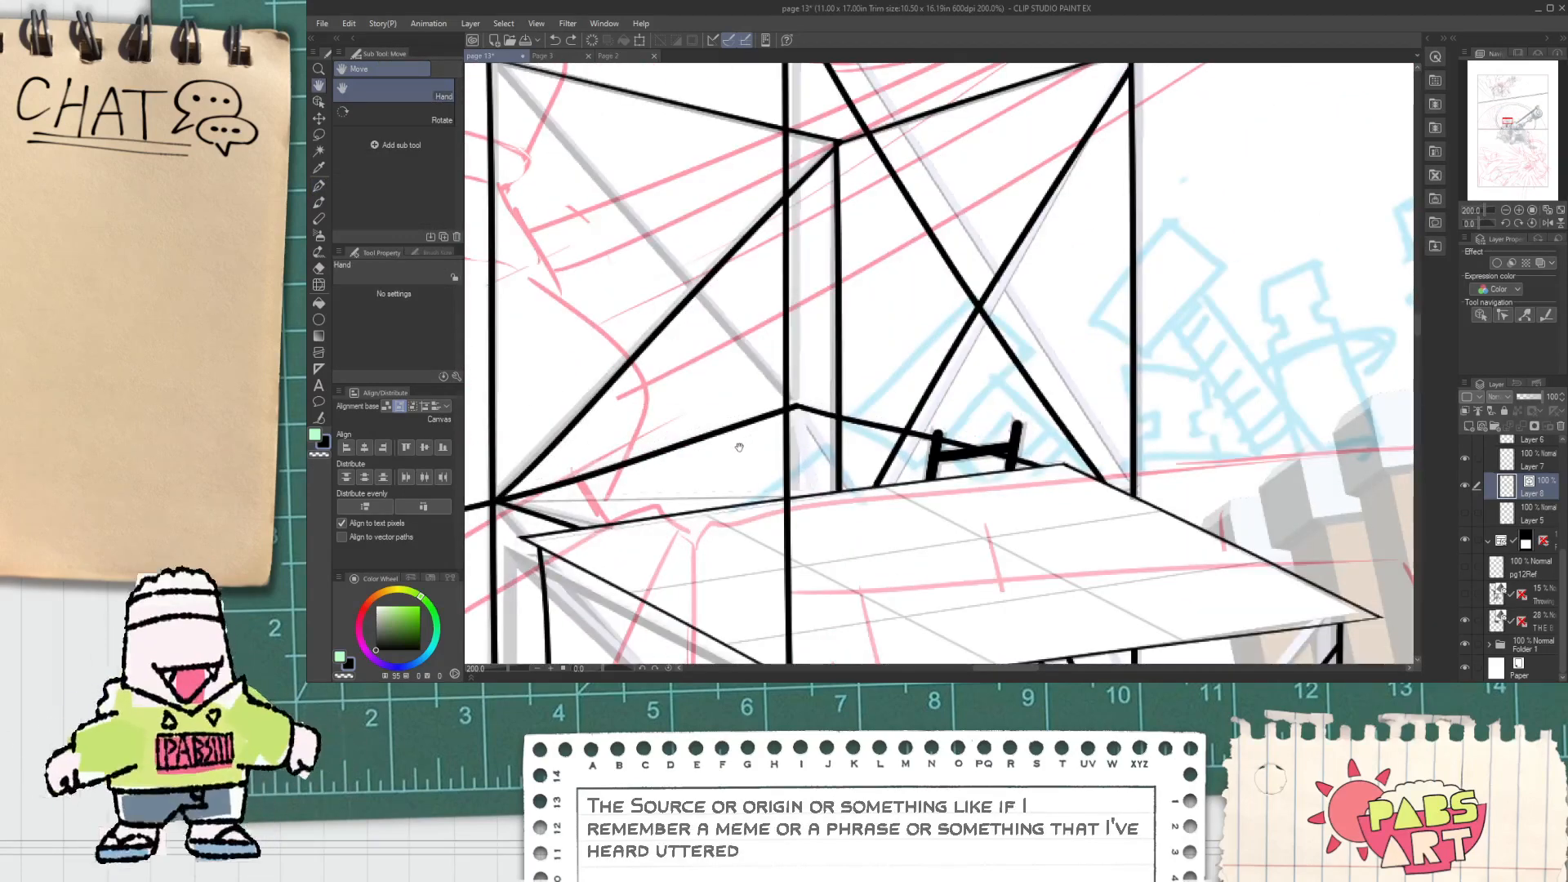
key(o)
click(797, 406)
drag(799, 405, 786, 411)
click(829, 437)
click(835, 417)
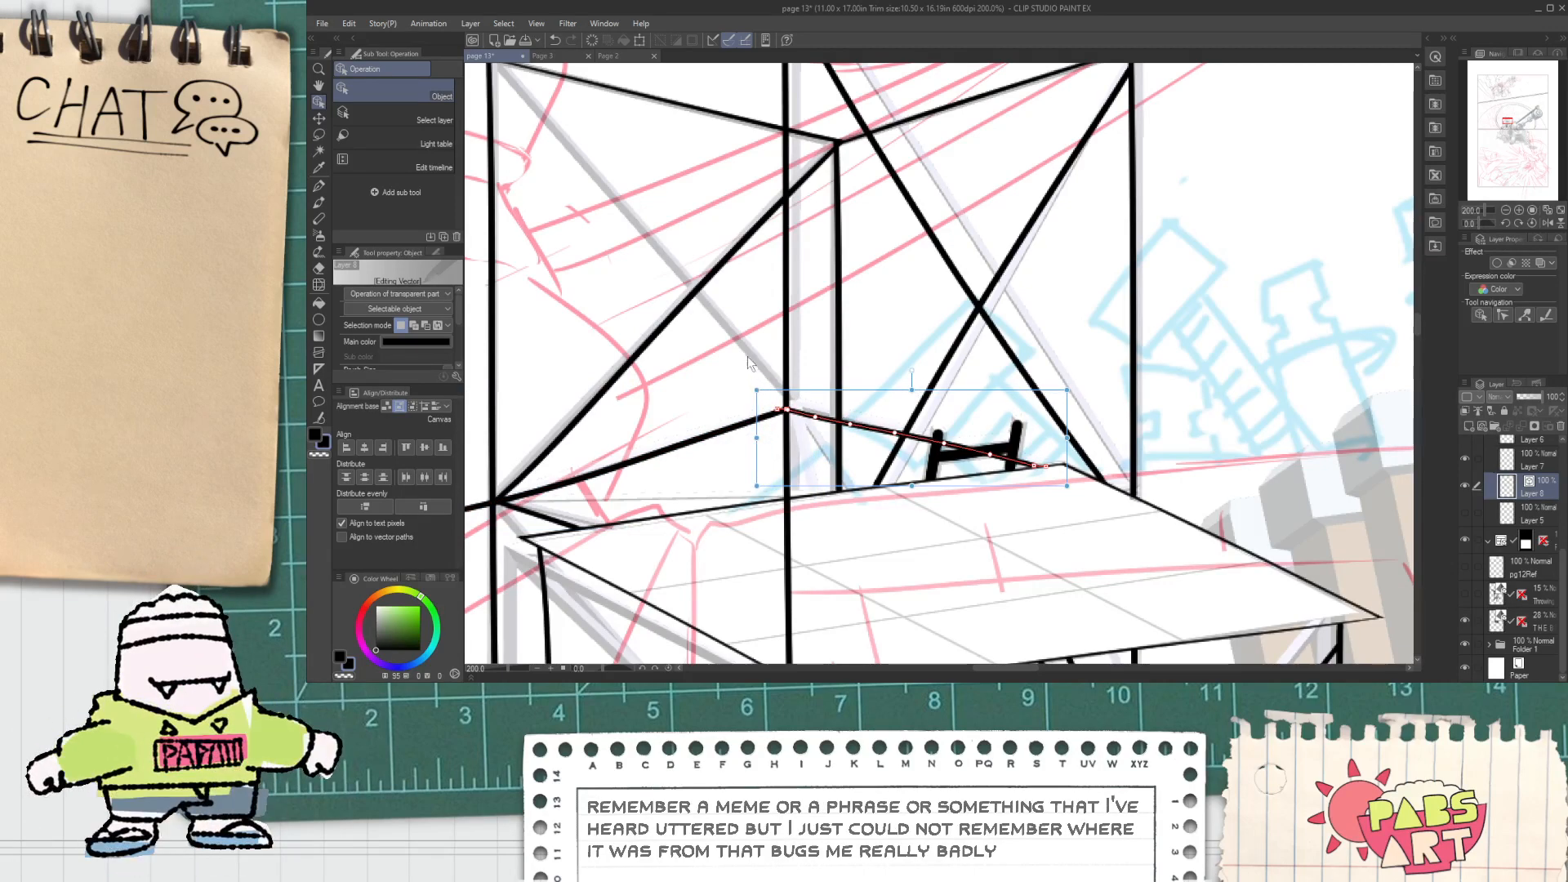
click(748, 372)
scroll(747, 373, down, 1)
scroll(747, 371, down, 1)
key(e)
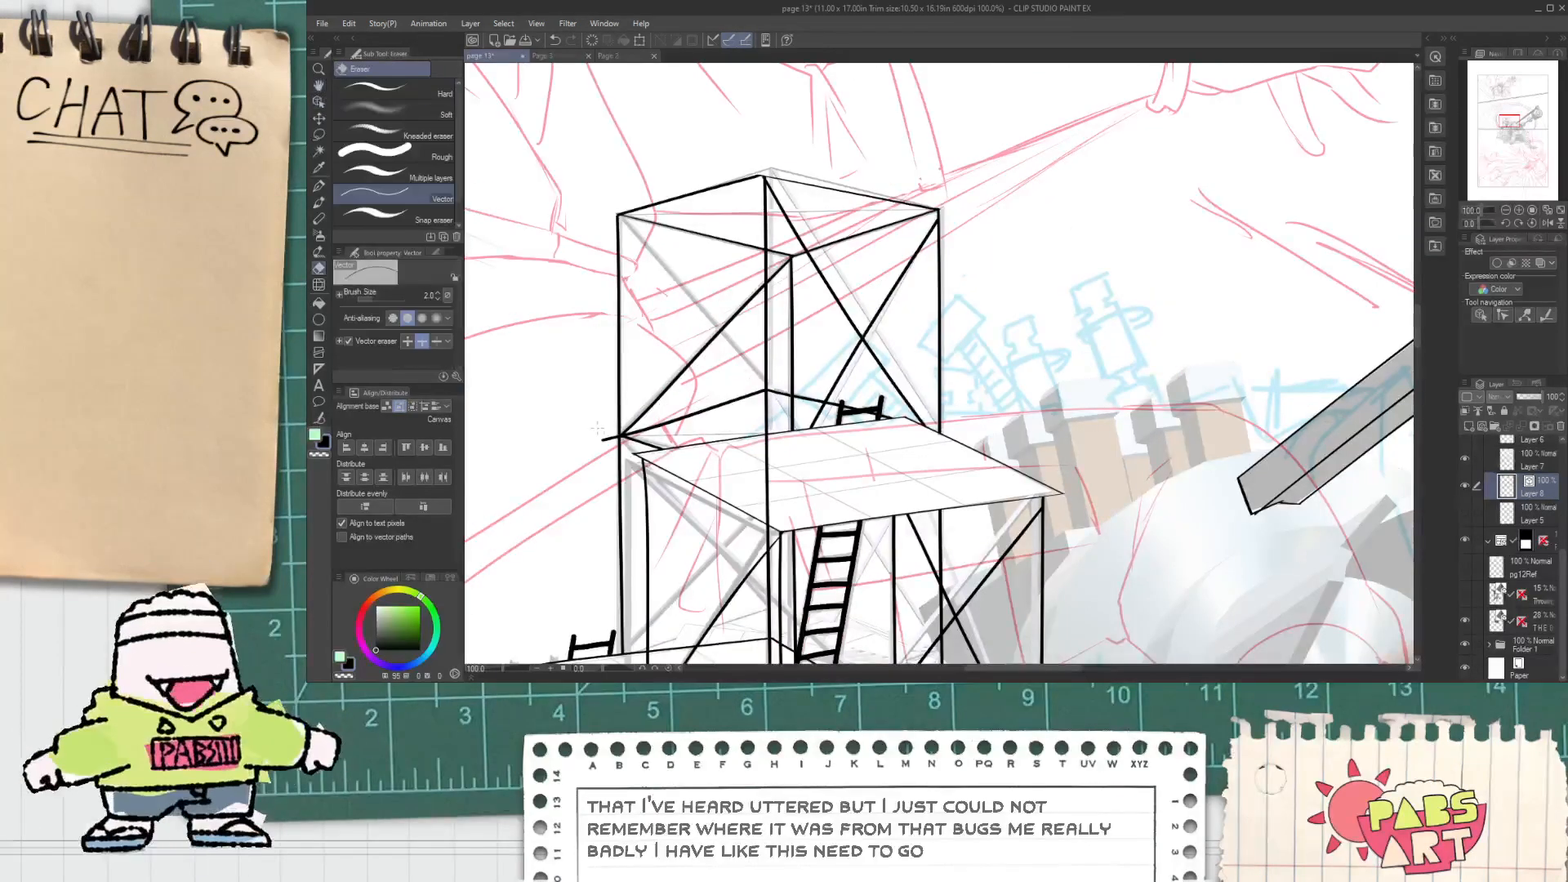
Step: Ink the diagonal brace from the left leg's top corner to the back leg's lower joint, redoing the first stroke
key(p)
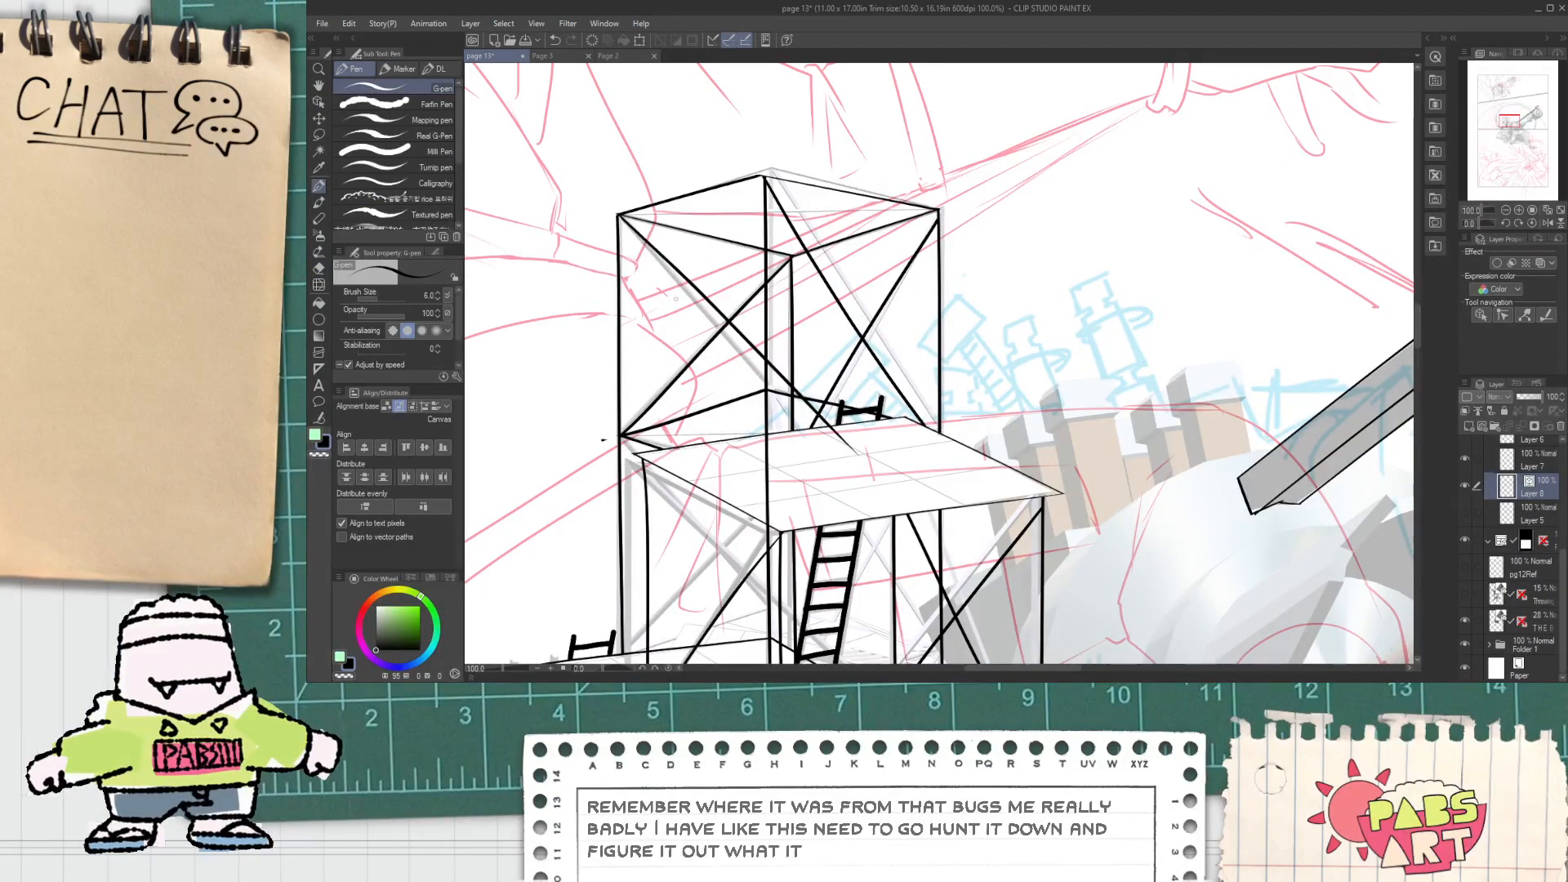
drag(620, 218, 811, 473)
key(ctrl+z)
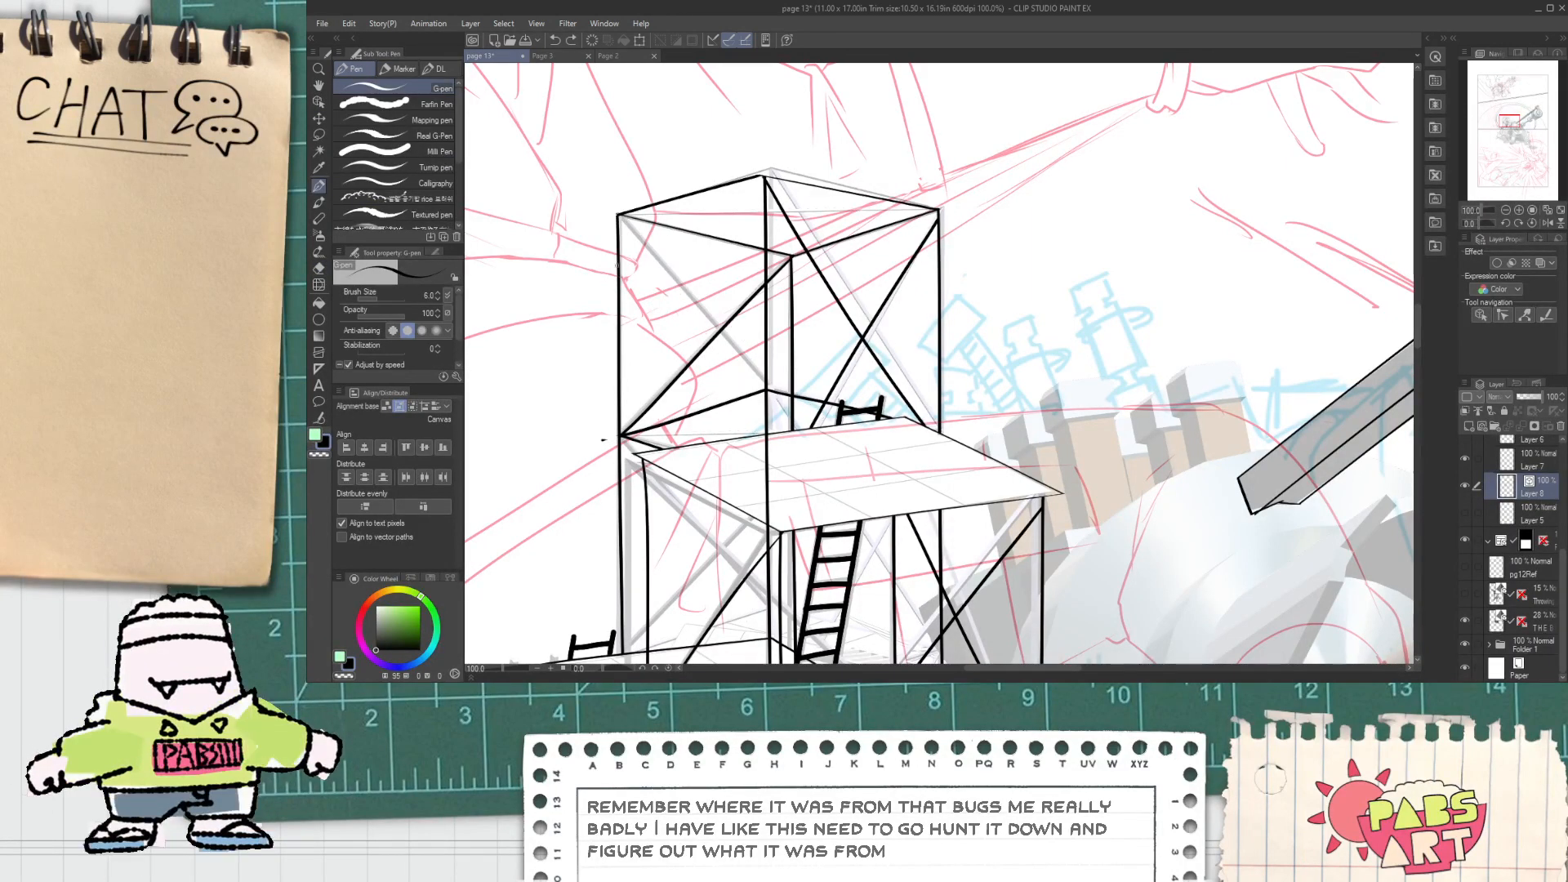
scroll(617, 266, up, 1)
drag(621, 206, 844, 463)
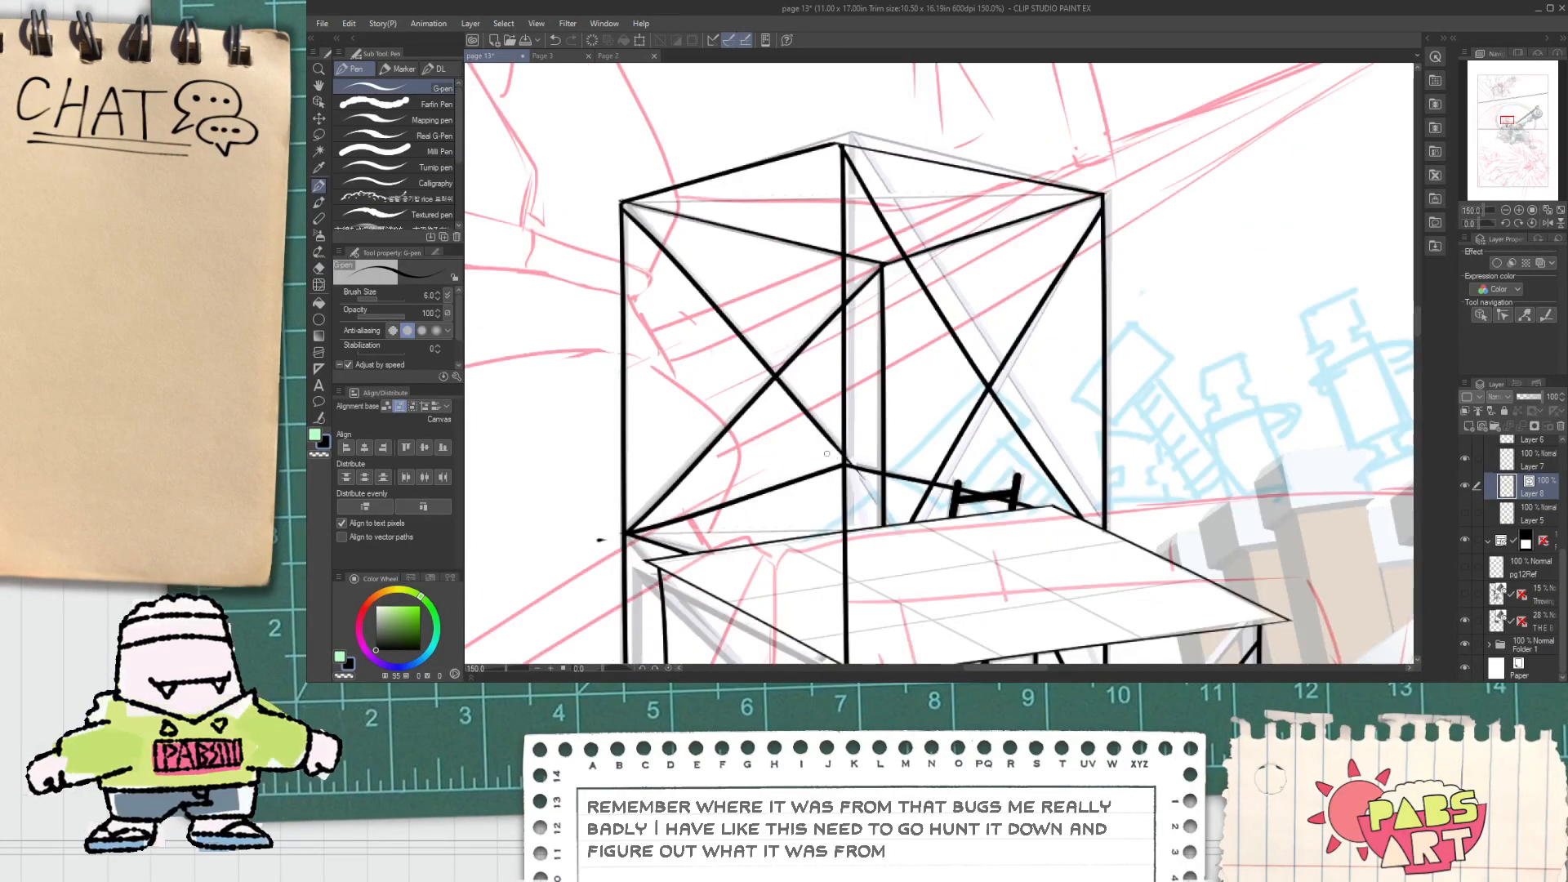
key(e)
scroll(600, 540, up, 1)
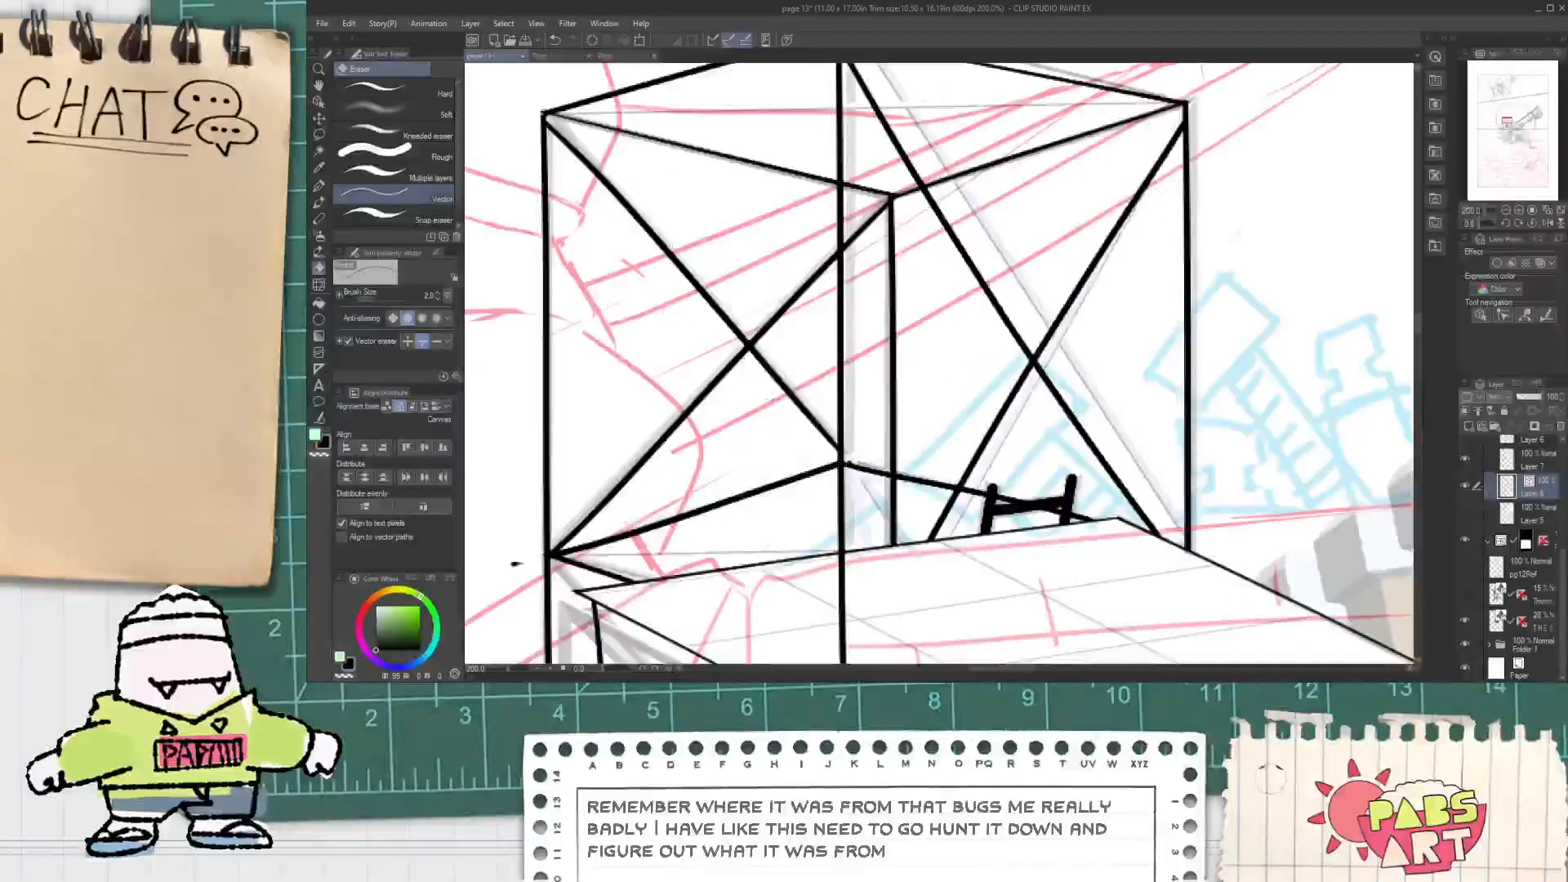
scroll(577, 337, down, 3)
key(space)
drag(651, 257, 693, 349)
scroll(693, 349, up, 2)
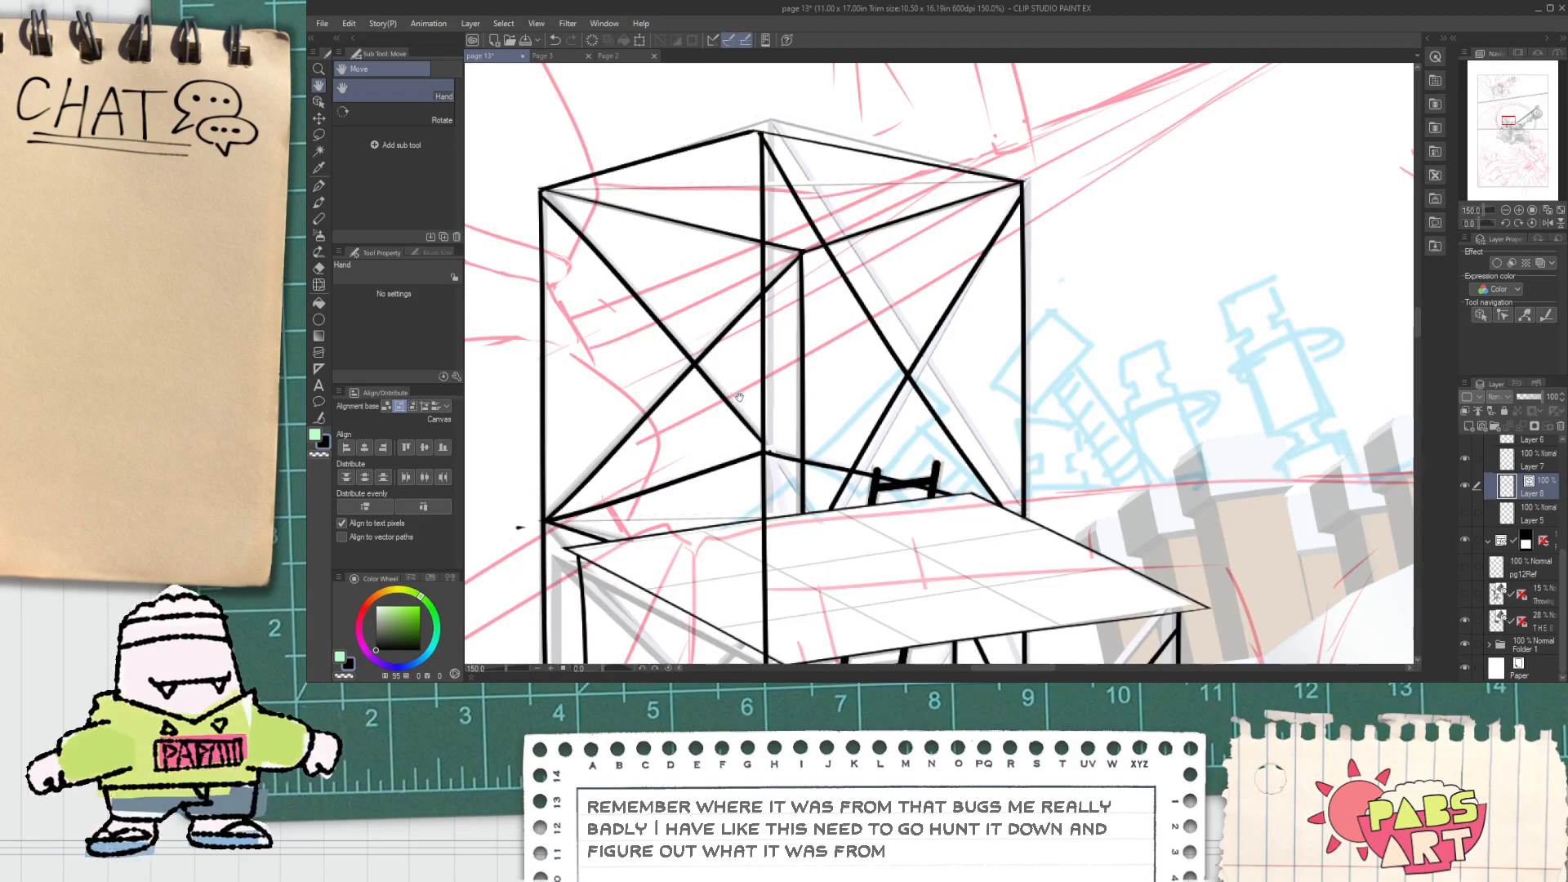
Step: Erase the section of the scaffold's back leg that crosses the surface of the upper platform
scroll(739, 398, down, 2)
drag(752, 500, 761, 351)
scroll(761, 351, up, 2)
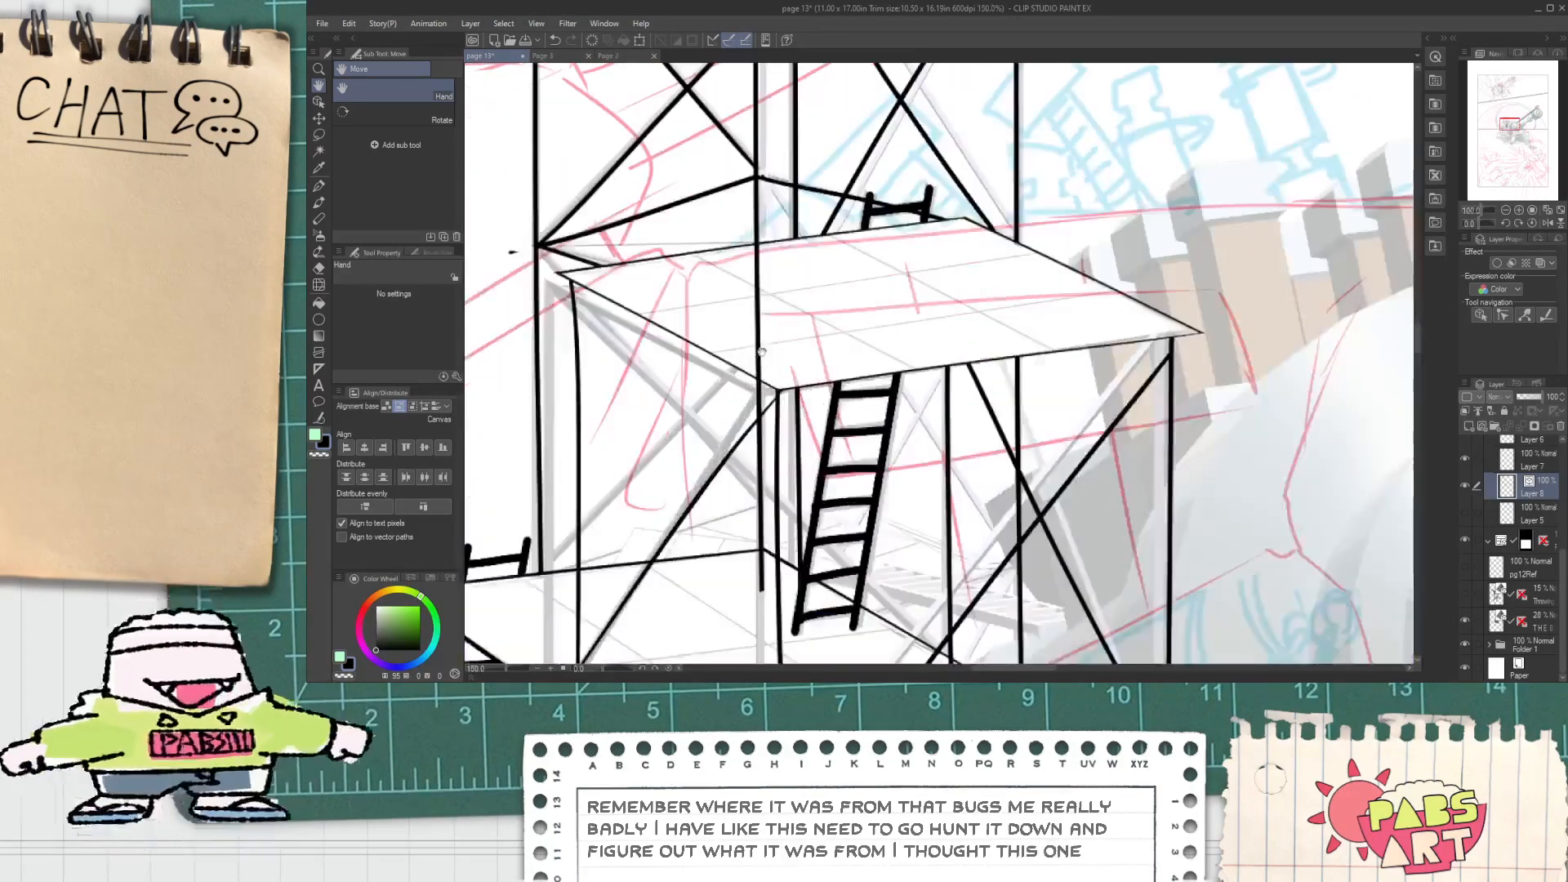
scroll(762, 351, up, 1)
drag(750, 281, 771, 263)
scroll(776, 255, down, 1)
key(space)
drag(775, 479, 761, 376)
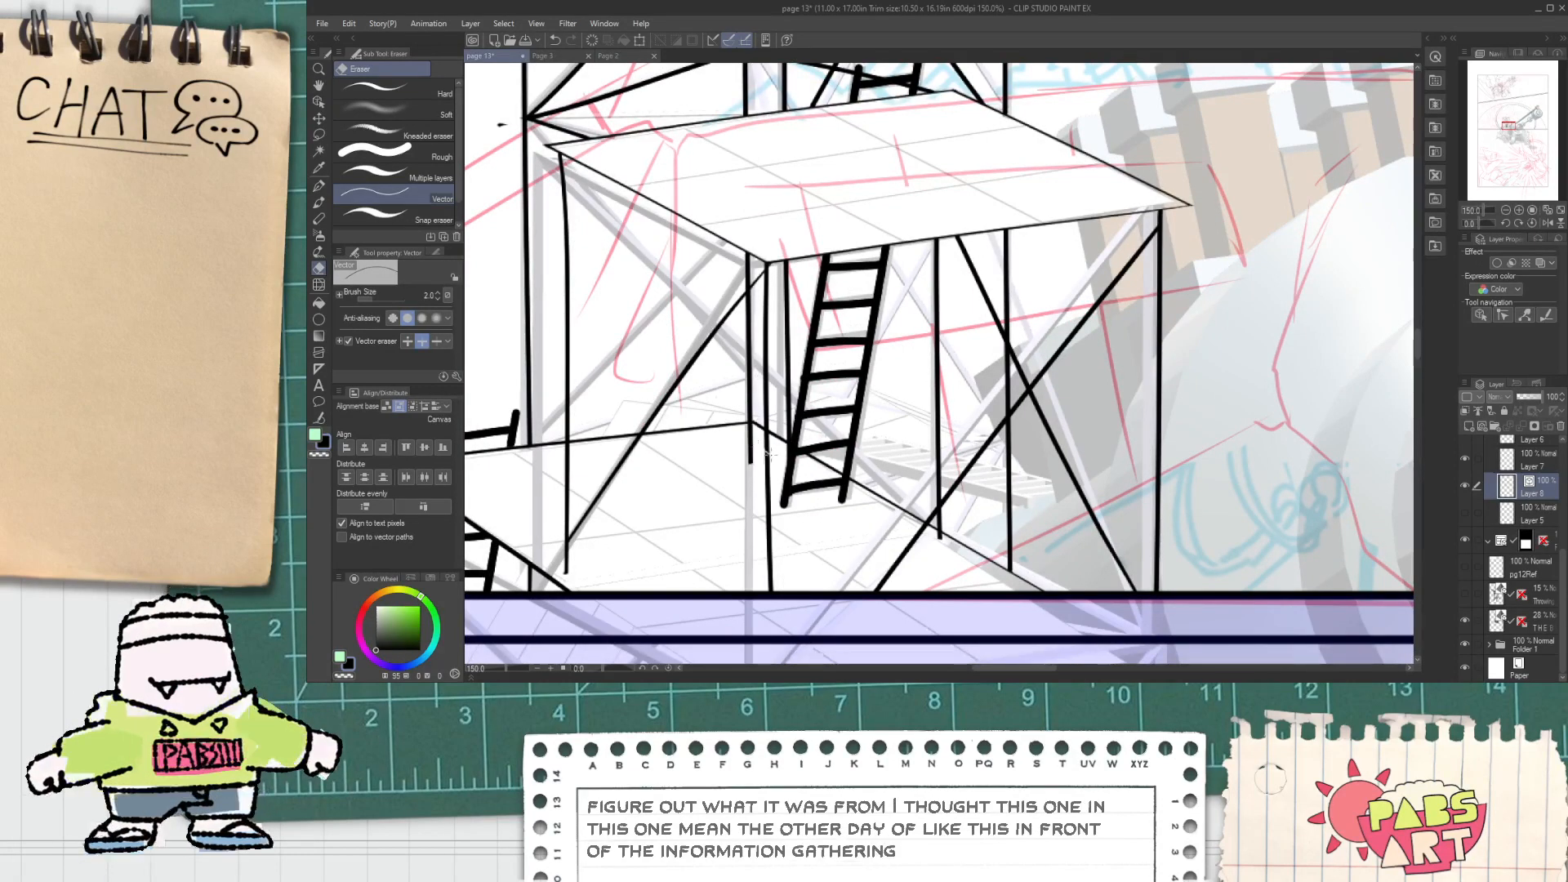
click(768, 453)
Step: Hide the sketch folder and the grey reference layer, and examine the inked scaffold towers on their own within the panel
scroll(762, 447, down, 2)
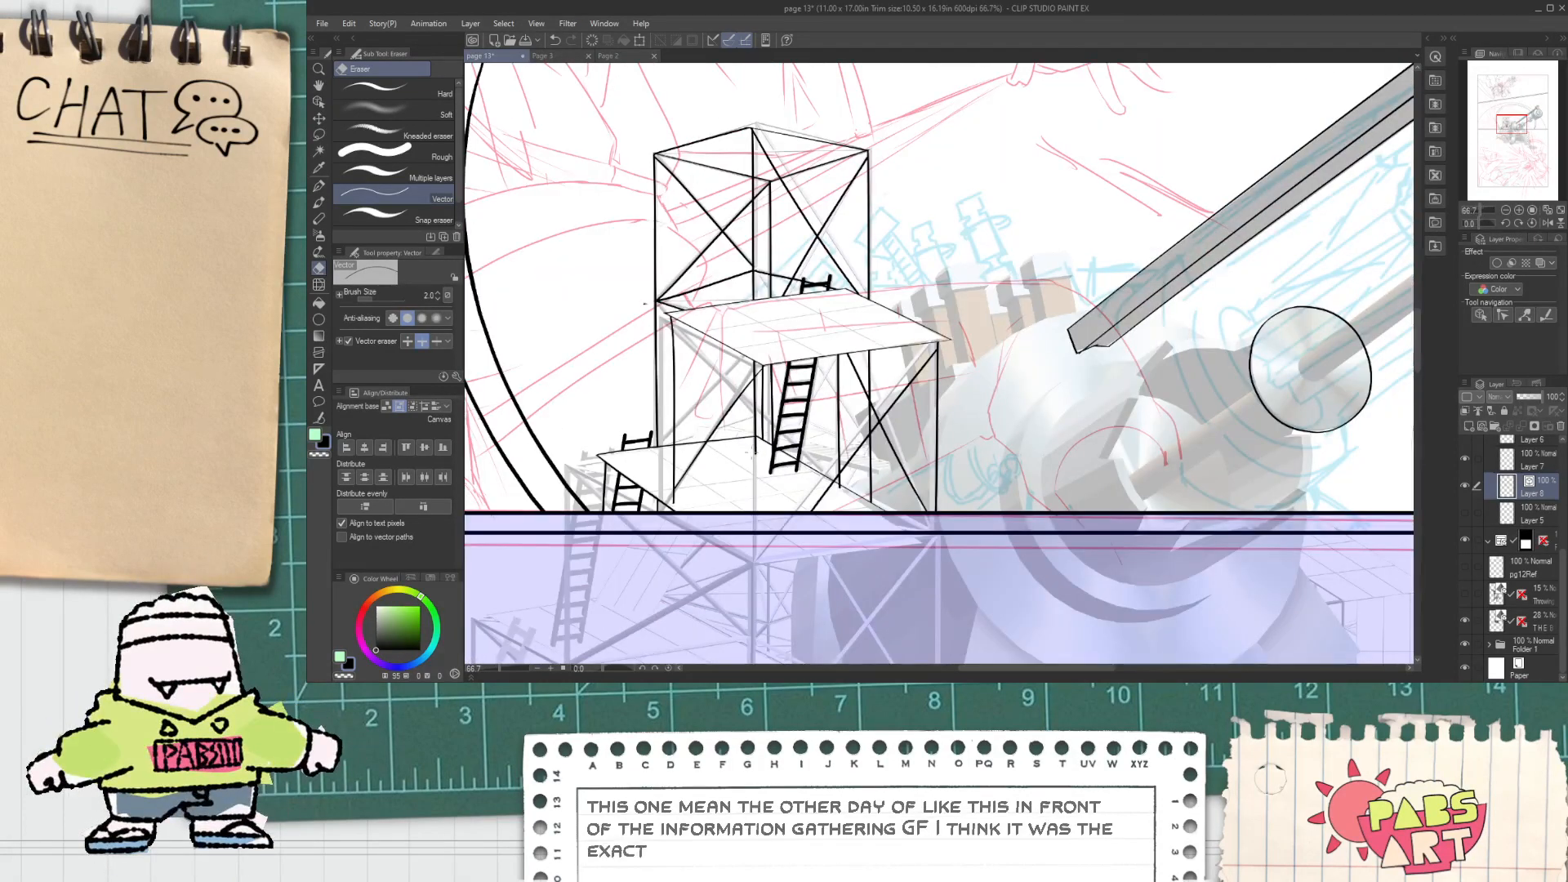
scroll(762, 457, up, 2)
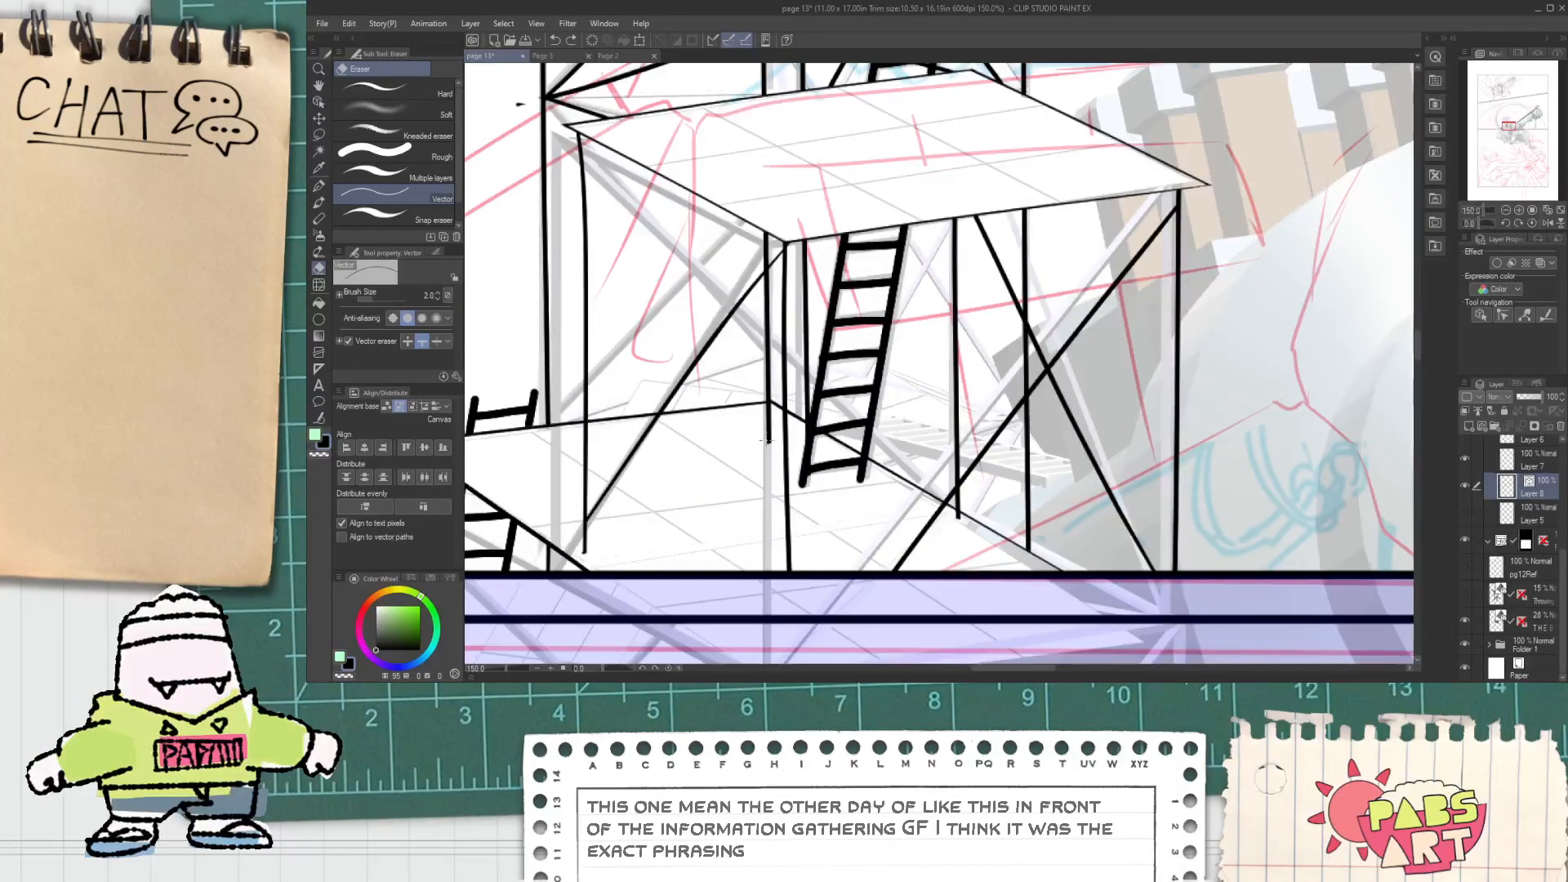
scroll(777, 454, down, 1)
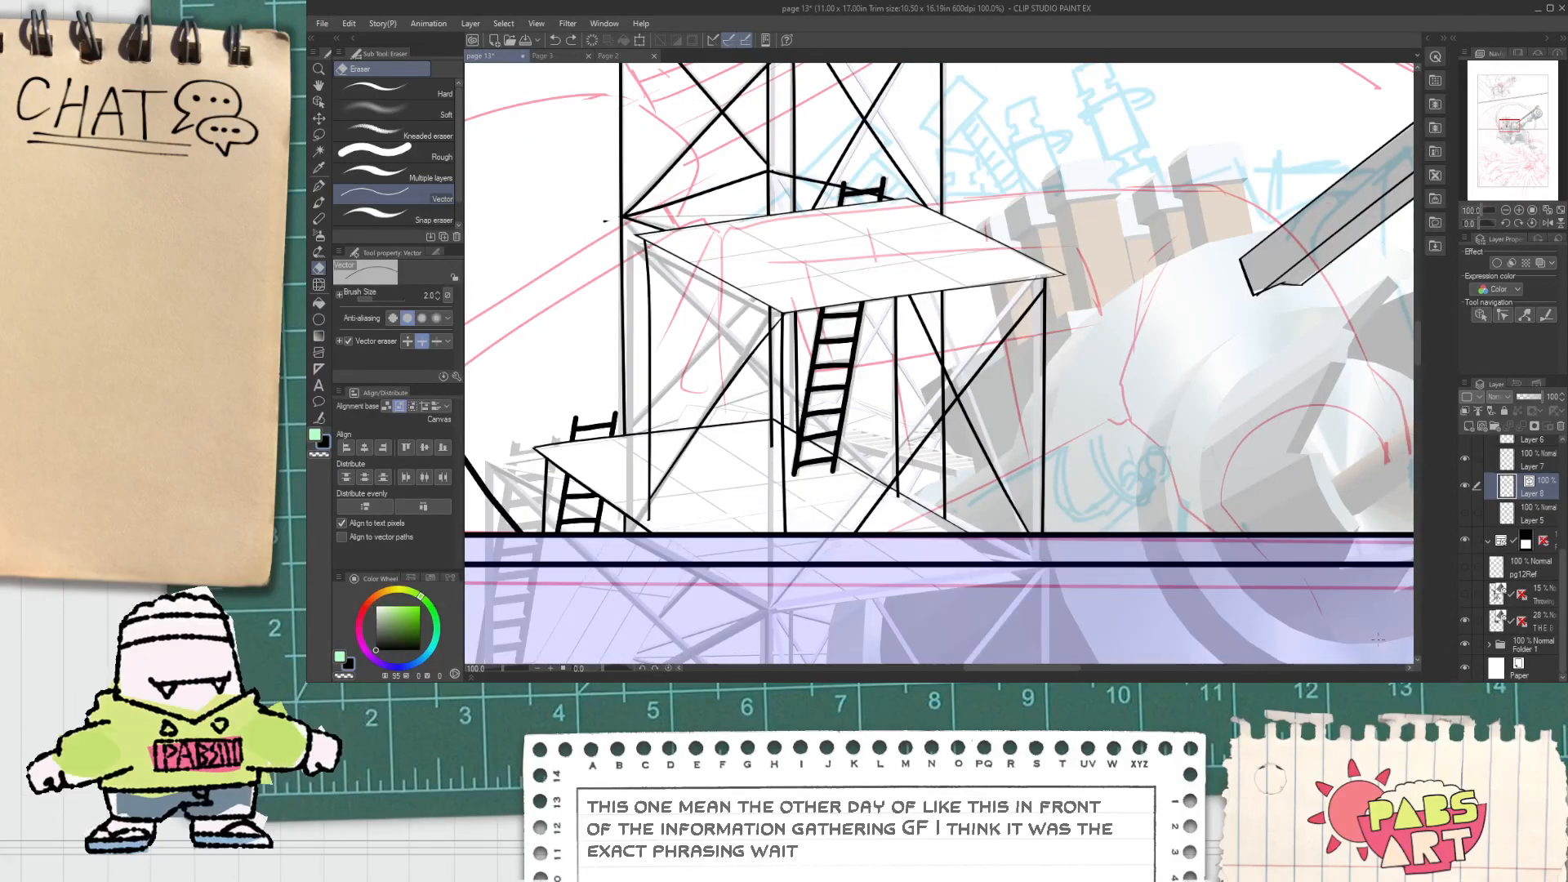
click(1462, 641)
click(1463, 622)
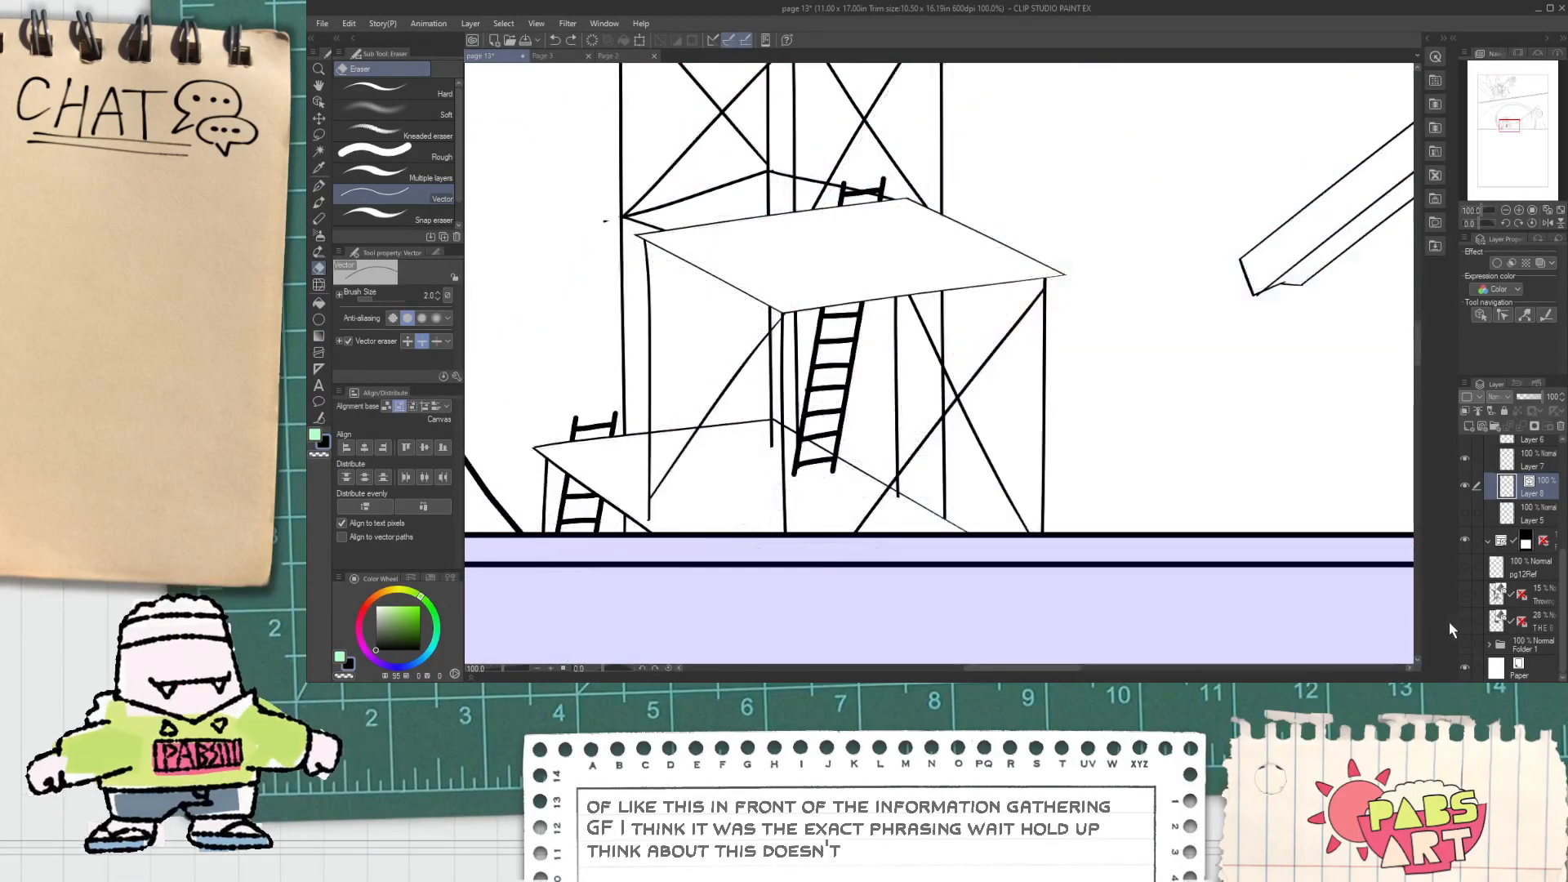
scroll(1003, 465, down, 1)
scroll(827, 367, up, 1)
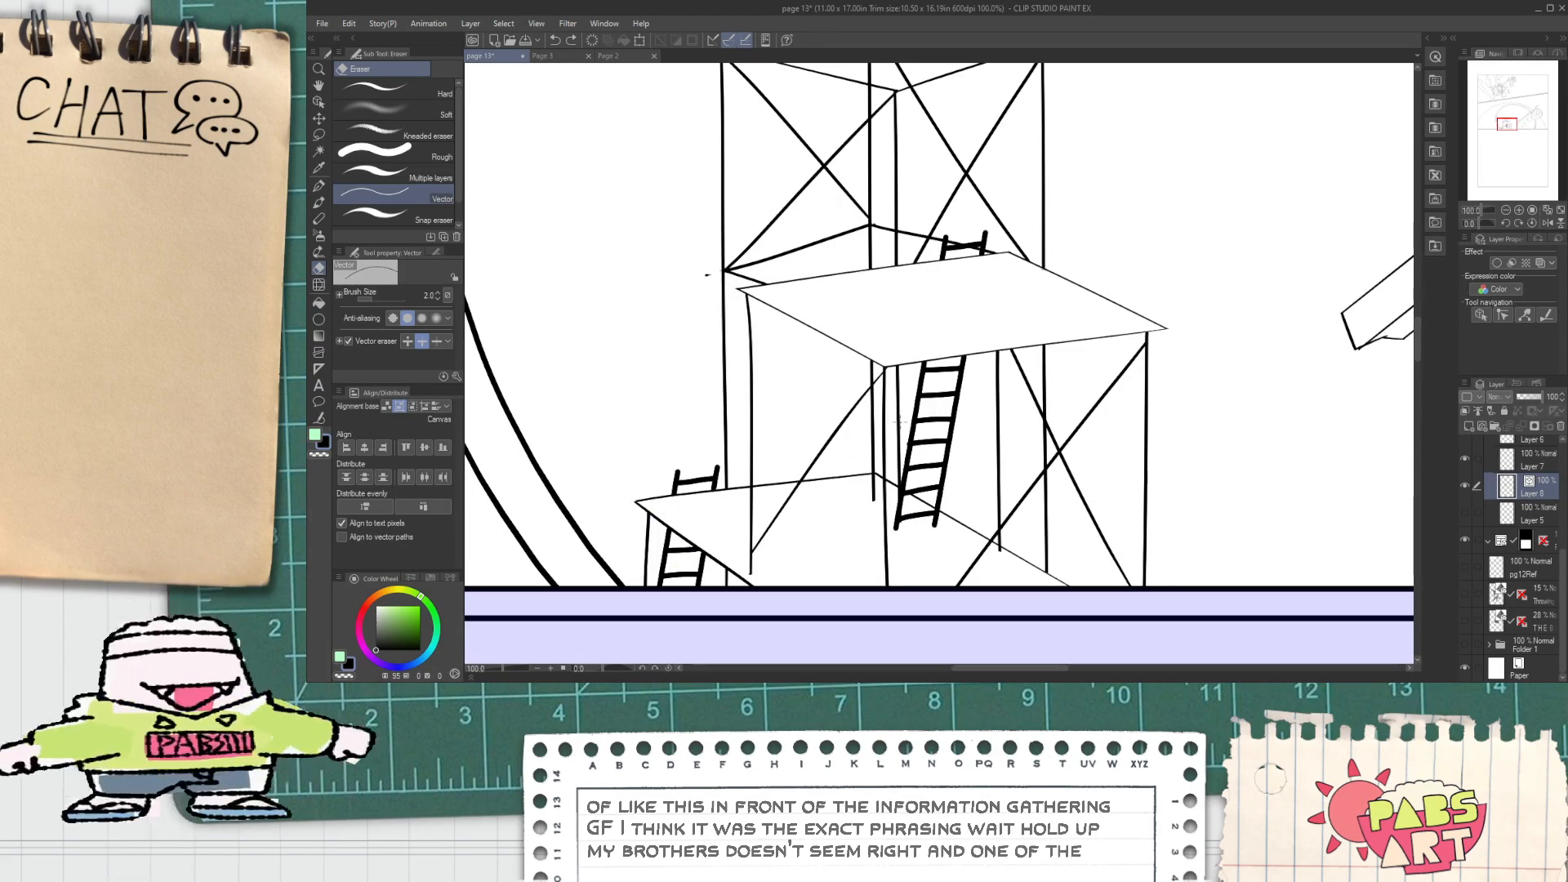
scroll(901, 426, down, 1)
key(h)
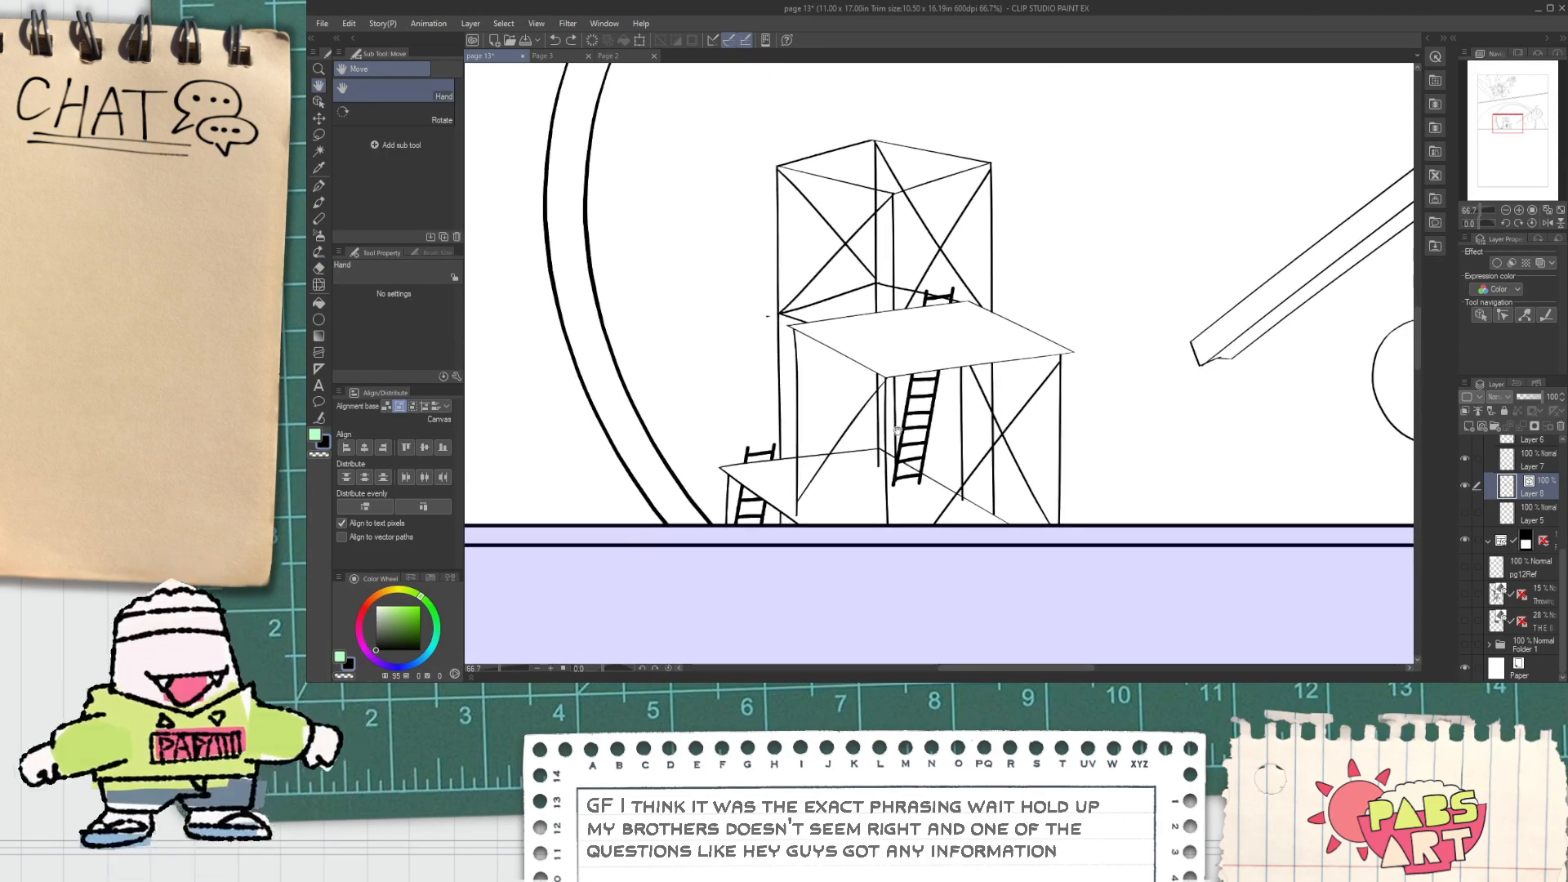
scroll(882, 510, up, 1)
key(e)
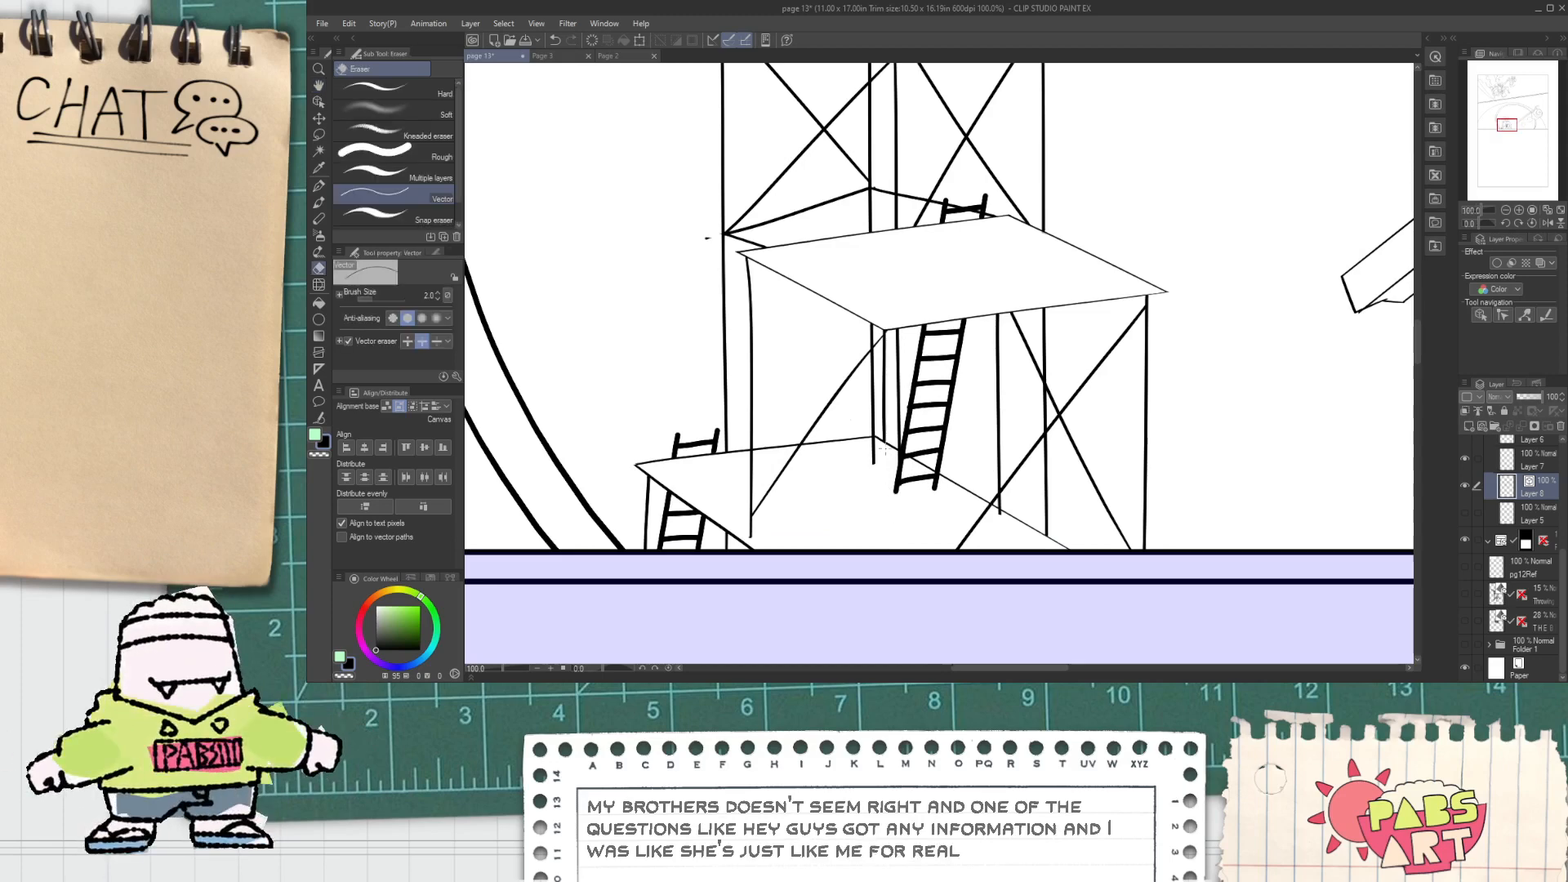
scroll(884, 441, down, 2)
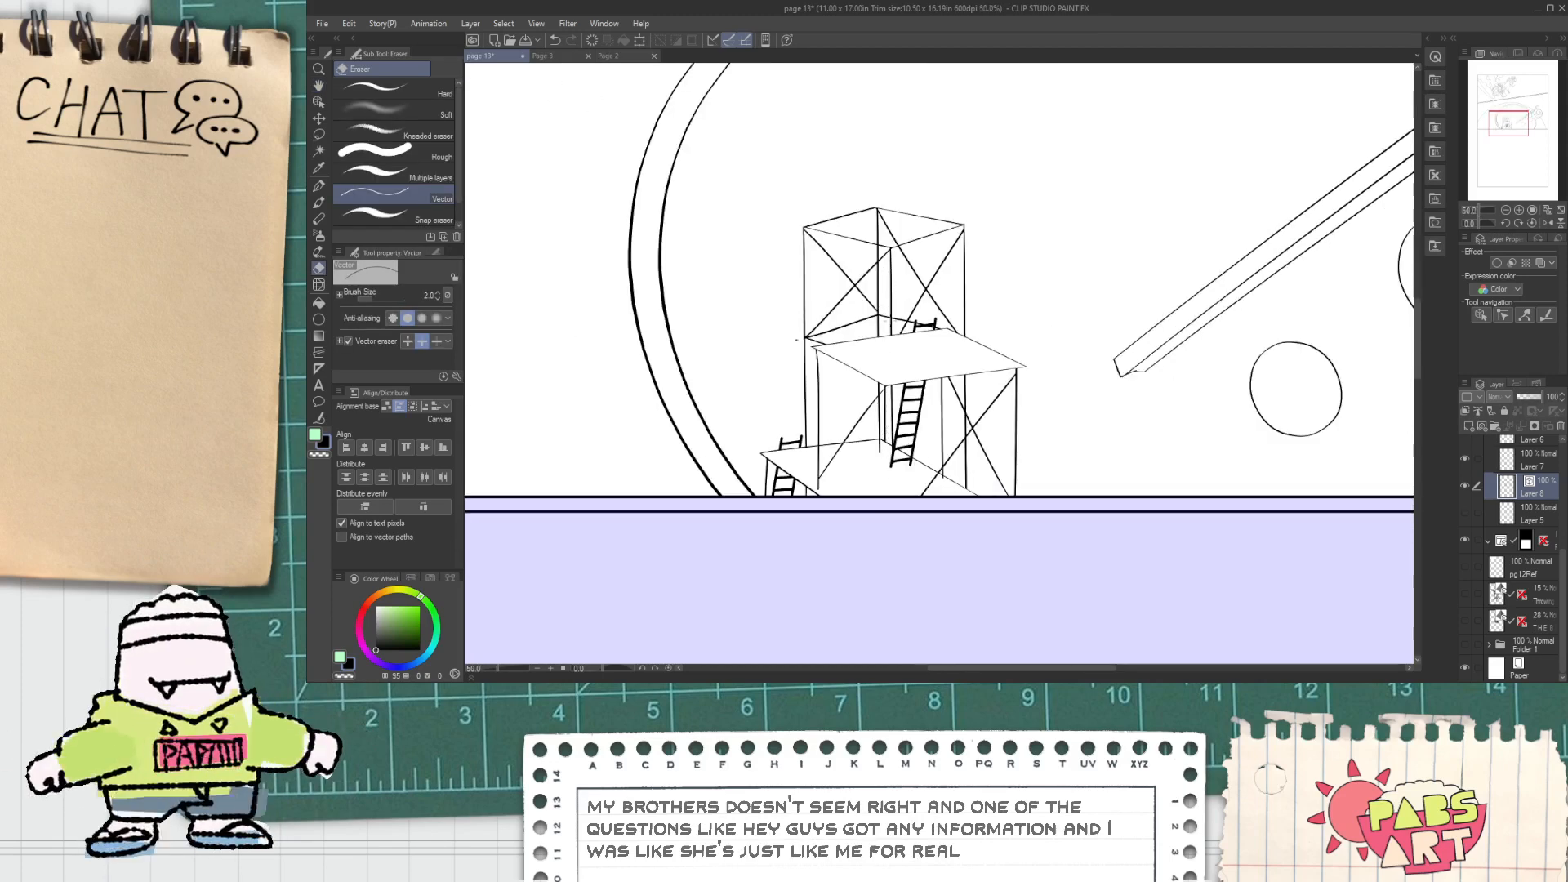
scroll(894, 361, up, 1)
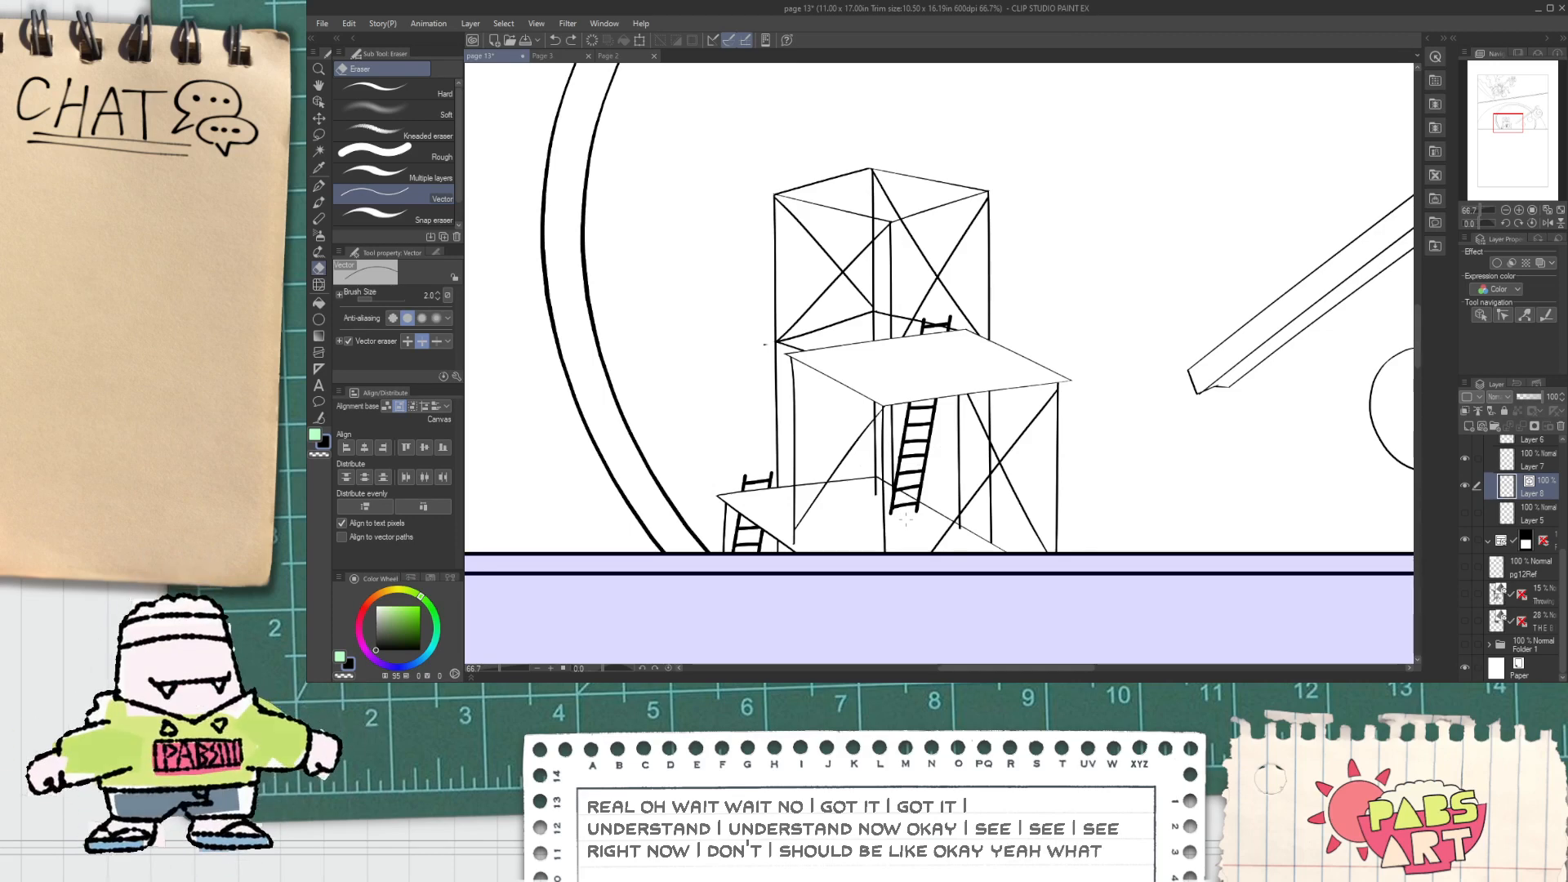
scroll(879, 495, up, 1)
scroll(879, 495, down, 3)
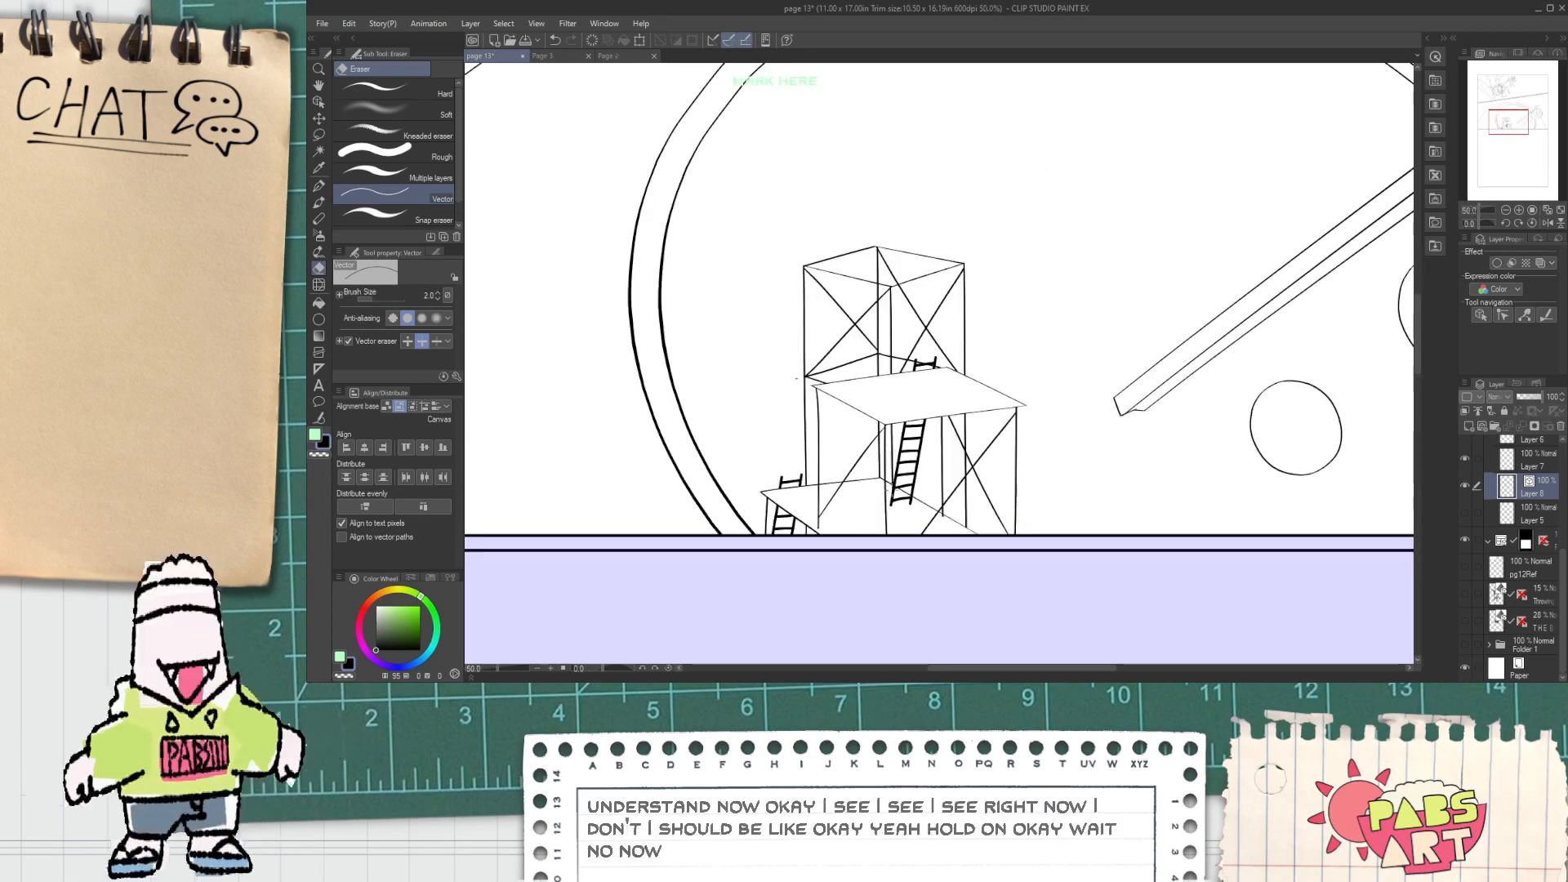
drag(897, 493, 889, 464)
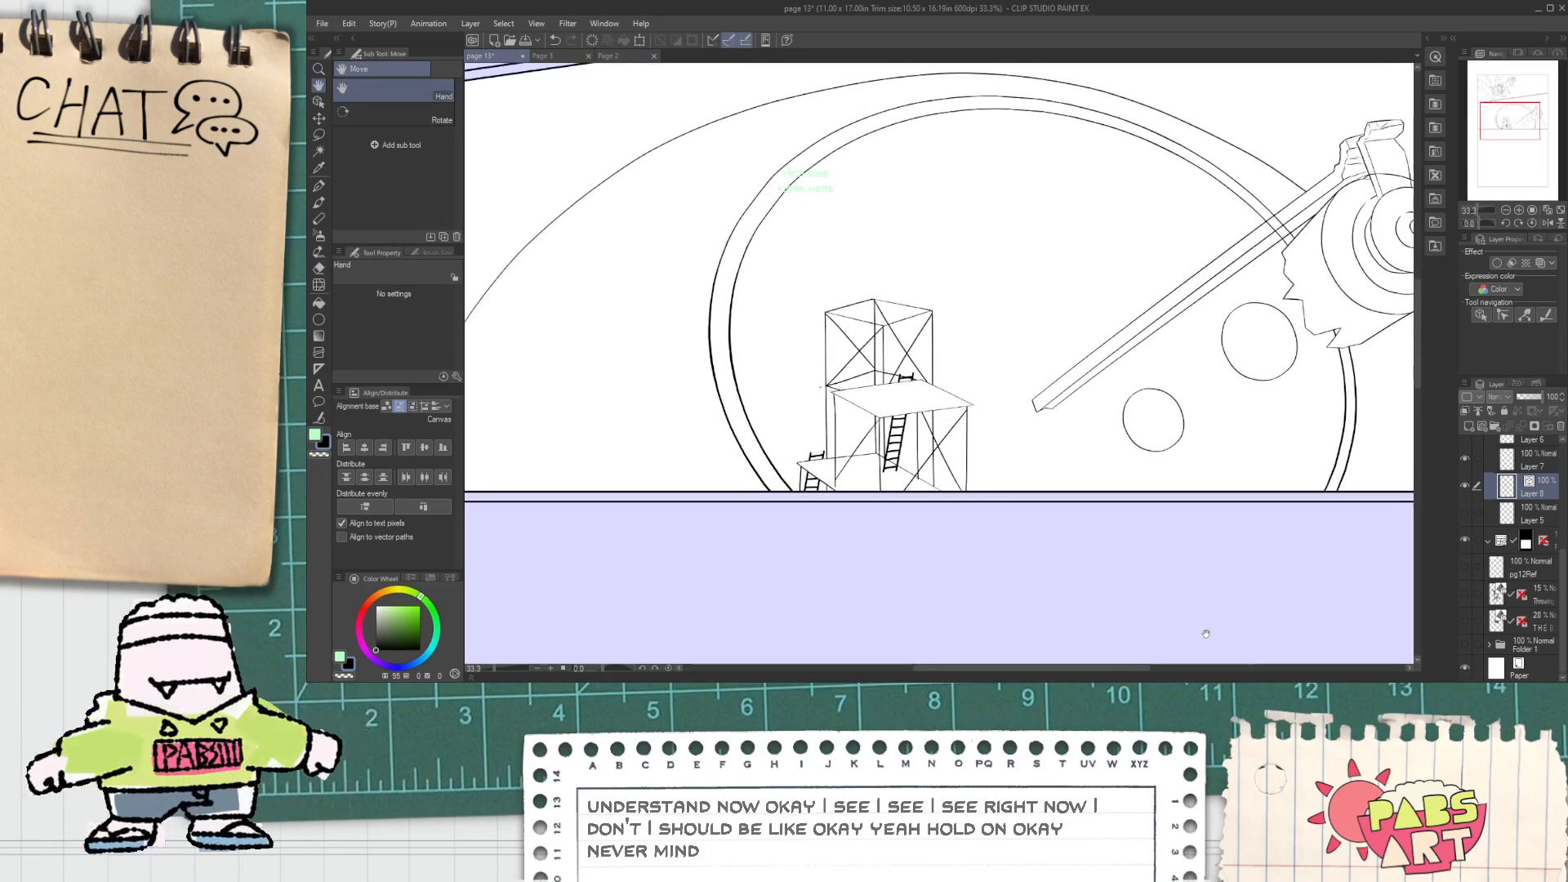
Step: Turn the sketch folder and the grey reference layer back on, and reselect the scaffold ink layer below Layer 7
click(1464, 644)
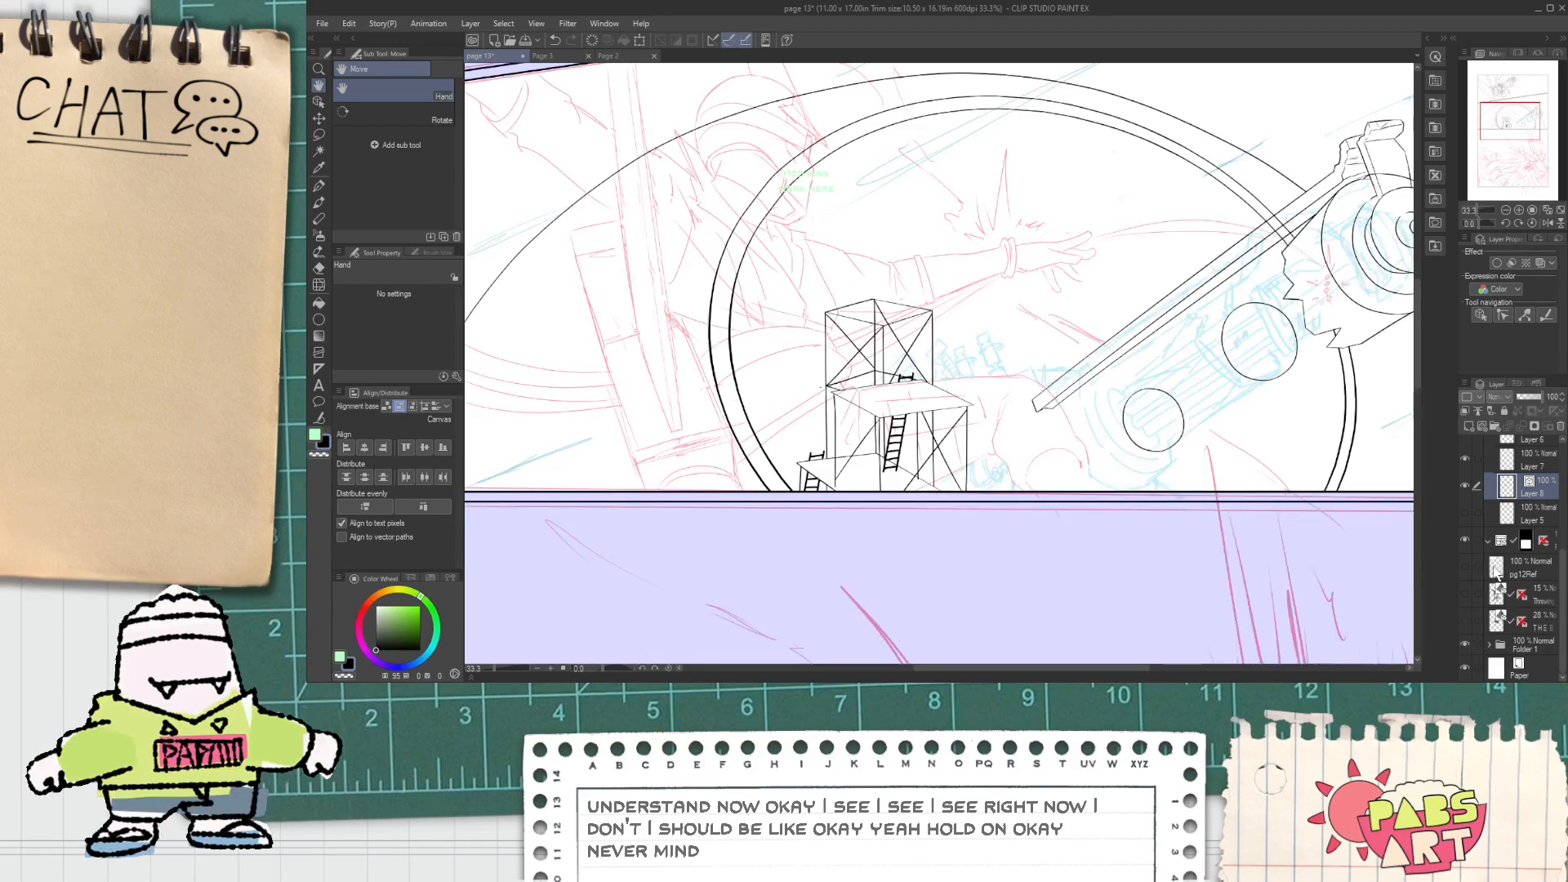
click(1465, 645)
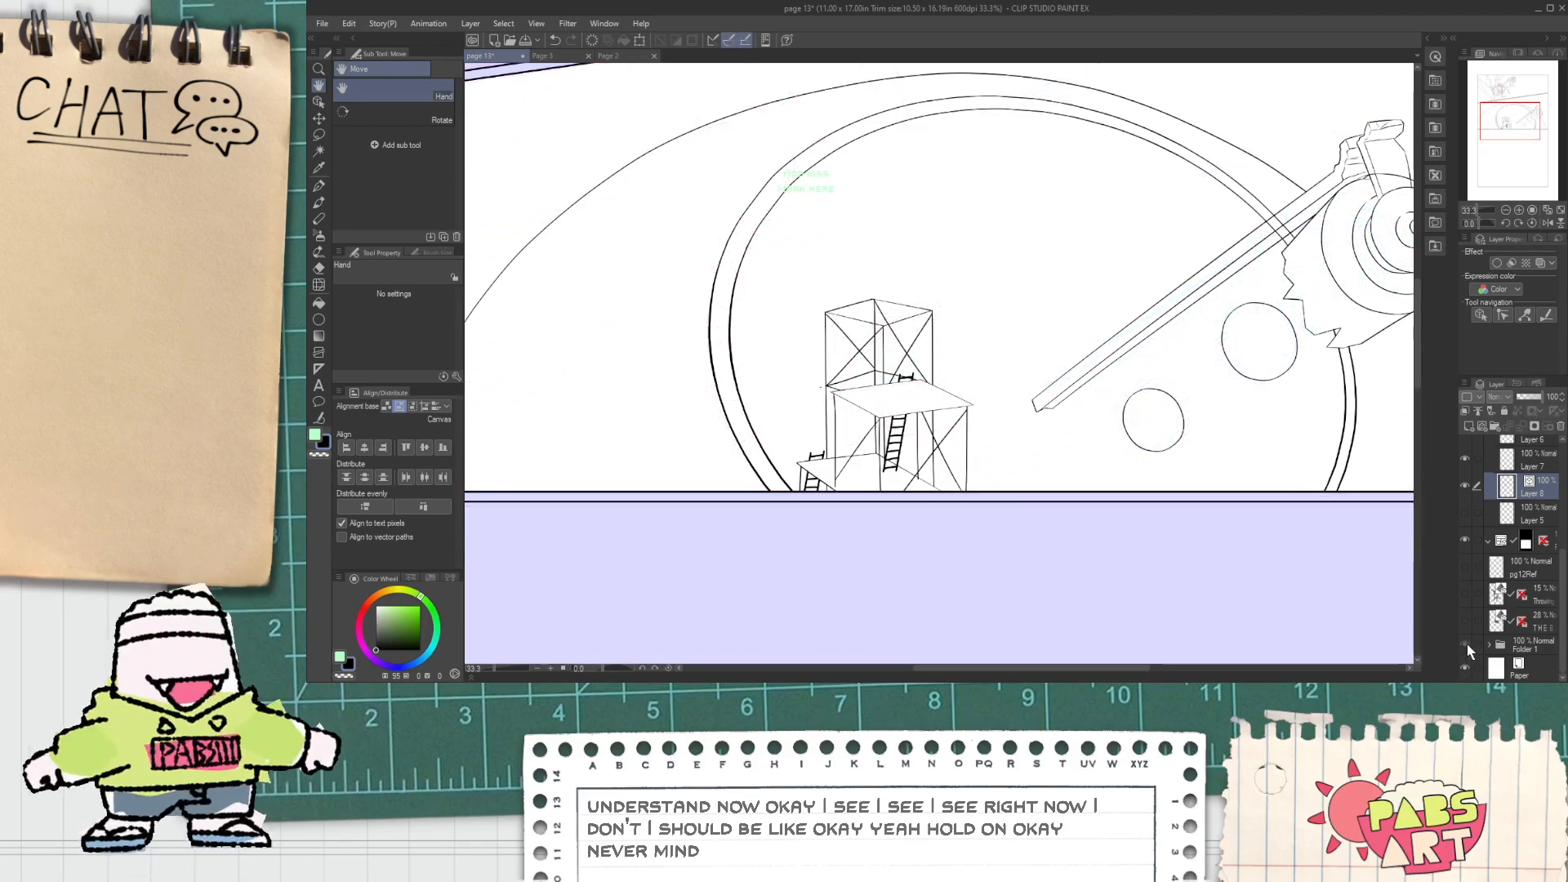
click(1467, 643)
scroll(1511, 555, up, 1)
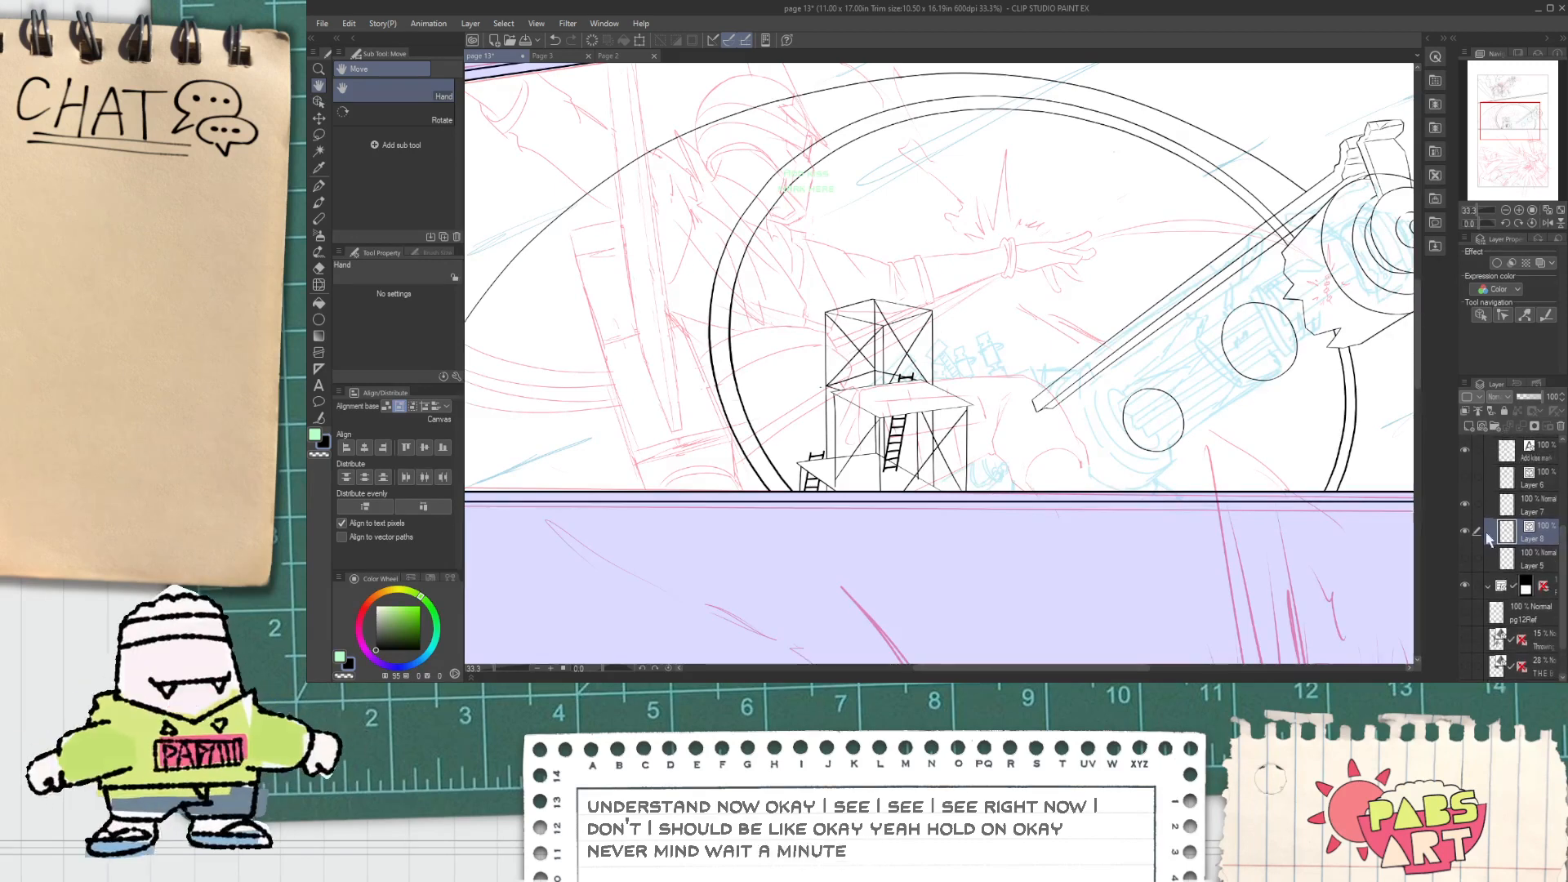
click(1465, 480)
click(1467, 482)
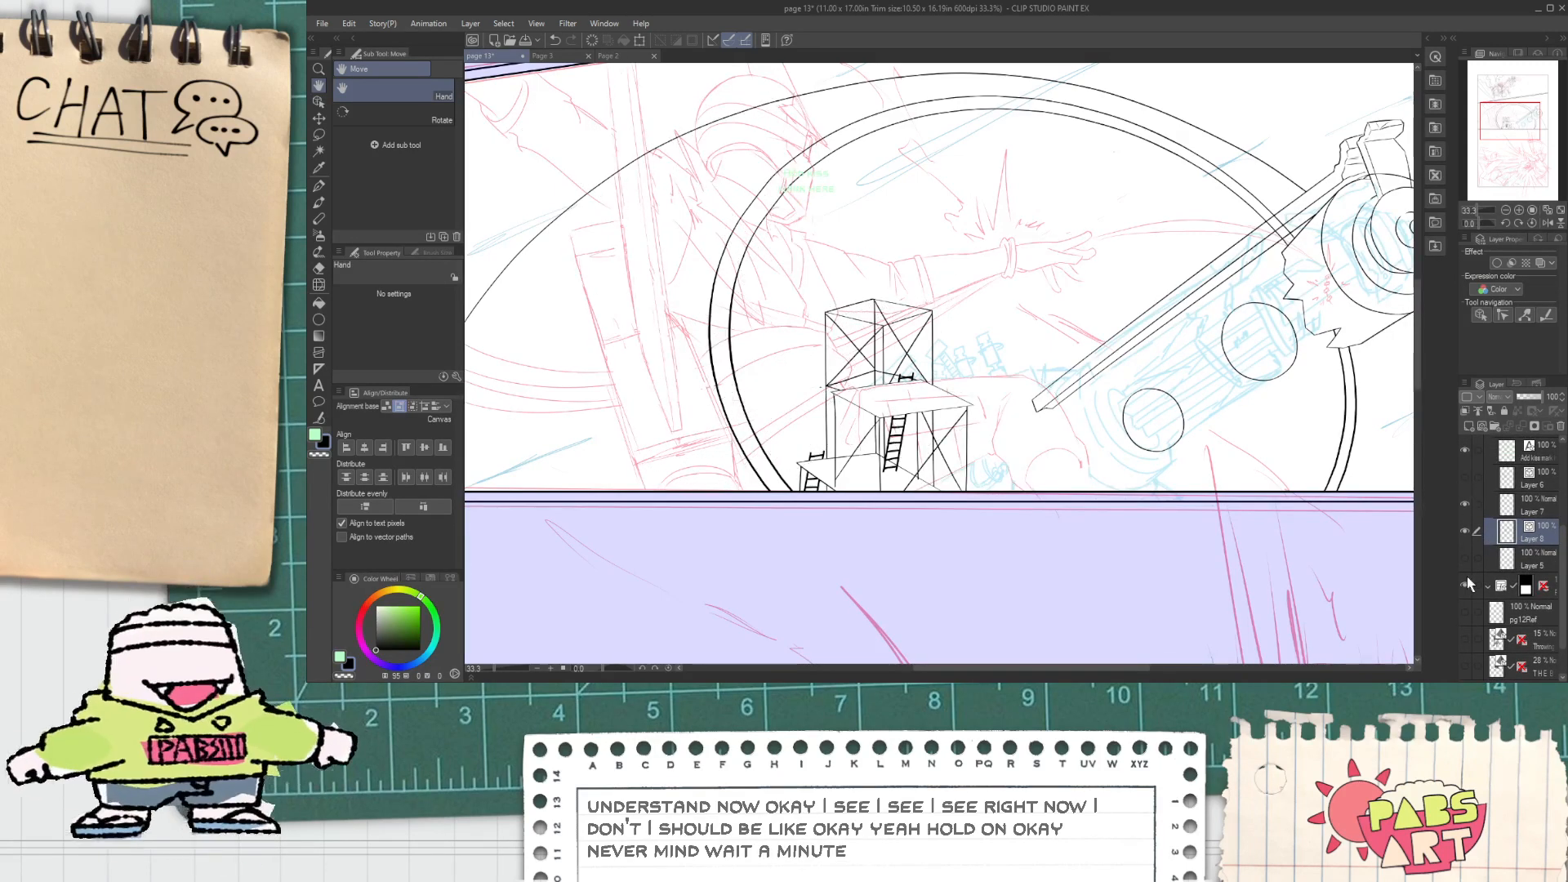
click(1466, 477)
click(1464, 477)
click(1464, 640)
click(1462, 640)
click(1465, 665)
click(1523, 510)
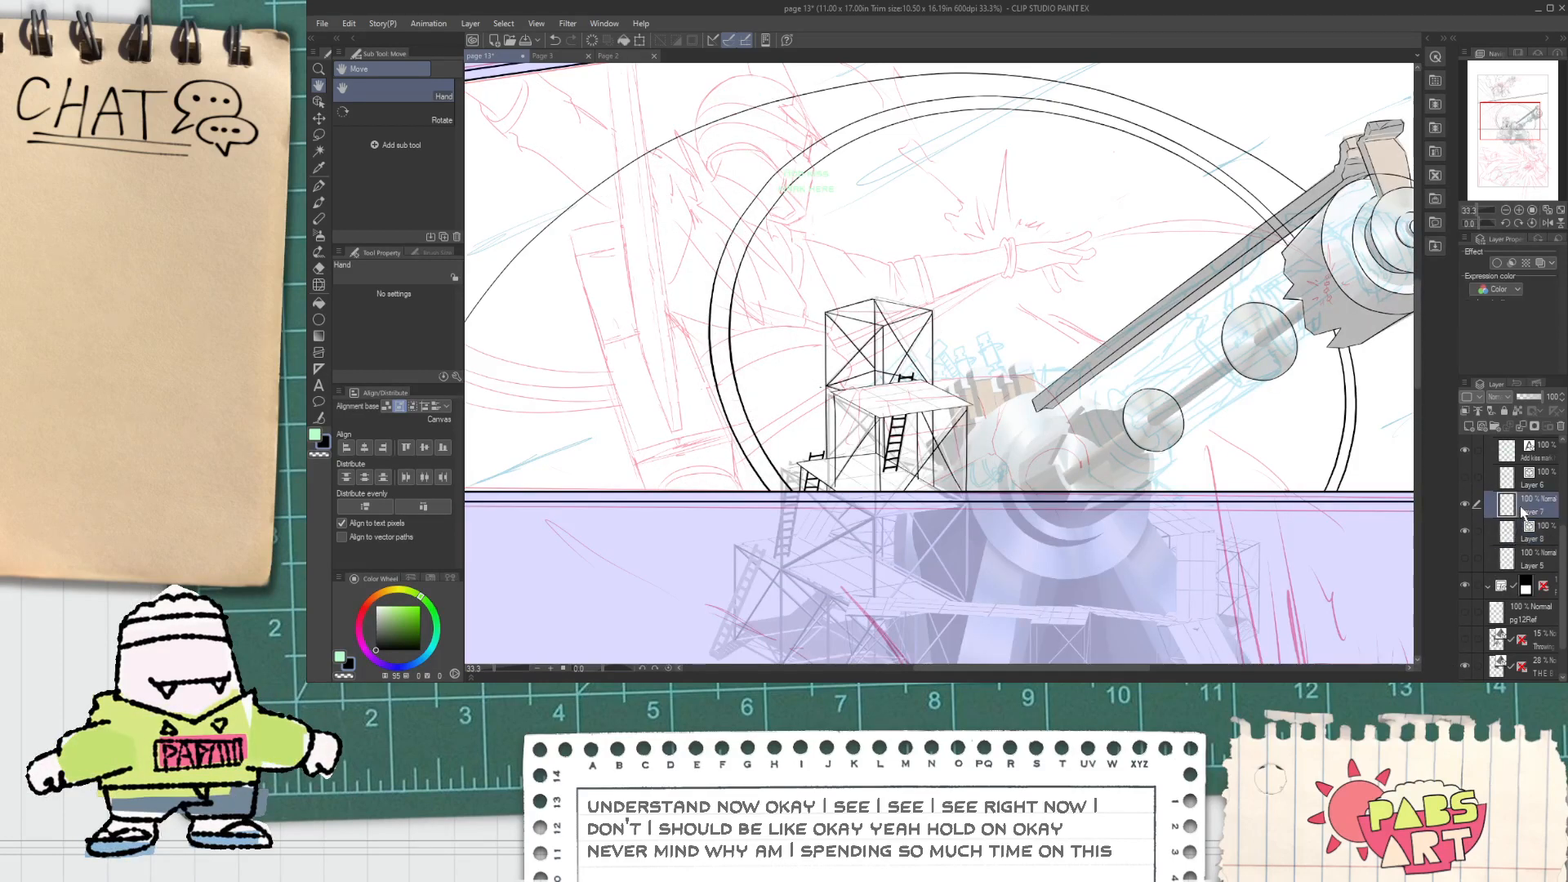
click(1517, 533)
Step: Try to ink a straight line from the smaller disc on the machine's rod up toward the jagged drum
drag(1070, 430, 759, 419)
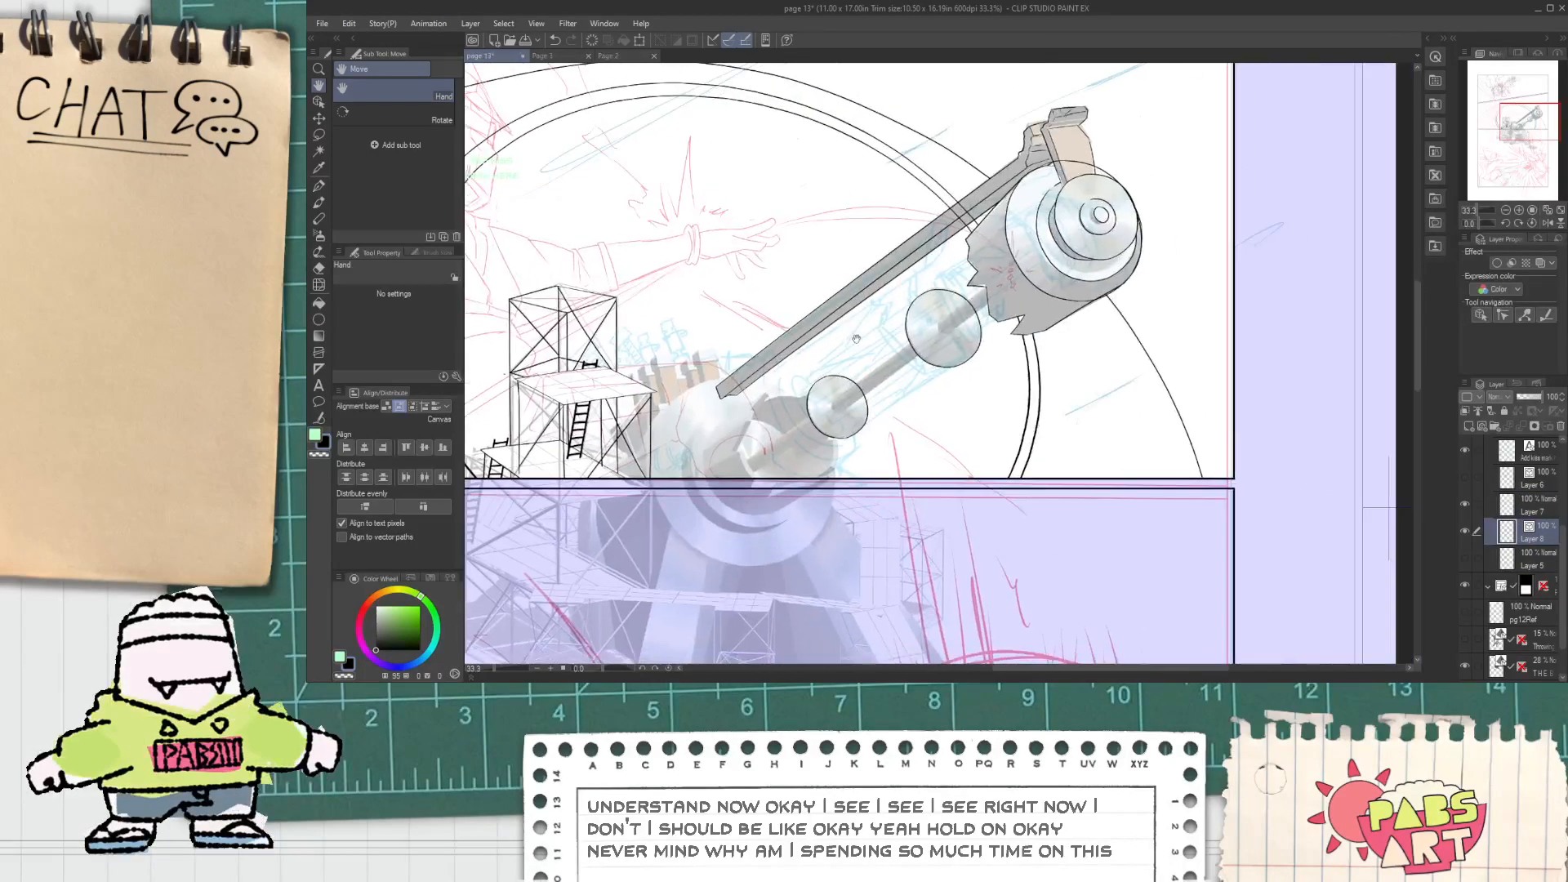
key(ctrl+plus)
key(ctrl+plus)
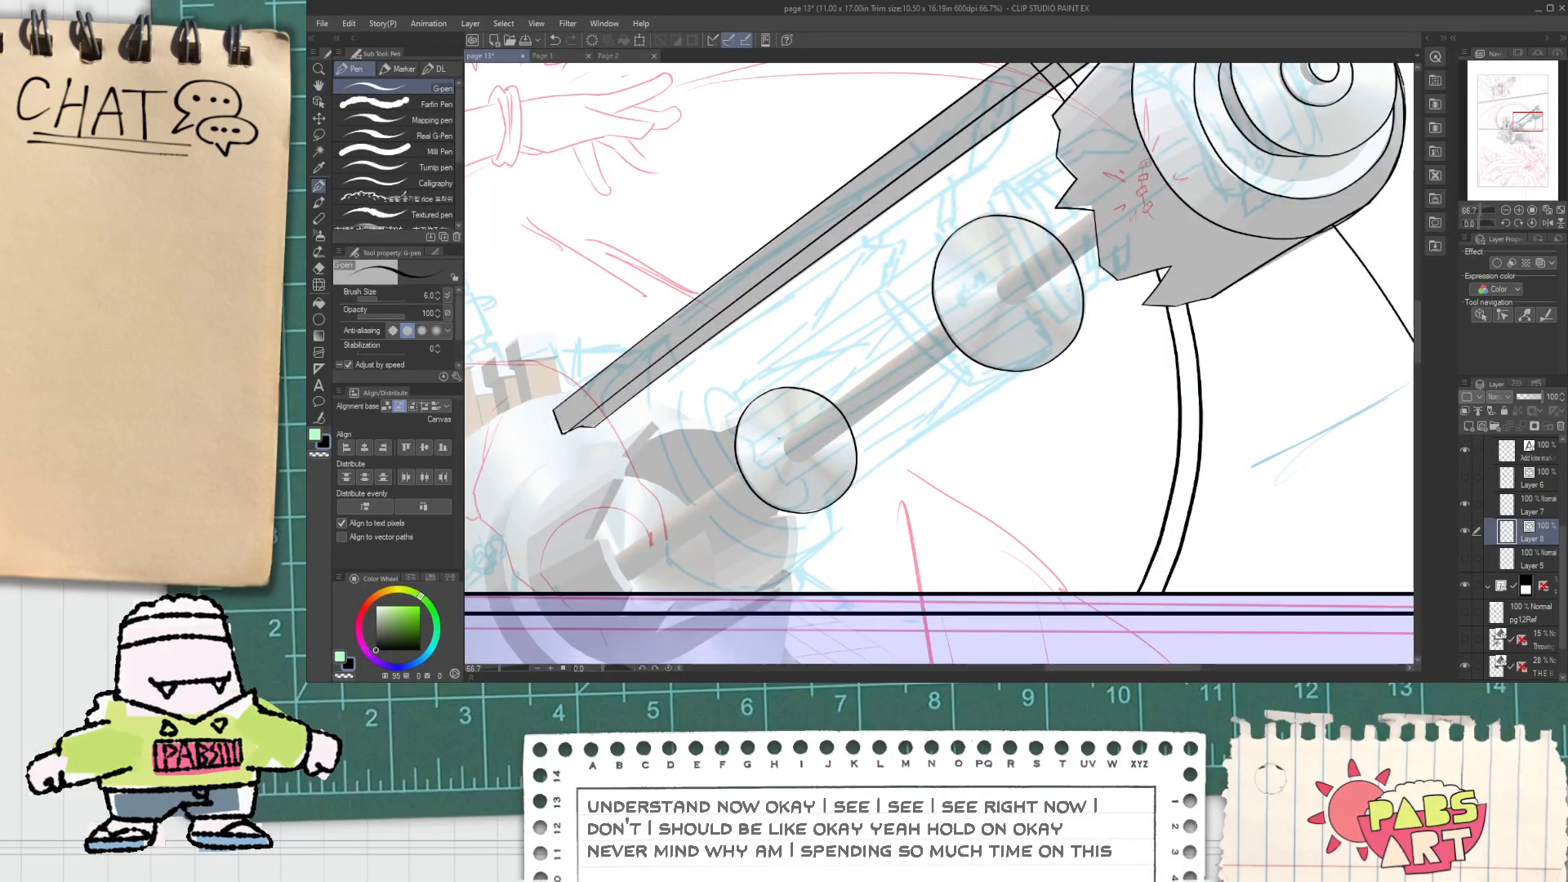
drag(780, 443, 1194, 118)
key(ctrl+z)
Step: Look over the whole page, examining the sketched explosion in the last panel against the machine panel above it
scroll(708, 482, down, 5)
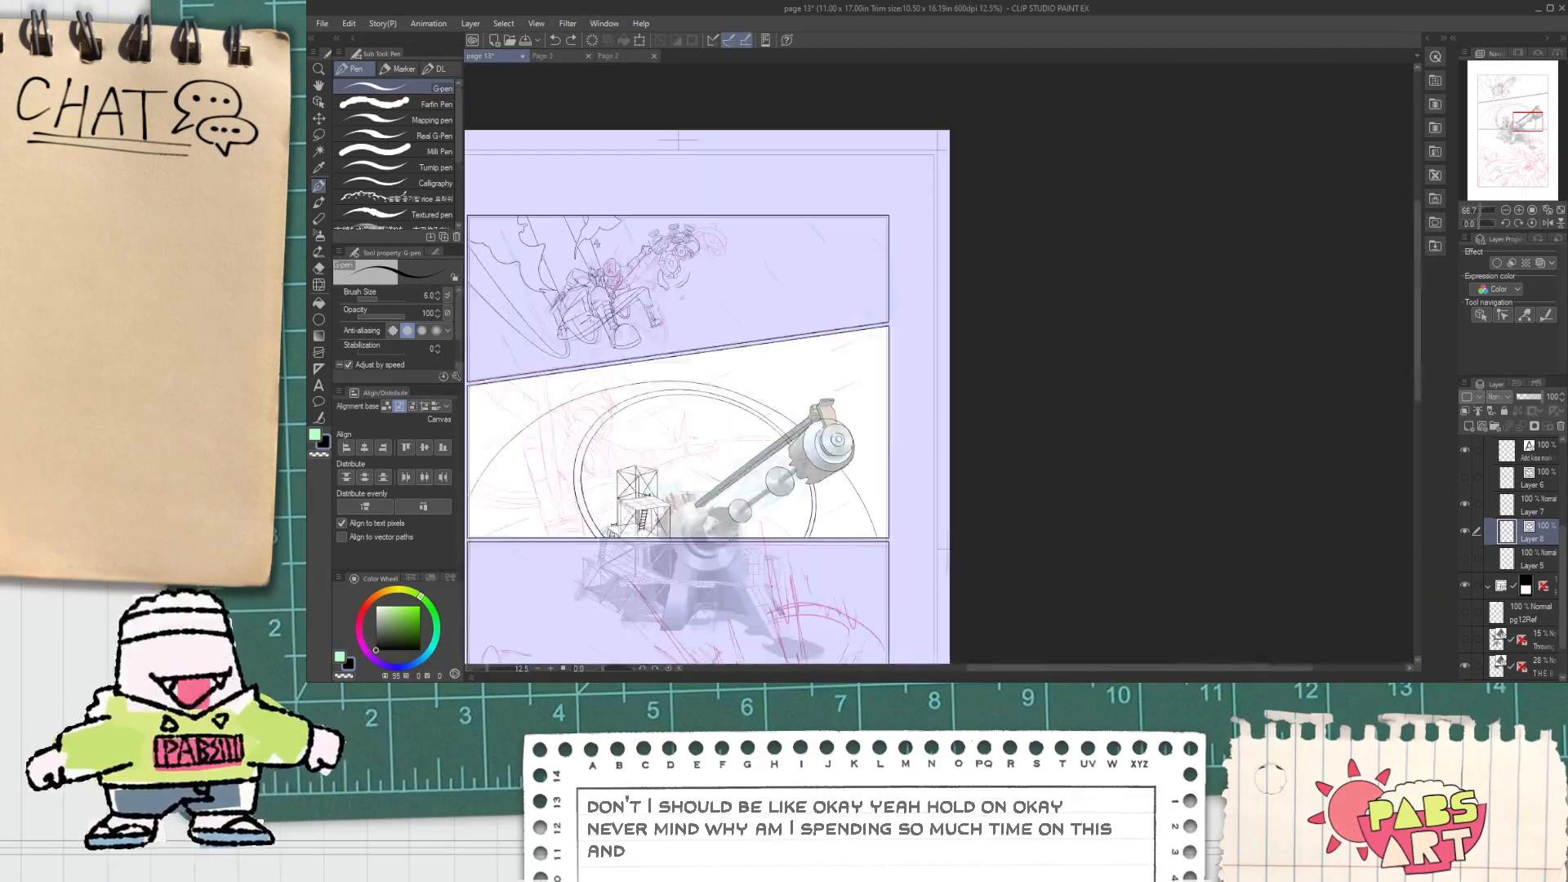
drag(750, 595, 880, 413)
drag(825, 560, 828, 445)
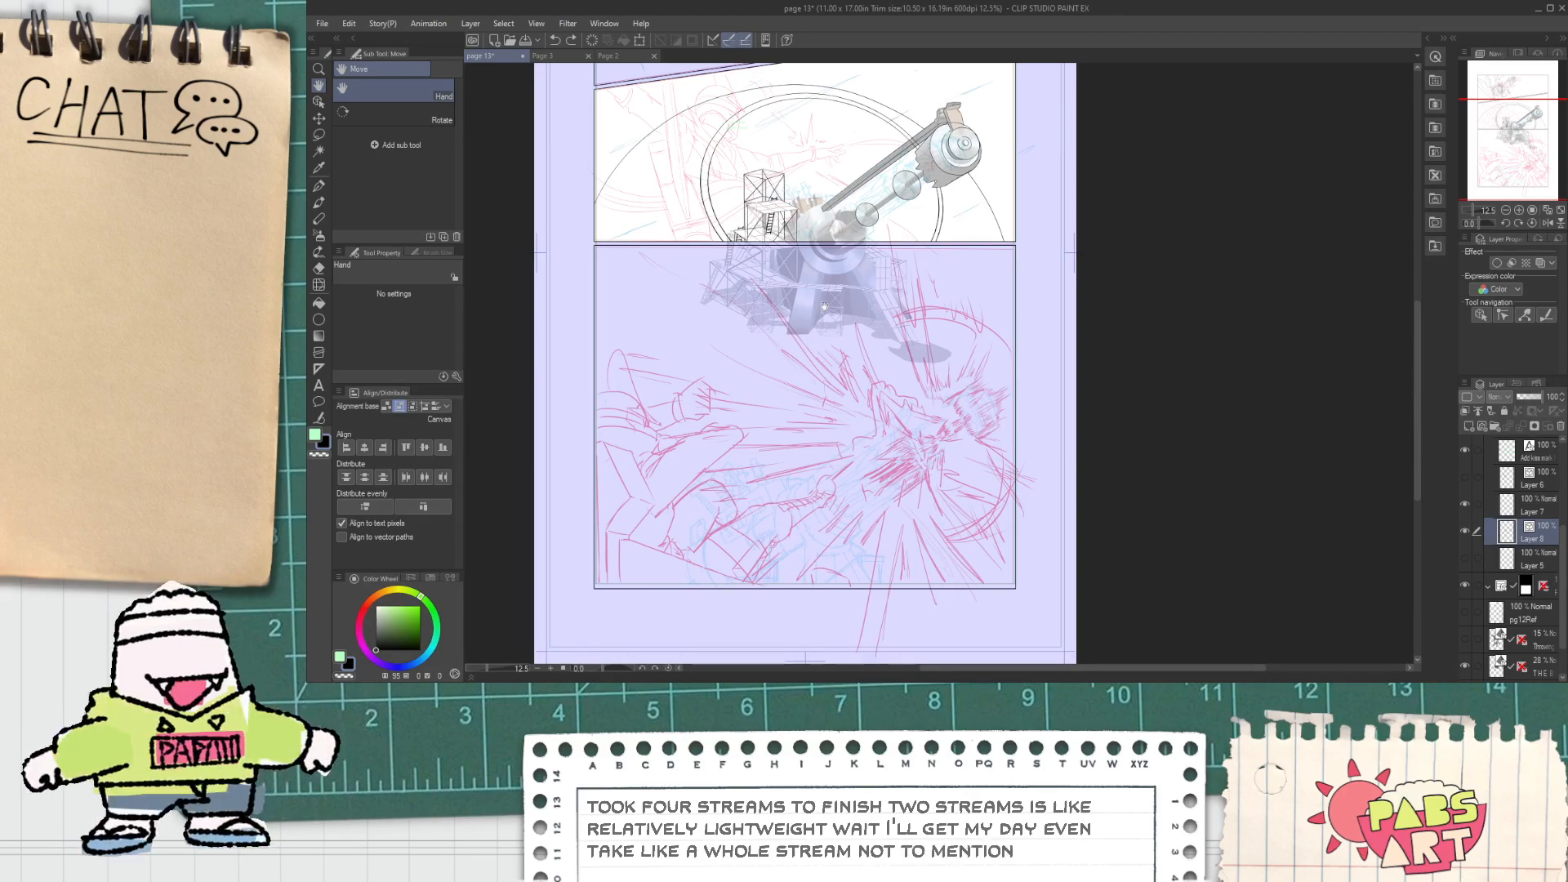
scroll(954, 436, up, 4)
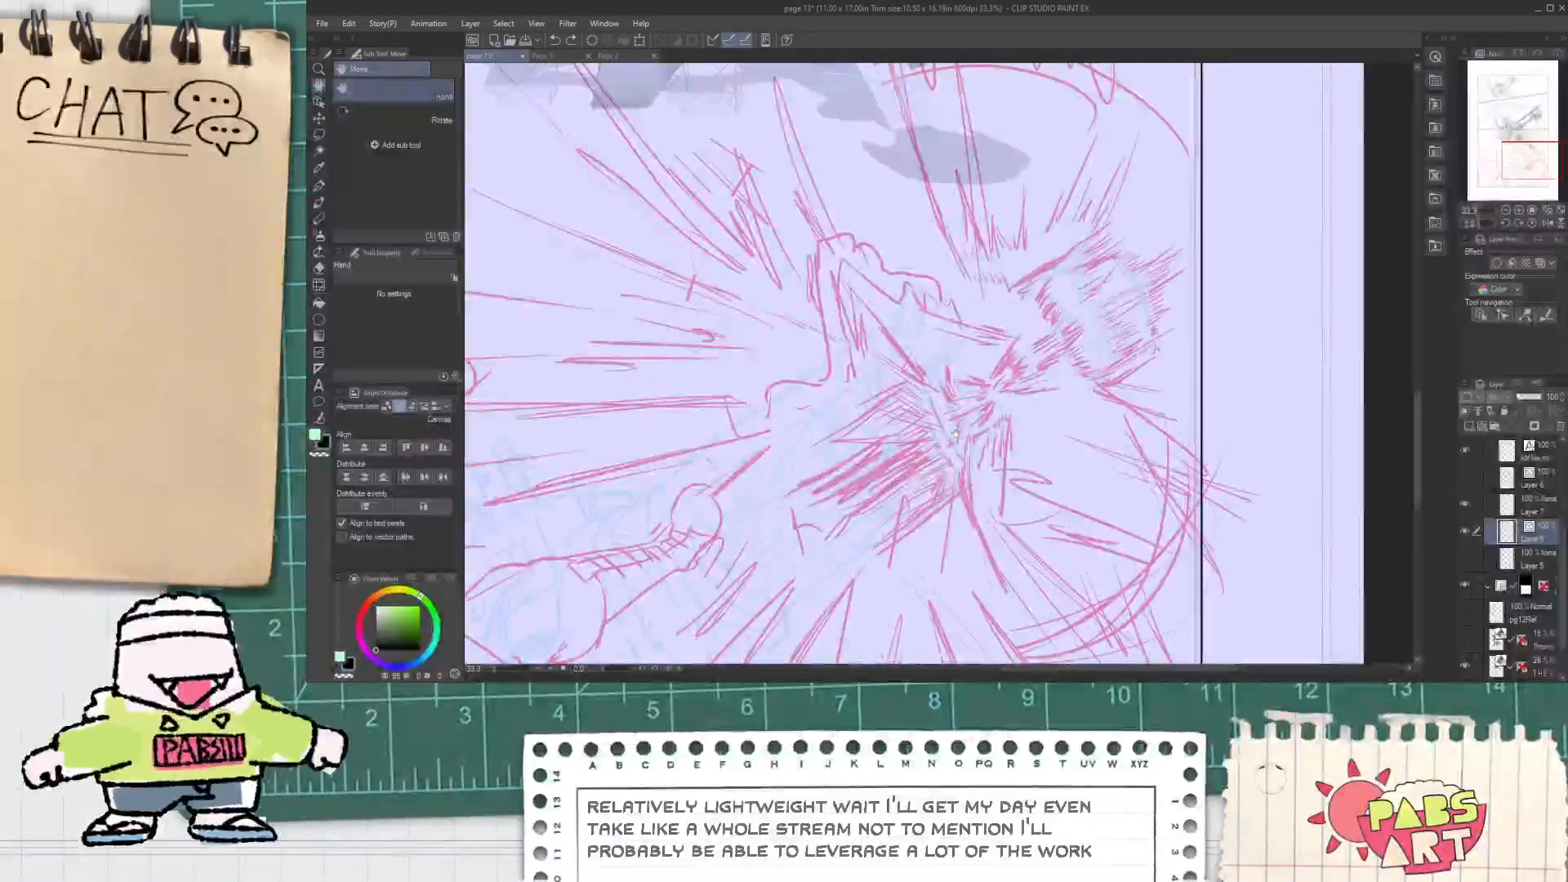
scroll(955, 435, down, 4)
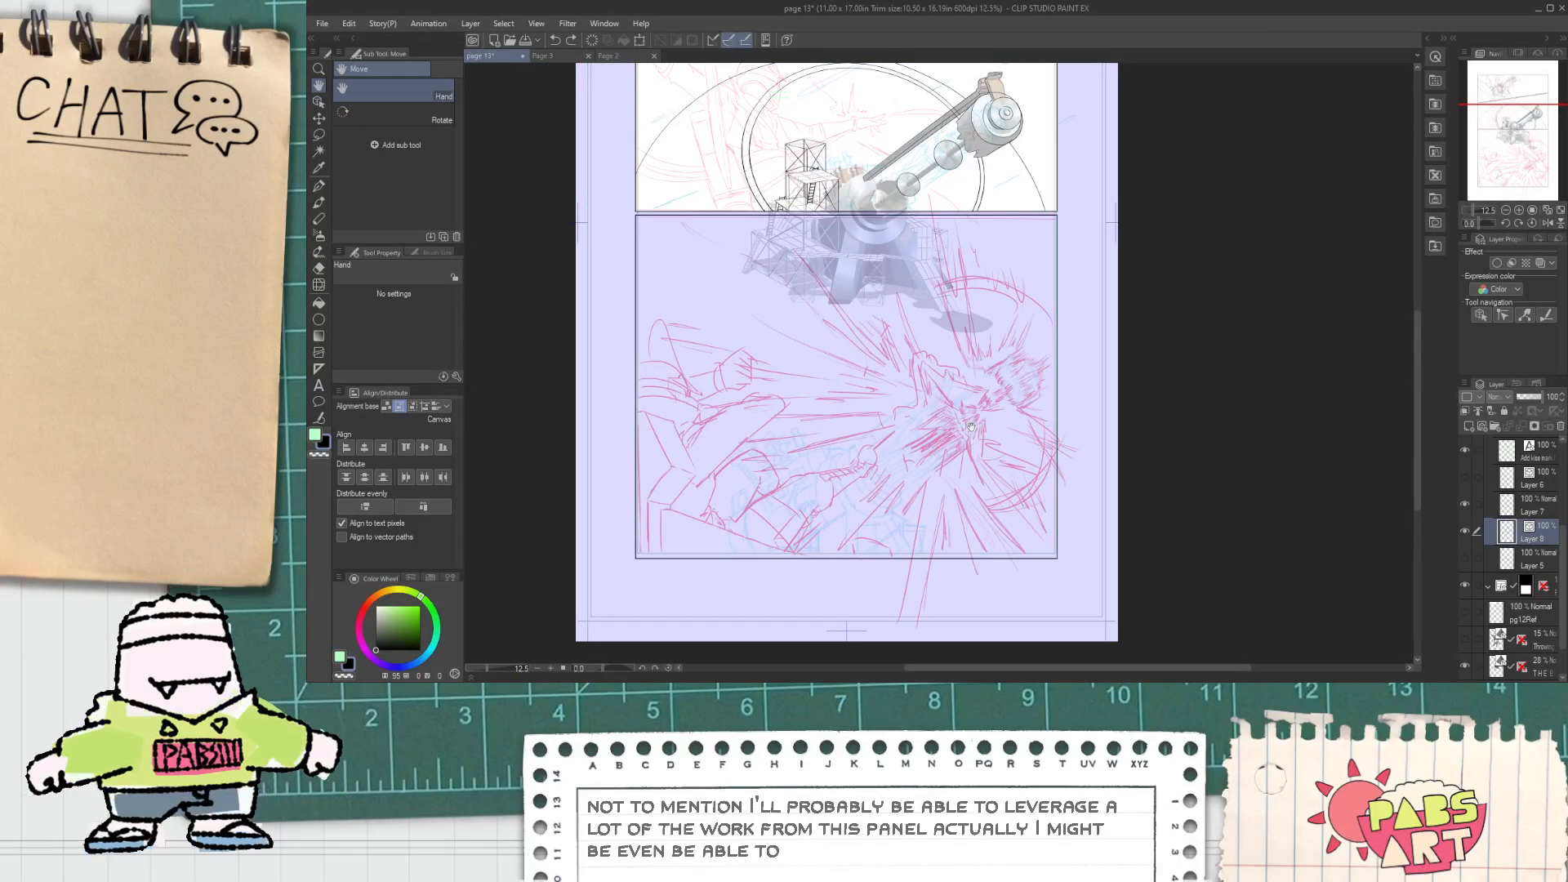
drag(945, 290, 956, 522)
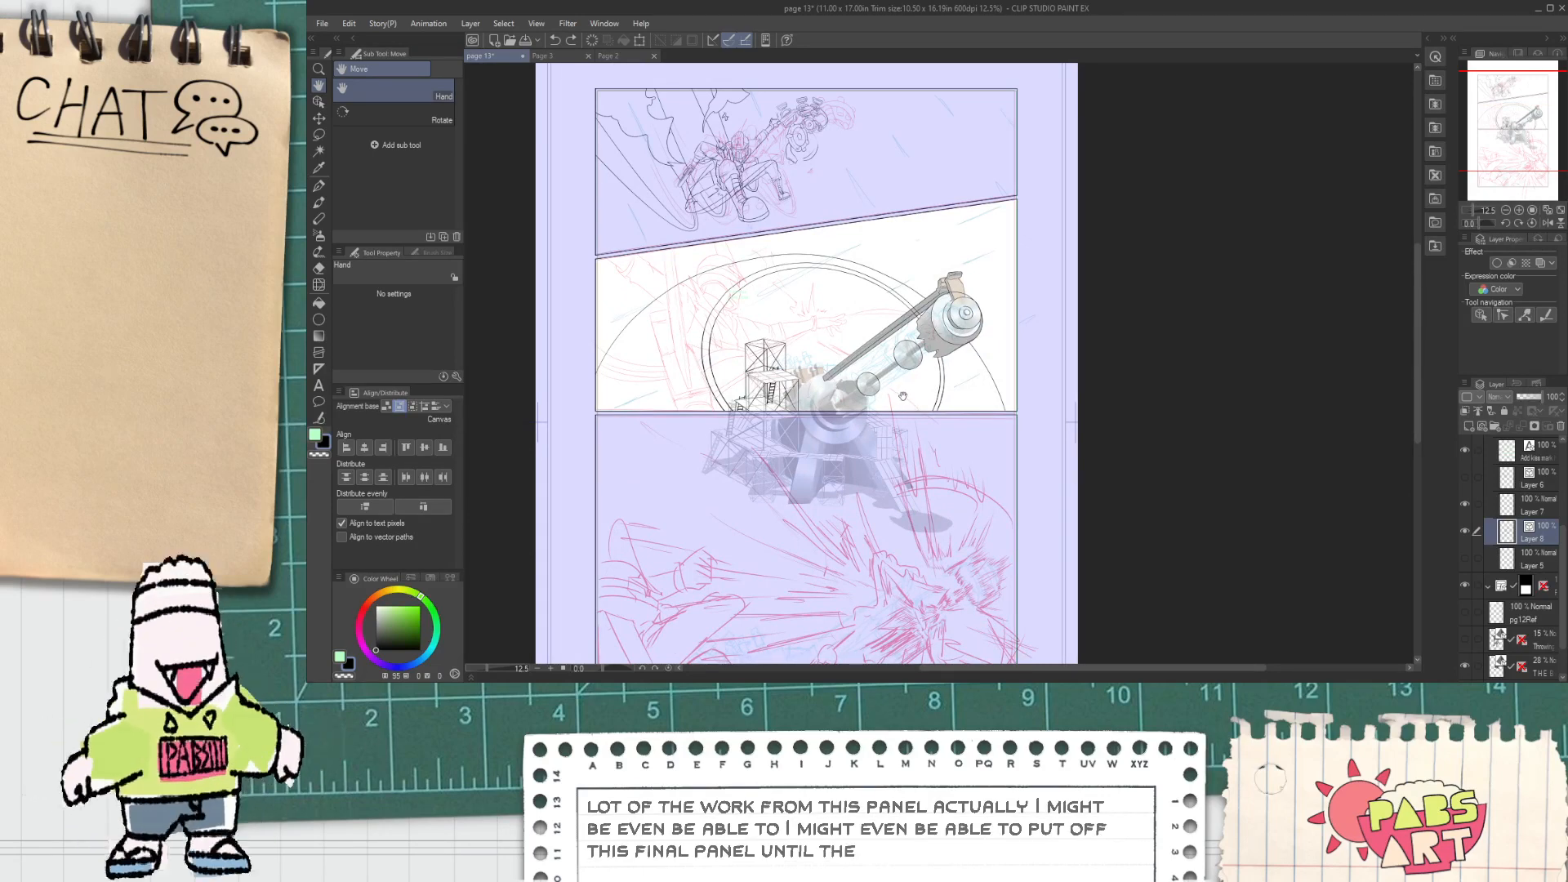
drag(919, 602, 901, 435)
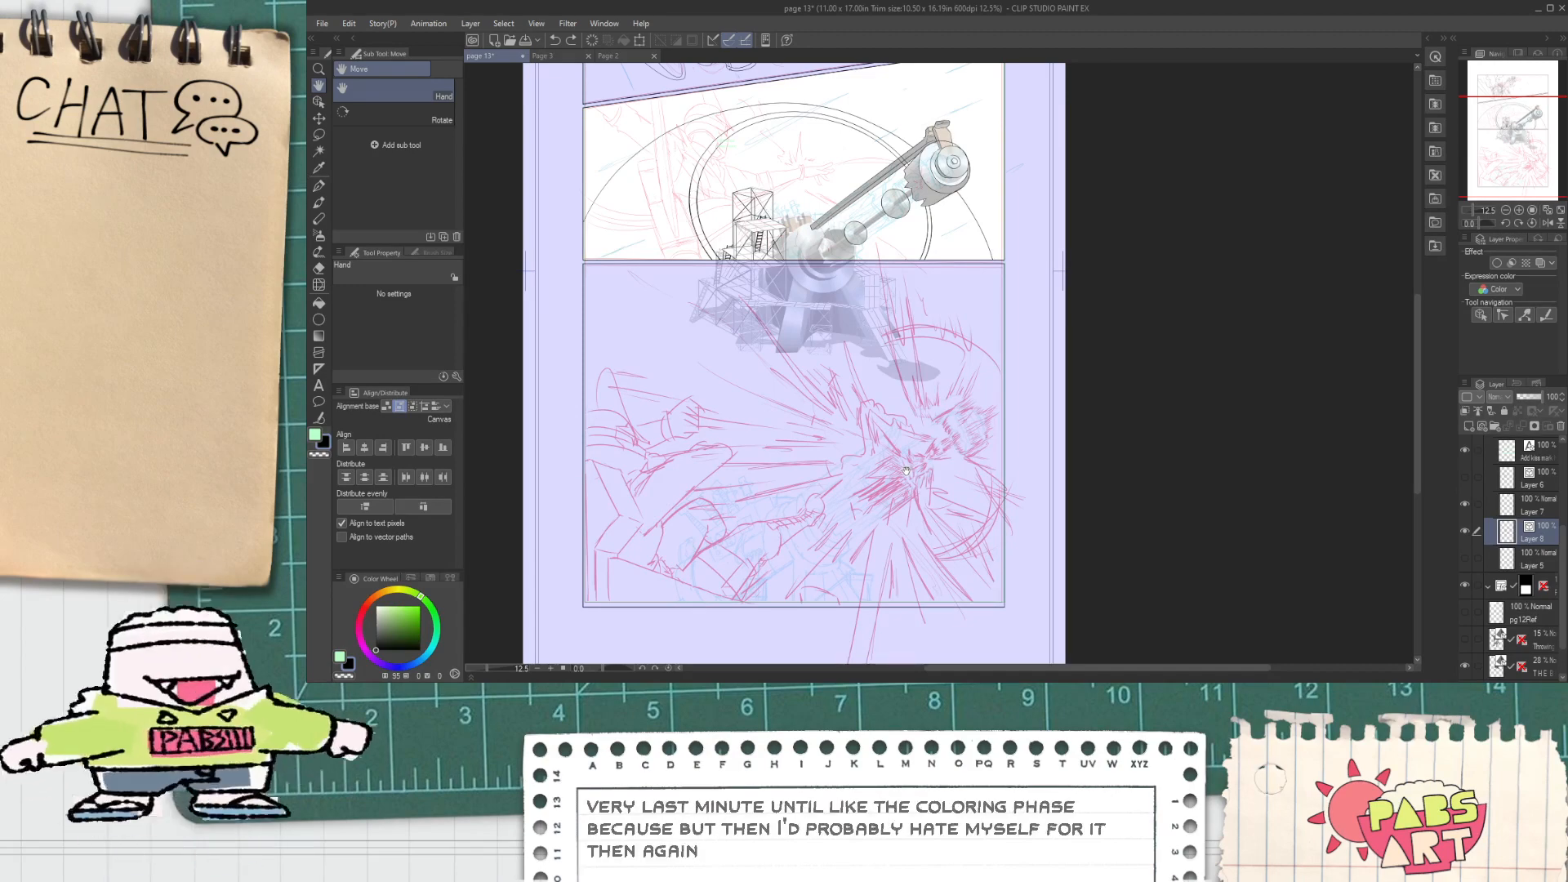
drag(906, 469, 948, 682)
scroll(873, 555, up, 4)
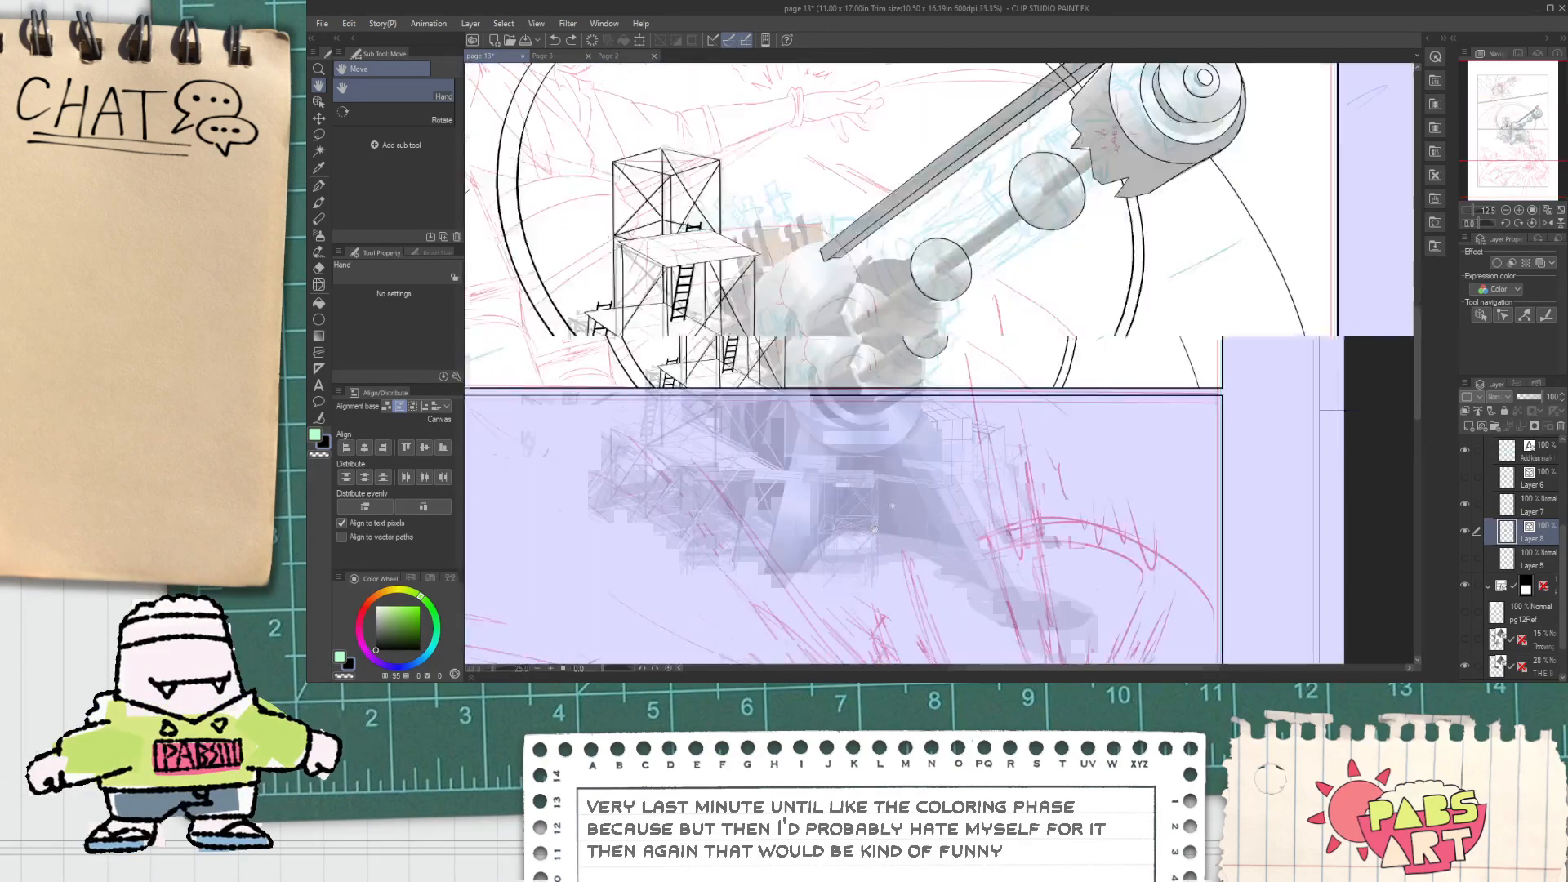
Step: Copy the long arm's lower edge line onto the lower edge of the machine's rod and extend its upper end slightly
drag(1041, 266, 943, 437)
key(p)
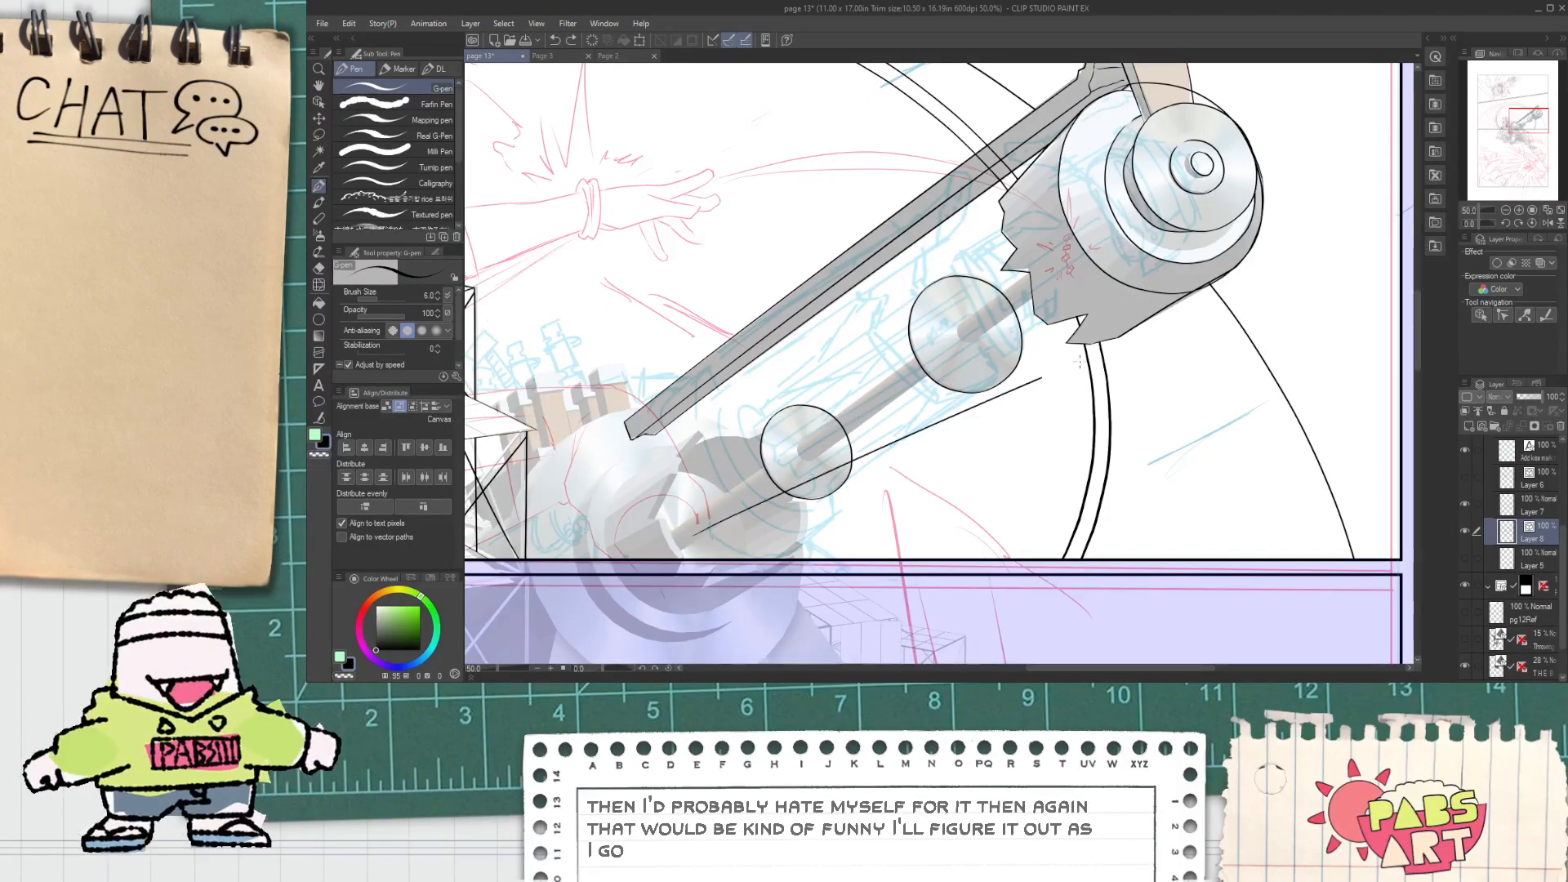
key(o)
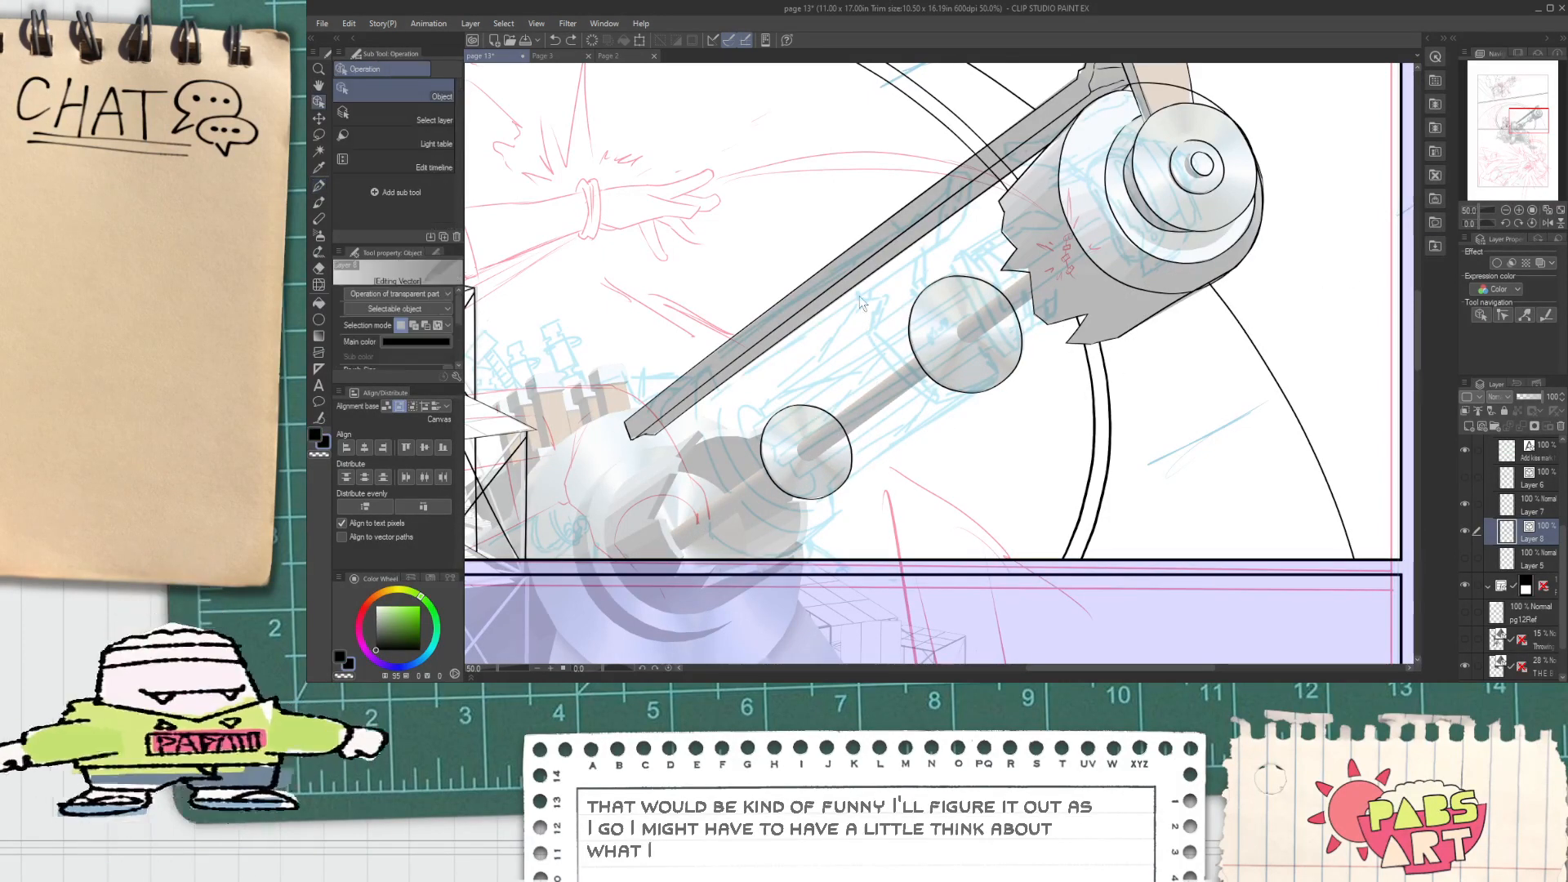
click(853, 303)
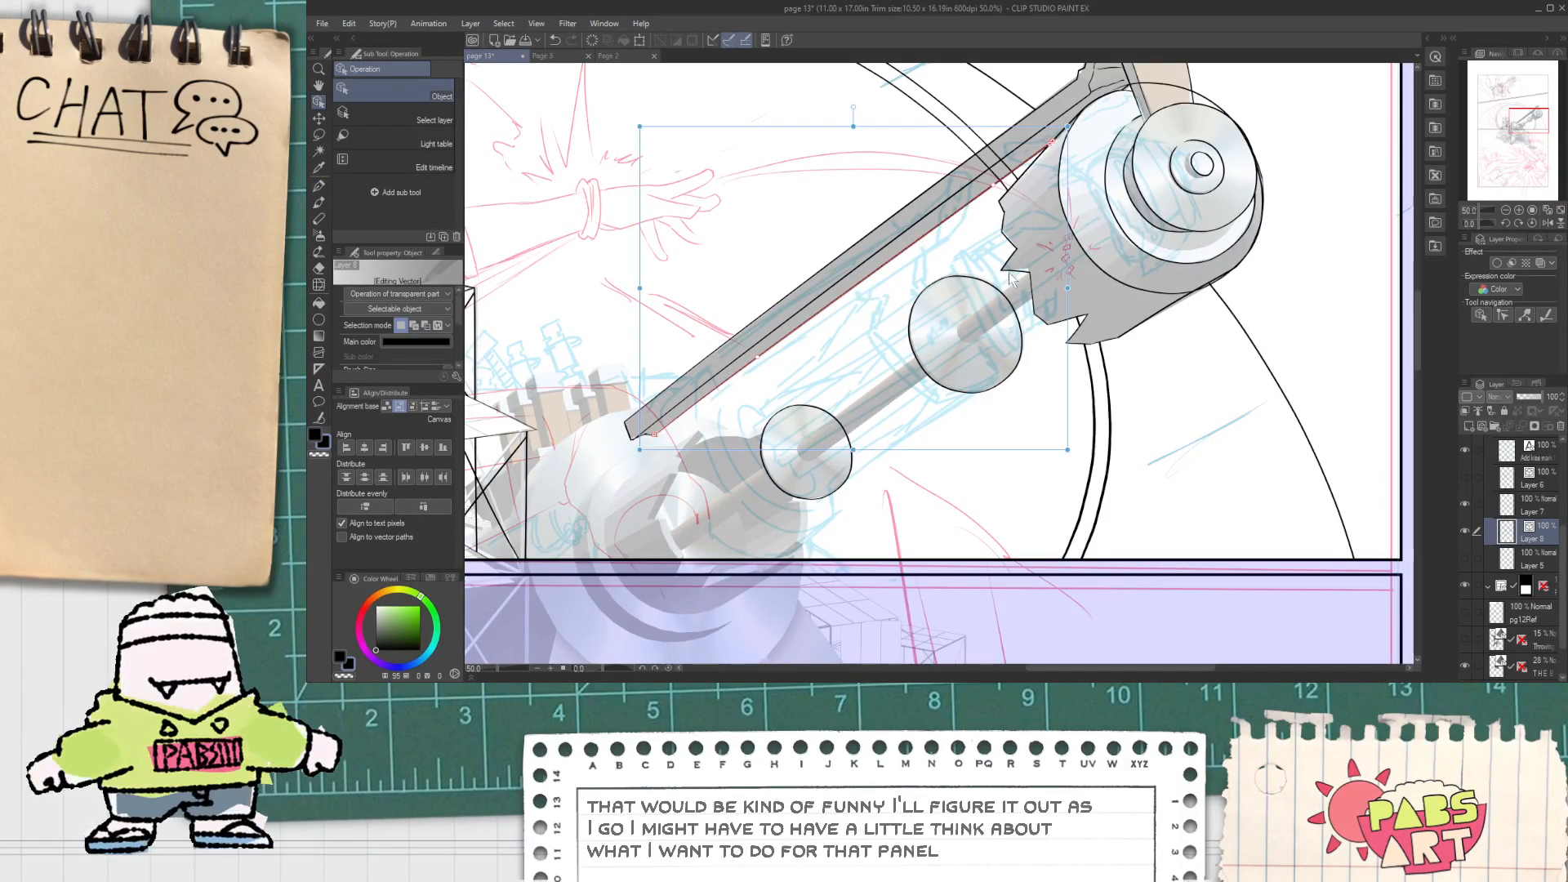
drag(1068, 356, 1077, 479)
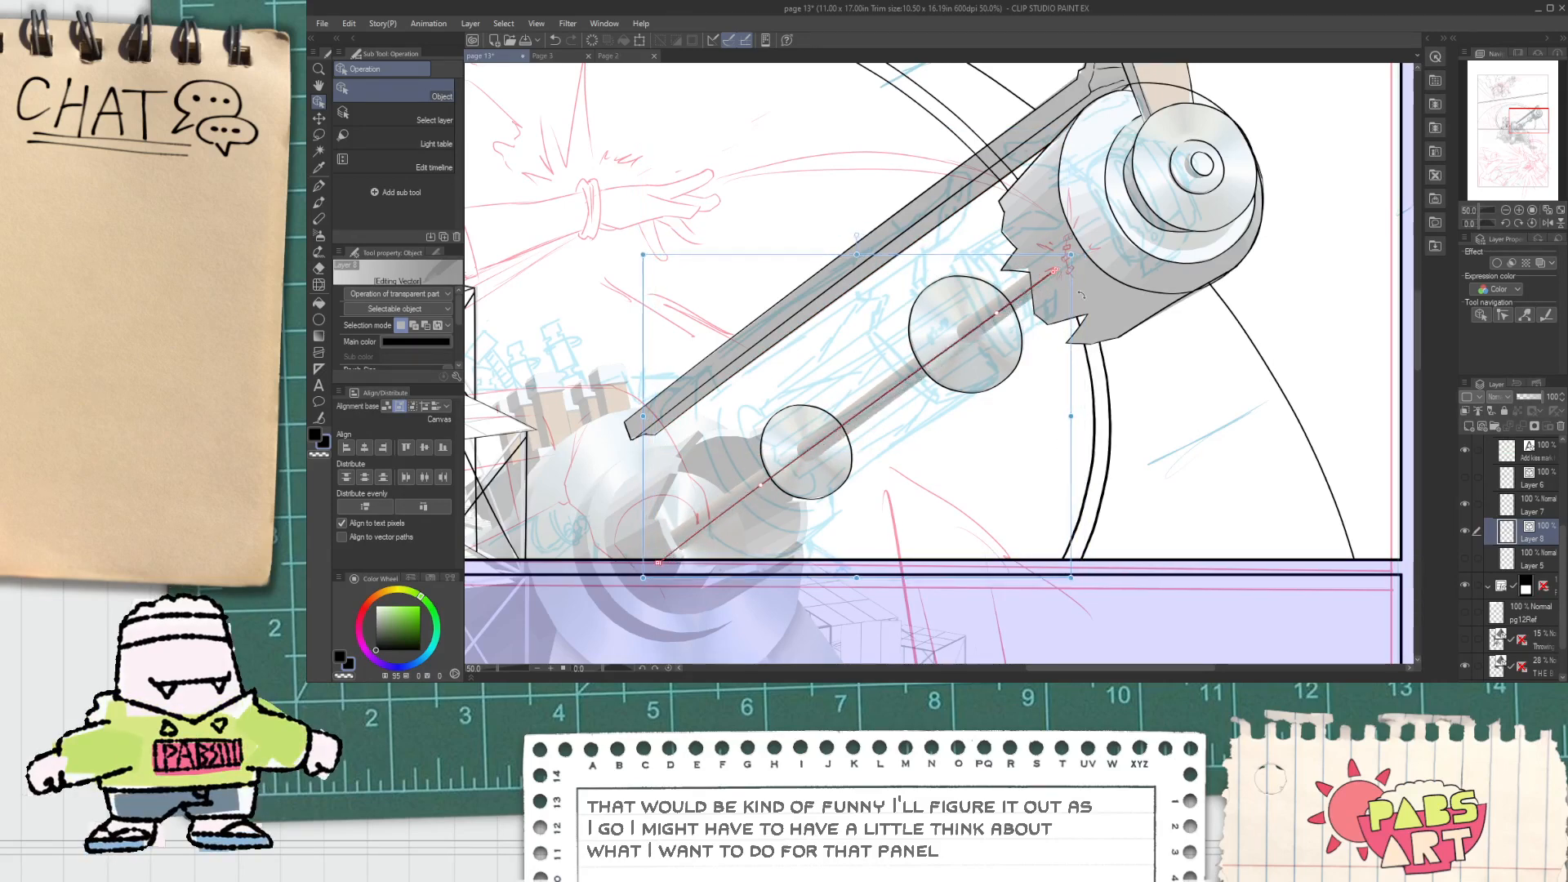
drag(1069, 257, 1088, 254)
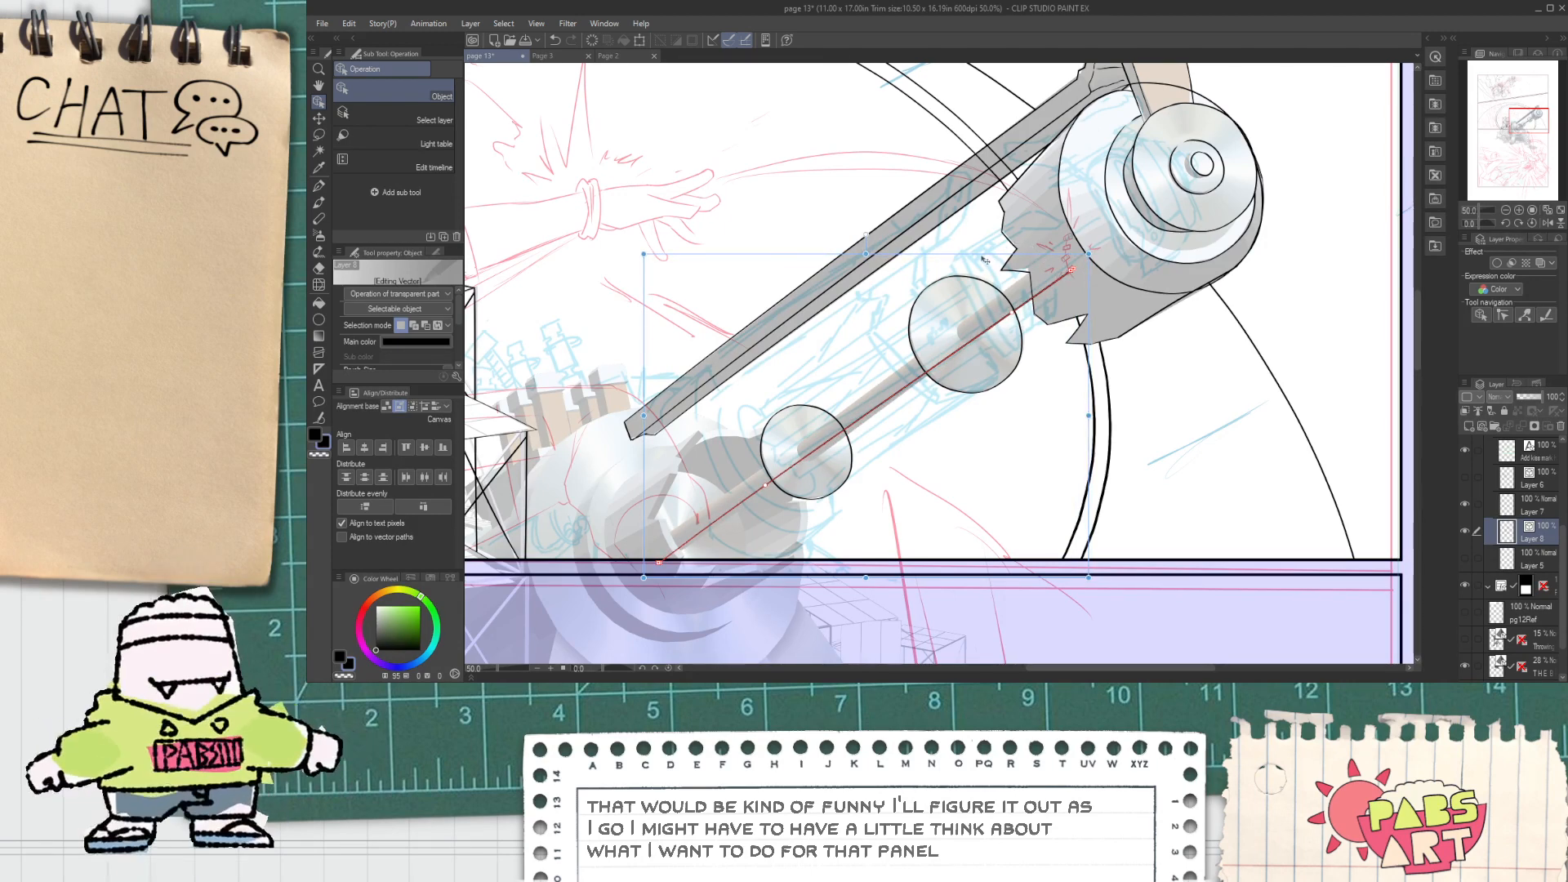
Step: Place a duplicate of the rod's lower edge line along the rod's upper edge, running through both discs
drag(1039, 256, 979, 241)
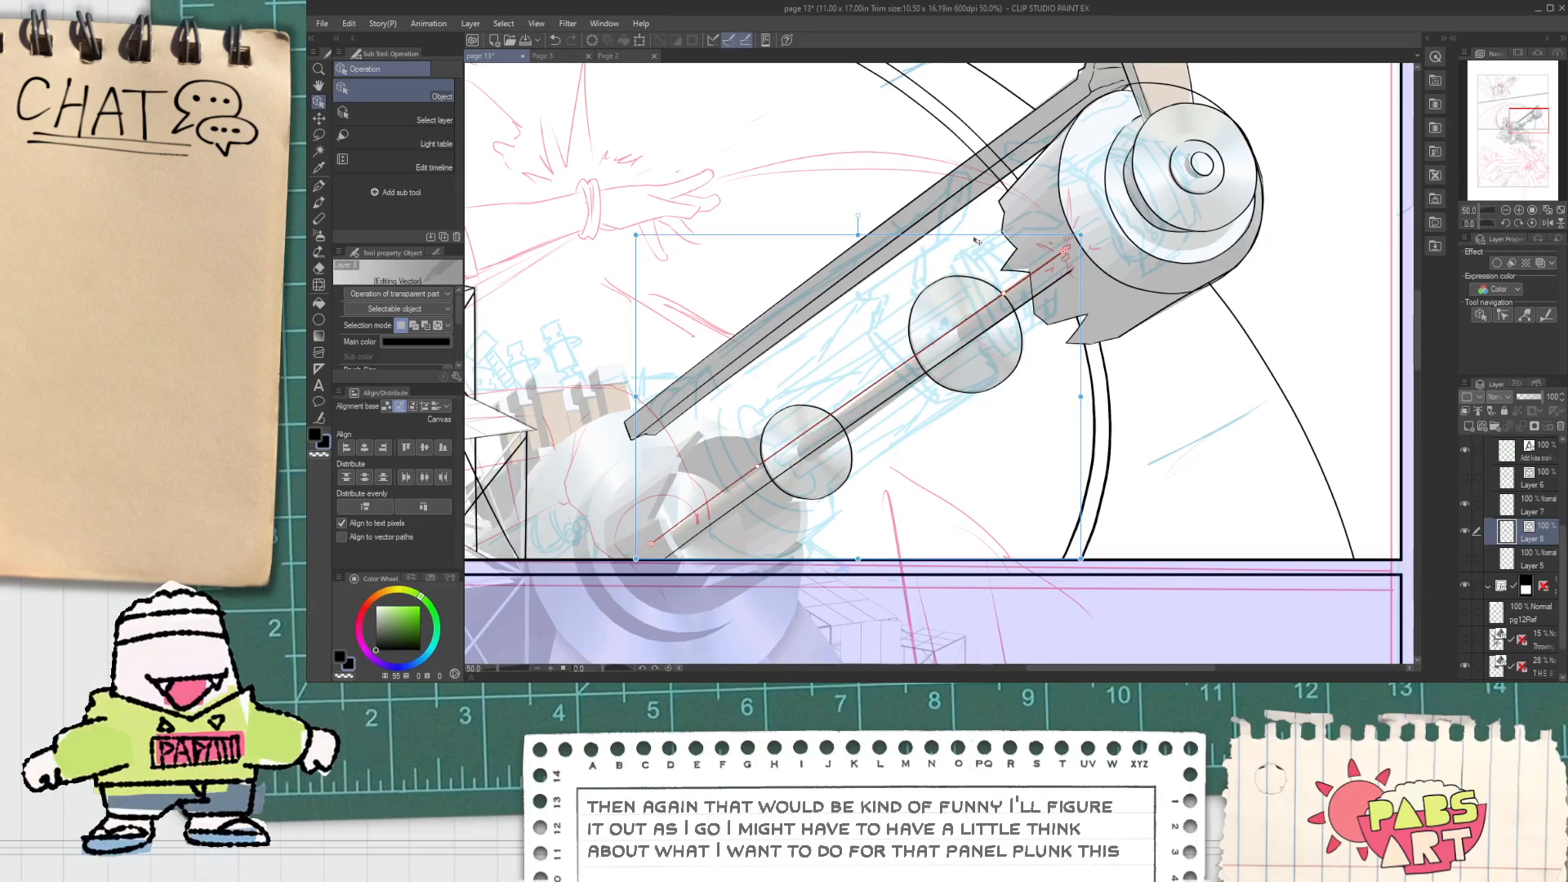
key(ctrl+z)
key(ctrl+z)
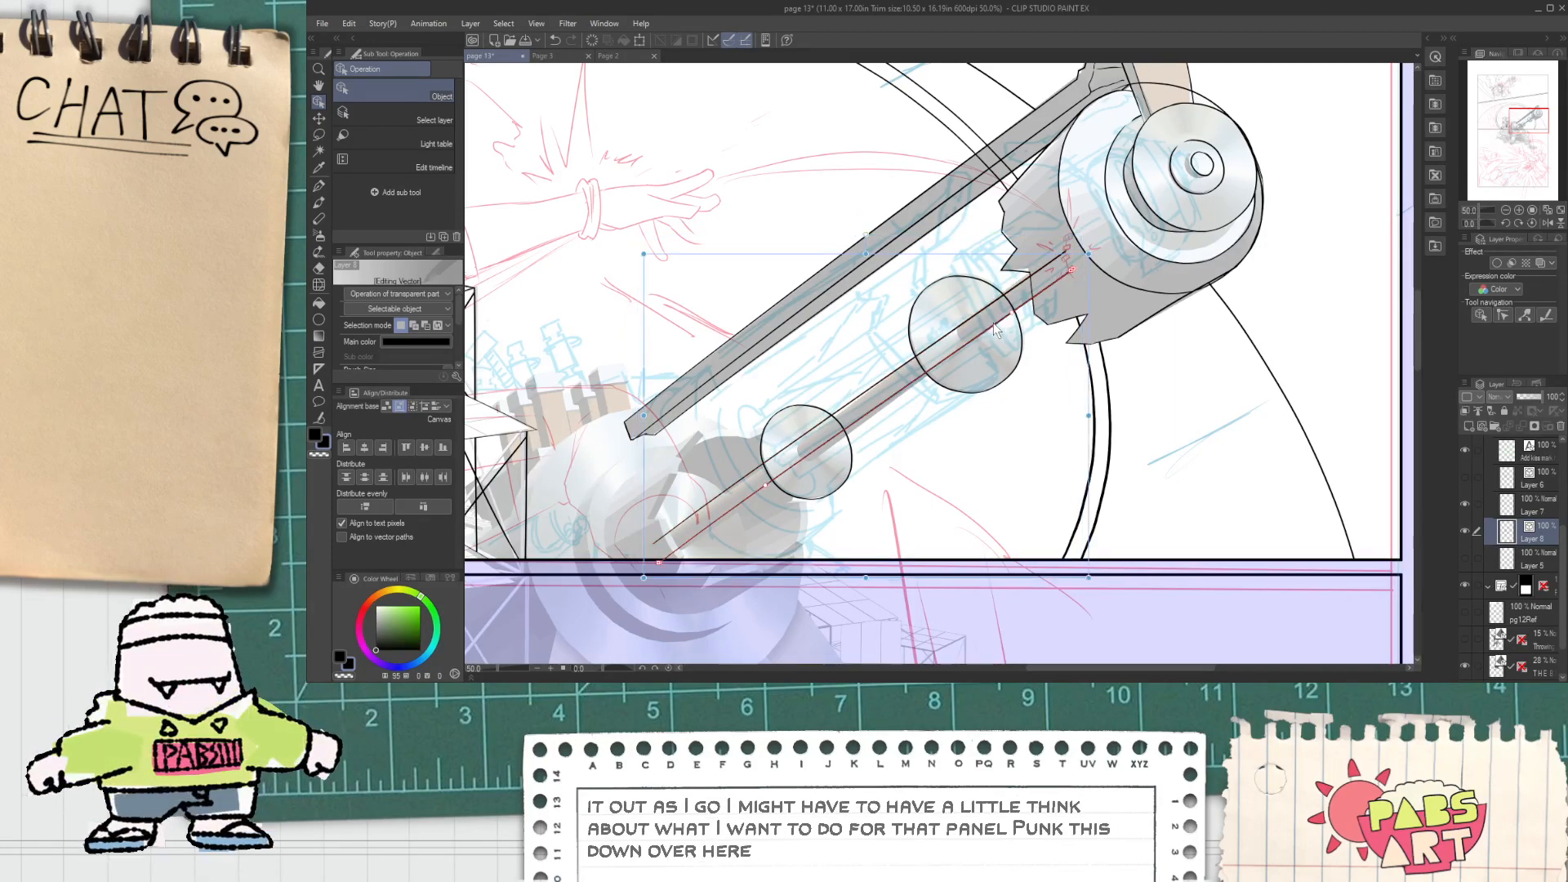
scroll(786, 492, up, 3)
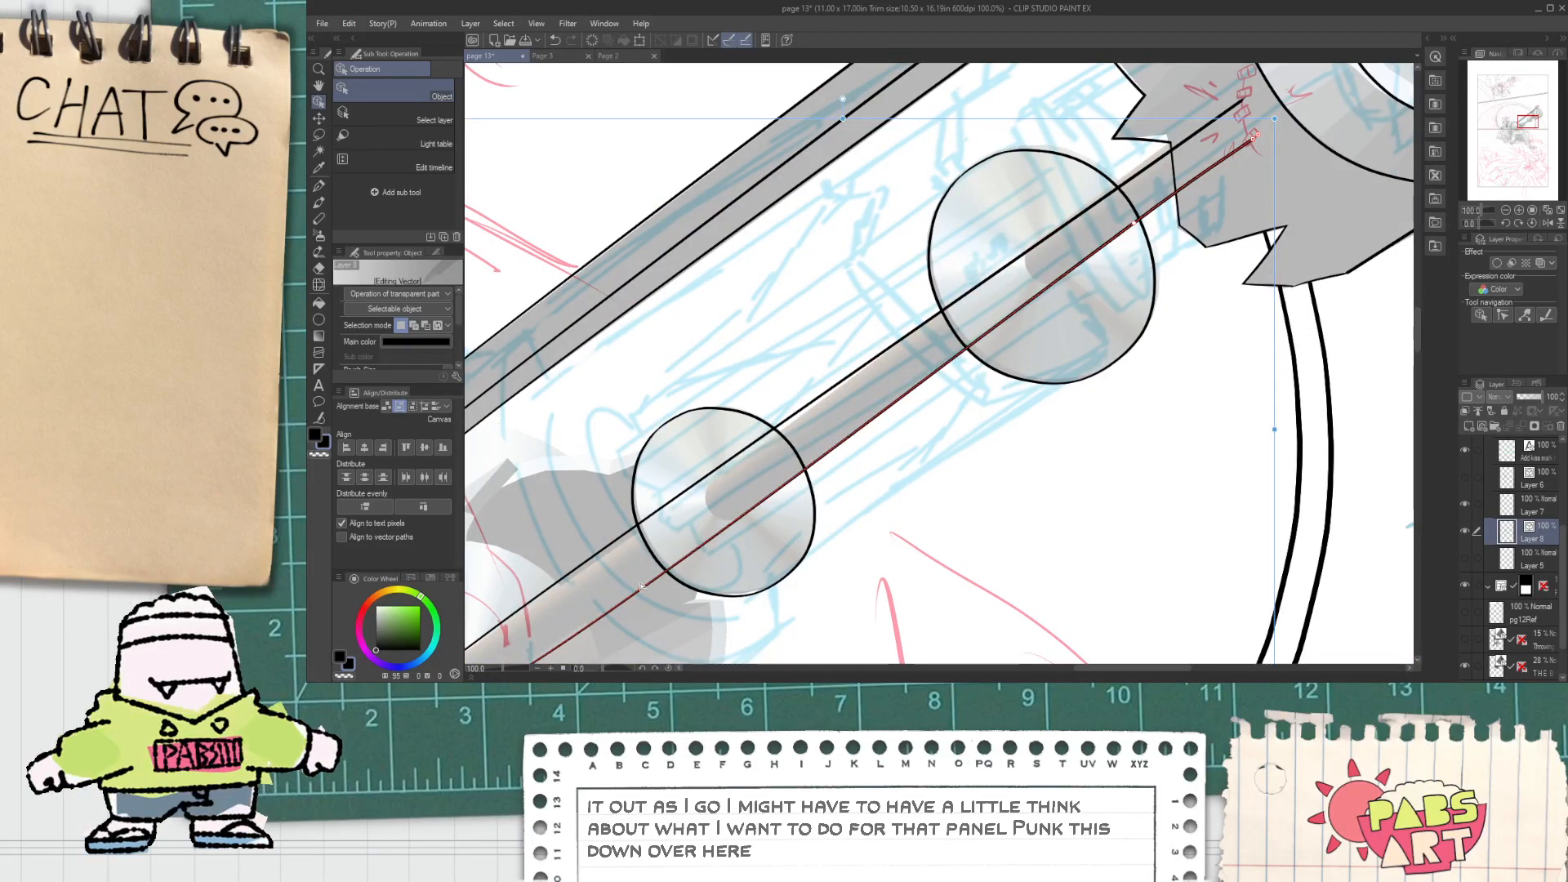
Step: Adjust the lower and upper end points of the rod's lower edge line to follow the grey reference
scroll(650, 576, down, 1)
scroll(649, 576, down, 1)
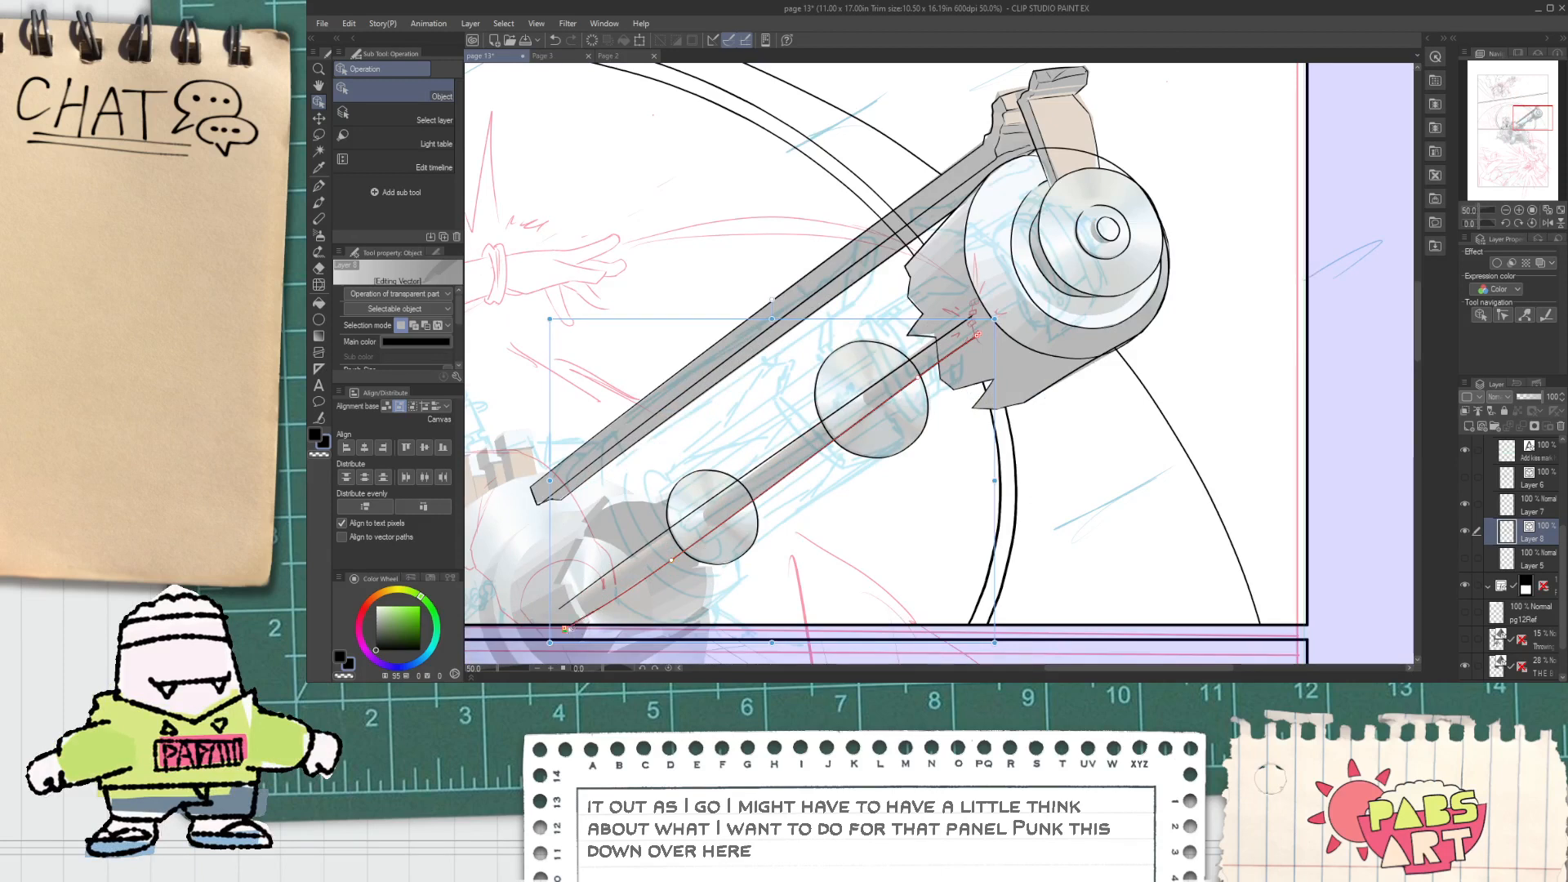
drag(566, 629, 566, 635)
scroll(569, 636, up, 3)
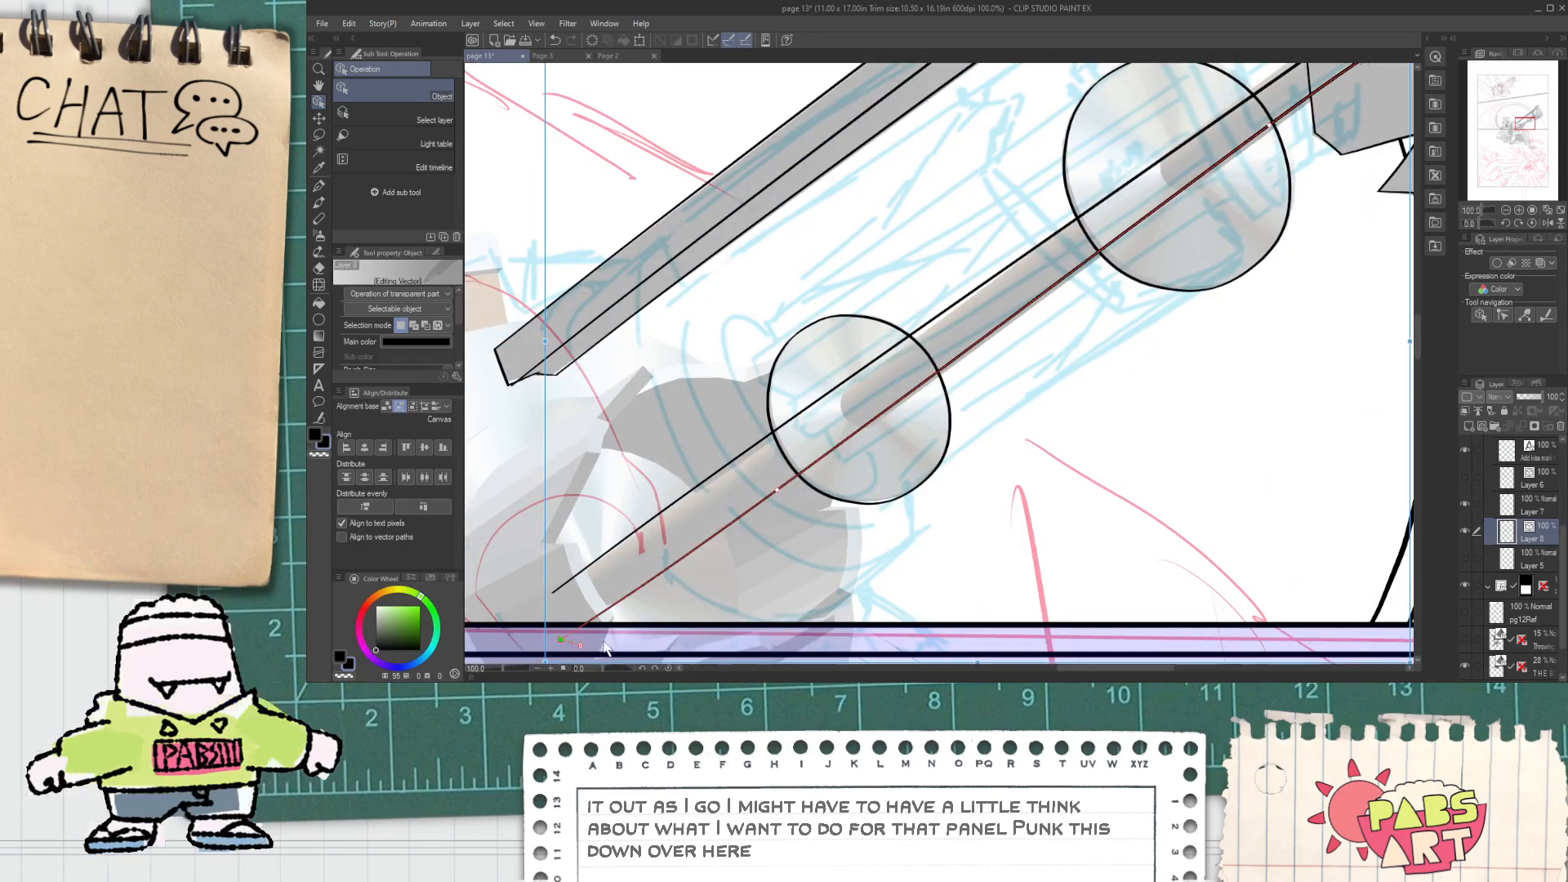
scroll(626, 634, down, 2)
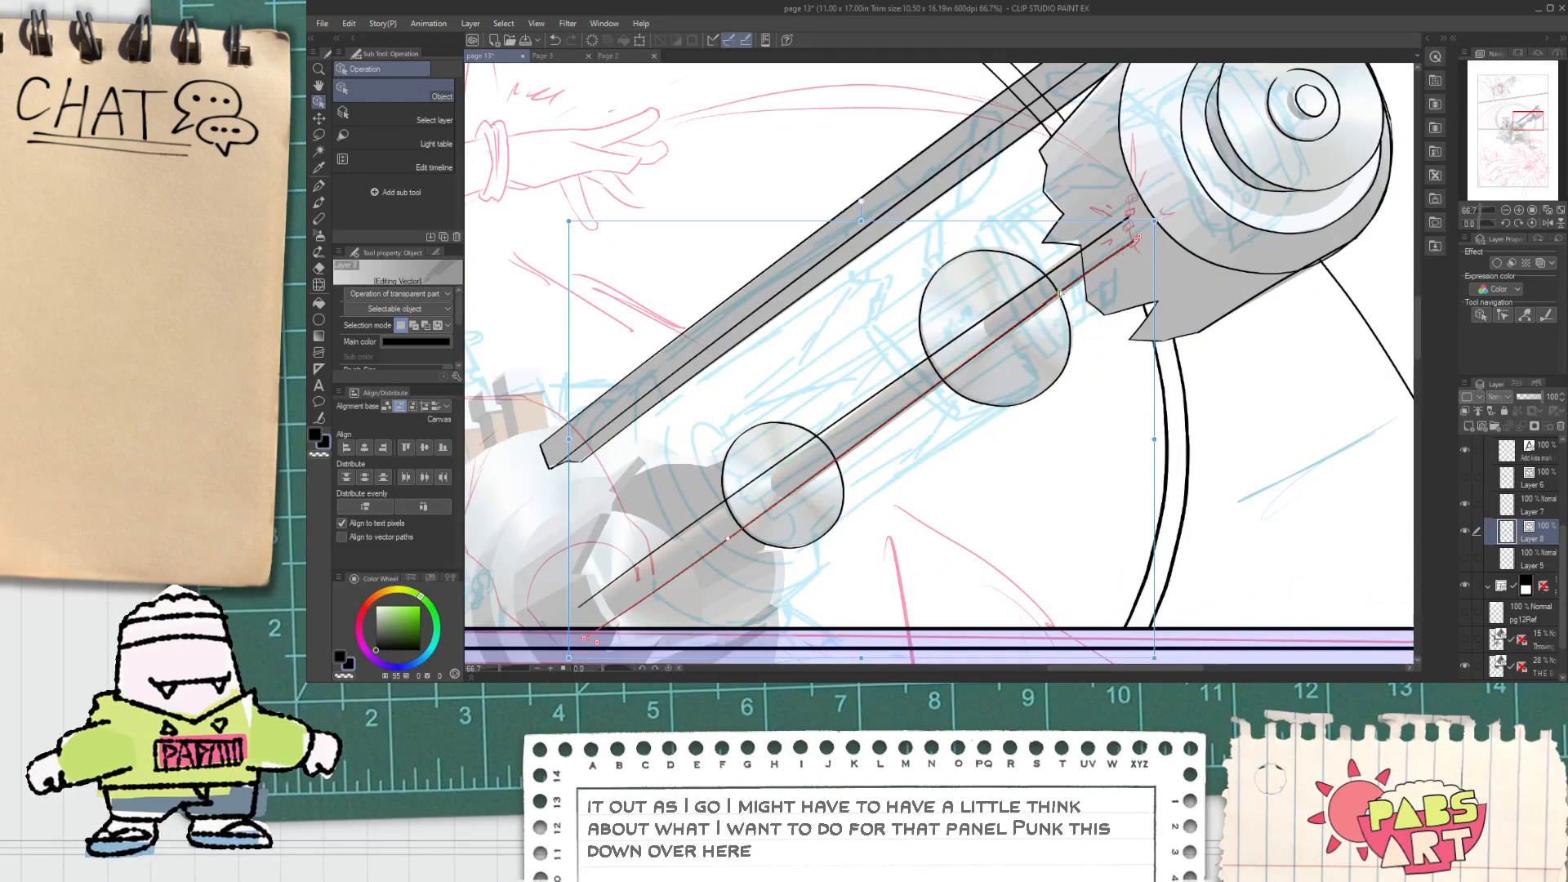
scroll(1137, 239, up, 2)
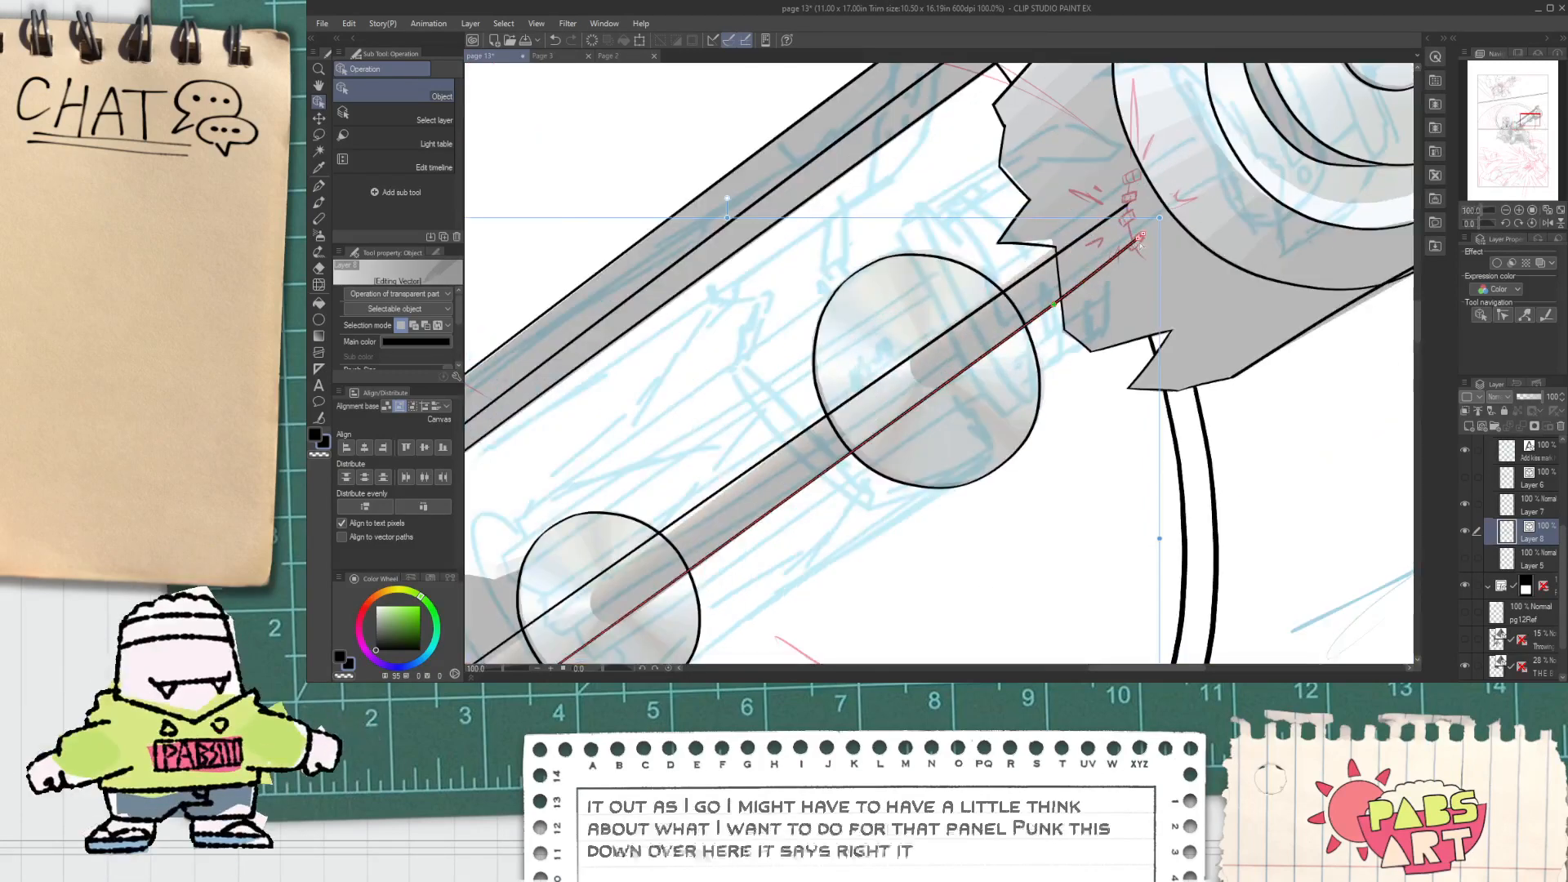
drag(1141, 239, 1143, 238)
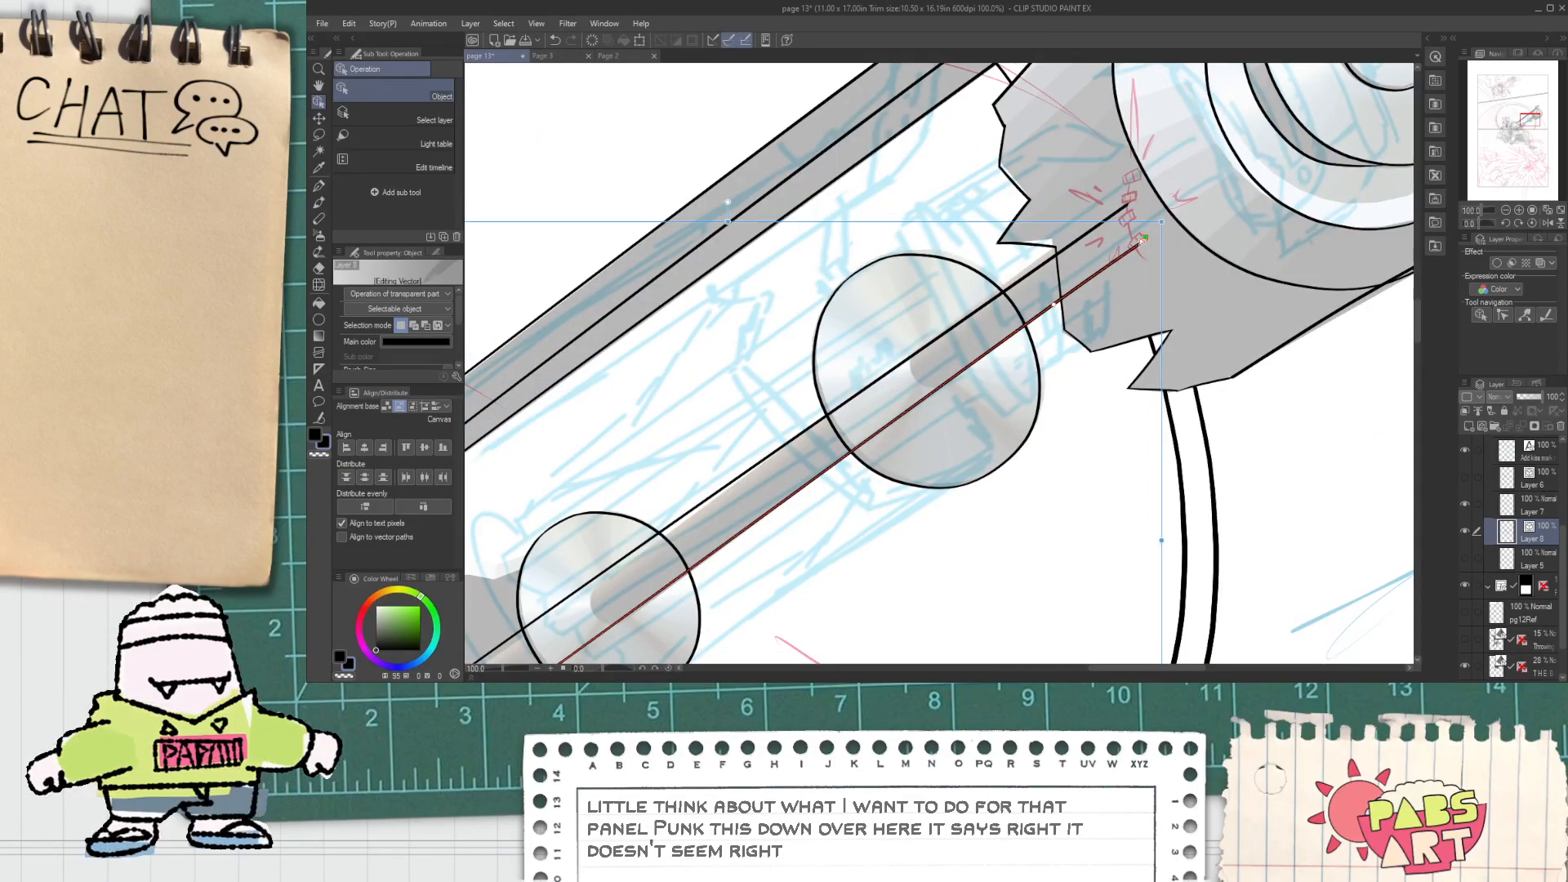
scroll(1053, 299, down, 3)
scroll(831, 444, up, 1)
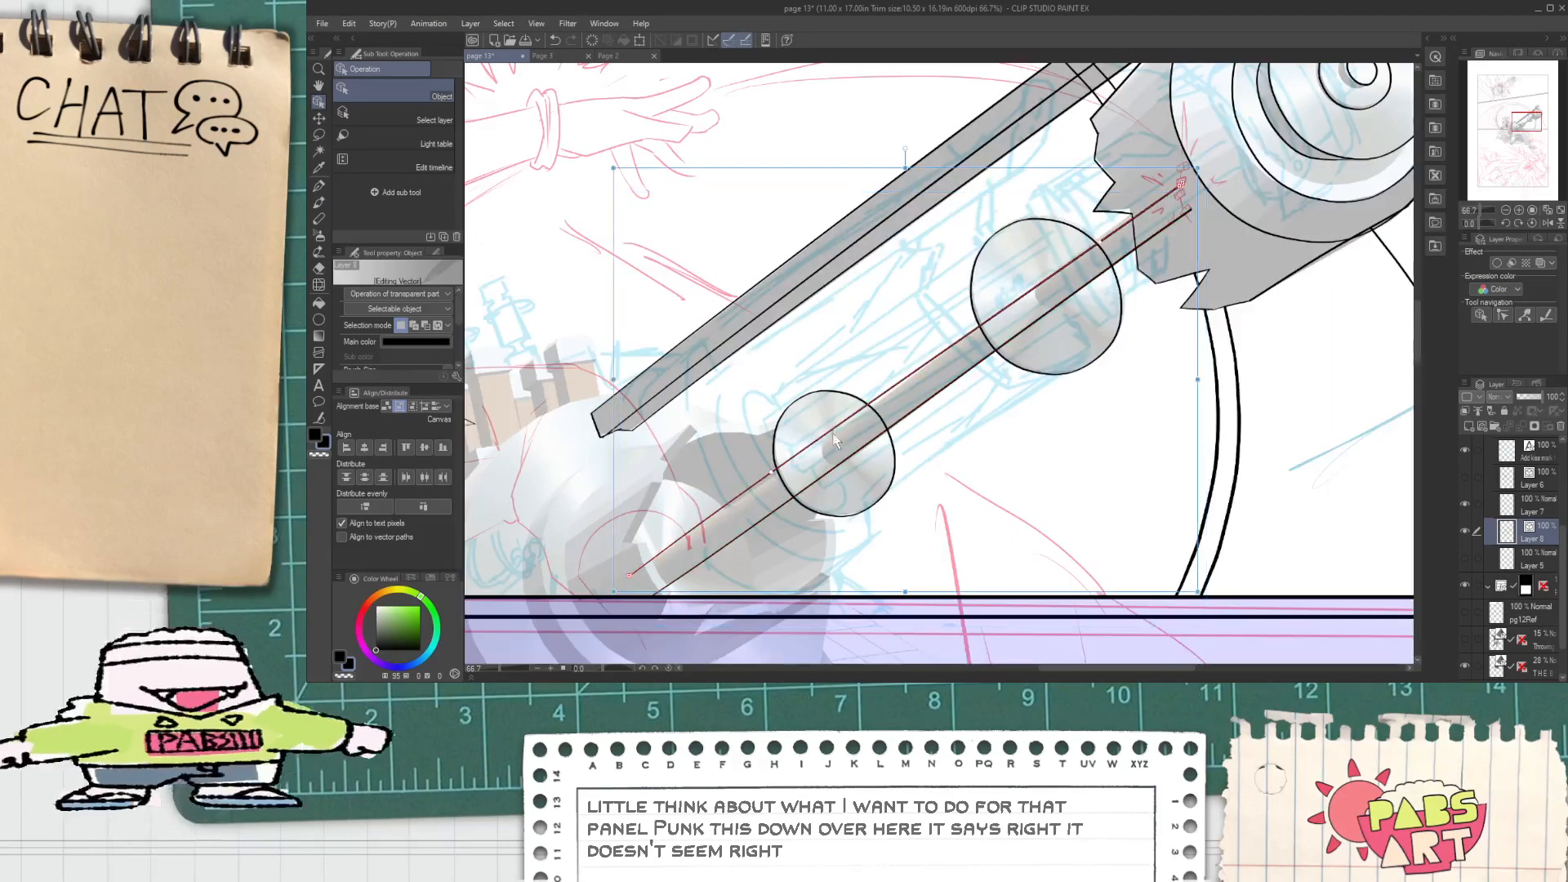
Step: Shift the rod's upper edge line slightly outward and fine-tune its points where it crosses the two discs
drag(830, 438, 820, 431)
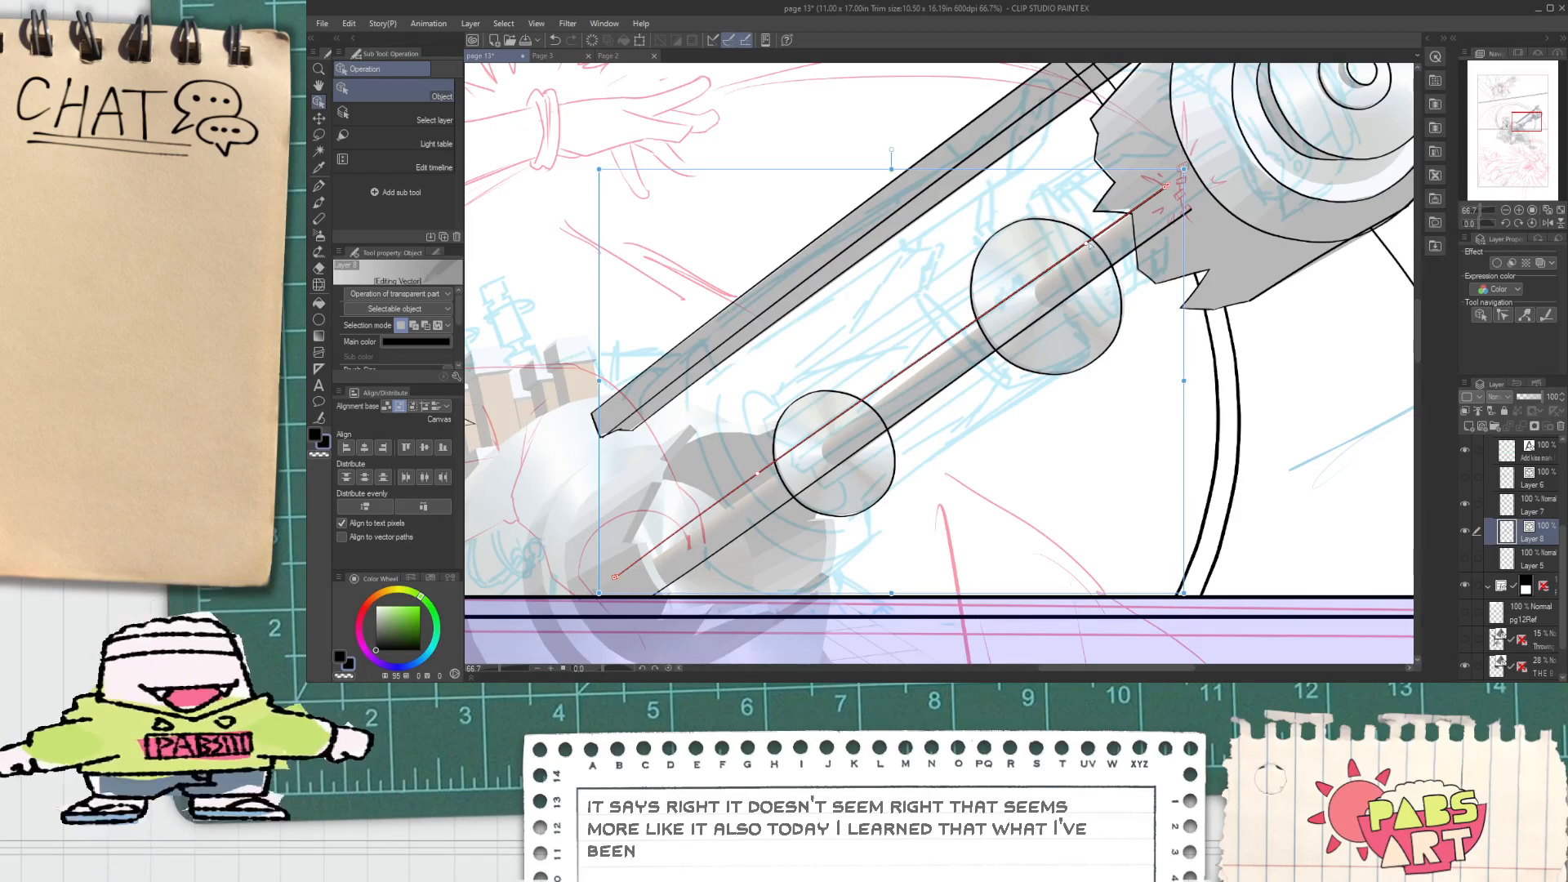
scroll(1111, 228, up, 2)
drag(1084, 245, 1083, 252)
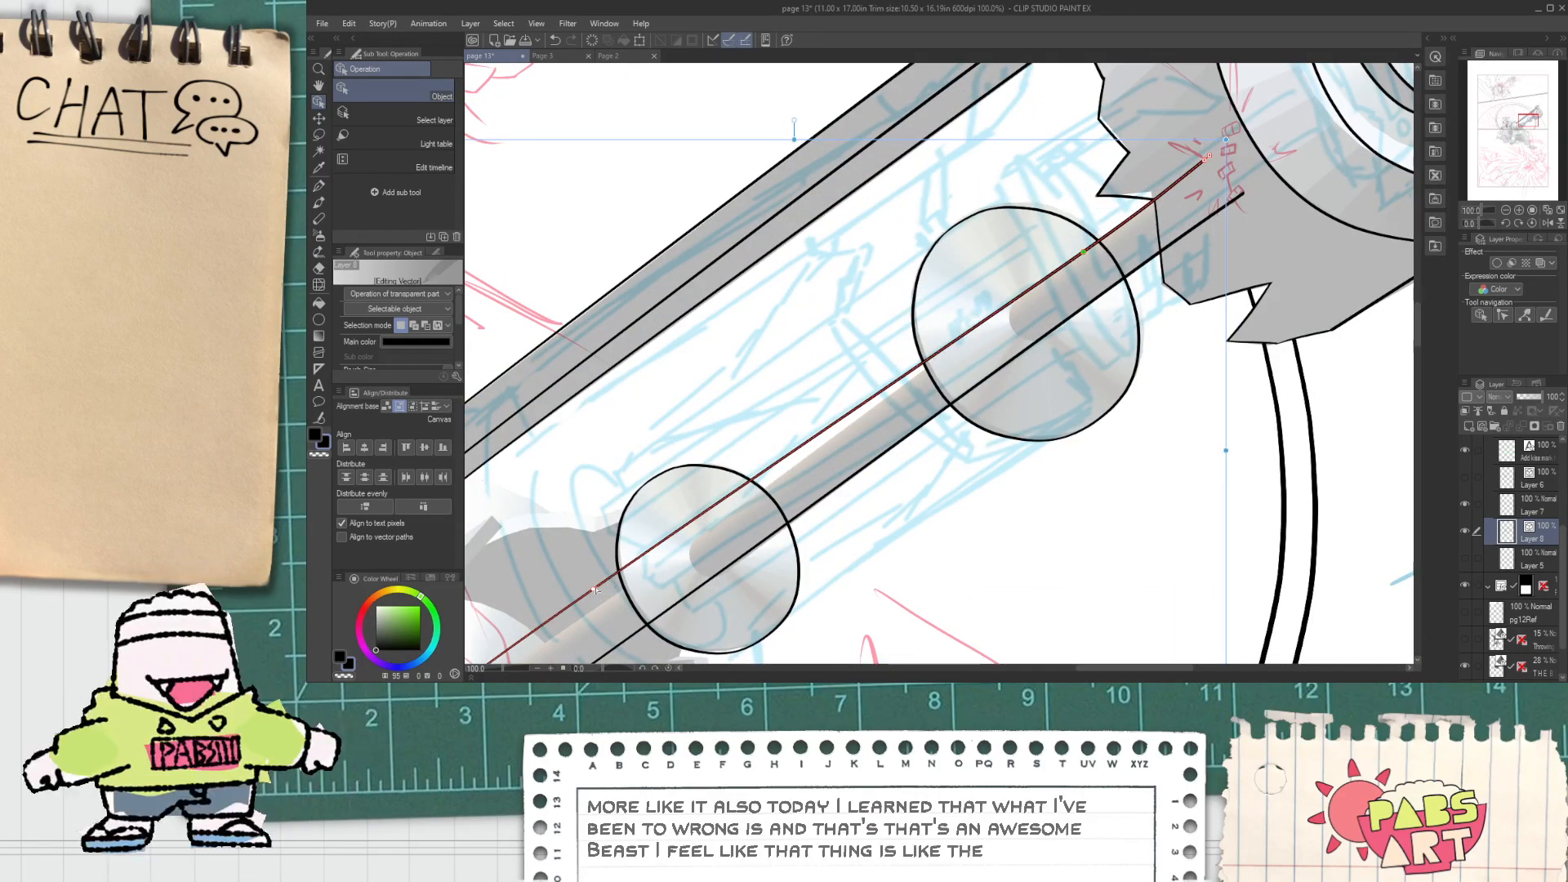
drag(593, 588, 595, 611)
scroll(597, 610, down, 4)
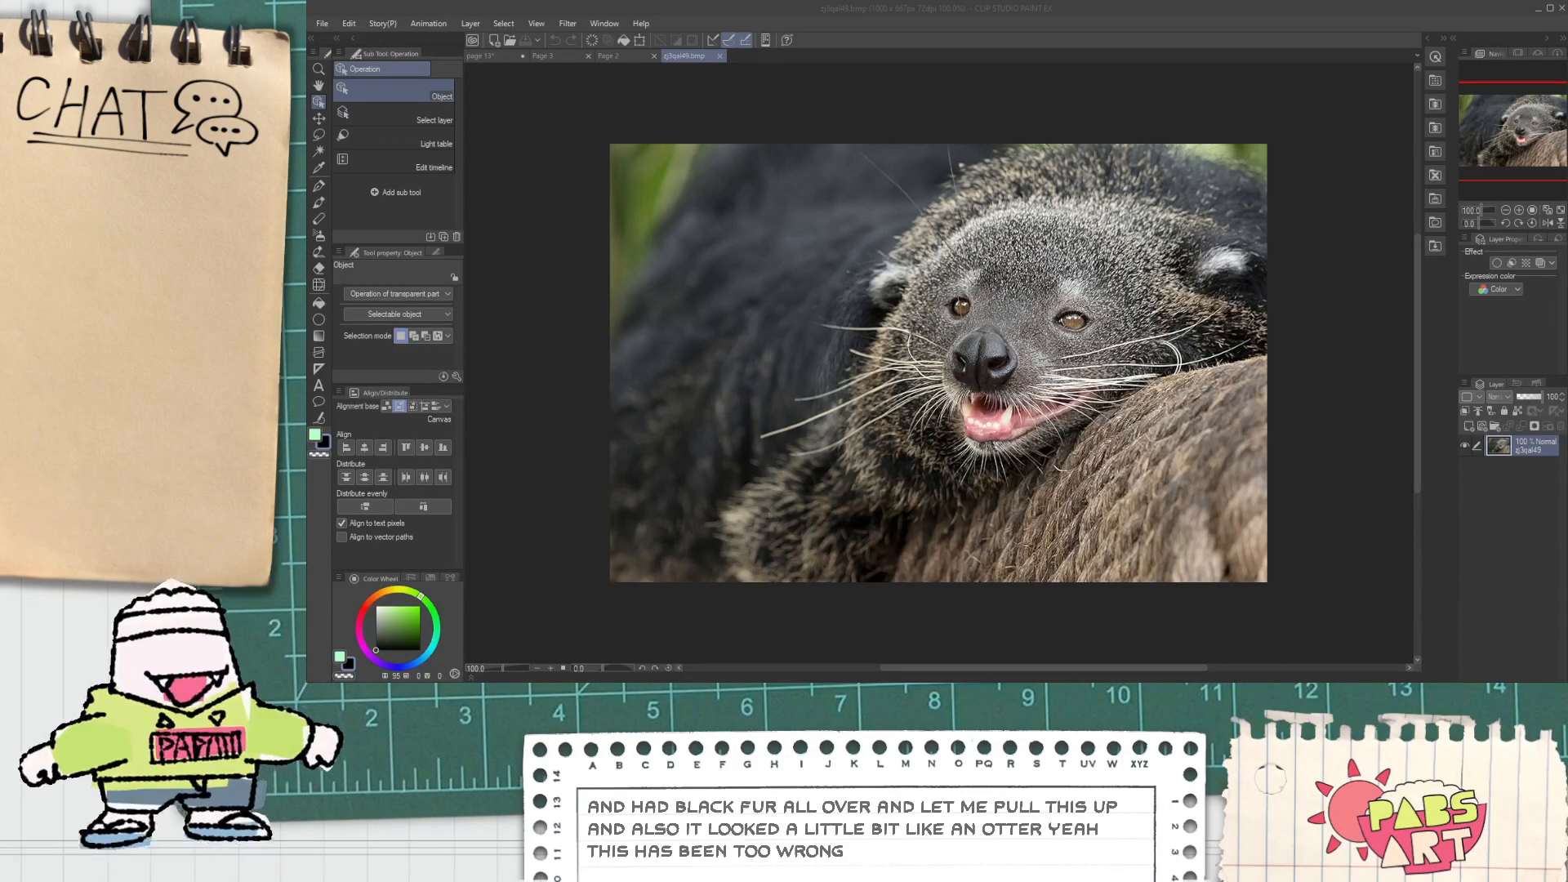
Step: Close the animal photo and return to comic page 13
click(1320, 45)
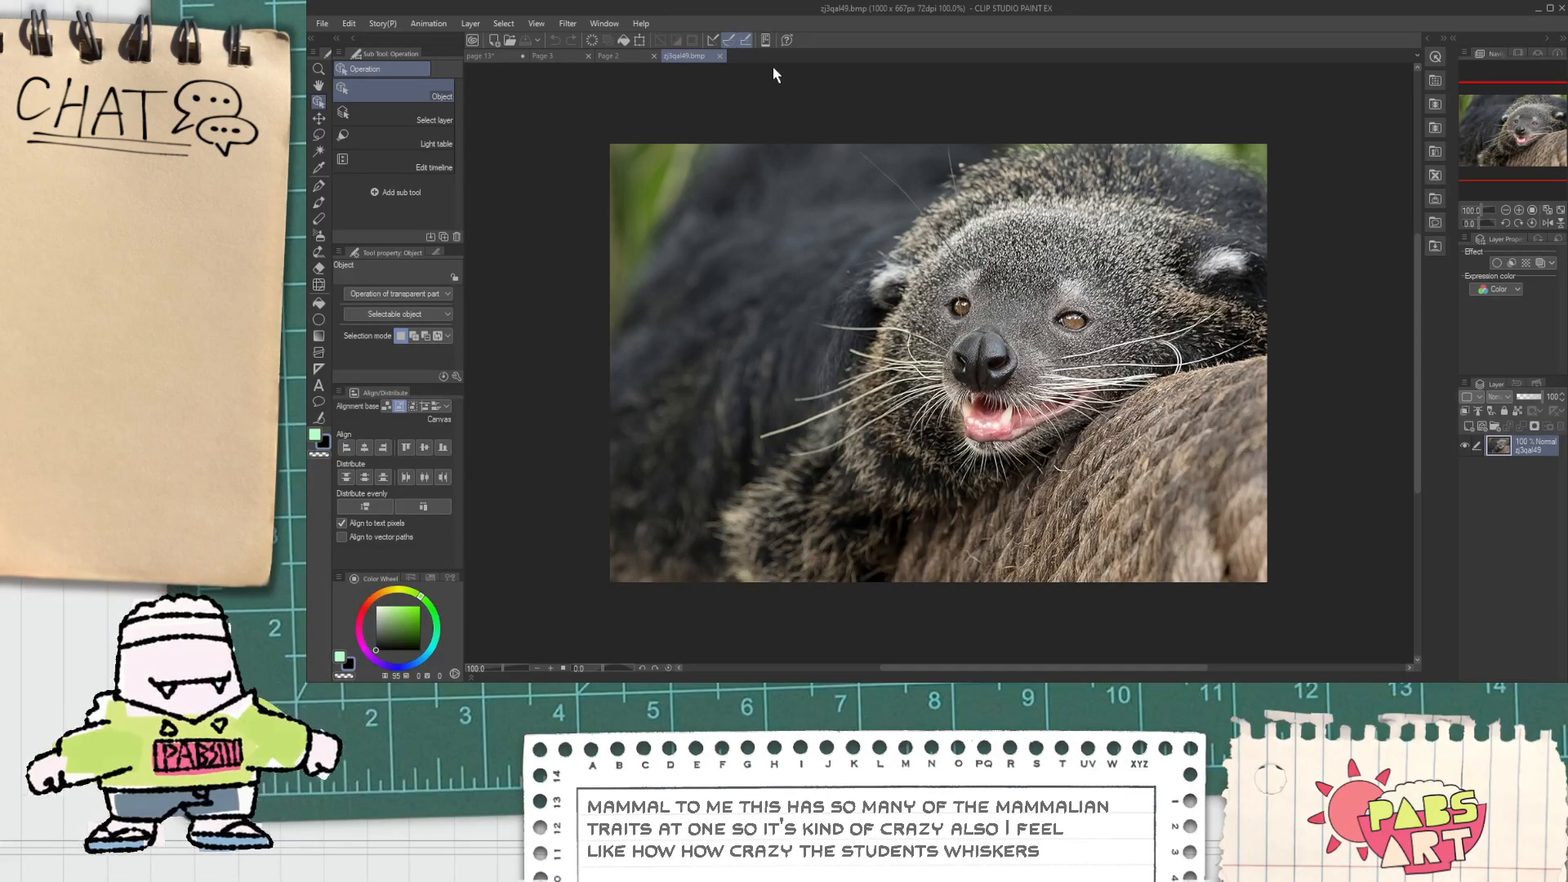
click(719, 55)
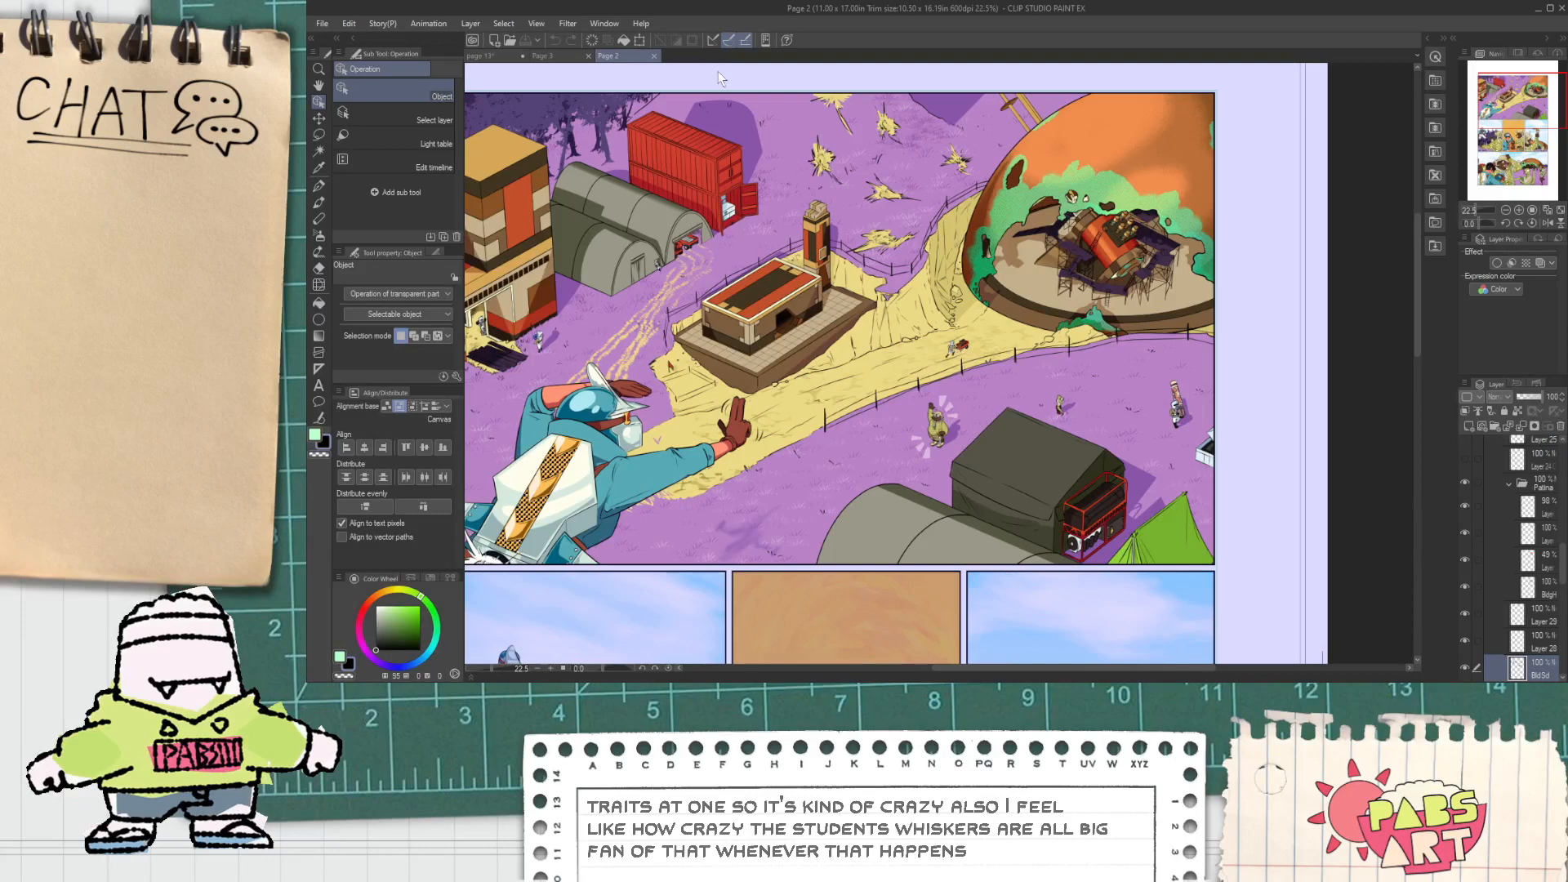
click(498, 57)
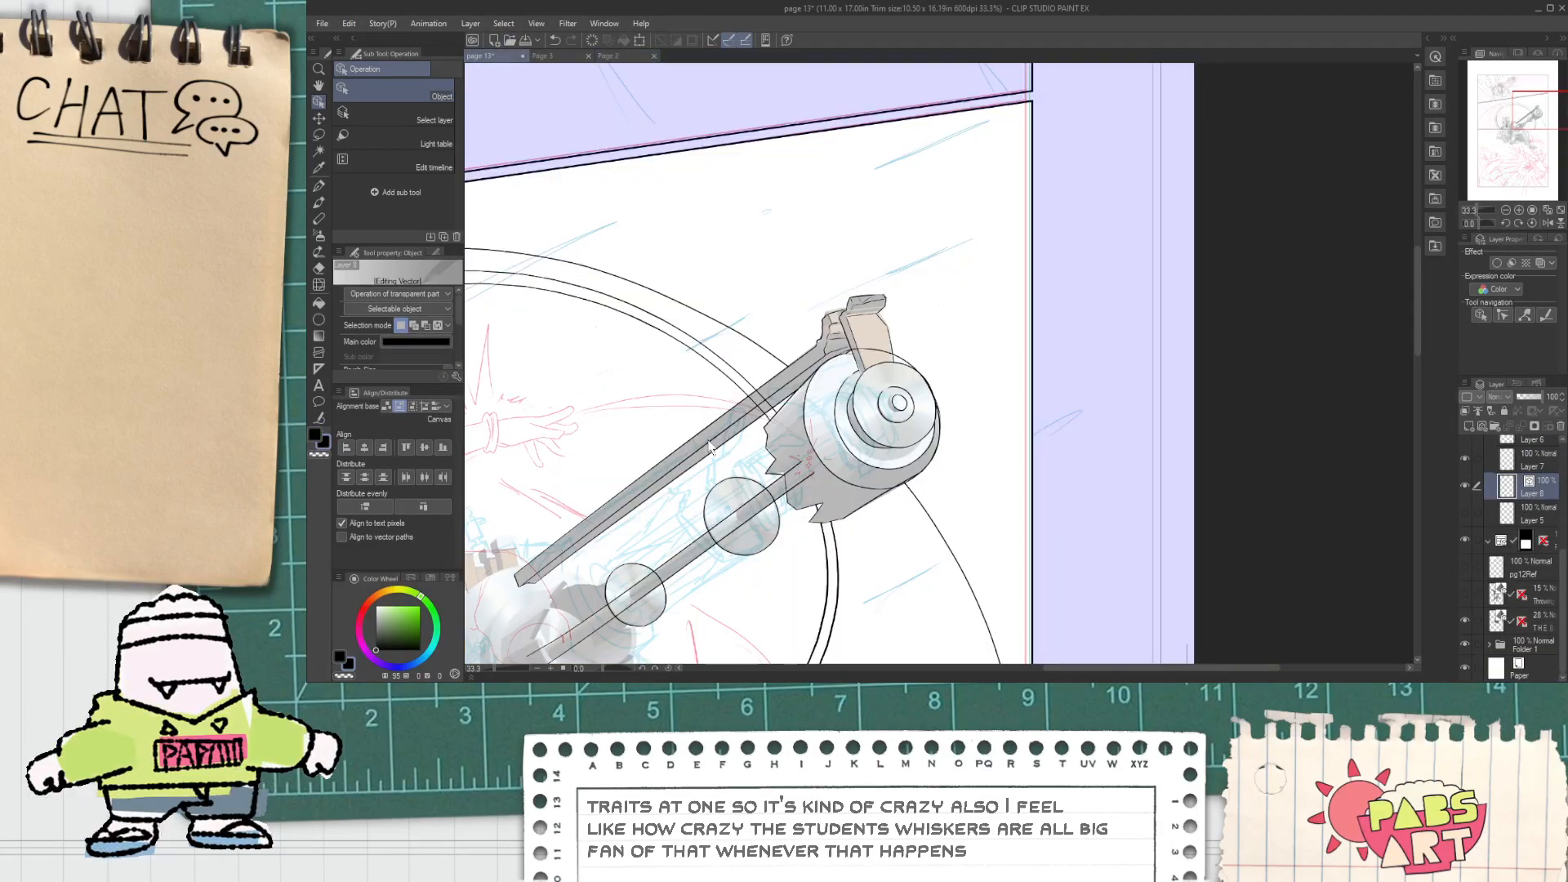
Step: Trim the rod's edge lines where they overrun into the jagged drum with the vector eraser
scroll(710, 447, up, 6)
key(e)
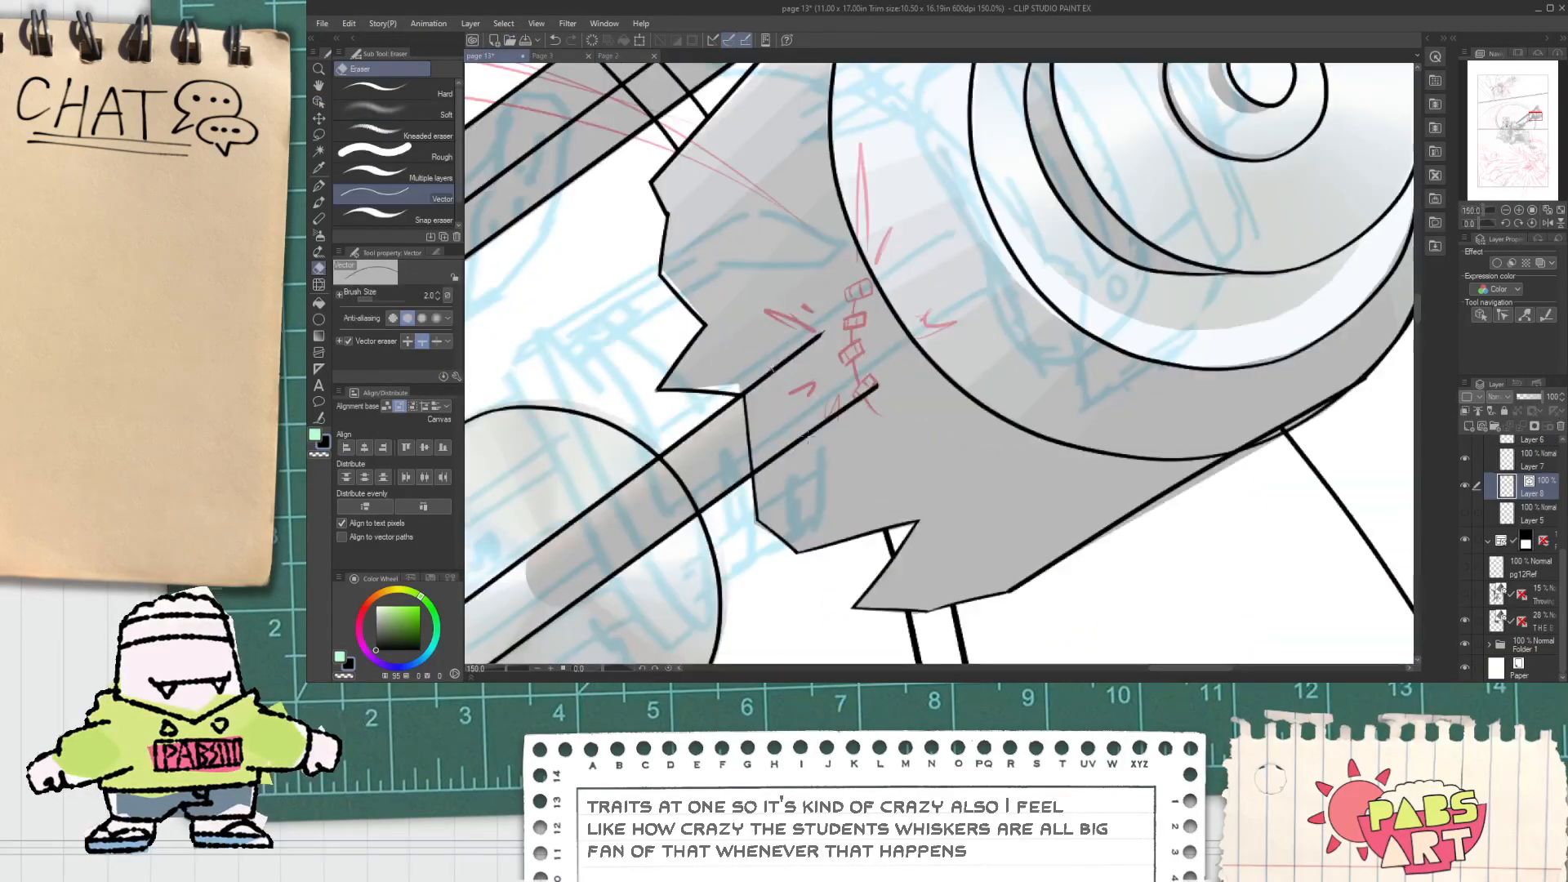
drag(771, 370, 807, 438)
scroll(791, 418, down, 3)
Step: Ink a rounded rod end inside the larger disc and erase the rod's edge lines between it and the disc's lower rim
key(space)
drag(599, 551, 775, 400)
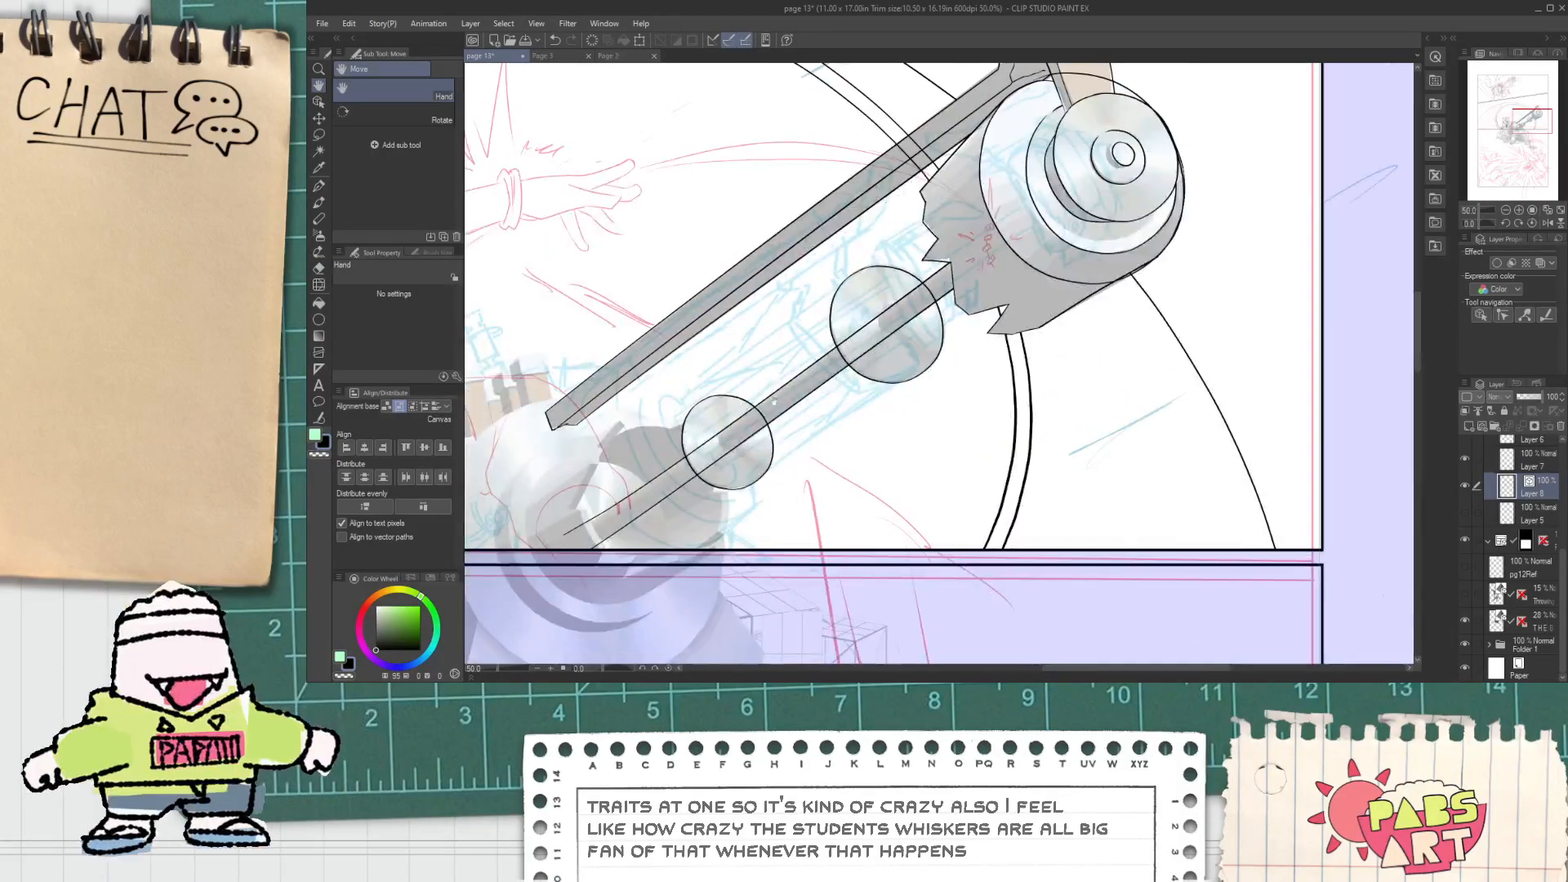
scroll(747, 417, up, 1)
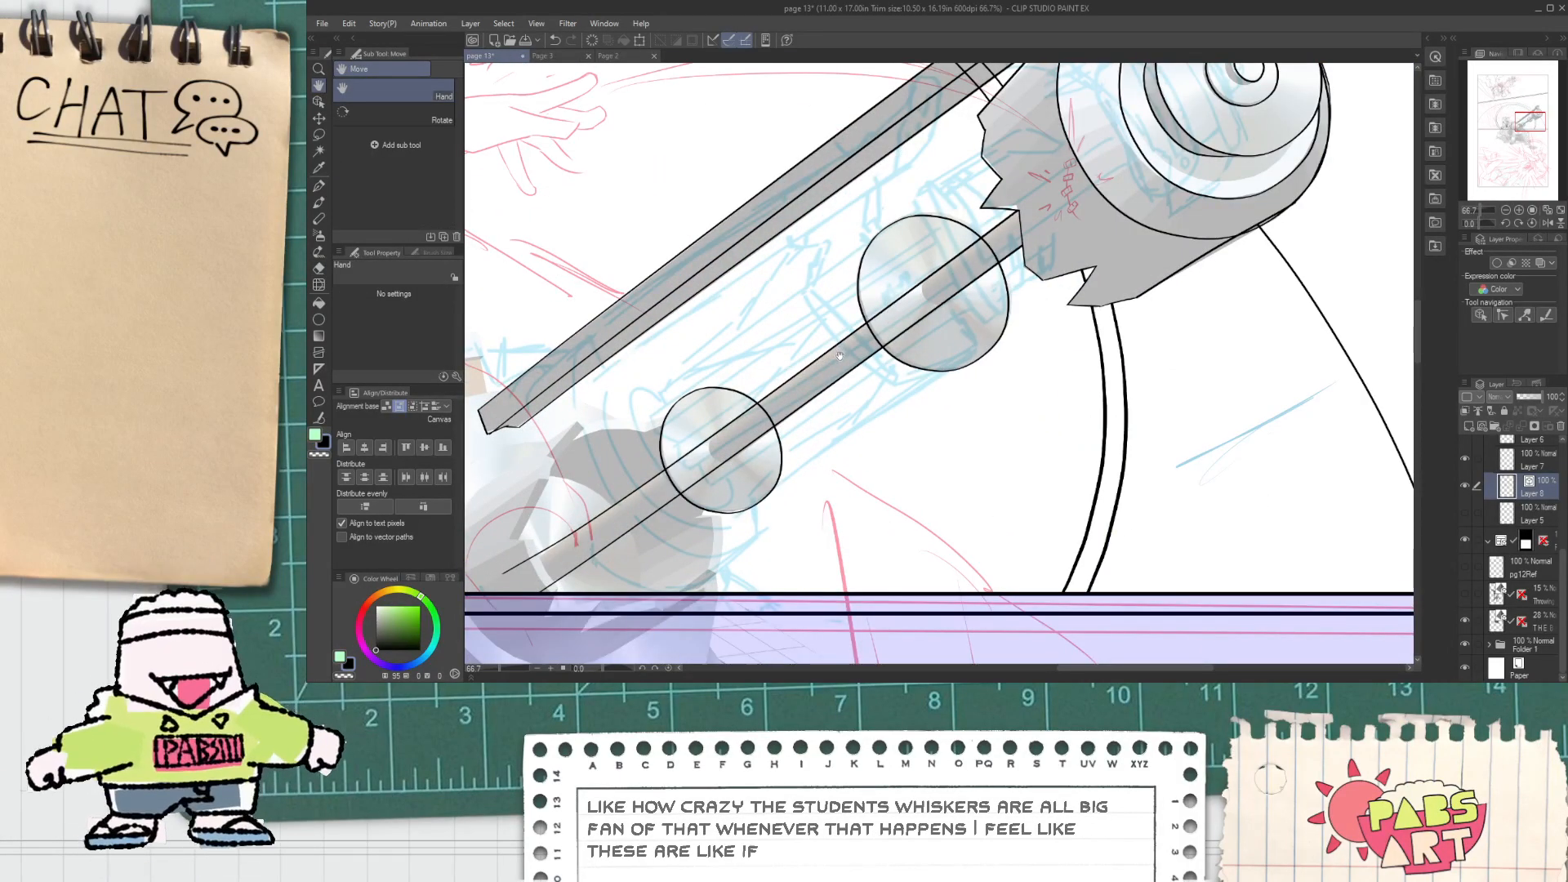
scroll(944, 279, up, 1)
key(p)
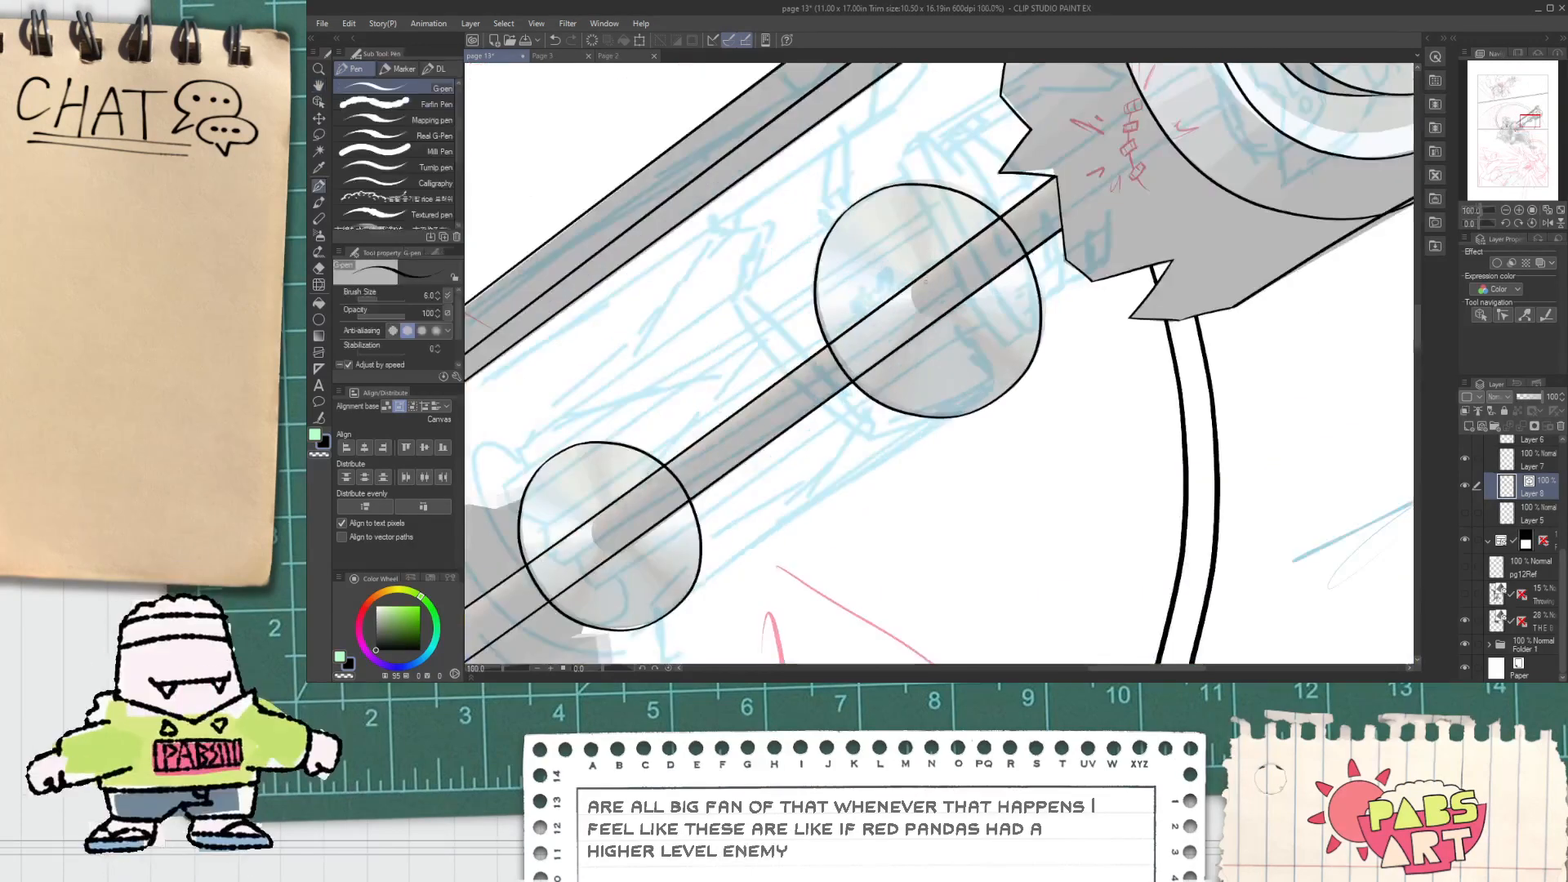
scroll(924, 283, up, 4)
drag(943, 251, 1078, 453)
key(ctrl+z)
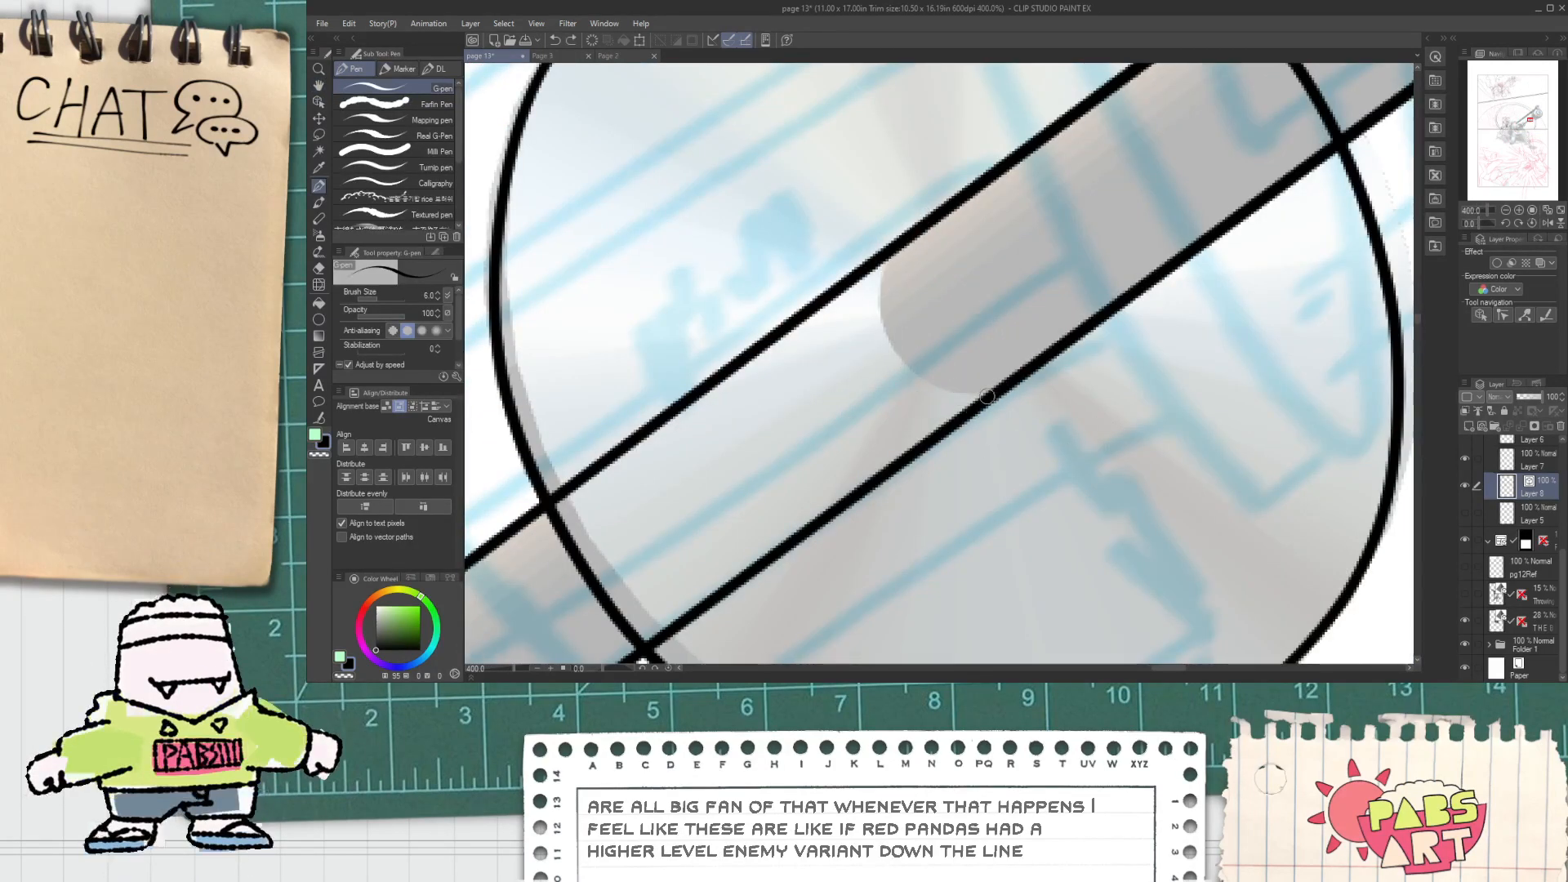
mouse_move(985, 396)
mouse_down()
mouse_move(976, 162)
mouse_move(944, 149)
mouse_move(944, 170)
mouse_up()
key(o)
click(911, 303)
click(997, 443)
key(e)
mouse_move(807, 309)
mouse_down()
mouse_move(881, 552)
mouse_move(915, 435)
mouse_move(1174, 214)
mouse_up()
Step: Ink a rounded rod end inside the smaller disc and erase the rod's edge lines crossing the rest of that disc
scroll(858, 535, down, 3)
key(space)
drag(766, 482, 849, 347)
scroll(850, 346, up, 3)
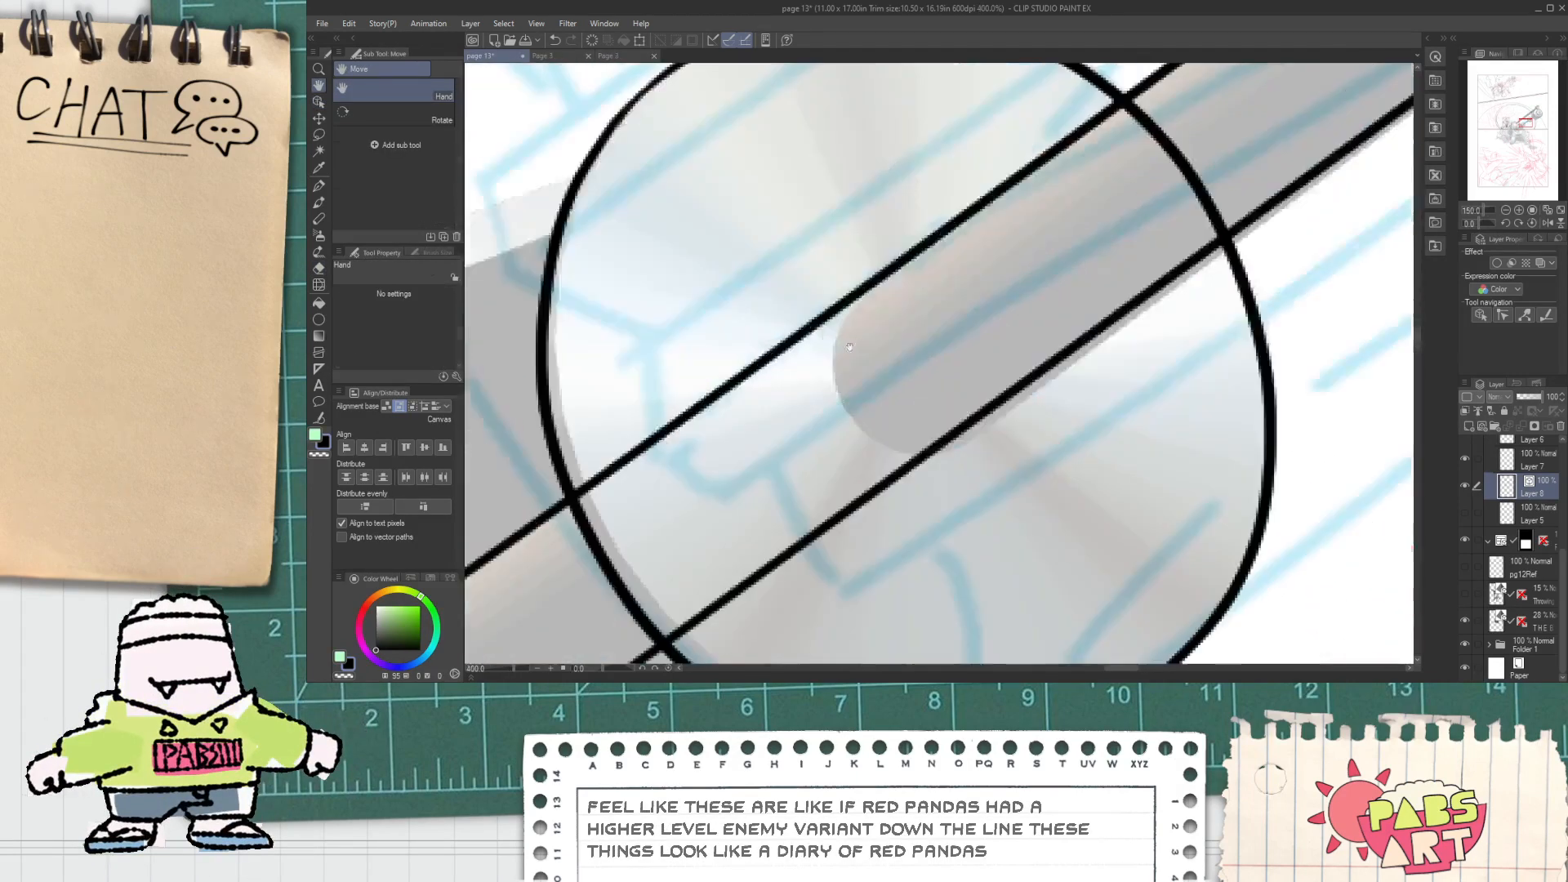
scroll(850, 346, up, 2)
key(p)
mouse_move(830, 283)
mouse_down()
mouse_move(934, 569)
mouse_move(1045, 556)
mouse_up()
key(e)
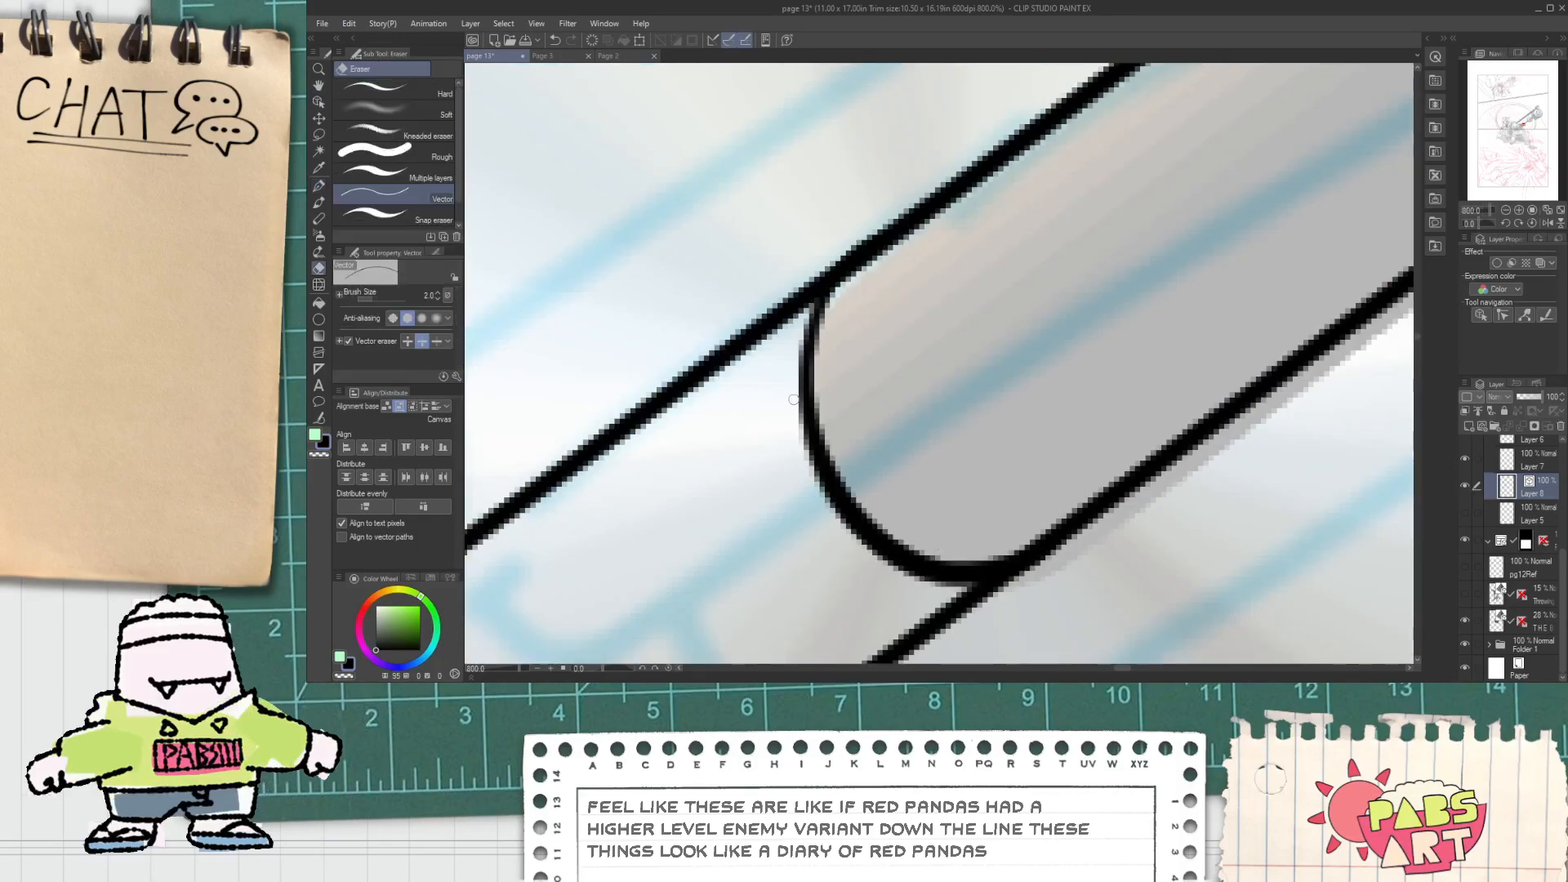
scroll(793, 399, down, 2)
scroll(769, 531, down, 4)
Step: Ink a curved outline on the grey machine base beside the rod's lower end, running down to the panel border
key(space)
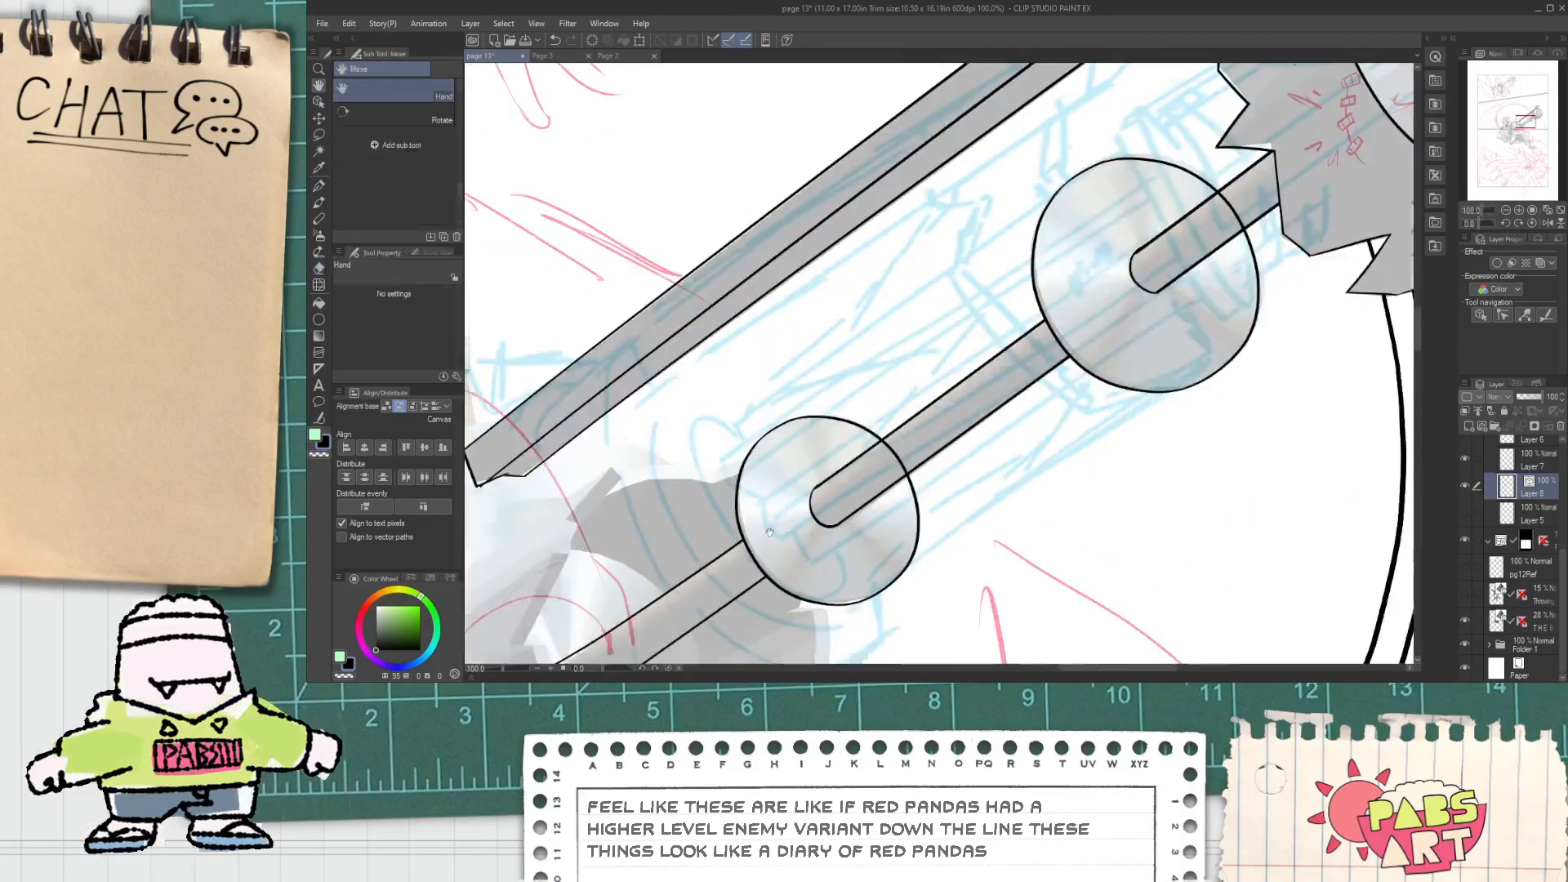
drag(770, 532, 1137, 346)
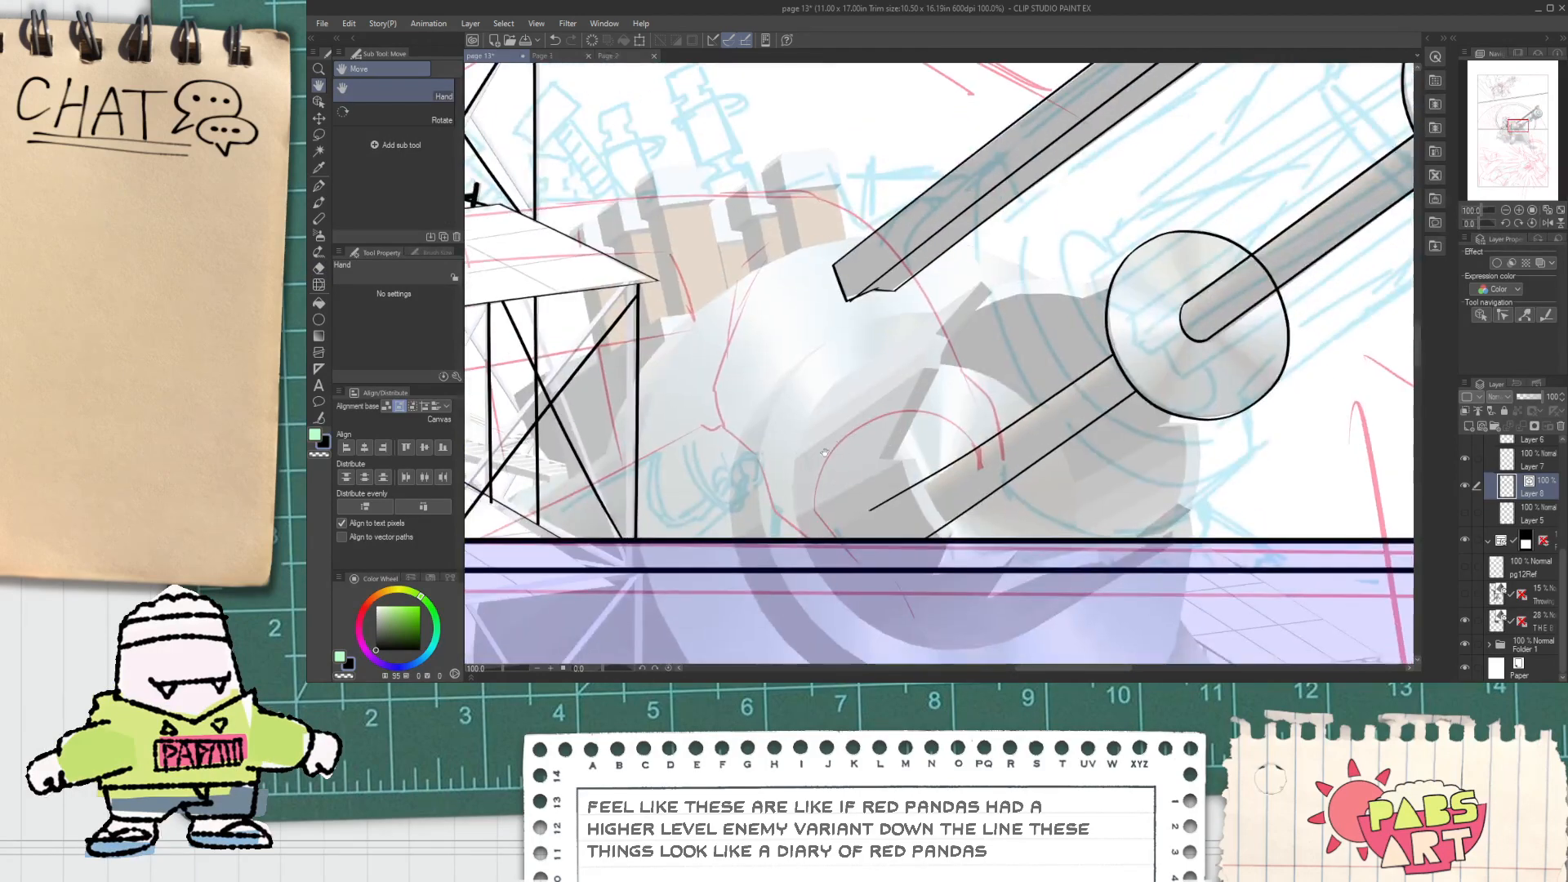
scroll(825, 452, up, 1)
drag(836, 300, 766, 536)
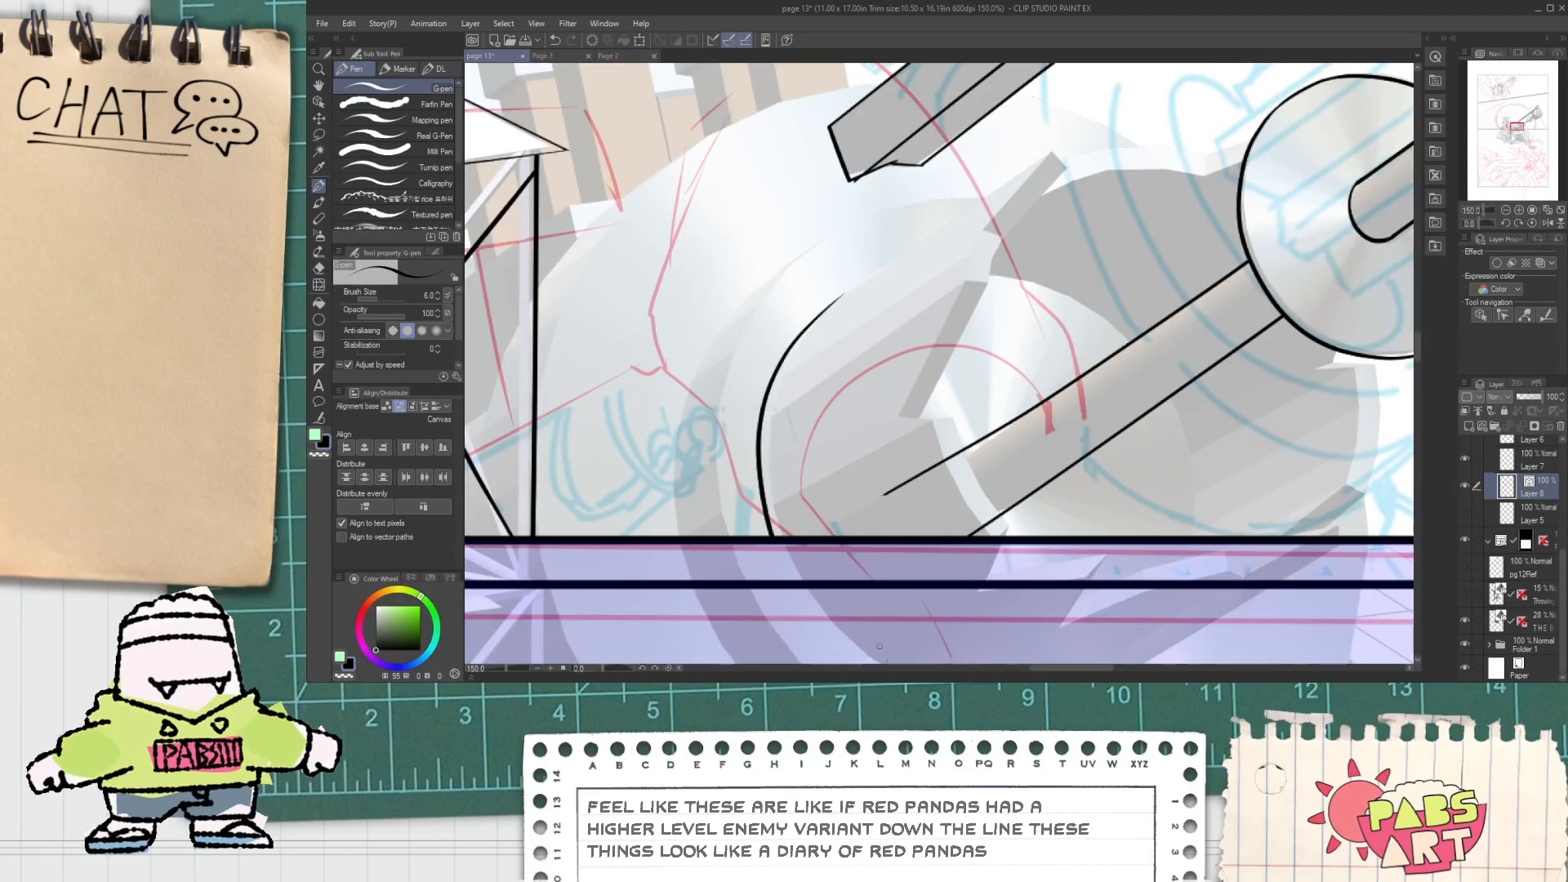
key(ctrl+z)
mouse_move(853, 289)
mouse_down()
mouse_move(780, 536)
mouse_move(893, 276)
mouse_up()
key(ctrl+z)
Step: Reshape the new curve on the machine base slightly so that it fits the grey reference
ctrl+click(771, 405)
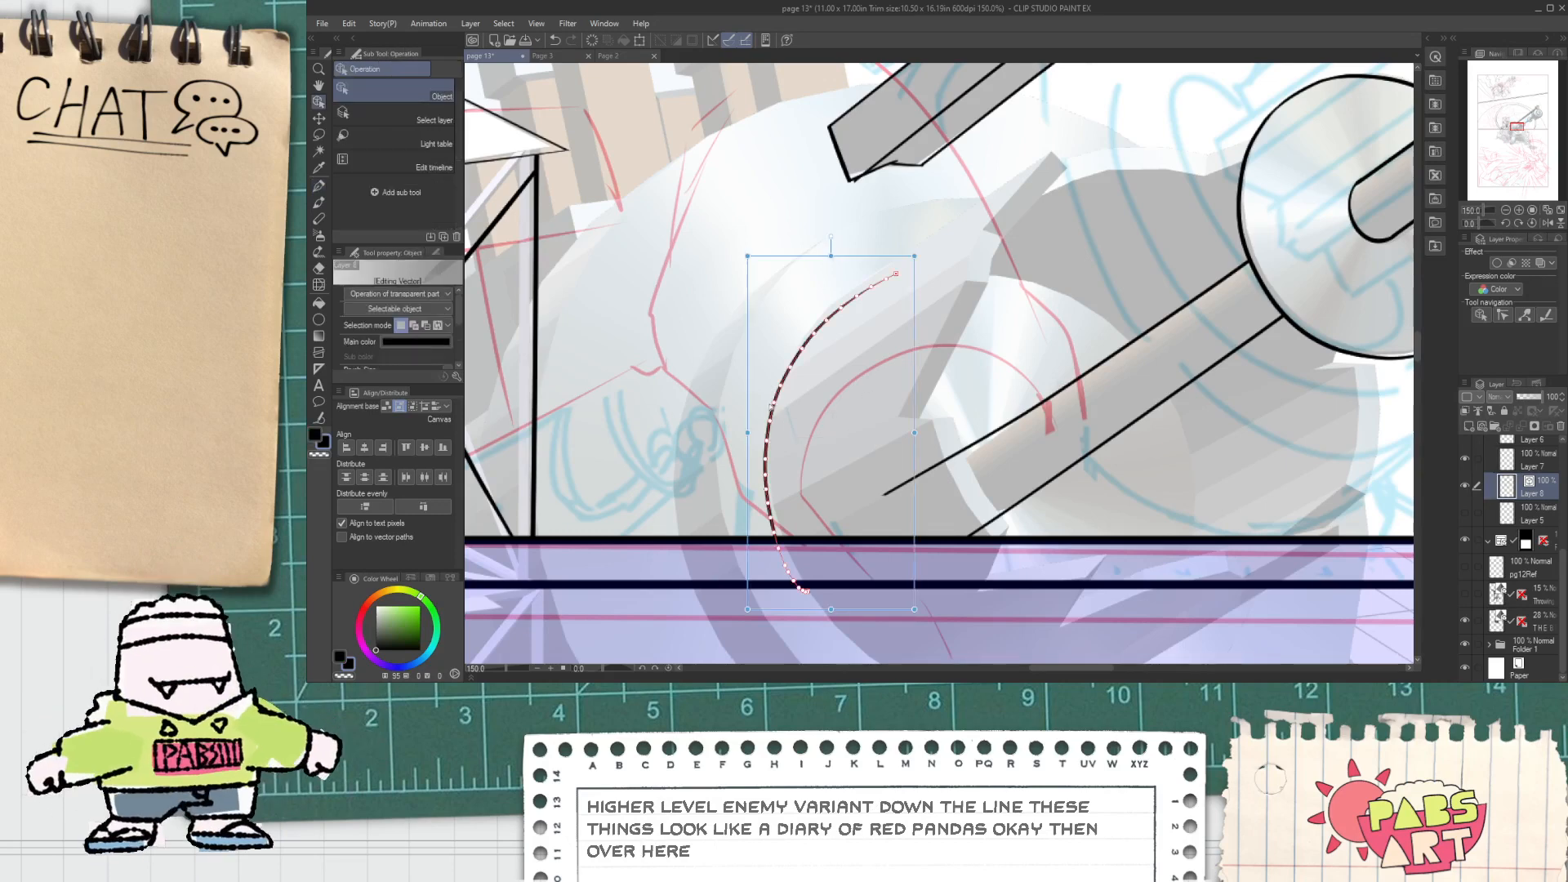
drag(918, 396, 922, 391)
click(975, 351)
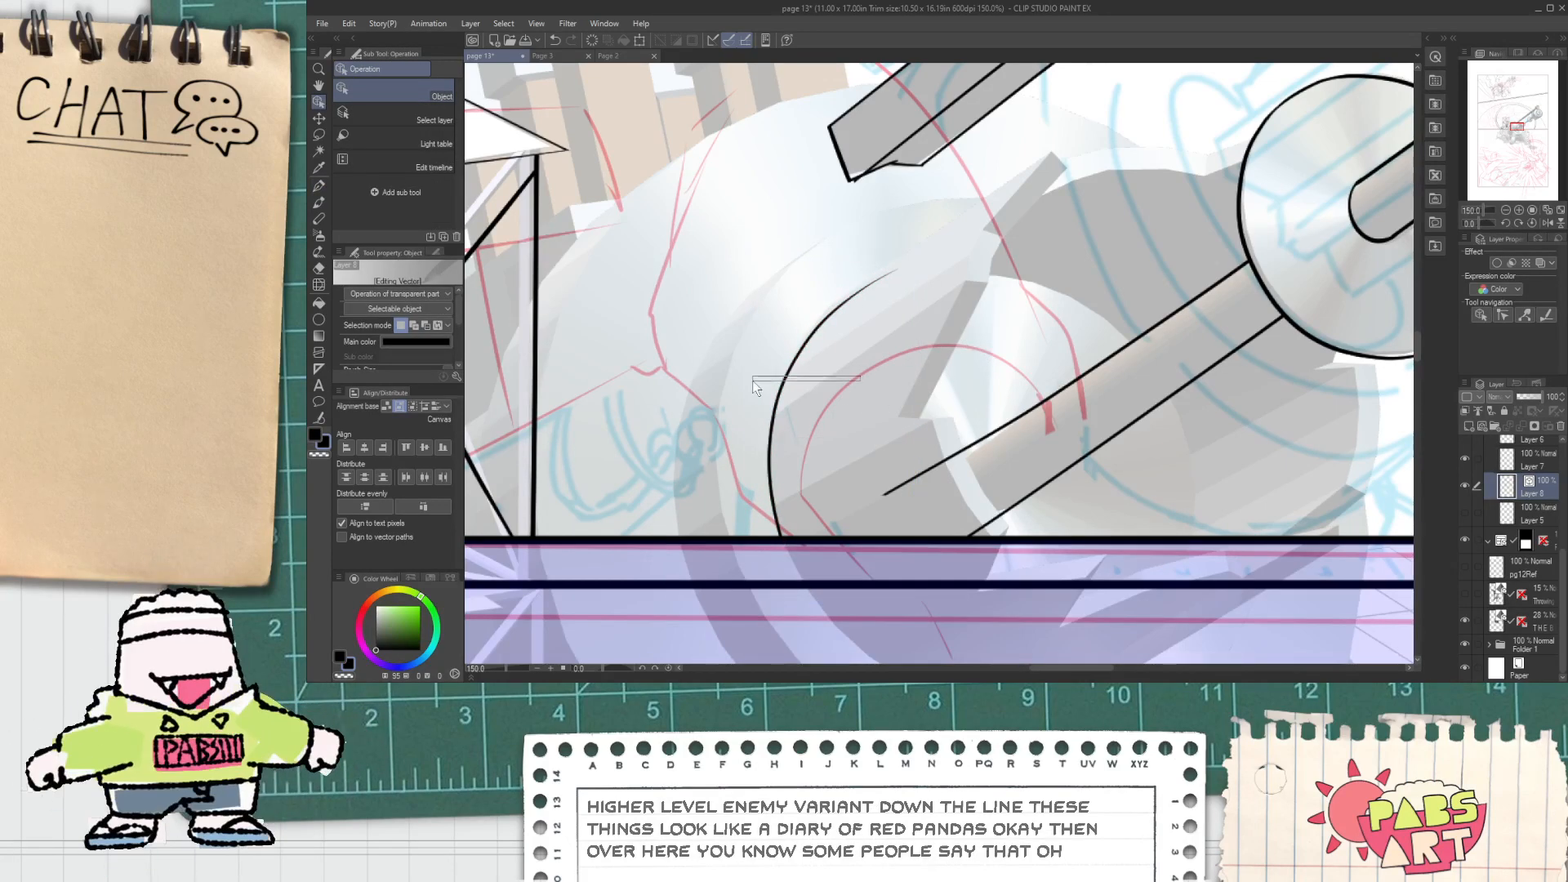
drag(752, 381, 748, 381)
drag(923, 379, 923, 373)
click(963, 349)
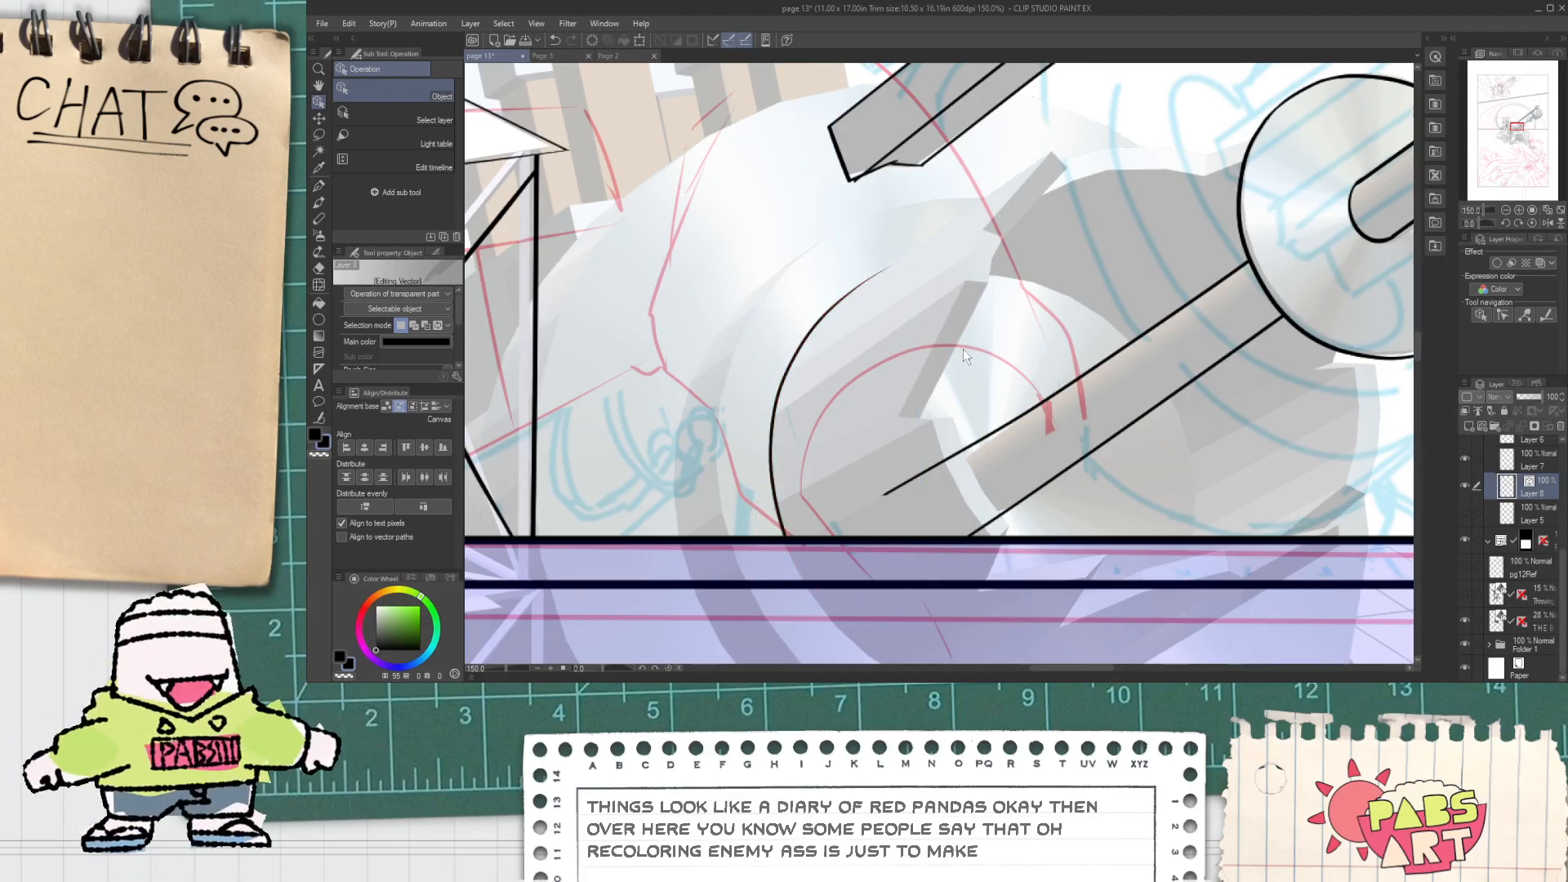
Step: Ink a straight edge from the top of the base's curve up past the arm's end, and erase the curve's leftover tip
scroll(838, 316, up, 1)
scroll(838, 316, down, 1)
key(p)
mouse_move(888, 287)
mouse_down()
mouse_move(872, 350)
mouse_move(1169, 103)
mouse_up()
scroll(874, 347, up, 1)
key(ctrl+z)
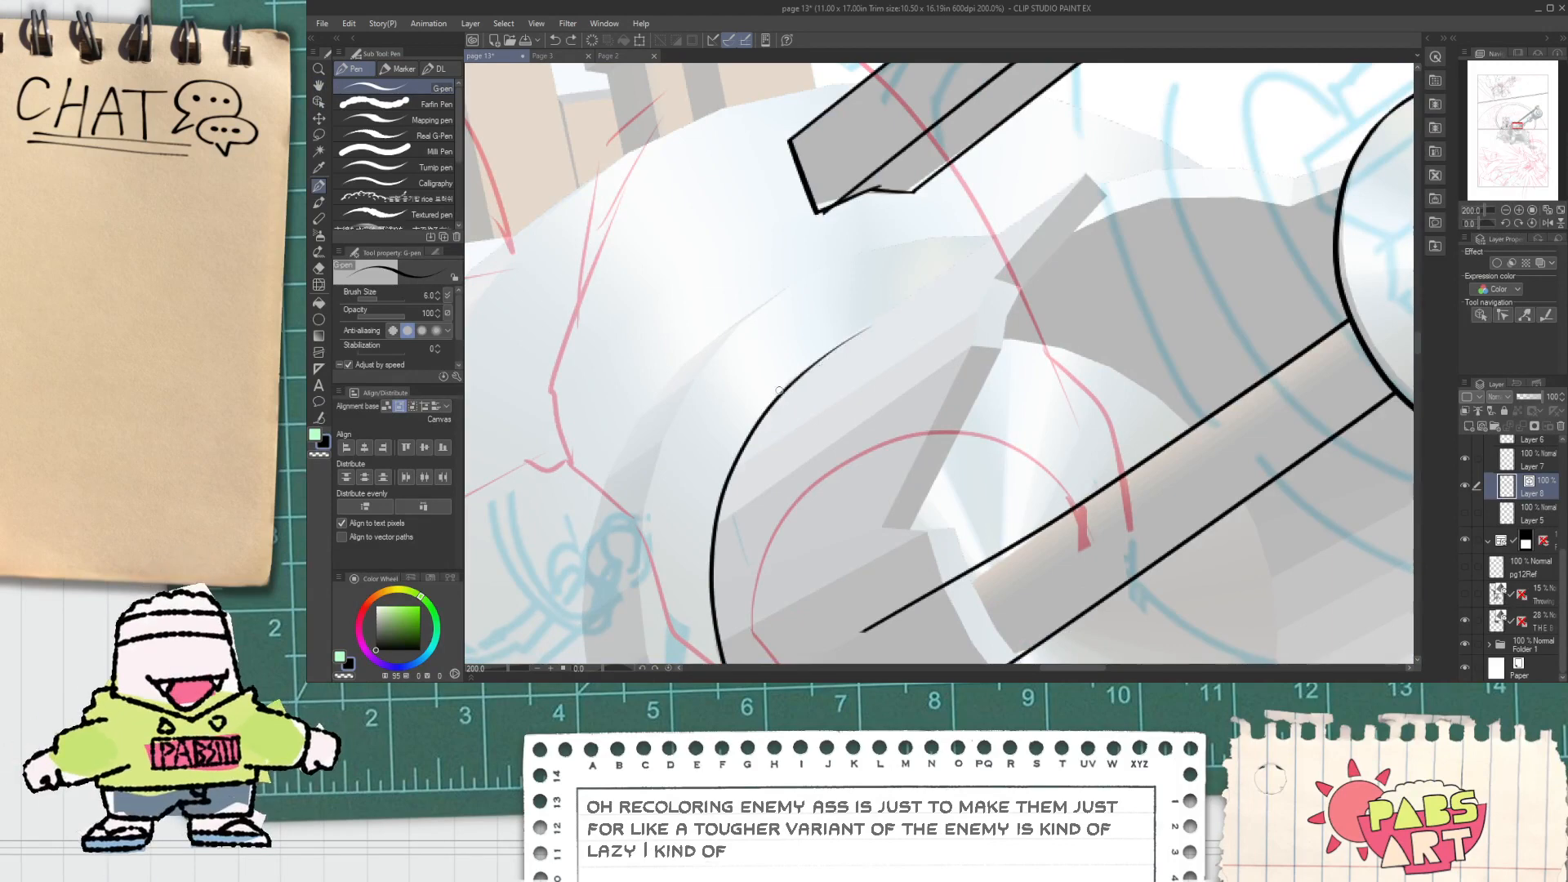
drag(775, 393, 1180, 114)
key(ctrl+z)
drag(789, 390, 1169, 115)
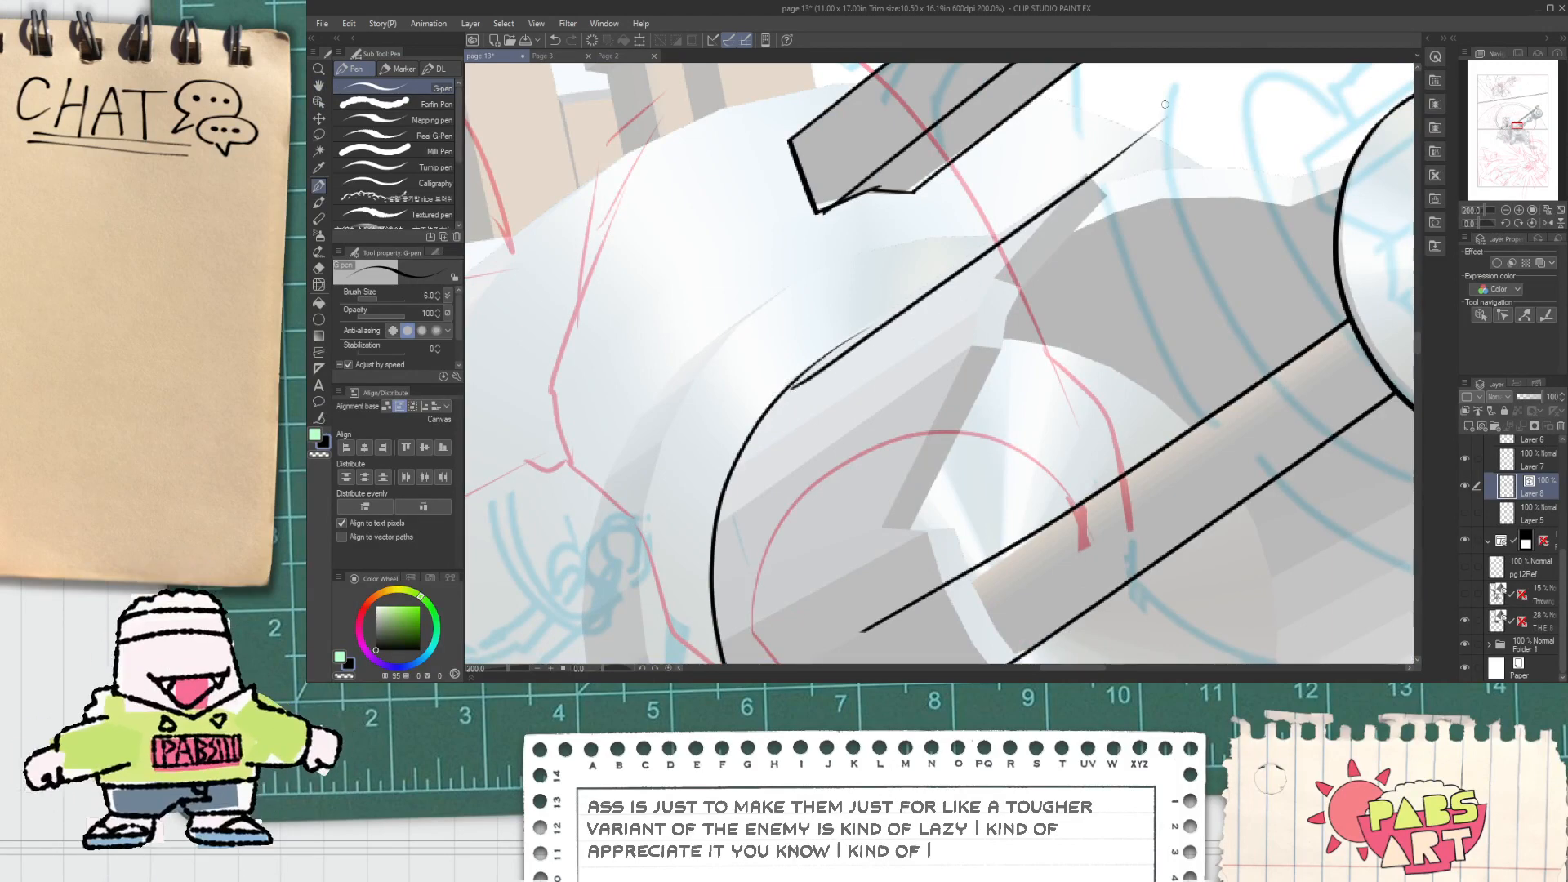
key(ctrl+z)
drag(783, 390, 1233, 65)
key(e)
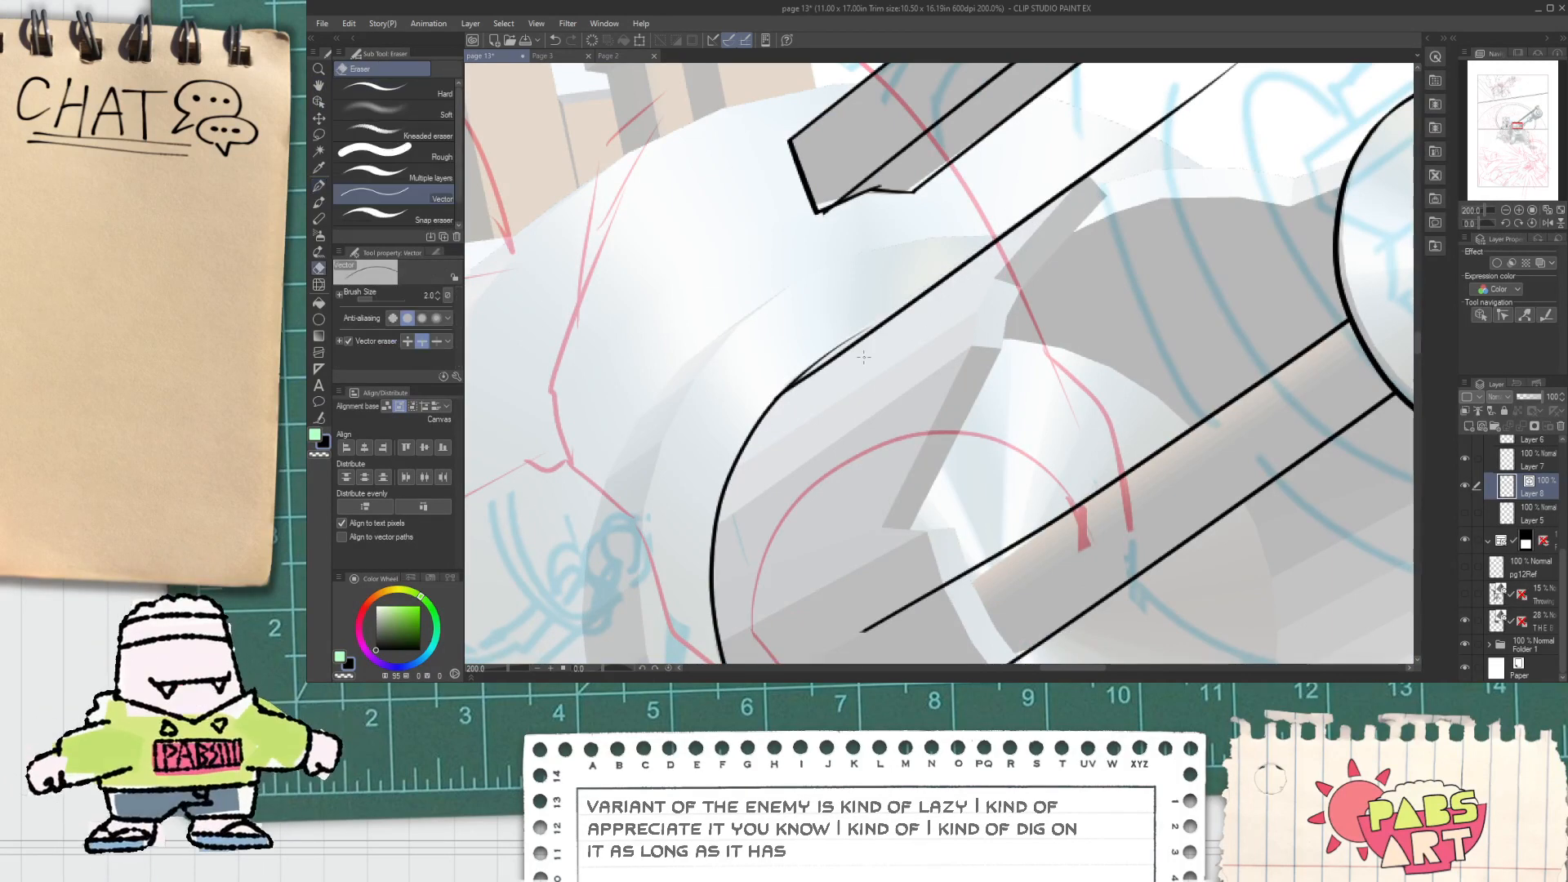
drag(838, 333, 842, 351)
Step: Ink the short end and underside of the base's pointed bar and trim the lines overrunning its tip
scroll(882, 295, down, 1)
key(space)
mouse_move(1045, 190)
mouse_down()
mouse_move(1025, 168)
mouse_move(1083, 292)
mouse_up()
scroll(1026, 168, up, 1)
scroll(1016, 172, up, 2)
scroll(1073, 293, down, 2)
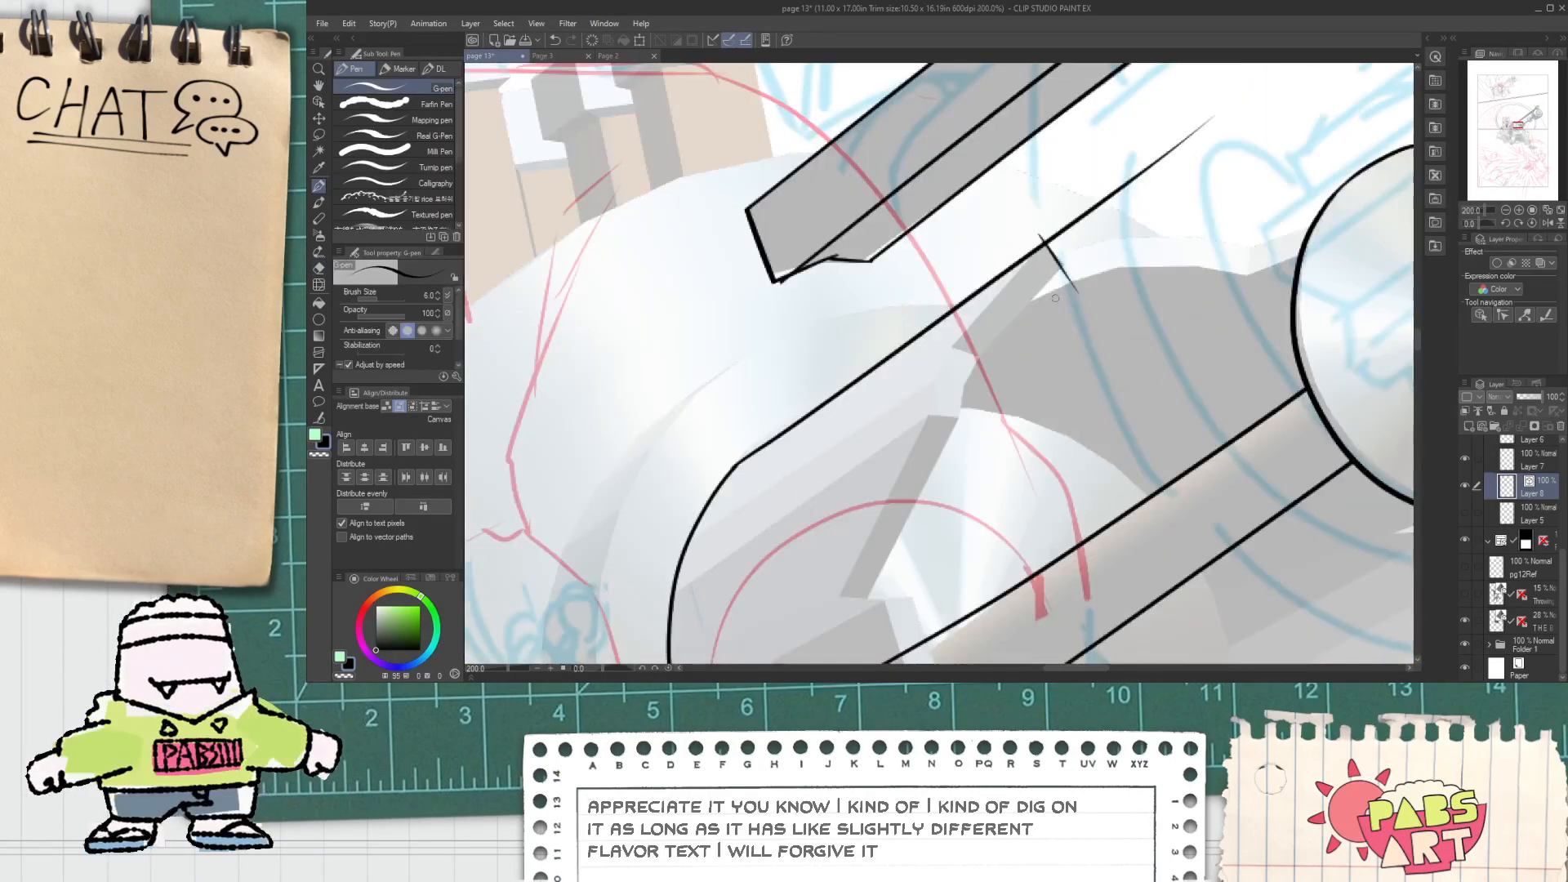
key(space)
drag(1003, 346, 1010, 291)
scroll(1010, 291, up, 2)
mouse_move(925, 430)
mouse_down()
mouse_move(943, 360)
mouse_move(1198, 63)
mouse_up()
key(e)
drag(1147, 174, 1150, 89)
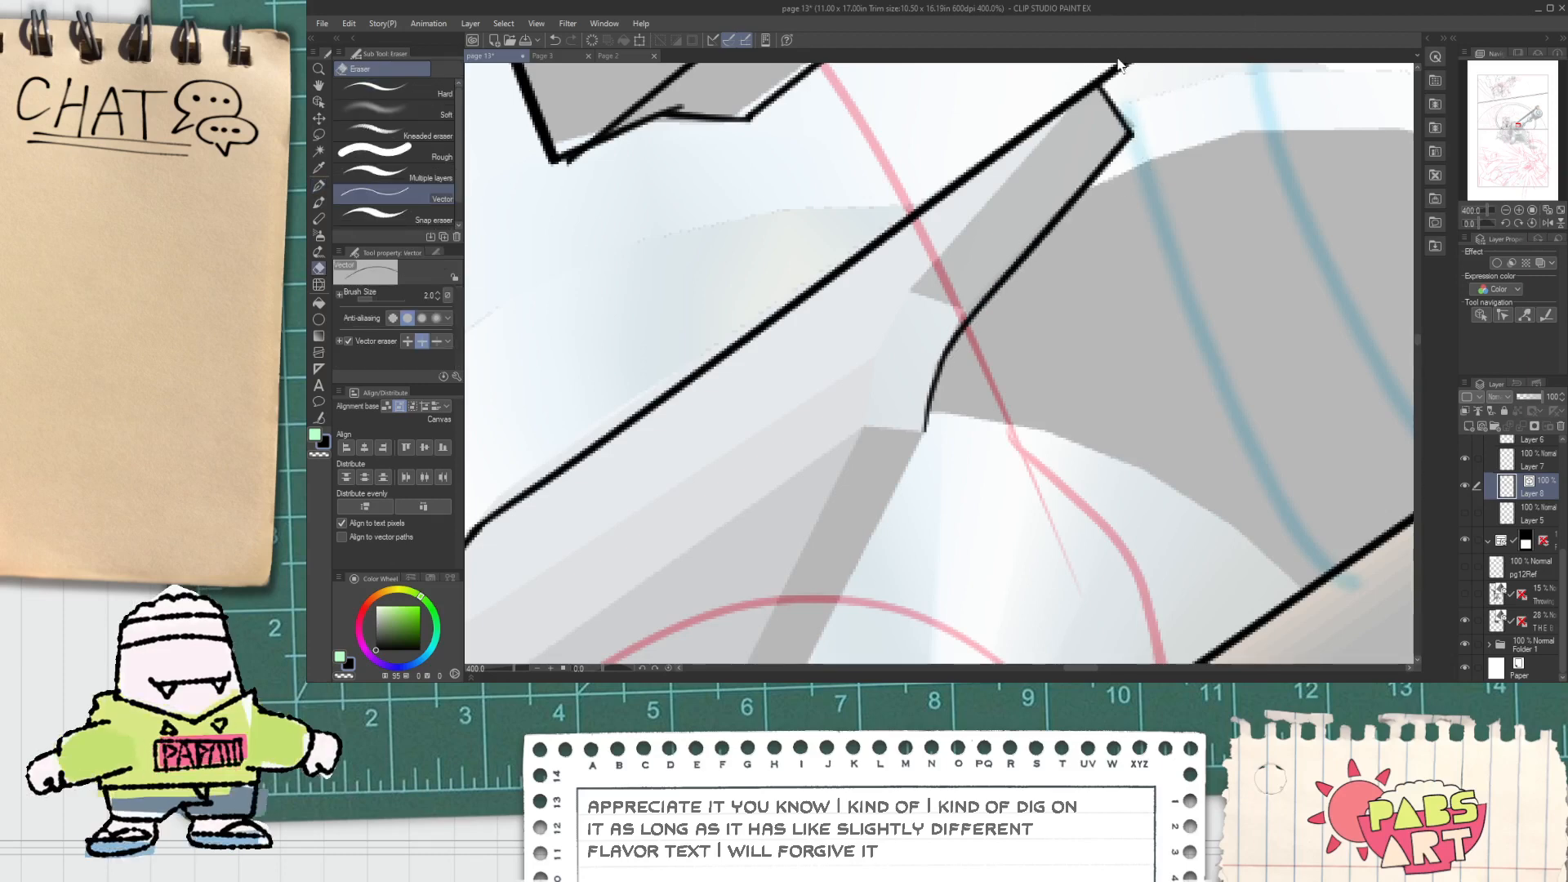
Step: Ink the slanted inner edge from the underside of the pointed bar down toward the rod's lower end
key(space)
scroll(968, 362, down, 2)
drag(969, 362, 971, 352)
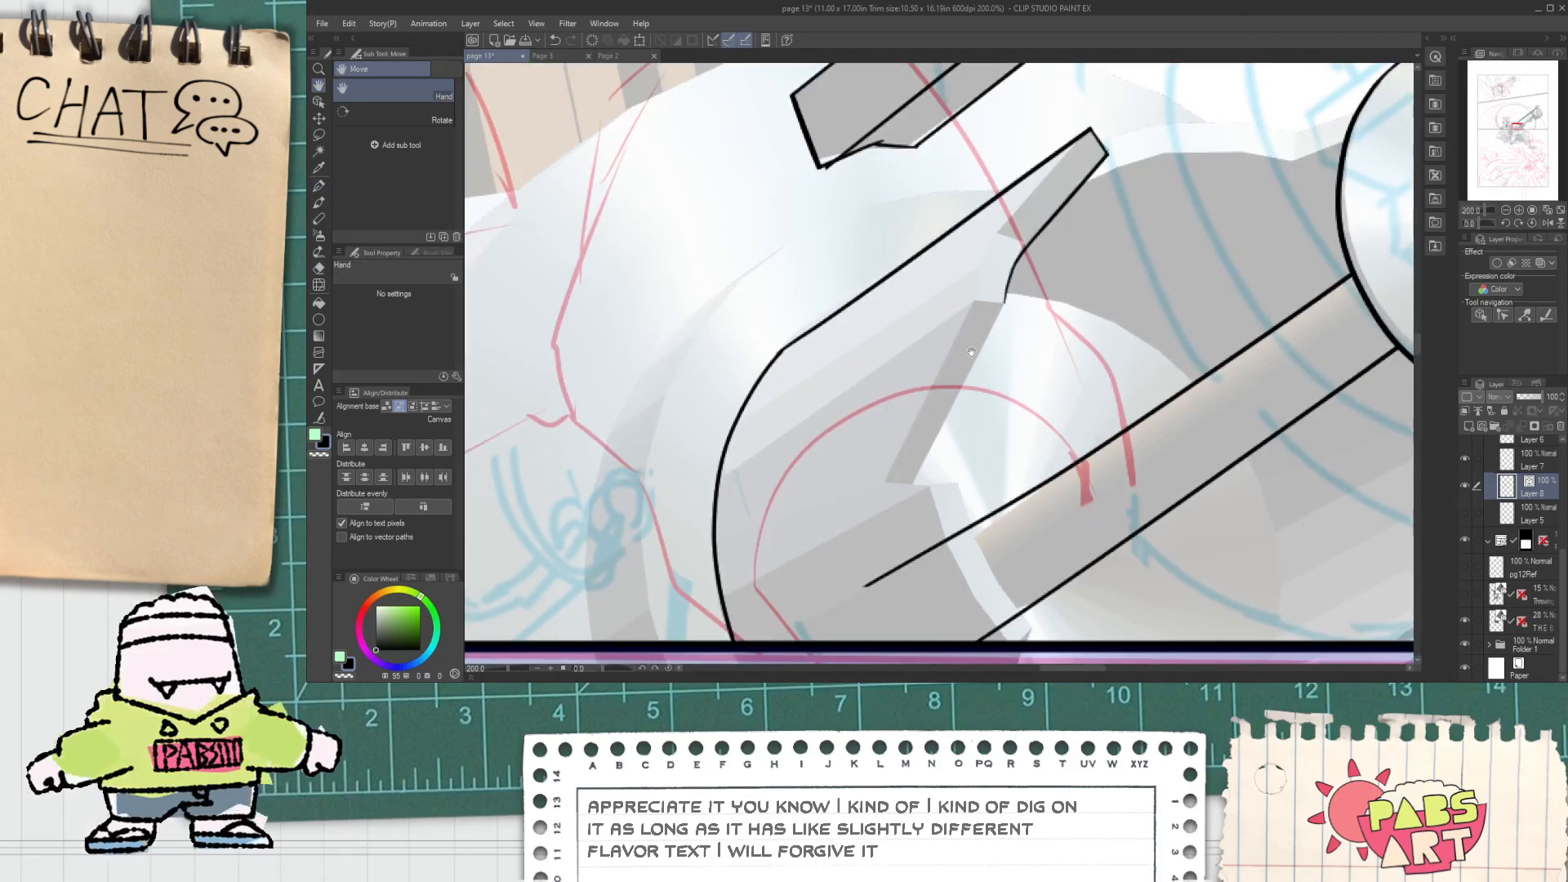
drag(912, 487, 1082, 216)
key(ctrl+z)
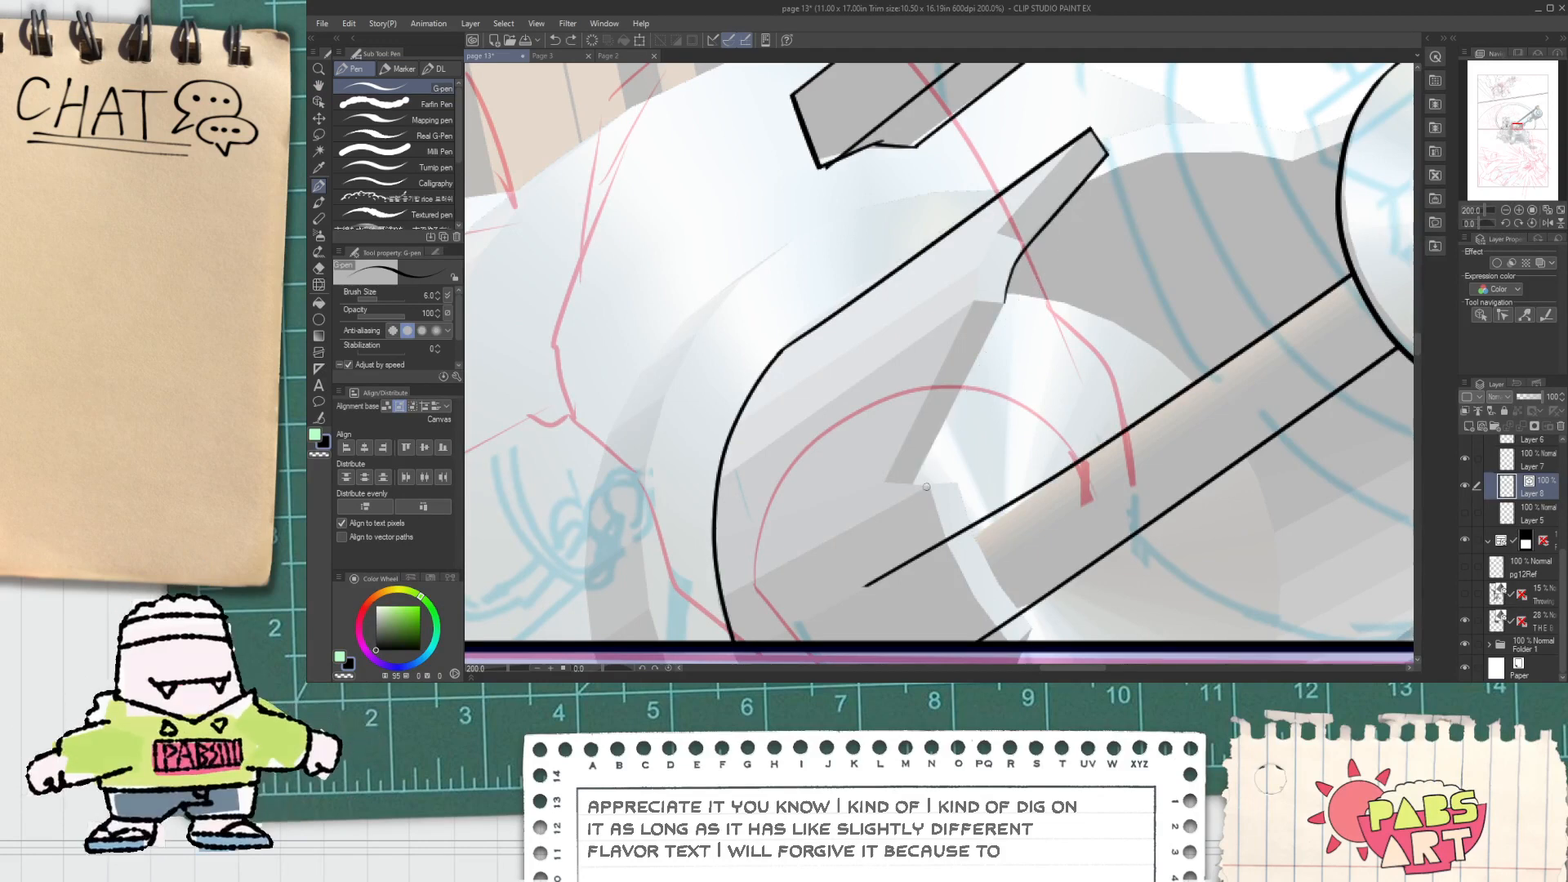
key(ctrl+y)
key(ctrl+z)
drag(902, 530, 1091, 201)
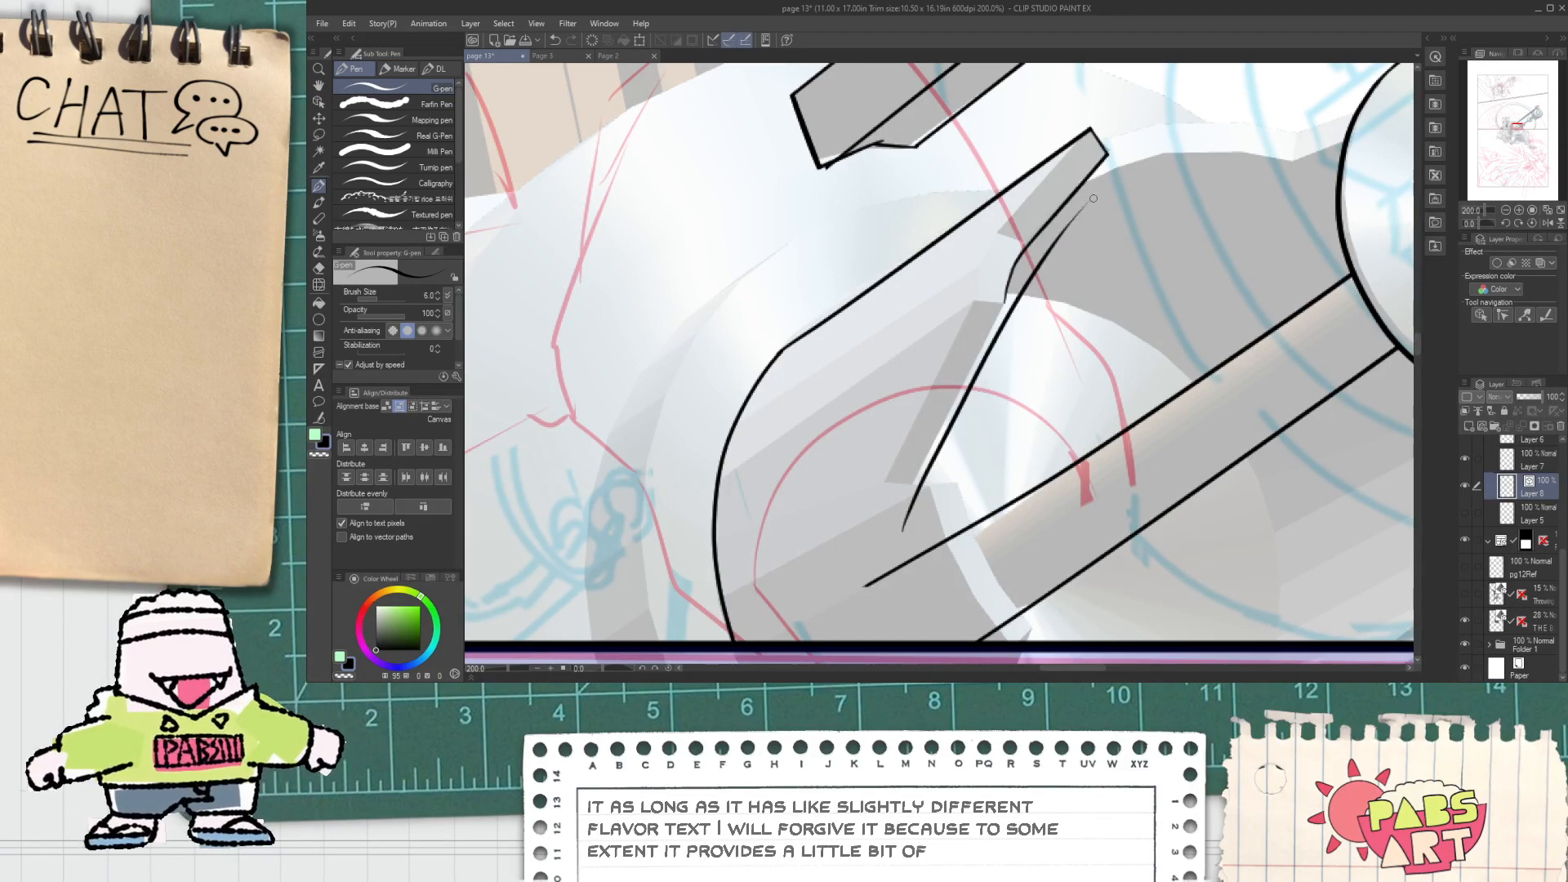
Step: Narrow the slanted inner edge line slightly so that it meets the underside of the pointed bar
key(o)
click(973, 405)
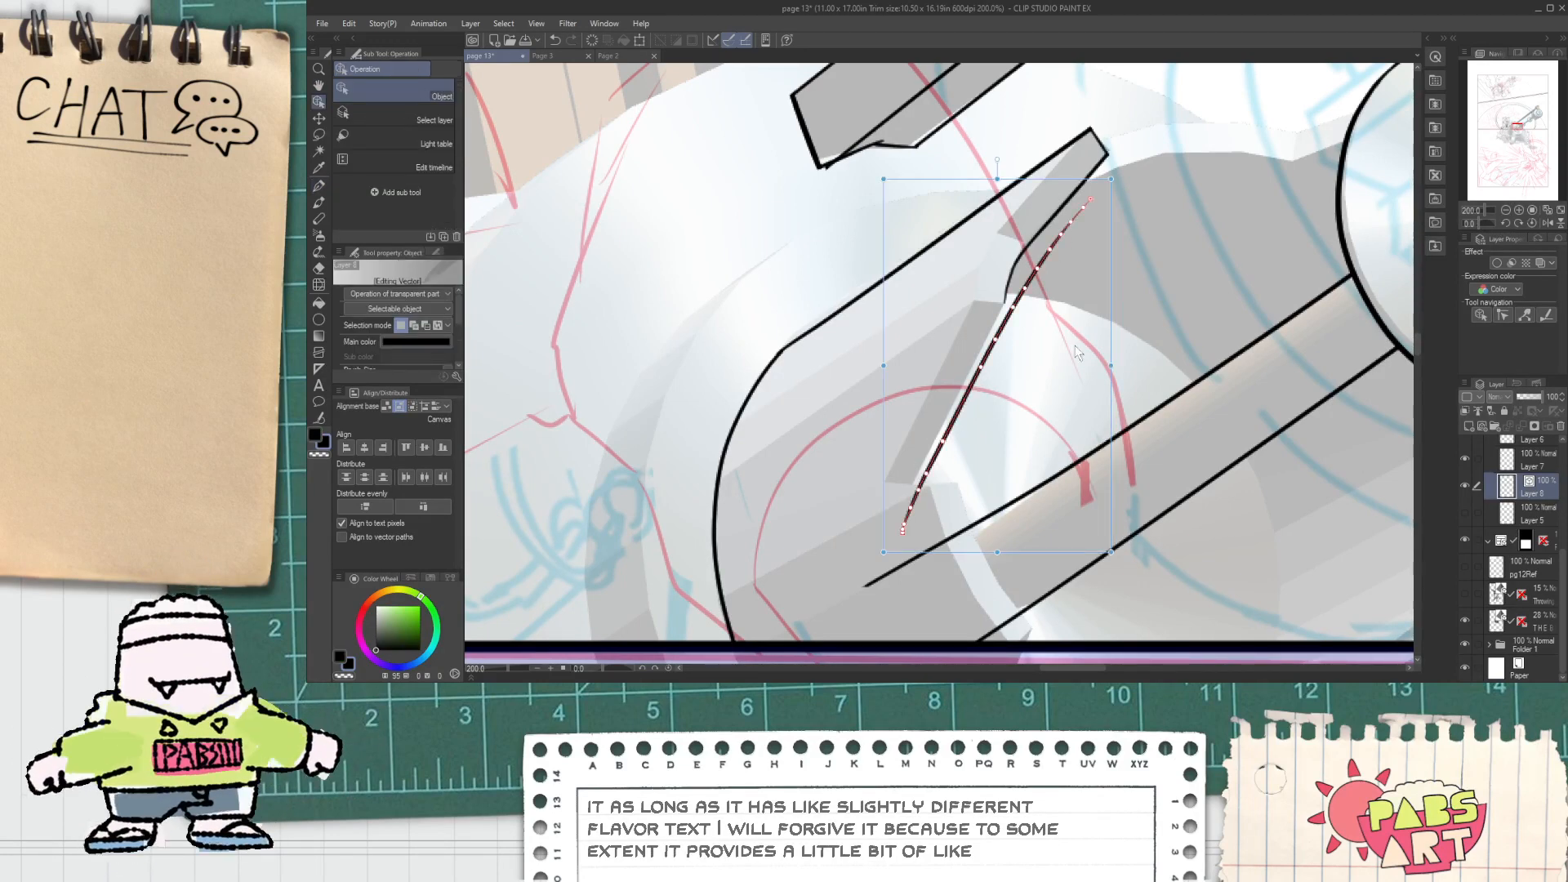
drag(1112, 363, 1094, 364)
click(1121, 331)
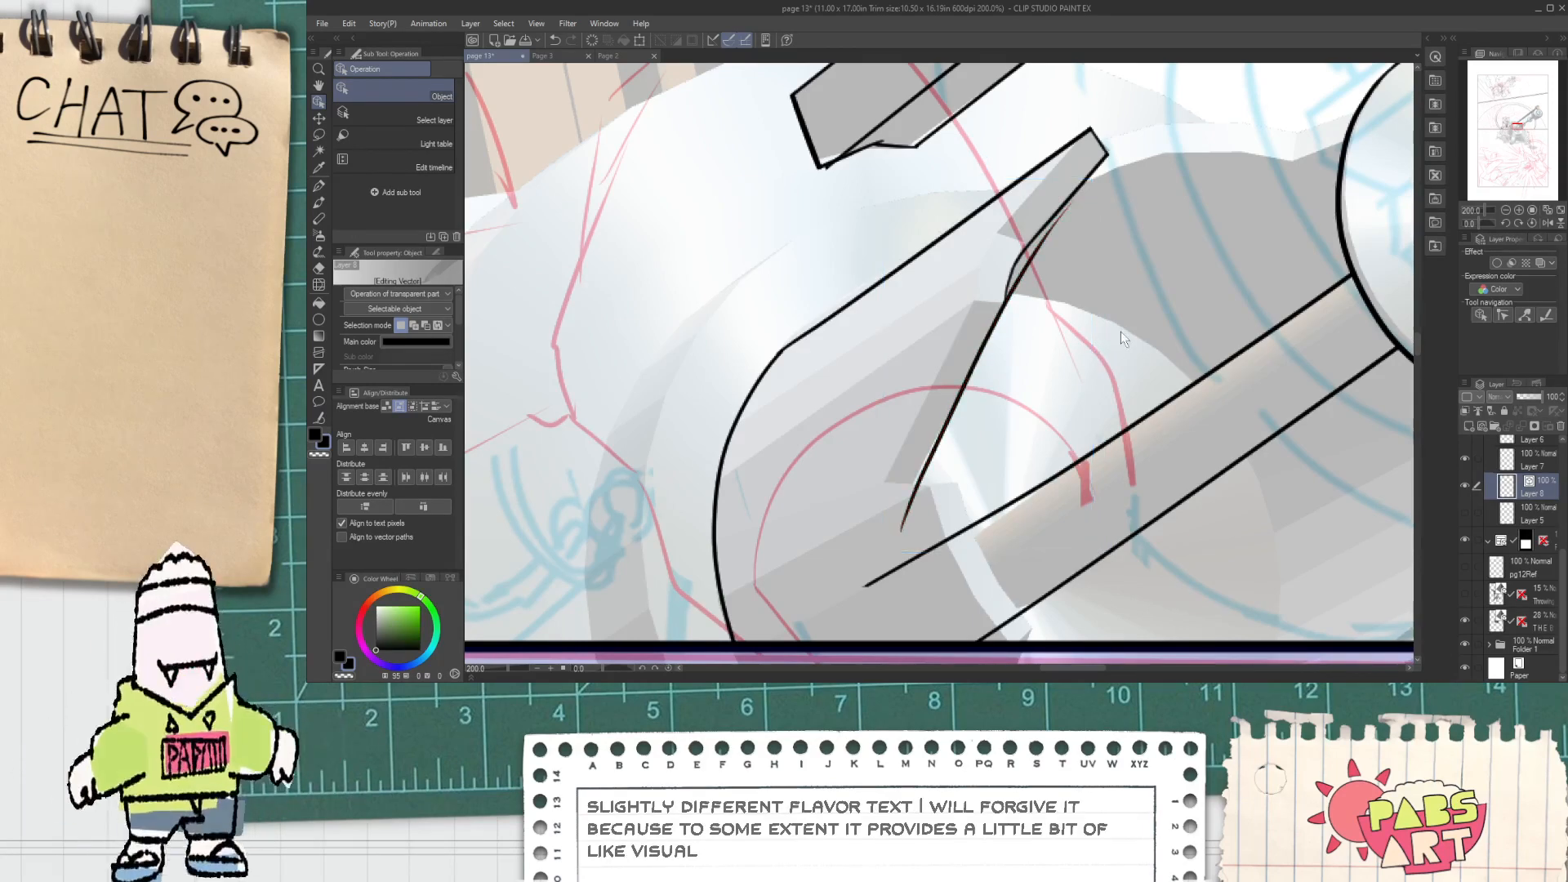
key(e)
key(p)
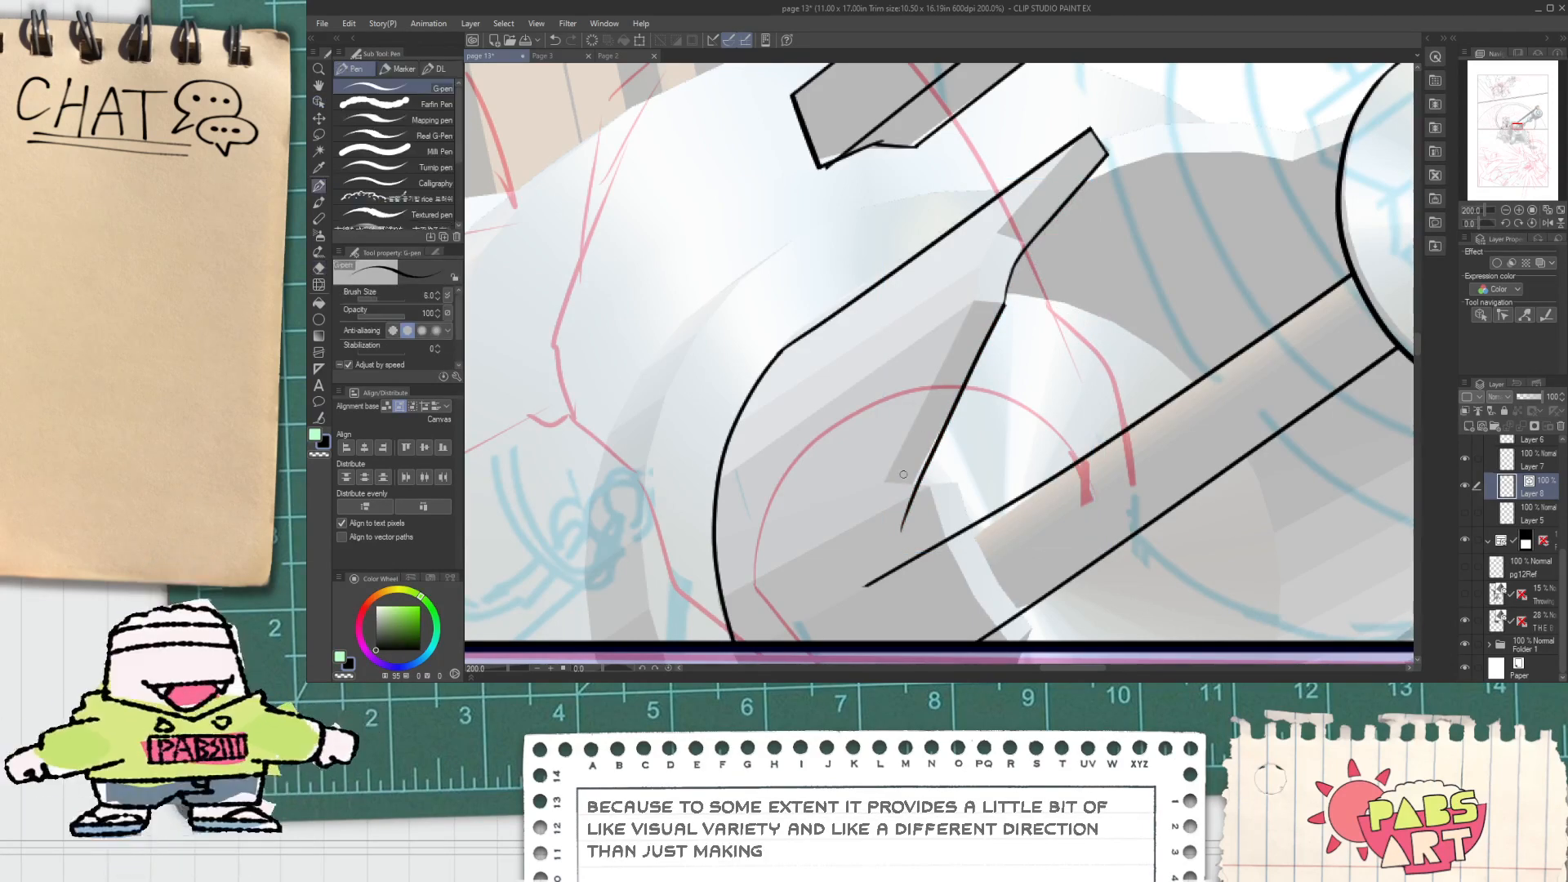
drag(882, 505, 984, 261)
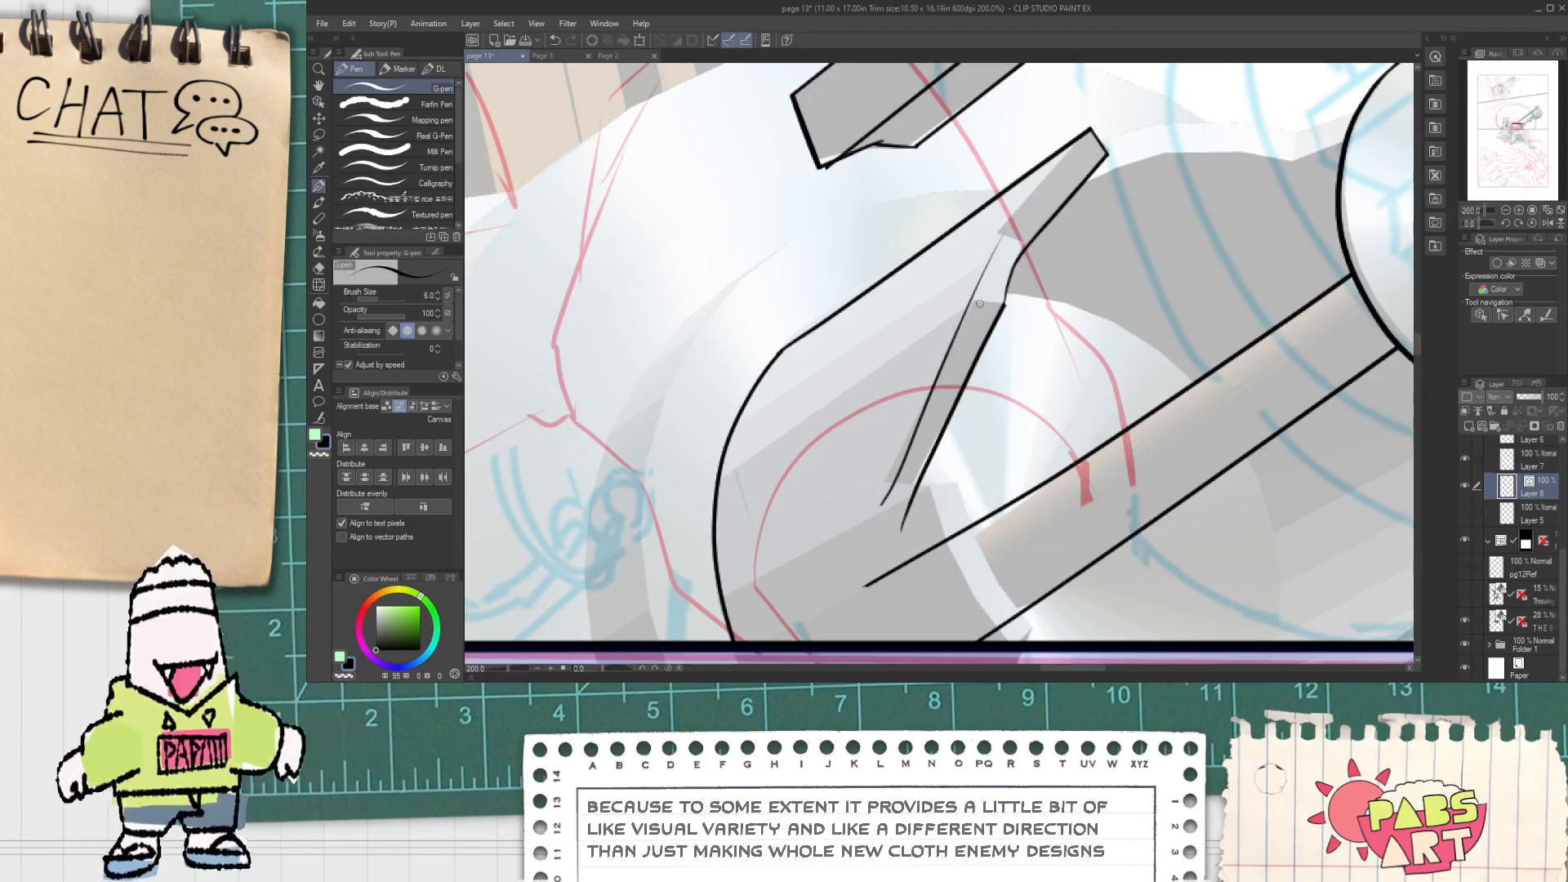
key(ctrl+z)
mouse_move(879, 509)
mouse_down()
mouse_move(1024, 277)
mouse_move(998, 279)
mouse_move(888, 480)
mouse_move(981, 258)
mouse_move(922, 420)
mouse_move(1010, 243)
mouse_up()
key(ctrl+z)
key(ctrl+z)
key(ctrl+z)
key(ctrl+z)
key(ctrl+z)
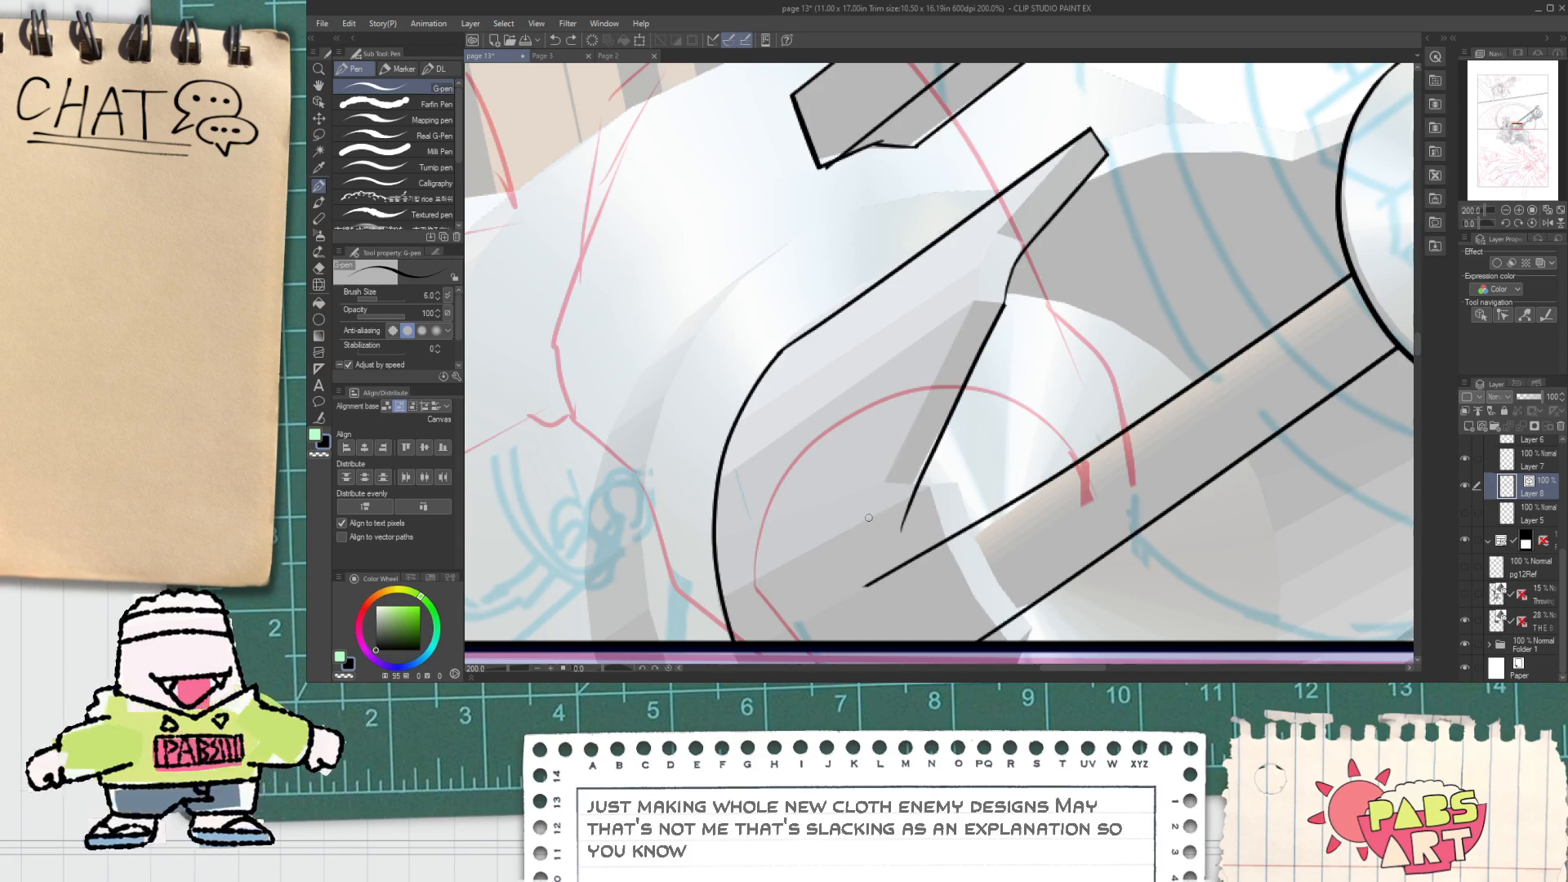
drag(869, 516, 984, 273)
key(ctrl+z)
drag(867, 507, 1011, 234)
key(ctrl+z)
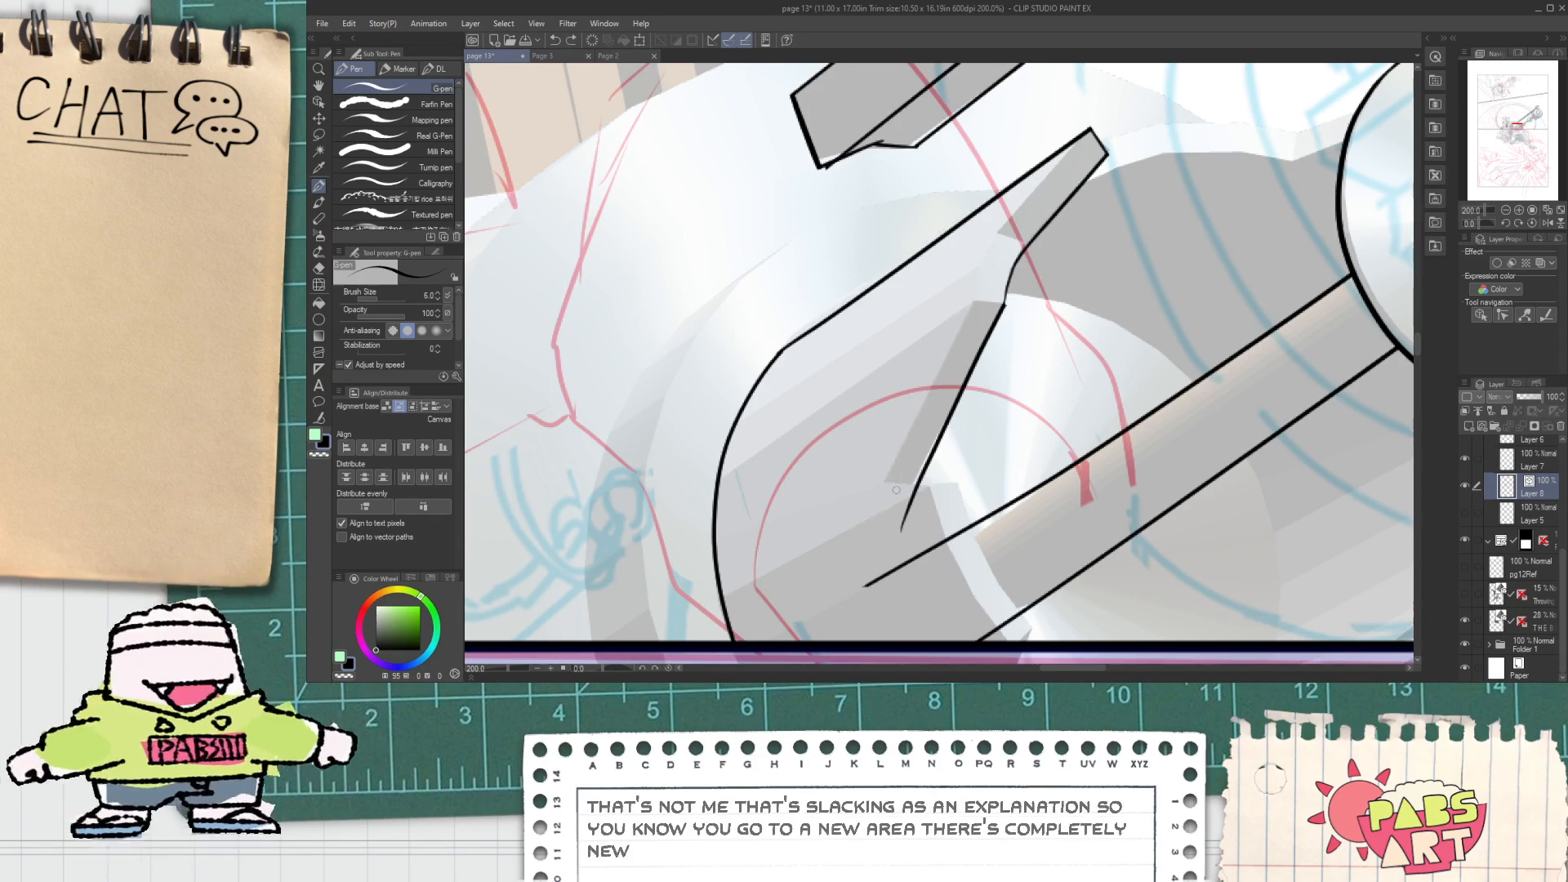
key(ctrl+z)
Step: Ink a thin inner line parallel to the slanted edge, following the dark grey strip down toward its lower end
drag(875, 513, 992, 280)
key(o)
click(929, 405)
click(1030, 335)
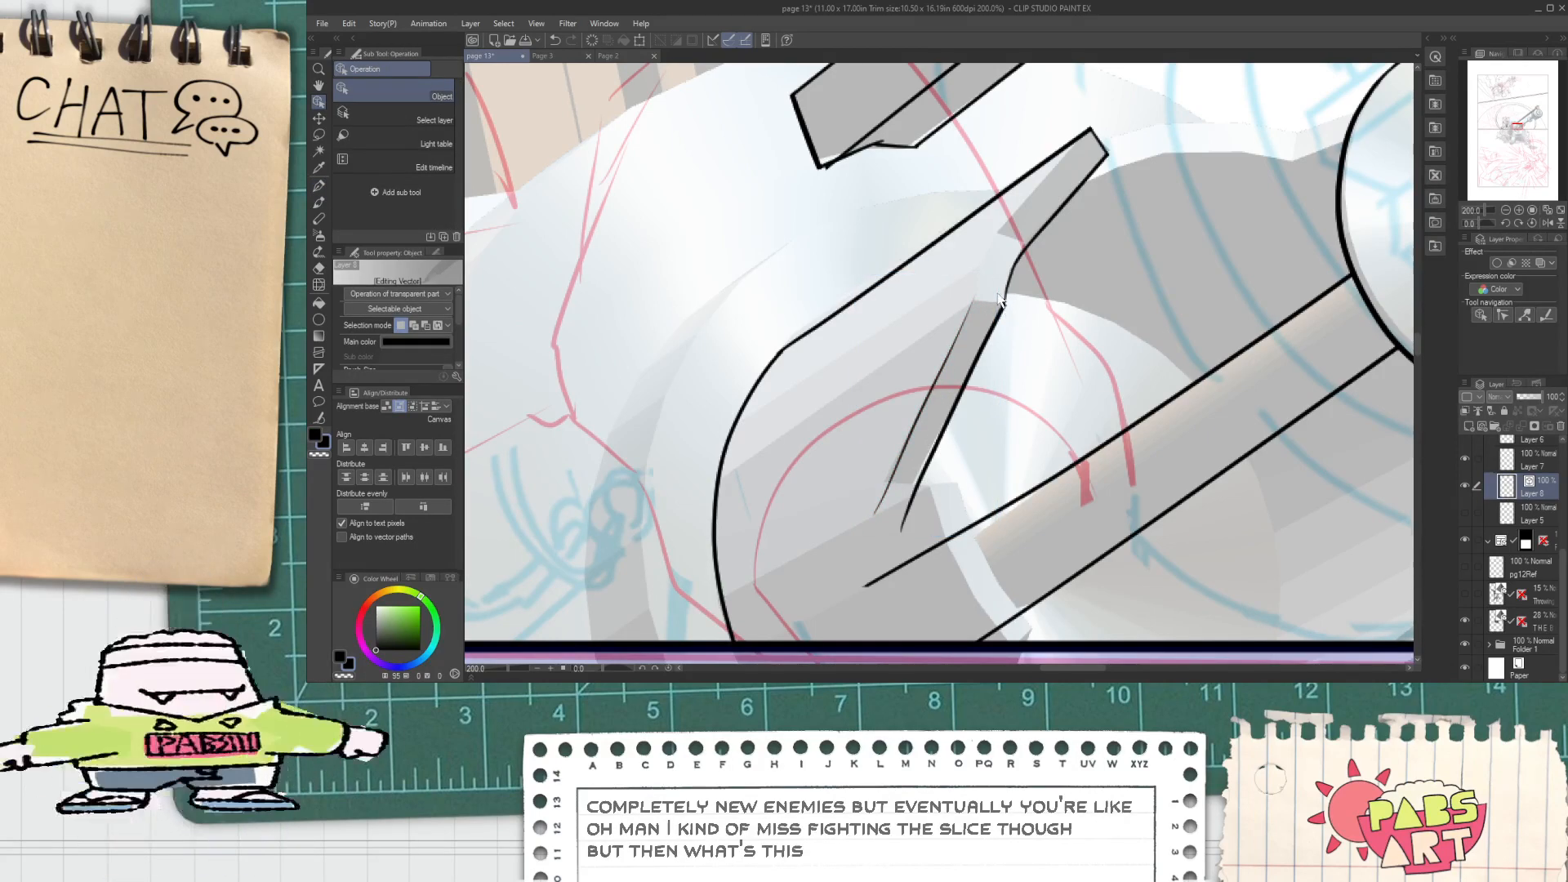
Step: Continue the strip's inner line around the bend and up to the pointed bar's tip, and erase what overruns the tip
key(p)
scroll(998, 299, up, 2)
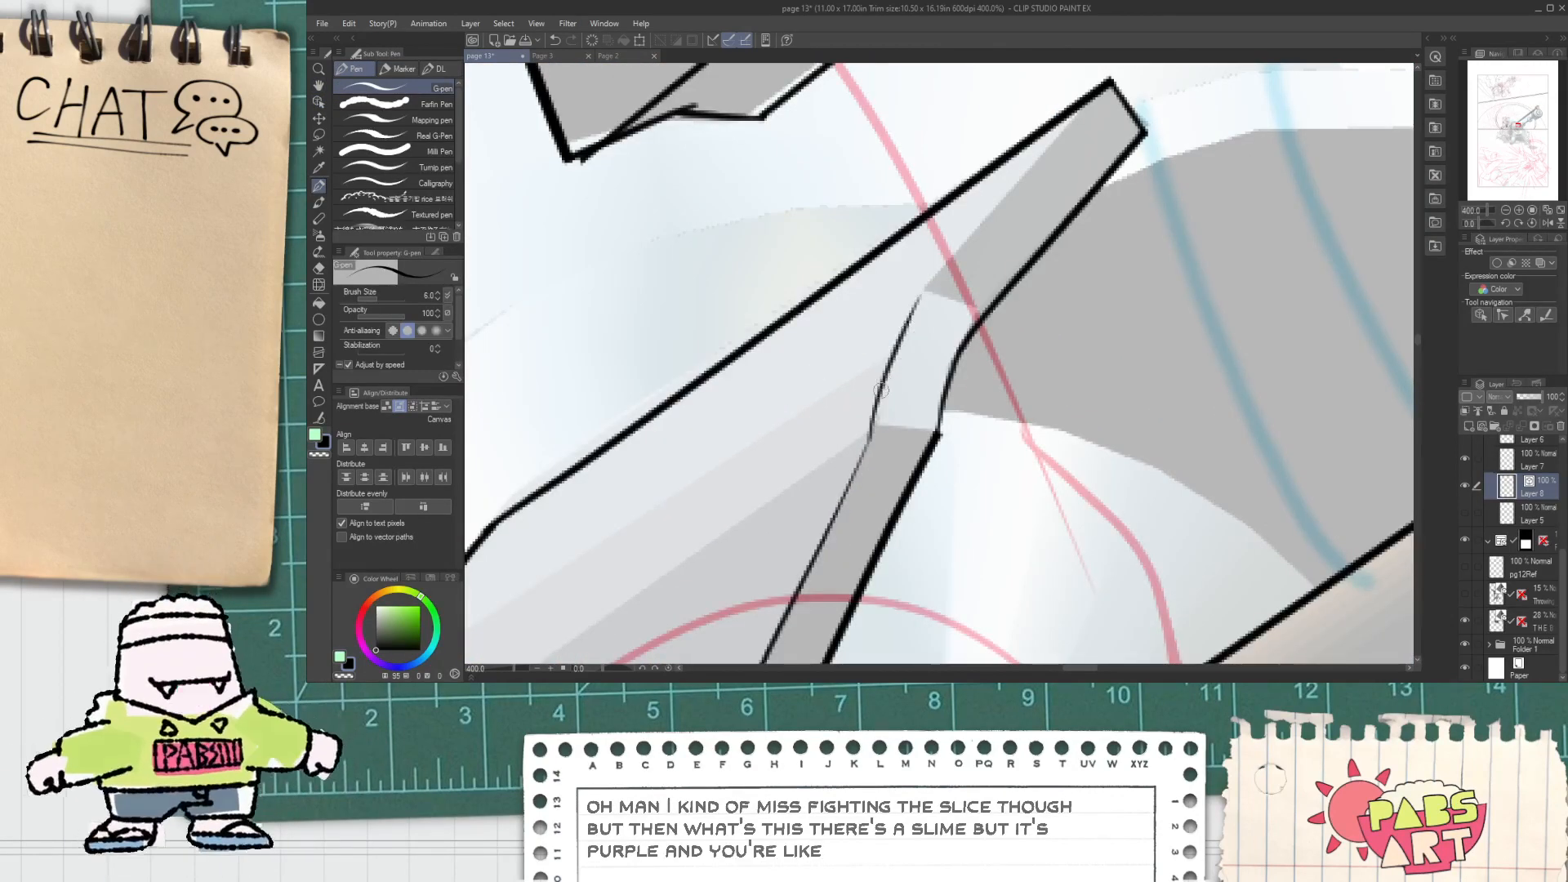
key(ctrl+z)
mouse_move(870, 429)
mouse_down()
mouse_move(918, 297)
mouse_move(913, 312)
mouse_move(1099, 89)
mouse_up()
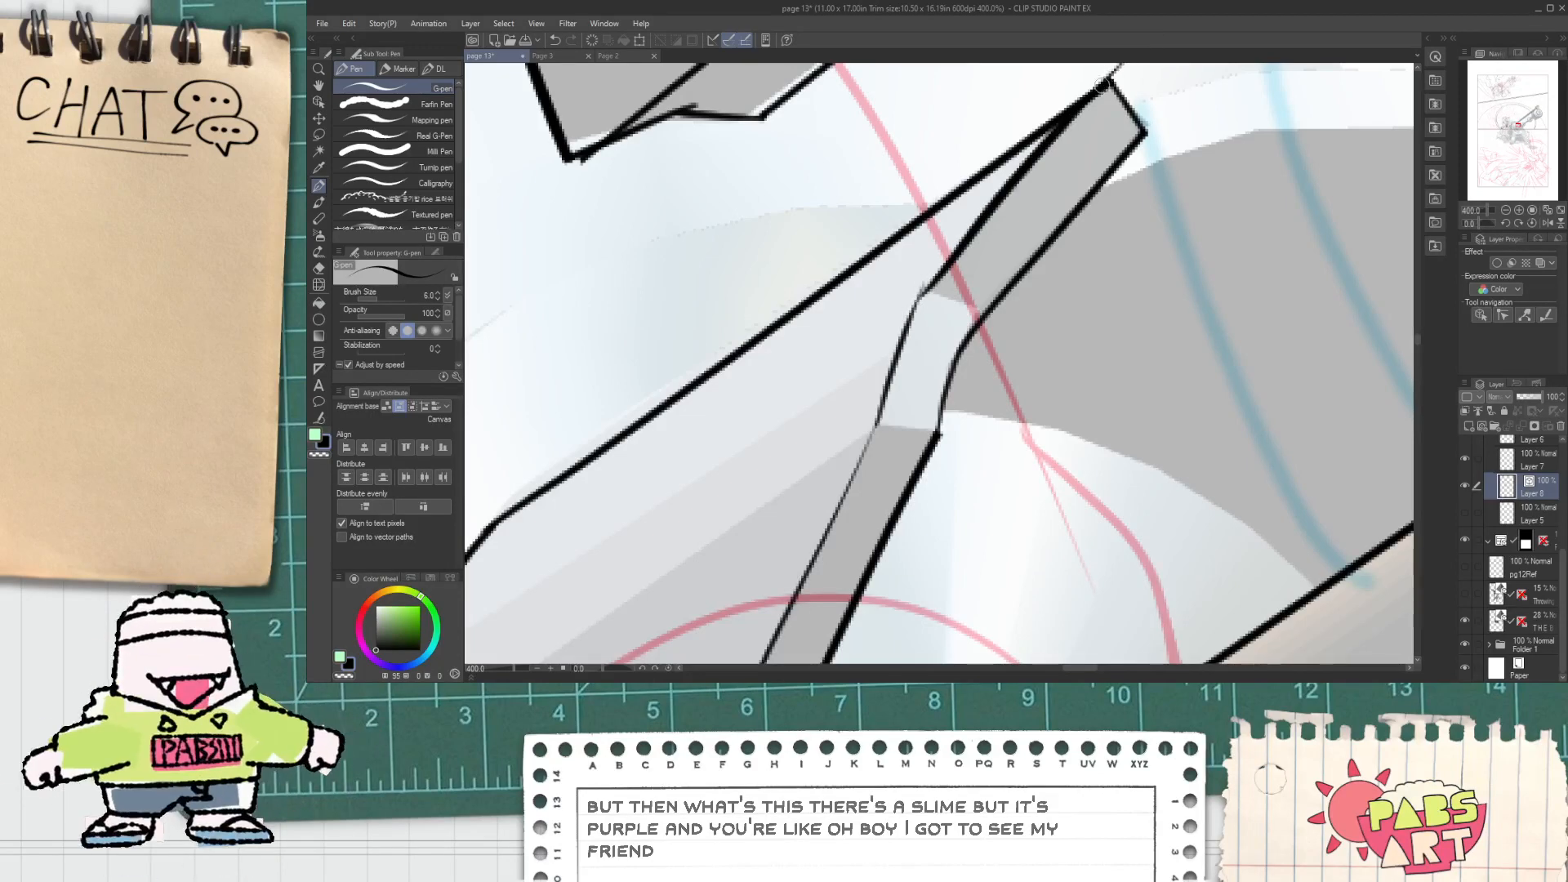
key(e)
Step: Ink a short, nearly horizontal line across the slanted strip's lower end, extending toward the rod
scroll(1132, 131, down, 3)
key(space)
mouse_move(975, 381)
mouse_down()
mouse_move(914, 404)
mouse_move(1005, 388)
mouse_up()
scroll(926, 408, up, 3)
key(p)
scroll(984, 380, down, 3)
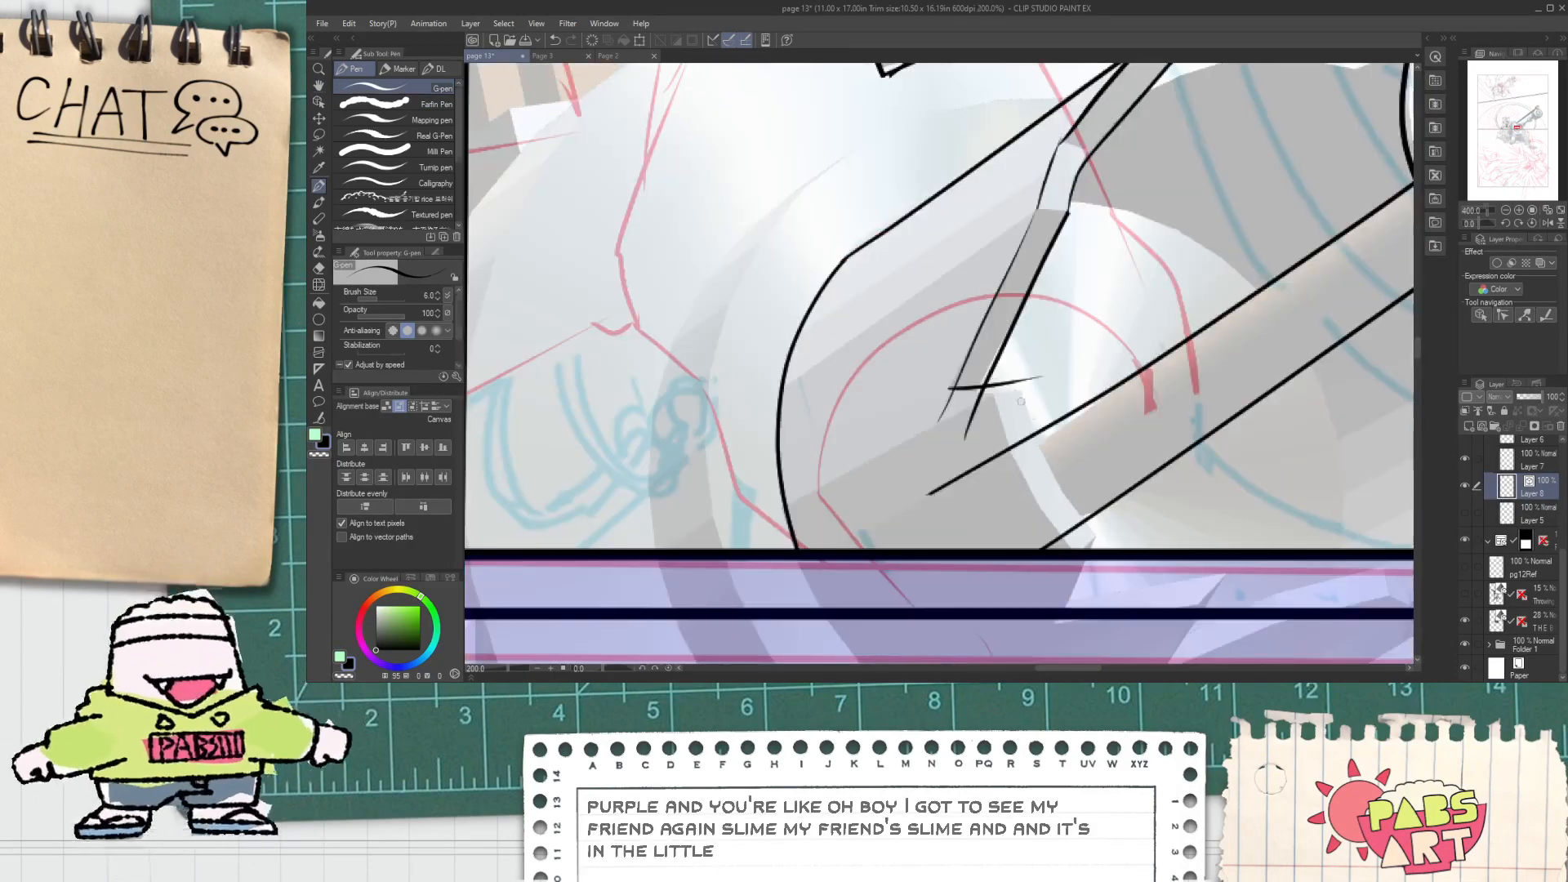
scroll(842, 359, up, 3)
key(ctrl+z)
drag(820, 350, 963, 356)
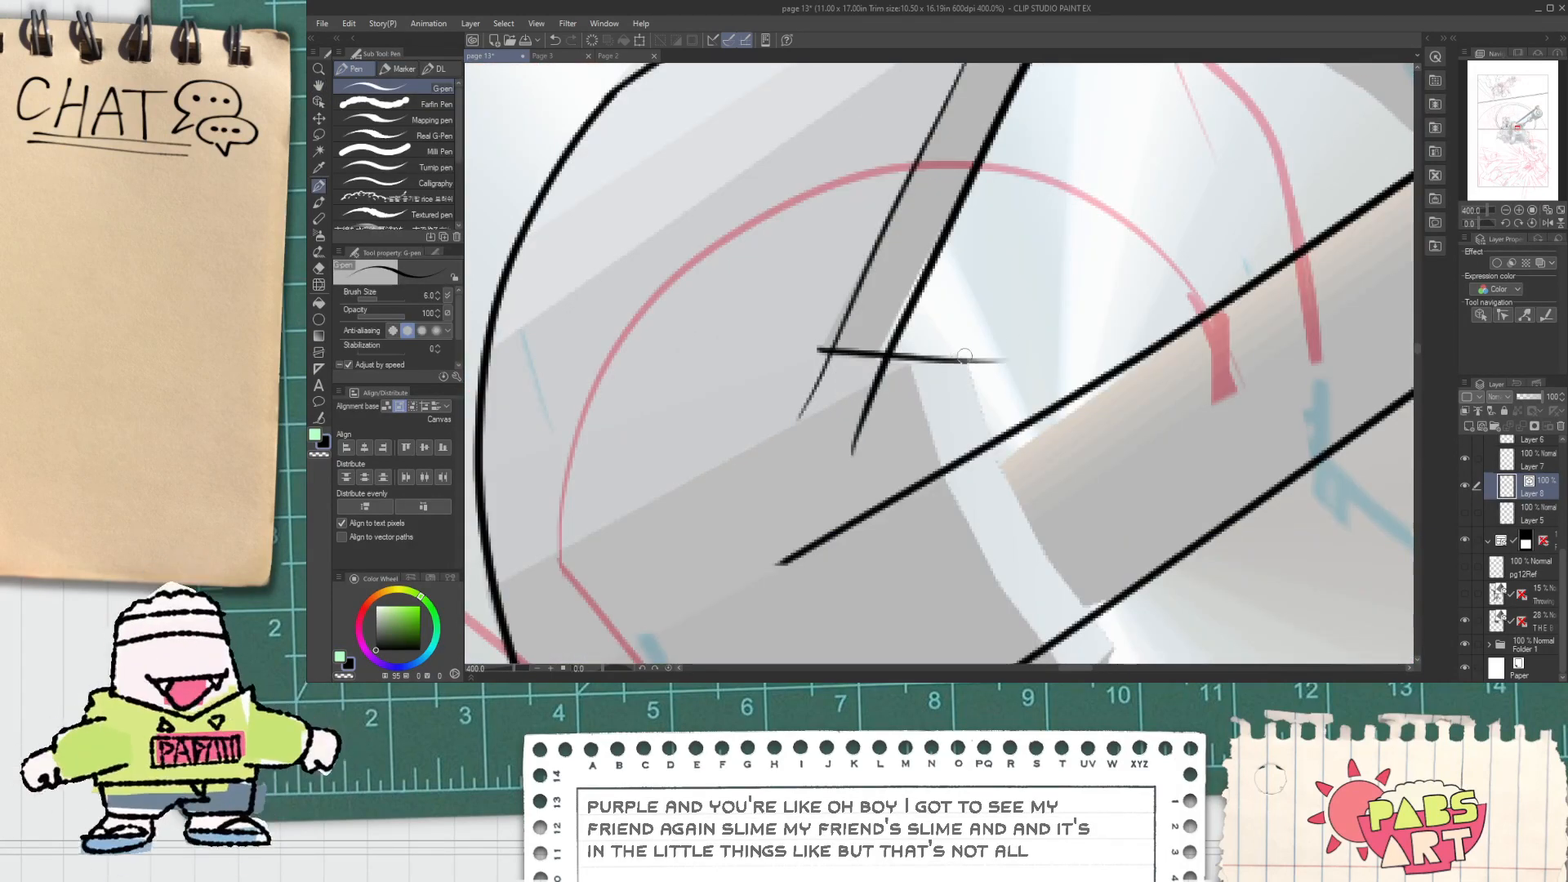
scroll(993, 381, down, 3)
scroll(907, 299, up, 3)
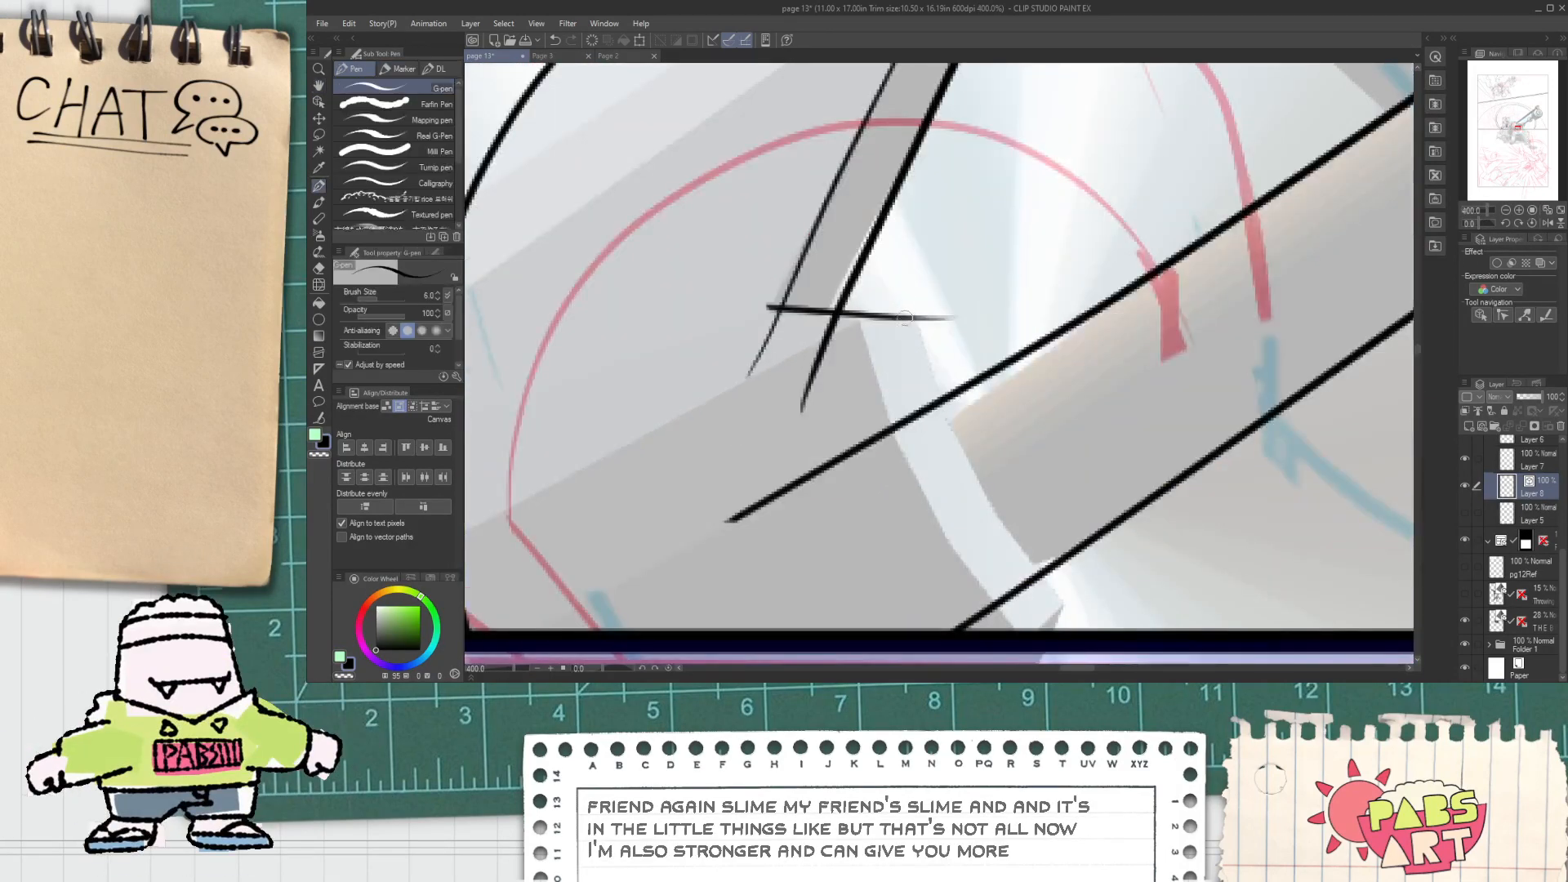
Step: Ink a curved edge across the rod's lower end down to the panel border and erase the line ends overrunning it and the strip
drag(907, 299, 1142, 656)
key(ctrl+z)
drag(910, 295, 1098, 651)
key(e)
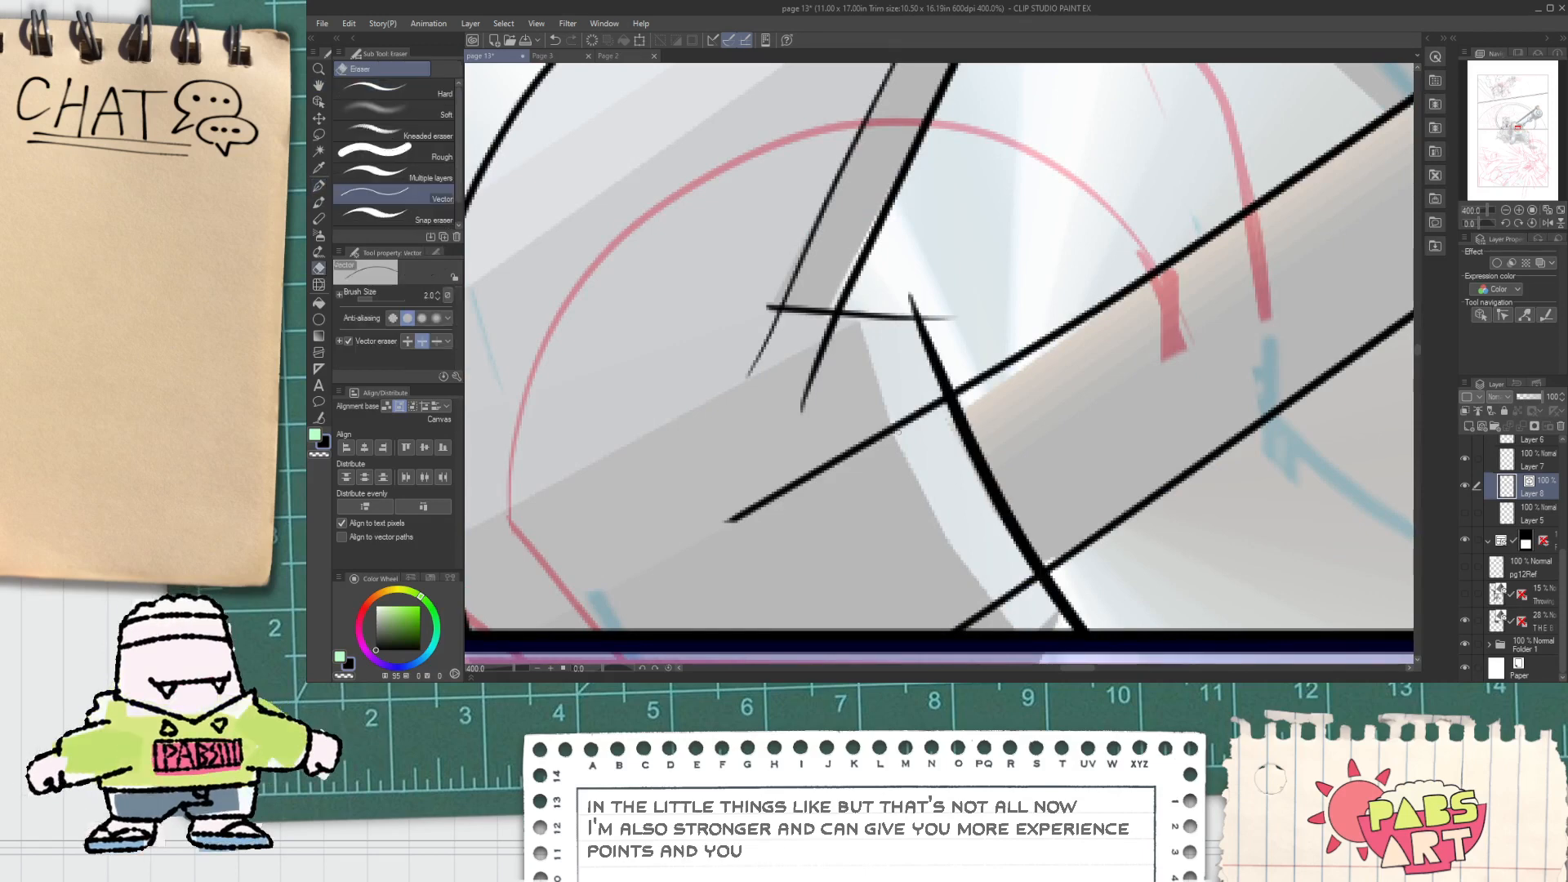
drag(901, 402, 1010, 643)
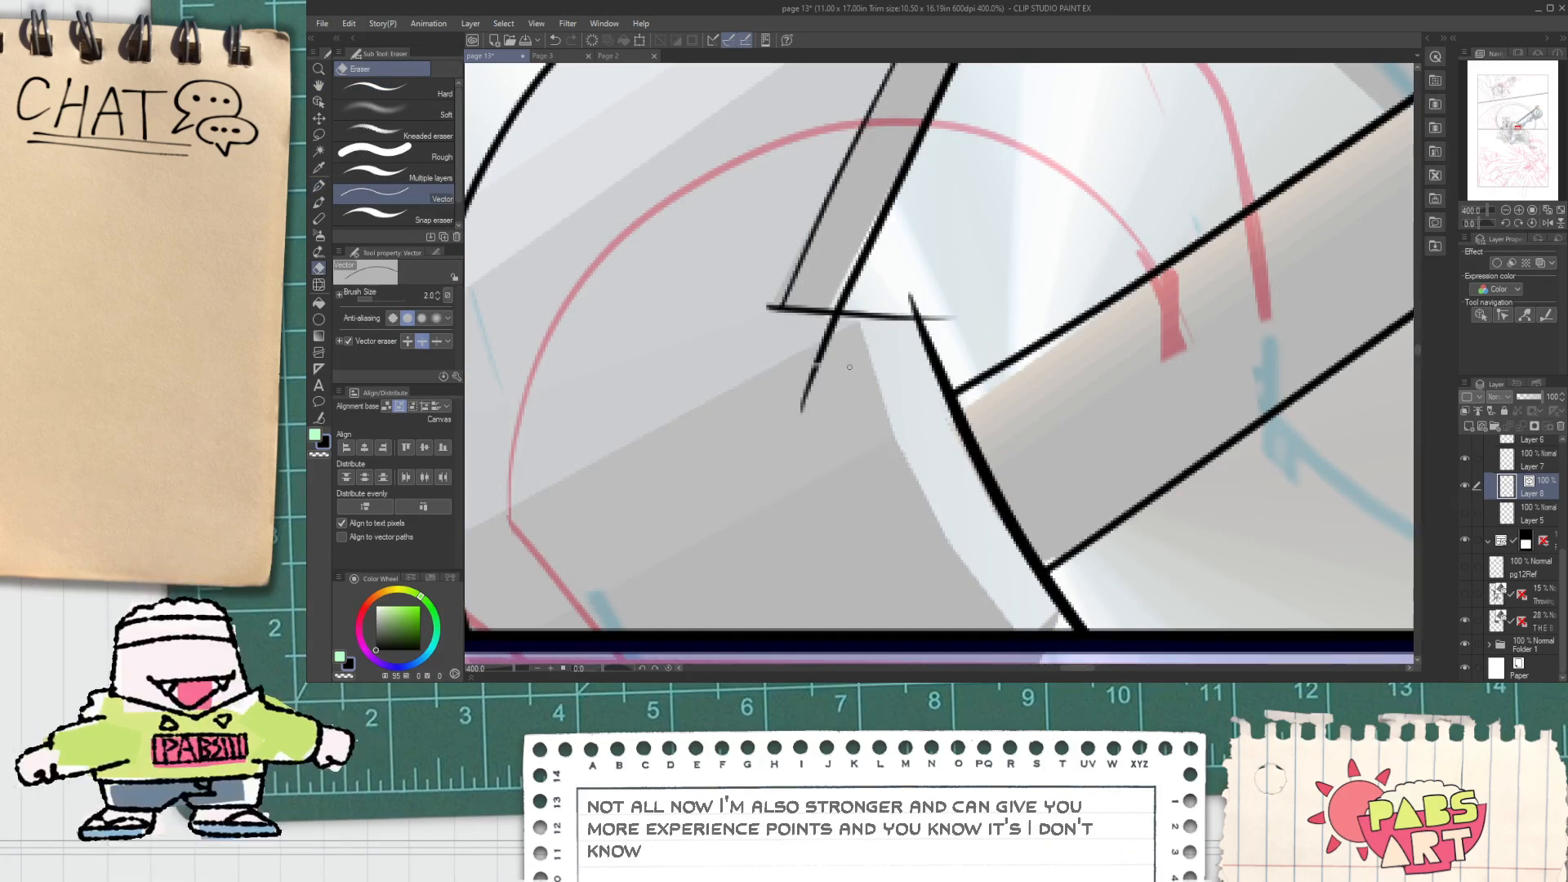
scroll(944, 319, down, 2)
Step: Ink a second curve parallel to the edge at the rod's lower end and trim its top at the short horizontal line
key(p)
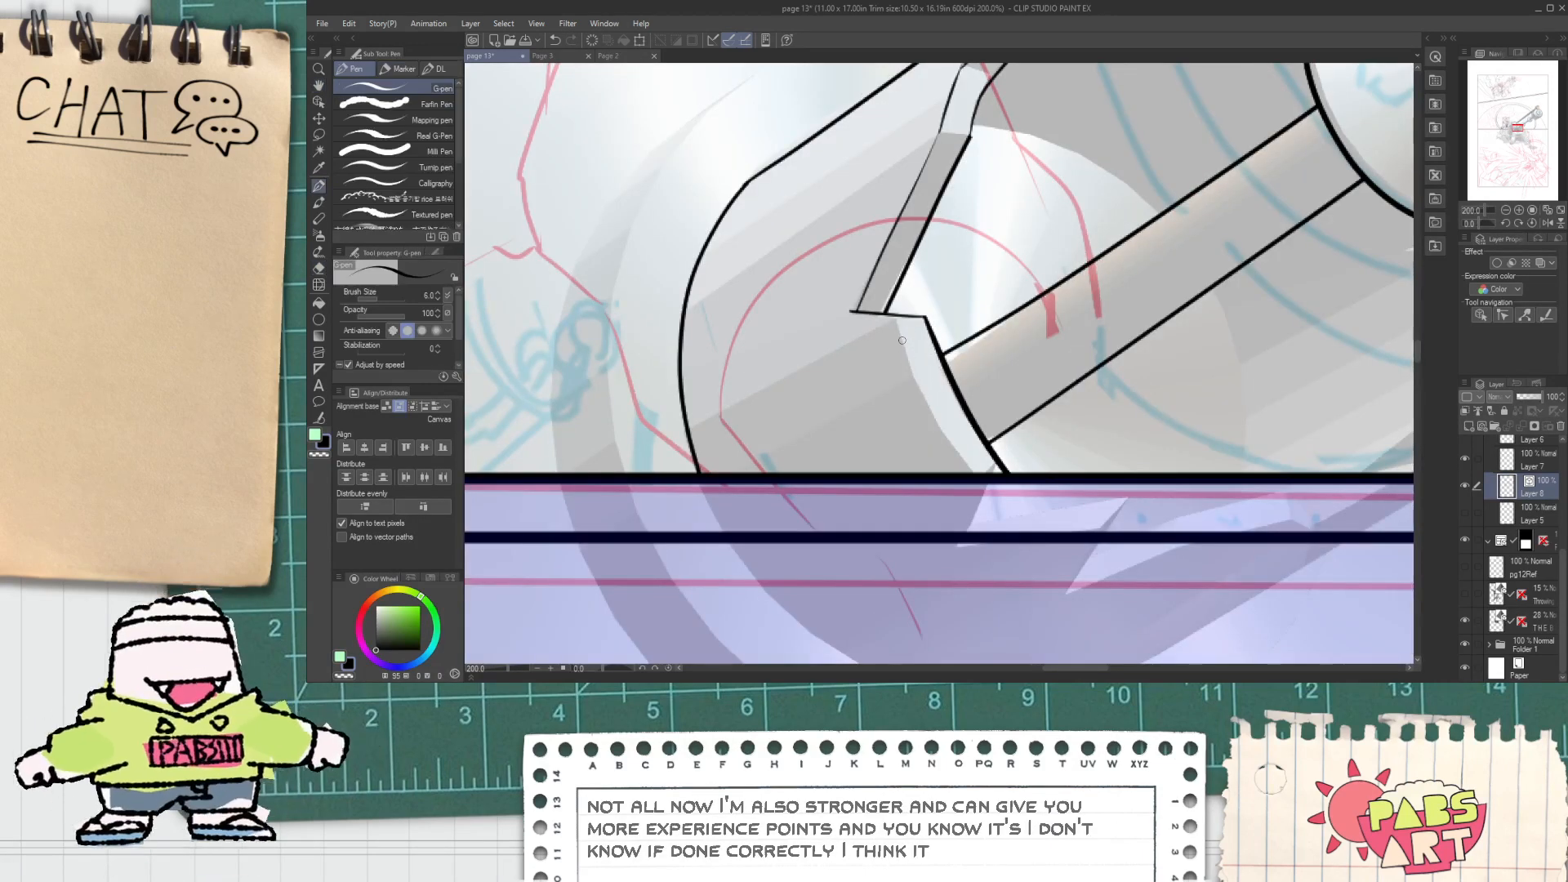
scroll(914, 334, up, 2)
drag(885, 294, 1099, 682)
scroll(939, 363, down, 2)
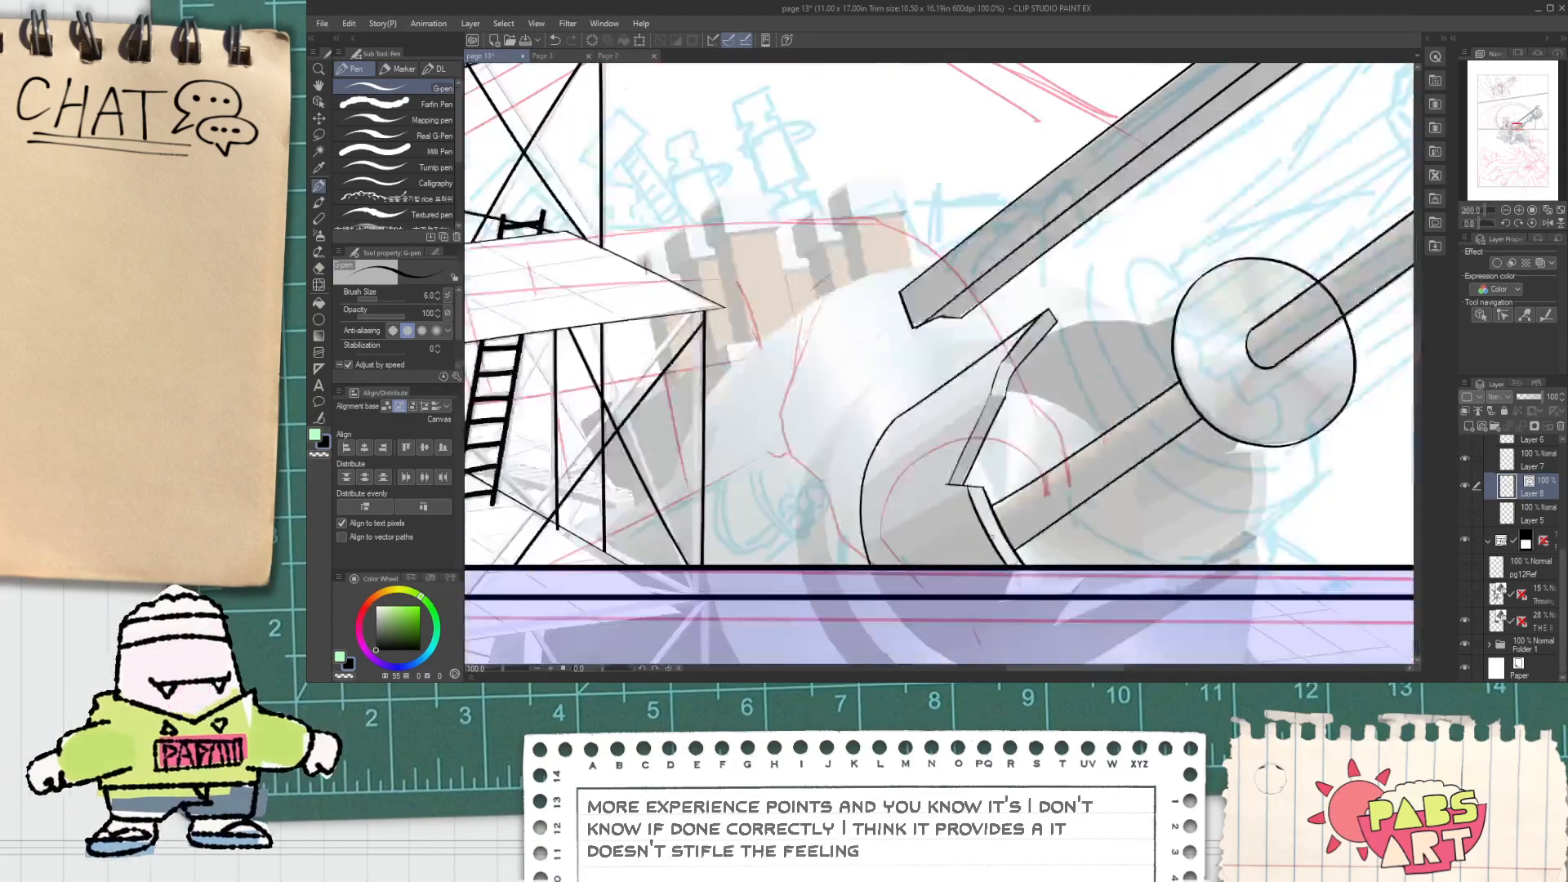
scroll(1003, 485, up, 3)
key(e)
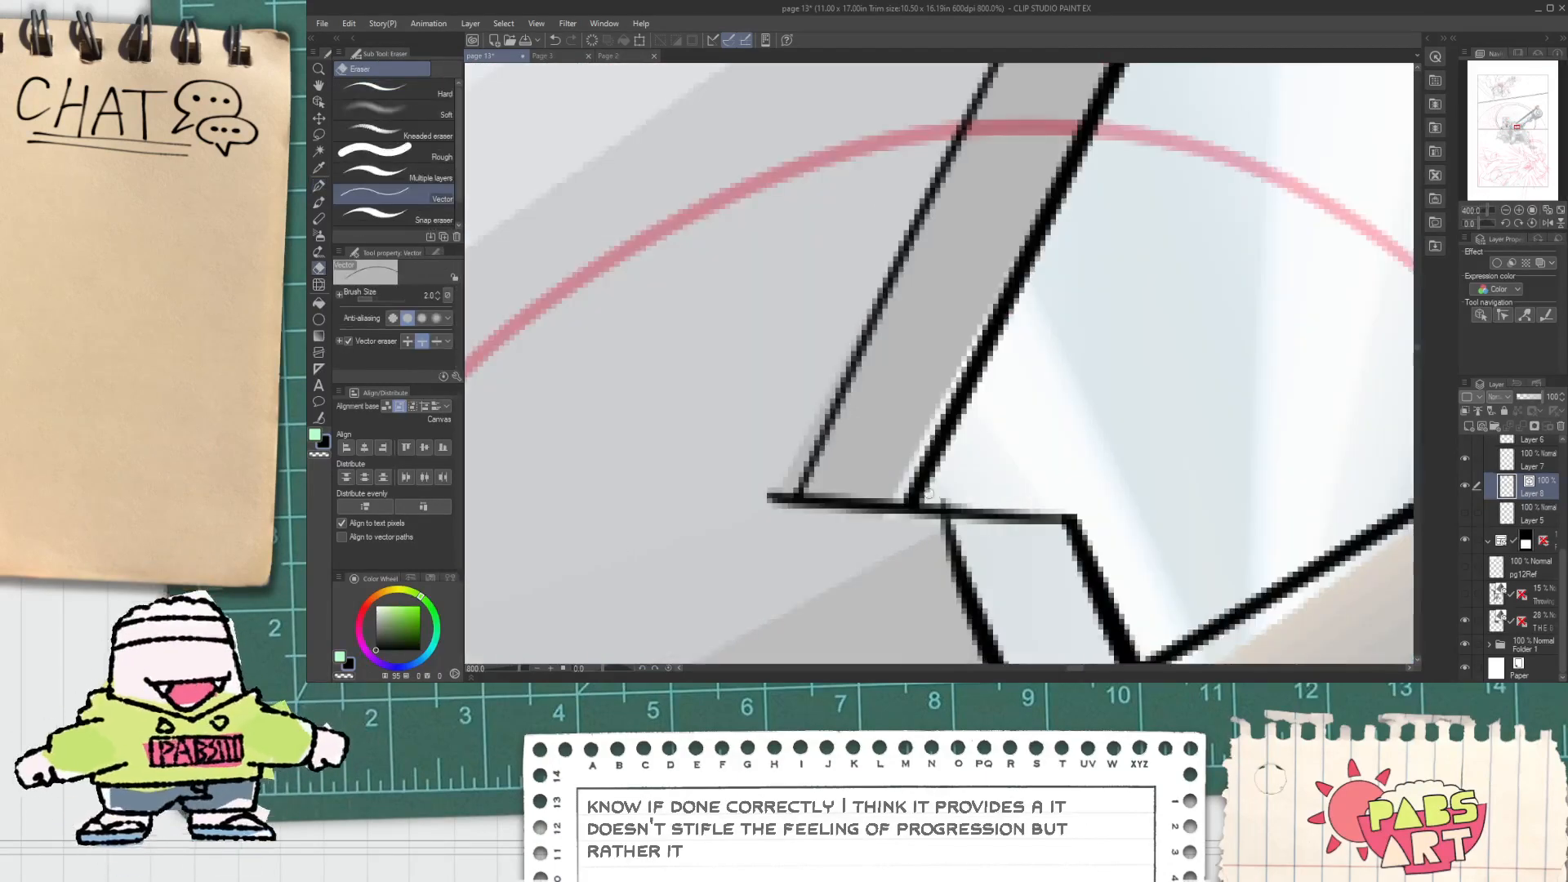
Step: Ink a large arc from the slanted strip's bend across the rod and down to the panel's lower border
scroll(933, 496, down, 4)
key(h)
drag(952, 394, 905, 387)
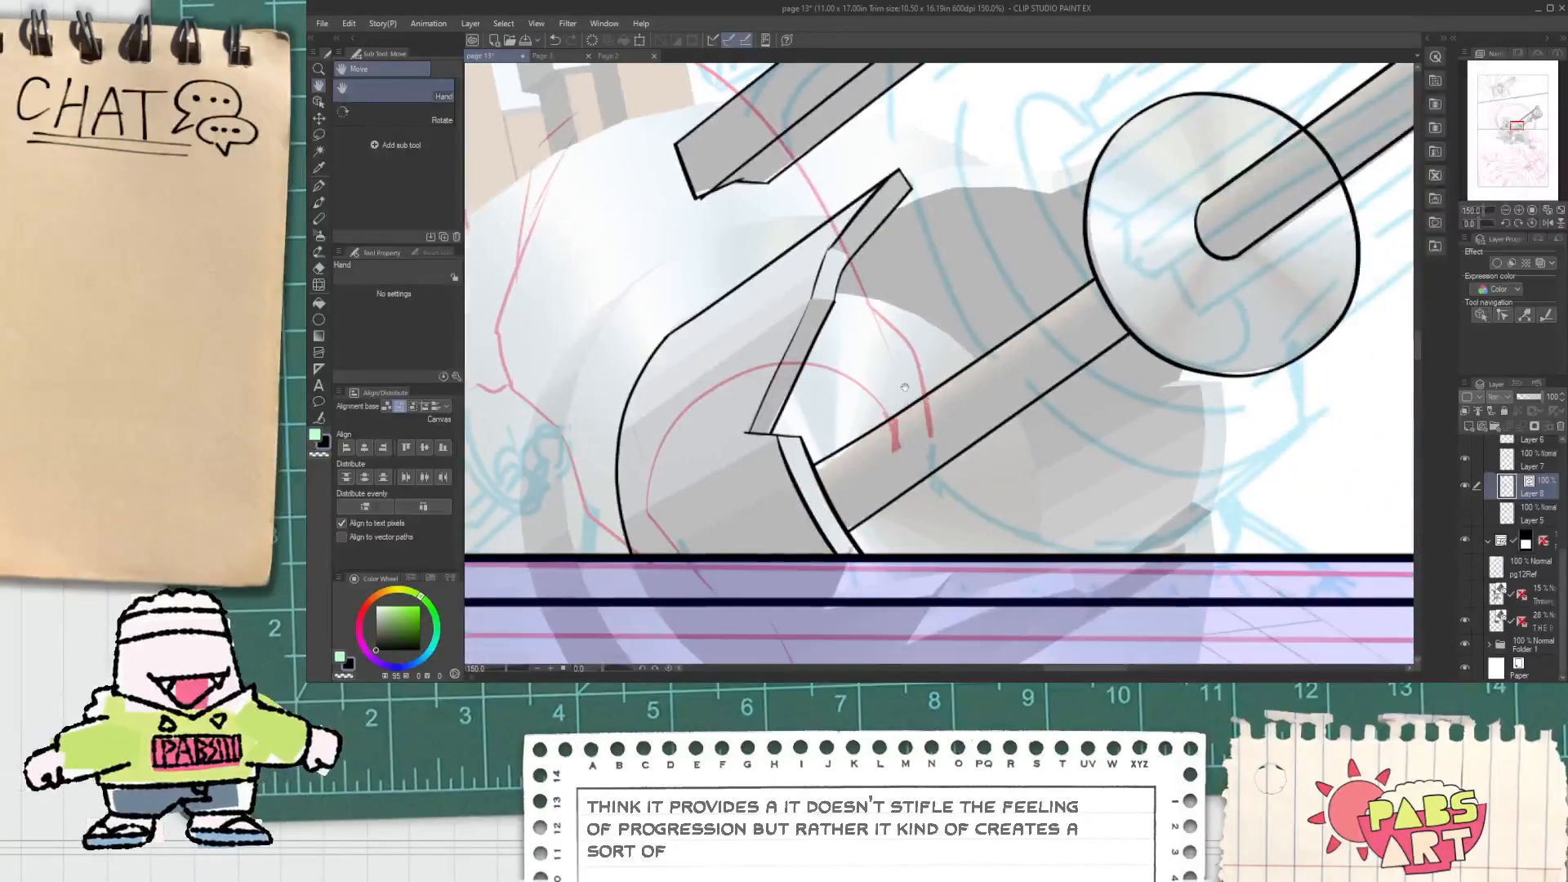
scroll(902, 326, up, 1)
key(p)
drag(829, 296, 1091, 640)
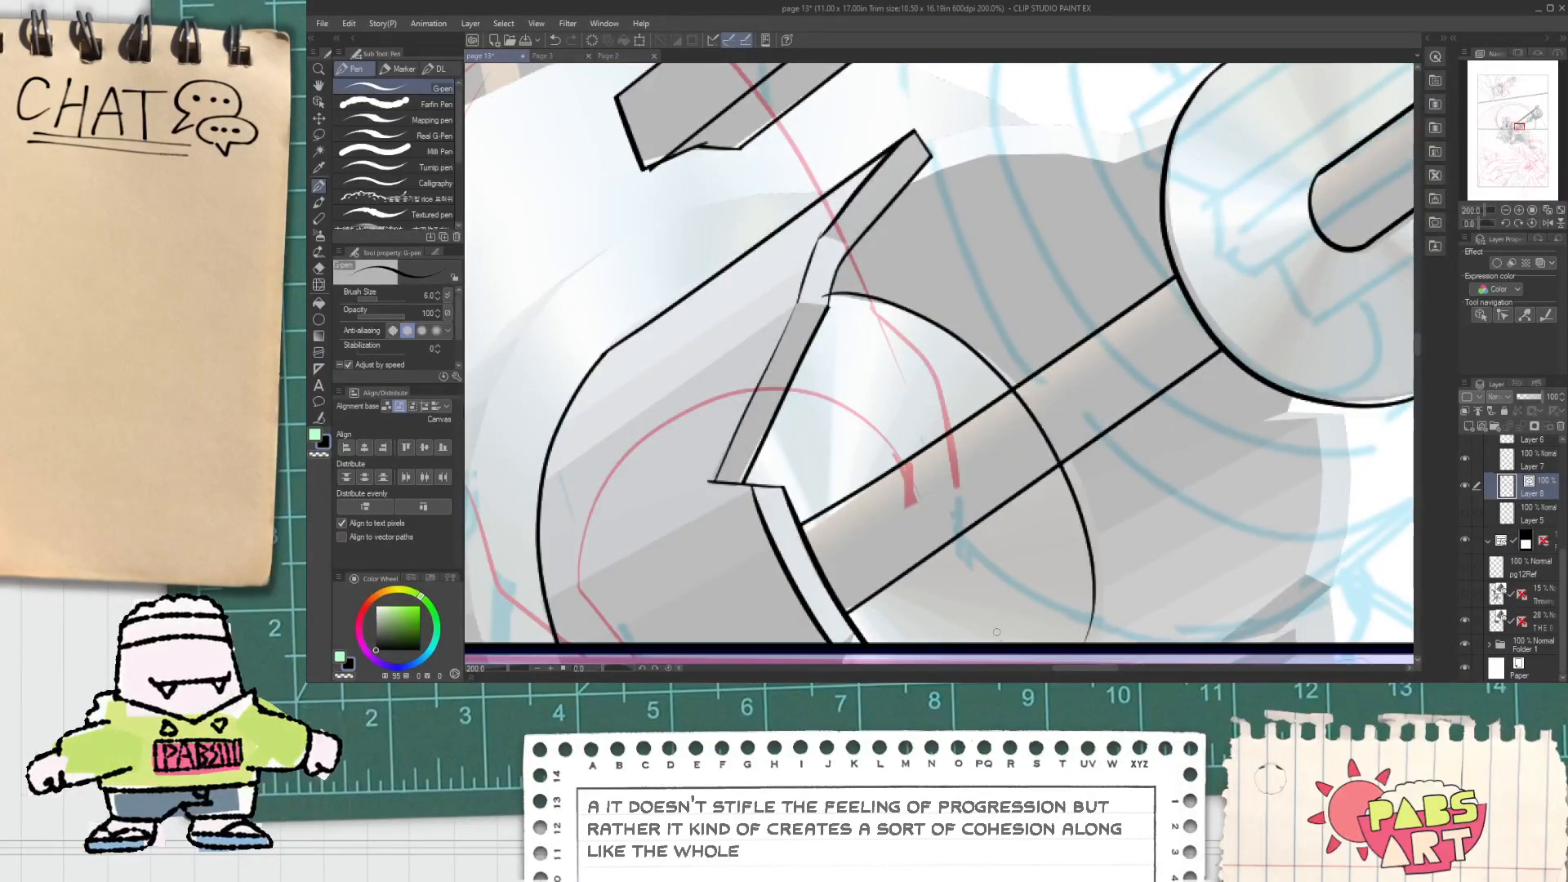
Step: Move and stretch the large arc so that it follows the rounded edge of the grey reference
scroll(981, 543, down, 1)
key(h)
drag(994, 576, 976, 514)
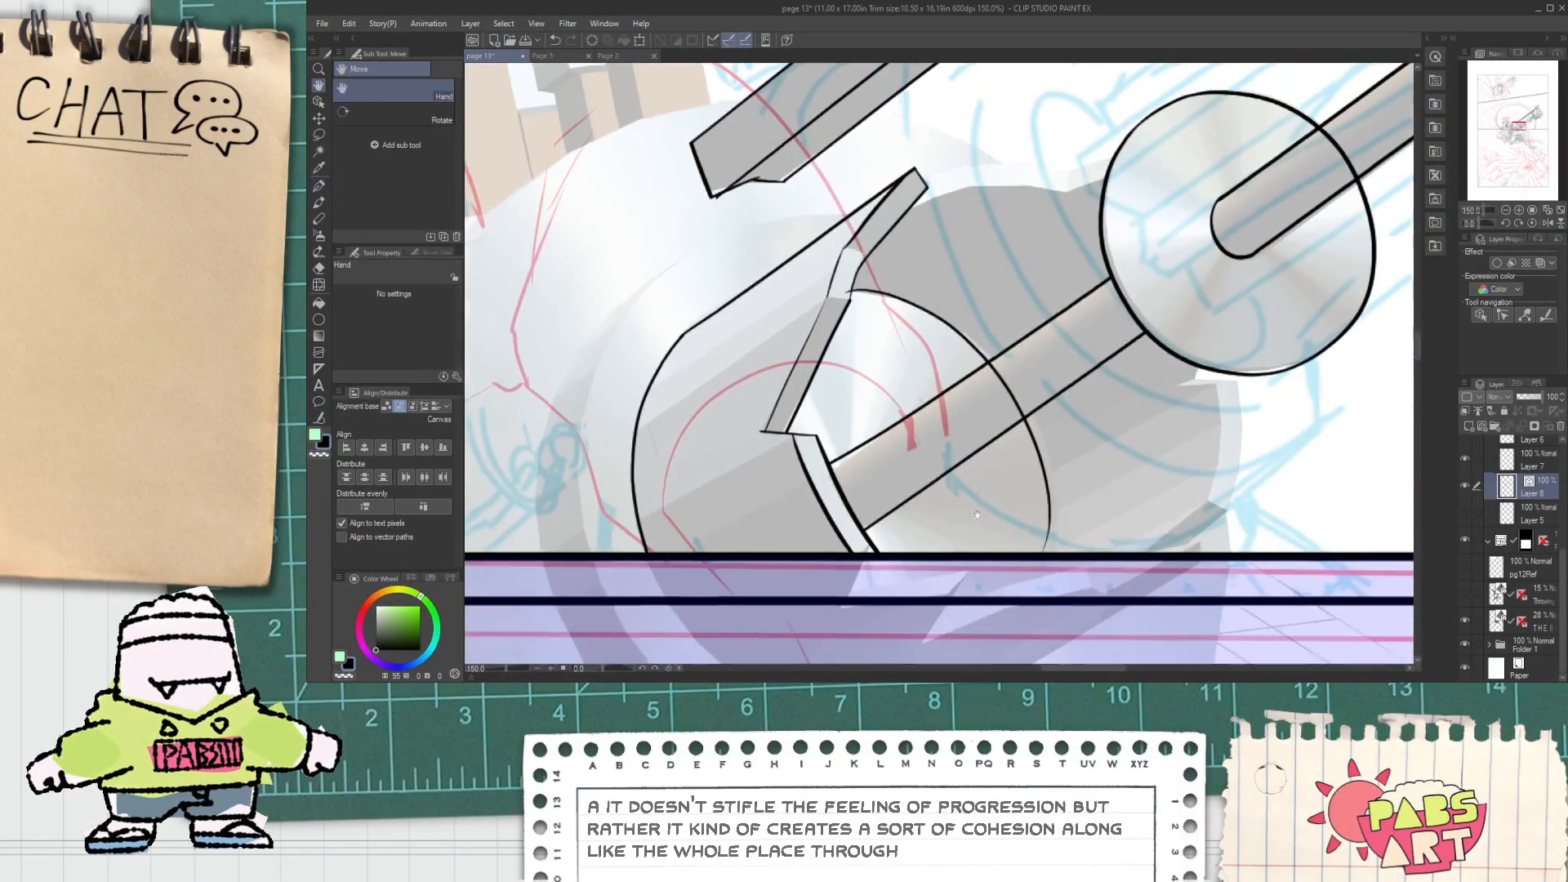
key(o)
click(1040, 532)
mouse_move(1068, 423)
mouse_down()
mouse_move(1083, 405)
mouse_move(1091, 435)
mouse_up()
click(1127, 470)
click(1082, 519)
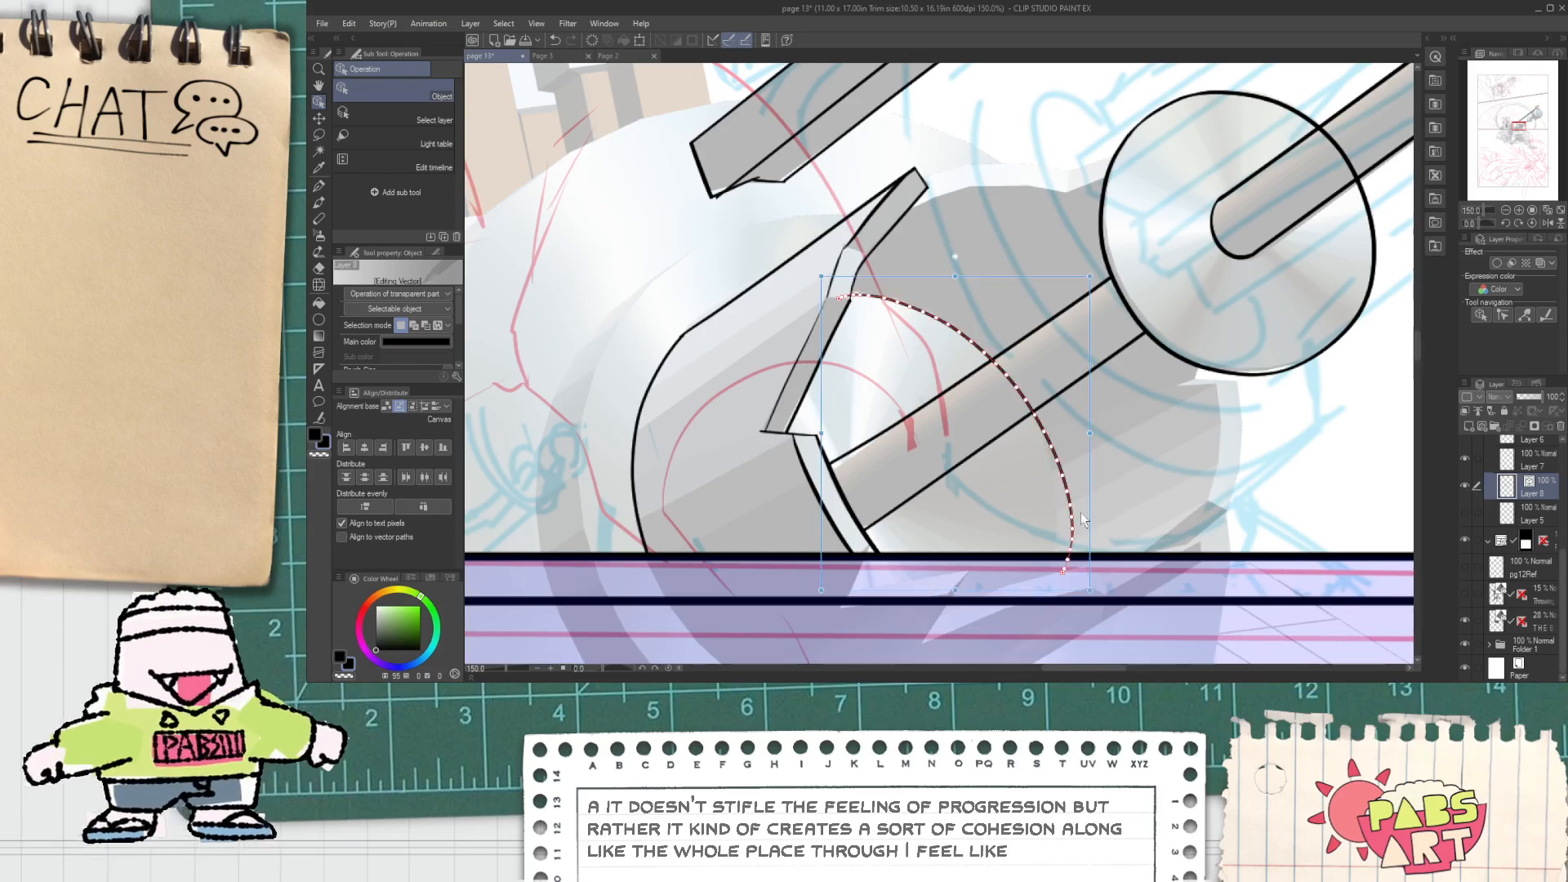
click(1108, 487)
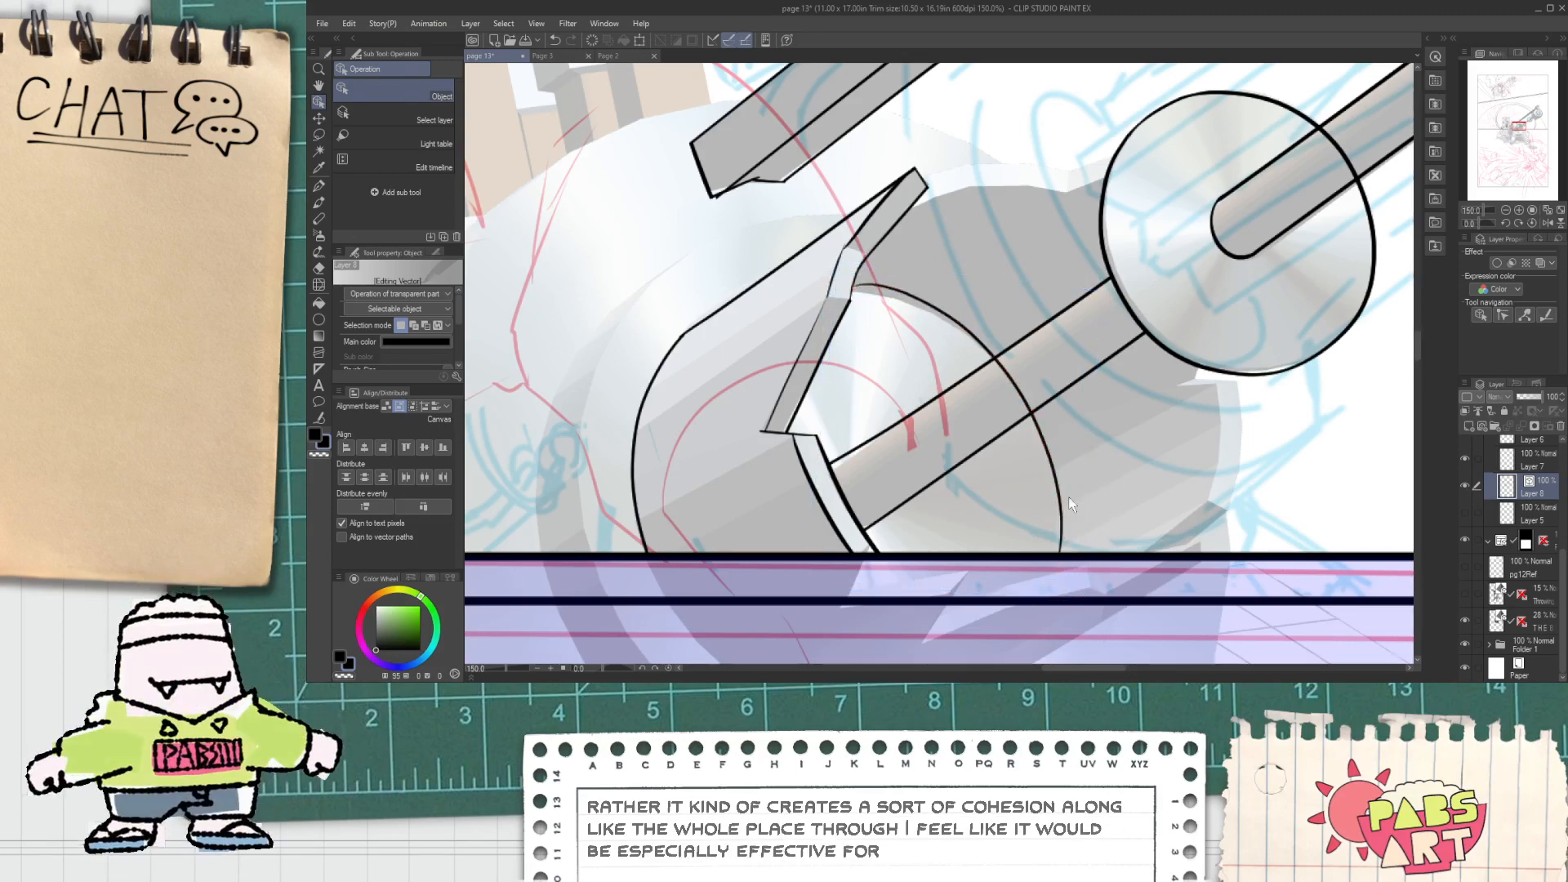
click(1057, 468)
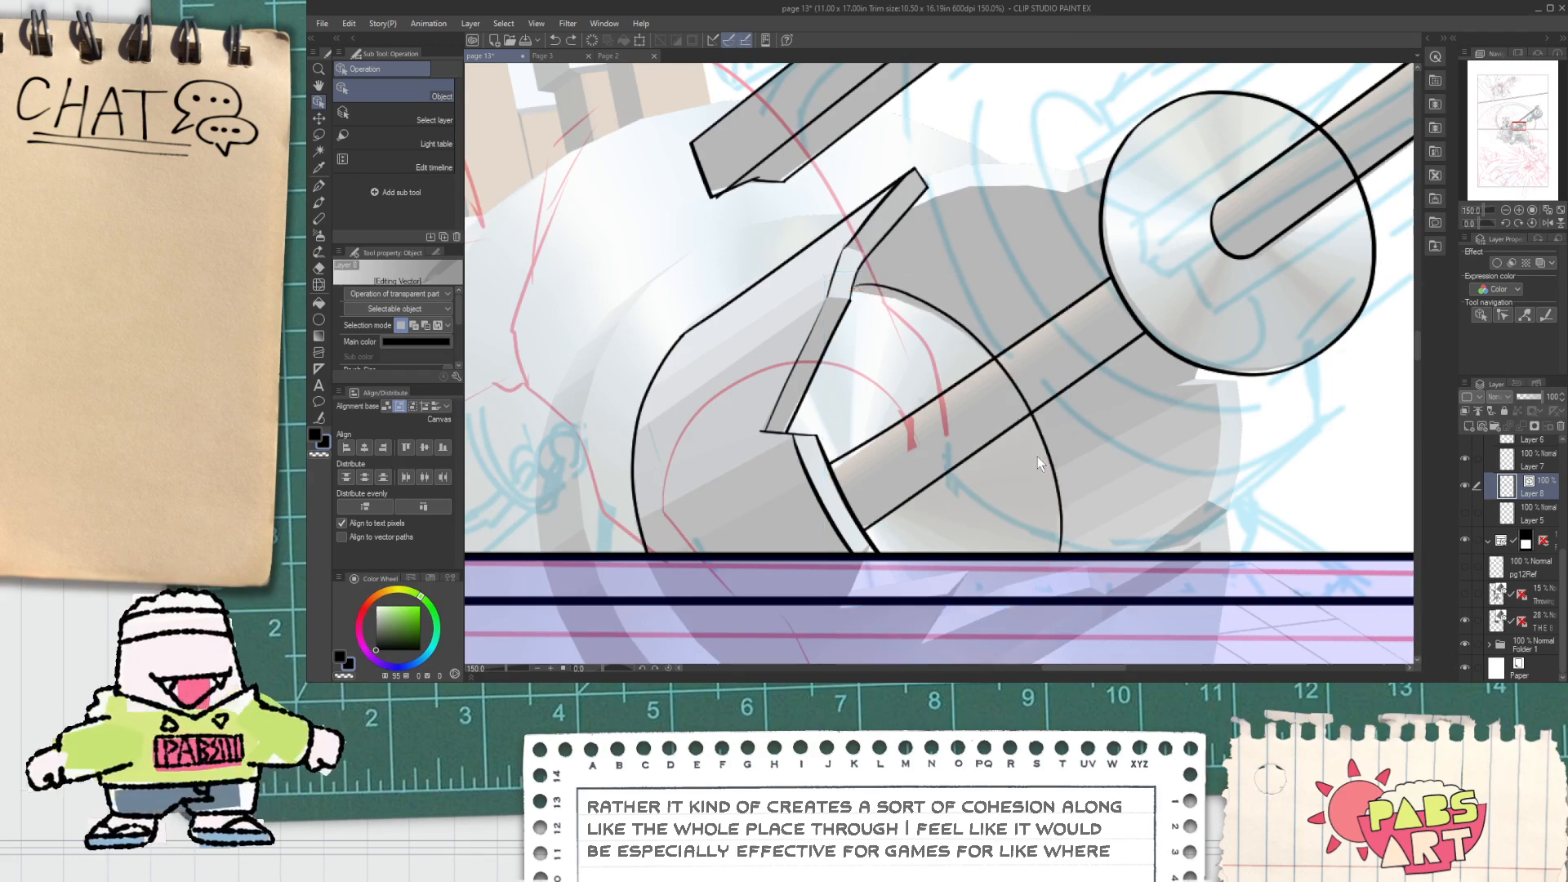
drag(958, 266, 958, 280)
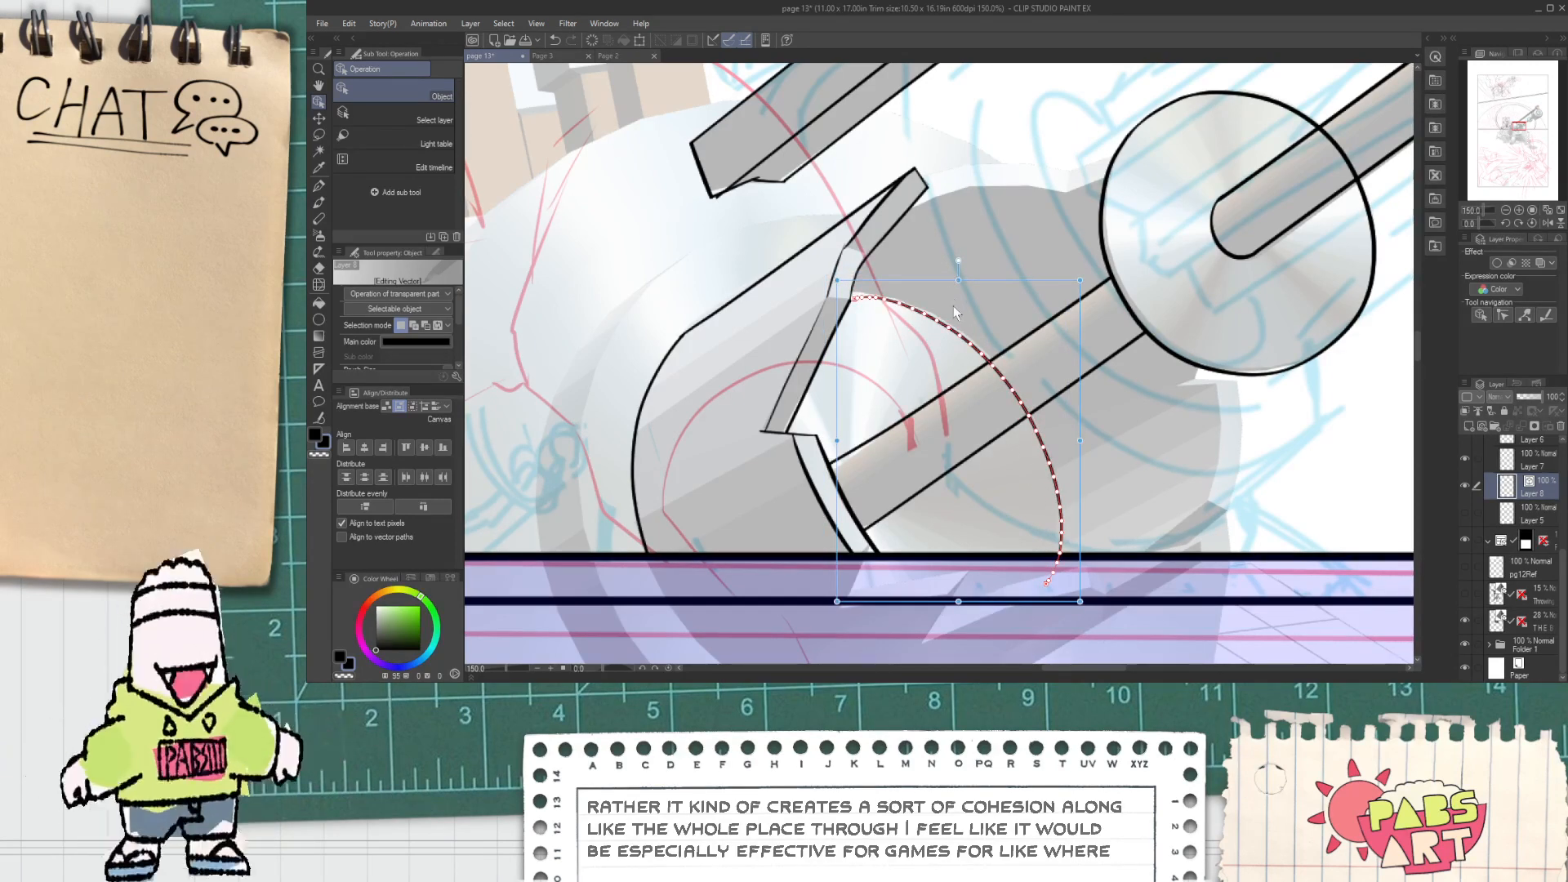
mouse_move(1080, 440)
mouse_down()
mouse_move(1108, 439)
mouse_move(1092, 406)
mouse_up()
click(1119, 432)
drag(1049, 462, 1048, 463)
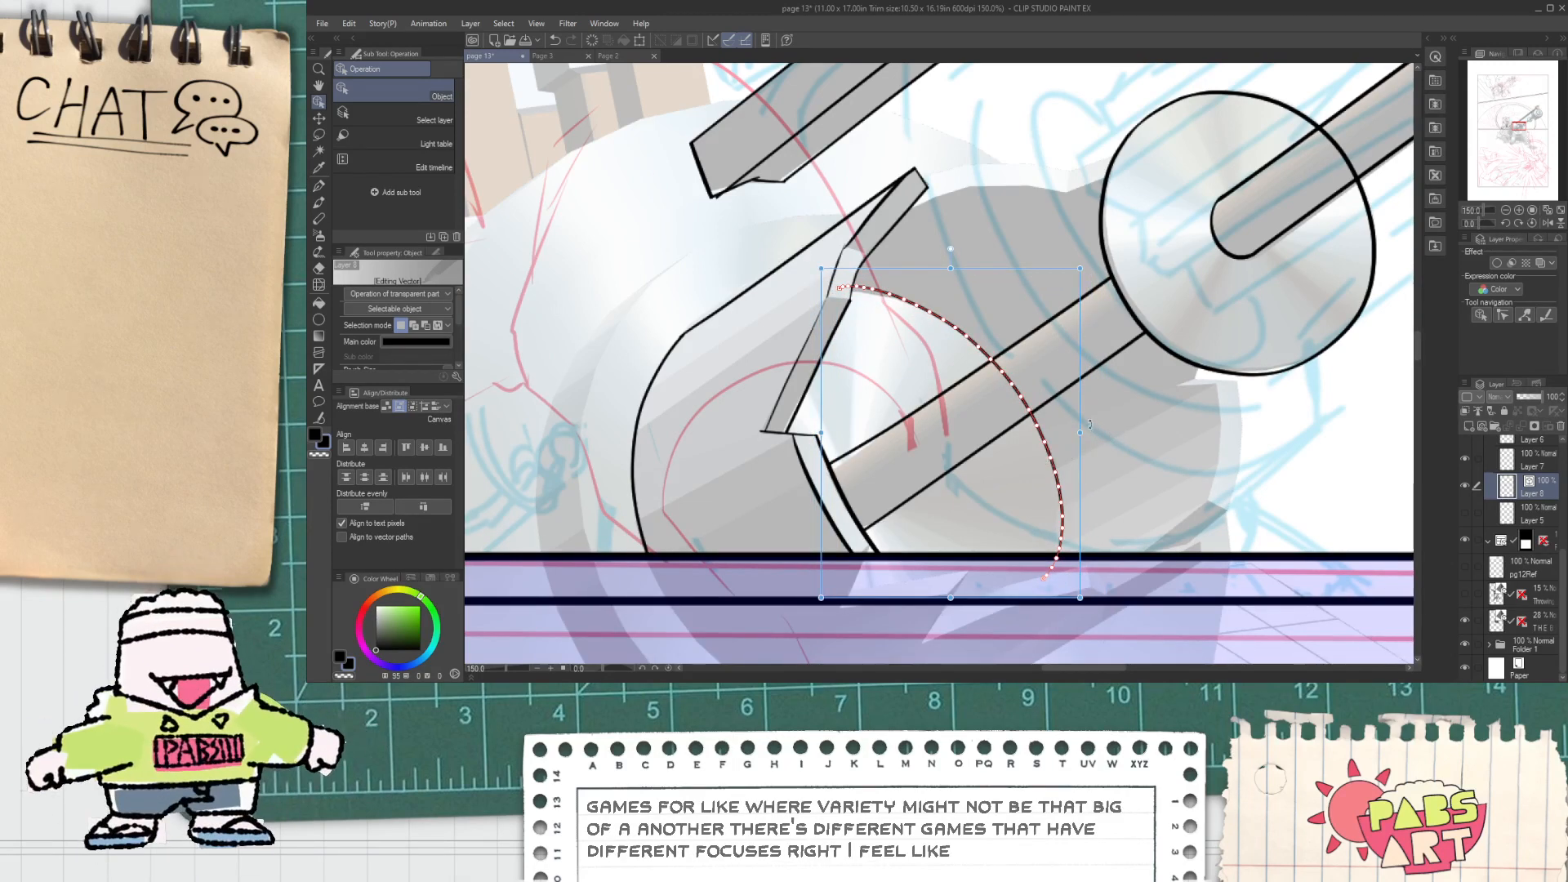
click(1113, 463)
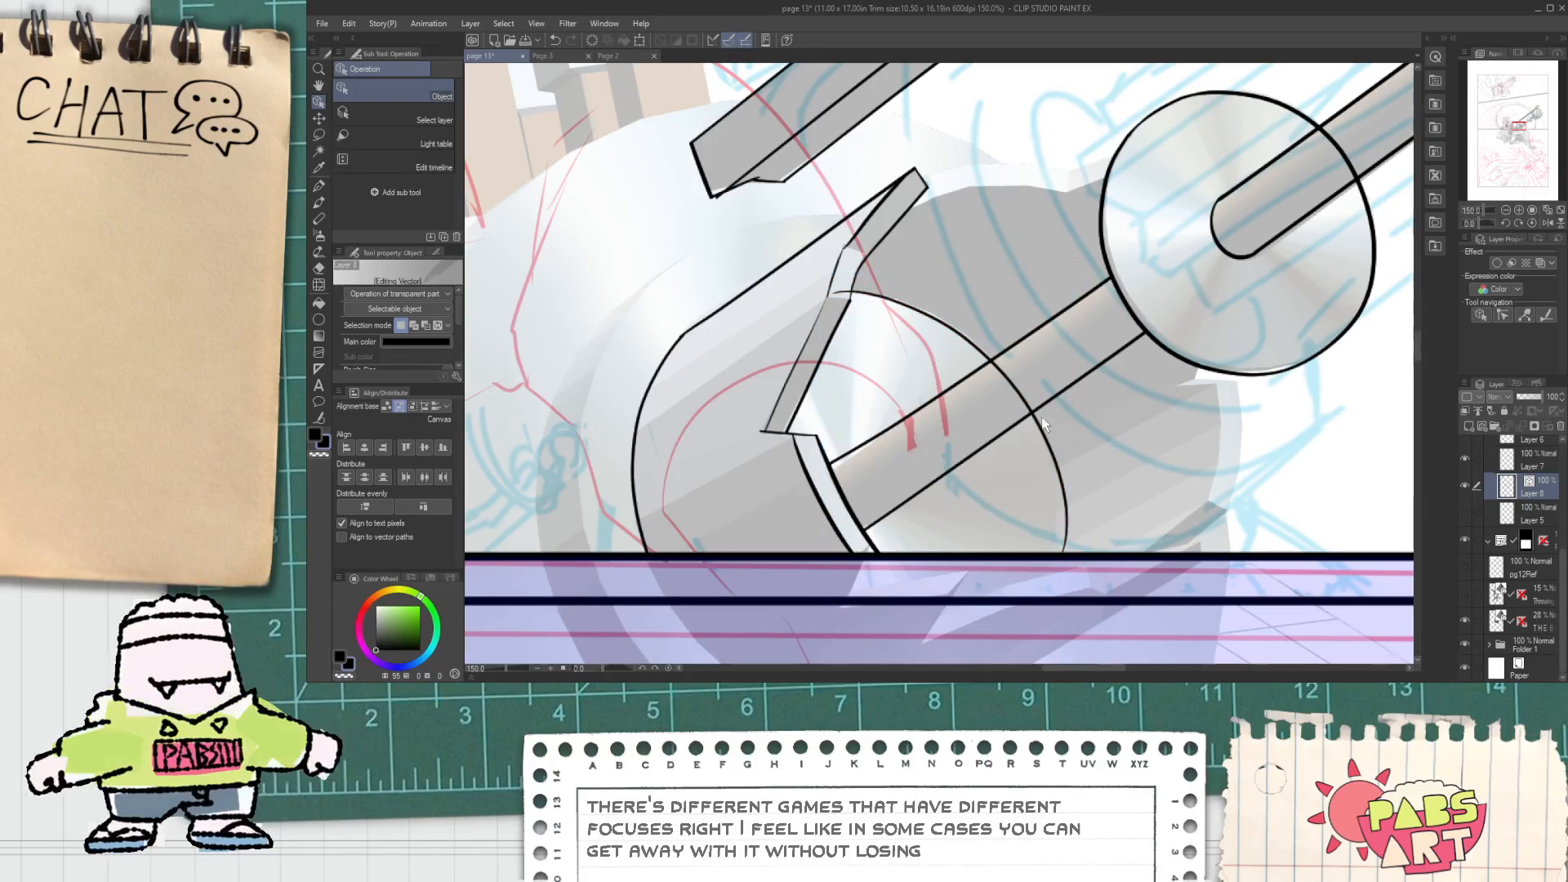
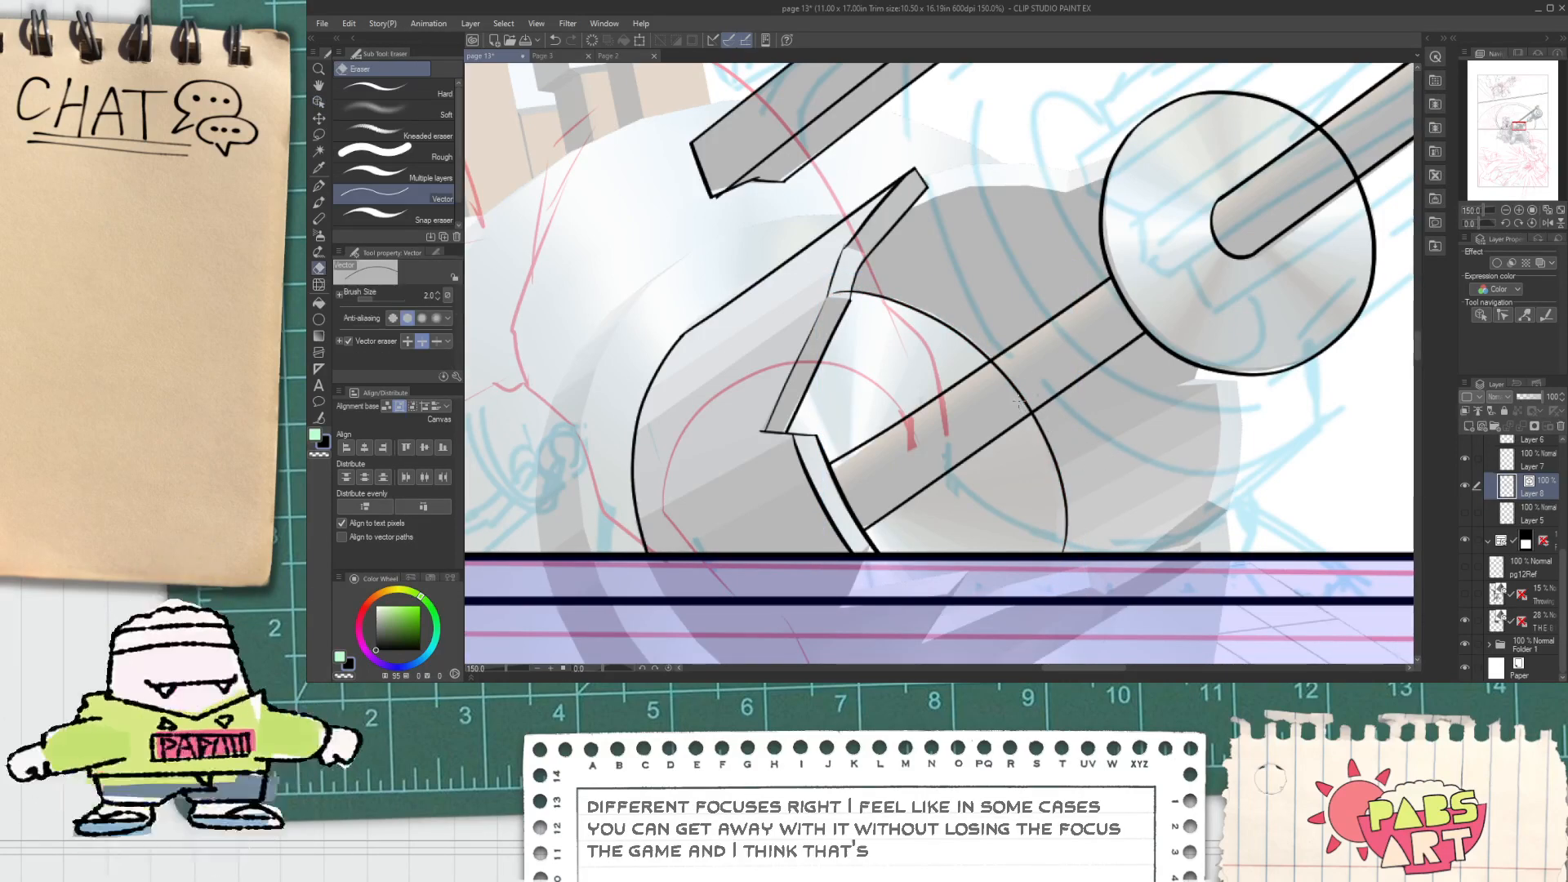
Step: Erase the arc where it crosses the rod, and ink short lines across the slanted strip at both bends
key(e)
scroll(839, 353, up, 3)
key(p)
drag(819, 349, 875, 350)
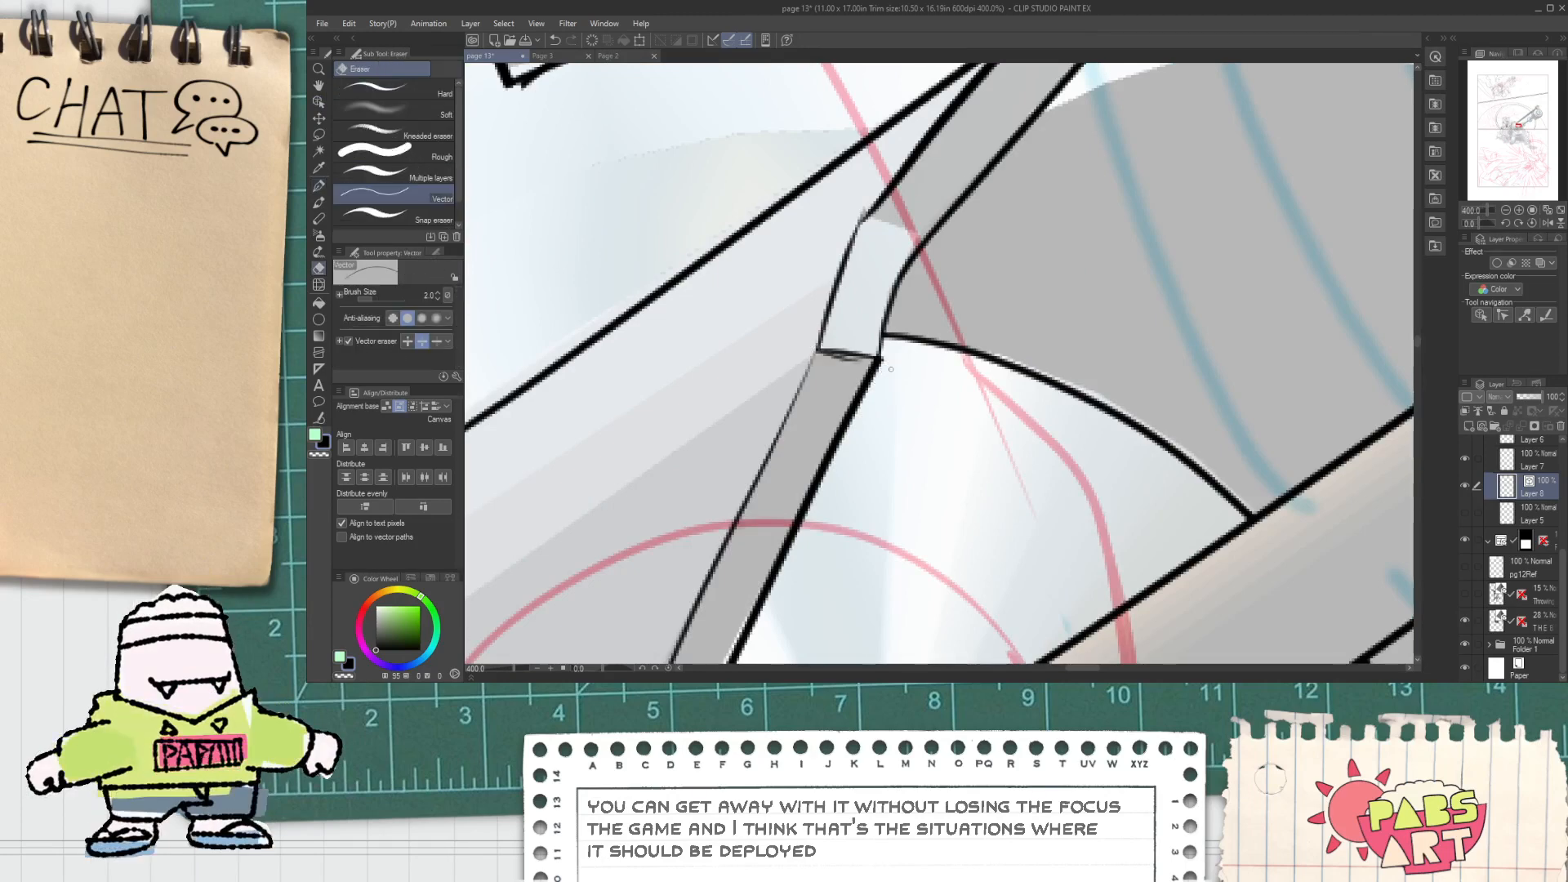
scroll(878, 370, up, 3)
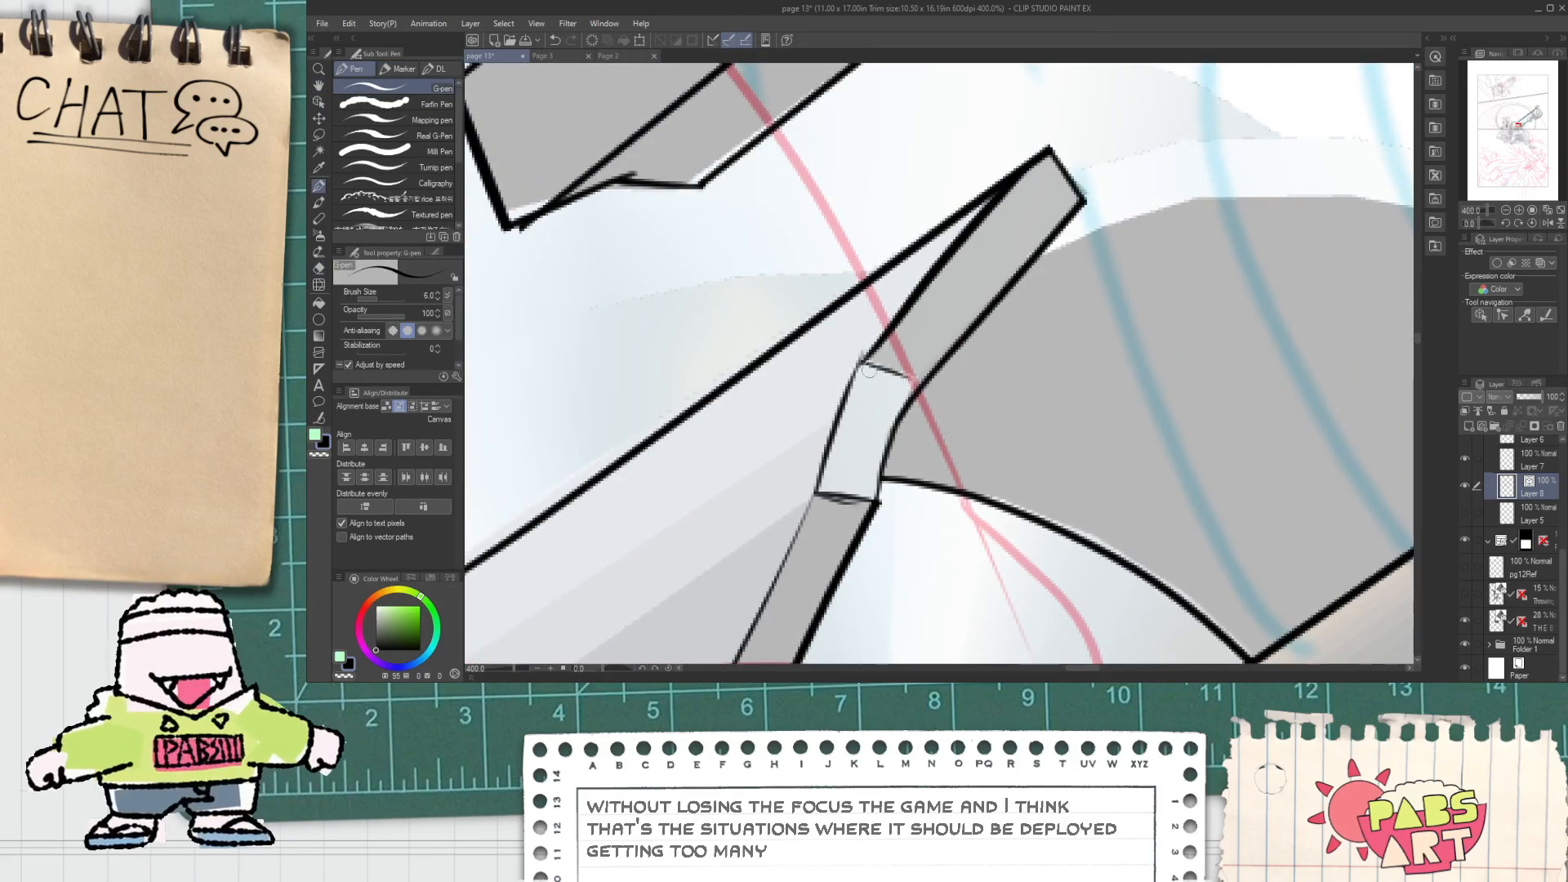
Step: Ink the base's upper outline from the pointed bar's tip to the lower disc, with an upward kink, and trim the overrun inside the disc
scroll(901, 379, down, 5)
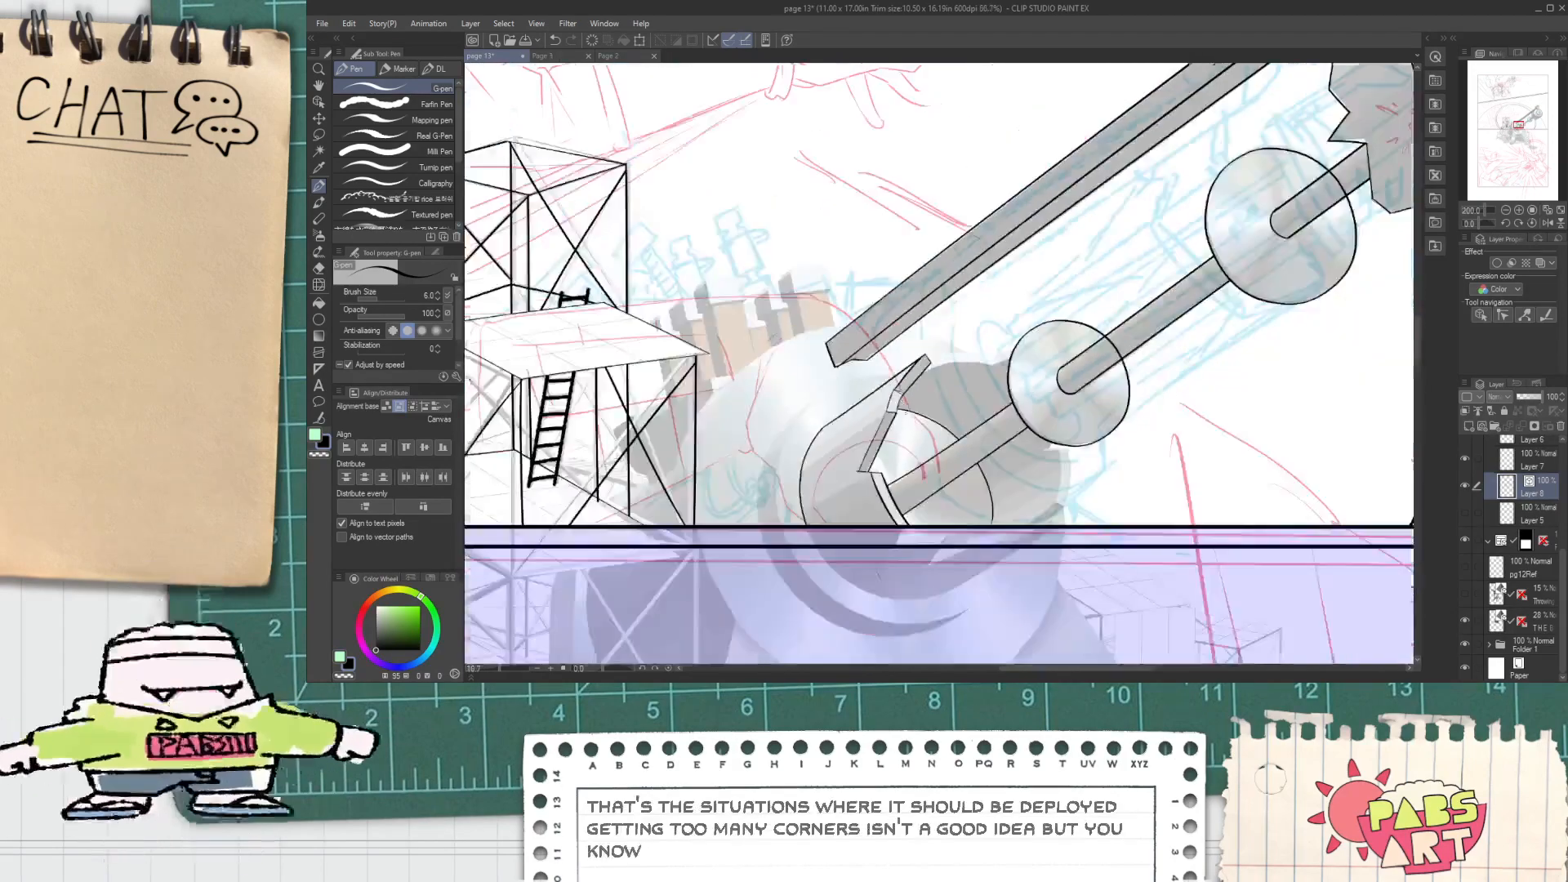
scroll(875, 462, up, 3)
scroll(874, 453, down, 2)
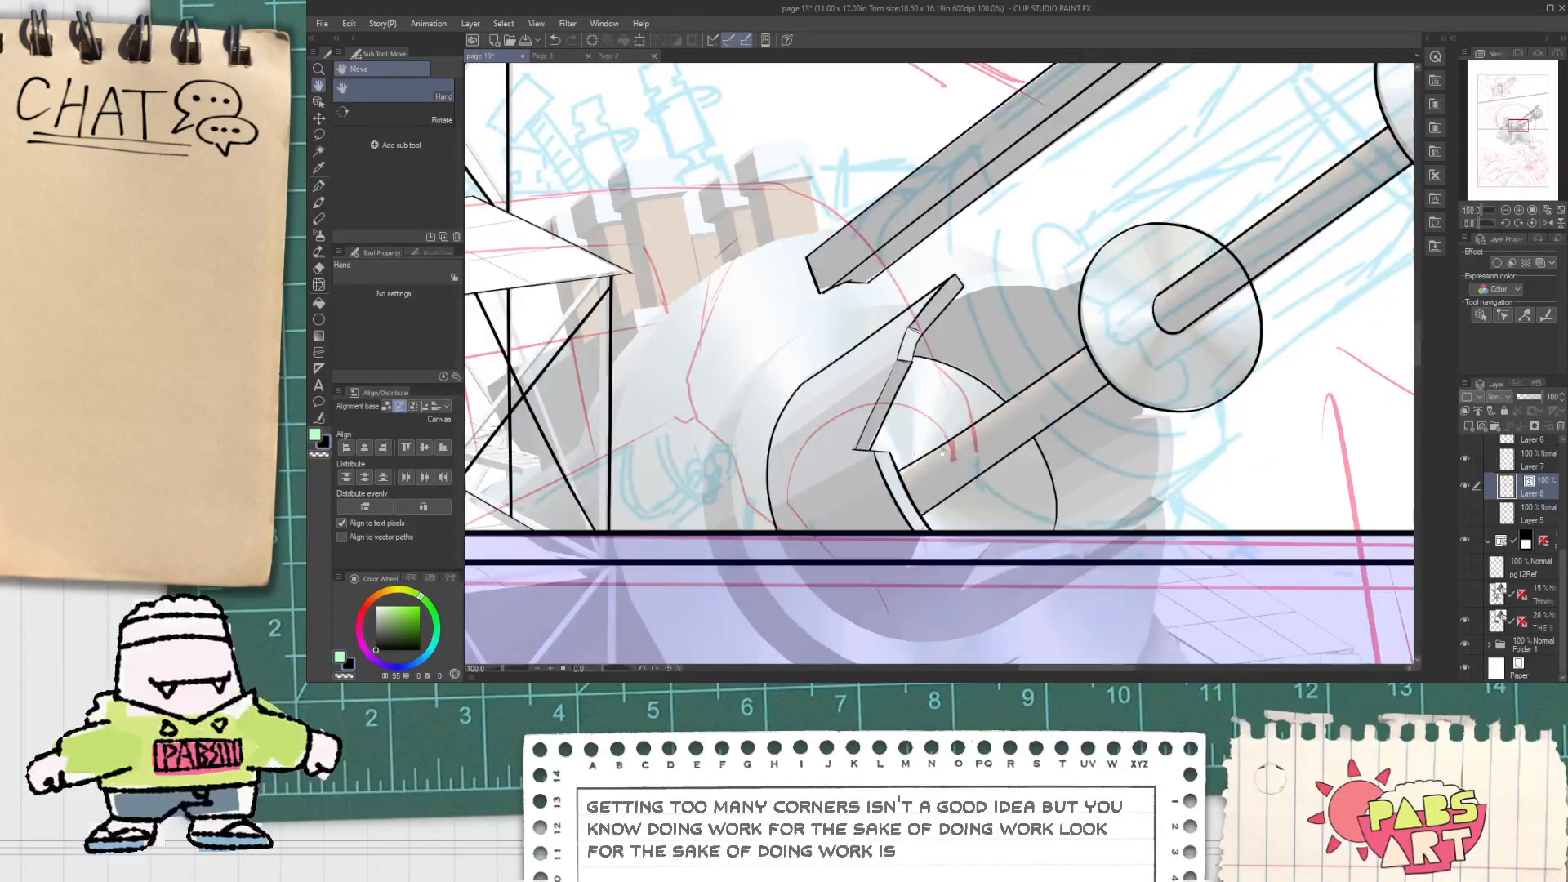
drag(1021, 459, 755, 427)
scroll(751, 265, up, 3)
scroll(751, 266, down, 1)
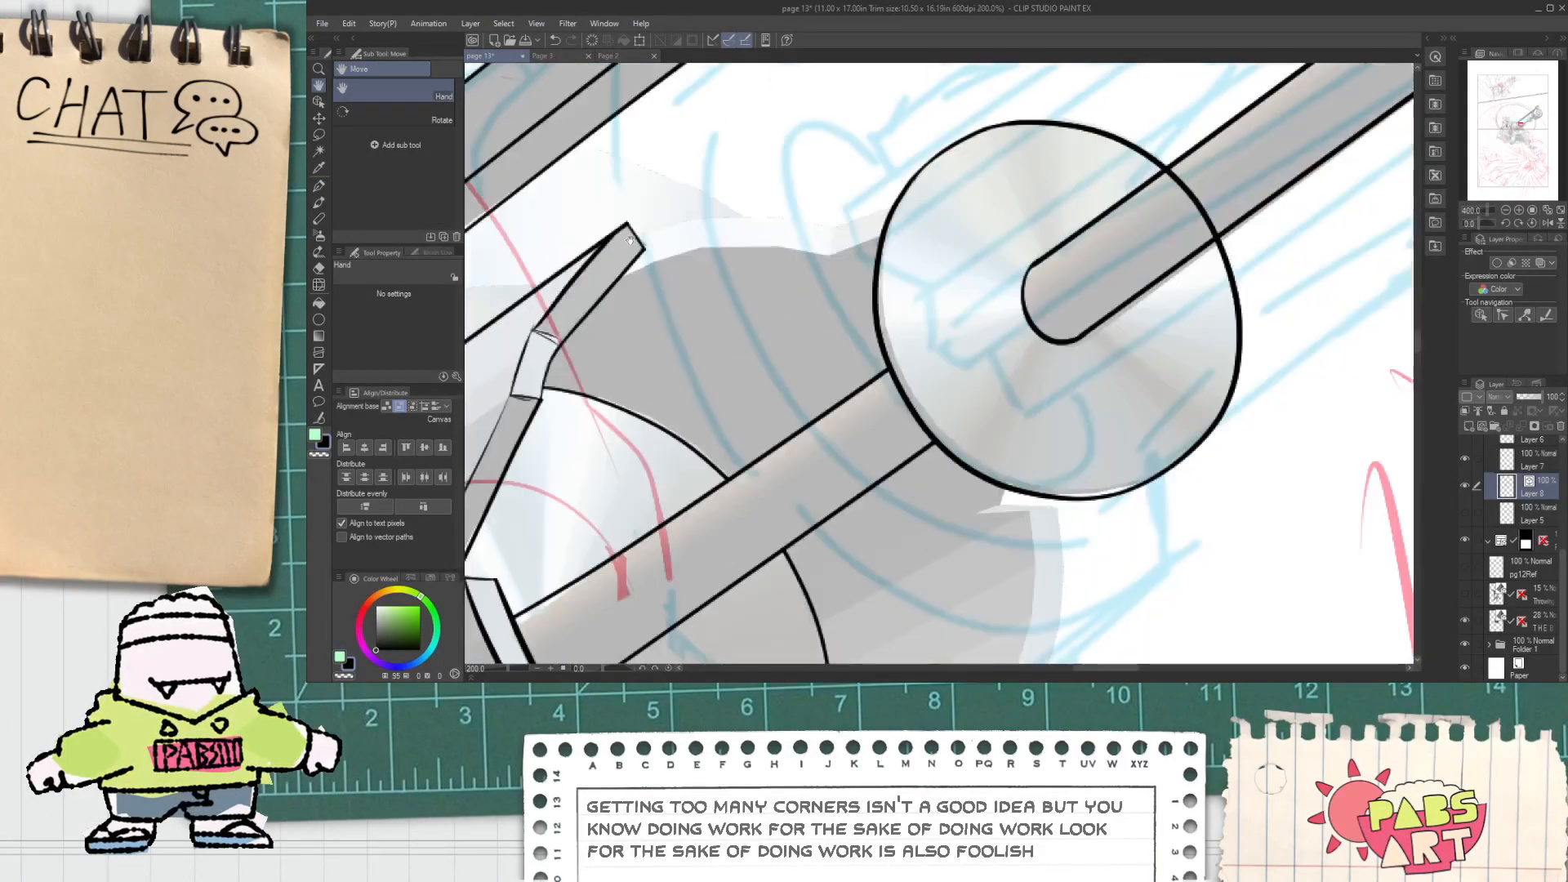
key(p)
drag(627, 241, 925, 247)
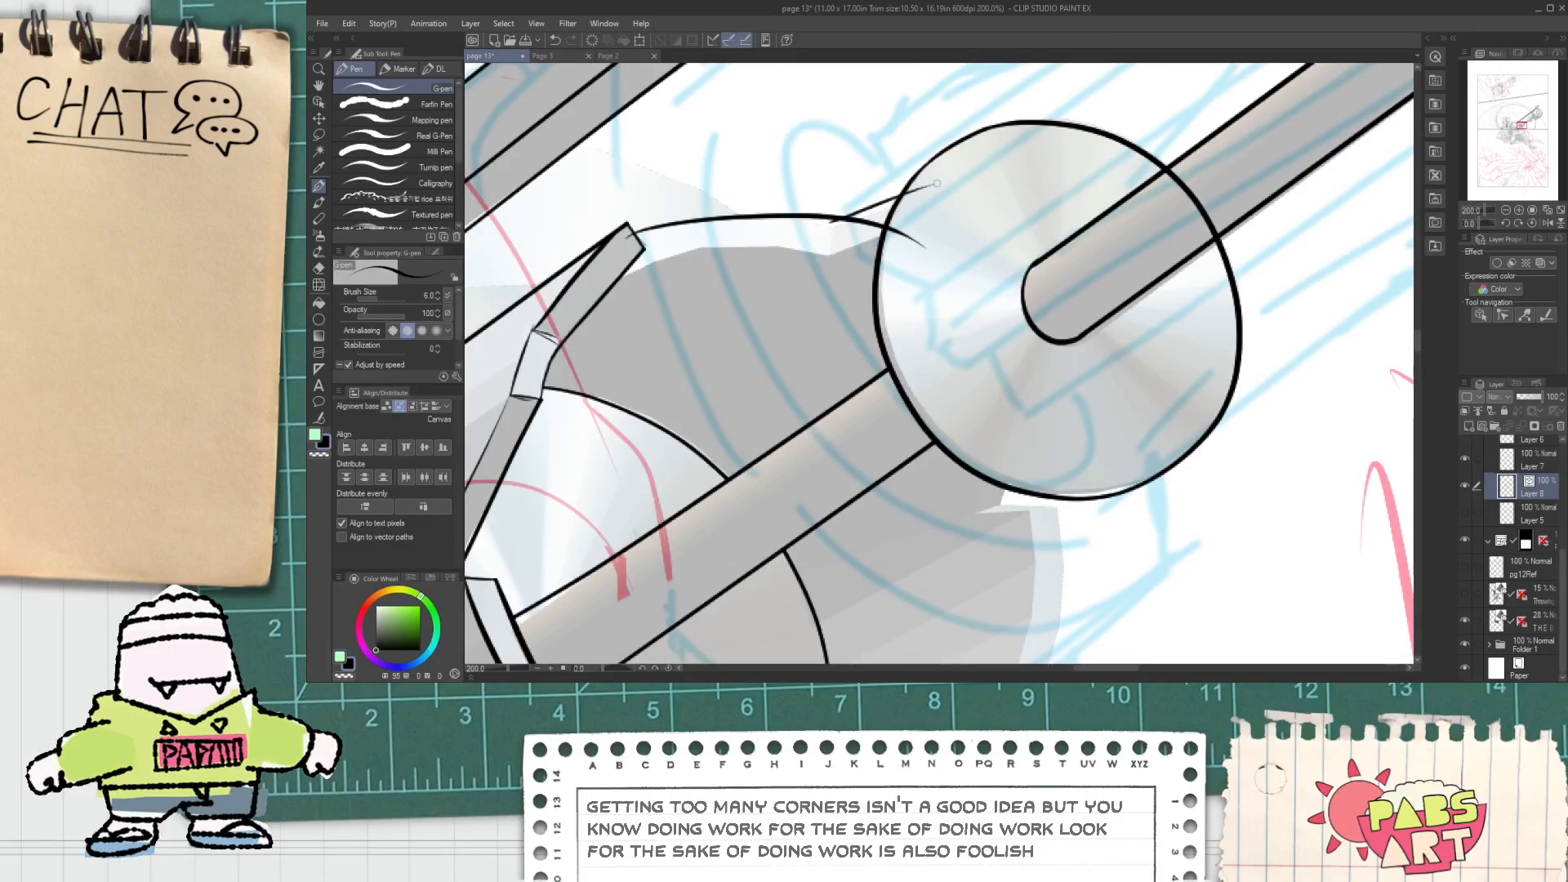
key(h)
scroll(654, 269, up, 2)
scroll(654, 270, down, 2)
scroll(650, 281, up, 2)
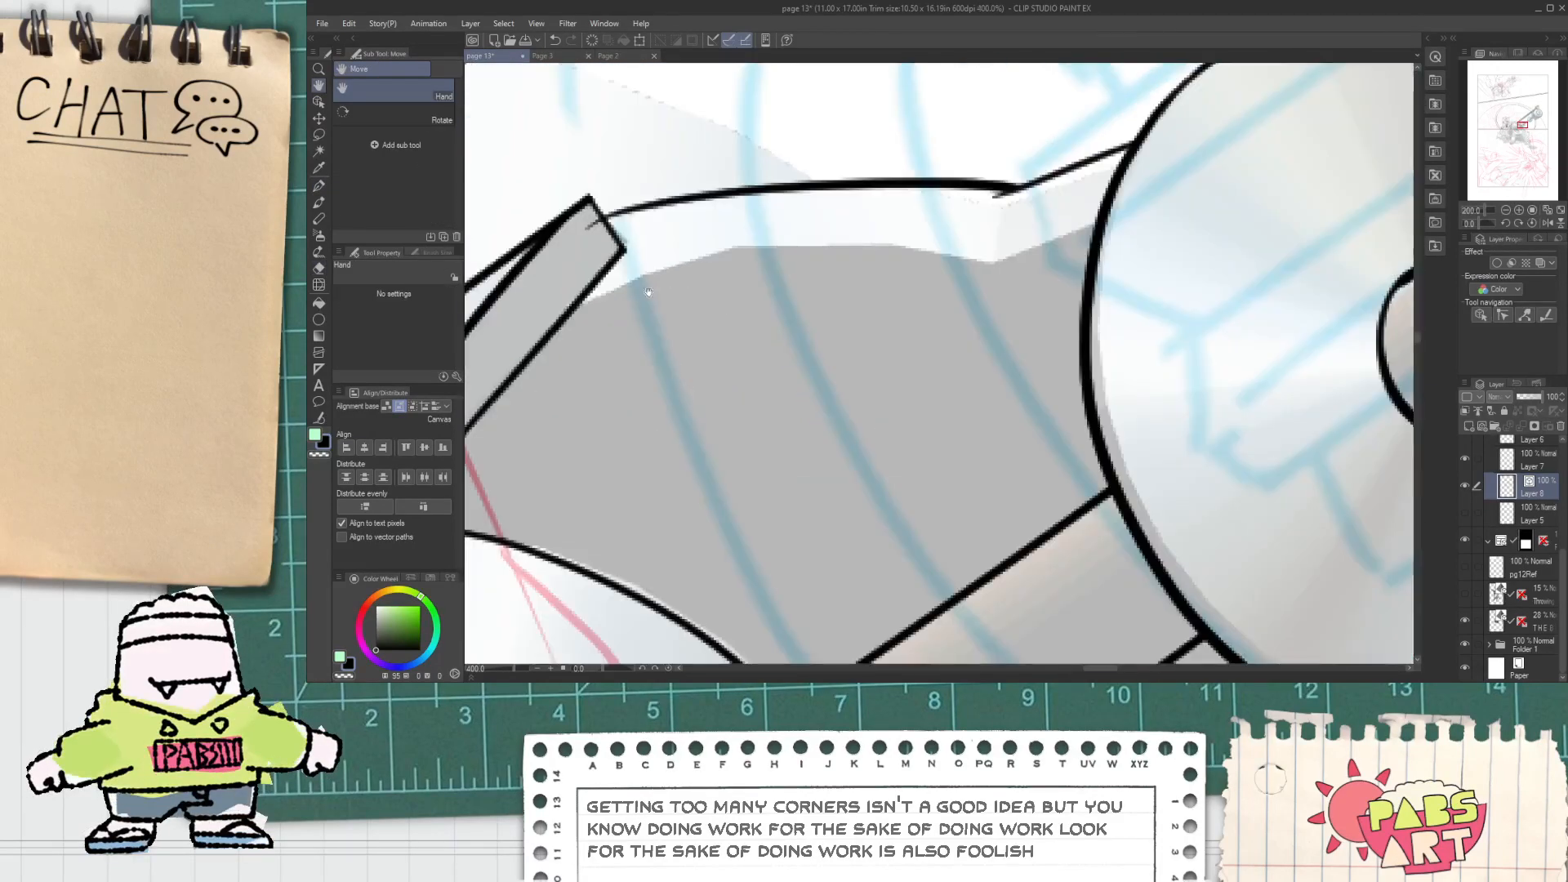
key(p)
mouse_move(549, 336)
mouse_down()
mouse_move(711, 255)
mouse_move(994, 225)
mouse_up()
key(ctrl+z)
drag(539, 325, 988, 232)
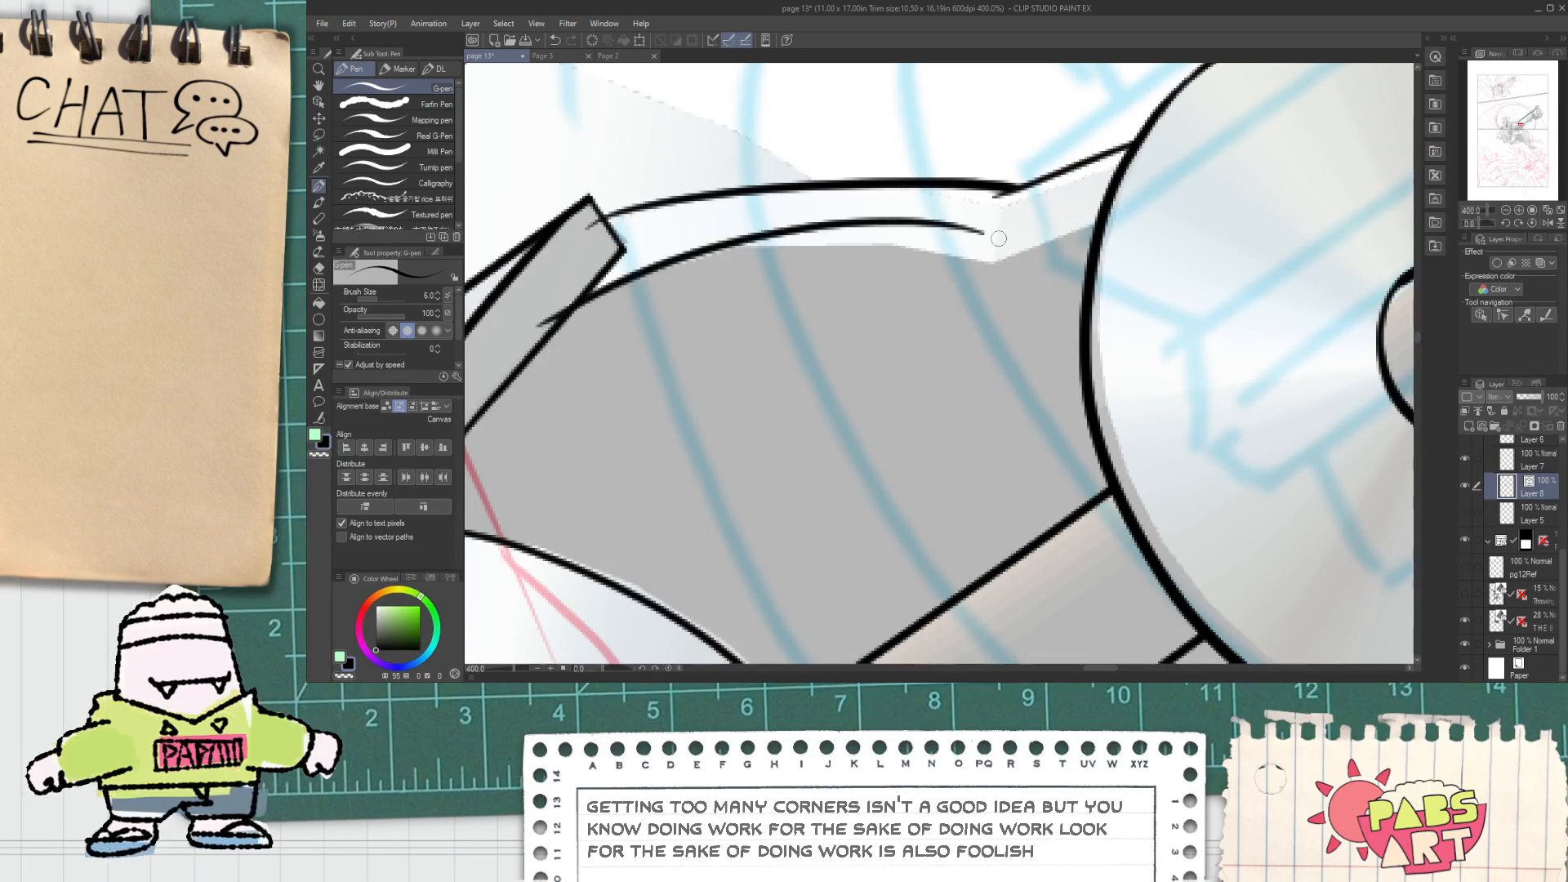
key(ctrl+z)
mouse_move(536, 327)
mouse_down()
mouse_move(920, 235)
mouse_move(989, 245)
mouse_up()
key(ctrl+z)
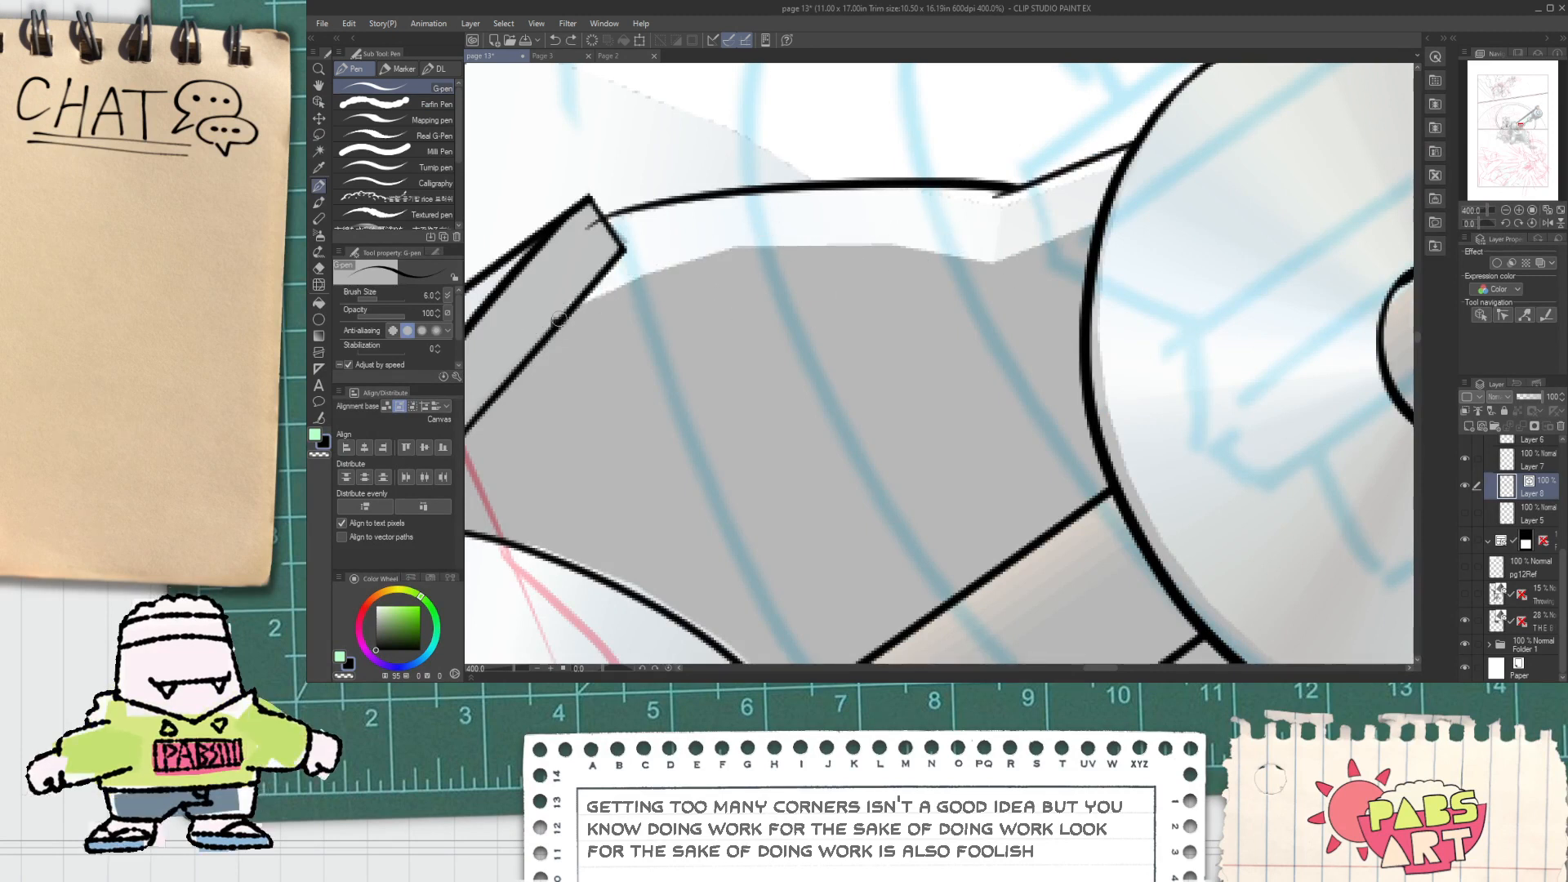
Step: Ink the rim's lower edge below the base's upper outline from the pointed bar to the disc, and erase the ends overrunning both shapes
drag(558, 320, 988, 232)
key(ctrl+z)
mouse_move(543, 320)
mouse_down()
mouse_move(1027, 300)
mouse_move(1215, 163)
mouse_up()
key(ctrl+z)
drag(914, 300, 1282, 138)
key(e)
drag(1170, 173, 1155, 214)
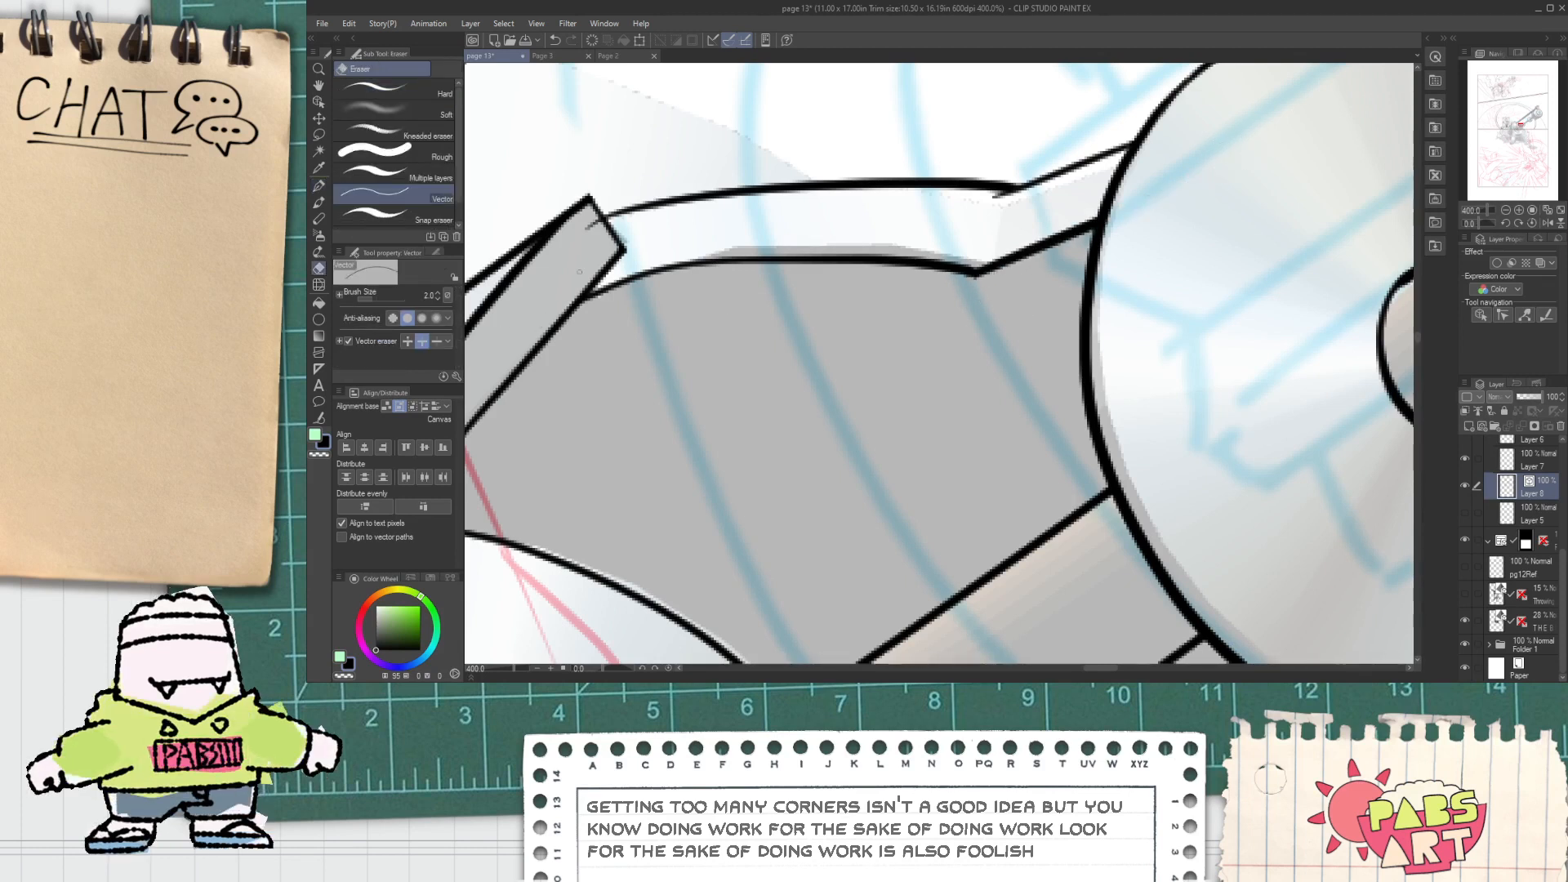
Step: Ink two short parallel lines across the base's rim at its upward kink, and erase the ends overrunning the rim
key(p)
drag(1001, 193, 974, 271)
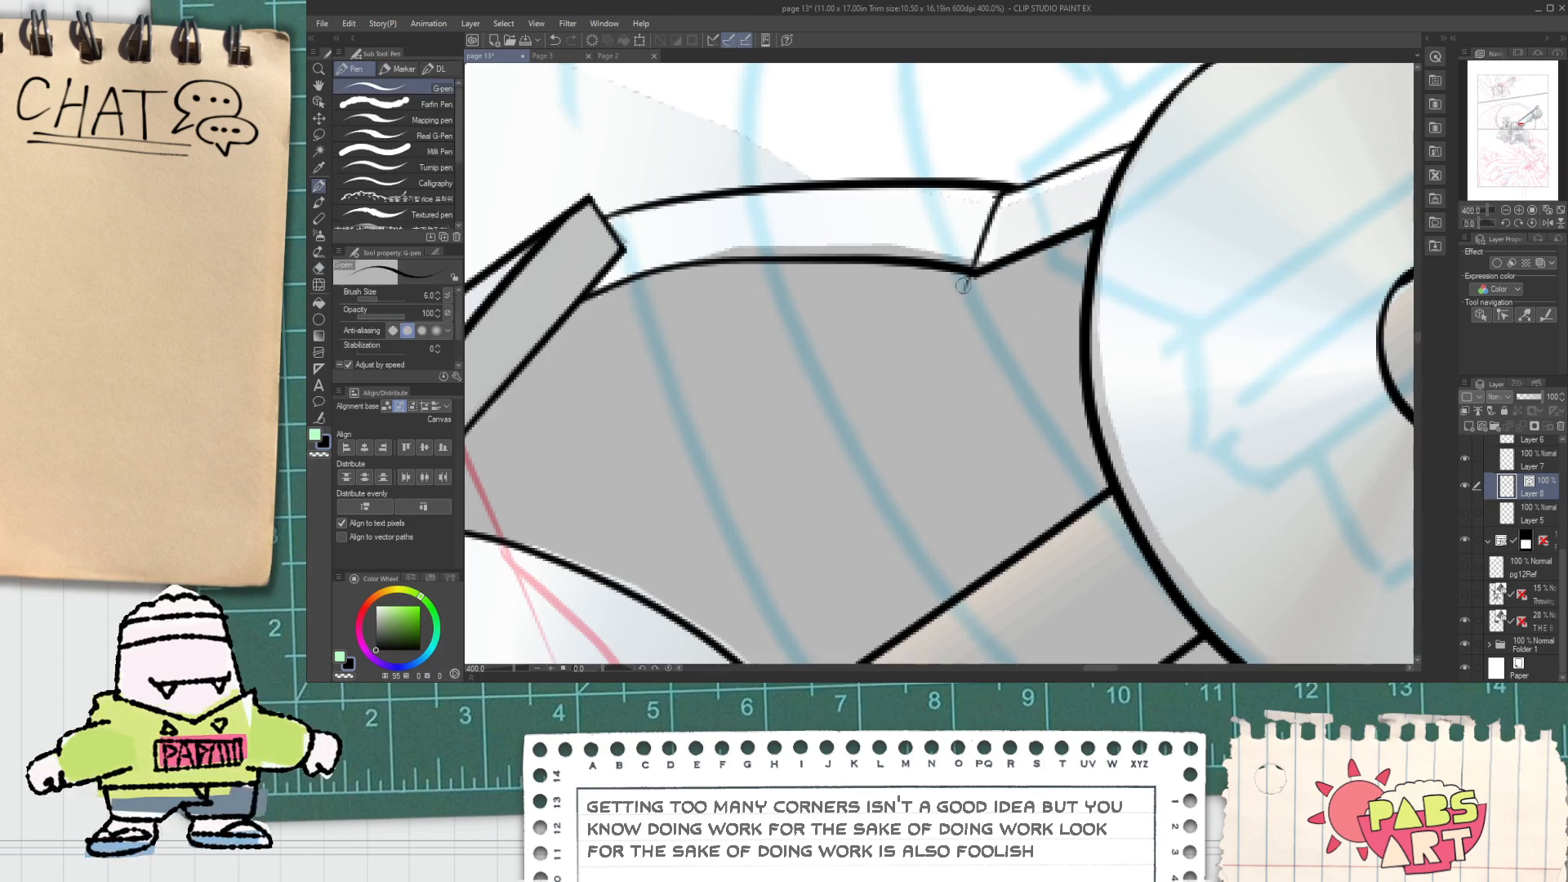
key(e)
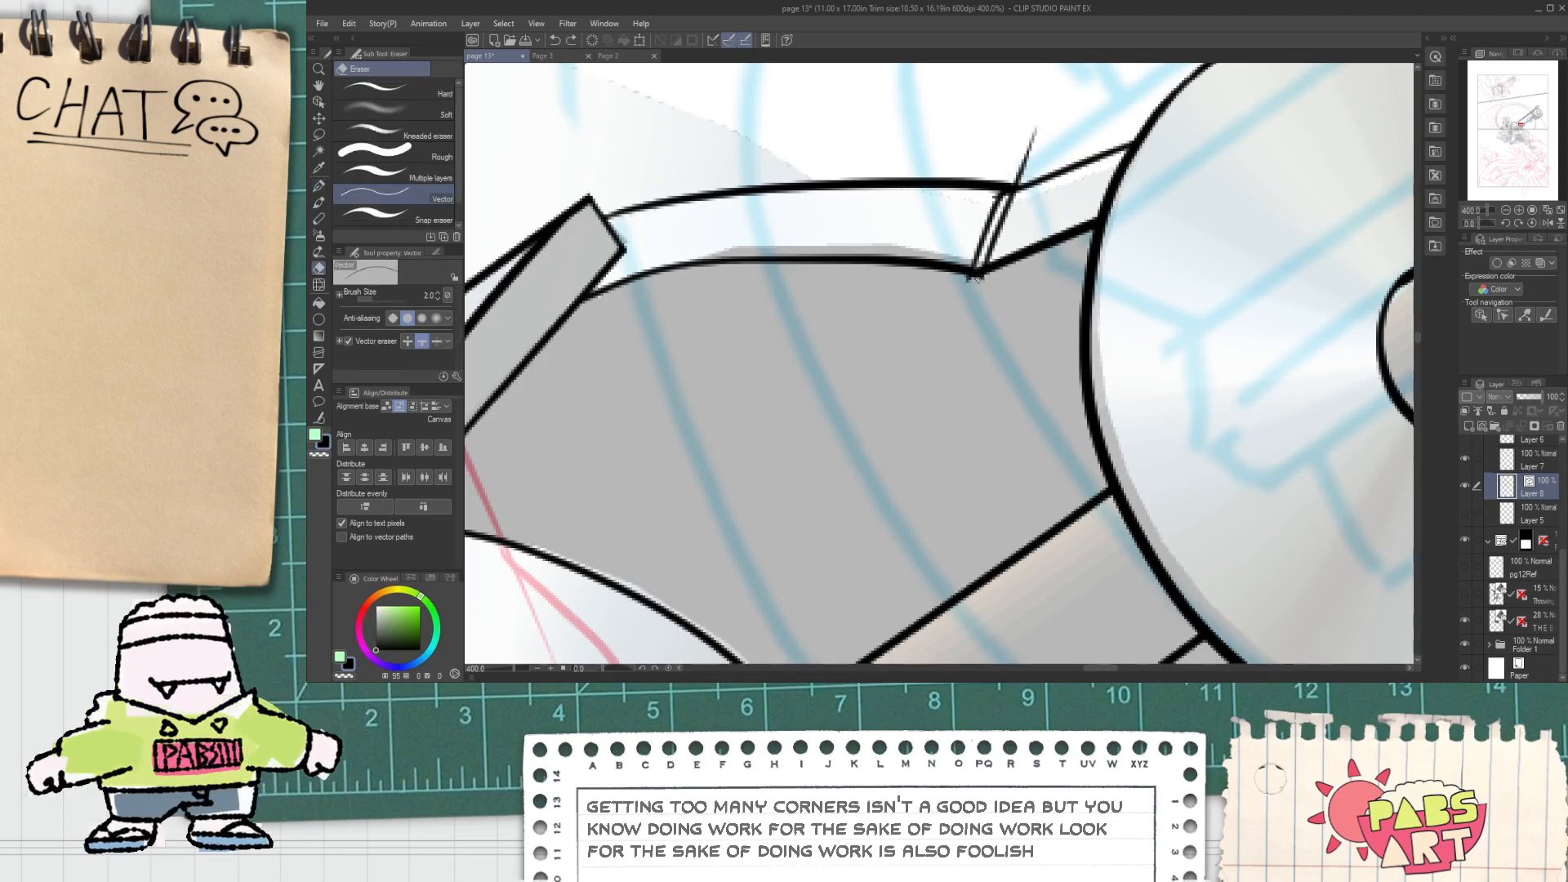
scroll(1038, 142, down, 5)
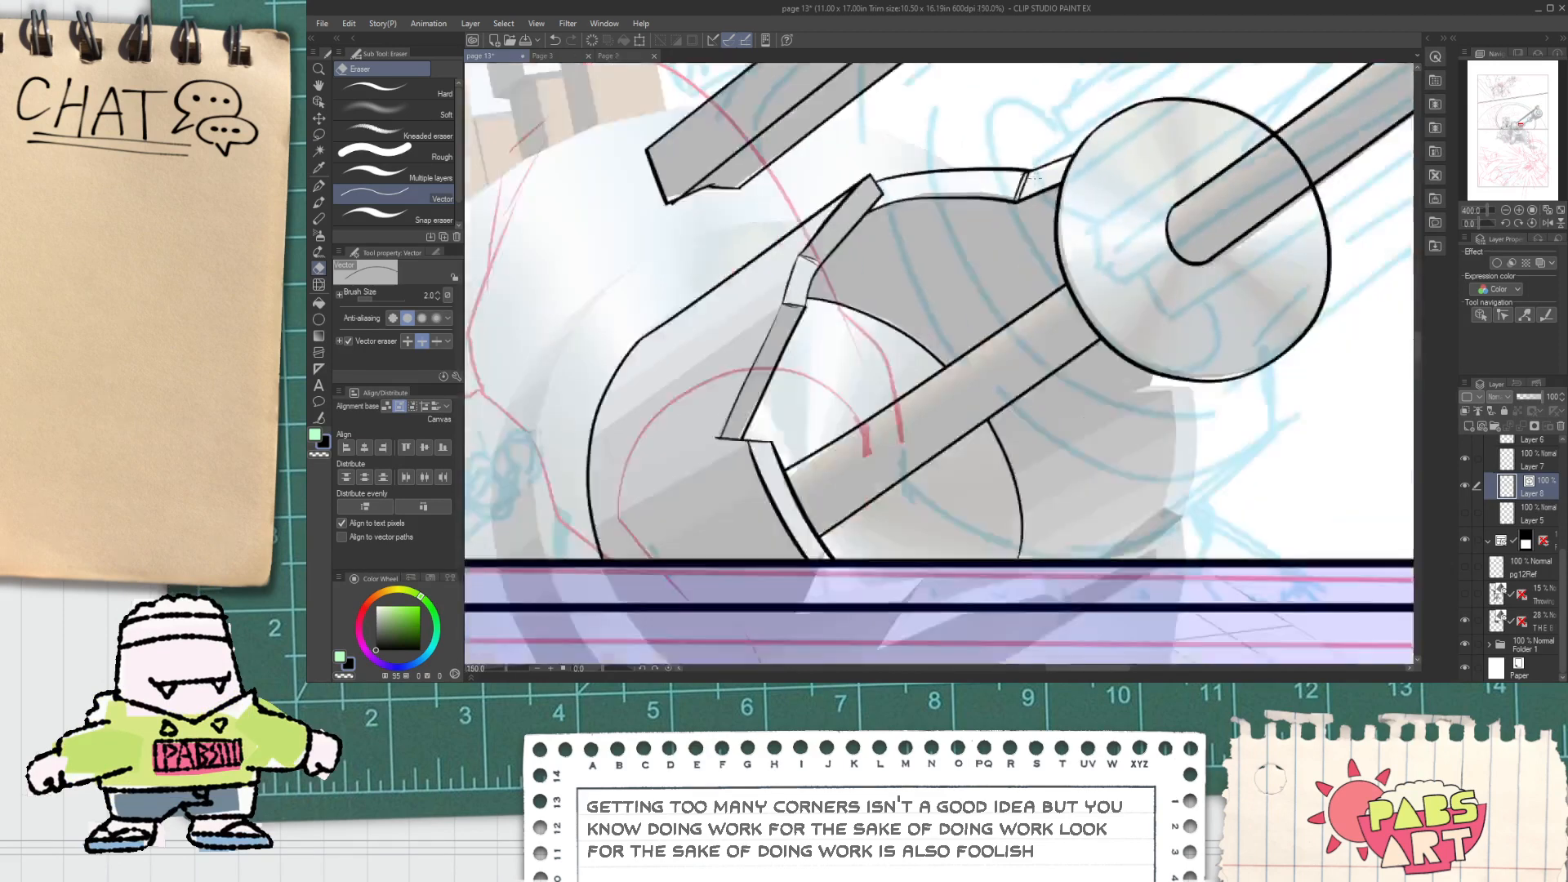
Step: Ink two short lines down from the lower disc's underside, join them with a slanted edge, and extend the rim's top line to the corner
key(space)
drag(1099, 276, 966, 279)
scroll(965, 279, up, 3)
key(p)
drag(923, 228, 937, 147)
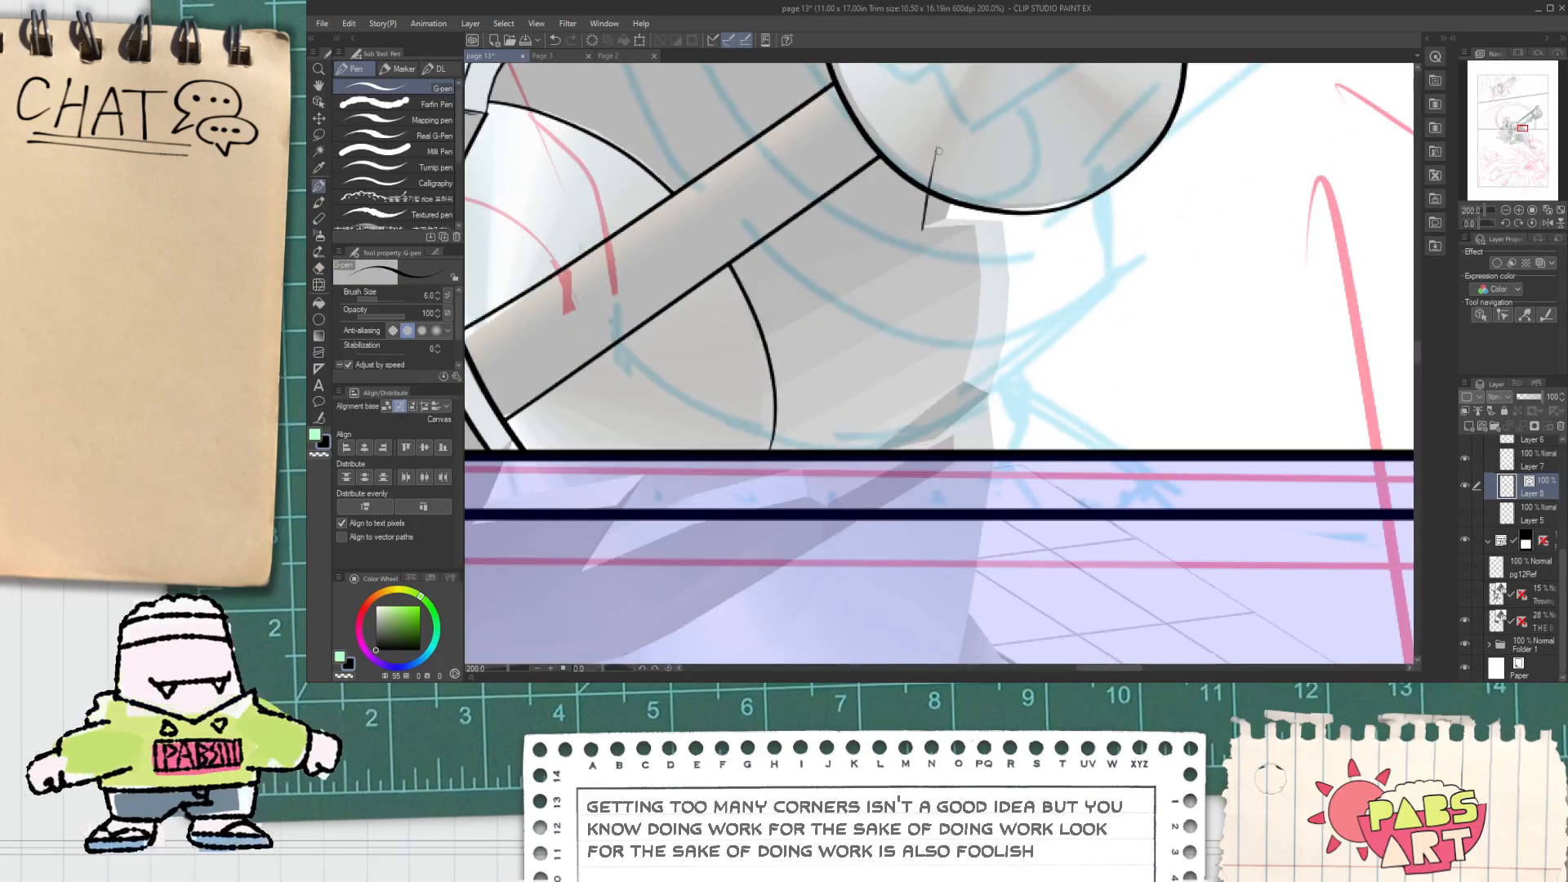
drag(948, 220, 956, 170)
scroll(920, 225, up, 2)
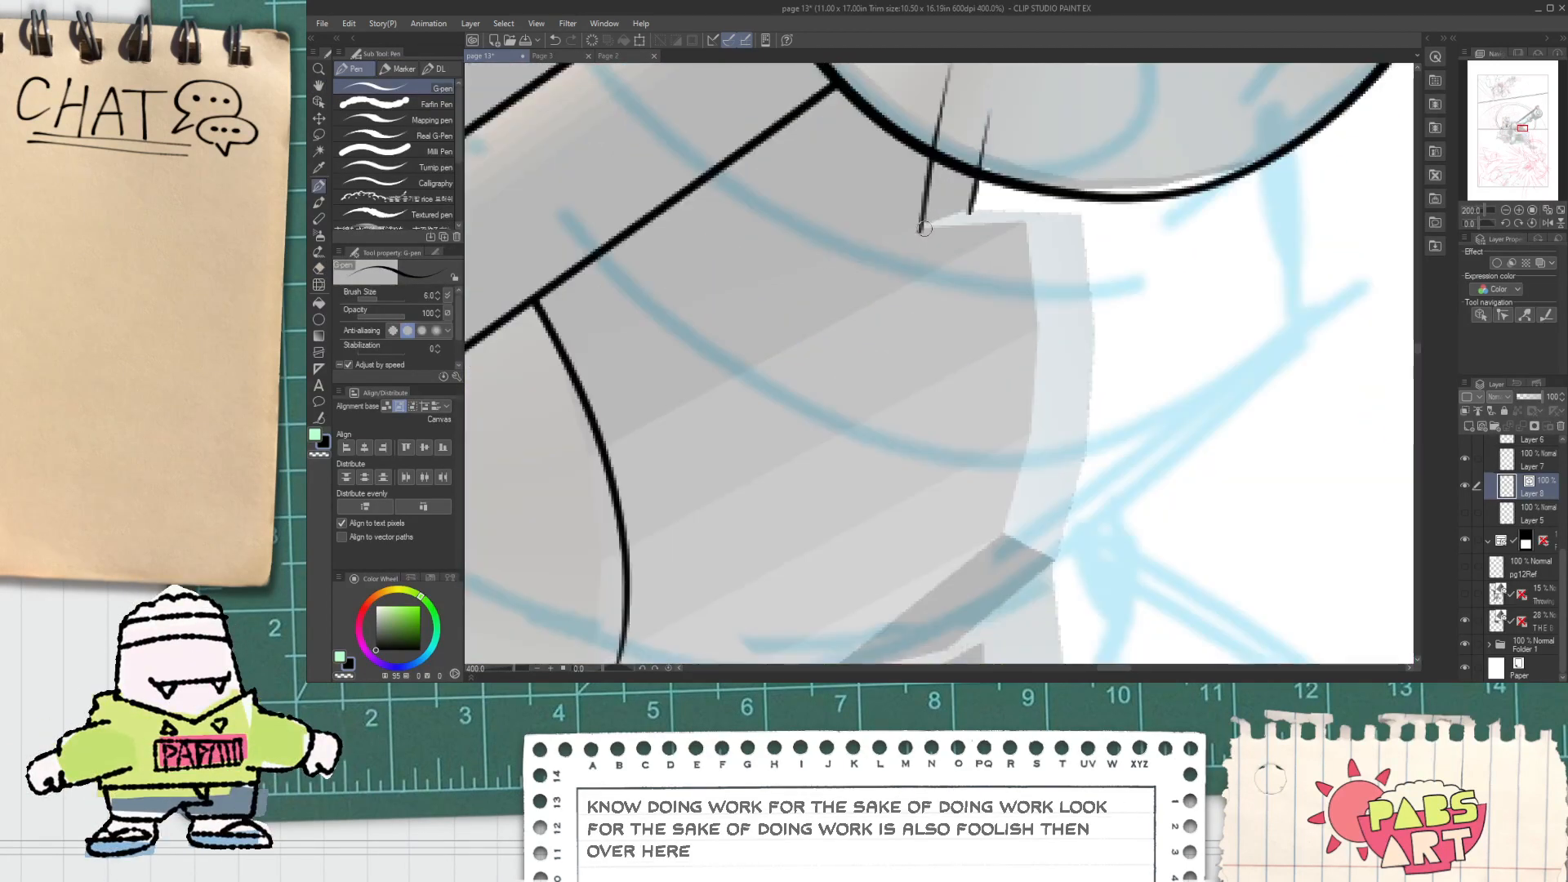
drag(920, 230, 983, 214)
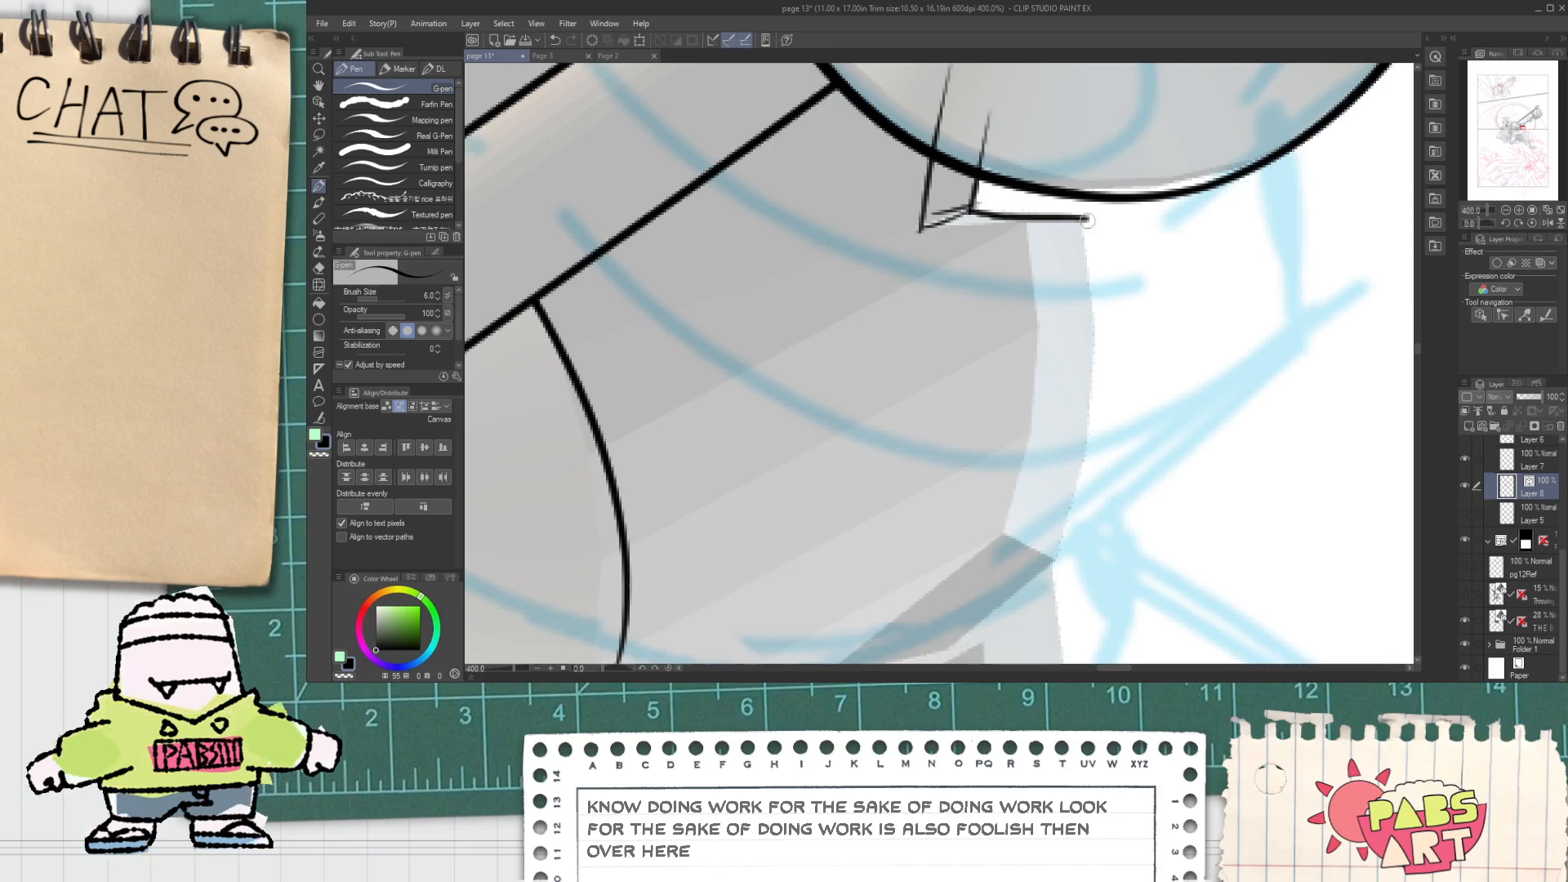
Step: Ink the outer and inner edges of the base's right-hand rim from the notch, past the bend, to the panel's lower border
drag(1084, 221, 1060, 538)
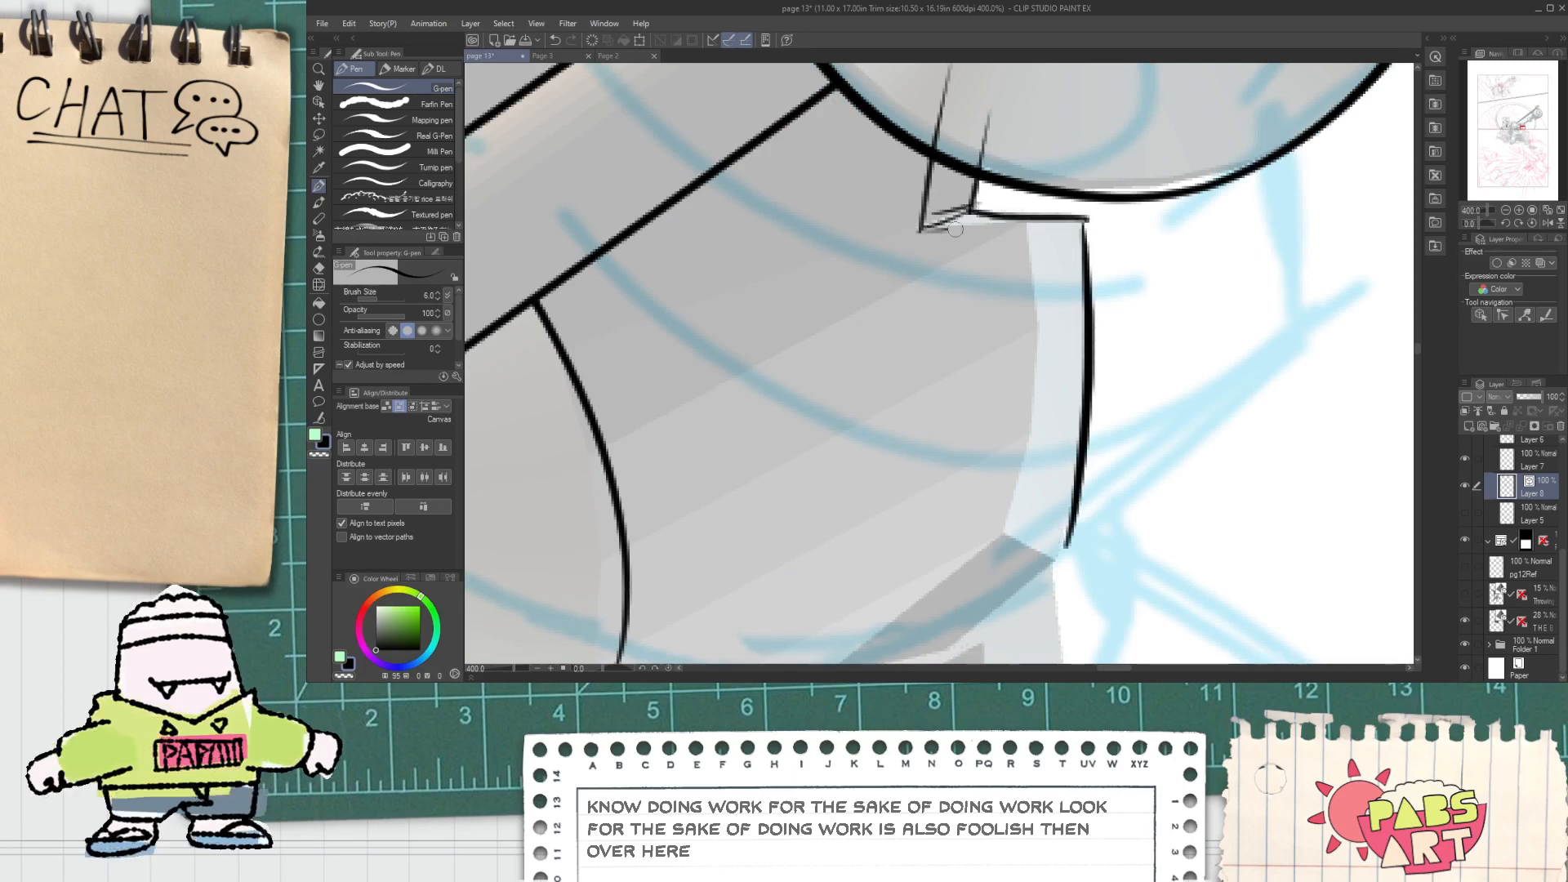
mouse_move(1025, 226)
mouse_down()
mouse_move(1026, 467)
mouse_move(1008, 531)
mouse_move(1047, 405)
mouse_move(900, 567)
mouse_up()
key(space)
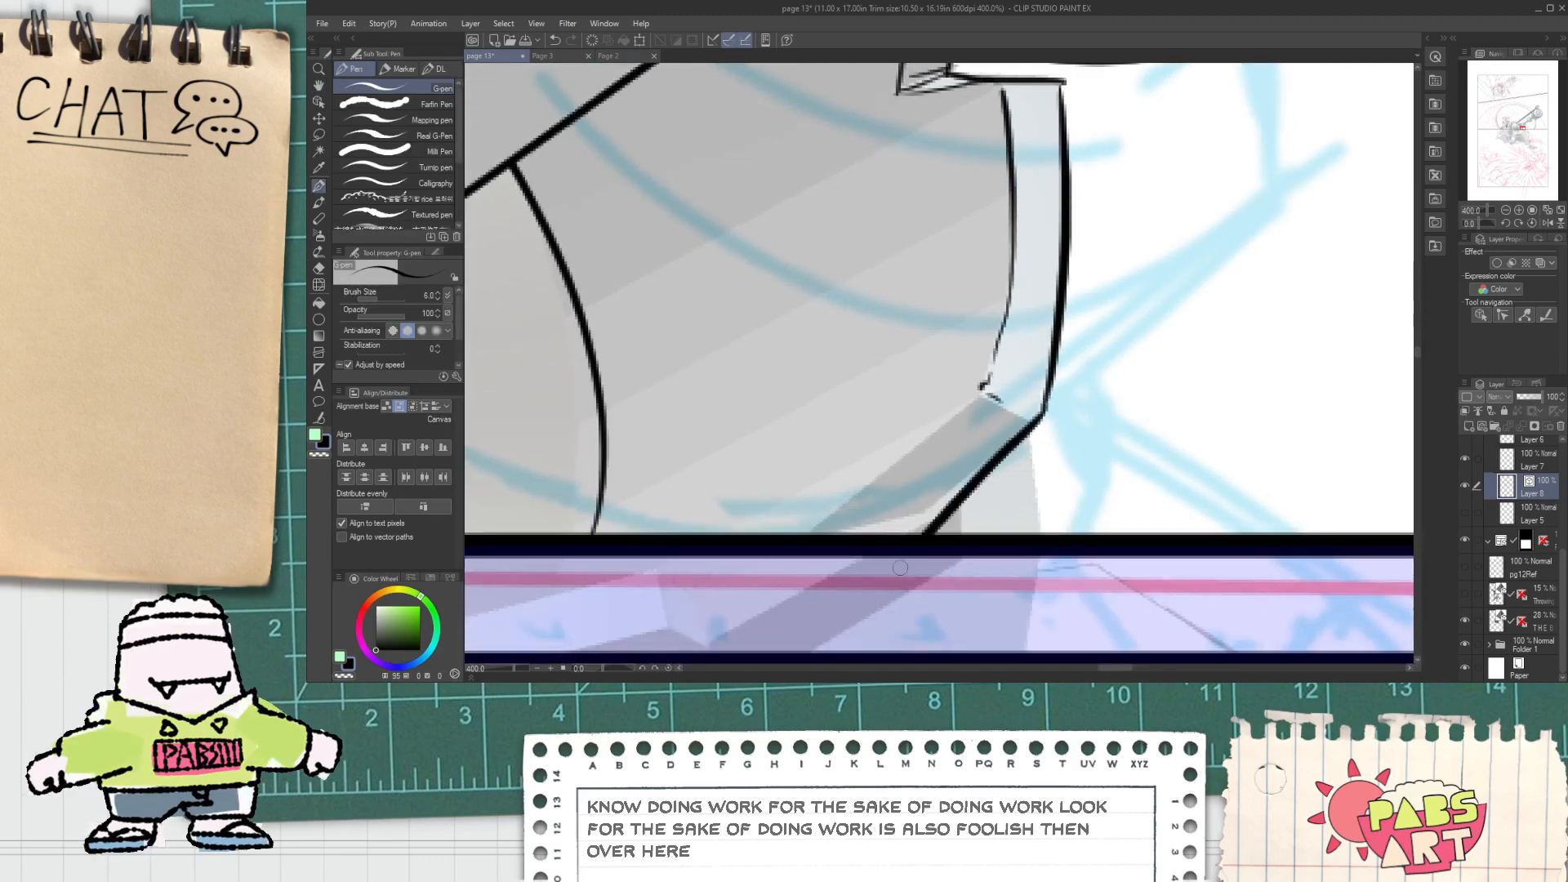
drag(979, 389, 820, 531)
scroll(833, 515, down, 2)
scroll(906, 263, up, 2)
Step: Redraw the notch's short line up to the lower disc, and erase the ends overrunning into the disc
key(space)
mouse_move(906, 263)
mouse_down()
mouse_move(931, 331)
mouse_move(911, 367)
mouse_move(1013, 381)
mouse_up()
key(e)
scroll(919, 373, up, 1)
key(p)
key(ctrl+z)
drag(914, 367, 938, 251)
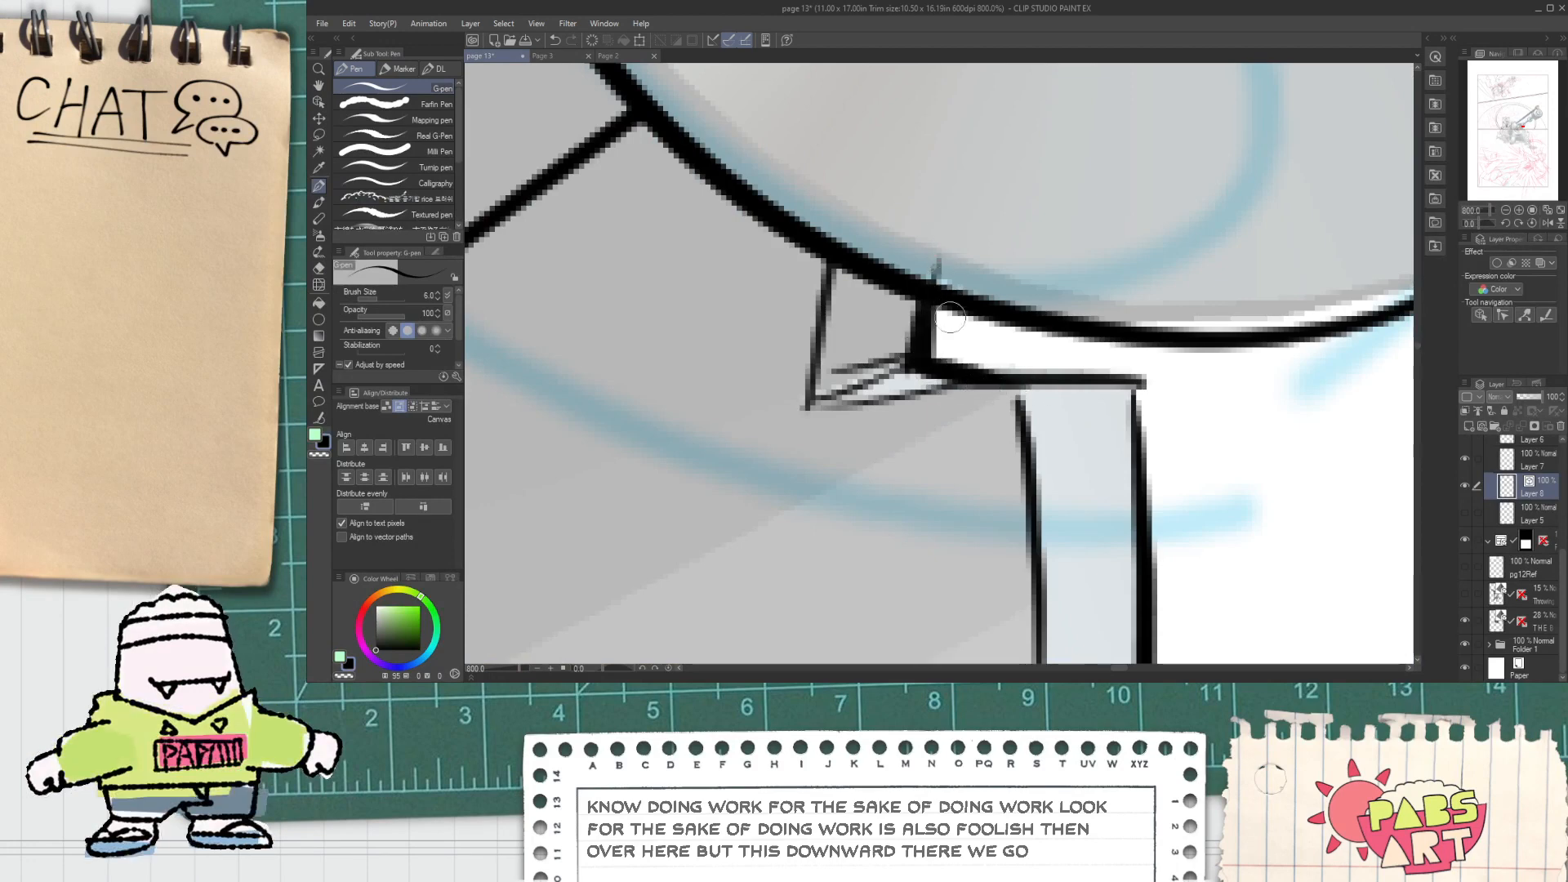
scroll(951, 320, down, 1)
key(e)
scroll(971, 289, down, 4)
Step: Ink a large arc to the left of the base's rounded edge, running down past the panel's lower border
key(space)
drag(1008, 351, 1018, 449)
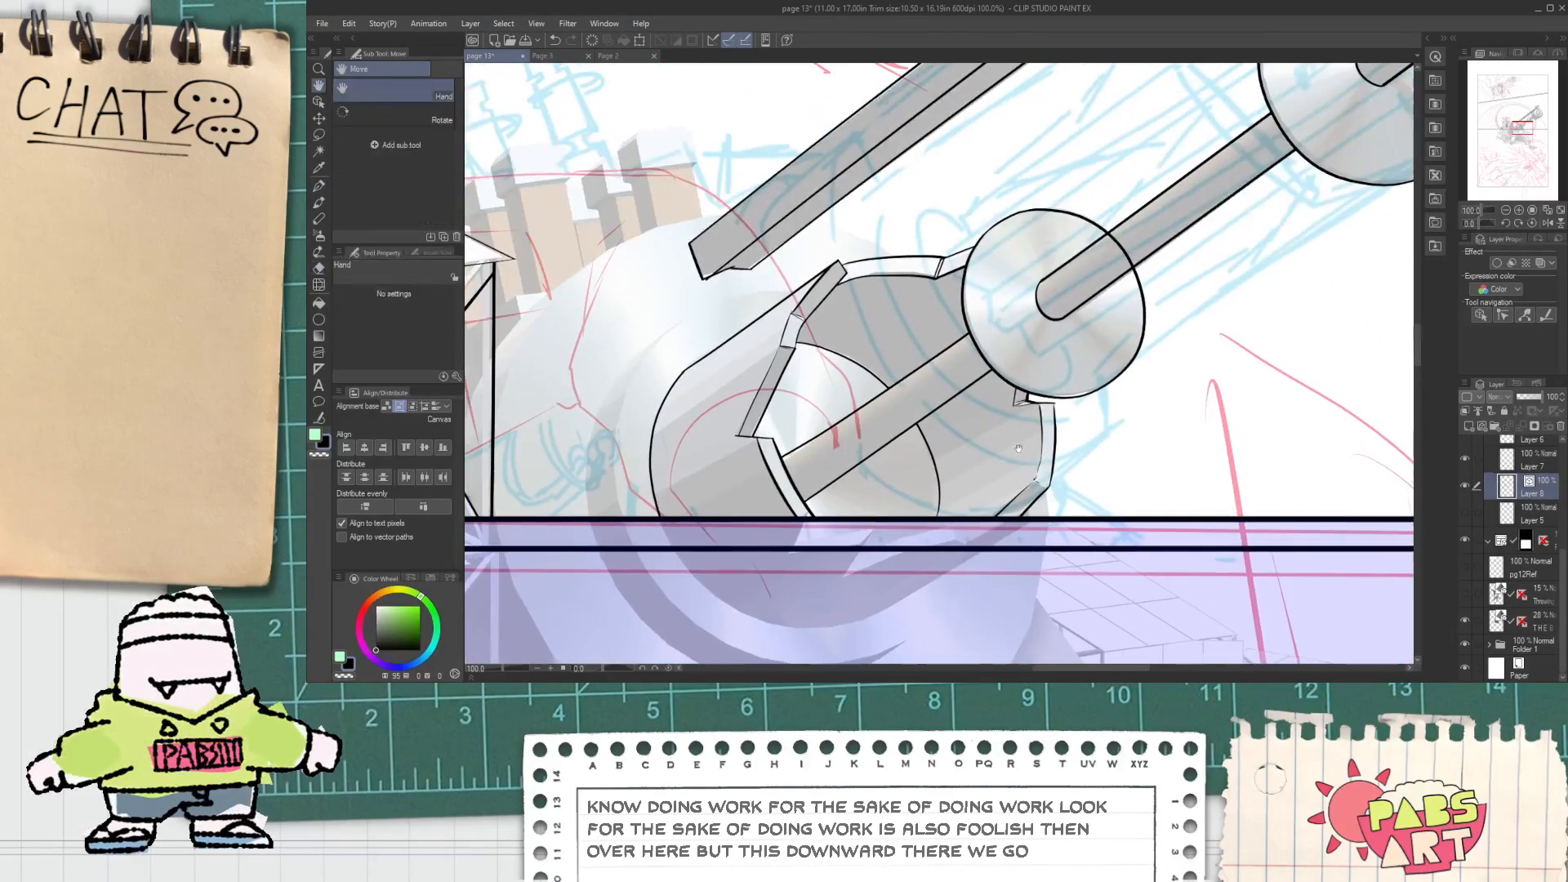
scroll(913, 402, down, 1)
scroll(913, 402, up, 1)
drag(913, 402, 1087, 408)
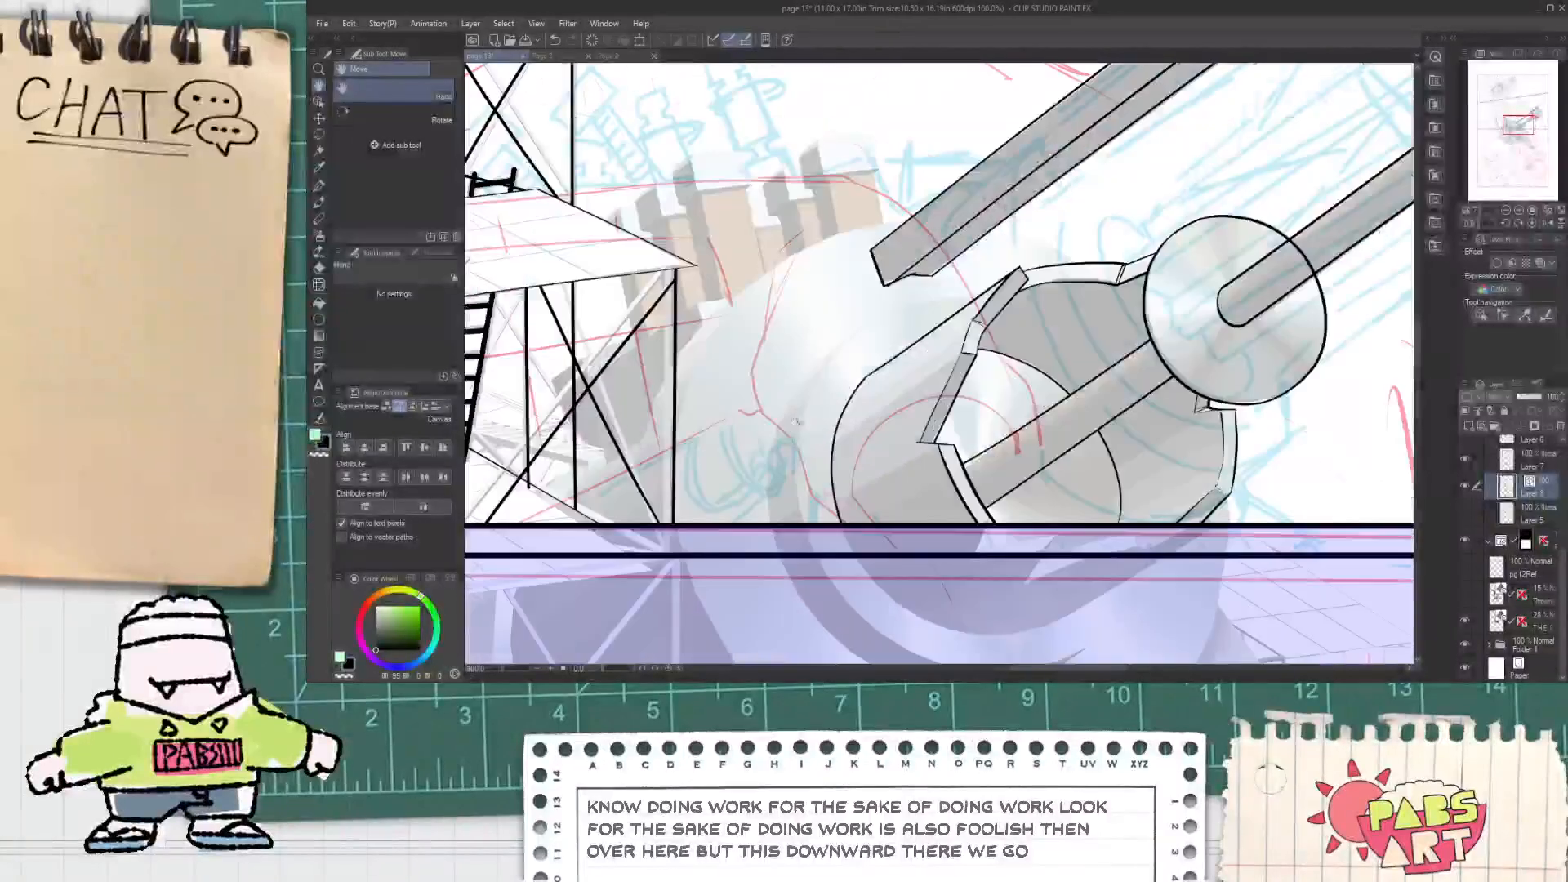
key(p)
scroll(784, 539, up, 1)
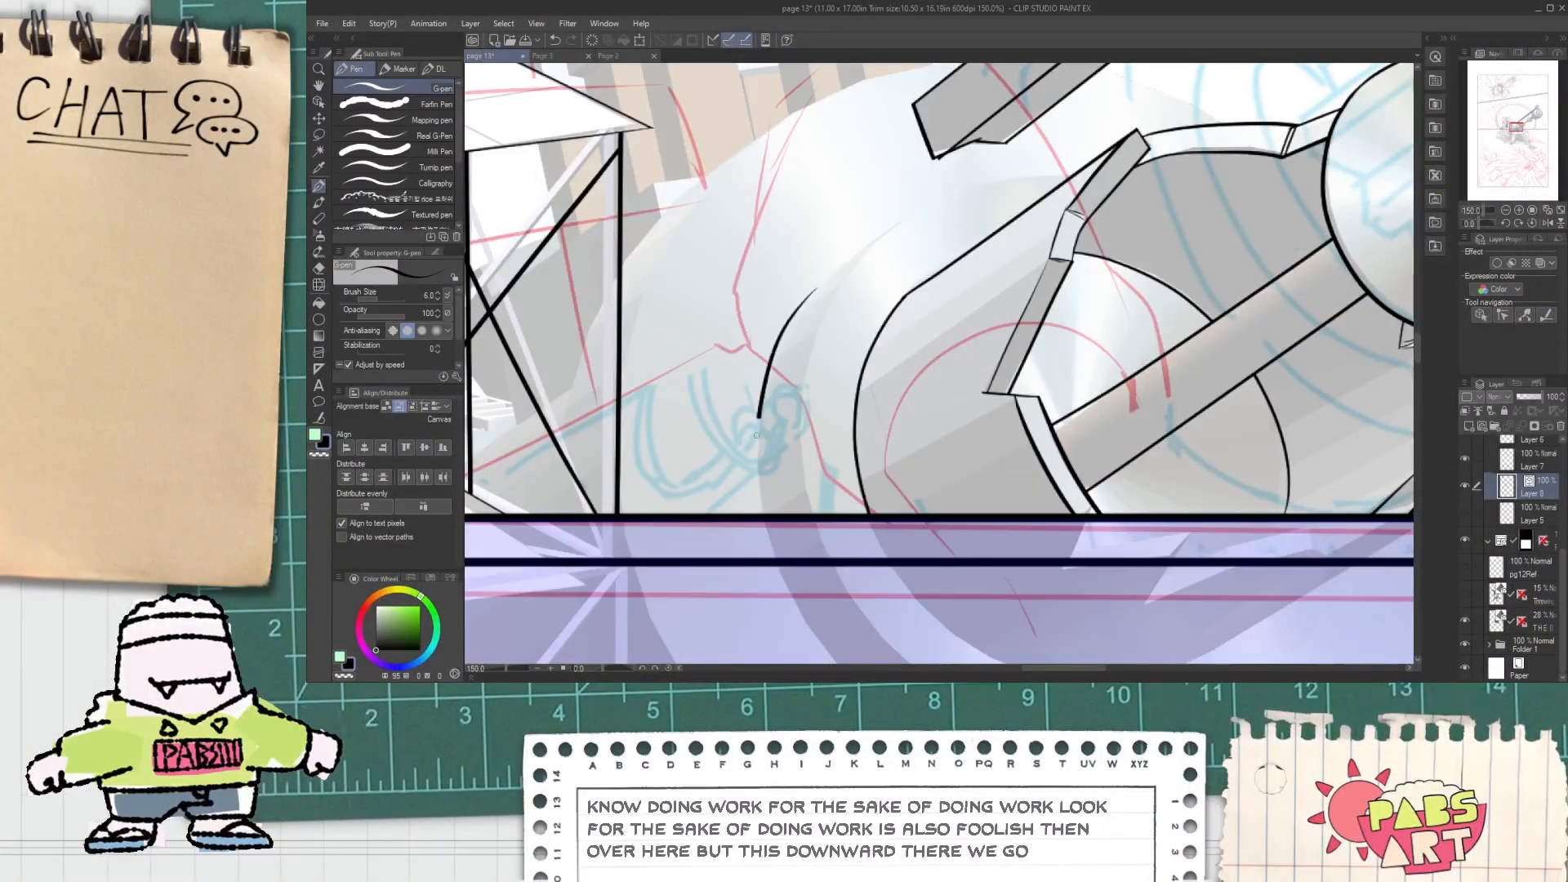
key(ctrl+z)
key(ctrl+y)
key(ctrl+z)
drag(817, 281, 814, 623)
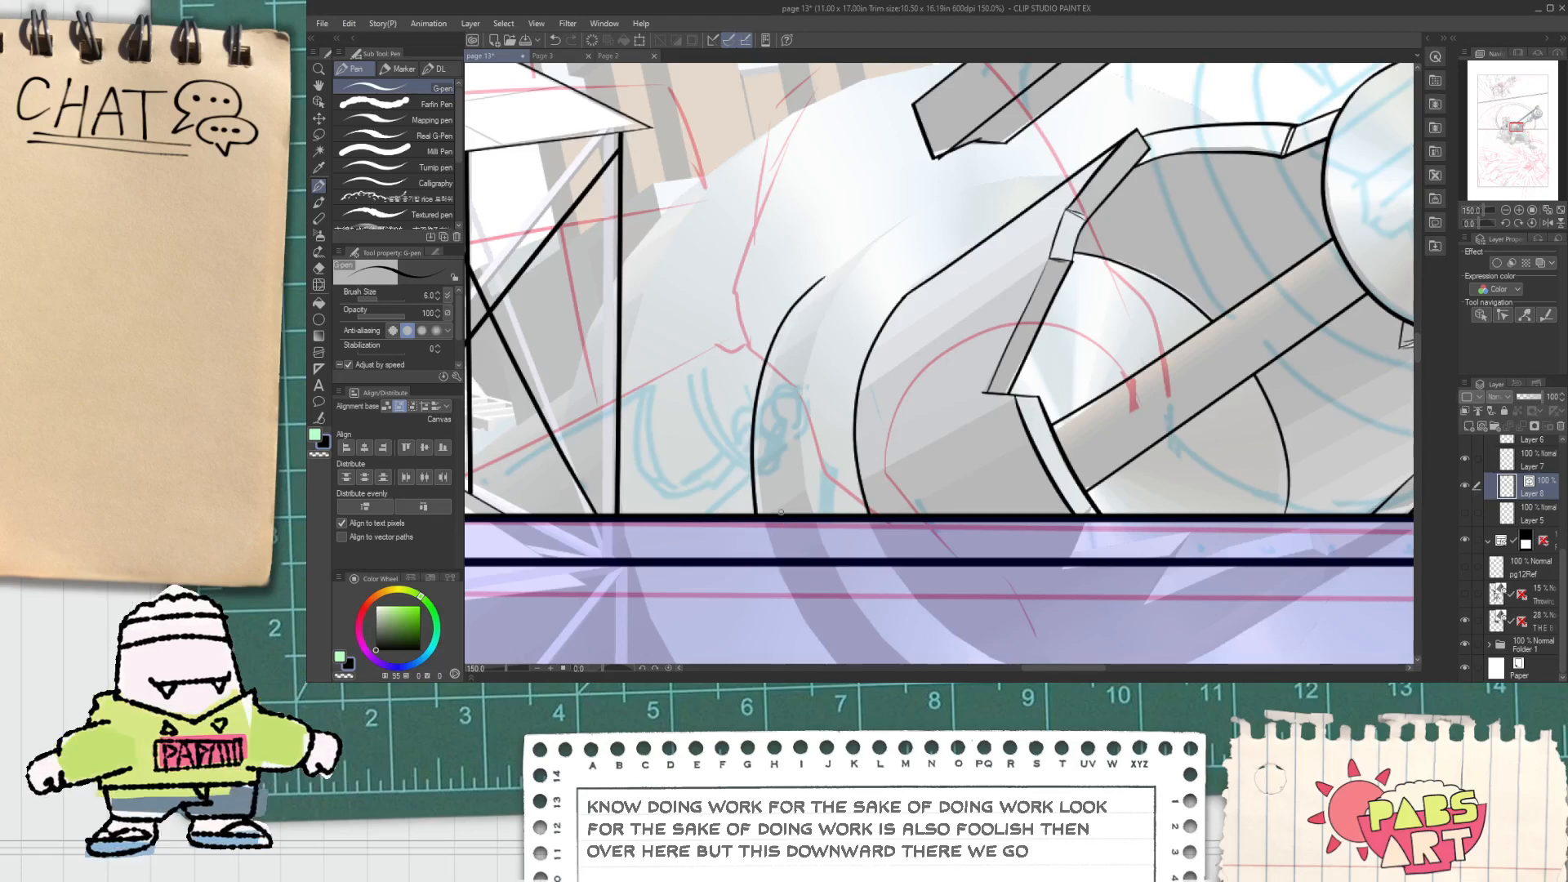
Step: Shift the new arc slightly so that it follows the outer ring of the grey reference
key(o)
click(796, 377)
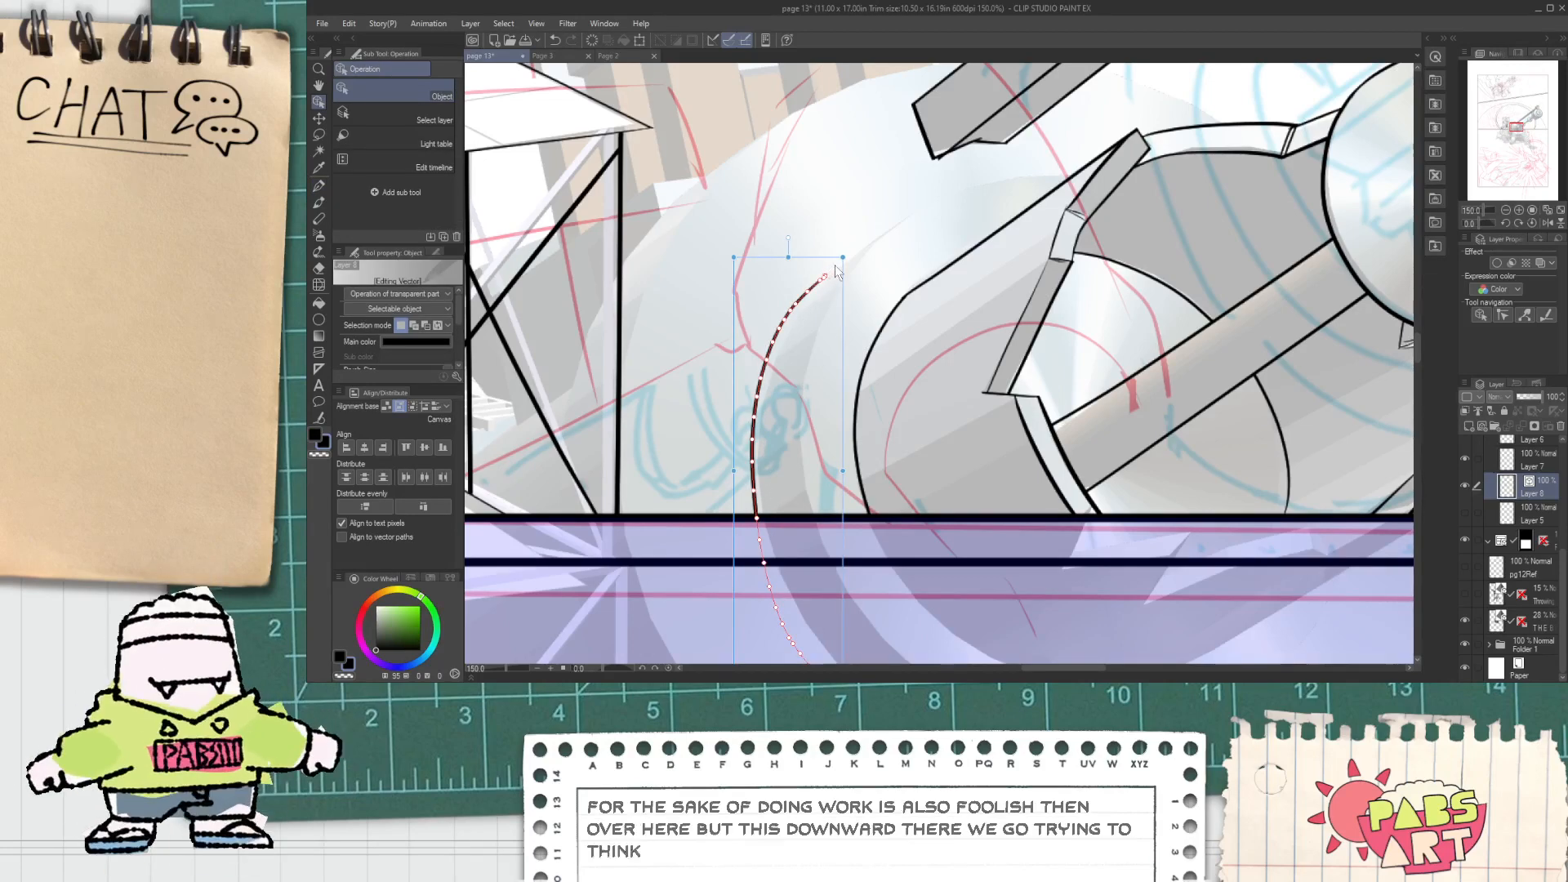
drag(850, 296, 849, 307)
click(866, 310)
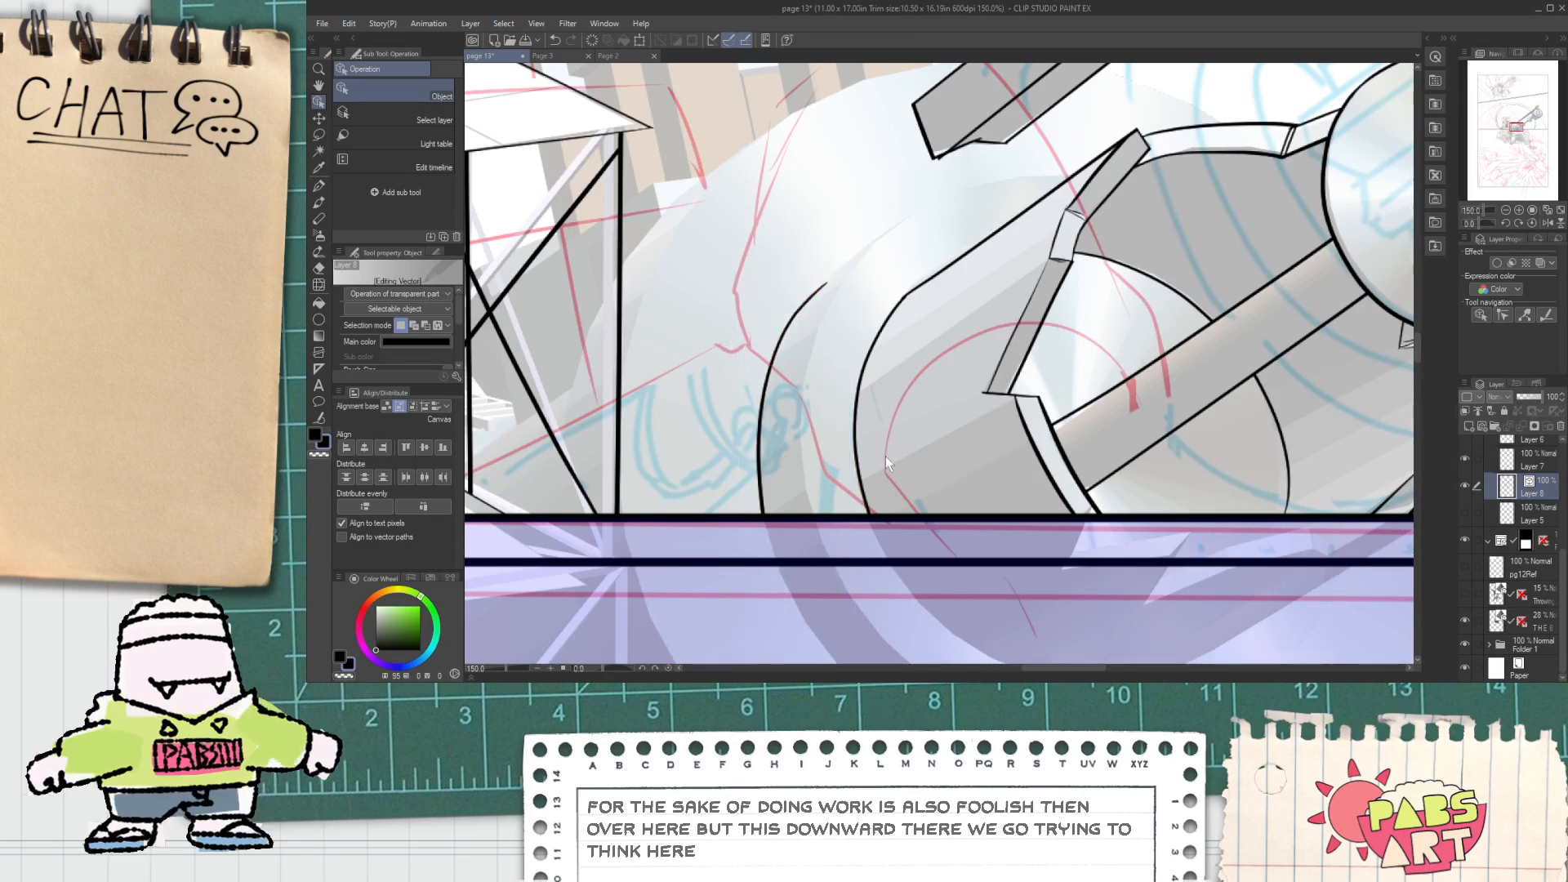
Step: Extend the outer arc with a slanted edge and a curve up to the pointed bar, and erase the overrunning ends
scroll(870, 277, up, 1)
key(p)
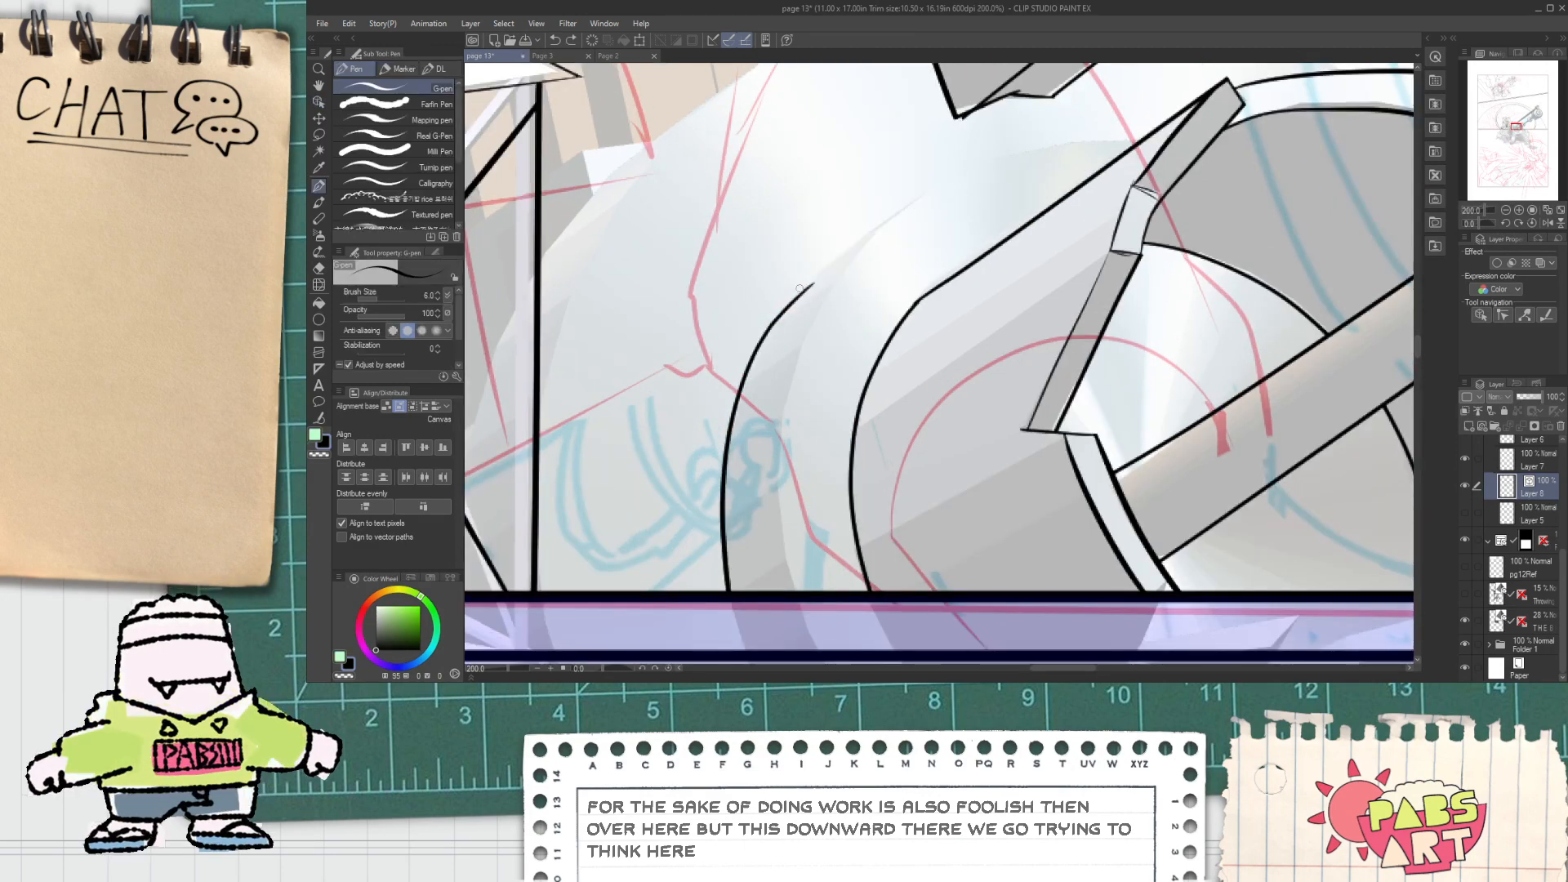
drag(802, 294, 1065, 109)
drag(933, 186, 1134, 147)
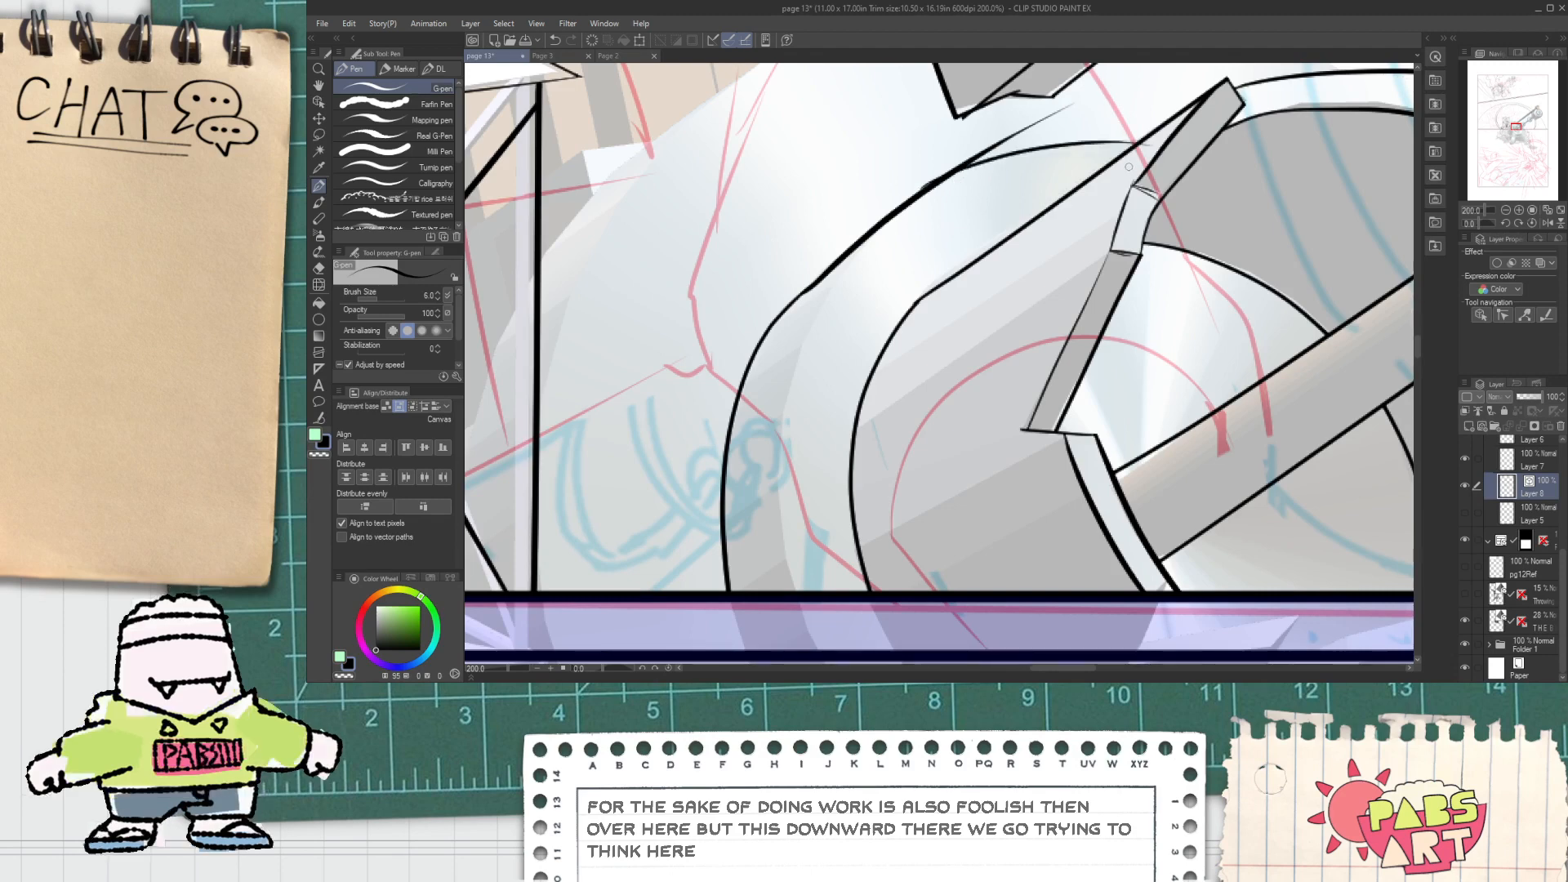
key(e)
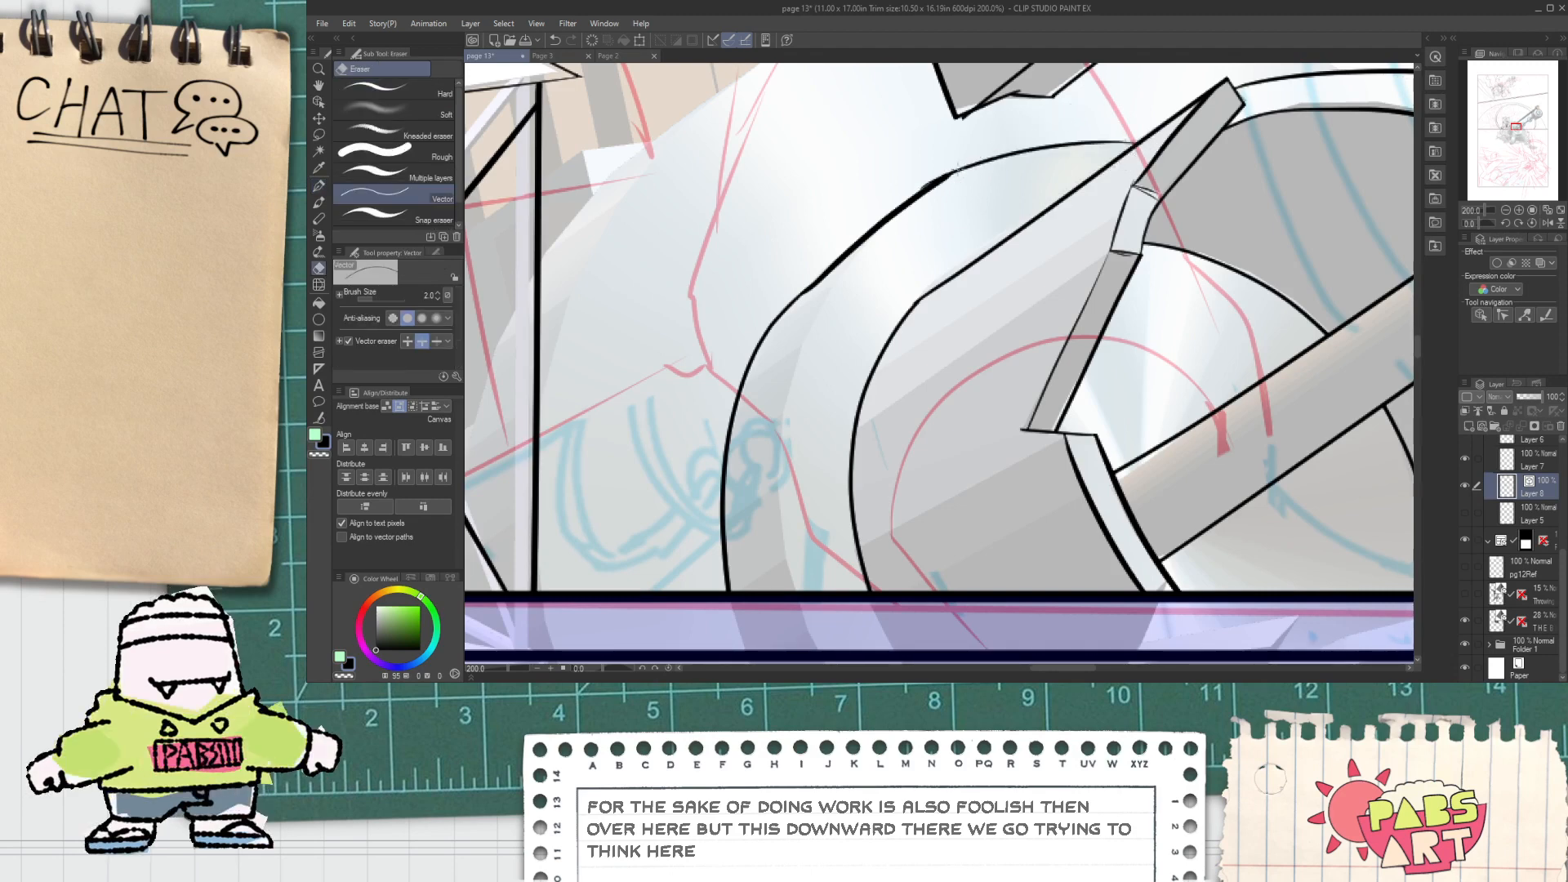
click(940, 178)
Step: Ink a second, thinner arc between the outer arc and the base's rounded edge, and adjust it to meet the outer arc's upper corner
key(p)
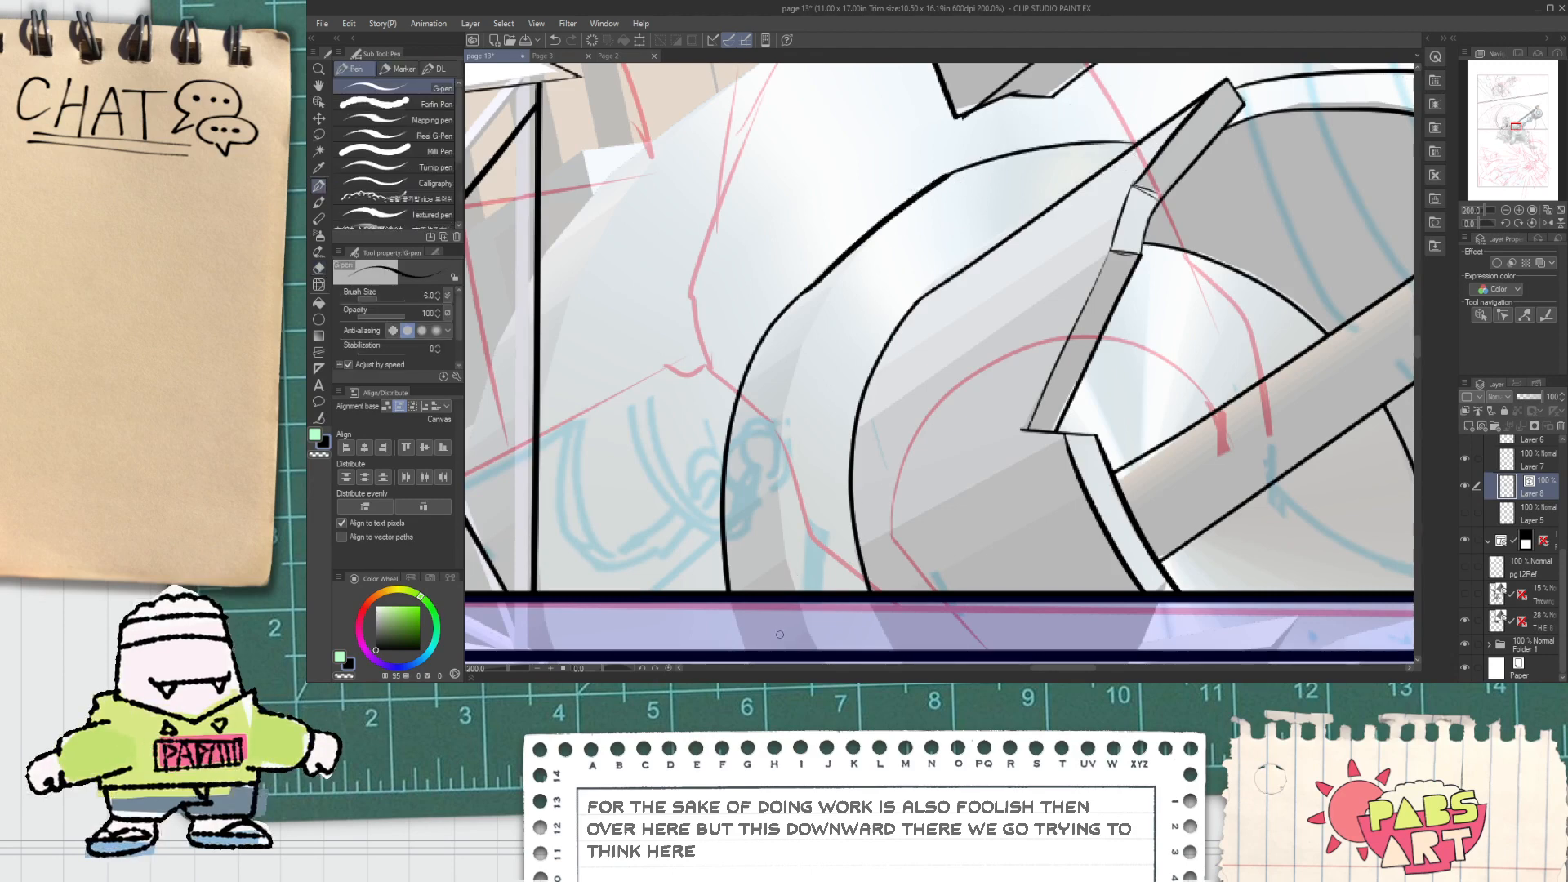
drag(944, 181, 790, 547)
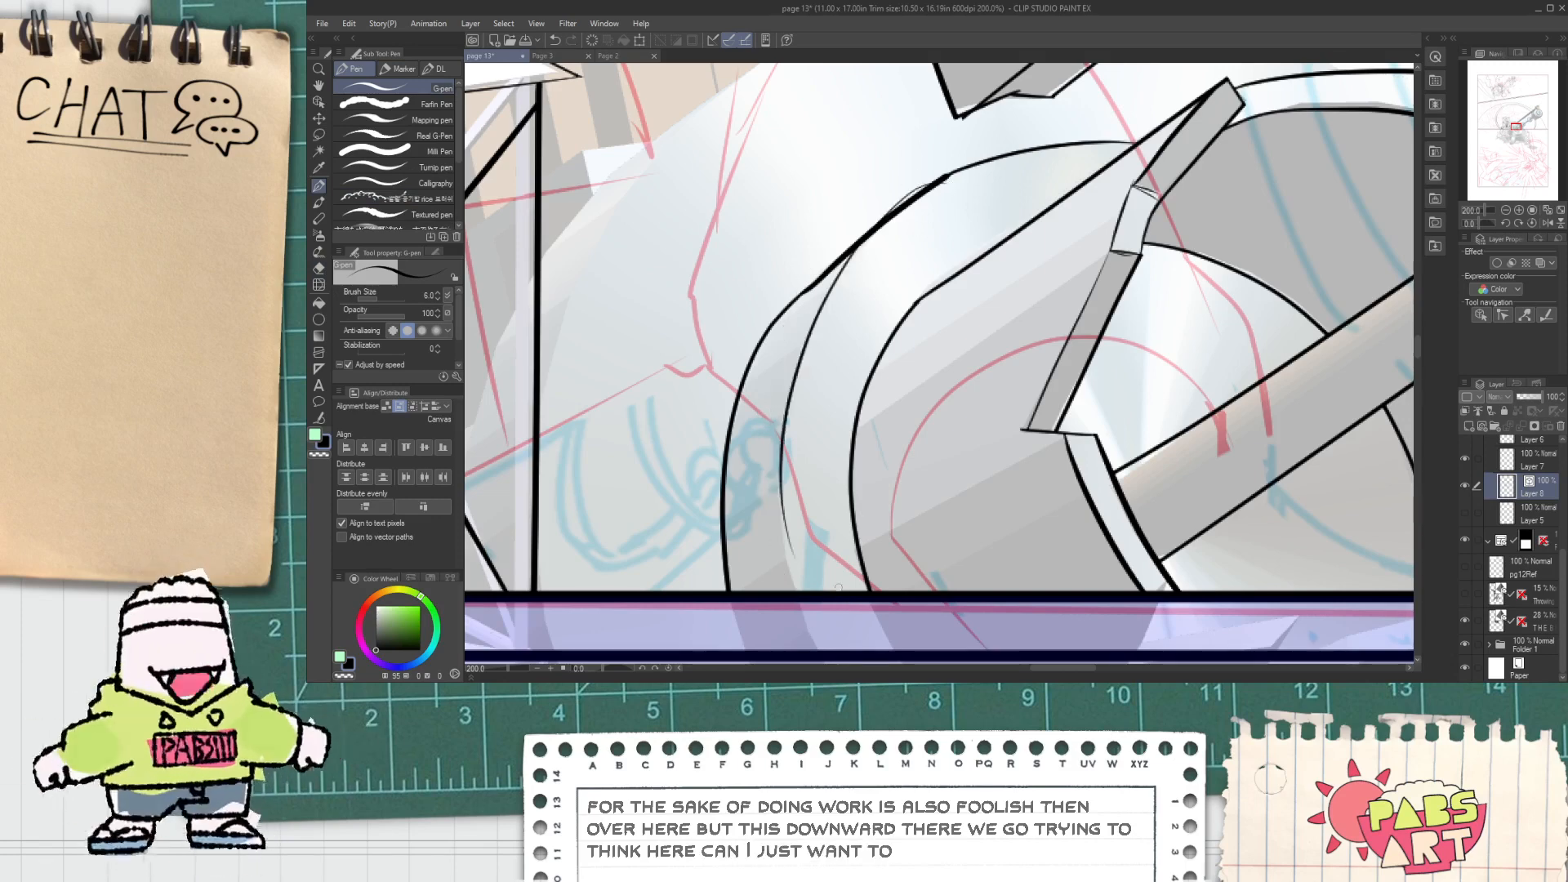
key(ctrl+z)
drag(897, 215, 821, 617)
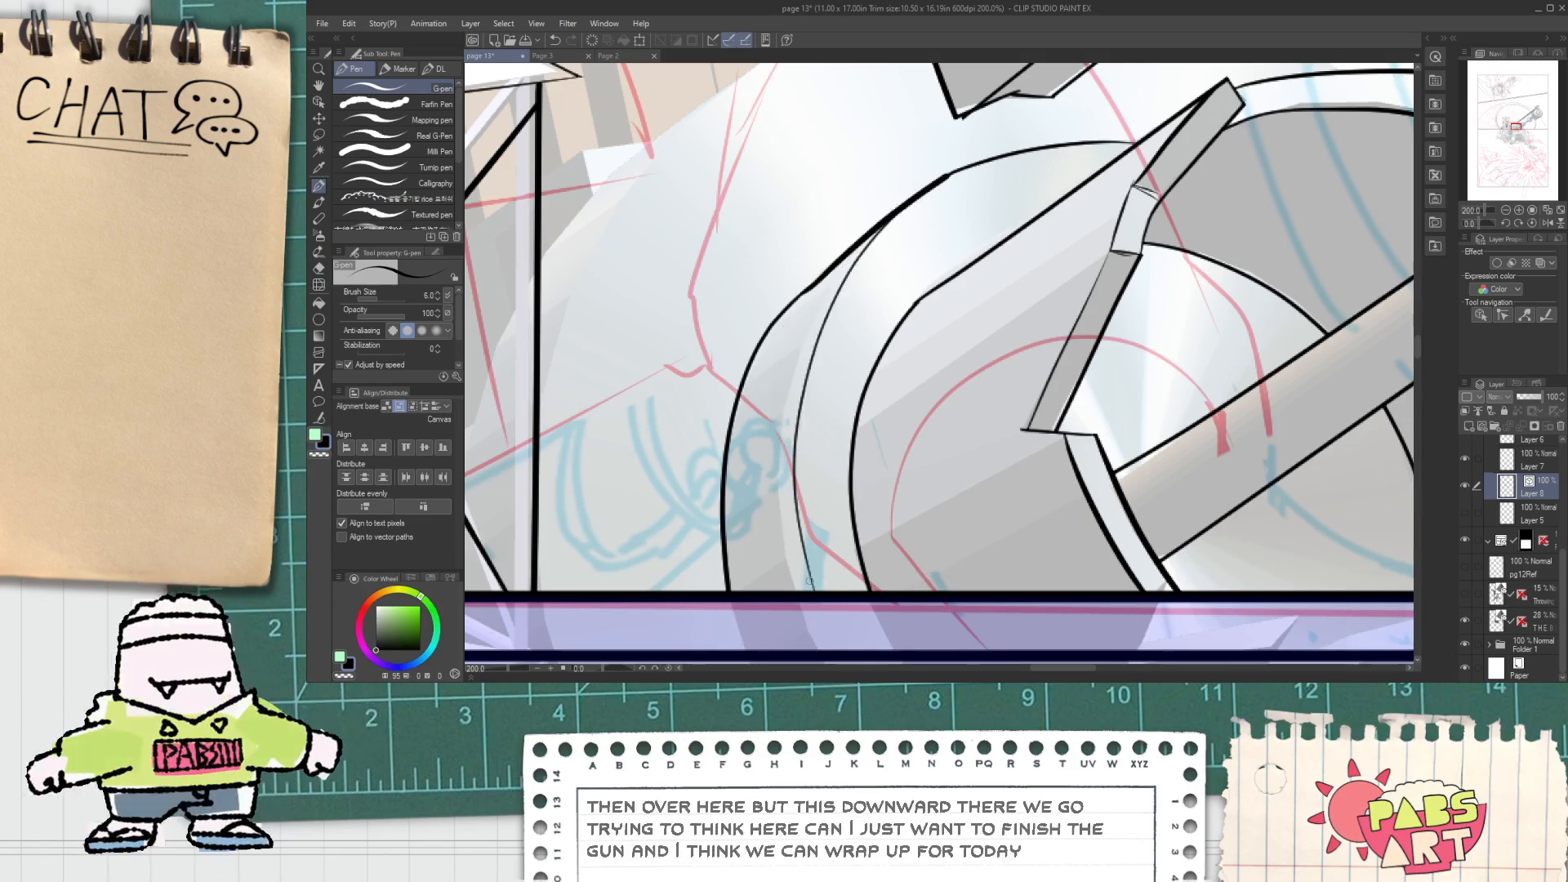
key(o)
click(791, 583)
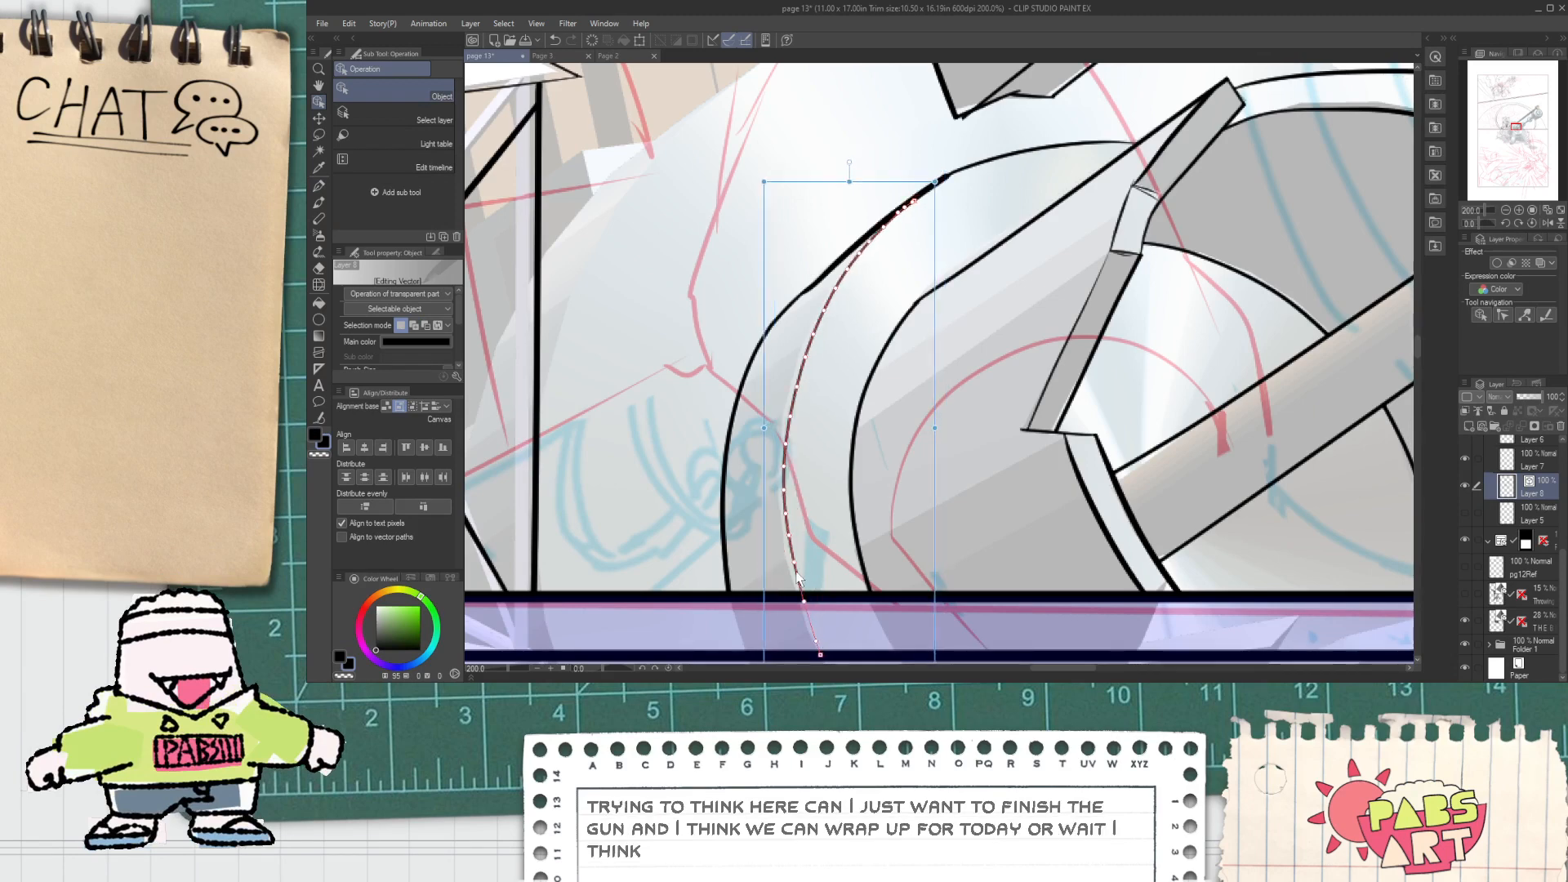
mouse_move(931, 431)
mouse_down()
mouse_move(946, 431)
mouse_move(947, 389)
mouse_up()
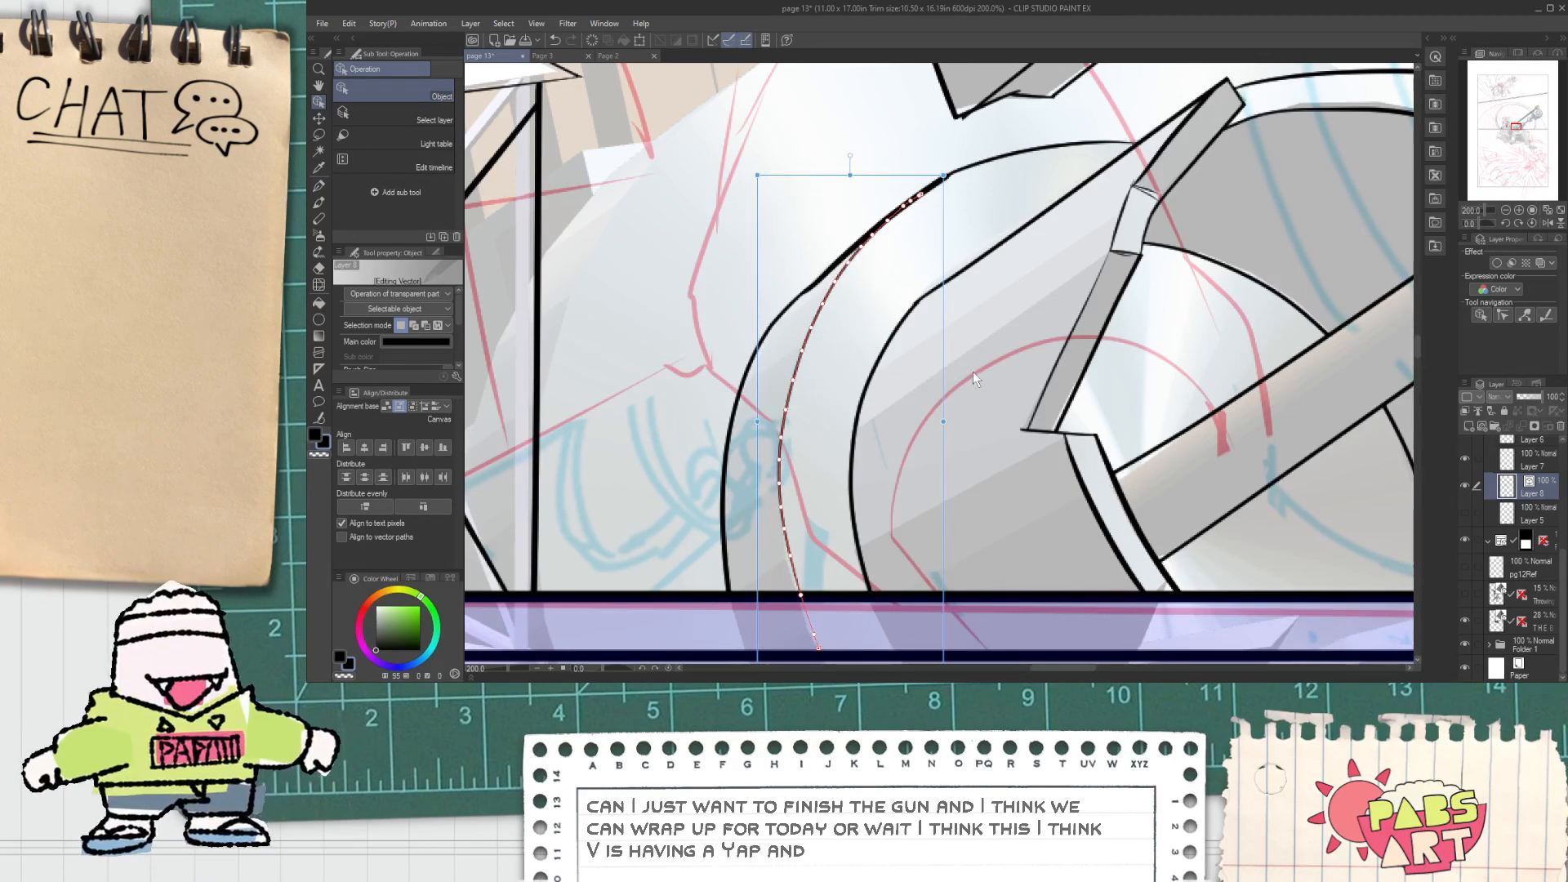
click(974, 374)
Step: Try to move the thin inner arc down and closer to the outer arc
drag(785, 505, 754, 570)
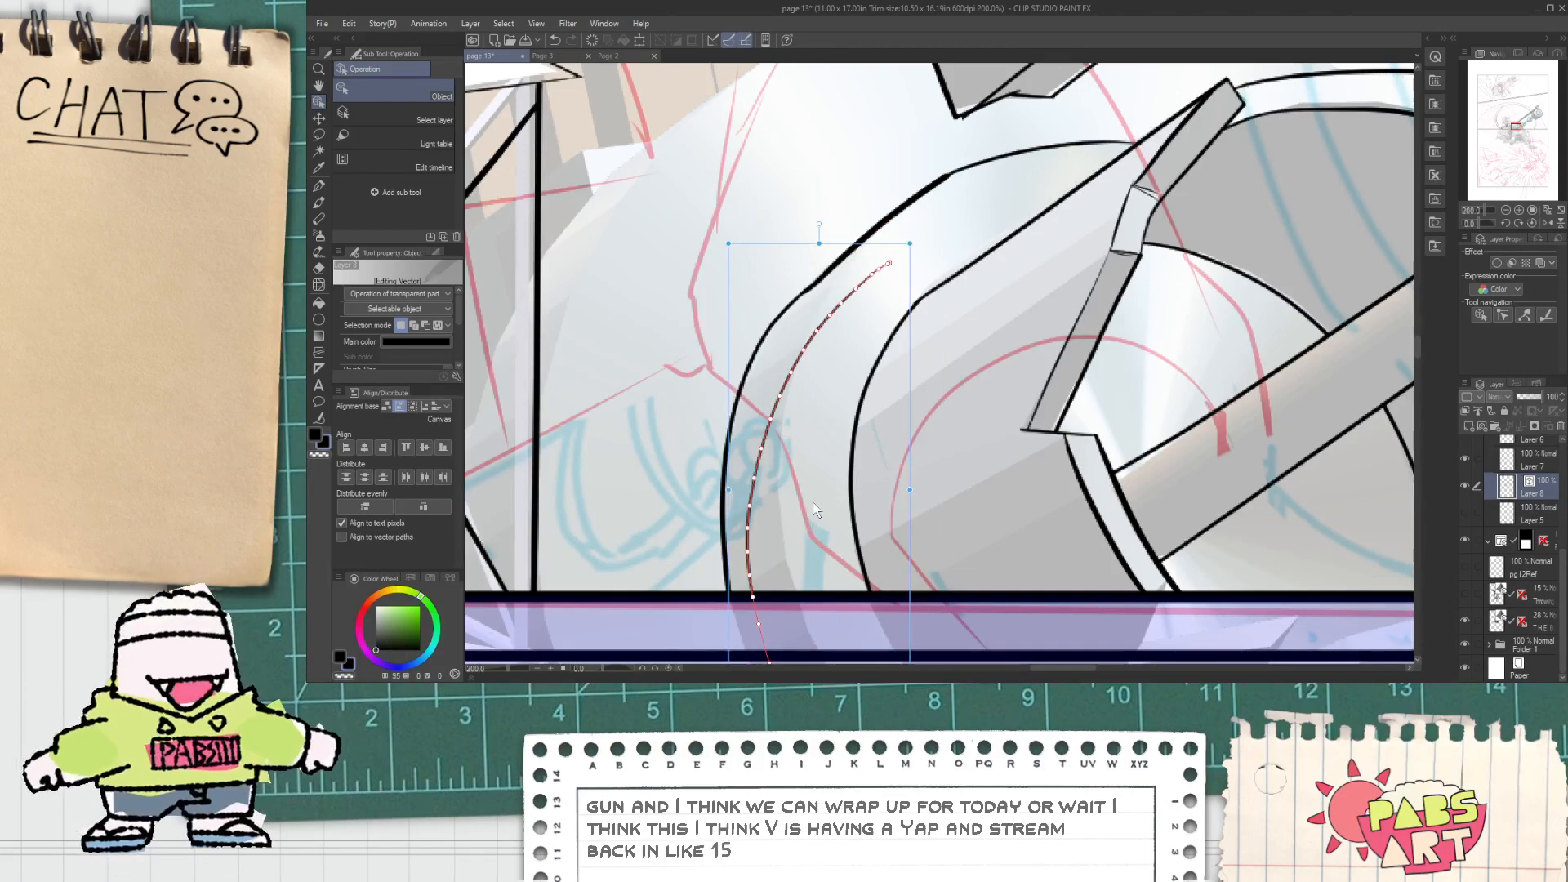
key(ctrl+z)
key(ctrl+z)
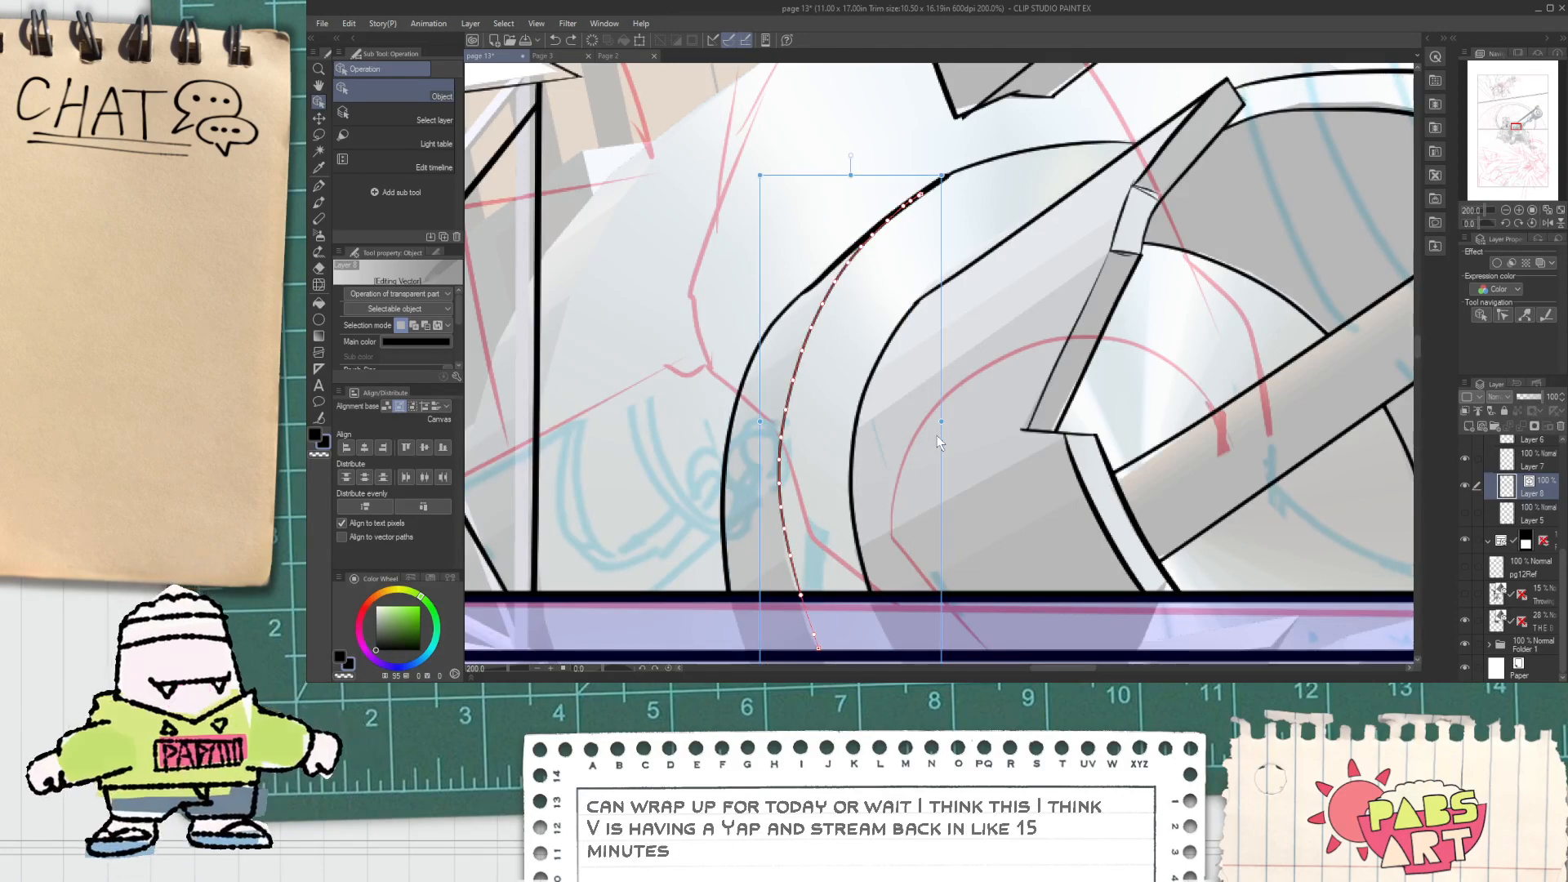
click(900, 438)
Step: Examine the uninked reference between the right-hand scaffold tower and the machine's base
scroll(897, 450, down, 4)
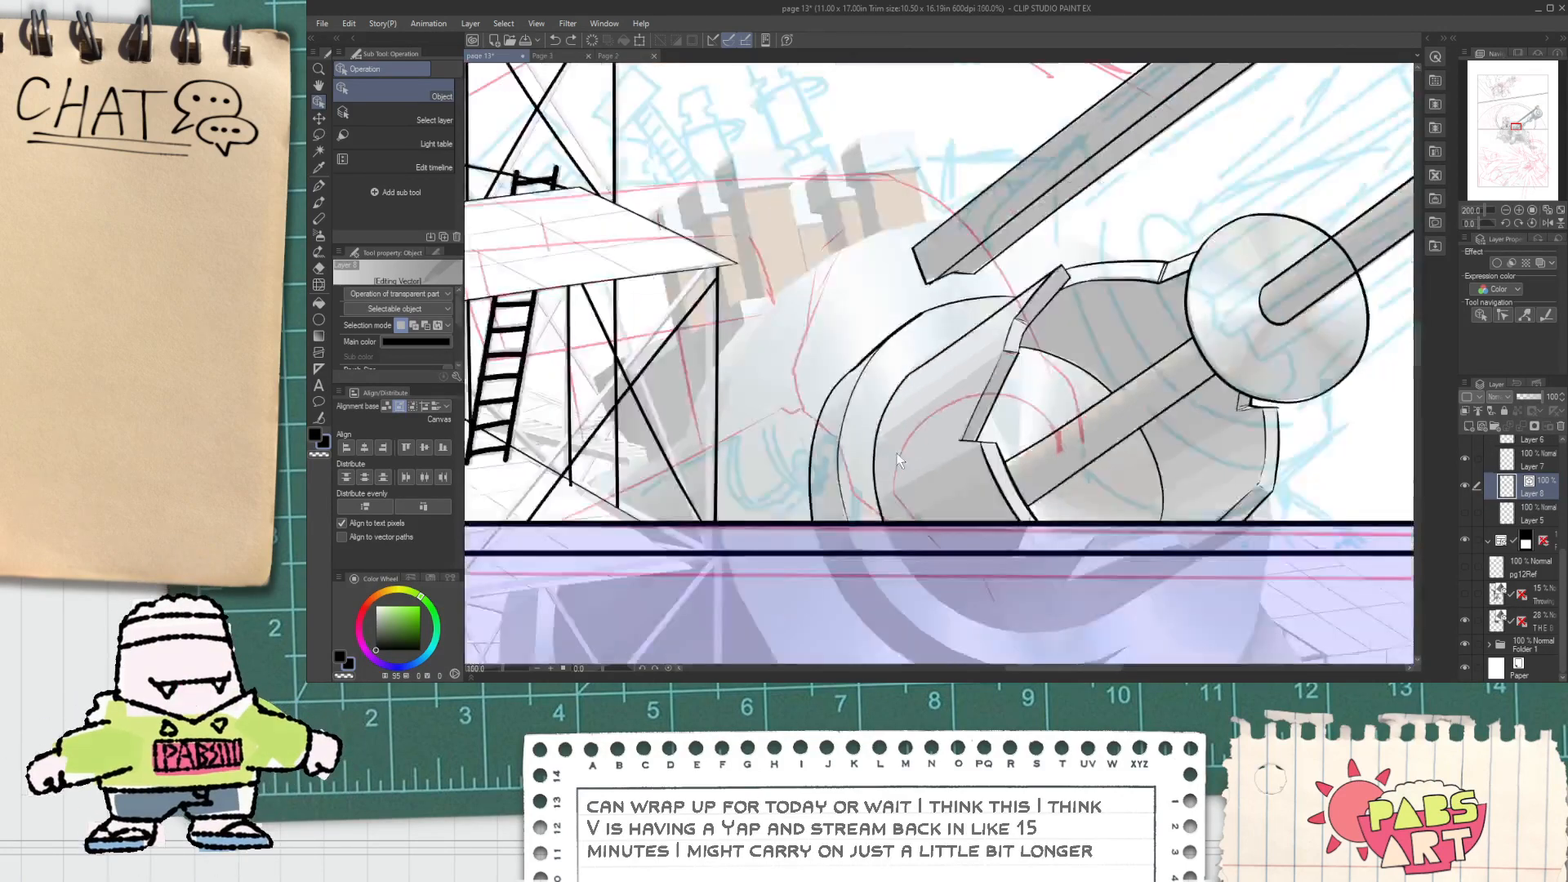
key(space)
scroll(902, 437, up, 3)
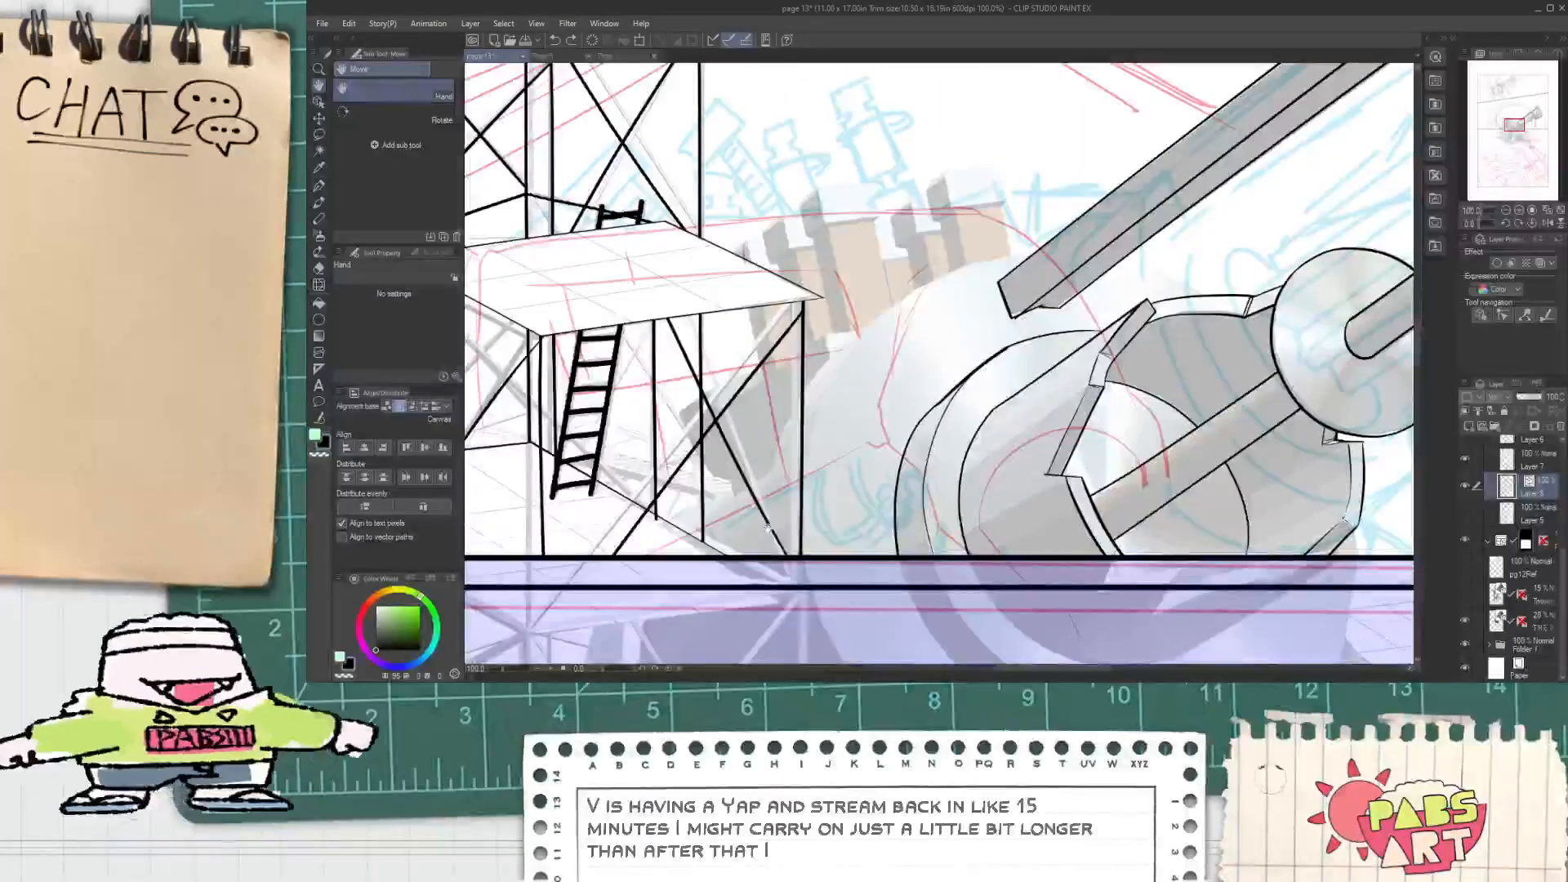
scroll(876, 474, down, 3)
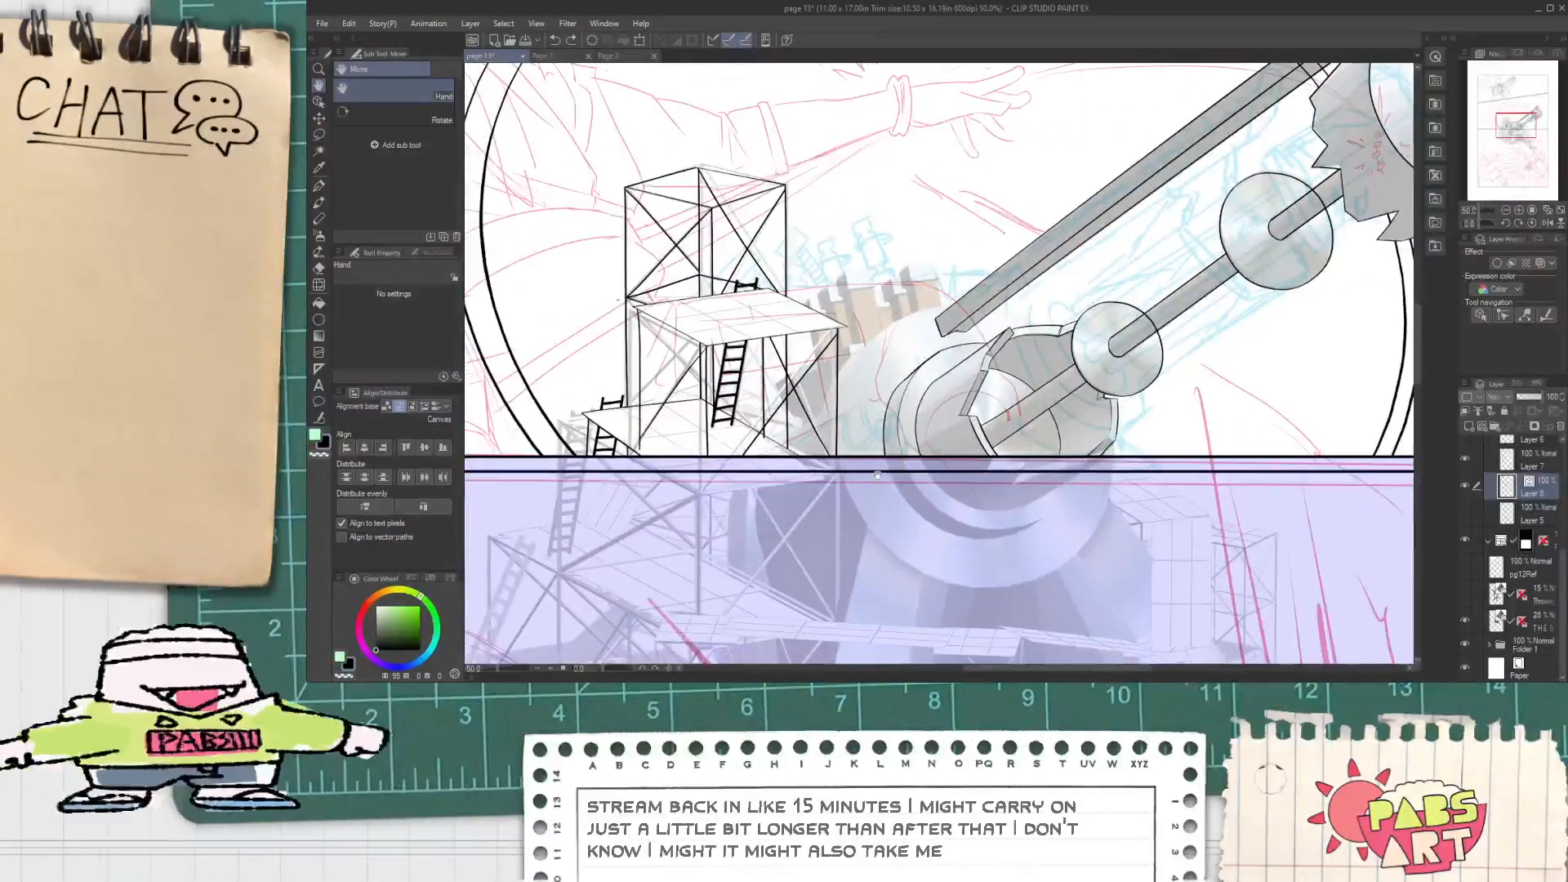
scroll(818, 427, up, 4)
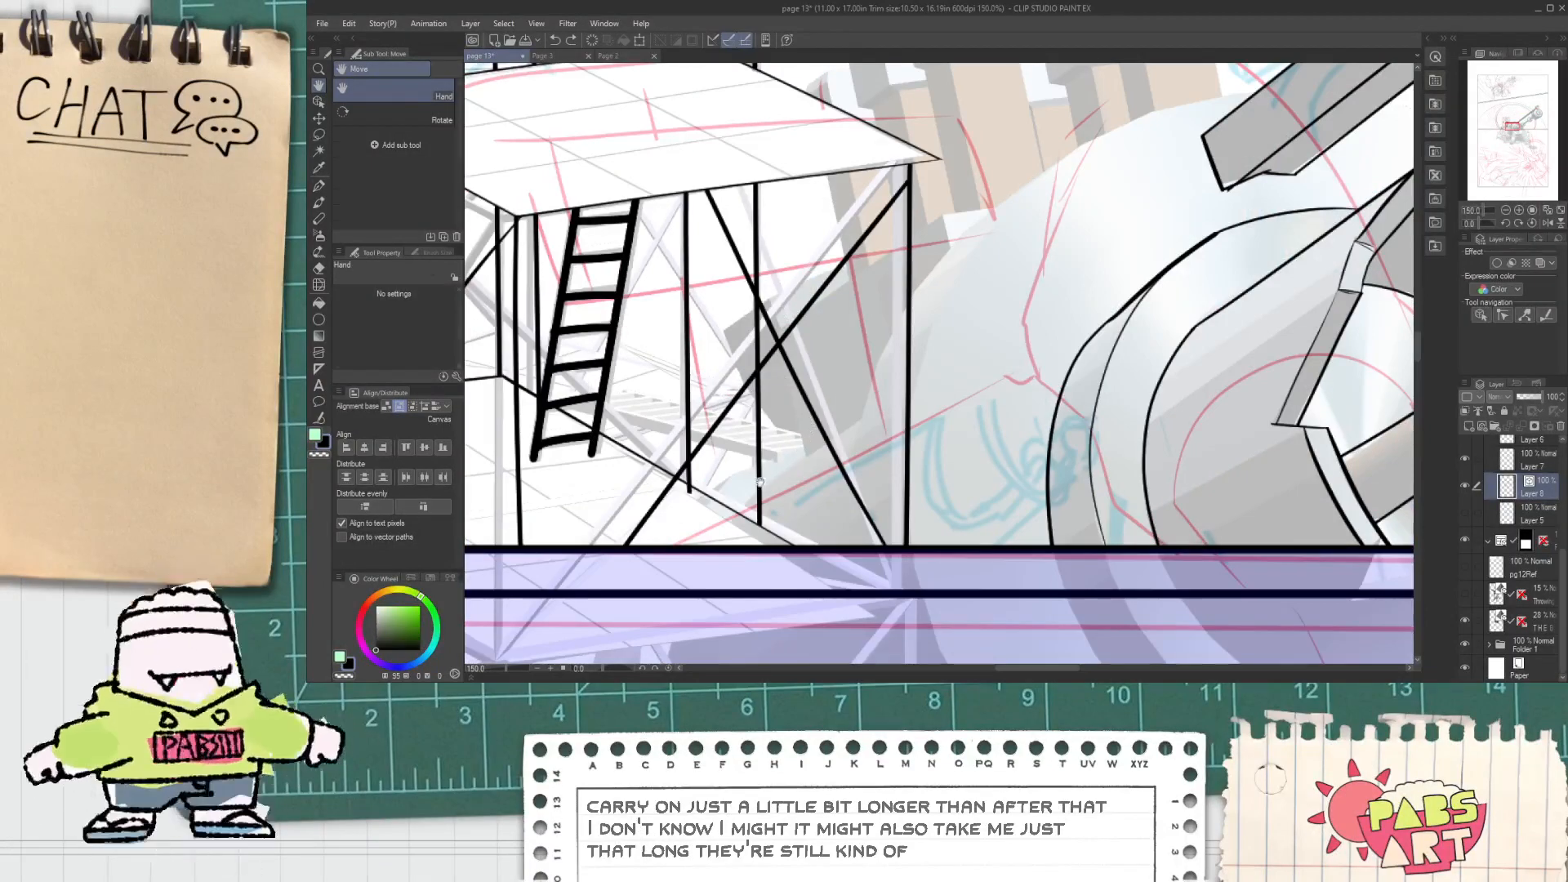
scroll(727, 490, up, 1)
scroll(739, 470, down, 1)
drag(948, 392, 923, 433)
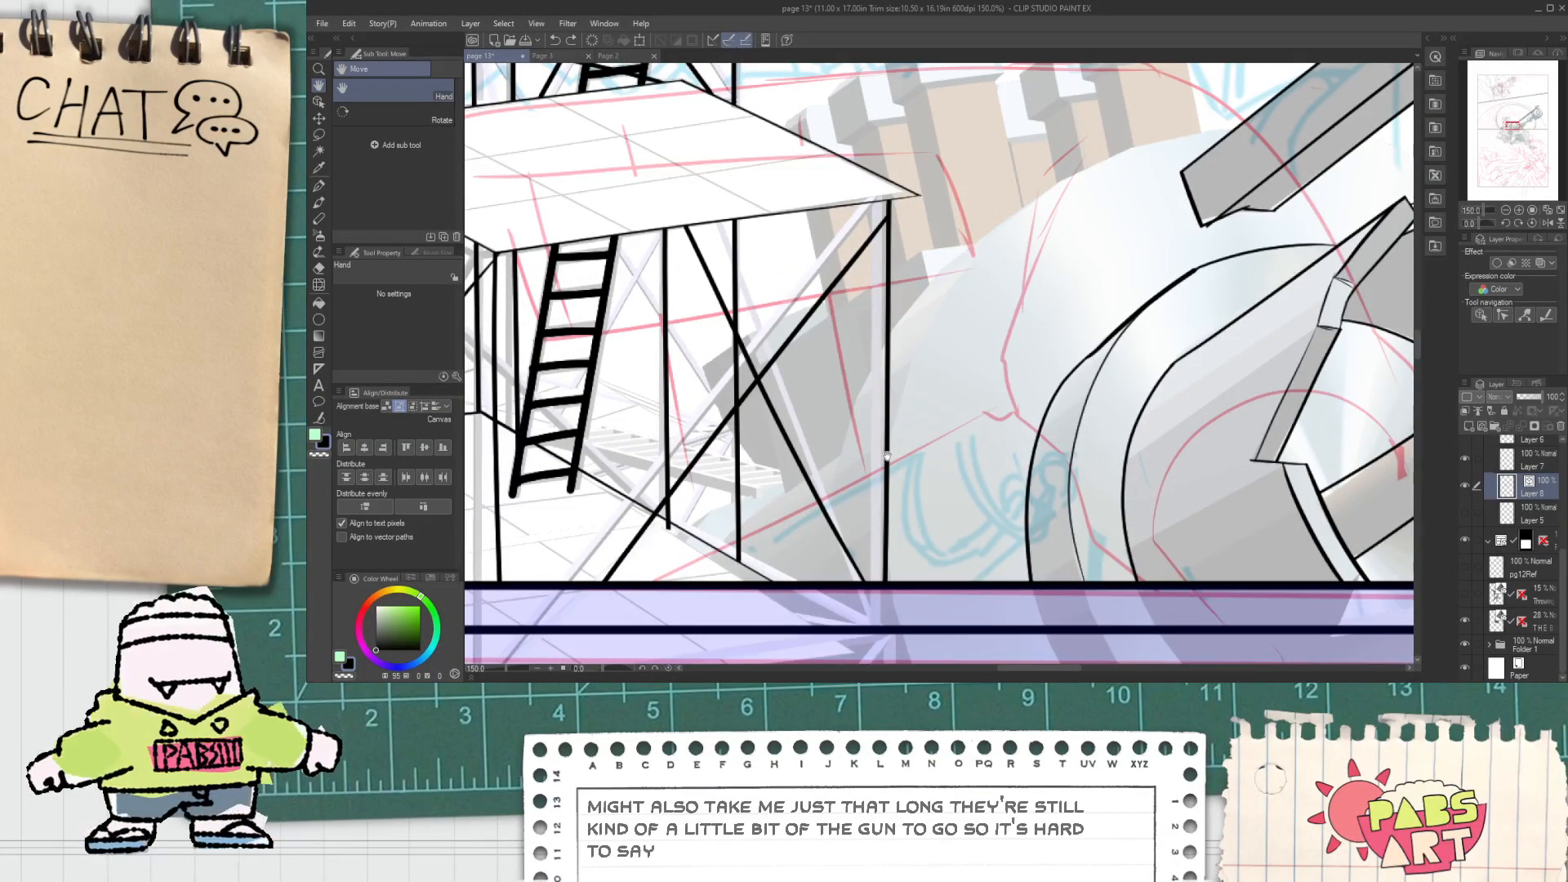
scroll(780, 339, up, 3)
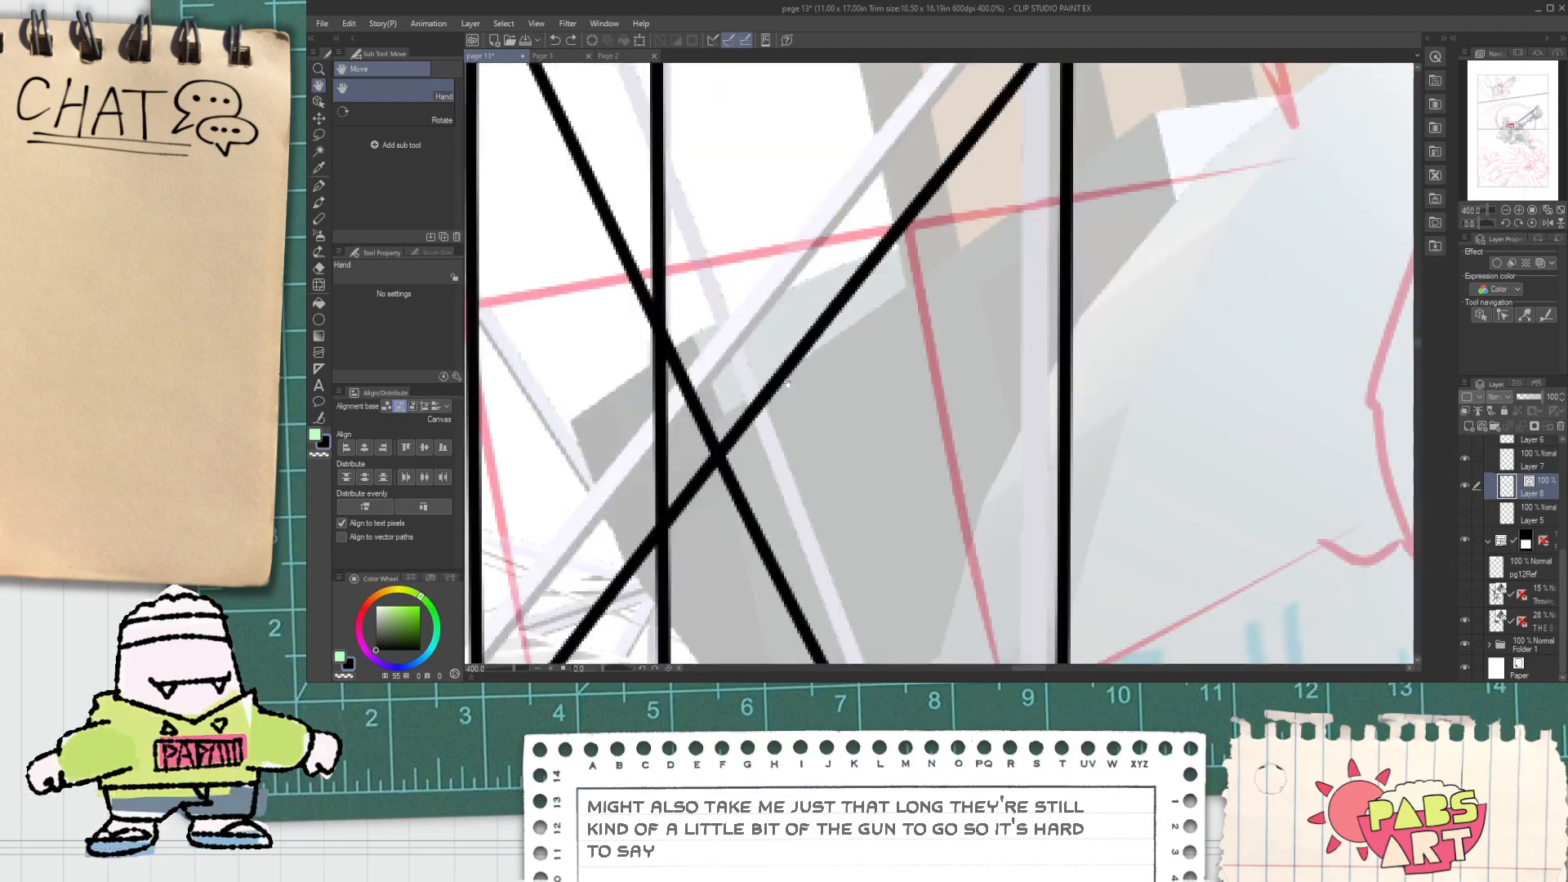
scroll(788, 383, down, 6)
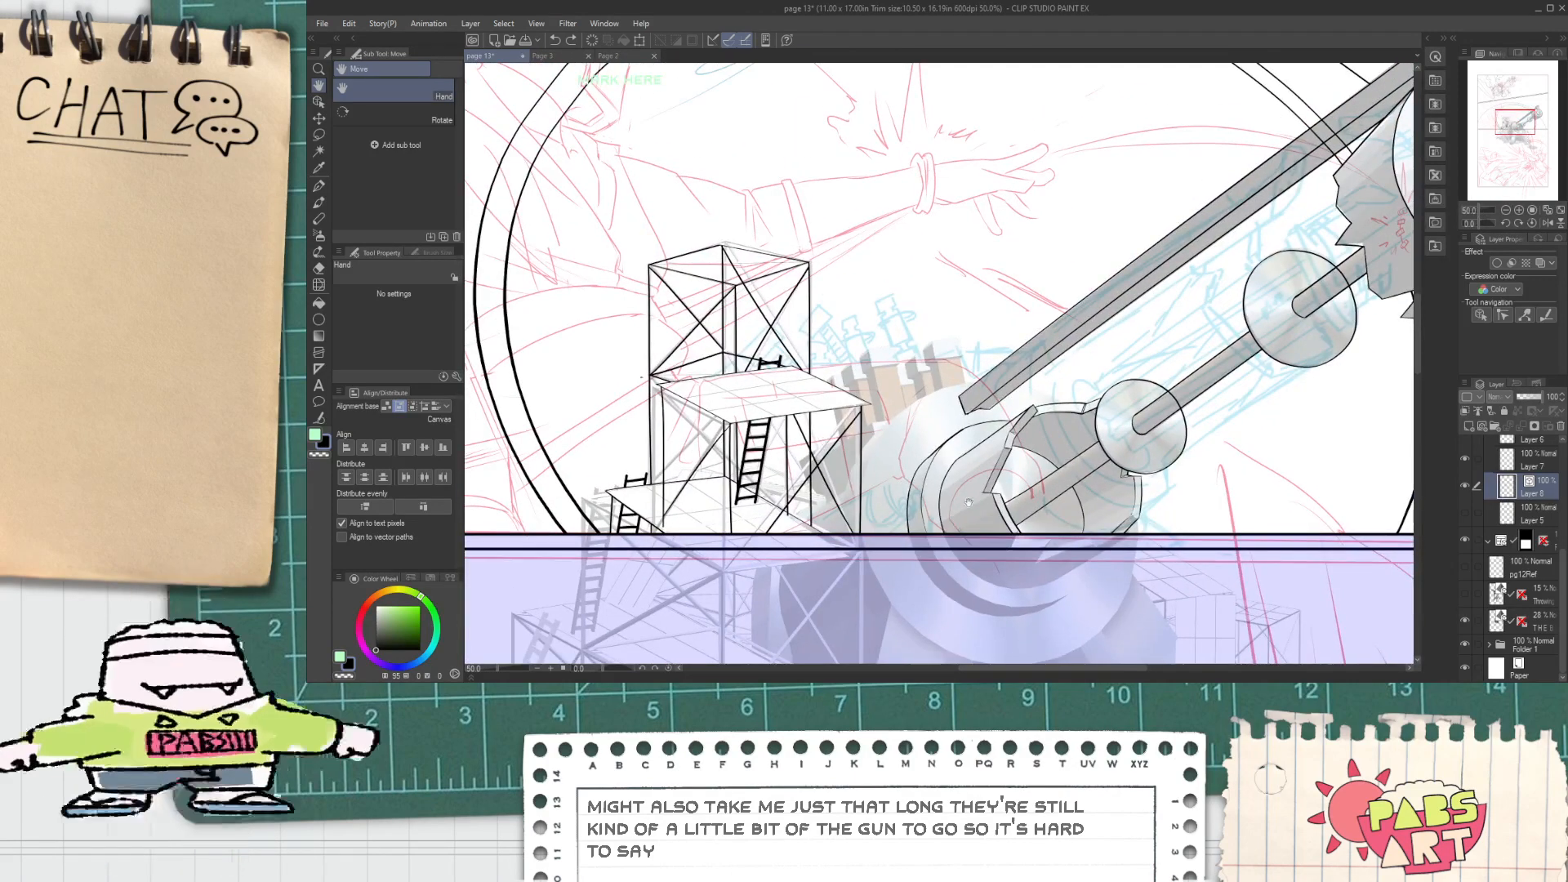
Step: Try to shift the 3D machine model on its reference layer, undo it, and select Layer 5
click(1541, 599)
click(1542, 628)
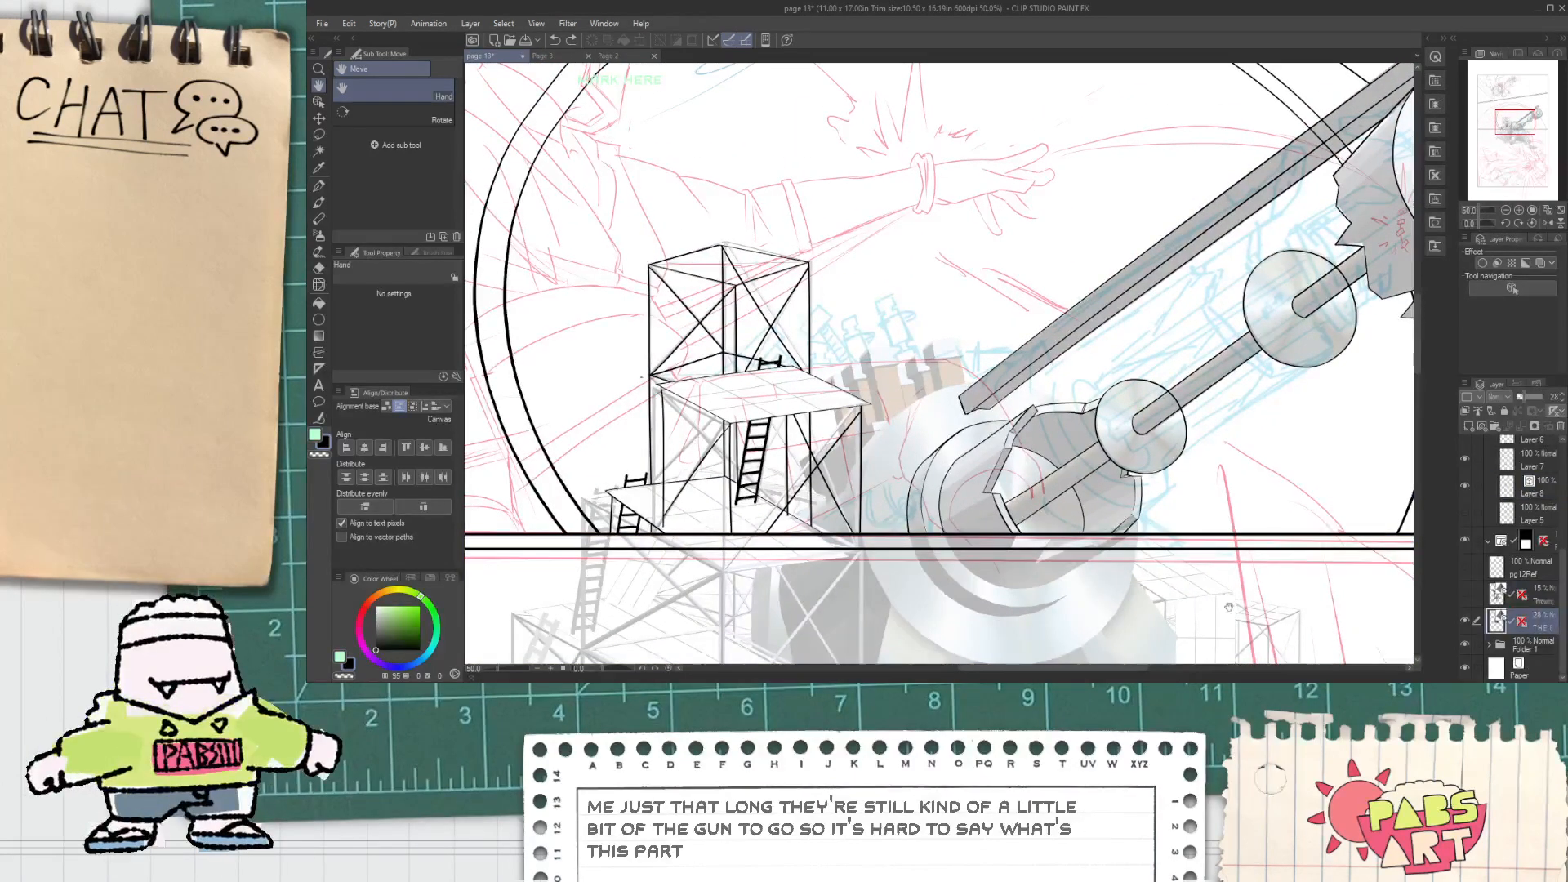
key(o)
drag(1039, 486, 1044, 274)
key(ctrl+z)
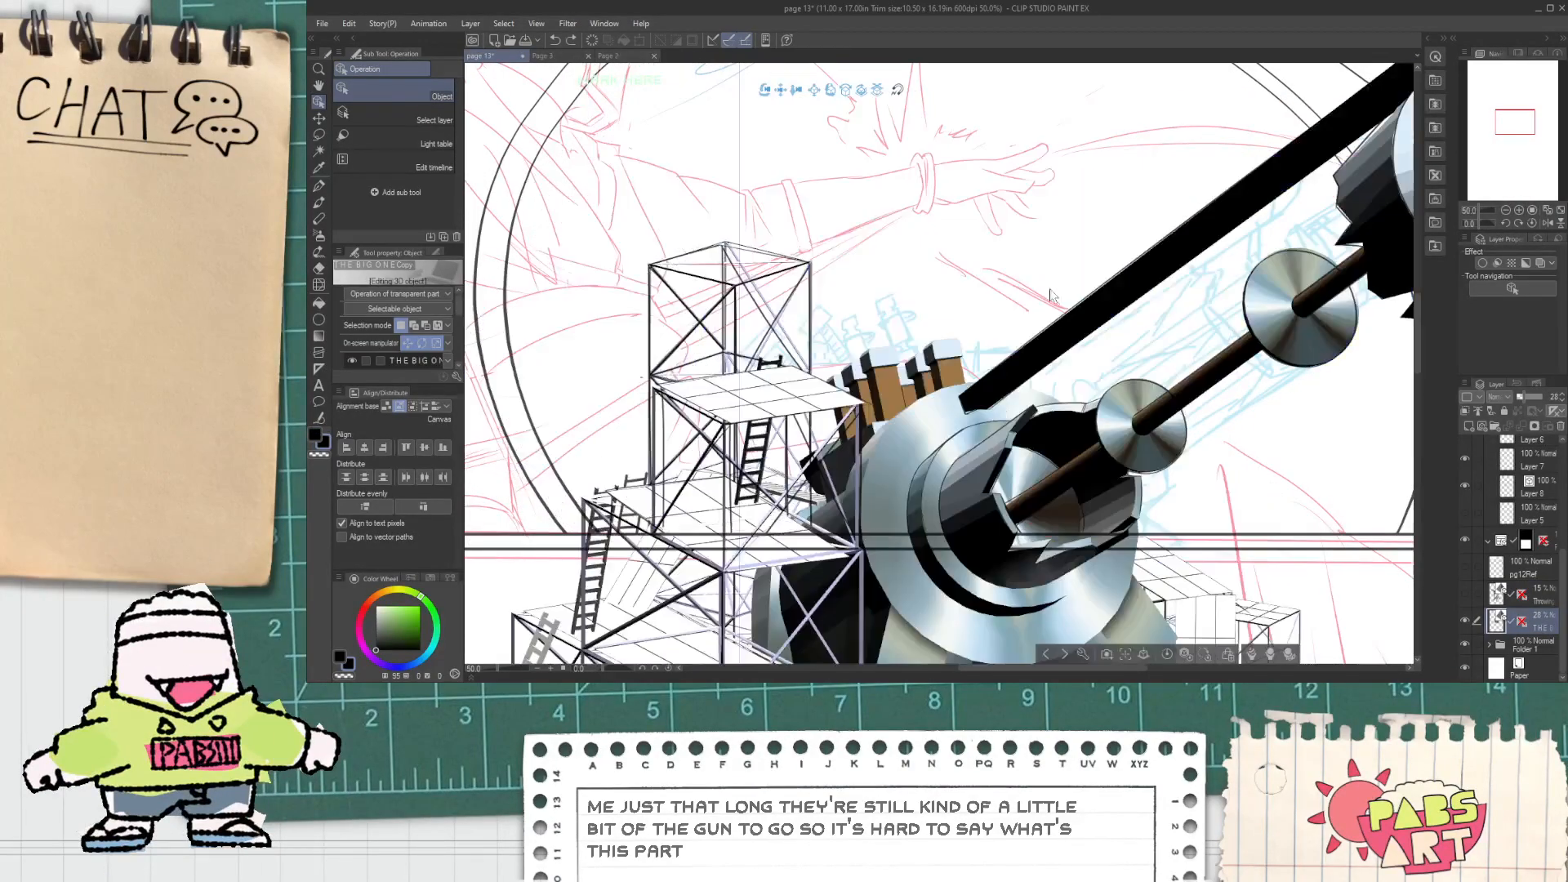
click(1515, 513)
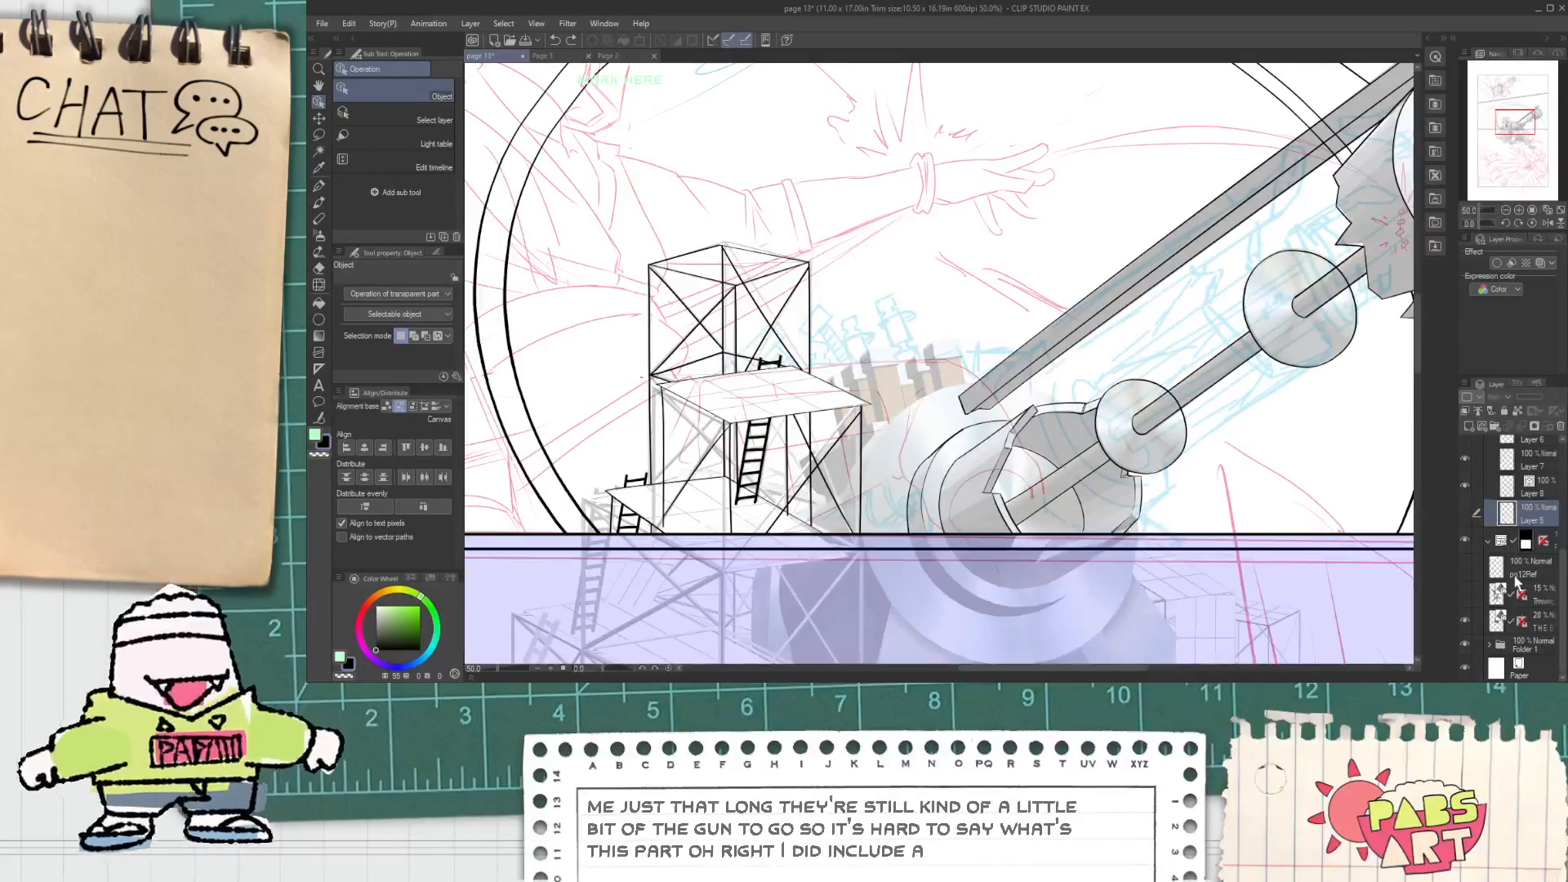
Step: Examine the machine's large rounded body in the reference between the right-hand scaffold tower and the inked base for missing outlines
scroll(802, 466, up, 3)
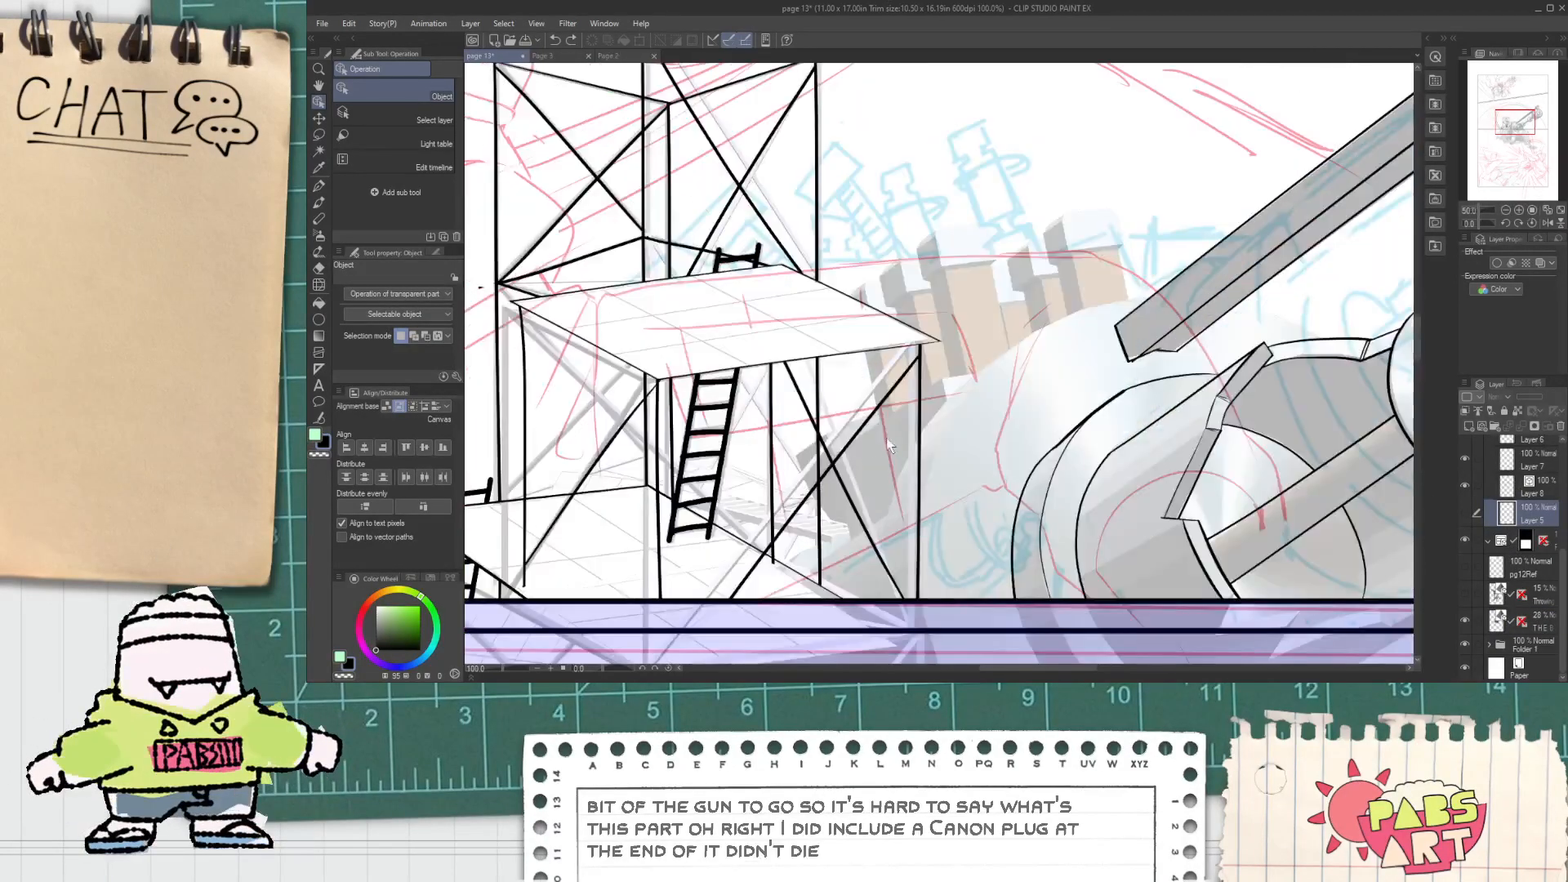
scroll(900, 418, down, 3)
drag(900, 429, 868, 352)
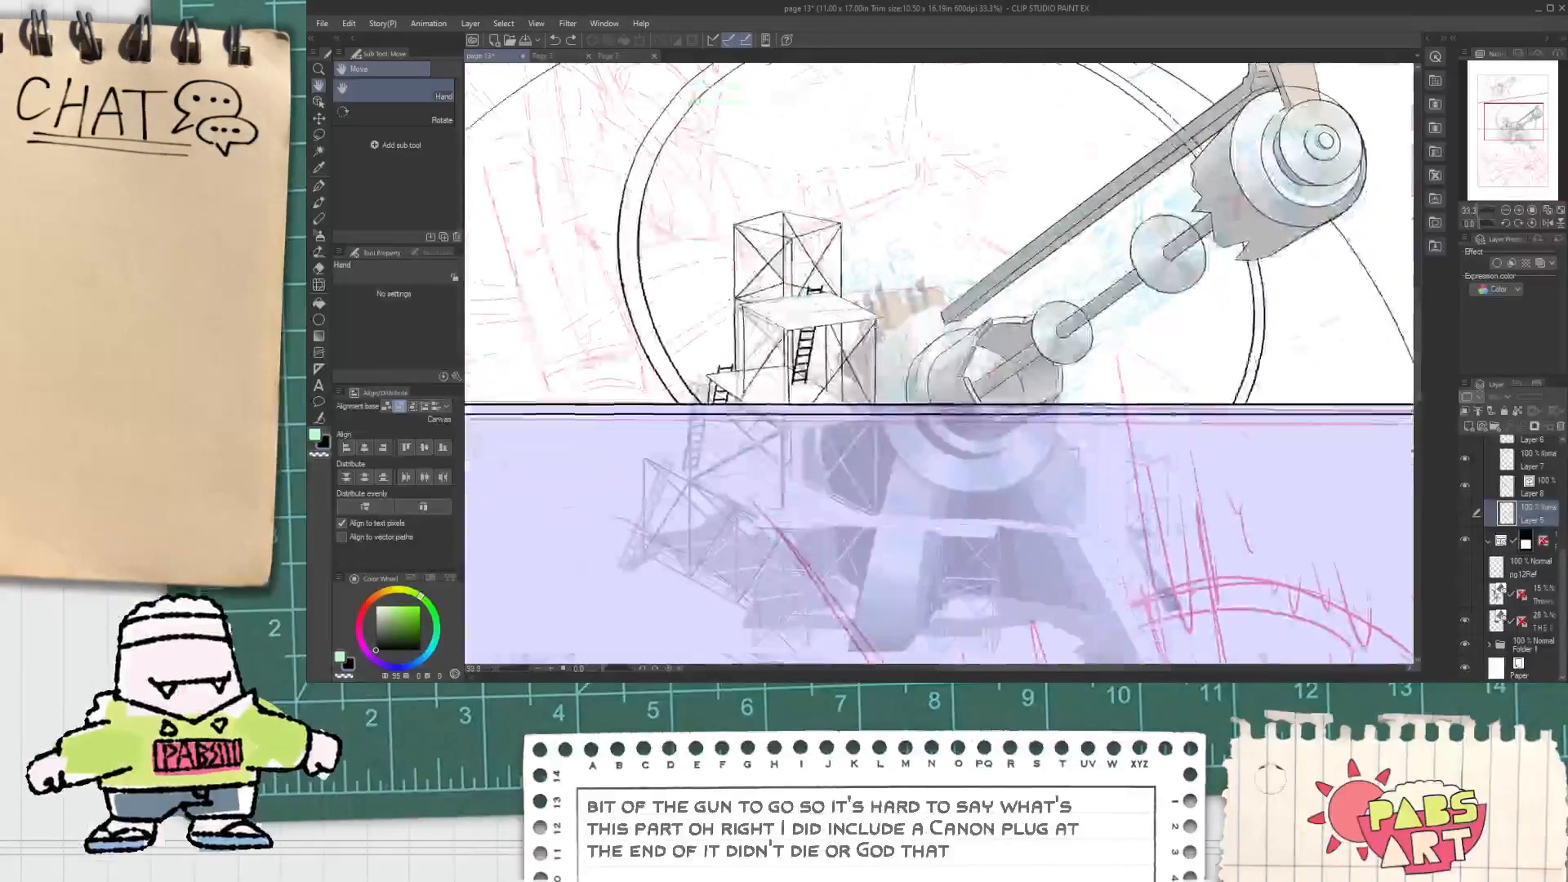
scroll(868, 355, up, 3)
scroll(864, 363, up, 2)
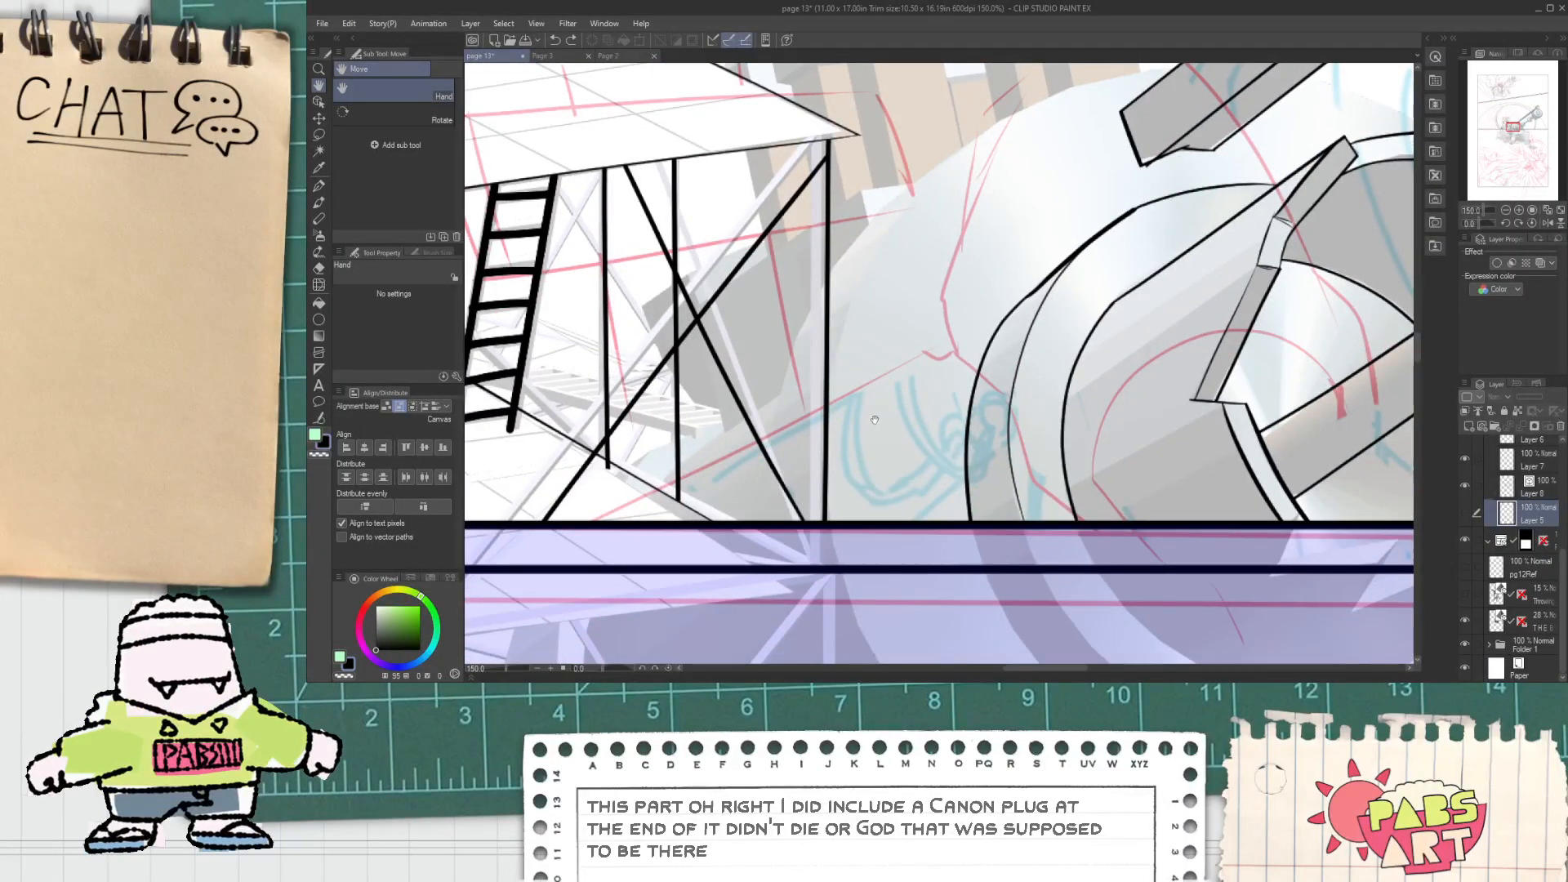
drag(635, 193, 618, 157)
scroll(617, 157, down, 1)
scroll(726, 330, up, 1)
drag(726, 330, 728, 401)
scroll(688, 289, down, 1)
Step: On the vector ink layer directly above Layer 5, ink the large outer arc of the machine's body from the panel border upward
key(p)
scroll(723, 392, up, 1)
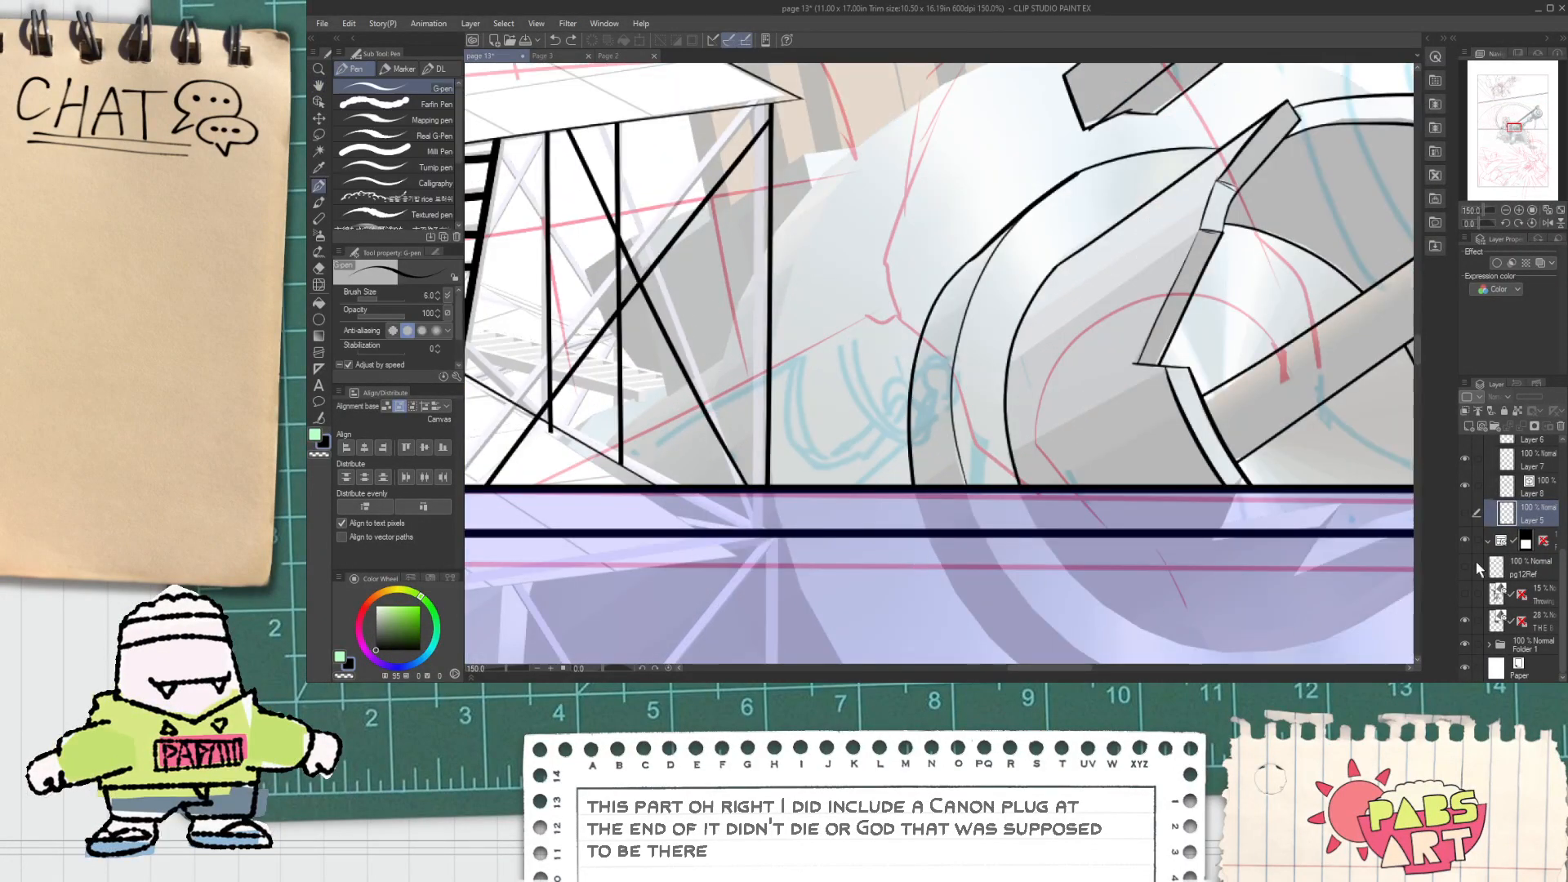
click(1521, 490)
click(1465, 486)
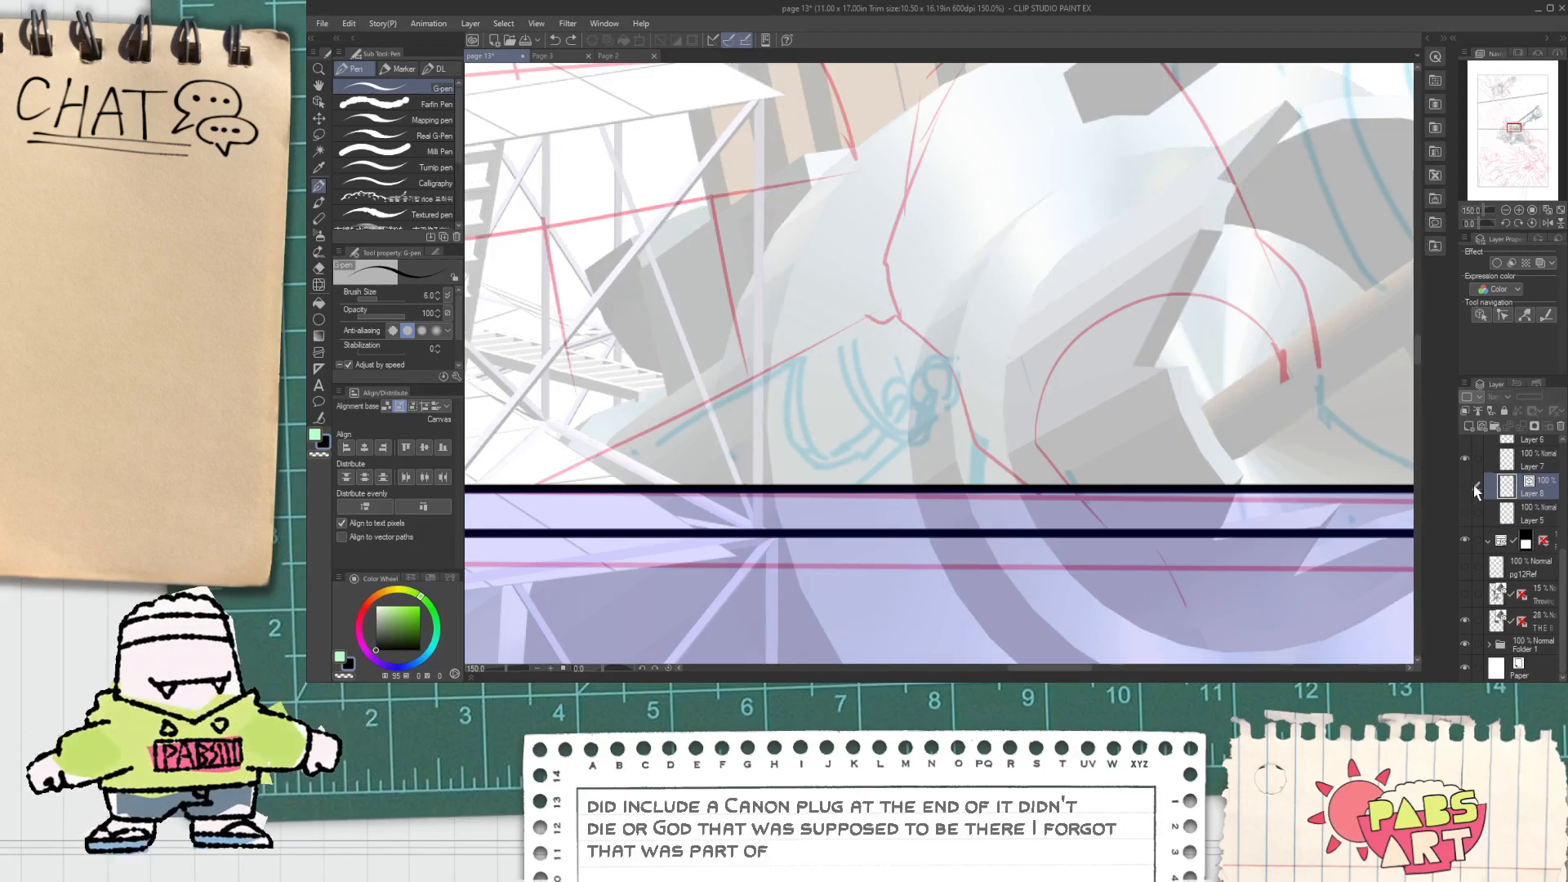
click(1465, 485)
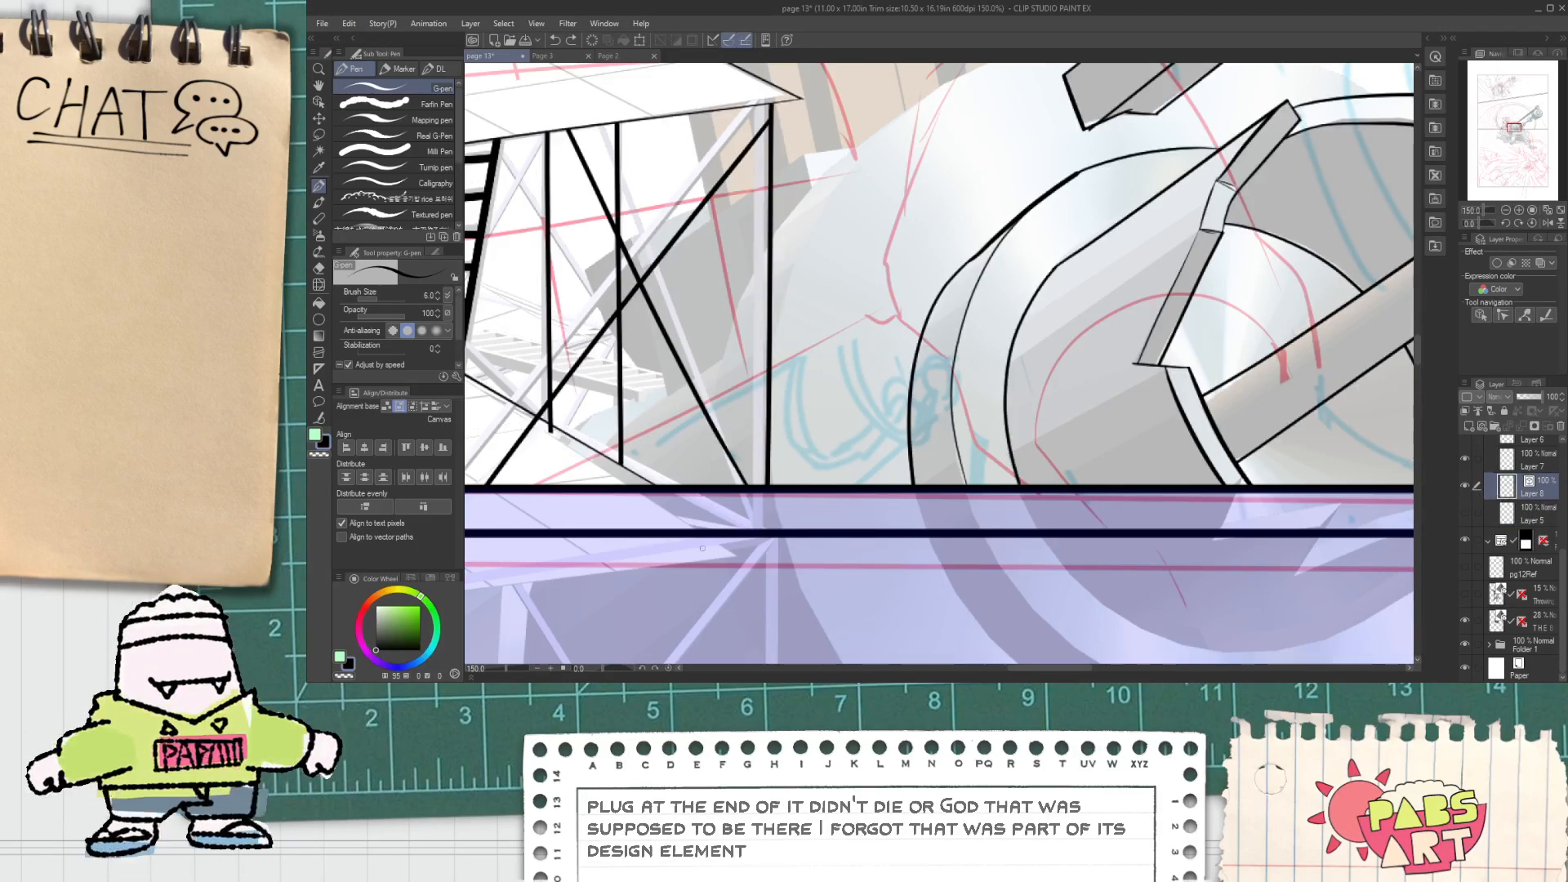
drag(697, 569, 1050, 36)
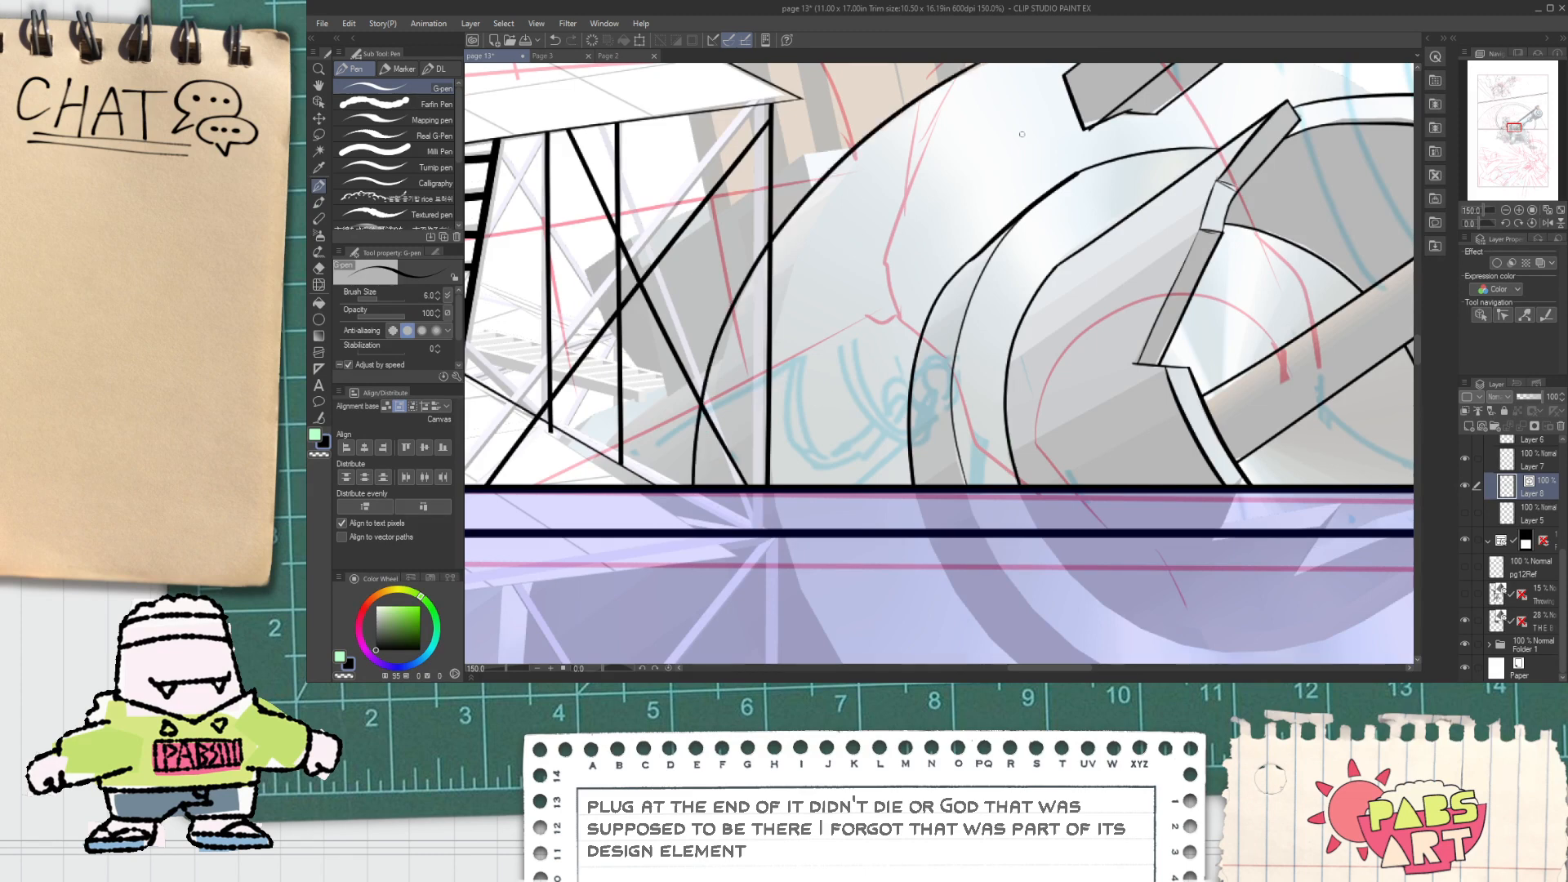
Step: Extend the large outer arc over the top of the body to the lower end of the arm, and adjust the stroke
key(space)
mouse_move(912, 142)
mouse_down()
mouse_move(892, 321)
mouse_move(1168, 219)
mouse_up()
scroll(980, 270, up, 1)
key(ctrl+z)
drag(815, 326, 1180, 216)
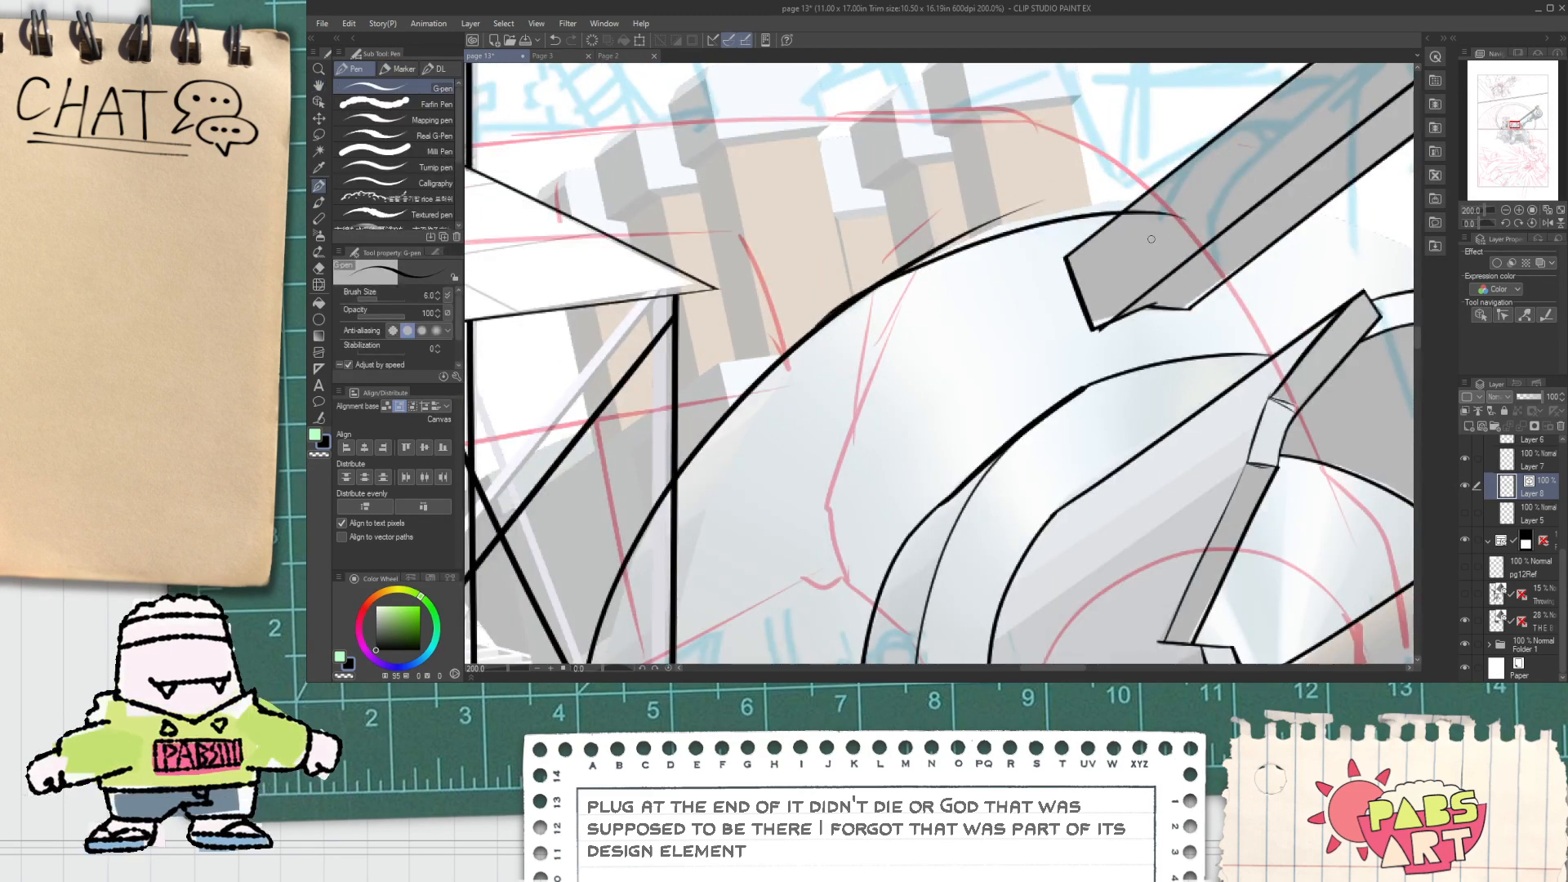
key(o)
click(1057, 219)
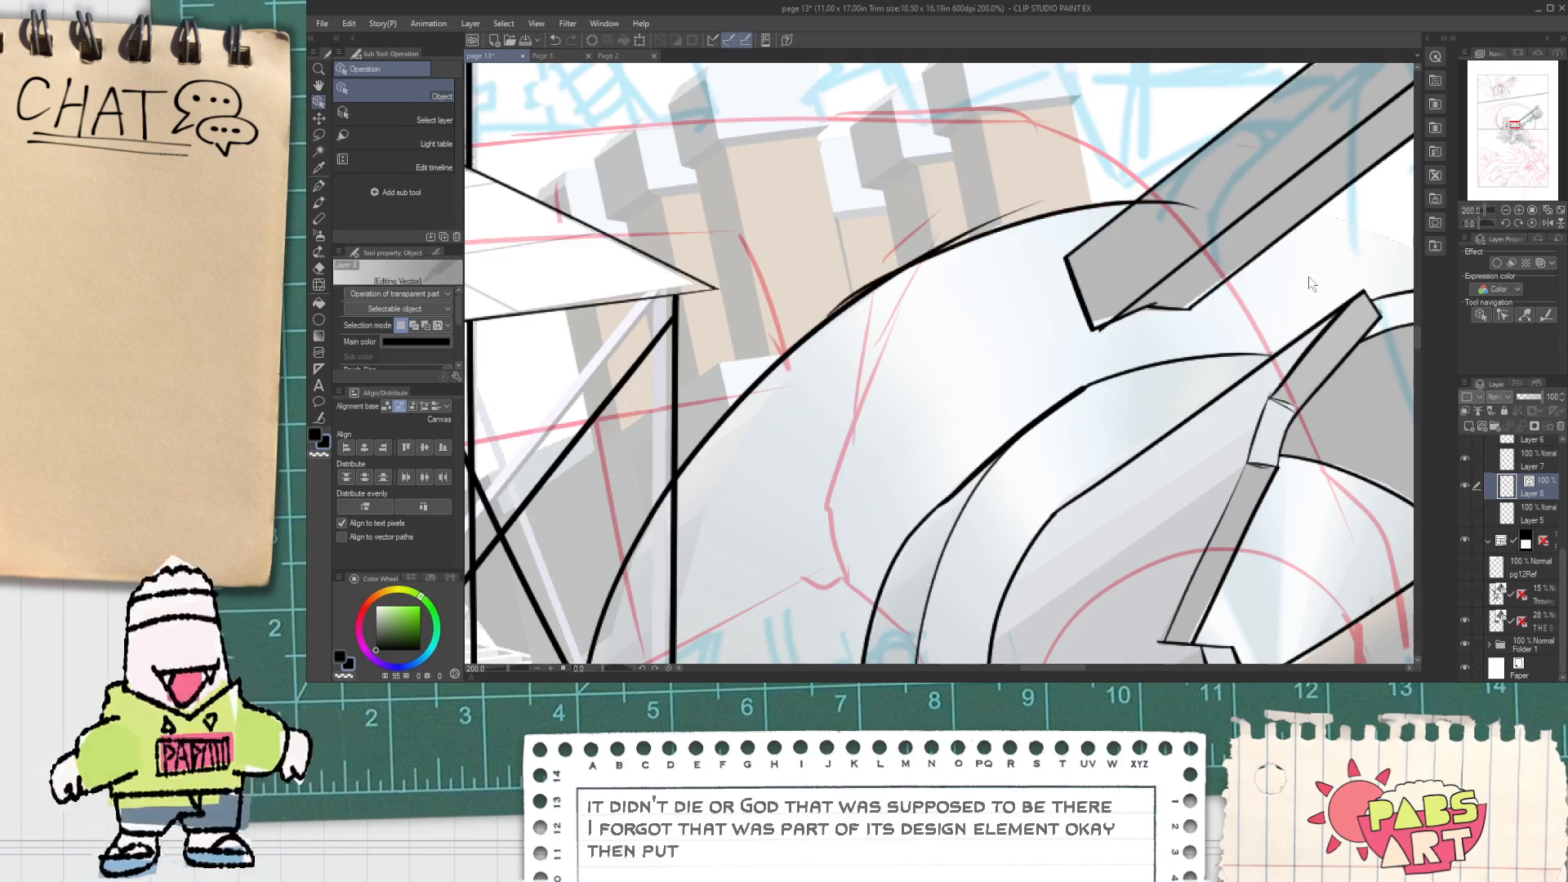
Step: Ink the body's curve on the other side of the arm down to the base's upper rim, and adjust its position
key(p)
drag(1308, 276, 948, 321)
key(ctrl+z)
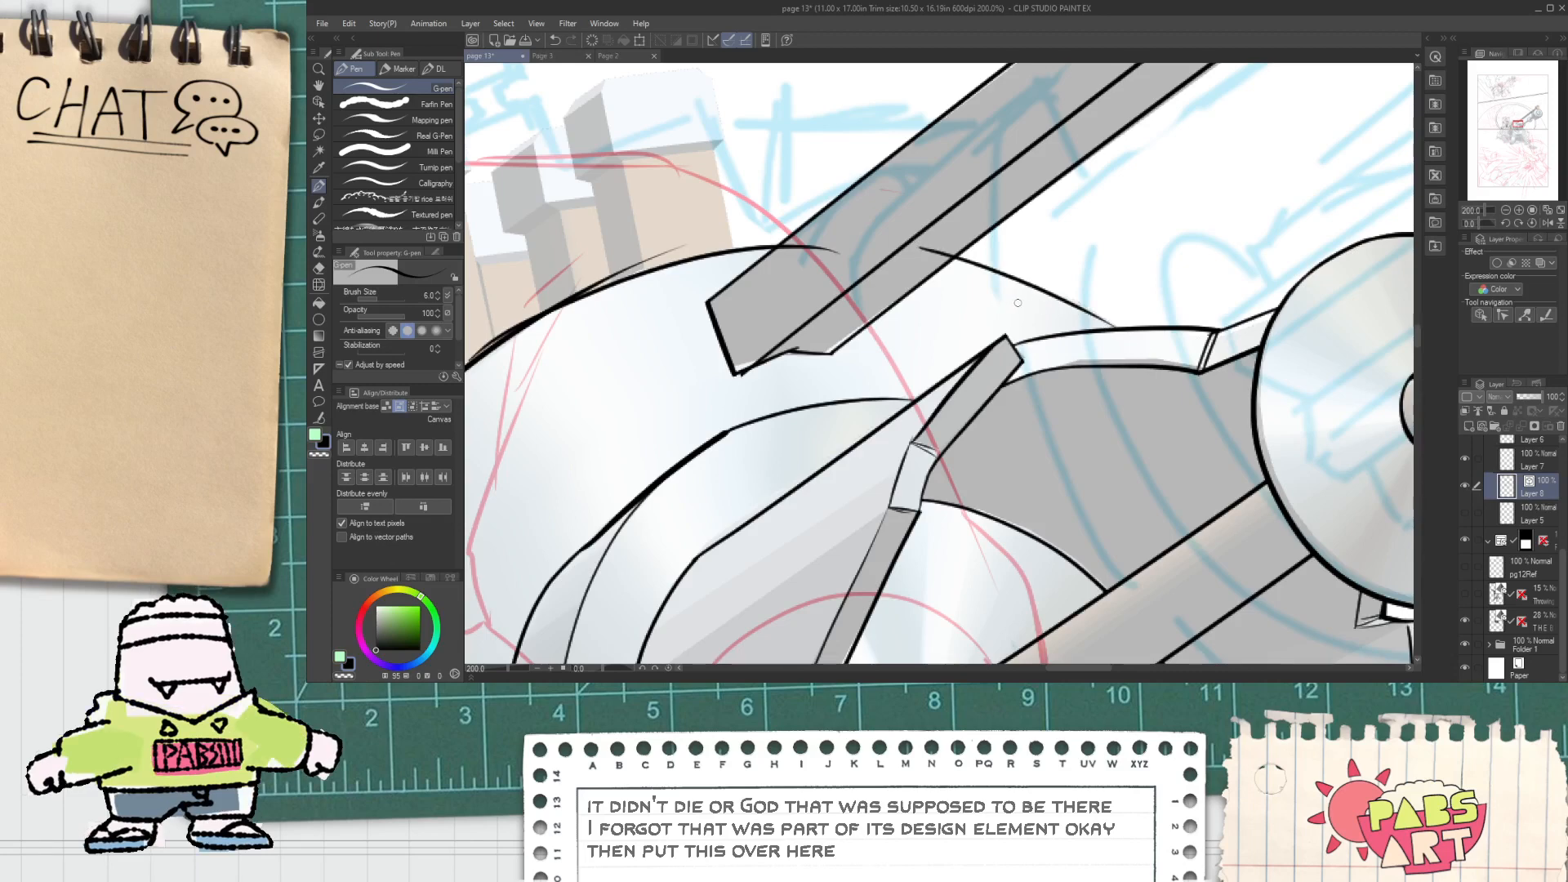
key(o)
click(1081, 280)
drag(1081, 281, 1126, 340)
key(e)
scroll(1109, 318, down, 2)
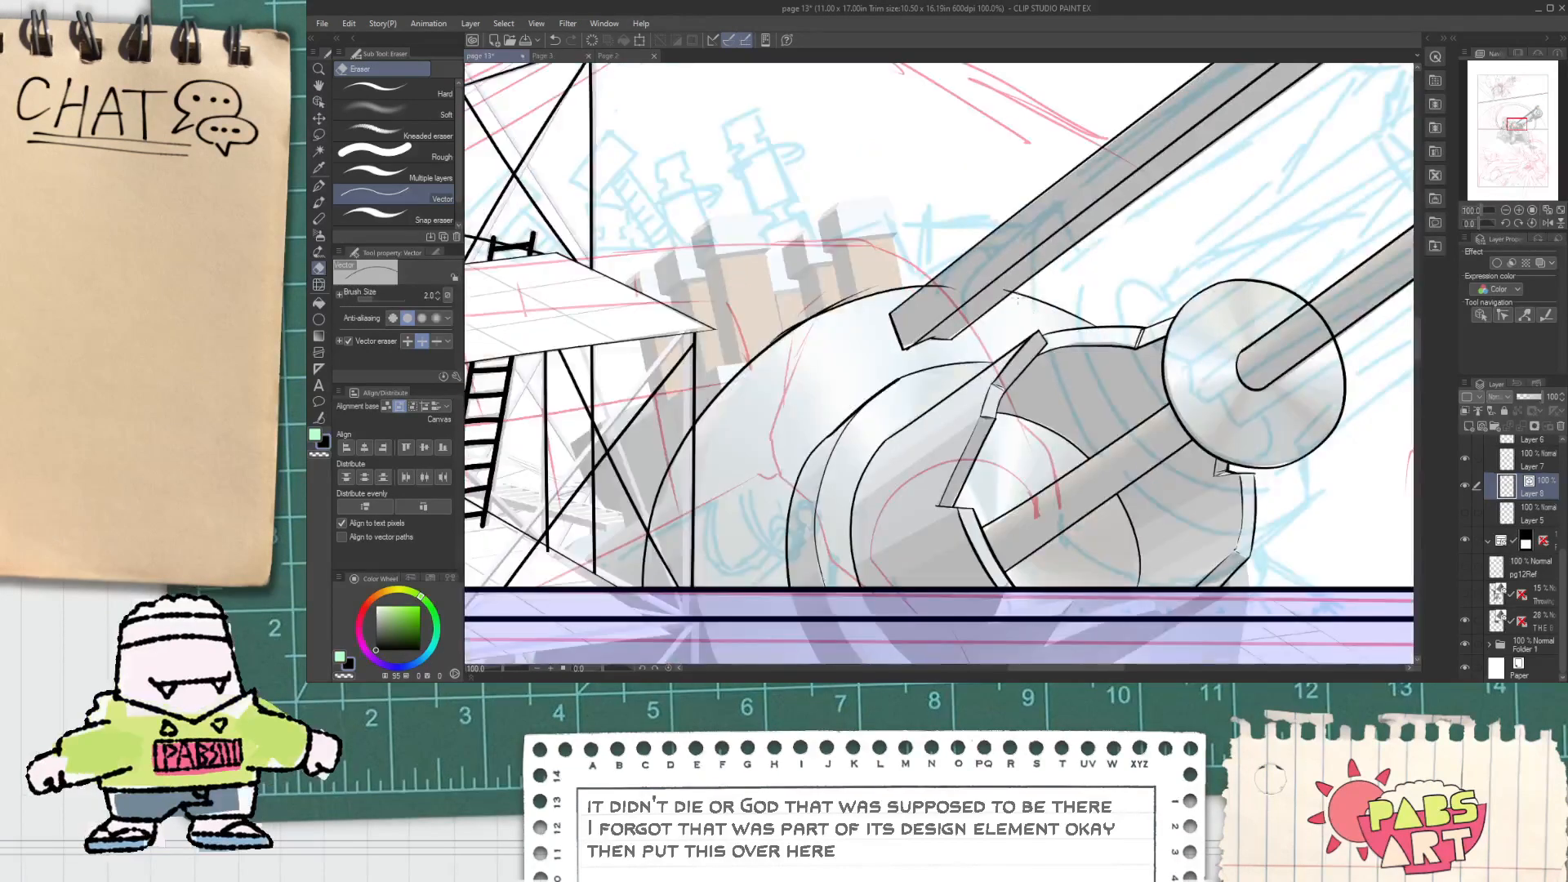
scroll(1010, 331, up, 2)
scroll(1021, 370, up, 2)
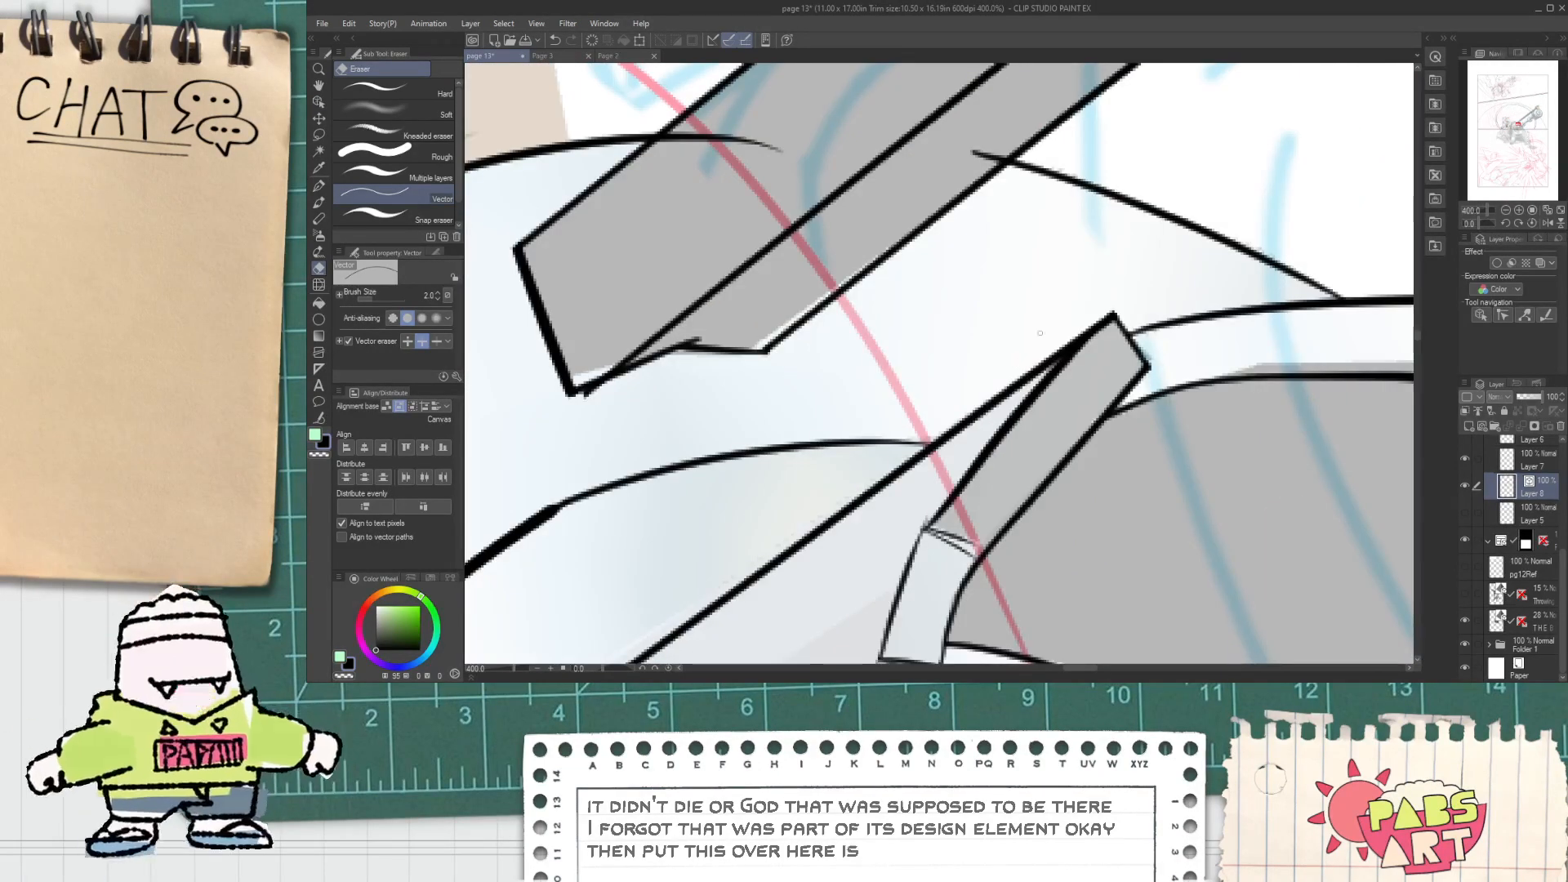
Step: Try a different opacity on the 3D reference layer to check the body's arc against the model
key(p)
scroll(1223, 367, down, 4)
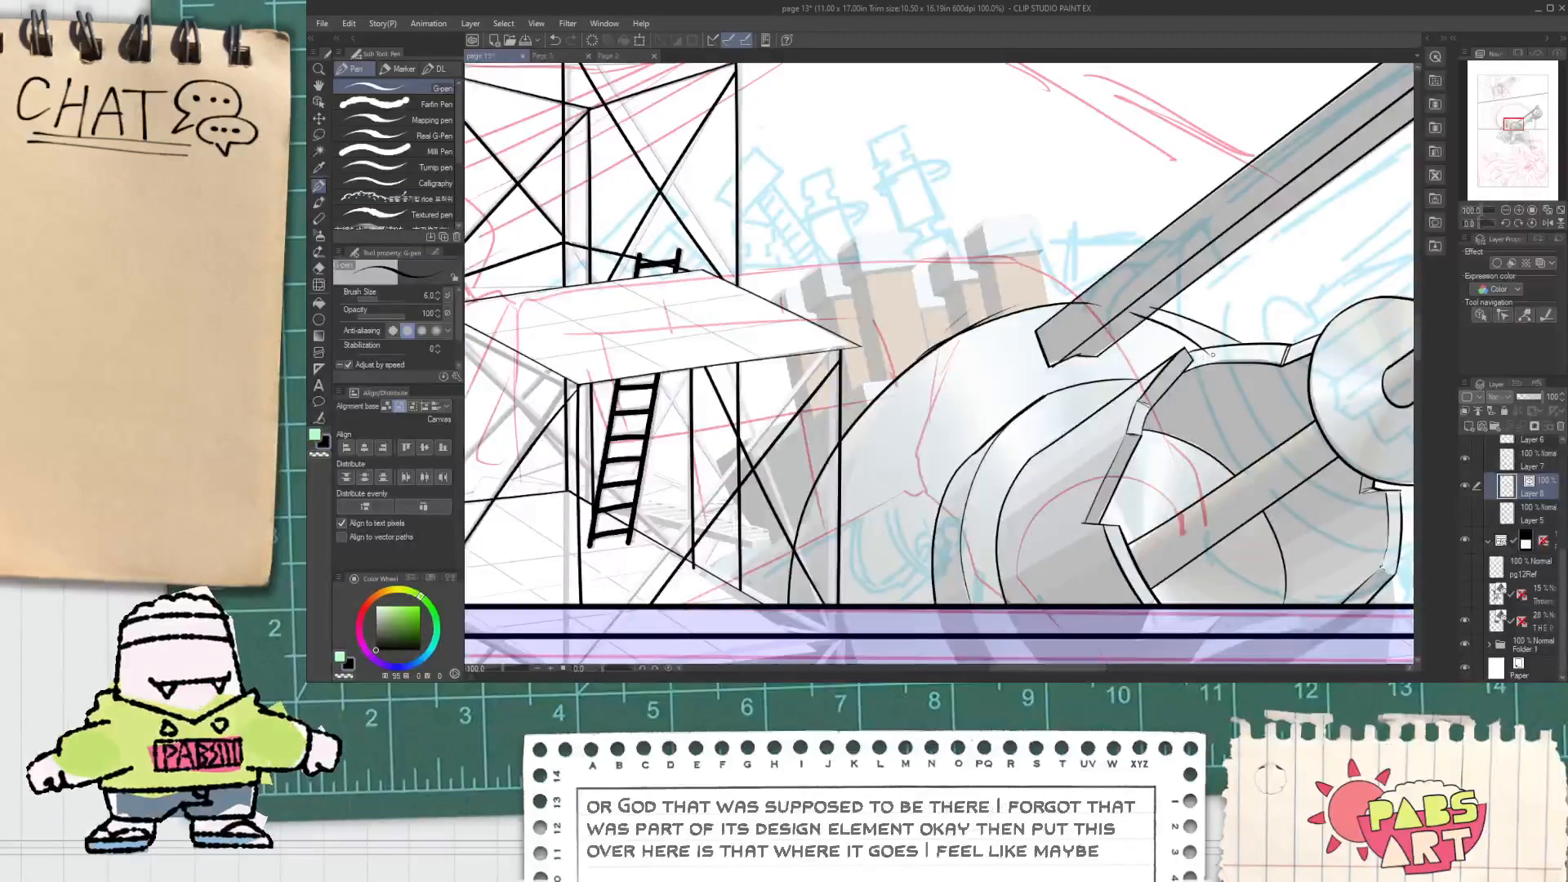
click(1539, 622)
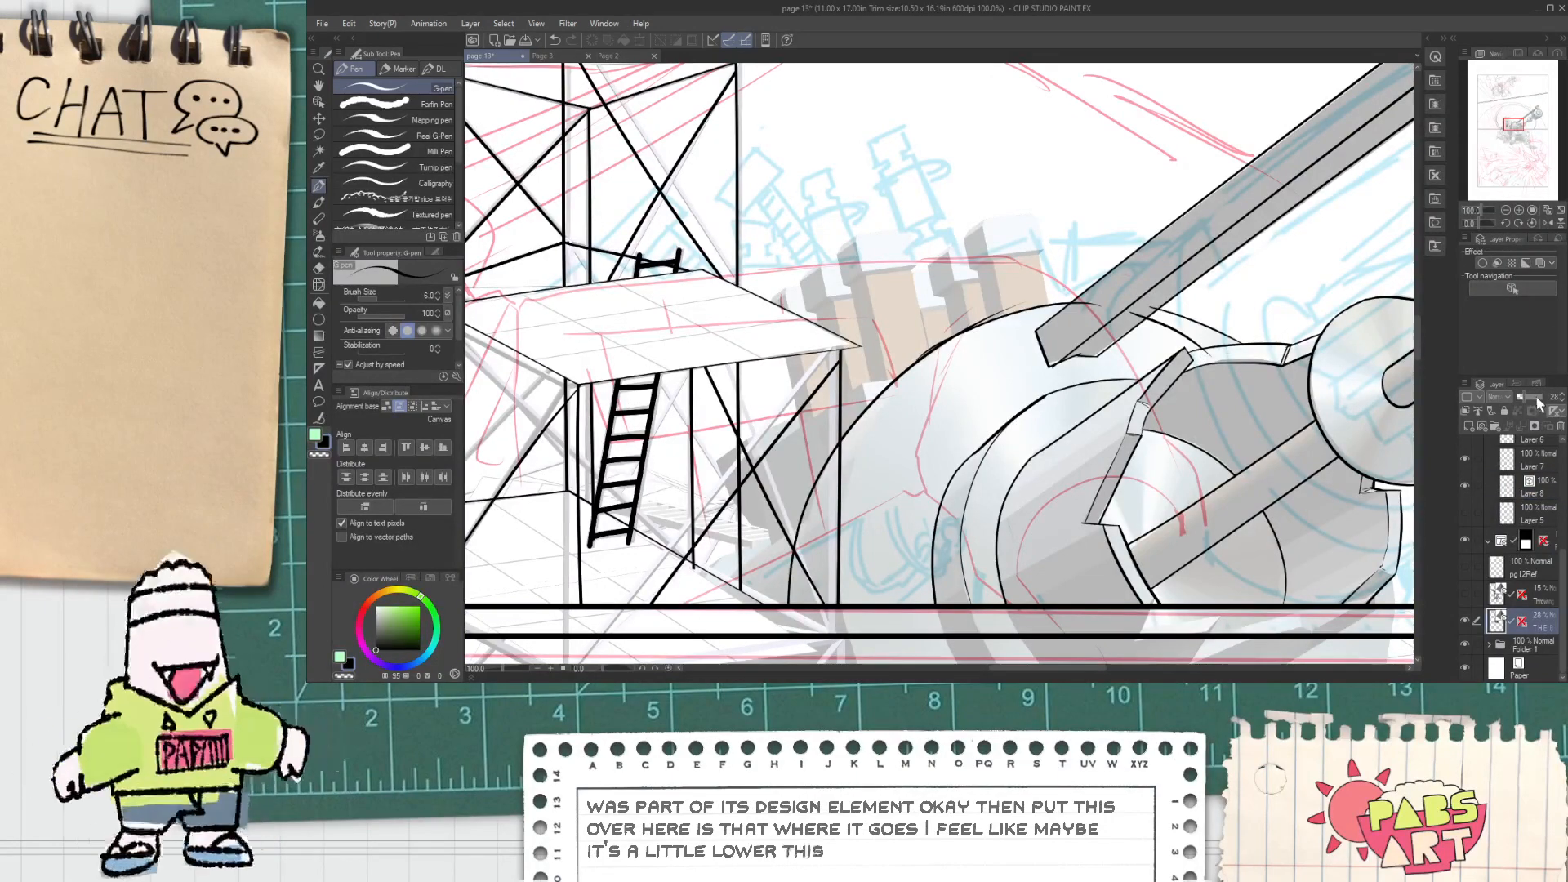
click(1539, 397)
key(ctrl+plus)
drag(1542, 400, 1454, 409)
Step: Return to the vector ink layer above Layer 5 and erase the ends of the body's arc that overlap the arm
key(e)
scroll(1266, 292, up, 1)
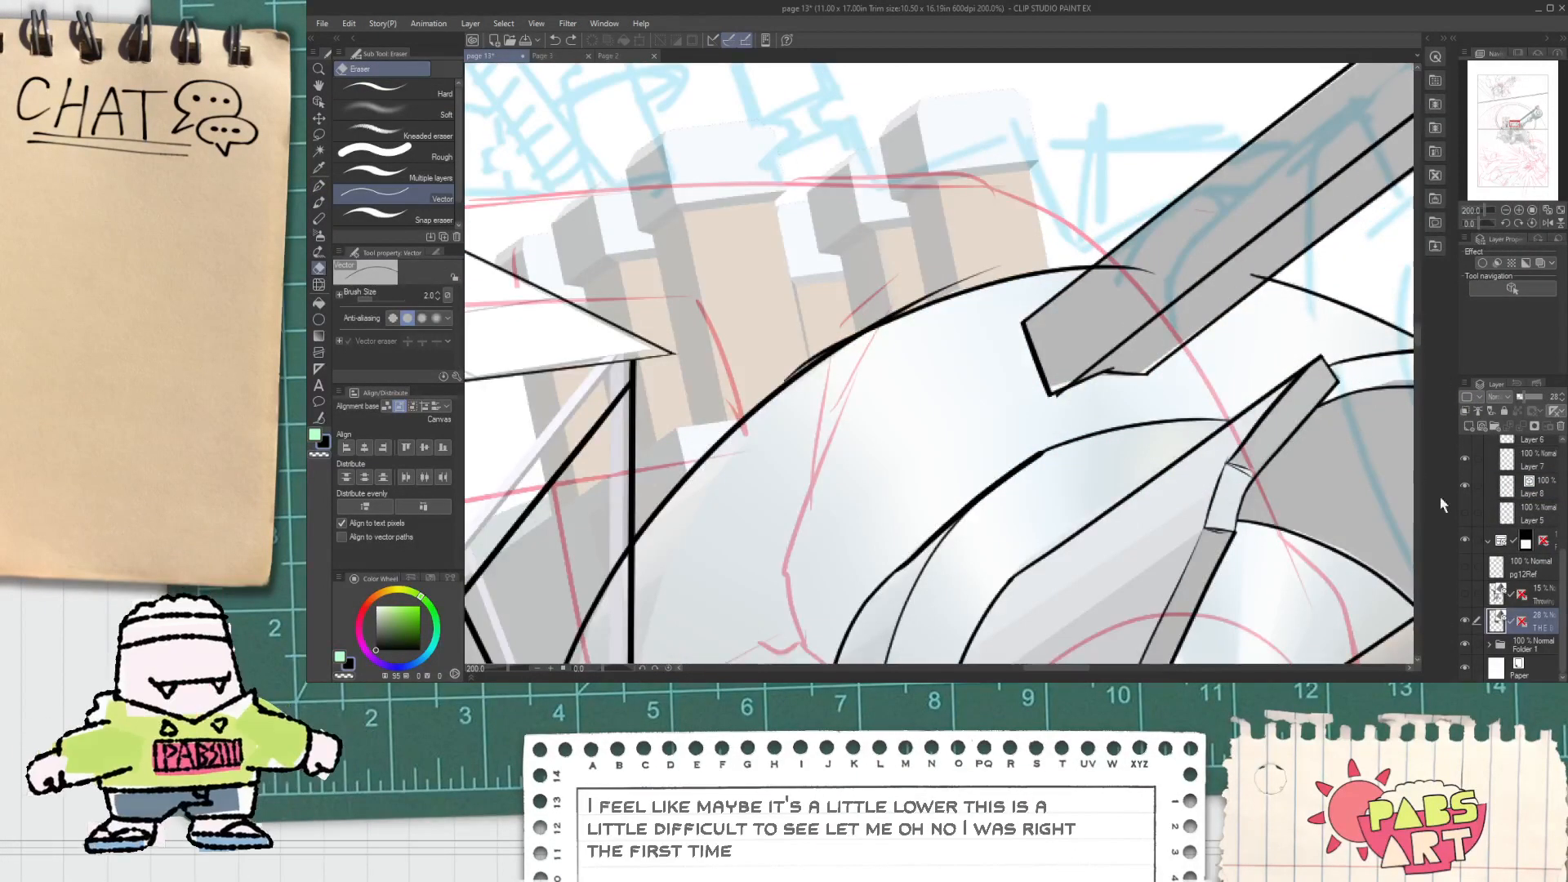
click(1518, 493)
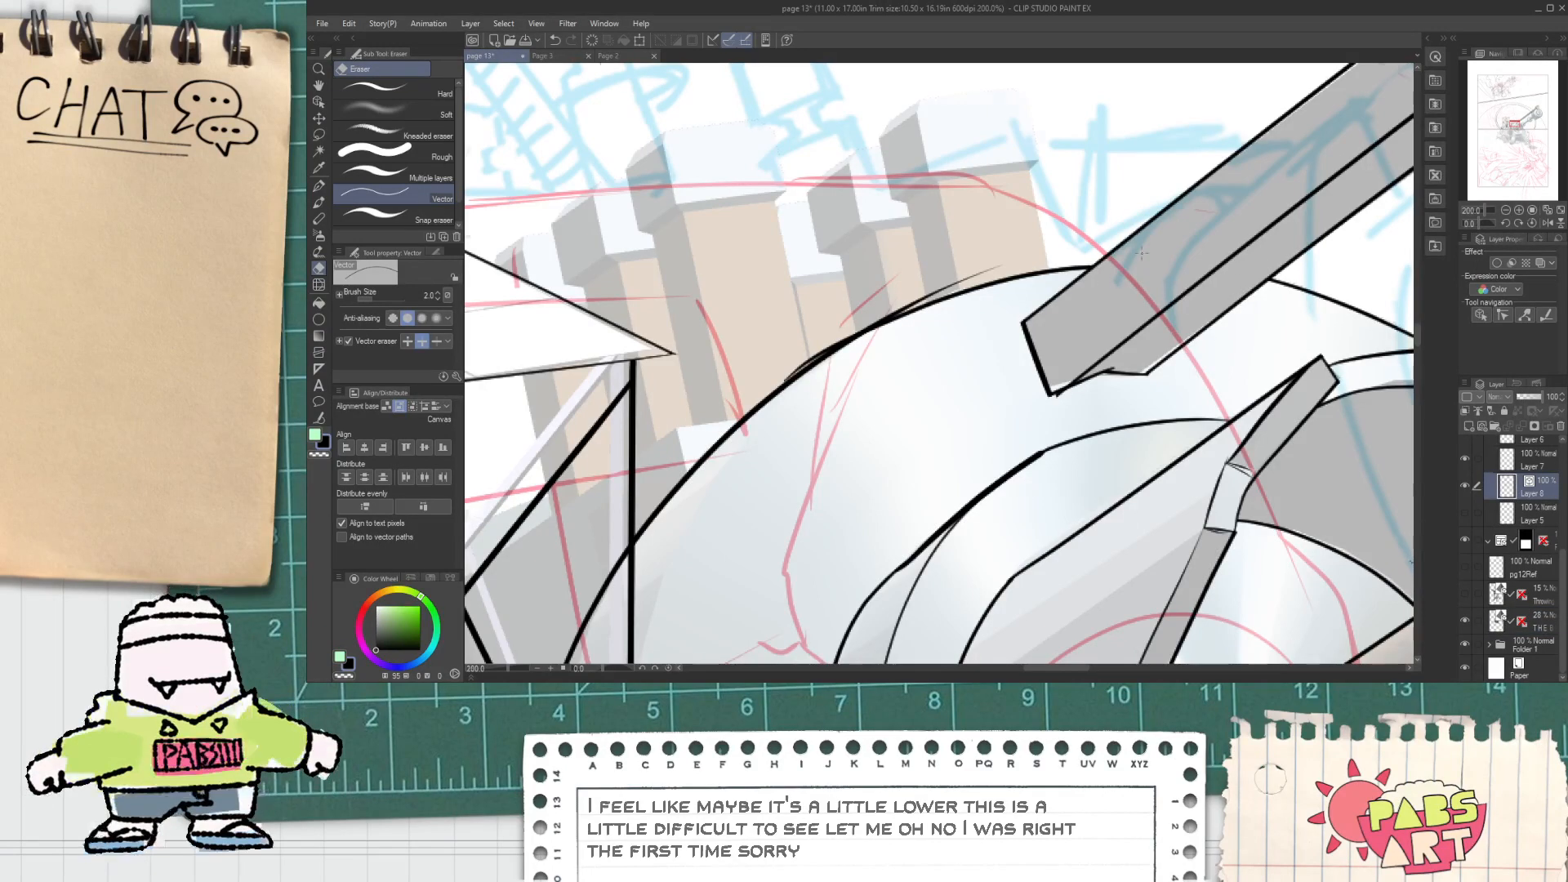
Step: Ink a thin inner arc beside the tower's right leg, then resize and rotate it to meet the body's large outer arc
scroll(1141, 255, down, 2)
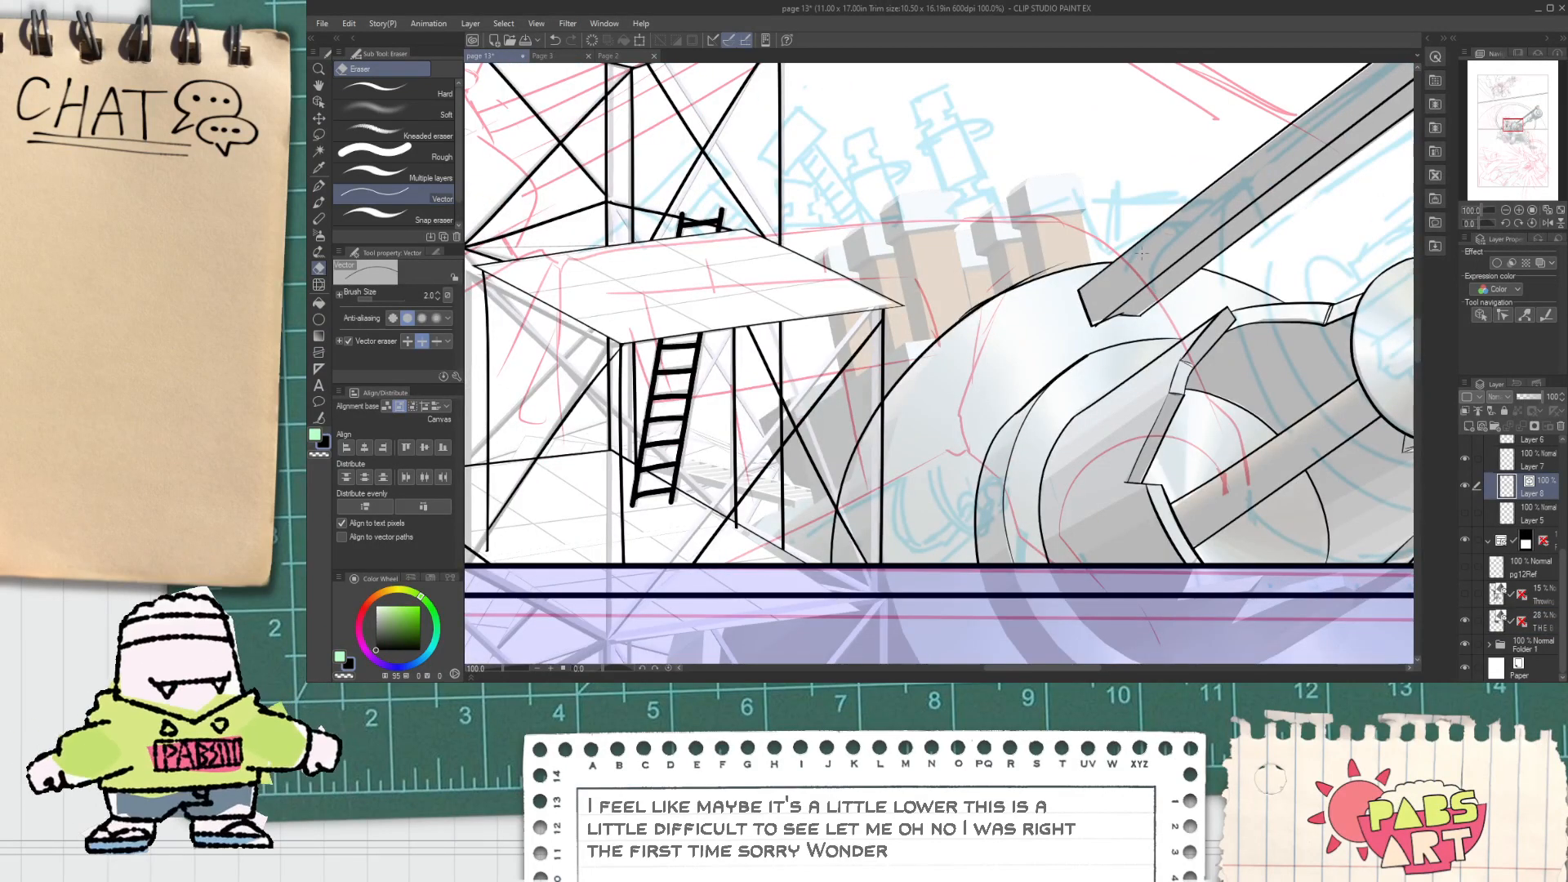
key(p)
scroll(865, 503, up, 1)
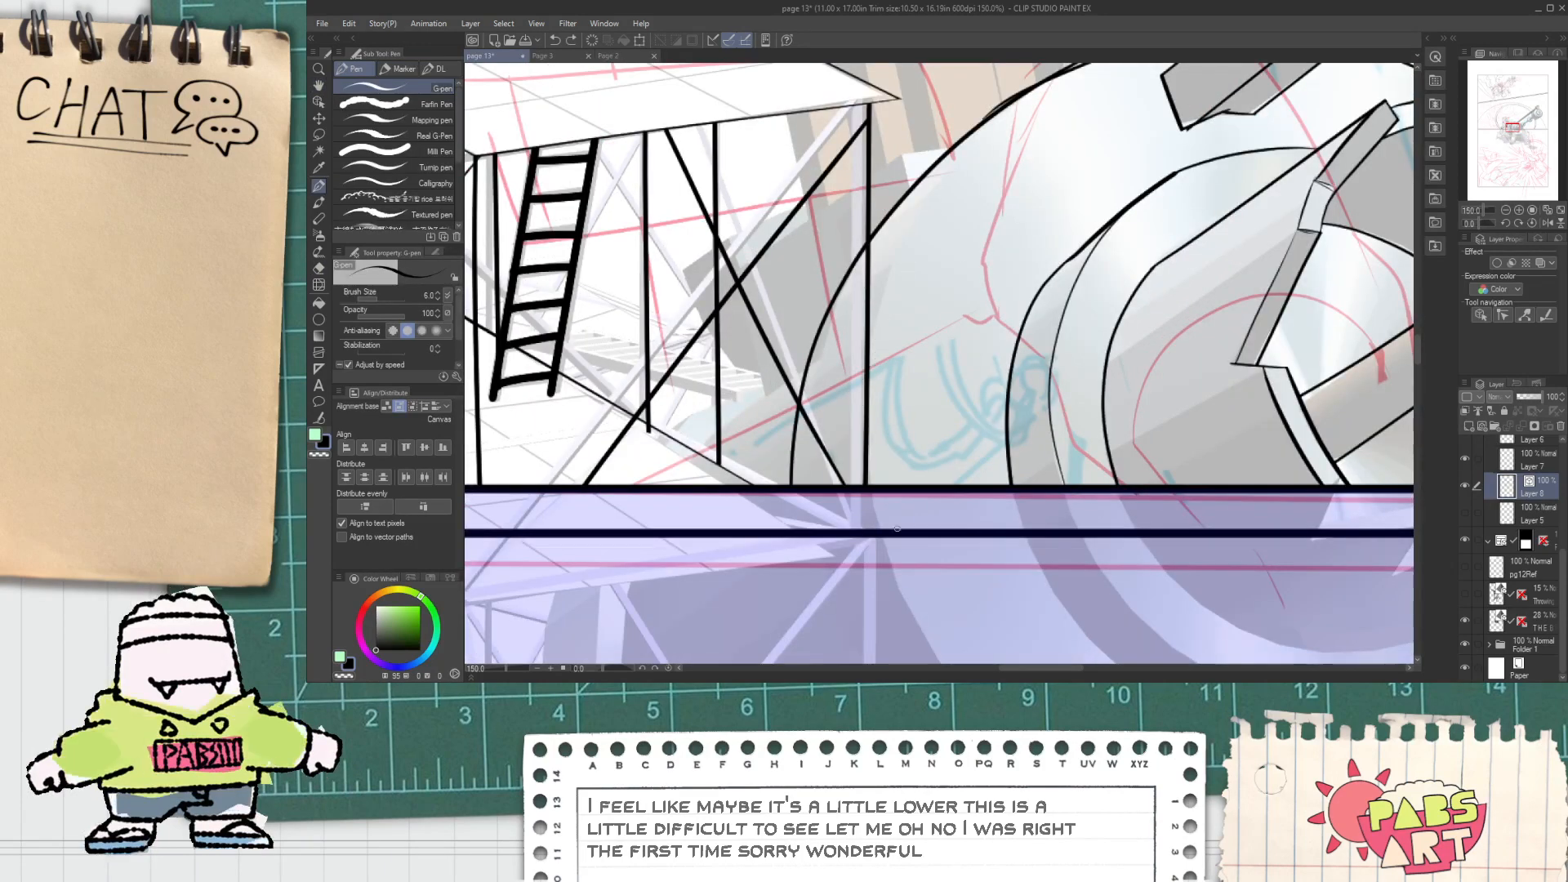
key(ctrl+z)
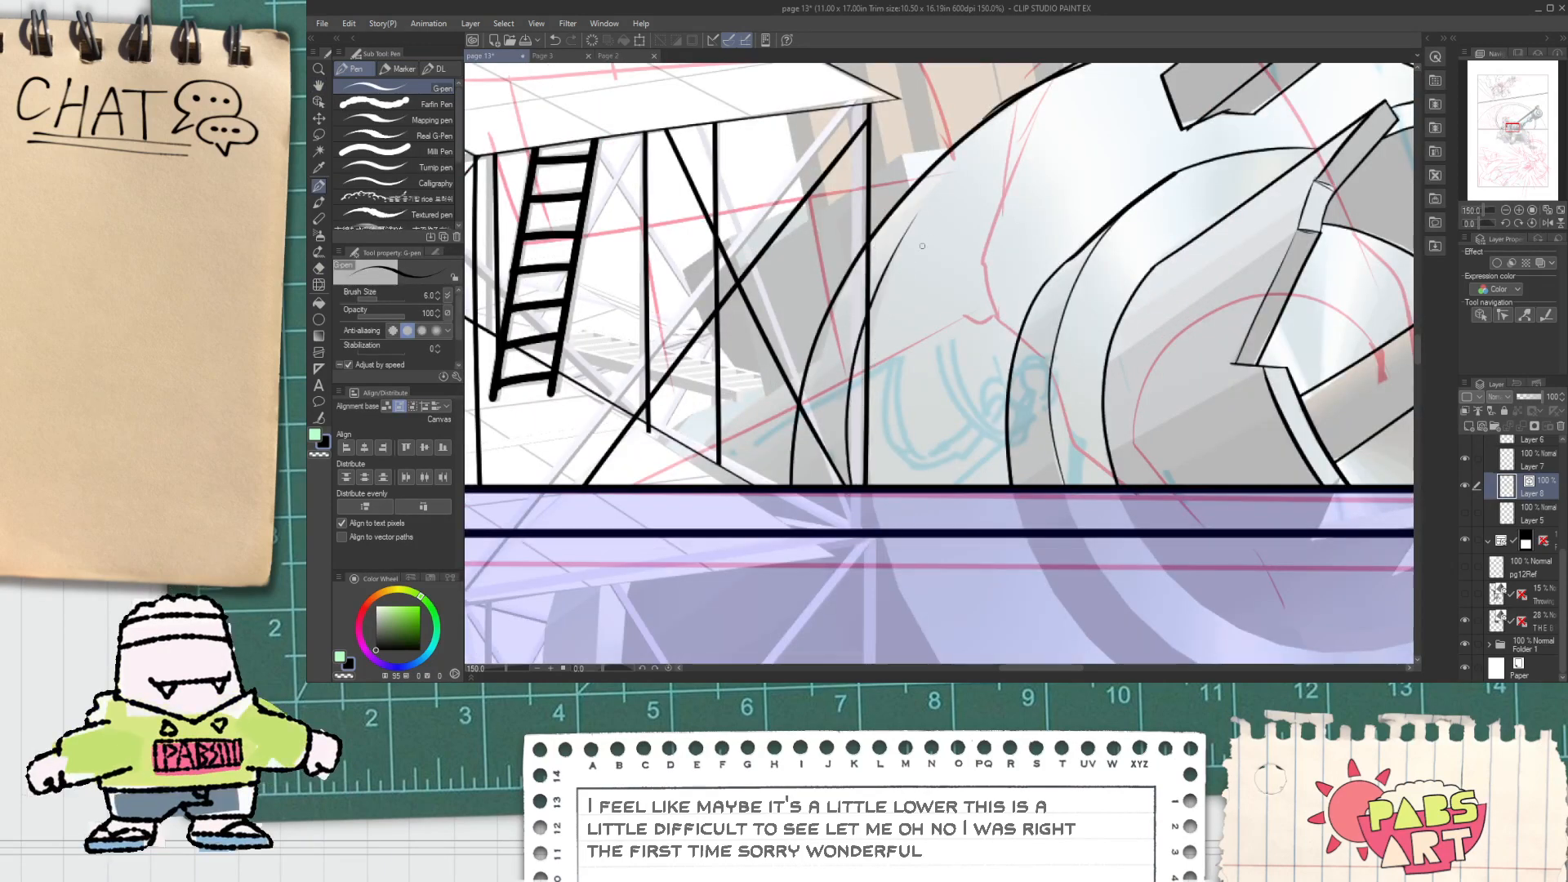
key(o)
click(848, 400)
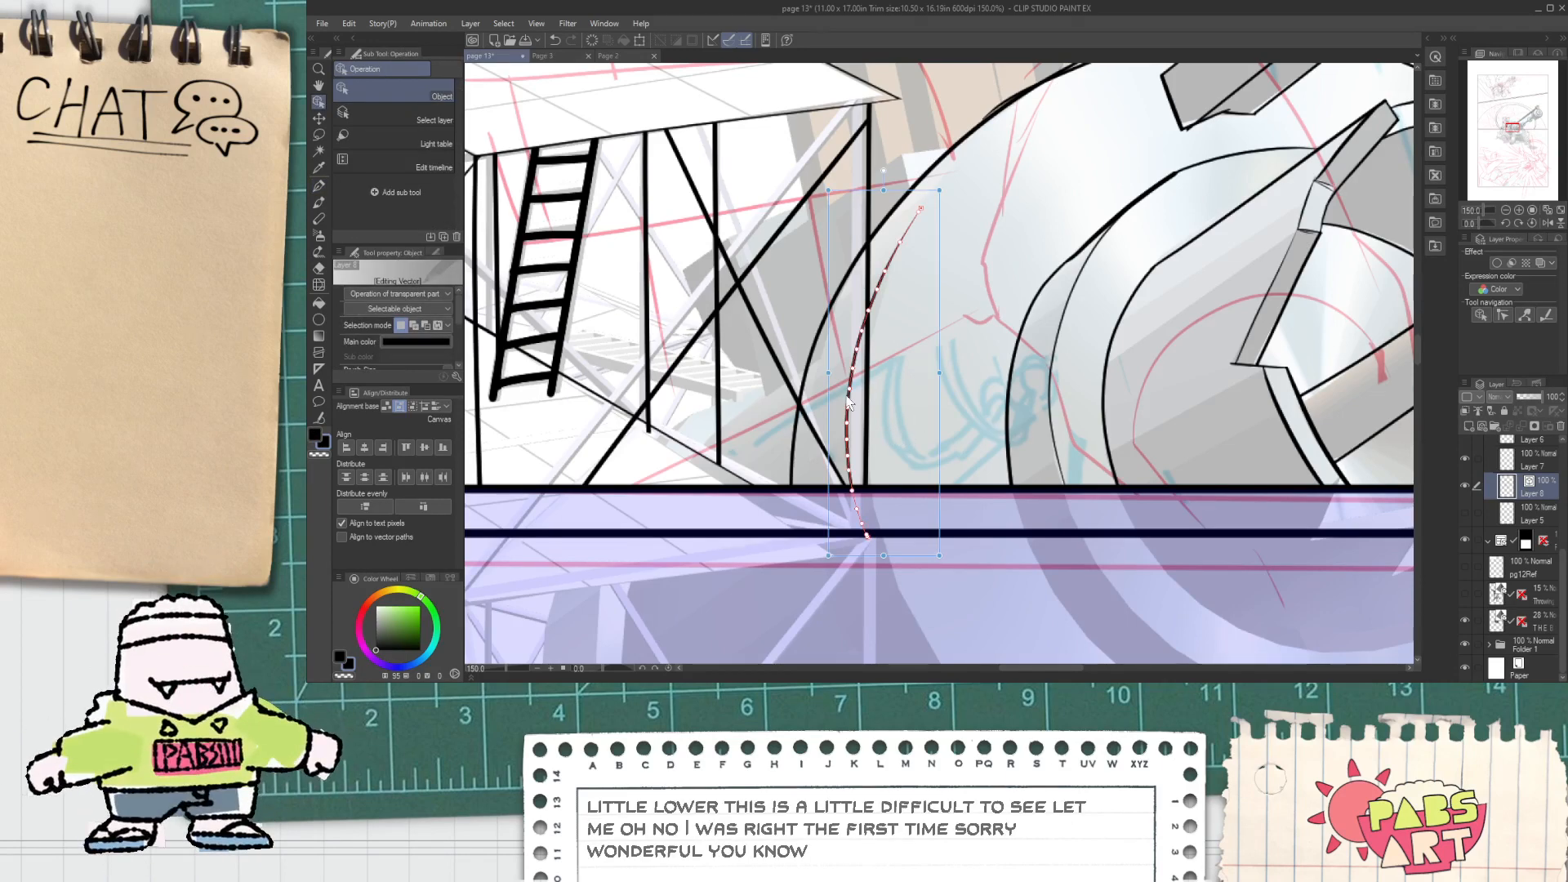
drag(945, 377, 984, 348)
click(1045, 243)
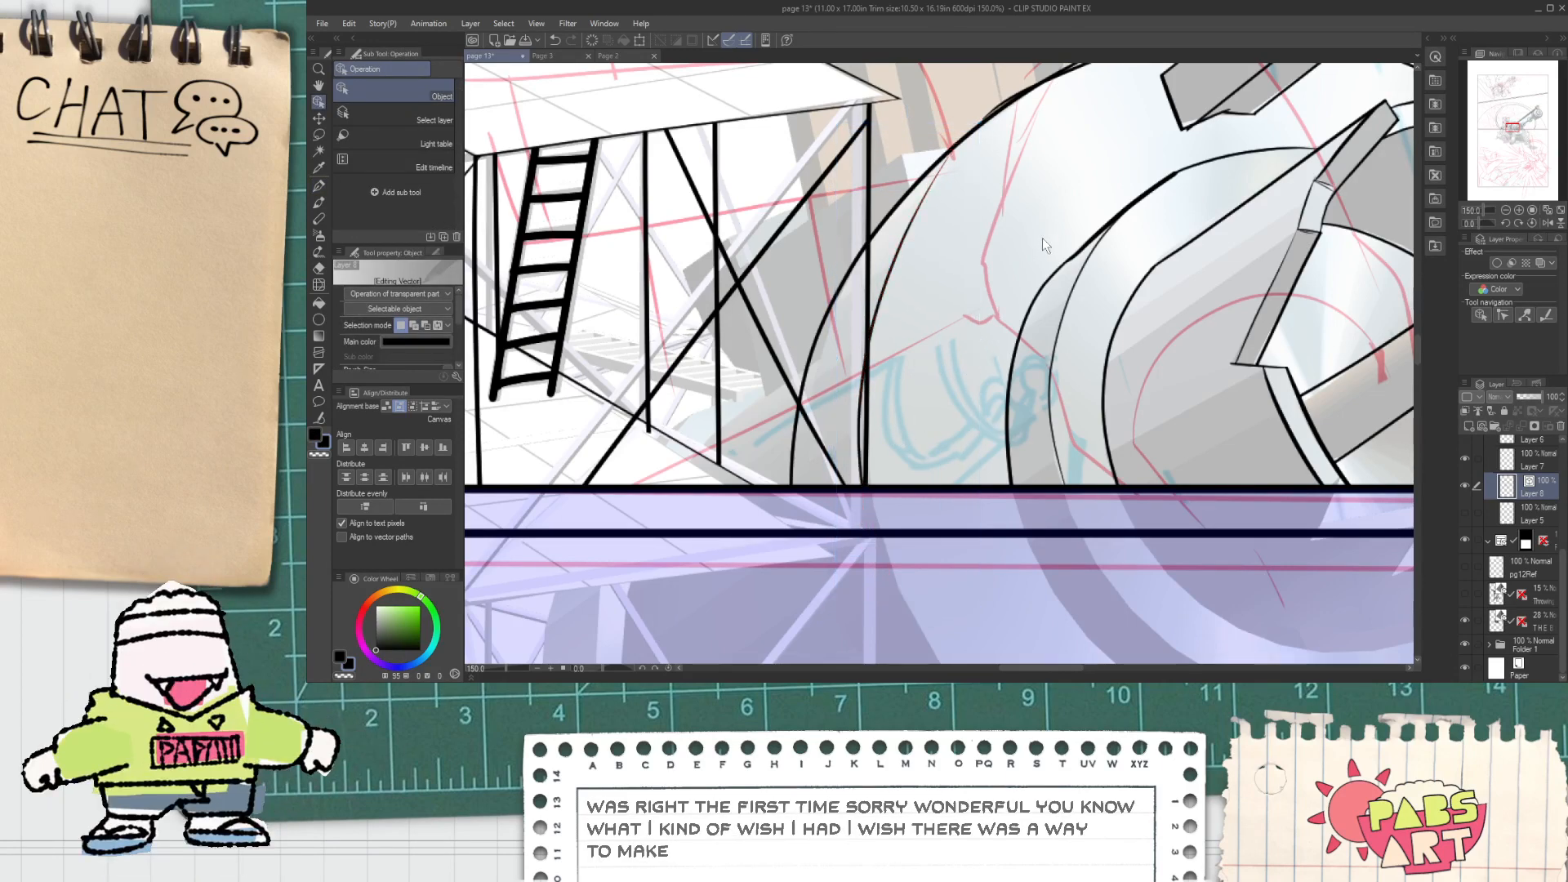
drag(892, 294, 875, 299)
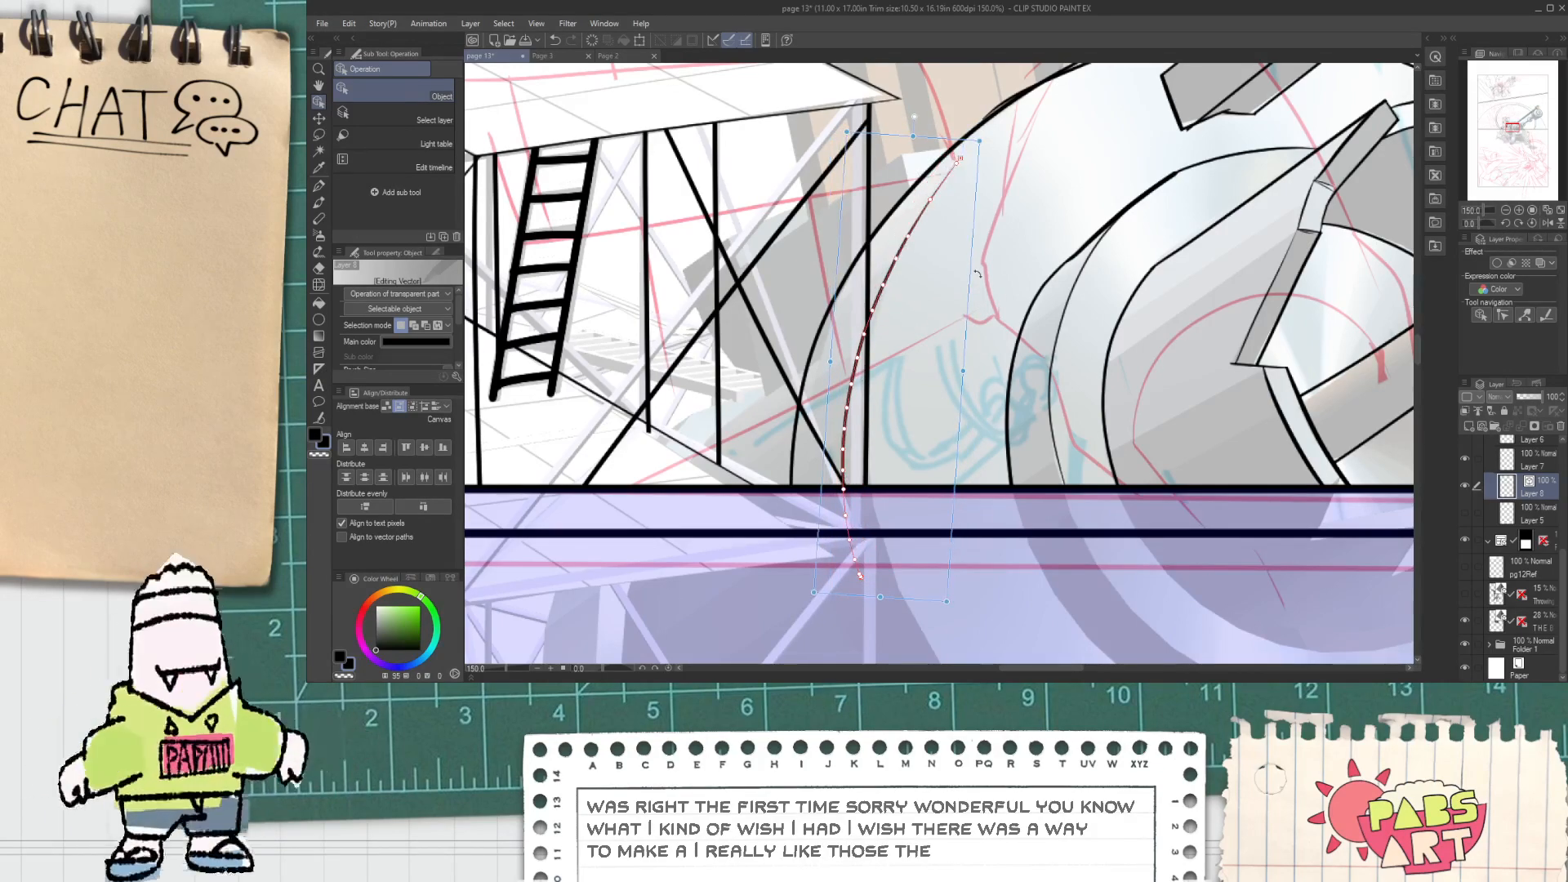
Step: Erase the stray stroke ends along the large outer arc above the thin inner arc
key(space)
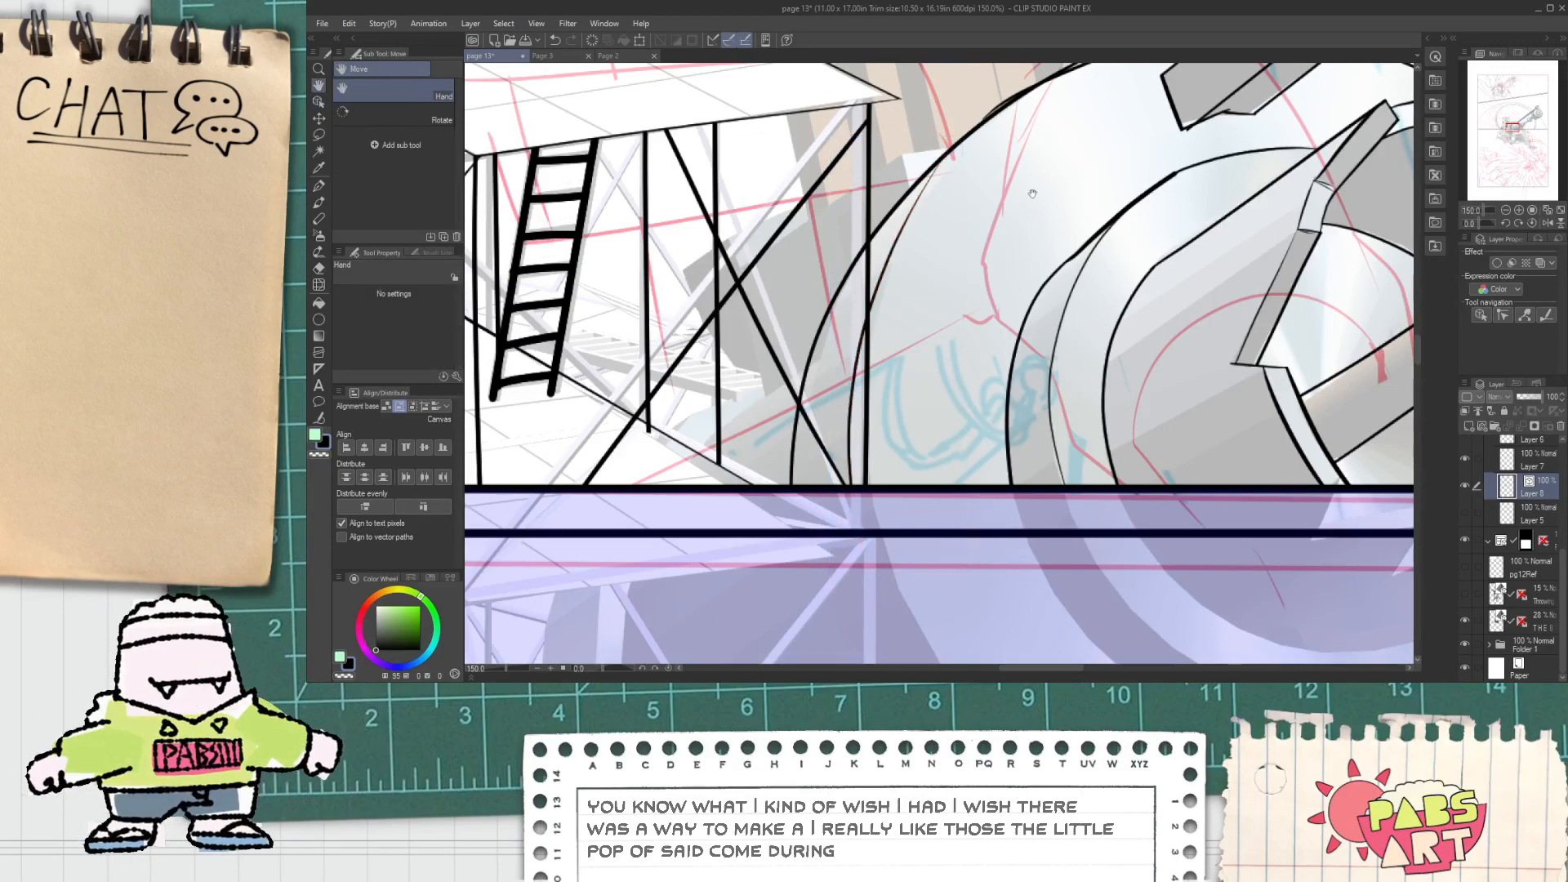
drag(1024, 89, 1027, 219)
scroll(1026, 217, up, 1)
key(e)
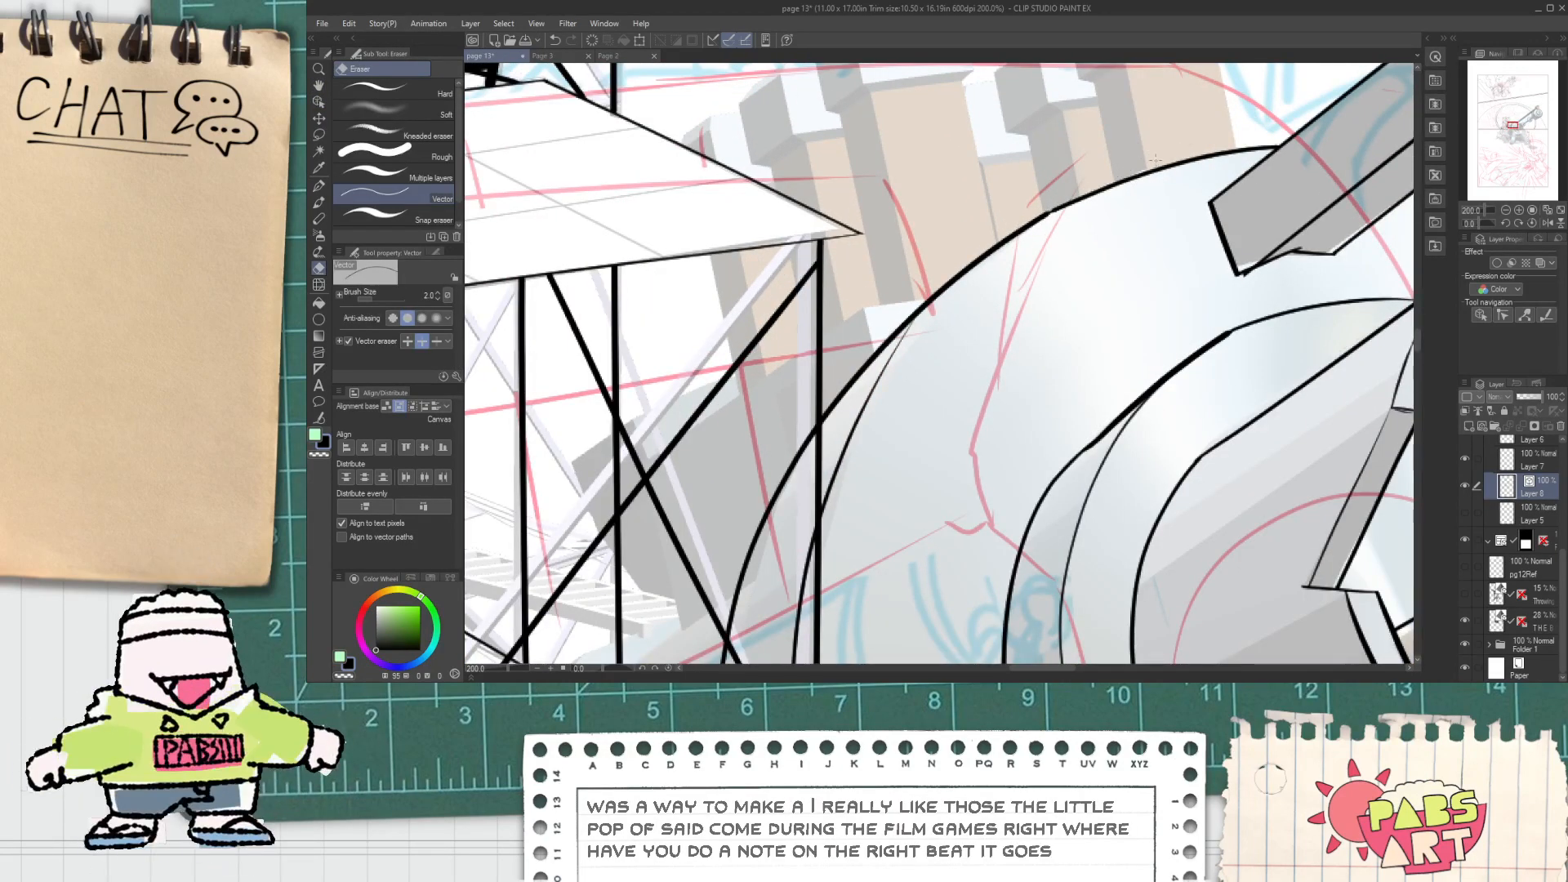
scroll(1143, 170, down, 3)
key(space)
drag(1168, 307, 1096, 354)
scroll(1097, 354, up, 2)
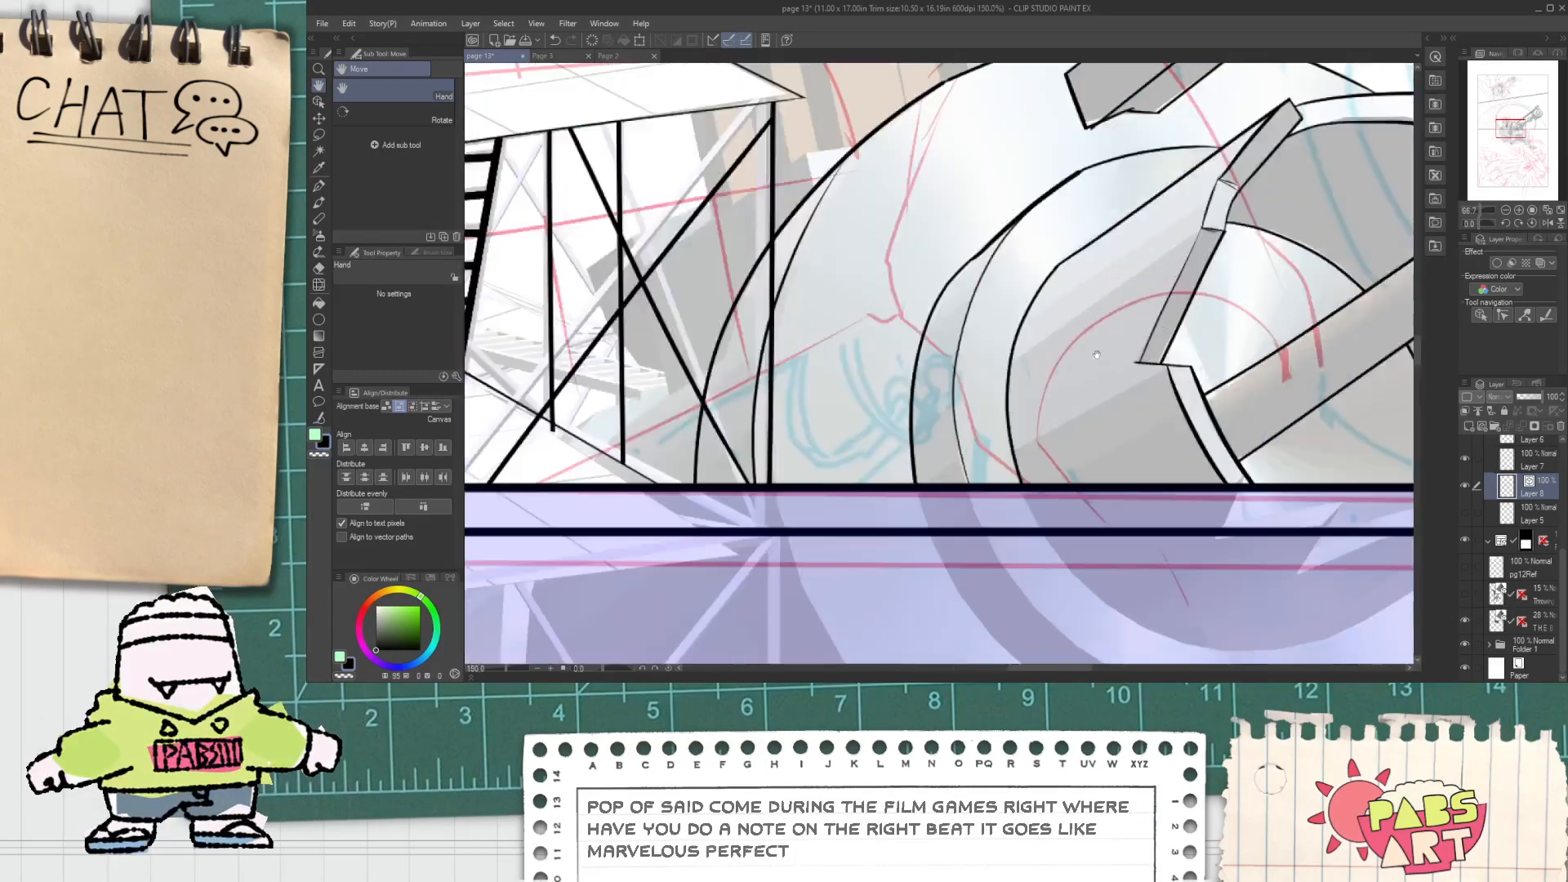
Step: Ink a short, nearly vertical edge from the lower-right corner of the base's rim to the panel border, and trim its overshoot
scroll(1097, 354, down, 2)
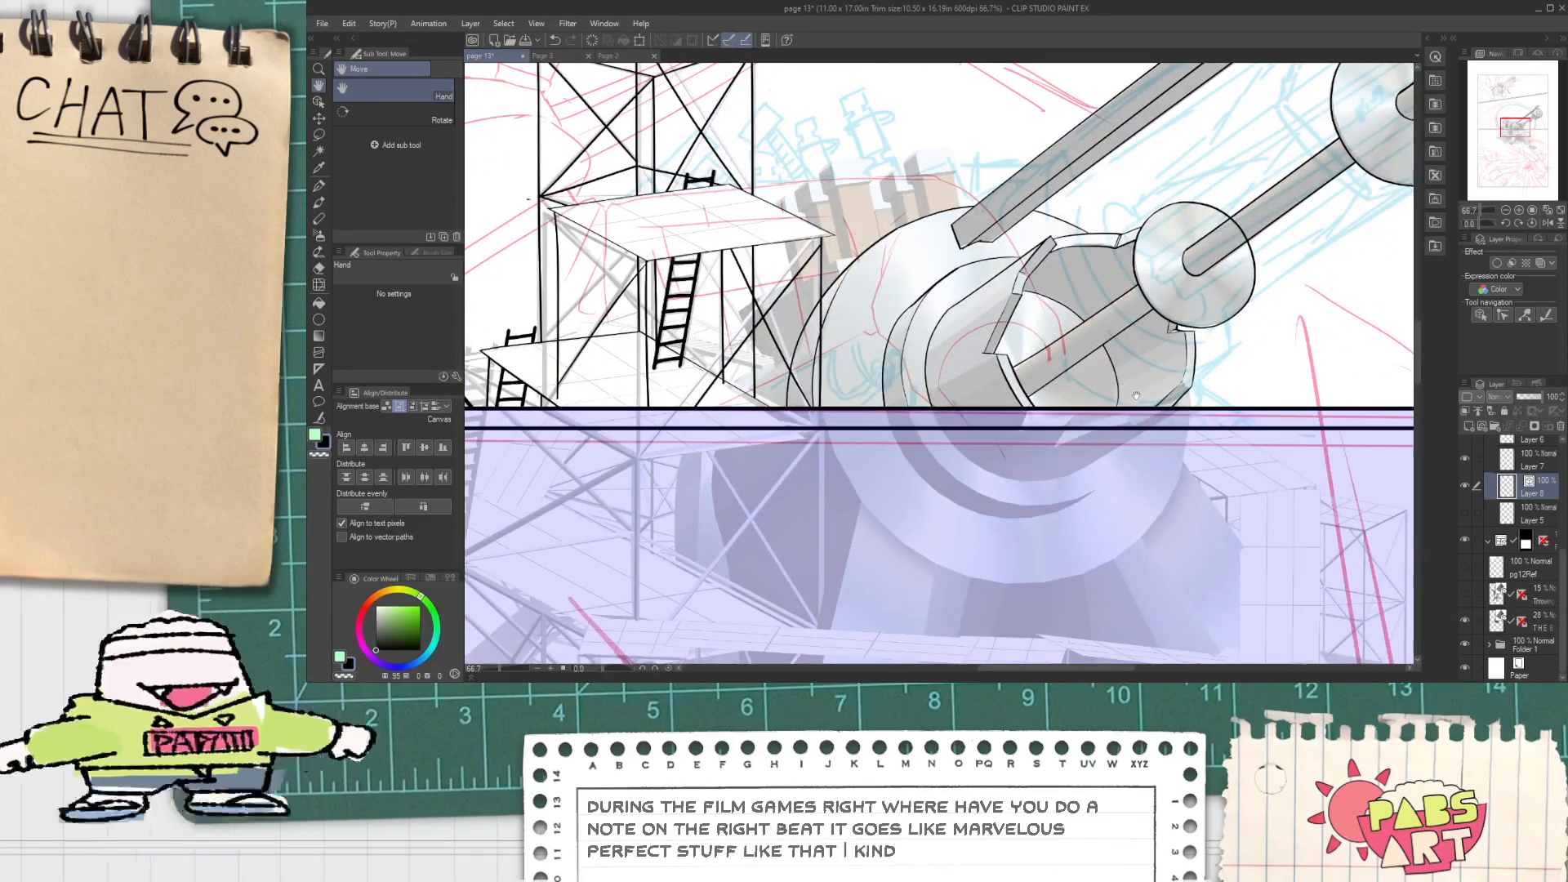
scroll(1144, 403, up, 4)
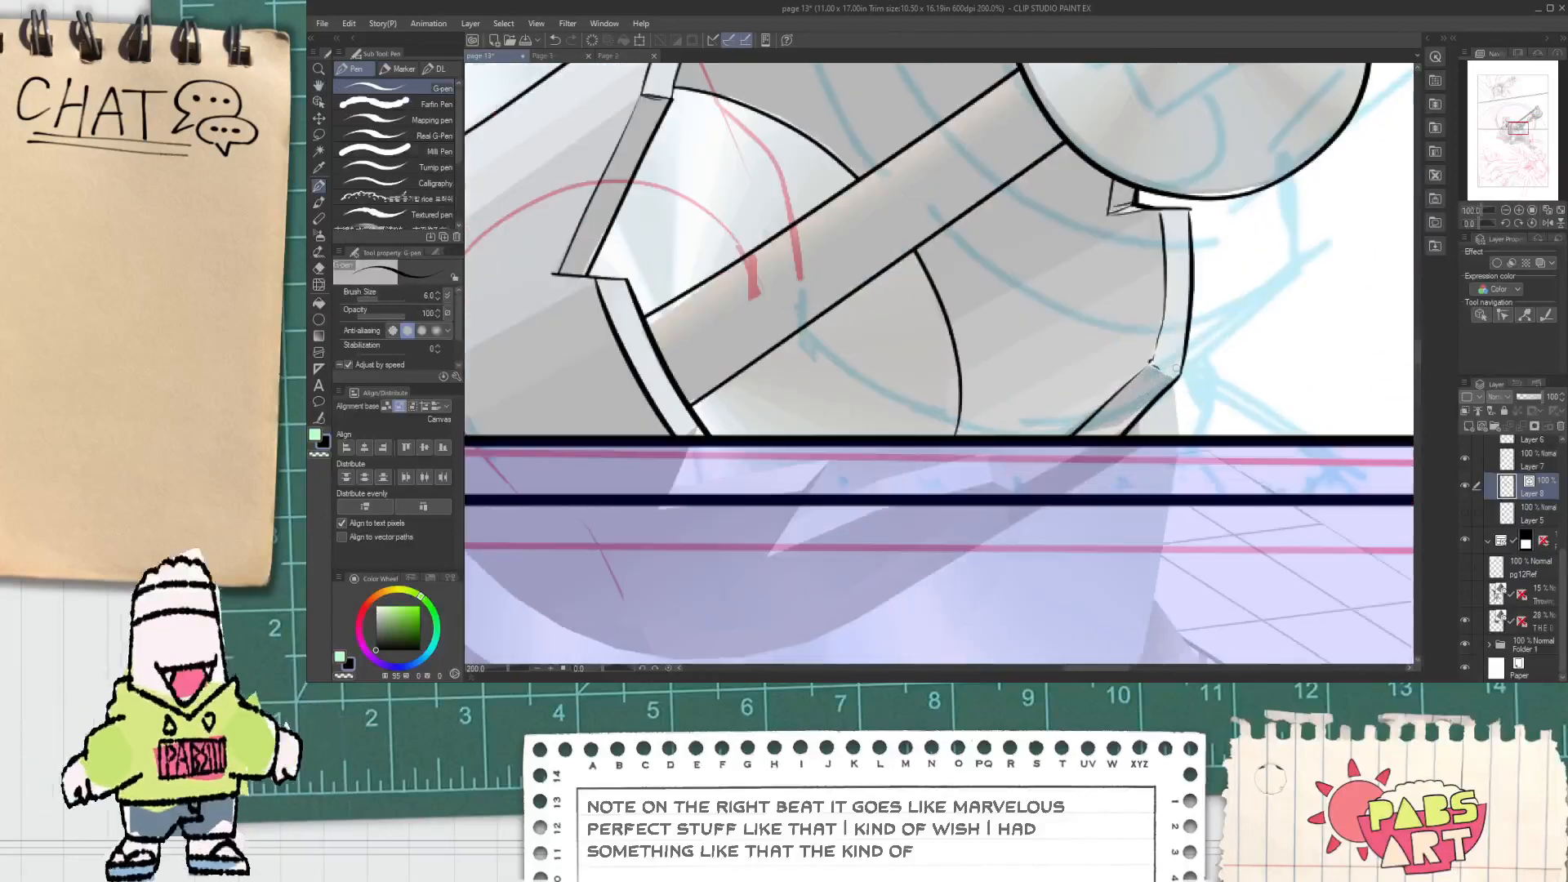
scroll(1176, 369, up, 2)
drag(1172, 375, 1181, 494)
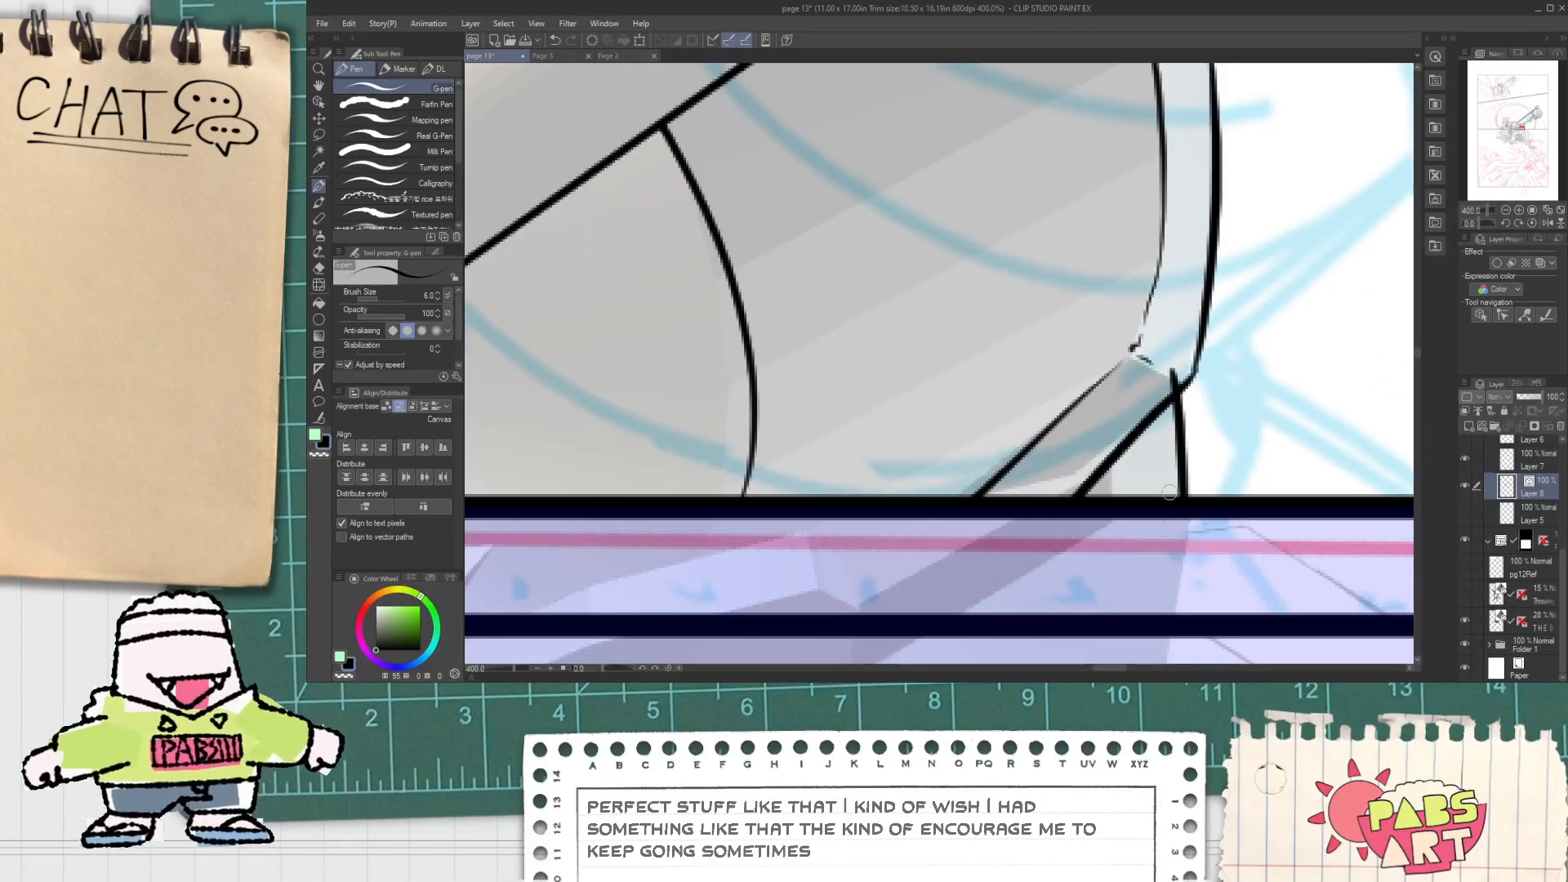
key(e)
Step: Ink the short edge closing the lower-right corner of the base's rim
key(p)
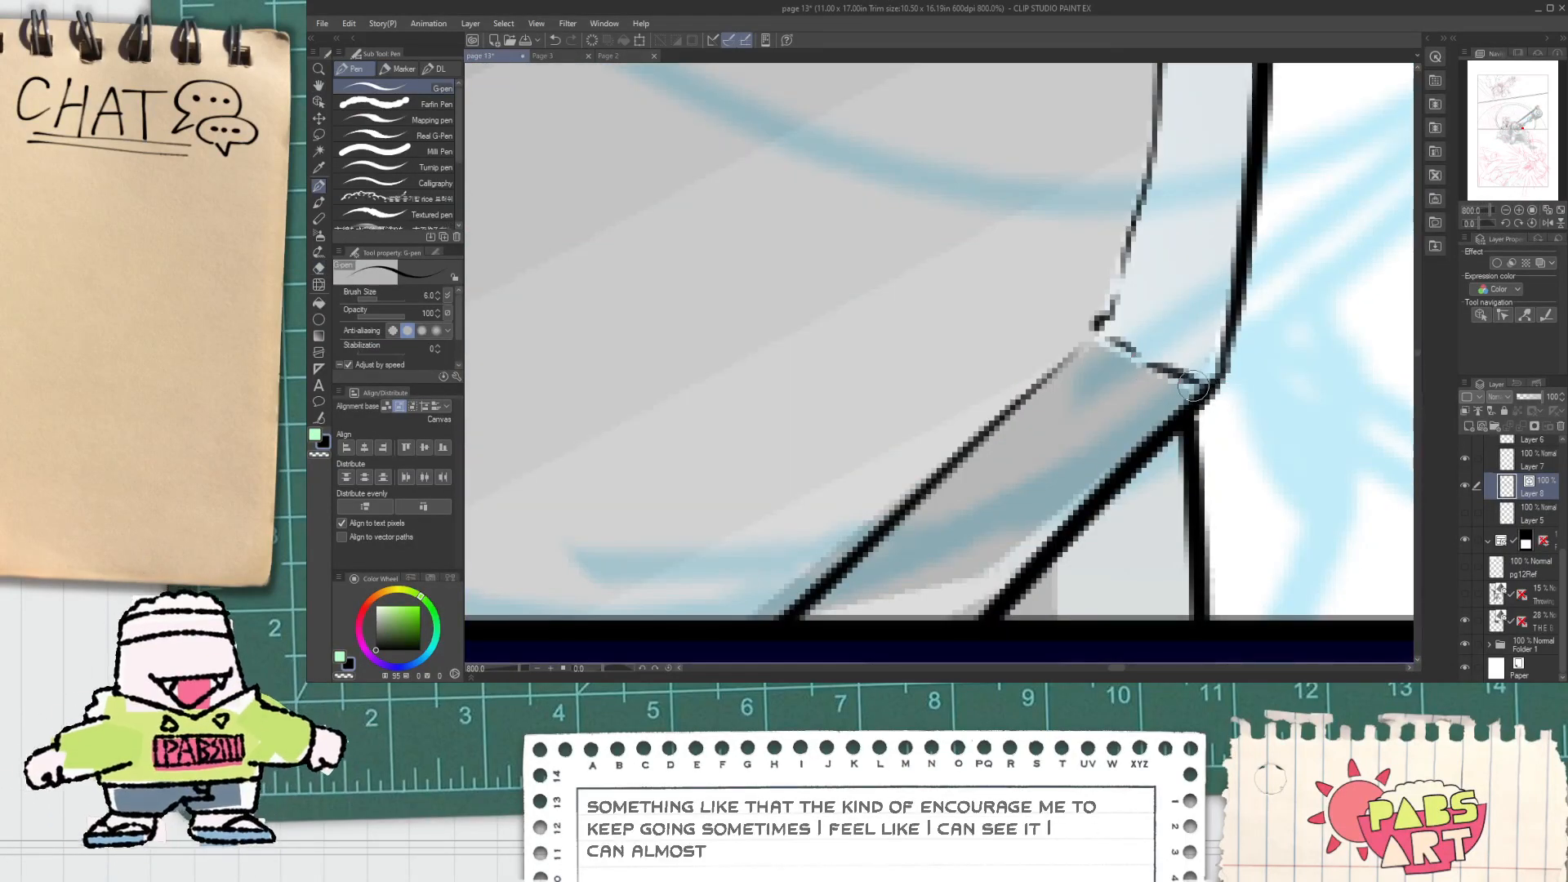
drag(1146, 360, 1219, 390)
scroll(1212, 382, down, 2)
key(e)
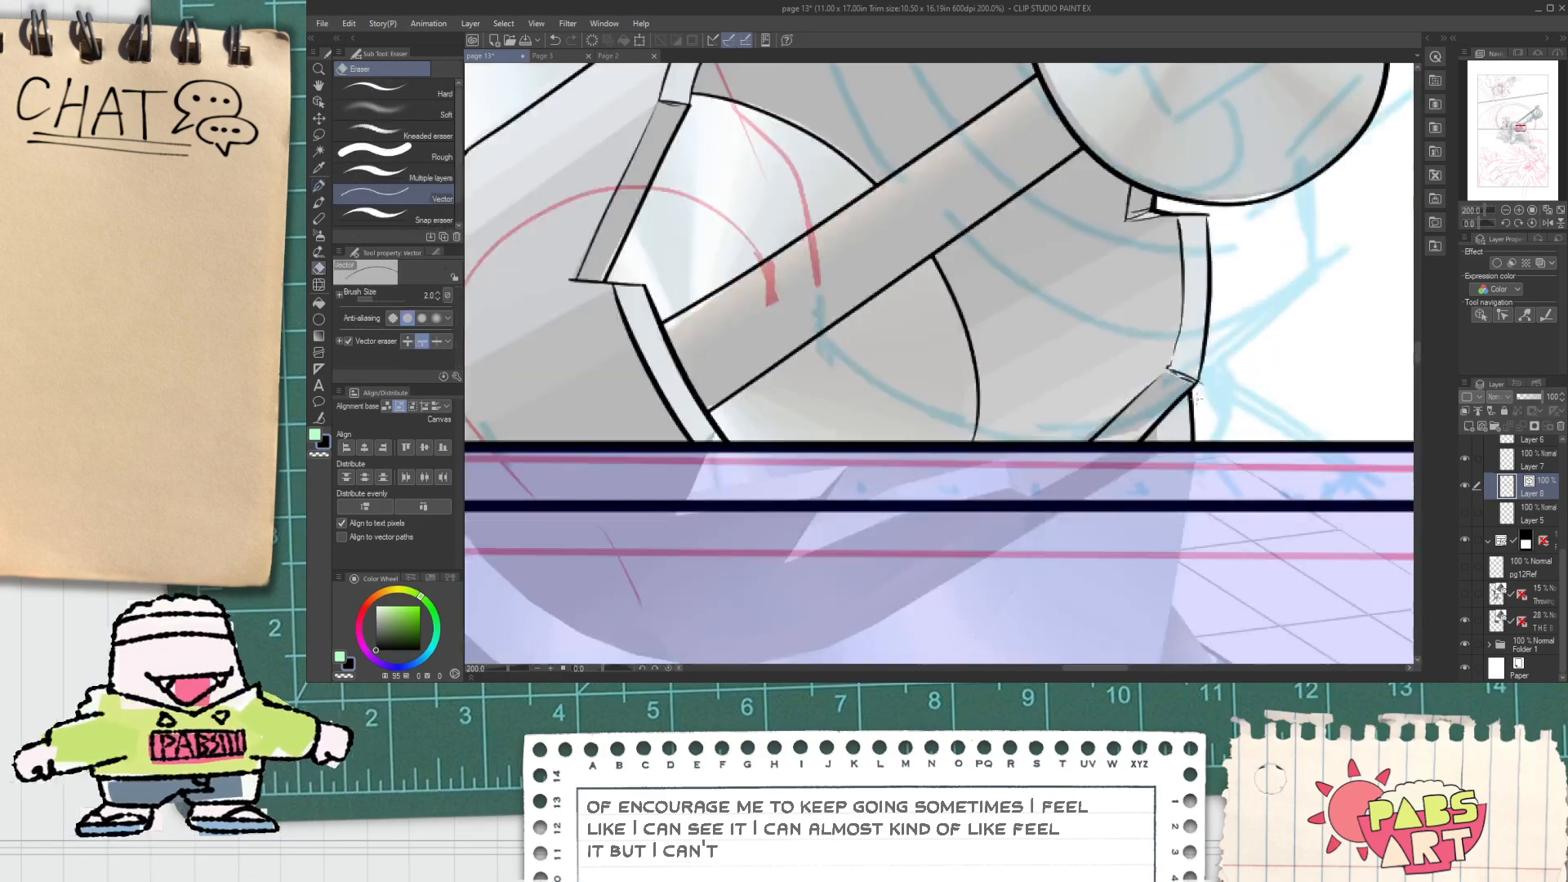
scroll(1218, 400, up, 2)
Step: Ink a diagonal edge behind the right-hand tower's cross-bracing, rising from its lower deck towards the machine's body
scroll(1205, 388, down, 5)
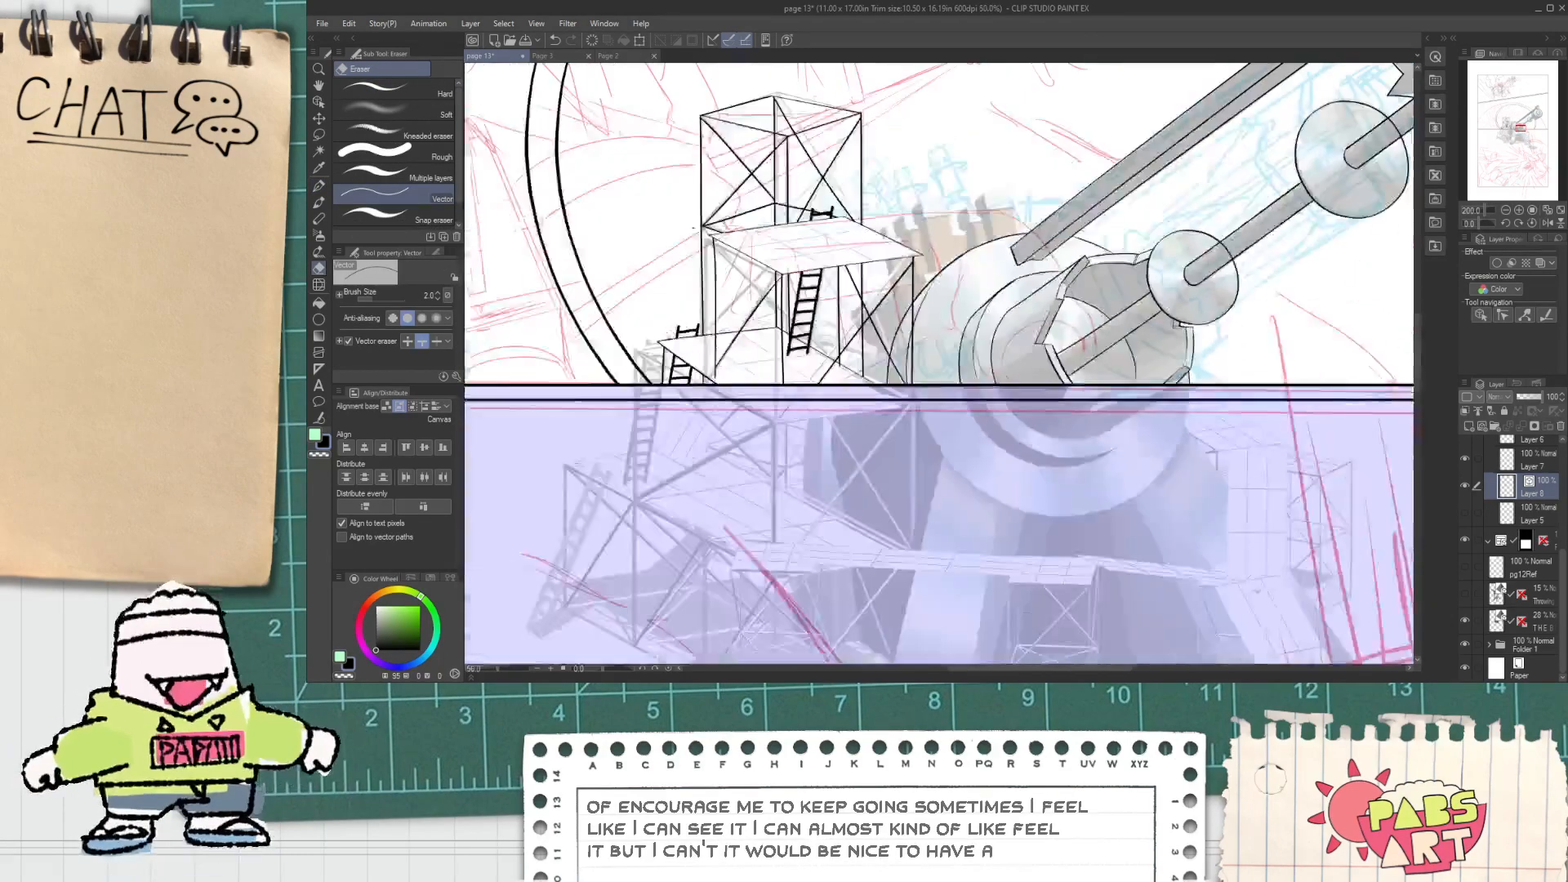
key(space)
drag(971, 258, 1023, 344)
scroll(1021, 343, up, 2)
scroll(988, 315, up, 1)
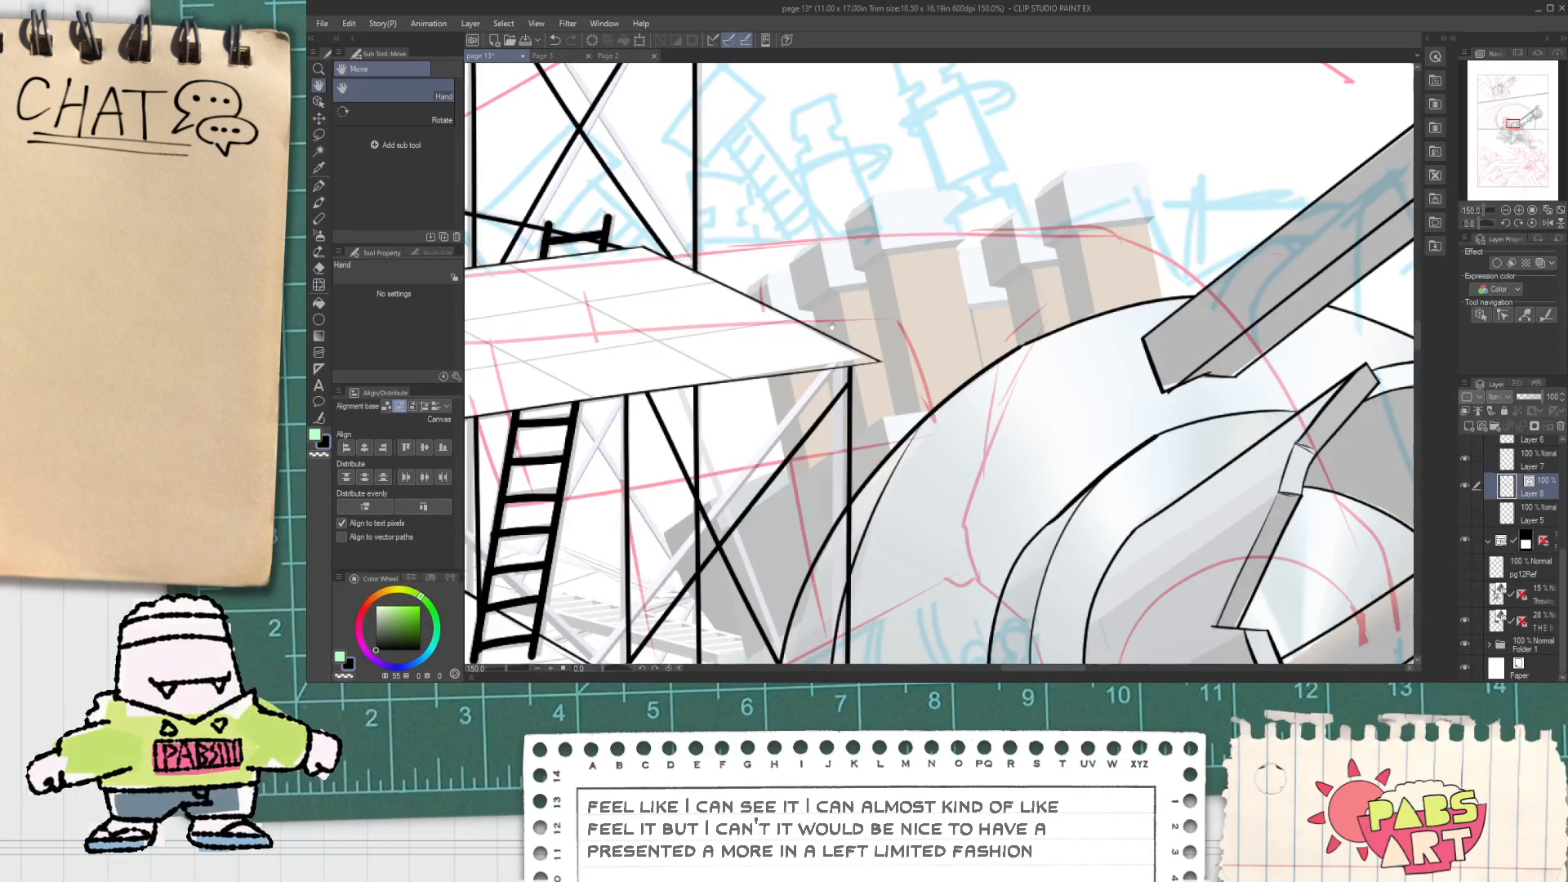
drag(845, 319, 841, 227)
scroll(761, 428, up, 1)
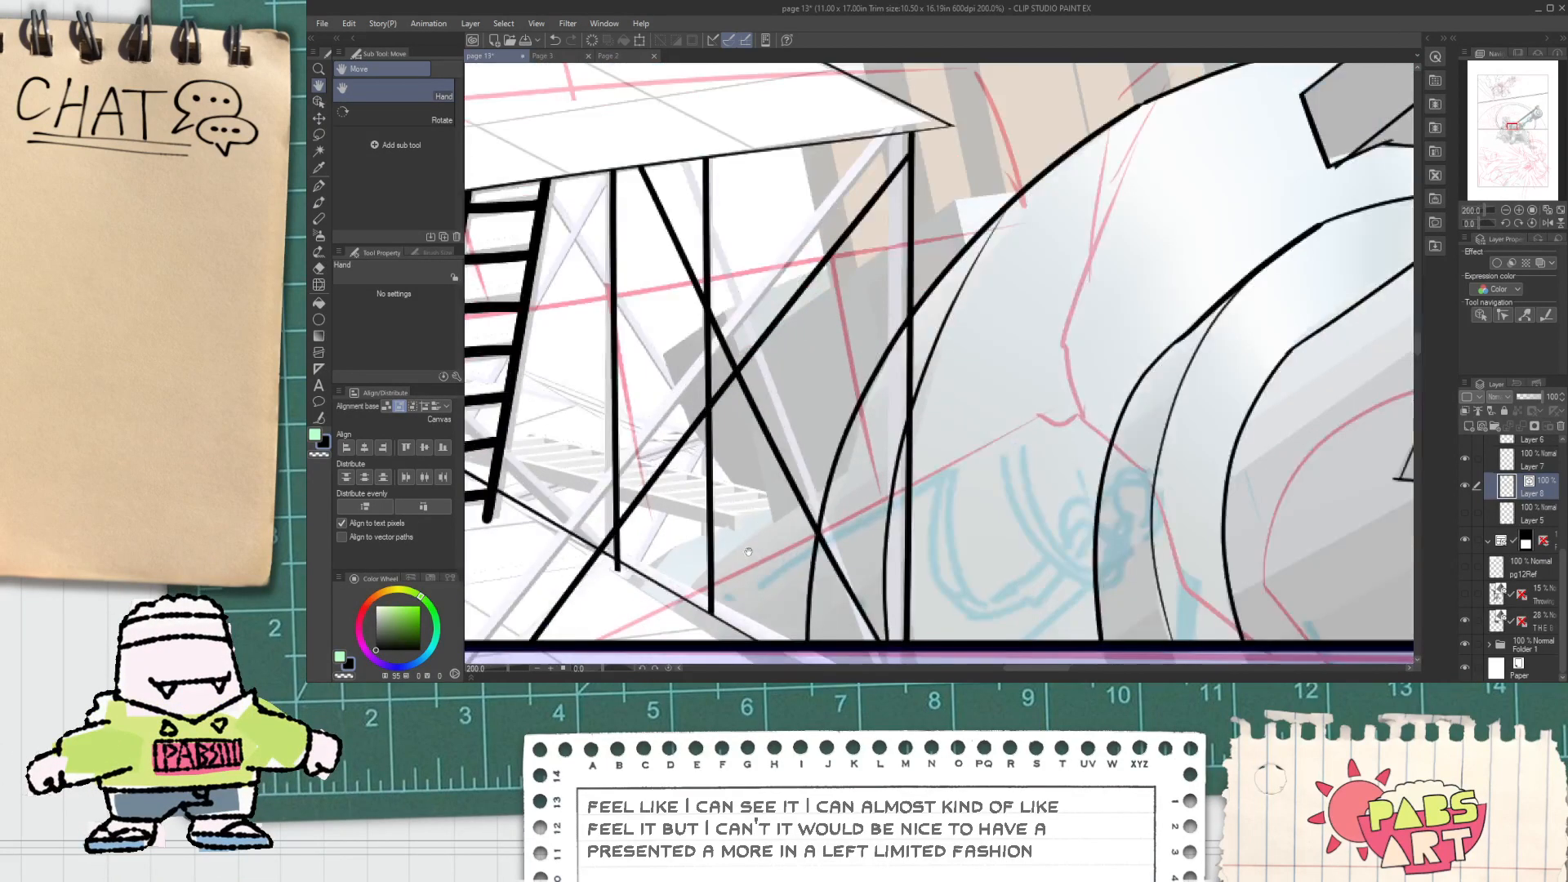
drag(677, 582, 998, 384)
Step: Erase the parts of the diagonal edge that extend past the tower post and the body's large outer arc
key(e)
click(931, 410)
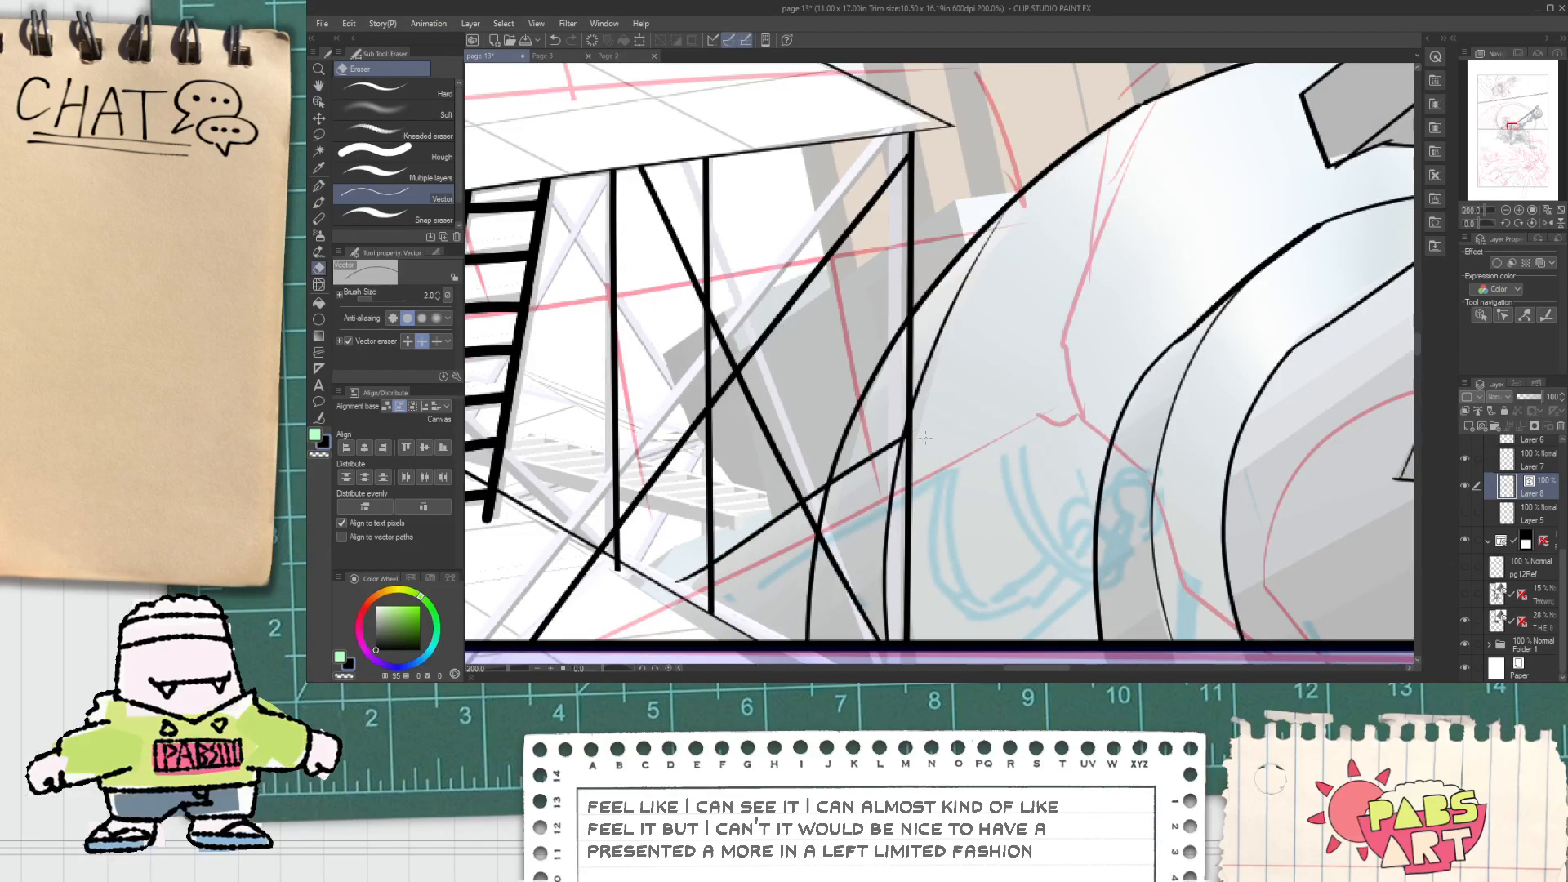
scroll(931, 410, up, 4)
scroll(937, 454, down, 4)
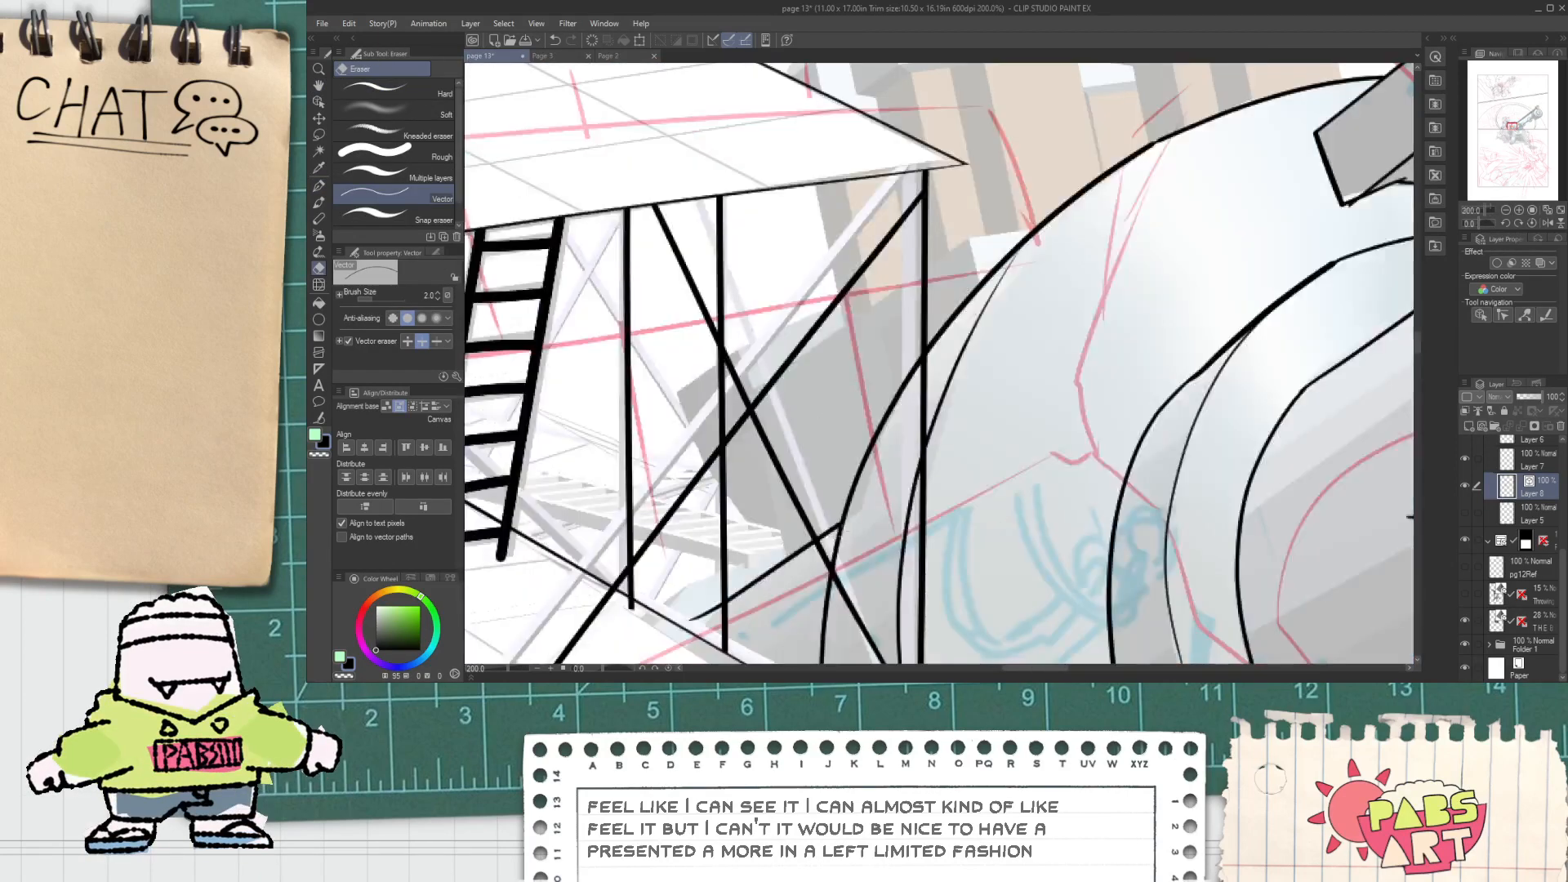
Step: Ink an arched edge behind the right-hand tower's cross-bracing, rising from the lower deck line to meet the diagonal edge at the brace
key(space)
scroll(732, 585, up, 2)
scroll(732, 585, up, 2)
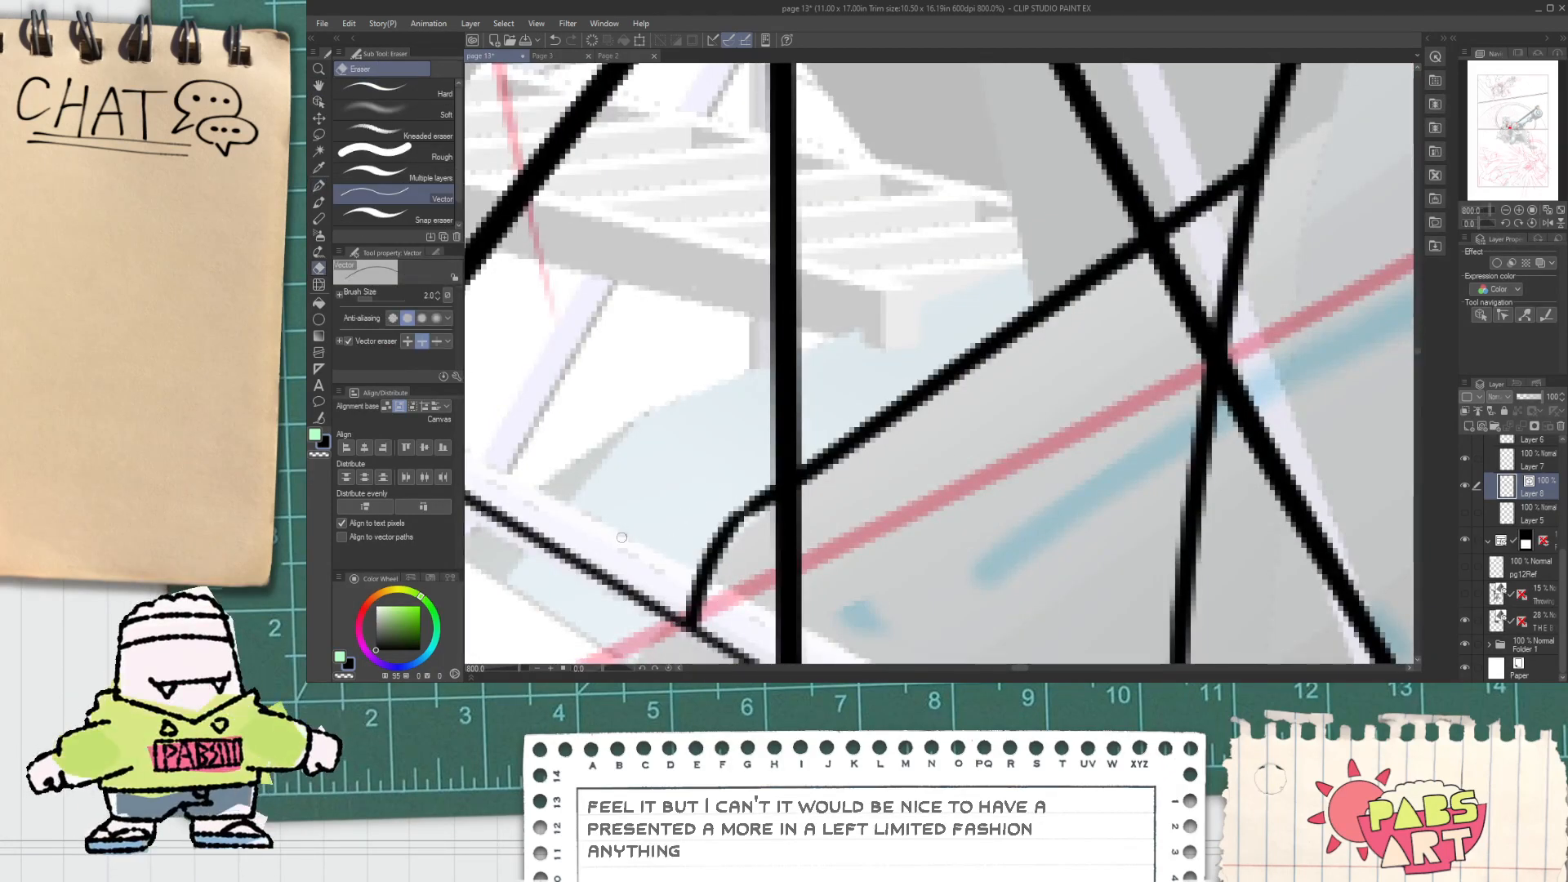
key(space)
drag(564, 538, 704, 471)
key(p)
mouse_move(586, 492)
mouse_down()
mouse_move(681, 388)
mouse_move(1173, 325)
mouse_up()
key(ctrl+z)
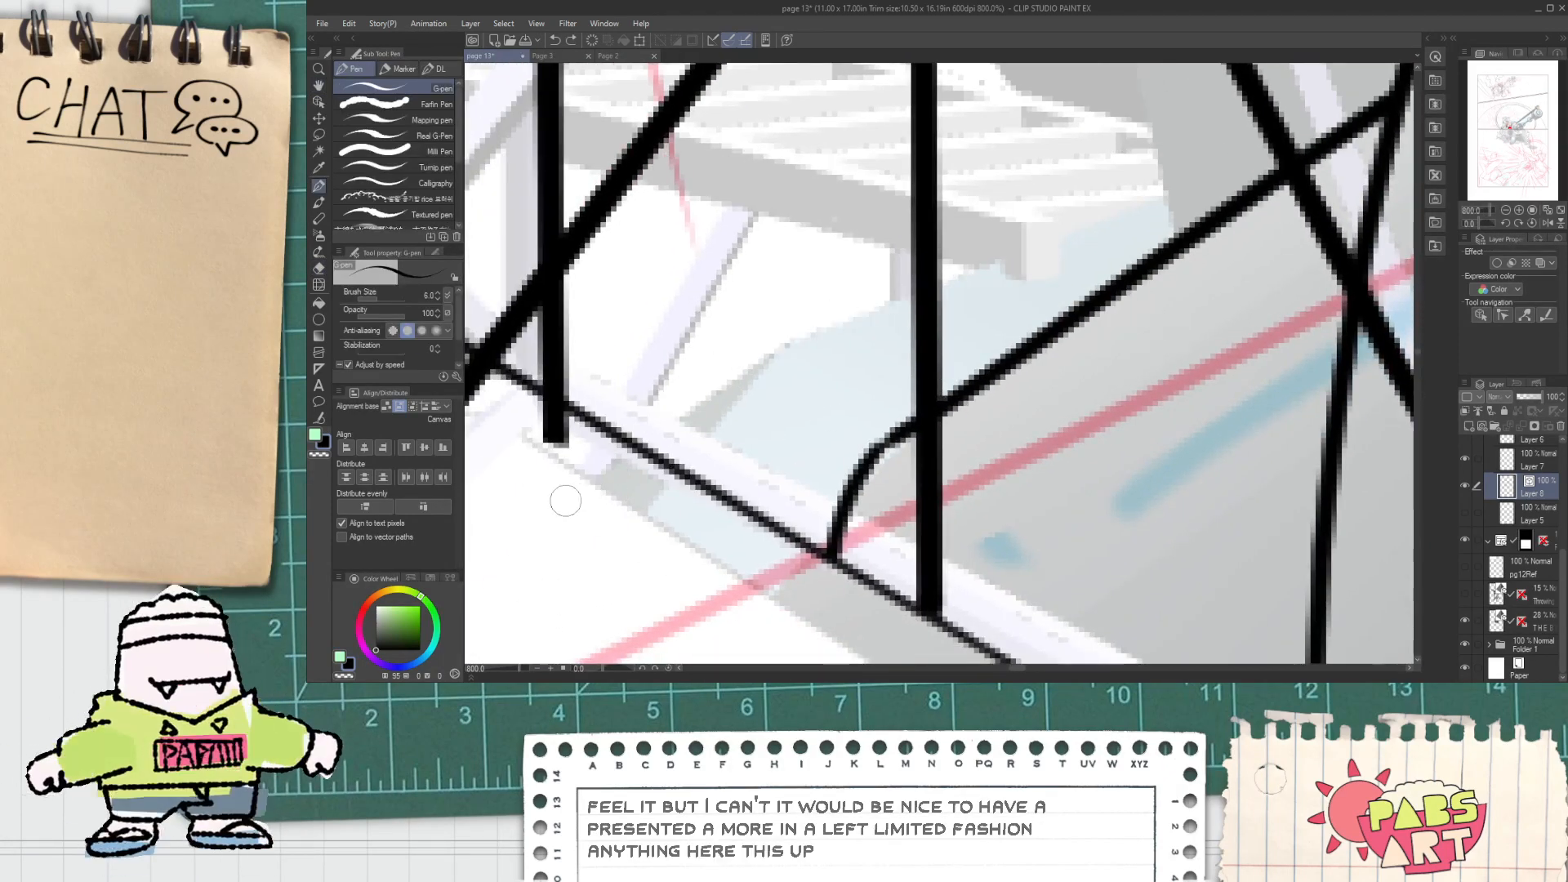
drag(576, 500, 1136, 282)
key(ctrl+z)
mouse_move(585, 507)
mouse_down()
mouse_move(621, 463)
mouse_move(1299, 159)
mouse_up()
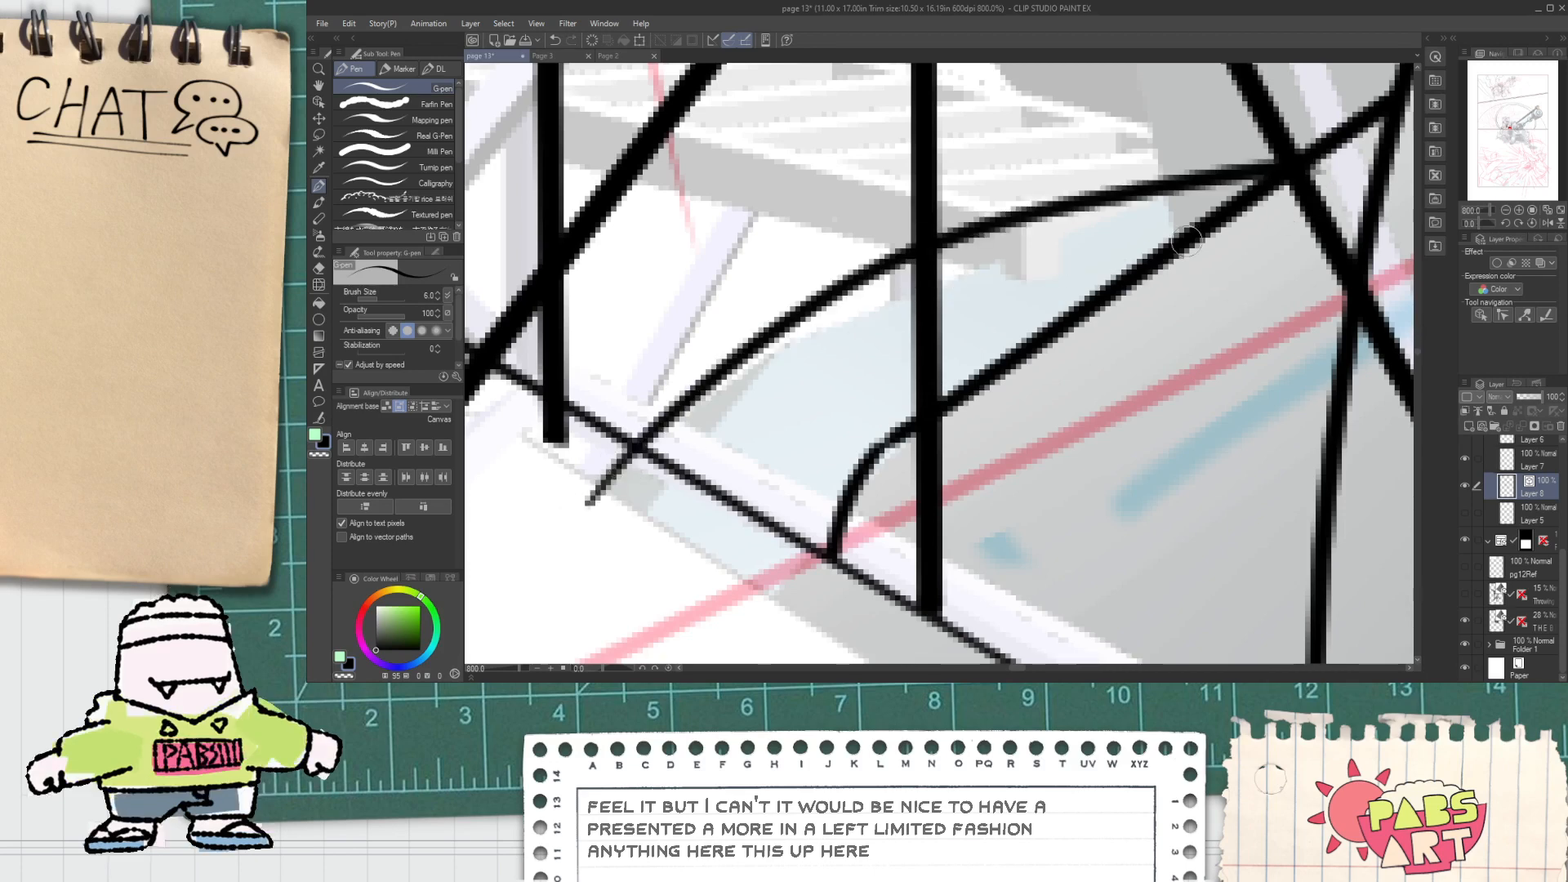
Step: Add a thin second contour beneath the arched edge's lower end and trim the overshoots below the deck line
drag(651, 530, 805, 325)
key(e)
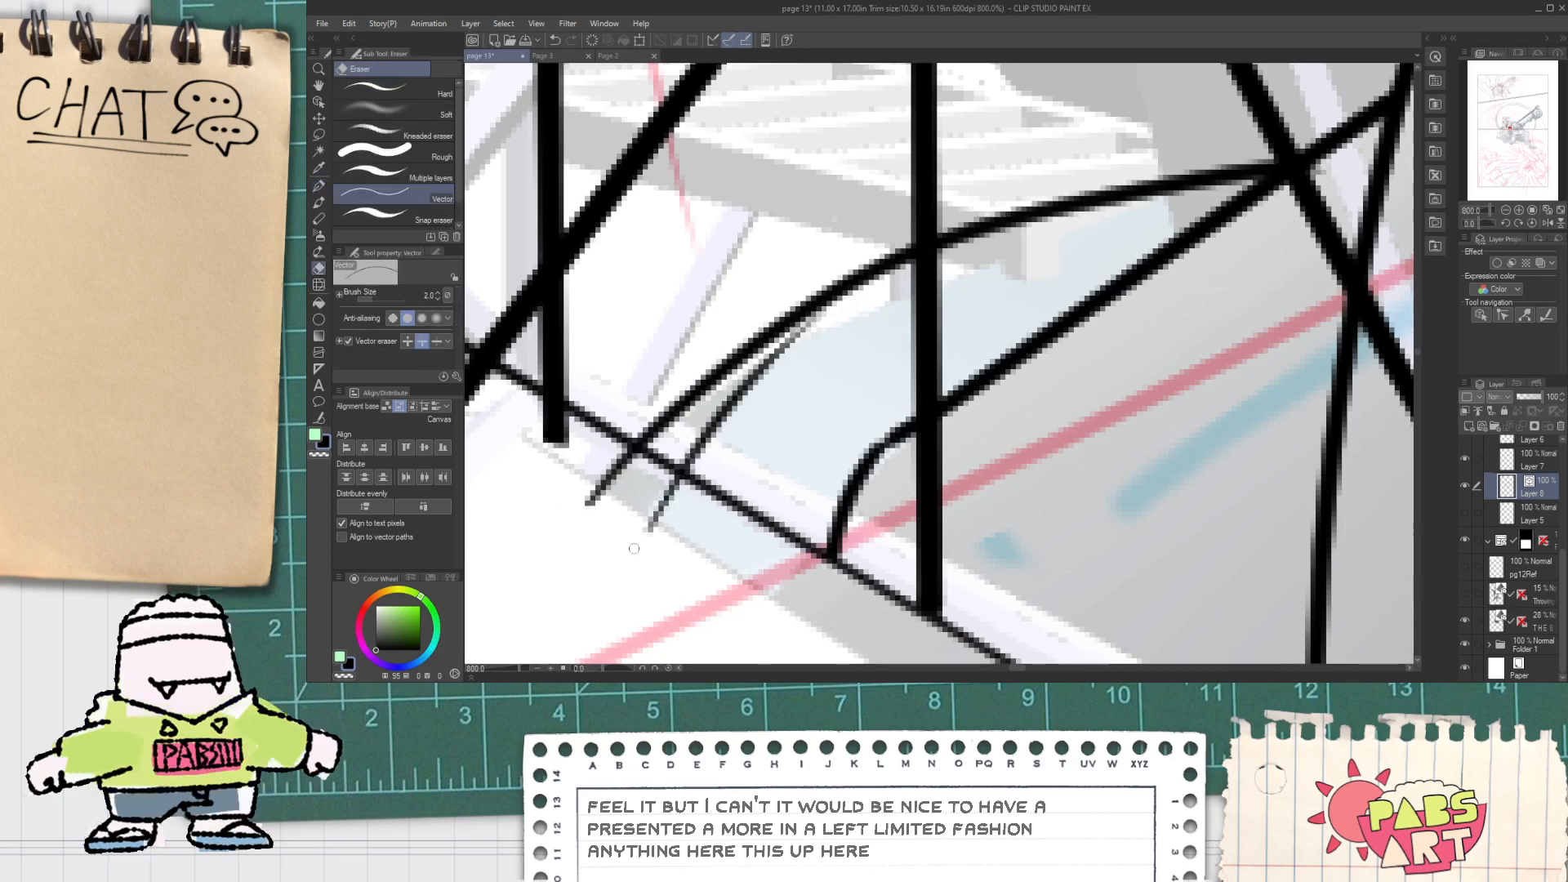
drag(594, 488, 663, 512)
drag(935, 371, 658, 567)
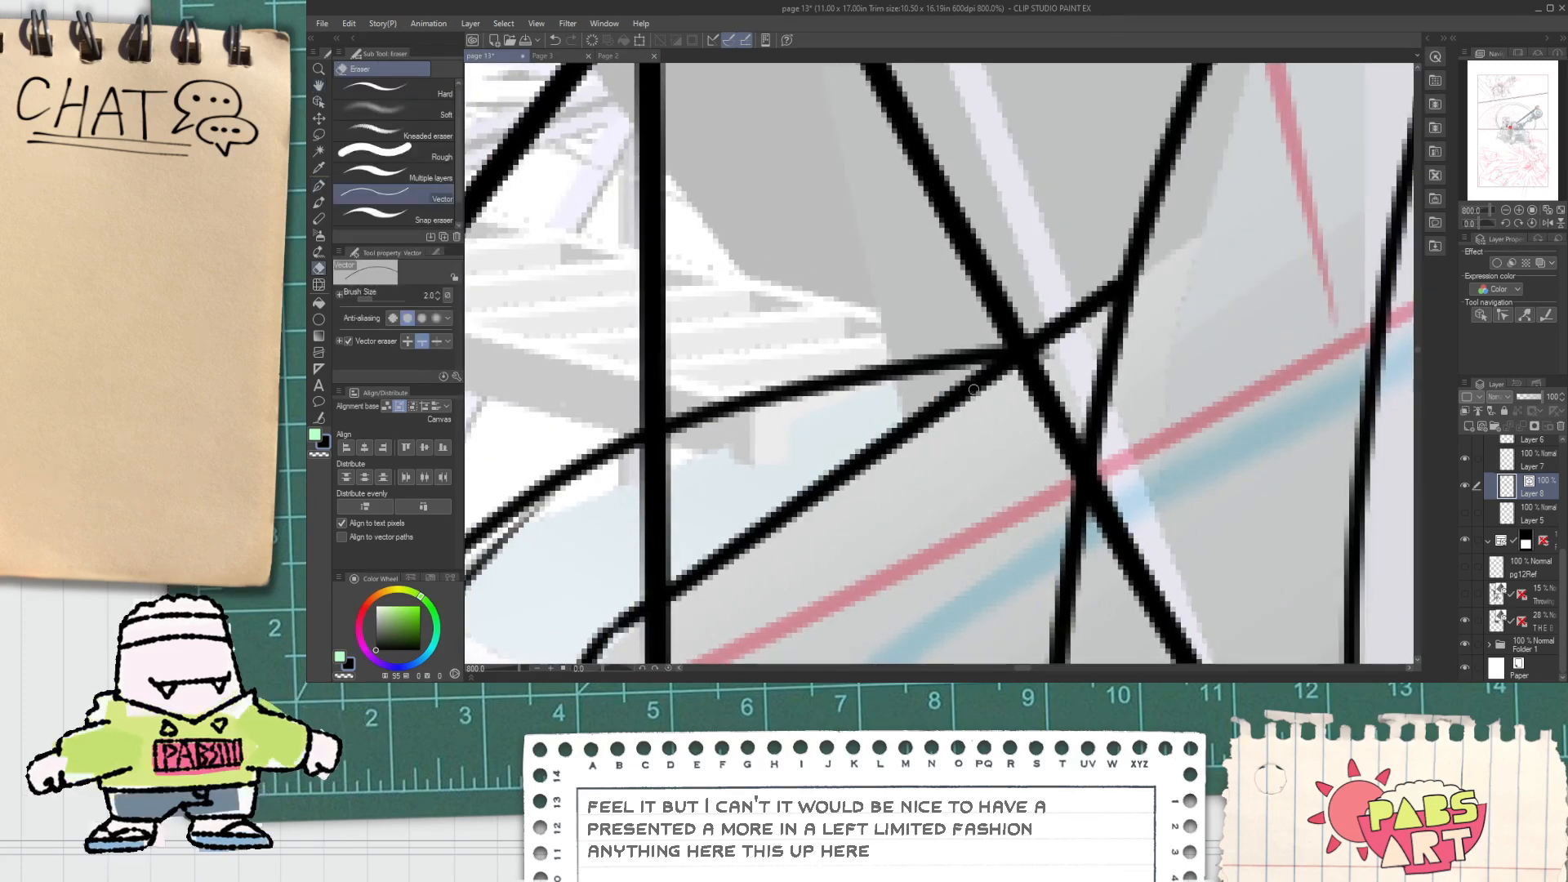
scroll(939, 407, down, 3)
drag(874, 409, 846, 491)
key(p)
scroll(805, 354, up, 1)
mouse_move(789, 310)
mouse_down()
mouse_move(870, 548)
mouse_move(1066, 211)
mouse_up()
key(ctrl+z)
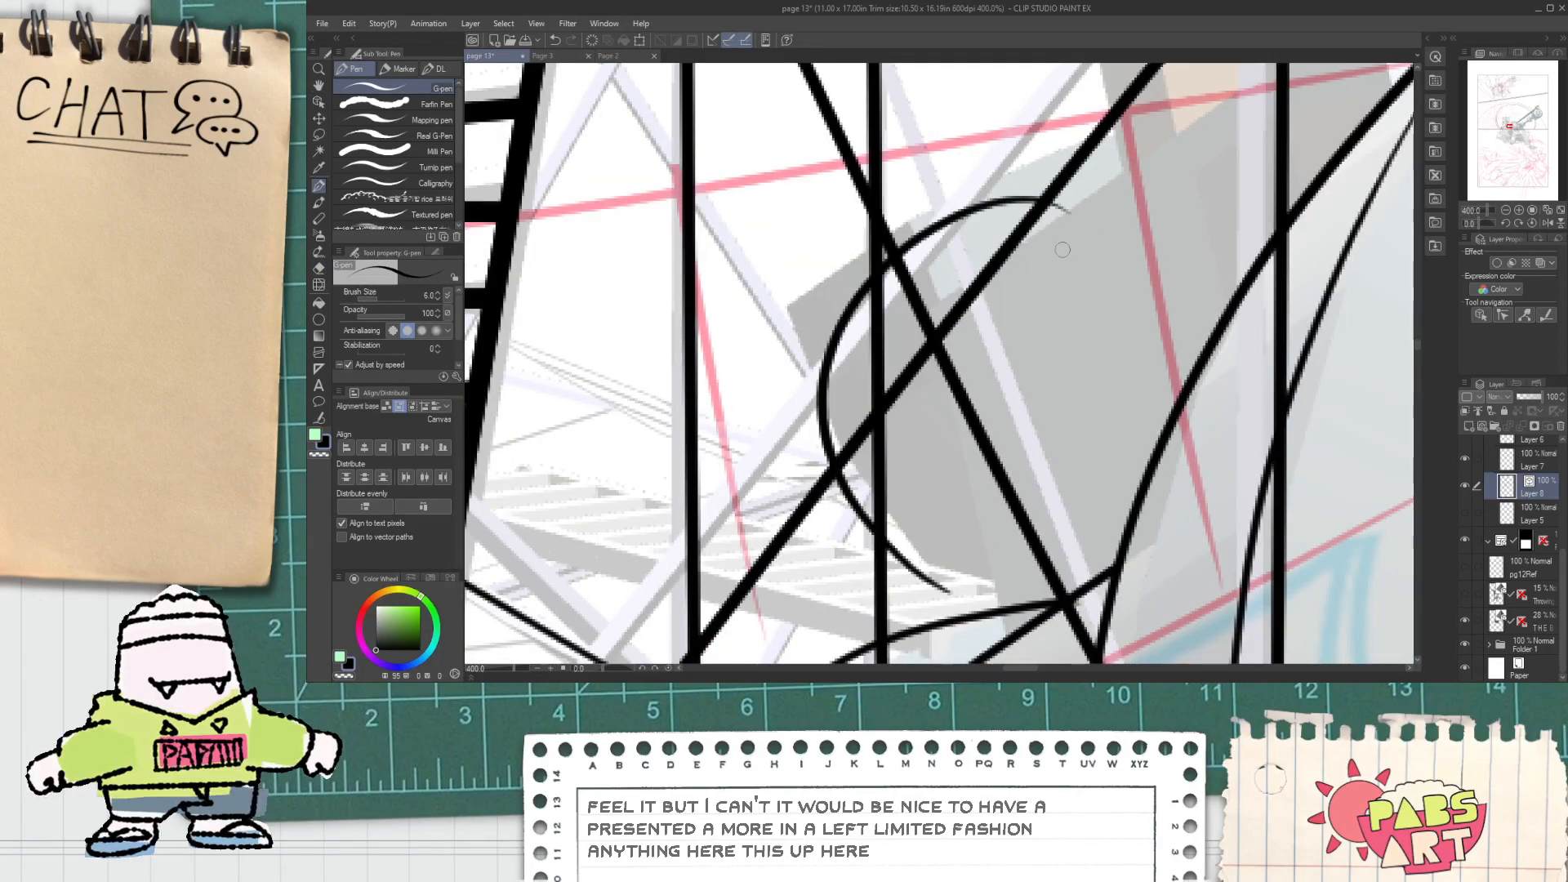
key(ctrl+z)
Step: Ink the grey block's steep edge from the right-hand tower's brace crossing down towards the panel border
scroll(994, 619, down, 2)
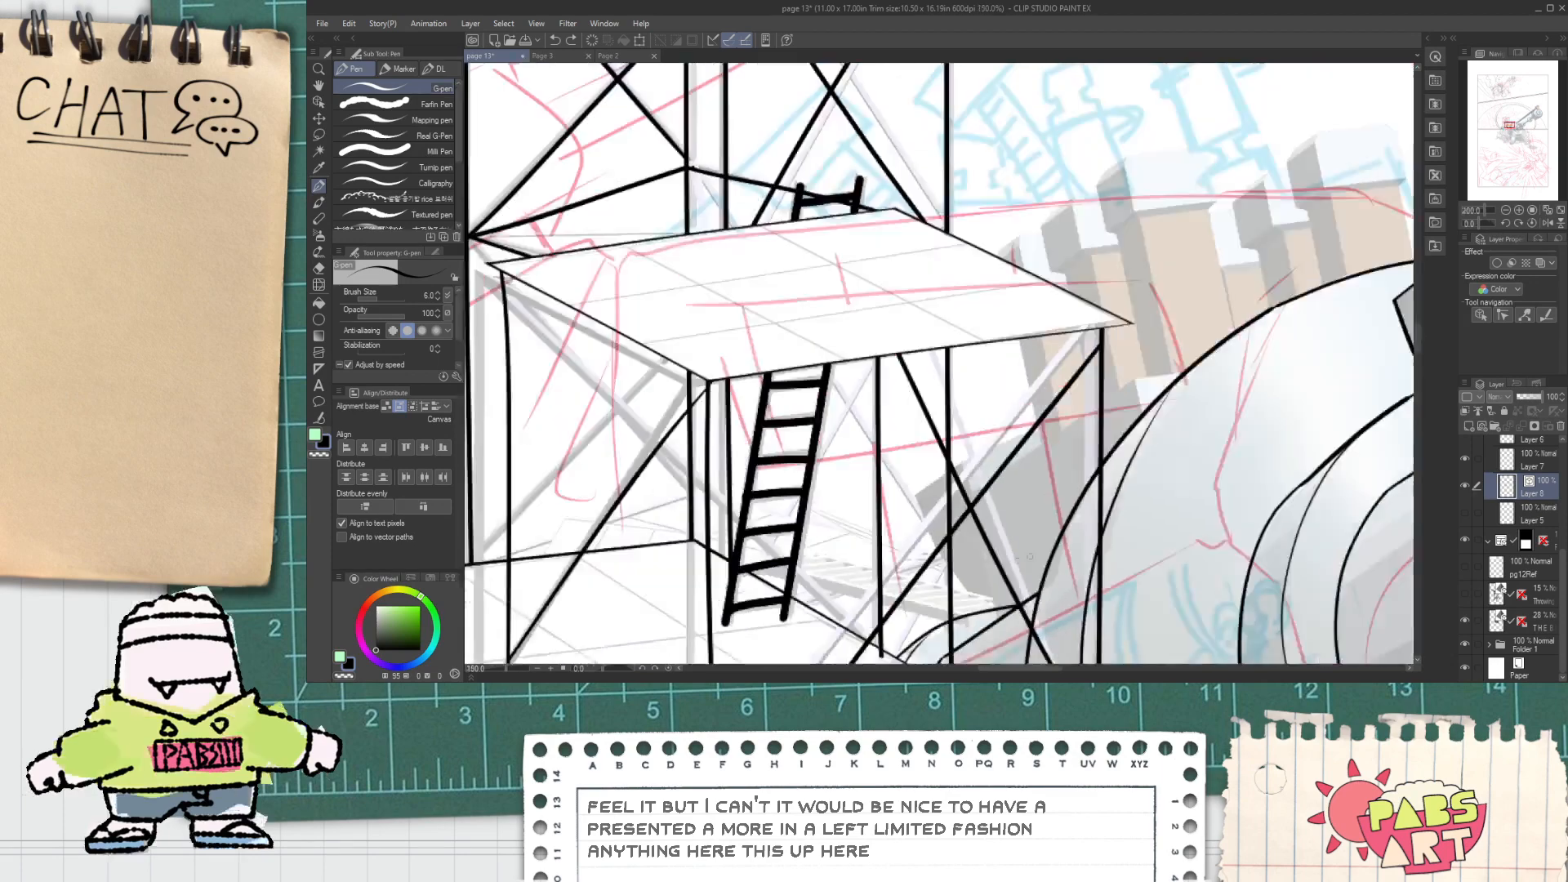
drag(967, 509, 833, 413)
scroll(831, 412, up, 2)
scroll(831, 413, down, 2)
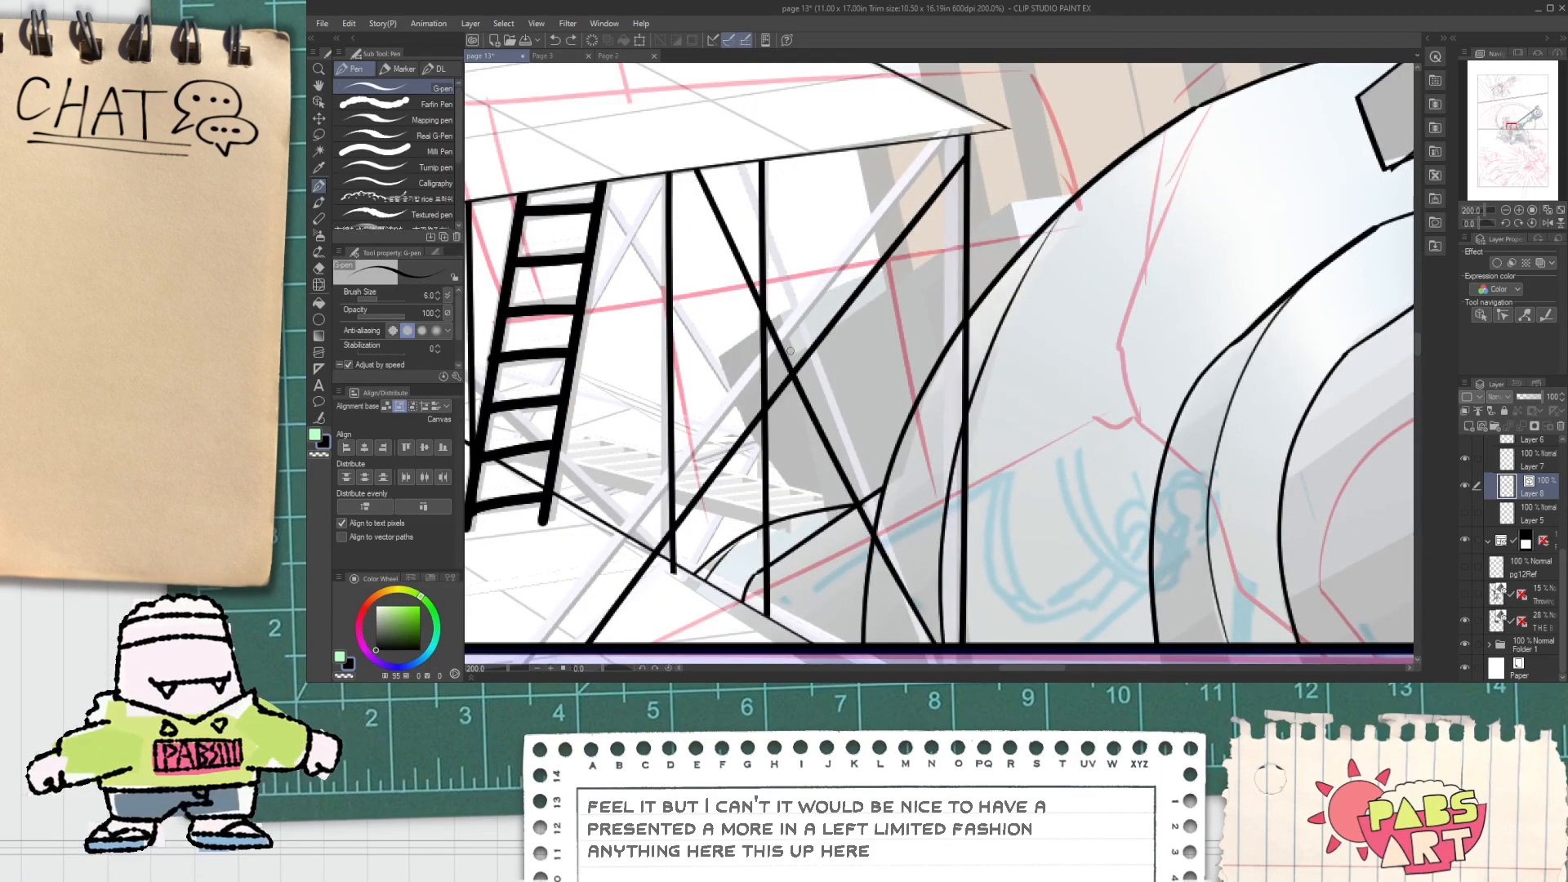
scroll(801, 341, up, 2)
scroll(780, 347, down, 2)
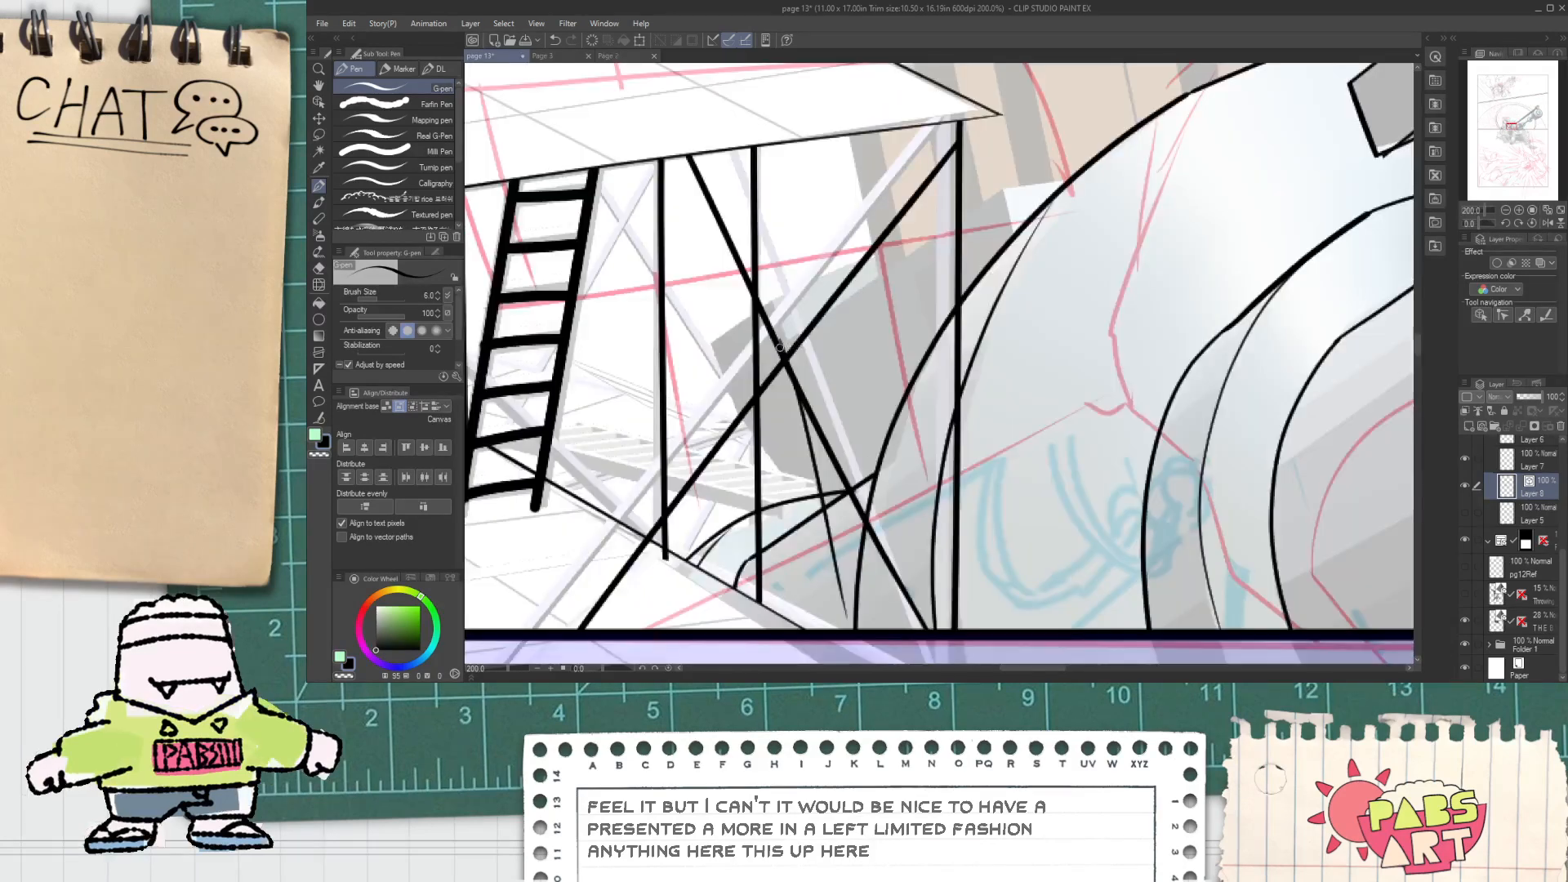
key(ctrl+z)
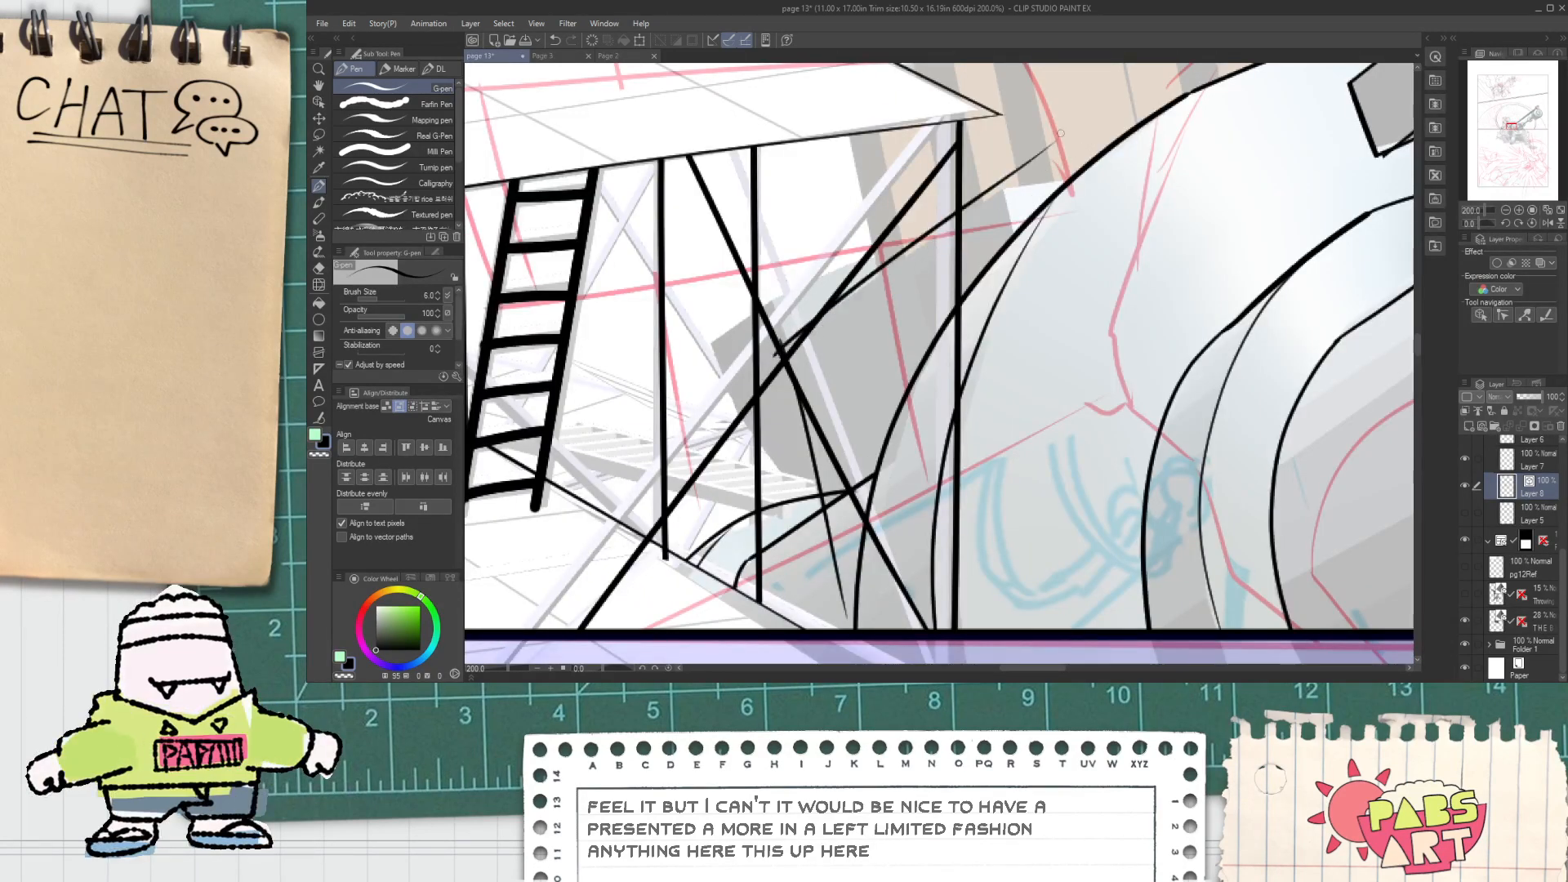
Step: Ink the grey block's long upper edge from the brace crossing up past the tower post, and adjust the line's placement
drag(774, 353, 1078, 148)
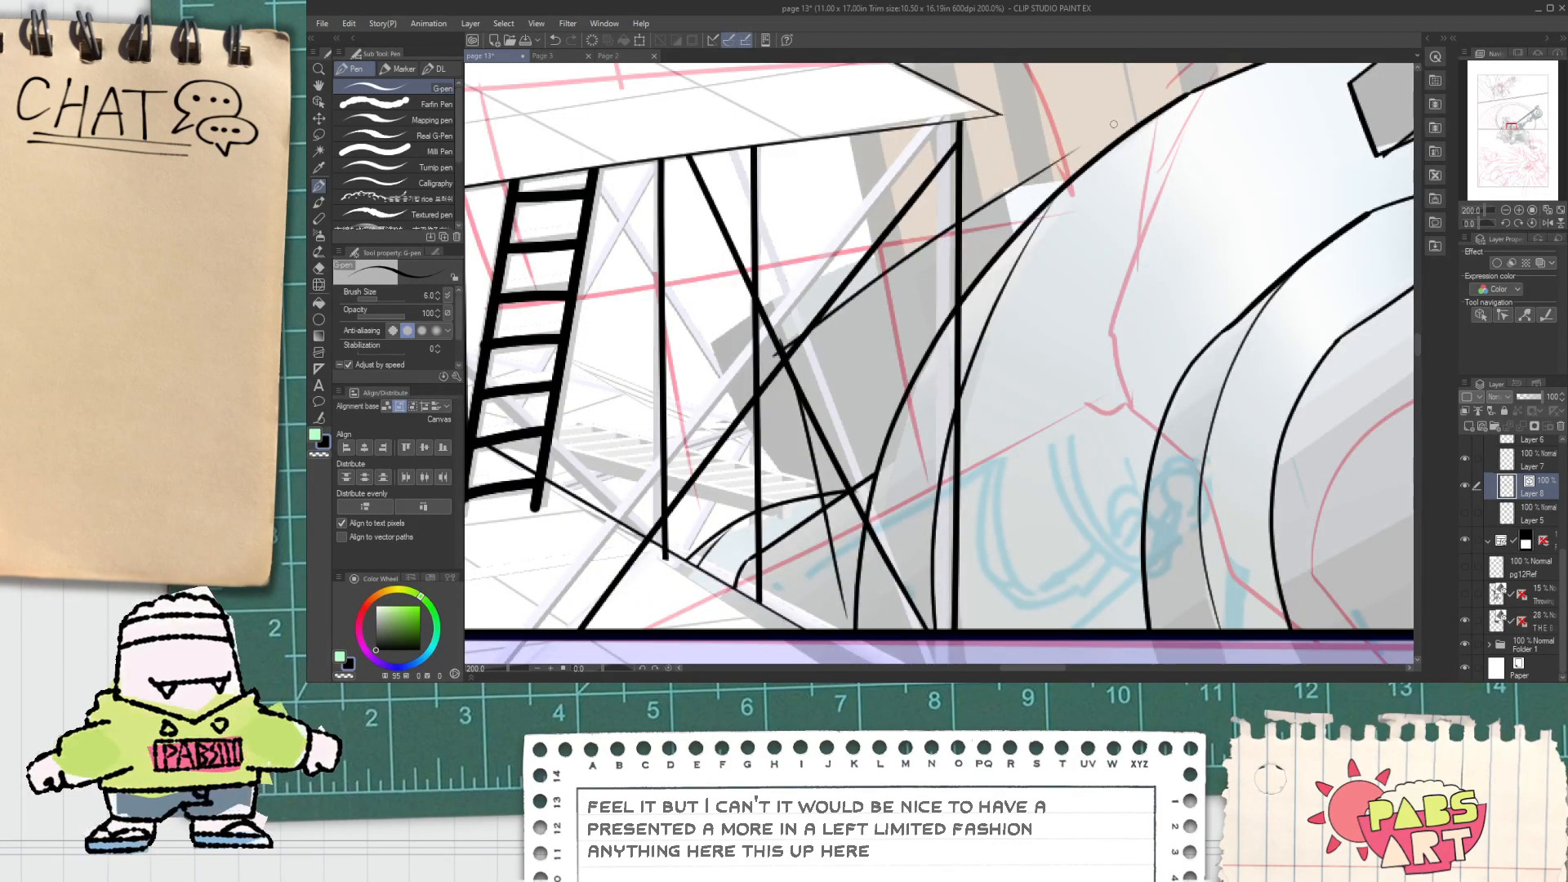
key(o)
click(995, 204)
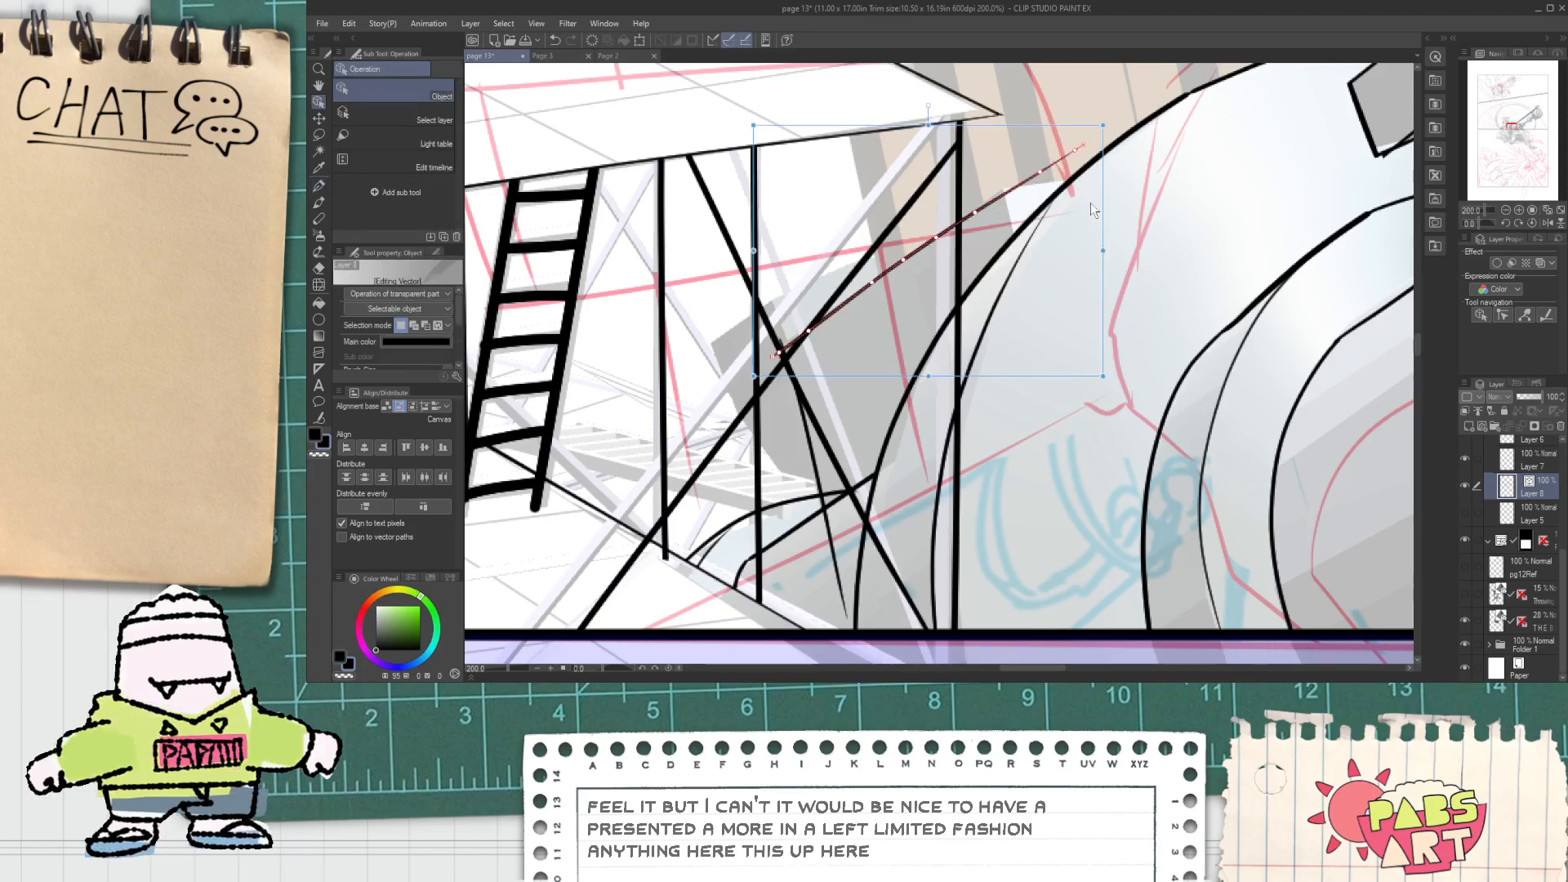
drag(1104, 125, 1094, 125)
click(1102, 178)
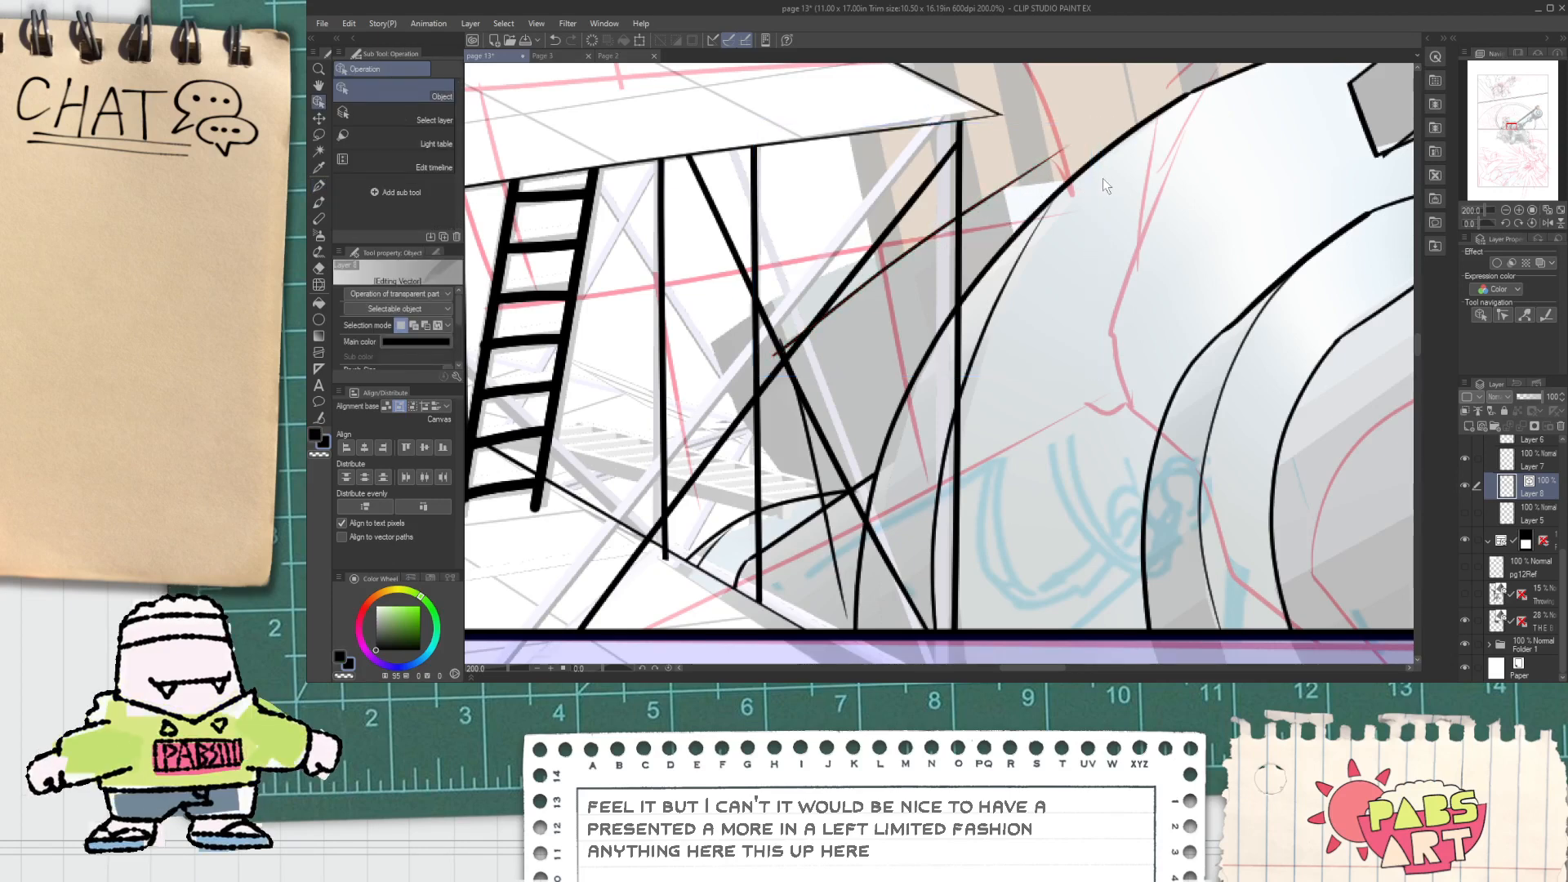
Step: Ink the block's short top edge across to the machine body's outline and trim the overshooting line ends
key(p)
scroll(1012, 194, up, 3)
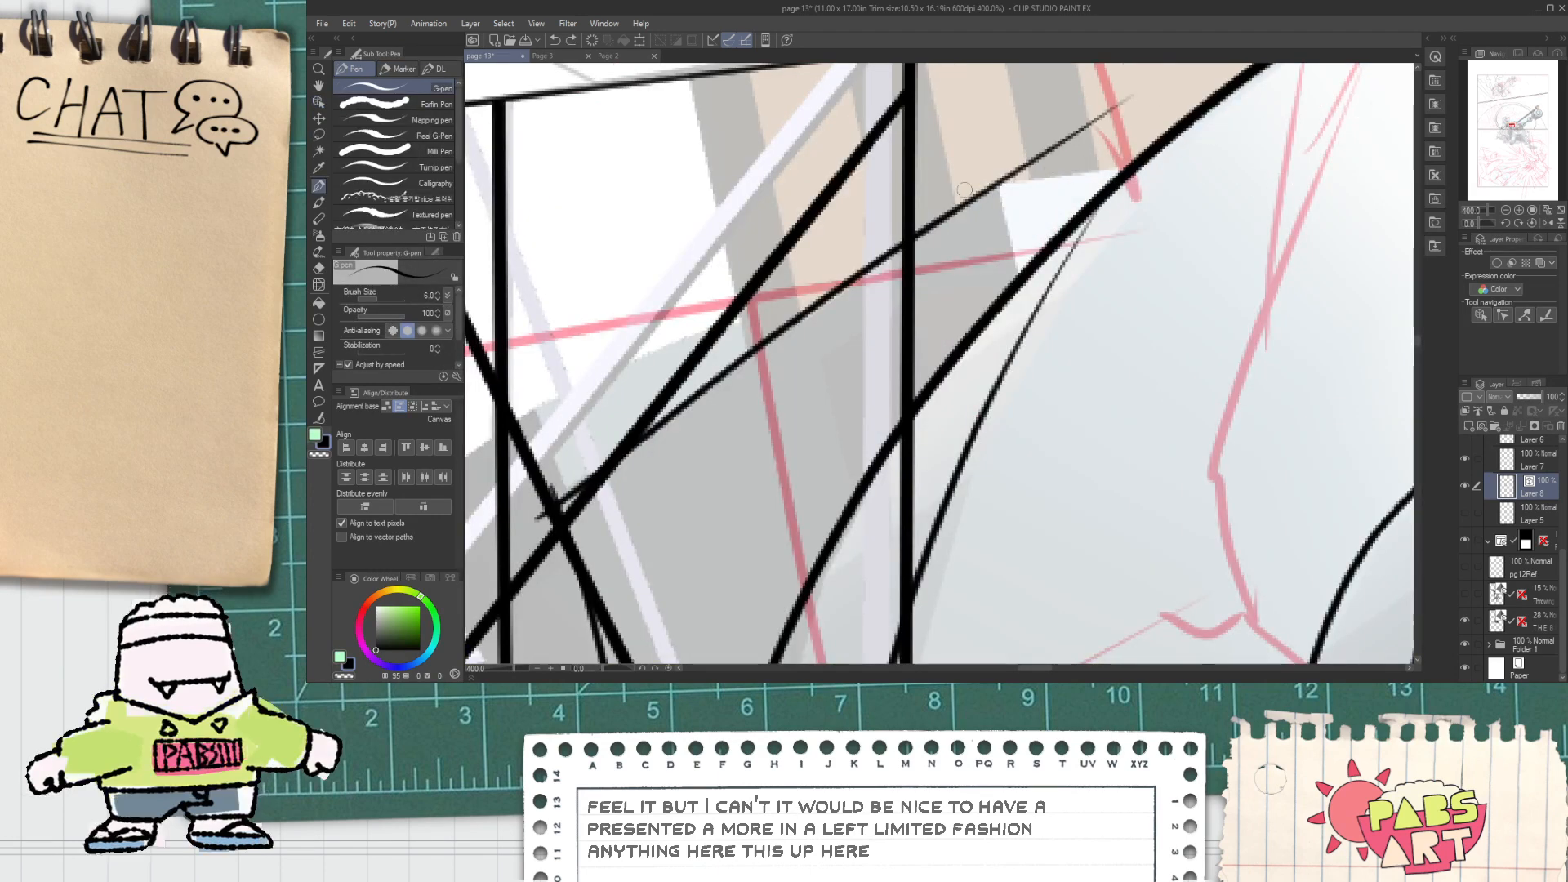
drag(962, 189, 1317, 135)
key(e)
click(984, 188)
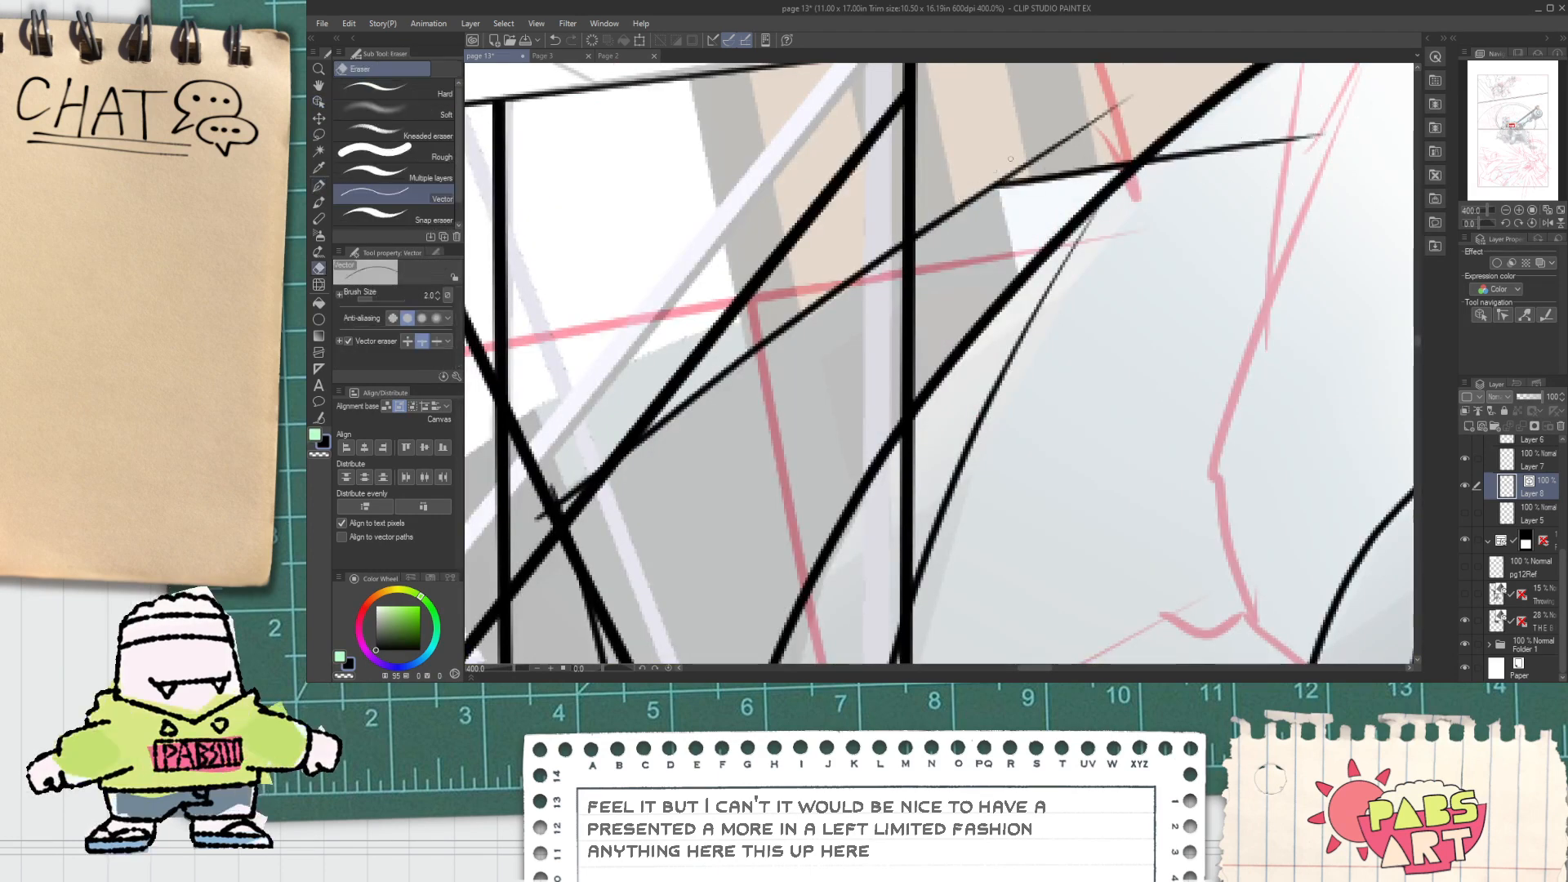
click(1225, 155)
Step: Ink the short edge dropping from the block's upper corner to the body's outer arc, and trim its end
key(p)
drag(993, 188, 1017, 307)
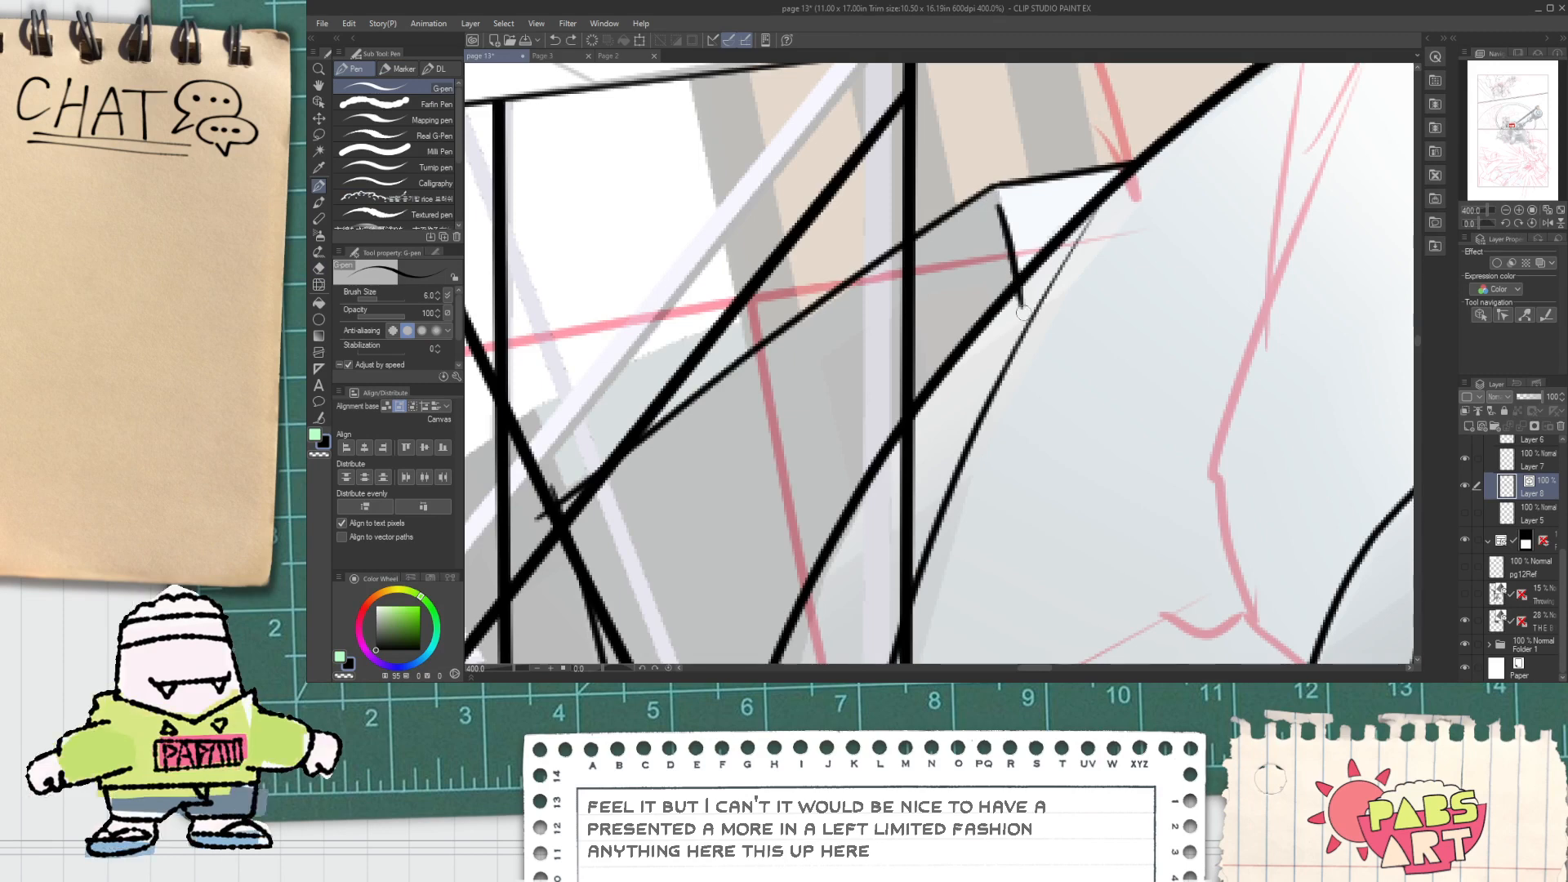
key(e)
click(1021, 301)
Step: Erase the part of the block's steep edge that extends below the diagonal edge behind the tower
key(space)
drag(619, 533, 743, 322)
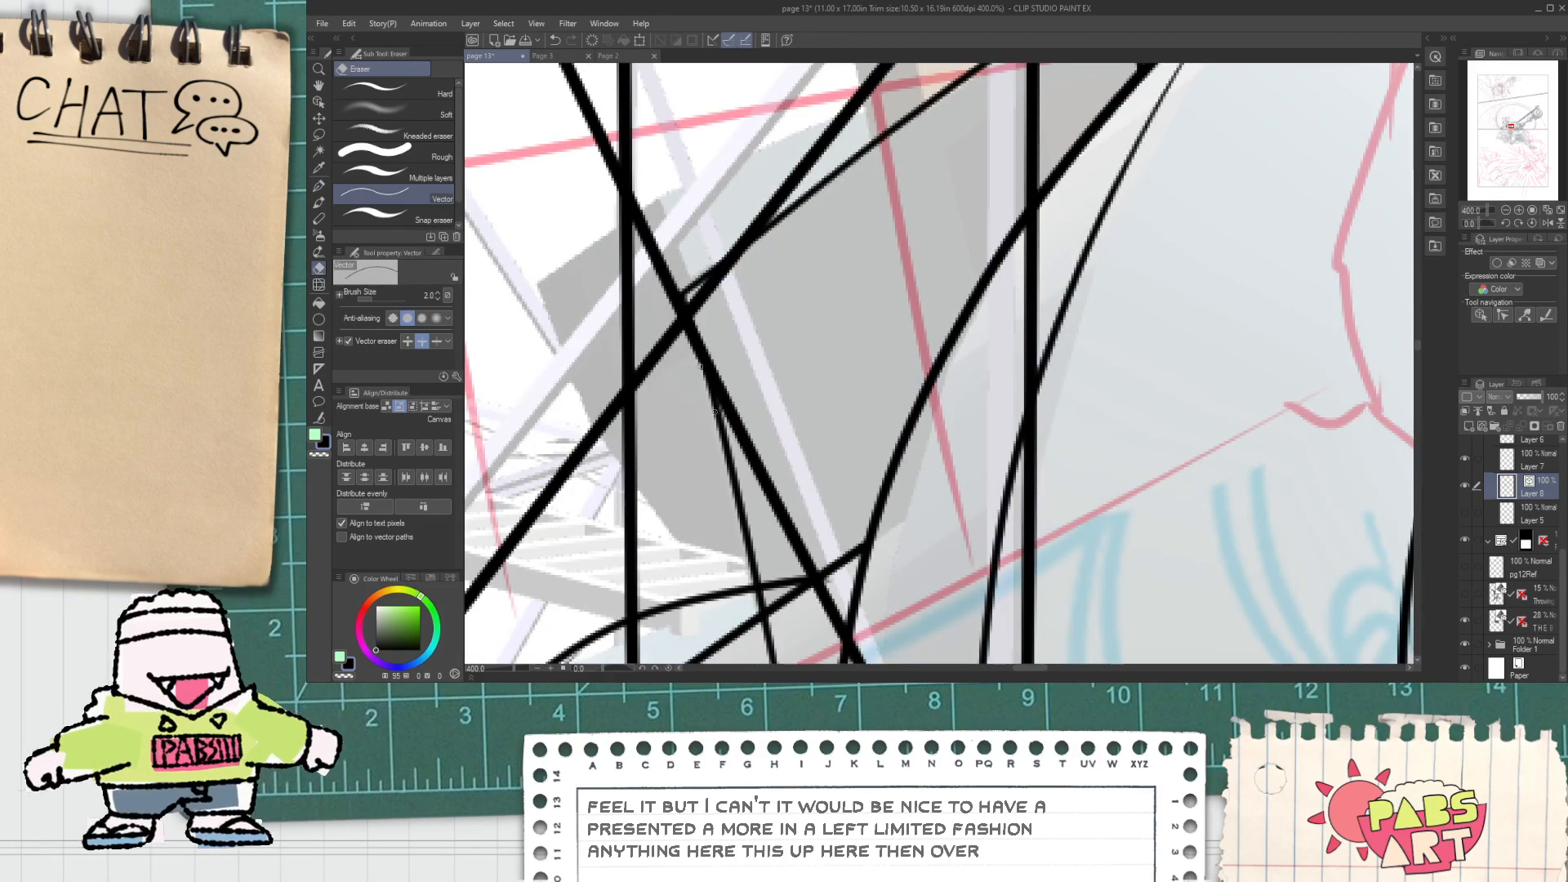
key(space)
drag(729, 511, 694, 336)
drag(733, 413, 767, 438)
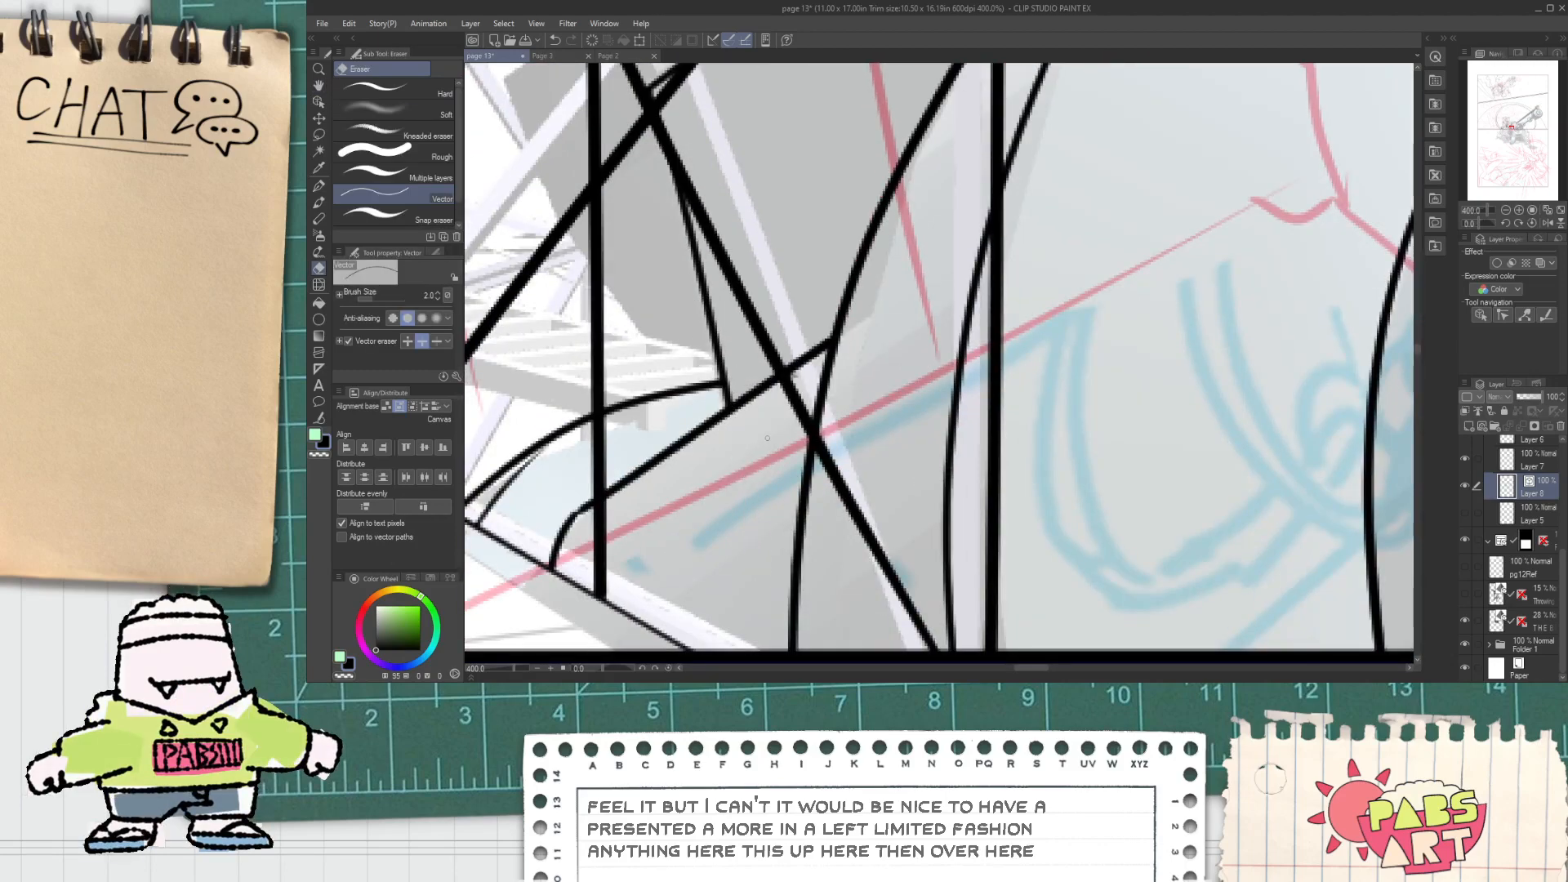
Step: Ink the left side and the arched top of the cap on the background column nearest the tower platform's tip
scroll(797, 393, down, 5)
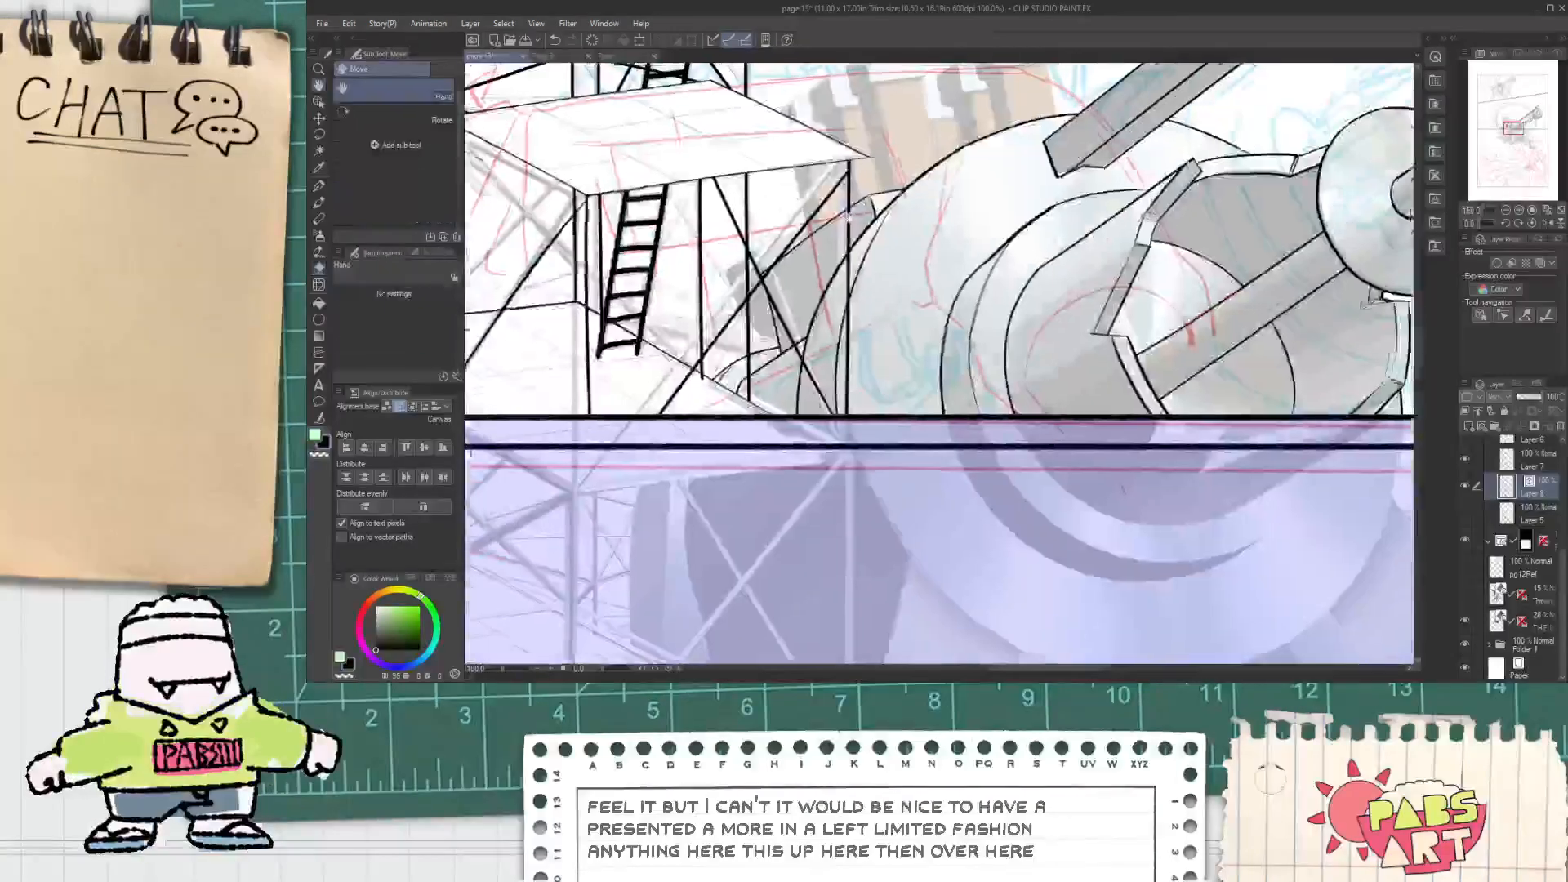
scroll(784, 320, up, 2)
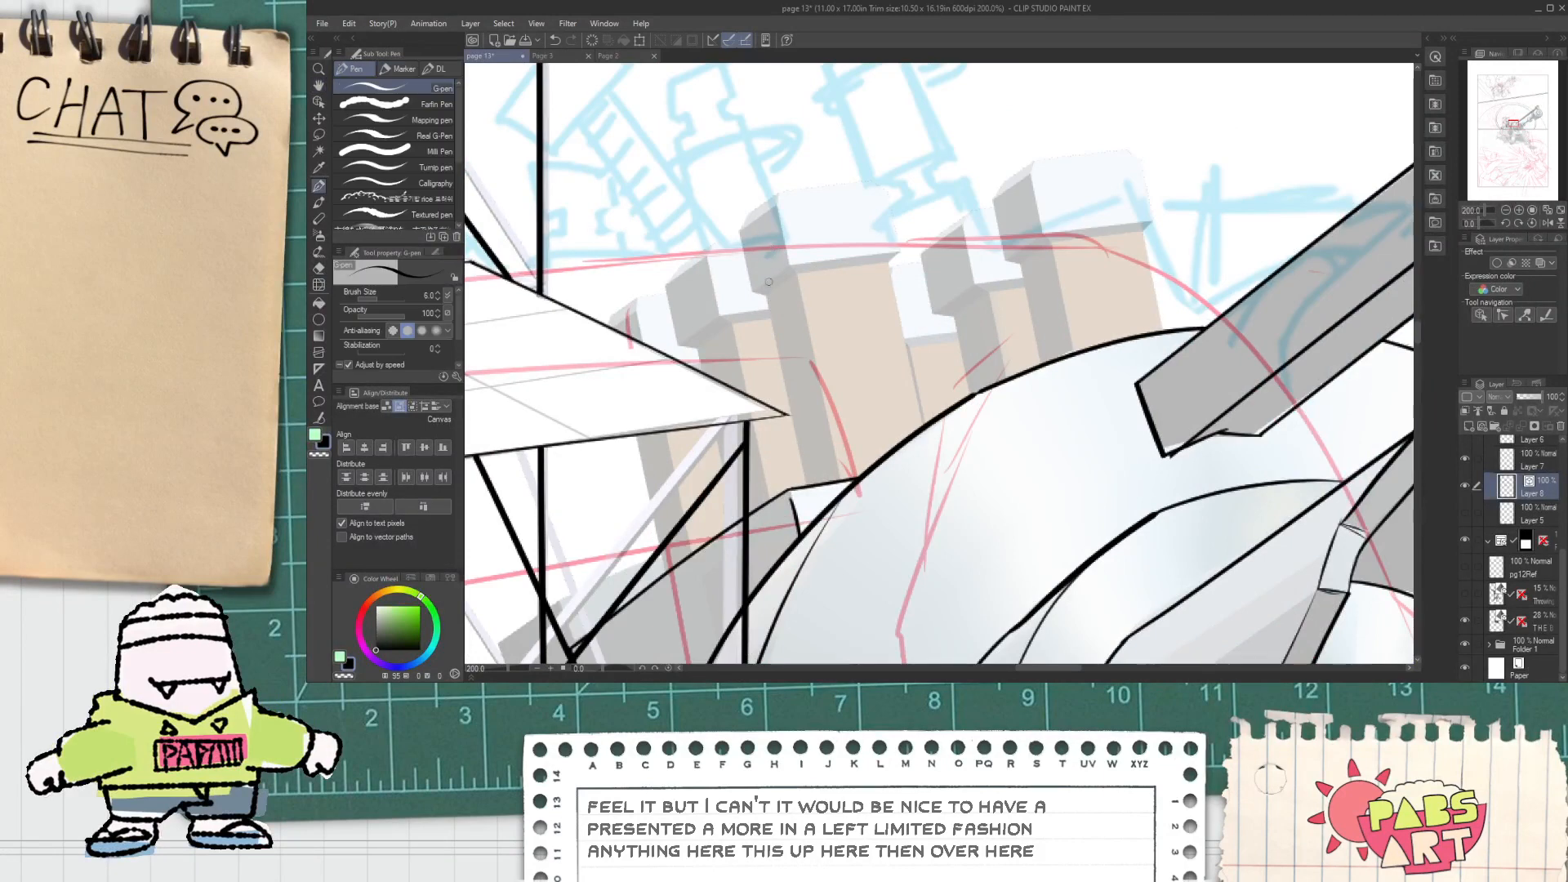
scroll(772, 290, up, 2)
drag(721, 184, 753, 303)
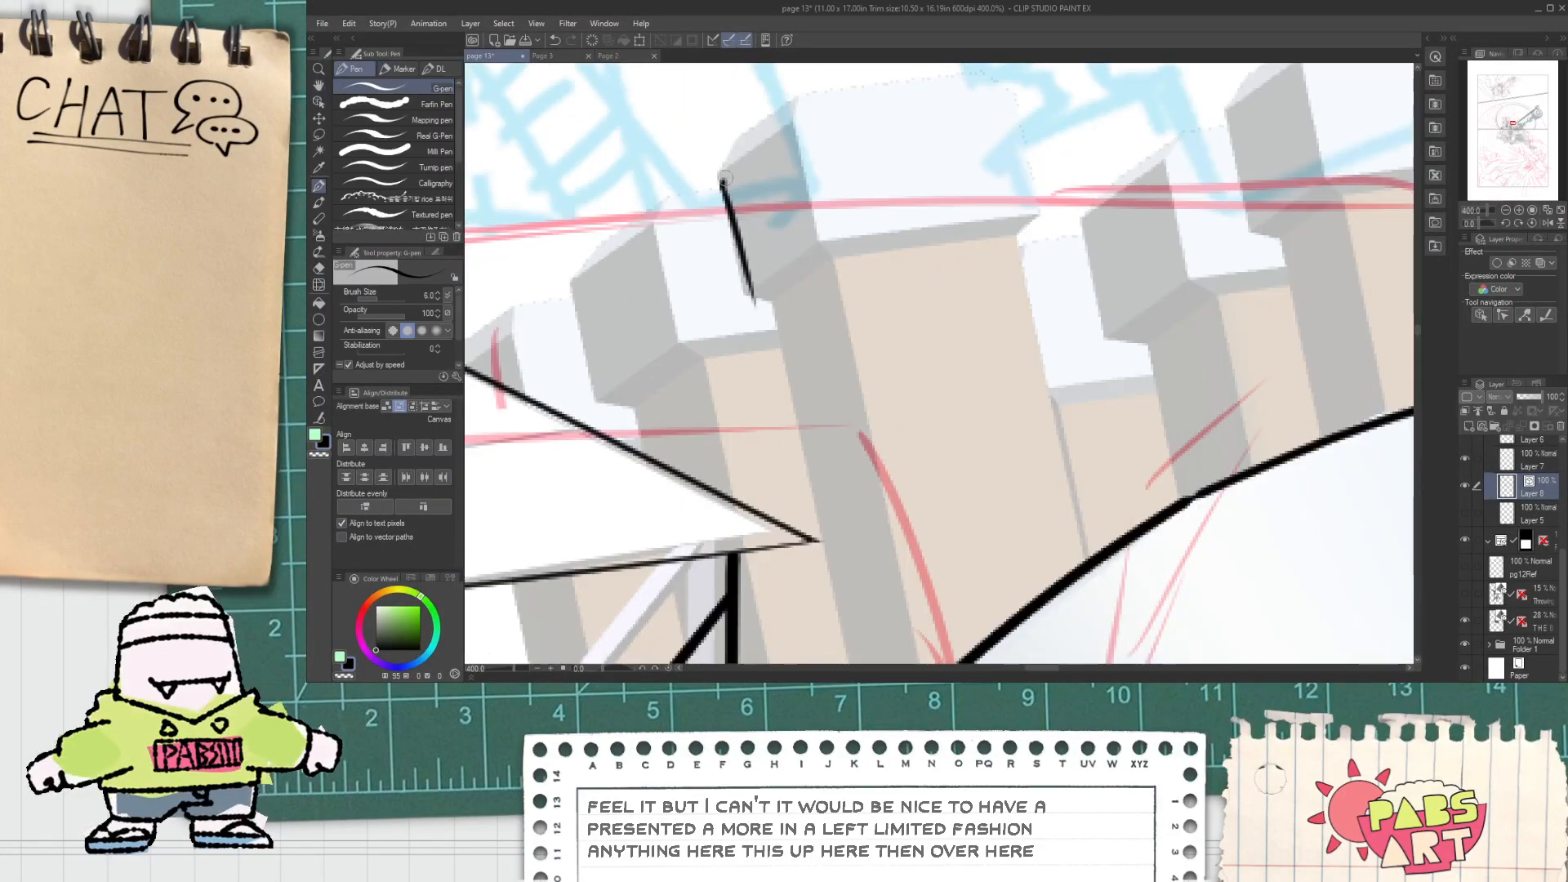
drag(724, 178, 1054, 146)
drag(760, 291, 988, 229)
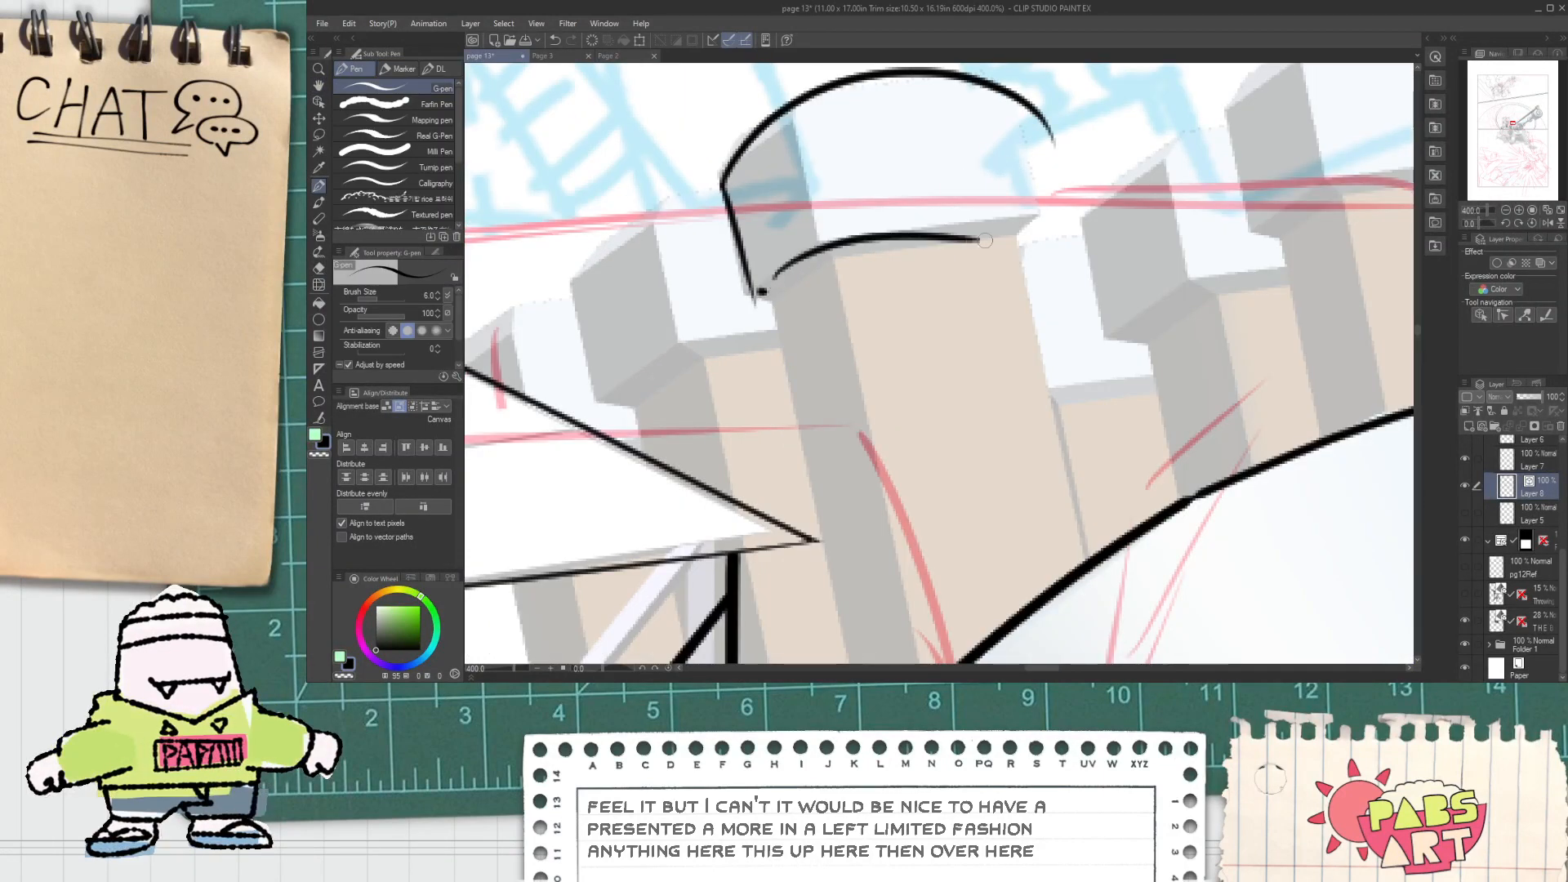
drag(1017, 80, 1050, 270)
key(ctrl+z)
key(ctrl+z)
mouse_move(778, 290)
mouse_down()
mouse_move(899, 227)
mouse_move(1023, 230)
mouse_up()
key(ctrl+z)
drag(777, 290, 985, 249)
key(ctrl+z)
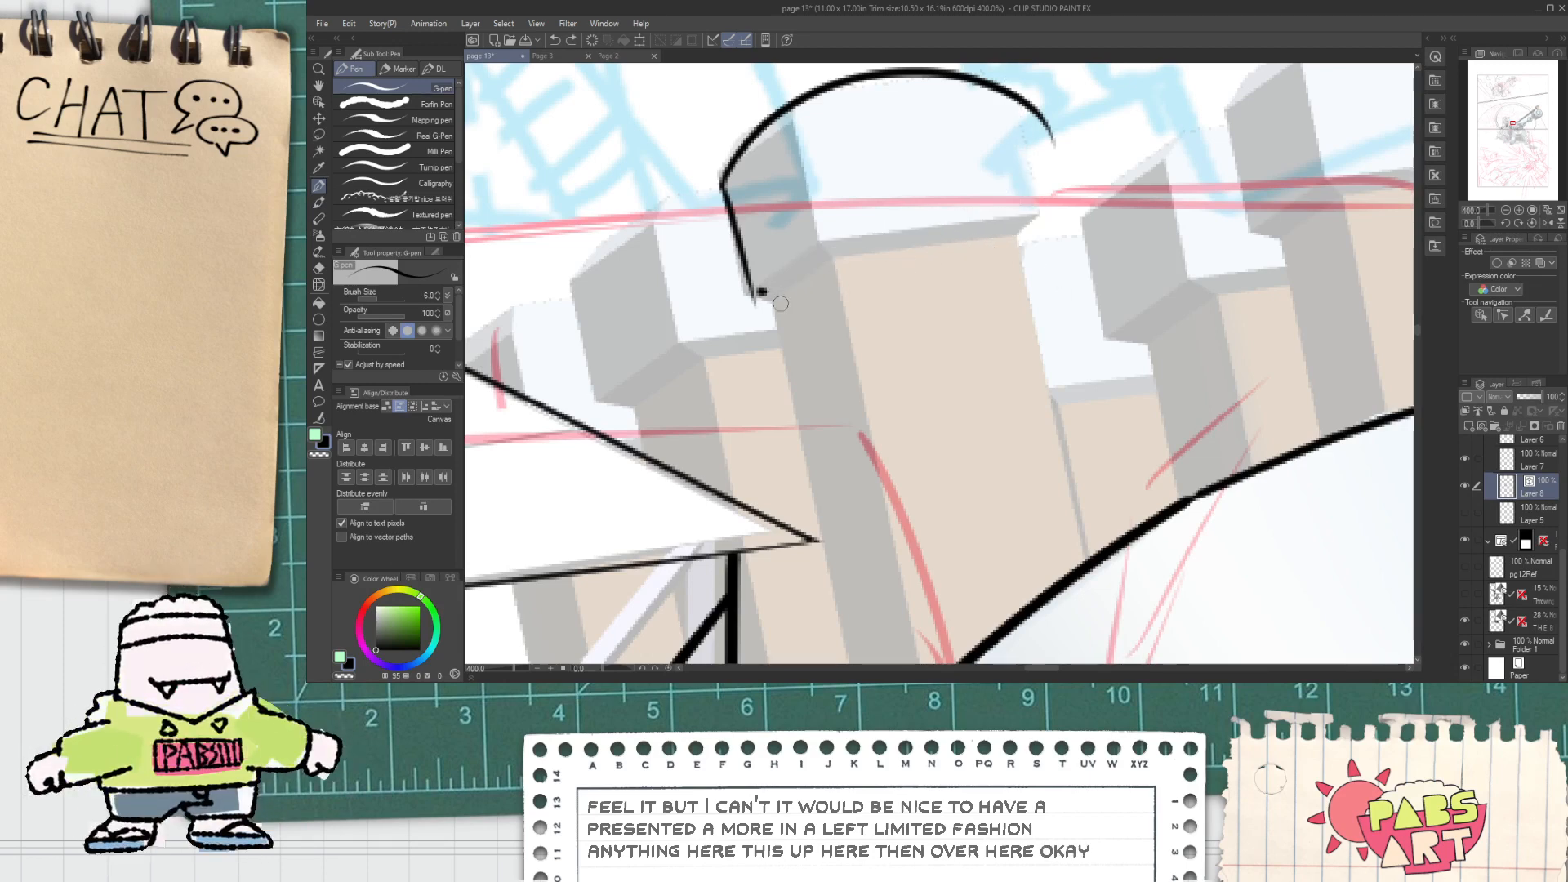
drag(774, 291, 1044, 230)
key(ctrl+z)
drag(818, 258, 1010, 222)
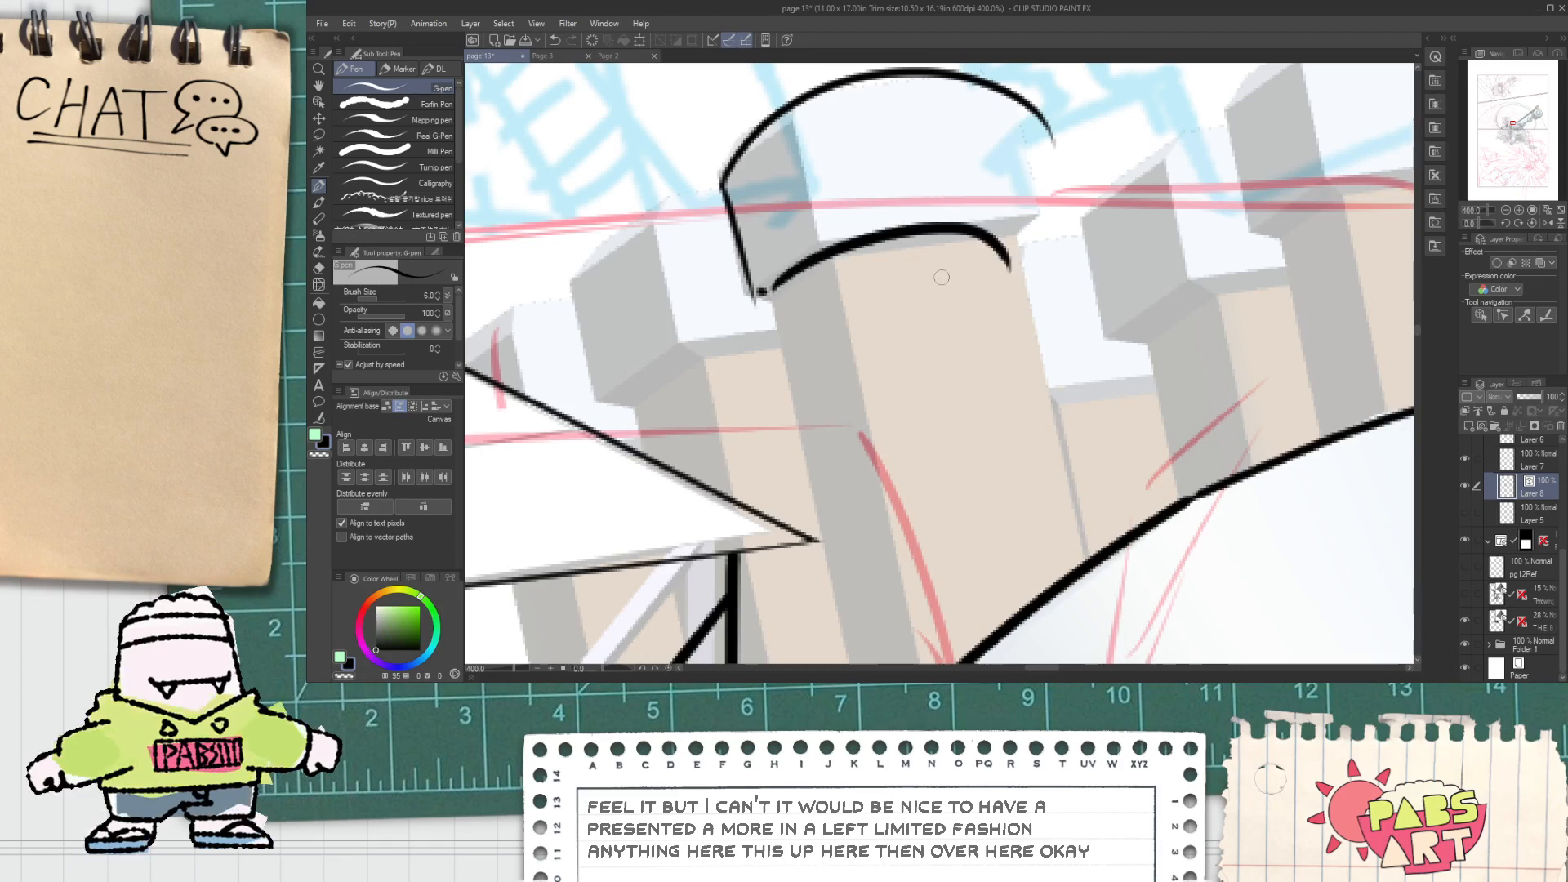
key(ctrl+z)
drag(775, 291, 1025, 218)
key(ctrl+z)
Step: Ink the column cap's curved lower edge and right side, and trim the overshoot at its upper-right corner
mouse_move(774, 286)
mouse_down()
mouse_move(804, 265)
mouse_move(984, 228)
mouse_up()
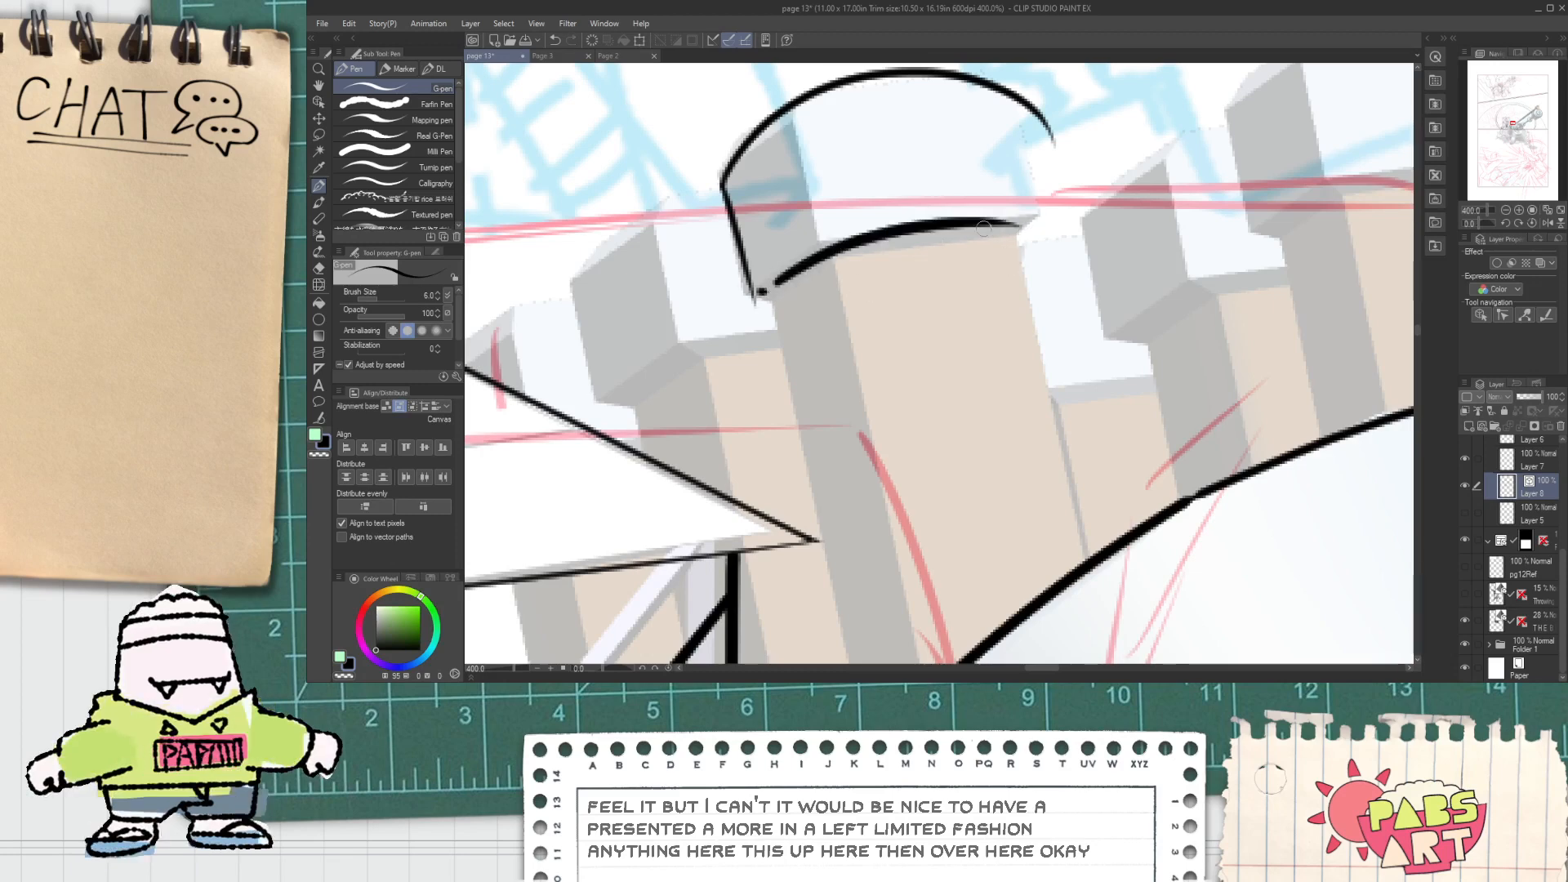
drag(1013, 88, 1061, 311)
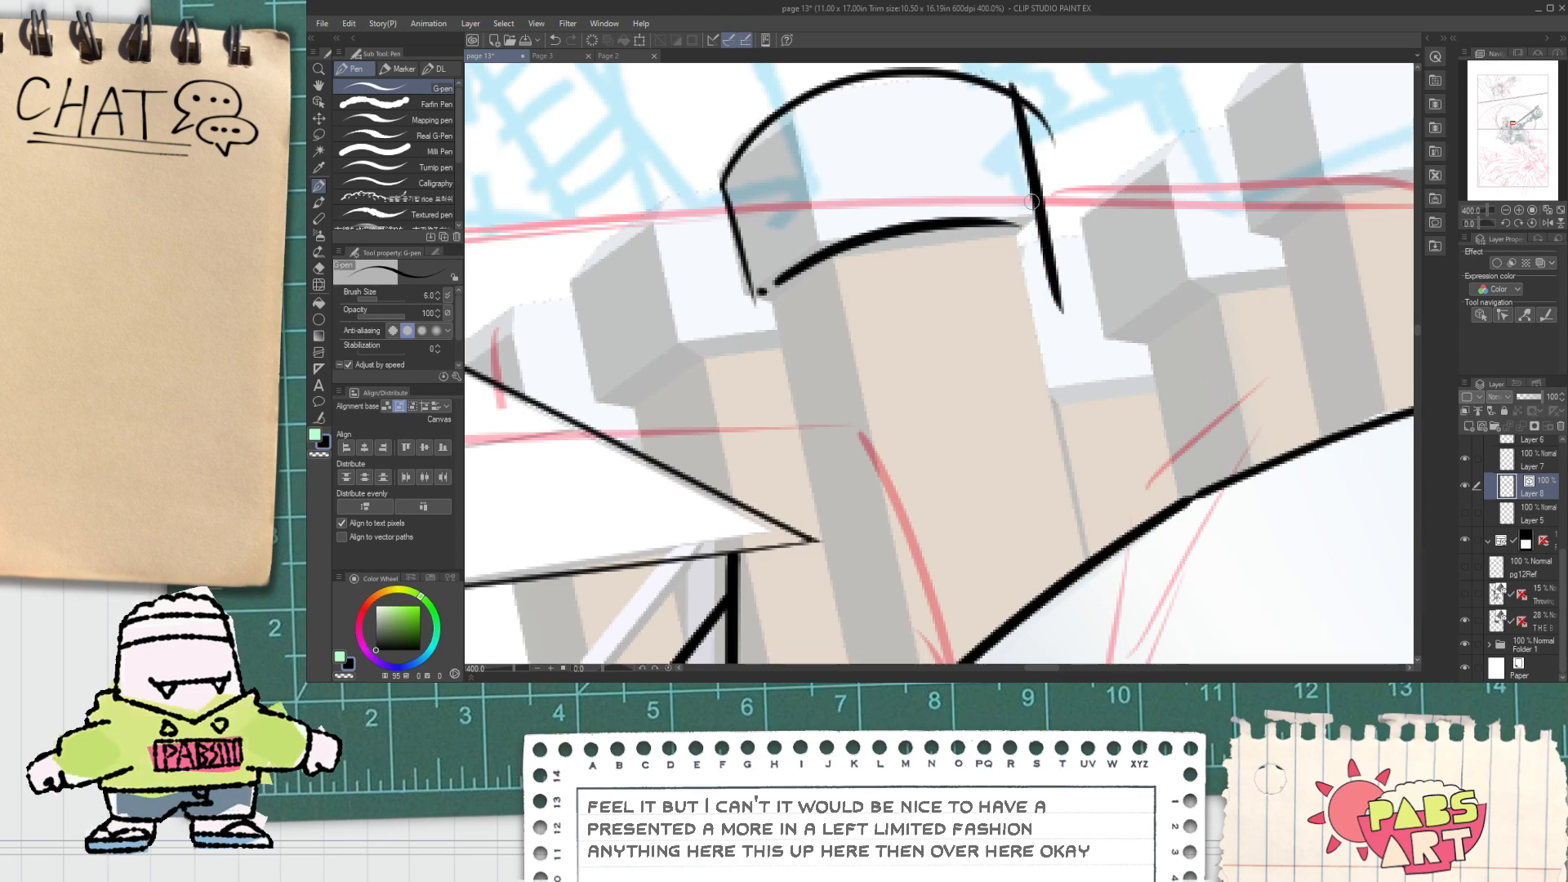
key(e)
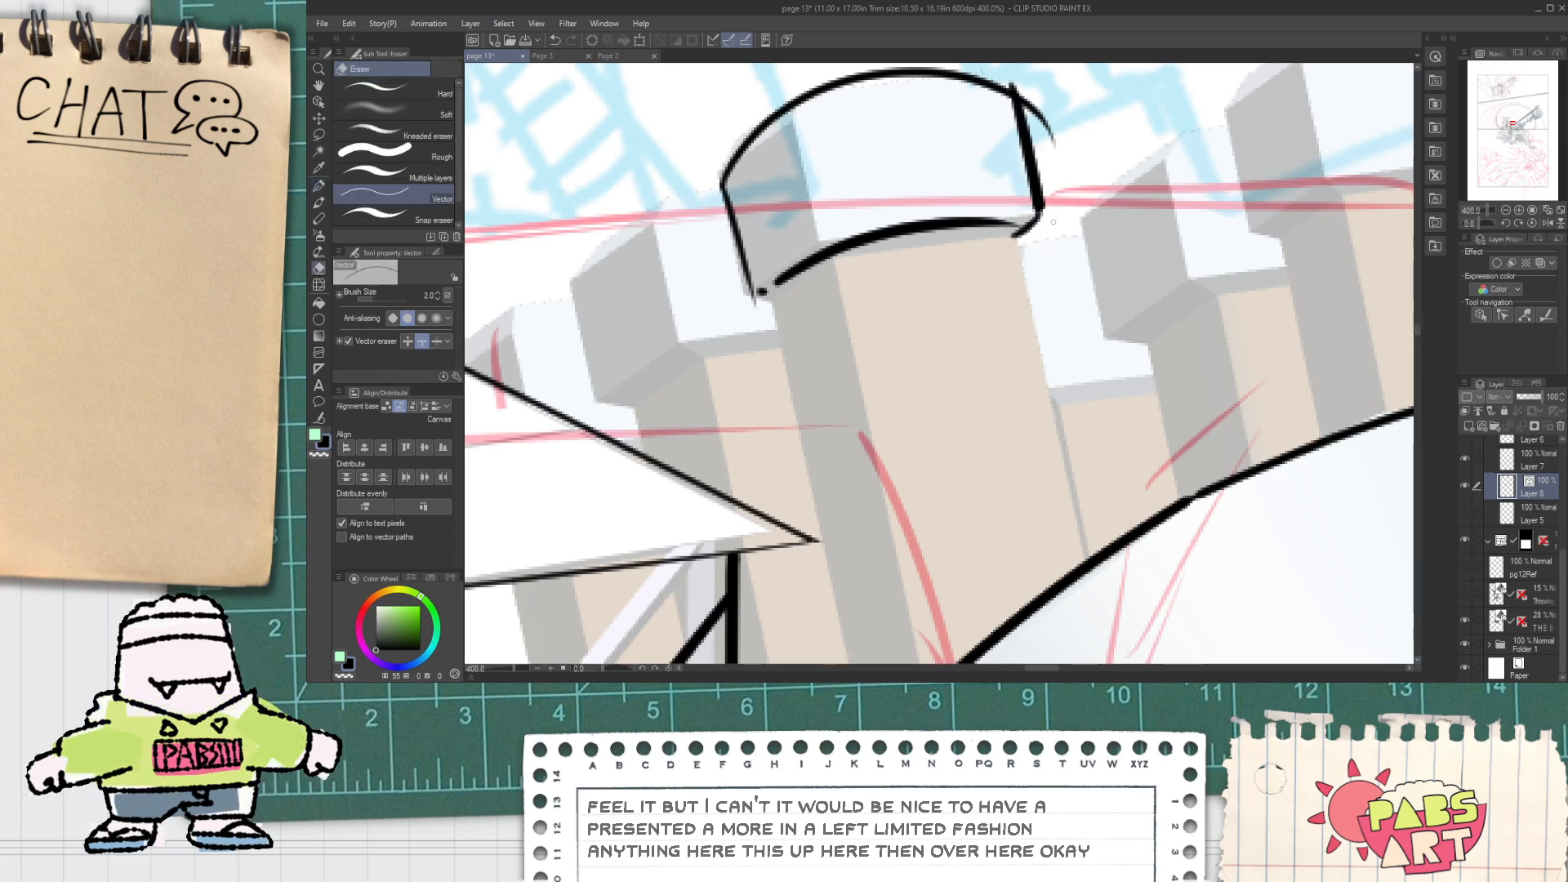
click(1032, 102)
Step: Ink the left edge of the column's shaft from beneath the cap down past the machine body's outline
key(p)
scroll(755, 305, up, 1)
mouse_move(748, 271)
mouse_down()
mouse_move(803, 291)
mouse_move(816, 359)
mouse_move(771, 220)
mouse_move(817, 456)
mouse_up()
scroll(802, 301, down, 2)
key(space)
key(ctrl+z)
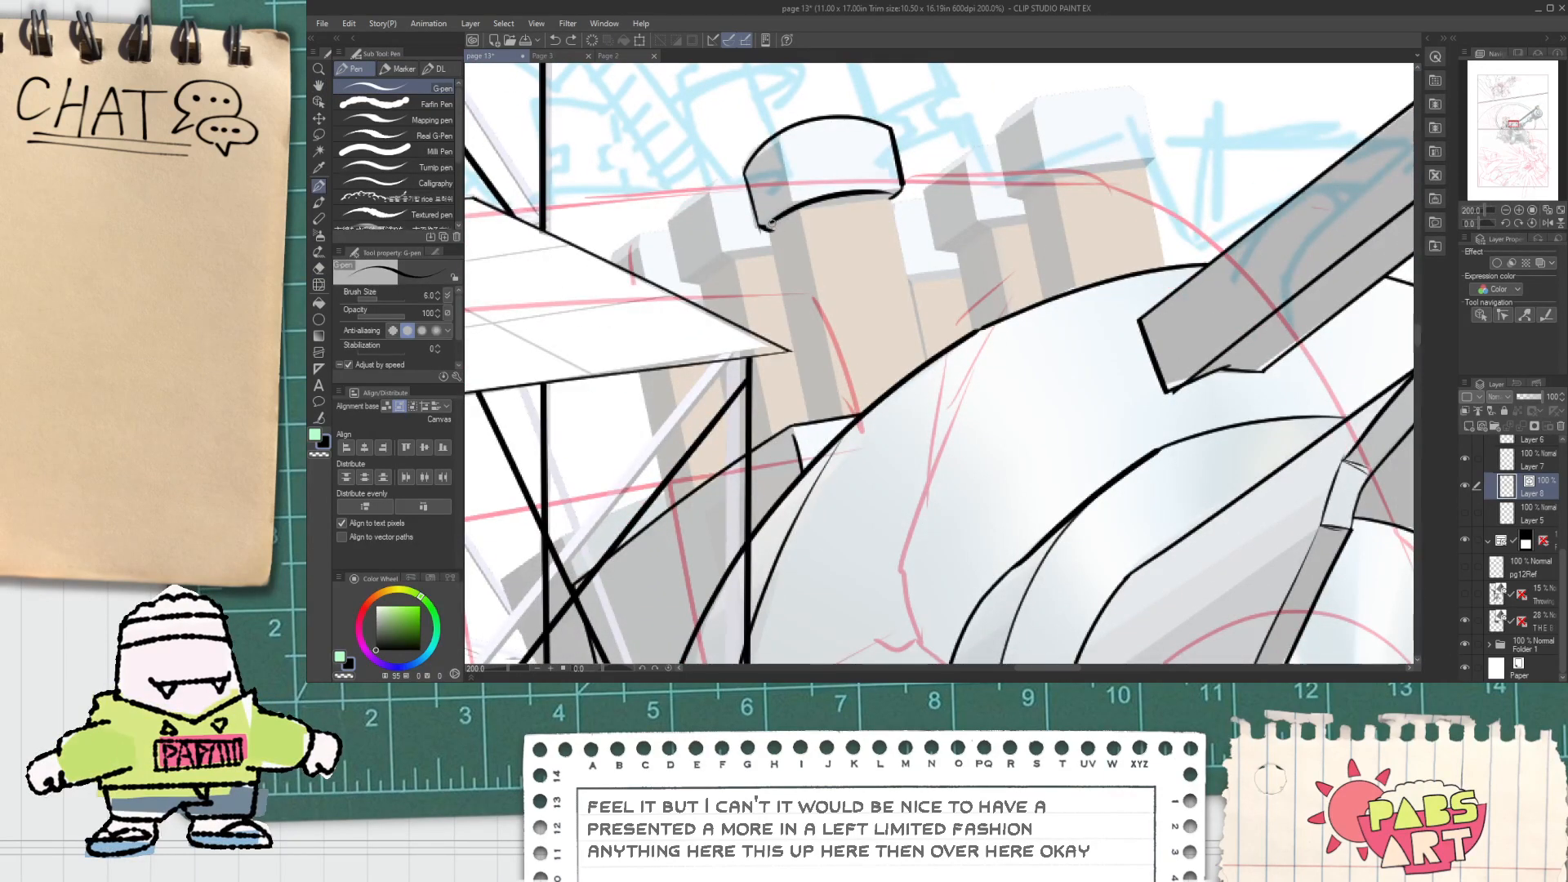
drag(768, 222, 827, 533)
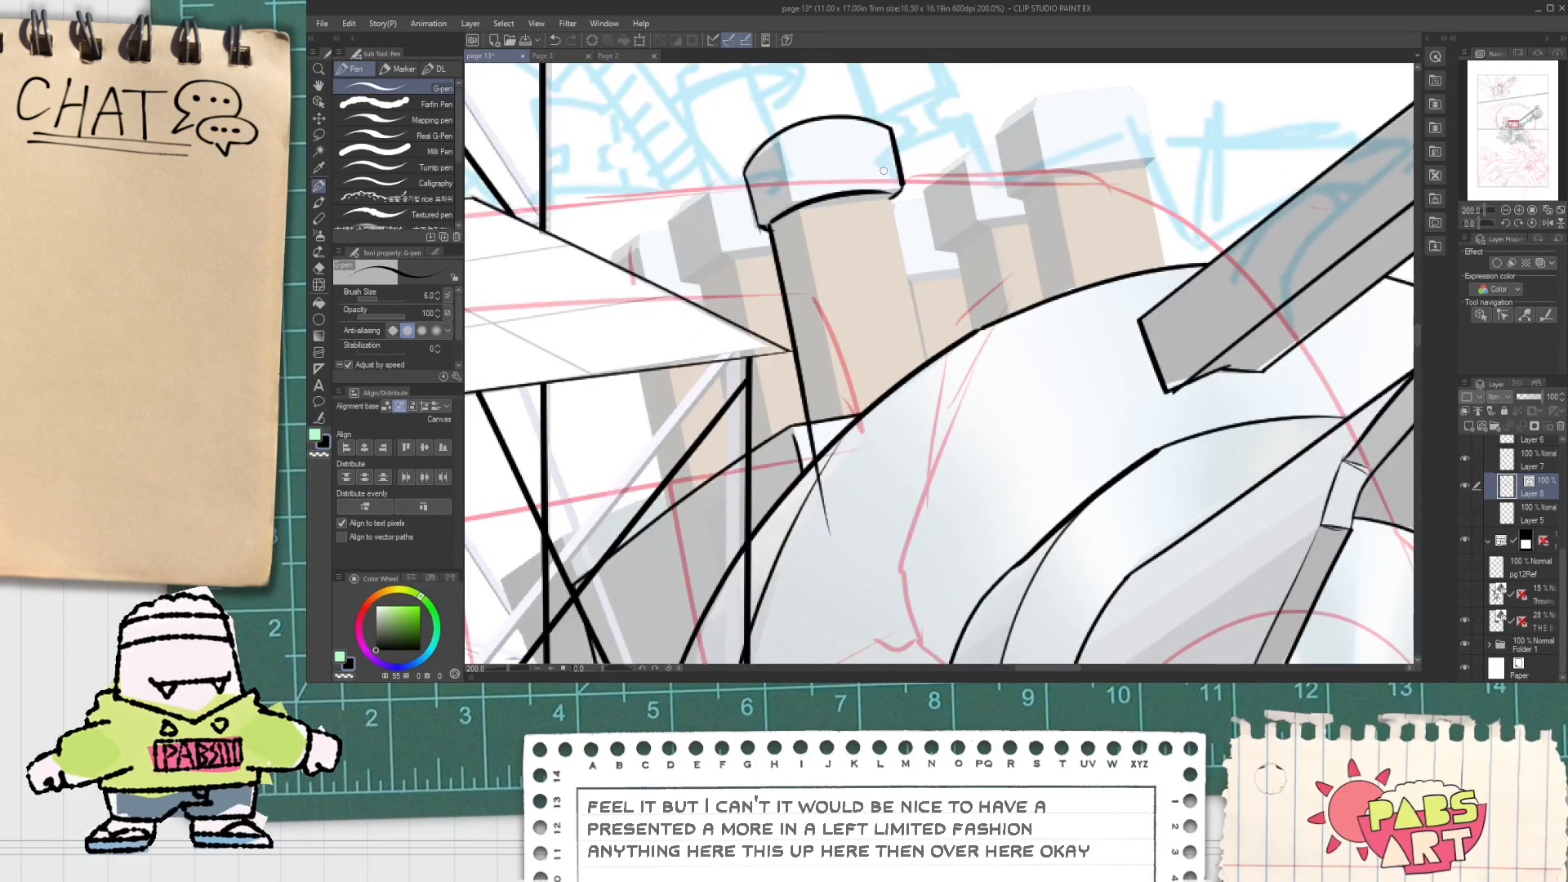
Step: Ink the shaft's right edge and erase the parts of the shaft lines that cross into the machine's body
key(e)
scroll(841, 482, up, 1)
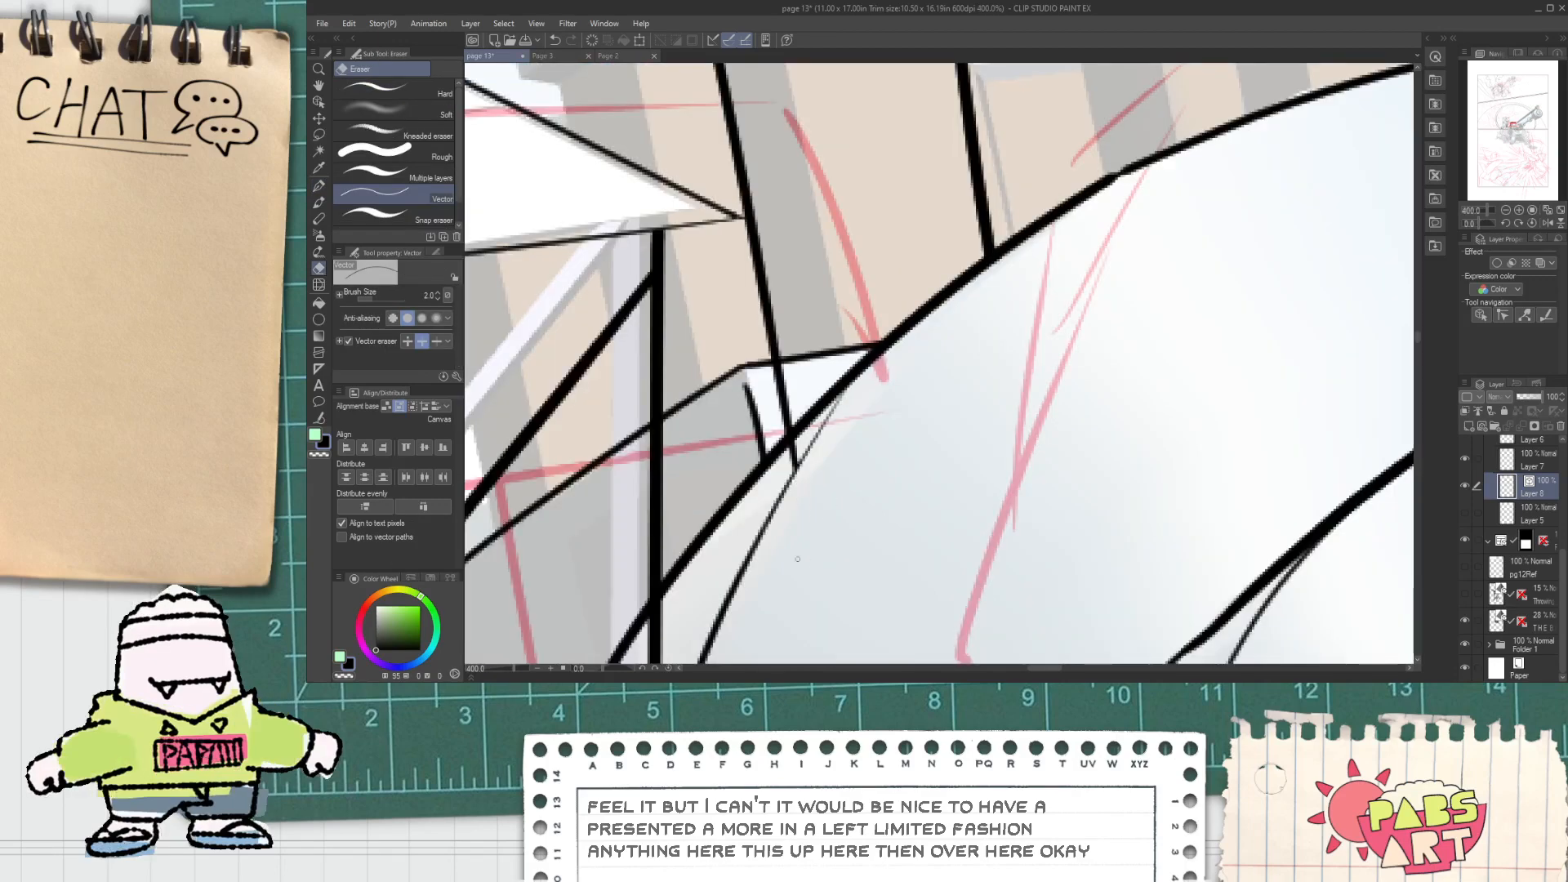
scroll(807, 388, down, 3)
key(space)
drag(795, 382, 795, 482)
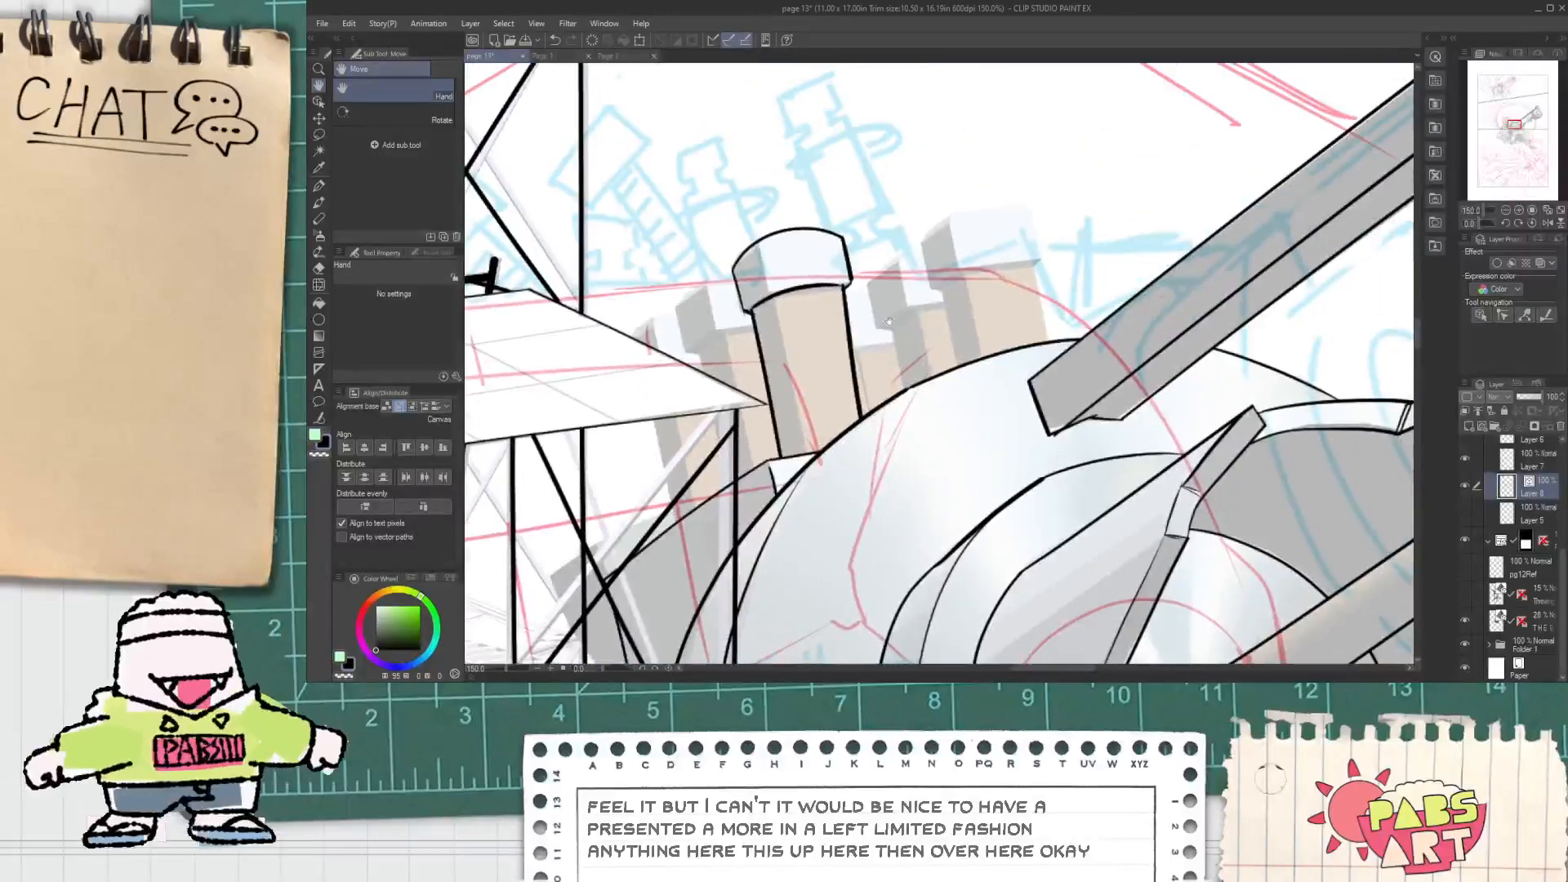
scroll(870, 367, up, 1)
drag(867, 312, 901, 291)
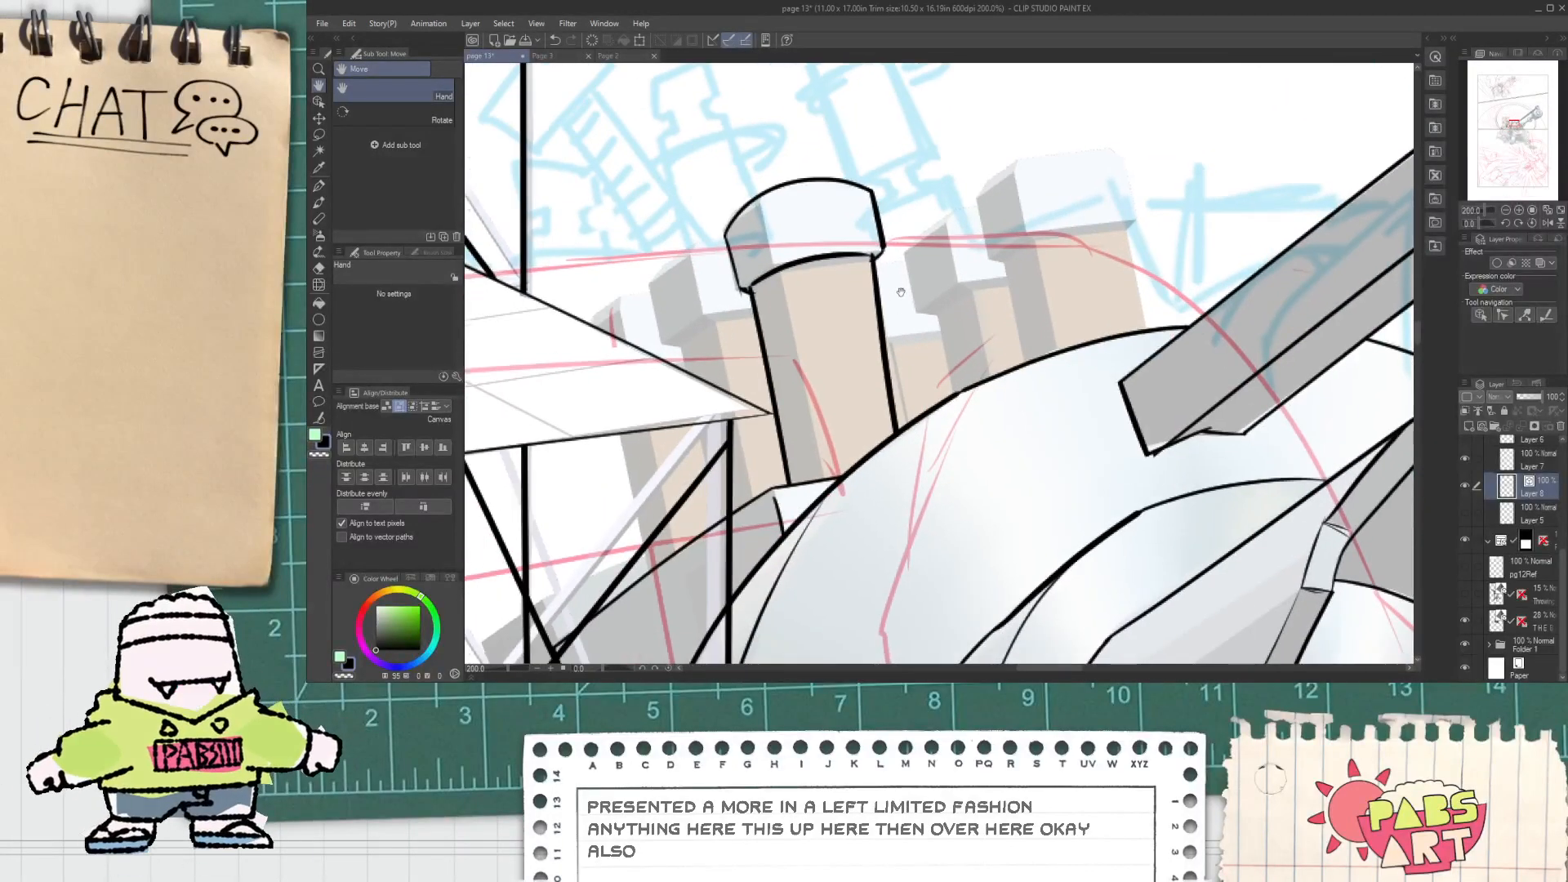
Step: Shift the column shaft's right edge slightly outward so it widens towards the machine's body, and deselect the line
key(o)
click(897, 387)
click(923, 359)
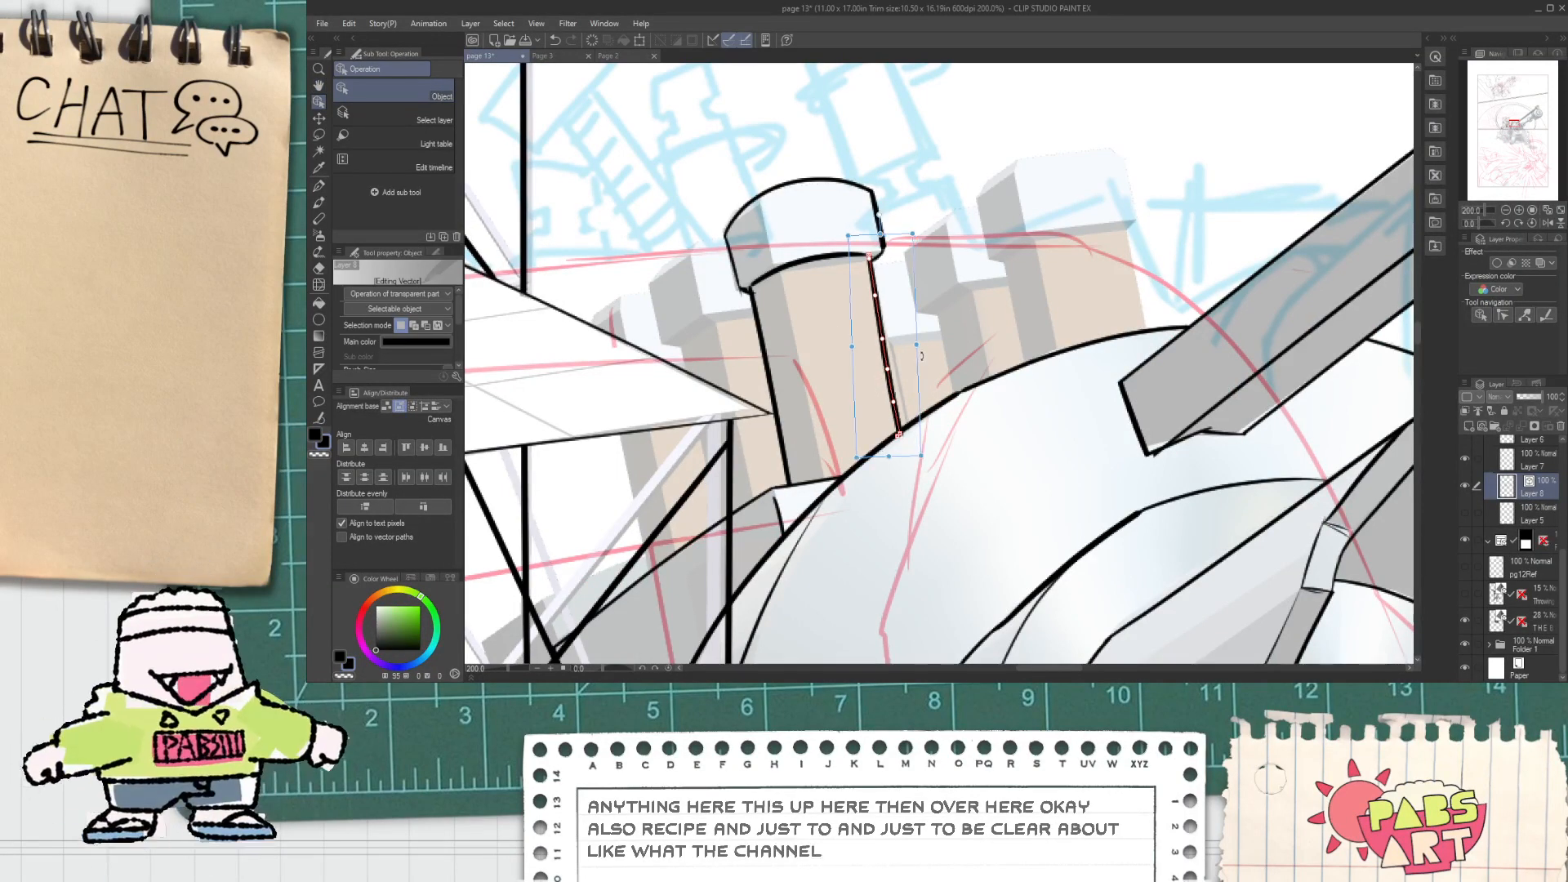
click(885, 310)
drag(926, 331, 929, 317)
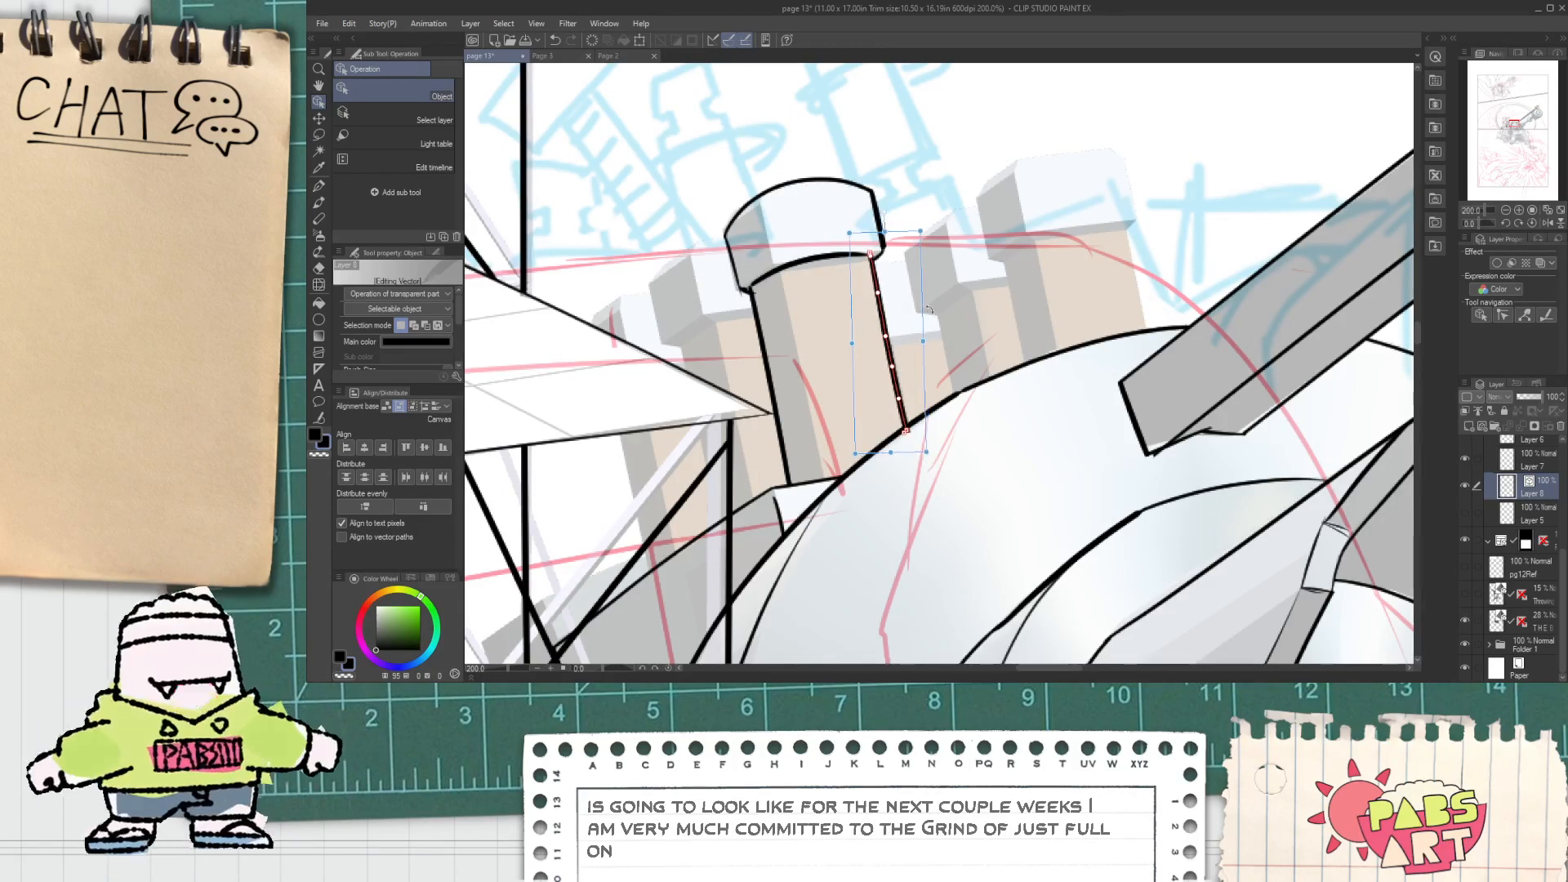
click(873, 245)
drag(685, 170, 779, 136)
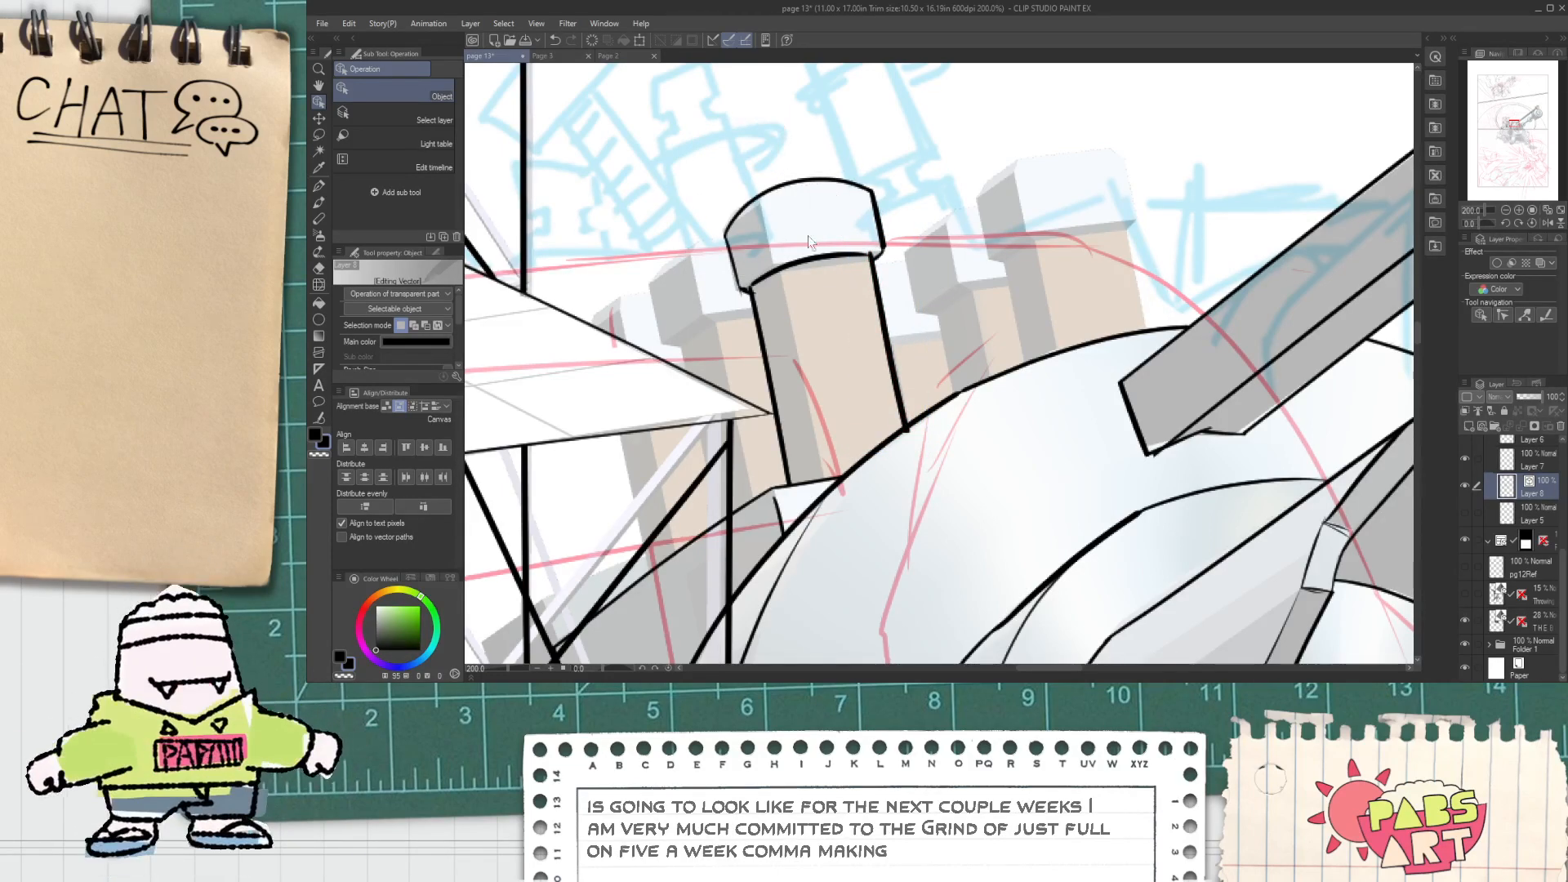
Step: Duplicate the inked column three times, placing the copies over the reference columns to its right and scaling them to fit
scroll(807, 235, up, 4)
key(e)
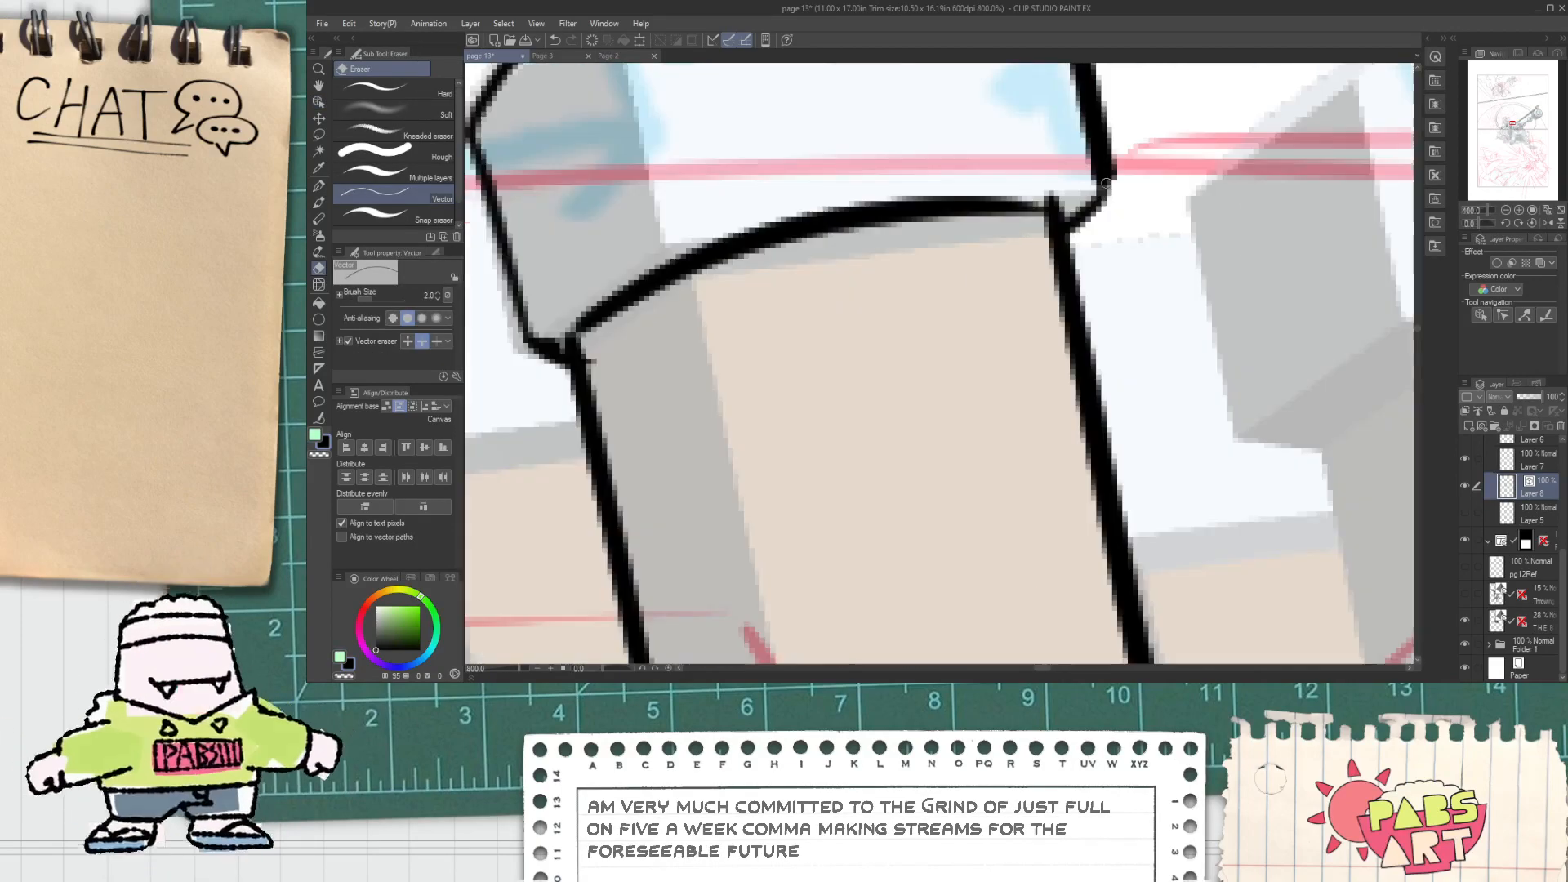
scroll(1057, 205, down, 5)
scroll(1075, 384, up, 5)
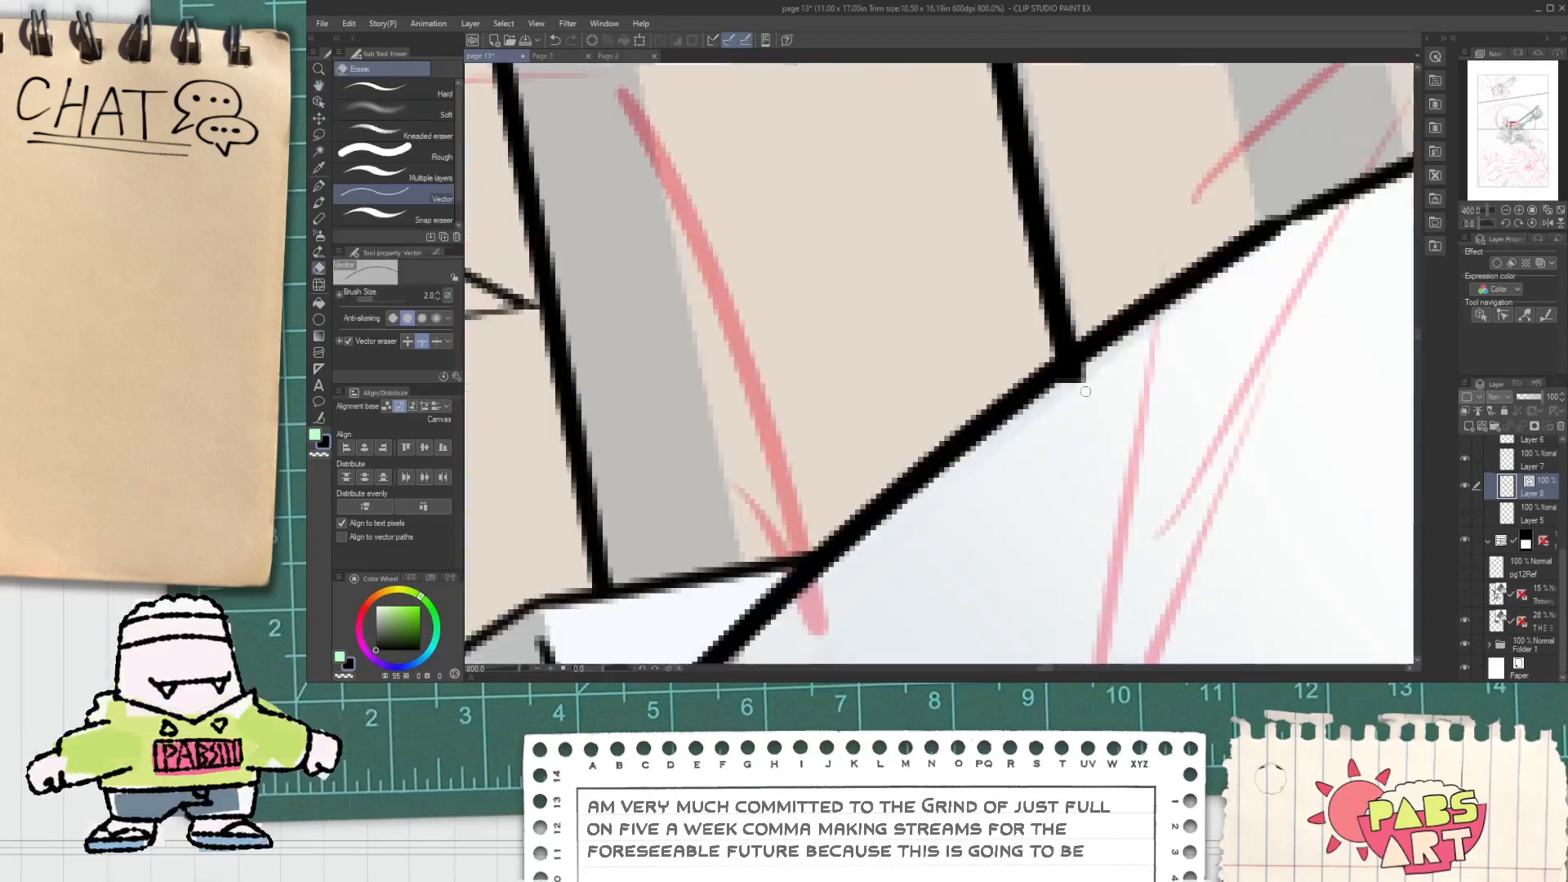
scroll(1076, 384, down, 5)
key(space)
drag(1004, 300, 856, 281)
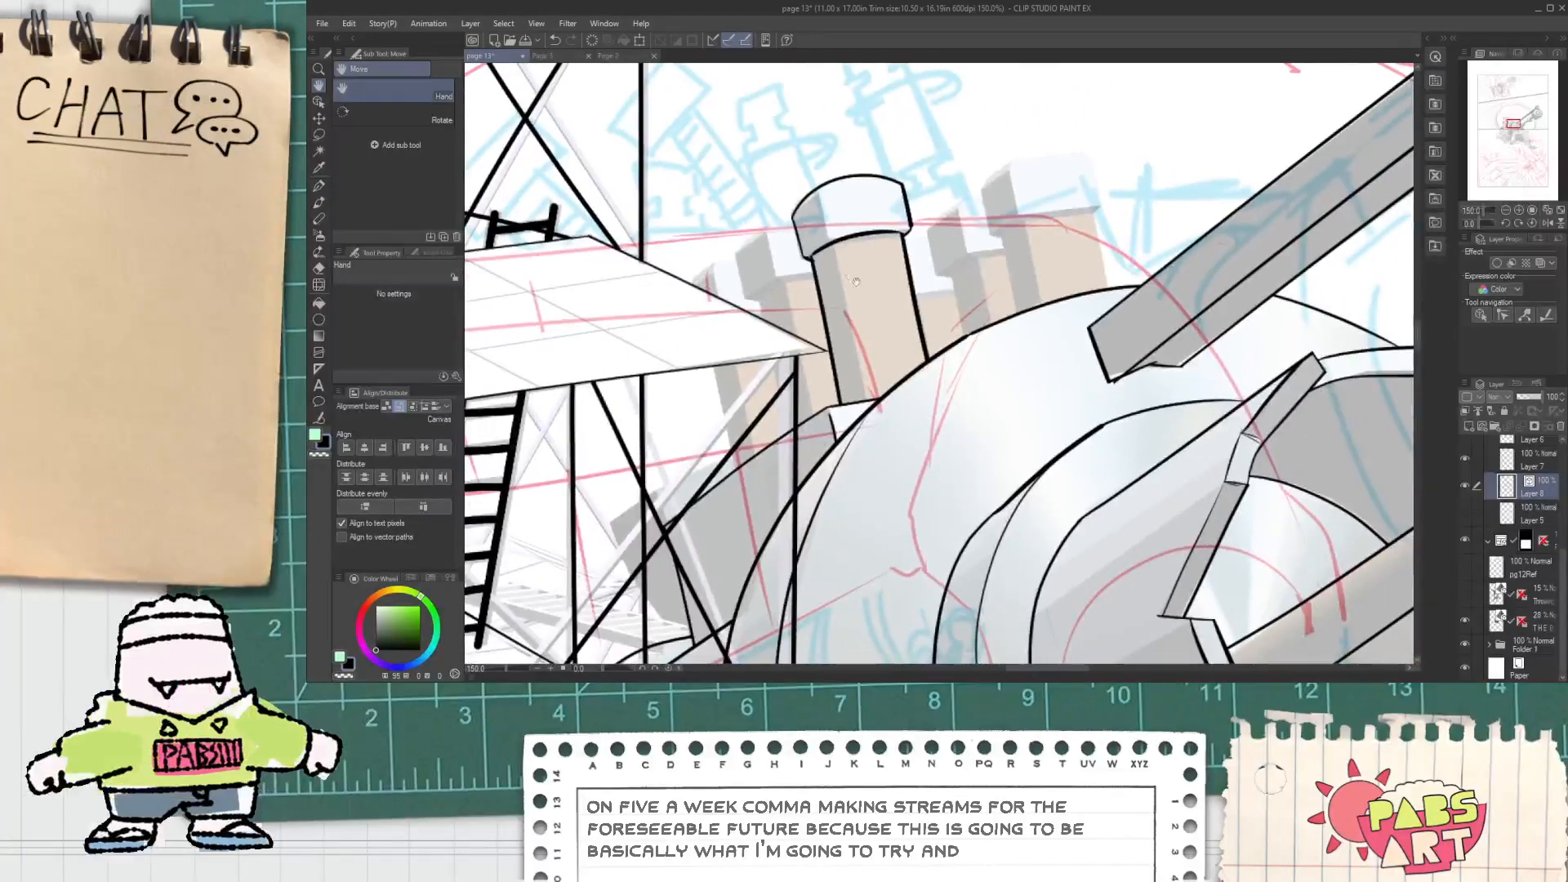
key(o)
click(912, 303)
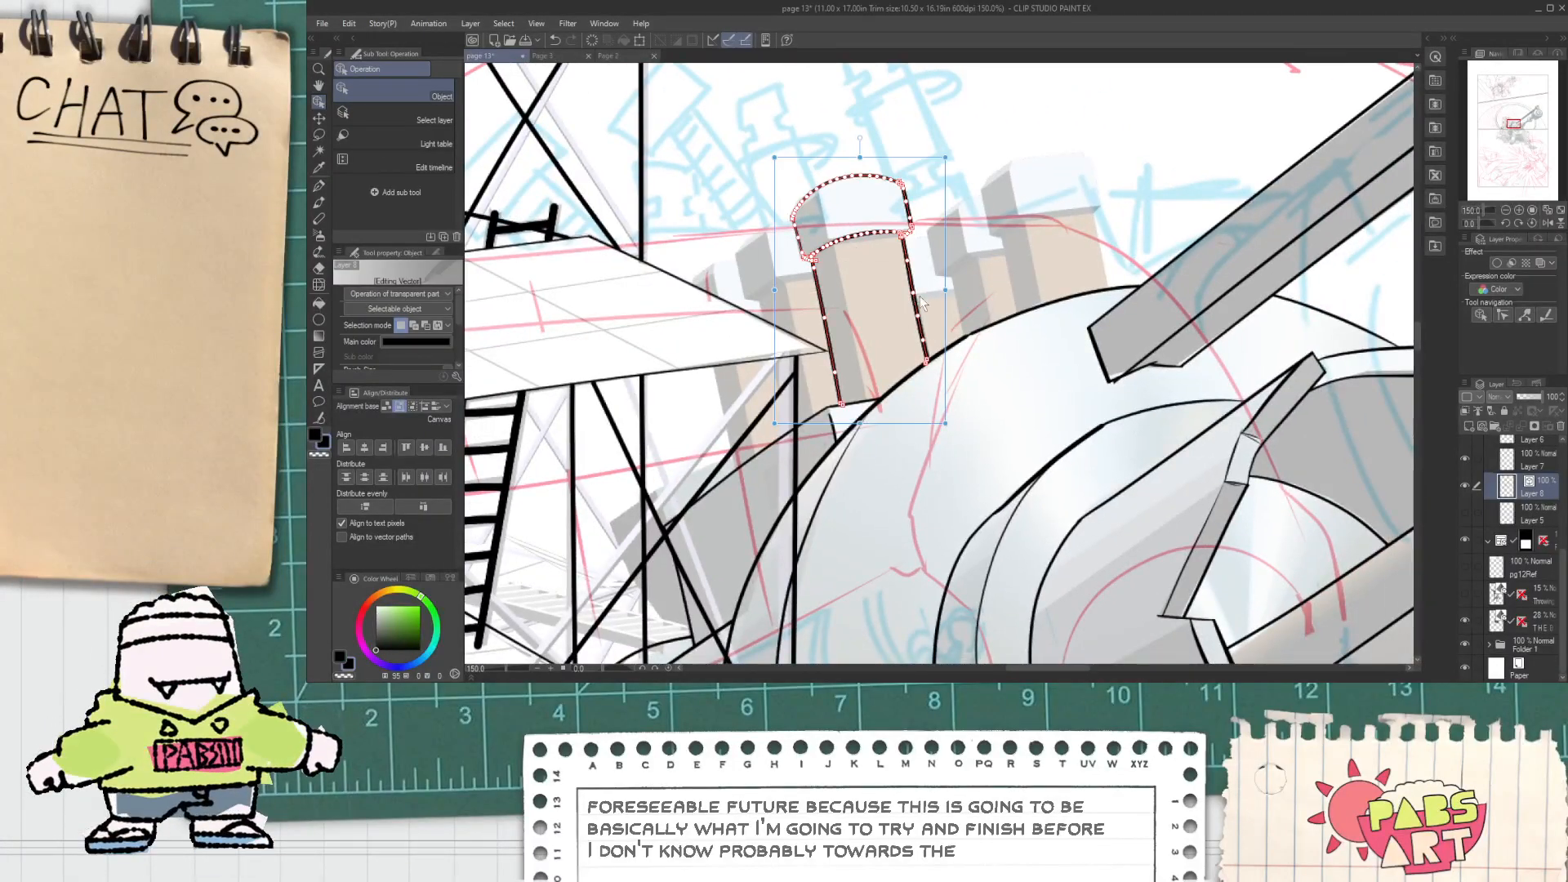
drag(952, 298, 1128, 283)
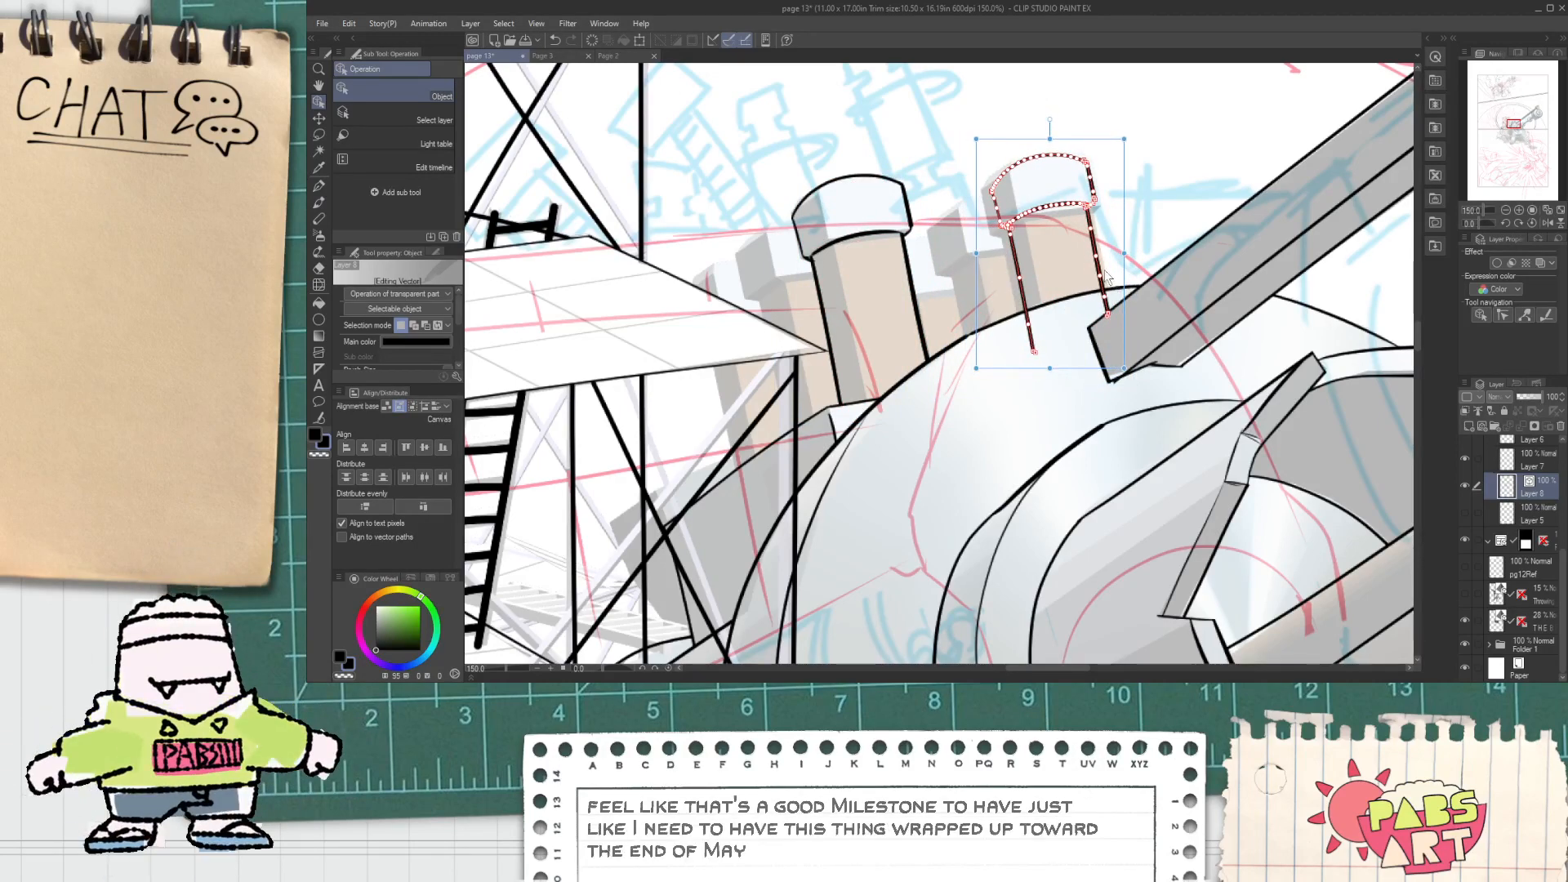
drag(1129, 279, 1008, 301)
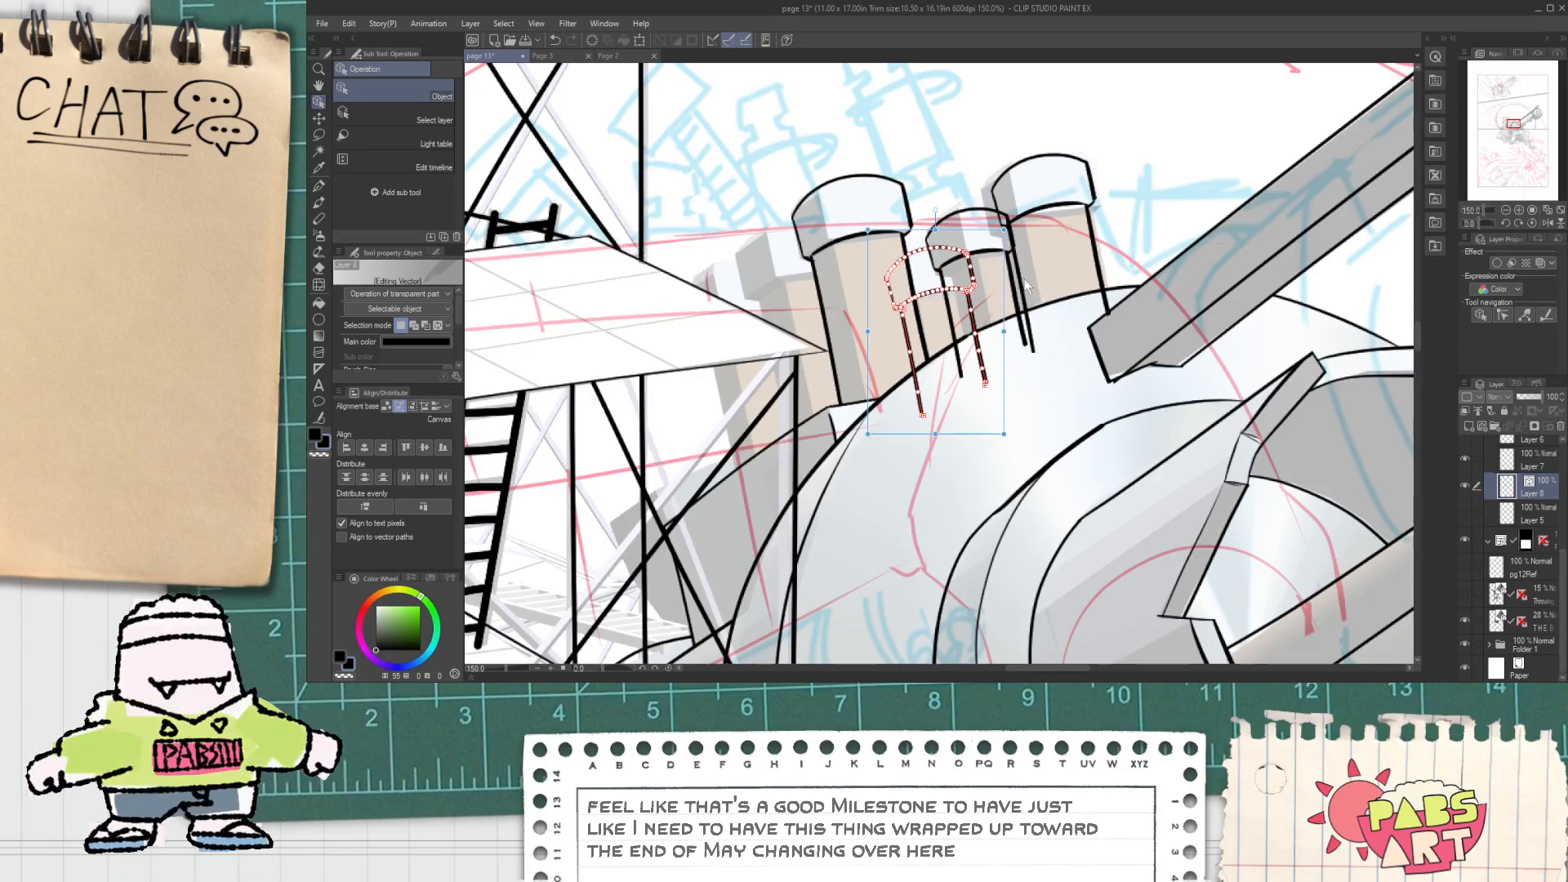
Step: Erase the copied shafts where they cross into the machine's body, and delete the stray line remnant on the gun arm's edge
click(958, 459)
drag(949, 374, 999, 359)
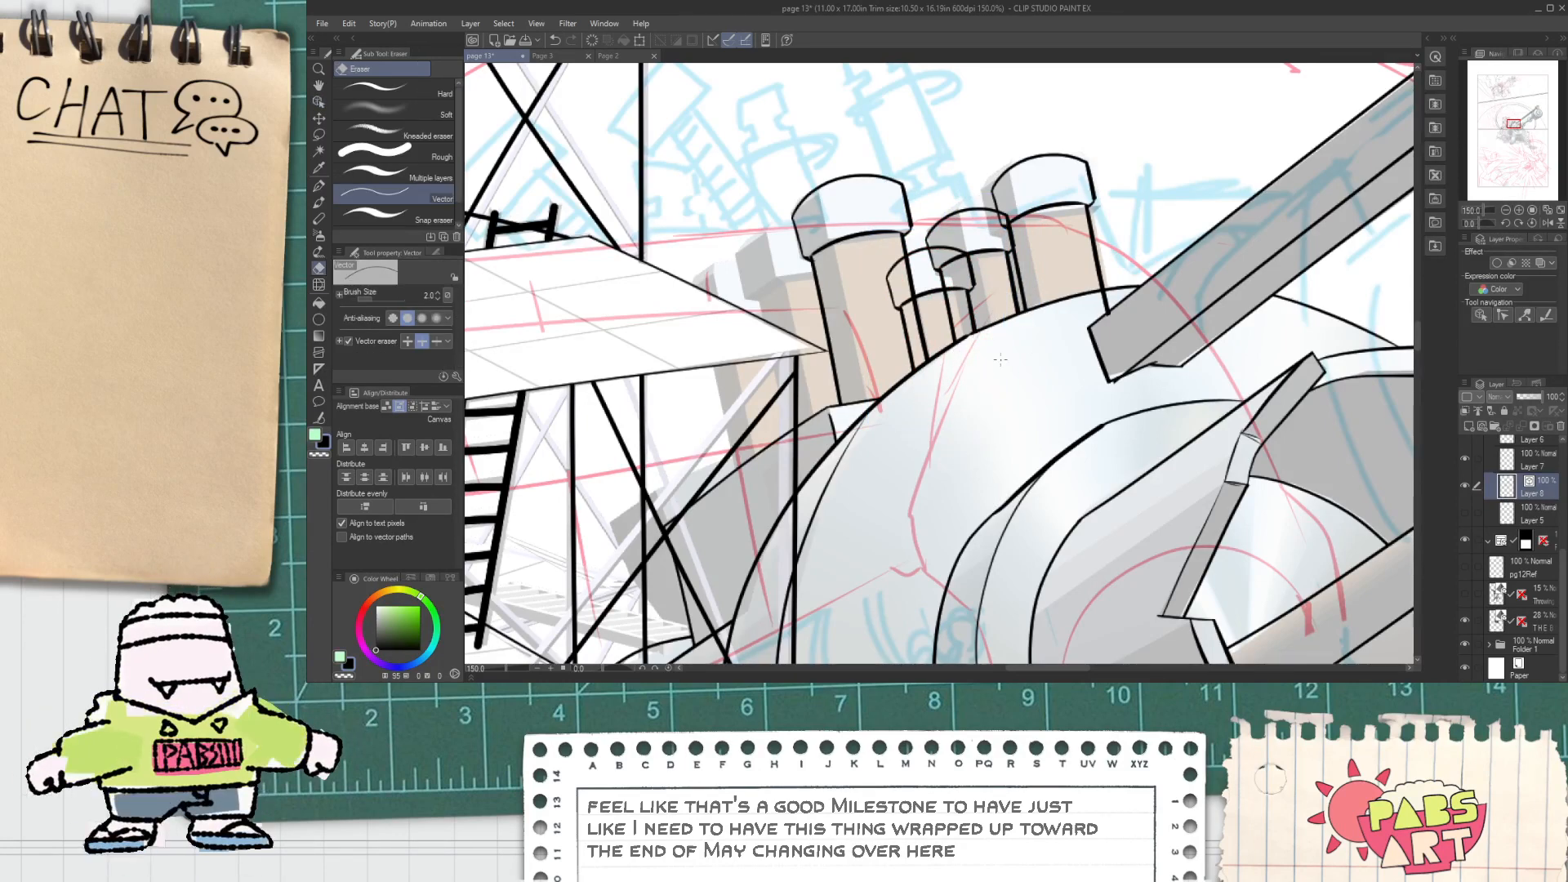
scroll(1093, 303, up, 3)
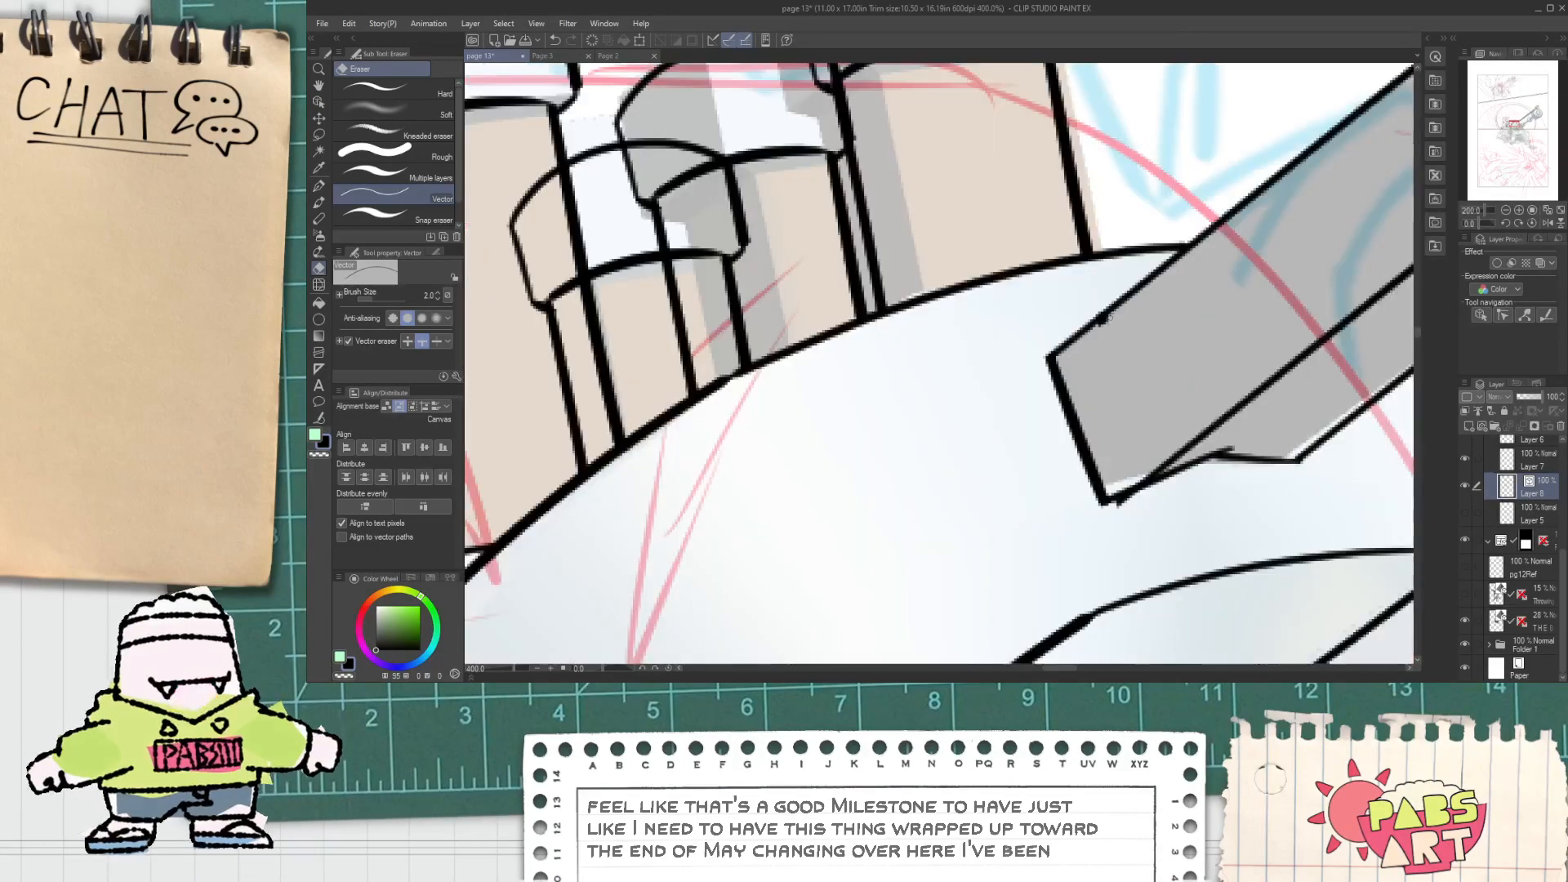
key(o)
click(1100, 327)
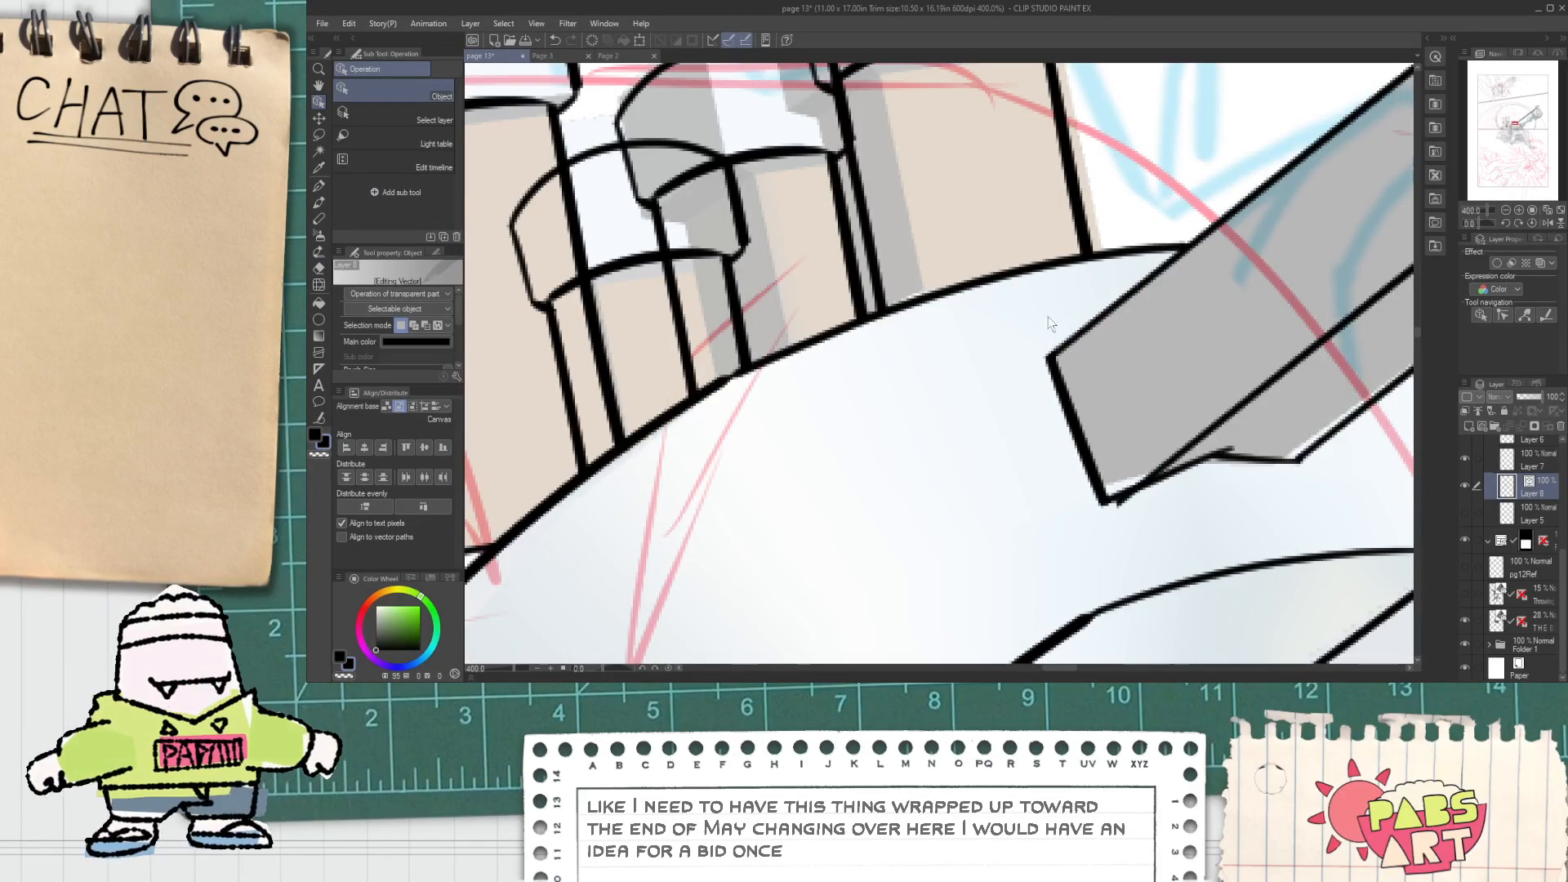
Step: Erase the smaller columns' outlines wherever they overlap the columns in front, so they sit behind them
scroll(894, 258, down, 2)
key(e)
mouse_move(764, 205)
mouse_down()
mouse_move(911, 319)
mouse_move(893, 356)
mouse_up()
scroll(878, 264, up, 2)
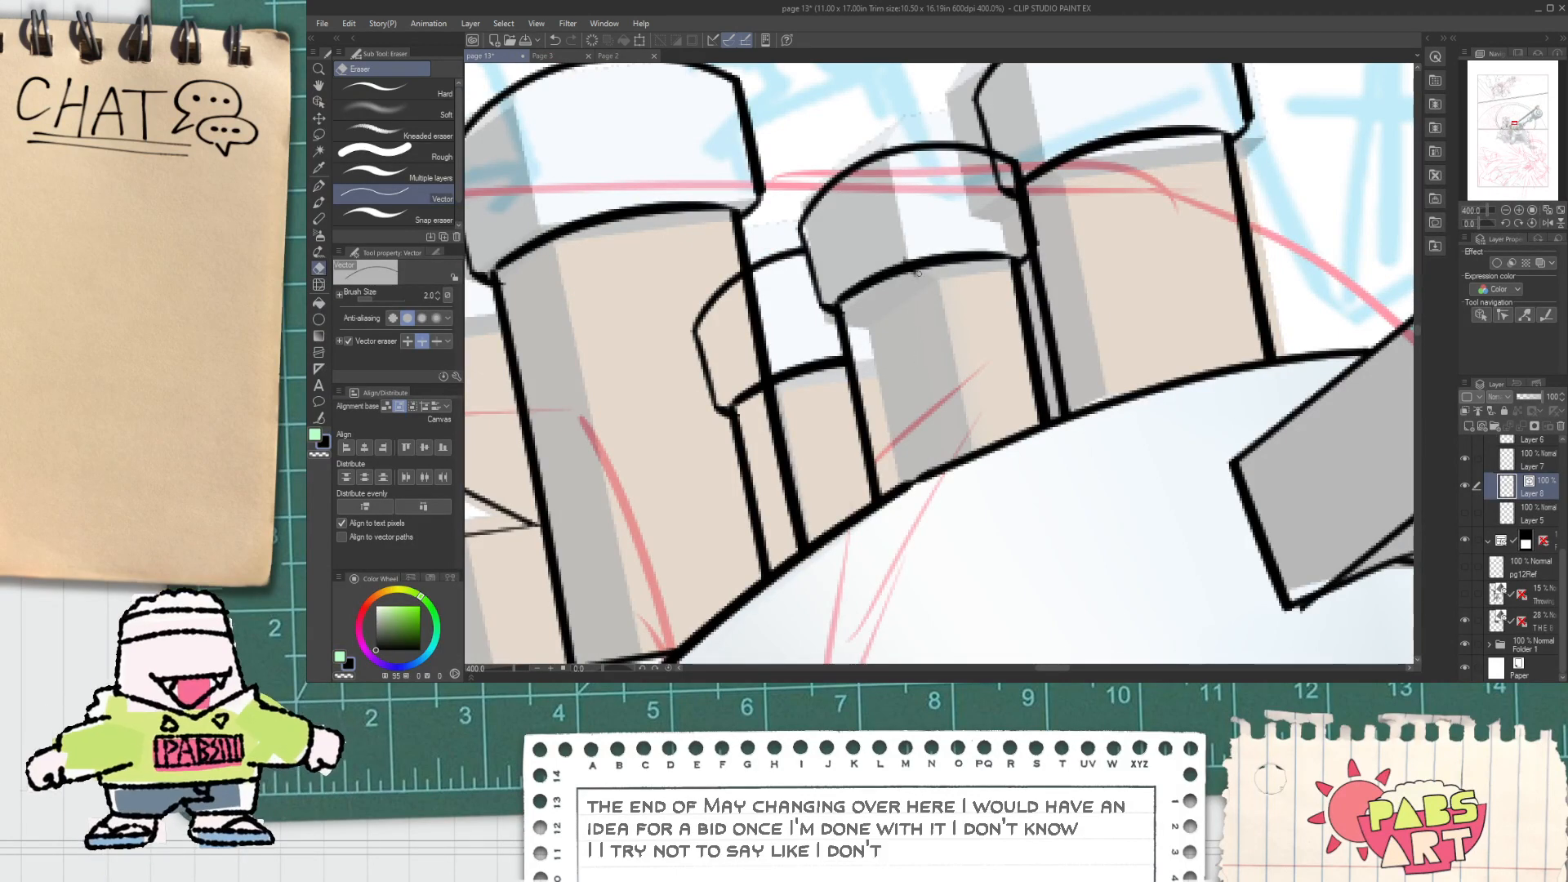
drag(717, 295, 725, 438)
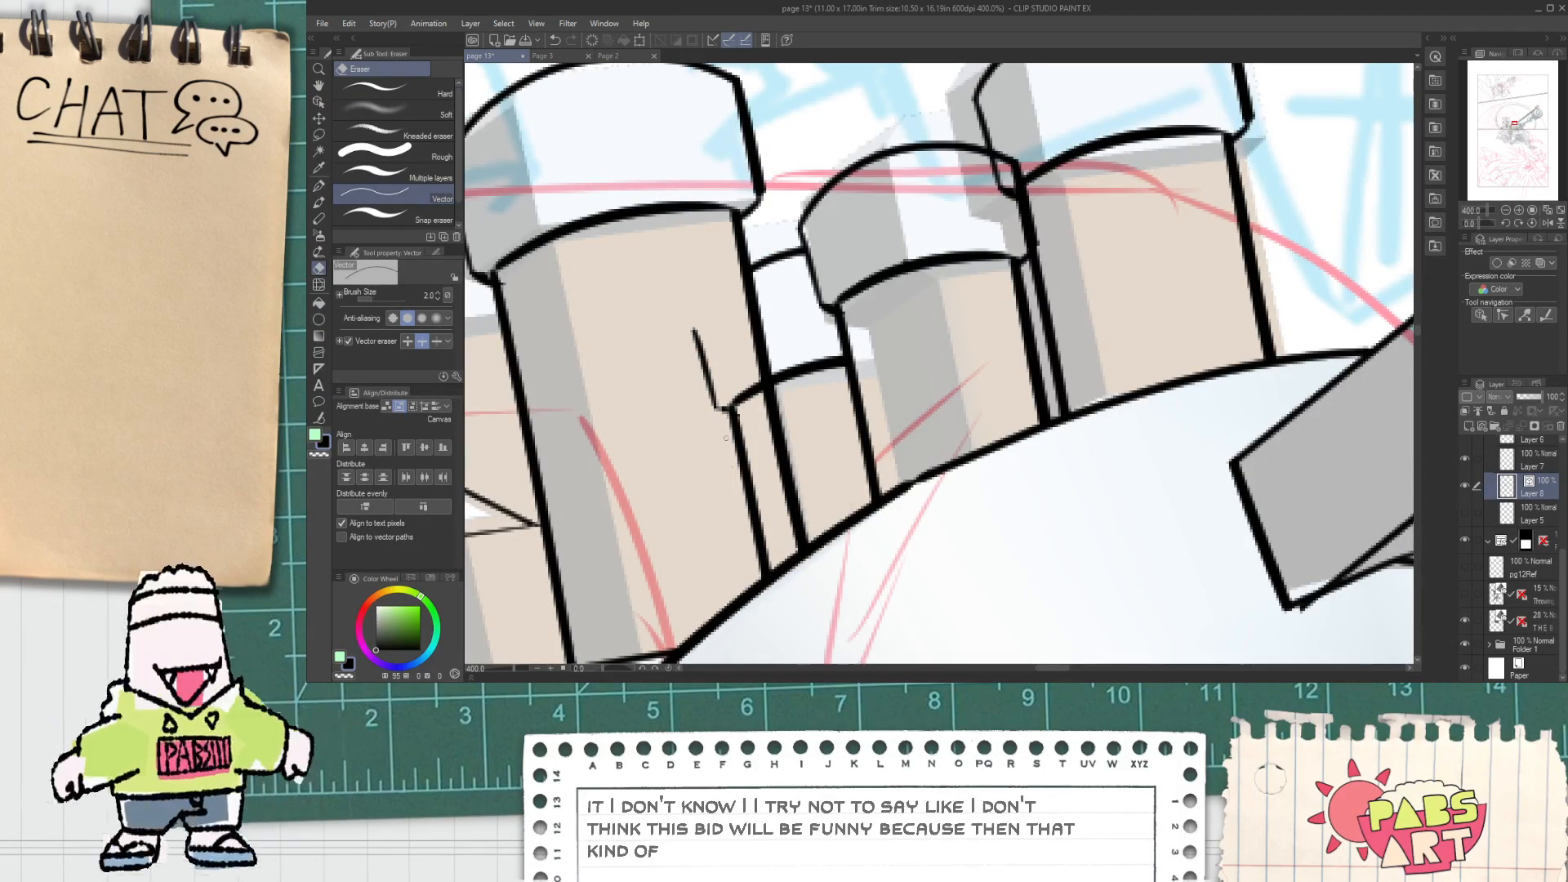
drag(718, 373, 734, 410)
drag(700, 350, 713, 395)
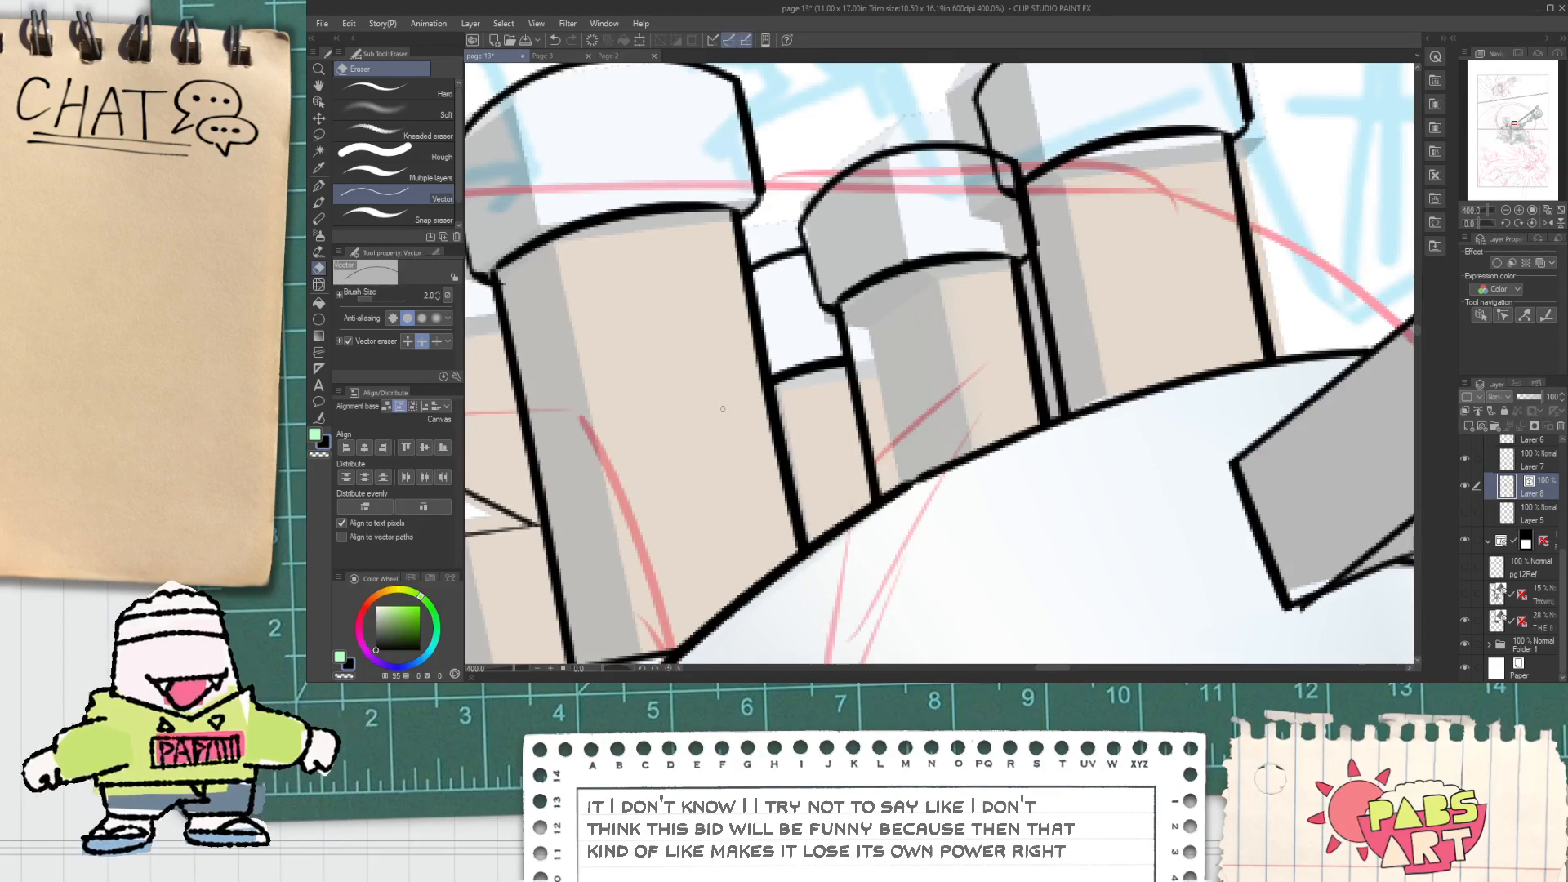
scroll(831, 245, down, 1)
scroll(919, 212, up, 2)
mouse_move(908, 228)
mouse_down()
mouse_move(896, 202)
mouse_move(929, 237)
mouse_up()
scroll(919, 235, down, 3)
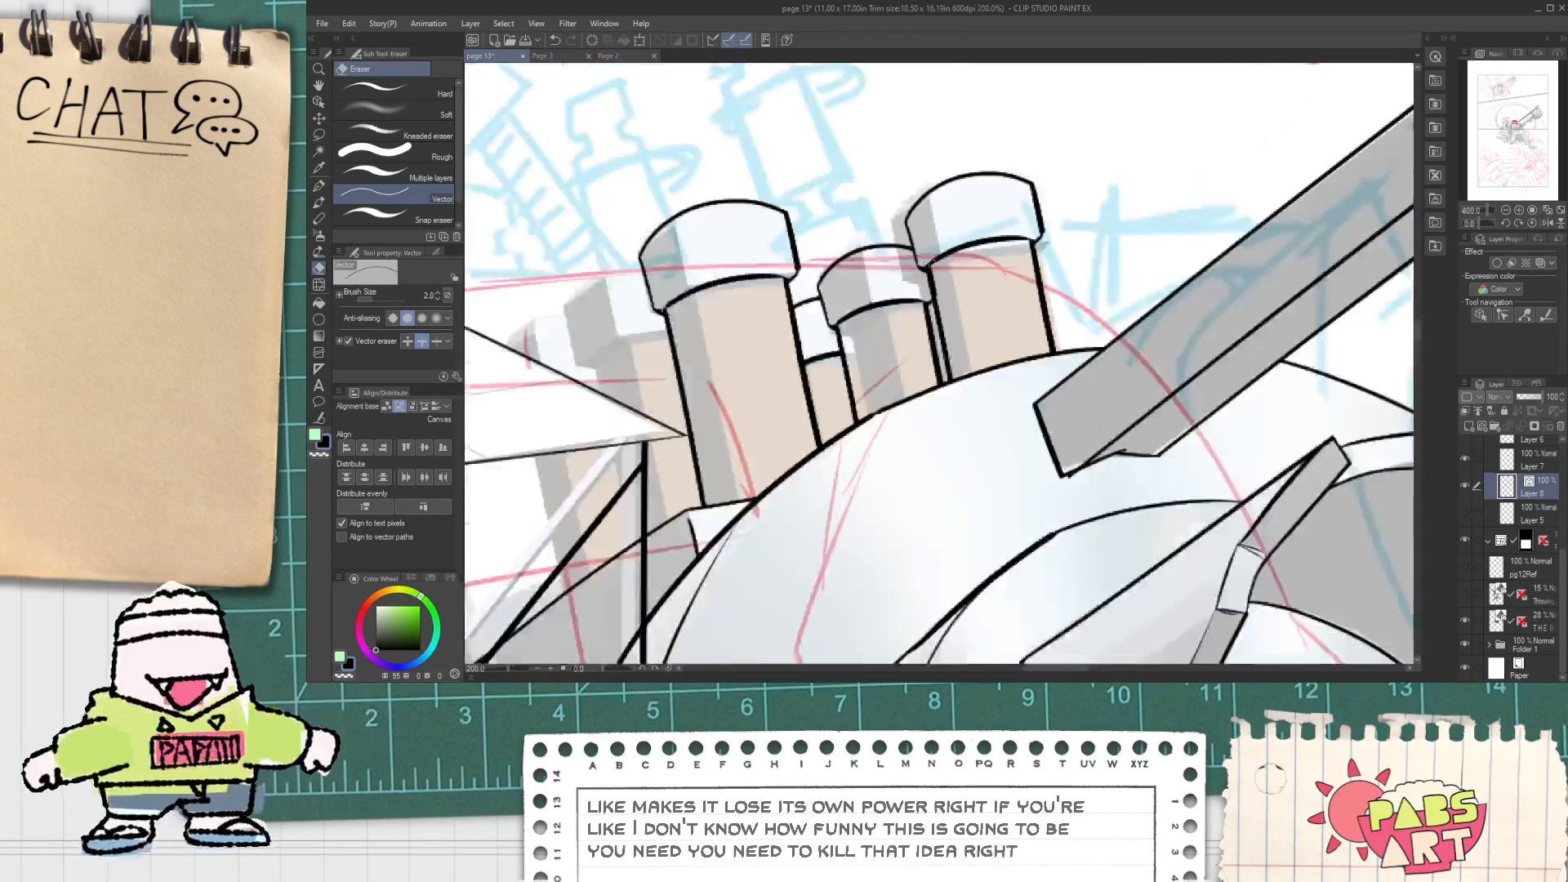
Step: Place two smaller copies of the large front column over the reference columns by the platform's tip, and deselect
key(space)
drag(892, 340, 996, 325)
key(o)
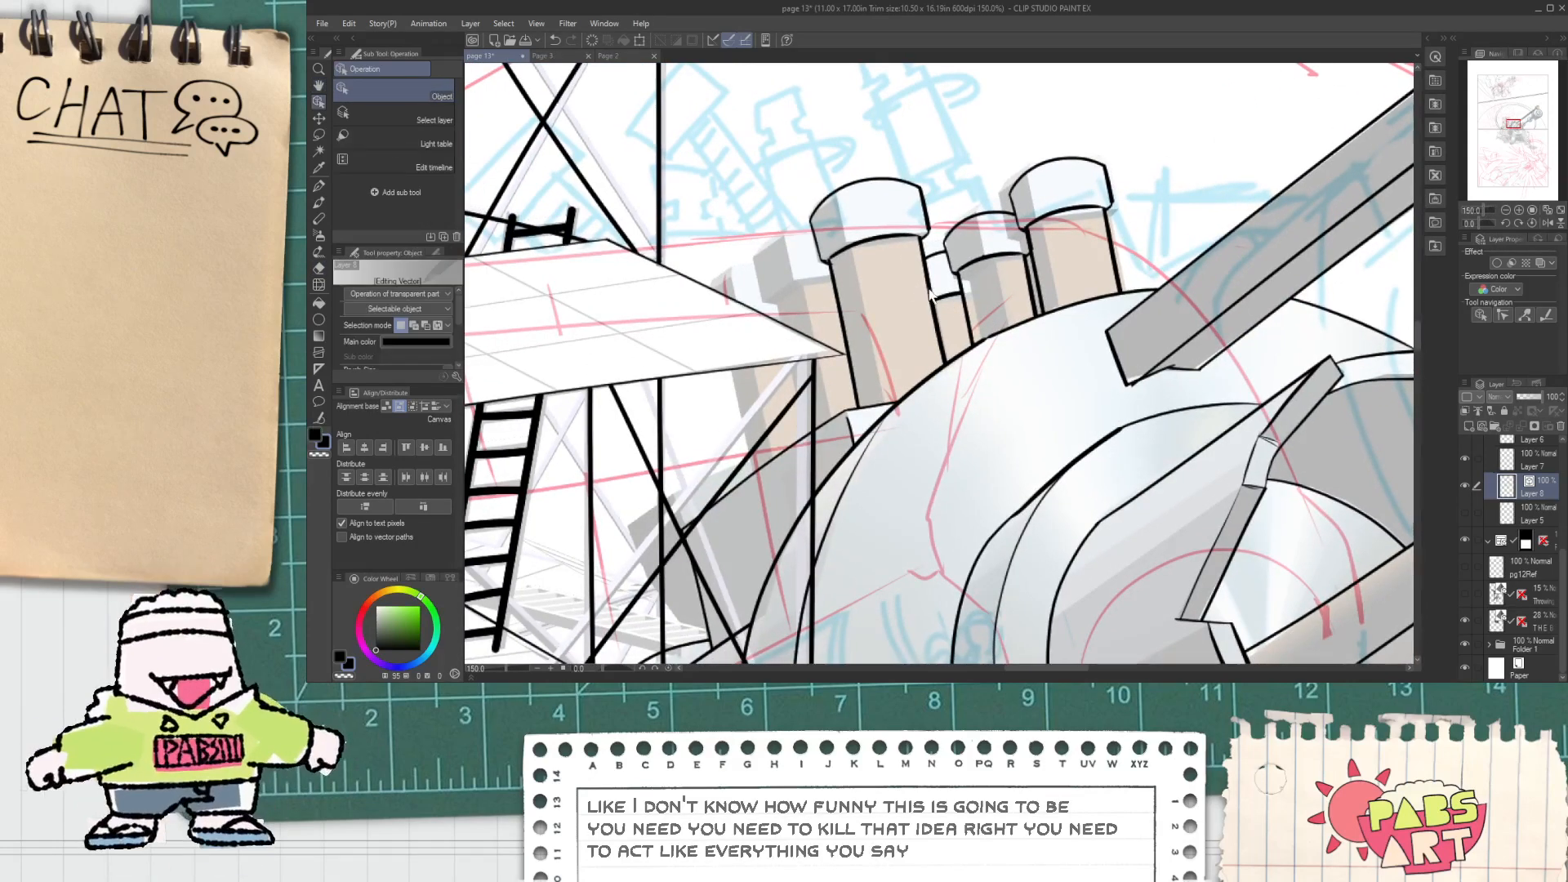
click(929, 283)
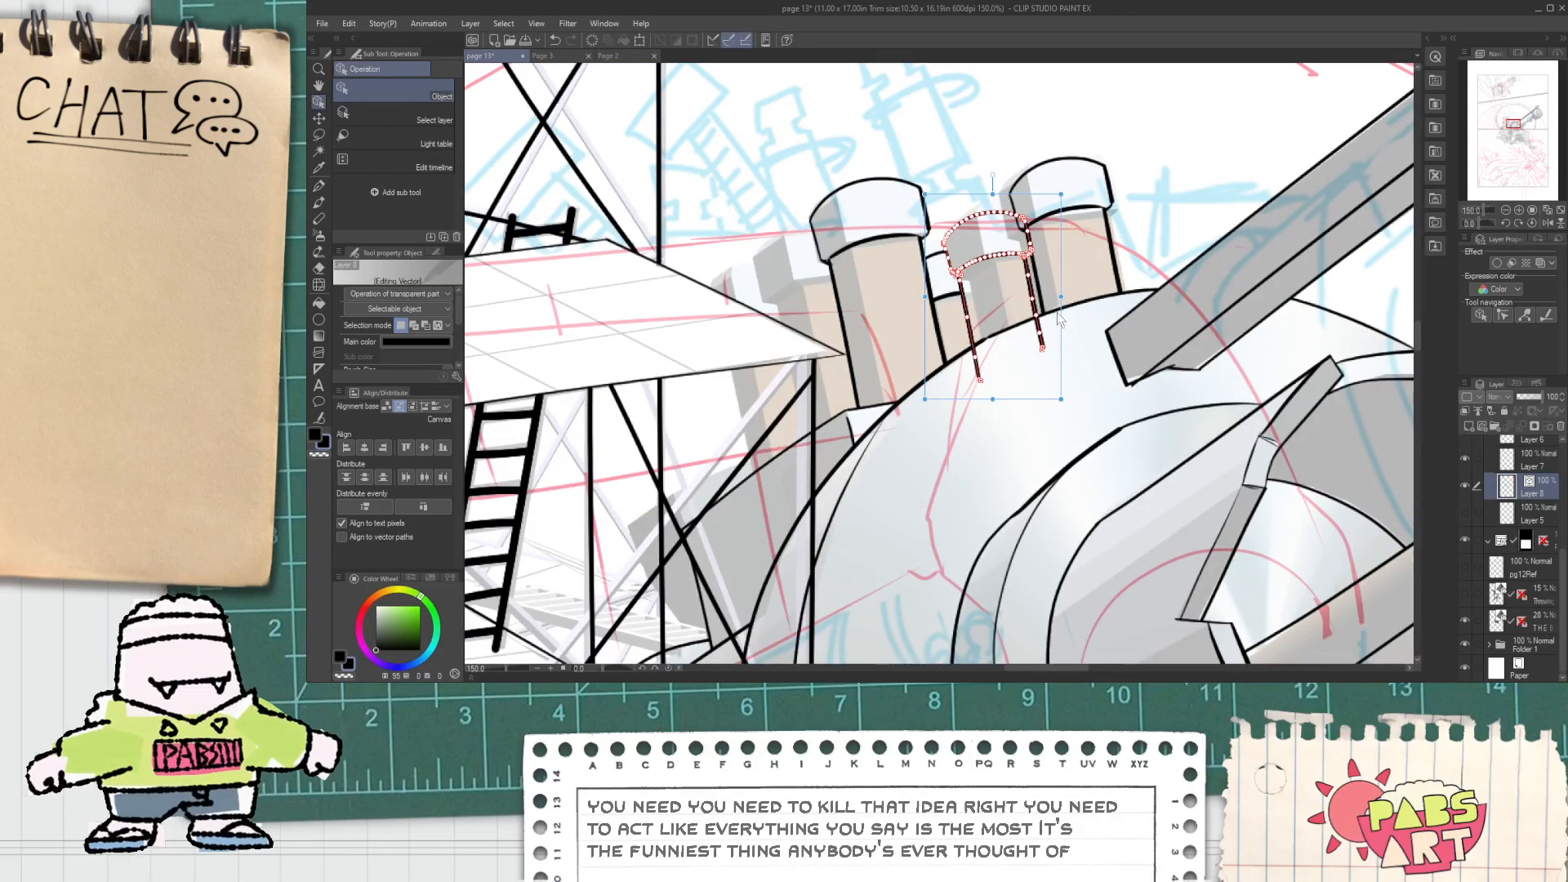
drag(1051, 308, 903, 260)
key(Delete)
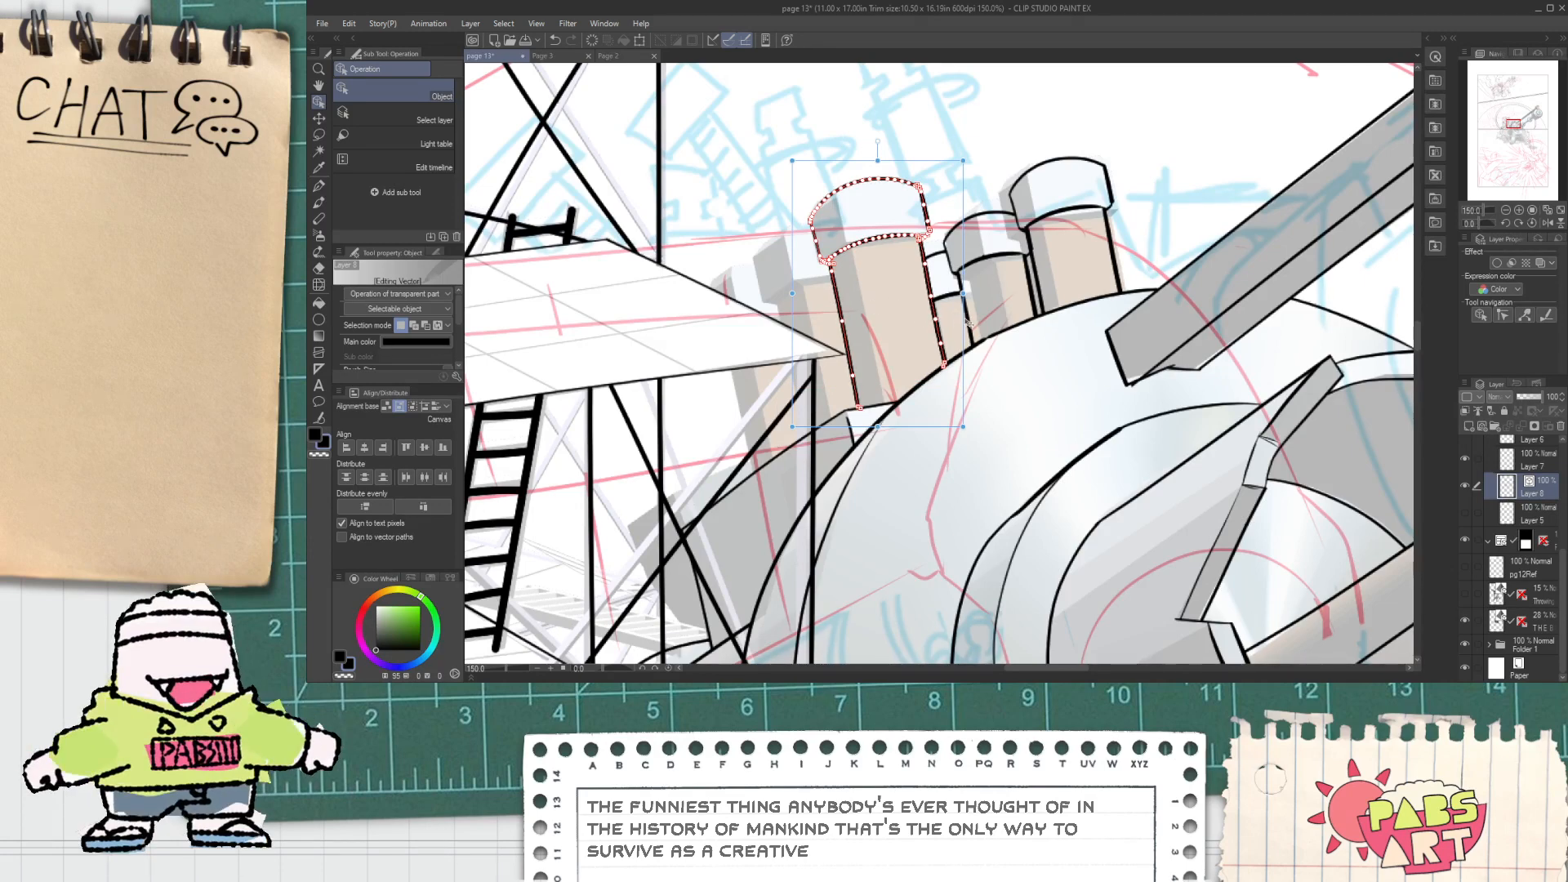
drag(970, 318, 894, 373)
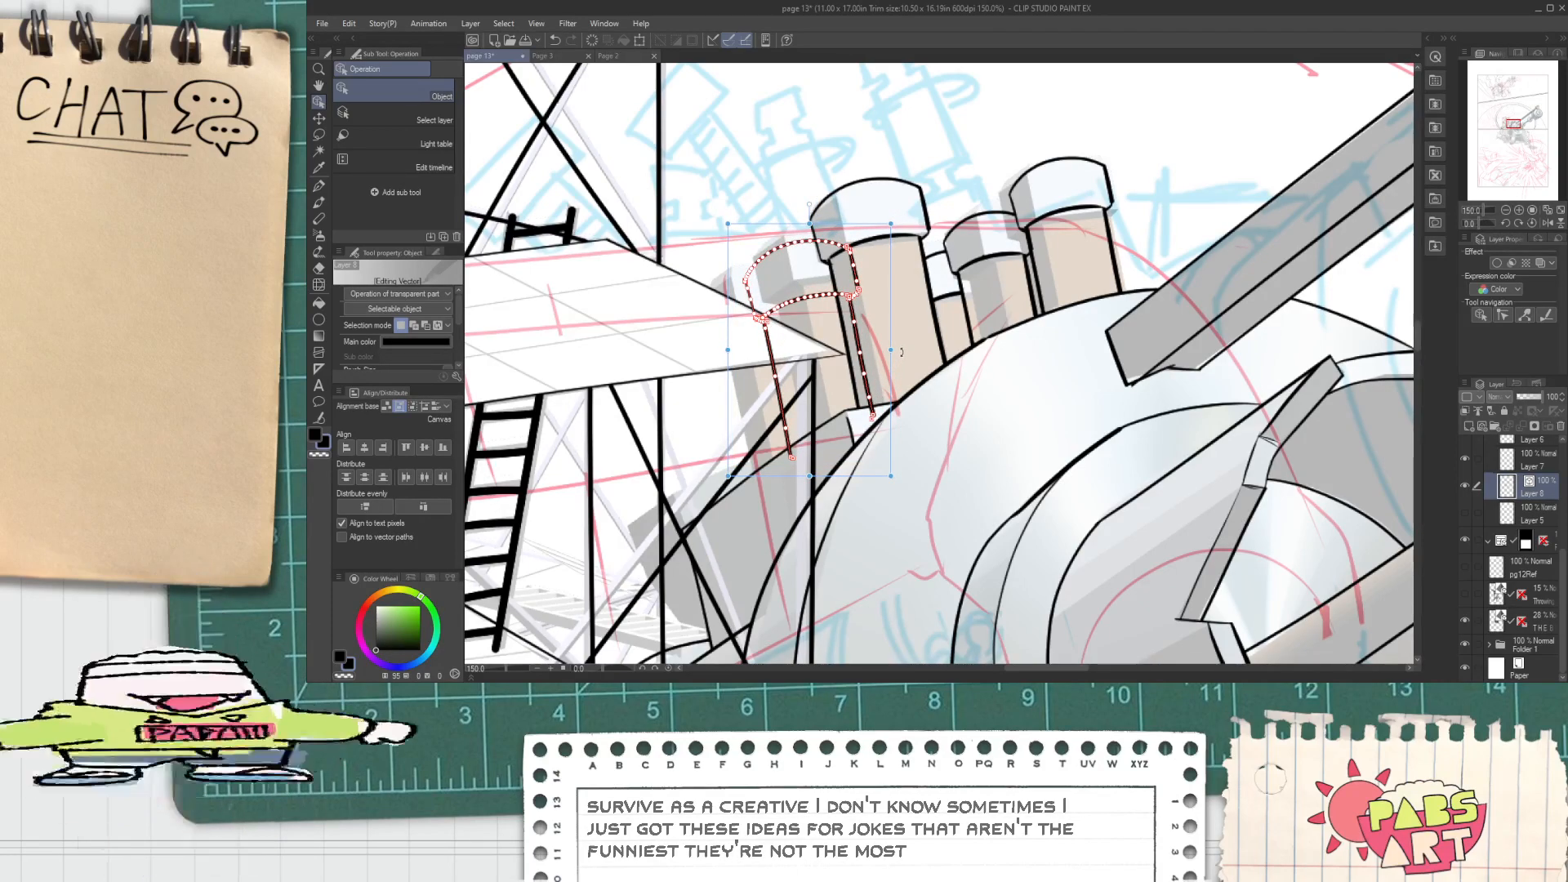
drag(892, 346, 843, 384)
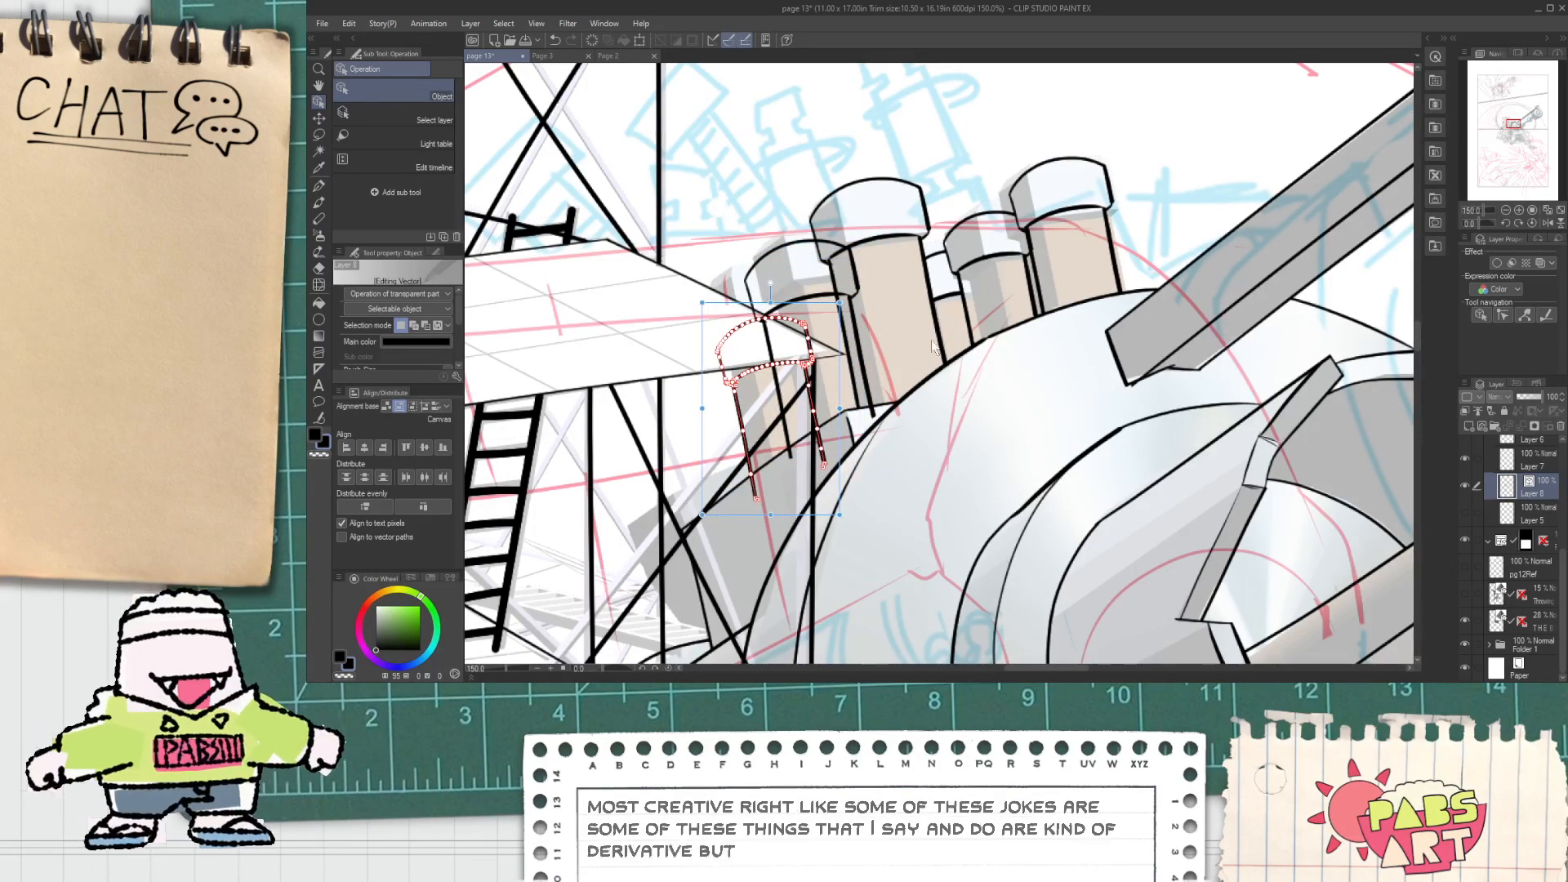
click(1017, 427)
Step: Erase the parts of the two new columns' lines that cross the scaffold platform and the machine's base
key(space)
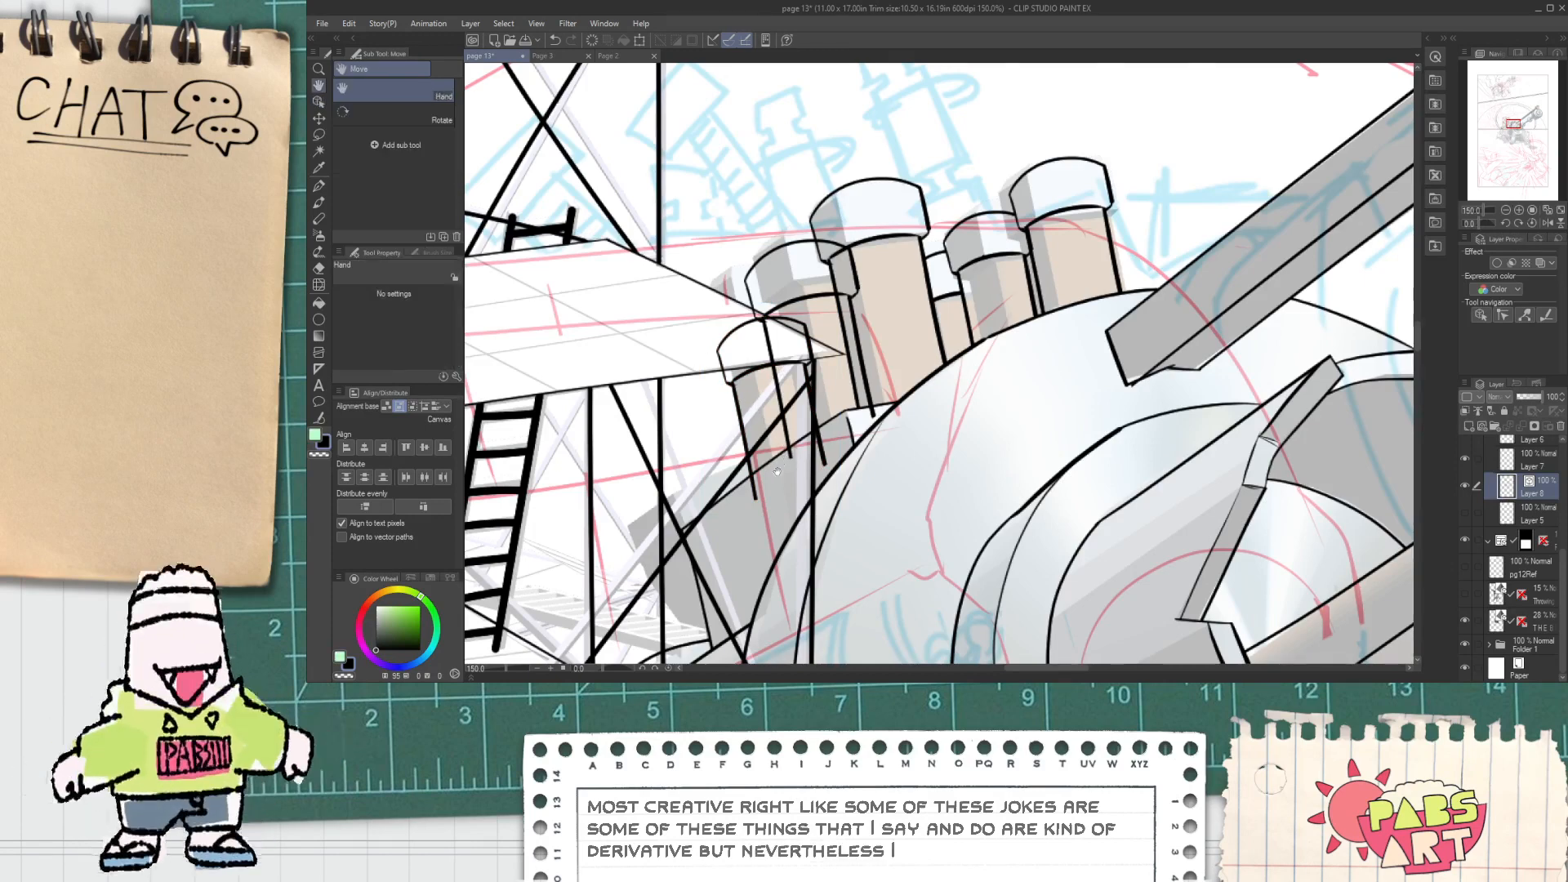
scroll(773, 480, up, 1)
key(e)
scroll(746, 494, up, 2)
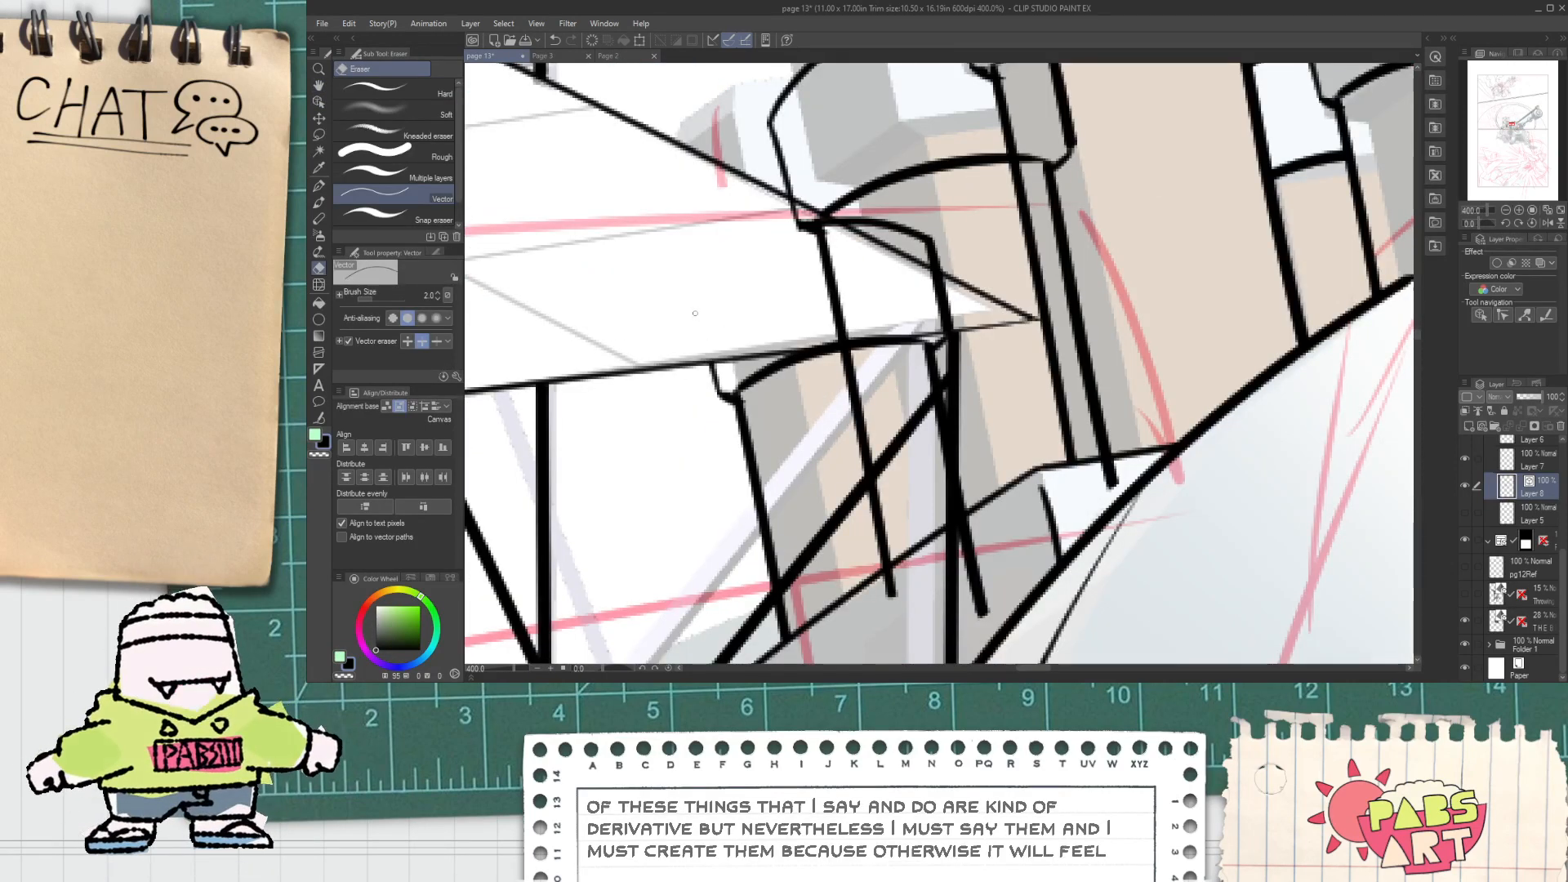
scroll(731, 361, down, 2)
scroll(817, 476, up, 2)
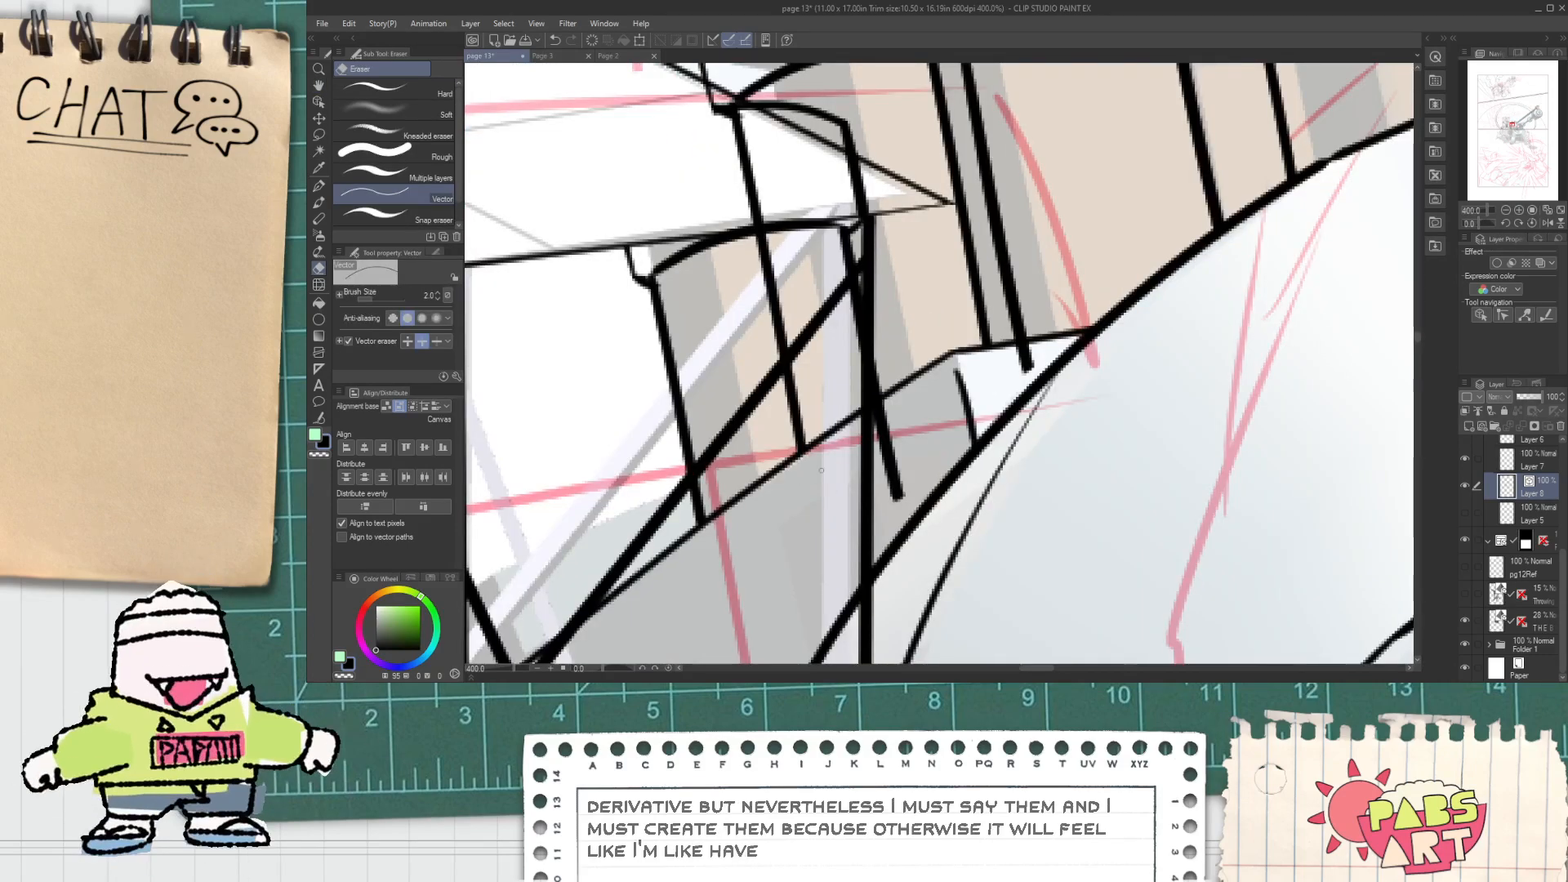
scroll(825, 470, down, 2)
scroll(760, 305, up, 2)
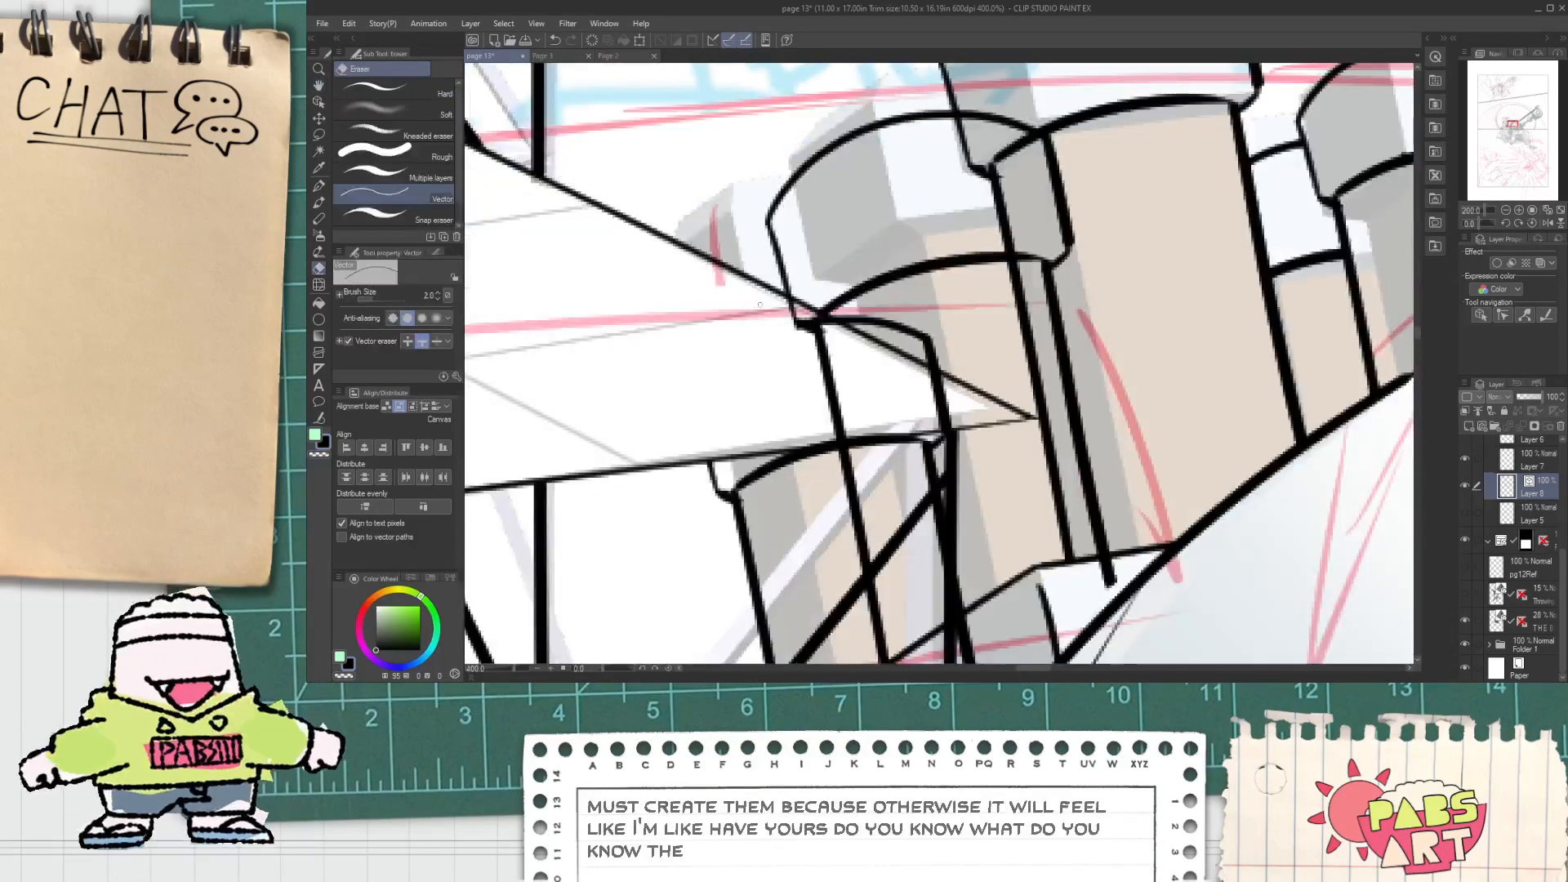
click(812, 325)
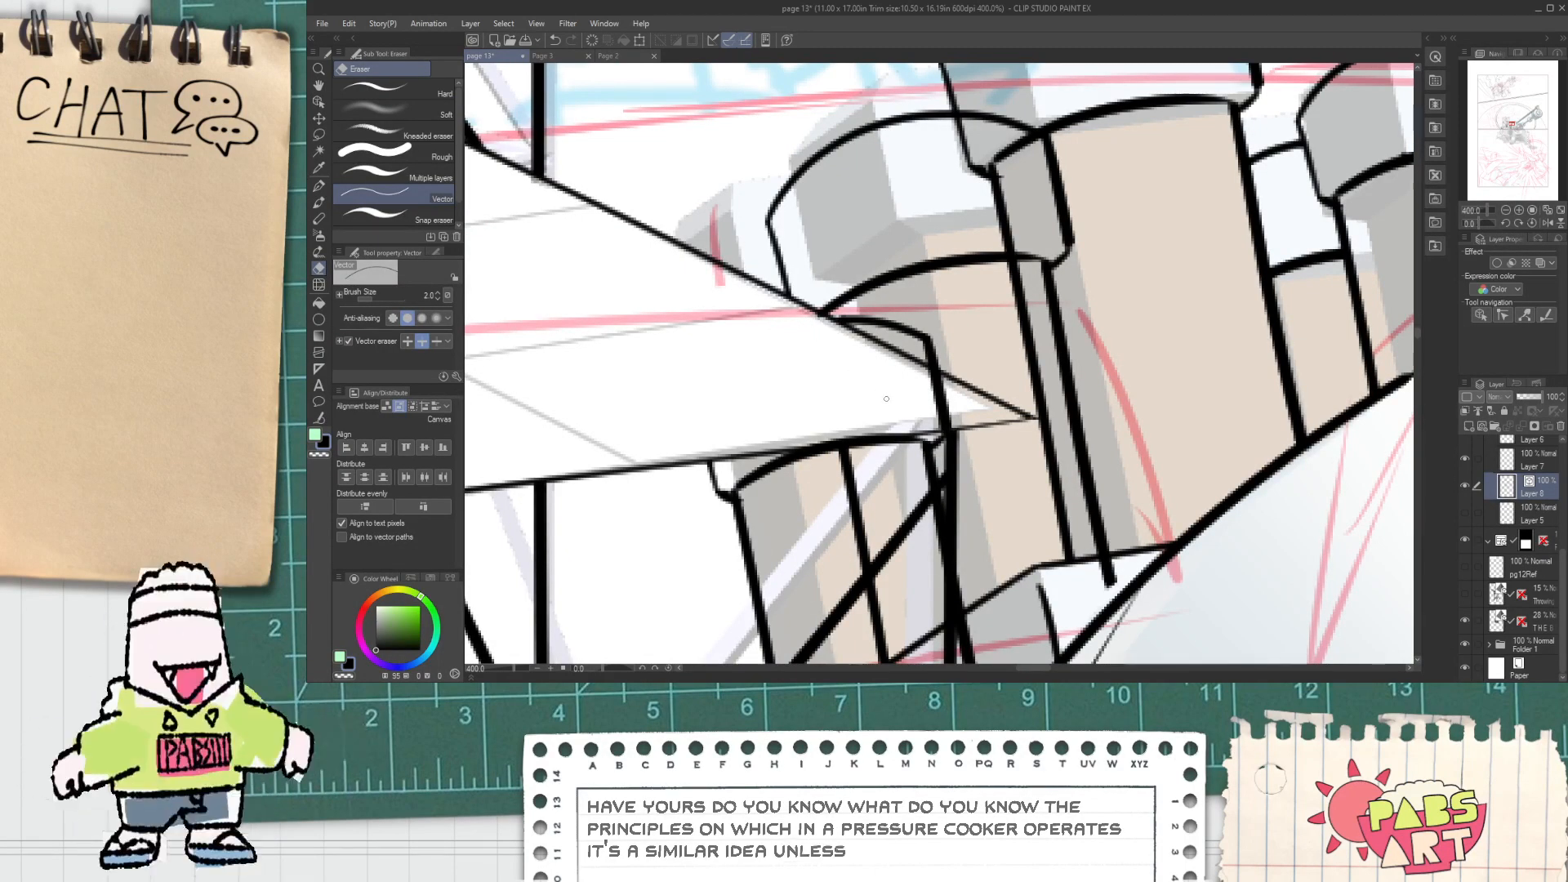
Step: Erase the lower column's leftover cap pieces around the platform's tip, and delete its right shaft line beside the scaffold post
scroll(886, 399, down, 2)
scroll(873, 416, up, 3)
scroll(872, 402, down, 1)
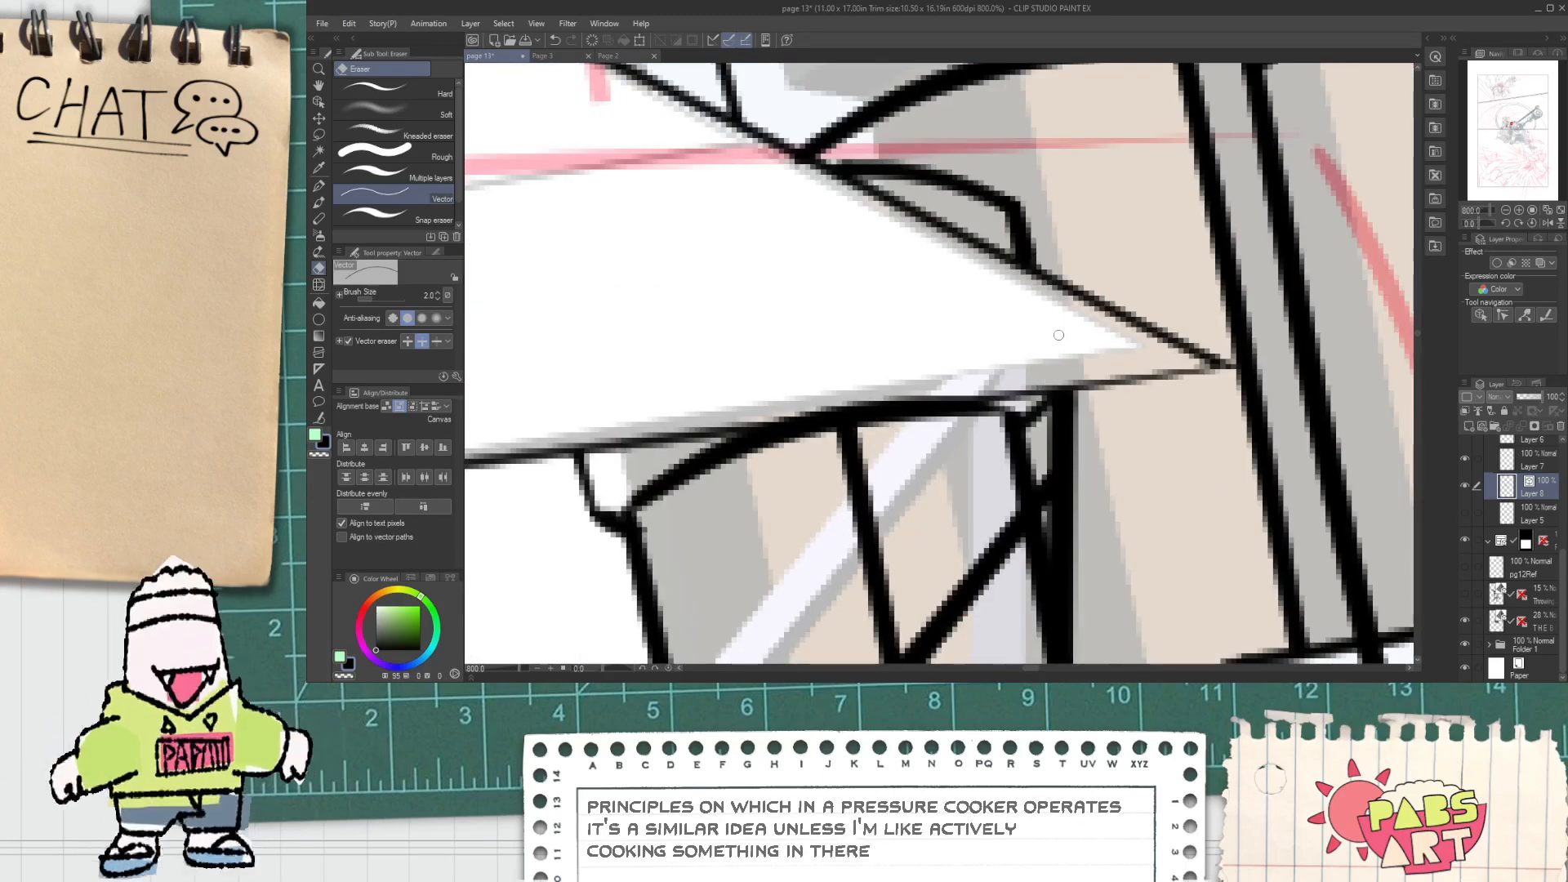
drag(1018, 256, 1036, 277)
mouse_move(1029, 361)
mouse_down()
mouse_move(949, 268)
mouse_move(954, 289)
mouse_up()
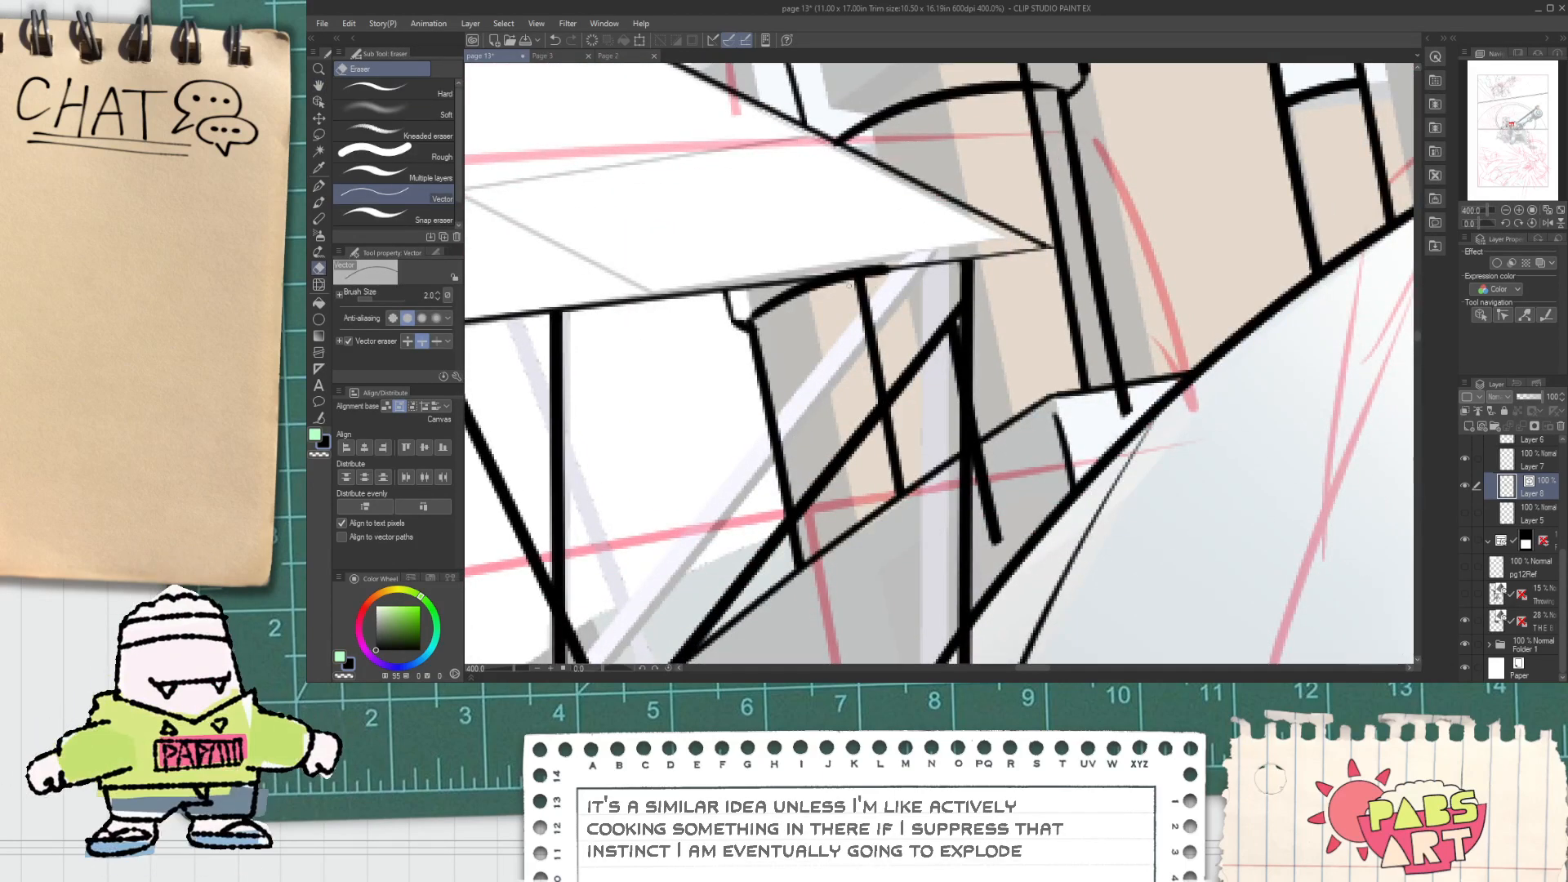
key(o)
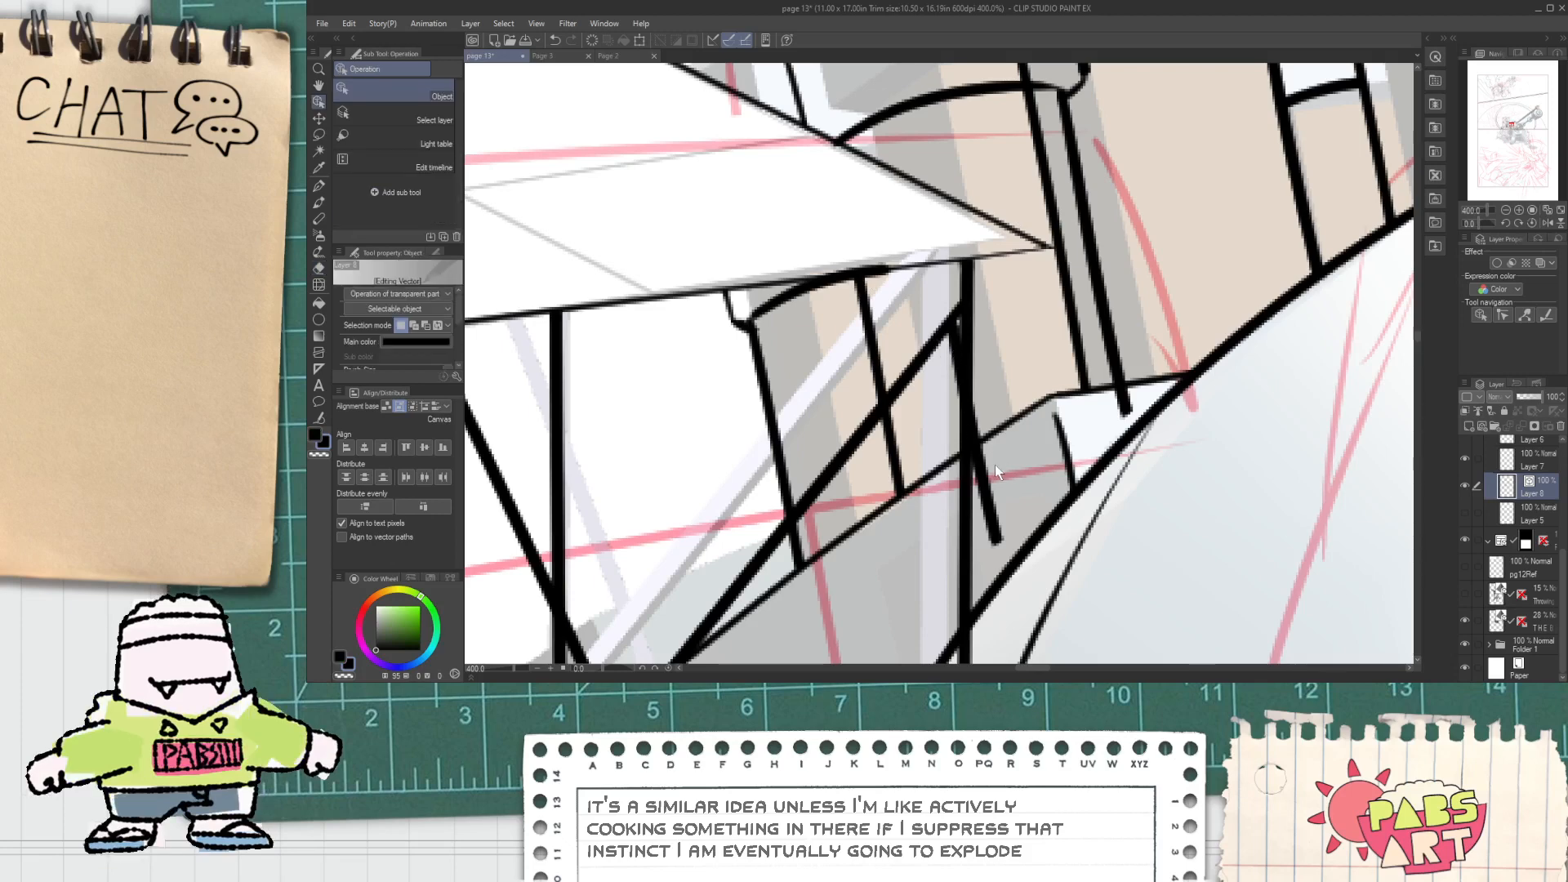
click(988, 469)
key(Delete)
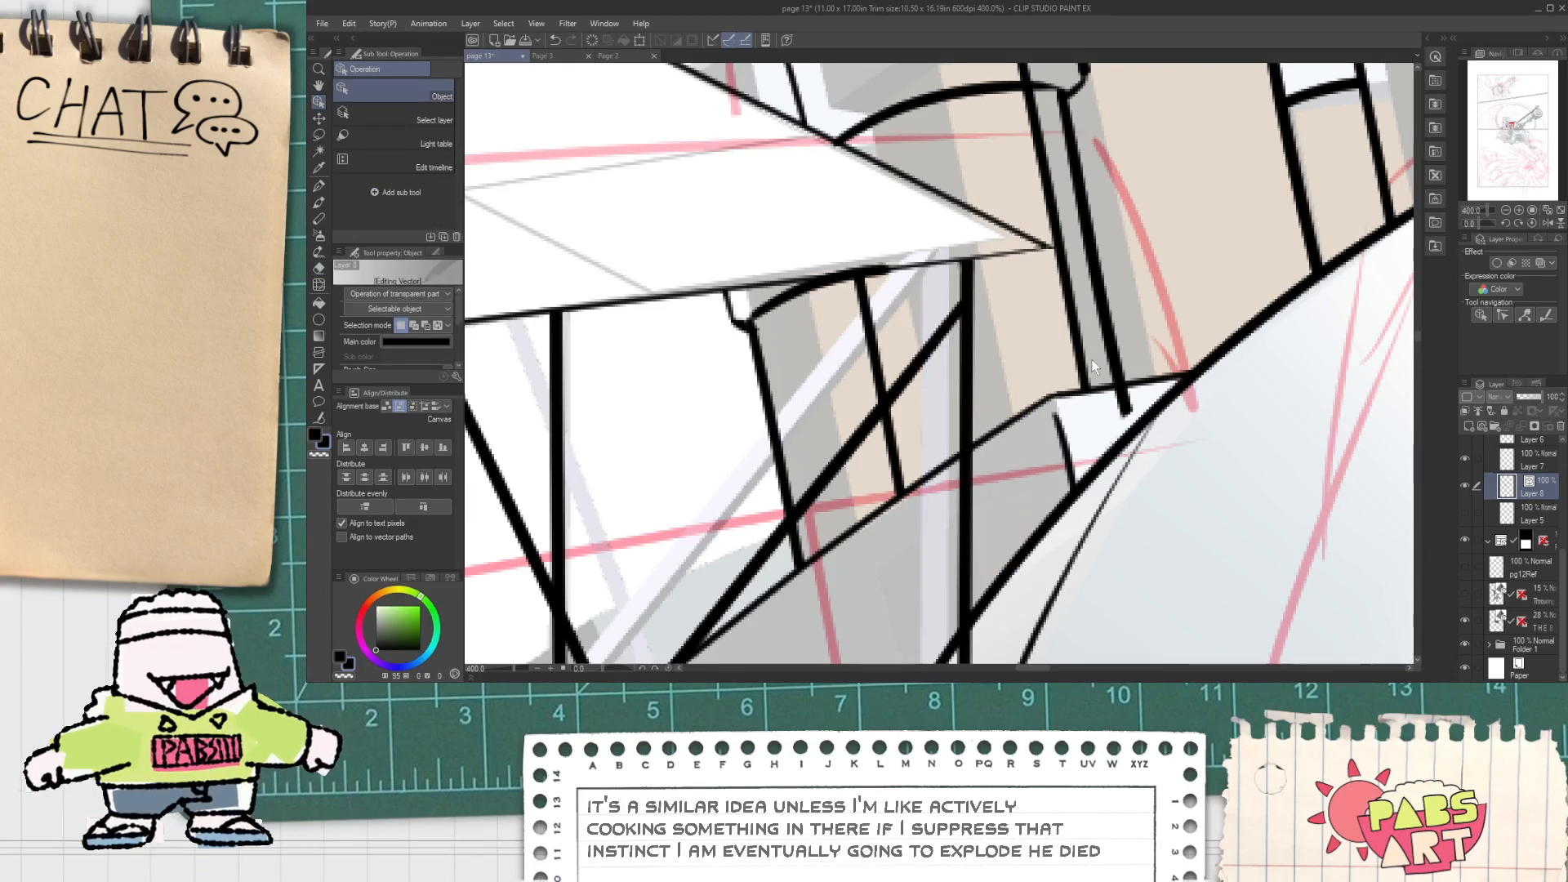
Step: Erase the cap and shaft lines of the column behind the platform tip where they overlap the large front column
scroll(1091, 364, down, 1)
drag(1091, 365, 1021, 392)
key(e)
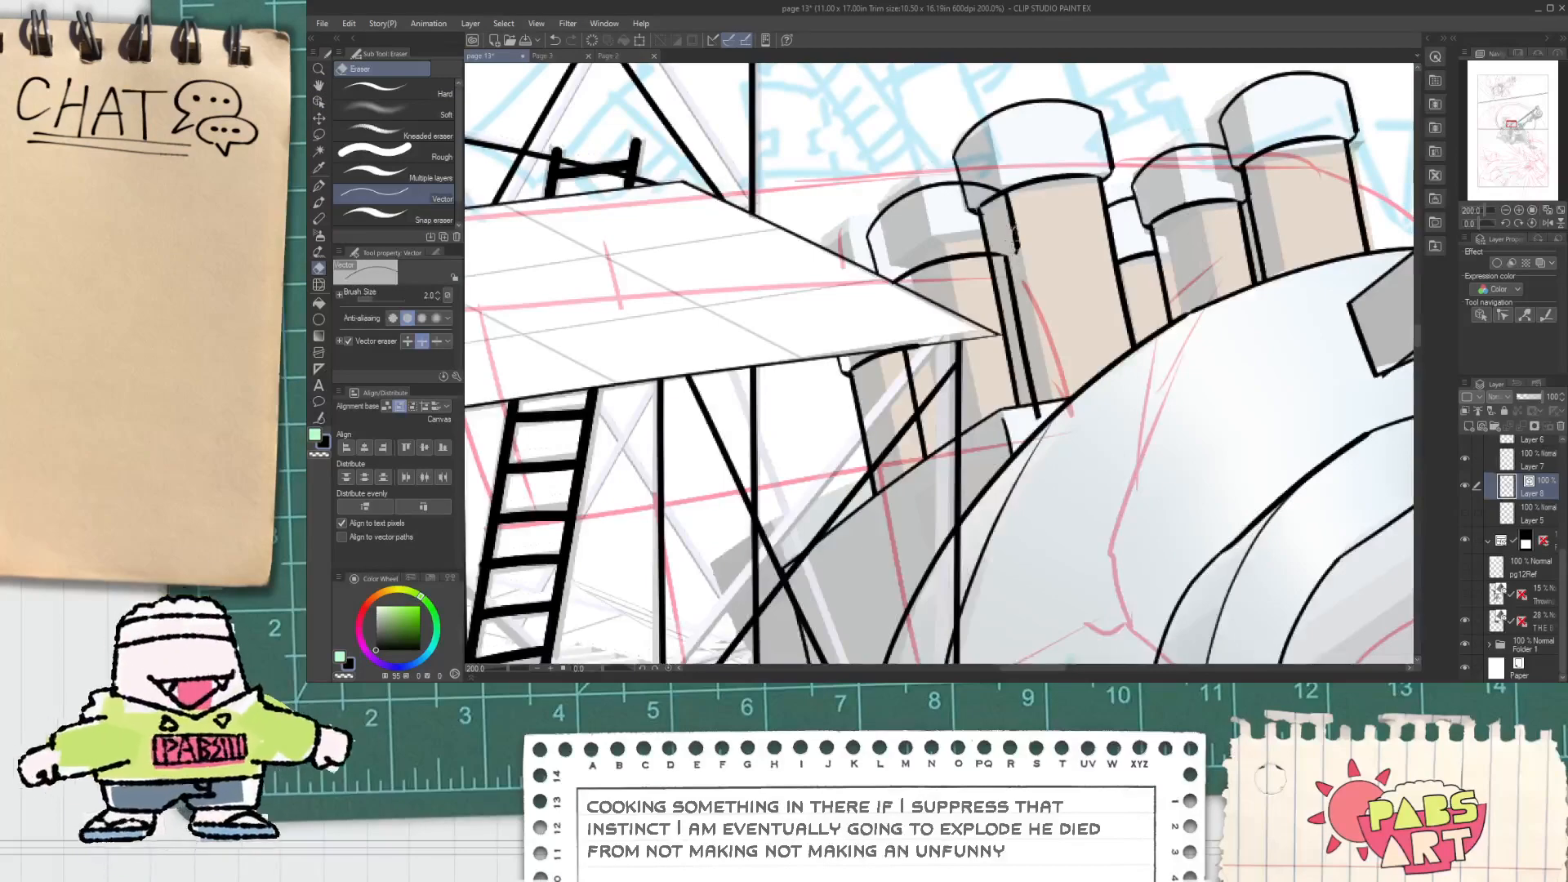
drag(1013, 237, 999, 258)
scroll(1019, 254, up, 2)
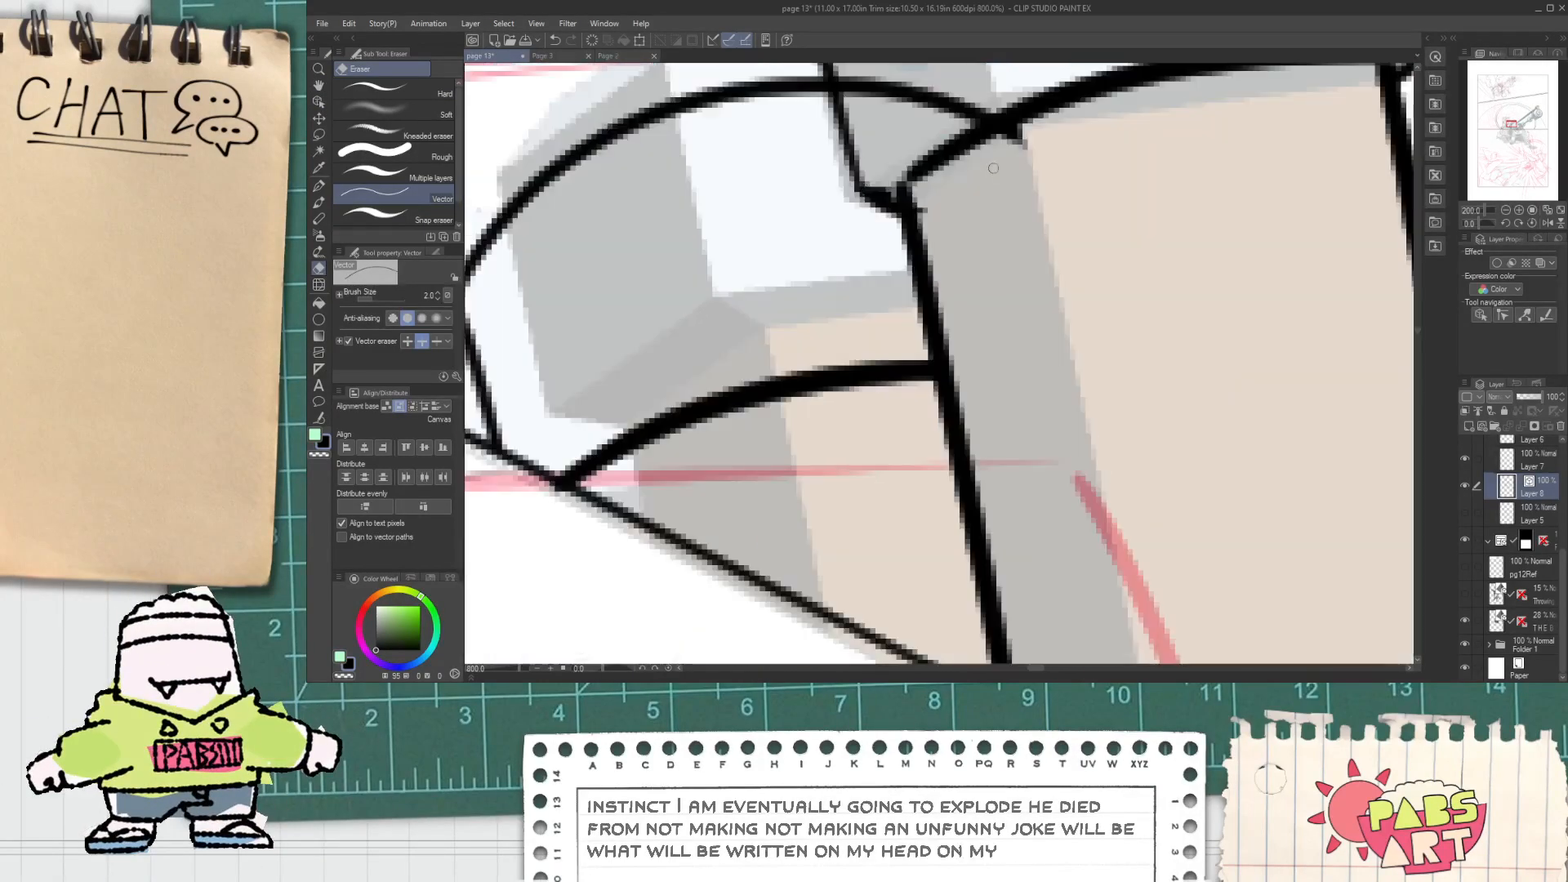
drag(882, 190, 890, 208)
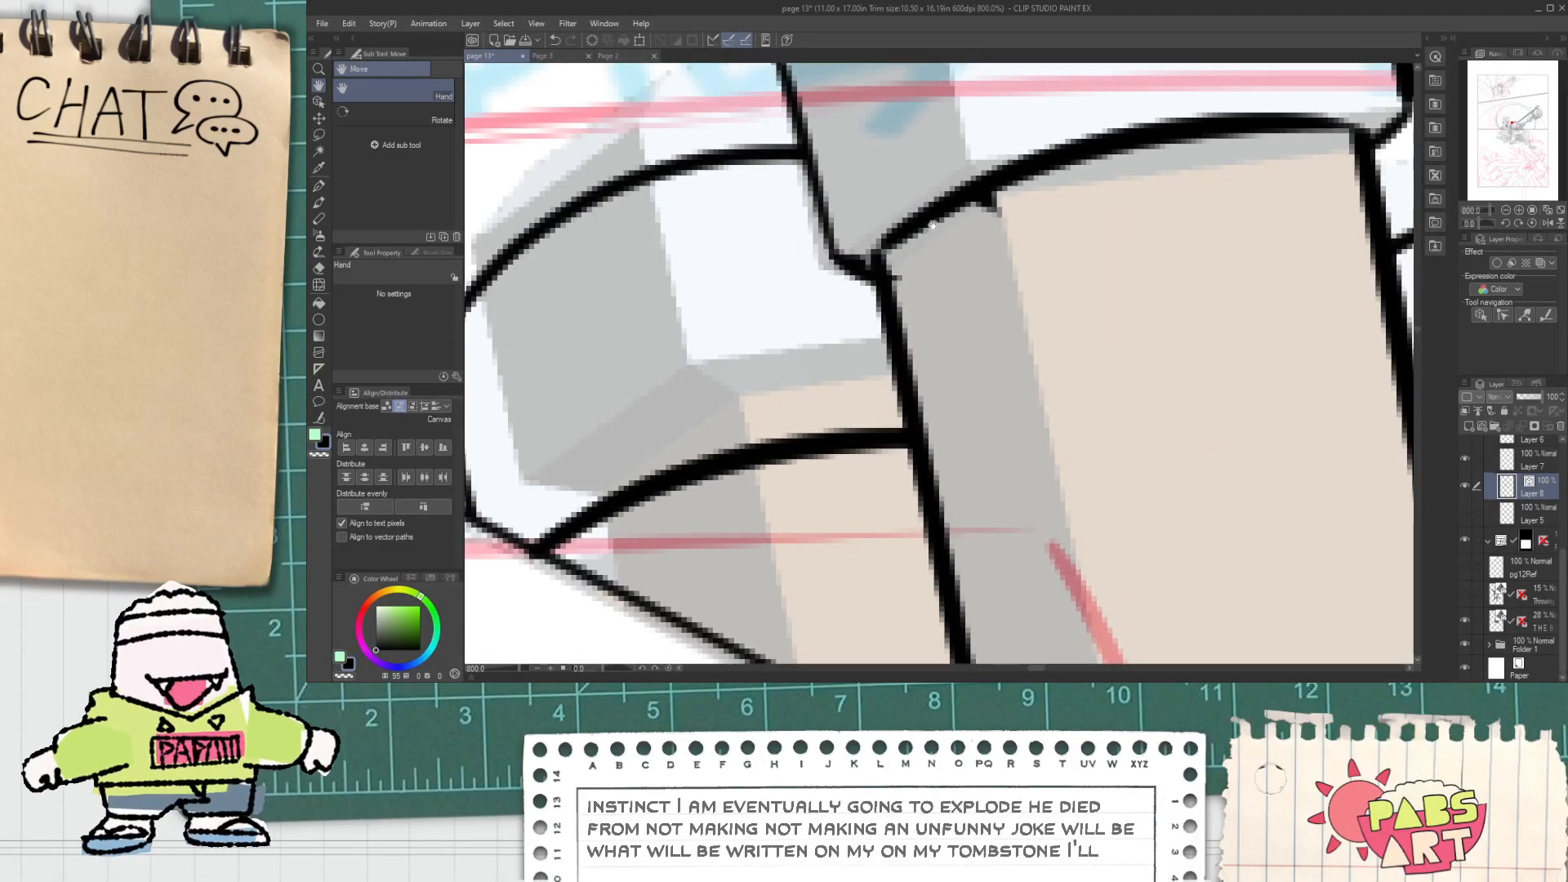
Step: Delete the leftover line bits beneath the front column's cap and trim the overshoot at the cap's lower-left corner
key(o)
click(985, 222)
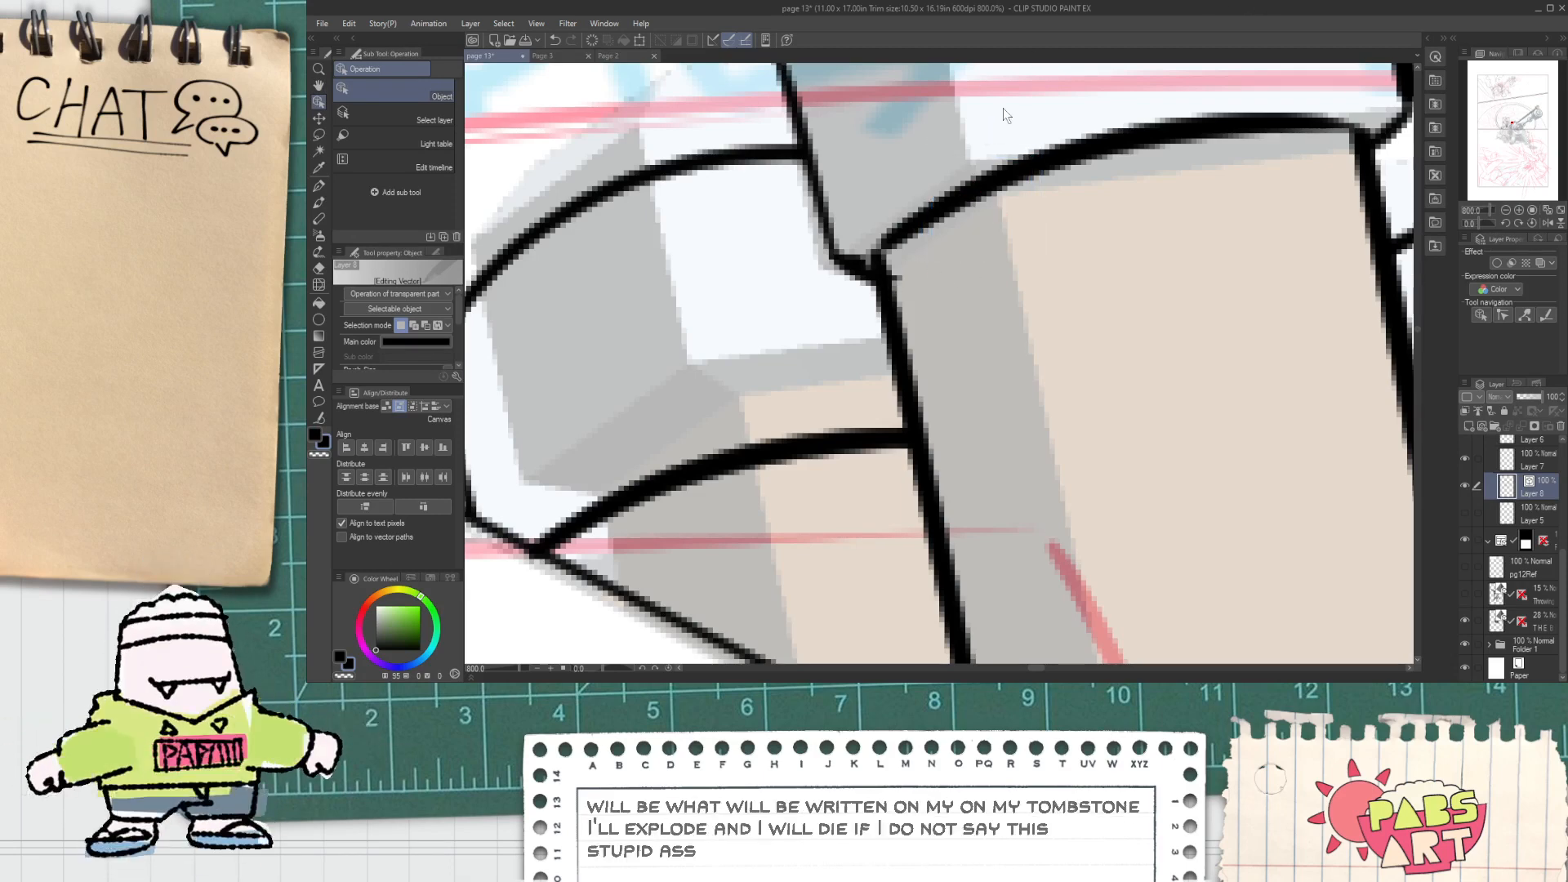
click(865, 270)
click(865, 261)
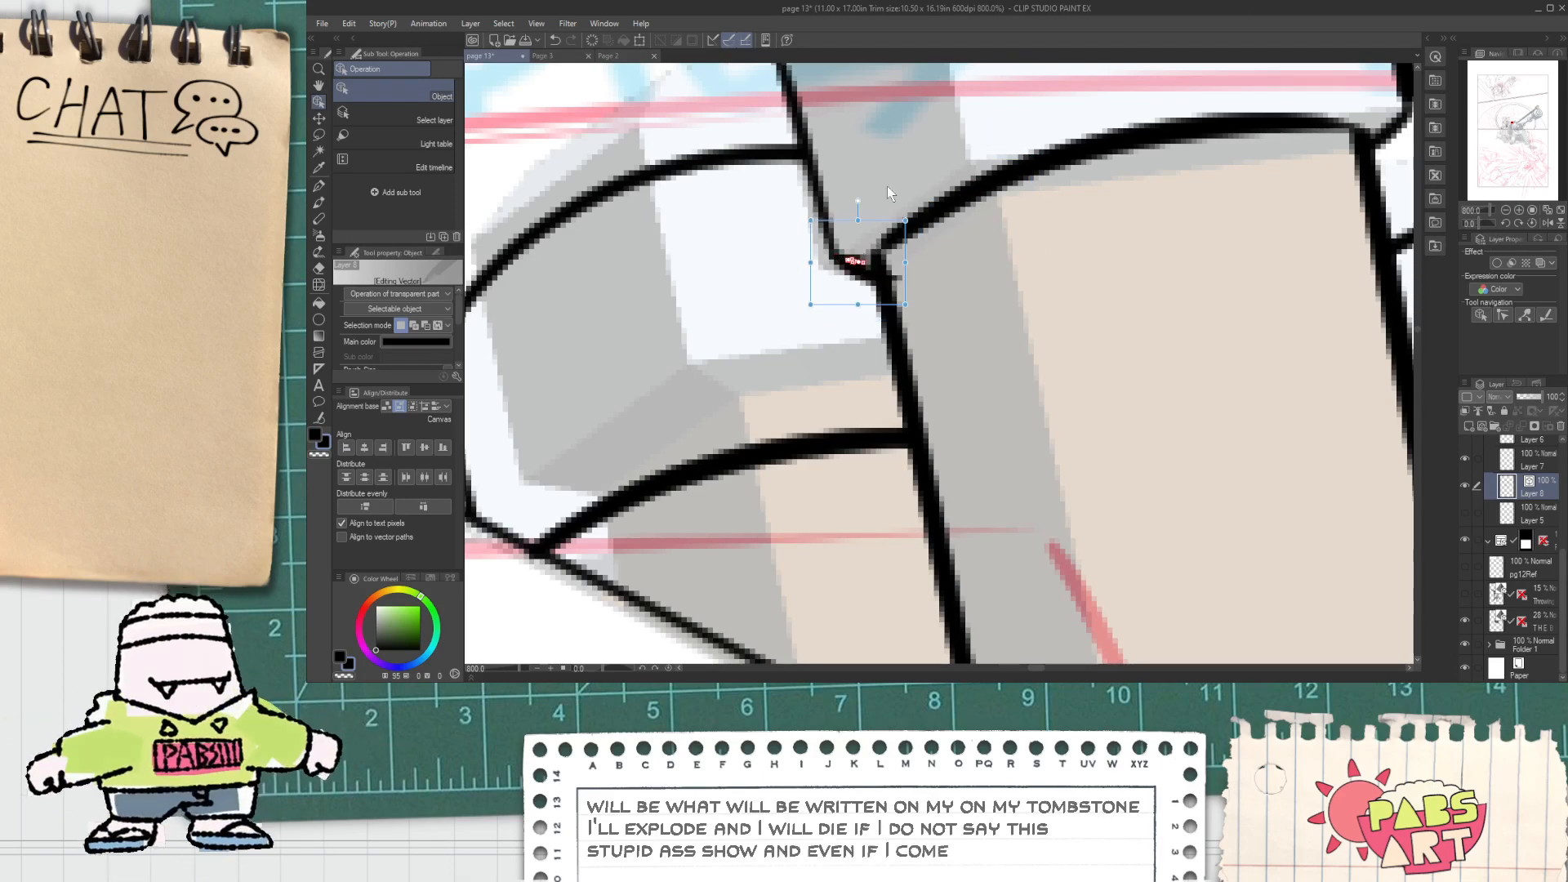
key(Delete)
key(e)
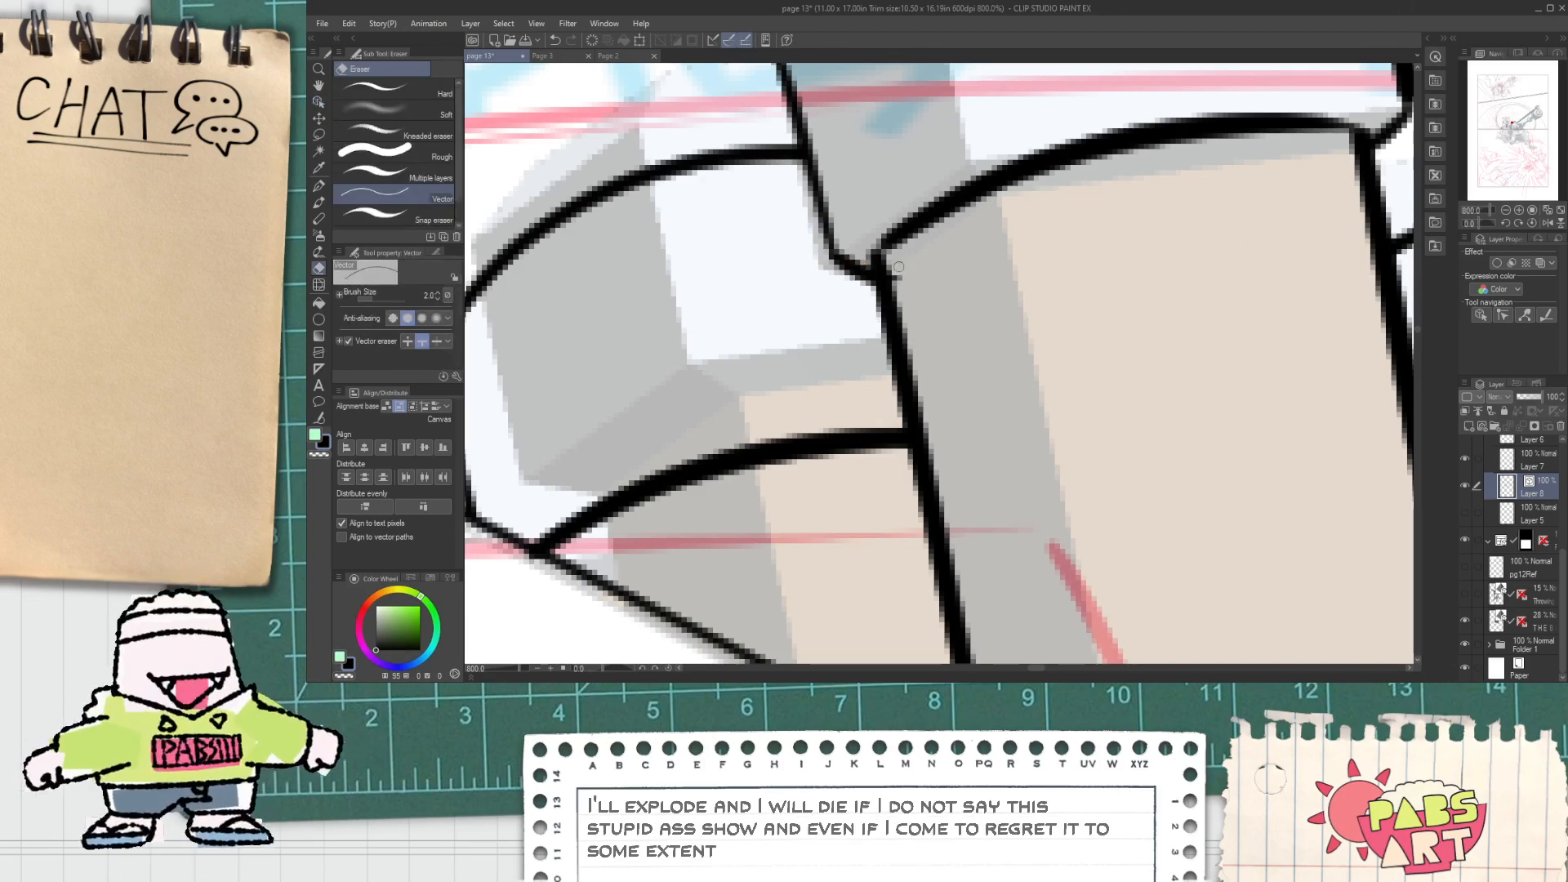
click(899, 276)
Step: Delete the leftover shaft stub inside the small white wedge below the front column
scroll(908, 286, down, 2)
scroll(924, 300, down, 2)
key(space)
scroll(967, 510, up, 4)
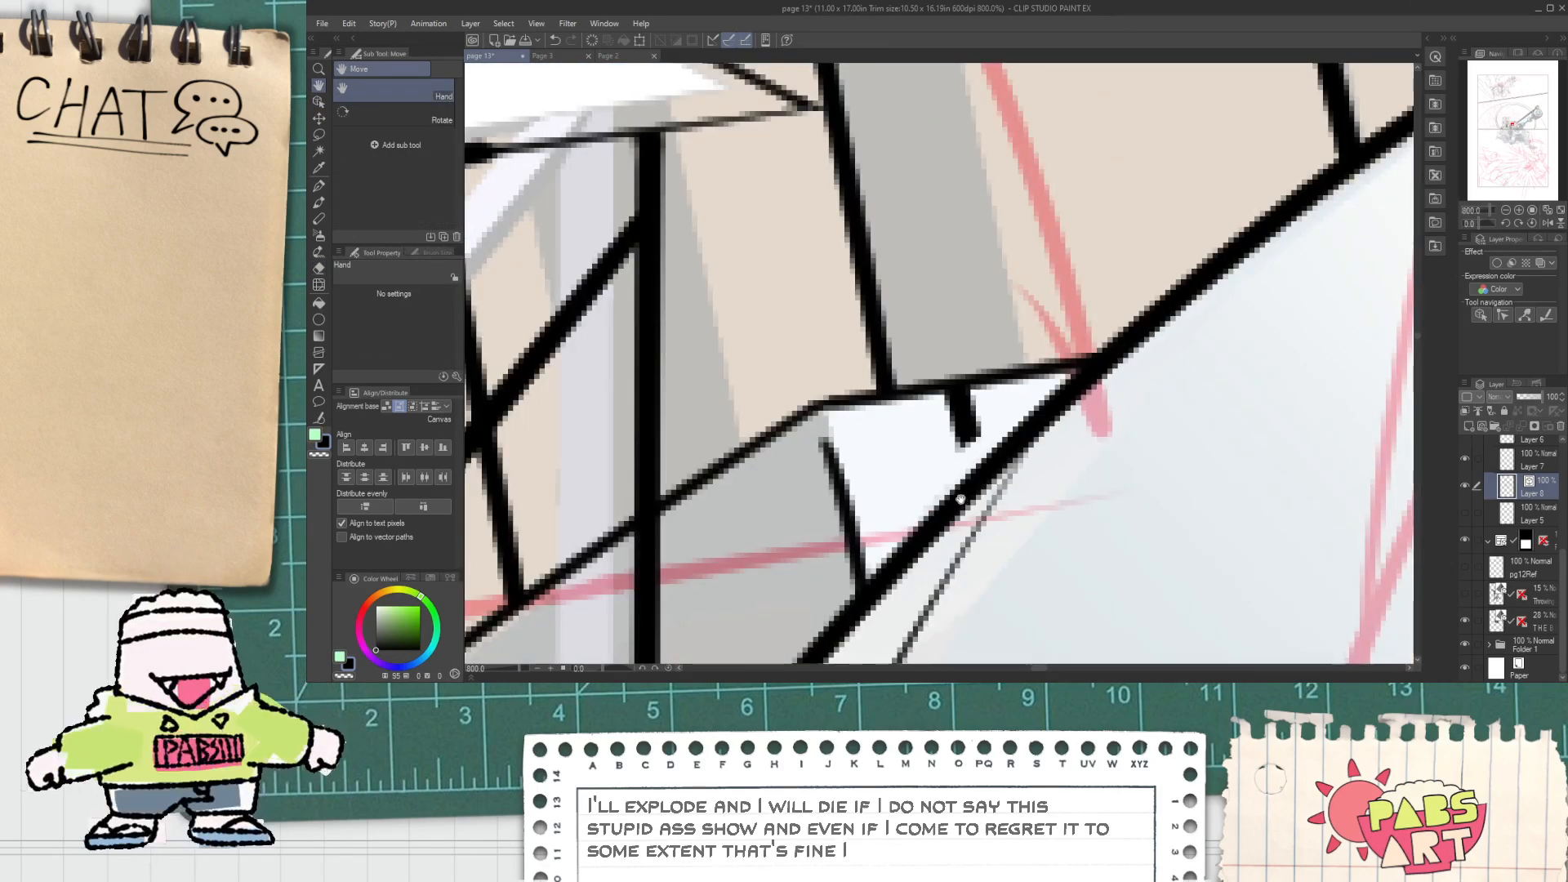
key(o)
click(960, 472)
key(Delete)
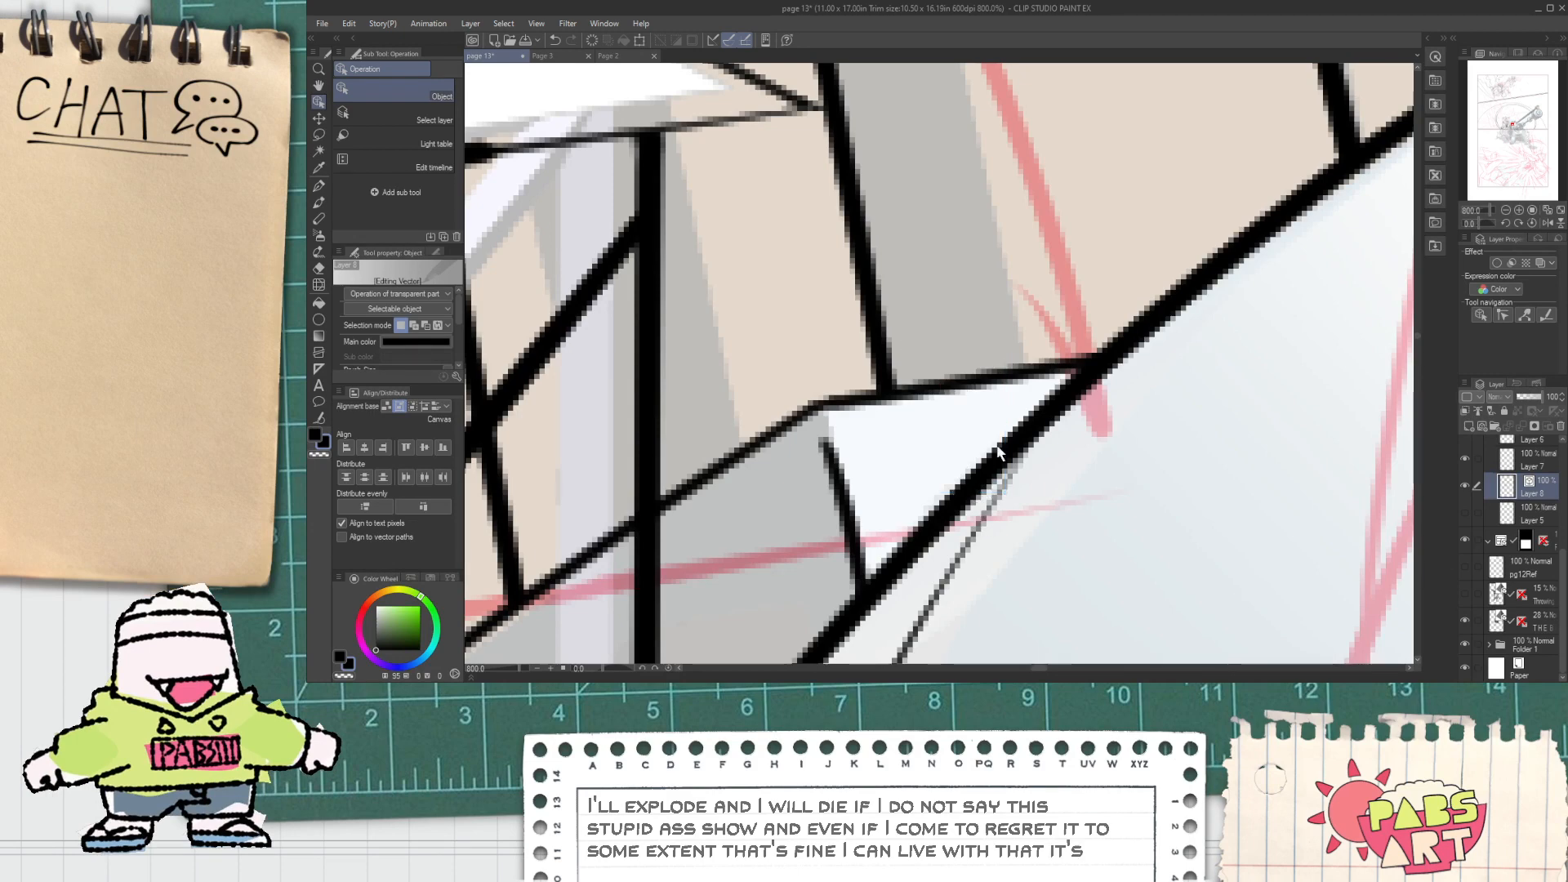
Step: Ink the left edge of the gray block behind the scaffold braces with the G-pen, running down to the curved base line
key(p)
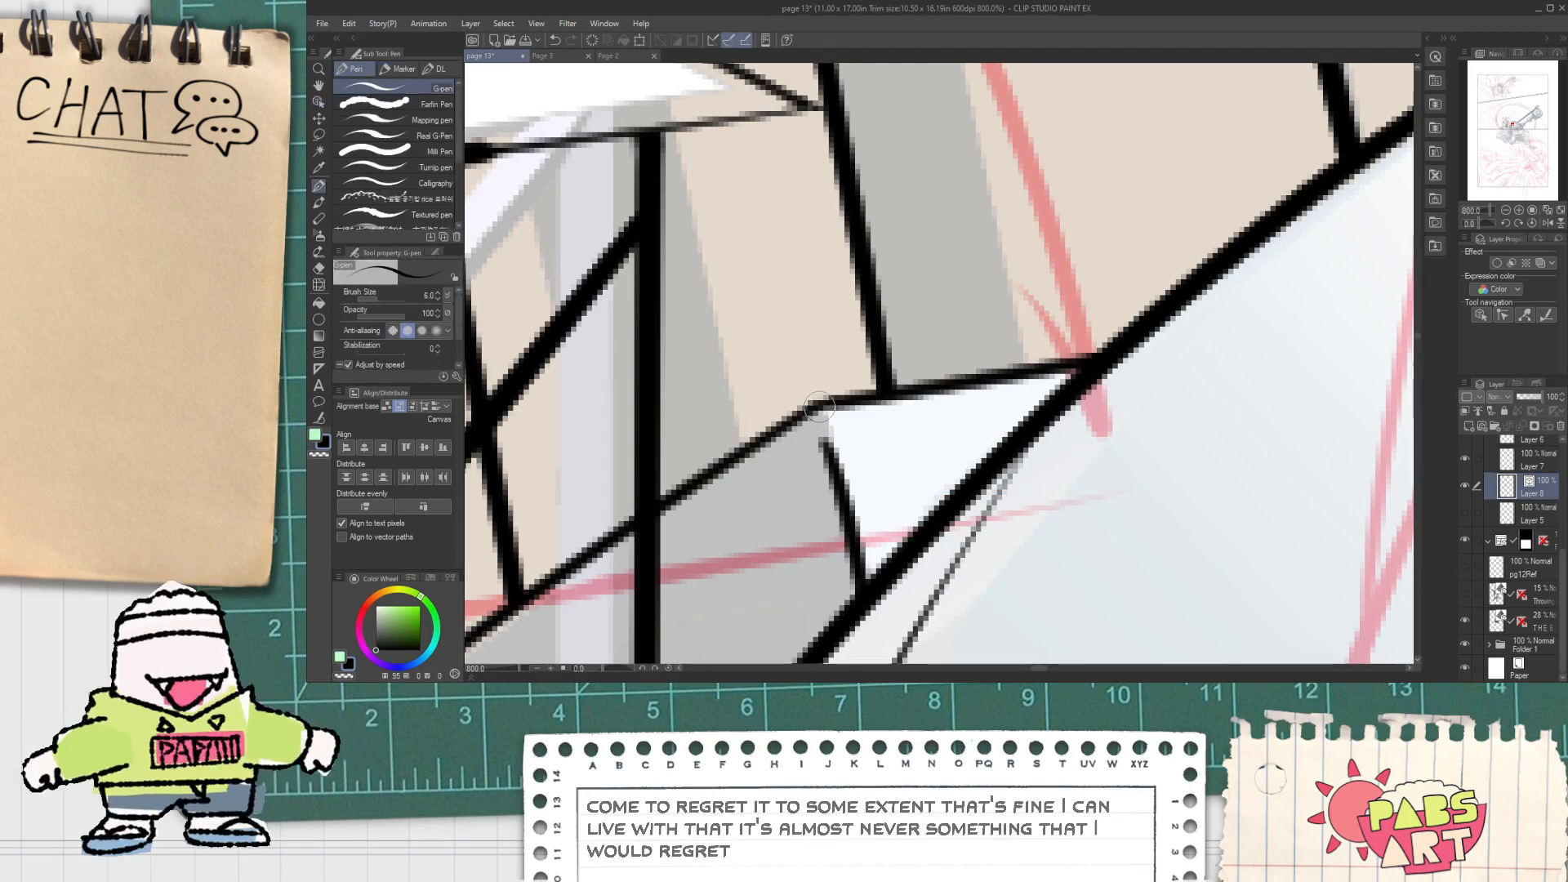
scroll(822, 434, down, 4)
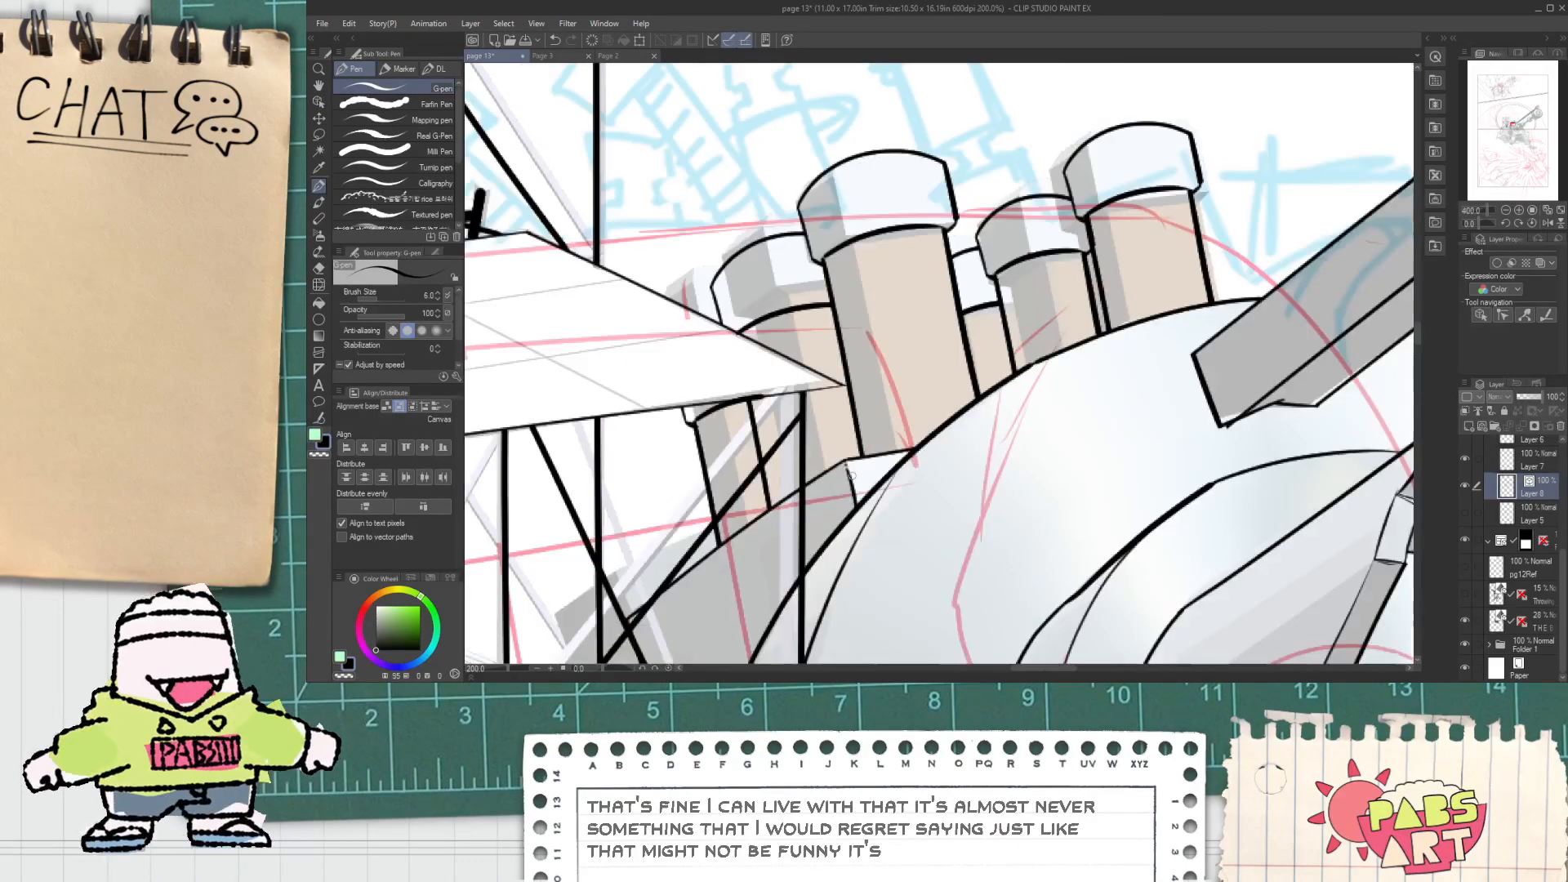
scroll(851, 475, down, 4)
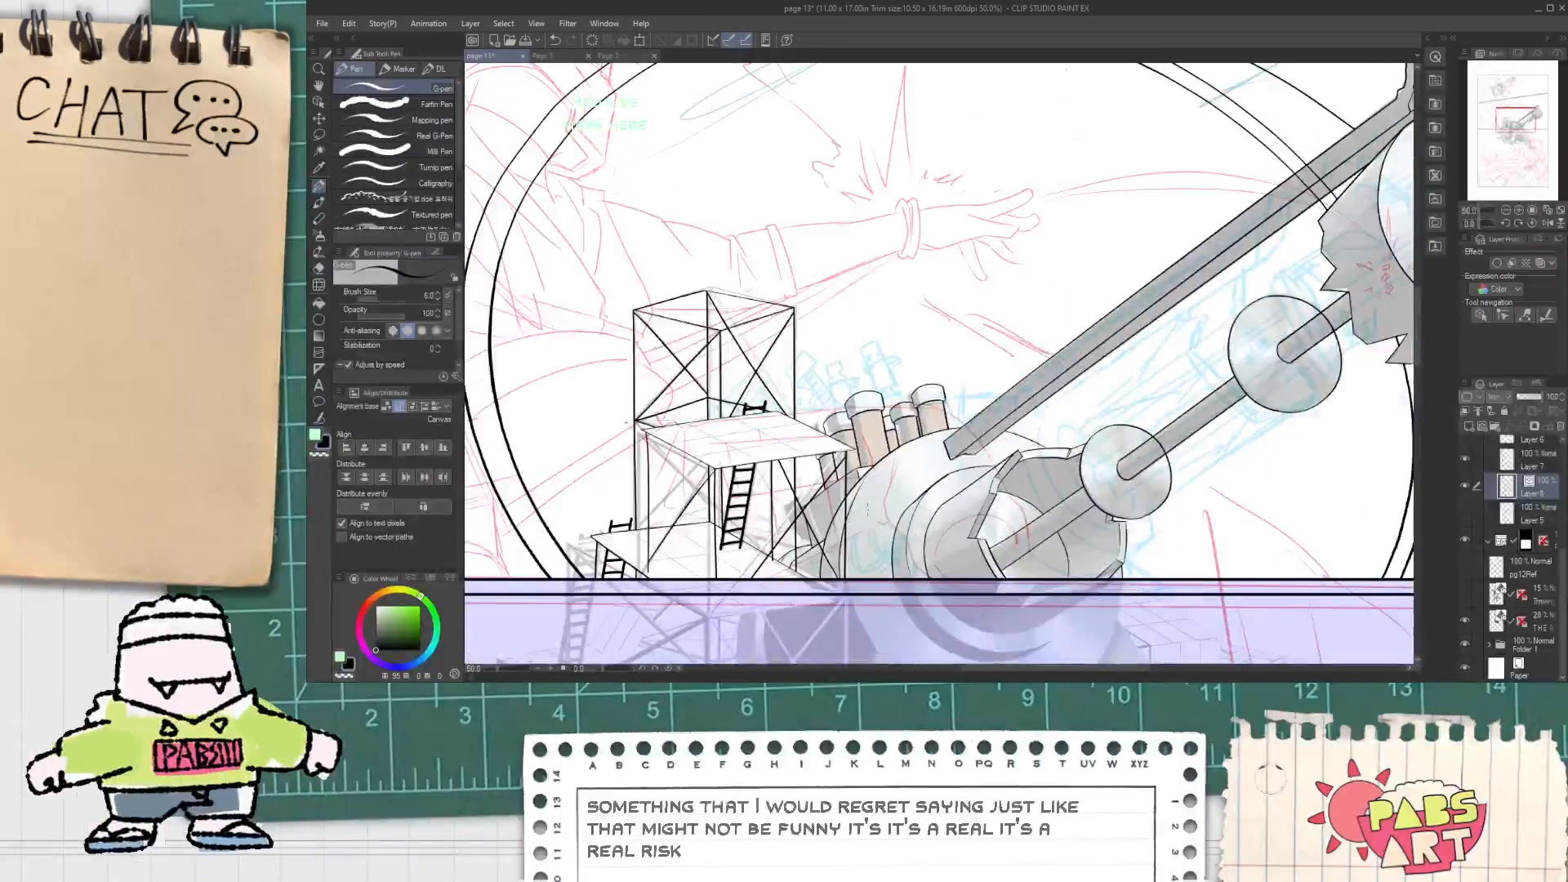
key(space)
drag(829, 527, 814, 447)
scroll(814, 447, up, 6)
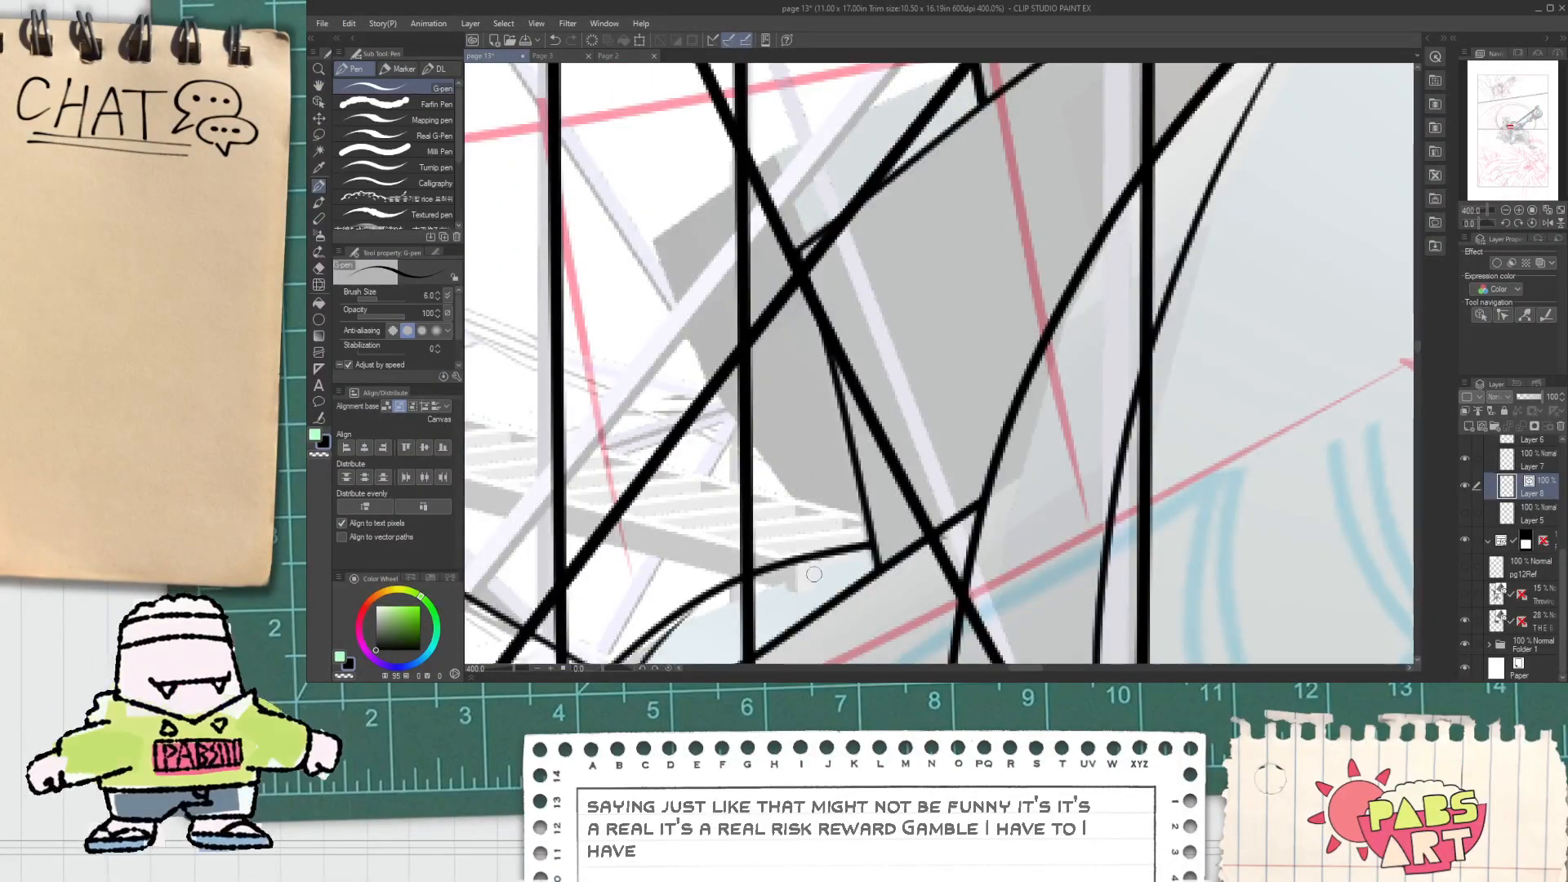
mouse_move(817, 578)
mouse_down()
mouse_move(671, 237)
mouse_move(775, 546)
mouse_move(768, 580)
mouse_move(710, 300)
mouse_move(685, 295)
mouse_move(790, 591)
mouse_up()
key(ctrl+z)
key(ctrl+z)
key(ctrl+z)
key(ctrl+z)
key(ctrl+z)
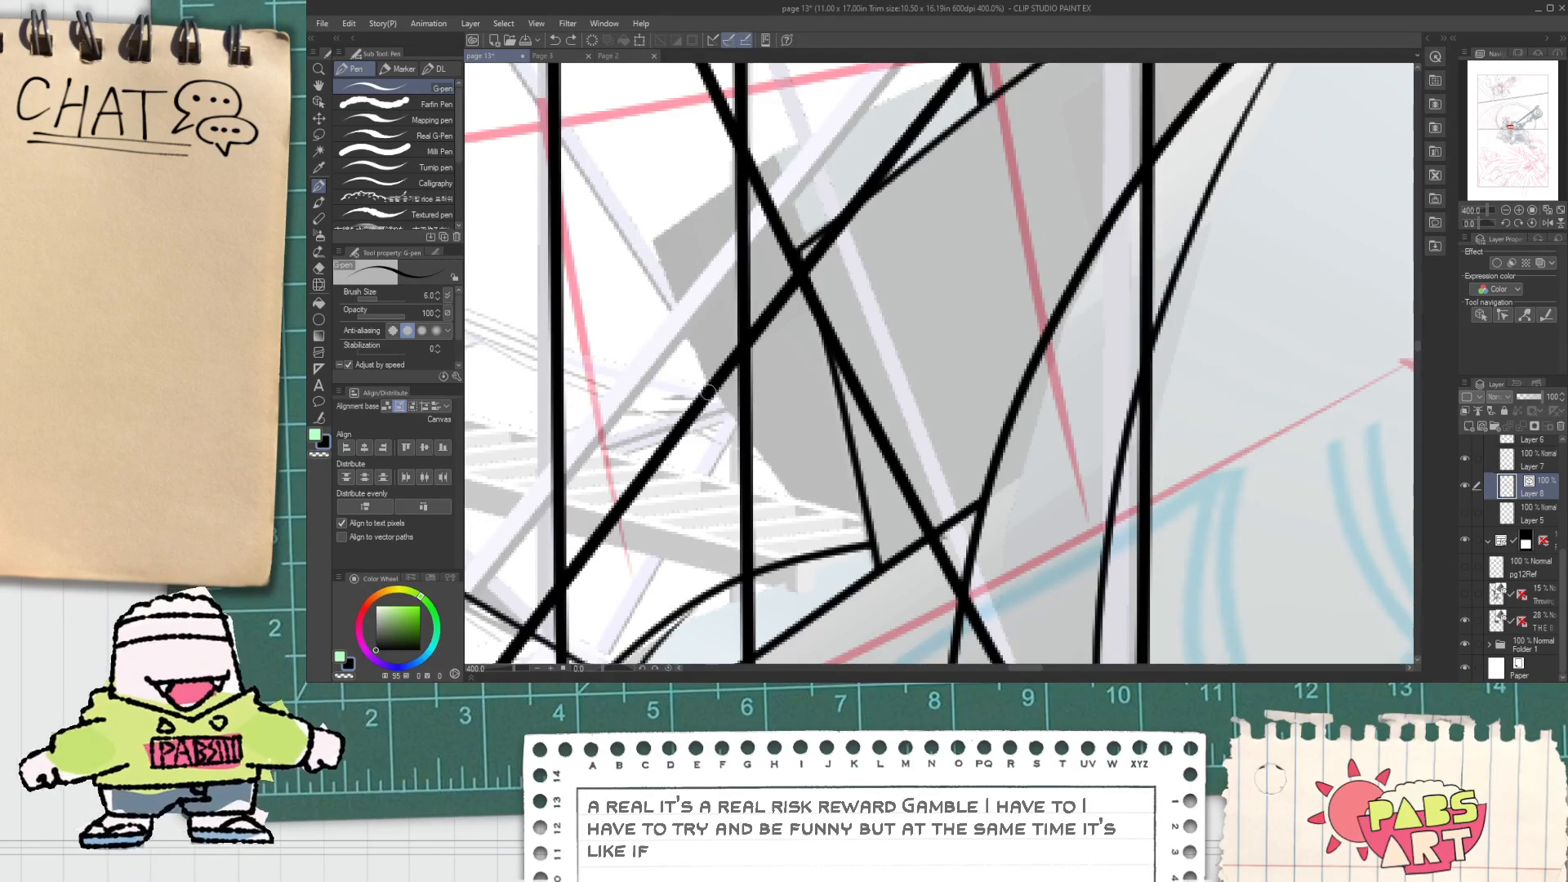
drag(650, 262, 836, 600)
key(ctrl+z)
drag(635, 228, 782, 599)
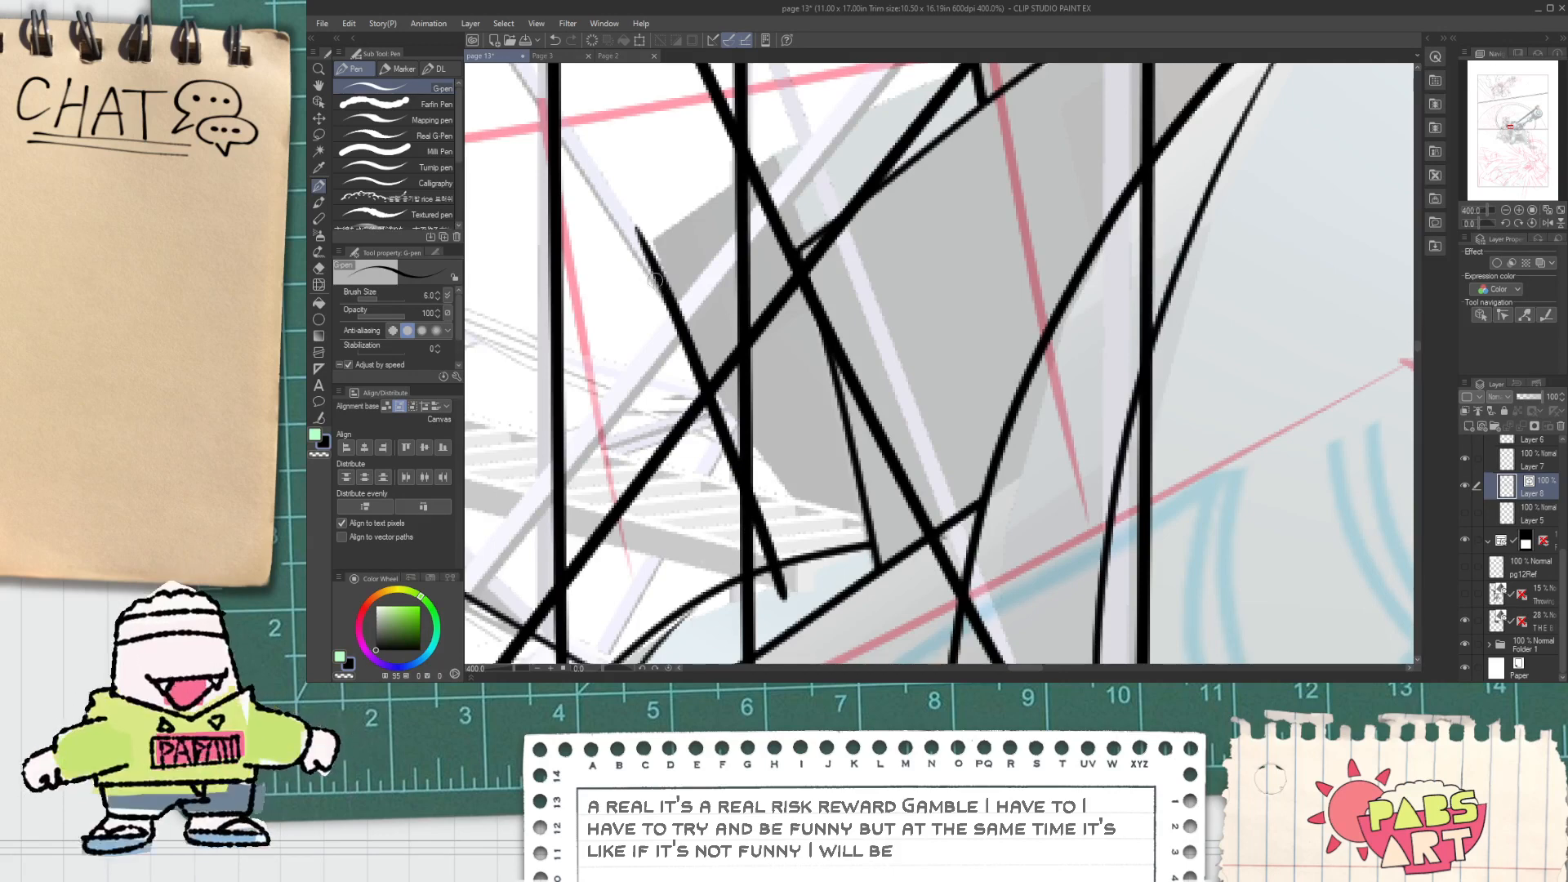
Step: Ink the gray block's slanted upper-left edge from its outer corner up past the scaffold post
drag(639, 271, 882, 158)
key(ctrl+z)
drag(624, 268, 863, 75)
Step: Ink the gray block's top edge from the scaffold post to the column line, and trim the overshooting ends with the Vector eraser
key(space)
drag(818, 149, 794, 226)
drag(762, 217, 1051, 79)
key(ctrl+z)
drag(750, 222, 1058, 98)
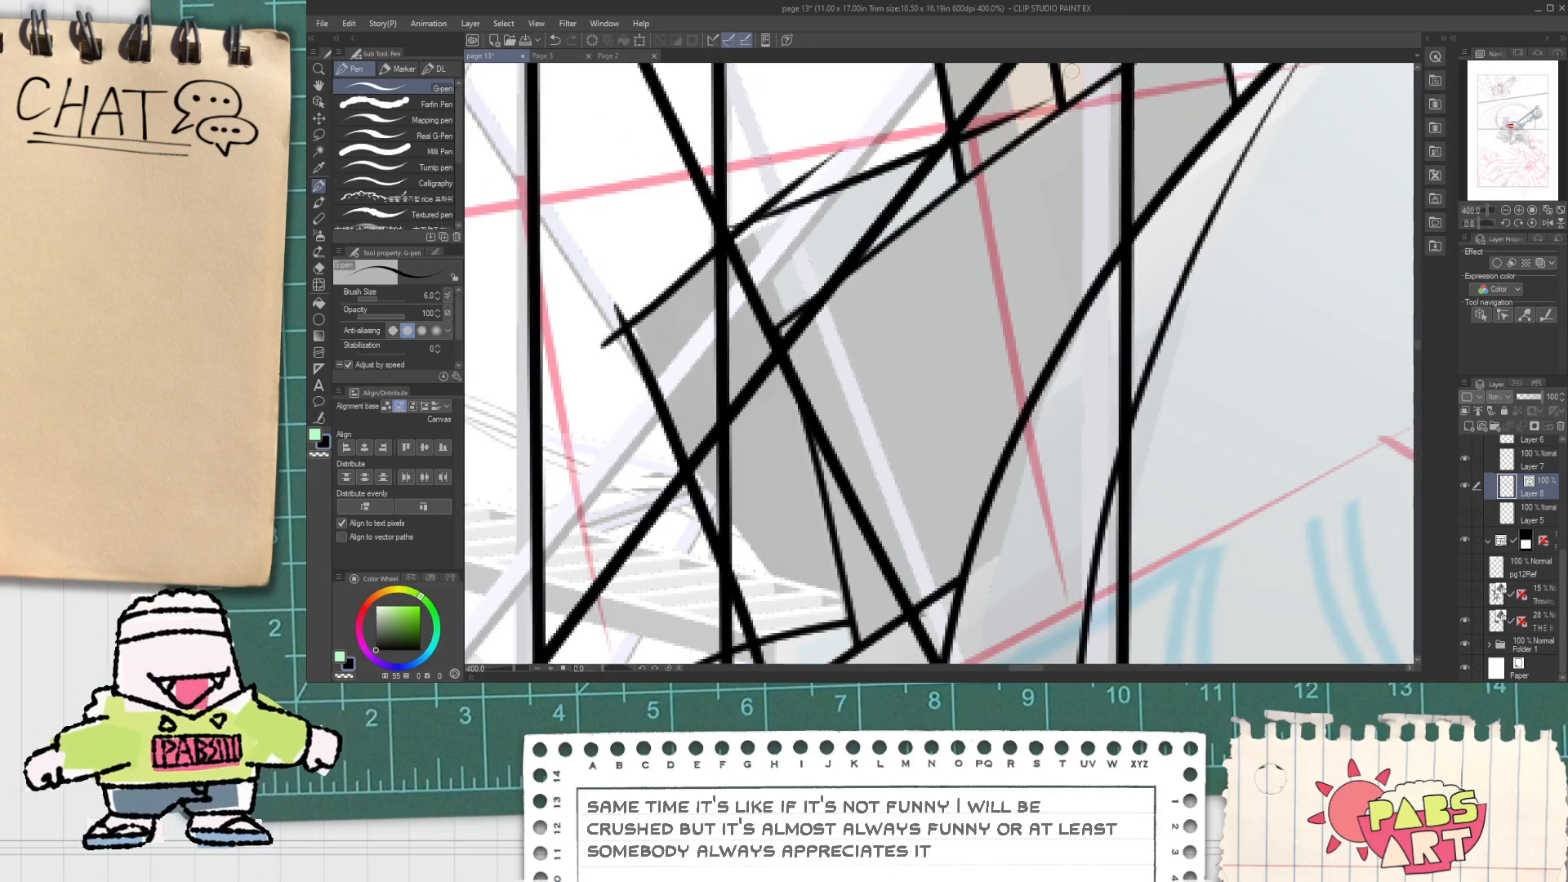
key(e)
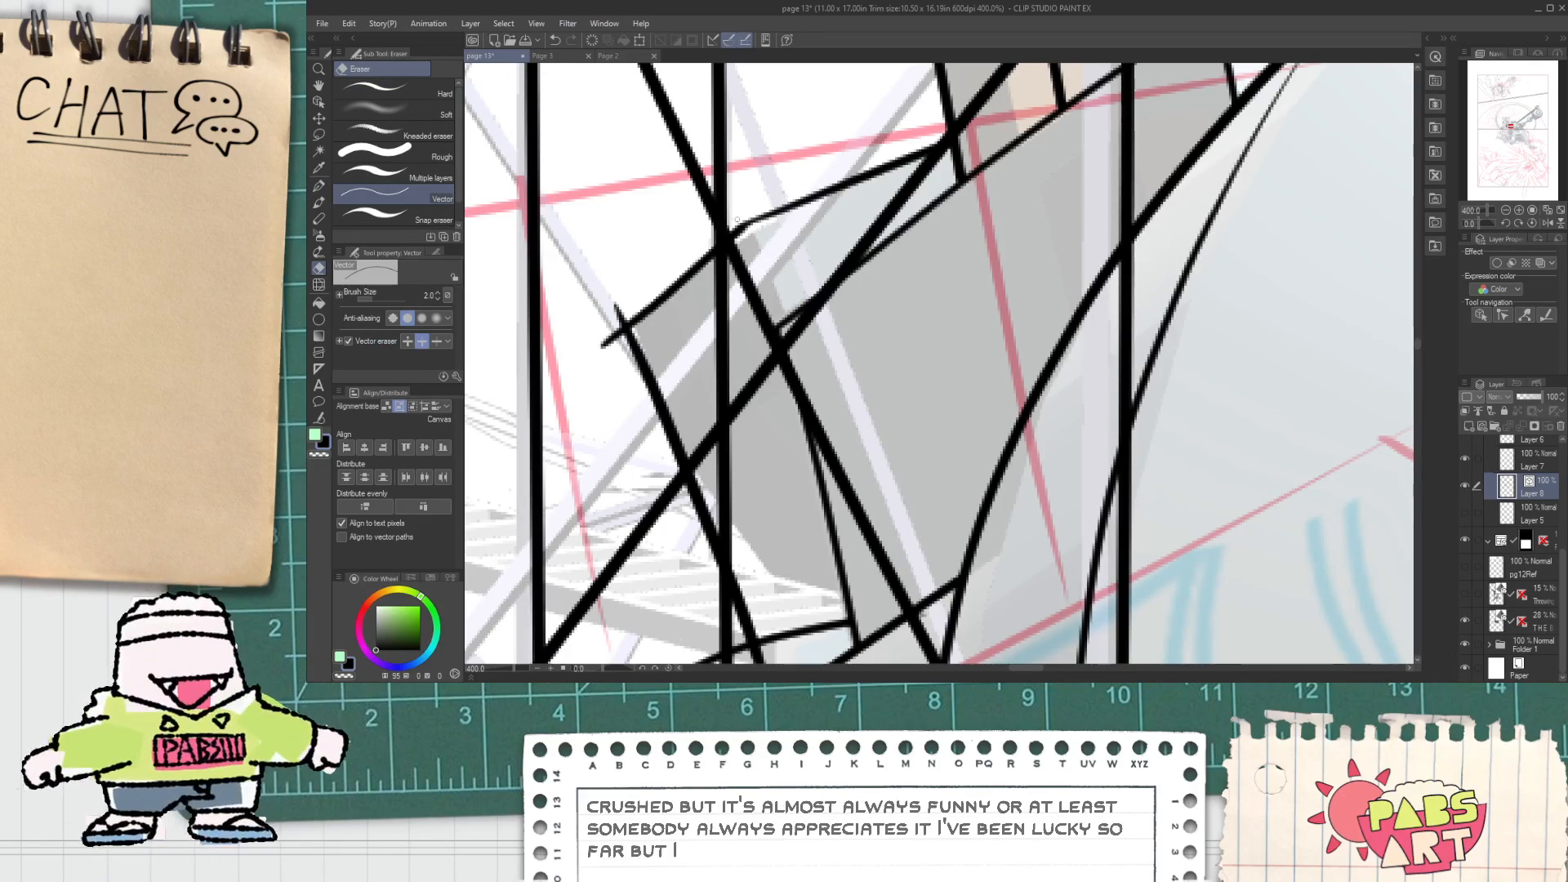
scroll(628, 331, down, 3)
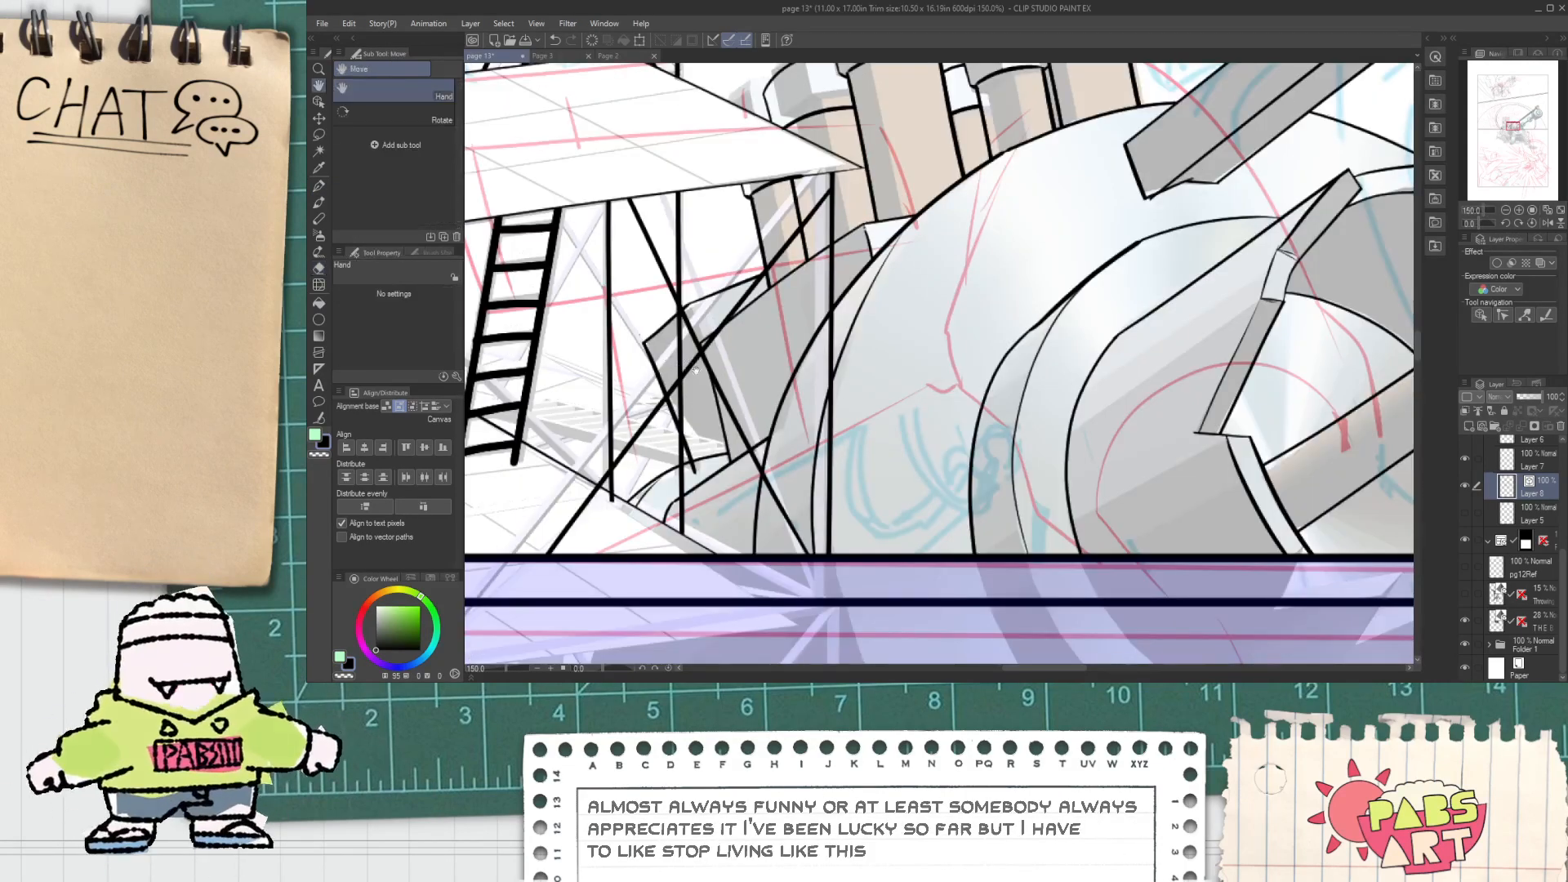
Step: Examine the cross-braces beneath the tower's upper platform against the grey reference to find where the missing bars go
scroll(628, 330, up, 1)
drag(691, 496, 699, 486)
scroll(699, 486, up, 2)
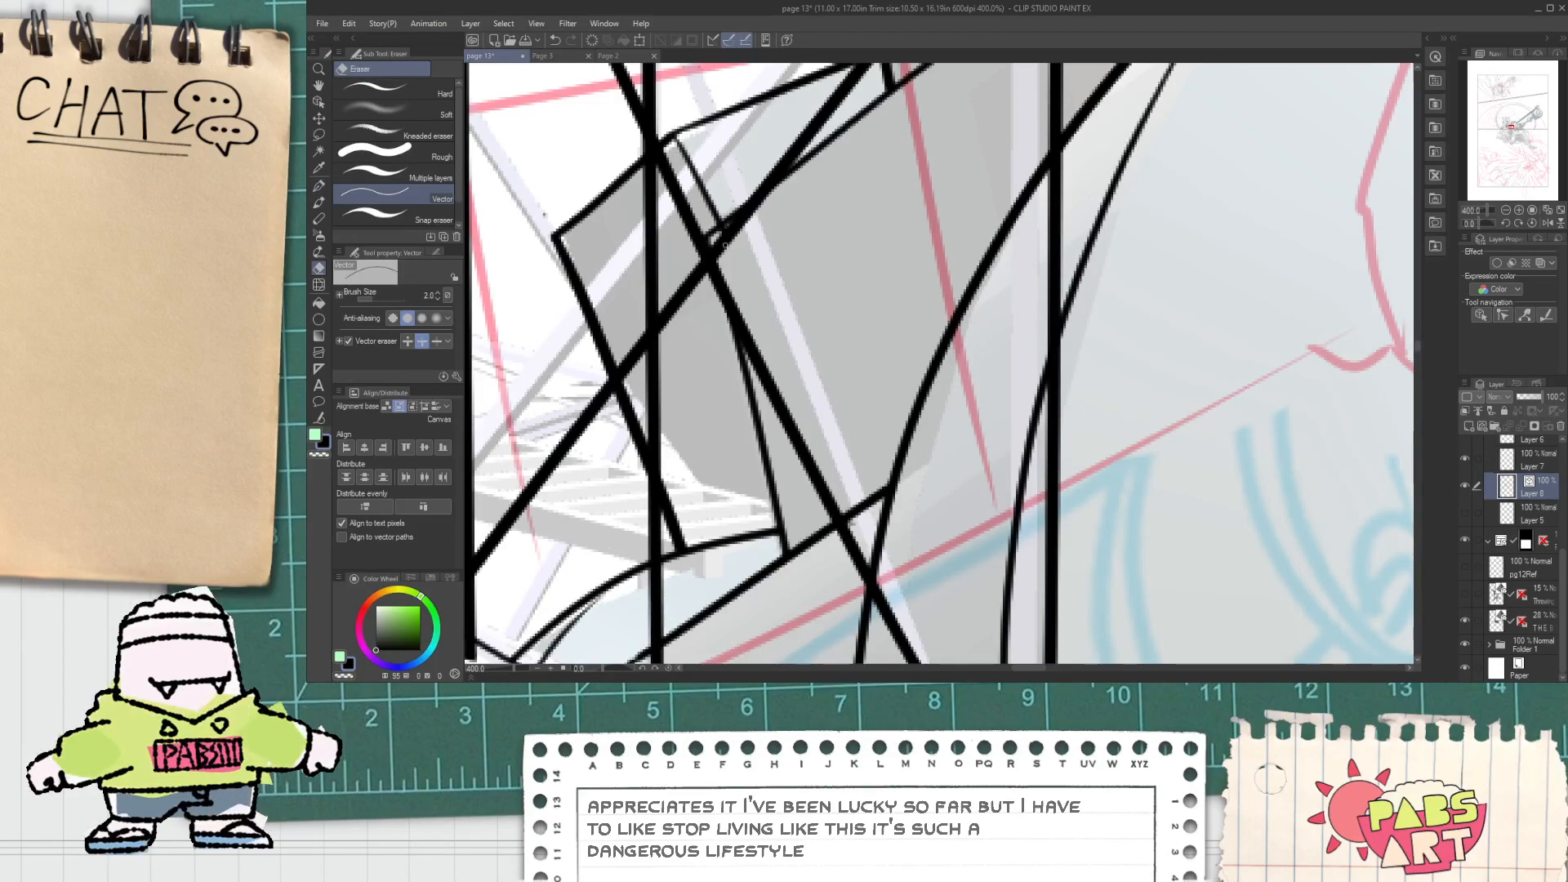
scroll(939, 366, down, 5)
scroll(791, 414, up, 3)
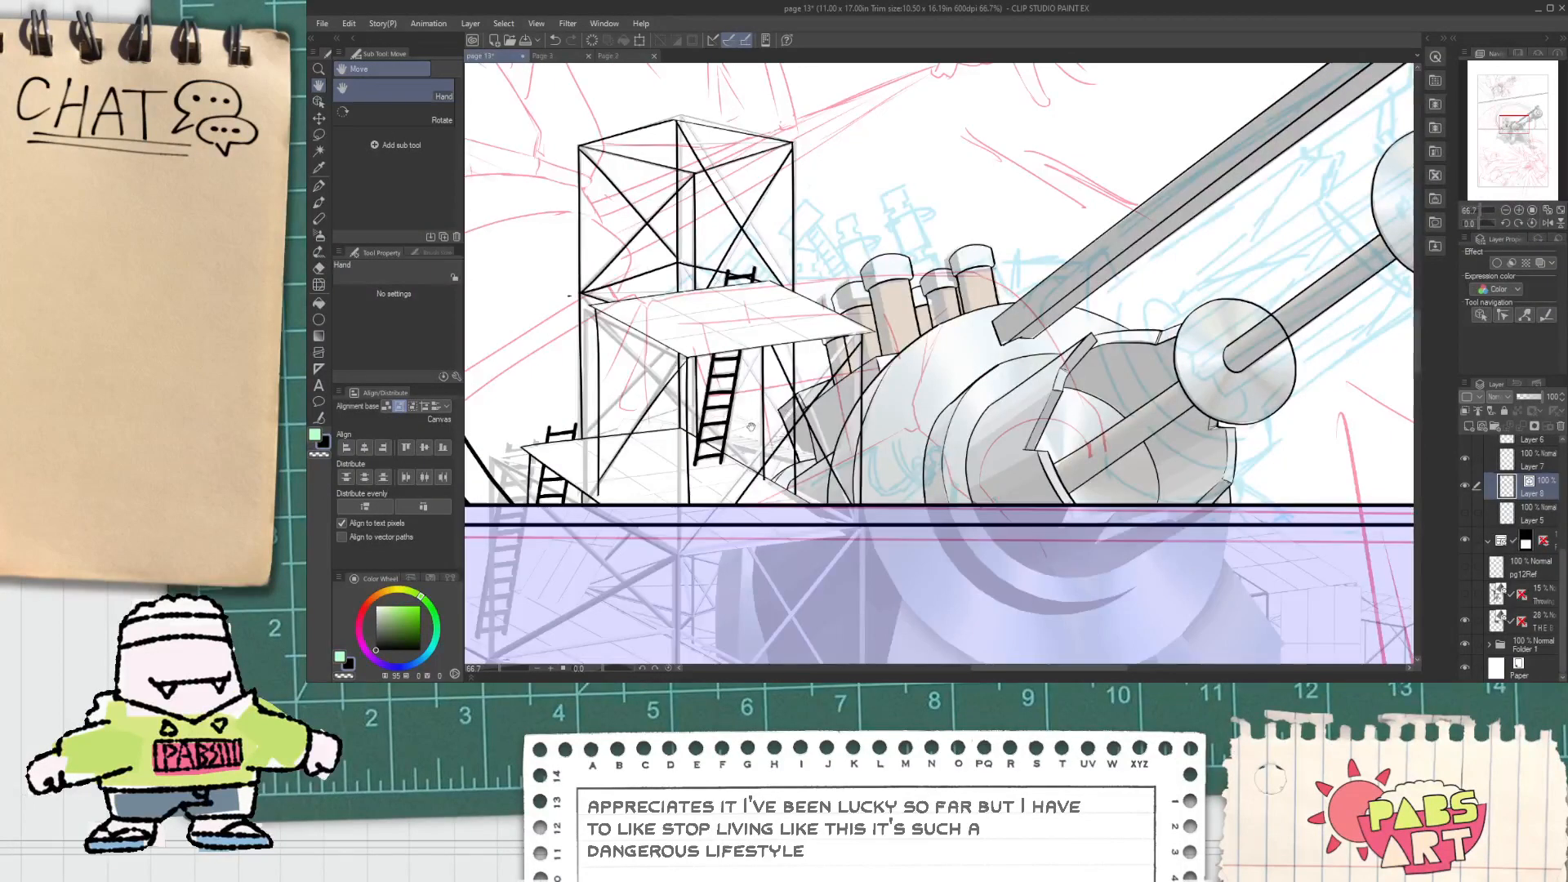
scroll(790, 415, up, 4)
key(p)
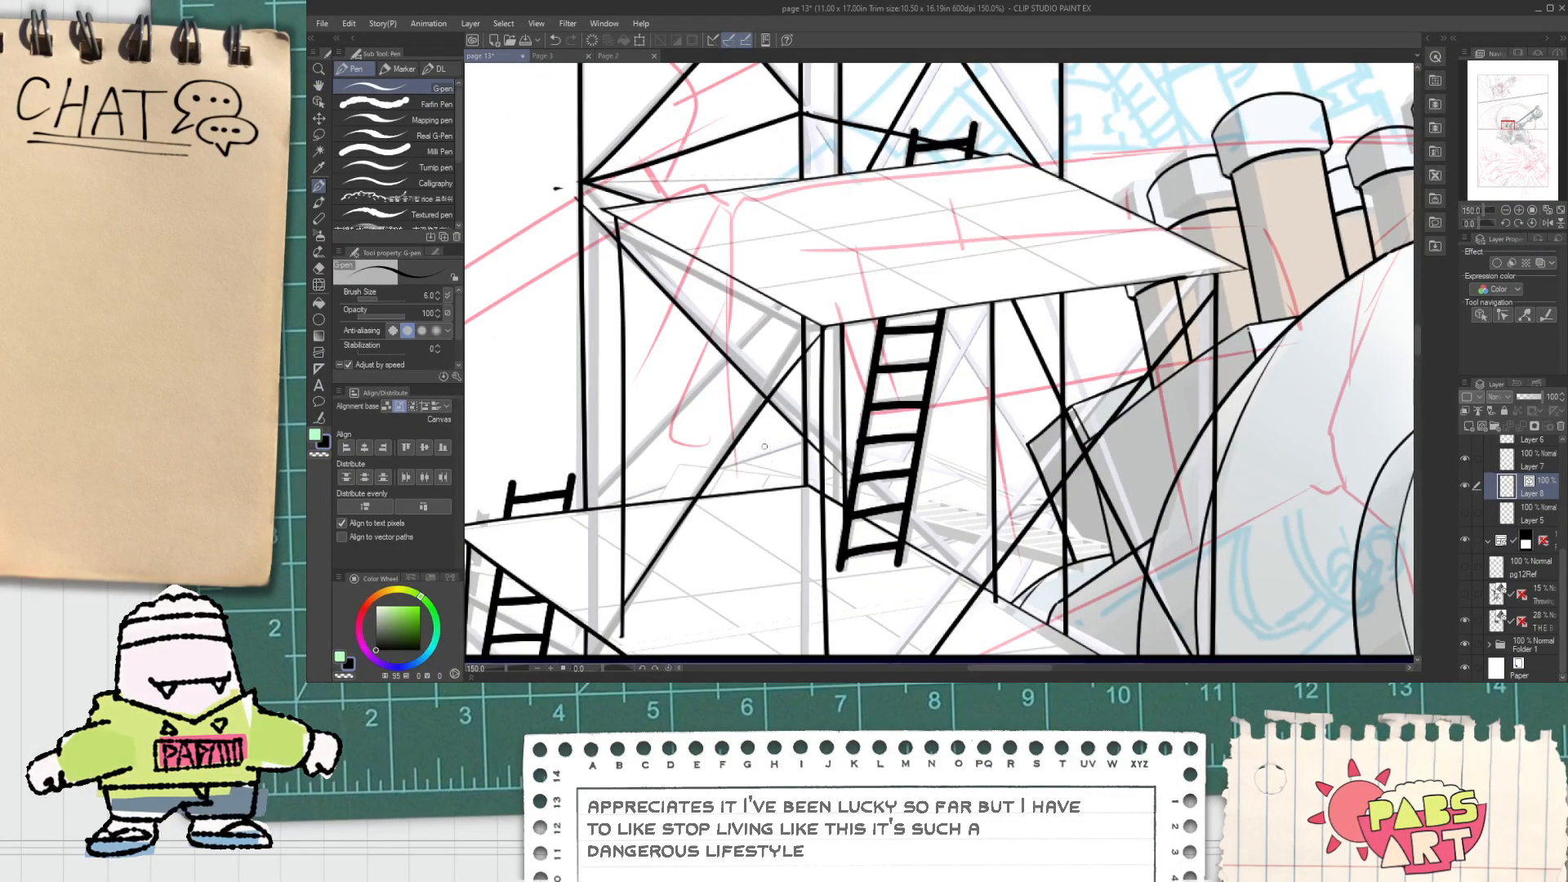
scroll(765, 446, down, 3)
scroll(812, 214, up, 2)
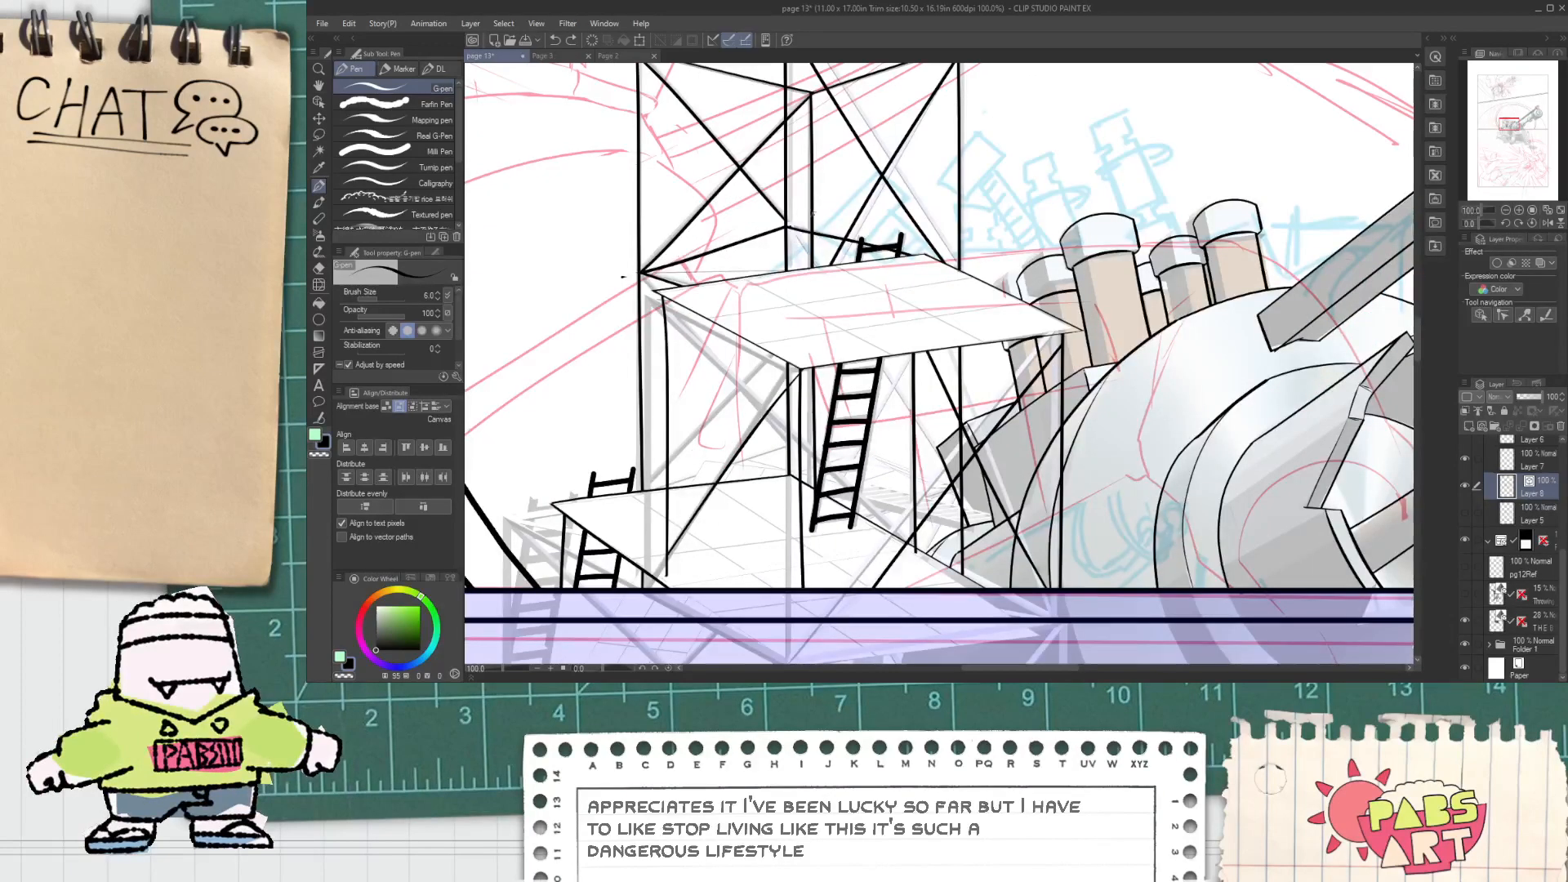
key(space)
drag(790, 262, 792, 332)
scroll(660, 390, up, 1)
drag(712, 457, 679, 361)
scroll(688, 372, down, 1)
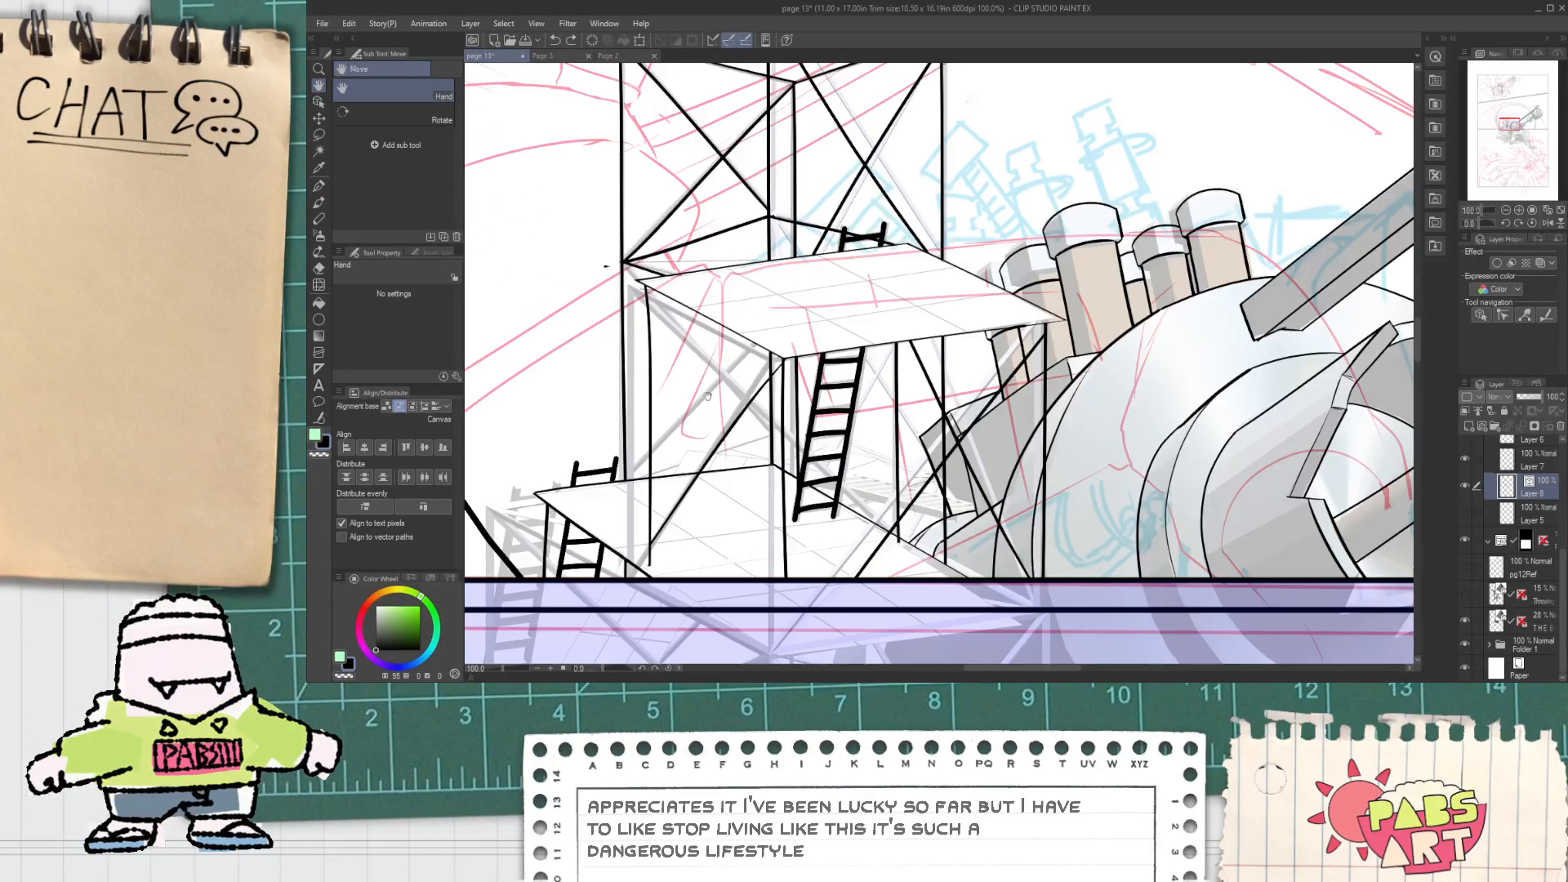
scroll(686, 370, up, 2)
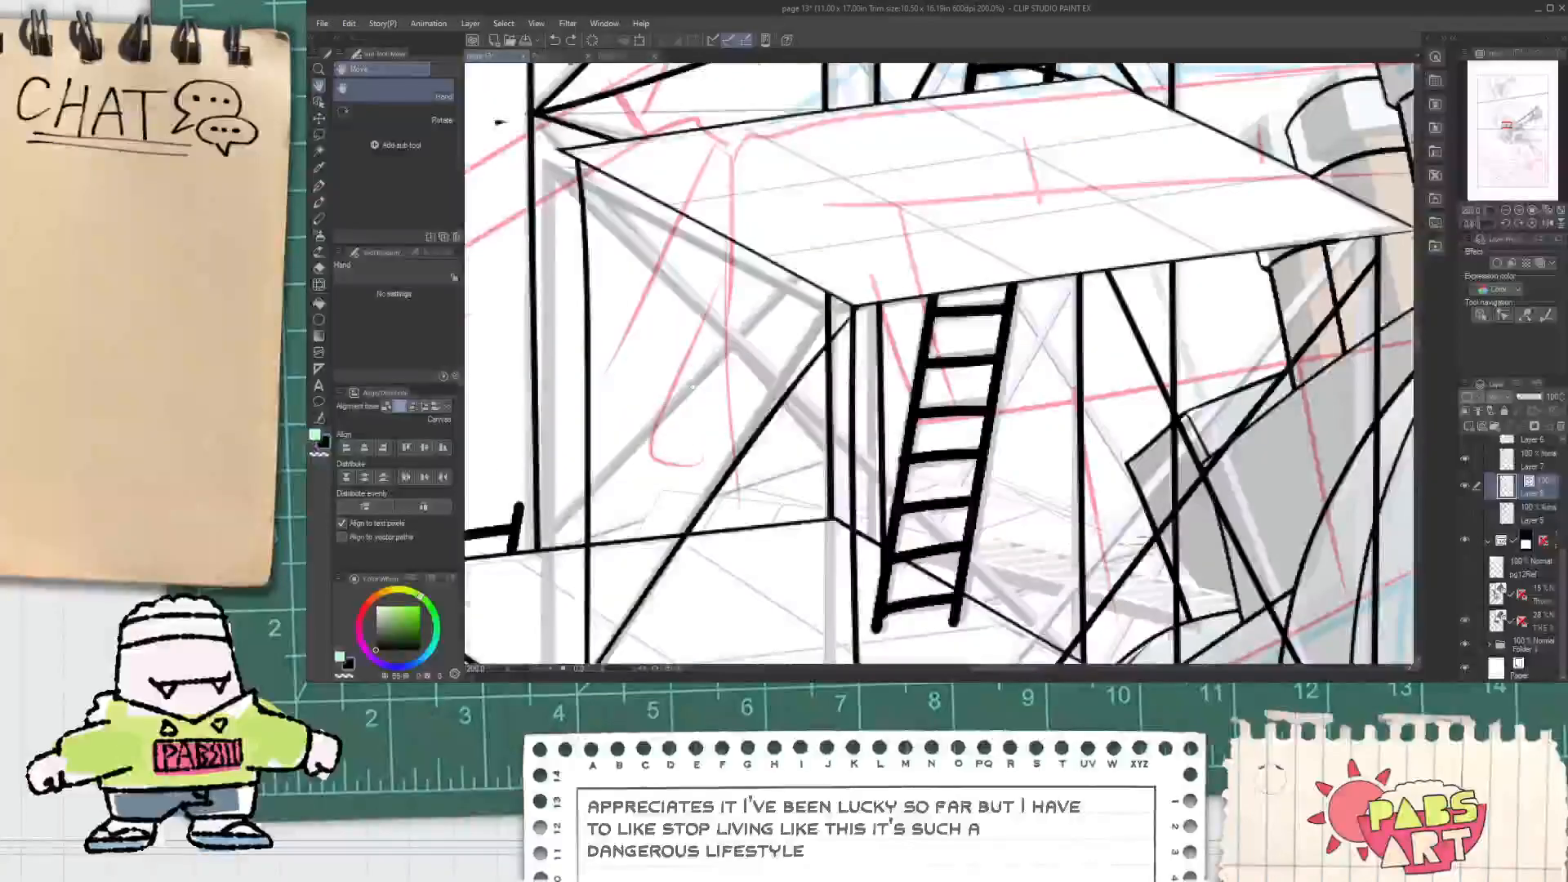
scroll(690, 375, down, 1)
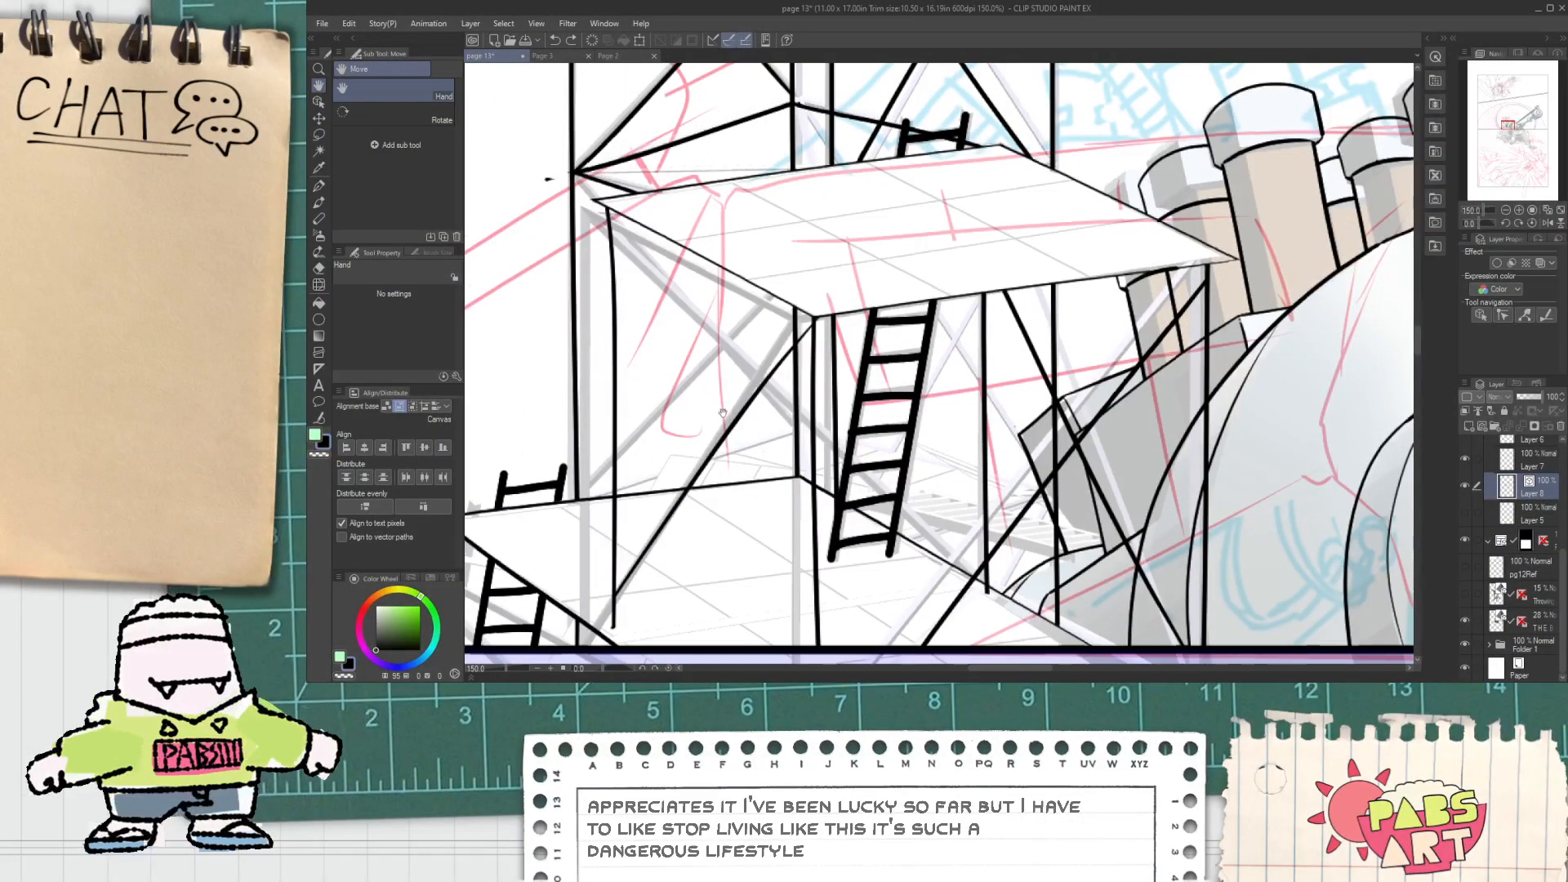
scroll(718, 407, down, 1)
scroll(1040, 369, down, 3)
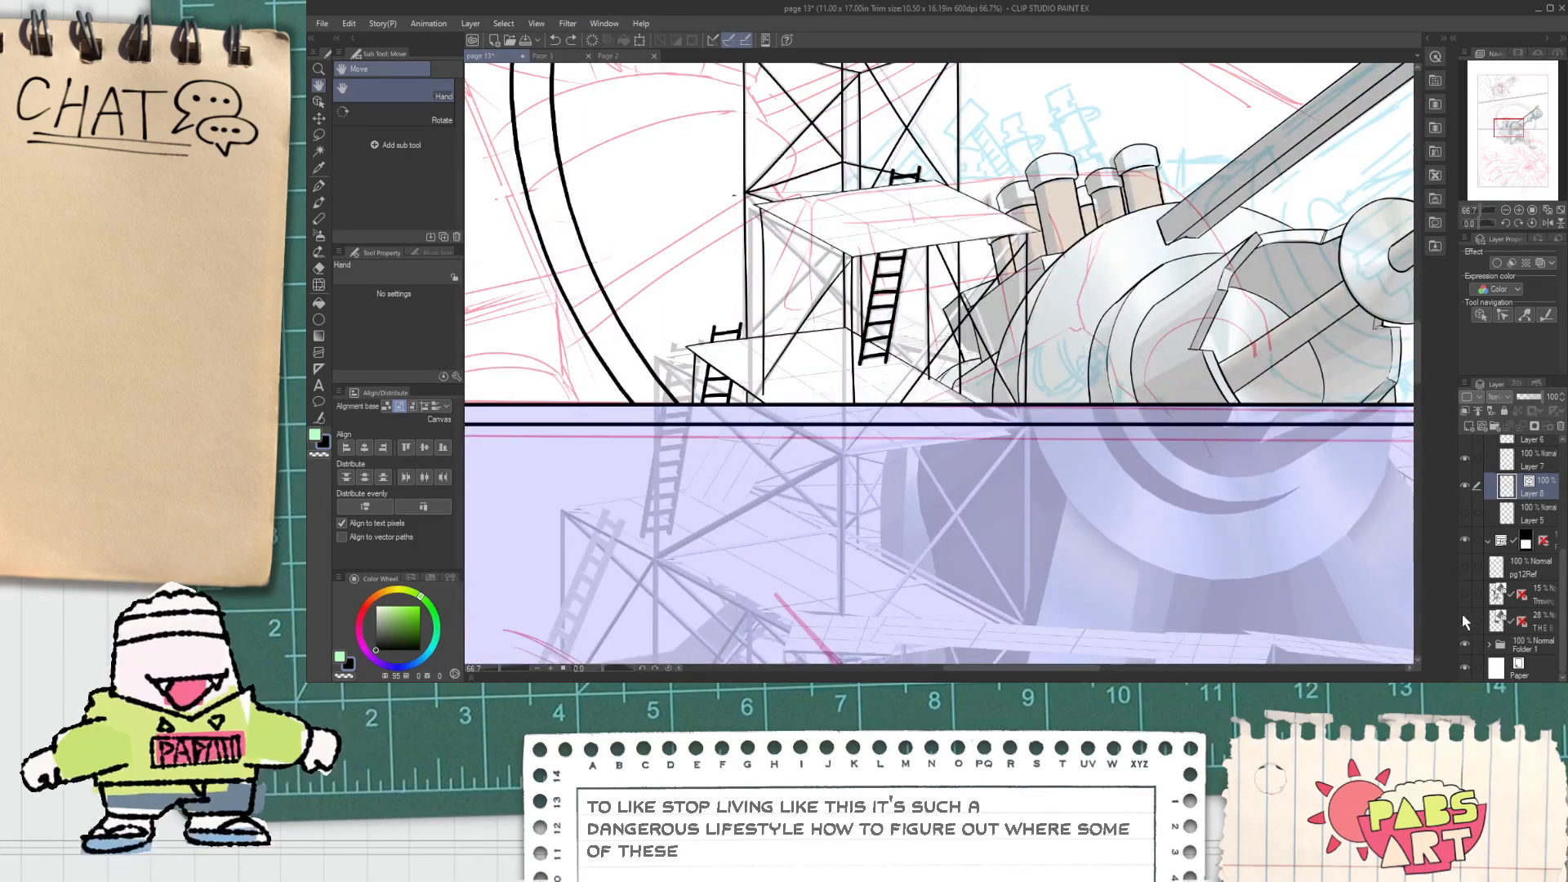
Step: Hide the shaded reference layer to check the tower's inked lines alone, and show it again
click(1465, 621)
mouse_move(877, 335)
mouse_down()
mouse_move(951, 447)
mouse_move(885, 389)
mouse_move(884, 404)
mouse_up()
scroll(951, 447, up, 4)
key(e)
key(space)
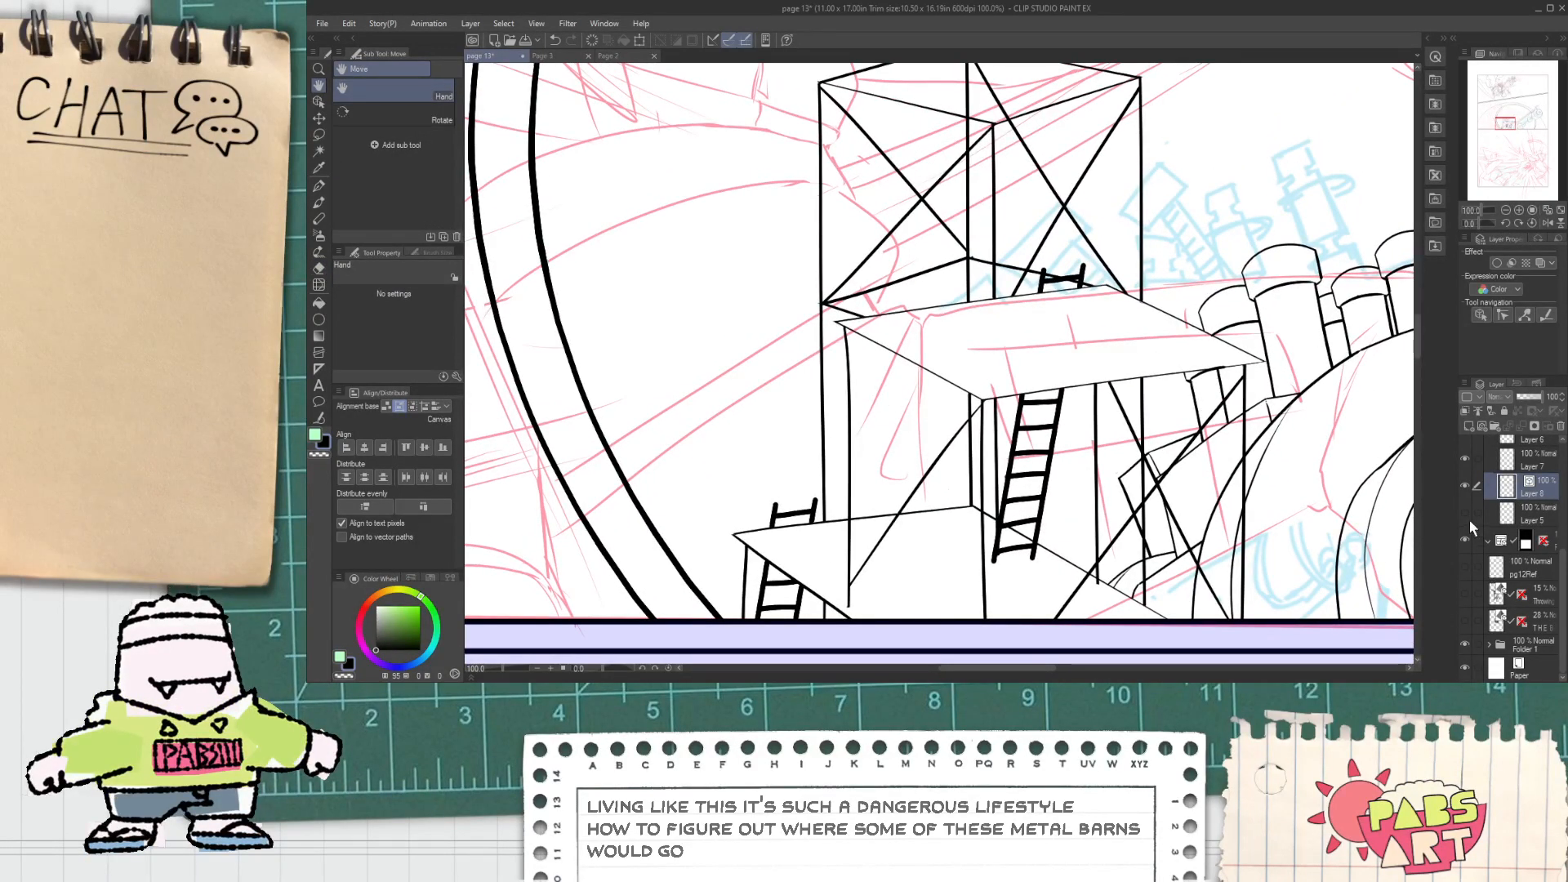
click(1464, 621)
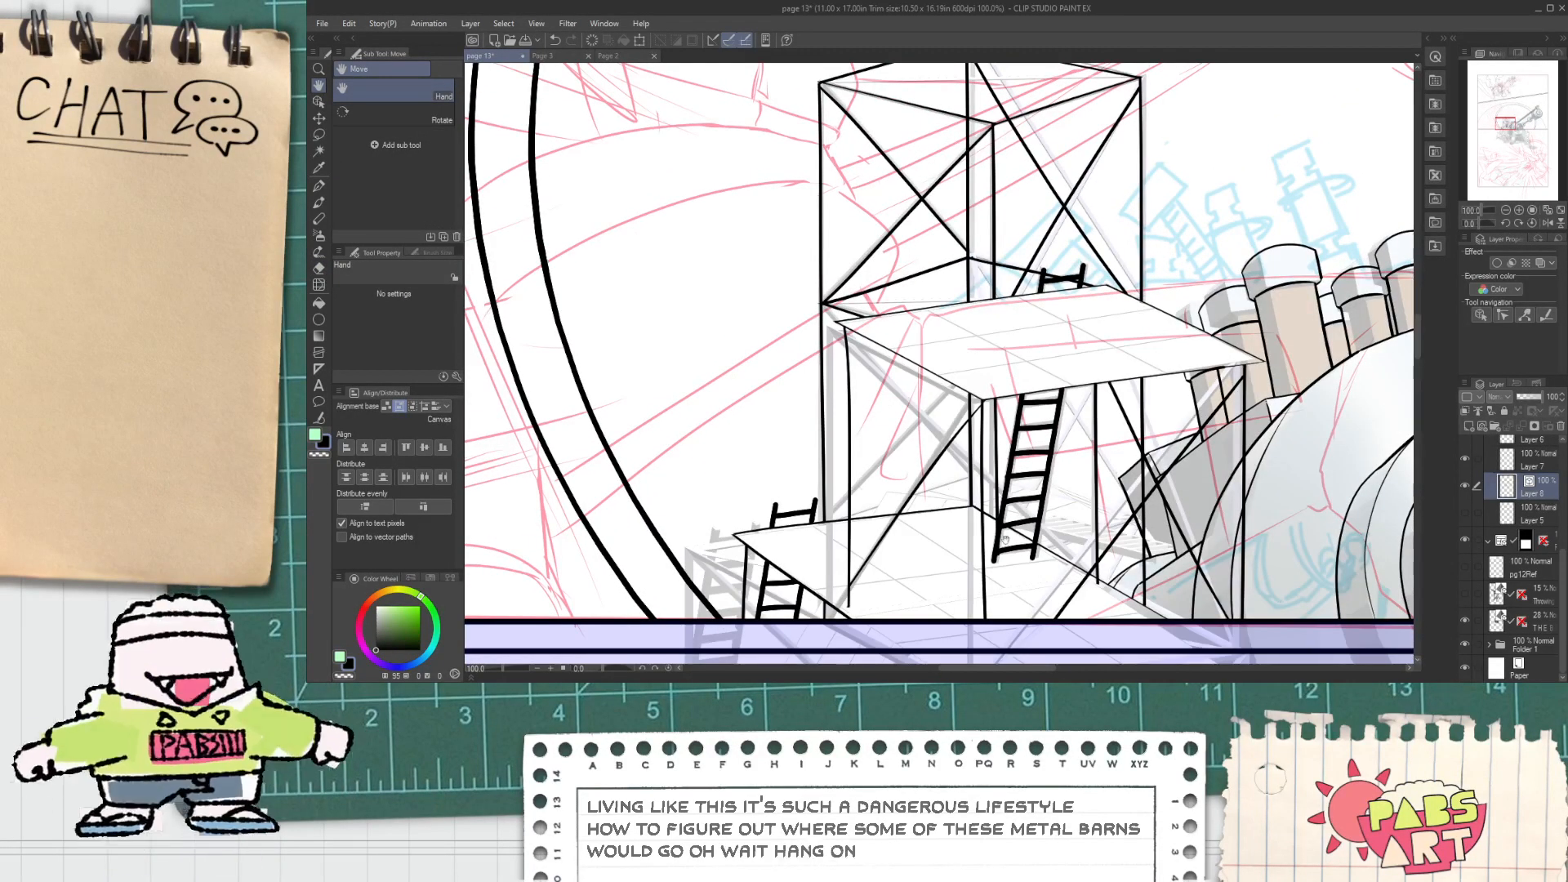
Step: Ink a diagonal brace from the lower platform's back edge up to the upper platform's underside with the G-pen
key(ctrl+plus)
scroll(826, 489, up, 1)
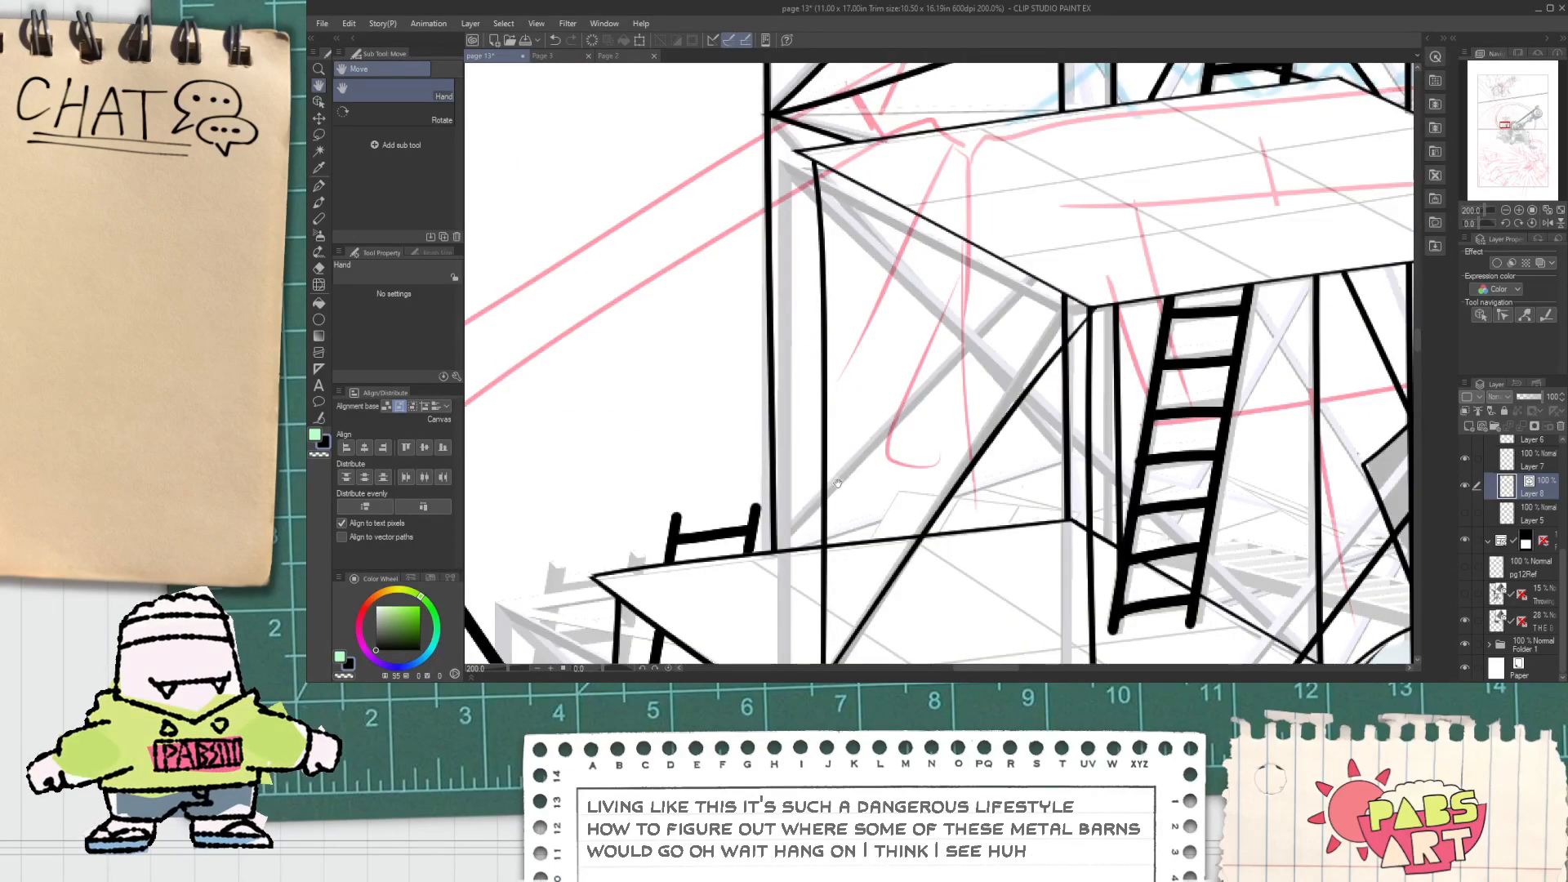
key(p)
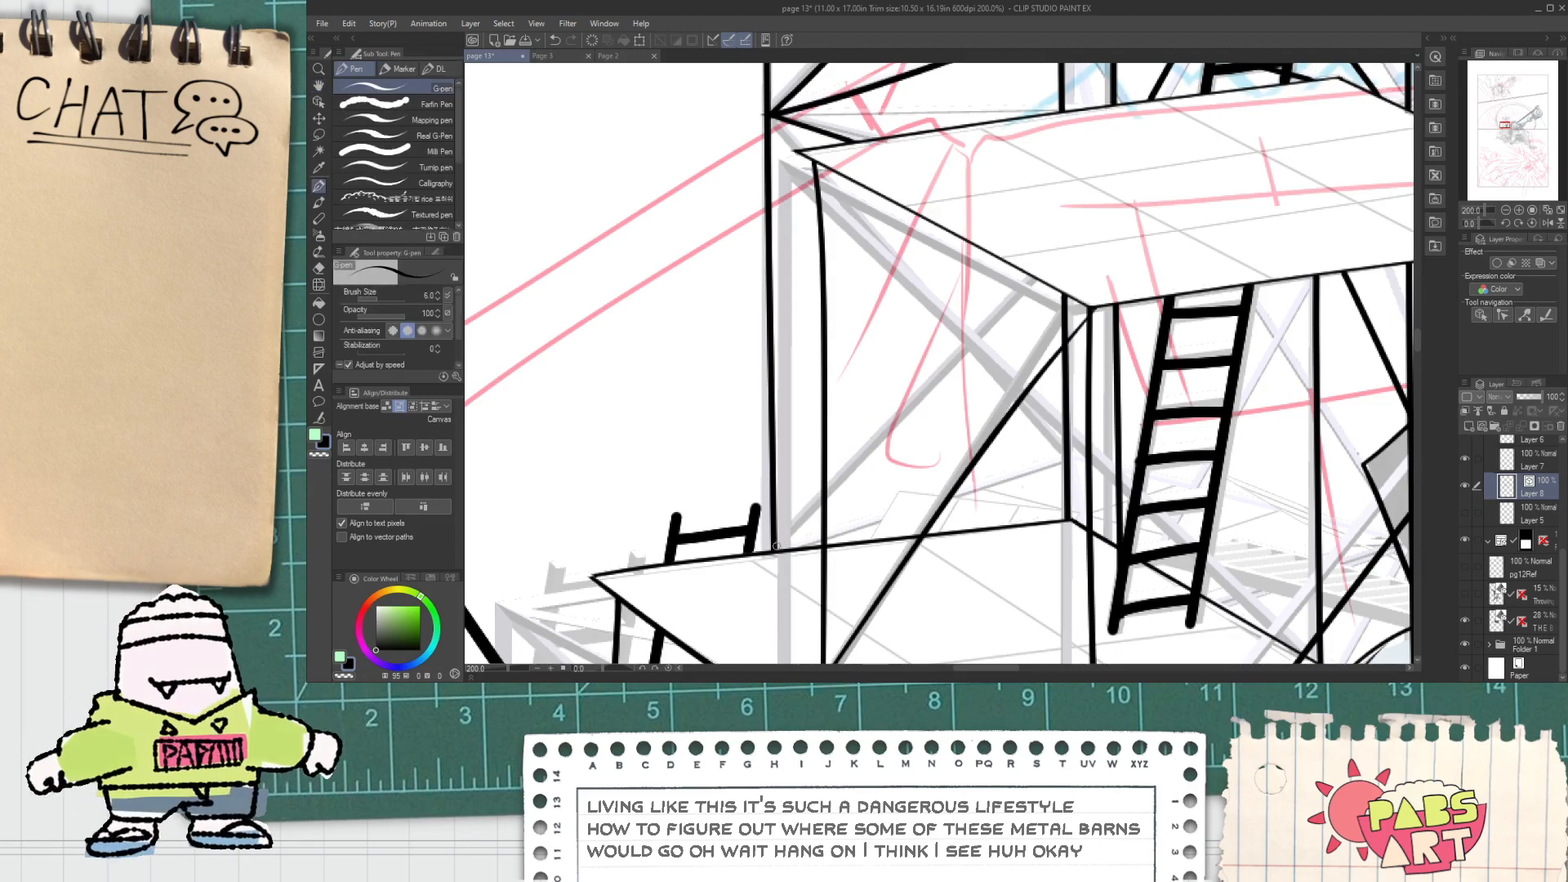
drag(776, 546, 1021, 274)
key(e)
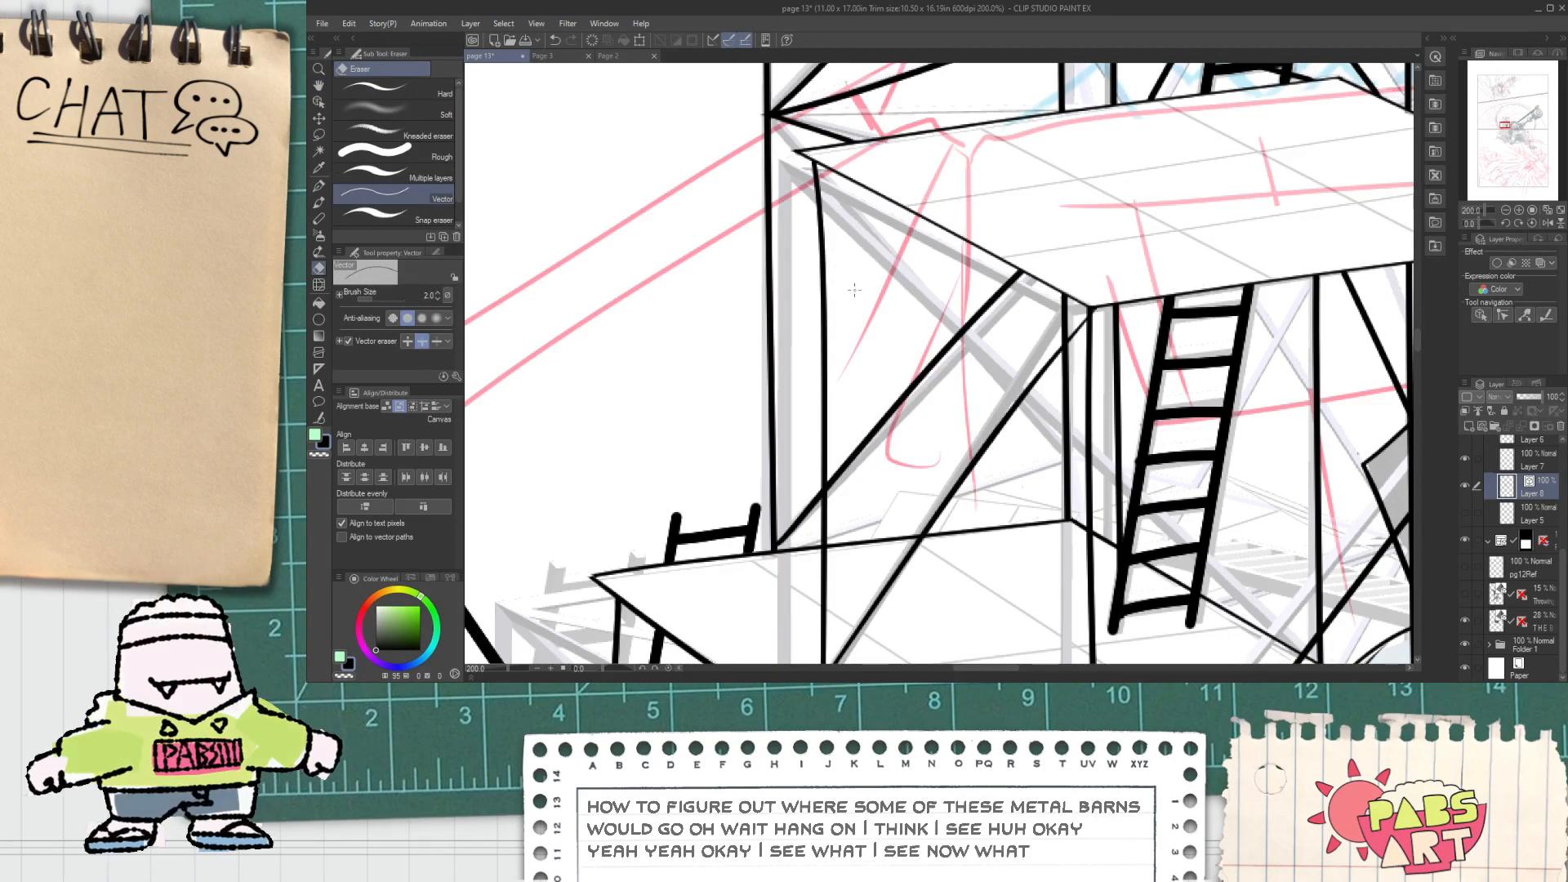
key(p)
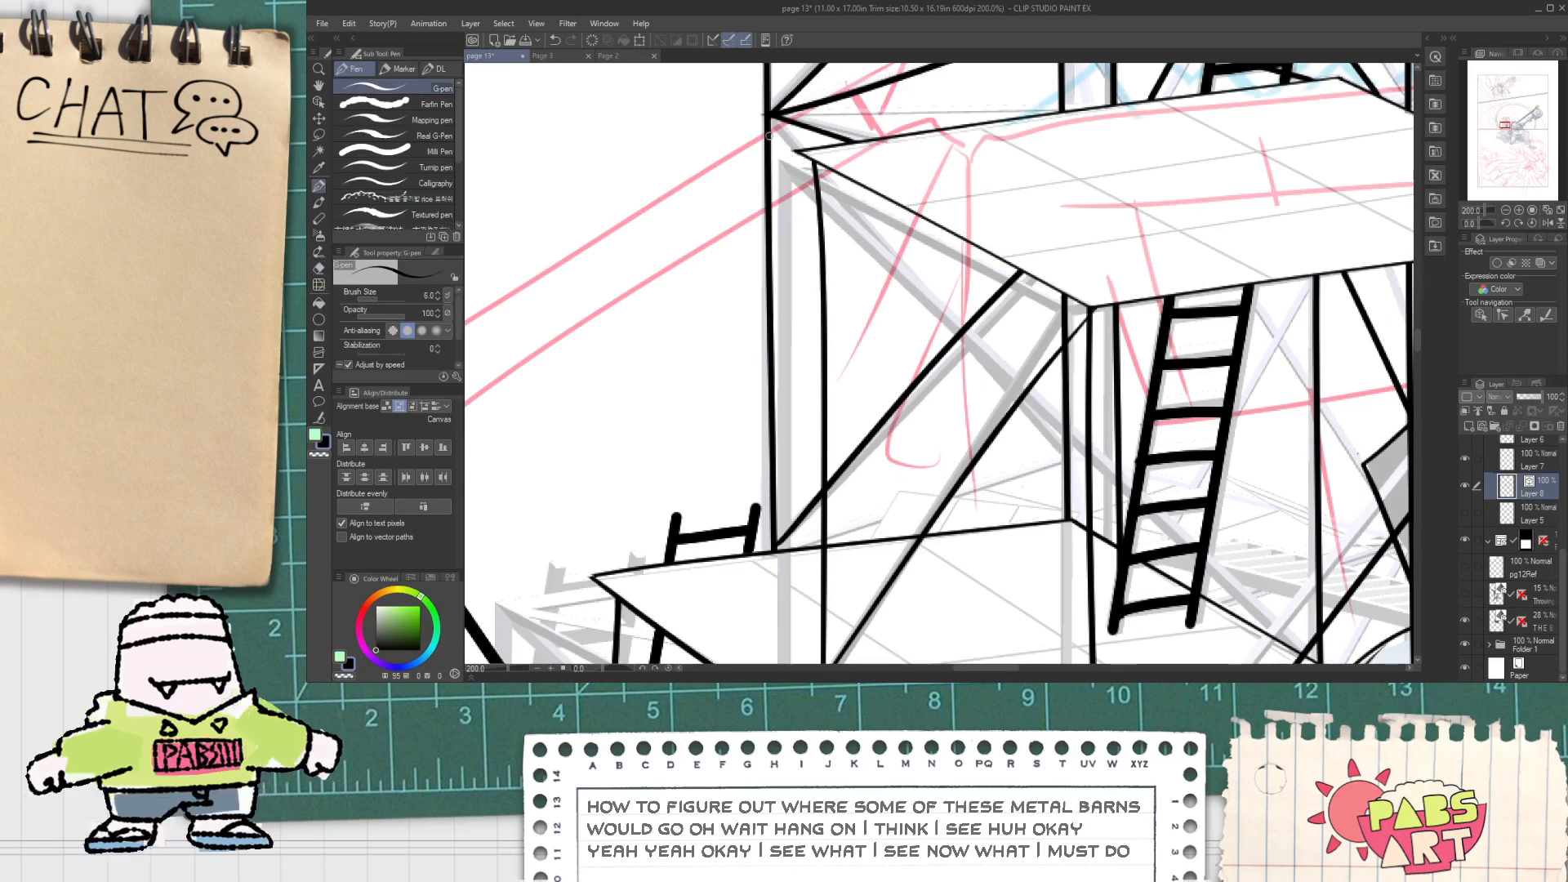
Step: Ink the crossing diagonal brace from the upper platform's outer corner post down towards the ladder
drag(818, 187, 1160, 516)
scroll(1032, 421, down, 2)
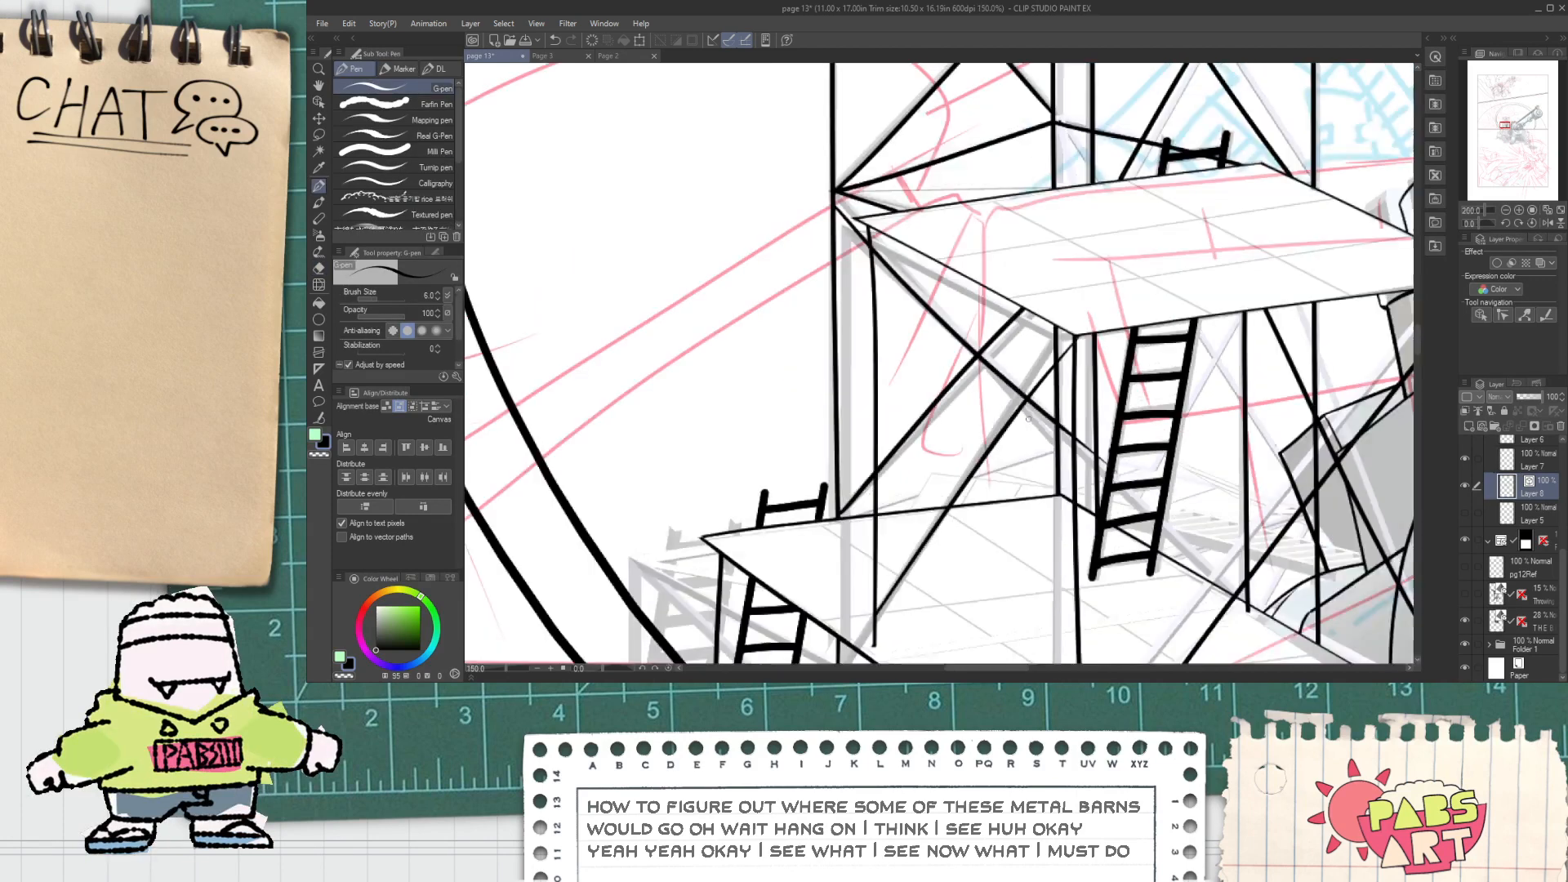
key(space)
drag(1047, 431, 1001, 399)
scroll(1001, 400, up, 2)
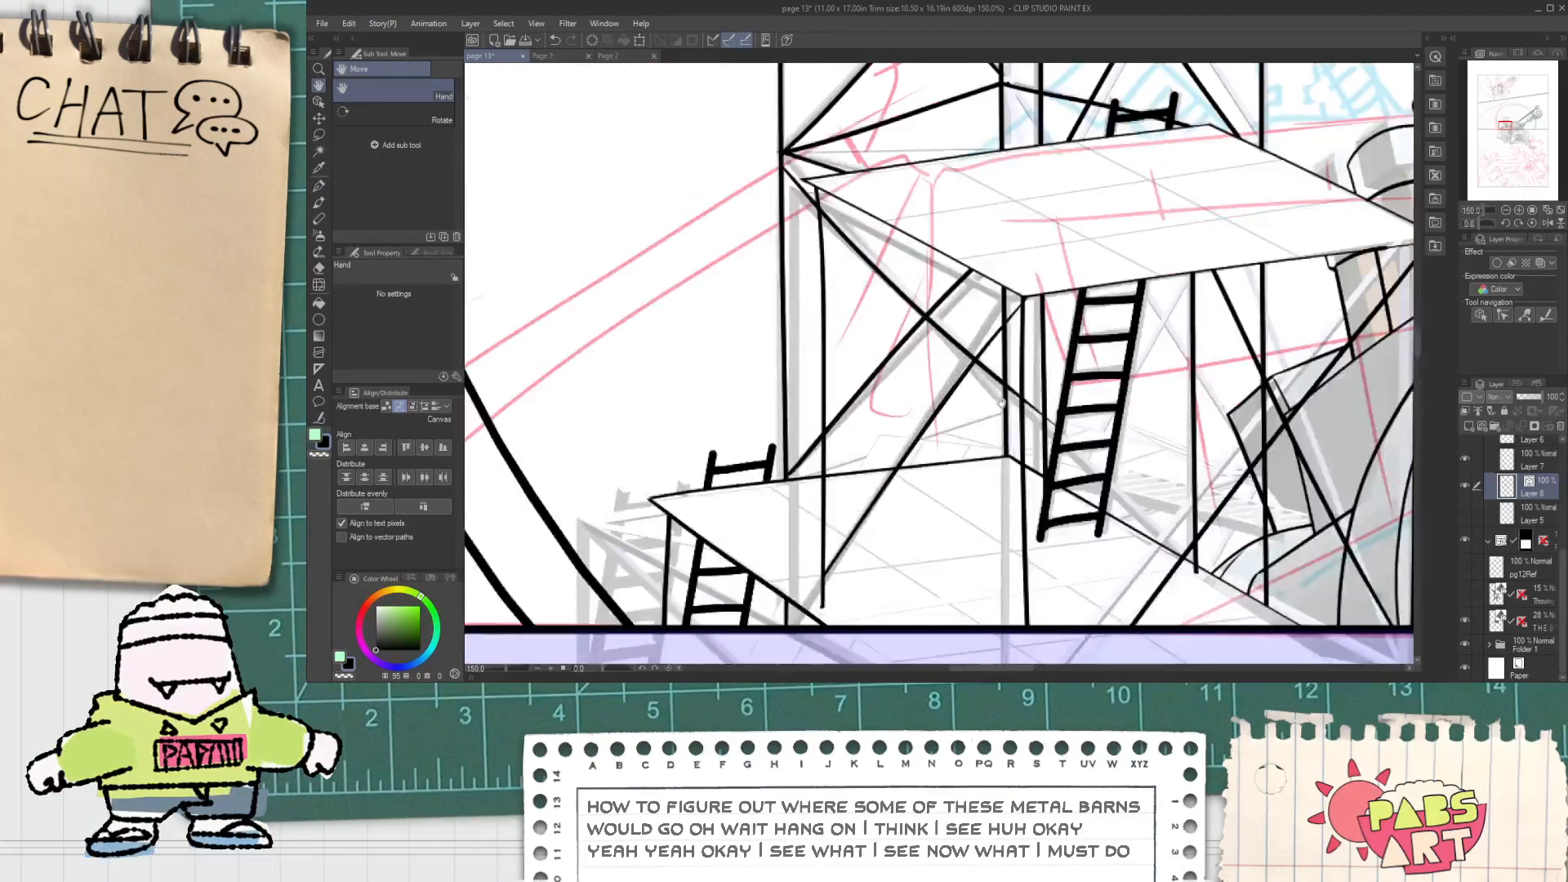
key(e)
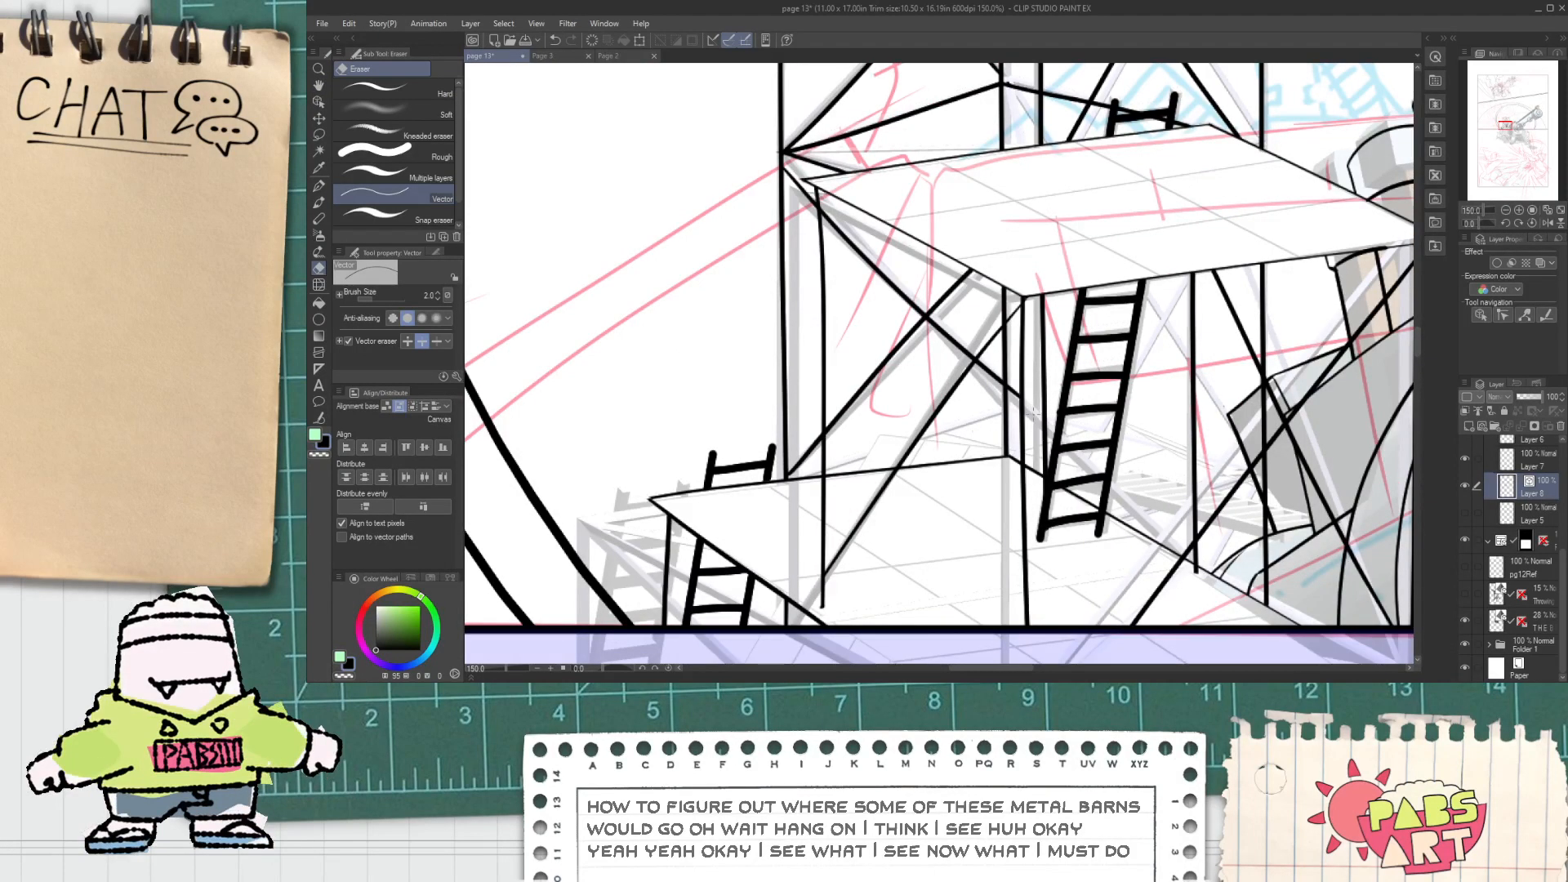
key(p)
Step: Ink a diagonal brace behind the ladder, rising from its foot past the upper platform's front edge
key(space)
mouse_move(1102, 457)
mouse_down()
mouse_move(869, 400)
mouse_move(926, 385)
mouse_up()
key(space)
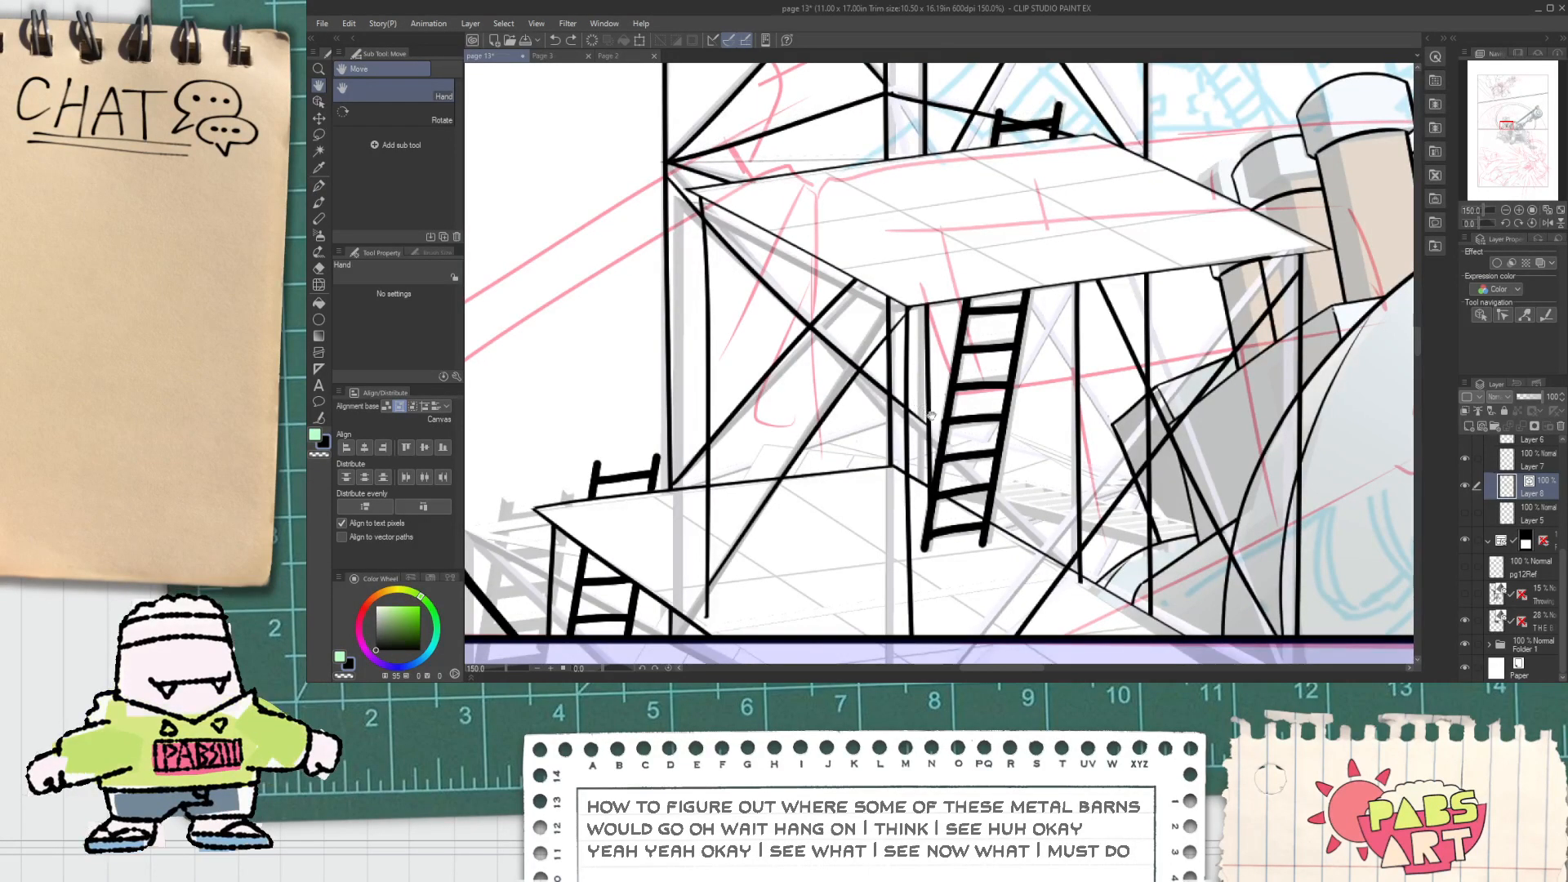
key(e)
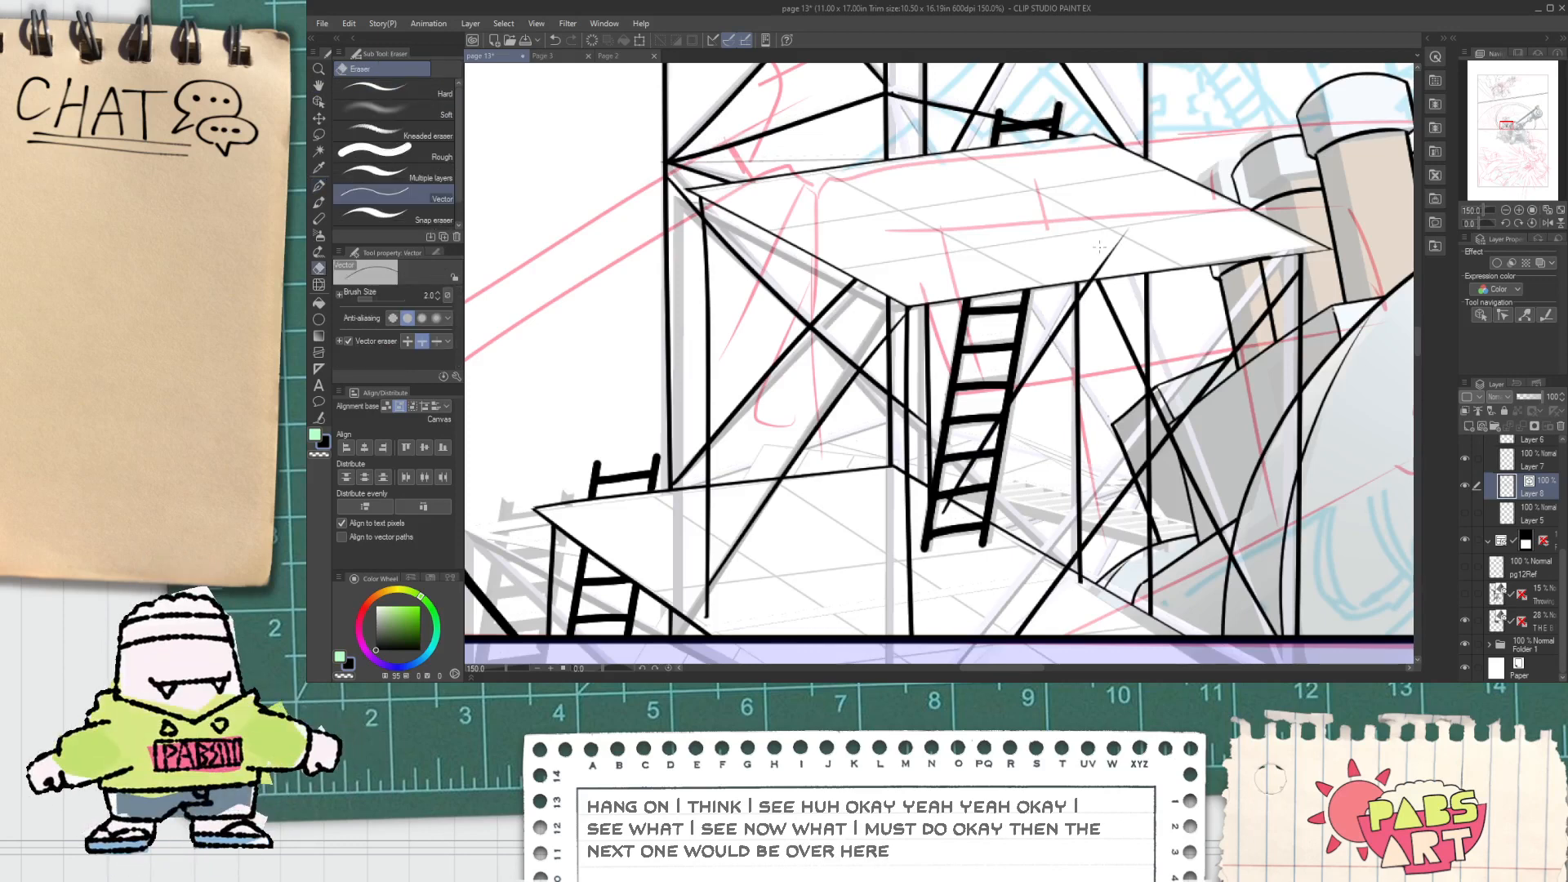
Step: Adjust the upper end of the brace behind the ladder and erase its overshoot above the platform edge
key(o)
click(1124, 231)
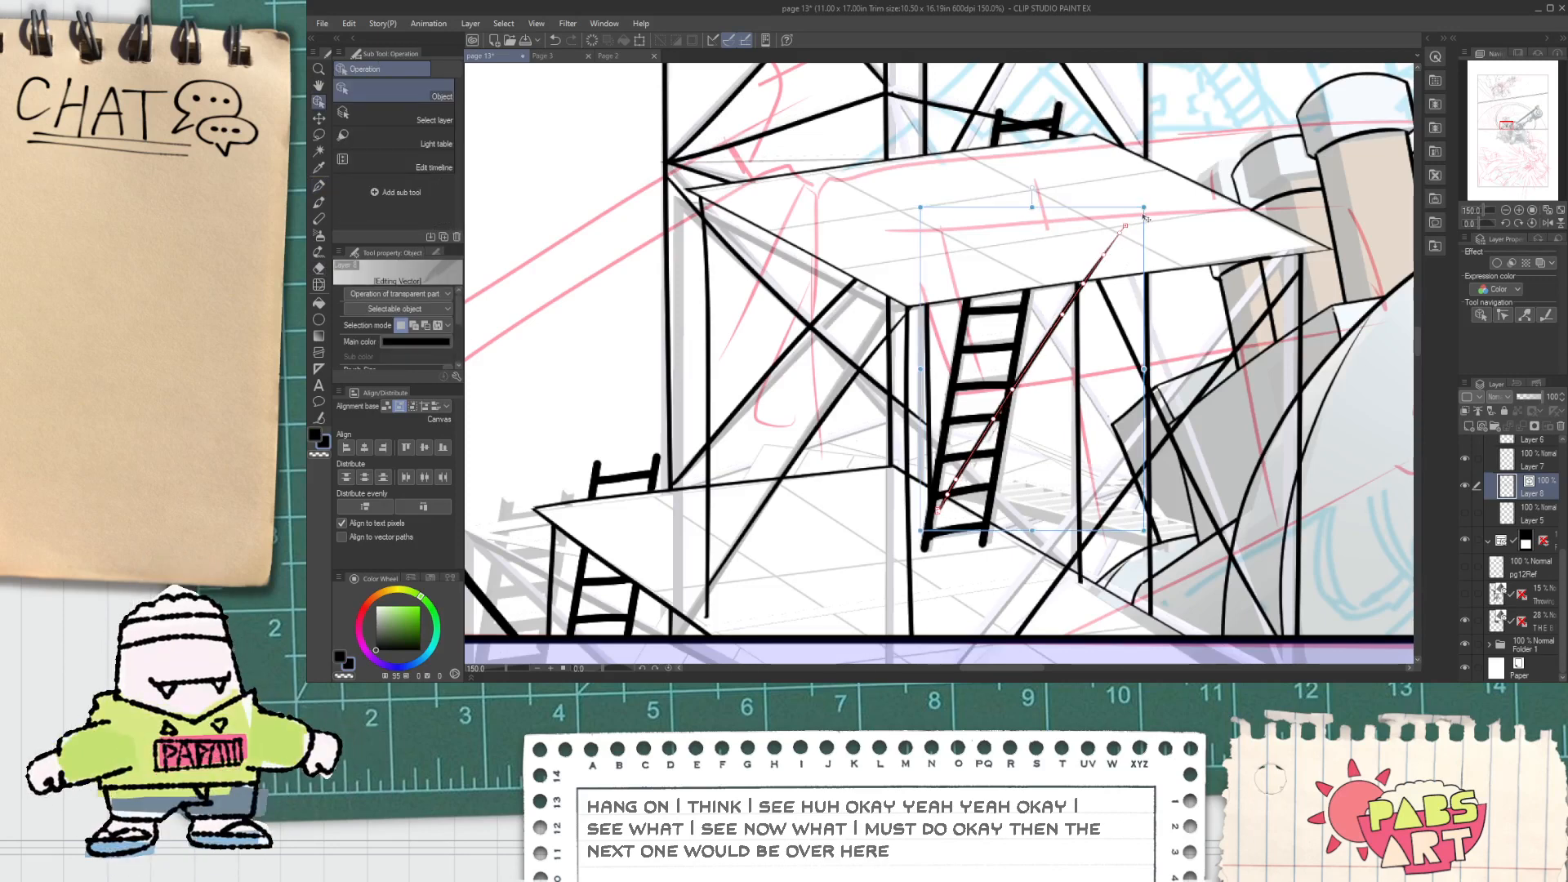
drag(1146, 218, 1157, 180)
key(e)
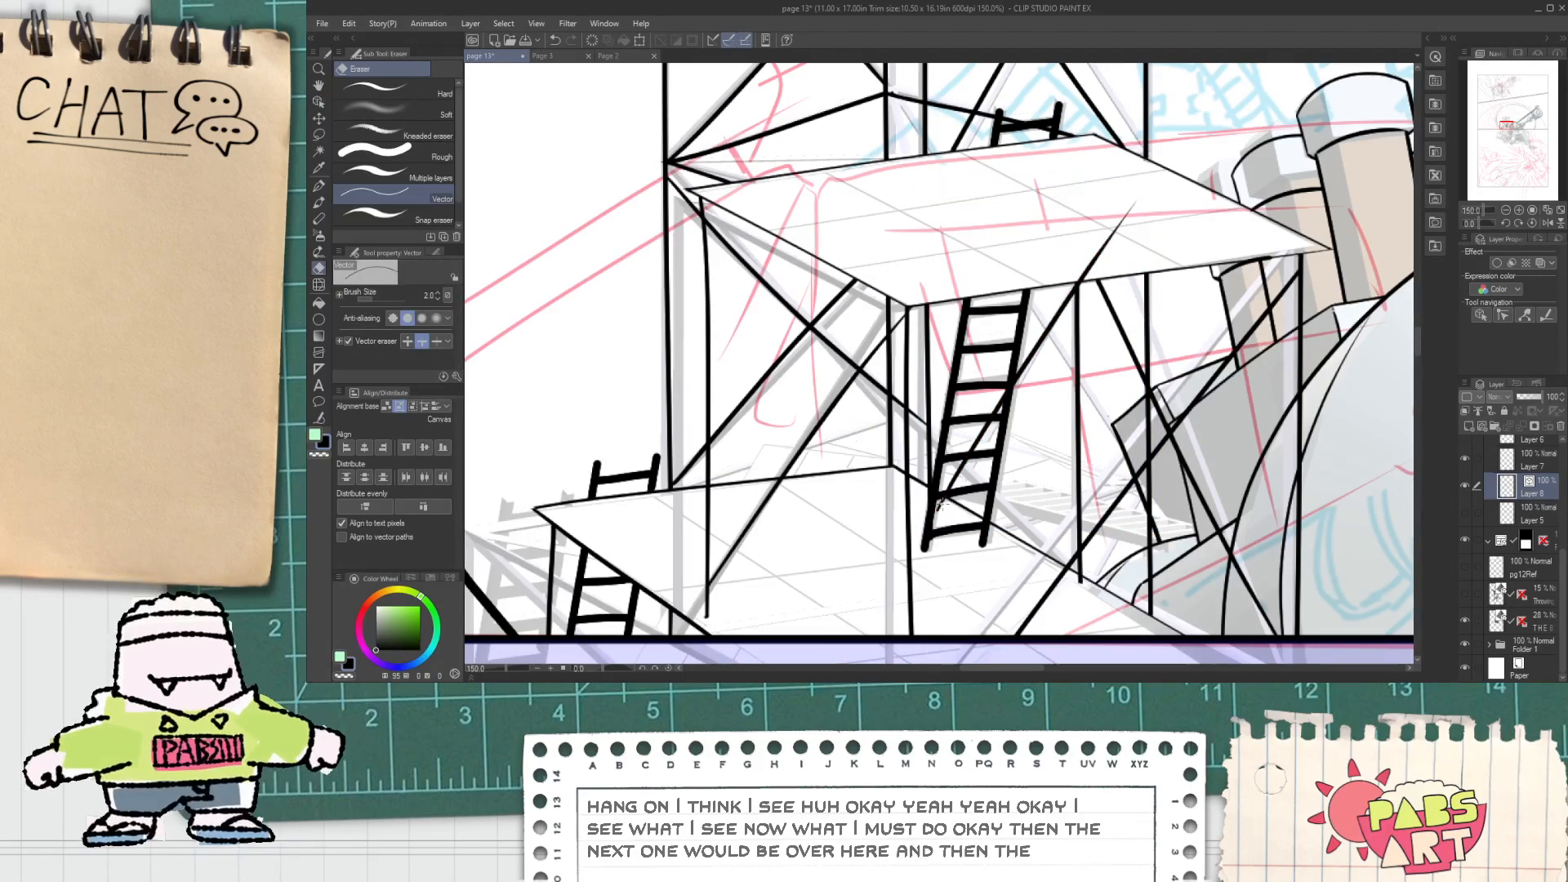
scroll(1078, 279, up, 1)
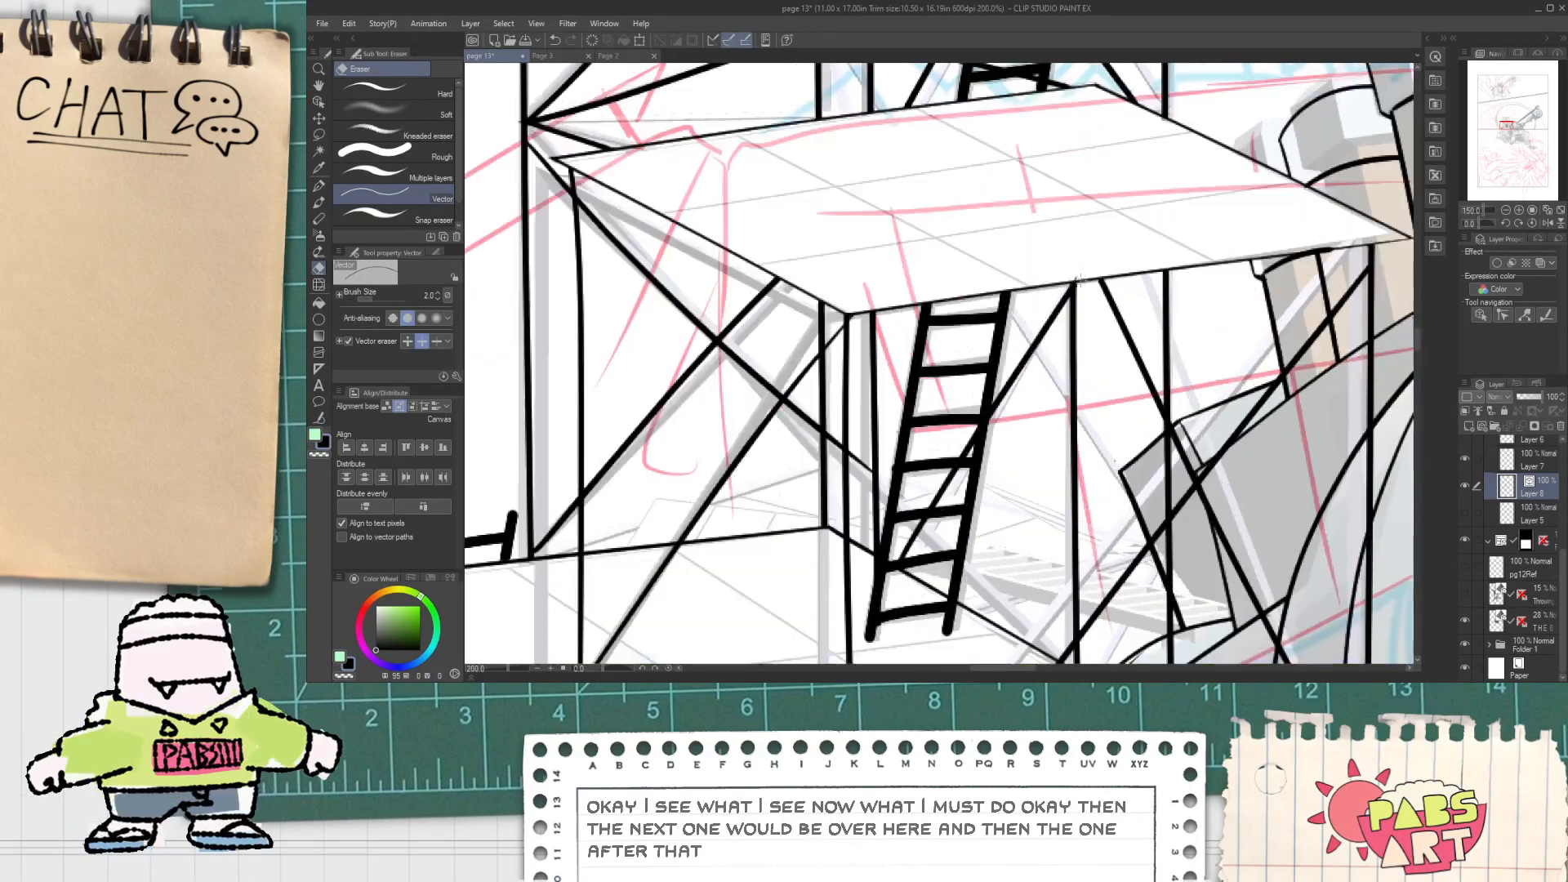
scroll(1074, 279, down, 1)
Step: Ink the opposite diagonal crossing the brace behind the ladder and clean up its excess with the vector eraser
key(p)
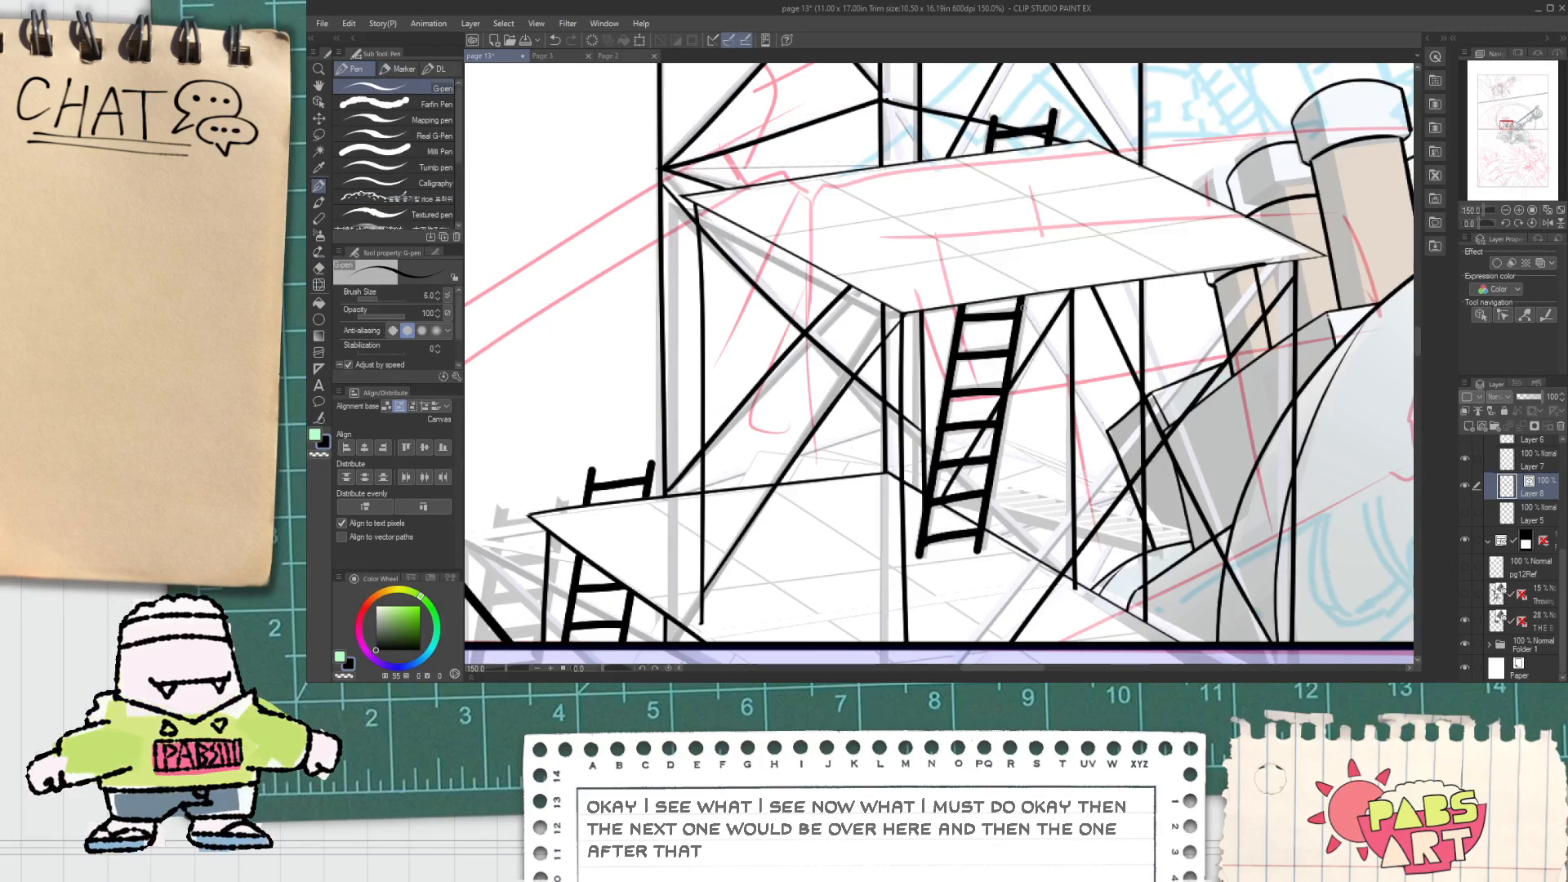
key(e)
scroll(1146, 506, up, 3)
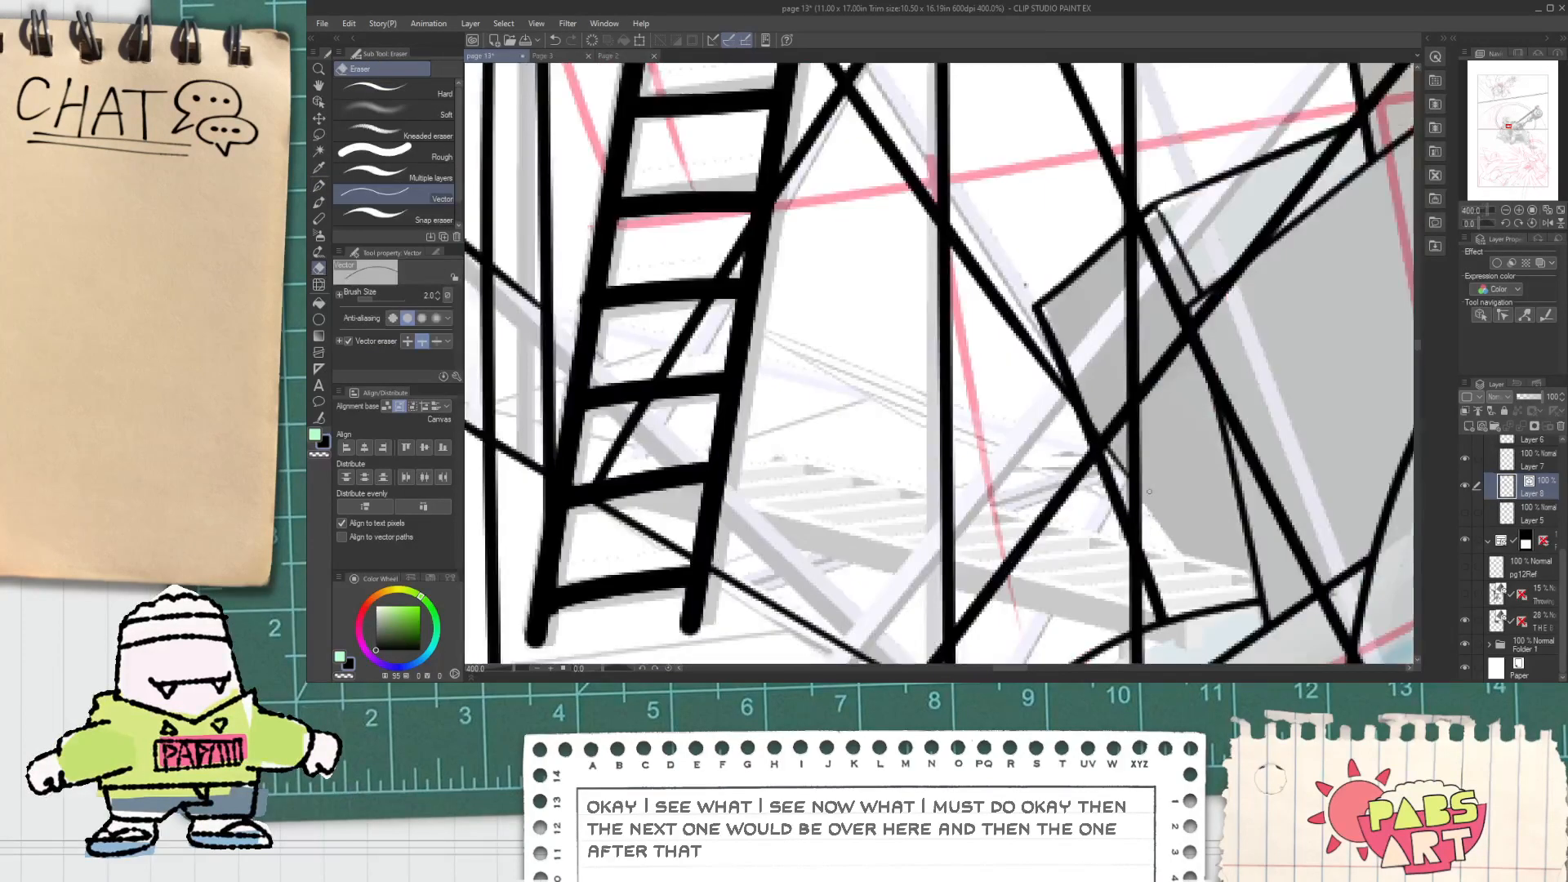
scroll(1057, 407, down, 2)
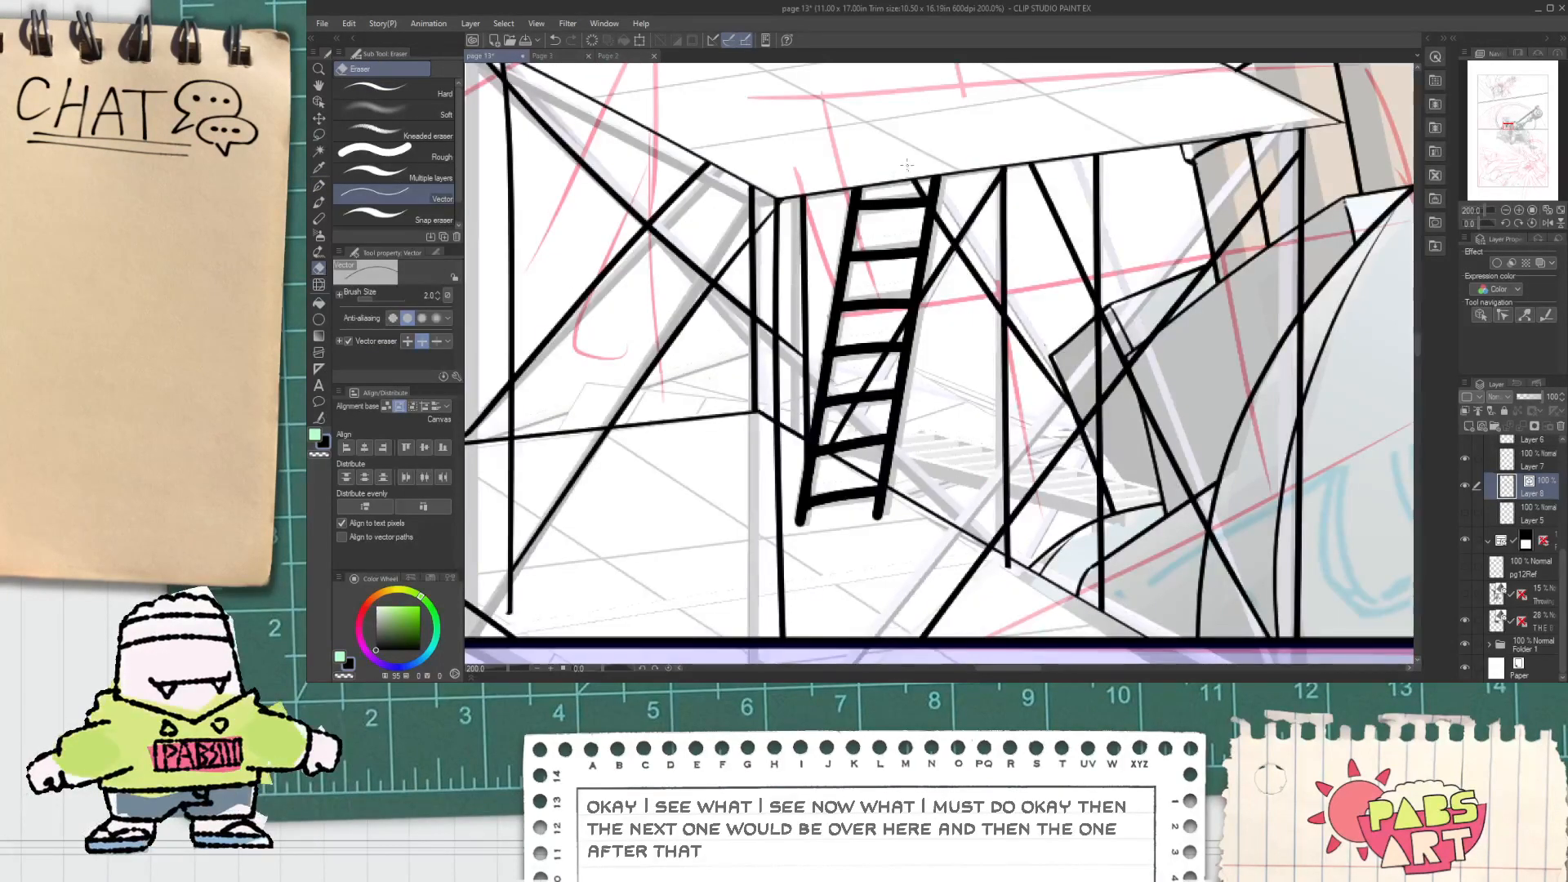
Step: Select all the rail and rung strokes of the ladder beneath the upper platform
key(p)
key(h)
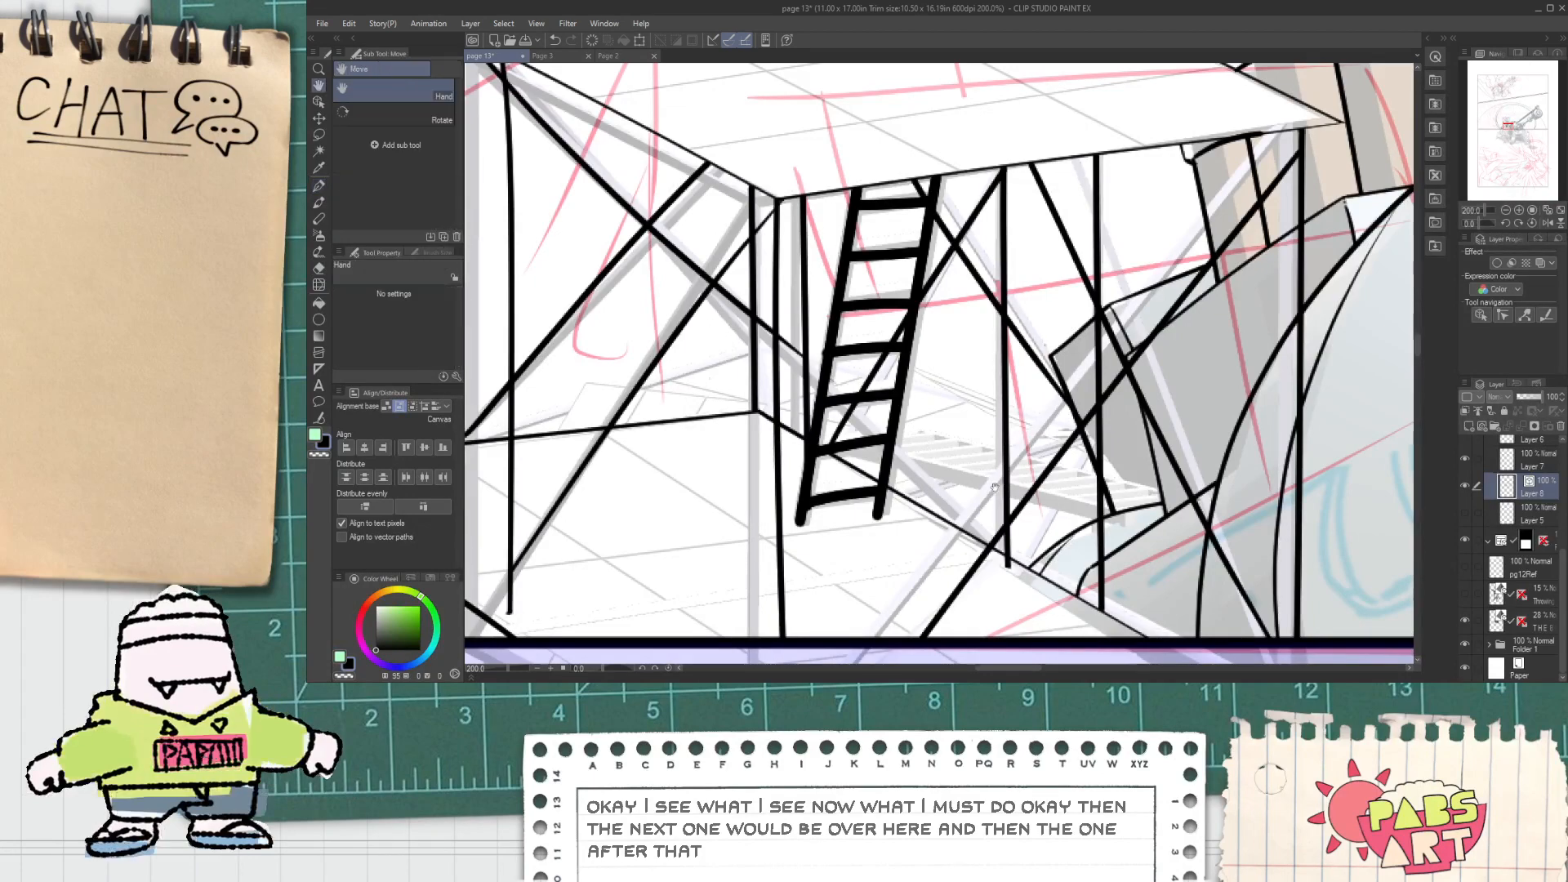
scroll(926, 442, down, 5)
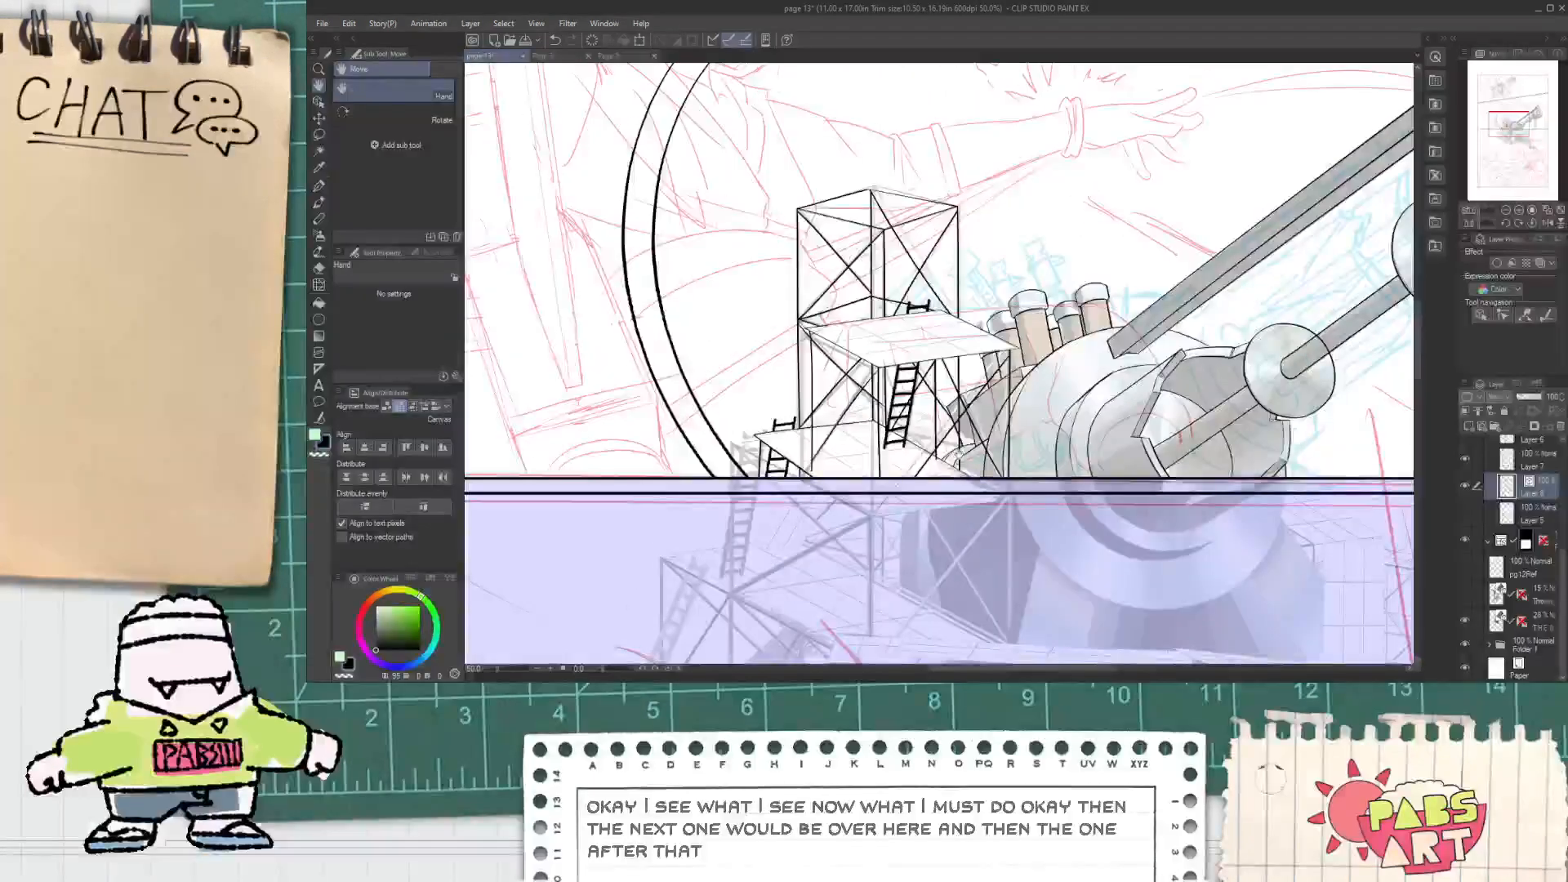
scroll(828, 441, up, 5)
scroll(855, 464, down, 2)
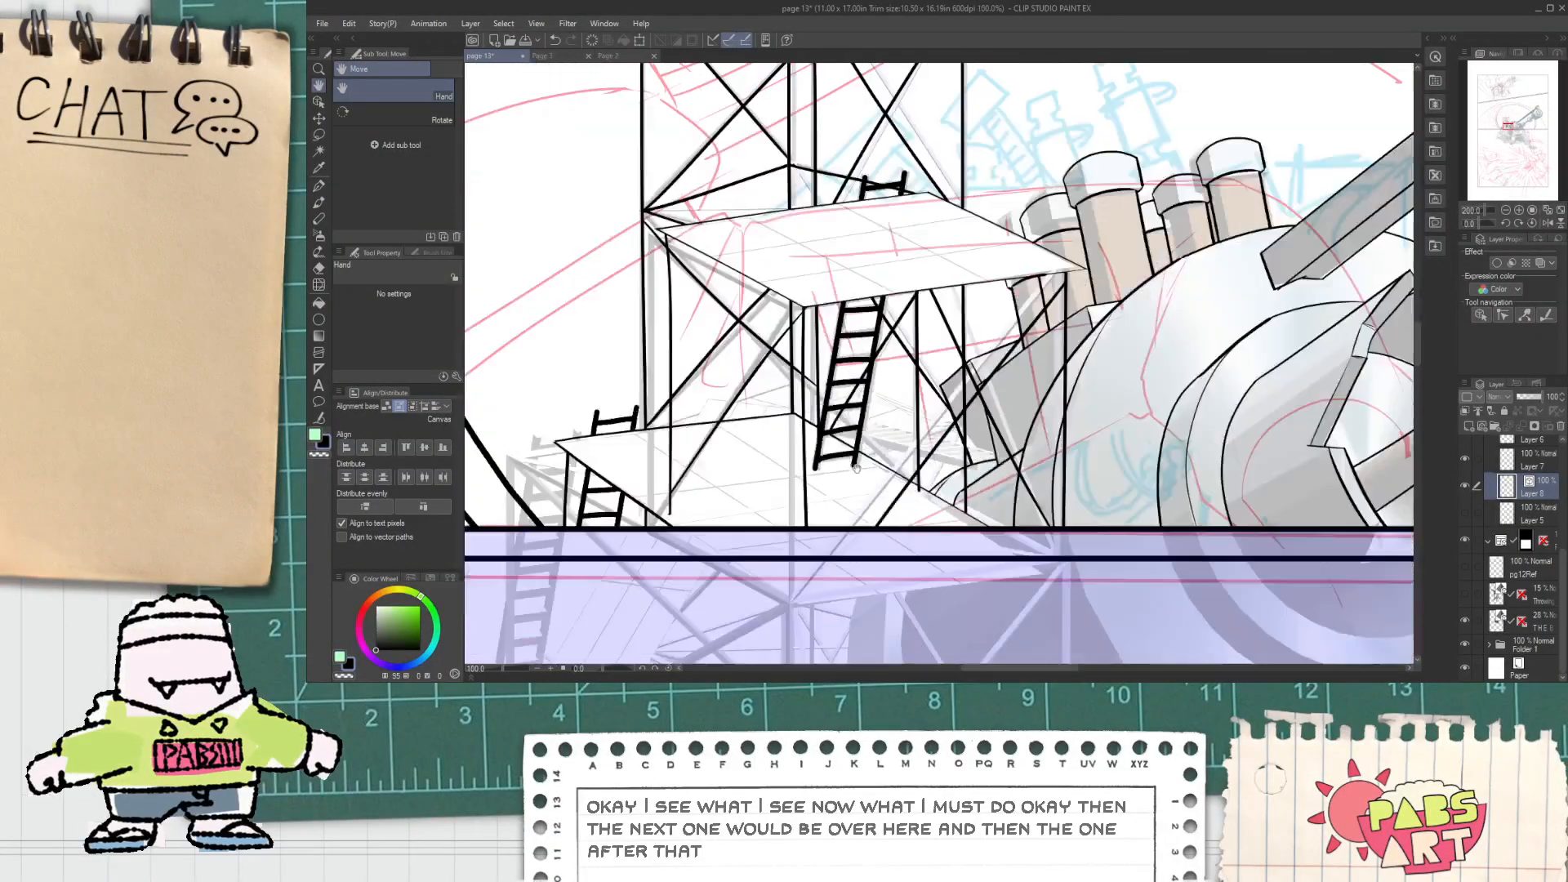
scroll(852, 478, up, 1)
key(o)
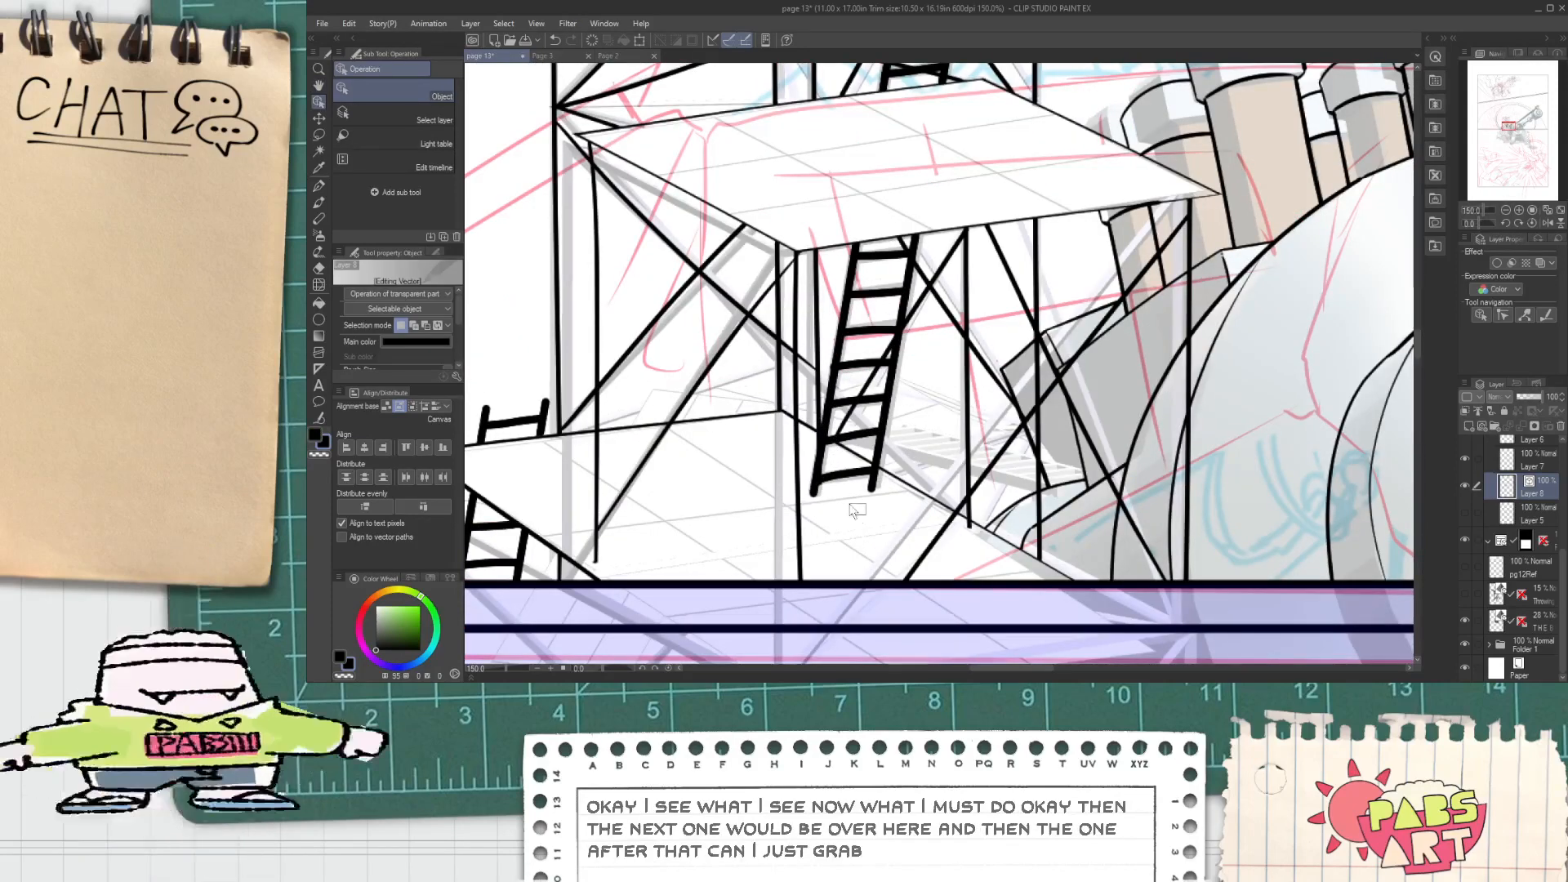
click(850, 483)
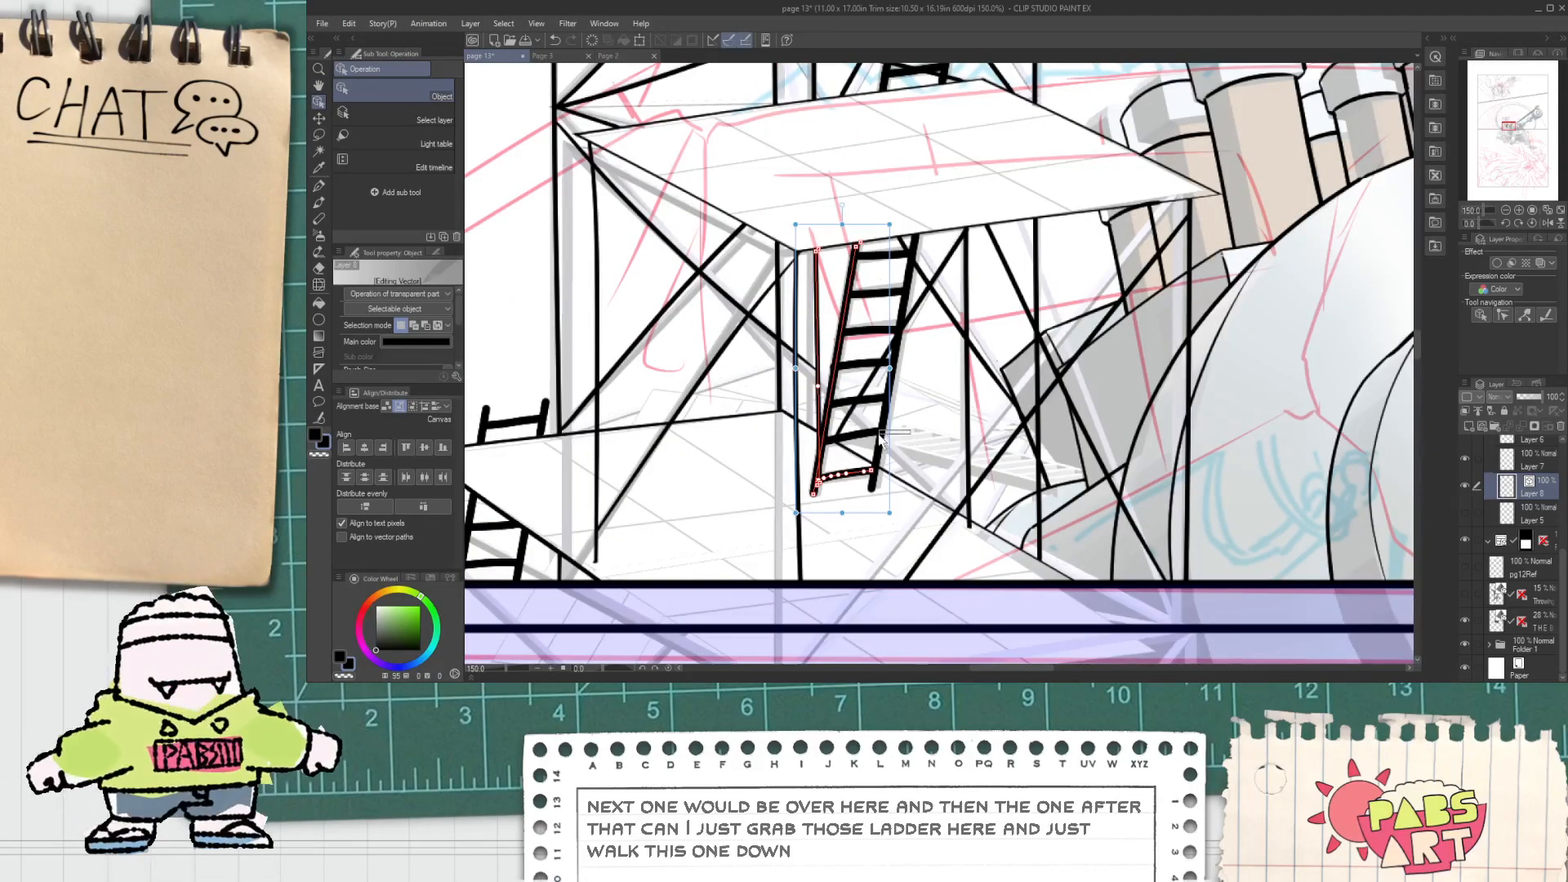
shift+click(877, 408)
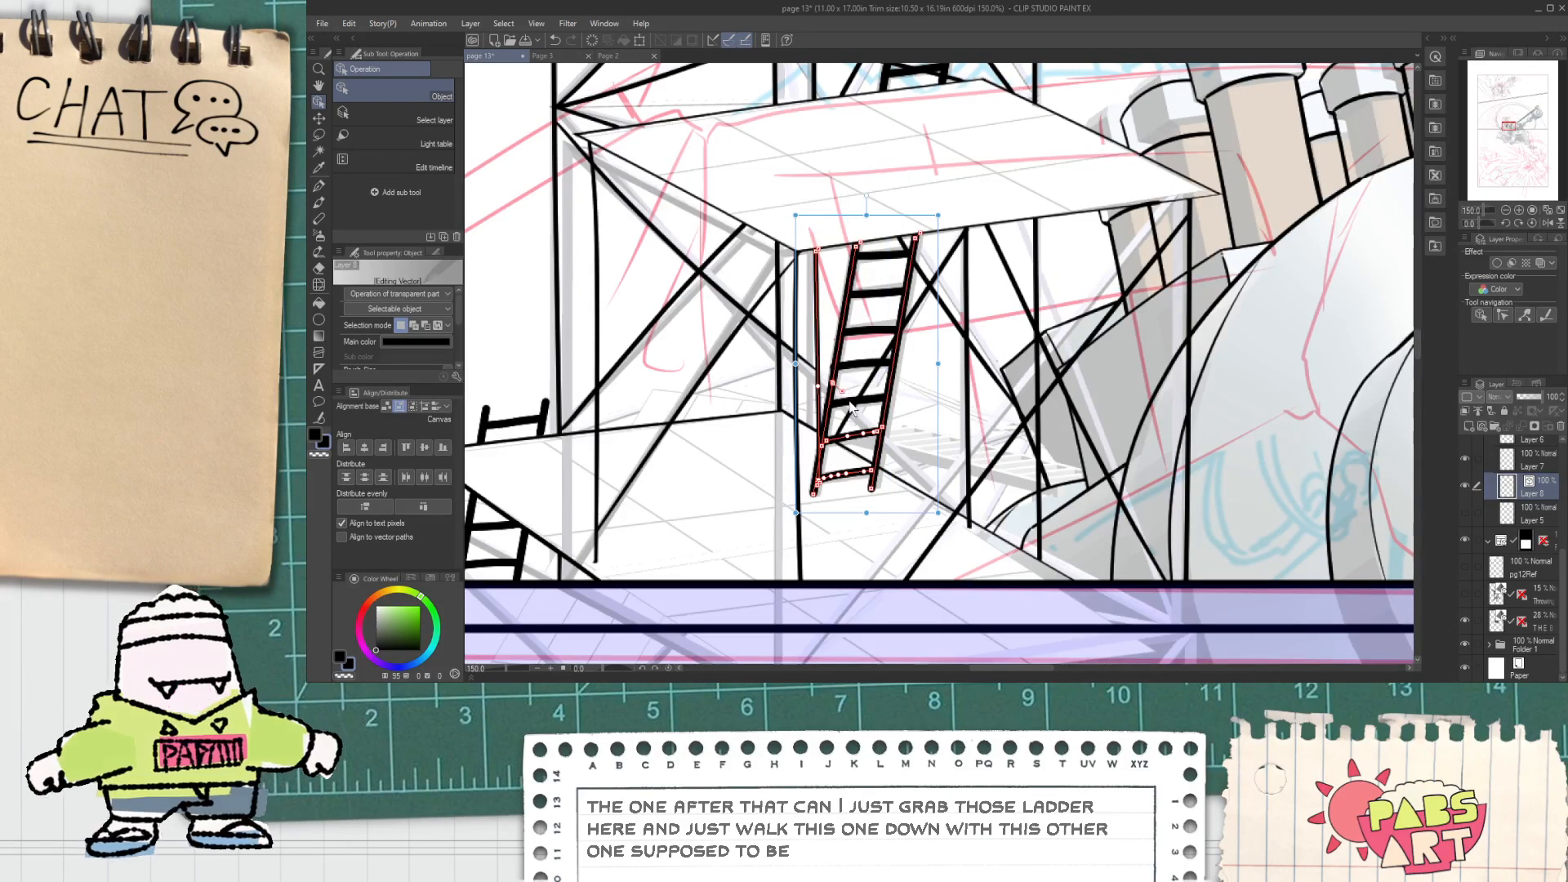
shift+click(851, 404)
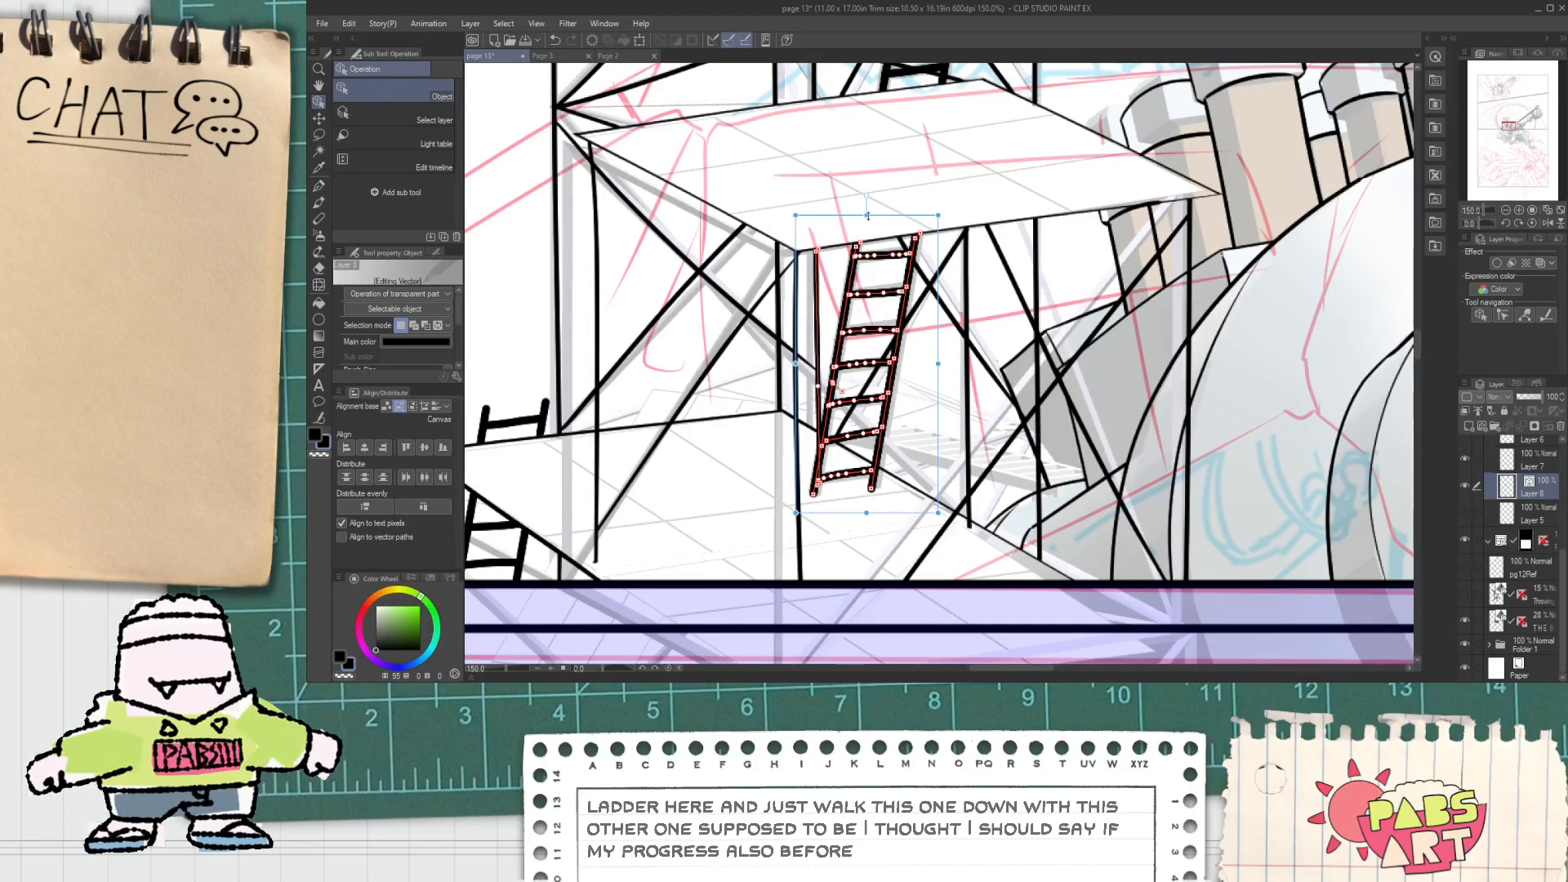
Step: Try to flatten and skew a copy of the upright ladder onto the lower platform, and delete the distorted copy
drag(867, 215, 817, 533)
click(839, 558)
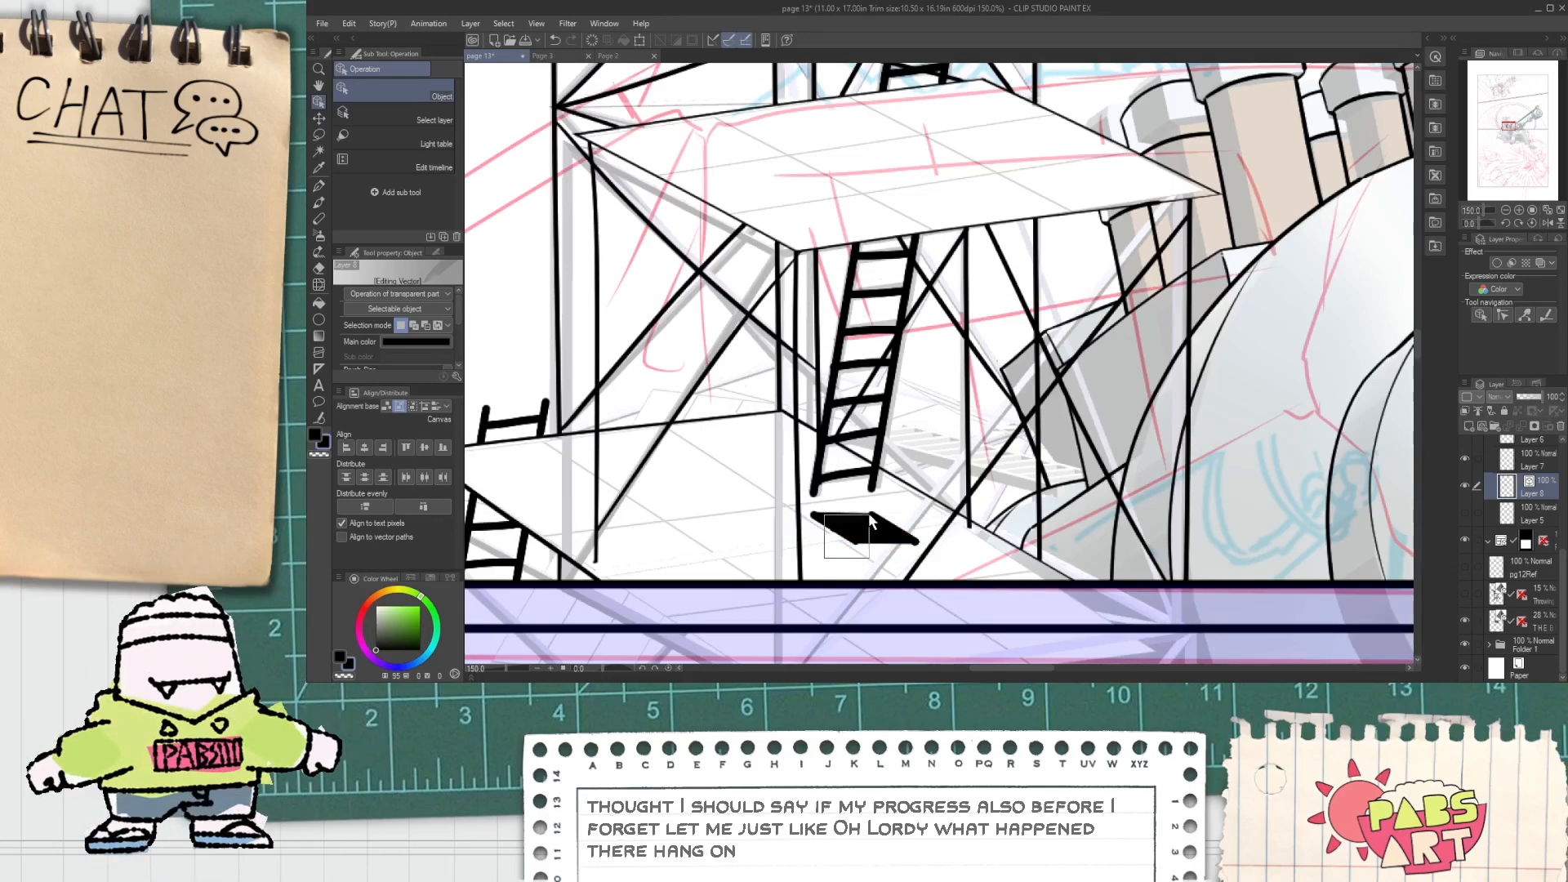
click(891, 514)
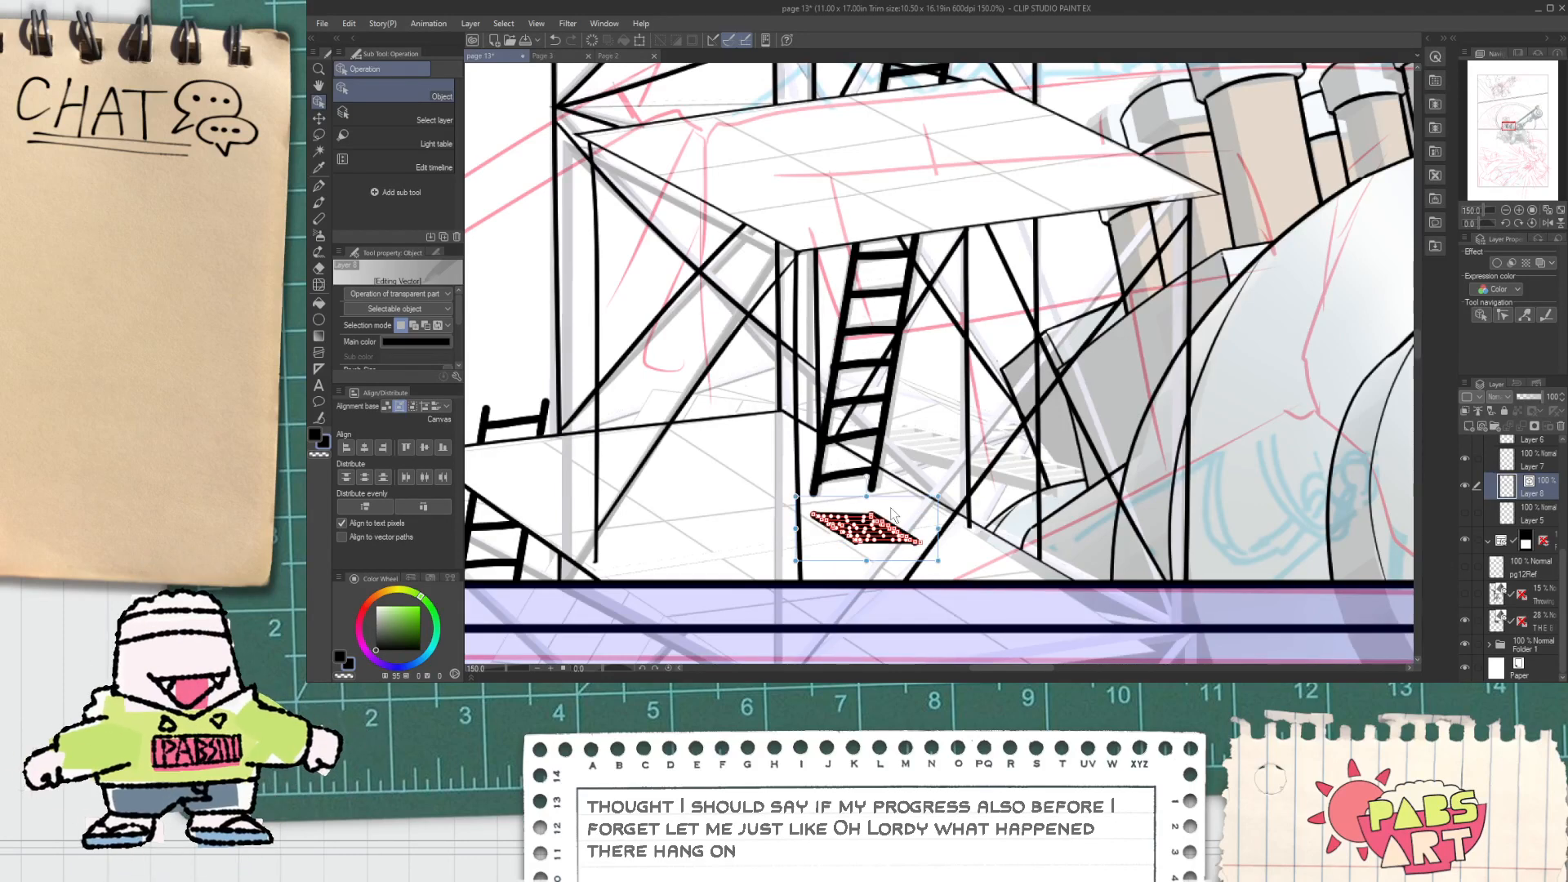
drag(939, 561, 874, 567)
click(872, 566)
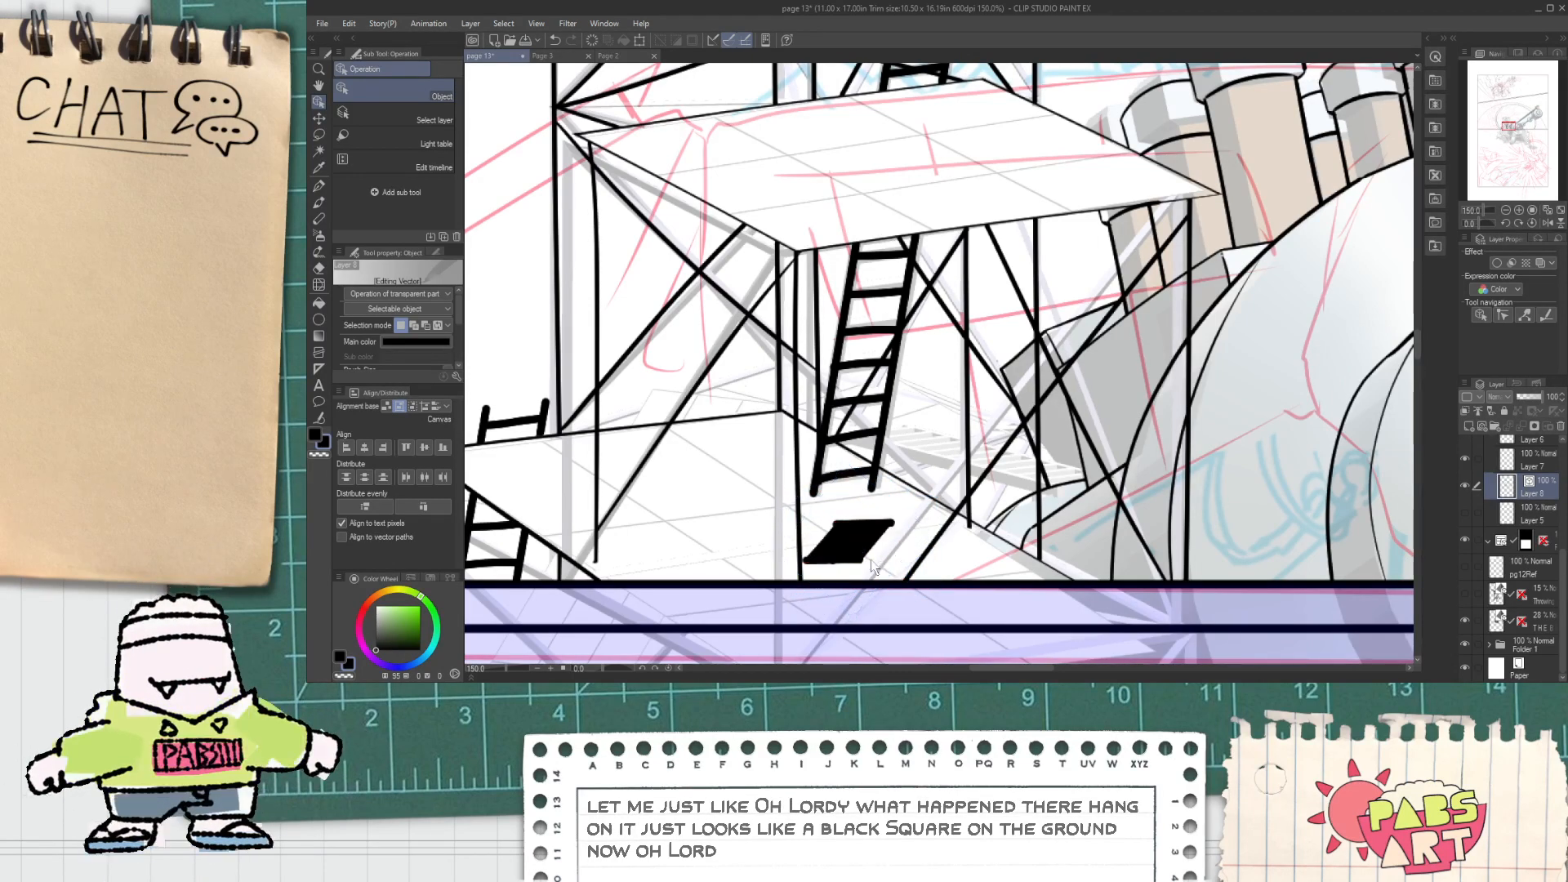
click(862, 541)
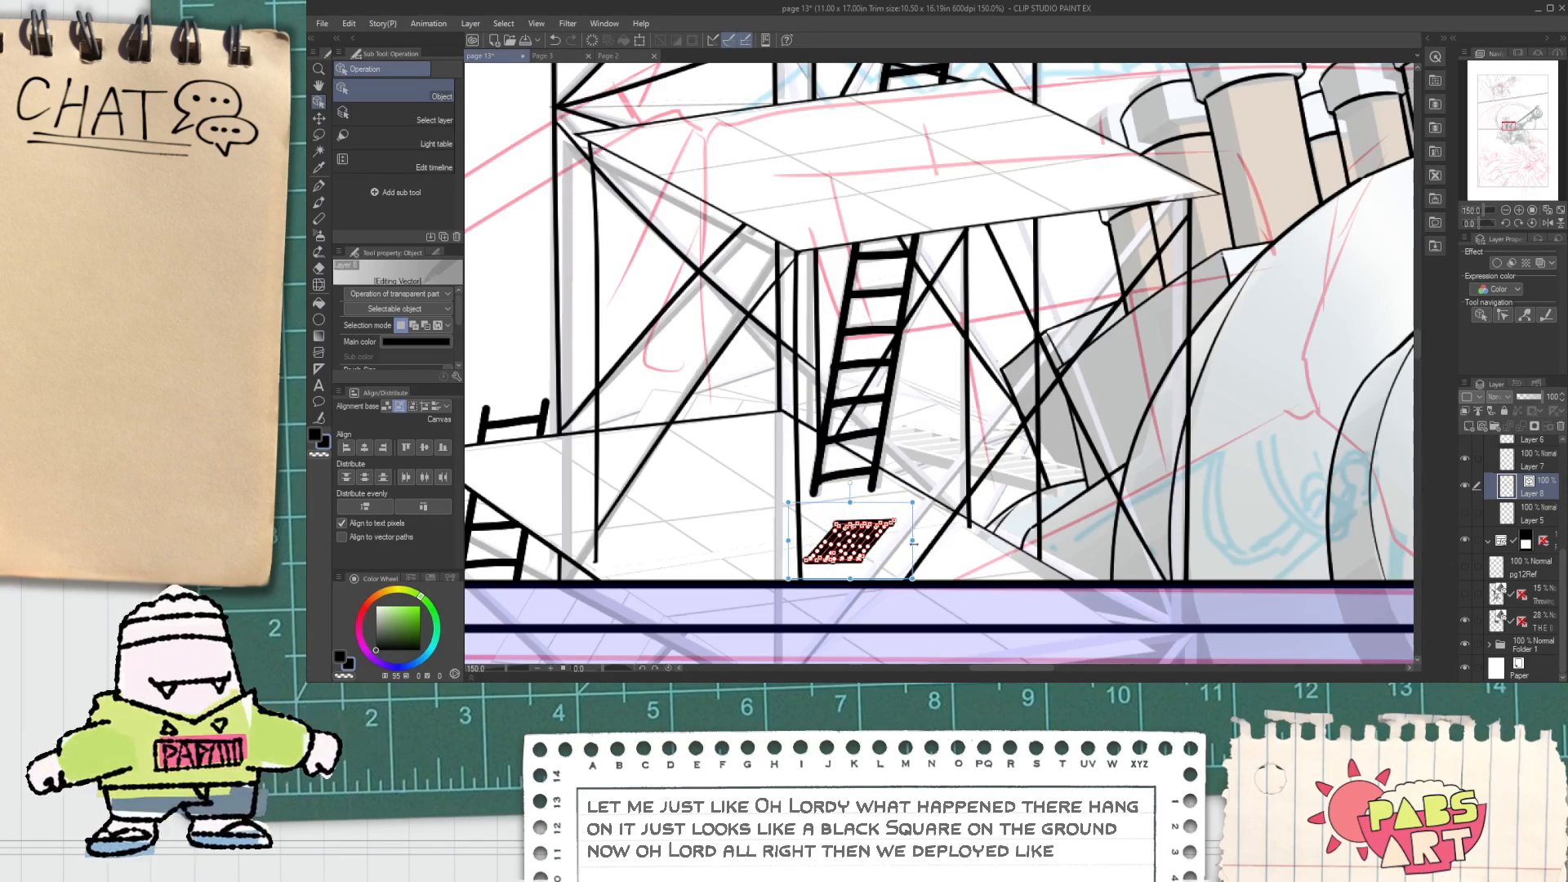
drag(913, 540, 1049, 551)
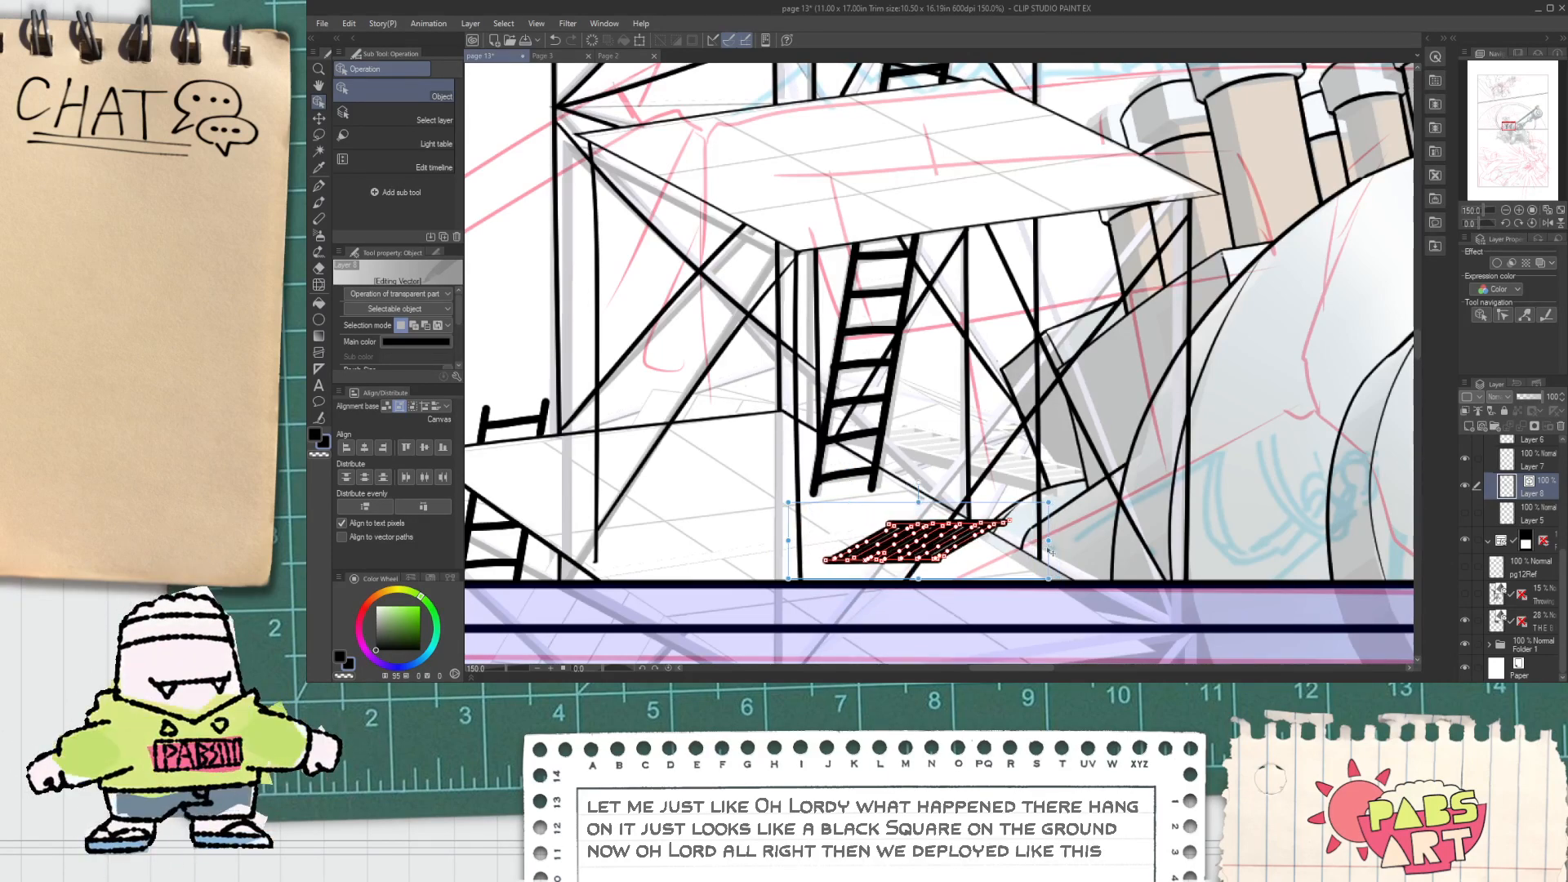
key(Delete)
Step: Ink two thin G-pen lines meeting at the middle post, one from the outer post and one running down behind the ladder
key(p)
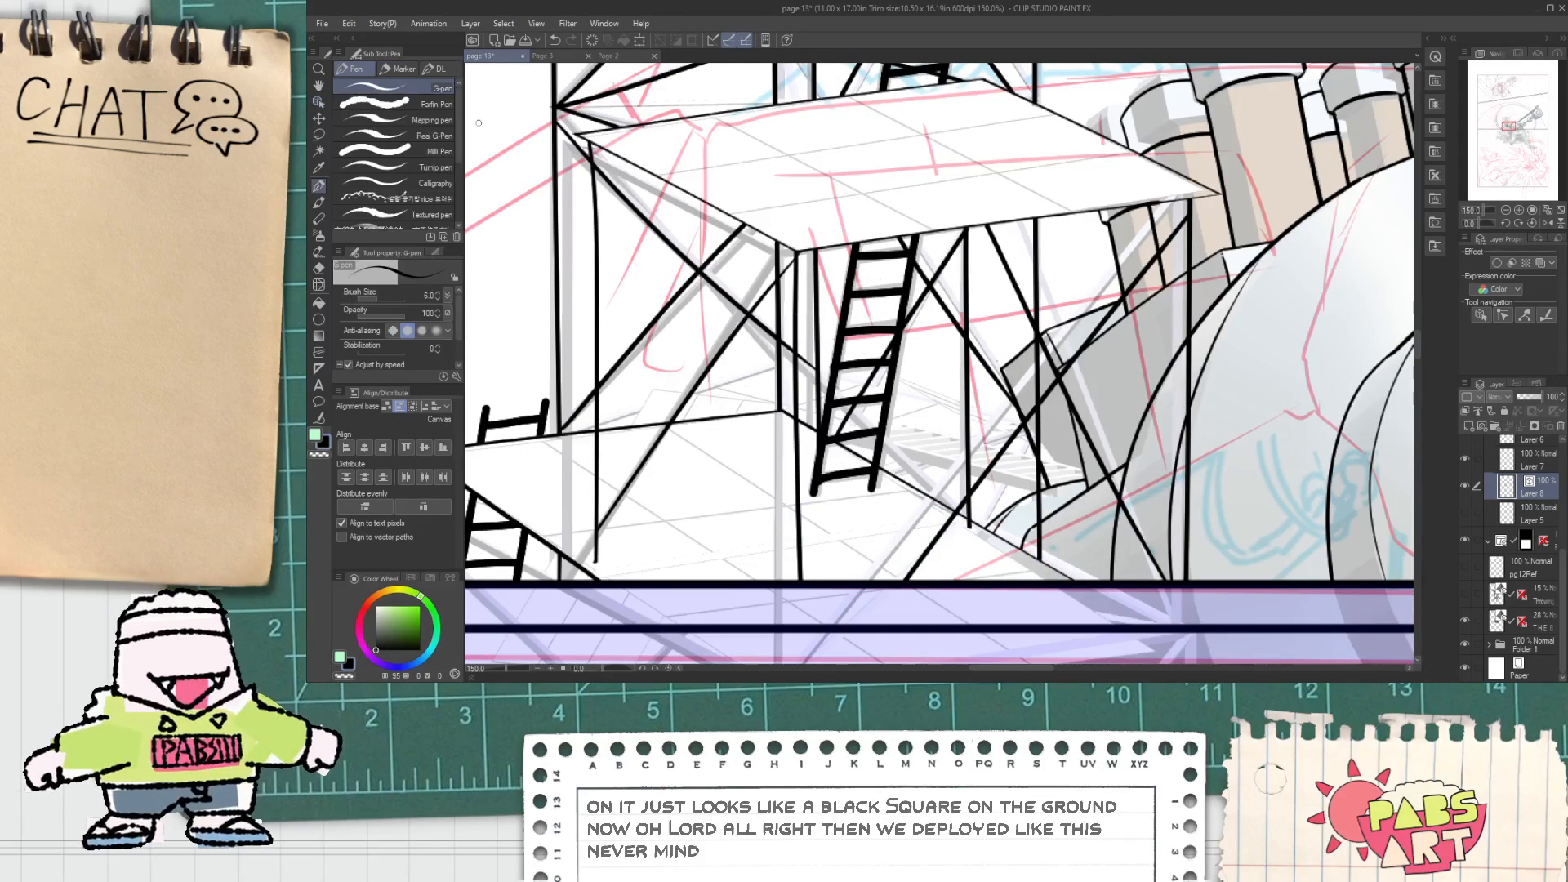
scroll(881, 453, up, 1)
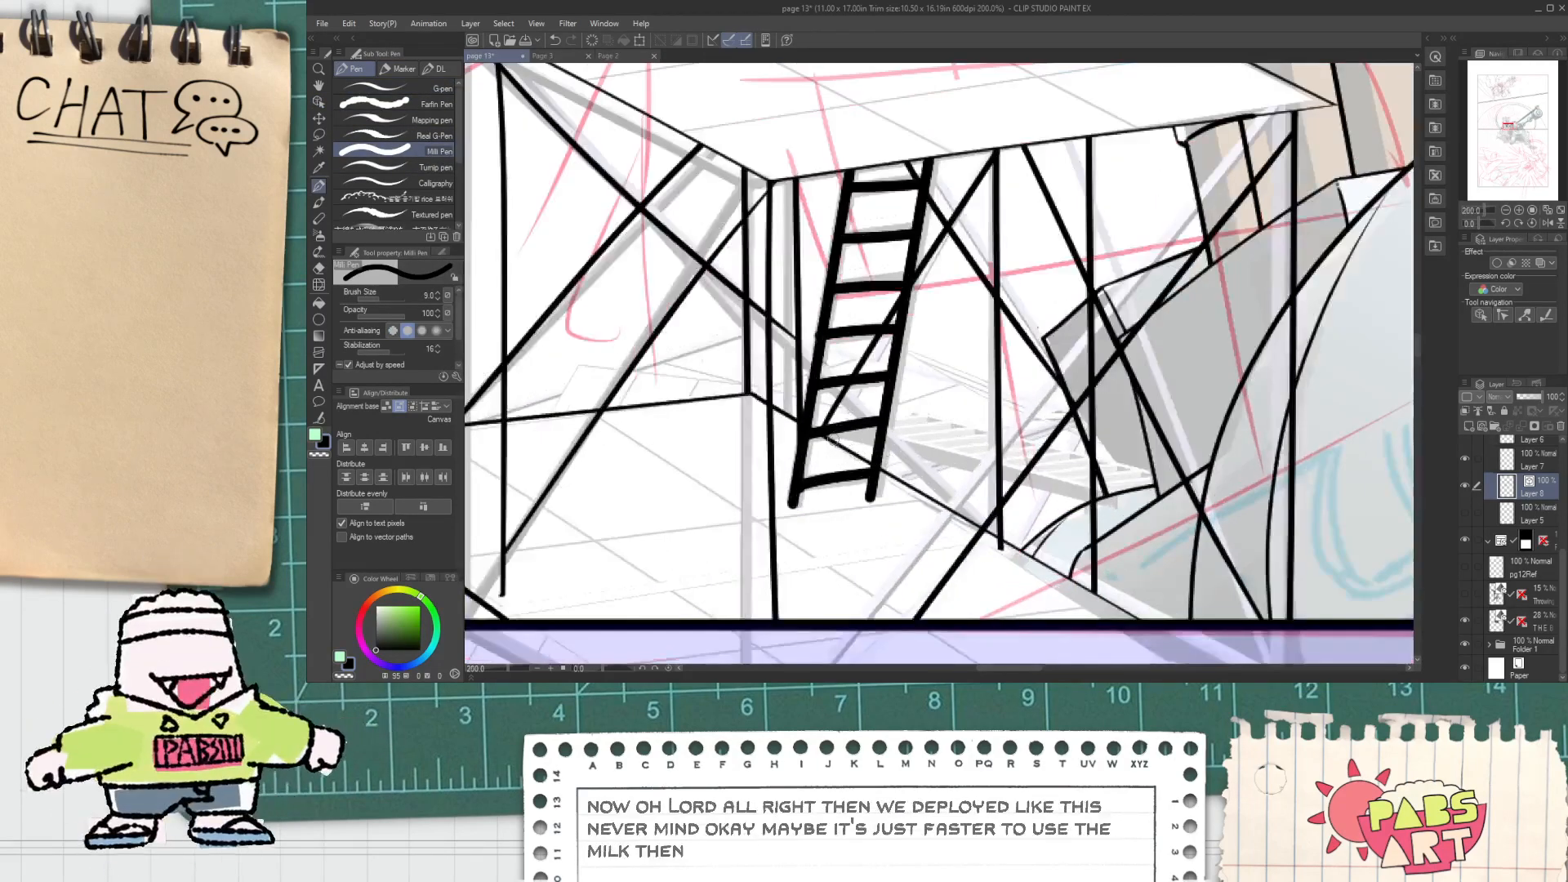
key(h)
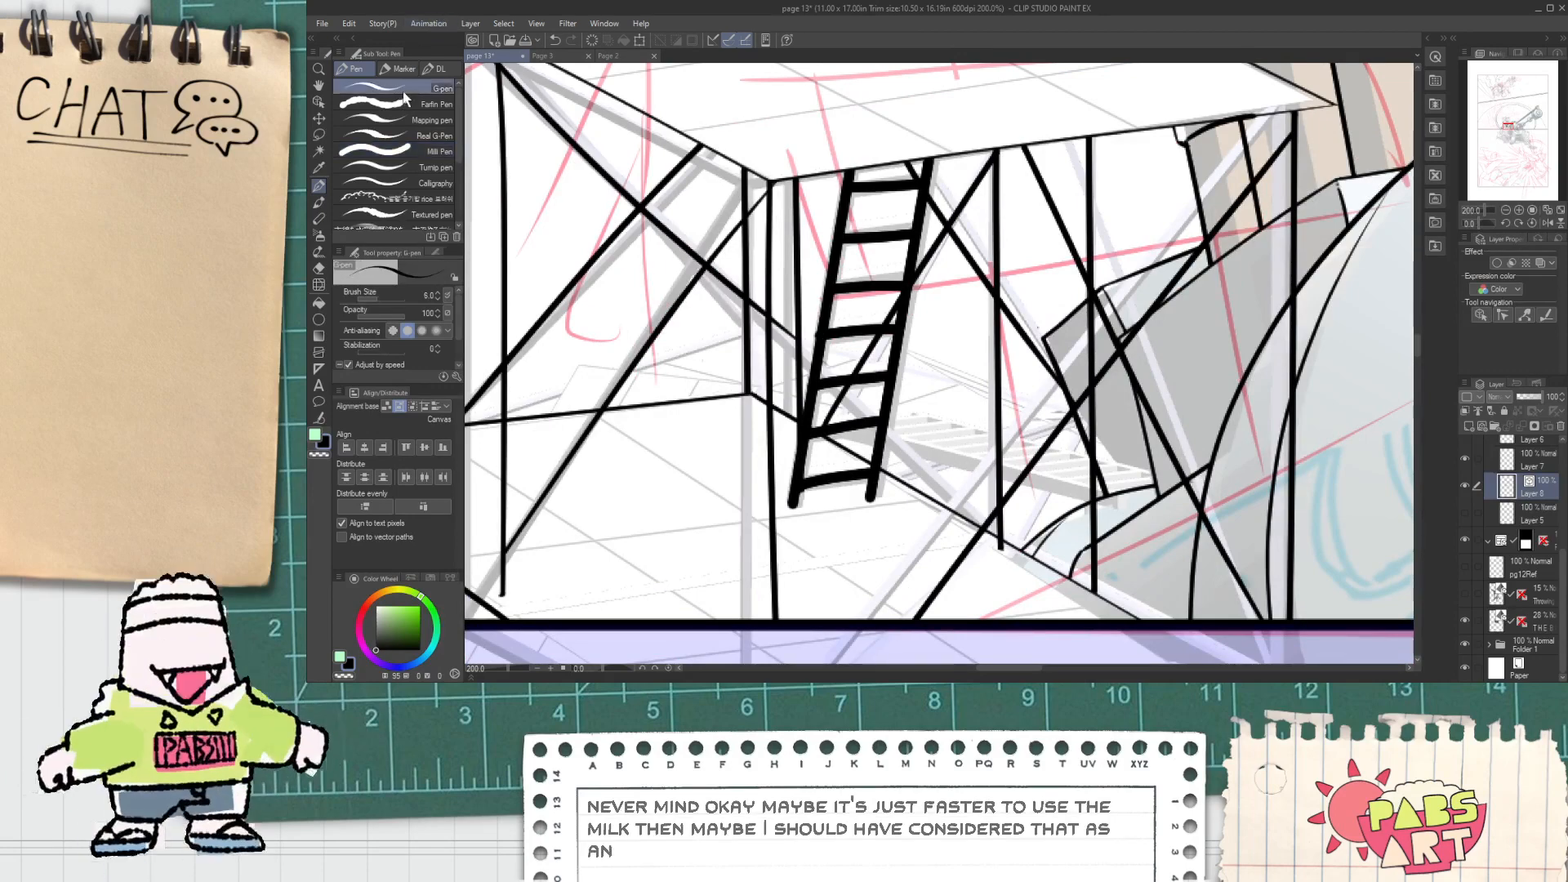
drag(574, 424, 733, 416)
drag(629, 422, 982, 293)
key(e)
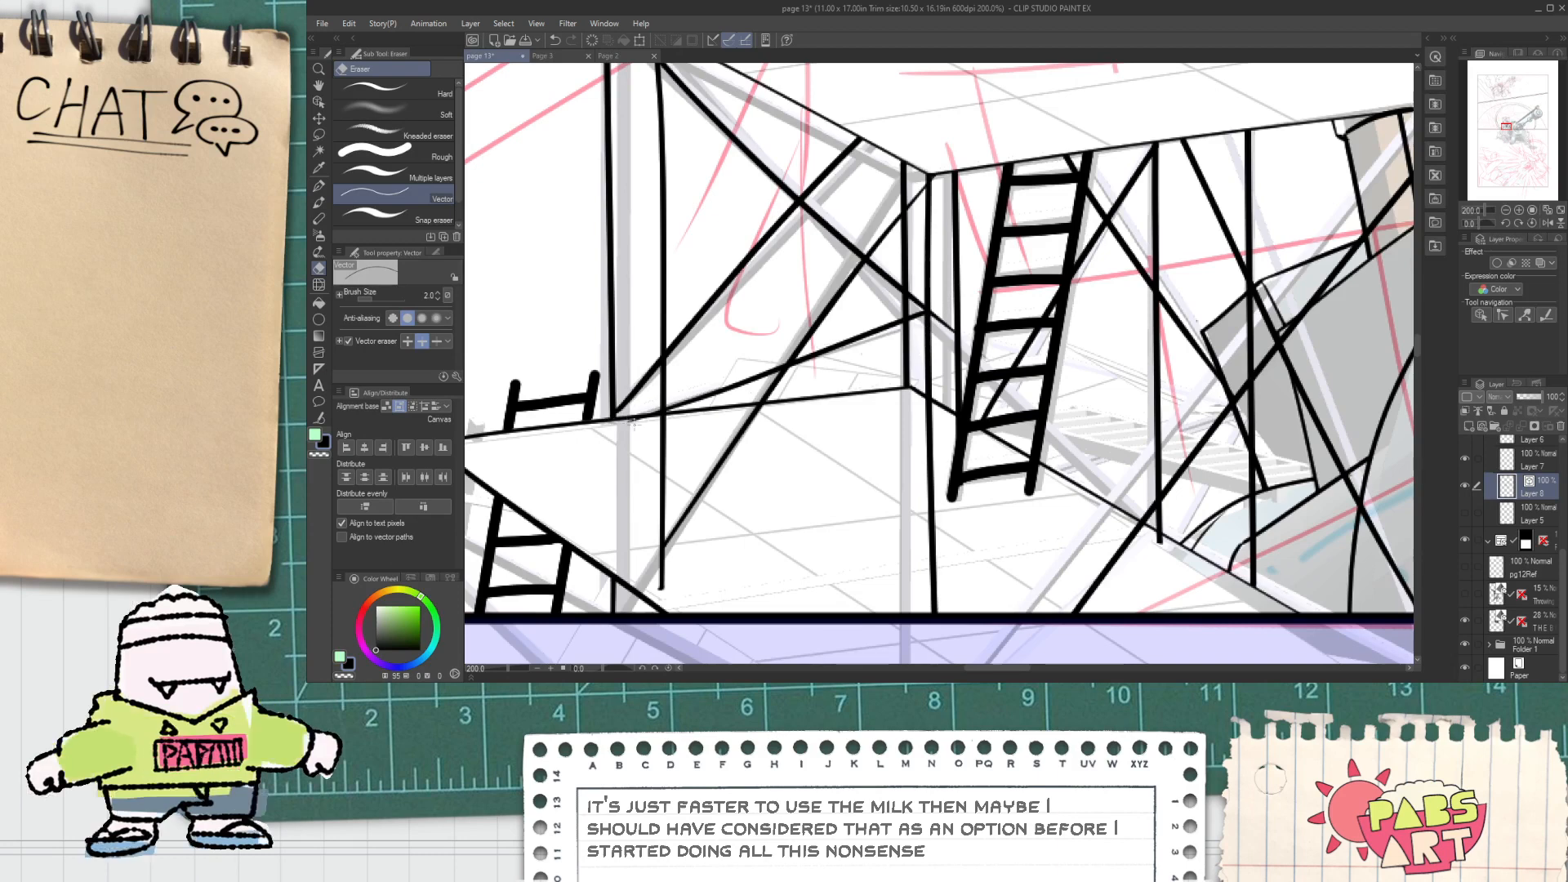
key(space)
mouse_move(977, 327)
mouse_down()
mouse_move(850, 325)
mouse_move(1039, 402)
mouse_up()
key(p)
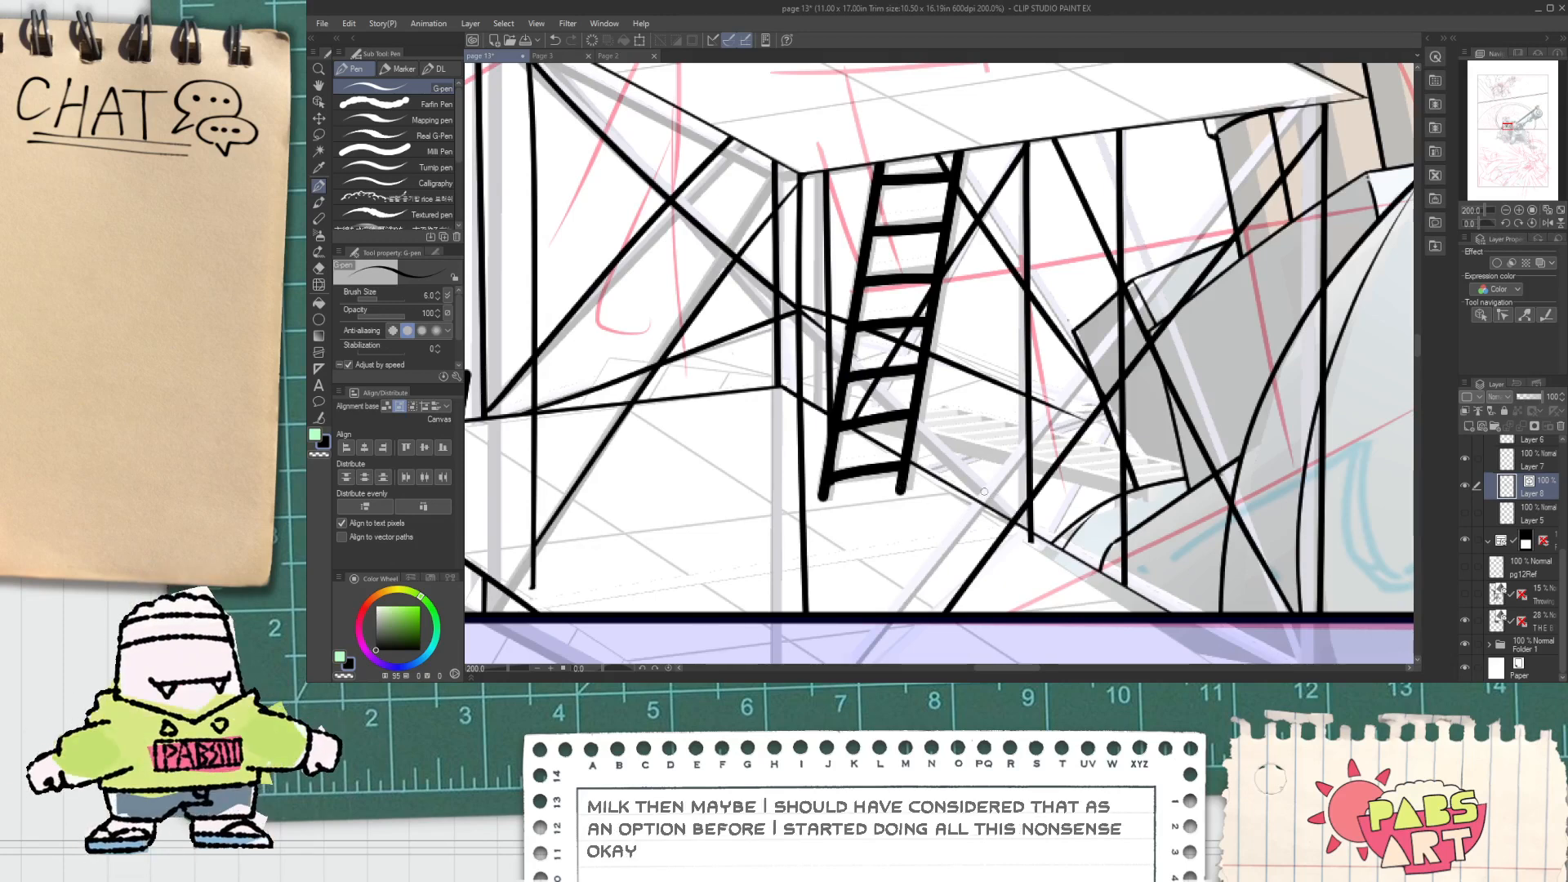
Step: Ink a thin line rising from beside the ladder's foot to the far braces and erase its overshoot
drag(937, 475, 1119, 416)
key(ctrl+z)
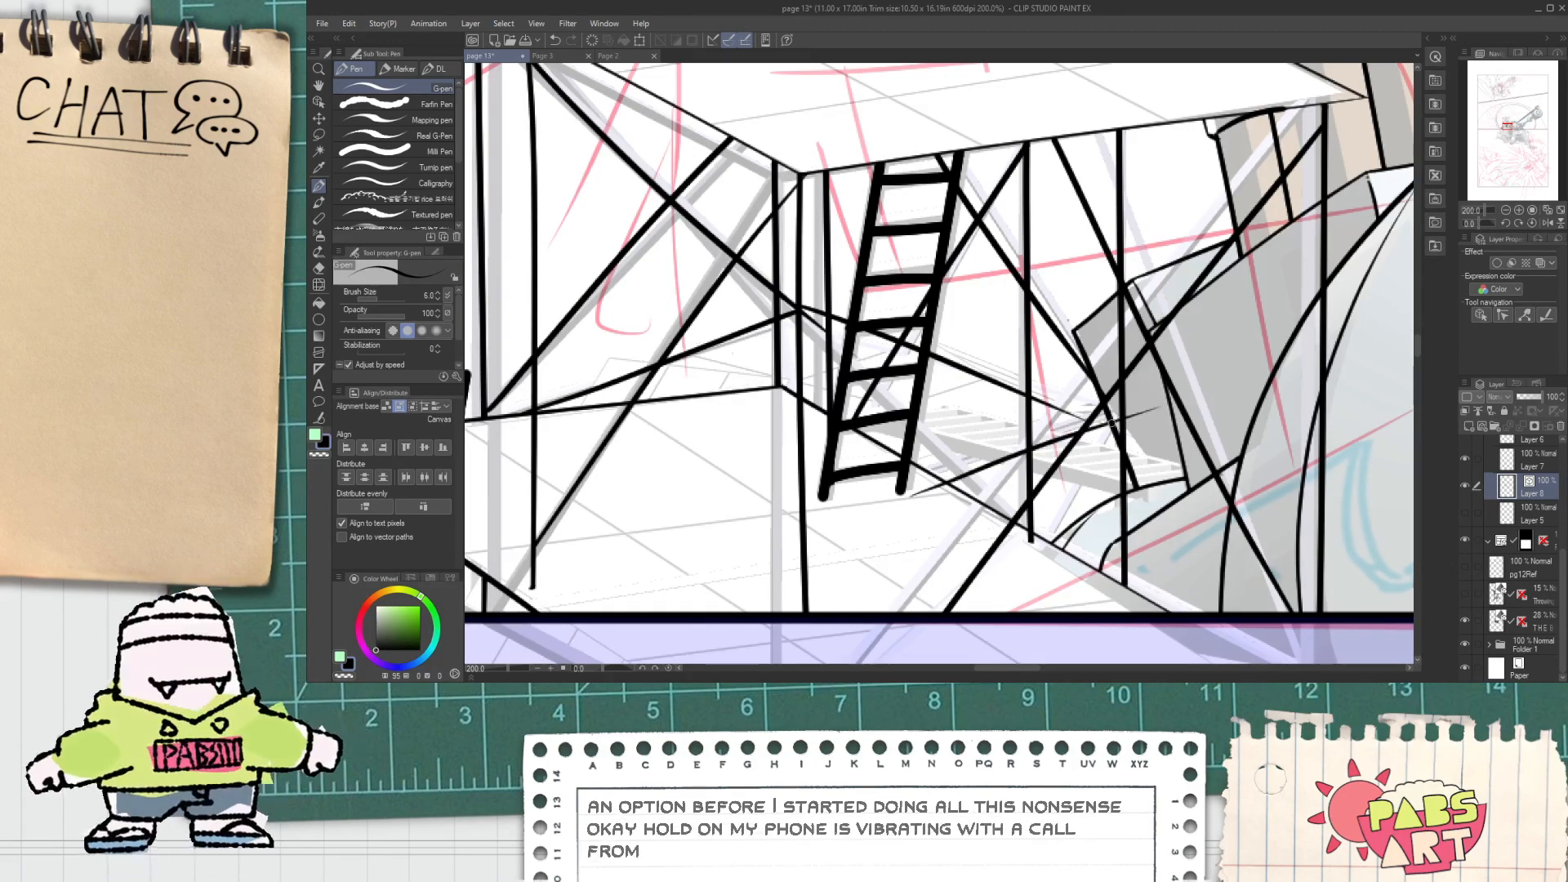
key(e)
scroll(1119, 416, up, 2)
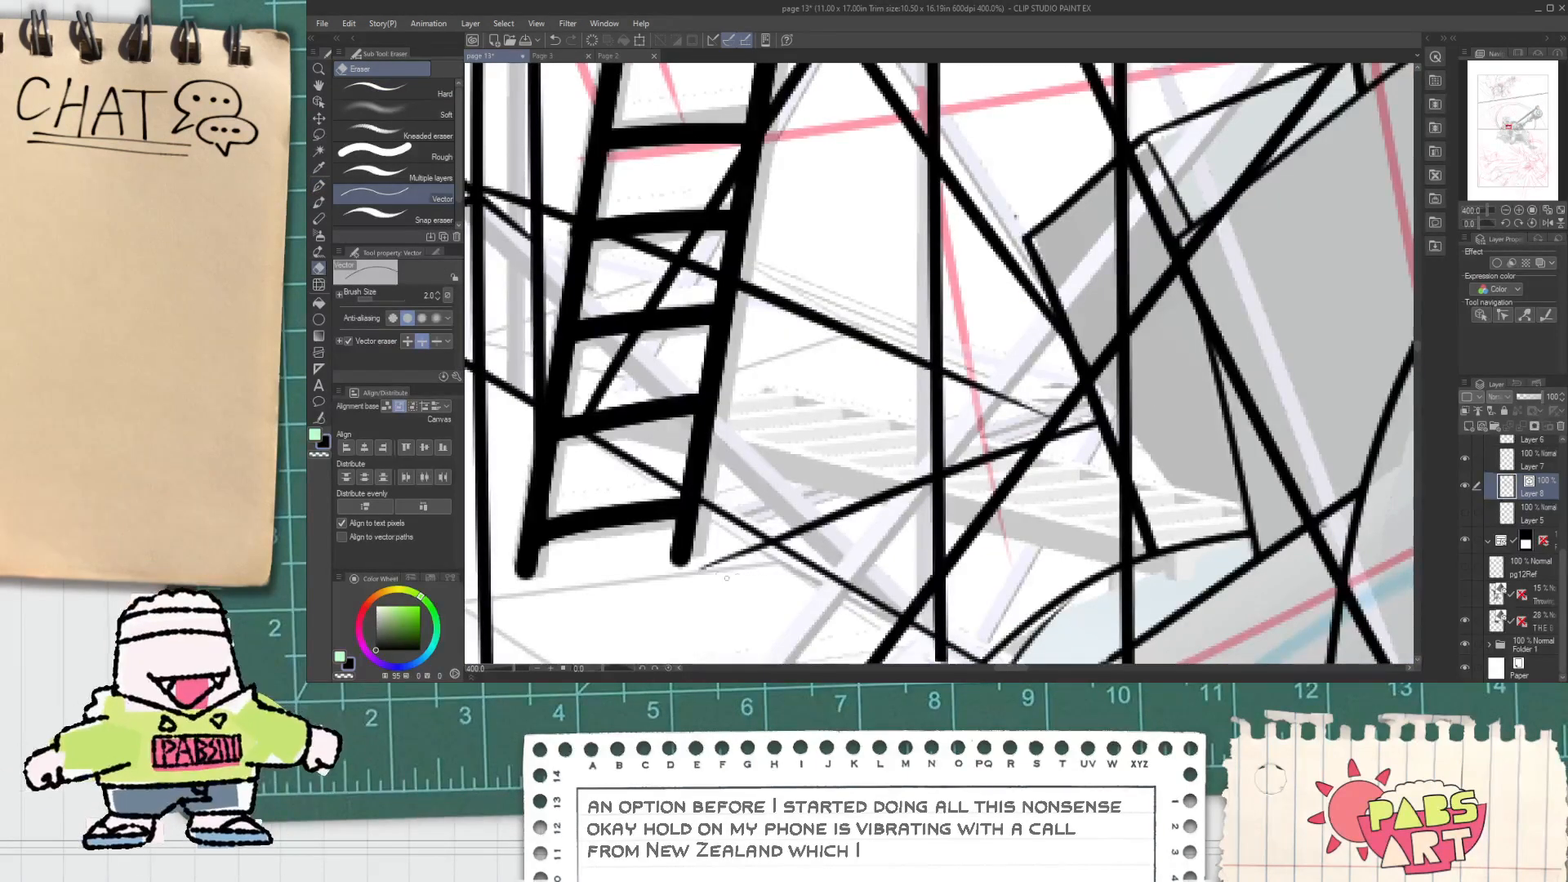
scroll(736, 559, down, 3)
scroll(897, 493, up, 1)
drag(867, 512, 909, 430)
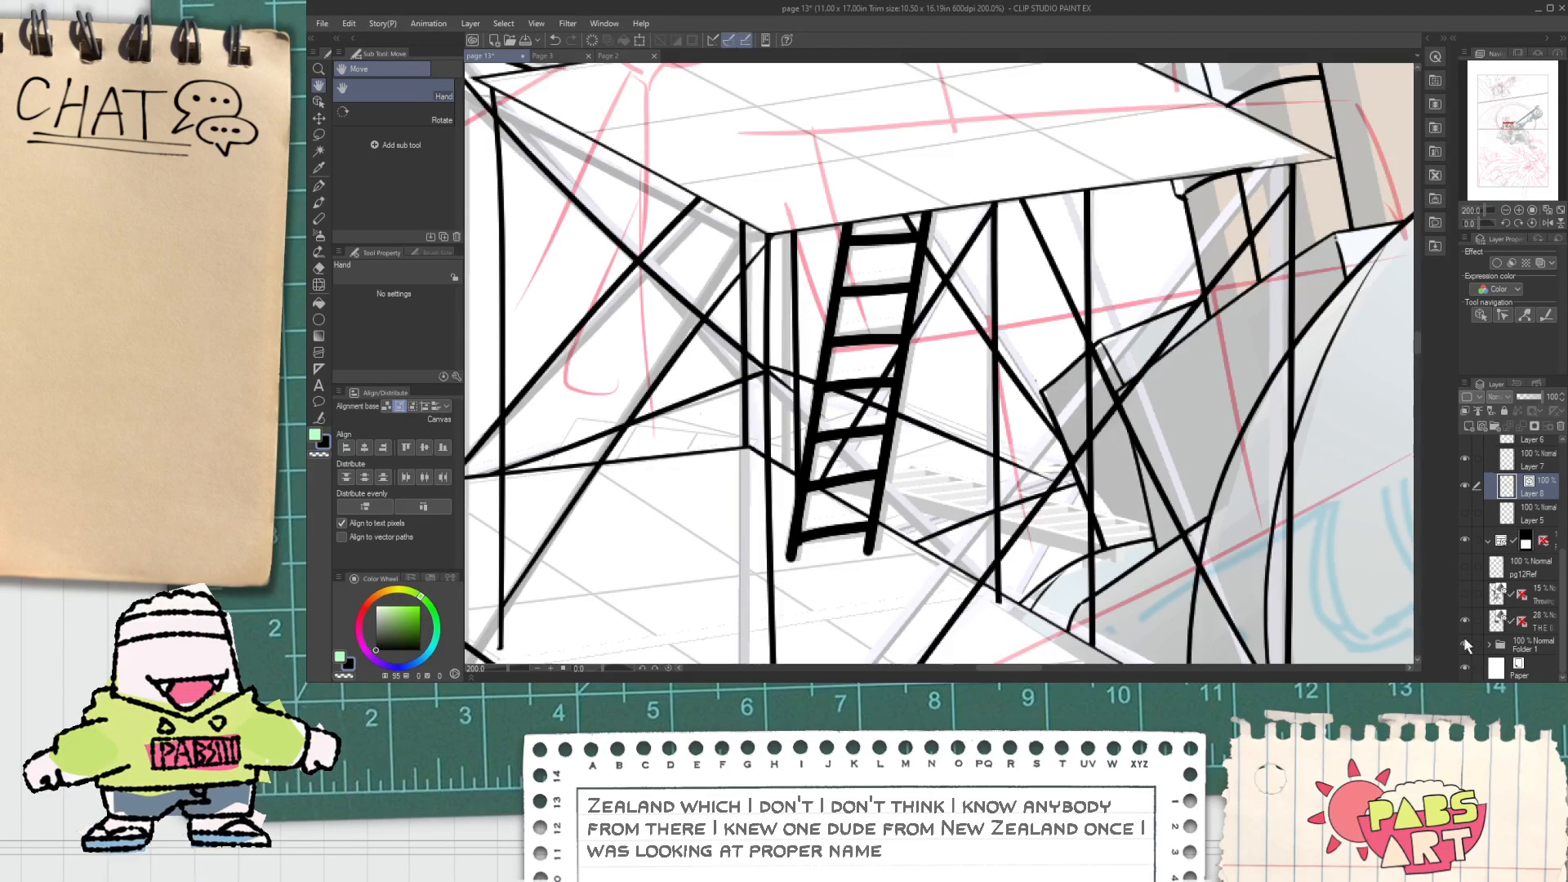
Step: Move the far end of the line running behind the ladder onto the crossing of the braces
key(o)
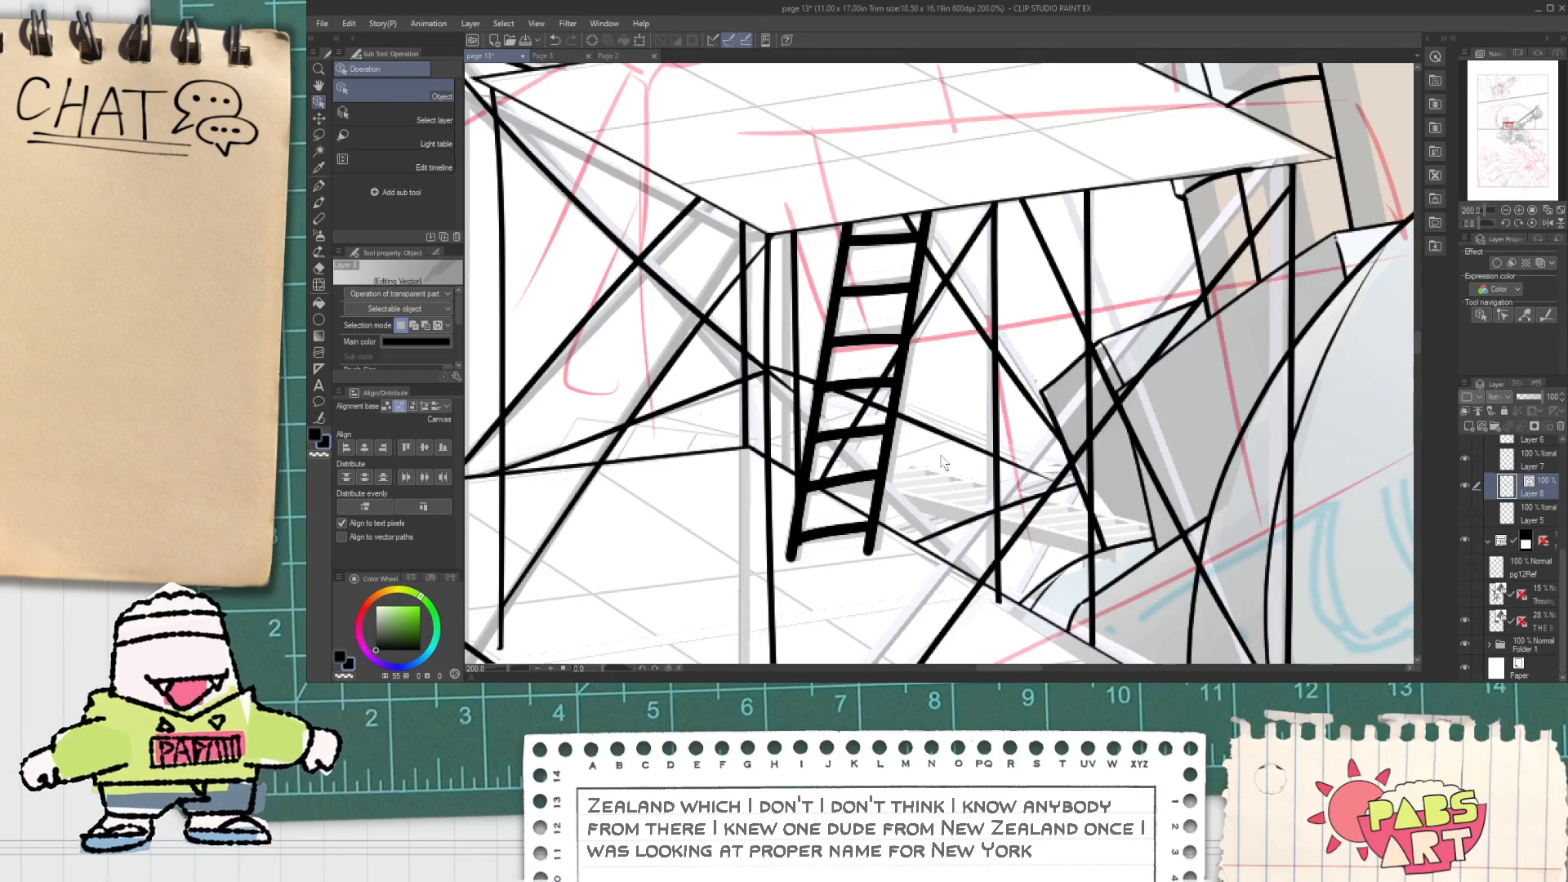
click(943, 441)
mouse_move(1084, 504)
mouse_down()
mouse_move(1148, 490)
mouse_move(1147, 466)
mouse_move(1027, 437)
mouse_up()
click(1177, 470)
scroll(1143, 503, up, 1)
key(e)
scroll(1015, 450, down, 1)
drag(707, 376, 748, 397)
scroll(748, 398, up, 1)
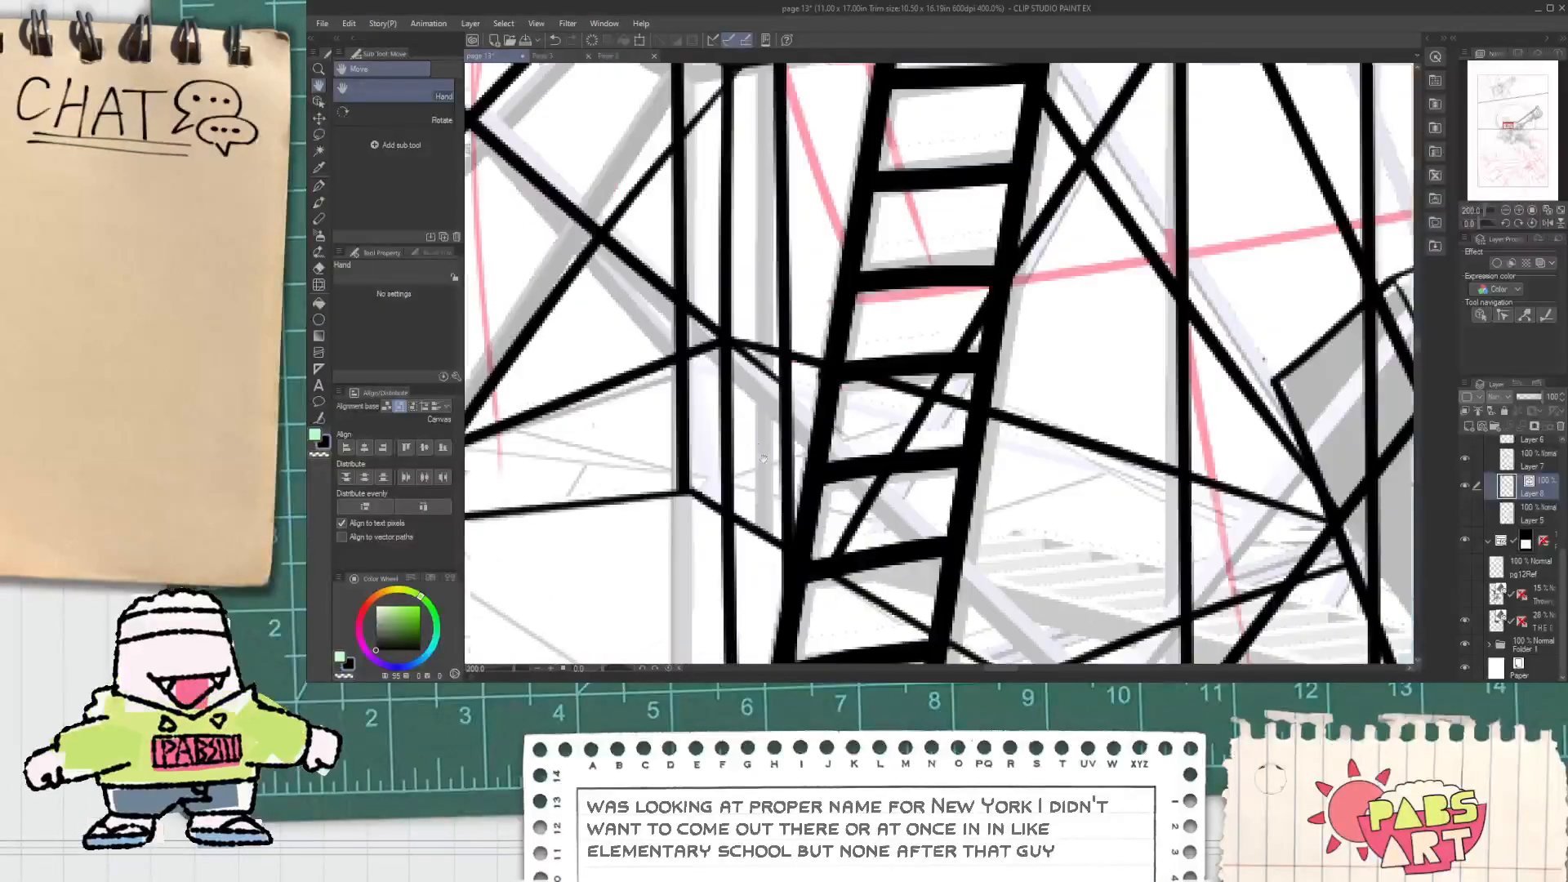
scroll(752, 398, down, 1)
scroll(751, 398, down, 2)
Step: Ink the near rail of the background ladder as a straight Milli Pen line from the upright ladder past the far post
key(h)
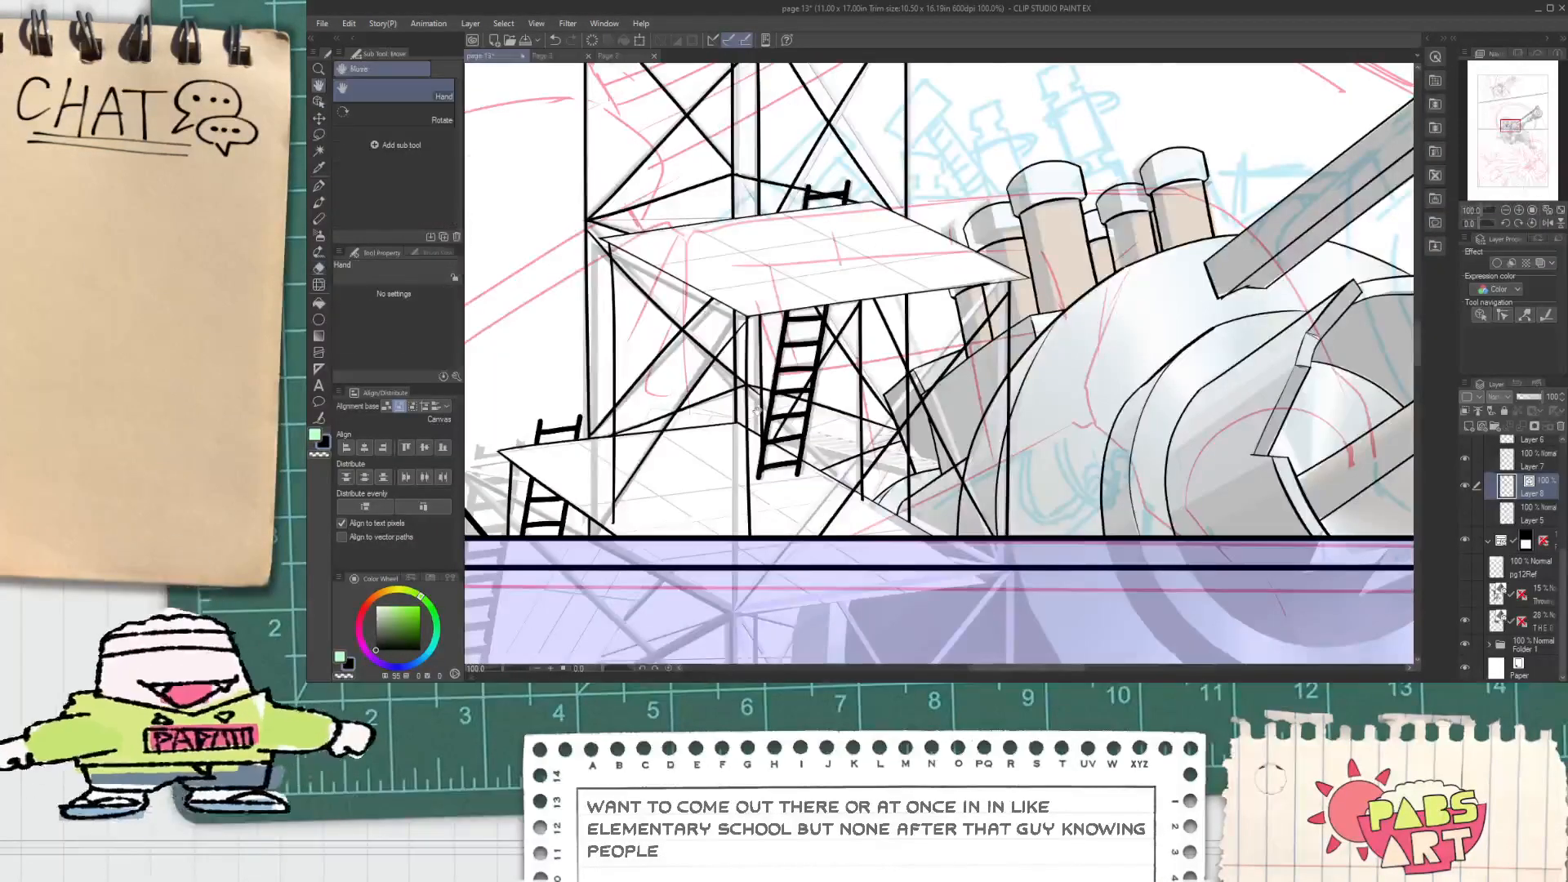
scroll(753, 404, up, 1)
key(e)
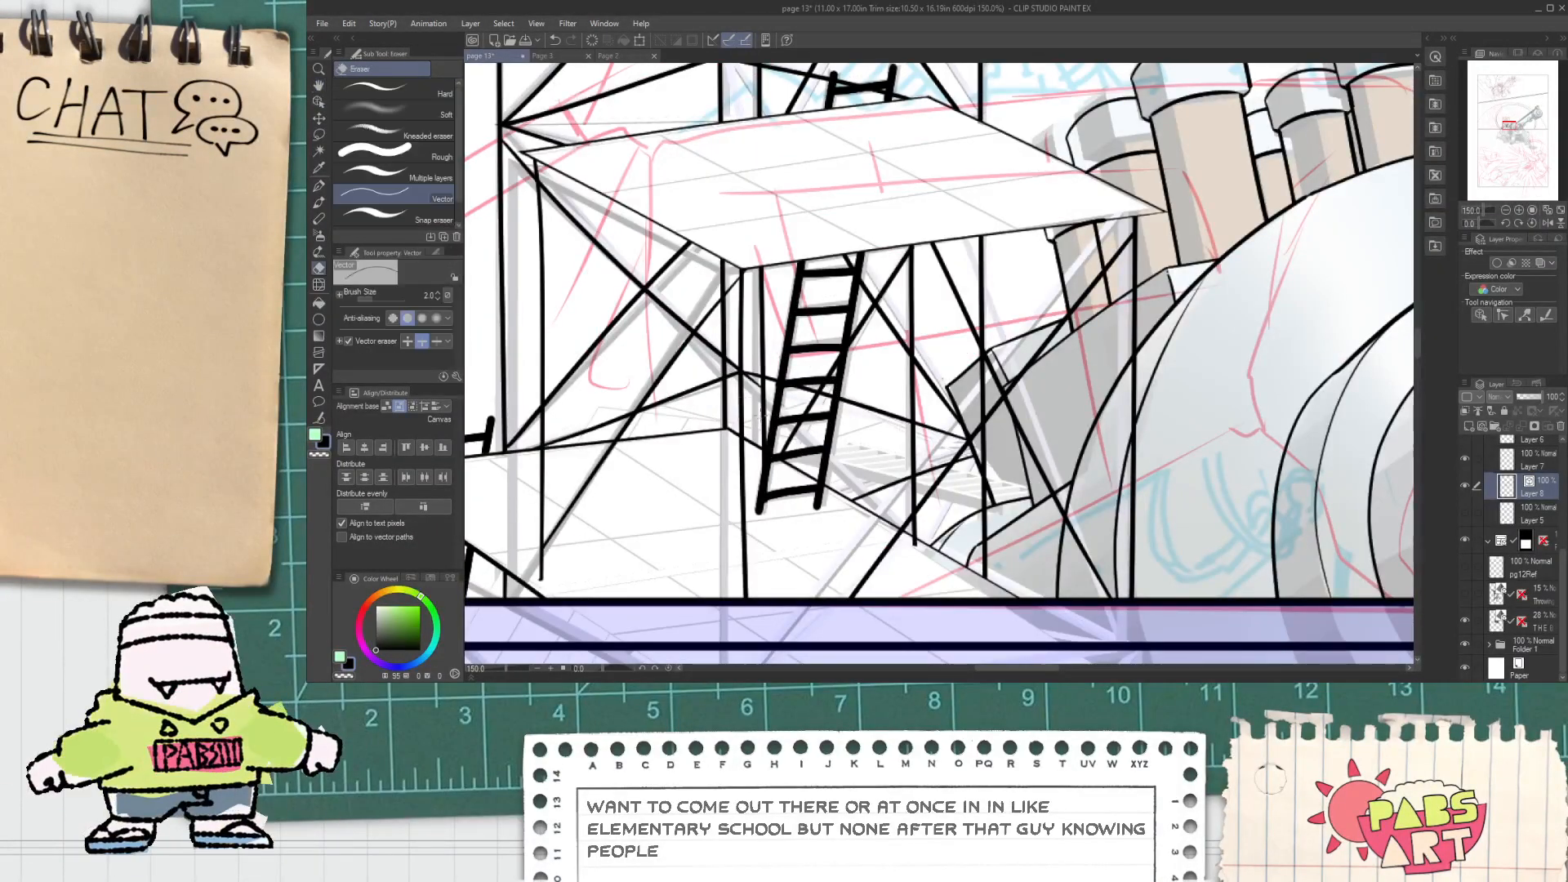
scroll(749, 401, up, 2)
scroll(766, 369, down, 3)
key(p)
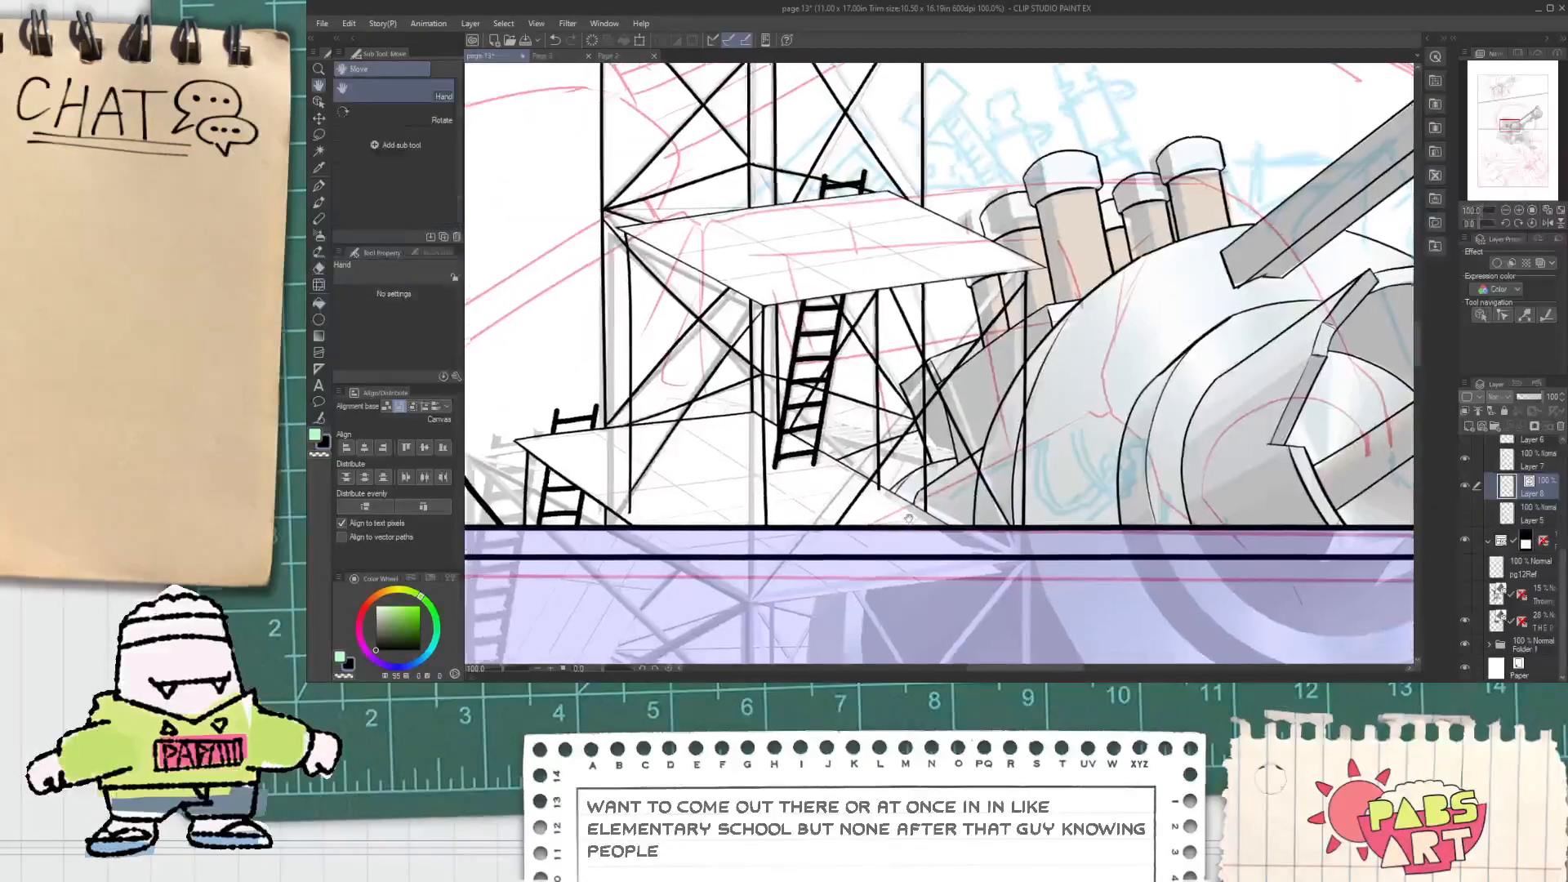
scroll(662, 333, up, 3)
click(438, 153)
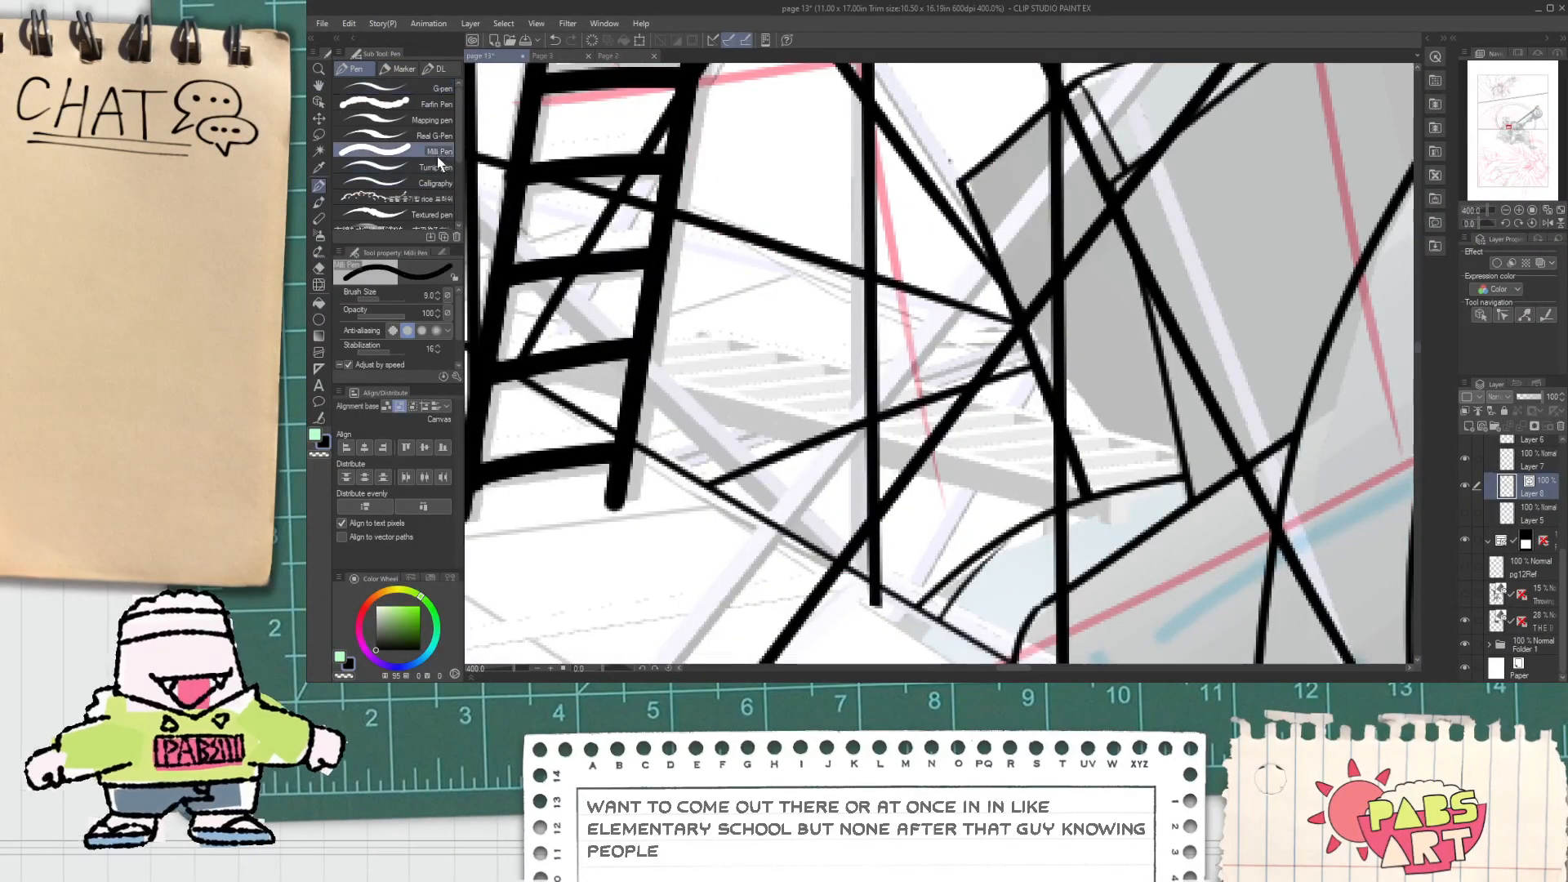
click(564, 370)
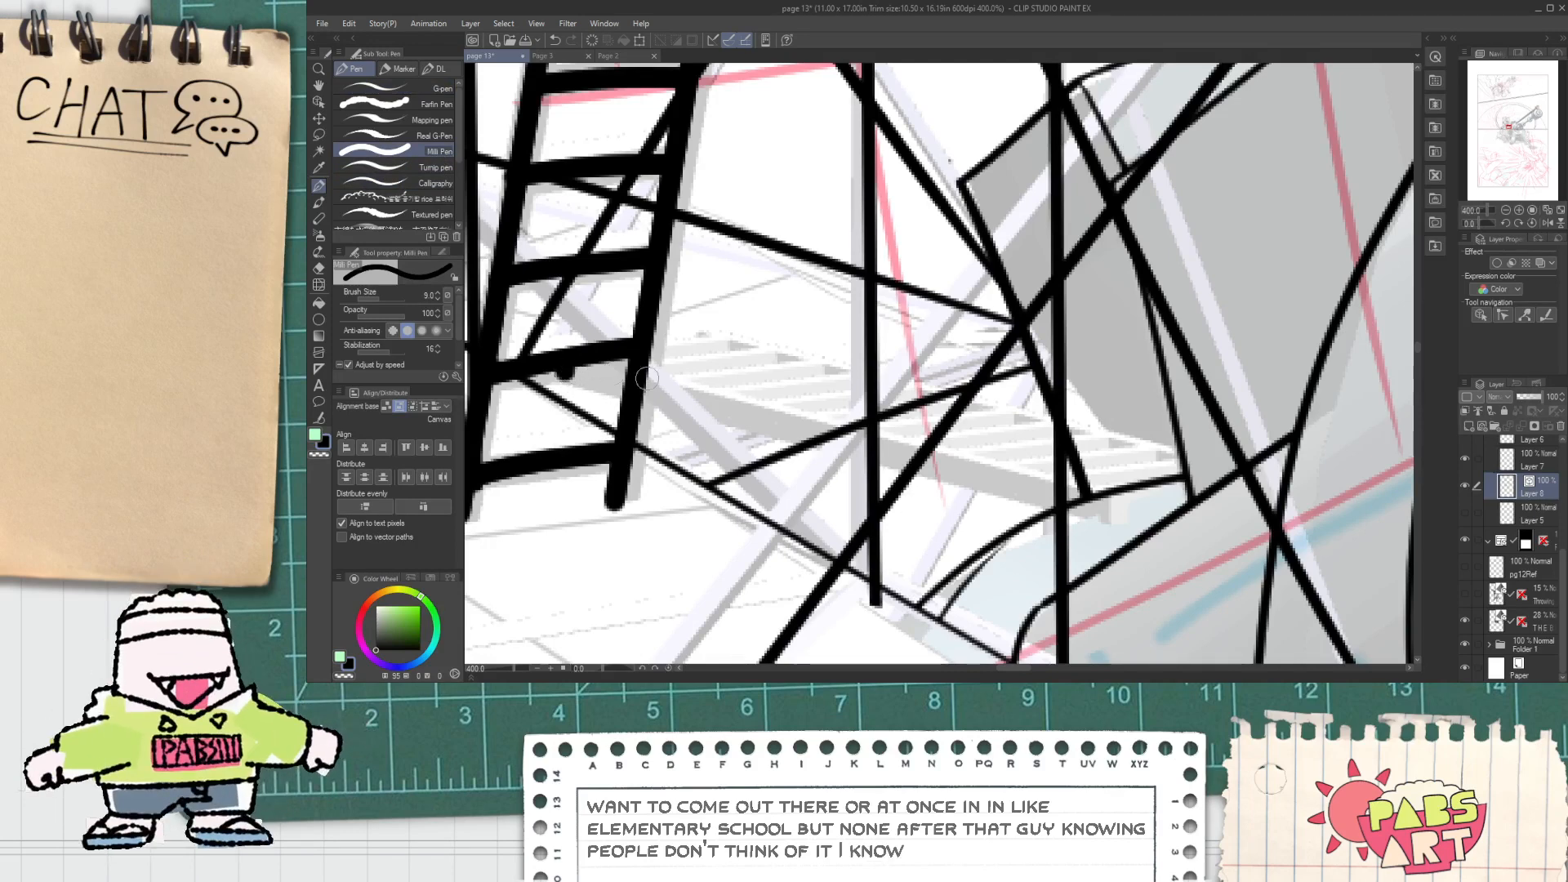
shift+click(1095, 514)
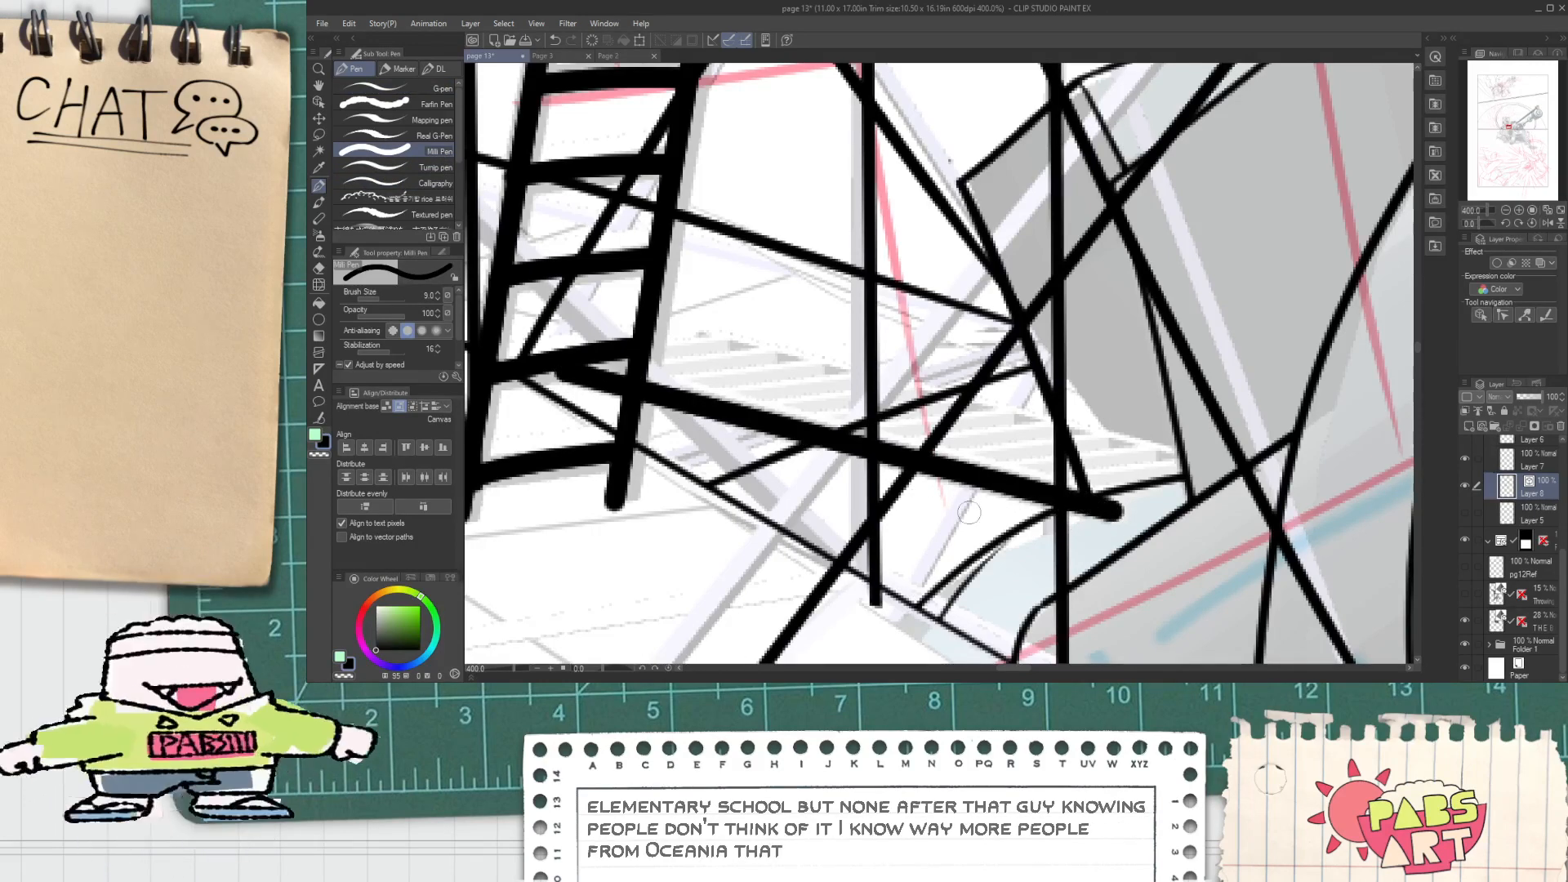
Step: Try to nudge the new near rail into a better position
key(o)
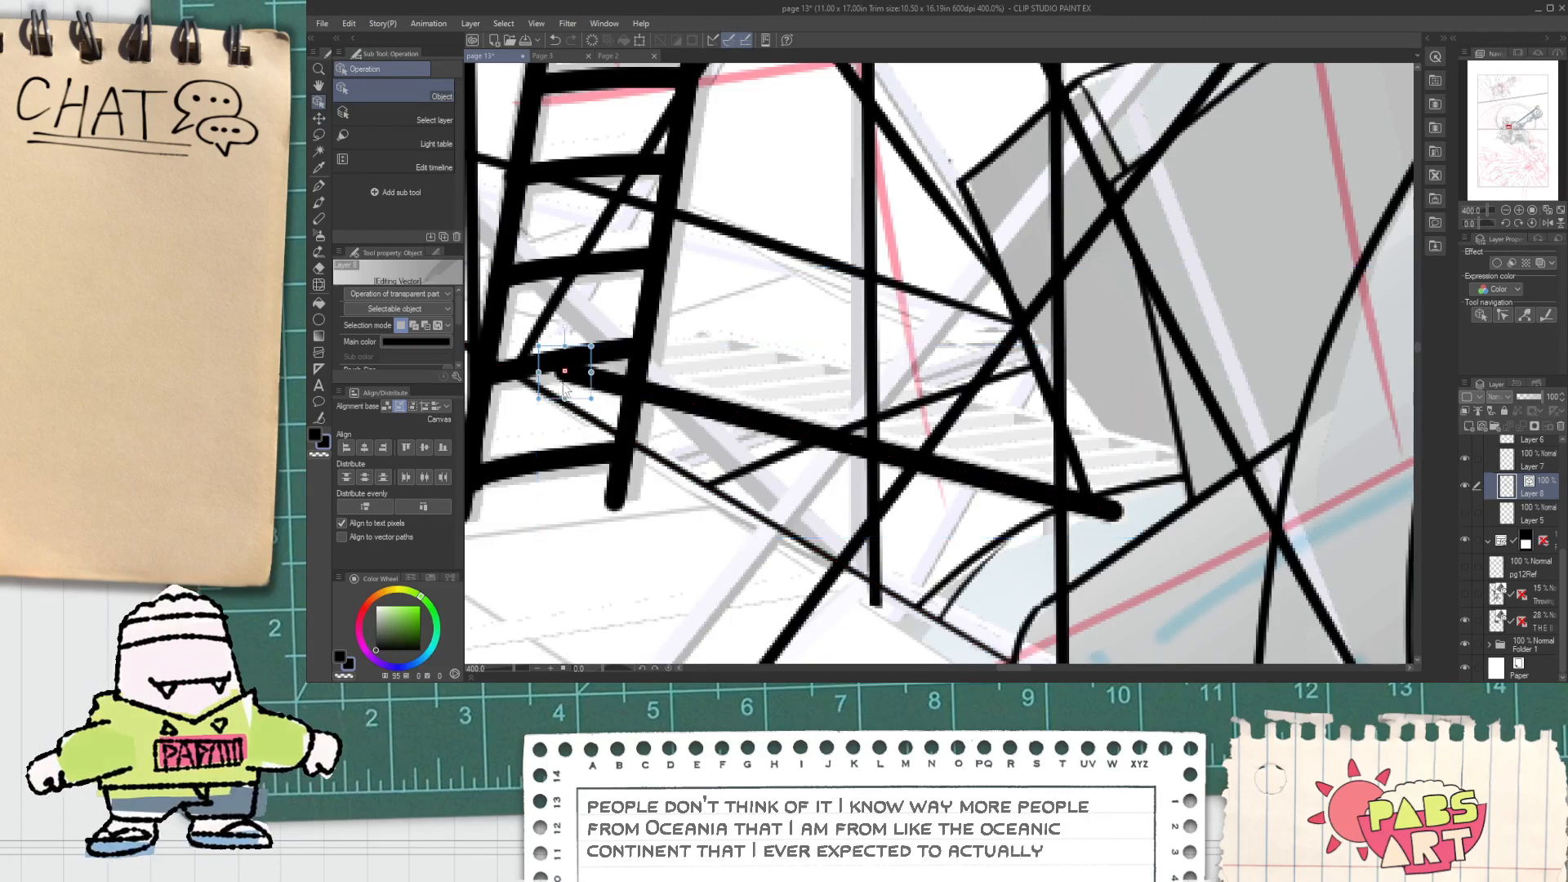
drag(562, 389, 559, 384)
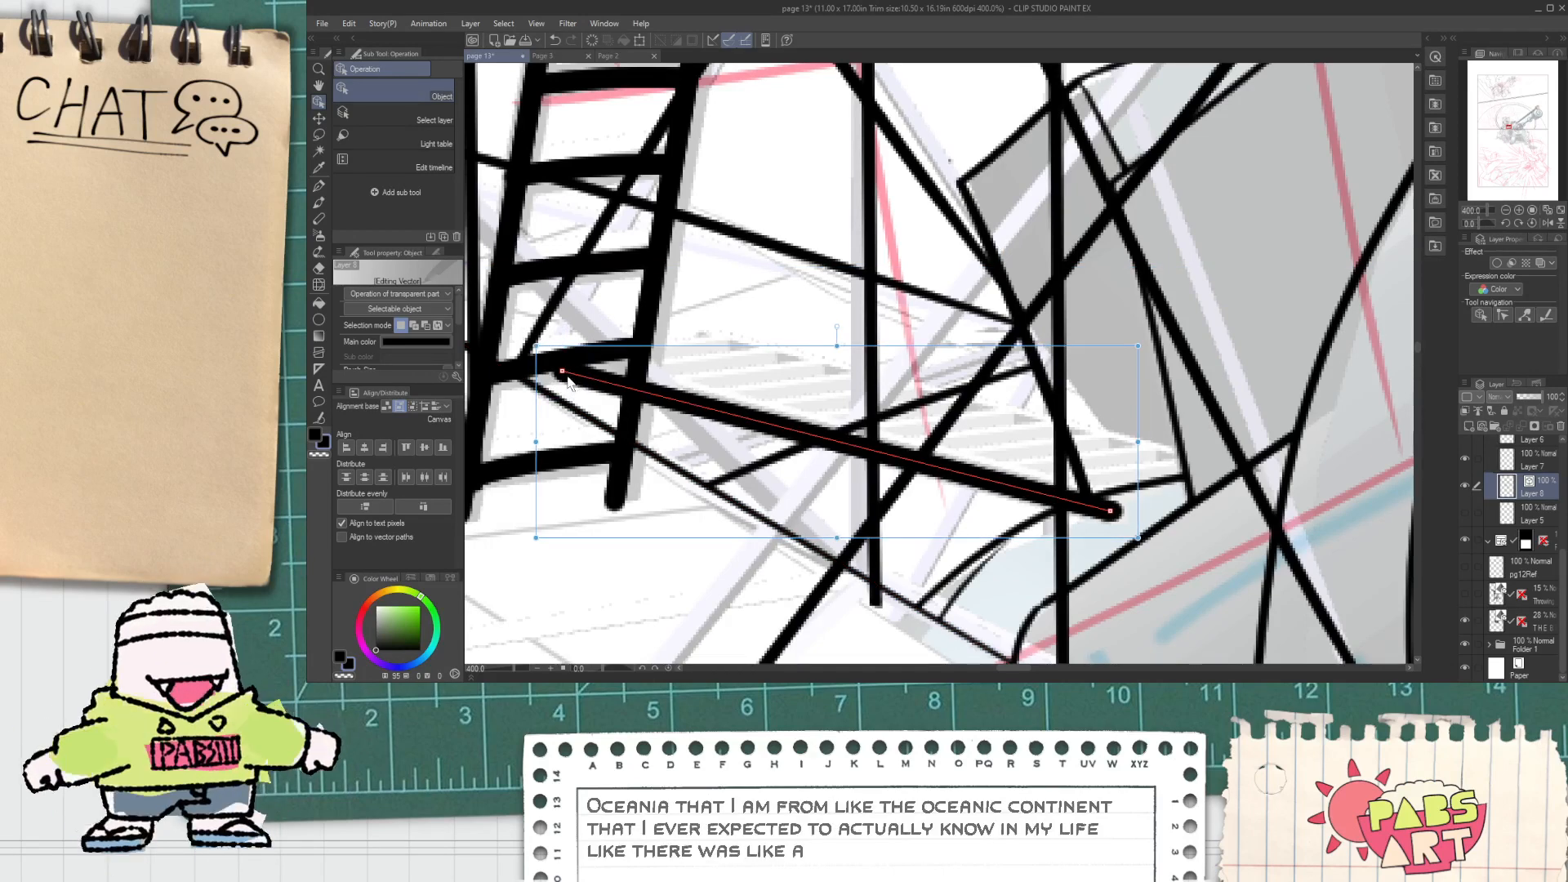
key(Right)
key(Up)
key(ctrl+z)
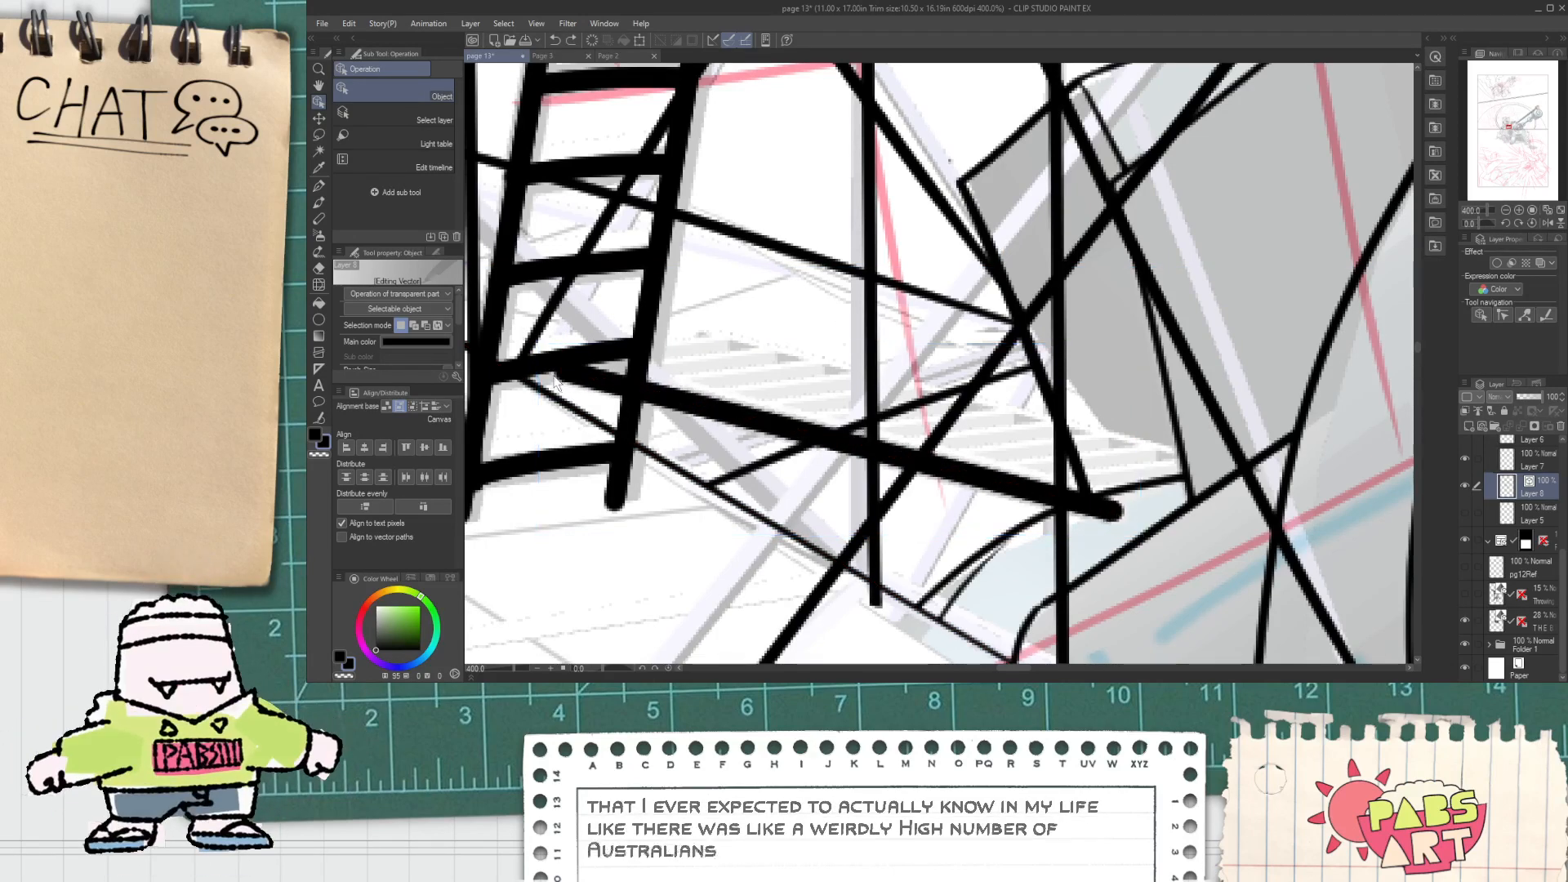
click(556, 377)
click(554, 380)
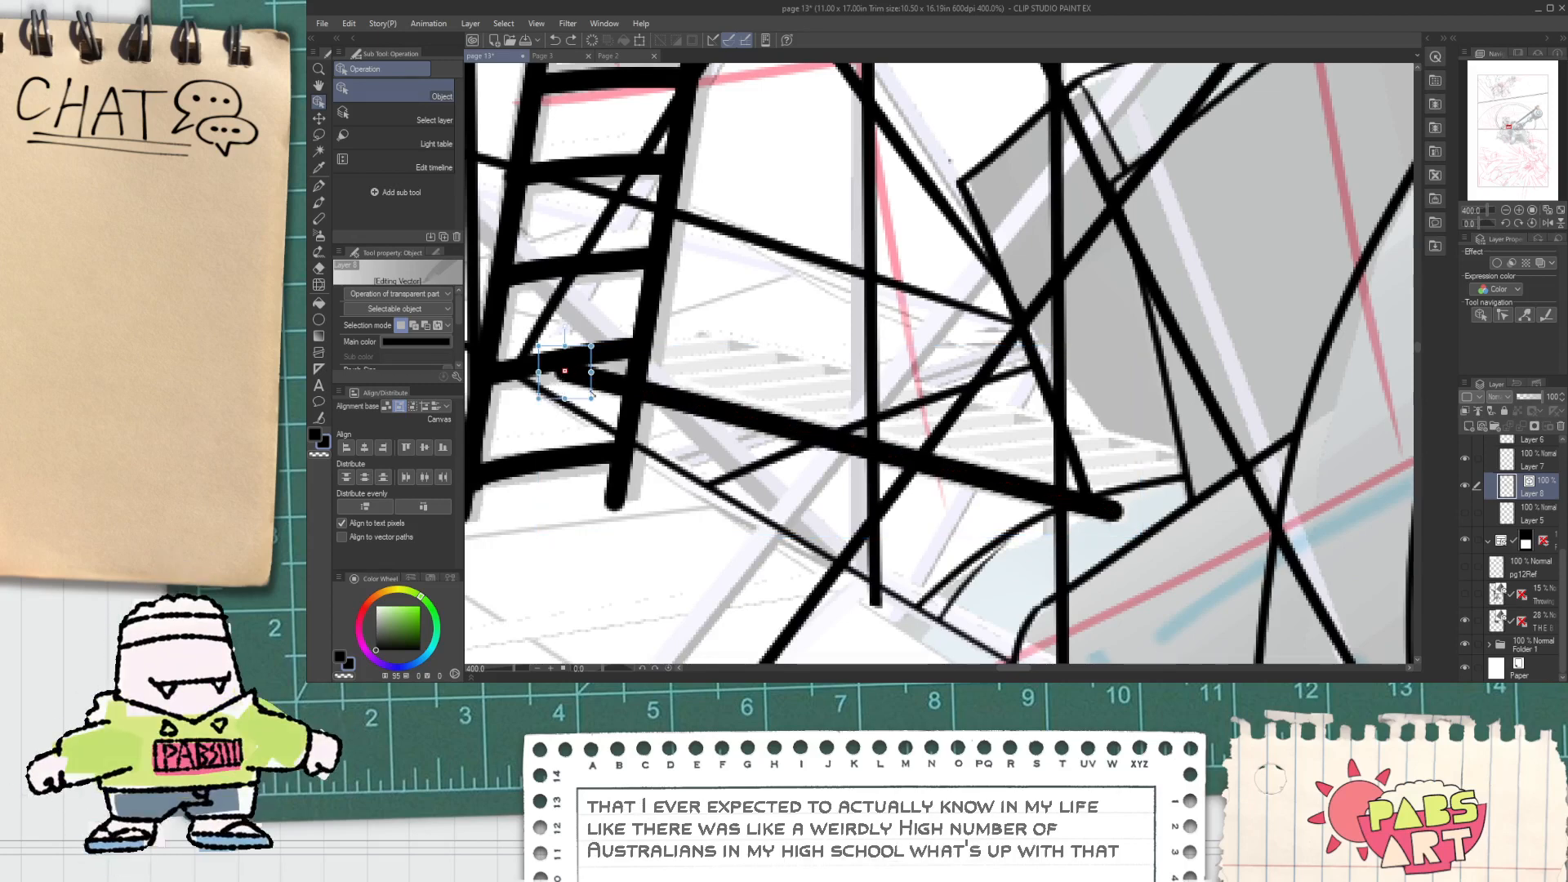
Step: Duplicate the near rail and place the copy parallel along the far side of the background ladder
drag(554, 387, 1114, 517)
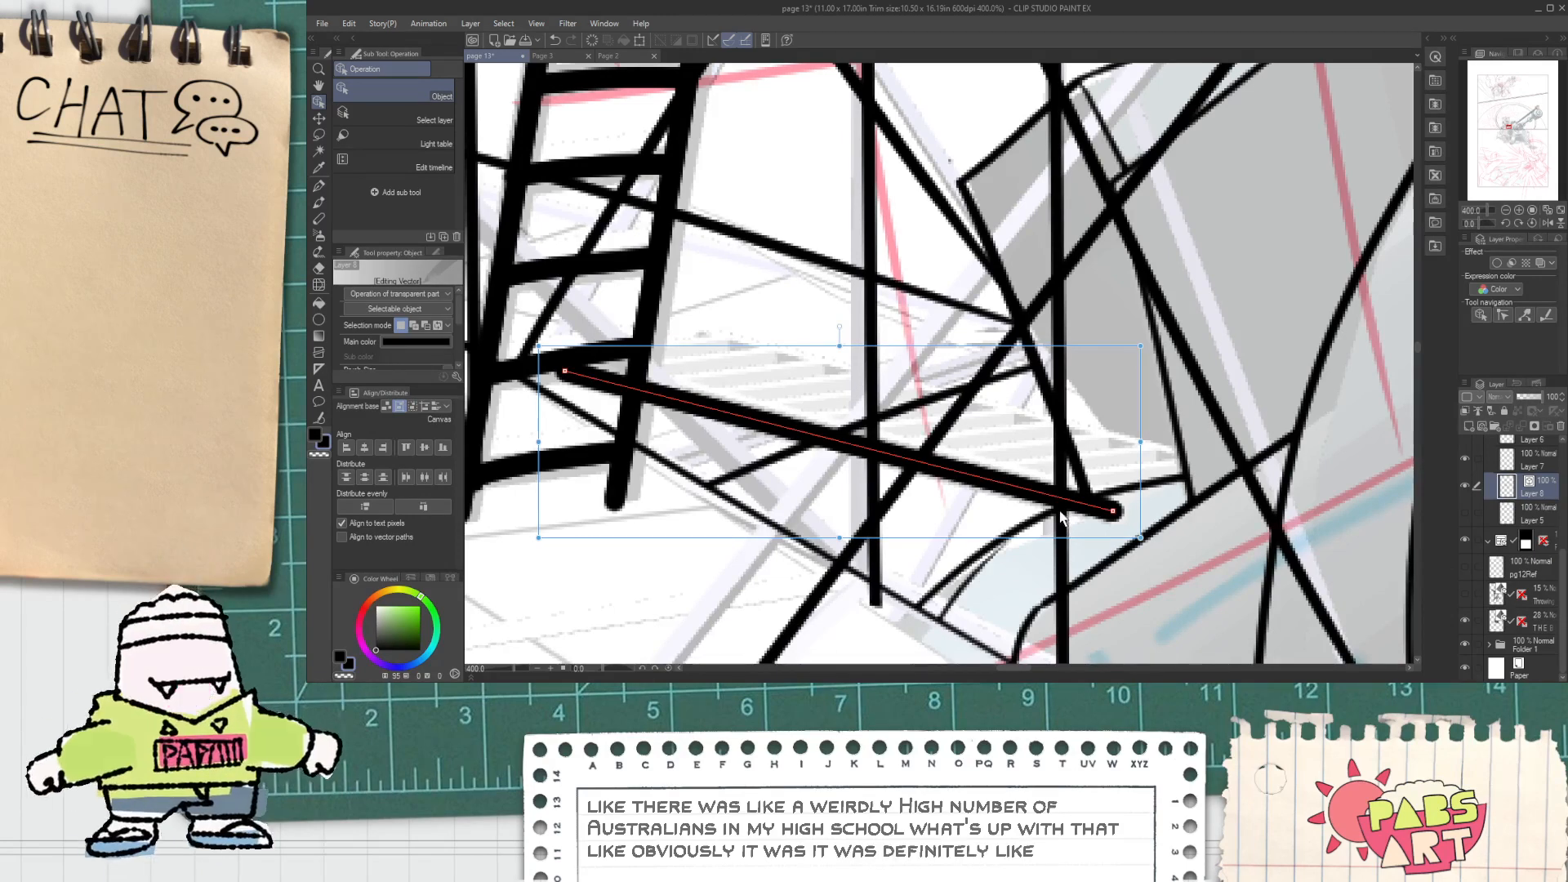
drag(811, 428, 936, 404)
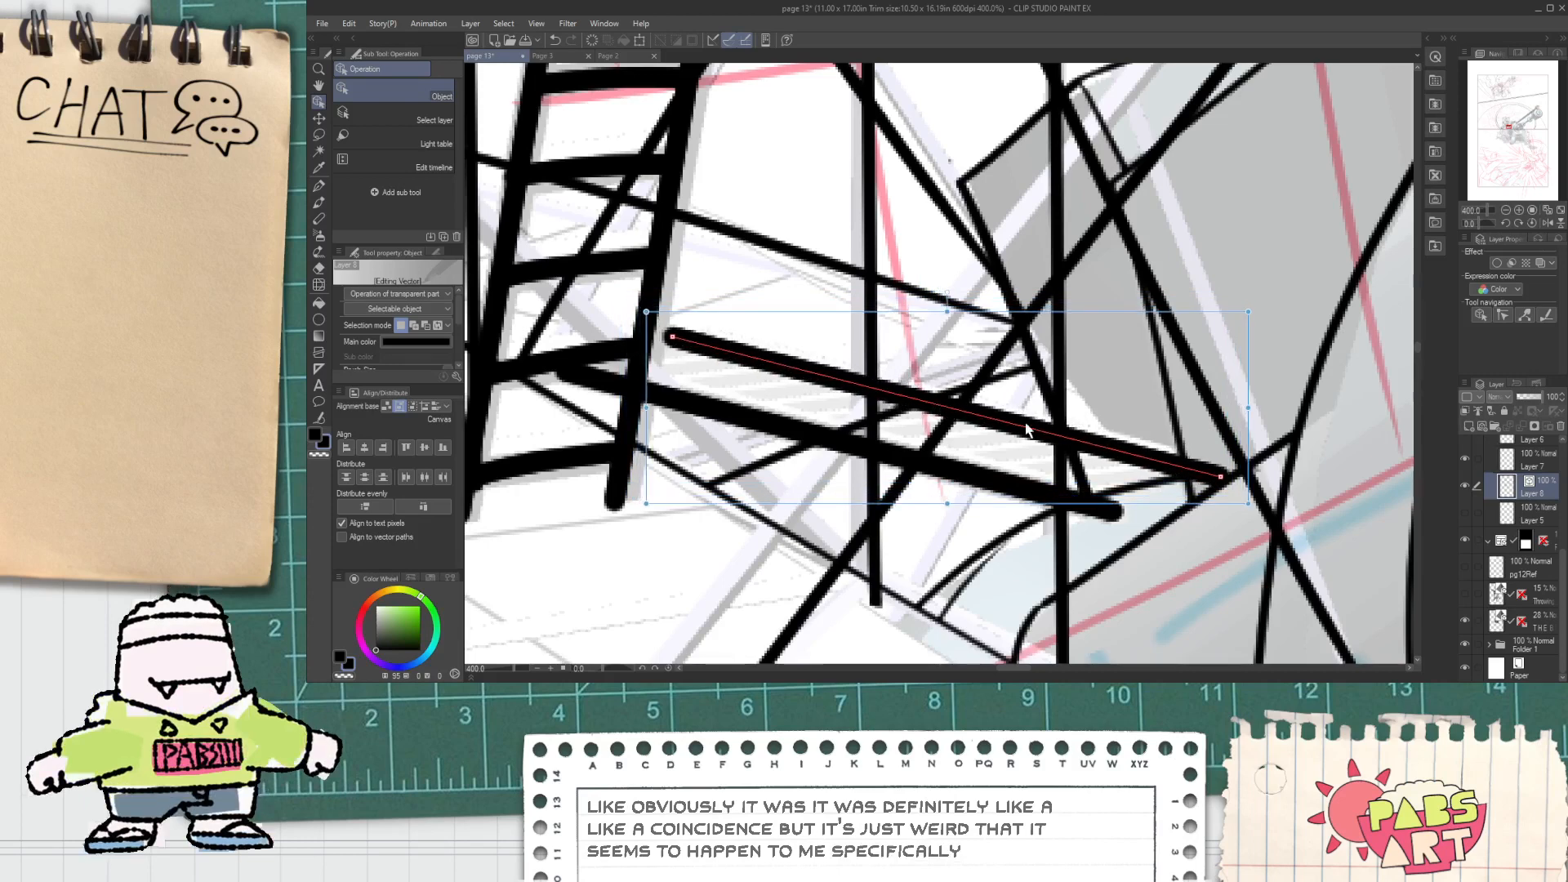
click(1134, 422)
Step: Try to trim the ends of the background ladder's rails with the vector eraser
key(e)
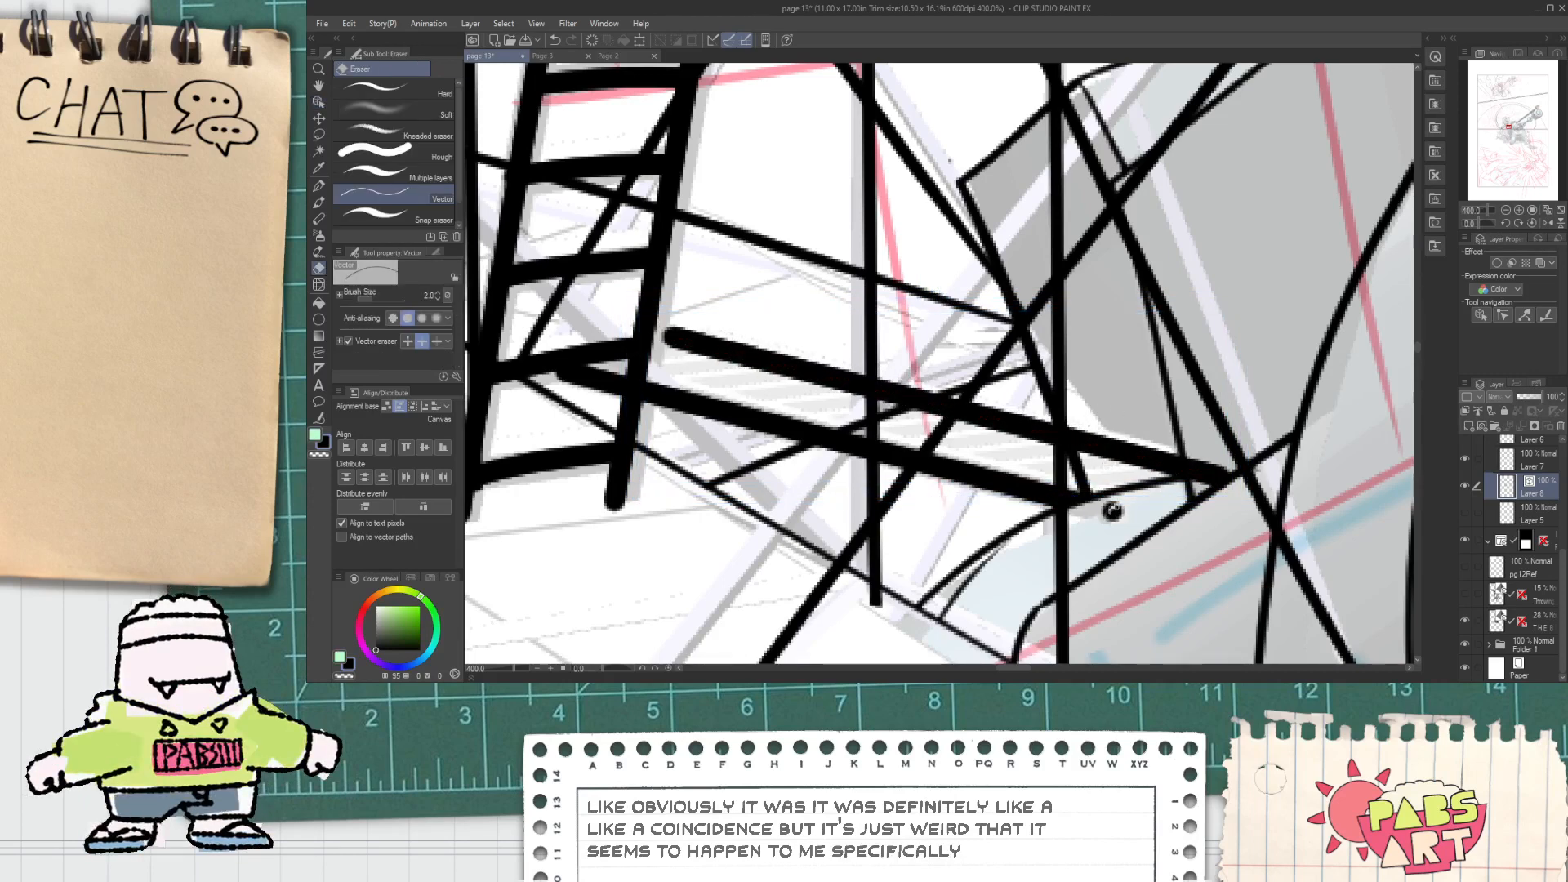
key(ctrl+z)
drag(1118, 470, 1127, 443)
key(ctrl+z)
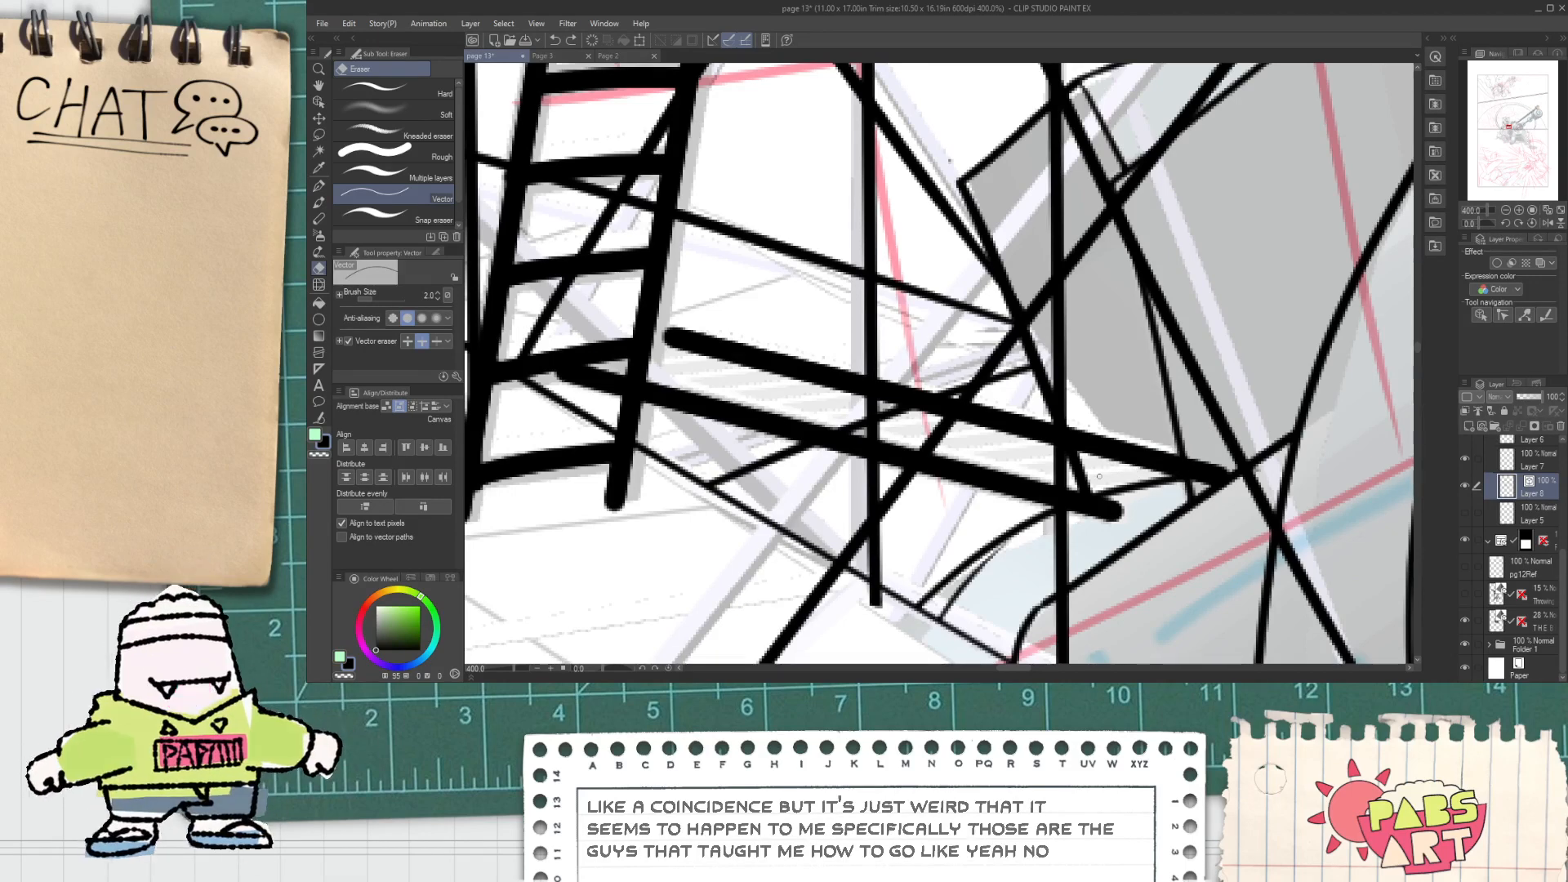
Step: Ink the slanted rungs between the two rails of the background ladder with the Milli Pen, following the shaded reference
key(p)
scroll(600, 380, up, 3)
mouse_move(593, 365)
mouse_down()
mouse_move(729, 339)
mouse_move(872, 329)
mouse_up()
key(ctrl+z)
drag(590, 366, 834, 325)
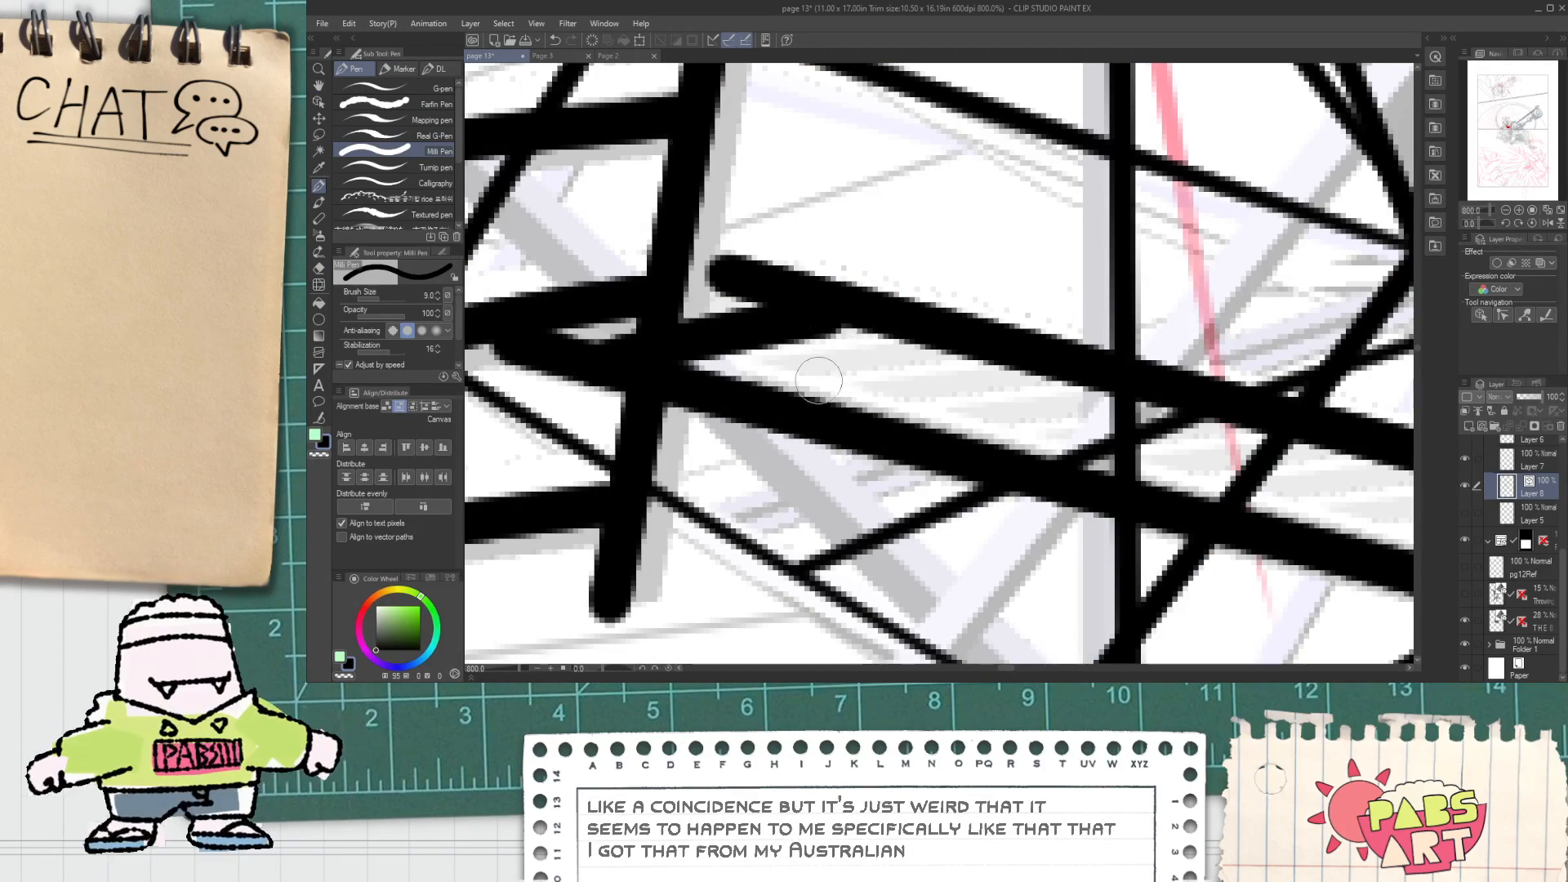
drag(797, 399, 1020, 346)
key(ctrl+z)
drag(793, 415, 1053, 354)
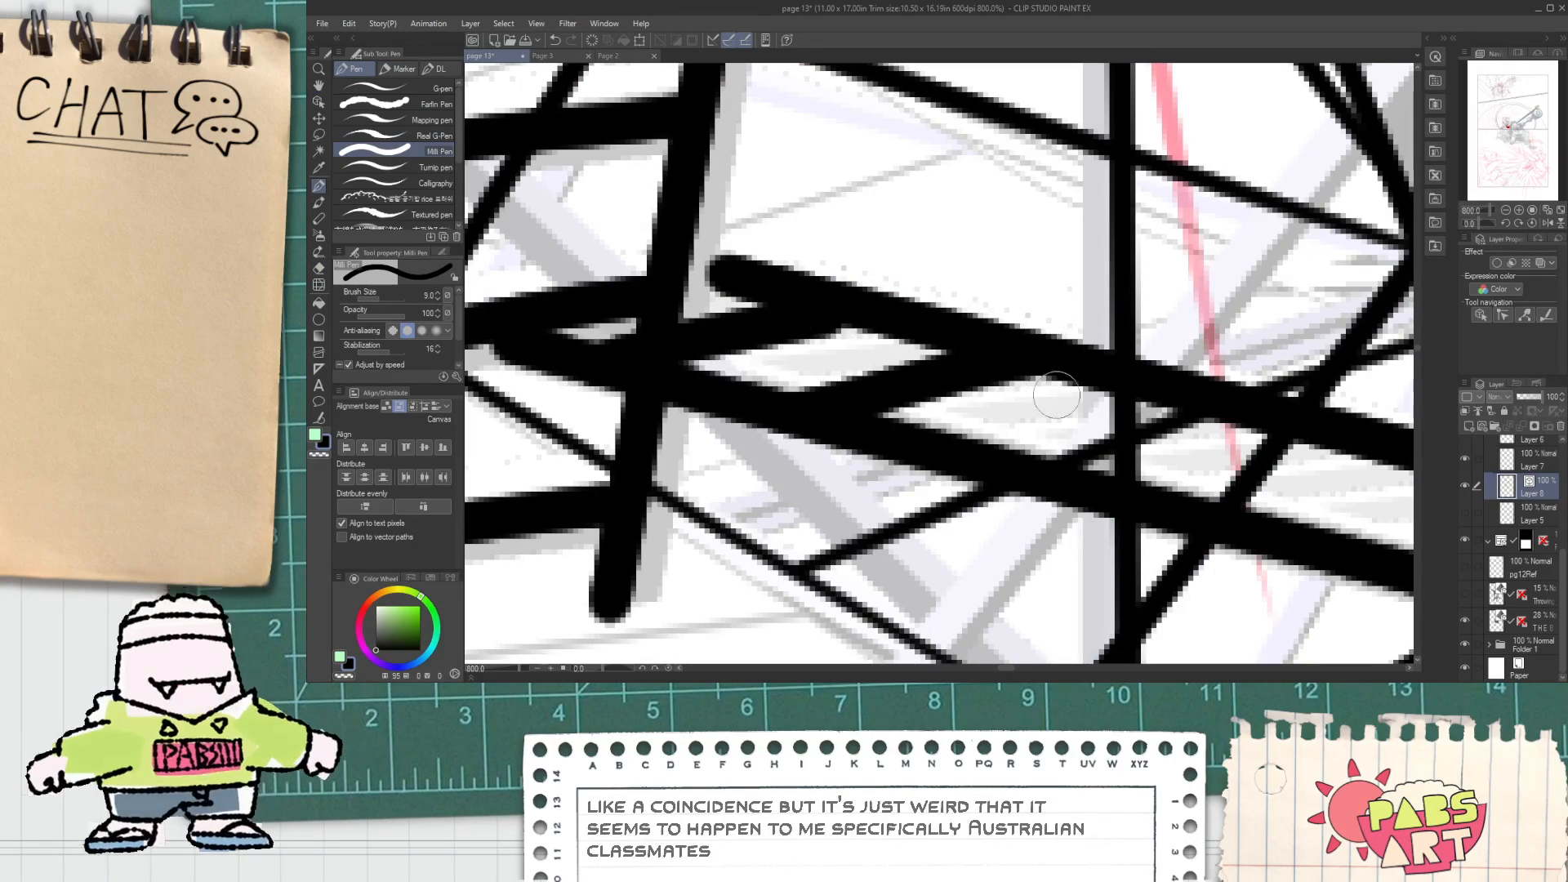
mouse_move(1063, 432)
mouse_down()
mouse_move(957, 409)
mouse_move(1104, 387)
mouse_up()
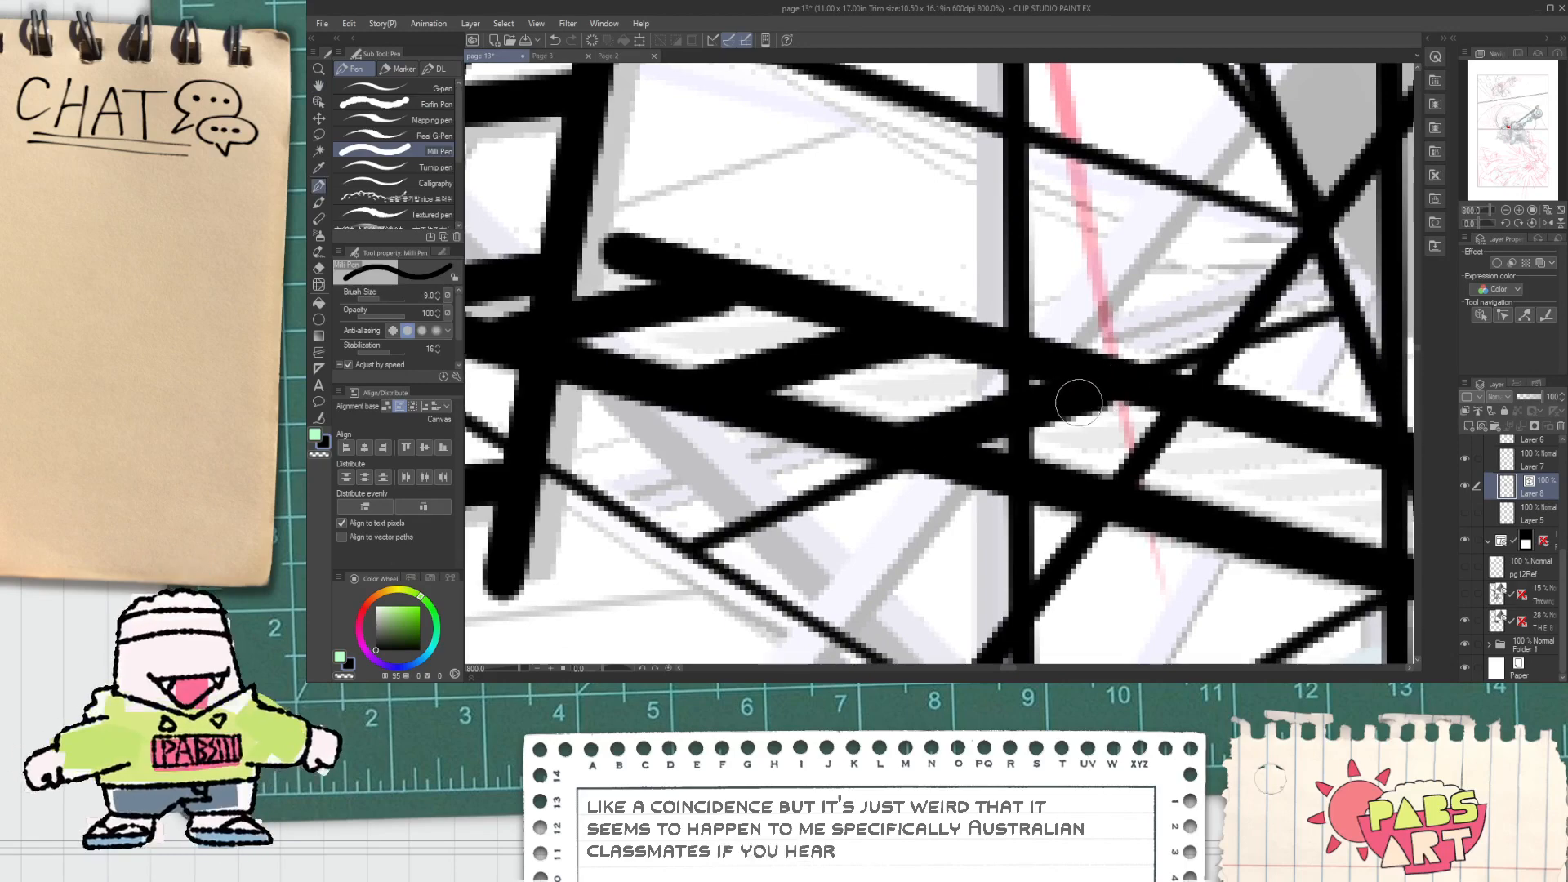
mouse_move(1157, 490)
mouse_down()
mouse_move(1305, 447)
mouse_move(984, 415)
mouse_move(994, 458)
mouse_move(968, 460)
mouse_move(1157, 411)
mouse_up()
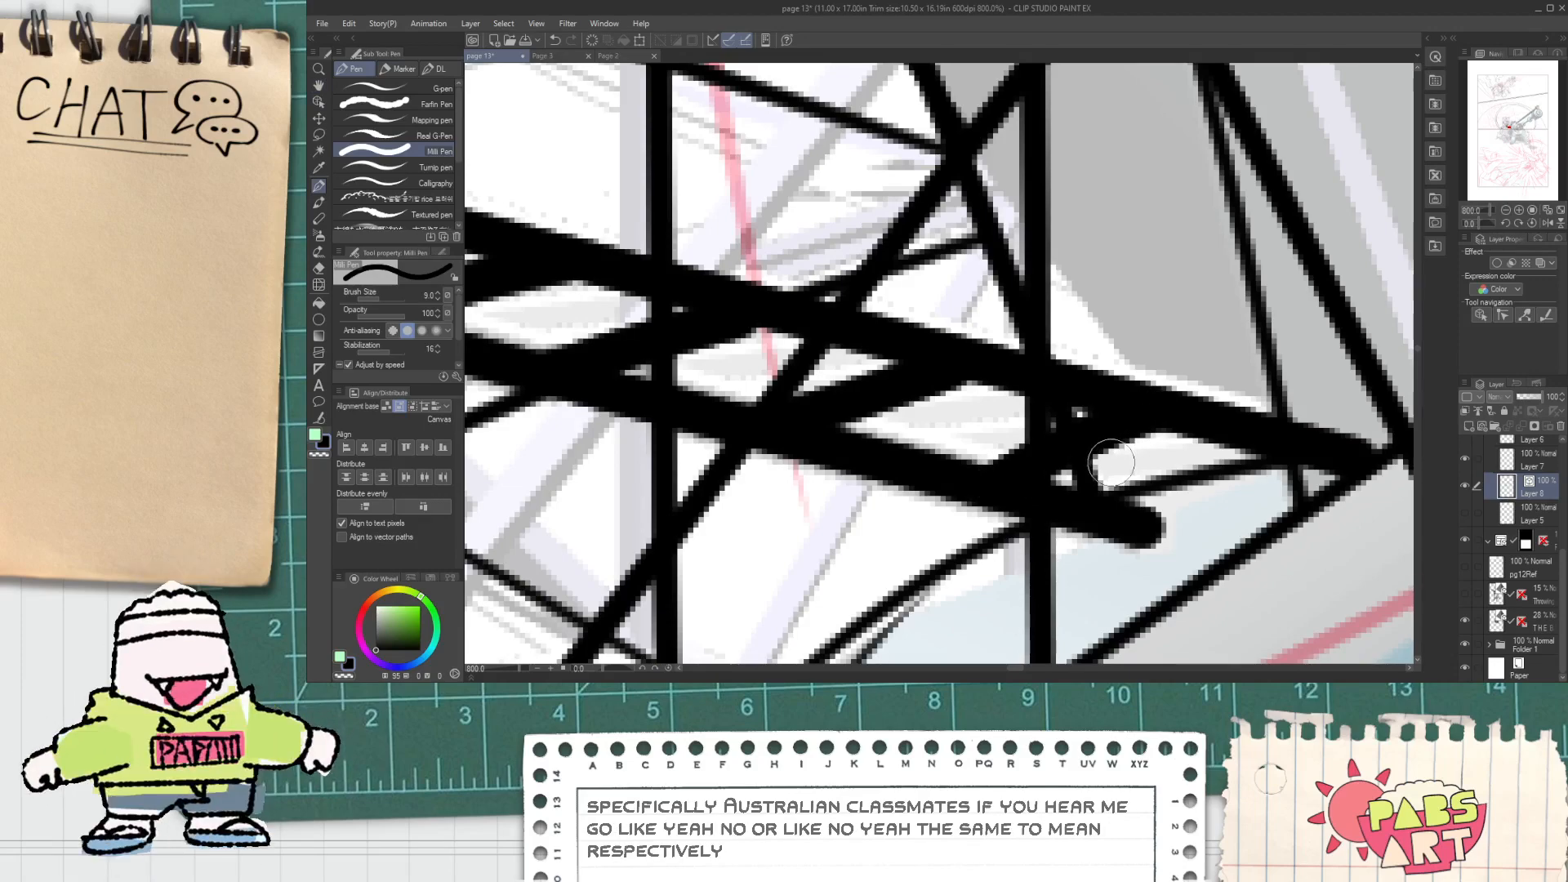
scroll(1112, 466, down, 8)
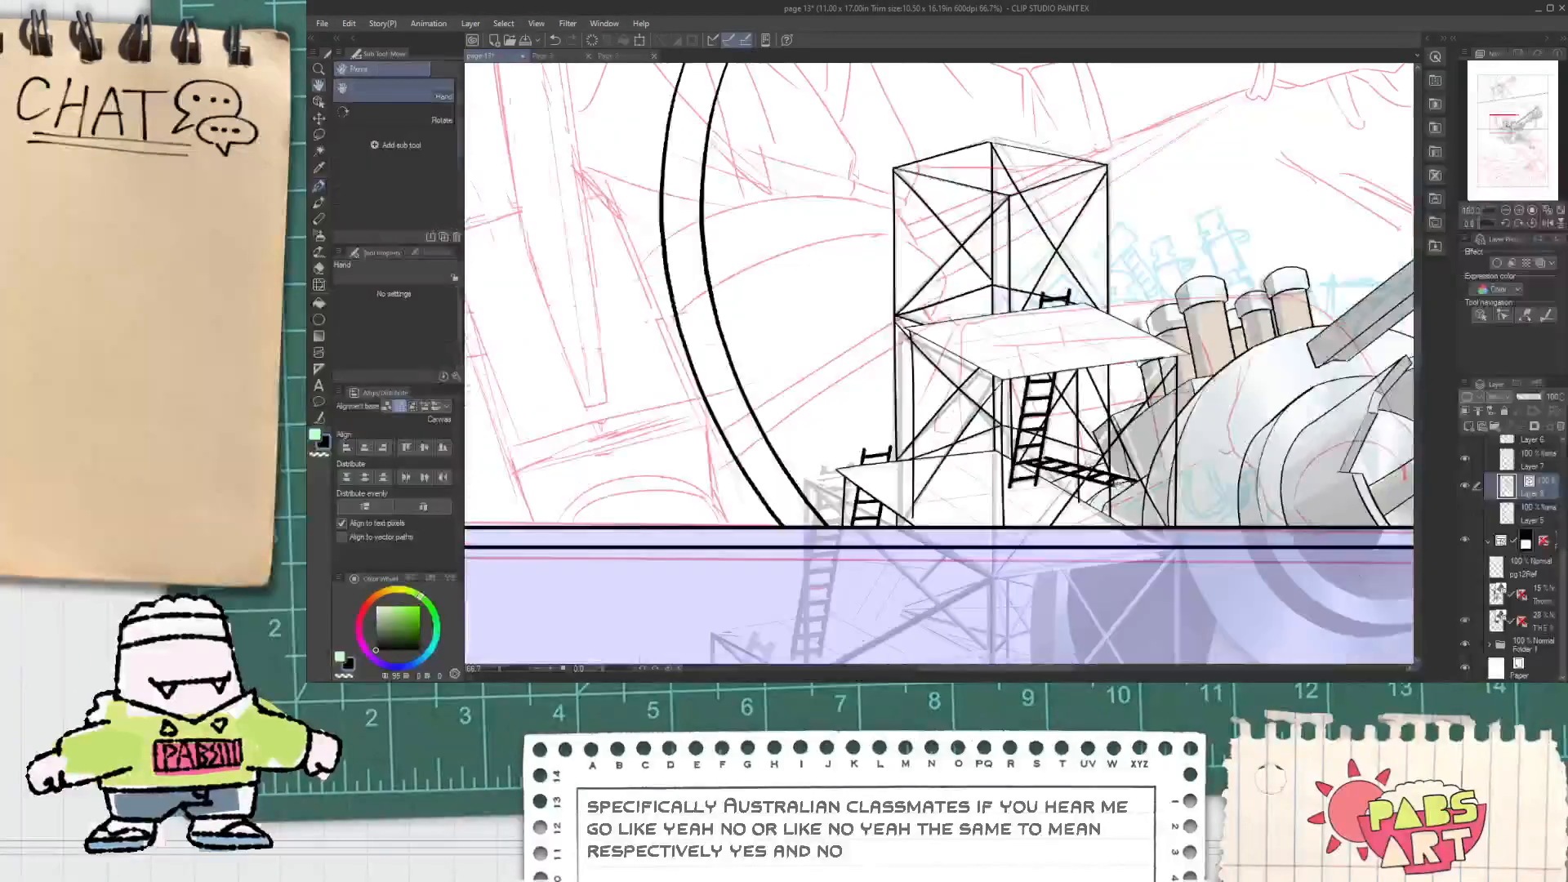
drag(1141, 480, 1063, 513)
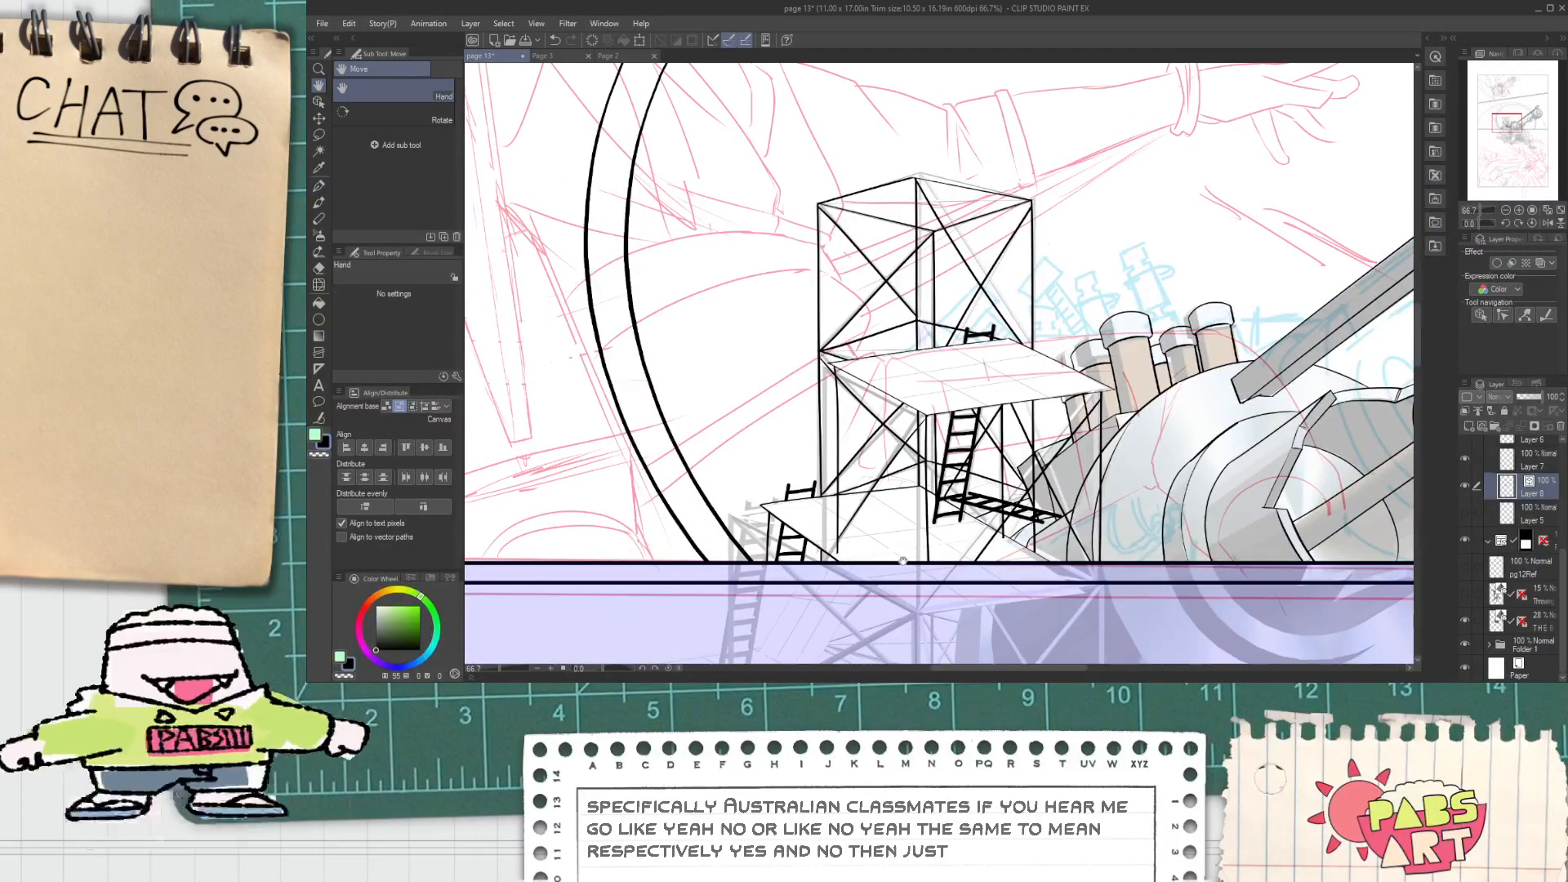
Step: Switch to the G-pen and rotate the canvas about 25 degrees counterclockwise around the tower's upper platform for inking its floor
click(396, 89)
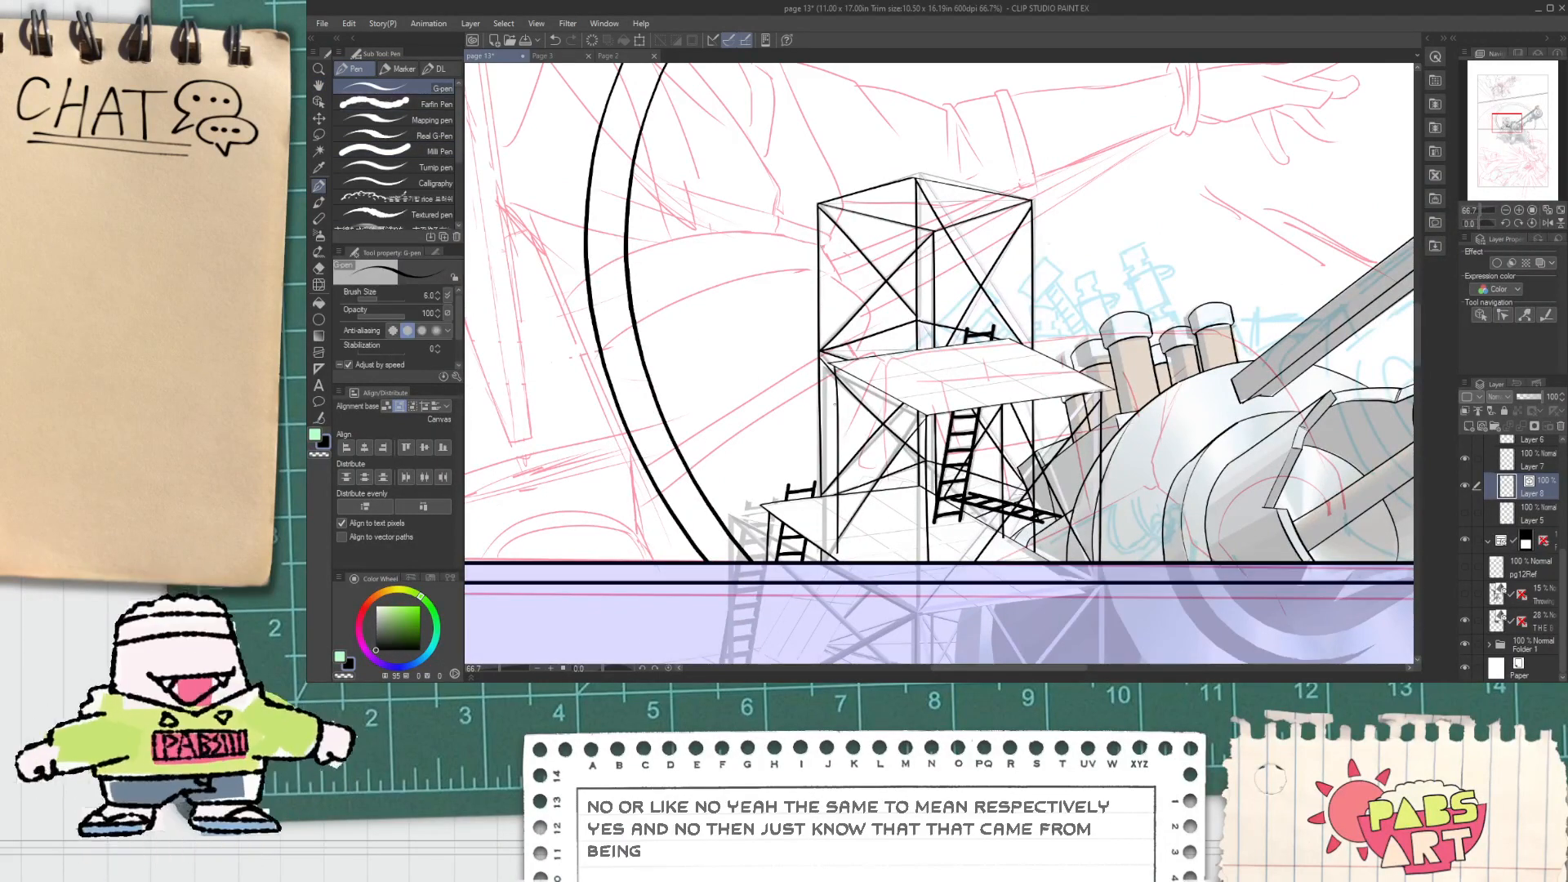
scroll(887, 378, up, 4)
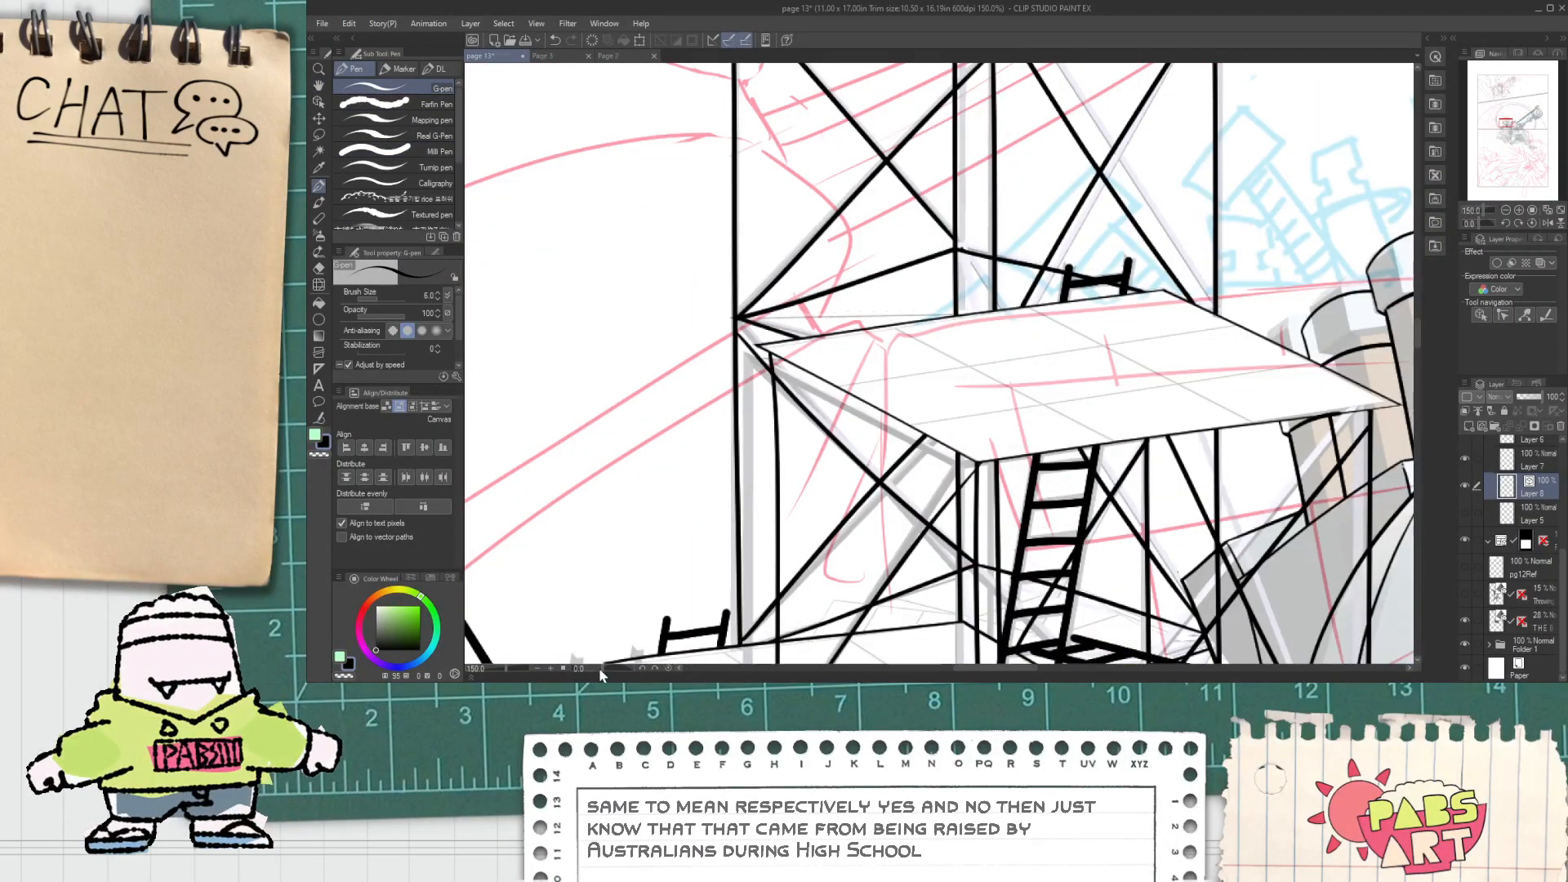
drag(603, 669, 597, 669)
drag(991, 336, 763, 469)
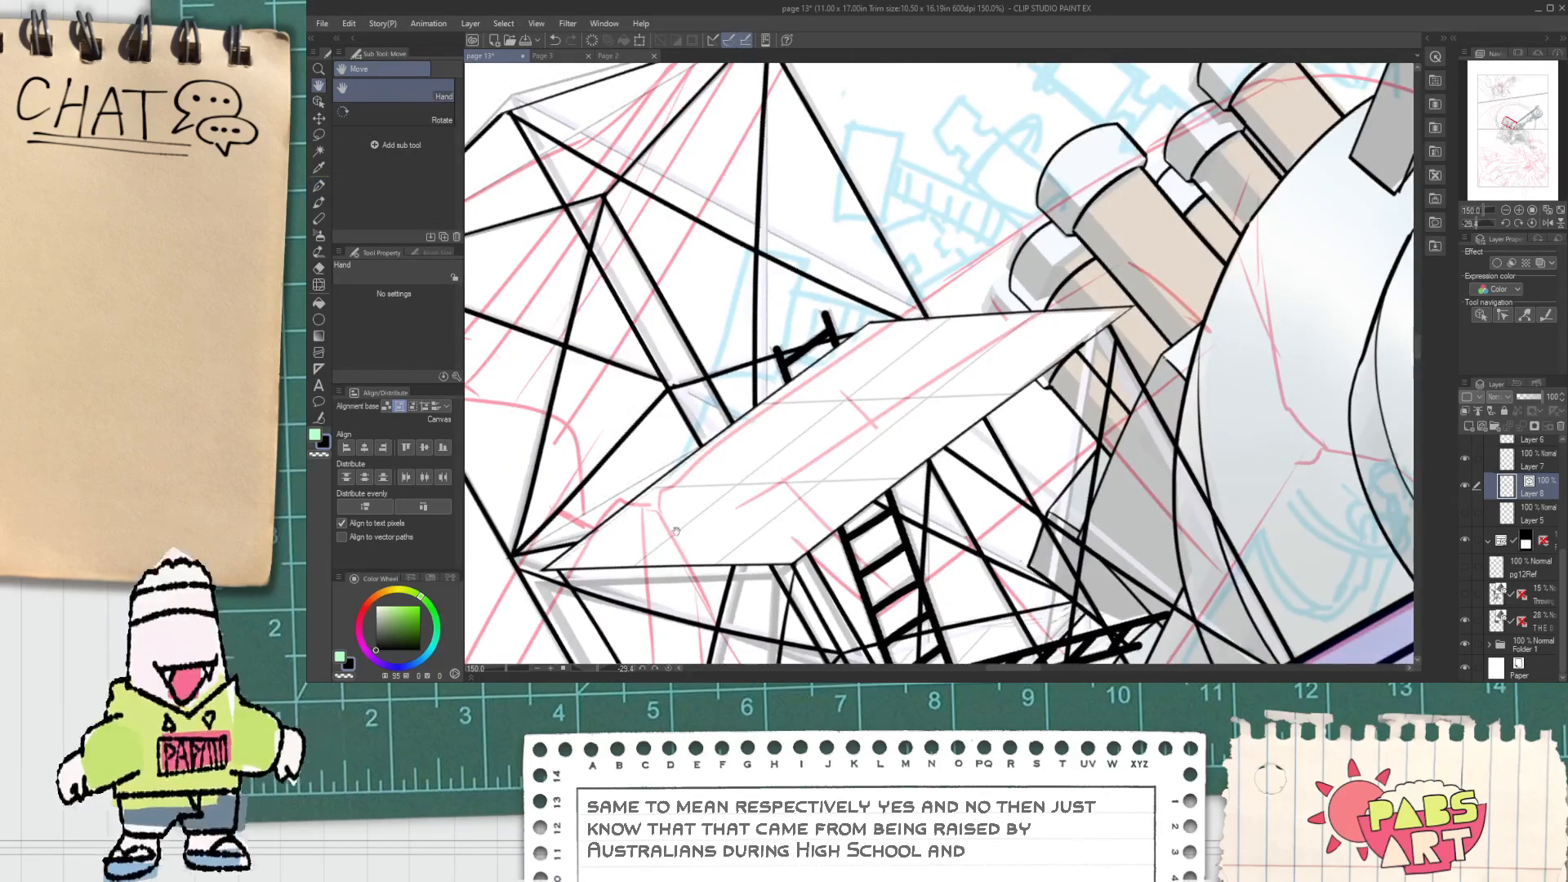
drag(597, 587, 1021, 233)
key(ctrl+z)
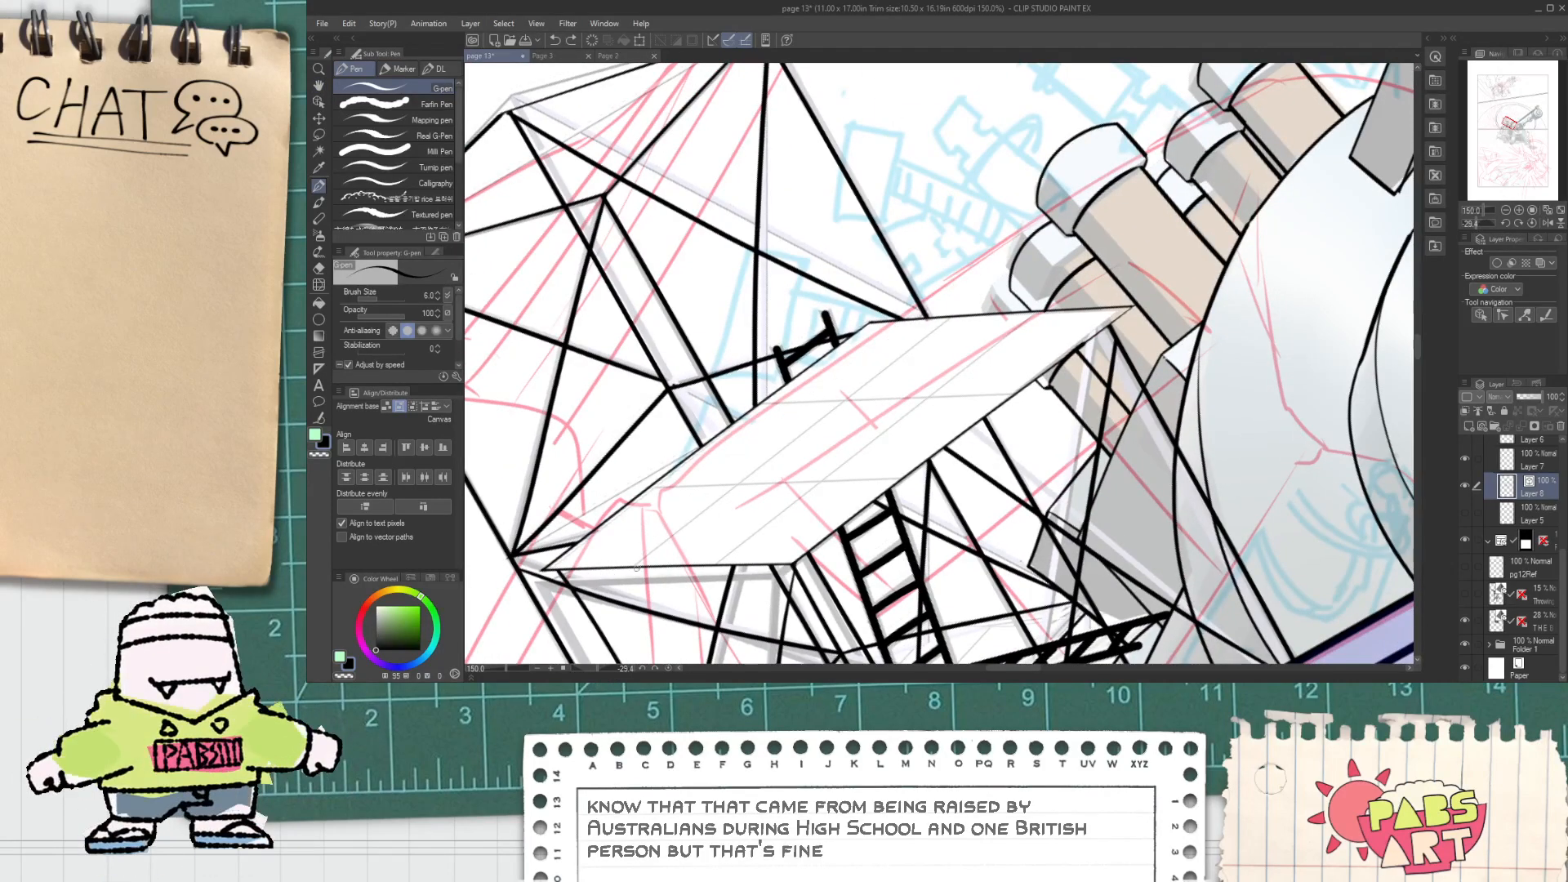
Step: Try to ink the lengthwise and crosswise floor lines of the upper platform with the G-pen
drag(622, 563, 939, 330)
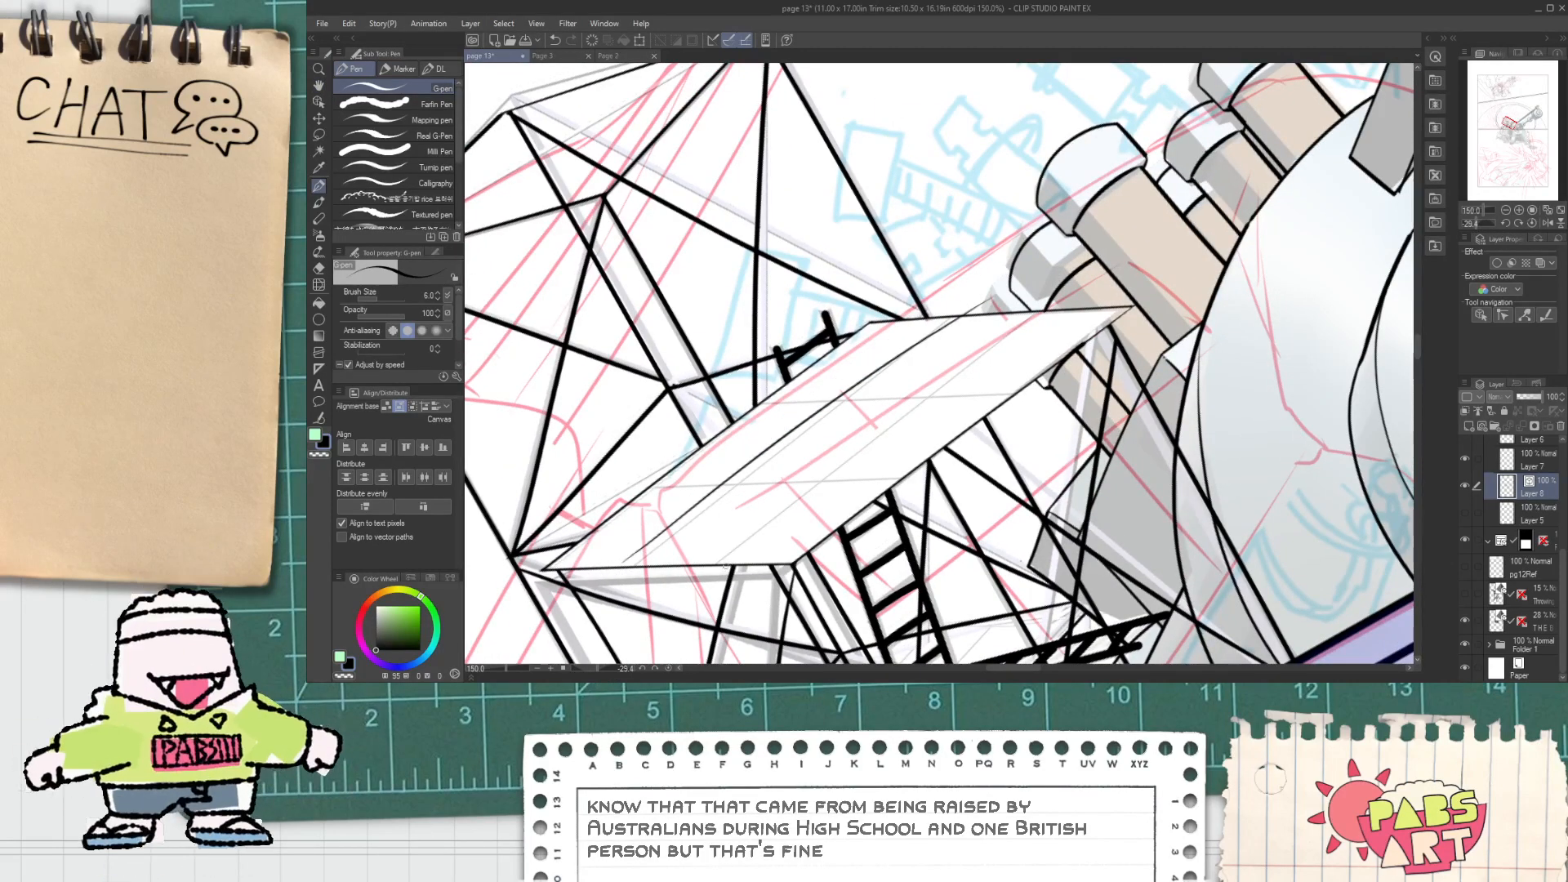
mouse_move(724, 564)
mouse_down()
mouse_move(1028, 319)
mouse_move(987, 313)
mouse_up()
key(e)
scroll(976, 294, up, 1)
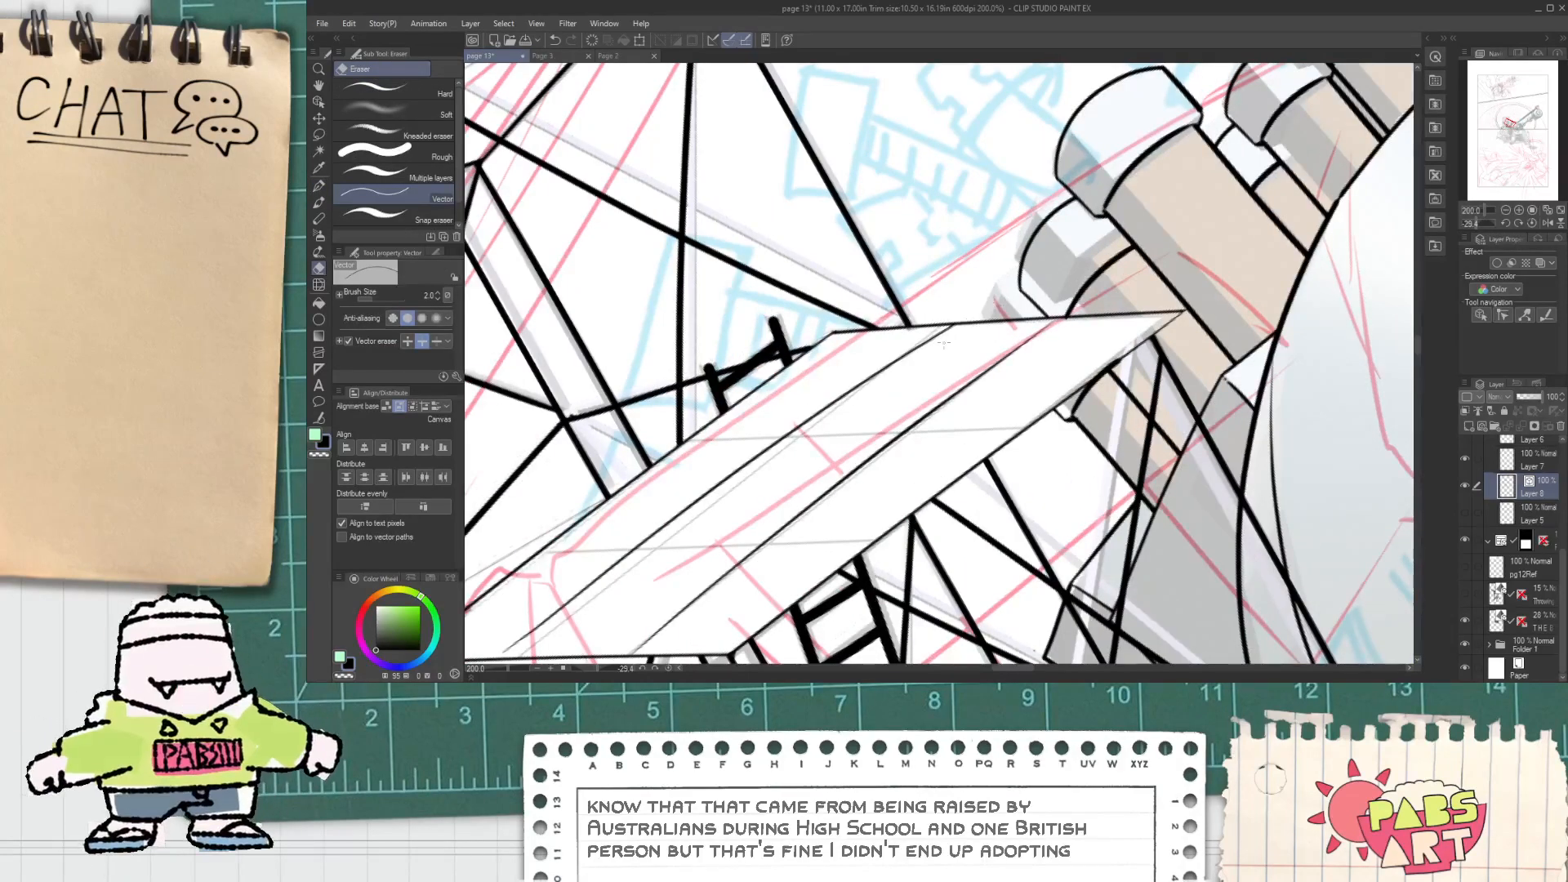
key(p)
mouse_move(700, 434)
mouse_down()
mouse_move(1048, 353)
mouse_move(759, 432)
mouse_move(1000, 434)
mouse_move(743, 437)
mouse_move(1010, 438)
mouse_up()
key(ctrl+z)
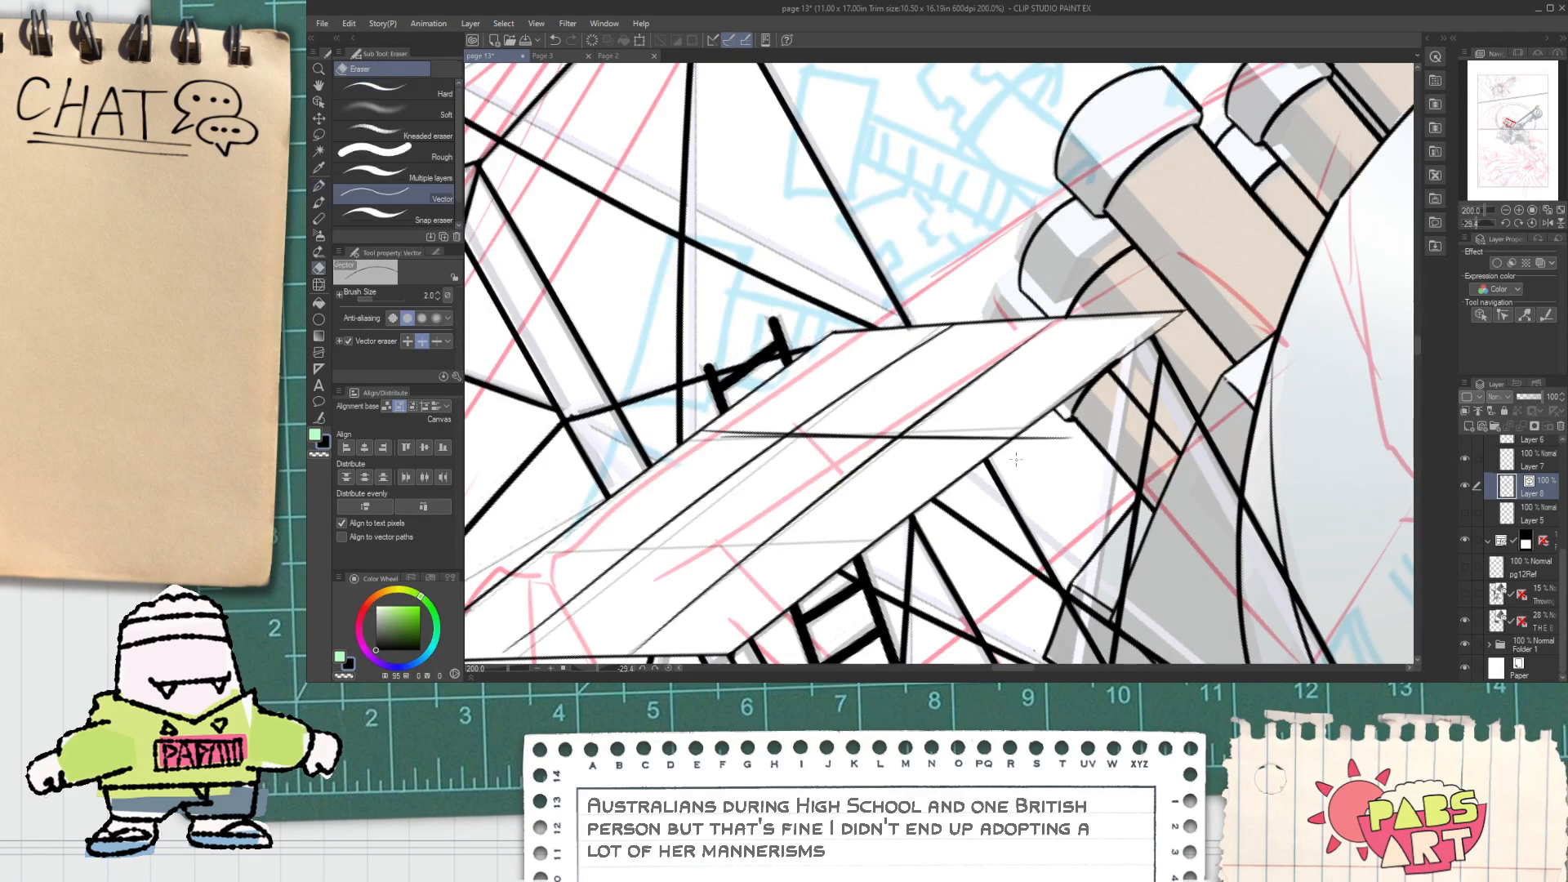
drag(515, 563, 834, 537)
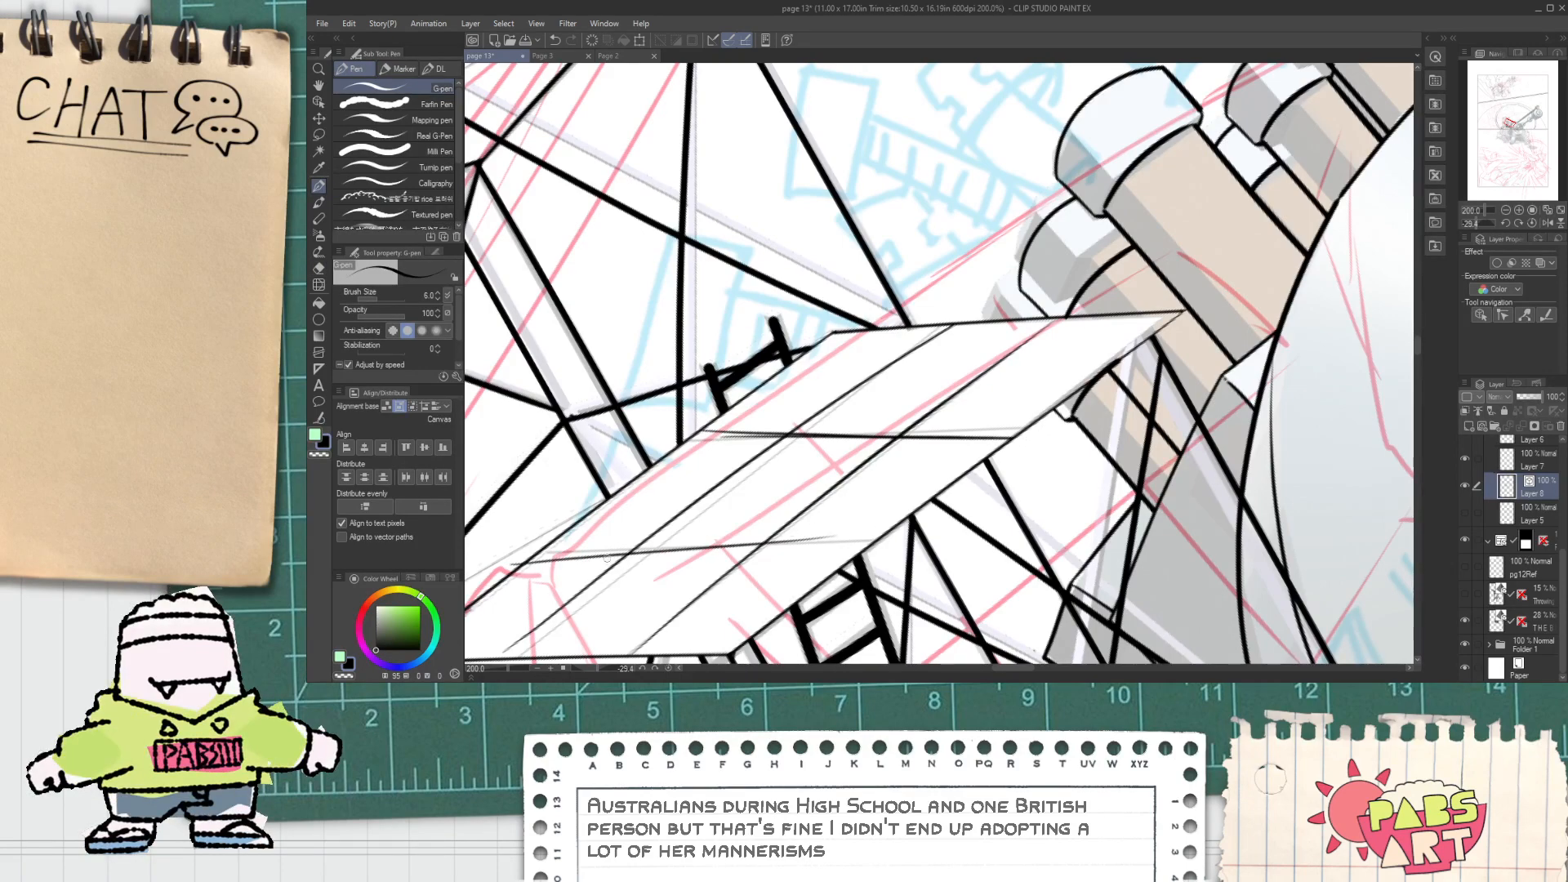
mouse_move(535, 562)
mouse_down()
mouse_move(838, 541)
mouse_move(825, 485)
mouse_up()
scroll(833, 542, down, 3)
key(space)
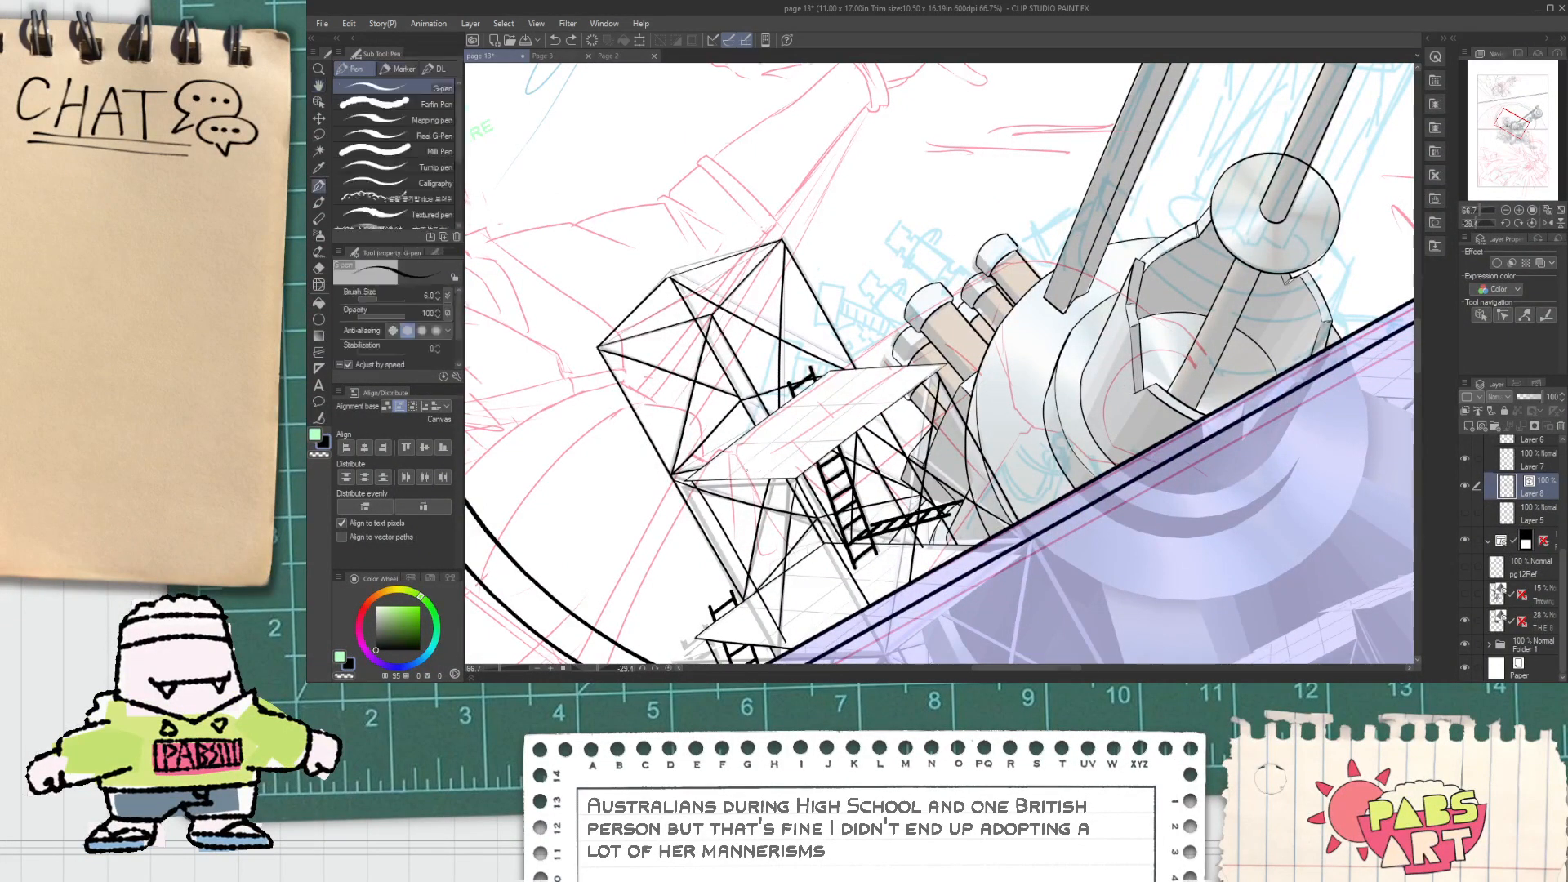
Step: Ink two lengthwise floor lines and the crosswise lines over them on the upper platform, following the faint sketch grid
scroll(790, 472, up, 4)
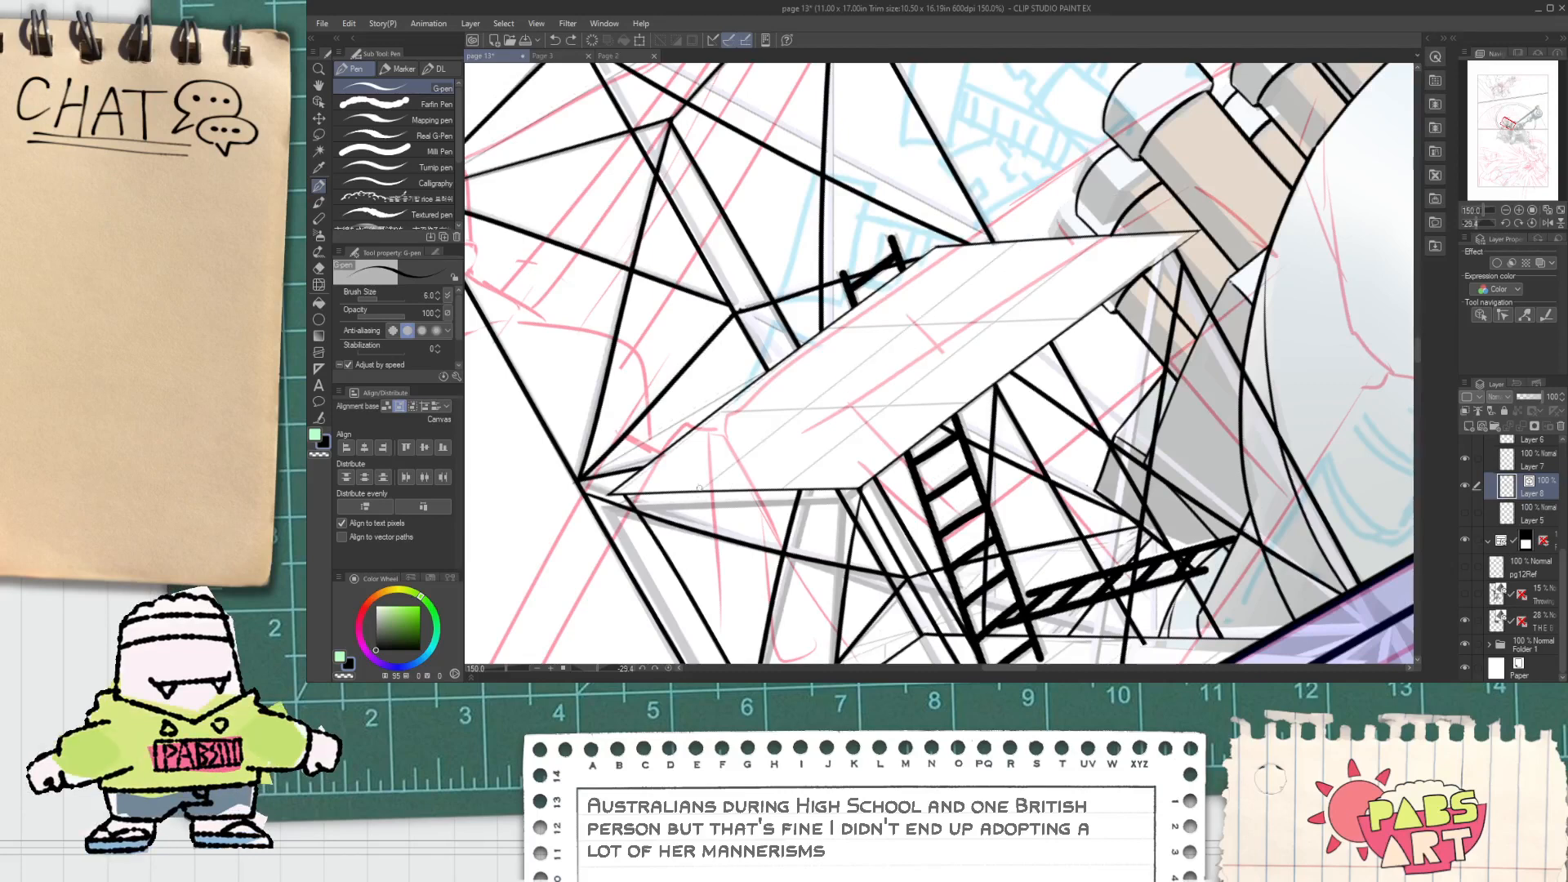
drag(693, 488, 1061, 229)
drag(791, 482, 1122, 231)
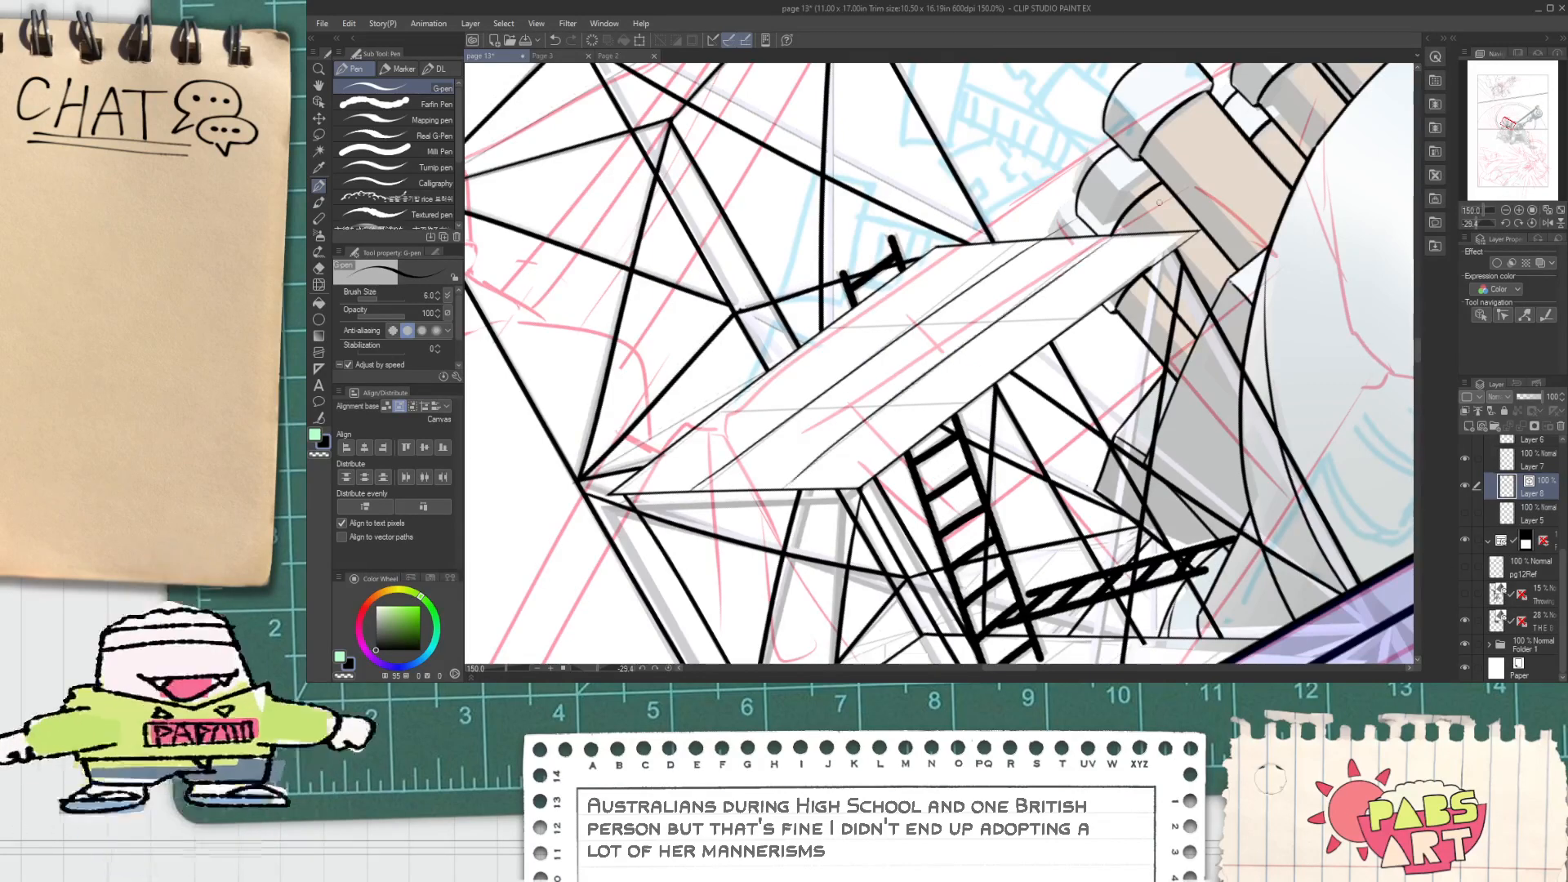
drag(713, 412, 943, 406)
drag(881, 328, 1061, 319)
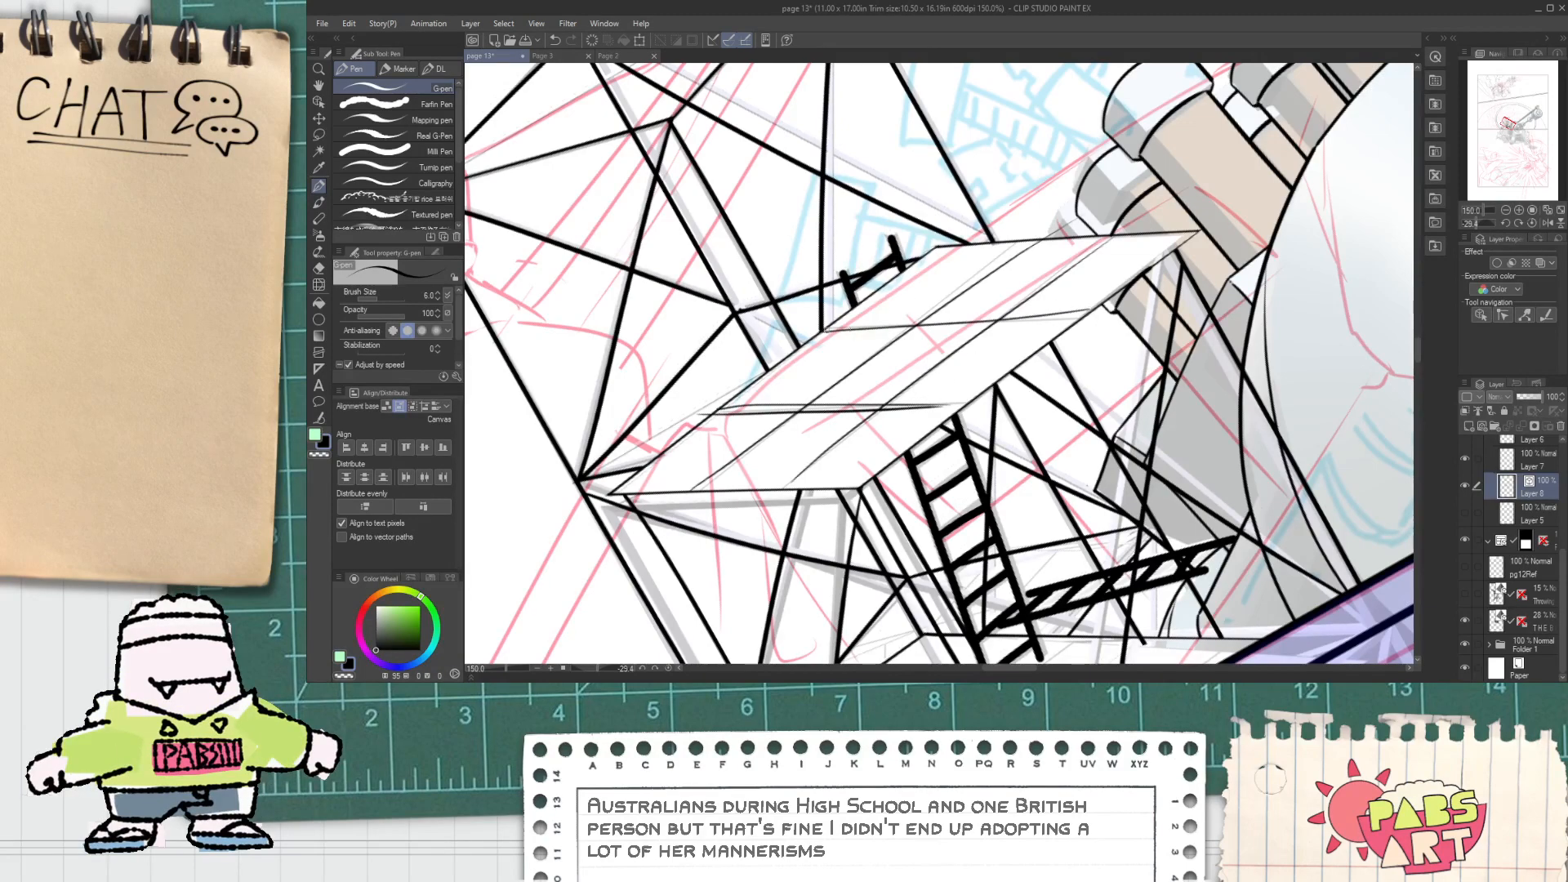
drag(826, 328, 1051, 319)
Step: Ink the first three crosswise plank lines on the lower platform, starting at its outer end and stopping at the panel border
scroll(1005, 357, down, 2)
key(space)
scroll(790, 468, up, 4)
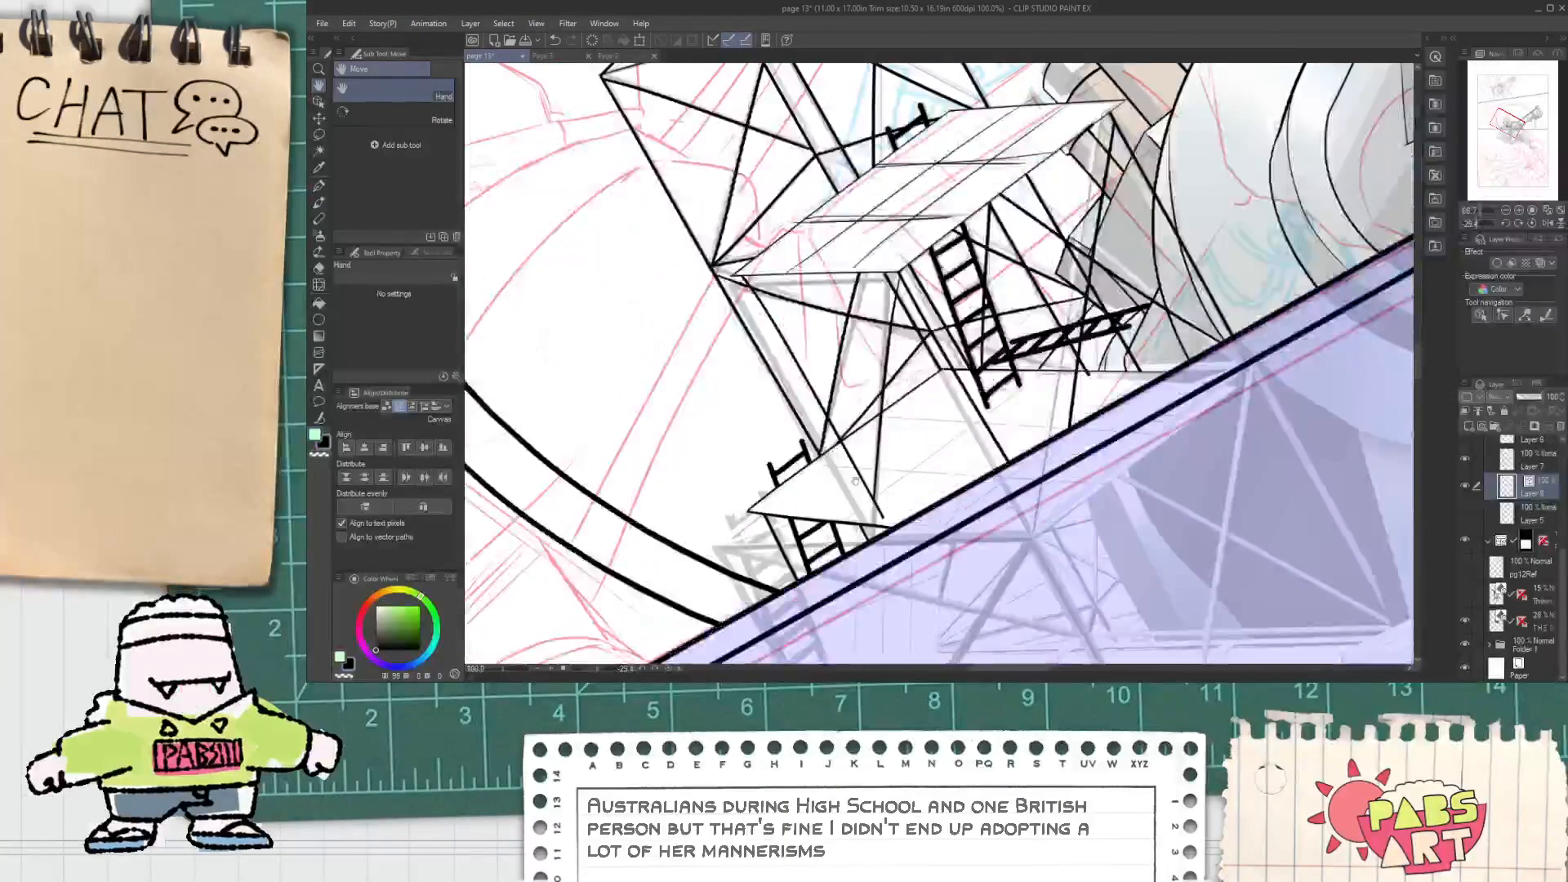
drag(740, 501, 963, 523)
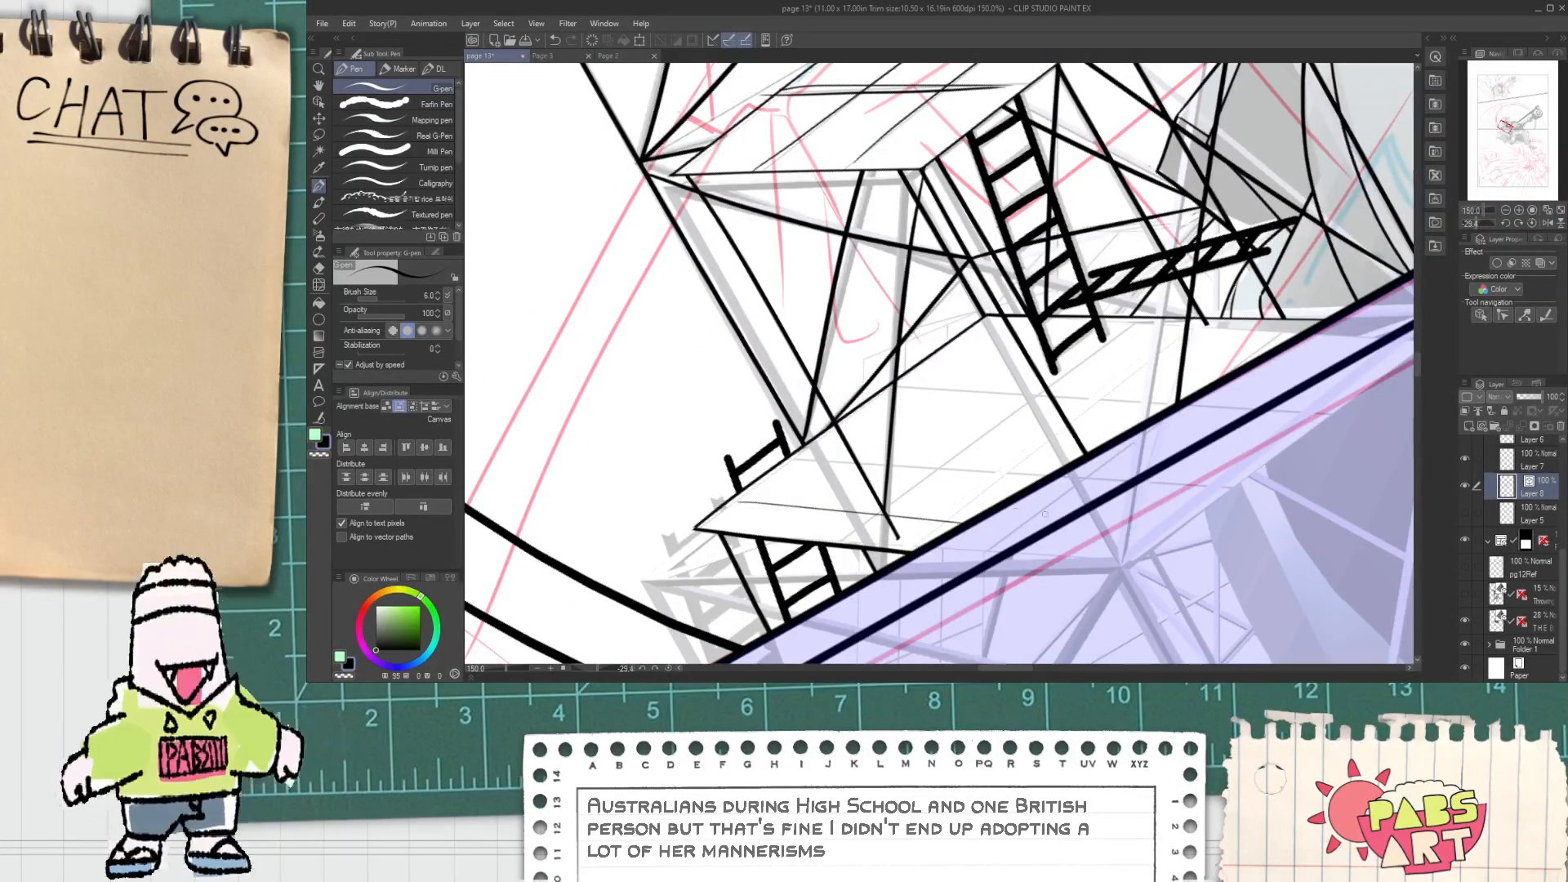
drag(778, 471, 1019, 494)
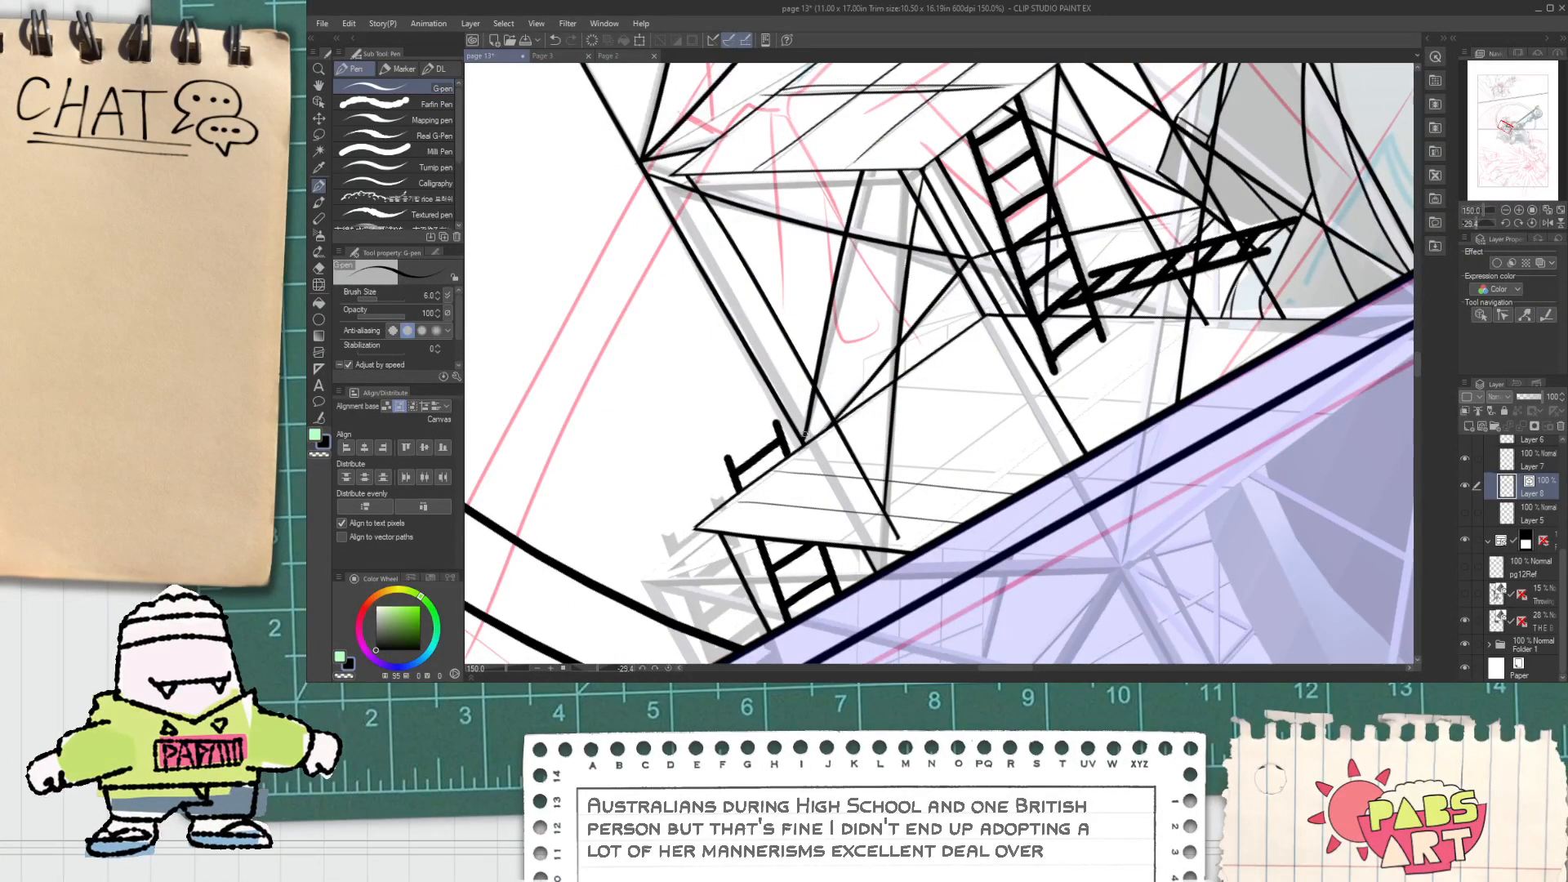
drag(804, 438, 1086, 454)
key(ctrl+z)
drag(810, 437, 1085, 456)
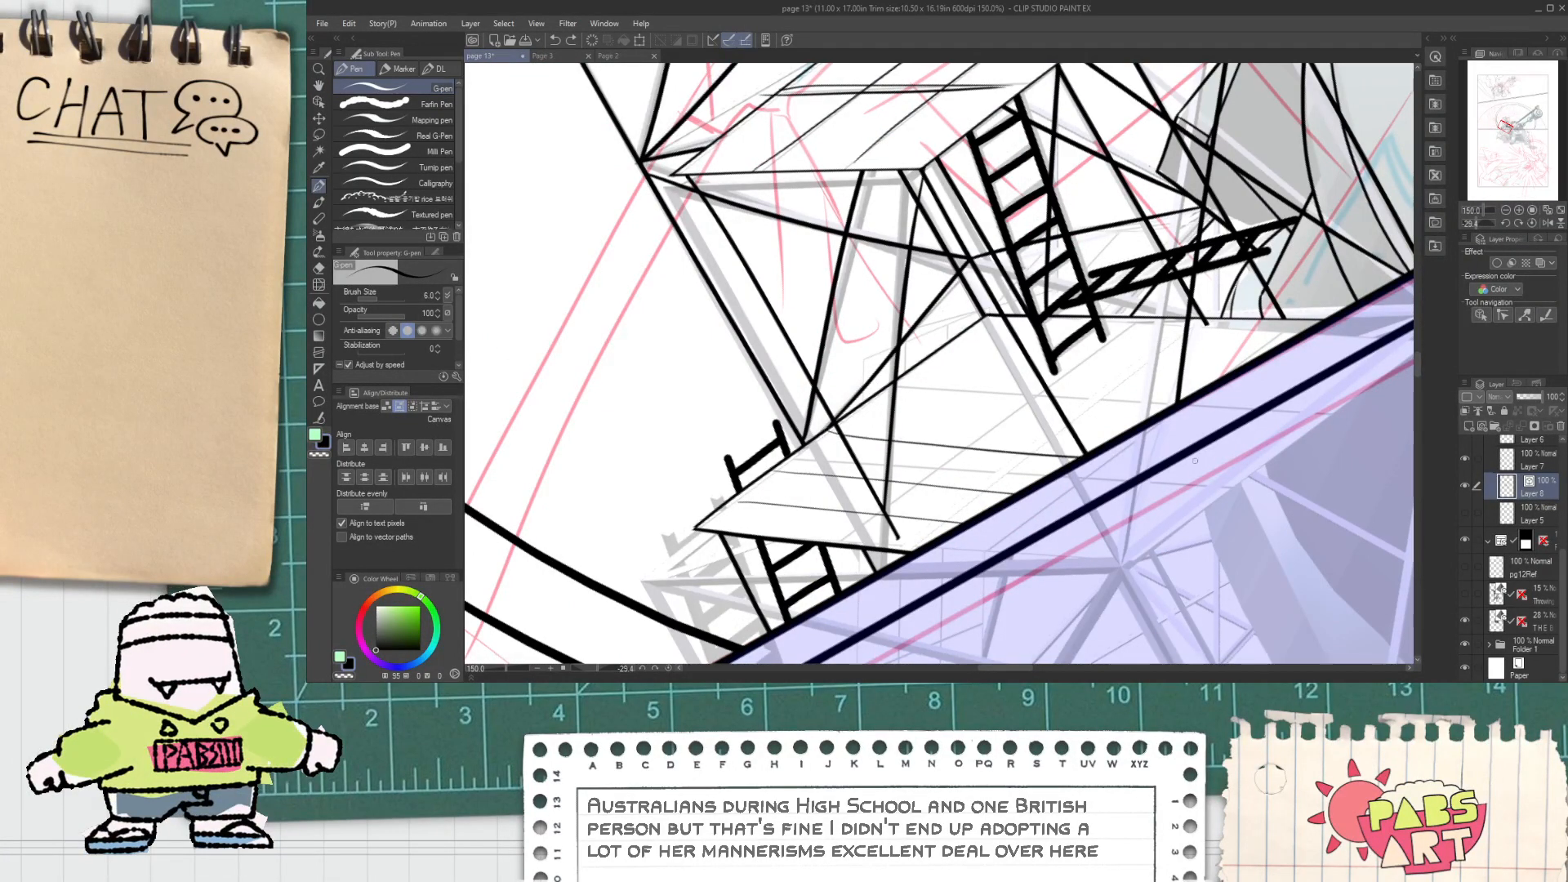
key(ctrl+z)
drag(828, 441, 1085, 455)
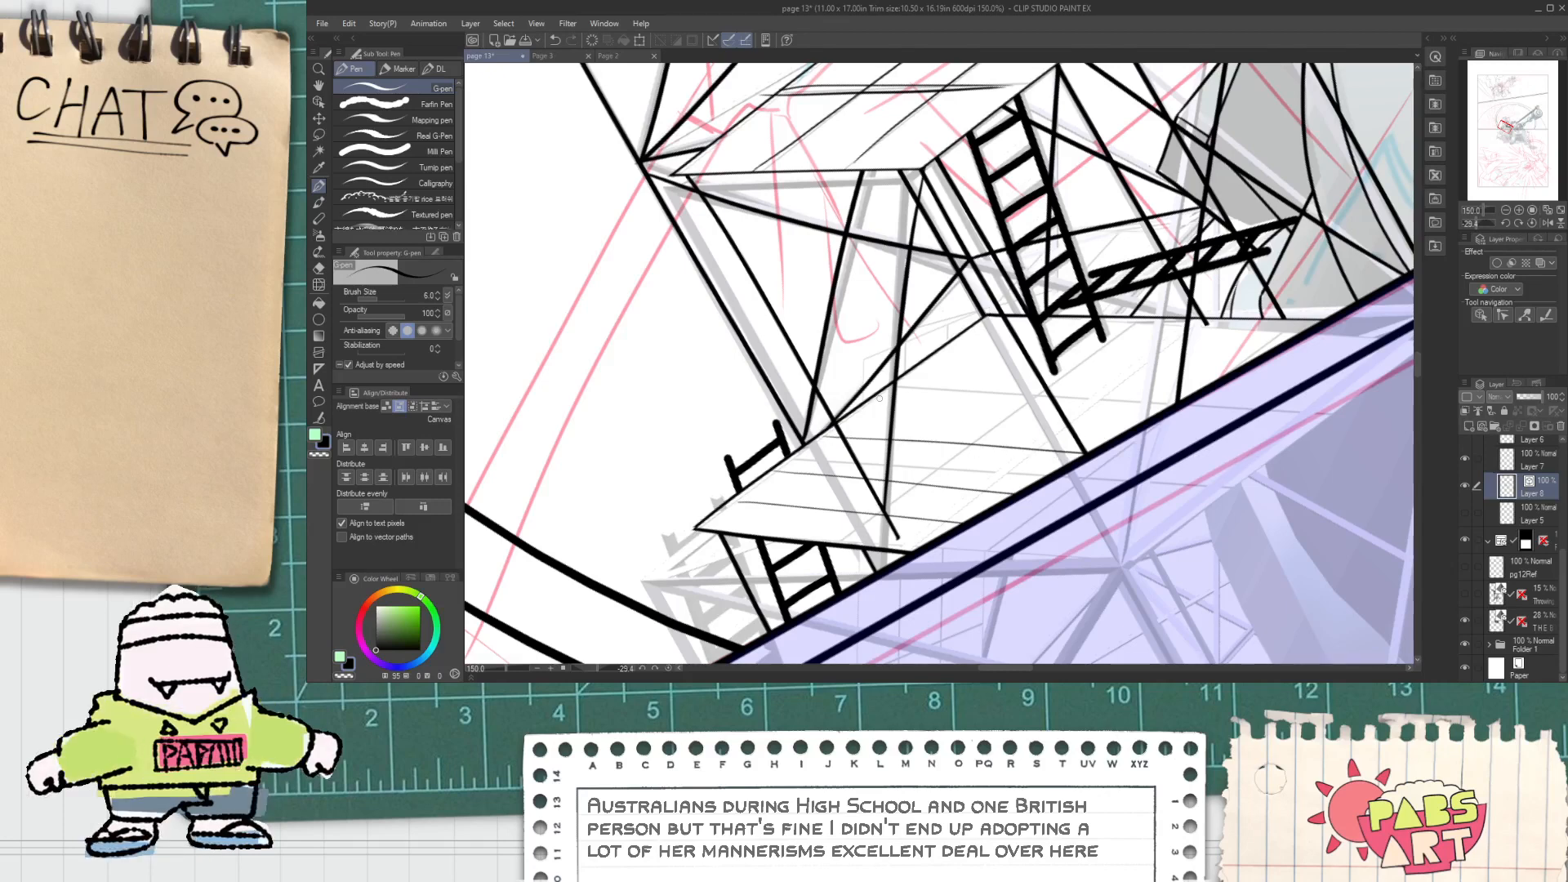
Step: Continue the crosswise plank lines across the middle of the lower platform with the G-pen
drag(989, 405, 1164, 408)
drag(860, 405, 1135, 427)
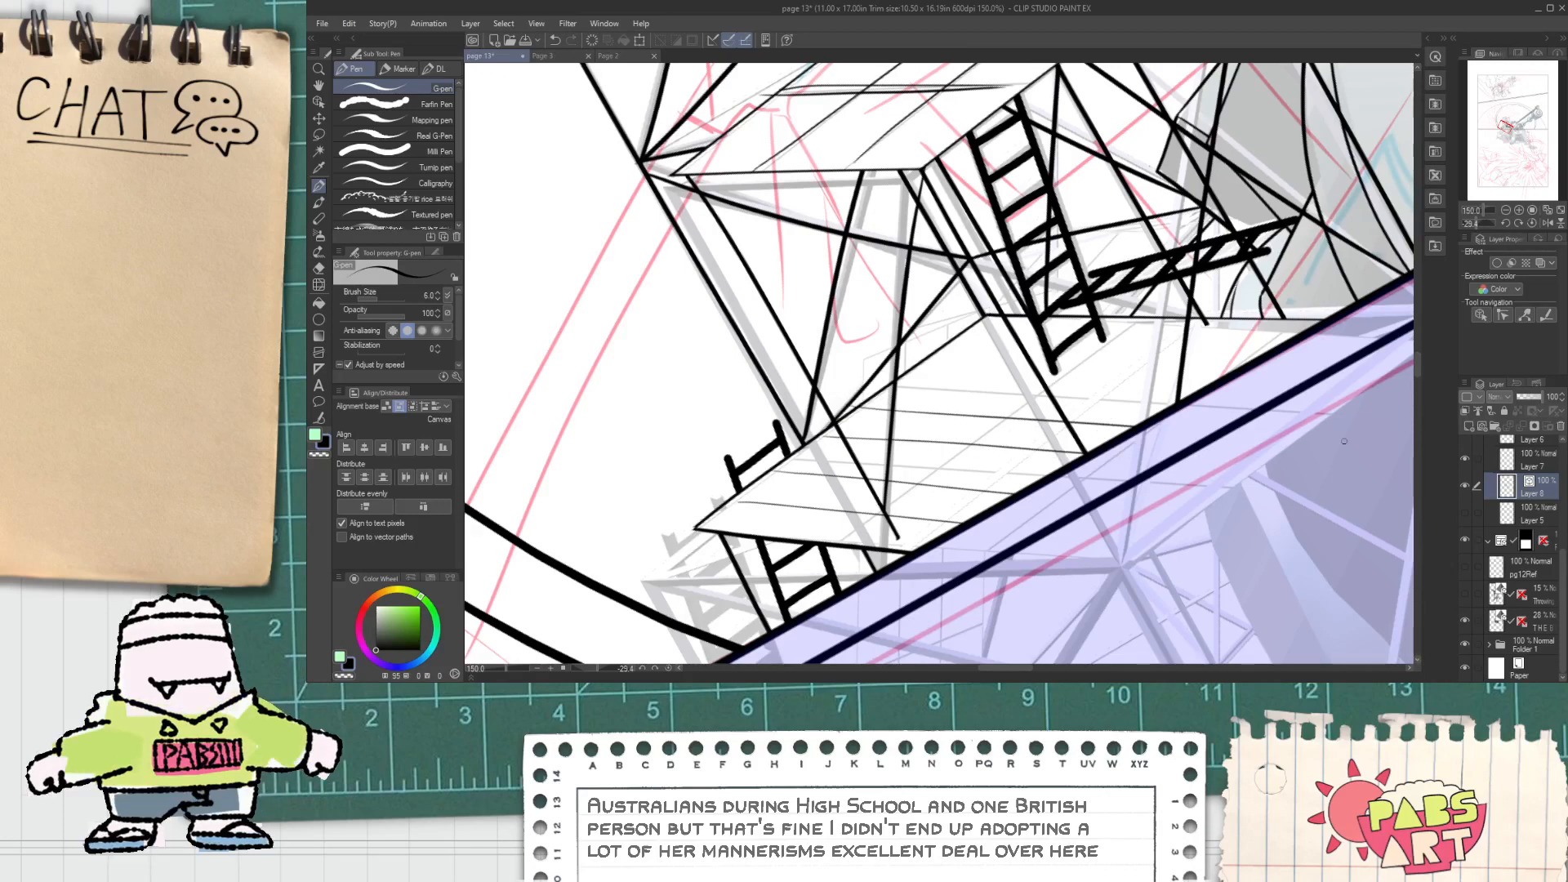
drag(943, 379, 1289, 396)
Step: Ink the last crosswise plank line near the ladder's foot on the lower platform, redrawing poor strokes and trimming its start with the vector eraser
drag(940, 354, 1181, 368)
key(ctrl+z)
mouse_move(928, 356)
mouse_down()
mouse_move(1198, 360)
mouse_move(953, 338)
mouse_move(1267, 351)
mouse_up()
key(ctrl+z)
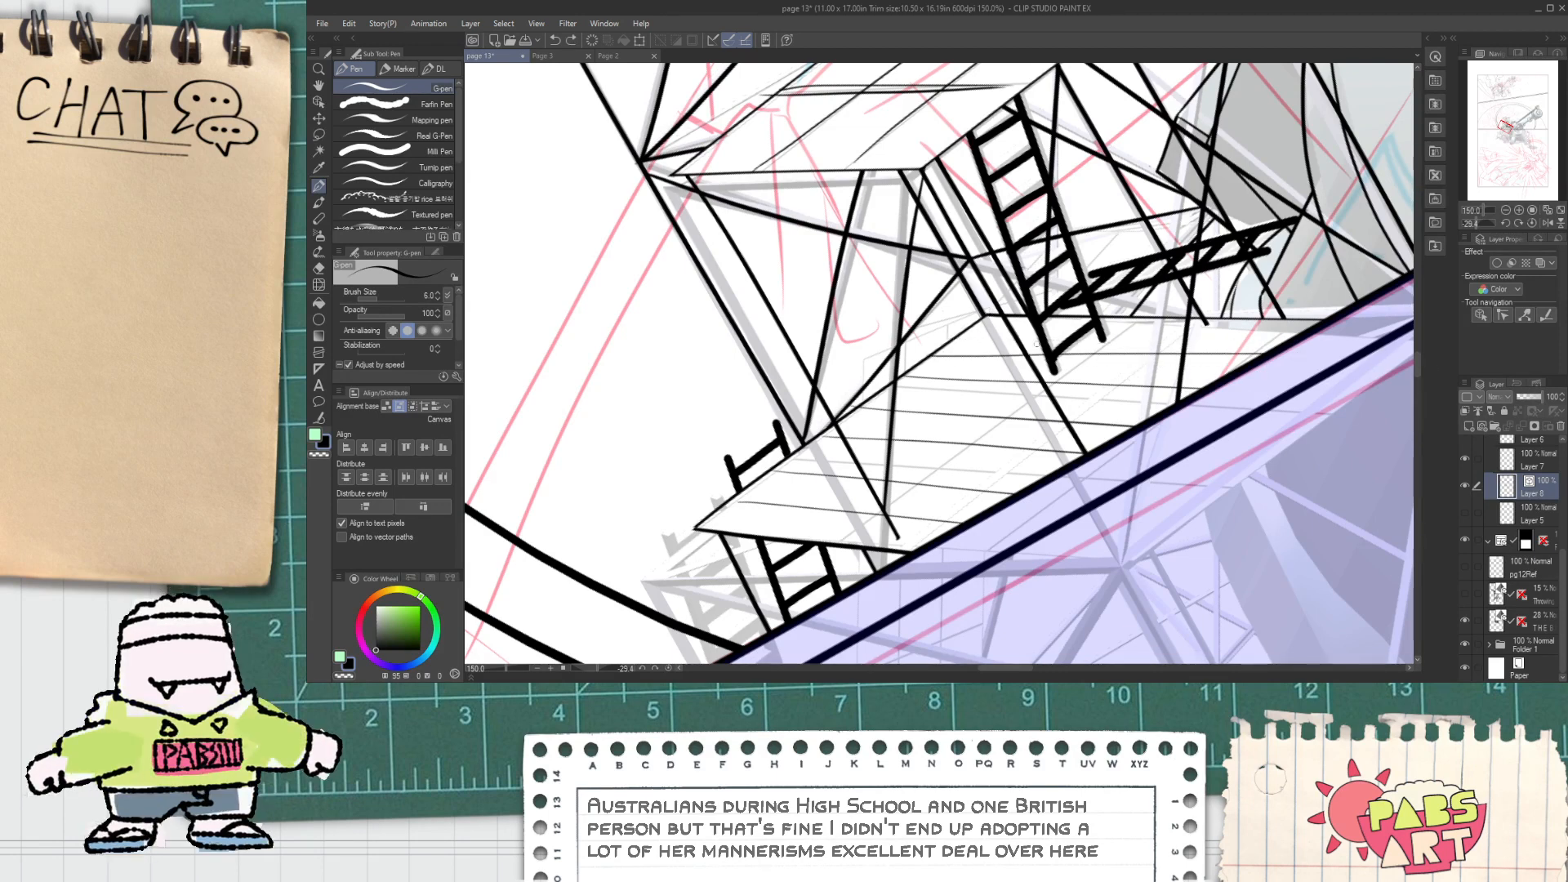
key(ctrl+z)
drag(921, 346, 1274, 382)
key(ctrl+z)
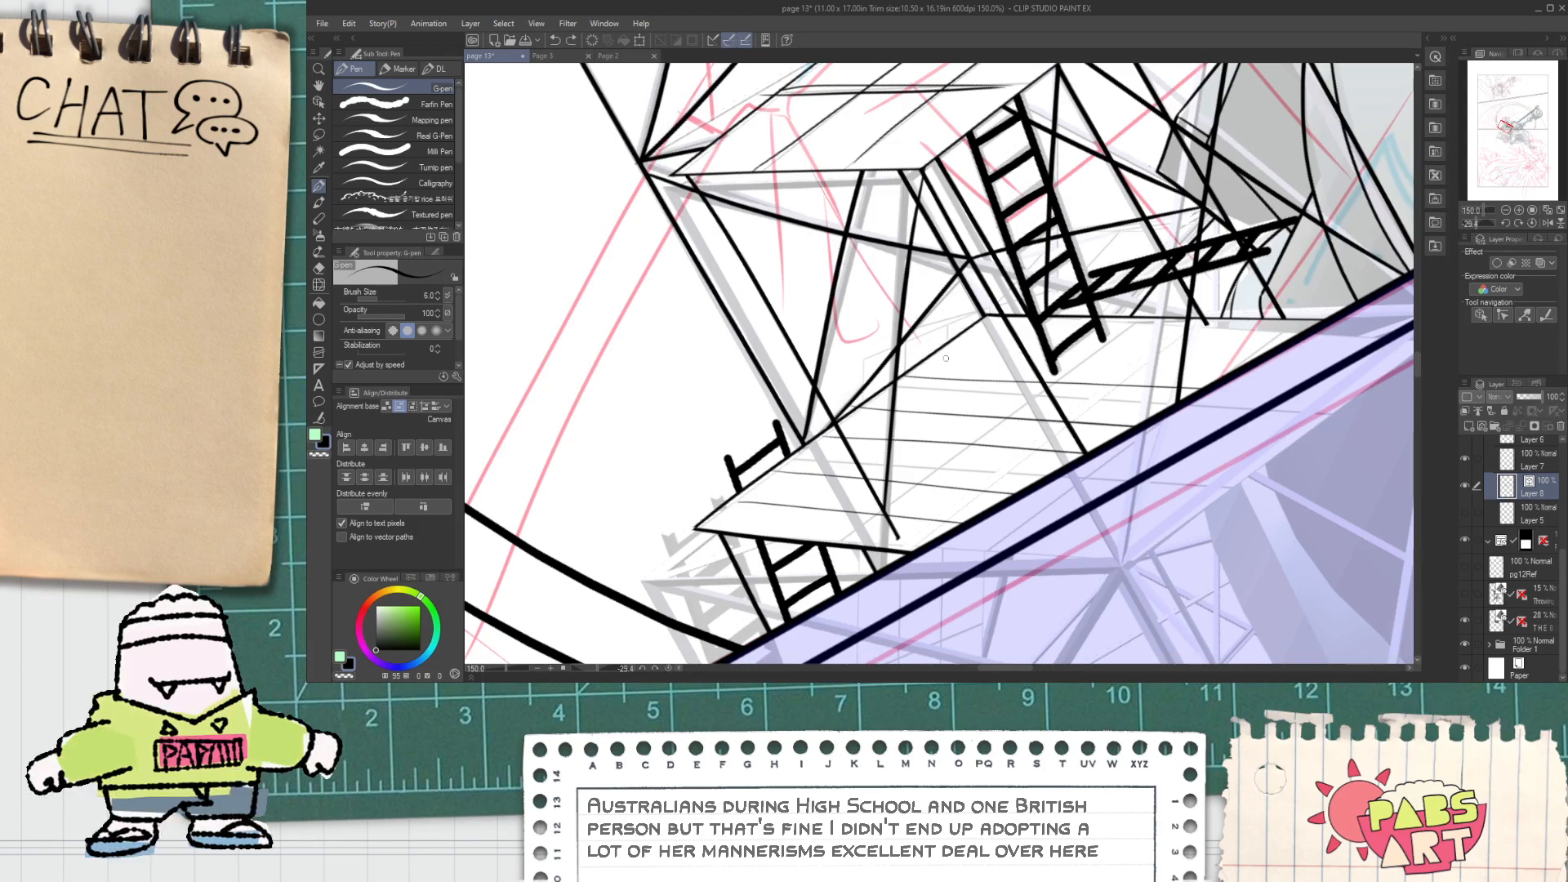
drag(911, 348, 1043, 350)
key(e)
drag(924, 342, 921, 355)
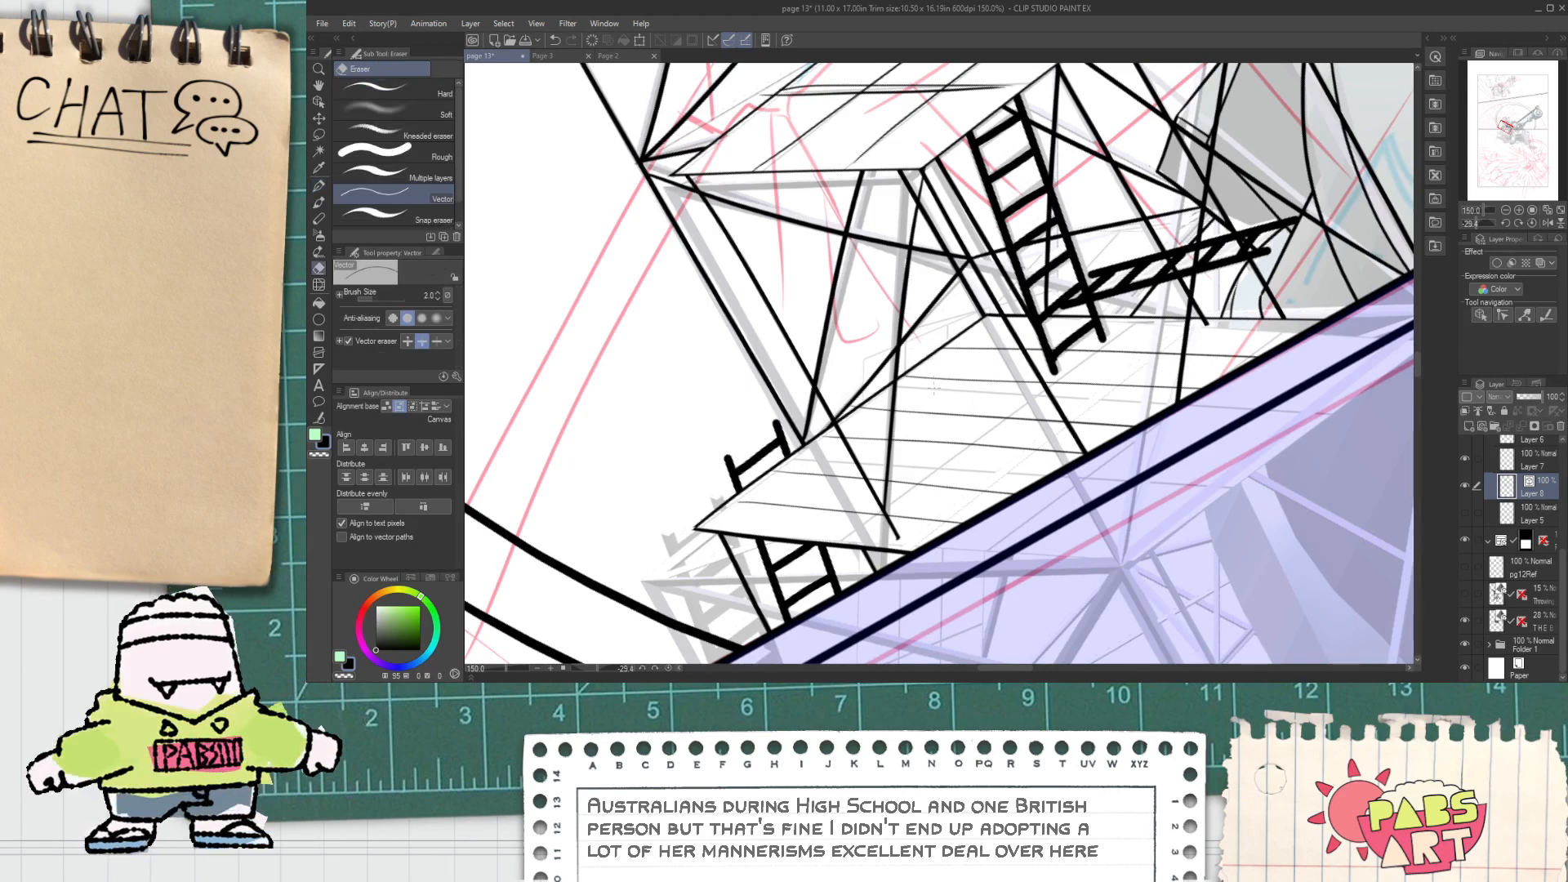
Step: Ink a lengthwise line across the planks of the lower platform with the G-pen, following the sketch
key(p)
mouse_move(846, 538)
mouse_down()
mouse_move(1102, 350)
mouse_move(954, 444)
mouse_up()
key(space)
scroll(968, 441, down, 3)
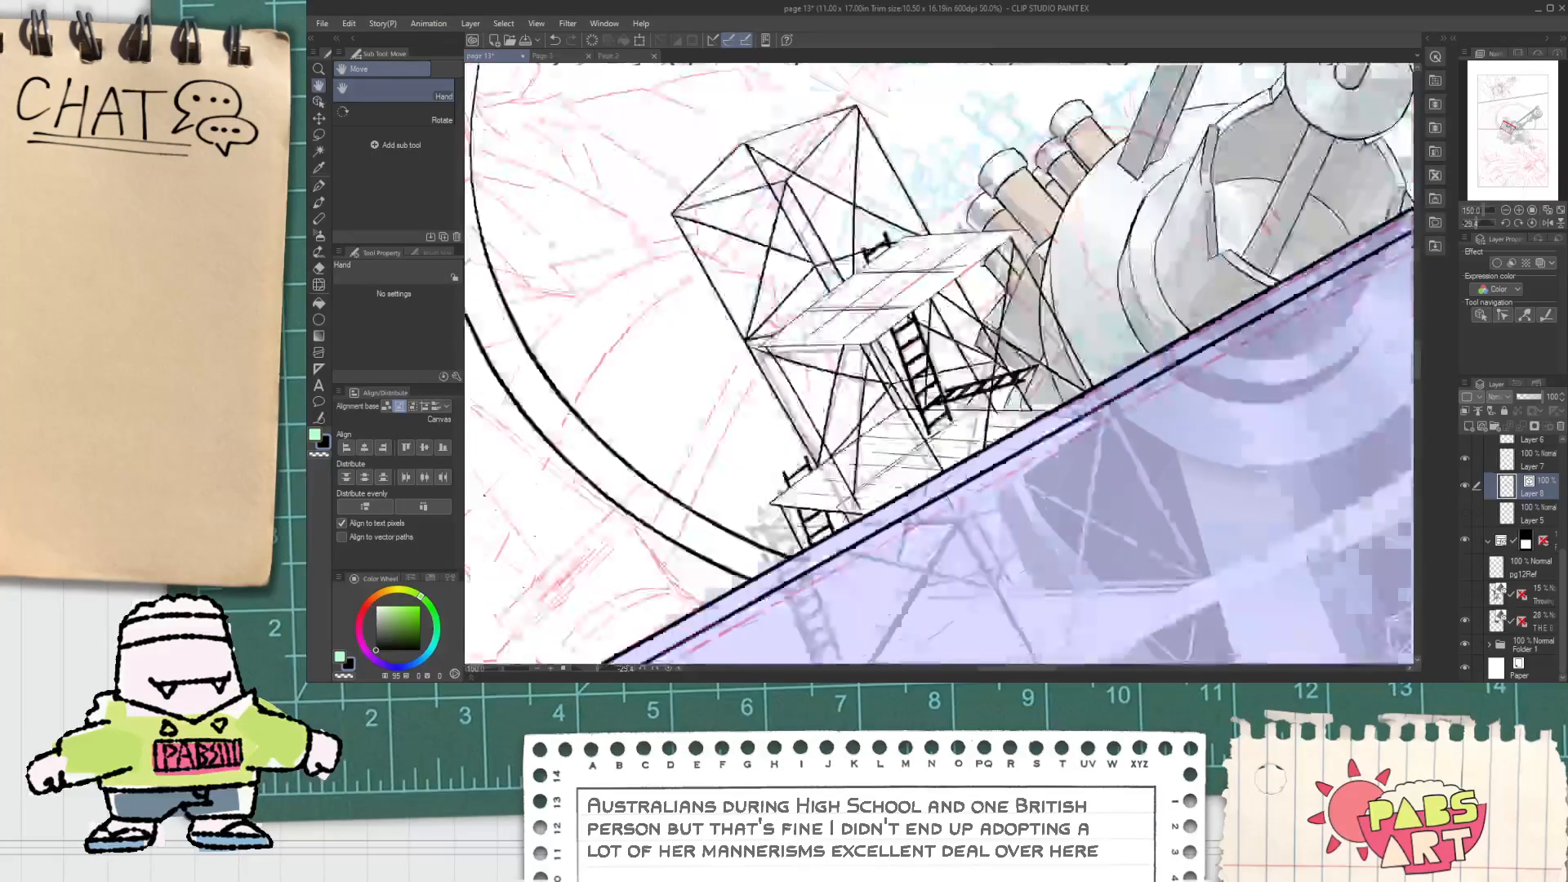
drag(890, 511, 917, 481)
scroll(917, 482, up, 3)
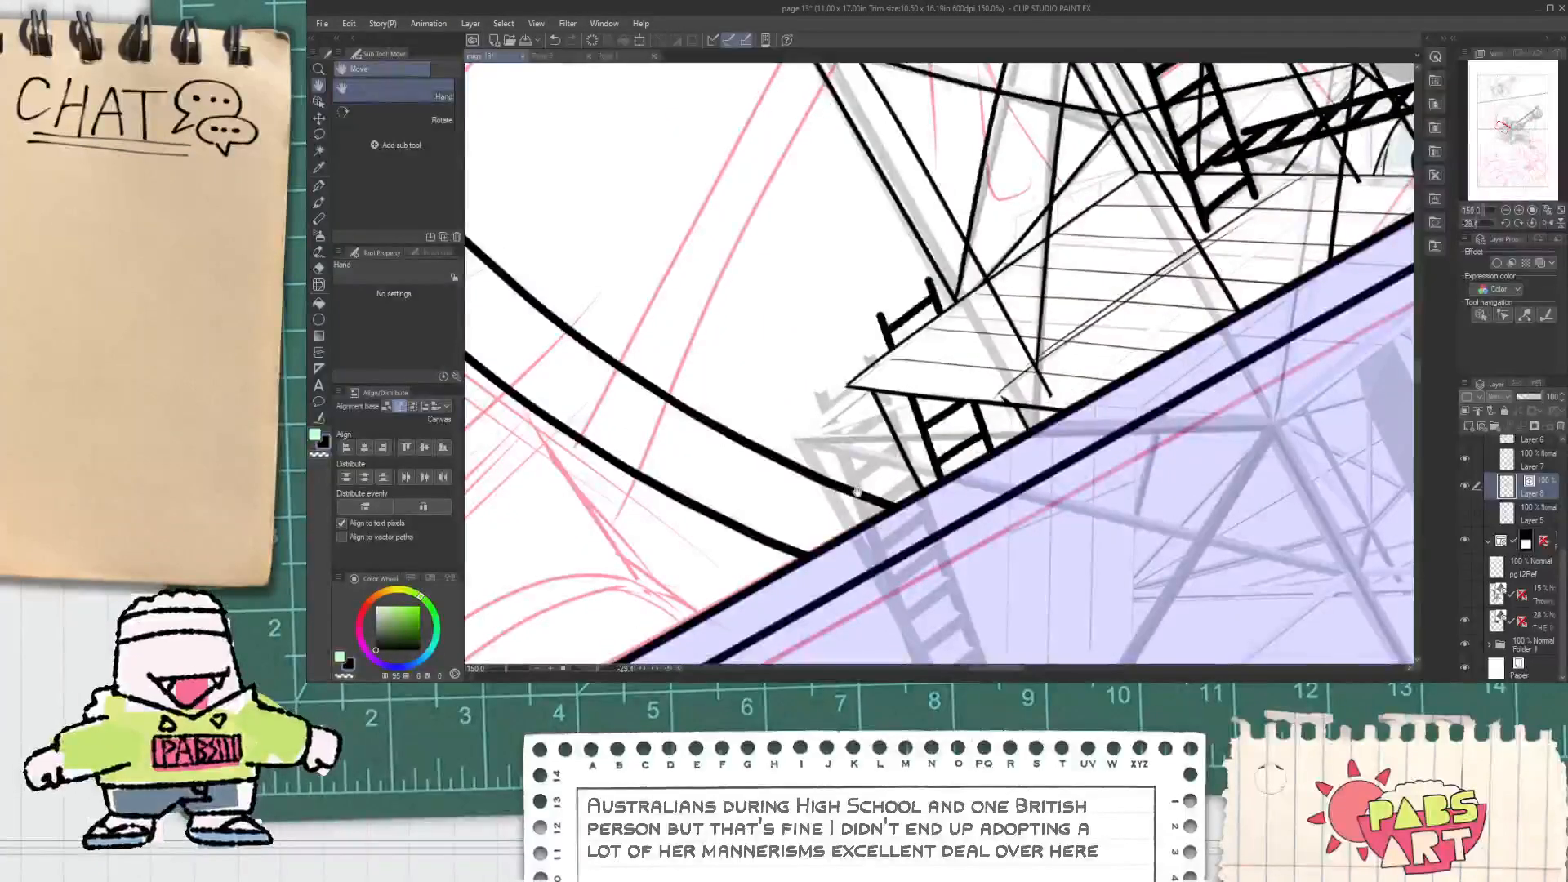
scroll(906, 484, down, 3)
scroll(898, 485, up, 1)
scroll(897, 483, up, 3)
key(e)
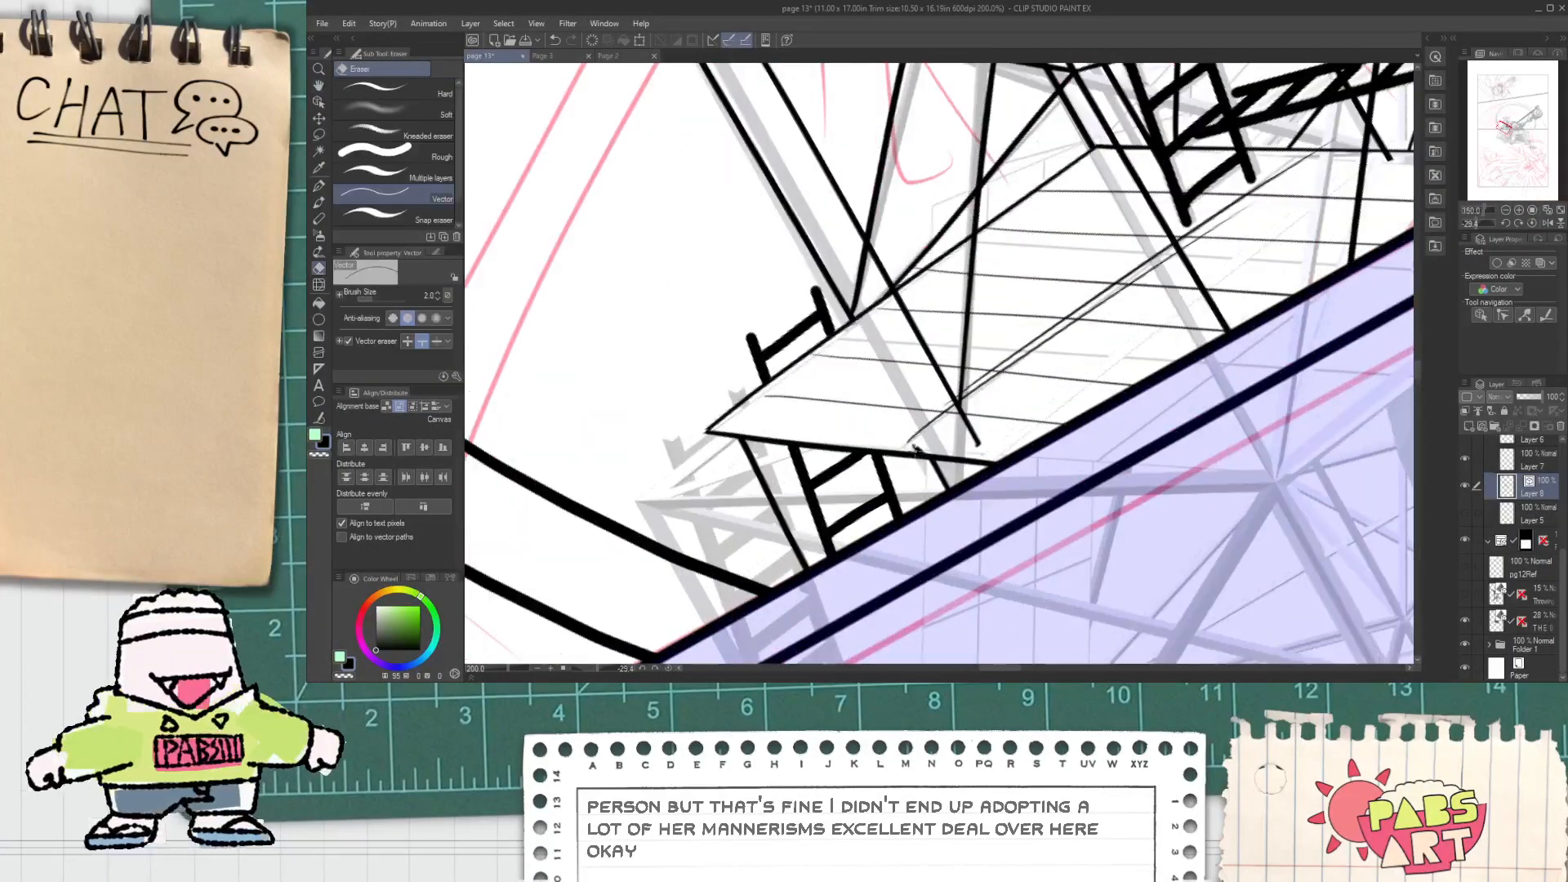
Step: Reset the canvas rotation to upright and hide the shaded reference layer and the sketch folder to show only the line art
scroll(914, 451, down, 2)
scroll(918, 462, down, 1)
key(space)
drag(1080, 306, 941, 518)
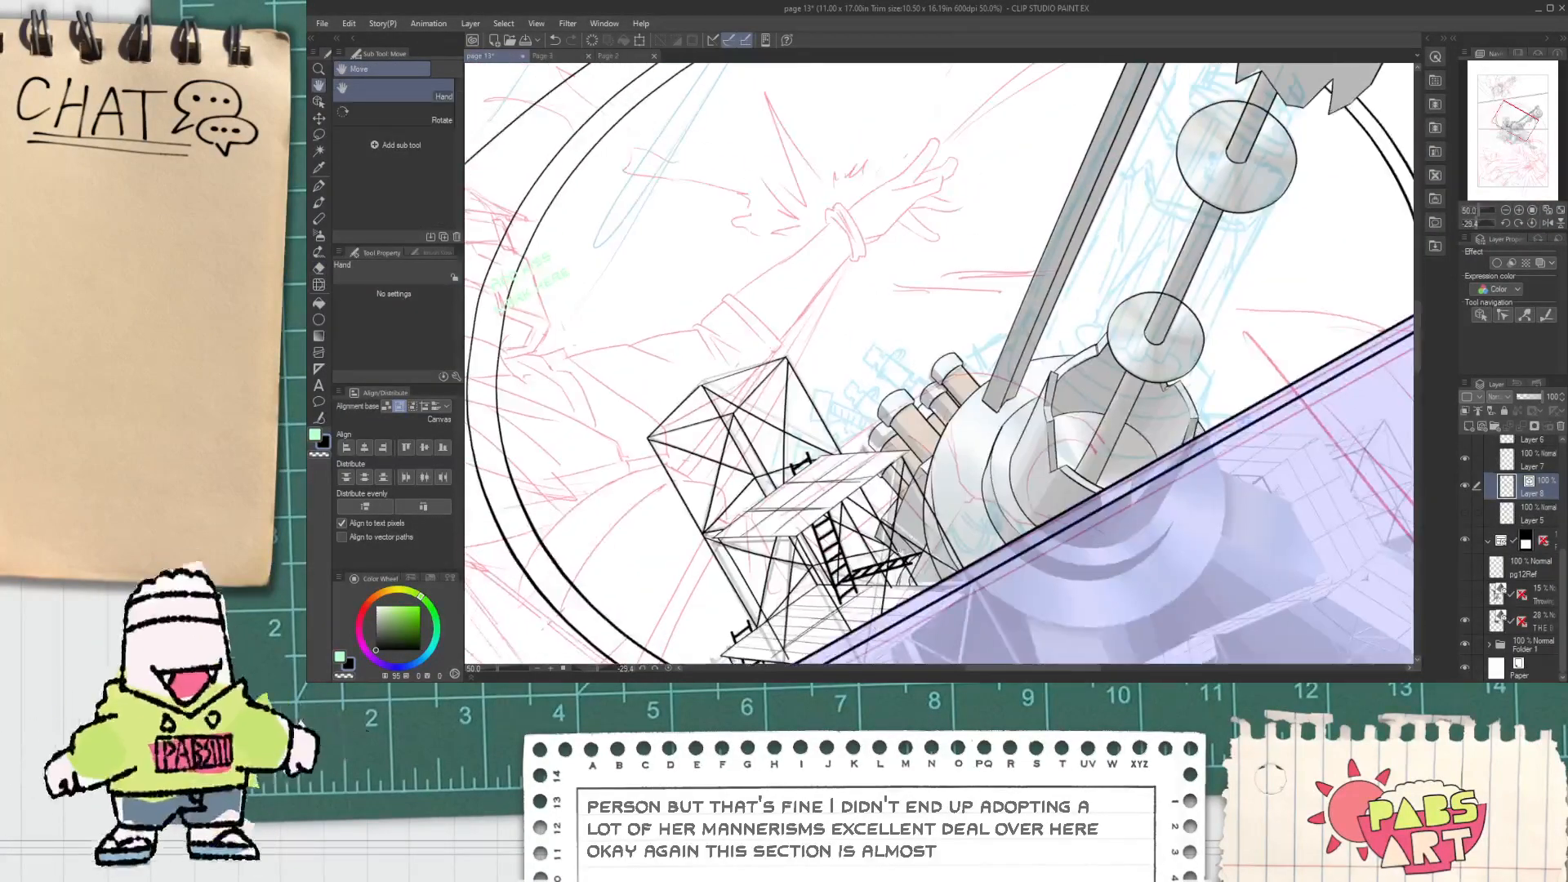
scroll(942, 519, down, 1)
scroll(946, 522, up, 1)
scroll(945, 521, down, 2)
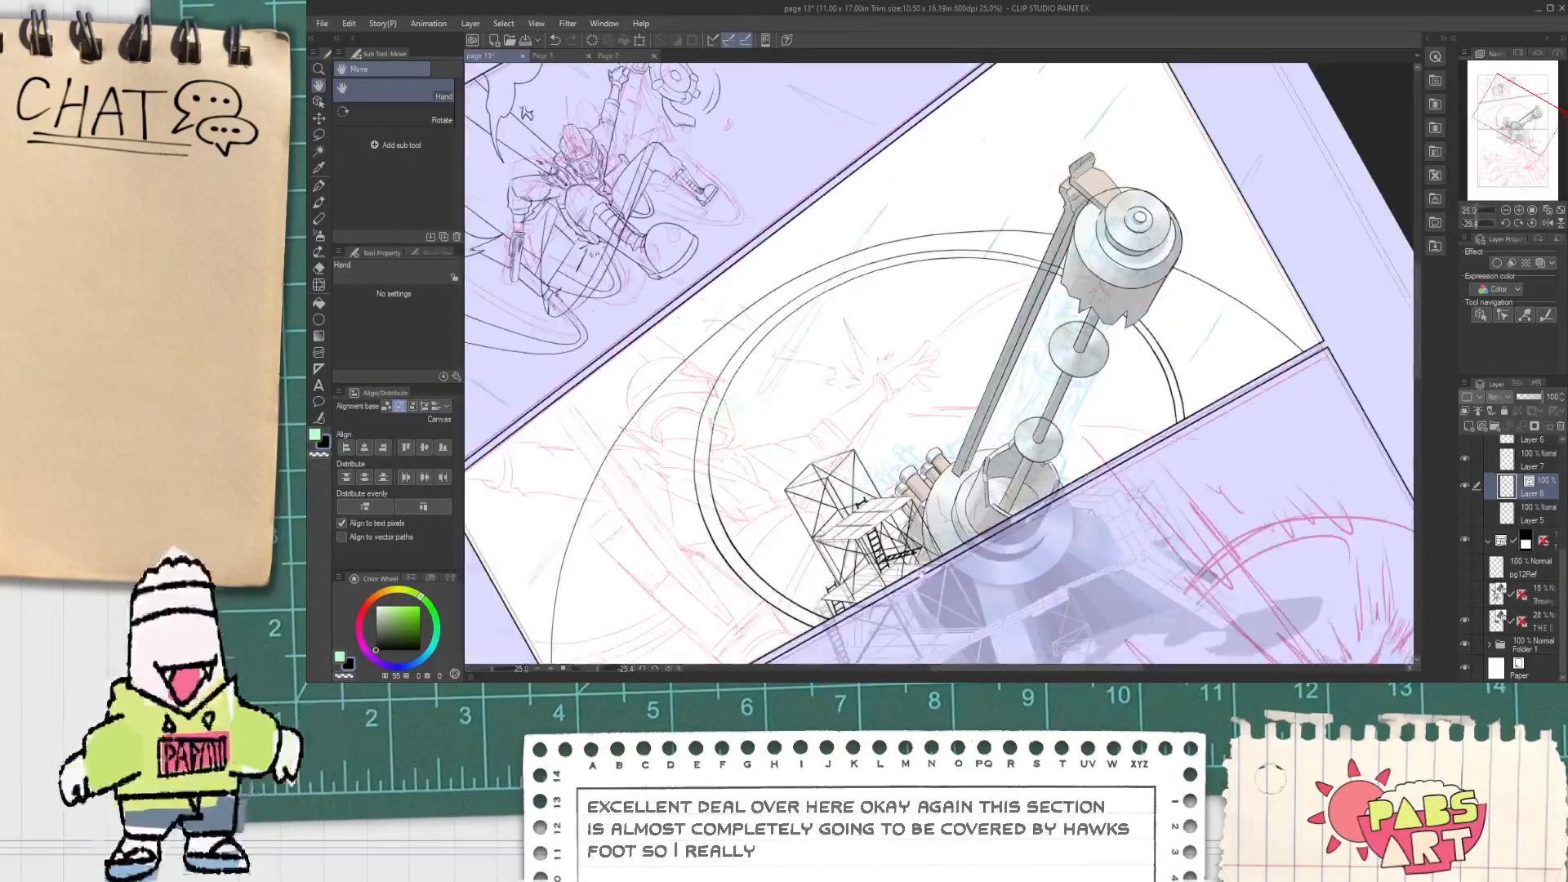
click(675, 670)
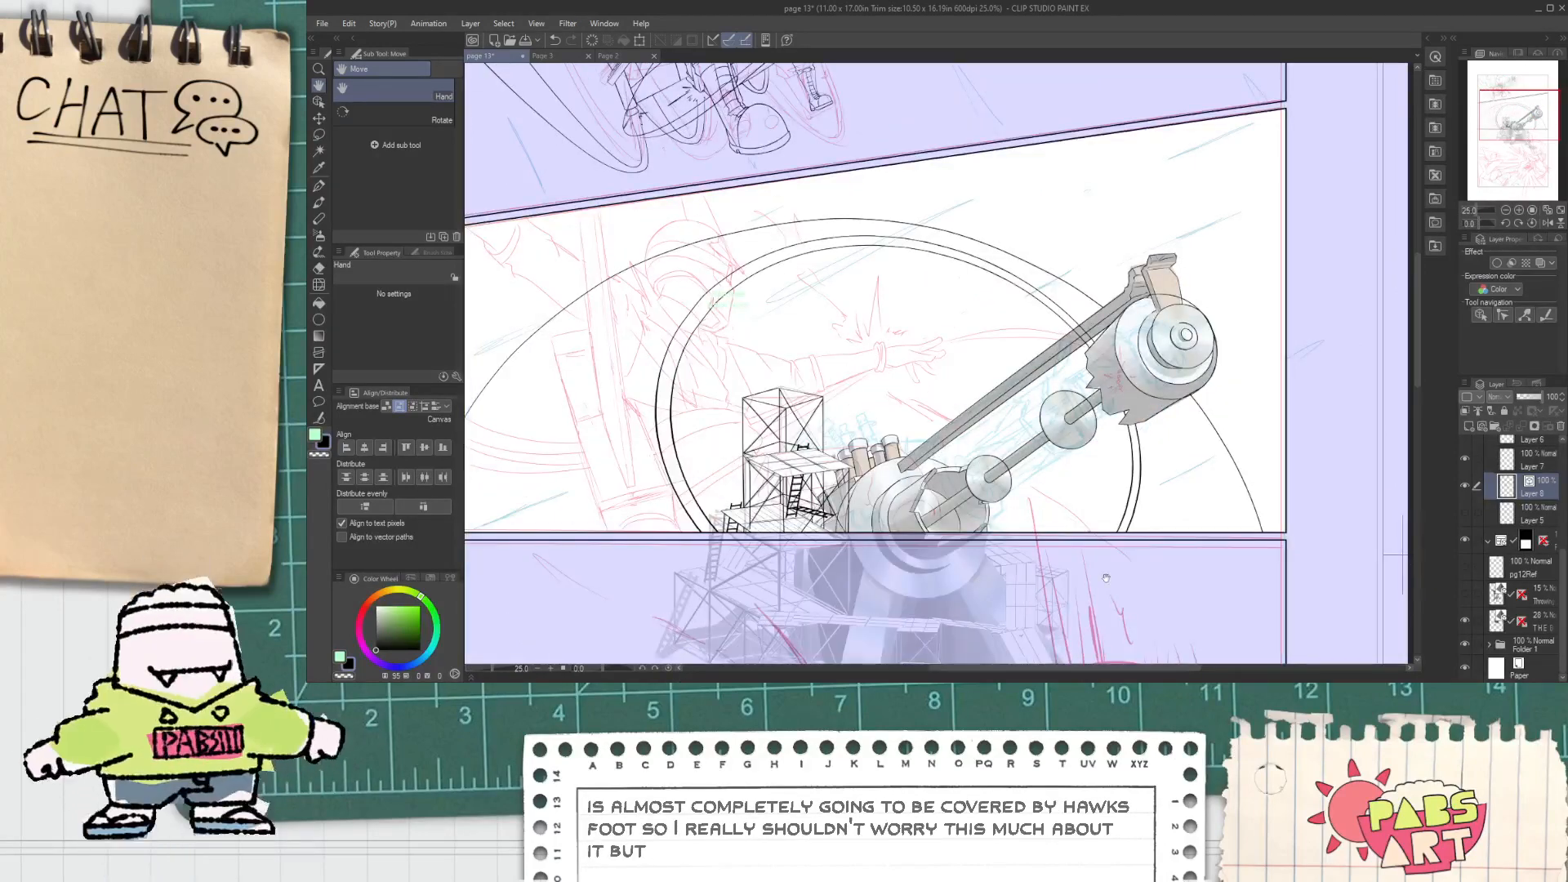
click(1464, 620)
click(1464, 643)
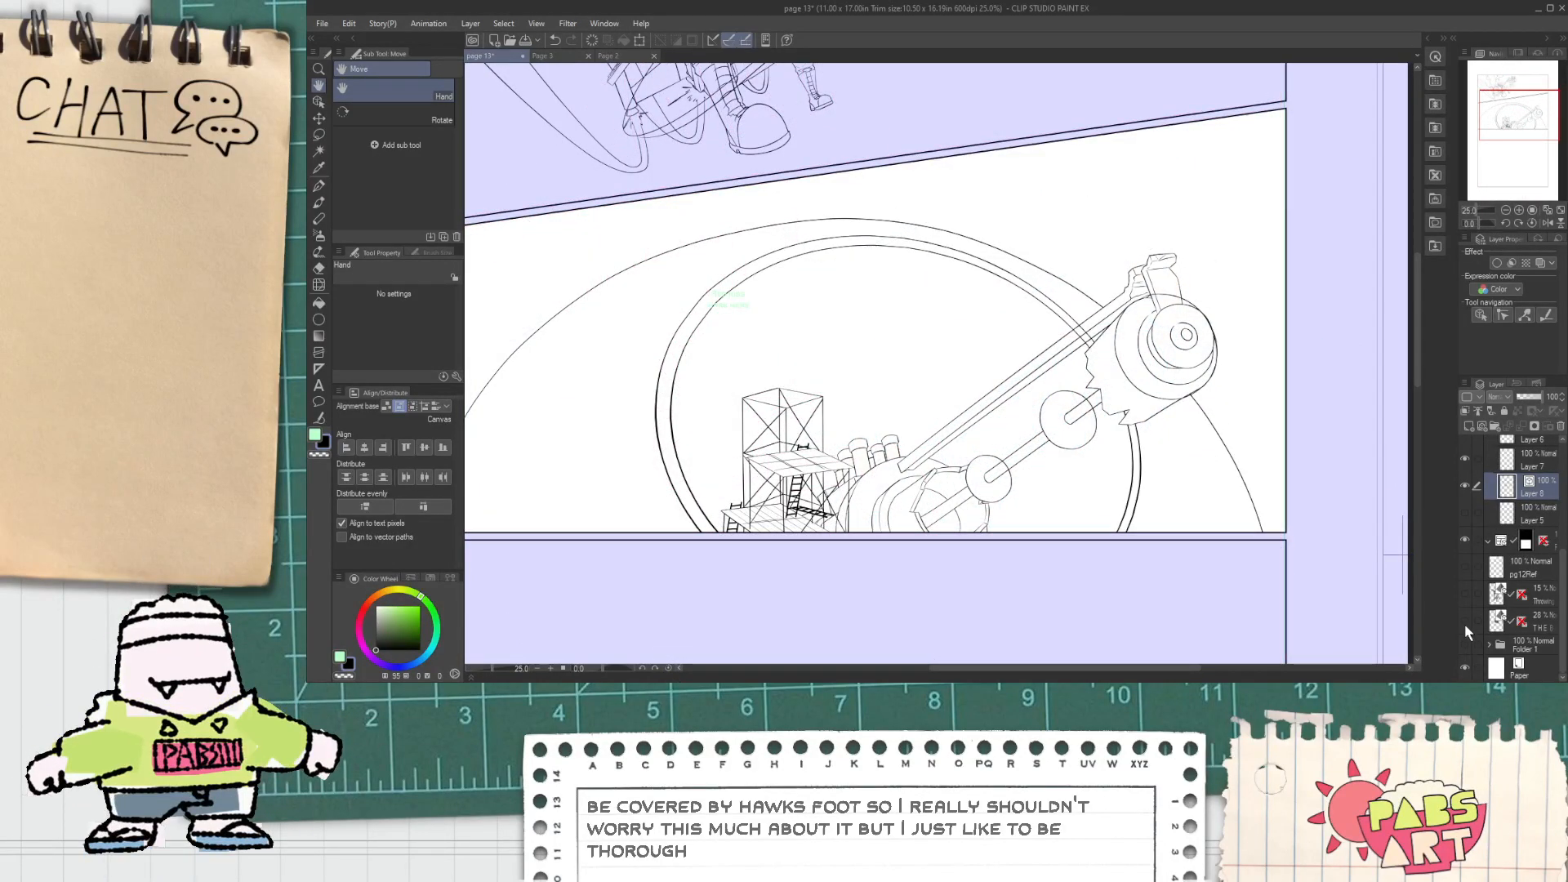
scroll(1054, 500, up, 5)
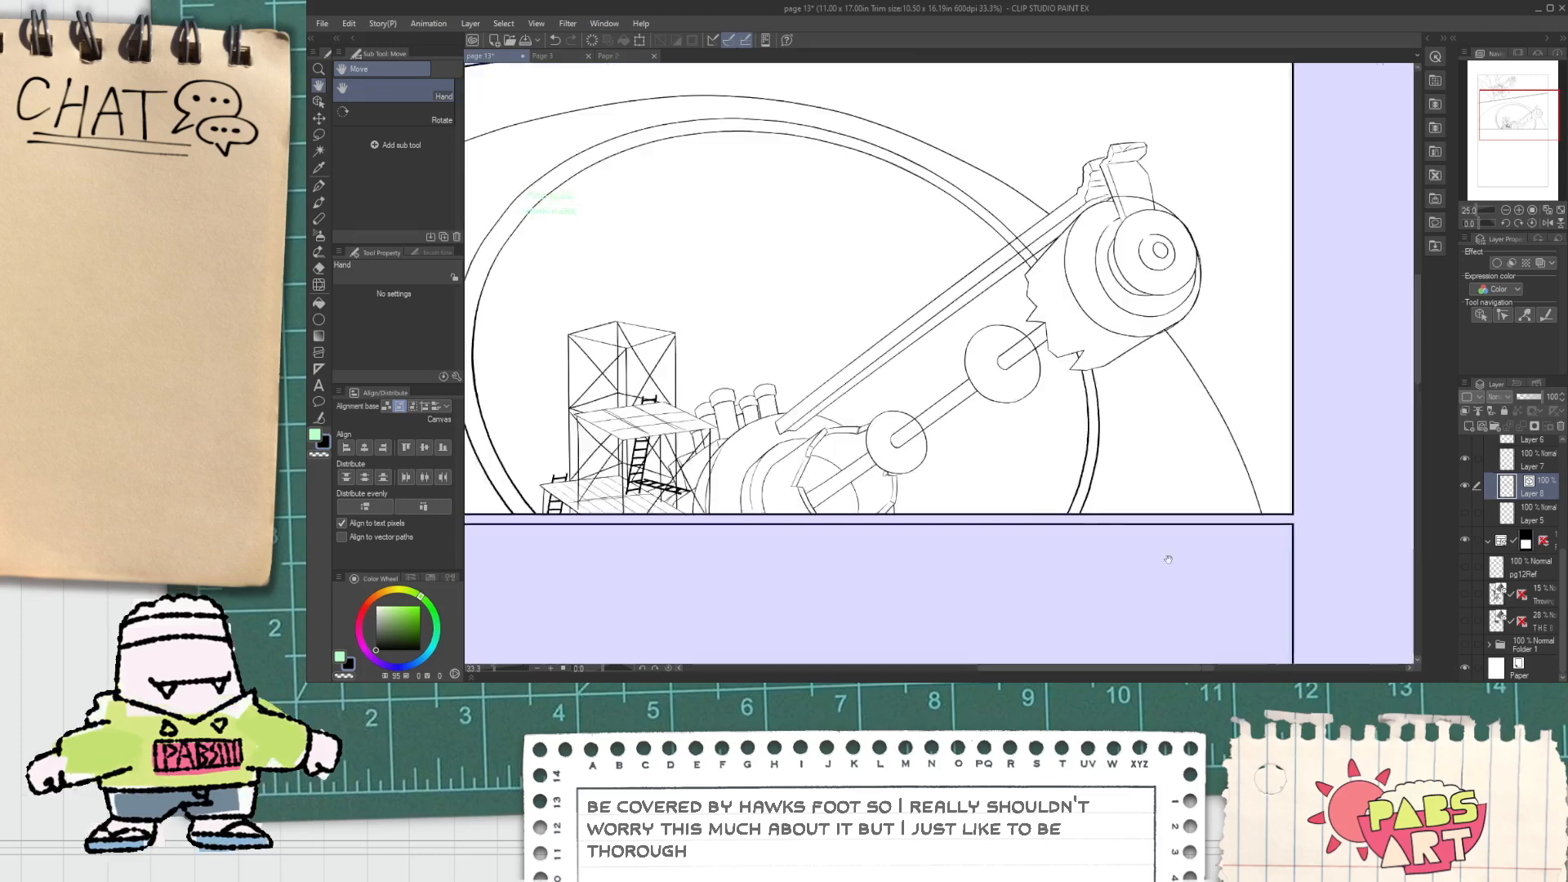
Step: Examine the inked mechanical arm, its two discs and the jagged broken housing up close with the sketch hidden
key(e)
scroll(886, 353, down, 4)
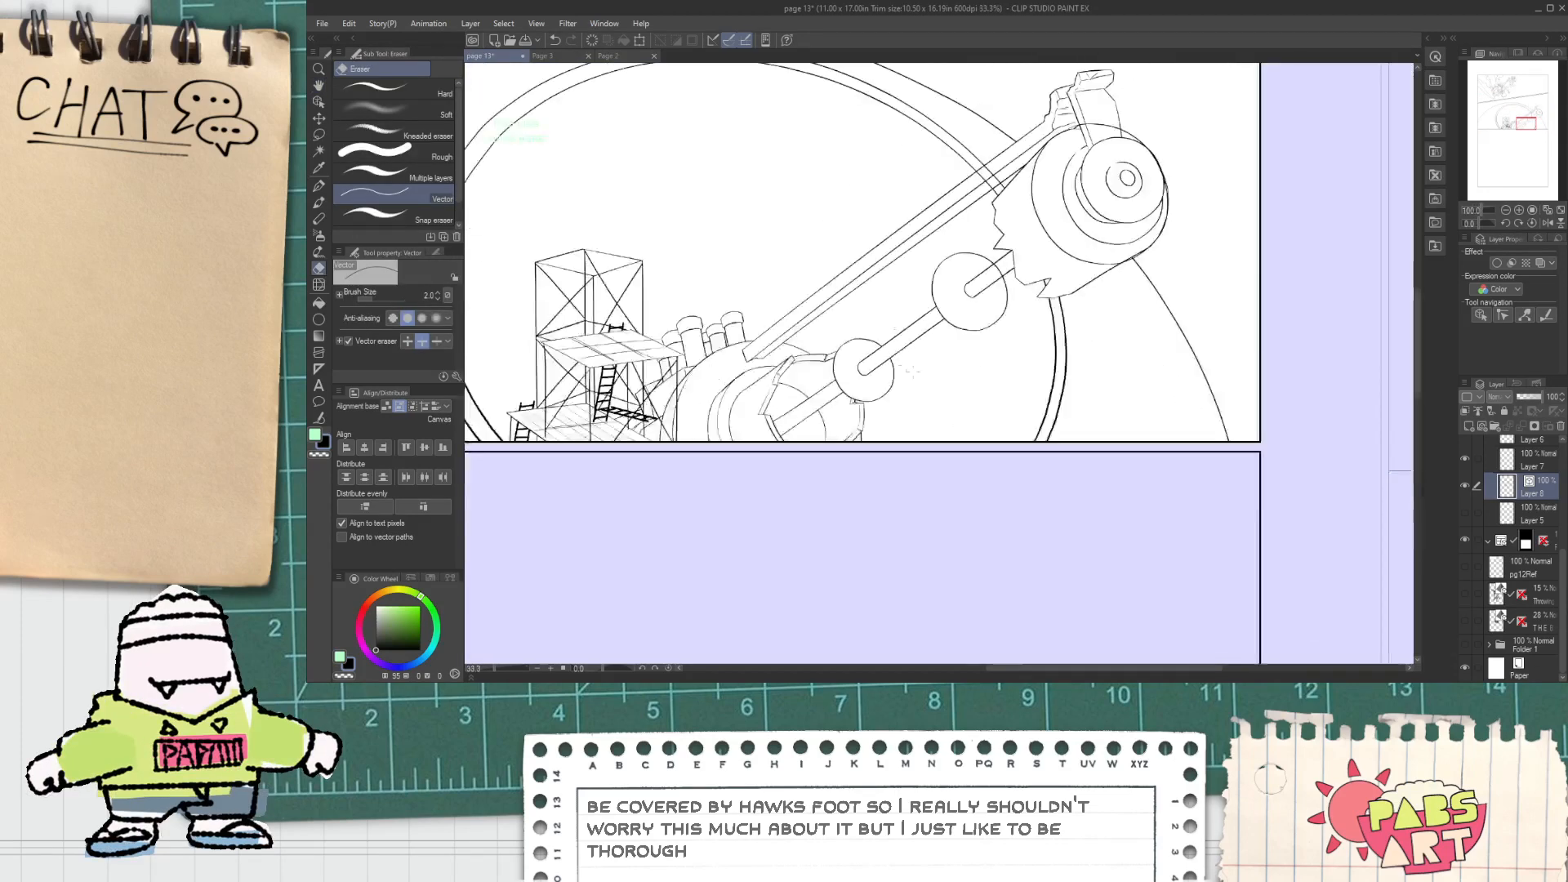
scroll(1006, 309, up, 4)
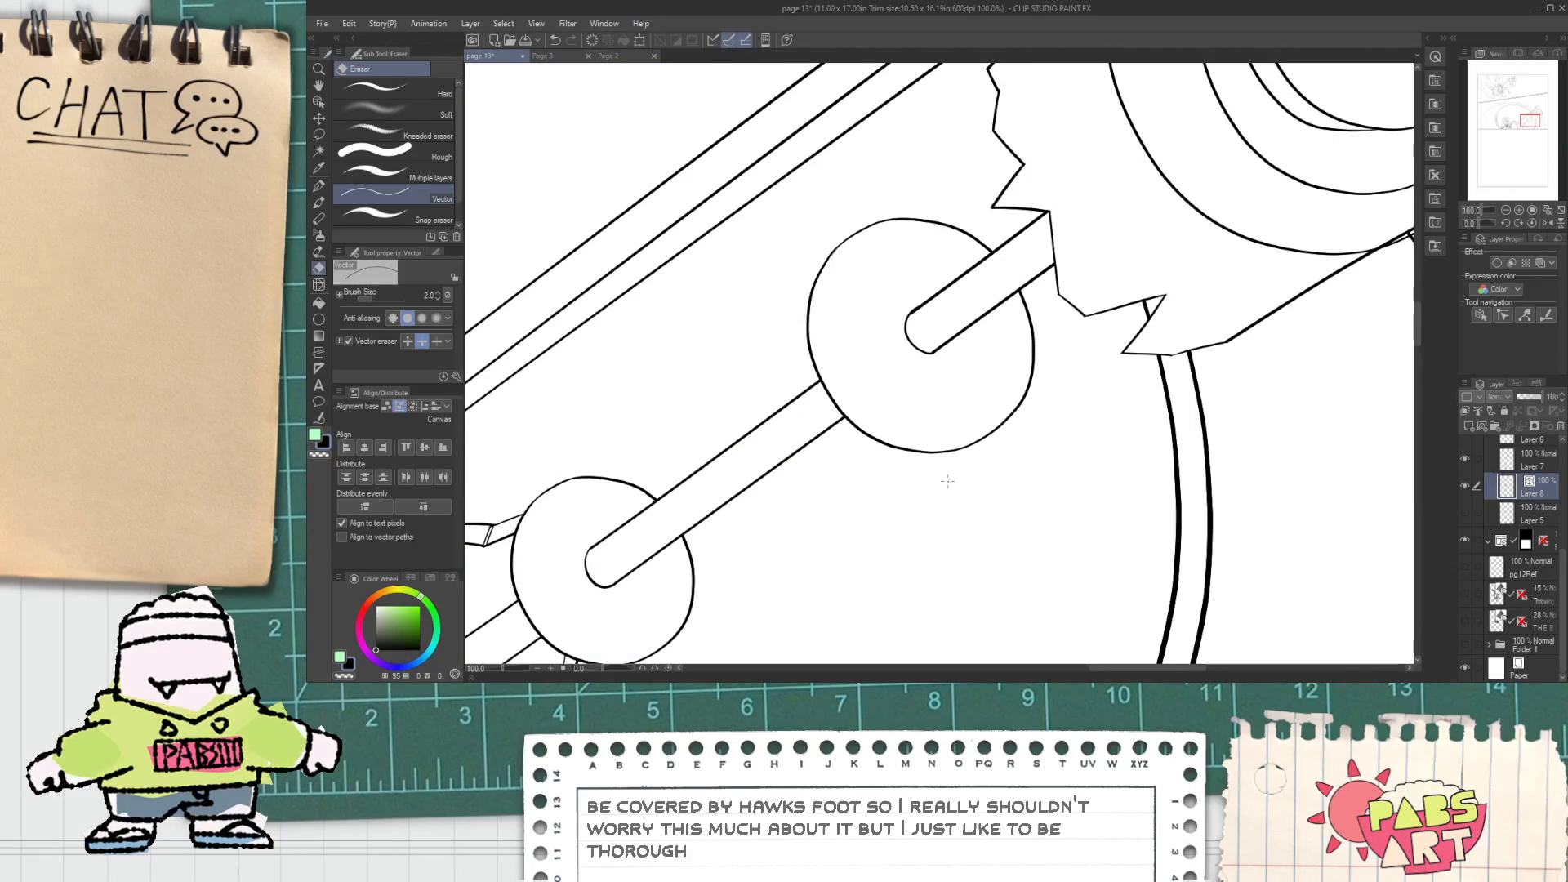
key(h)
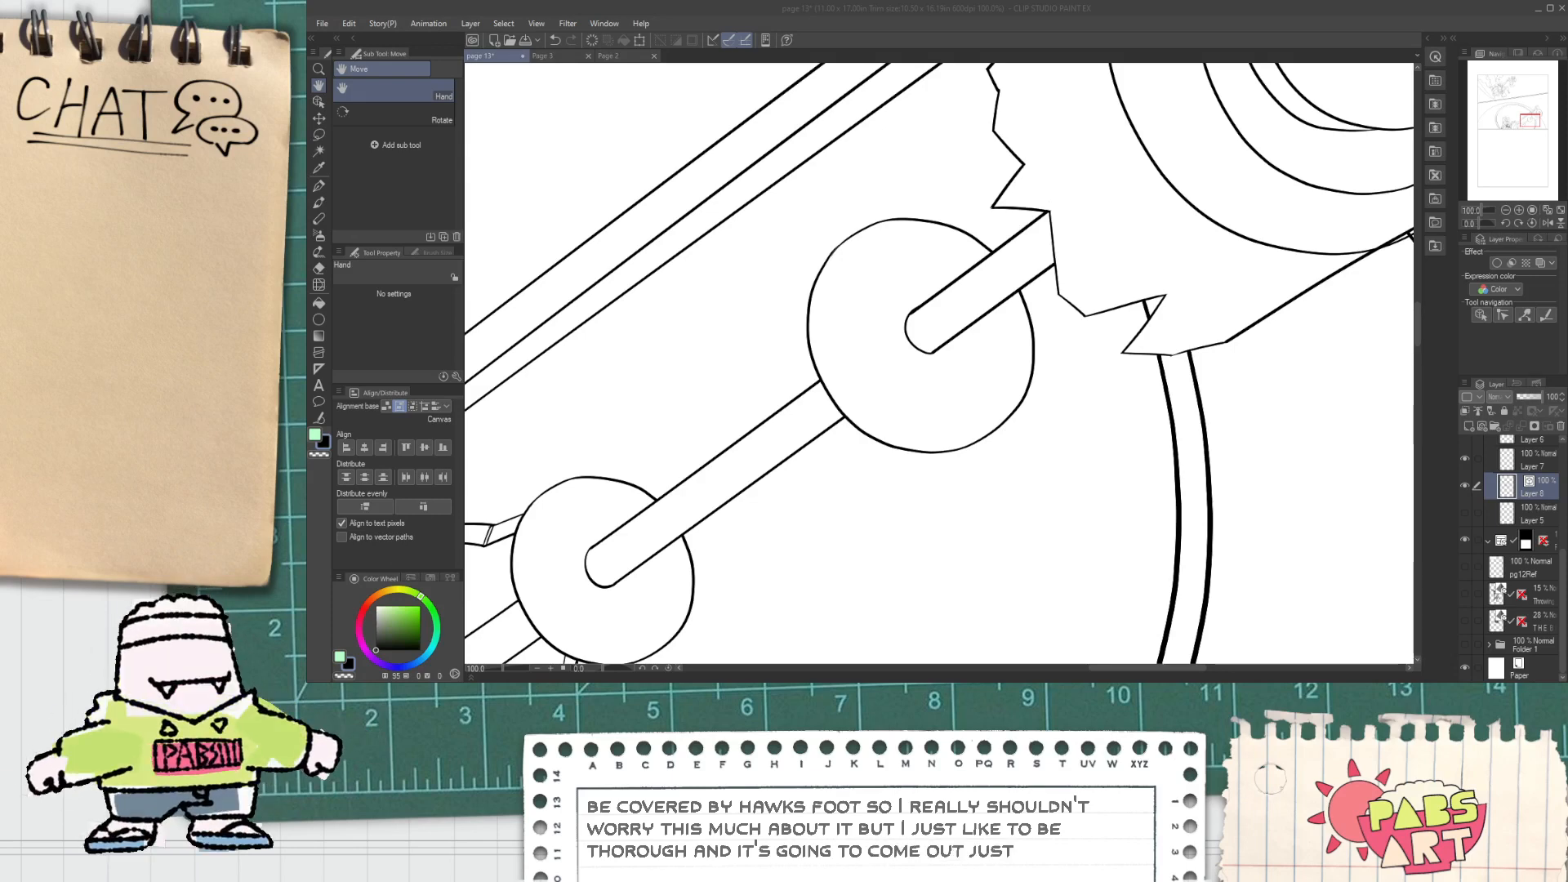
scroll(915, 319, up, 2)
key(p)
scroll(1277, 502, down, 1)
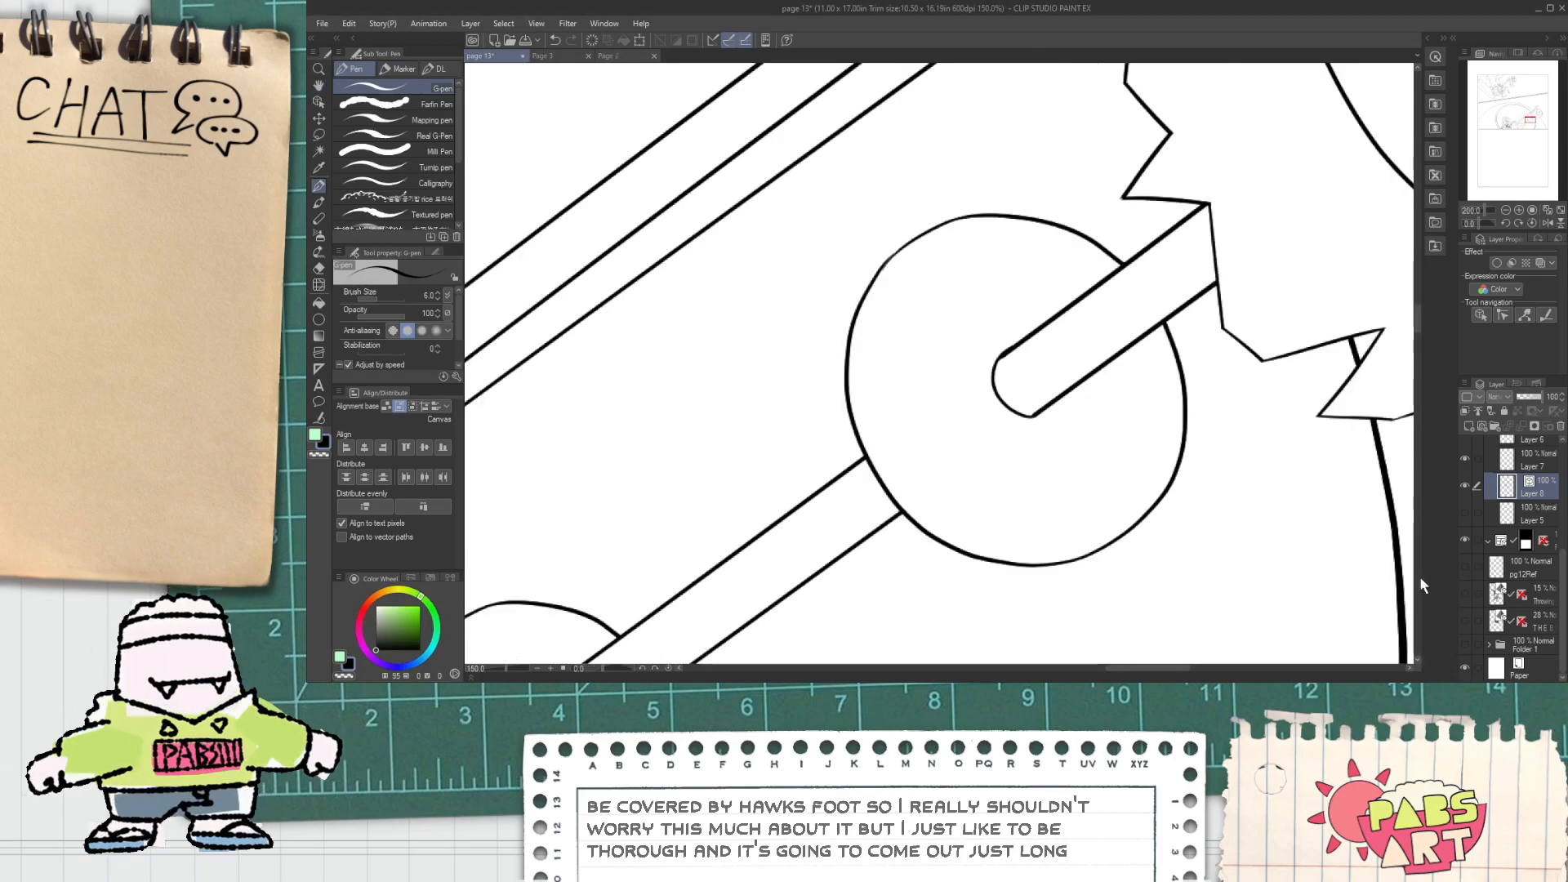
scroll(1421, 555, down, 3)
scroll(1505, 513, up, 1)
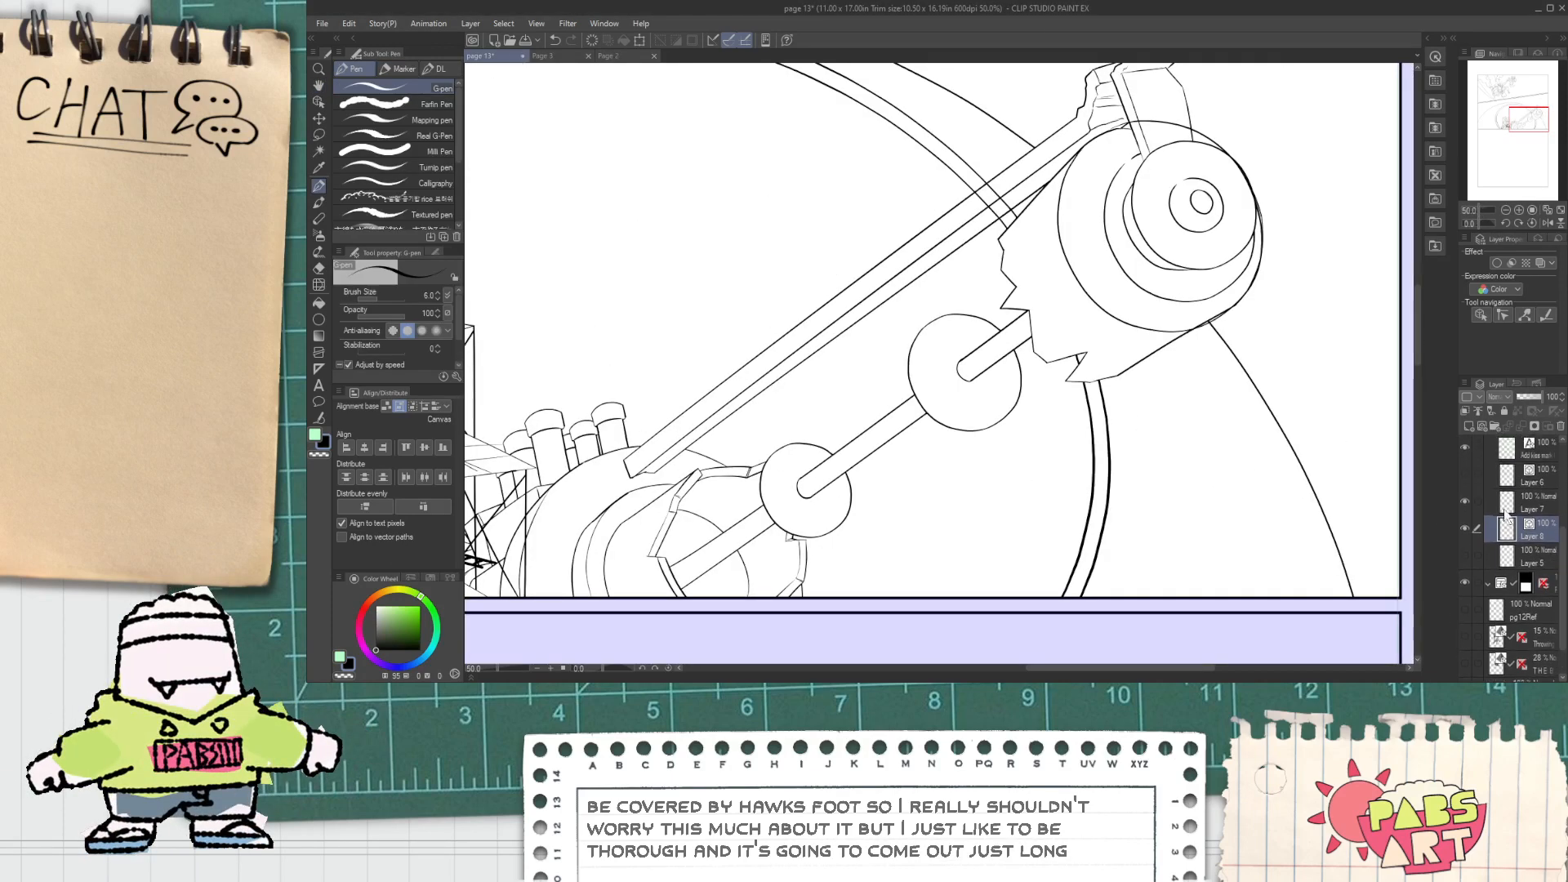
scroll(884, 245, down, 1)
scroll(884, 212, up, 2)
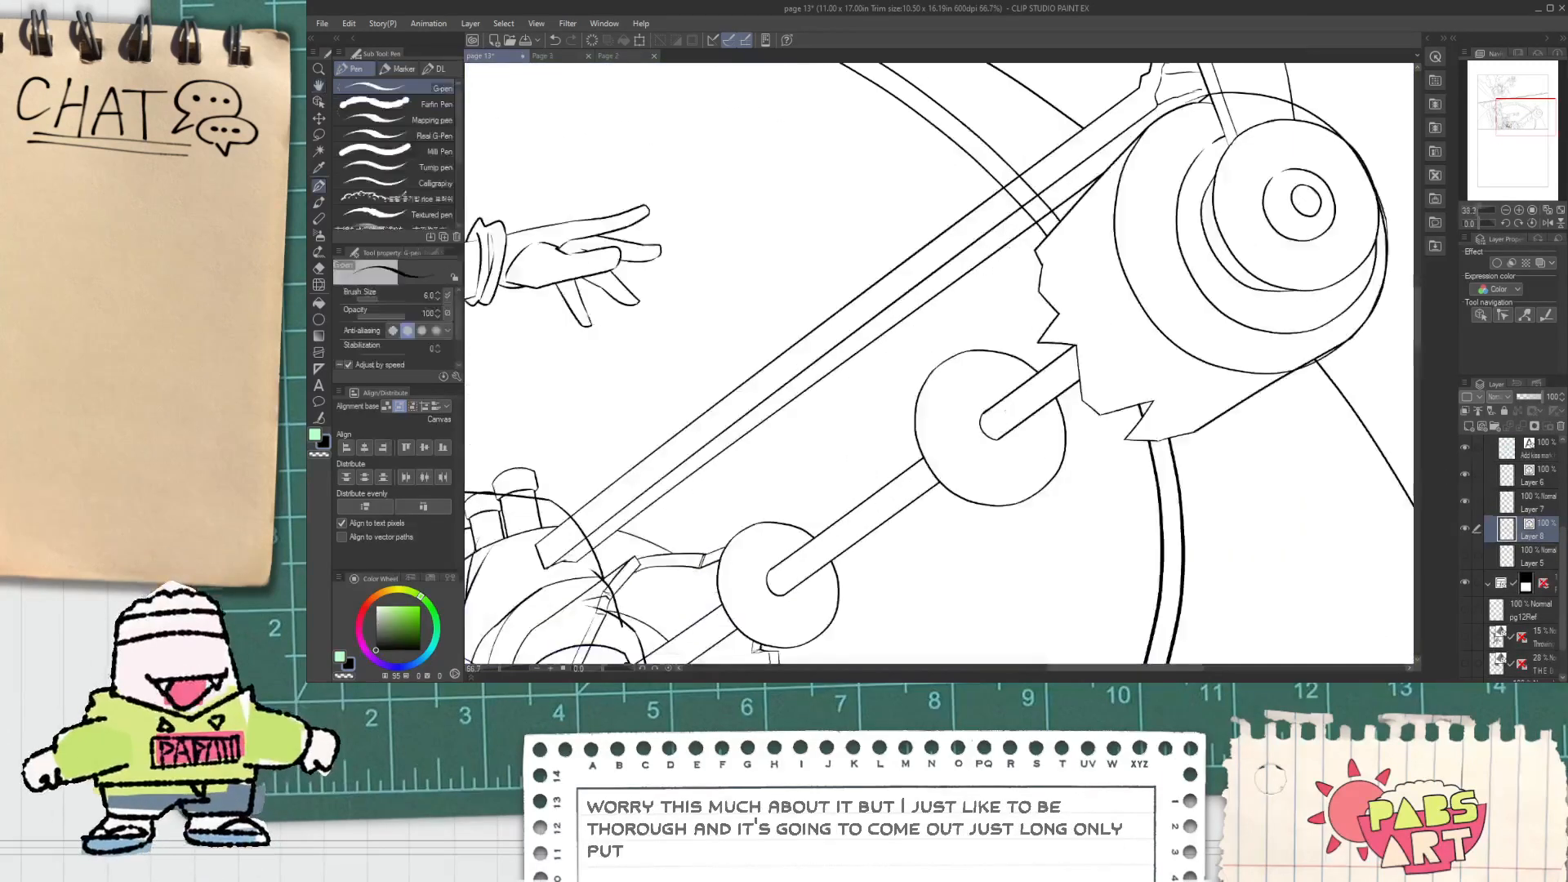
Step: Ink a curling line with a small ring inside the rod's rounded end on the larger disc, redrawing poor strokes and clearing the ring's inside
scroll(985, 417, up, 6)
drag(994, 329, 1060, 434)
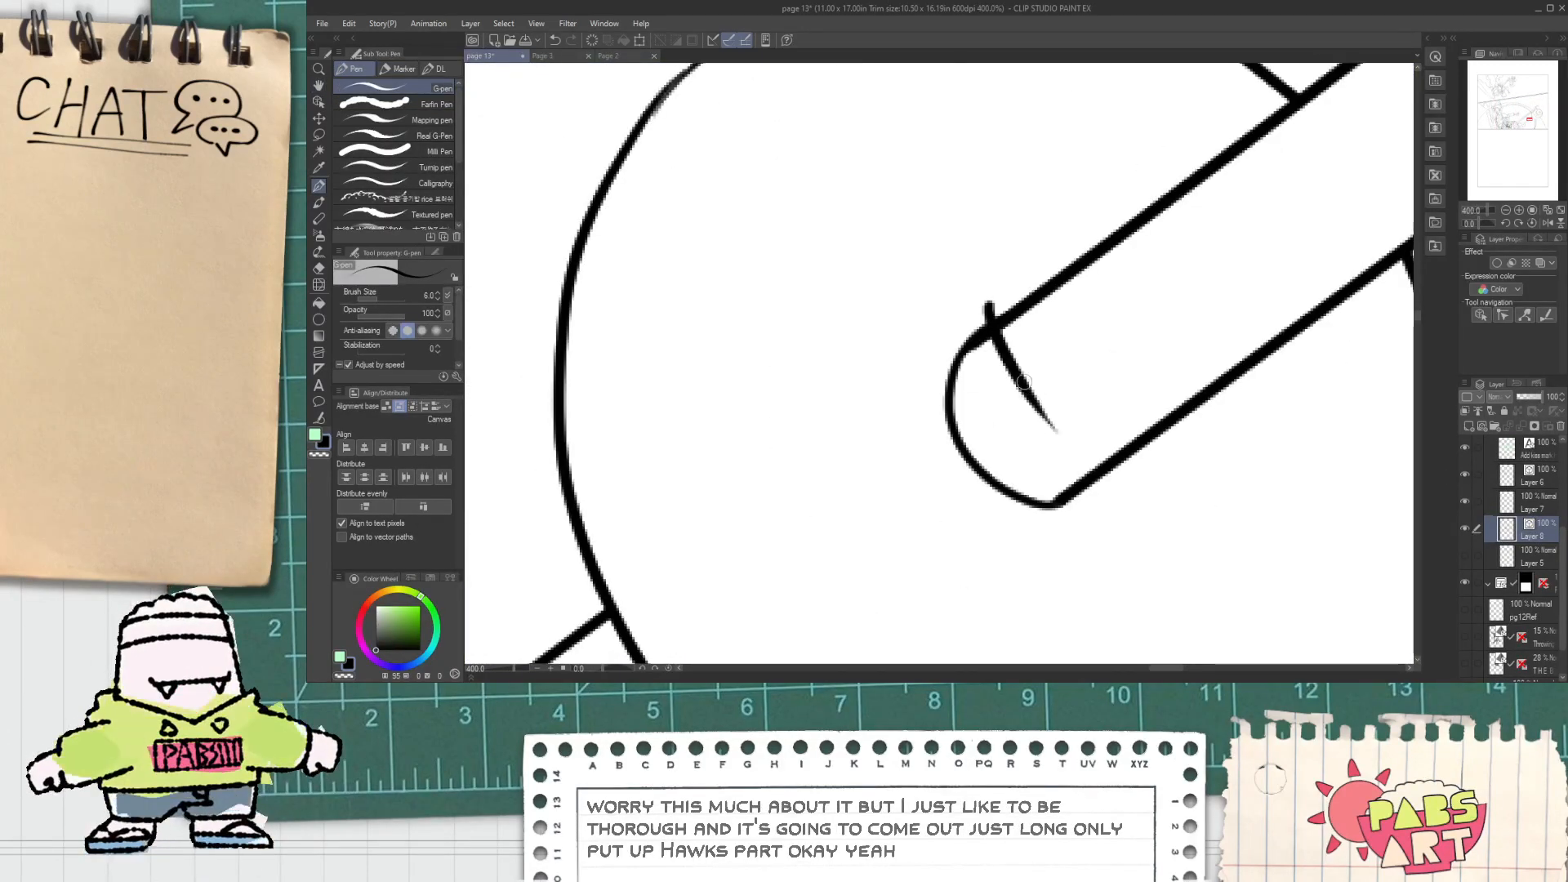
key(ctrl+z)
drag(1017, 314, 1086, 470)
key(ctrl+z)
drag(1020, 290, 1264, 243)
drag(1074, 314, 1076, 310)
key(e)
click(1086, 343)
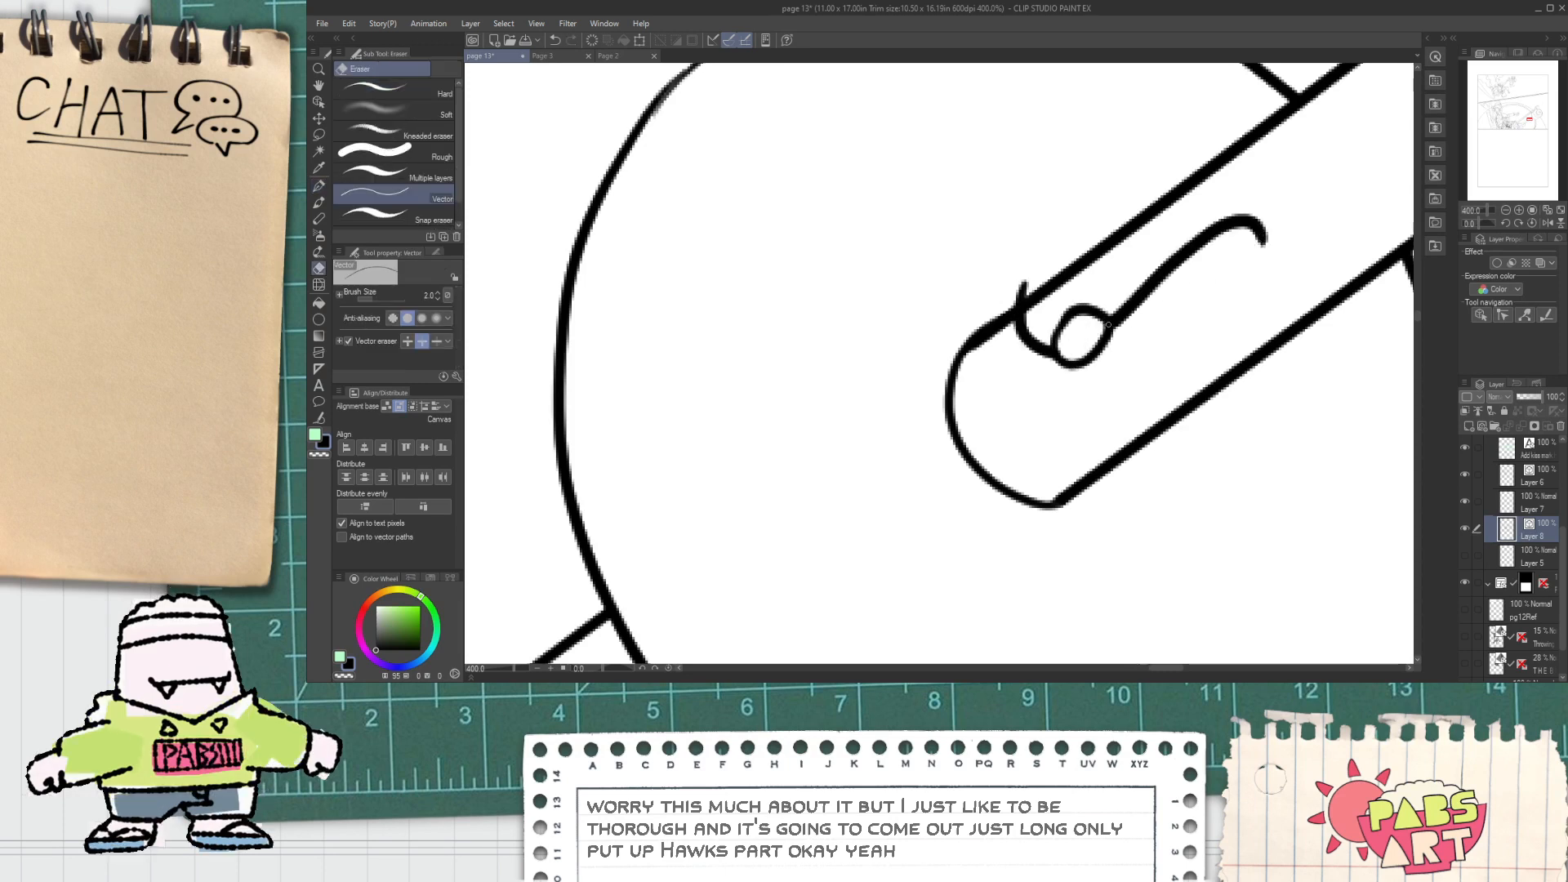
Step: Ink two more small rings along the curling line, trim the line inside them with the vector eraser, and add a small spike under the rod
key(p)
mouse_move(1163, 255)
mouse_down()
mouse_move(1144, 311)
mouse_move(1153, 252)
mouse_move(1237, 205)
mouse_move(1214, 211)
mouse_move(1222, 225)
mouse_up()
key(e)
key(p)
key(e)
click(1225, 214)
key(p)
key(e)
key(p)
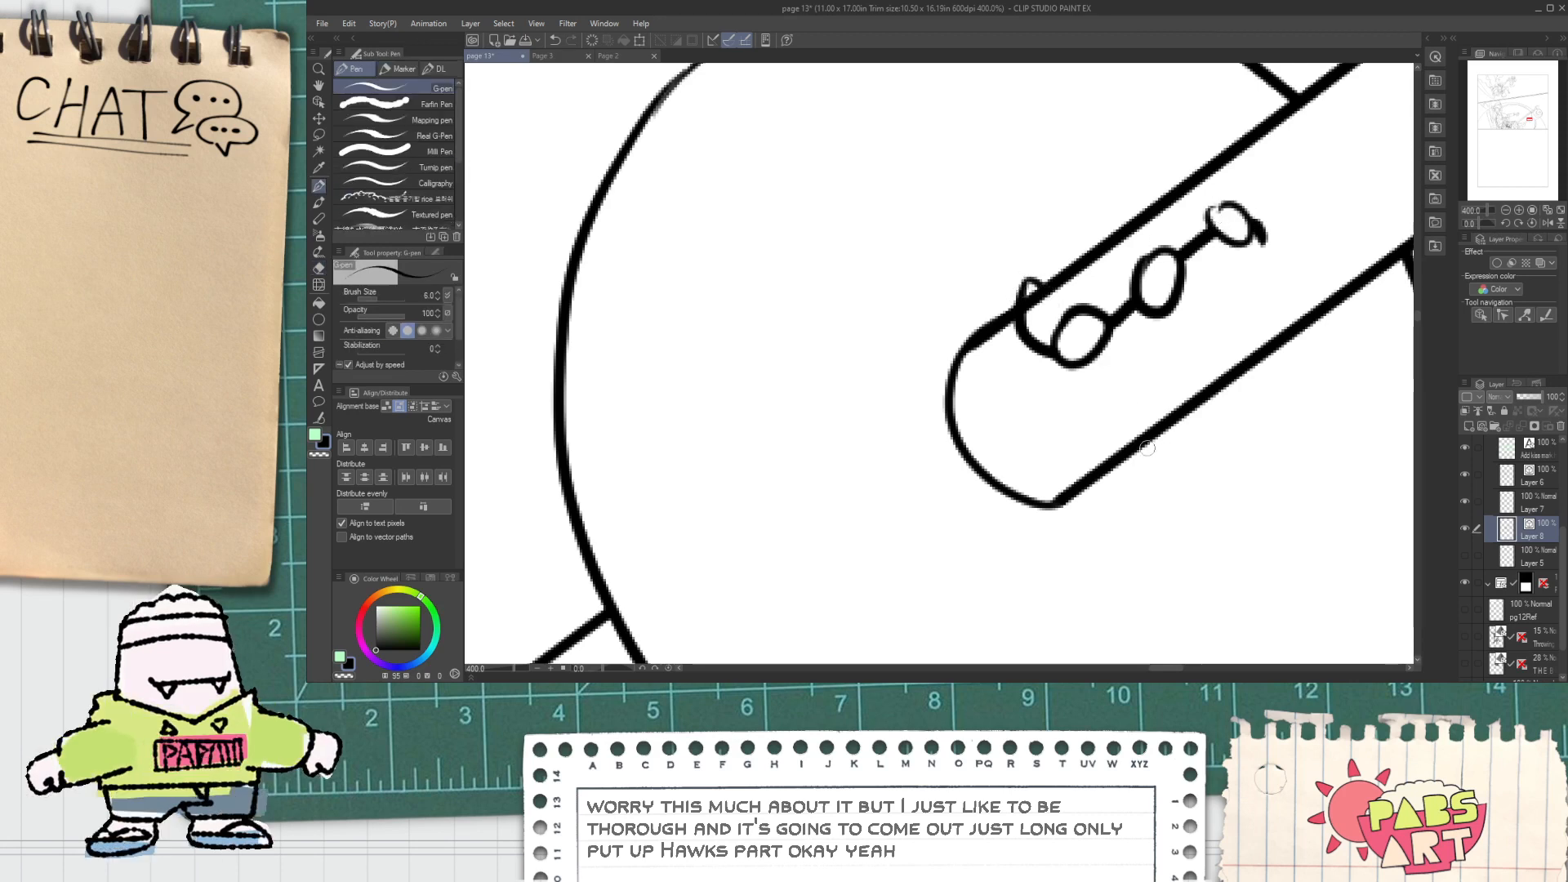
key(e)
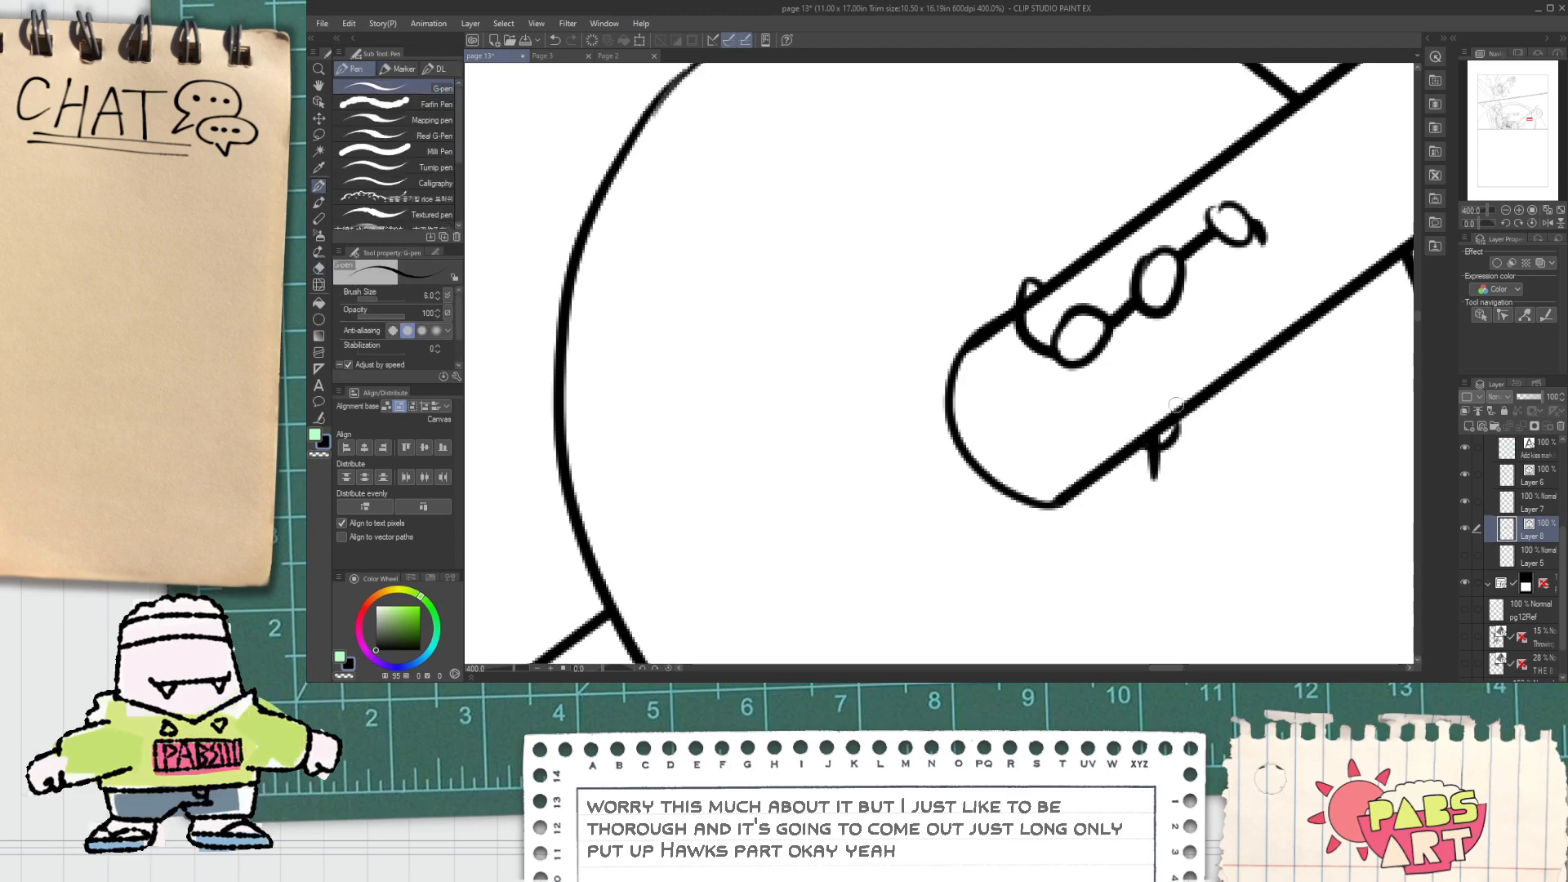
Step: Ink a few short straight strokes on the larger disc just above the ringed detail with the G-pen
scroll(1143, 445, down, 5)
scroll(1118, 447, down, 2)
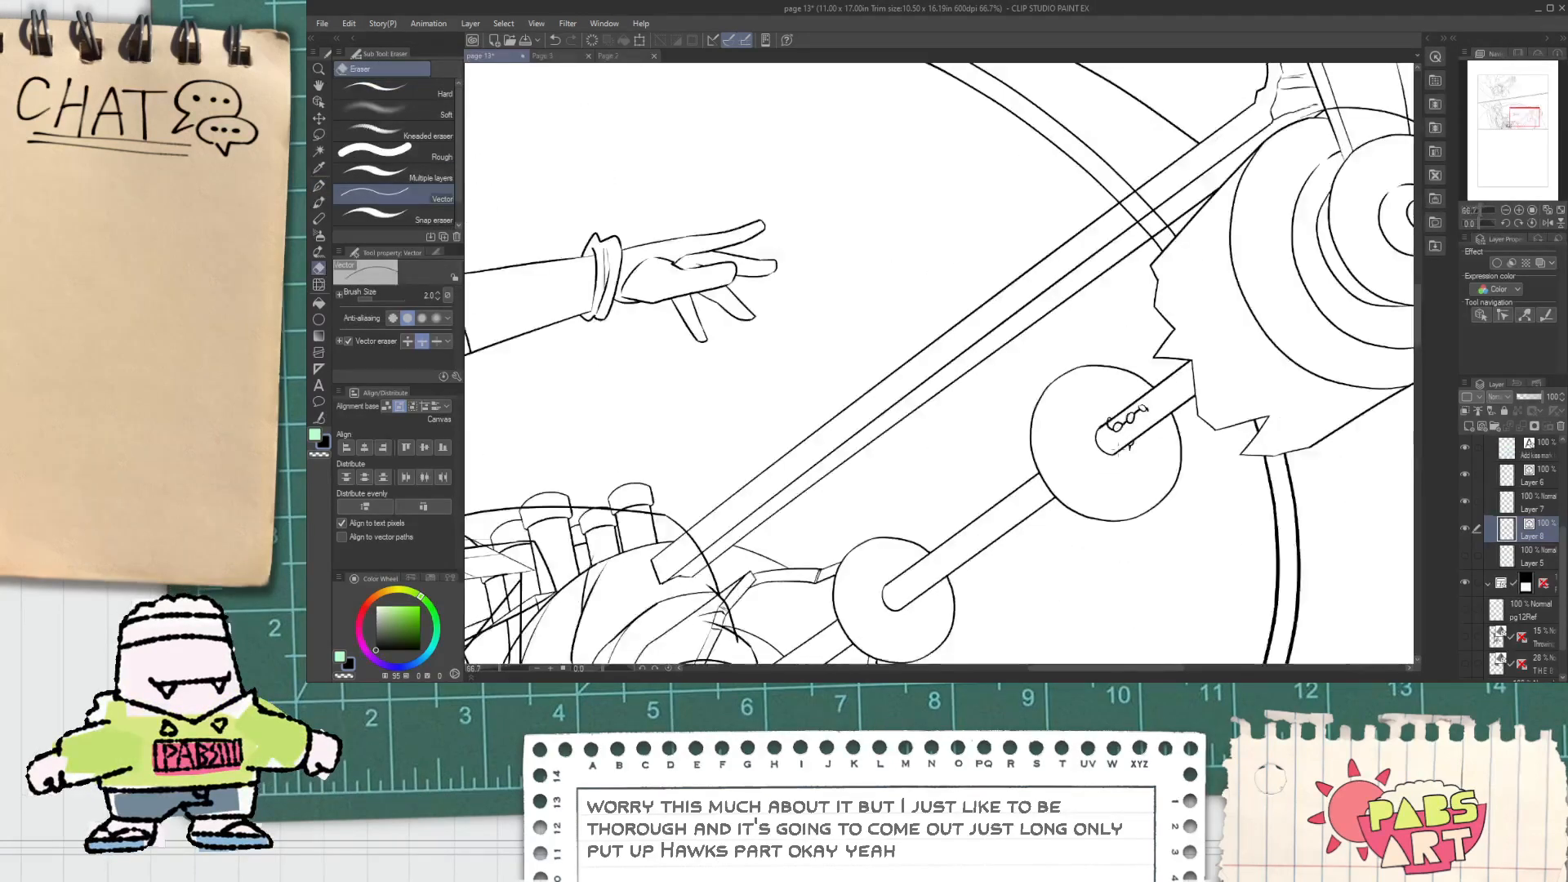
scroll(1110, 409, up, 3)
key(p)
drag(1115, 398, 1156, 355)
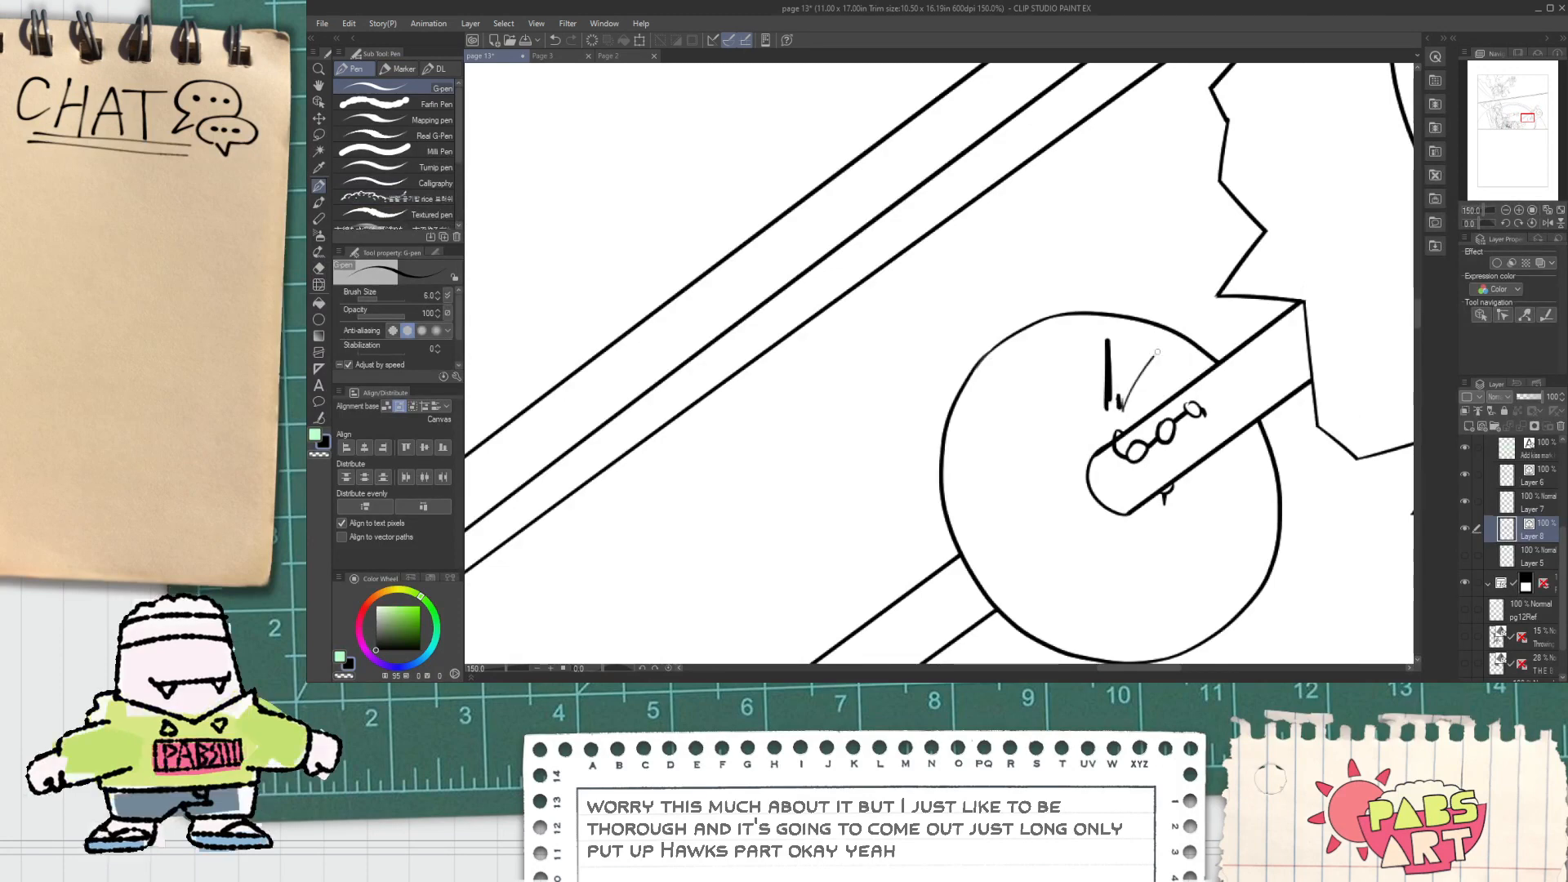
scroll(1092, 424, down, 5)
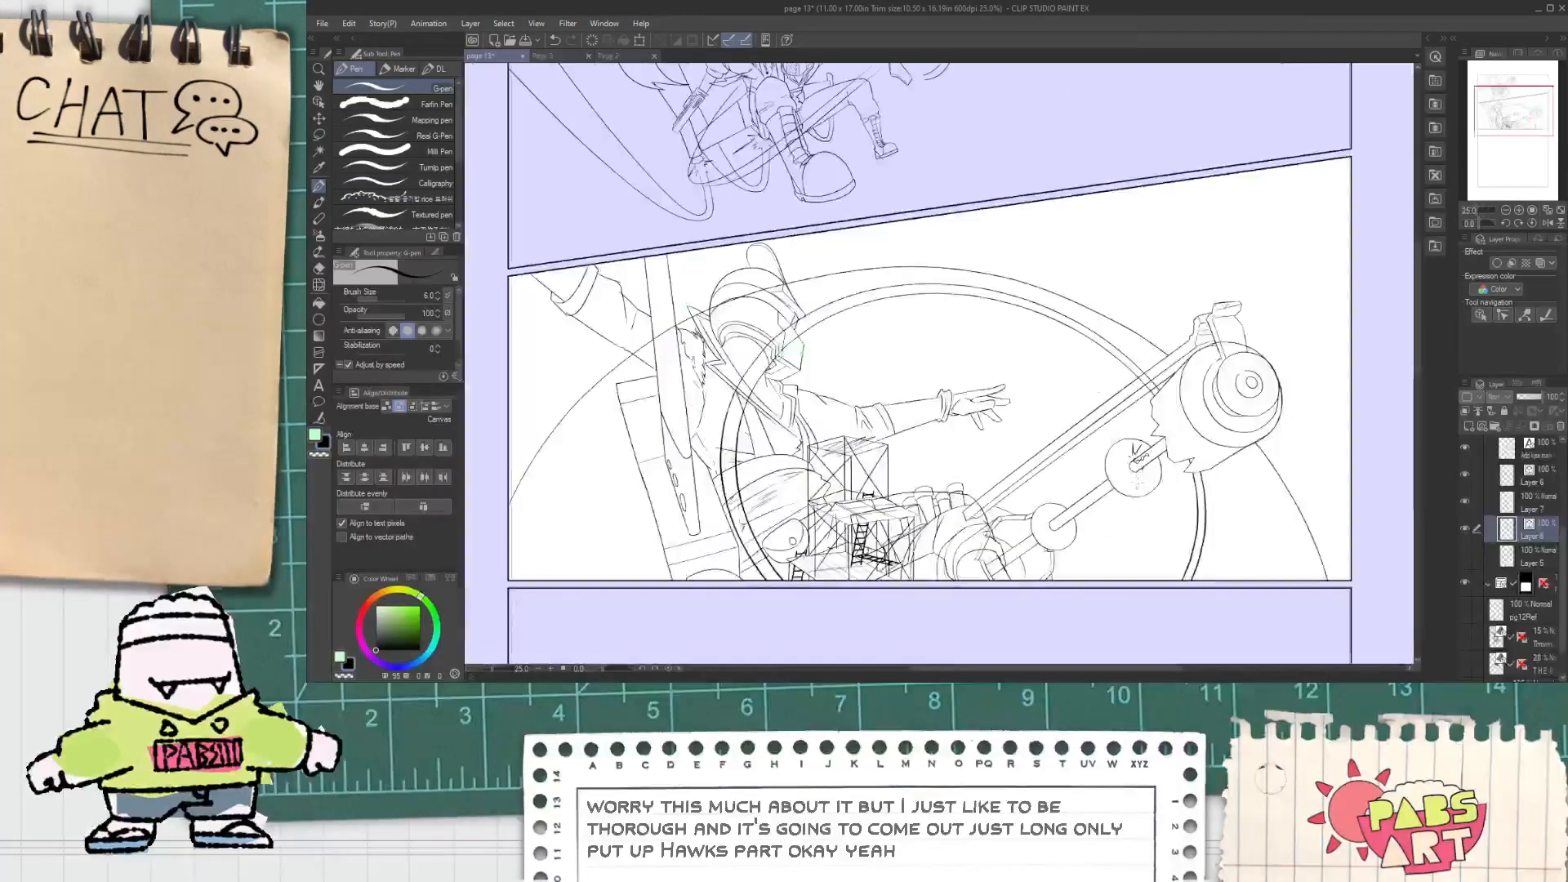
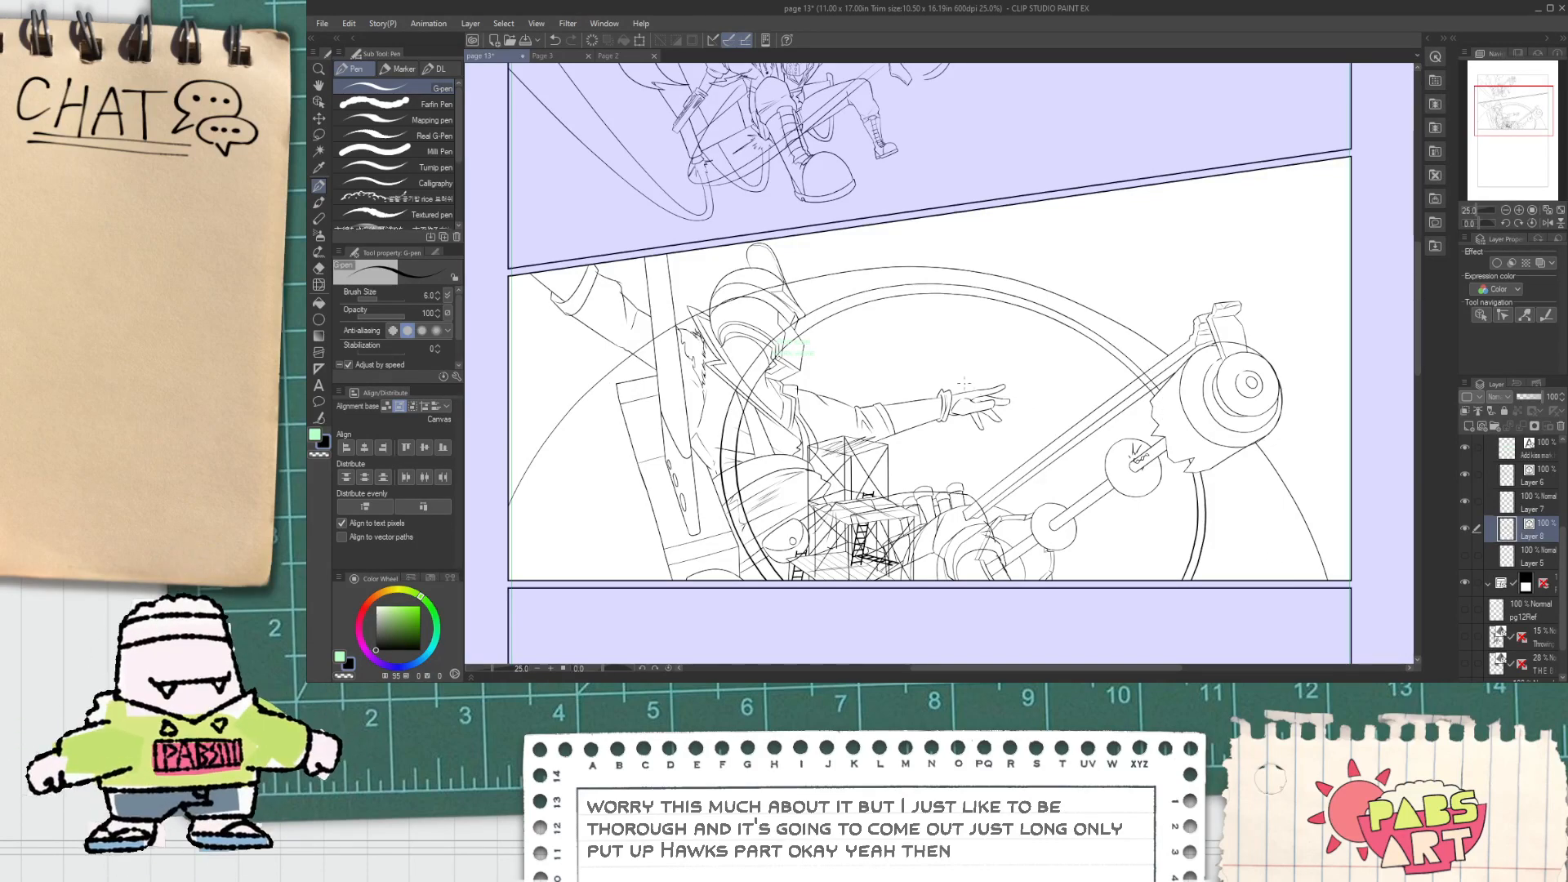
Step: Lower the opacity of the figure's line art on Layer 6 to 23% and make Layer 8 the active layer
click(1532, 475)
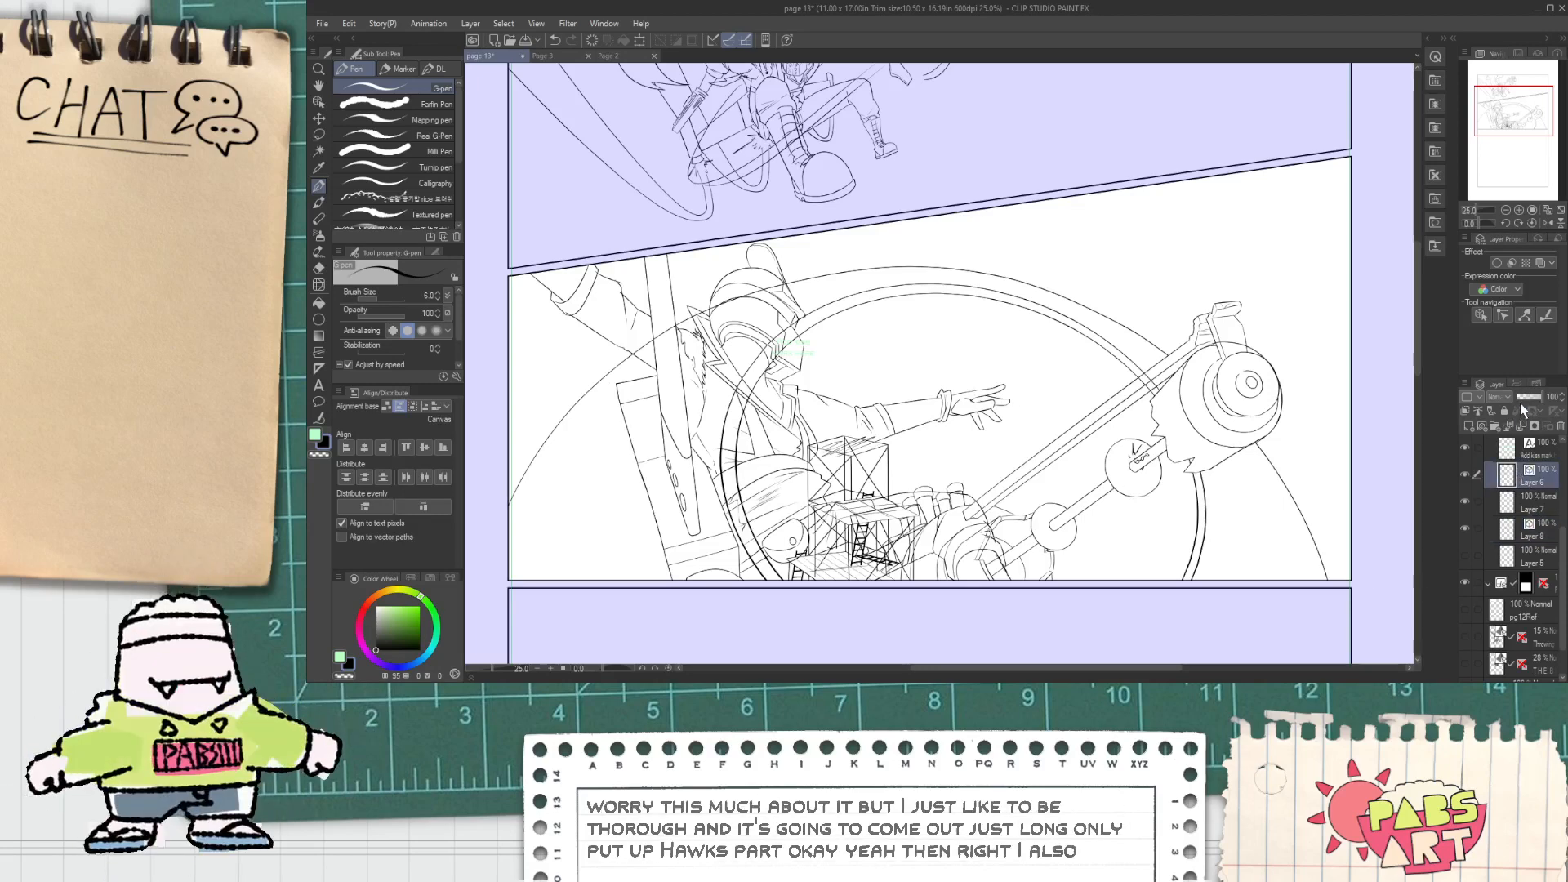
click(1523, 396)
click(1542, 528)
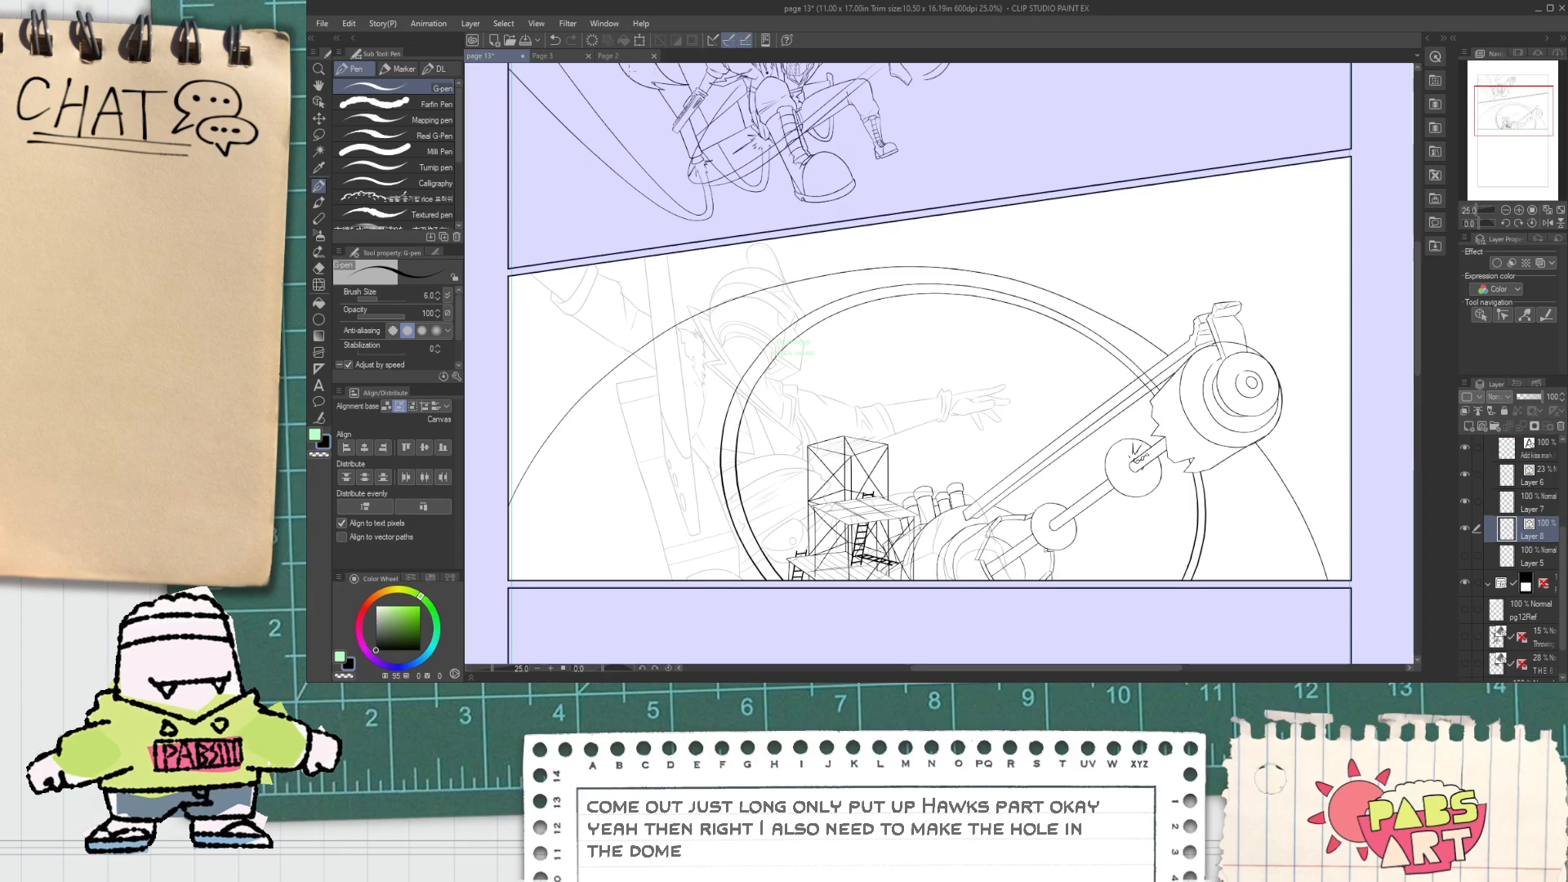
Step: Copy the broken dome from the coloured comic page into page 13 as a reference and place it above the large arcs
click(616, 57)
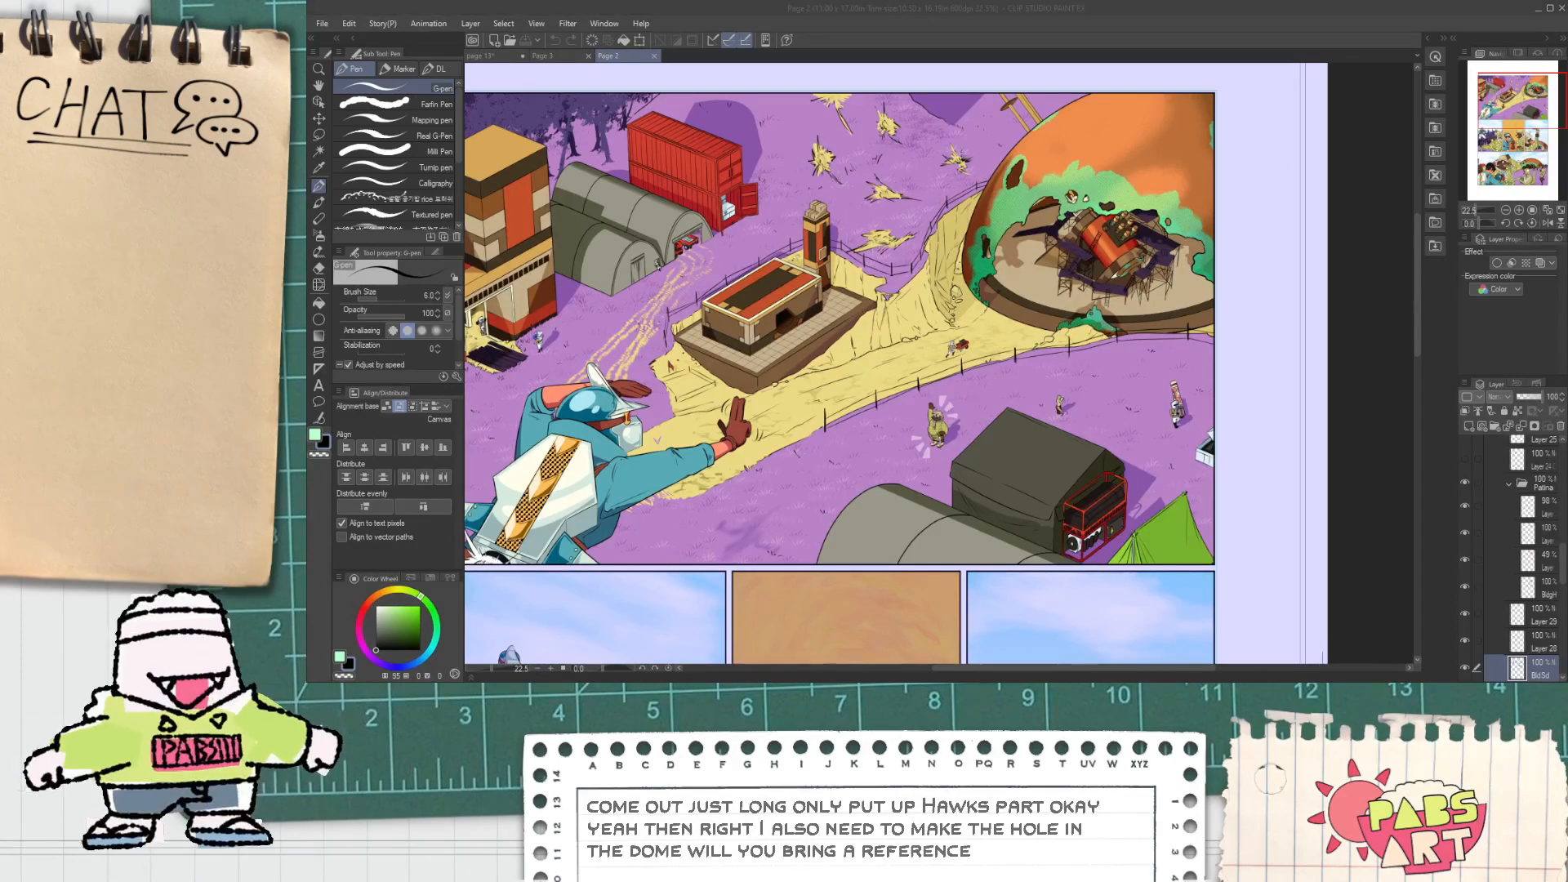
click(508, 57)
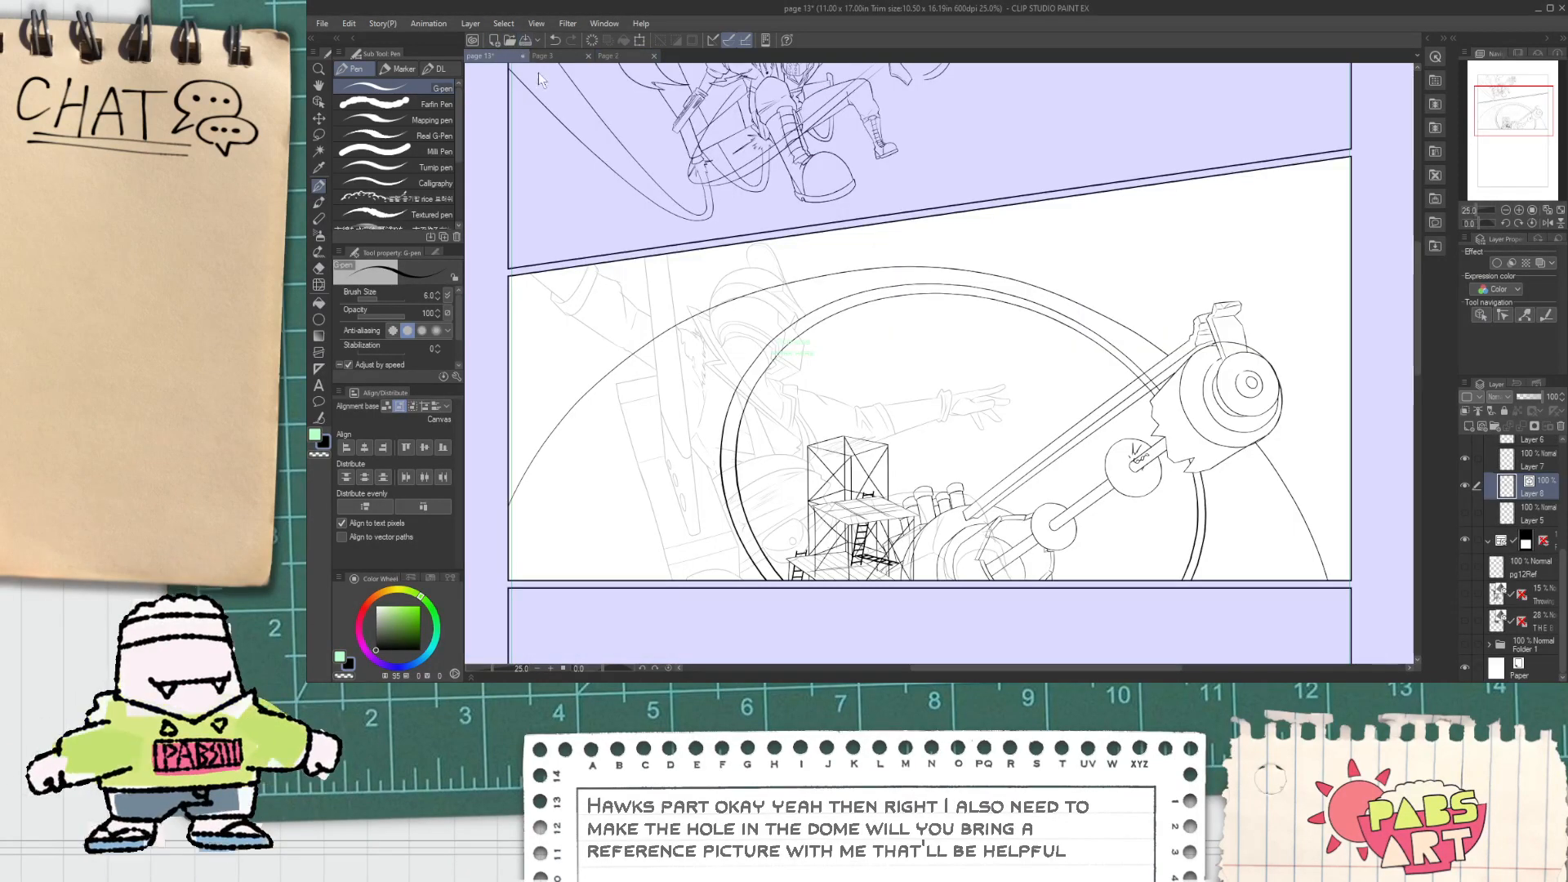
key(ctrl+shift+n)
scroll(715, 245, down, 2)
key(k)
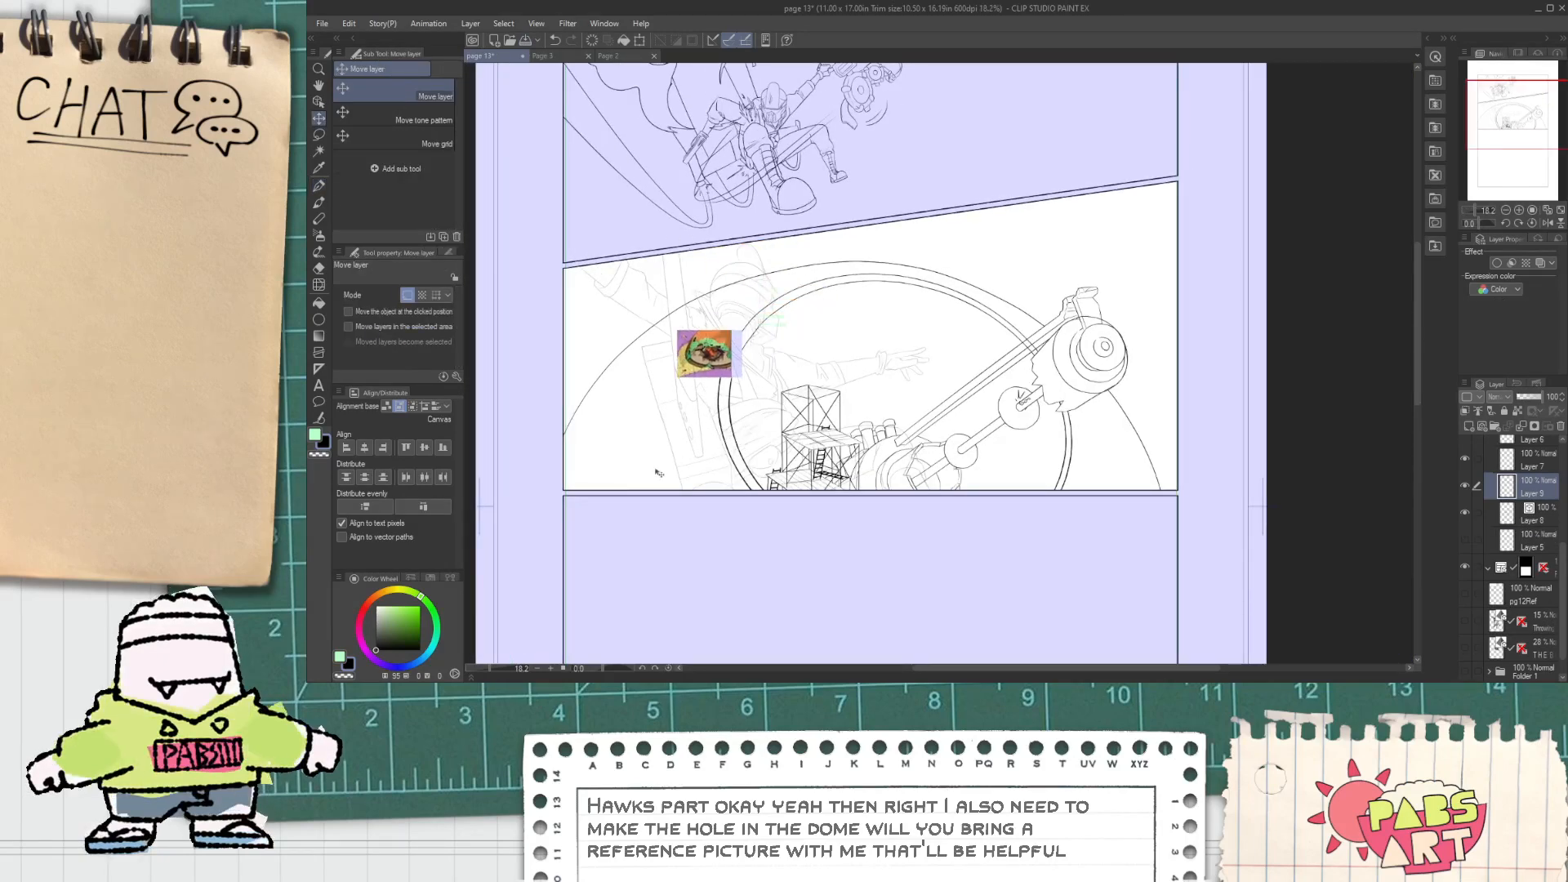
scroll(902, 367, up, 2)
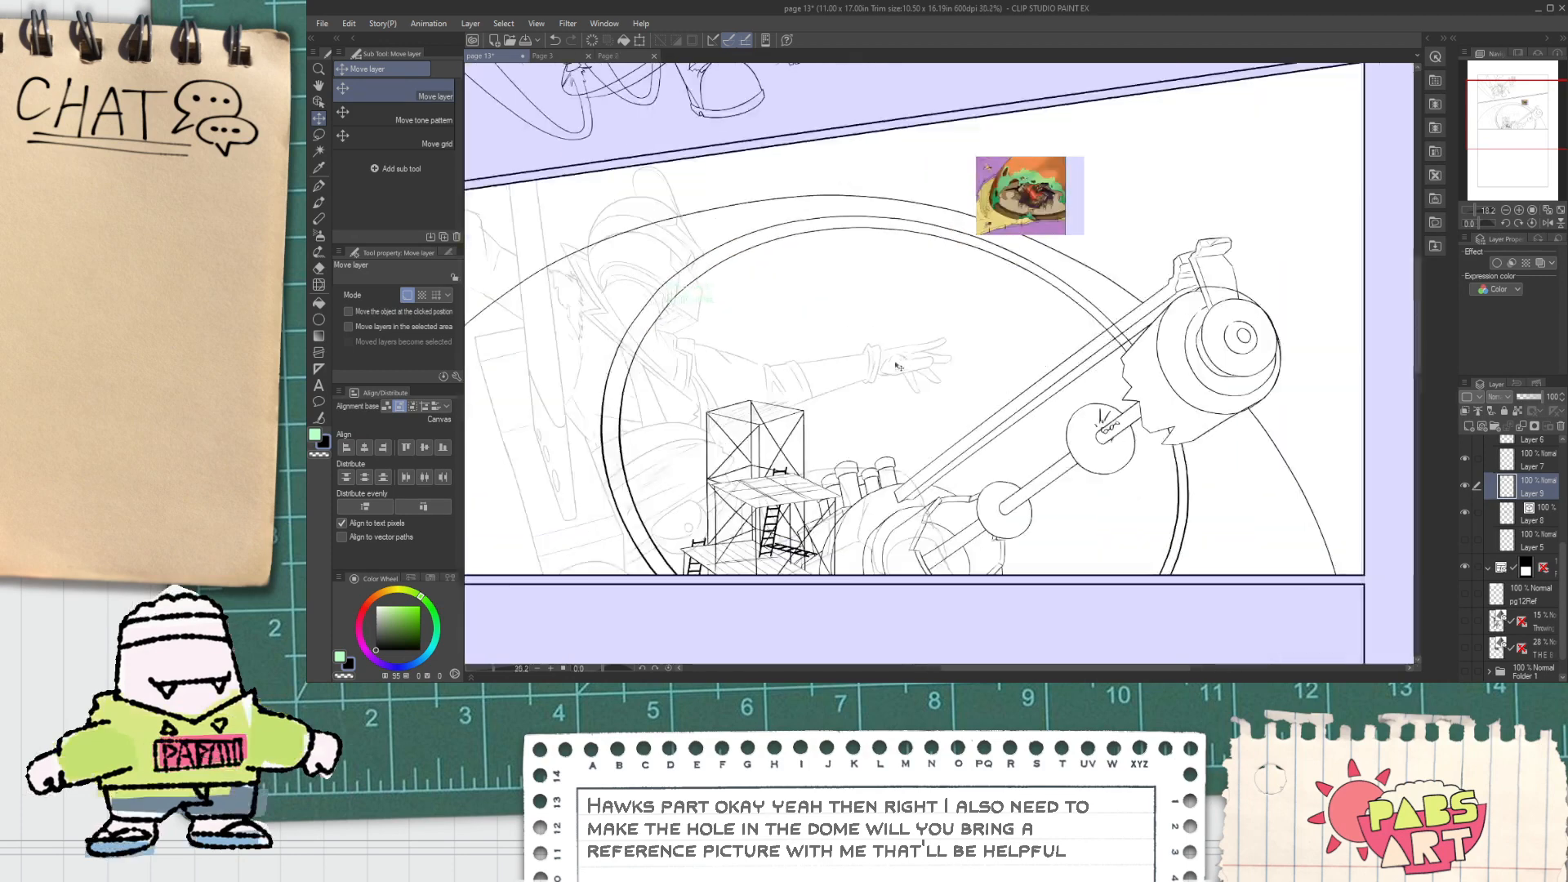
Step: Flip the pasted dome reference horizontally and apply the transformation
key(ctrl+t)
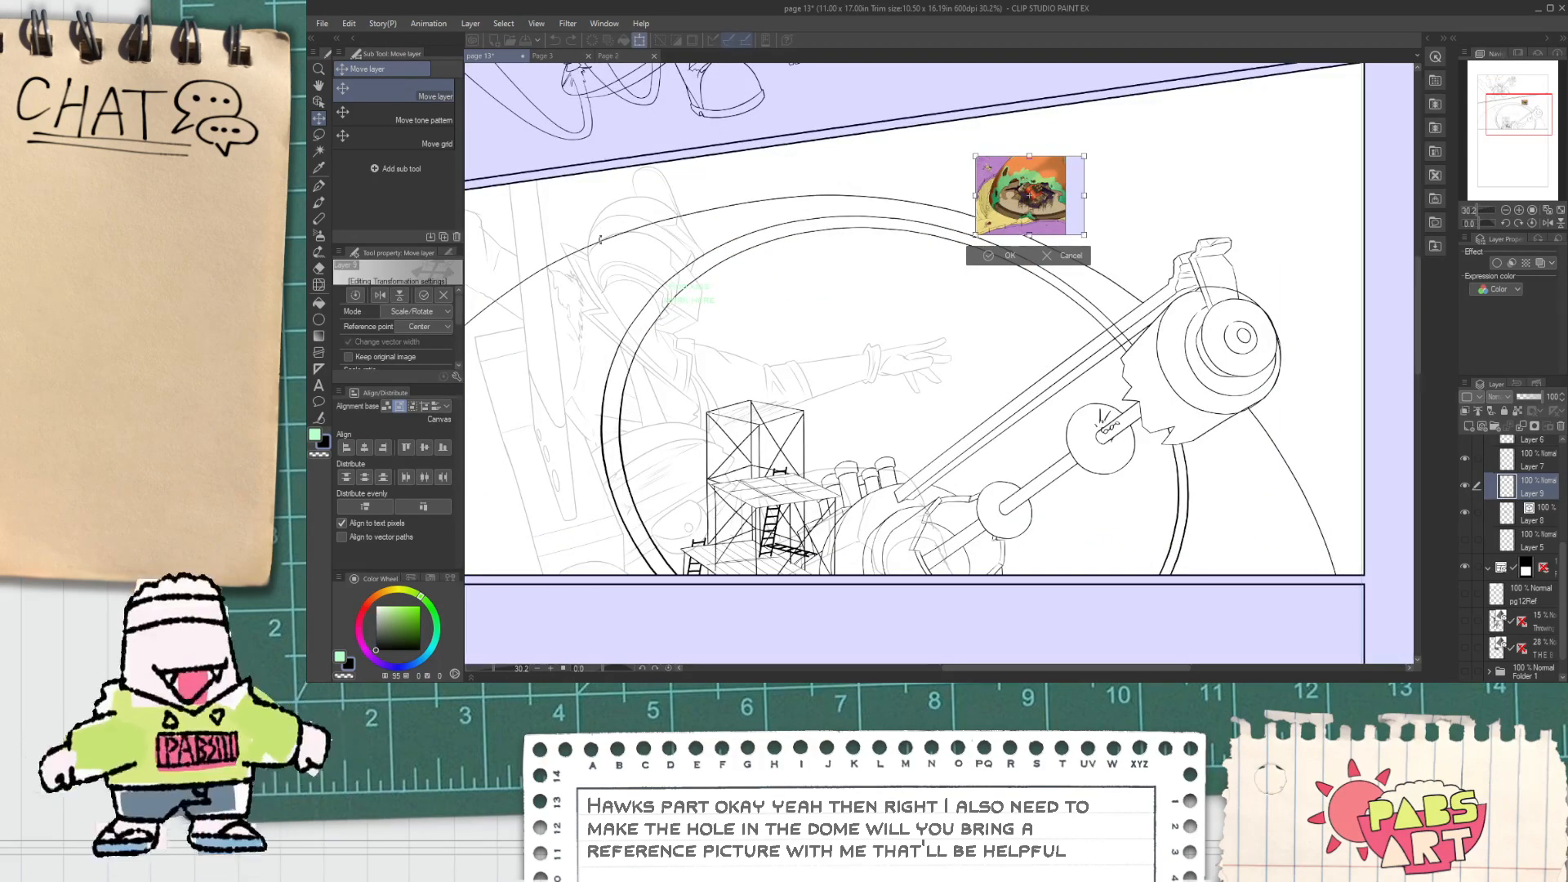
click(380, 296)
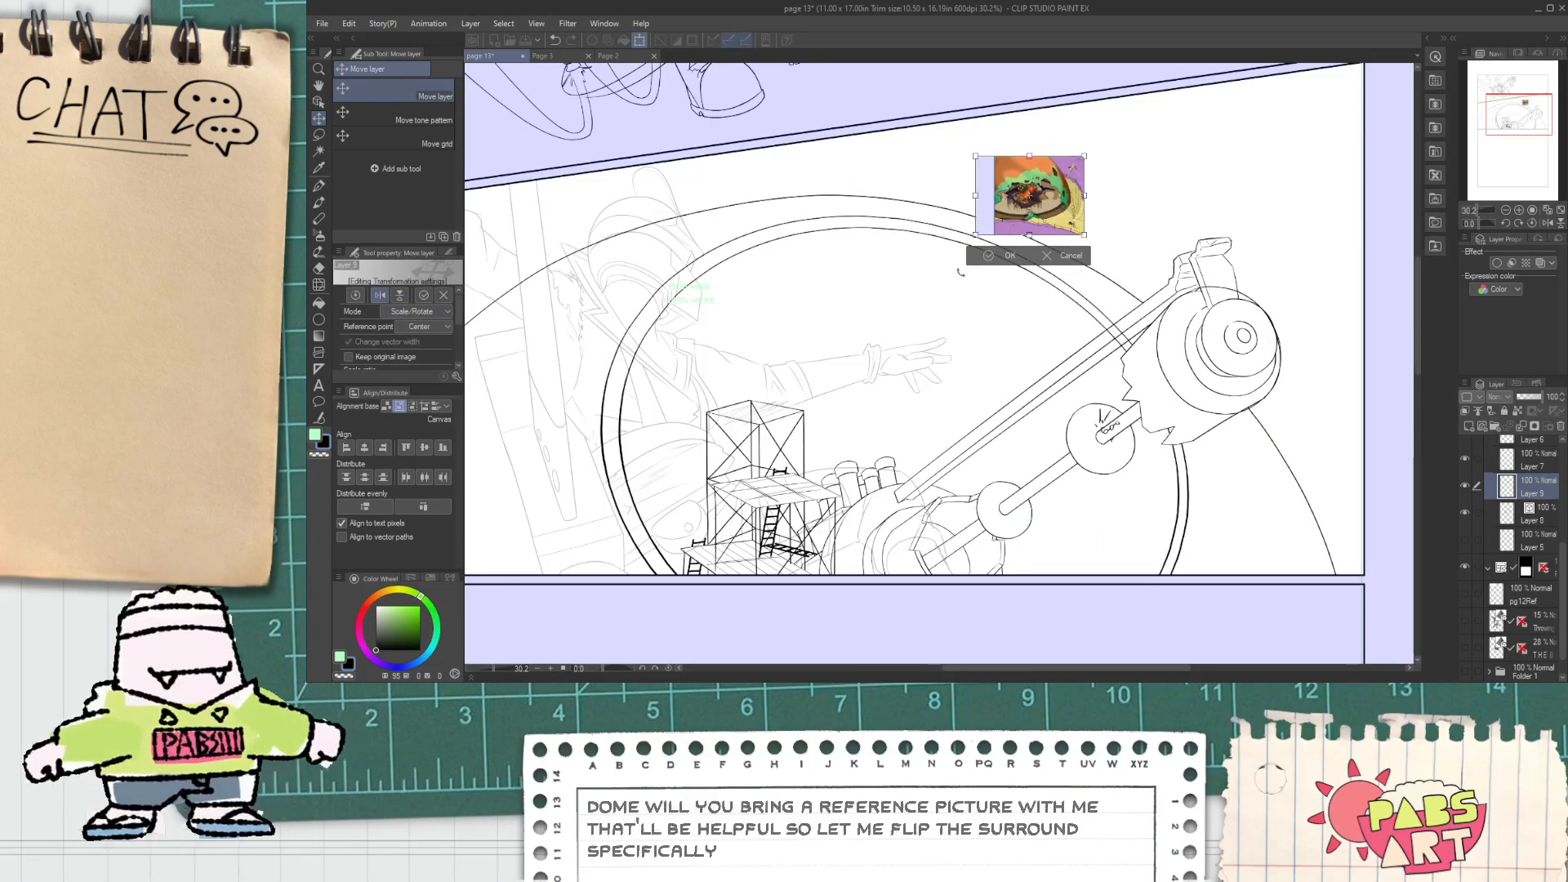
click(1008, 258)
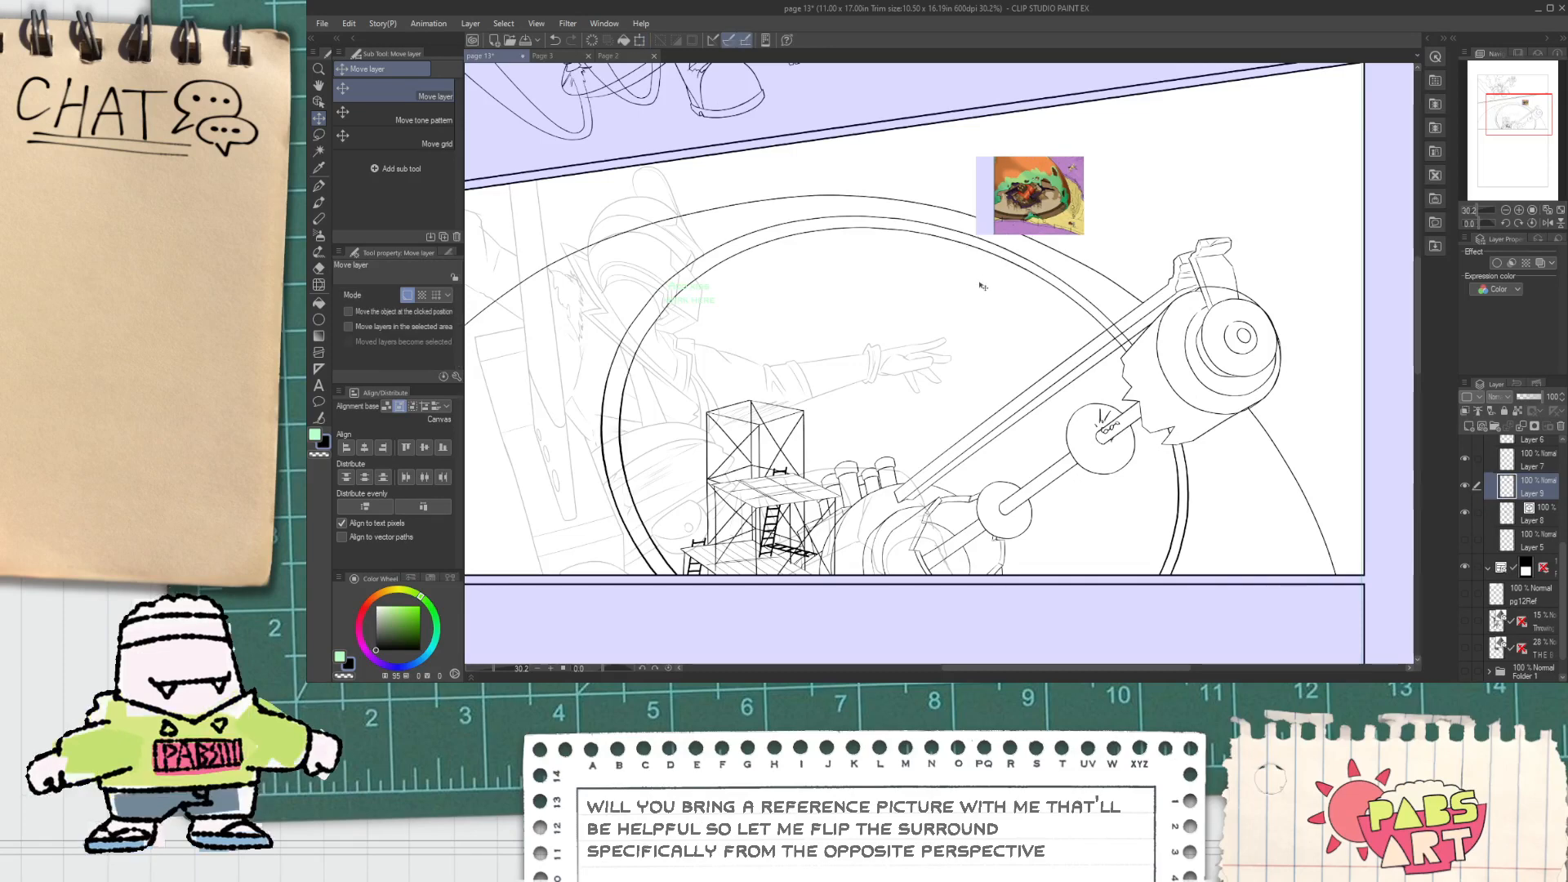
scroll(1036, 247, up, 4)
key(p)
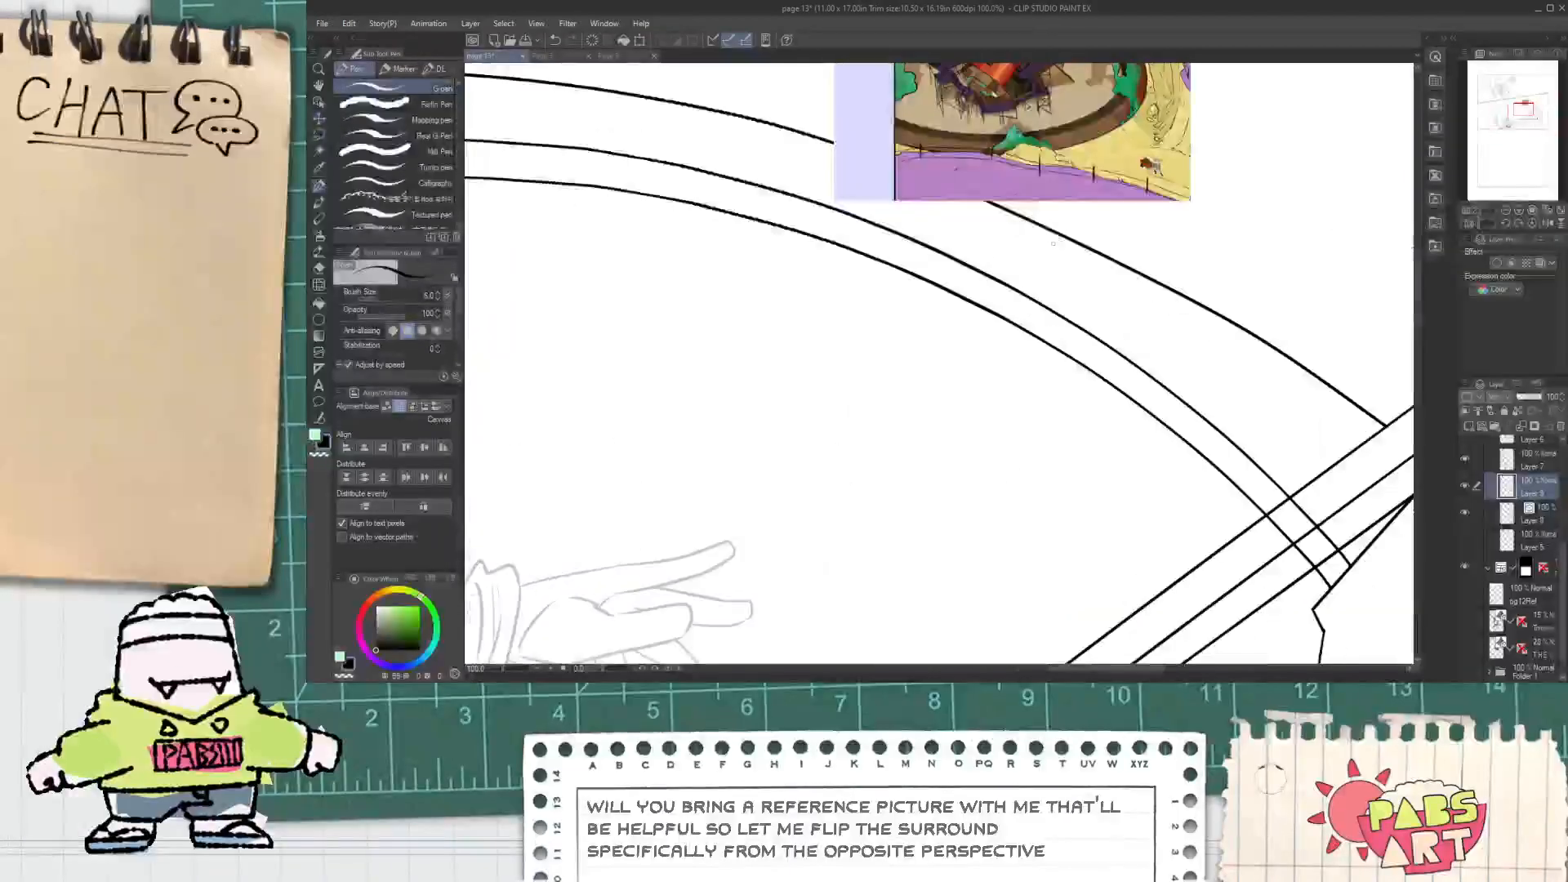
drag(1048, 236, 1070, 258)
drag(1186, 327, 1224, 343)
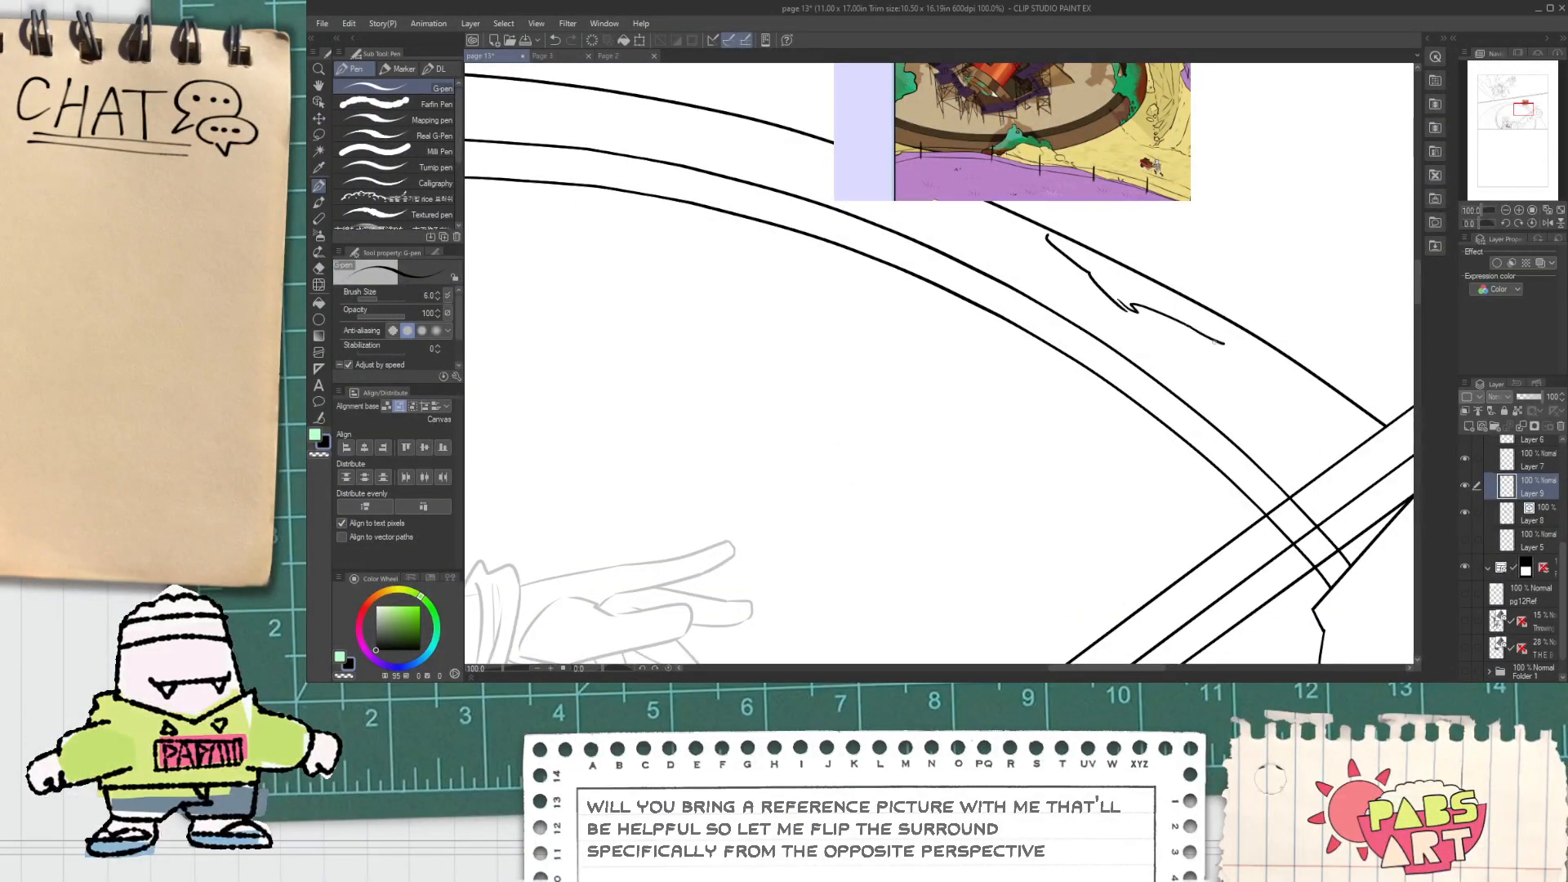
scroll(1157, 303, down, 1)
key(space)
drag(1195, 232, 1134, 314)
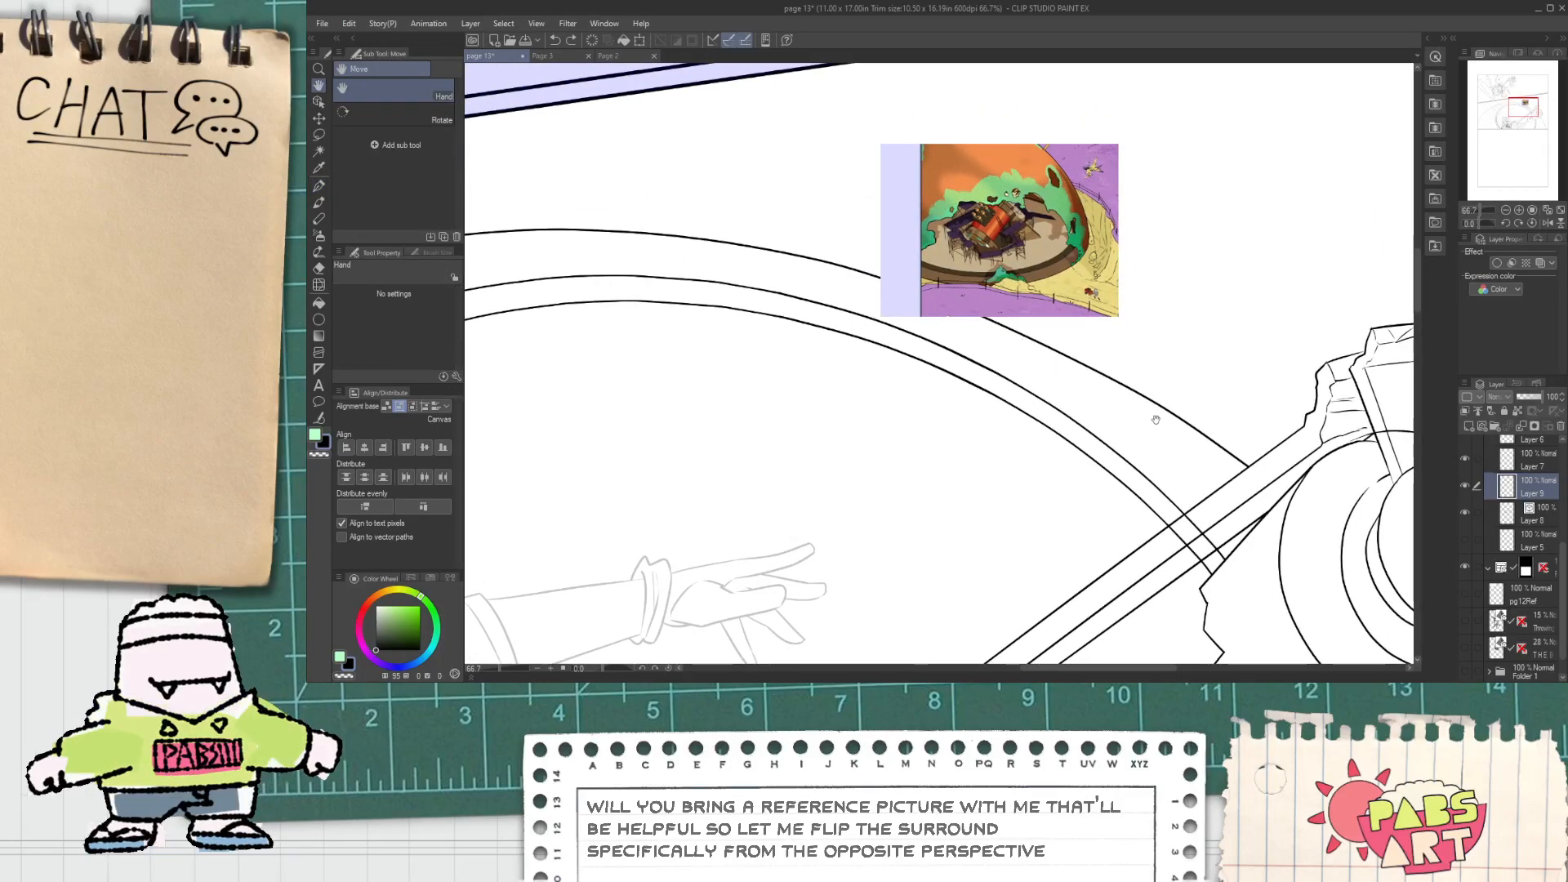
scroll(1154, 416, up, 1)
scroll(1144, 421, down, 1)
key(space)
mouse_move(1106, 438)
mouse_down()
mouse_move(1061, 368)
mouse_move(965, 322)
mouse_move(1054, 396)
mouse_up()
key(e)
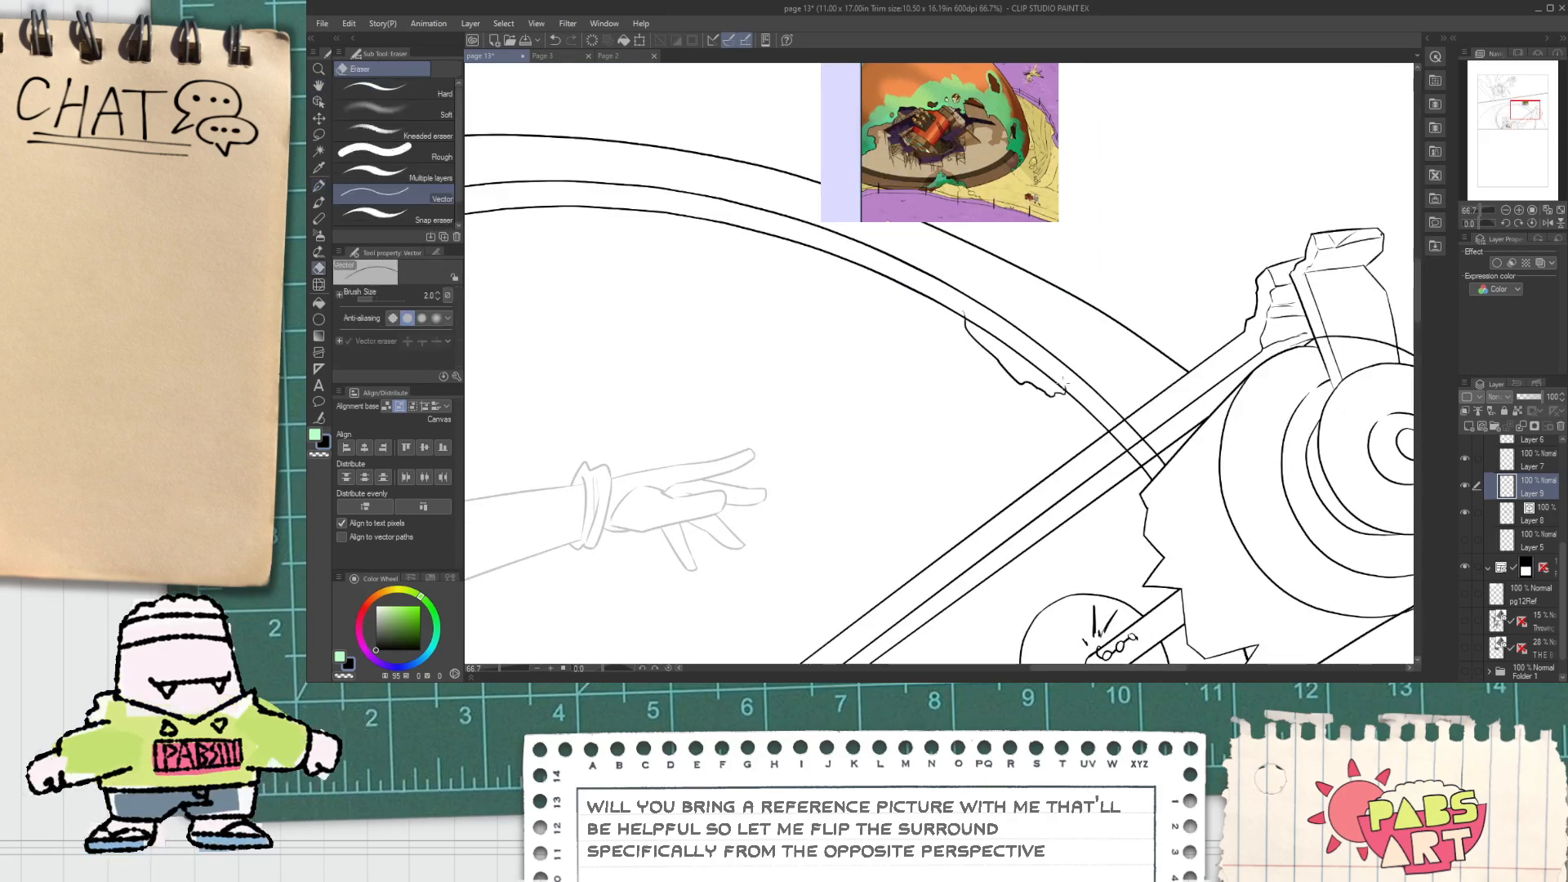
scroll(1052, 387, up, 9)
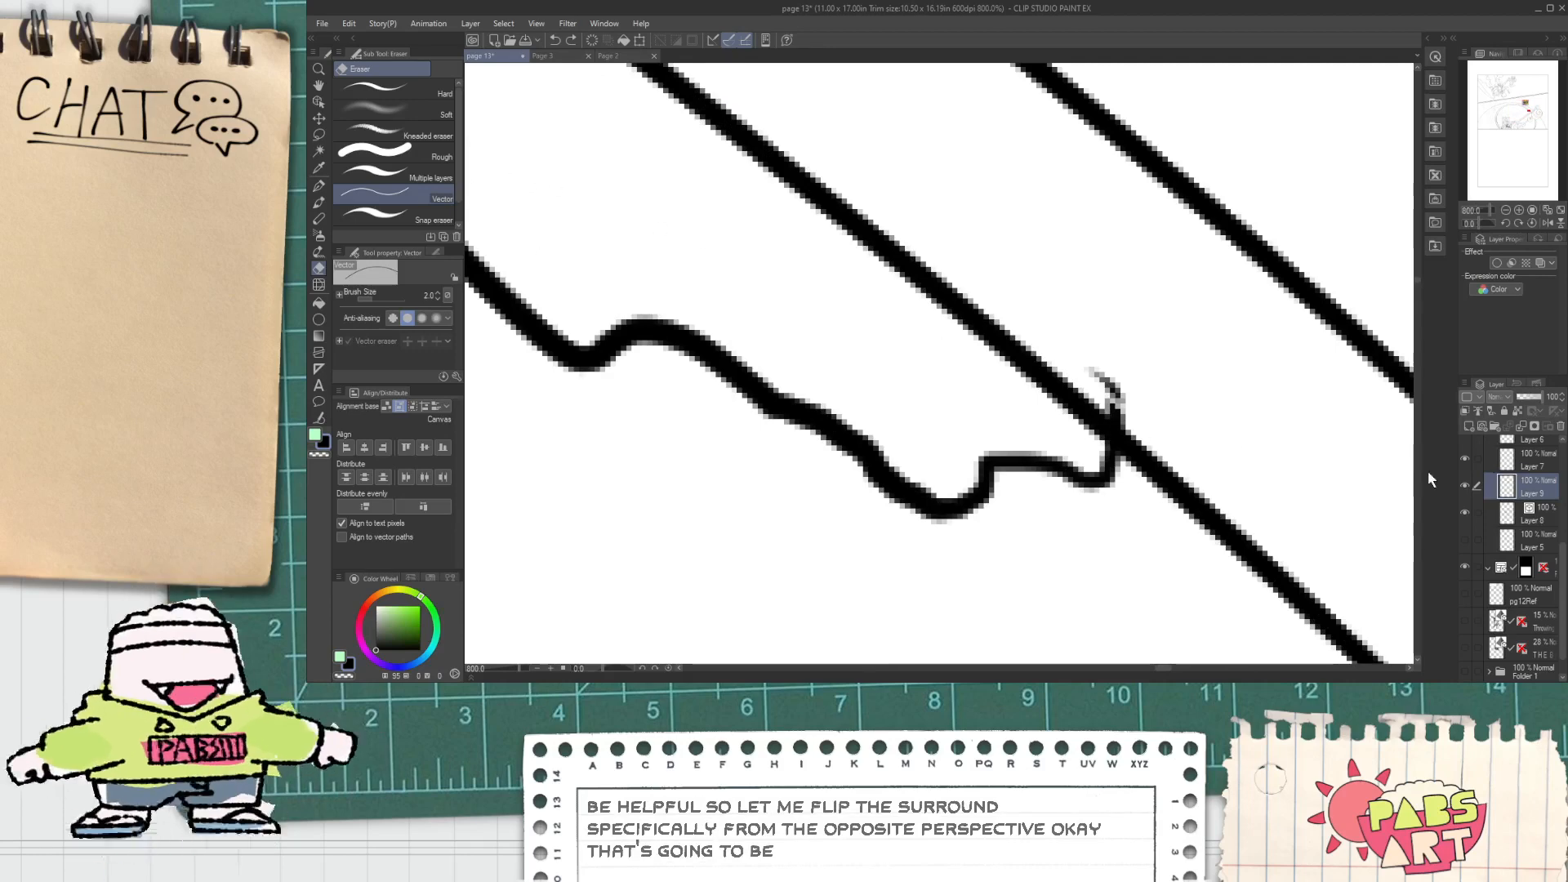
key(ctrl+z)
key(ctrl+minus)
key(ctrl+minus)
key(ctrl+z)
key(ctrl+minus)
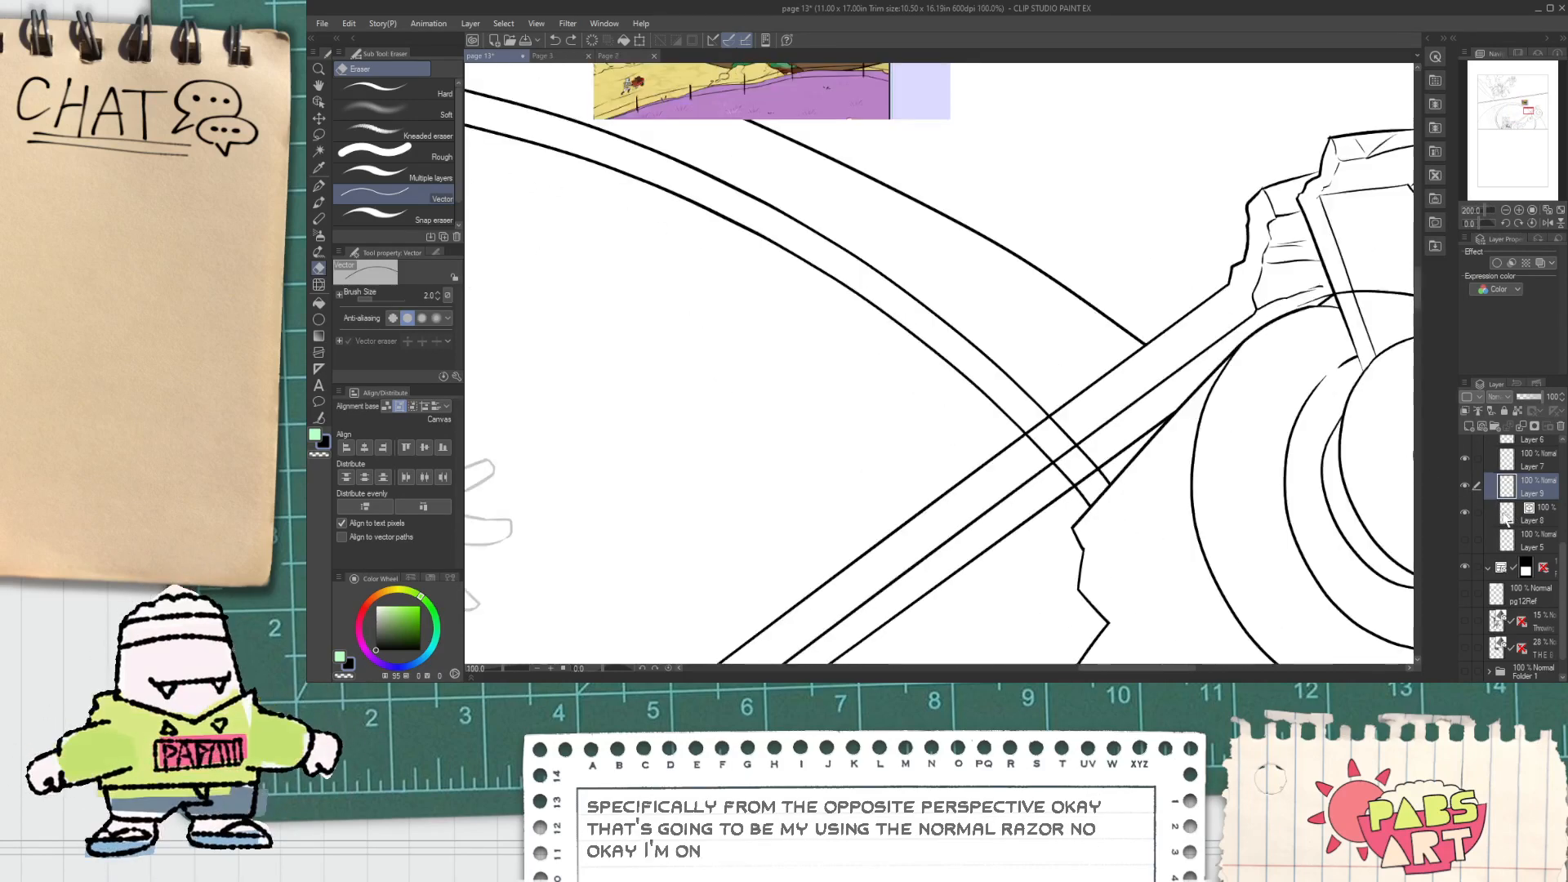
Step: On Layer 8, ink the jagged edge of the dome's hole from the inner ring line down to the long arm
click(1512, 521)
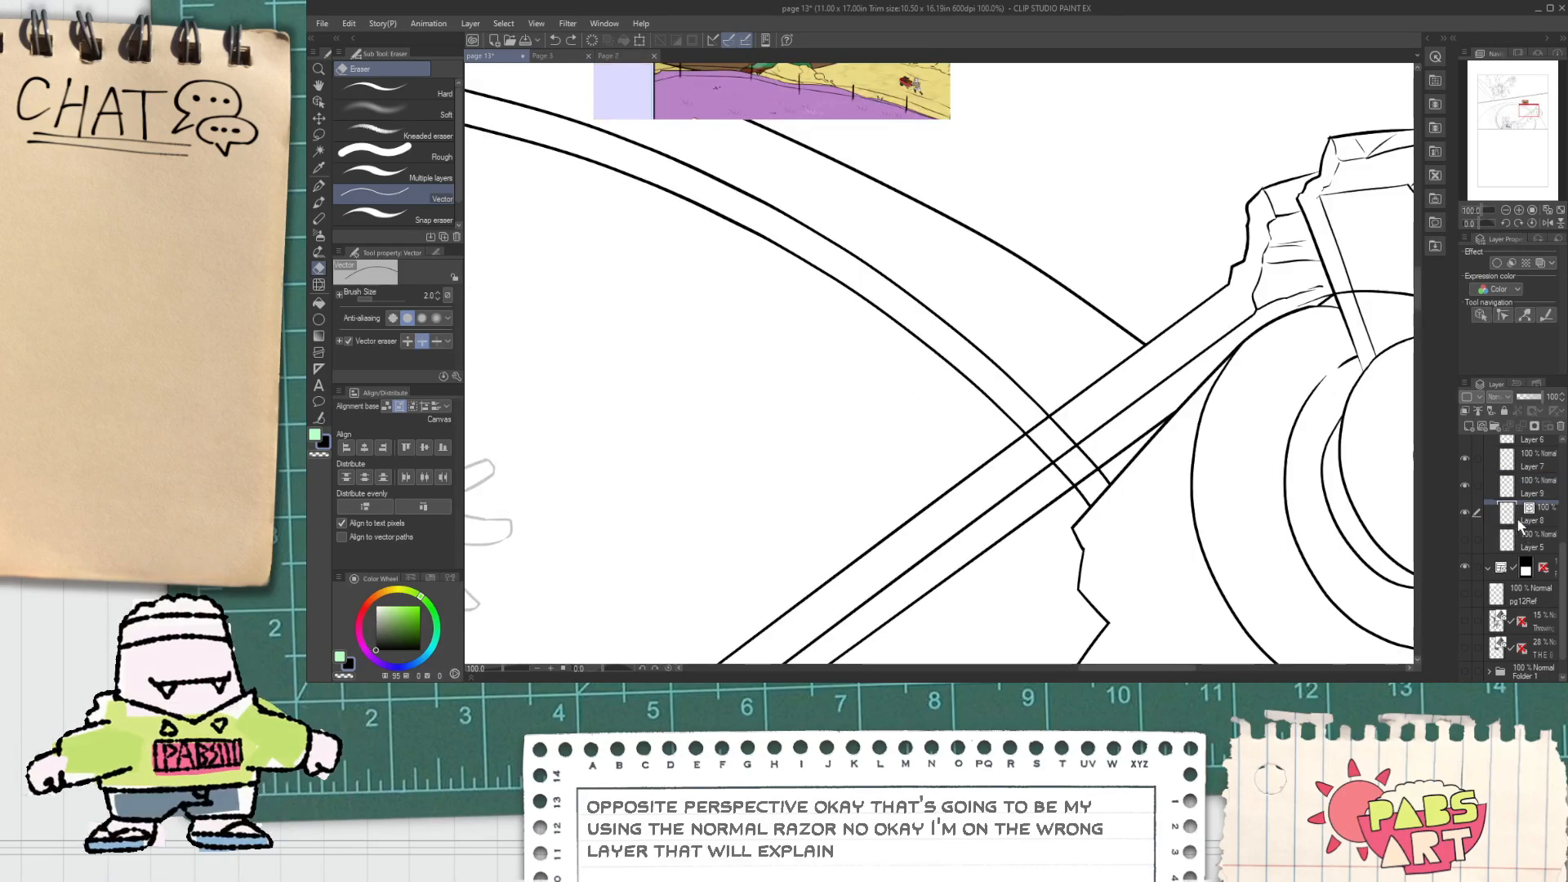
key(p)
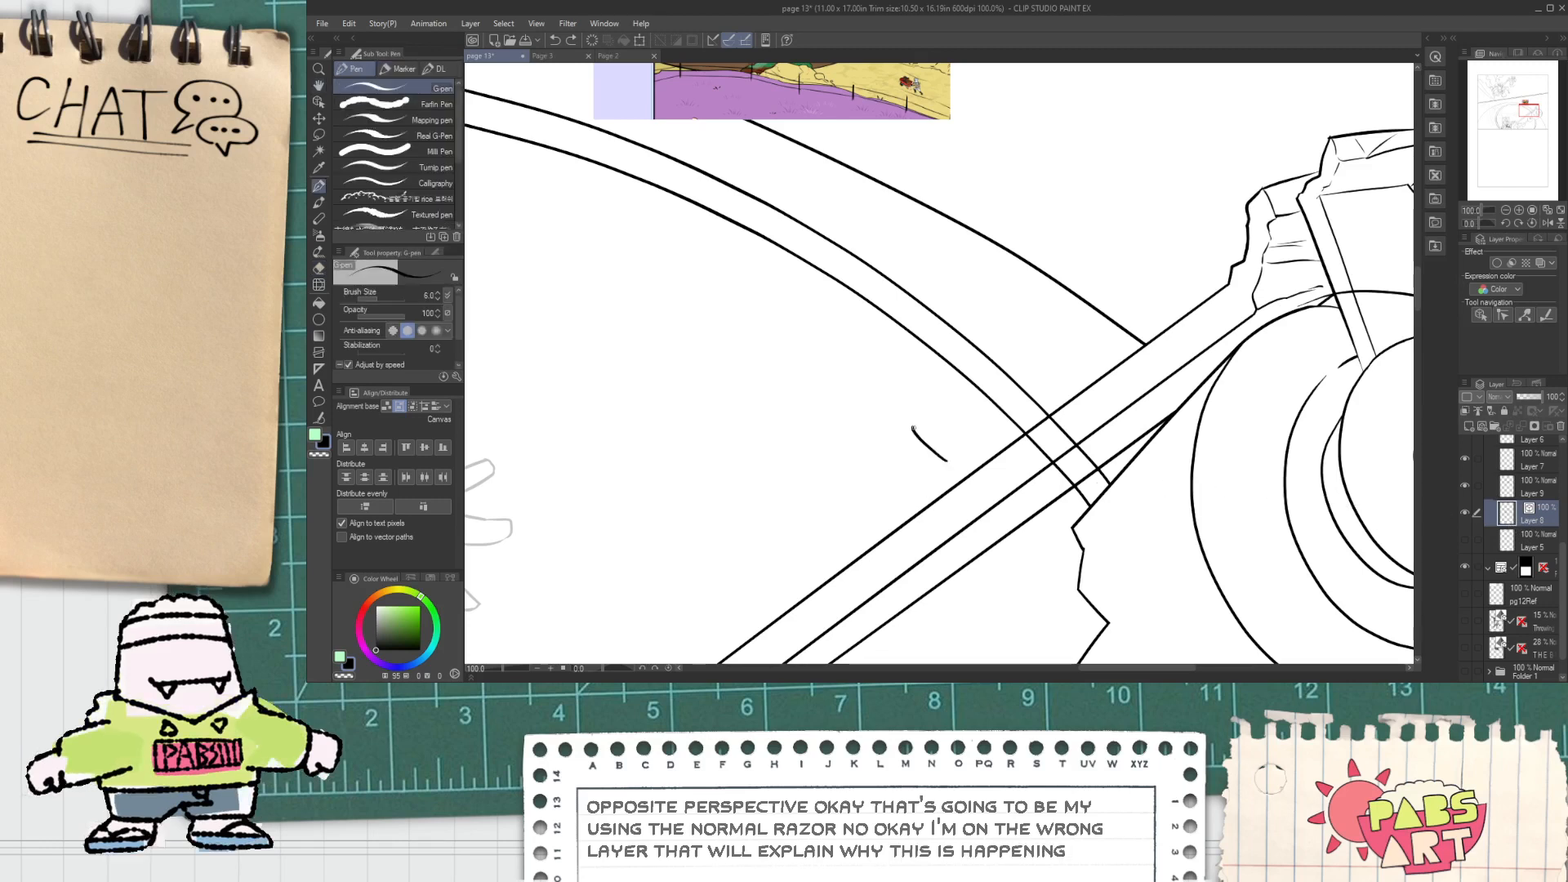
drag(902, 397, 884, 335)
drag(953, 451, 1012, 460)
Step: Remove the ring line pieces crossing the long arm with the vector eraser and refine the notches of the jagged hole edge
key(e)
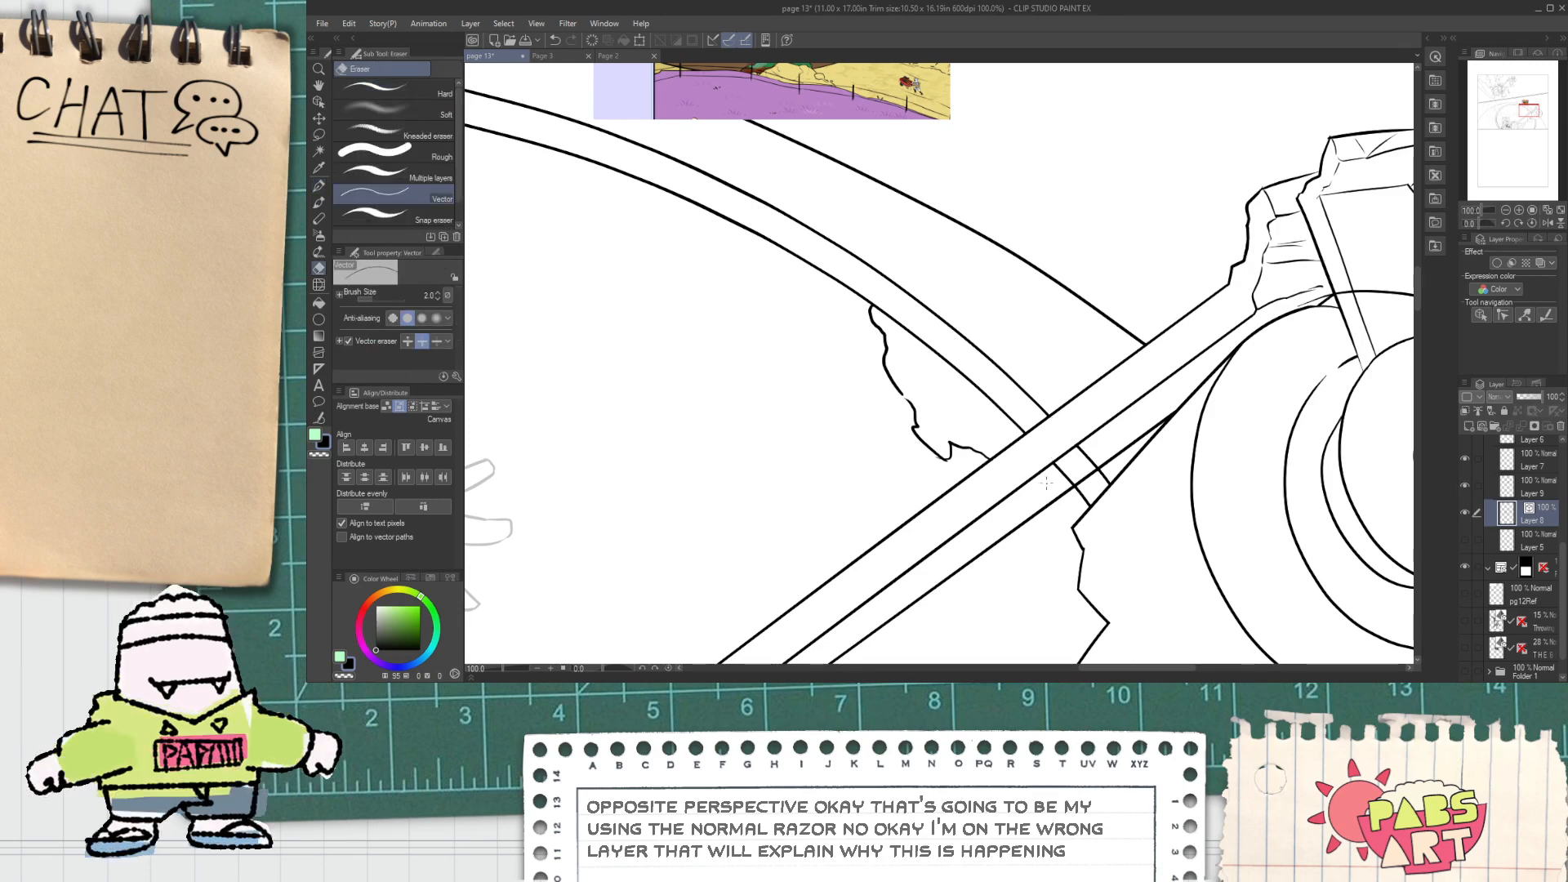
drag(1076, 471, 1063, 470)
scroll(899, 367, up, 2)
key(p)
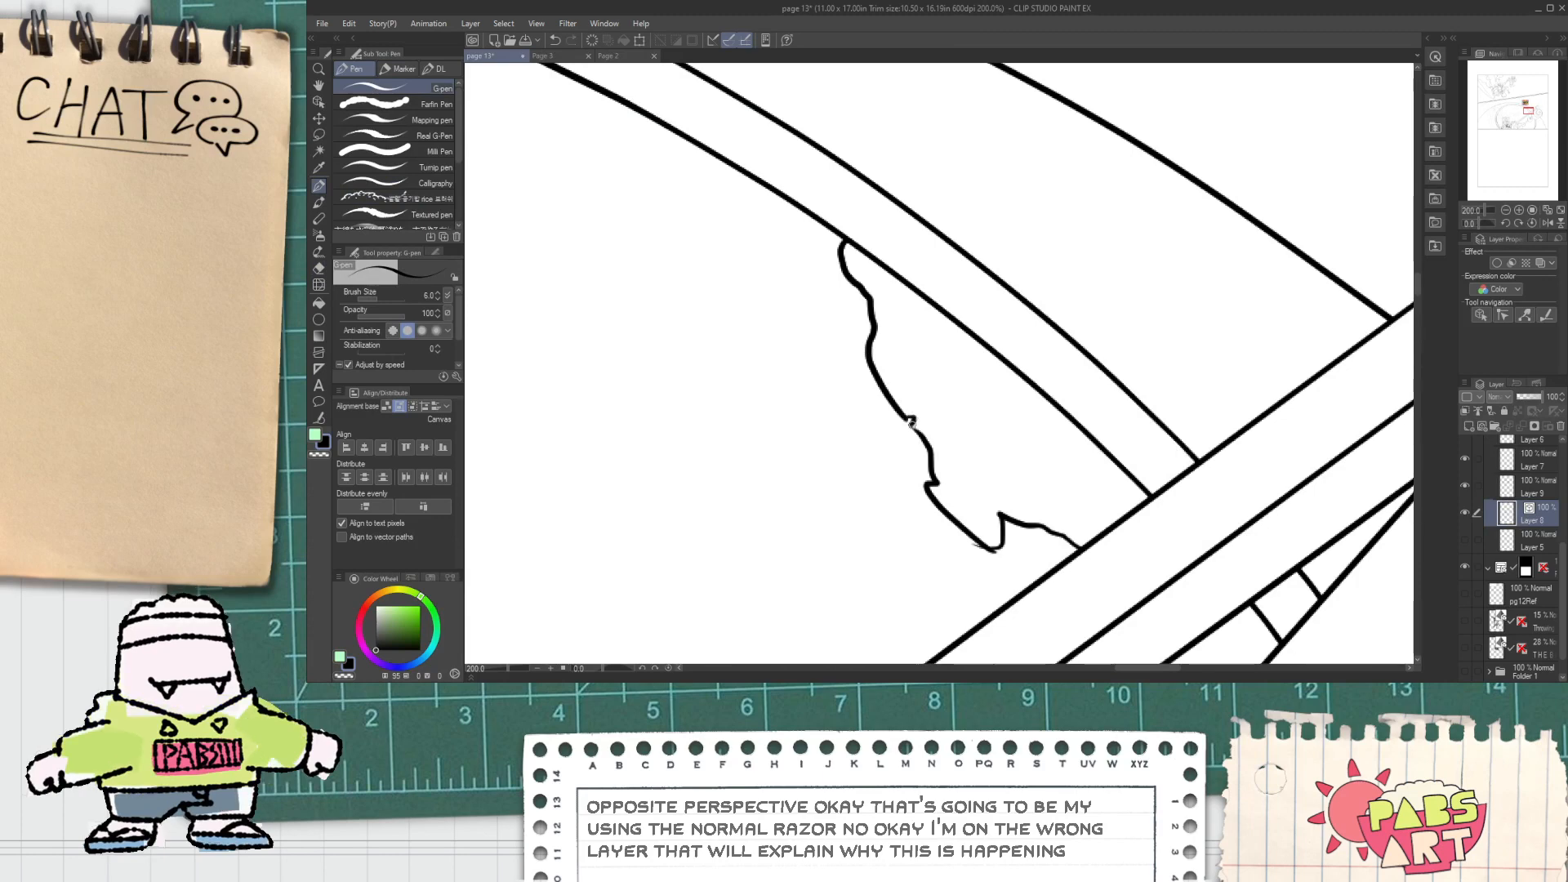
scroll(911, 421, down, 1)
key(e)
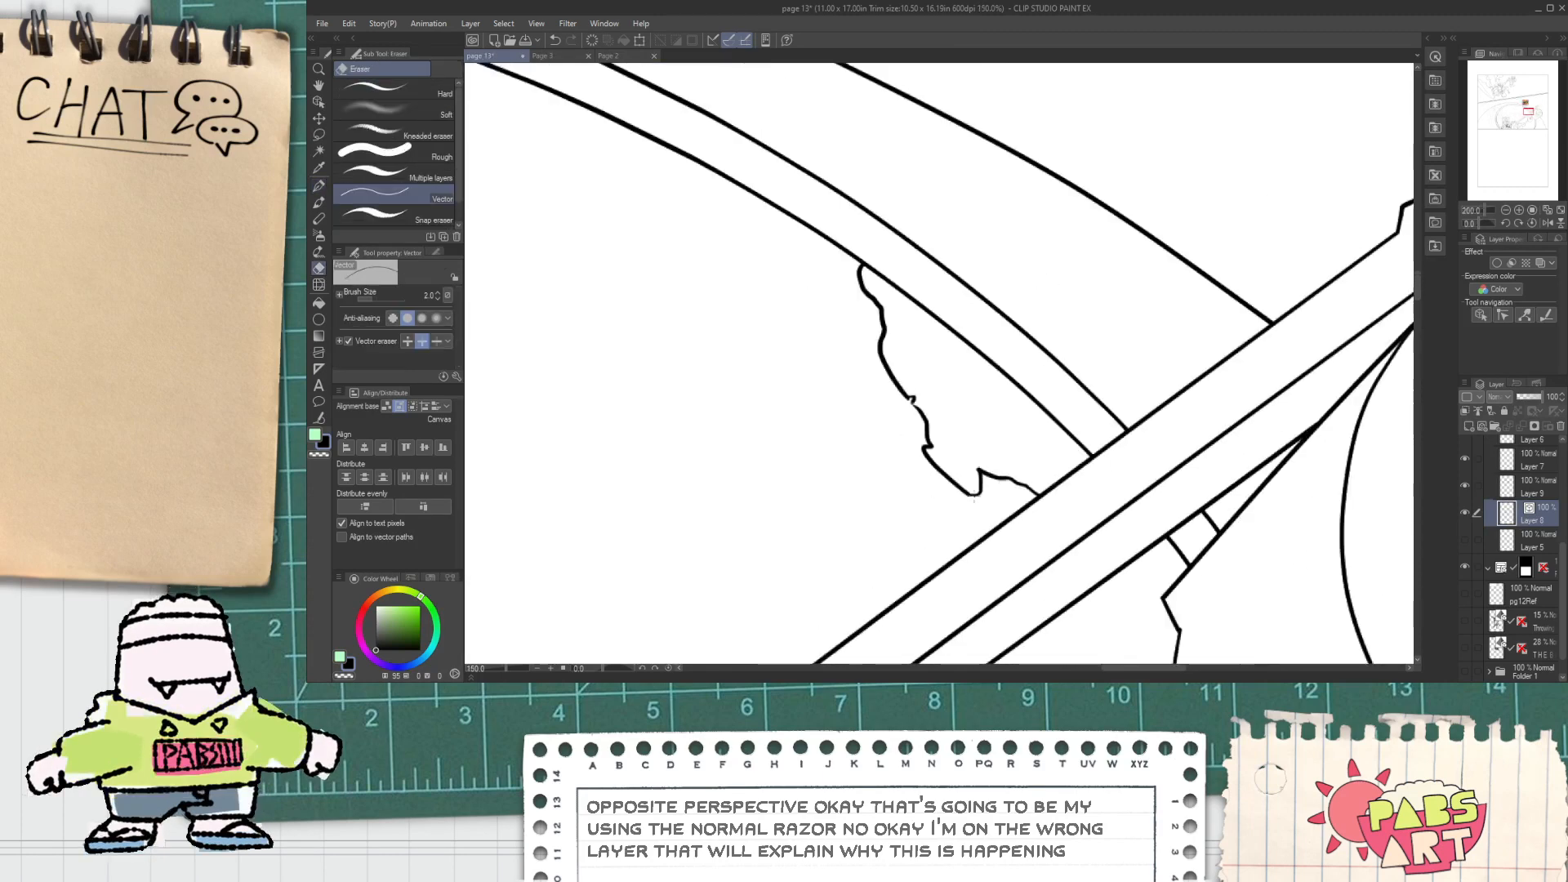
Step: Ink a curved line from the open area across the long arm, ending in a jagged edge above the larger disc
scroll(974, 494, down, 3)
key(space)
drag(866, 329, 910, 351)
scroll(911, 352, up, 1)
scroll(912, 348, down, 1)
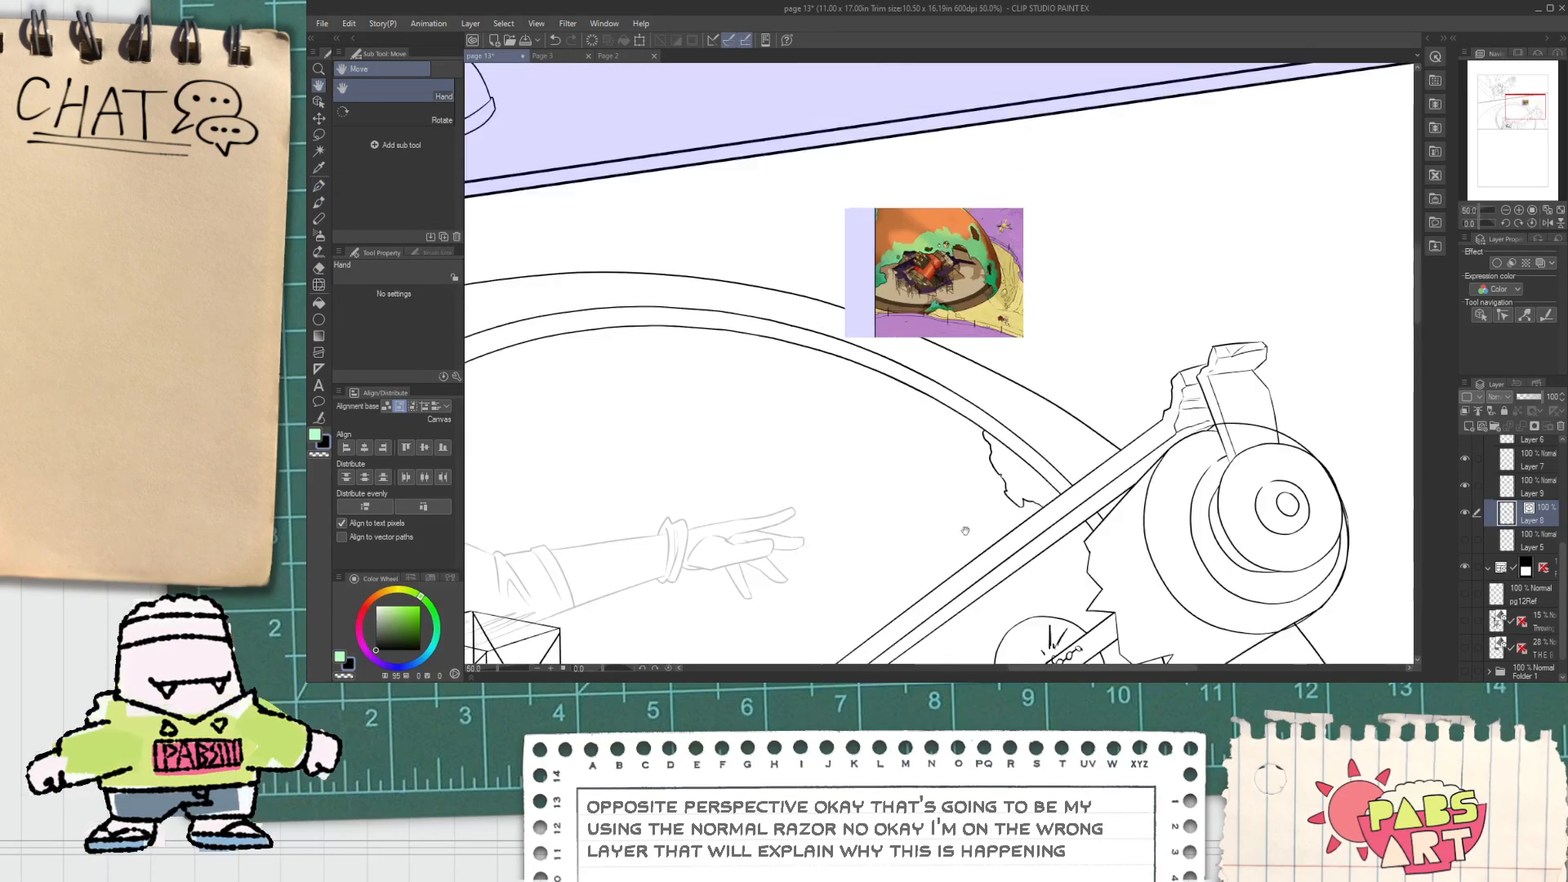
scroll(898, 343, down, 1)
mouse_move(965, 531)
mouse_down()
mouse_move(912, 356)
mouse_move(1010, 413)
mouse_up()
key(p)
scroll(885, 342, up, 1)
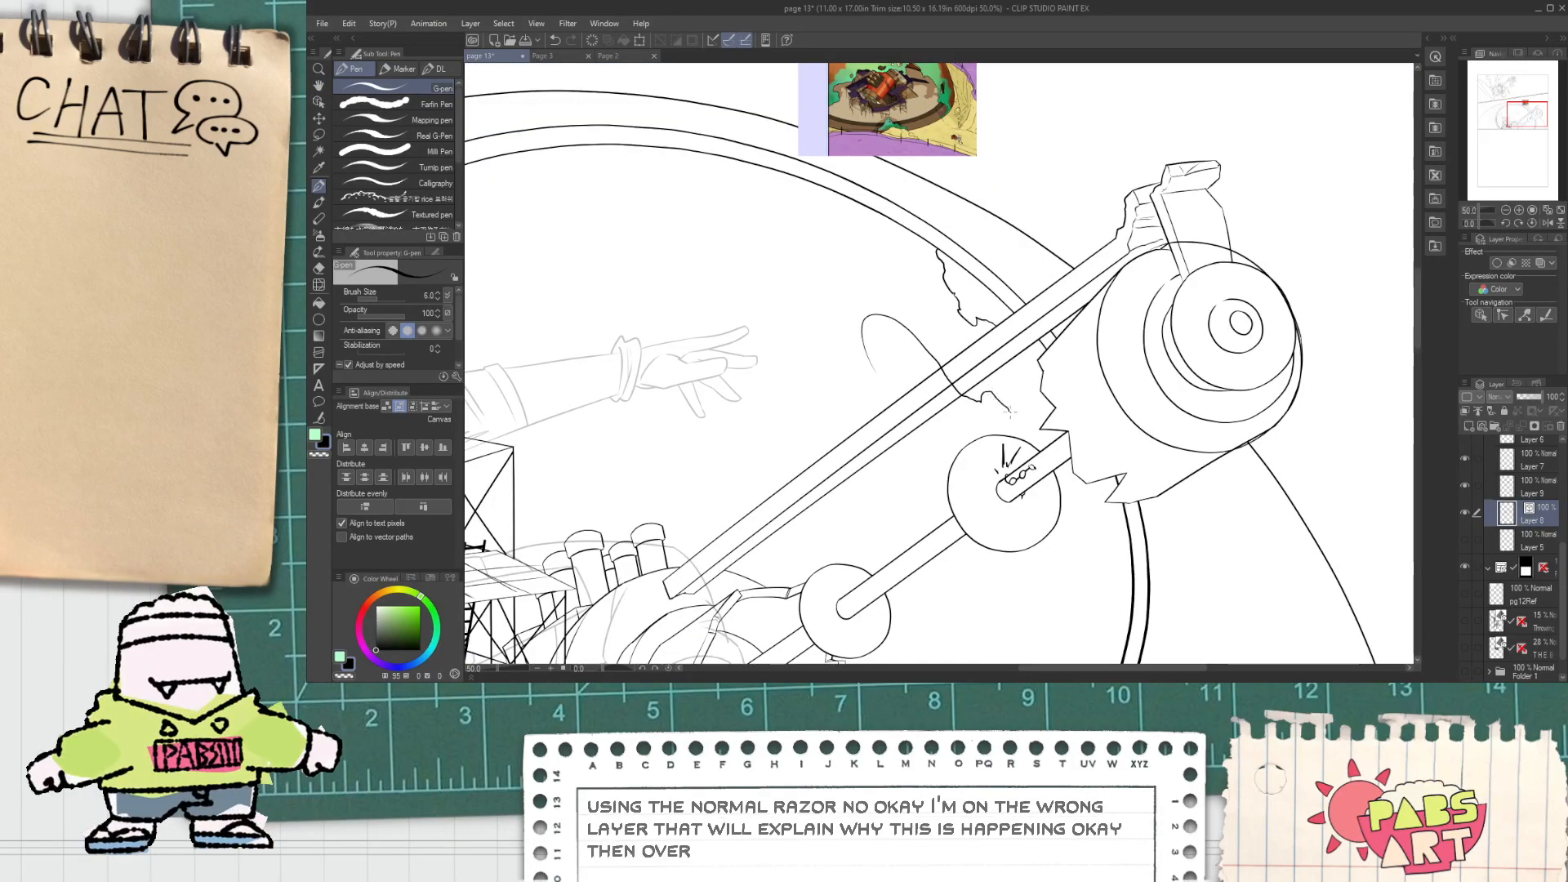
Step: Continue inking the hole's broken edge past the larger disc and below the jagged housing, following the dome reference
scroll(1014, 410, down, 1)
key(space)
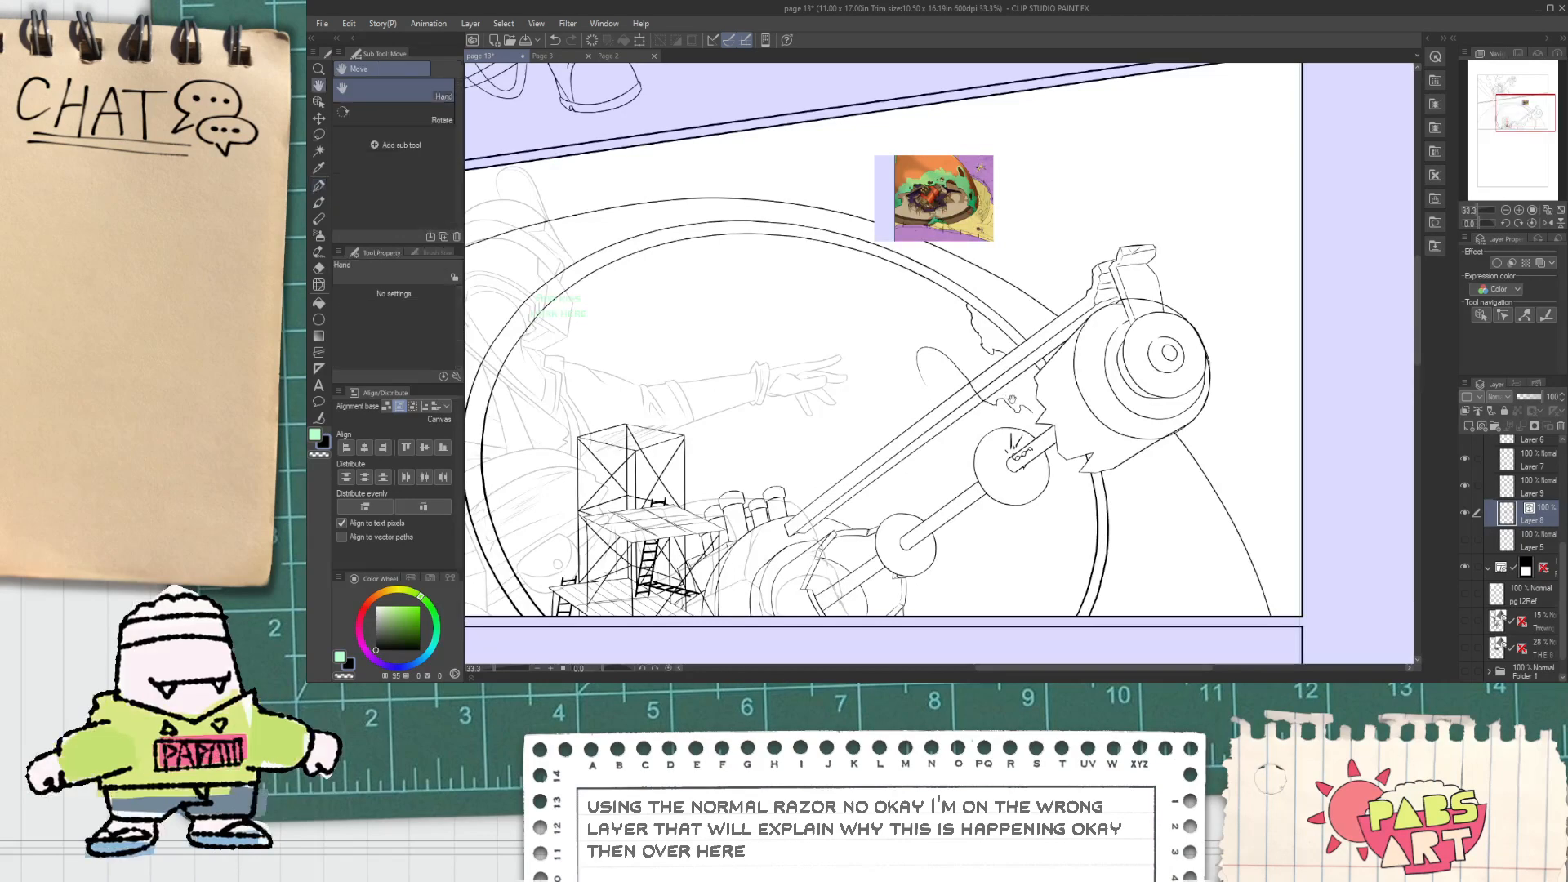
scroll(1011, 402, up, 2)
scroll(1012, 400, down, 2)
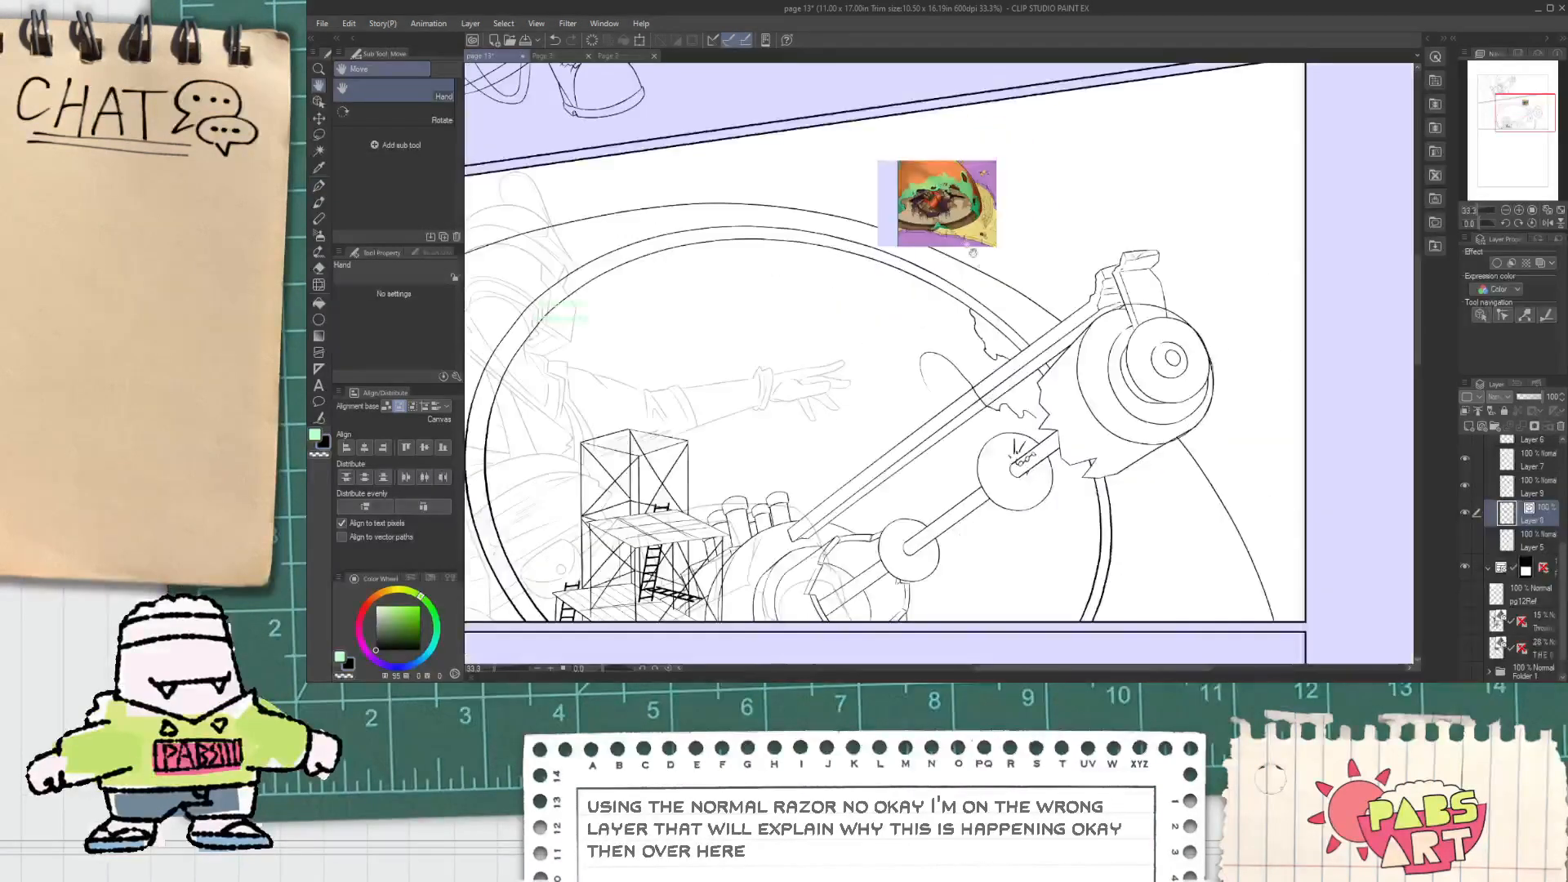
scroll(1053, 441, up, 1)
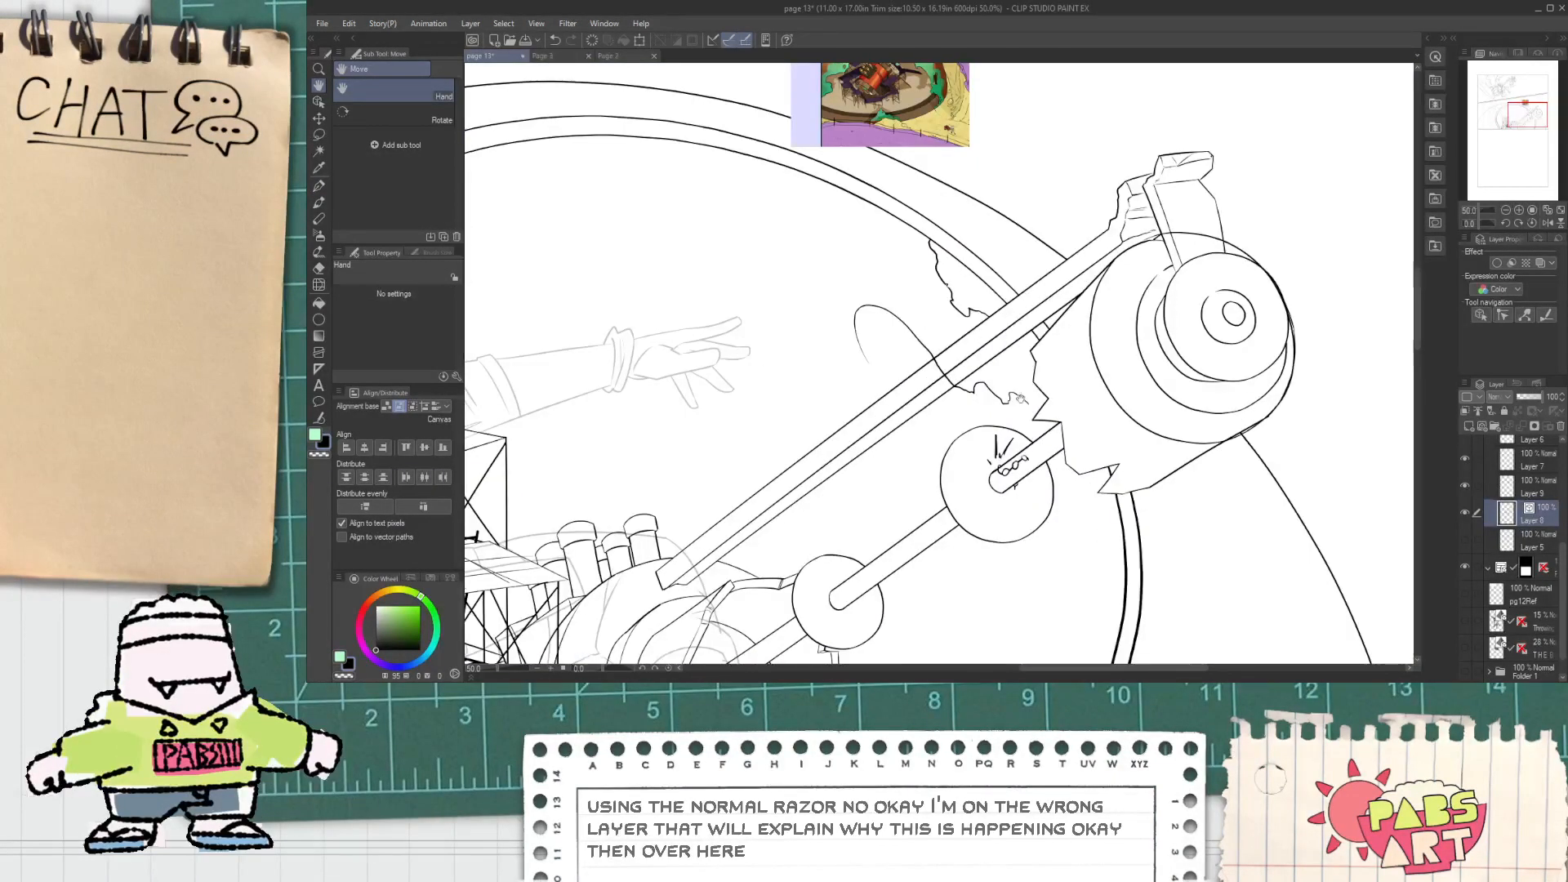
drag(1019, 398, 1087, 546)
scroll(1027, 439, up, 2)
key(p)
mouse_move(1101, 618)
mouse_down()
mouse_move(1012, 474)
mouse_move(980, 495)
mouse_move(993, 465)
mouse_move(1031, 555)
mouse_move(1019, 649)
mouse_up()
Step: Carry the hole's broken edge down beside the thick double ring line to the panel's lower border with the G-pen
scroll(1094, 625, down, 3)
key(space)
scroll(997, 480, up, 1)
key(p)
scroll(996, 629, down, 1)
key(space)
drag(976, 619, 945, 419)
scroll(955, 401, up, 2)
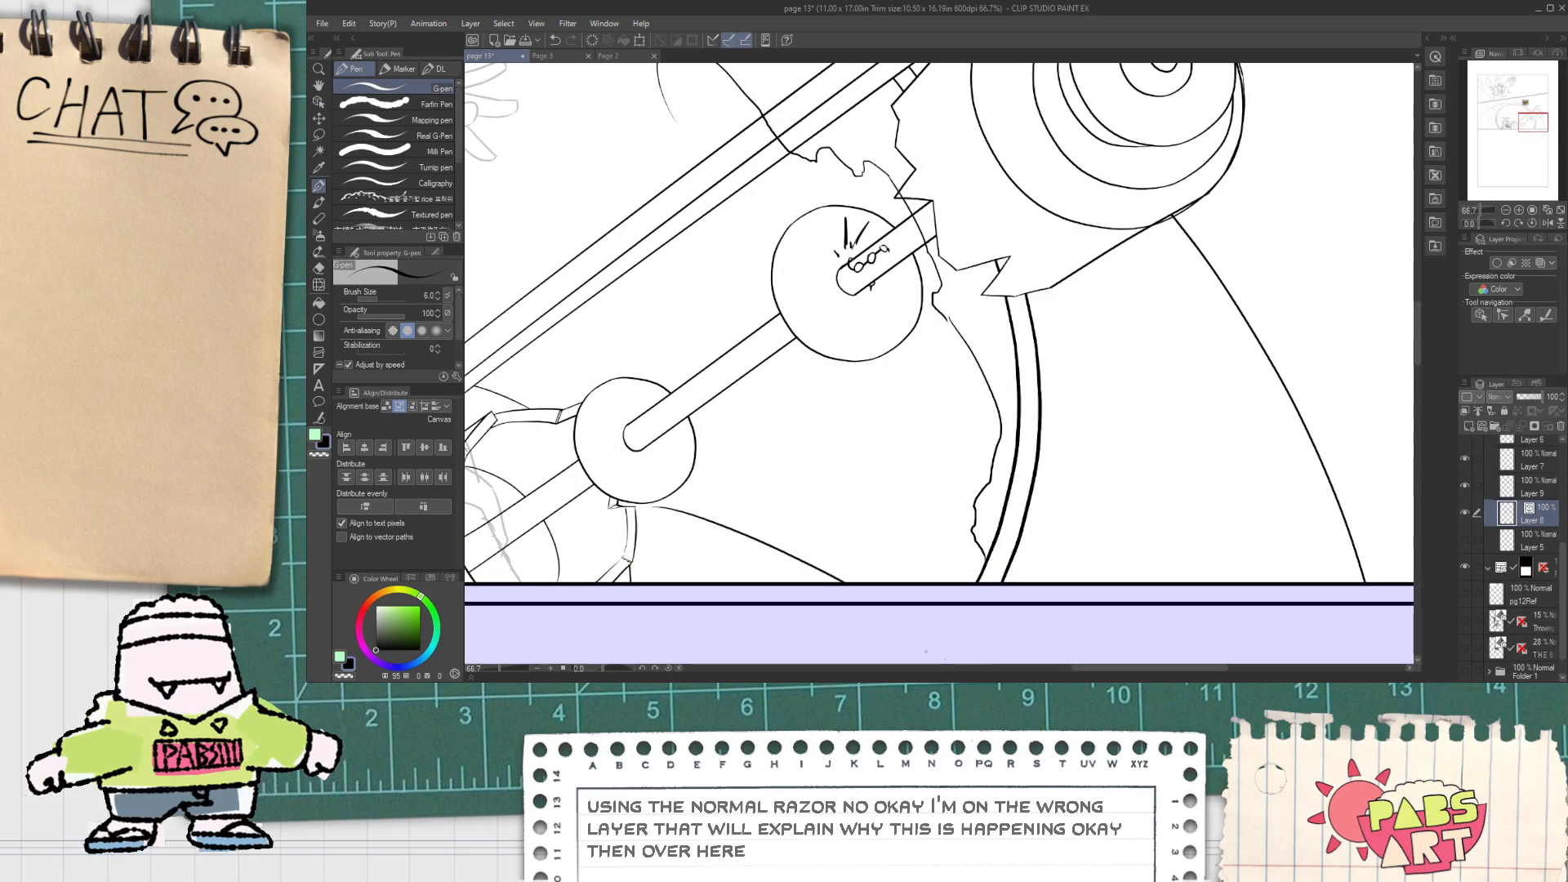
scroll(917, 638, down, 3)
key(space)
drag(789, 564, 1041, 471)
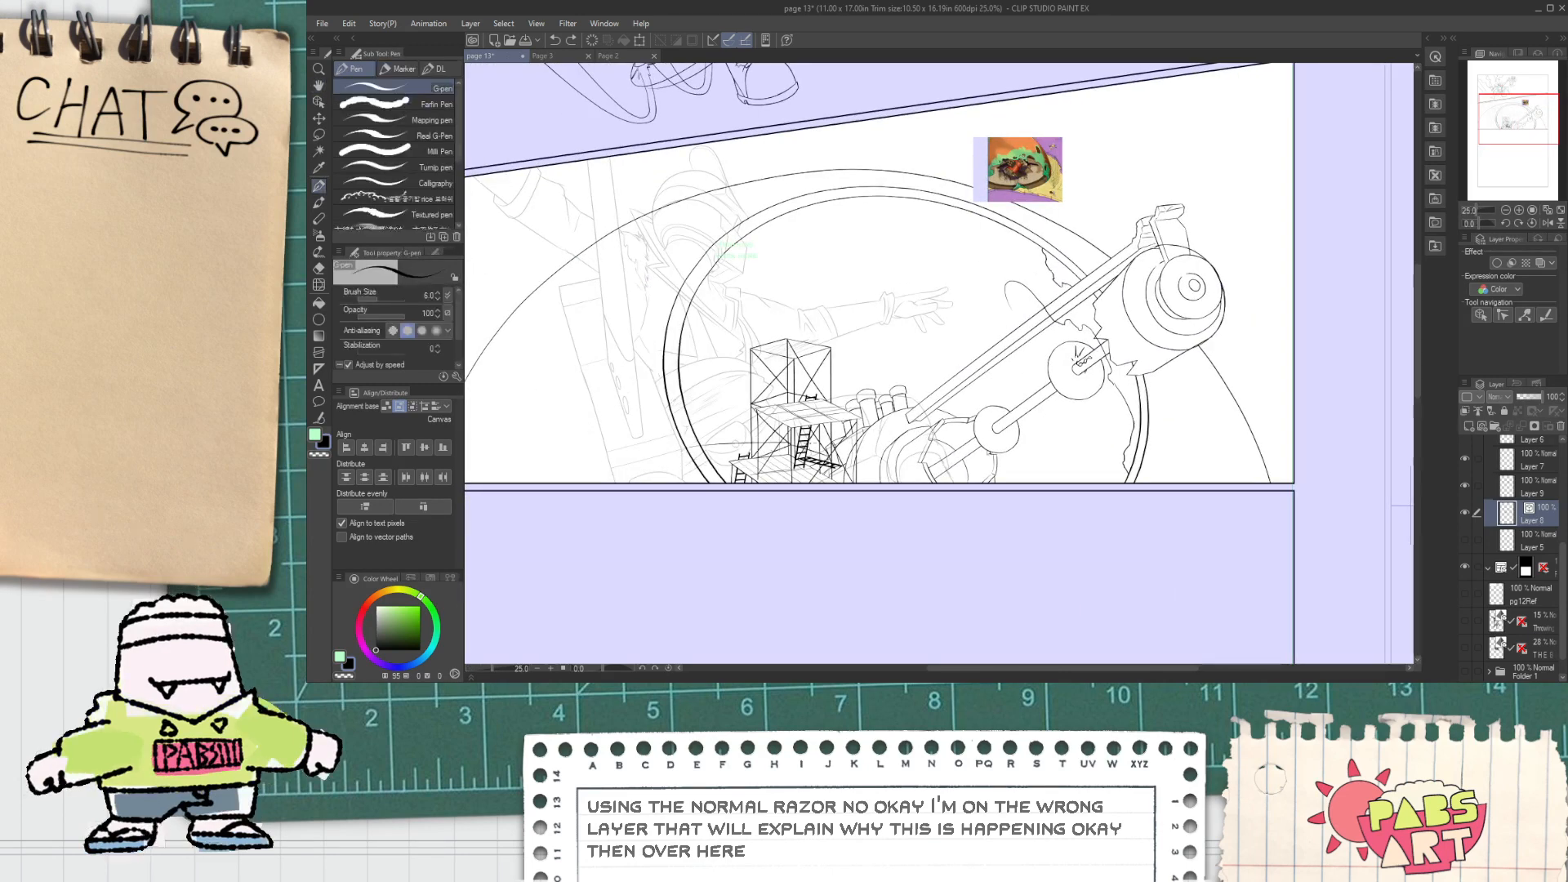
Step: Delete the section of the large curved line that crosses the scaffold tower and the round machine housing
scroll(1086, 392, up, 5)
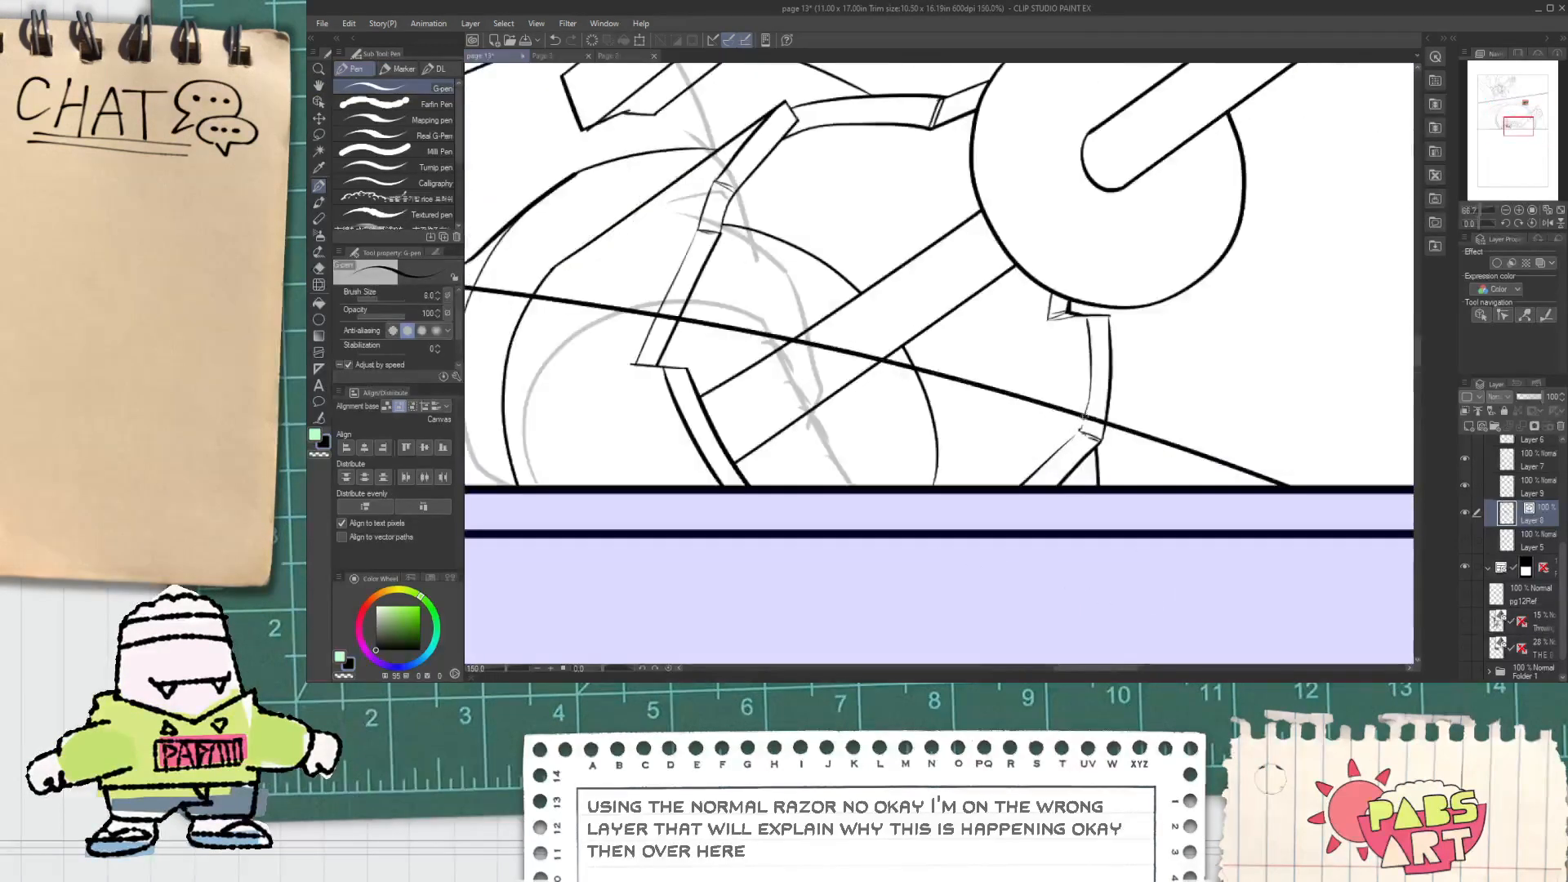
key(e)
scroll(1094, 427, down, 2)
key(space)
drag(1095, 426, 1265, 424)
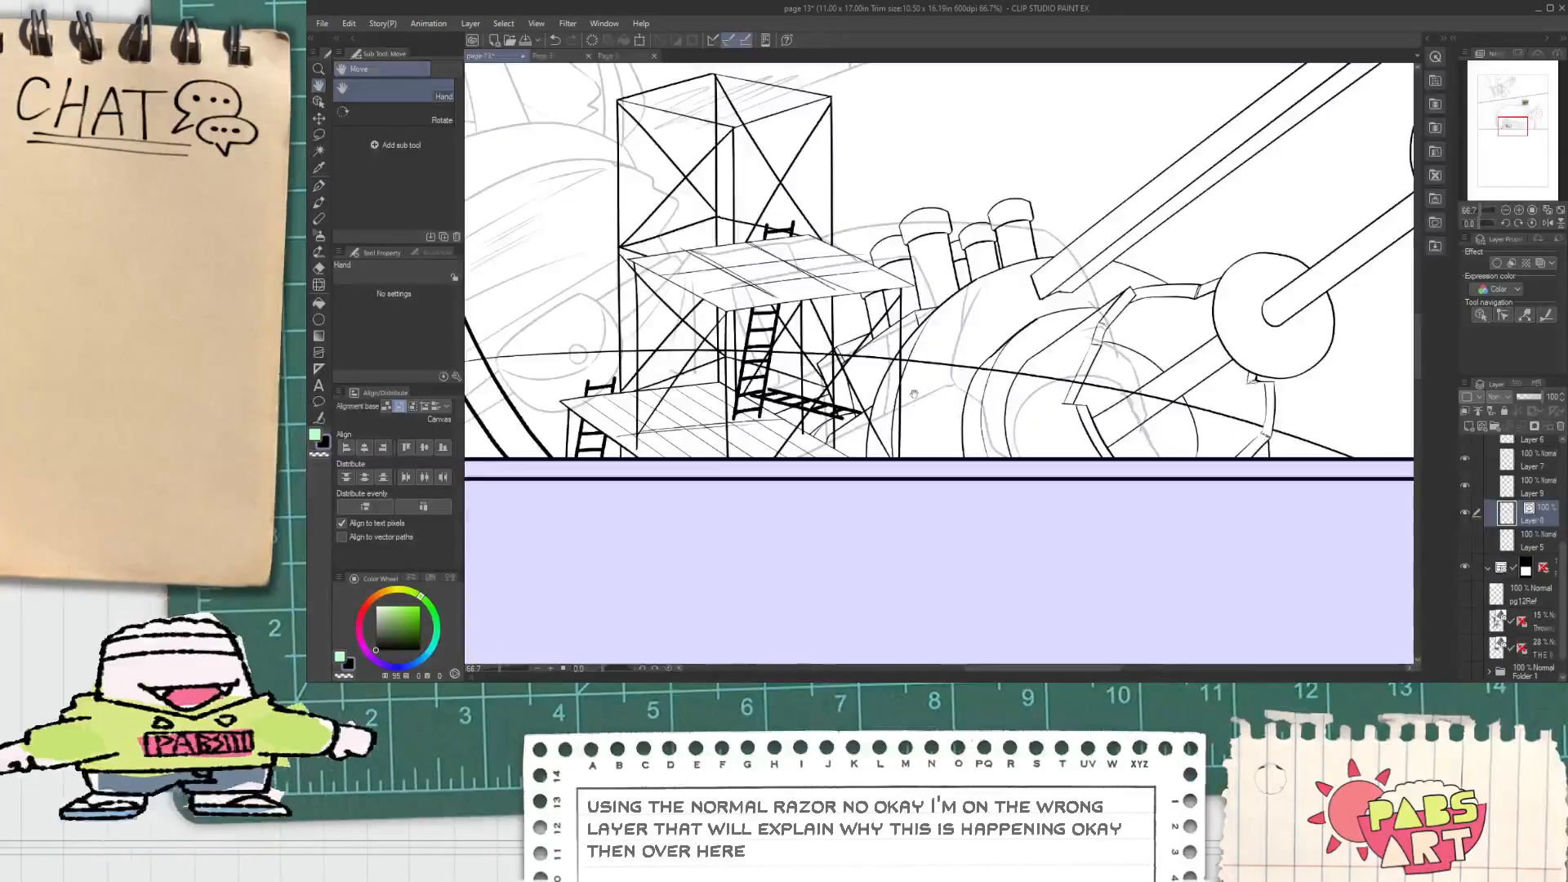
scroll(828, 357, up, 2)
scroll(828, 357, up, 1)
scroll(817, 351, down, 3)
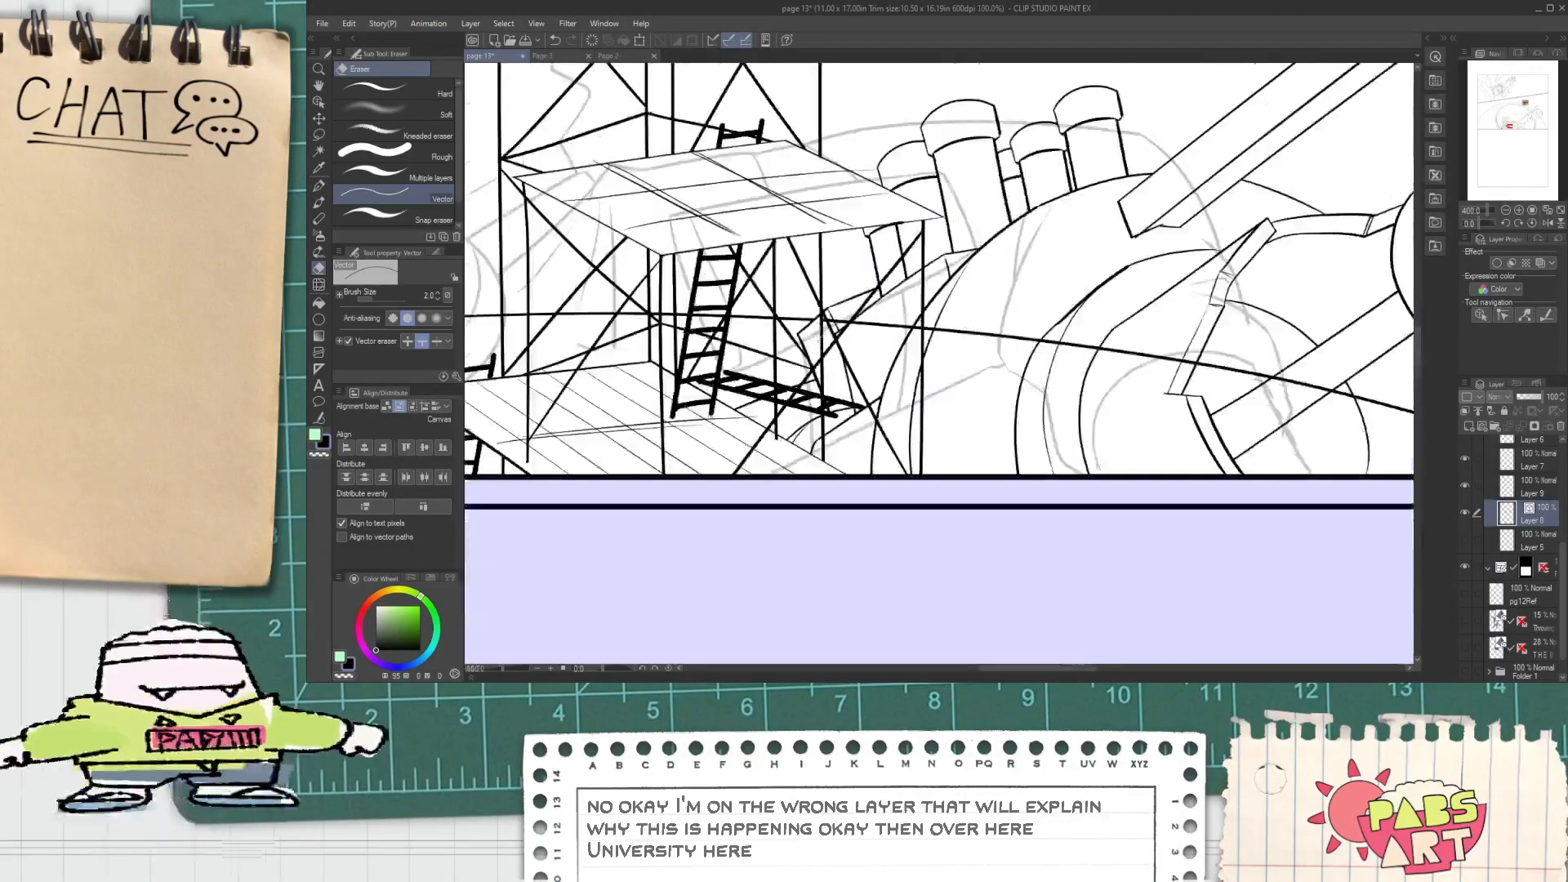
key(space)
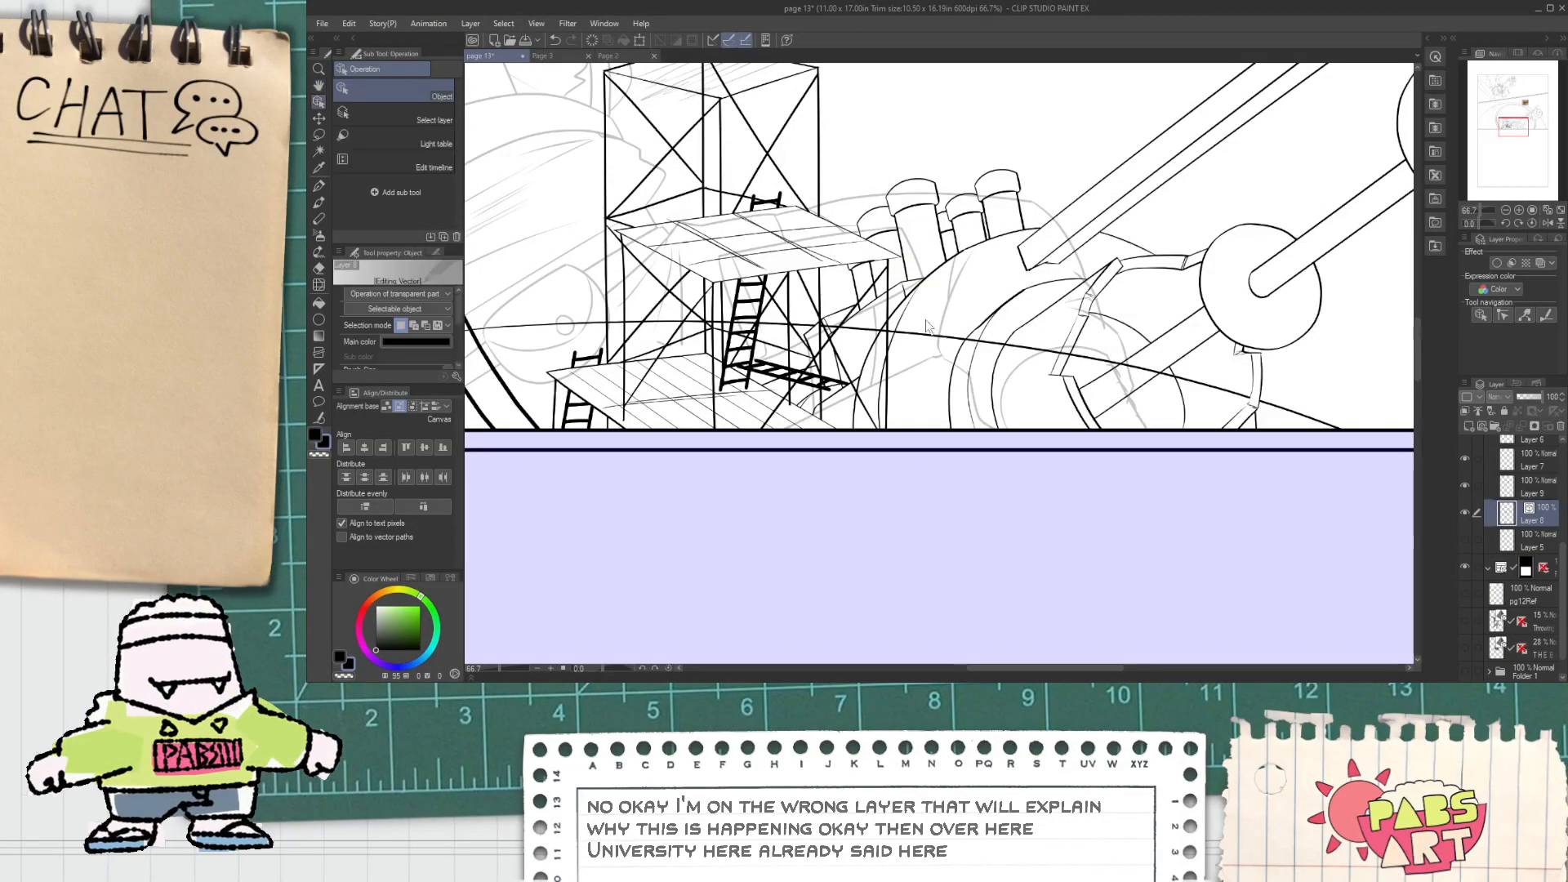
key(o)
click(924, 343)
key(Delete)
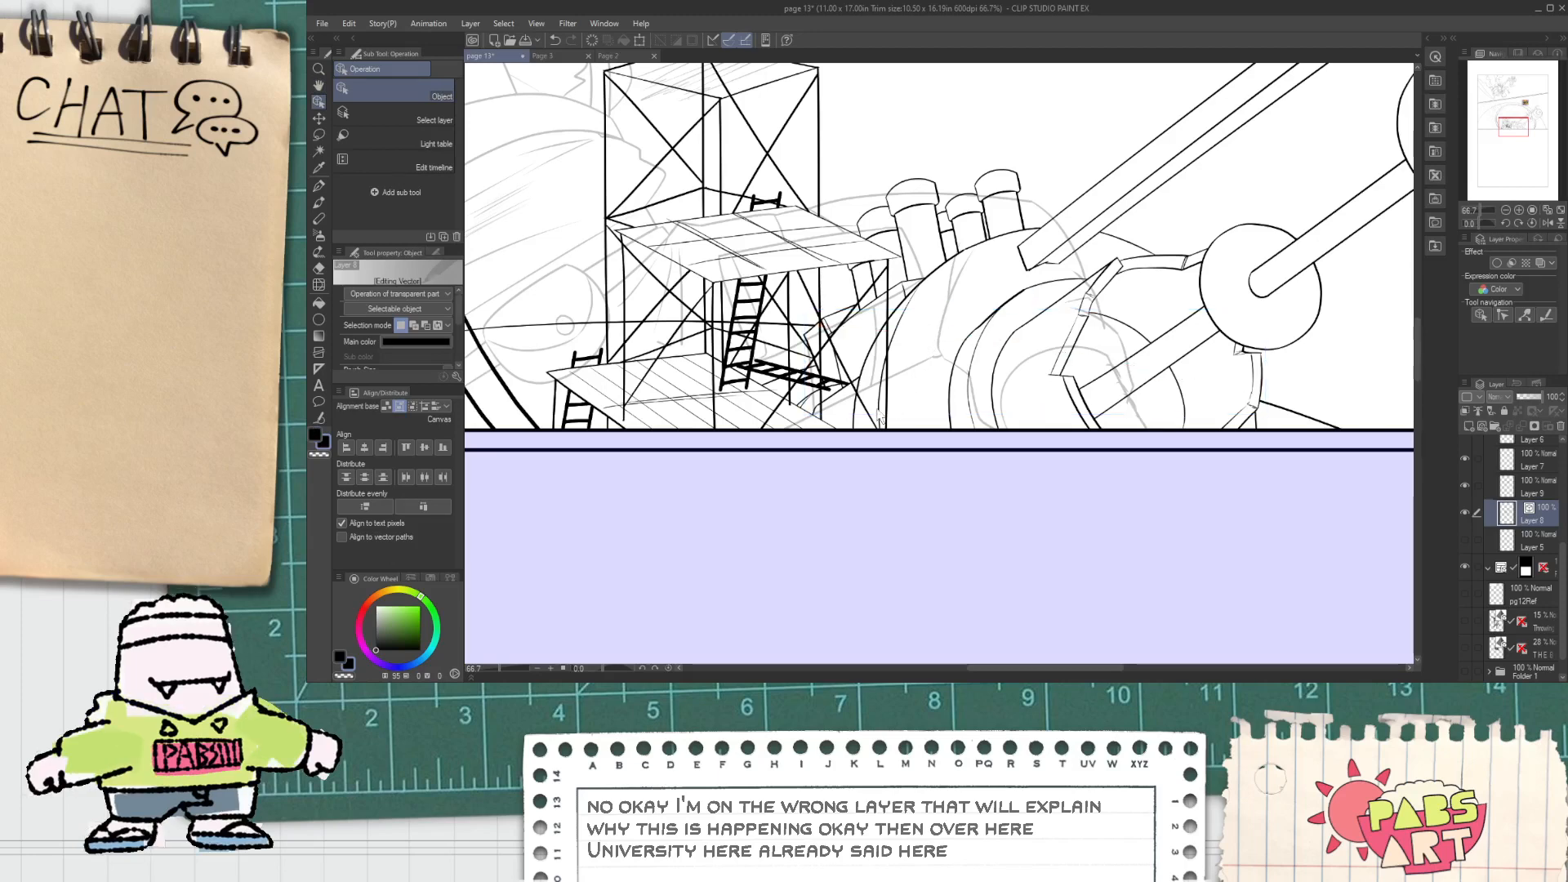
key(space)
drag(645, 380, 861, 405)
key(e)
scroll(657, 371, down, 2)
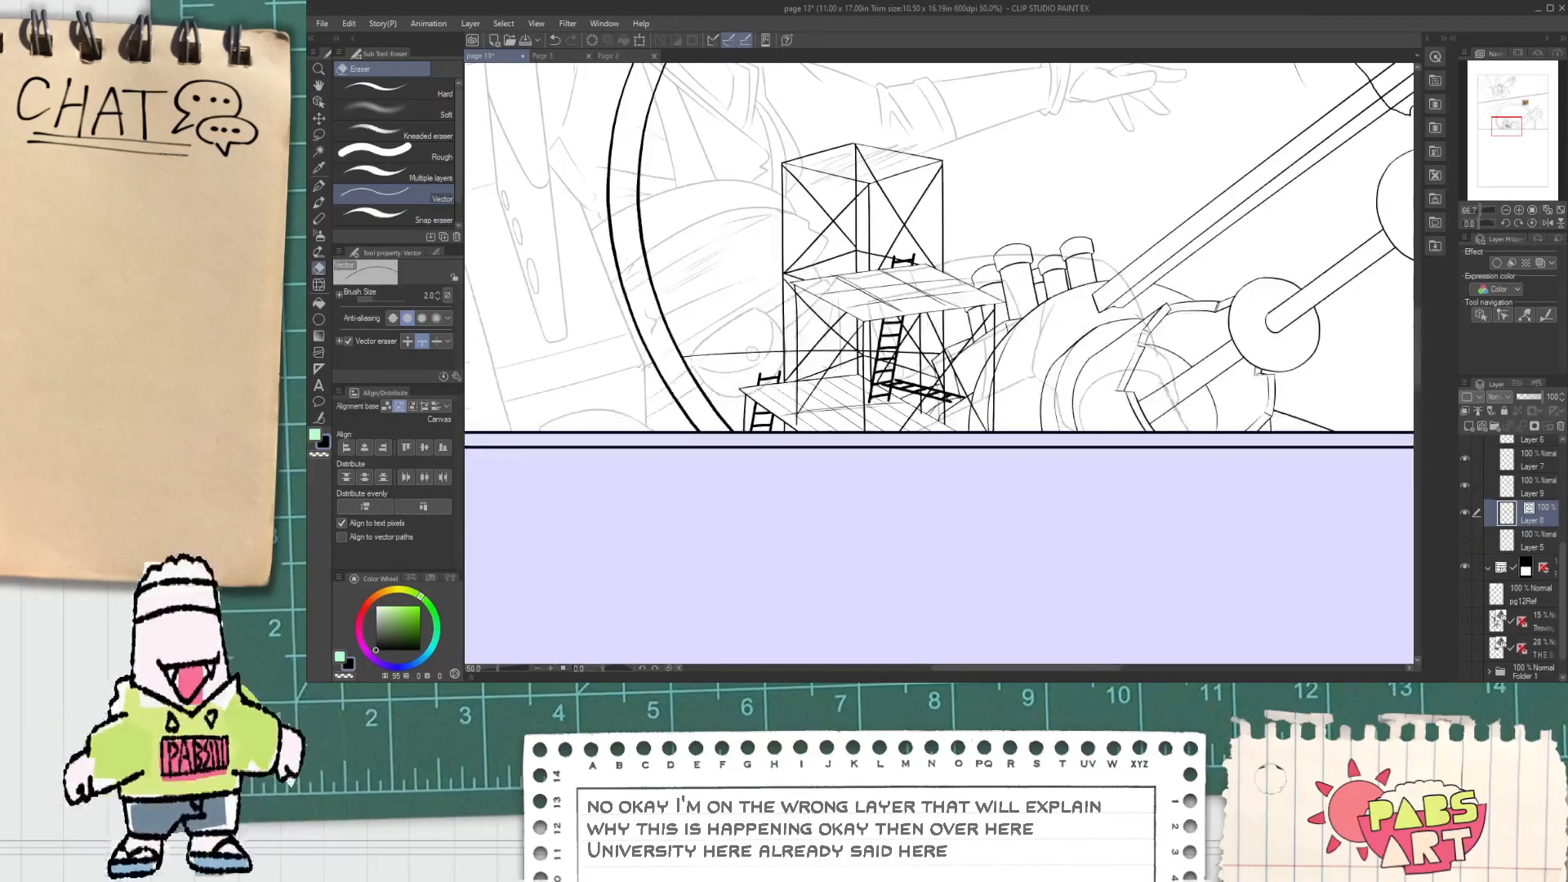
Step: Ink the hole's jagged edge from the curved line's open end past the outstretched hand sketch down to the pipes
scroll(657, 373, down, 1)
key(space)
drag(956, 215, 942, 312)
scroll(941, 312, up, 1)
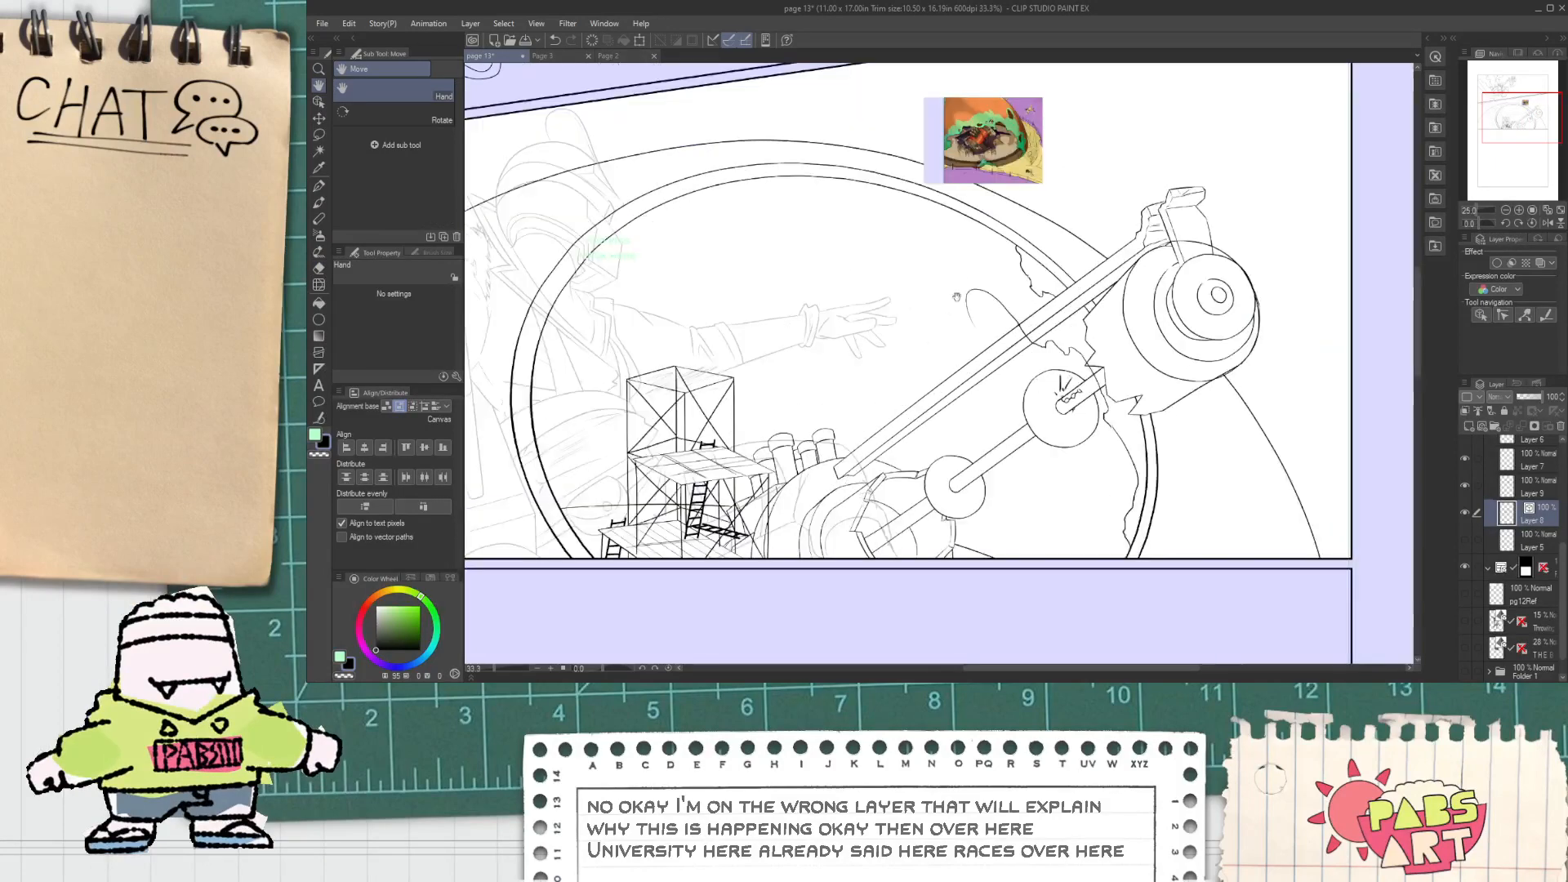
scroll(960, 202, up, 1)
key(p)
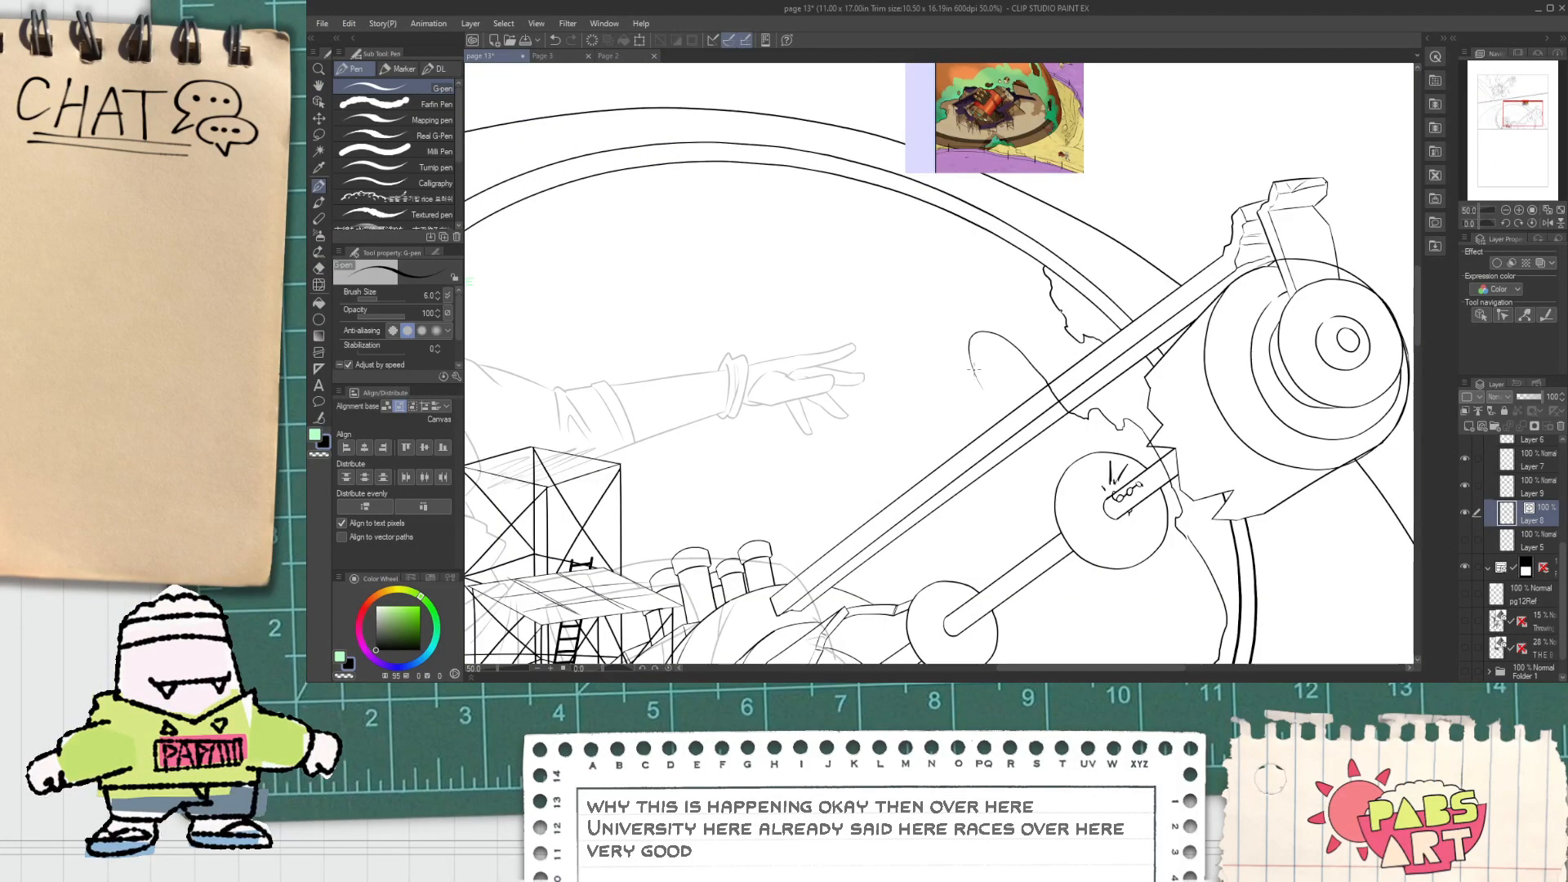
mouse_move(974, 369)
mouse_down()
mouse_move(980, 381)
mouse_move(924, 358)
mouse_move(888, 380)
mouse_move(828, 381)
mouse_move(776, 426)
mouse_move(753, 530)
mouse_move(774, 468)
mouse_up()
scroll(749, 543, down, 2)
scroll(770, 489, up, 2)
key(e)
scroll(771, 417, down, 1)
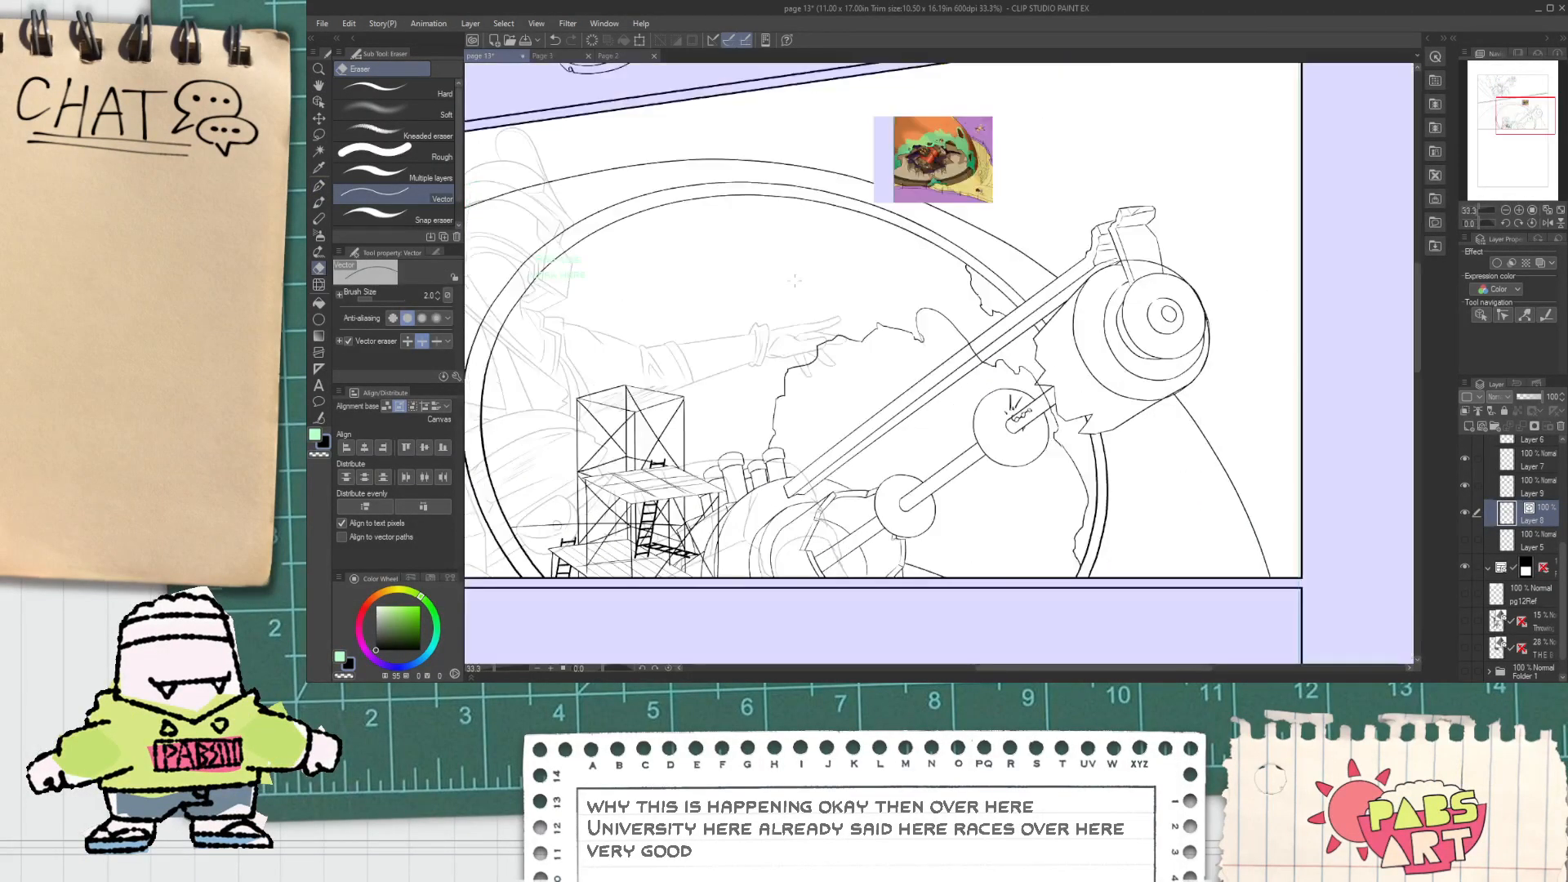
Step: Ink a small closed opening beside the jagged edge, over the sketched fingers, with the G-pen
drag(831, 267, 833, 284)
scroll(834, 335, up, 1)
key(p)
scroll(797, 381, up, 3)
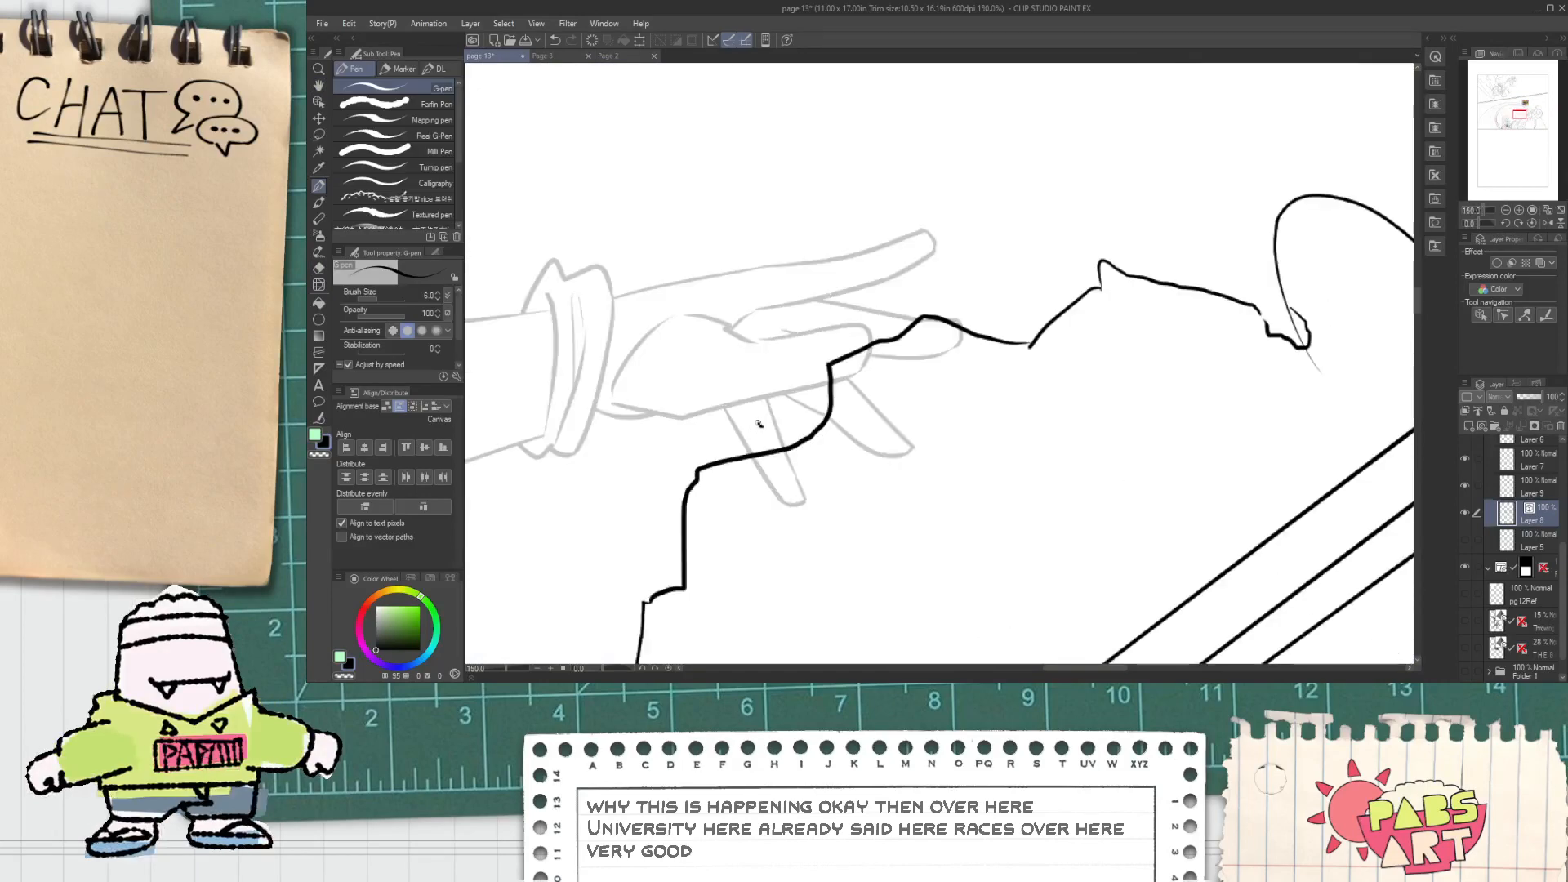
drag(790, 386, 765, 428)
scroll(778, 405, down, 2)
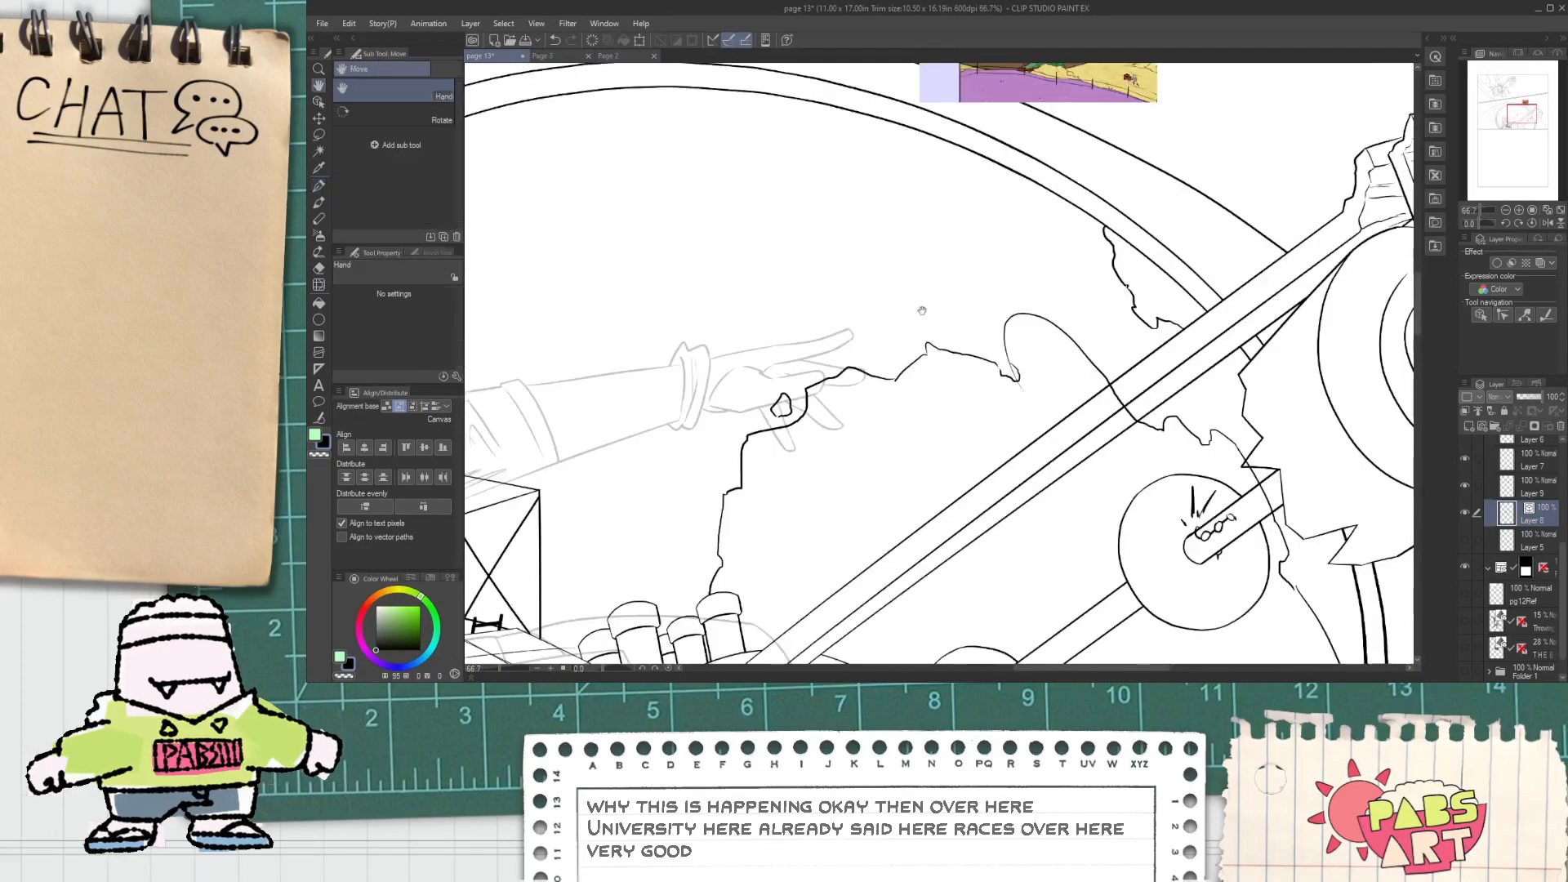
Step: Redraw the short line joining the curved line to the jagged notch and erase the old stroke's loose tip
drag(921, 307, 889, 373)
scroll(888, 373, down, 2)
scroll(888, 372, up, 2)
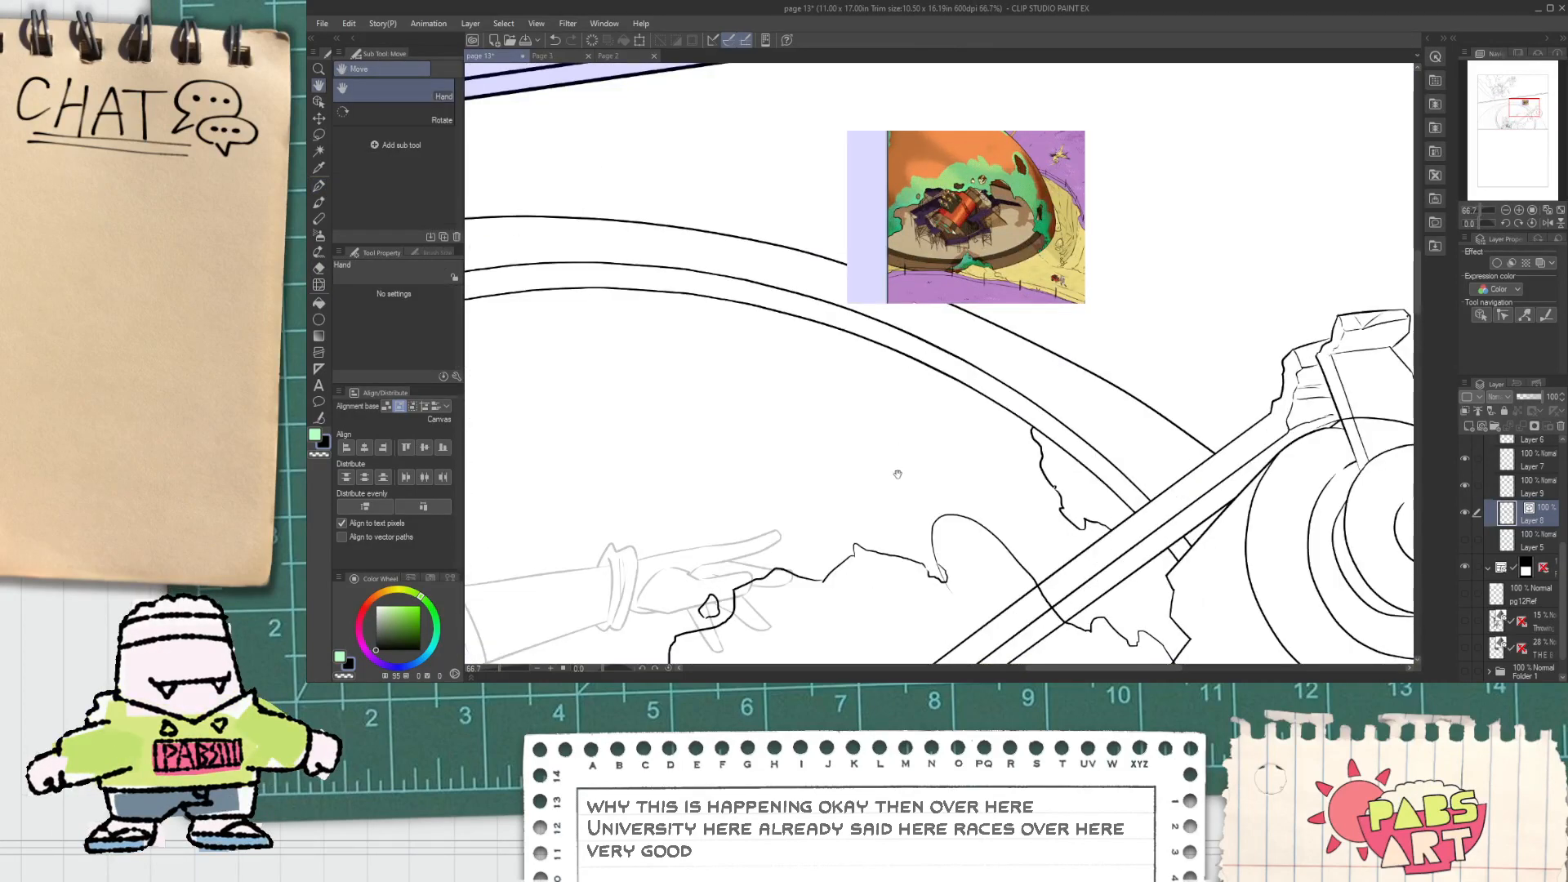
drag(897, 474, 869, 388)
scroll(893, 489, up, 1)
key(e)
mouse_move(944, 506)
mouse_down()
mouse_move(931, 511)
mouse_move(1066, 502)
mouse_up()
key(p)
scroll(917, 455, up, 2)
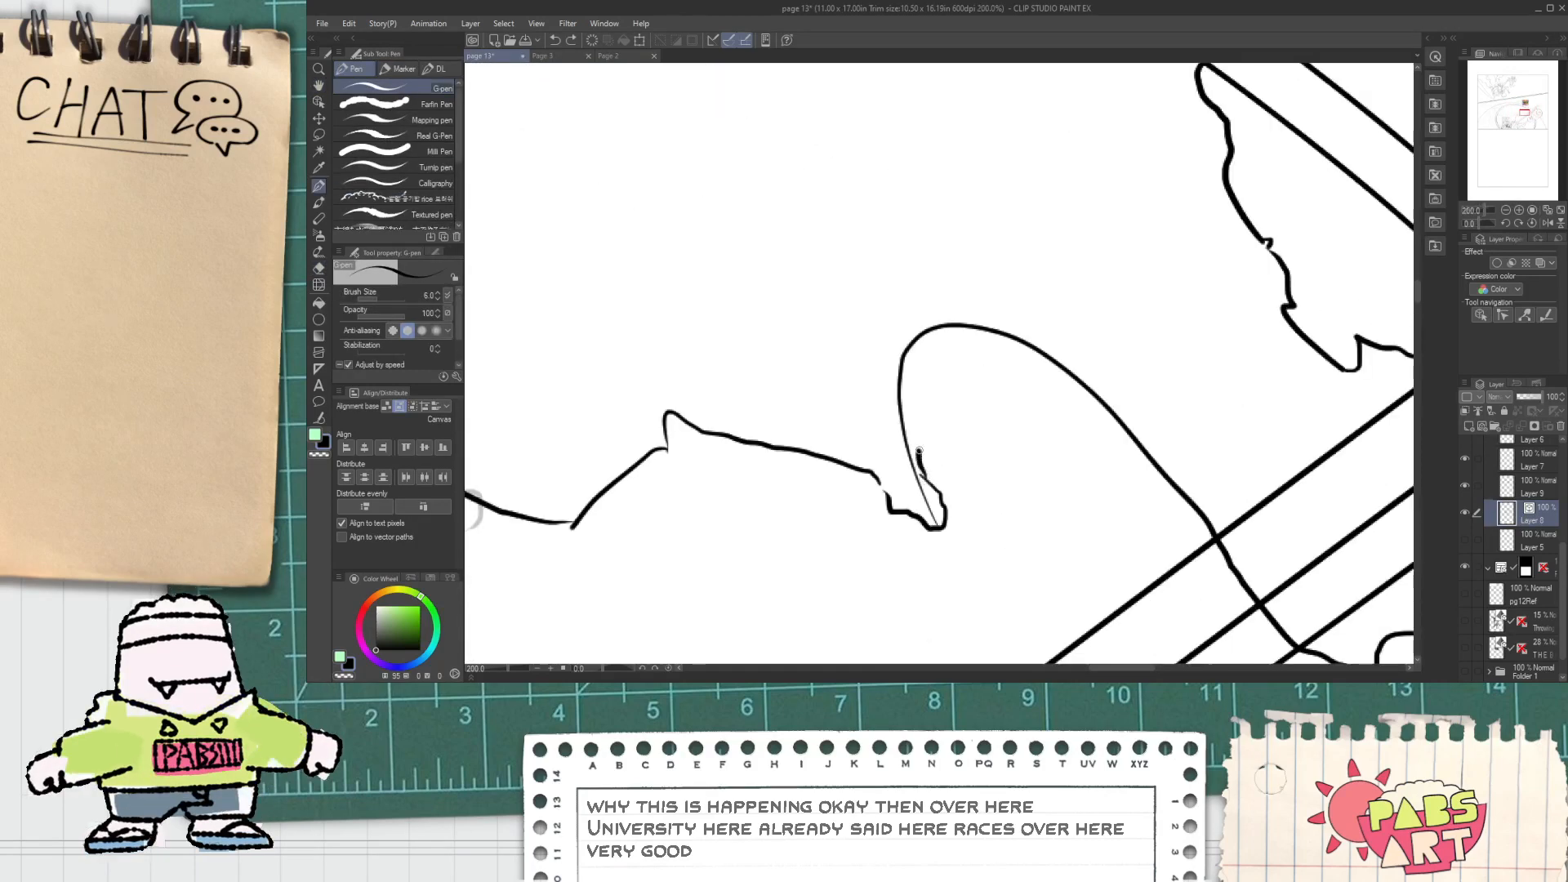
key(e)
click(924, 490)
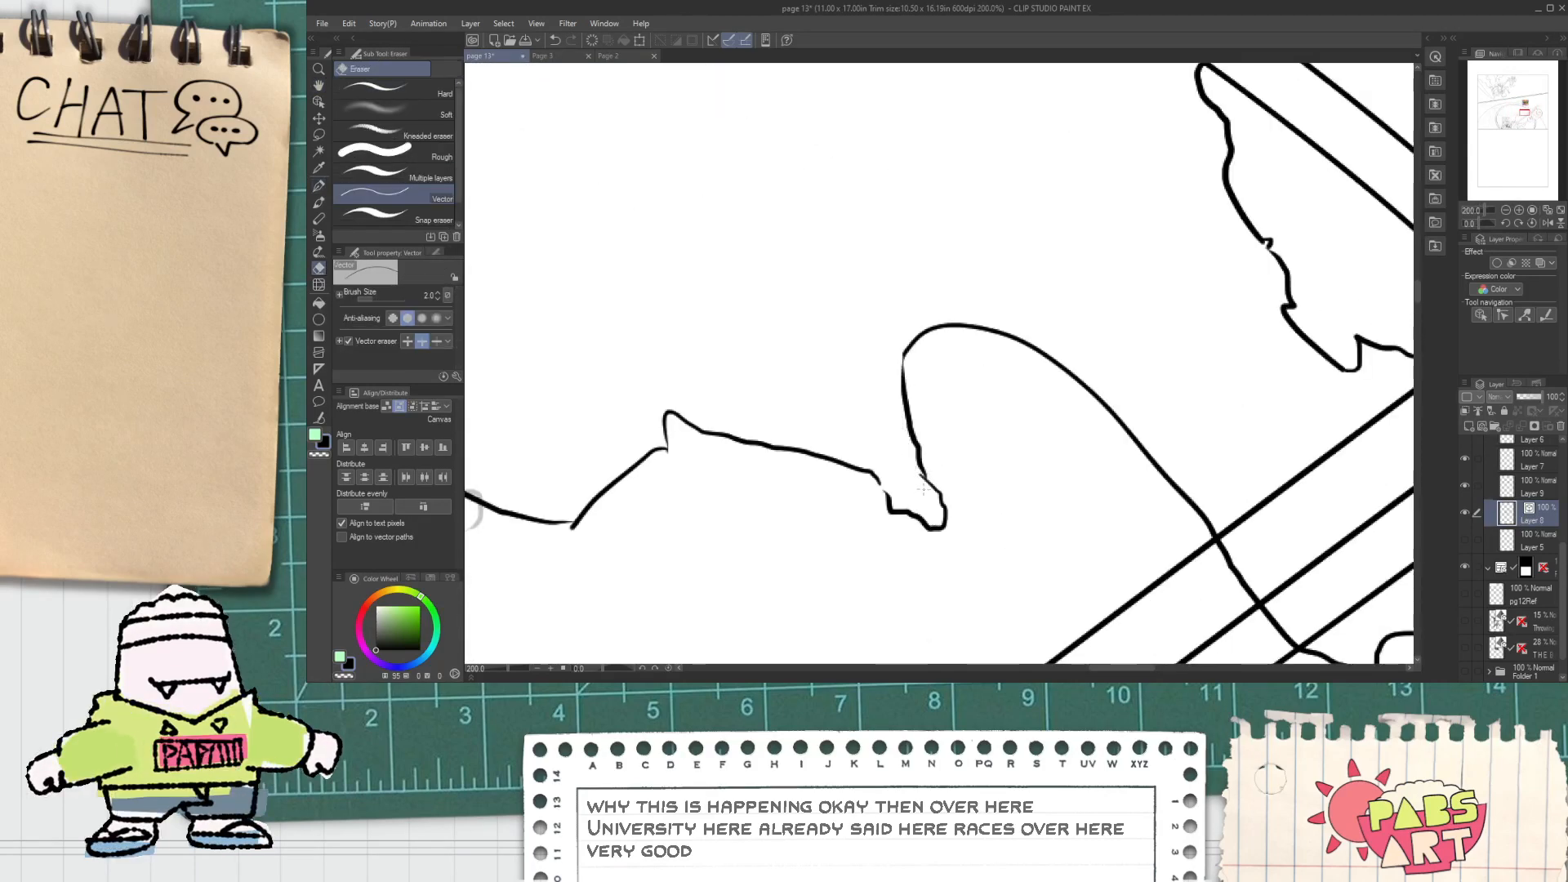
Step: Ink a short and a tall petal-shaped opening just above the jagged notch, following the dome reference
scroll(923, 489, down, 3)
key(space)
drag(922, 160, 925, 249)
scroll(925, 248, up, 1)
scroll(947, 186, down, 1)
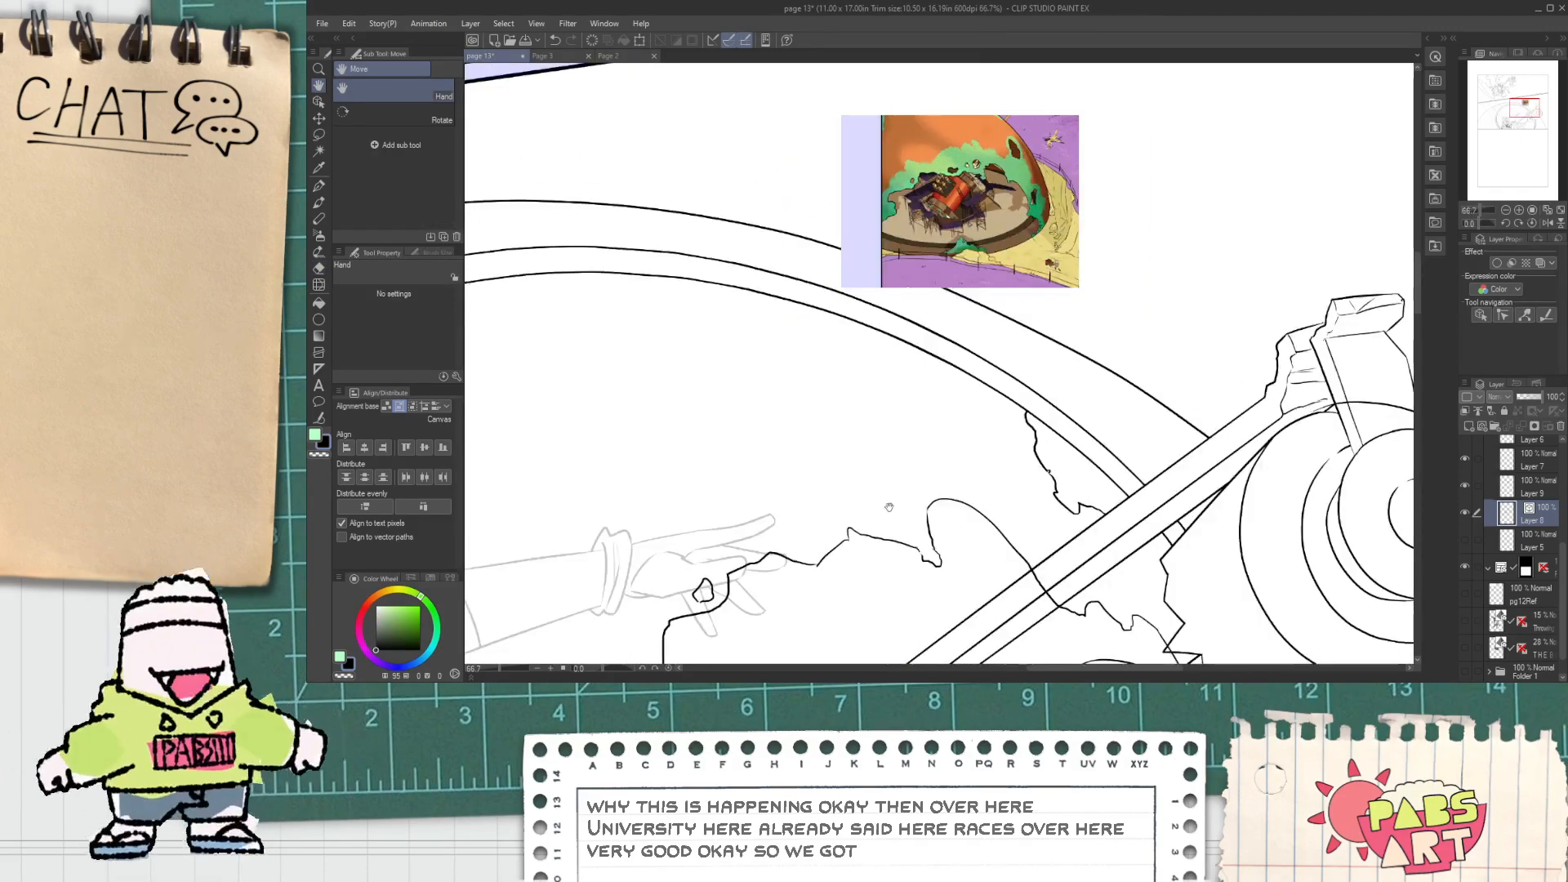
scroll(889, 507, up, 4)
mouse_move(825, 392)
mouse_down()
mouse_move(915, 460)
mouse_move(865, 339)
mouse_move(882, 292)
mouse_move(913, 314)
mouse_move(936, 370)
mouse_up()
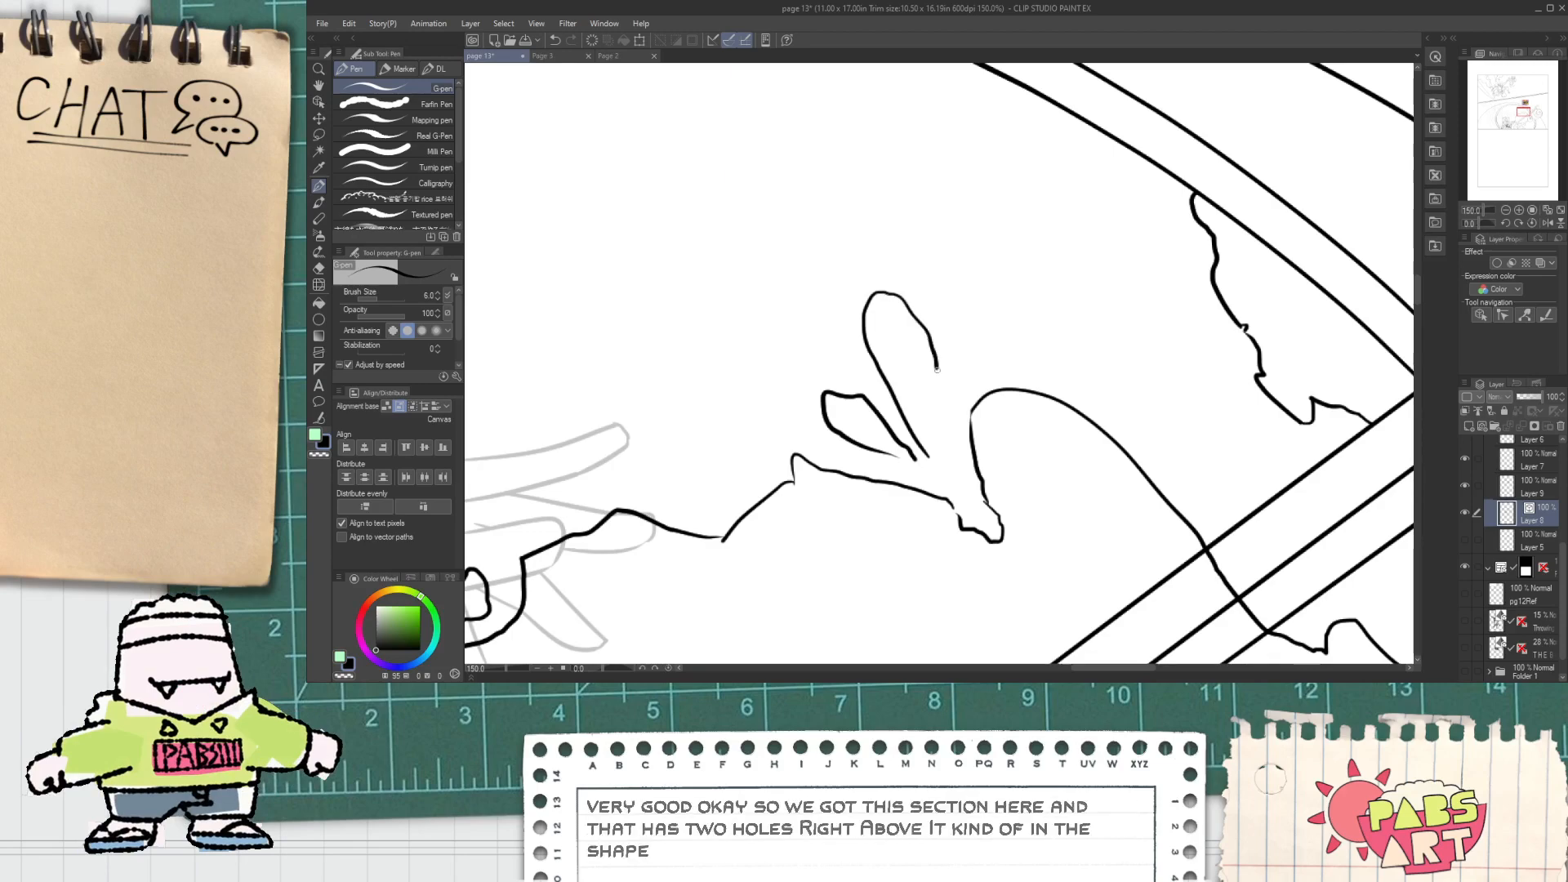
Step: Close the tall opening with a blunt, uneven lower edge and remove its pointed tip with the vector eraser
scroll(933, 464, down, 5)
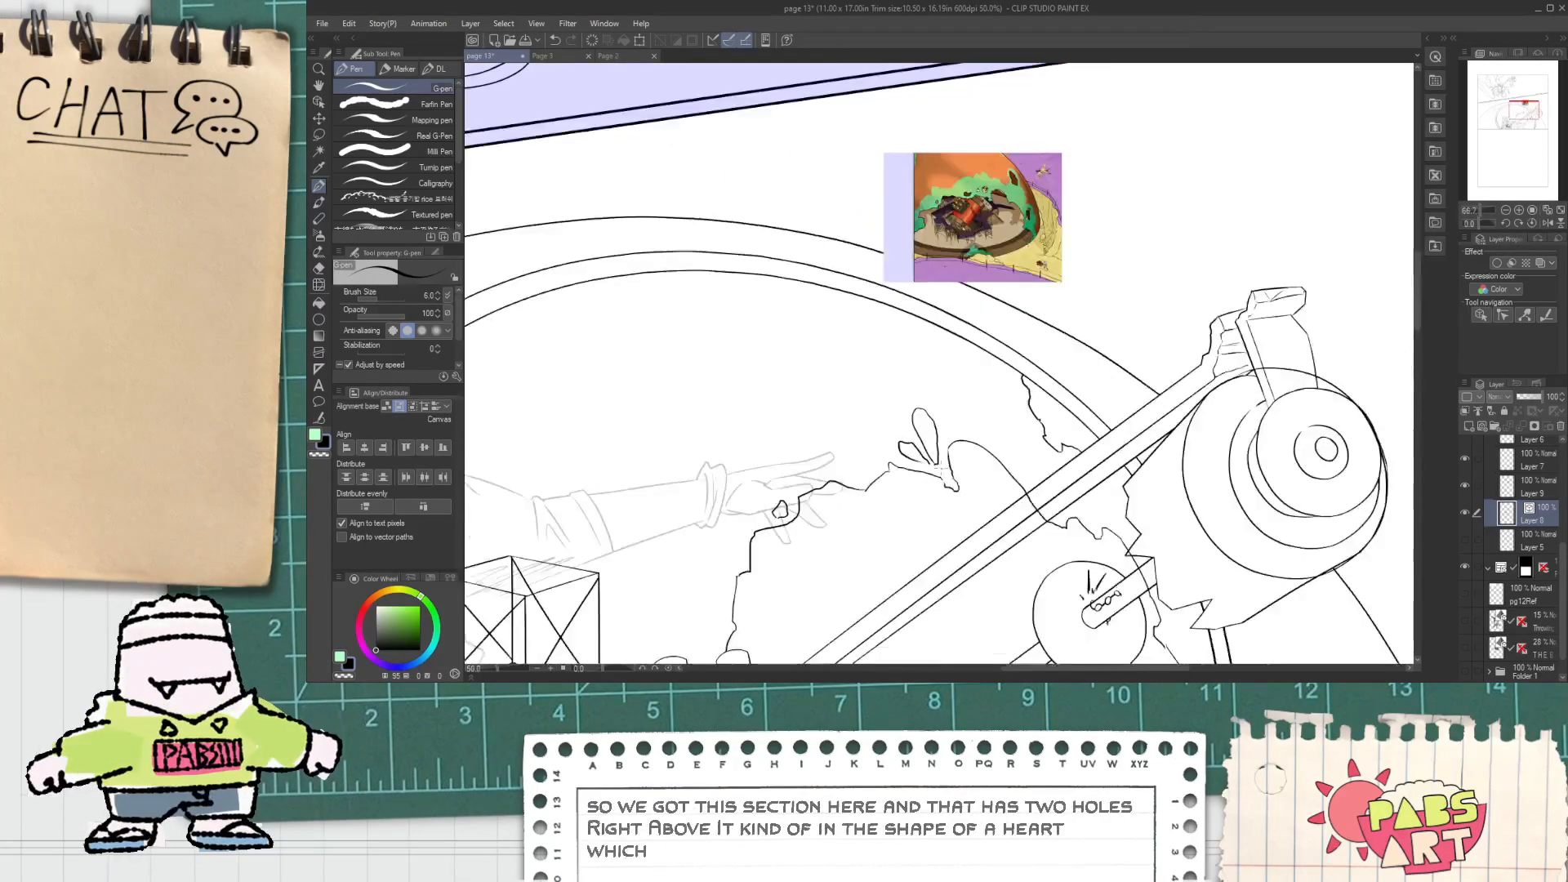
key(space)
drag(951, 553, 934, 538)
scroll(933, 328, up, 5)
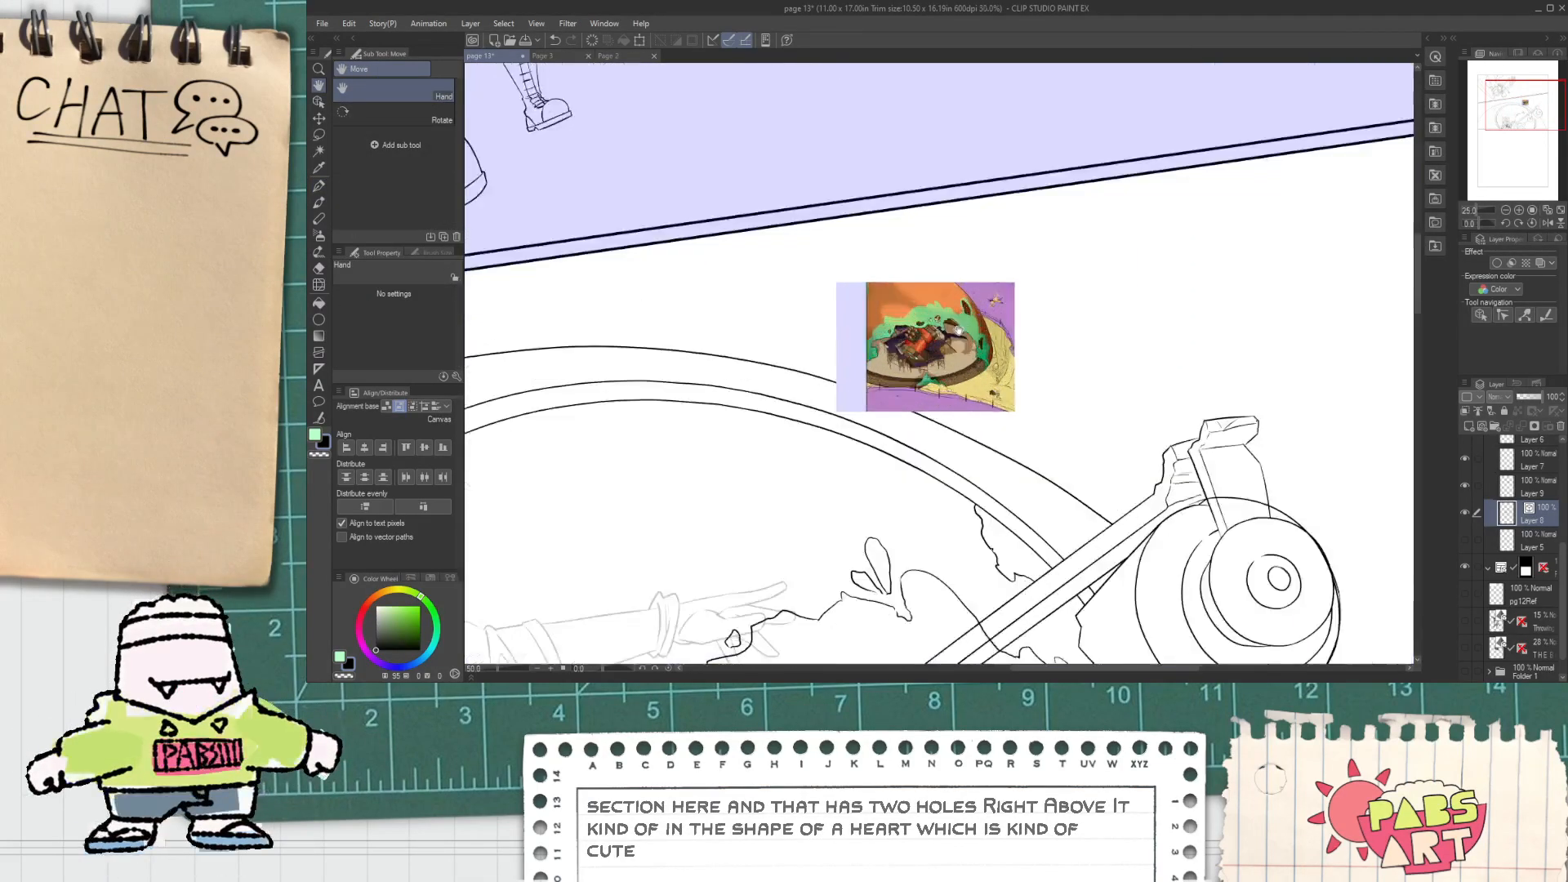
scroll(896, 384, down, 2)
scroll(835, 438, up, 4)
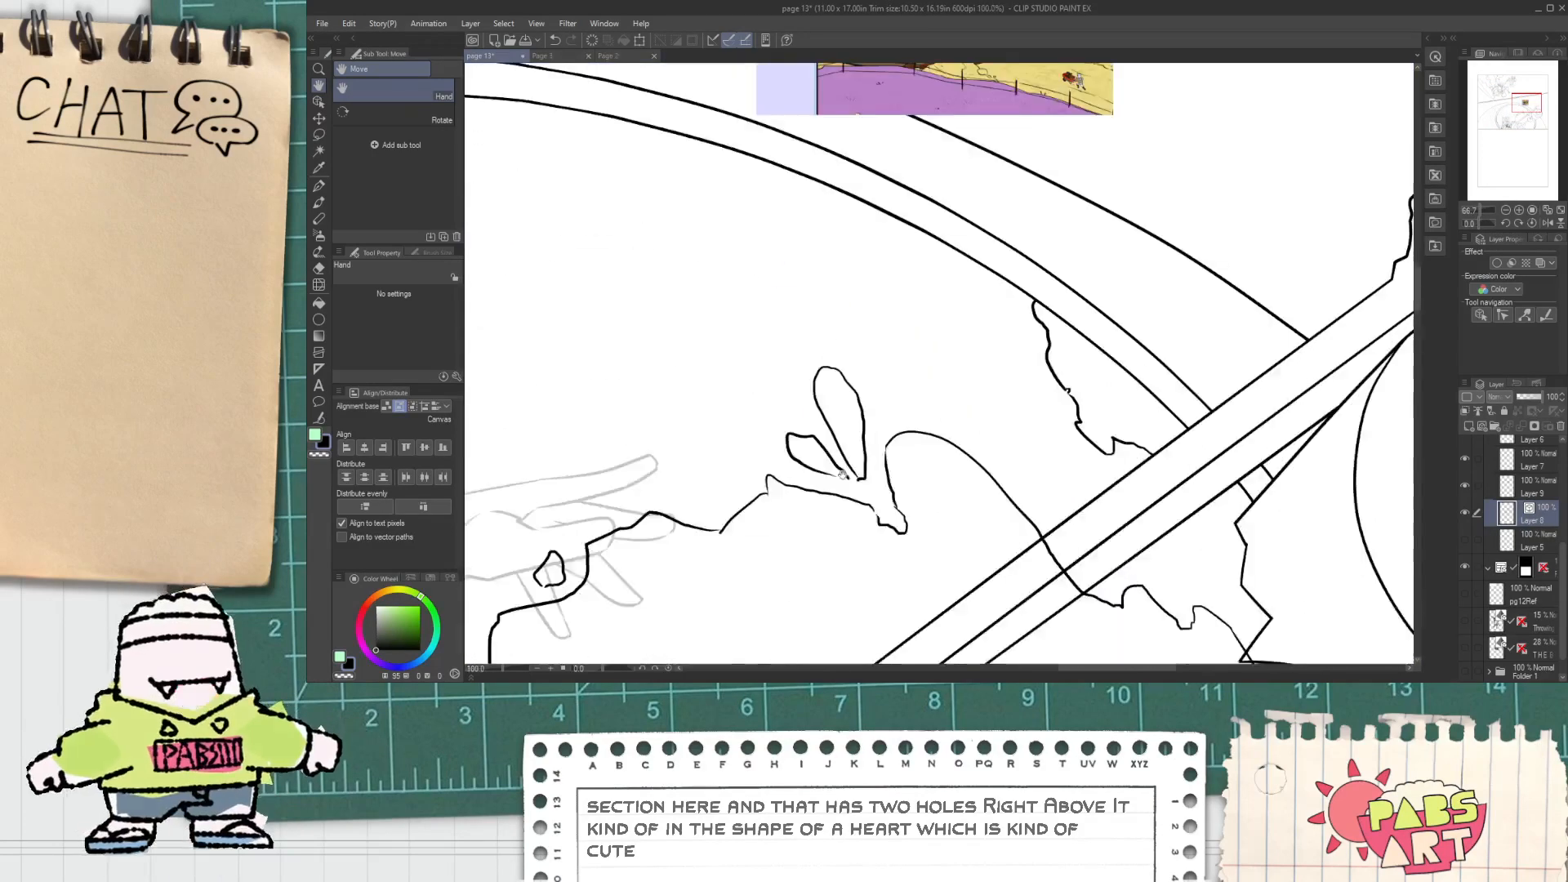
key(e)
click(869, 505)
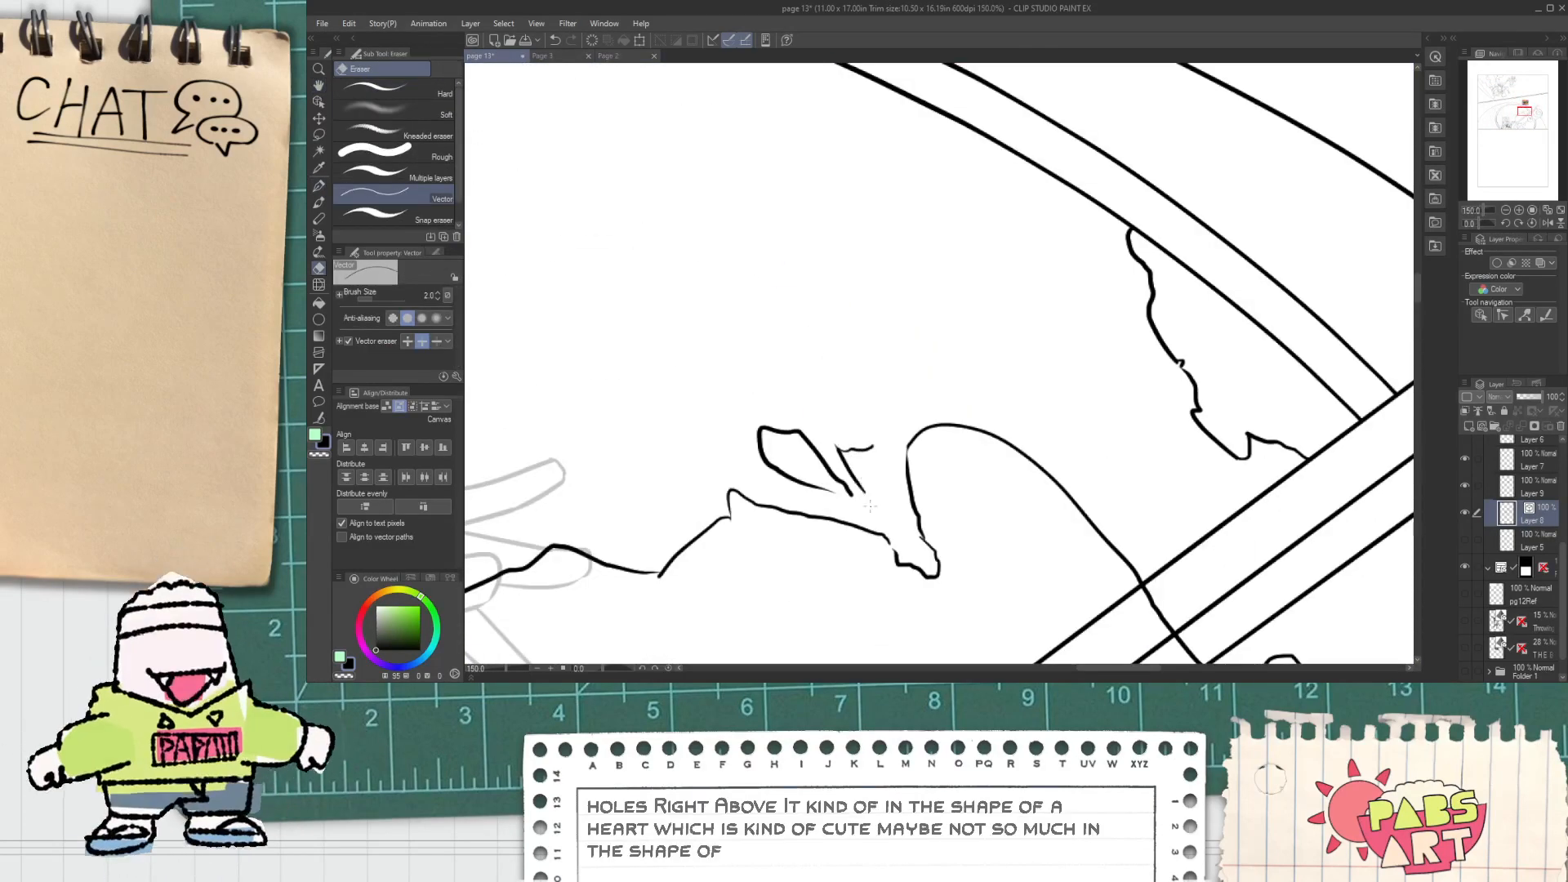
key(ctrl+z)
scroll(841, 445, up, 3)
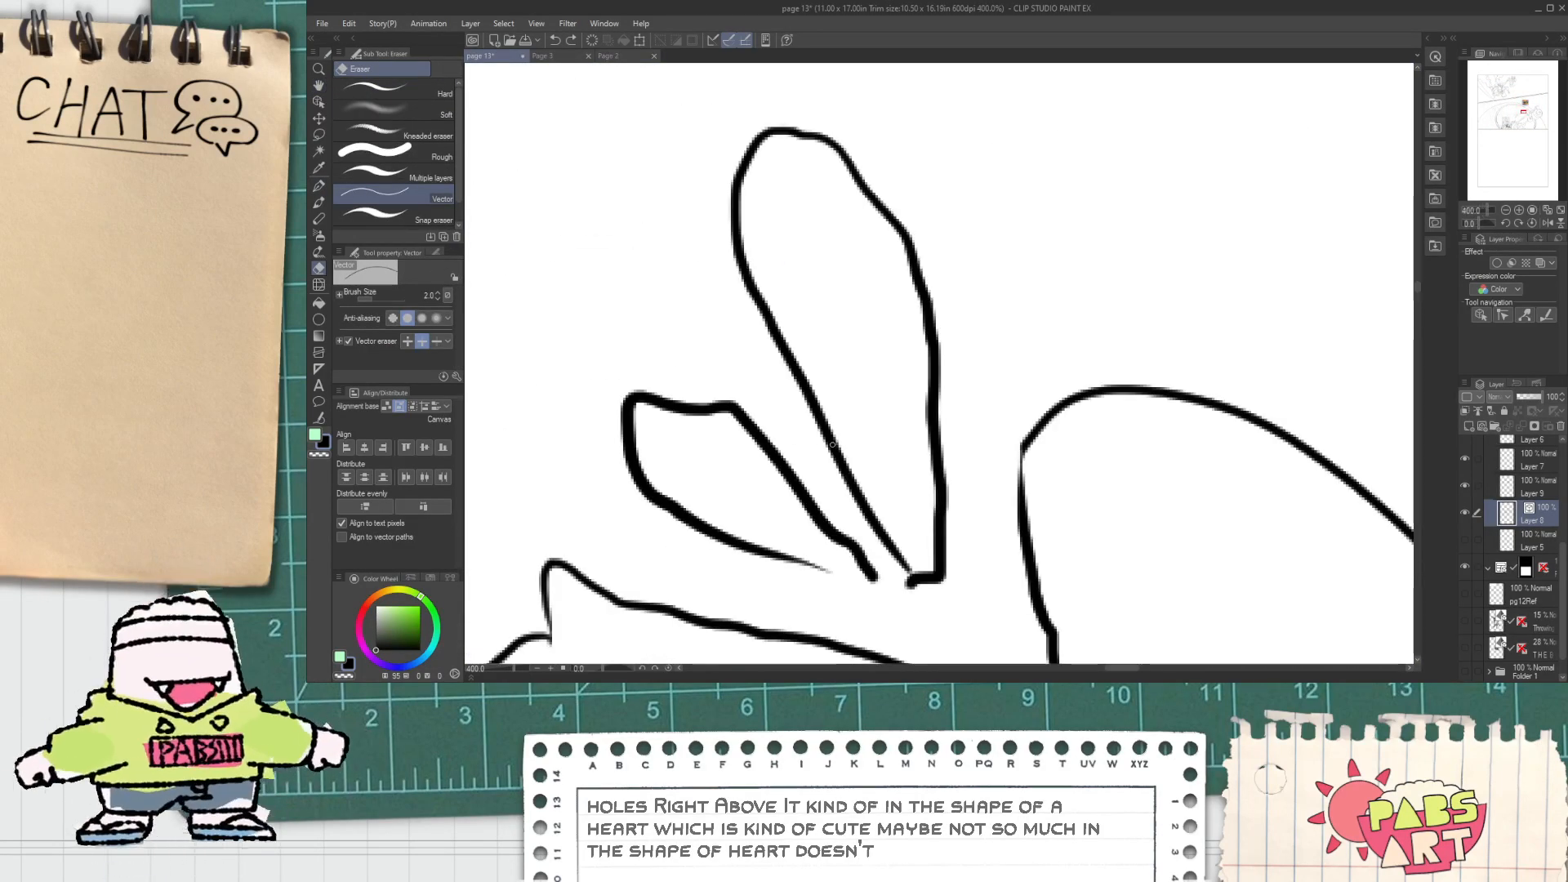
key(p)
key(e)
click(912, 585)
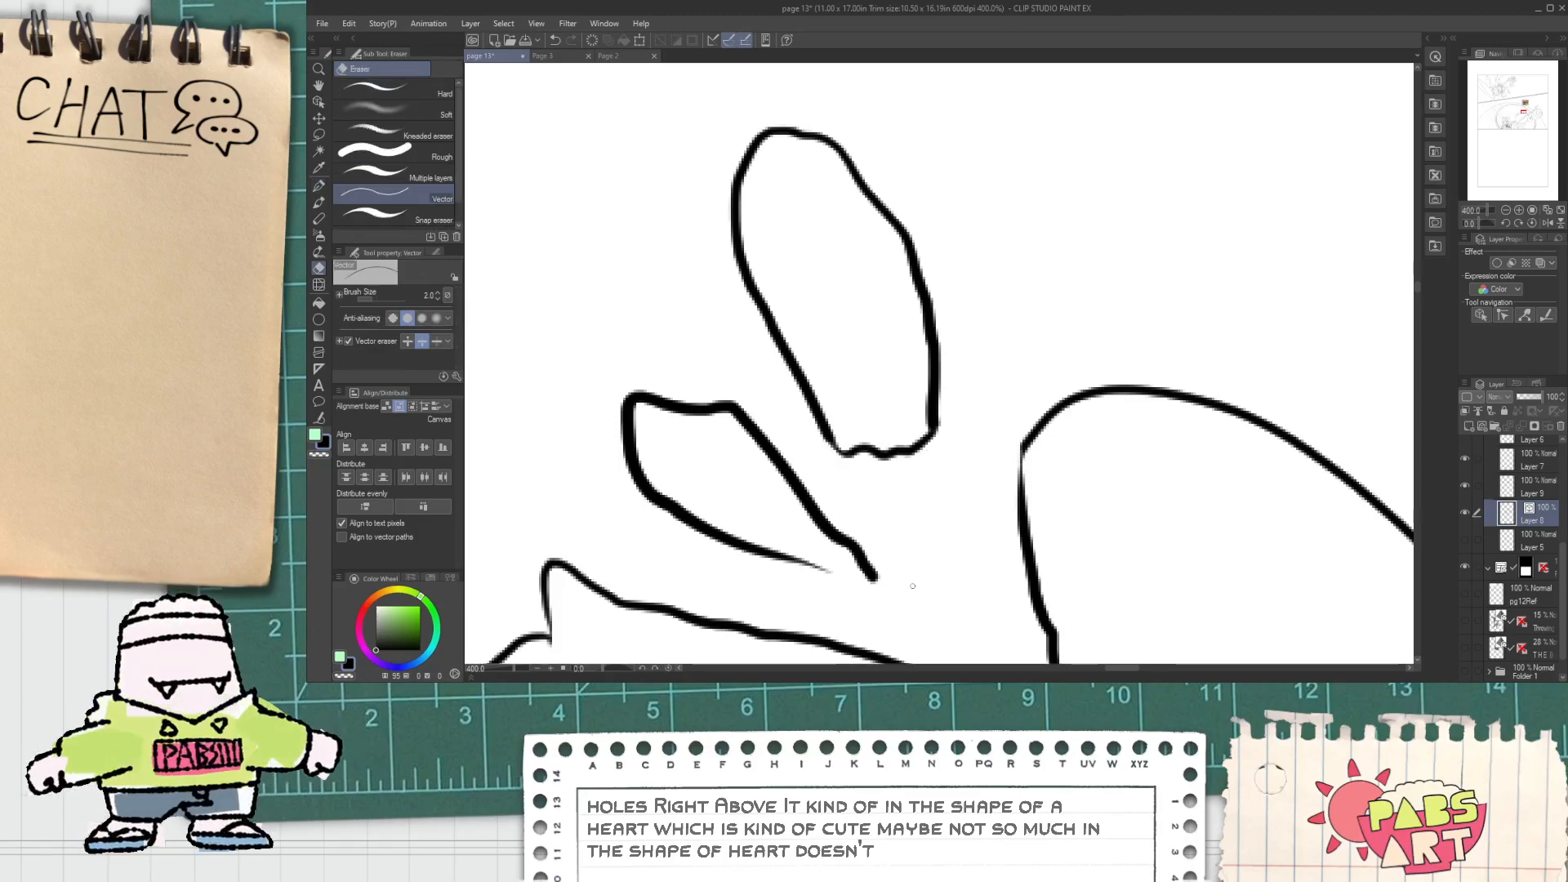
scroll(911, 565, down, 5)
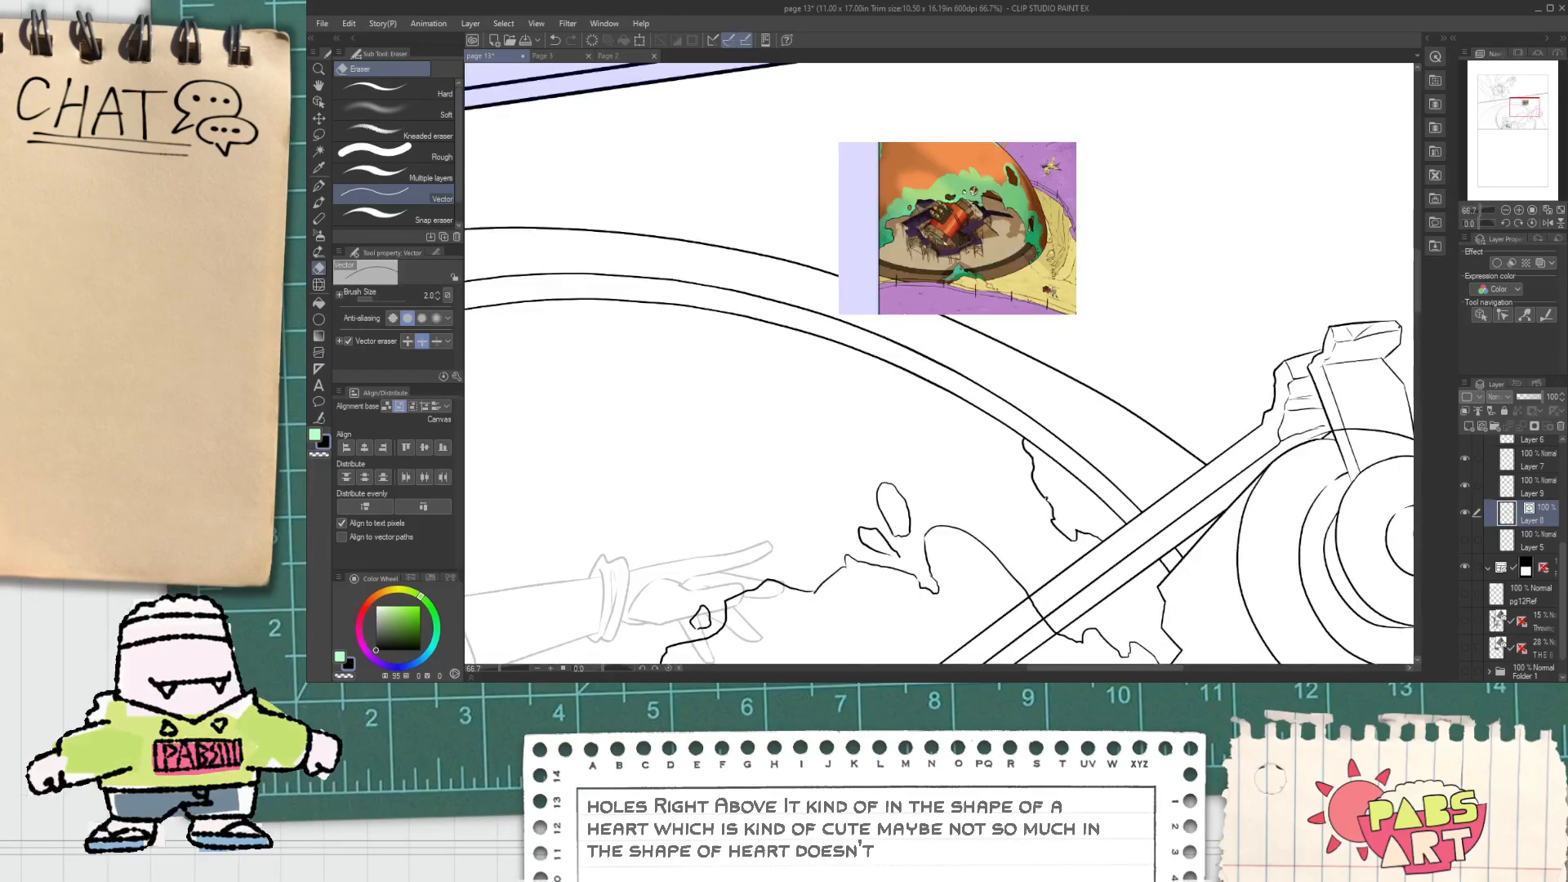
Step: Ink an angular closed opening above the broken edge near the sketched fingertips with the G-pen
scroll(934, 277, down, 1)
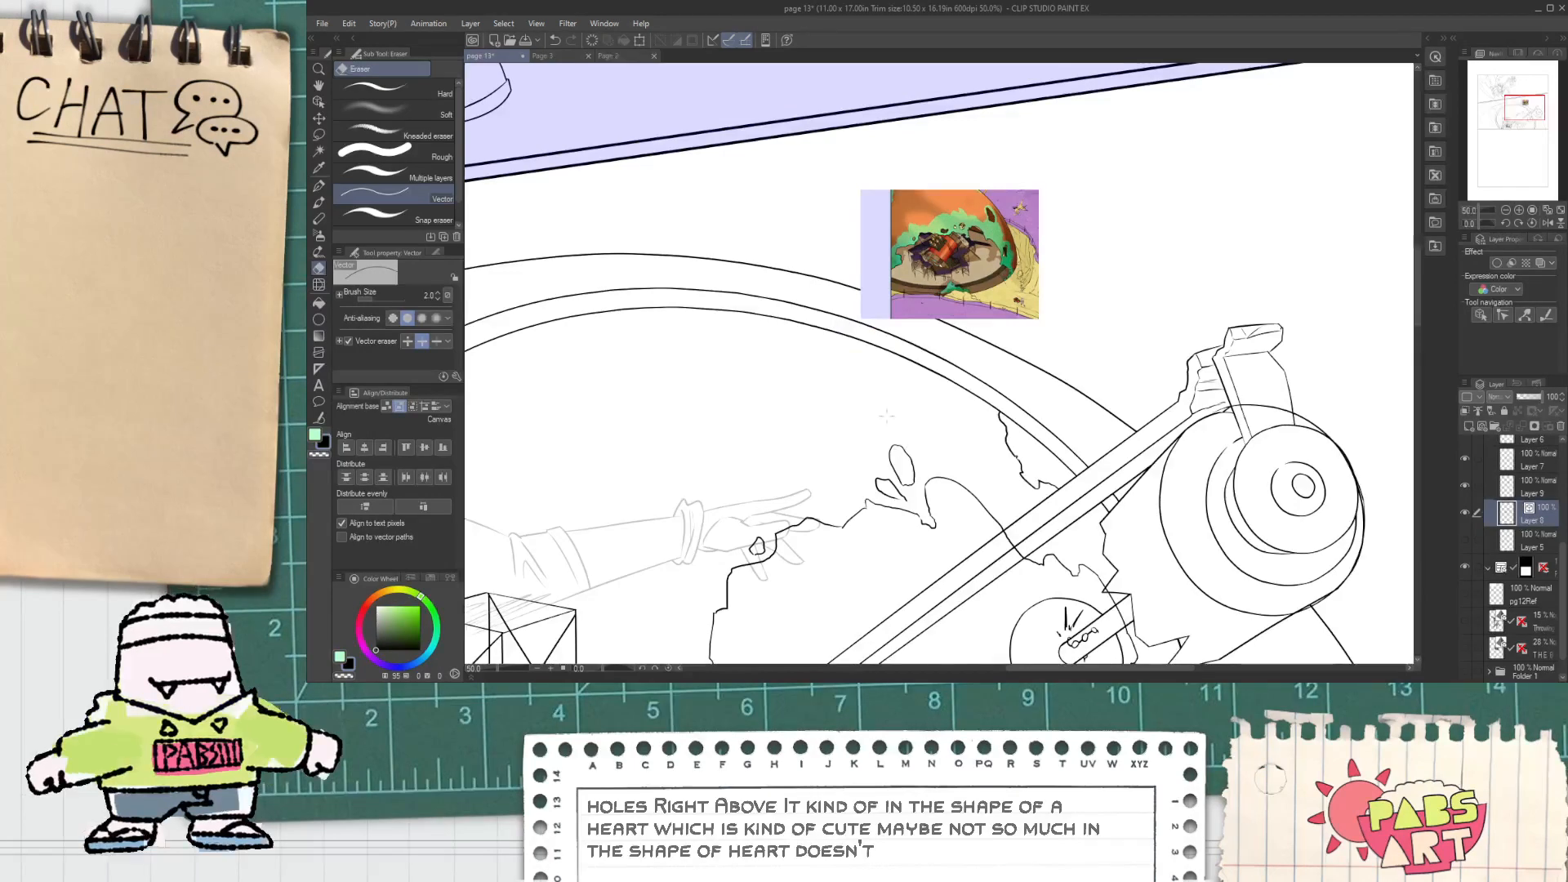
scroll(878, 451, up, 2)
key(p)
scroll(877, 451, up, 2)
scroll(878, 451, up, 1)
mouse_move(886, 472)
mouse_down()
mouse_move(846, 460)
mouse_move(838, 418)
mouse_move(923, 392)
mouse_move(931, 419)
mouse_move(888, 472)
mouse_up()
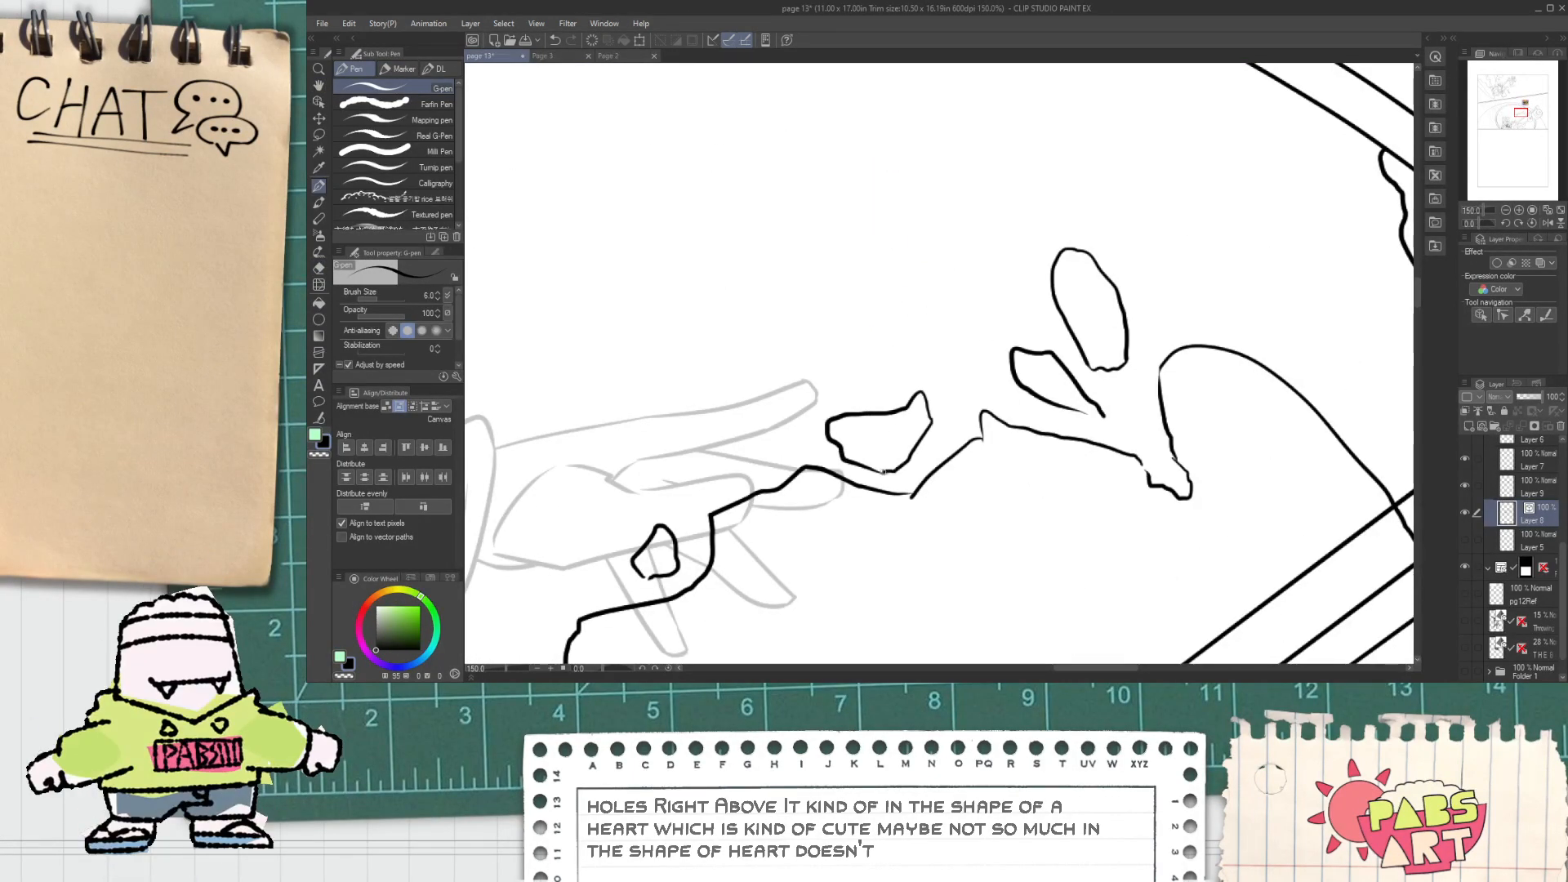
Step: Compare the inked hole edge and its small openings with the colour reference of the dome
scroll(890, 469, down, 4)
key(space)
drag(936, 394, 906, 416)
scroll(906, 417, up, 1)
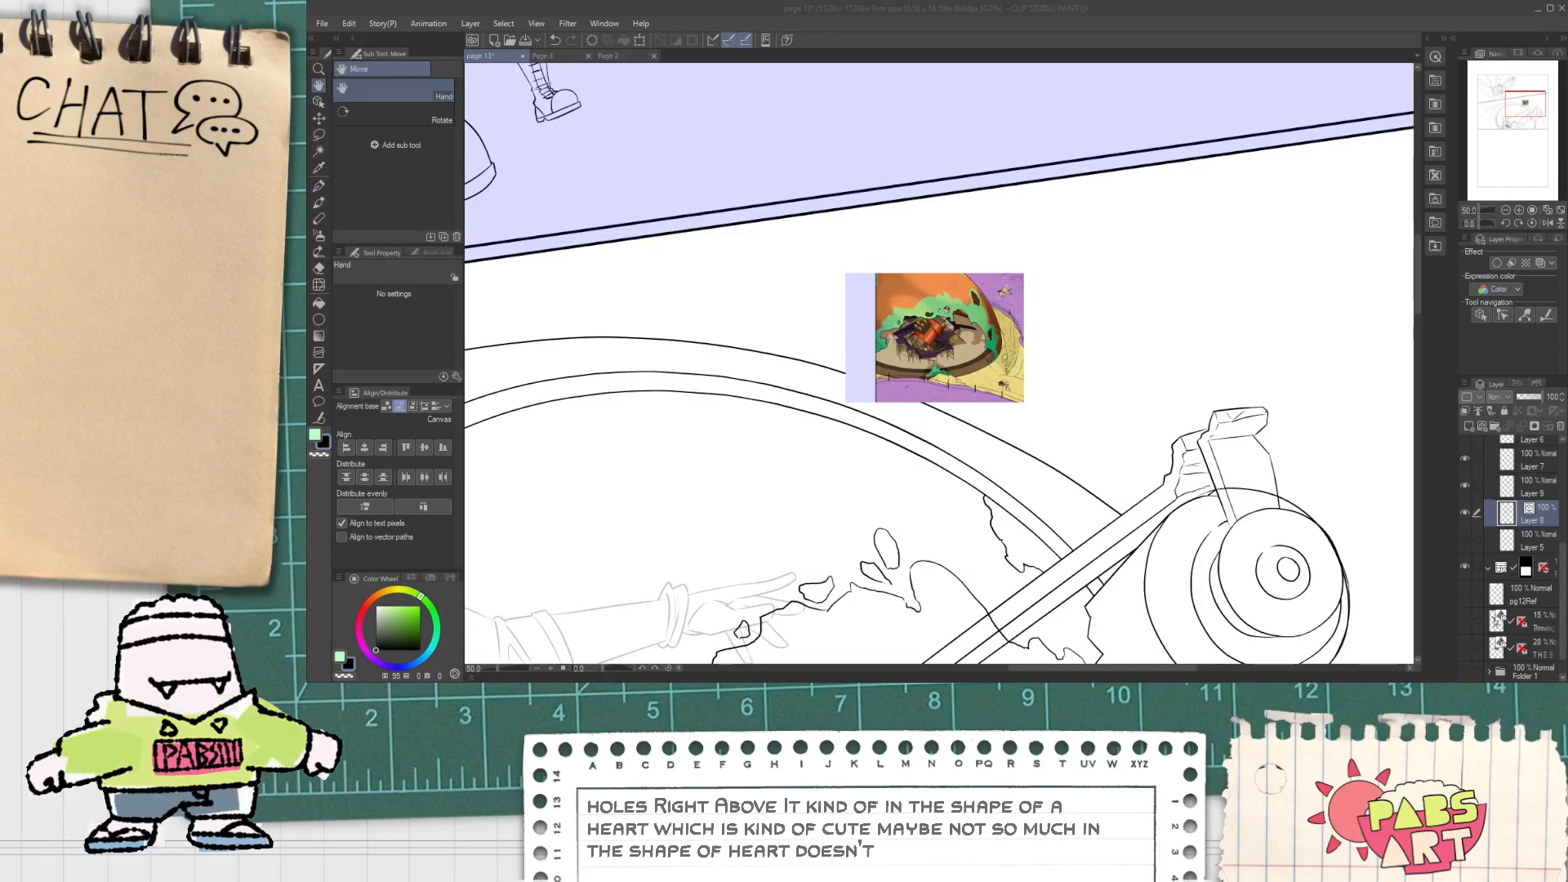
scroll(916, 339, up, 2)
scroll(886, 345, down, 2)
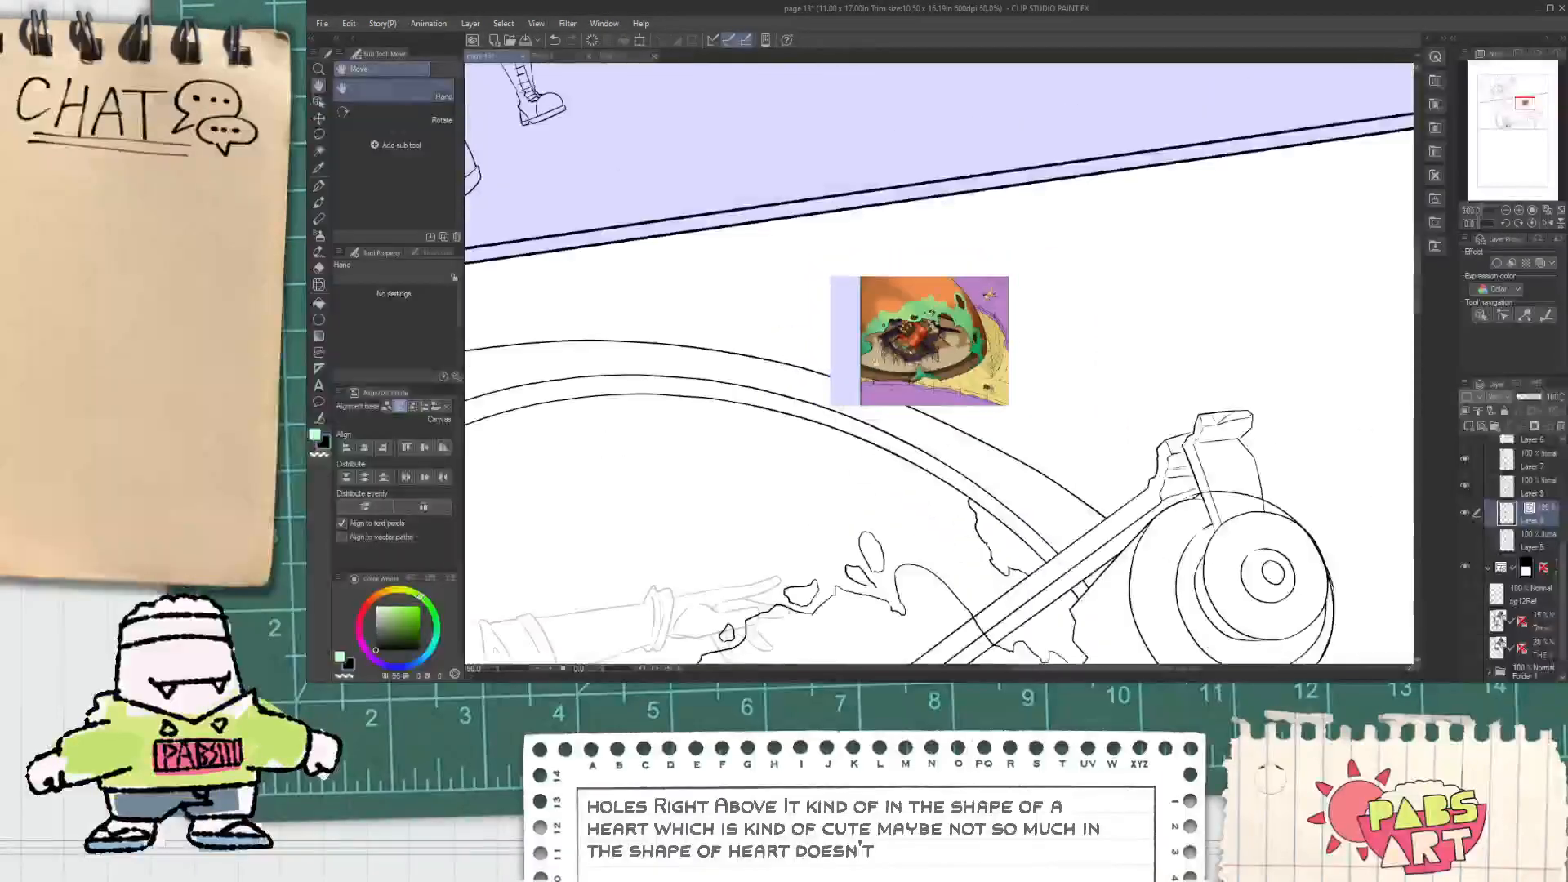
drag(830, 472, 865, 382)
drag(830, 441, 858, 361)
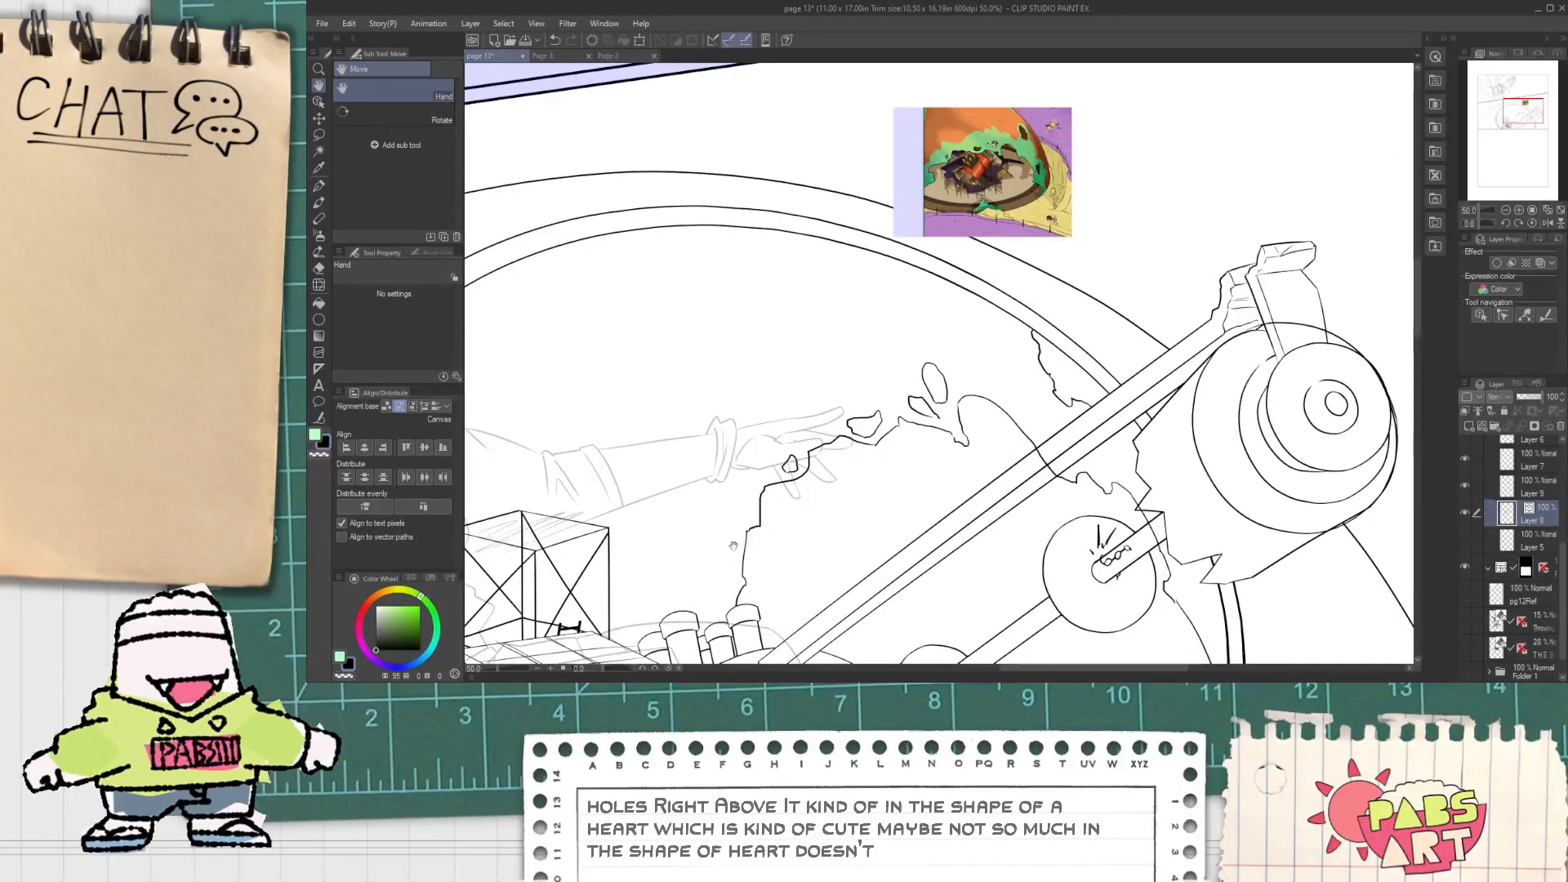
scroll(786, 502, down, 1)
scroll(873, 337, up, 2)
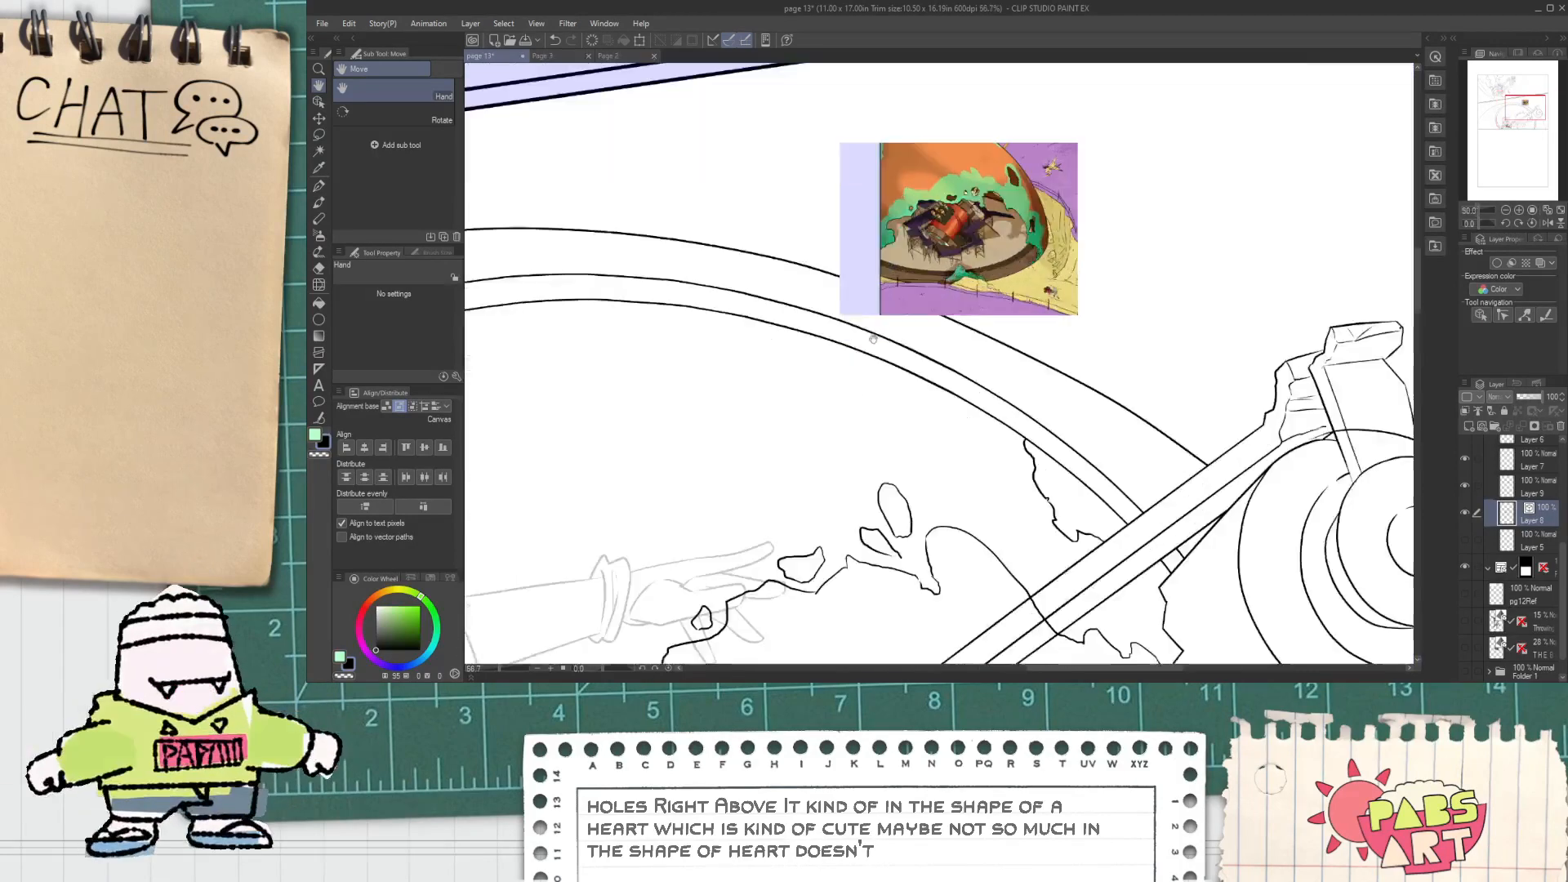
scroll(872, 339, down, 2)
drag(743, 568, 731, 495)
Step: Continue the hole's broken edge around the cap of the nearest pipe and trim the overlapping ends with the vector eraser
scroll(730, 495, up, 3)
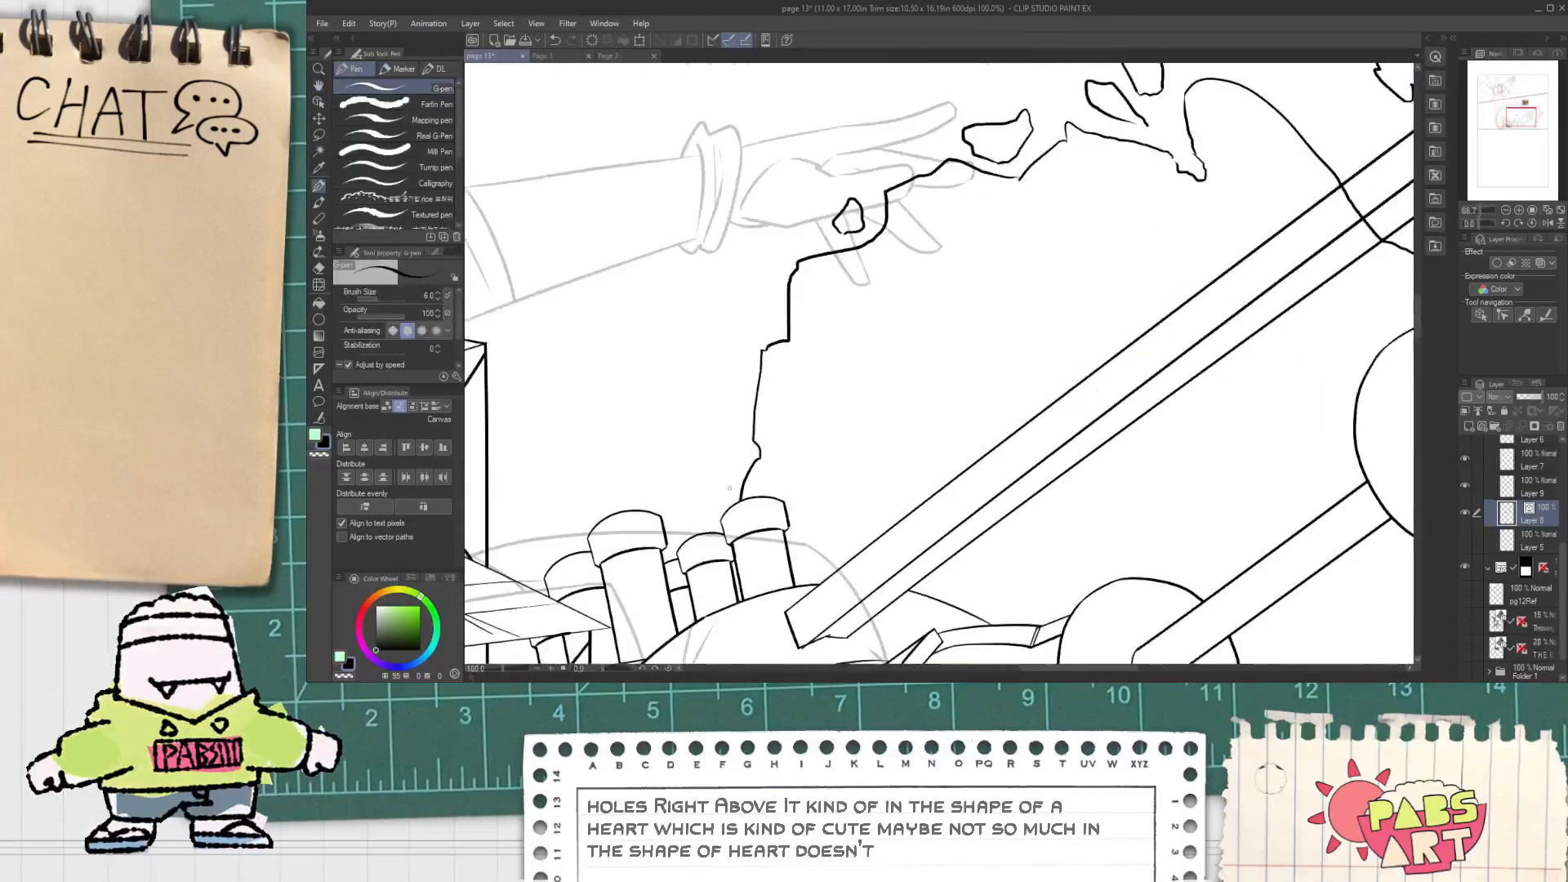
scroll(730, 488, up, 1)
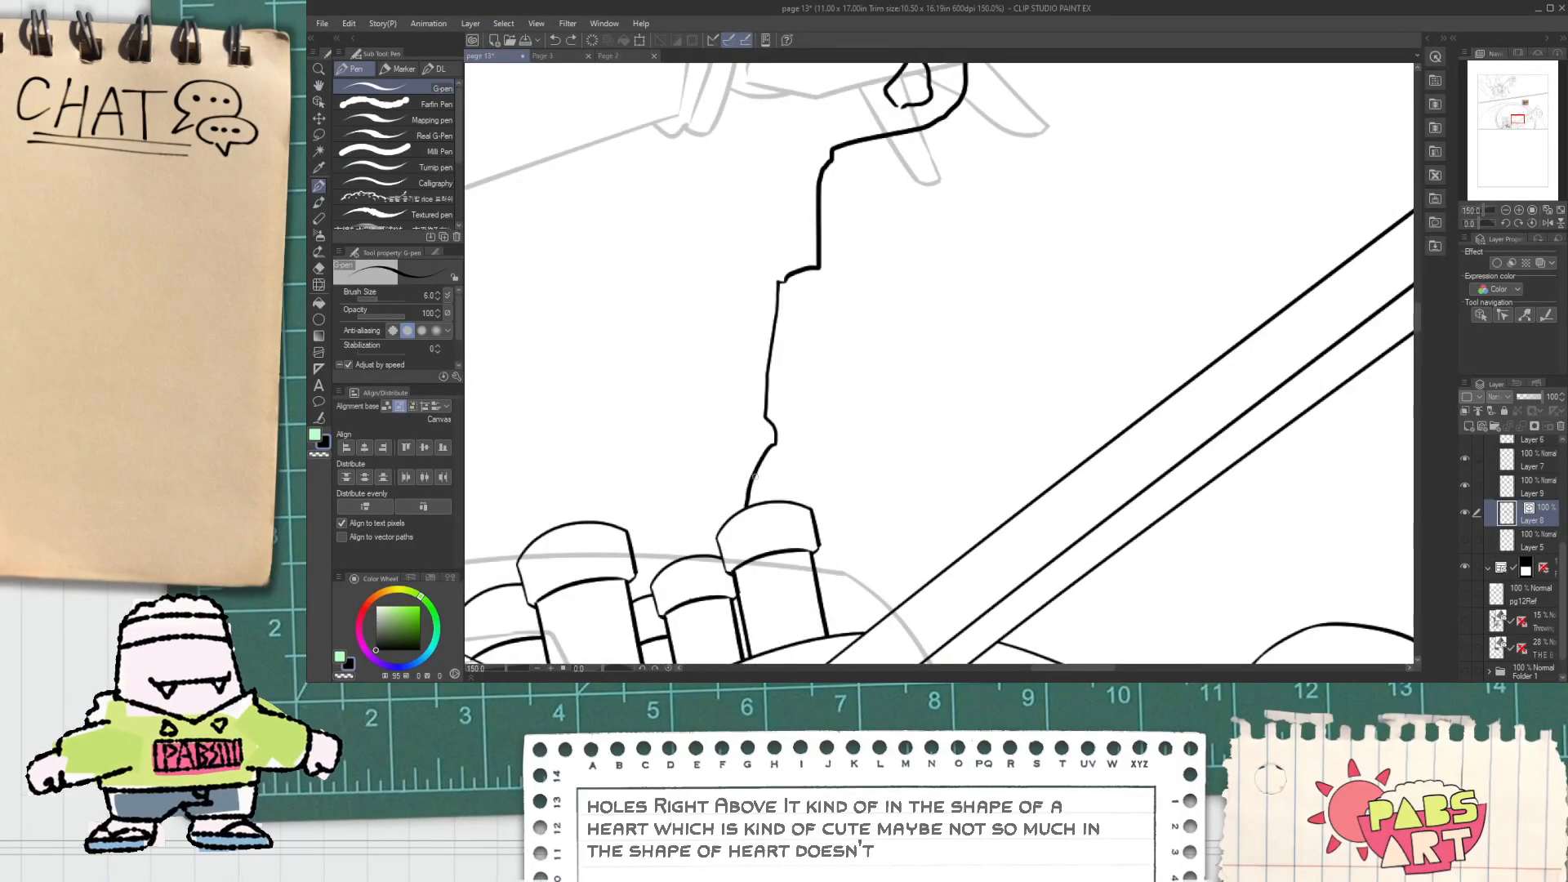
mouse_move(748, 491)
mouse_down()
mouse_move(808, 480)
mouse_move(853, 560)
mouse_move(818, 606)
mouse_up()
key(e)
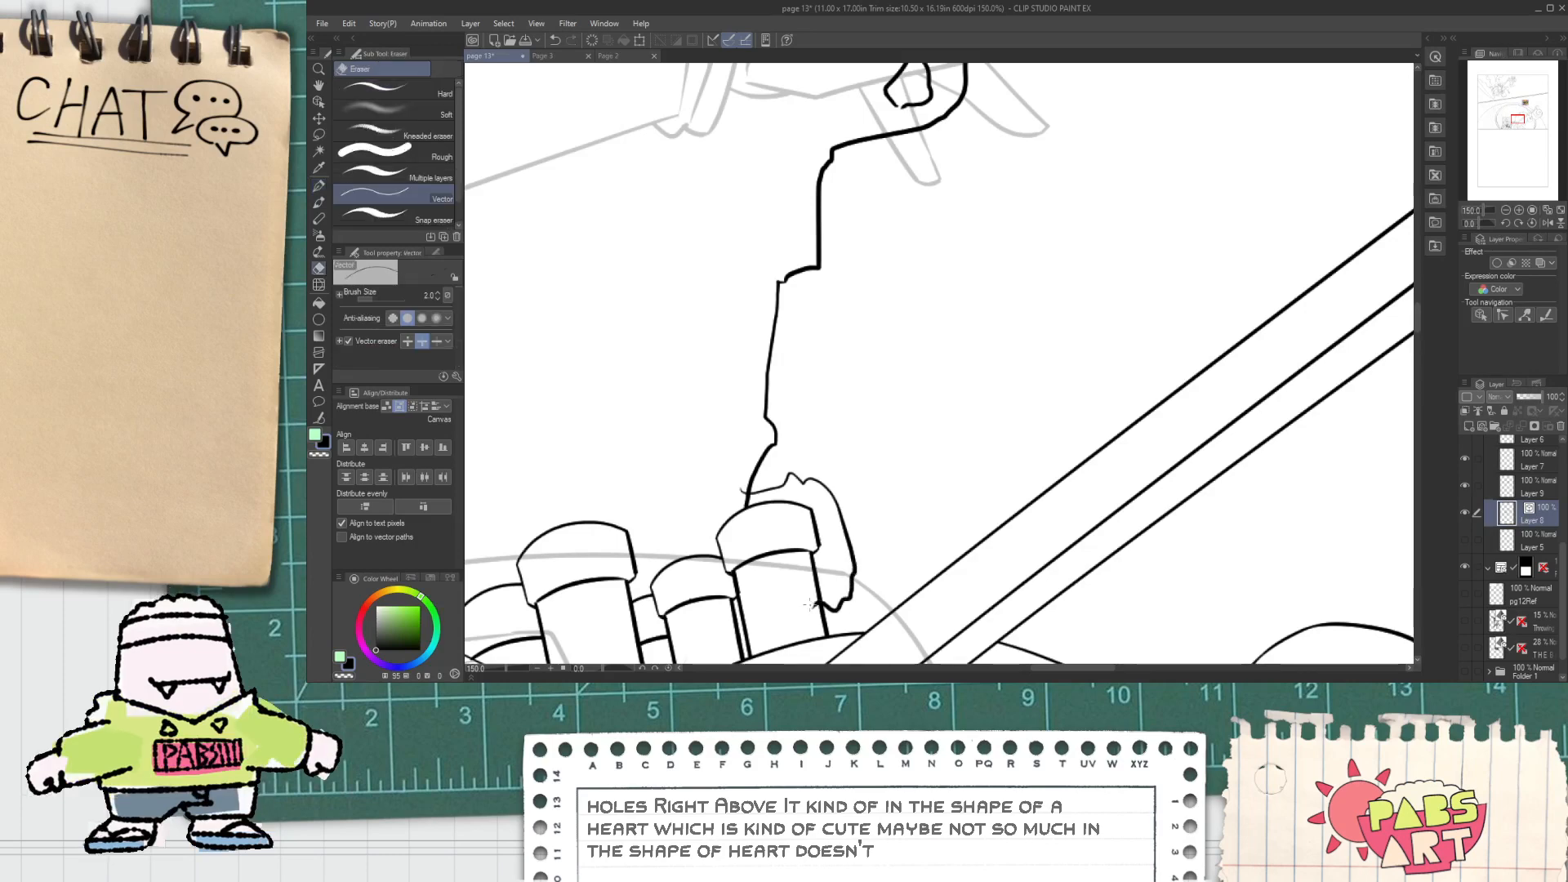
scroll(811, 604, down, 3)
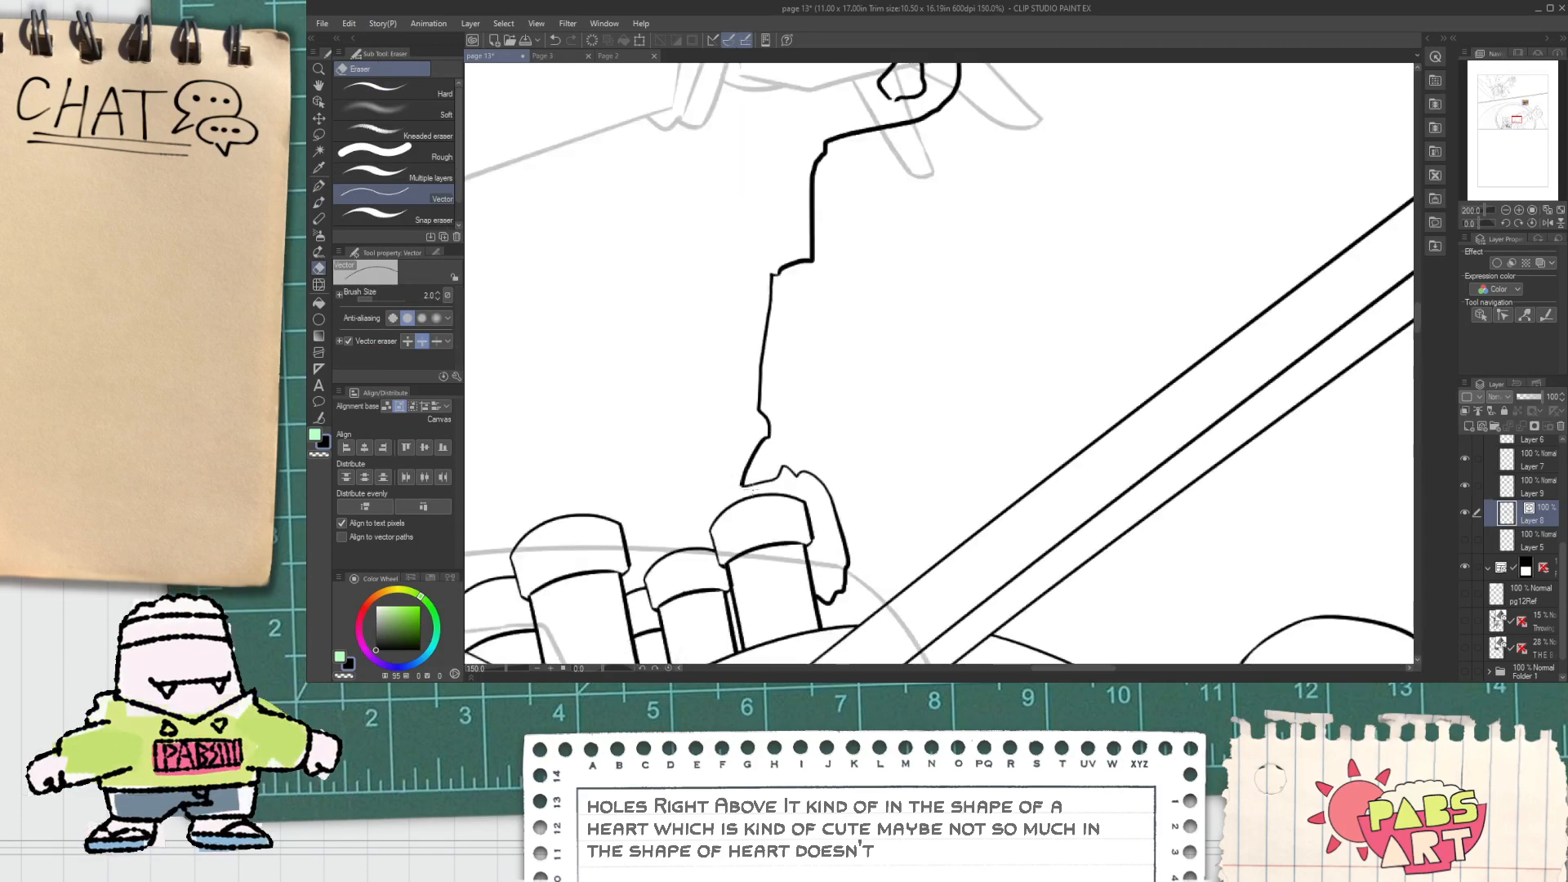
scroll(772, 488, down, 3)
key(space)
drag(774, 486, 757, 442)
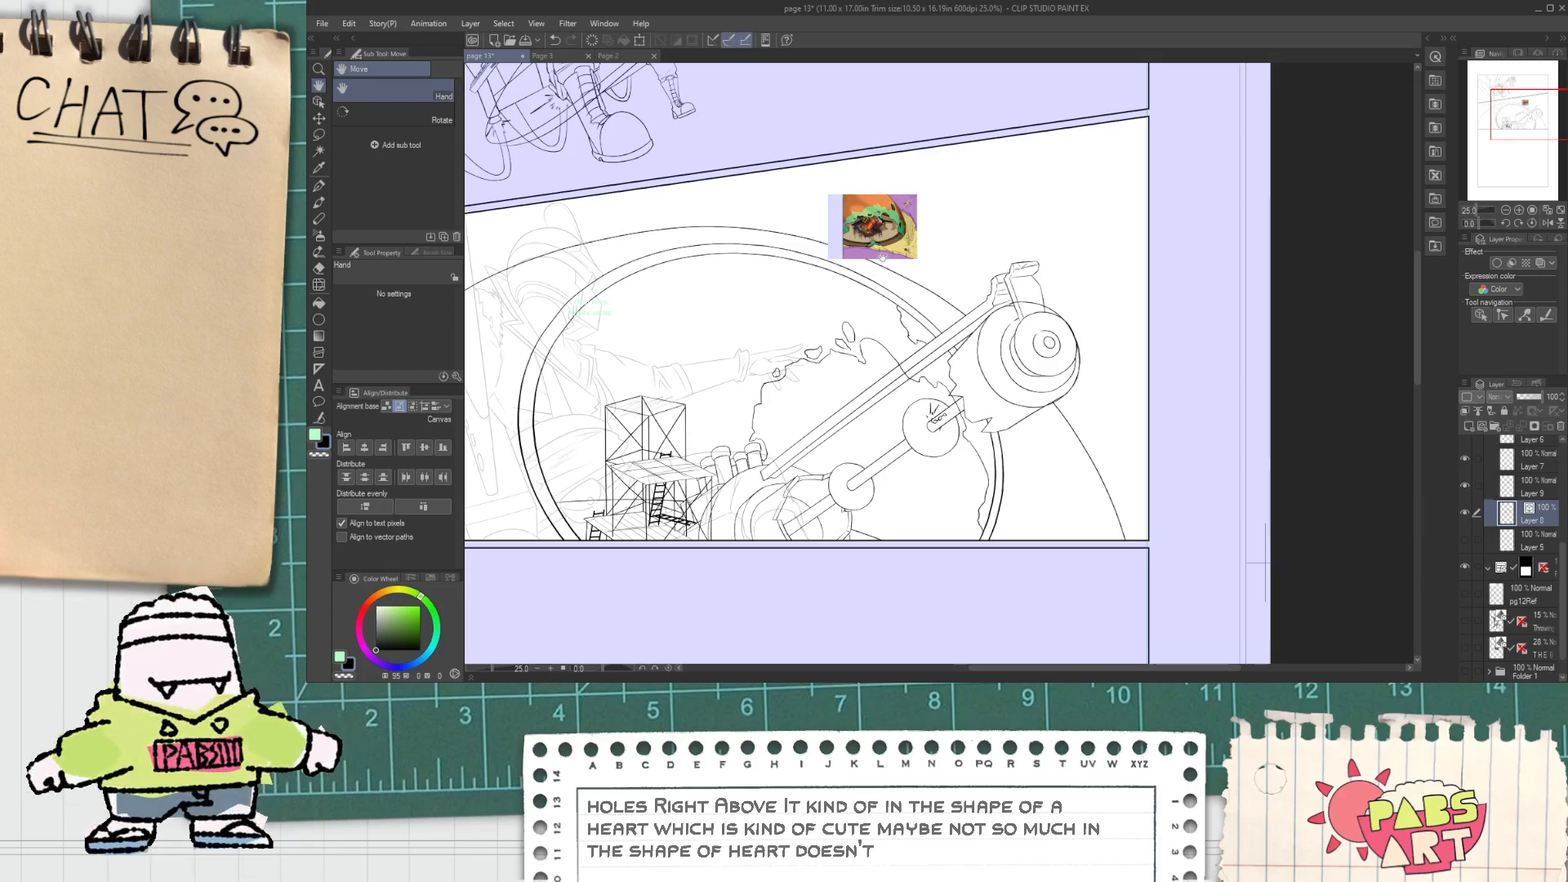
scroll(882, 258, down, 1)
scroll(886, 413, up, 4)
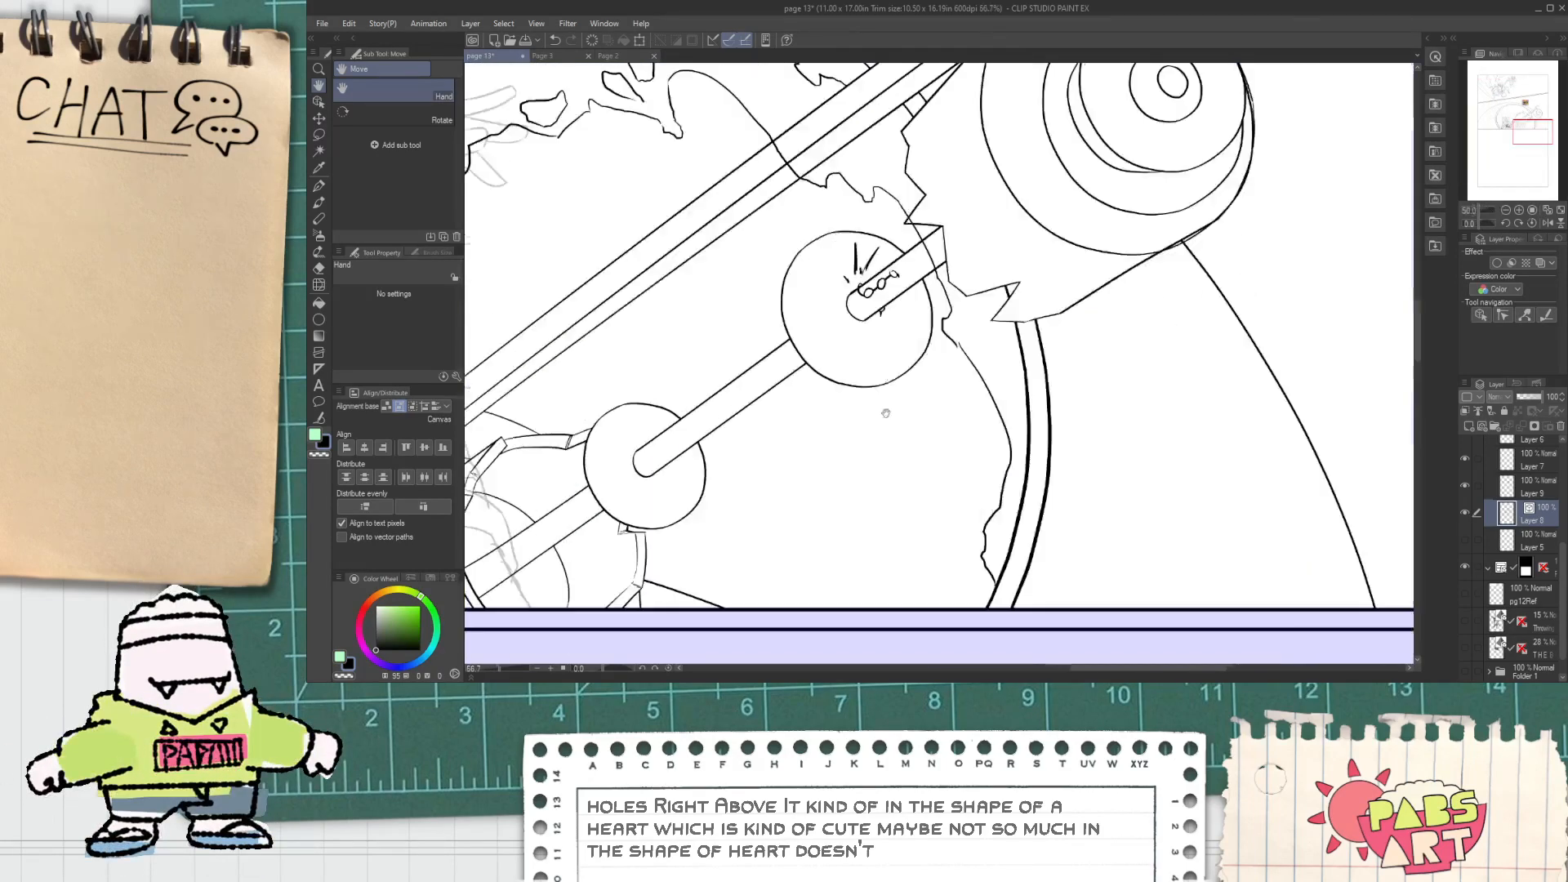
Step: Join the gap in the hole's broken edge beside the larger round joint with the G-pen and trim the excess with the vector eraser
scroll(898, 294, up, 5)
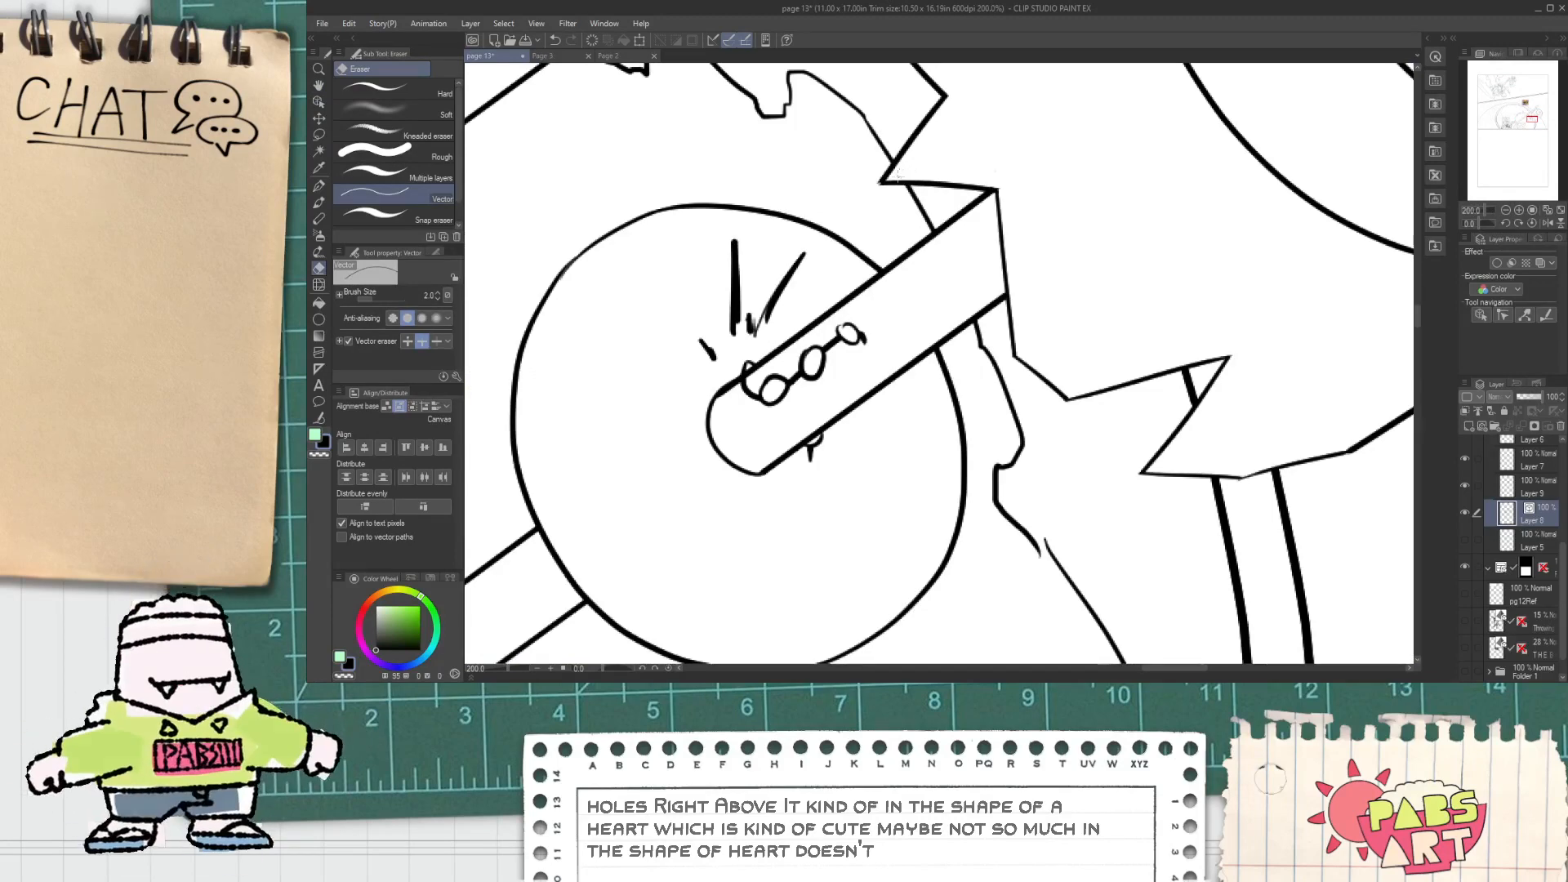
scroll(901, 184, down, 2)
key(p)
scroll(972, 381, up, 4)
mouse_move(965, 364)
mouse_down()
mouse_move(999, 373)
mouse_move(970, 349)
mouse_move(998, 351)
mouse_move(1004, 375)
mouse_move(966, 370)
mouse_up()
key(e)
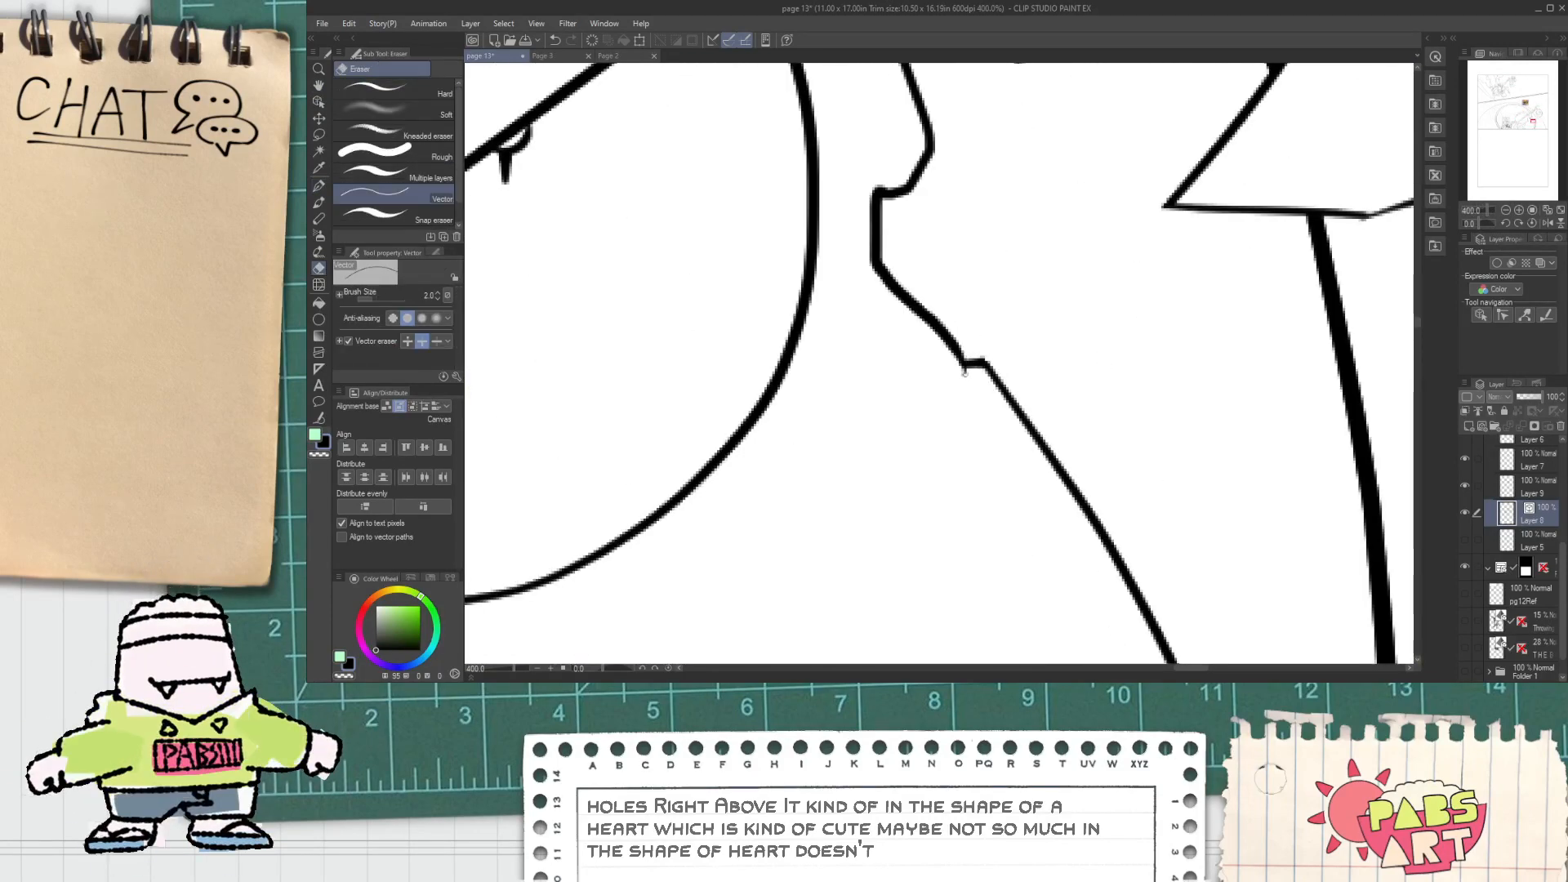
scroll(969, 365, down, 4)
key(space)
drag(980, 535, 891, 327)
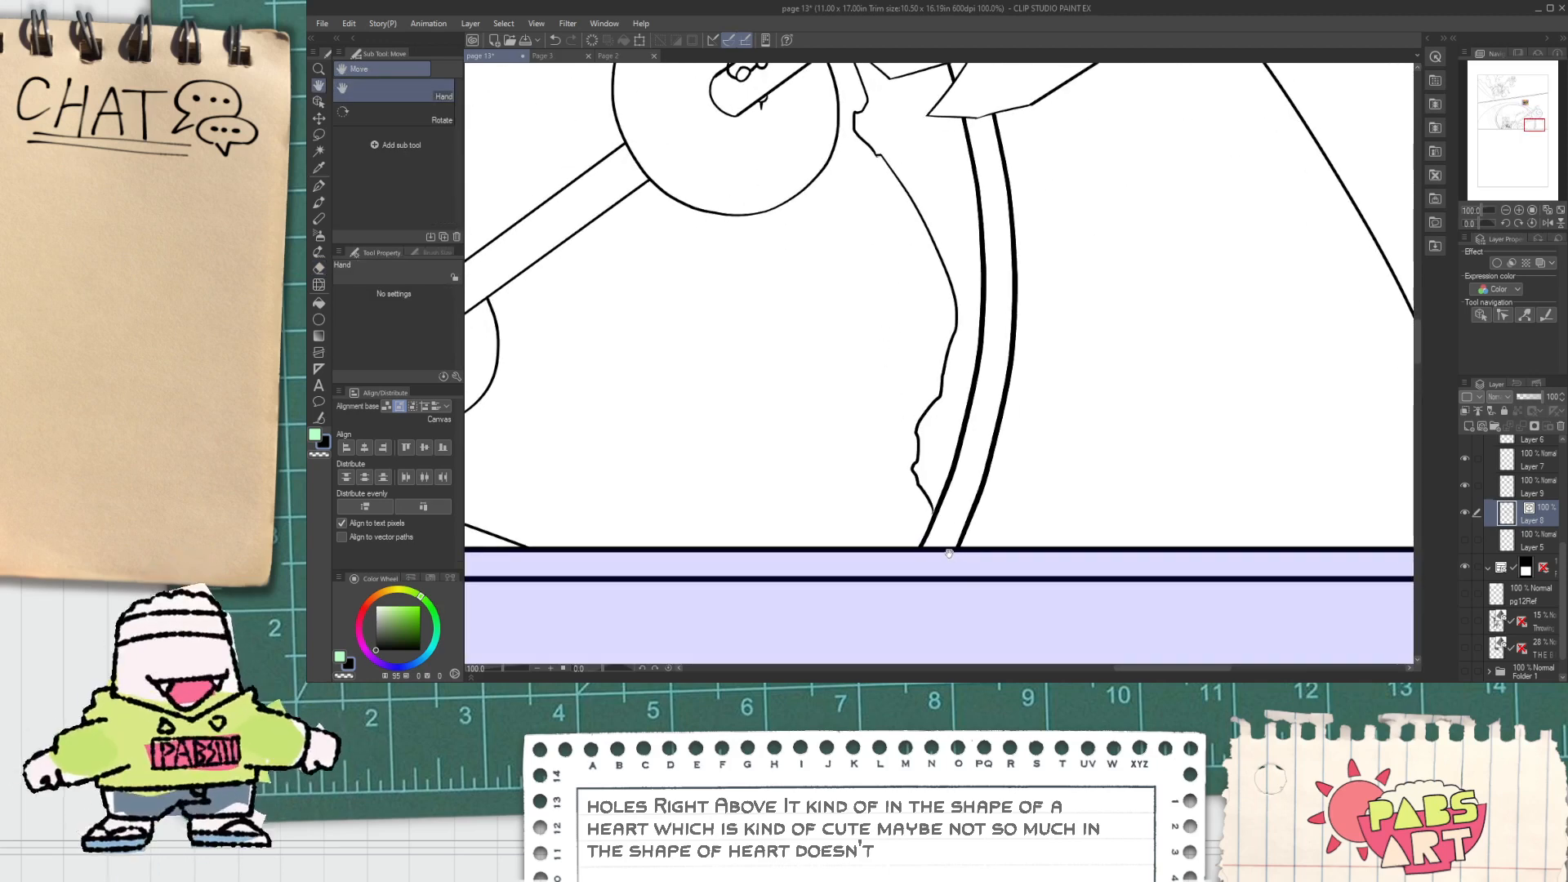
Step: Ink a jagged peak of broken edge beside the machinery's small wheel, near the panel's lower border
scroll(931, 478, down, 6)
scroll(879, 387, up, 2)
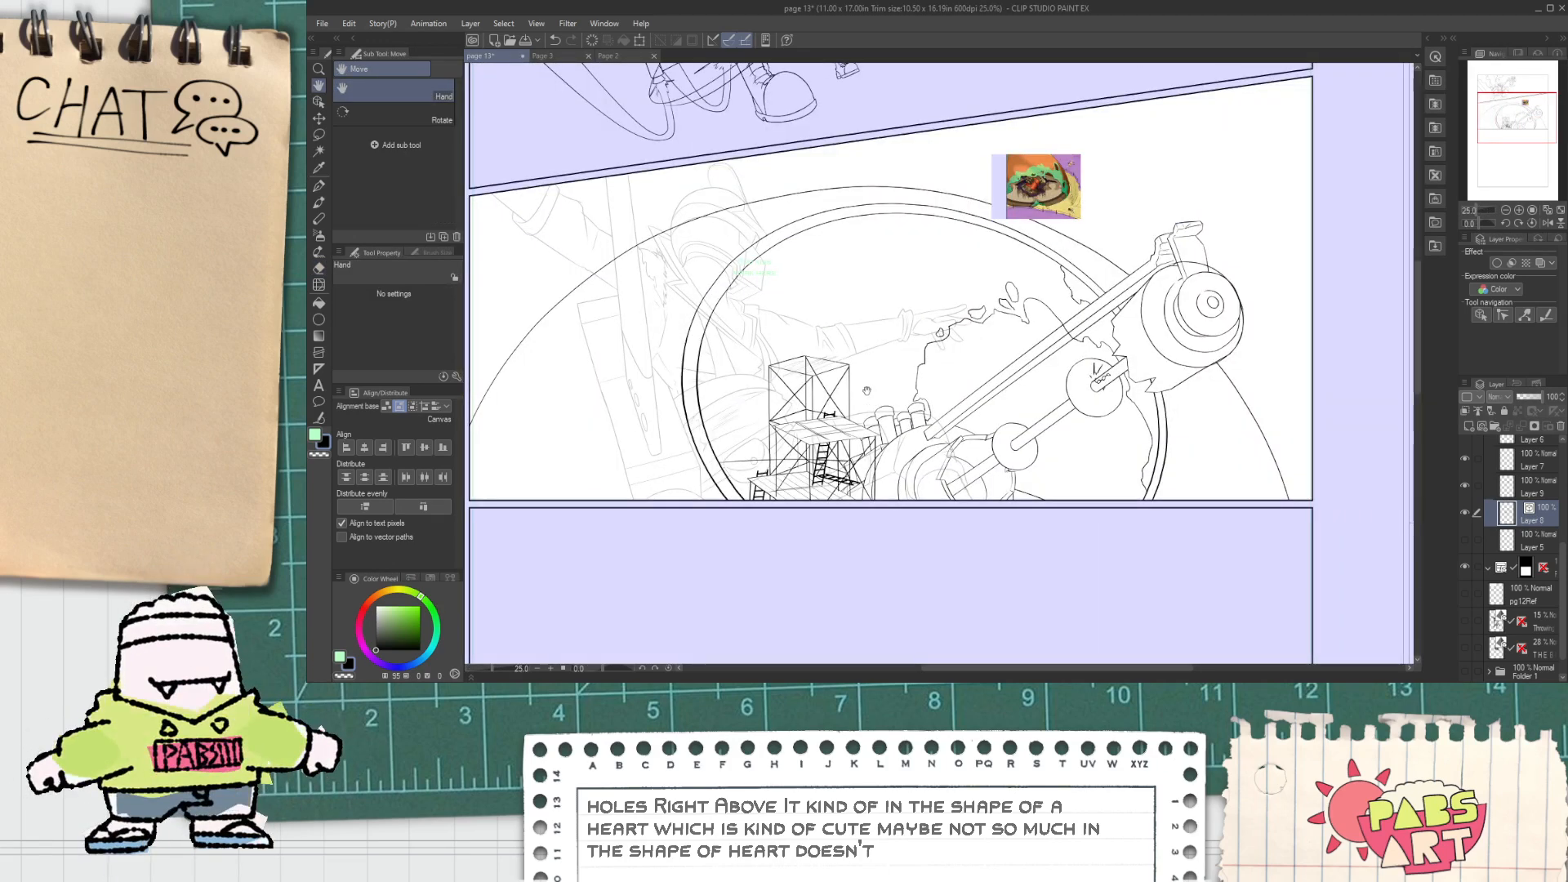
scroll(988, 424, up, 4)
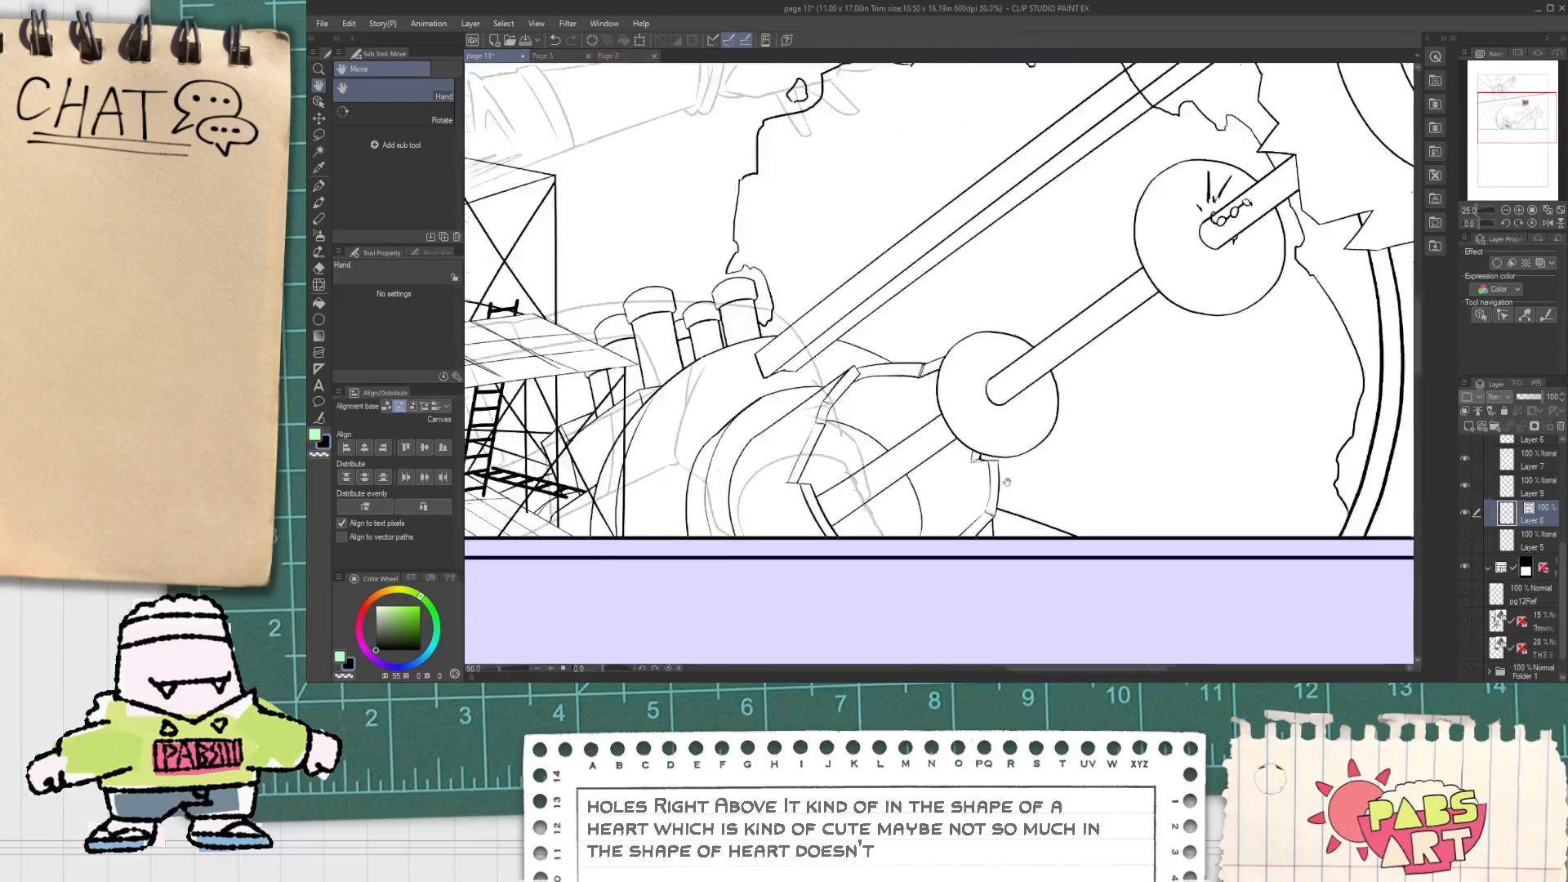
key(p)
drag(1065, 456, 1104, 519)
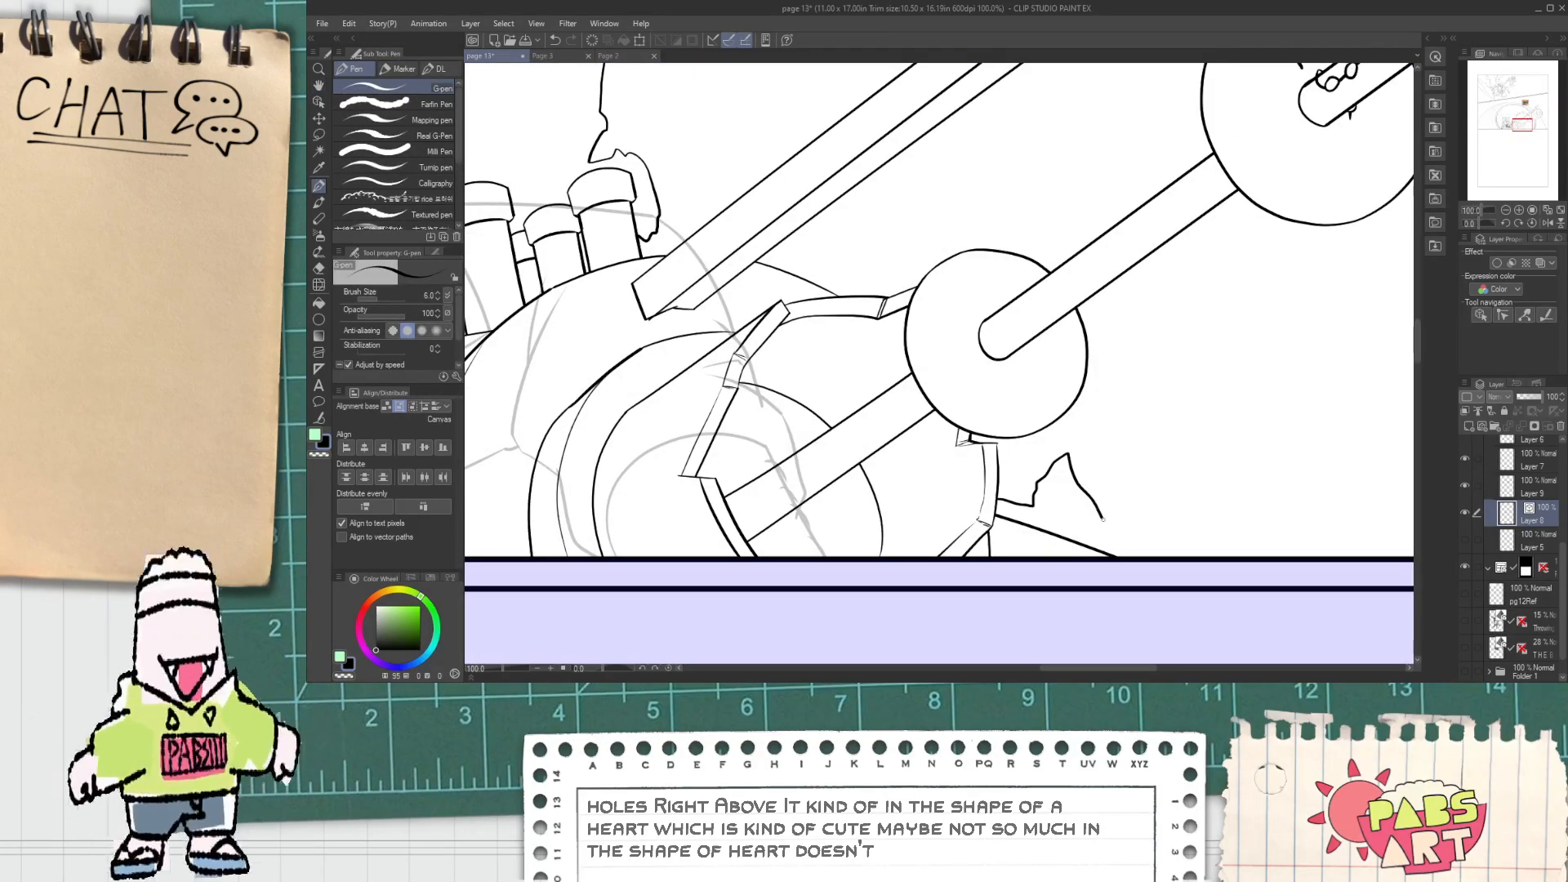
scroll(1165, 578, down, 4)
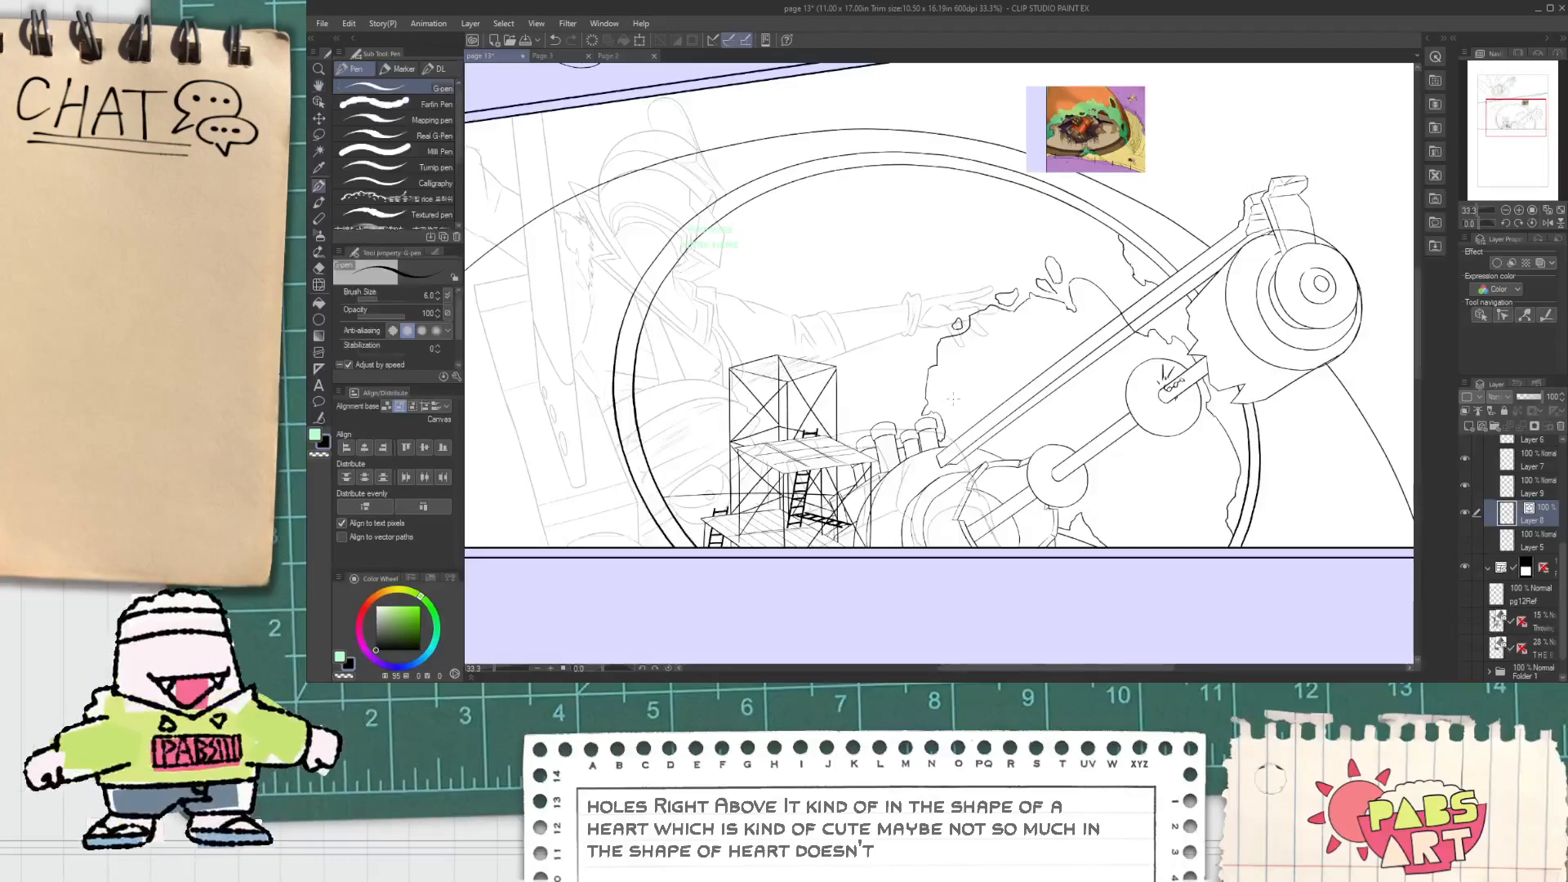
Step: Examine the whole of page 13 and the inked dome panel for parts of the hole still missing
scroll(962, 391, down, 2)
key(space)
drag(1017, 414, 1000, 415)
scroll(998, 414, up, 3)
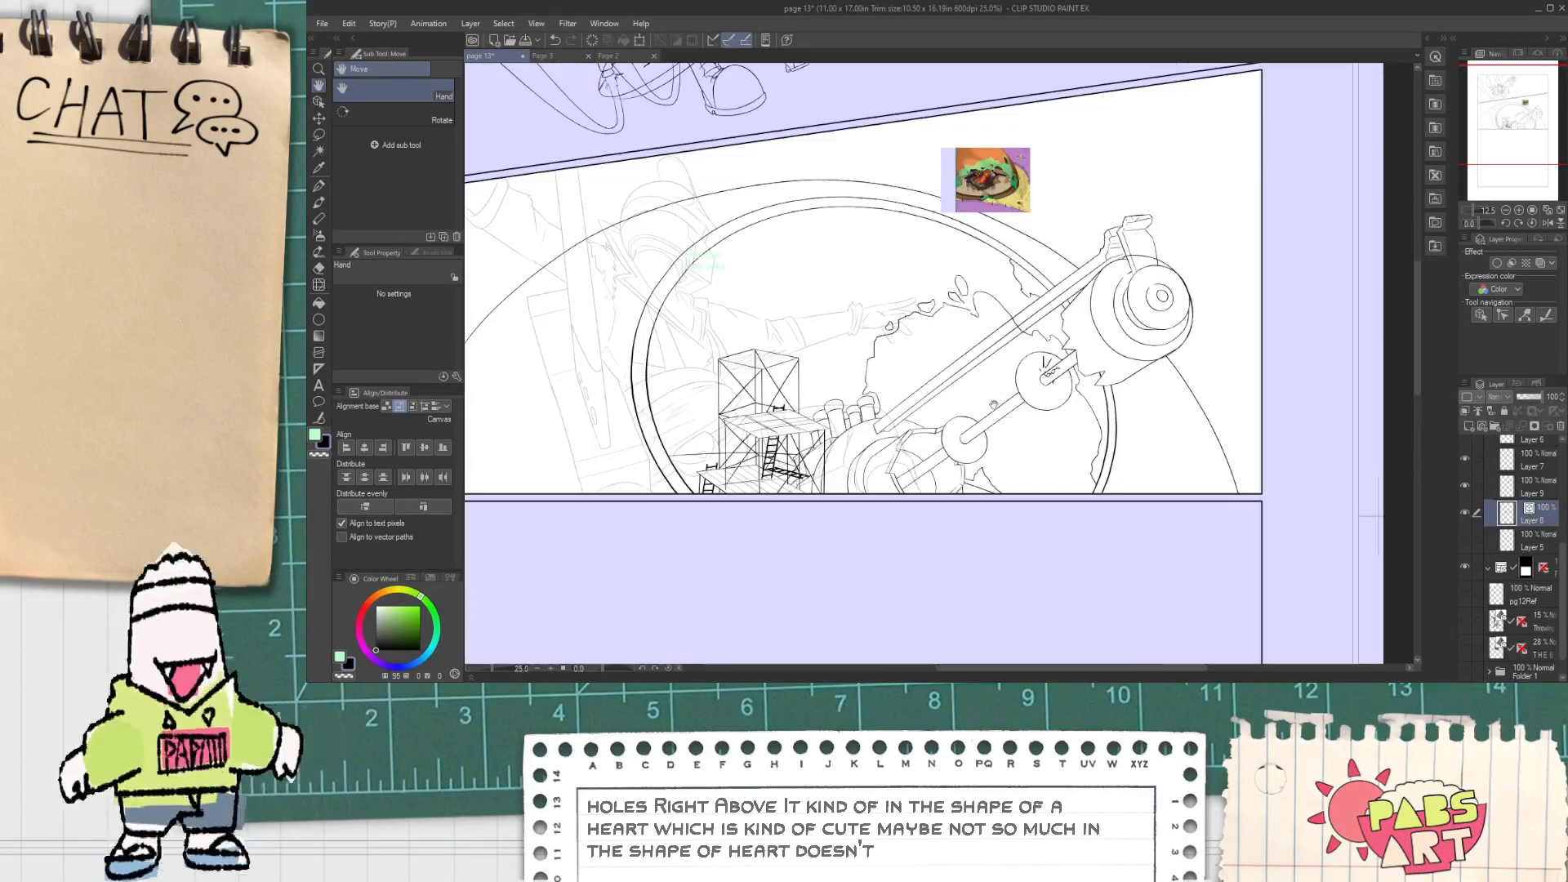
scroll(989, 353, down, 3)
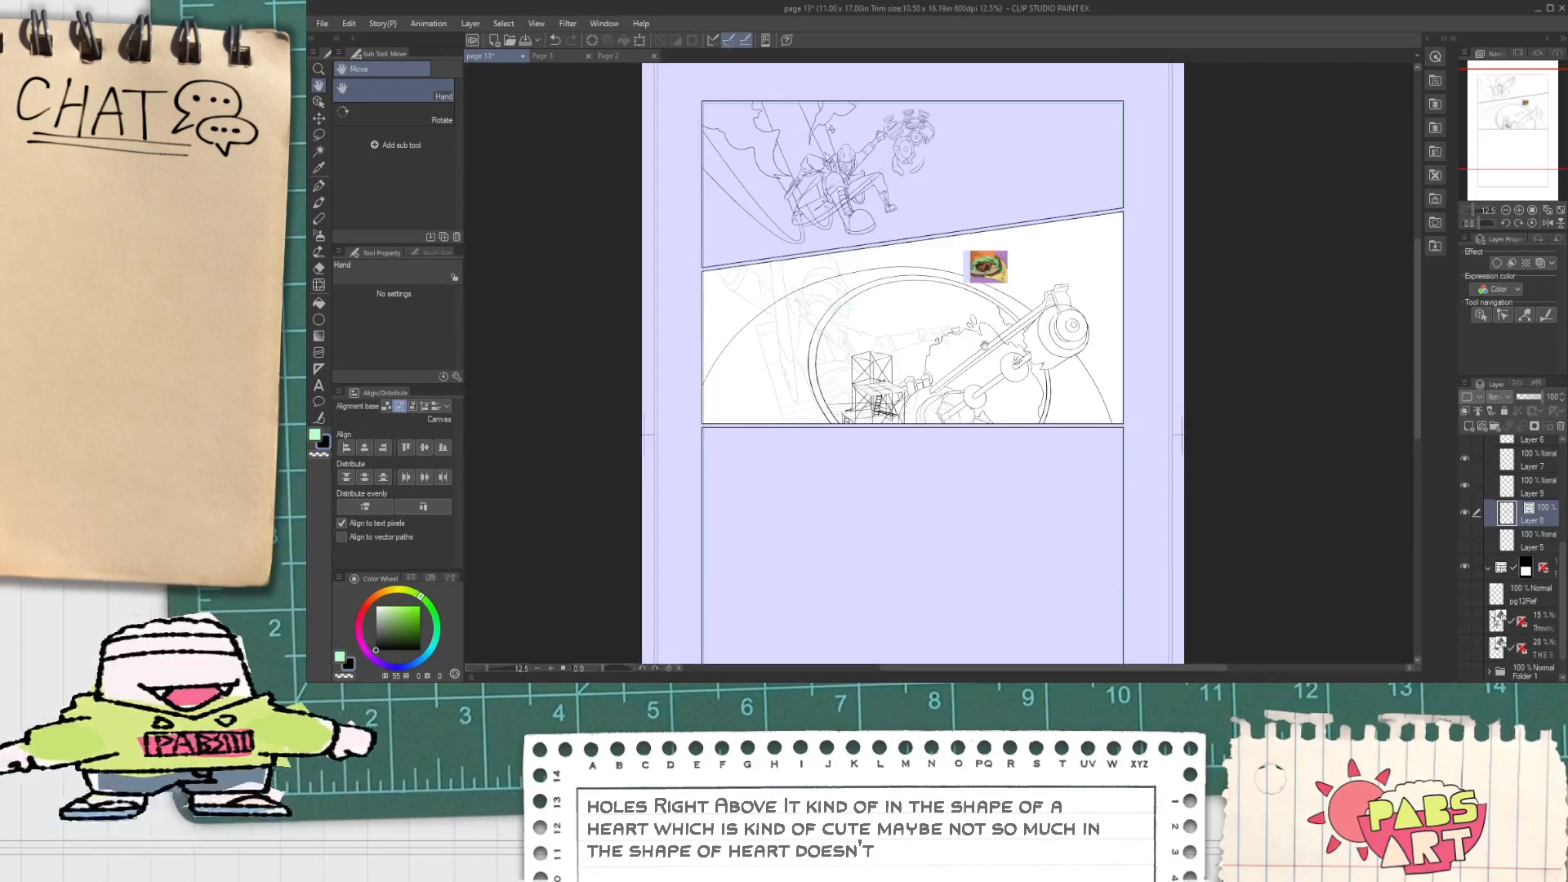
scroll(979, 528, down, 1)
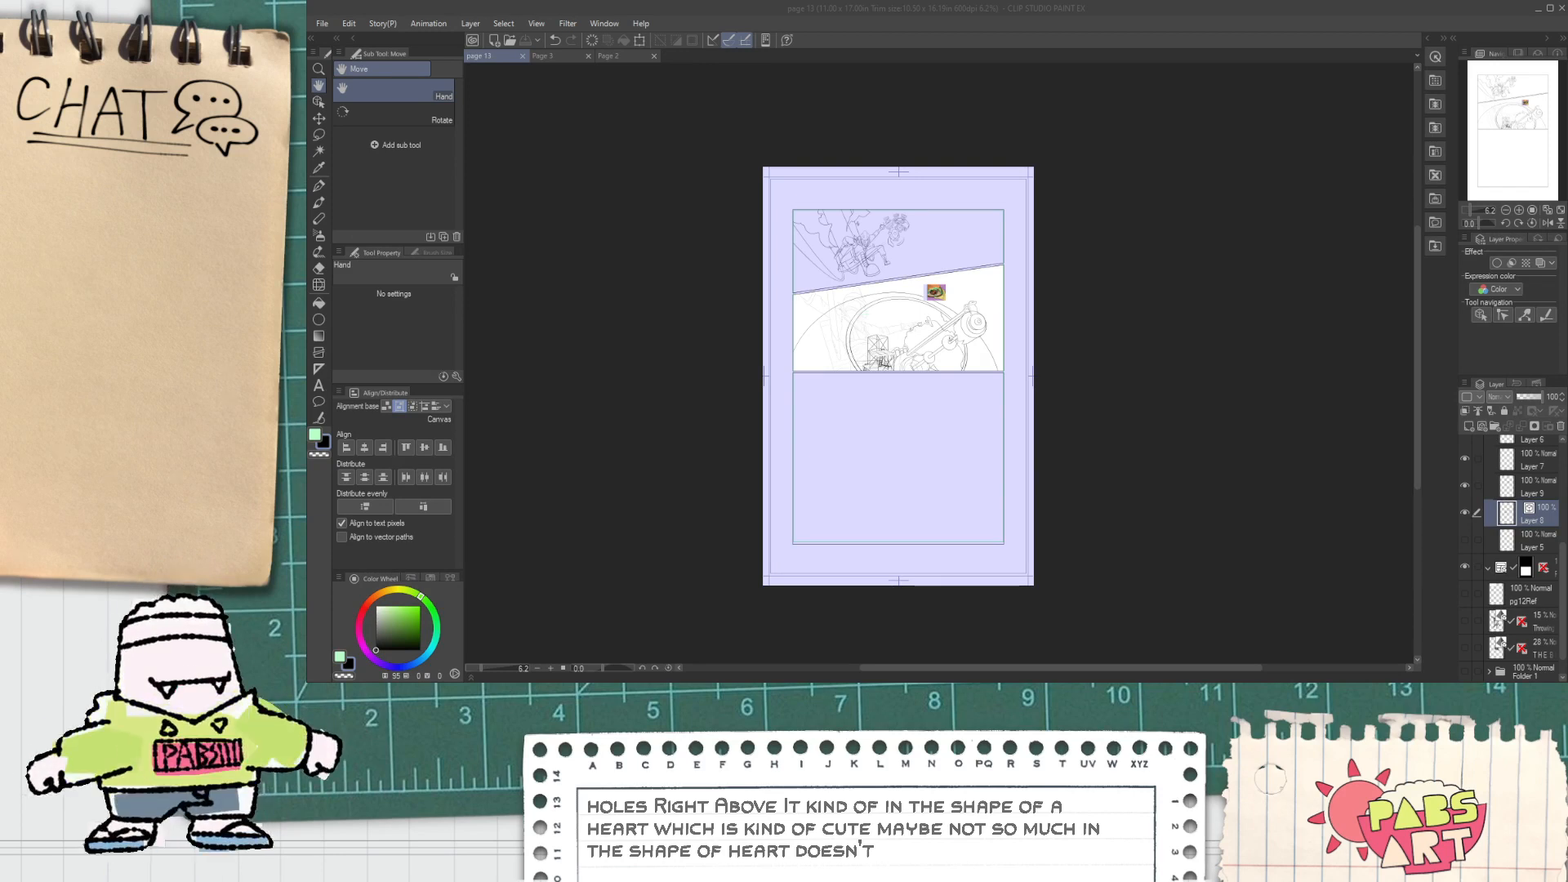
click(1346, 34)
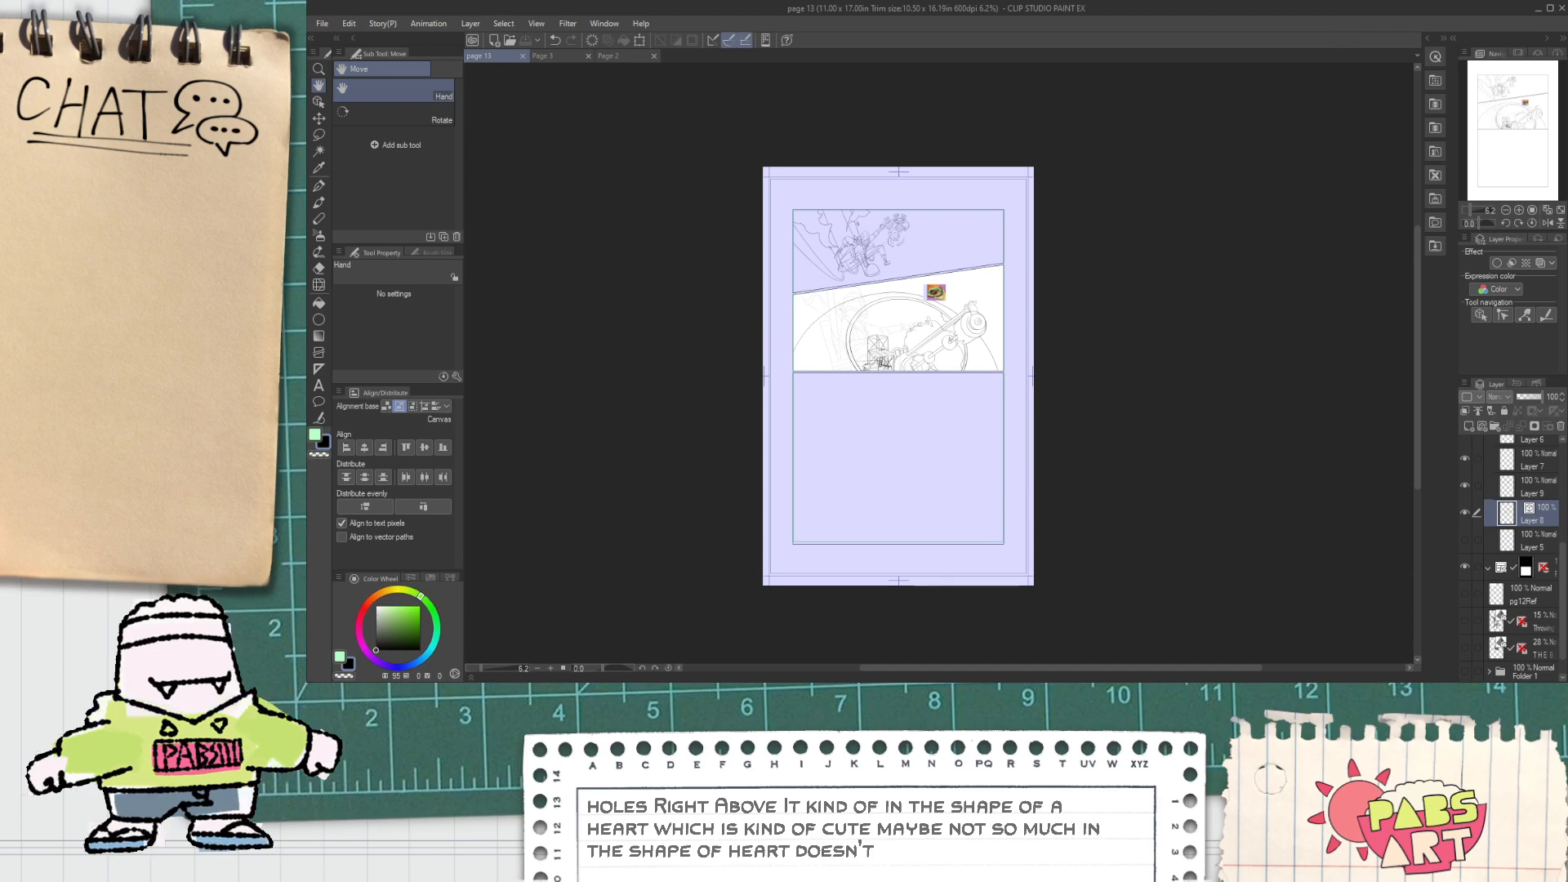
drag(831, 359, 764, 341)
scroll(769, 341, up, 4)
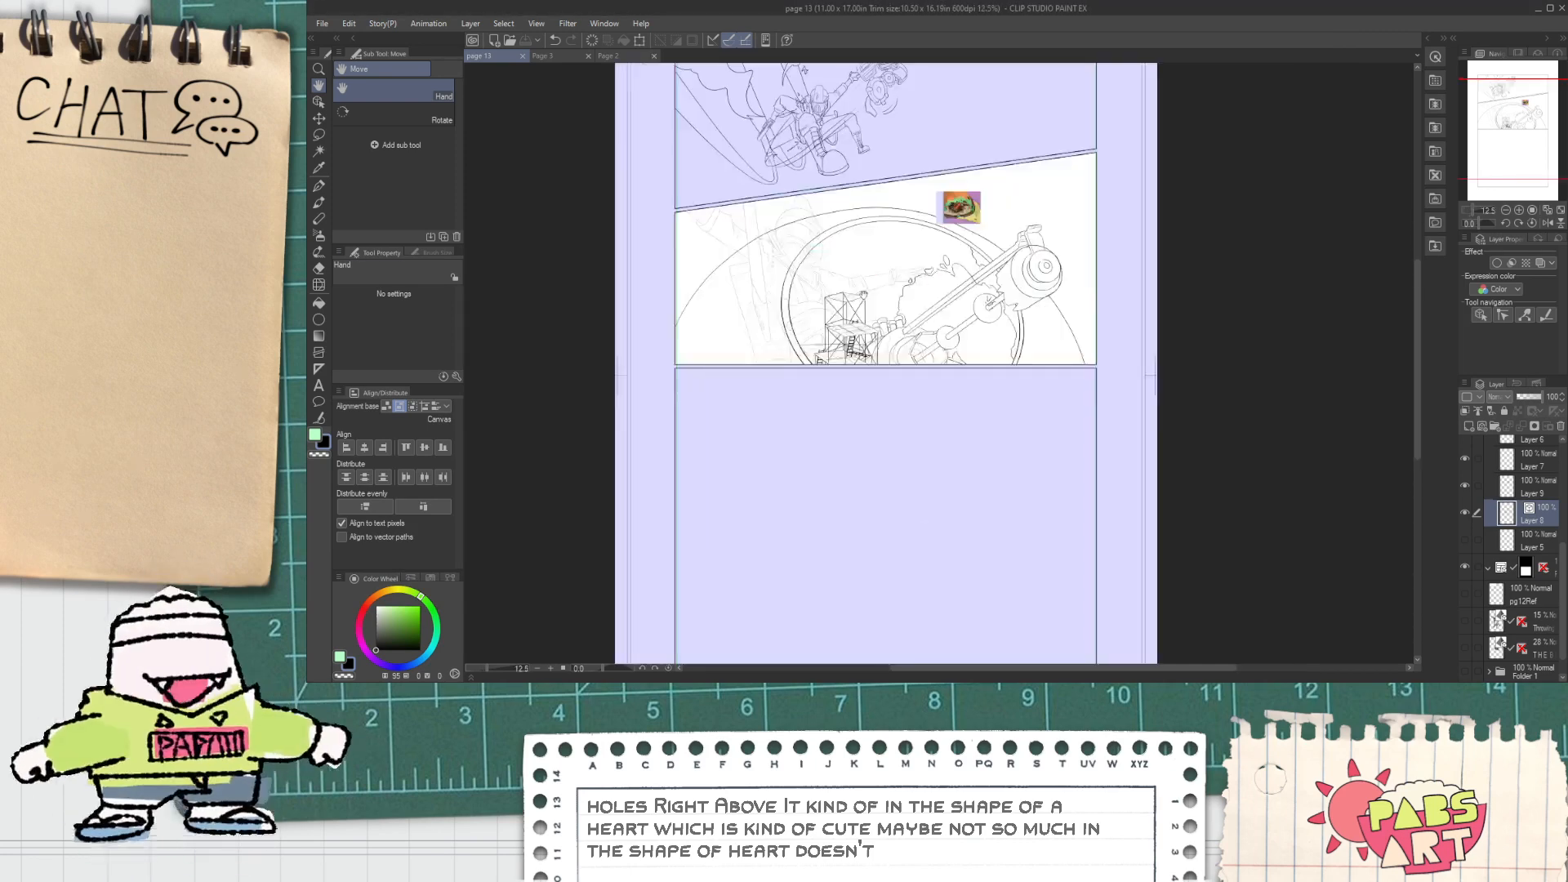
drag(893, 273, 895, 193)
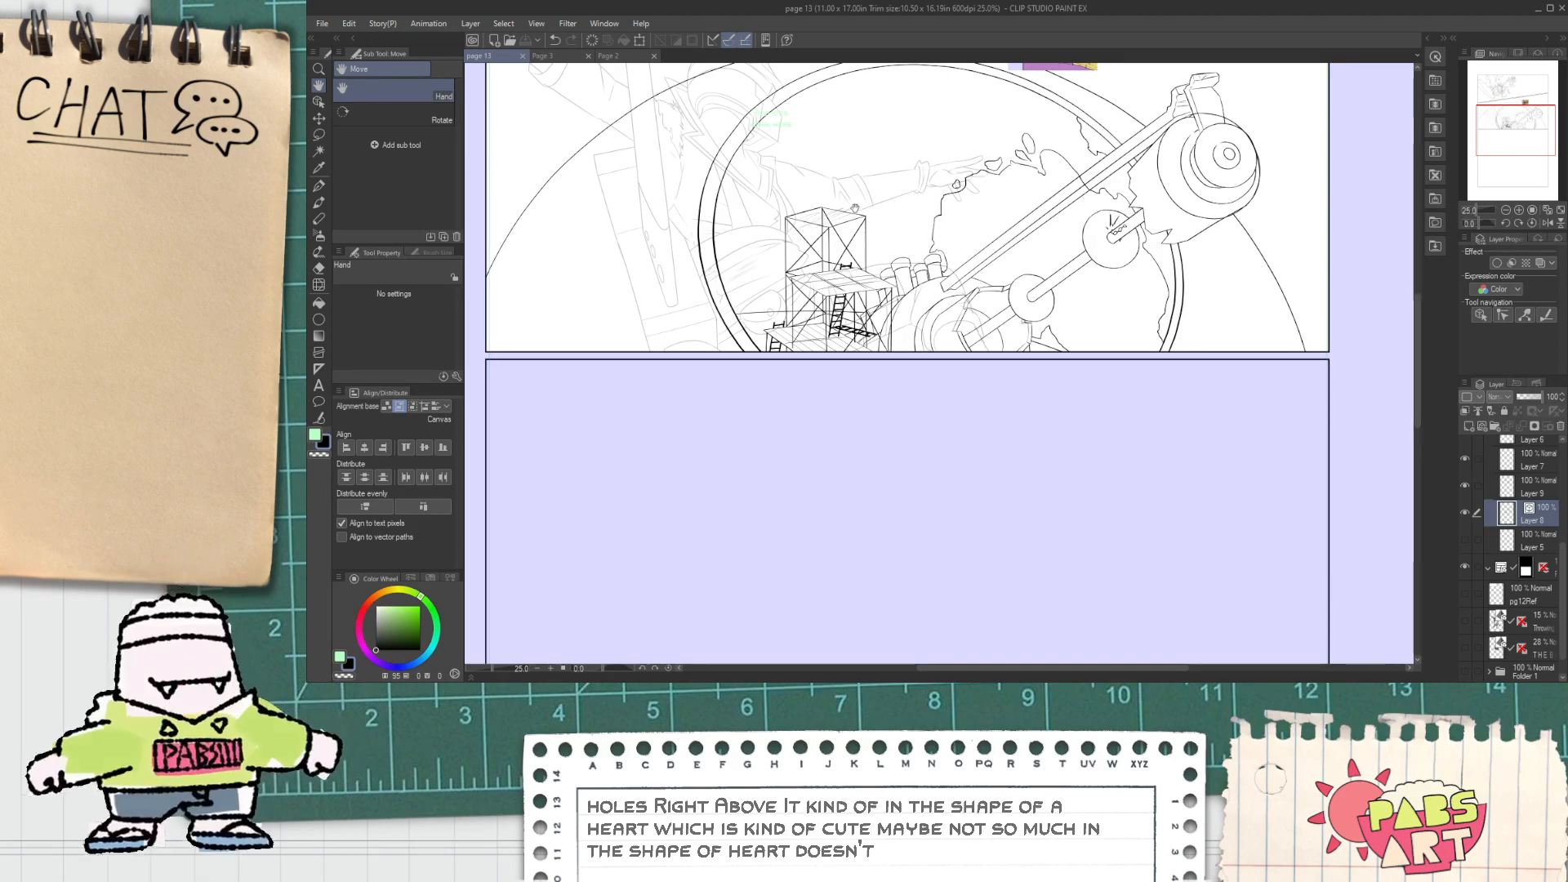
drag(854, 209, 696, 382)
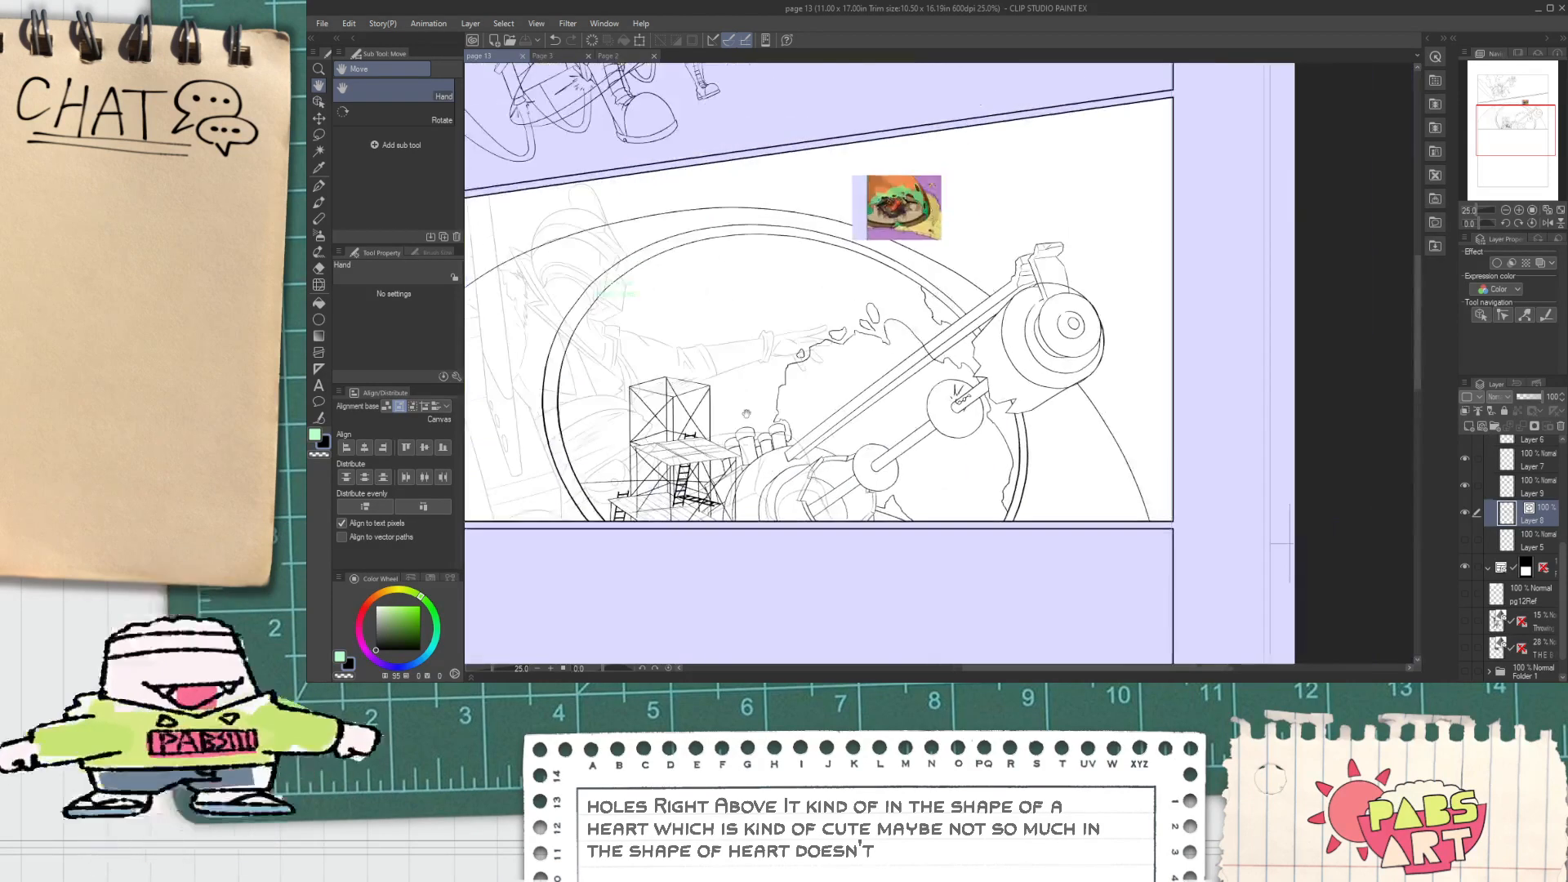
Step: Remove the overlapping line where the bracket meets the large cylinder at the arm's upper end with the vector eraser
scroll(1075, 309, up, 4)
key(e)
drag(973, 214, 967, 230)
scroll(967, 230, up, 2)
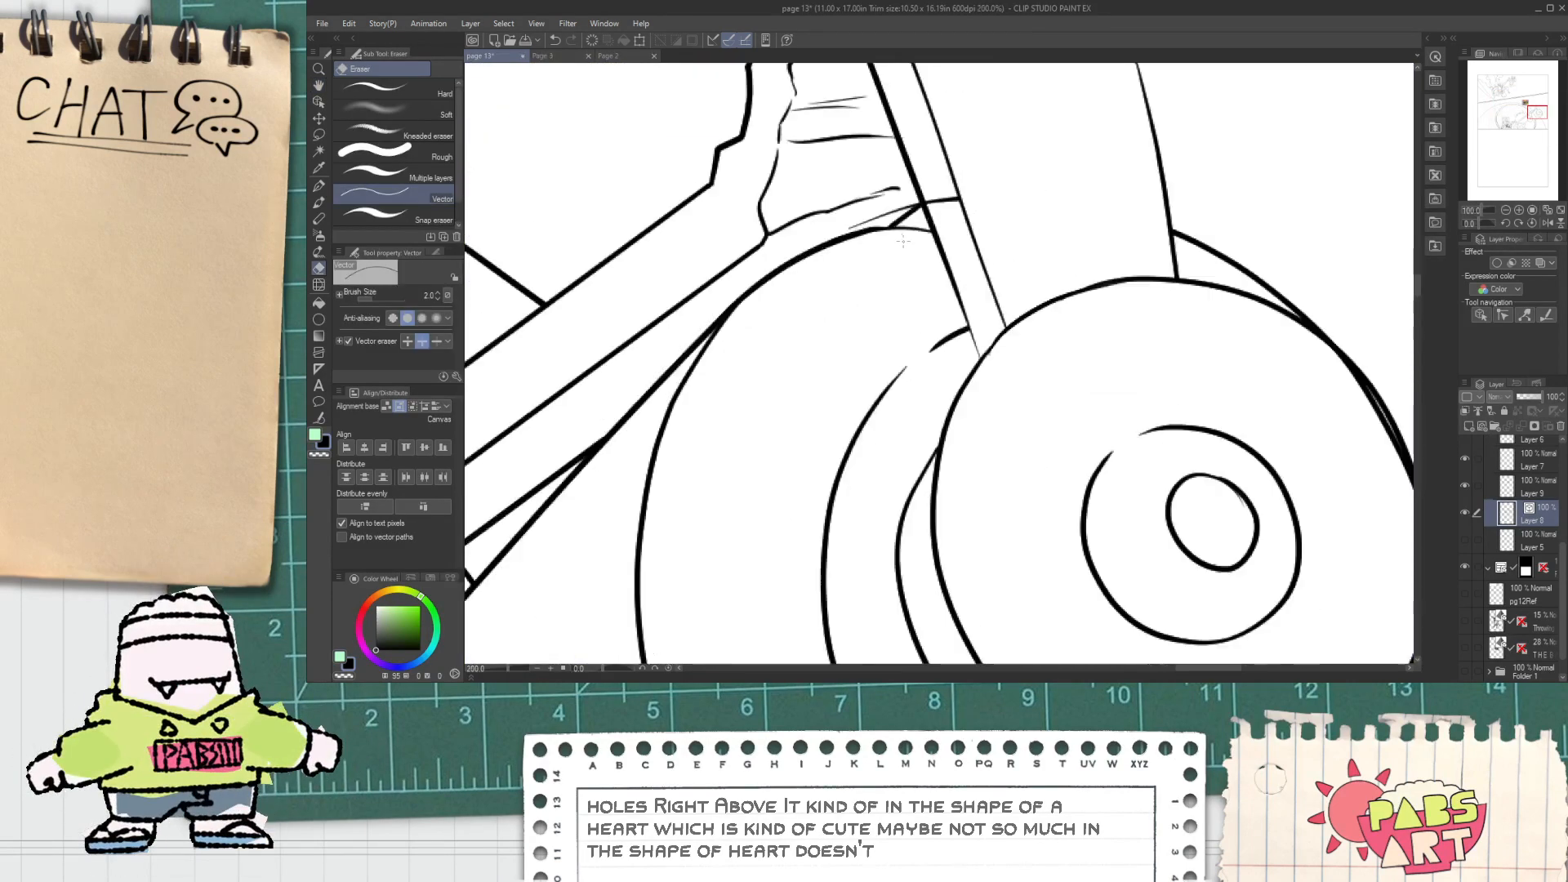
scroll(967, 230, down, 2)
scroll(967, 229, up, 1)
scroll(919, 207, down, 2)
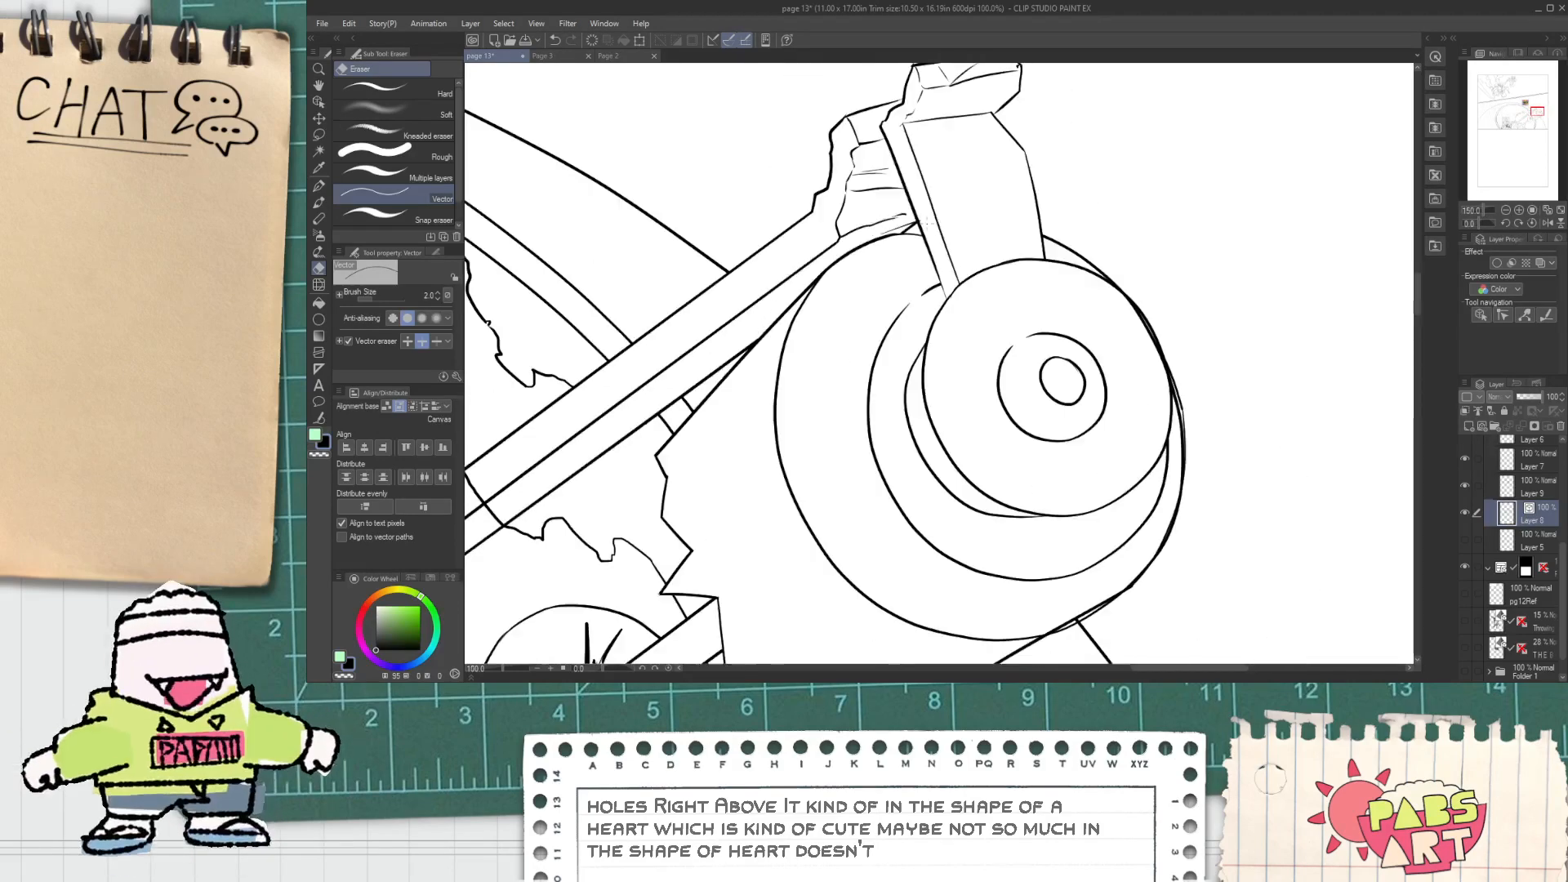
scroll(916, 210, up, 1)
scroll(917, 209, up, 1)
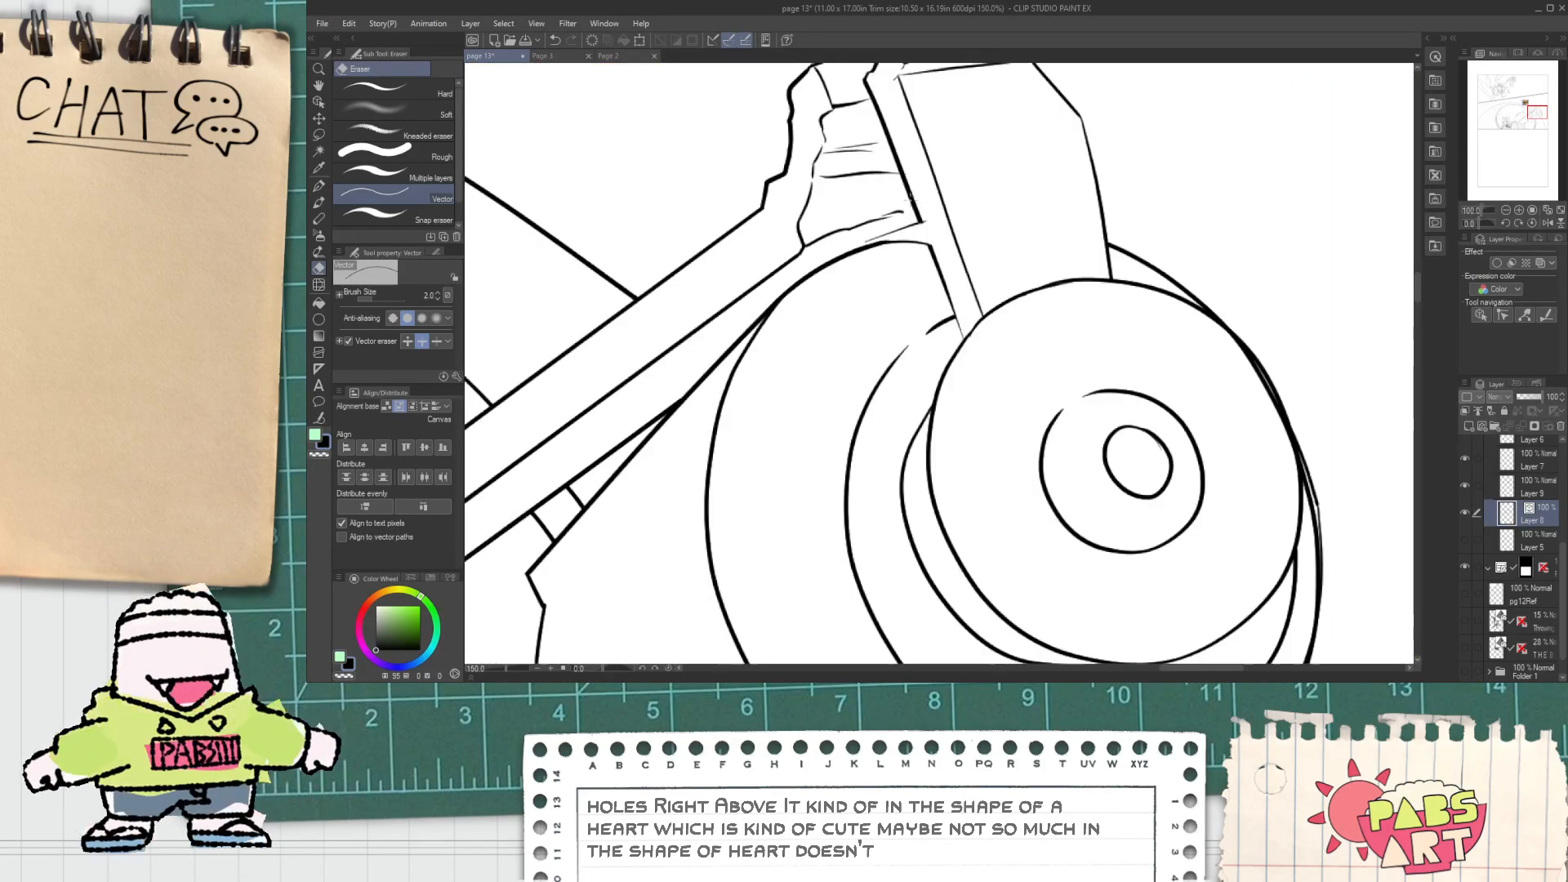
Step: Ink an uneven horizontal line across the hole from its broken edge above the pipes to the diagonal arm
scroll(917, 210, down, 7)
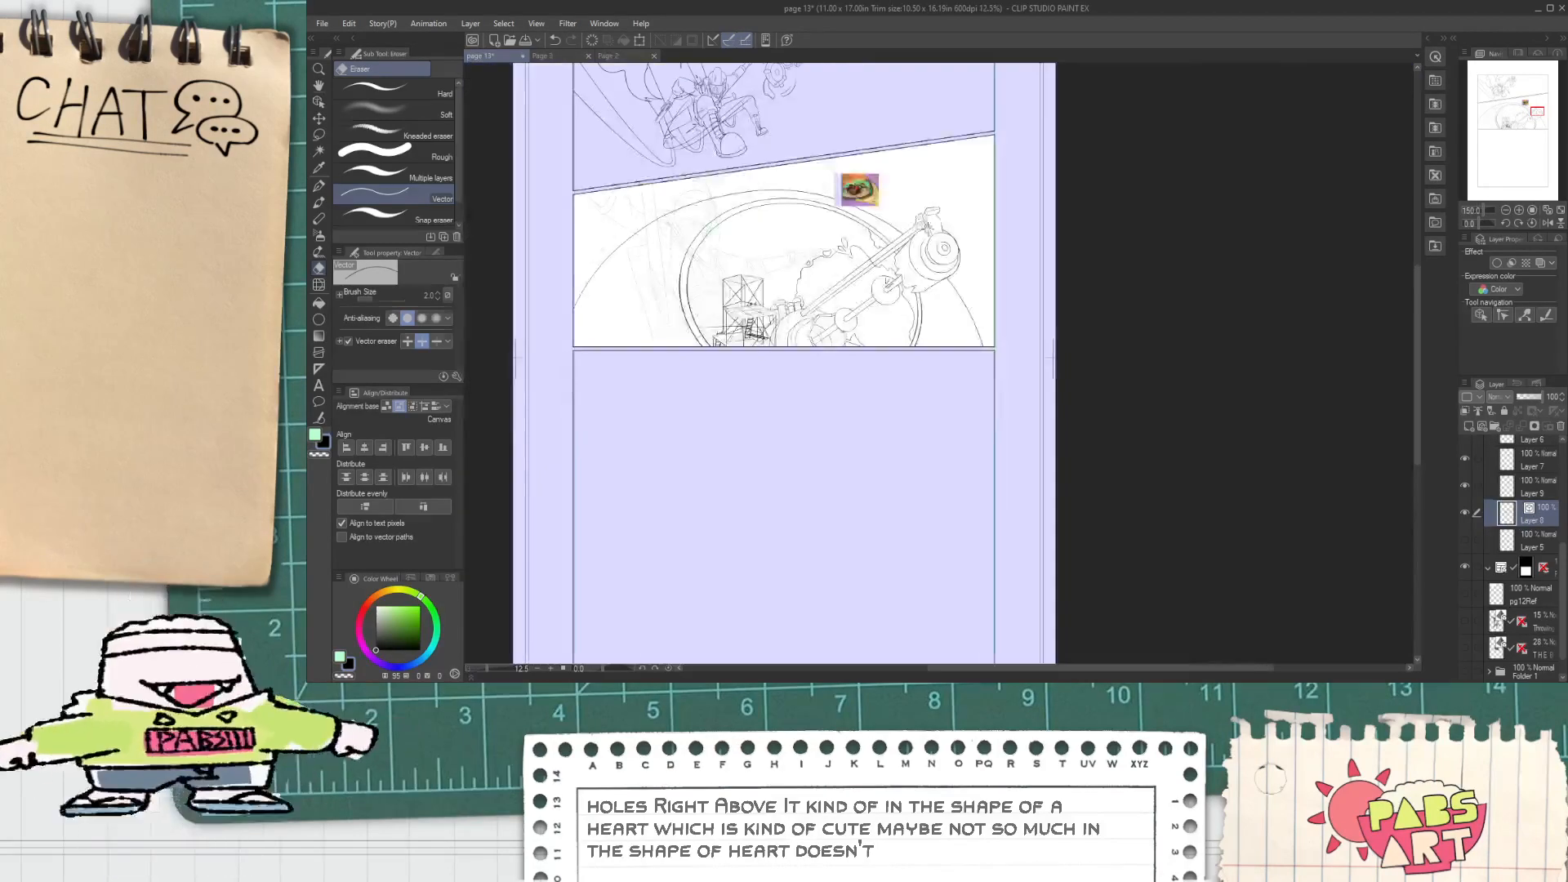
drag(916, 209, 929, 225)
scroll(832, 314, up, 4)
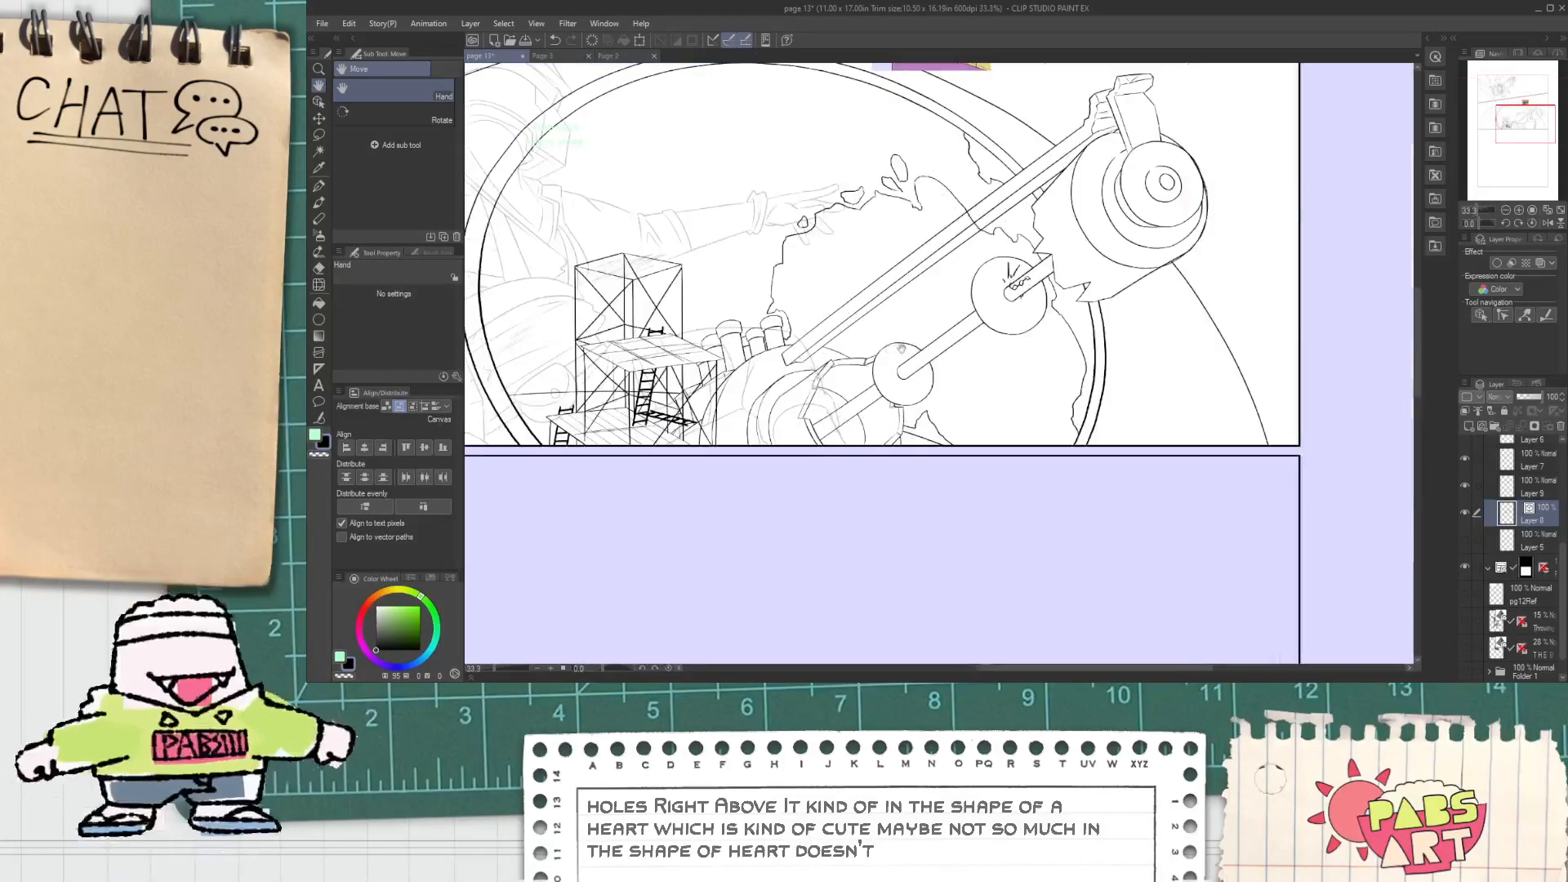
scroll(921, 349, down, 3)
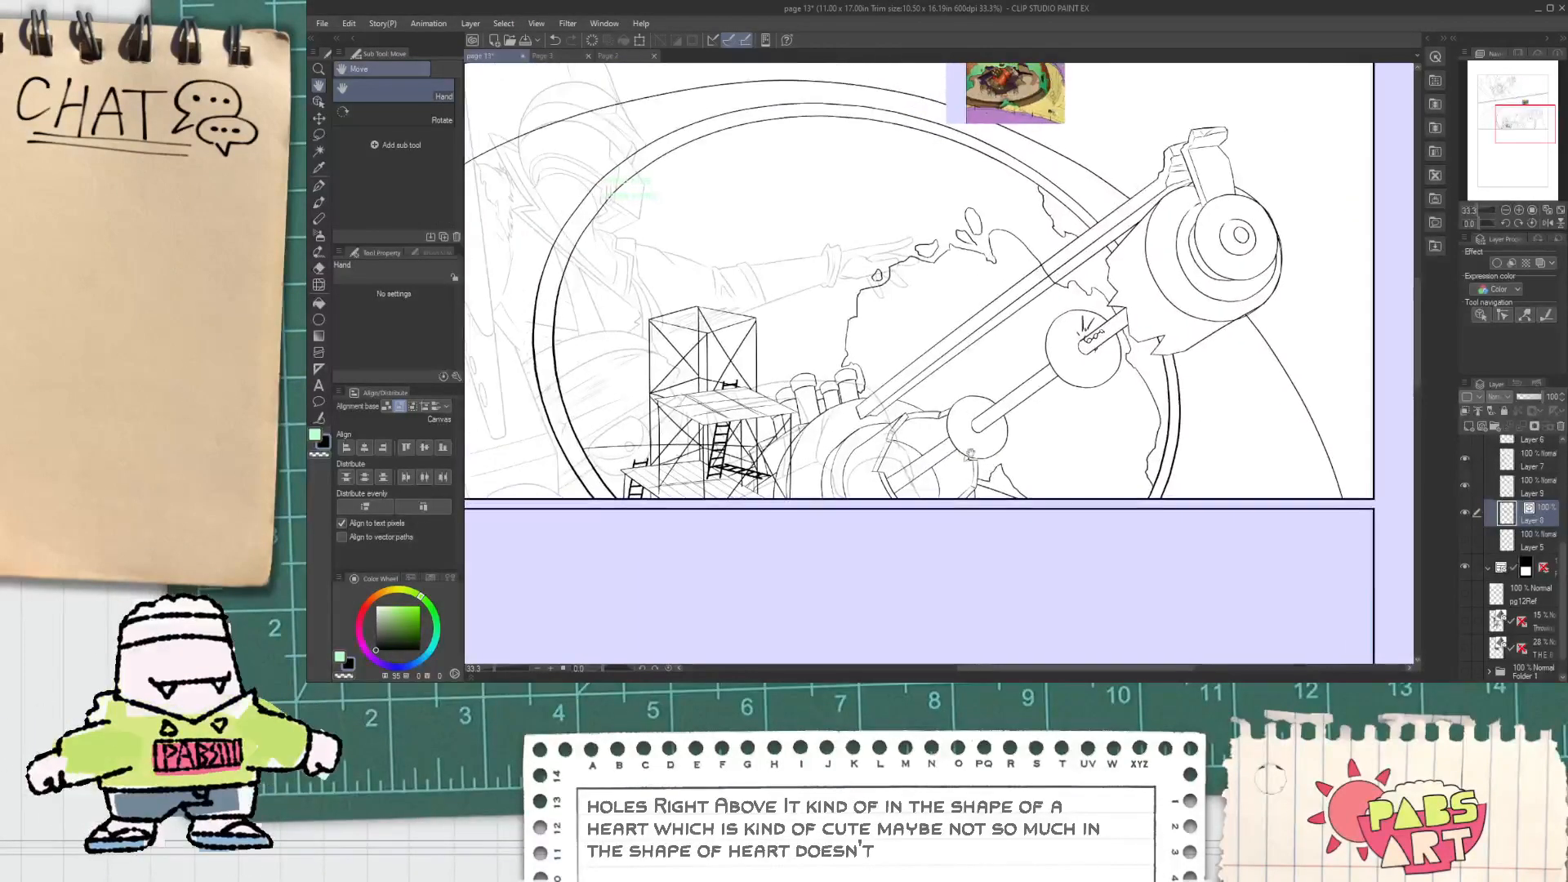
drag(1019, 434, 972, 355)
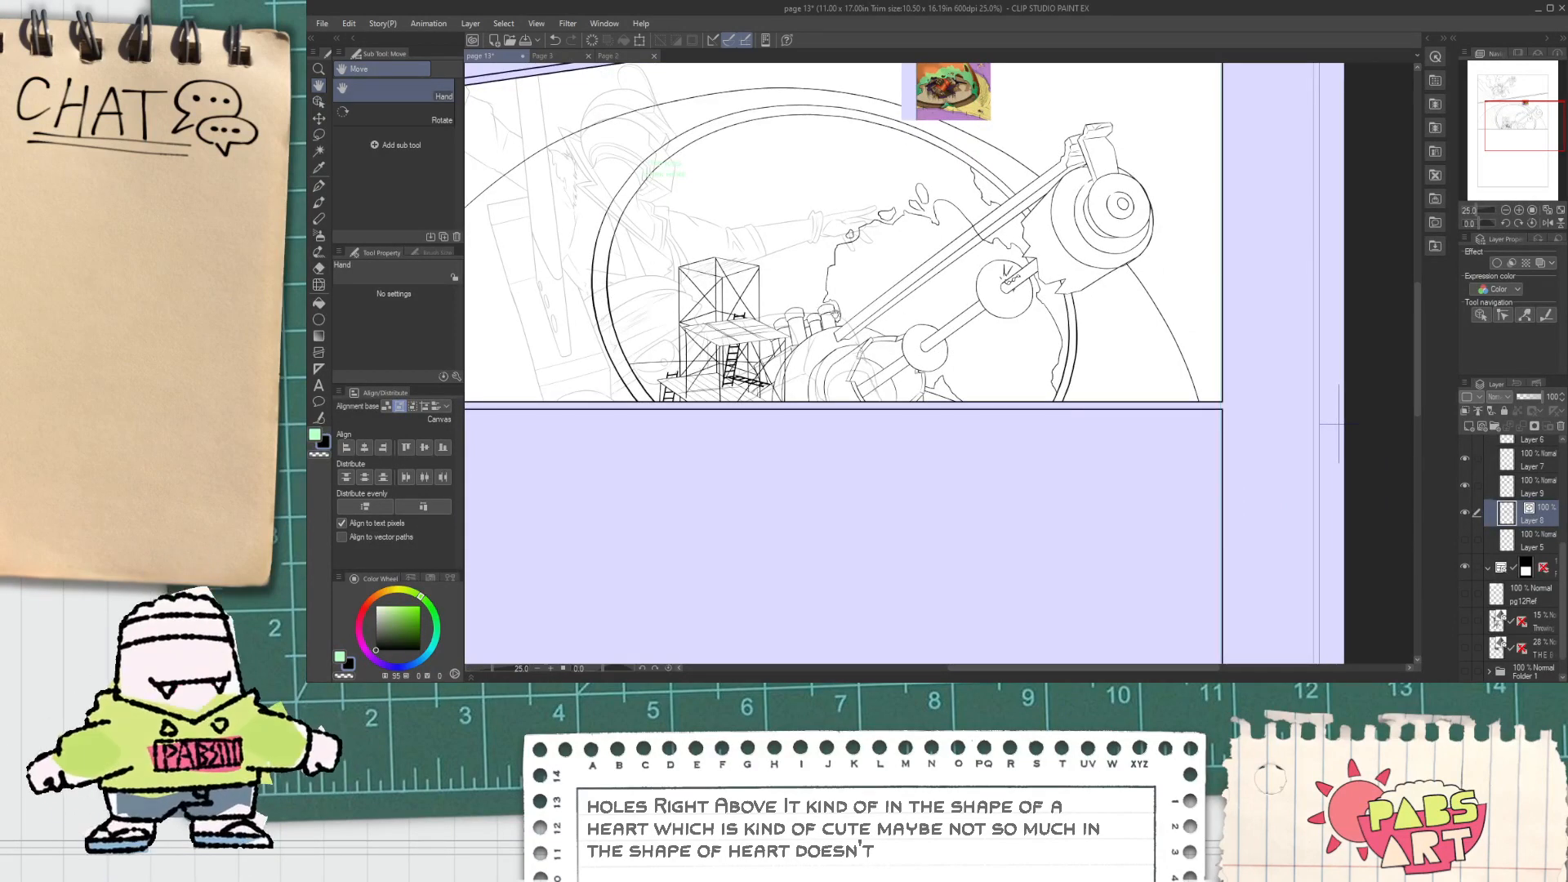
key(p)
scroll(829, 290, up, 2)
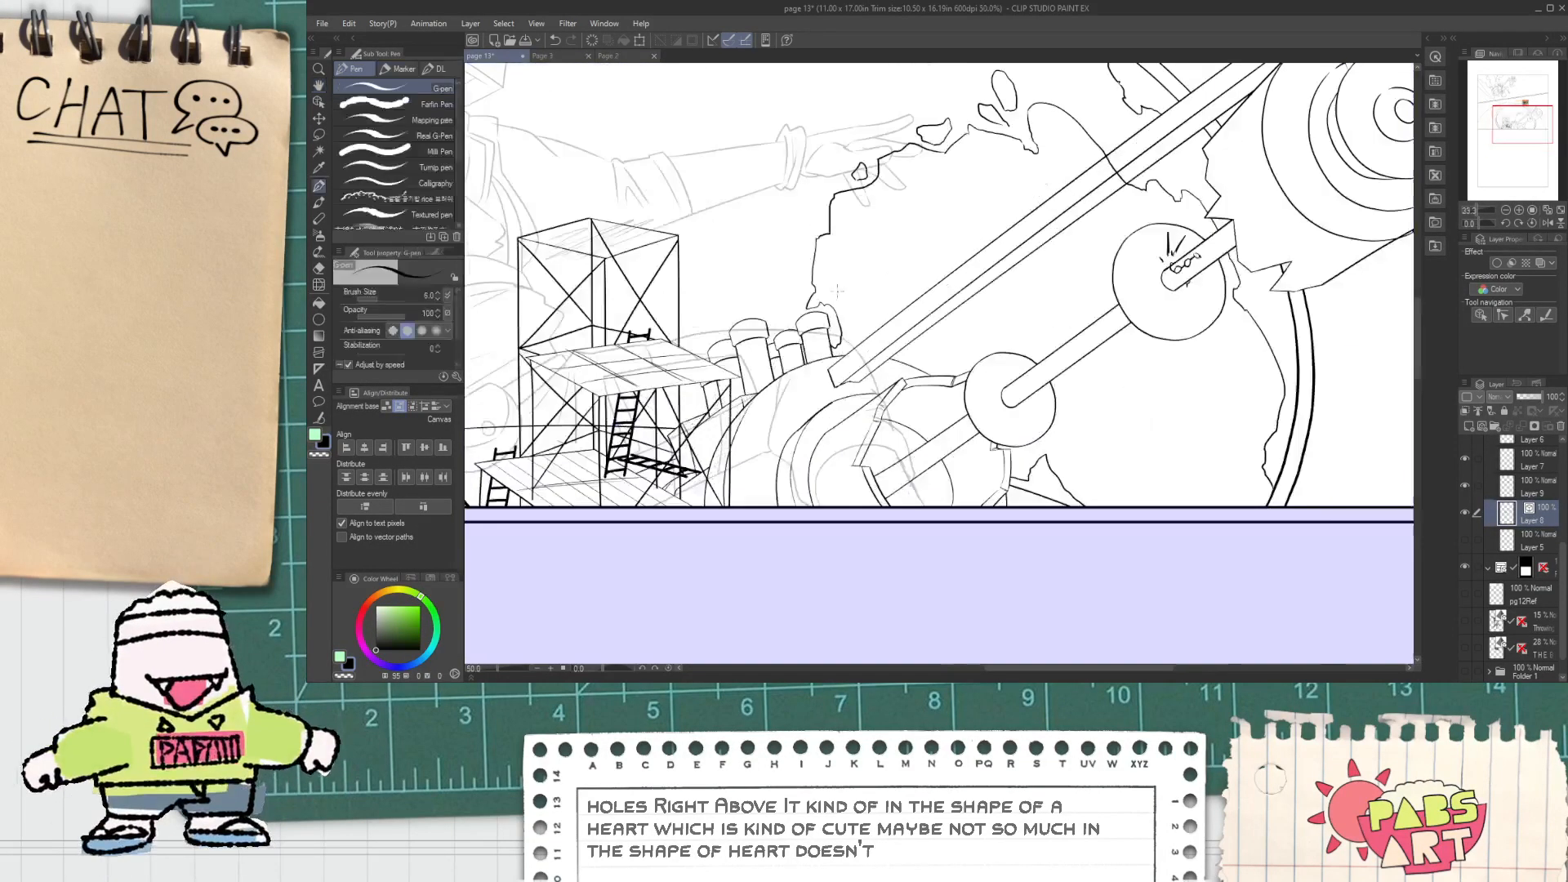
drag(935, 264, 960, 265)
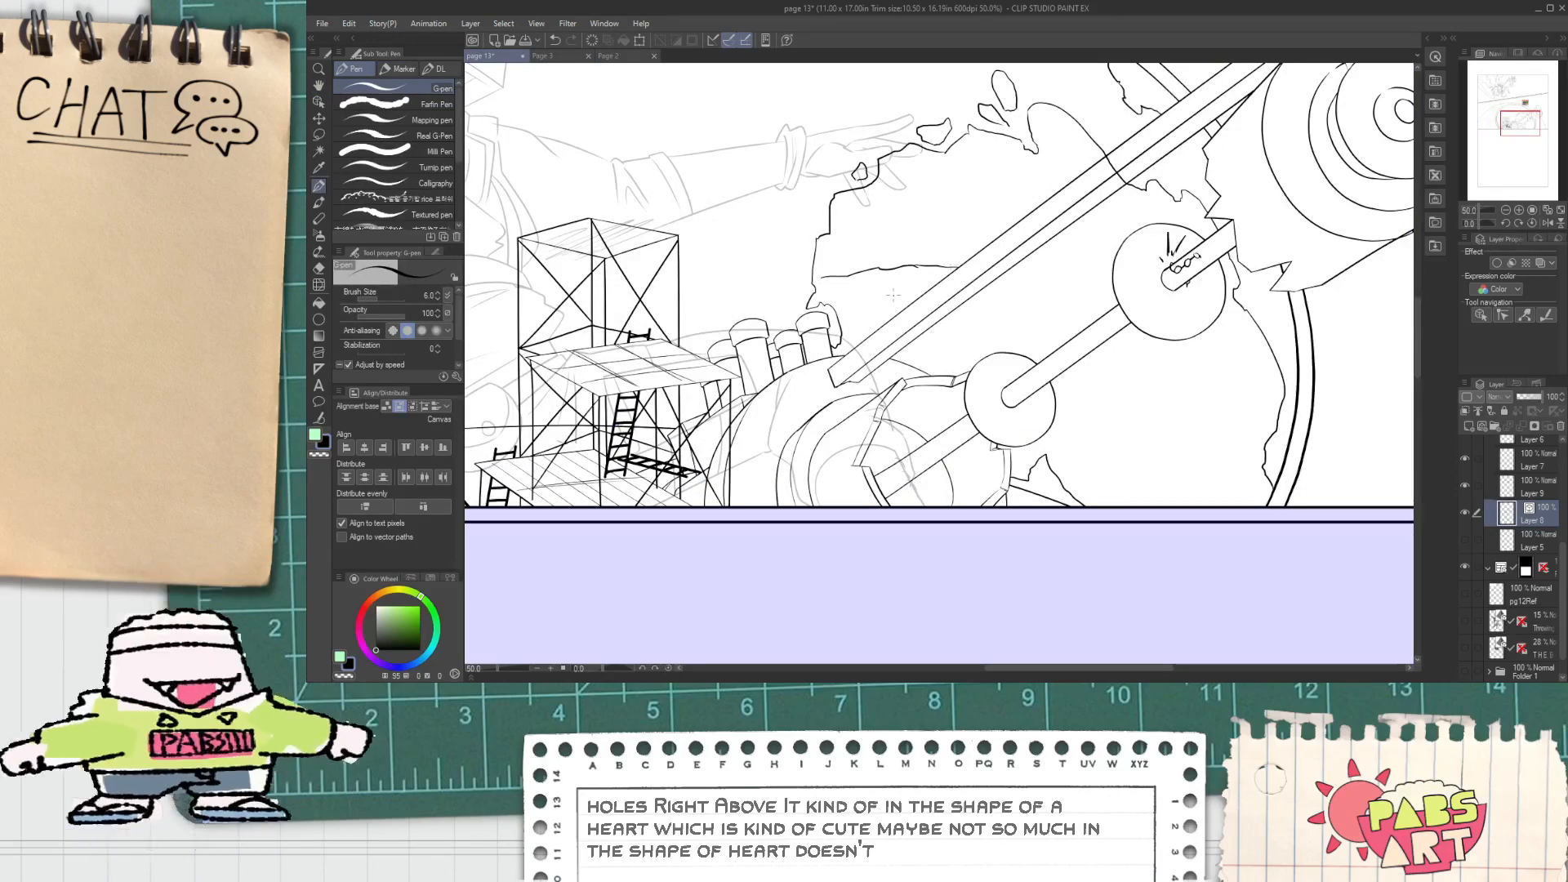
scroll(823, 281, up, 3)
drag(809, 267, 836, 276)
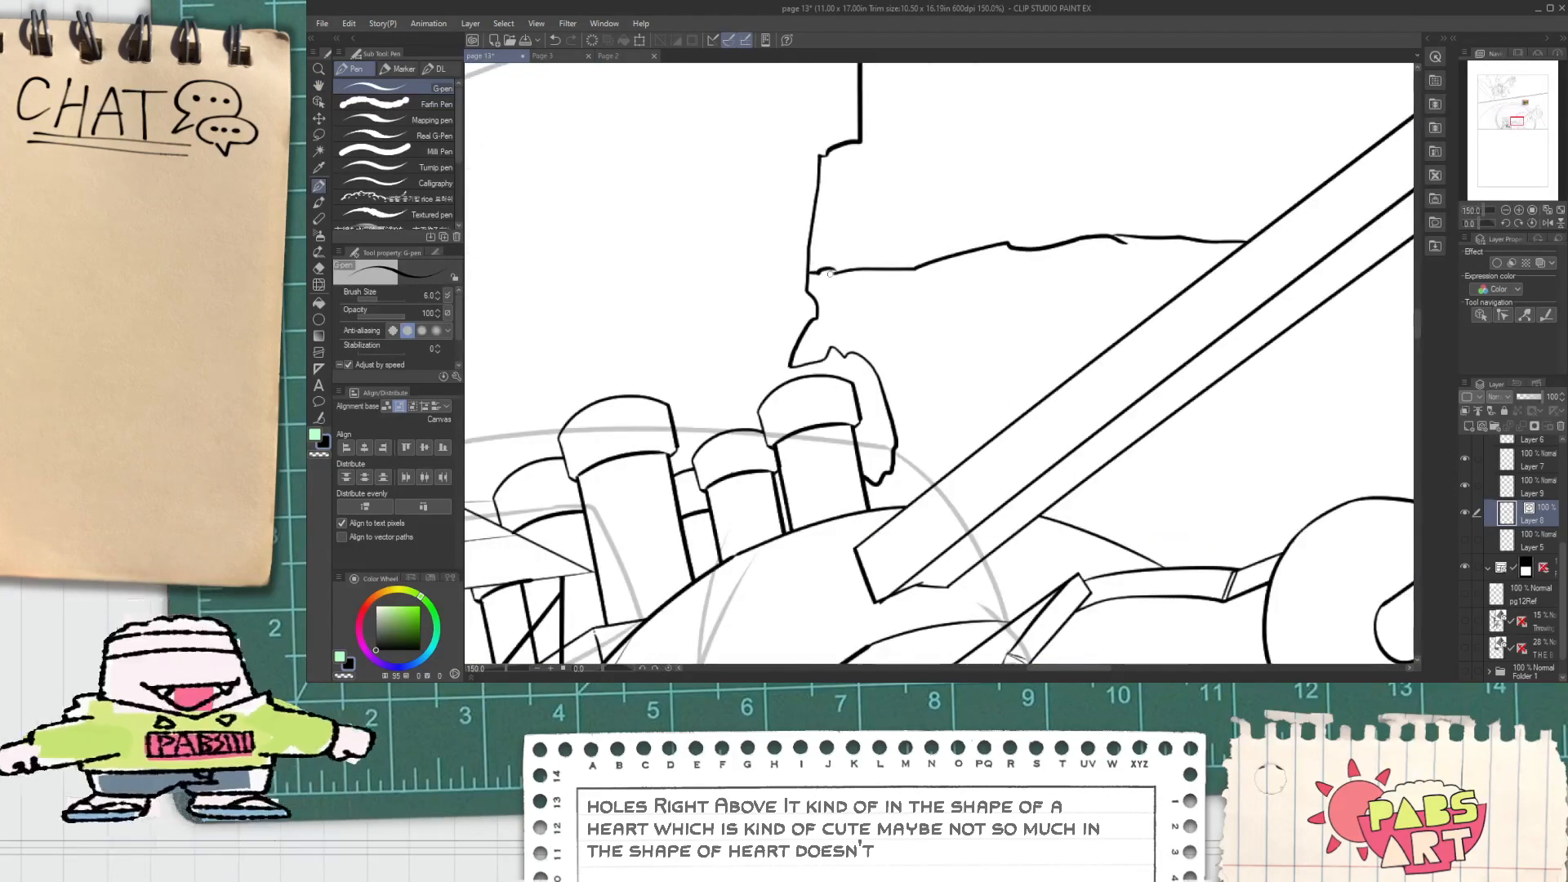
Step: Select the layer holding the small colour reference and clear the reference image from the dome panel
scroll(858, 304, down, 3)
scroll(868, 317, down, 6)
key(space)
scroll(869, 278, up, 4)
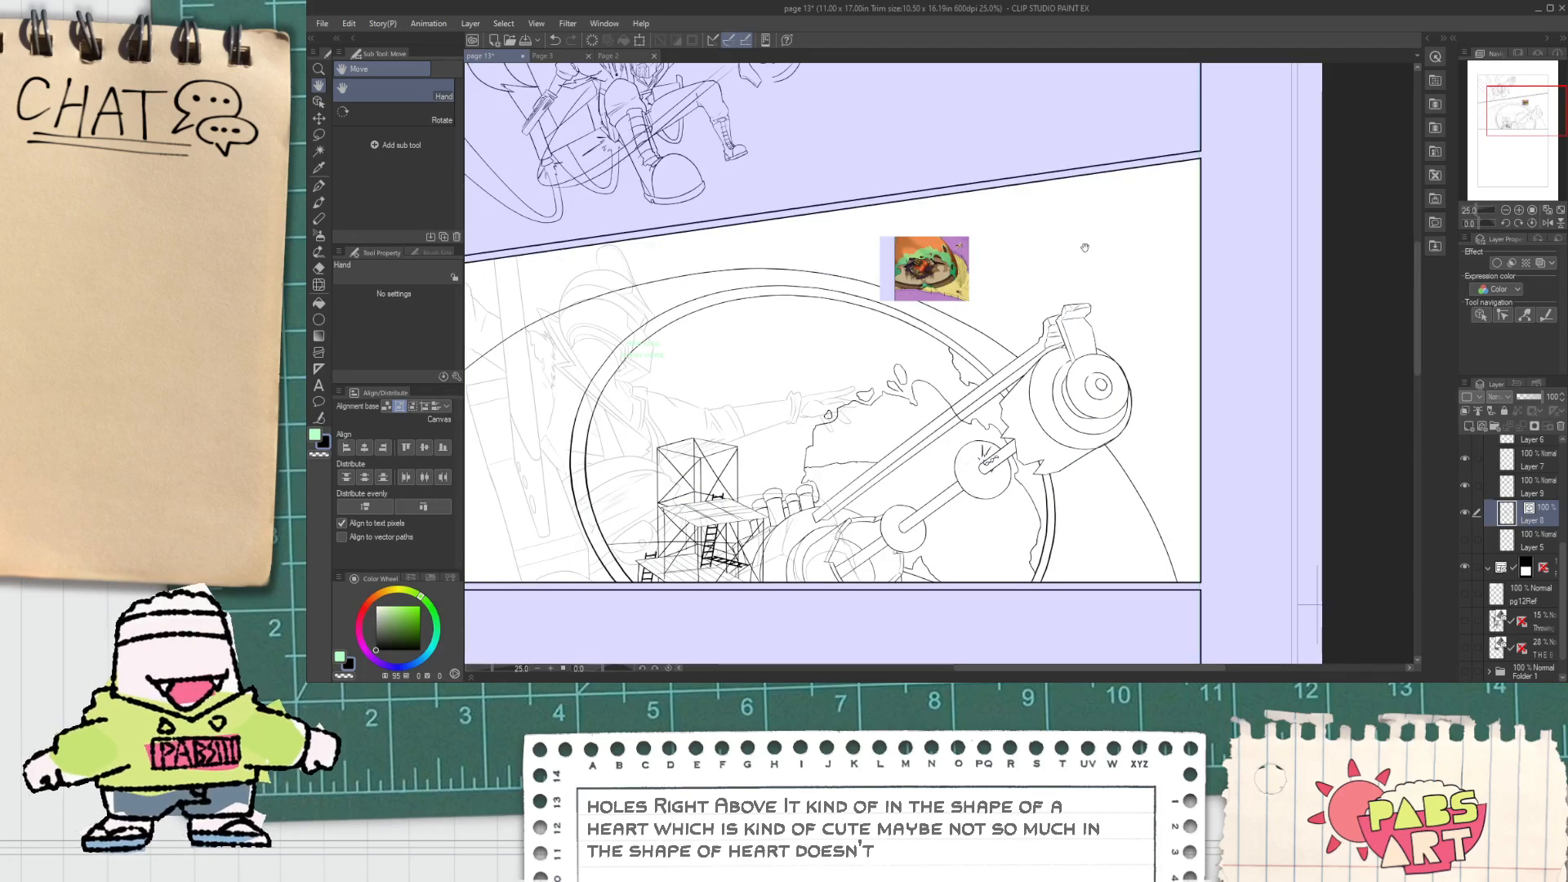
key(ctrl+z)
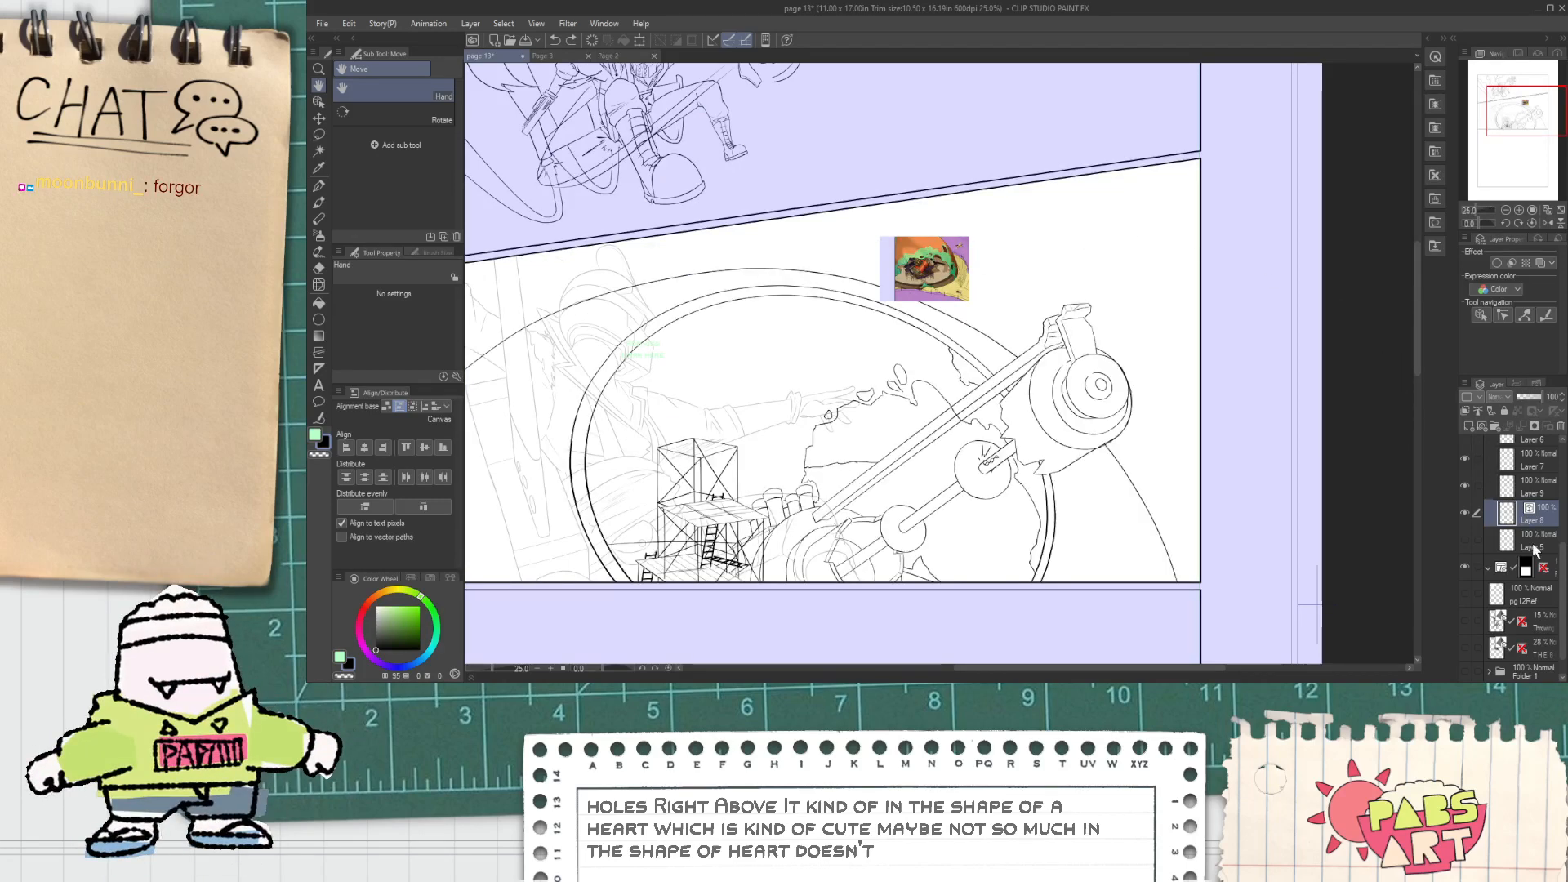
click(1518, 491)
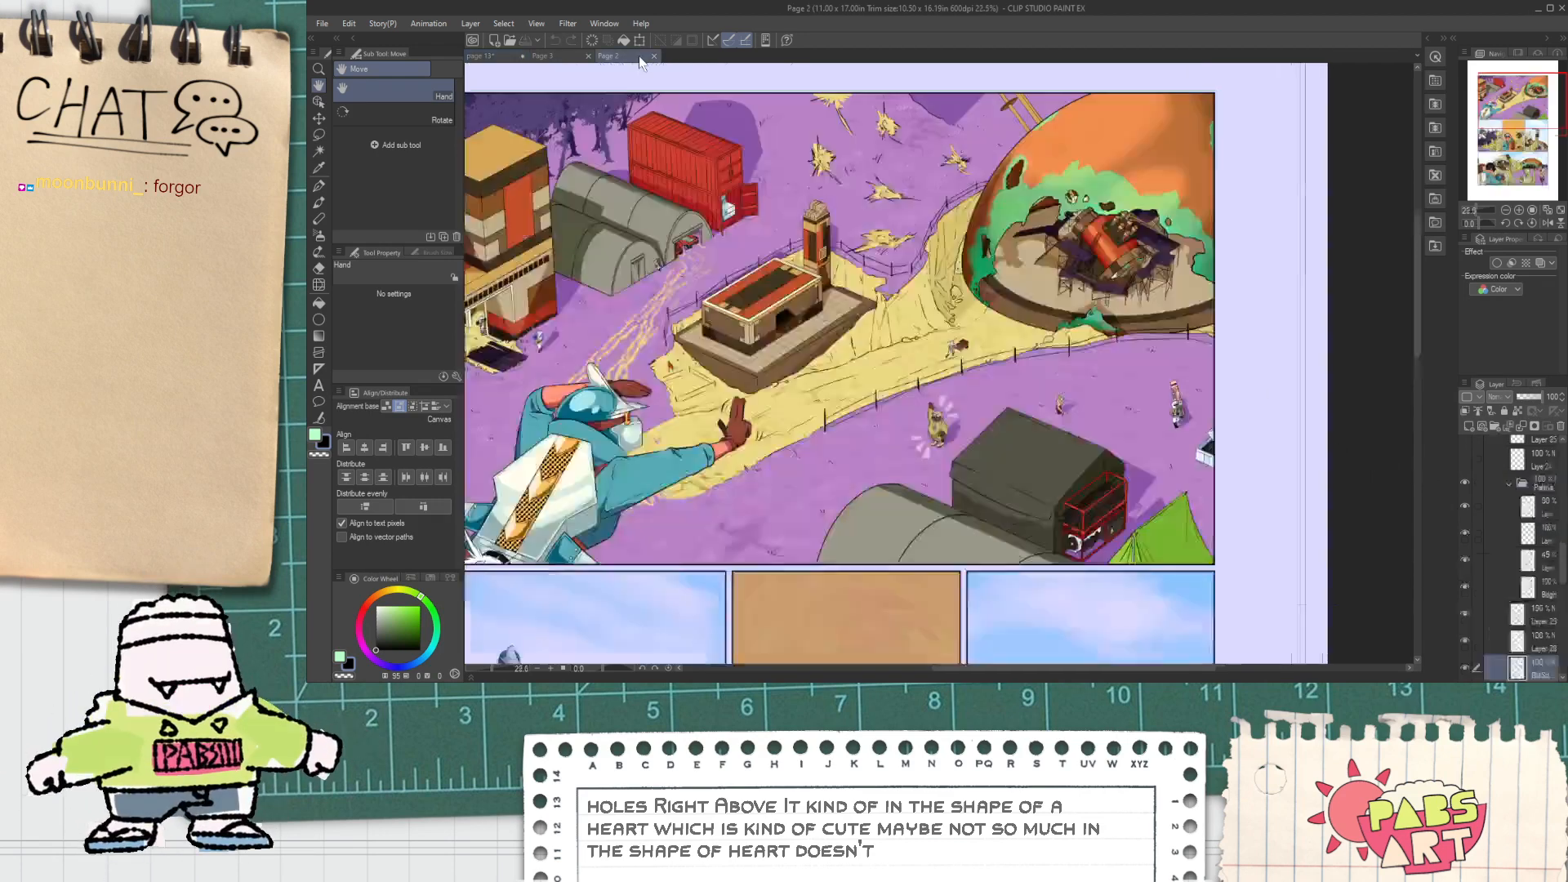
Step: Open Page 2, capture its large coloured panel with the damaged dome, and return to page 13
click(621, 56)
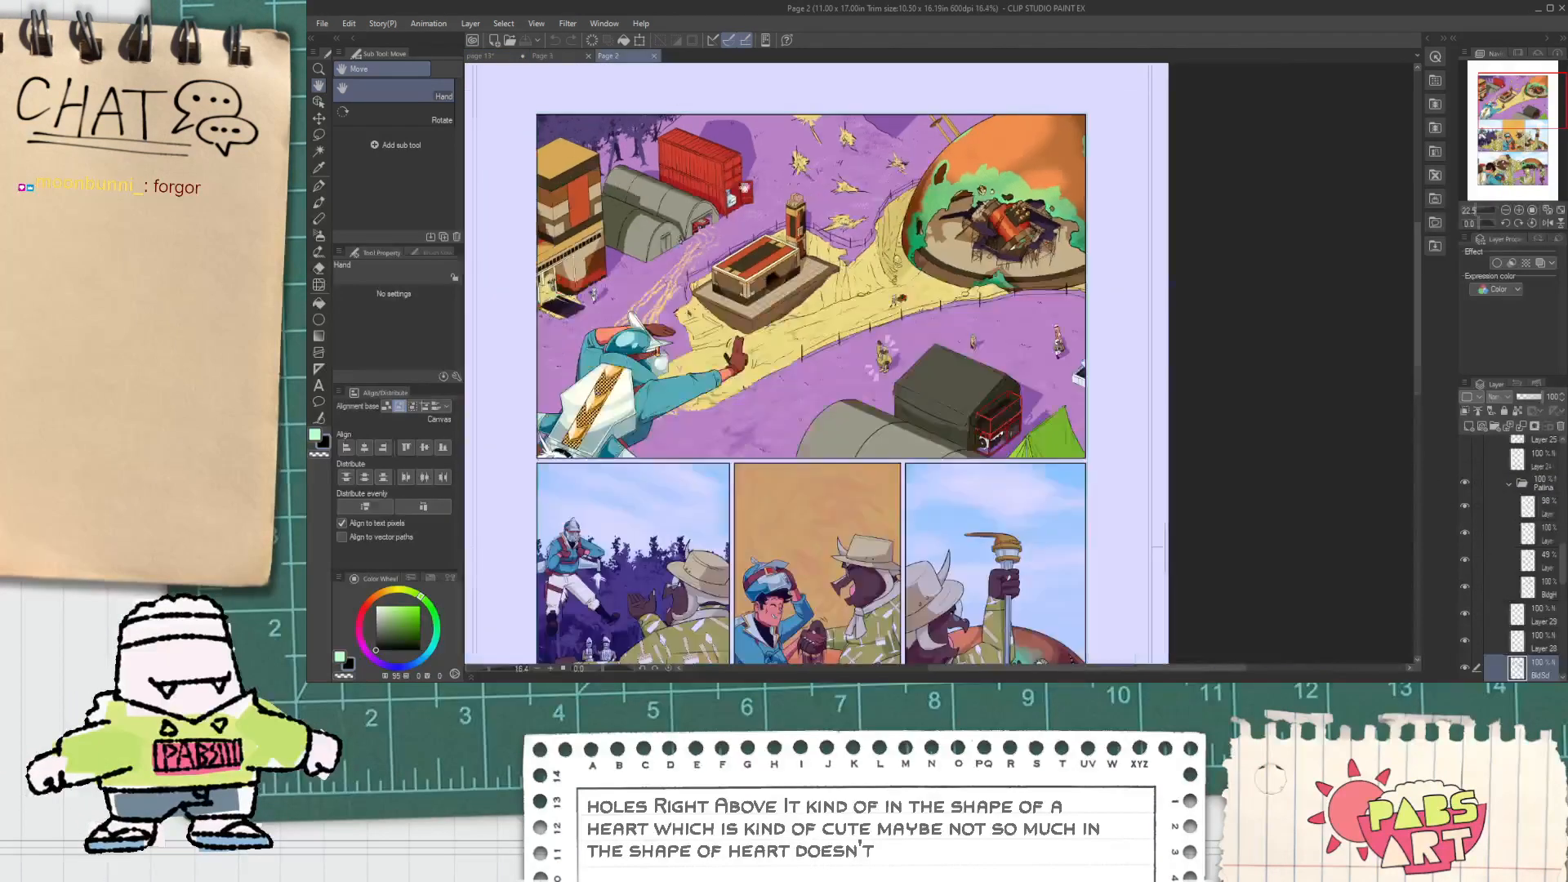
scroll(882, 209, up, 2)
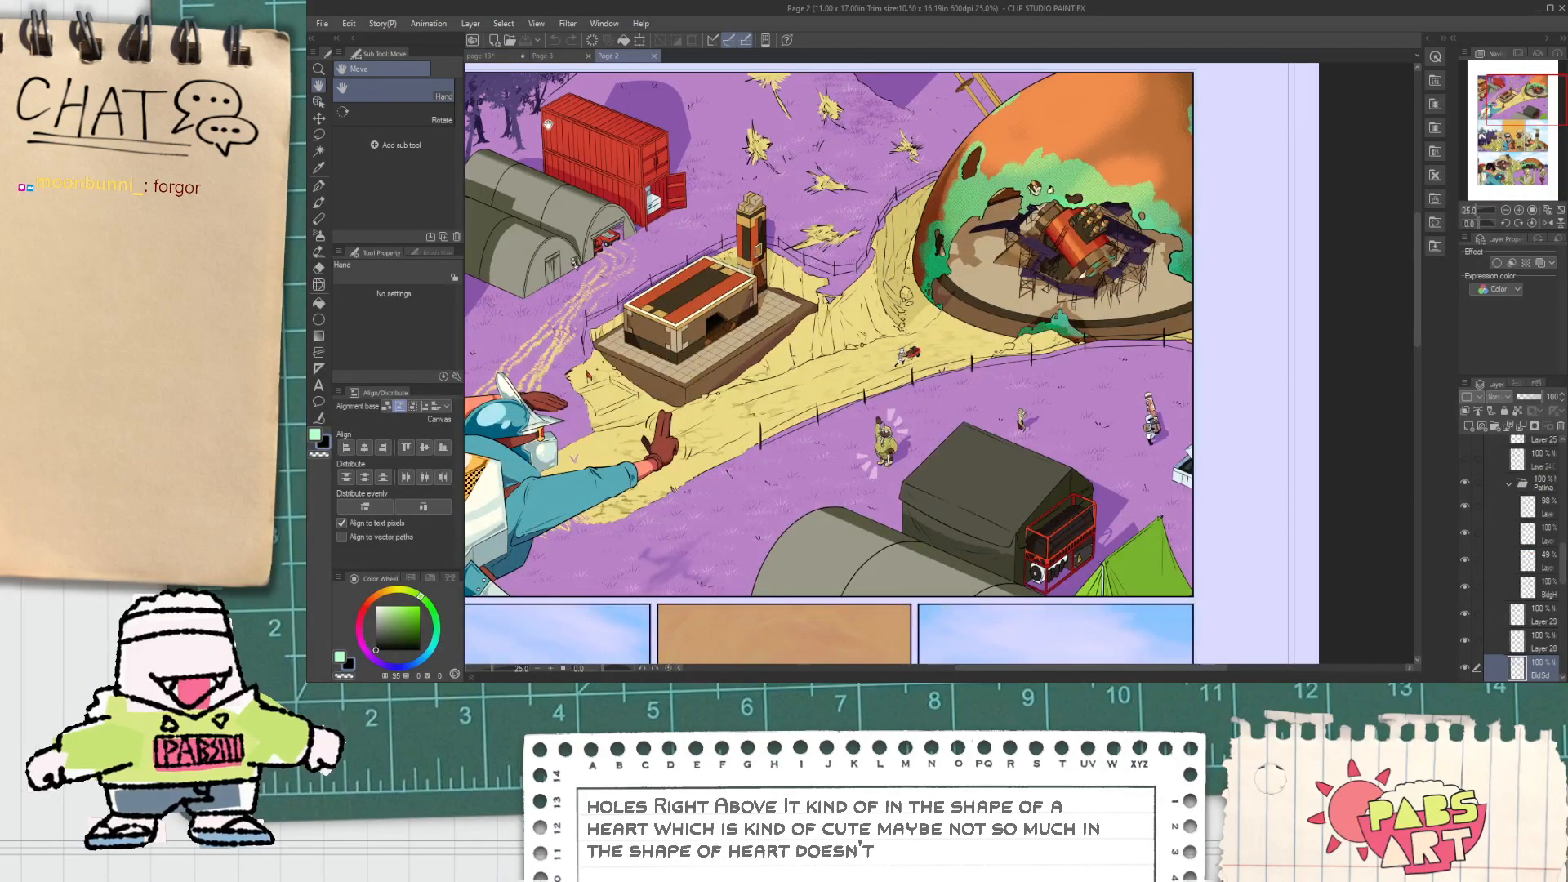
key(alt+Tab)
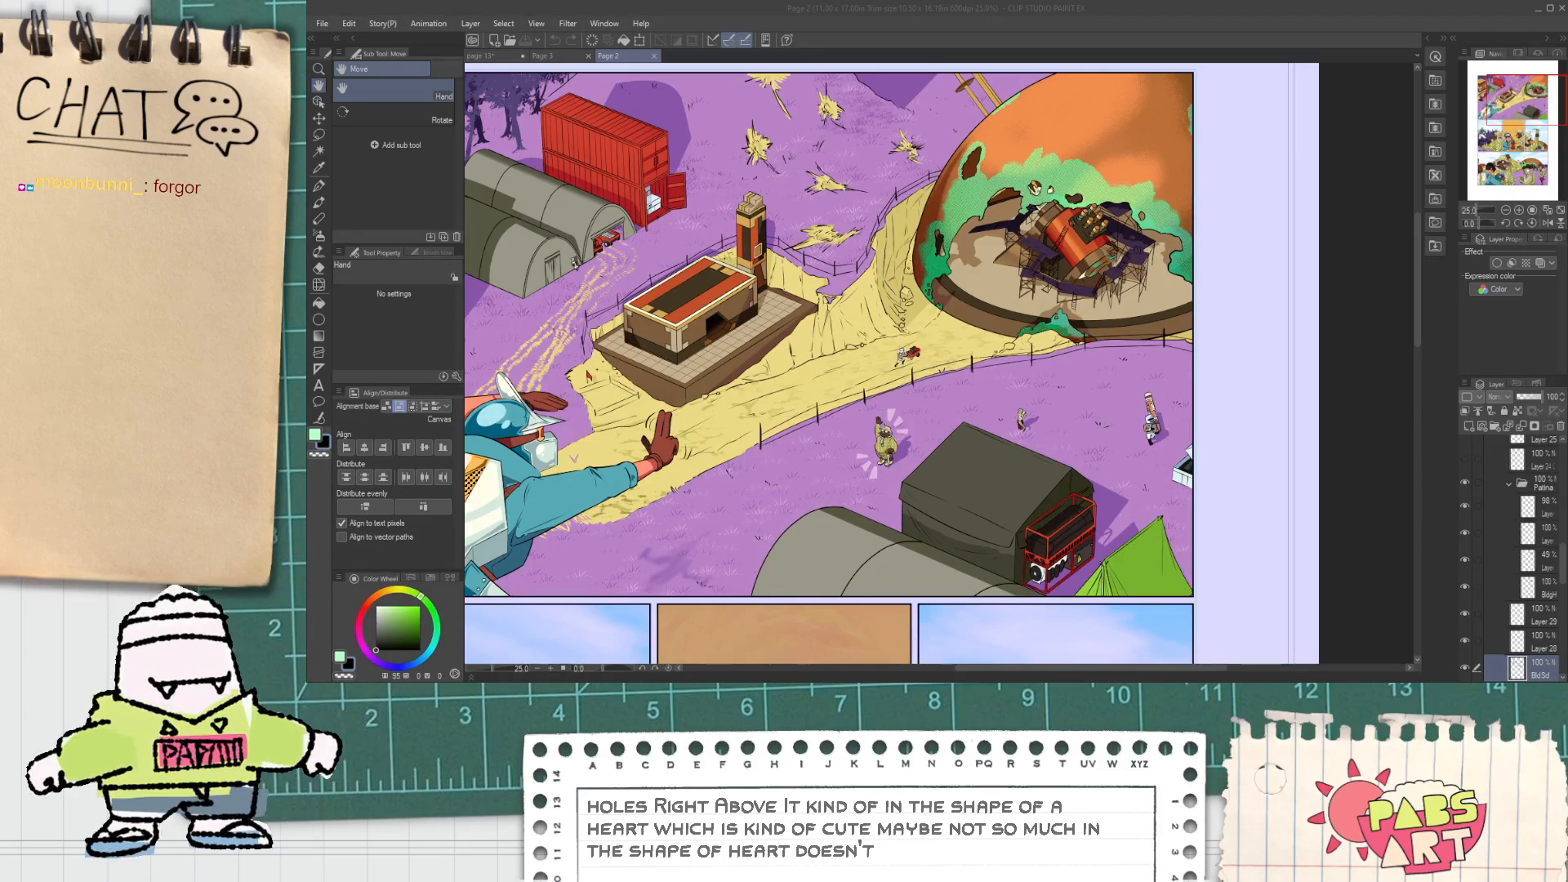
key(alt+Tab)
click(484, 56)
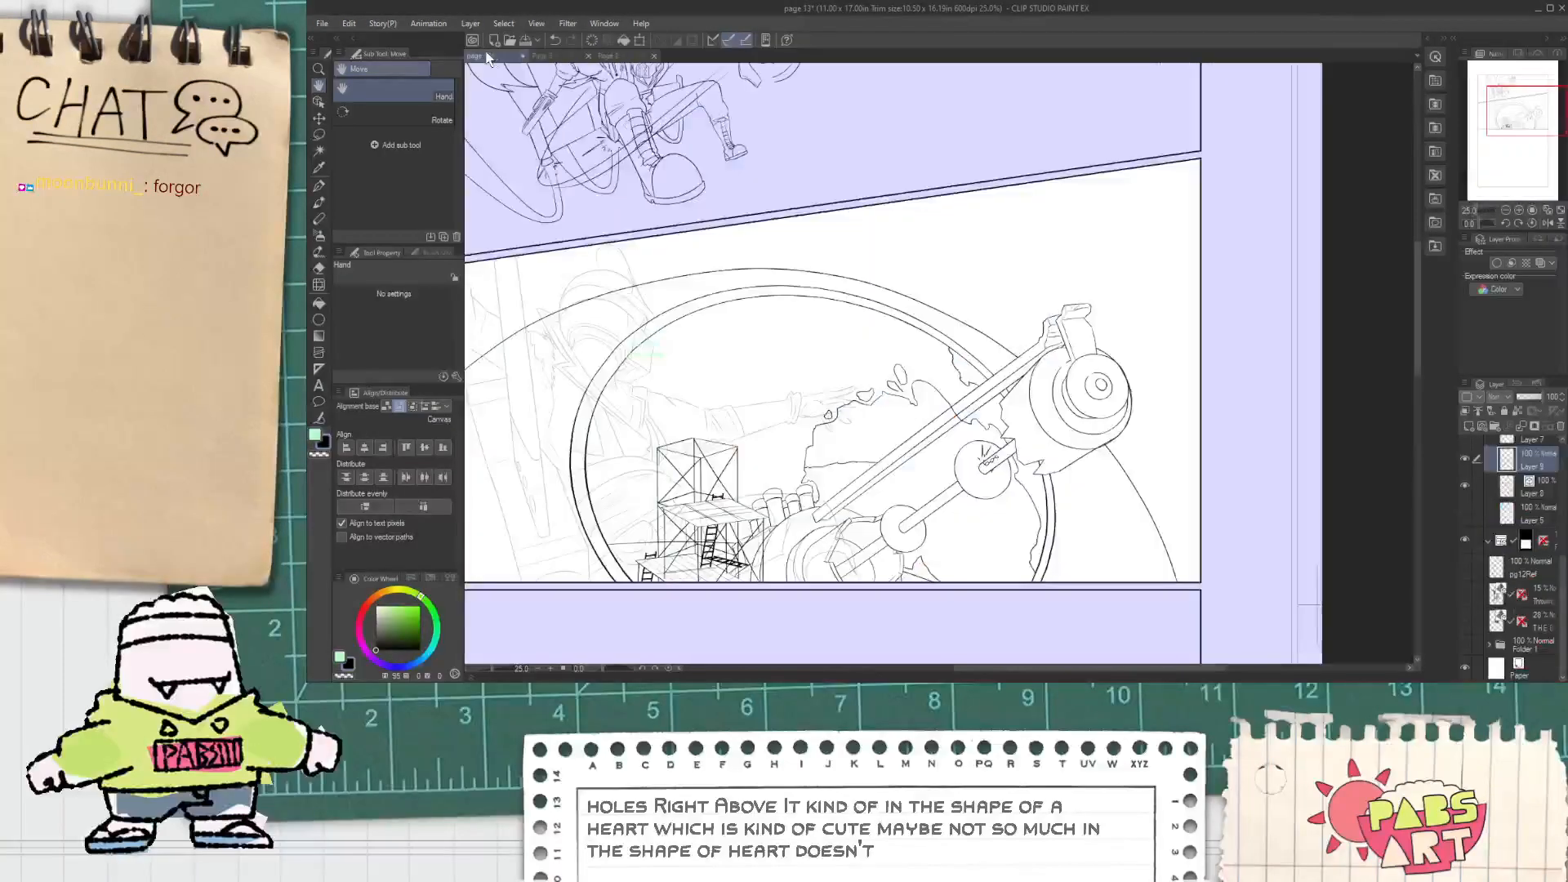
Step: Place the captured Page 2 colour reference on a new layer and move it to the dome panel's upper-right area
key(ctrl+shift+n)
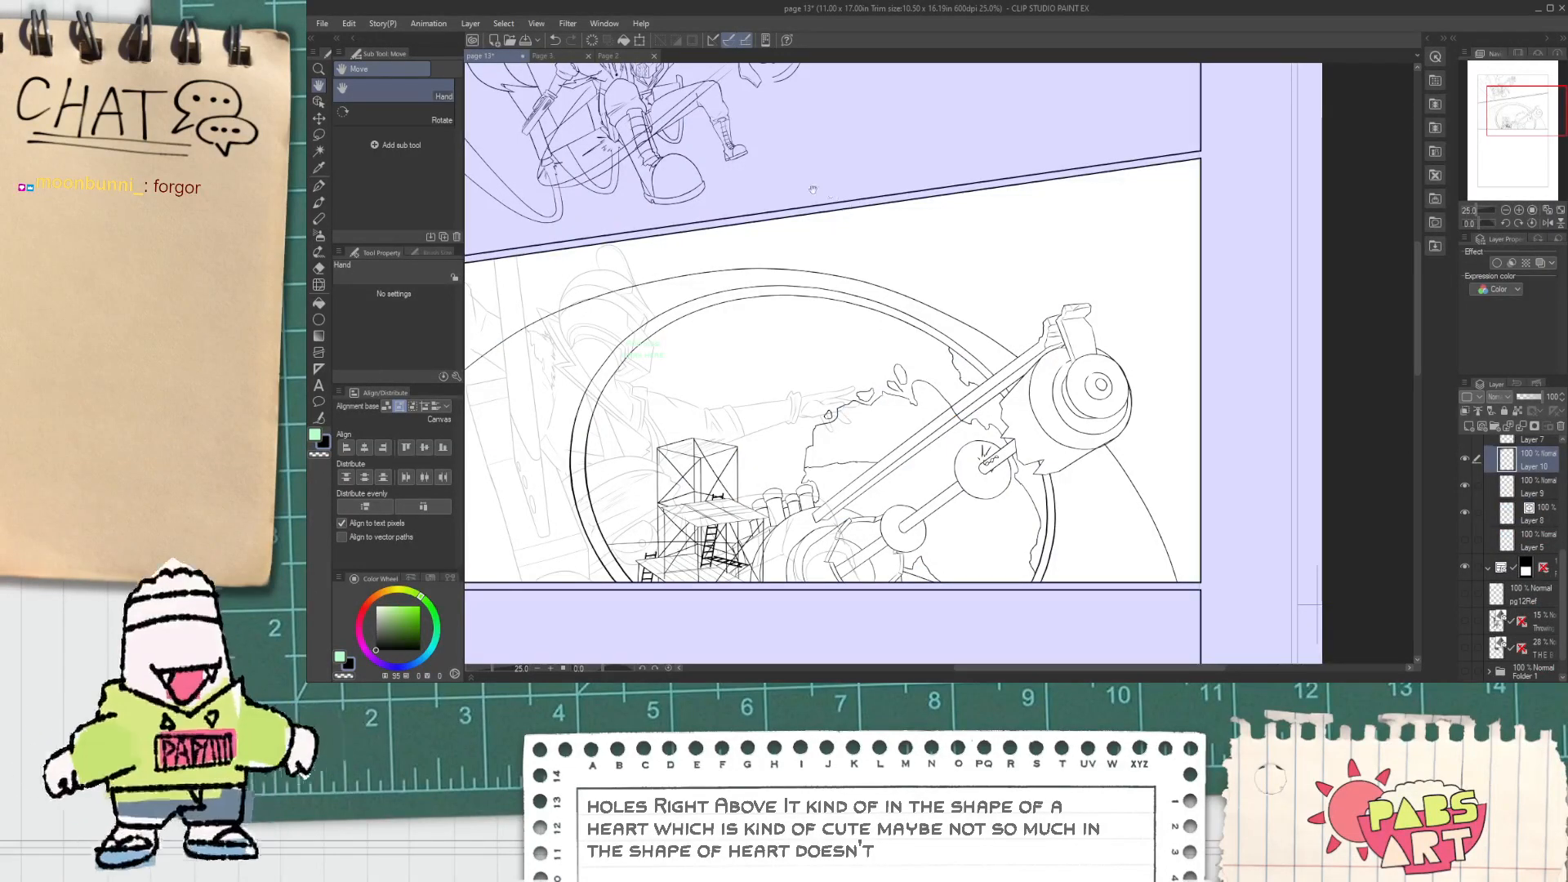
key(k)
drag(841, 299, 847, 392)
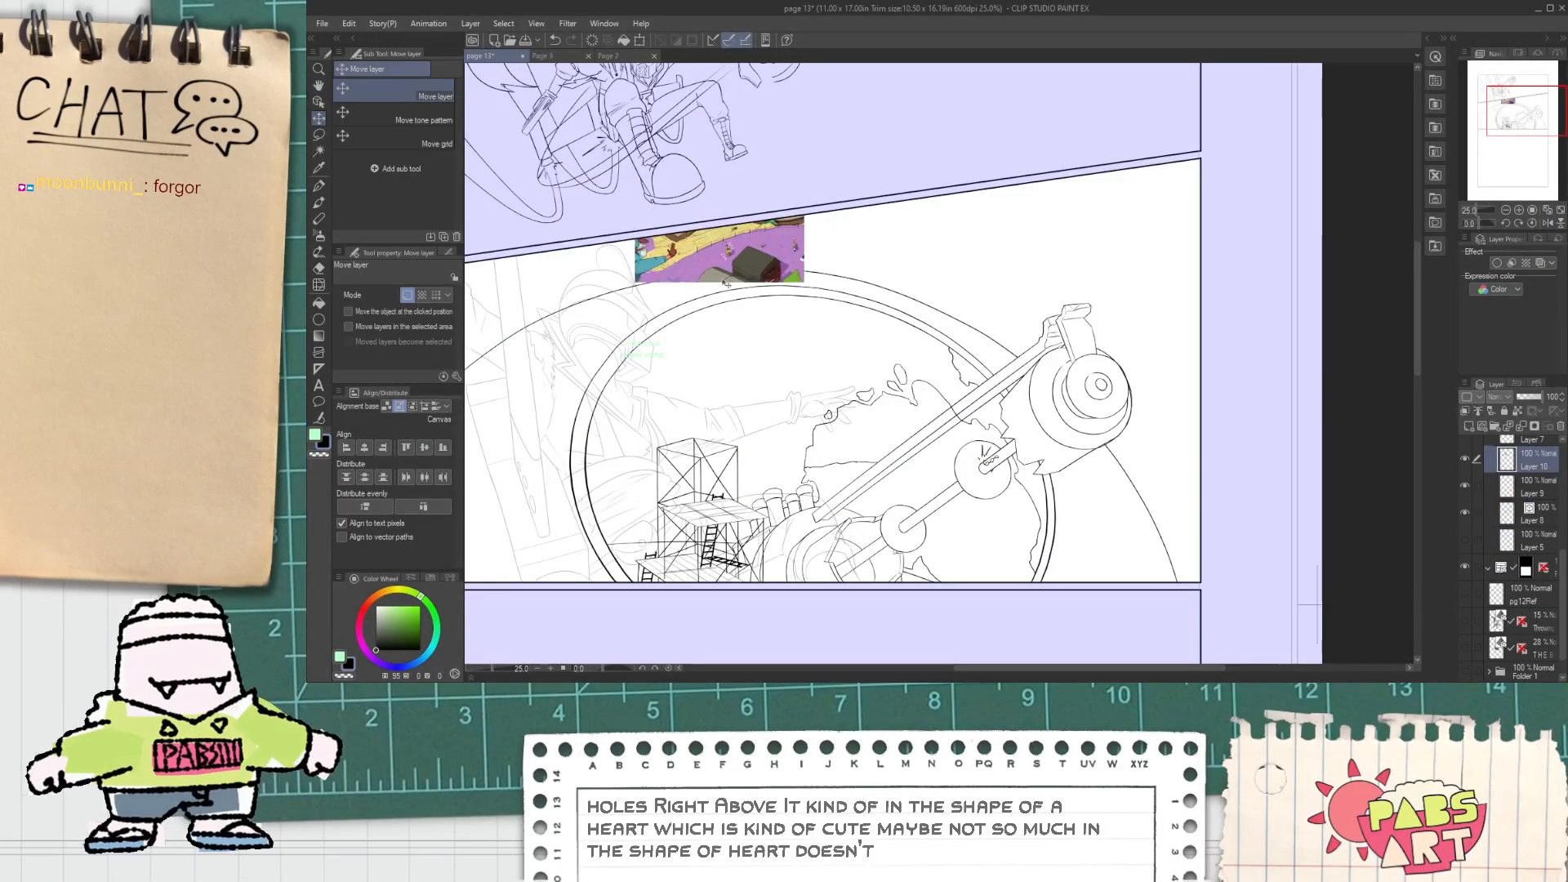
drag(724, 287, 1019, 321)
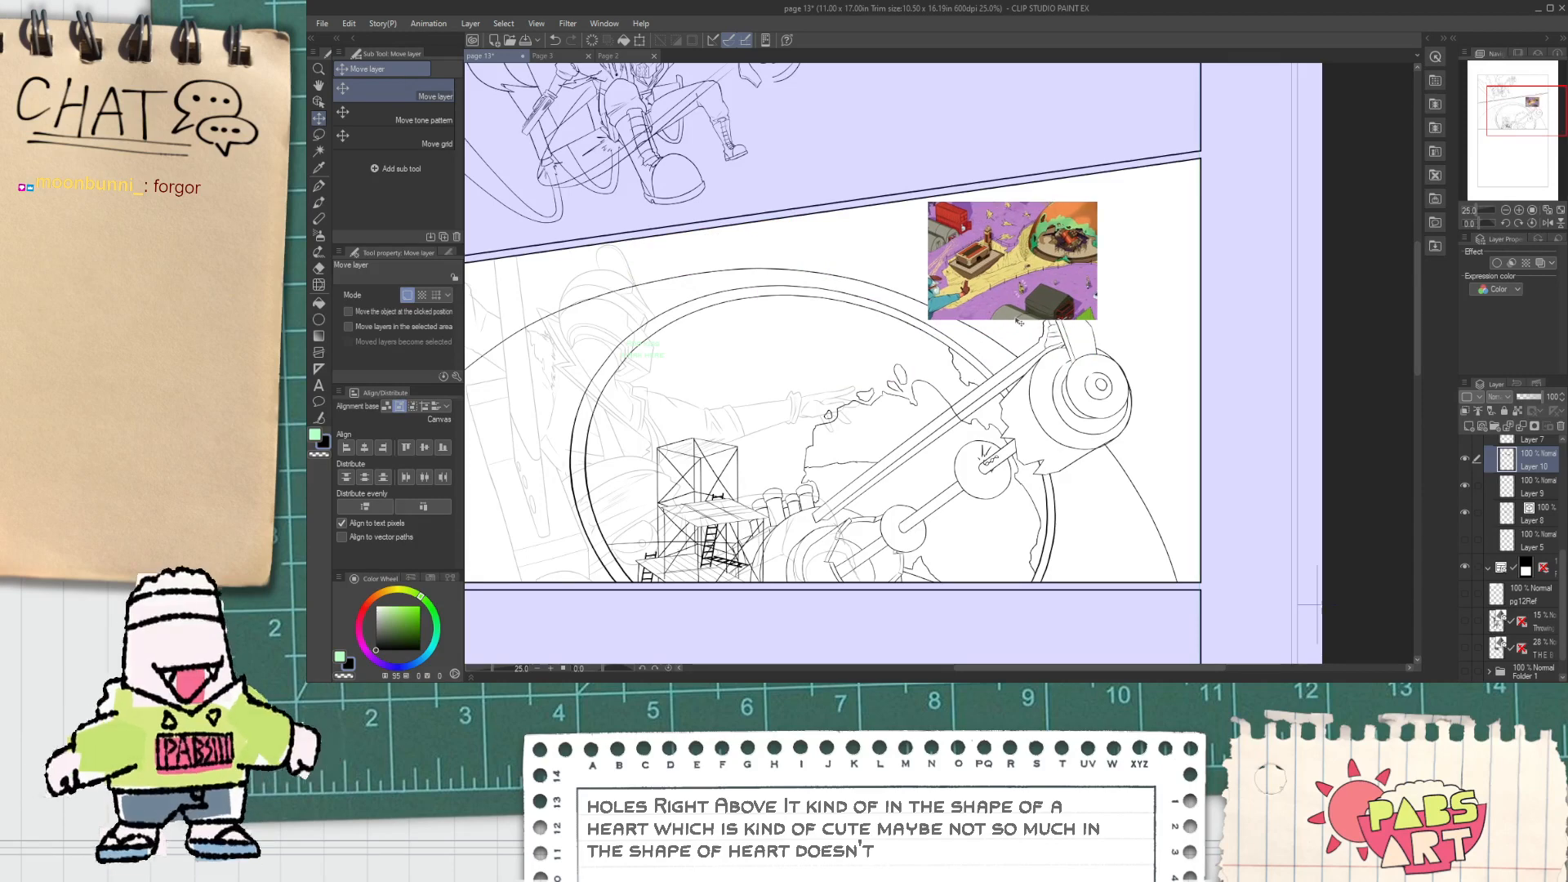
Step: Flip the colour reference horizontally and position it just above the upper end of the diagonal arm
key(ctrl+t)
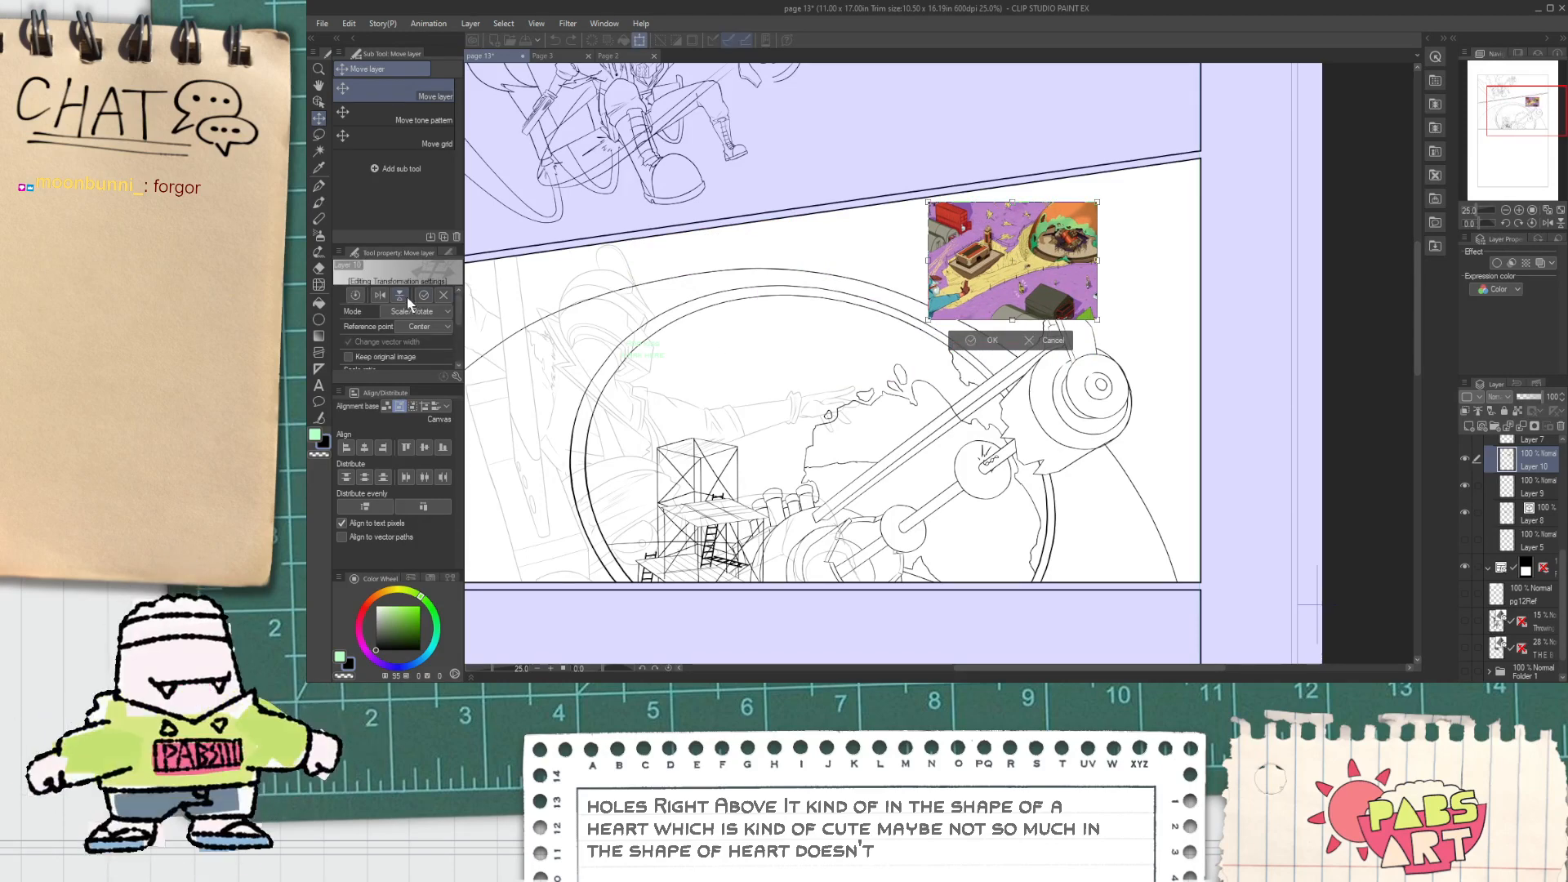
click(379, 297)
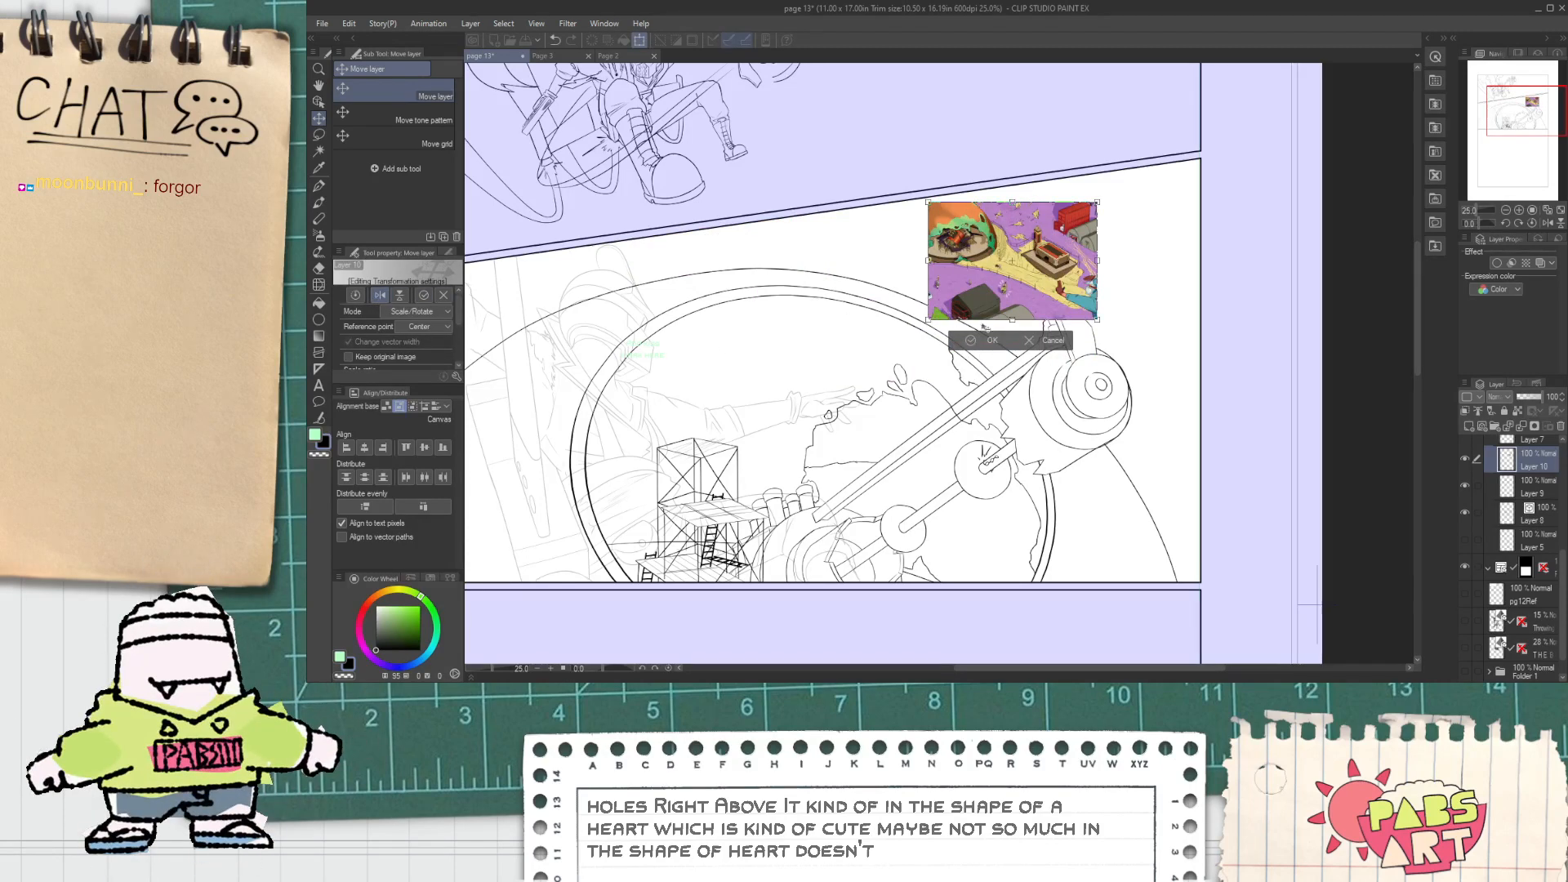
click(987, 342)
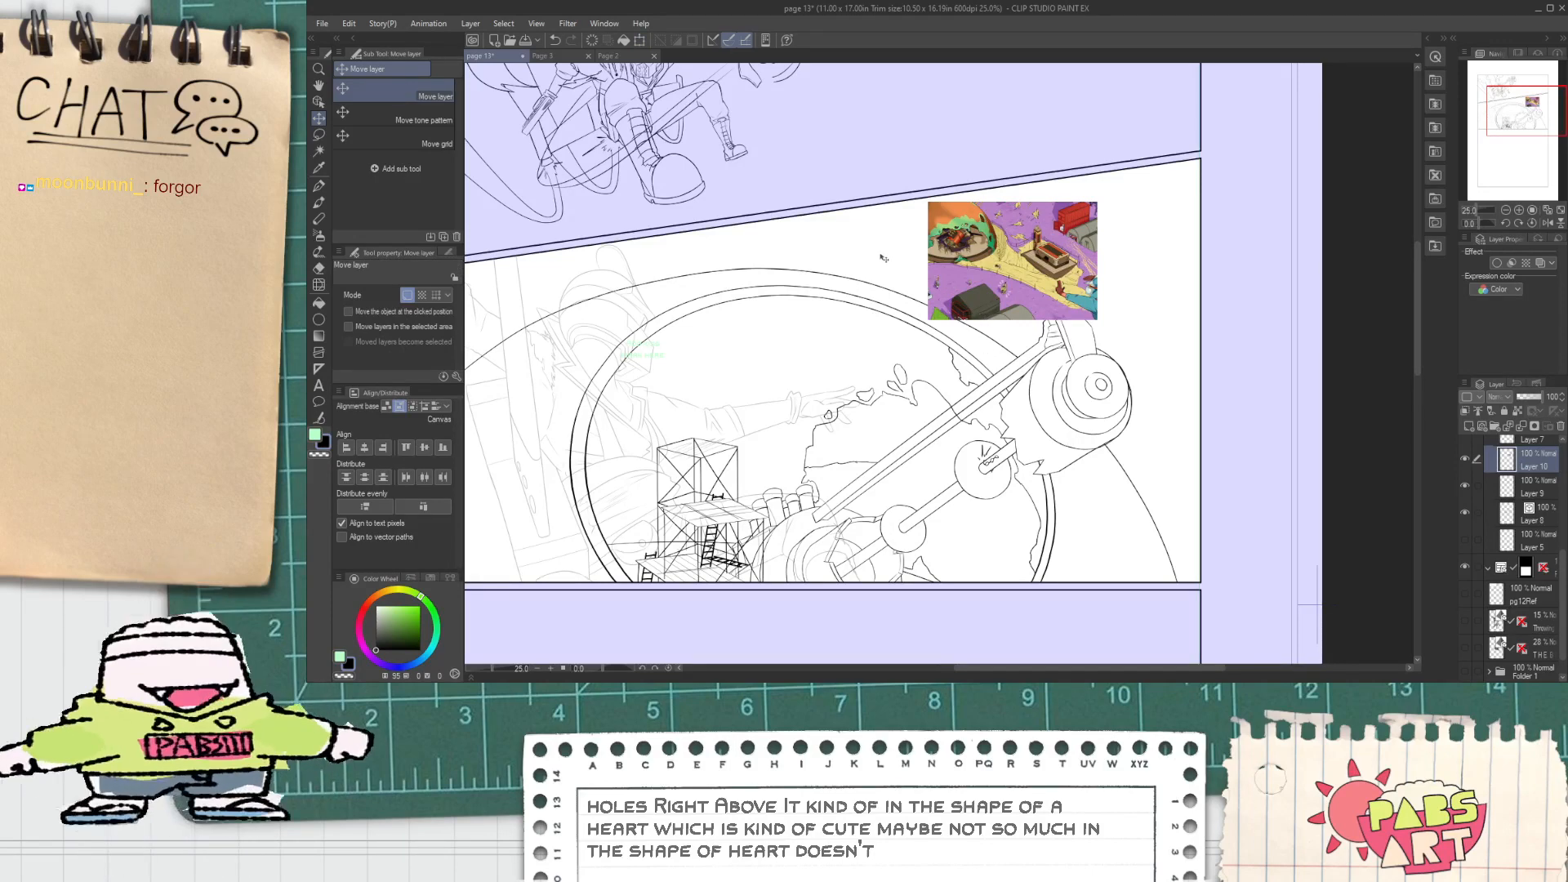
scroll(998, 303, up, 1)
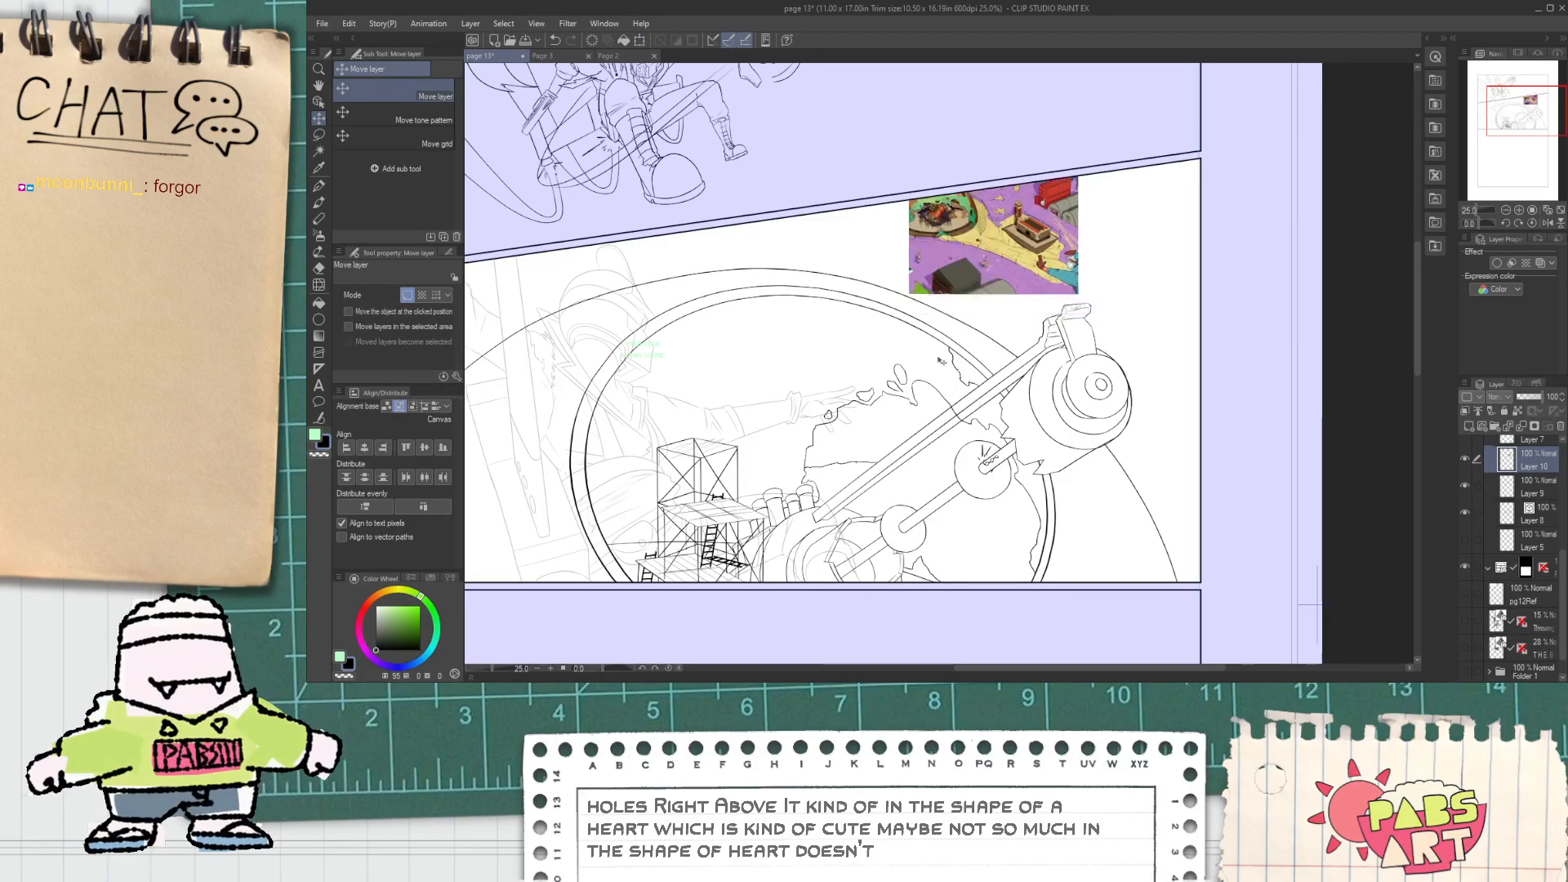
drag(998, 304, 1019, 334)
Step: Select the uneven horizontal line inside the hole on its vector layer, level it and shift it slightly lower
key(p)
key(space)
mouse_move(843, 536)
mouse_down()
mouse_move(829, 463)
mouse_move(806, 467)
mouse_up()
scroll(829, 463, up, 1)
scroll(806, 459, down, 1)
scroll(806, 467, up, 1)
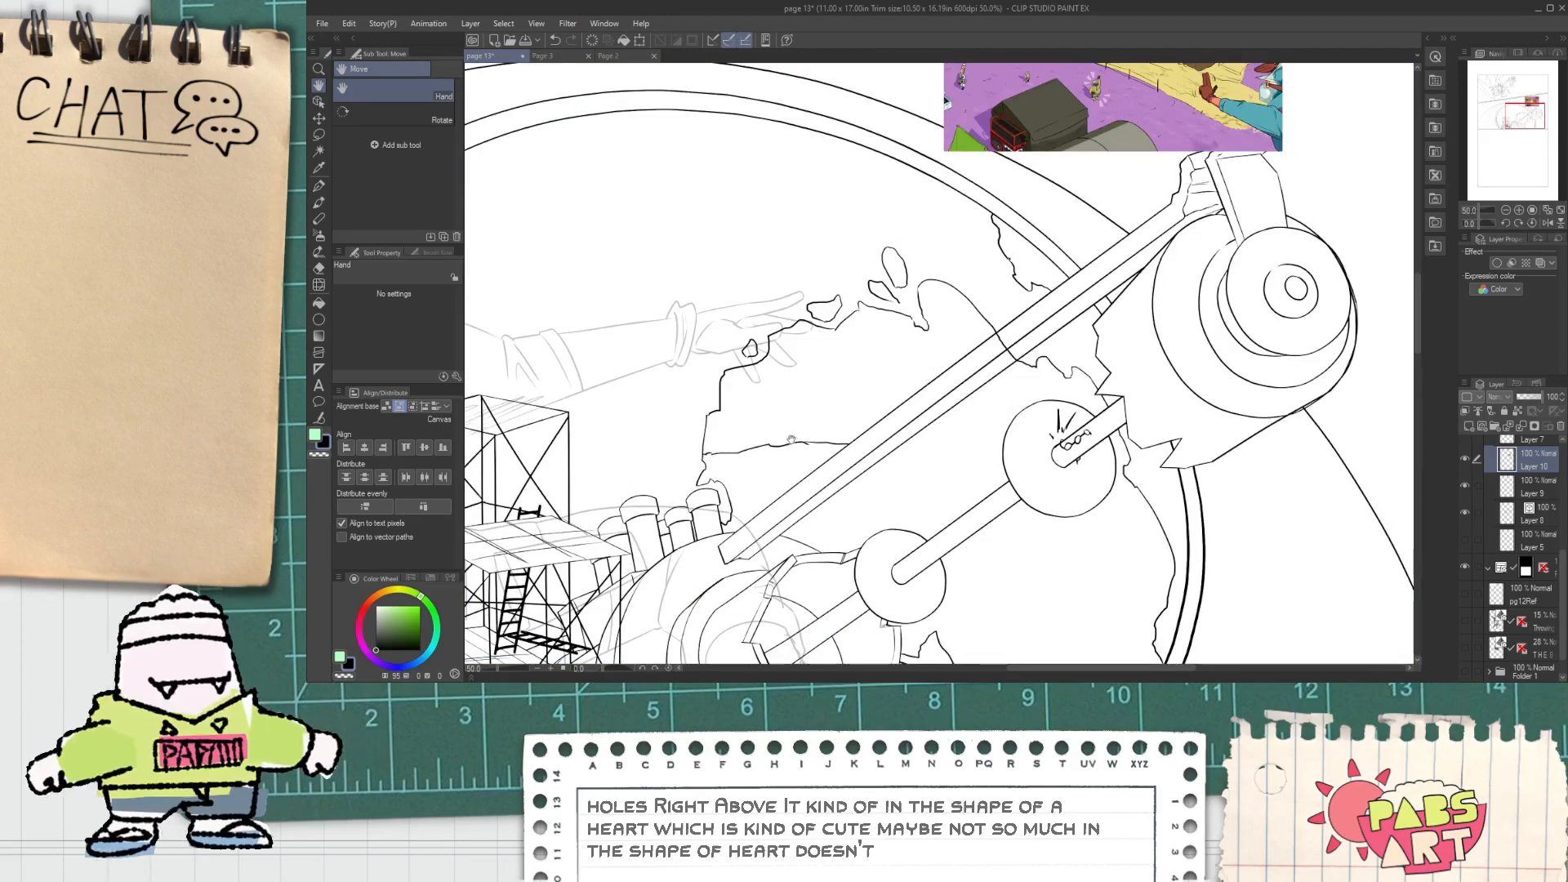
key(o)
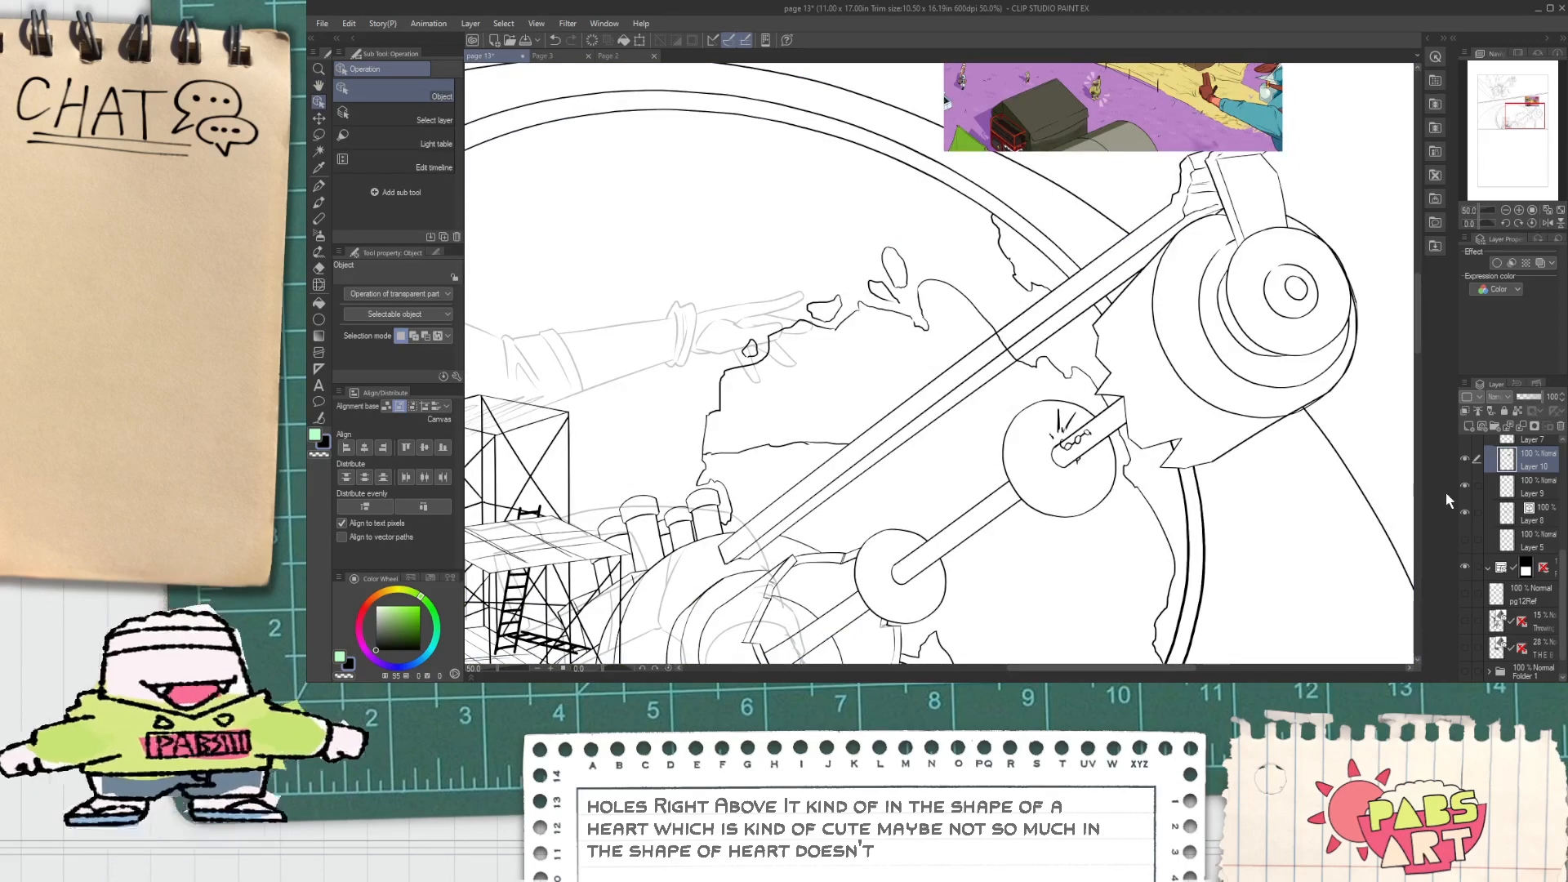
click(1382, 549)
drag(745, 405, 803, 462)
drag(805, 396, 804, 459)
key(ctrl+z)
drag(715, 439, 704, 463)
drag(759, 412, 817, 449)
key(ctrl+z)
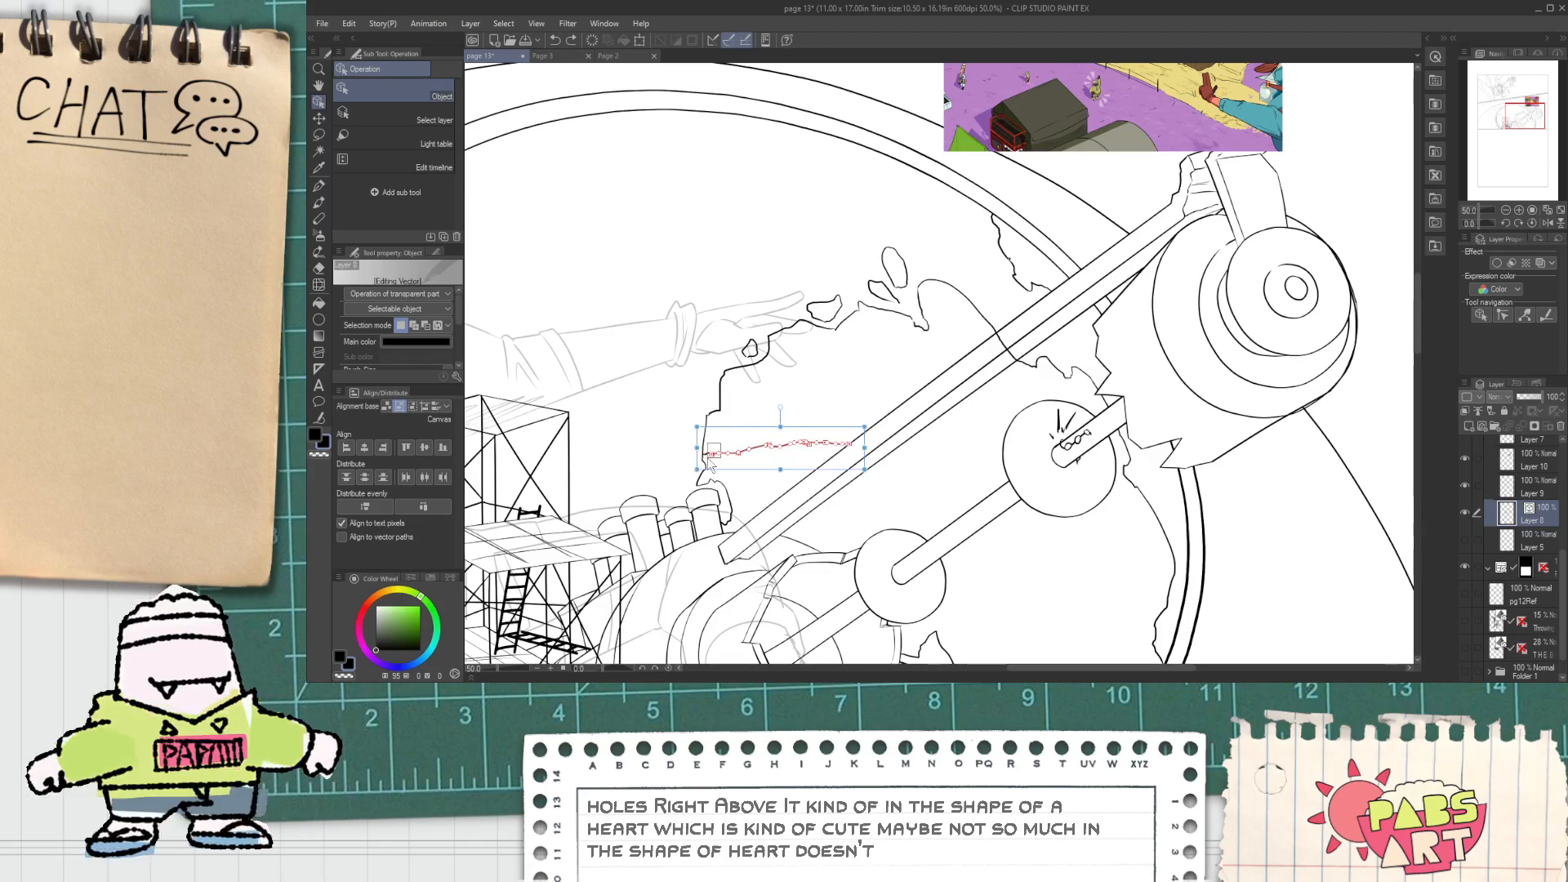
drag(711, 455, 777, 452)
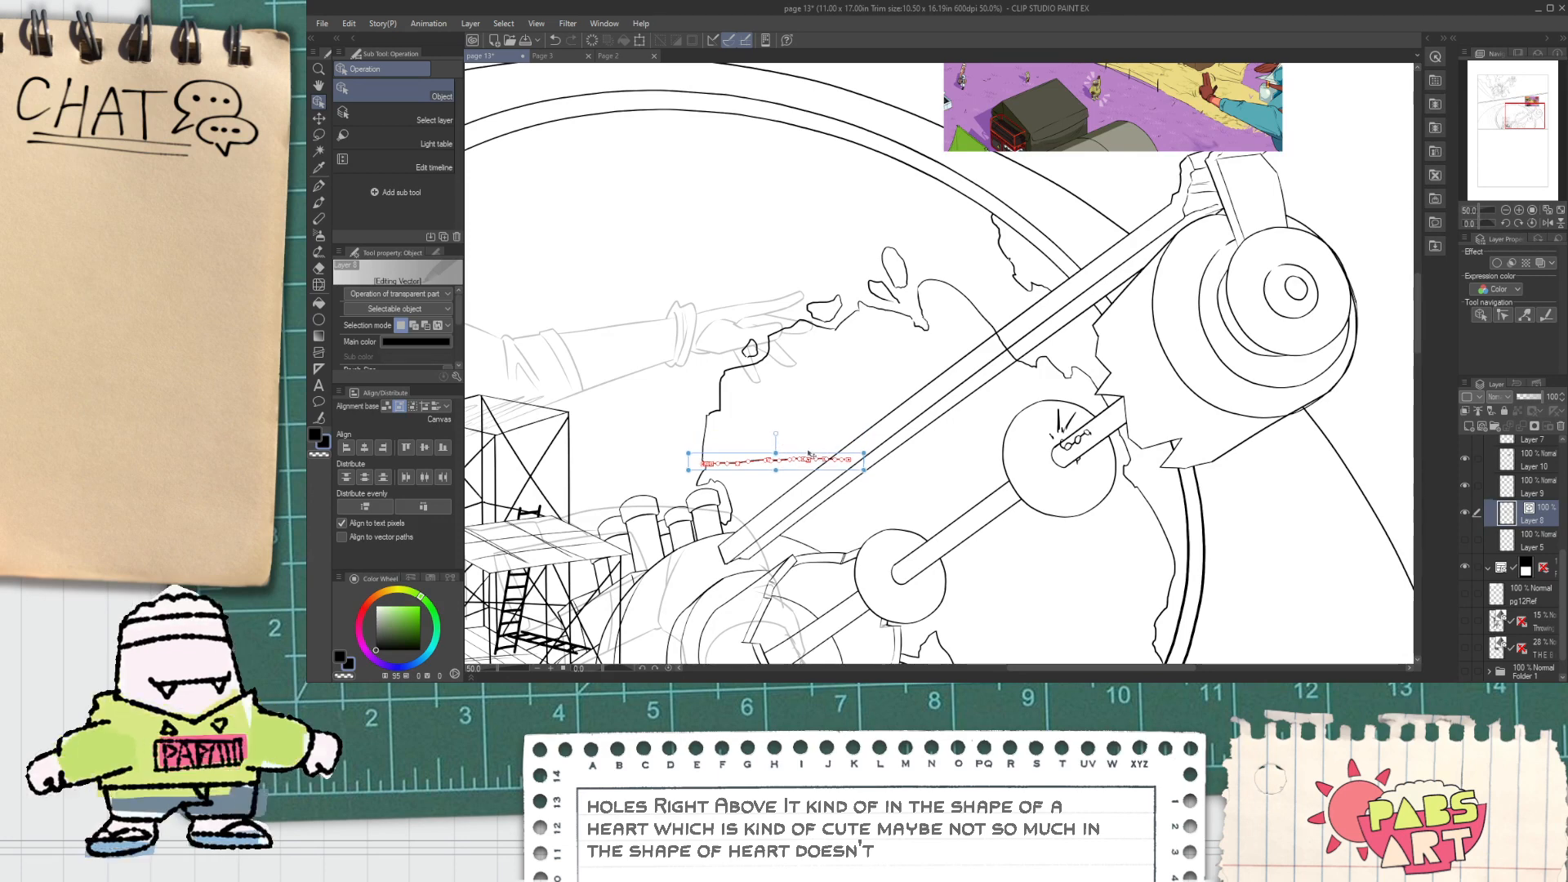
drag(811, 453, 794, 463)
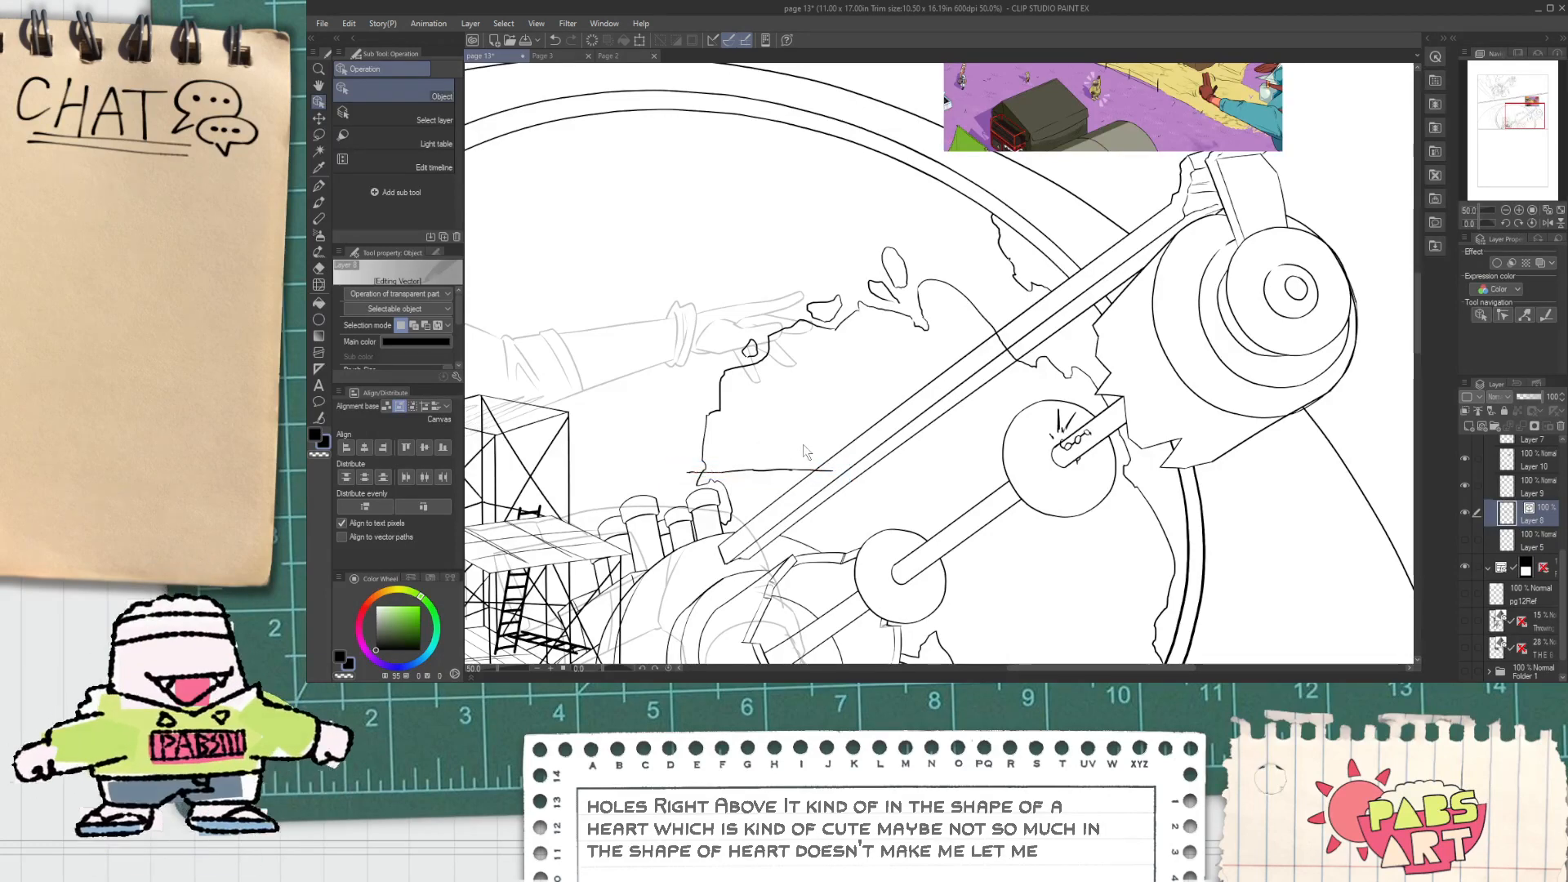
Step: Trim the end of the horizontal line sticking out past the hole's broken edge with the vector eraser
key(e)
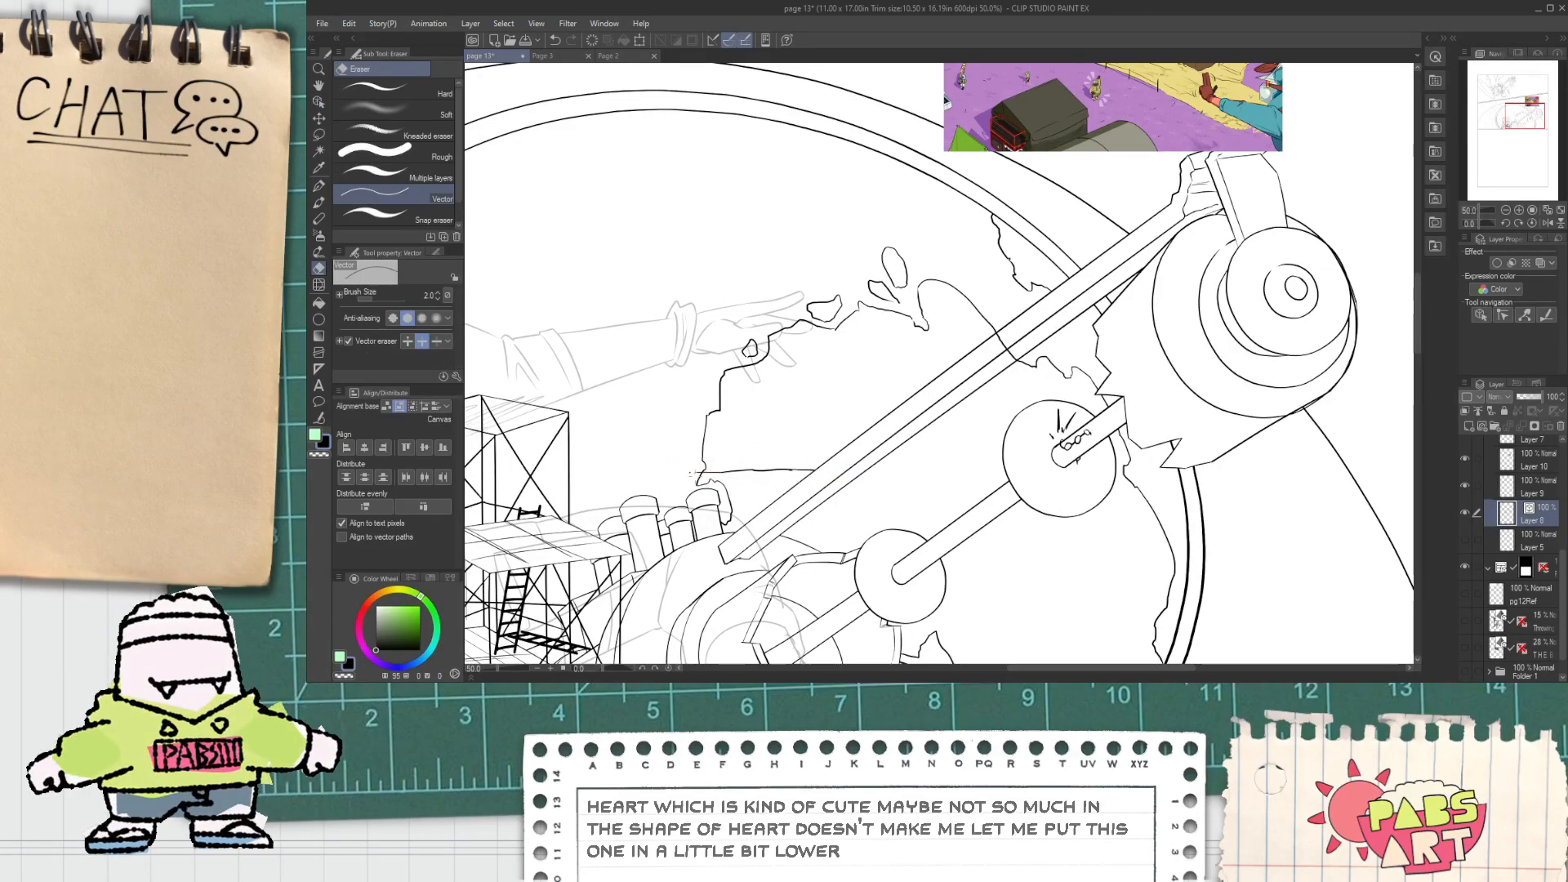
scroll(691, 472, up, 4)
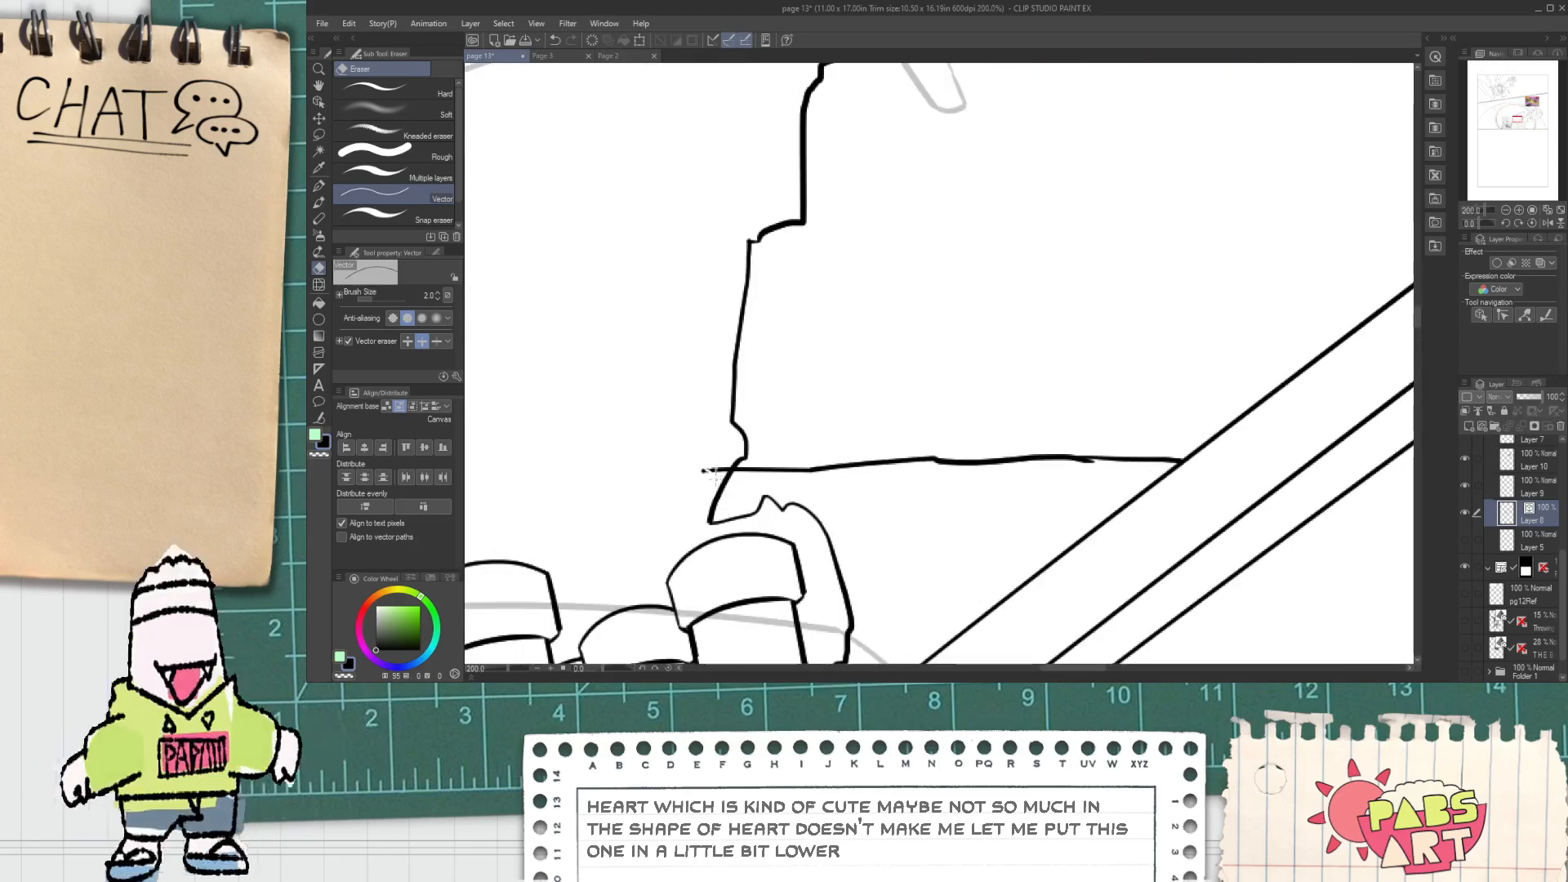
drag(715, 478, 719, 482)
scroll(729, 469, down, 5)
scroll(841, 467, up, 1)
mouse_move(842, 467)
mouse_down()
mouse_move(815, 453)
mouse_move(801, 469)
mouse_move(929, 433)
mouse_up()
scroll(807, 455, up, 2)
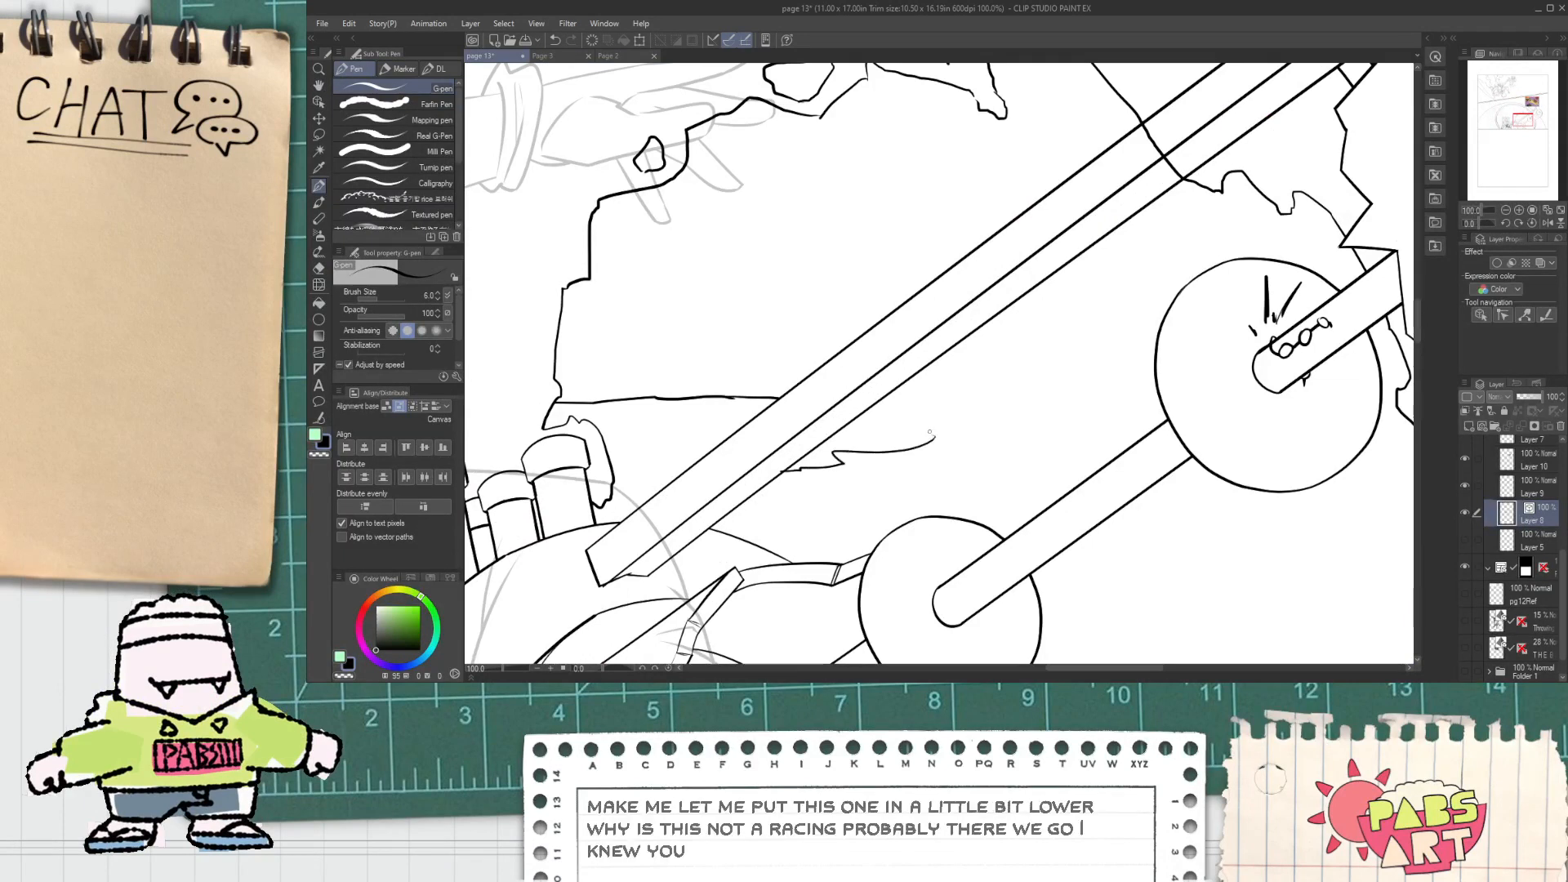
key(ctrl+z)
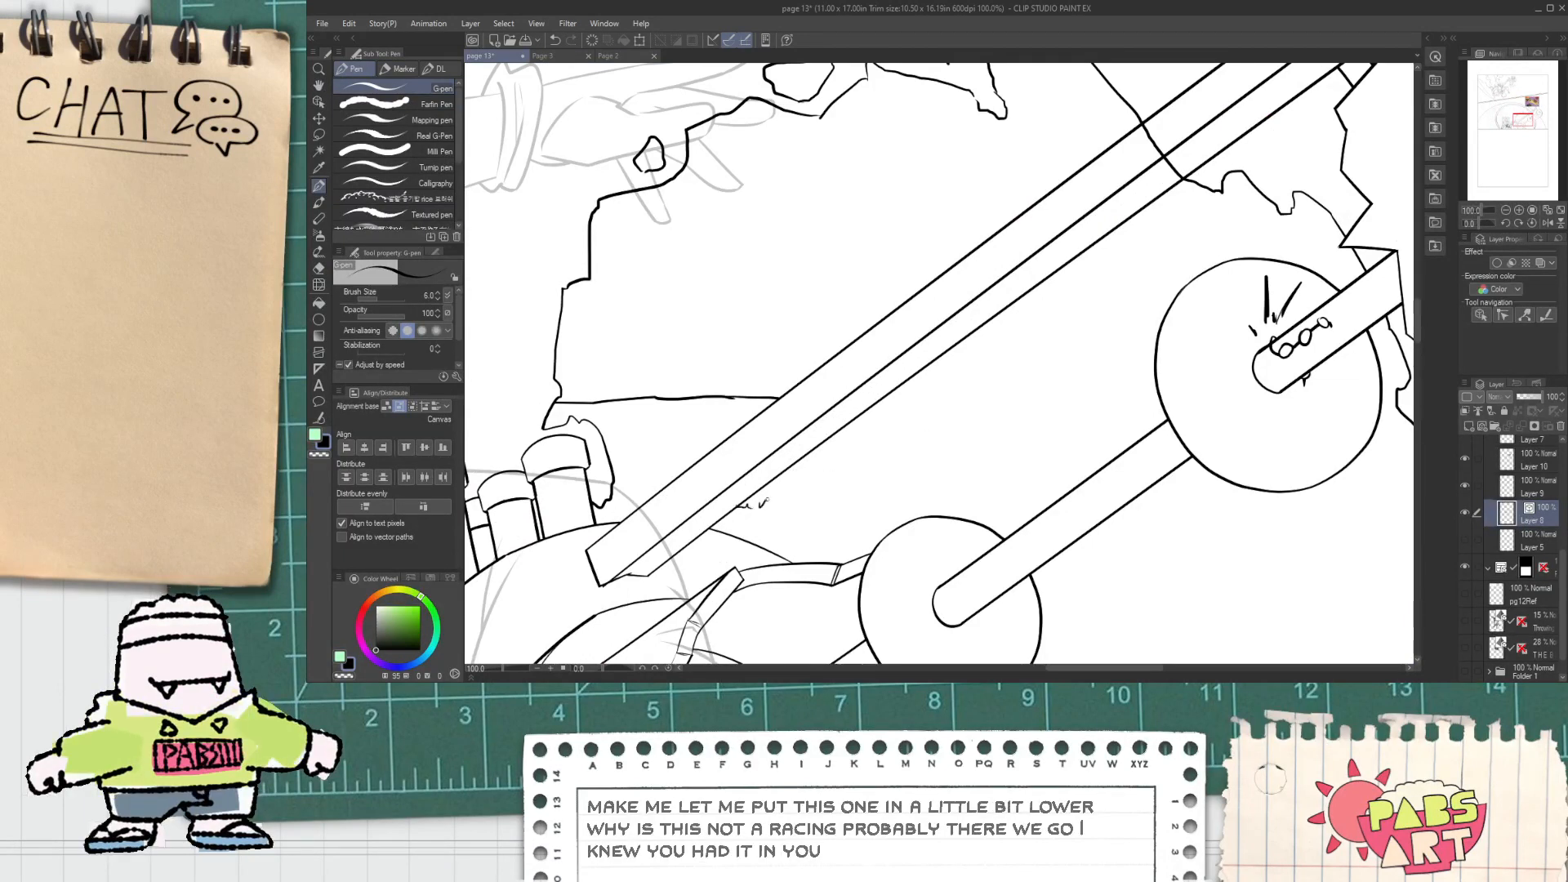
Step: Ink broken squiggles below the horizon beside the diagonal arm and continue the horizon line towards the upper disc
drag(818, 492, 1072, 445)
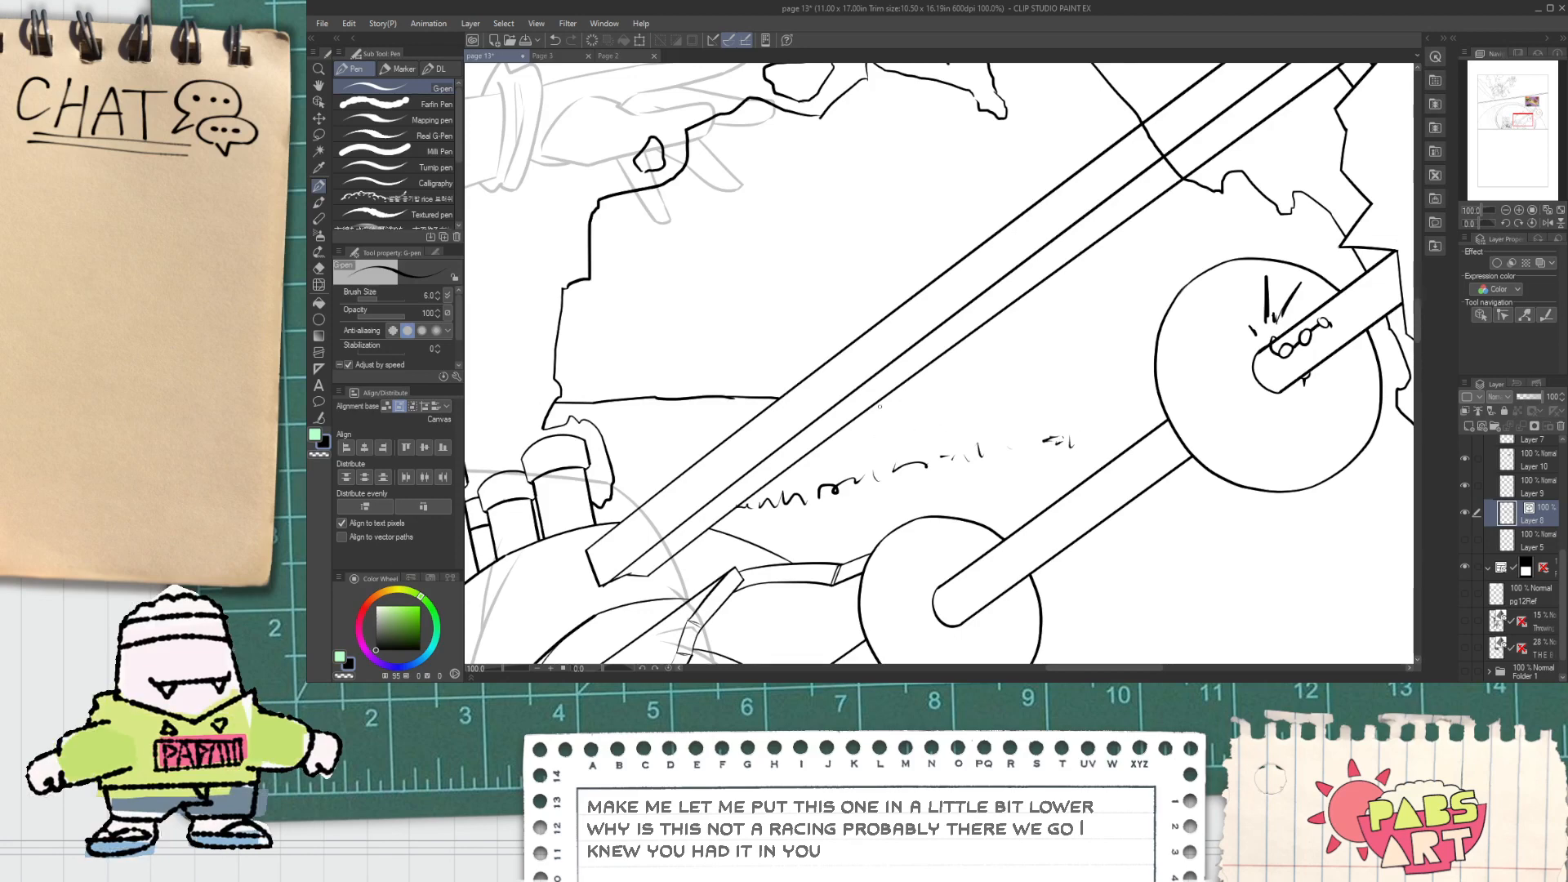
drag(880, 406, 1053, 402)
scroll(999, 400, down, 4)
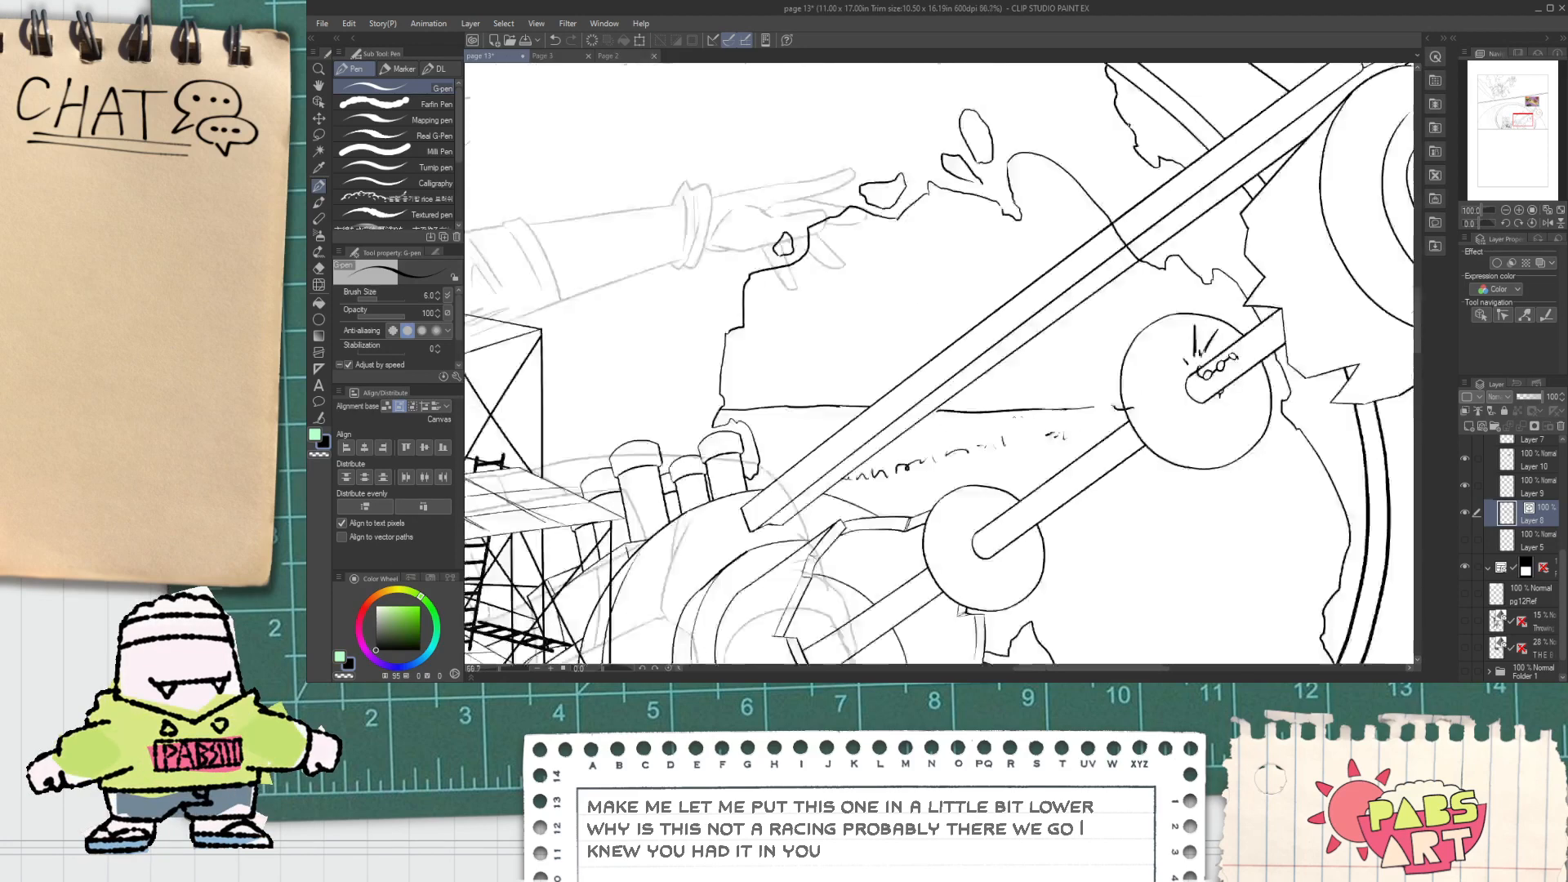
Step: Ink a small distant cabin with a pitched roof on the horizon, partly hidden behind the diagonal arm
drag(992, 373, 983, 373)
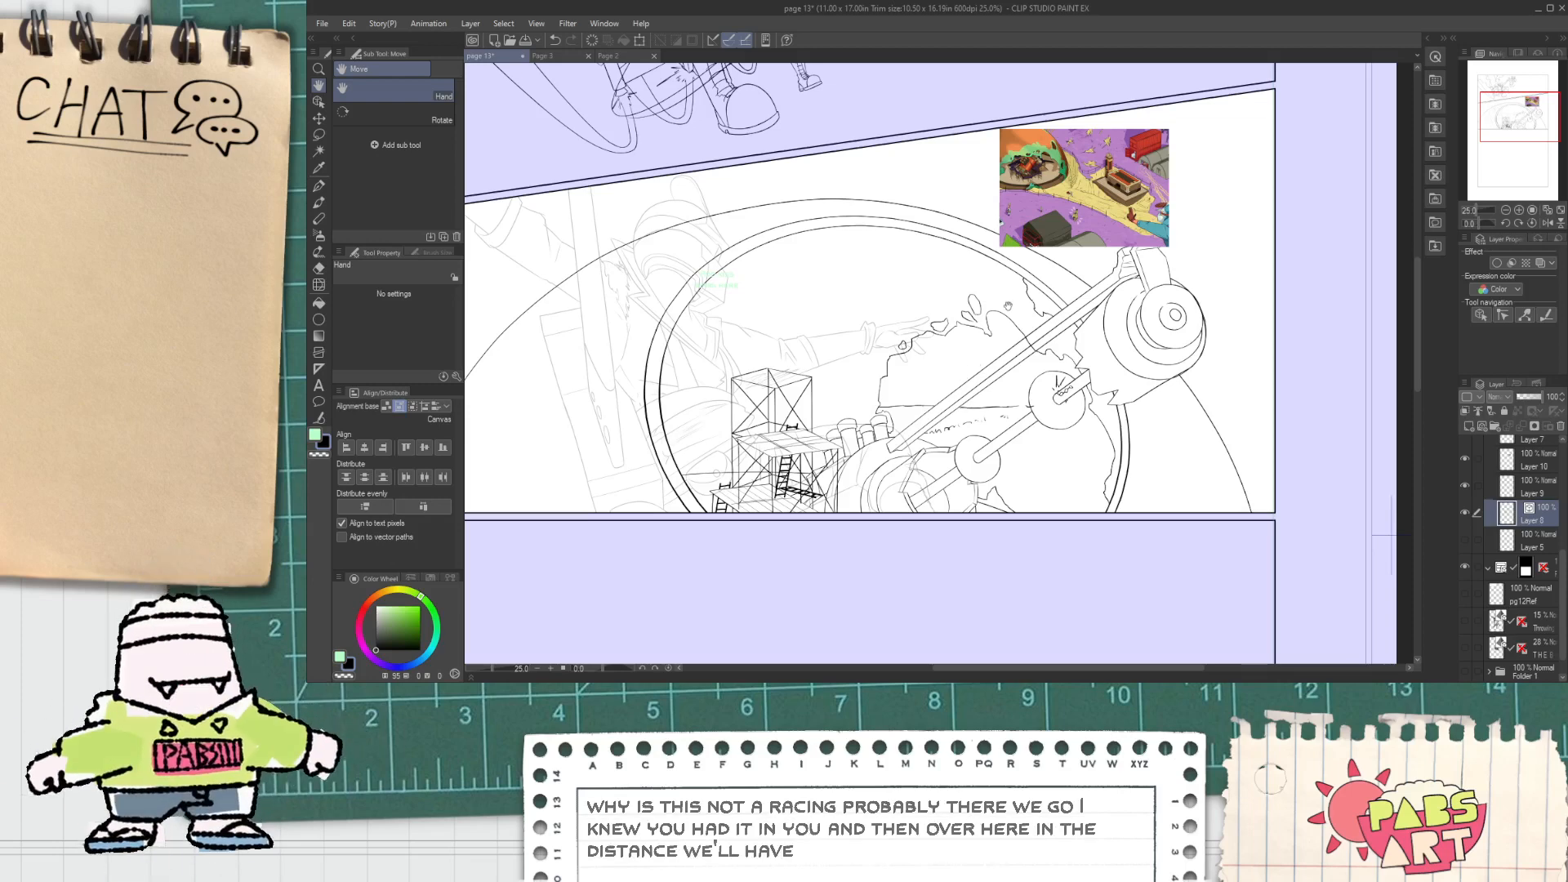
scroll(923, 396, up, 2)
key(p)
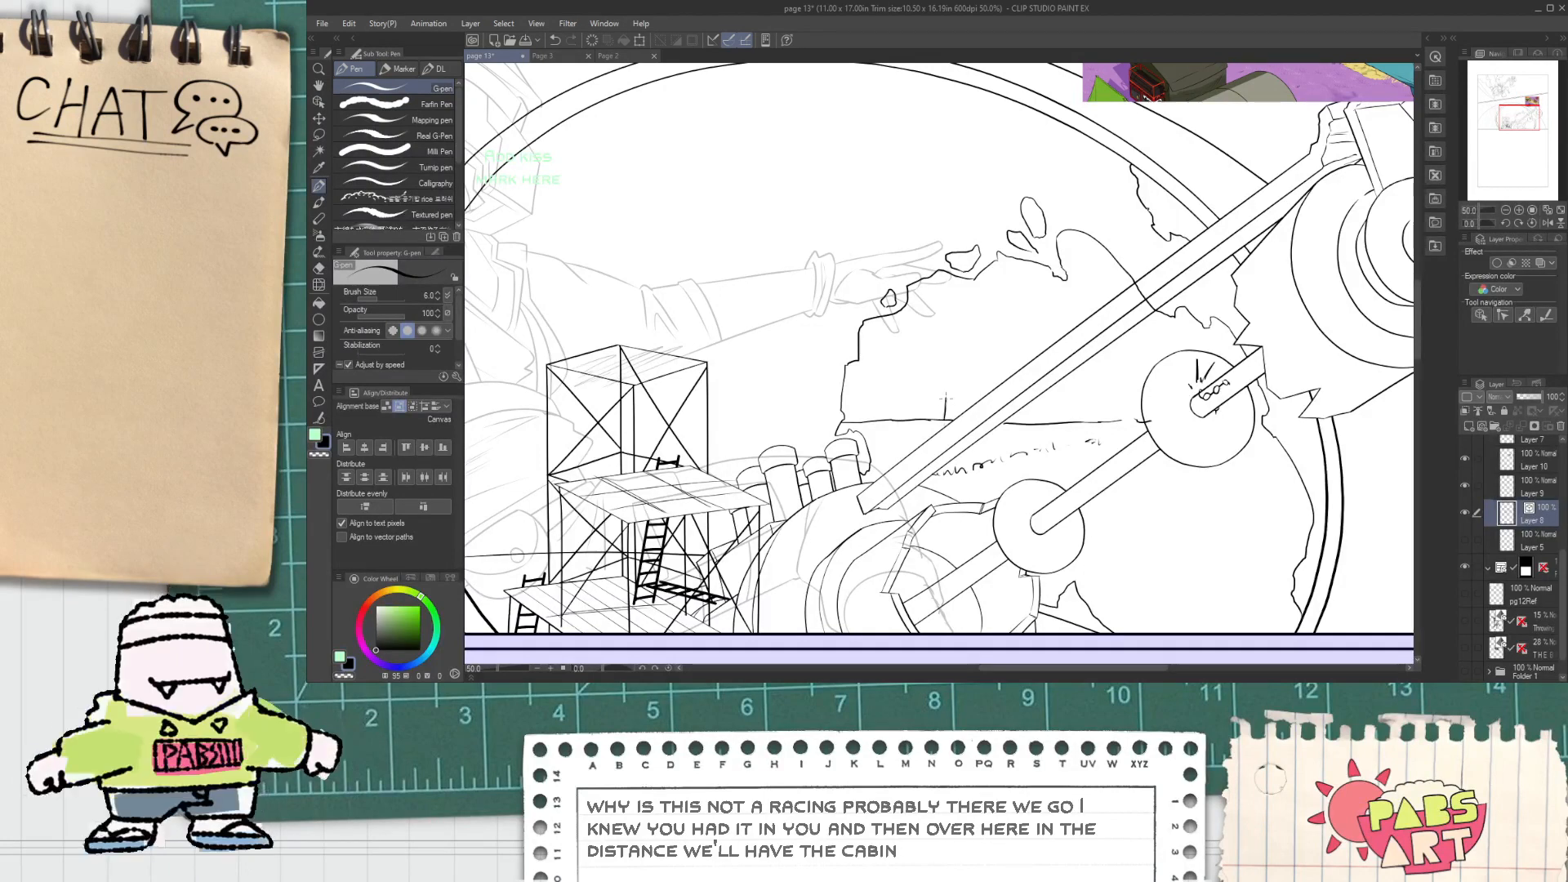
scroll(943, 406, up, 1)
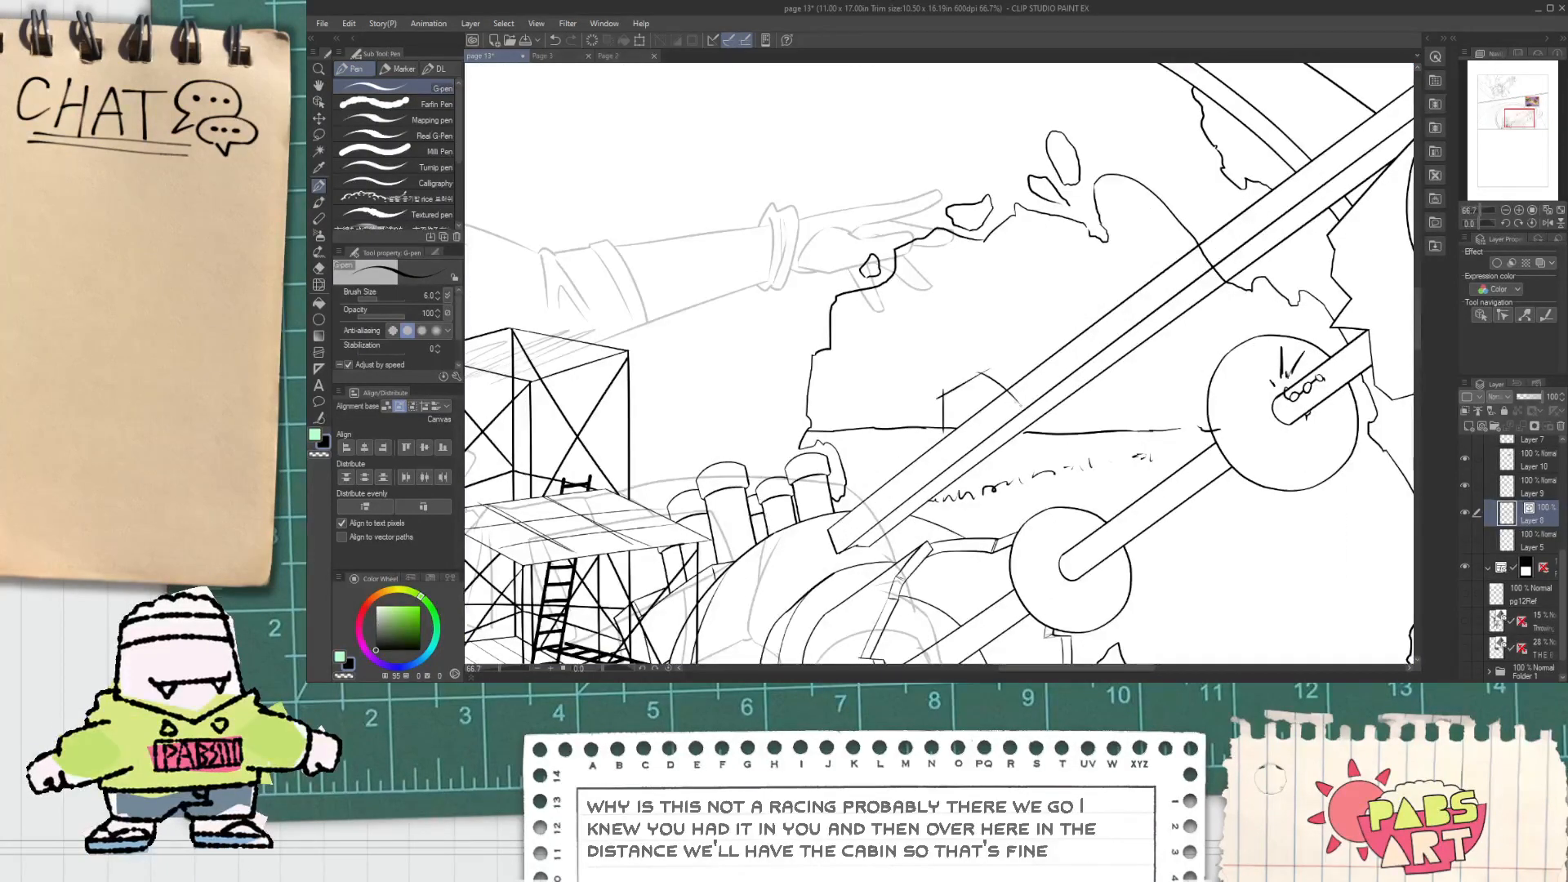
scroll(971, 398, up, 3)
mouse_move(909, 410)
mouse_down()
mouse_move(980, 417)
mouse_move(985, 445)
mouse_up()
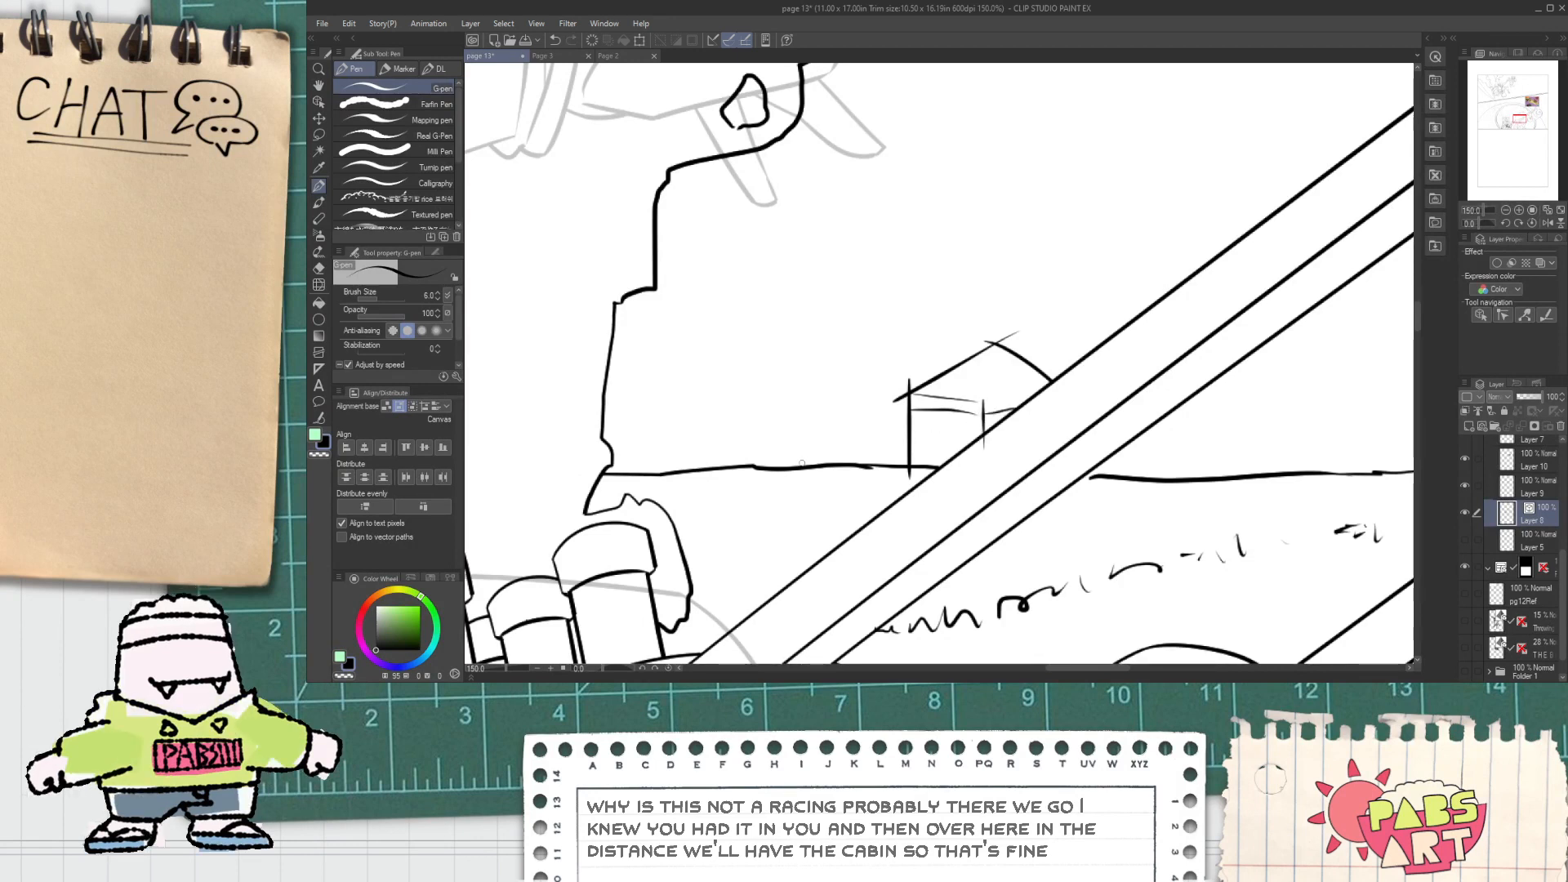
Step: Add a small slope-sided structure beside the distant cabin and erase the overshooting ends of the cabin's roof lines
drag(860, 406, 903, 480)
drag(861, 406, 908, 412)
key(e)
click(900, 398)
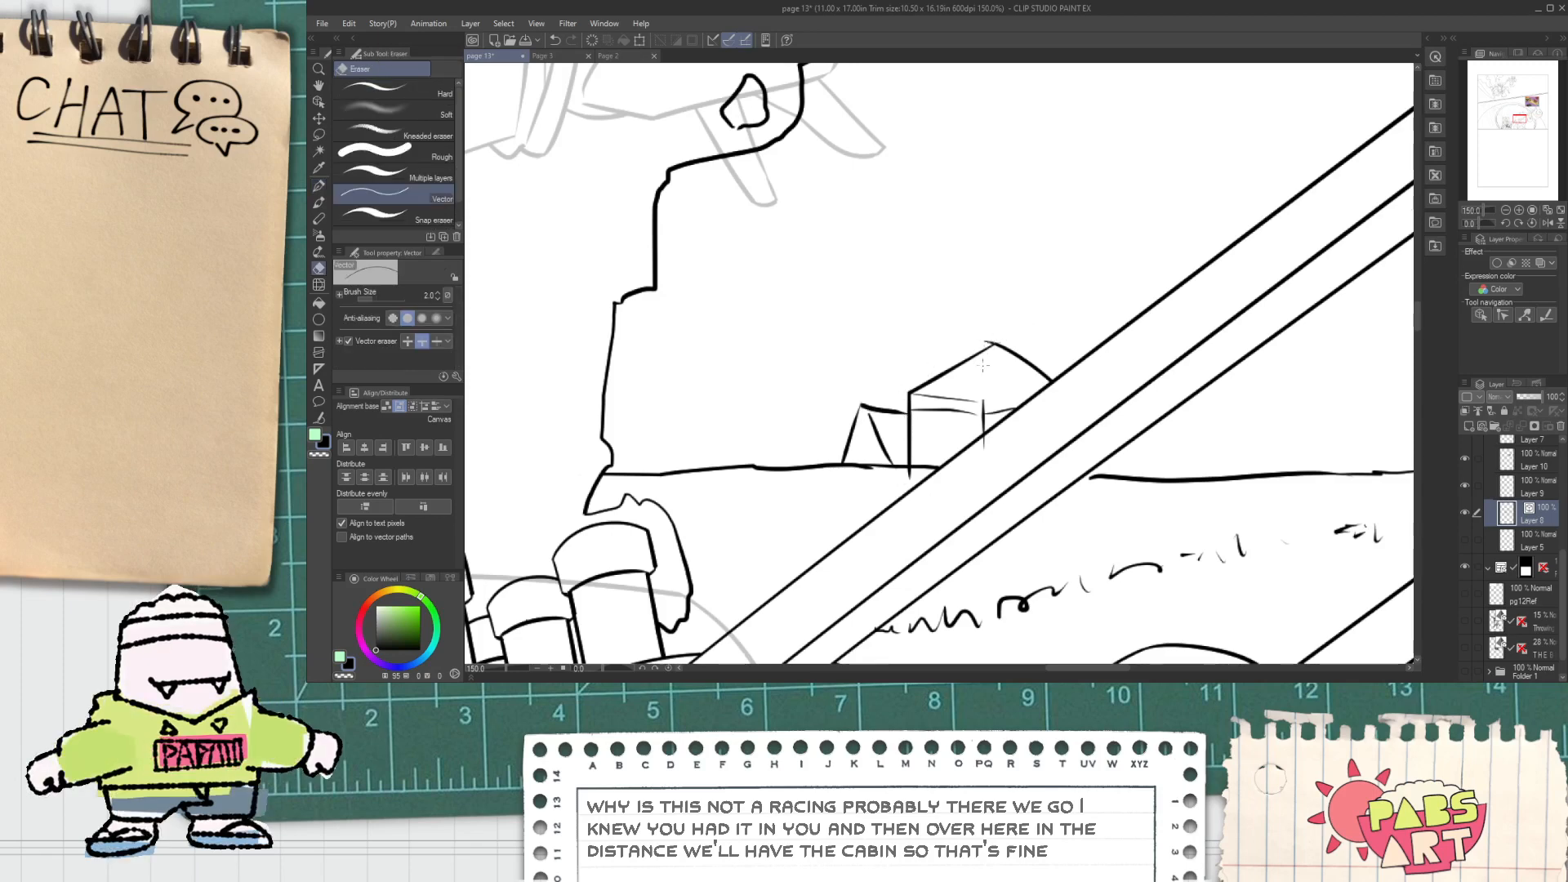
Step: Close the gap in the horizon line beside the upper disc and erase the part running inside the disc
scroll(984, 365, down, 5)
key(space)
scroll(1090, 212, up, 2)
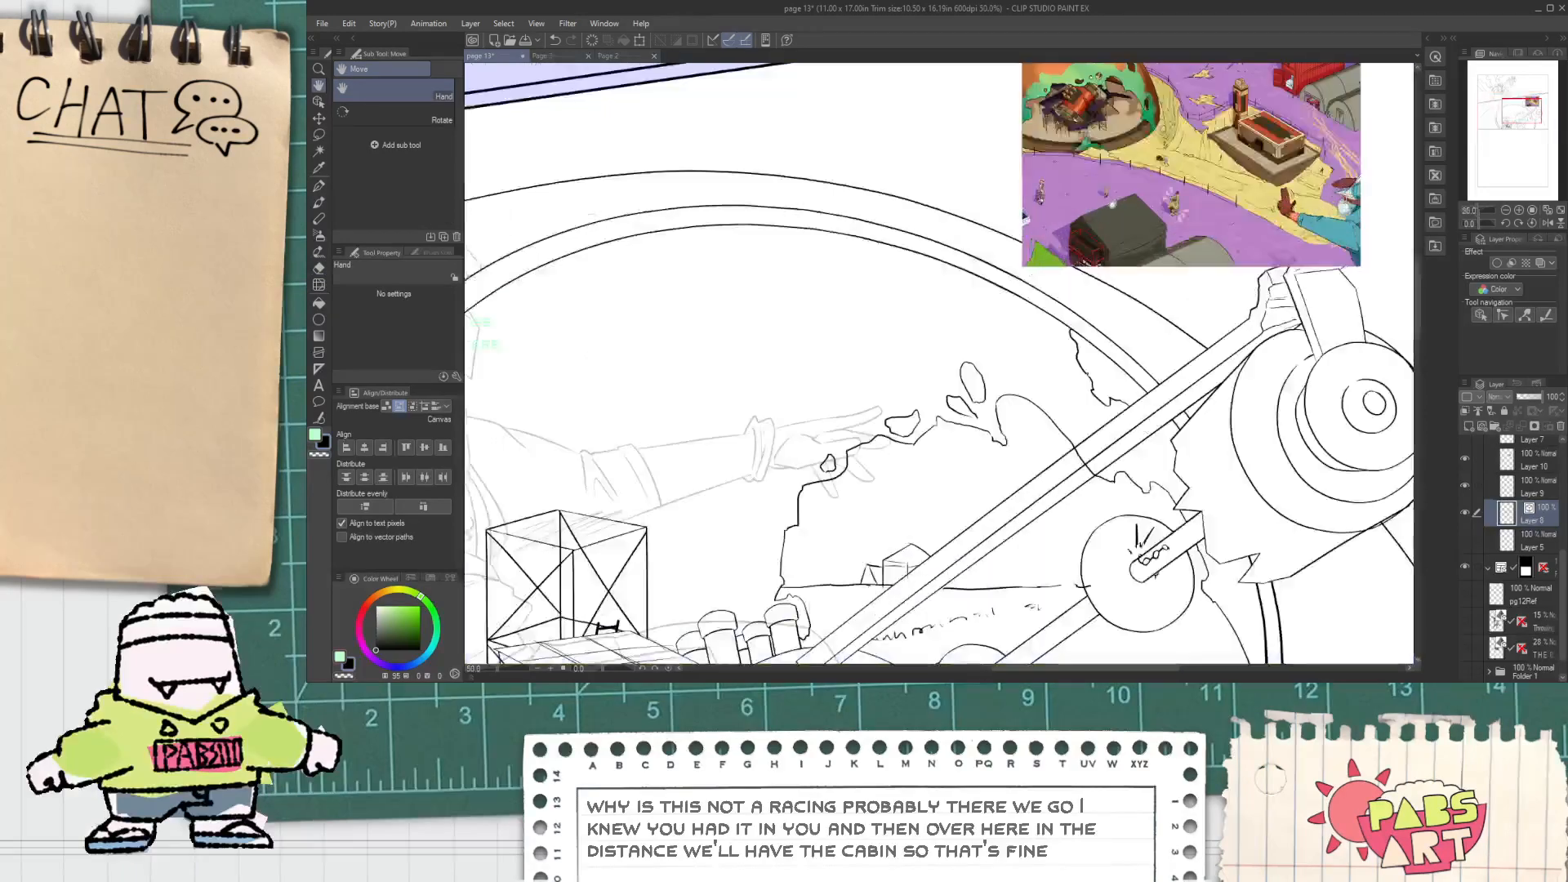
scroll(940, 422, up, 4)
key(p)
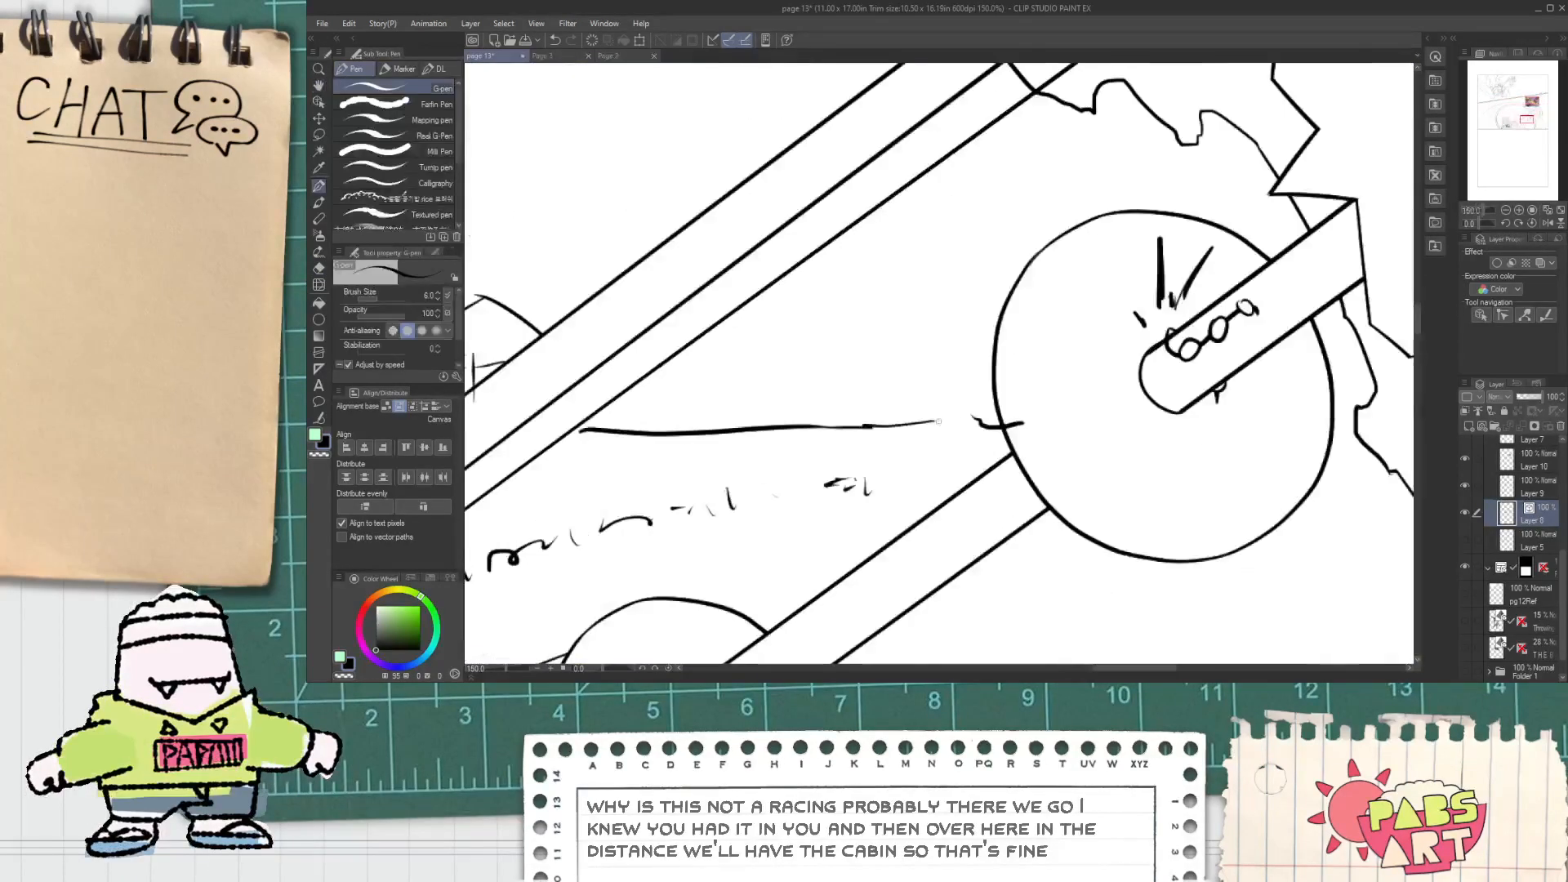
key(e)
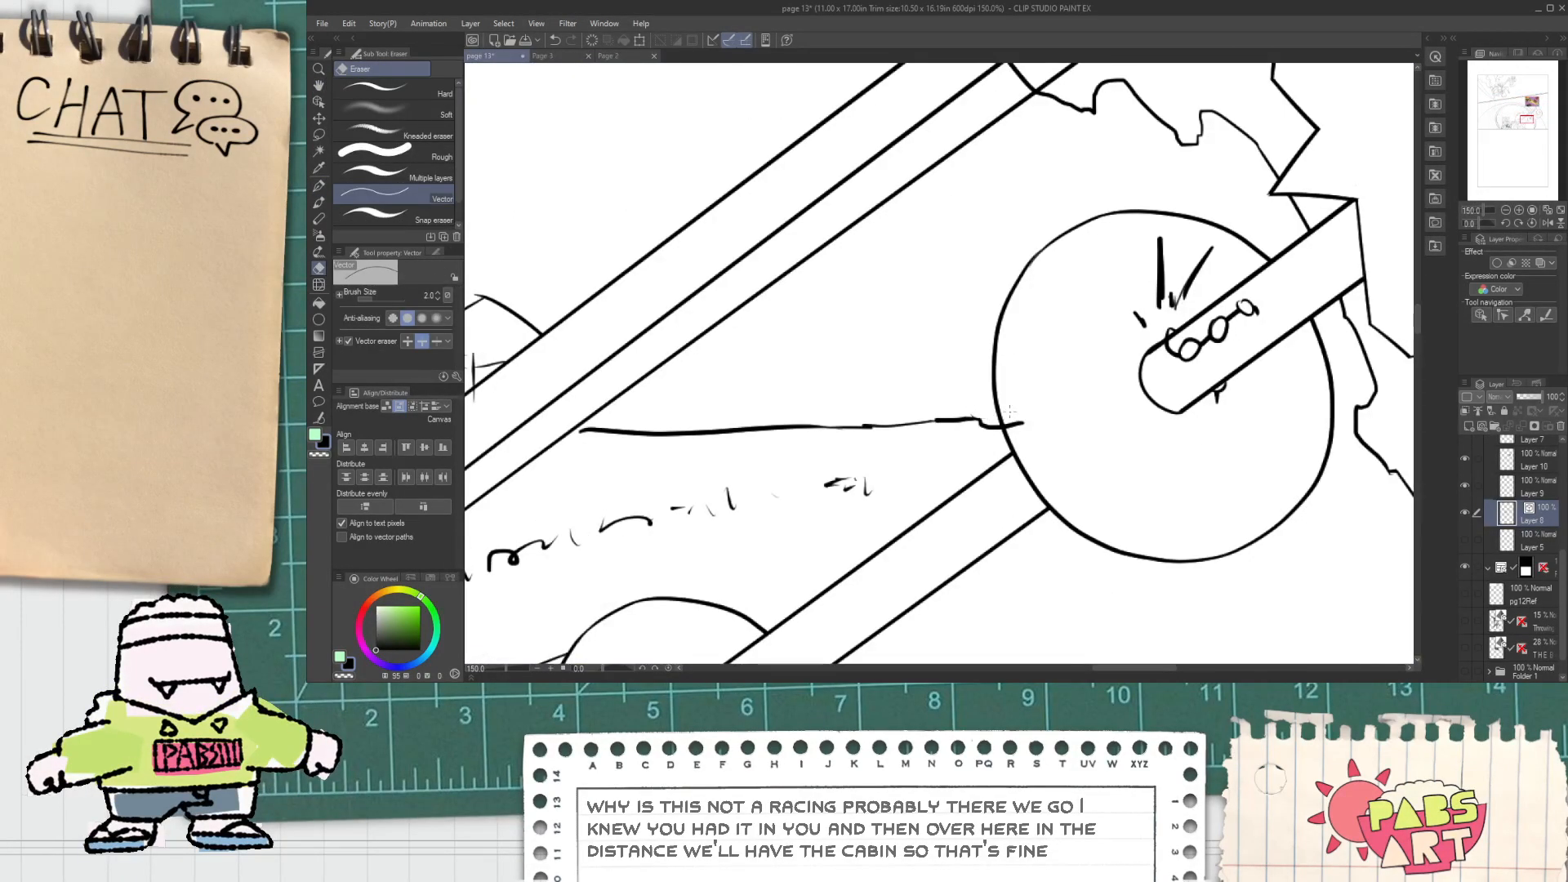
drag(1011, 414, 1018, 428)
Step: Fill in the broken row of squiggly ground marks below the horizon up to the upper disc
scroll(1018, 425, down, 2)
scroll(886, 465, up, 2)
key(p)
drag(921, 455, 972, 462)
drag(1070, 439, 1105, 430)
scroll(1143, 392, down, 3)
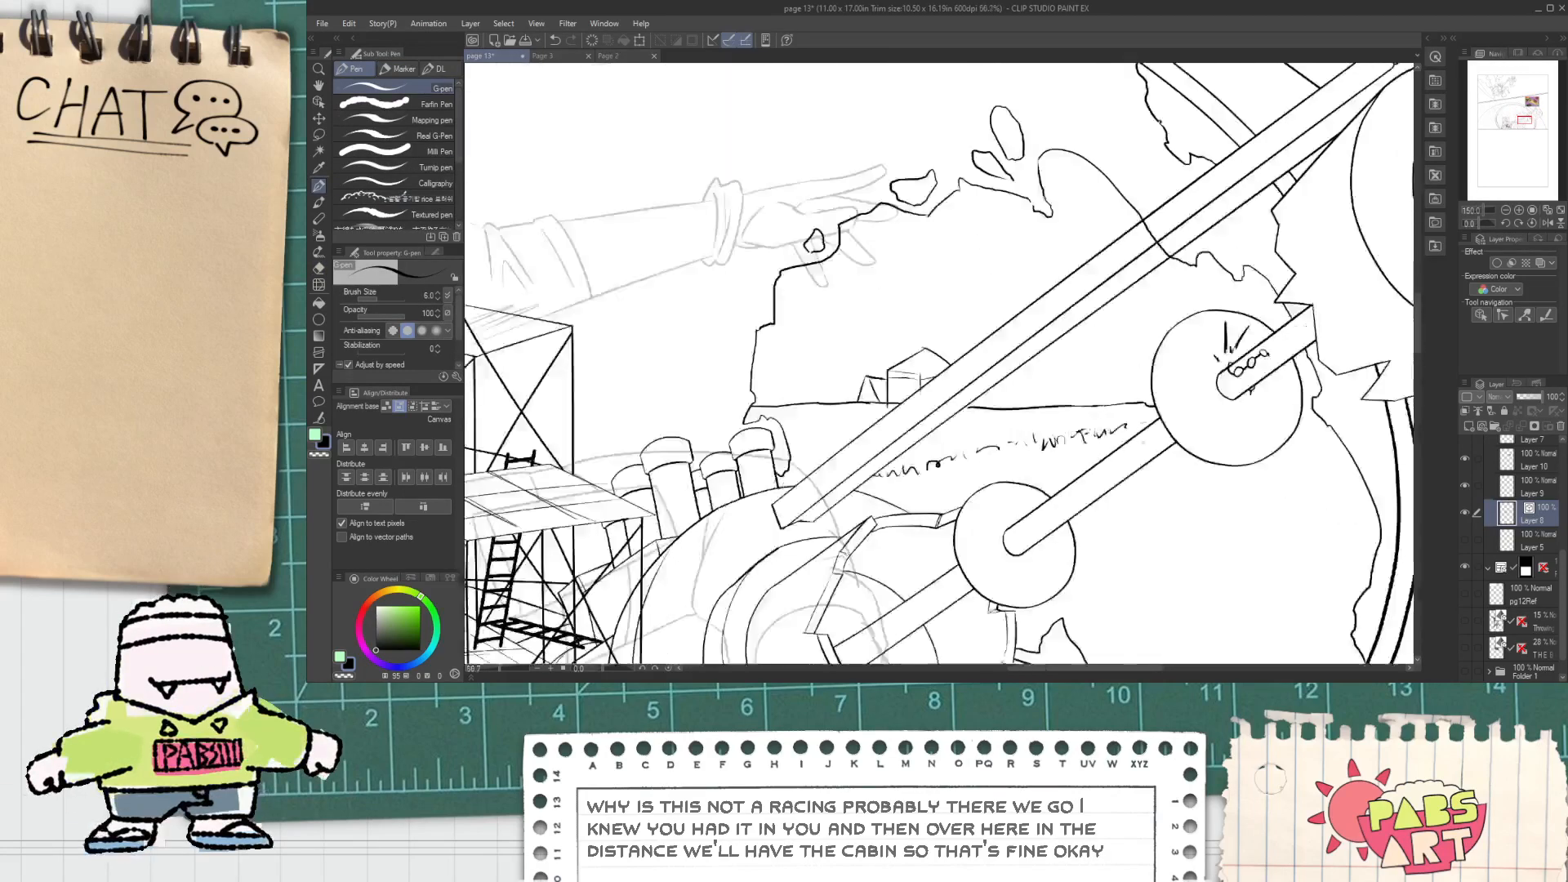
Step: Ink a jagged ground ledge below the upper disc within the hole and trim its ends at the hole's edge
mouse_move(1225, 506)
mouse_down()
mouse_move(990, 395)
mouse_move(988, 346)
mouse_move(1062, 311)
mouse_up()
scroll(1014, 344, up, 1)
drag(1017, 357, 1036, 360)
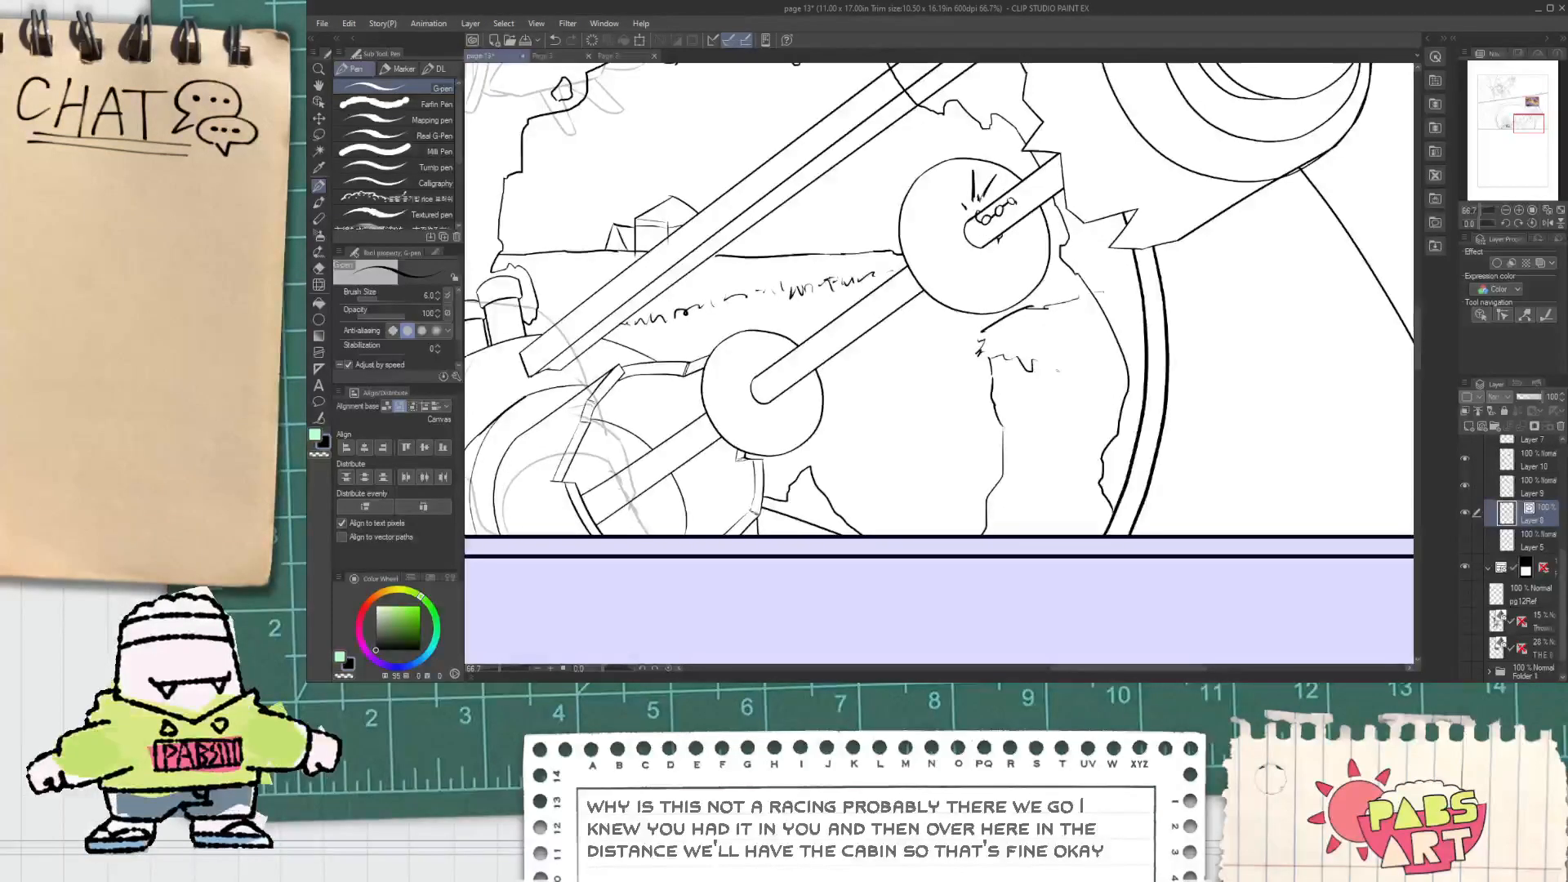
scroll(1102, 377, up, 4)
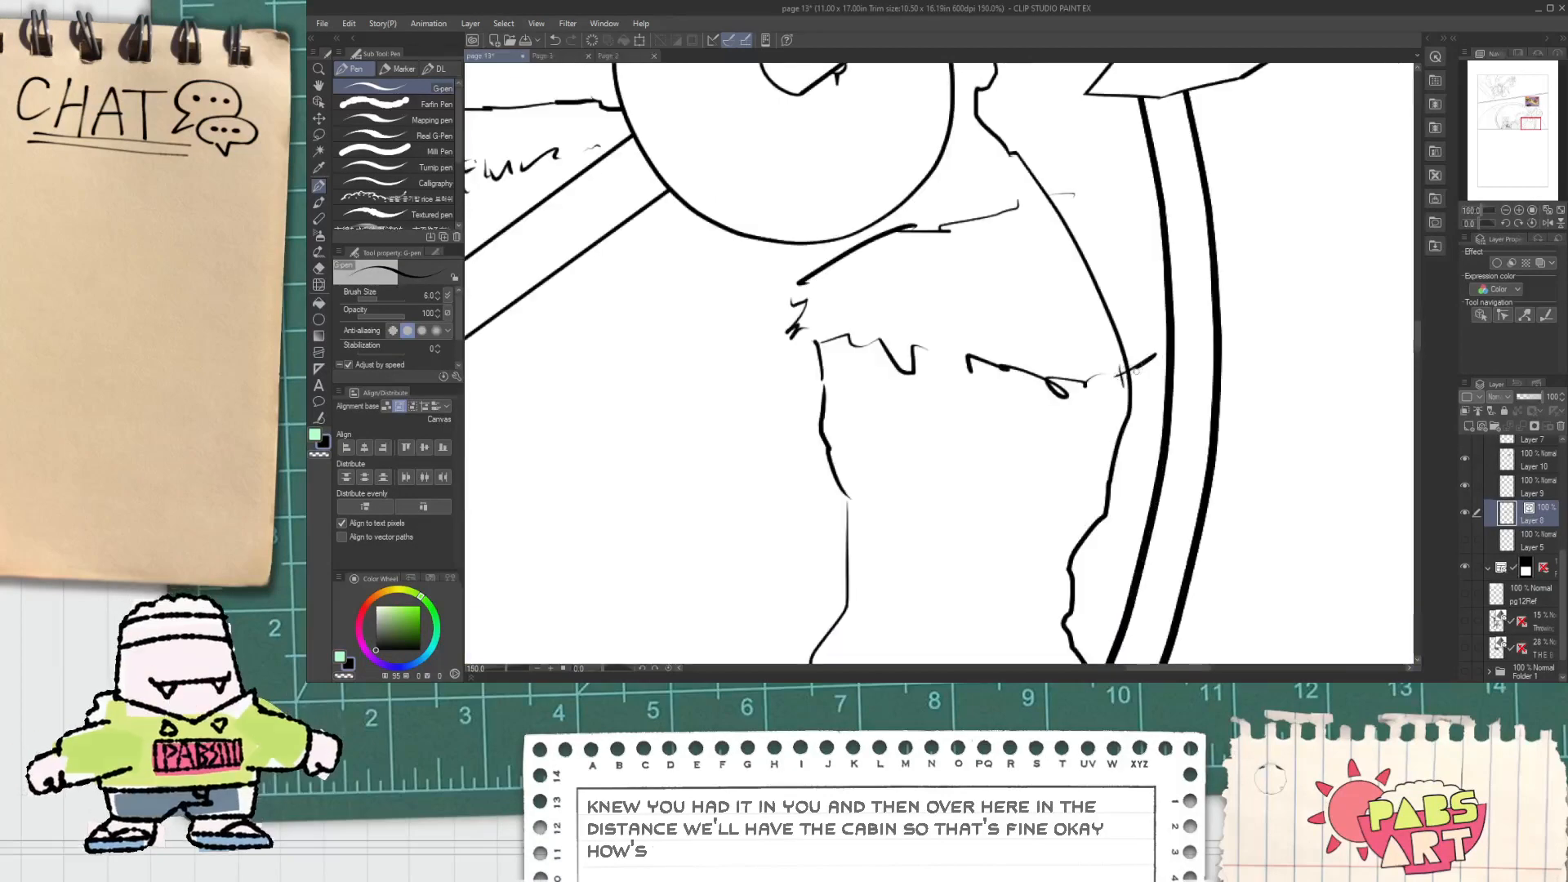
key(e)
scroll(1049, 306, down, 2)
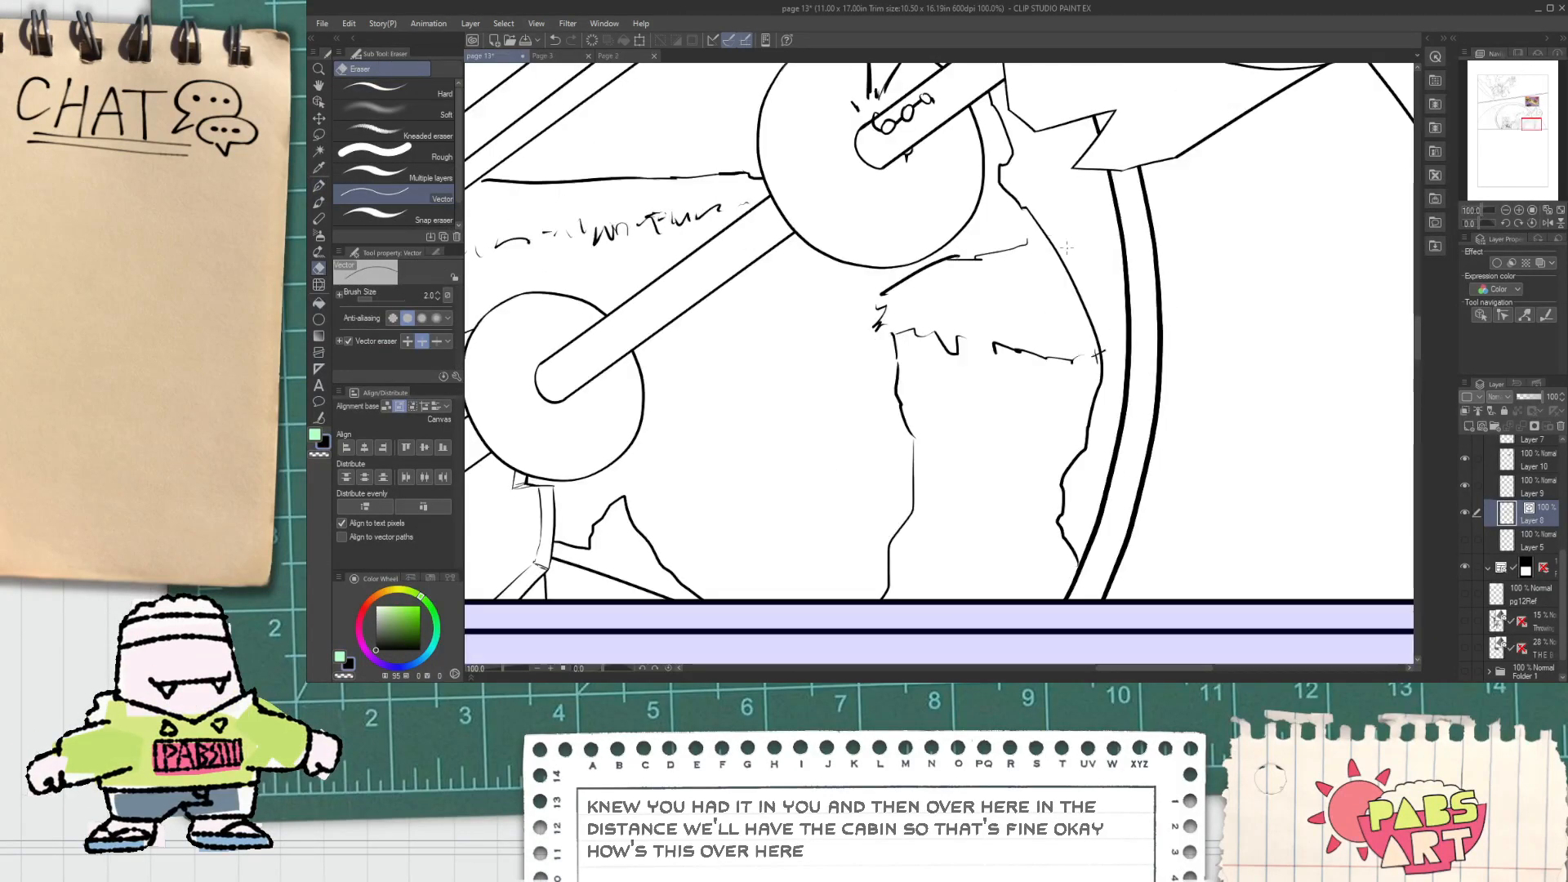
Step: Ink a ground line from the dome's outer curve to the panel's right edge and rough marks at the dome's base, trimming overlaps
scroll(1067, 246, down, 1)
scroll(1066, 246, down, 1)
mouse_move(1152, 278)
mouse_down()
mouse_move(1109, 238)
mouse_move(1245, 227)
mouse_up()
drag(1170, 348, 1208, 371)
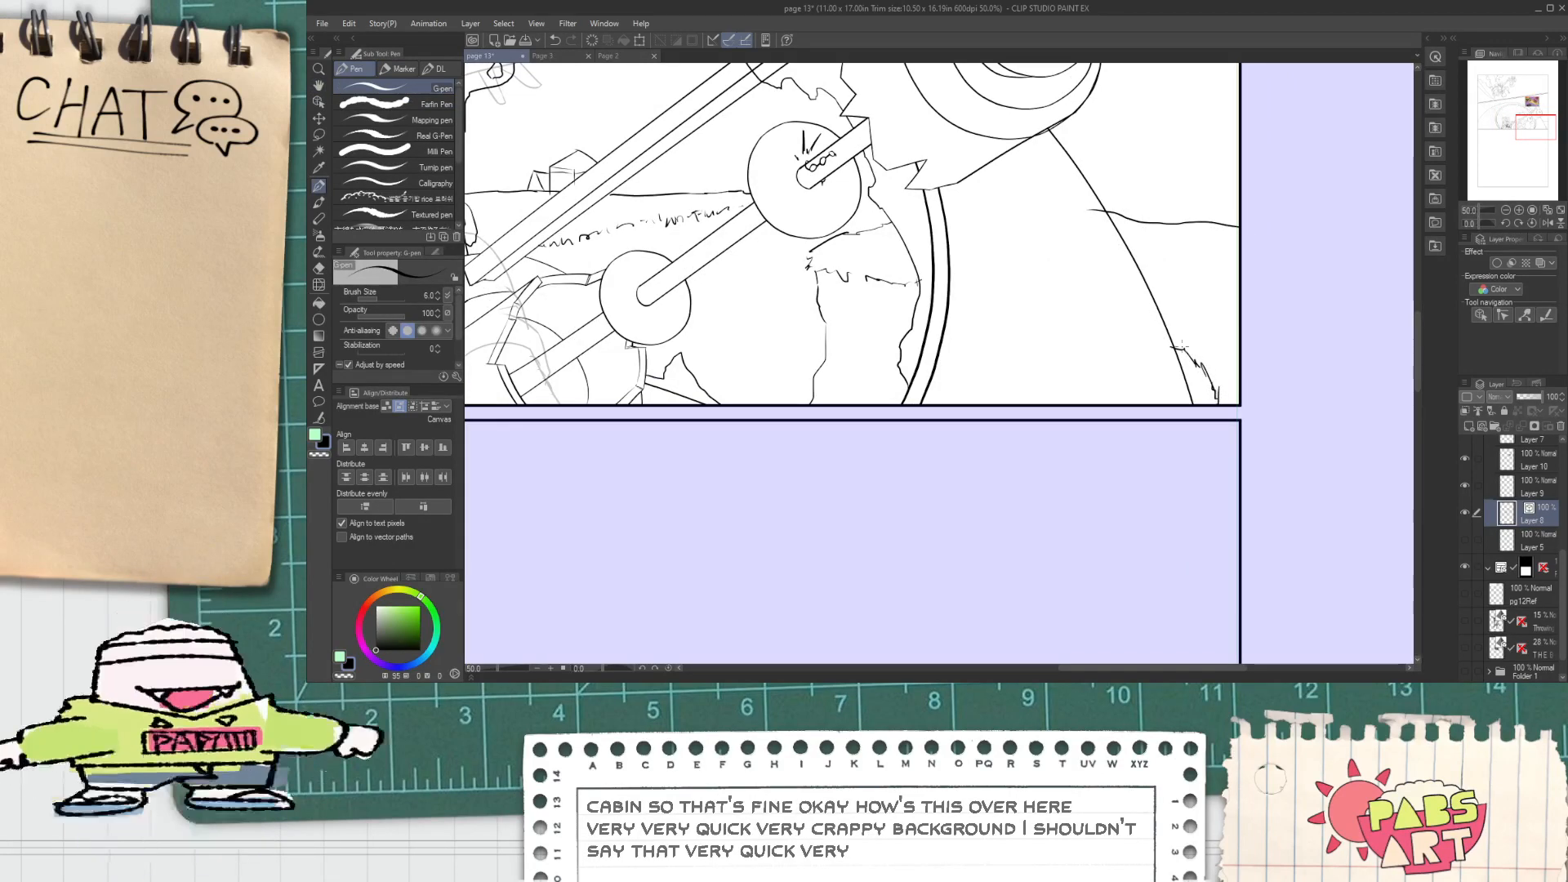
key(e)
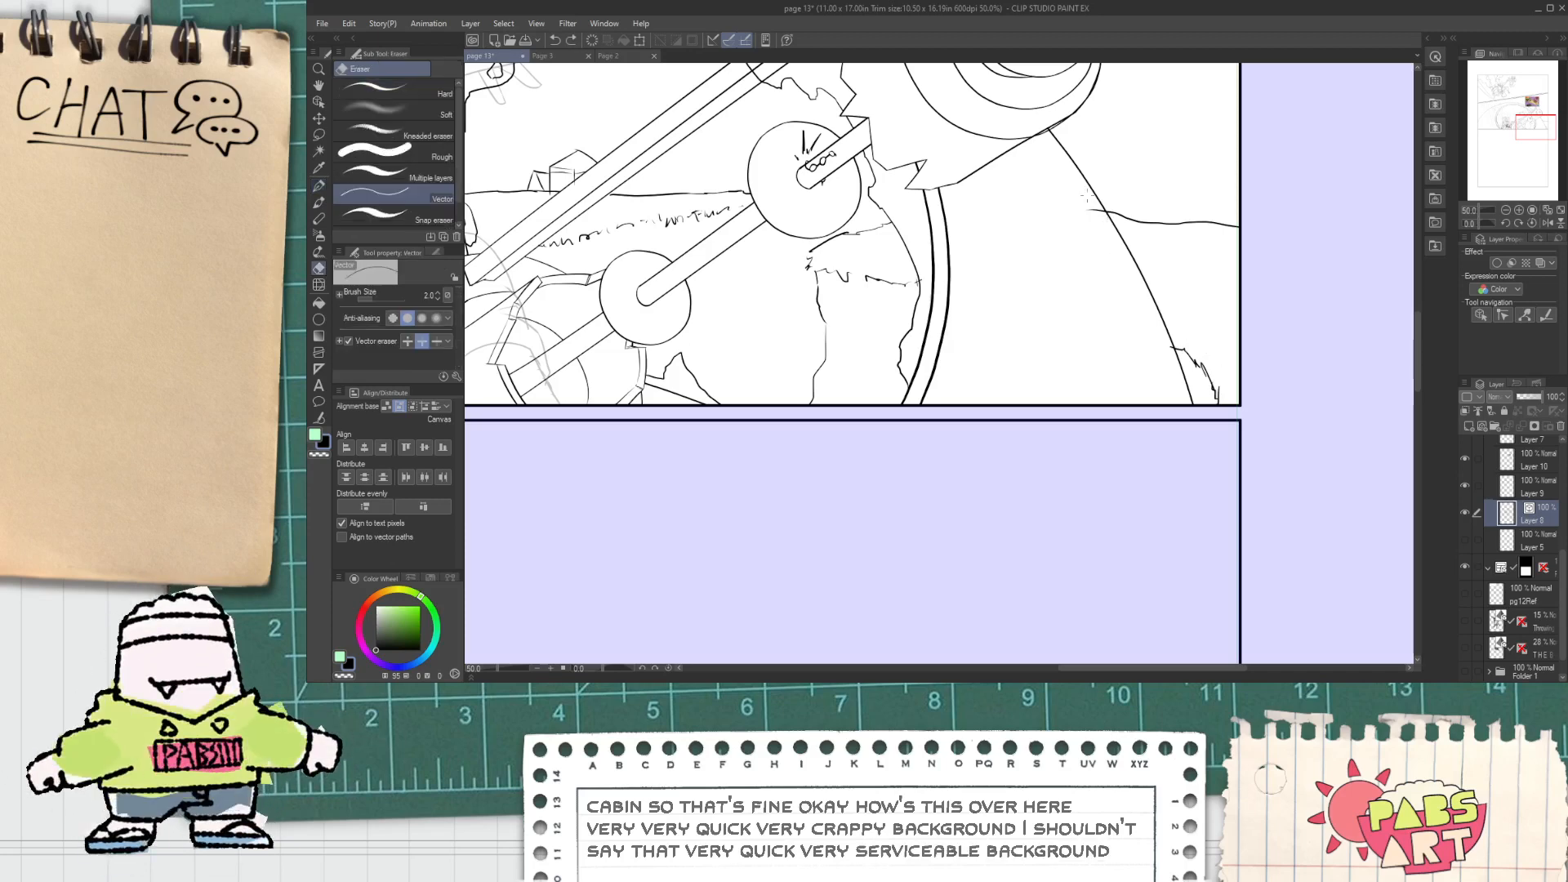
scroll(1176, 346, down, 9)
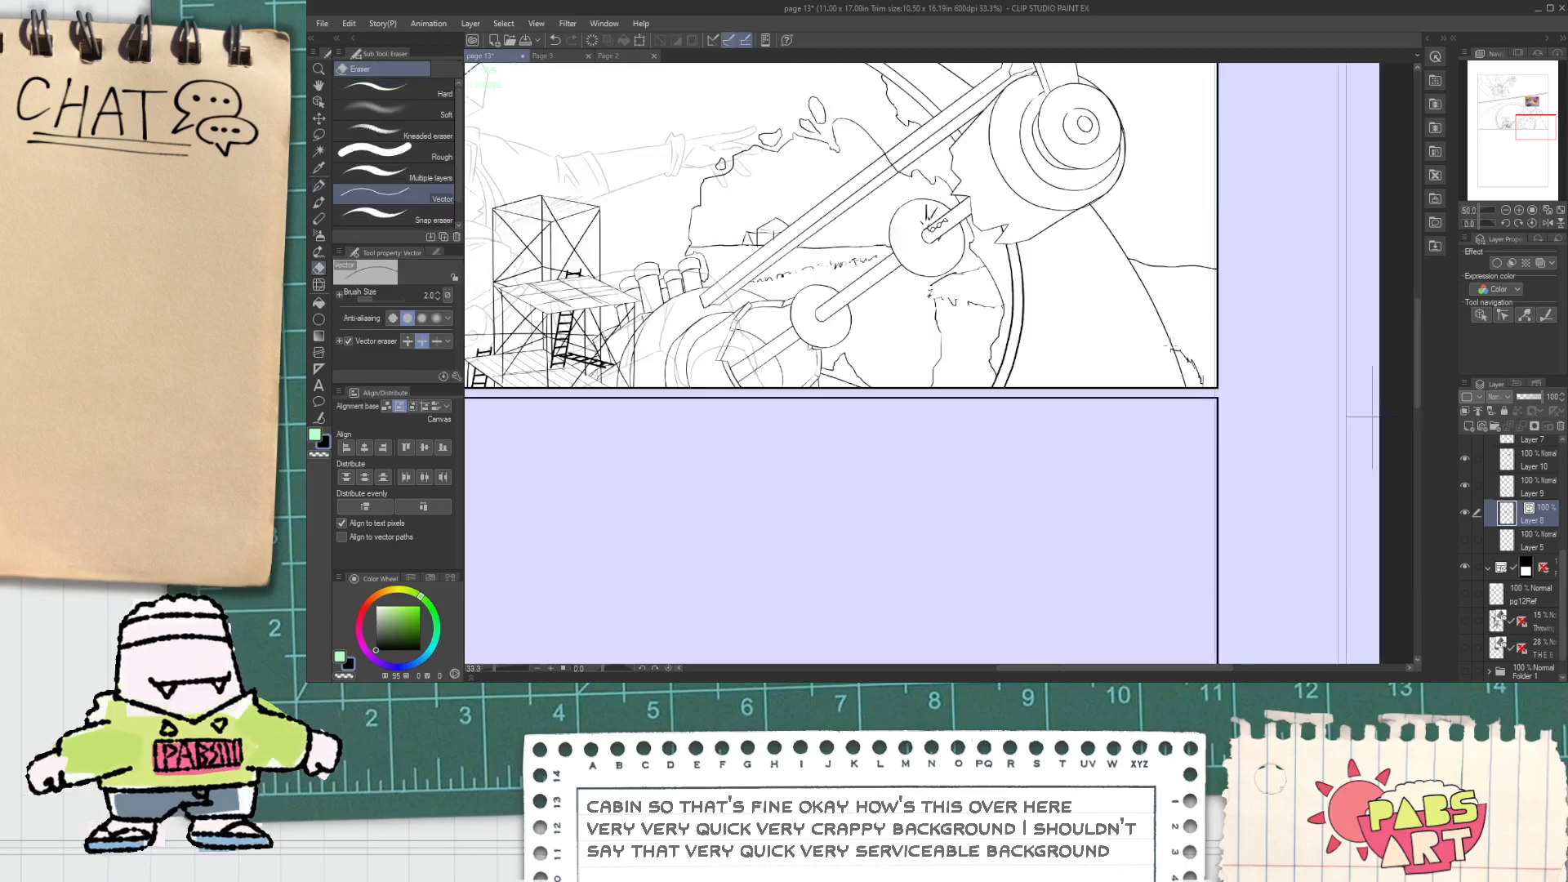
Step: Ink a short horizontal ground line between the panel's left edge and the dome's outer curve
scroll(1021, 339, up, 6)
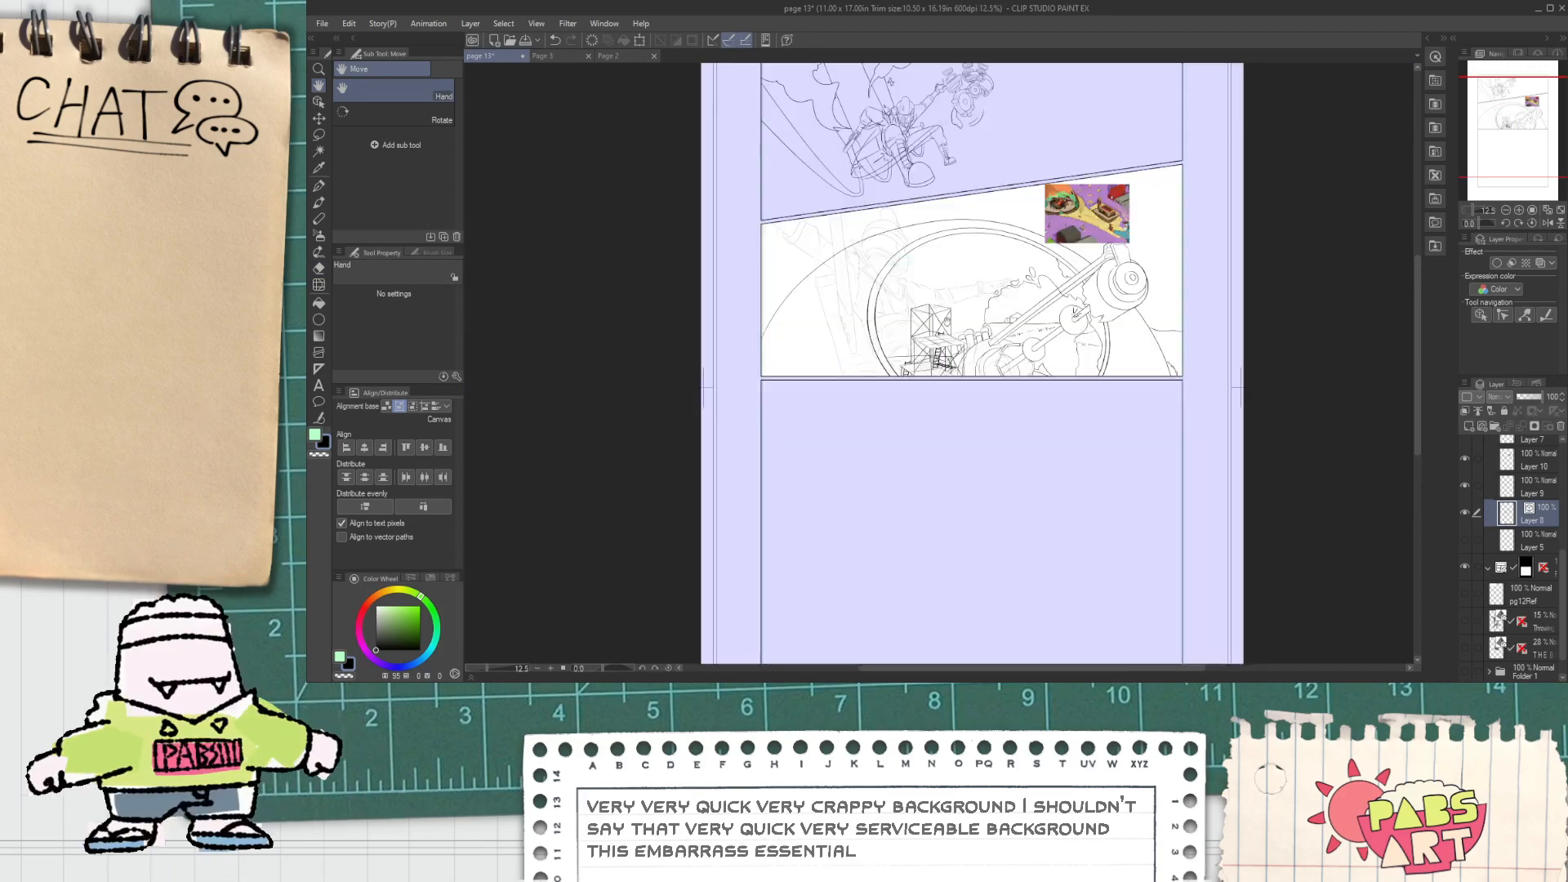
key(p)
scroll(853, 320, down, 6)
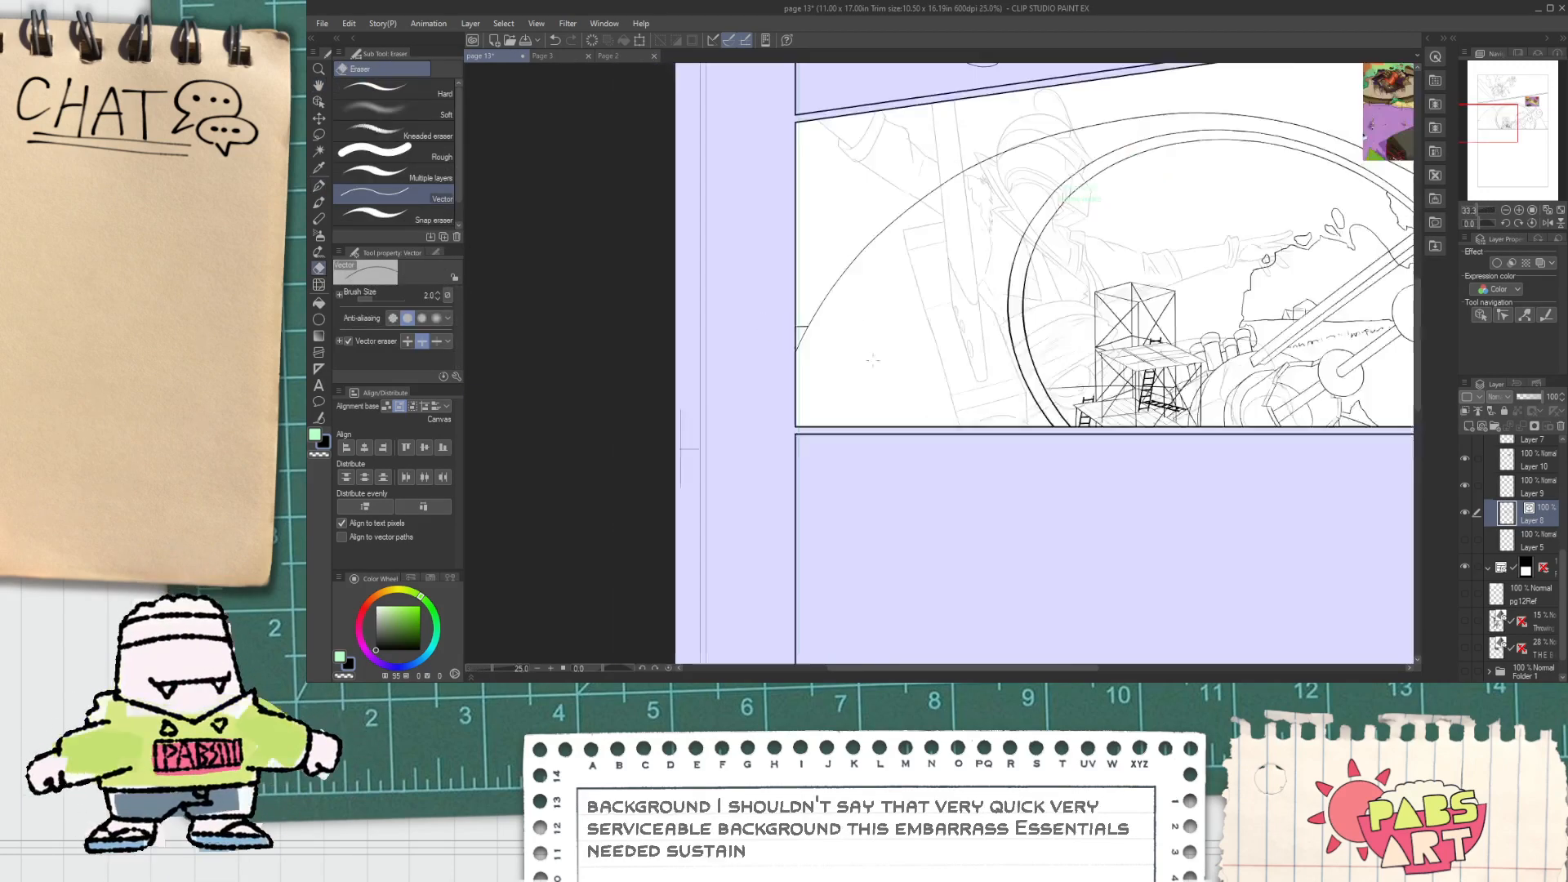
Step: Ink the left wall and flat roofline of a low building on the ground line between the dome and the panel's right edge
key(h)
scroll(1078, 354, up, 3)
scroll(1070, 353, up, 3)
scroll(977, 343, up, 2)
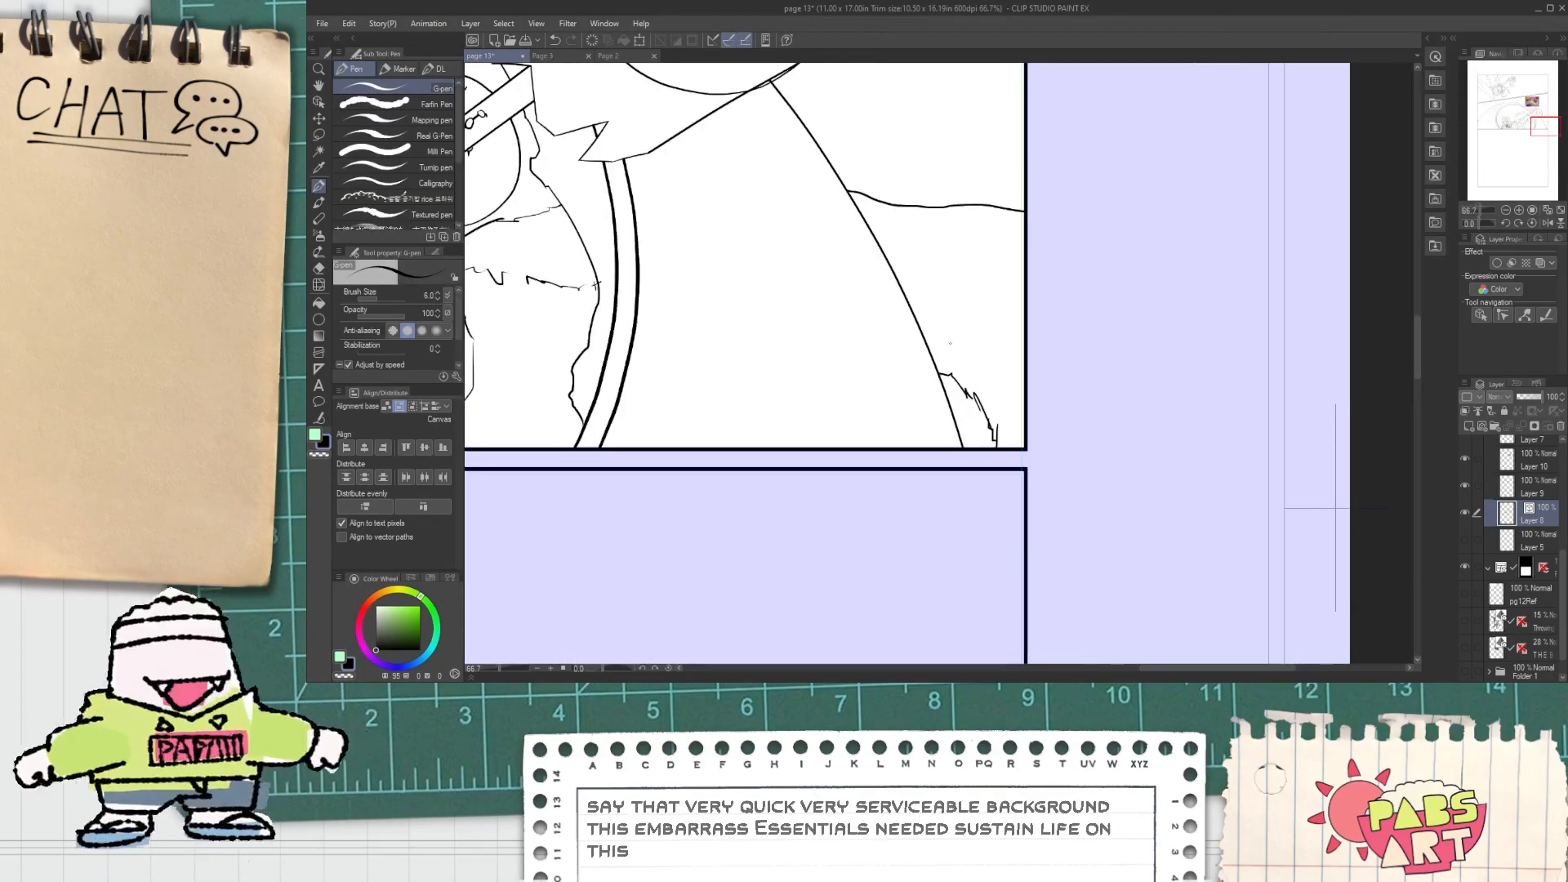
scroll(971, 346, down, 2)
key(space)
mouse_move(972, 333)
mouse_down()
mouse_move(983, 382)
mouse_move(974, 351)
mouse_move(936, 379)
mouse_up()
scroll(973, 360, down, 1)
scroll(971, 350, up, 3)
key(ctrl+z)
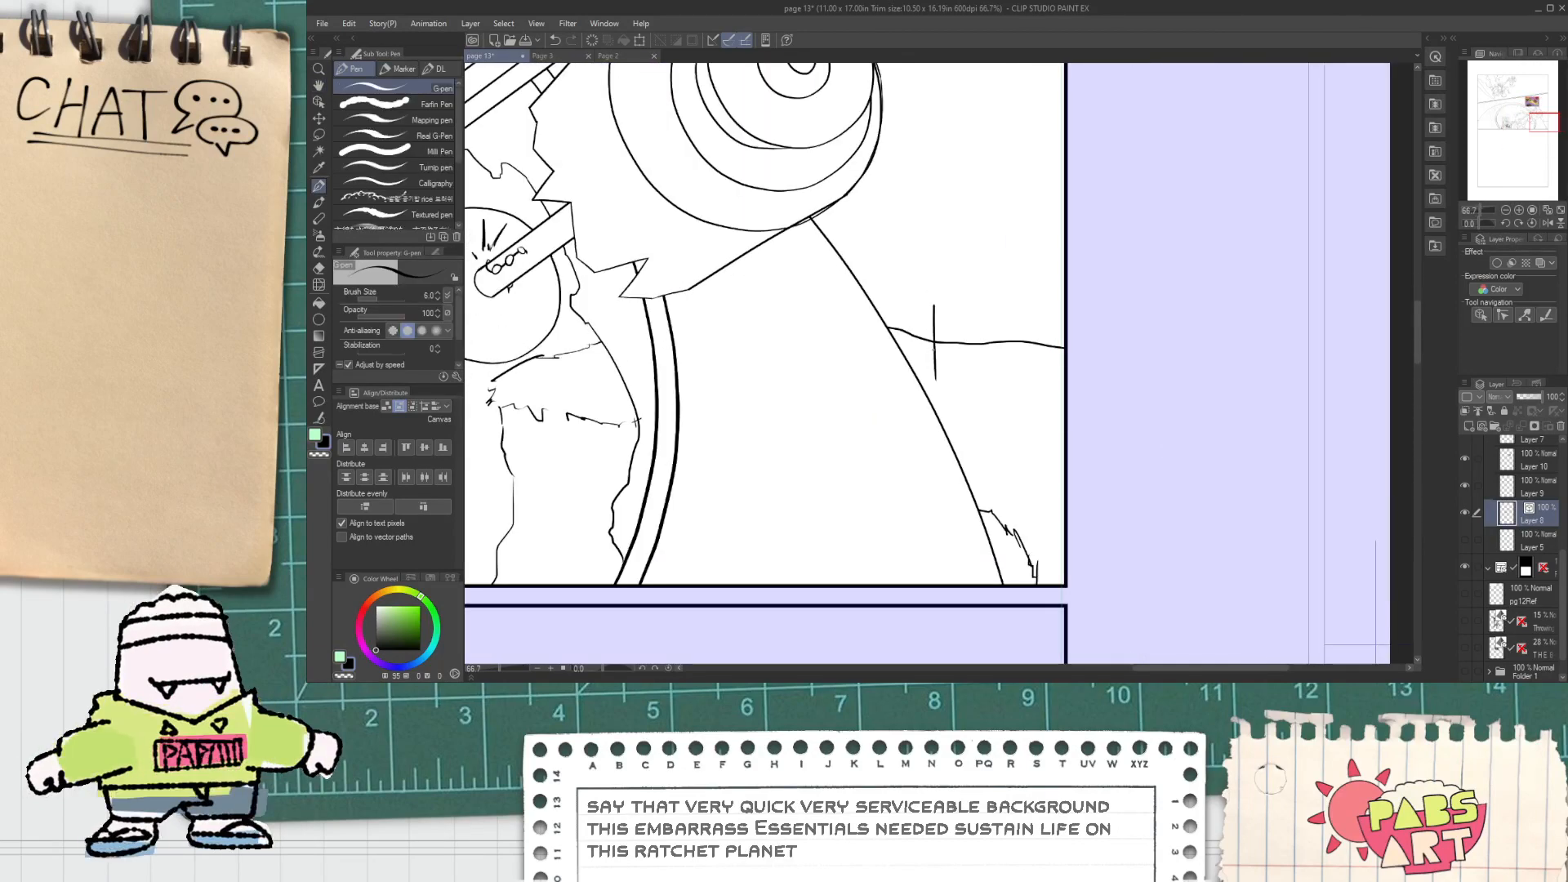
drag(917, 310, 1065, 311)
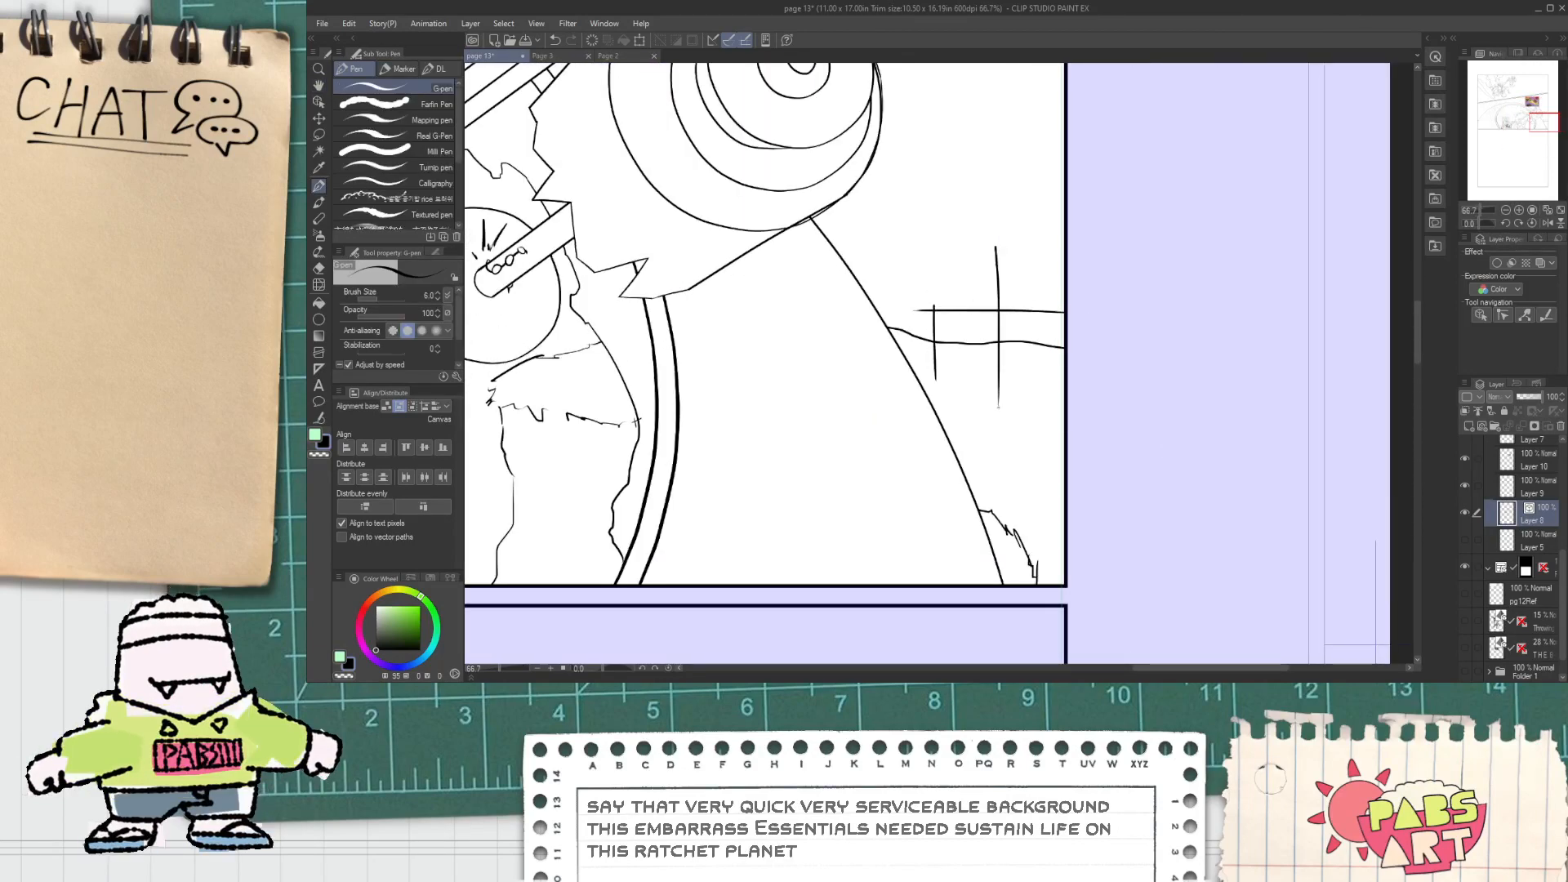
Step: Ink a tall rectangular tower rising through the low building and trim the overlapping line ends of both shapes
key(ctrl+z)
mouse_move(1026, 232)
mouse_down()
mouse_move(1017, 417)
mouse_move(1049, 376)
mouse_up()
key(e)
drag(1015, 300, 1015, 321)
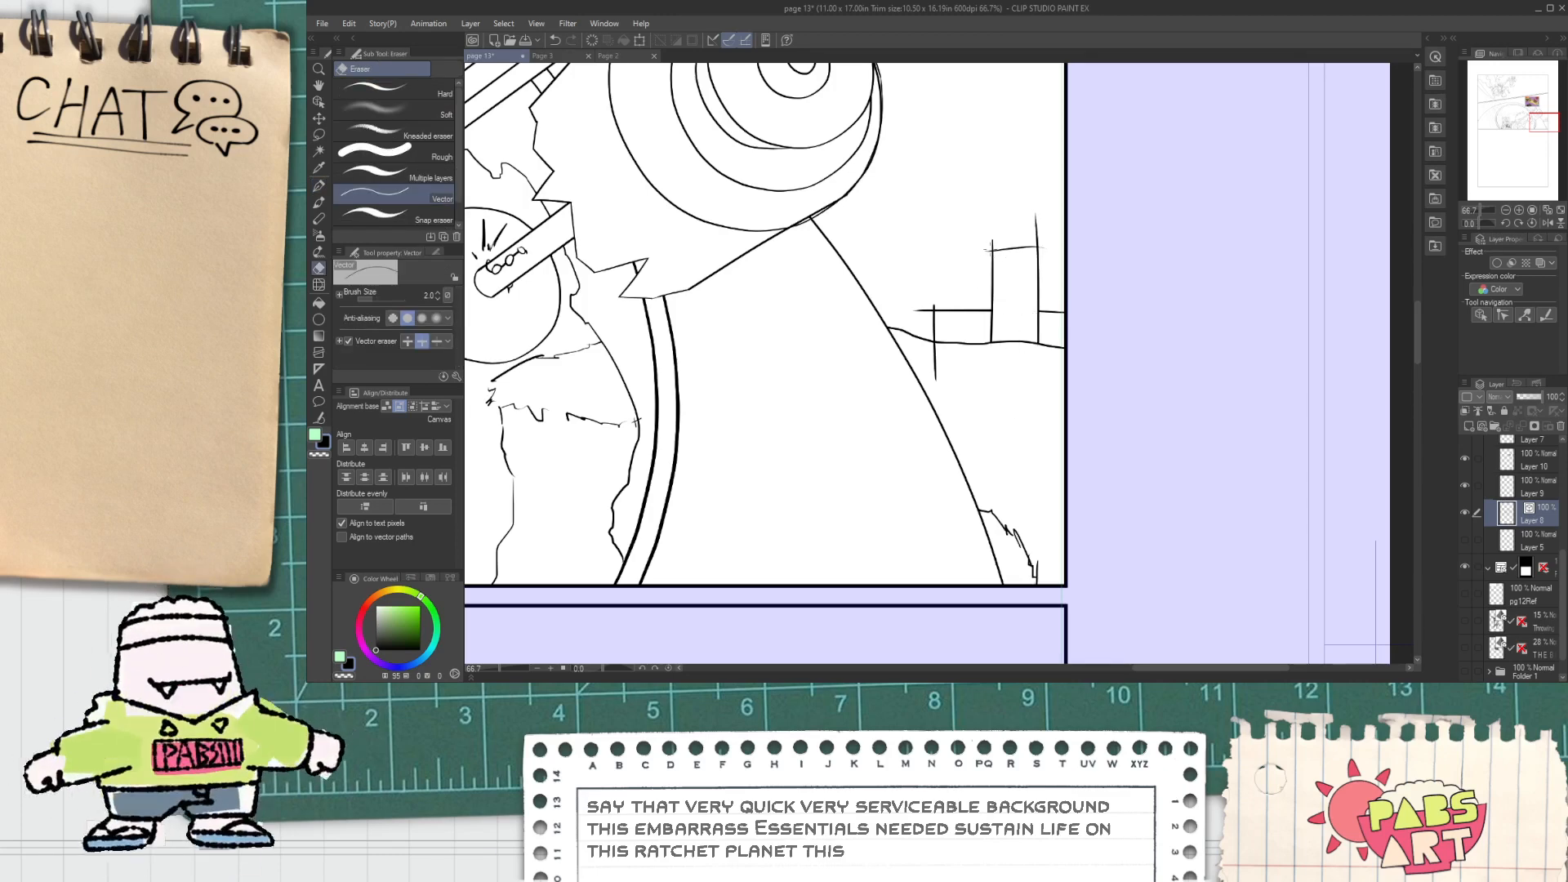
drag(985, 244, 1033, 235)
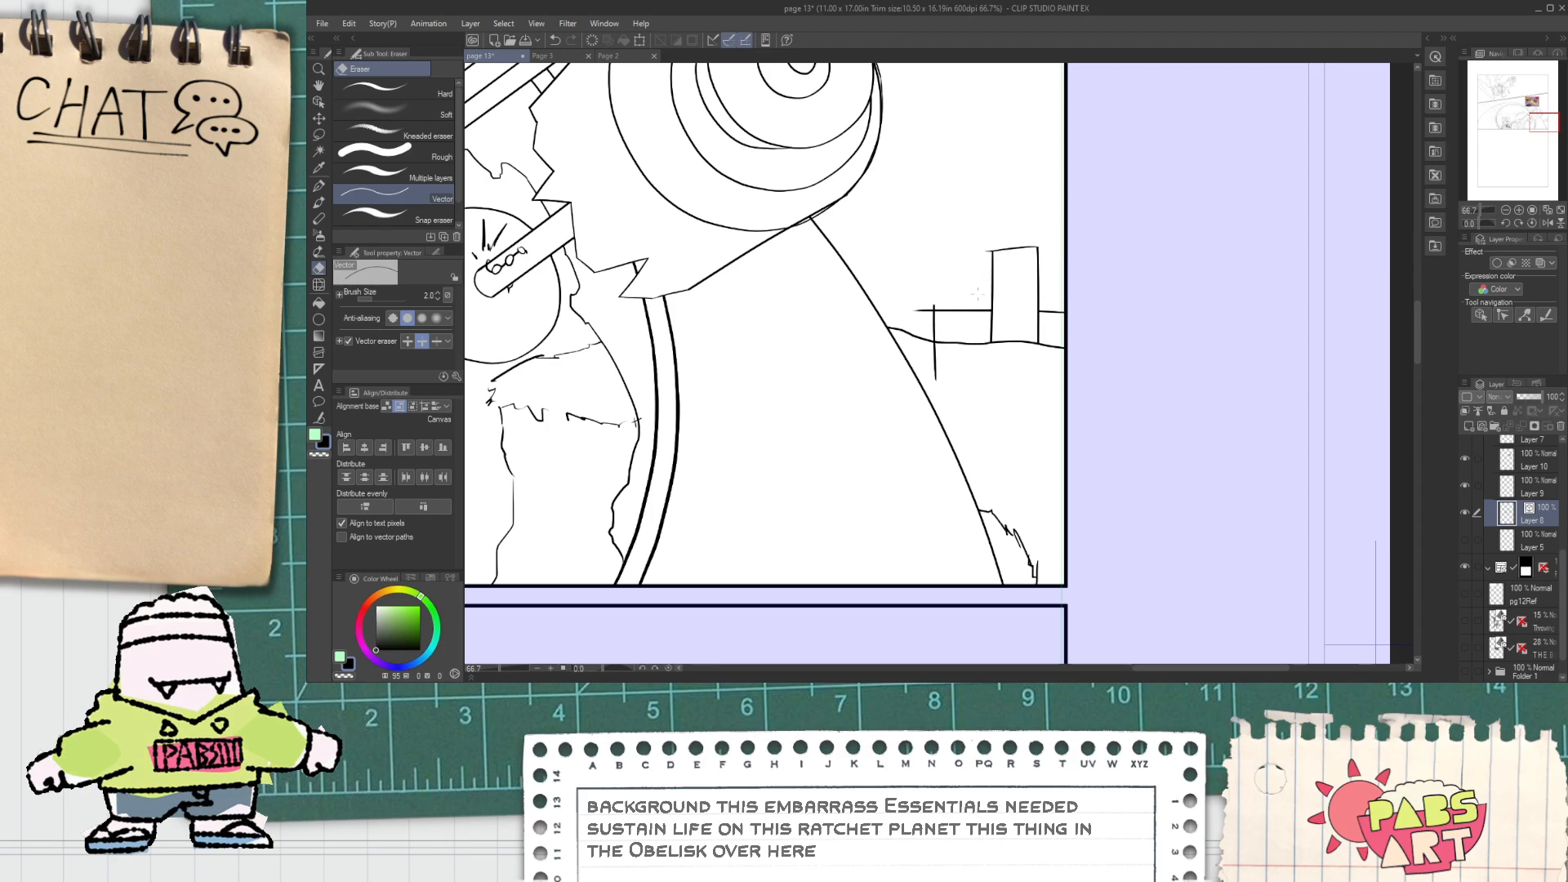
mouse_move(941, 364)
mouse_down()
mouse_move(923, 347)
mouse_move(927, 305)
mouse_up()
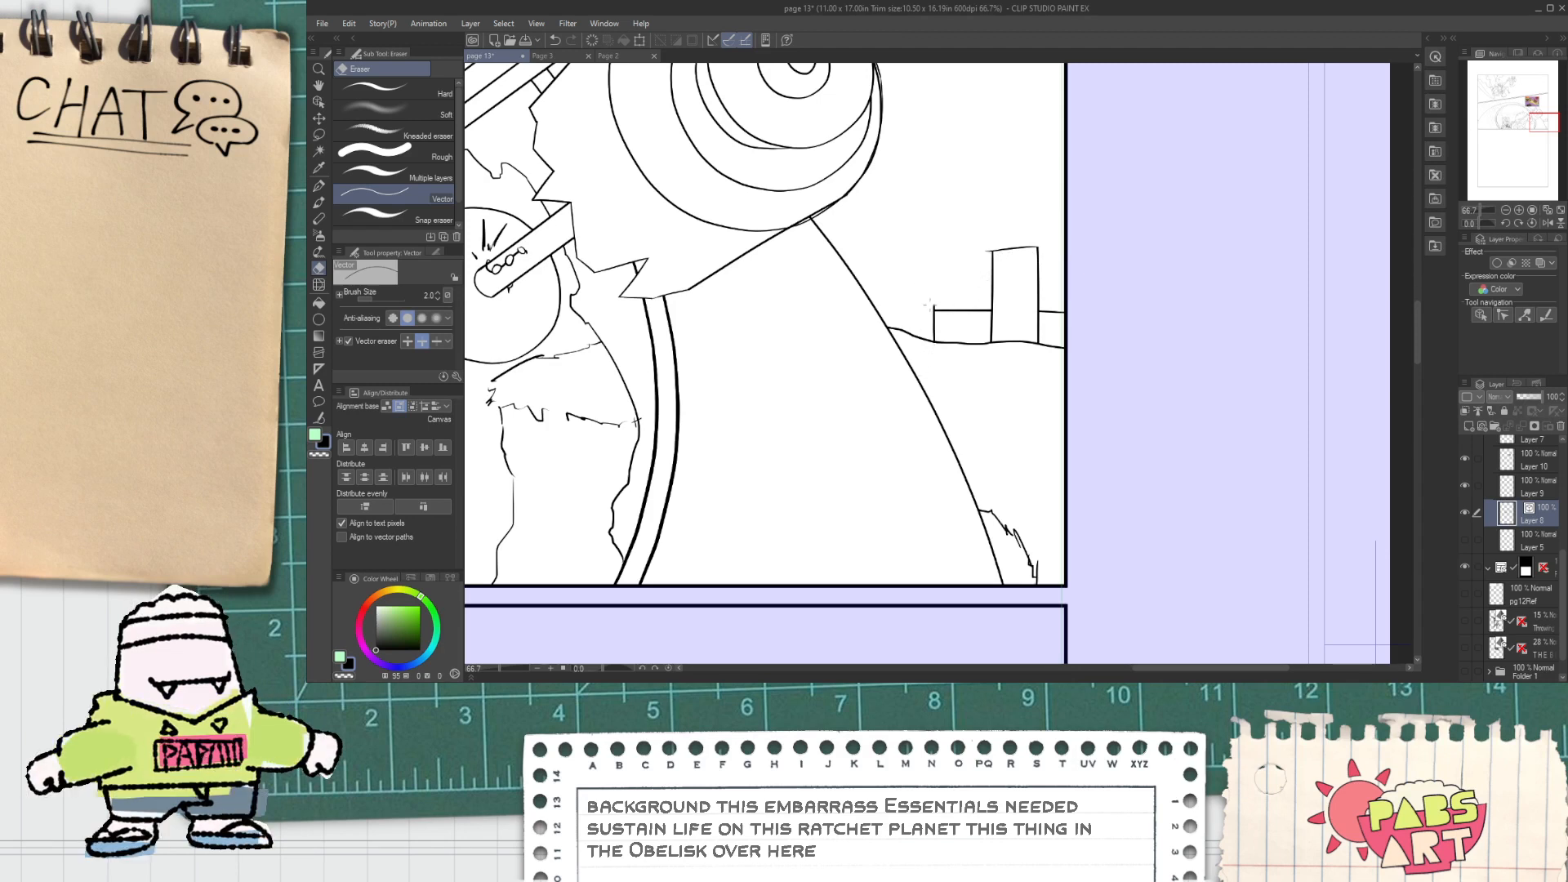
Step: Ink a small stepped block on top of the tower and trim its overshooting lines to a clean outline
key(p)
scroll(1003, 235, up, 1)
mouse_move(998, 219)
mouse_down()
mouse_move(995, 319)
mouse_move(1044, 225)
mouse_move(1040, 287)
mouse_up()
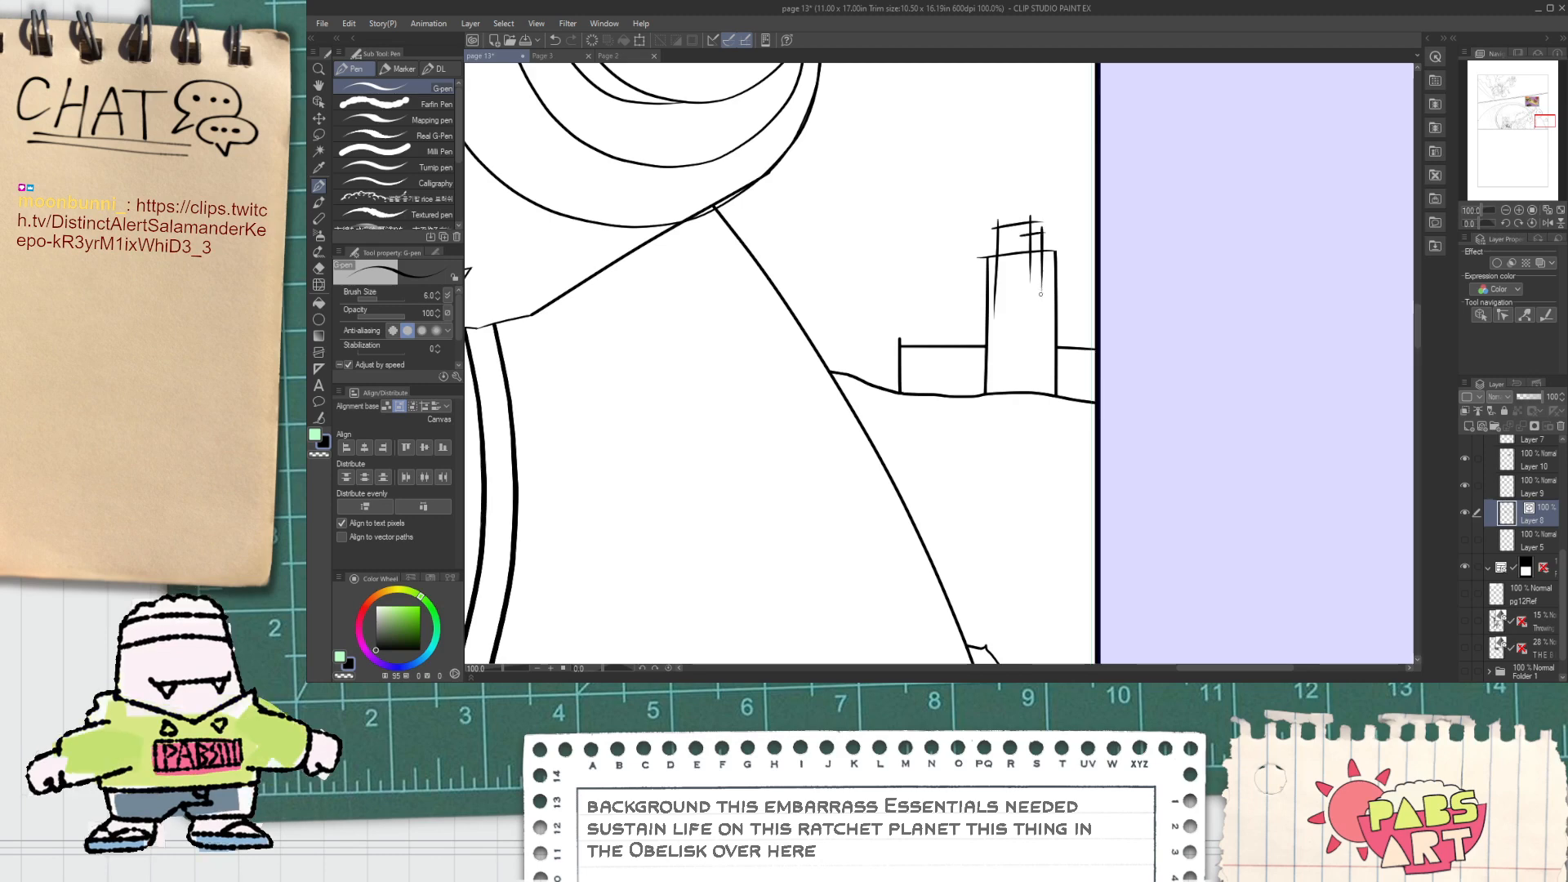
key(e)
scroll(1044, 205, up, 1)
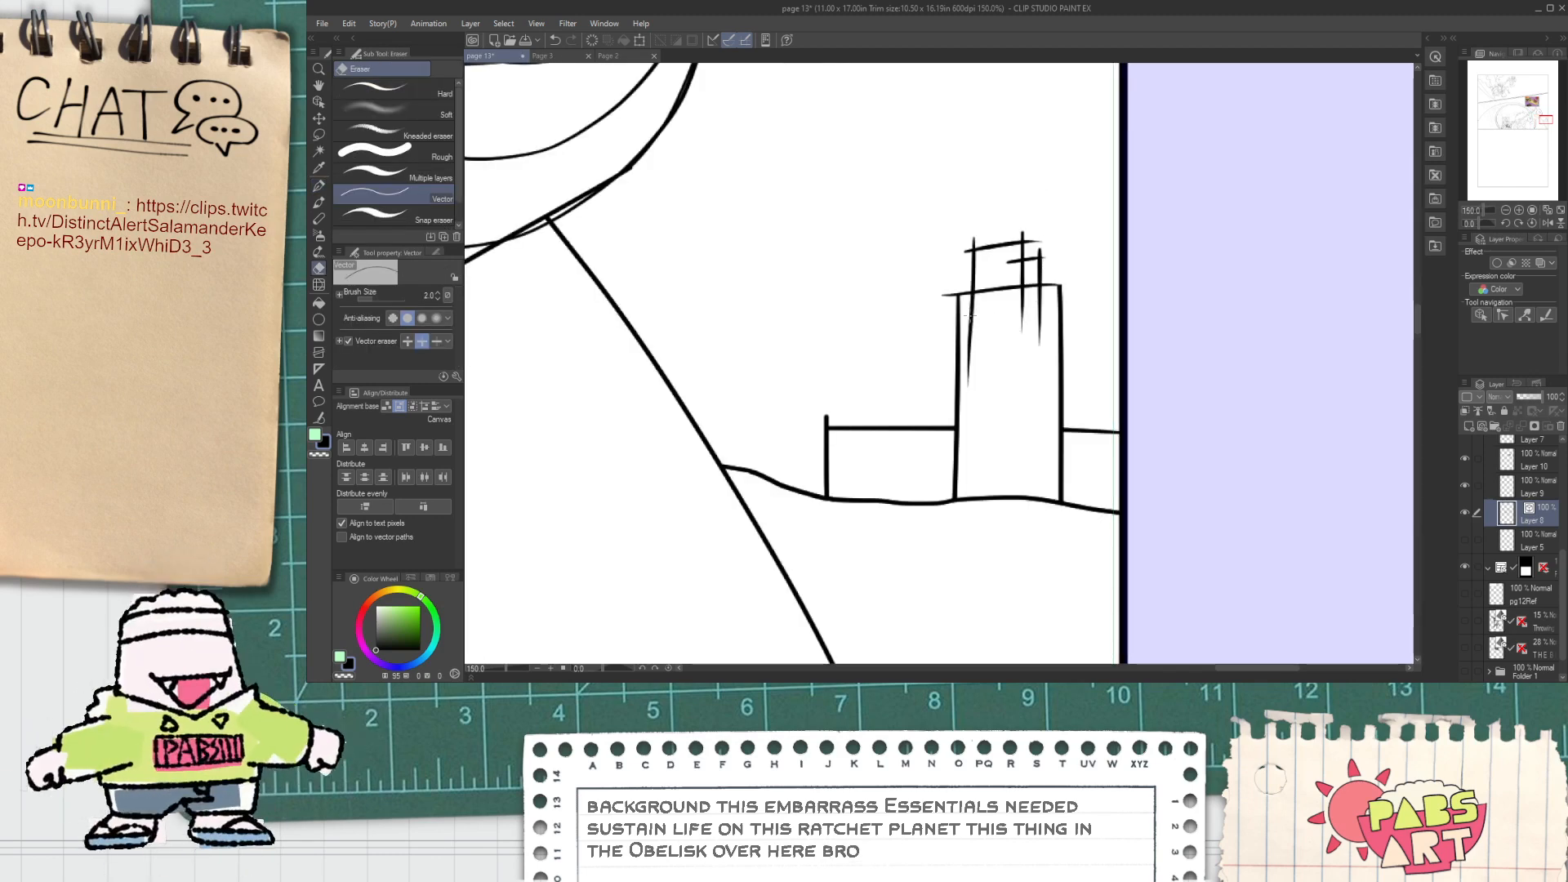
drag(1022, 315, 1051, 313)
scroll(1030, 308, up, 1)
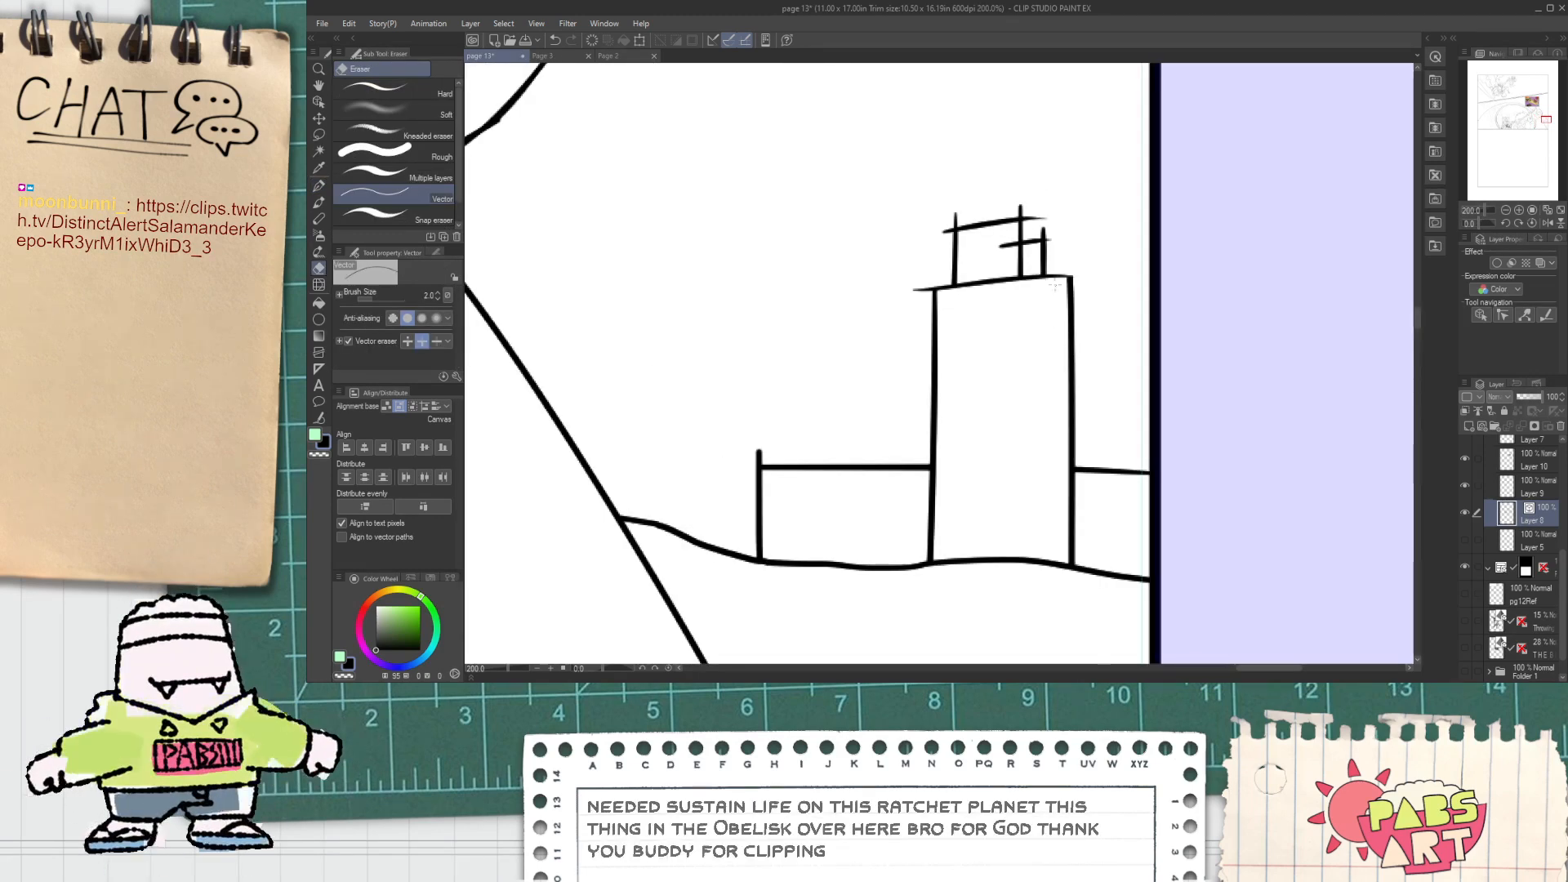
scroll(1055, 259, up, 2)
drag(1043, 234, 1040, 212)
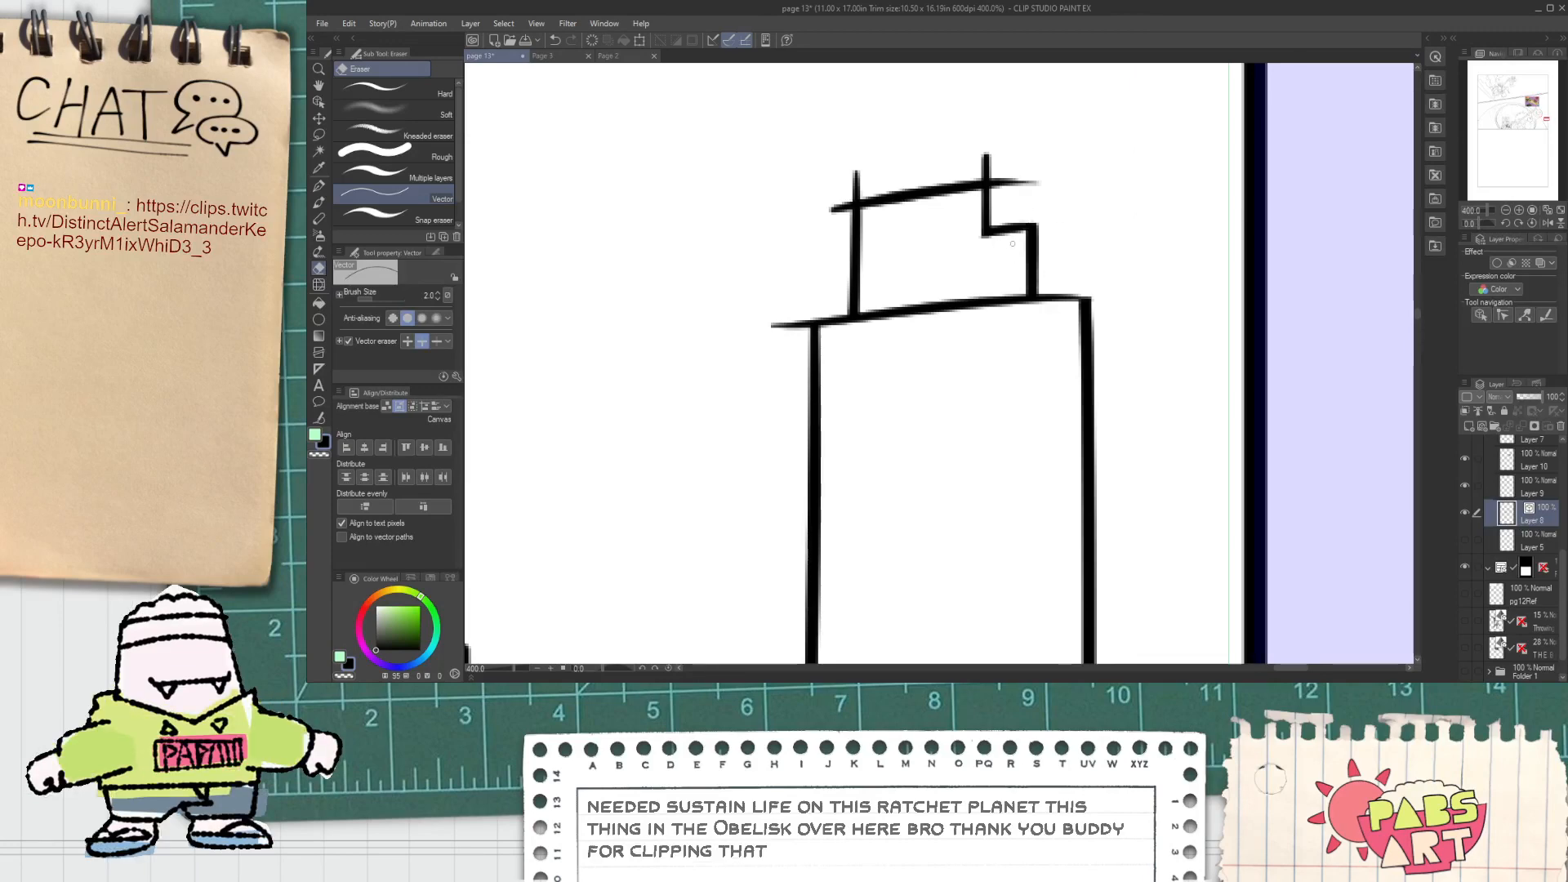
drag(981, 152, 1037, 161)
drag(833, 196, 833, 212)
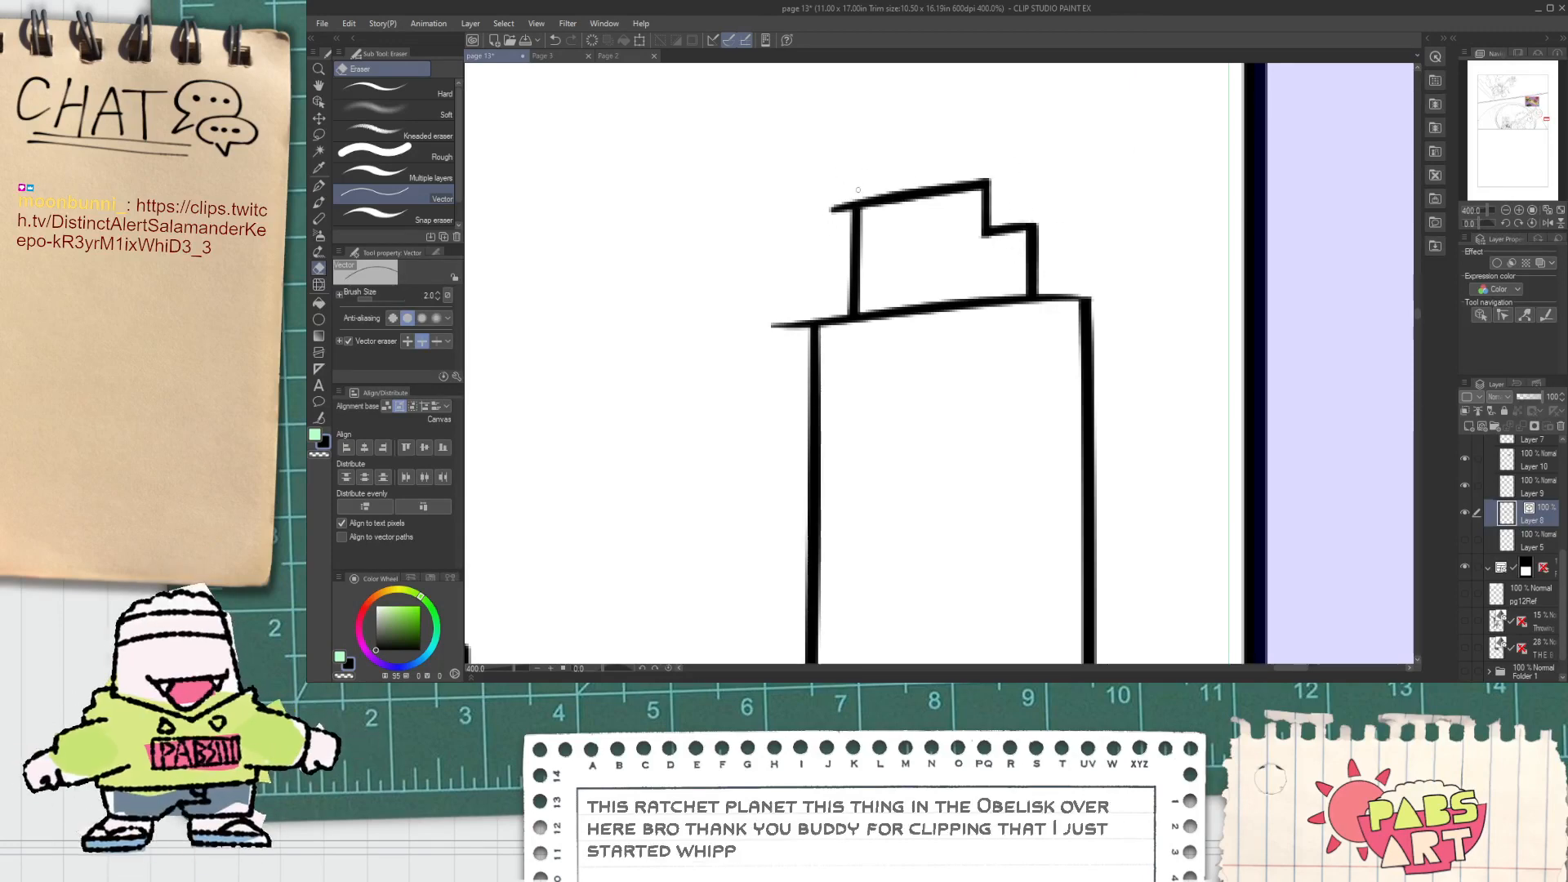
Step: Following the colour reference, ink a roof-edge line just under the low building's roofline and trim it at the wall and tower
scroll(803, 334, down, 6)
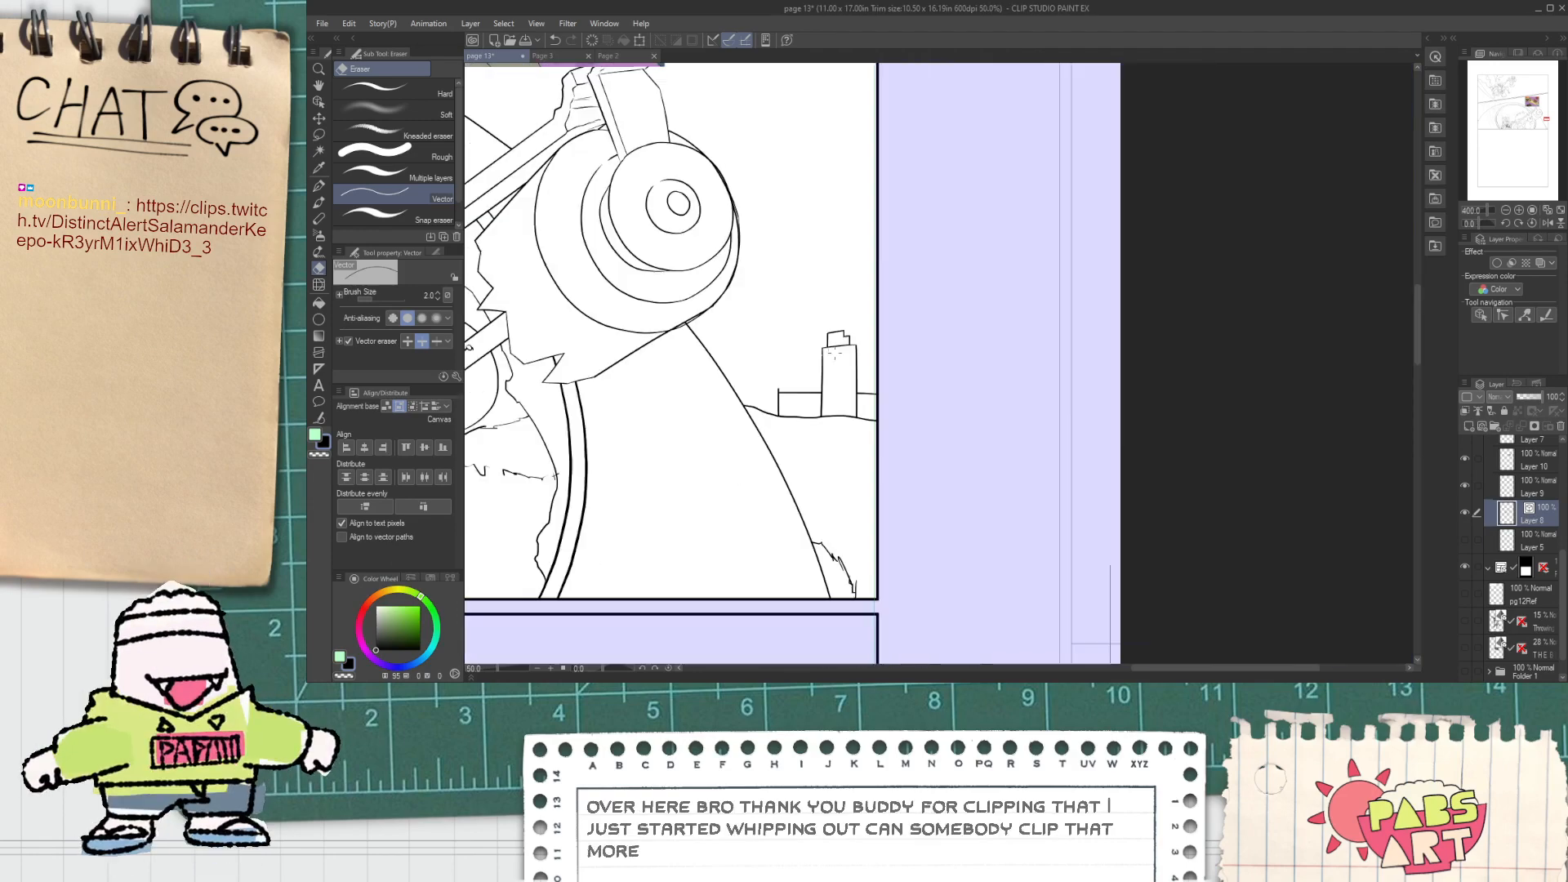
drag(828, 314, 897, 620)
drag(905, 282, 1033, 333)
scroll(768, 330, up, 2)
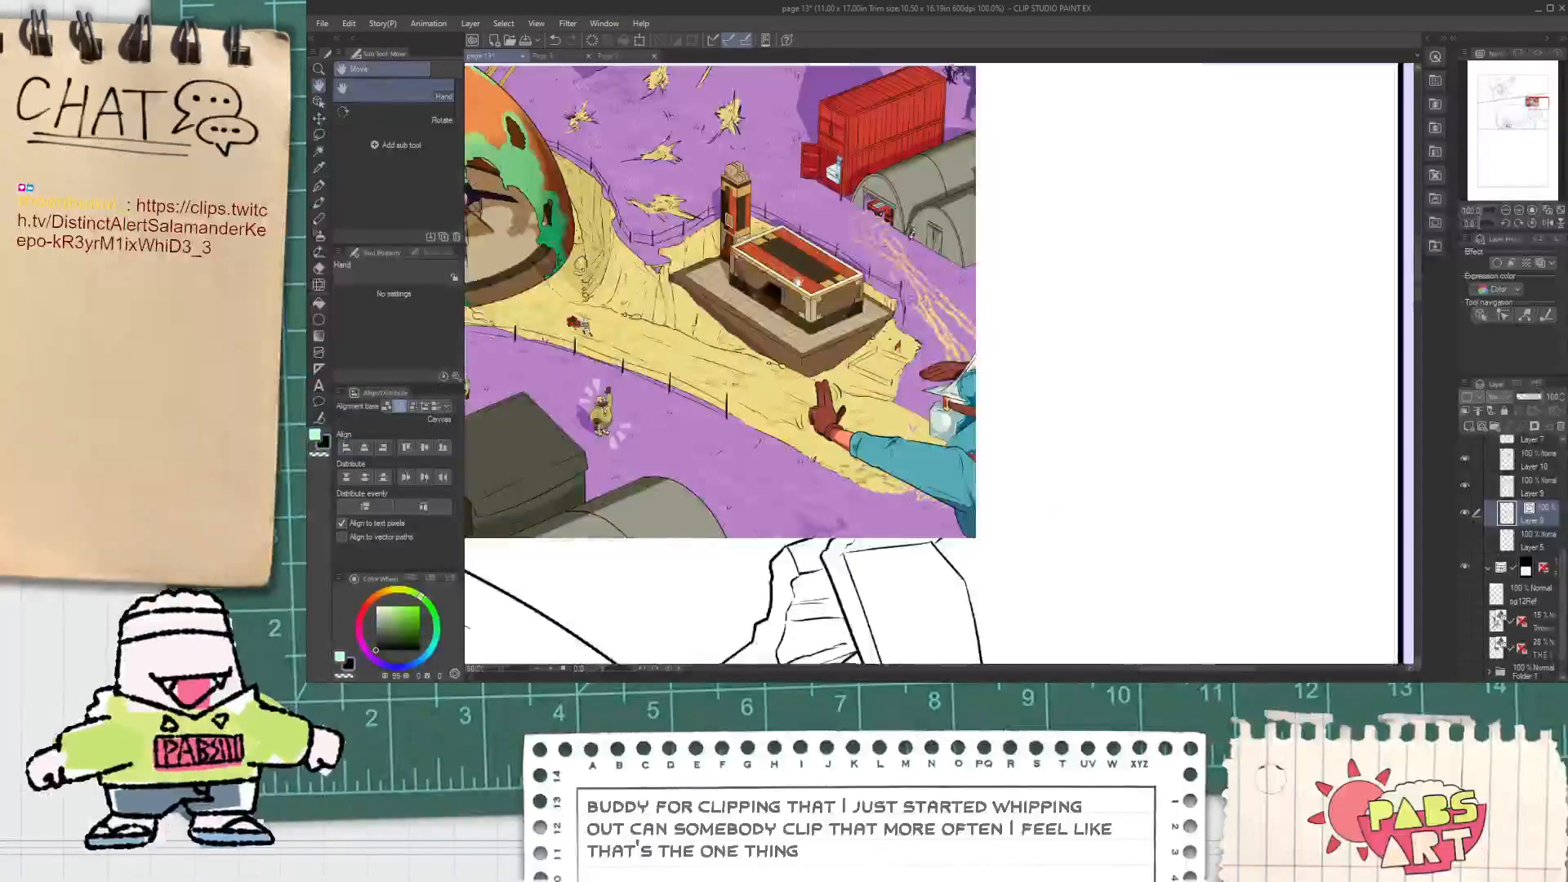
scroll(805, 331, down, 2)
drag(1063, 572, 970, 155)
scroll(920, 346, up, 1)
scroll(920, 346, up, 2)
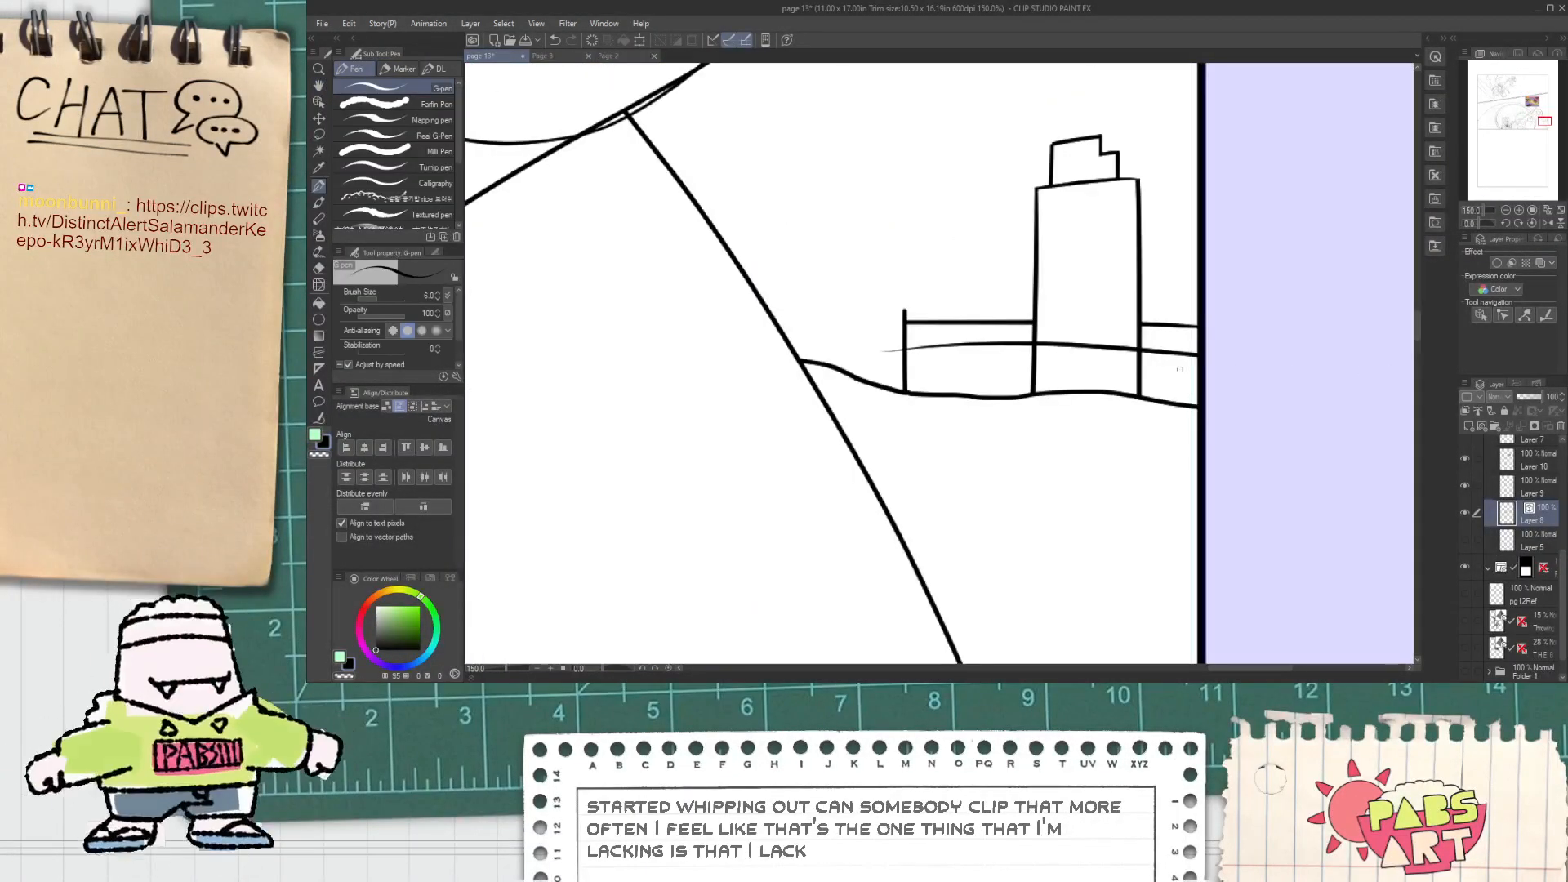
key(ctrl+z)
key(ctrl+z)
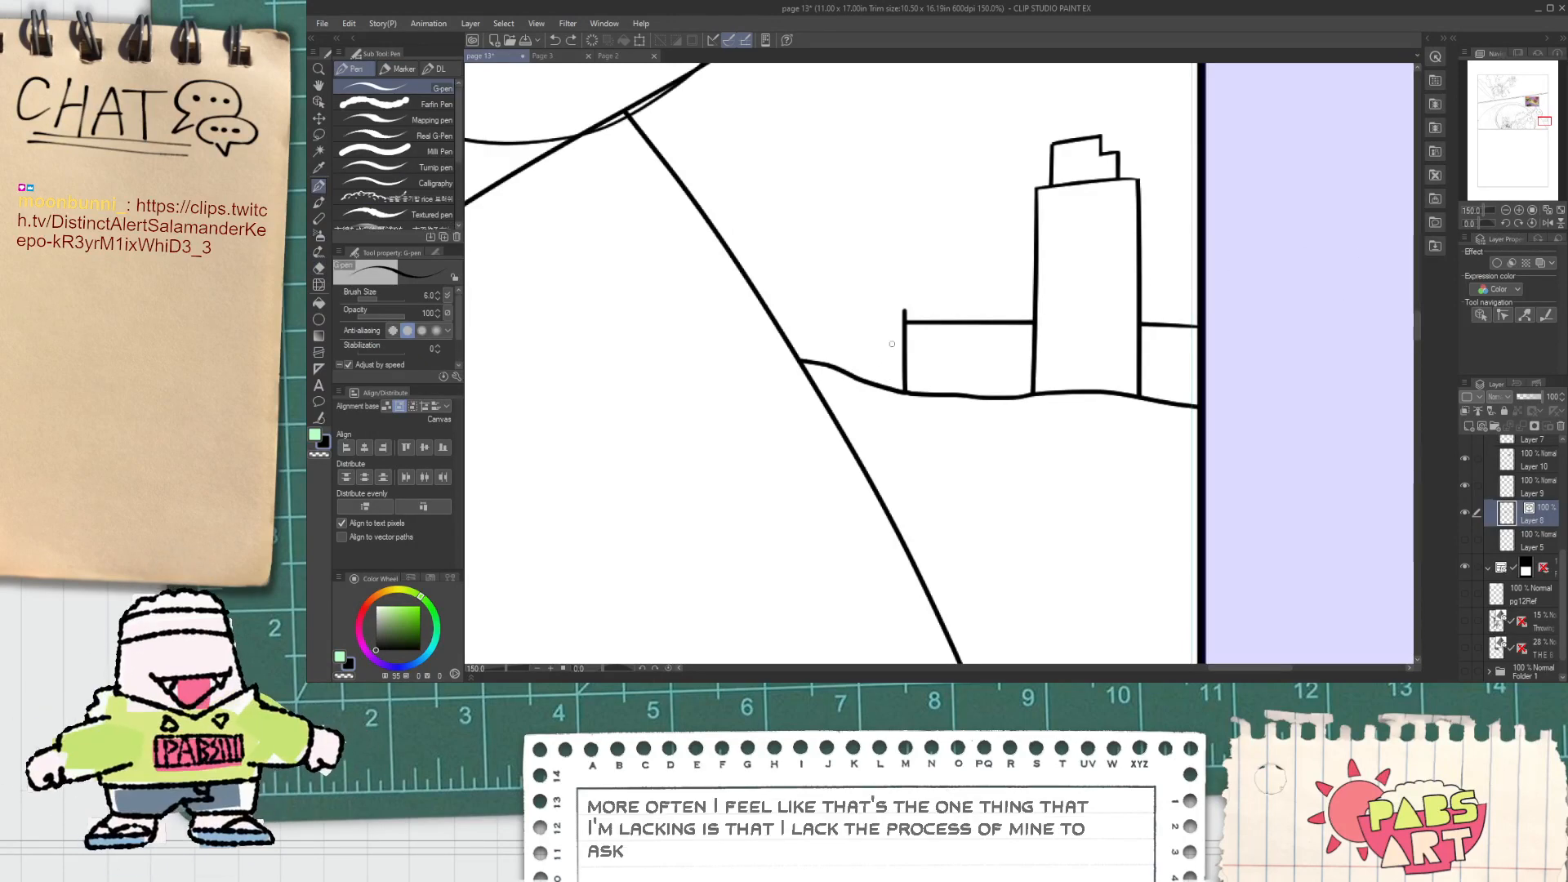
drag(888, 346, 1225, 356)
key(e)
drag(1090, 336, 1088, 364)
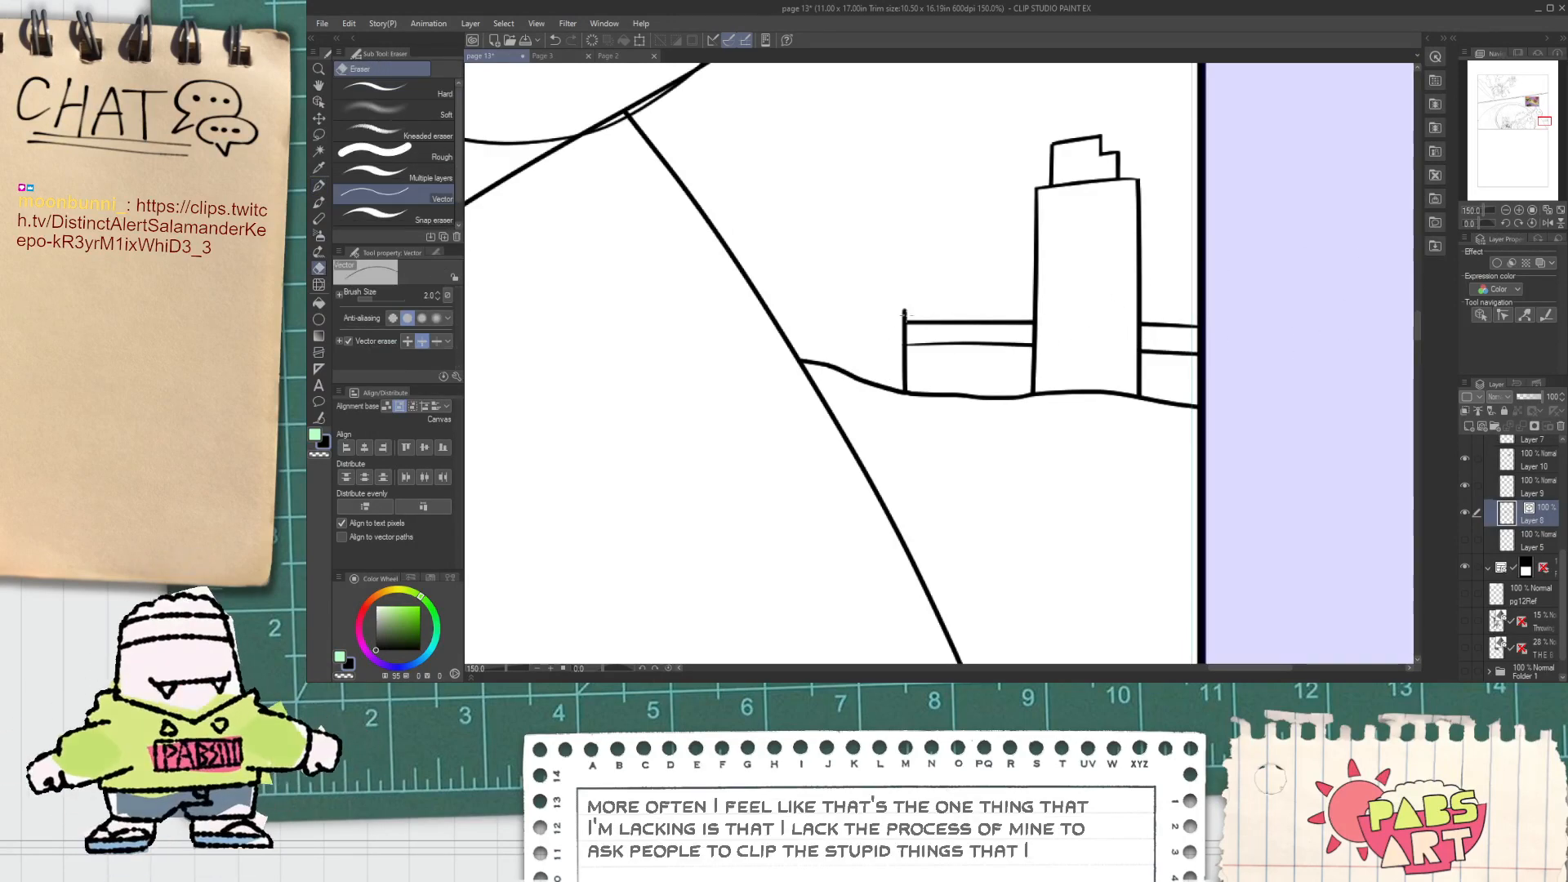
Step: Ink the left upright of an opening in the low building's front and trim it between the roof-edge line and the ground
scroll(899, 312, down, 4)
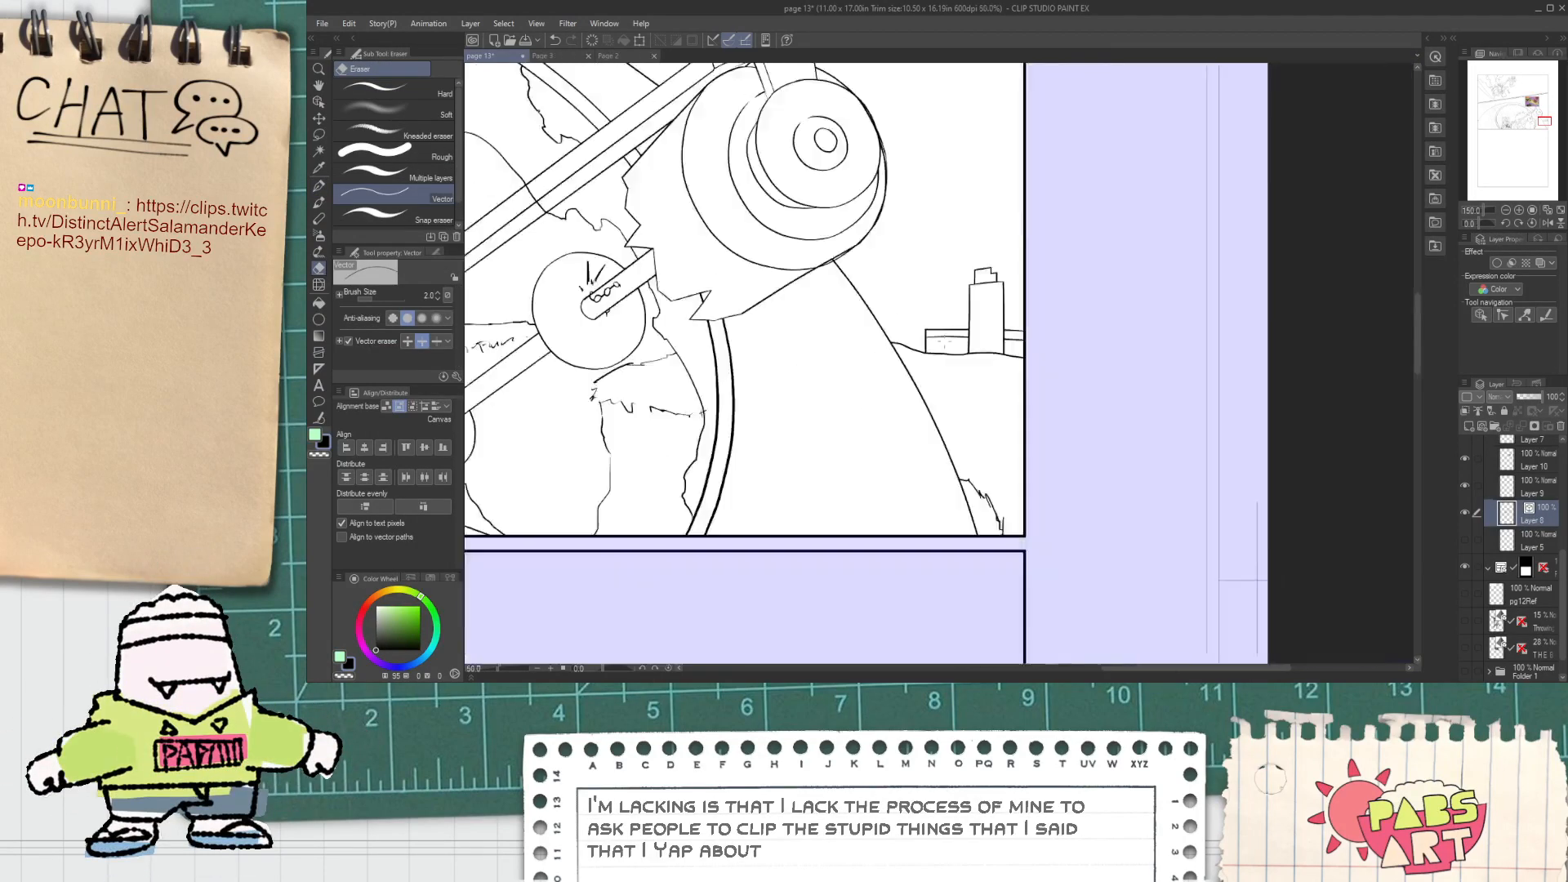
drag(894, 253, 973, 130)
scroll(883, 269, up, 3)
scroll(886, 272, up, 2)
scroll(886, 272, down, 3)
drag(1095, 480, 1003, 308)
scroll(904, 321, up, 3)
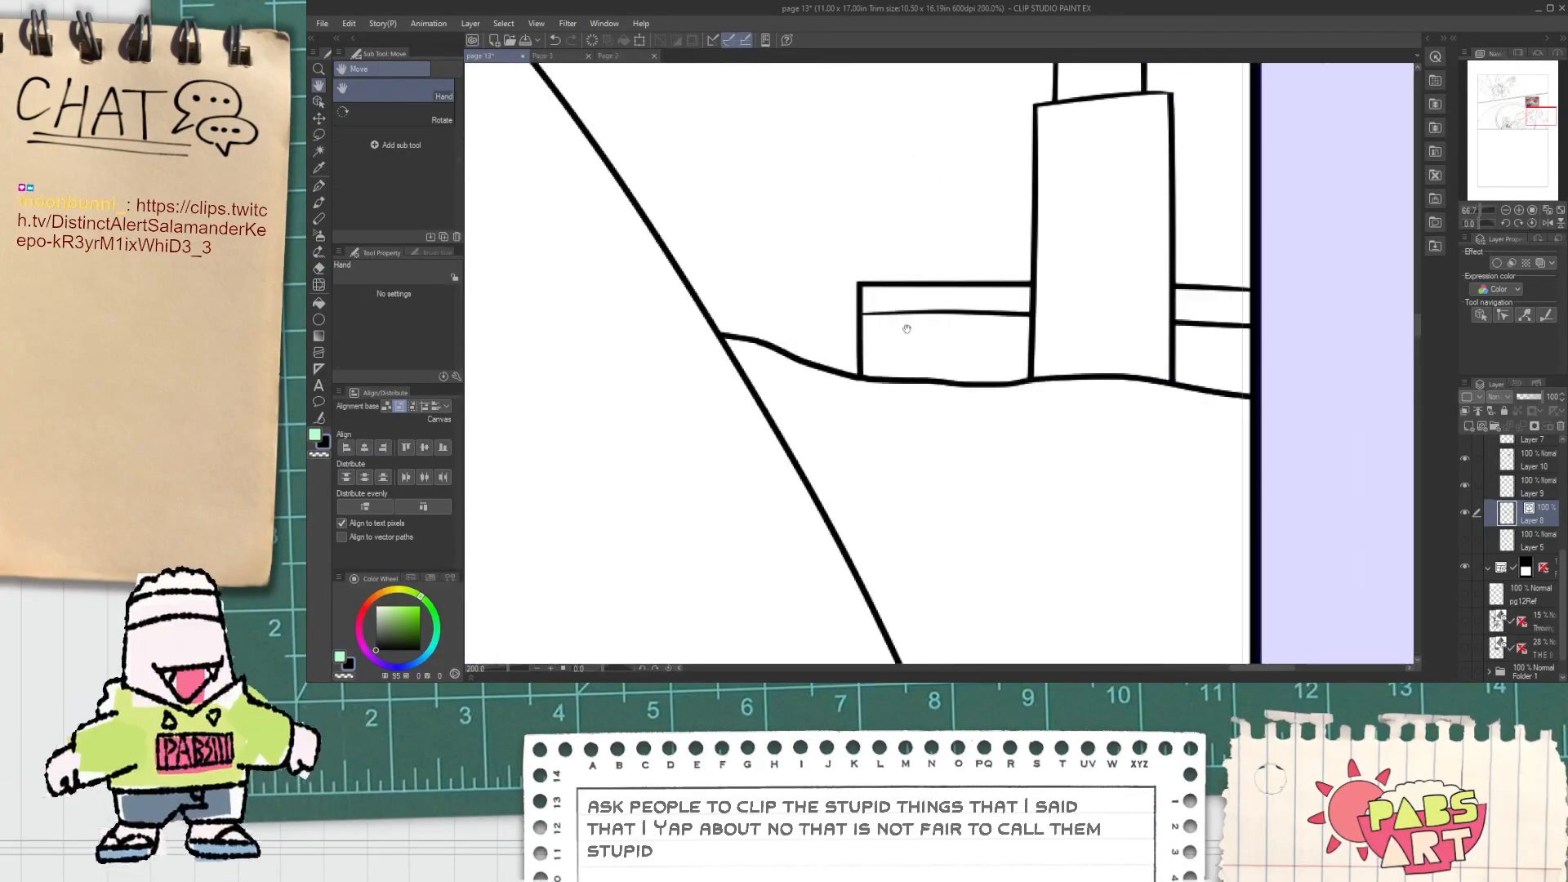
key(p)
scroll(900, 302, up, 2)
drag(896, 245, 903, 578)
key(ctrl+z)
drag(909, 253, 913, 588)
key(e)
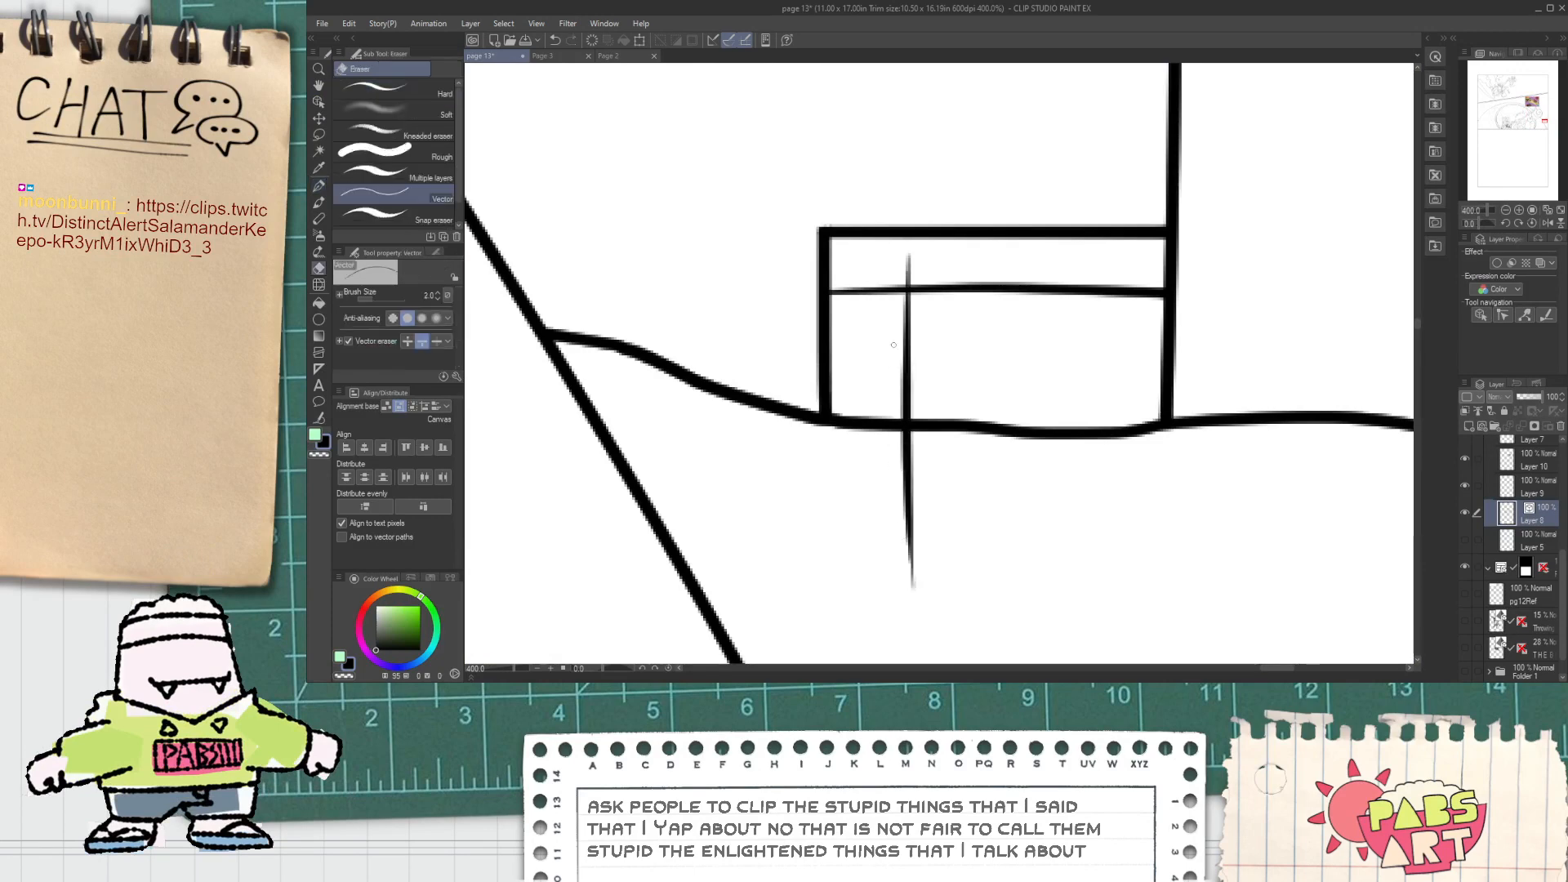
mouse_move(892, 343)
mouse_down()
mouse_move(939, 327)
mouse_move(1078, 361)
mouse_up()
key(ctrl+z)
key(ctrl+z)
Step: Ink the lower and right edges of the rectangular opening in the low building and trim their overlaps
key(p)
key(ctrl+z)
drag(874, 383, 1109, 385)
mouse_move(1052, 251)
mouse_down()
mouse_move(1044, 405)
mouse_move(1076, 389)
mouse_up()
key(e)
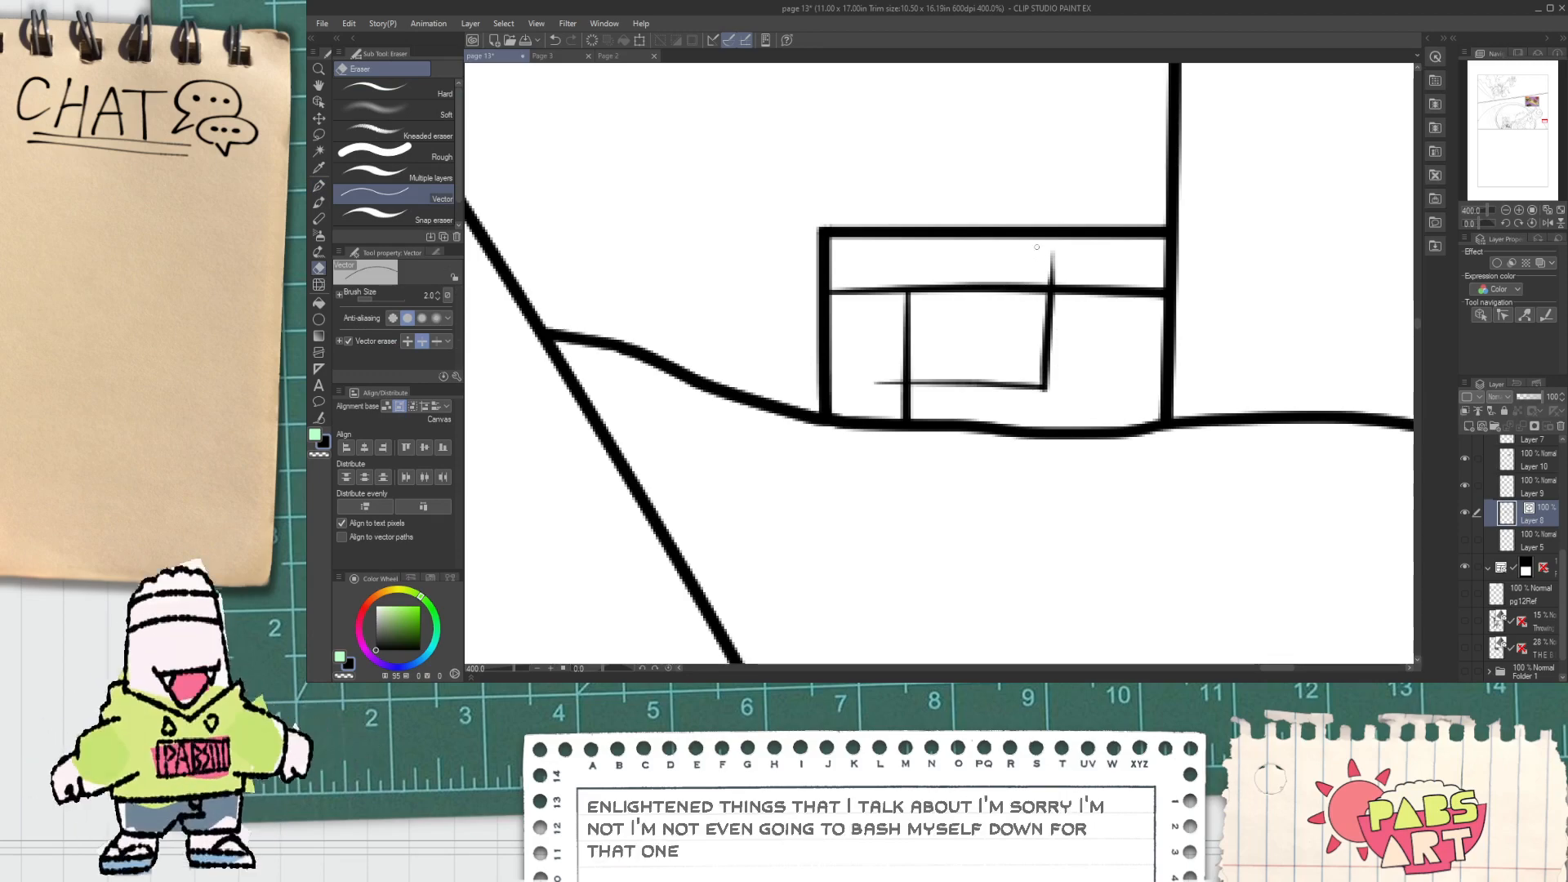
Step: Following the colour reference, ink a slanted band line just below the tower's top and trim it to the tower's sides
scroll(911, 337, down, 8)
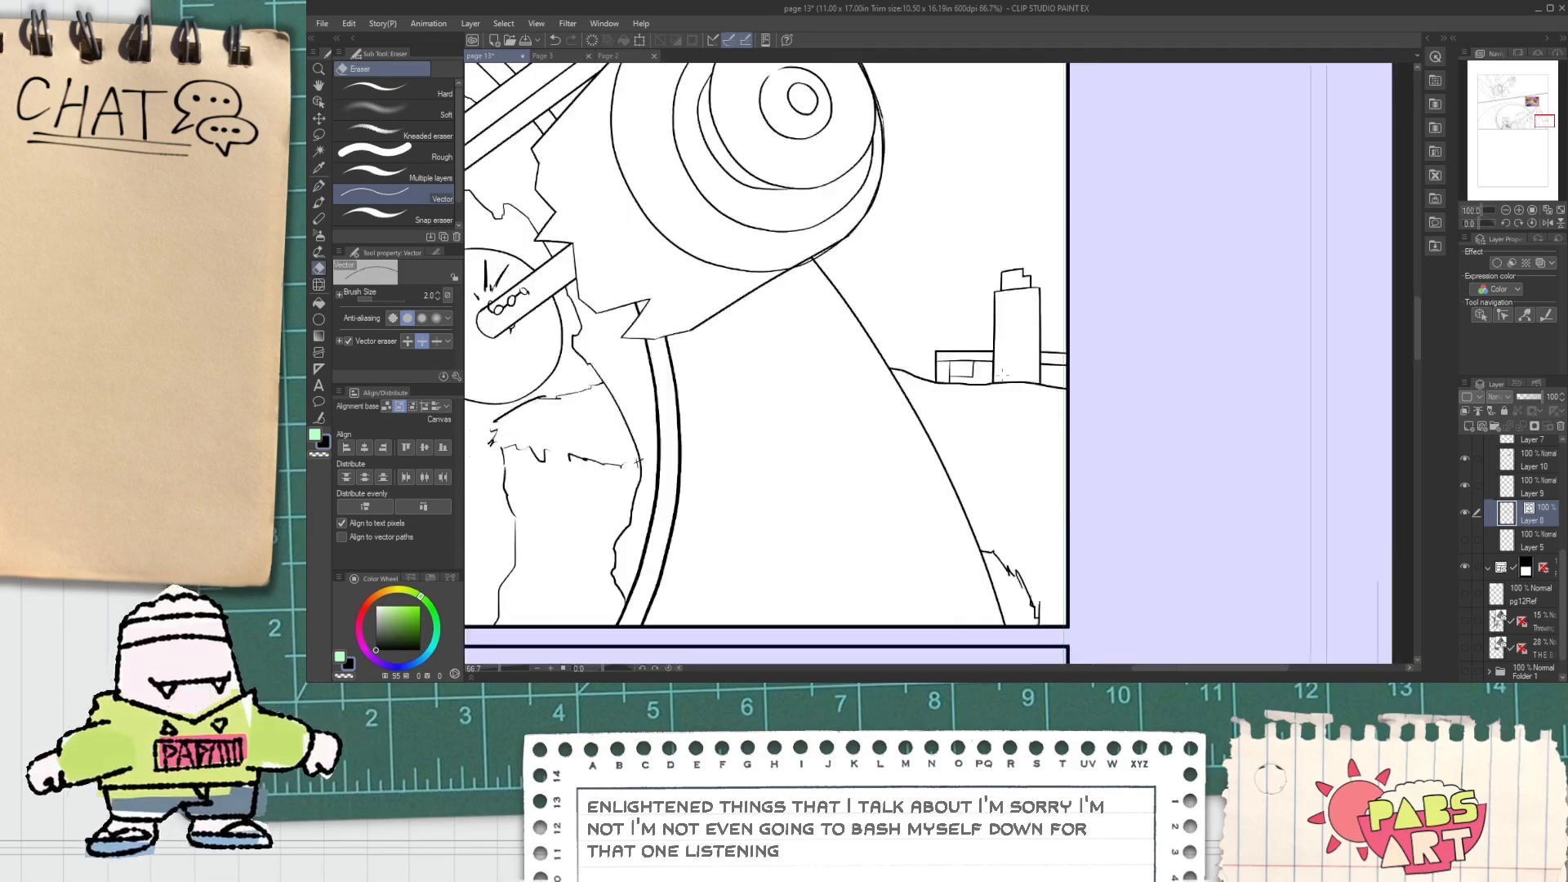
drag(817, 187, 877, 340)
scroll(810, 243, up, 3)
scroll(838, 276, down, 2)
scroll(839, 276, down, 5)
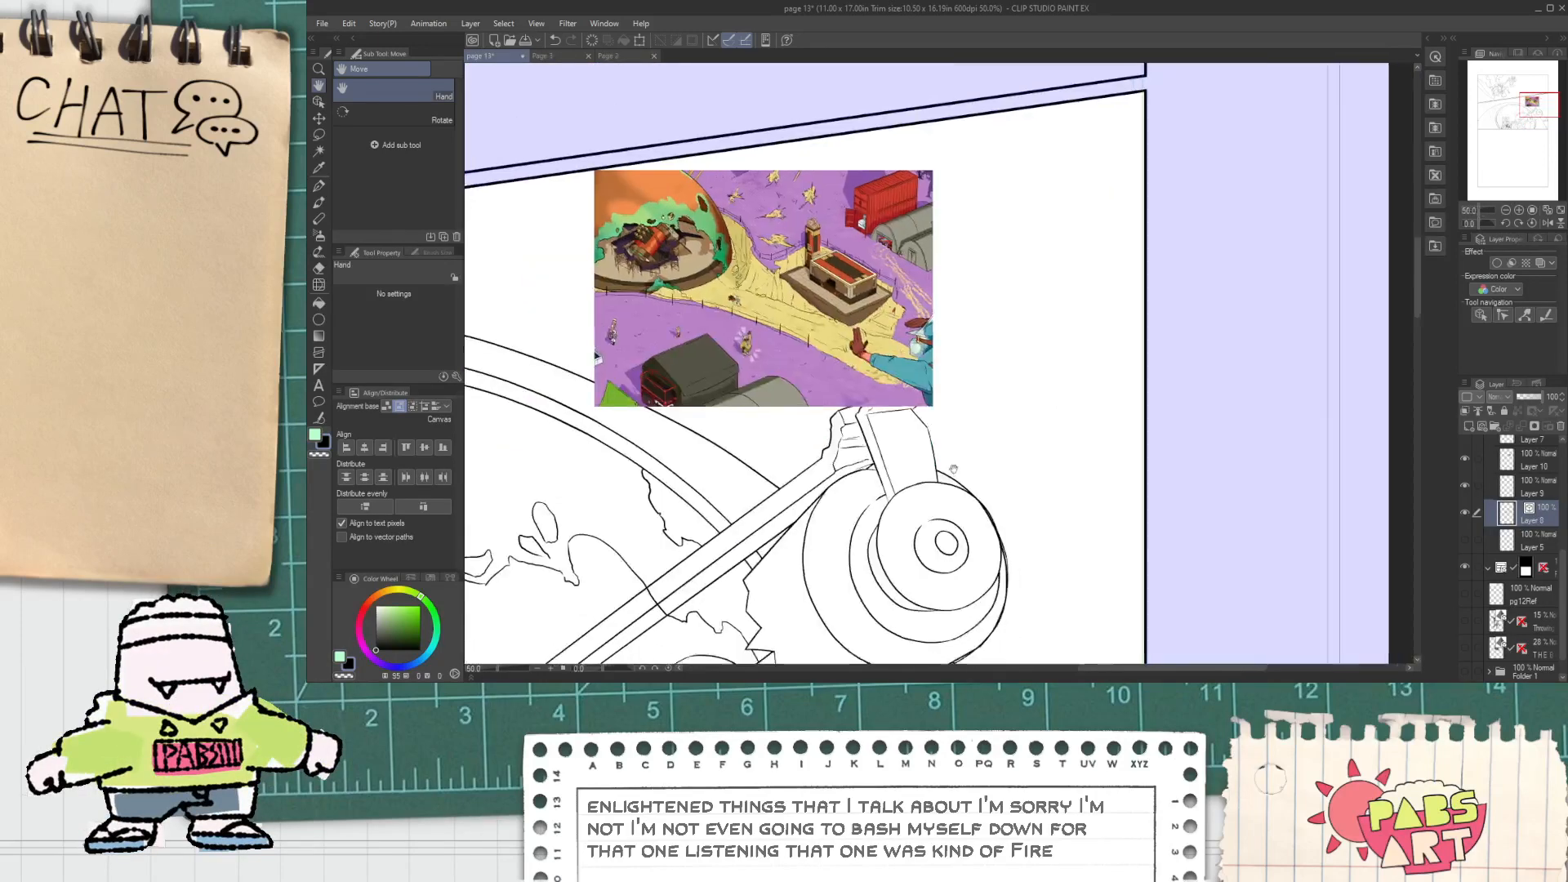
scroll(945, 233, up, 5)
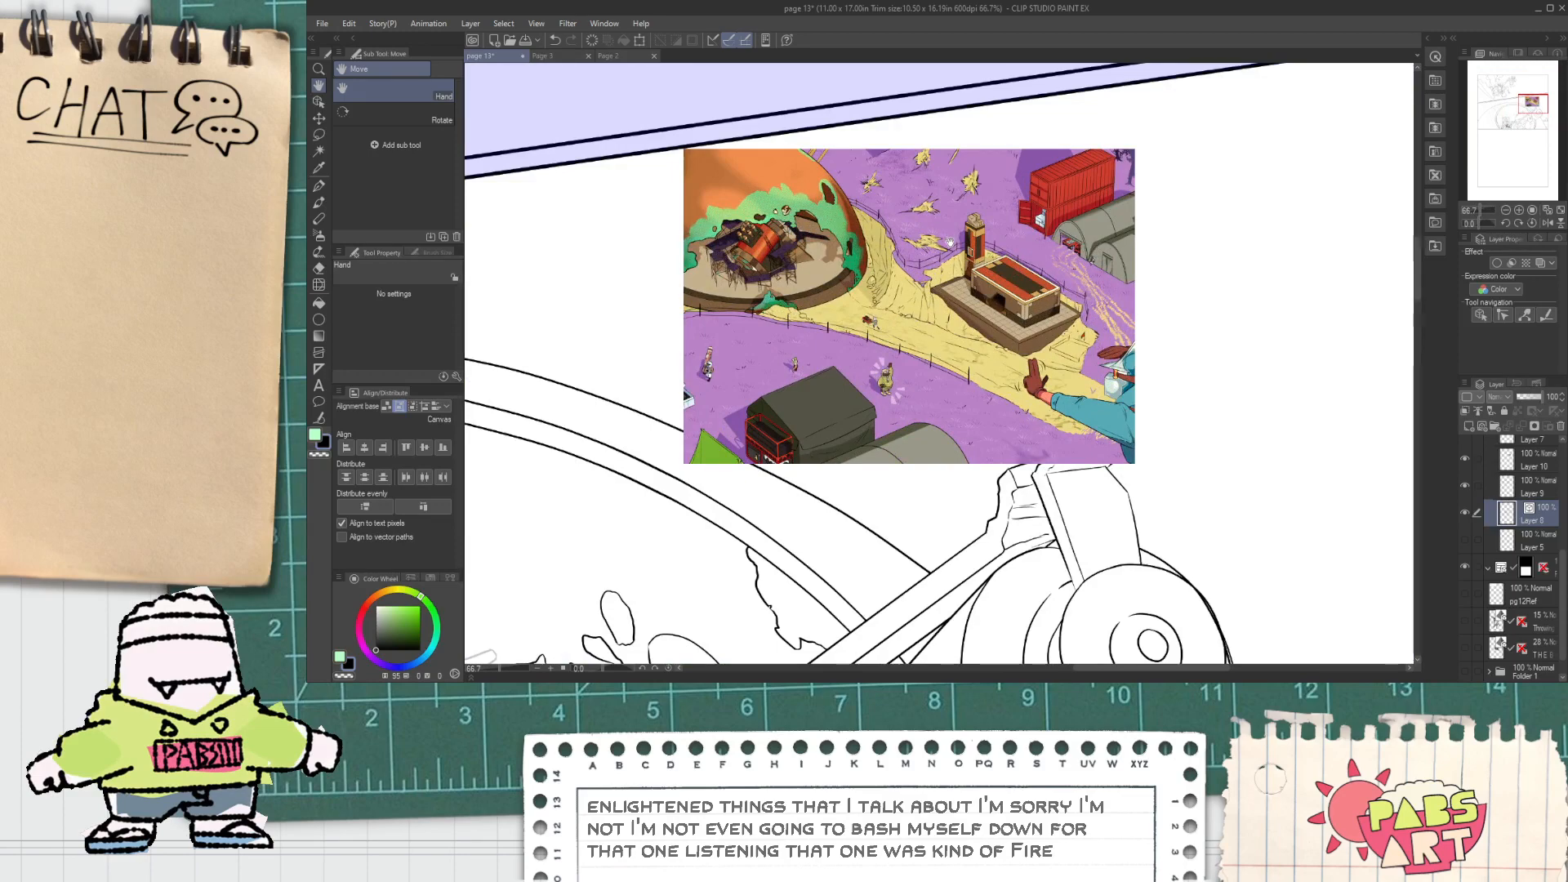
scroll(950, 243, down, 1)
drag(1153, 490, 970, 109)
drag(1059, 255, 1066, 450)
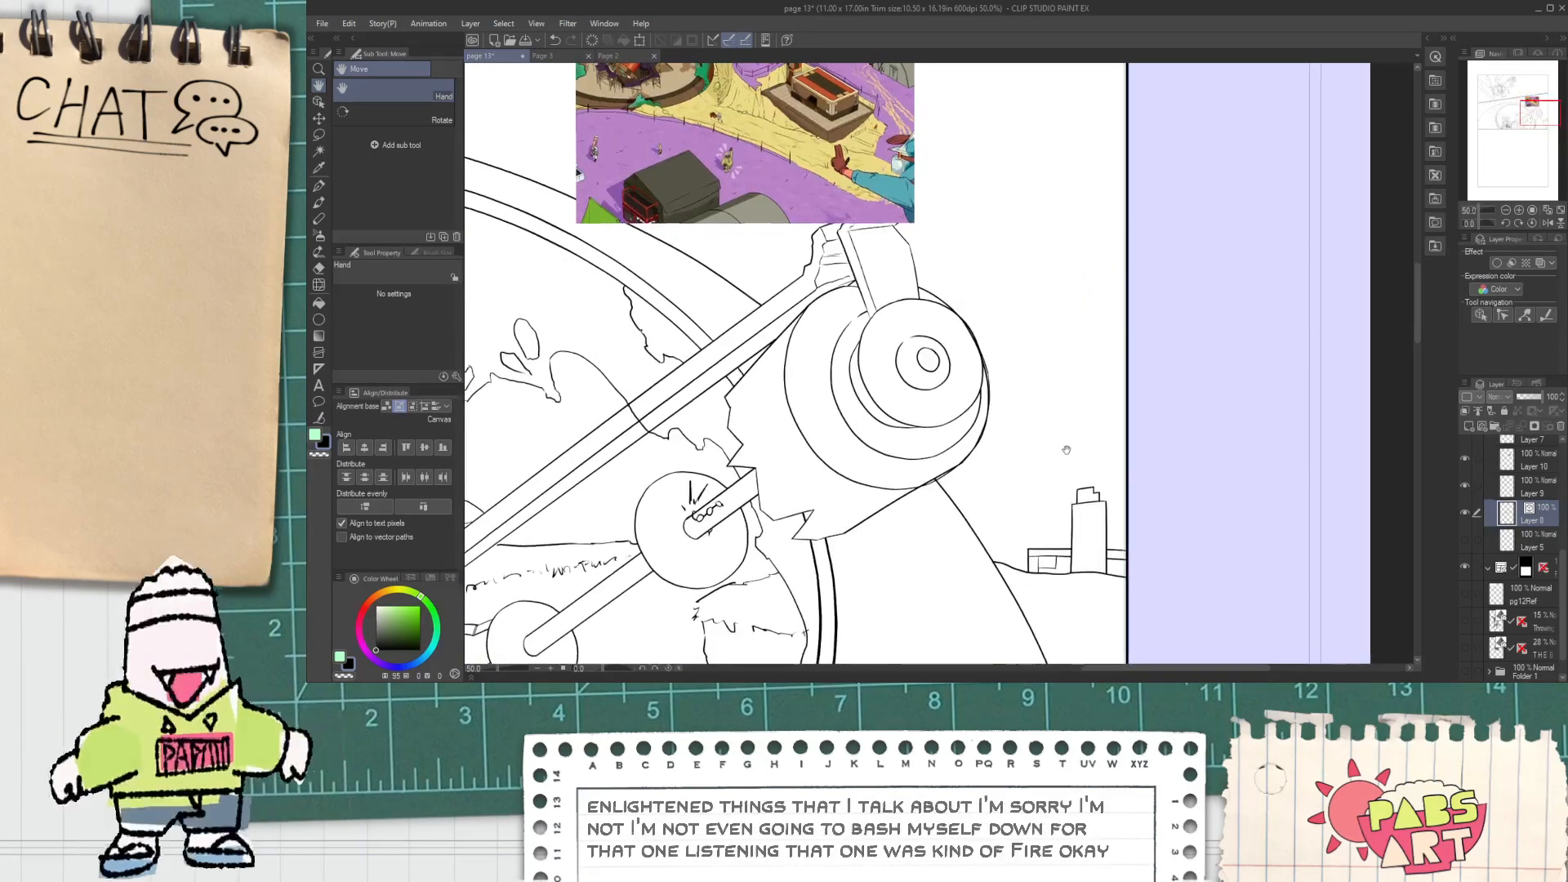
scroll(1067, 450, up, 4)
key(p)
drag(990, 392, 1176, 369)
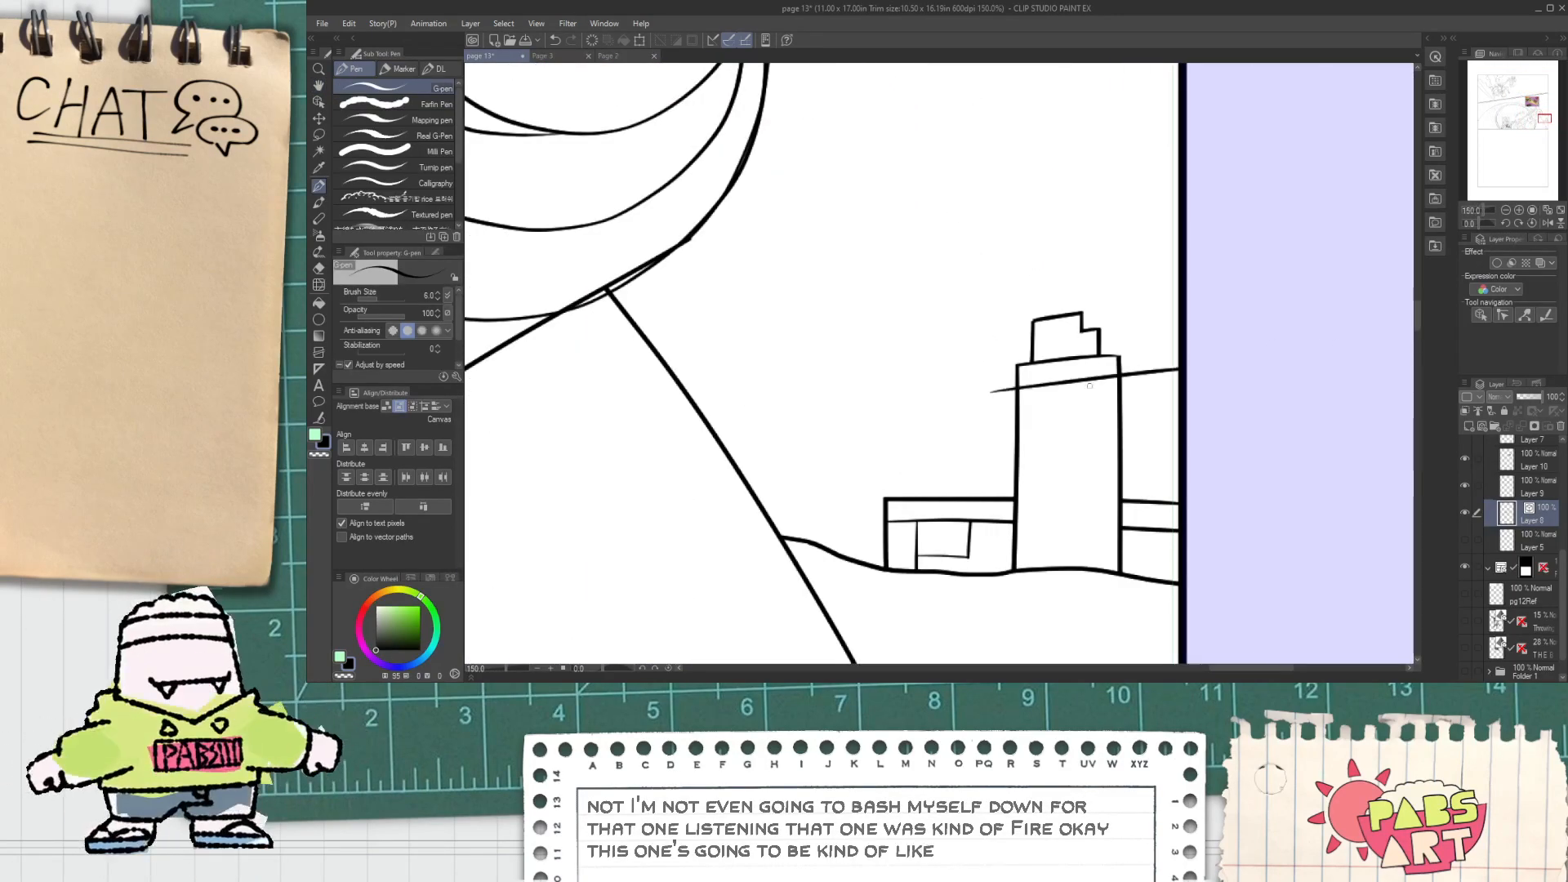
key(e)
click(1147, 373)
Step: Ink a horizontal line across the tower's middle and a vertical line below it to the ground, trimming the overhanging ends
key(p)
drag(995, 456, 1177, 446)
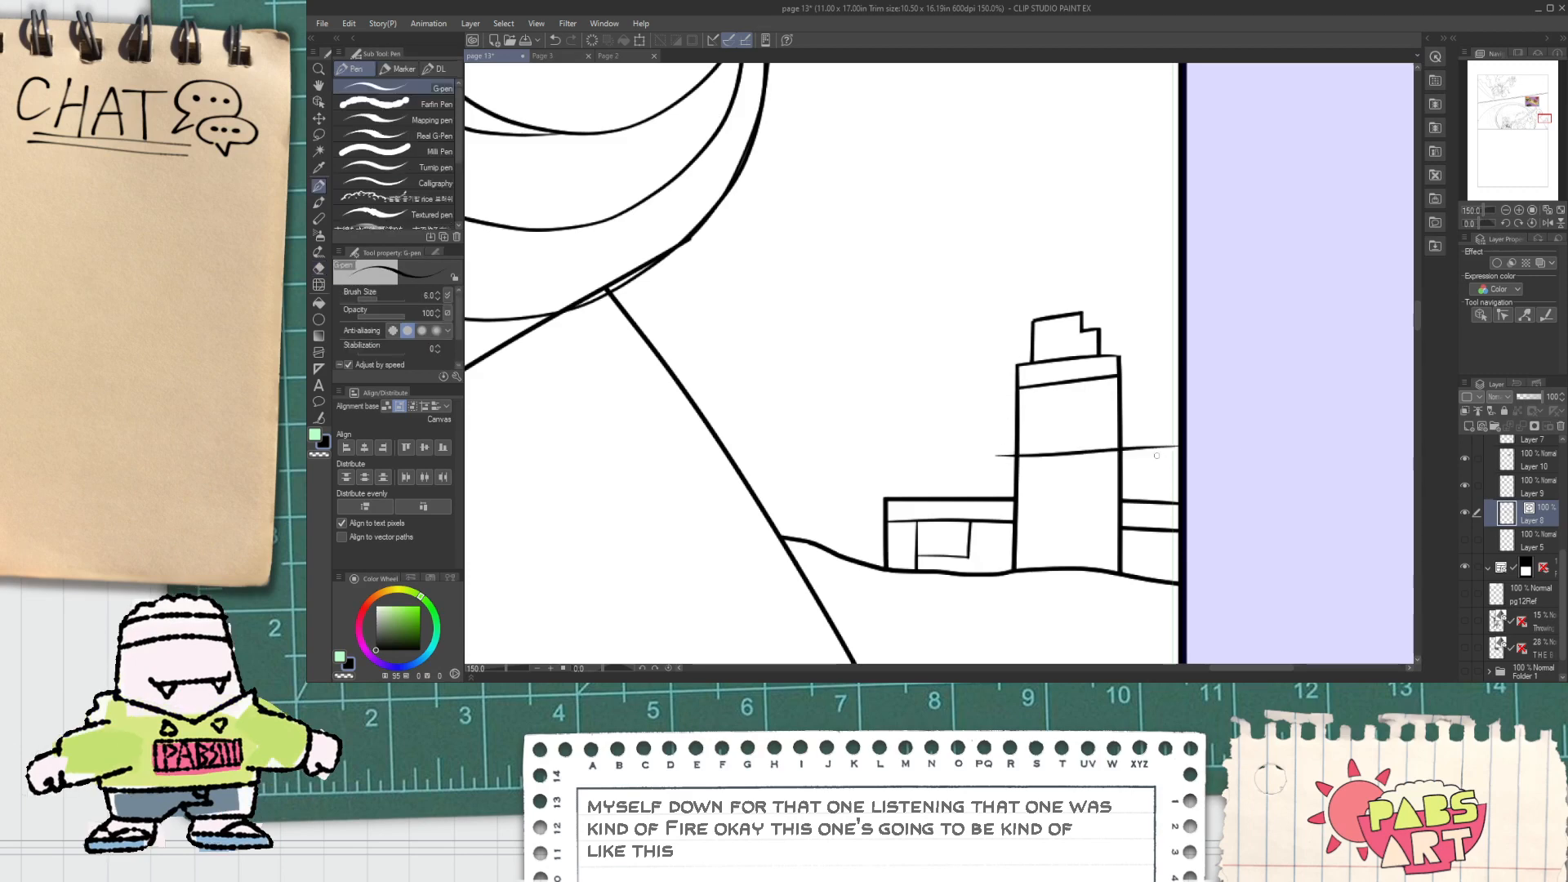
key(e)
click(1148, 446)
key(p)
drag(1065, 416, 1067, 637)
key(e)
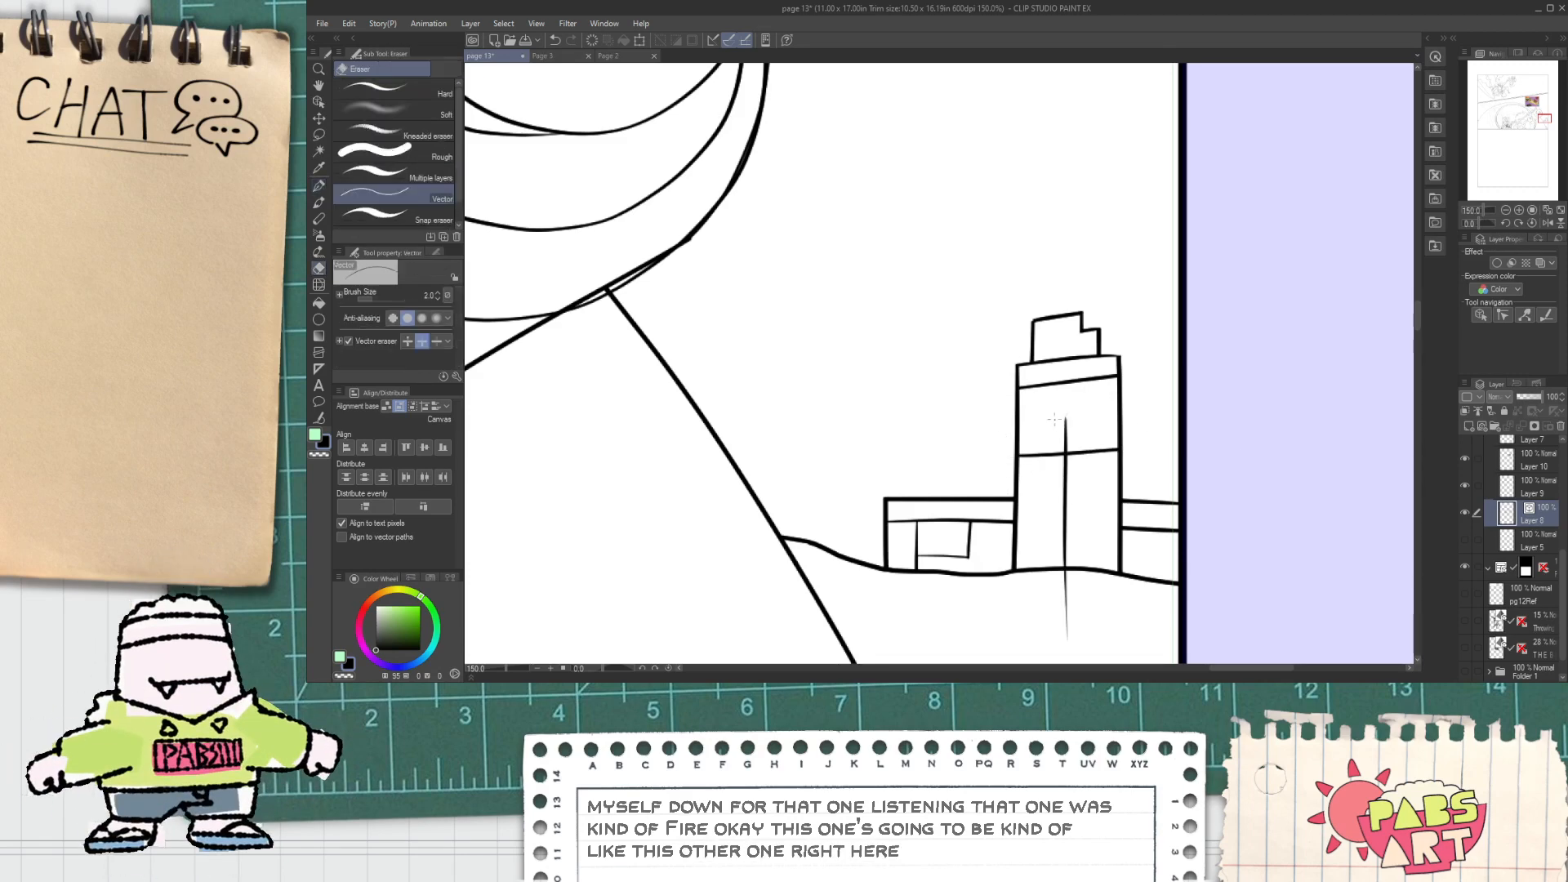
Step: Ink a short vertical edge on the horizon where it emerges beyond the diagonal beam and trim its ends
scroll(1063, 595, down, 8)
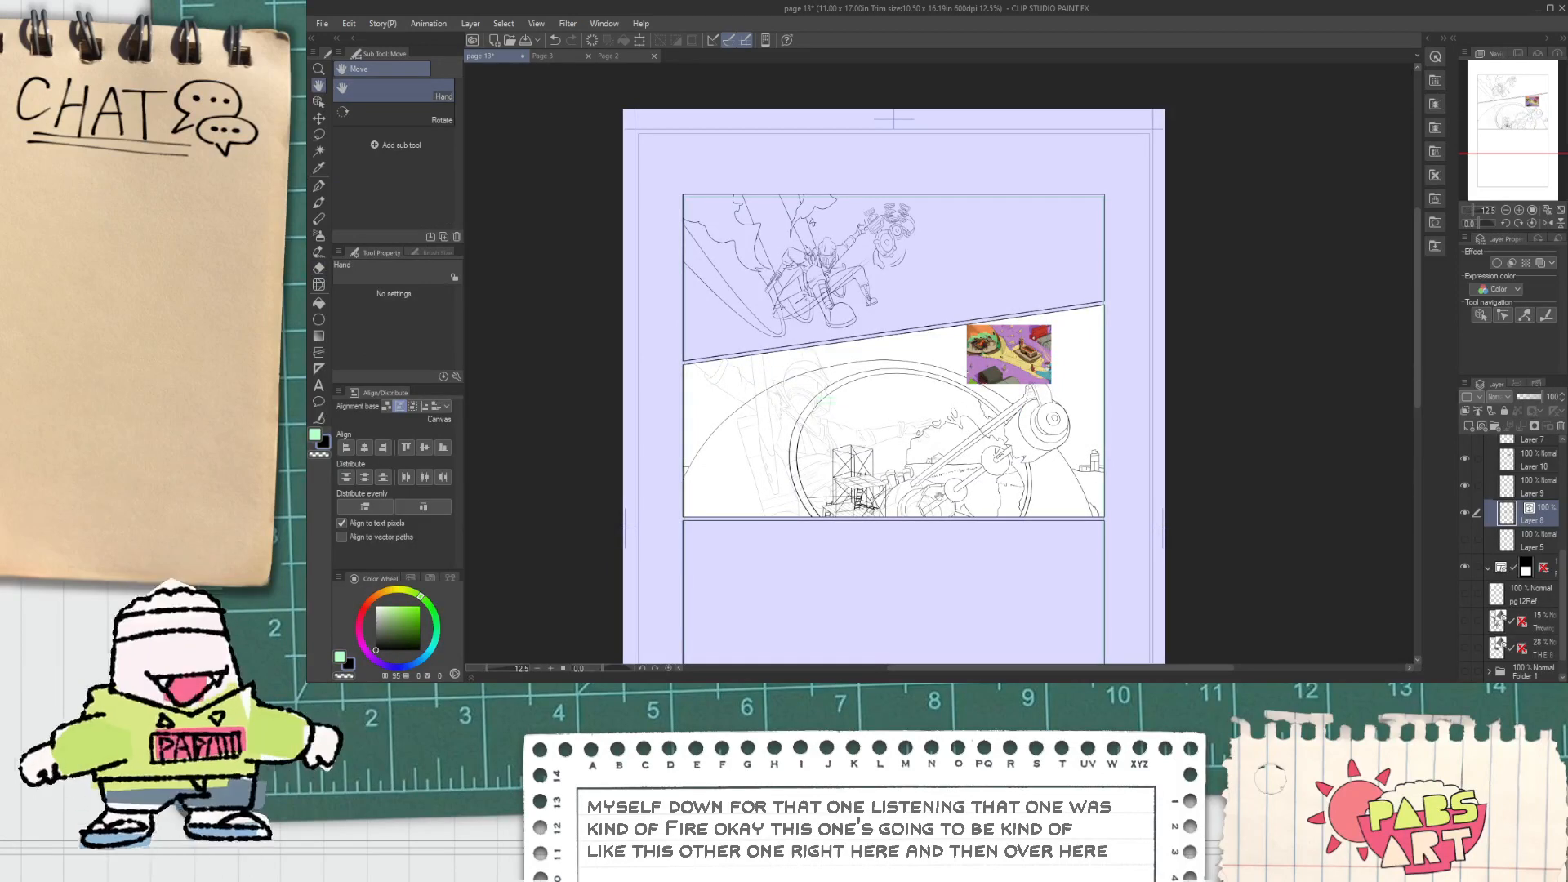
scroll(1044, 479, up, 8)
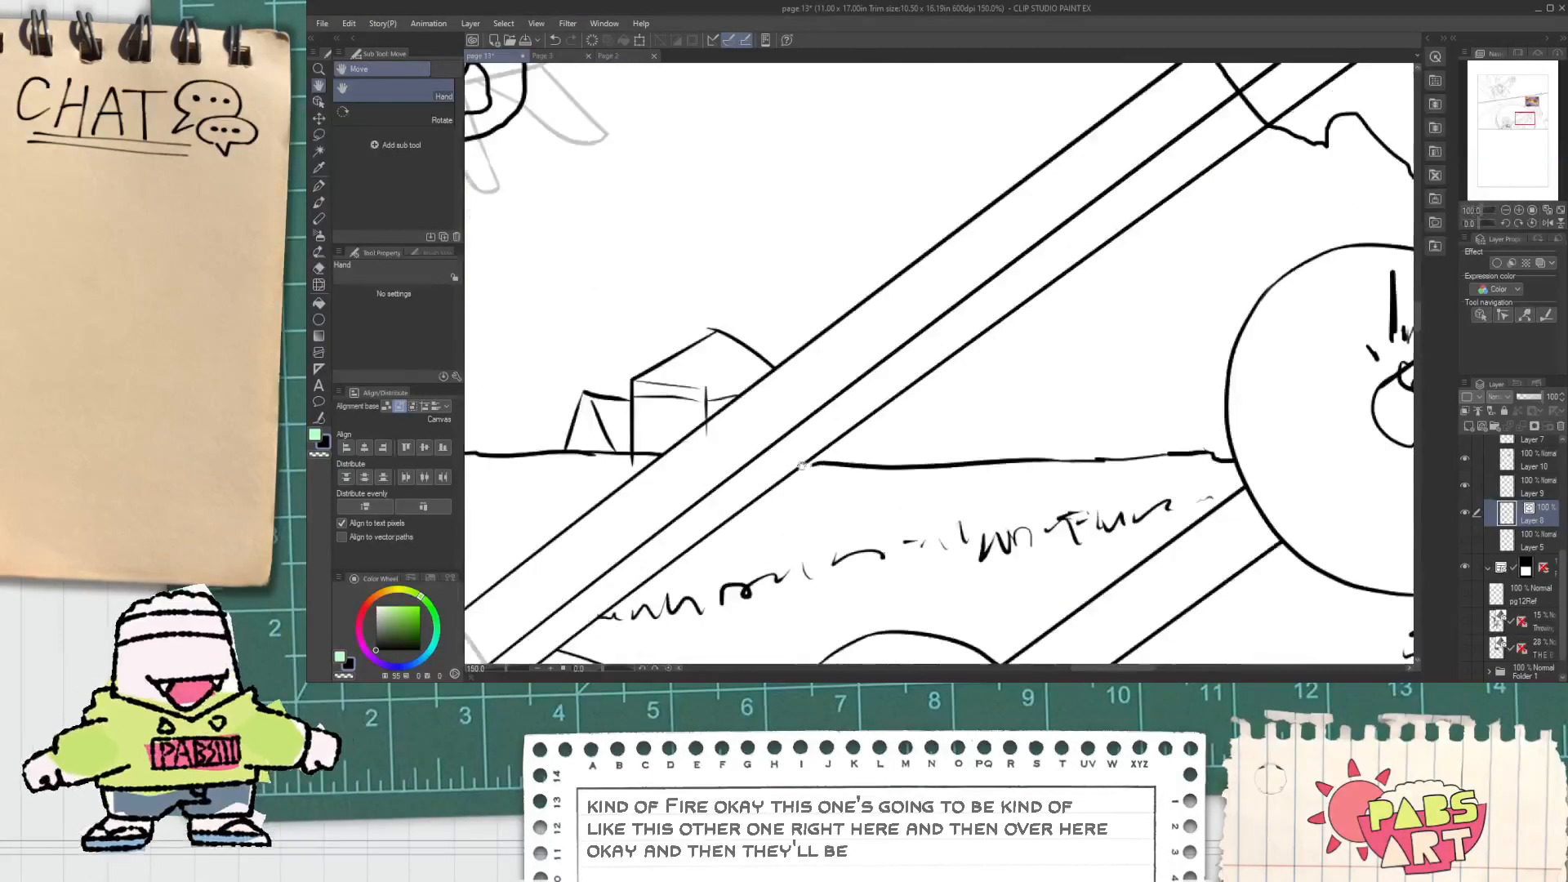
scroll(802, 466, up, 3)
key(p)
drag(824, 416, 823, 553)
key(e)
click(824, 514)
click(825, 426)
scroll(825, 430, down, 2)
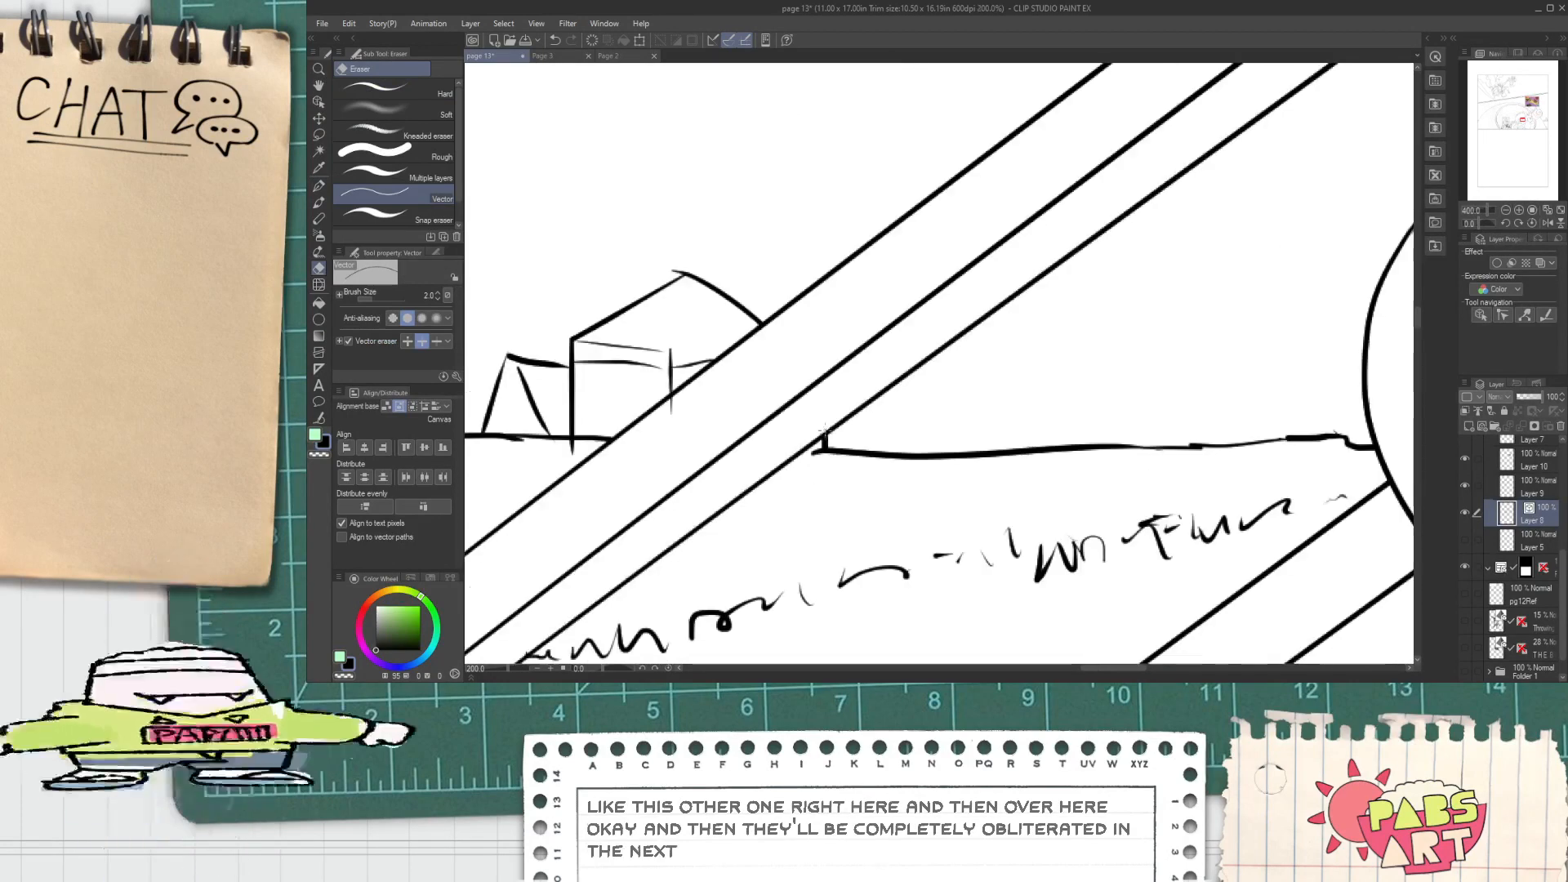
Step: Ink the missing eave line and the ridge line up to the peak on the distant gabled building, and trim the overhanging line ends
scroll(825, 429, down, 5)
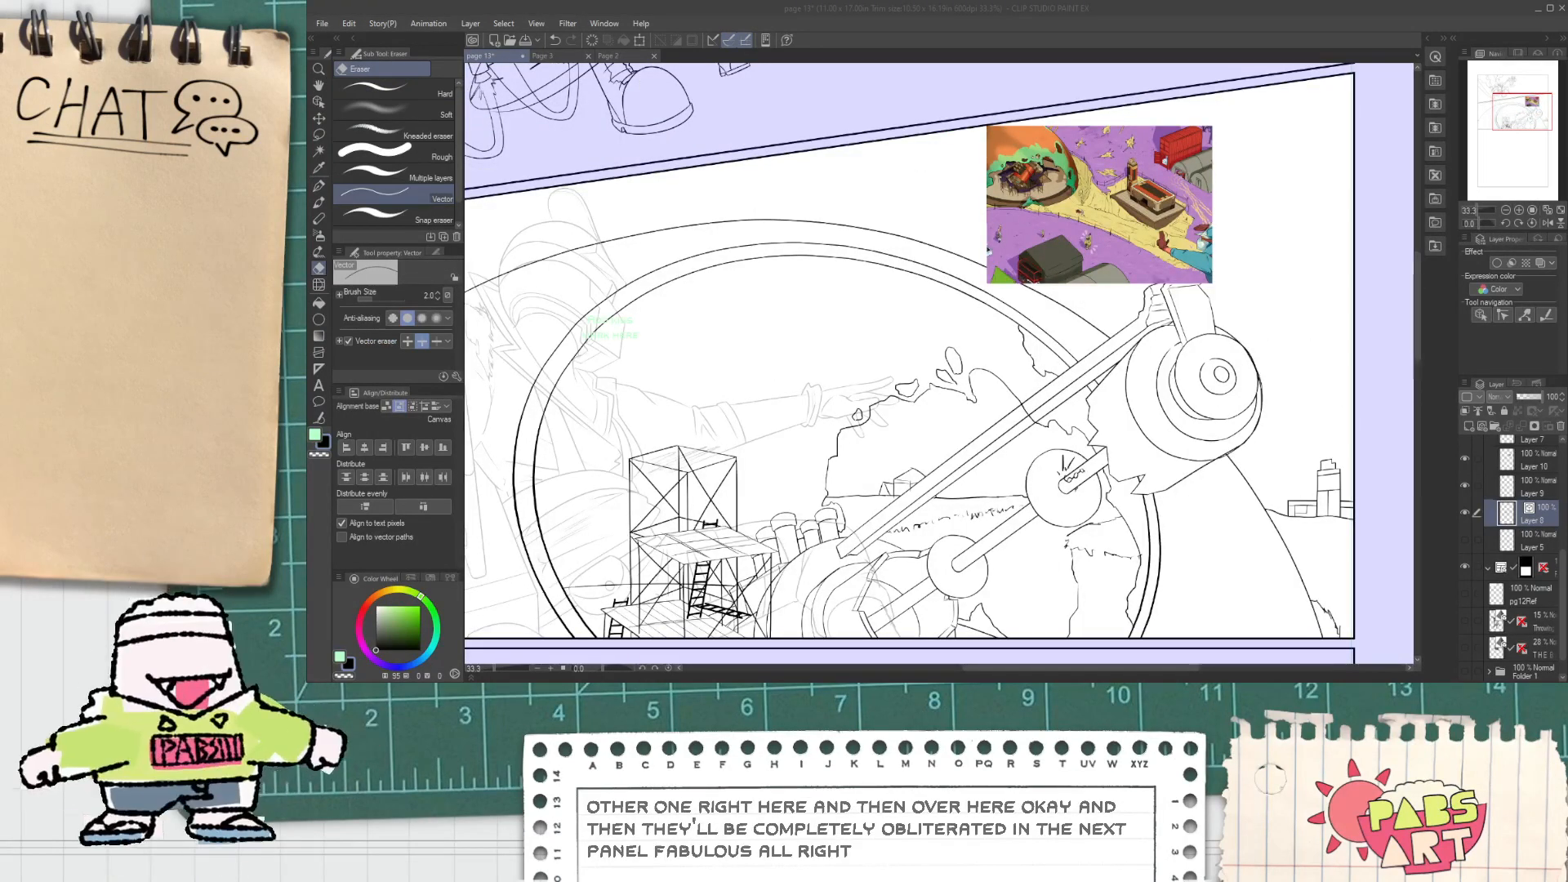
click(1392, 9)
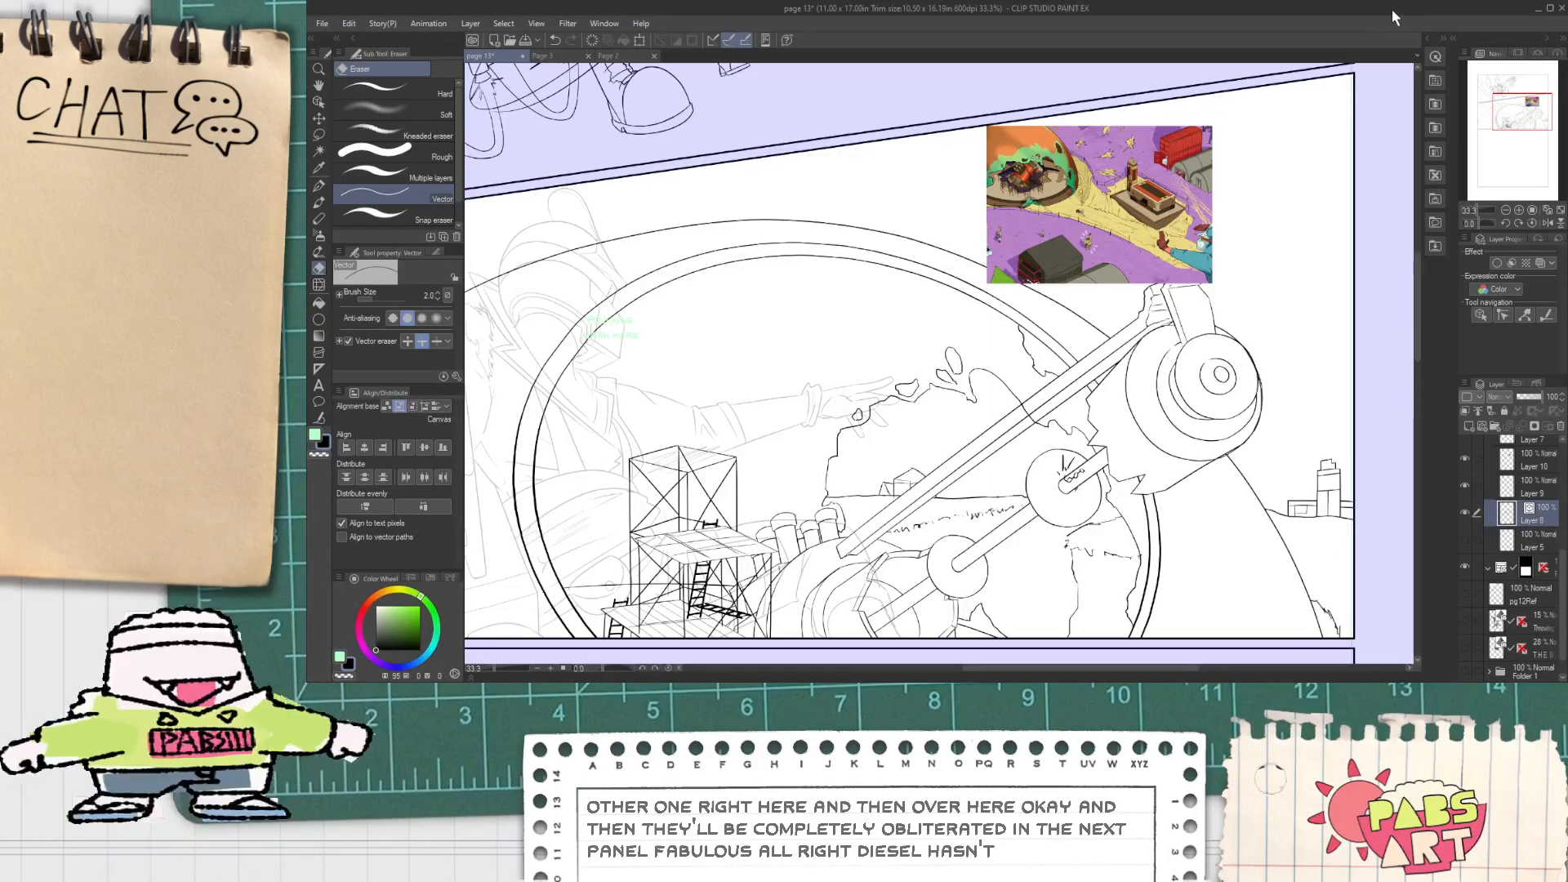
scroll(1008, 431, up, 7)
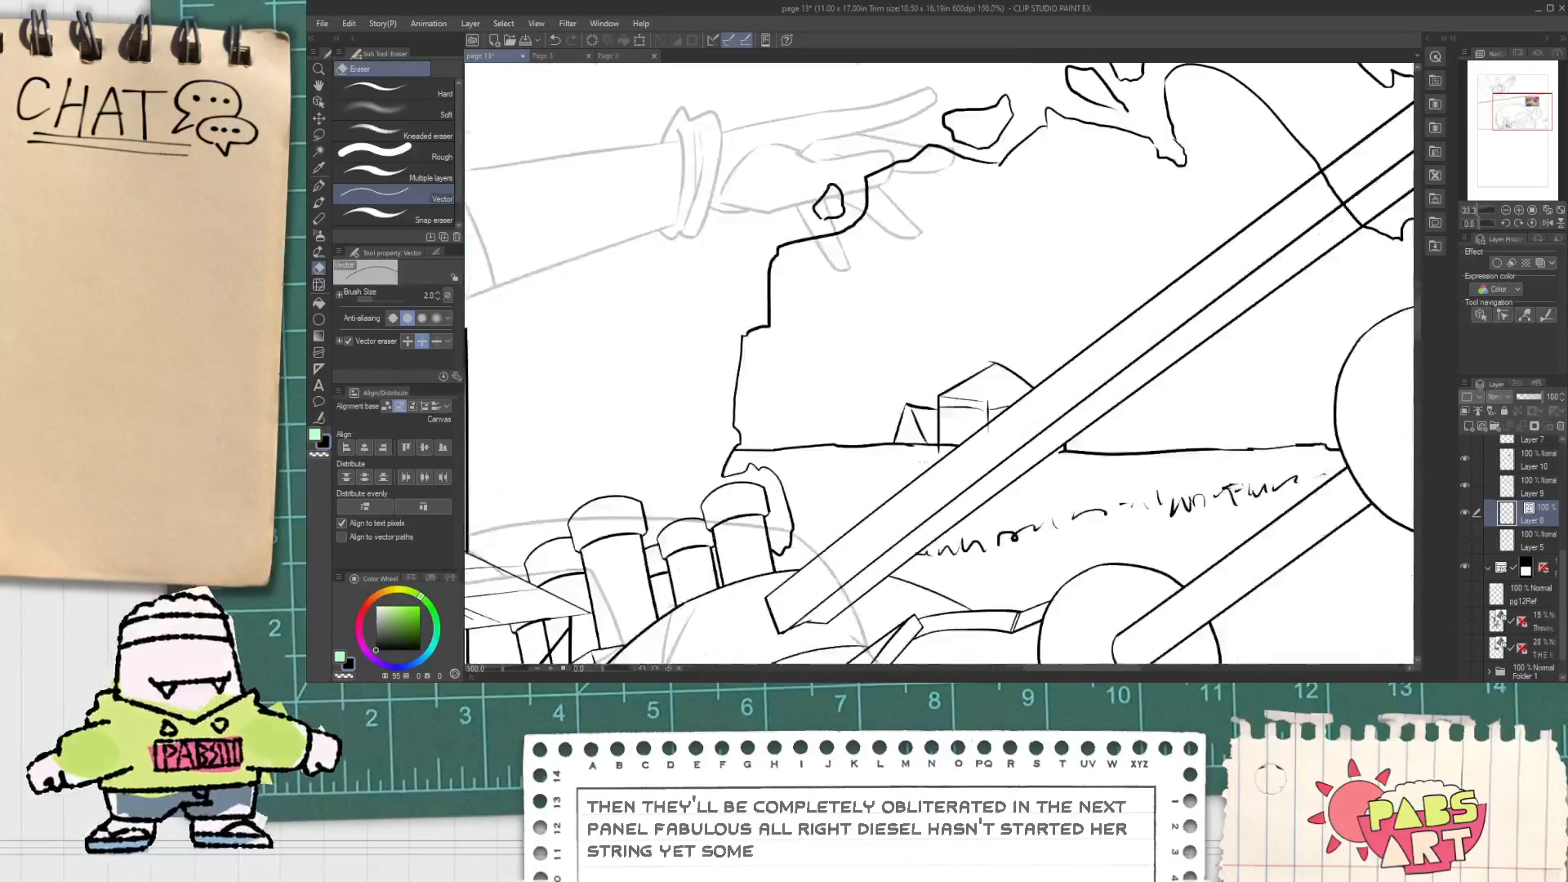
key(p)
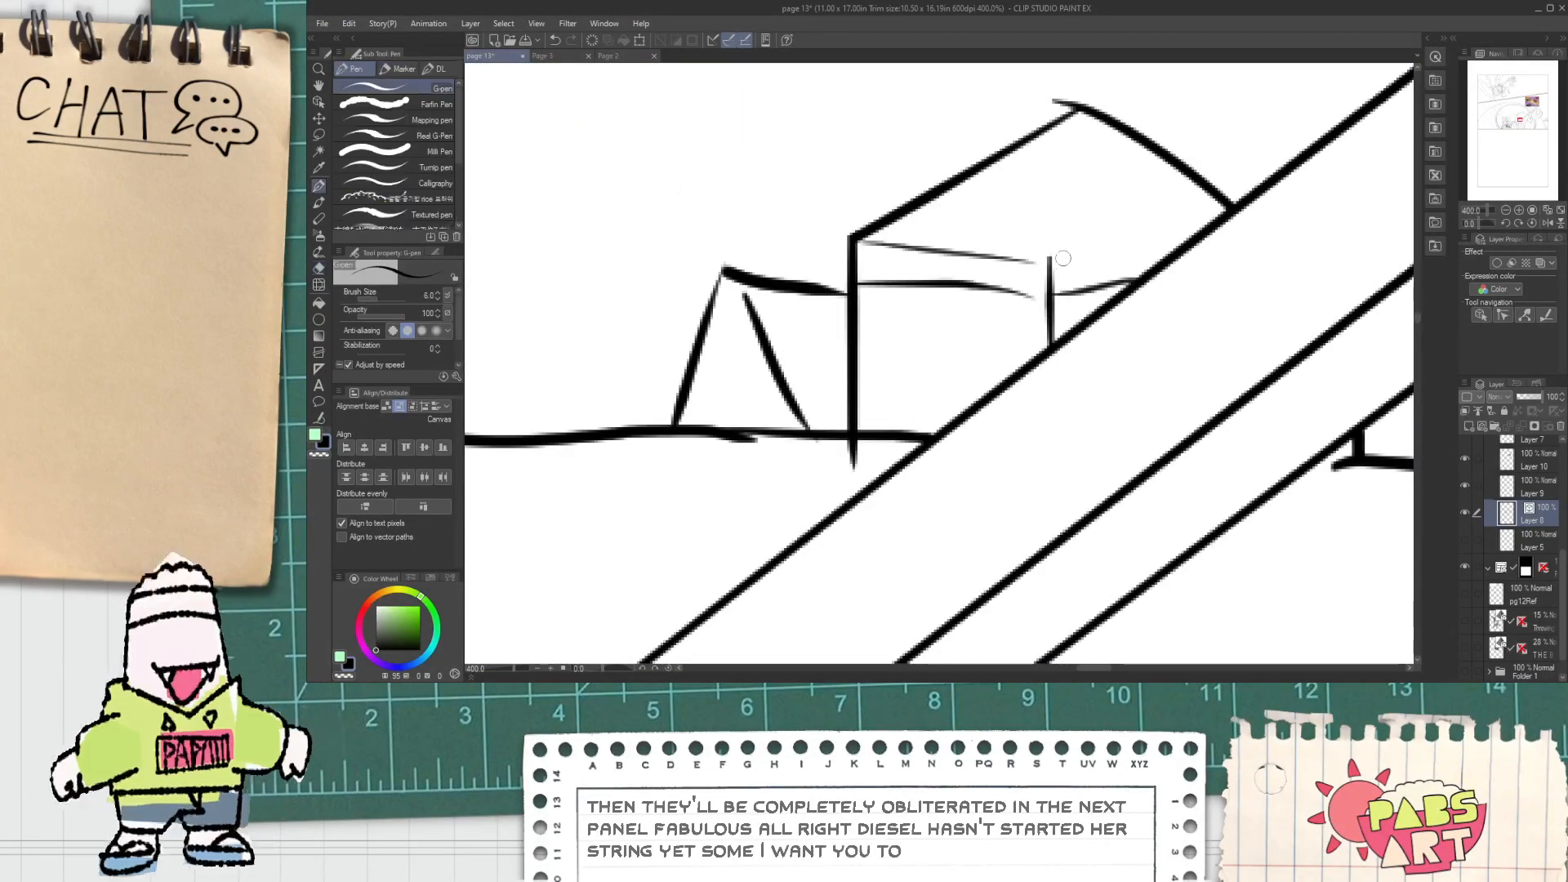
drag(1050, 261, 1176, 252)
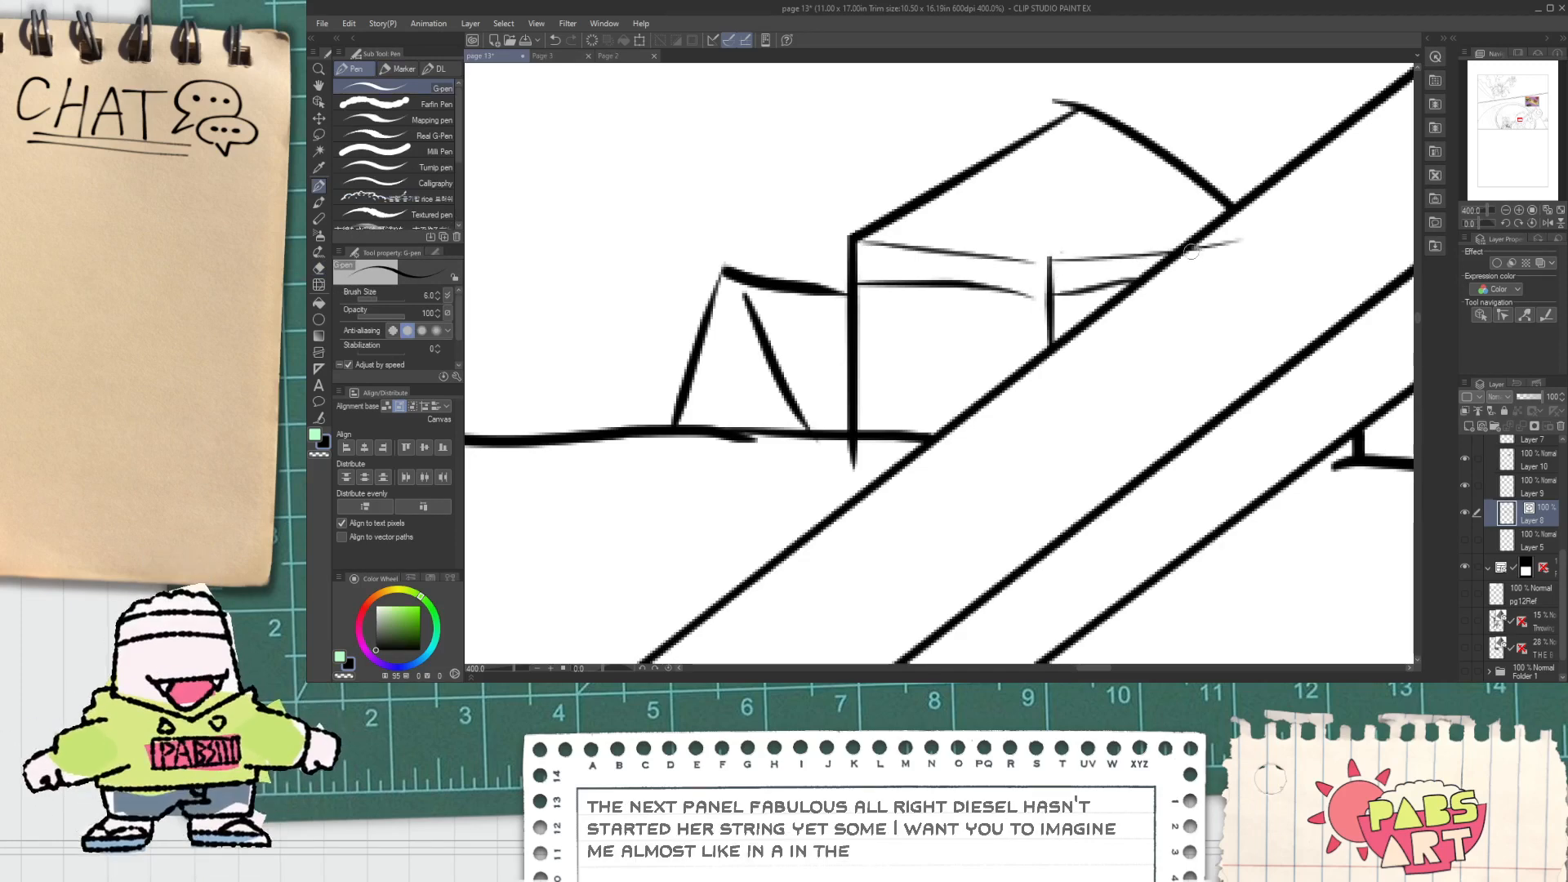
mouse_move(1048, 262)
mouse_down()
mouse_move(1102, 102)
mouse_move(1061, 113)
mouse_up()
key(ctrl+z)
key(e)
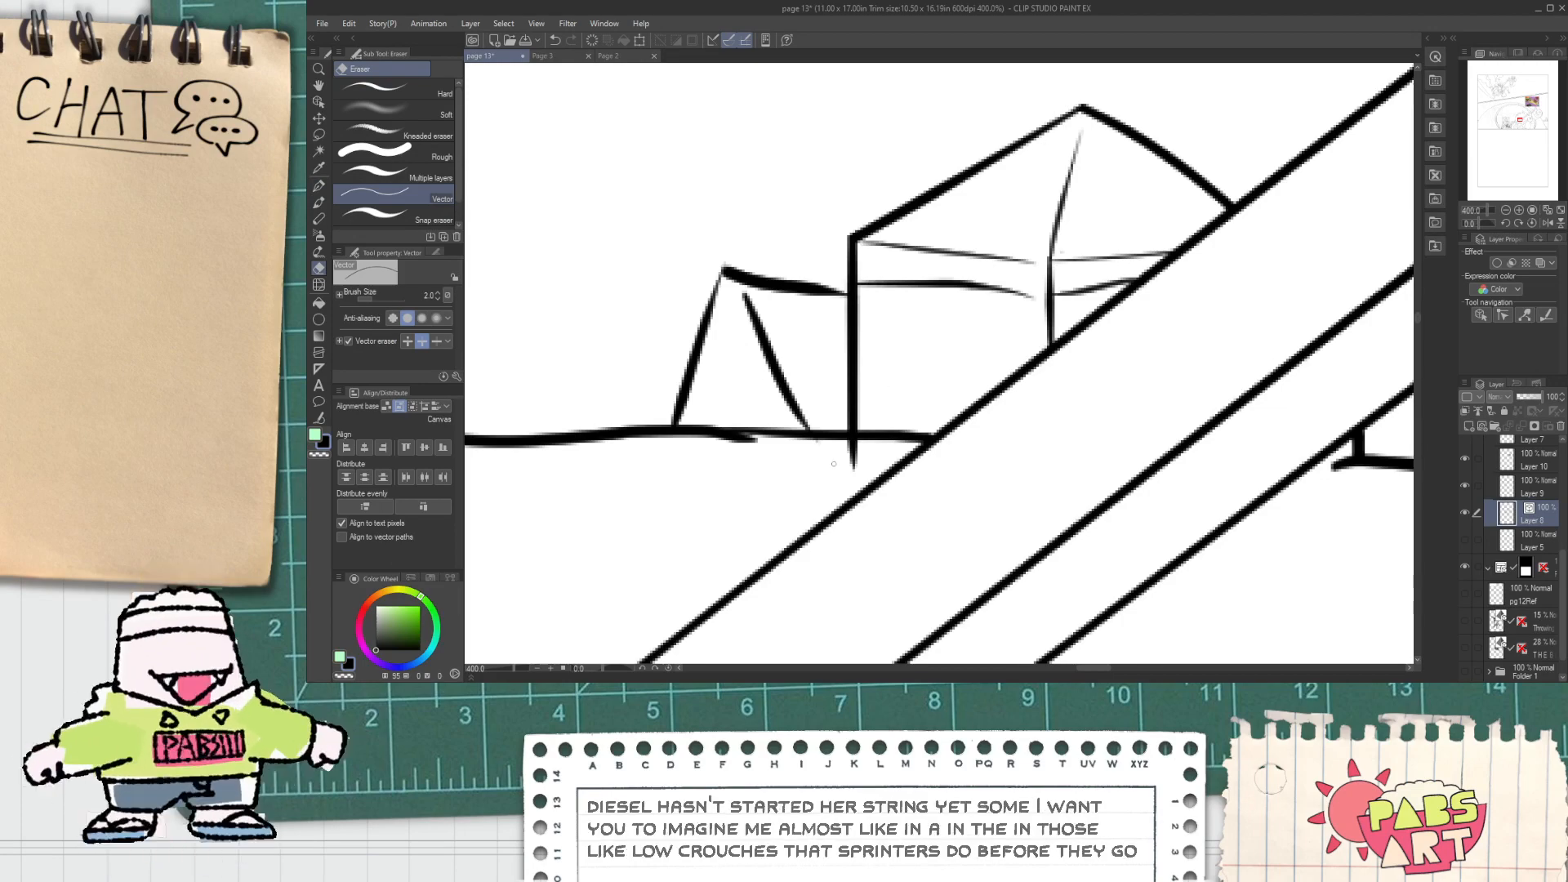
drag(864, 454, 843, 466)
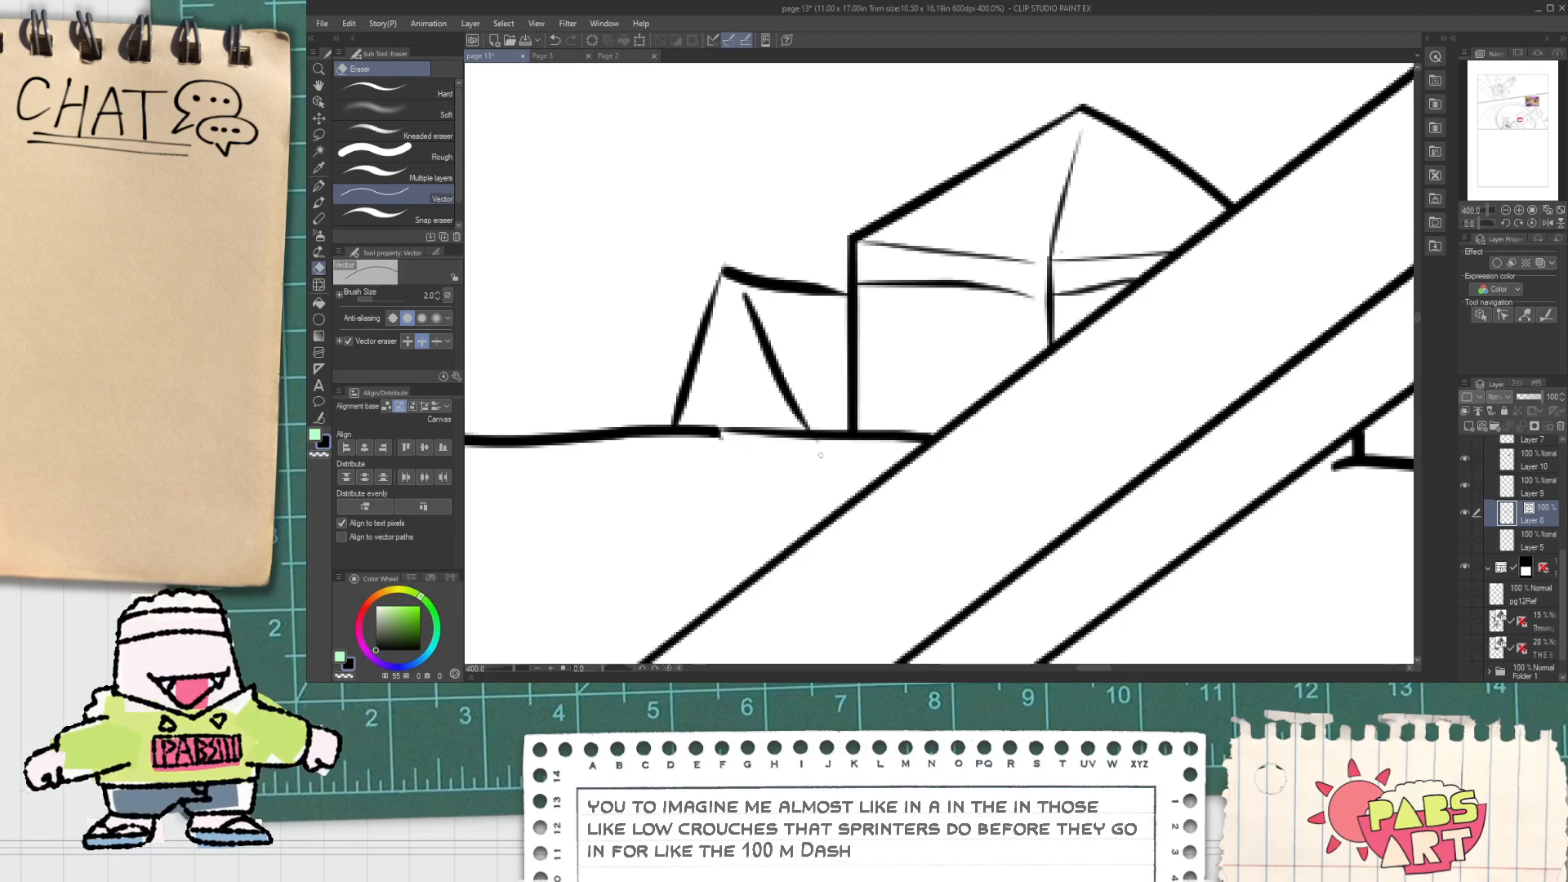
Step: Ink a short jagged grass line on the ground between the rightmost chimney and the diagonal beam
scroll(800, 469, down, 6)
scroll(776, 490, up, 3)
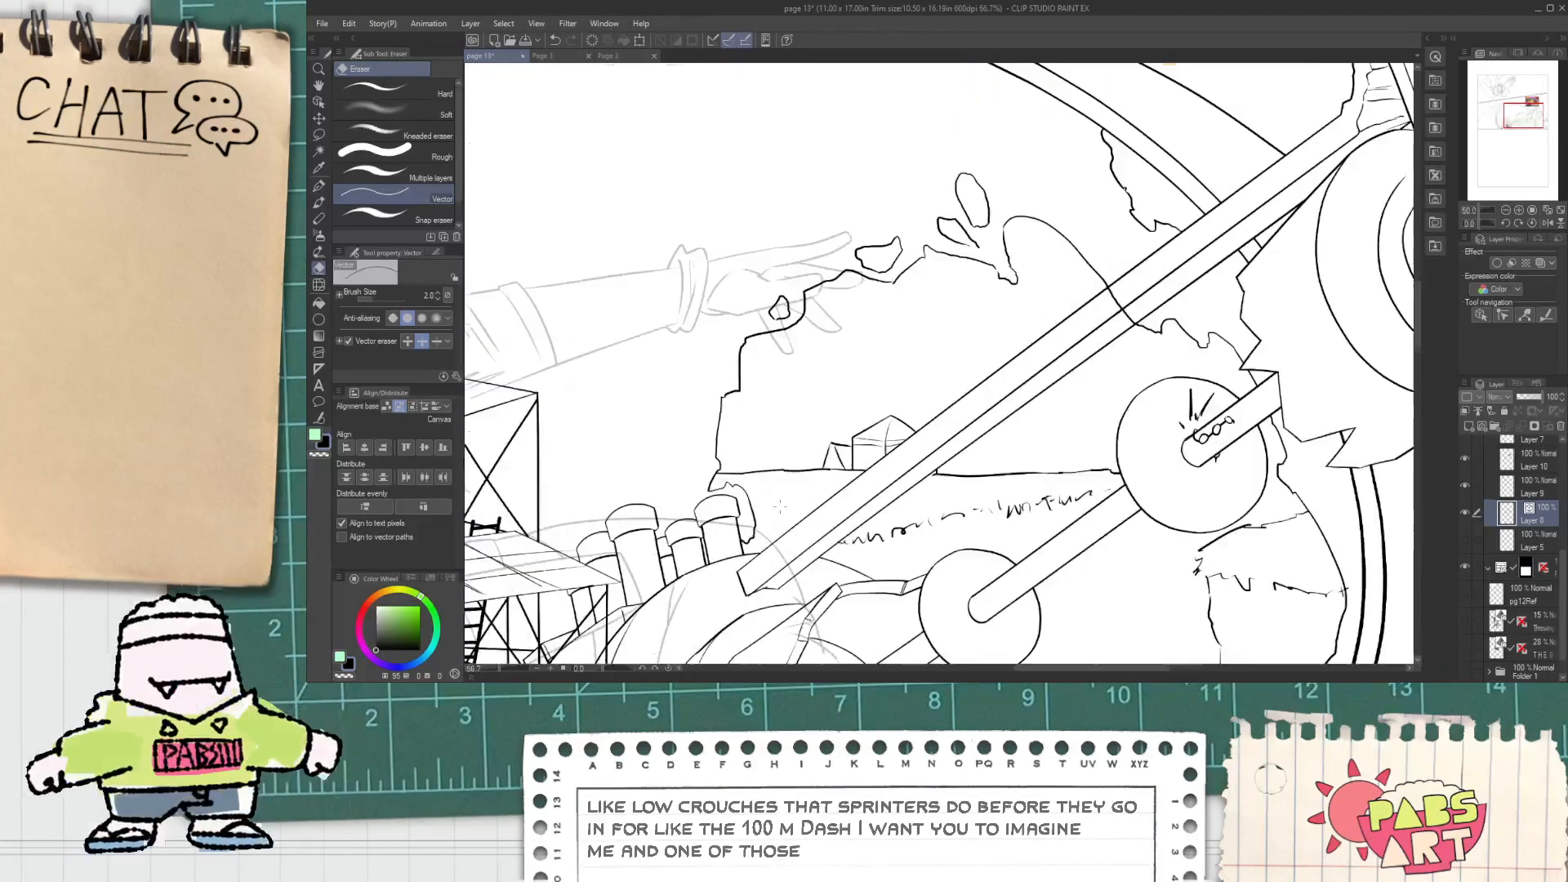
key(p)
scroll(751, 543, up, 3)
mouse_move(731, 539)
mouse_down()
mouse_move(769, 549)
mouse_move(844, 537)
mouse_up()
key(e)
scroll(917, 522, down, 4)
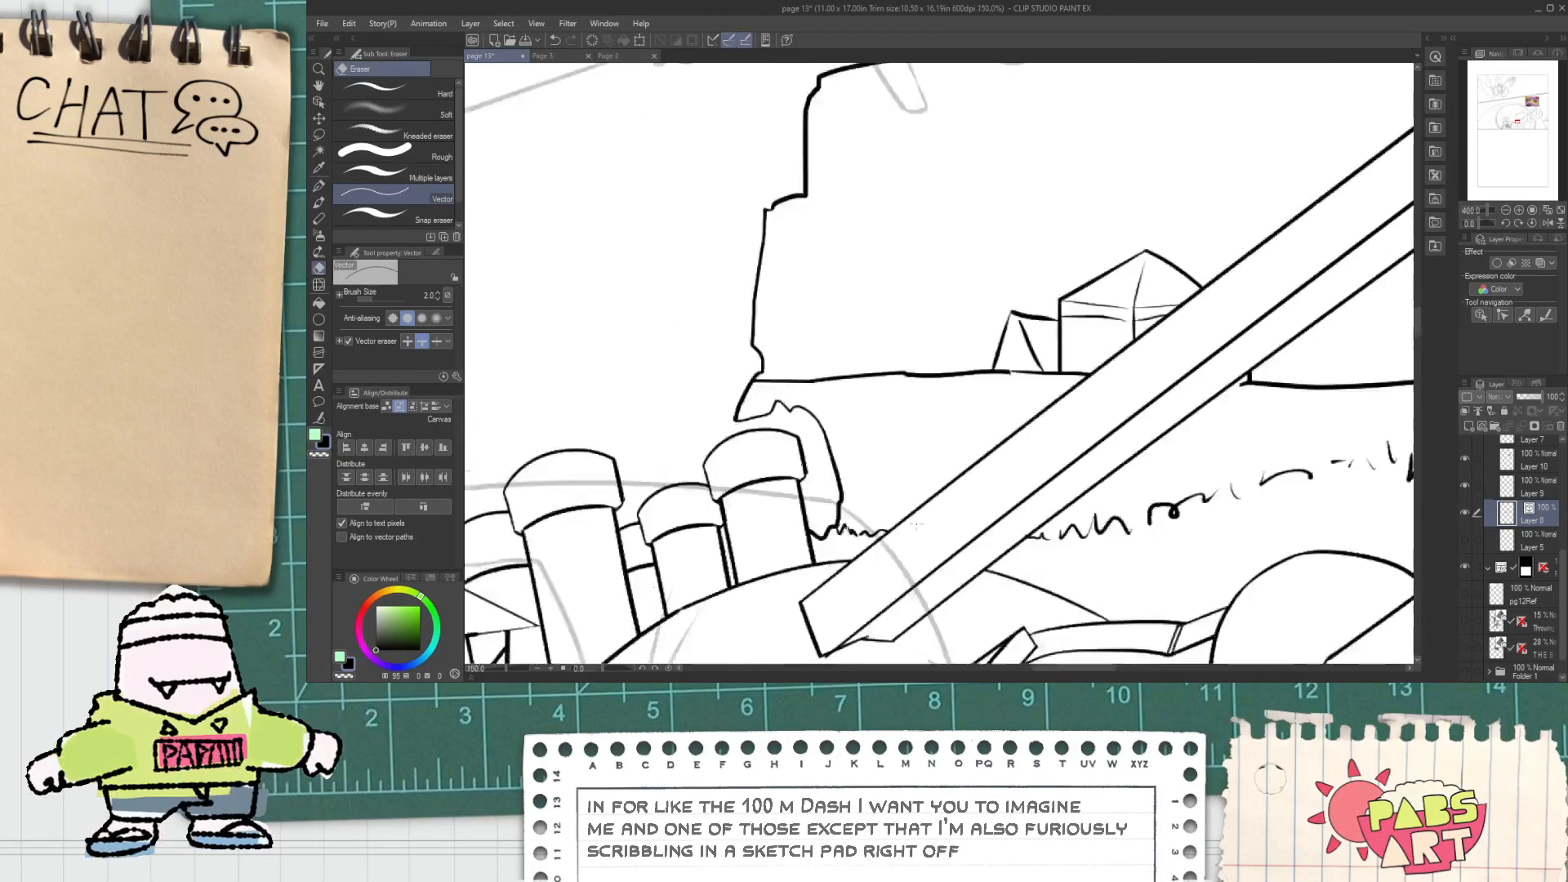
Step: Delete the rough grass strokes just beyond the diagonal beam, below the distant building
drag(1143, 514, 988, 489)
scroll(1077, 508, up, 2)
scroll(988, 488, down, 2)
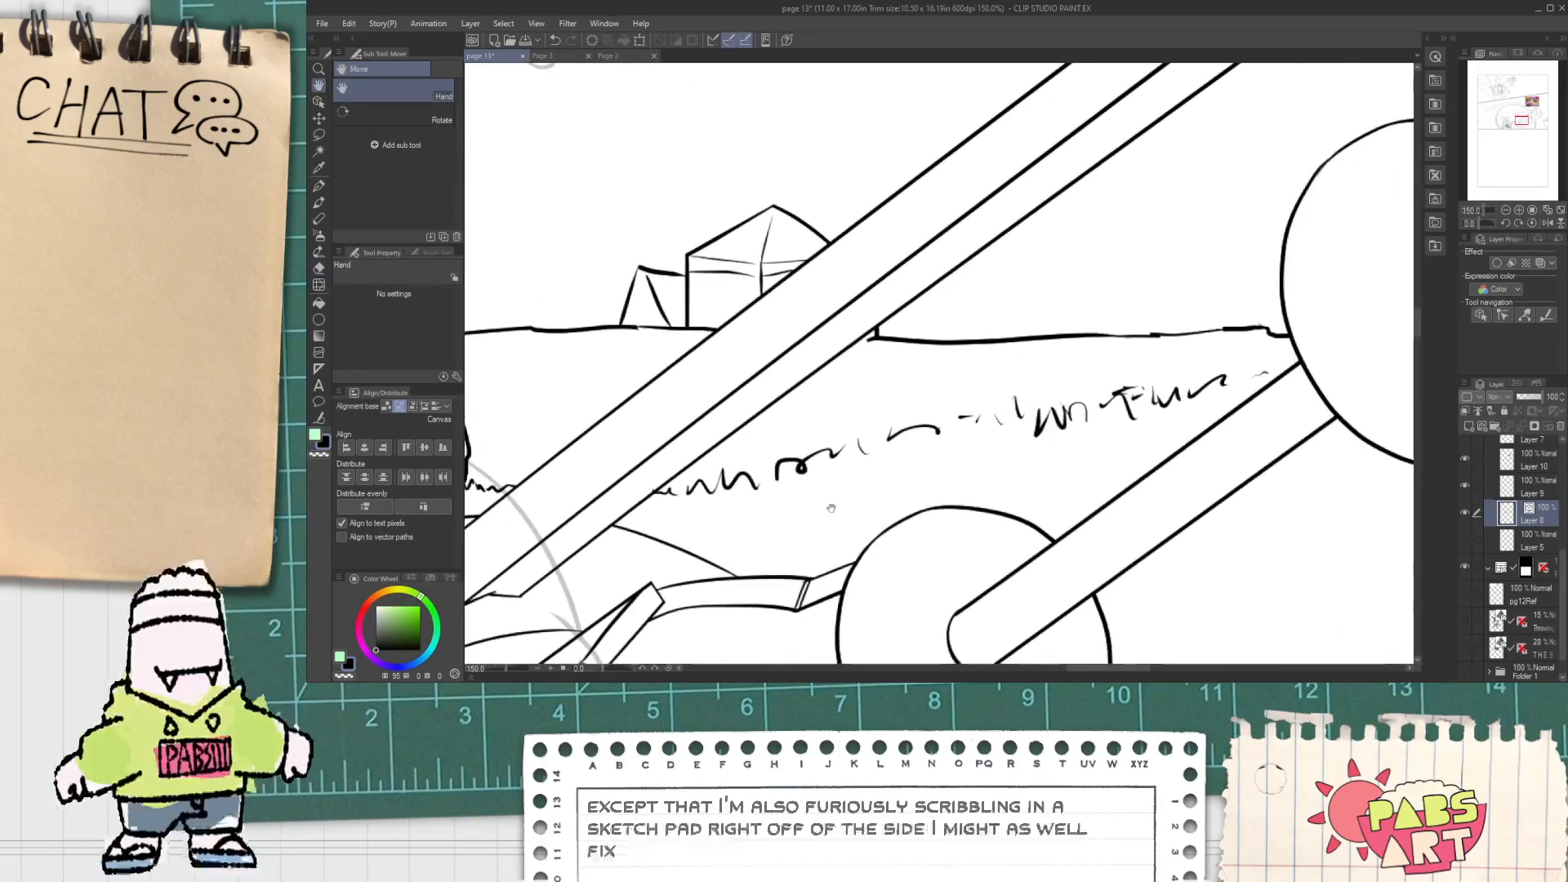
key(o)
drag(732, 532, 846, 470)
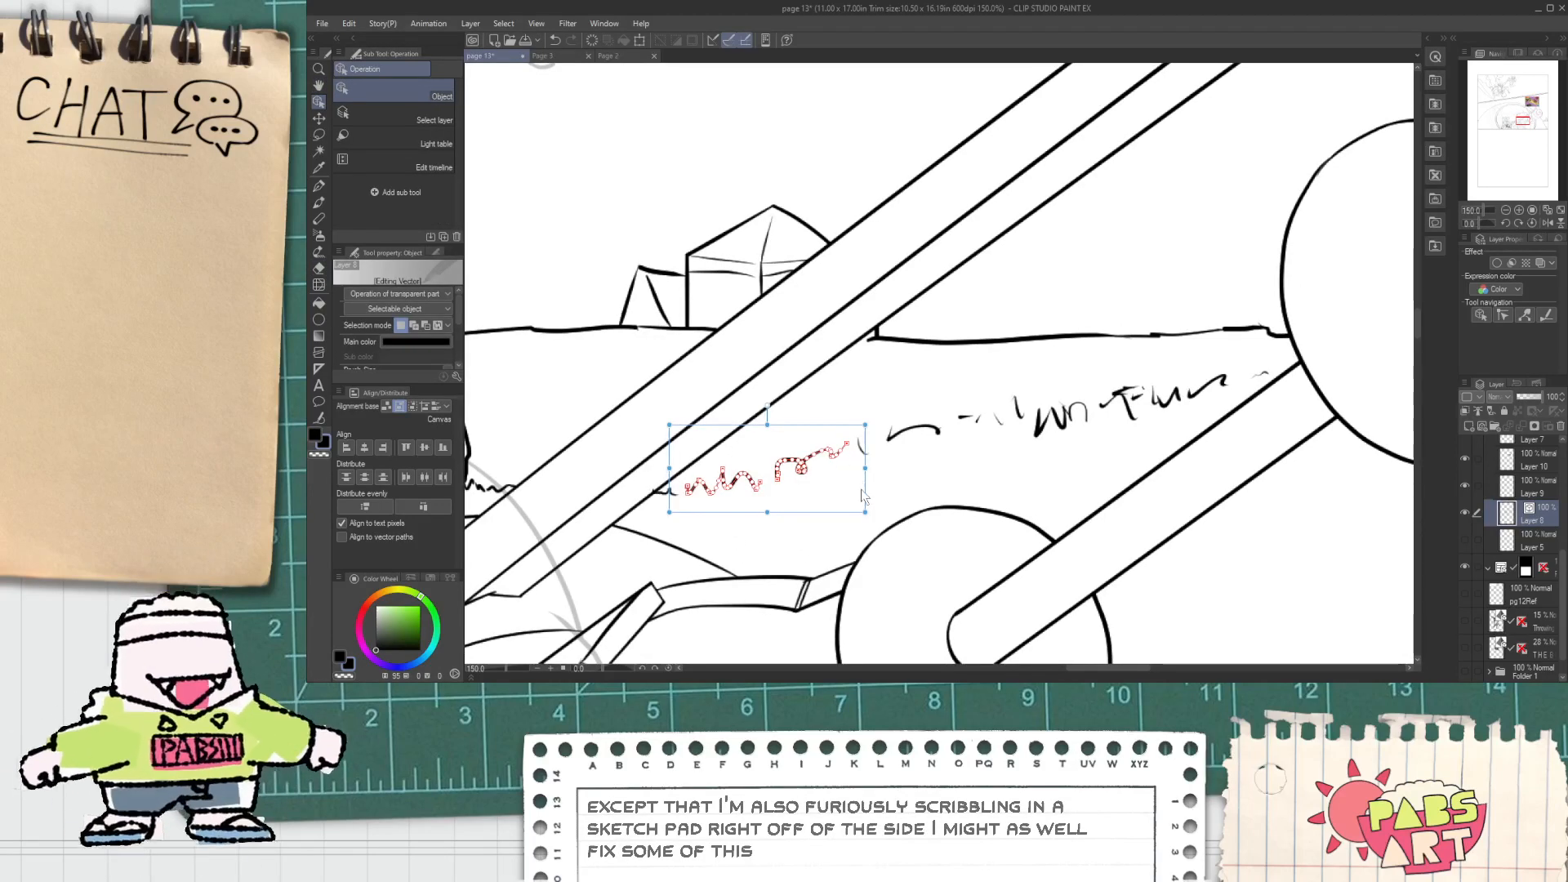
key(Delete)
drag(980, 392, 825, 564)
key(Delete)
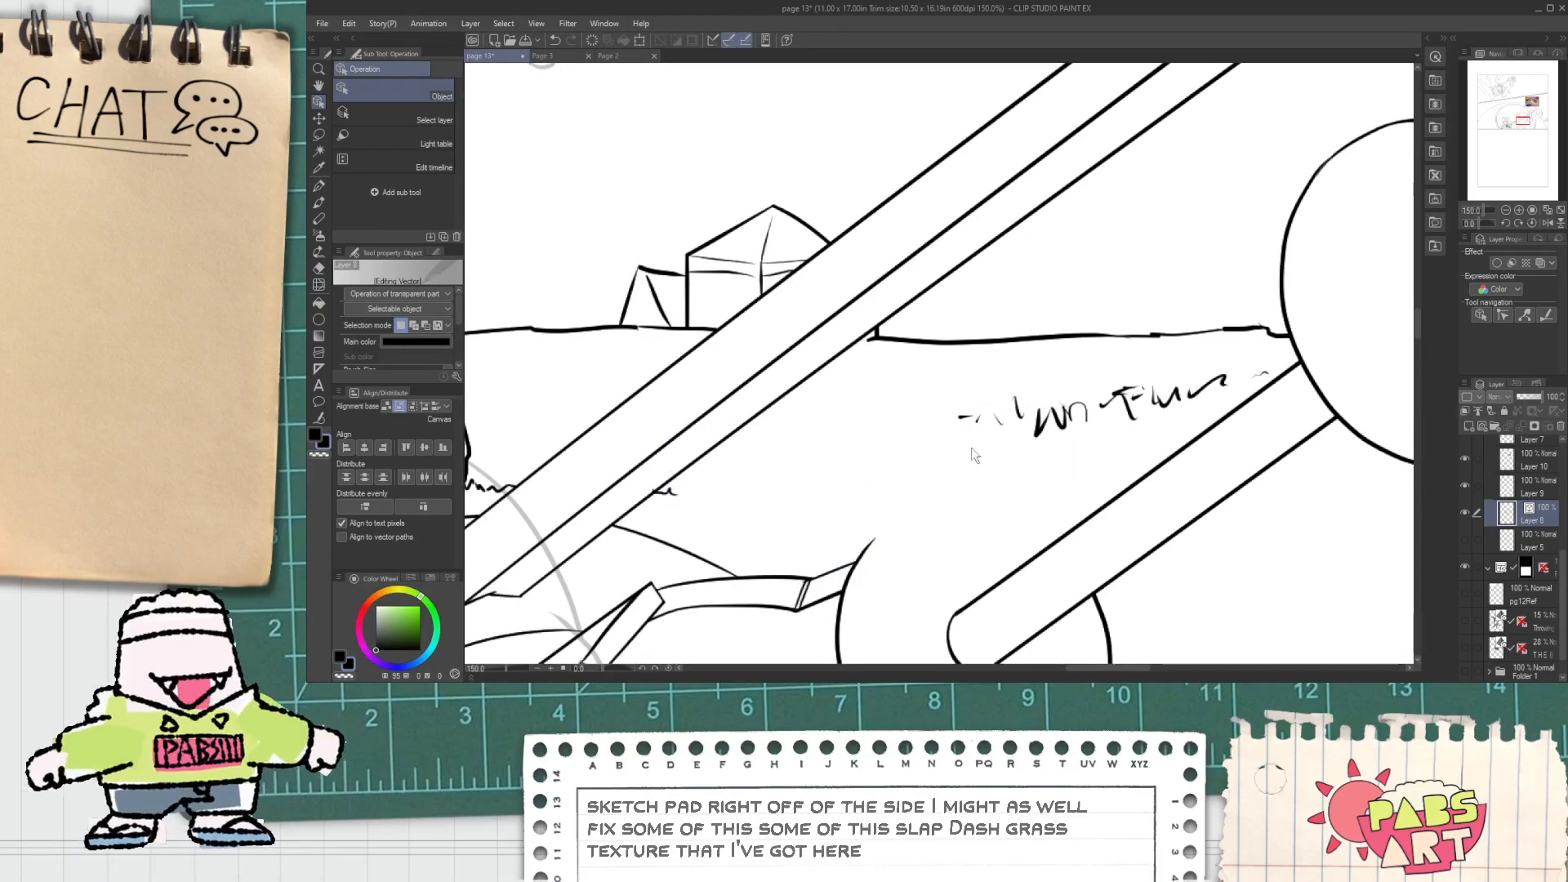
key(ctrl+z)
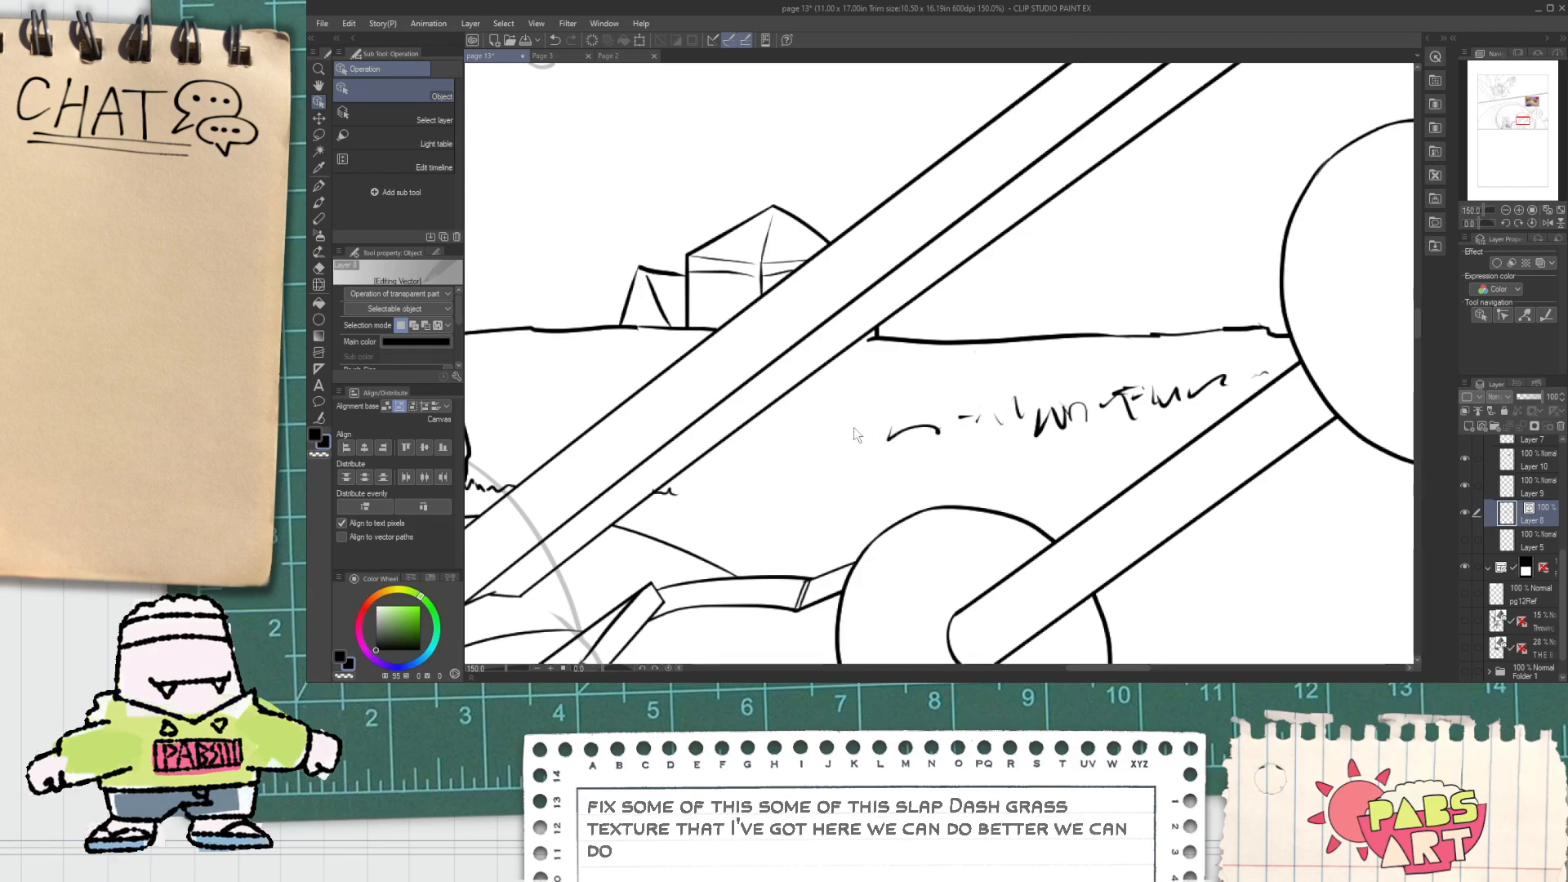
Step: Delete the remaining rough grass strokes on the open ground up to the large wheel
drag(858, 412, 1094, 462)
key(Delete)
key(Delete)
drag(1163, 414, 1237, 377)
key(Delete)
click(1262, 374)
key(Delete)
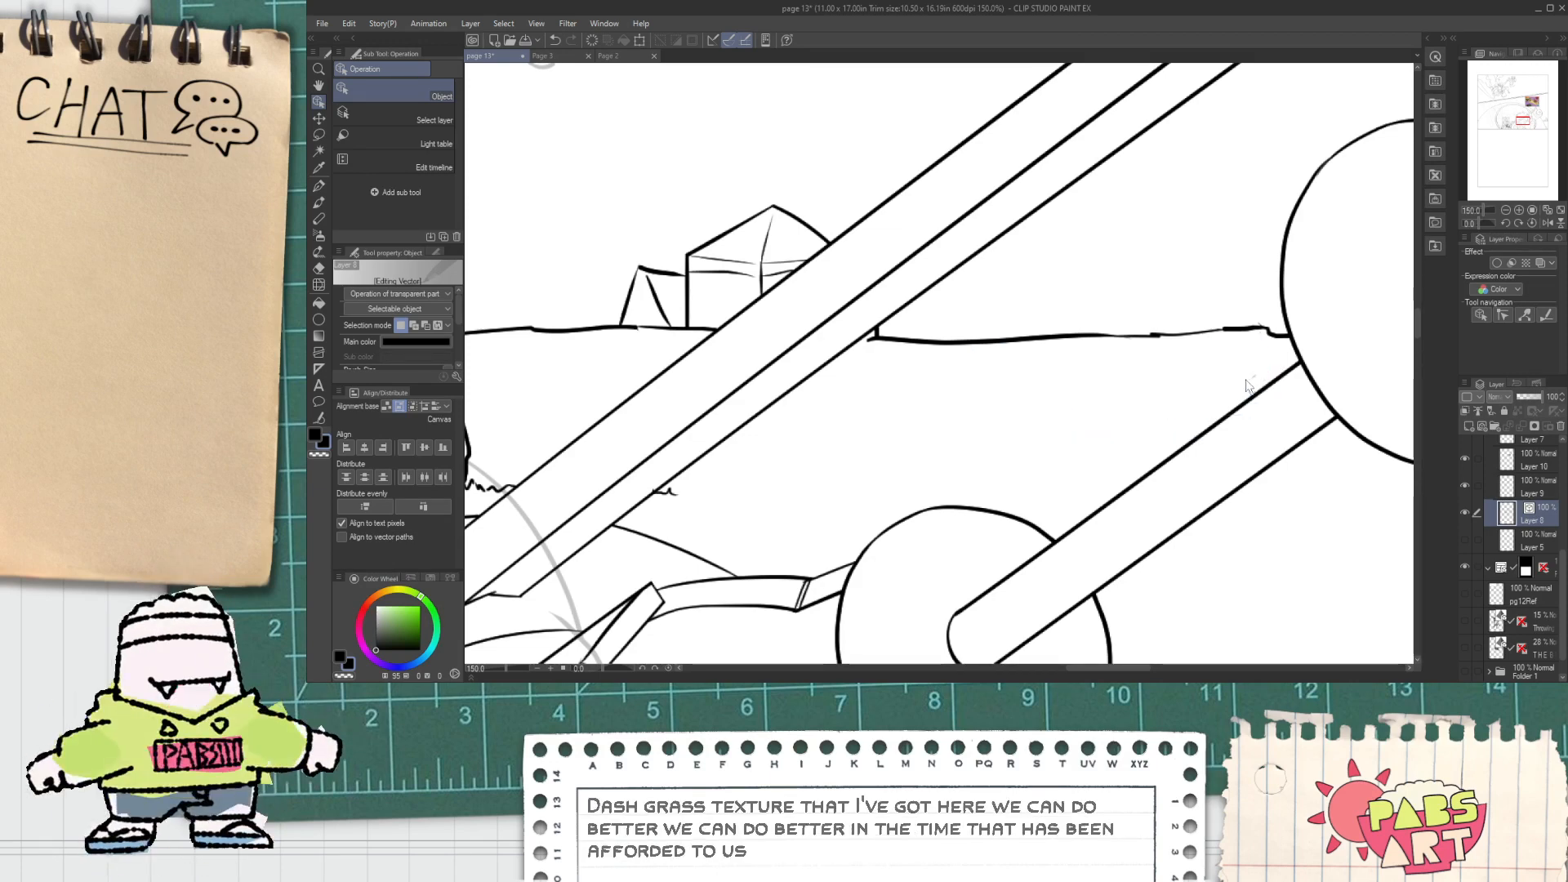
key(Delete)
Step: Ink a denser line of short, jagged grass blades across the ground from the diagonal beam to the wheel's connecting rod
key(p)
scroll(679, 498, up, 1)
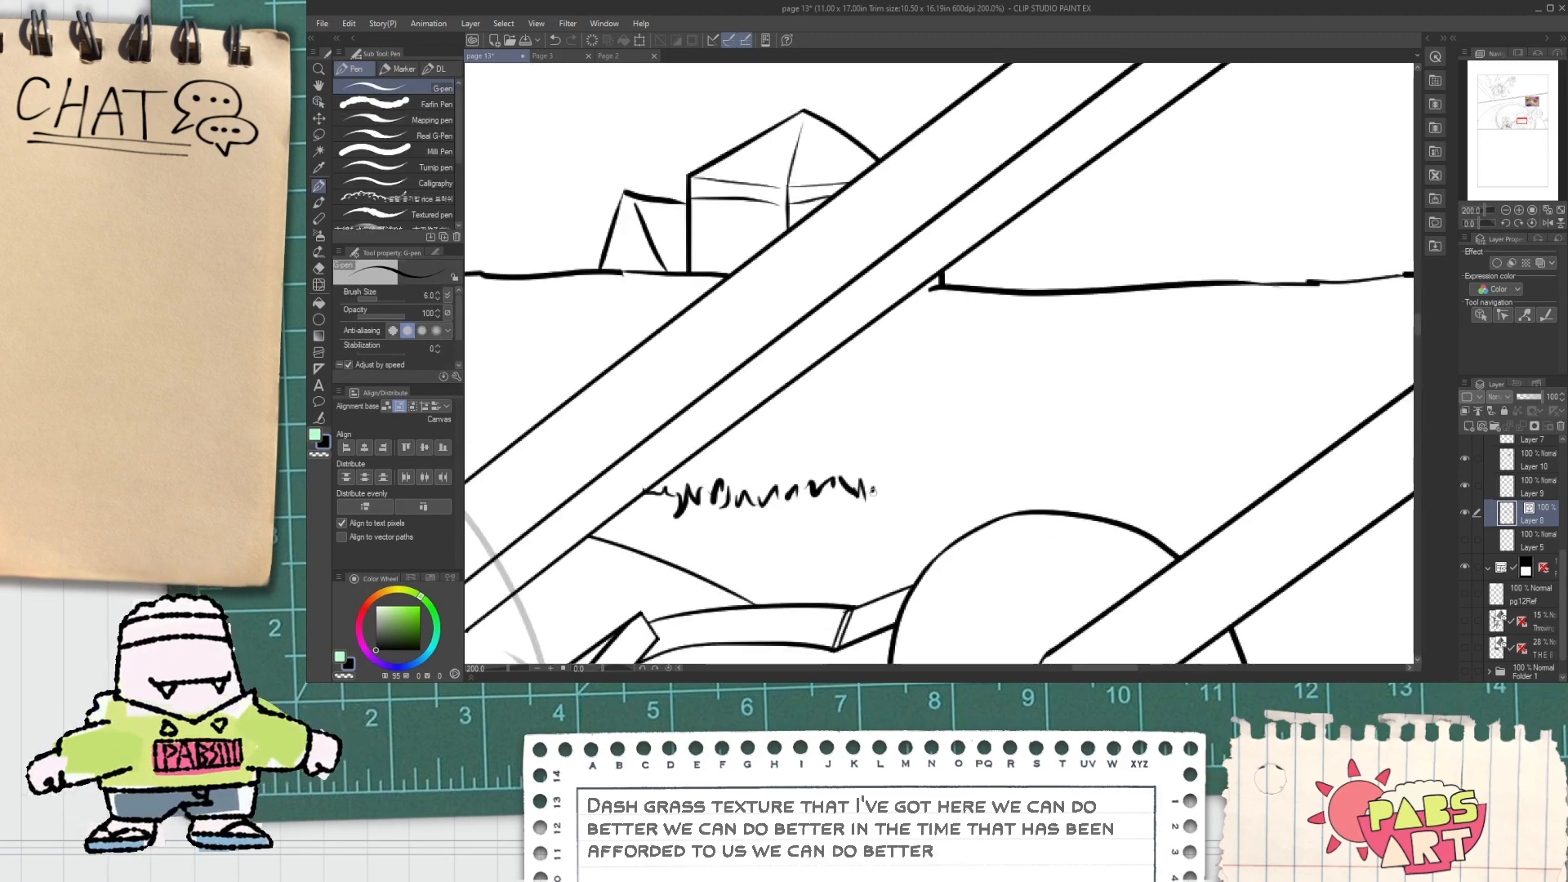
drag(873, 490, 891, 511)
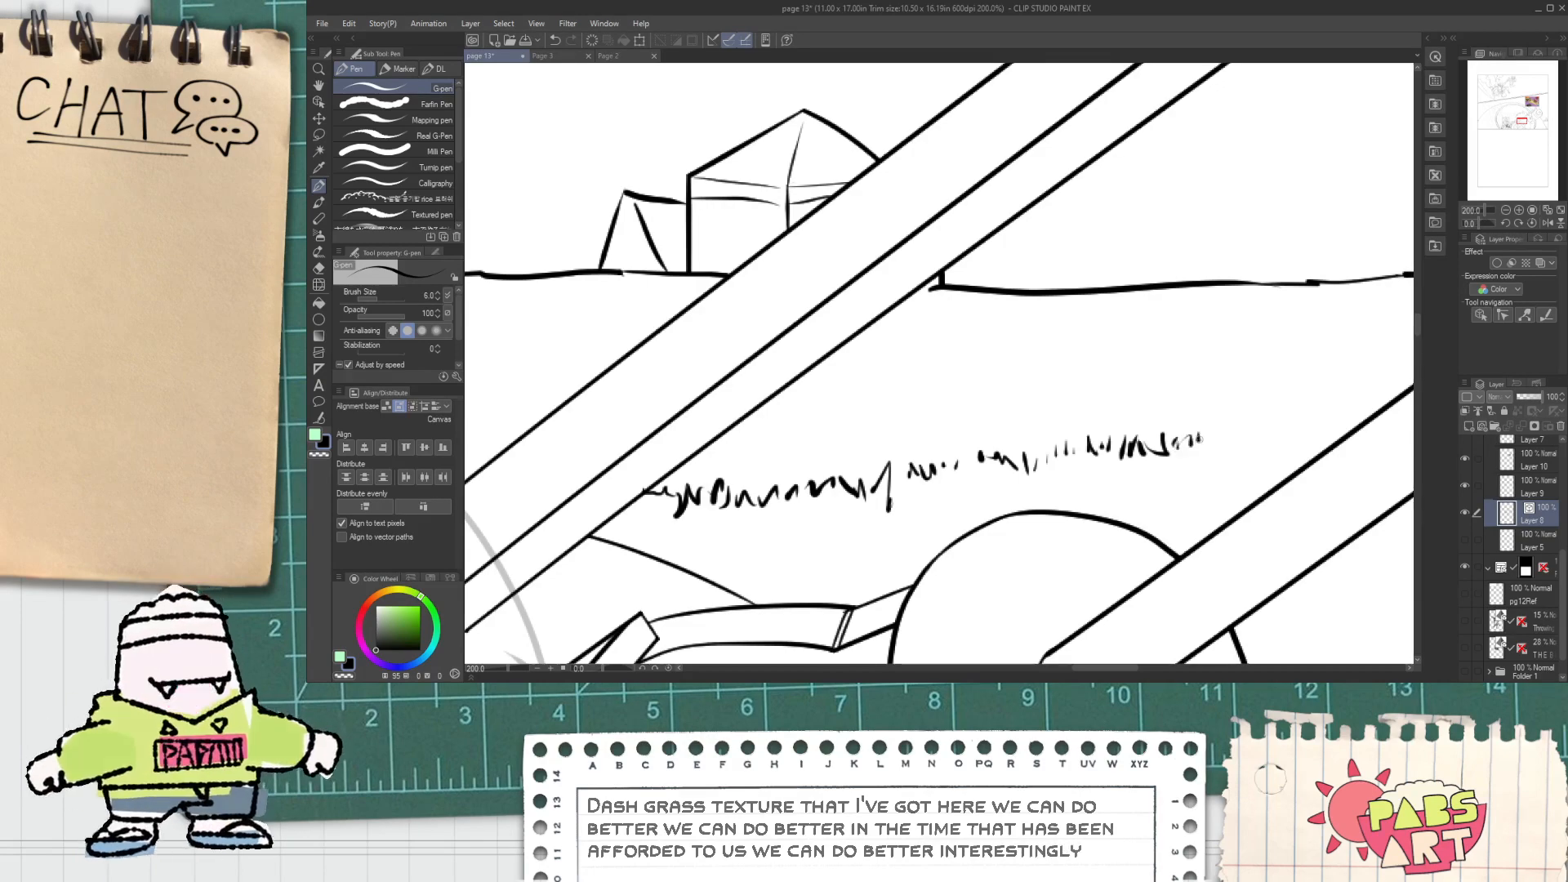
drag(1208, 445, 1285, 428)
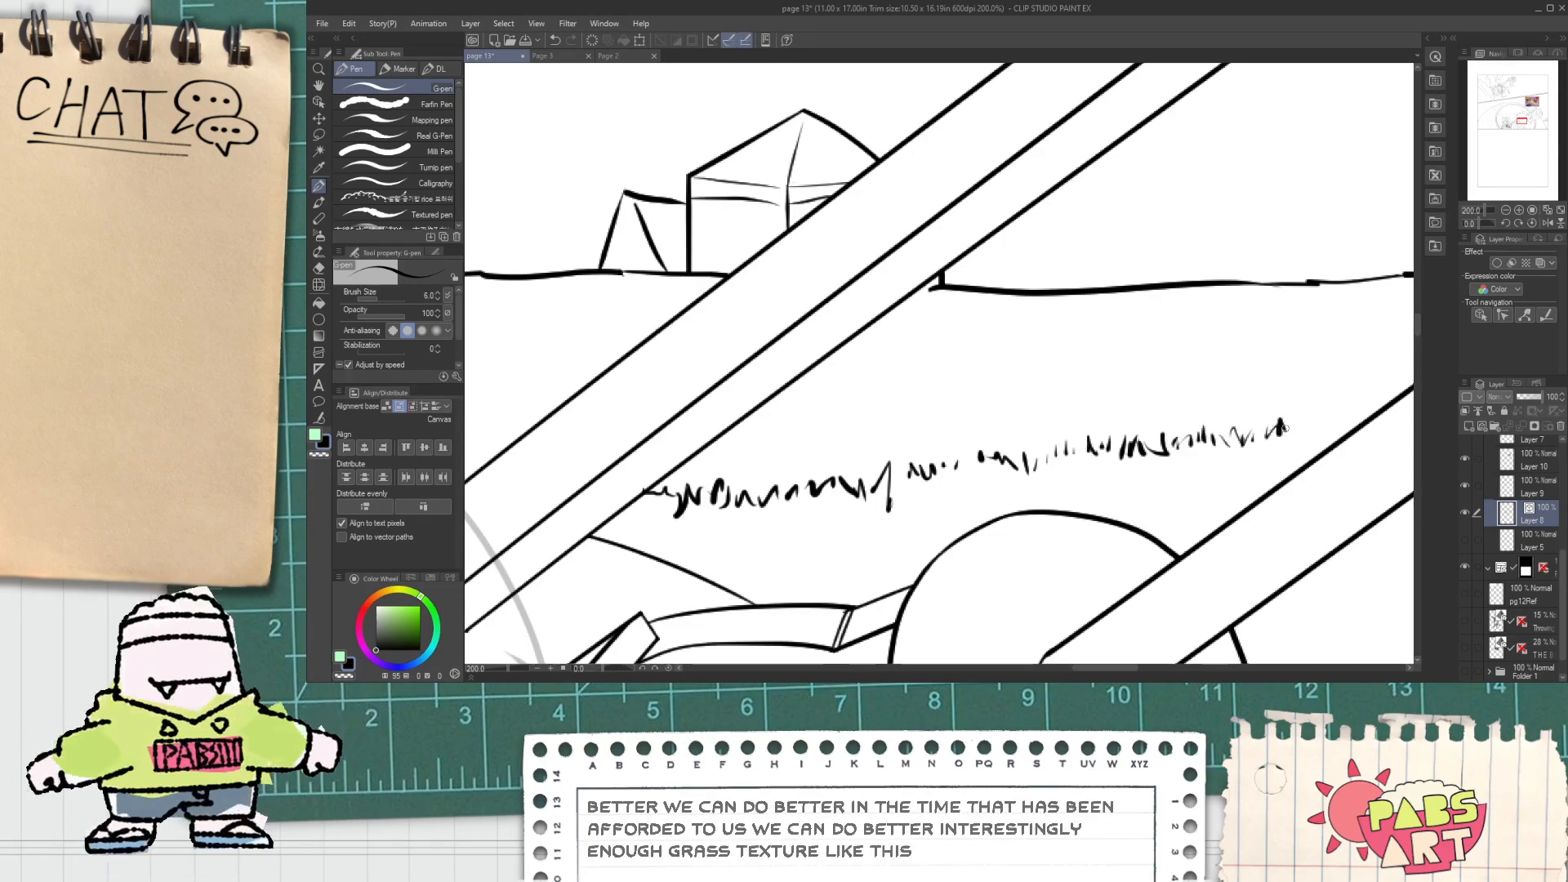
Step: Continue the grass with small blades on the far side of the large wheel, undoing the faulty stroke
scroll(1311, 404, down, 5)
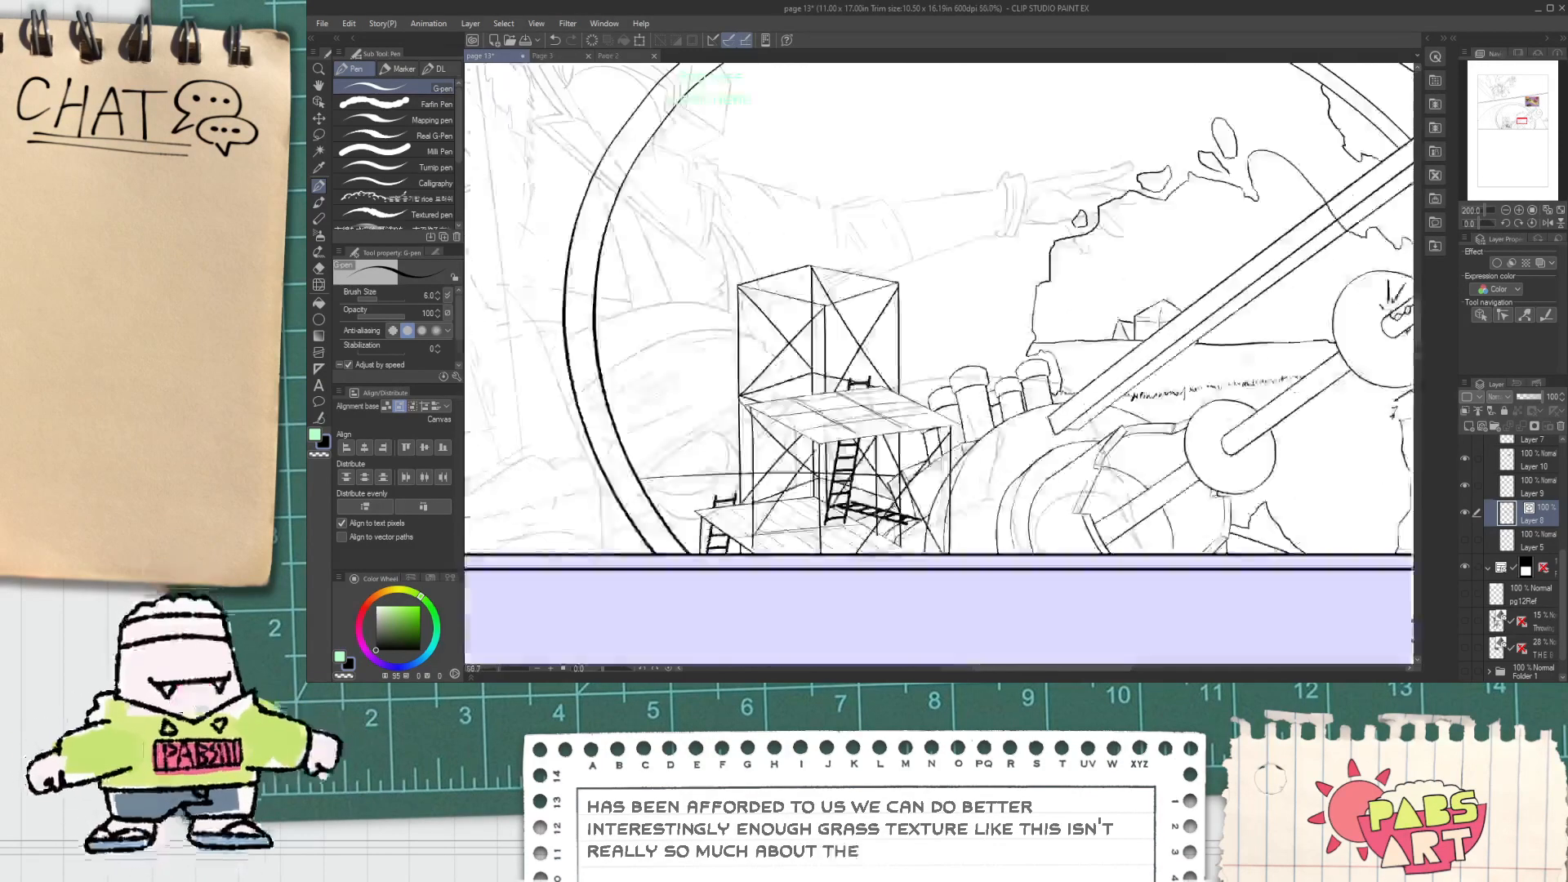
scroll(1382, 359, up, 4)
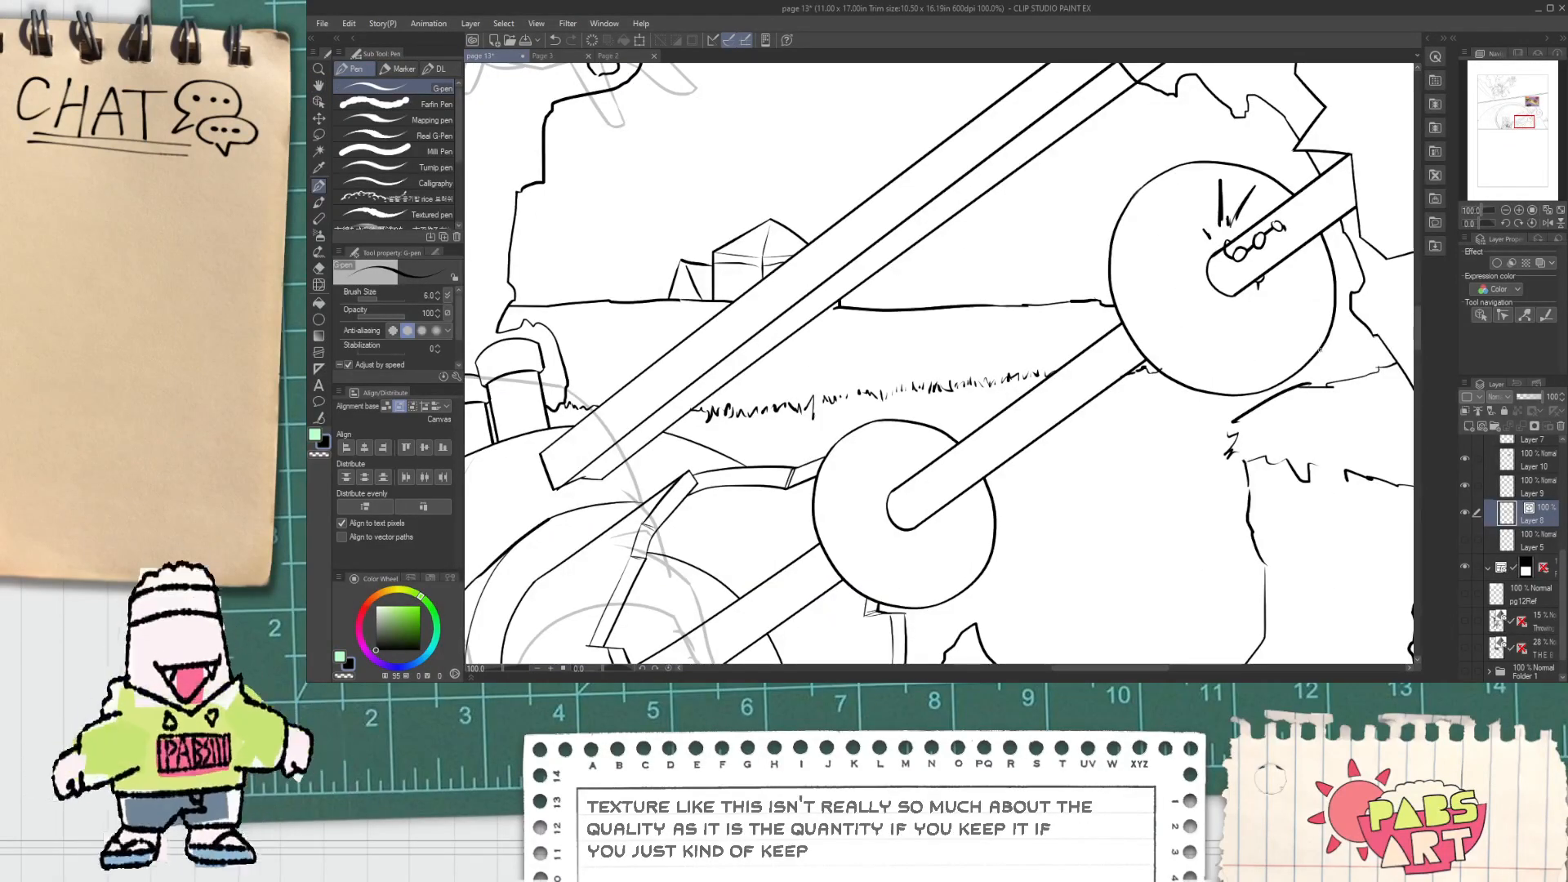
drag(1330, 350, 1366, 342)
key(ctrl+z)
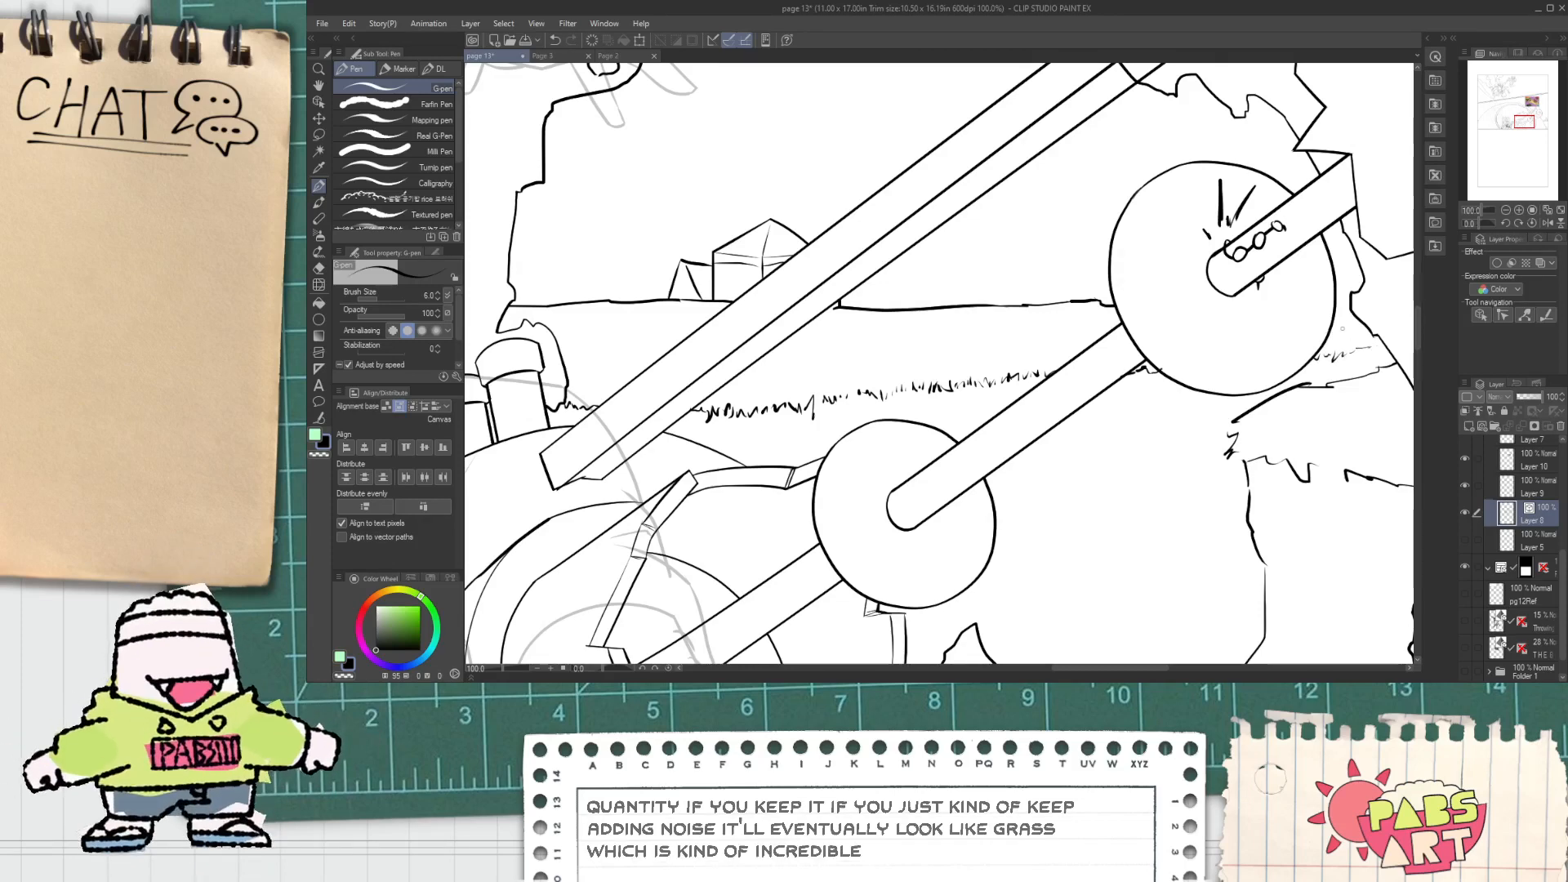
scroll(1330, 309, up, 6)
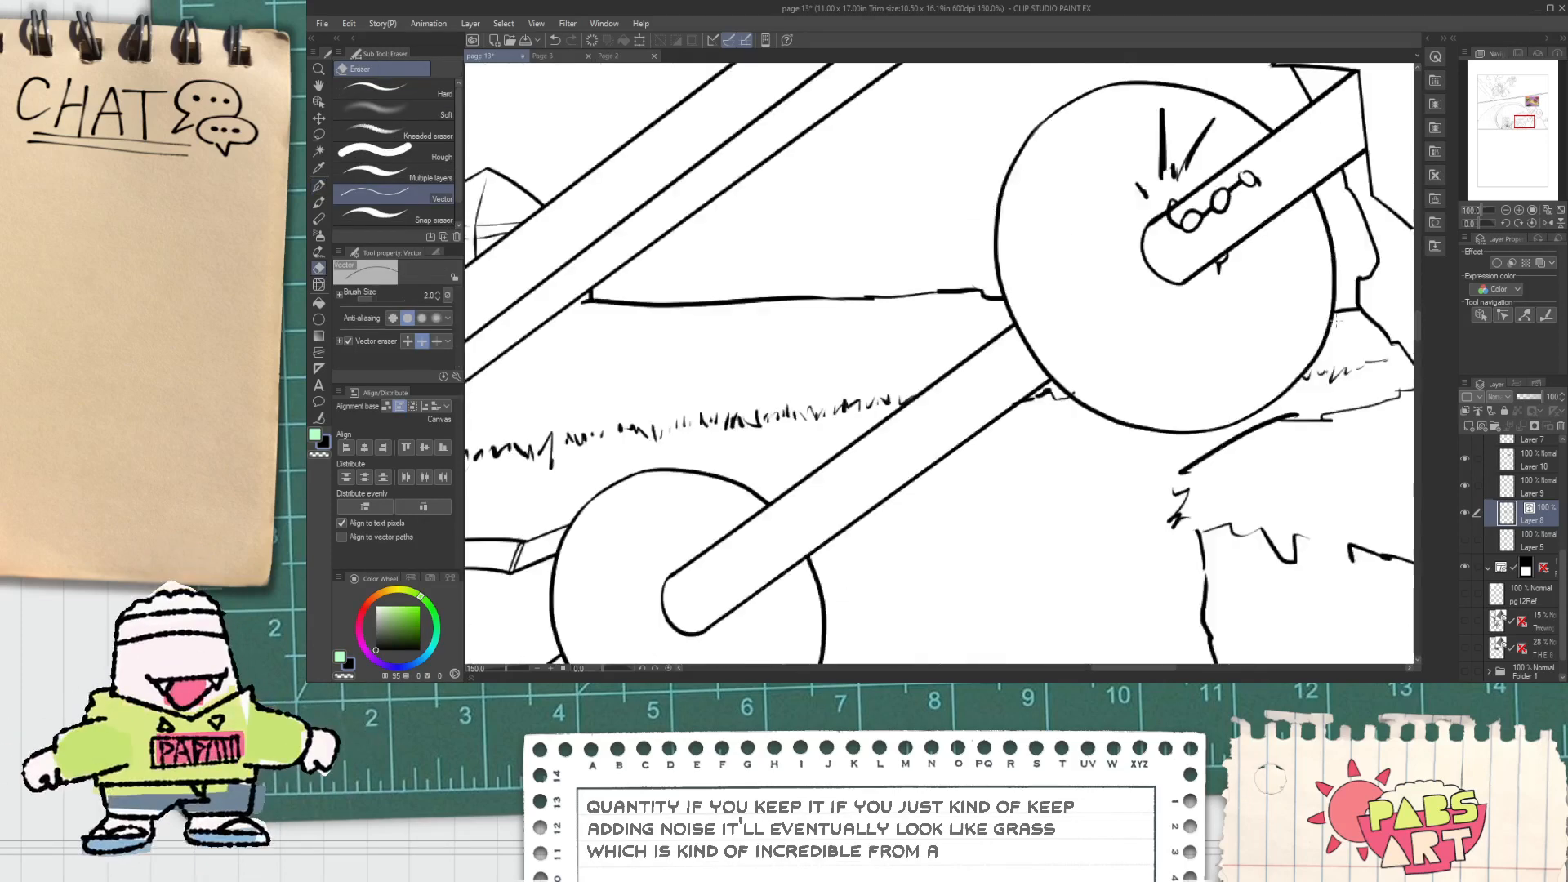
scroll(1258, 376, down, 3)
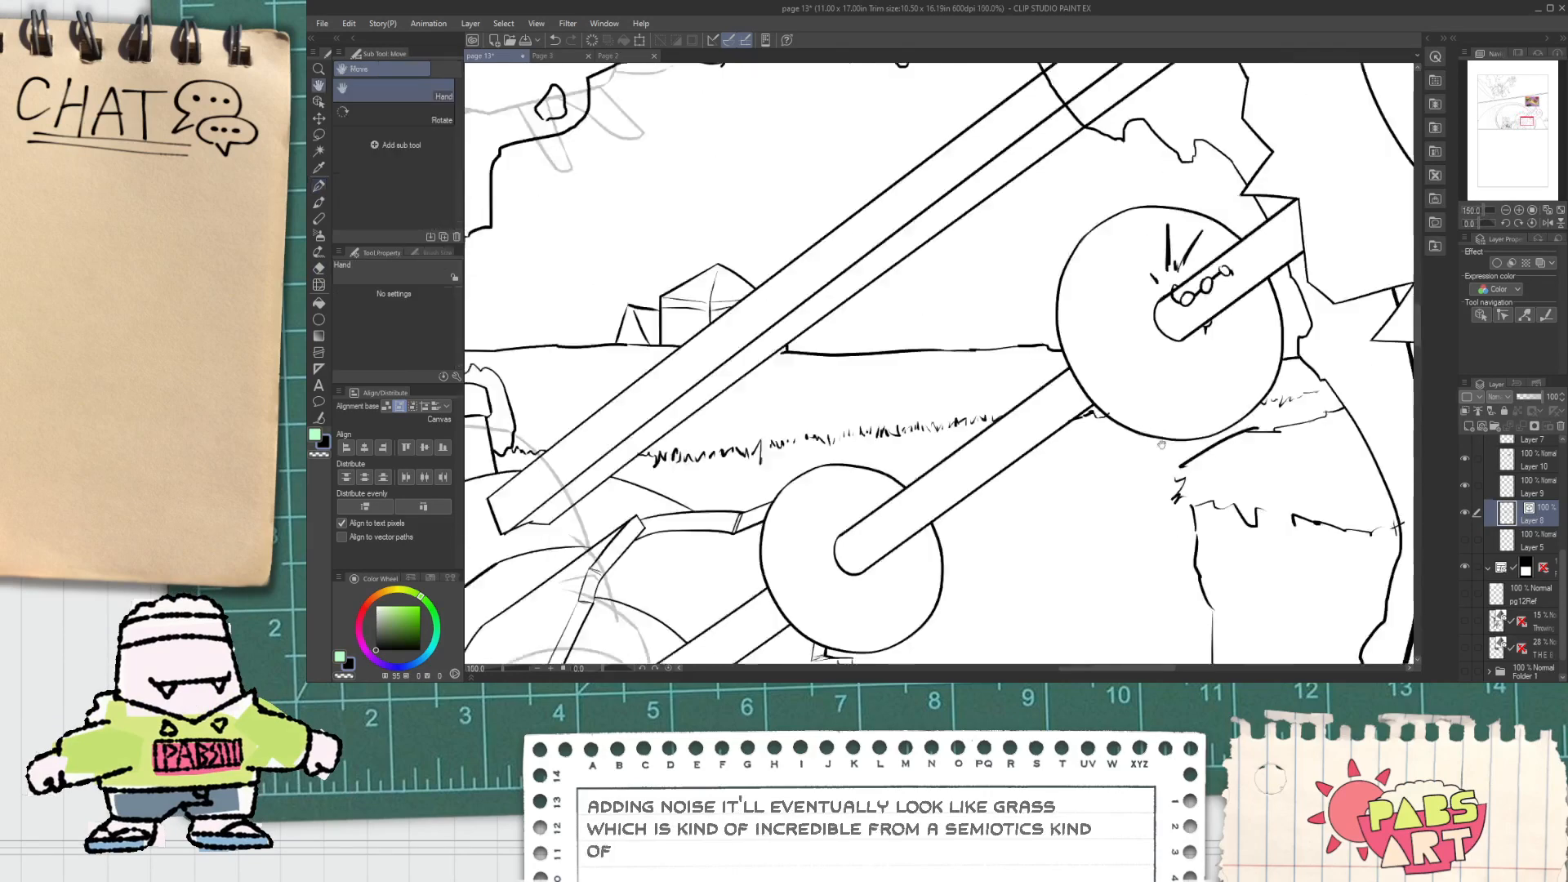
Step: Ink thin slanted texture lines across the ground below the large wheel, inside the broken opening
drag(987, 572, 1031, 418)
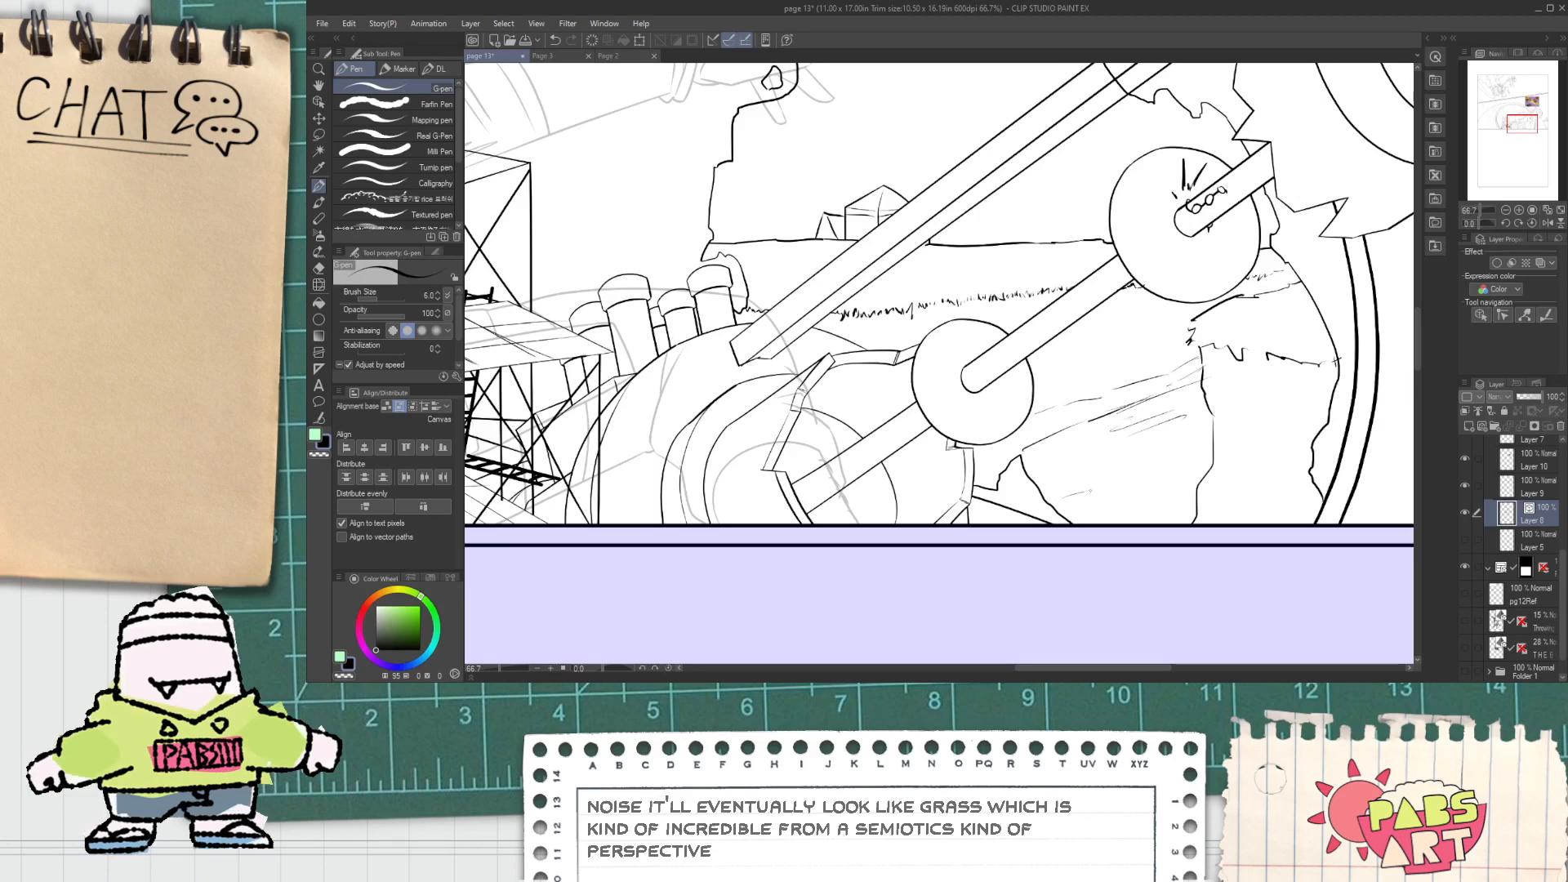
drag(1090, 490, 1188, 466)
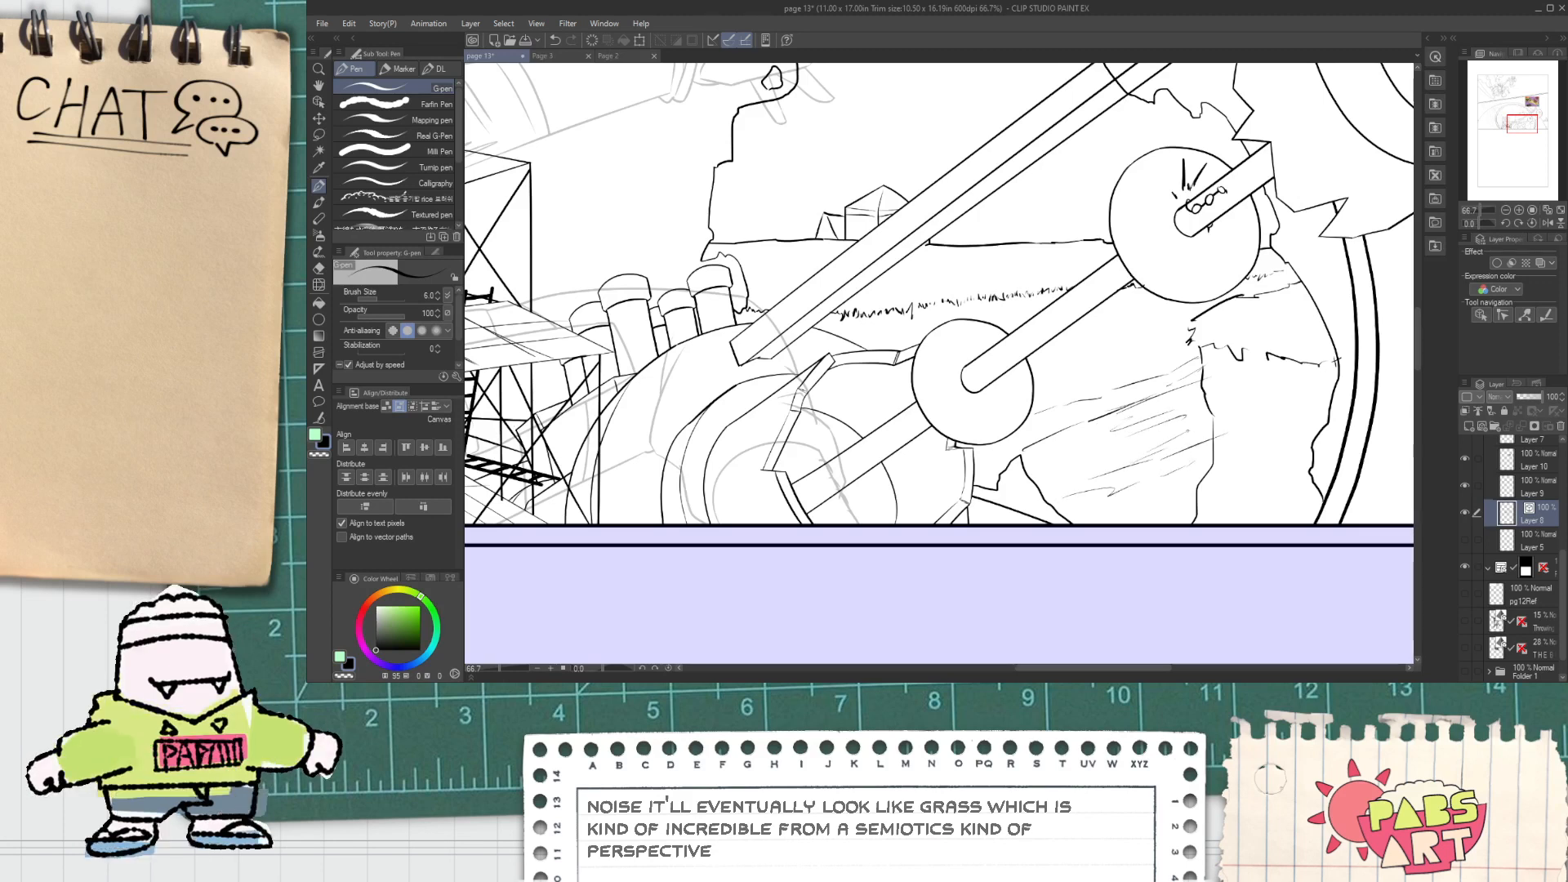
key(e)
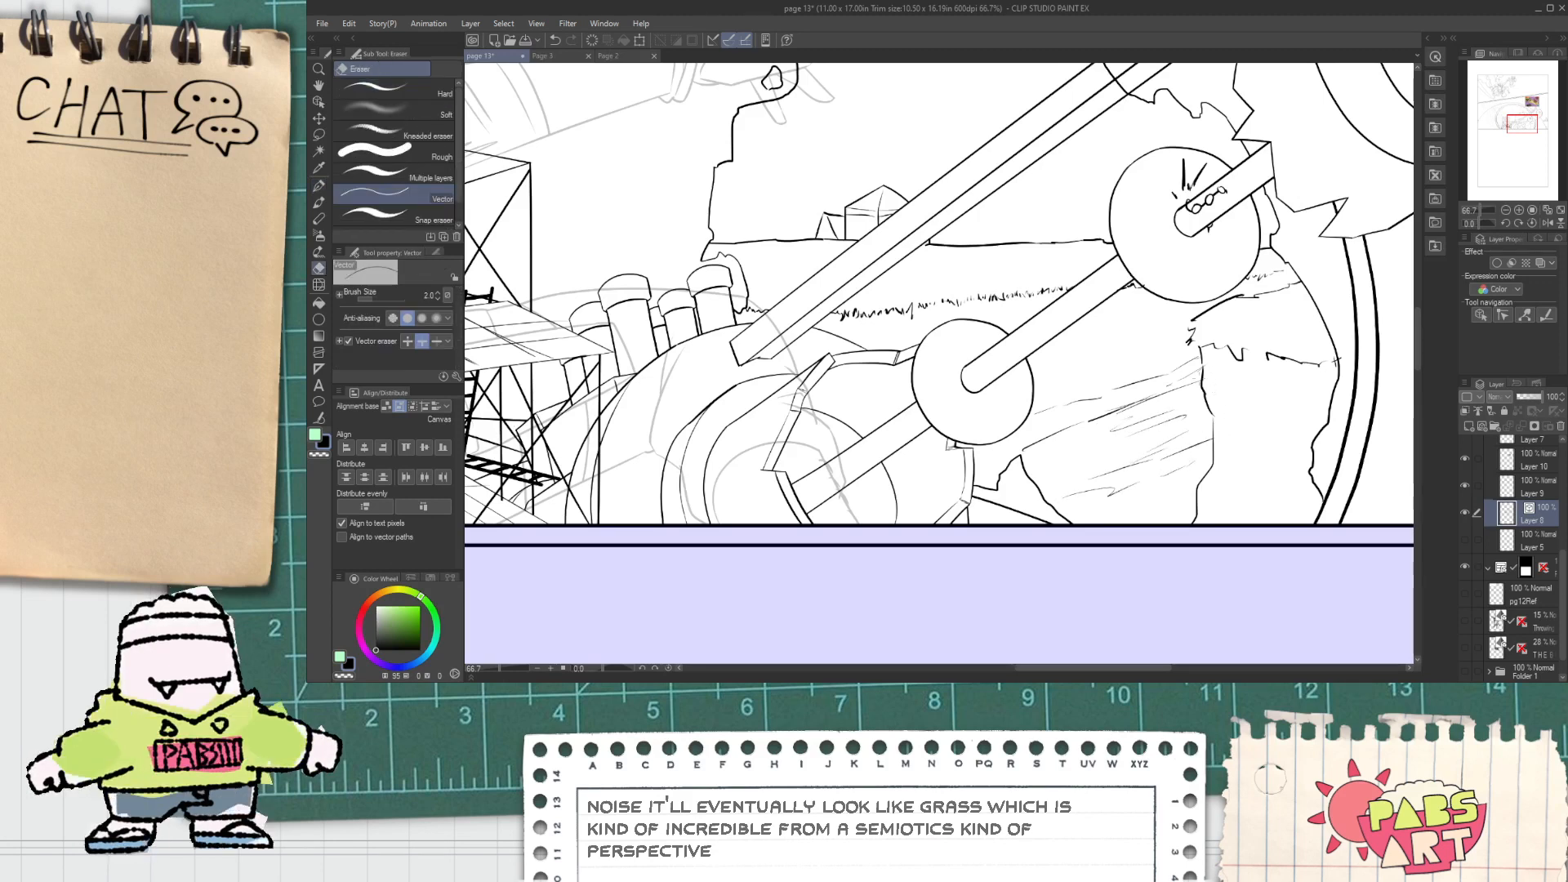
key(p)
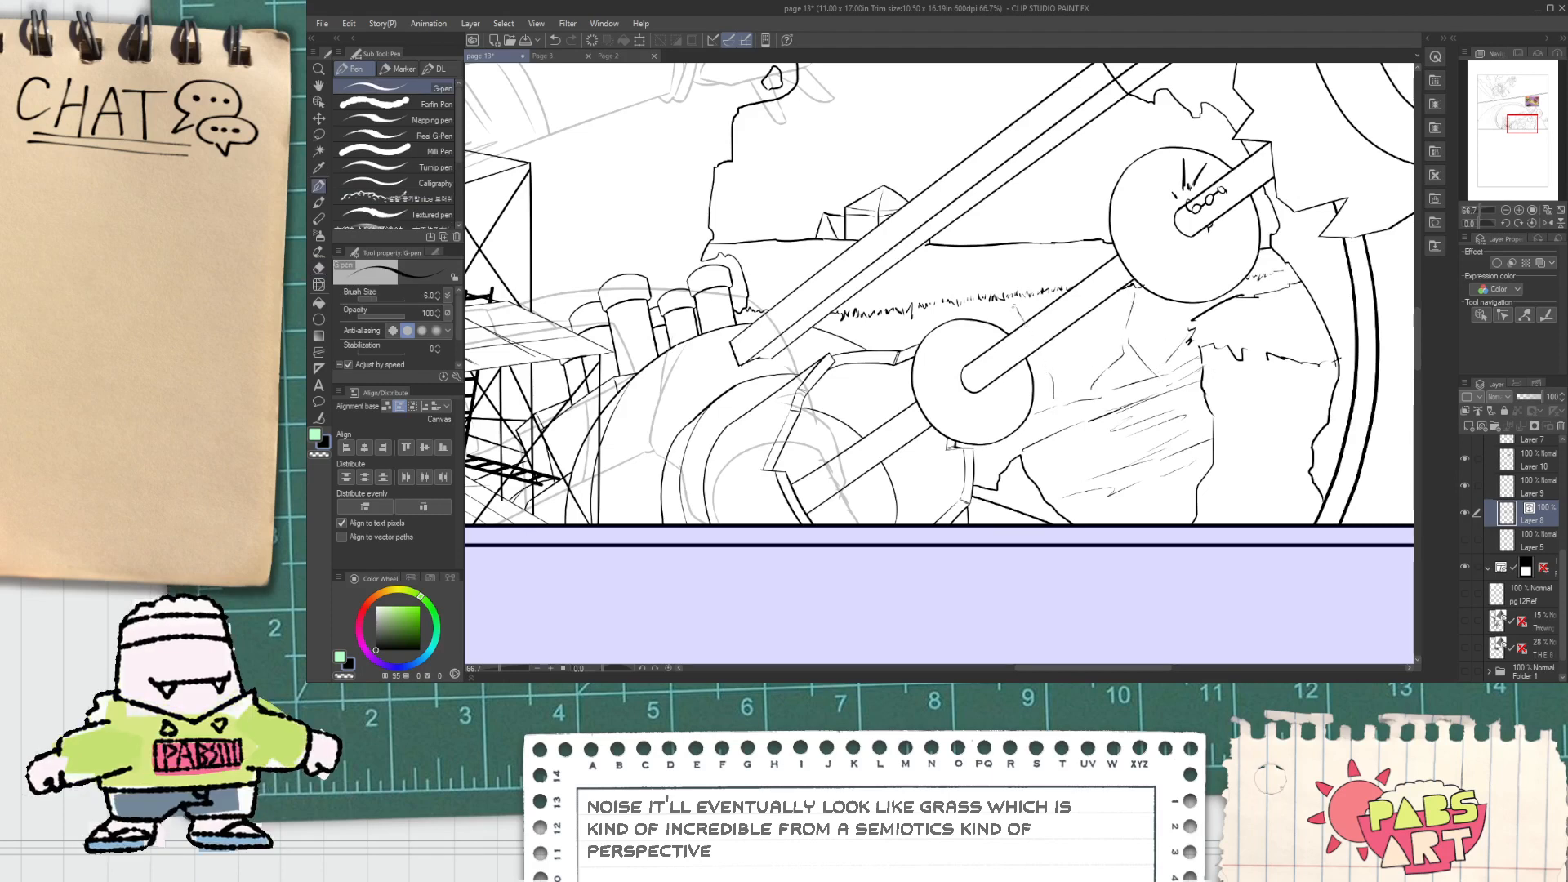
key(e)
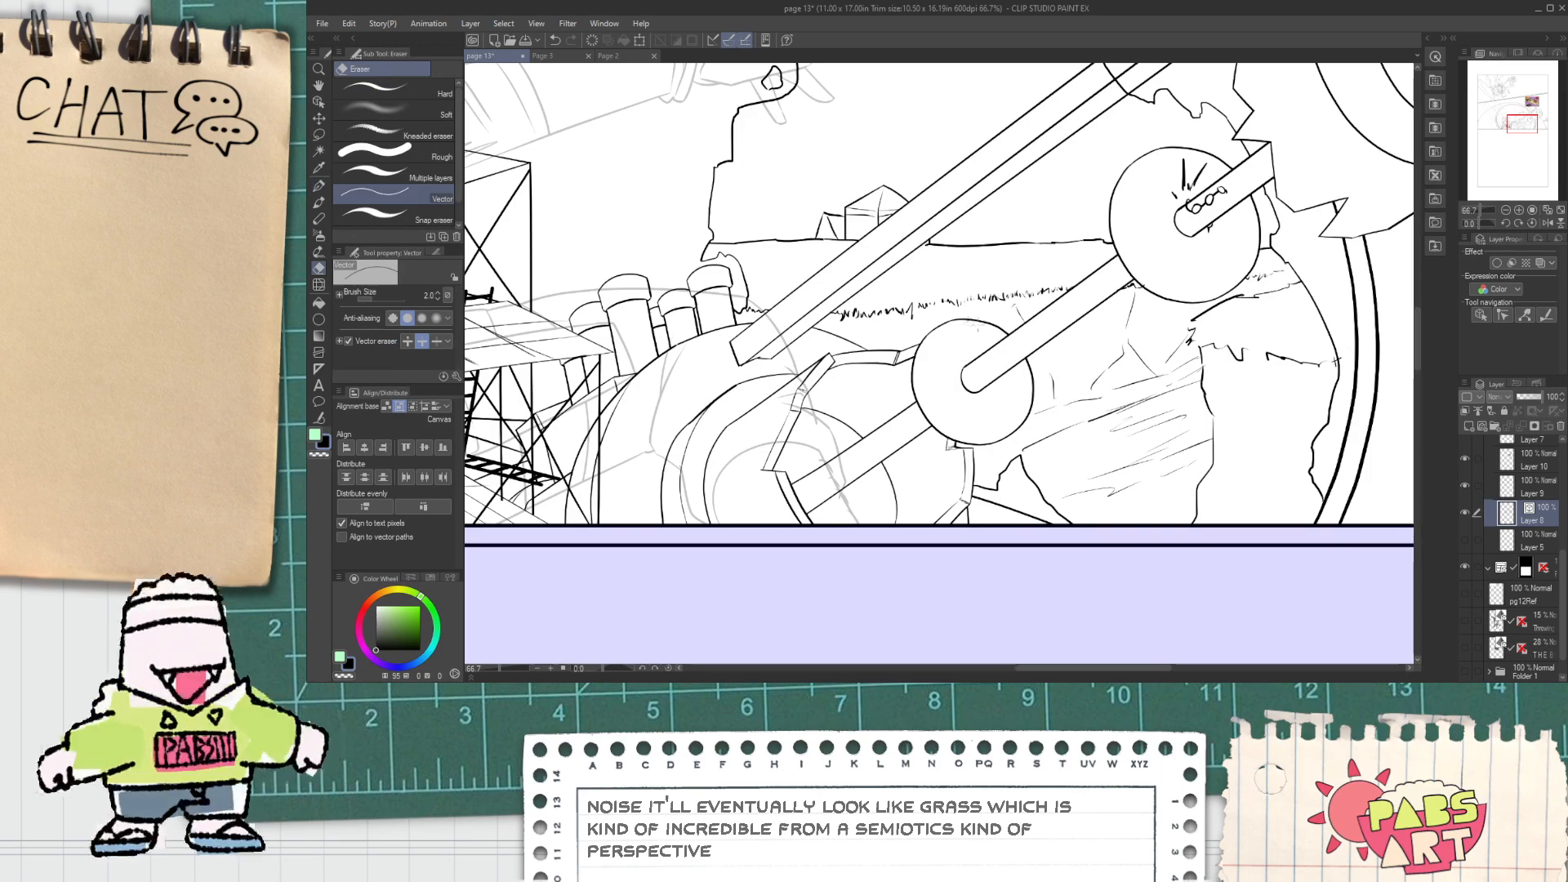
key(p)
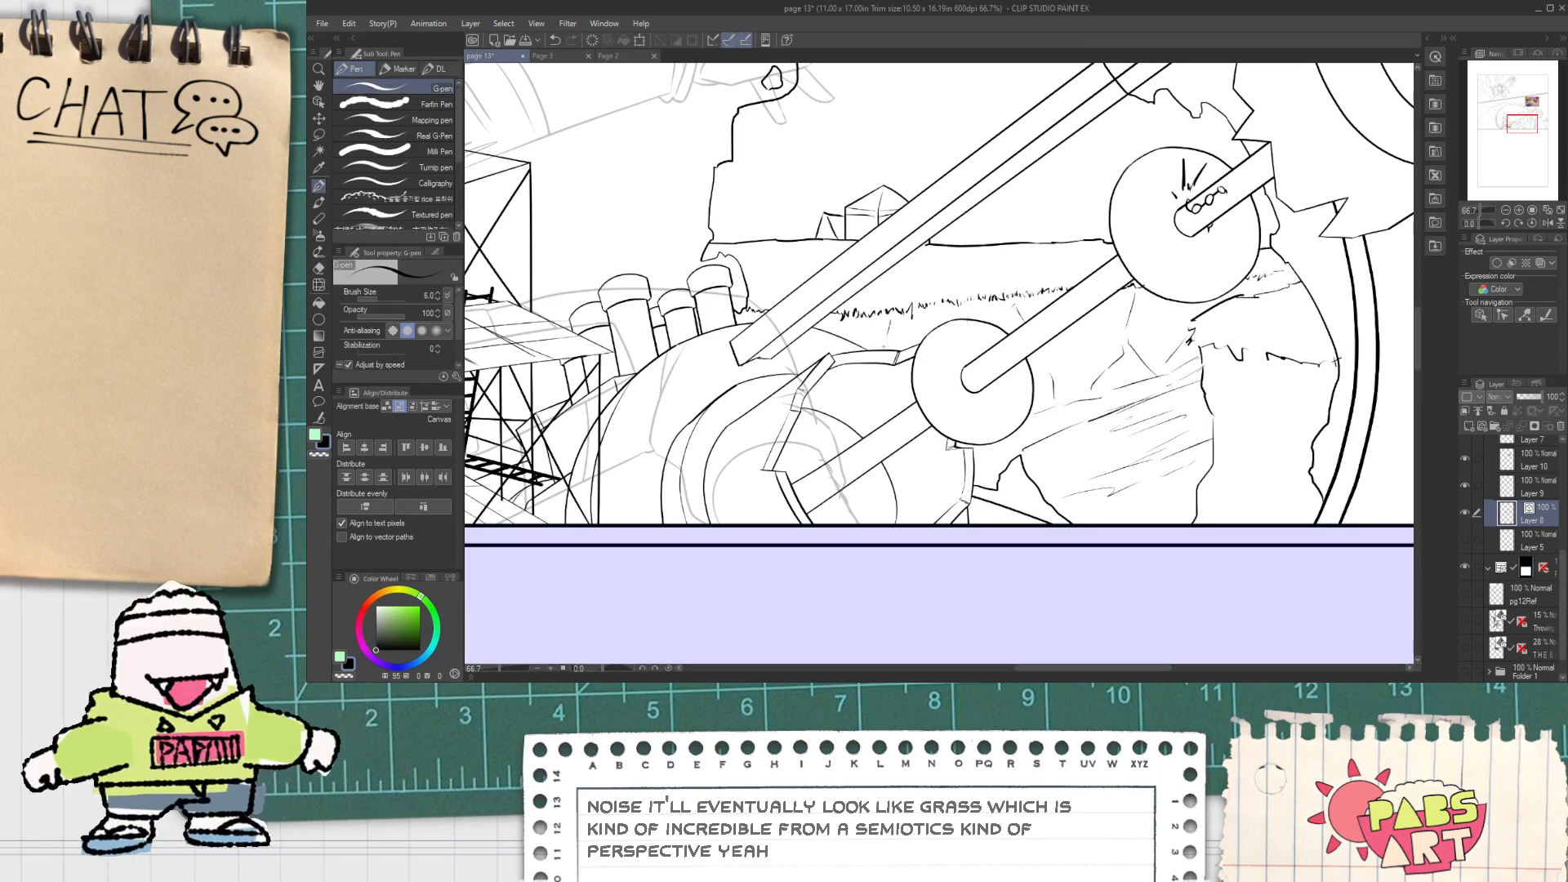
Step: Ink a row of short vertical posts along the grass line from the chimneys to the connecting rod, trimming the last one at the rod
scroll(889, 343, down, 1)
scroll(885, 343, up, 4)
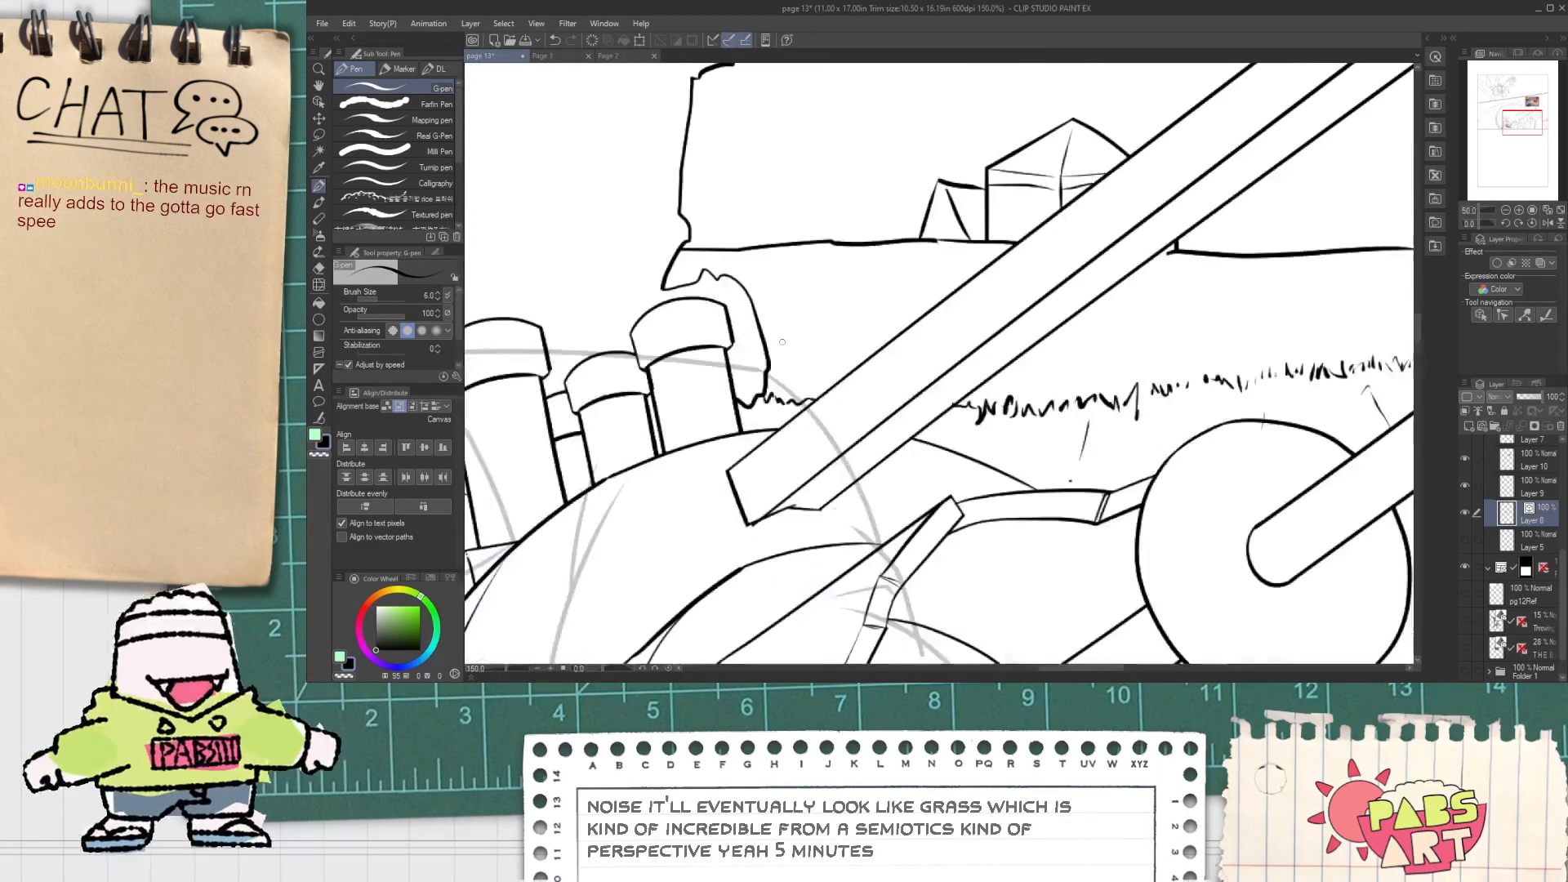
key(h)
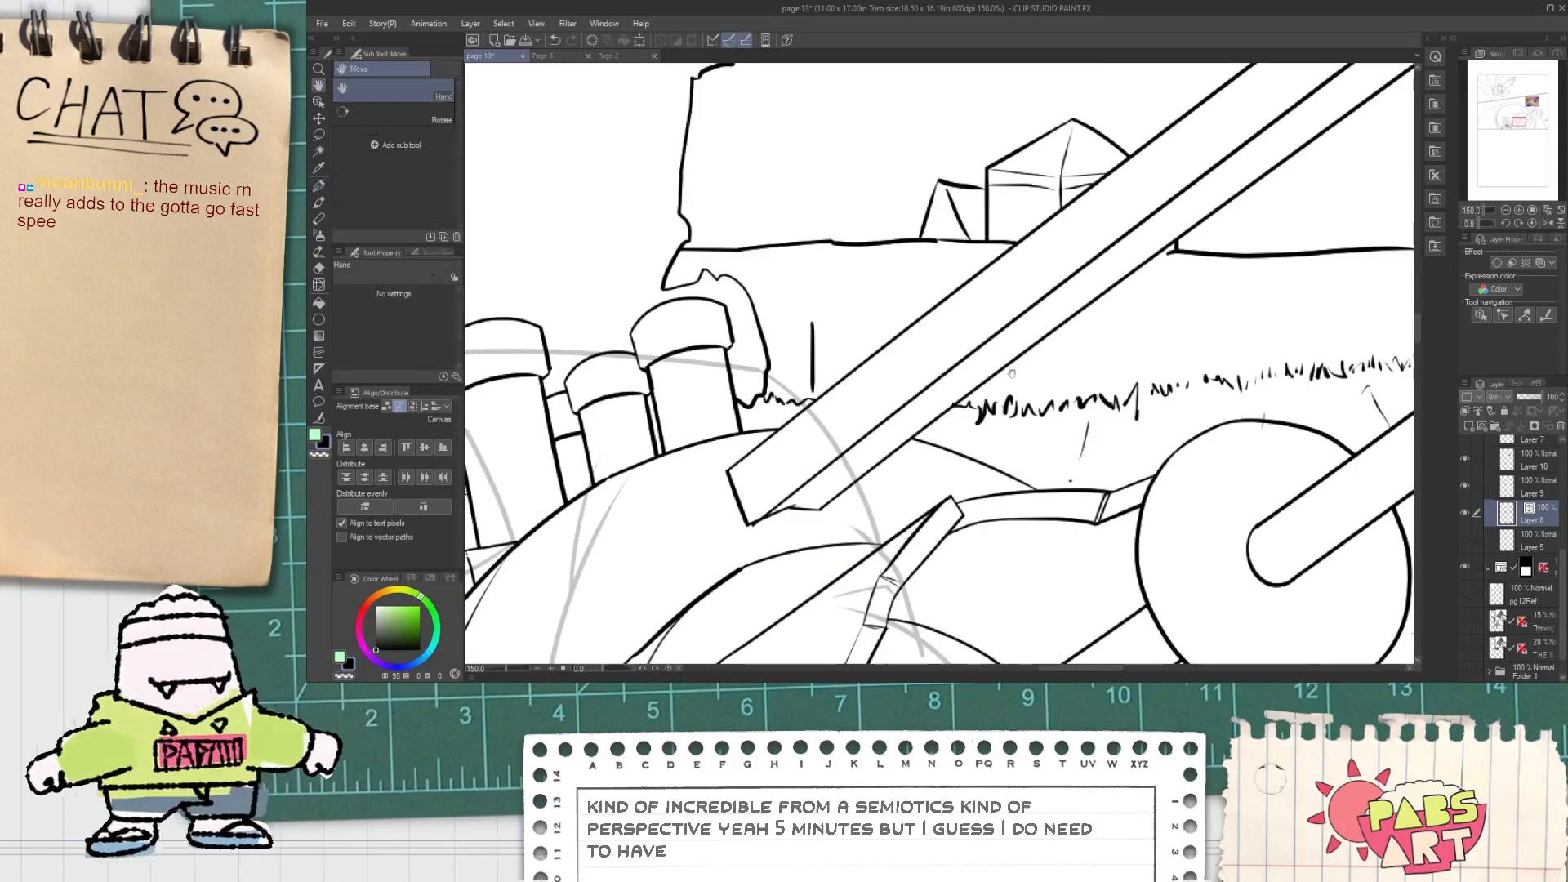
drag(1037, 397, 887, 415)
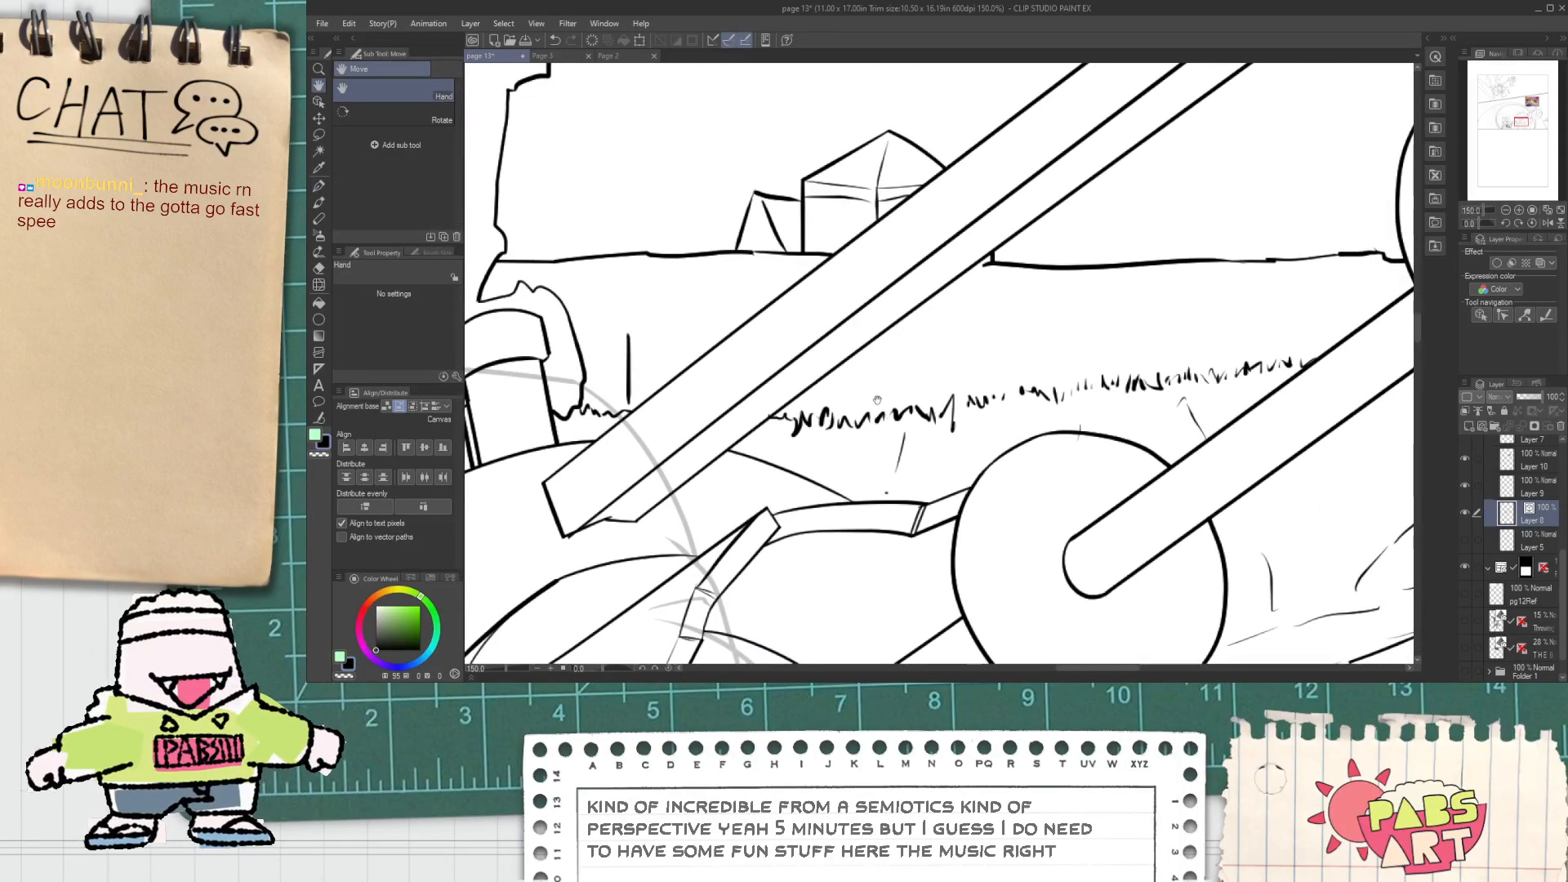
key(p)
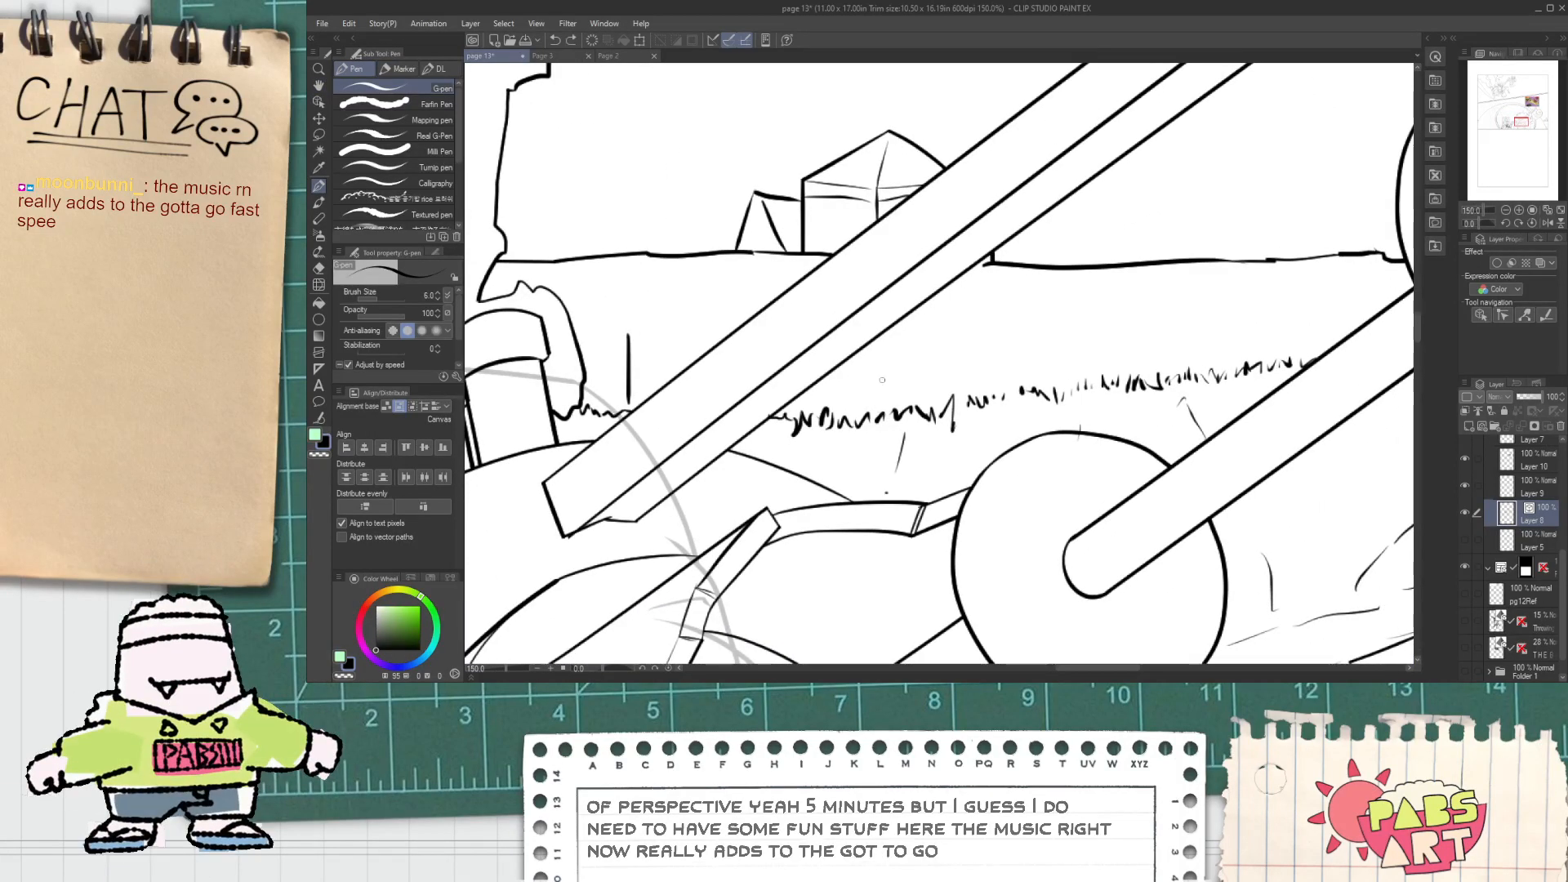
key(e)
key(p)
scroll(979, 342, up, 1)
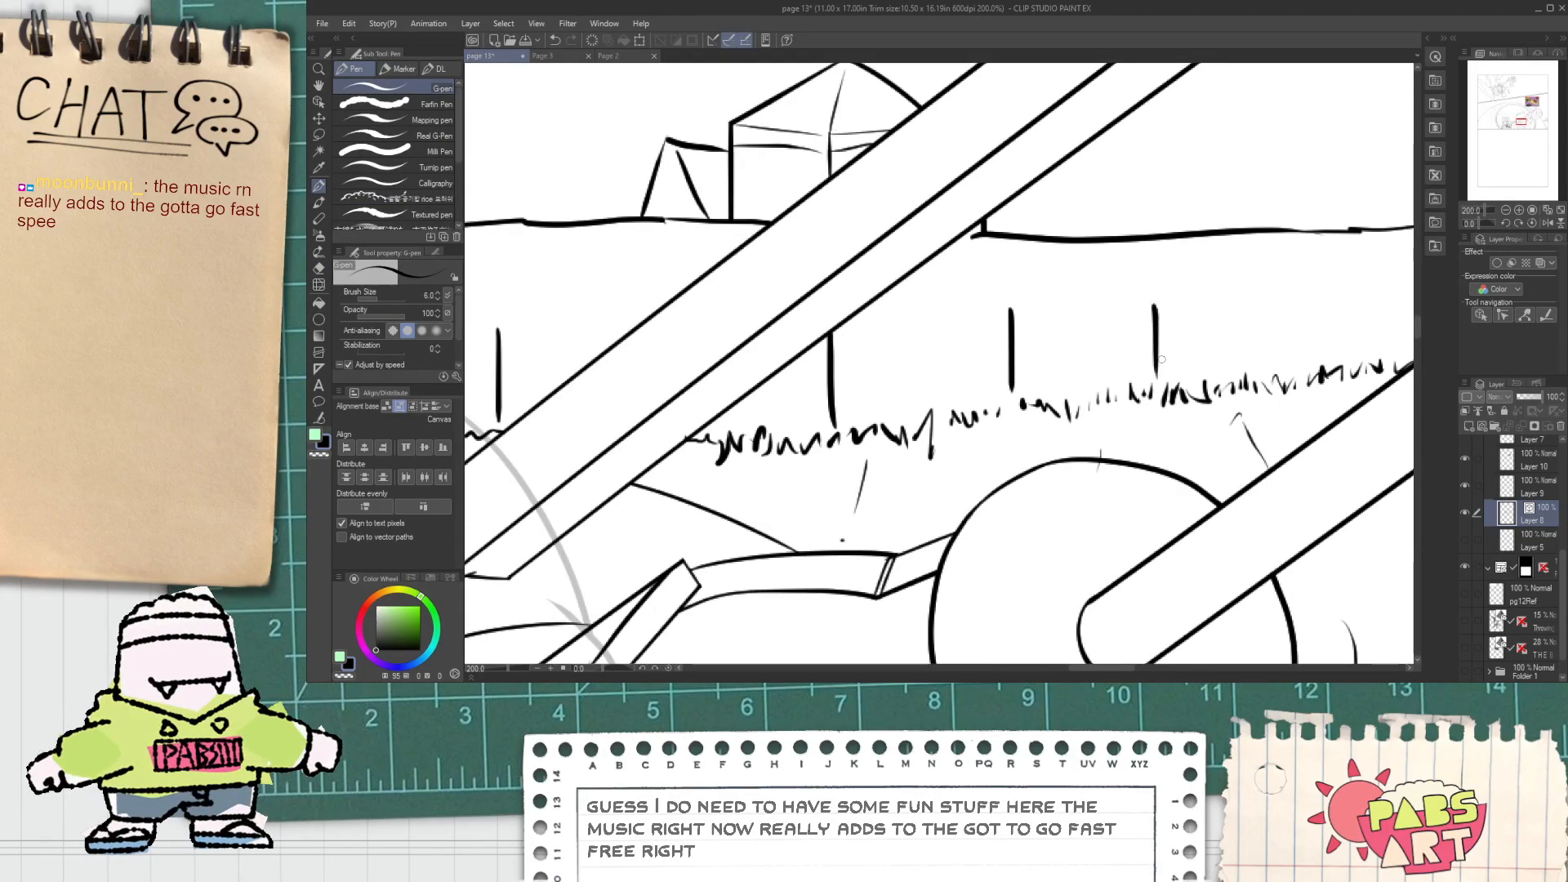
drag(1323, 355, 988, 361)
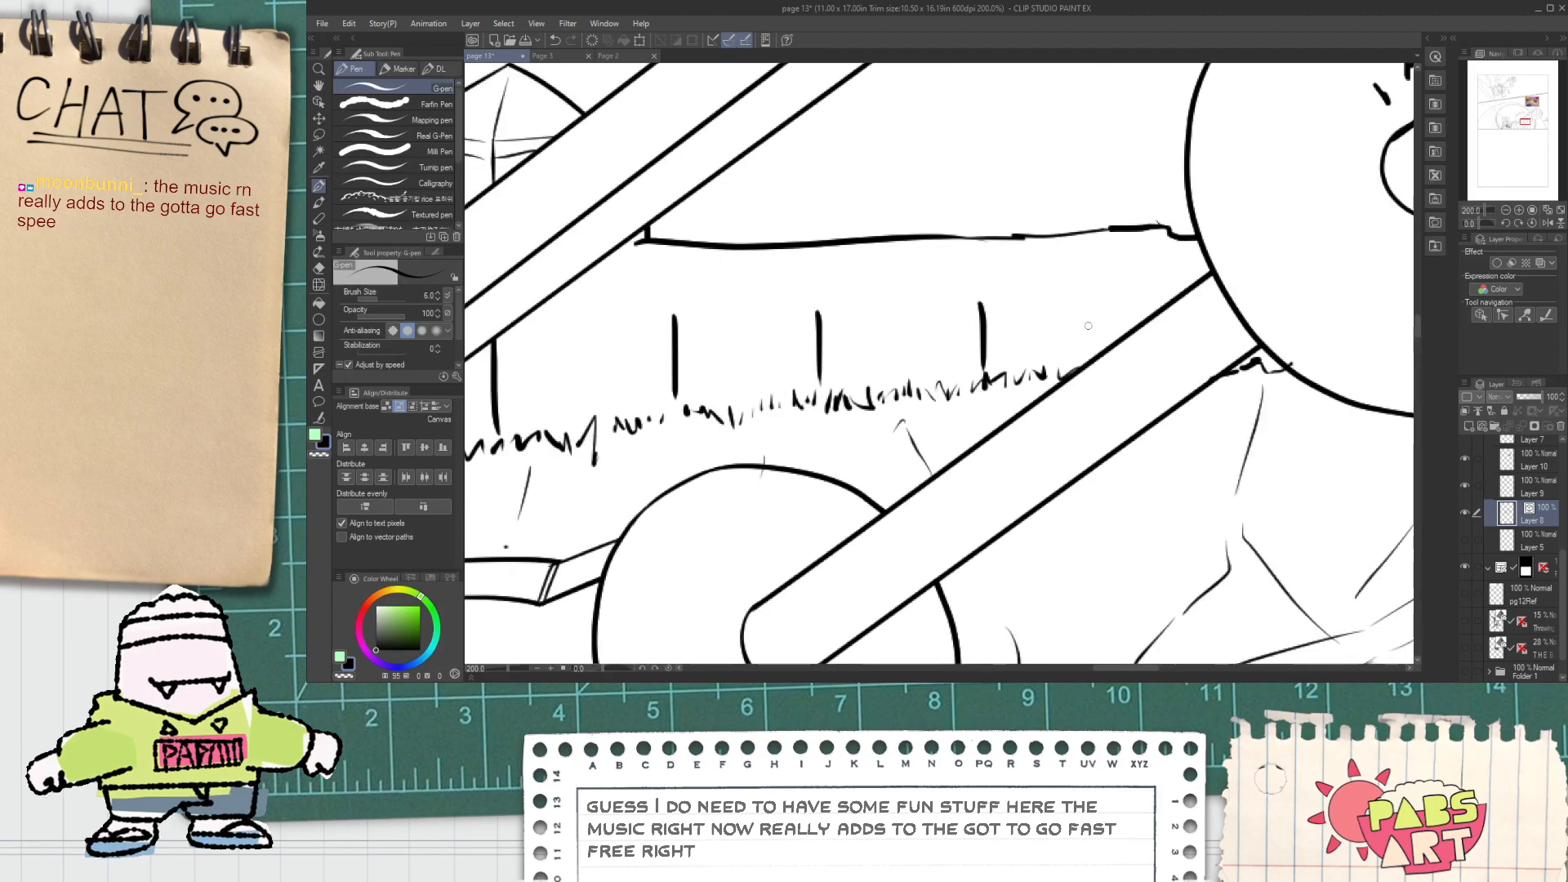
key(e)
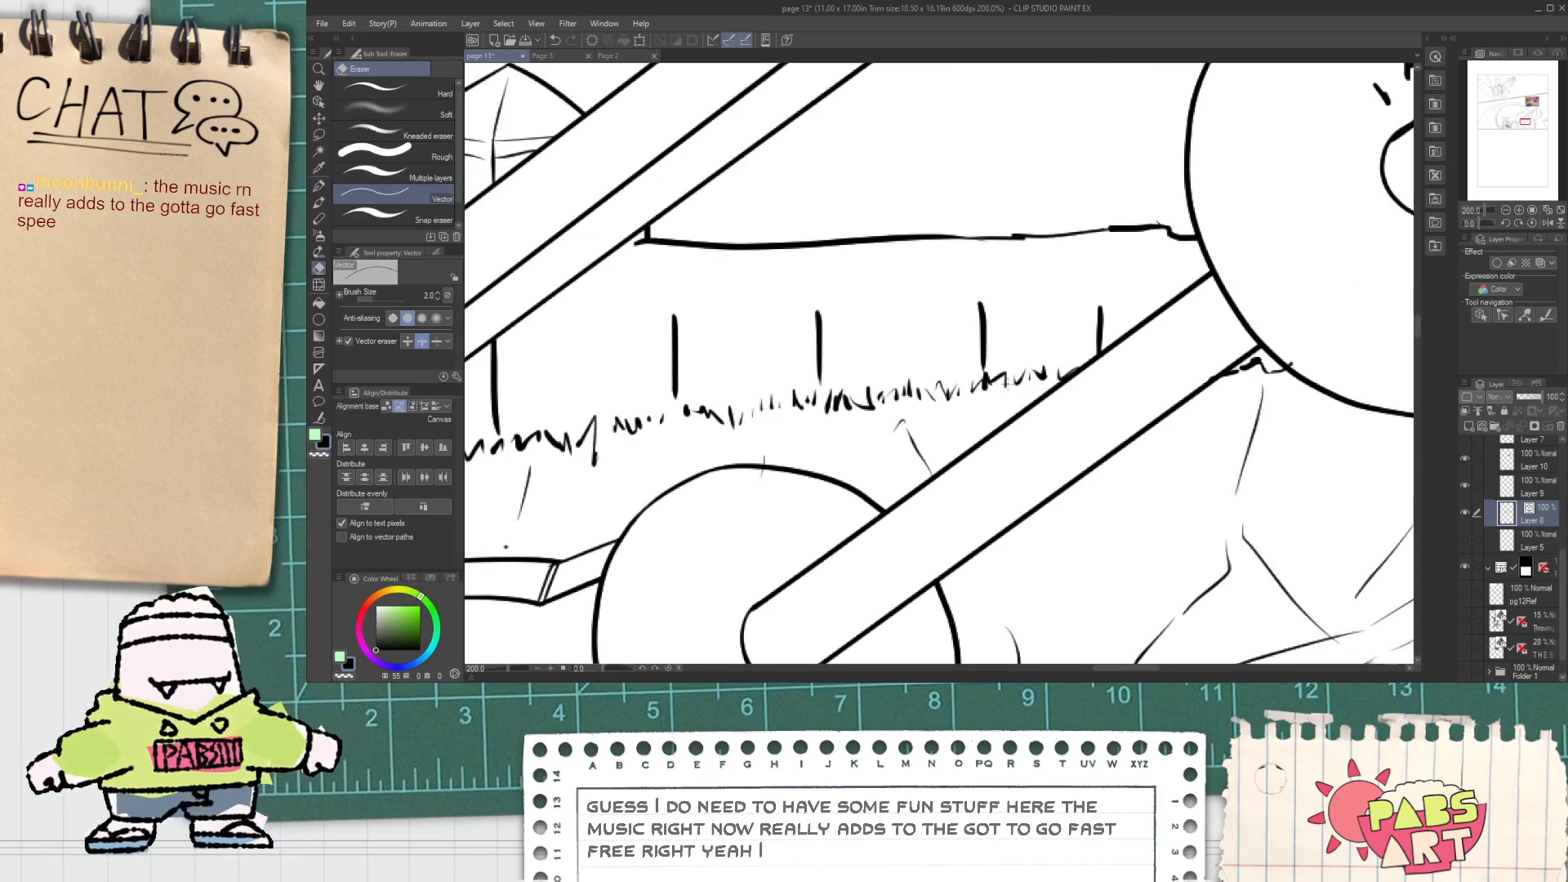
Step: Shift the next-to-last post before the connecting rod slightly left to even out the post spacing
key(p)
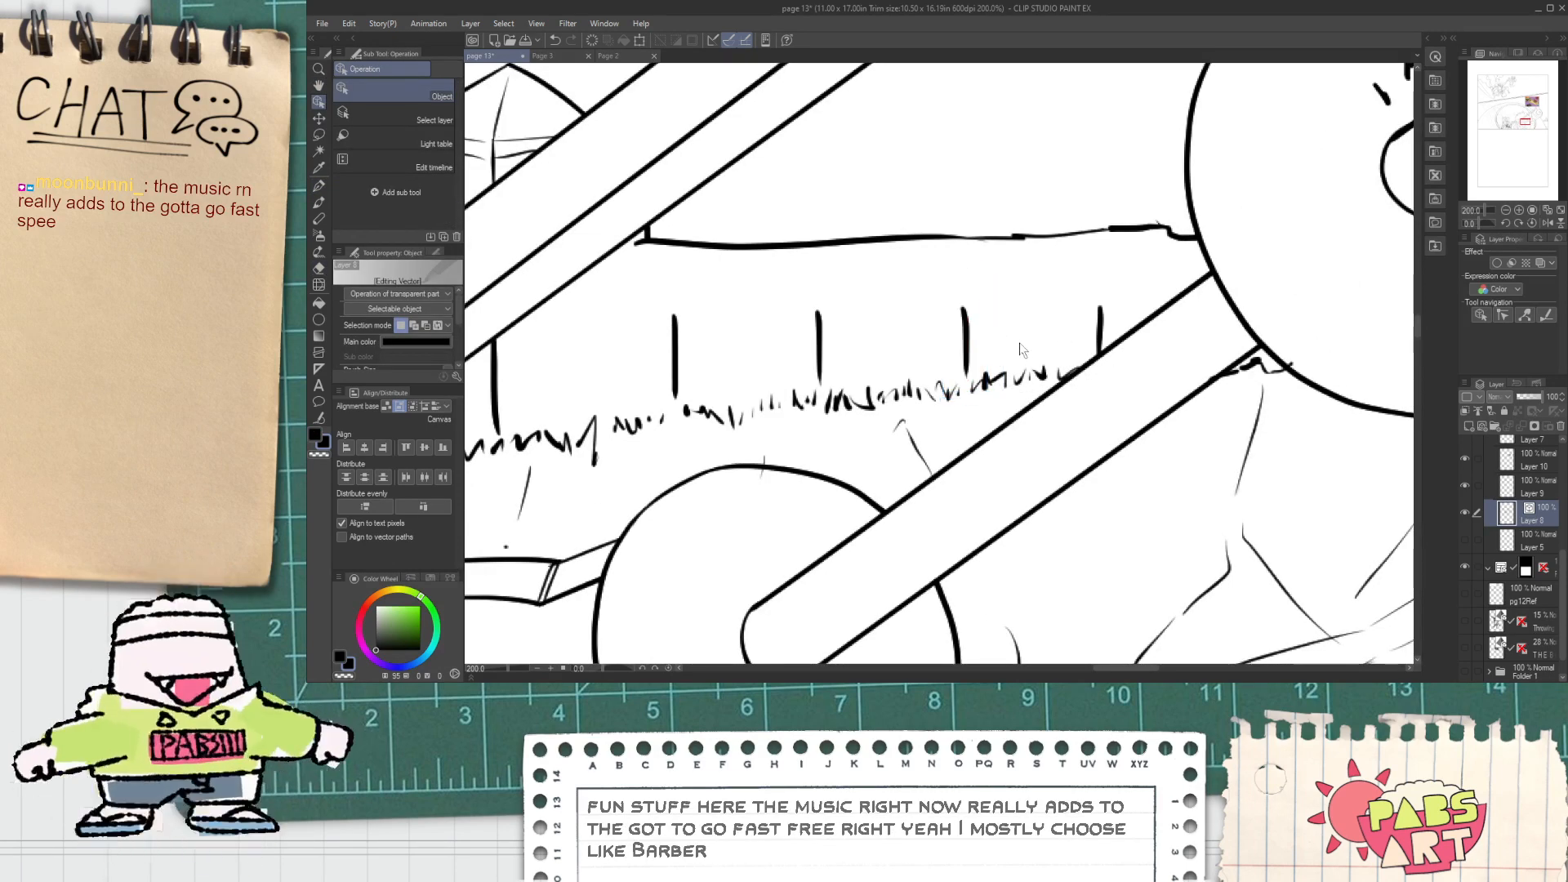
scroll(958, 399, up, 2)
scroll(958, 398, down, 4)
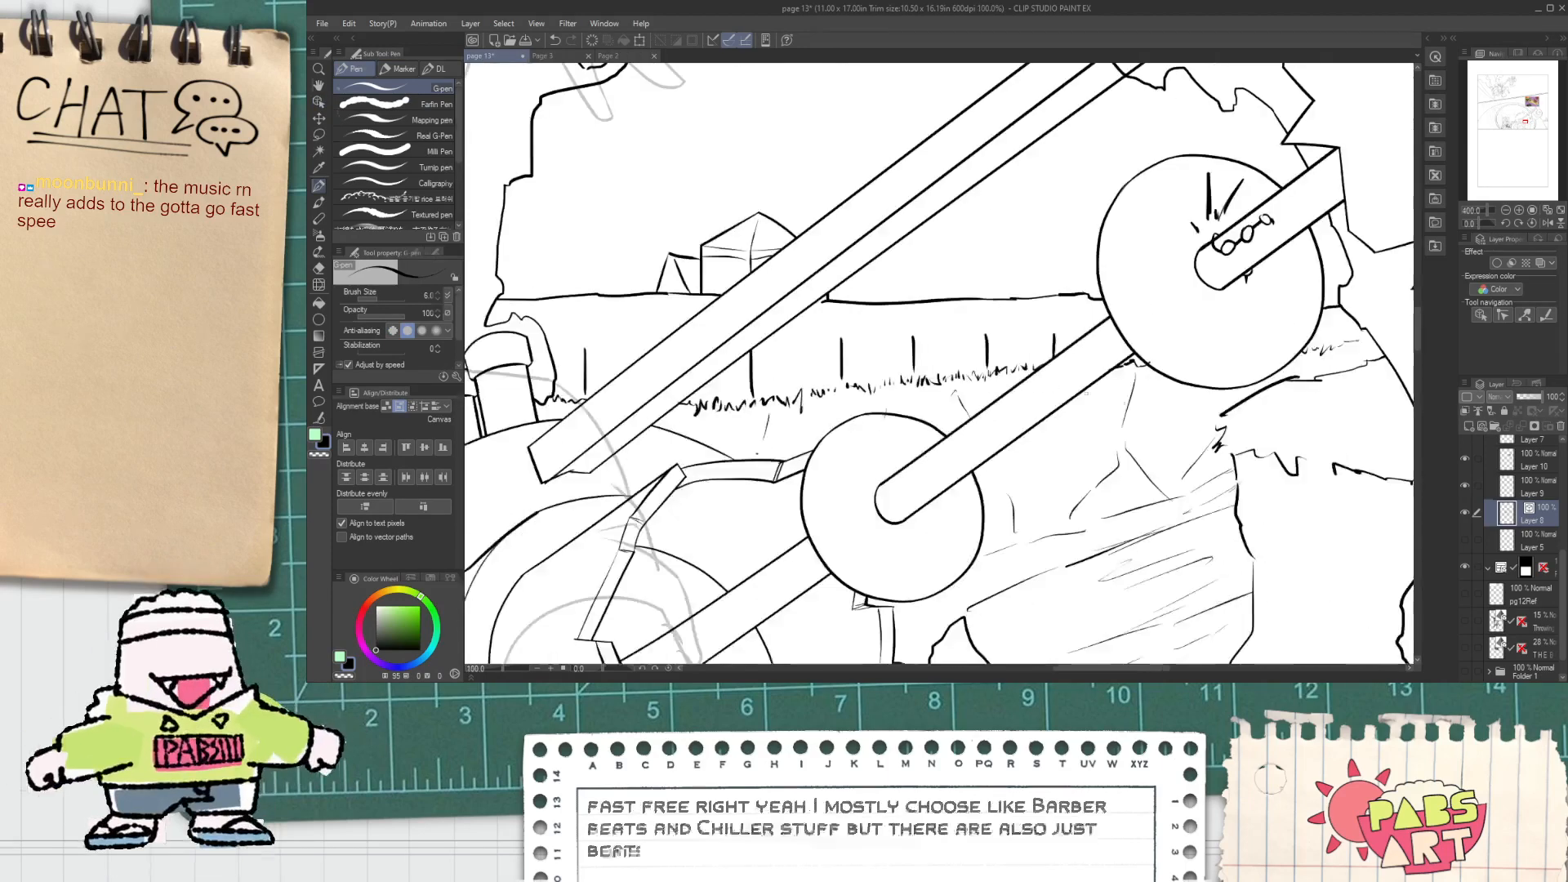
Step: Add grass blades to the jagged ground edge below the upper wheel and trim the thick ground line where it joins the ledge
key(space)
scroll(1089, 450, up, 2)
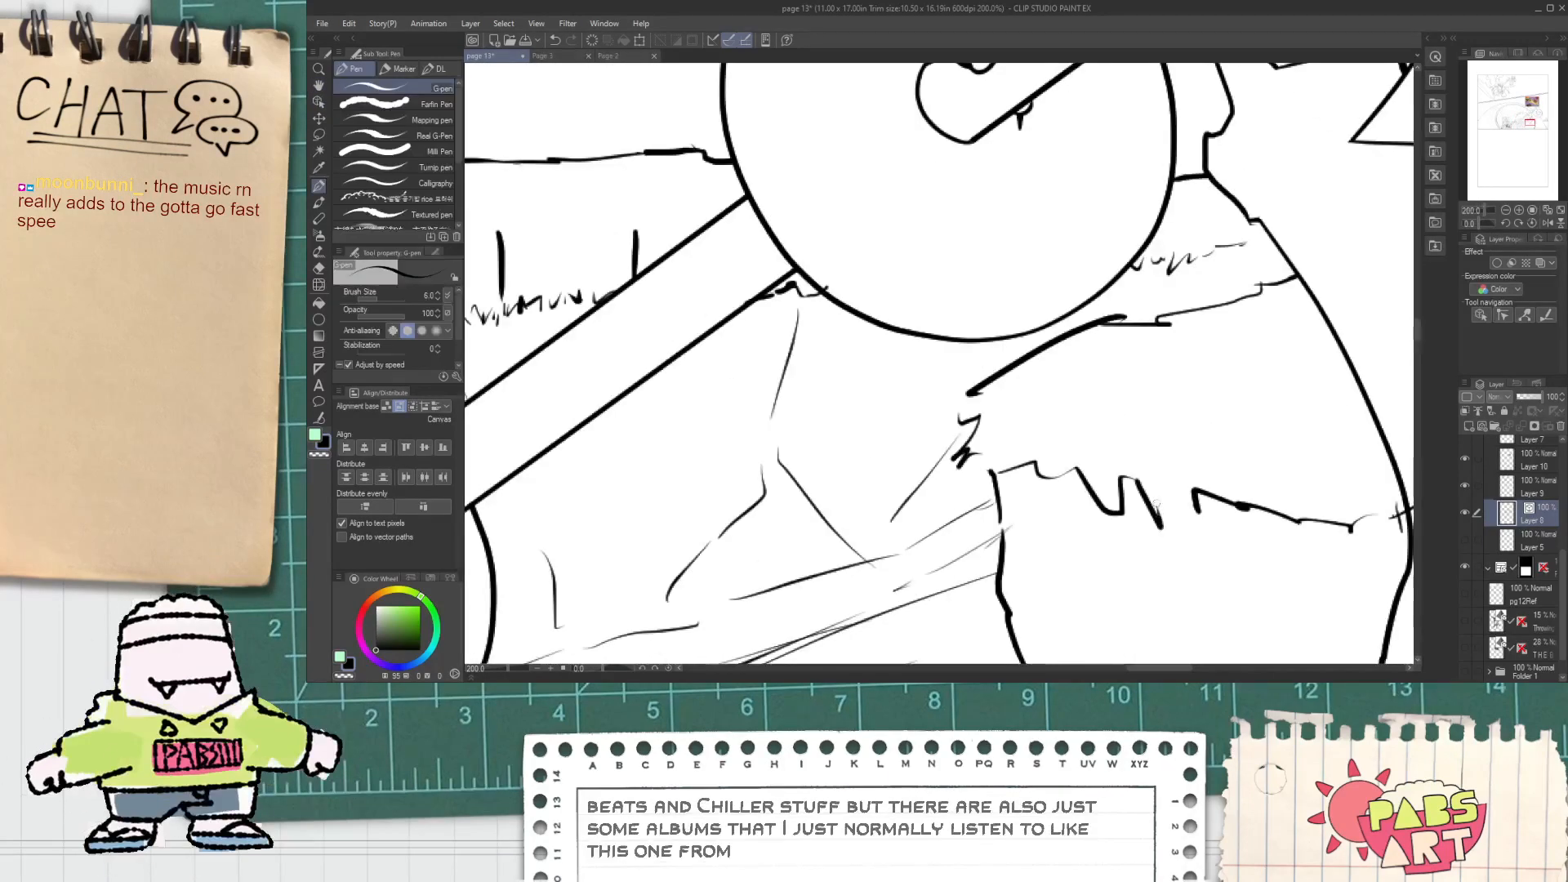
drag(1153, 499, 1180, 537)
scroll(1112, 362, up, 1)
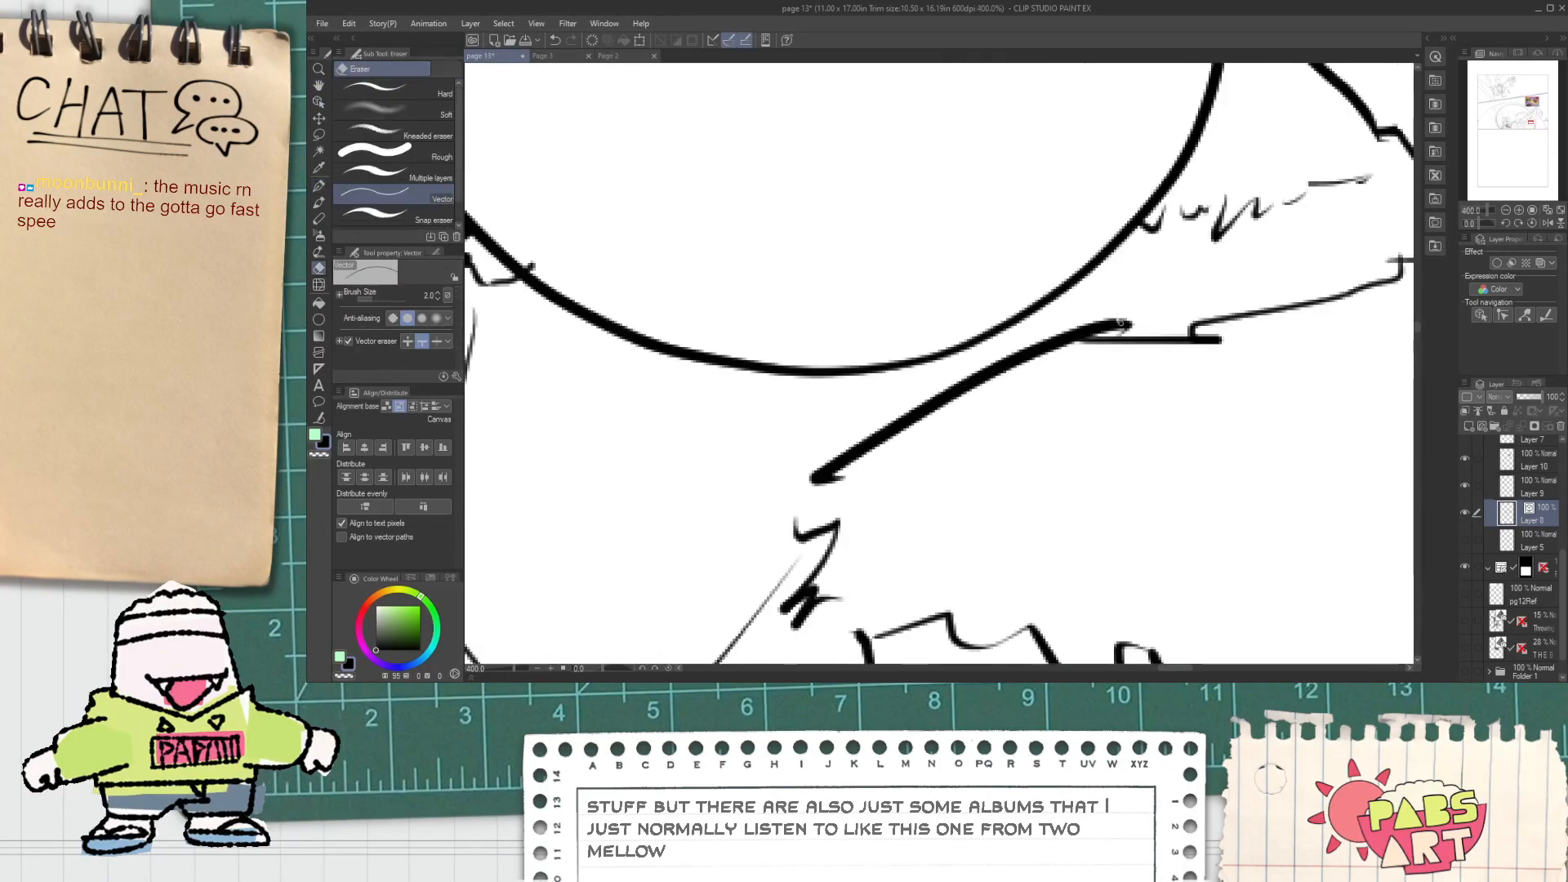
key(ctrl+z)
key(ctrl+y)
scroll(1159, 331, up, 2)
key(ctrl+z)
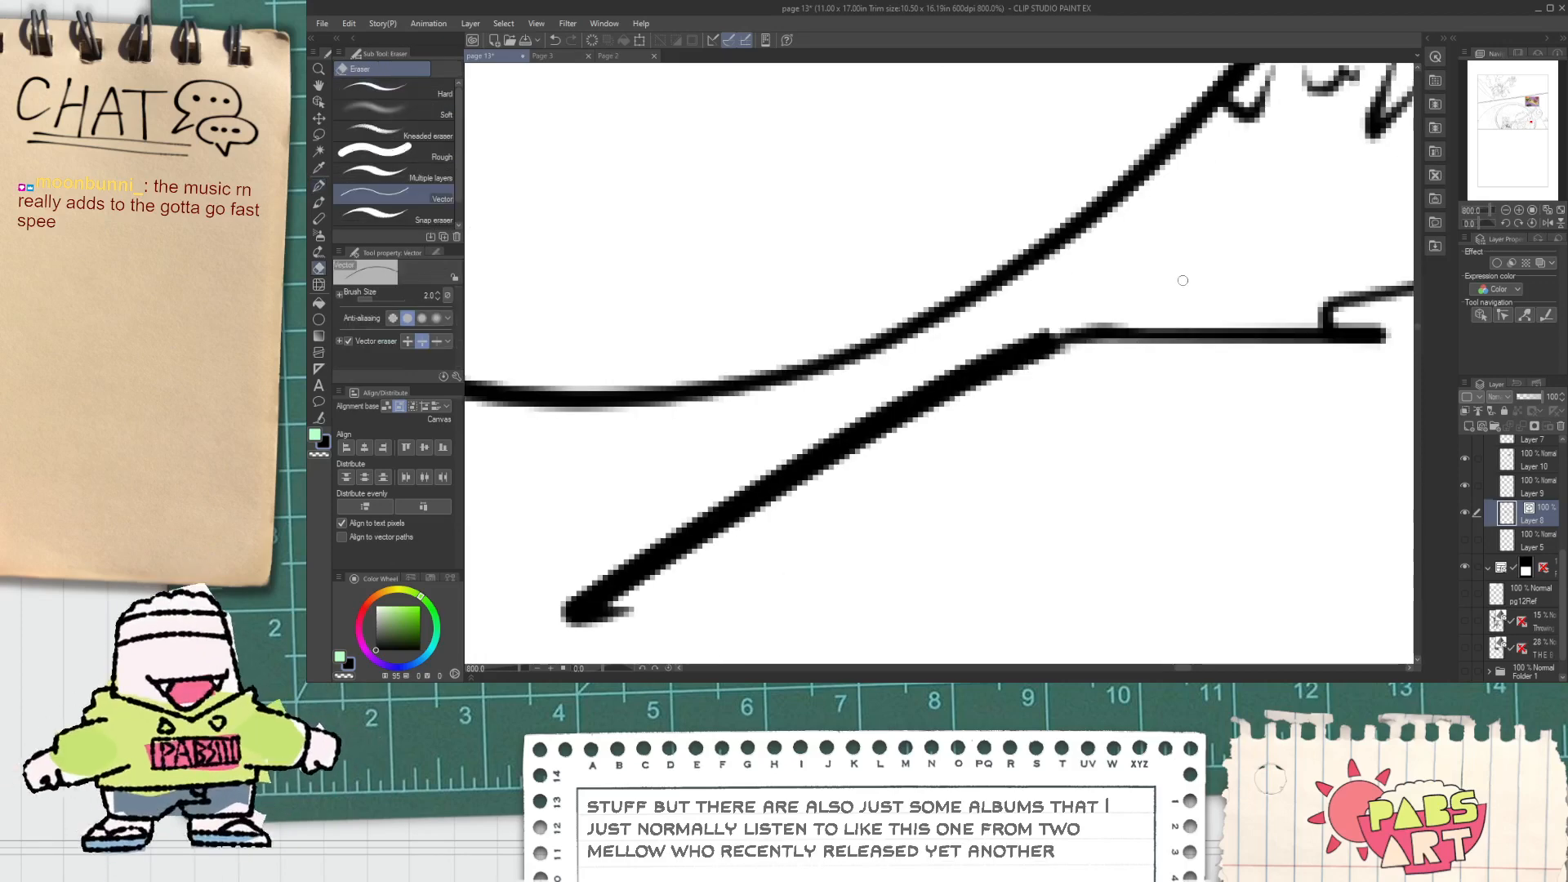
Step: Ink small jagged grass strokes joining the thick ground line to the broken edge's corner below the wheel
scroll(1158, 331, down, 5)
key(space)
scroll(988, 455, up, 3)
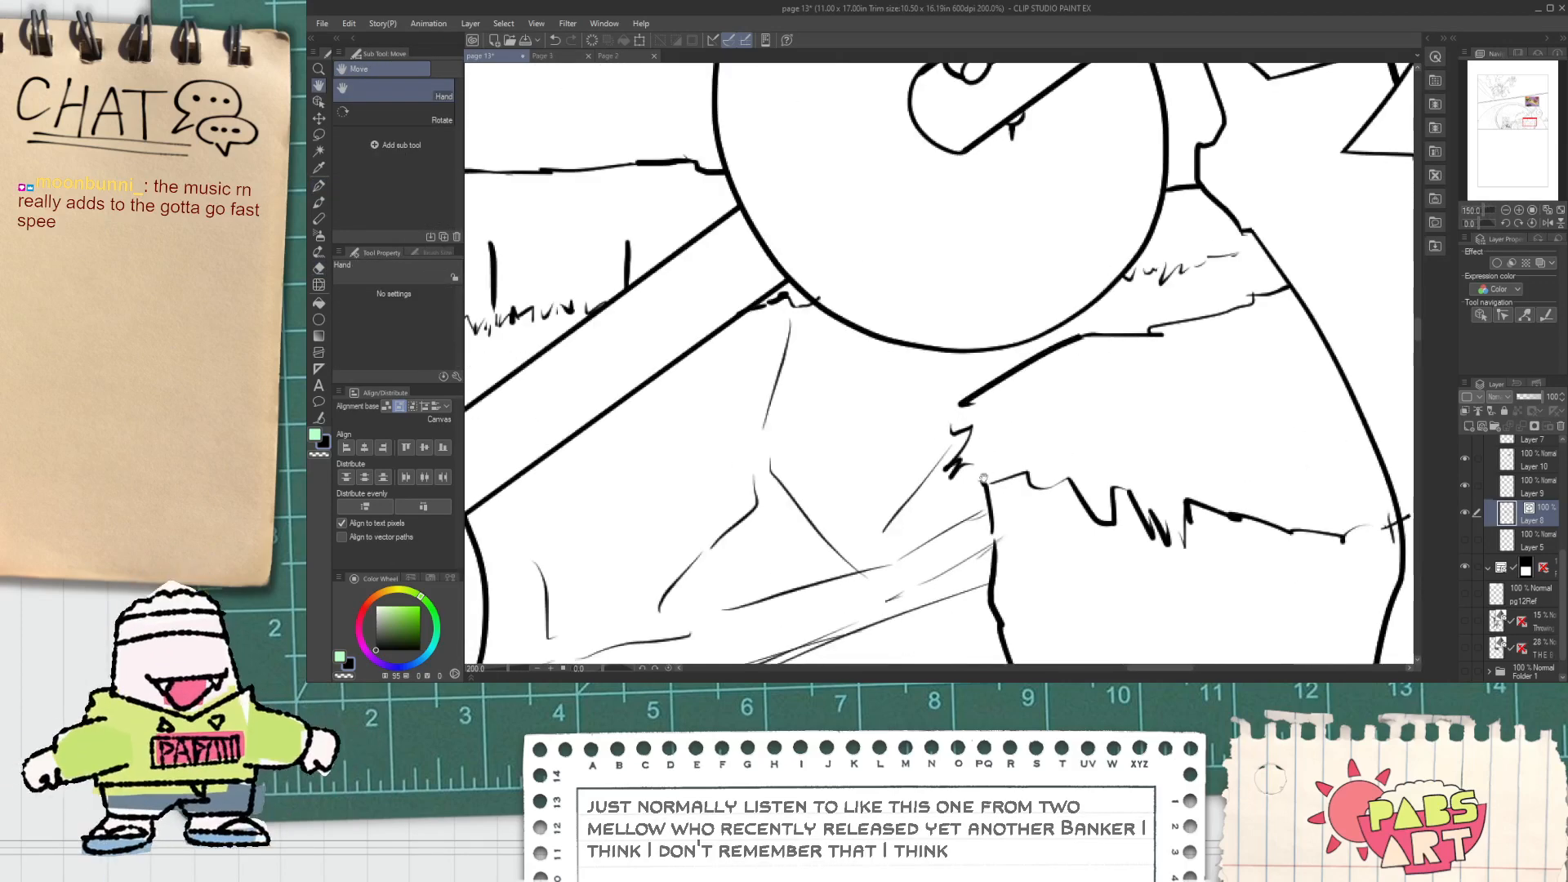
drag(976, 519, 989, 457)
drag(924, 395, 957, 351)
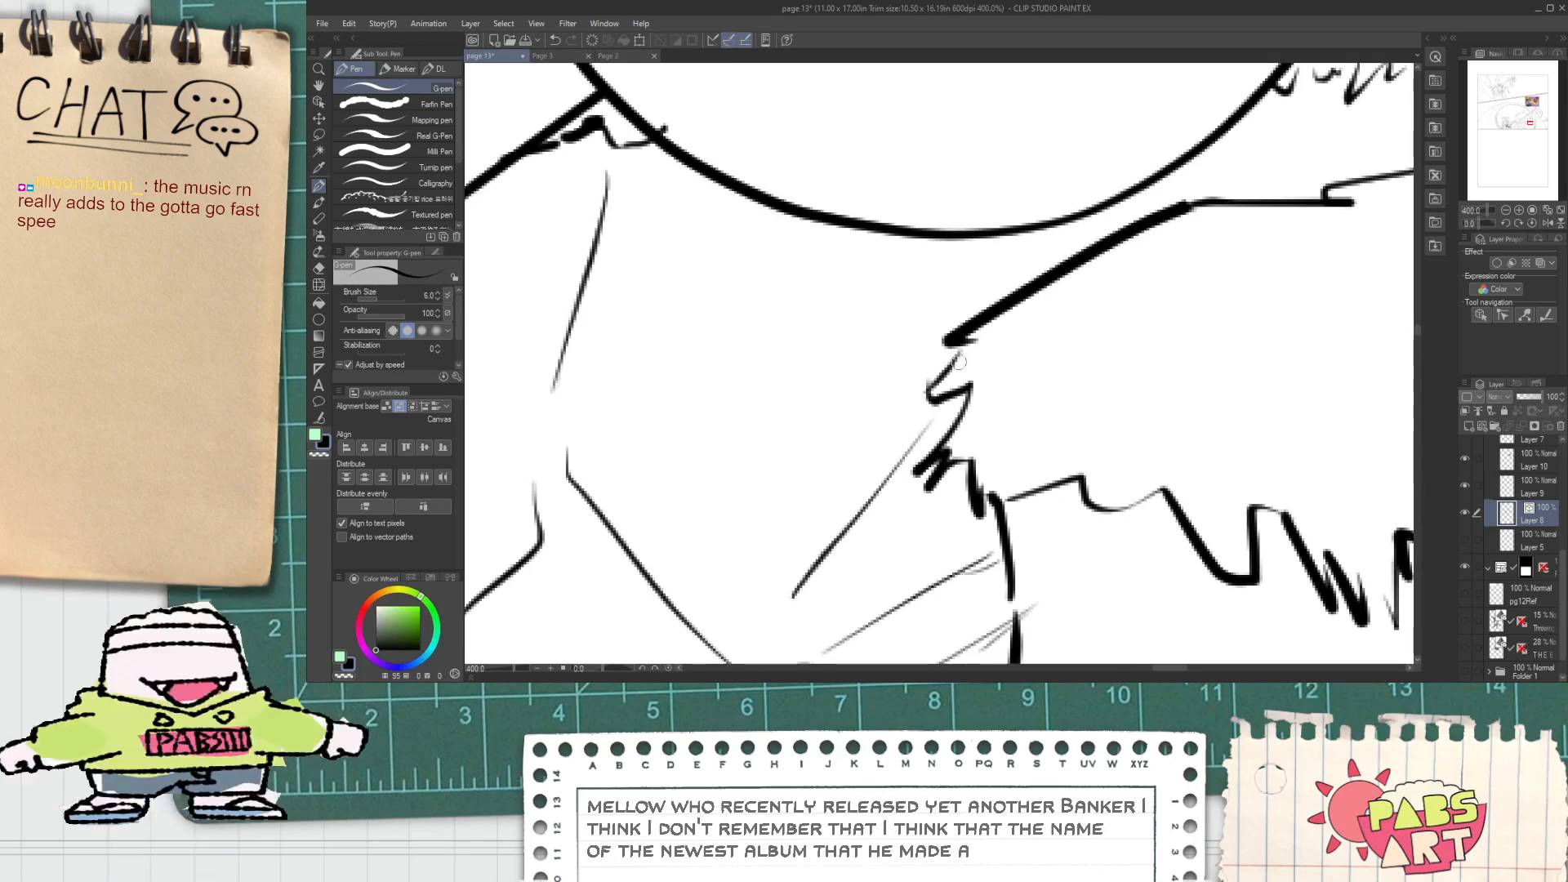
Step: Ink a short vertical post on the ground patch directly beneath the upper wheel
scroll(969, 360, down, 3)
key(space)
mouse_move(1037, 322)
mouse_down()
mouse_move(955, 363)
mouse_move(948, 392)
mouse_up()
key(e)
drag(961, 295, 964, 318)
key(space)
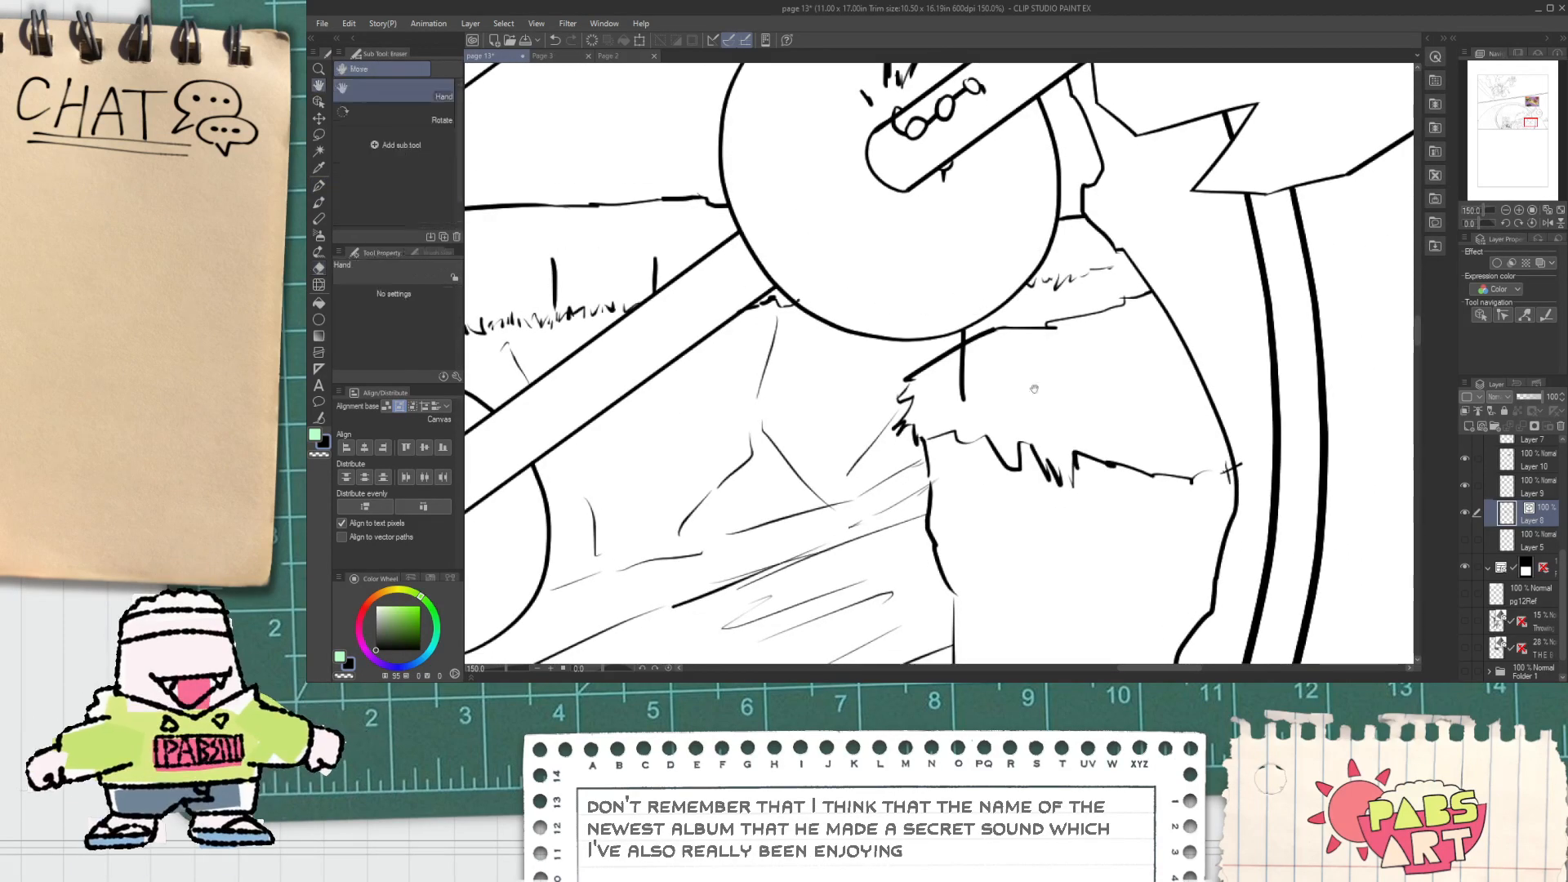
Step: Ink a taller vertical post on the same ground patch near the dome's broken edge, redoing the faulty stroke
drag(1099, 444, 1010, 423)
key(p)
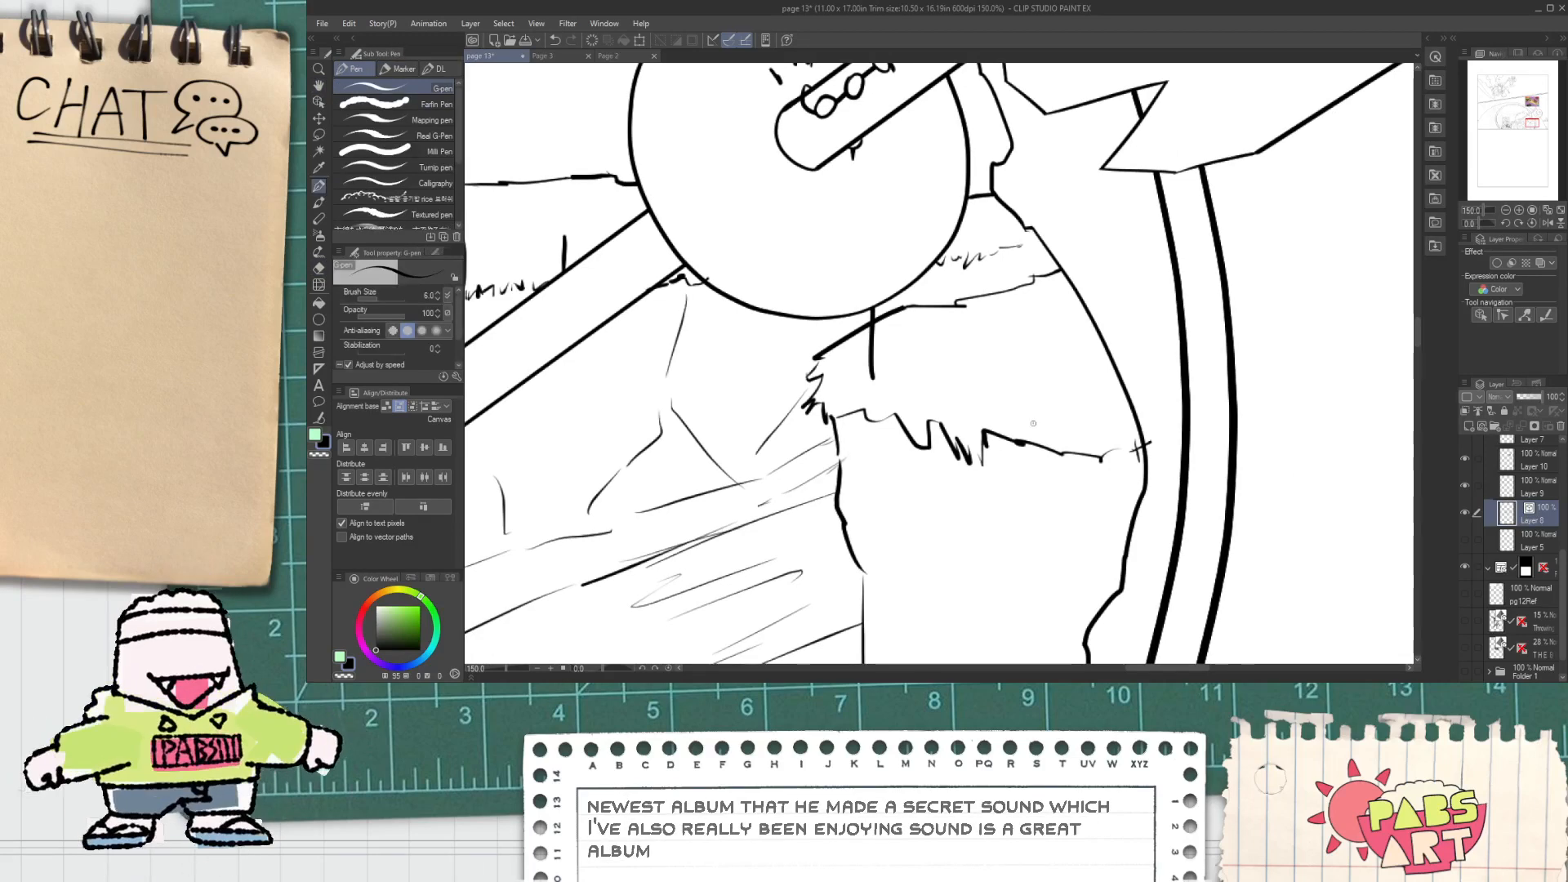
key(ctrl+z)
drag(1044, 311, 1060, 406)
key(ctrl+z)
drag(1054, 311, 1067, 429)
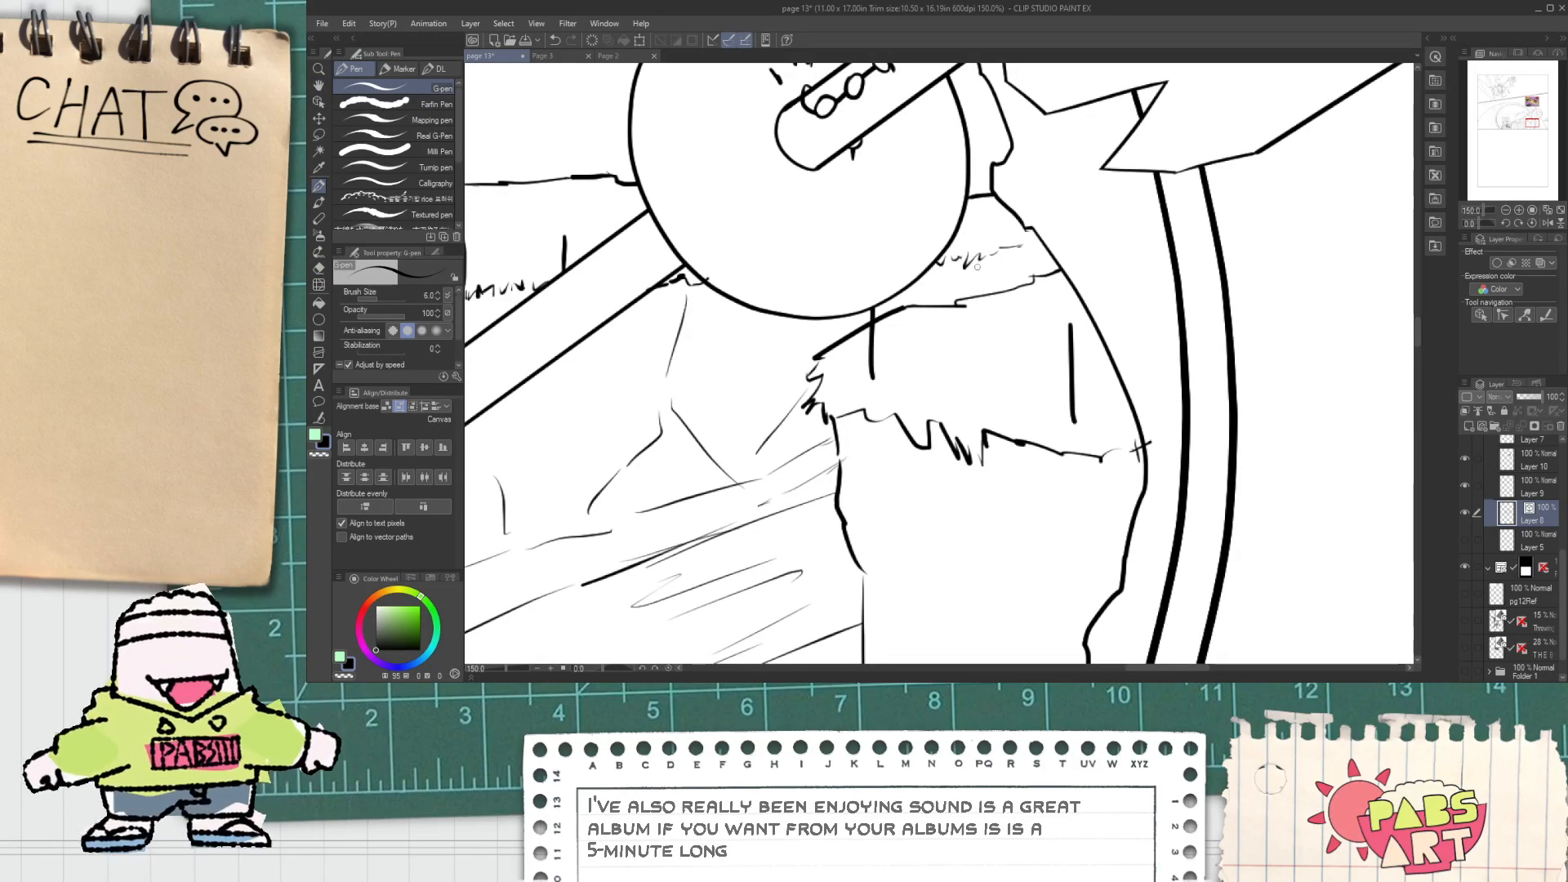
Step: Ink two shorter posts farther back on the ground patch, trimming the last one at the dome's edge
drag(977, 266, 979, 312)
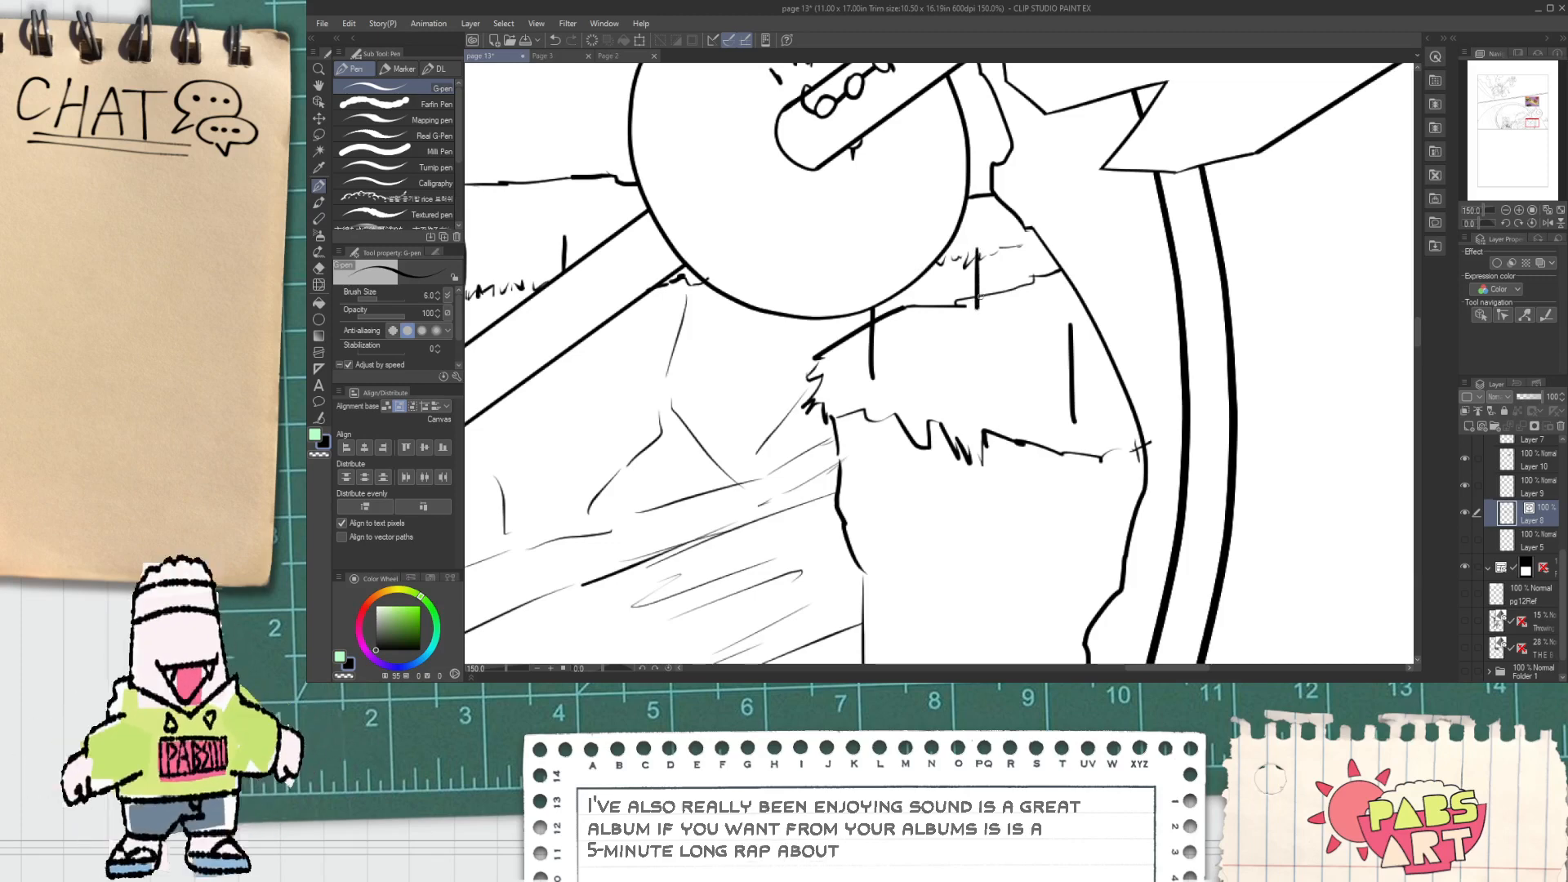
drag(1058, 282, 1062, 227)
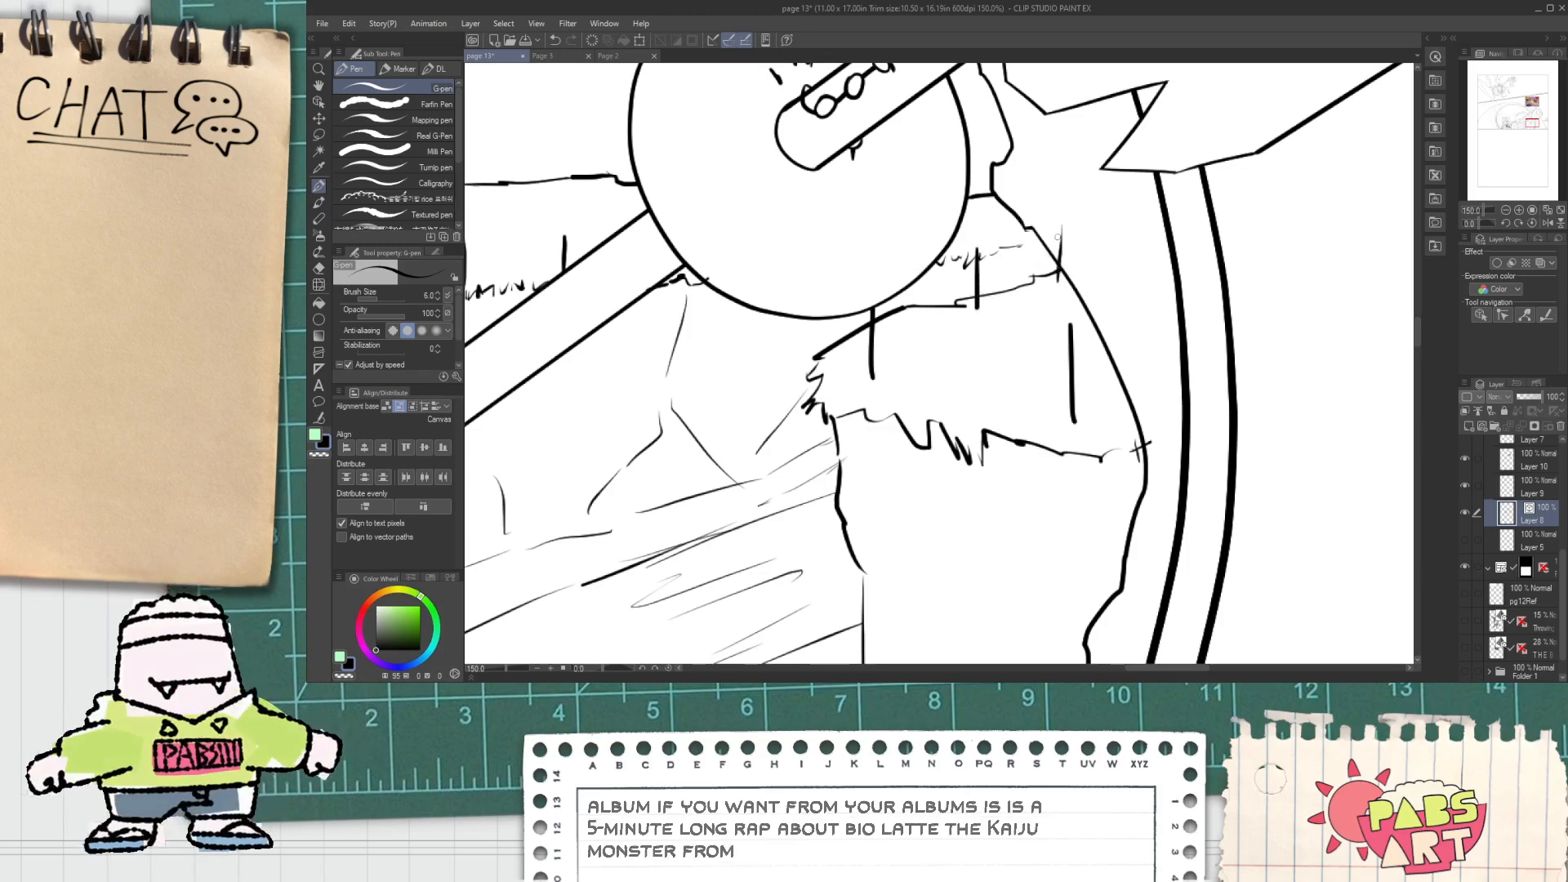
key(e)
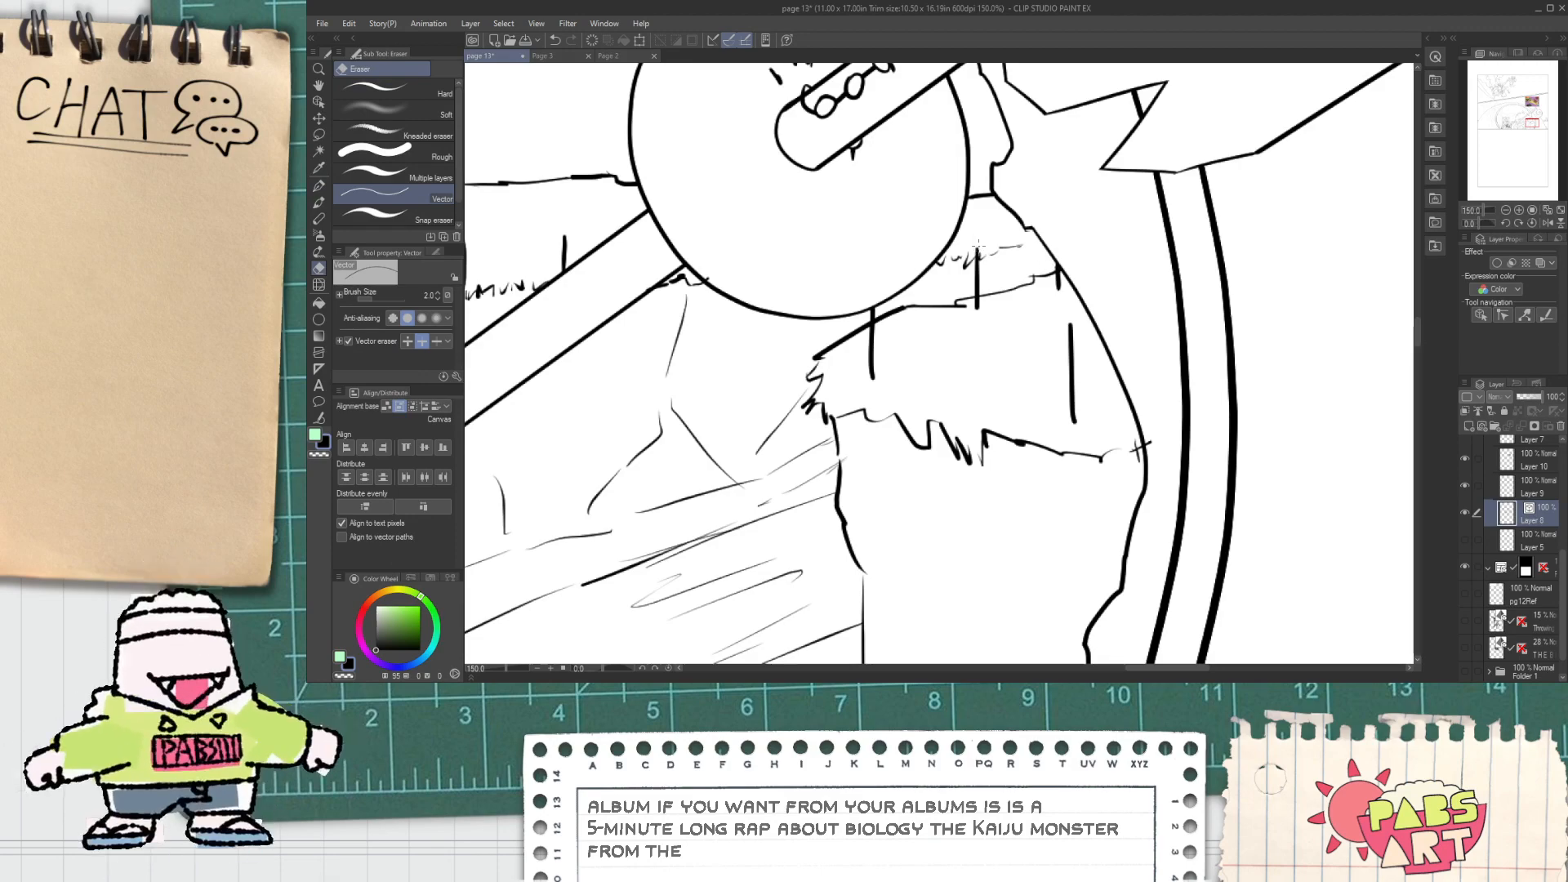
scroll(979, 245, up, 1)
Step: Ink two horizontal fence rails from the chimney smoke outline to the first post, erasing the overshooting ends
key(p)
scroll(855, 375, down, 3)
drag(490, 390, 820, 396)
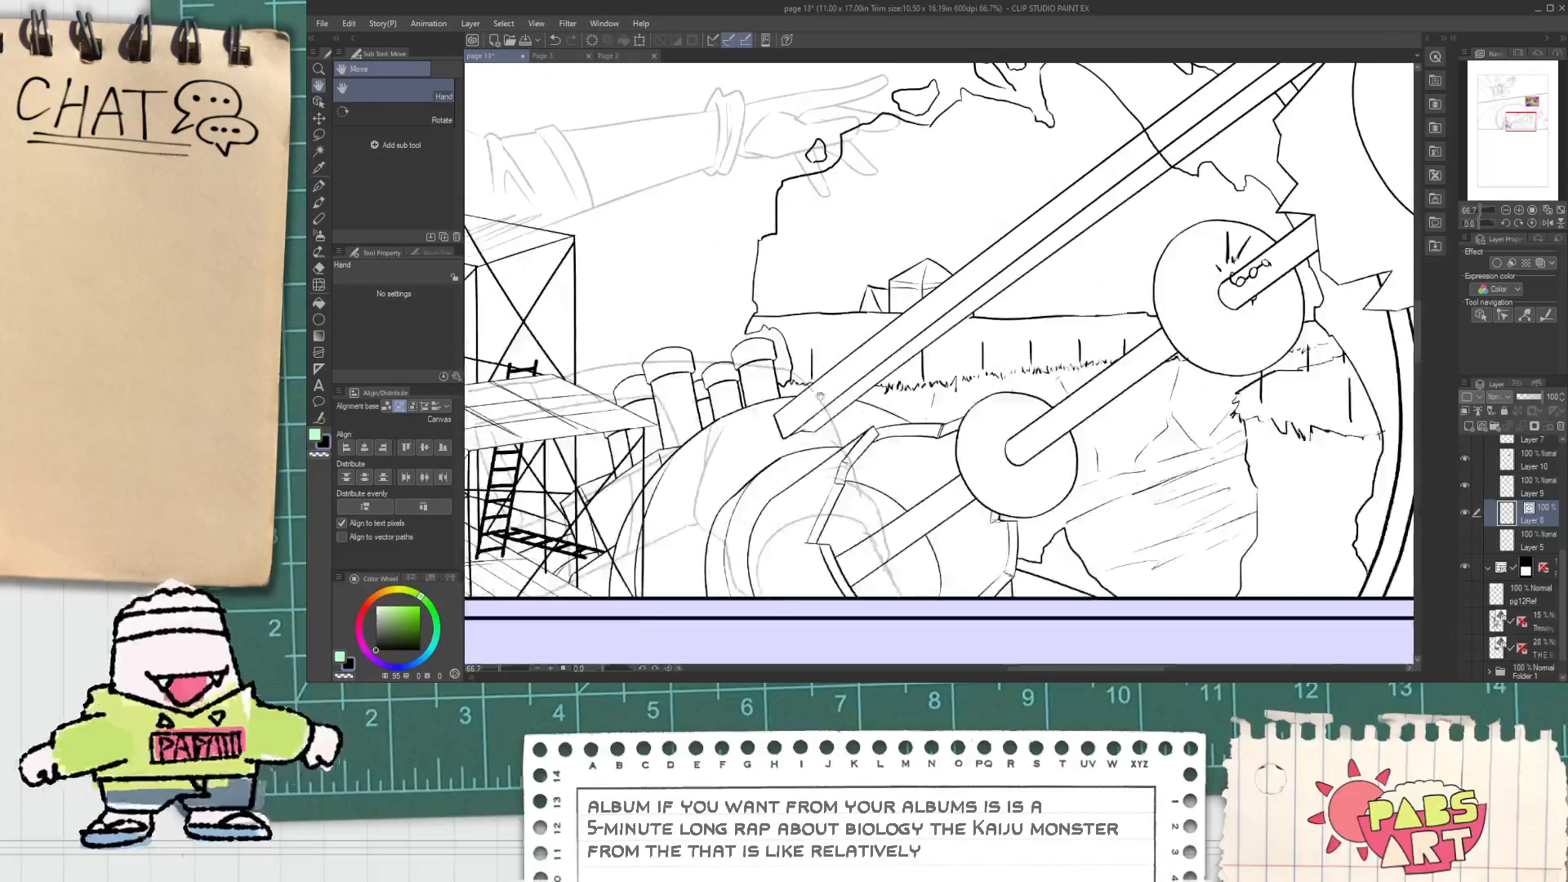
scroll(820, 396, up, 5)
key(p)
drag(706, 324, 943, 329)
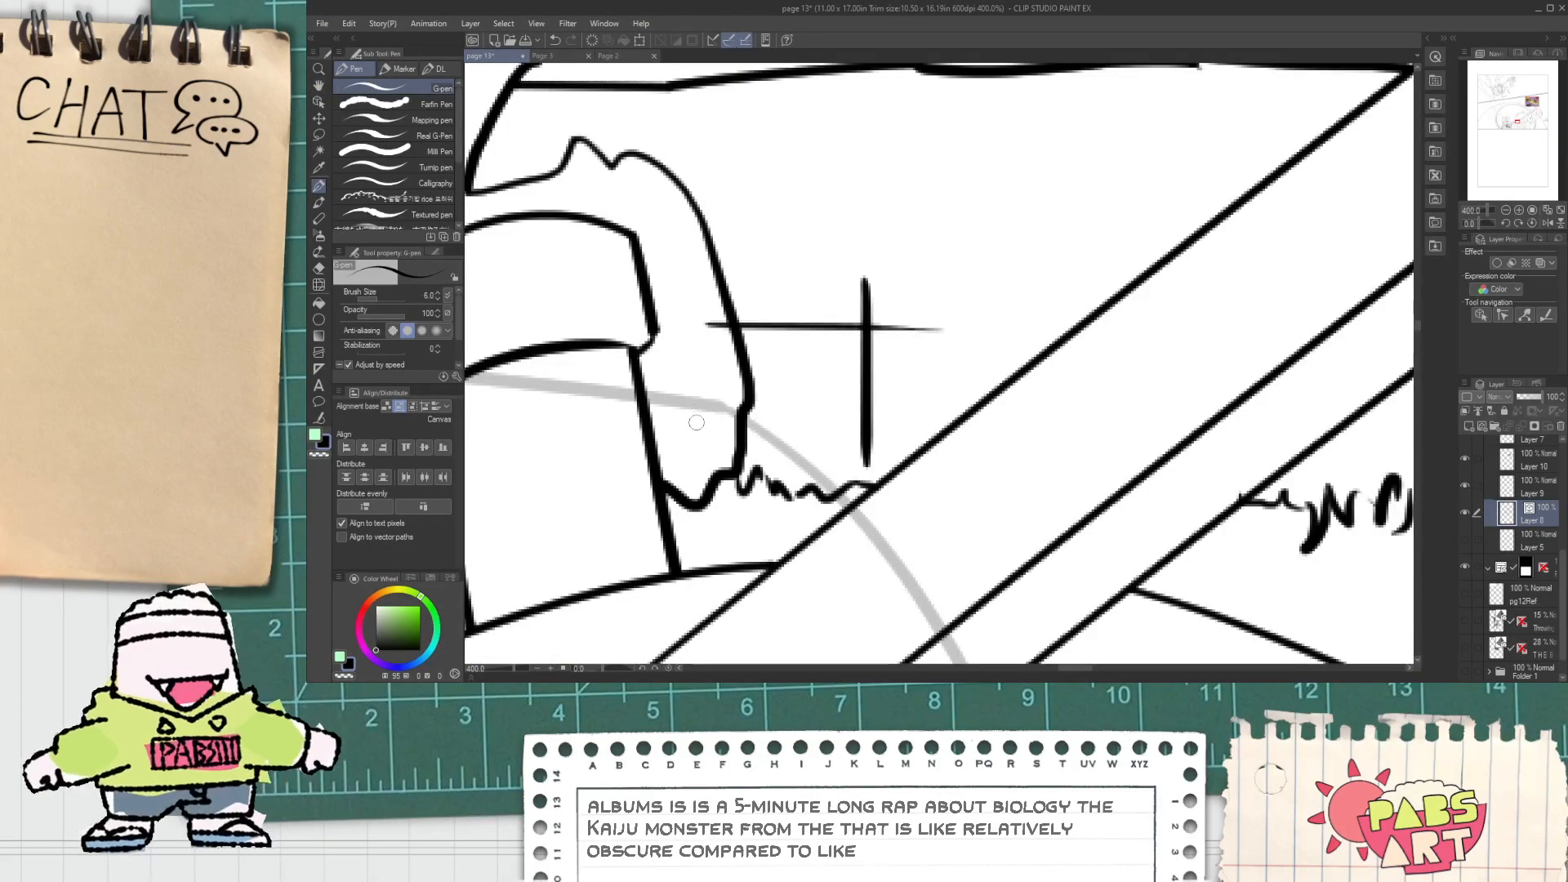
drag(696, 422, 866, 423)
key(e)
click(874, 326)
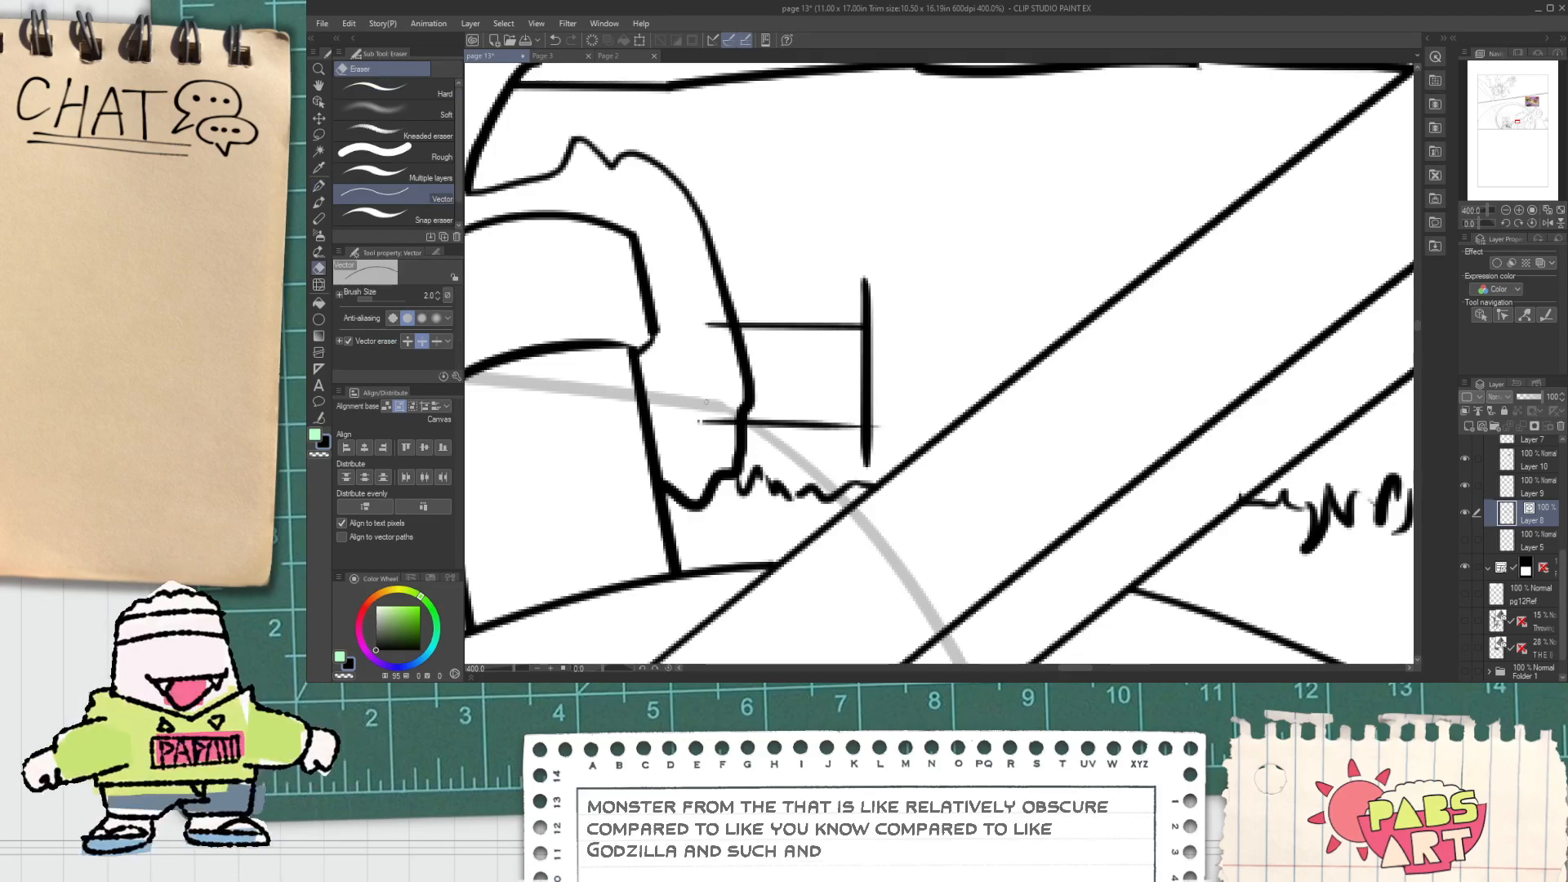
drag(707, 401, 709, 428)
Step: Extend both fence rails from the first post to the diagonal beam, trimming them at the beam's edge
key(space)
drag(822, 413, 608, 411)
key(p)
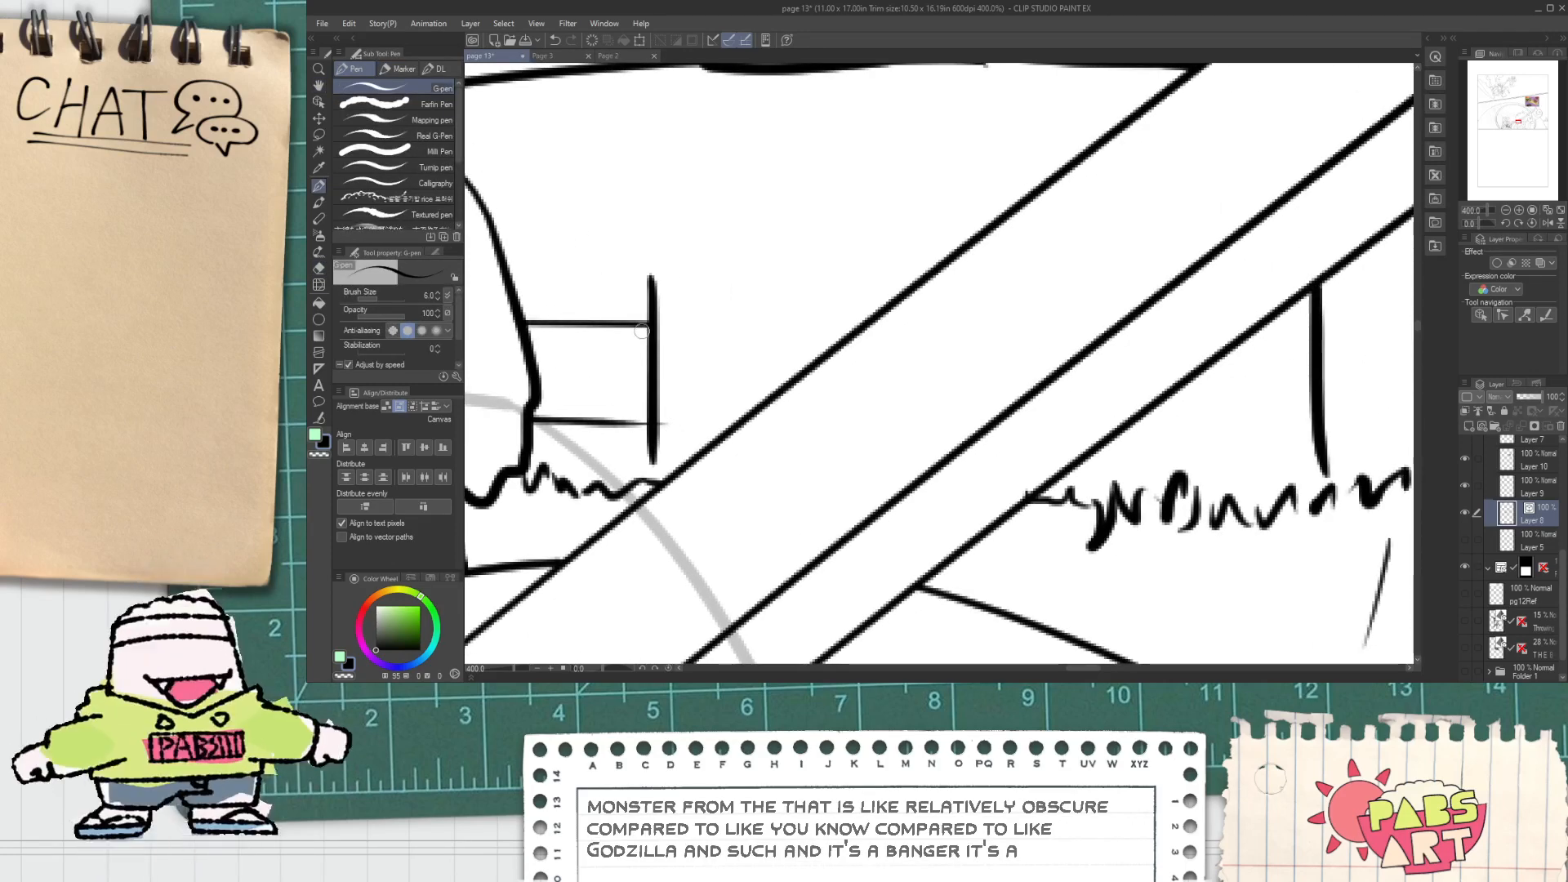
drag(654, 325, 1046, 308)
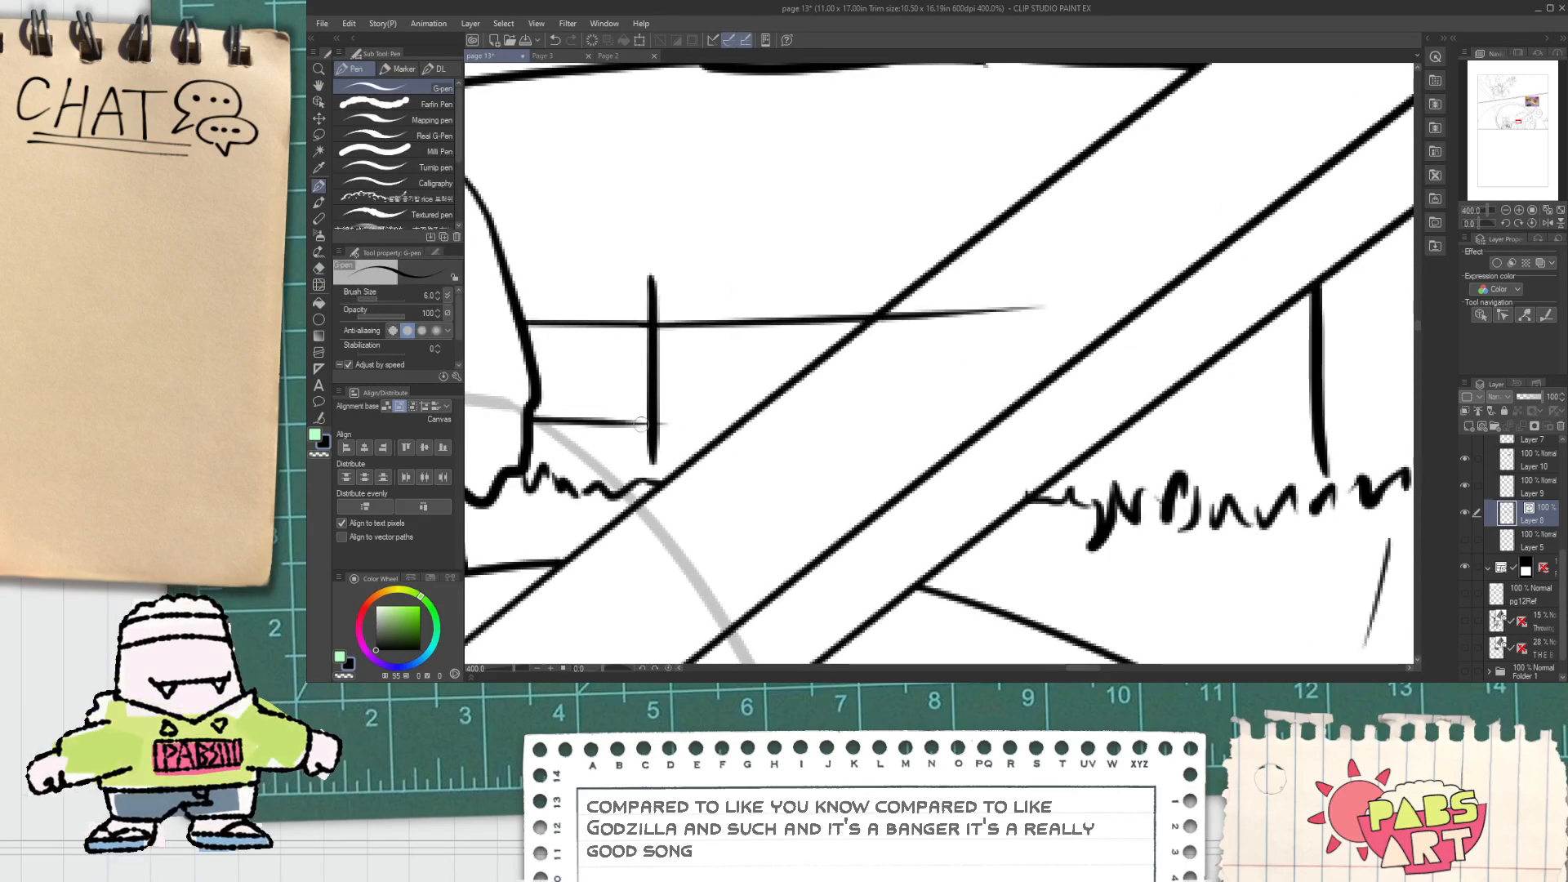
drag(653, 424, 978, 393)
key(e)
click(935, 313)
key(space)
click(845, 405)
Step: Ink two short rails between the diagonal beam and the post beside it, trimming the ends that overlap the beam and post
key(space)
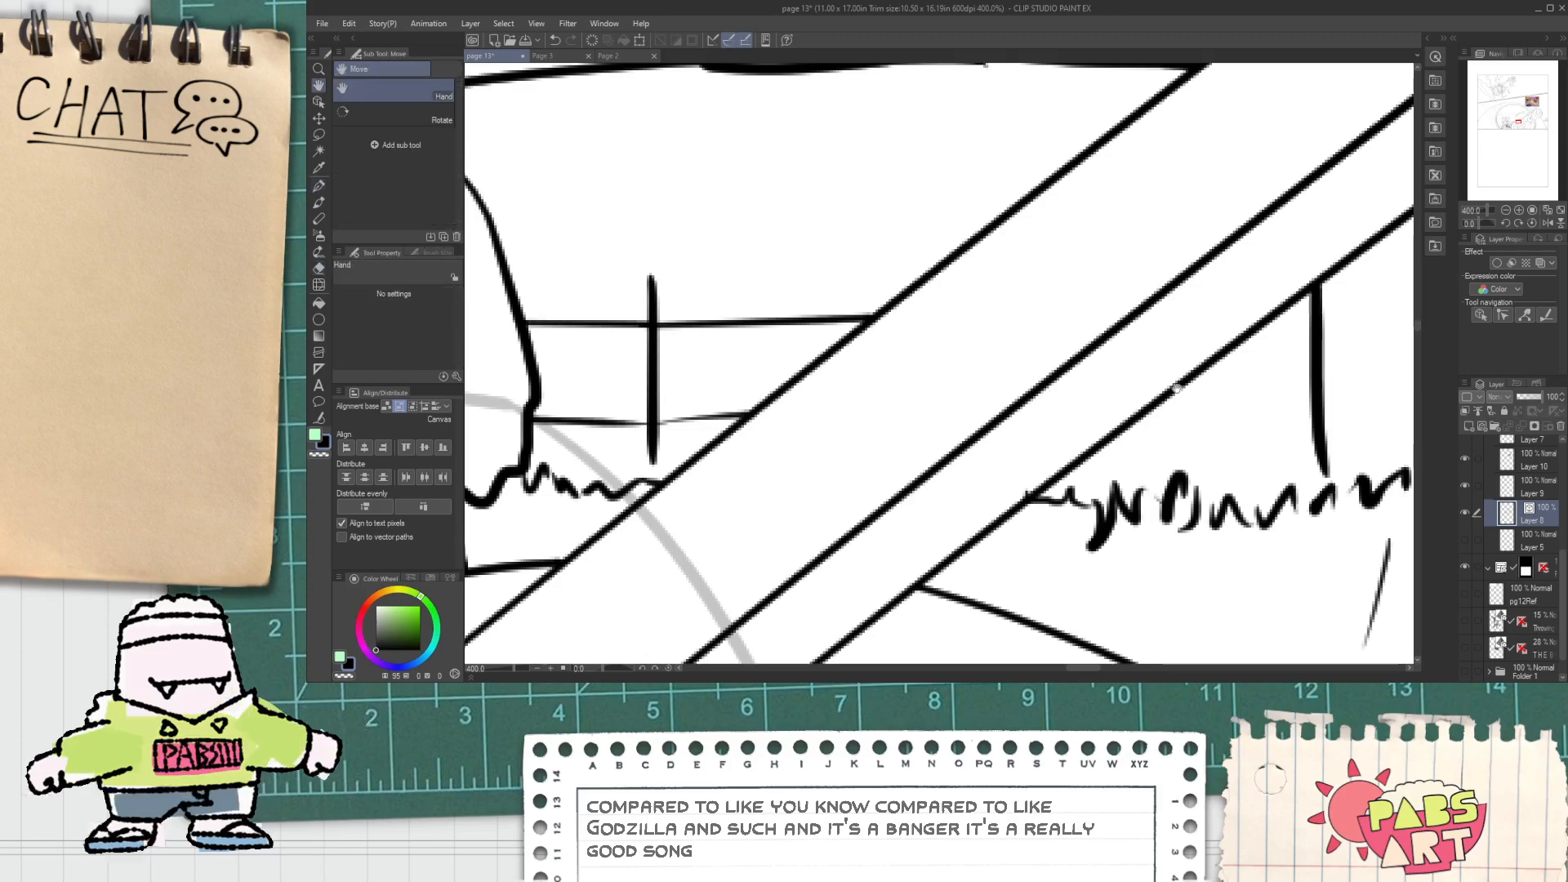
drag(1176, 388, 903, 390)
key(p)
drag(794, 432, 1037, 419)
key(e)
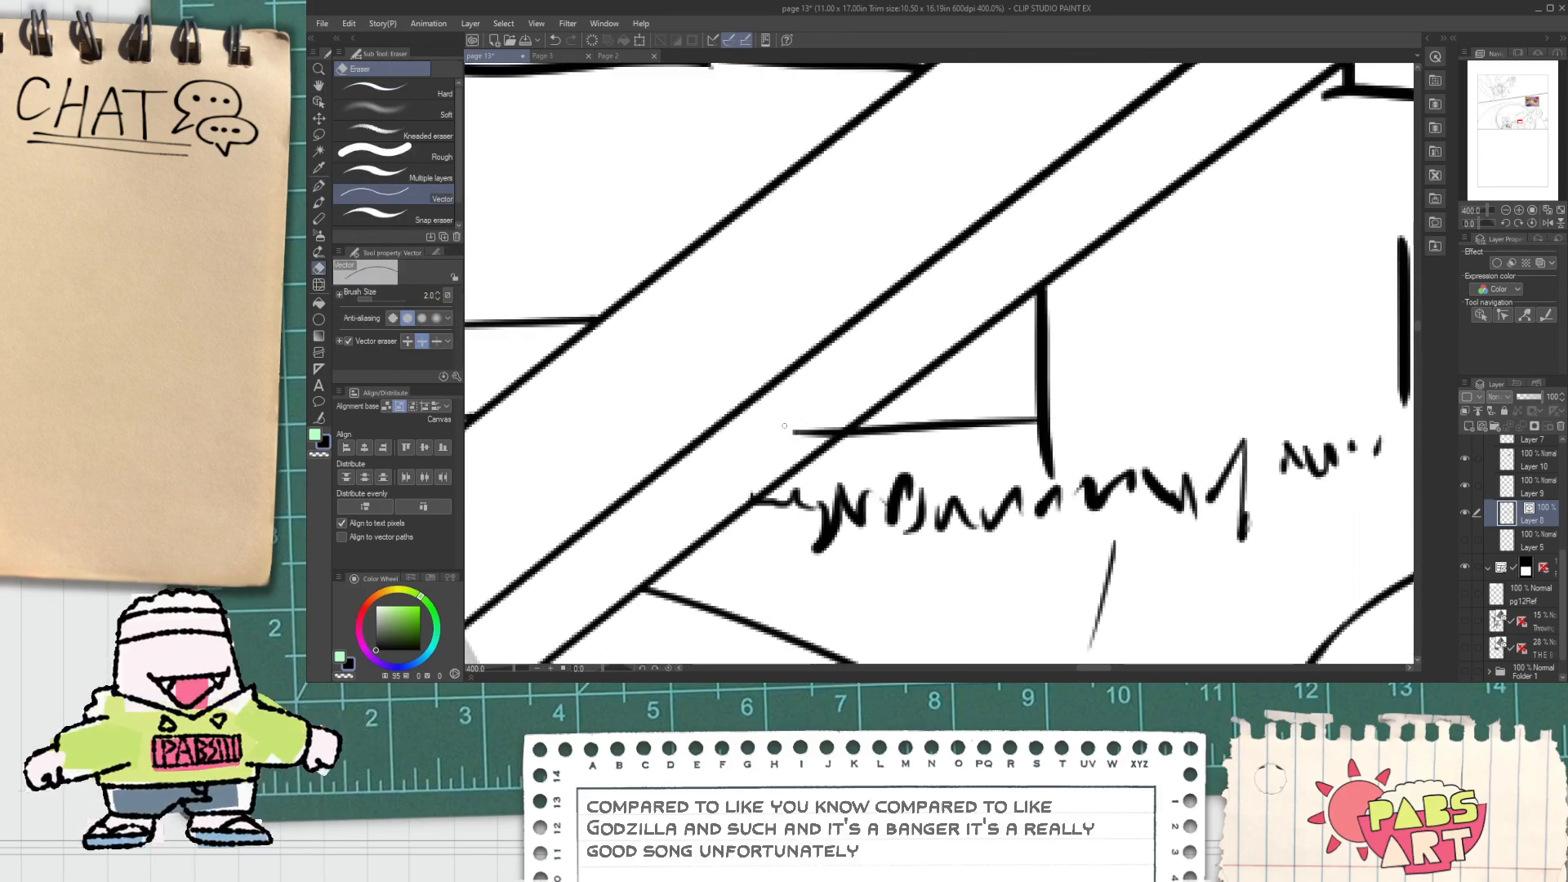
key(p)
key(e)
click(816, 432)
key(p)
drag(902, 338, 1117, 316)
key(e)
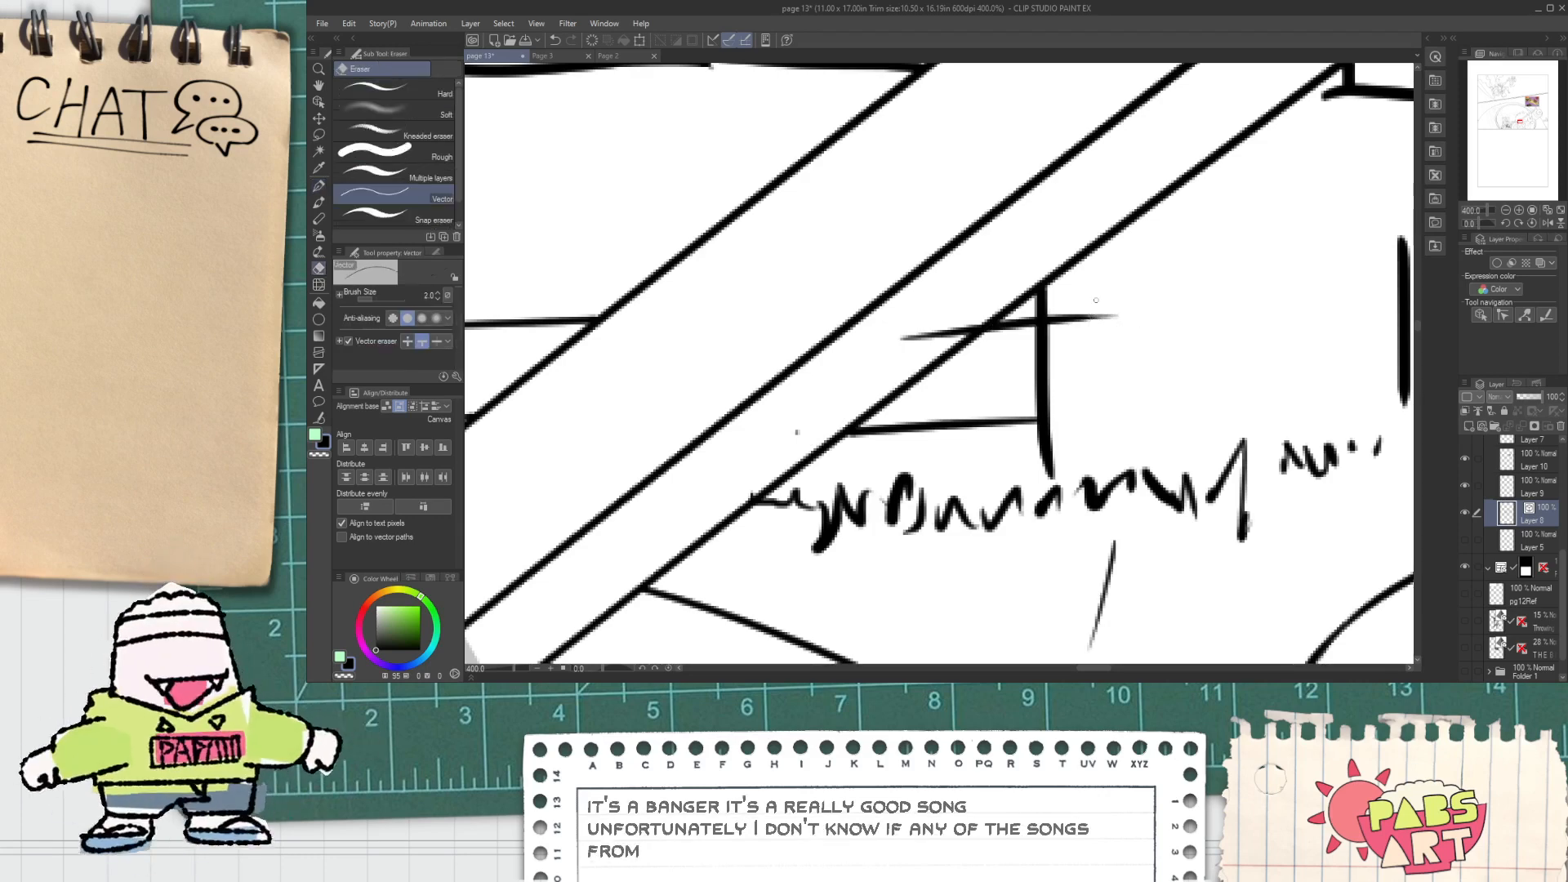
click(940, 333)
Step: Continue both fence rails across the next posts beyond the diagonal beam, erasing the ends that overshoot
drag(928, 386, 544, 431)
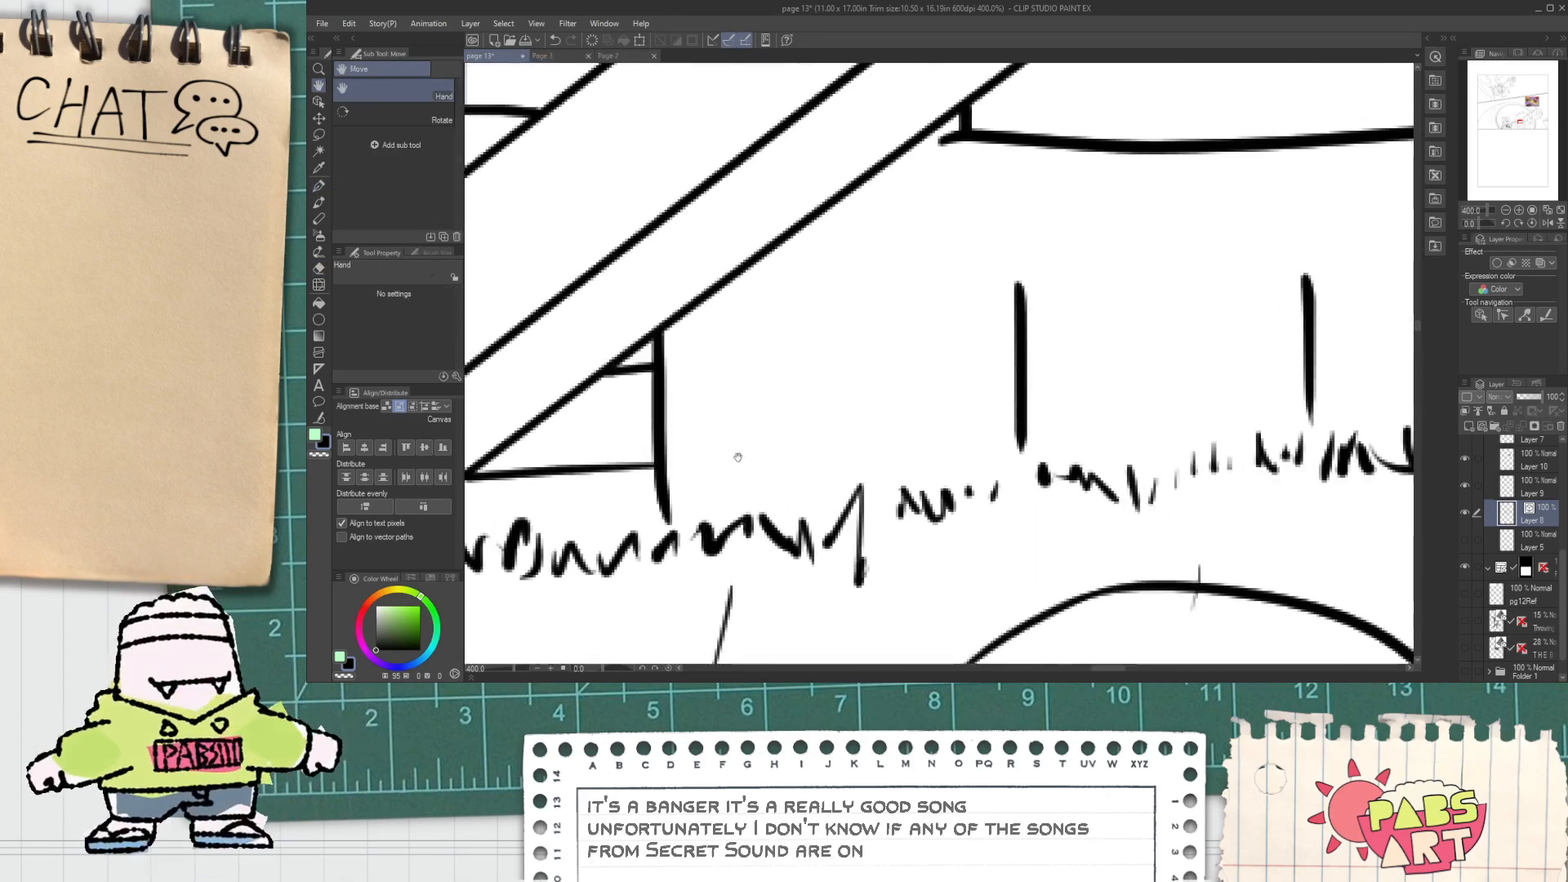
key(p)
drag(663, 464, 1039, 418)
drag(664, 360, 1137, 312)
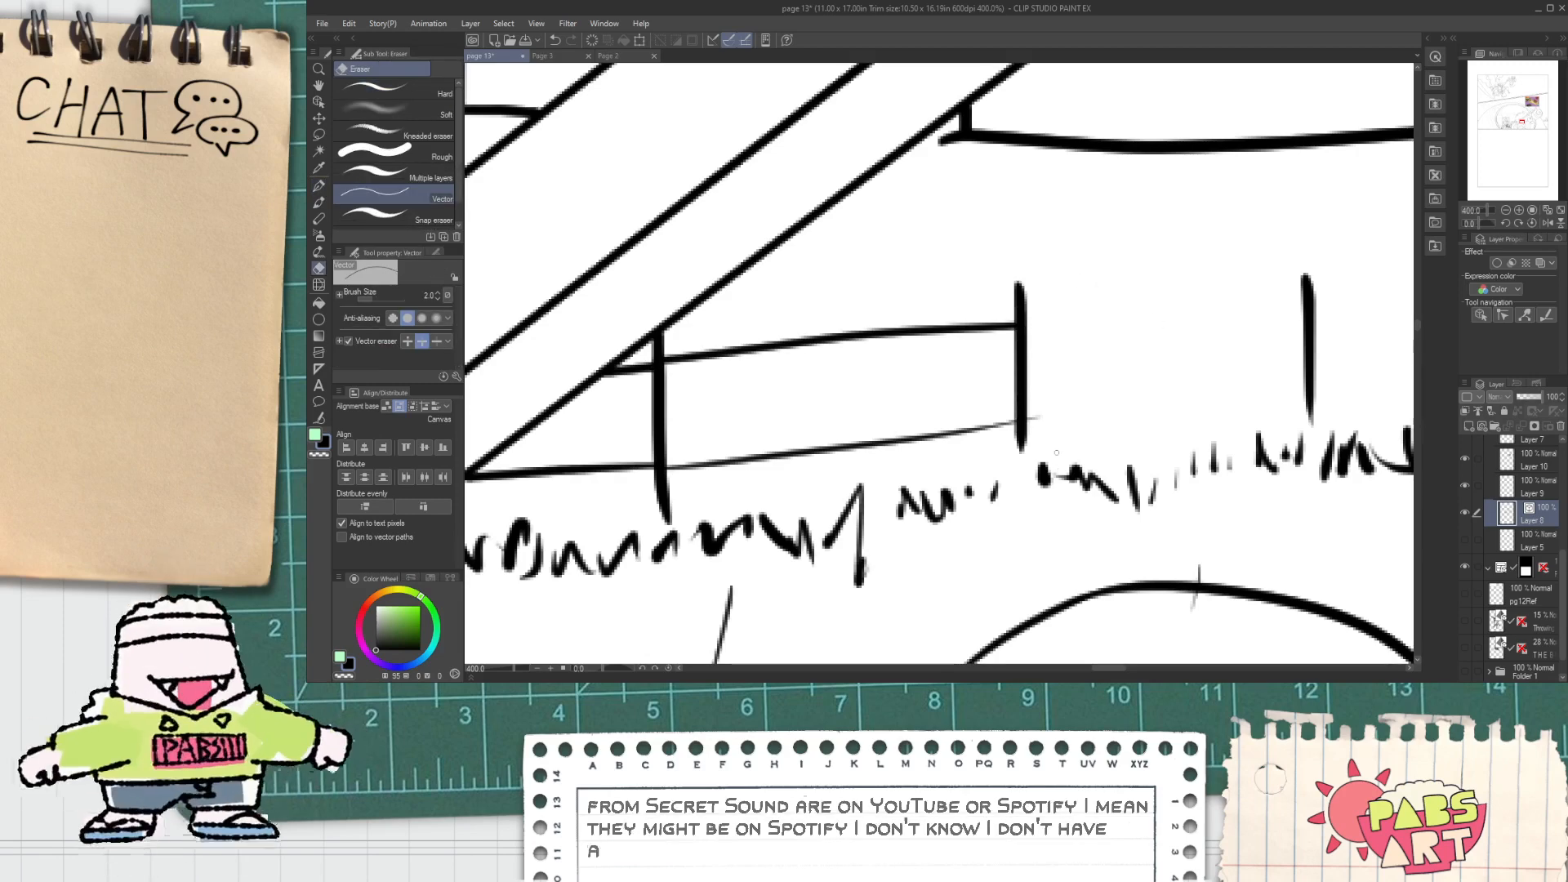
mouse_move(1073, 361)
mouse_down()
mouse_move(750, 310)
mouse_move(1086, 261)
mouse_up()
mouse_move(695, 373)
mouse_down()
mouse_move(1077, 329)
mouse_move(718, 376)
mouse_up()
key(space)
key(ctrl+z)
key(ctrl+z)
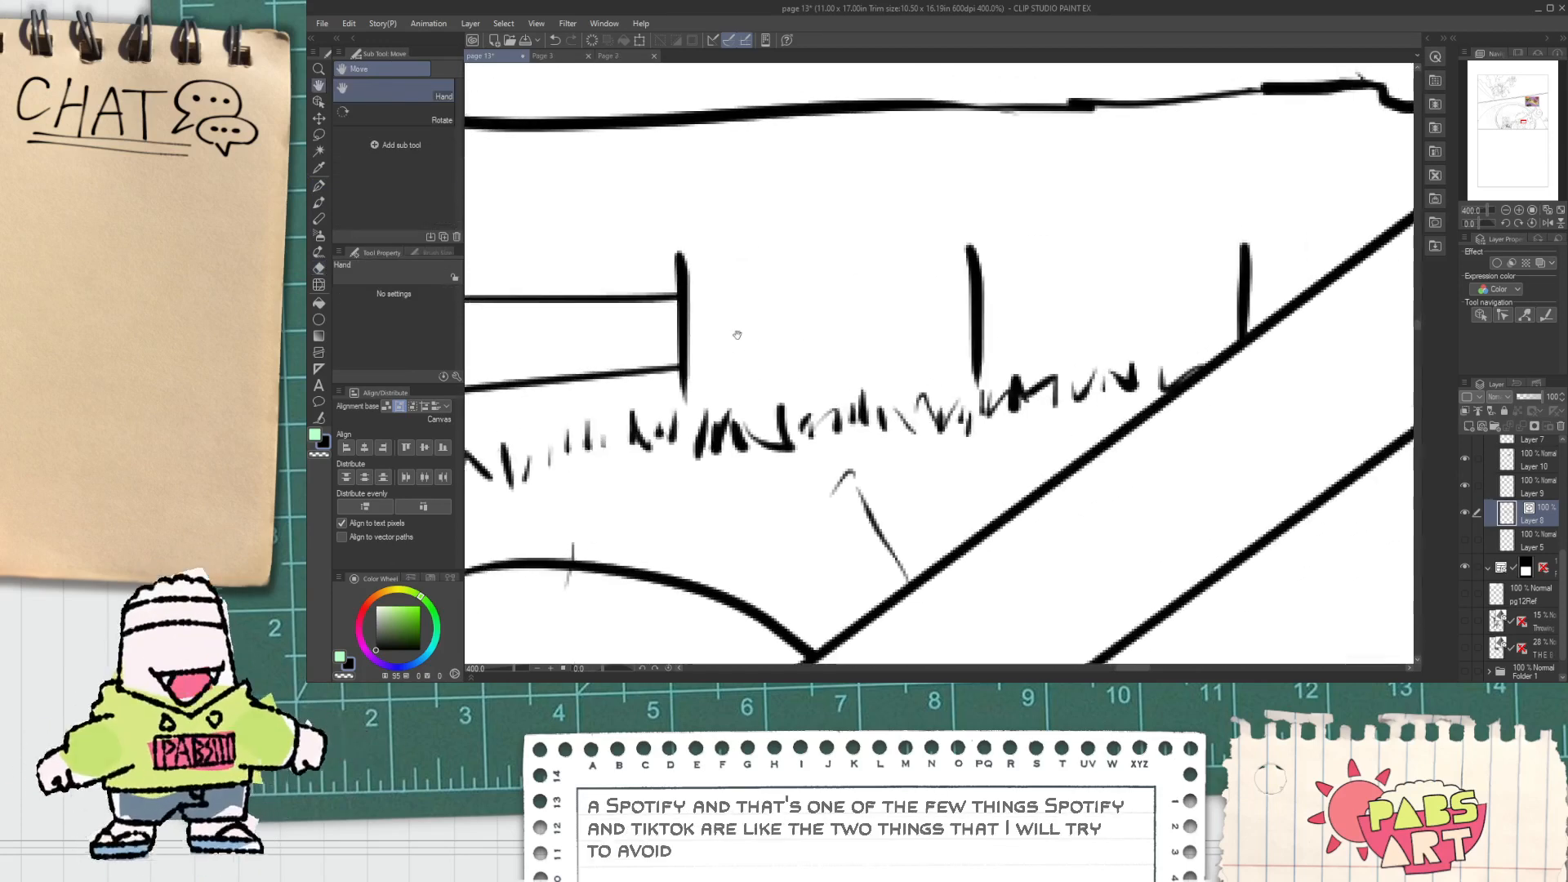
Step: Ink the upper and lower rails to the next-to-last post before the connecting rod, redoing the faulty upper rail and trimming its end
drag(686, 301, 1049, 296)
key(ctrl+z)
drag(686, 294, 1080, 264)
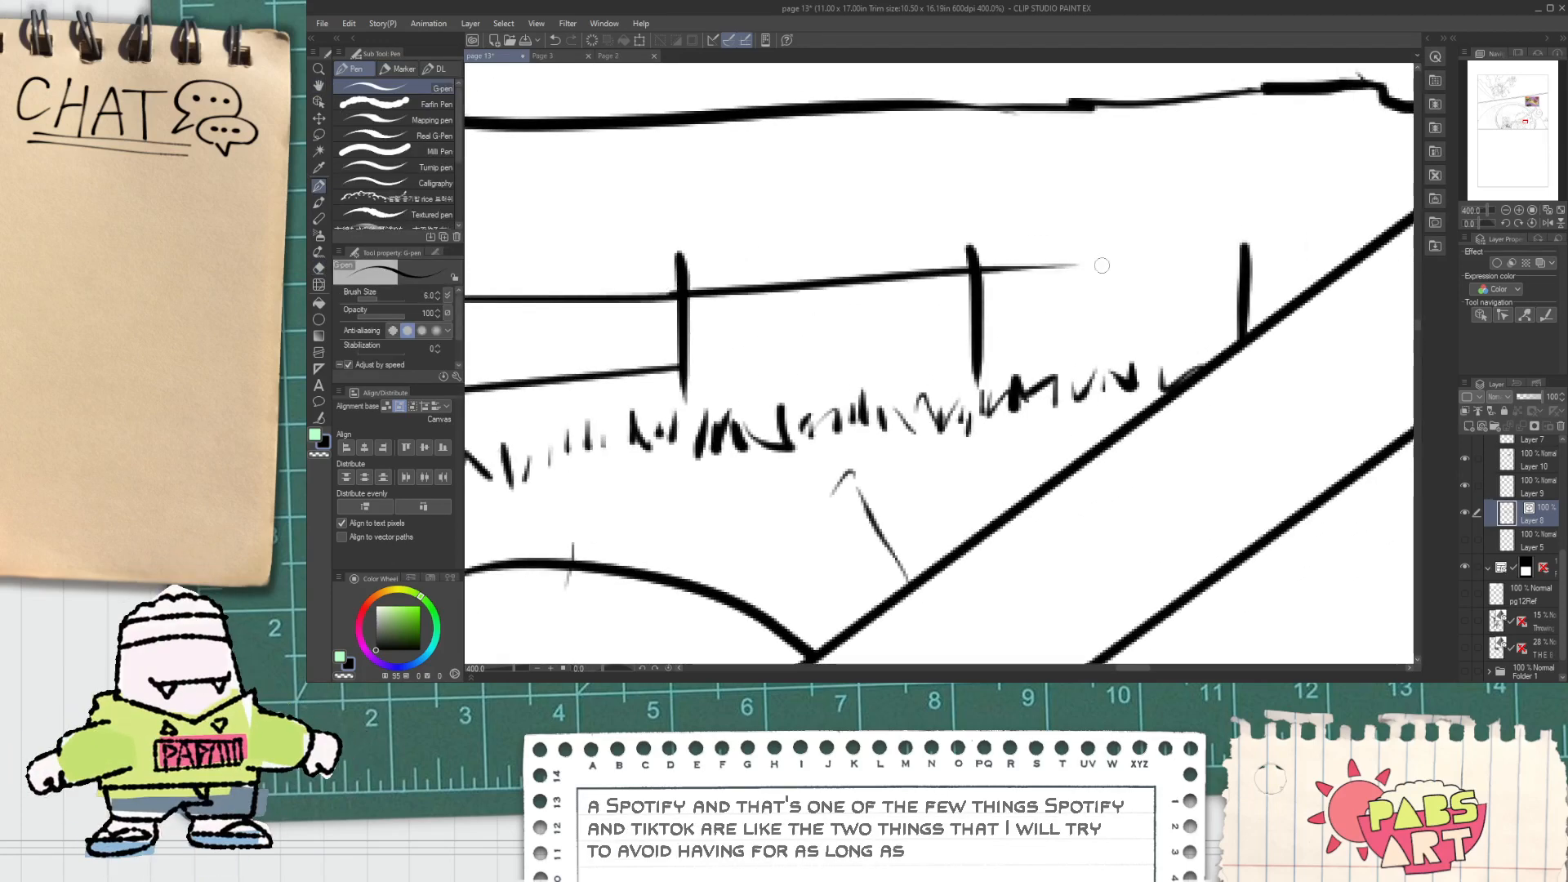
key(e)
mouse_move(758, 367)
mouse_down()
mouse_move(1042, 347)
mouse_move(1014, 335)
mouse_up()
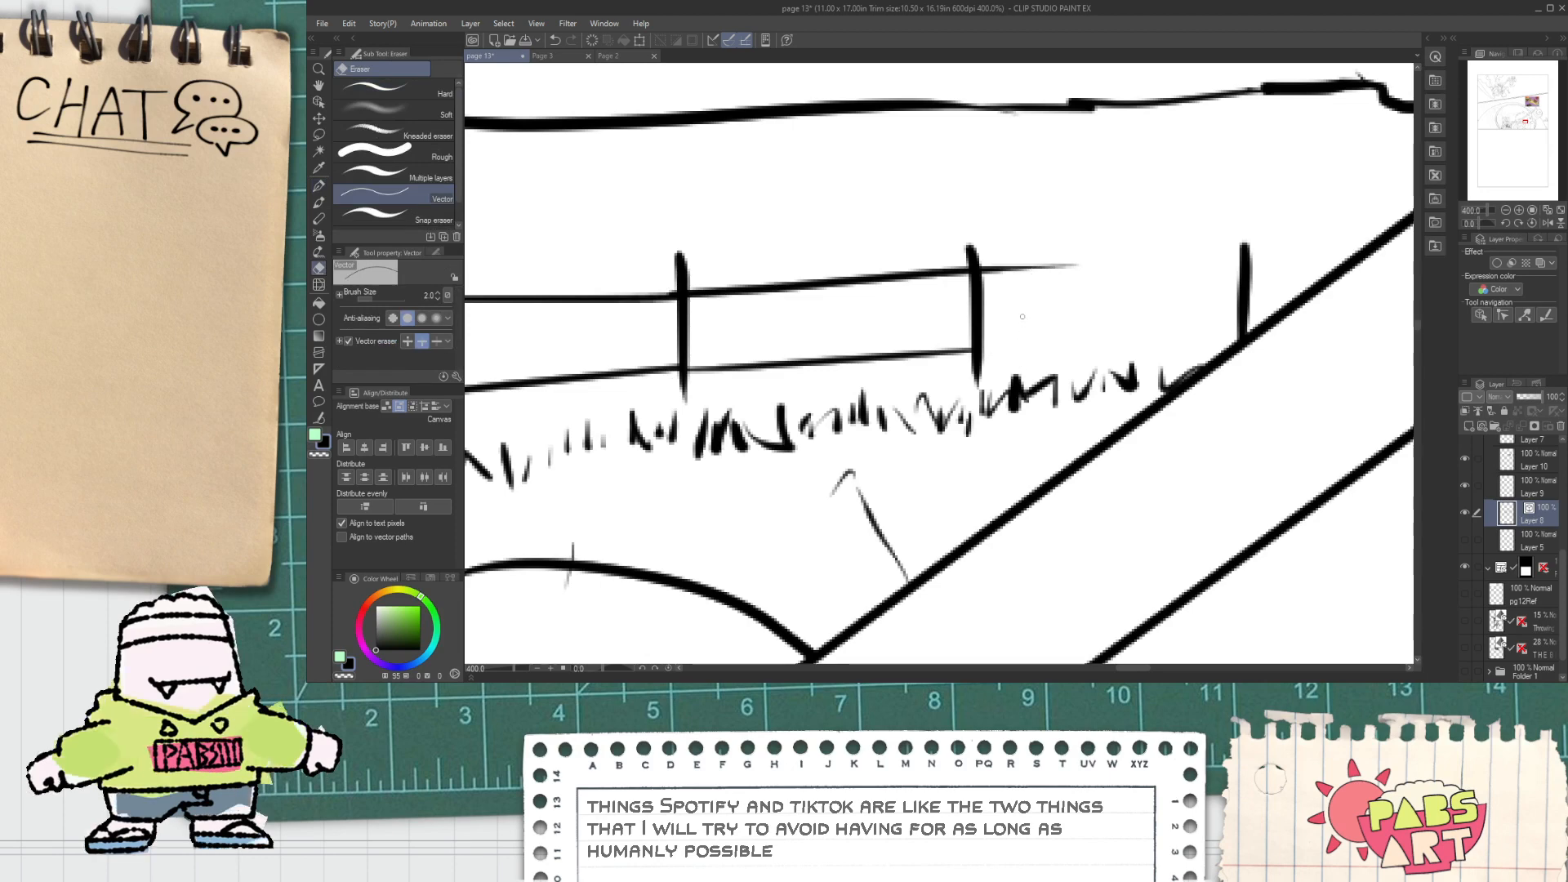
drag(1019, 279, 1022, 256)
Step: Ink the upper and lower rails to the last post beside the connecting rod, trimming the overshooting ends
key(space)
mouse_move(1043, 311)
mouse_down()
mouse_move(829, 284)
mouse_move(1131, 276)
mouse_up()
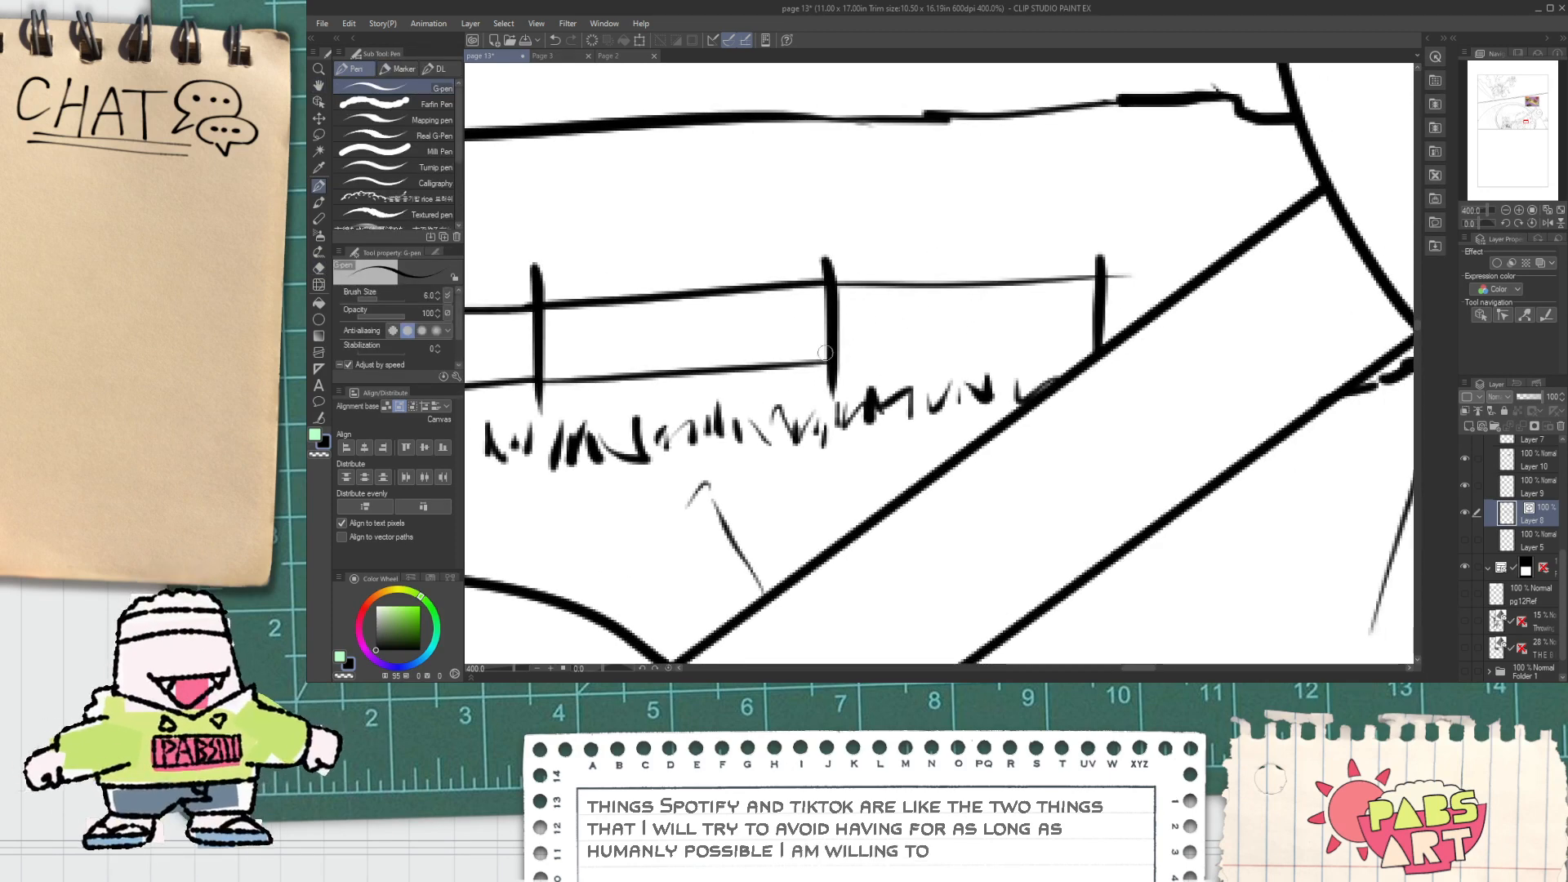
drag(864, 357, 1164, 343)
key(e)
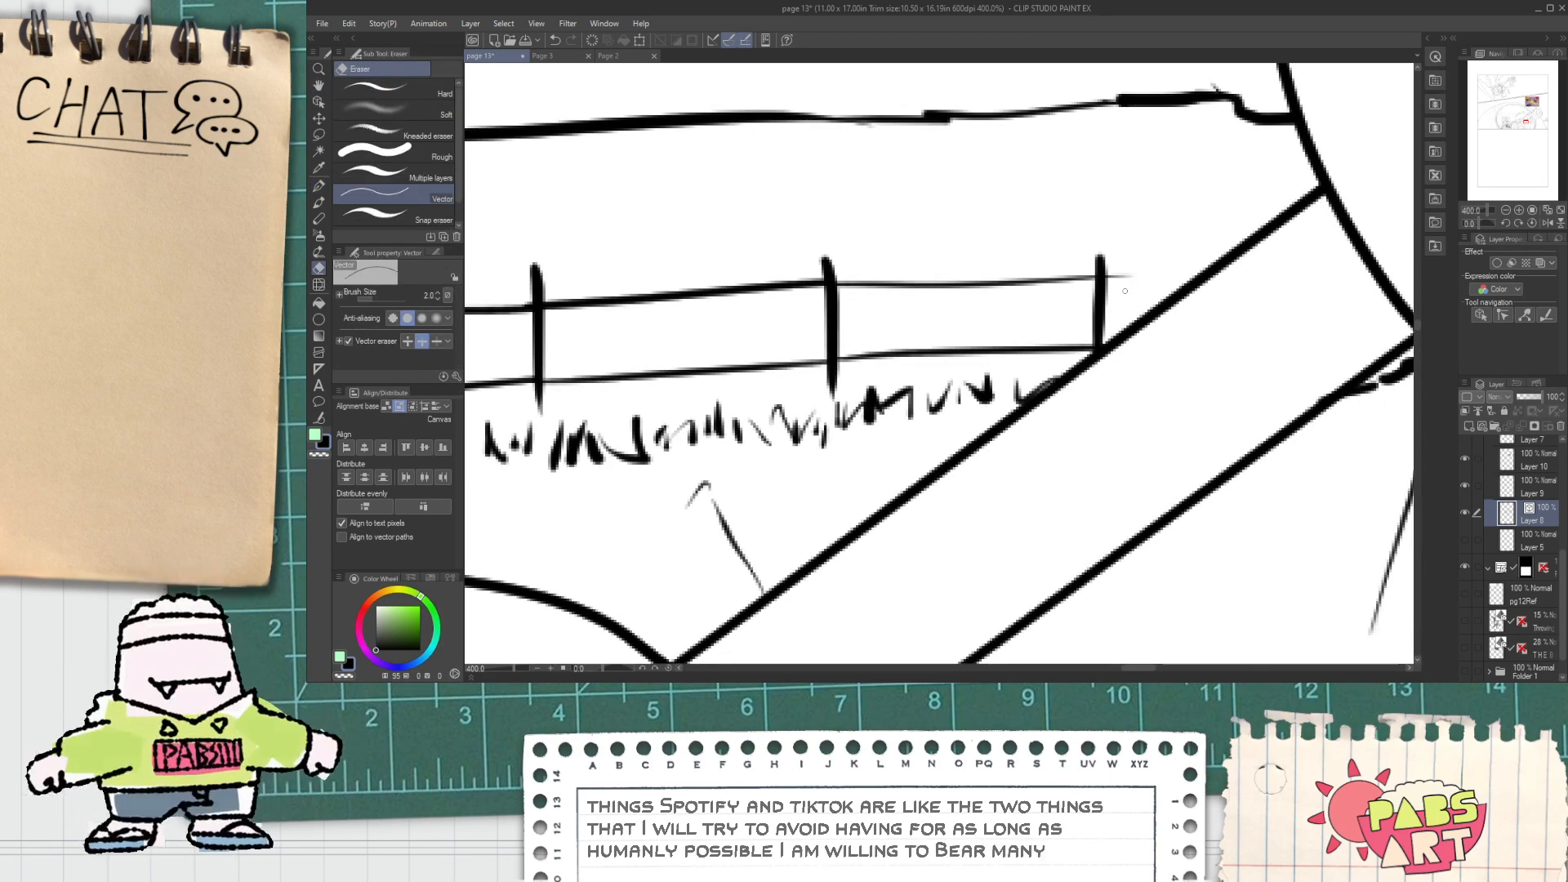
scroll(1132, 295, down, 3)
Step: Ink the upper rail from the last post to the connecting rod, redoing the stroke and trimming it at the rod
mouse_move(1120, 288)
mouse_down()
mouse_move(1123, 266)
mouse_move(1332, 245)
mouse_up()
scroll(1127, 292, up, 3)
key(p)
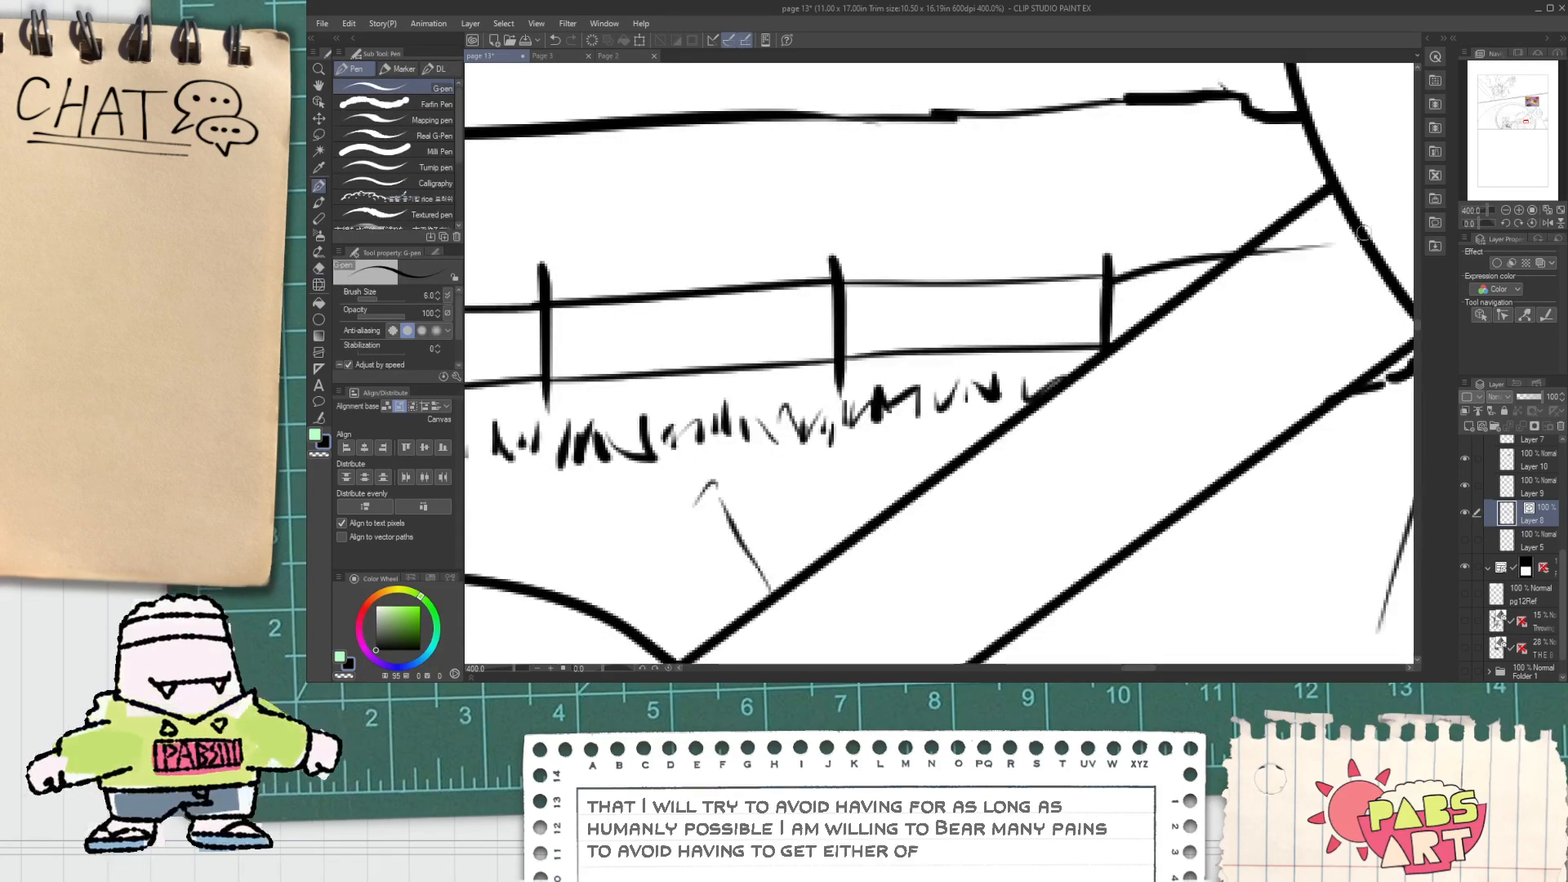
key(ctrl+z)
mouse_move(1099, 277)
mouse_down()
mouse_move(1354, 240)
mouse_move(903, 269)
mouse_up()
key(e)
Step: Ink two slanted rails between the post beneath the upper wheel and the tall post near the dome's edge, trimming their ends
scroll(1311, 248, down, 2)
scroll(1309, 259, down, 2)
key(space)
scroll(903, 281, down, 2)
scroll(972, 323, up, 3)
scroll(935, 327, up, 1)
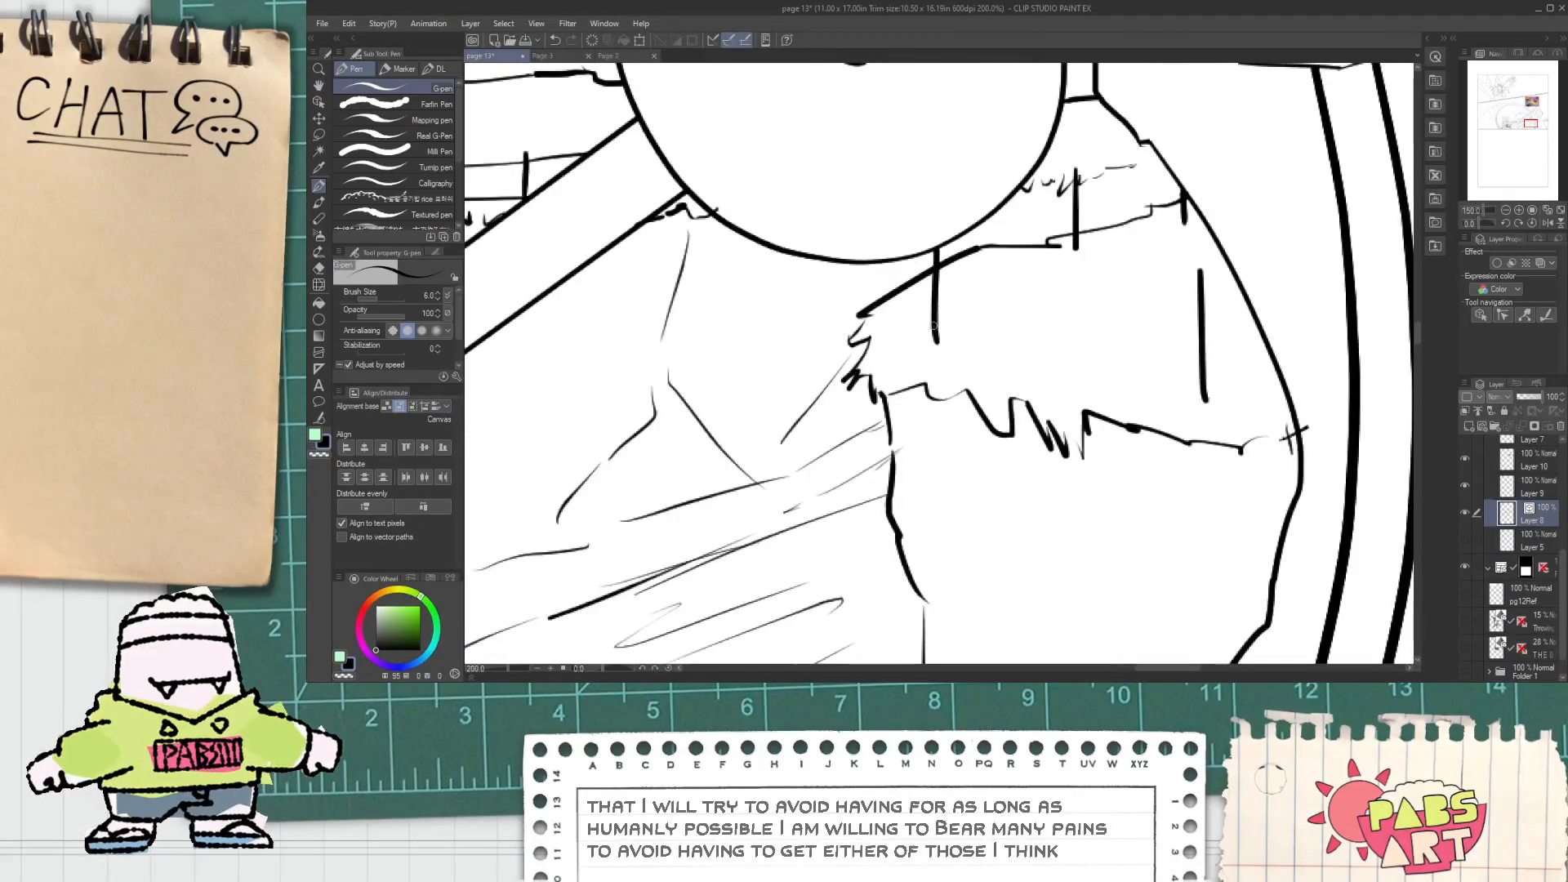
mouse_move(941, 270)
mouse_down()
mouse_move(1243, 311)
mouse_move(1229, 387)
mouse_up()
key(e)
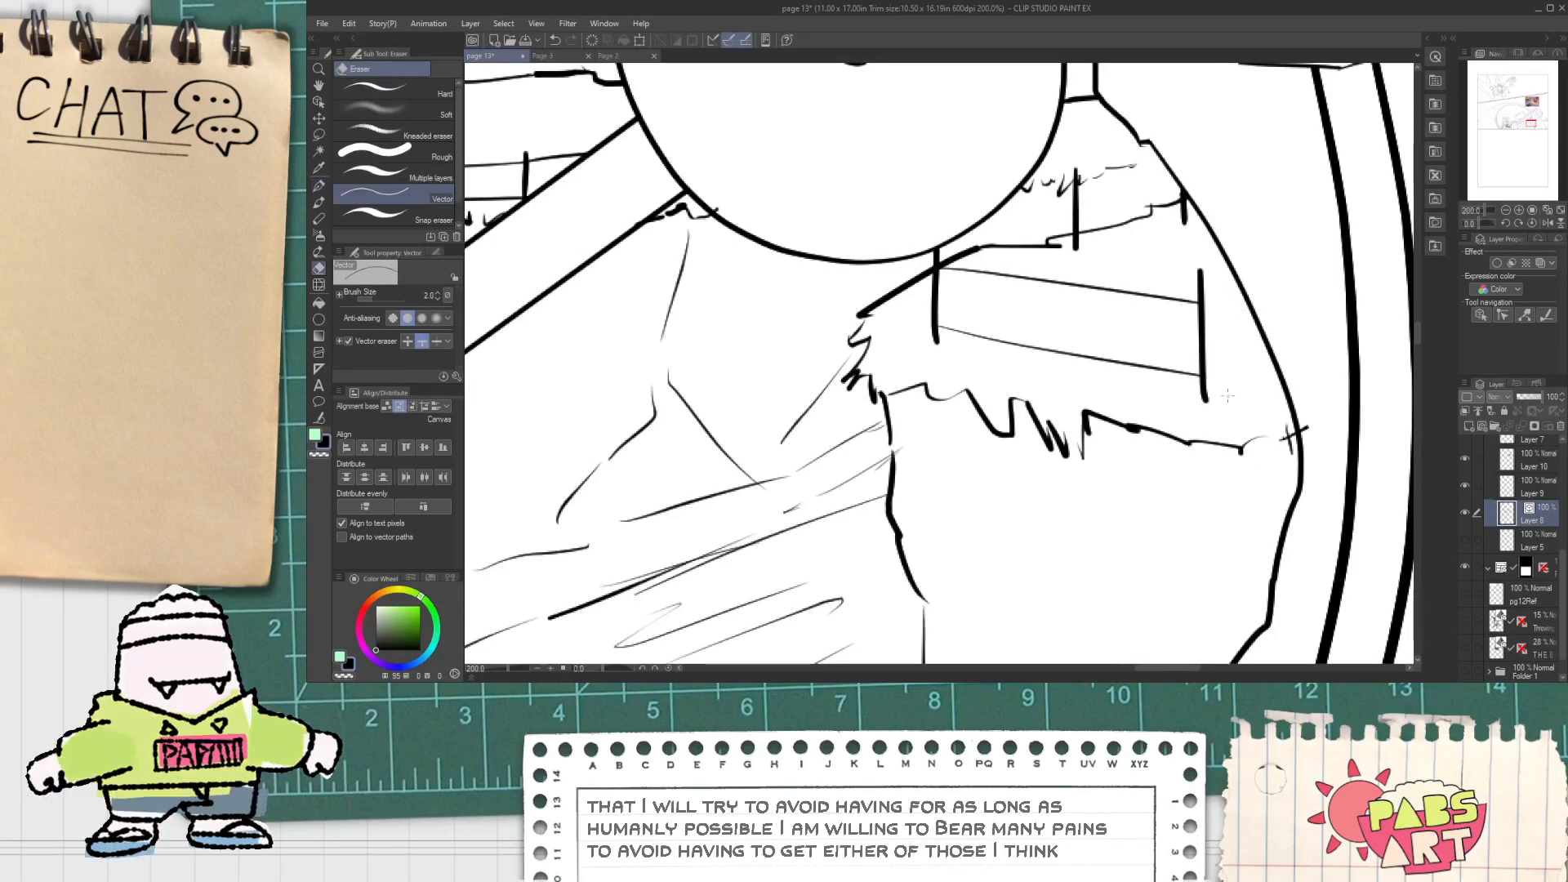
Step: Ink receding rails from the post beneath the wheel to the back posts and on to the dome's edge
scroll(973, 300, up, 2)
key(p)
key(space)
mouse_move(886, 344)
mouse_down()
mouse_move(1175, 155)
mouse_move(972, 321)
mouse_up()
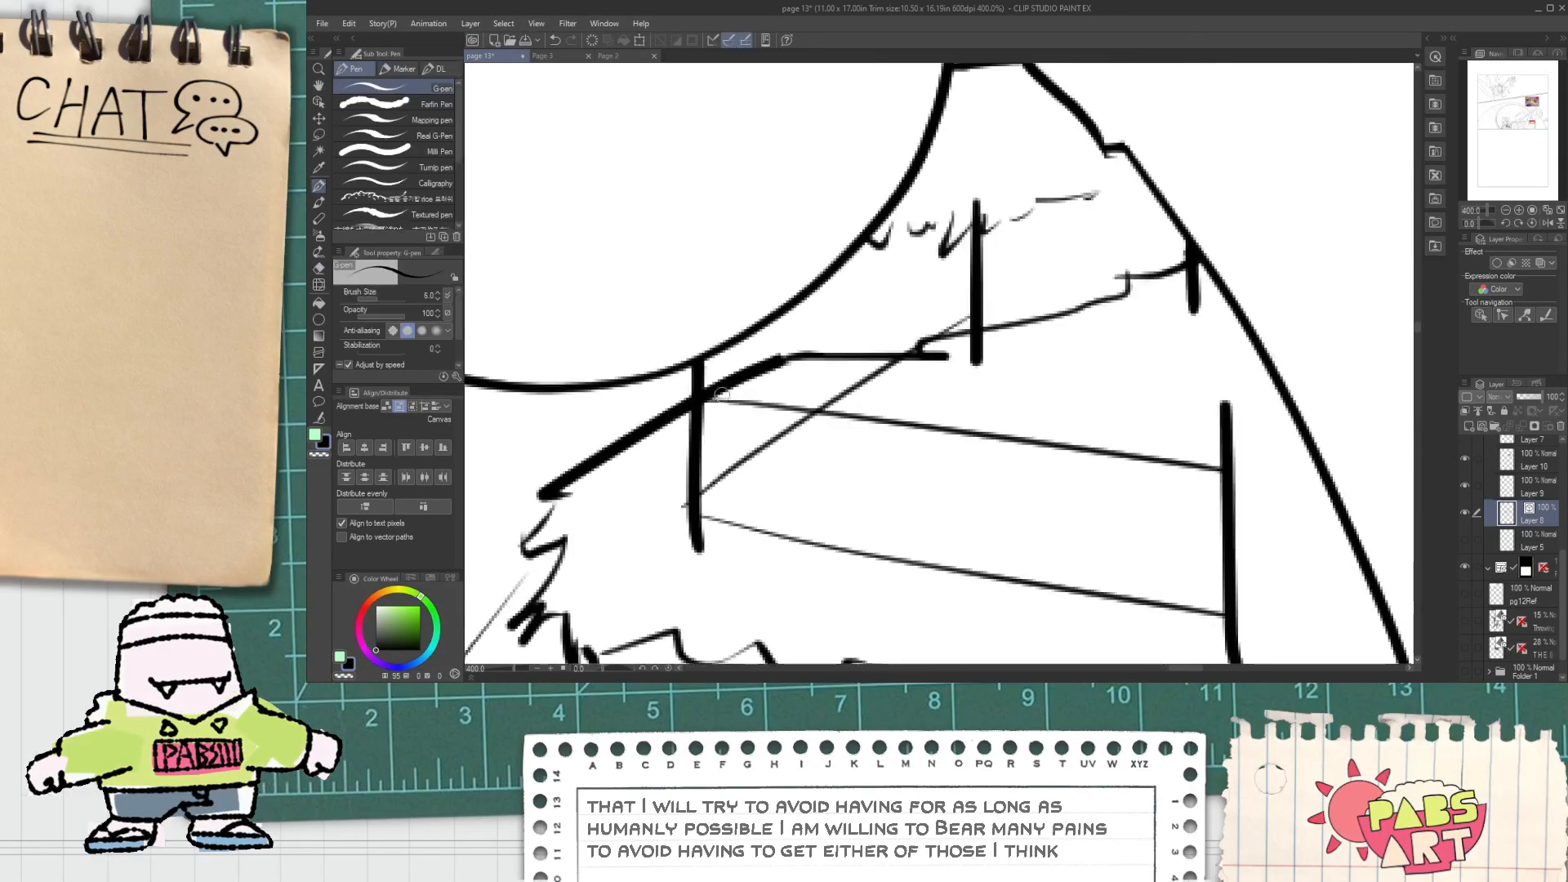
drag(700, 401, 986, 218)
drag(972, 307, 1188, 272)
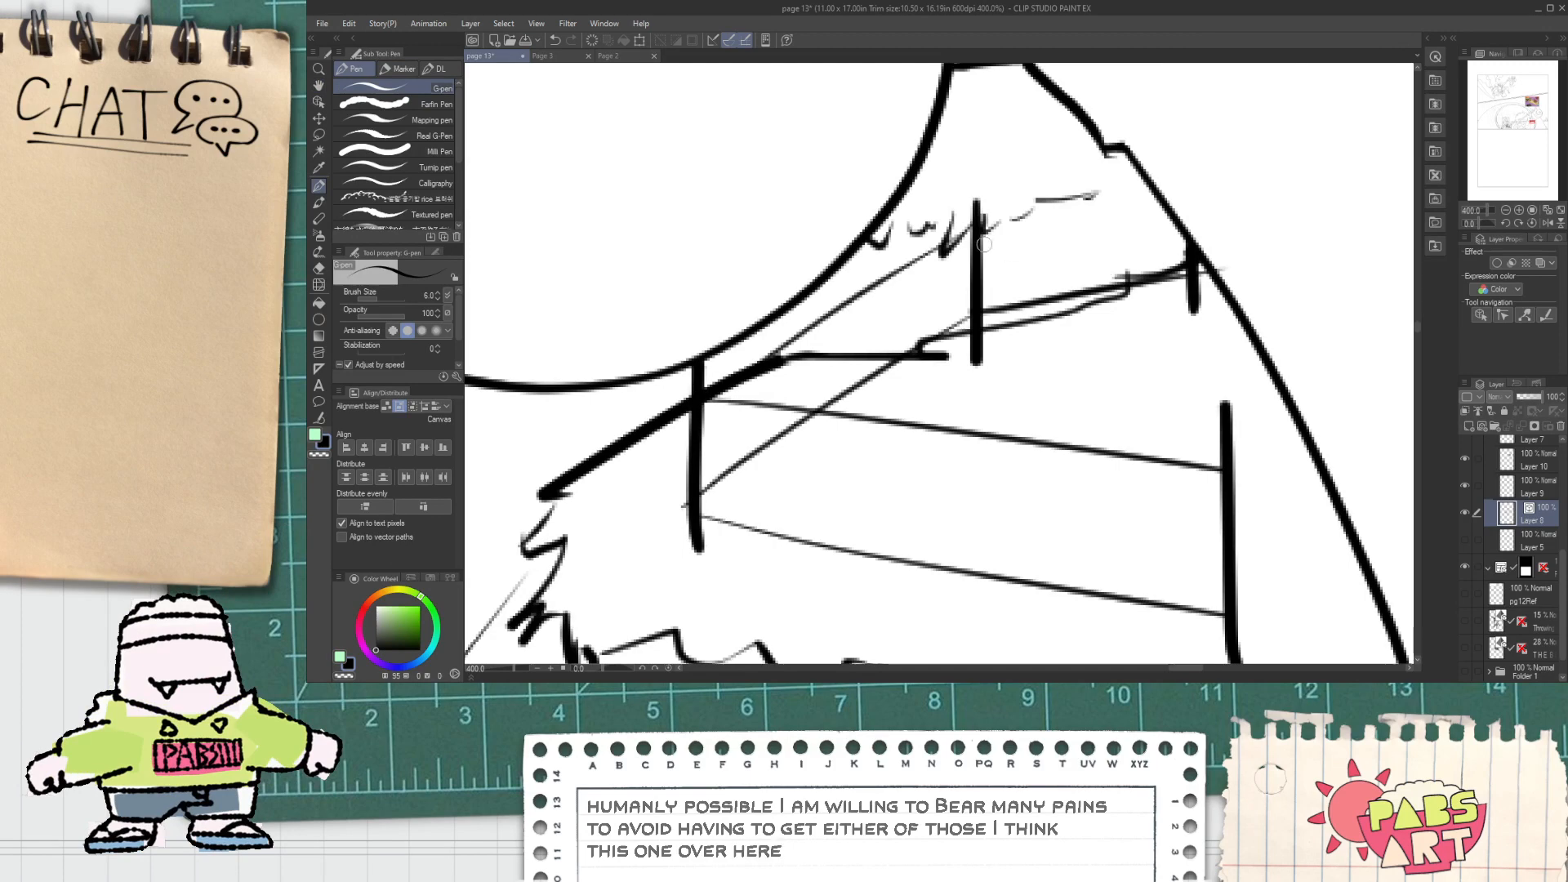
drag(980, 244, 1225, 207)
key(e)
Step: Erase the crossed strokes where the ground line meets the dome's inner edge and ink small grass blades in the gap
scroll(1218, 257, down, 3)
key(space)
drag(1320, 343, 1001, 353)
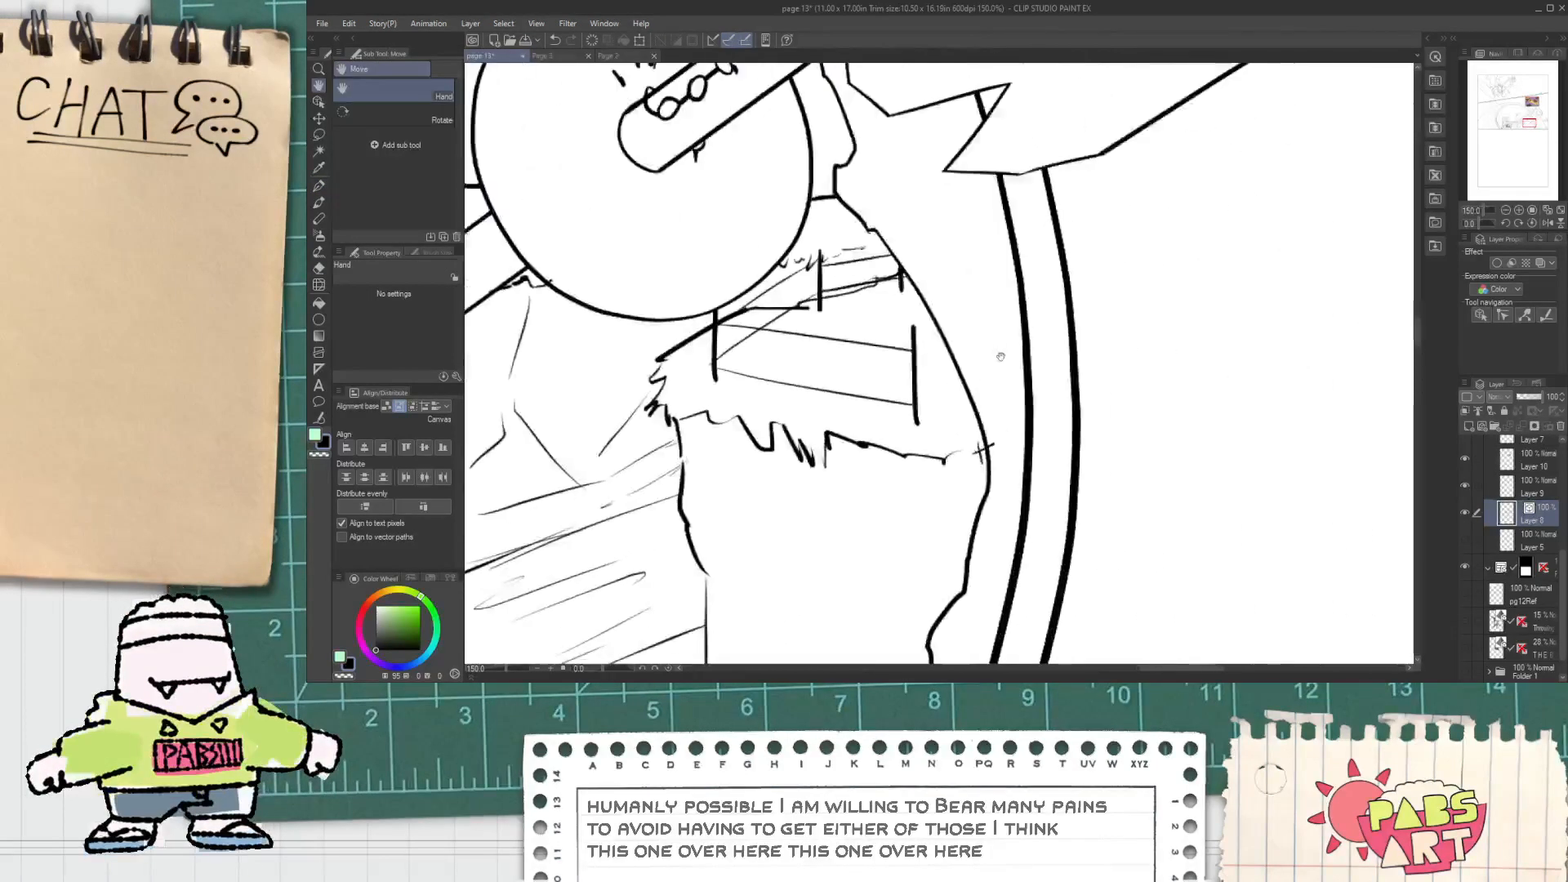
scroll(985, 363, up, 3)
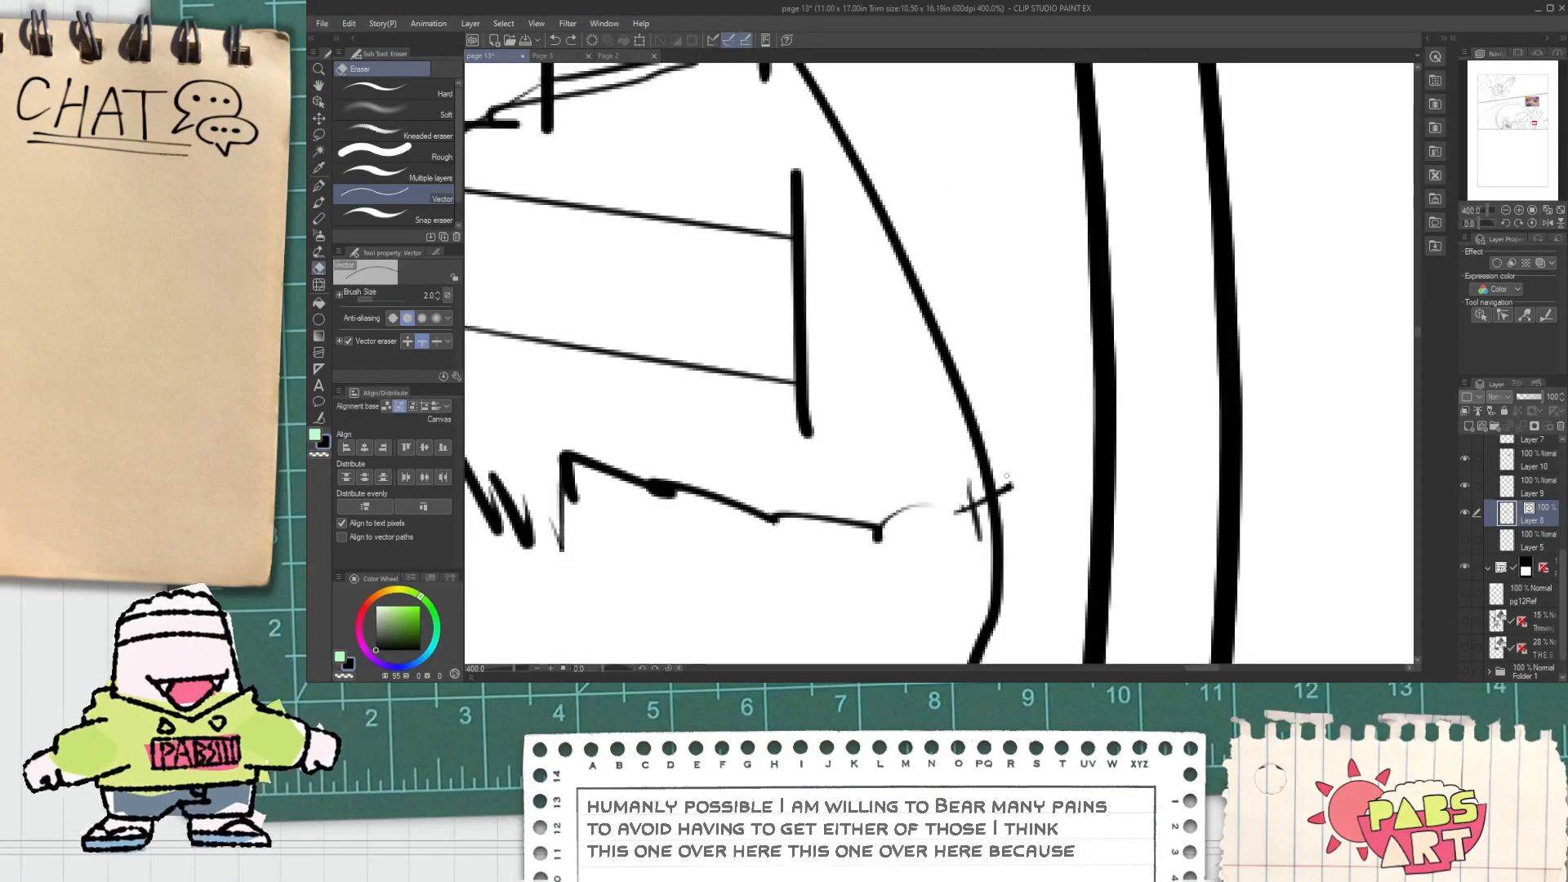
mouse_move(979, 488)
mouse_down()
mouse_move(963, 493)
mouse_move(976, 530)
mouse_move(945, 532)
mouse_up()
key(p)
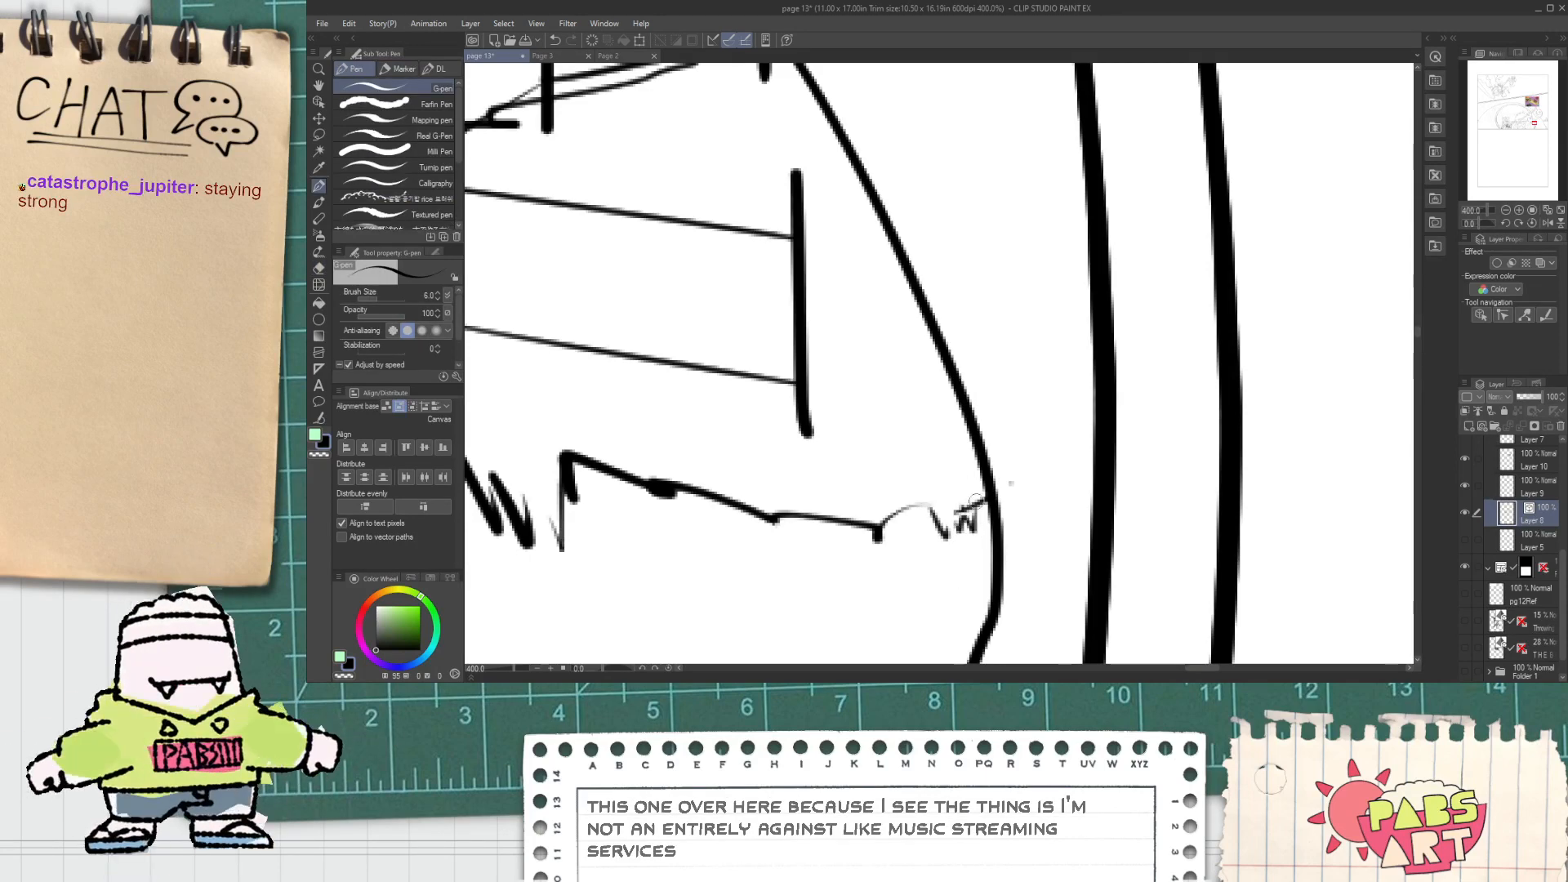
key(e)
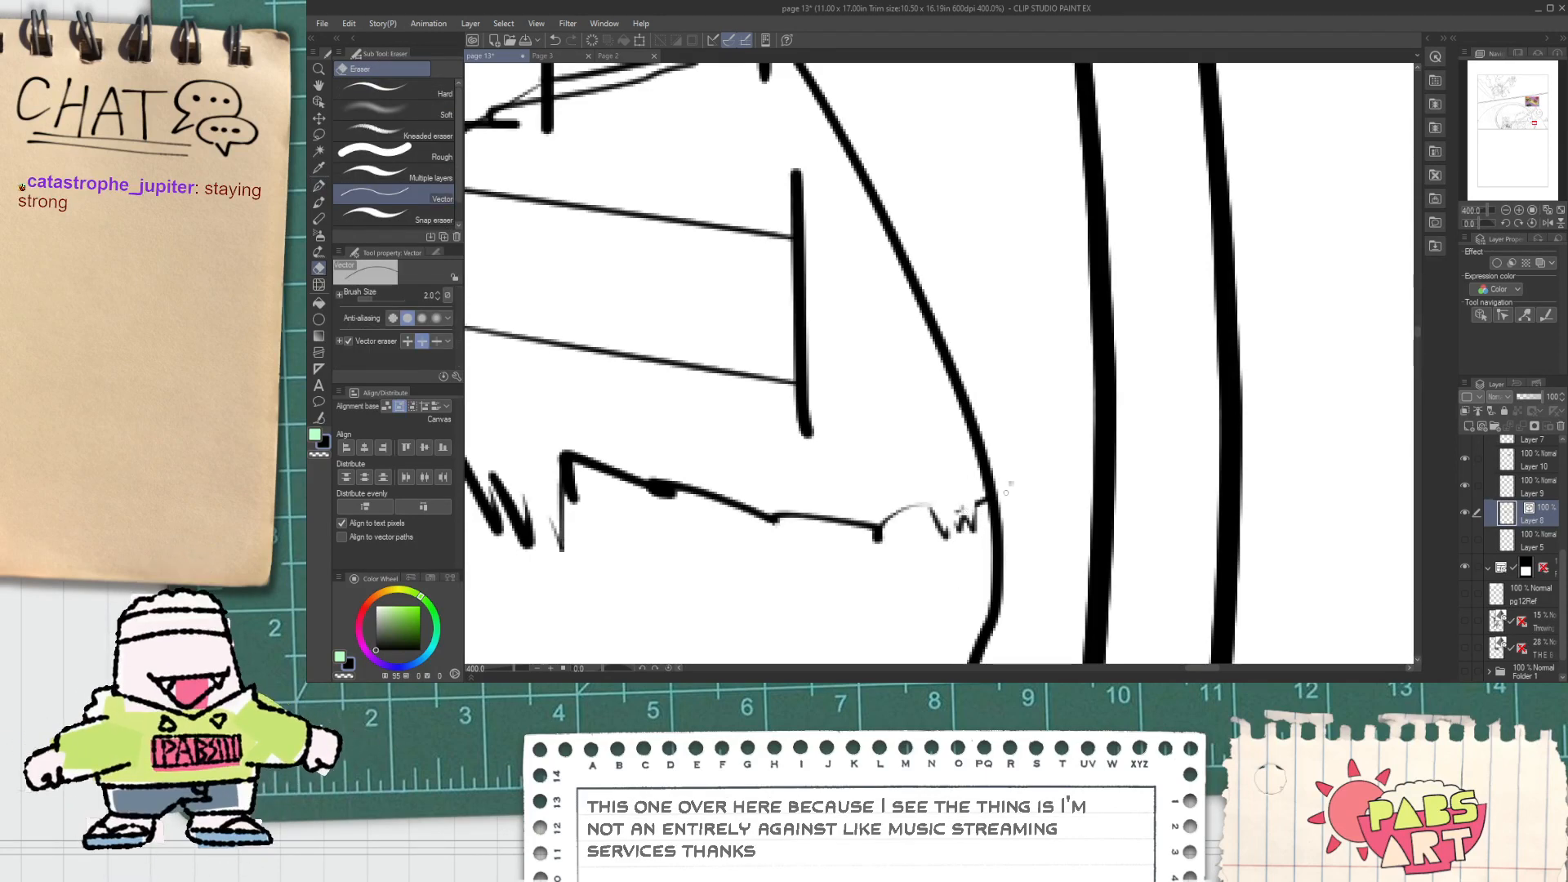
key(p)
Step: Extend the two fence rails from the tall post to the dome's edge, trimming their overshooting ends
key(e)
mouse_move(791, 386)
mouse_down()
mouse_move(1032, 384)
mouse_move(994, 398)
mouse_up()
key(p)
key(e)
mouse_move(802, 243)
mouse_down()
mouse_move(994, 226)
mouse_move(936, 257)
mouse_up()
scroll(939, 276, down, 4)
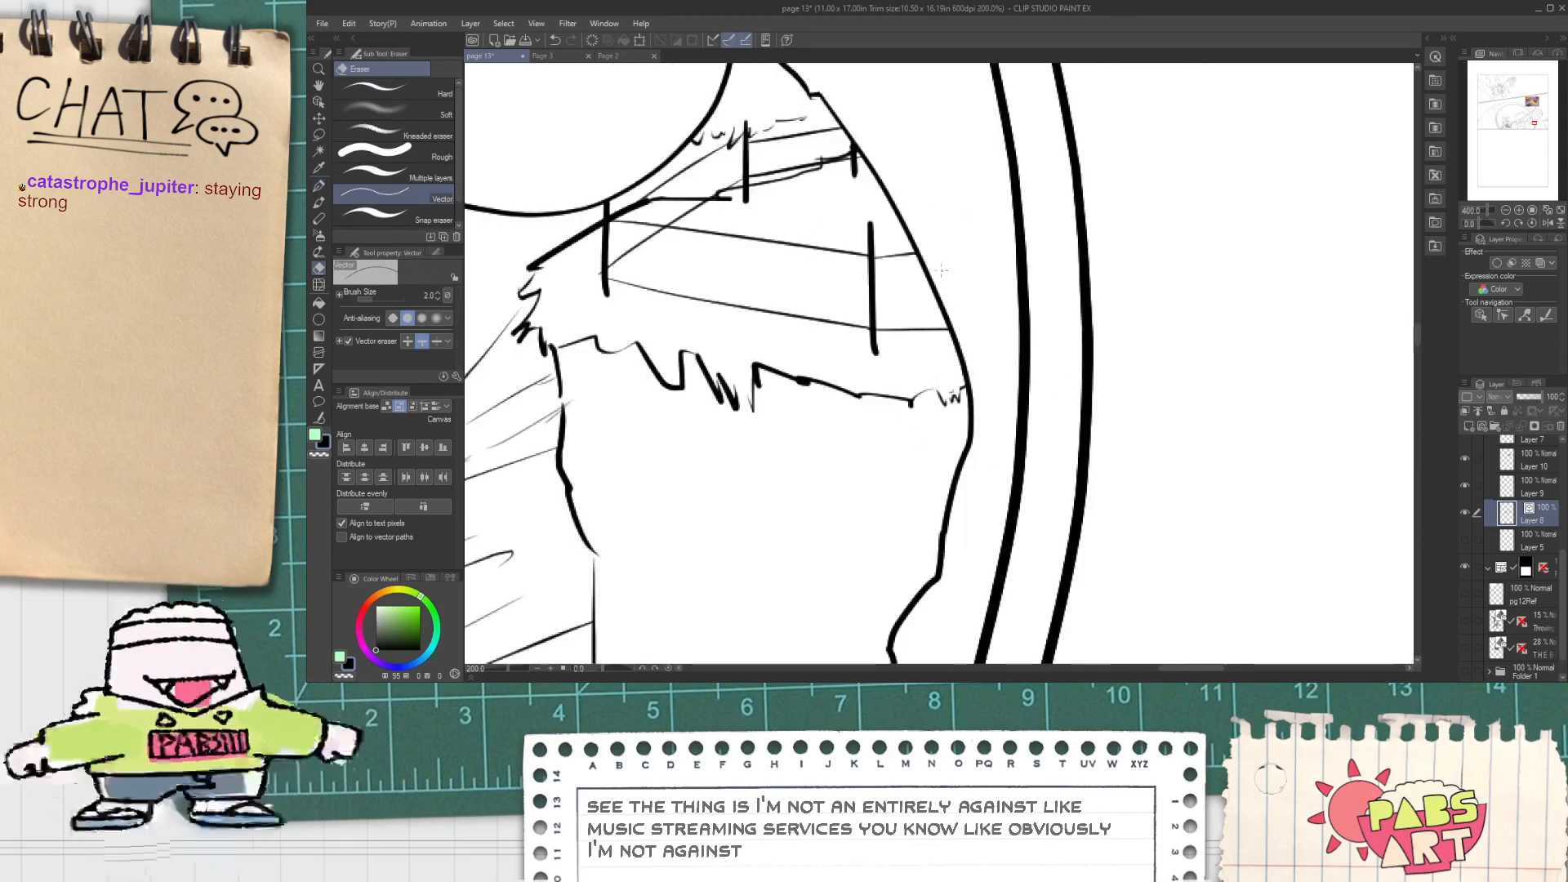
Step: Ink a short vertical fence post above the jagged ground edge outside the dome, redoing the stroke until it is straight
key(space)
drag(1155, 360, 642, 356)
scroll(955, 373, up, 1)
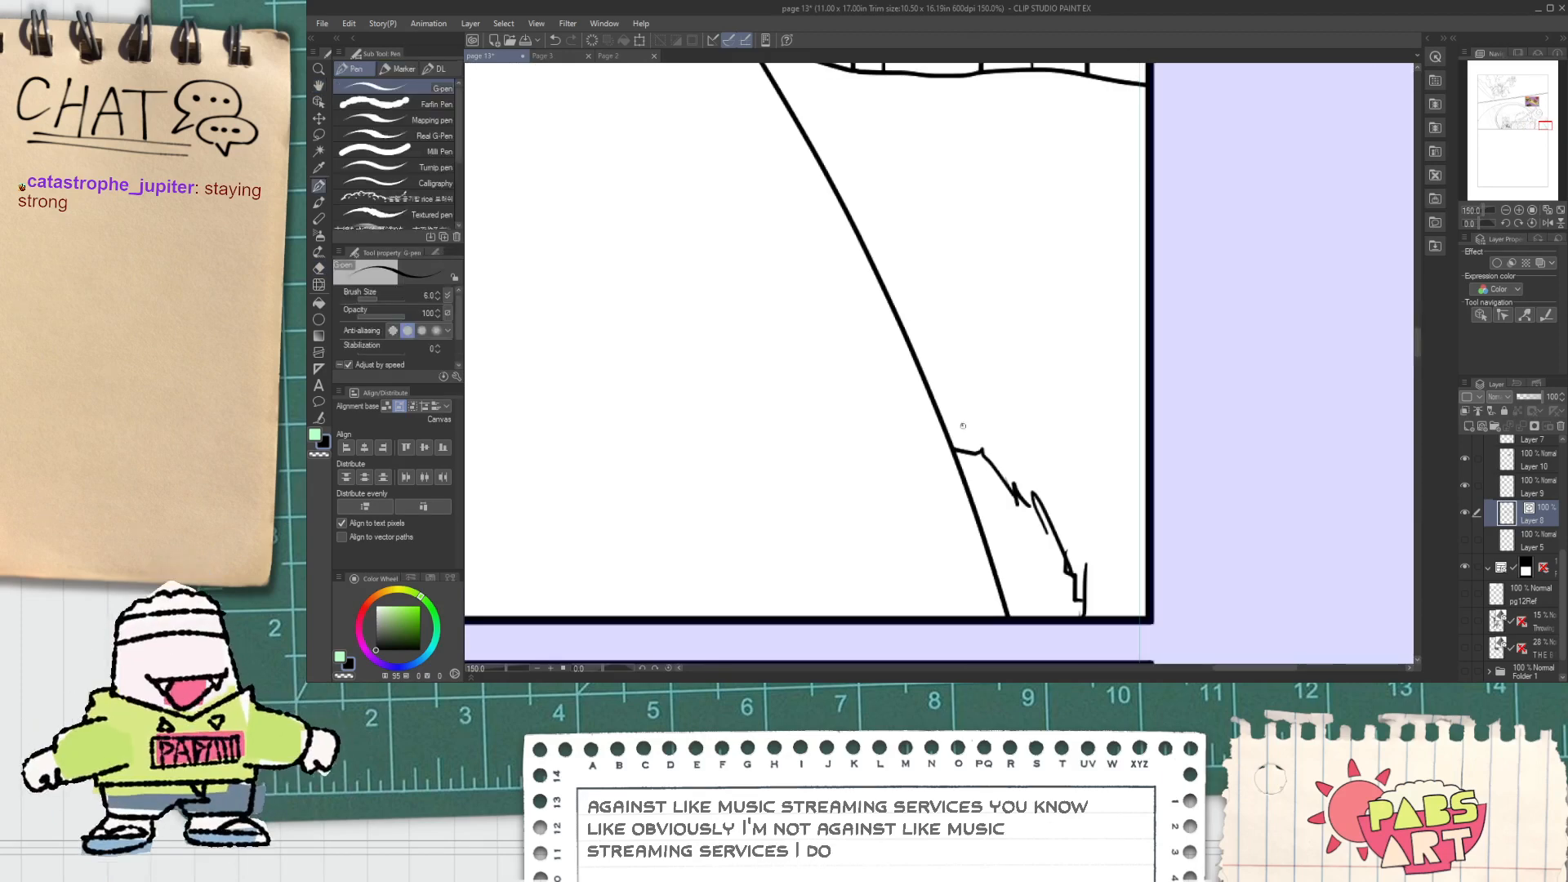
drag(957, 303, 971, 428)
key(ctrl+z)
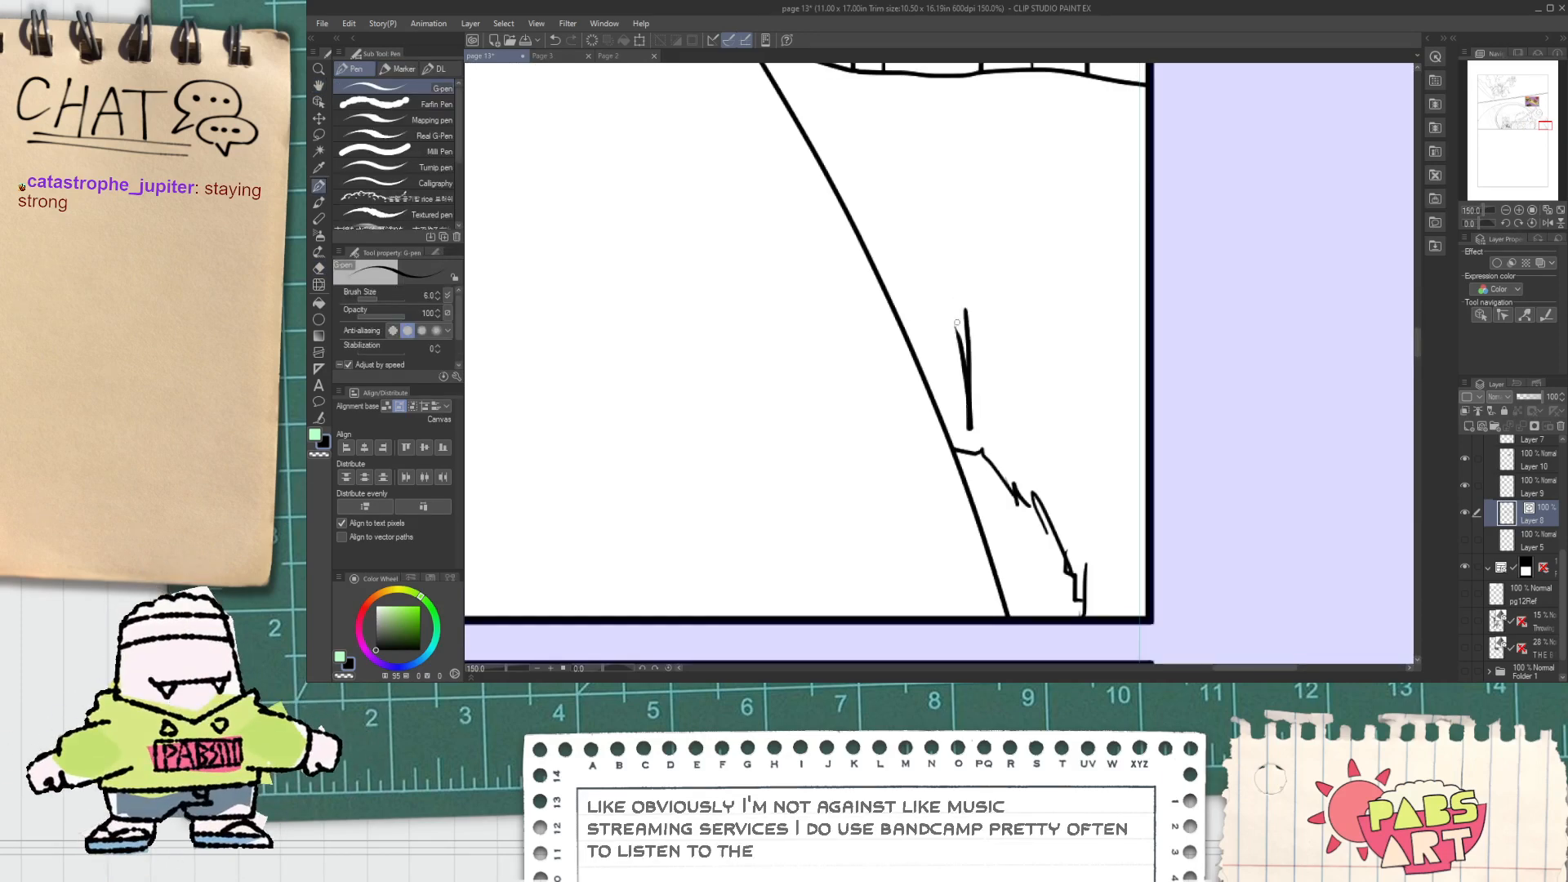
key(ctrl+z)
key(ctrl+z)
drag(966, 310, 967, 340)
drag(967, 423, 969, 429)
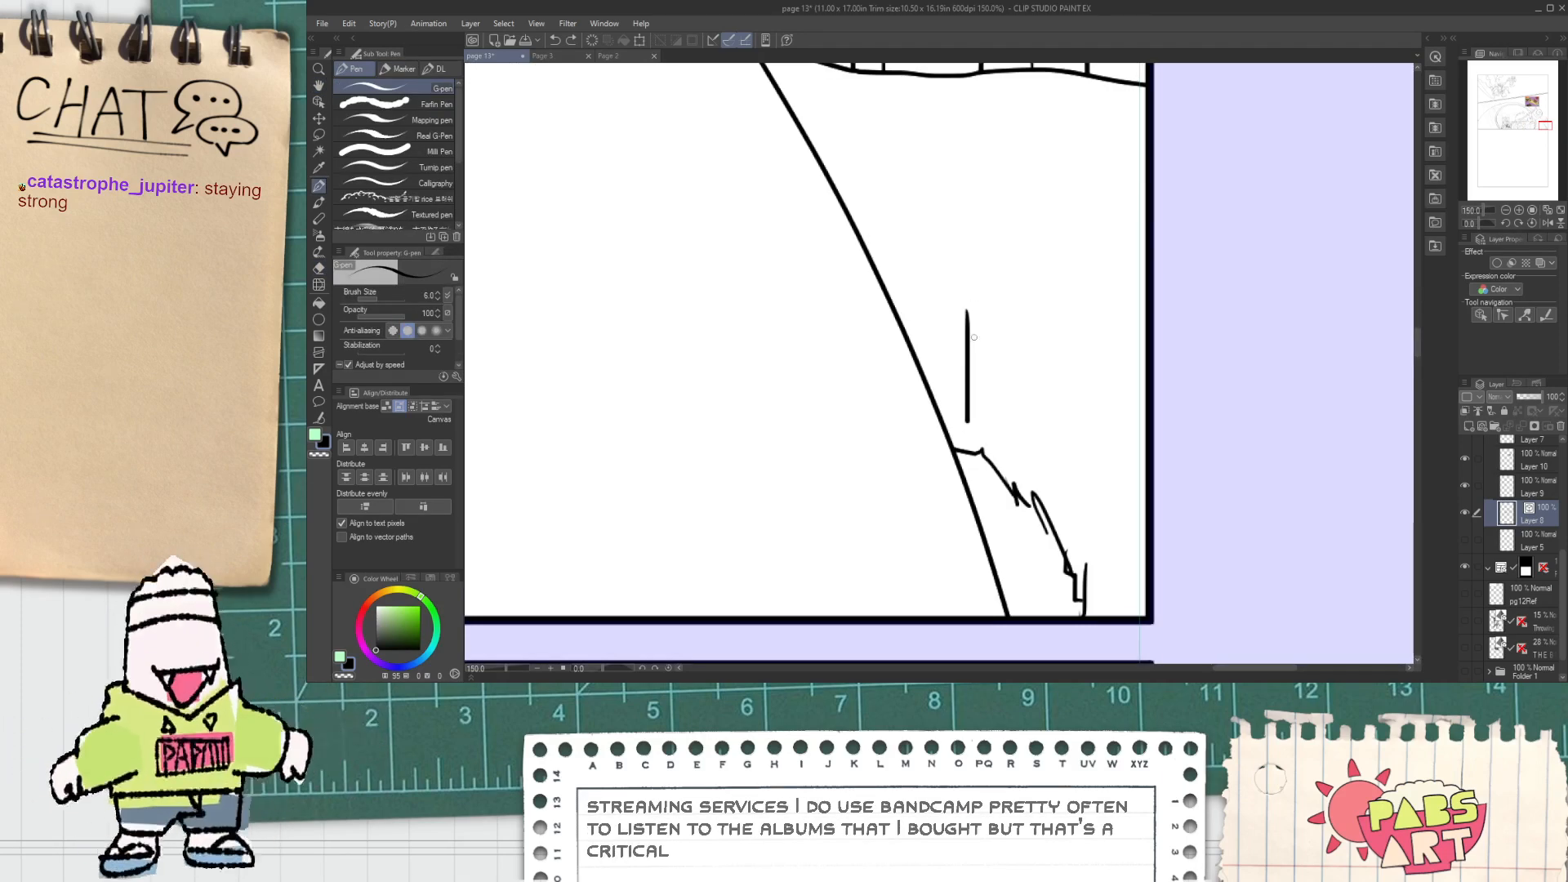
Step: Trim the overshooting lines on the stepped ground edge just above the panel's lower border
scroll(1072, 619, up, 5)
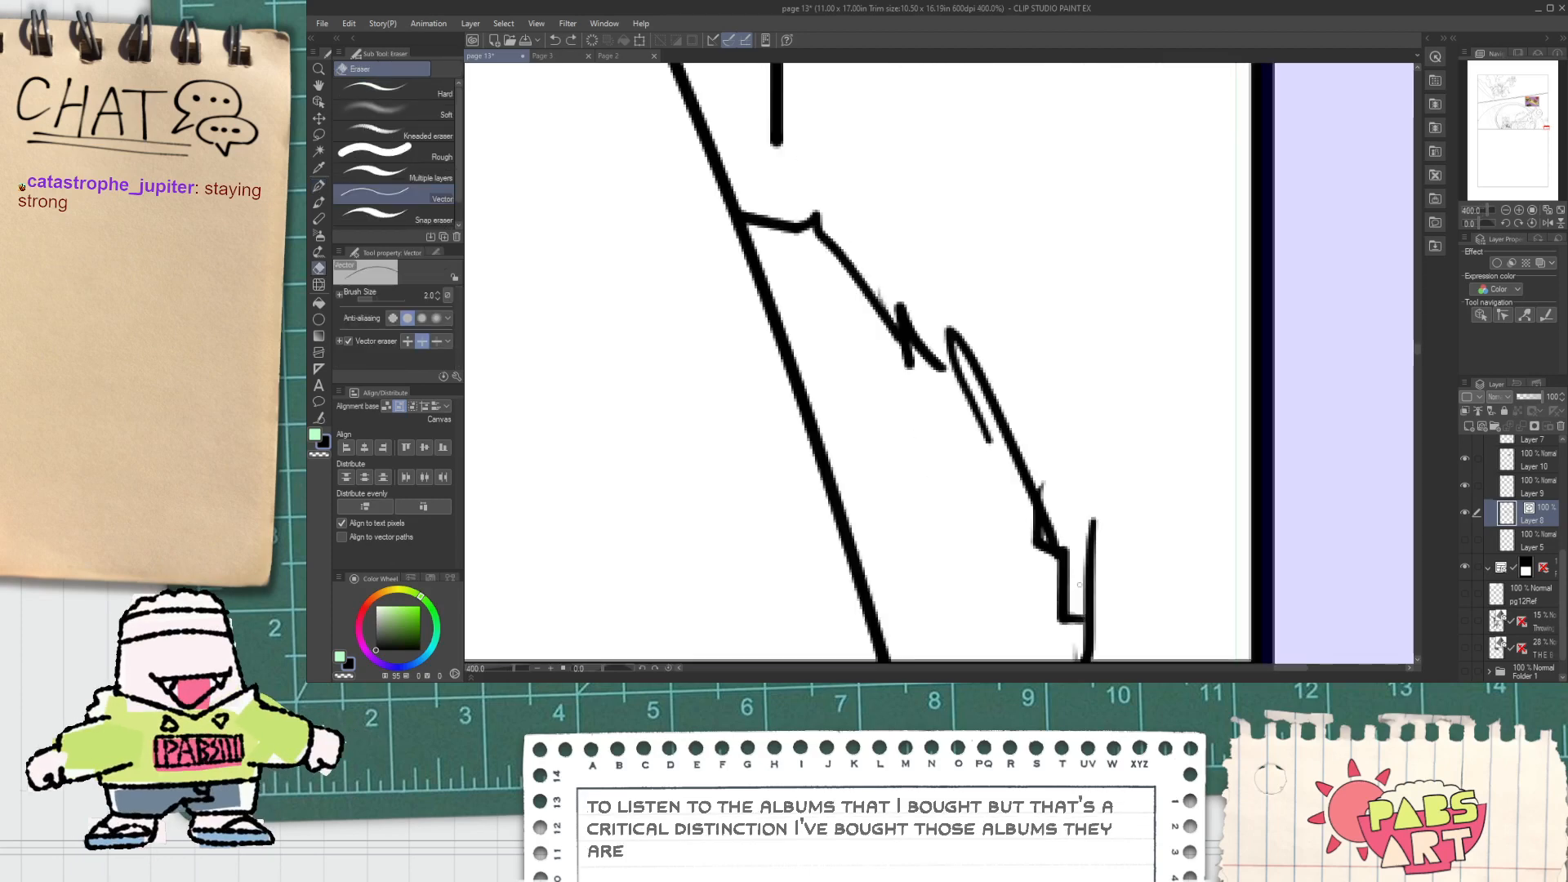
key(e)
scroll(1061, 531, down, 3)
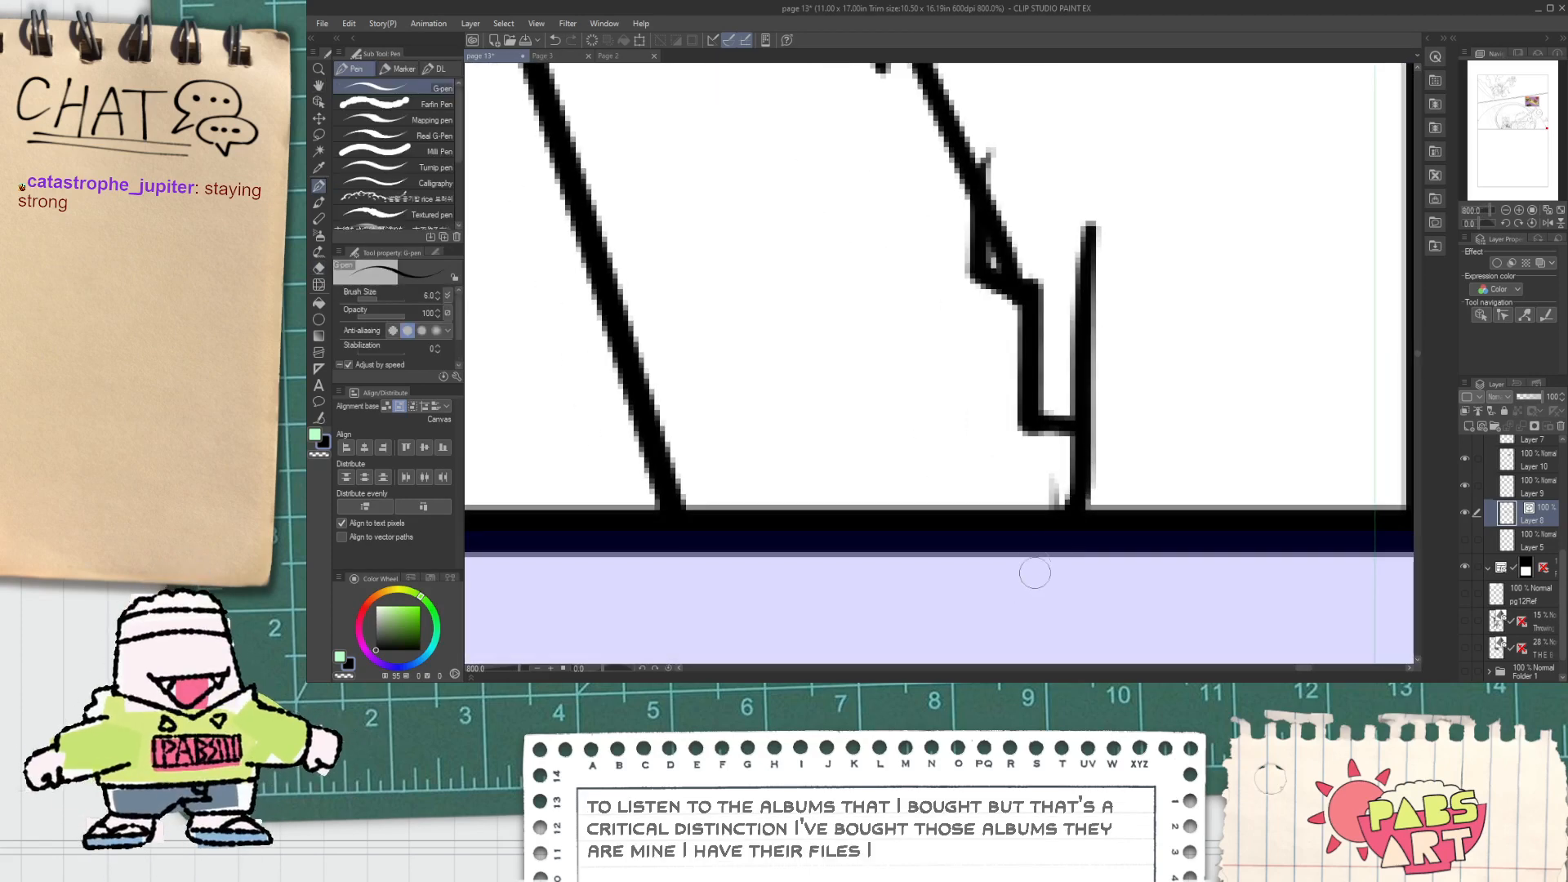
drag(1055, 490, 1107, 361)
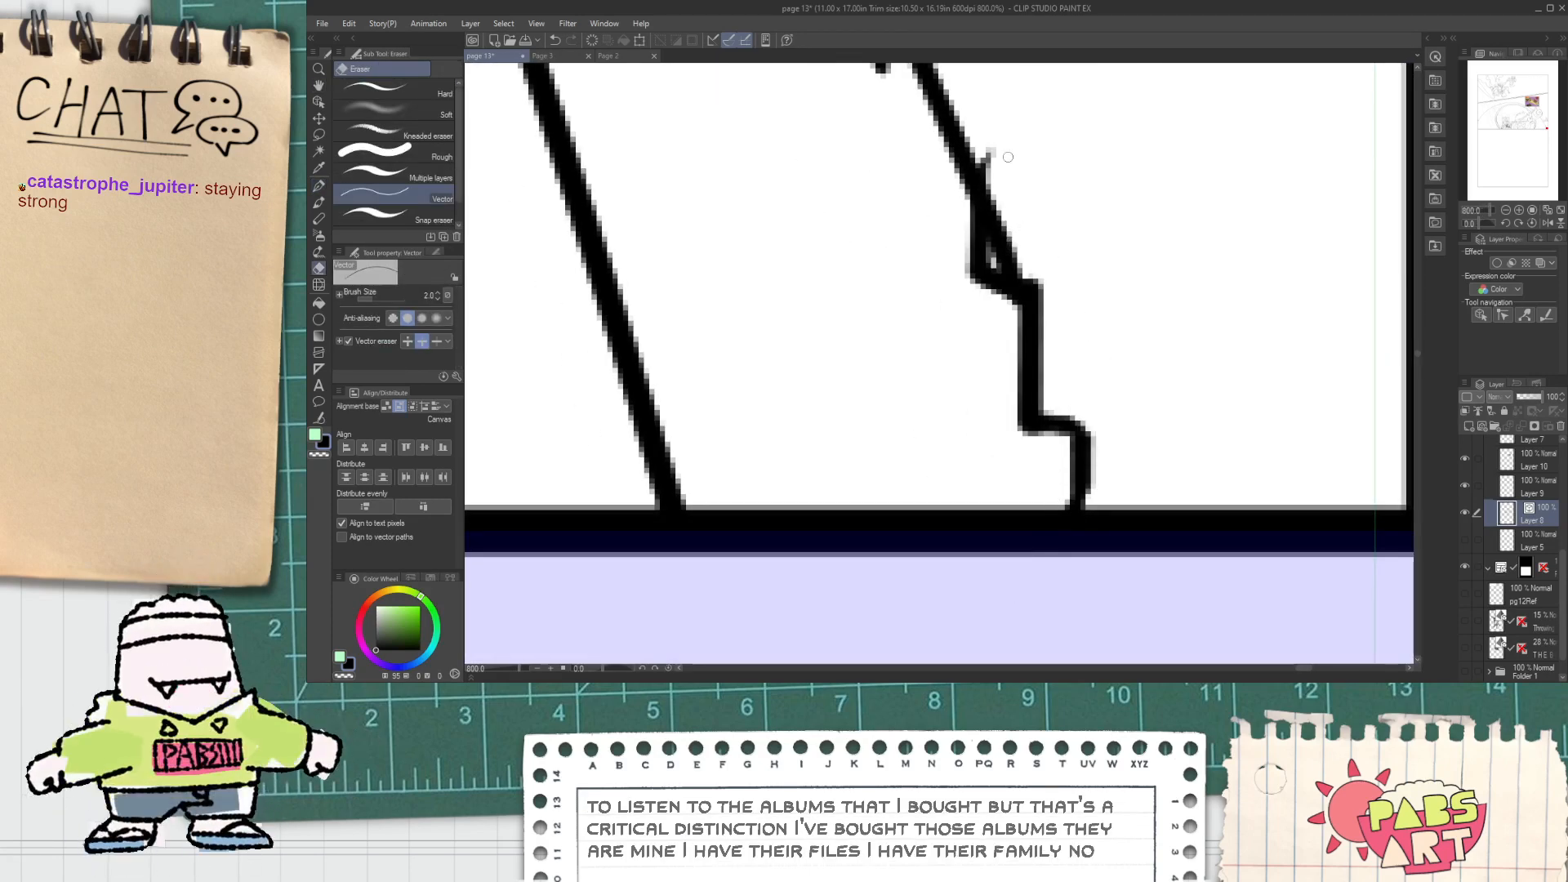
drag(1016, 210, 996, 241)
scroll(1011, 183, down, 4)
Step: Clean up the jagged middle of the ground edge outside the dome by erasing the stray inner stroke and overshooting tips
mouse_move(1000, 173)
mouse_down()
mouse_move(983, 155)
mouse_move(1022, 364)
mouse_move(947, 333)
mouse_move(934, 228)
mouse_up()
key(space)
scroll(955, 345, up, 2)
key(ctrl+z)
scroll(934, 302, up, 2)
key(p)
key(e)
drag(993, 371, 957, 400)
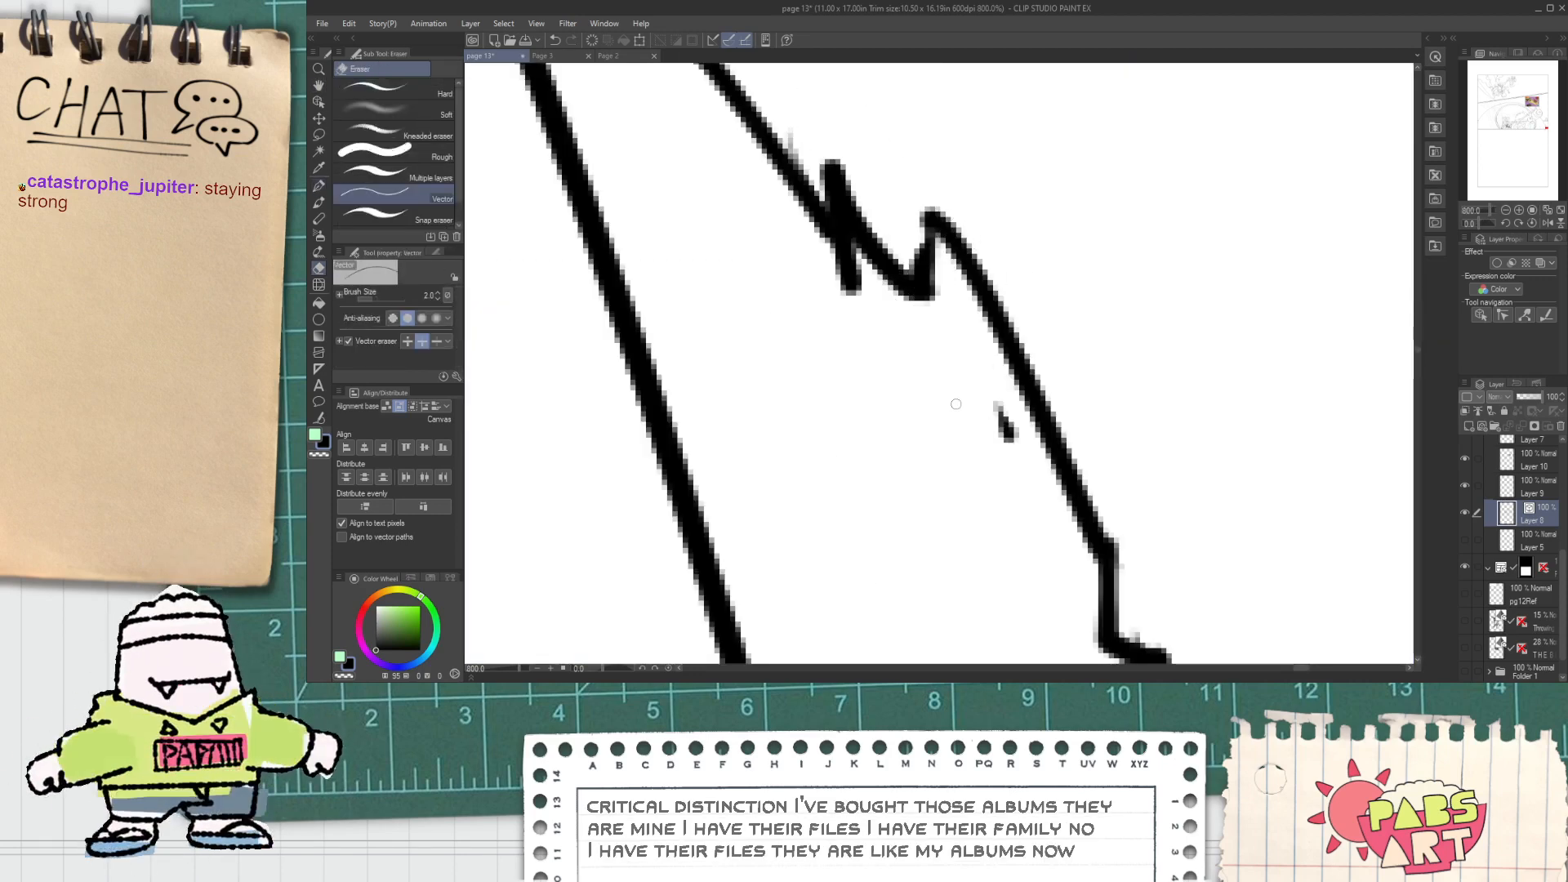
scroll(956, 403, down, 1)
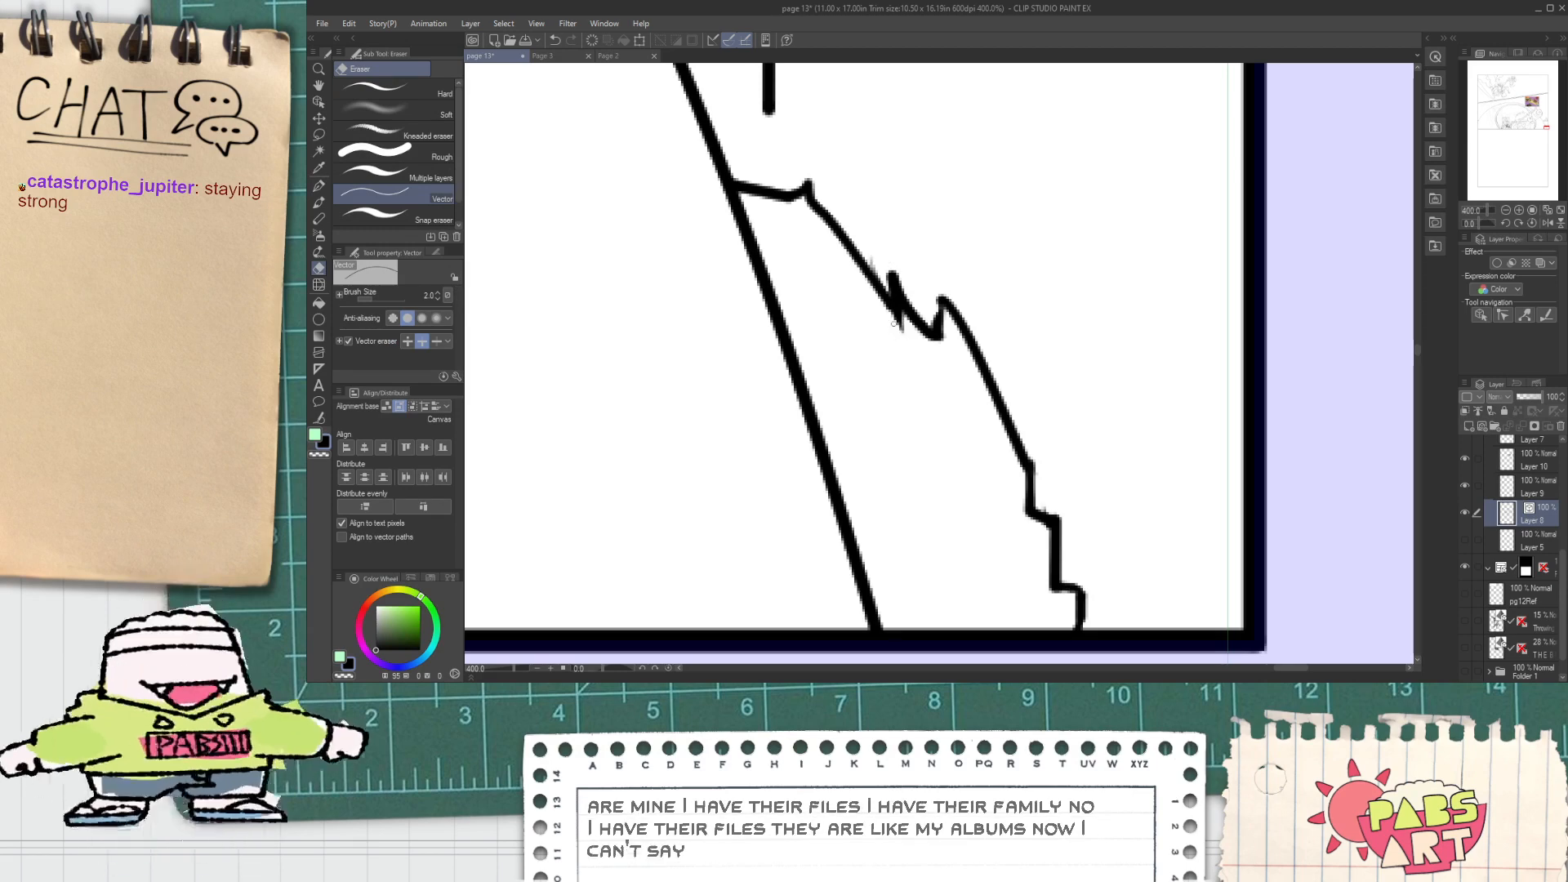
scroll(869, 253, down, 2)
Step: Ink a second fence post near the panel's lower corner and two short rails joining the first post to the dome's curve
key(p)
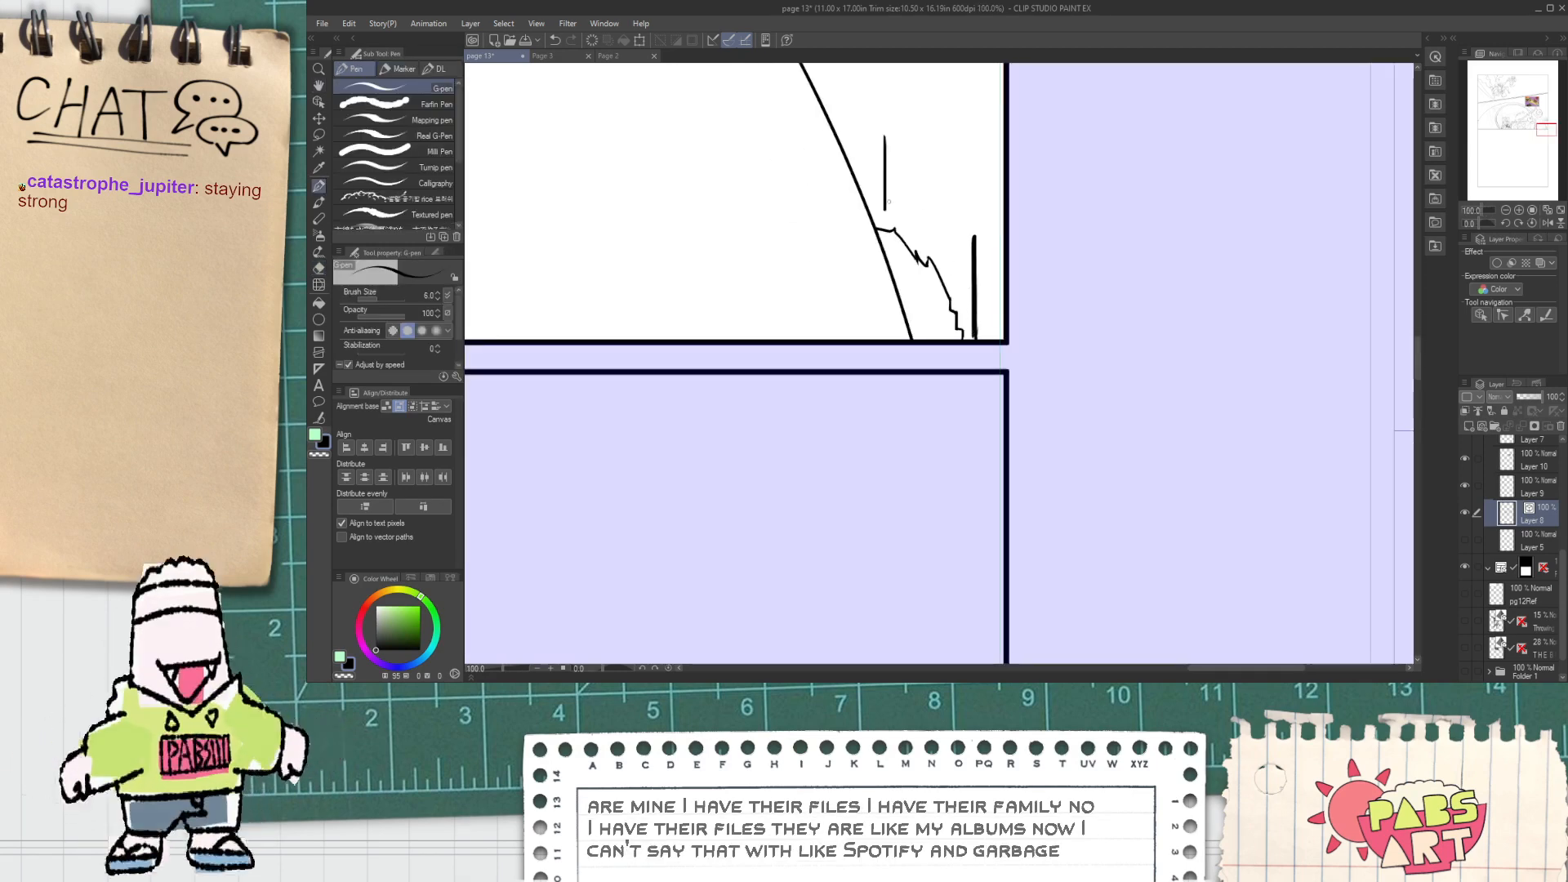
scroll(881, 198, up, 1)
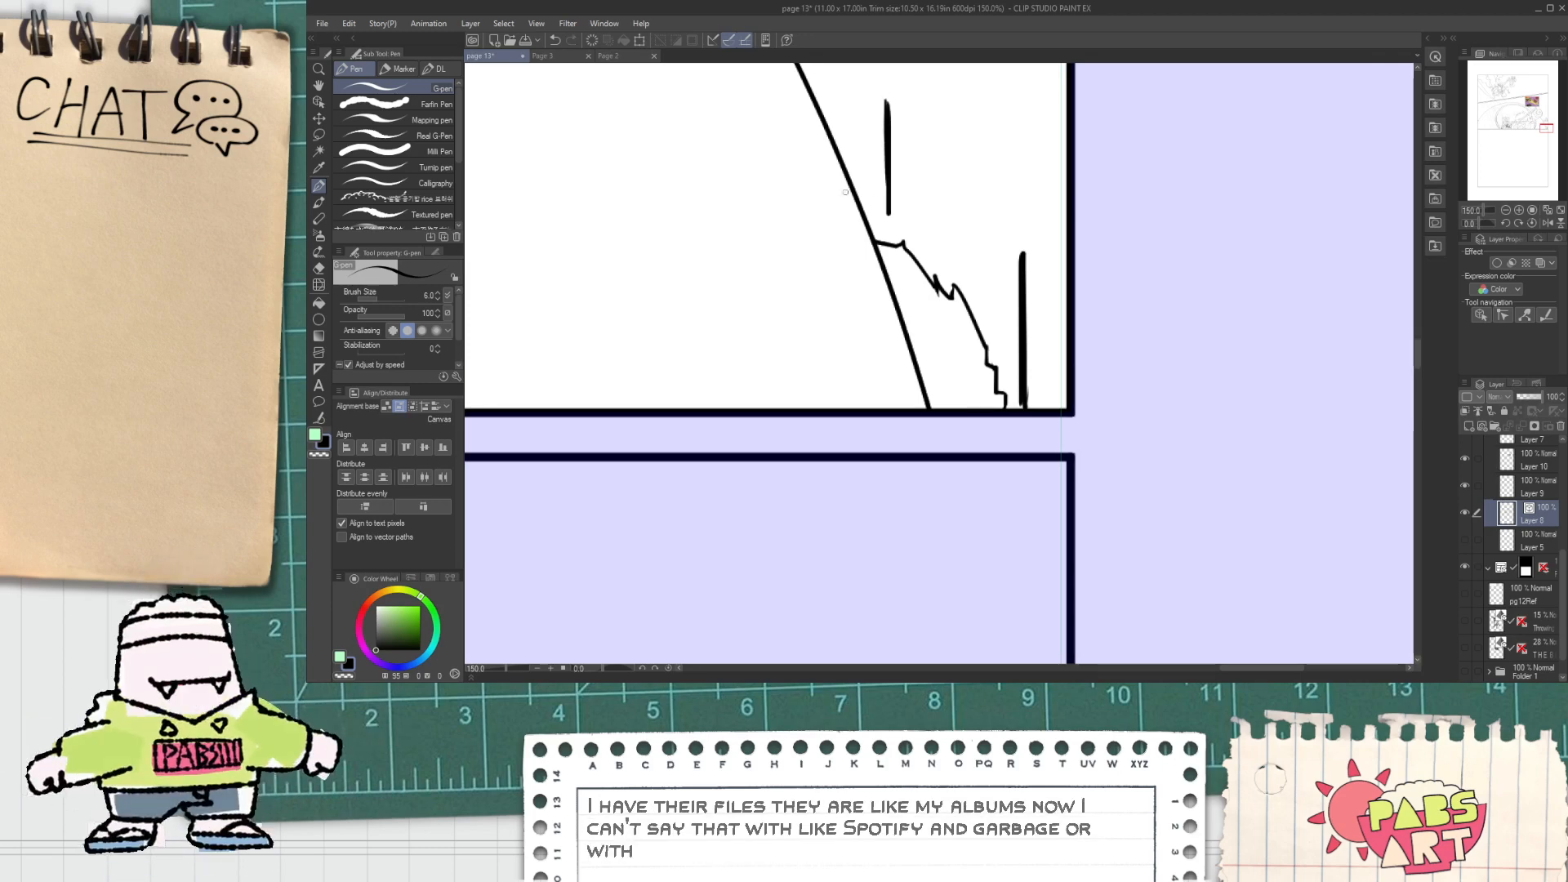
drag(843, 187, 904, 196)
mouse_move(797, 121)
mouse_down()
mouse_move(923, 139)
mouse_move(899, 201)
mouse_up()
key(e)
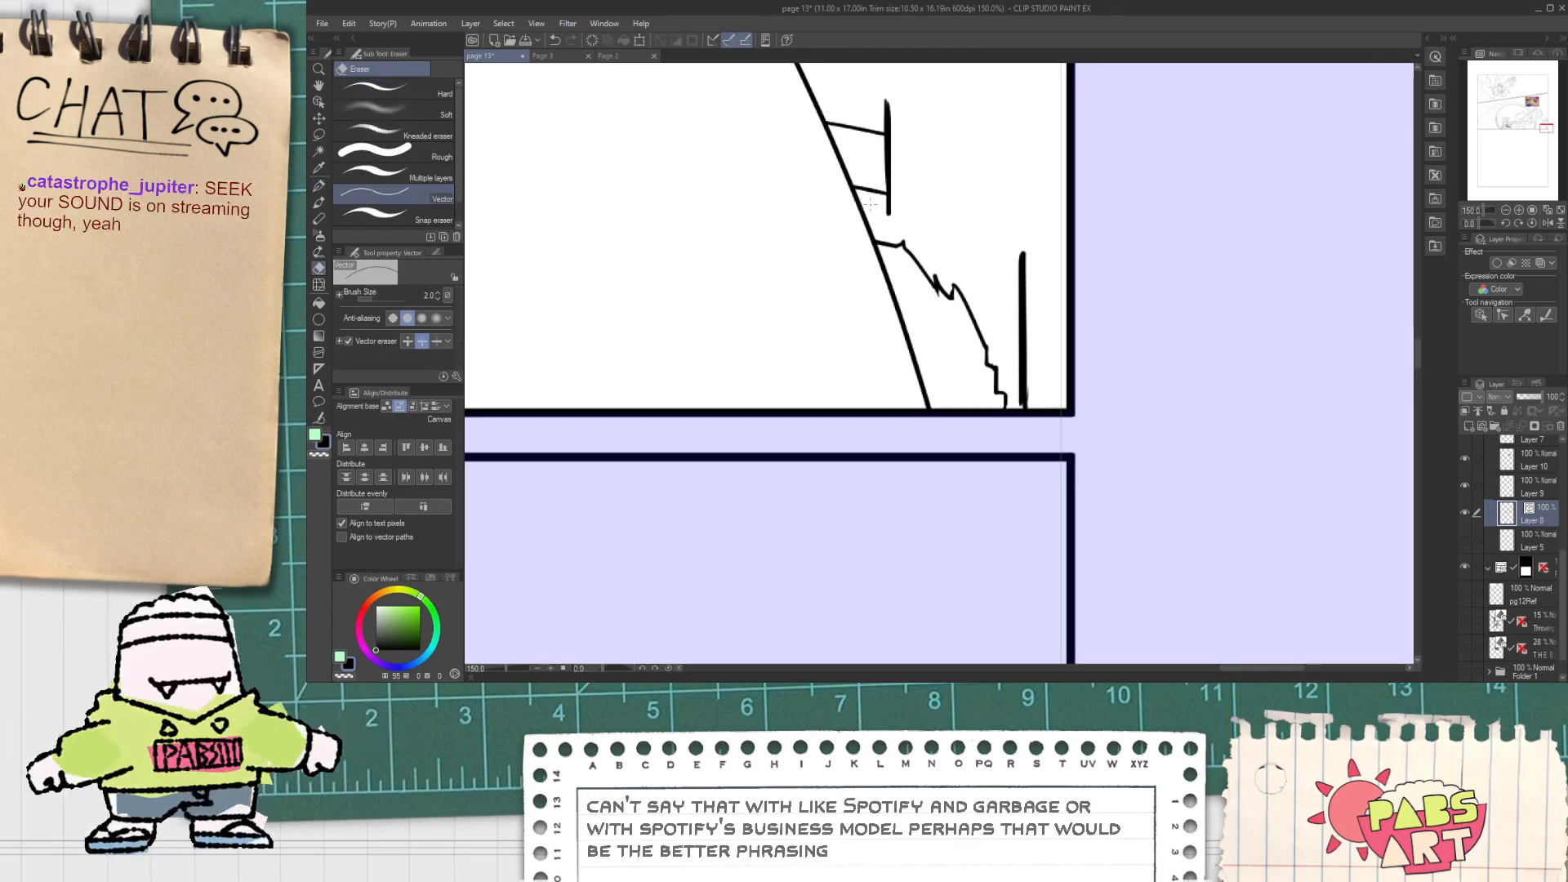
key(p)
drag(978, 229, 869, 245)
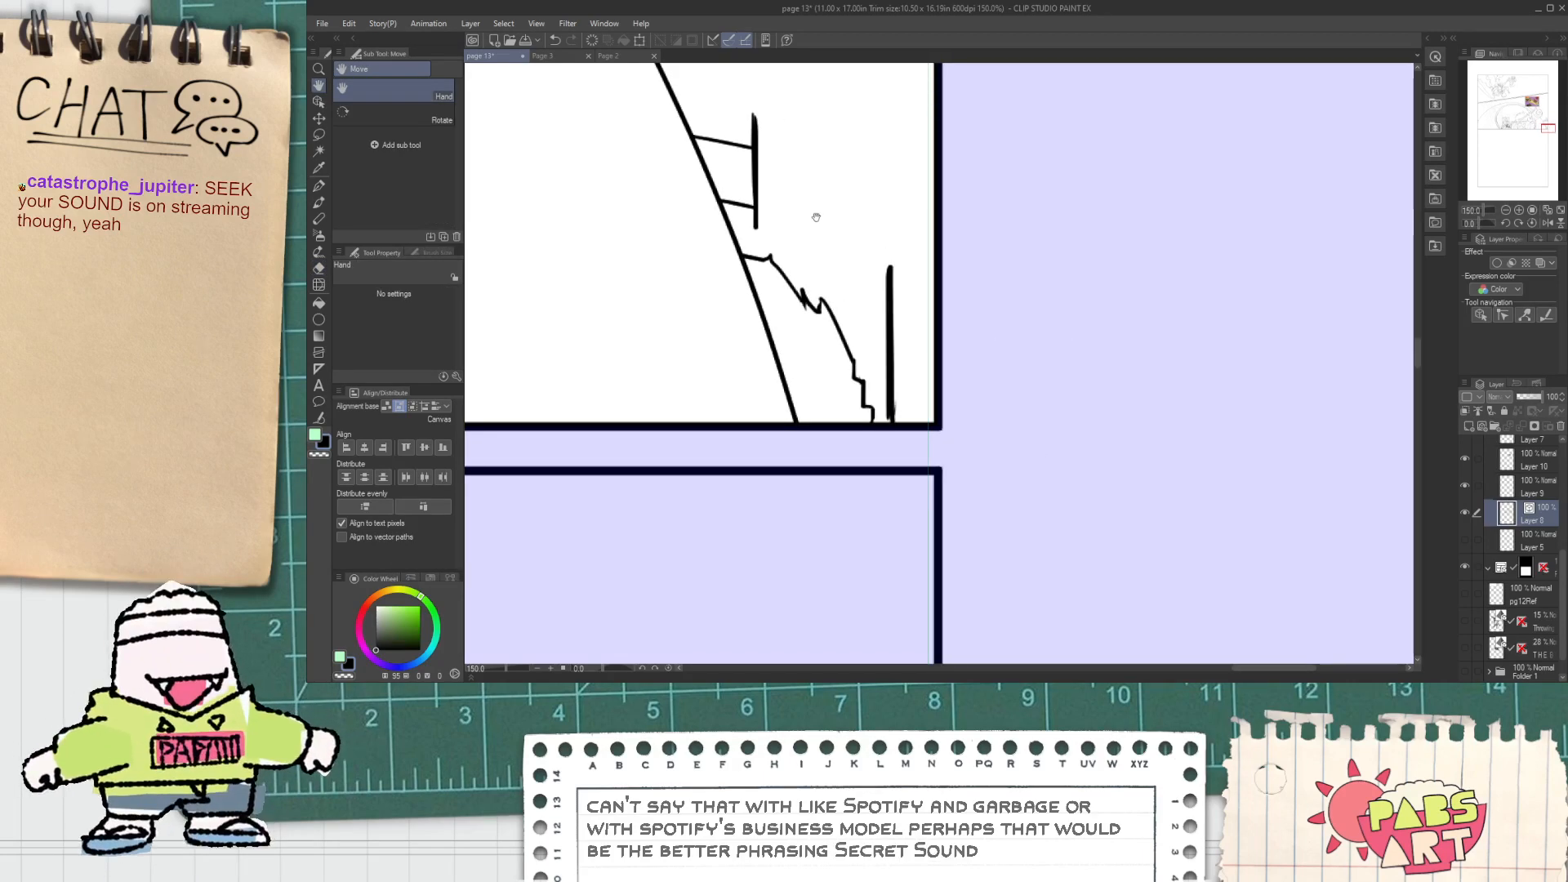
Step: Ink two sloping rails from the first post past the corner post to the panel border, keeping their ends untrimmed
drag(757, 200, 898, 418)
drag(758, 136, 933, 367)
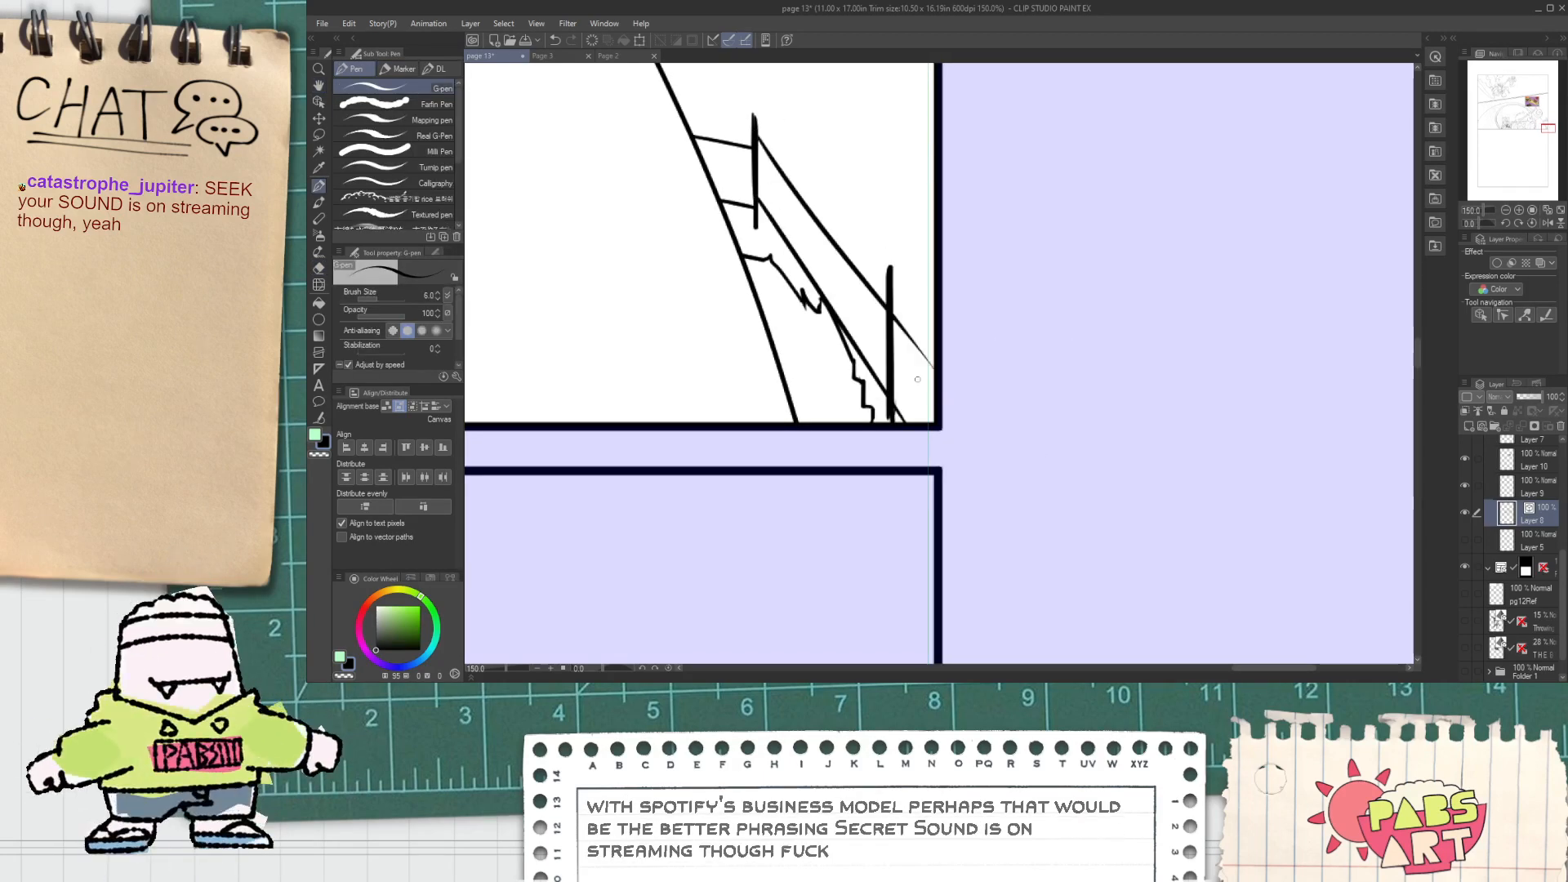
key(e)
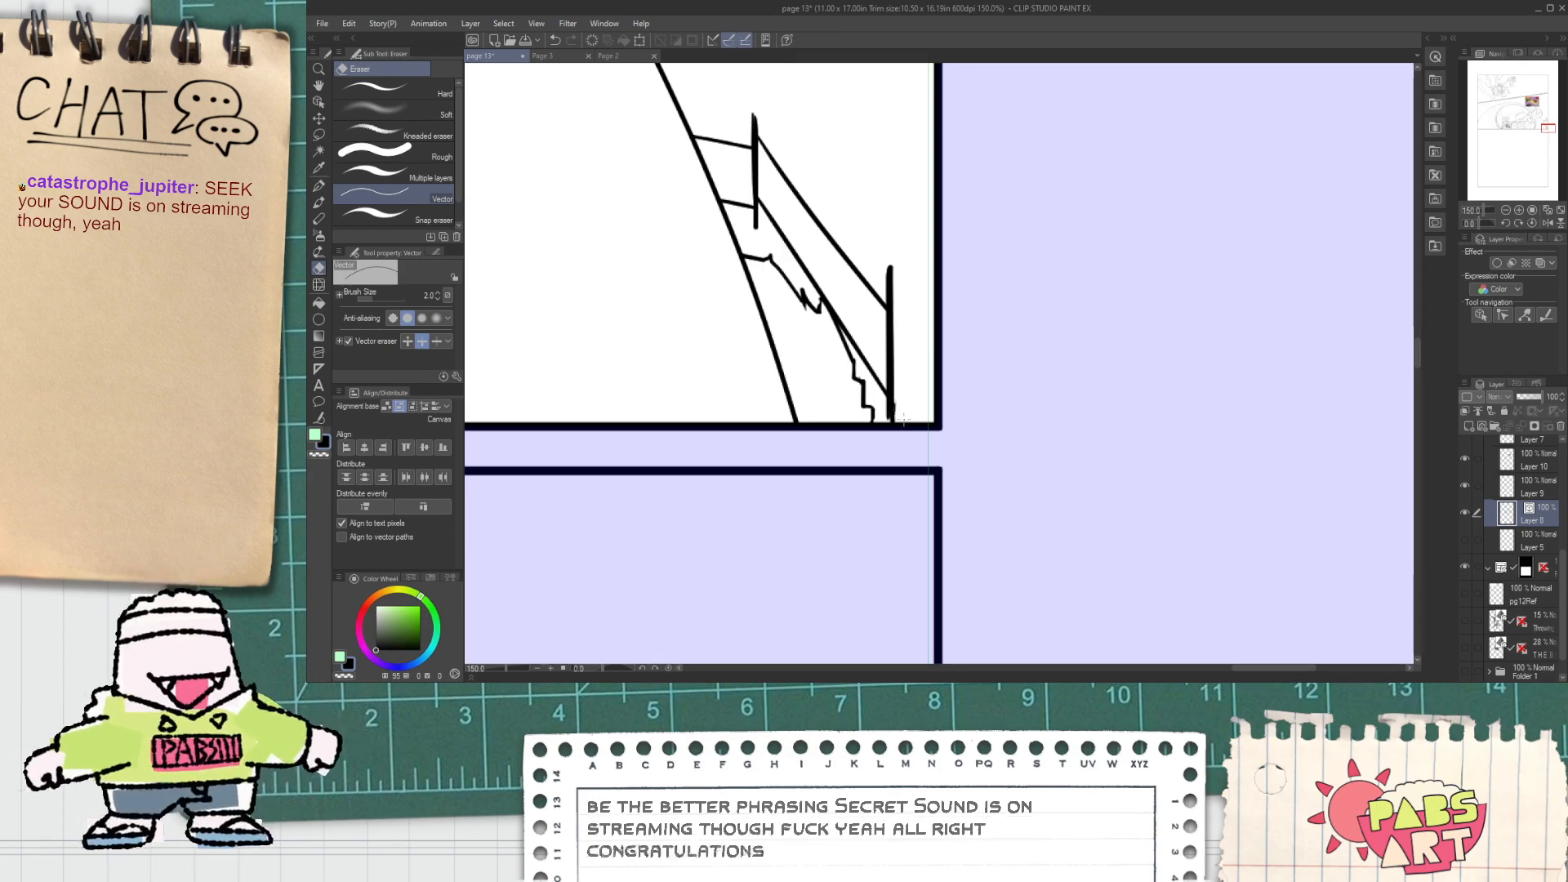
key(p)
key(ctrl+z)
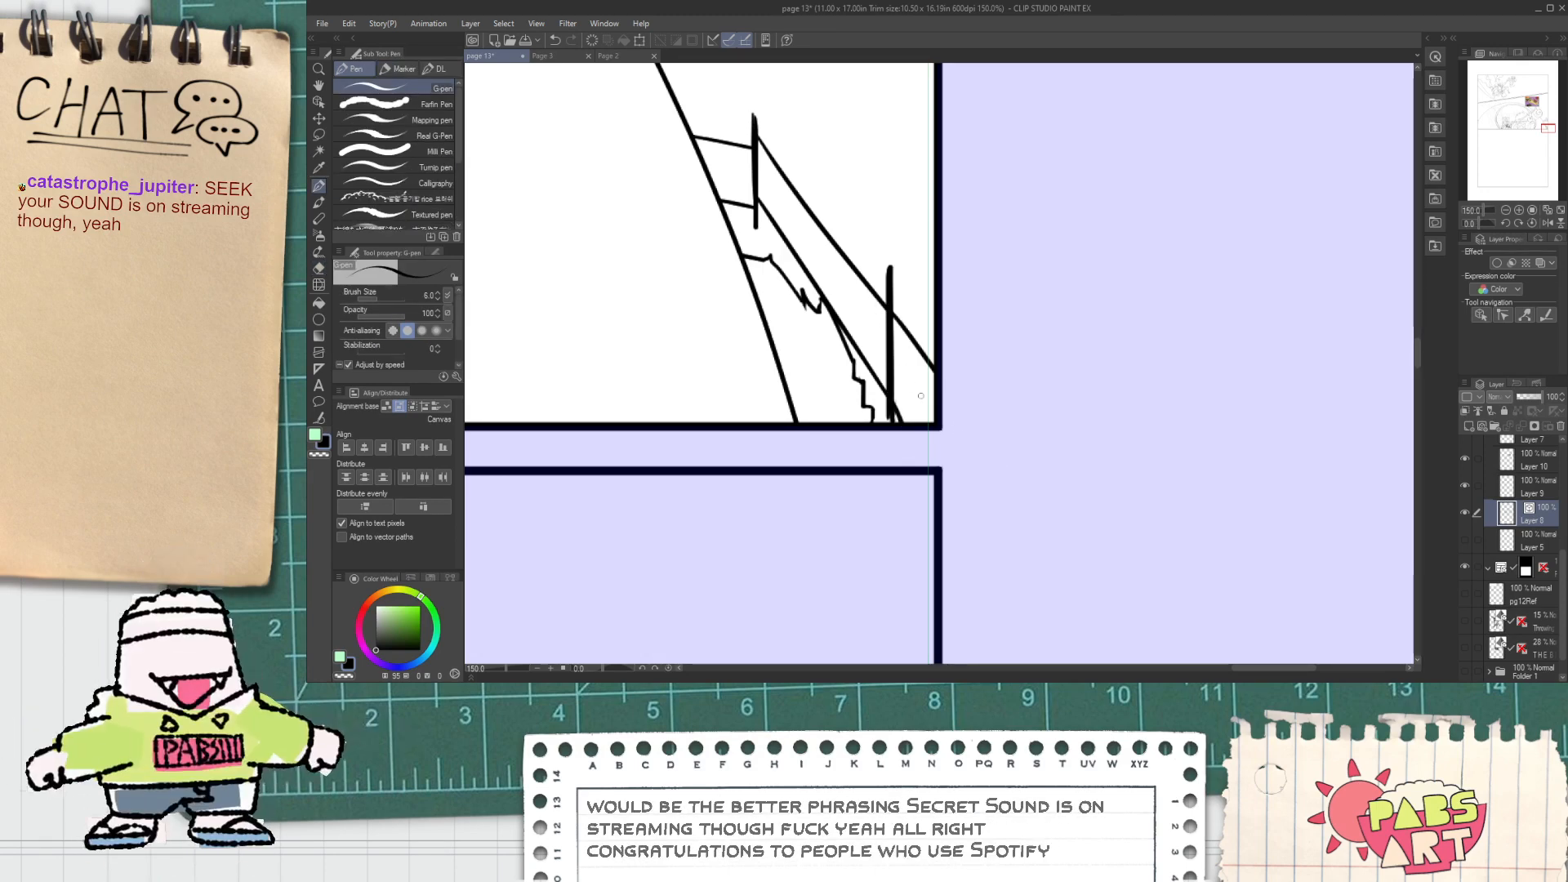
Step: Ink thin diagonal ground lines inside the dome's broken opening, between its jagged edges and the panel's lower border
scroll(825, 325, down, 5)
key(space)
drag(885, 455, 1051, 557)
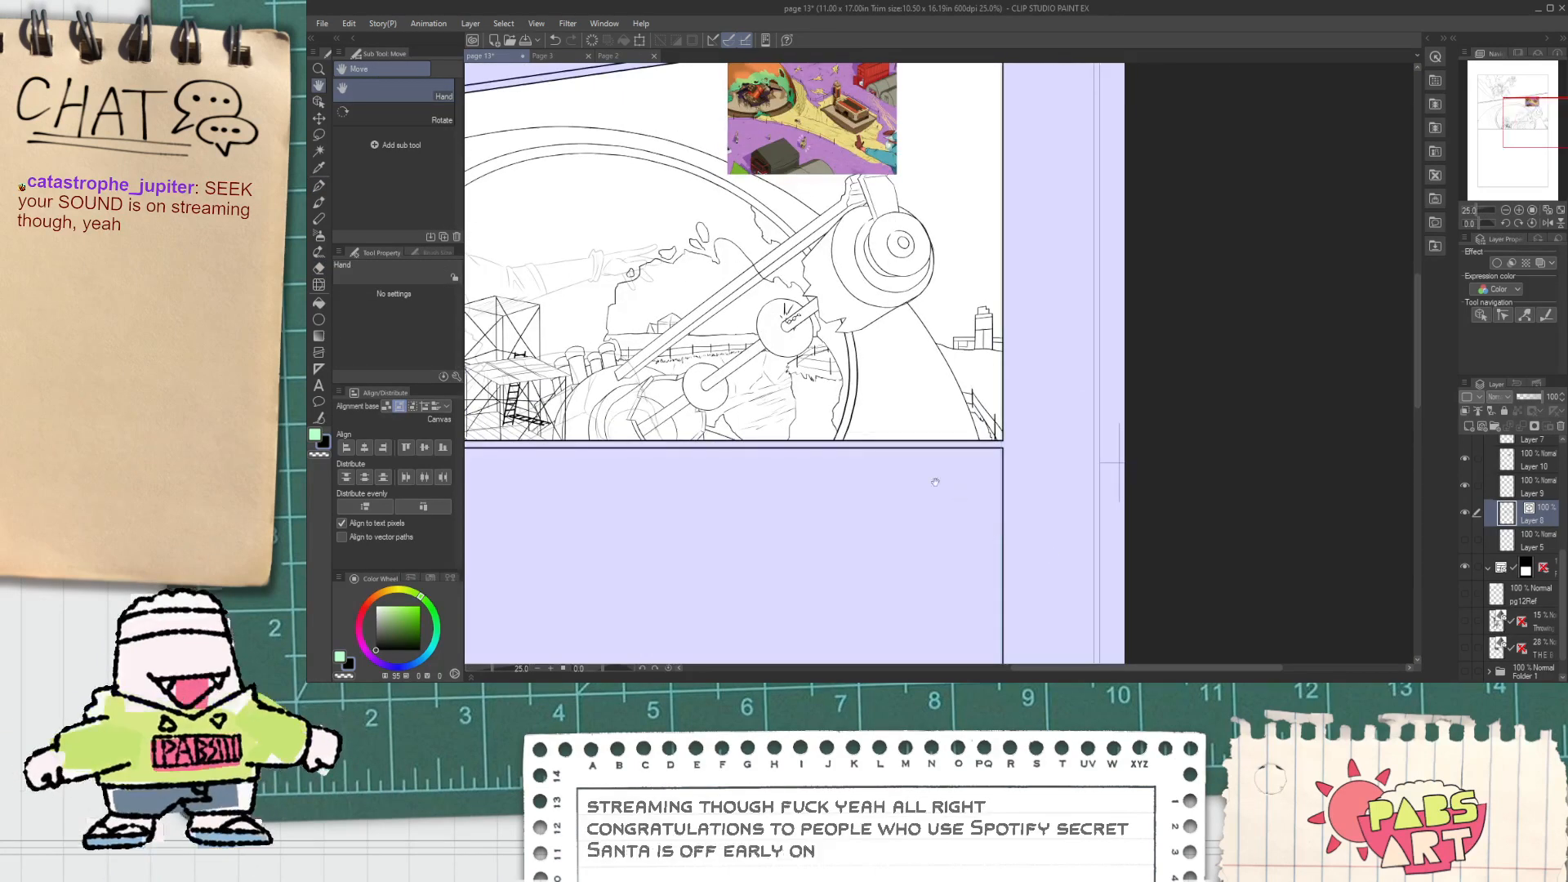
scroll(833, 429, up, 5)
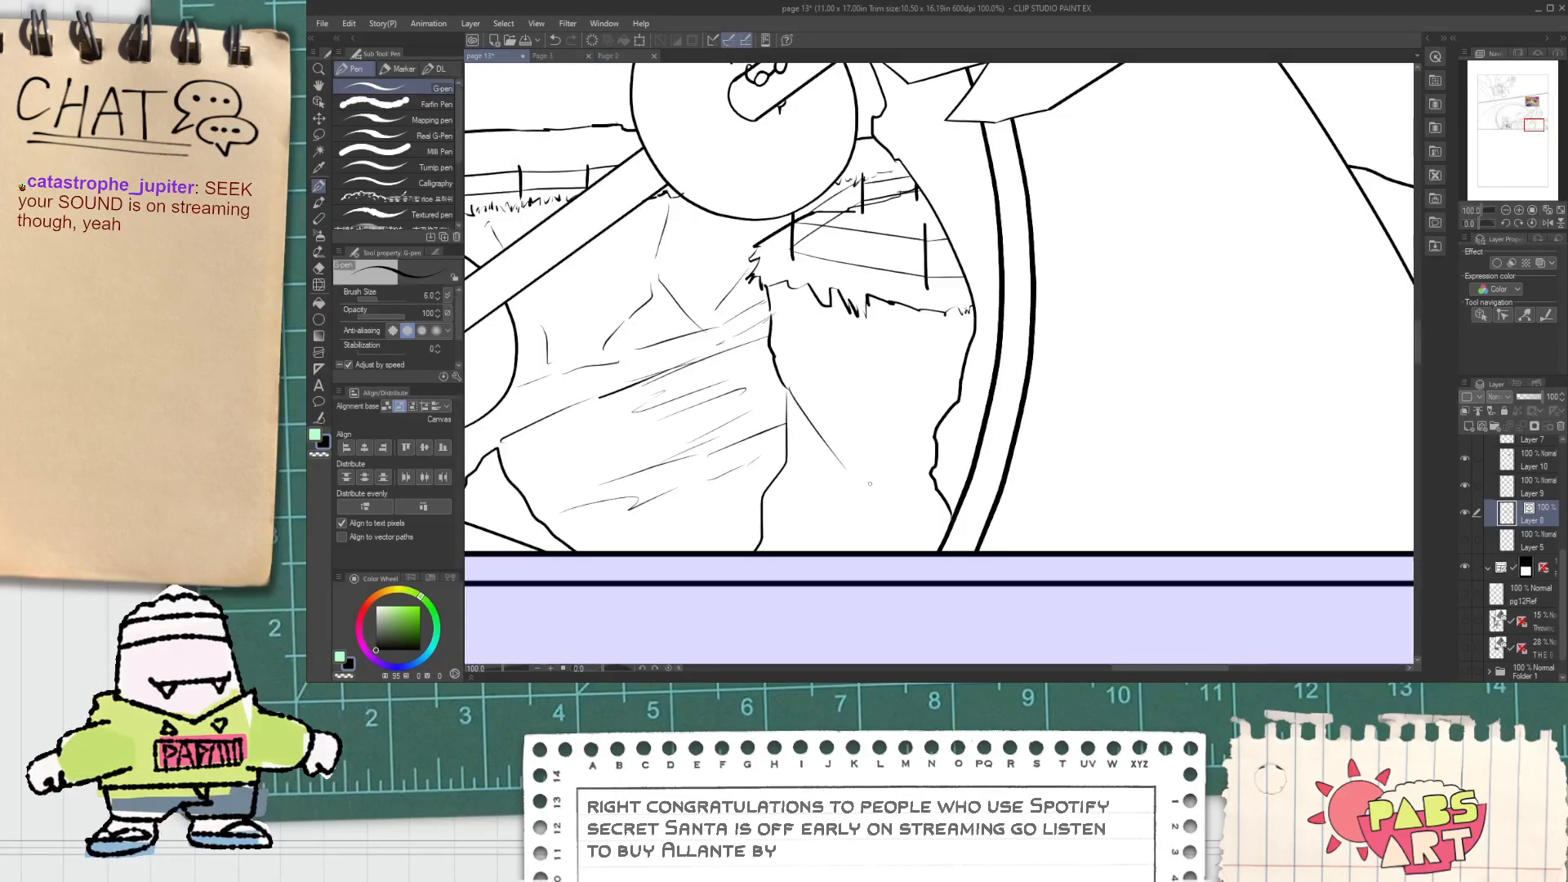
drag(893, 517, 852, 550)
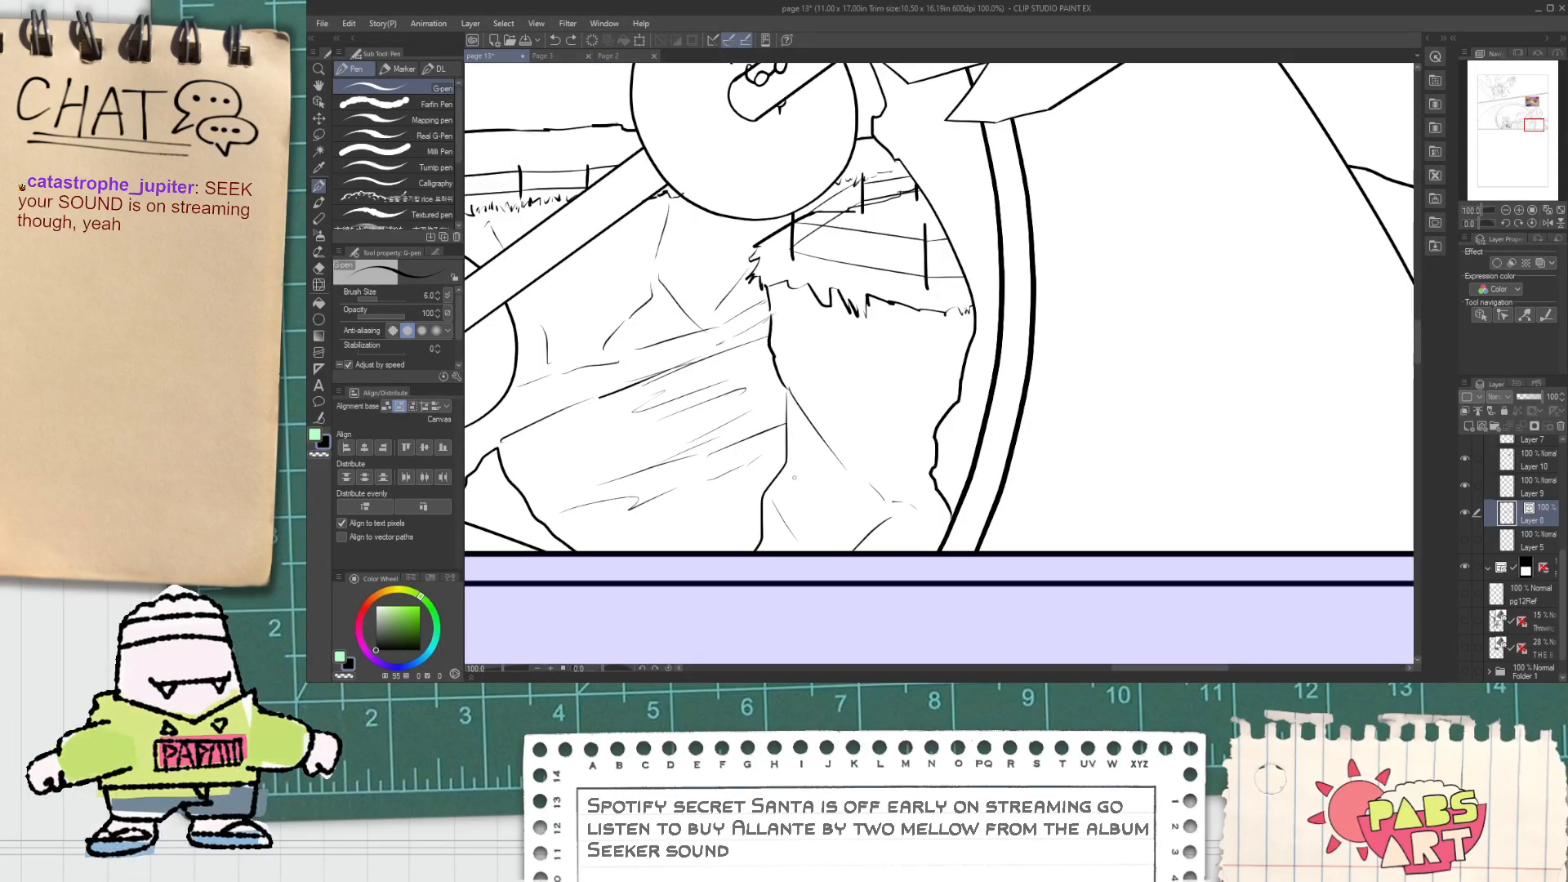
scroll(895, 514, down, 7)
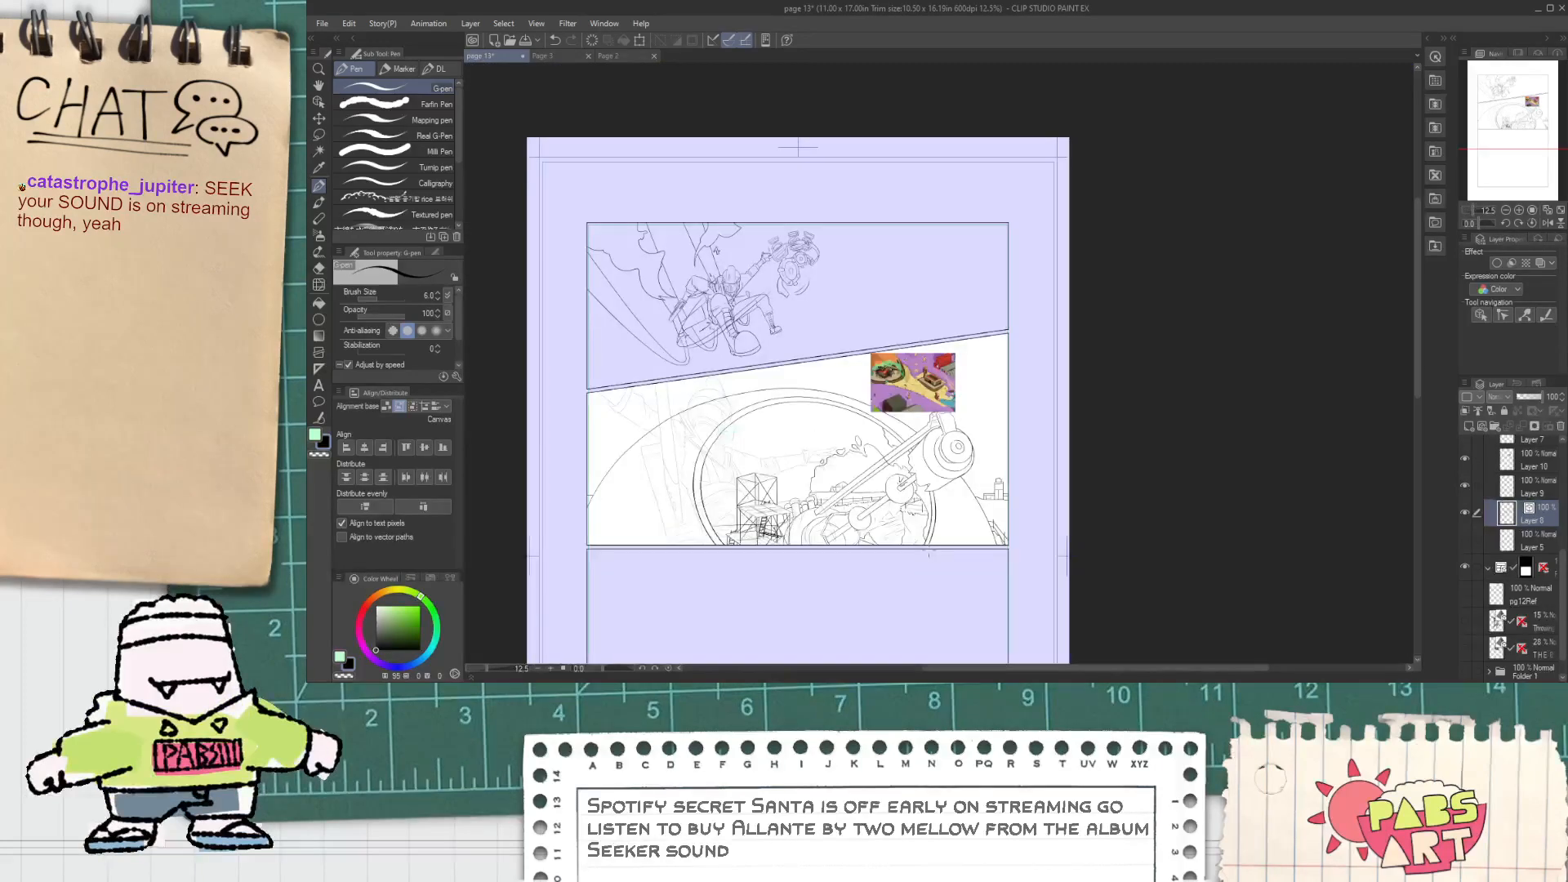